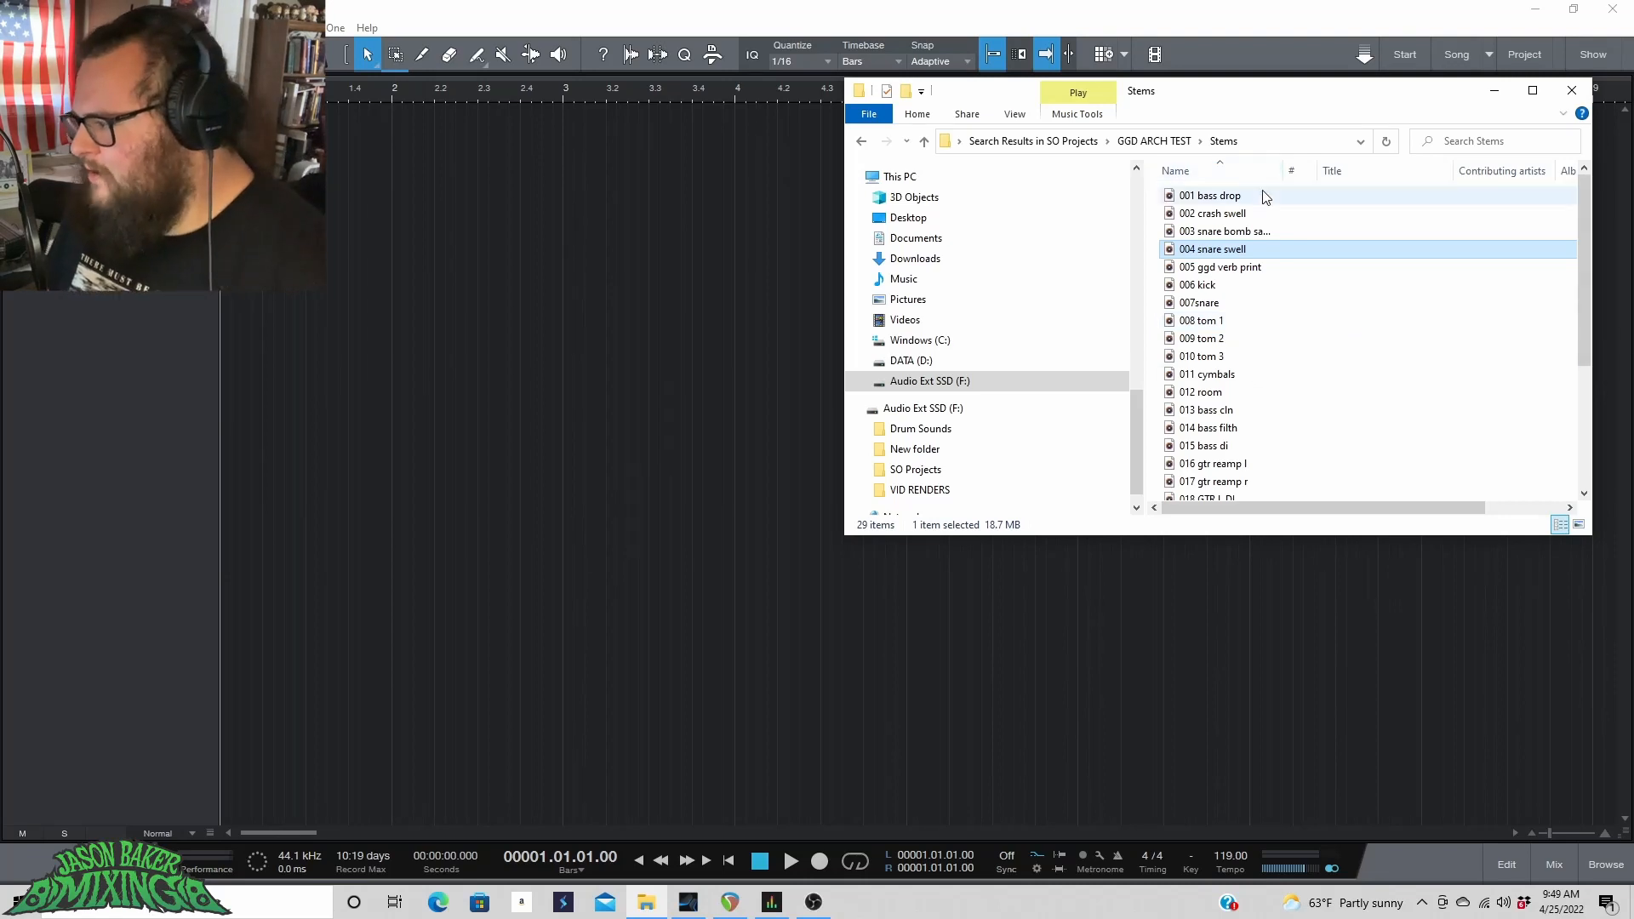
{"action": "scroll", "coordinate": [1317, 309], "scroll_direction": "down", "scroll_amount": 4}
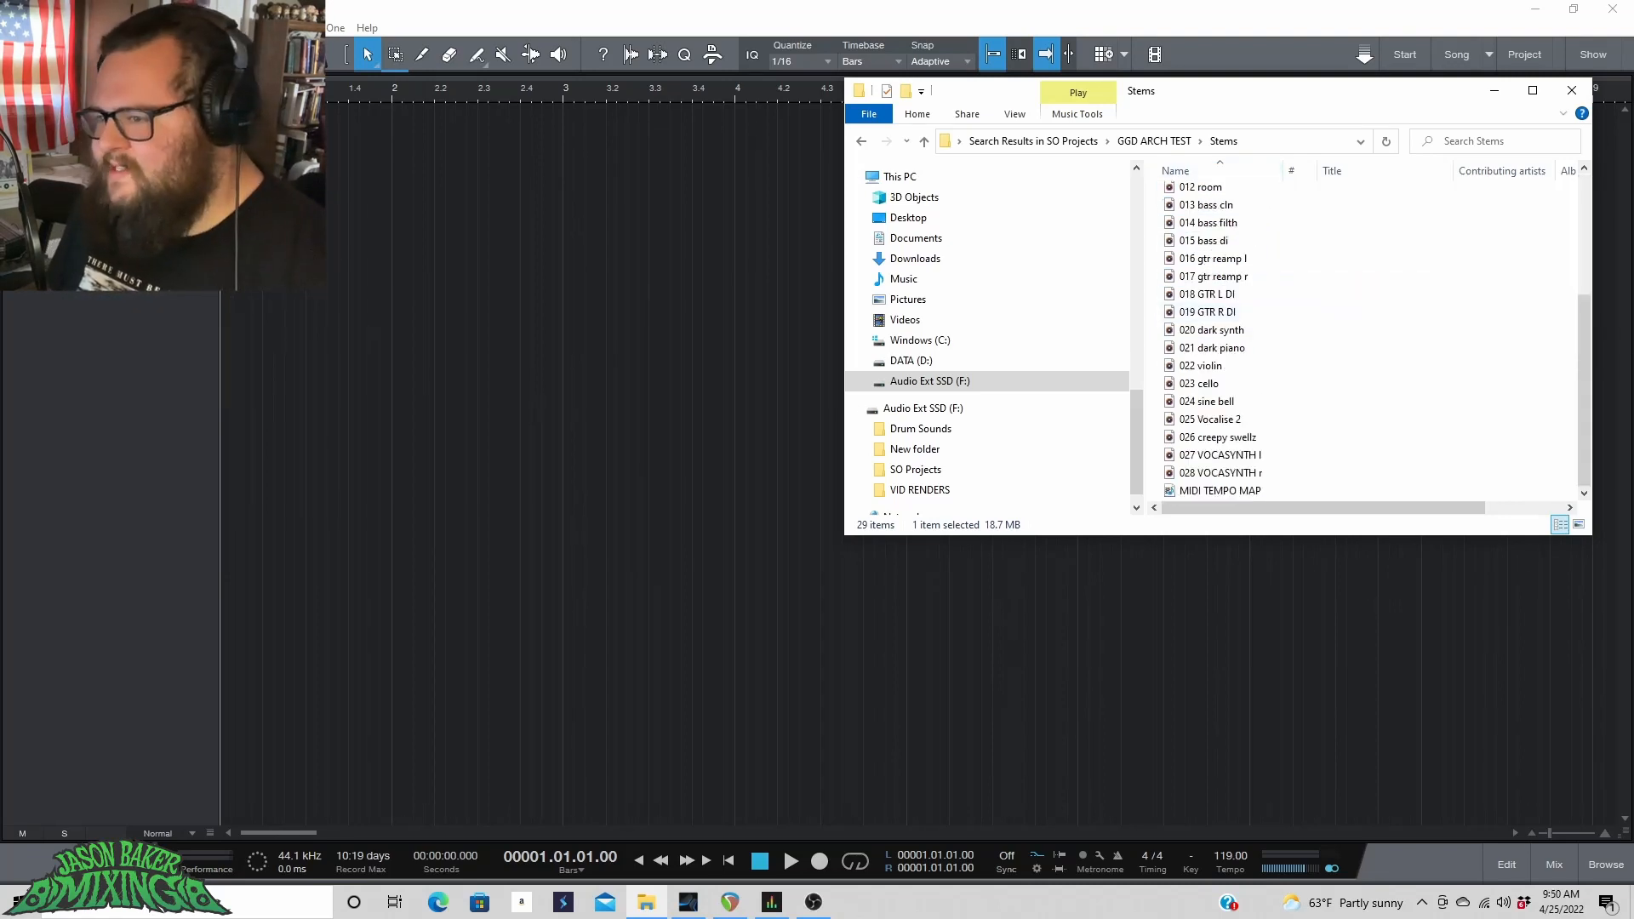
{"action": "scroll", "coordinate": [1391, 458], "scroll_direction": "up", "scroll_amount": 4}
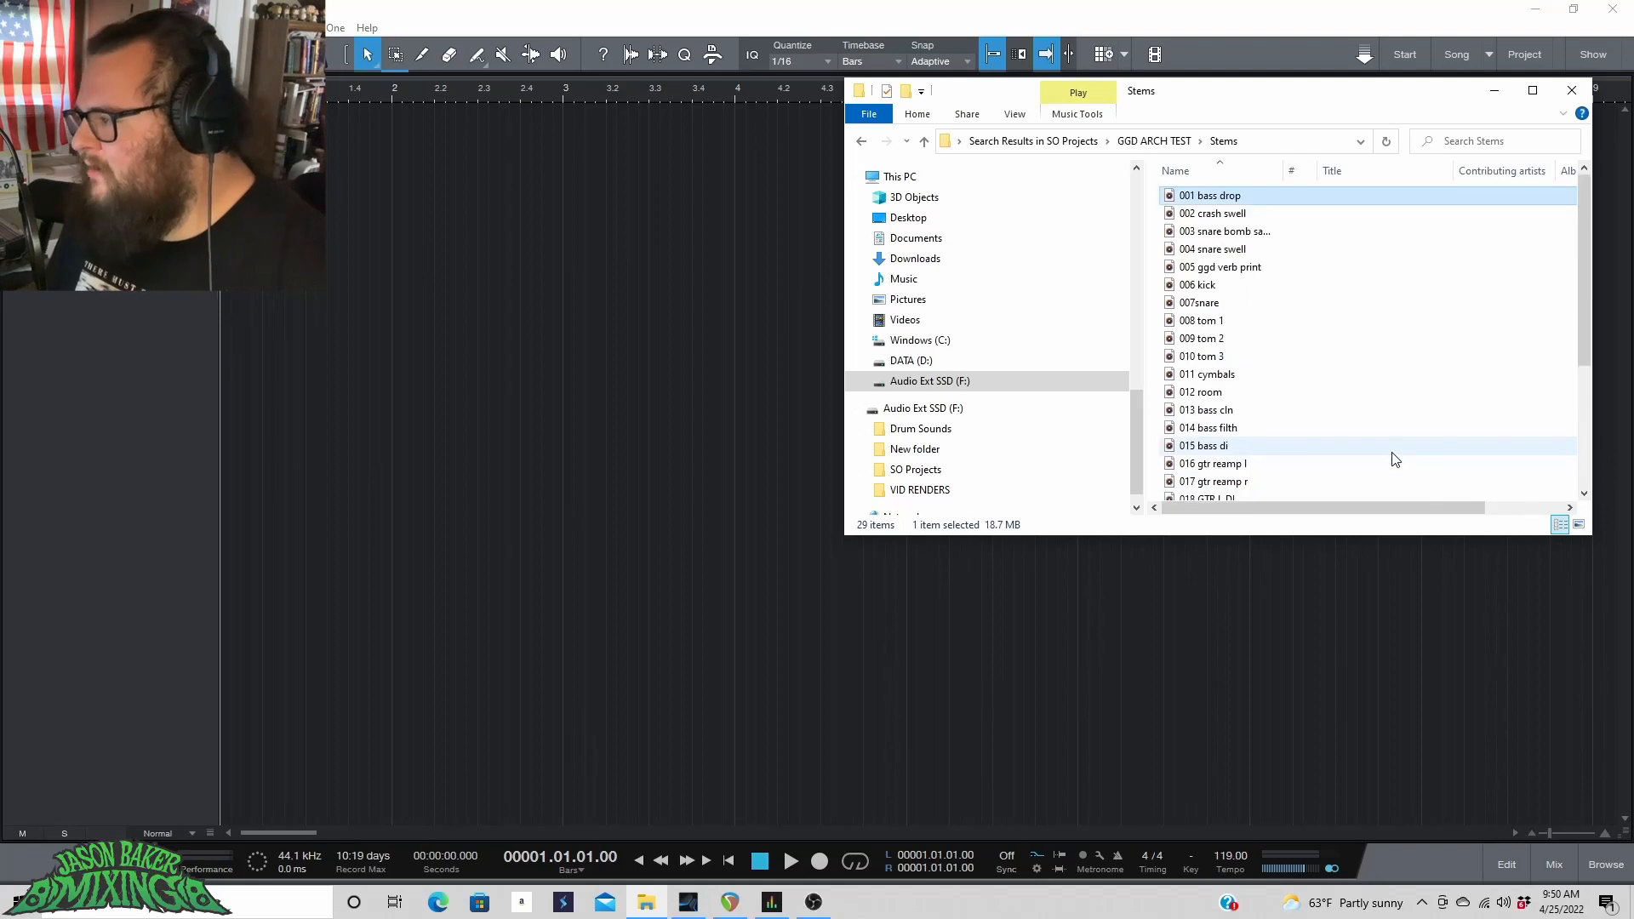
{"action": "scroll", "coordinate": [1394, 457], "scroll_direction": "down", "scroll_amount": 4}
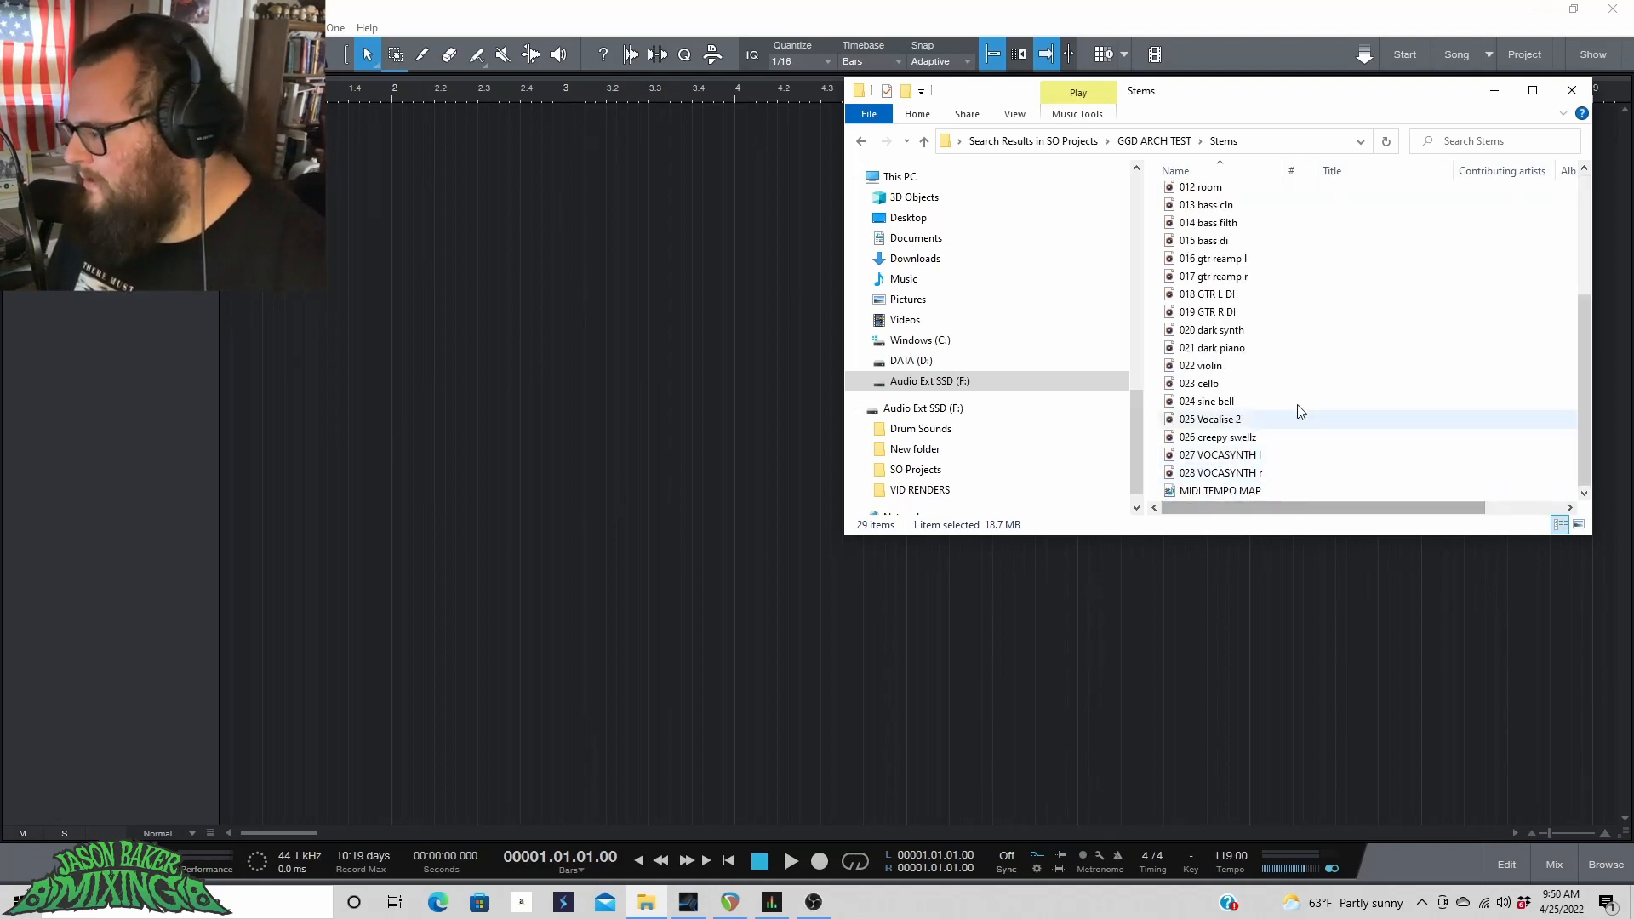
{"action": "scroll", "coordinate": [1208, 281], "scroll_direction": "up", "scroll_amount": 4}
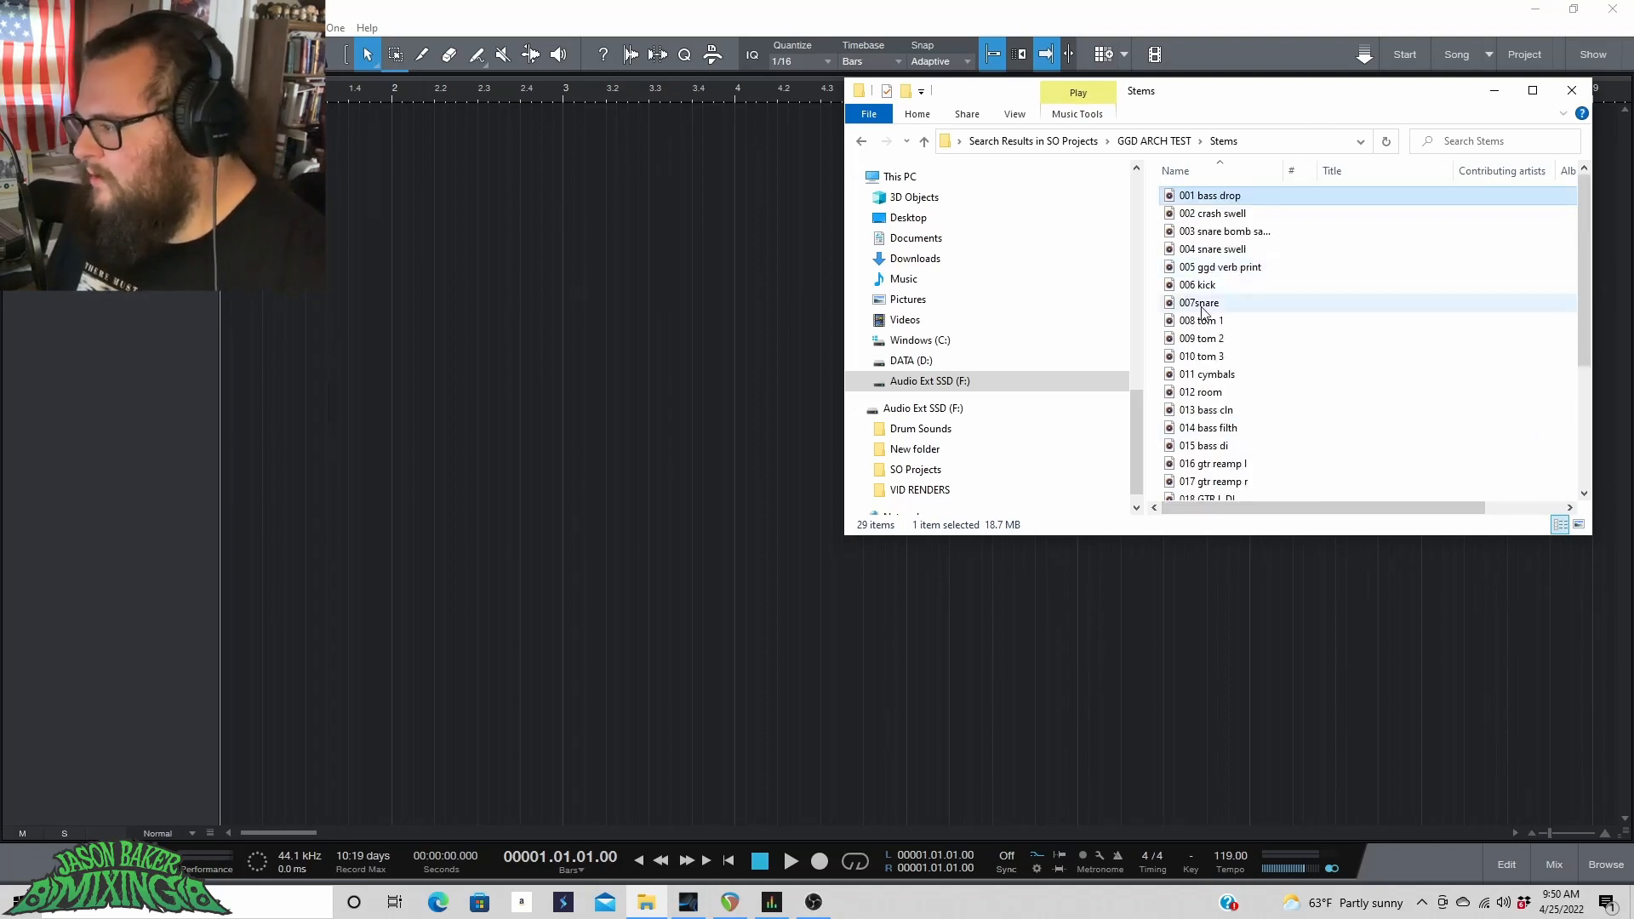
Add a Tempo track and import the MIDI TEMPO MAP file onto it.
{"action": "left_click", "coordinate": [182, 90]}
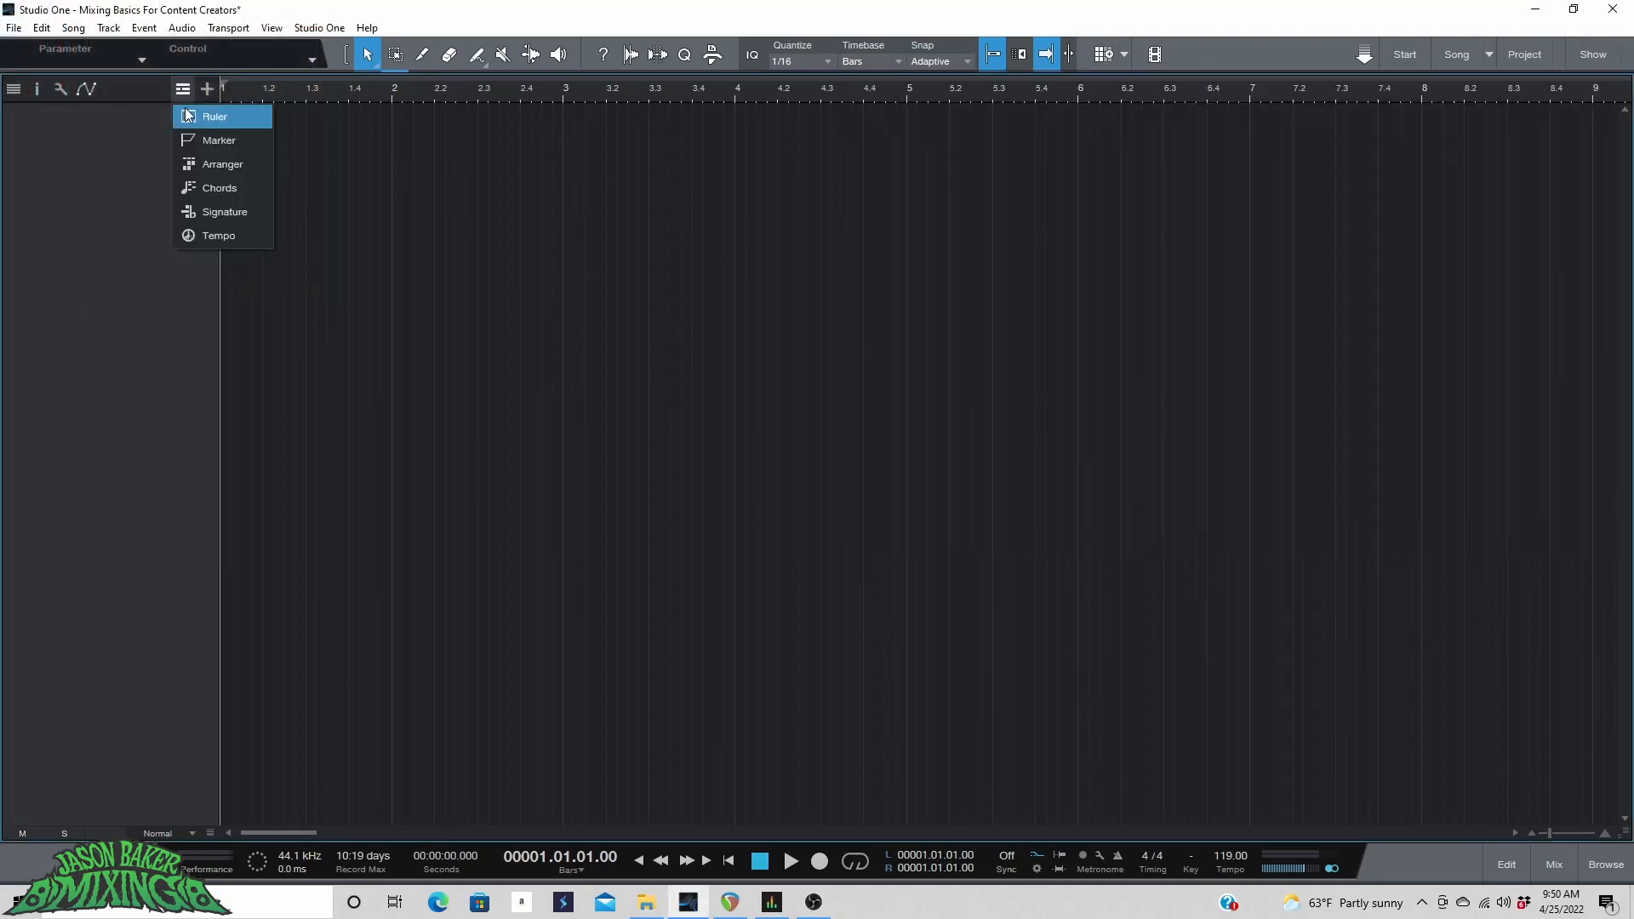
{"action": "left_click", "coordinate": [181, 240]}
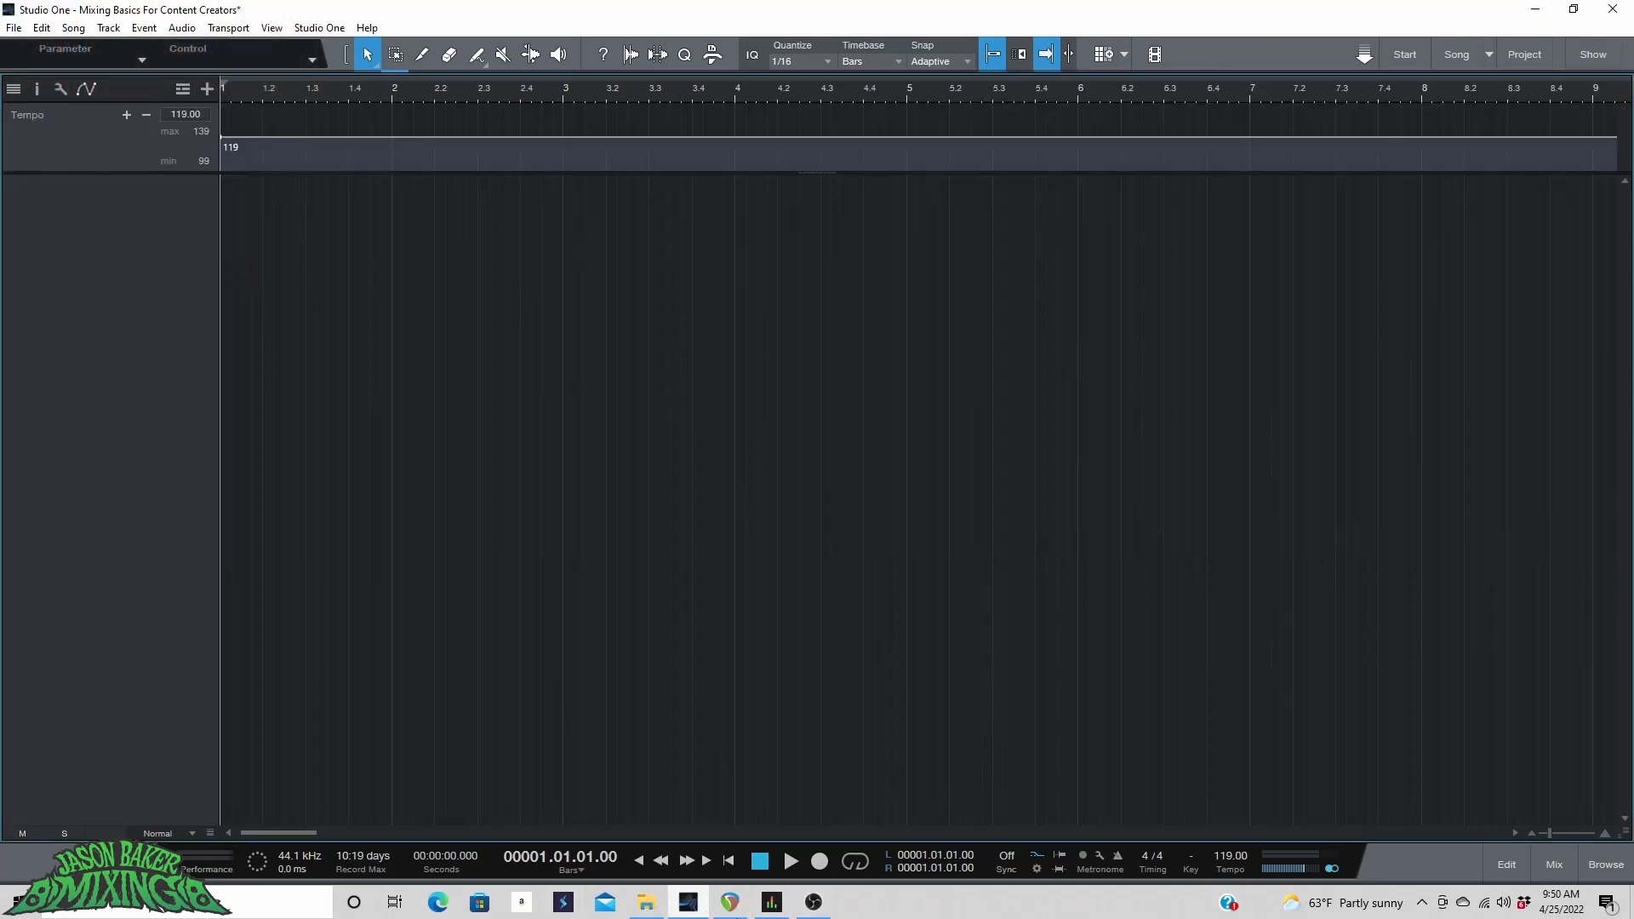
{"action": "left_click", "coordinate": [646, 902]}
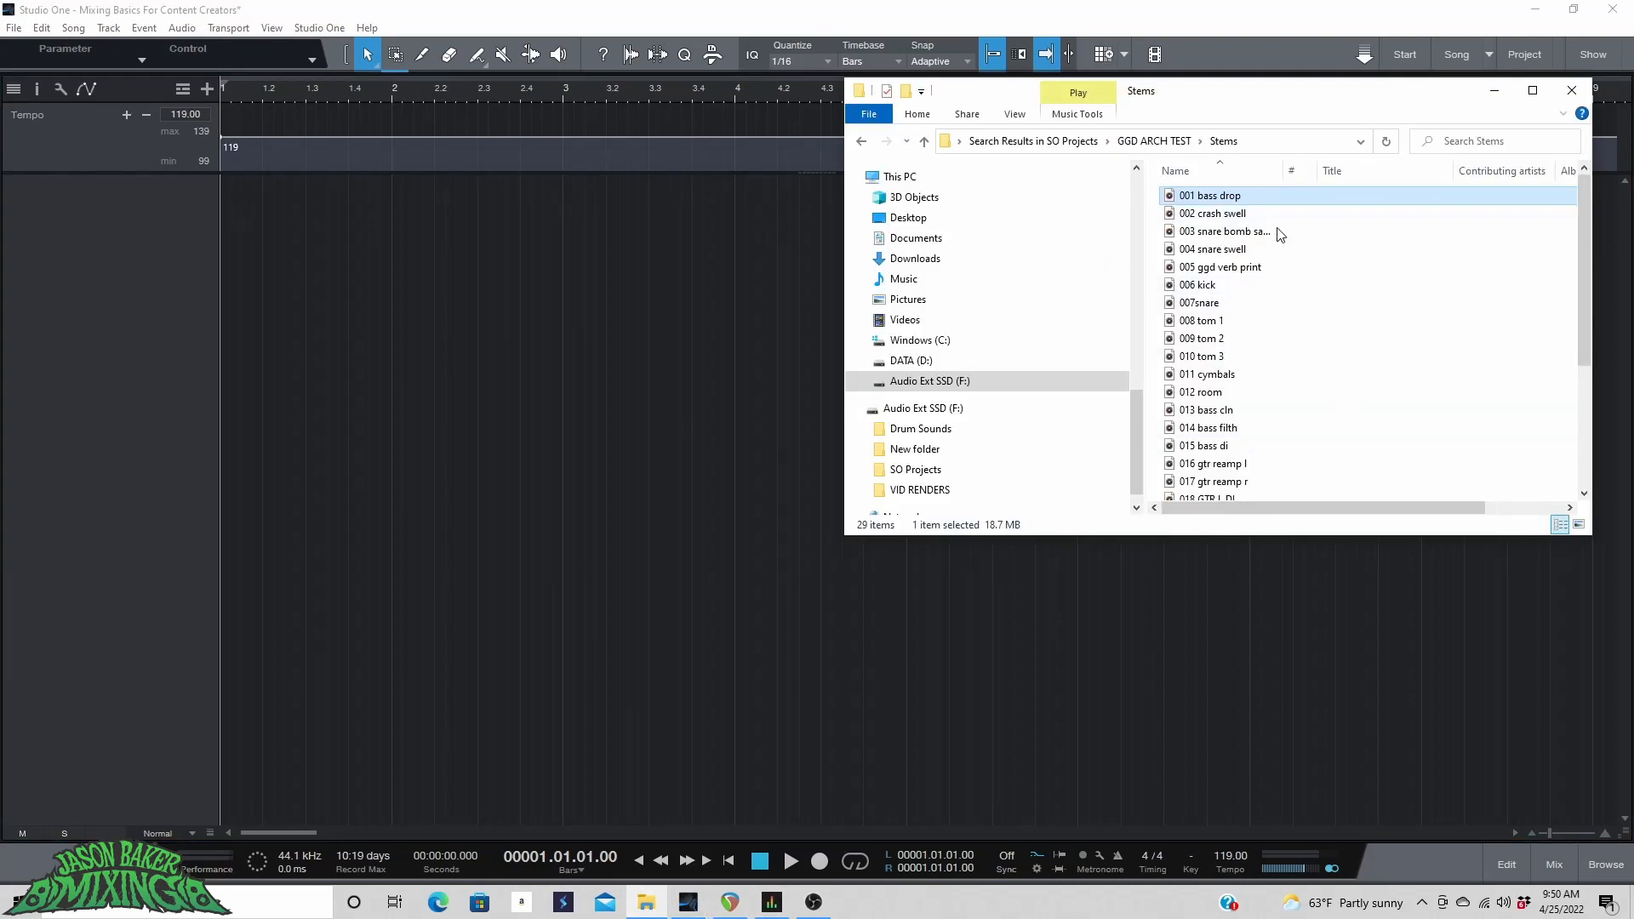
{"action": "scroll", "coordinate": [1279, 235], "scroll_direction": "down", "scroll_amount": 4}
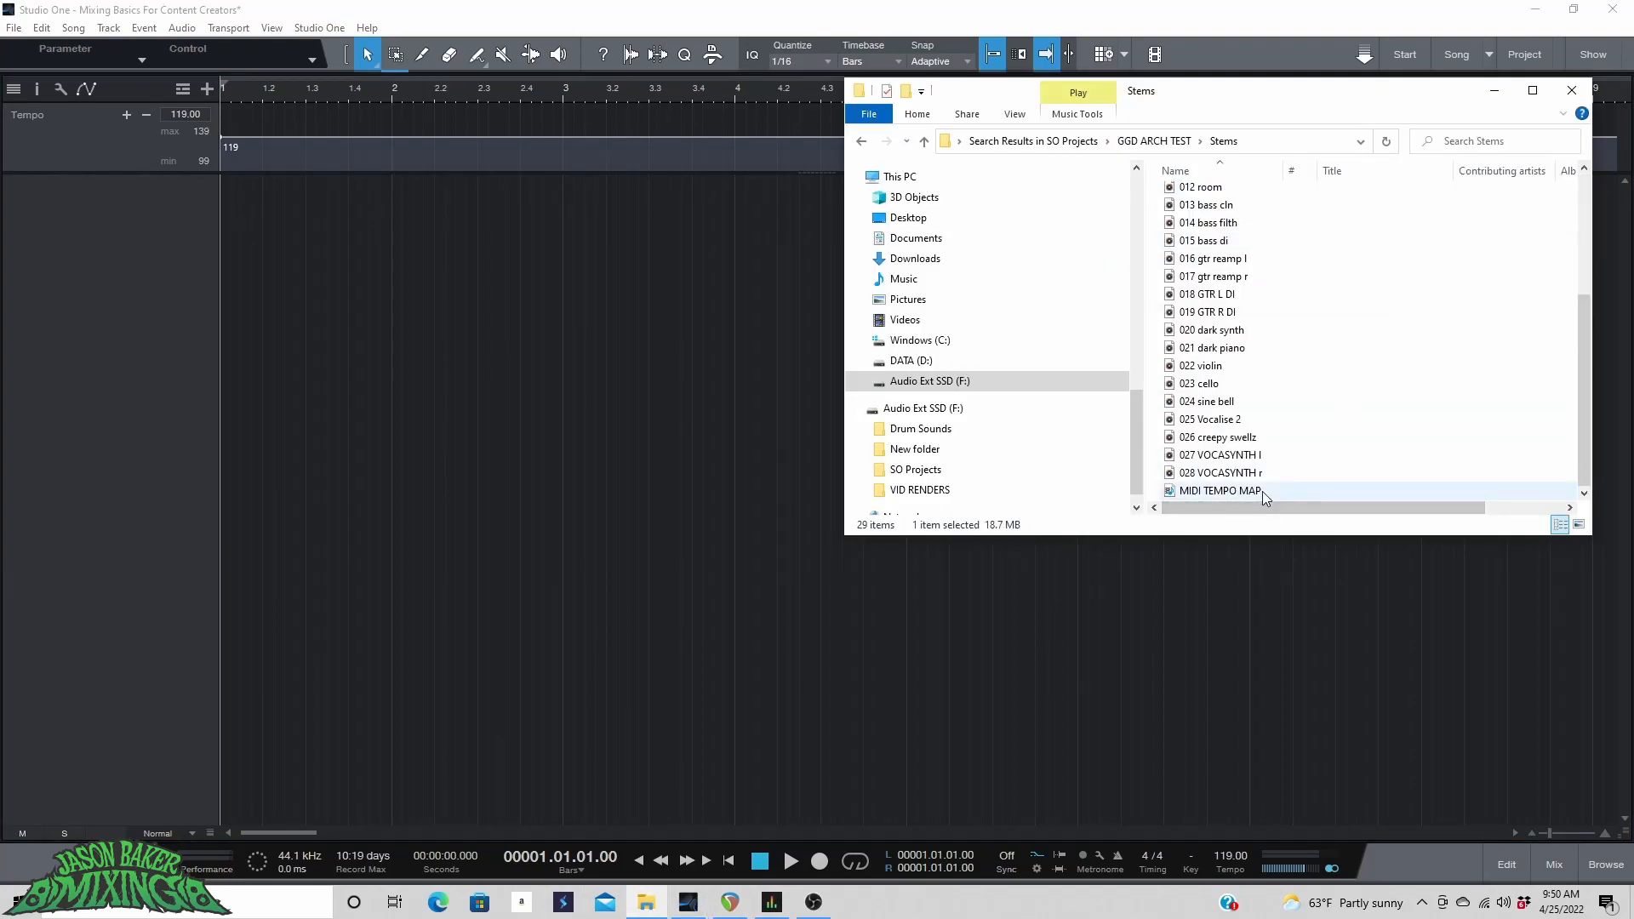
{"action": "left_click_drag", "start_coordinate": [1262, 492], "coordinate": [223, 145]}
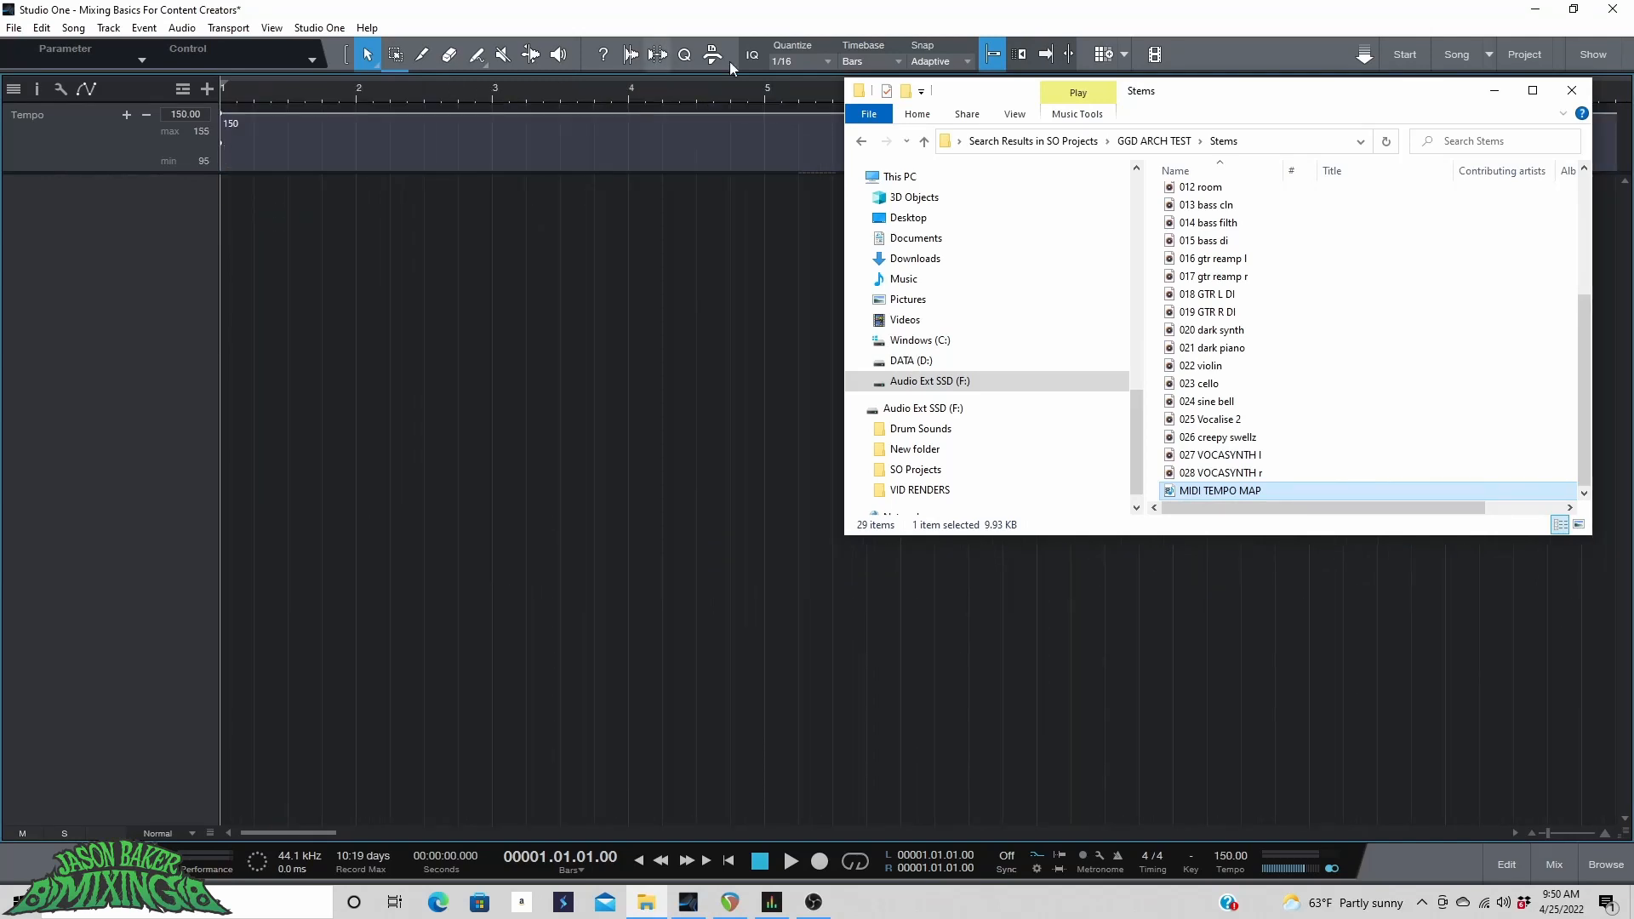
Import all 28 audio stems, 001 bass drop through 028 VOCASYNTH r, into the arrangement.
{"action": "scroll", "coordinate": [1308, 437], "scroll_direction": "up", "scroll_amount": 4}
{"action": "left_click", "coordinate": [1276, 196]}
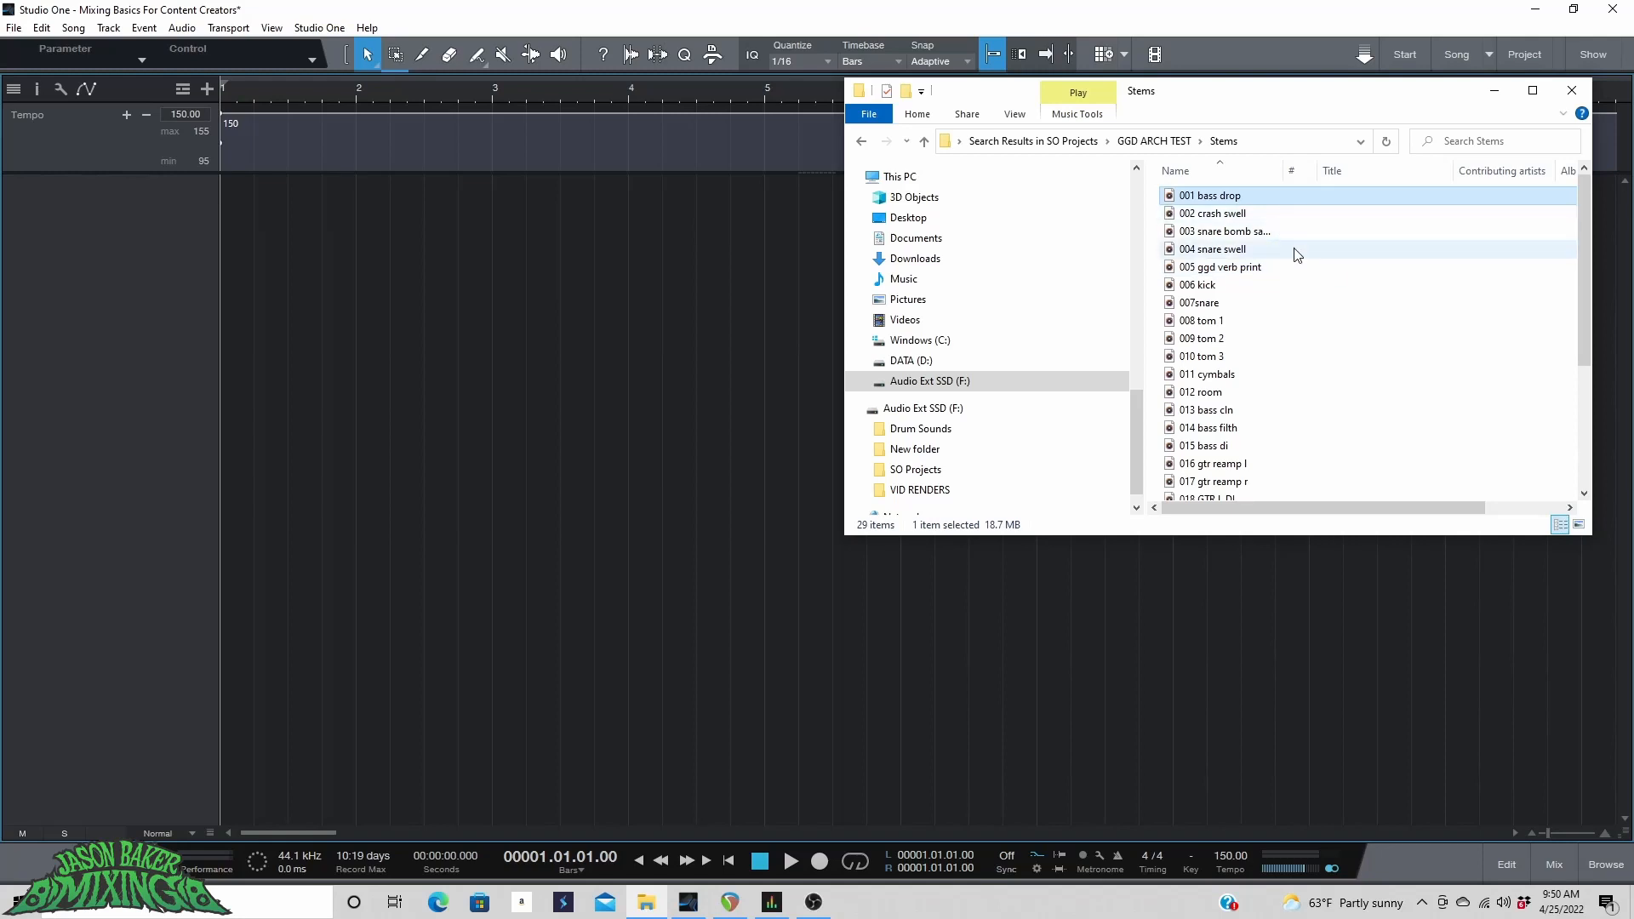
{"action": "scroll", "coordinate": [1285, 255], "scroll_direction": "down", "scroll_amount": 4}
{"action": "left_click", "coordinate": [1250, 479], "text": "shift"}
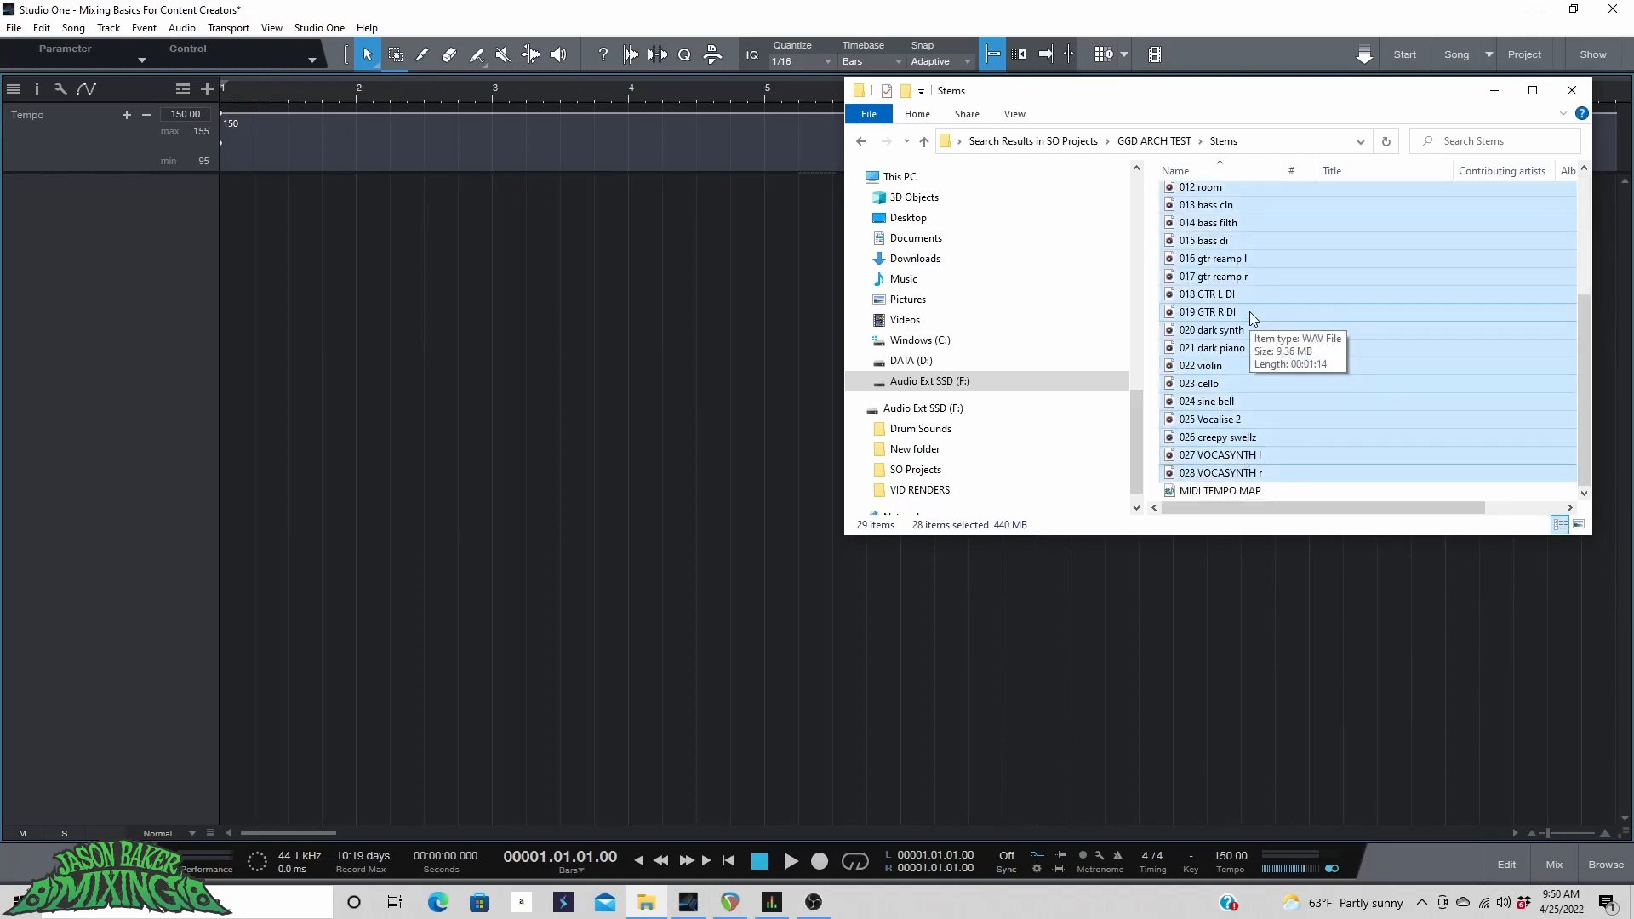
{"action": "scroll", "coordinate": [1256, 240], "scroll_direction": "up", "scroll_amount": 4}
{"action": "scroll", "coordinate": [1223, 350], "scroll_direction": "down", "scroll_amount": 4}
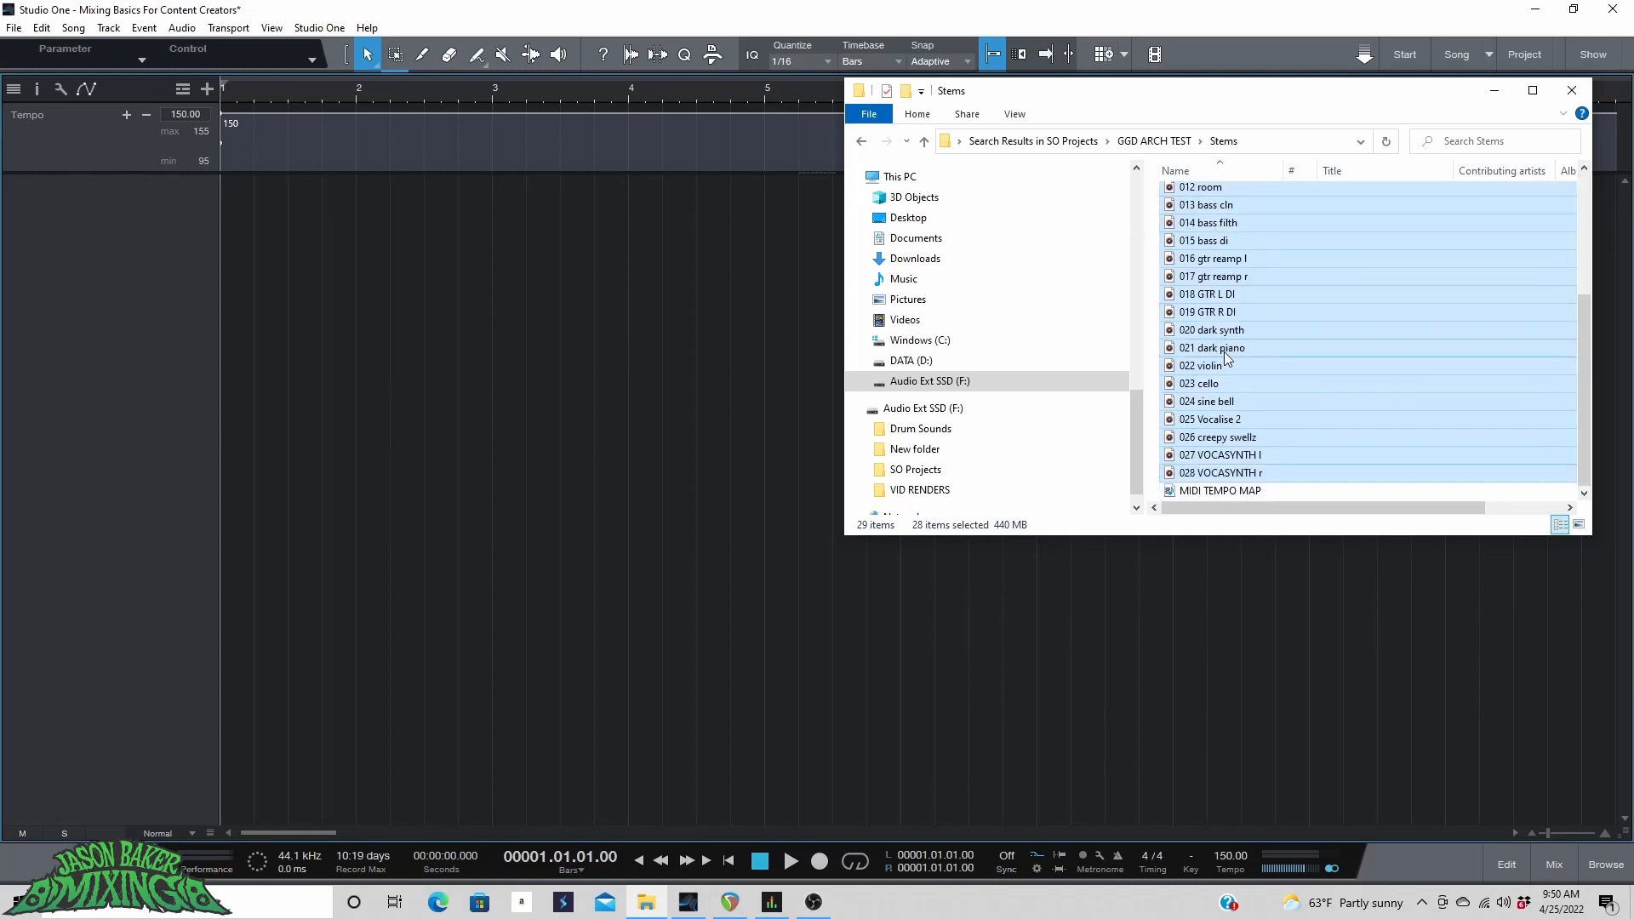
{"action": "left_click_drag", "start_coordinate": [1227, 210], "coordinate": [241, 411]}
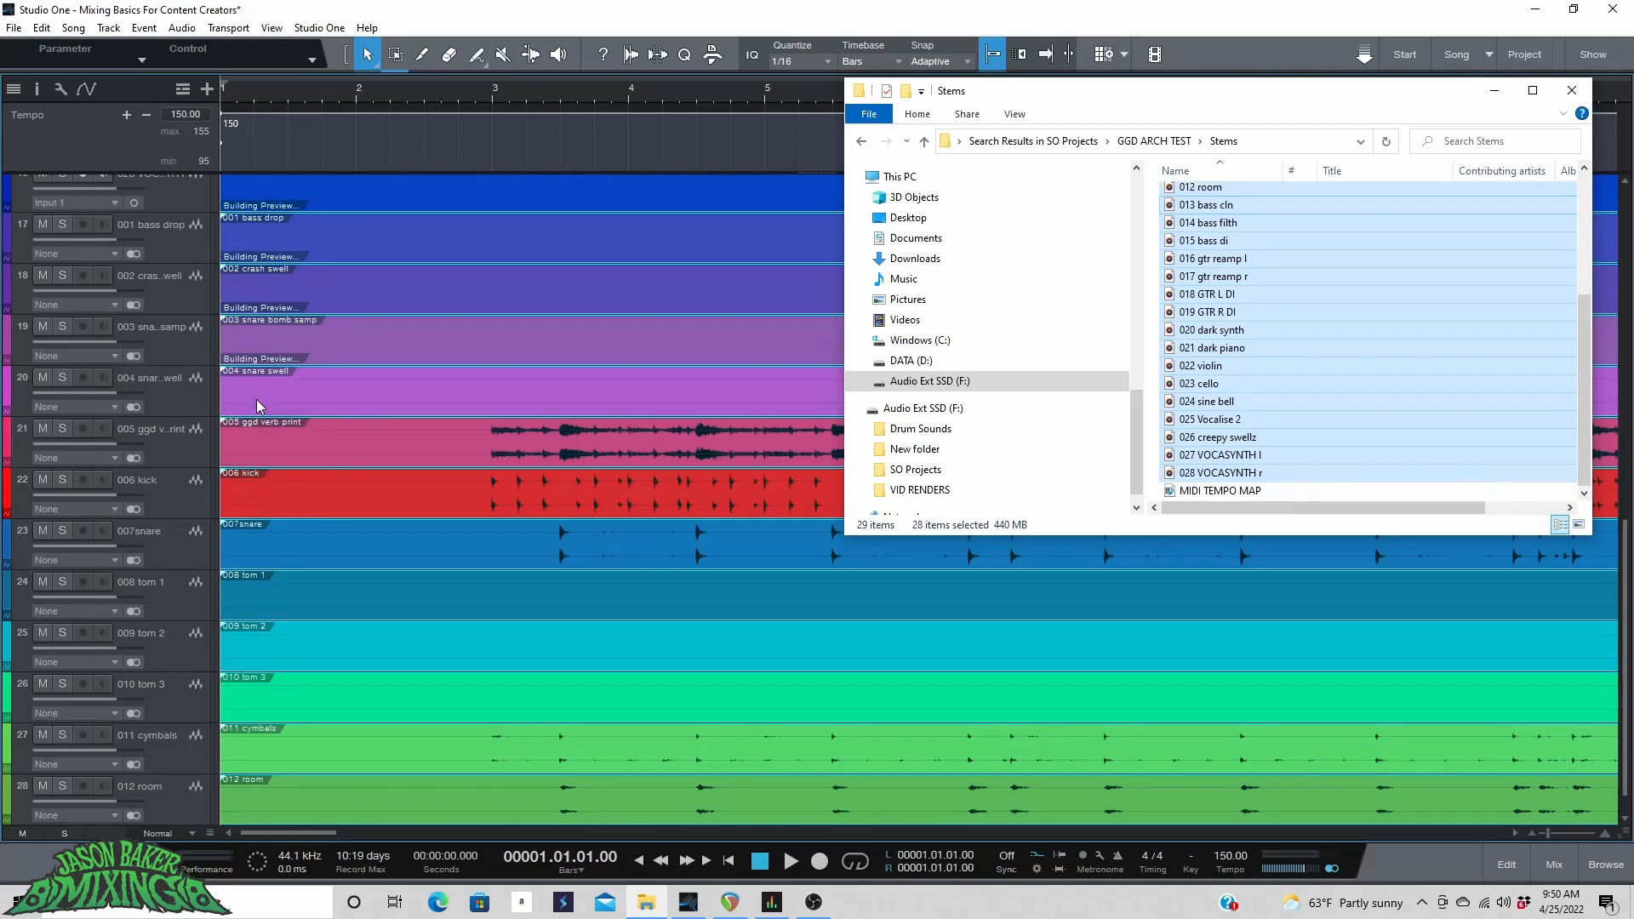
Move the drum tracks 001 bass drop through 012 room to the top of the track list.
{"action": "scroll", "coordinate": [393, 425], "scroll_direction": "up", "scroll_amount": 15}
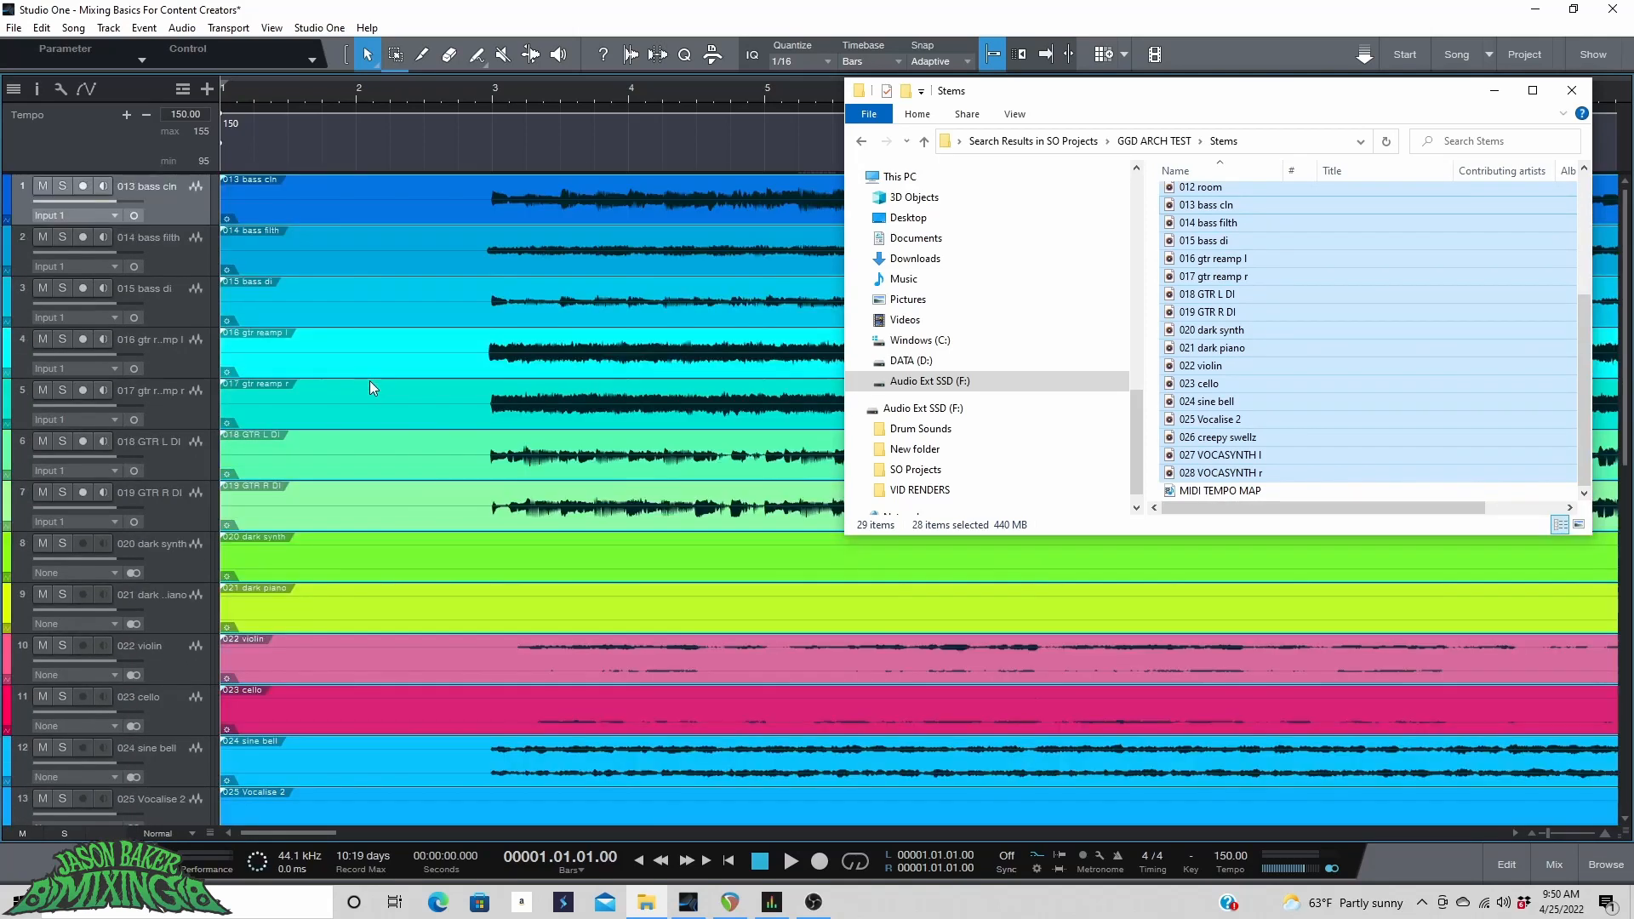
{"action": "scroll", "coordinate": [370, 380], "scroll_direction": "down", "scroll_amount": 14}
{"action": "scroll", "coordinate": [369, 383], "scroll_direction": "down", "scroll_amount": 2}
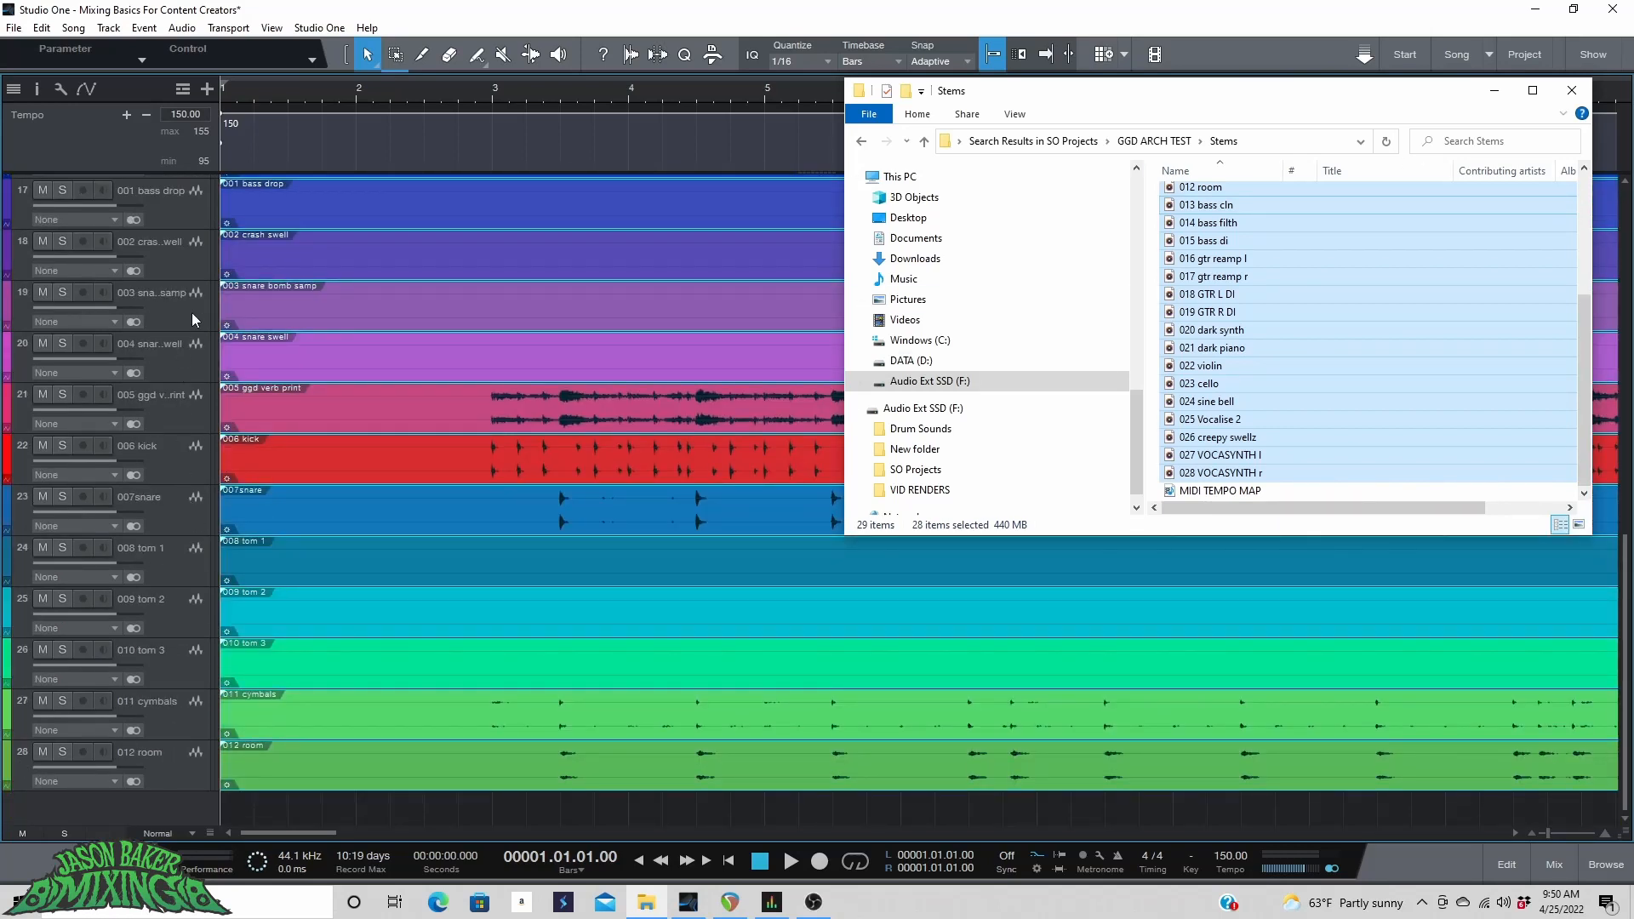
{"action": "left_click", "coordinate": [1494, 90]}
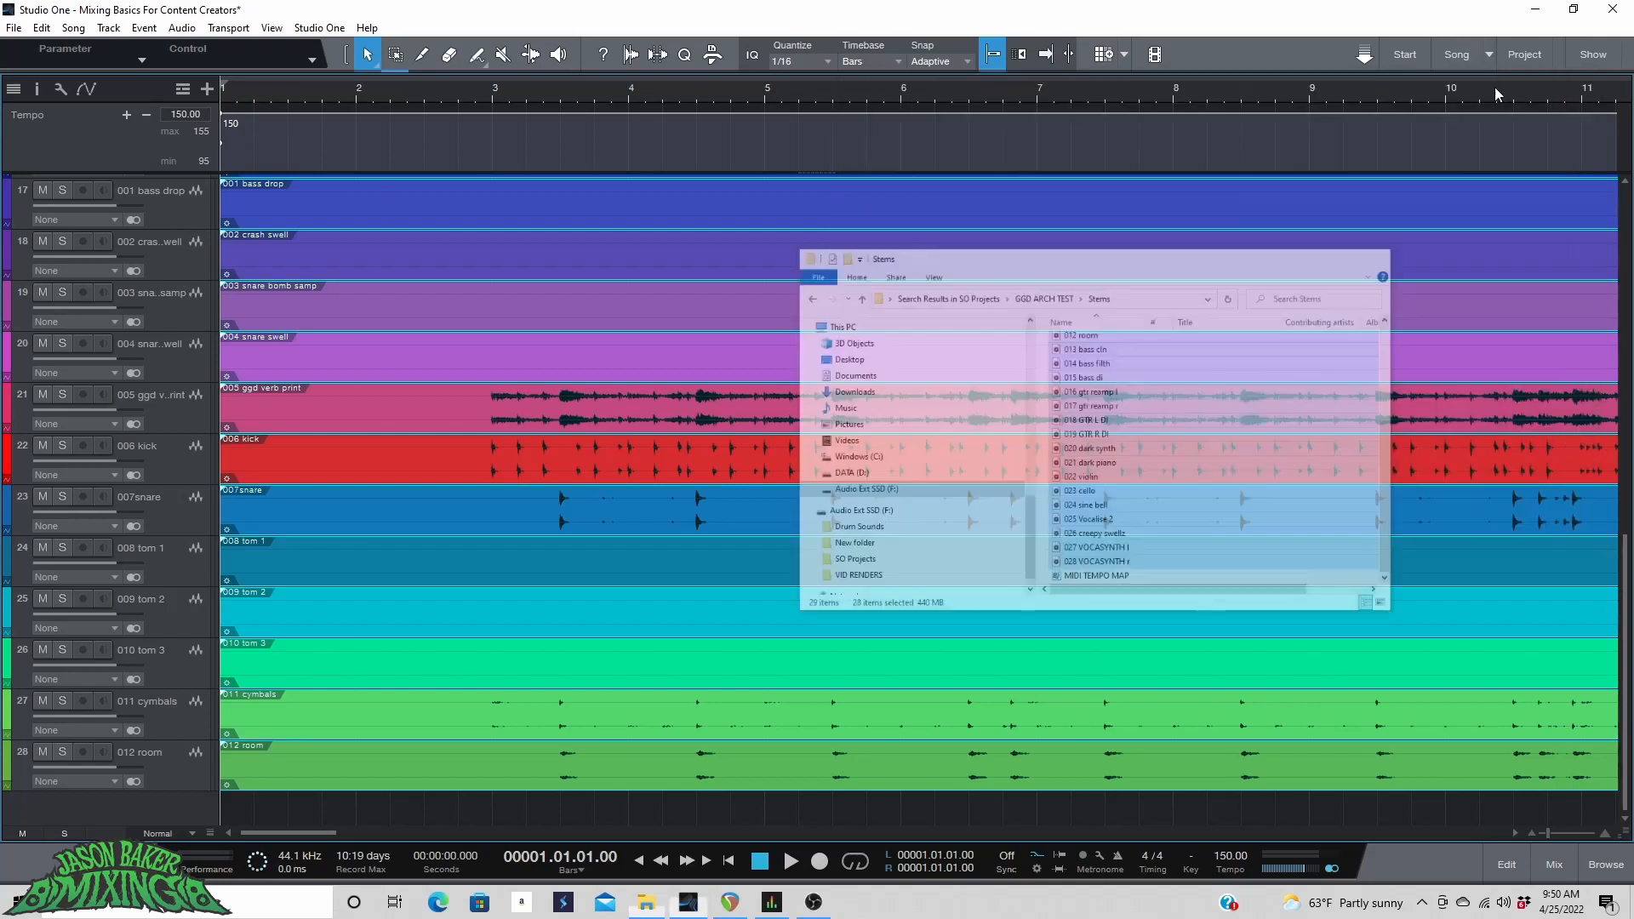
{"action": "left_click", "coordinate": [181, 220]}
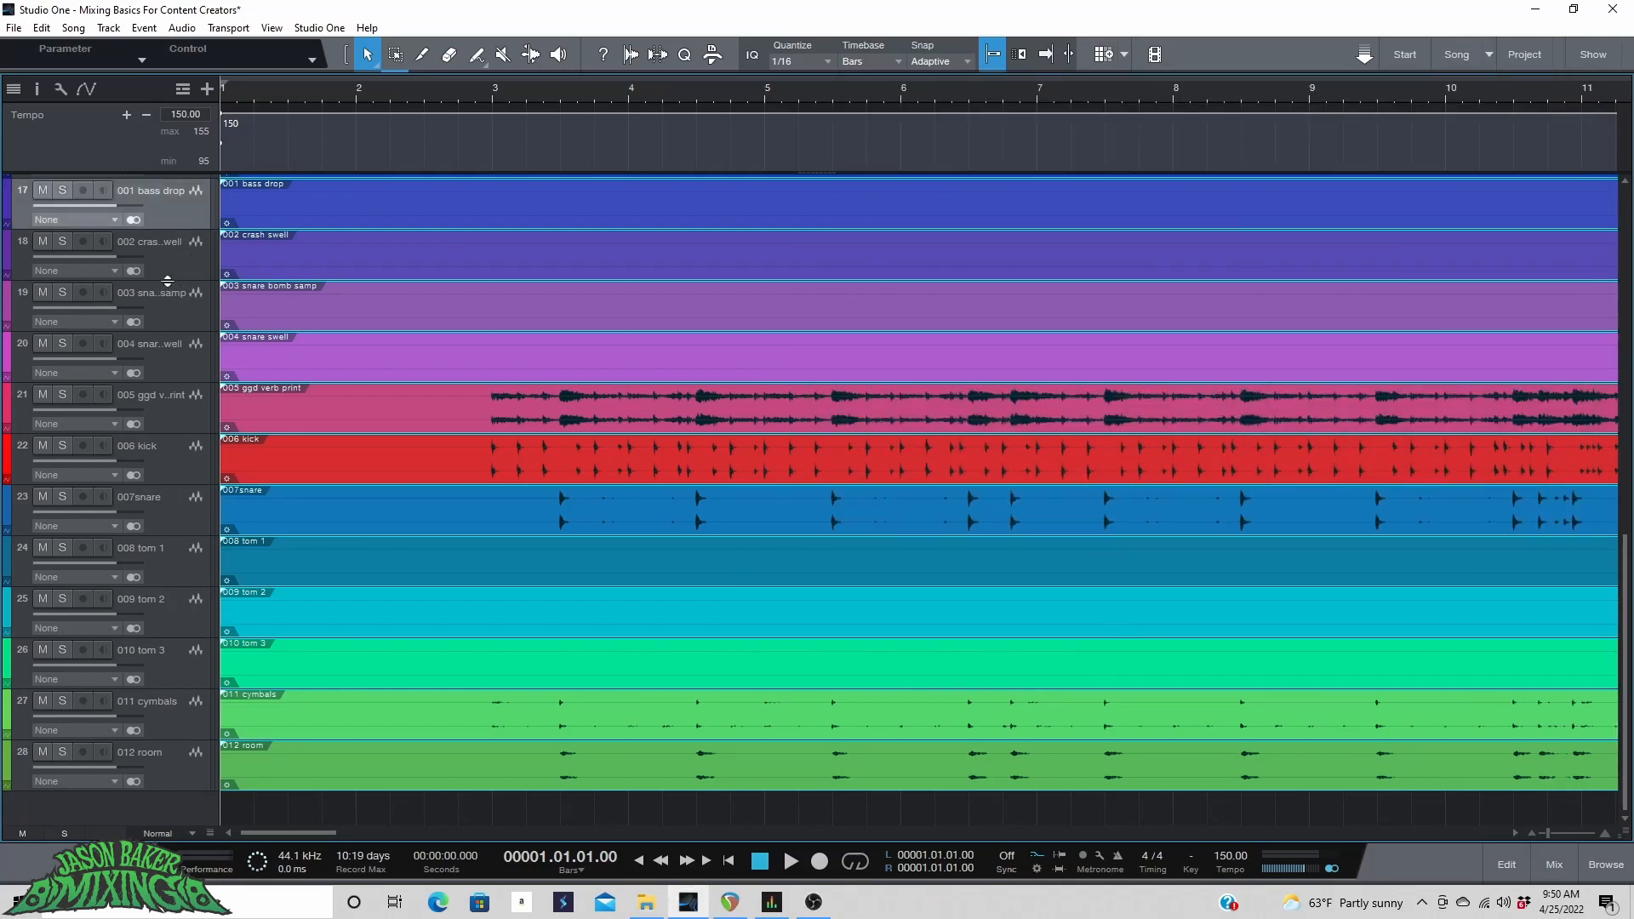
{"action": "left_click", "coordinate": [170, 762], "text": "shift"}
{"action": "scroll", "coordinate": [147, 329], "scroll_direction": "up", "scroll_amount": 3}
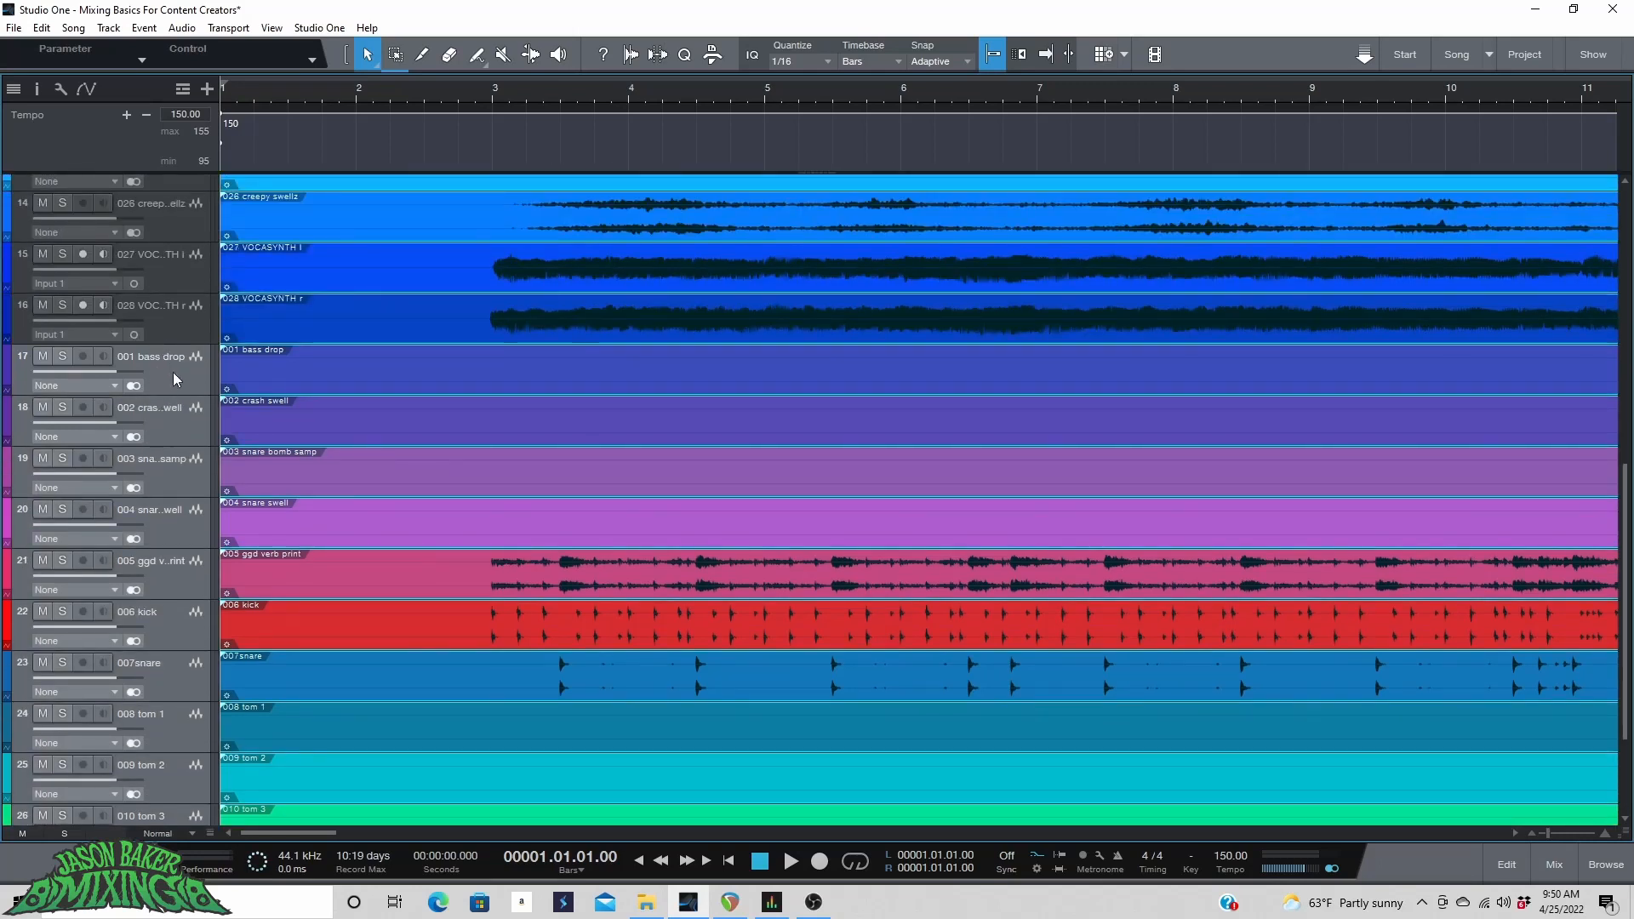
{"action": "left_click_drag", "start_coordinate": [172, 371], "coordinate": [164, 184]}
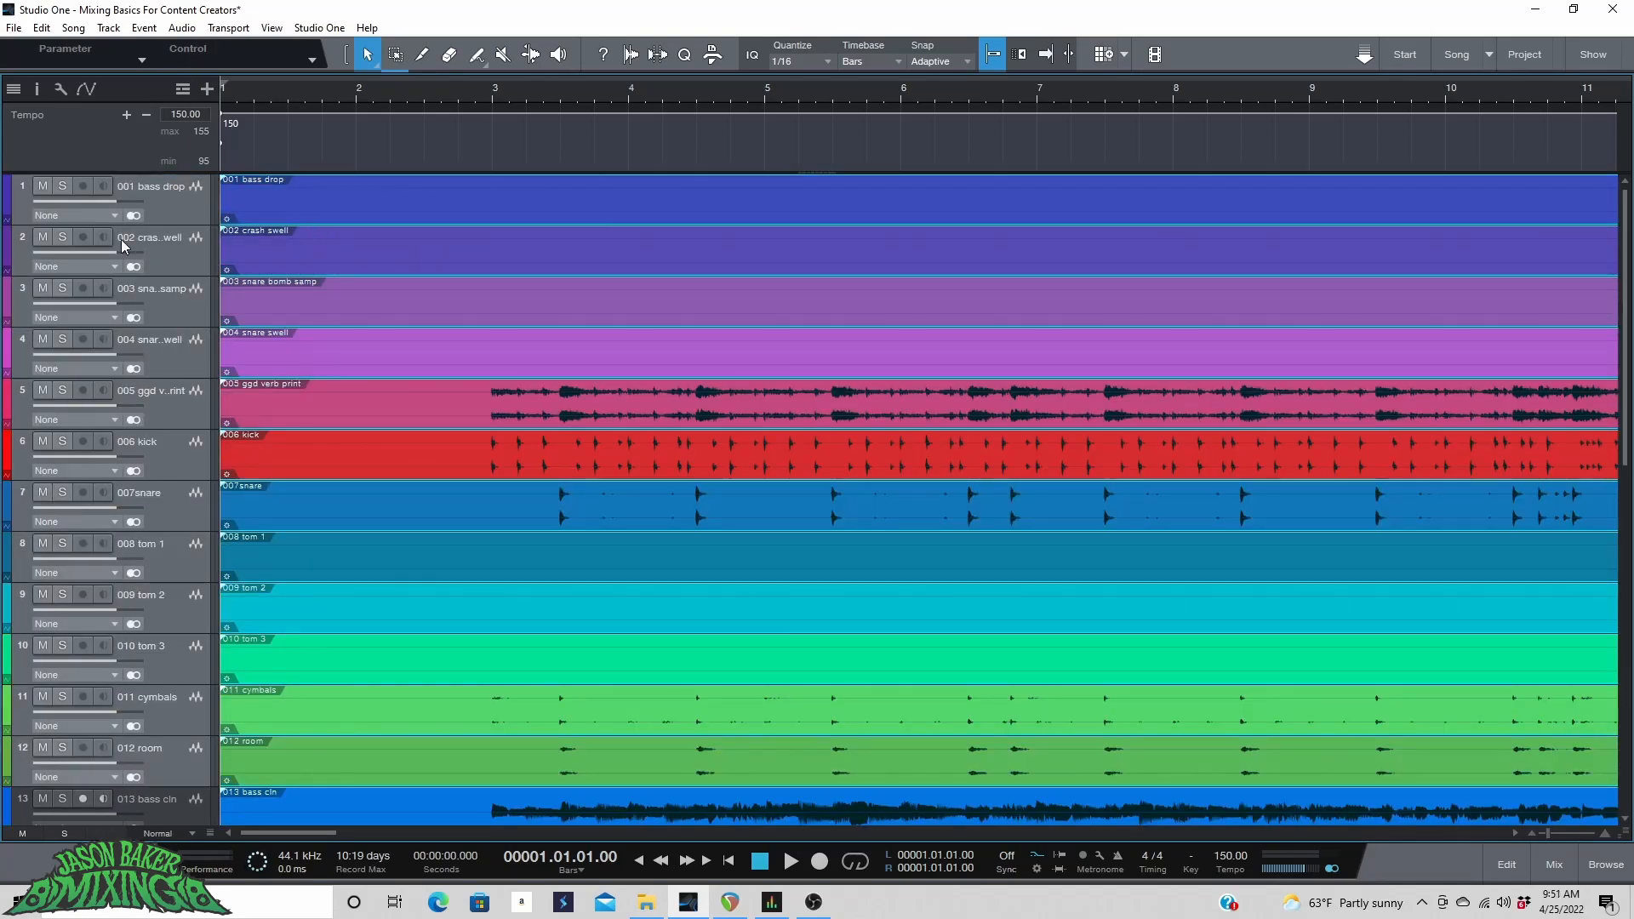
Color the tracks 001 bass drop through 004 snare swell light blue.
{"action": "left_click", "coordinate": [171, 209]}
{"action": "scroll", "coordinate": [546, 95], "scroll_direction": "down", "scroll_amount": 5}
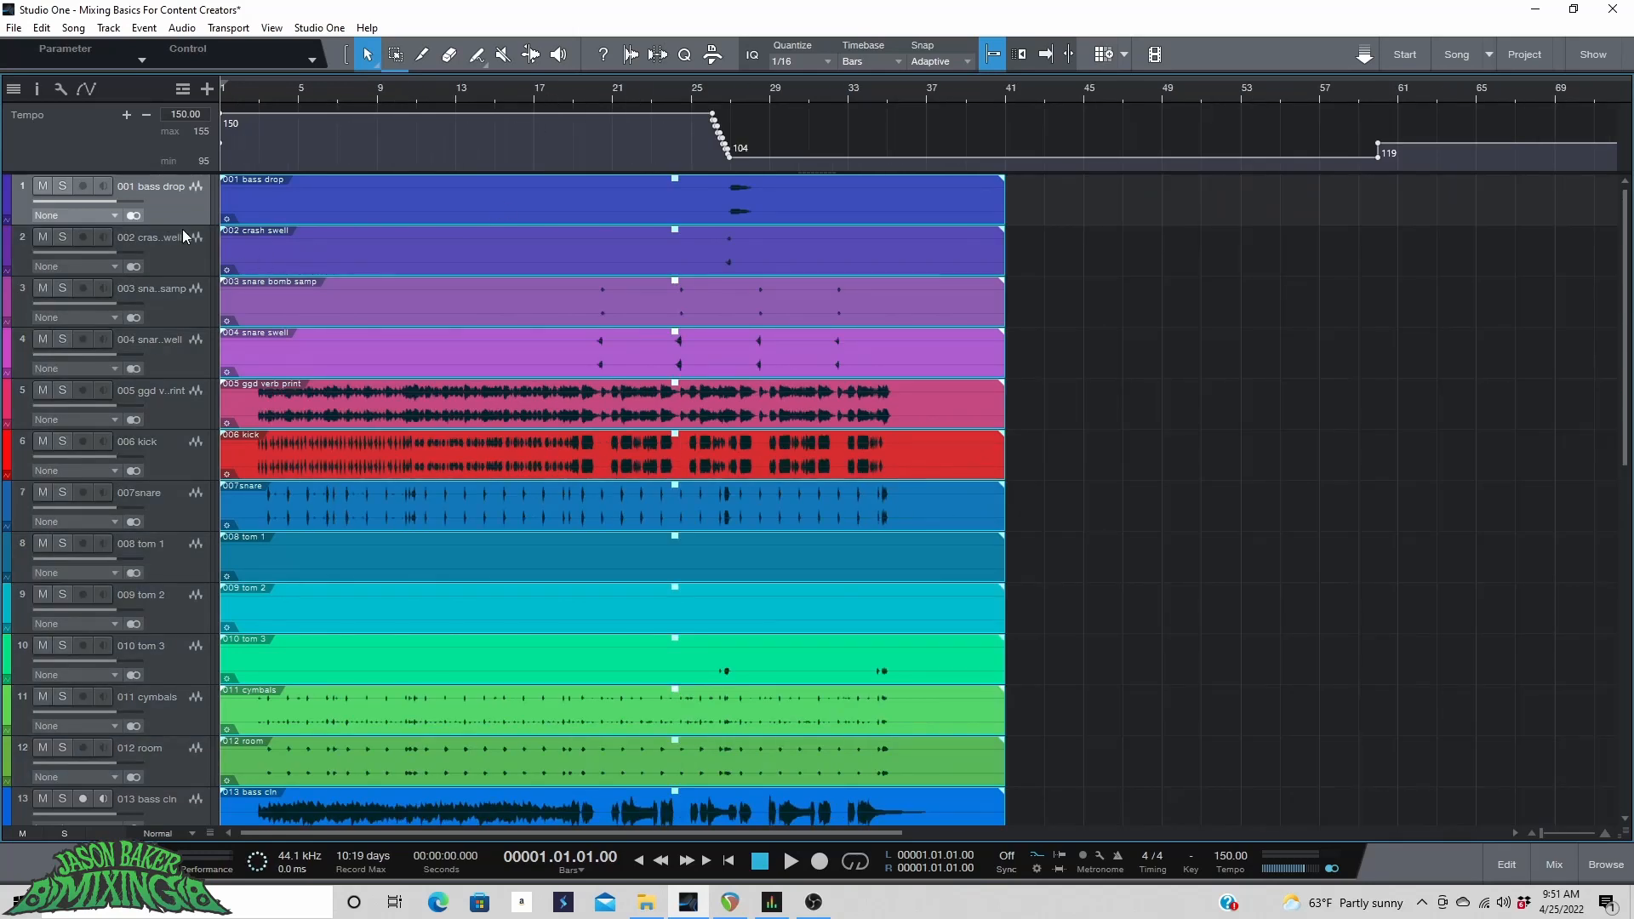
{"action": "left_click", "coordinate": [170, 337], "text": "shift"}
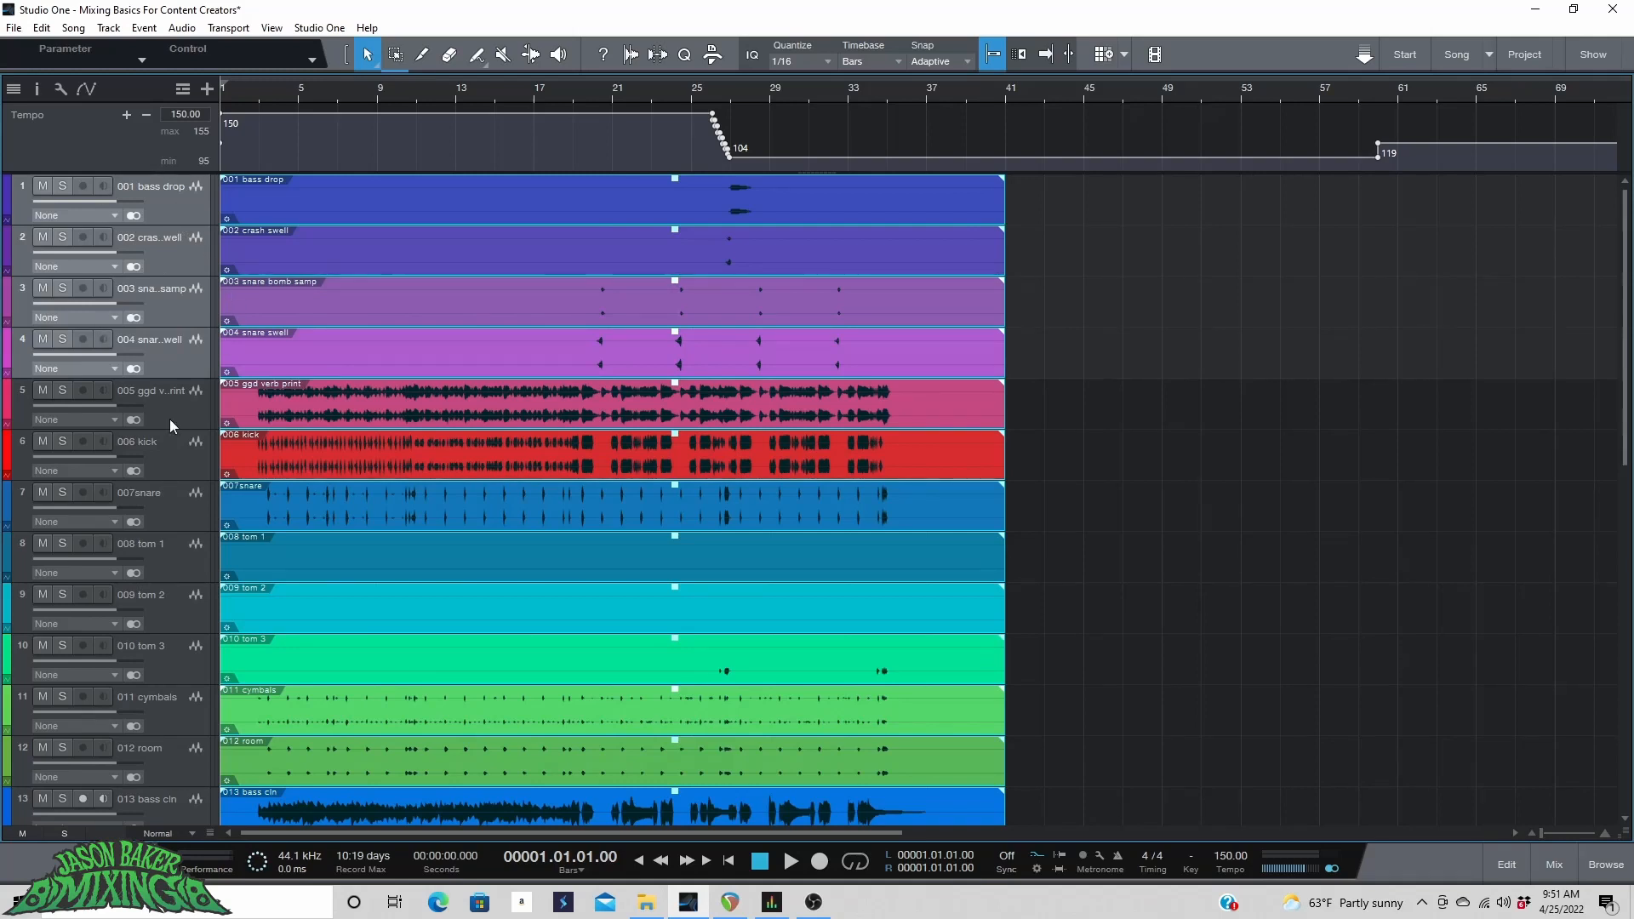
{"action": "left_click", "coordinate": [7, 212]}
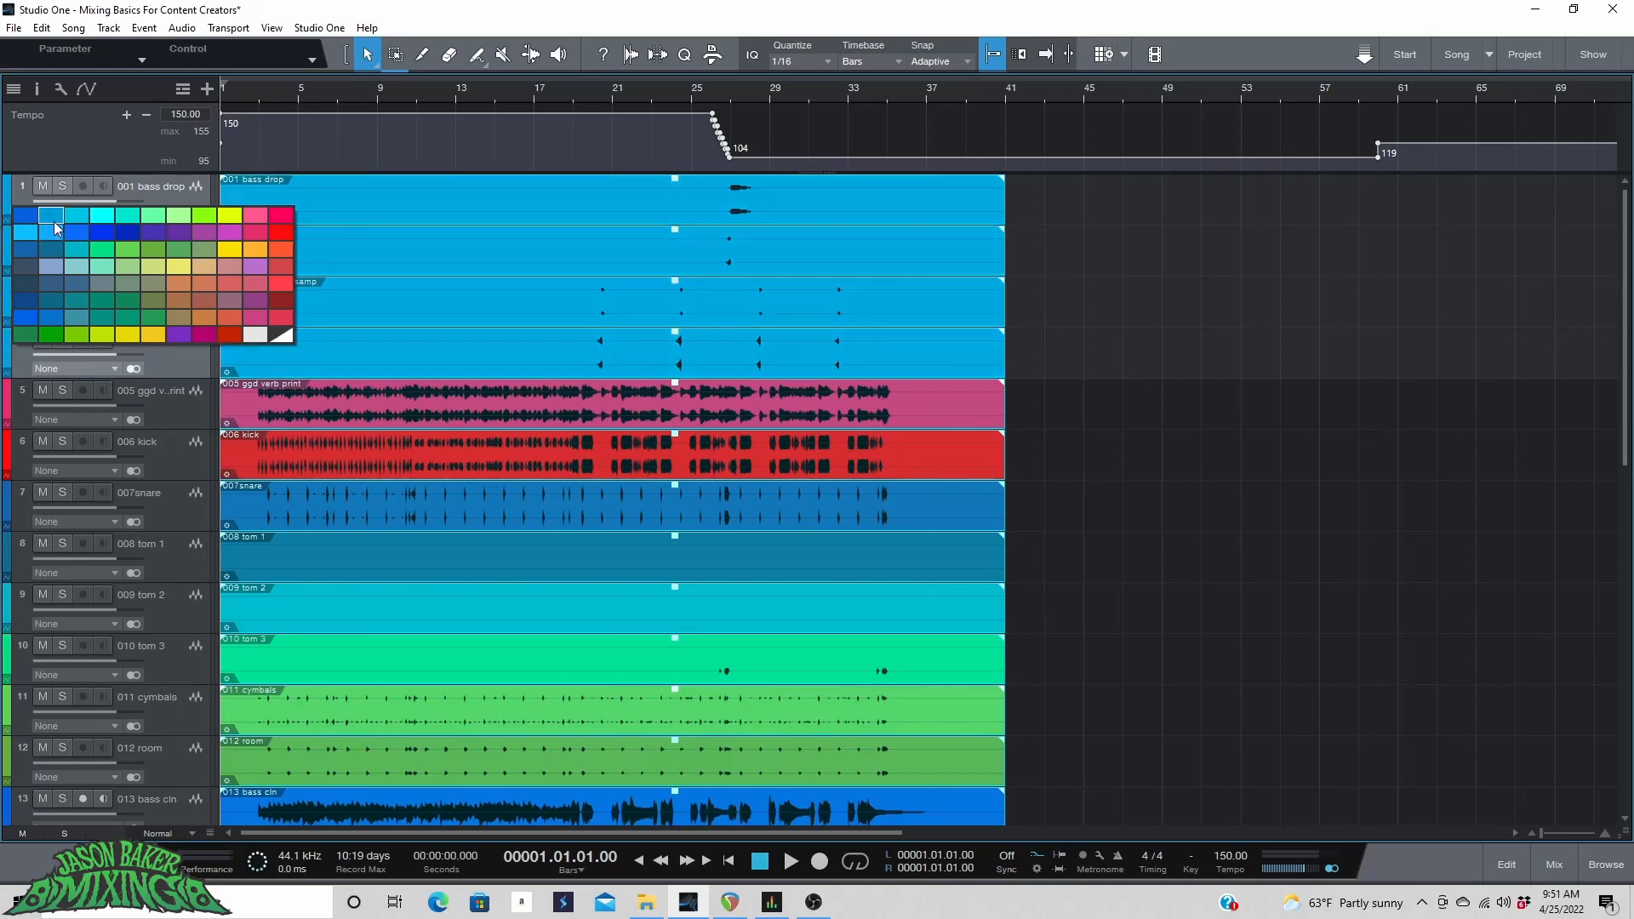
{"action": "left_click", "coordinate": [54, 221]}
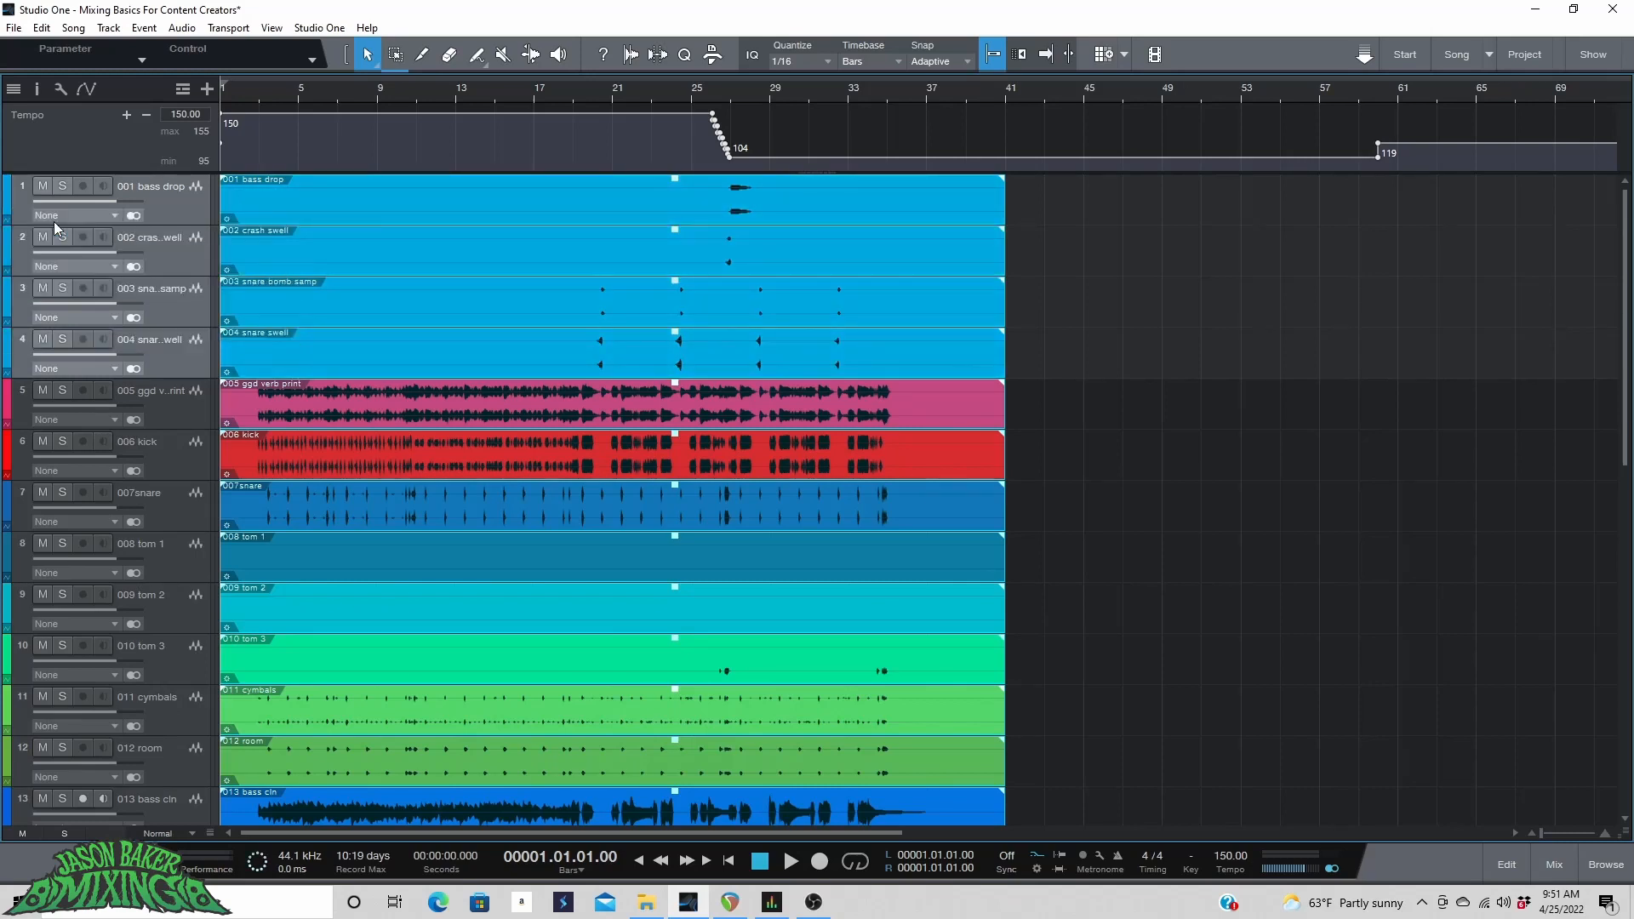
Pack the four selected tracks into a folder track named drum post and expand it.
{"action": "right_click", "coordinate": [186, 216]}
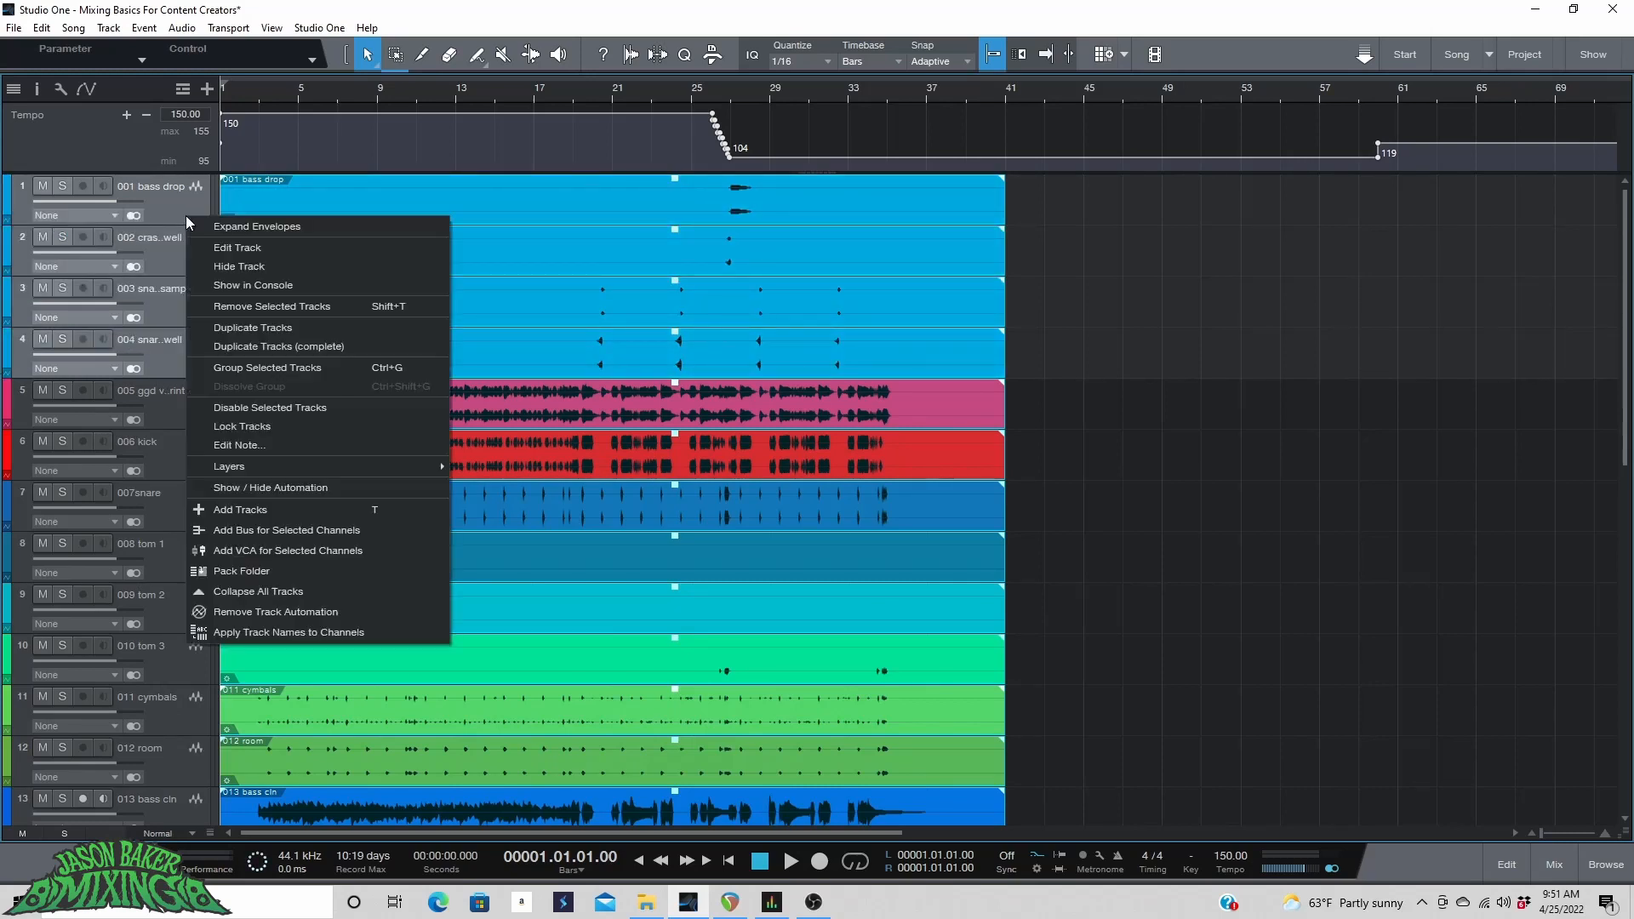
{"action": "left_click", "coordinate": [289, 570]}
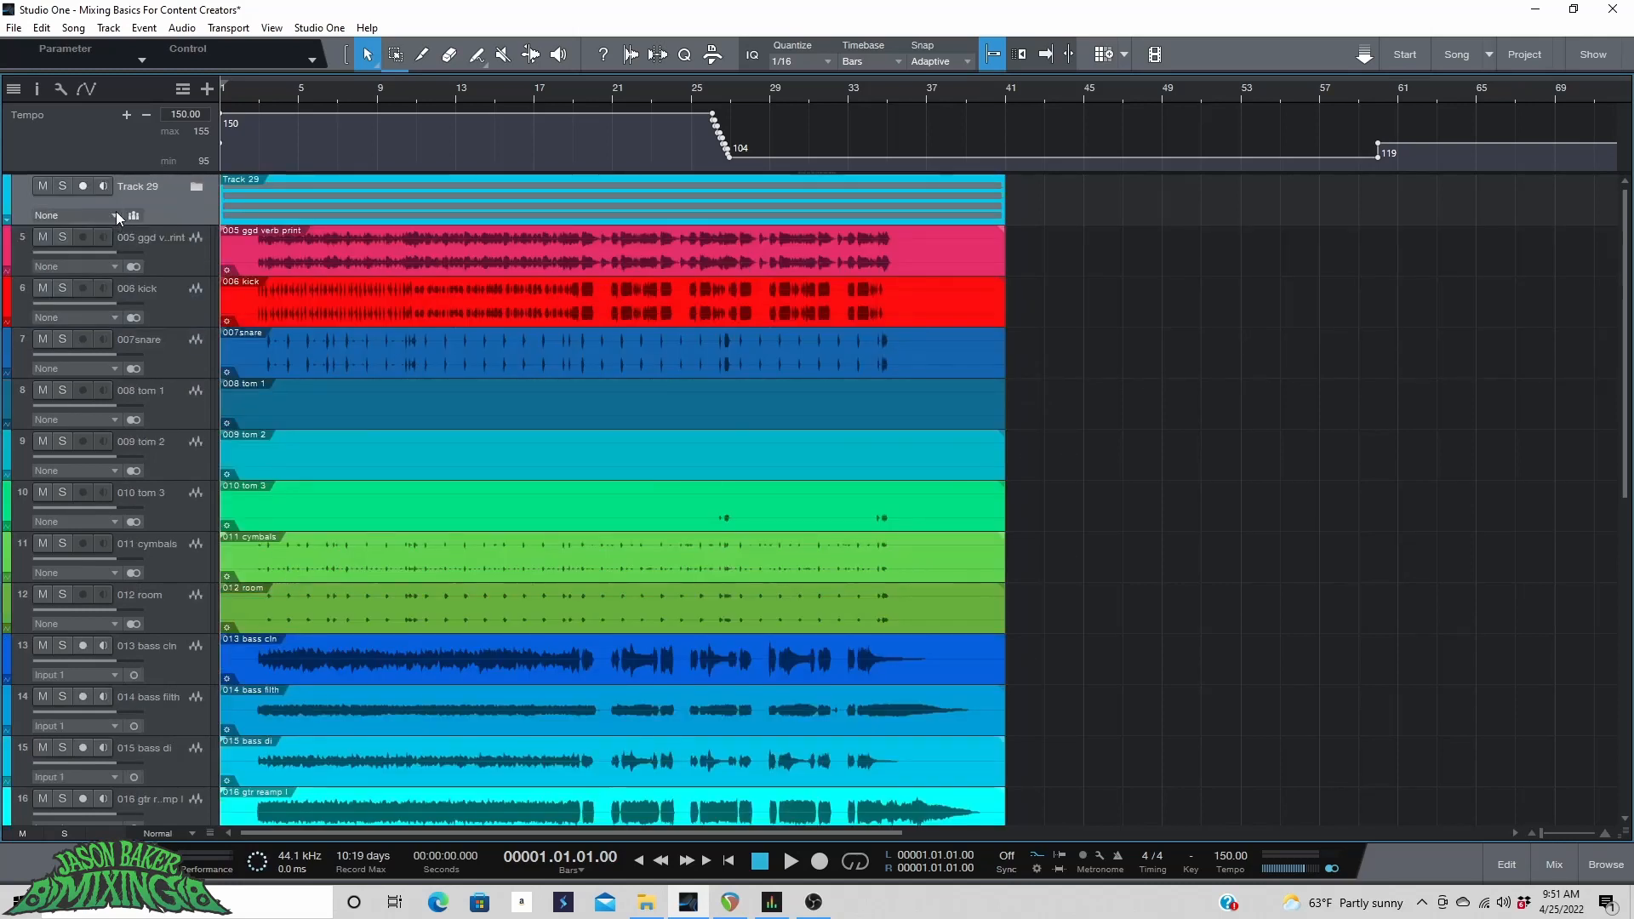
{"action": "double_click", "coordinate": [158, 192]}
{"action": "type", "text": "drum post"}
{"action": "key", "text": "Return"}
{"action": "left_click", "coordinate": [196, 188]}
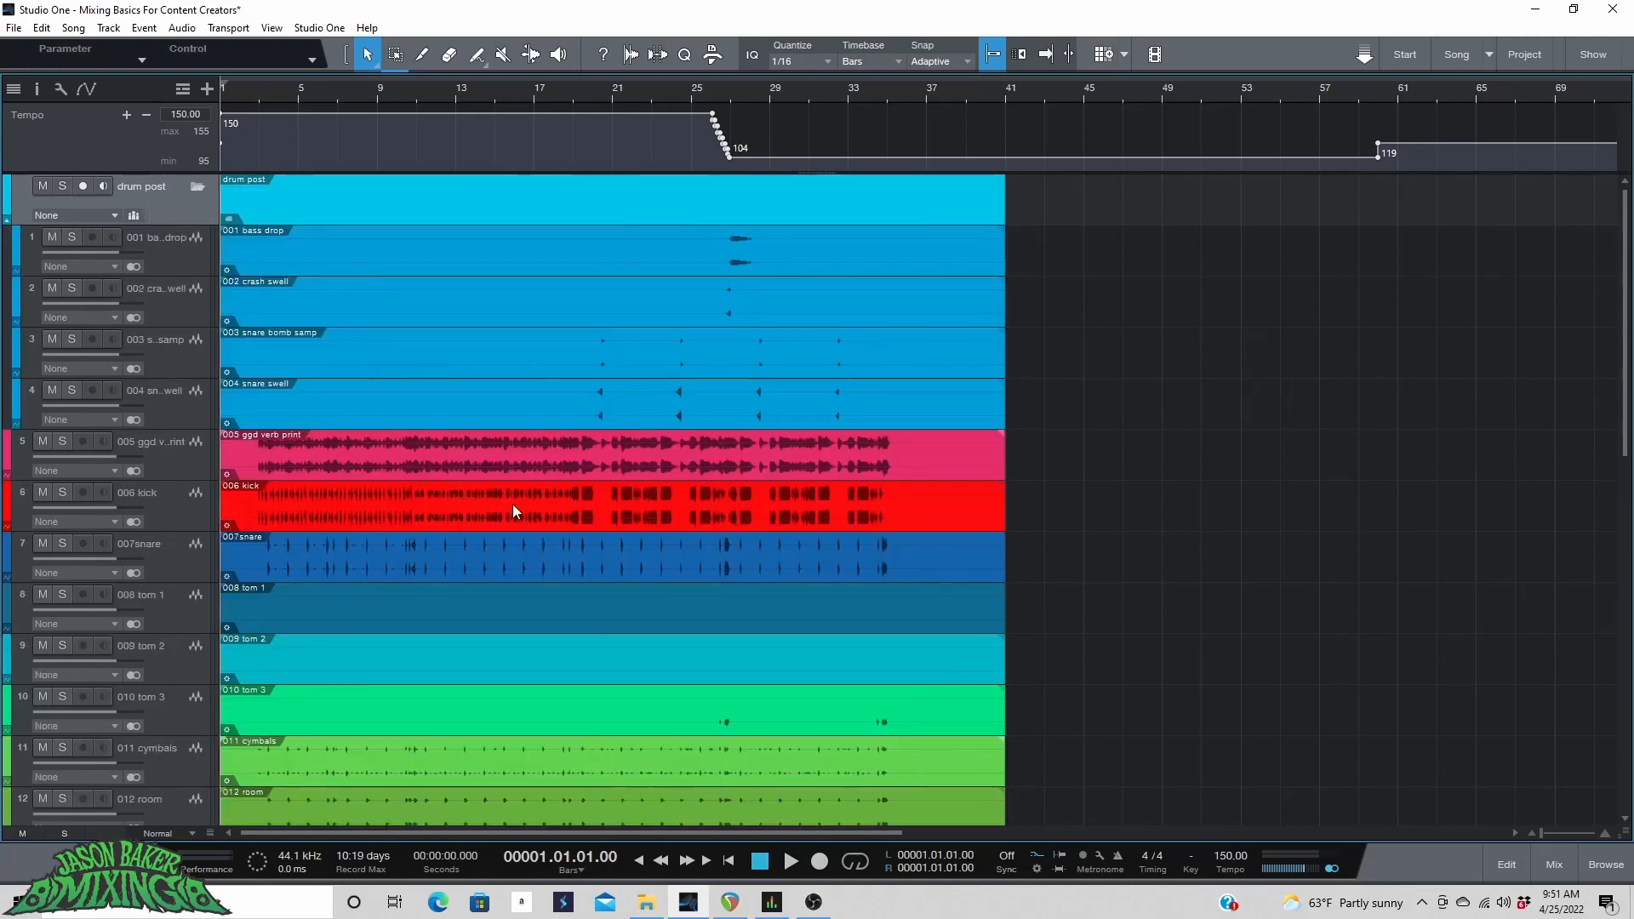
In the mixer, add a bus for the channels 001 bass drop through 004 snare swell.
{"action": "left_click", "coordinate": [1554, 864]}
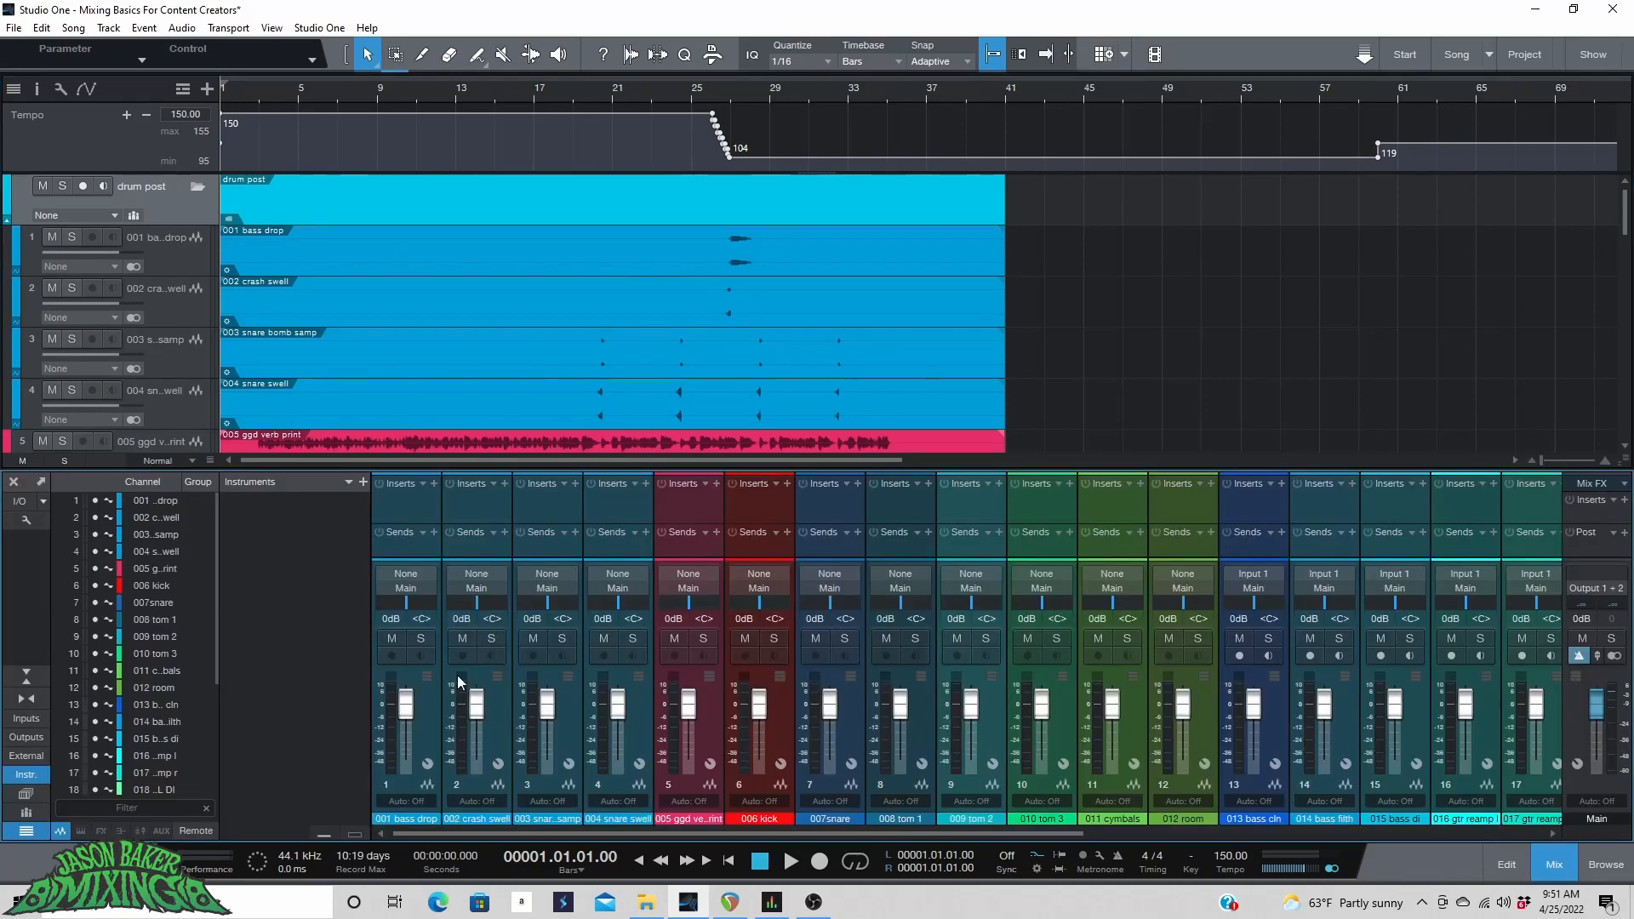
{"action": "left_click", "coordinate": [433, 710]}
{"action": "left_click", "coordinate": [631, 703], "text": "shift"}
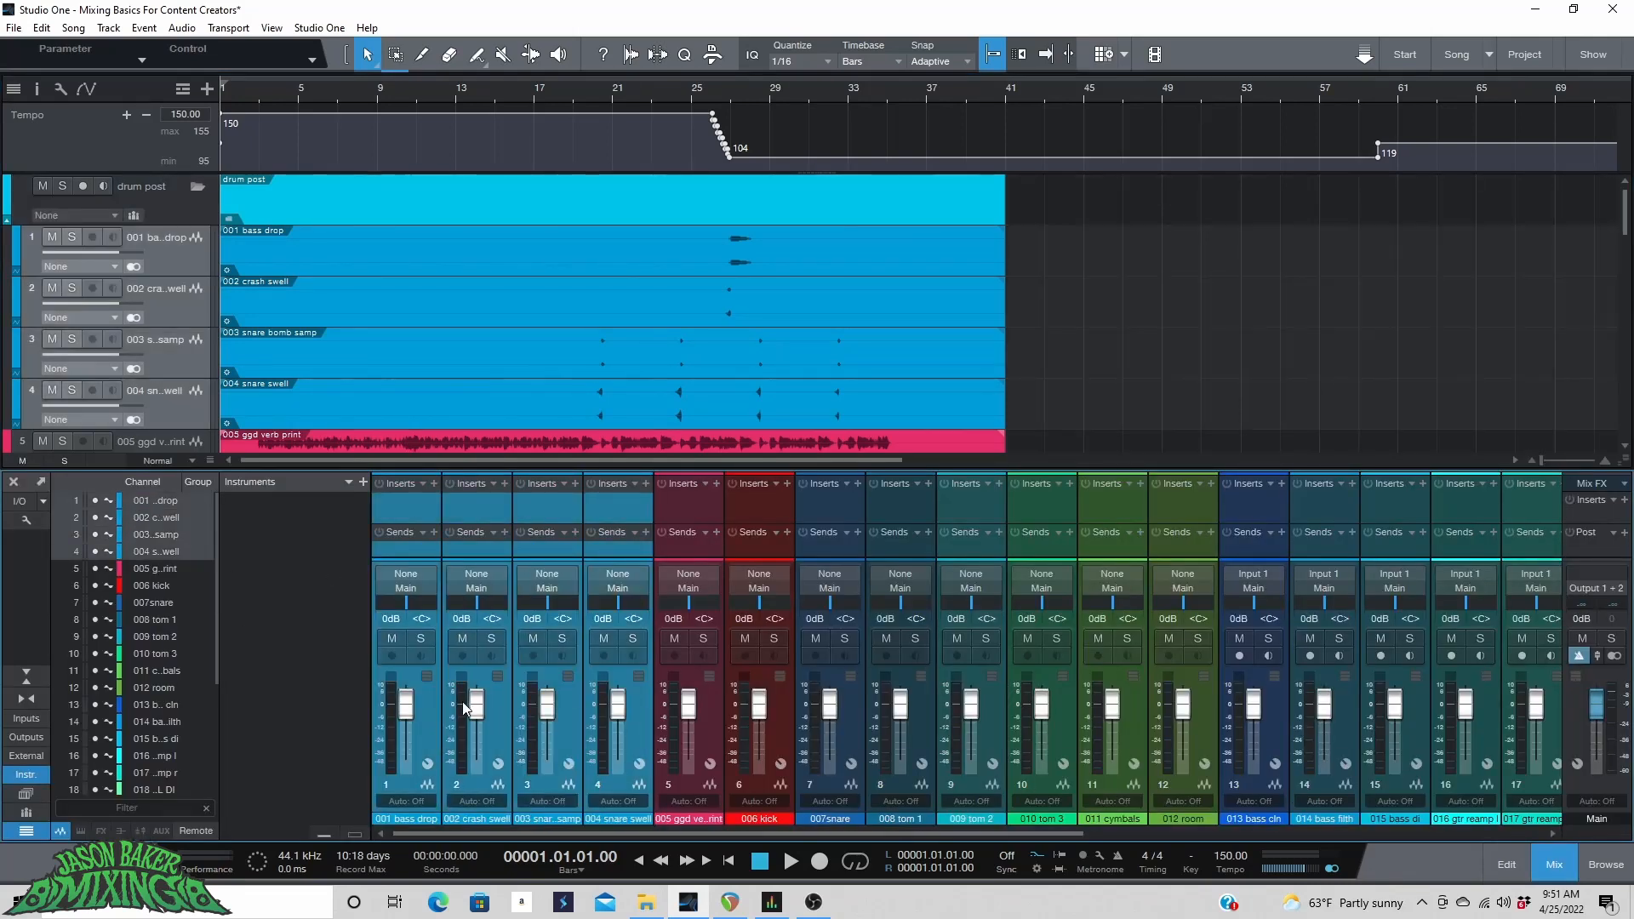
{"action": "right_click", "coordinate": [430, 697]}
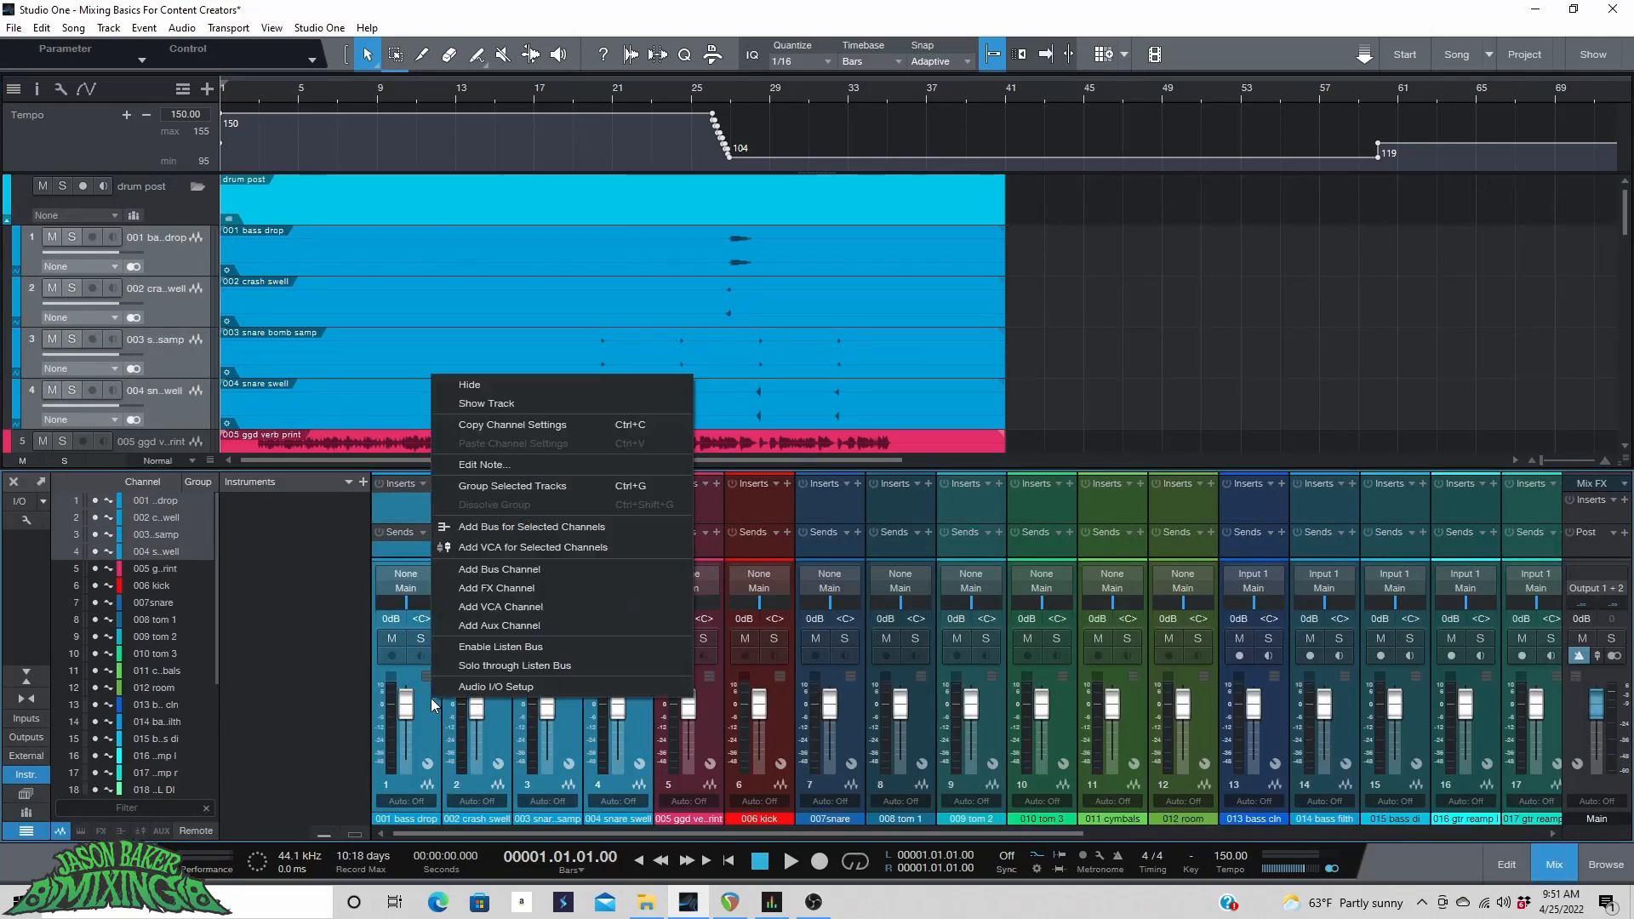
{"action": "left_click", "coordinate": [563, 524]}
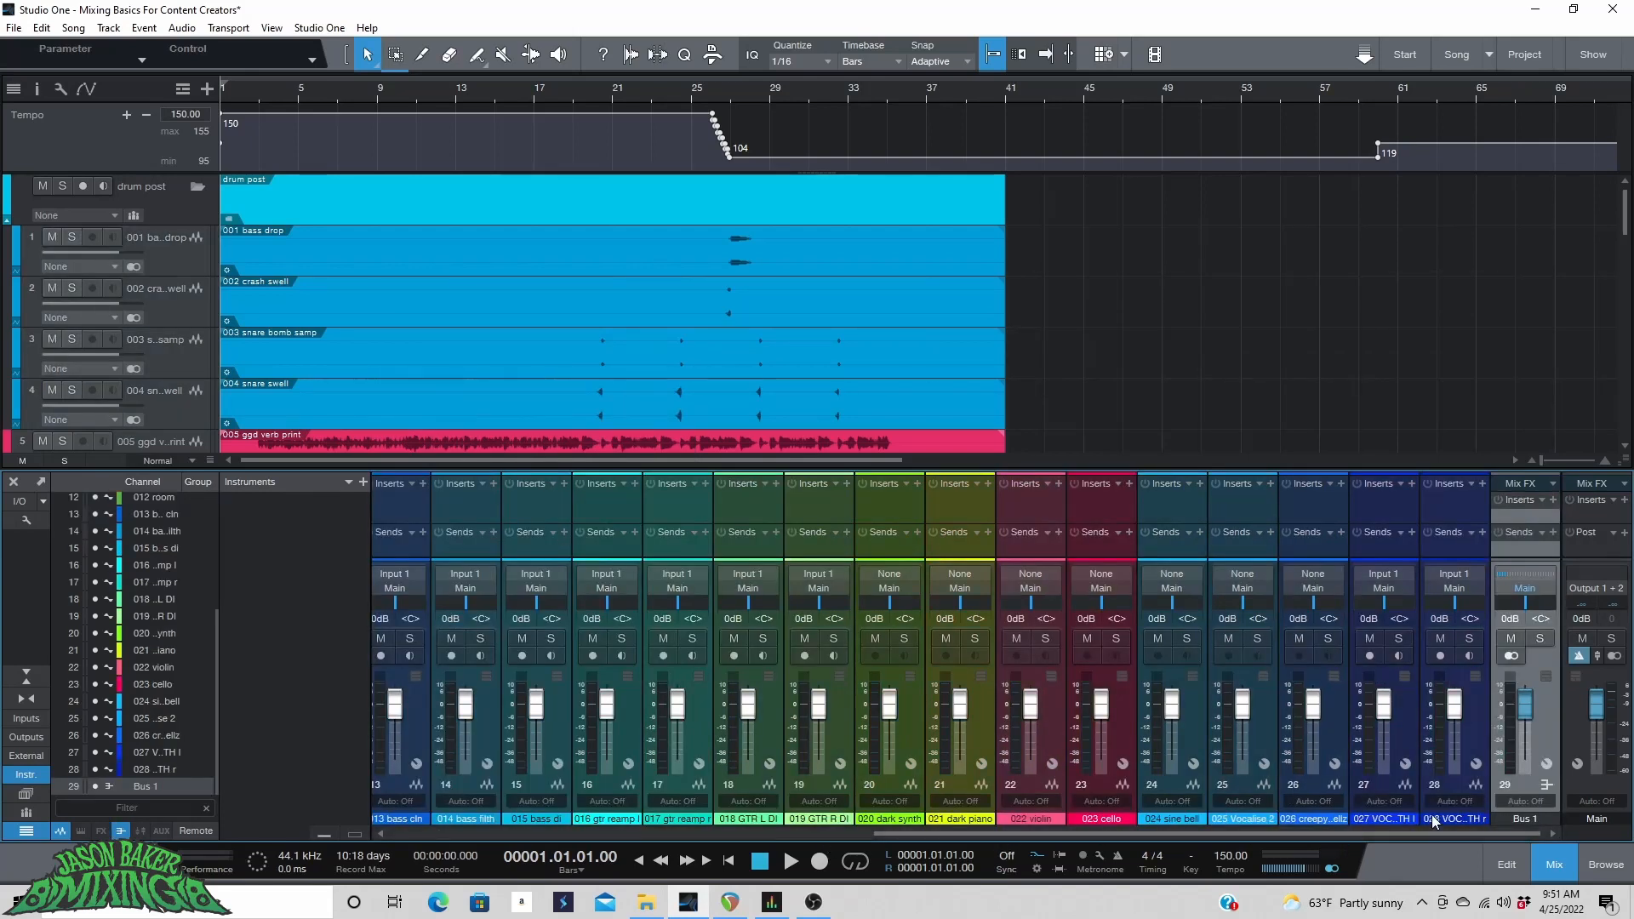
Rename the new bus to DRM POST BUS.
{"action": "double_click", "coordinate": [1527, 821]}
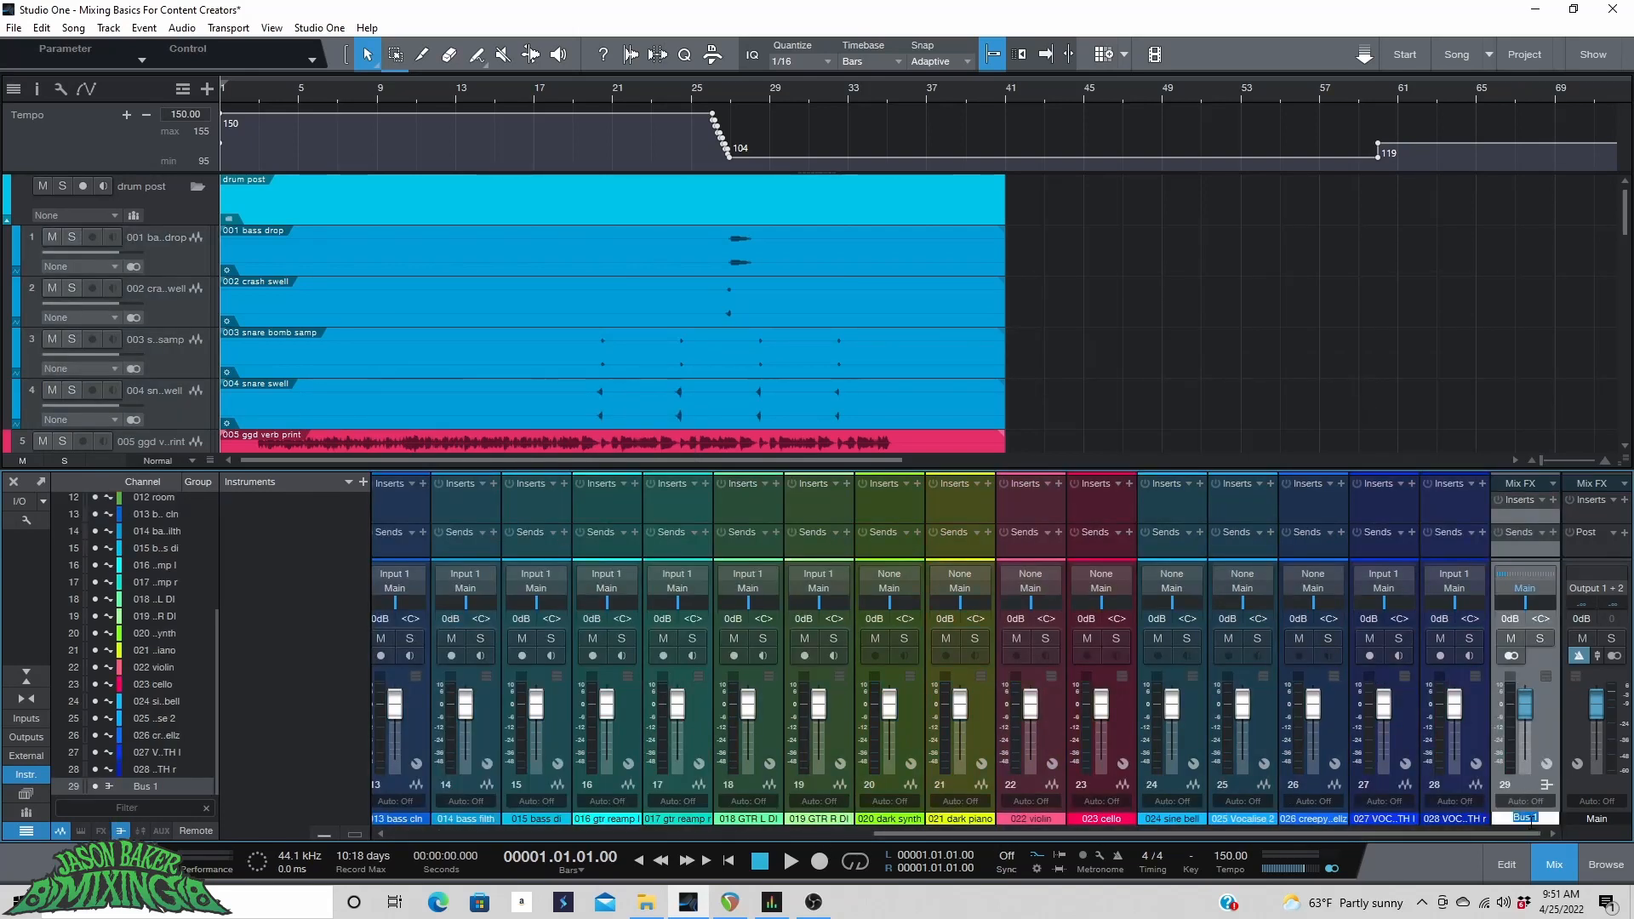
{"action": "type", "text": "DR"}
{"action": "type", "text": "M POST BUS"}
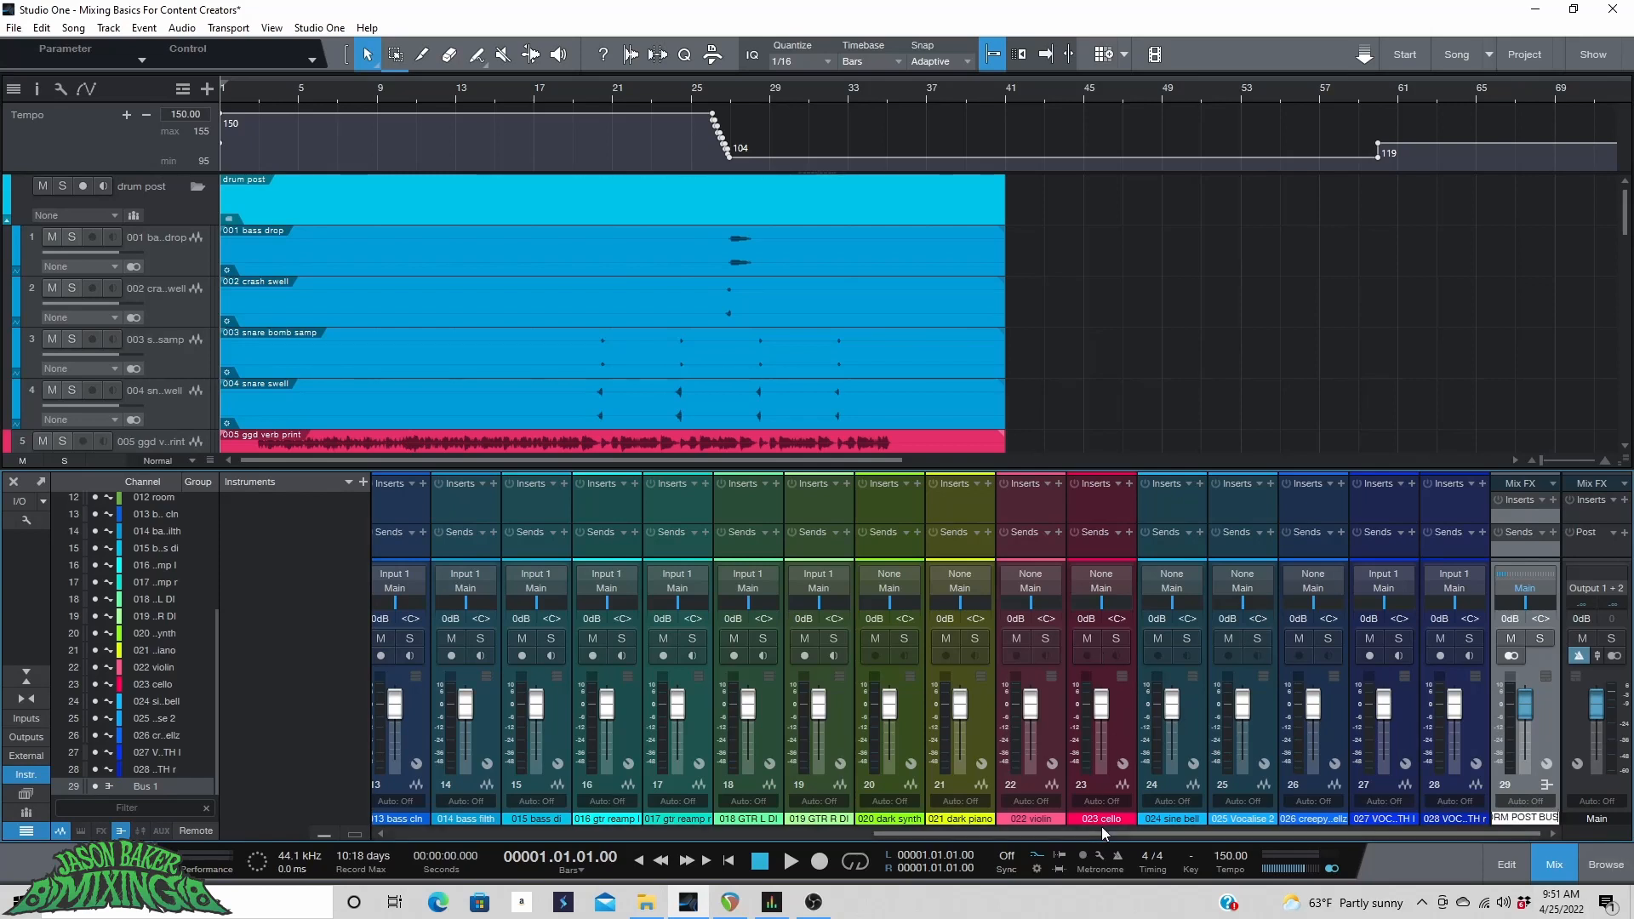
{"action": "key", "text": "Return"}
Color the tracks 005 ggd verb print through 012 room blue.
{"action": "left_click_drag", "start_coordinate": [1072, 861], "coordinate": [545, 909]}
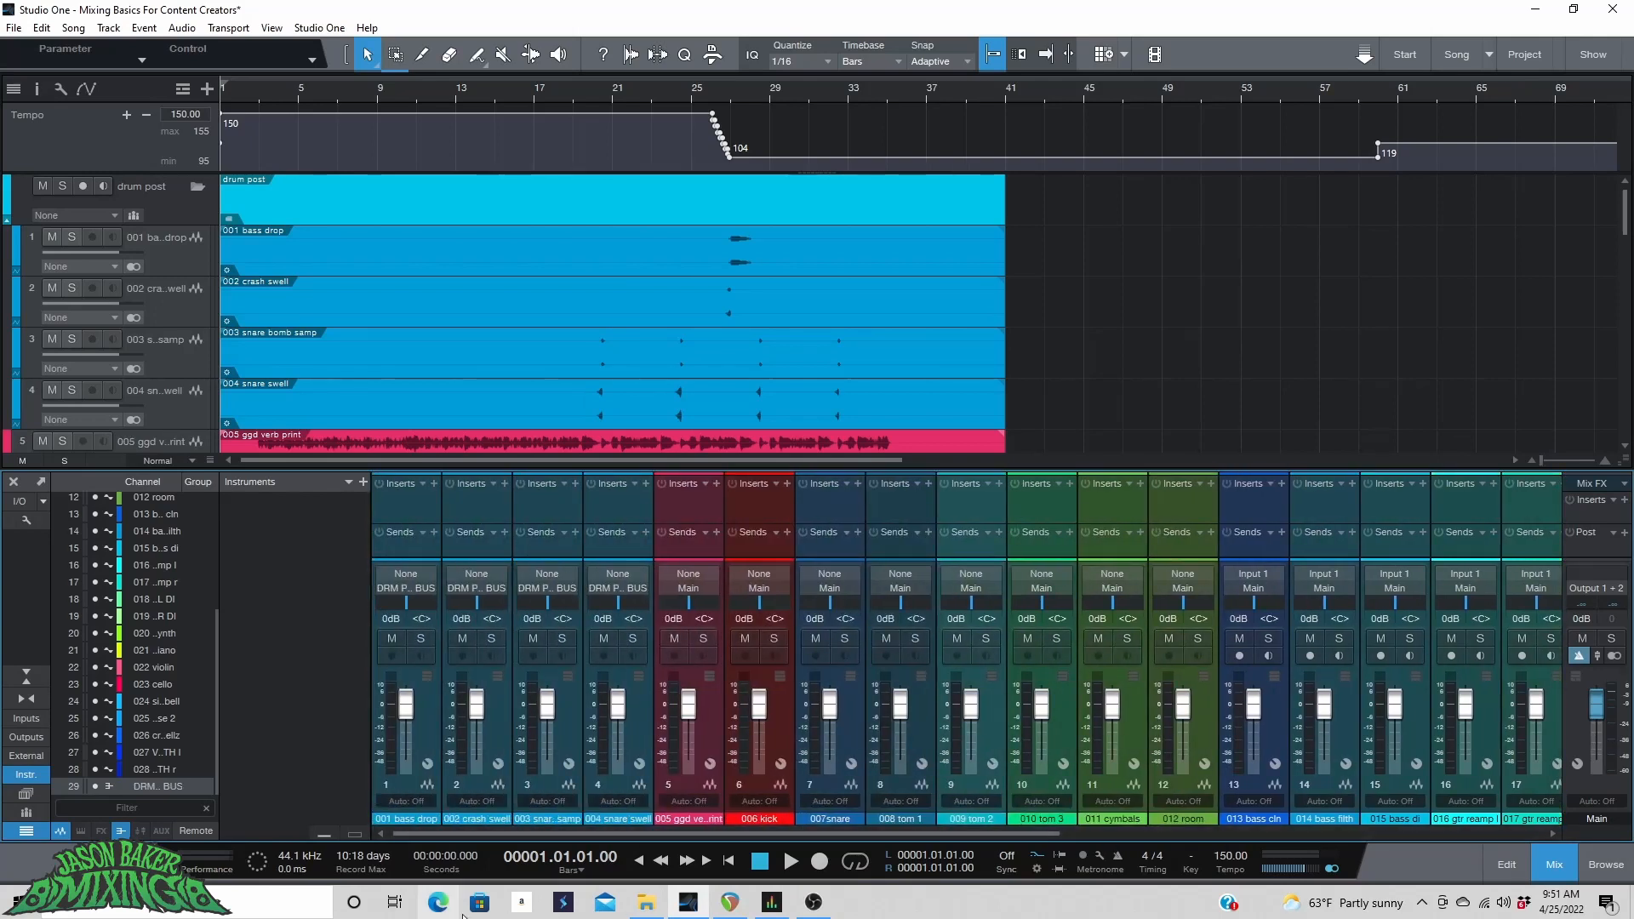
{"action": "left_click", "coordinate": [701, 738]}
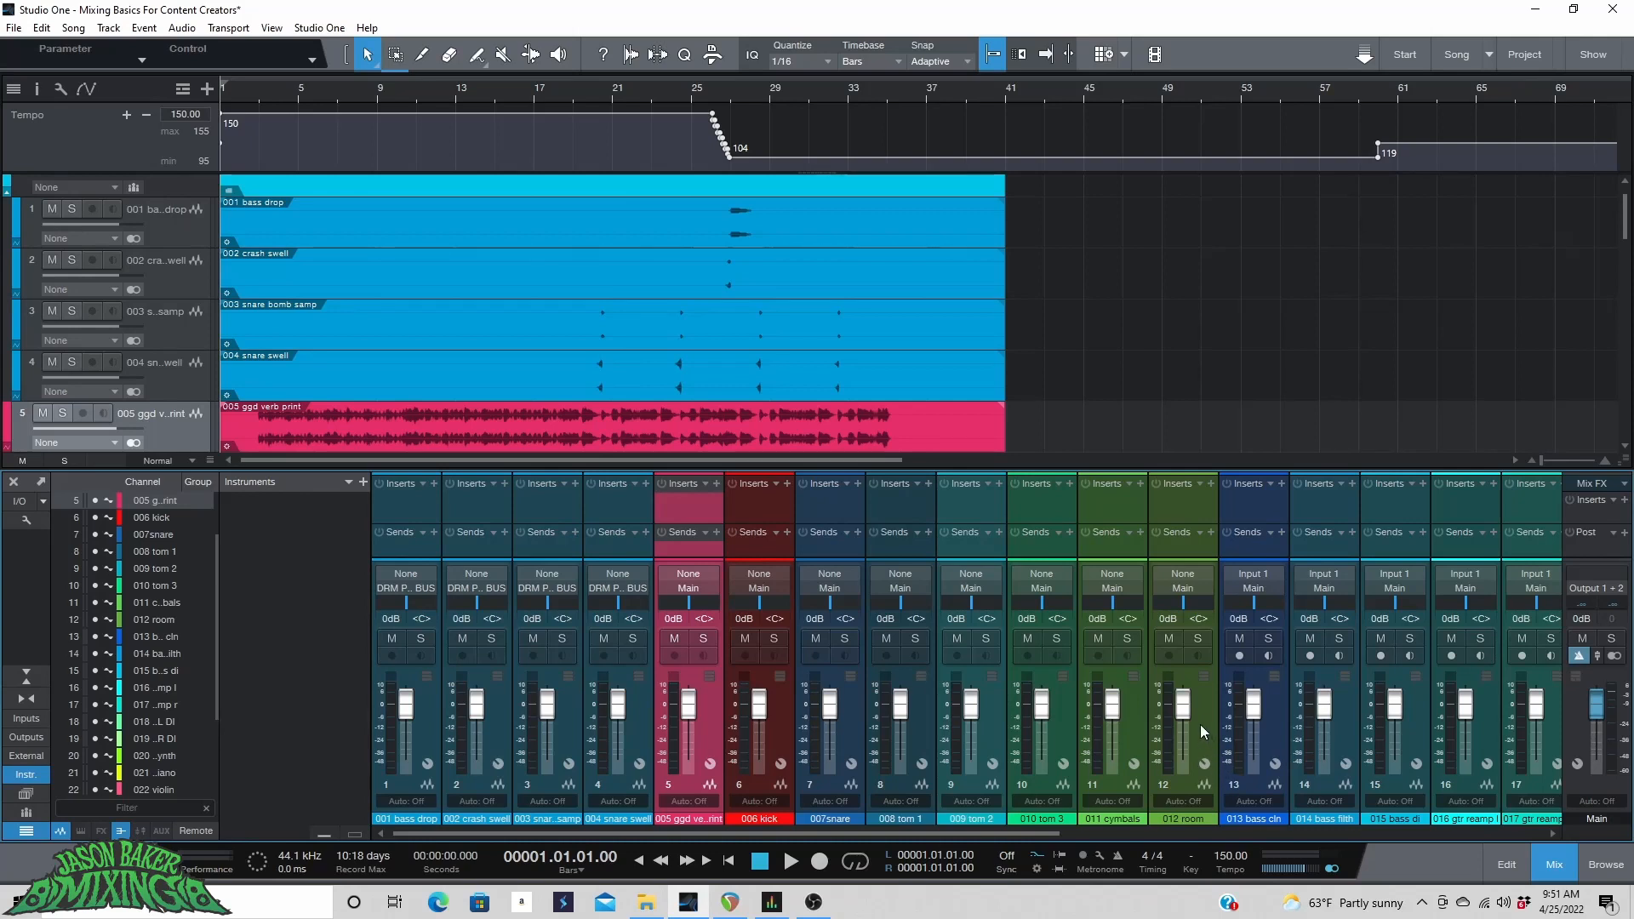
{"action": "left_click", "coordinate": [1215, 748]}
{"action": "left_click", "coordinate": [13, 265]}
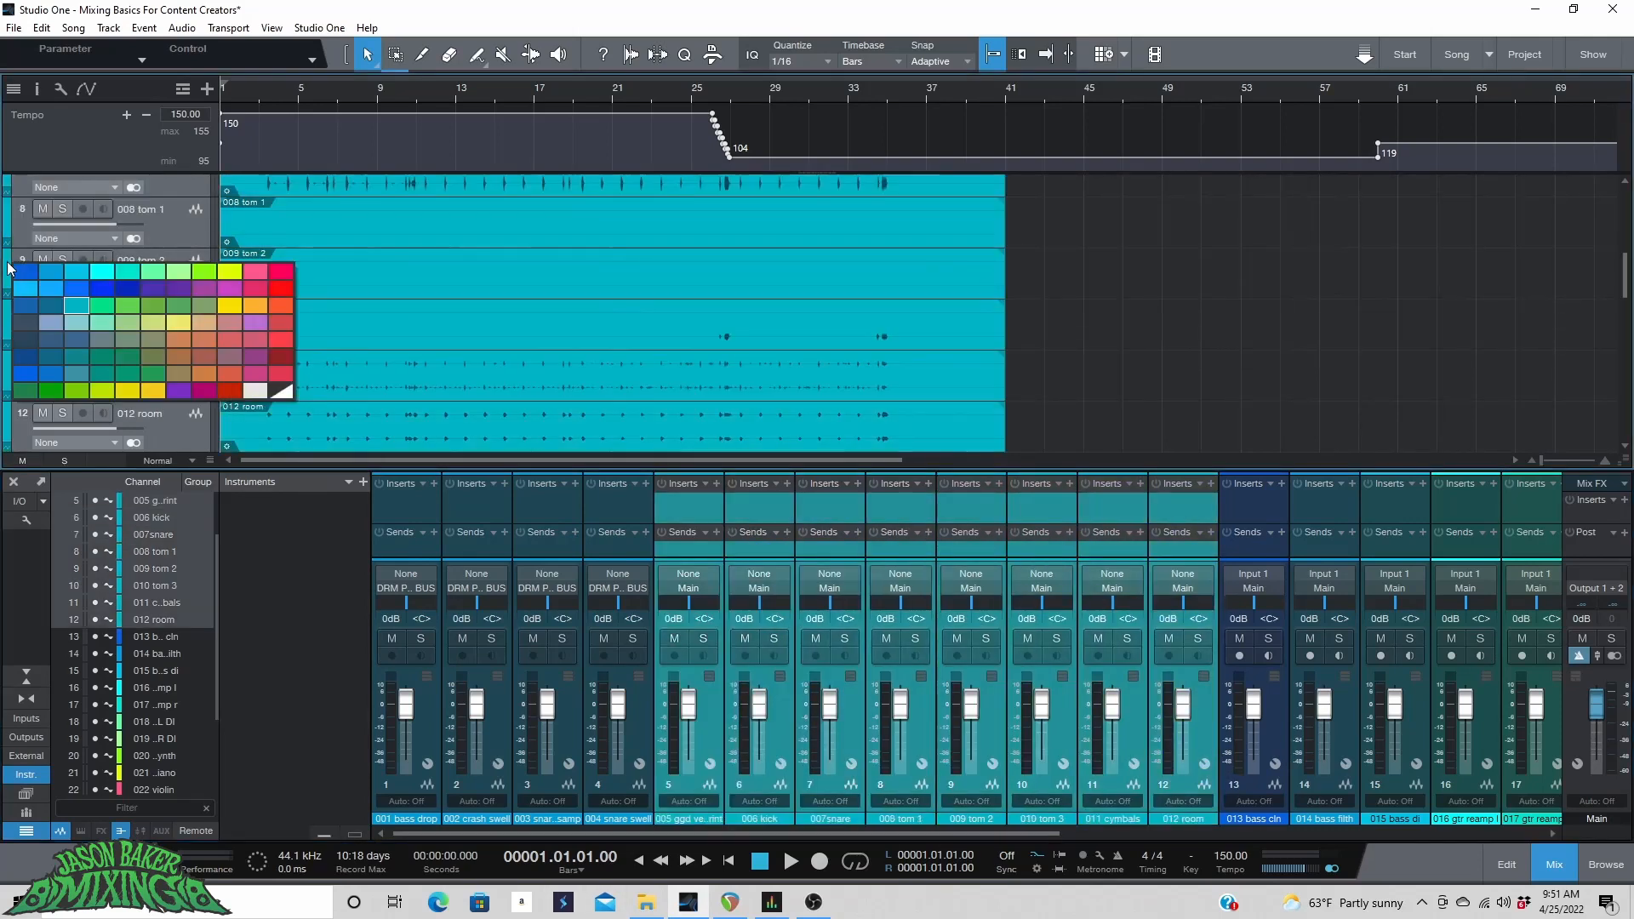
{"action": "left_click", "coordinate": [212, 270]}
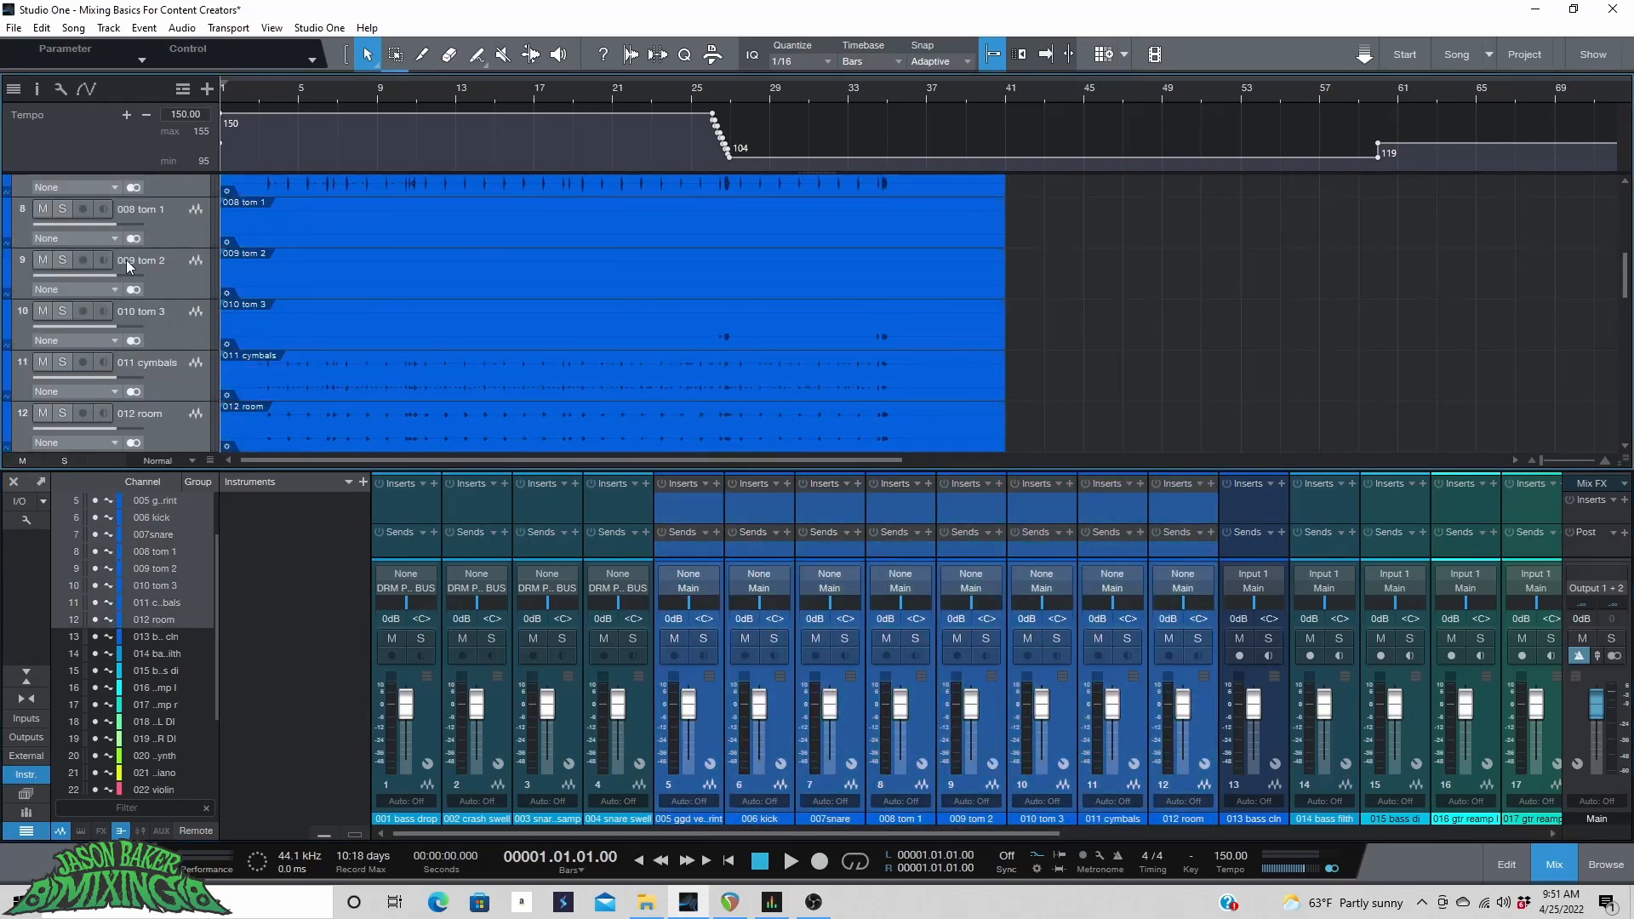
Pack the selected tracks into a folder track named Drums and expand it.
{"action": "right_click", "coordinate": [155, 233]}
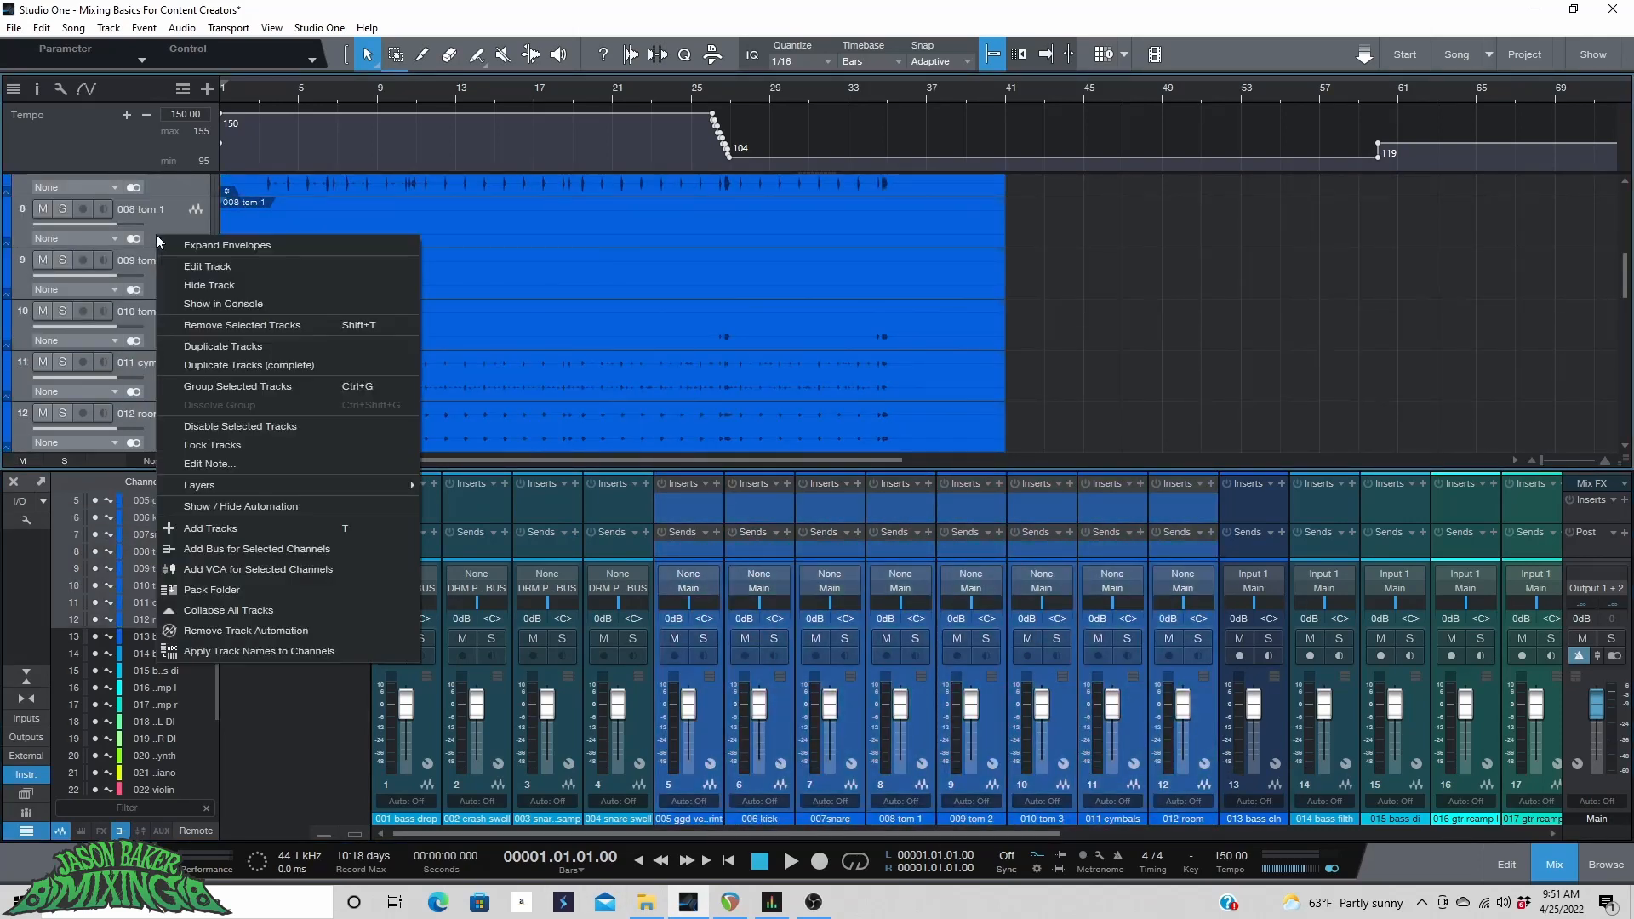
{"action": "left_click", "coordinate": [257, 583]}
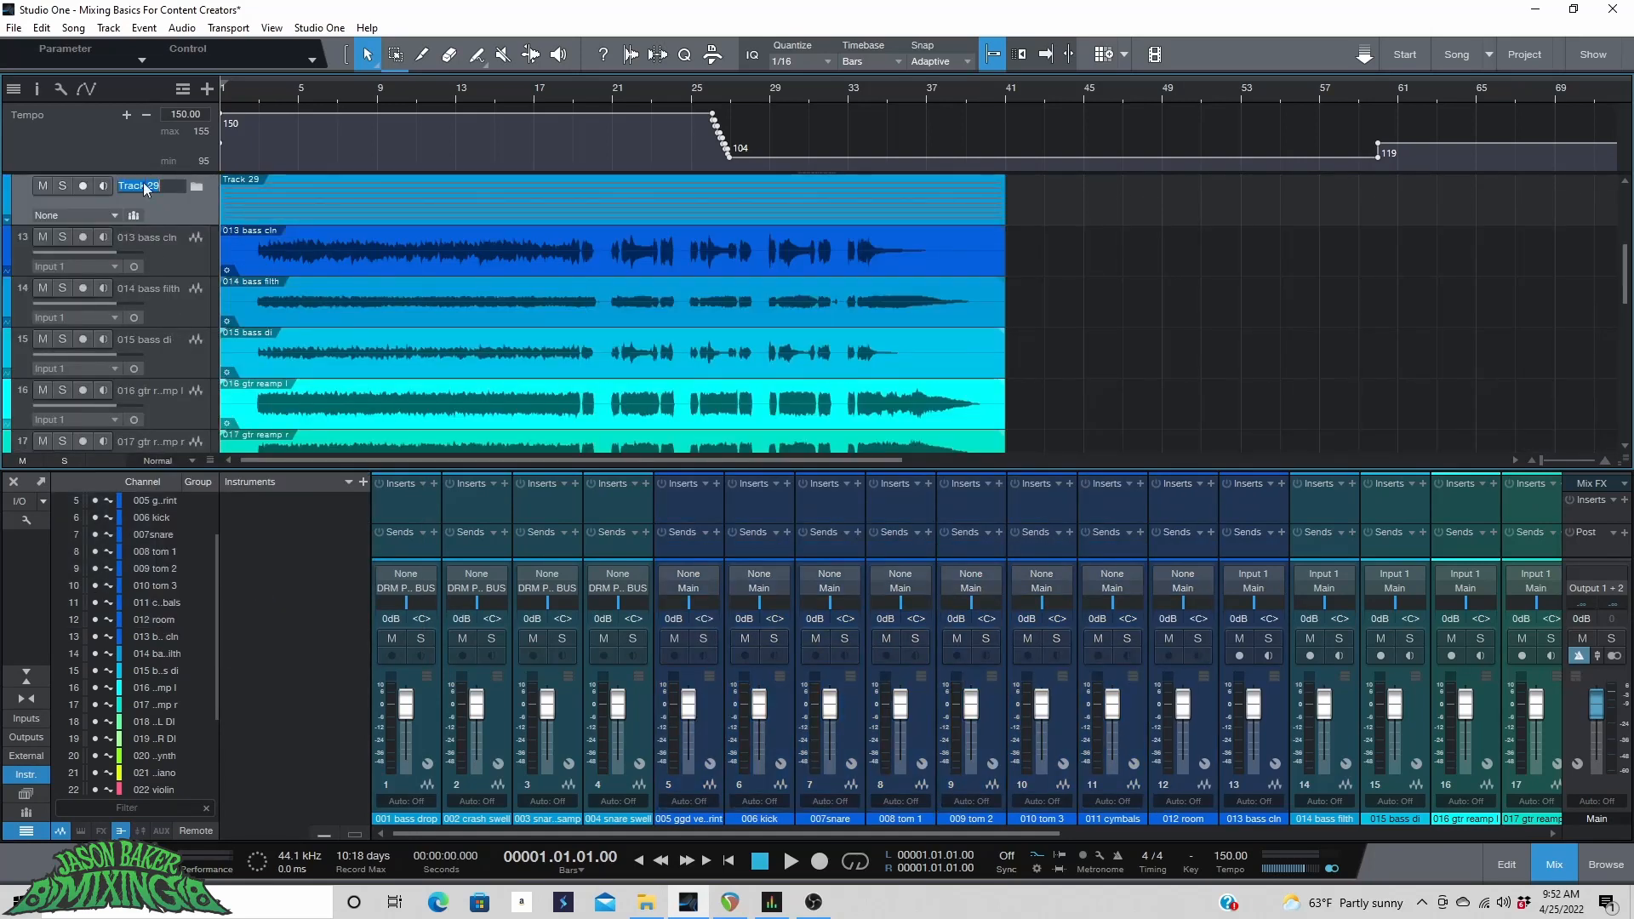
{"action": "type", "text": "Drums"}
{"action": "key", "text": "Return"}
{"action": "left_click", "coordinate": [196, 186]}
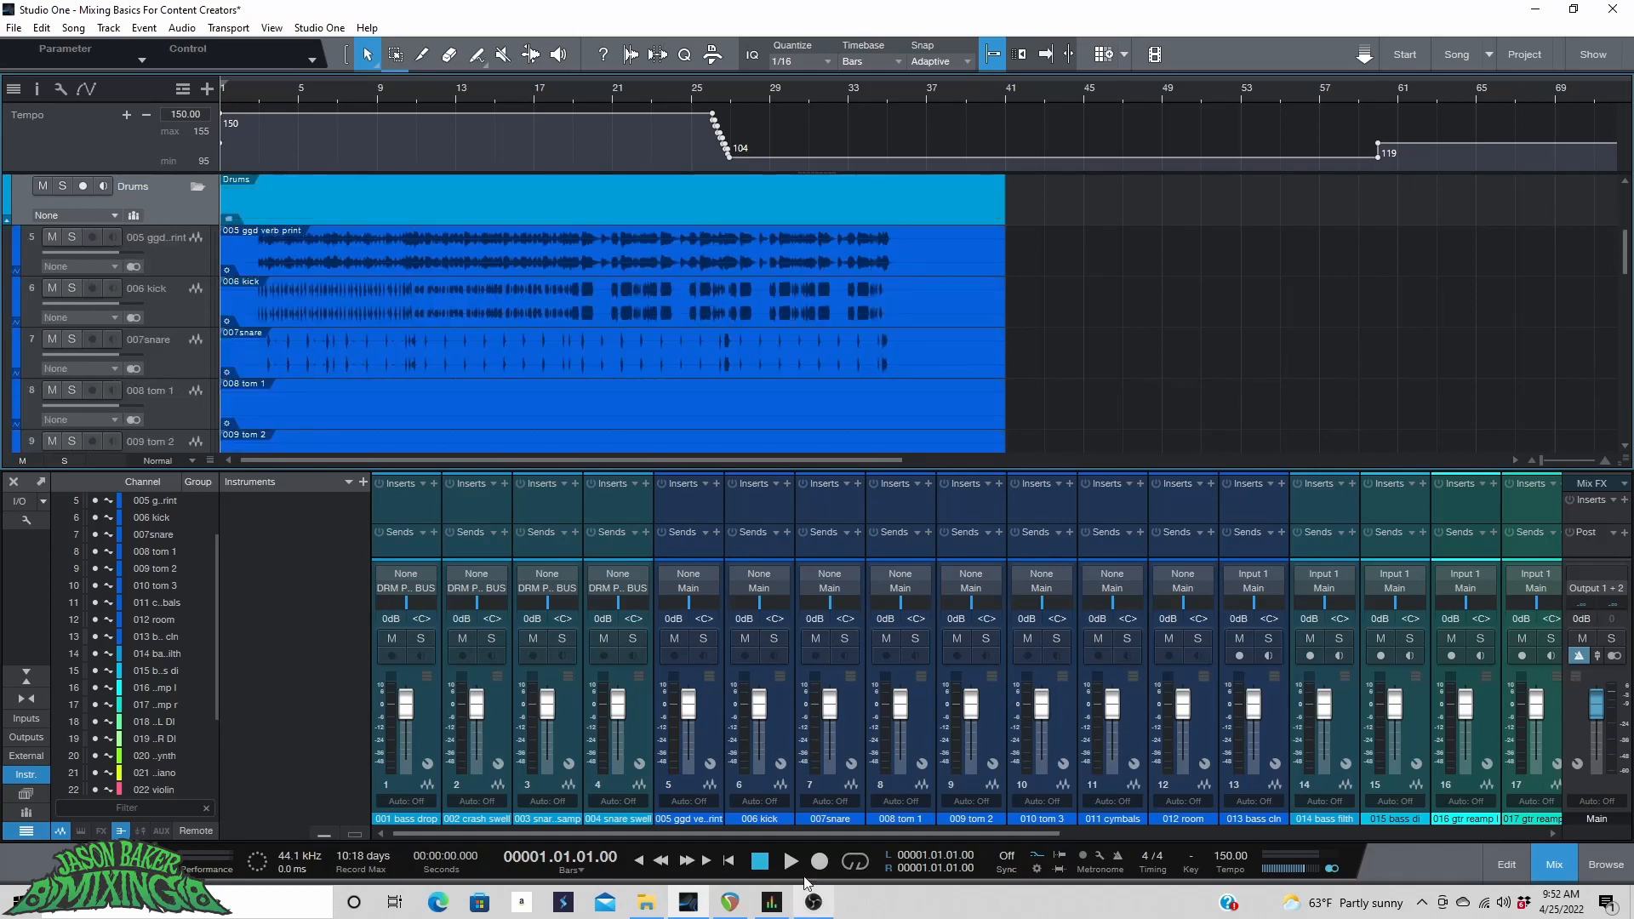
In the mixer, add a bus for the channels 005 ggd verb print through 013 bass cln.
{"action": "left_click", "coordinate": [713, 733]}
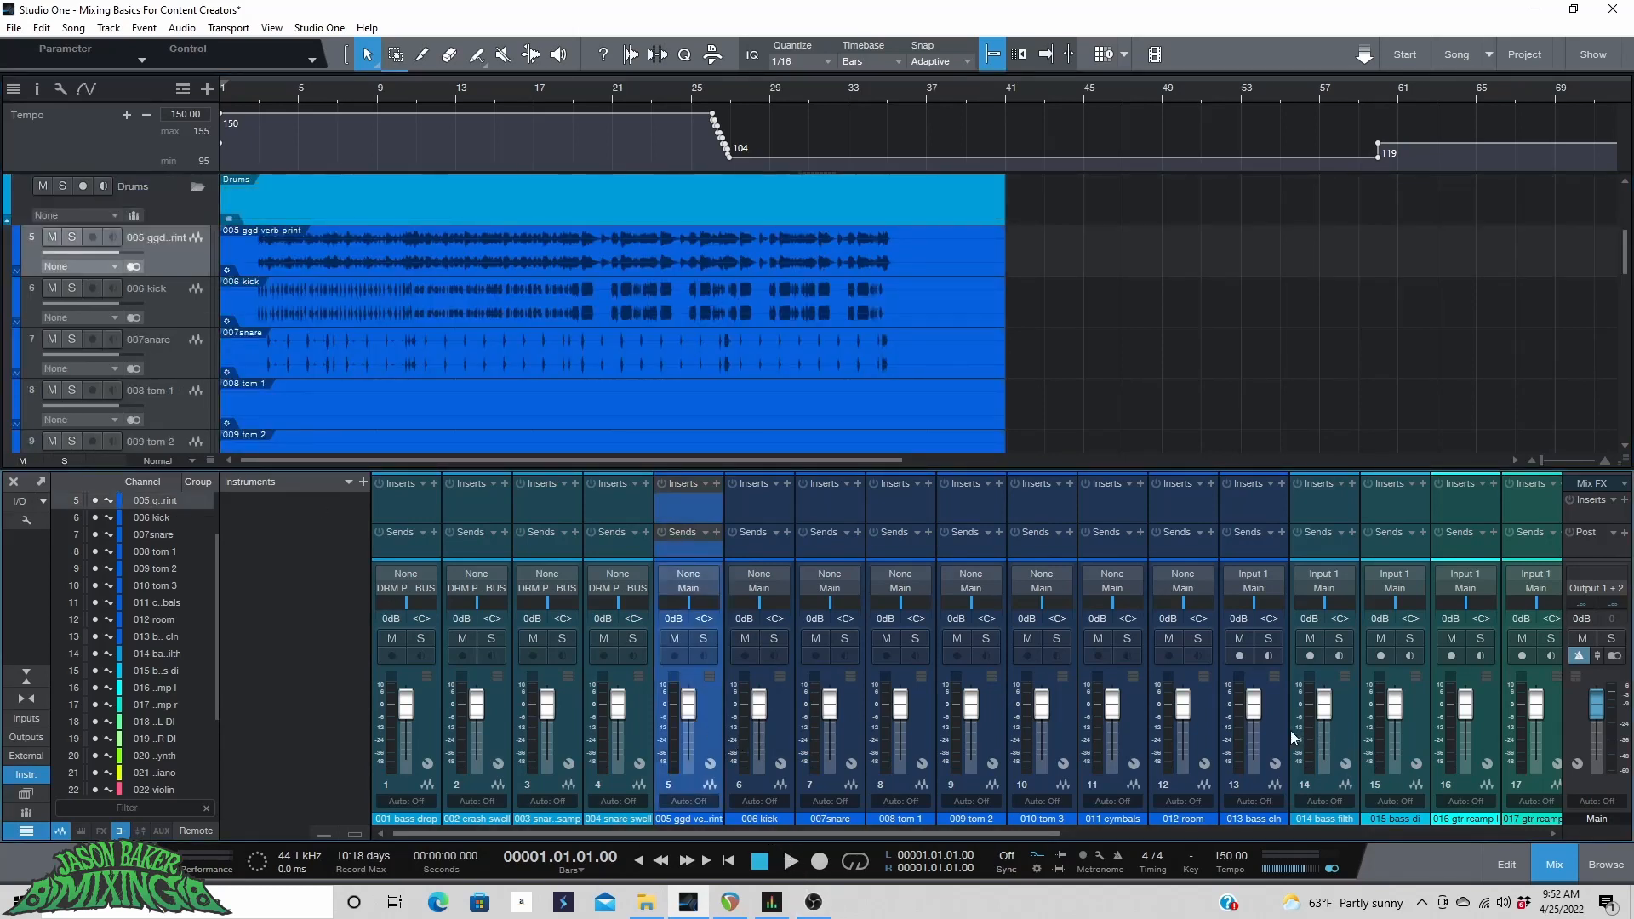
{"action": "left_click", "coordinate": [1272, 730], "text": "shift"}
{"action": "right_click", "coordinate": [1059, 732]}
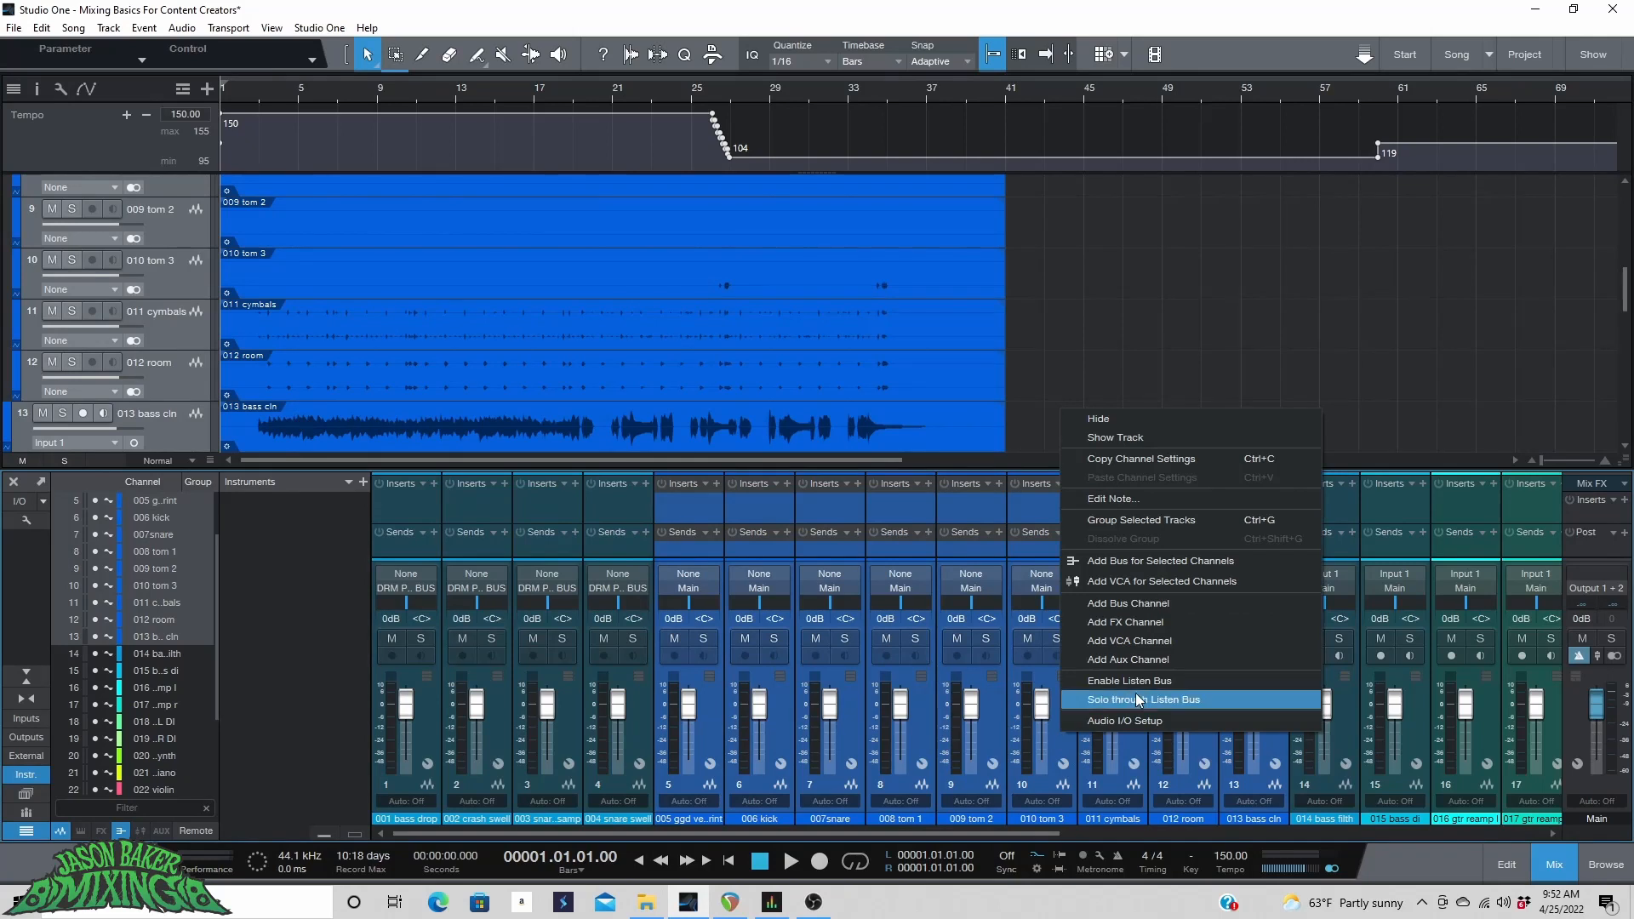
{"action": "left_click", "coordinate": [1167, 561]}
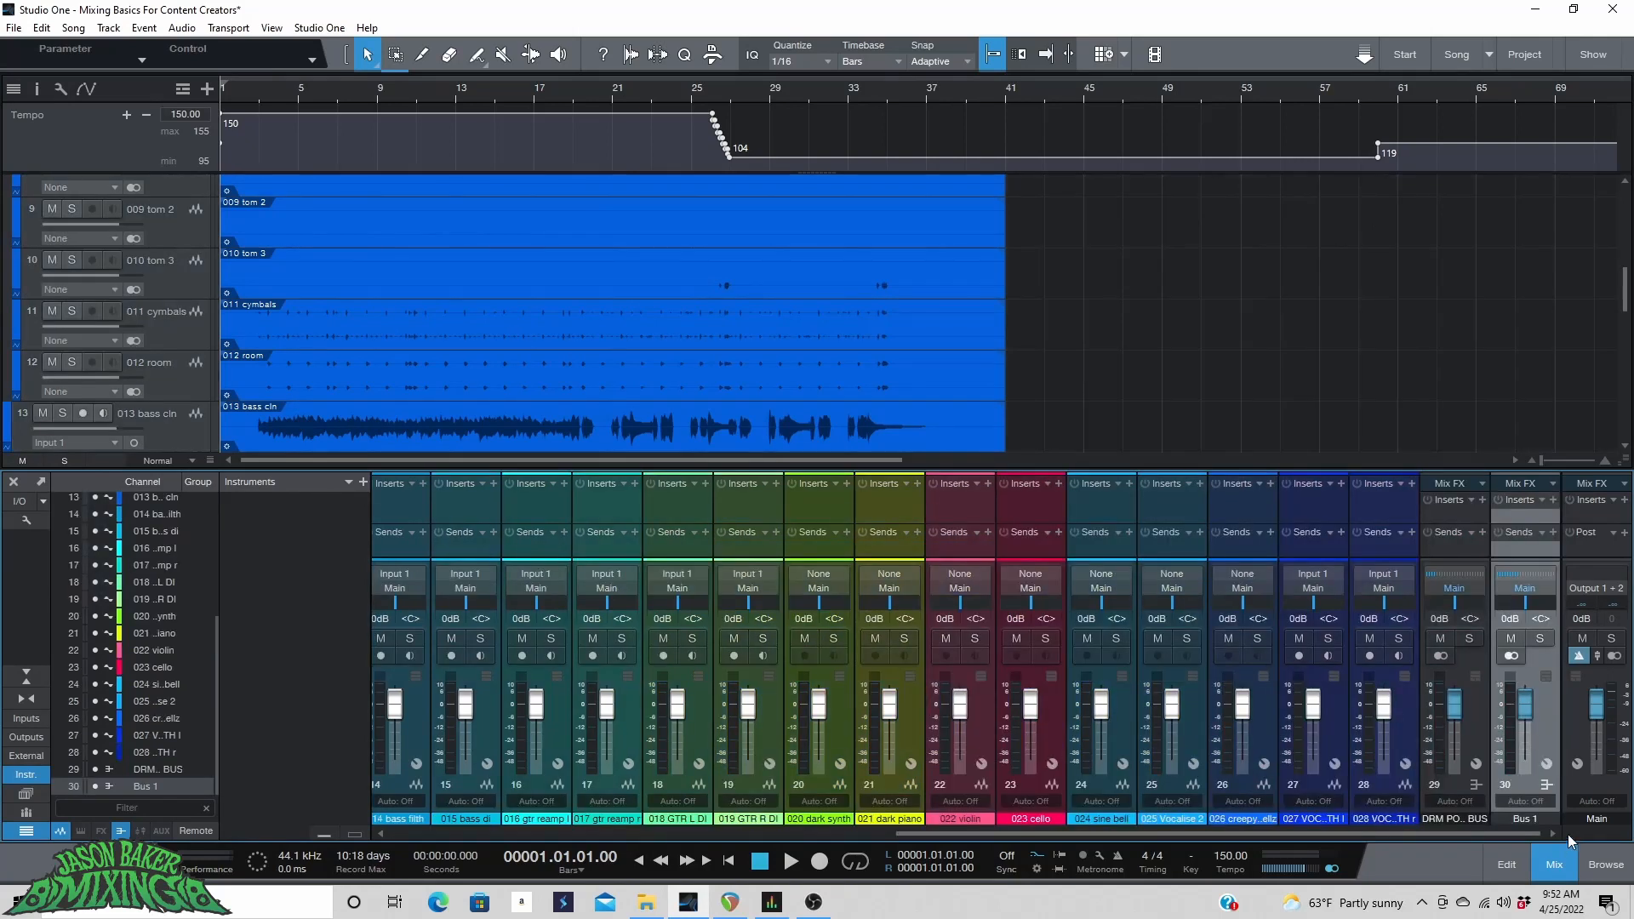
Rename the new bus to DRUM BUS.
{"action": "double_click", "coordinate": [1519, 818]}
{"action": "type", "text": "DRUM BUS"}
{"action": "key", "text": "Return"}
Collapse the Drums and drum post folder tracks.
{"action": "scroll", "coordinate": [170, 264], "scroll_direction": "up", "scroll_amount": 6}
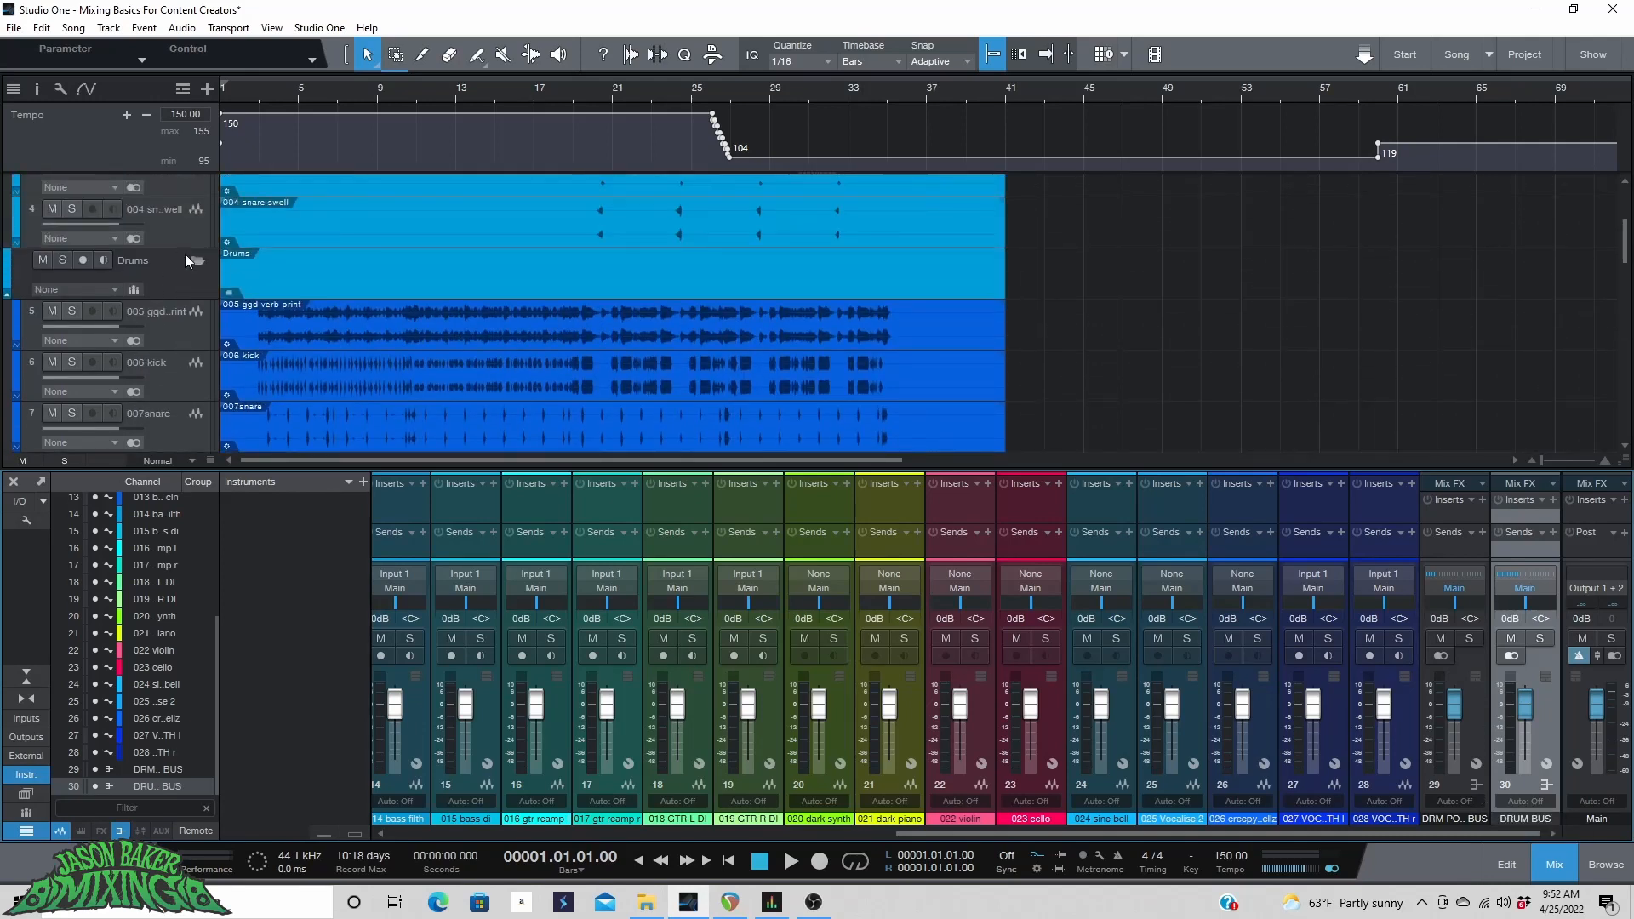
{"action": "left_click", "coordinate": [195, 259]}
{"action": "scroll", "coordinate": [185, 255], "scroll_direction": "up", "scroll_amount": 3}
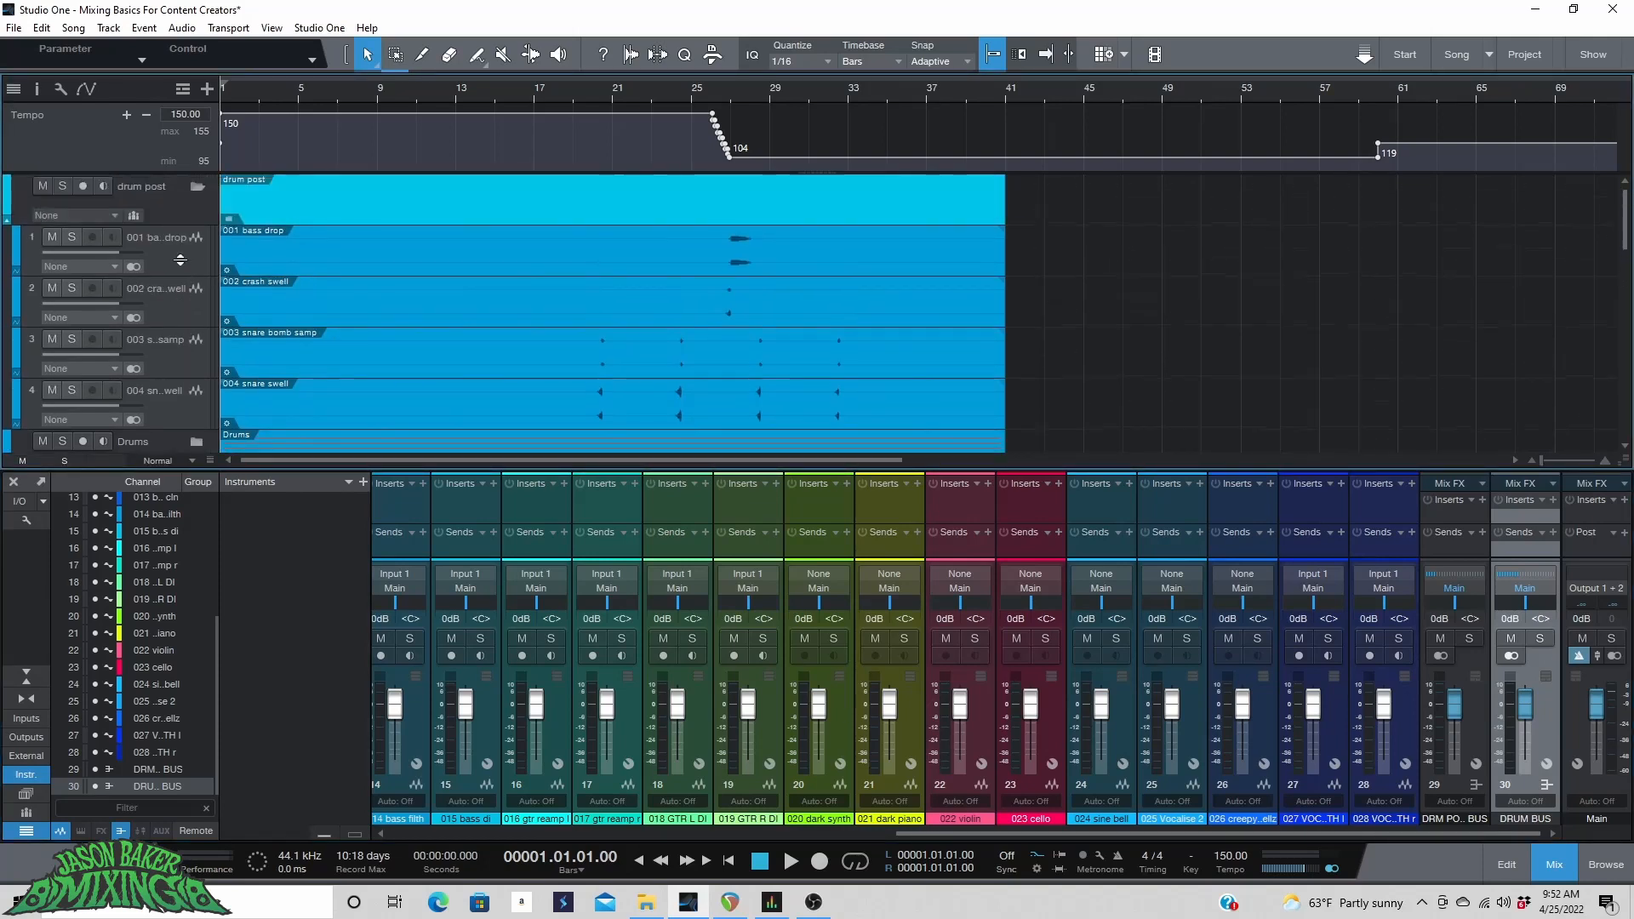
{"action": "left_click", "coordinate": [192, 190]}
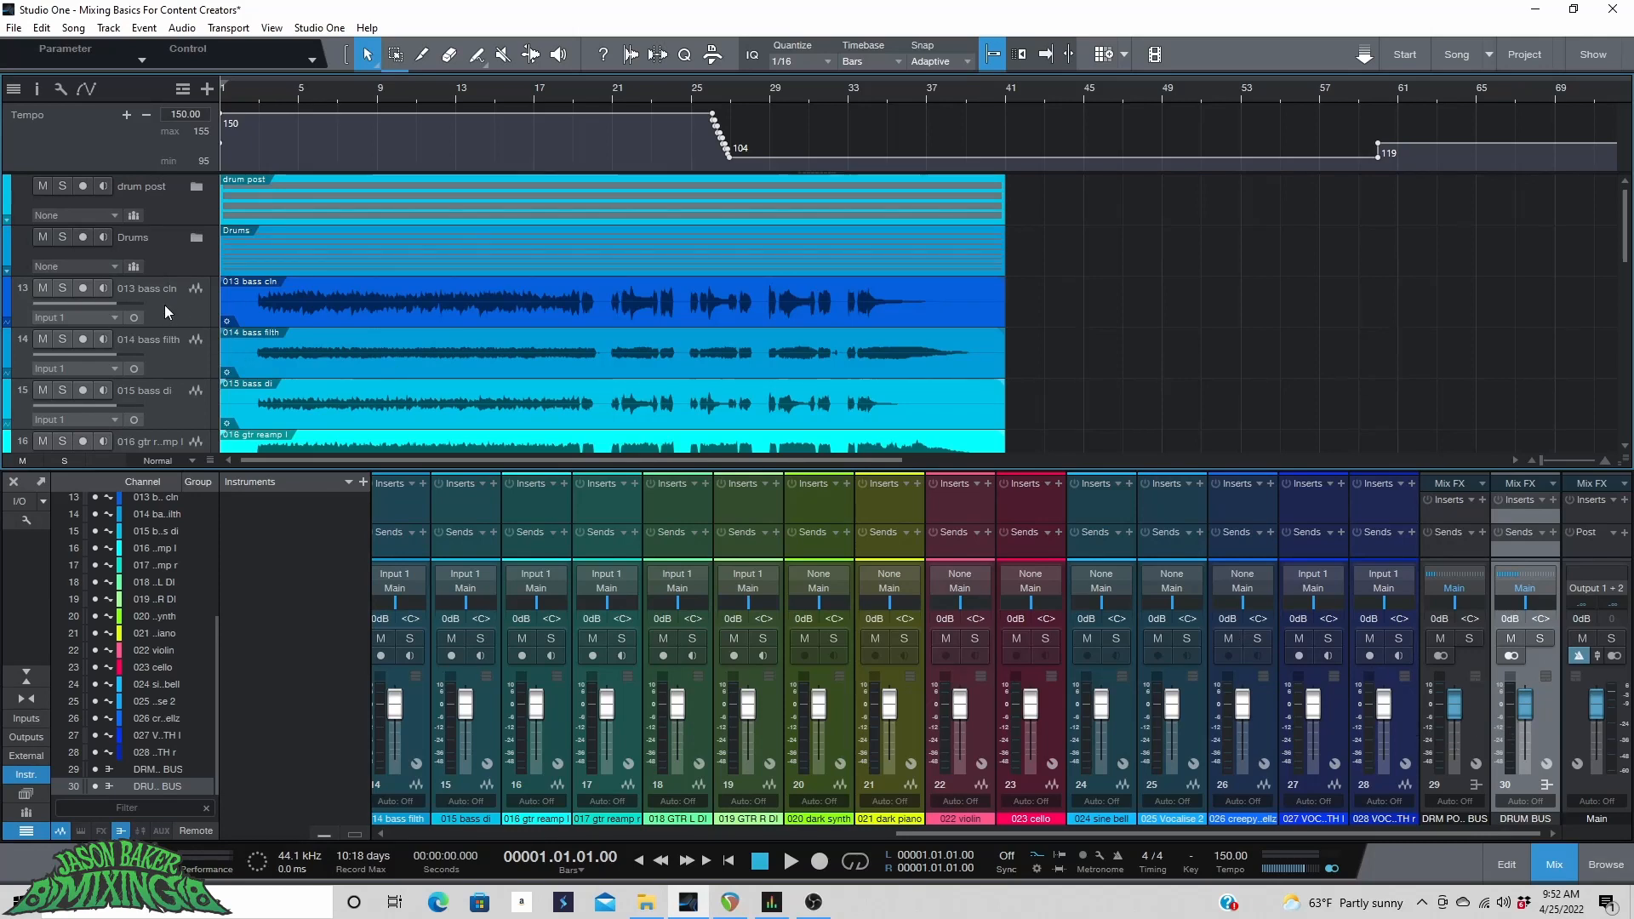
Color the tracks 013 bass cln through 015 bass di purple.
{"action": "scroll", "coordinate": [165, 304], "scroll_direction": "down", "scroll_amount": 1}
{"action": "left_click", "coordinate": [177, 244]}
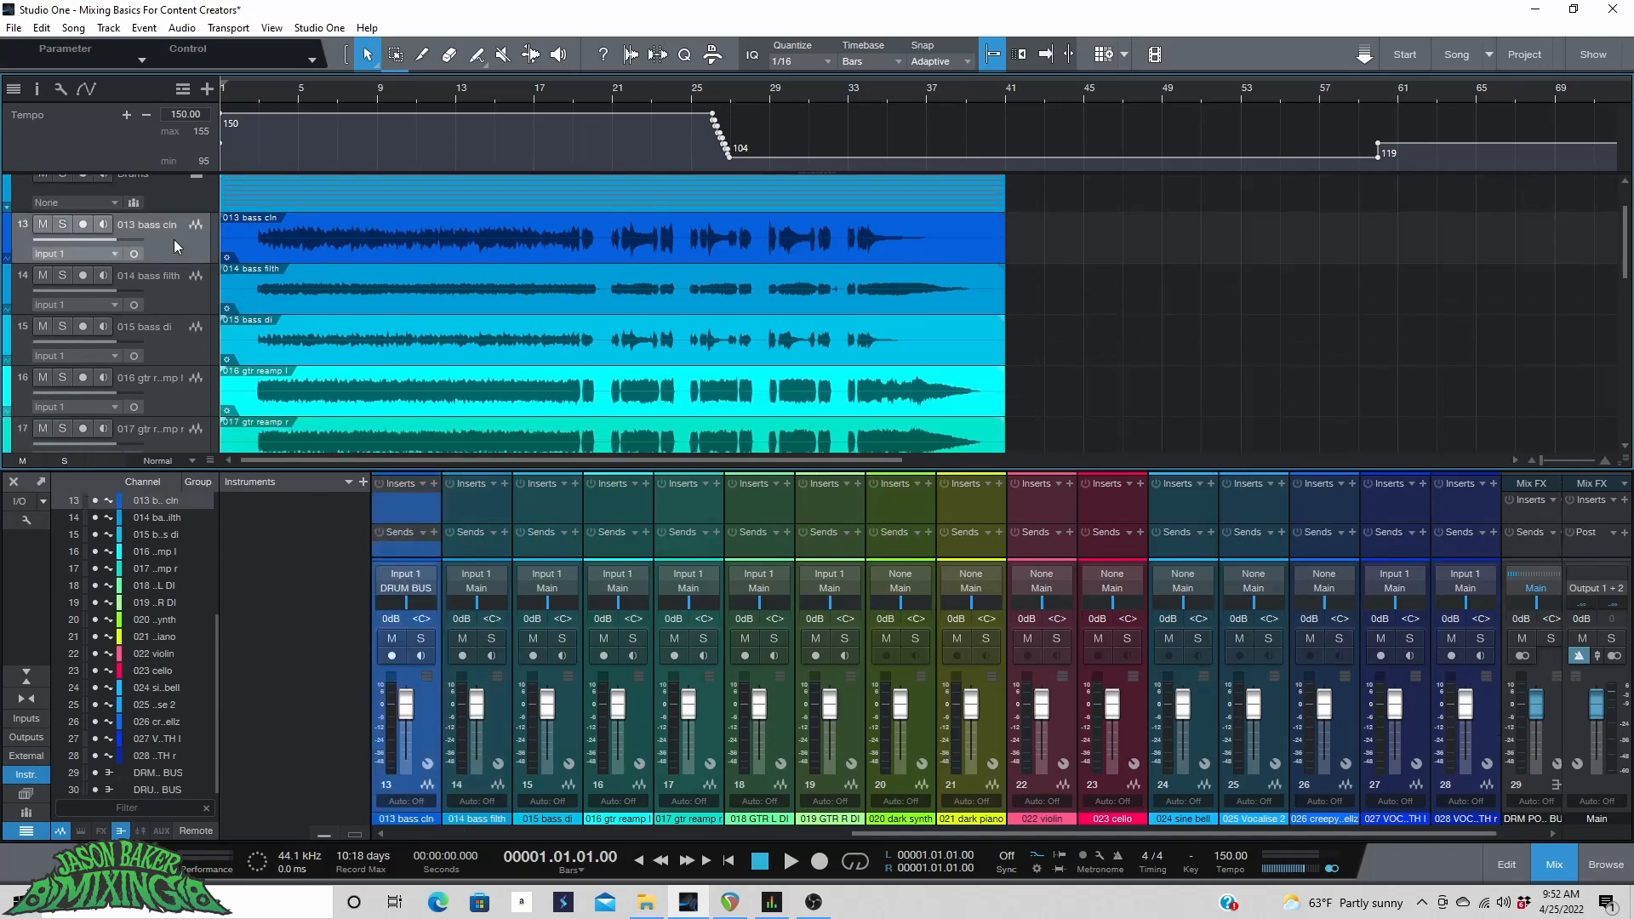
{"action": "left_click", "coordinate": [164, 333], "text": "shift"}
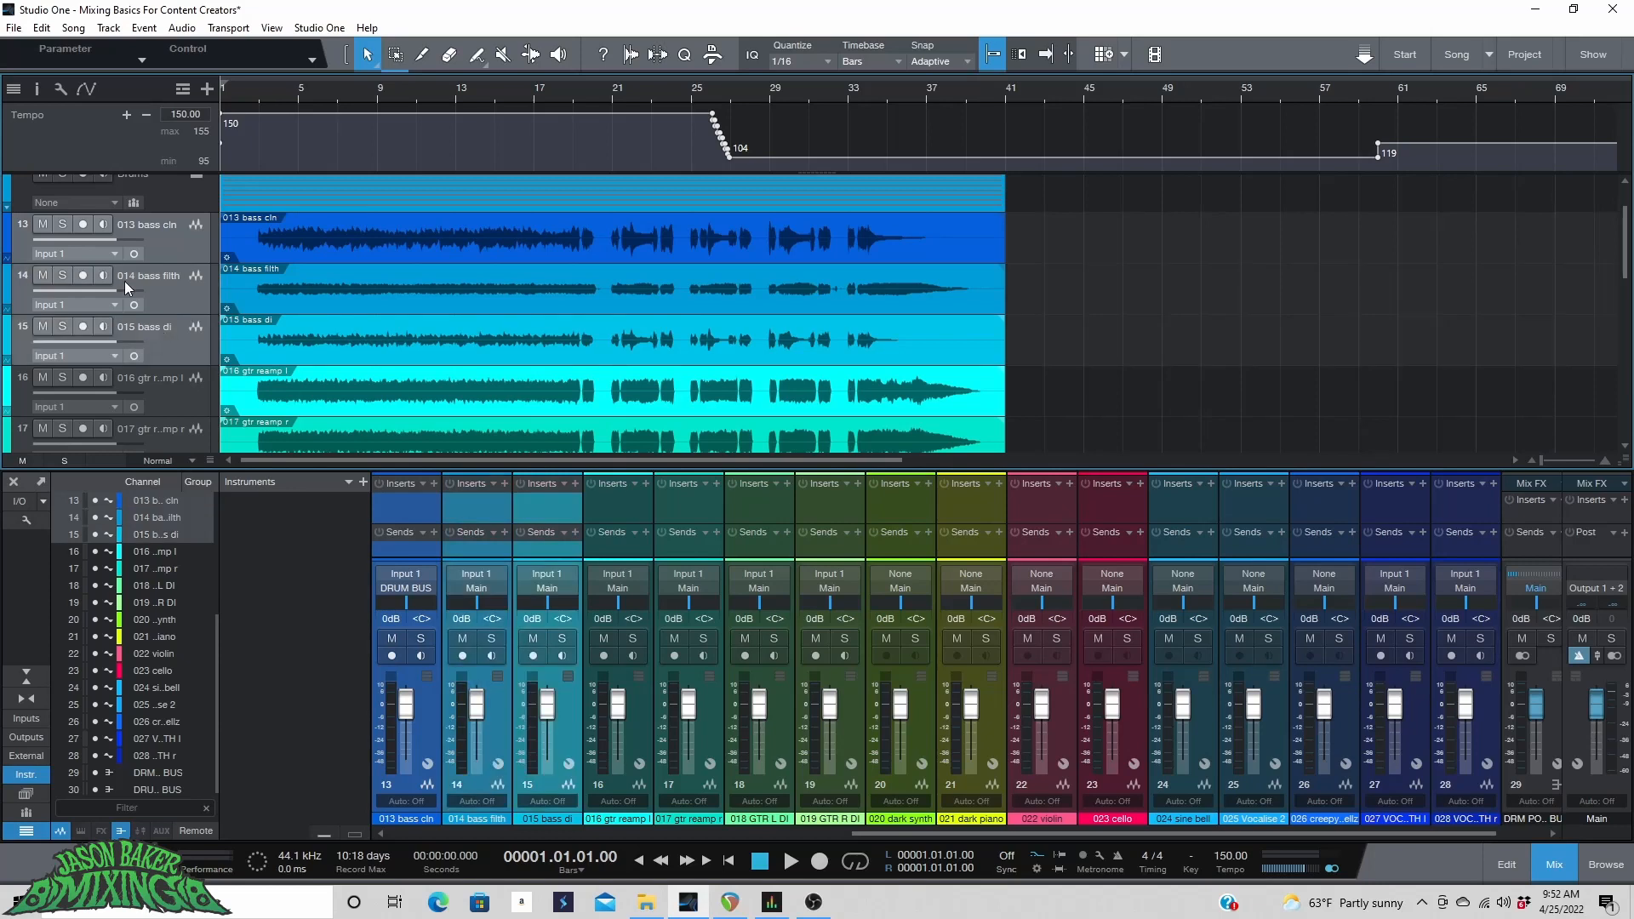
{"action": "left_click", "coordinate": [6, 238]}
{"action": "left_click", "coordinate": [179, 362]}
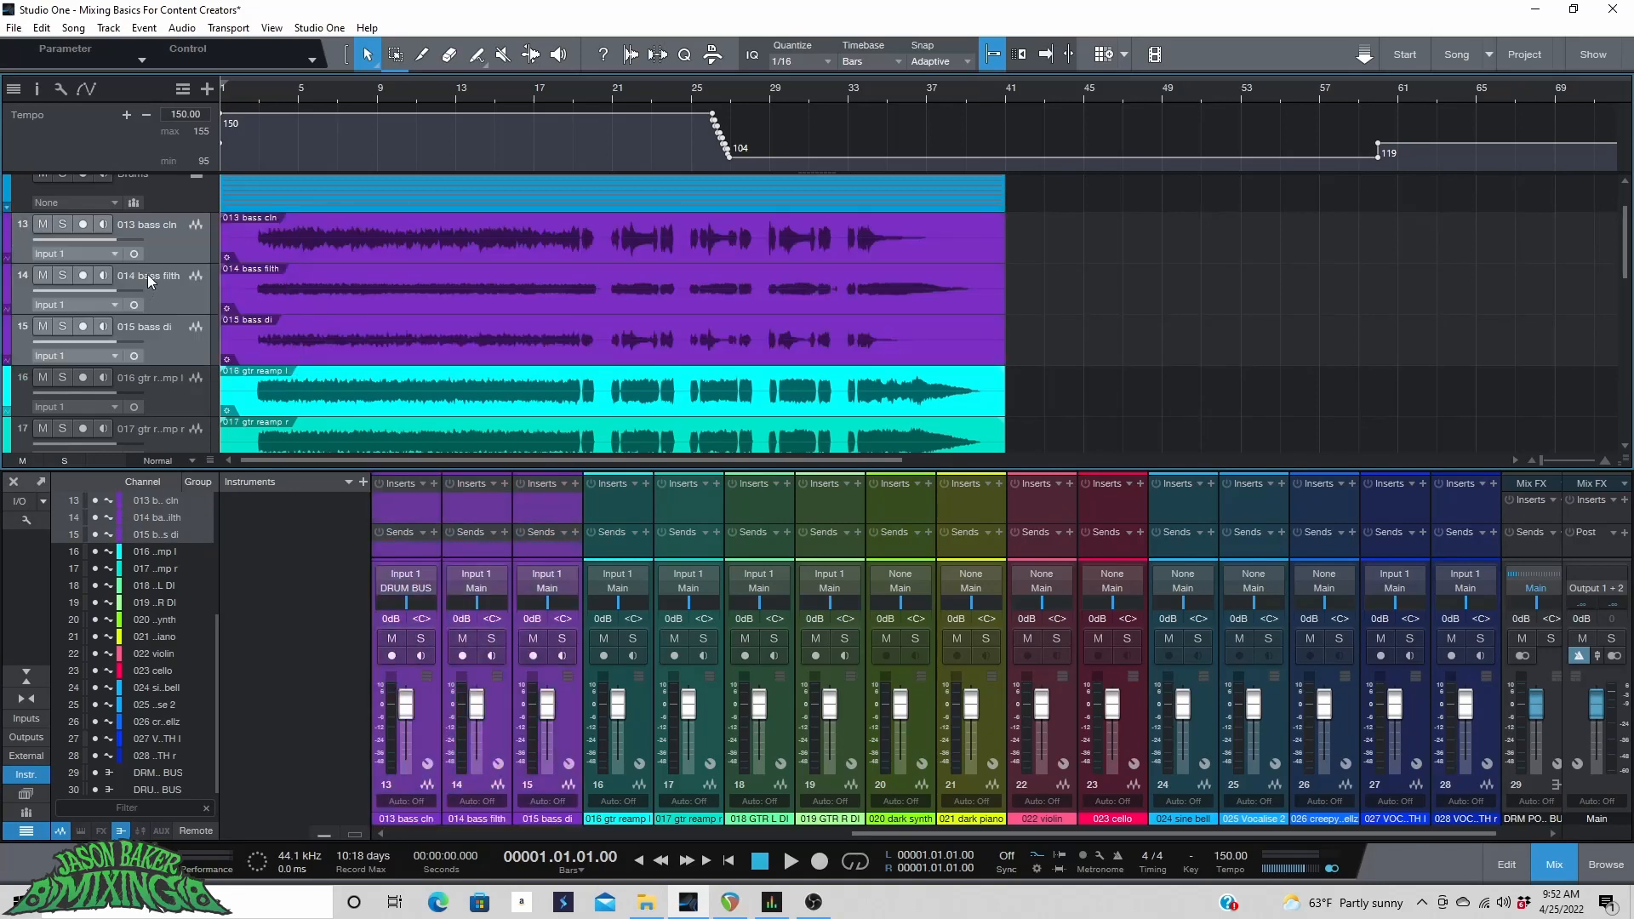
Pack the three bass tracks into a folder track named BASS.
{"action": "right_click", "coordinate": [165, 248]}
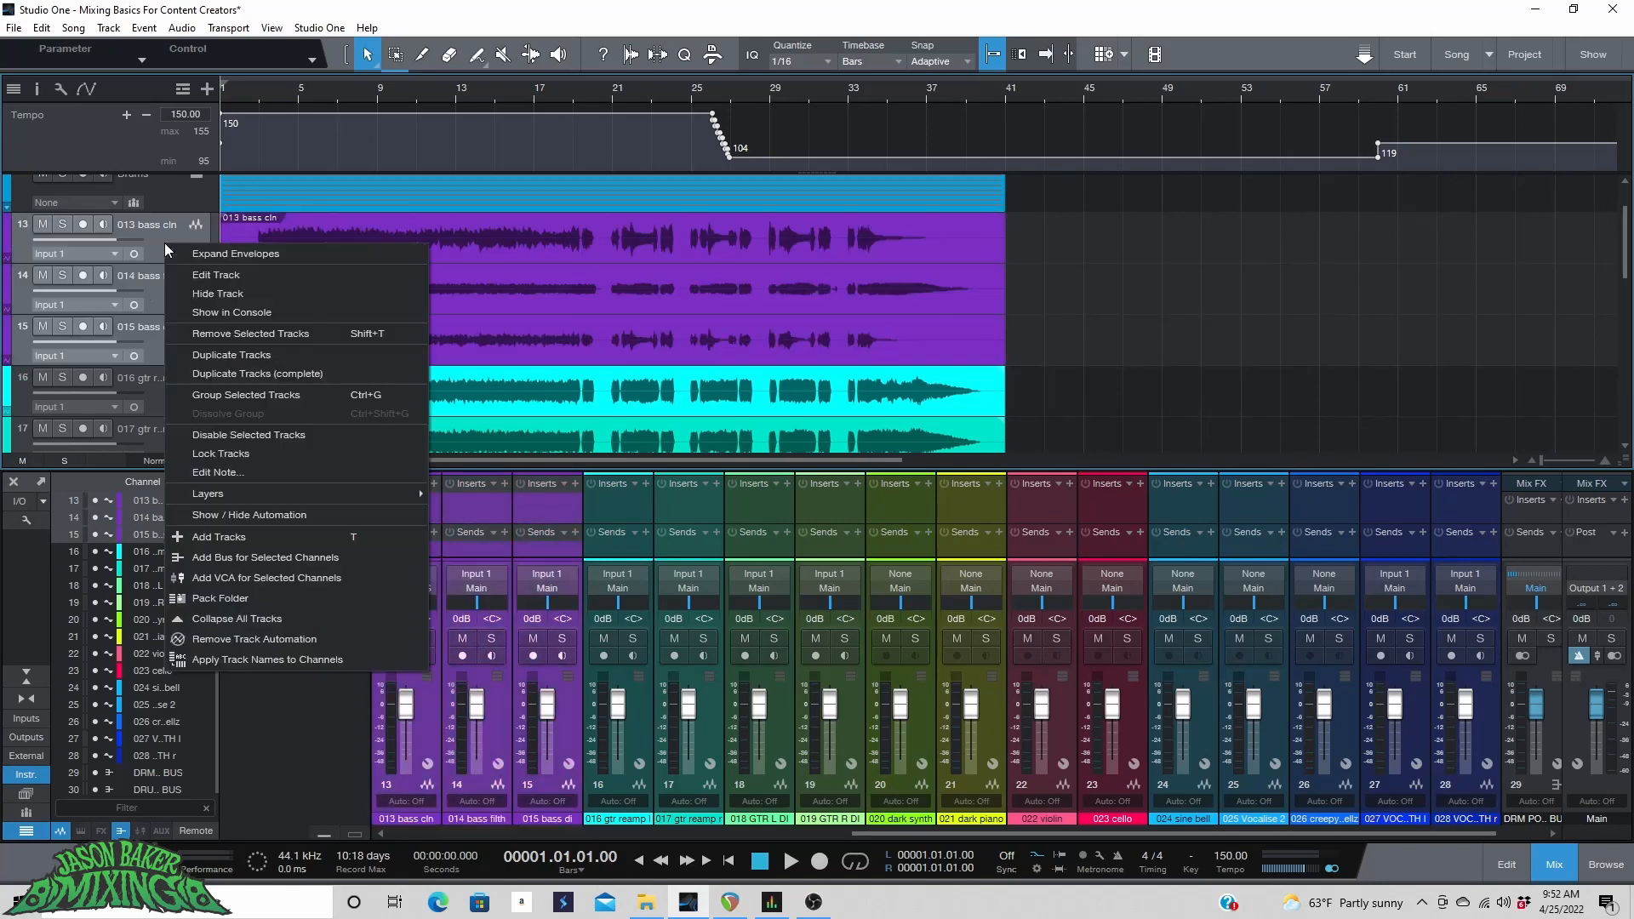
{"action": "left_click", "coordinate": [225, 598]}
{"action": "double_click", "coordinate": [145, 225]}
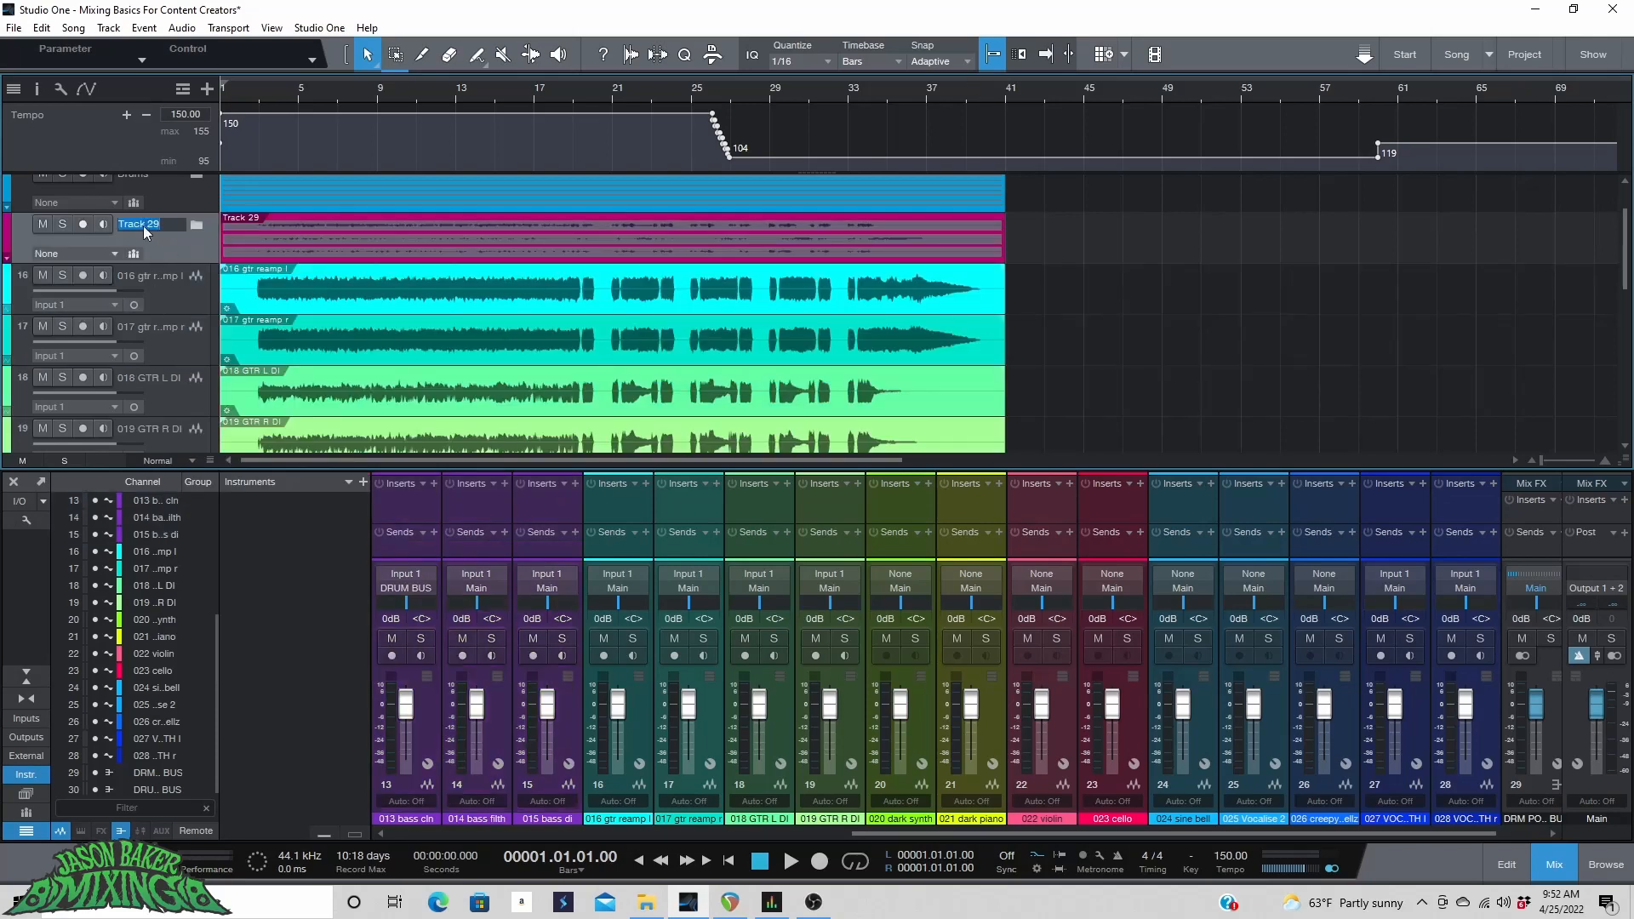
{"action": "type", "text": "BASS"}
{"action": "key", "text": "Return"}
In the mixer, add a bus for the channels 013 bass cln through 015 bass di.
{"action": "left_click_drag", "start_coordinate": [1038, 835], "coordinate": [912, 835]}
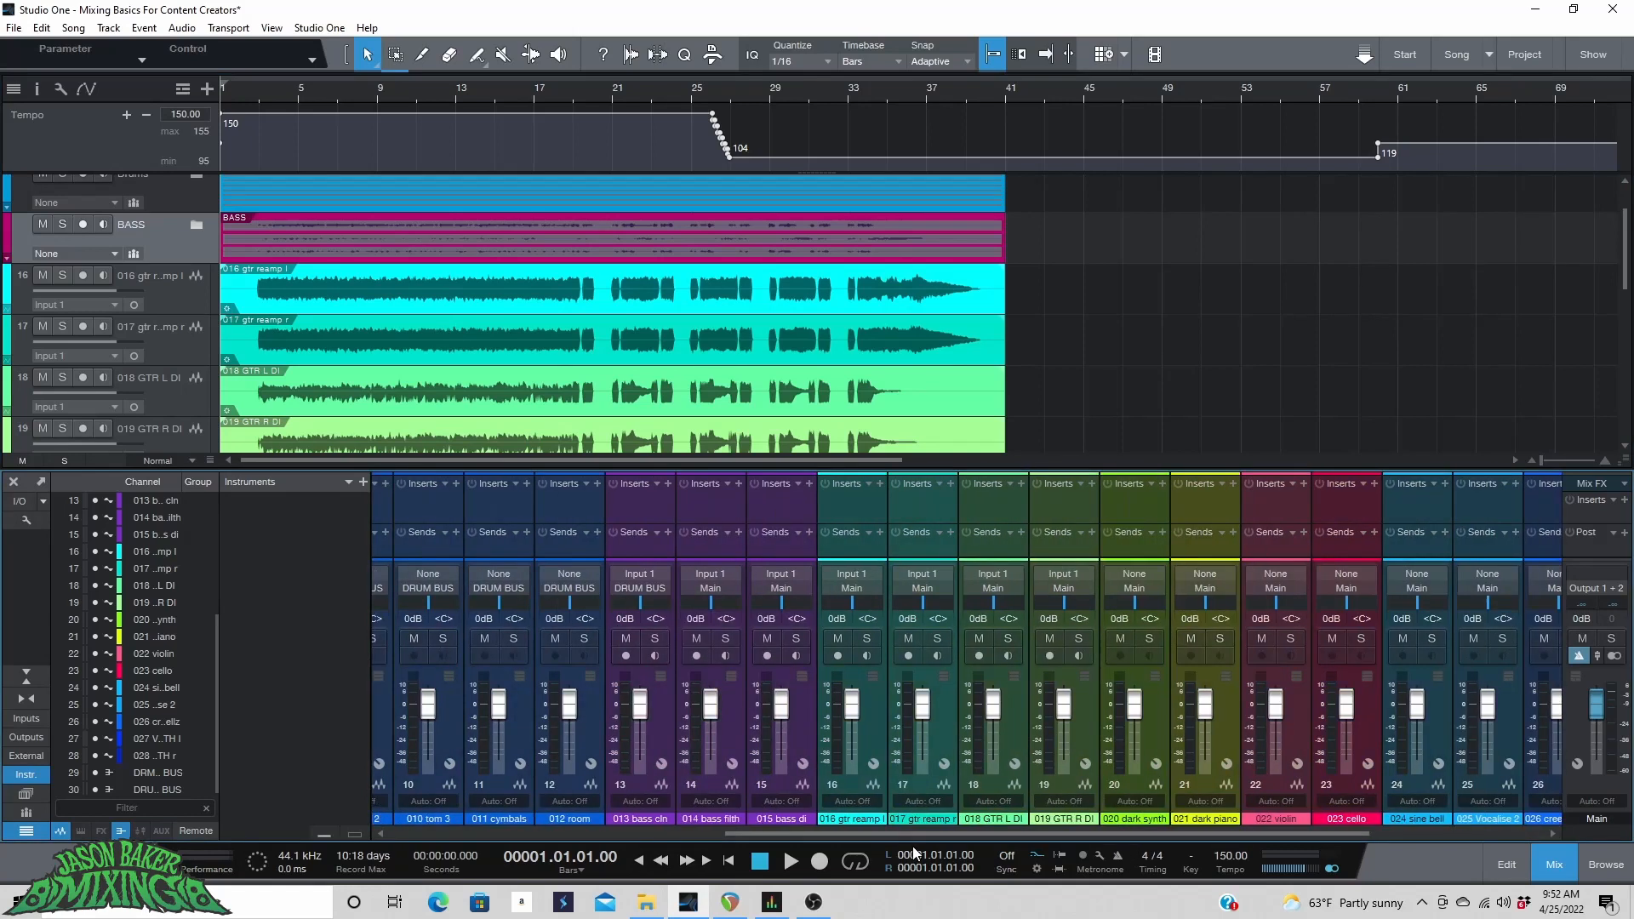
{"action": "left_click", "coordinate": [804, 722], "text": "shift"}
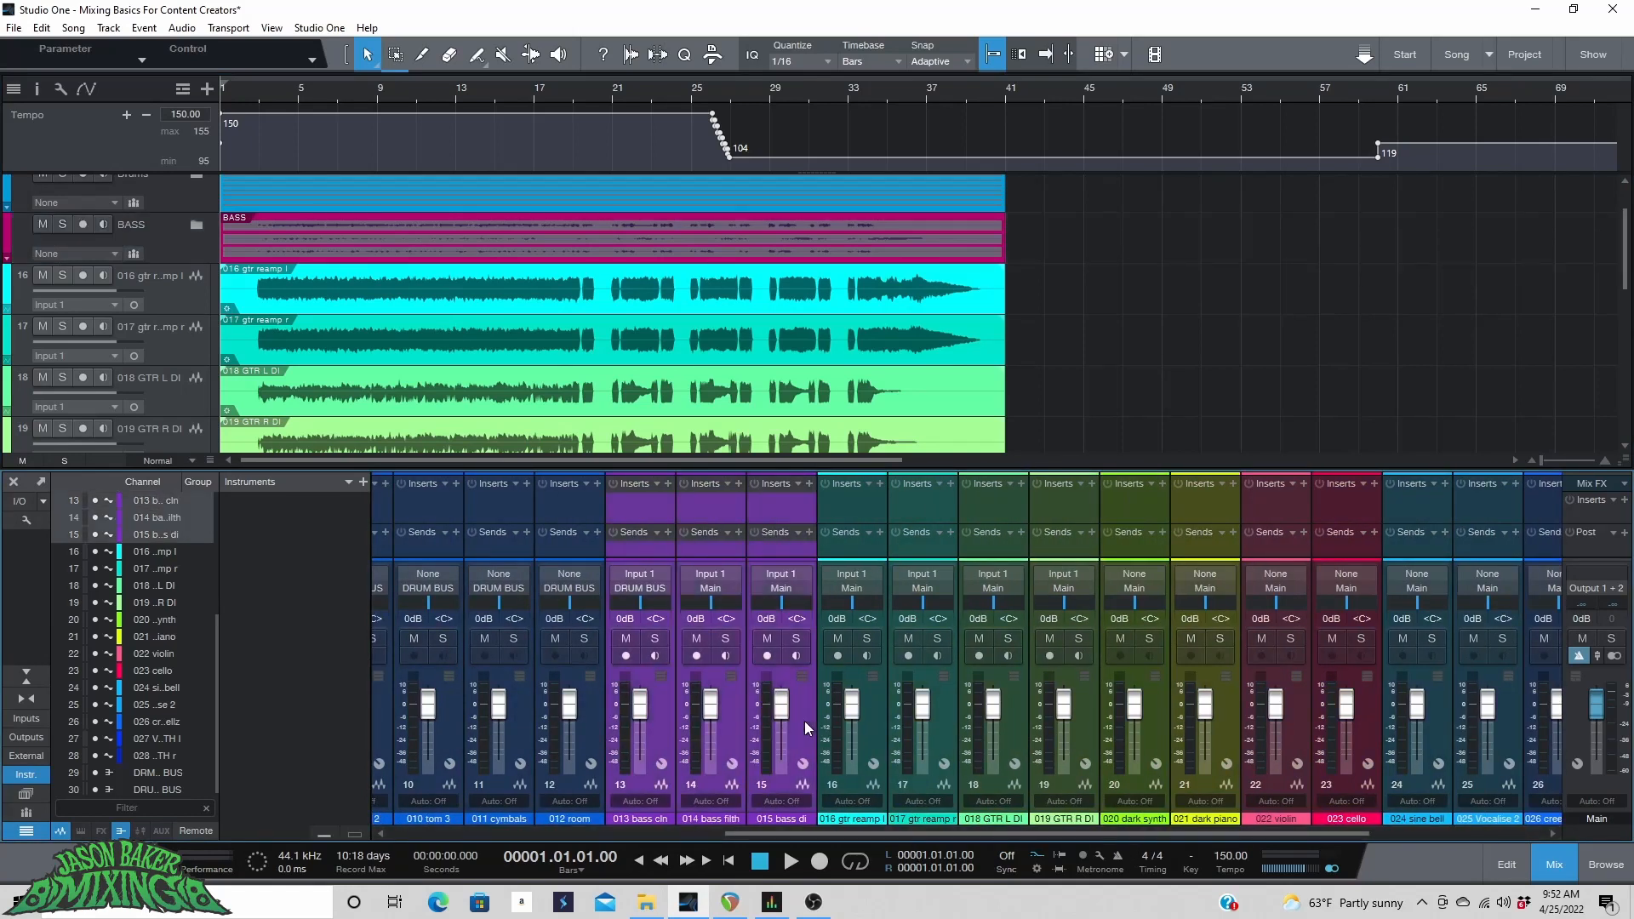
{"action": "right_click", "coordinate": [804, 721]}
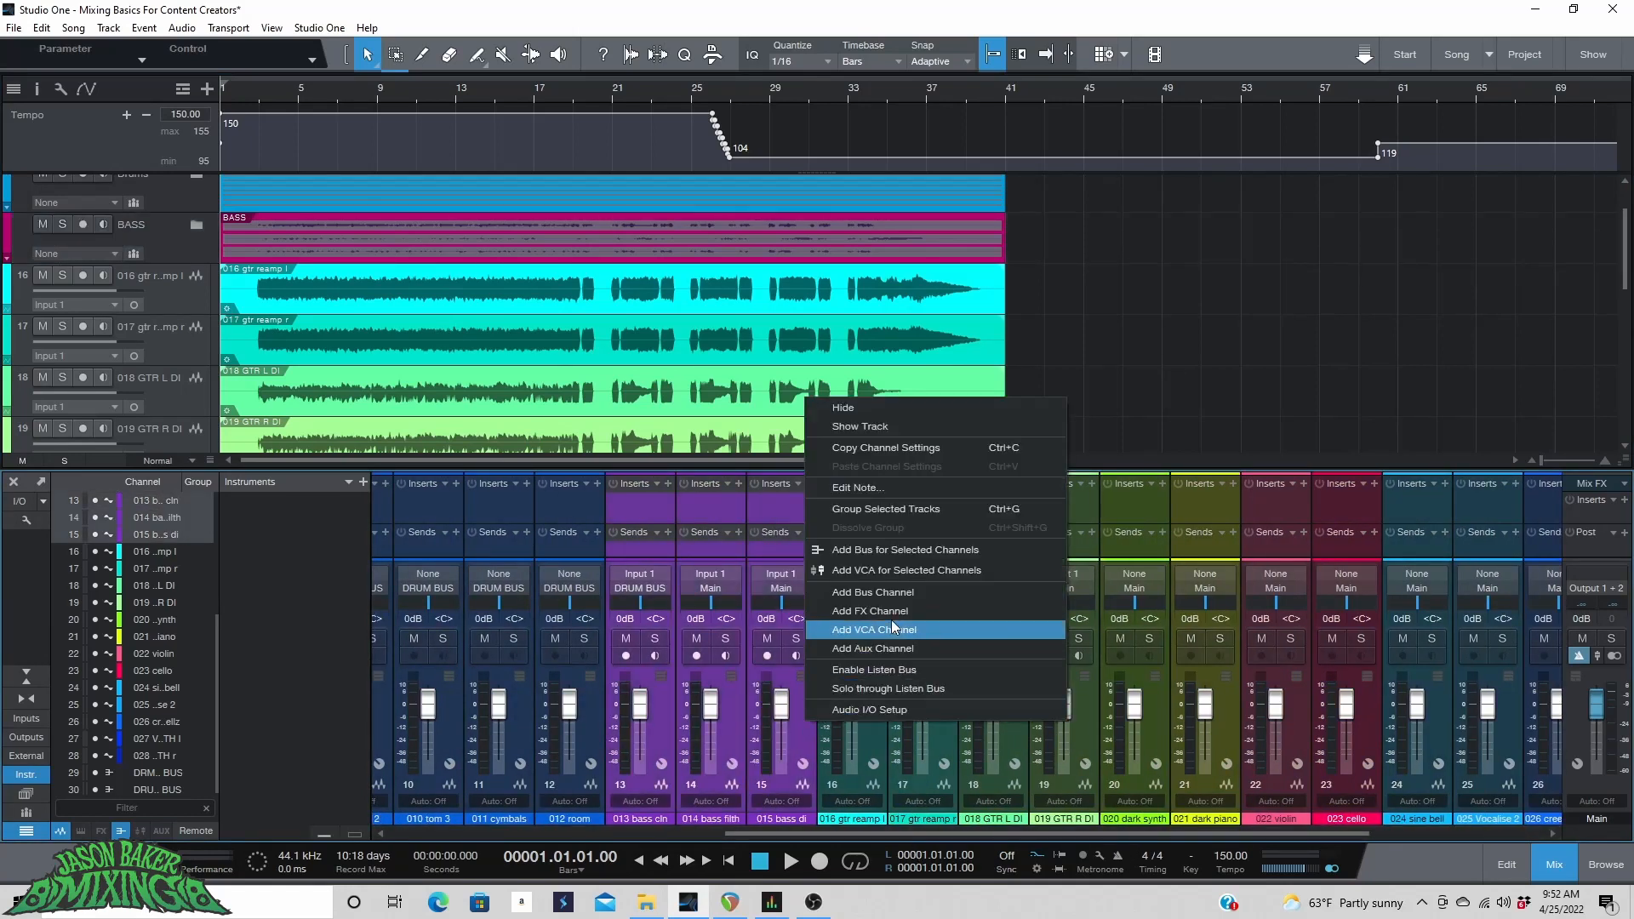
{"action": "left_click", "coordinate": [905, 549]}
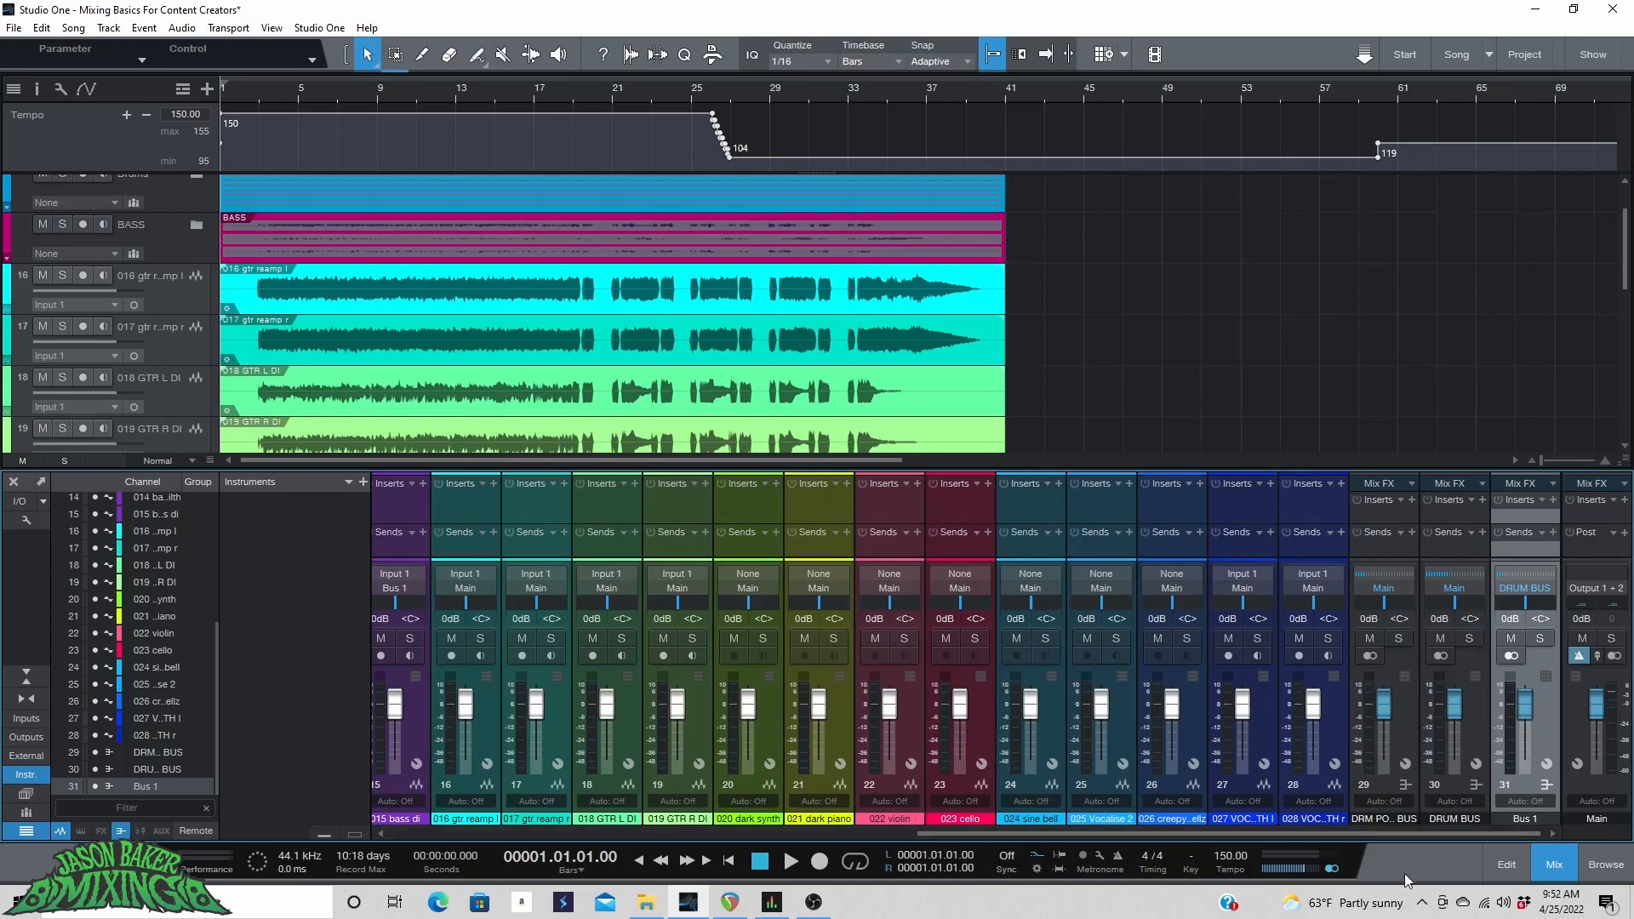
Rename the new bus to BASS BUS.
{"action": "double_click", "coordinate": [1532, 817]}
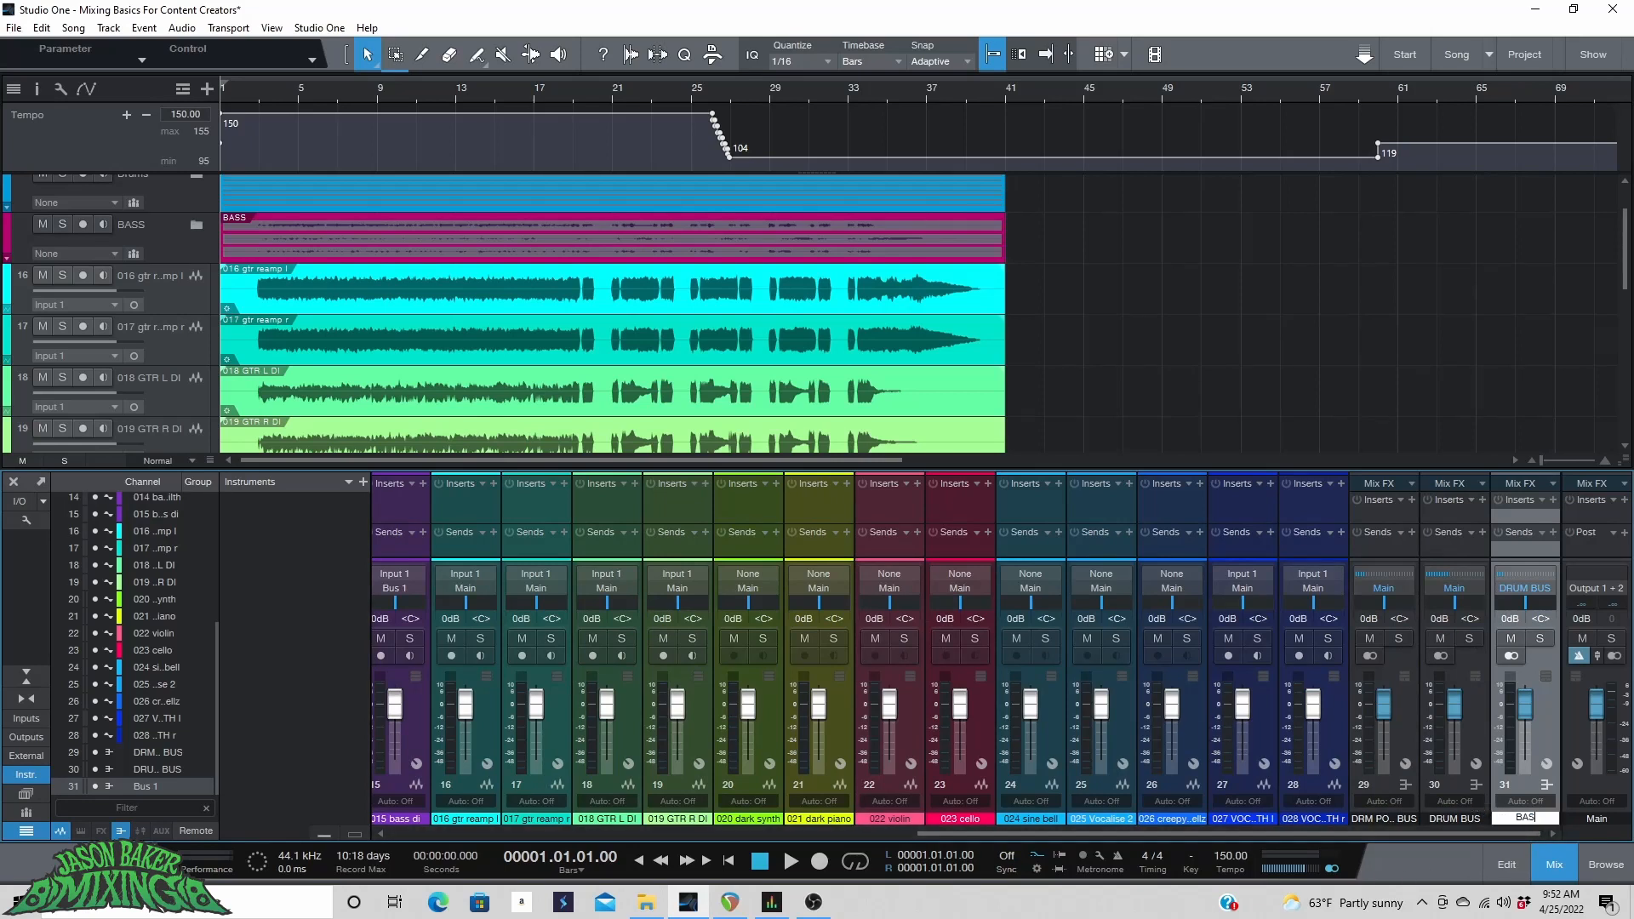
{"action": "type", "text": "S BUS"}
{"action": "key", "text": "Return"}
Color the tracks 016 gtr reamp l through 019 GTR R DI green.
{"action": "left_click", "coordinate": [176, 279]}
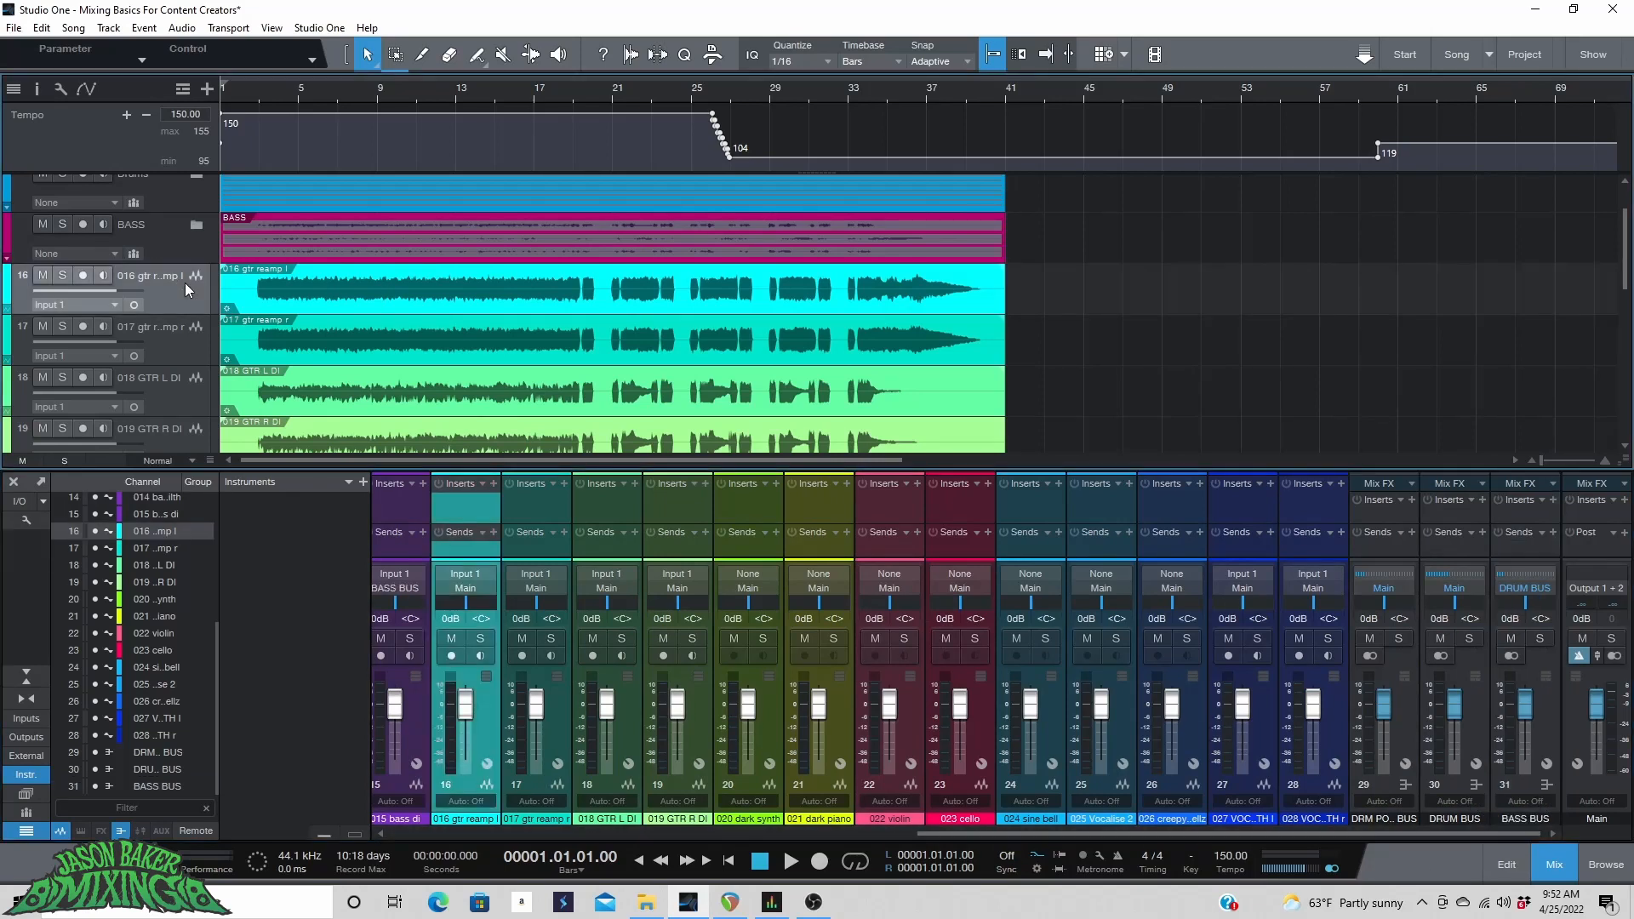
{"action": "scroll", "coordinate": [185, 283], "scroll_direction": "down", "scroll_amount": 3}
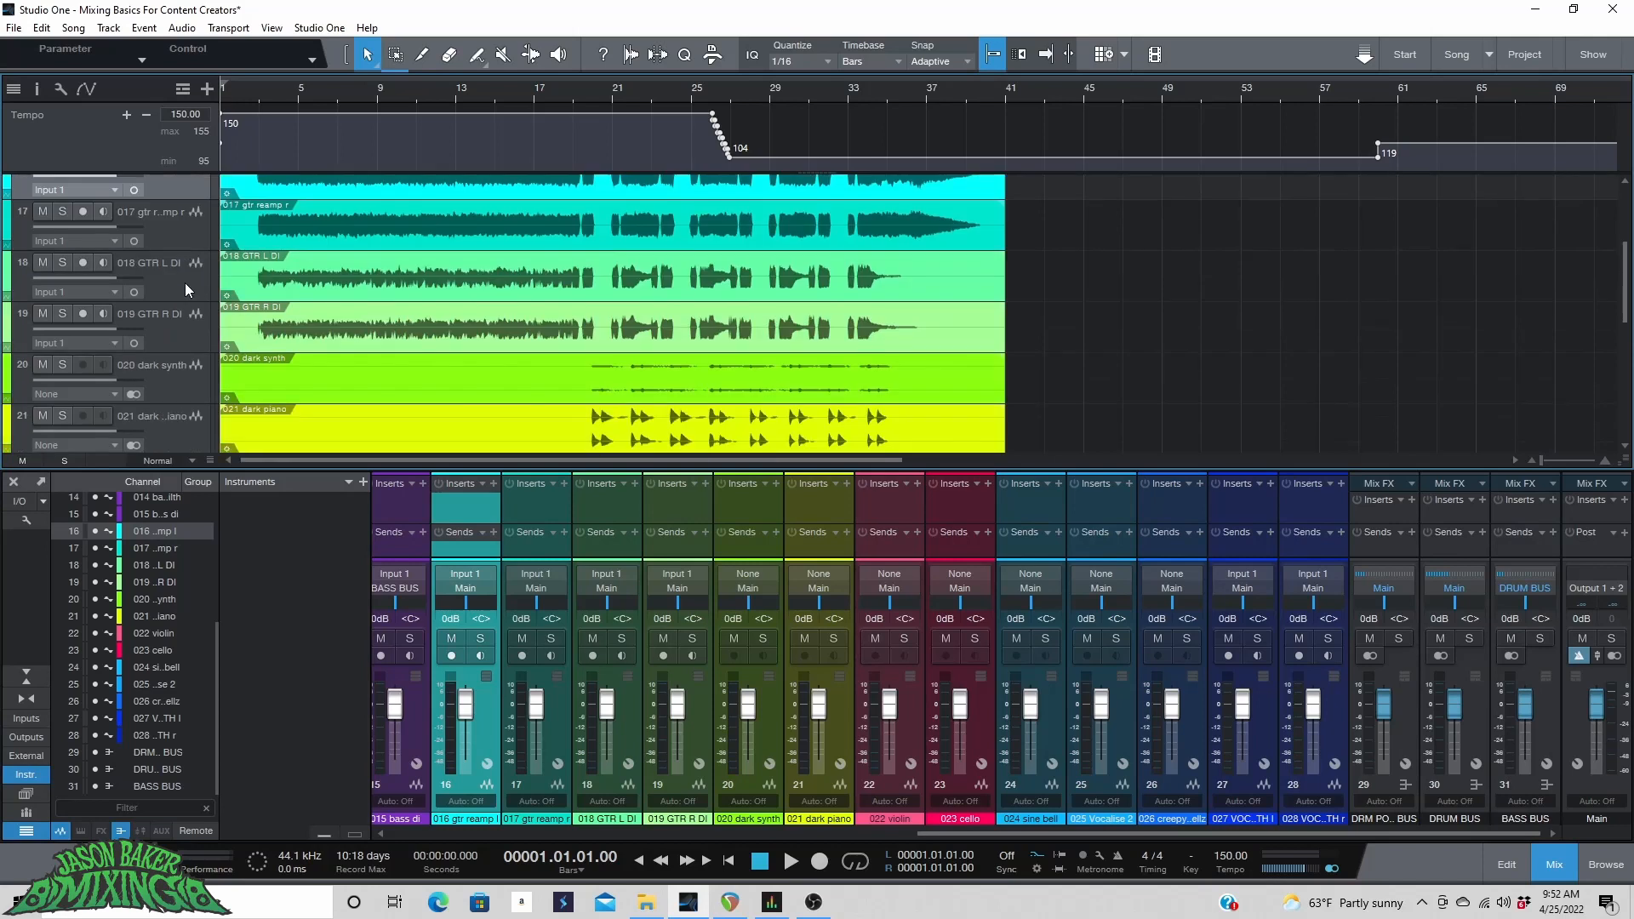
{"action": "left_click", "coordinate": [165, 325], "text": "shift"}
{"action": "scroll", "coordinate": [168, 282], "scroll_direction": "up", "scroll_amount": 2}
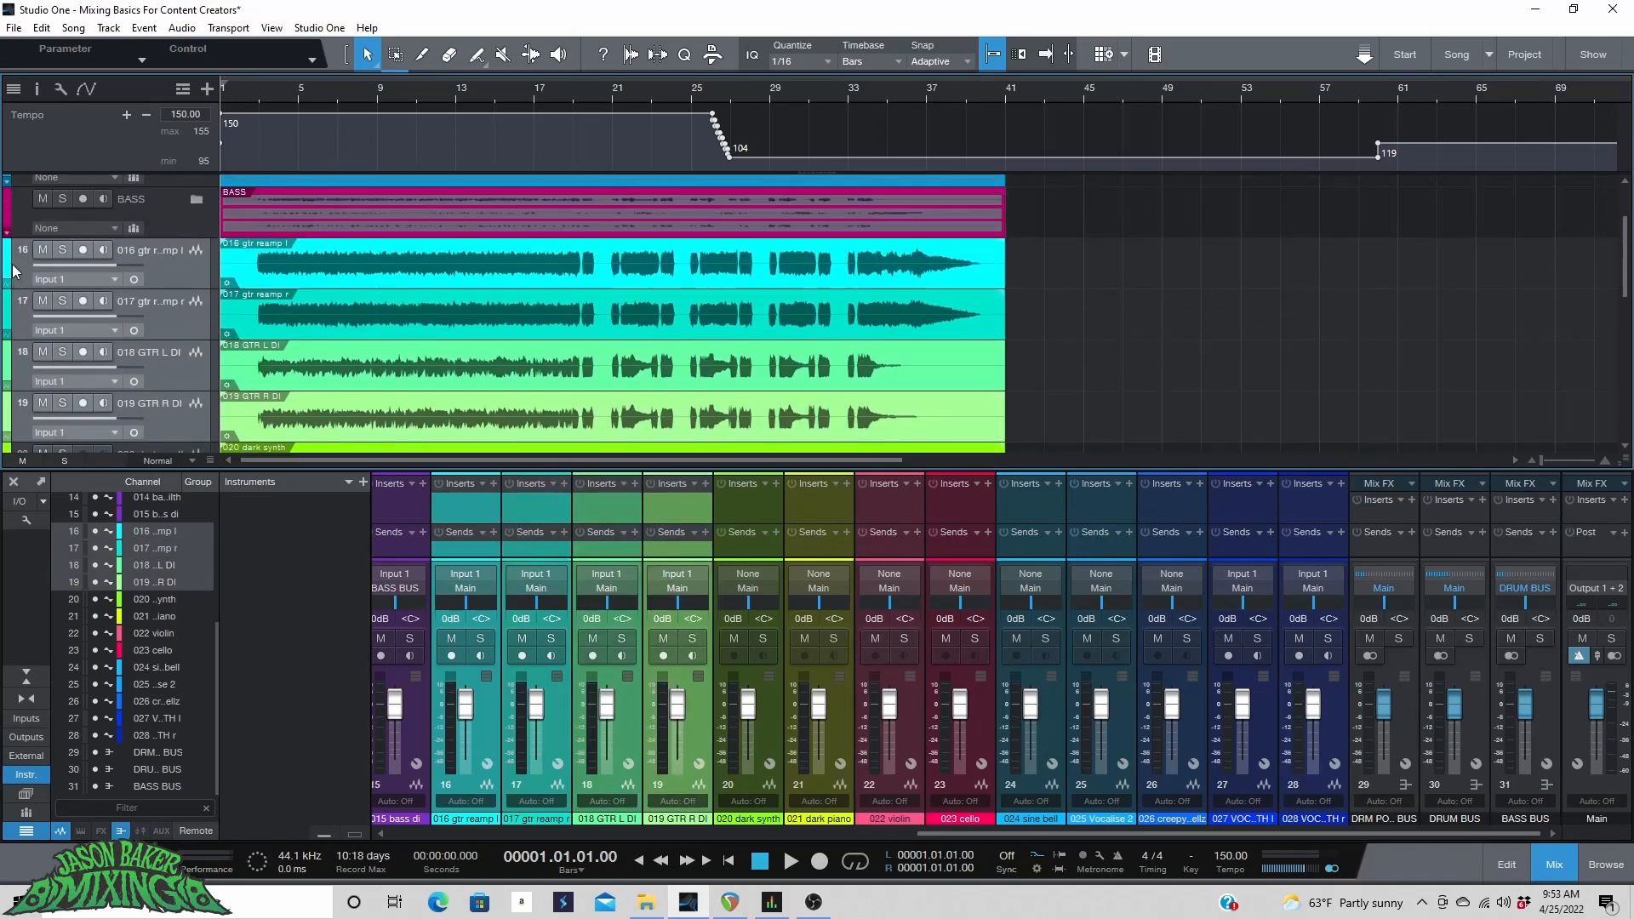
{"action": "left_click", "coordinate": [14, 271]}
{"action": "left_click", "coordinate": [61, 390]}
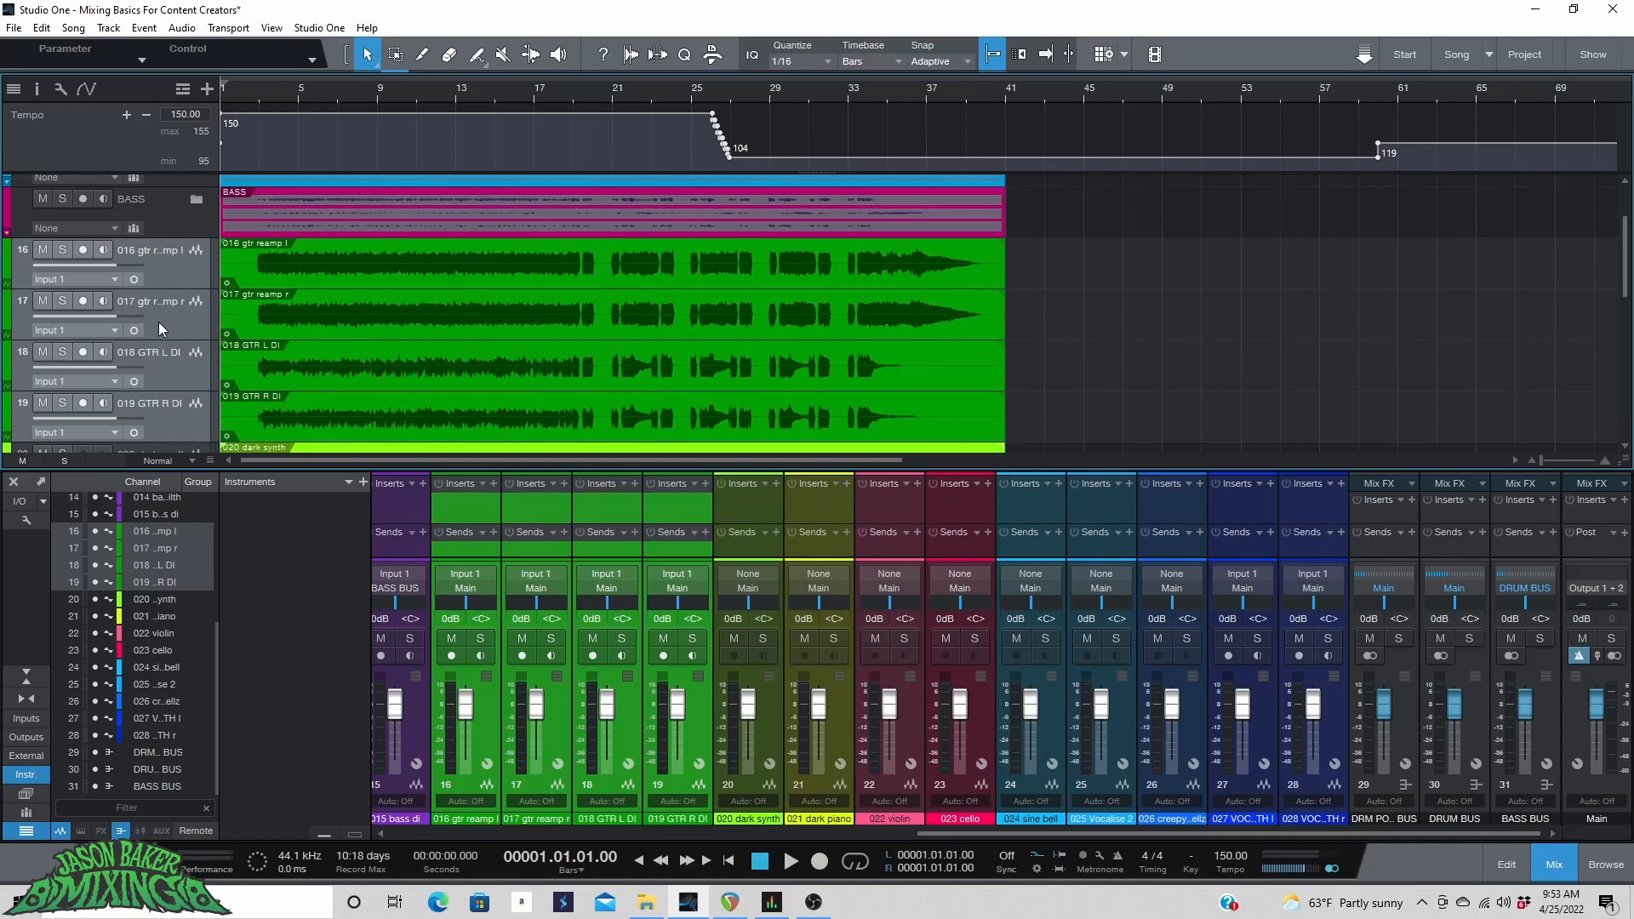
Pack the four guitar tracks into a folder track named gUITARS.
{"action": "scroll", "coordinate": [168, 314], "scroll_direction": "down", "scroll_amount": 1}
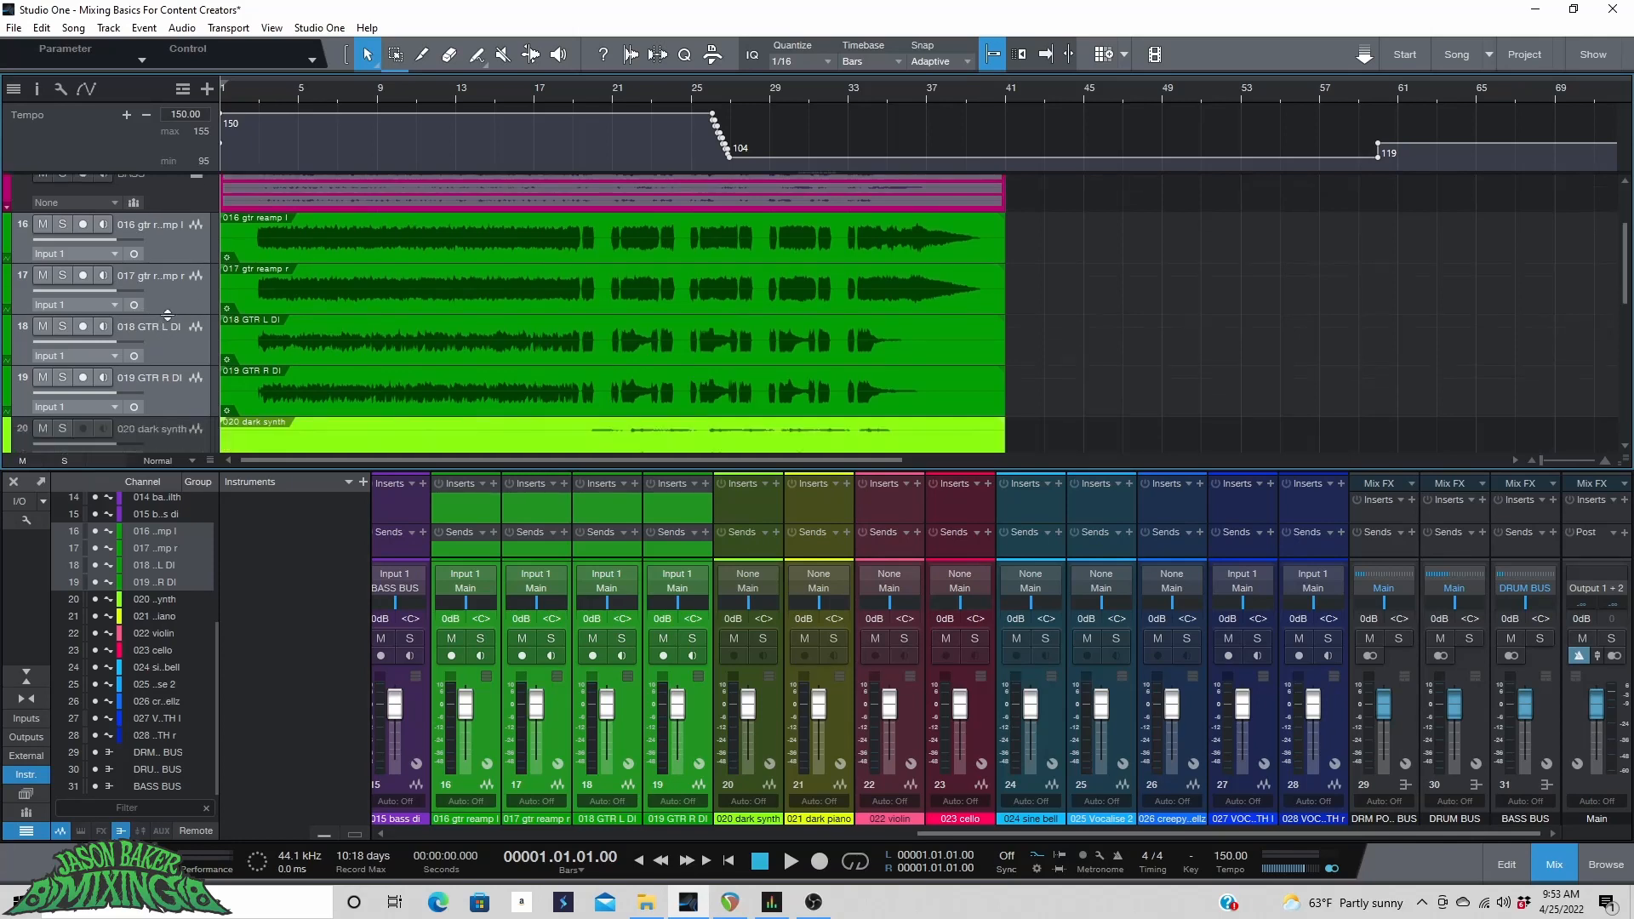
{"action": "right_click", "coordinate": [158, 269]}
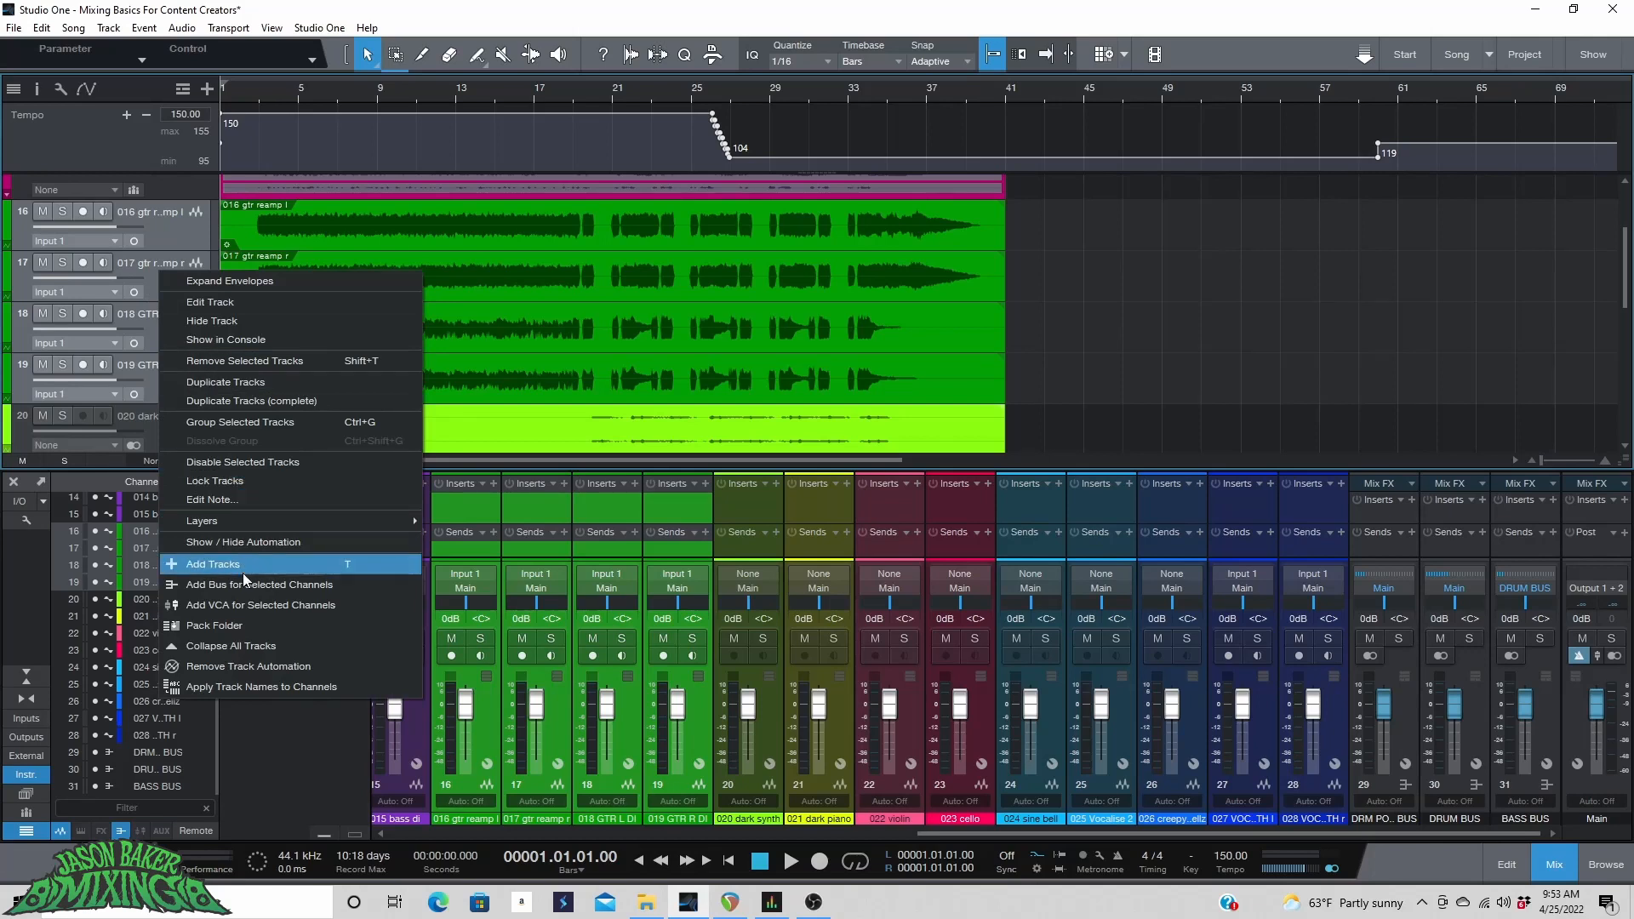
{"action": "left_click", "coordinate": [250, 631]}
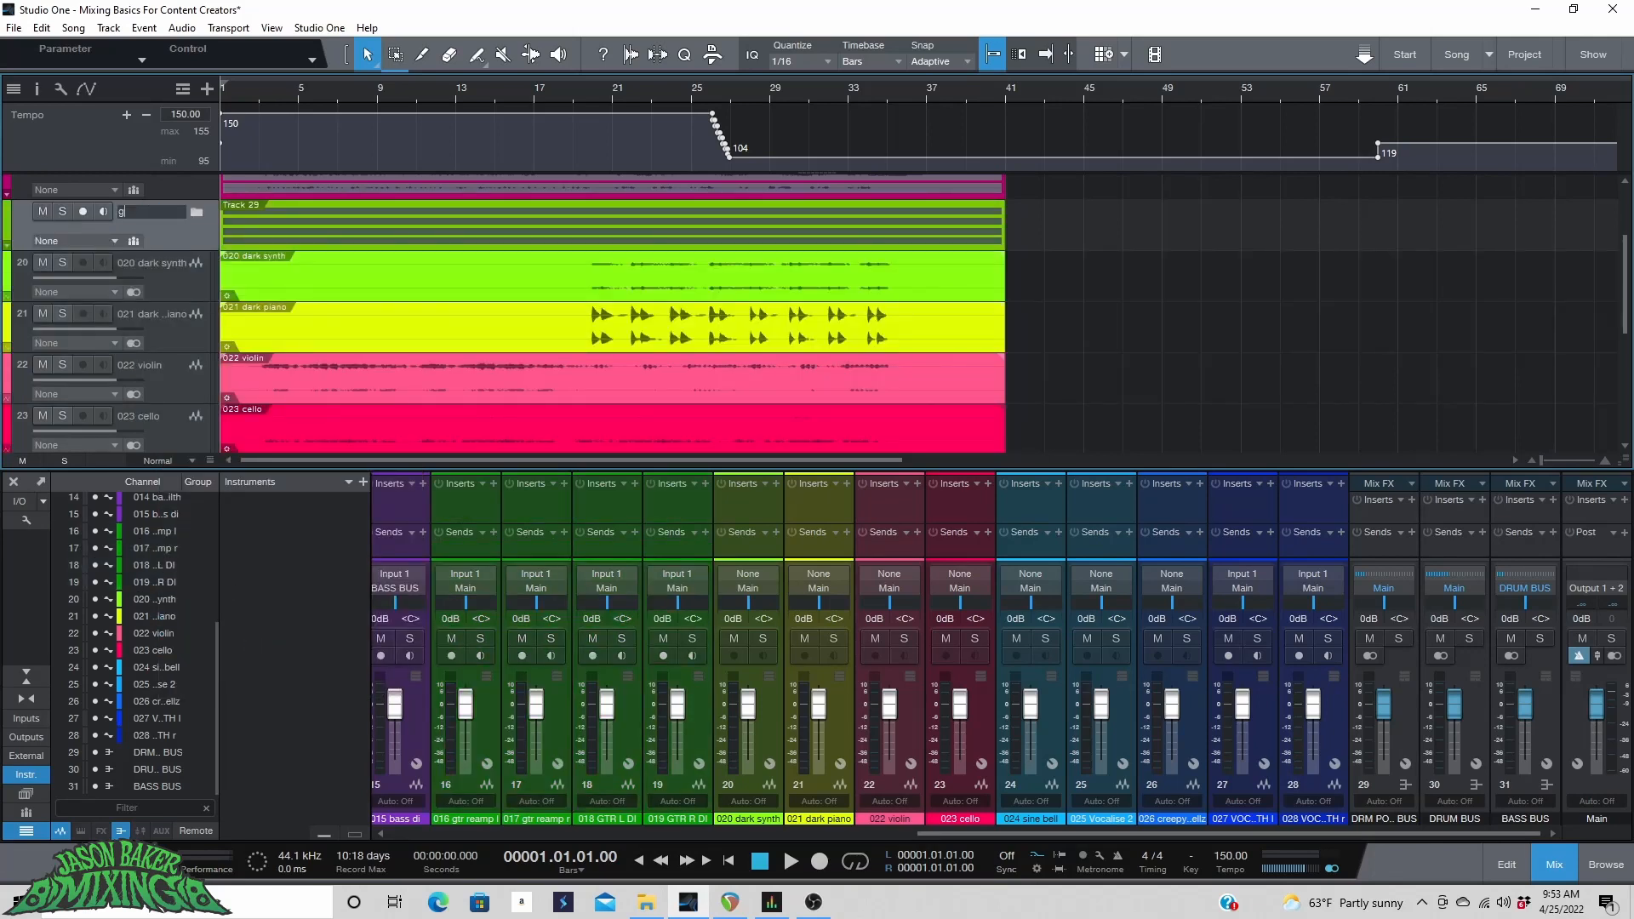
{"action": "type", "text": "gUITARS"}
{"action": "key", "text": "Return"}
In the mixer, add a bus for the channels 016 gtr reamp l through 019 GTR R DI.
{"action": "scroll", "coordinate": [157, 273], "scroll_direction": "down", "scroll_amount": 2}
{"action": "scroll", "coordinate": [156, 274], "scroll_direction": "up", "scroll_amount": 1}
{"action": "scroll", "coordinate": [160, 263], "scroll_direction": "down", "scroll_amount": 1}
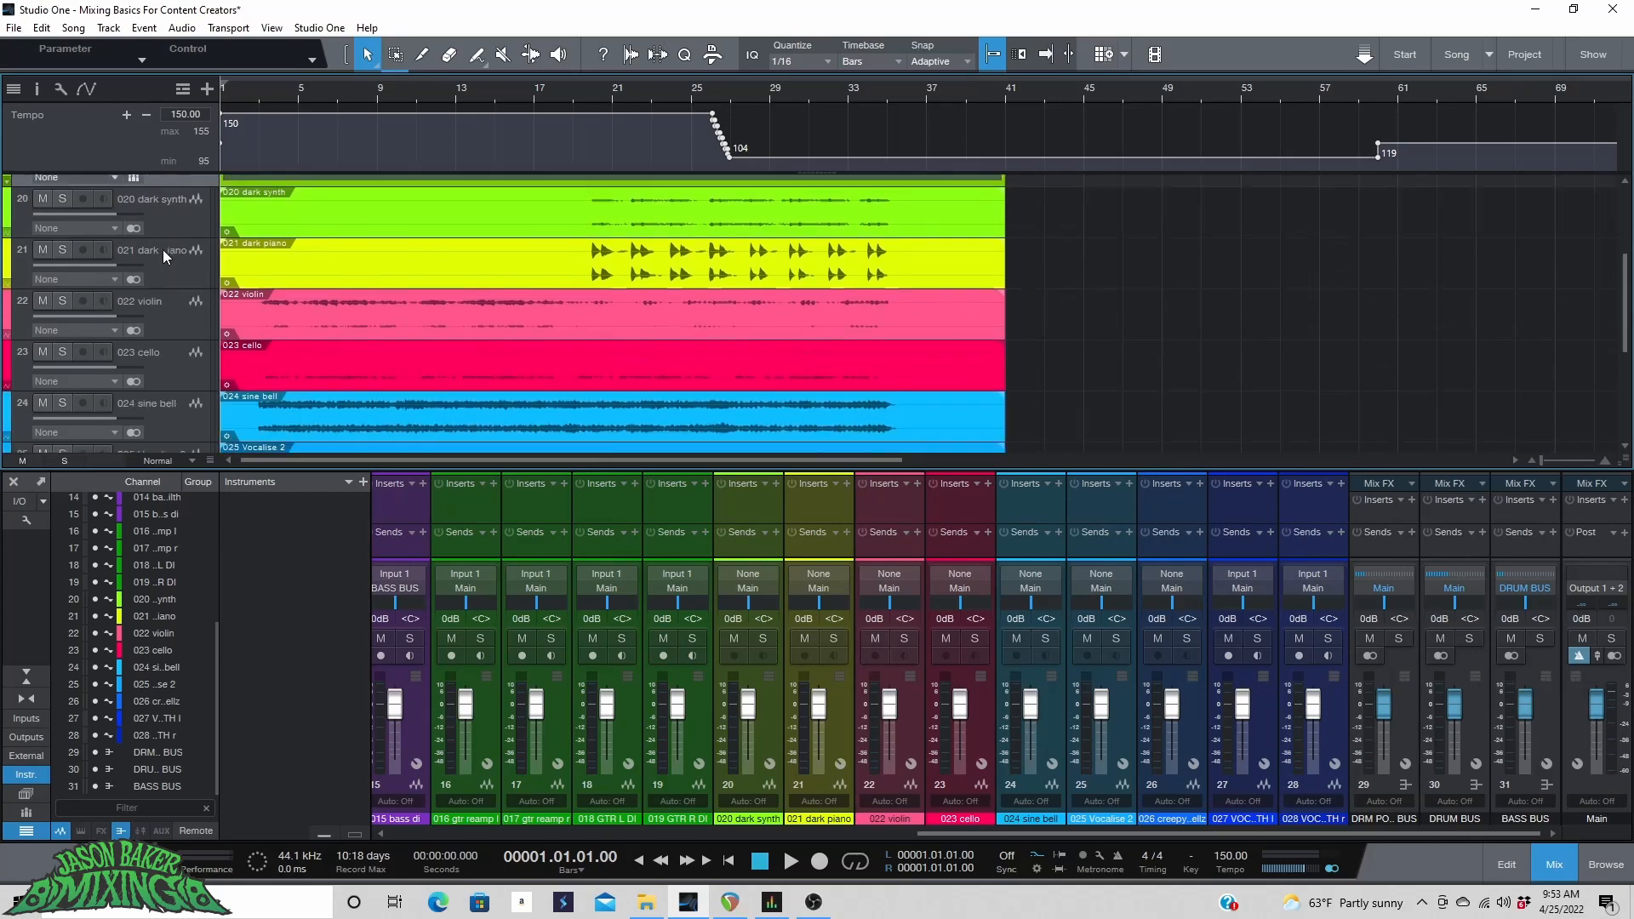
{"action": "scroll", "coordinate": [162, 248], "scroll_direction": "up", "scroll_amount": 2}
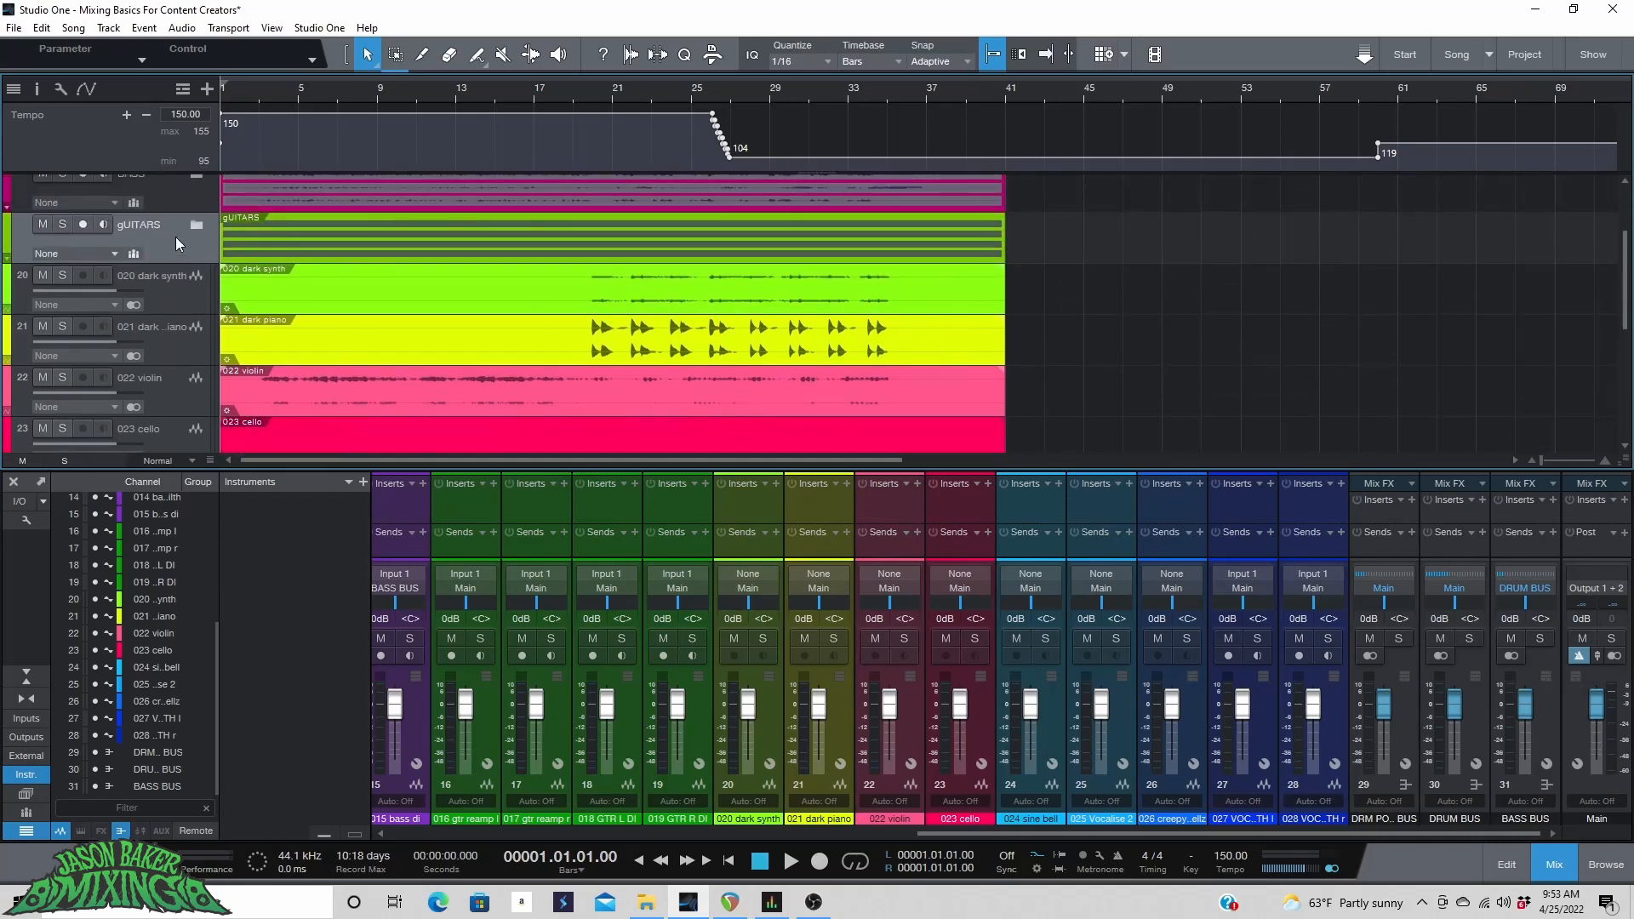
{"action": "left_click", "coordinate": [487, 733]}
{"action": "left_click", "coordinate": [701, 718], "text": "shift"}
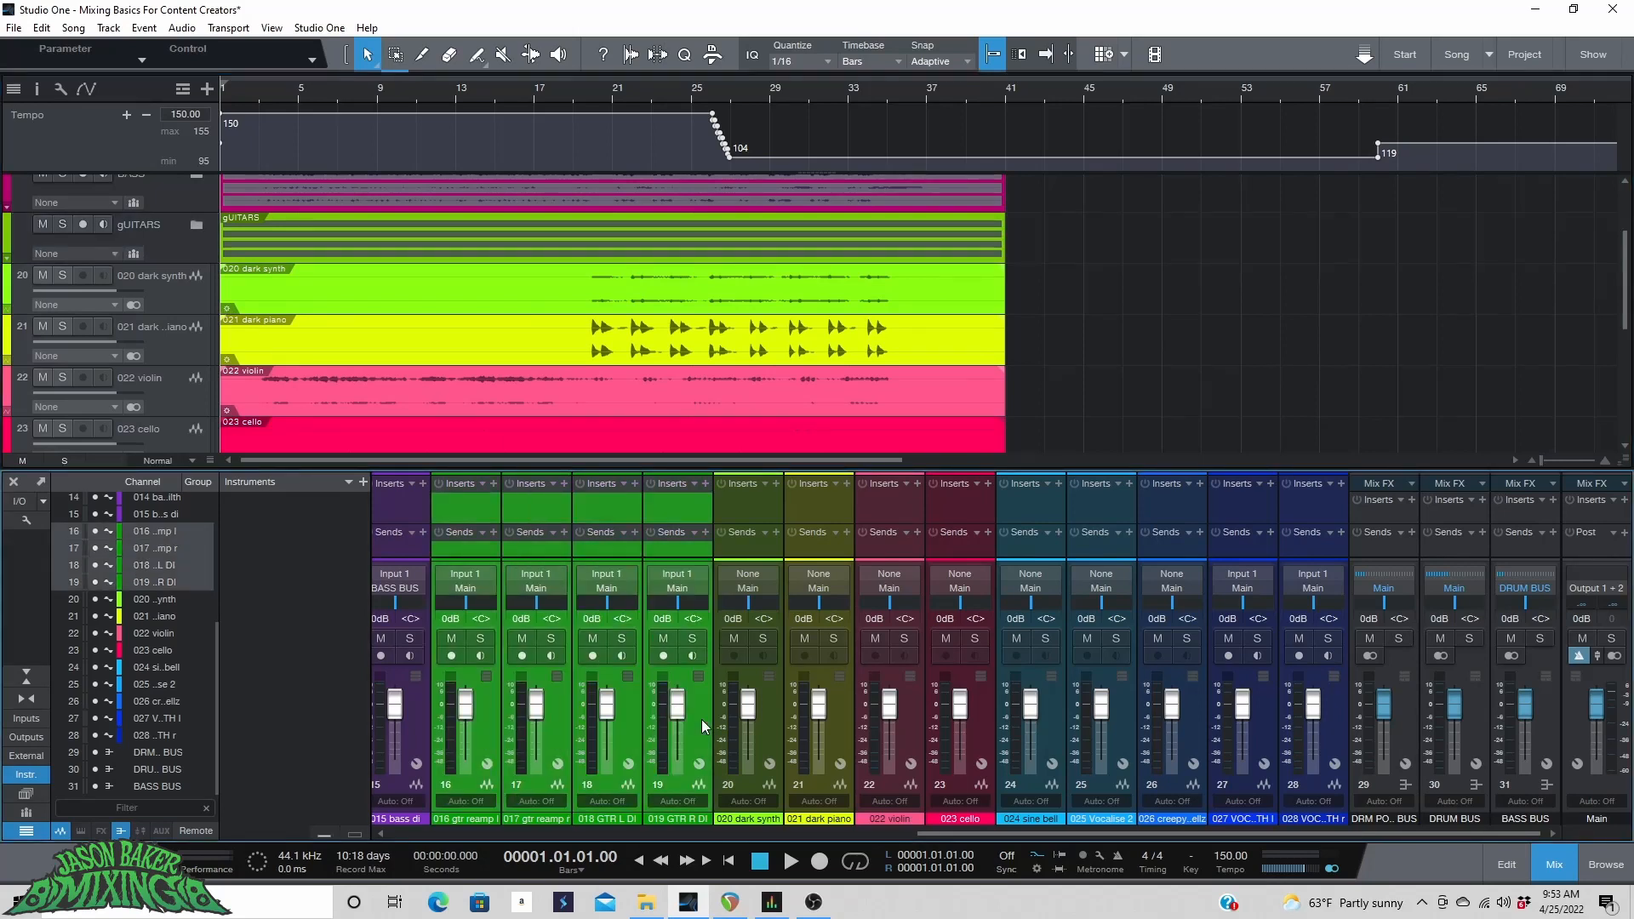
{"action": "right_click", "coordinate": [570, 716]}
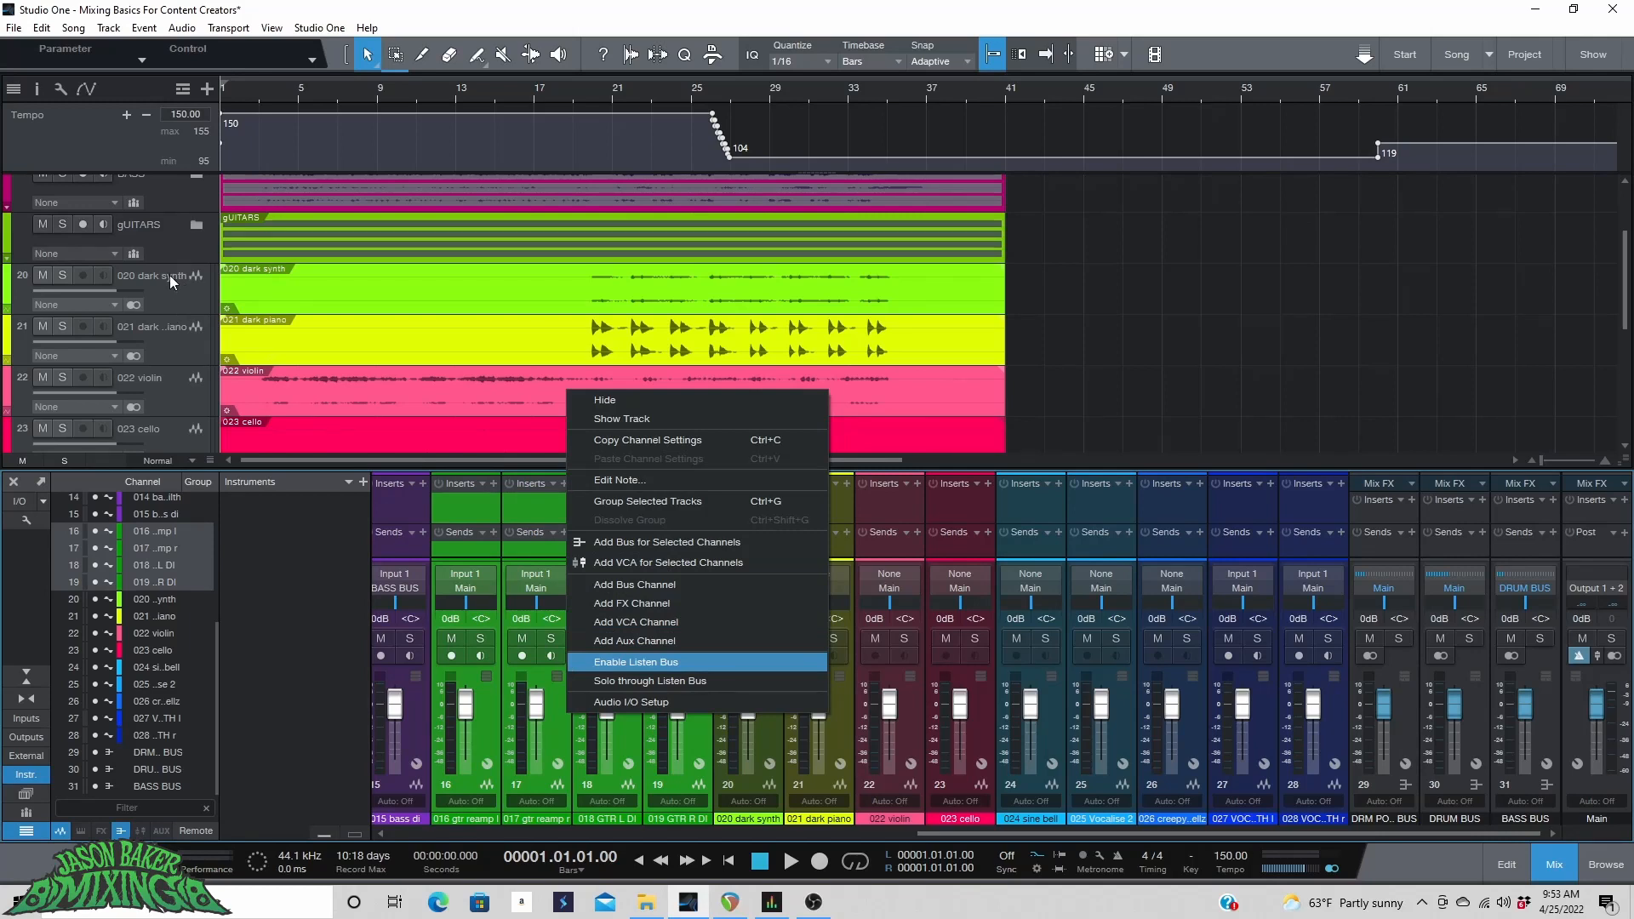
{"action": "left_click", "coordinate": [635, 544]}
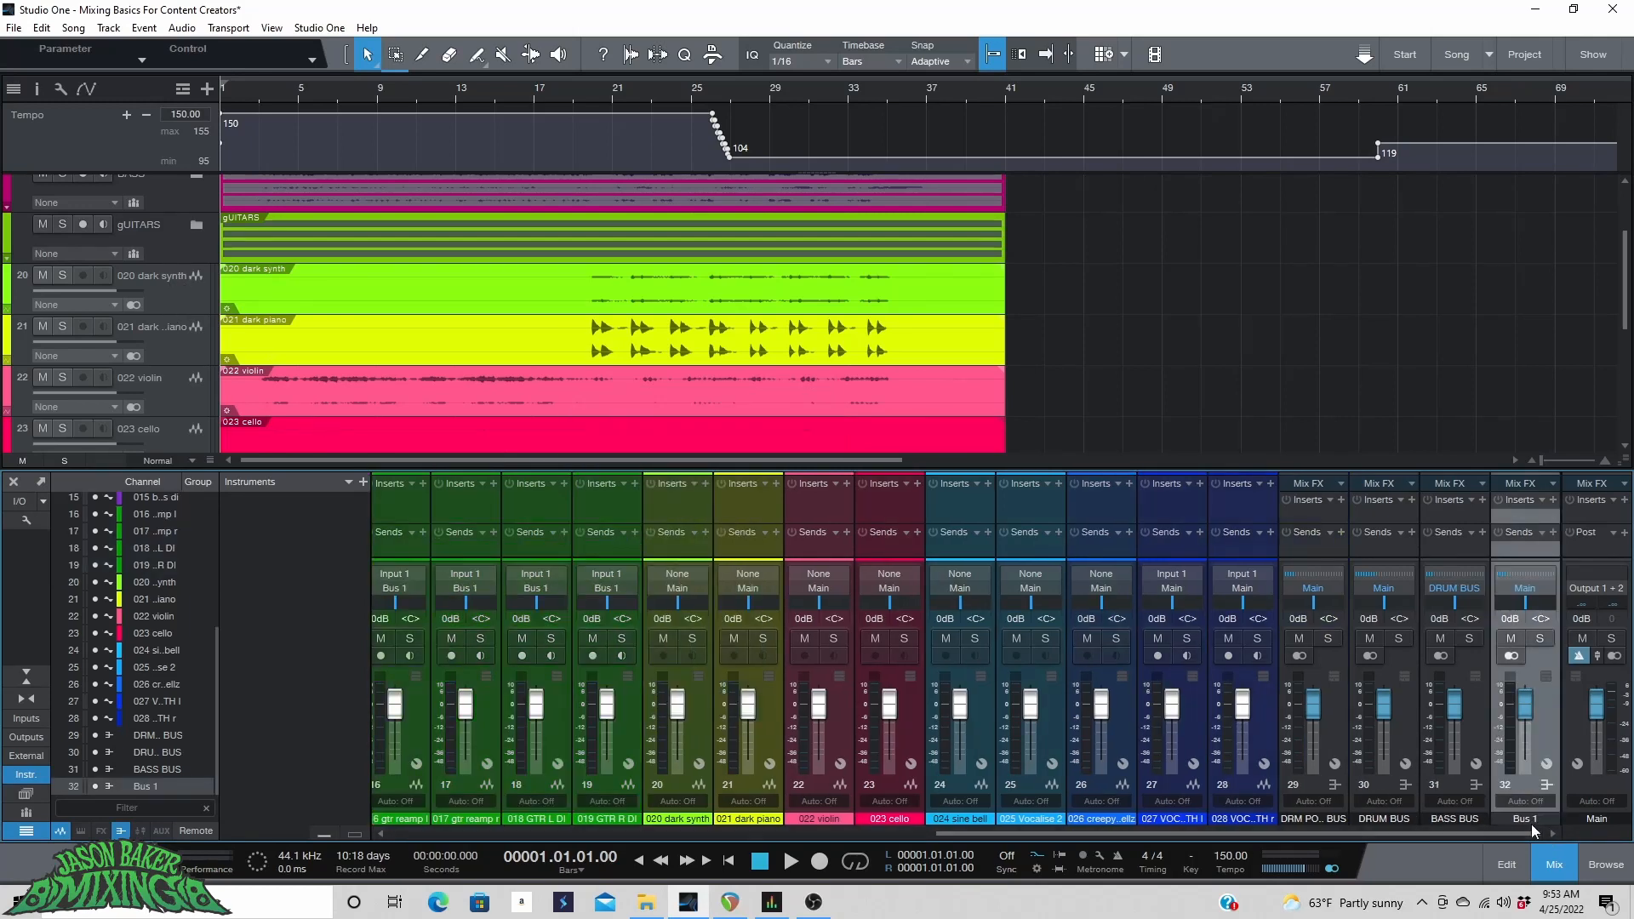
Rename the new bus to GTR BUS.
{"action": "double_click", "coordinate": [1533, 818]}
{"action": "type", "text": "GTR BUS"}
{"action": "key", "text": "Return"}
Color the tracks 020 dark synth through 028 VOC..TH r magenta.
{"action": "scroll", "coordinate": [514, 325], "scroll_direction": "down", "scroll_amount": 5}
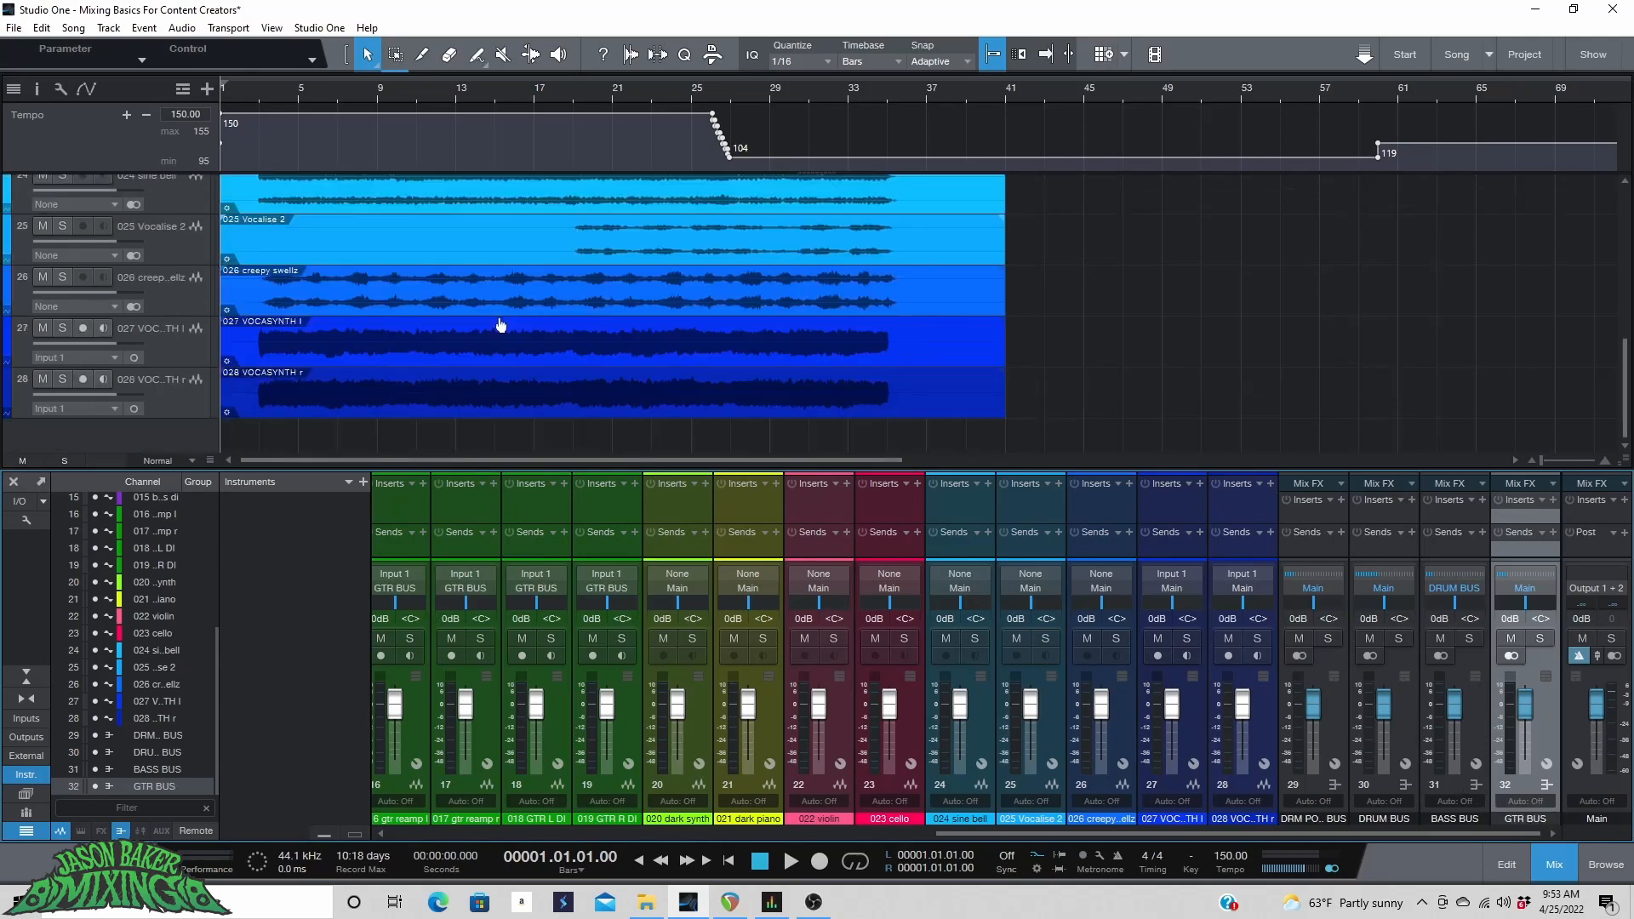
{"action": "scroll", "coordinate": [353, 353], "scroll_direction": "up", "scroll_amount": 4}
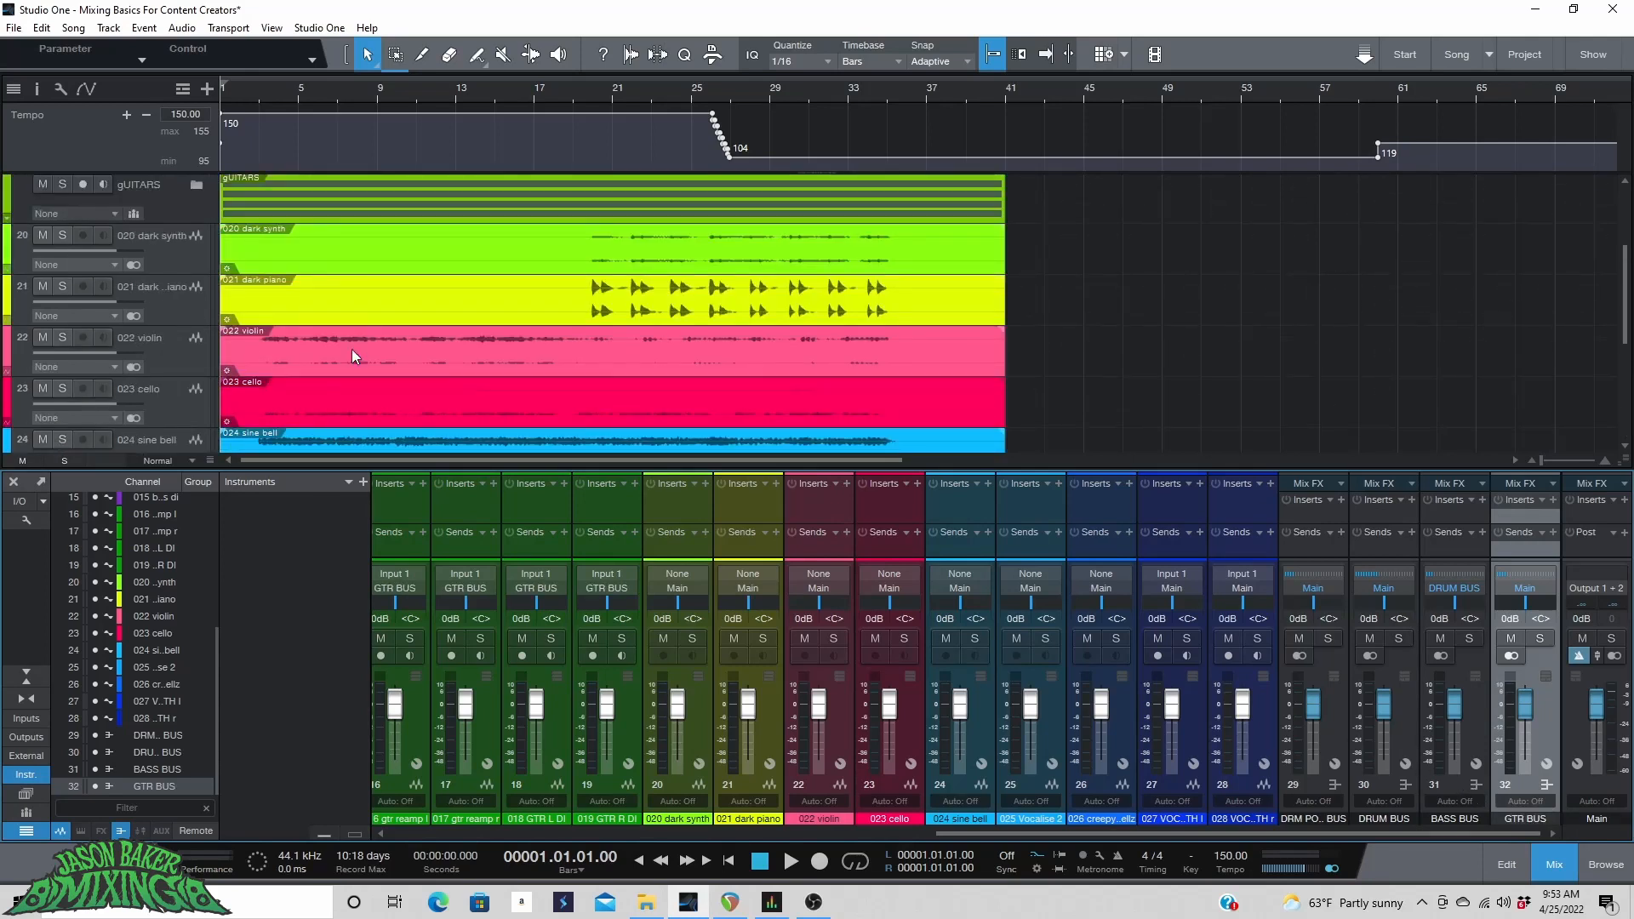
{"action": "scroll", "coordinate": [351, 349], "scroll_direction": "up", "scroll_amount": 3}
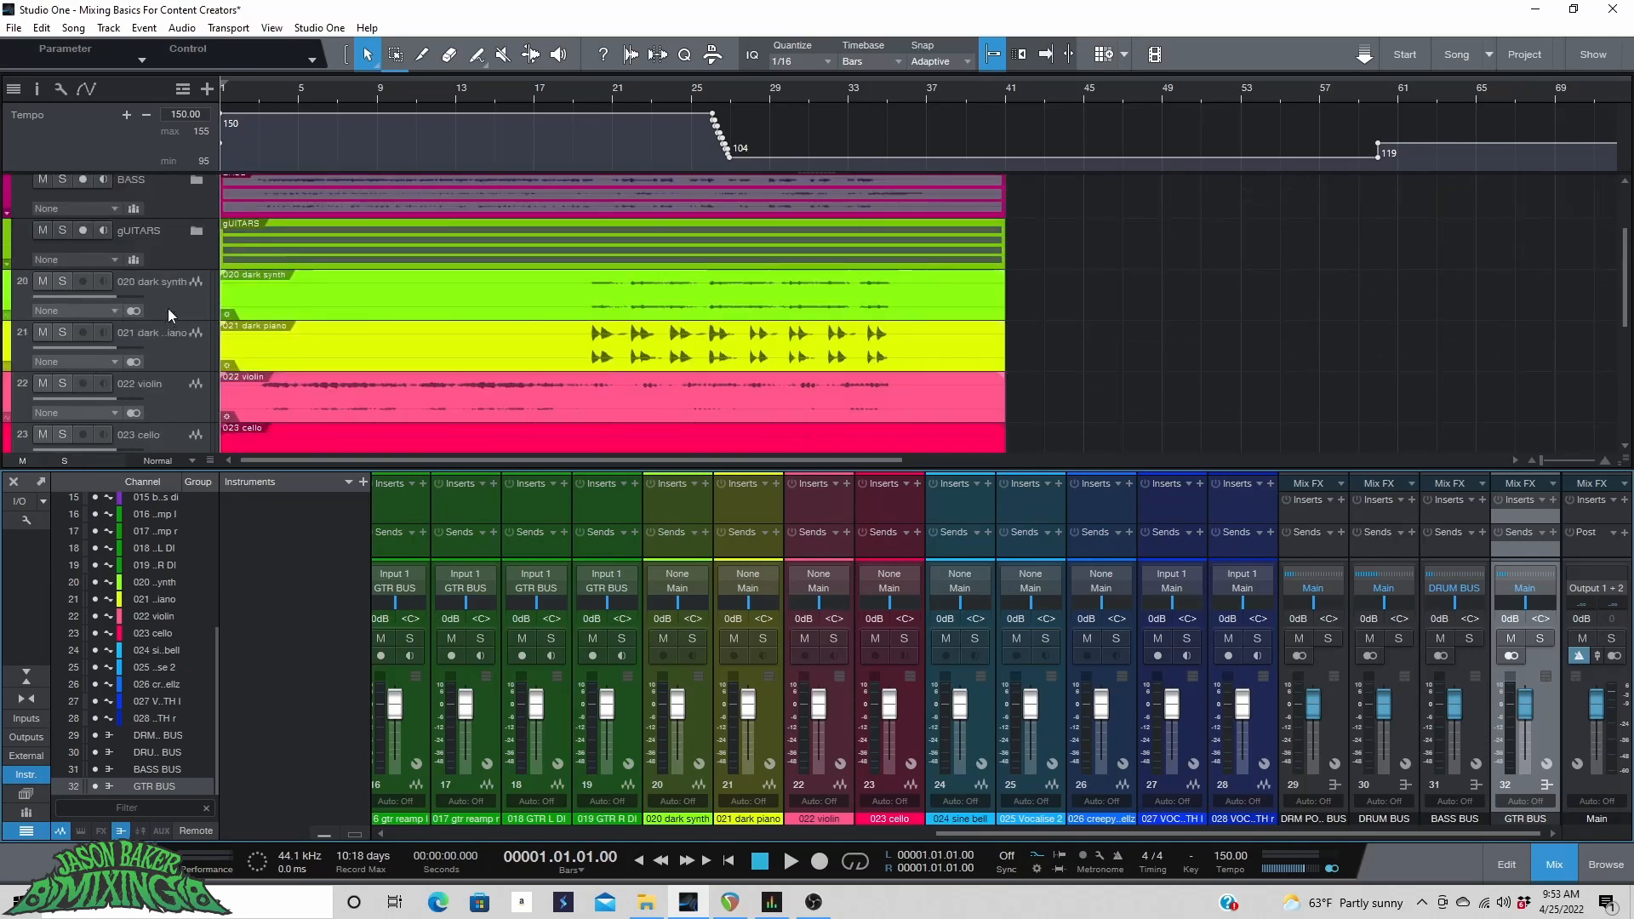
{"action": "left_click", "coordinate": [167, 308]}
{"action": "scroll", "coordinate": [171, 314], "scroll_direction": "down", "scroll_amount": 1}
{"action": "scroll", "coordinate": [171, 314], "scroll_direction": "down", "scroll_amount": 6}
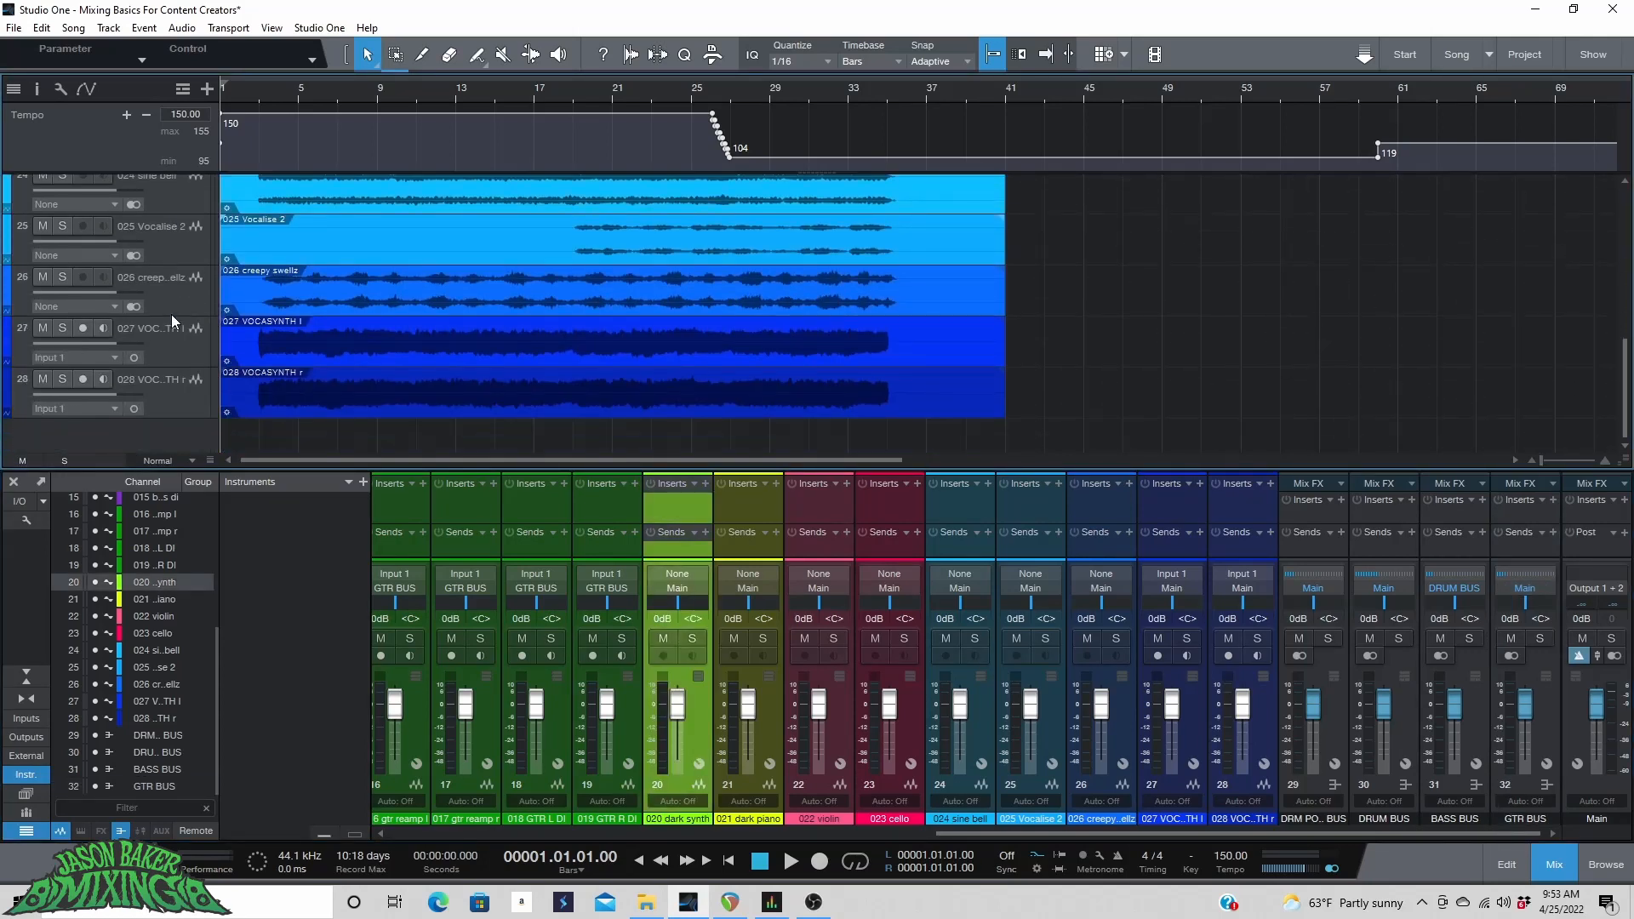
{"action": "left_click", "coordinate": [166, 384], "text": "shift"}
{"action": "left_click", "coordinate": [6, 378]}
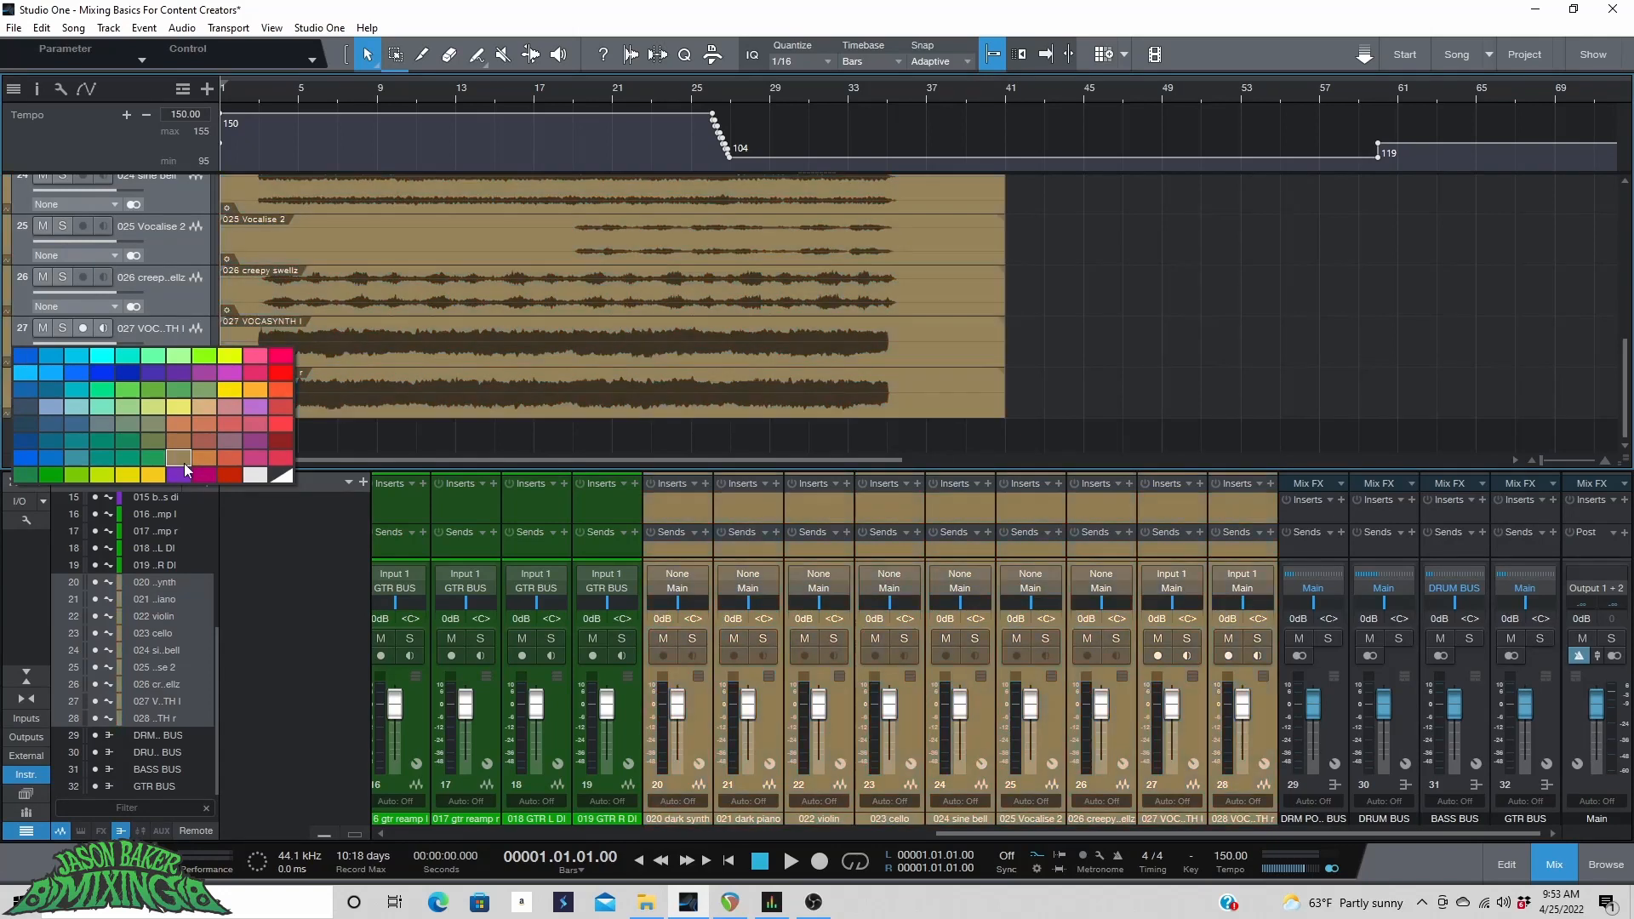
{"action": "left_click", "coordinate": [198, 475]}
Pack the magenta tracks into a folder track named STRINGS & SYNTH.
{"action": "scroll", "coordinate": [176, 320], "scroll_direction": "up", "scroll_amount": 5}
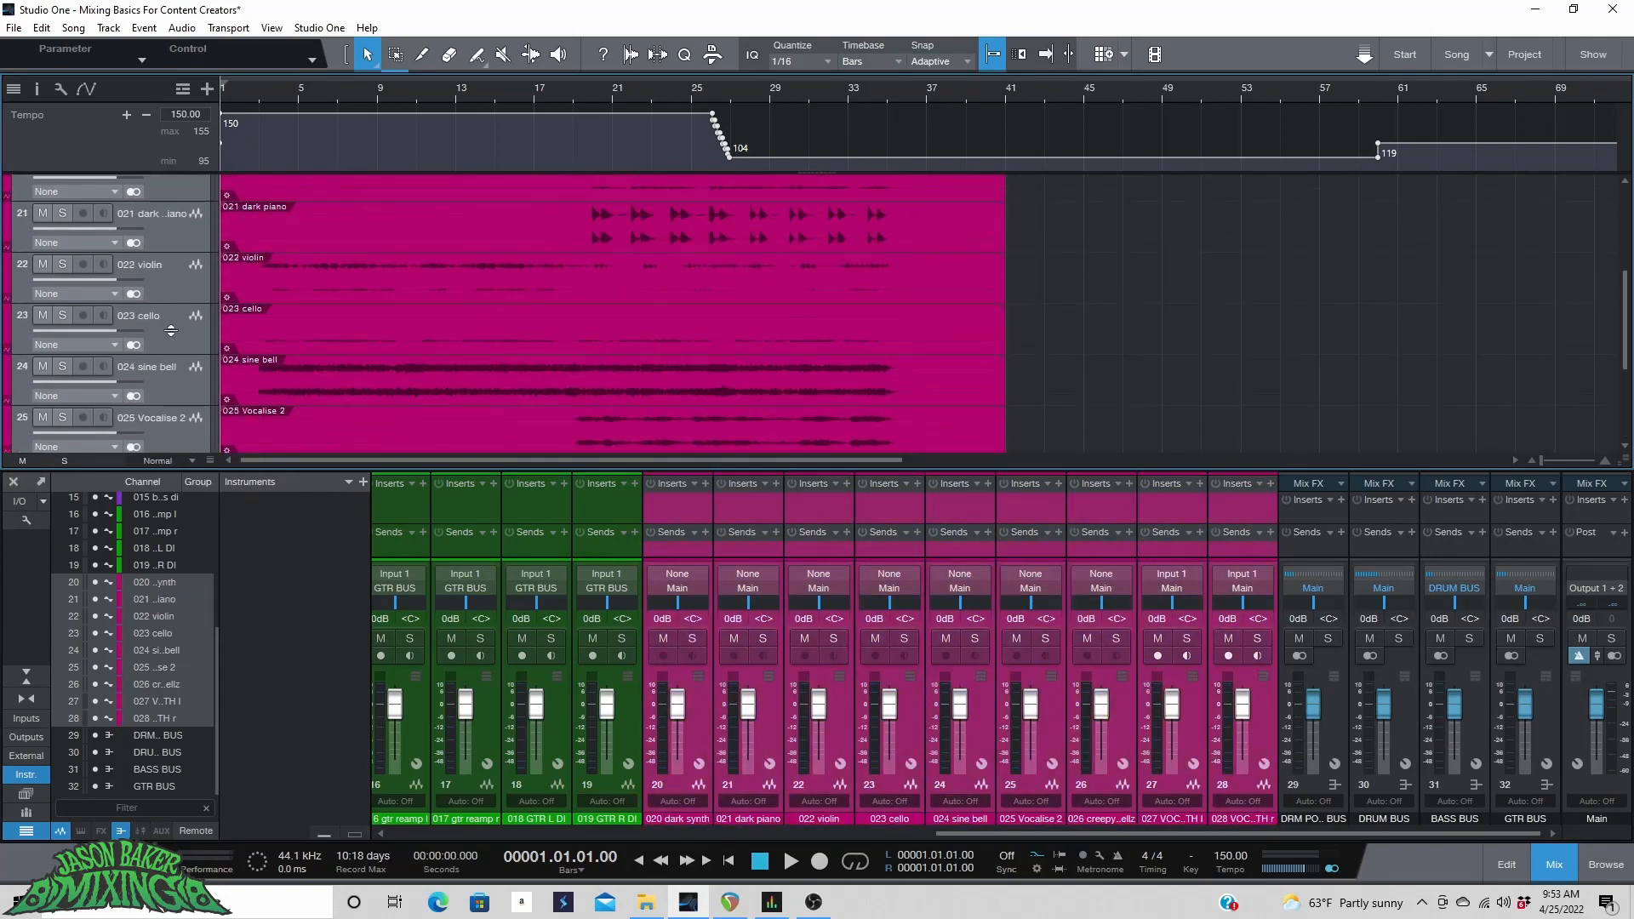
{"action": "right_click", "coordinate": [176, 320]}
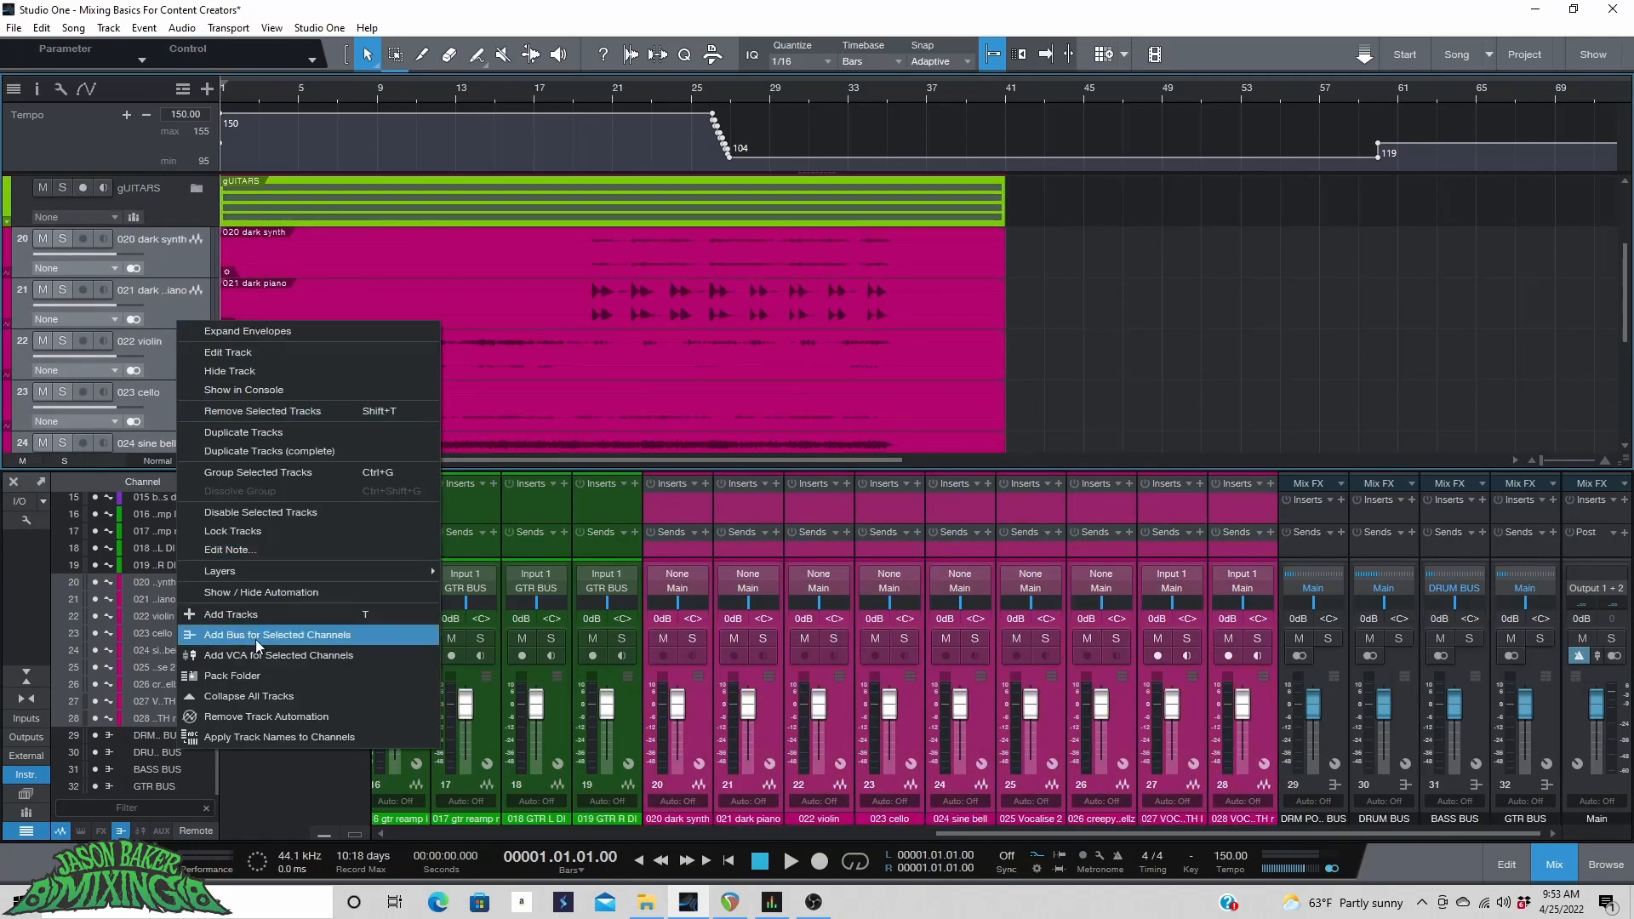
{"action": "left_click", "coordinate": [227, 694]}
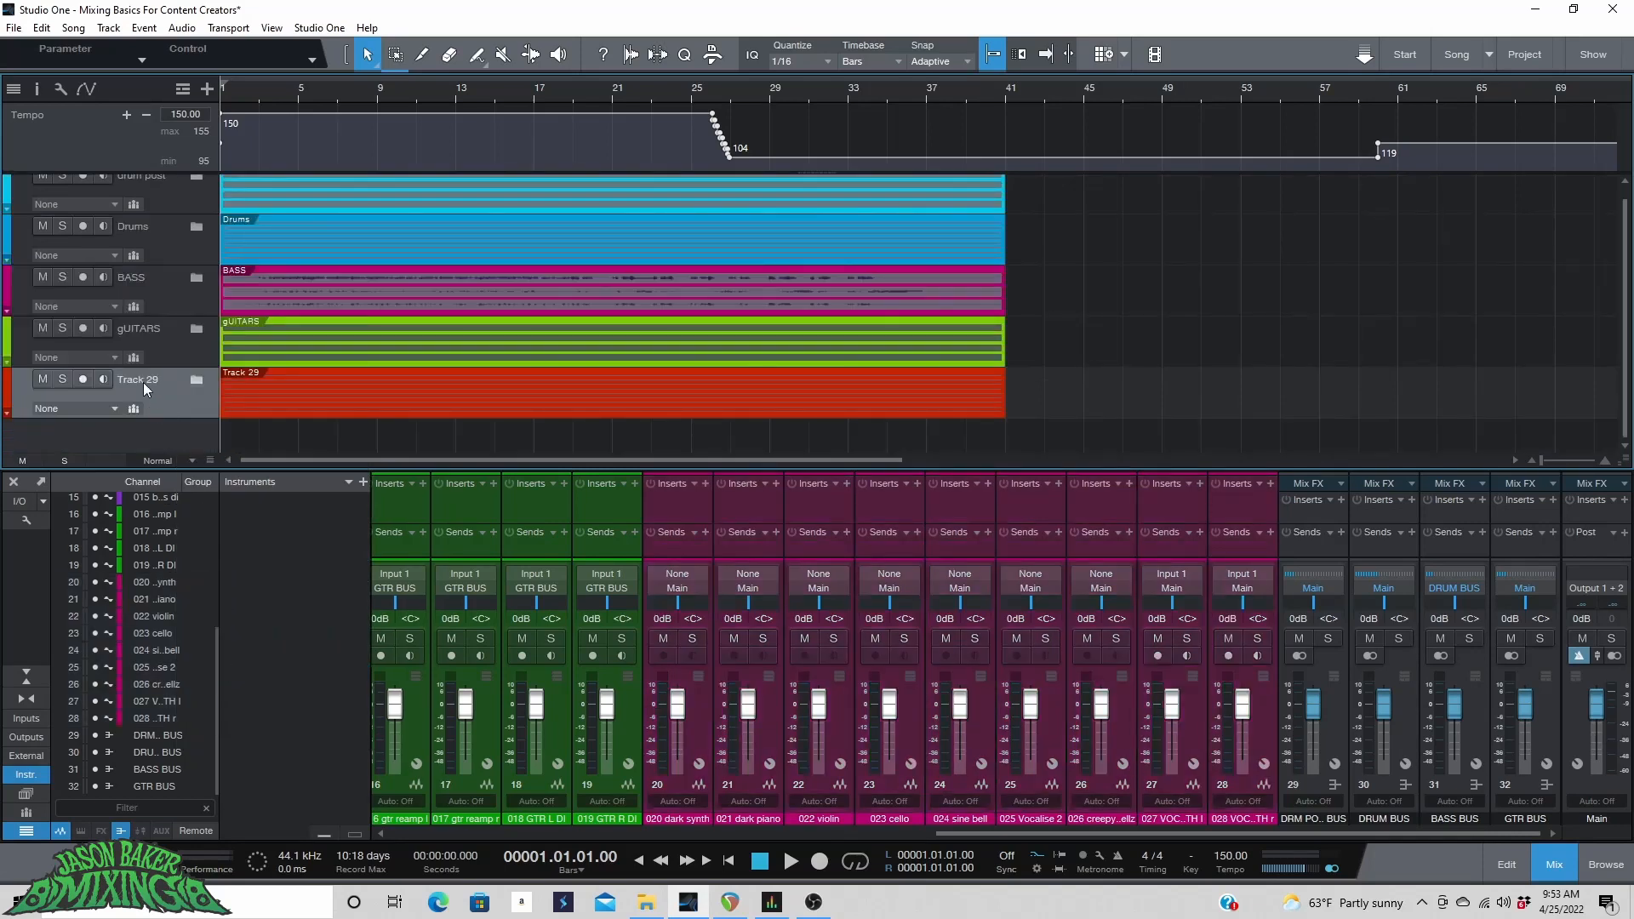
{"action": "type", "text": "STR"}
{"action": "type", "text": "INGS &"}
{"action": "type", "text": " SYNTH"}
{"action": "key", "text": "Return"}
In the mixer, add a bus for the channels 020 dark synth through 028 VOC..TH r.
{"action": "left_click", "coordinate": [706, 739]}
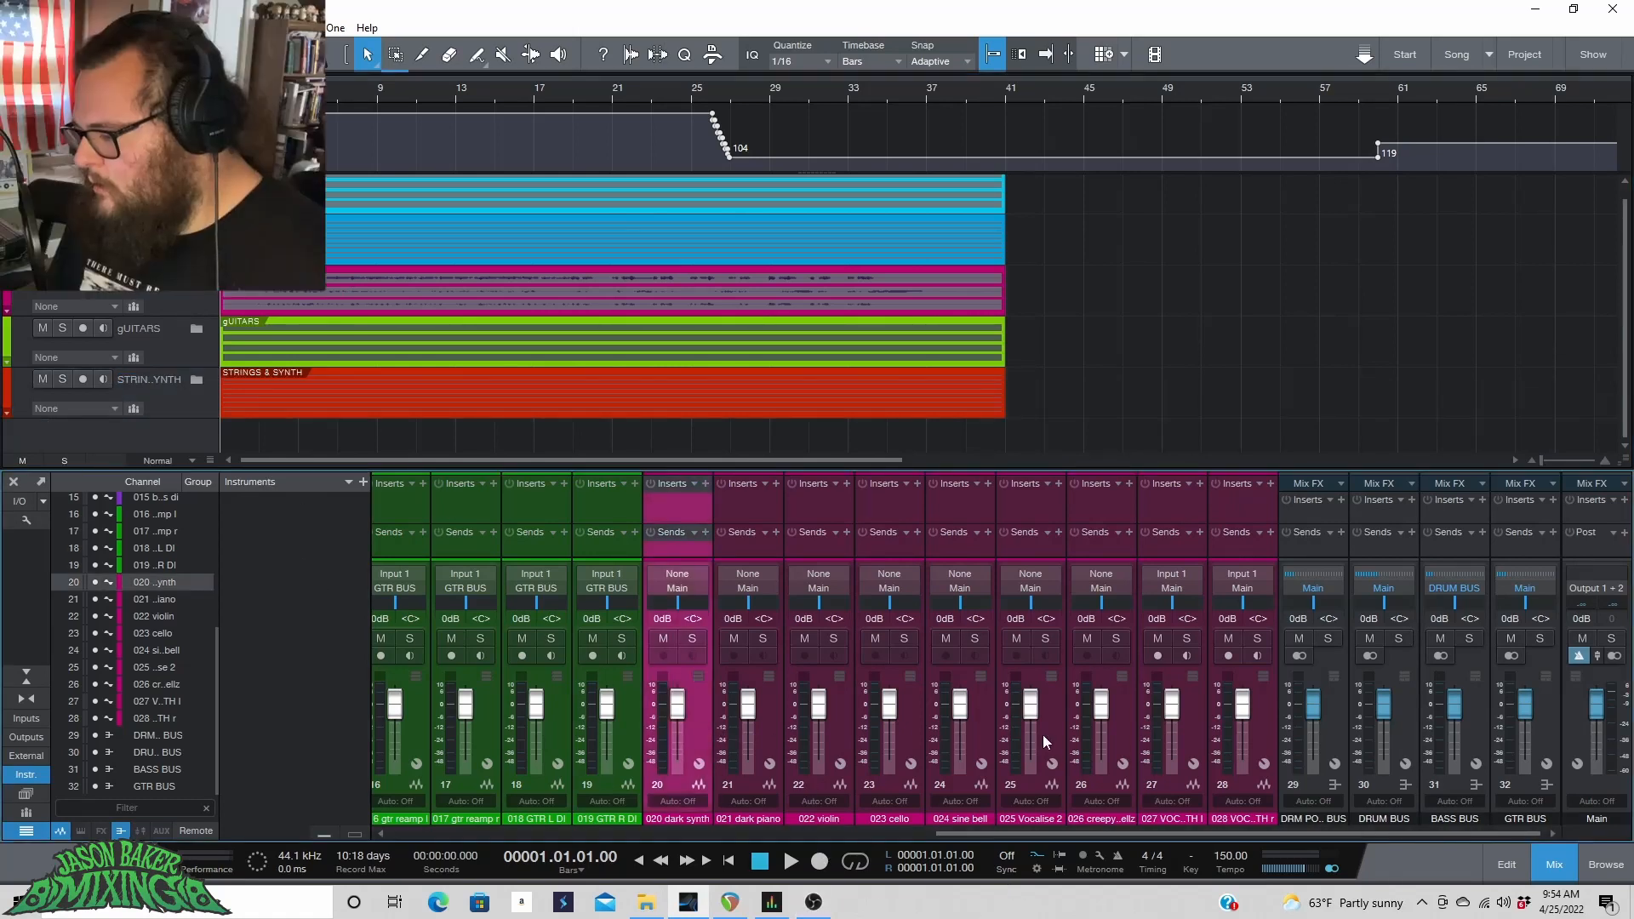
{"action": "left_click", "coordinate": [1252, 722], "text": "shift"}
{"action": "right_click", "coordinate": [1116, 717]}
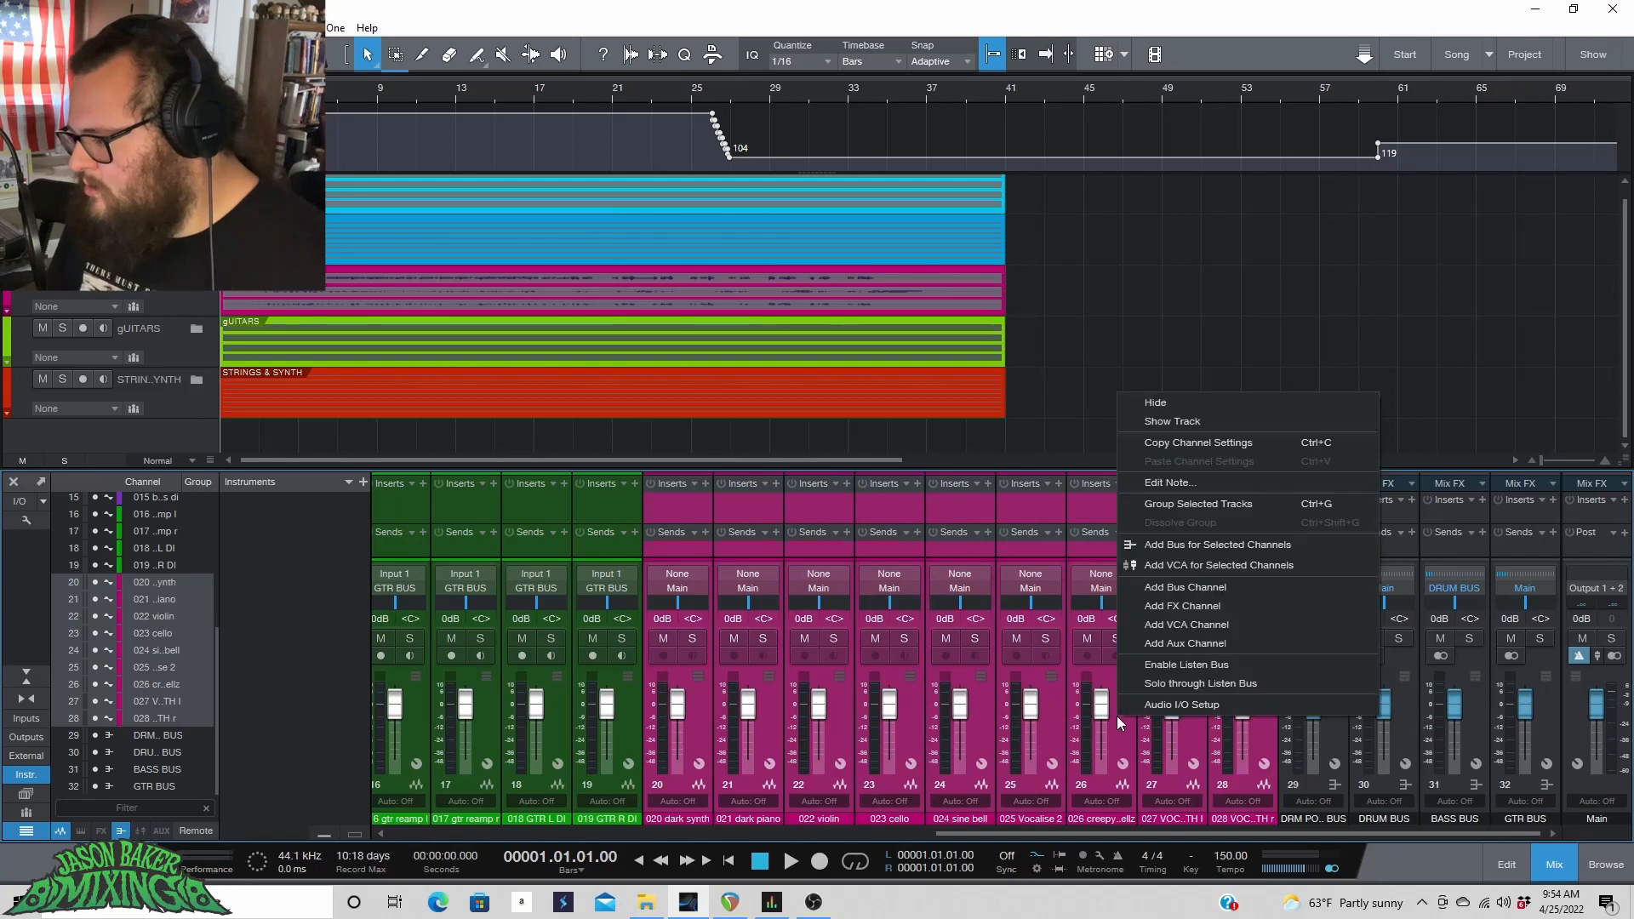
{"action": "left_click", "coordinate": [1218, 546]}
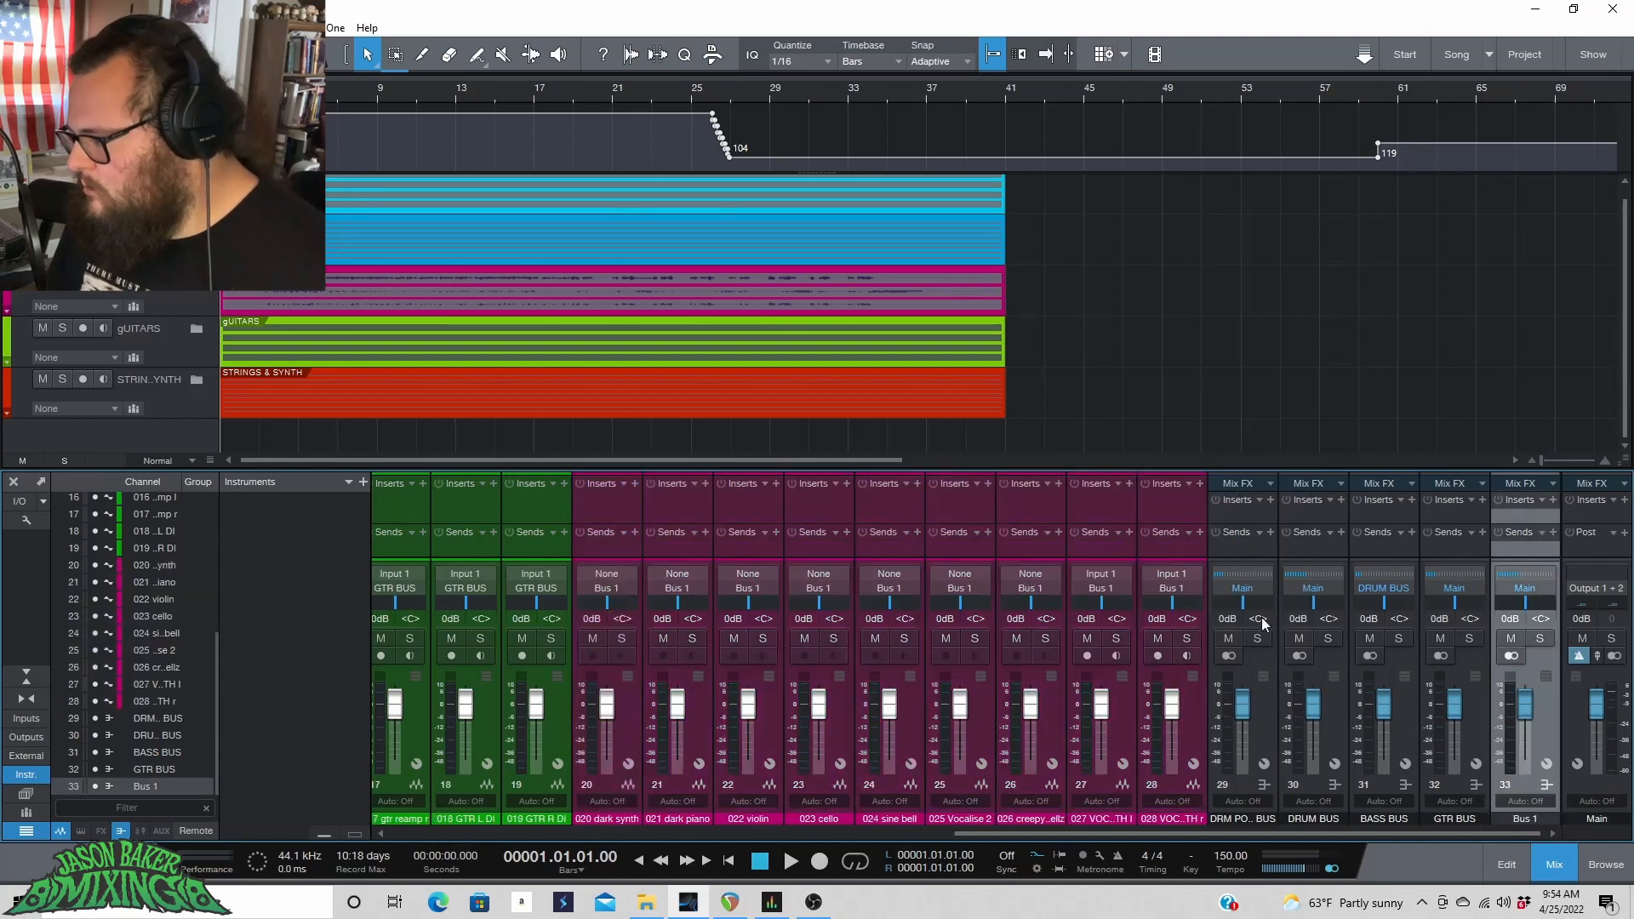
Rename the new bus to STRNGSNDSYNTH.
{"action": "double_click", "coordinate": [1523, 818]}
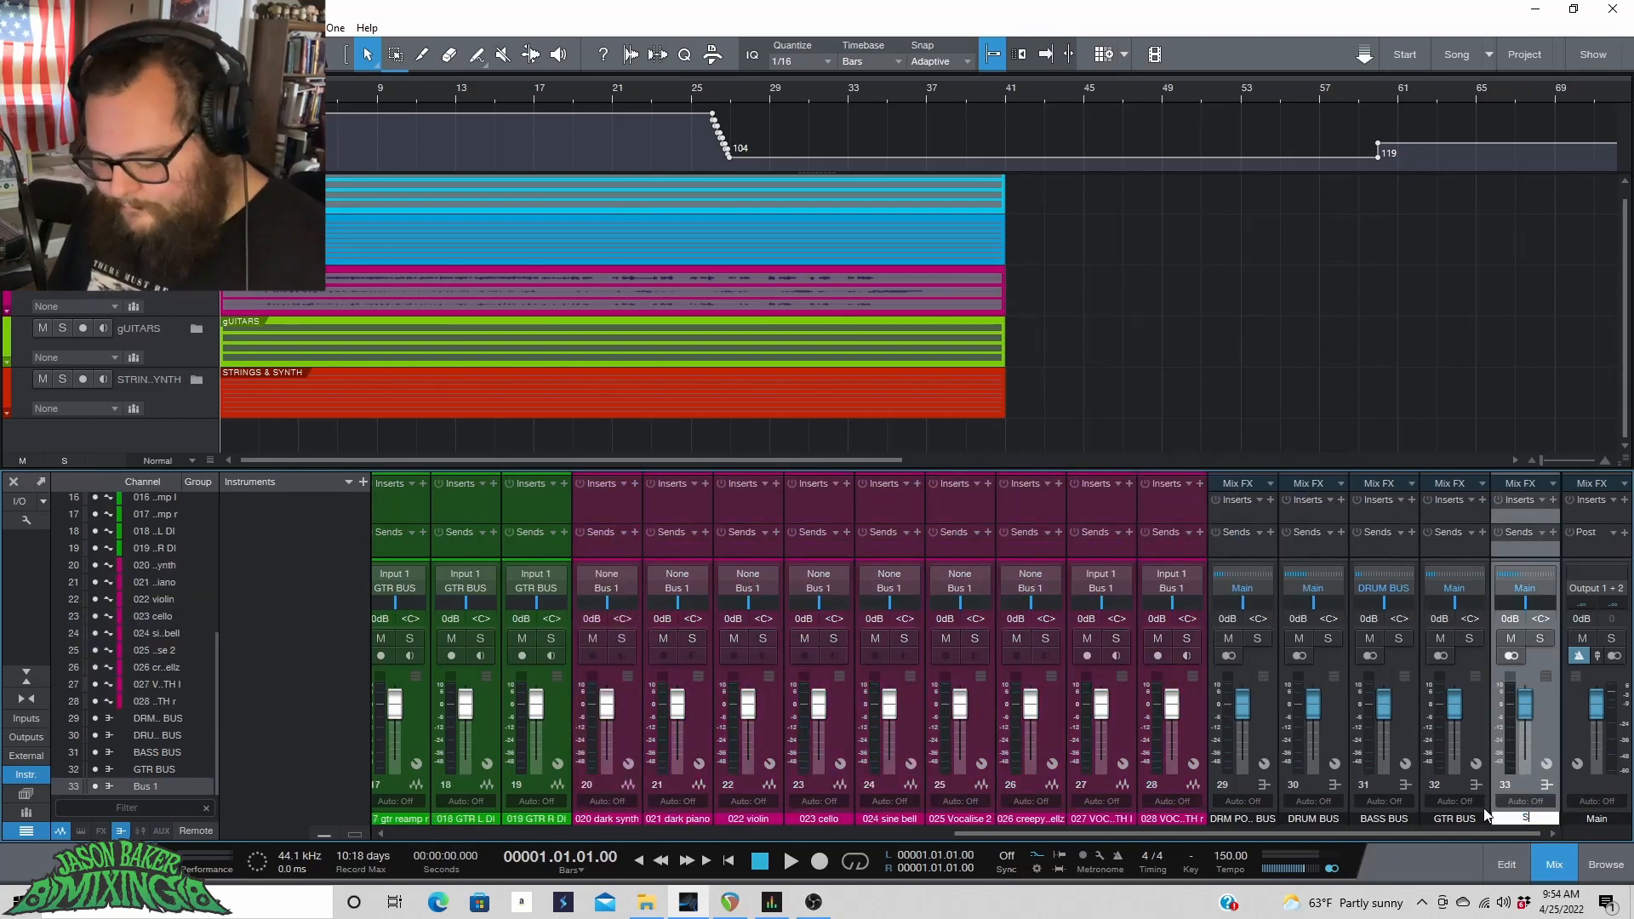
{"action": "type", "text": "STRN"}
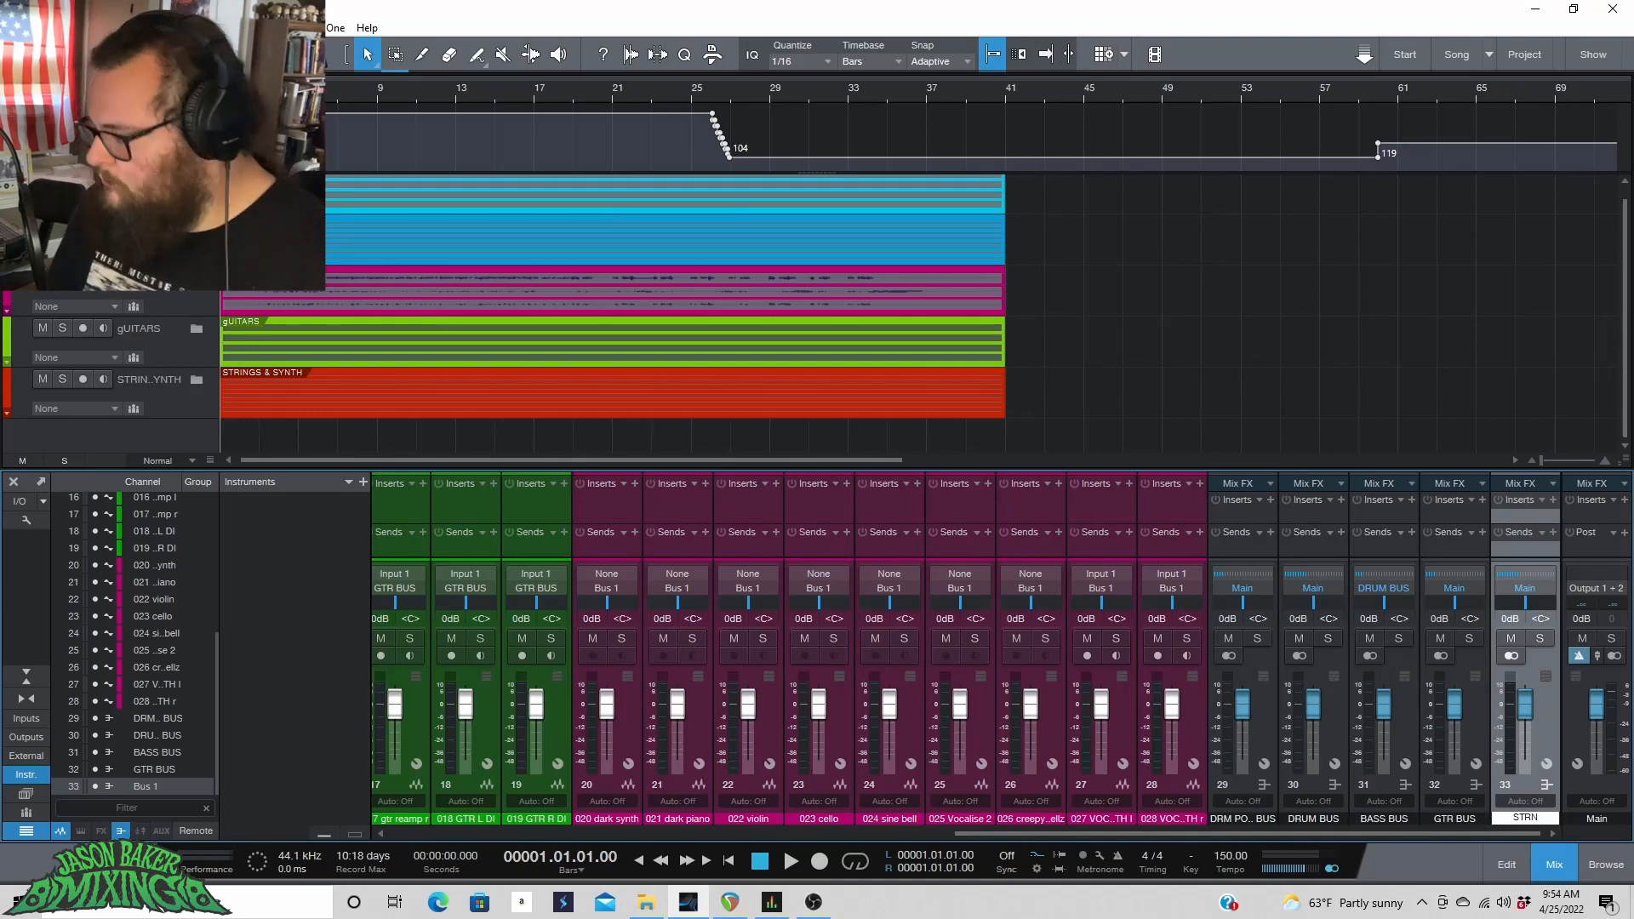
{"action": "type", "text": "G"}
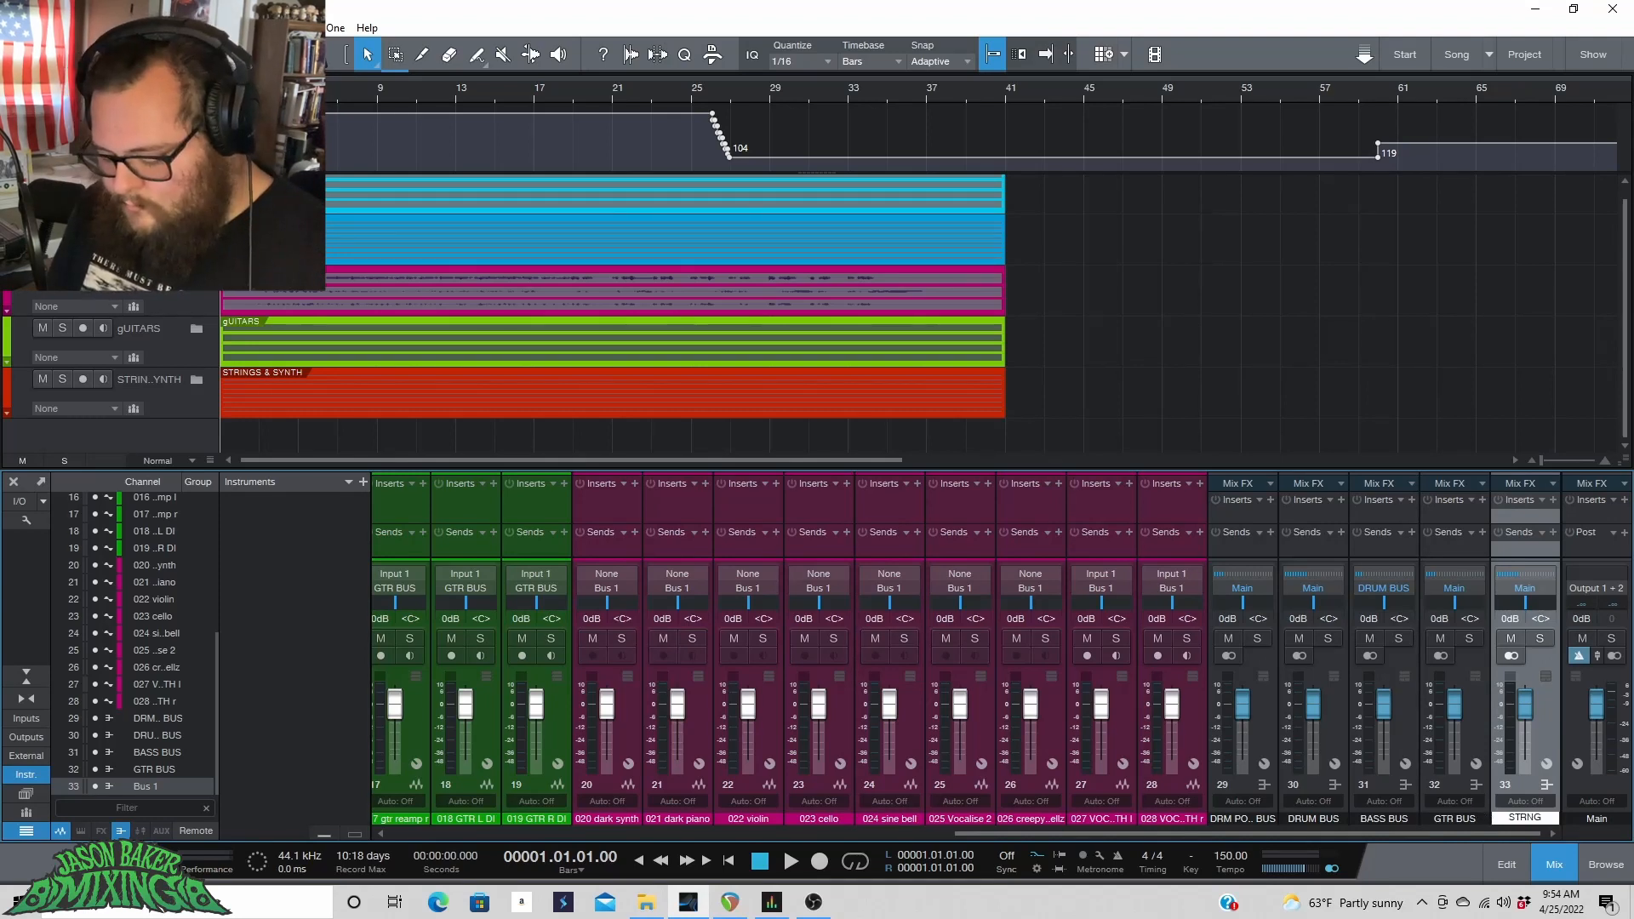
{"action": "type", "text": "SND"}
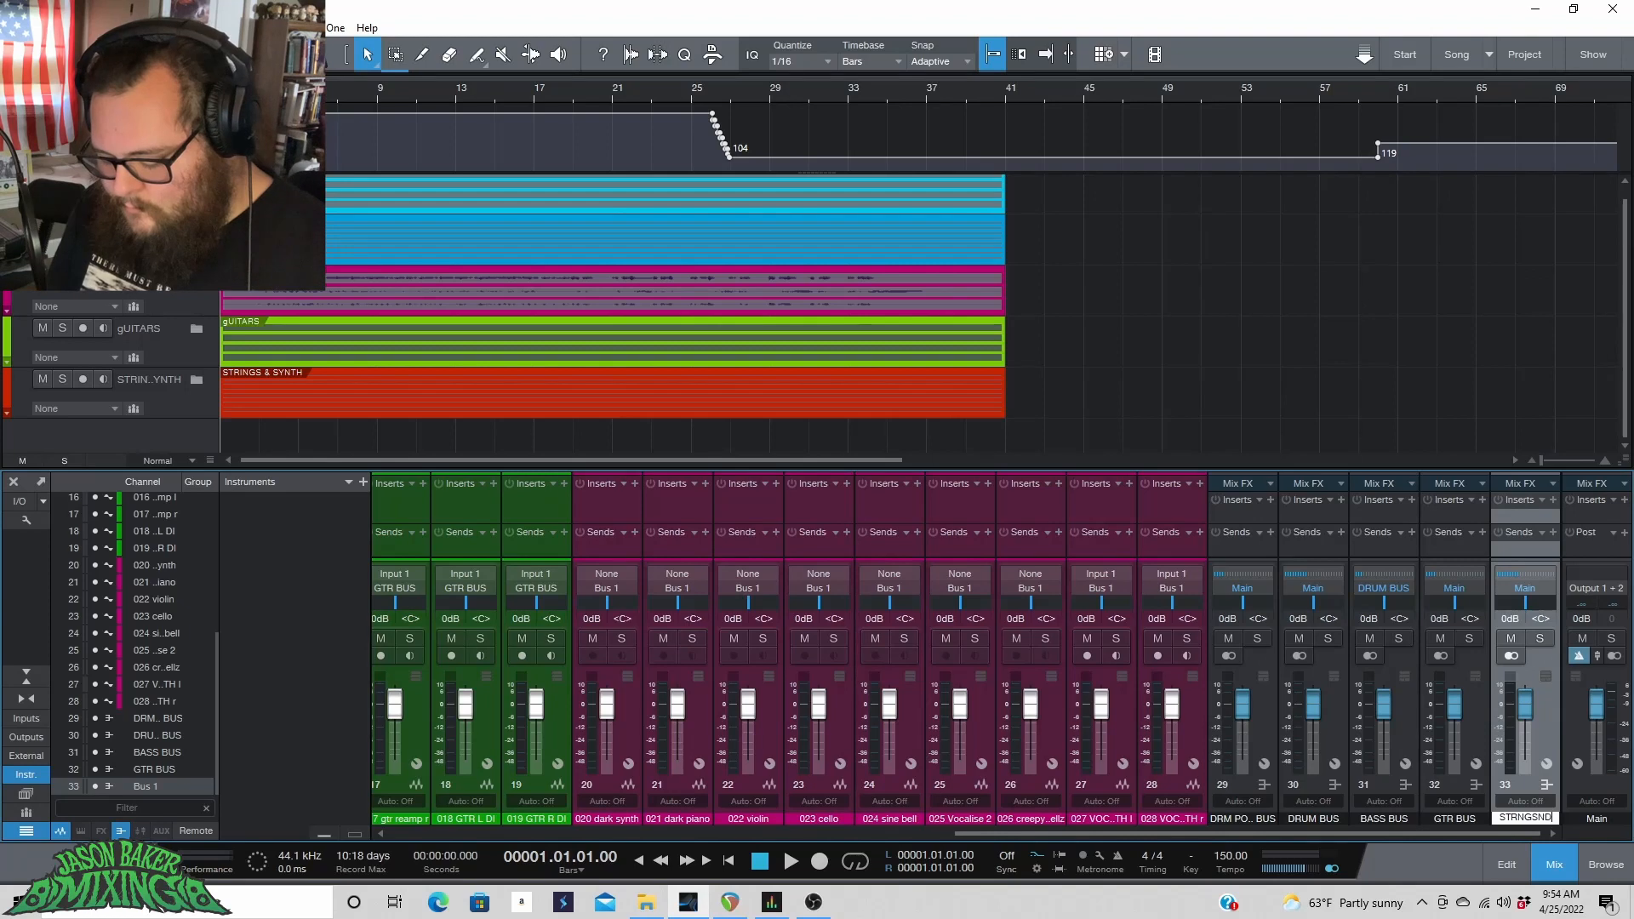
{"action": "type", "text": "SYNTH"}
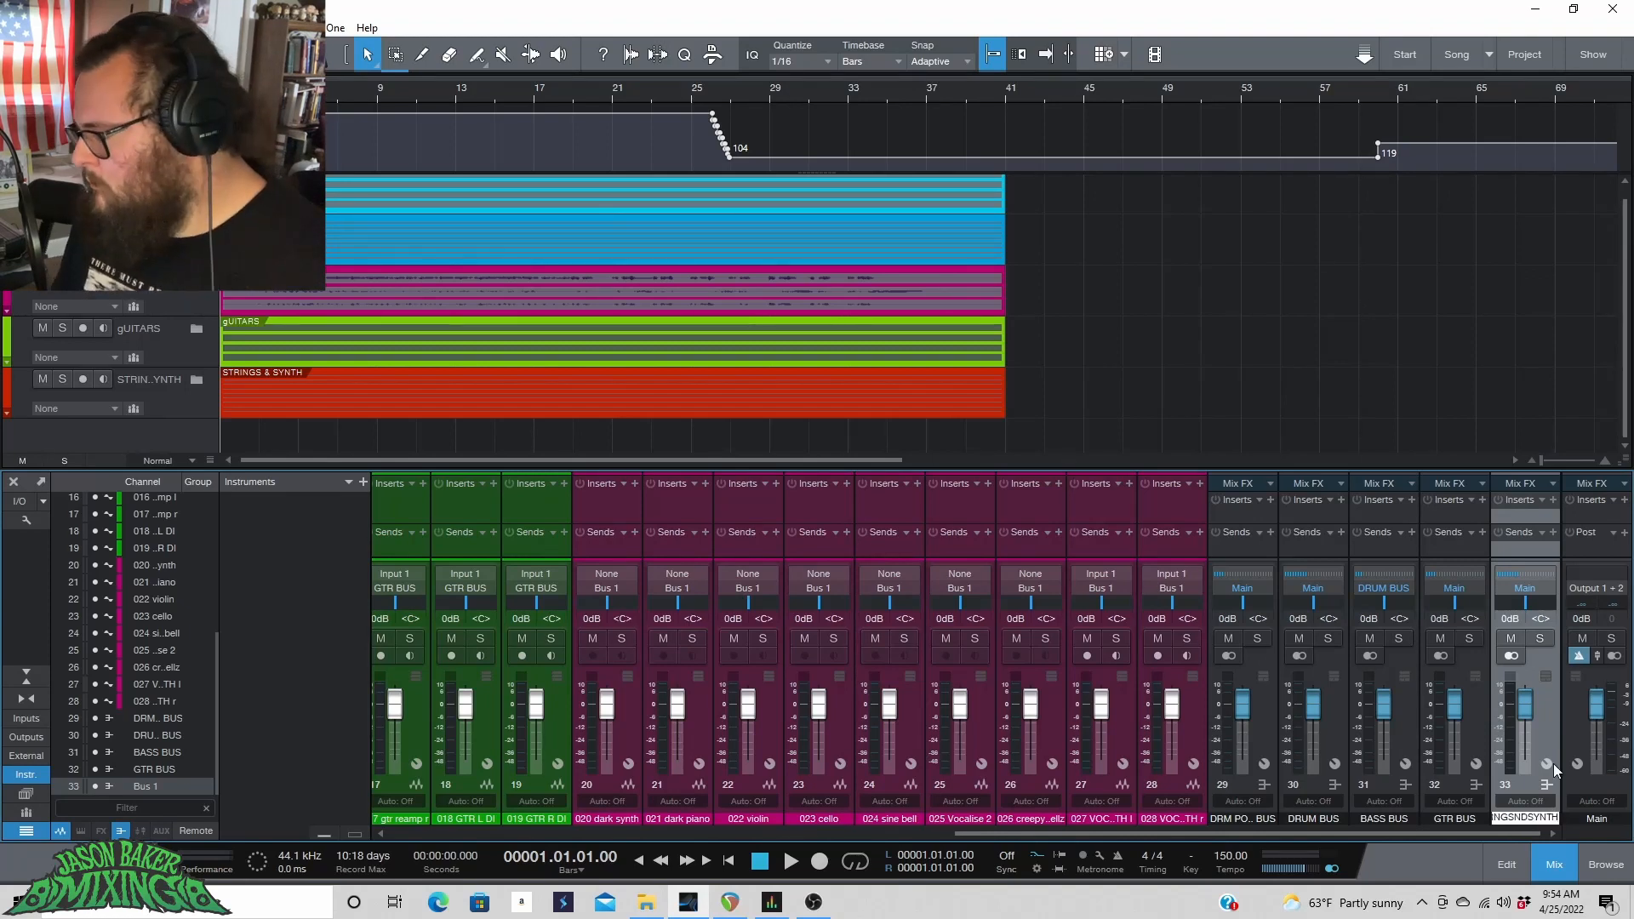
{"action": "key", "text": "Return"}
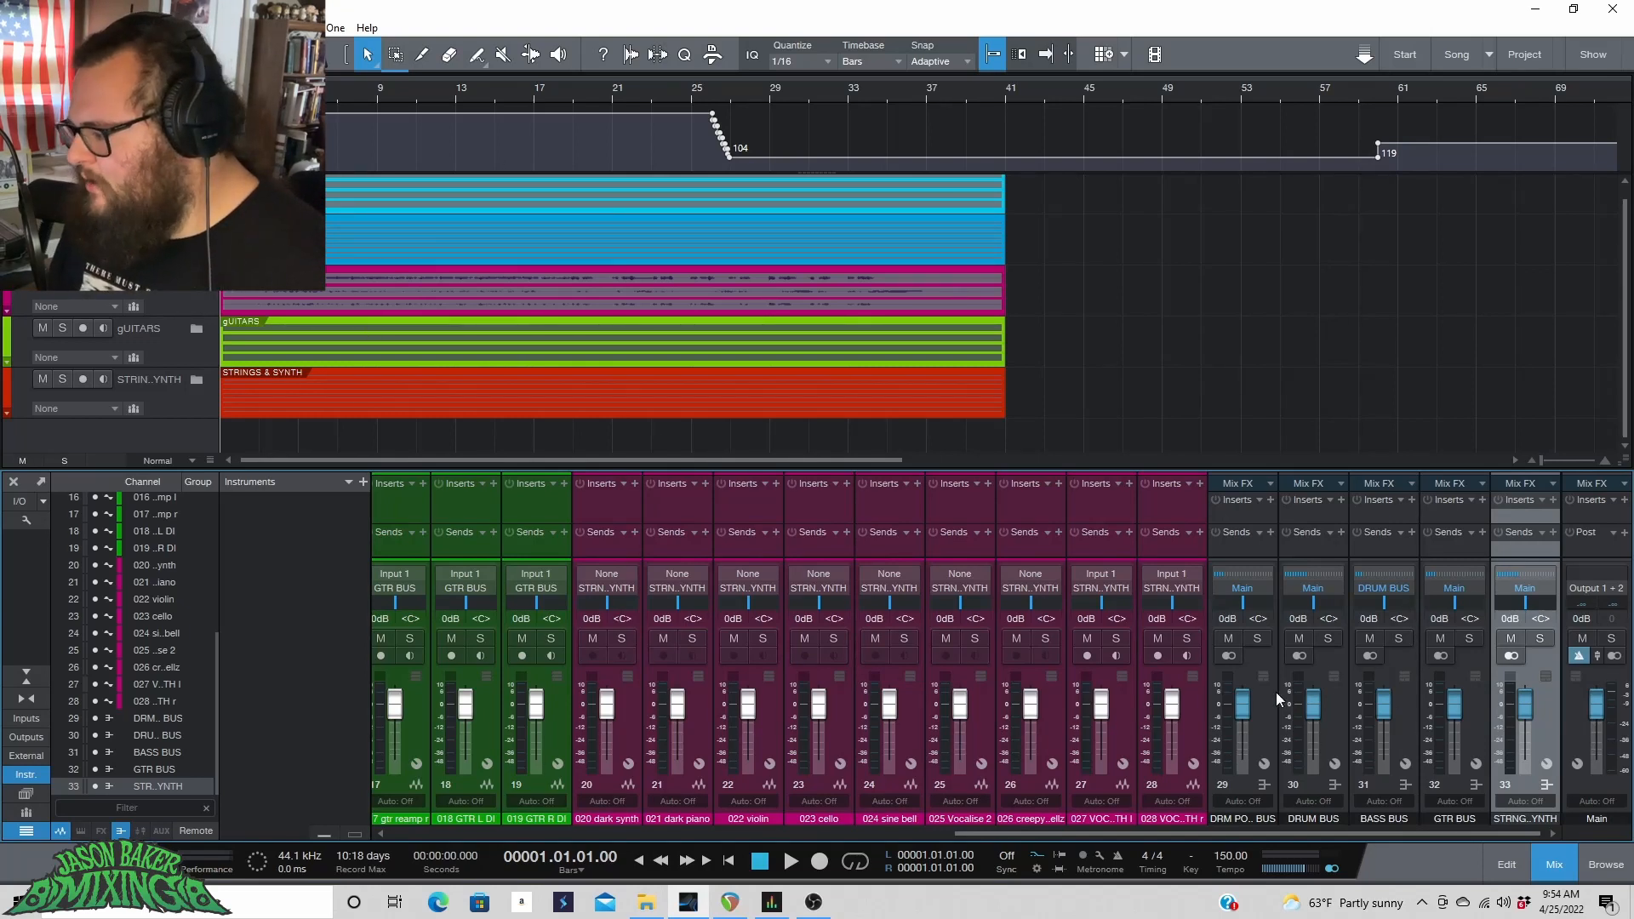
Play the song while soloing each bus in turn to audition the drum, bass, guitar and strings groups.
{"action": "left_click", "coordinate": [1328, 638]}
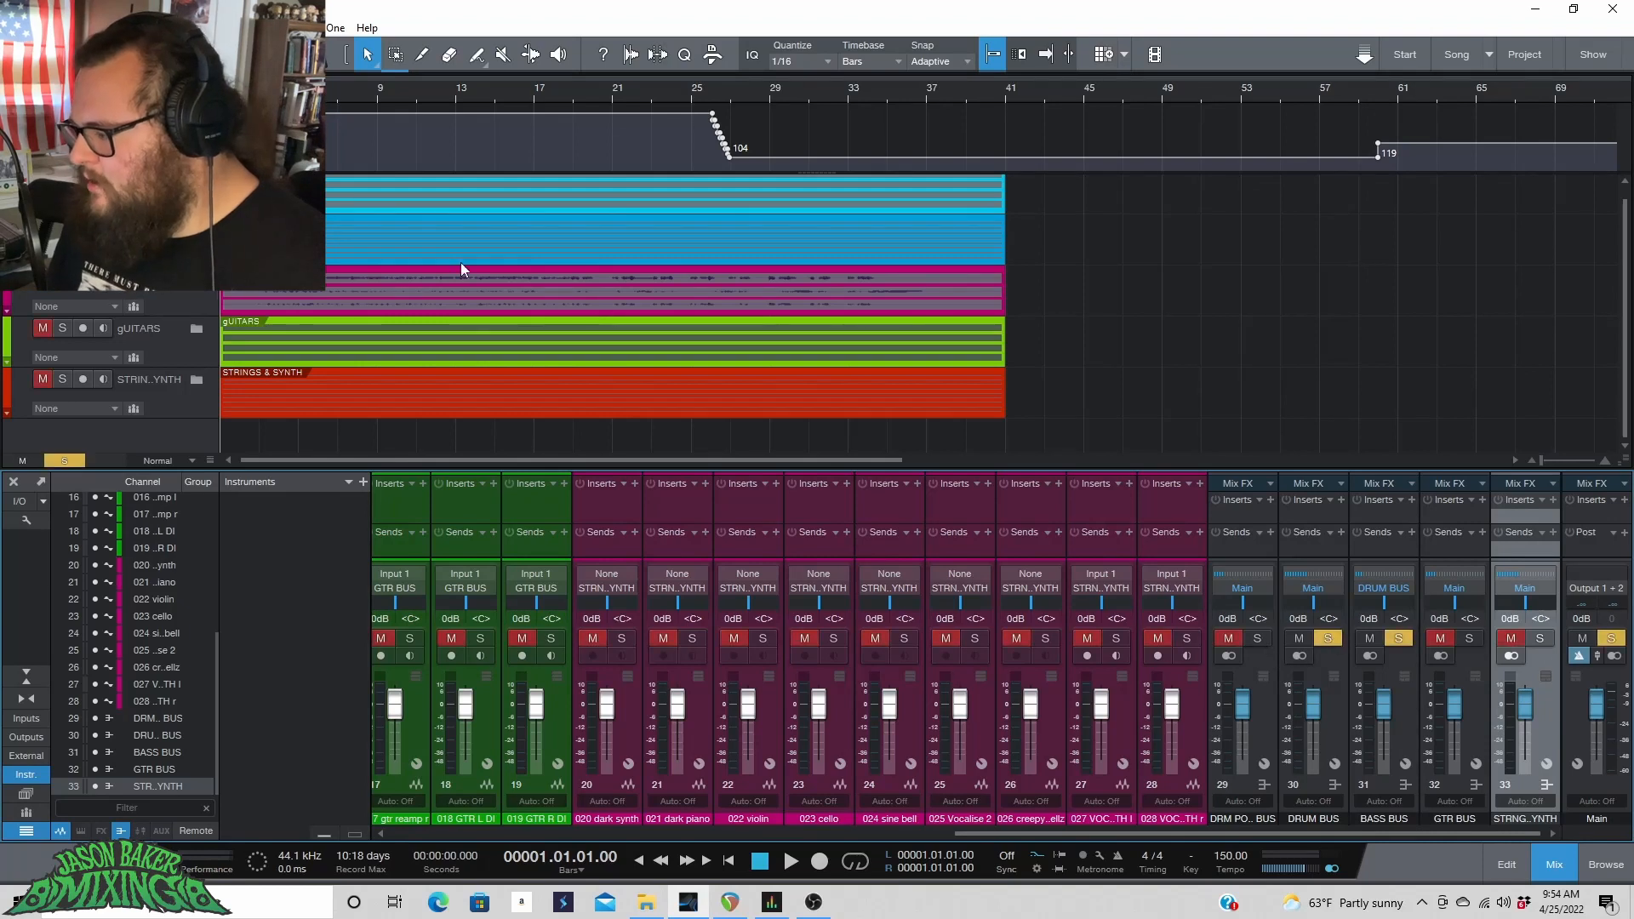
{"action": "scroll", "coordinate": [460, 270], "scroll_direction": "up", "scroll_amount": 1}
{"action": "key", "text": "space"}
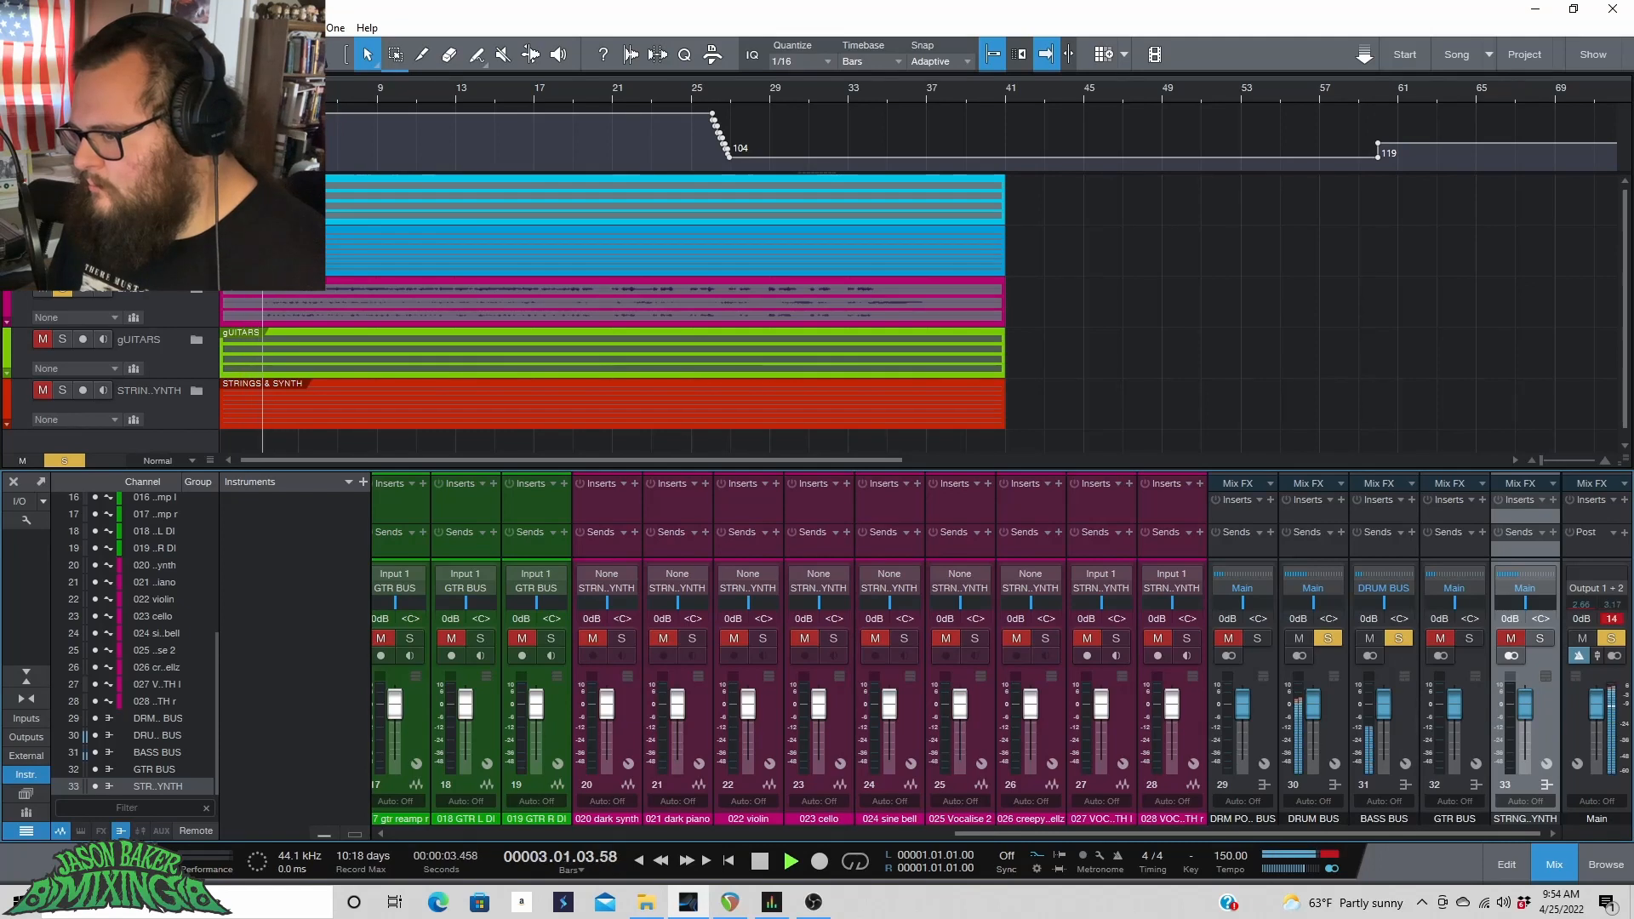
{"action": "left_click", "coordinate": [1402, 635]}
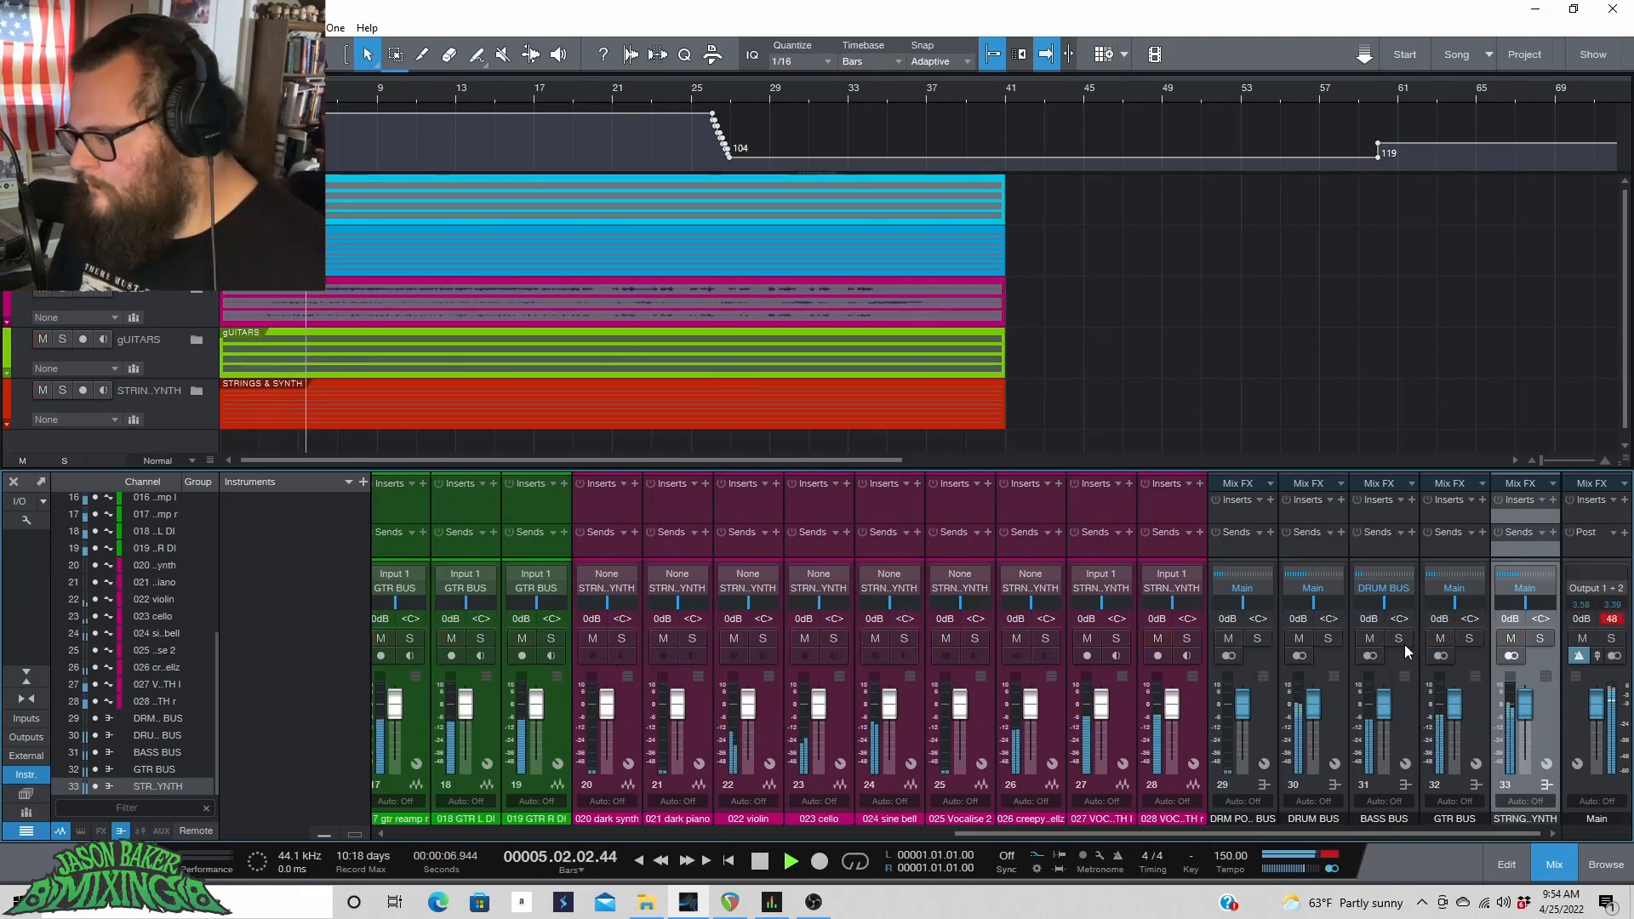
{"action": "left_click", "coordinate": [1401, 640]}
{"action": "left_click", "coordinate": [1402, 639]}
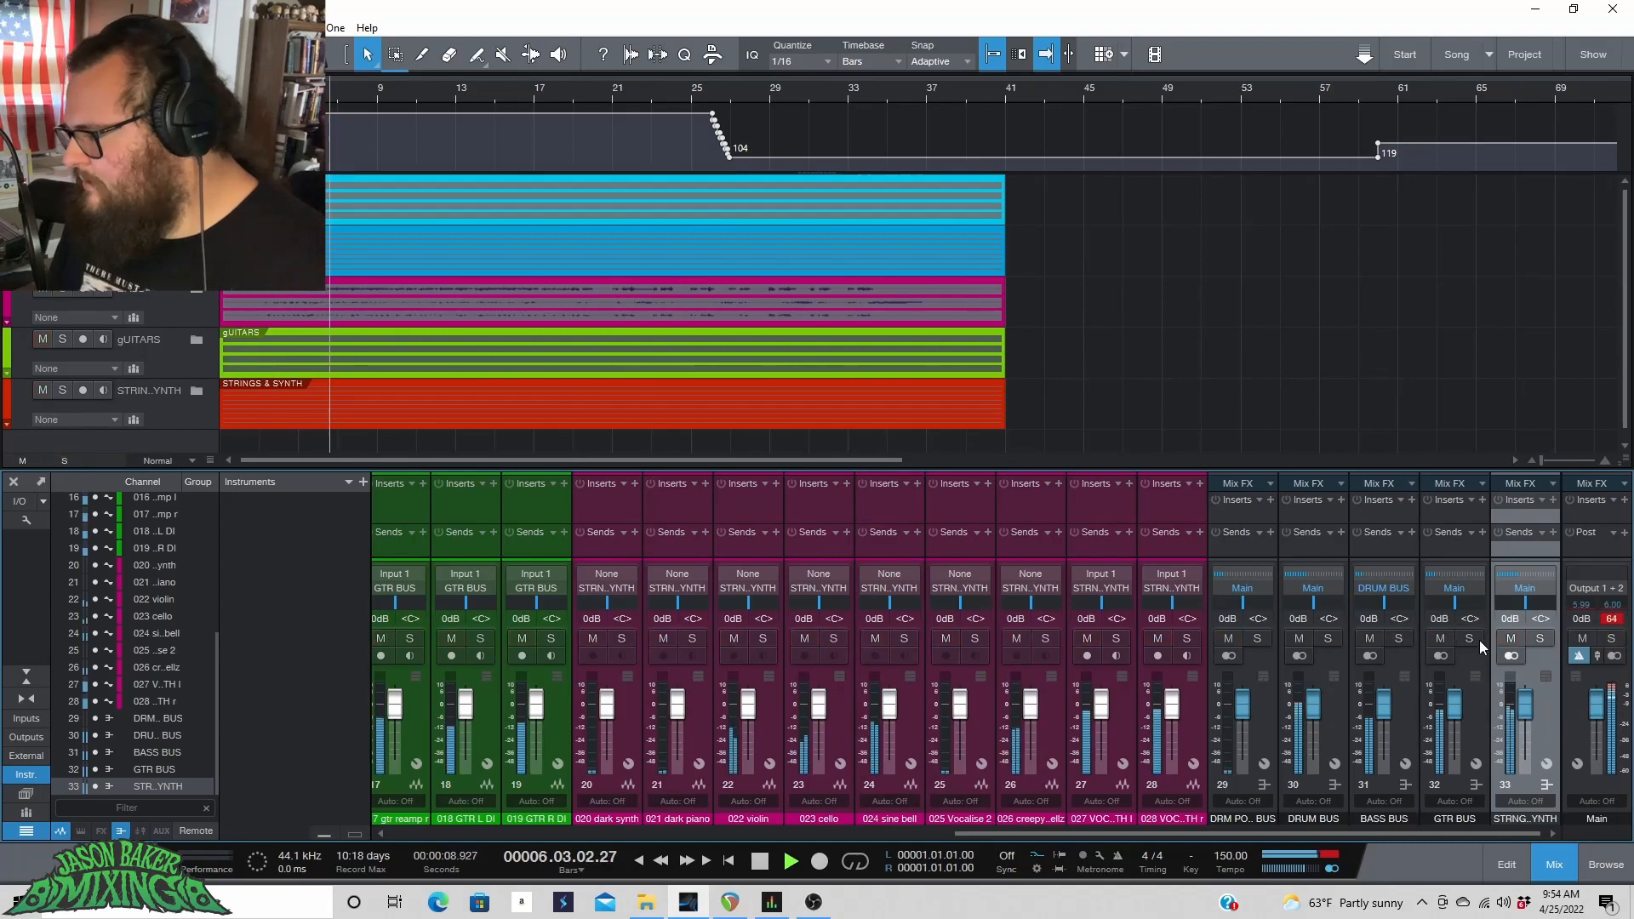
{"action": "left_click", "coordinate": [1470, 639]}
{"action": "left_click", "coordinate": [1471, 640]}
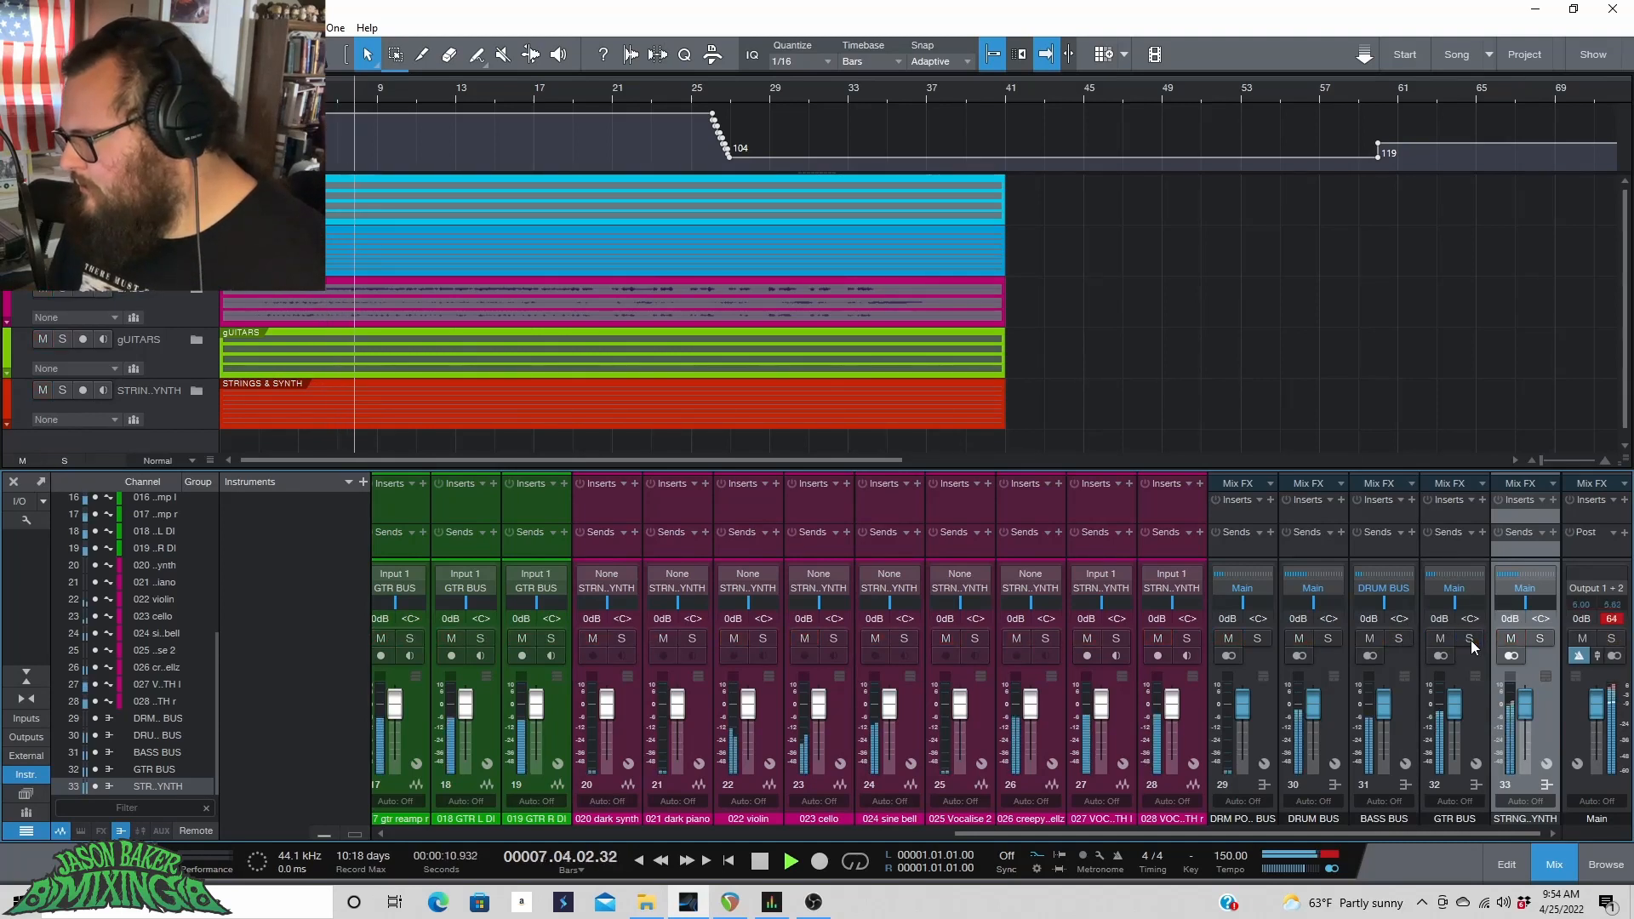
{"action": "left_click", "coordinate": [1540, 640]}
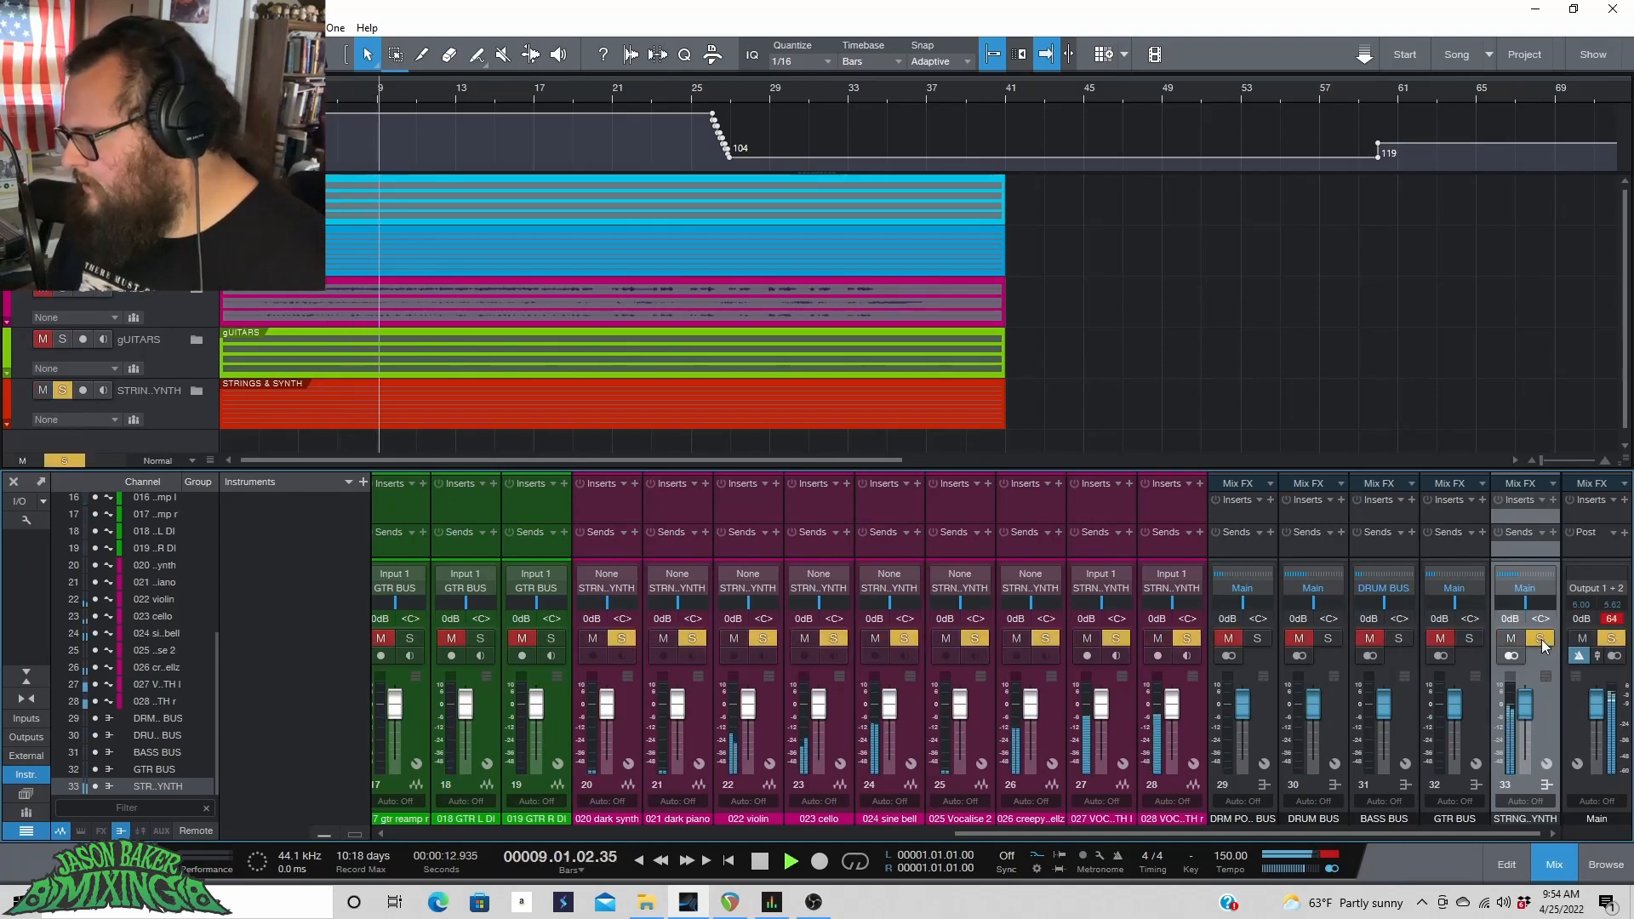
{"action": "left_click", "coordinate": [1540, 640]}
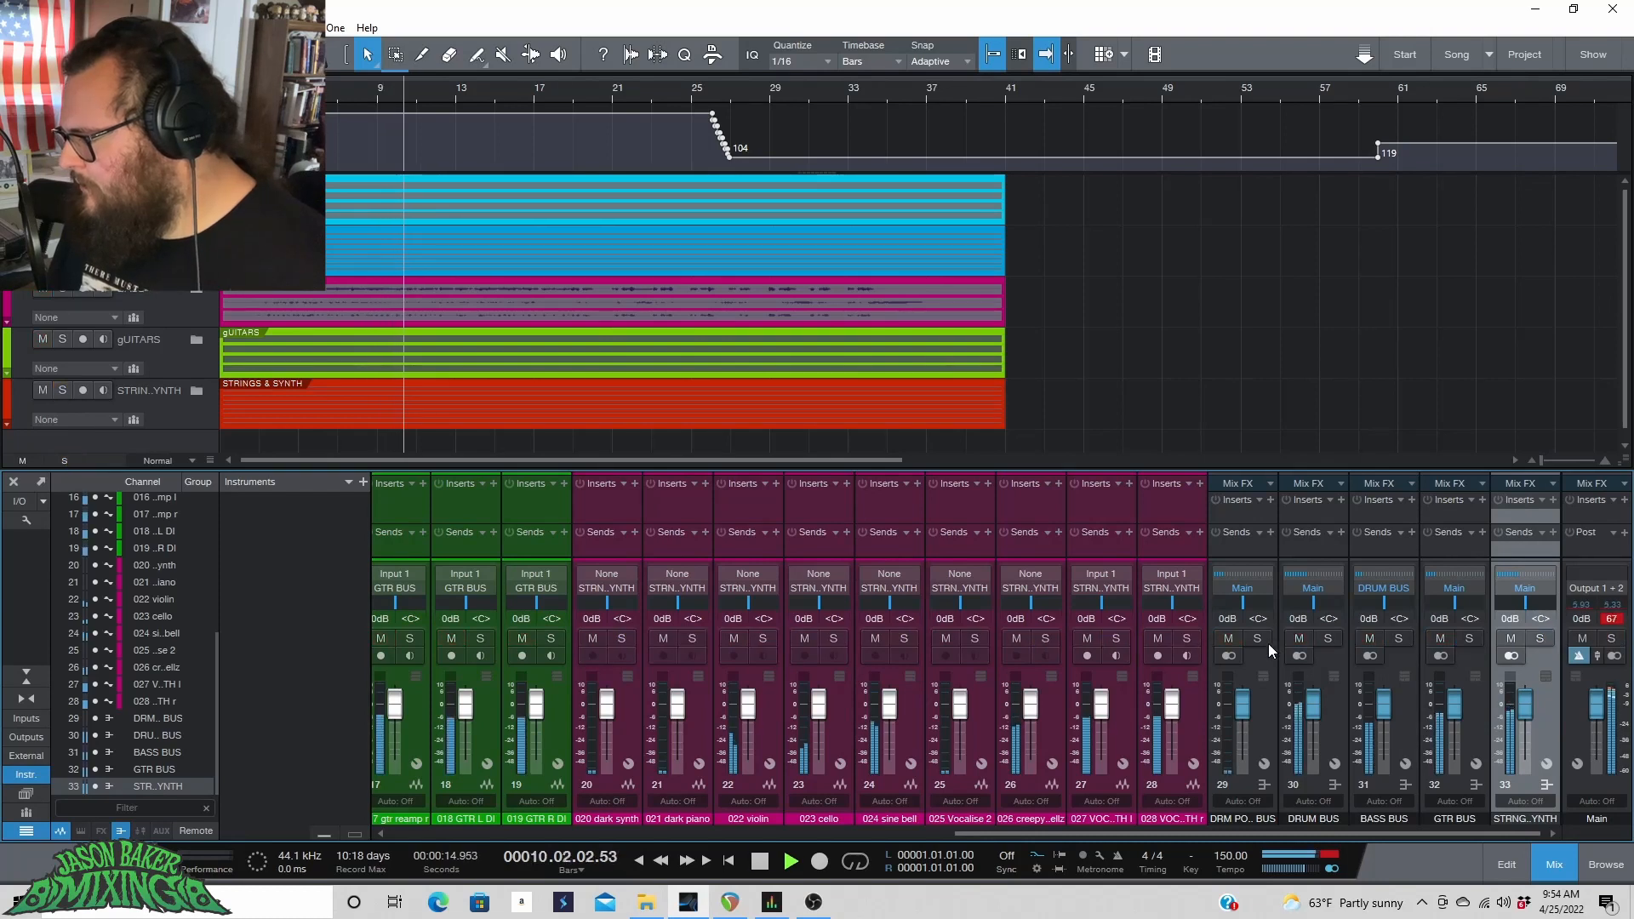
{"action": "key", "text": "space"}
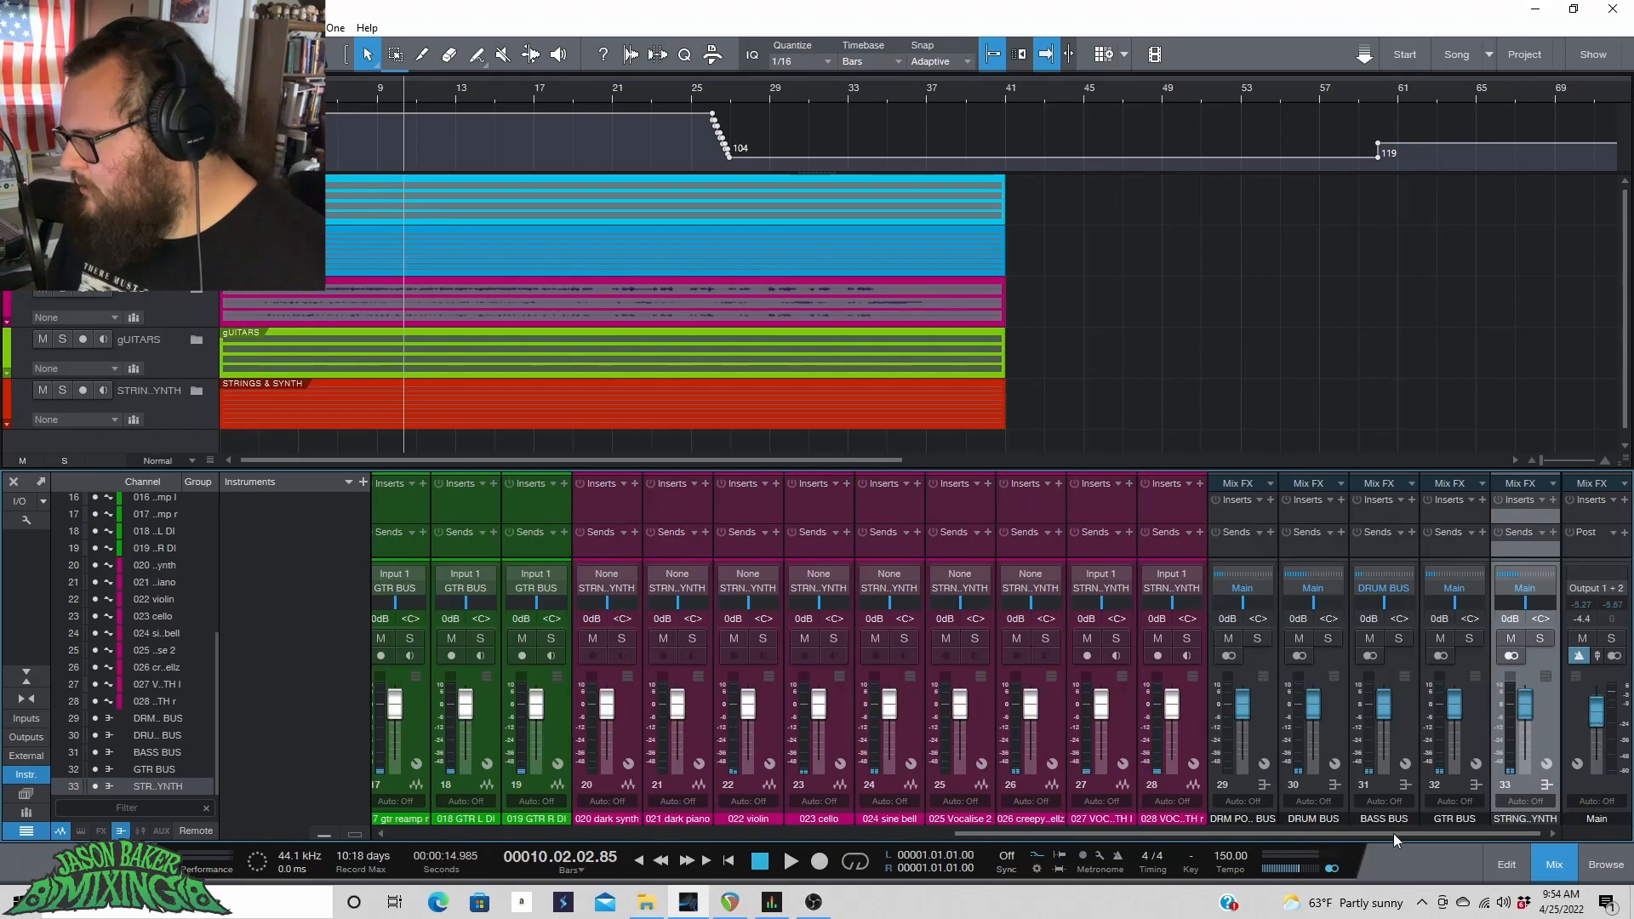
Scroll through the mixer channels and open then close the Drums folder to review its tracks.
{"action": "left_click_drag", "start_coordinate": [1348, 836], "coordinate": [749, 885]}
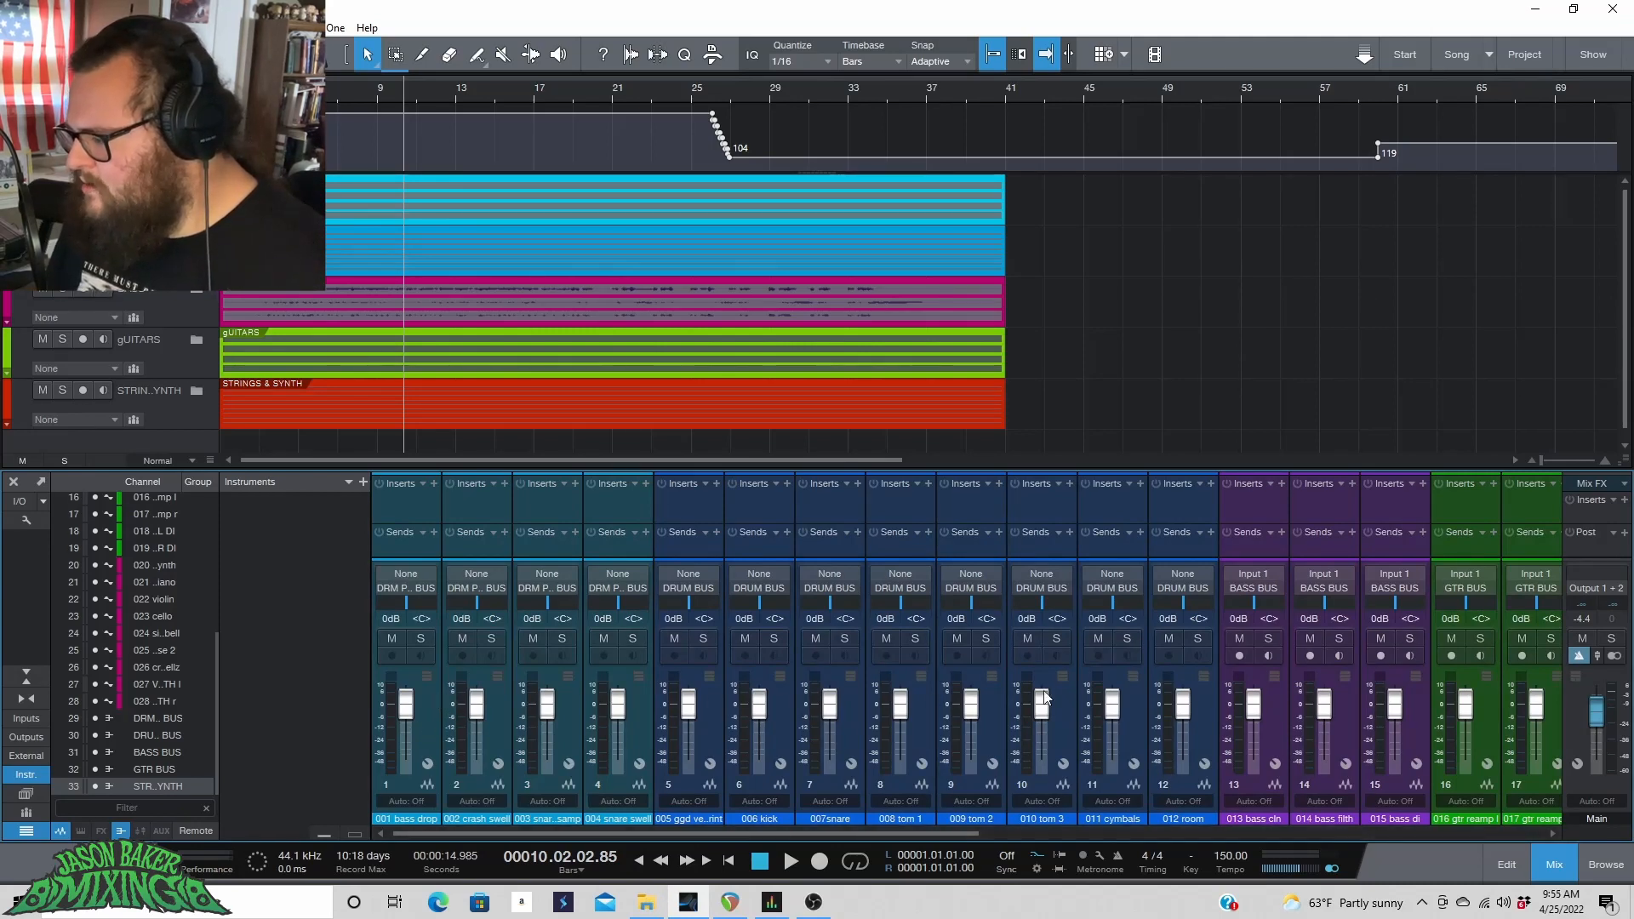
{"action": "left_click_drag", "start_coordinate": [804, 834], "coordinate": [911, 832]}
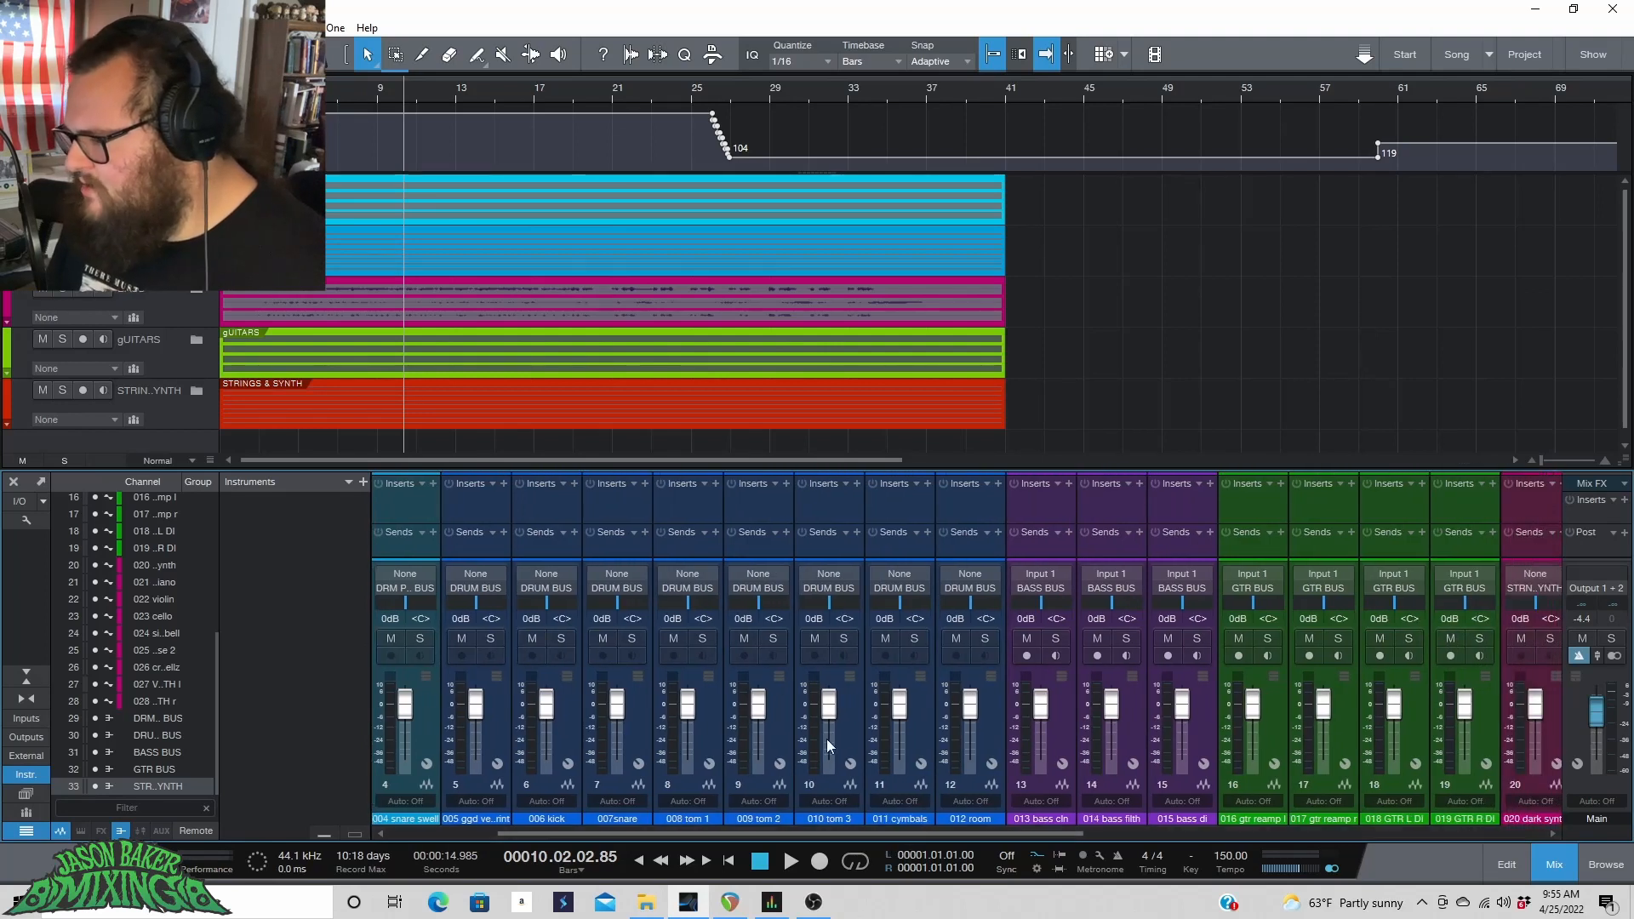
{"action": "left_click", "coordinate": [196, 186]}
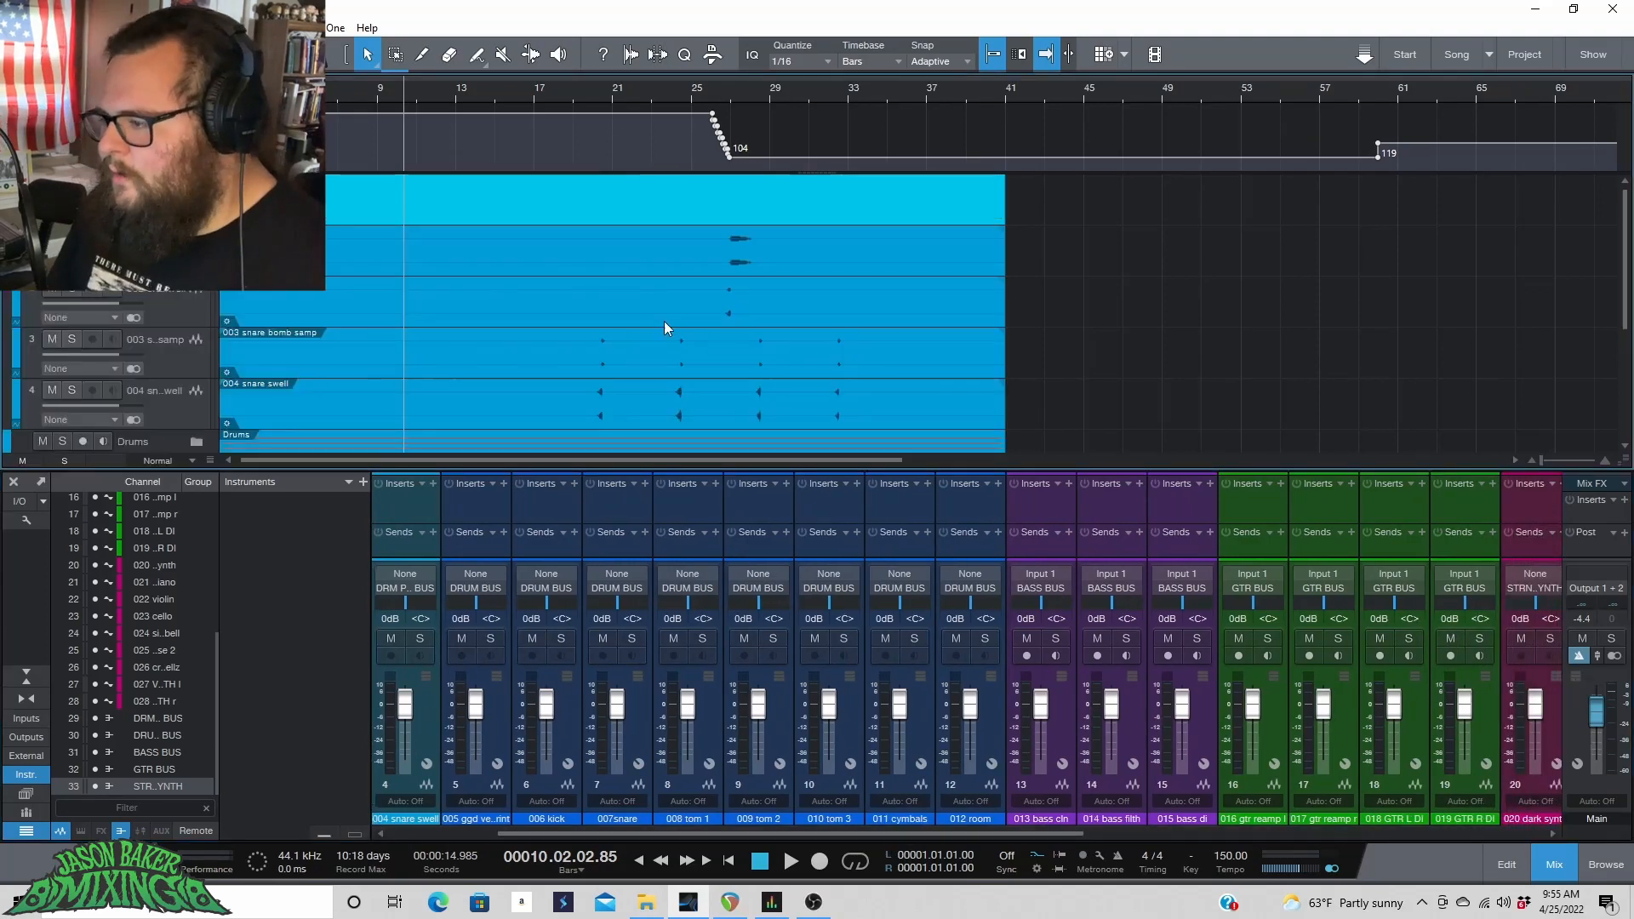
{"action": "scroll", "coordinate": [665, 328], "scroll_direction": "down", "scroll_amount": 2}
{"action": "scroll", "coordinate": [665, 330], "scroll_direction": "down", "scroll_amount": 3}
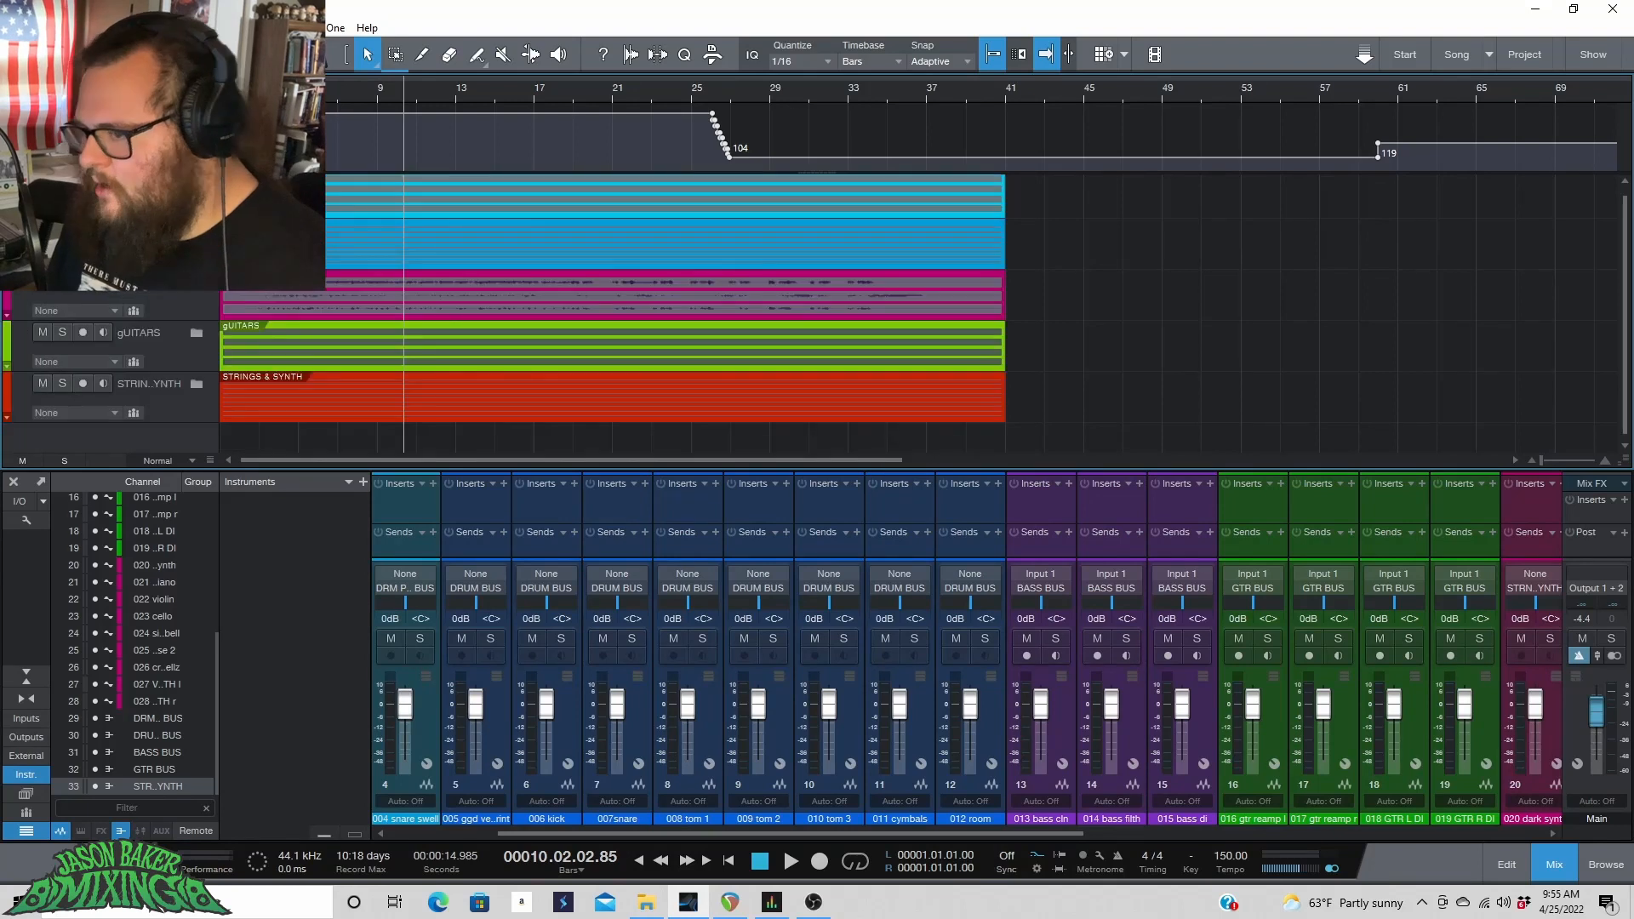
{"action": "scroll", "coordinate": [512, 259], "scroll_direction": "up", "scroll_amount": 4}
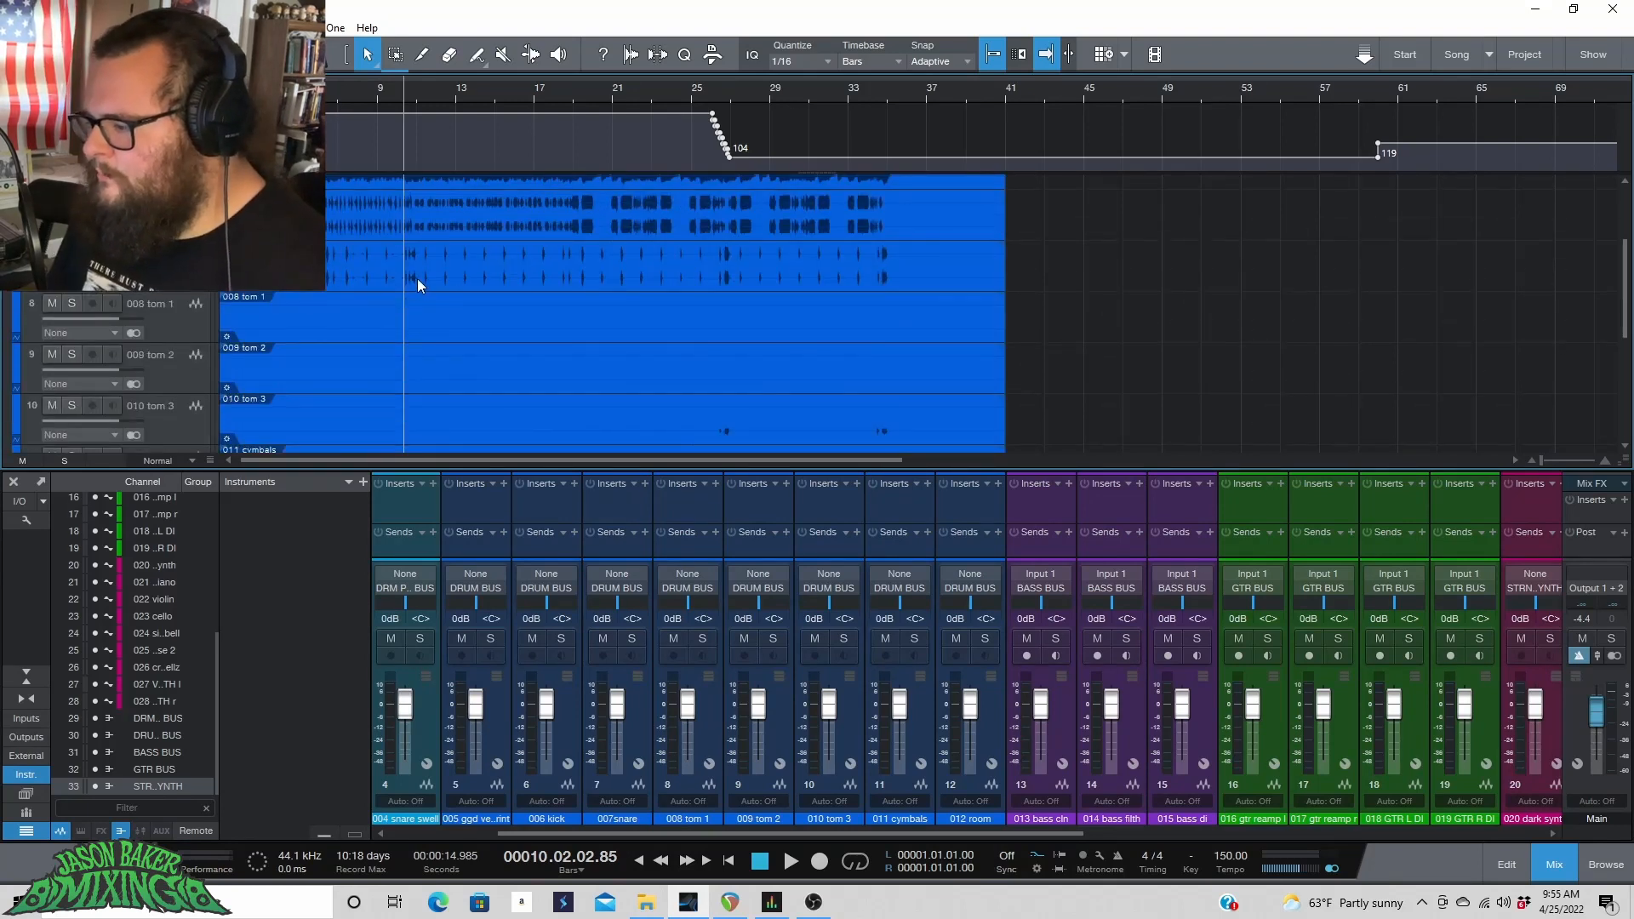
{"action": "scroll", "coordinate": [416, 279], "scroll_direction": "up", "scroll_amount": 4}
{"action": "left_click", "coordinate": [197, 230]}
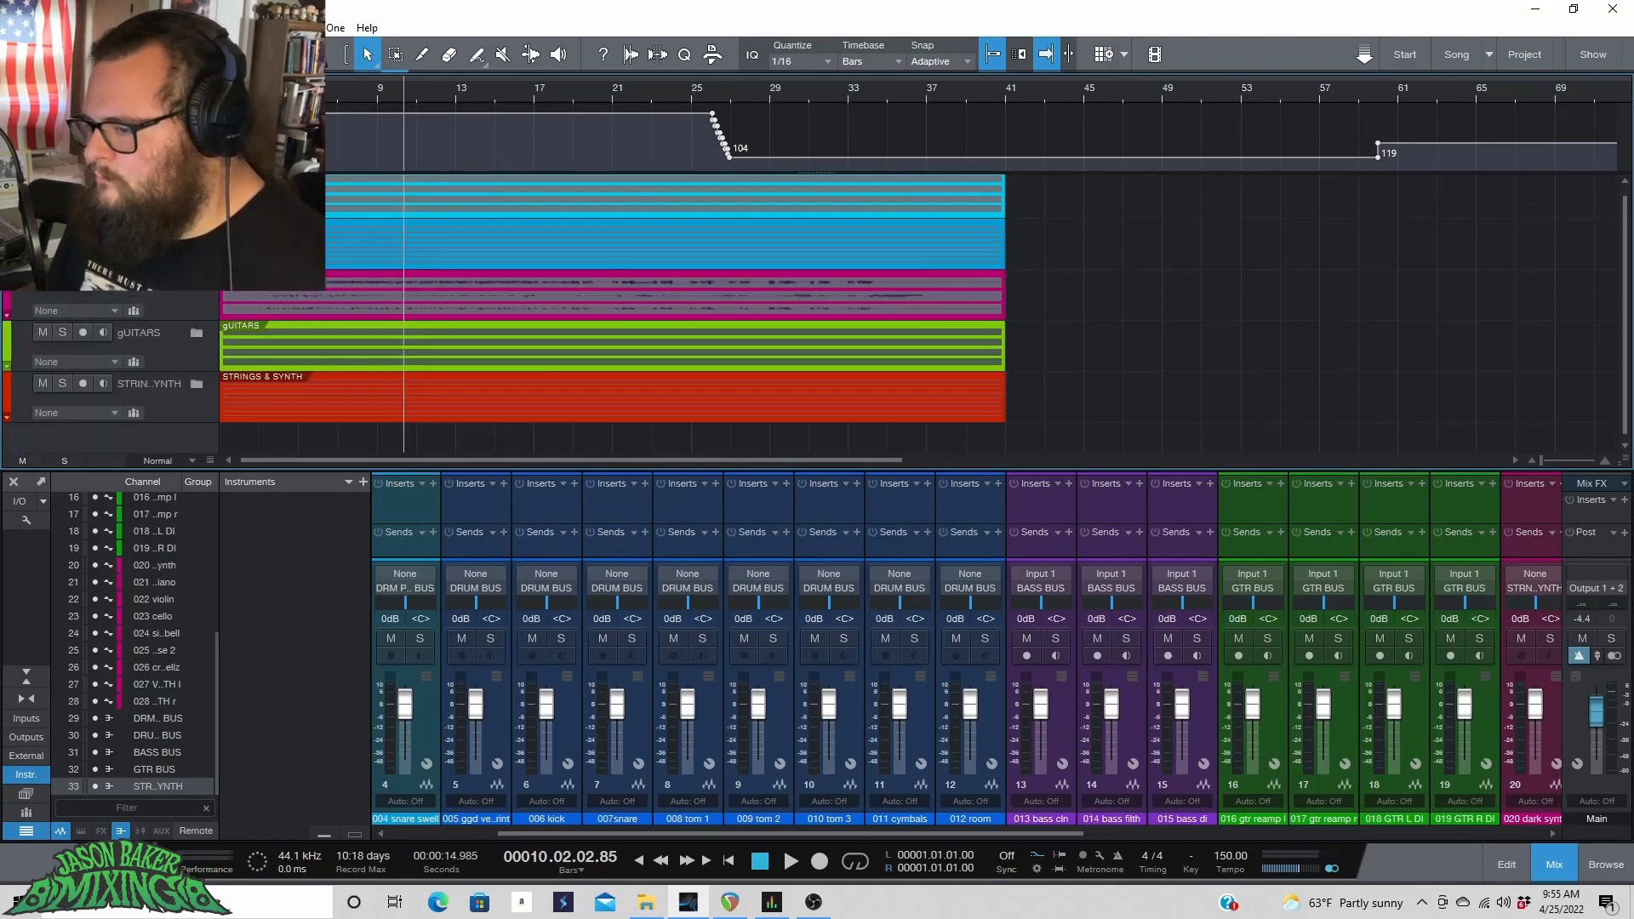
Open the BASS folder and mute the 015 bass di track.
{"action": "left_click", "coordinate": [198, 281]}
{"action": "scroll", "coordinate": [515, 328], "scroll_direction": "down", "scroll_amount": 3}
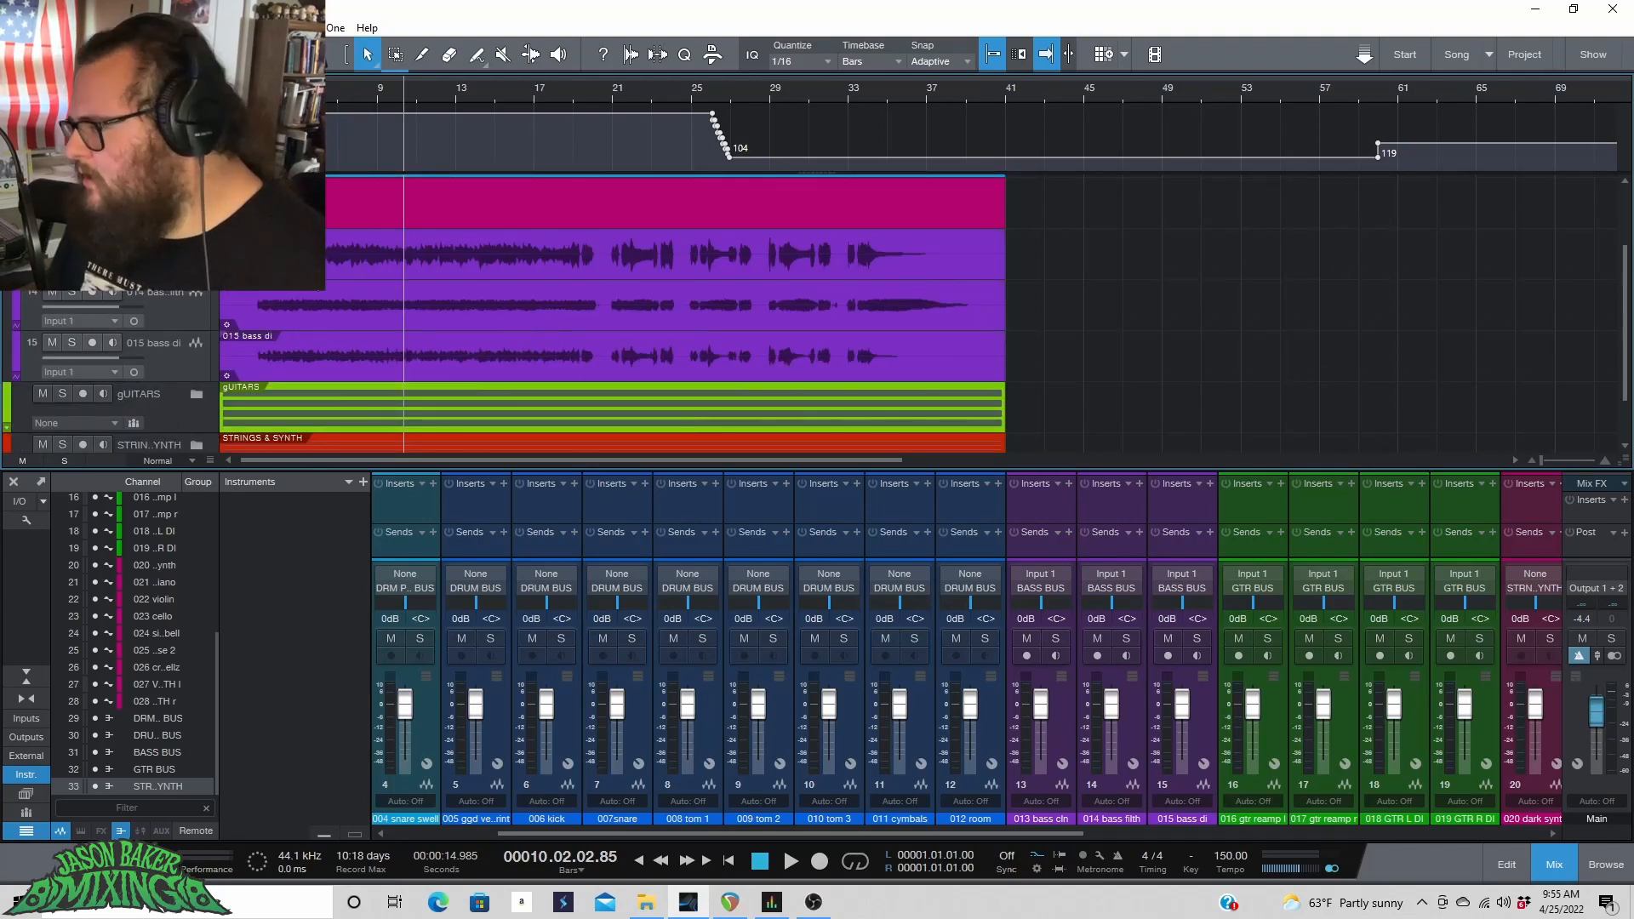
{"action": "scroll", "coordinate": [325, 289], "scroll_direction": "up", "scroll_amount": 2}
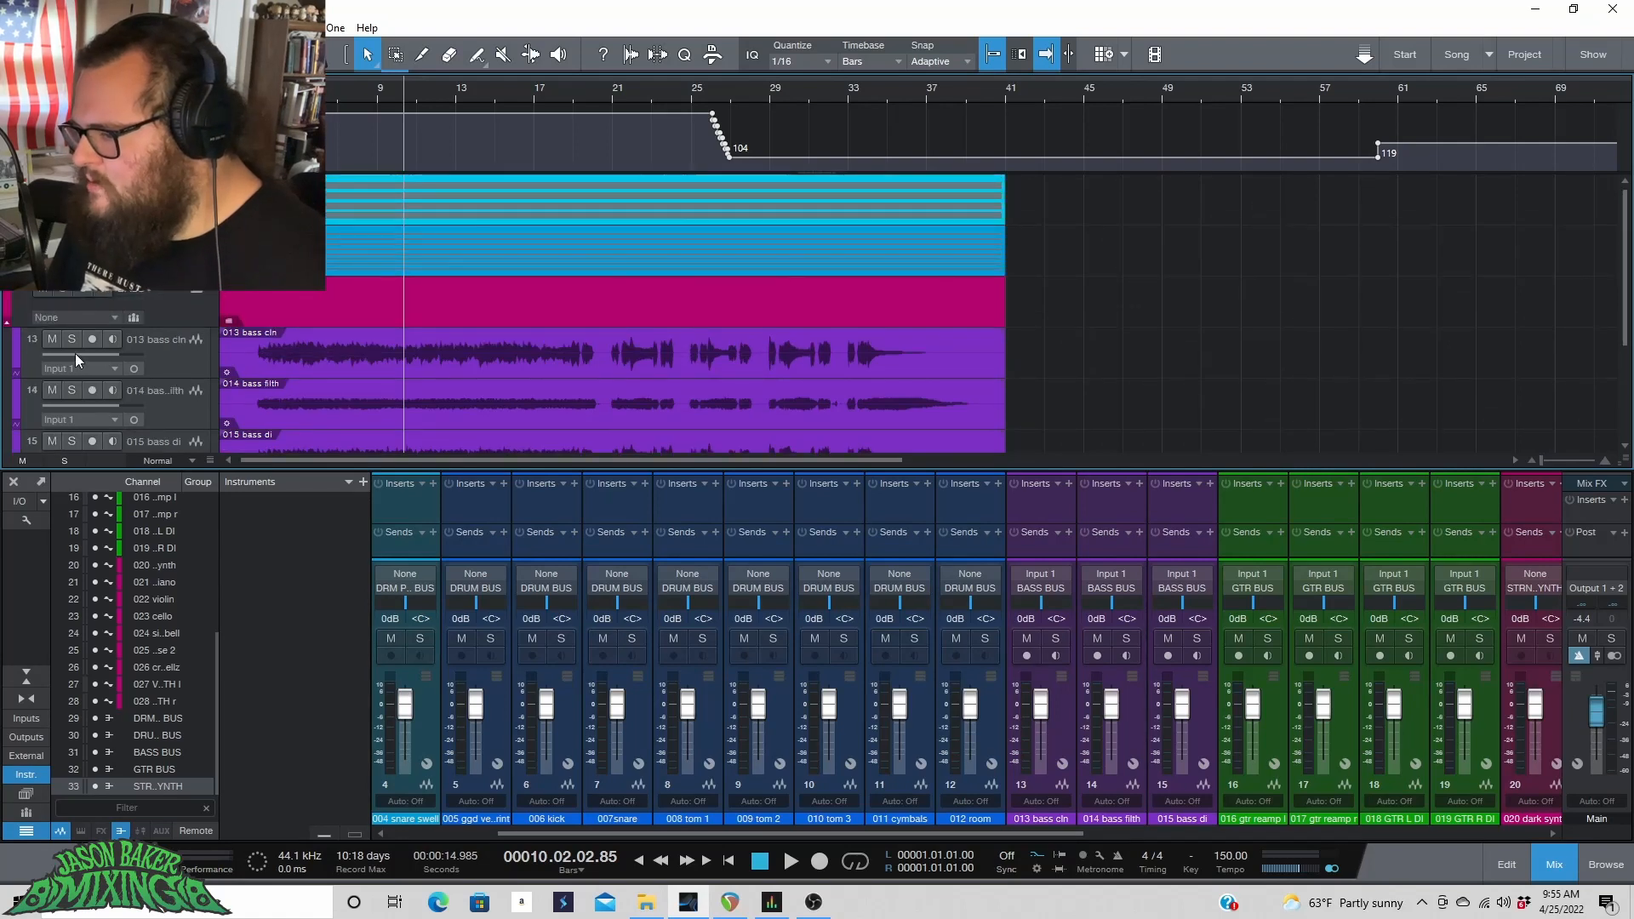
{"action": "left_click", "coordinate": [51, 339]}
{"action": "left_click", "coordinate": [52, 338]}
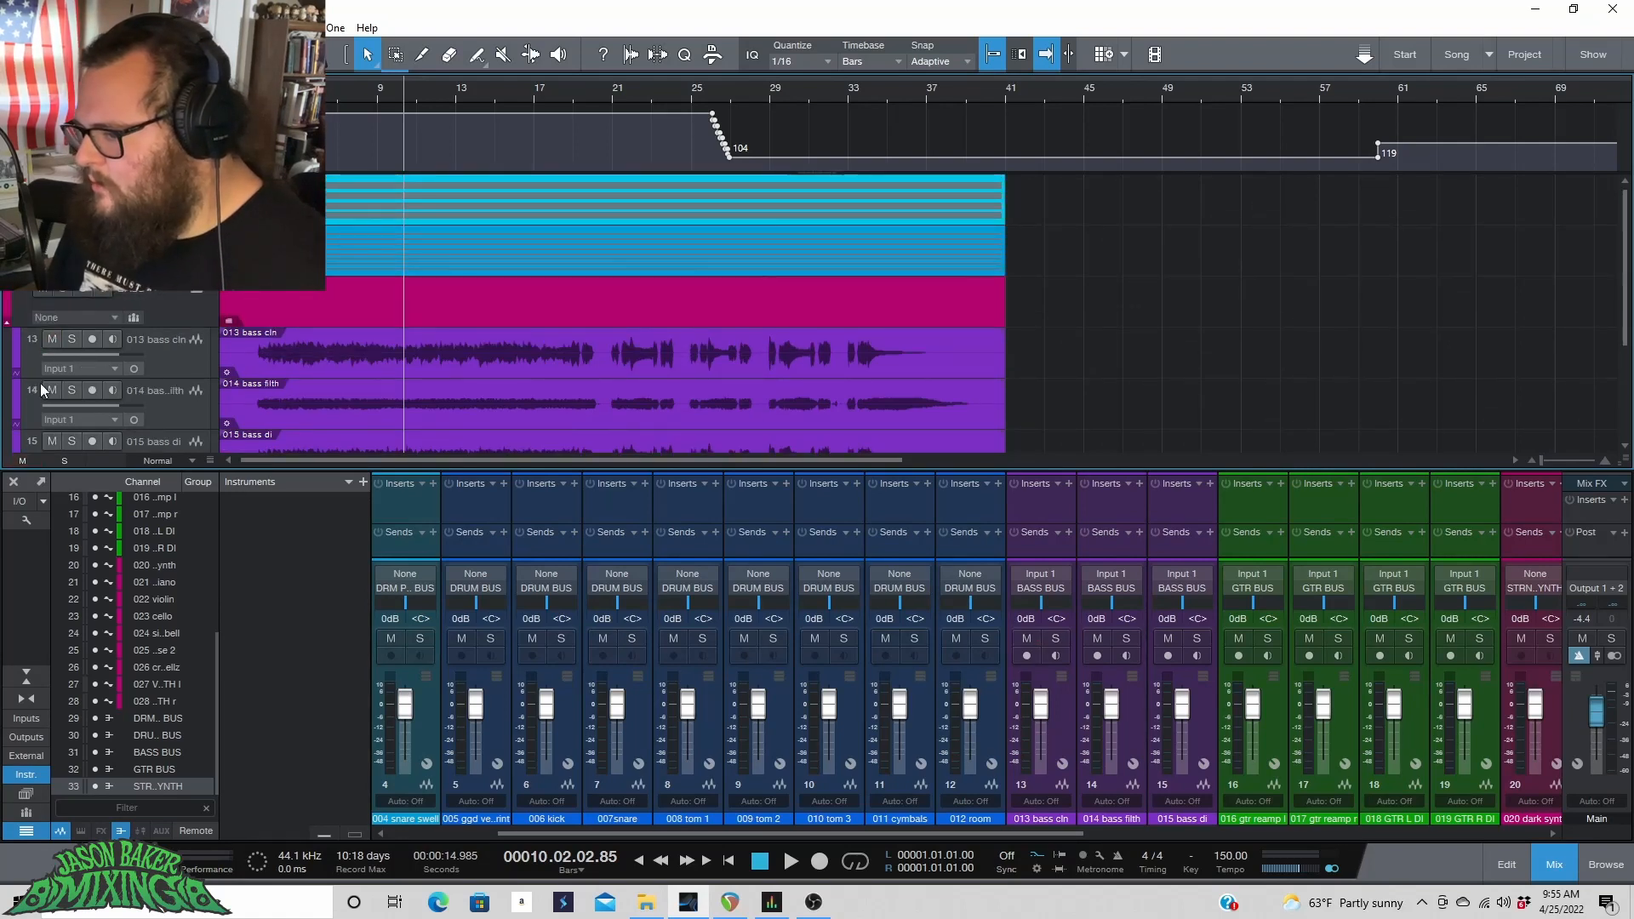
{"action": "left_click", "coordinate": [52, 441]}
{"action": "scroll", "coordinate": [123, 396], "scroll_direction": "down", "scroll_amount": 3}
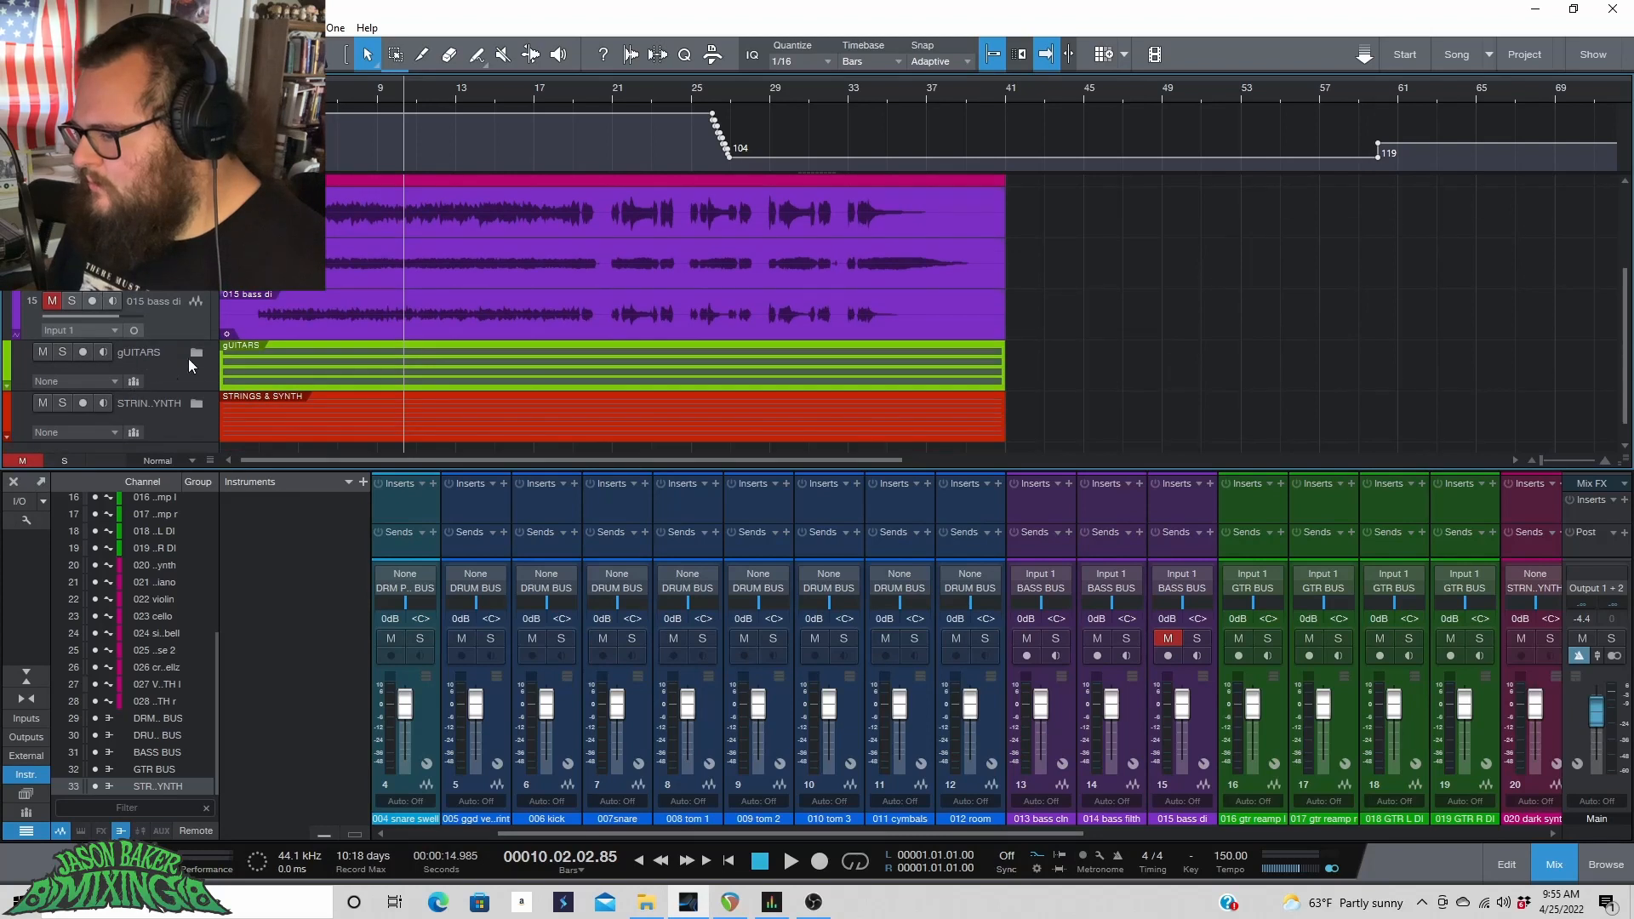
Open the GUITARS folder, pan the 016 guitar reamp left, and pan the 017 reamp and 019 GTR R DI right.
{"action": "scroll", "coordinate": [264, 355], "scroll_direction": "down", "scroll_amount": 4}
{"action": "left_click", "coordinate": [175, 242]}
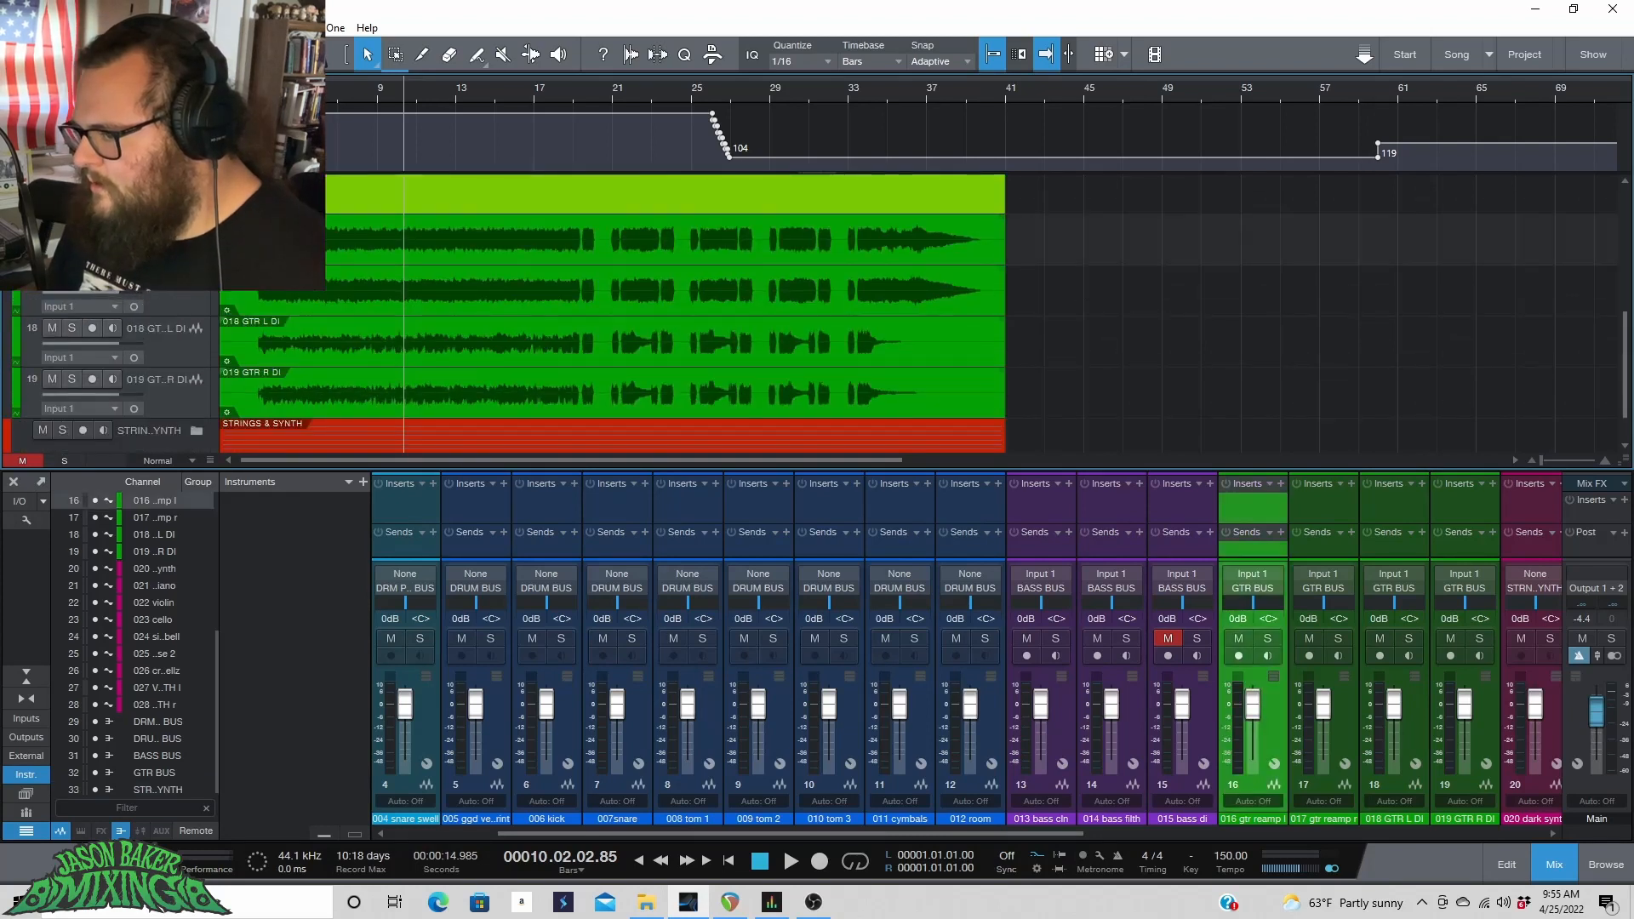
{"action": "left_click", "coordinate": [179, 289]}
{"action": "left_click_drag", "start_coordinate": [1254, 603], "coordinate": [1196, 620]}
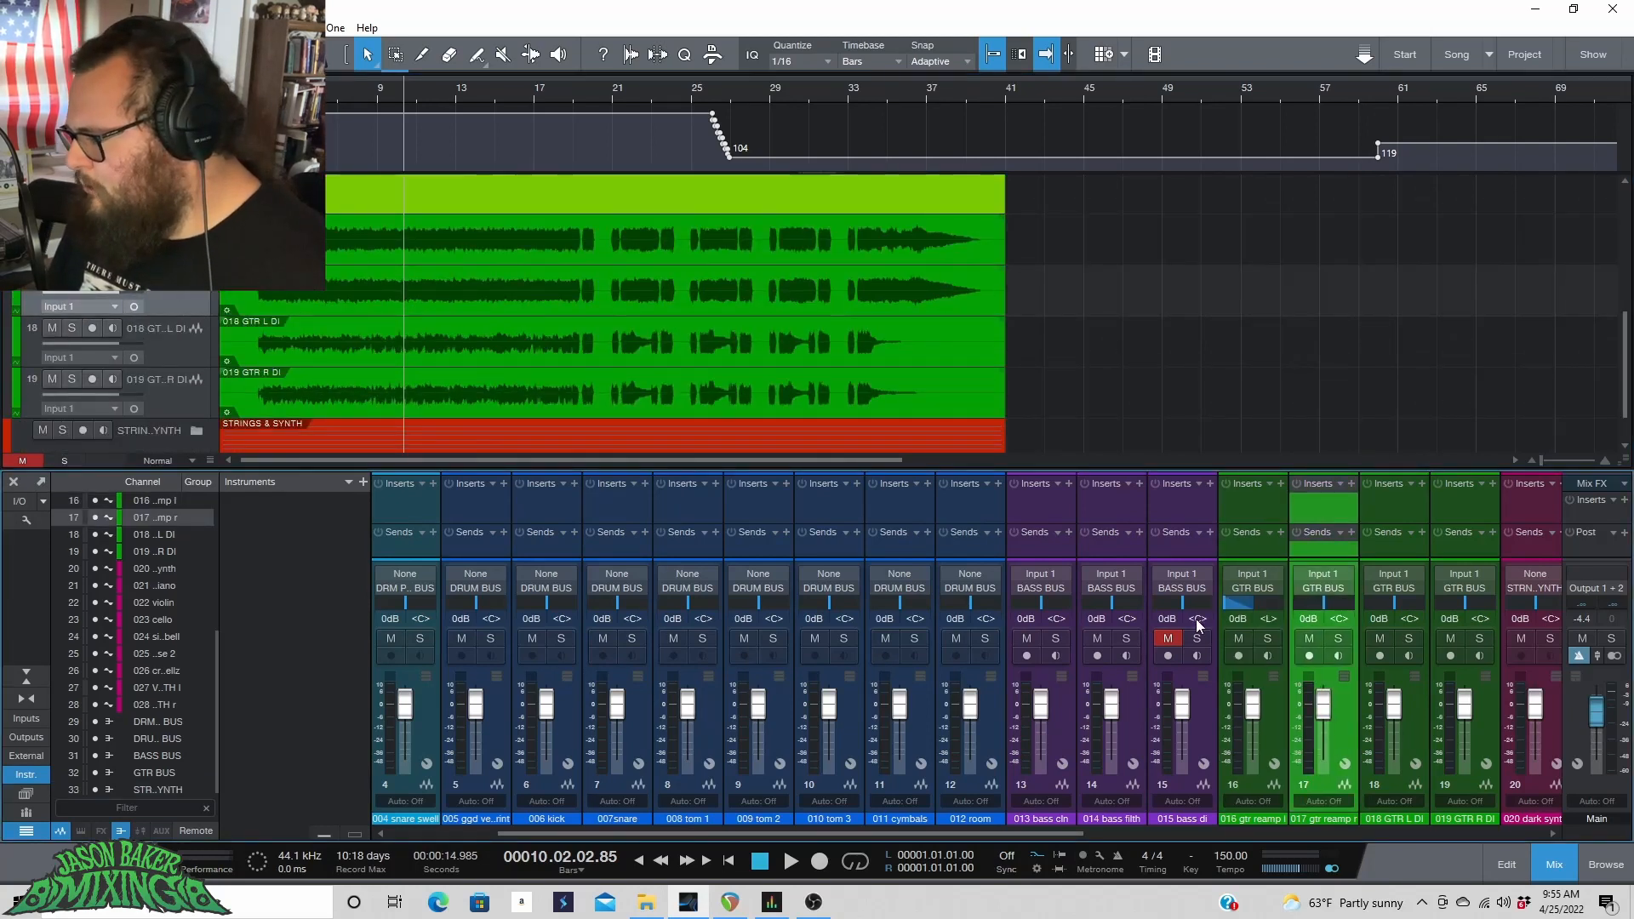
{"action": "left_click_drag", "start_coordinate": [1324, 602], "coordinate": [1381, 599]}
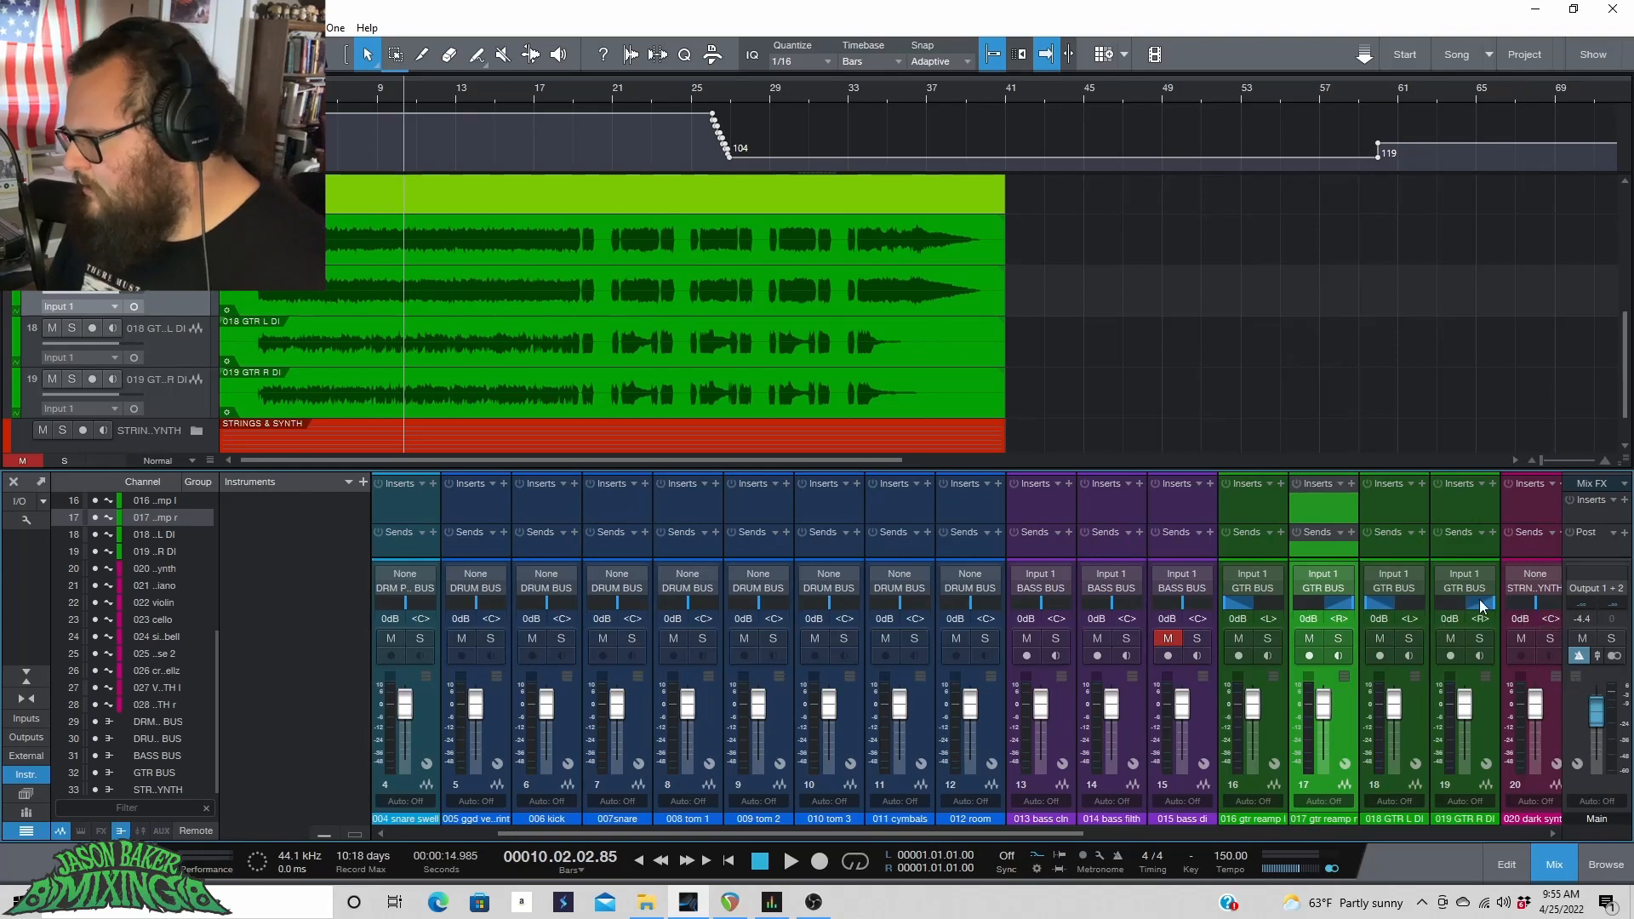
{"action": "left_click_drag", "start_coordinate": [1465, 603], "coordinate": [1498, 609]}
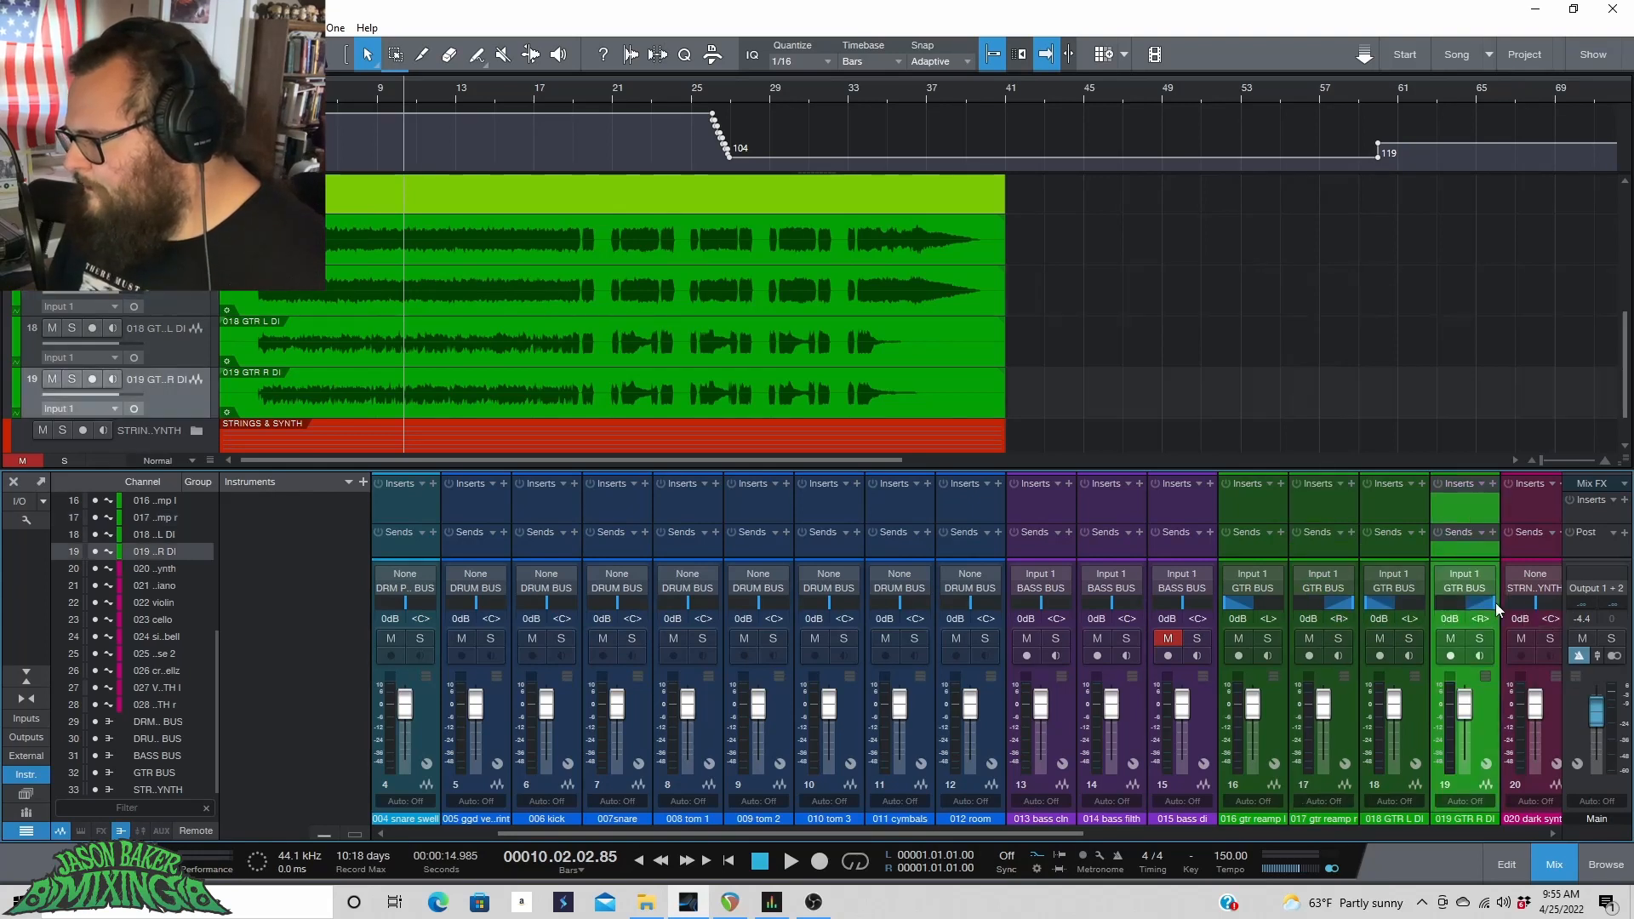
Select the 018 GTR L DI and 019 GTR R DI tracks and mute both.
{"action": "left_click", "coordinate": [1417, 675], "text": "ctrl"}
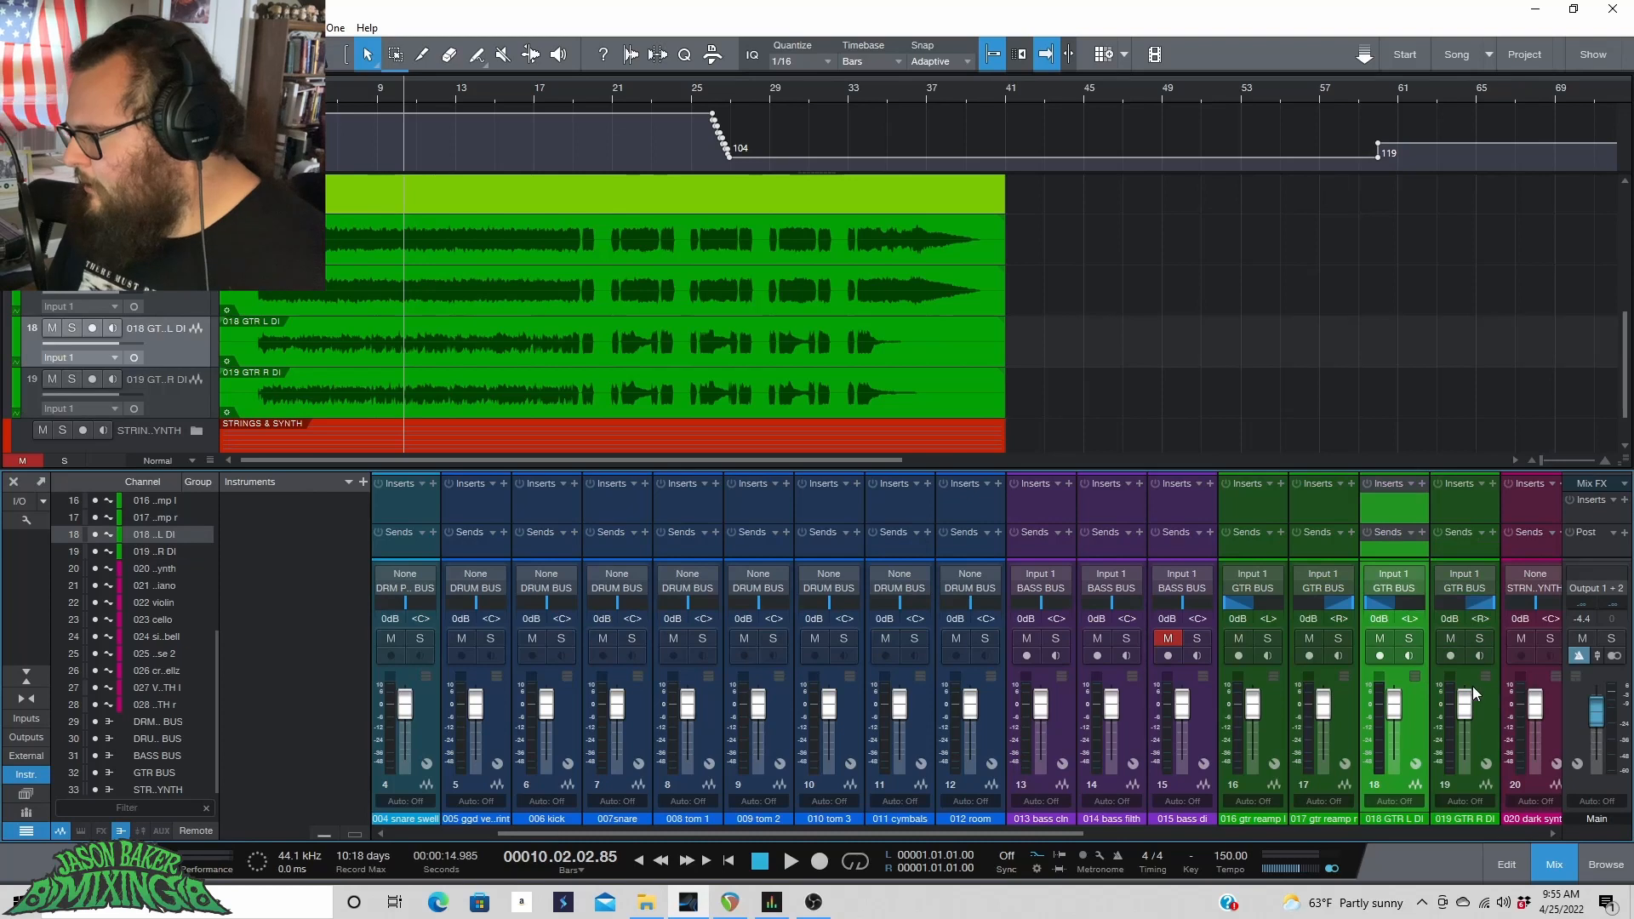
{"action": "left_click", "coordinate": [1382, 638]}
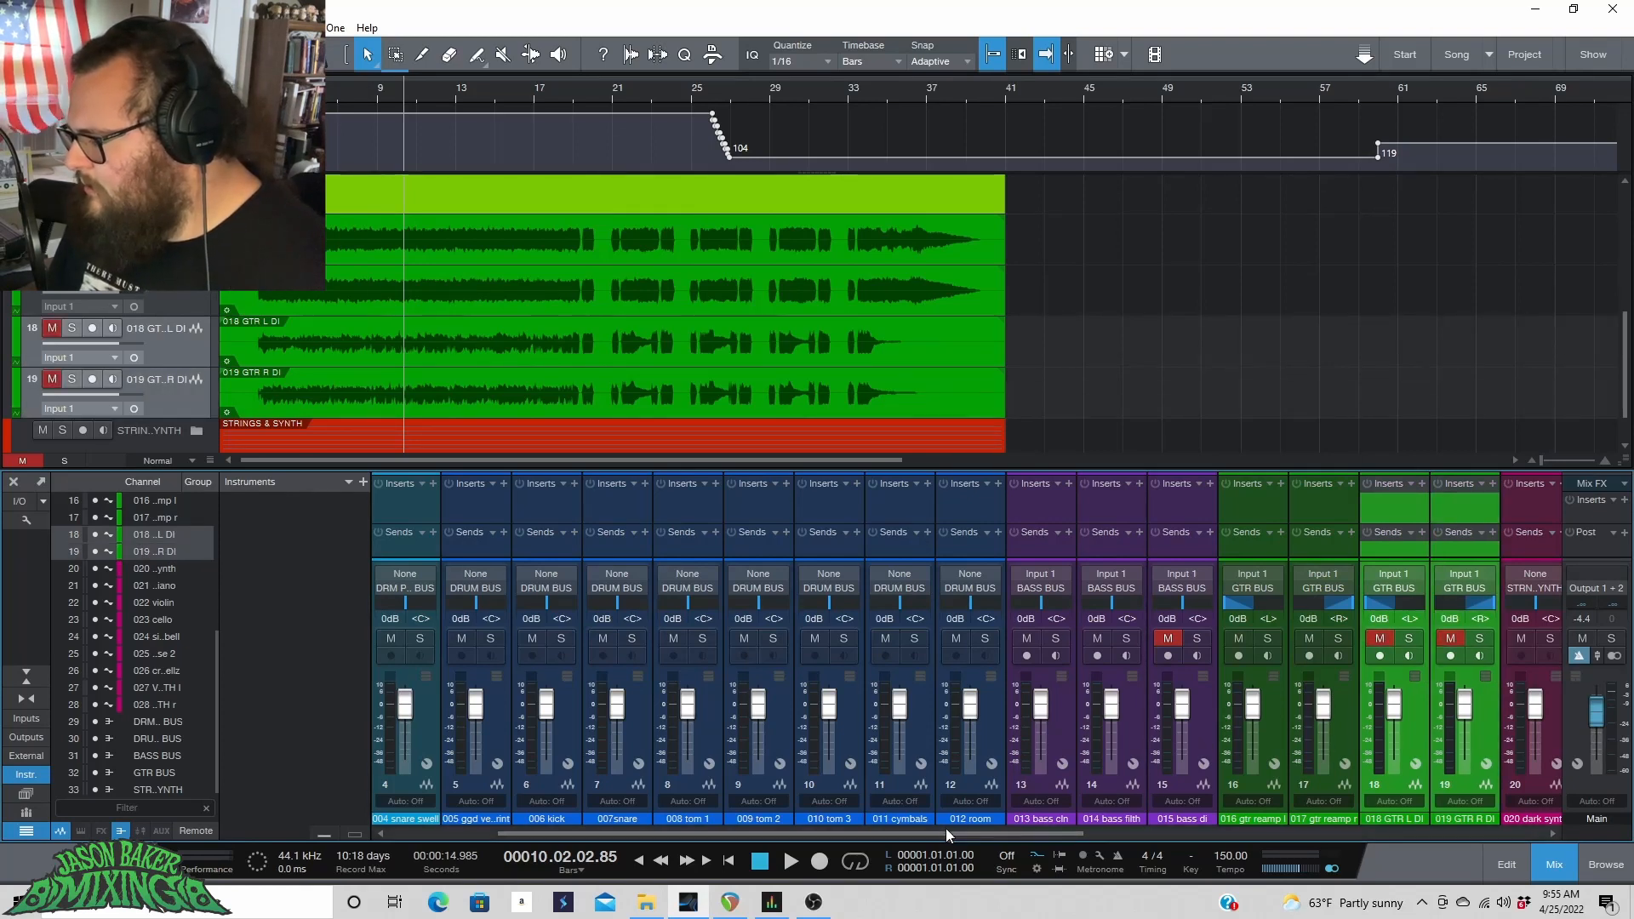
Close the GUITARS folder and open the STRINGS & SYNTH folder.
{"action": "scroll", "coordinate": [946, 833], "scroll_direction": "right", "scroll_amount": 10}
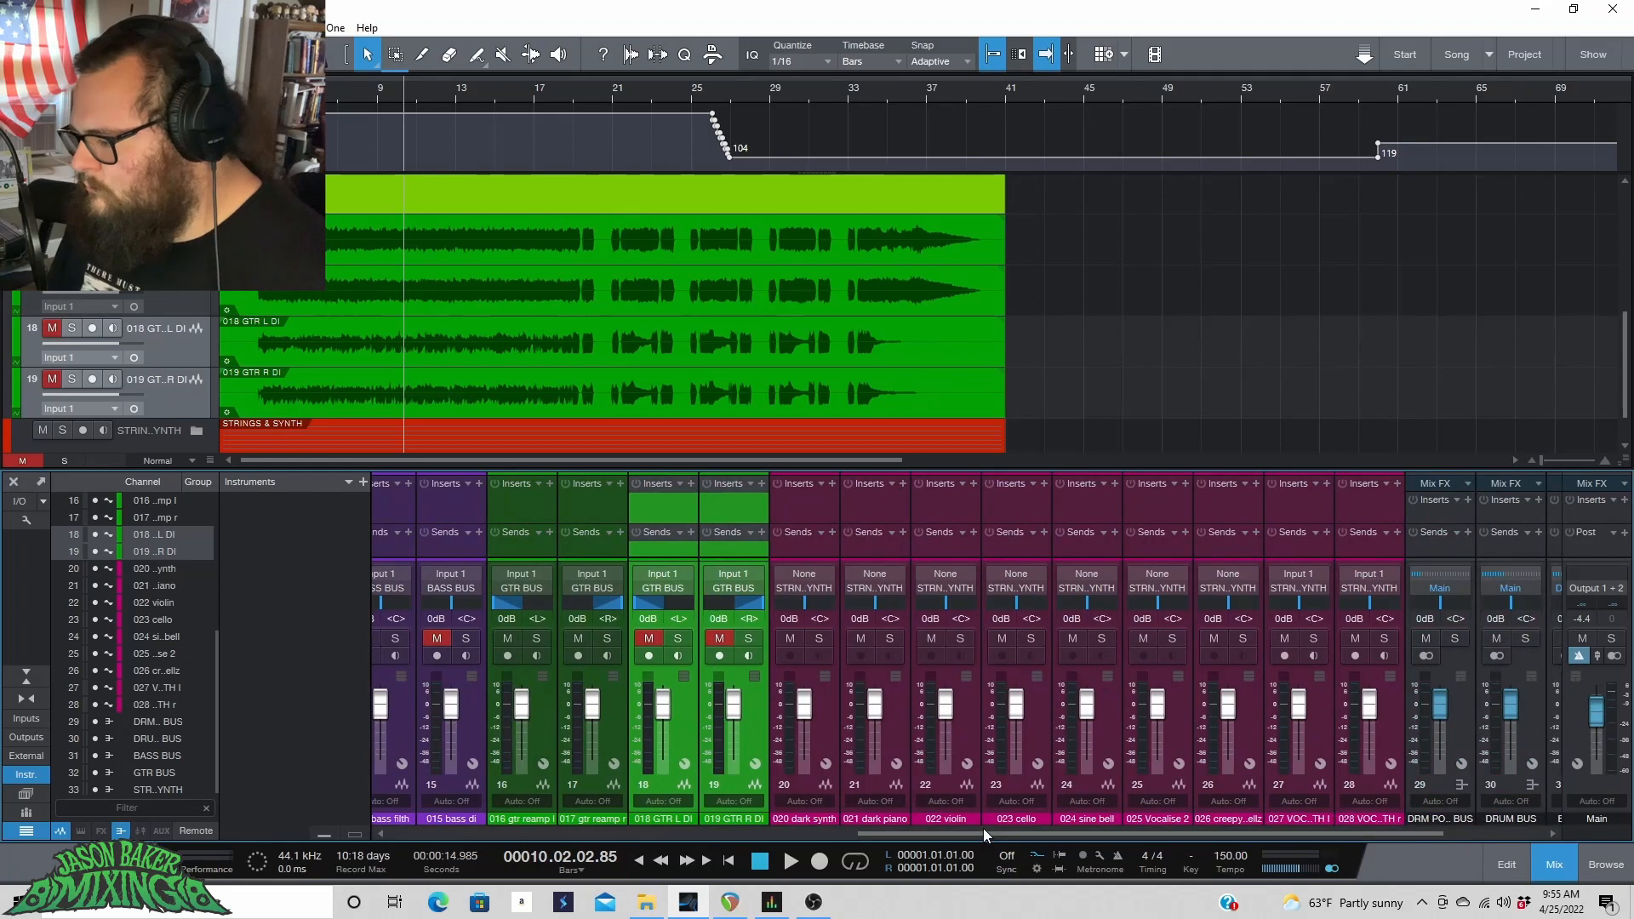
{"action": "scroll", "coordinate": [961, 831], "scroll_direction": "right", "scroll_amount": 2}
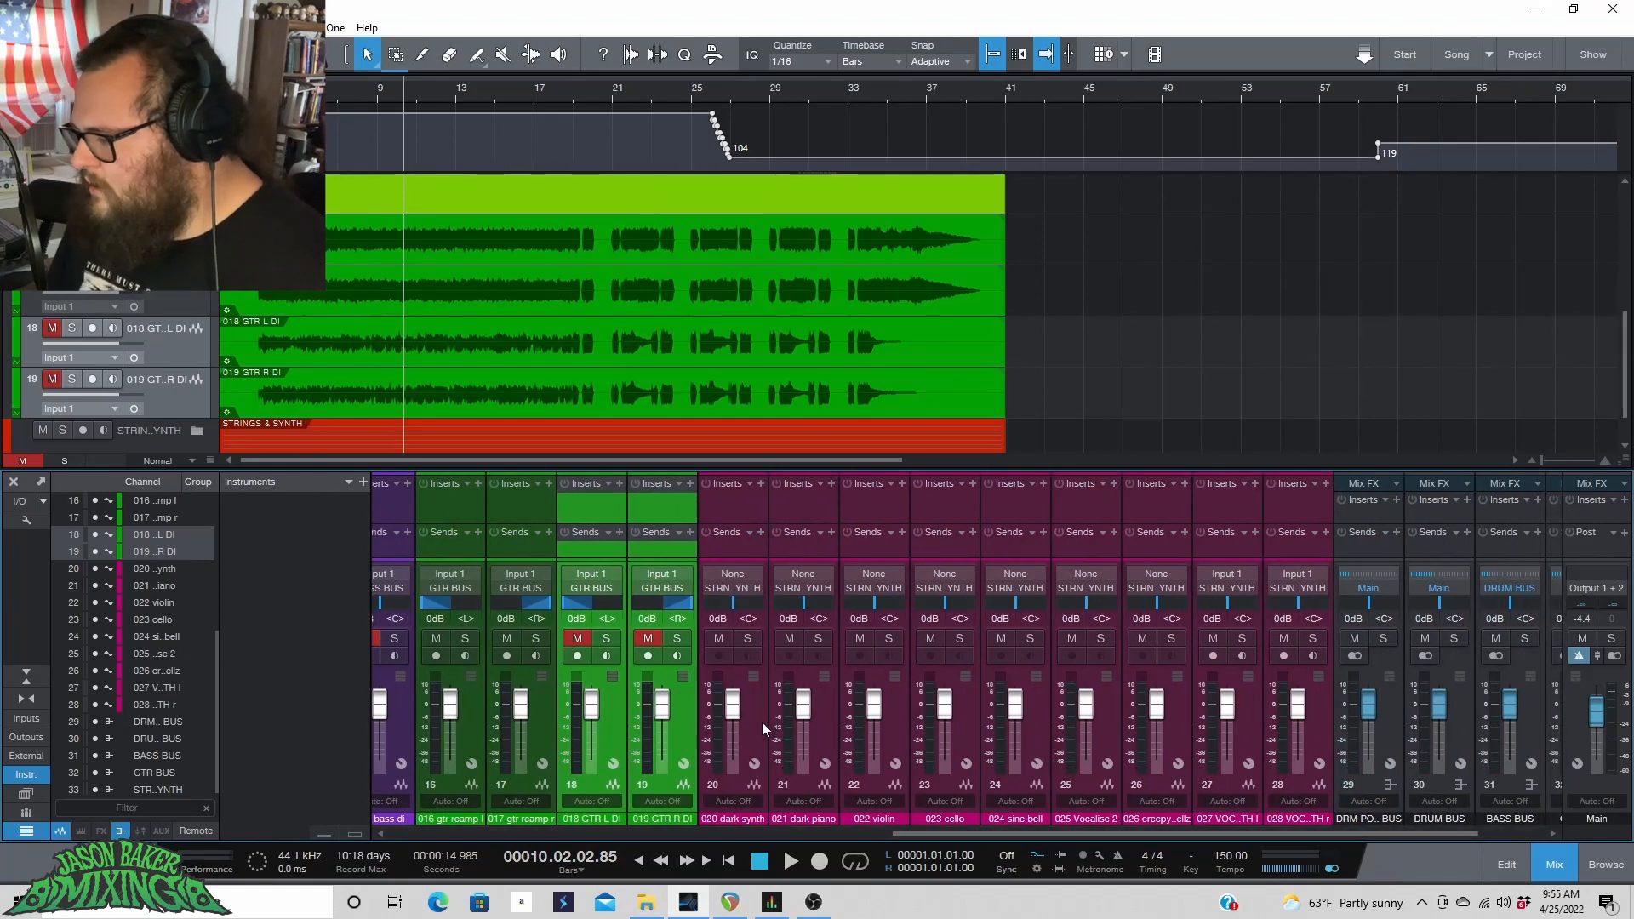
{"action": "left_click", "coordinate": [762, 722]}
{"action": "left_click", "coordinate": [197, 323]}
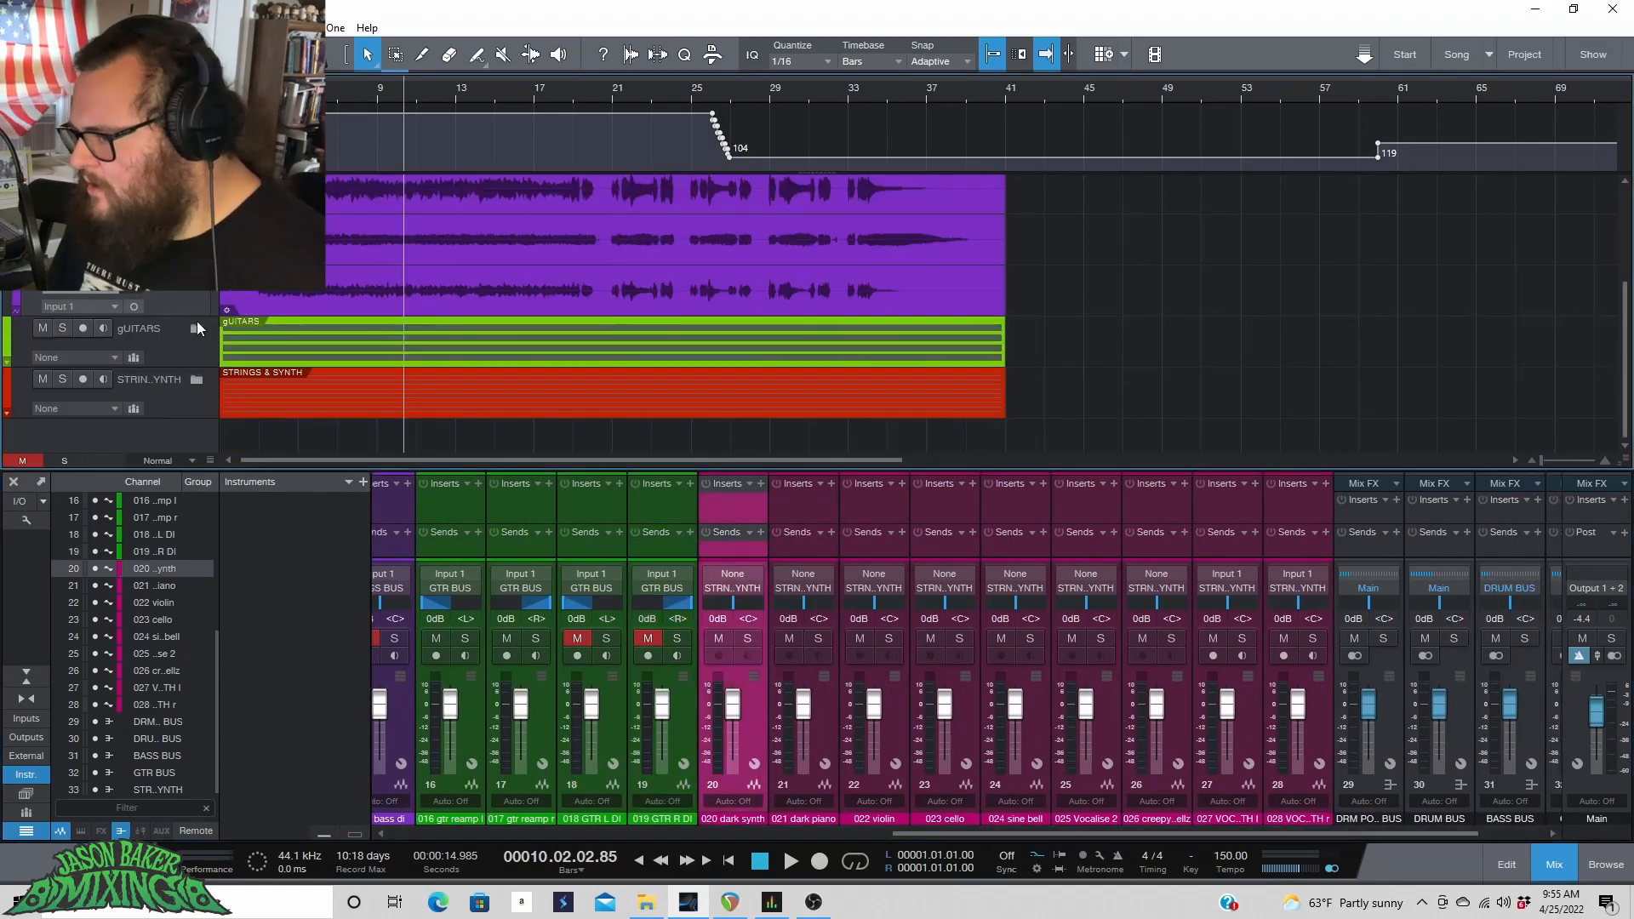
{"action": "left_click", "coordinate": [196, 380]}
Pan the 027 VOCASYNTH track left and the 028 VOCASYNTH track right.
{"action": "scroll", "coordinate": [477, 360], "scroll_direction": "down", "scroll_amount": 5}
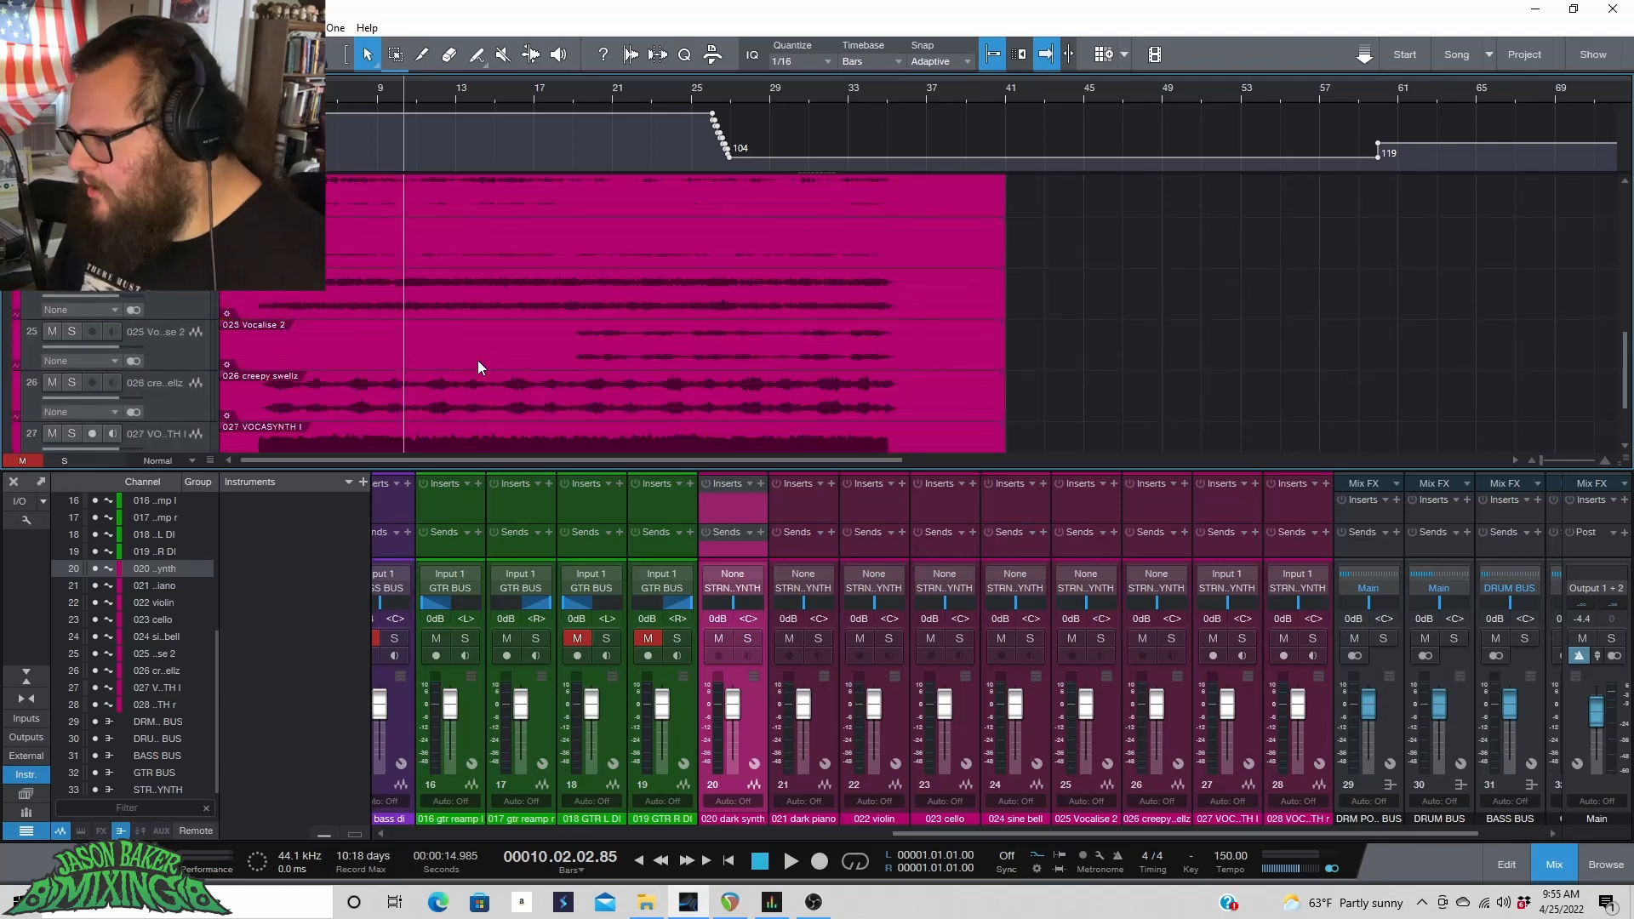
{"action": "scroll", "coordinate": [477, 360], "scroll_direction": "up", "scroll_amount": 1}
{"action": "scroll", "coordinate": [477, 360], "scroll_direction": "down", "scroll_amount": 1}
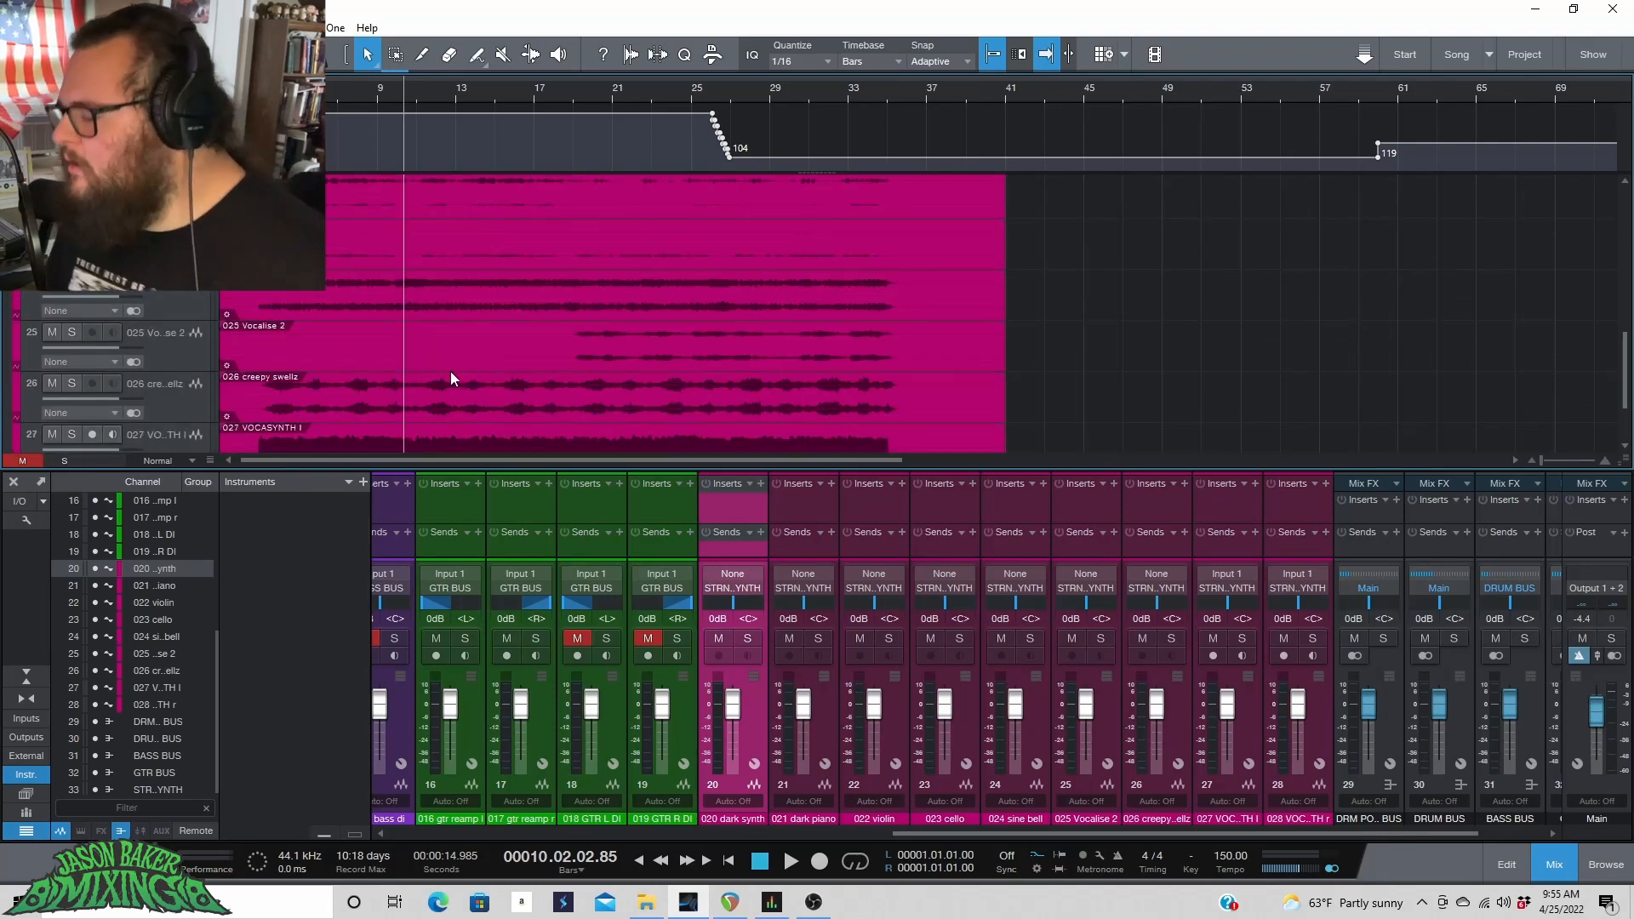
{"action": "scroll", "coordinate": [638, 338], "scroll_direction": "down", "scroll_amount": 1}
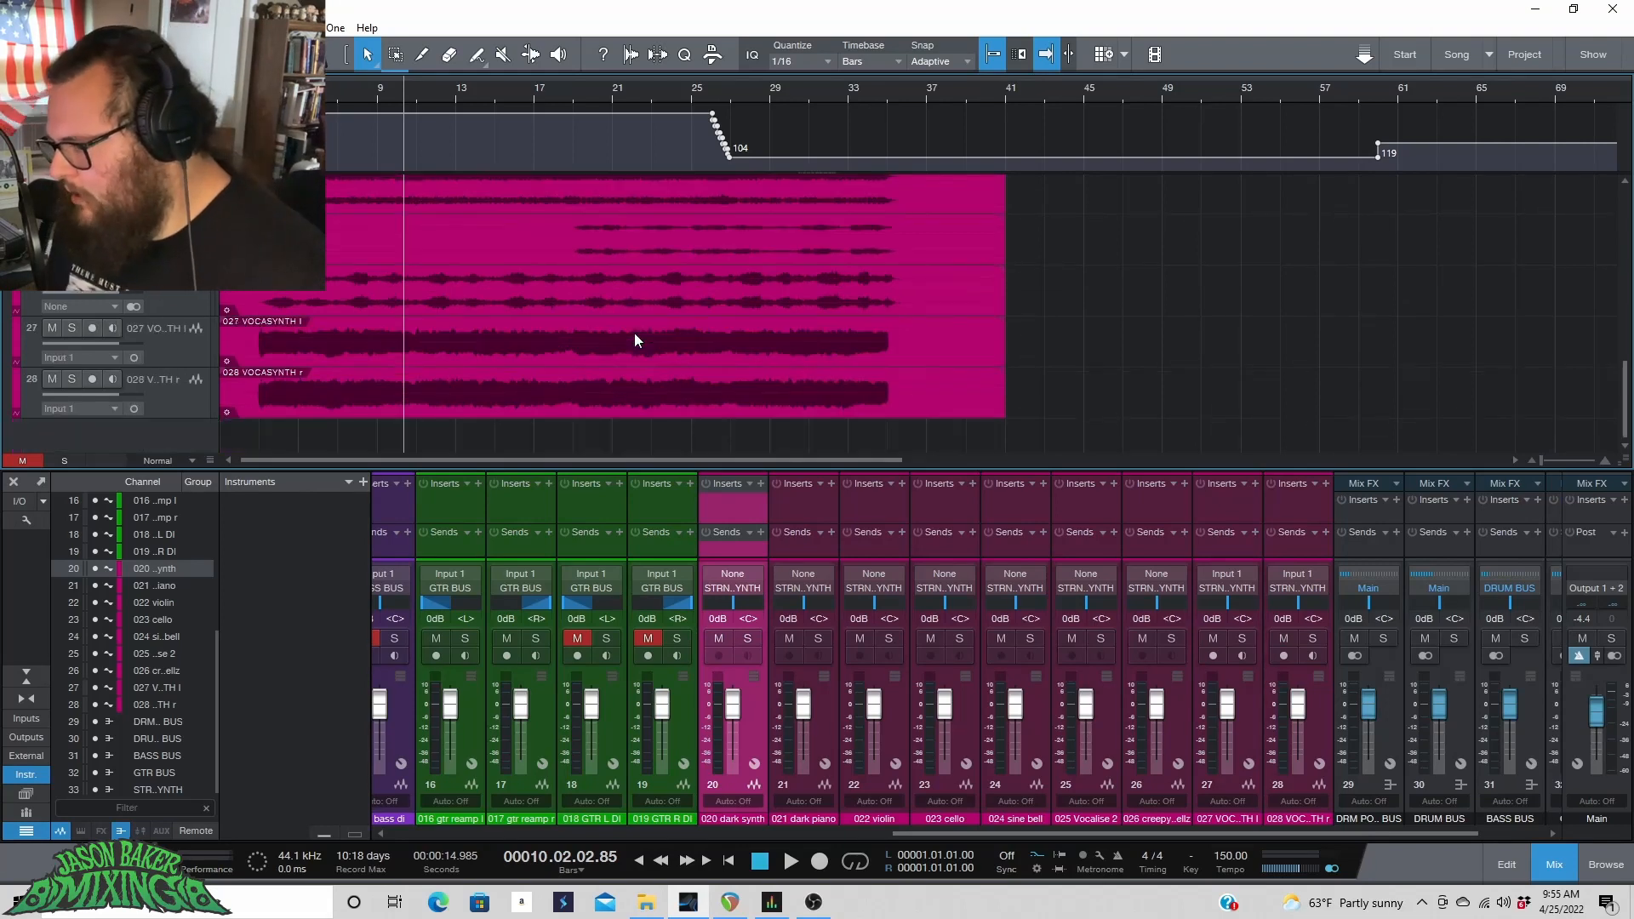
{"action": "left_click", "coordinate": [152, 339]}
{"action": "left_click", "coordinate": [175, 383]}
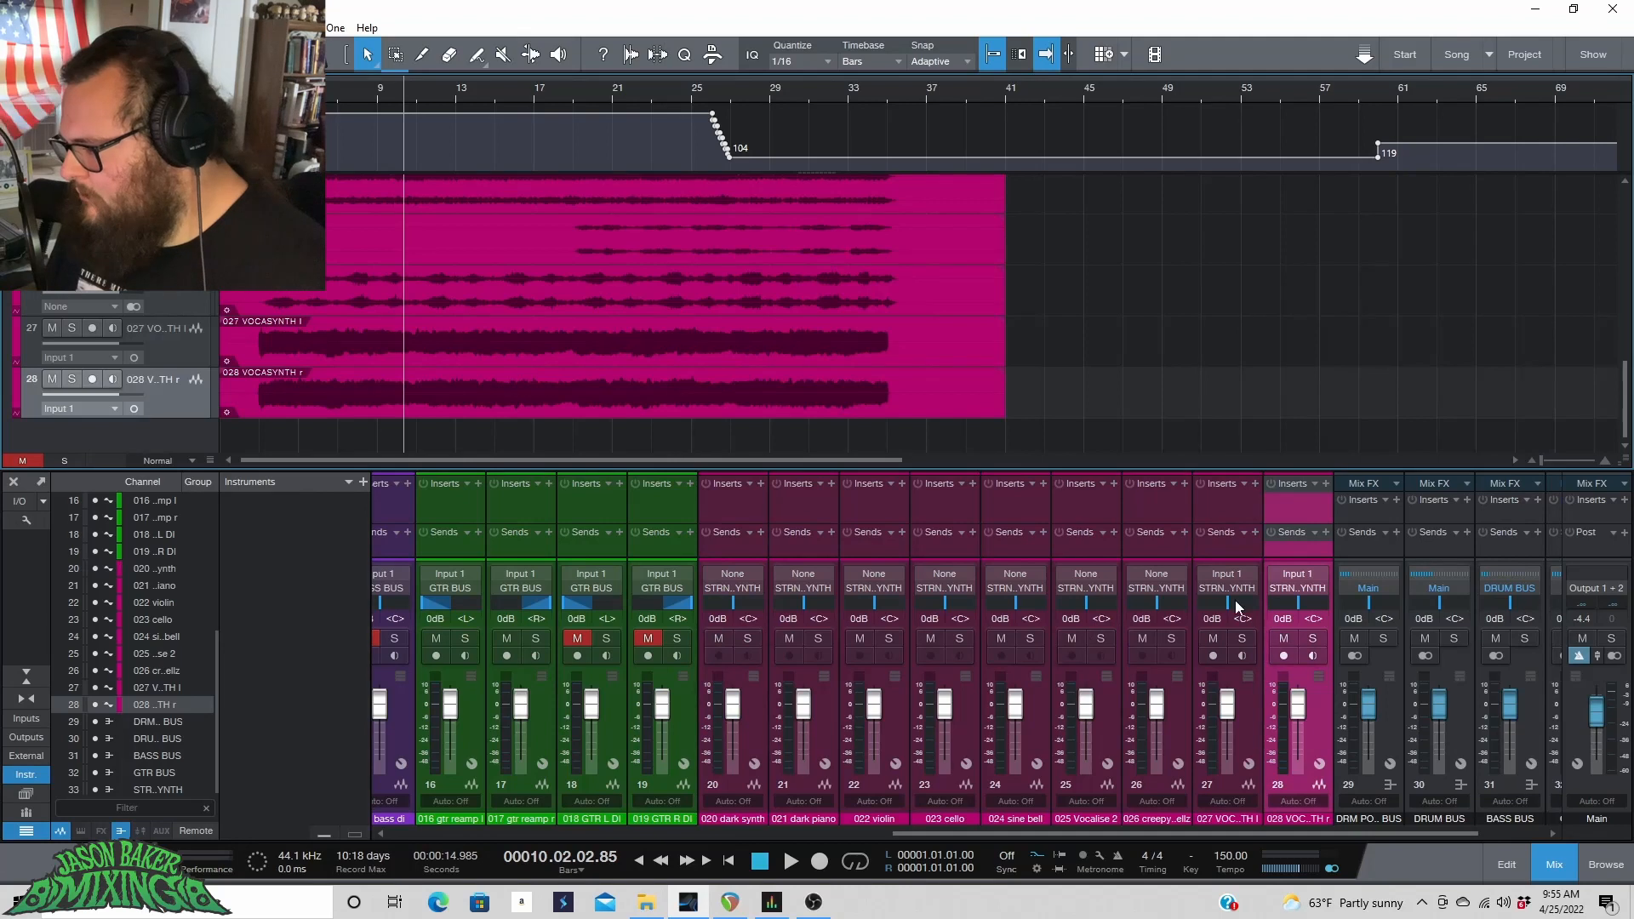
{"action": "left_click_drag", "start_coordinate": [1236, 606], "coordinate": [1203, 606]}
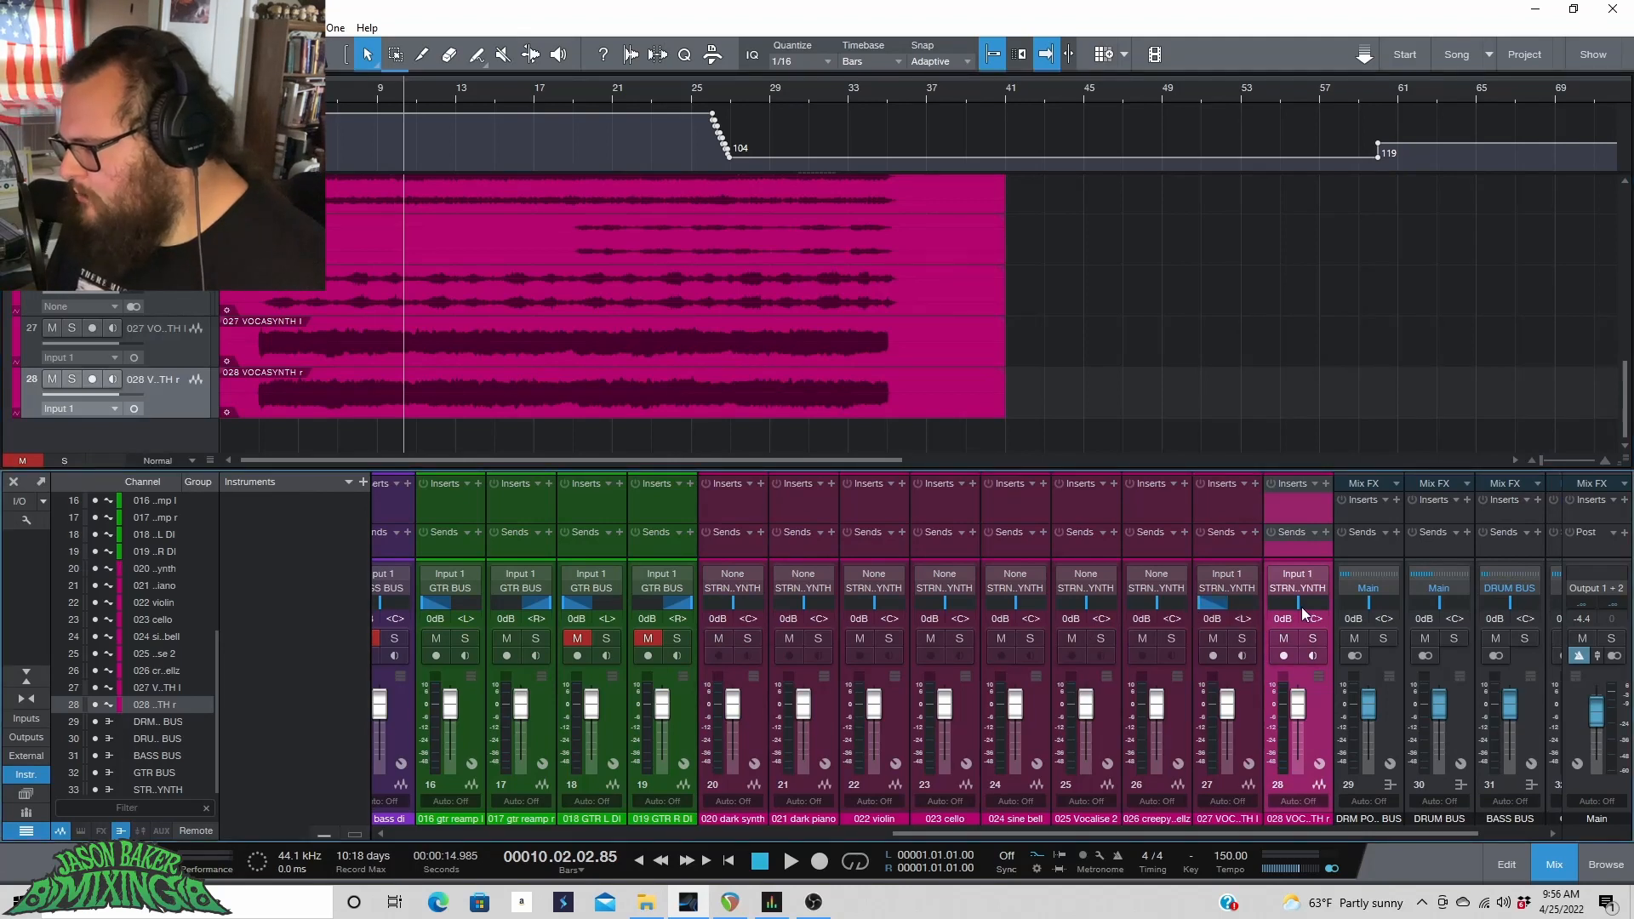
{"action": "left_click_drag", "start_coordinate": [1301, 609], "coordinate": [1340, 605]}
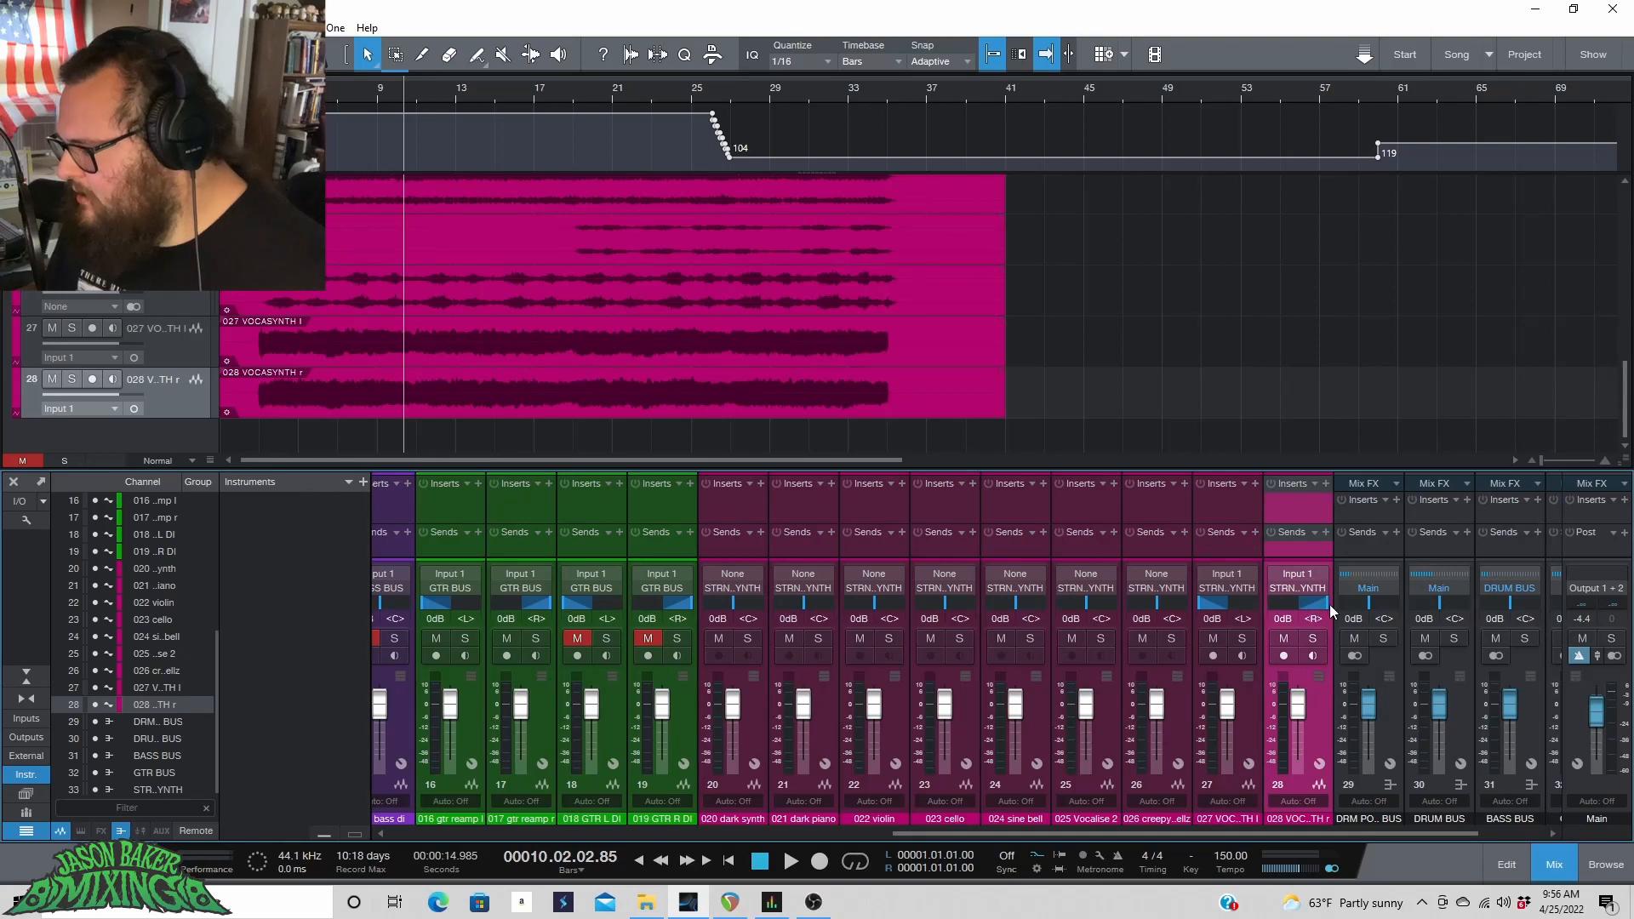
Solo the 027 and 028 VOCASYNTH tracks, play the song to audition them, then unsolo both.
{"action": "left_click", "coordinate": [1241, 640]}
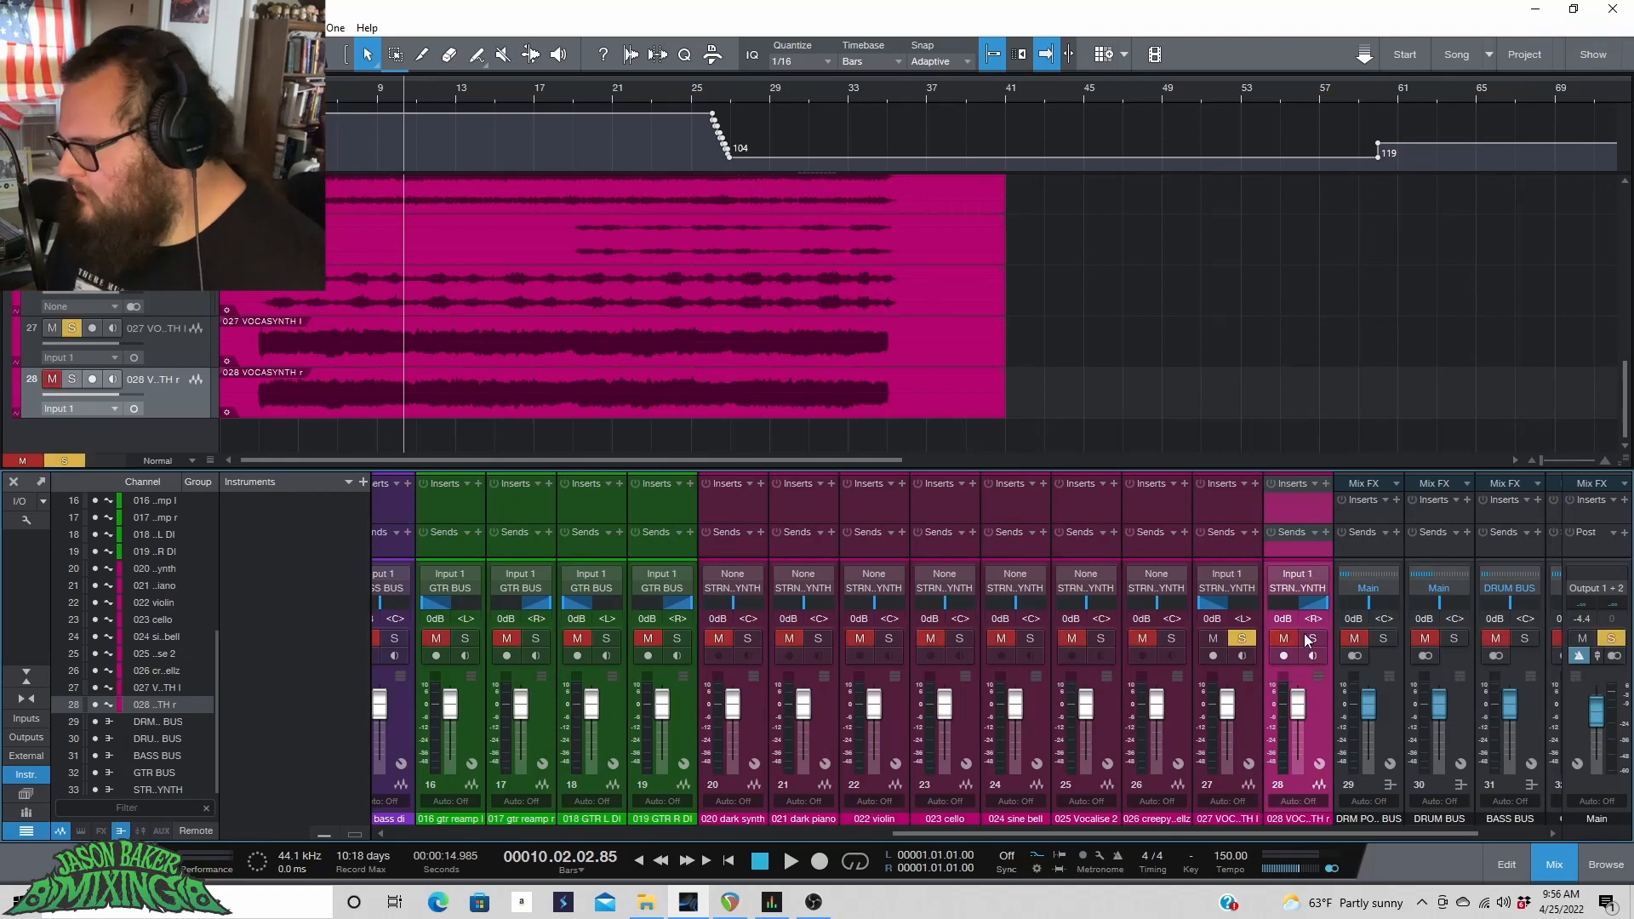
{"action": "left_click", "coordinate": [1310, 638]}
{"action": "left_click", "coordinate": [438, 91]}
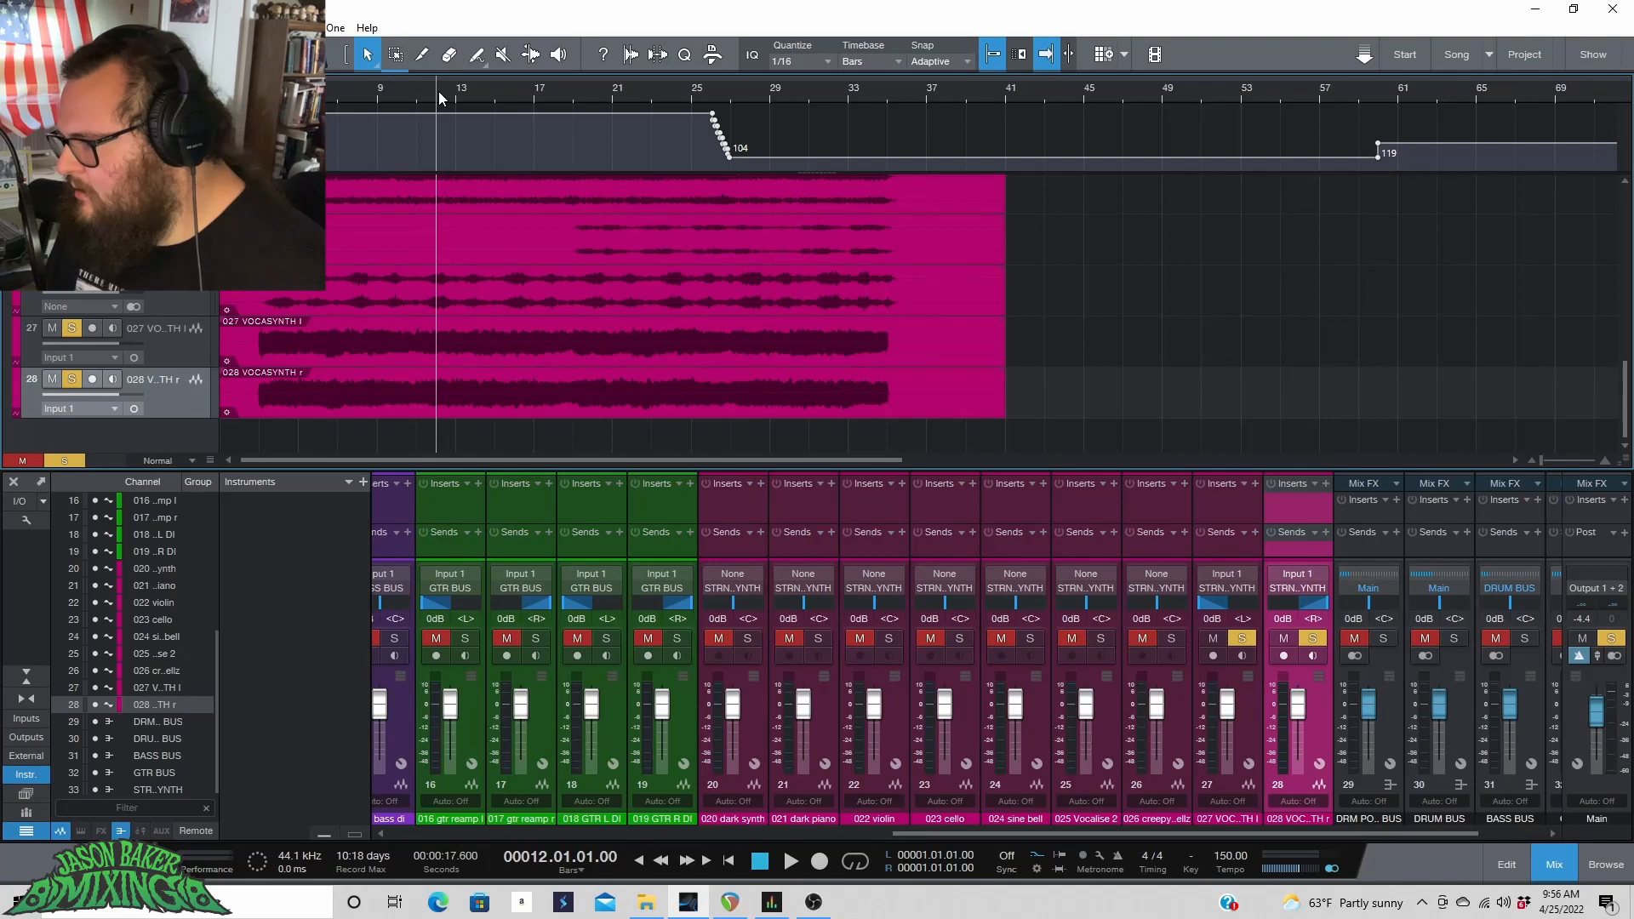
{"action": "key", "text": "space"}
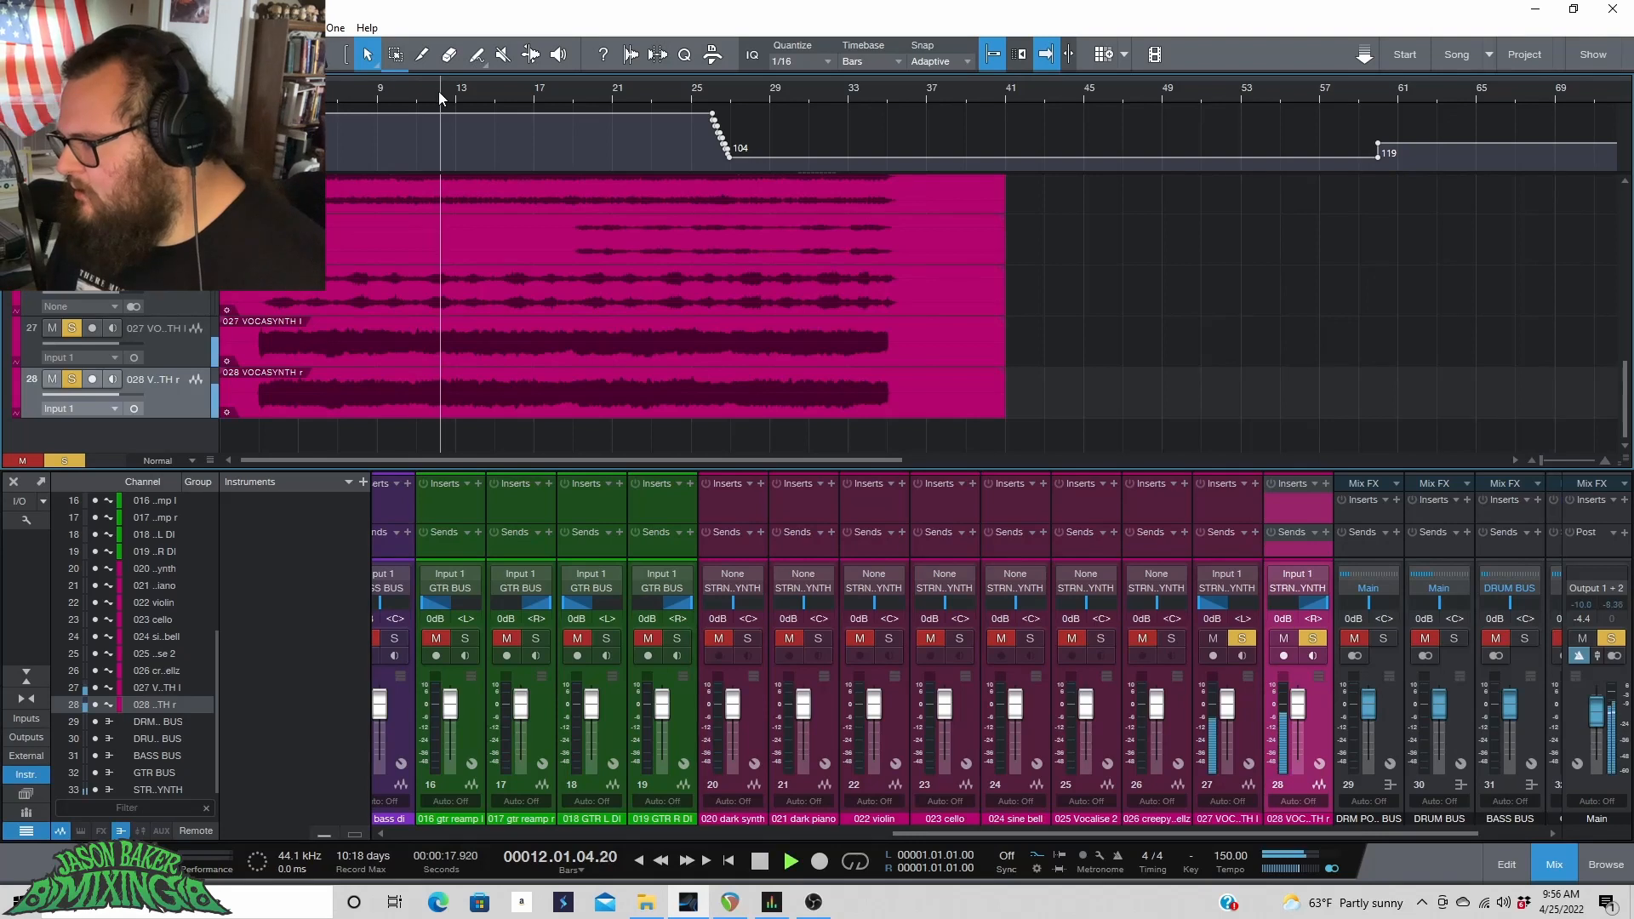
{"action": "left_click", "coordinate": [1241, 638]}
{"action": "key", "text": "space"}
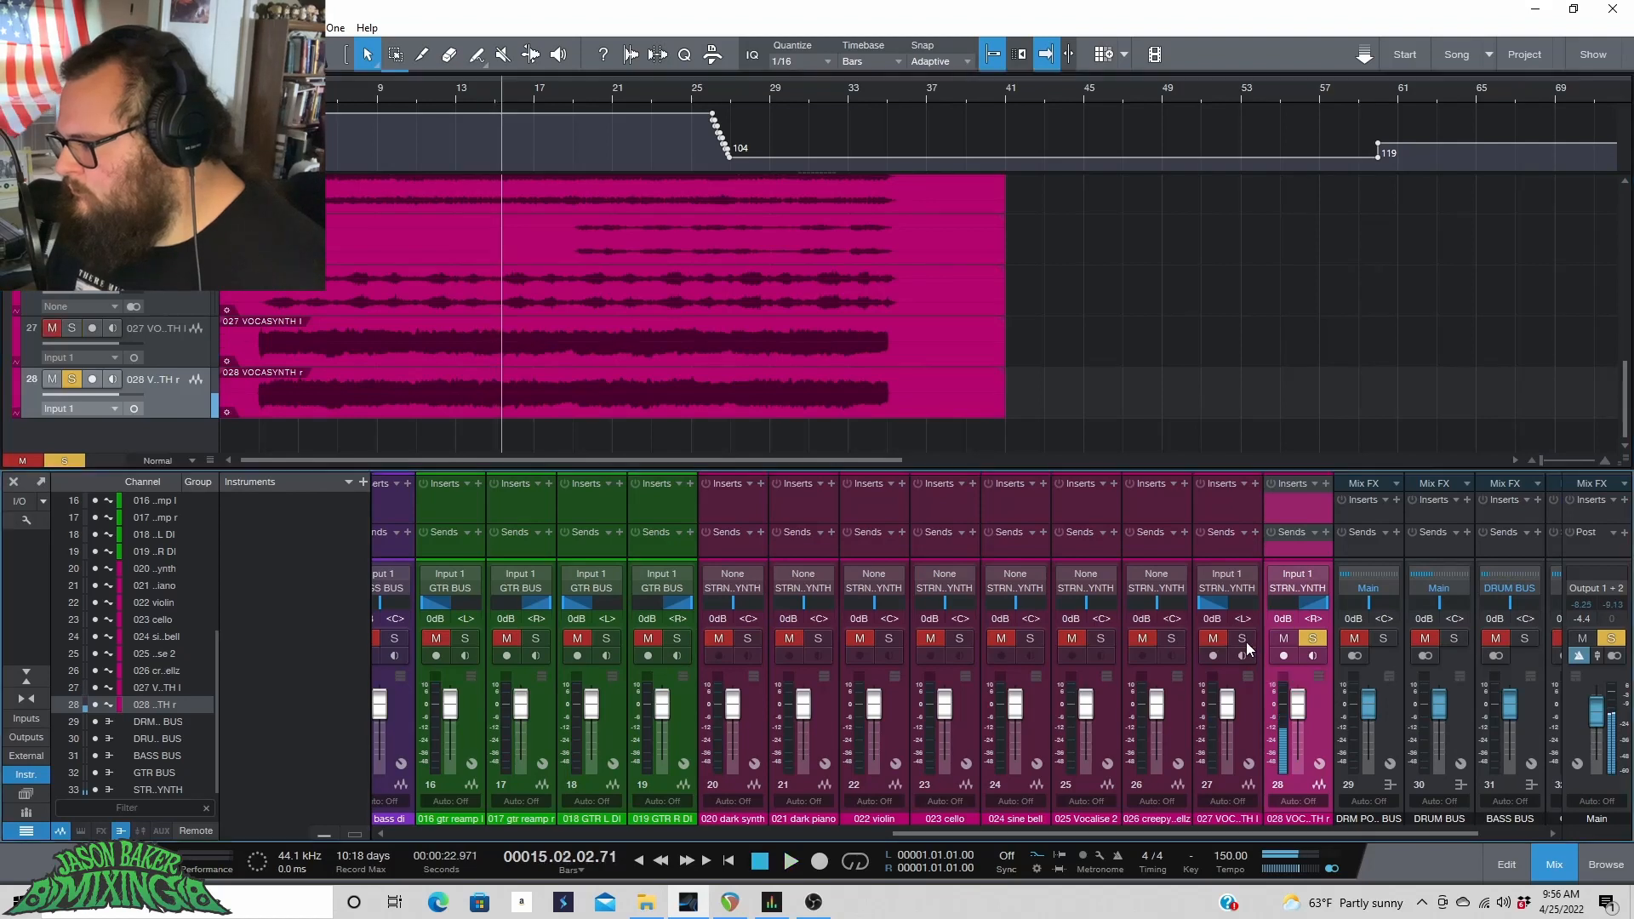
{"action": "left_click", "coordinate": [1312, 639]}
Hide the instrument panel and channel list in the mixer.
{"action": "left_click_drag", "start_coordinate": [1228, 834], "coordinate": [605, 897]}
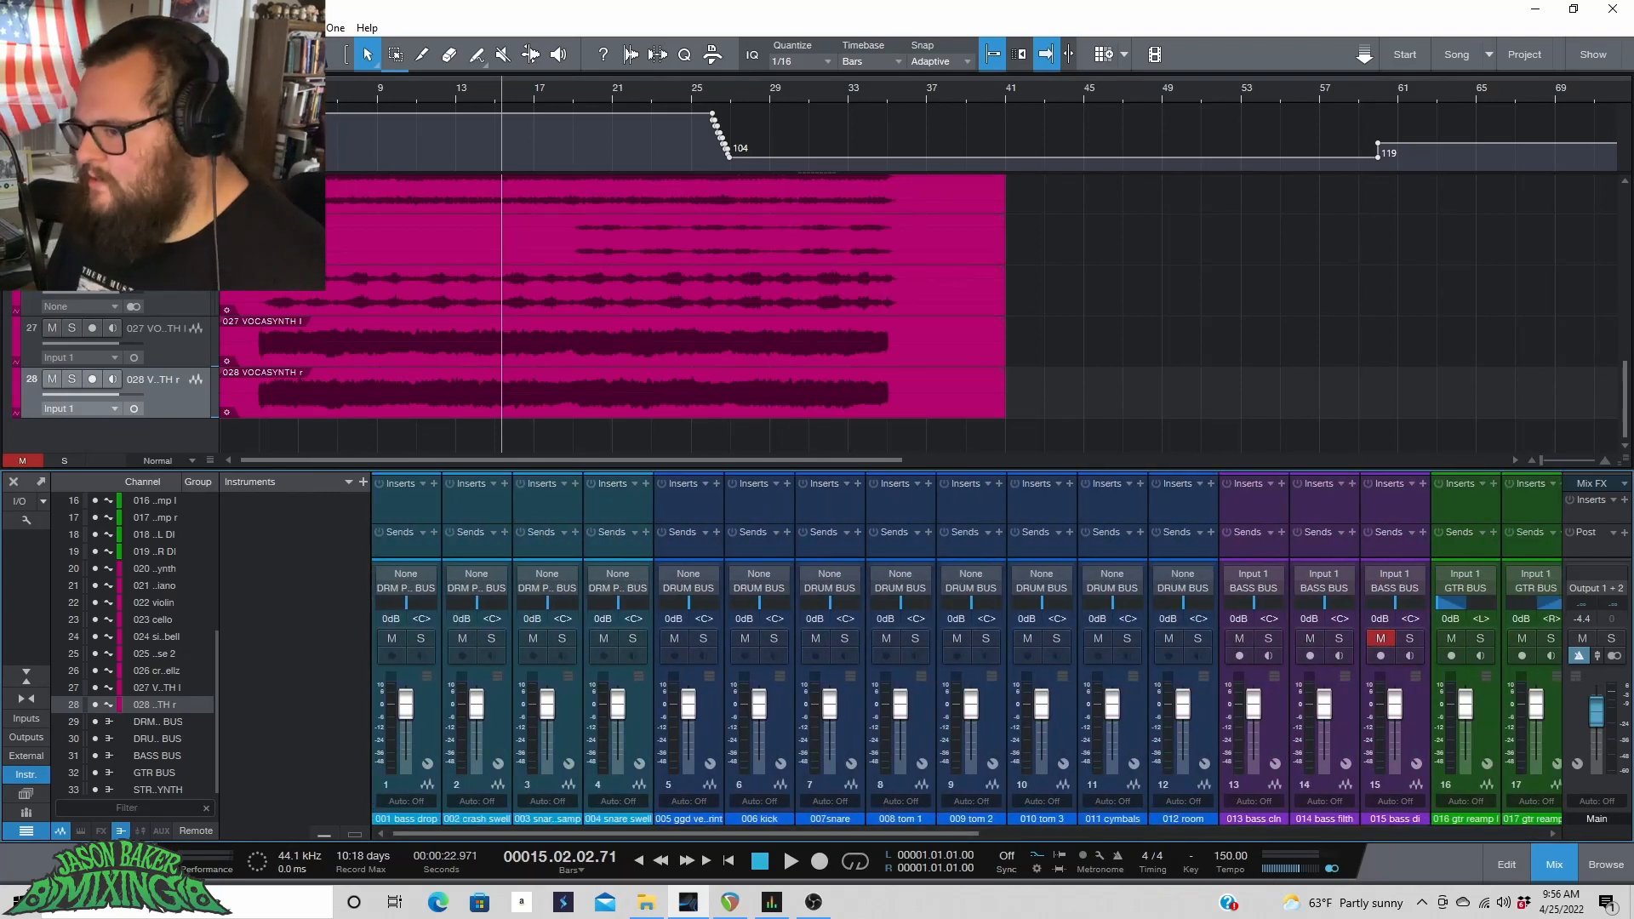
{"action": "scroll", "coordinate": [613, 314], "scroll_direction": "up", "scroll_amount": 12}
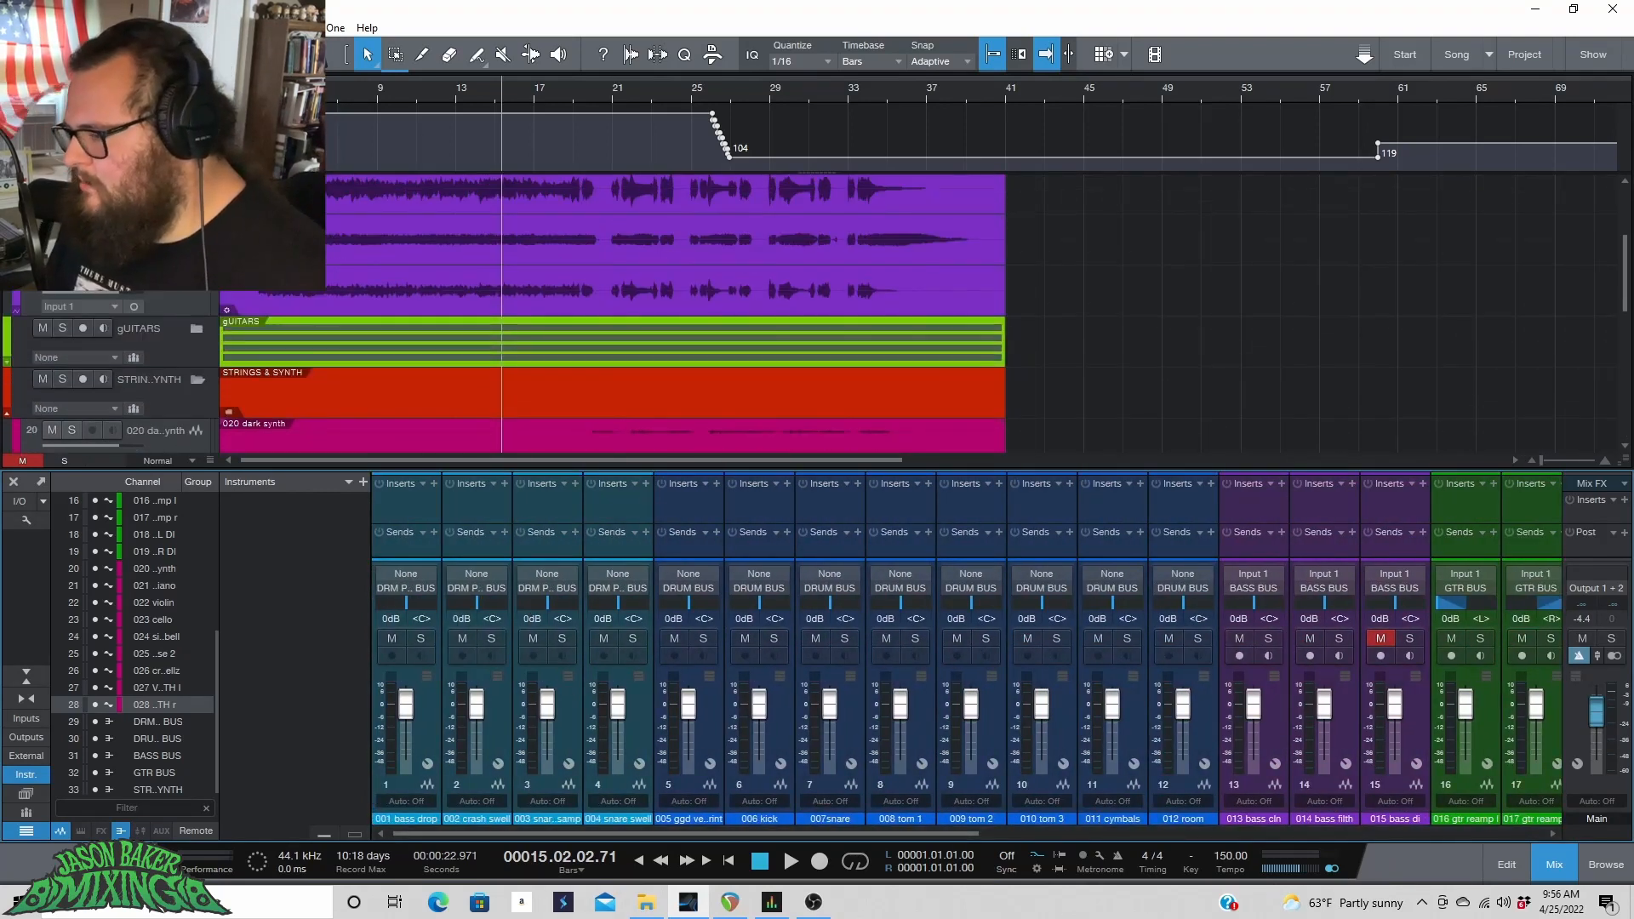
{"action": "scroll", "coordinate": [1034, 357], "scroll_direction": "up", "scroll_amount": 4}
{"action": "left_click", "coordinate": [1034, 357]}
{"action": "left_click_drag", "start_coordinate": [927, 834], "coordinate": [1600, 891]}
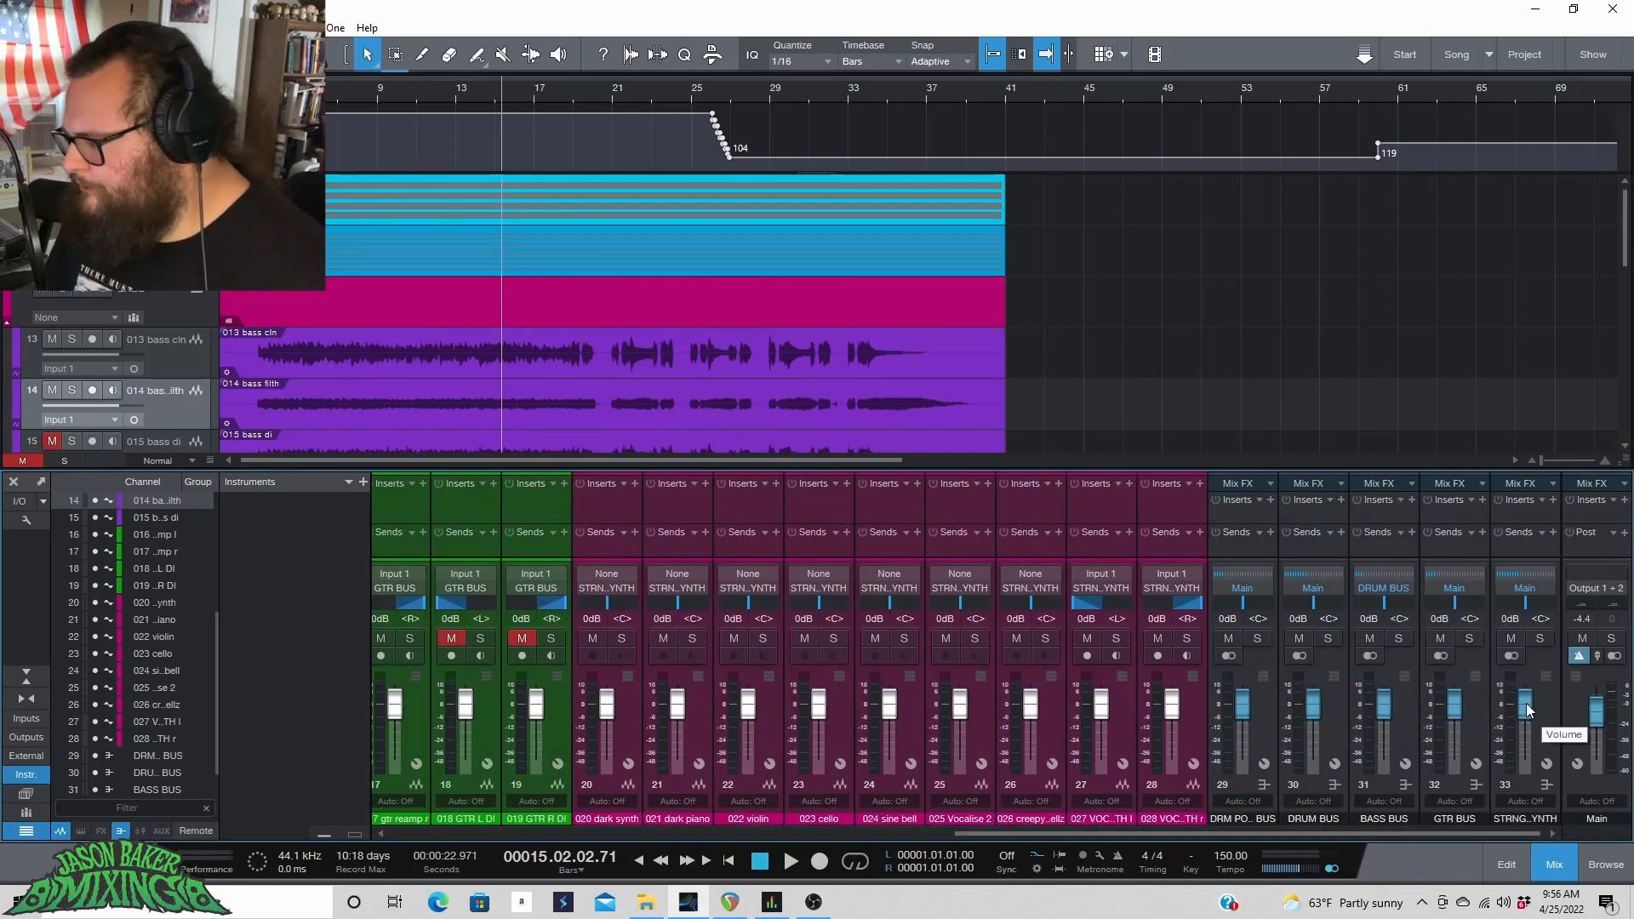
{"action": "scroll", "coordinate": [538, 747], "scroll_direction": "left", "scroll_amount": 9}
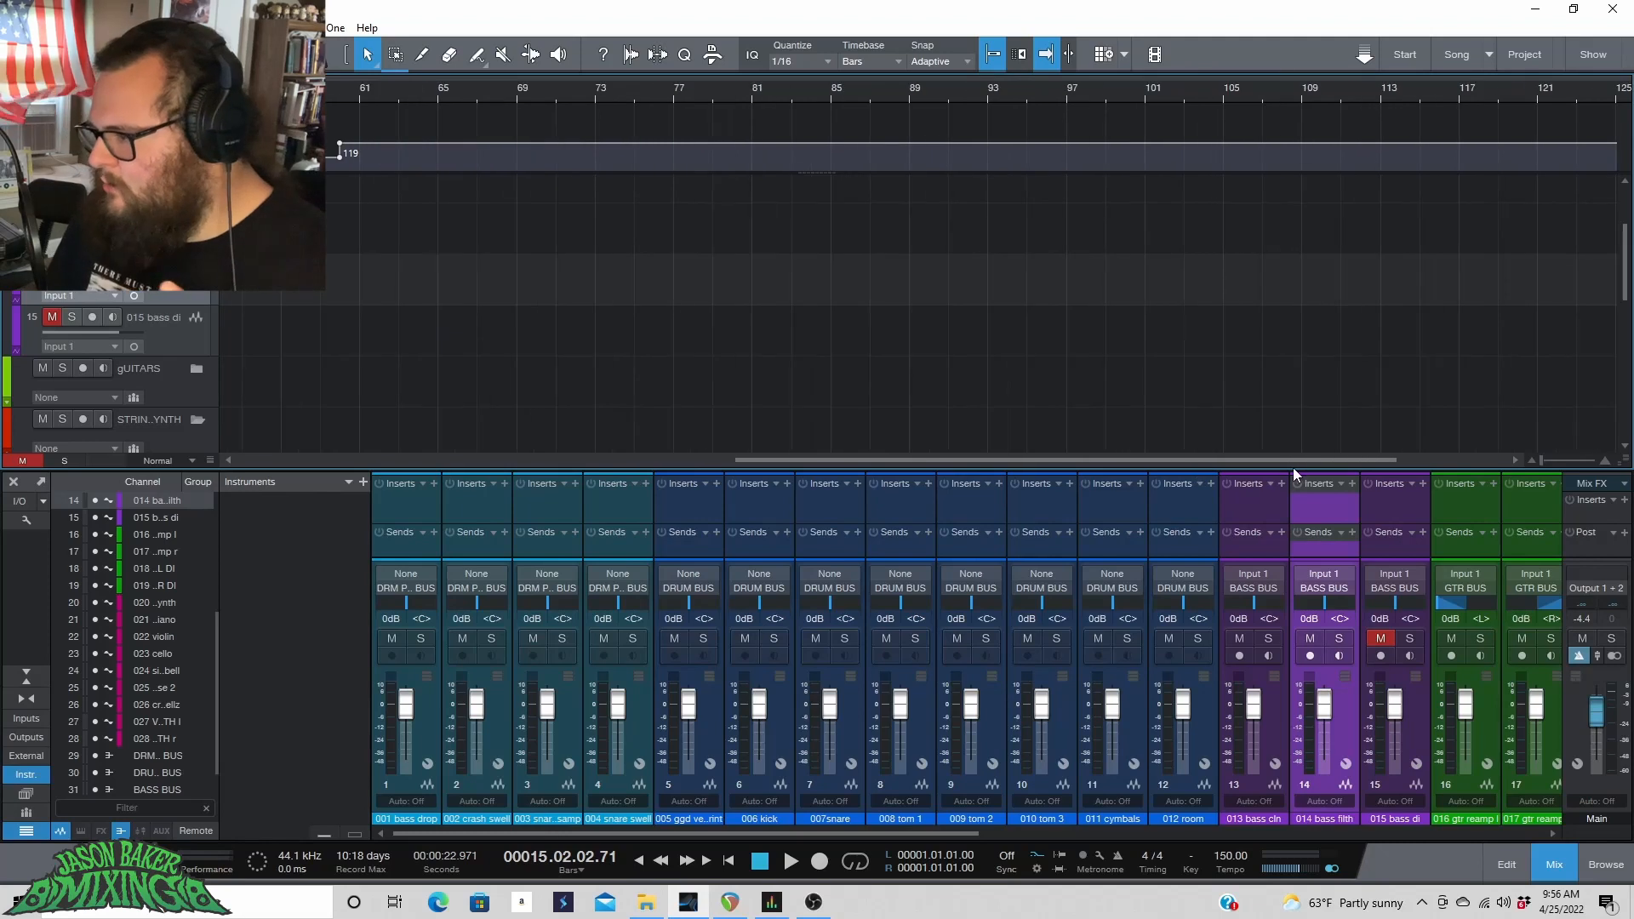
{"action": "left_click_drag", "start_coordinate": [1293, 466], "coordinate": [298, 439]}
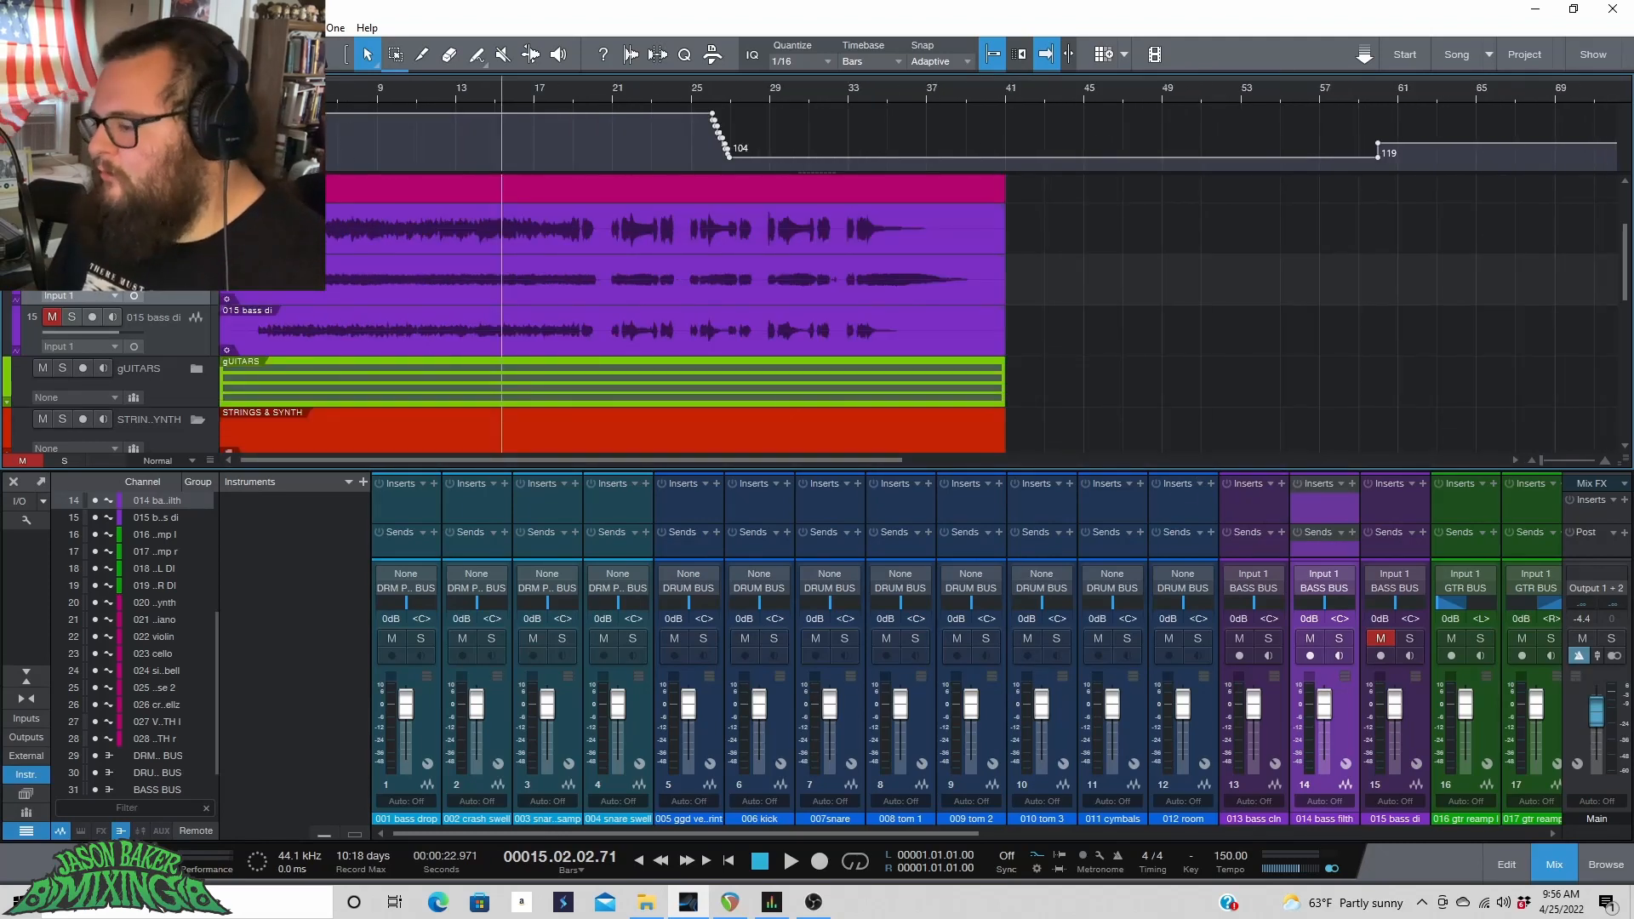
{"action": "left_click", "coordinate": [29, 777]}
{"action": "left_click", "coordinate": [20, 834]}
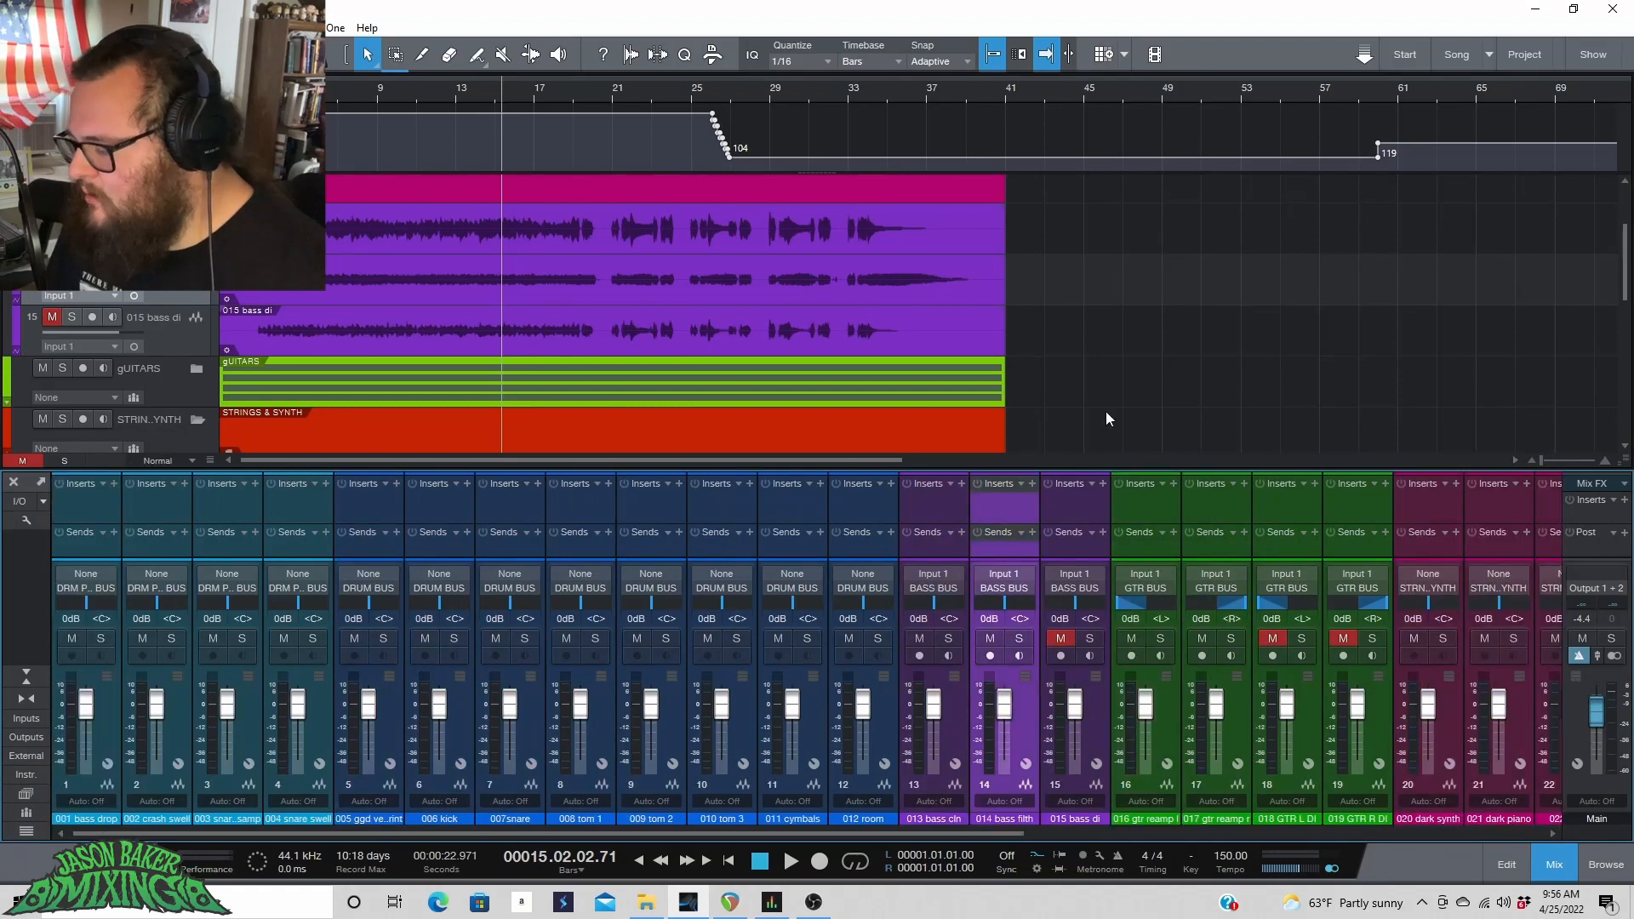
Set a loop range from bar 3 to bar 16 and turn looping on.
{"action": "scroll", "coordinate": [419, 219], "scroll_direction": "up", "scroll_amount": 3}
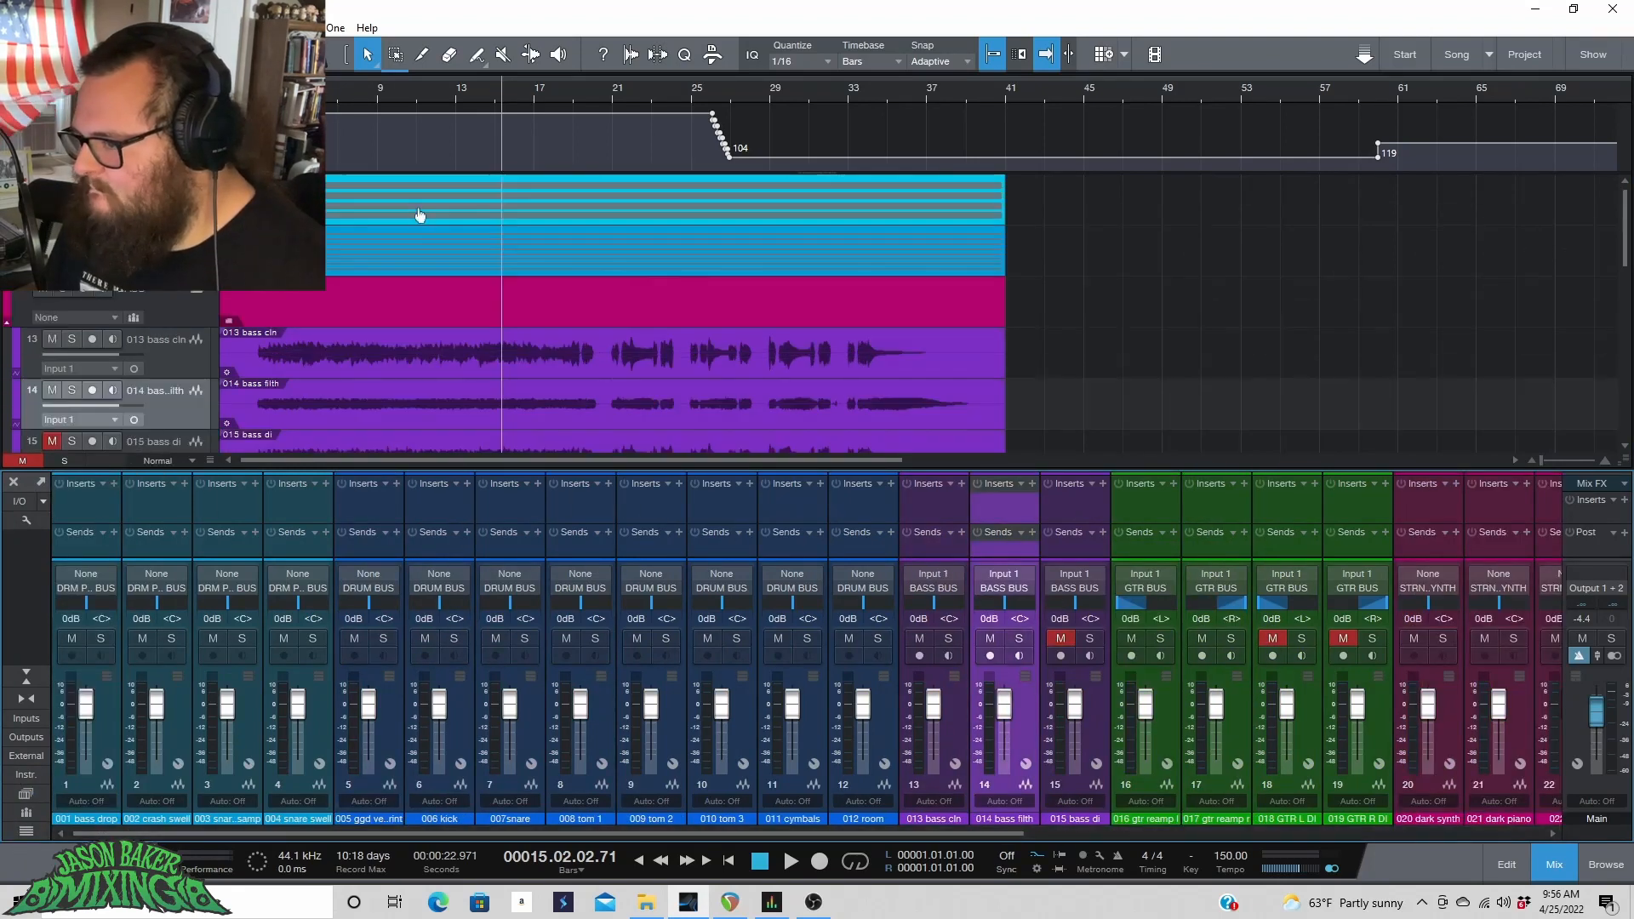
{"action": "left_click", "coordinate": [239, 89]}
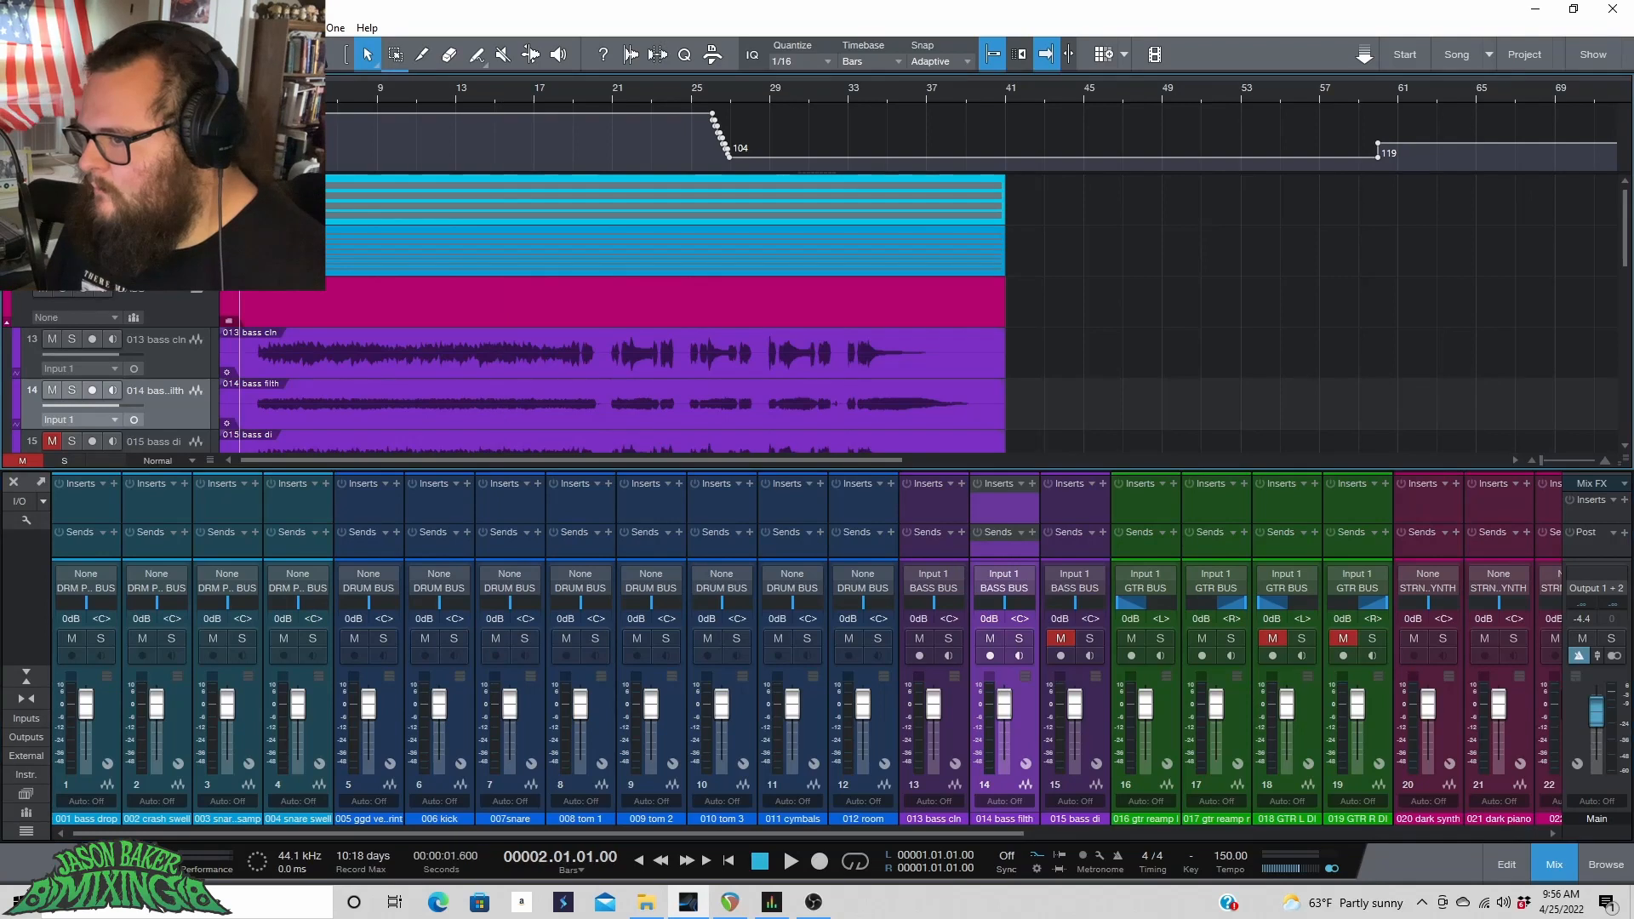
{"action": "scroll", "coordinate": [239, 88], "scroll_direction": "up", "scroll_amount": 5}
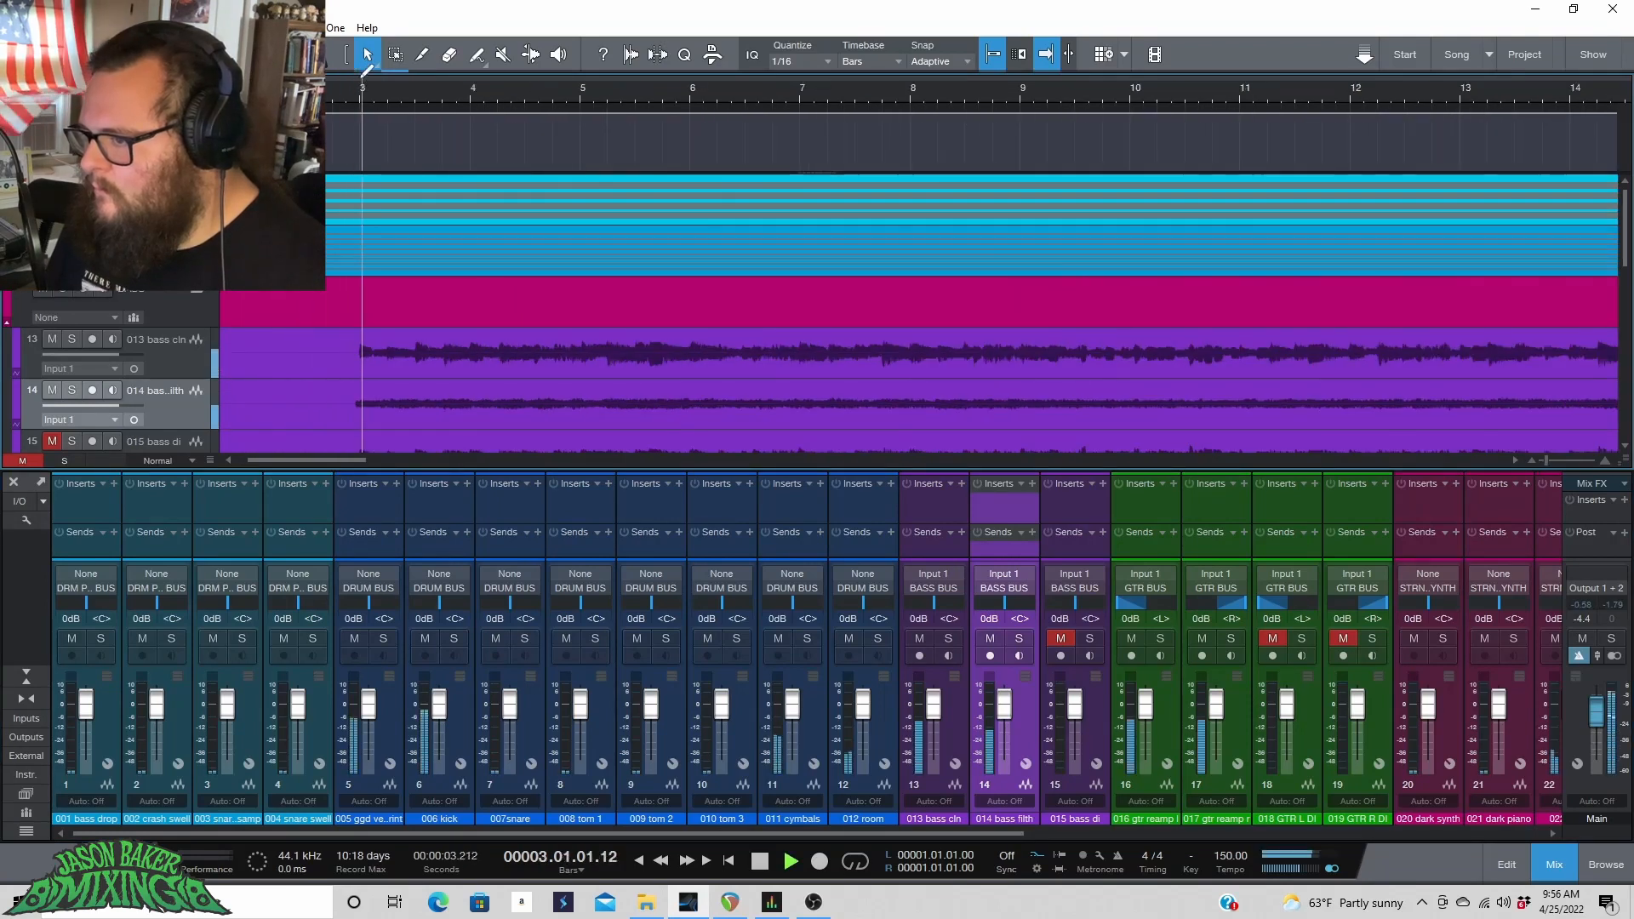
{"action": "left_click_drag", "start_coordinate": [361, 78], "coordinate": [1503, 136]}
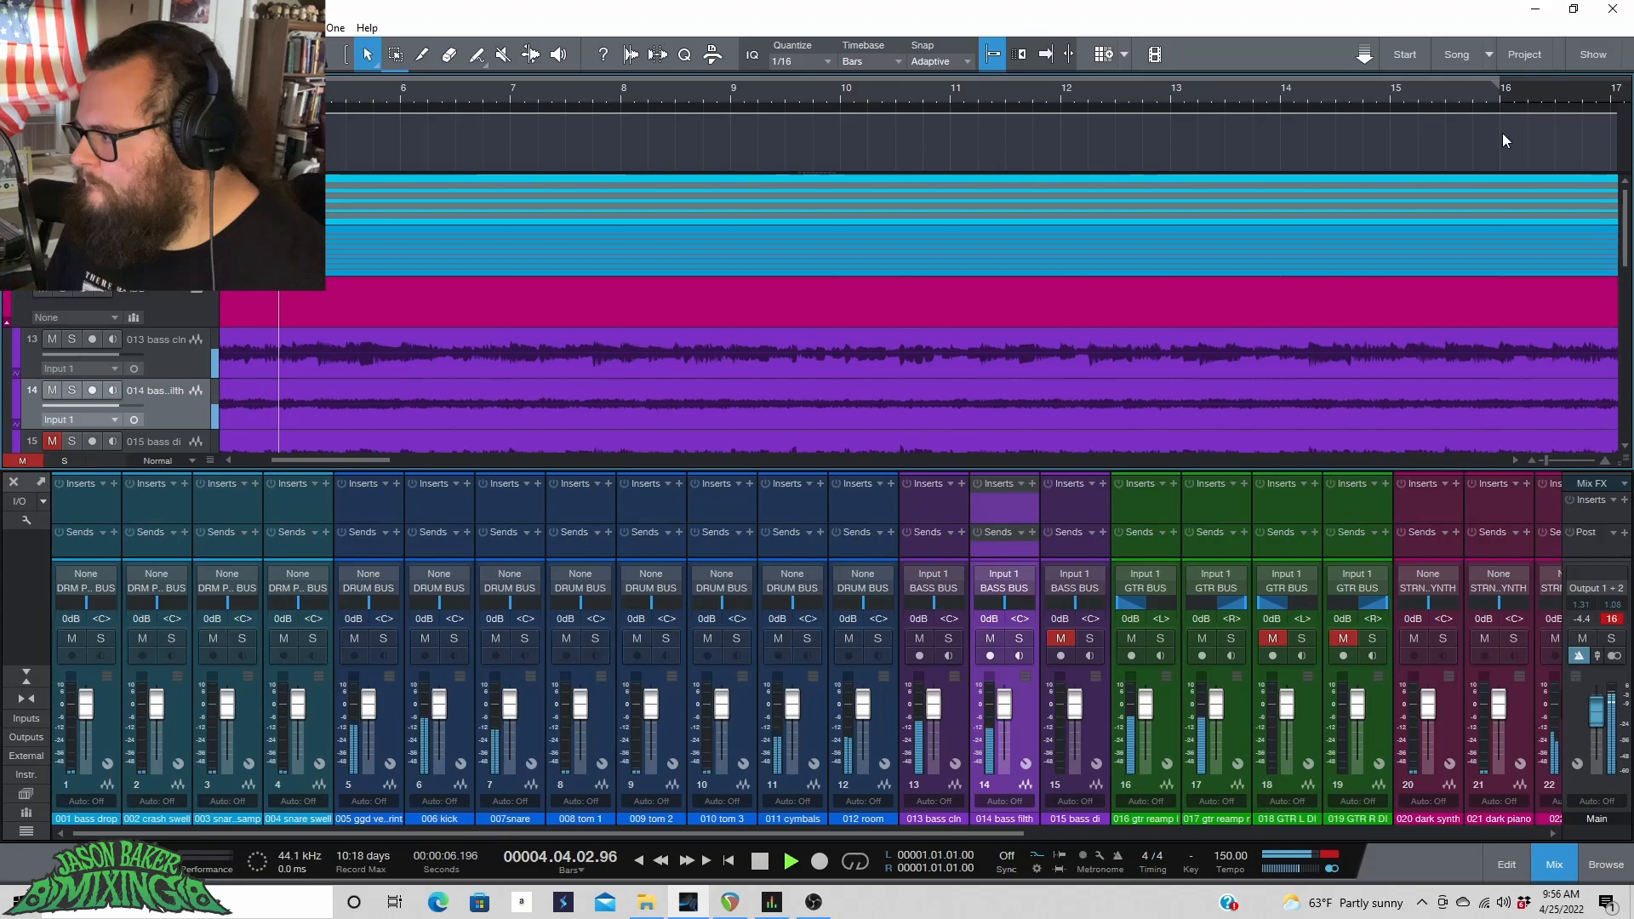
{"action": "left_click", "coordinate": [856, 862]}
Lower the 013 bass cln and 014 bass filth faders together to -2.9 dB.
{"action": "left_click_drag", "start_coordinate": [835, 832], "coordinate": [893, 832]}
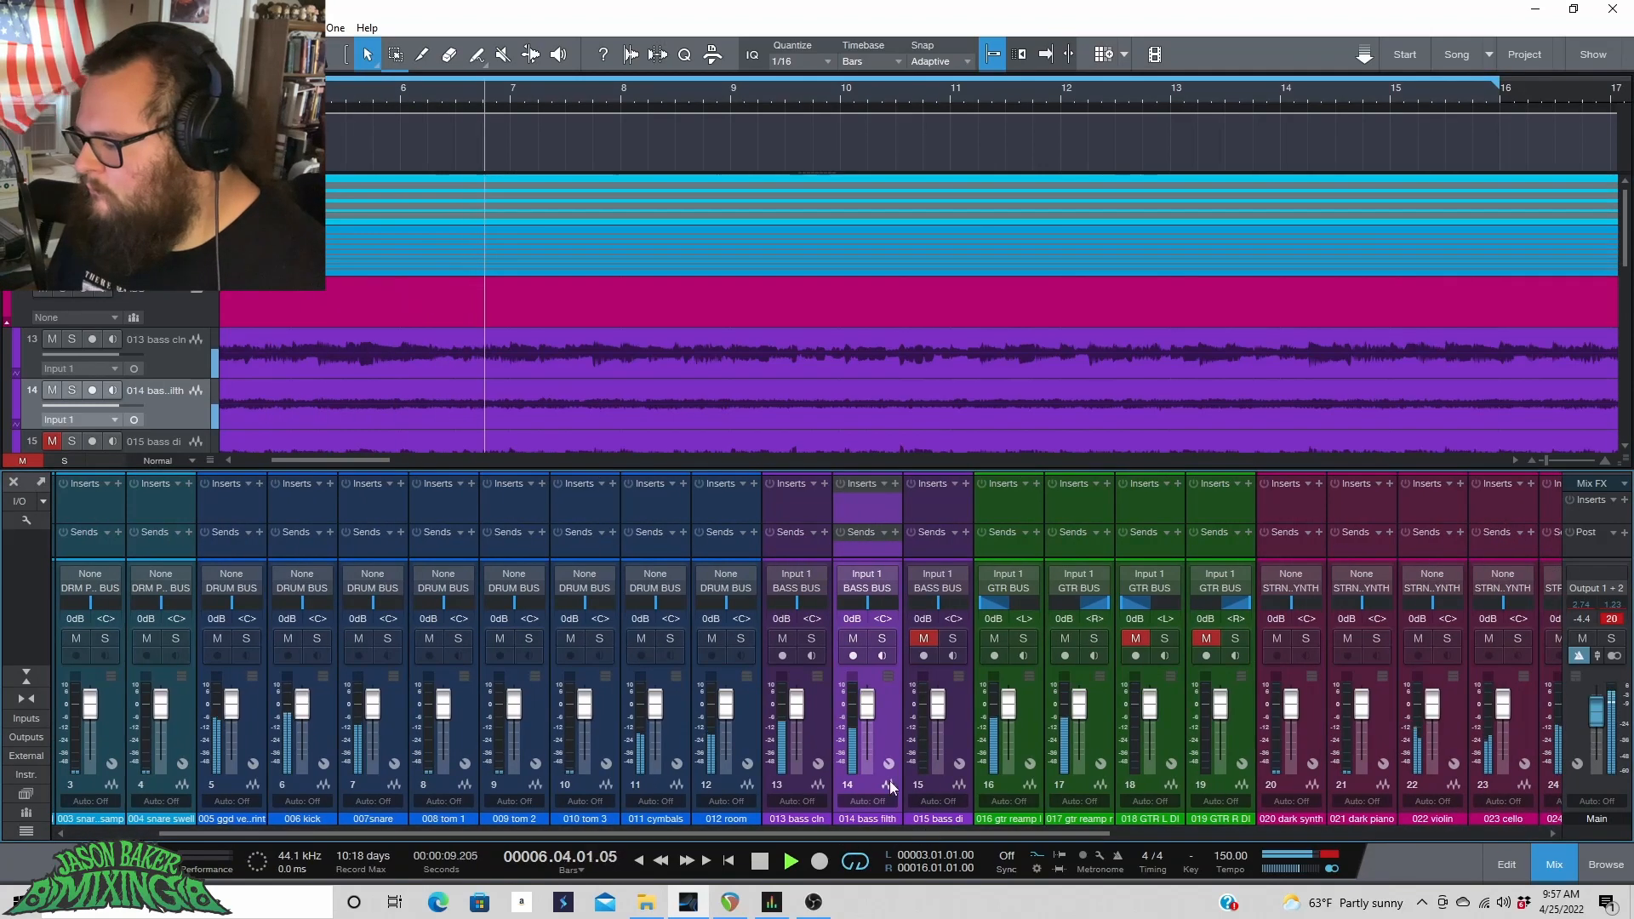
{"action": "left_click", "coordinate": [820, 737]}
{"action": "left_click", "coordinate": [880, 721], "text": "ctrl"}
{"action": "left_click_drag", "start_coordinate": [796, 704], "coordinate": [800, 713]}
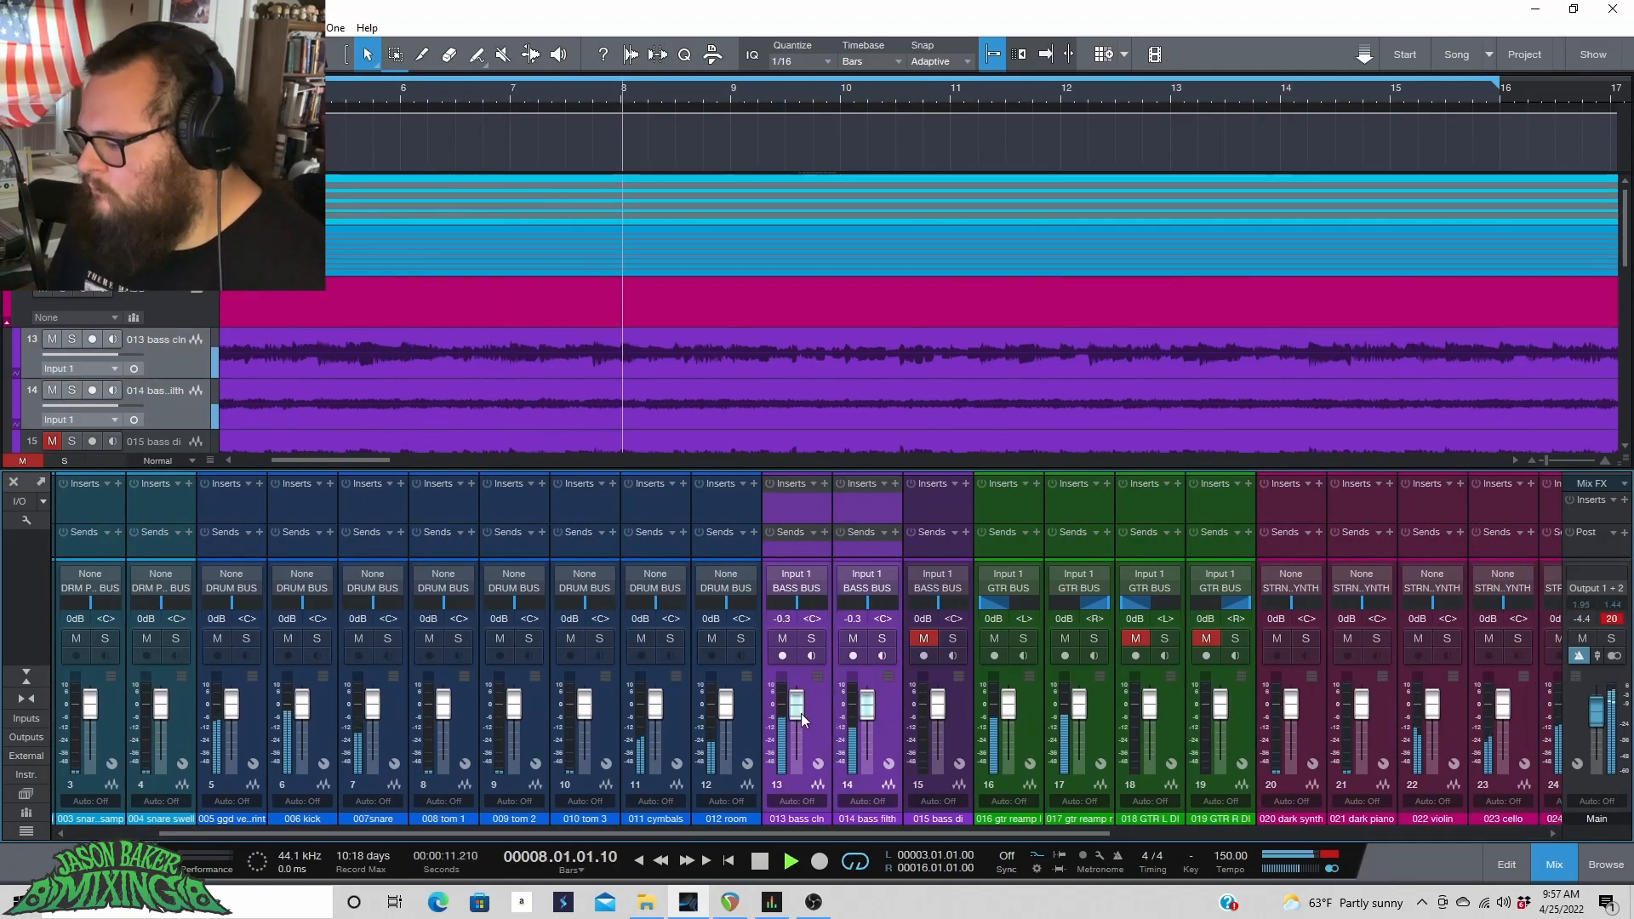
Raise the 016 and 017 guitar reamp faders together to +1.3 dB.
{"action": "left_click", "coordinate": [987, 725]}
{"action": "left_click", "coordinate": [1096, 711], "text": "ctrl"}
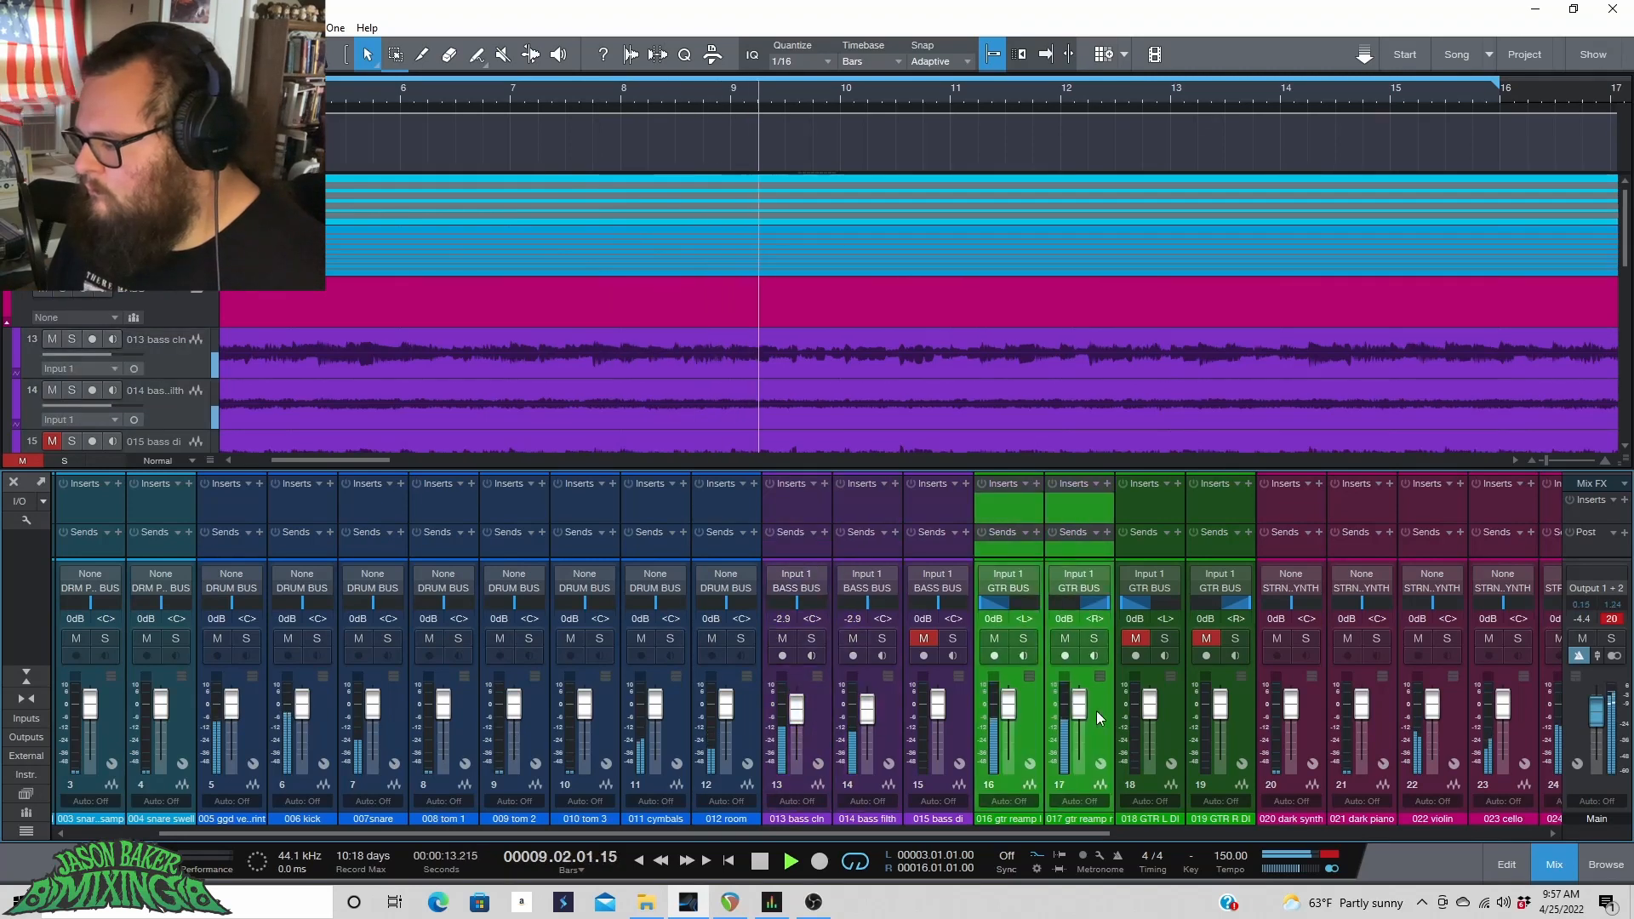
{"action": "mouse_move", "coordinate": [1078, 708]}
{"action": "left_mouse_down"}
{"action": "mouse_move", "coordinate": [1079, 723]}
{"action": "mouse_move", "coordinate": [1083, 707]}
{"action": "left_mouse_up"}
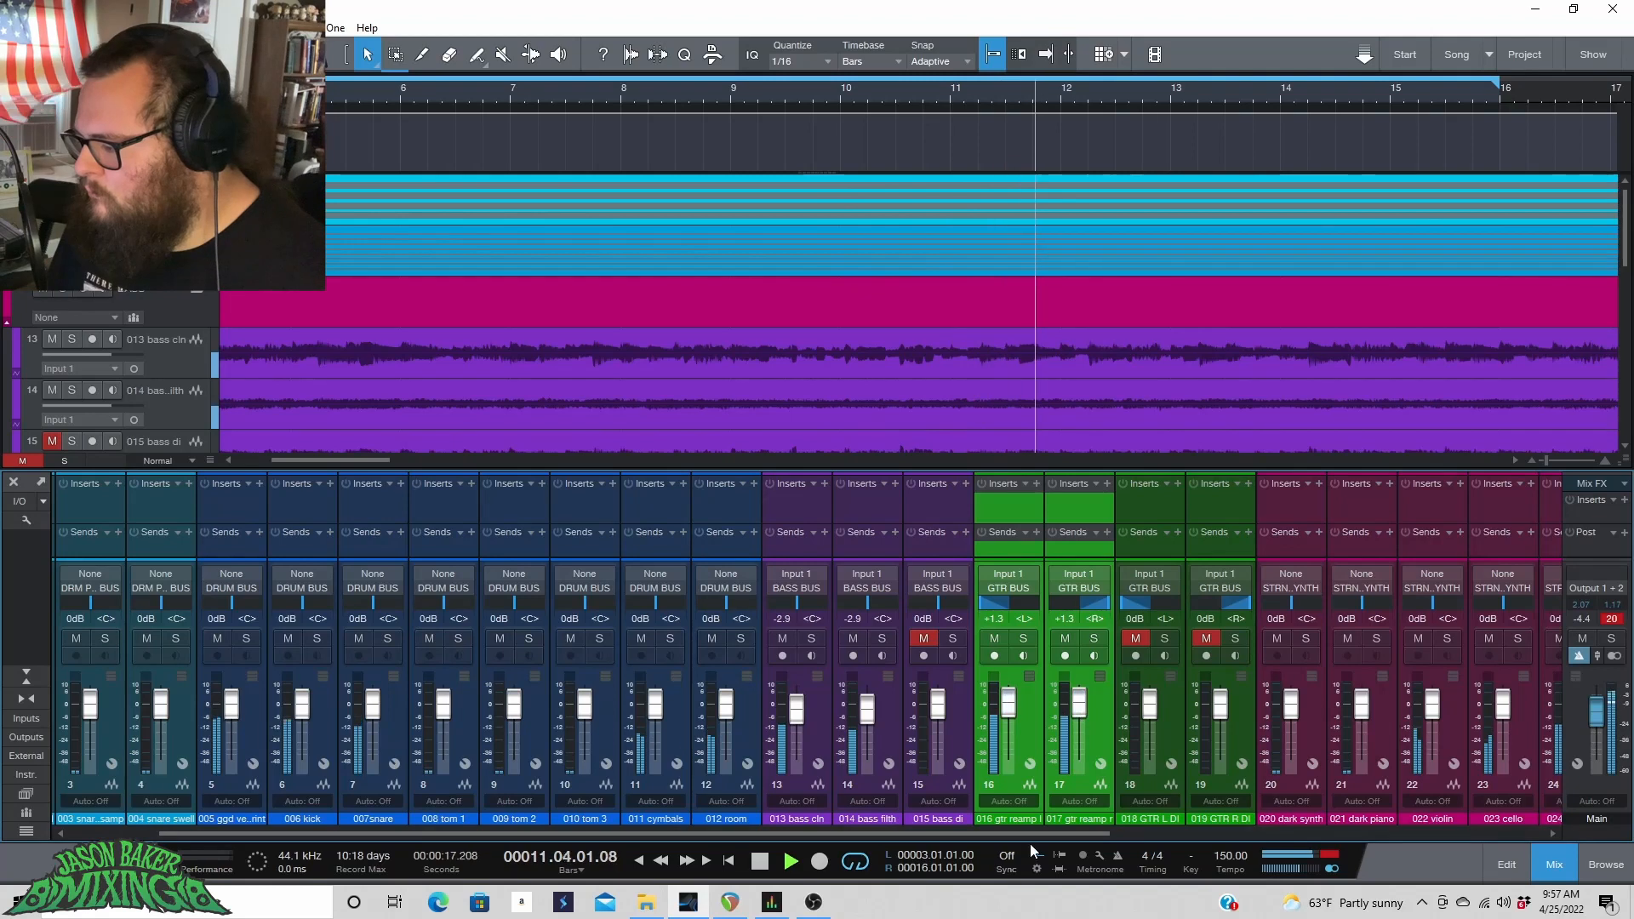
Lower the 027 and 028 VOCASYNTH faders together to -20.4 dB.
{"action": "left_click_drag", "start_coordinate": [1029, 834], "coordinate": [1466, 842]}
{"action": "left_click", "coordinate": [1082, 737]}
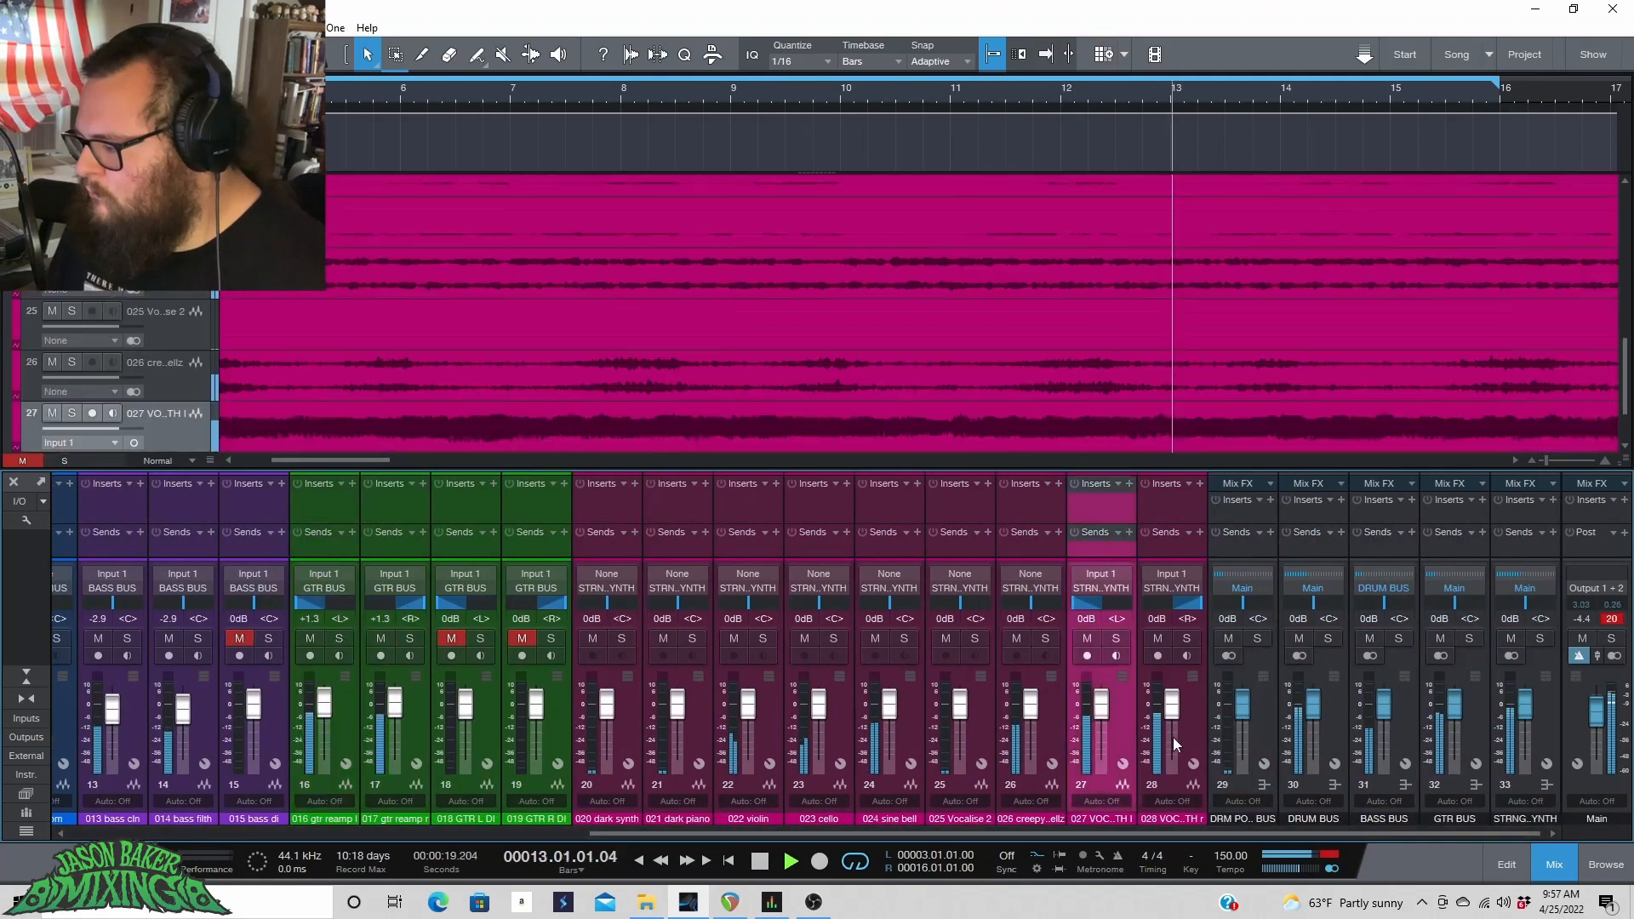
{"action": "left_click", "coordinate": [1186, 730], "text": "ctrl"}
{"action": "mouse_move", "coordinate": [1173, 711]}
{"action": "left_mouse_down"}
{"action": "mouse_move", "coordinate": [1172, 753]}
{"action": "mouse_move", "coordinate": [1174, 718]}
{"action": "left_mouse_up"}
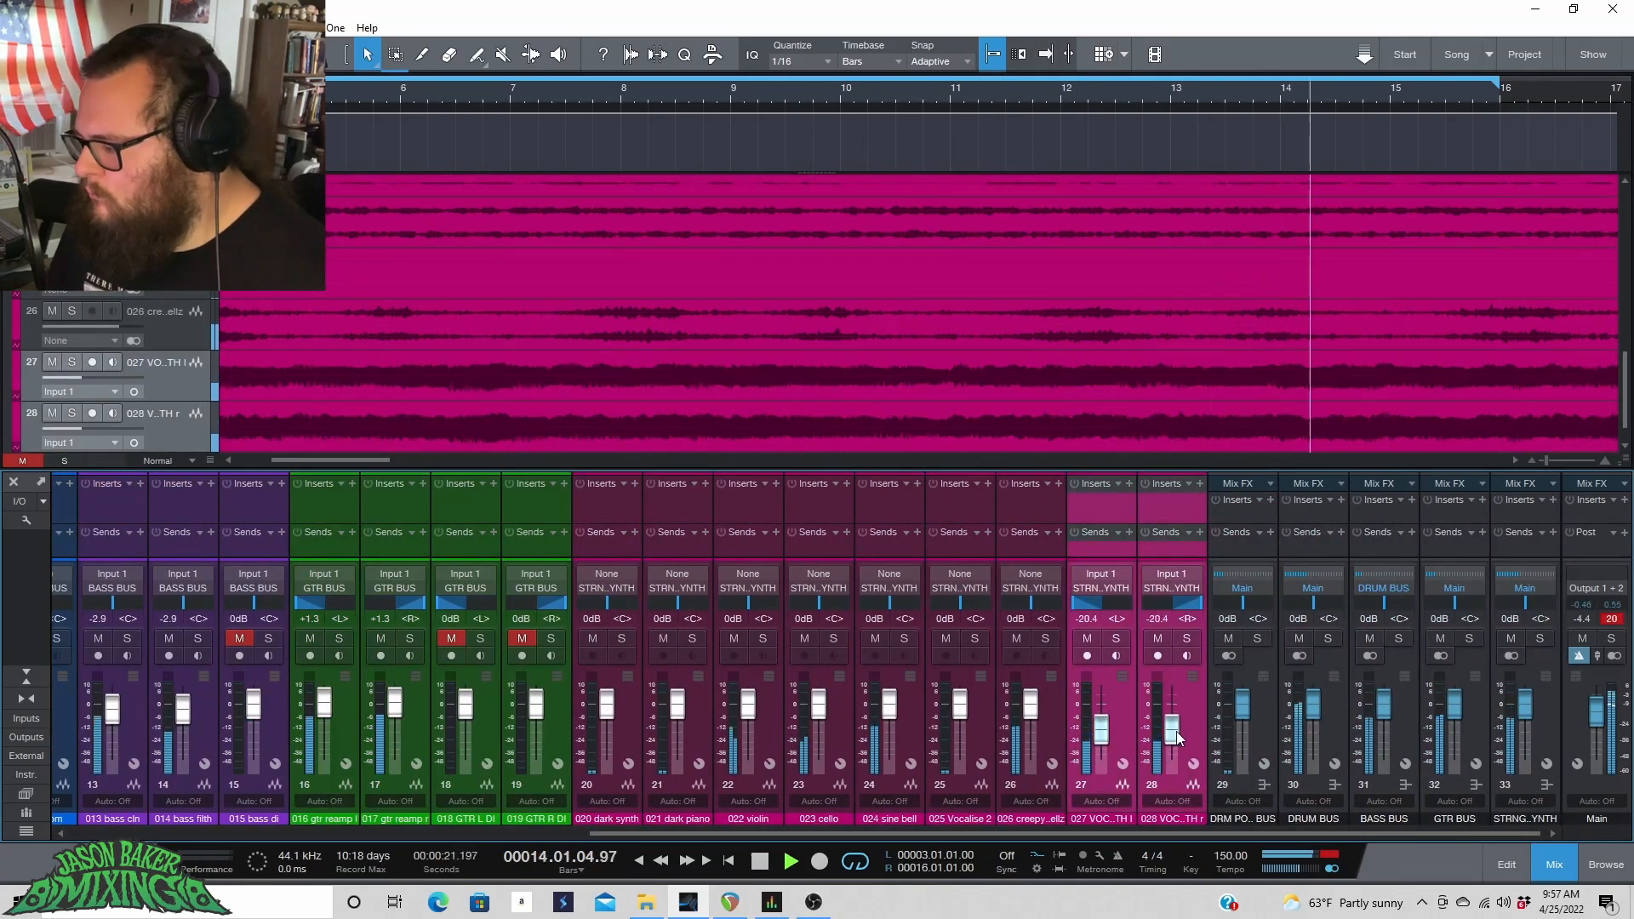
Raise the 022 violin and 023 cello faders together to +3.3 dB.
{"action": "left_click", "coordinate": [1029, 745]}
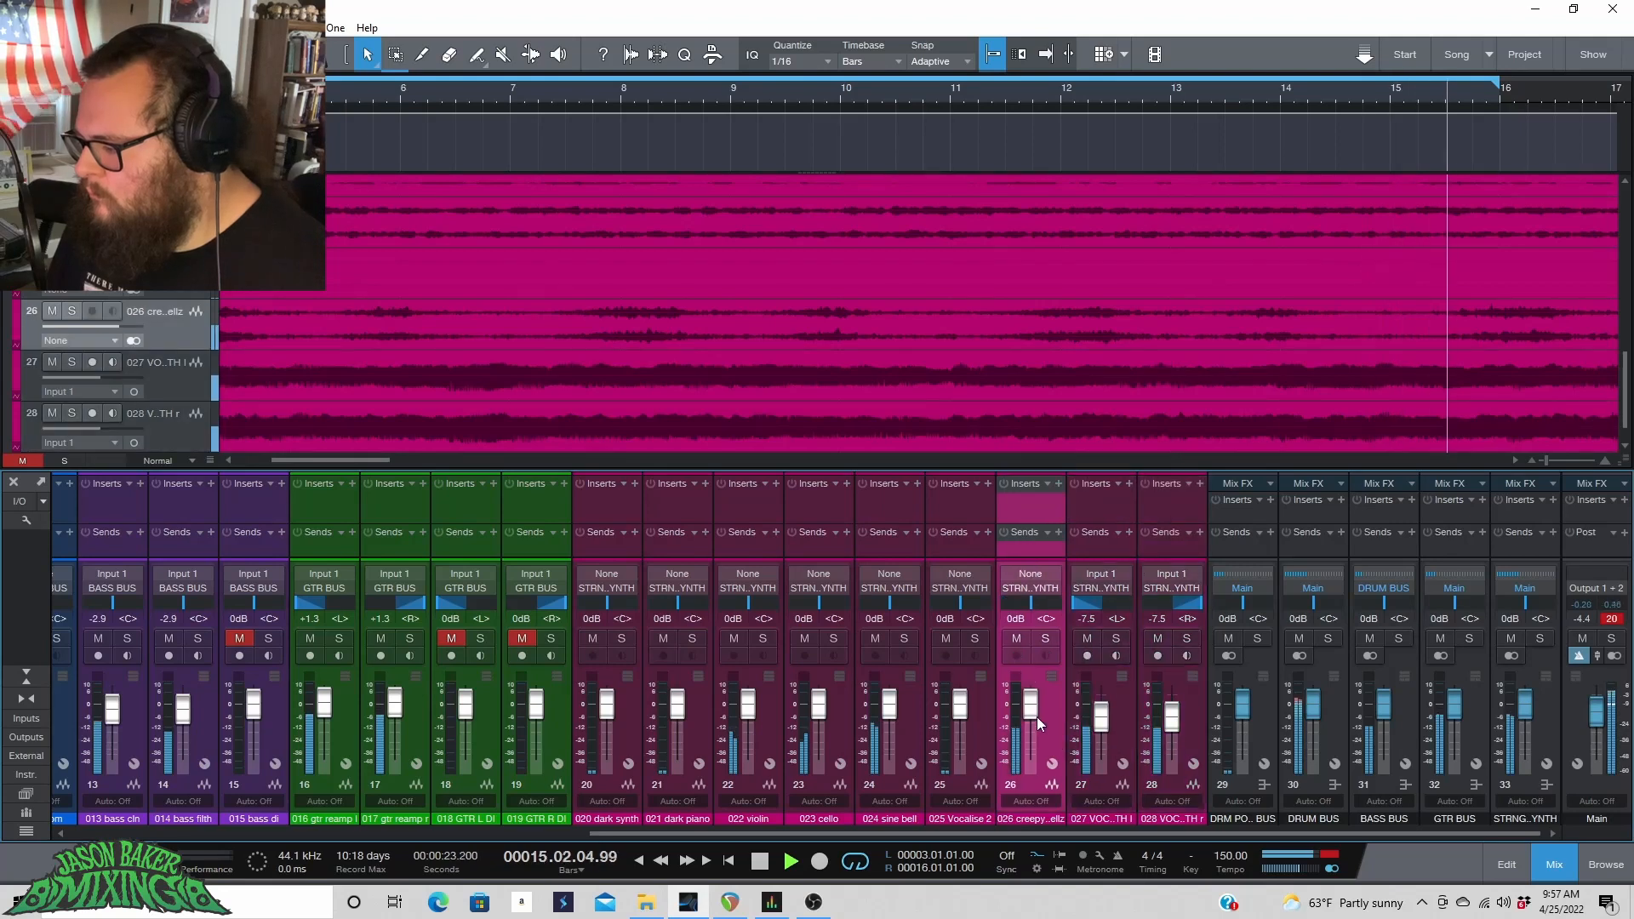
{"action": "left_click_drag", "start_coordinate": [1024, 830], "coordinate": [996, 842]}
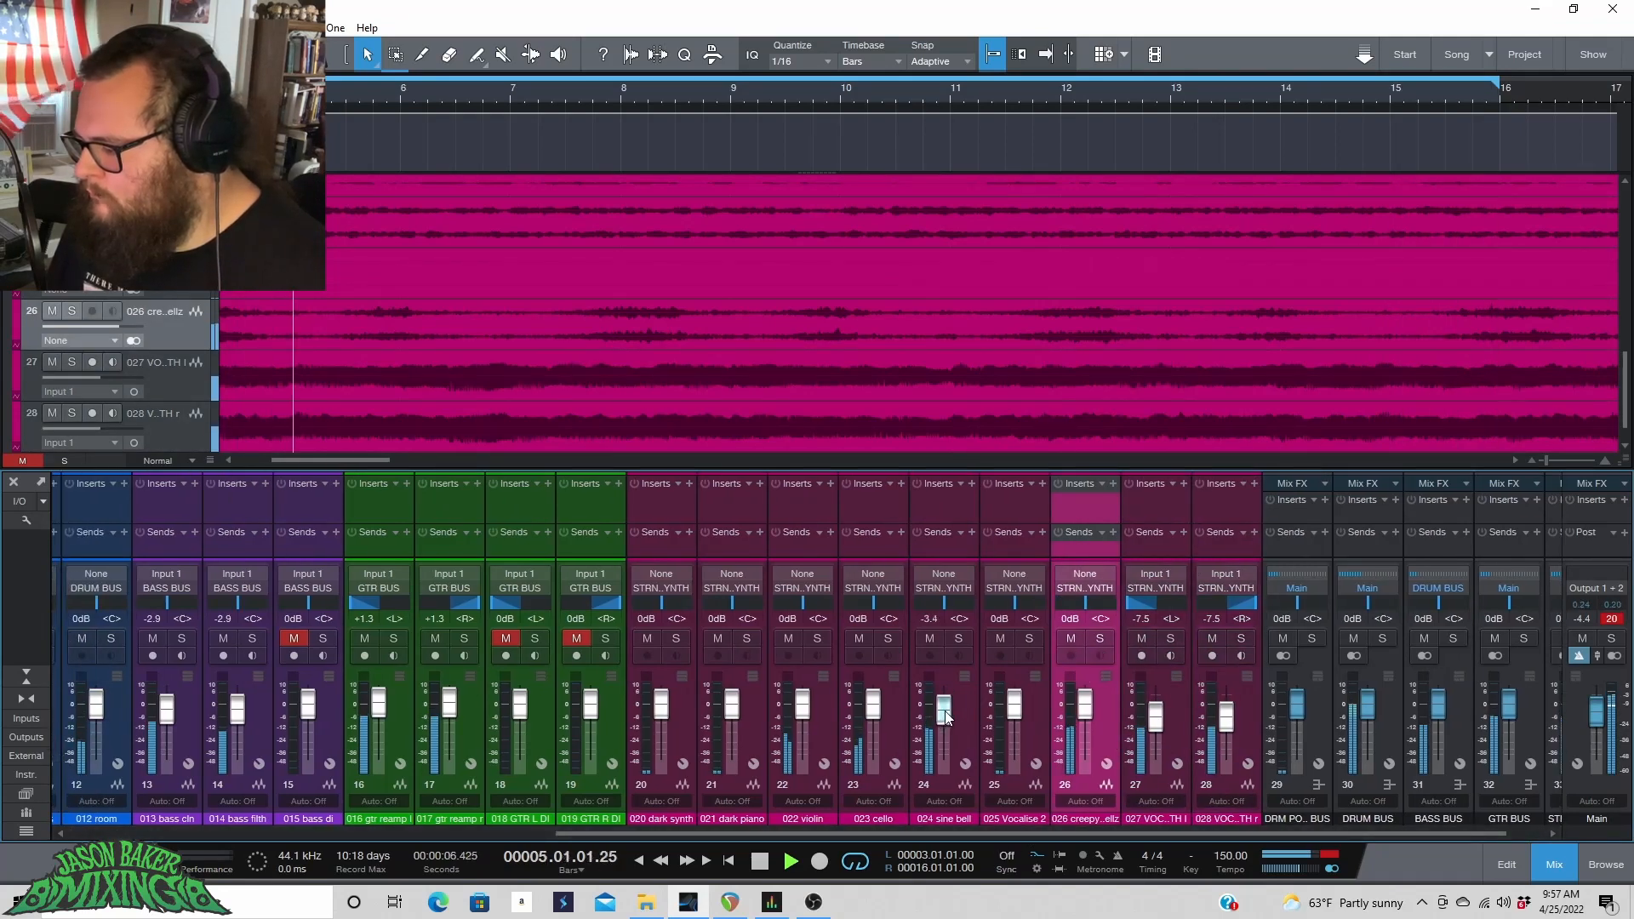
{"action": "left_click", "coordinate": [886, 728]}
{"action": "left_click", "coordinate": [821, 728], "text": "shift"}
{"action": "left_click_drag", "start_coordinate": [804, 710], "coordinate": [804, 703]}
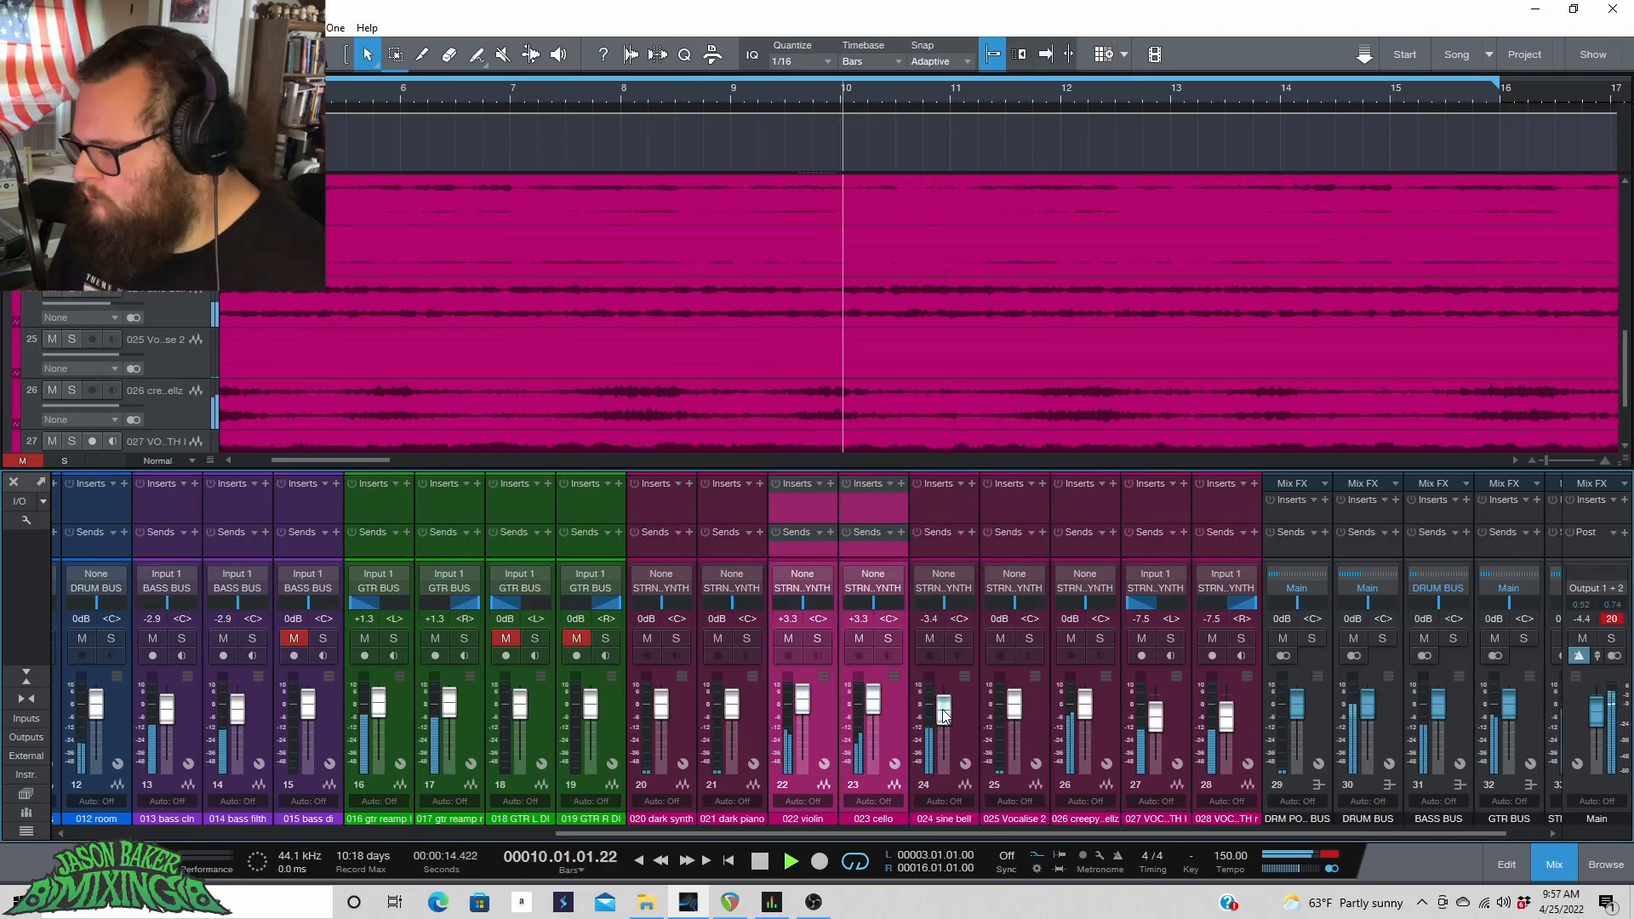
Set a new loop range from bar 19 beat 4 to bar 32 beat 4.
{"action": "scroll", "coordinate": [975, 97], "scroll_direction": "down", "scroll_amount": 5}
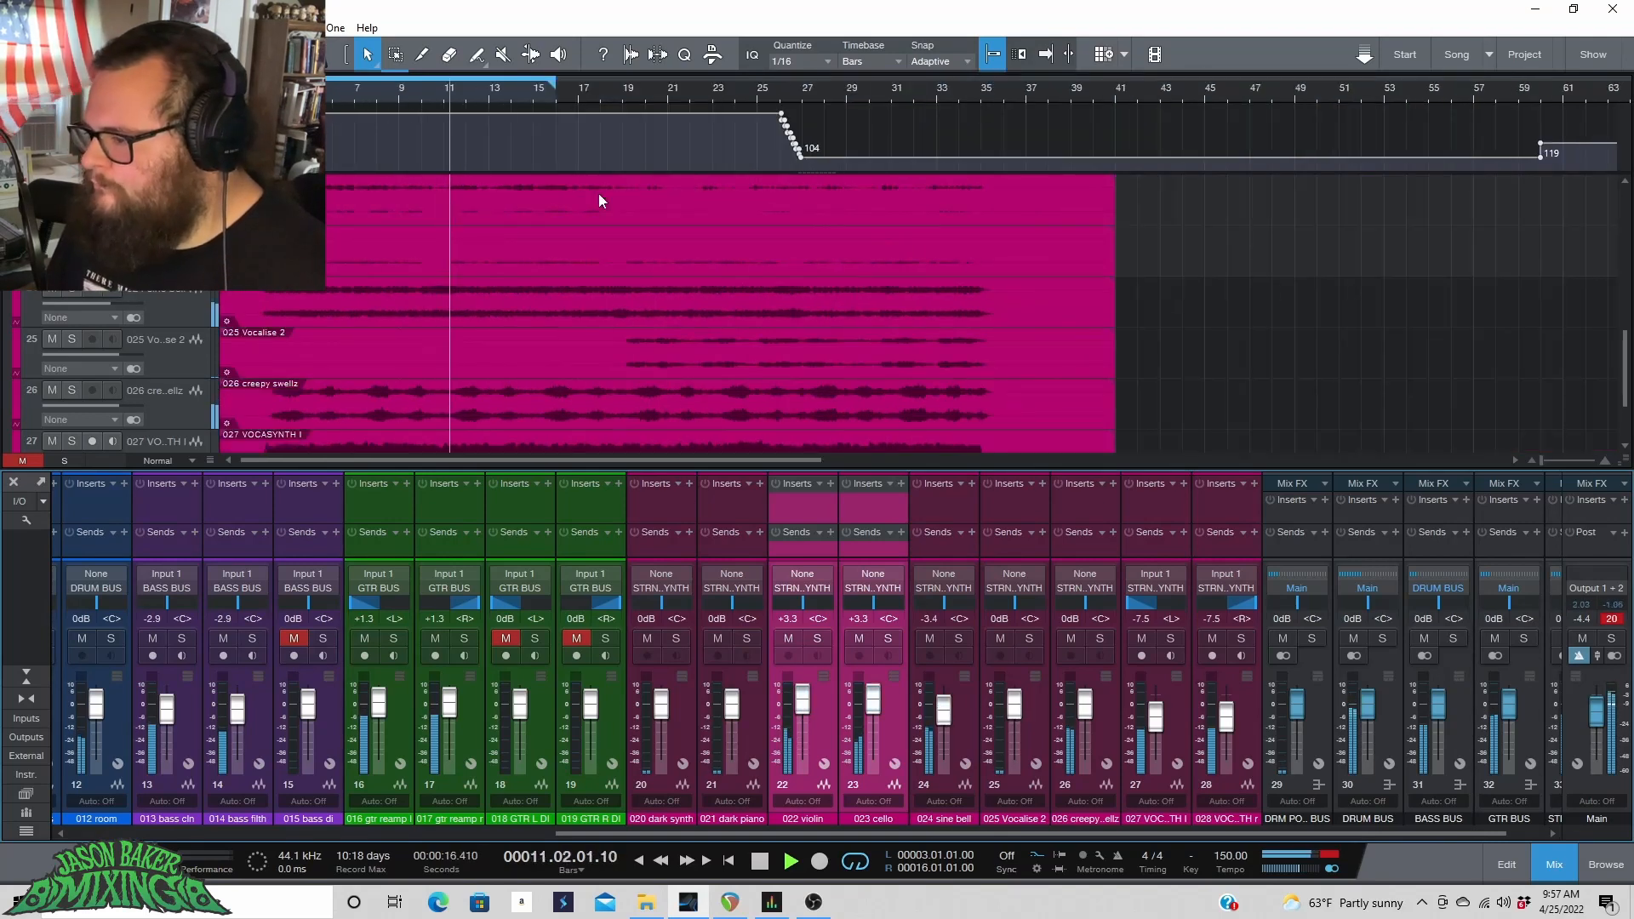
{"action": "left_click", "coordinate": [640, 88]}
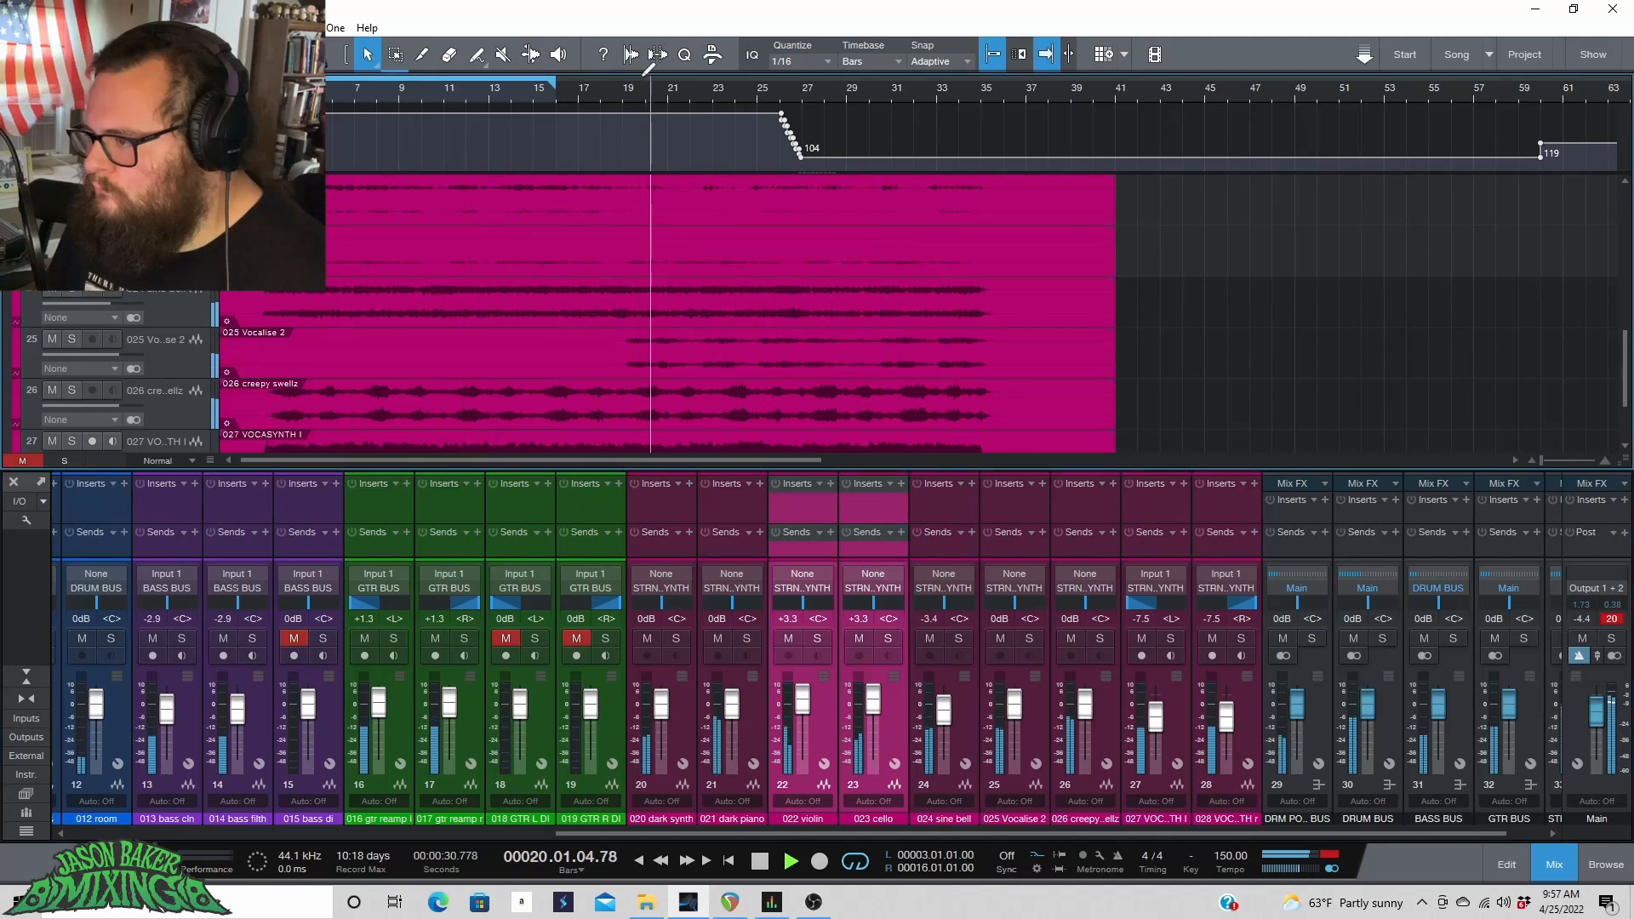
{"action": "left_click_drag", "start_coordinate": [722, 81], "coordinate": [929, 85]}
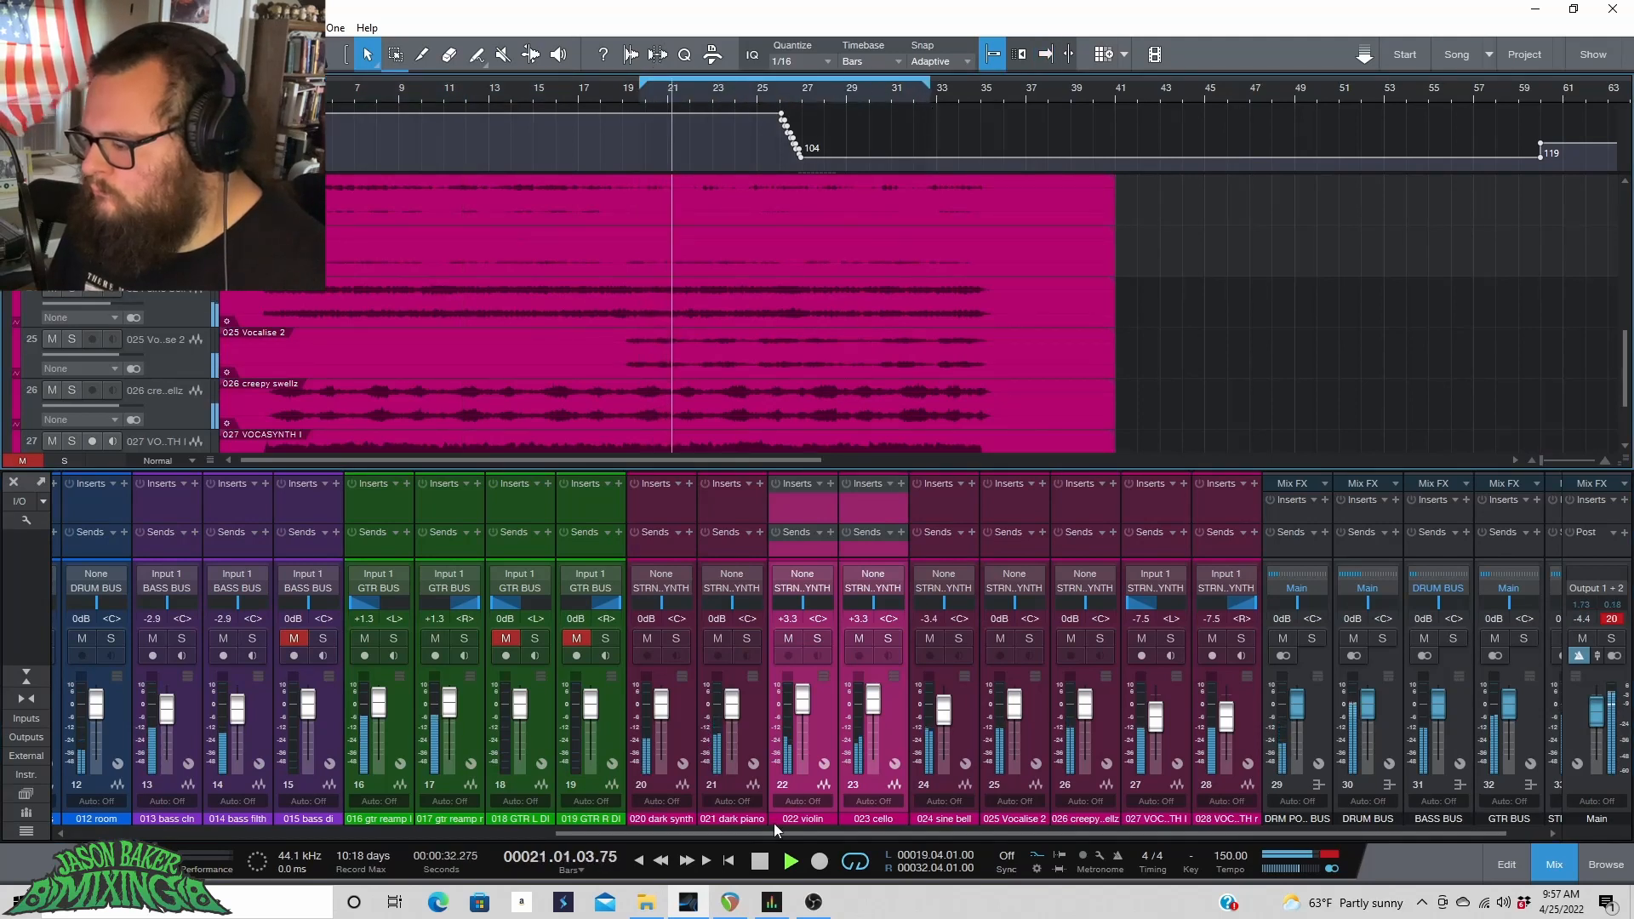
Set the 020 dark synth fader to -0.8 dB and the 021 dark piano fader to -6.5 dB.
{"action": "left_click", "coordinate": [684, 721]}
{"action": "left_click_drag", "start_coordinate": [737, 713], "coordinate": [660, 712]}
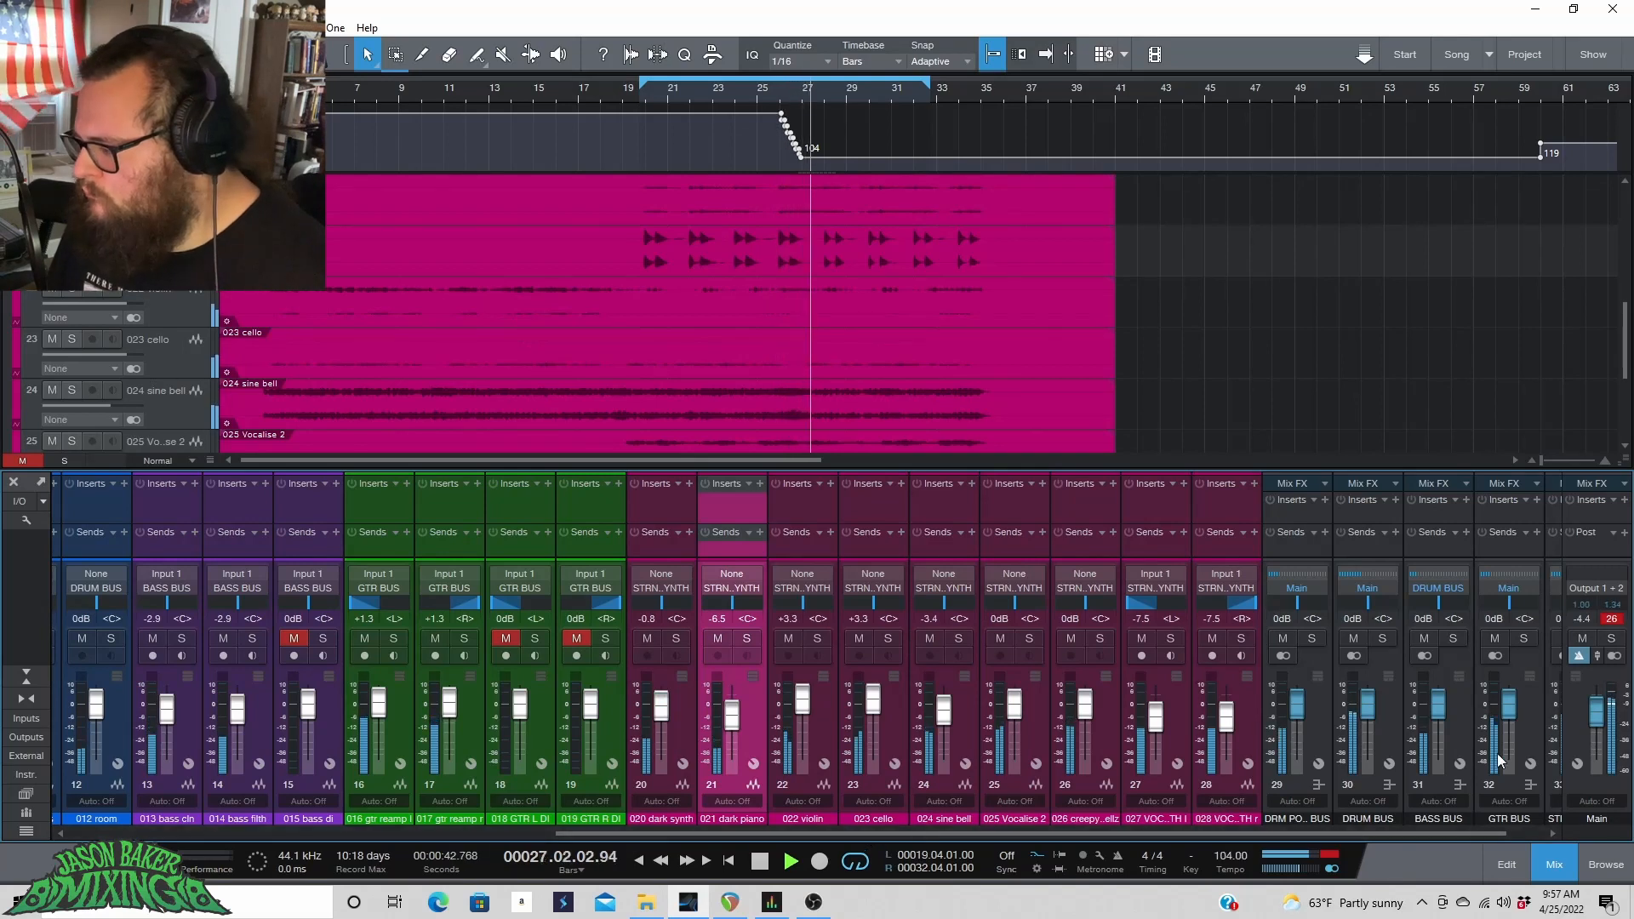
Set the STRNG..YNTH bus fader to -1.3 dB and the DRM PO.. BUS fader to +3.3 dB.
{"action": "left_click_drag", "start_coordinate": [1407, 837], "coordinate": [1444, 837]}
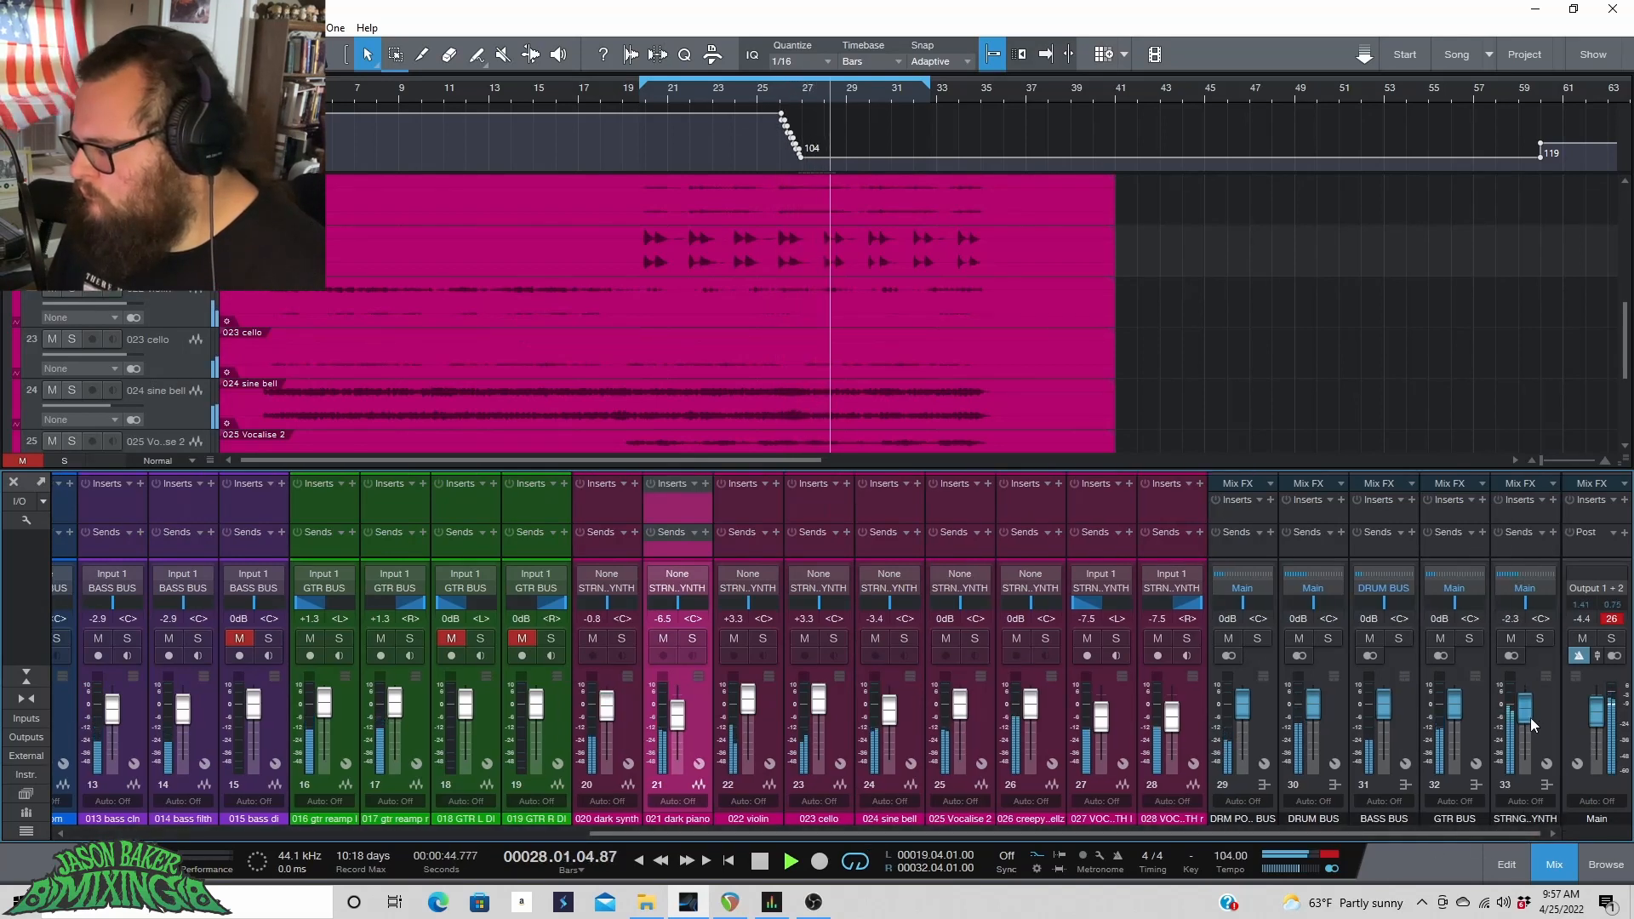
{"action": "left_click_drag", "start_coordinate": [1528, 712], "coordinate": [1526, 716]}
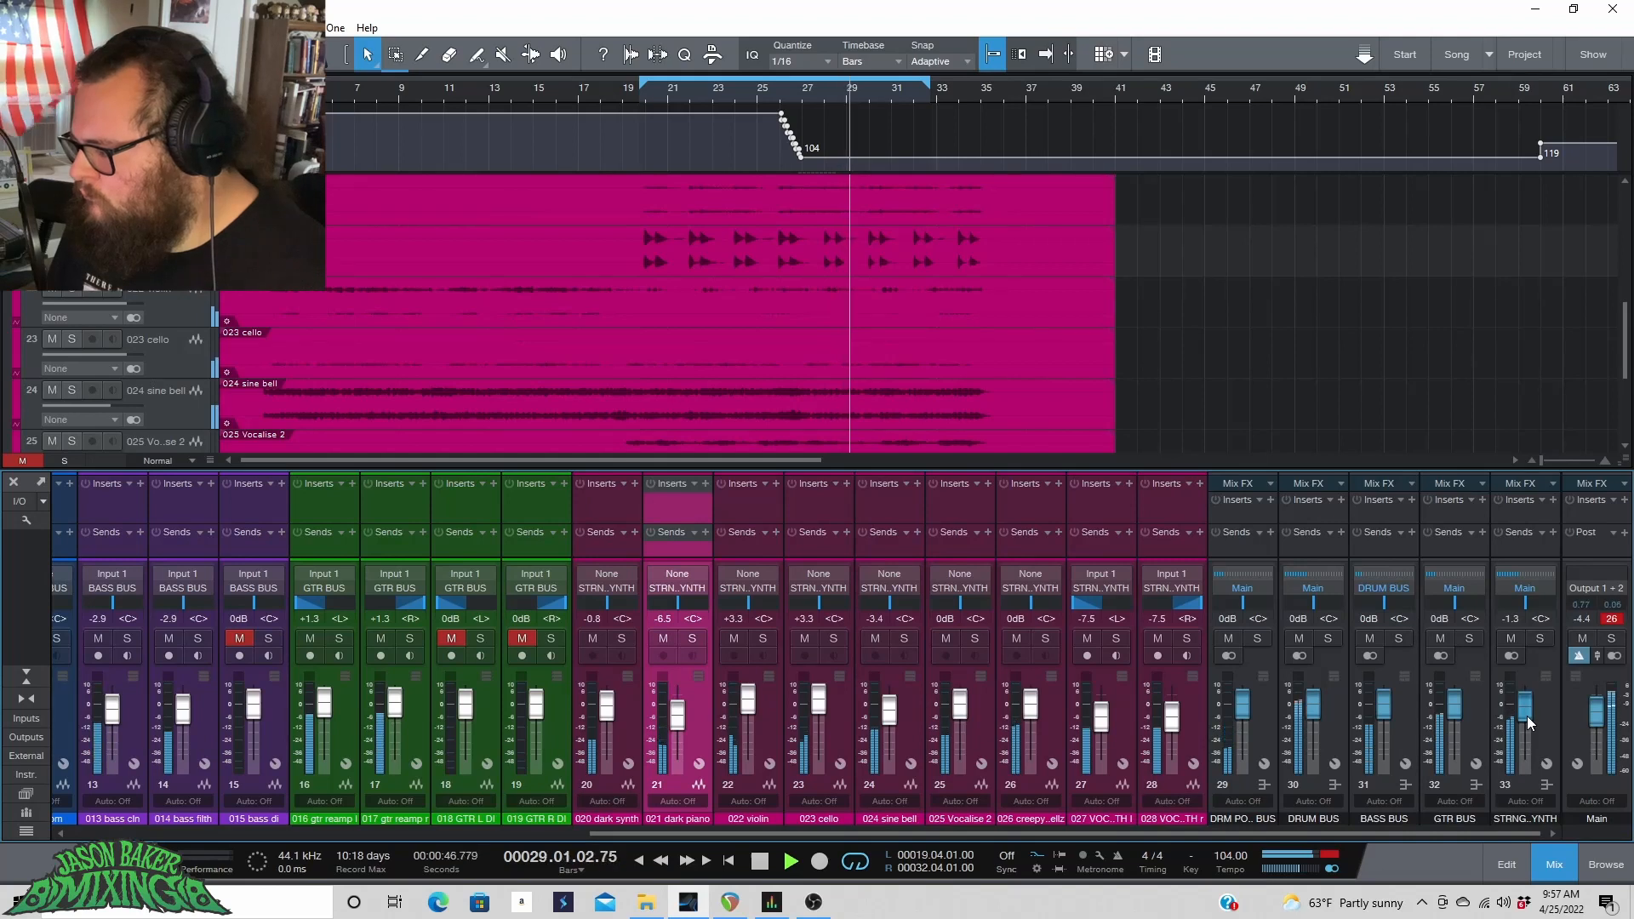
{"action": "left_click_drag", "start_coordinate": [1244, 714], "coordinate": [1244, 711]}
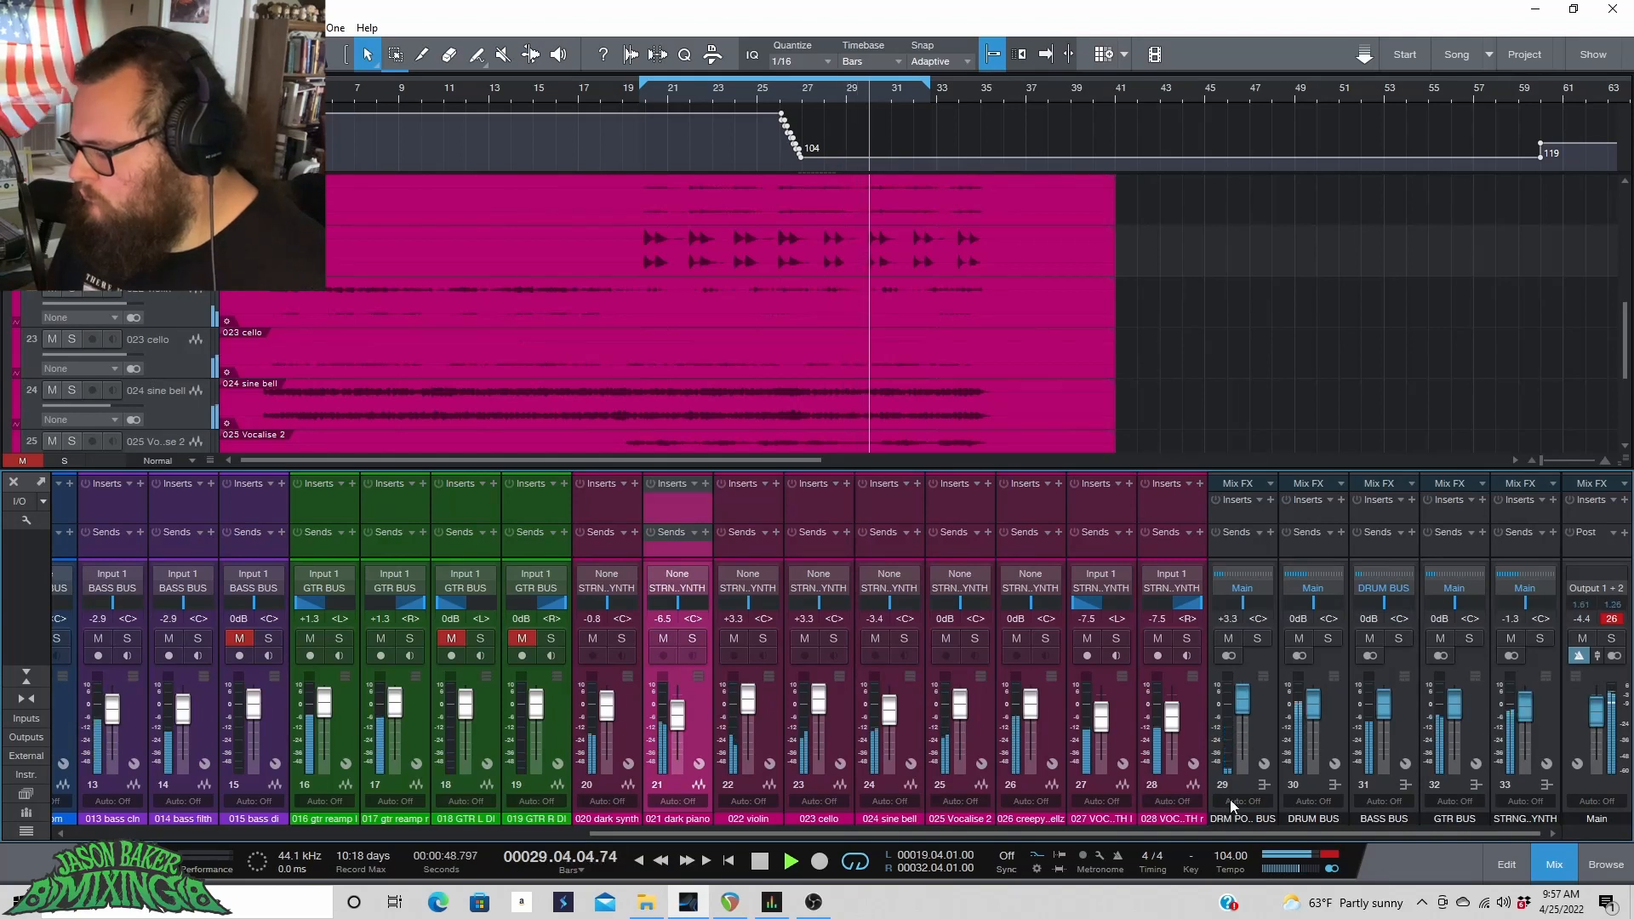
Raise the 006 kick, 007snare and 008 tom 1 faders to +1.7, +1.2 and +0.4 dB.
{"action": "left_click_drag", "start_coordinate": [1238, 835], "coordinate": [707, 834]}
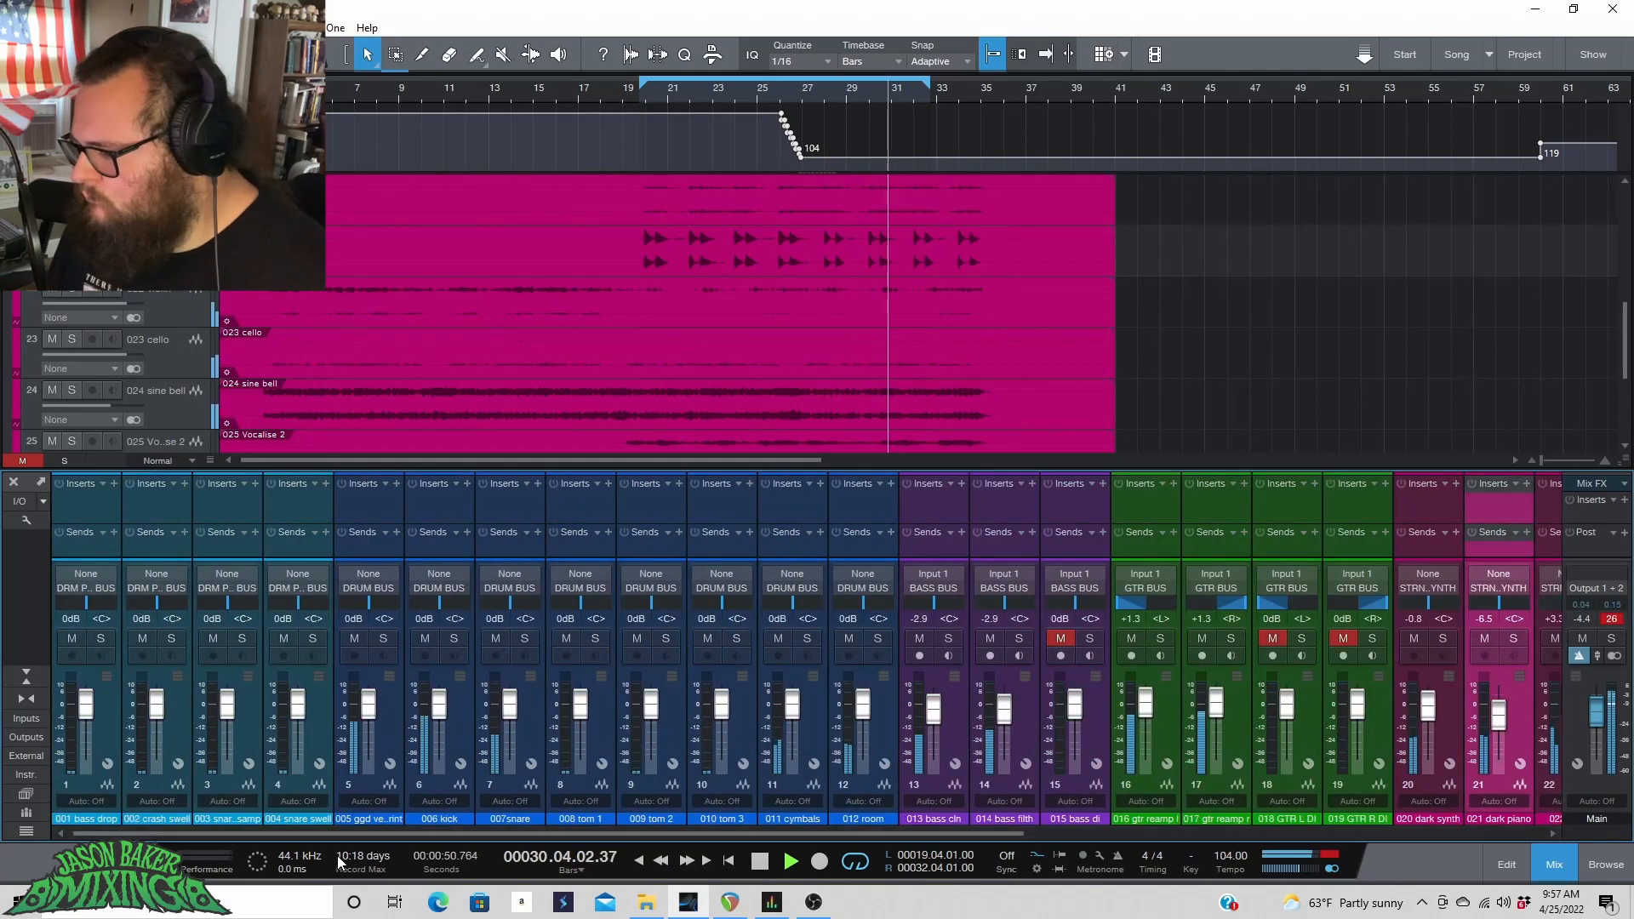
{"action": "left_click_drag", "start_coordinate": [439, 714], "coordinate": [580, 711]}
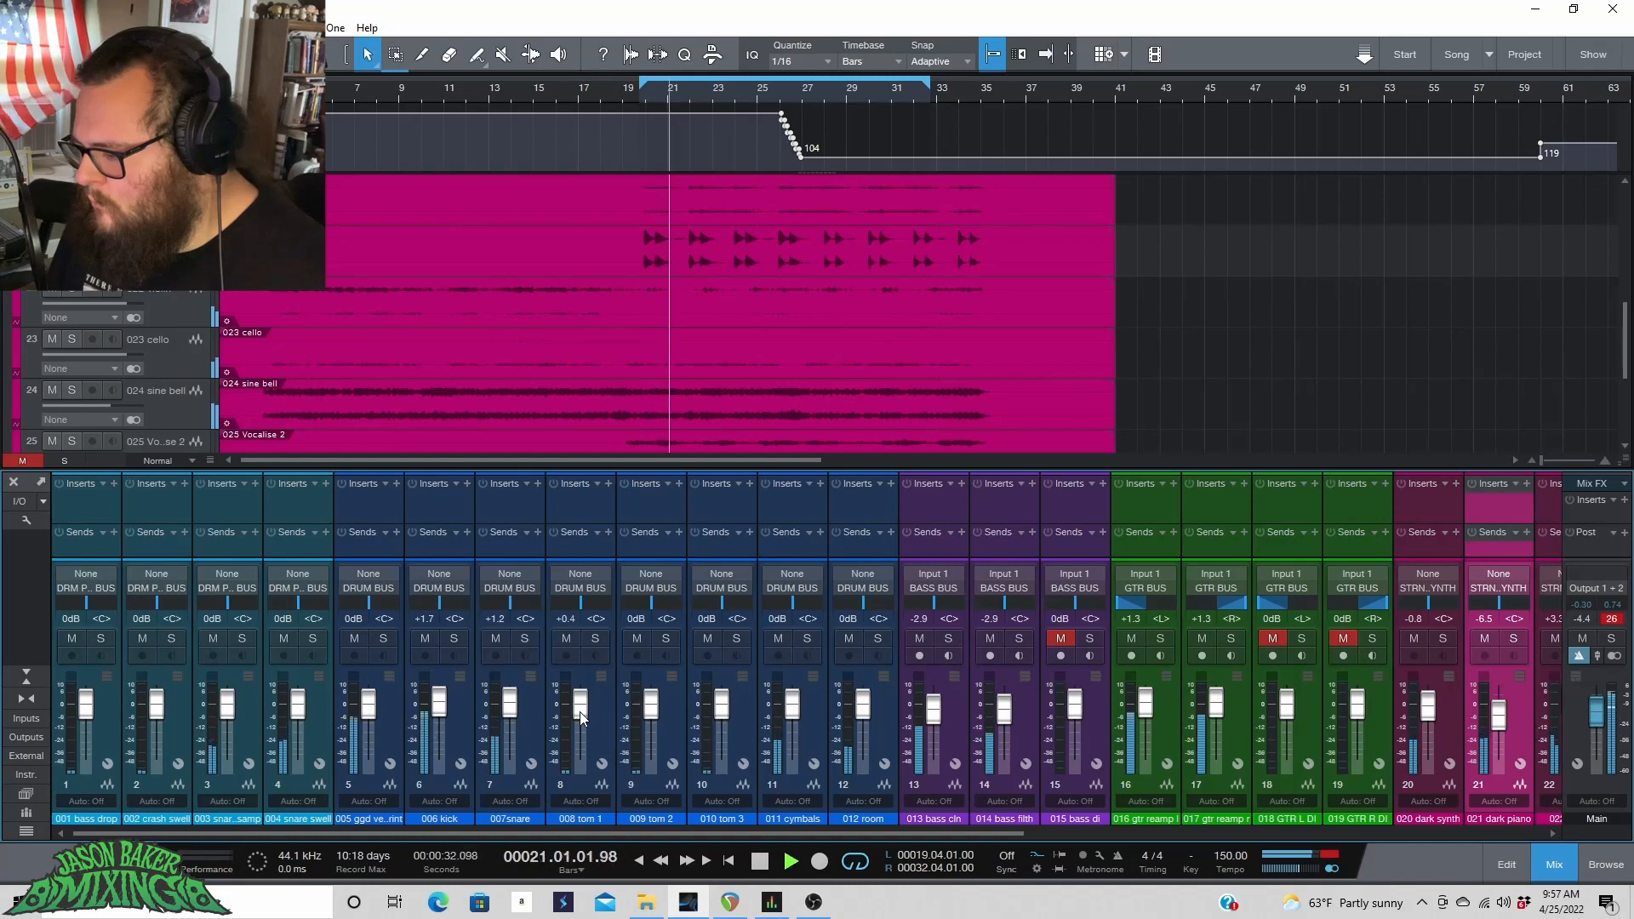
Raise the 011 cymbals fader to +1.7 dB and the 012 room fader to +2.1 dB.
{"action": "left_click", "coordinate": [794, 708]}
{"action": "left_click_drag", "start_coordinate": [794, 708], "coordinate": [794, 706]}
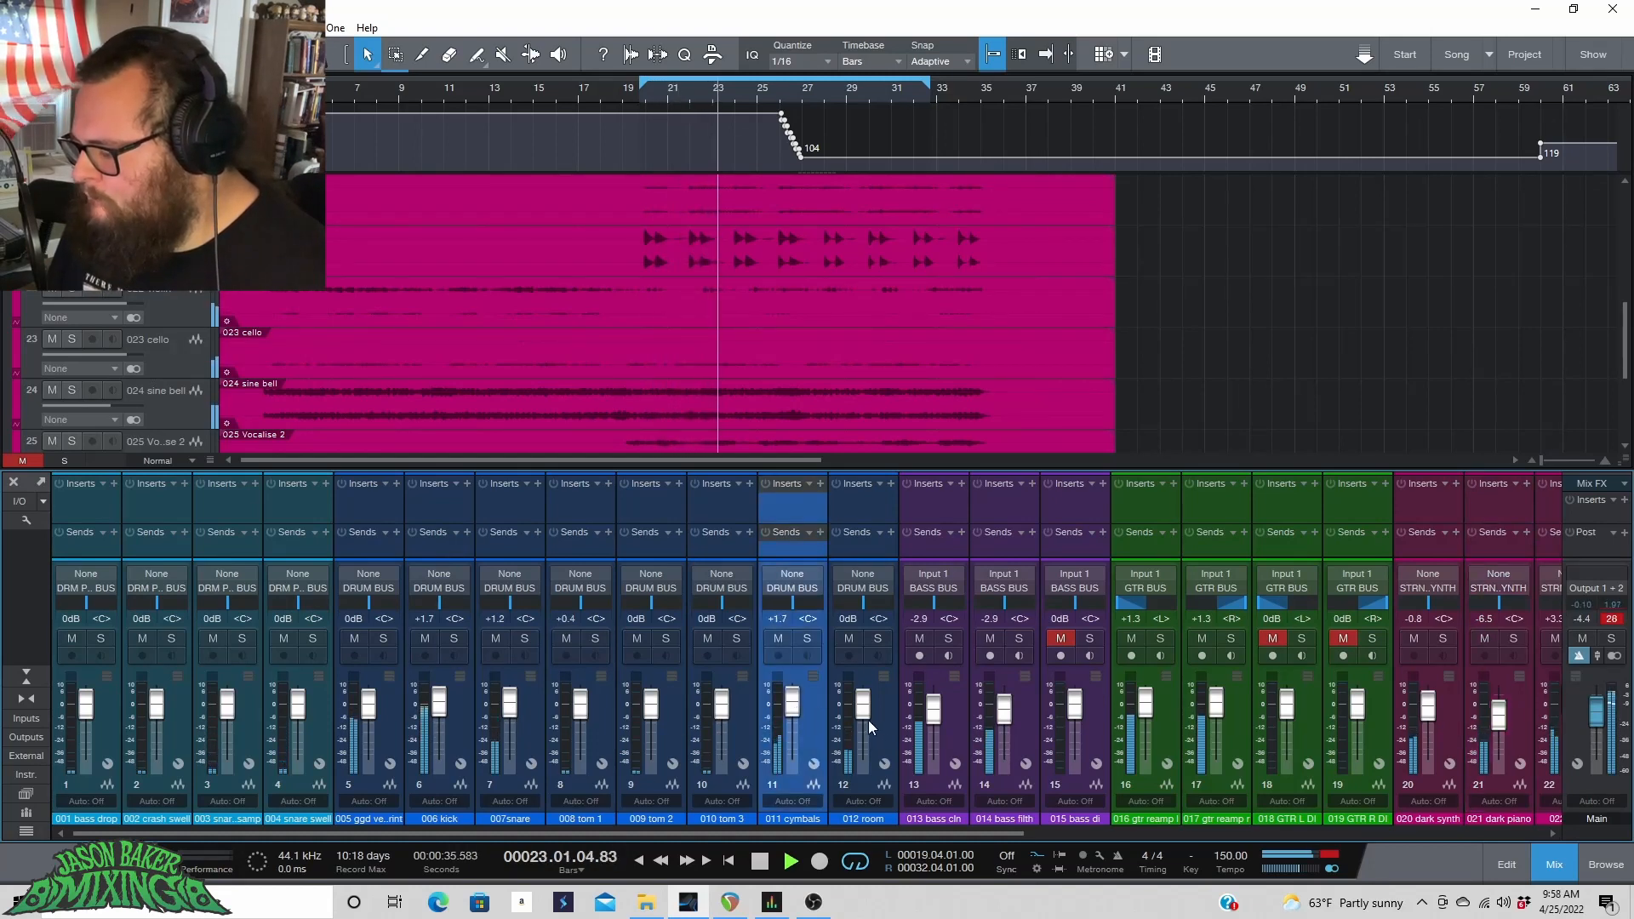
{"action": "scroll", "coordinate": [865, 713], "scroll_direction": "up", "scroll_amount": 5}
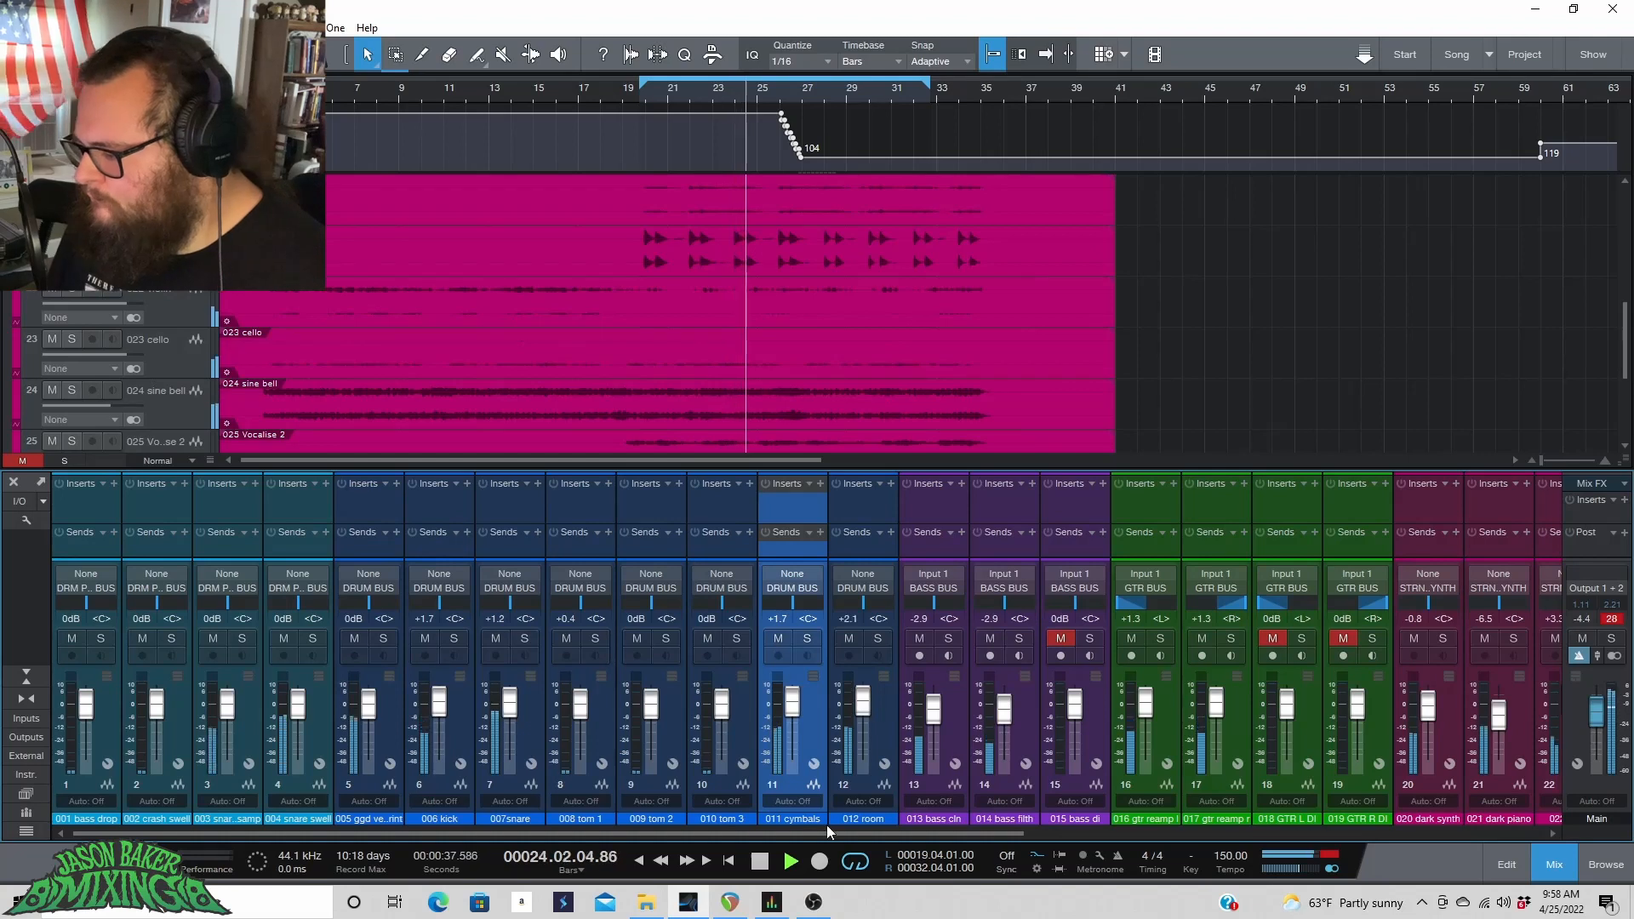
Stop playback and mute the drum pocket, bass, guitar and strings/synth buses, leaving the DRUM BUS playing.
{"action": "left_click_drag", "start_coordinate": [836, 834], "coordinate": [1409, 844]}
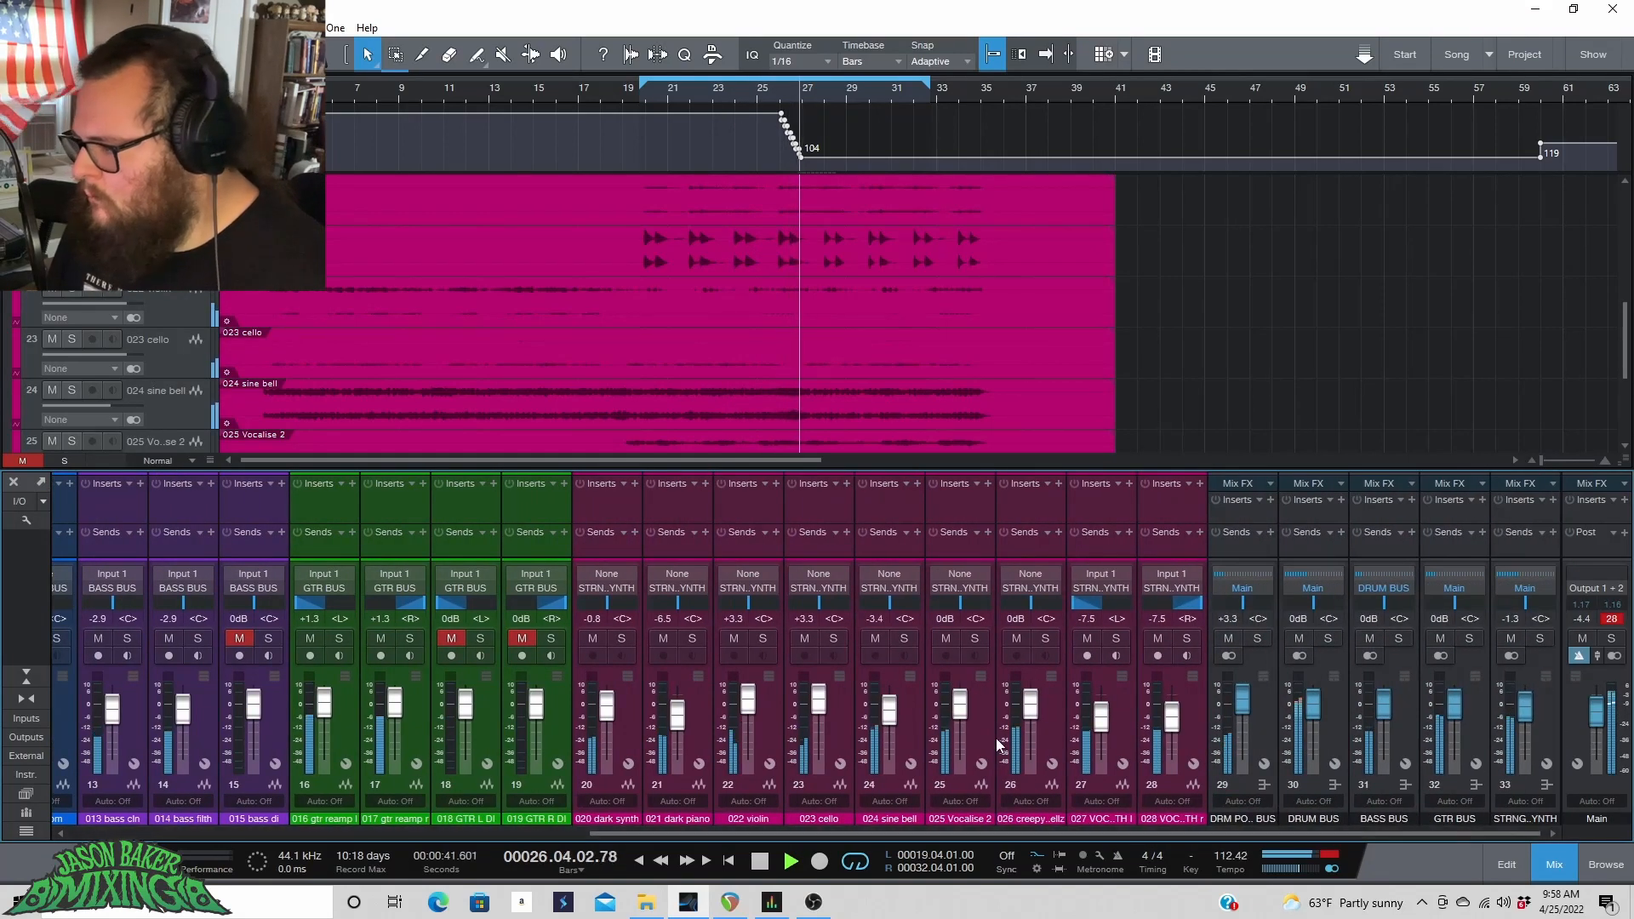
{"action": "key", "text": "space"}
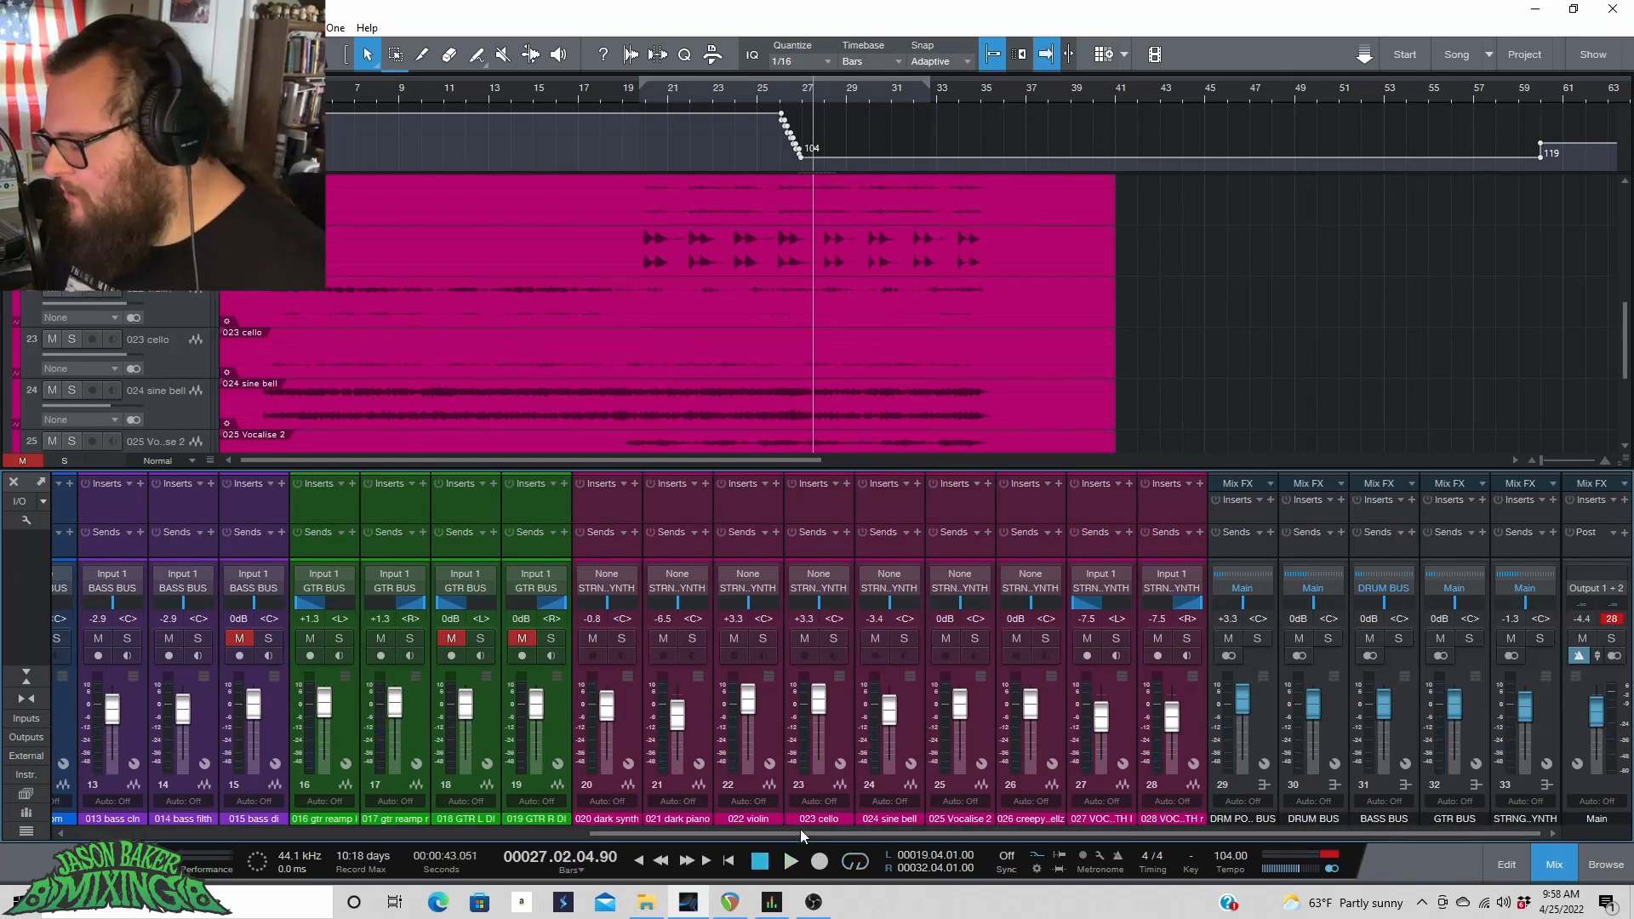
{"action": "left_click_drag", "start_coordinate": [804, 837], "coordinate": [1566, 834]}
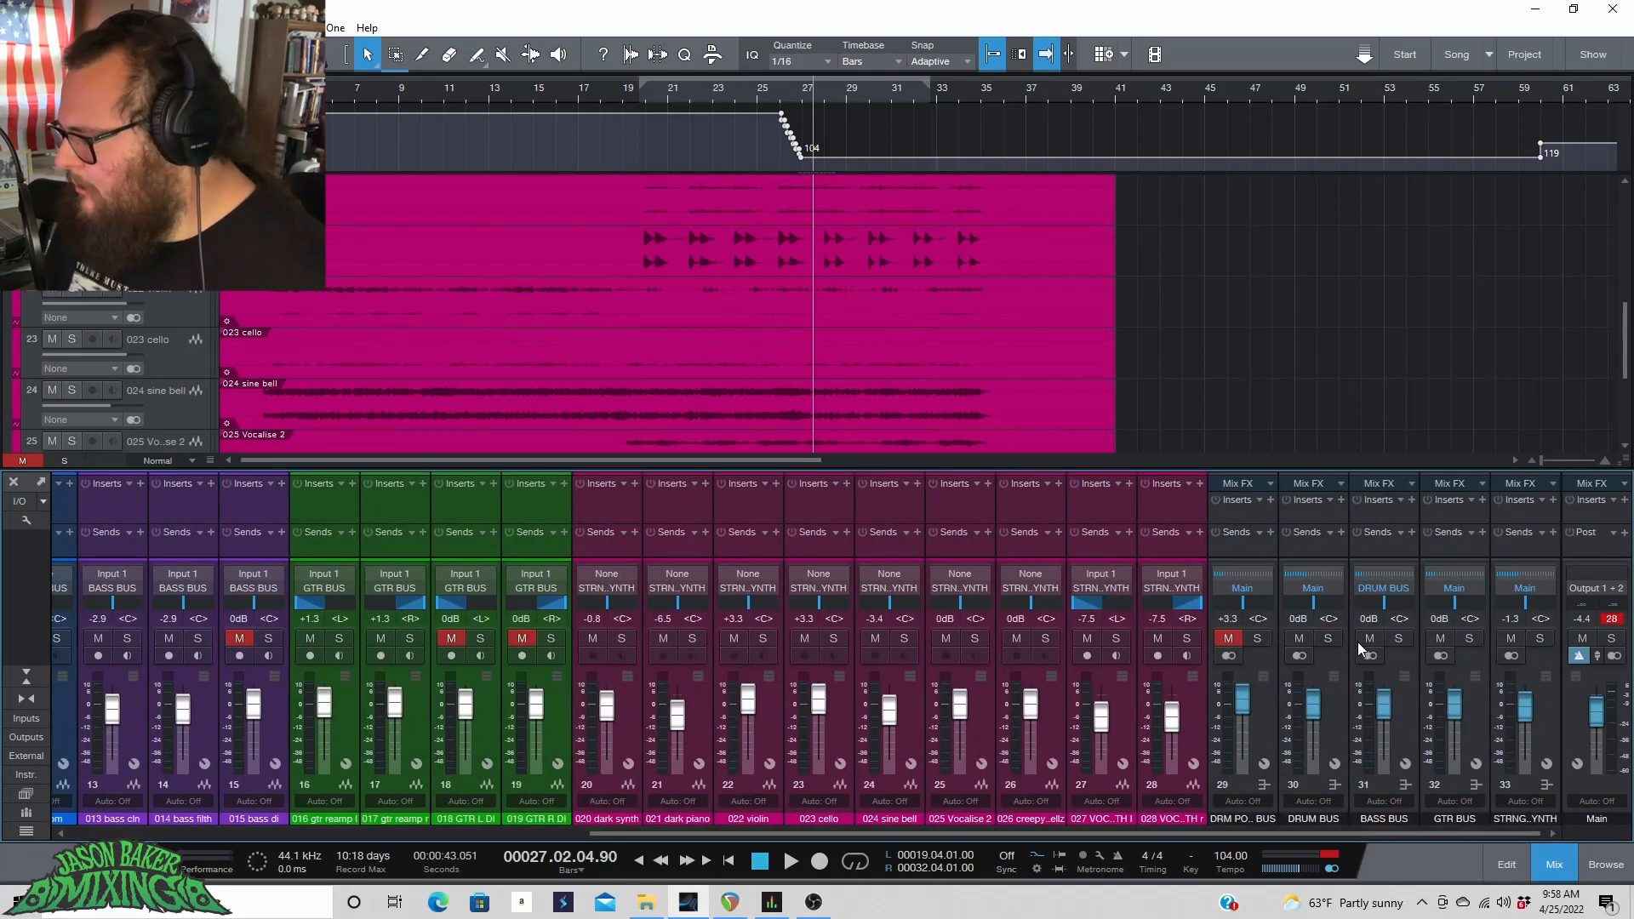
{"action": "left_click", "coordinate": [1507, 638]}
{"action": "left_click", "coordinate": [1340, 718]}
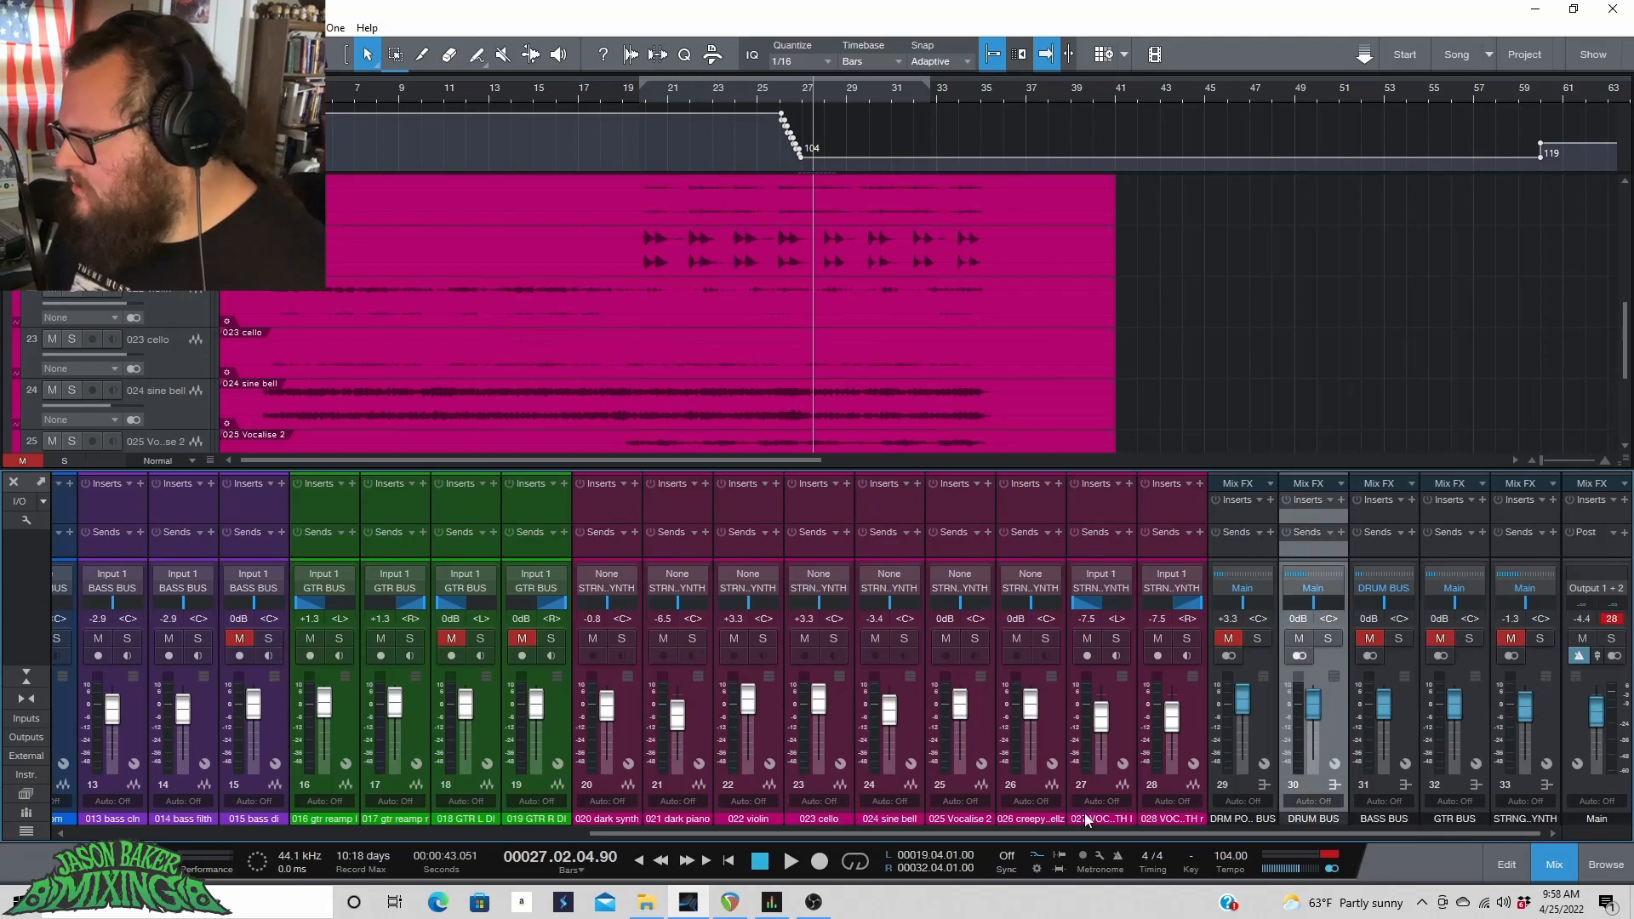
Switch to the other open song containing the Kontakt drum kit tracks.
{"action": "left_click_drag", "start_coordinate": [1092, 835], "coordinate": [204, 848]}
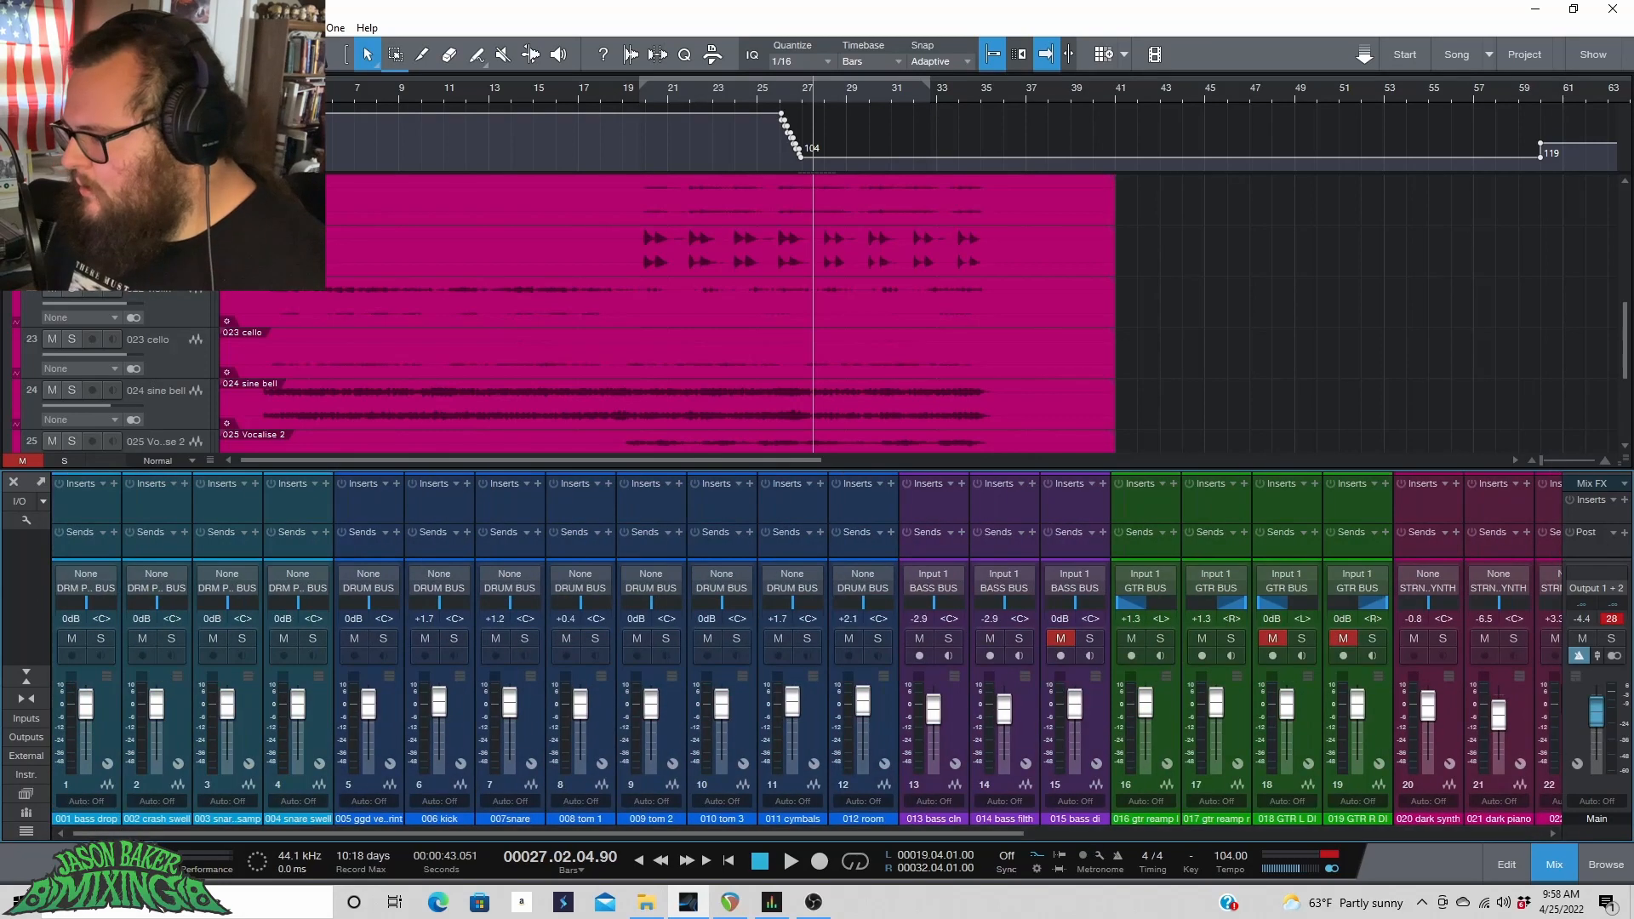
{"action": "left_click", "coordinate": [386, 726]}
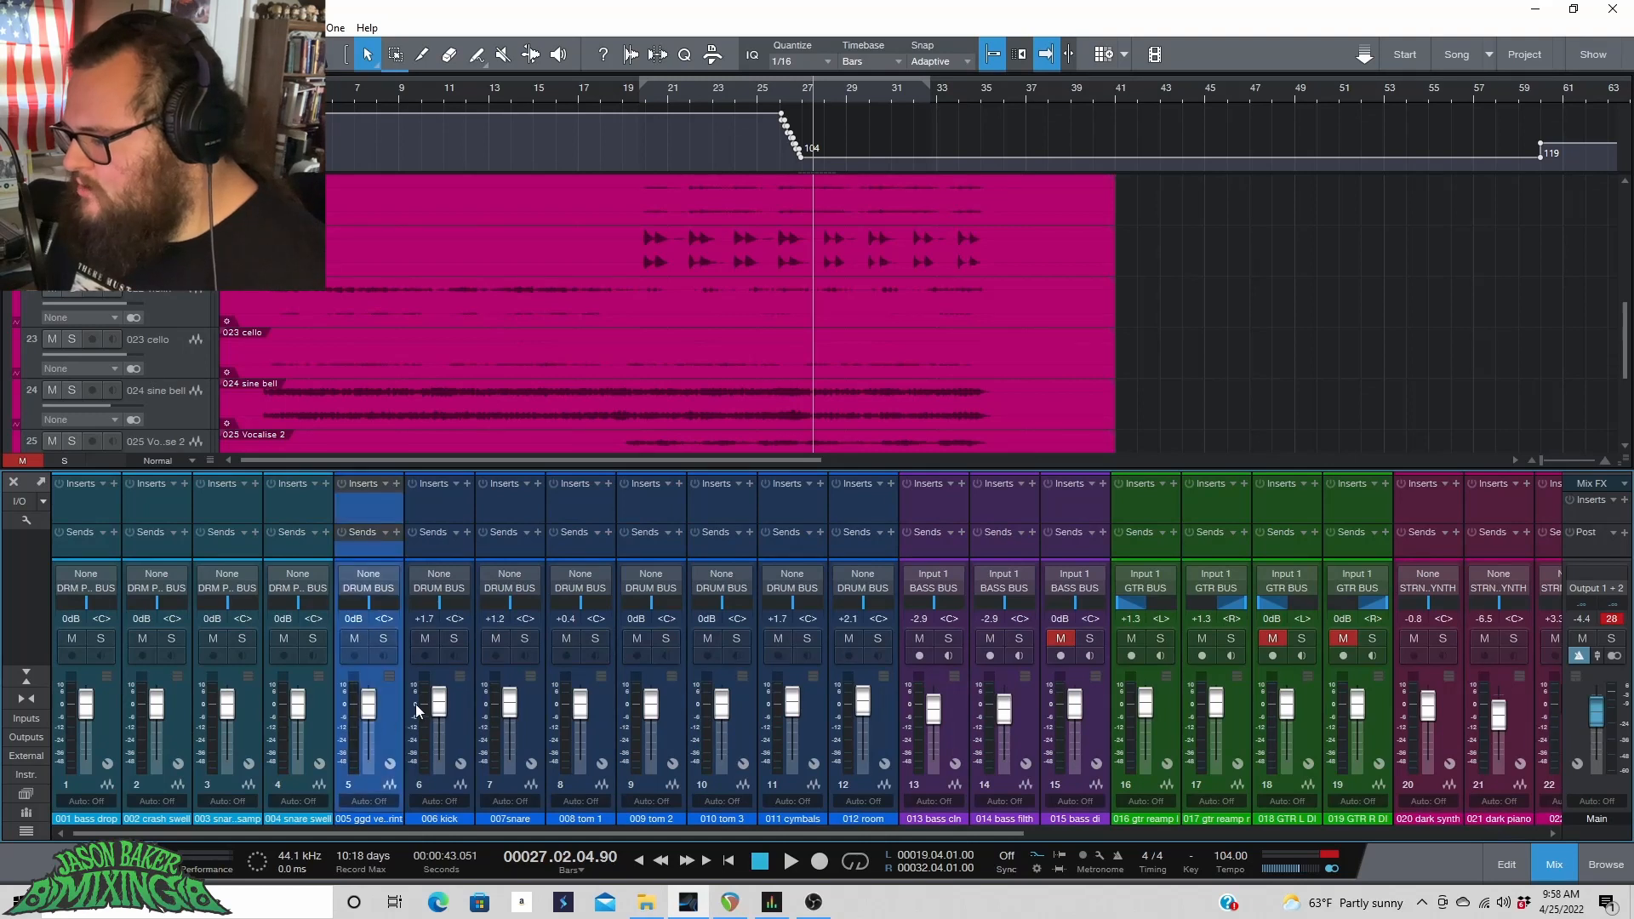
{"action": "left_click", "coordinate": [460, 703]}
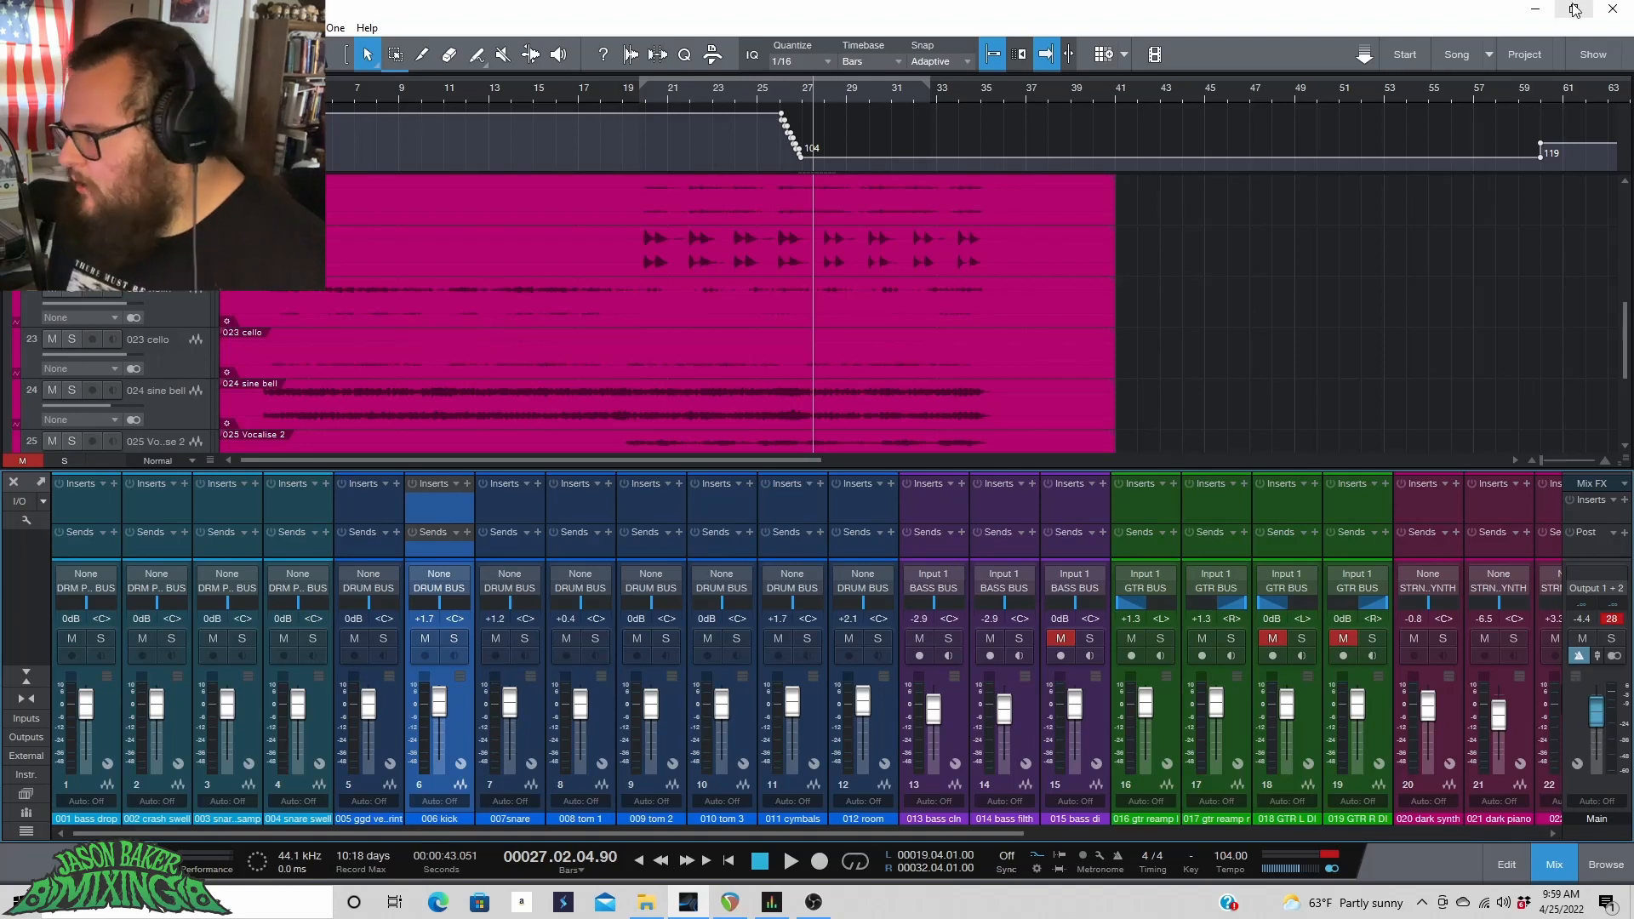
{"action": "left_click", "coordinate": [1489, 56]}
{"action": "left_click", "coordinate": [1411, 106]}
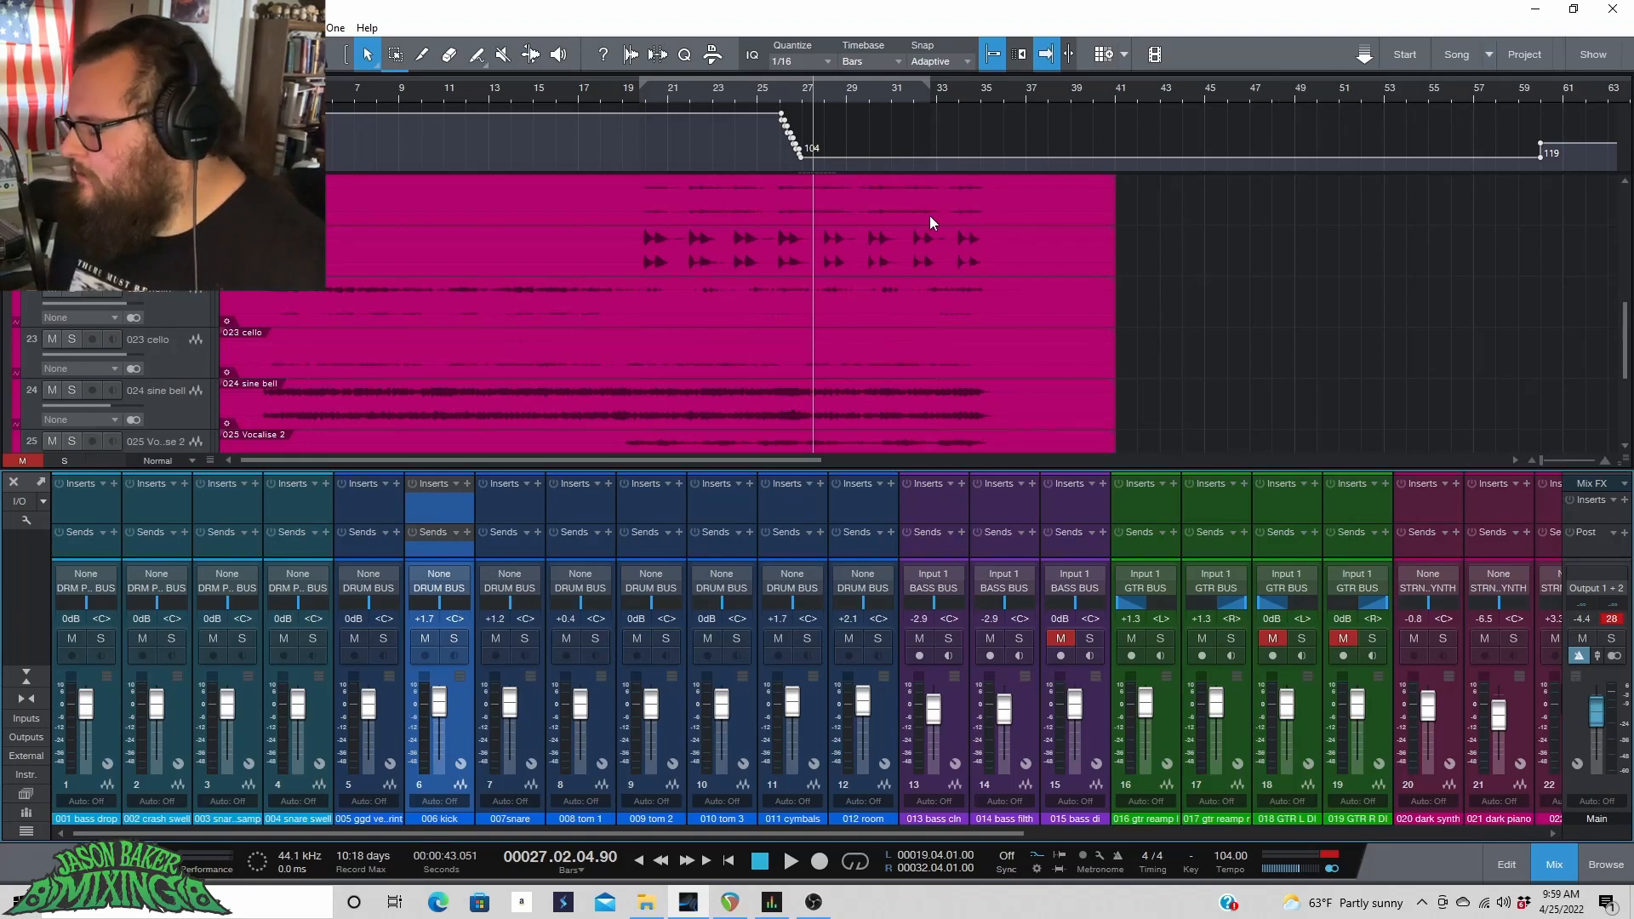
{"action": "left_click", "coordinate": [618, 742]}
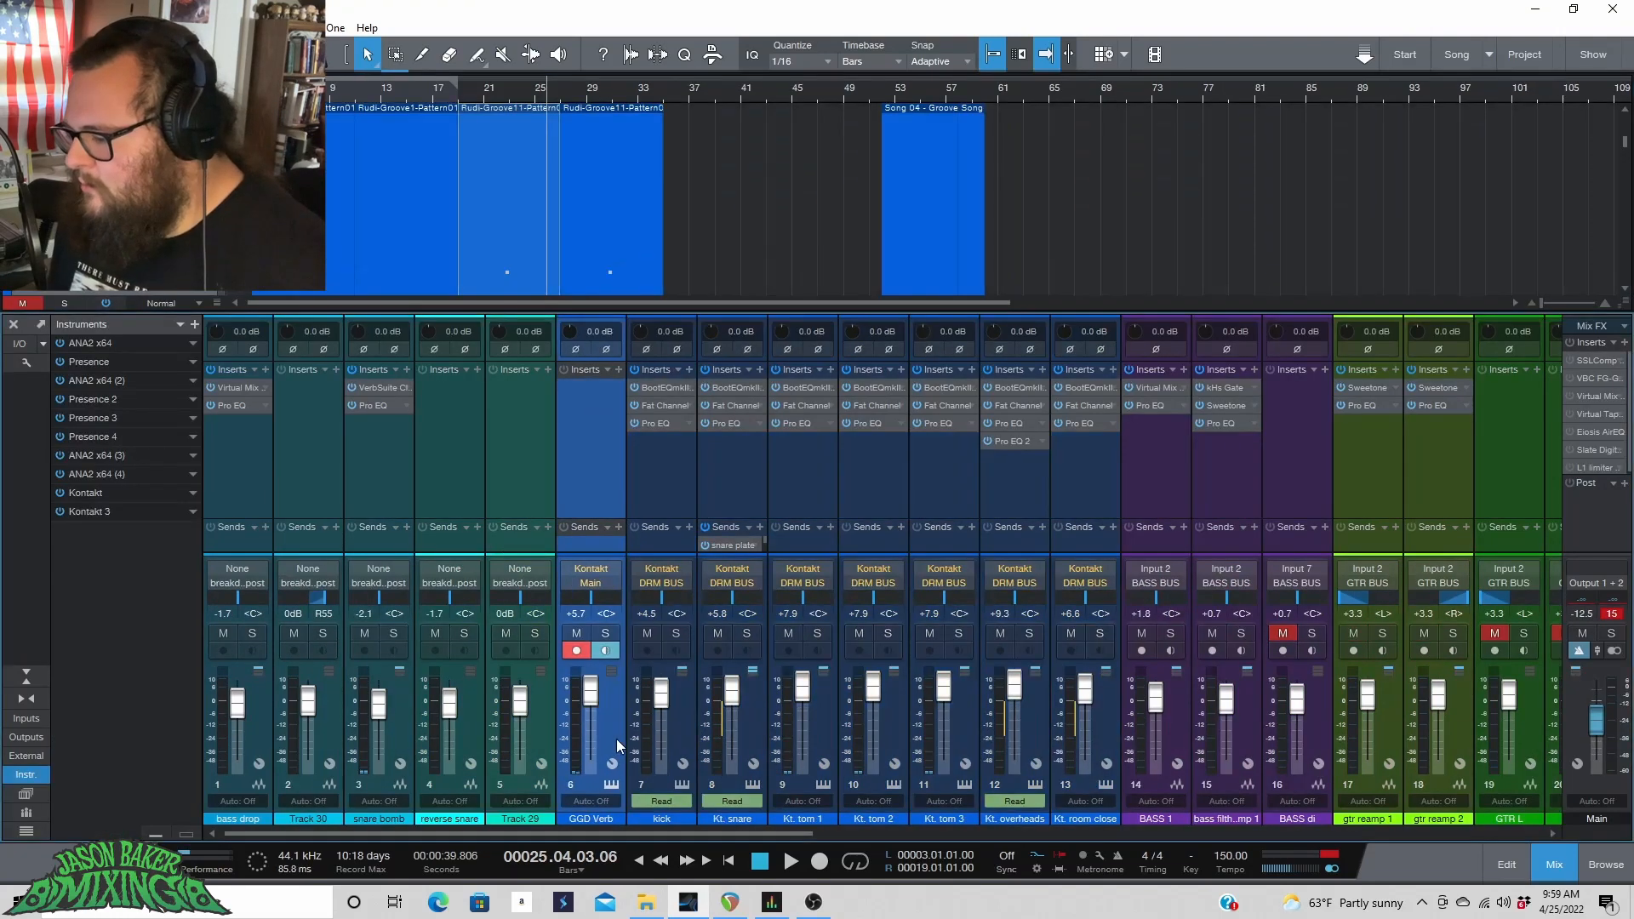
Open the Kontakt instrument editor for the kick track.
{"action": "left_click", "coordinate": [1101, 700], "text": "shift"}
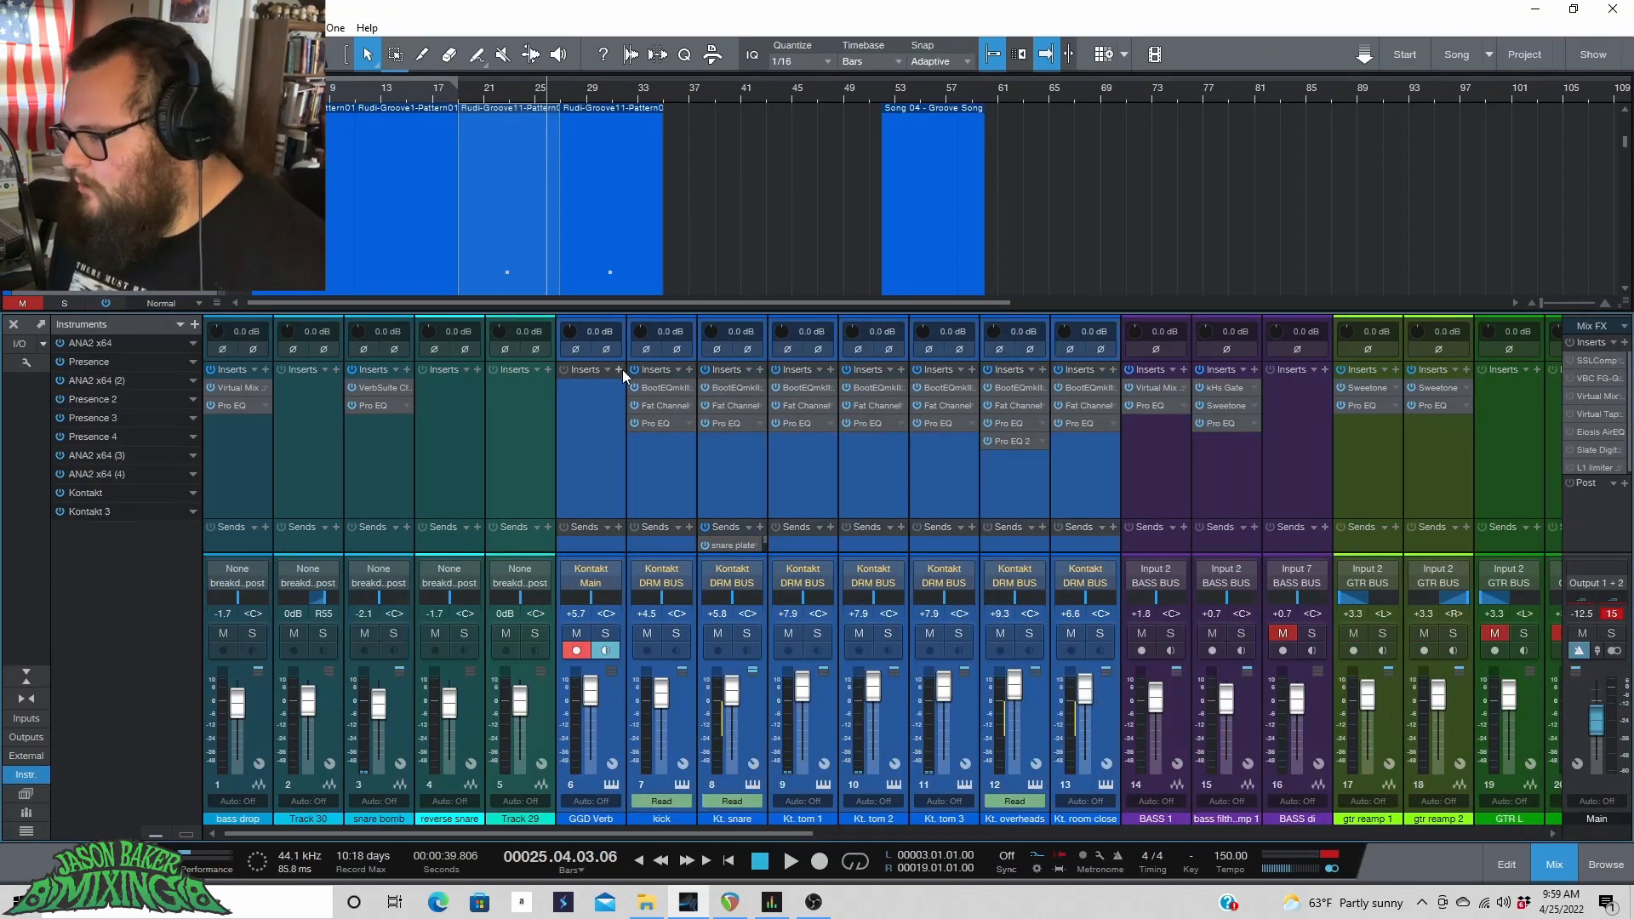
{"action": "left_click", "coordinate": [691, 718]}
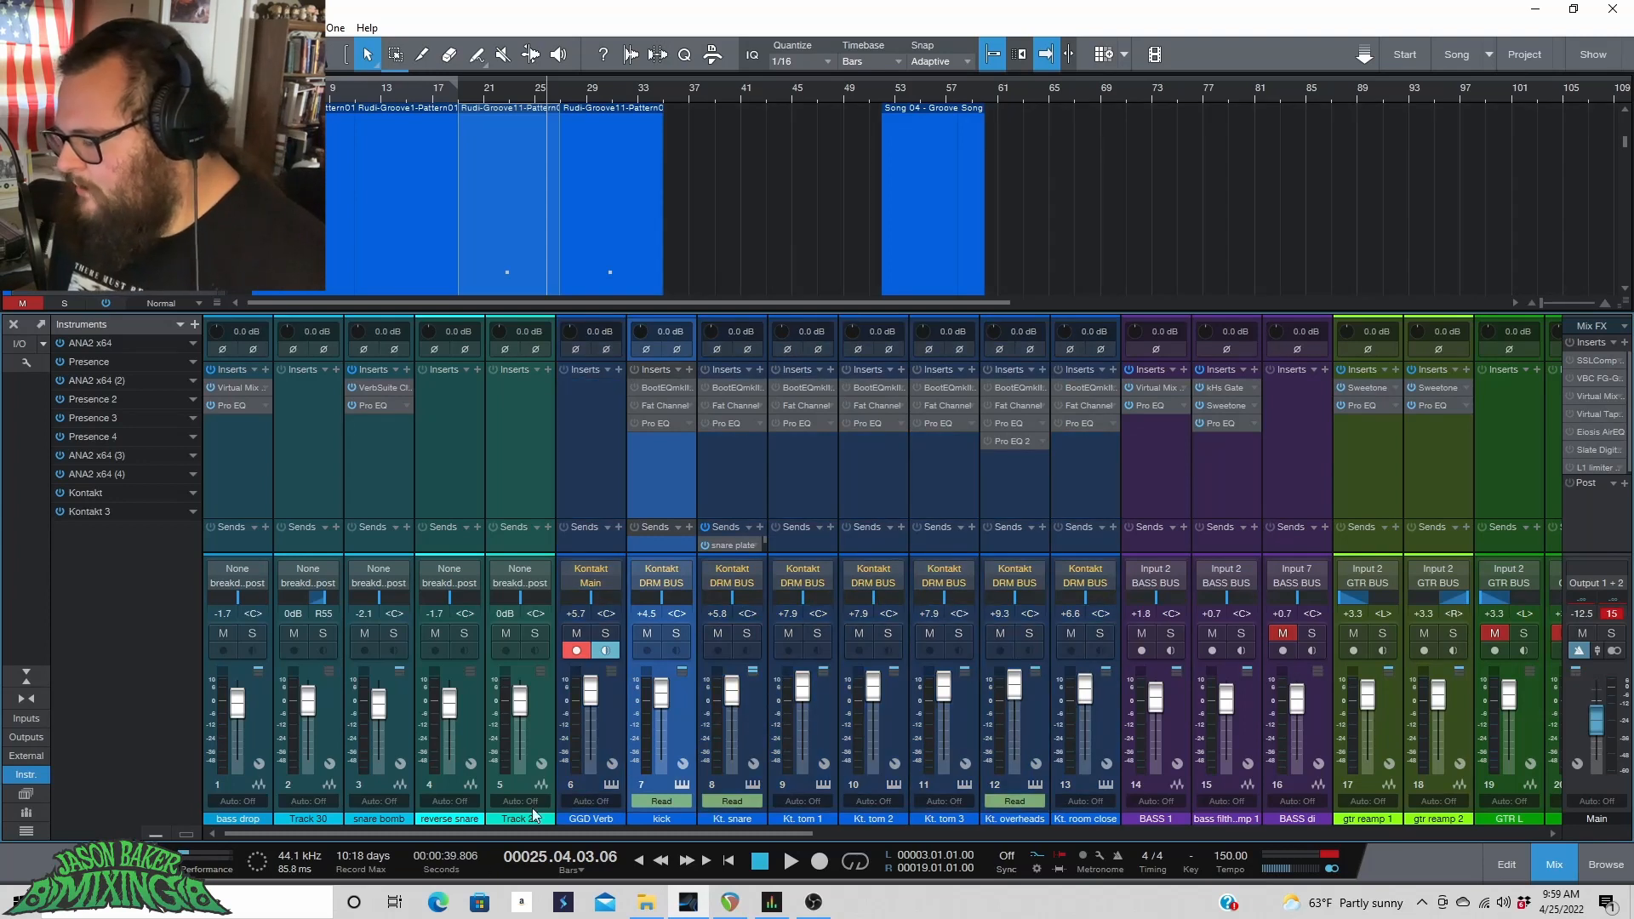
{"action": "left_click", "coordinate": [686, 784]}
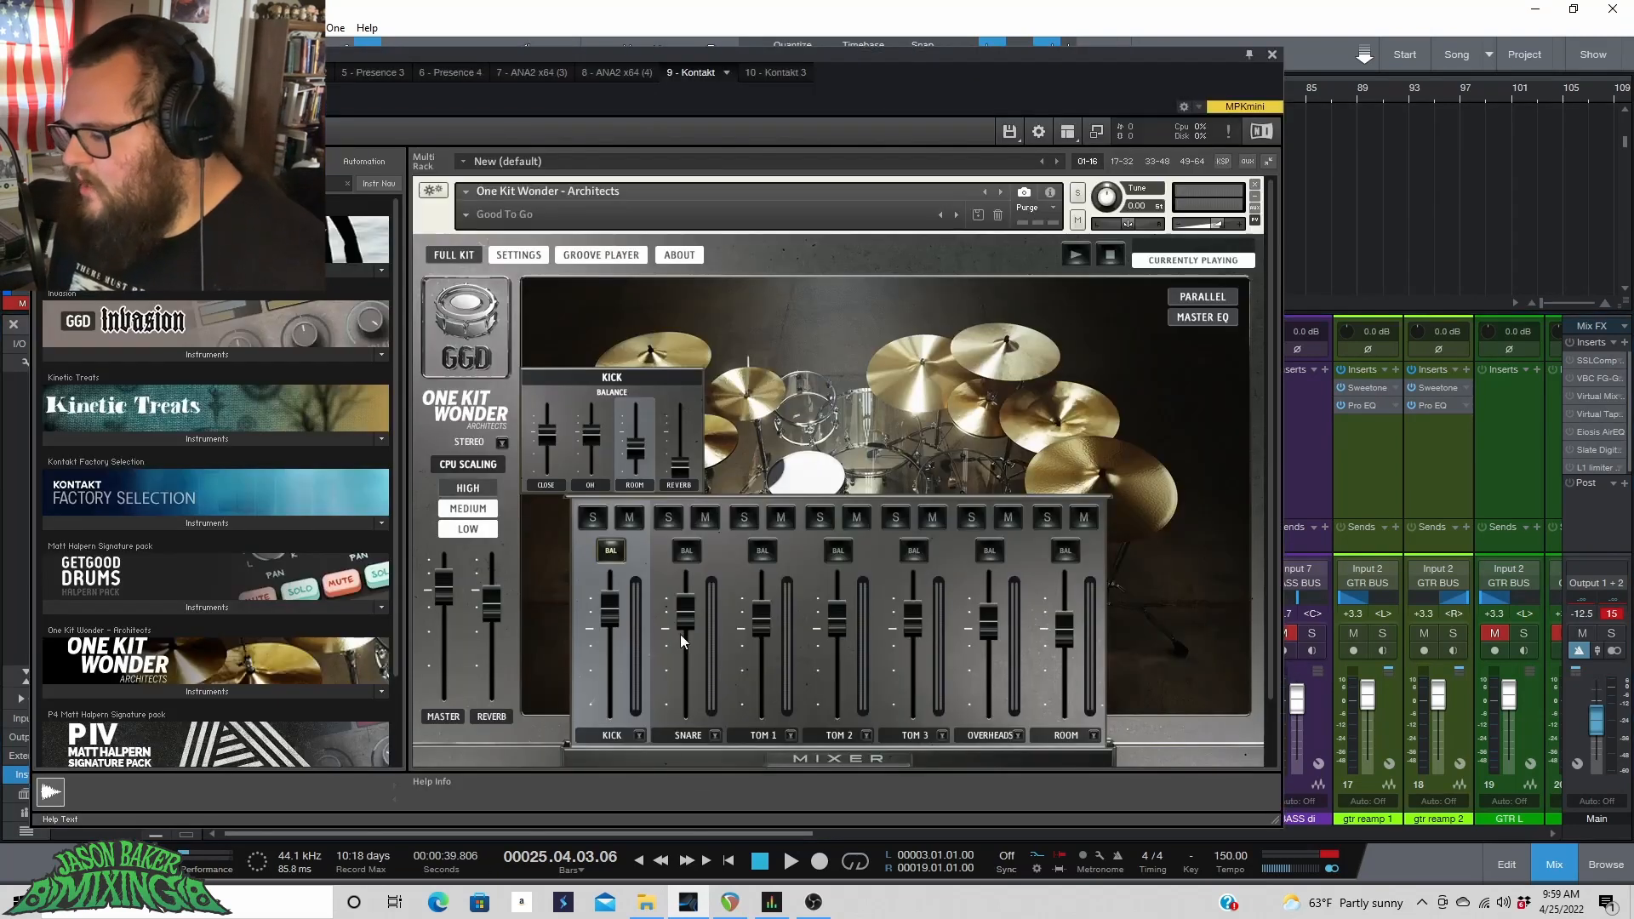
Hide the One Kit Wonder mixer panel and move the Kontakt window lower on screen.
{"action": "left_click_drag", "start_coordinate": [682, 53], "coordinate": [760, 8]}
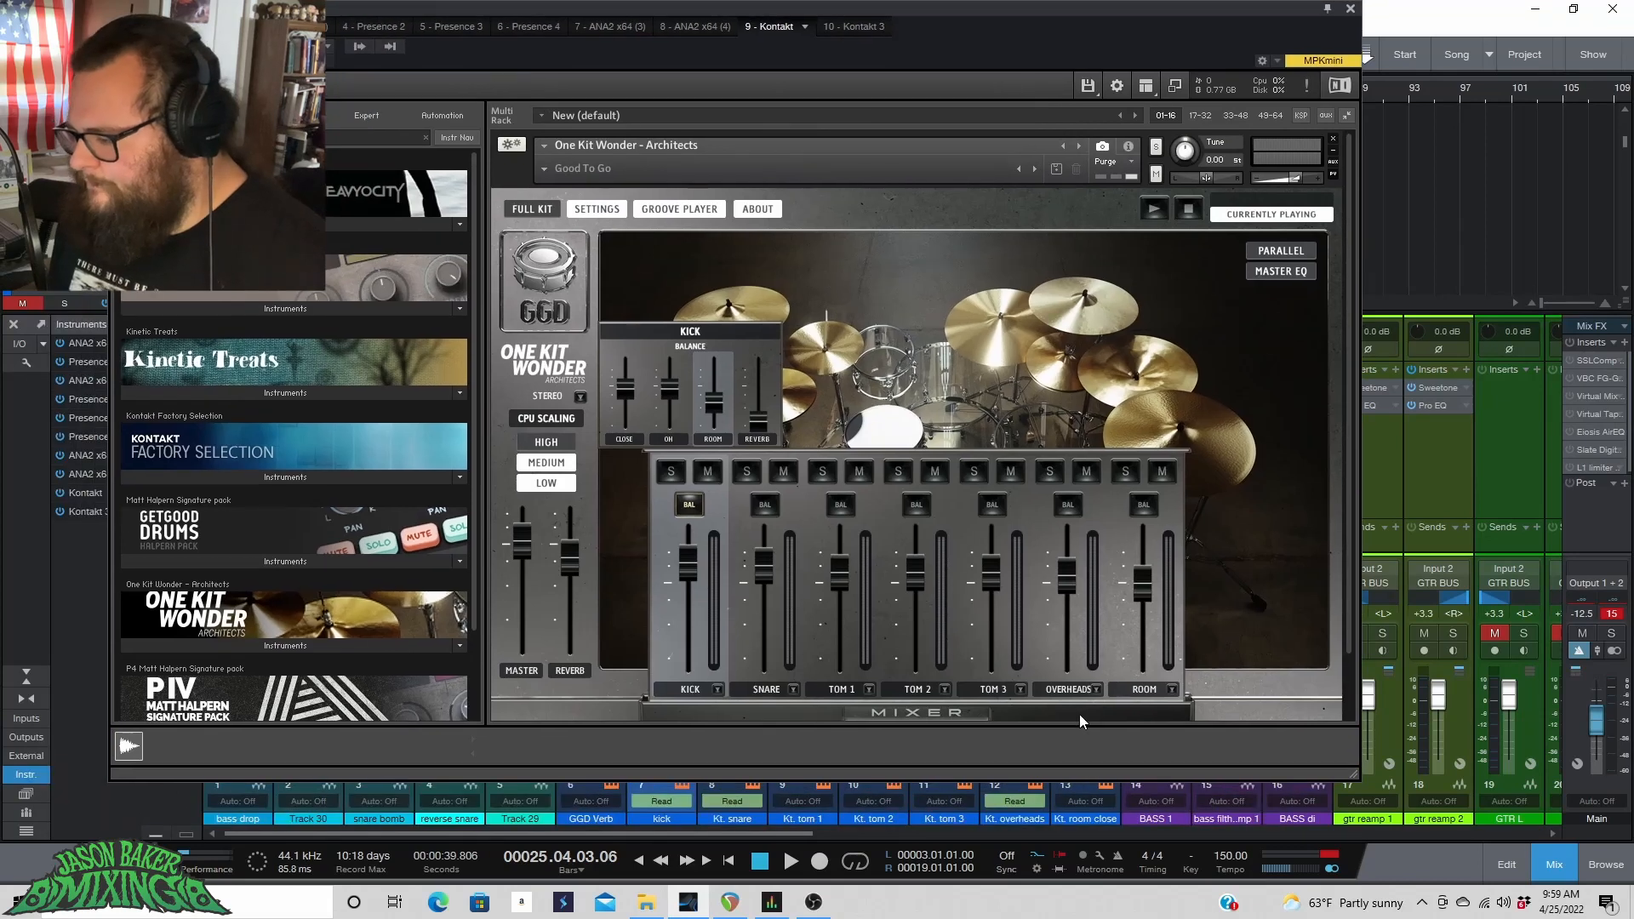
{"action": "left_click", "coordinate": [948, 713]}
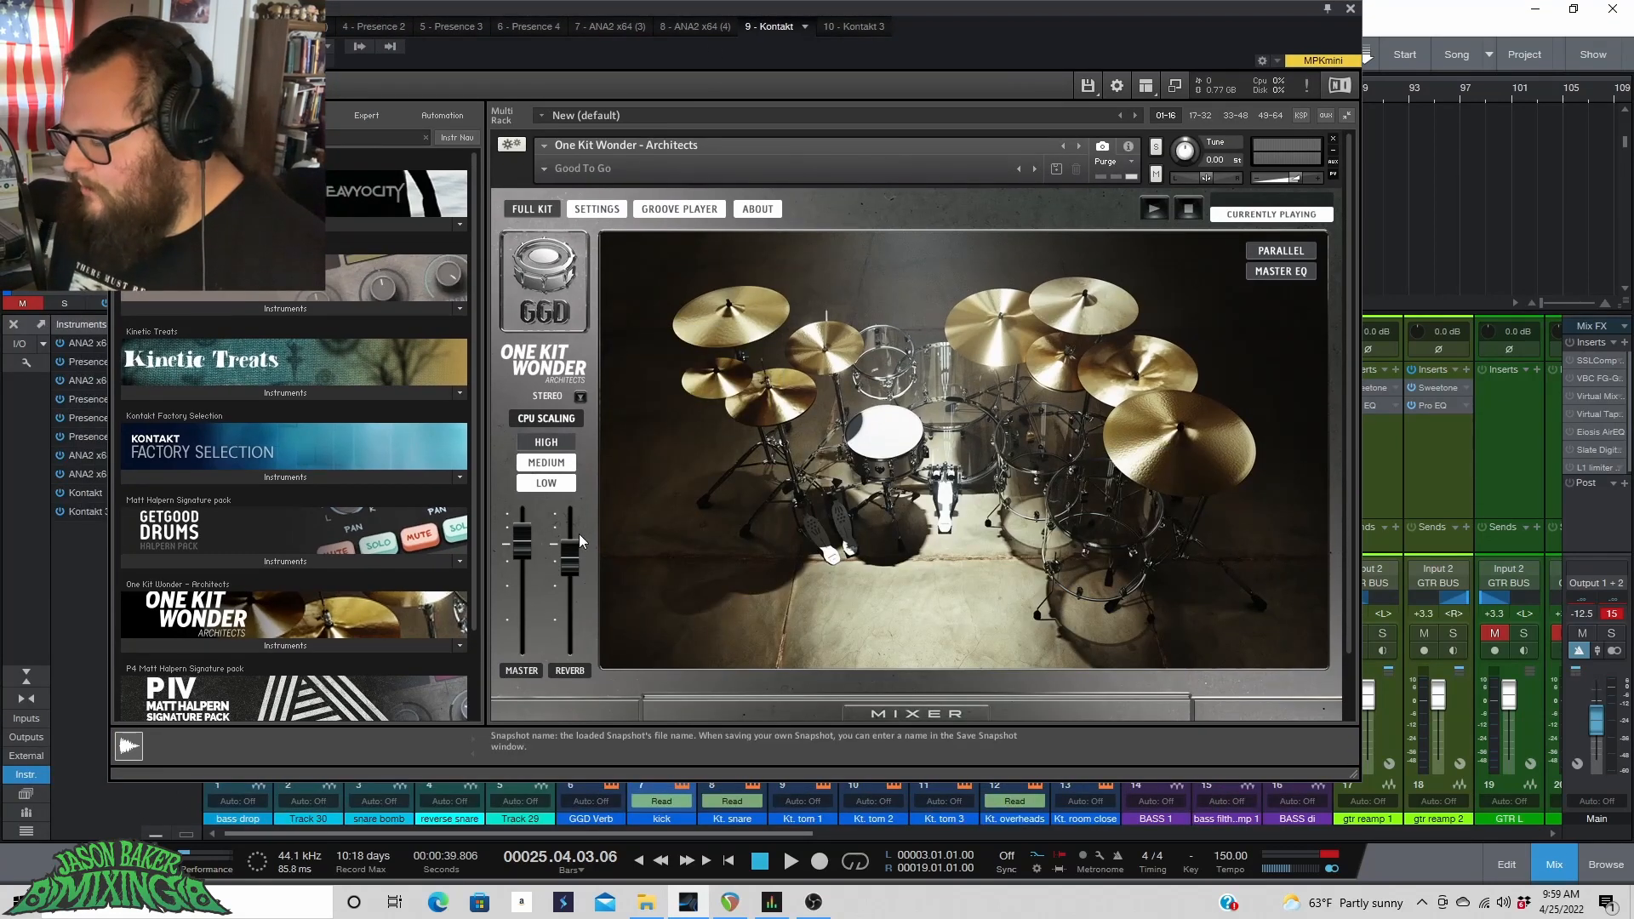
{"action": "left_click_drag", "start_coordinate": [762, 12], "coordinate": [1436, 412]}
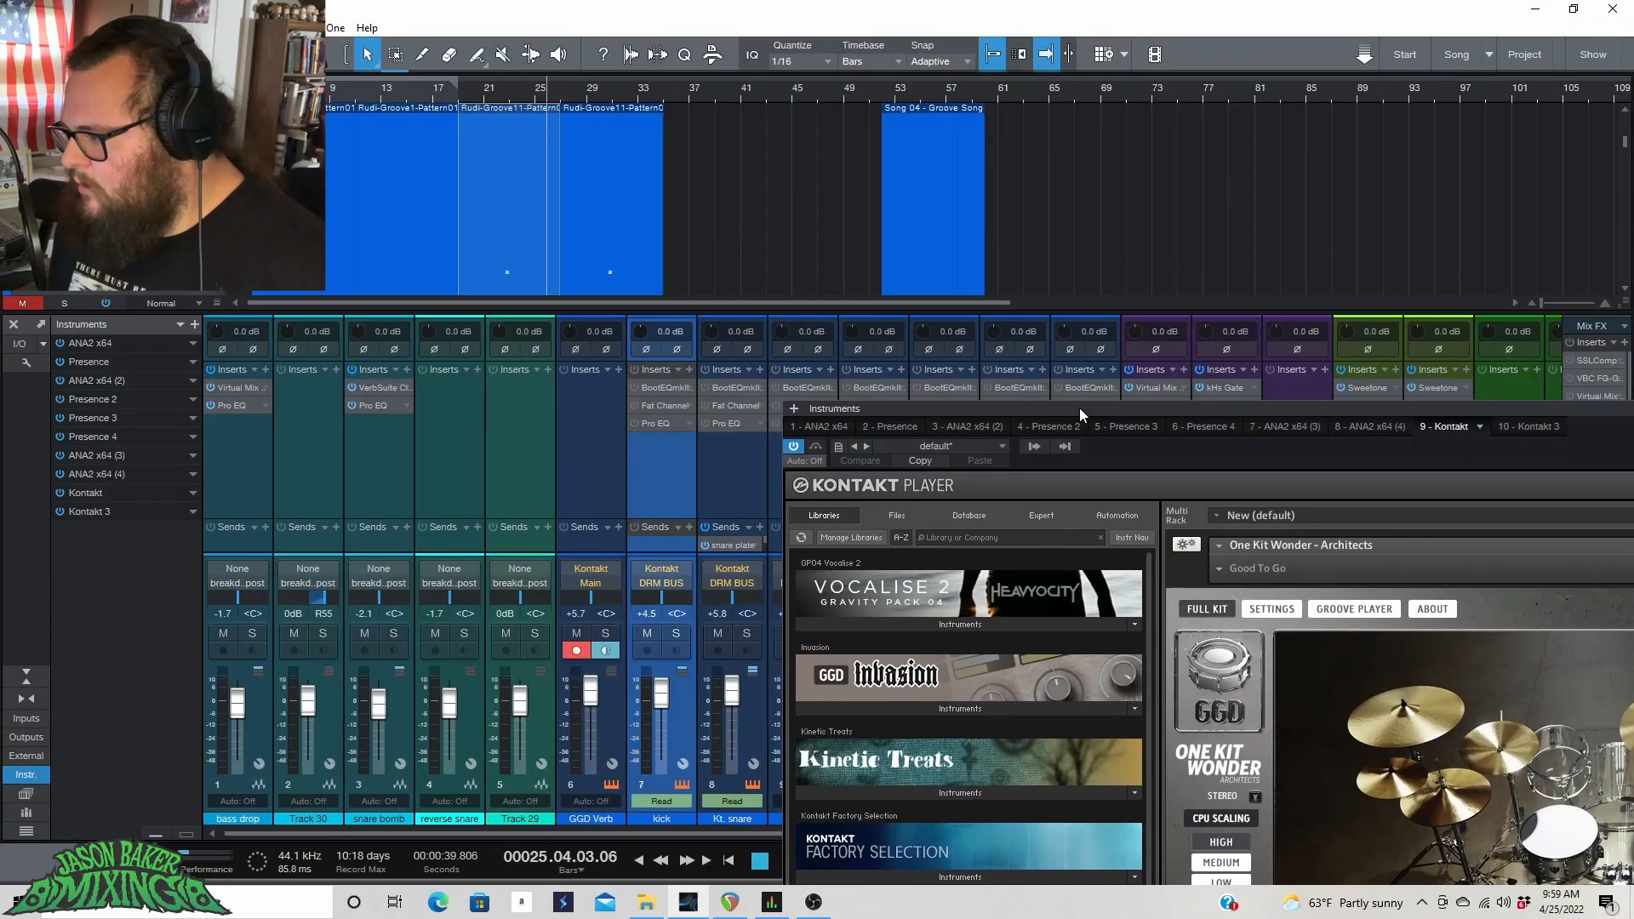
{"action": "left_click_drag", "start_coordinate": [1079, 406], "coordinate": [1017, 308]}
Move the Kontakt window aside and jump playback back to around bar 12.
{"action": "left_click", "coordinate": [605, 633]}
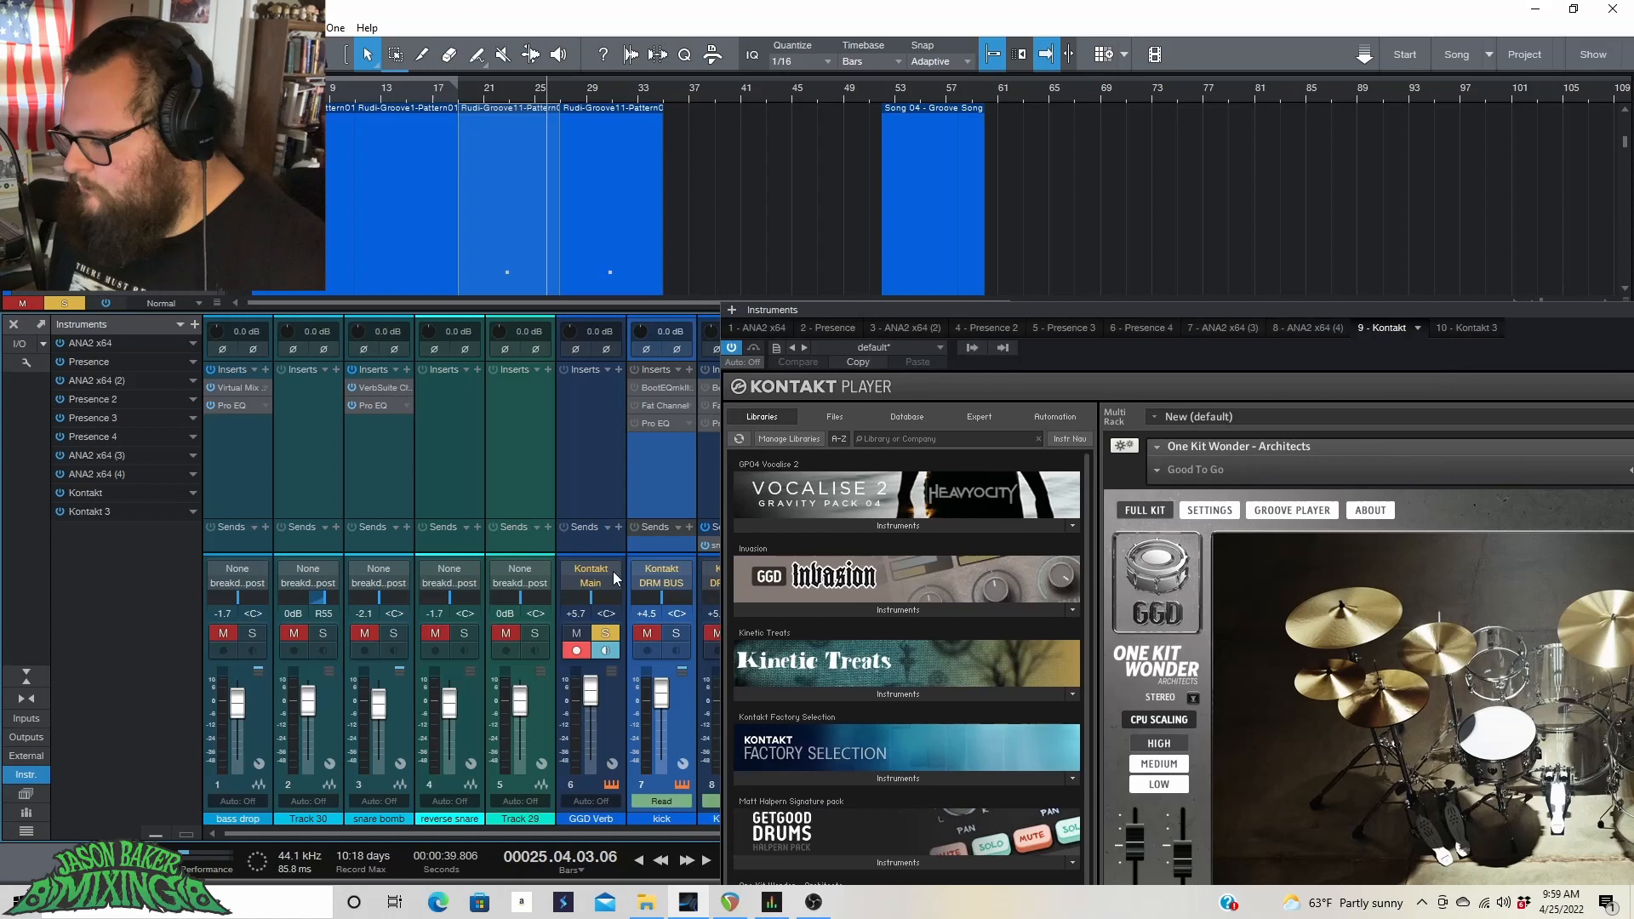
{"action": "left_click", "coordinate": [489, 98]}
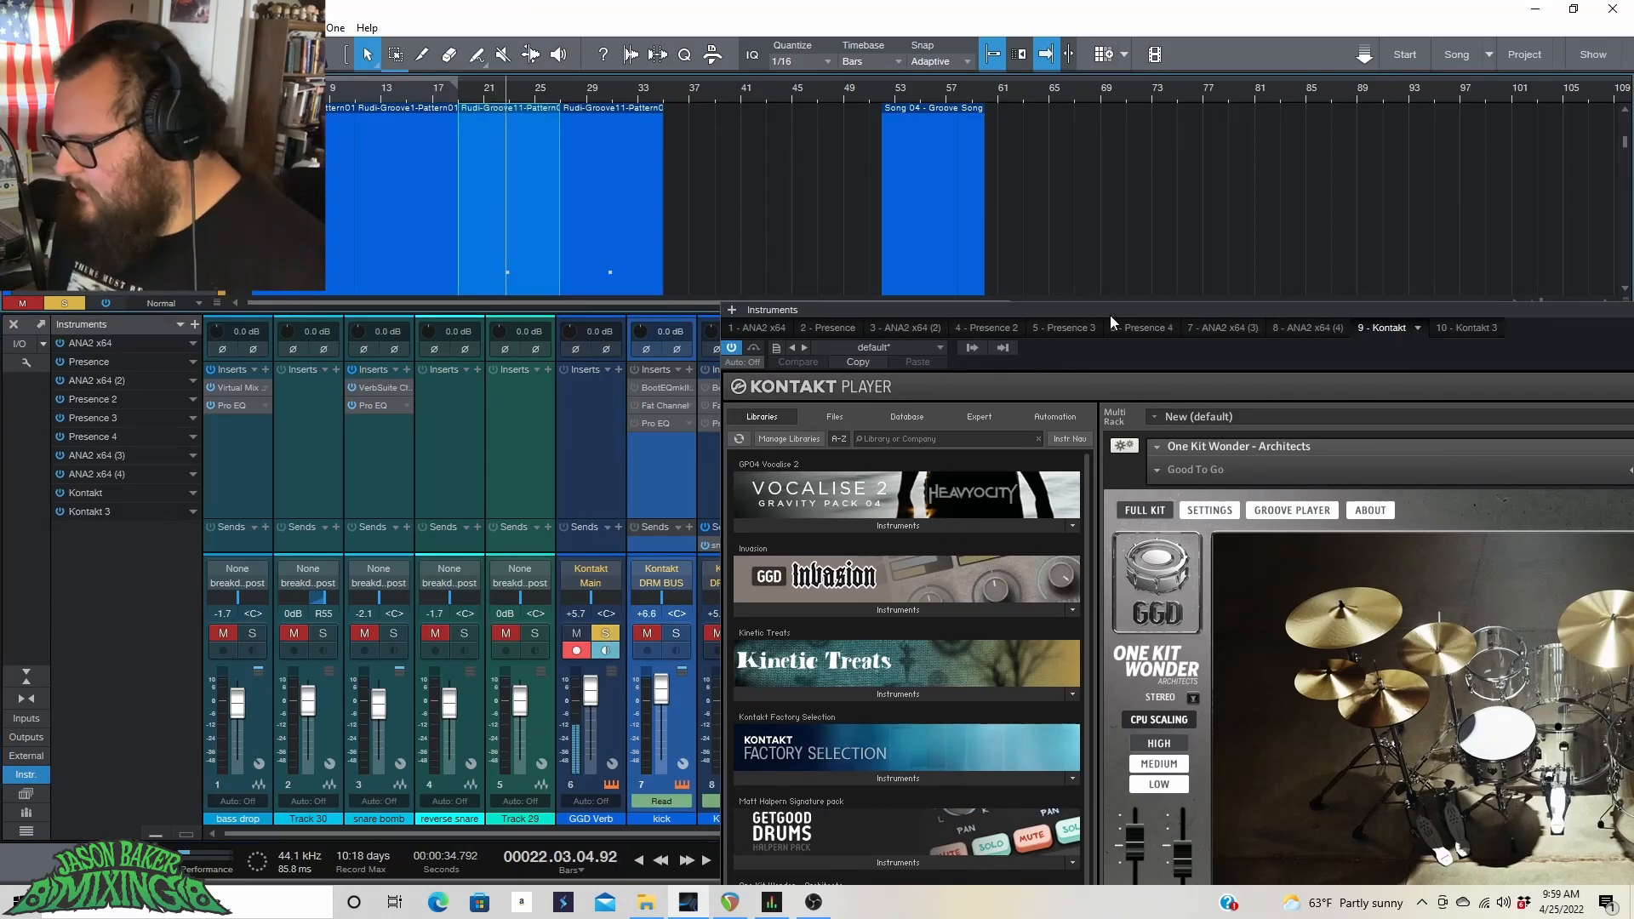
{"action": "left_click_drag", "start_coordinate": [1109, 315], "coordinate": [1090, 130]}
{"action": "left_click", "coordinate": [605, 634]}
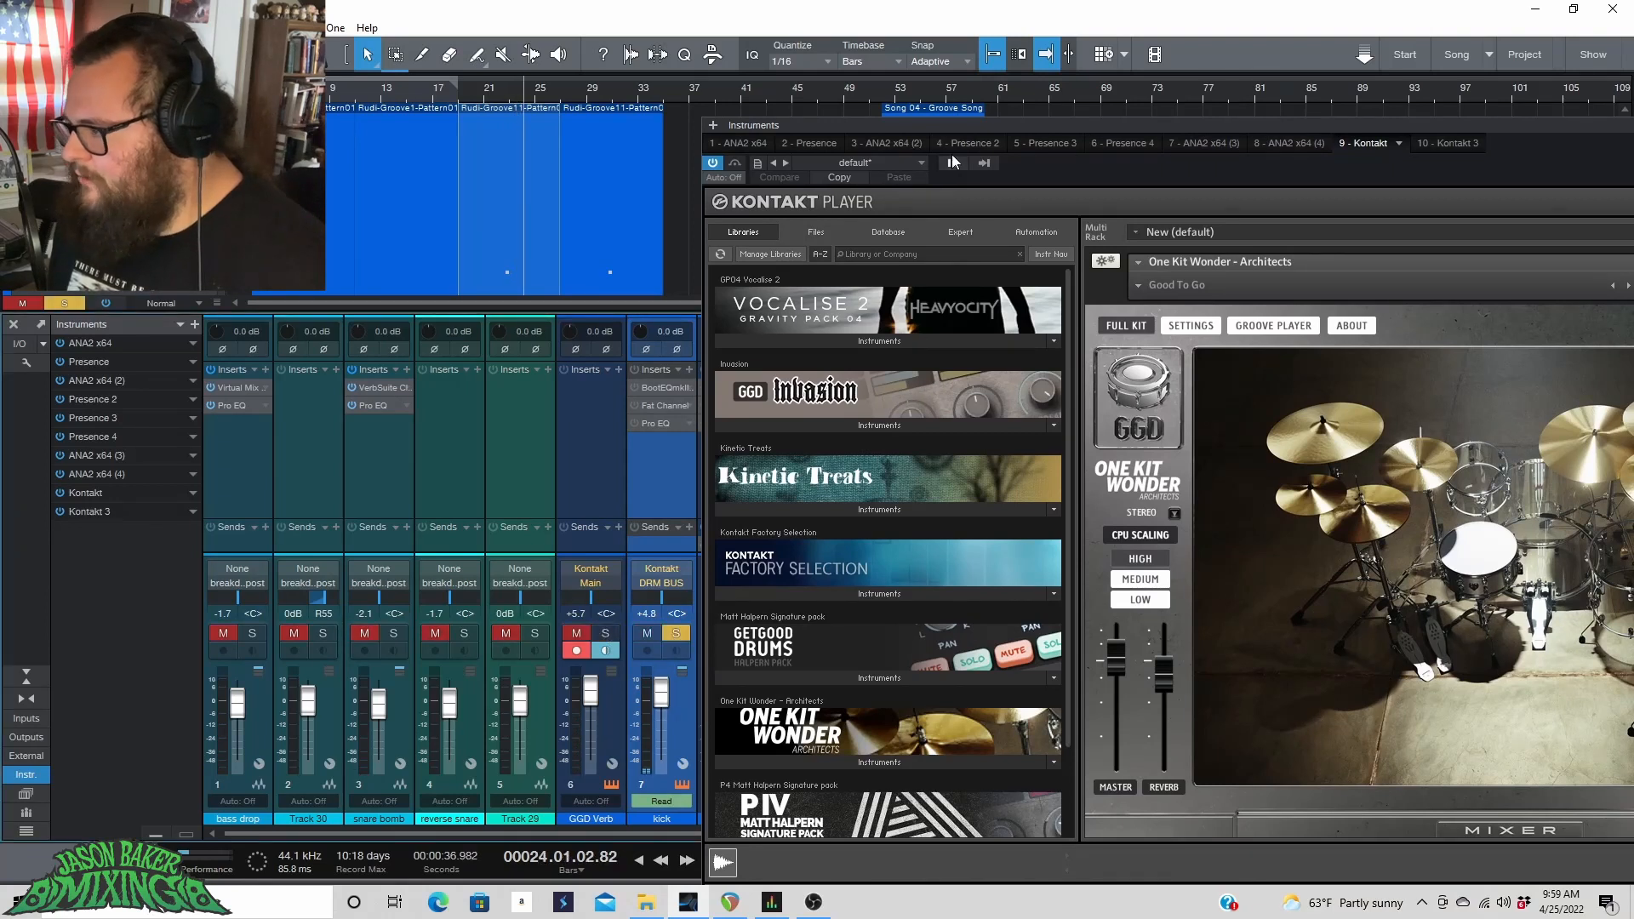
{"action": "left_click_drag", "start_coordinate": [961, 126], "coordinate": [1316, 295]}
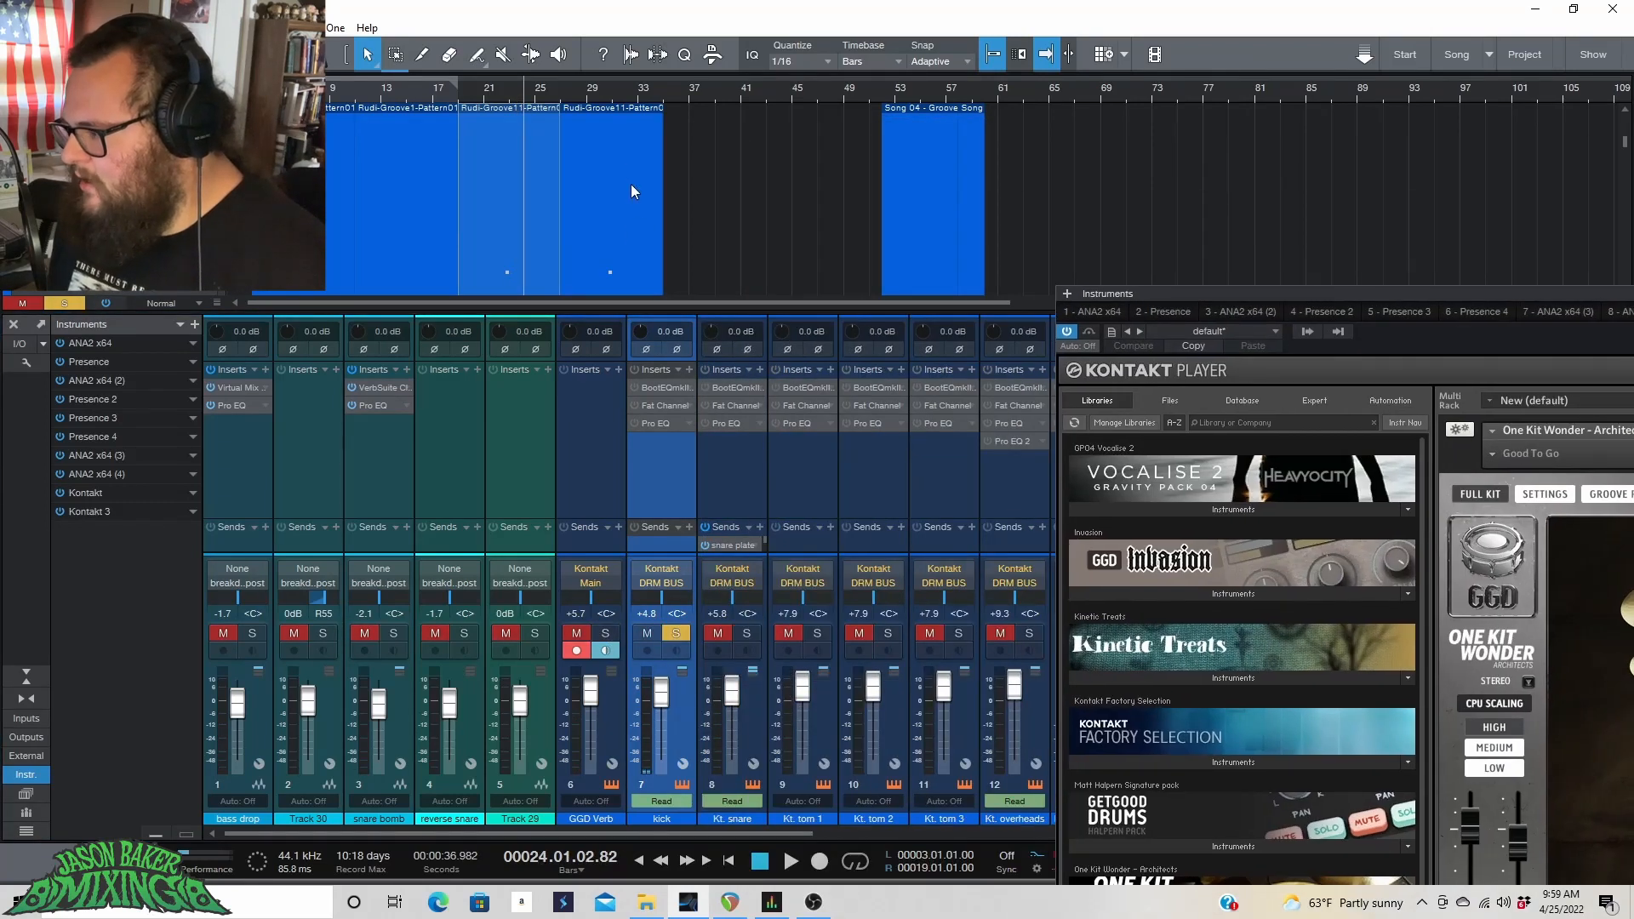
{"action": "left_click_drag", "start_coordinate": [1442, 296], "coordinate": [1188, 150]}
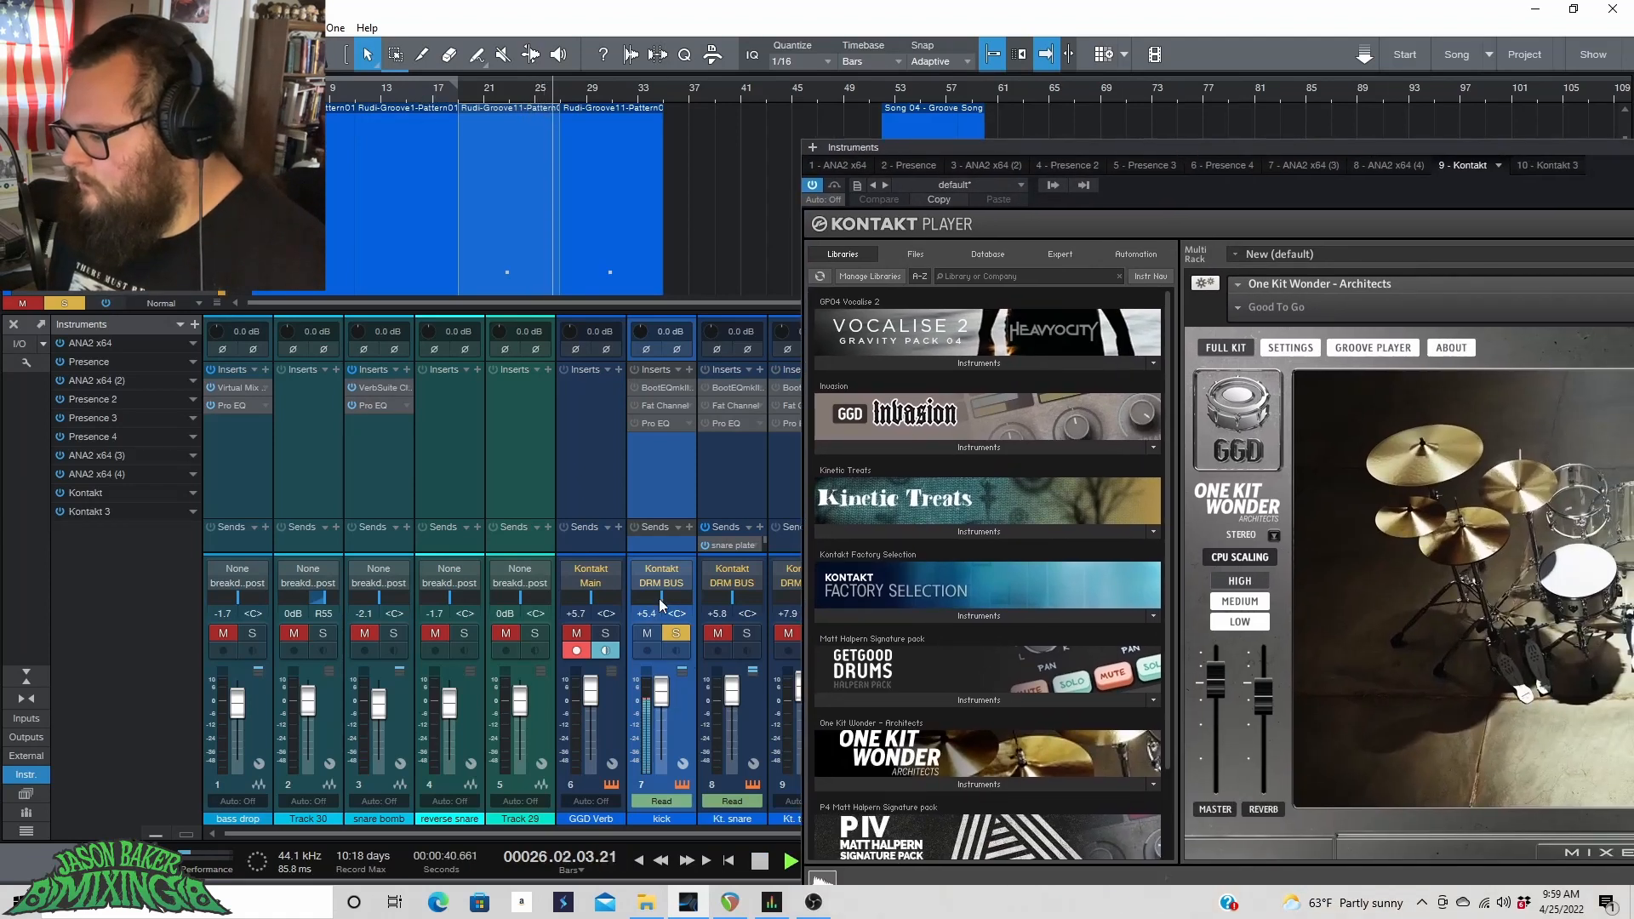
{"action": "left_click", "coordinate": [365, 88]}
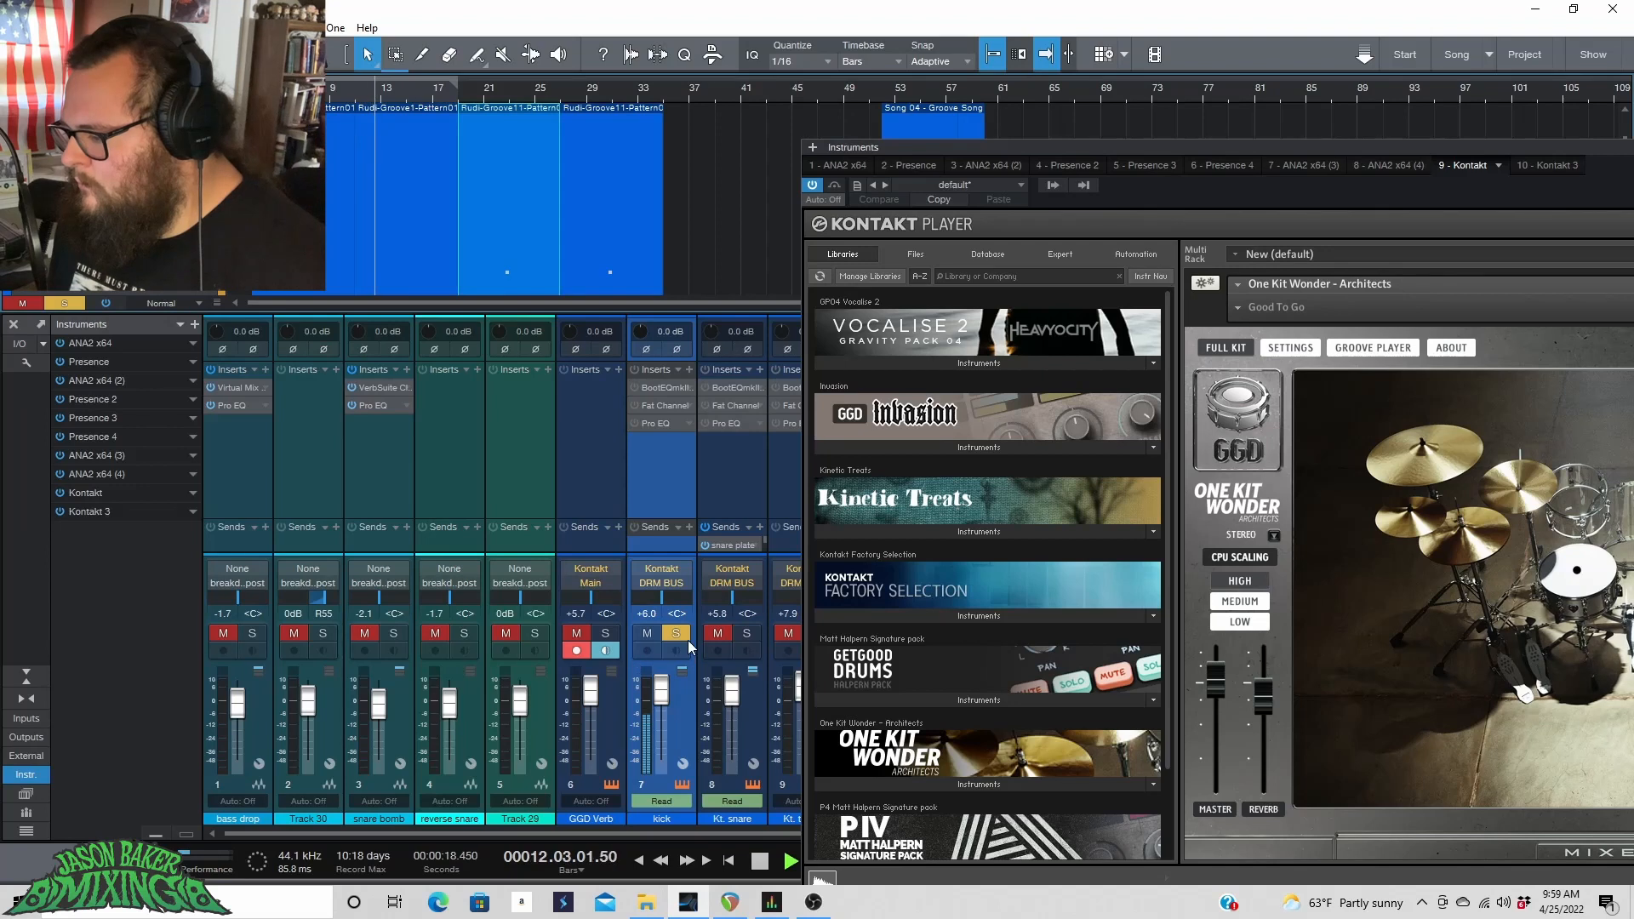
Solo the Kt. snare channel and start playback.
{"action": "left_click", "coordinate": [746, 633]}
{"action": "key", "text": "space"}
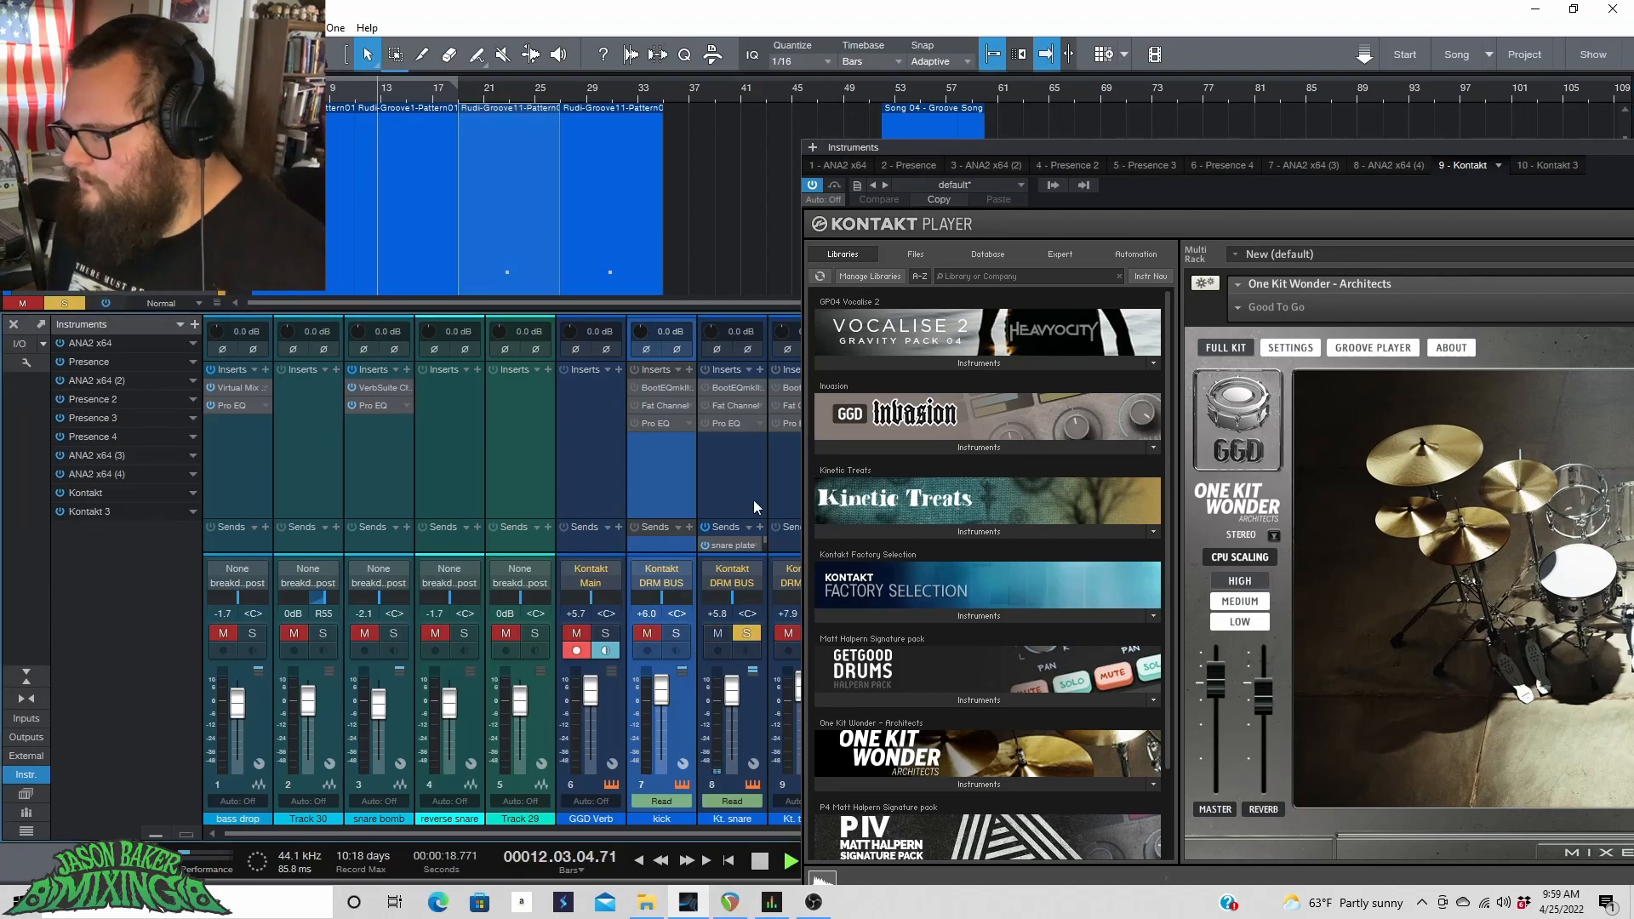
Switch the solo from the Kt. snare channel to the Kt. tom 1, tom 2 and tom 3 channels.
{"action": "left_click", "coordinate": [707, 528]}
{"action": "left_click_drag", "start_coordinate": [707, 833], "coordinate": [715, 834]}
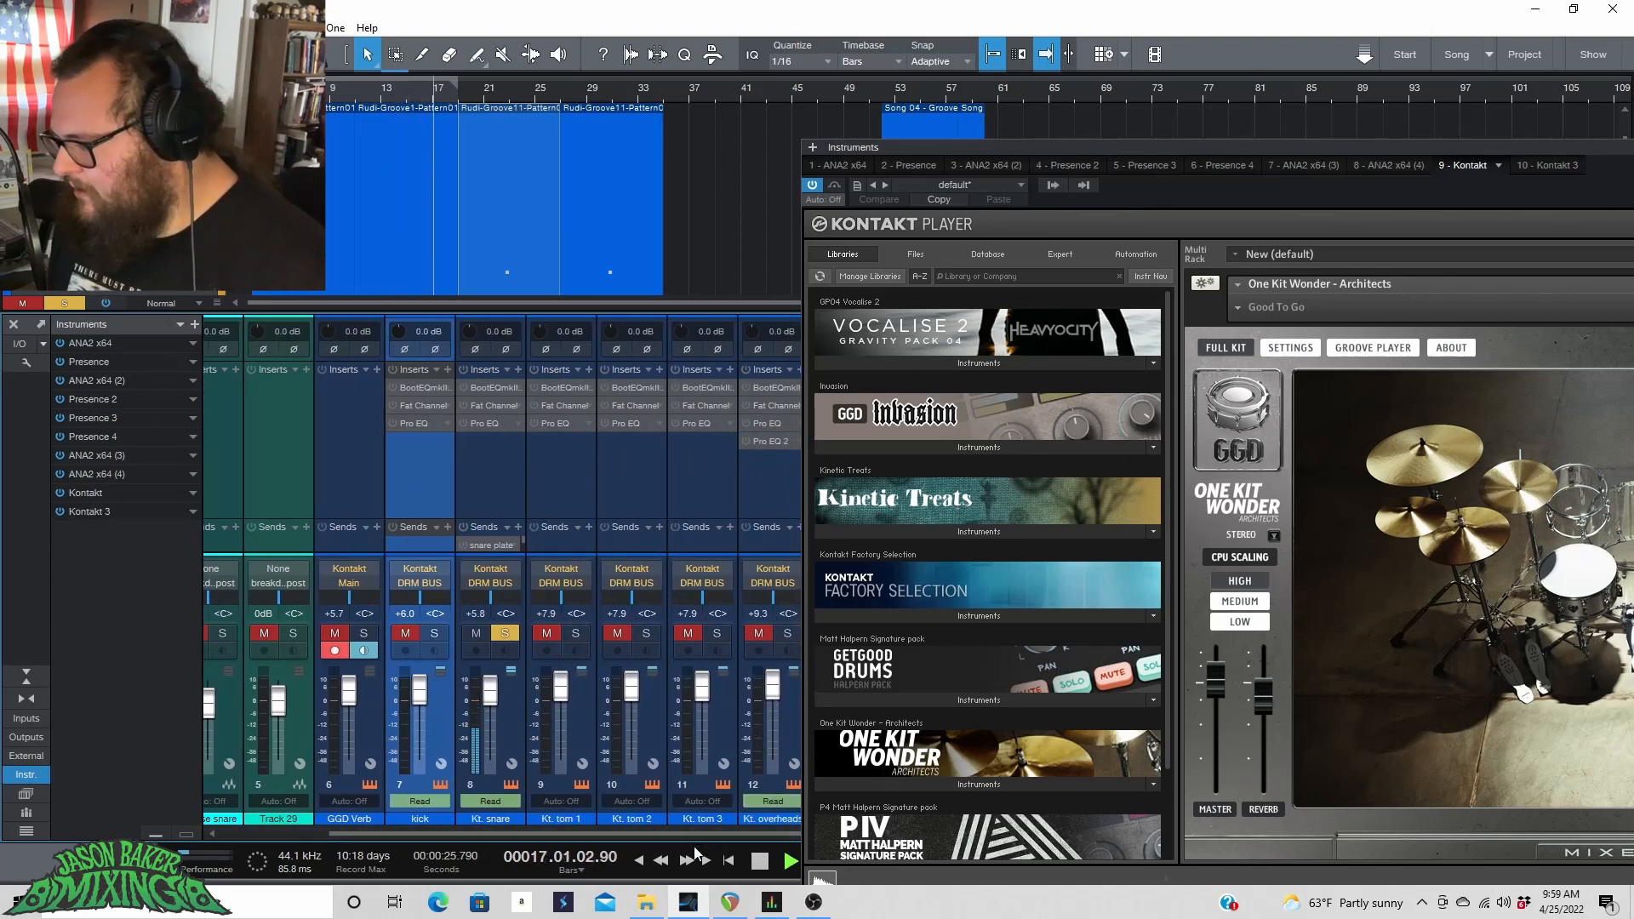
{"action": "key", "text": "space"}
{"action": "left_click", "coordinate": [578, 714]}
{"action": "left_click", "coordinate": [645, 721]}
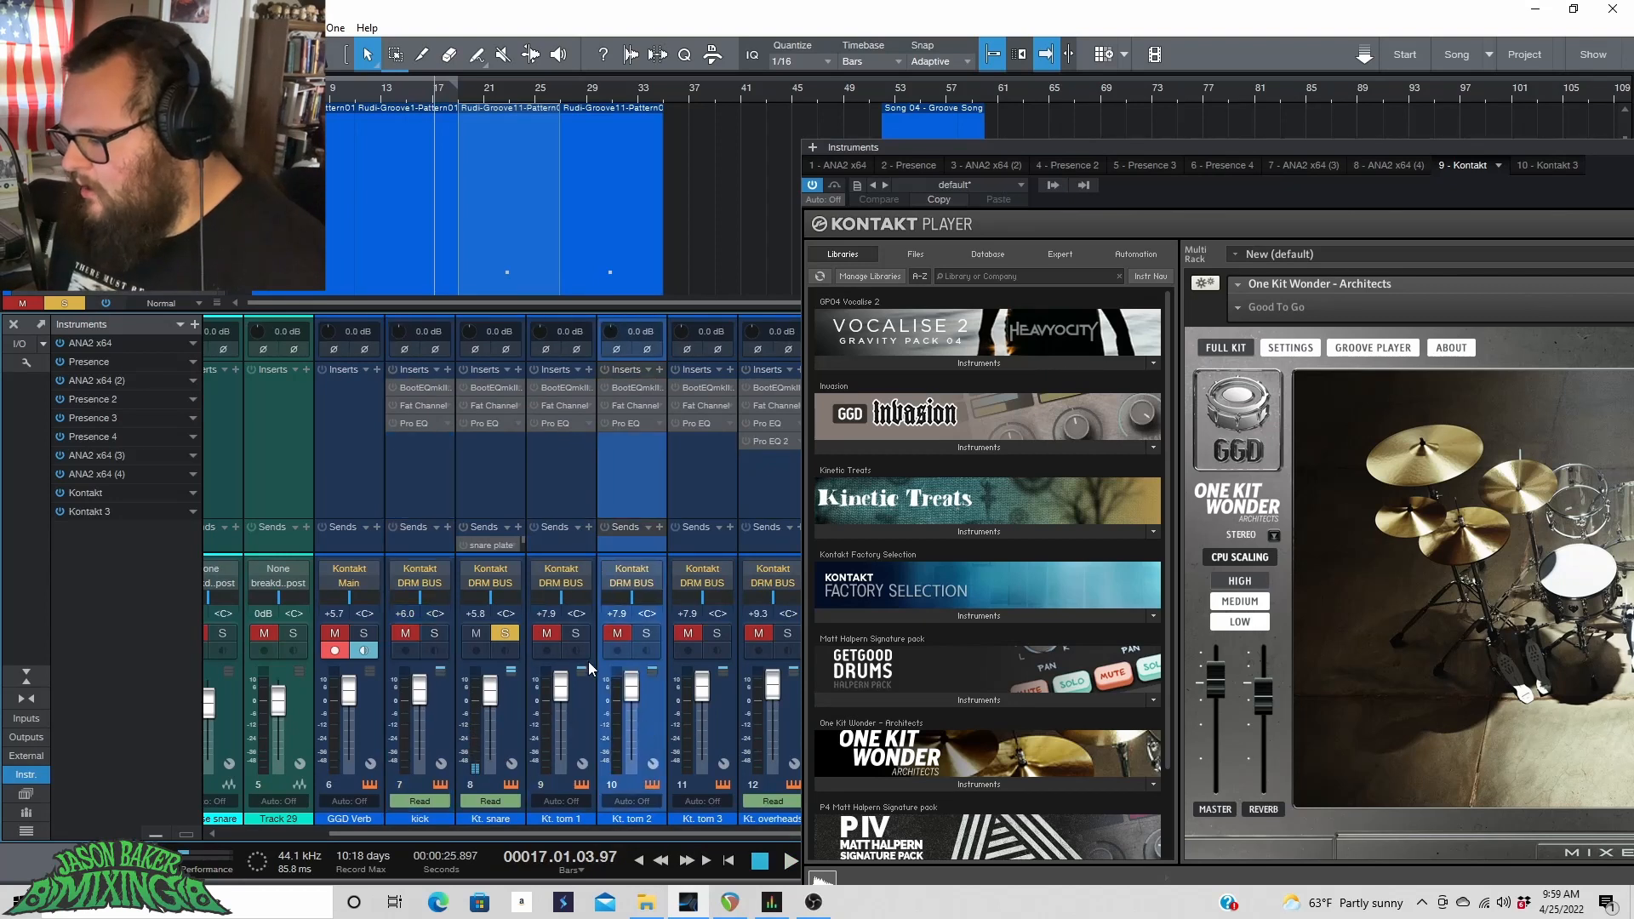
{"action": "left_click", "coordinate": [505, 632]}
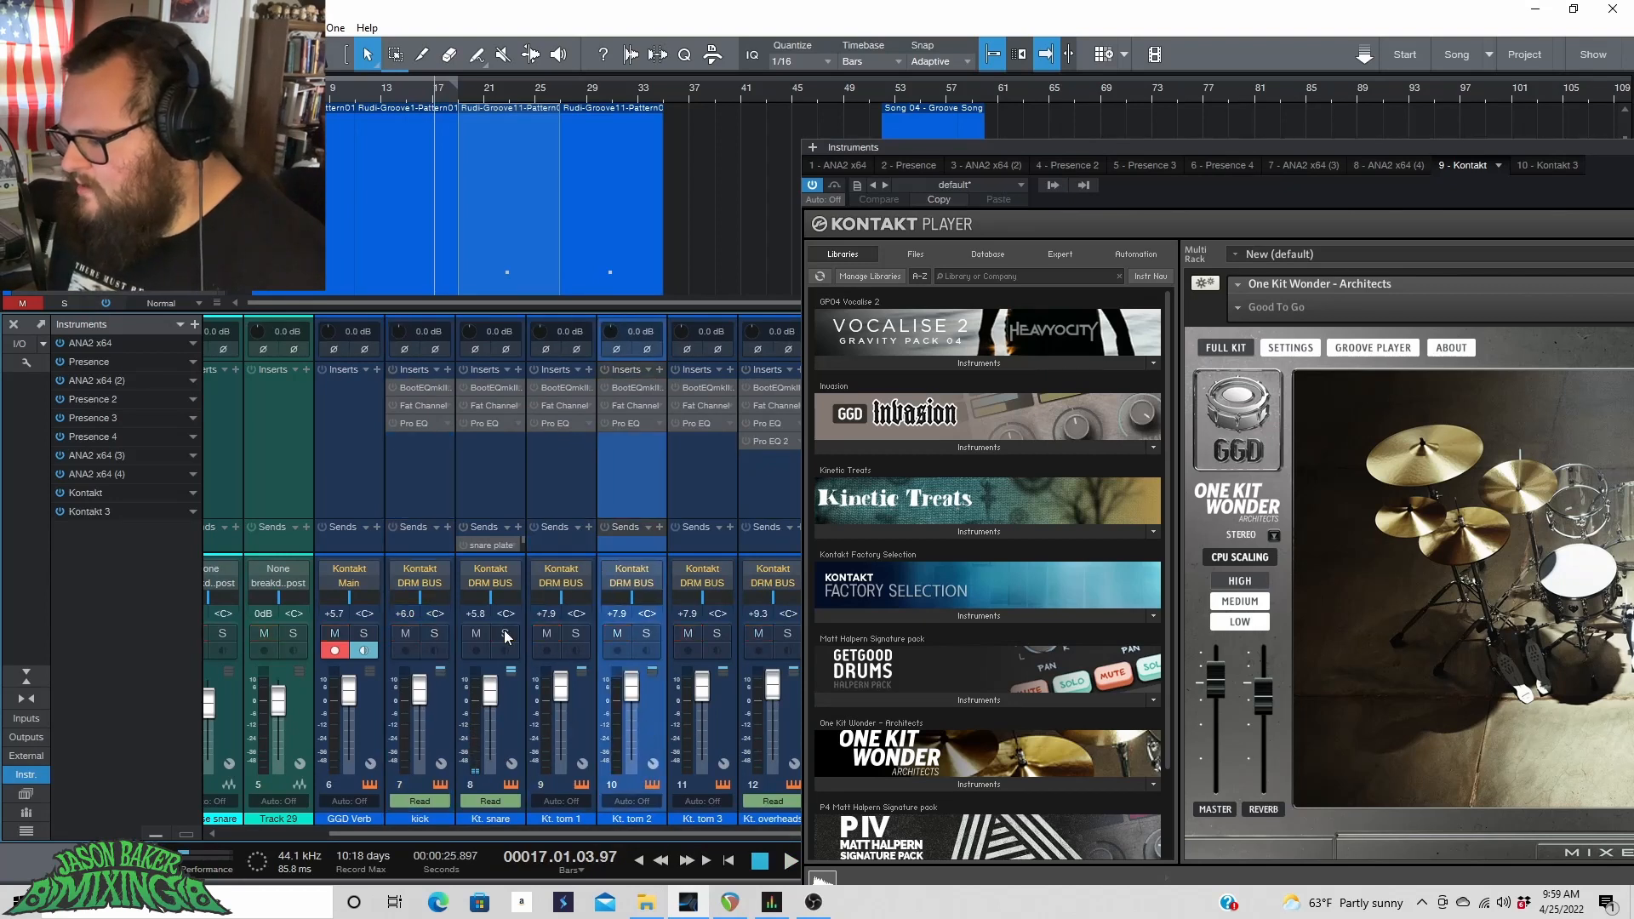
{"action": "left_click", "coordinate": [576, 634]}
{"action": "left_click", "coordinate": [717, 633]}
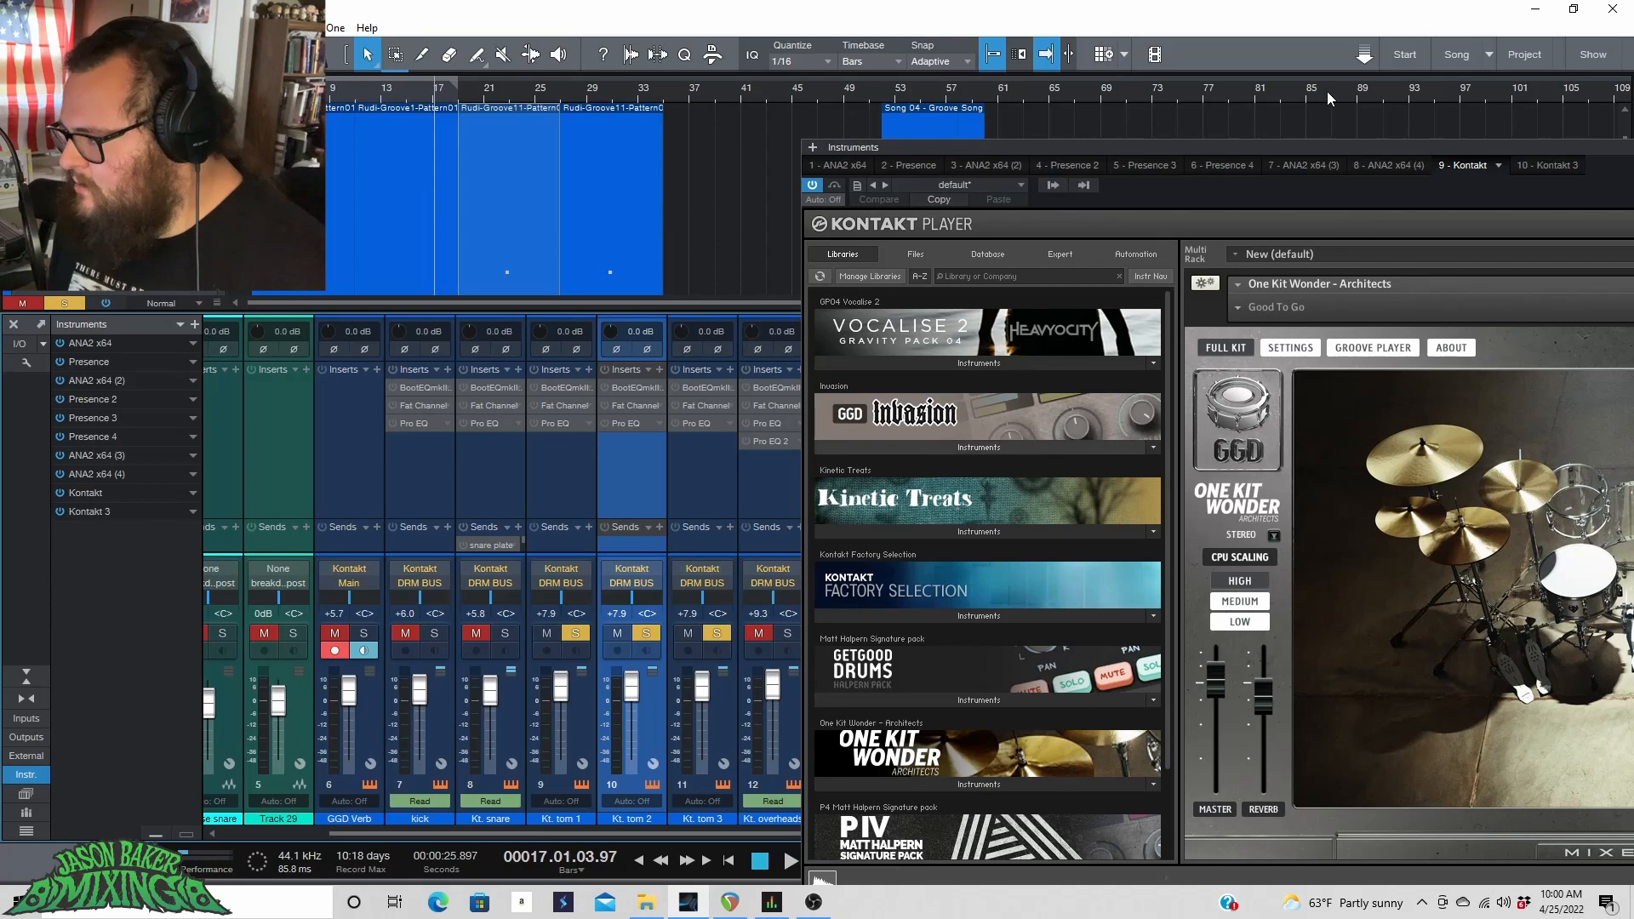
Move the Kontakt window higher and audition individual drums by triggering them in the kit view.
{"action": "left_click_drag", "start_coordinate": [1339, 142], "coordinate": [1293, 88]}
{"action": "left_click_drag", "start_coordinate": [1293, 88], "coordinate": [1285, 86]}
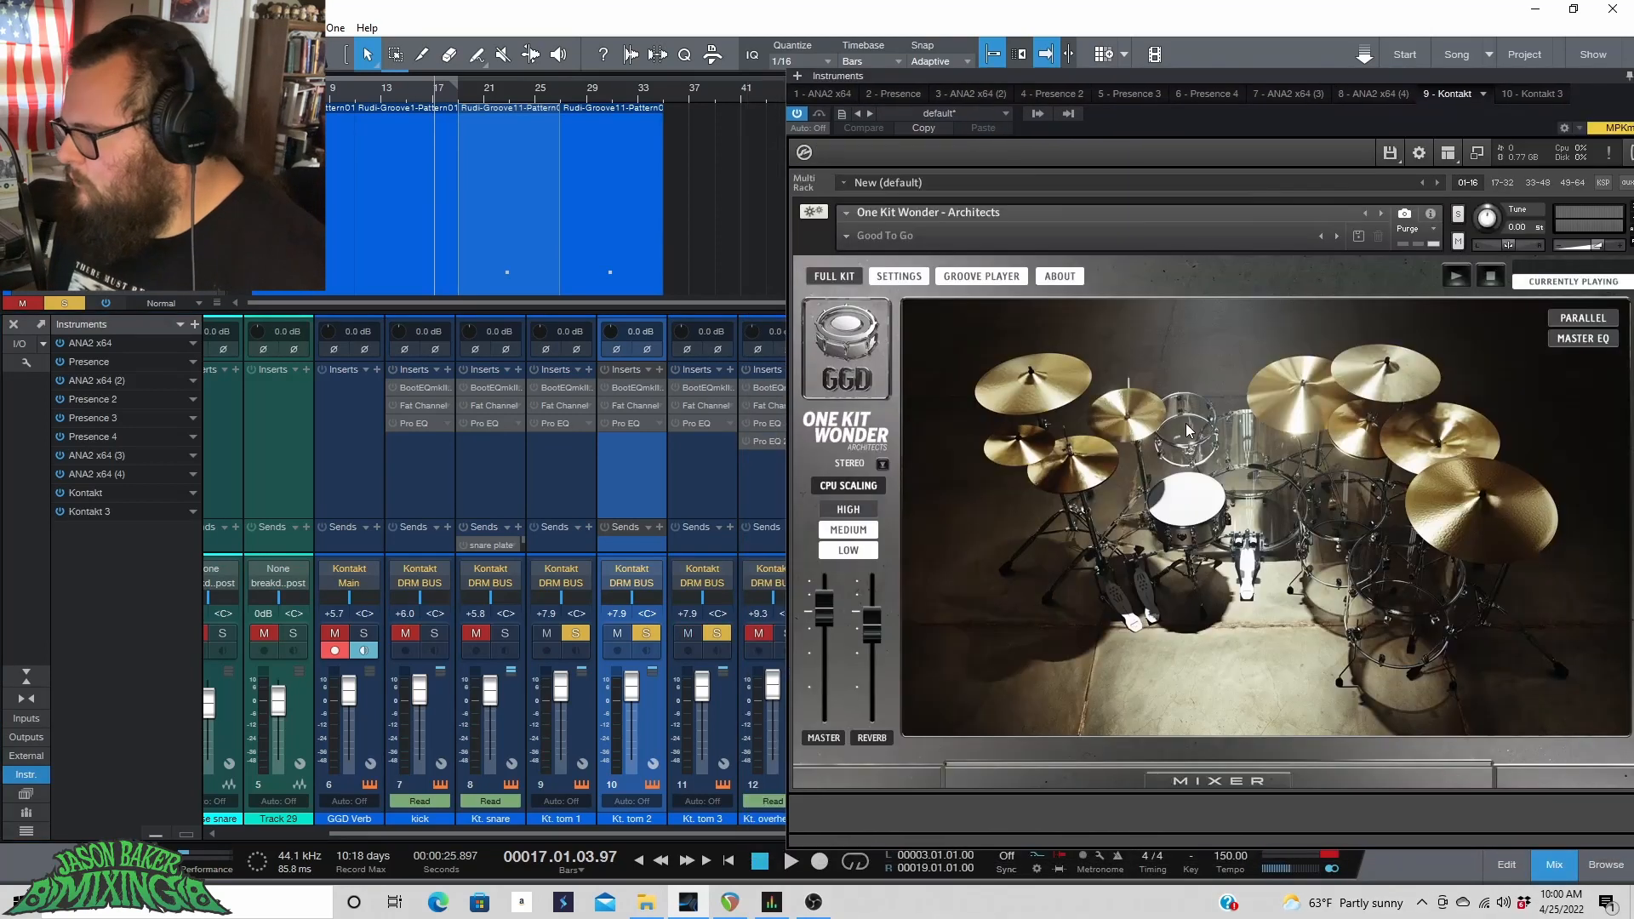
{"action": "left_click", "coordinate": [1186, 430]}
{"action": "left_click", "coordinate": [1343, 513]}
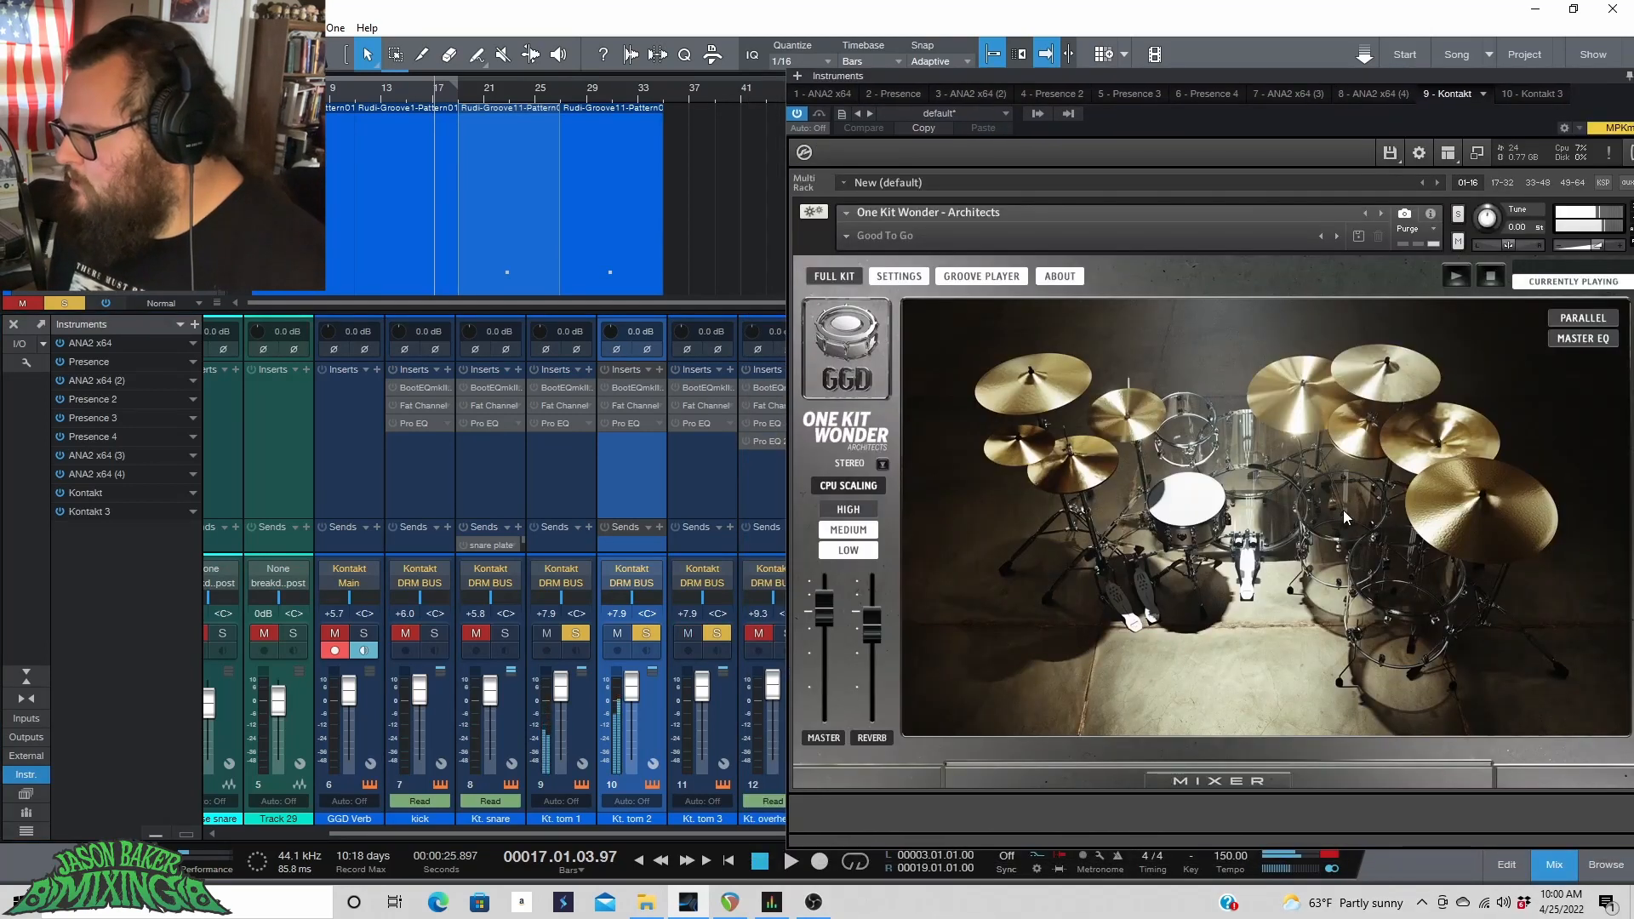
{"action": "left_click", "coordinate": [1400, 589]}
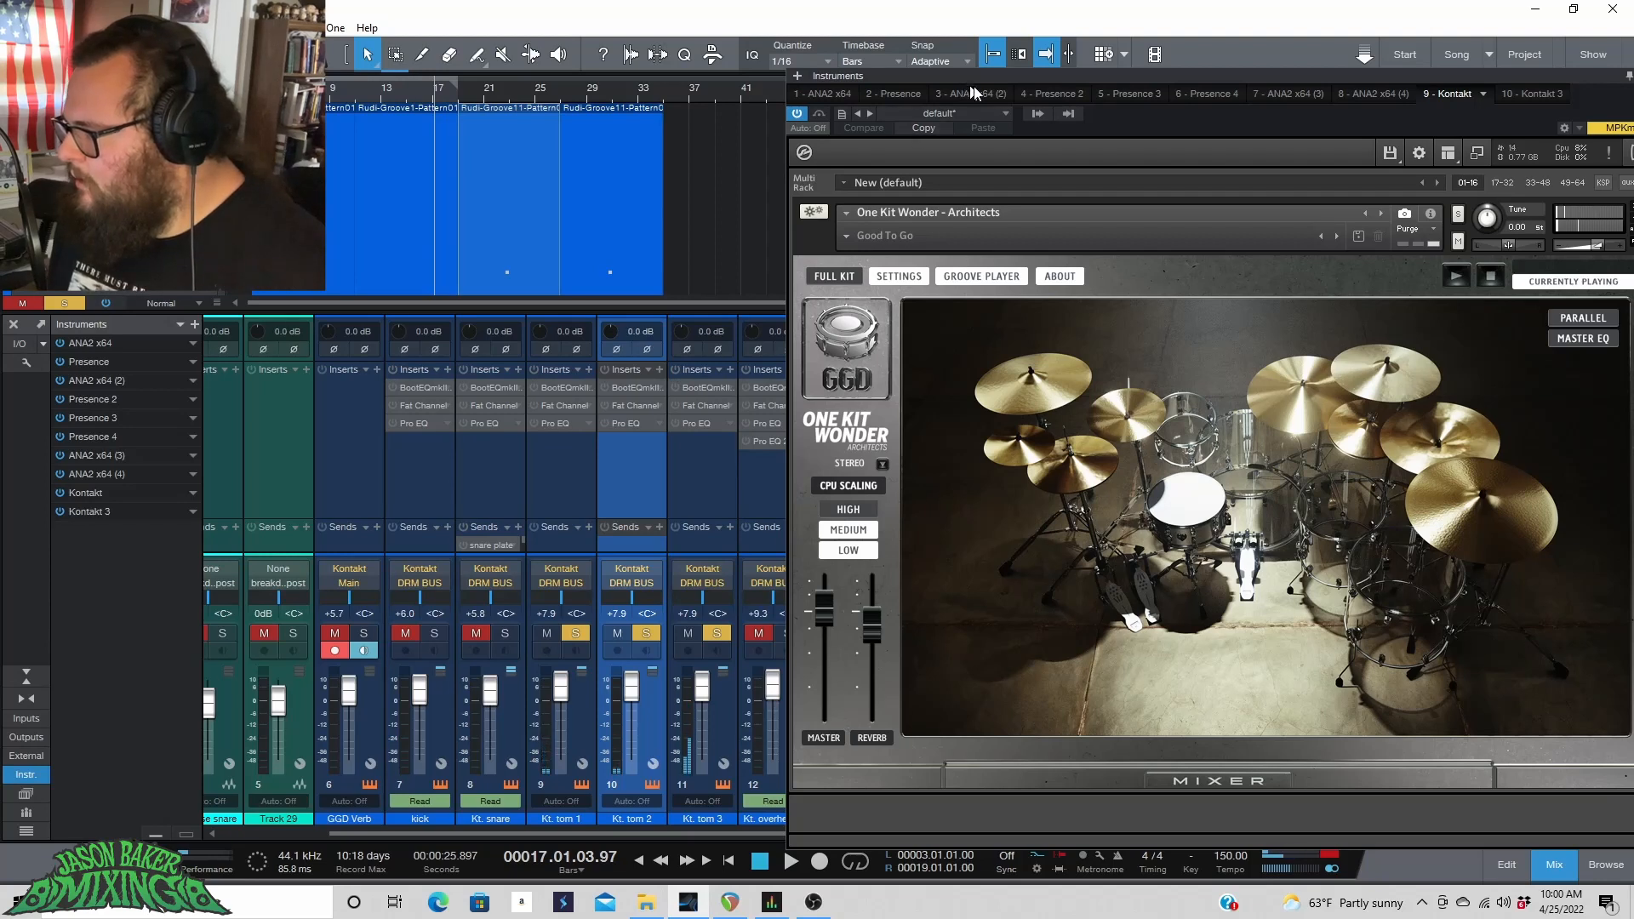
Solo only the Kt. room close channel and audition more drums in the One Kit Wonder kit view.
{"action": "left_click_drag", "start_coordinate": [959, 84], "coordinate": [1188, 227]}
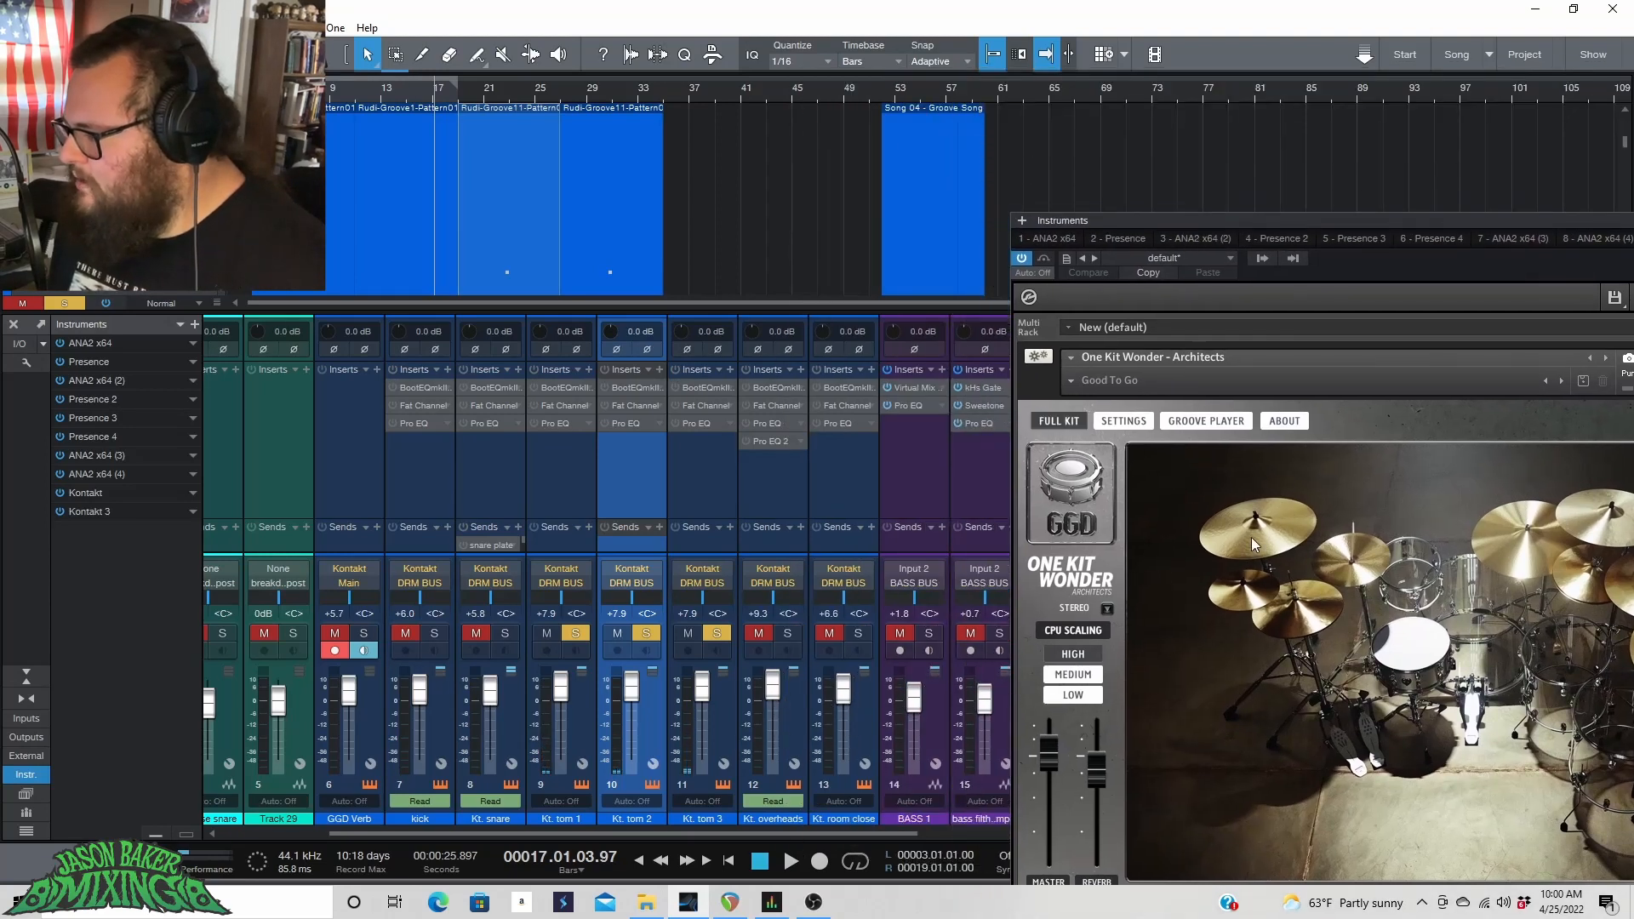
{"action": "left_click", "coordinate": [1198, 411]}
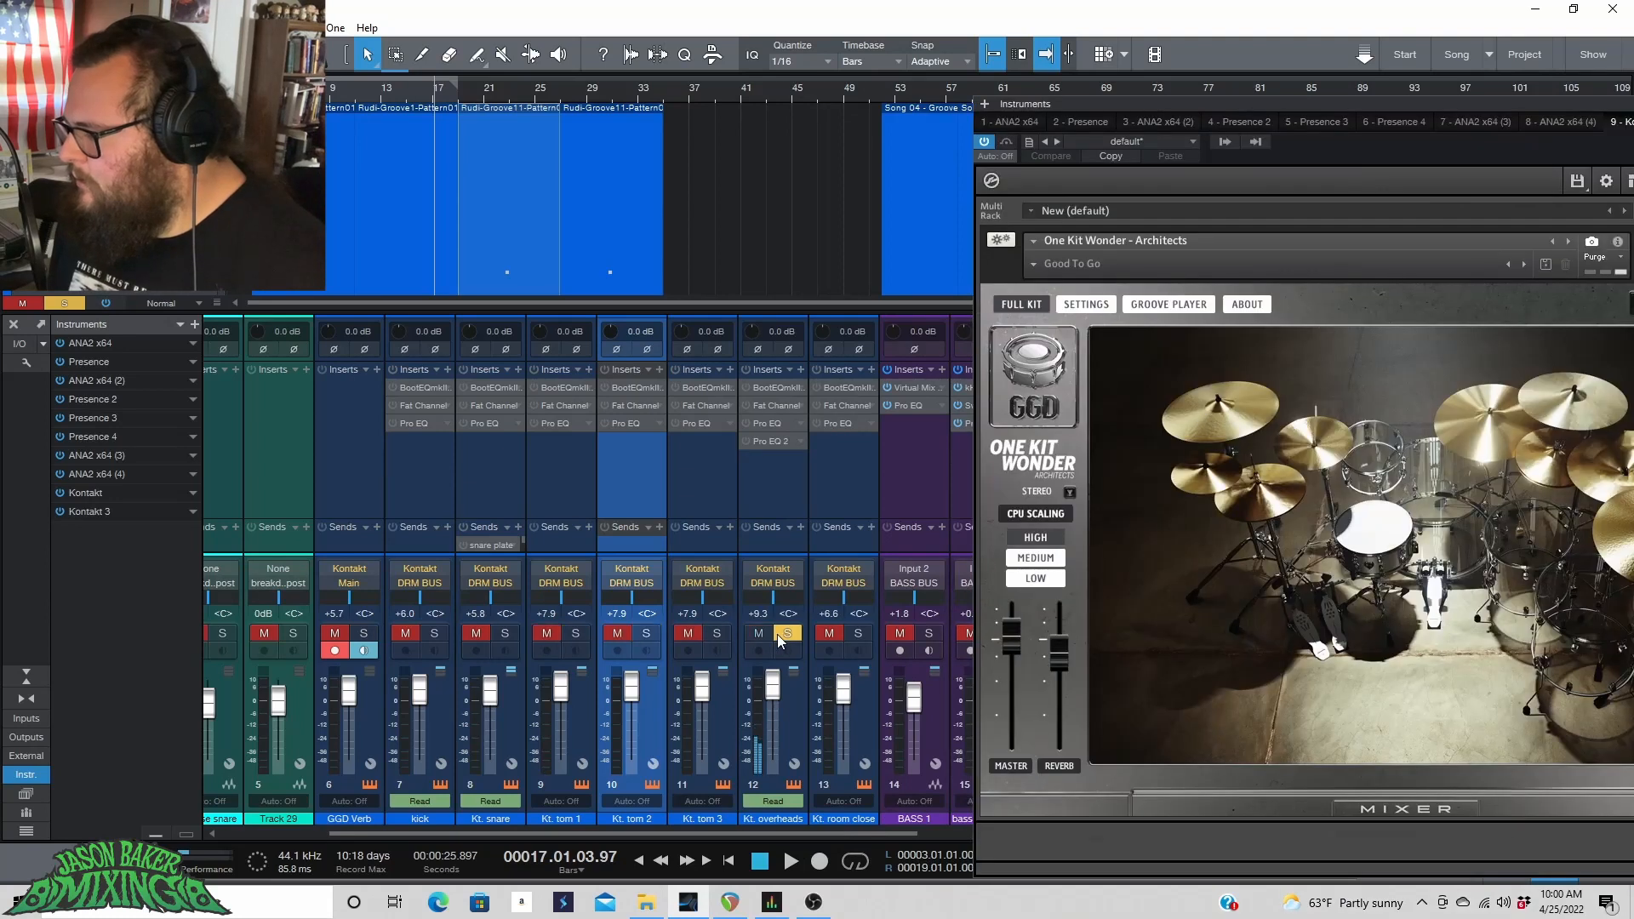
{"action": "left_click", "coordinate": [777, 634]}
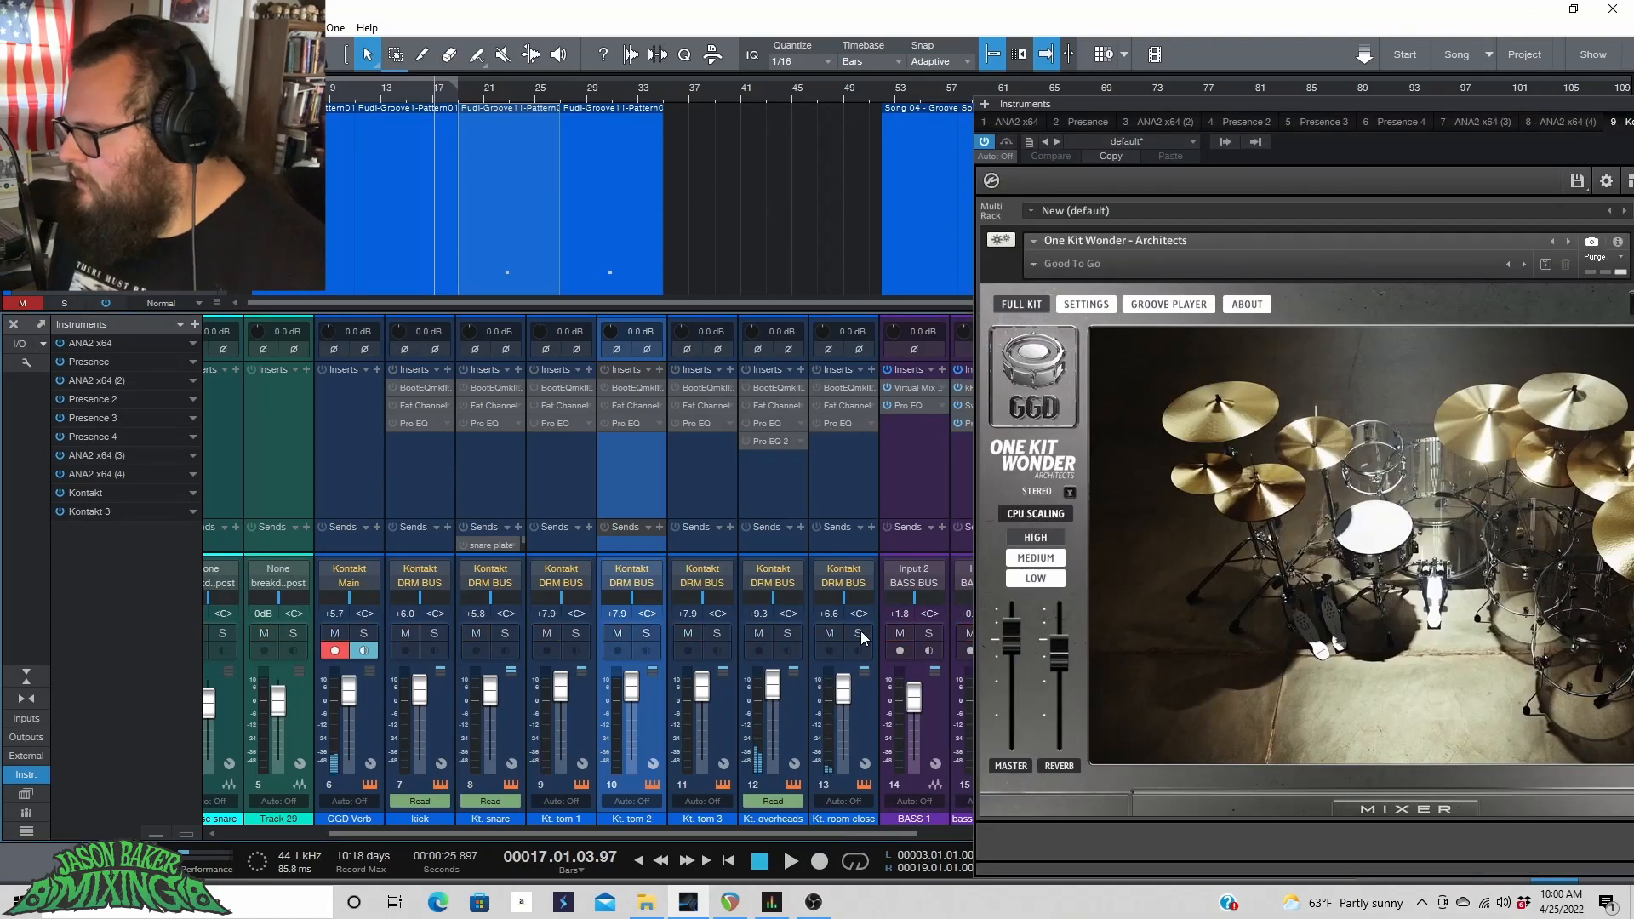
{"action": "left_click", "coordinate": [858, 633]}
{"action": "left_click", "coordinate": [1383, 538]}
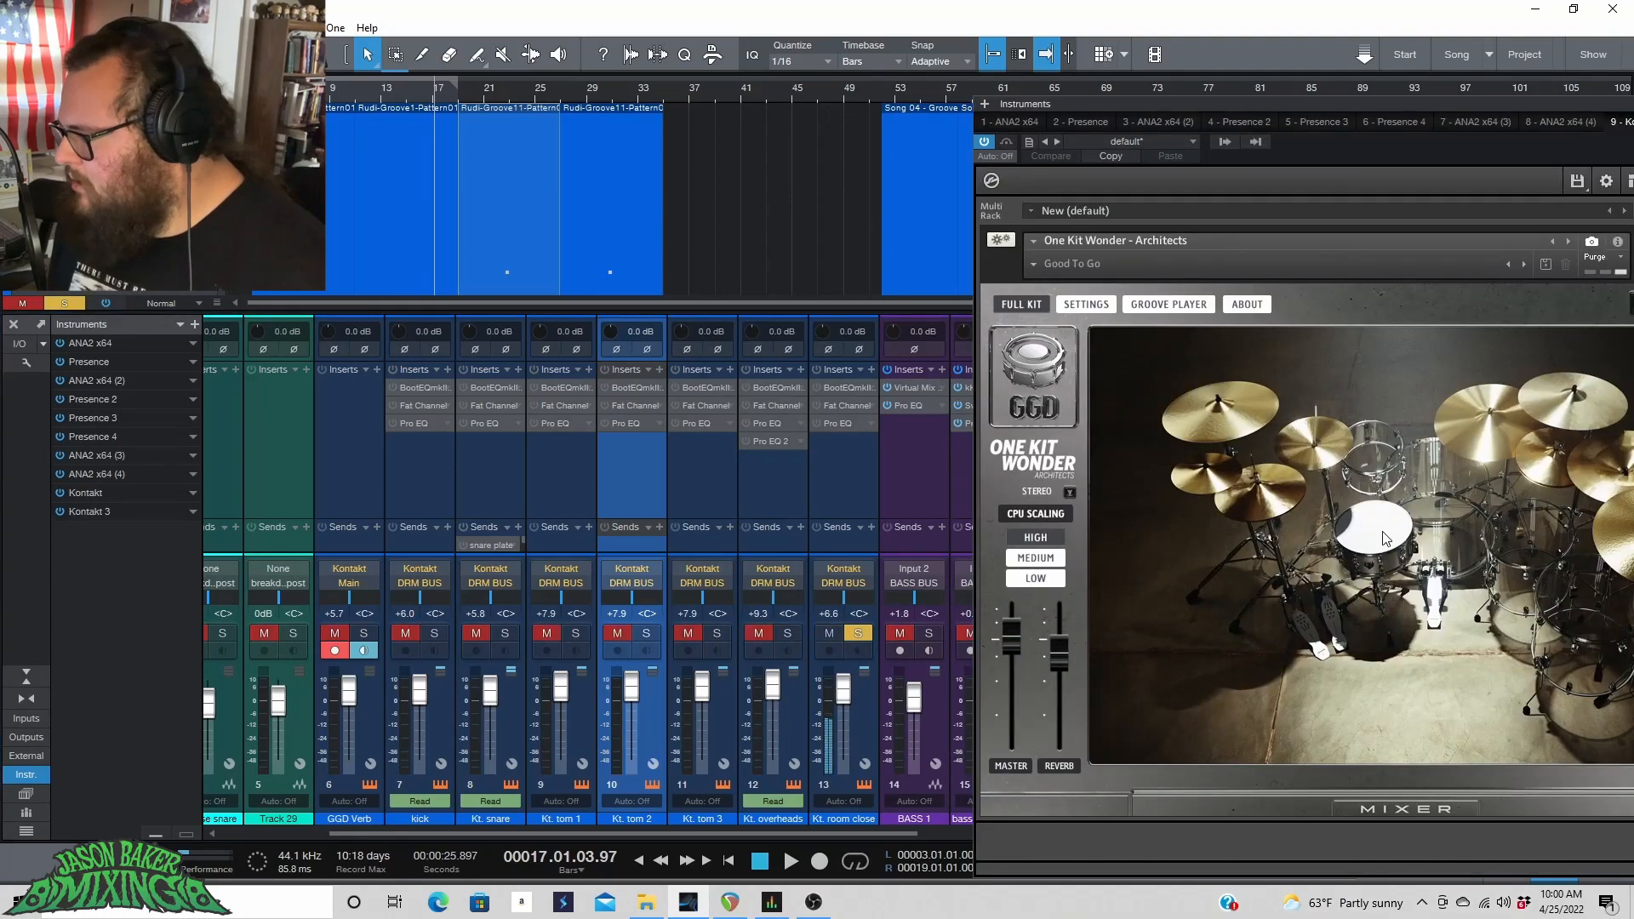
{"action": "left_click", "coordinate": [1538, 536]}
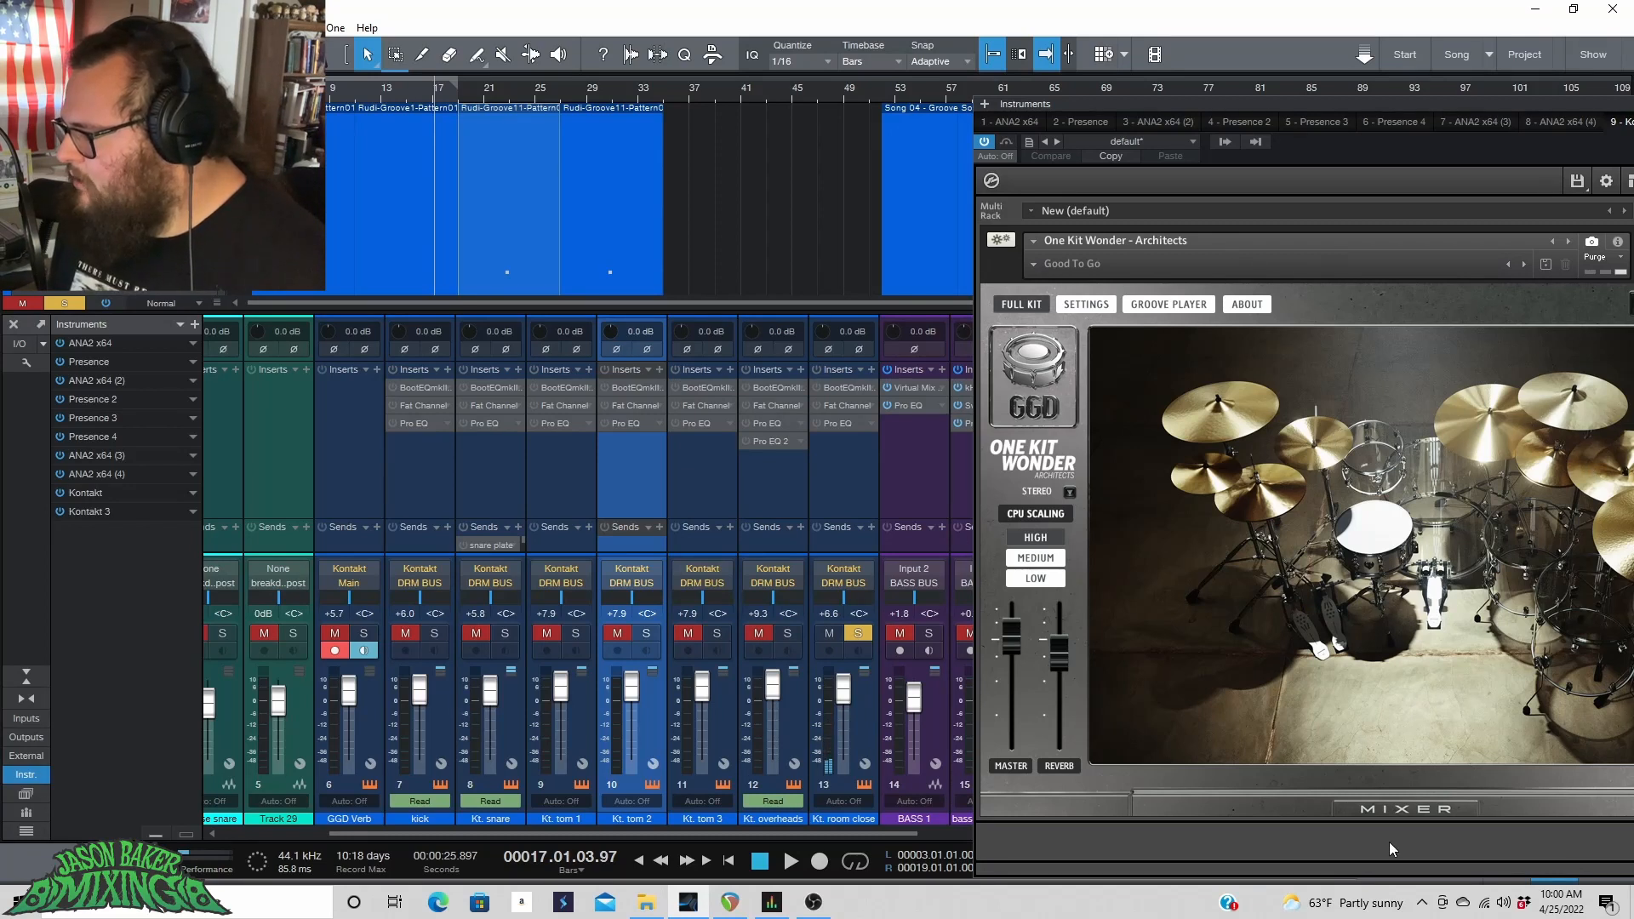
Open the One Kit Wonder mixer panel and reposition the Kontakt window.
{"action": "left_click", "coordinate": [1405, 806]}
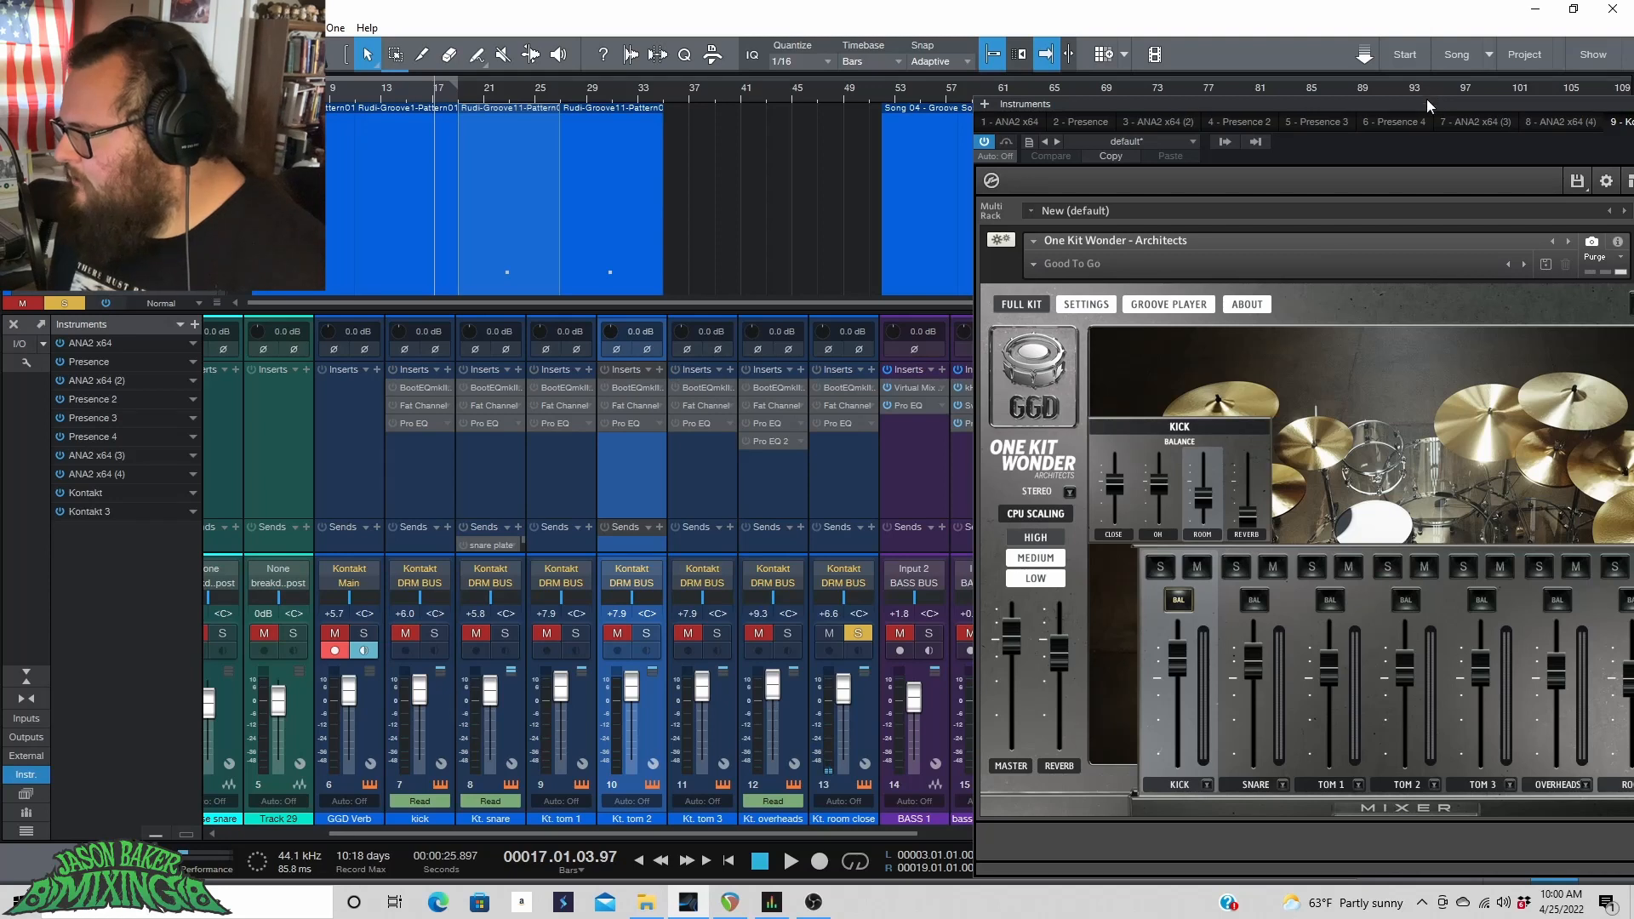
{"action": "left_click_drag", "start_coordinate": [1426, 99], "coordinate": [1066, 51]}
{"action": "left_click", "coordinate": [1257, 700]}
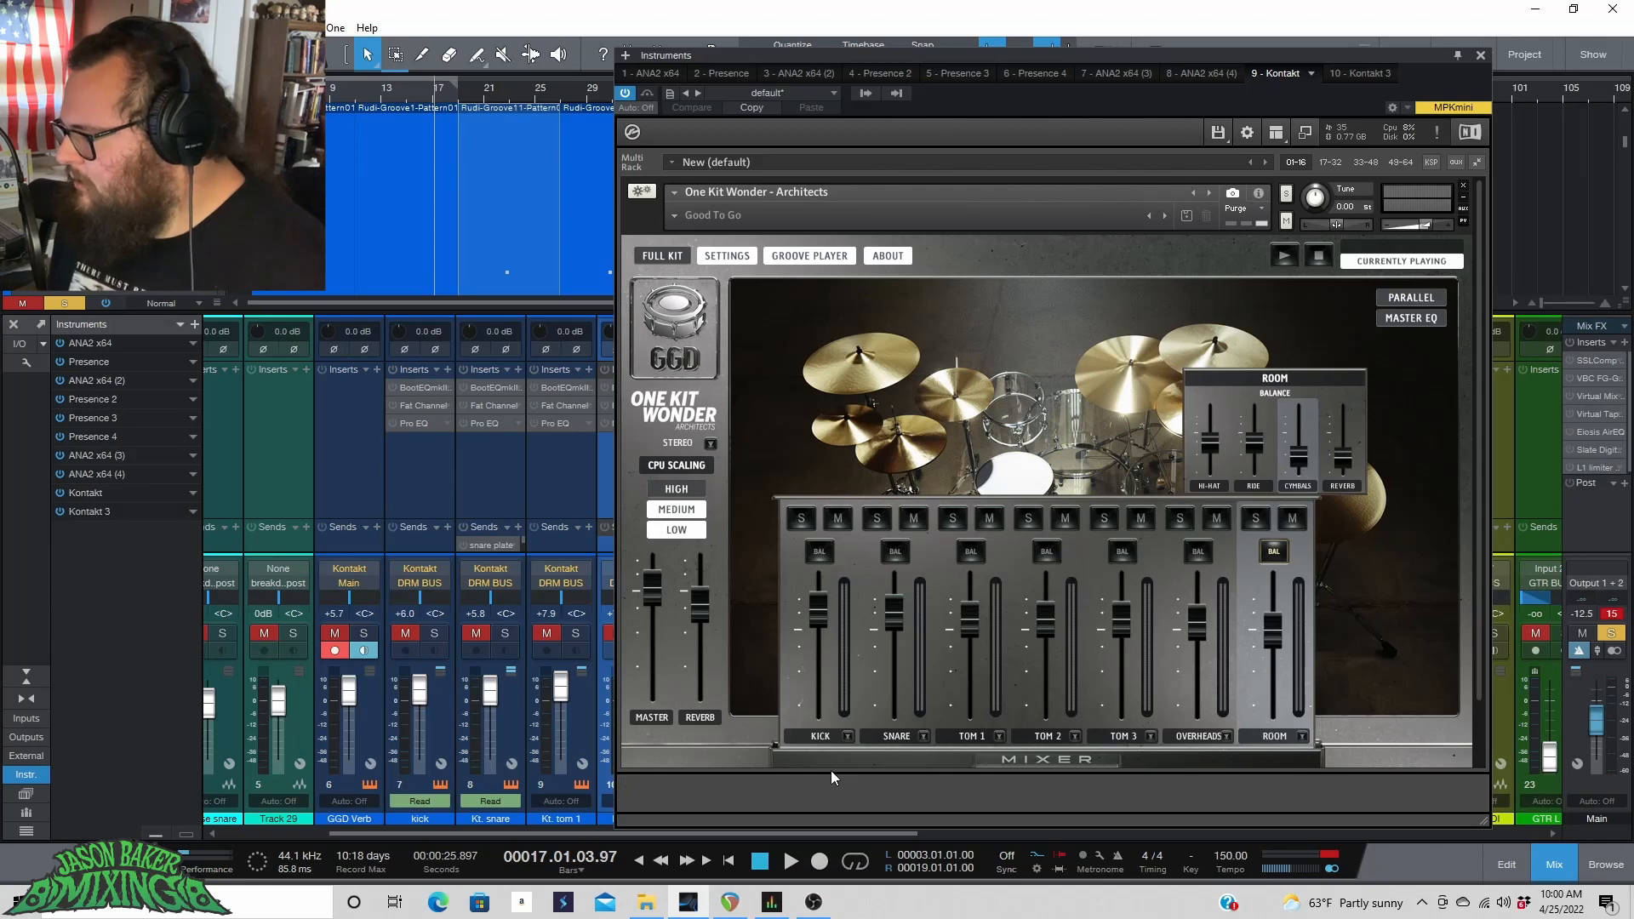
Inspect the balance settings of each One Kit Wonder mixer channel, from kick through room.
{"action": "left_click", "coordinate": [827, 688]}
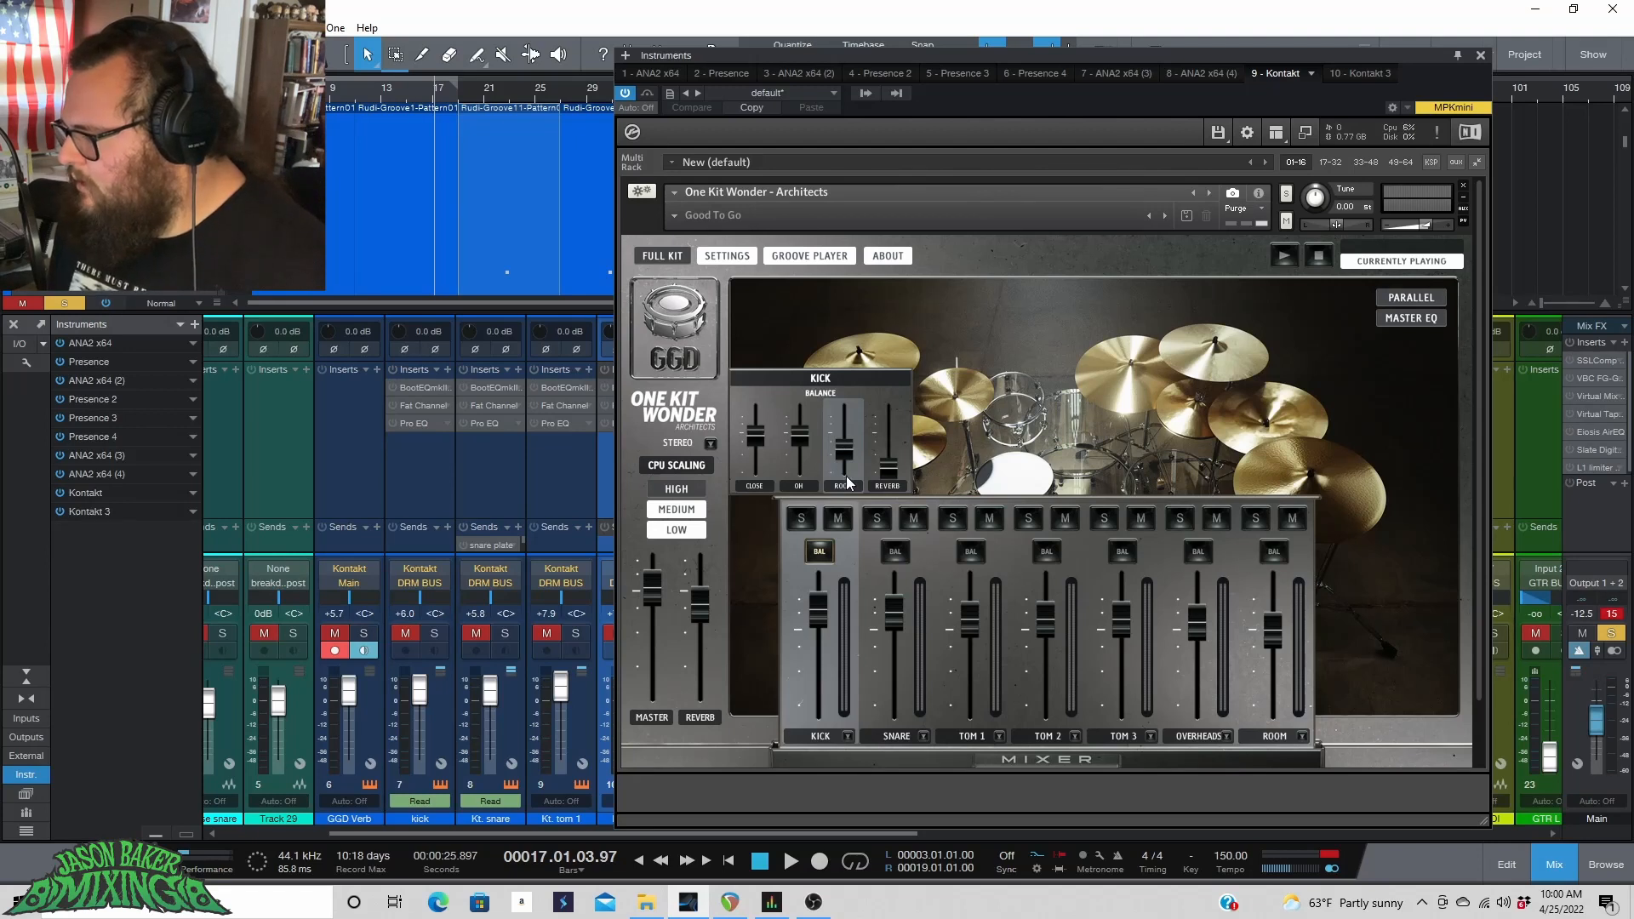
{"action": "left_click", "coordinate": [905, 677]}
{"action": "left_click", "coordinate": [984, 667]}
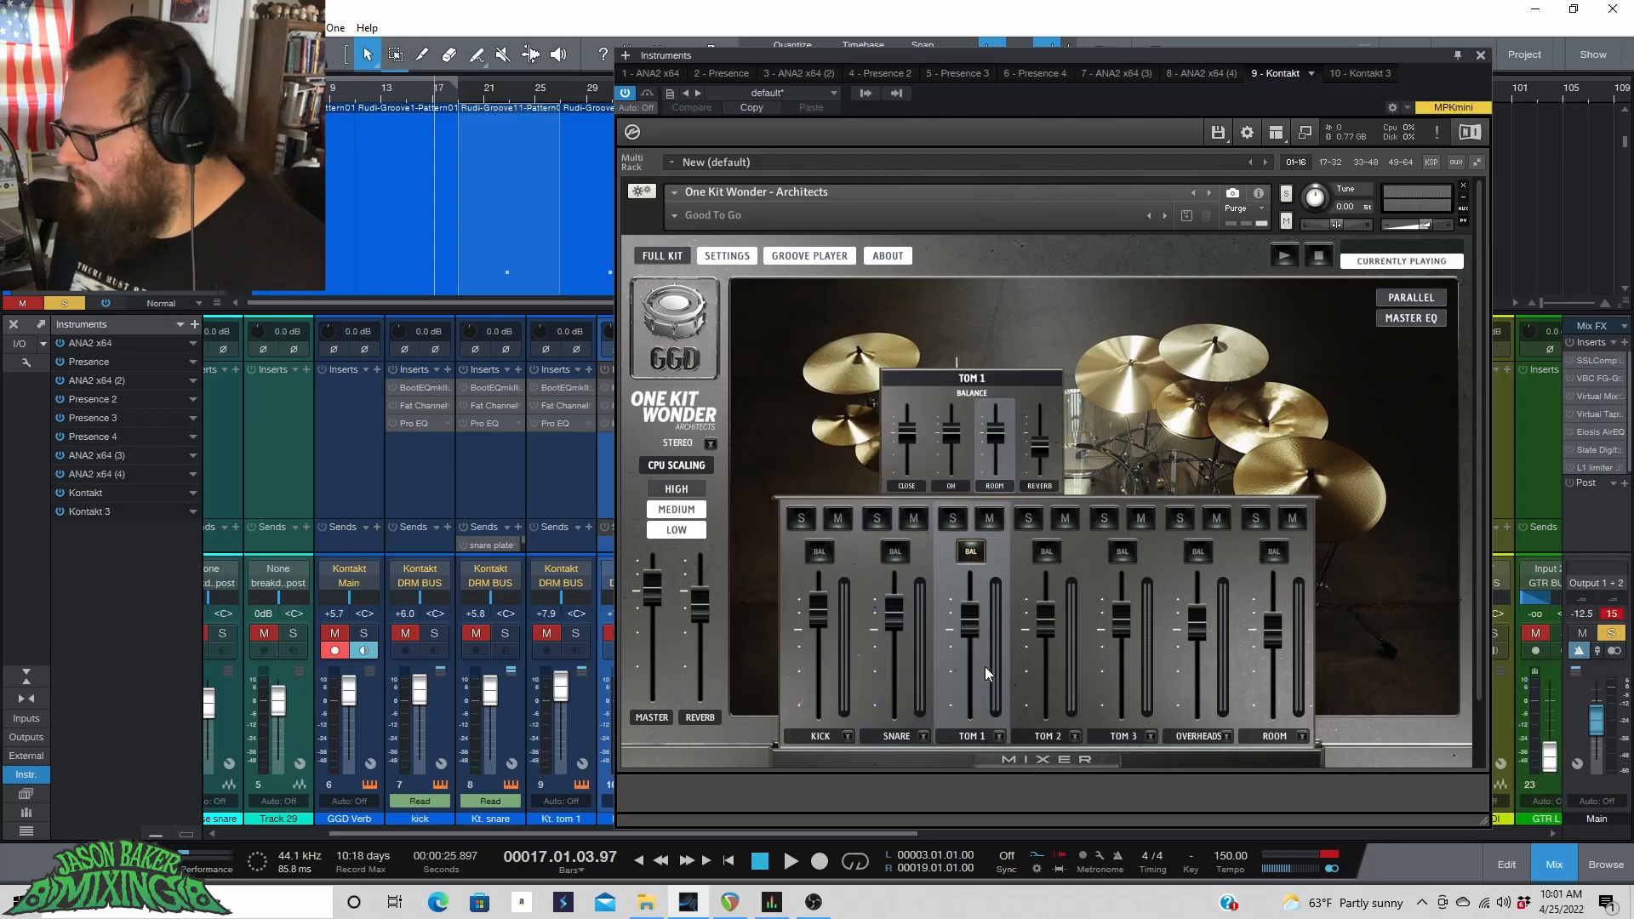
{"action": "left_click", "coordinate": [1060, 675]}
{"action": "left_click", "coordinate": [1147, 679]}
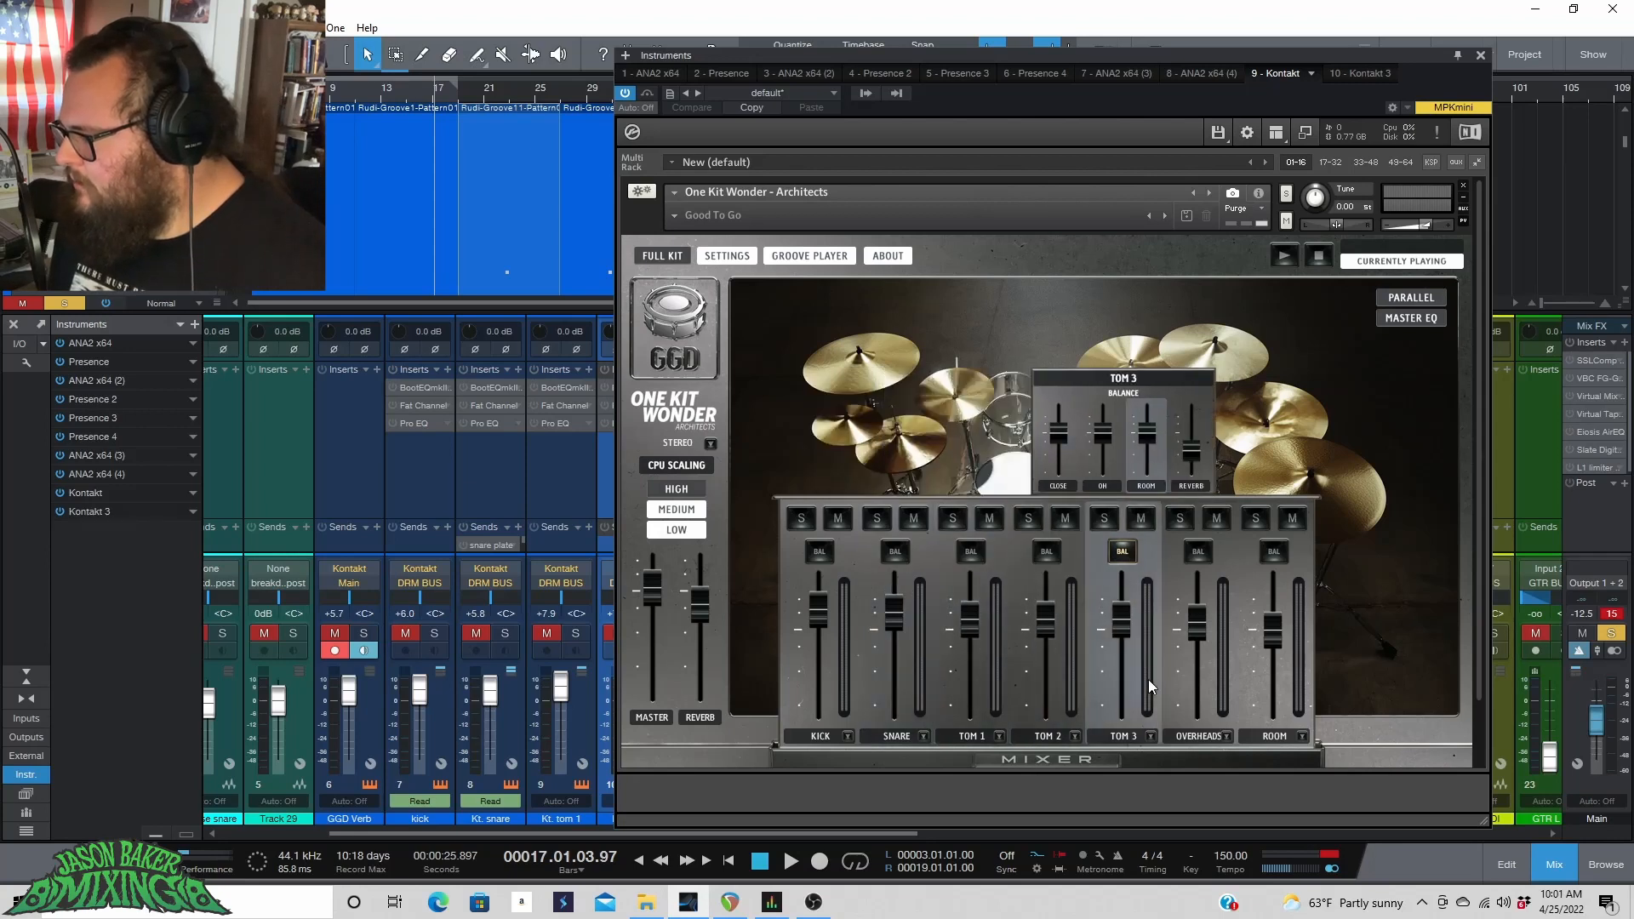
{"action": "left_click", "coordinate": [1229, 676]}
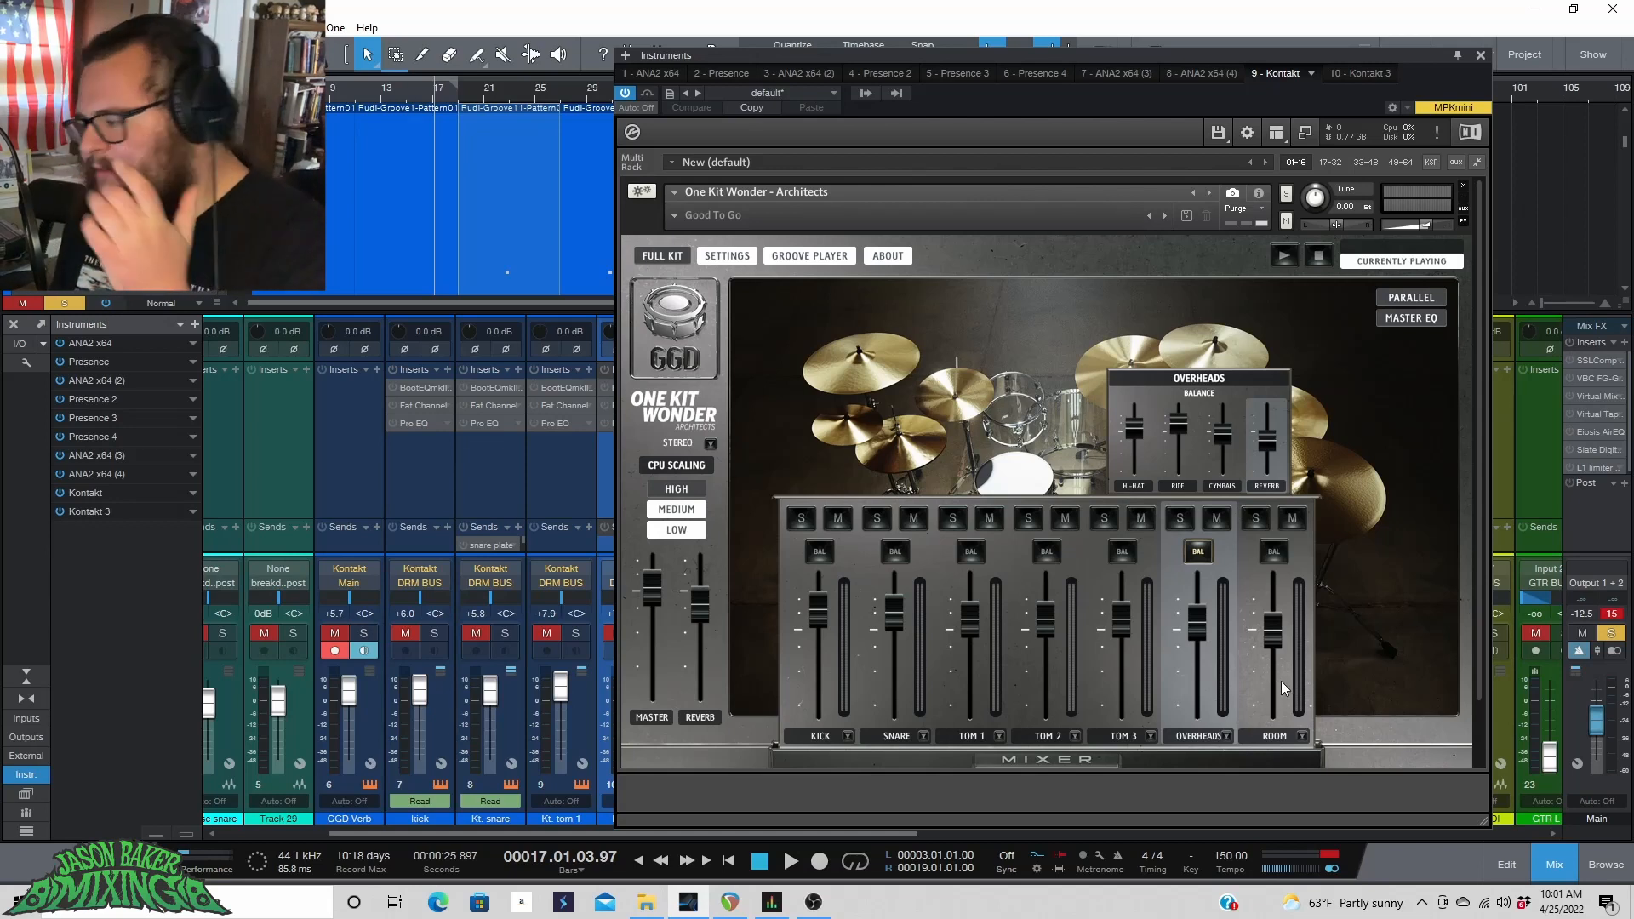
{"action": "left_click", "coordinate": [1283, 681]}
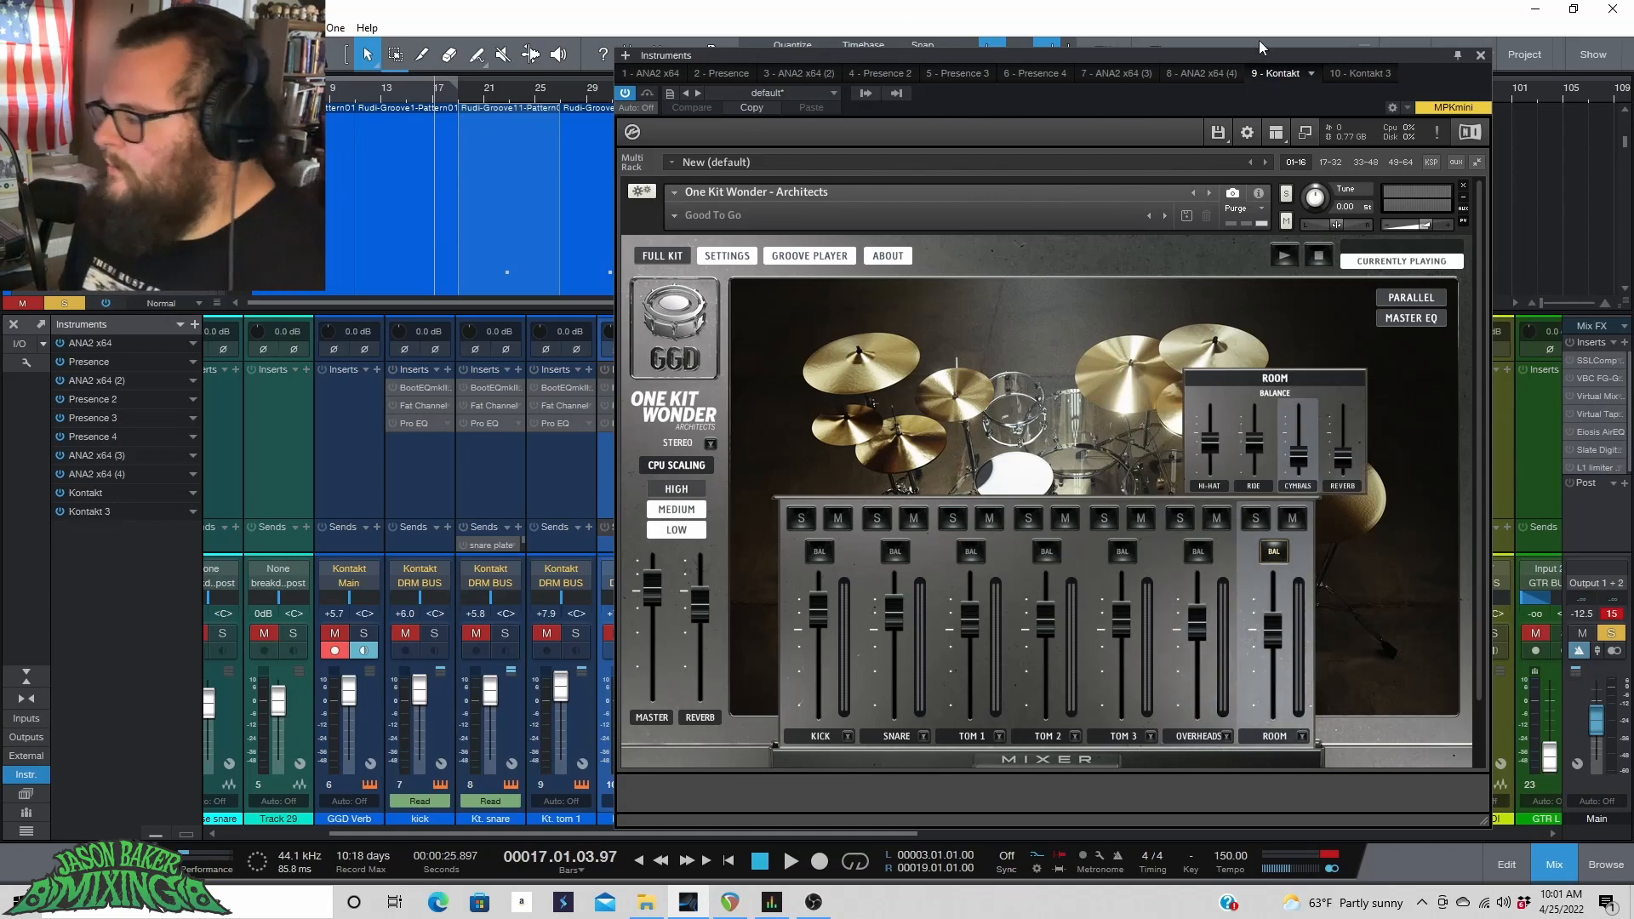
Close the Kontakt window and unsolo the Kt. room close channel.
{"action": "left_click", "coordinate": [1480, 56]}
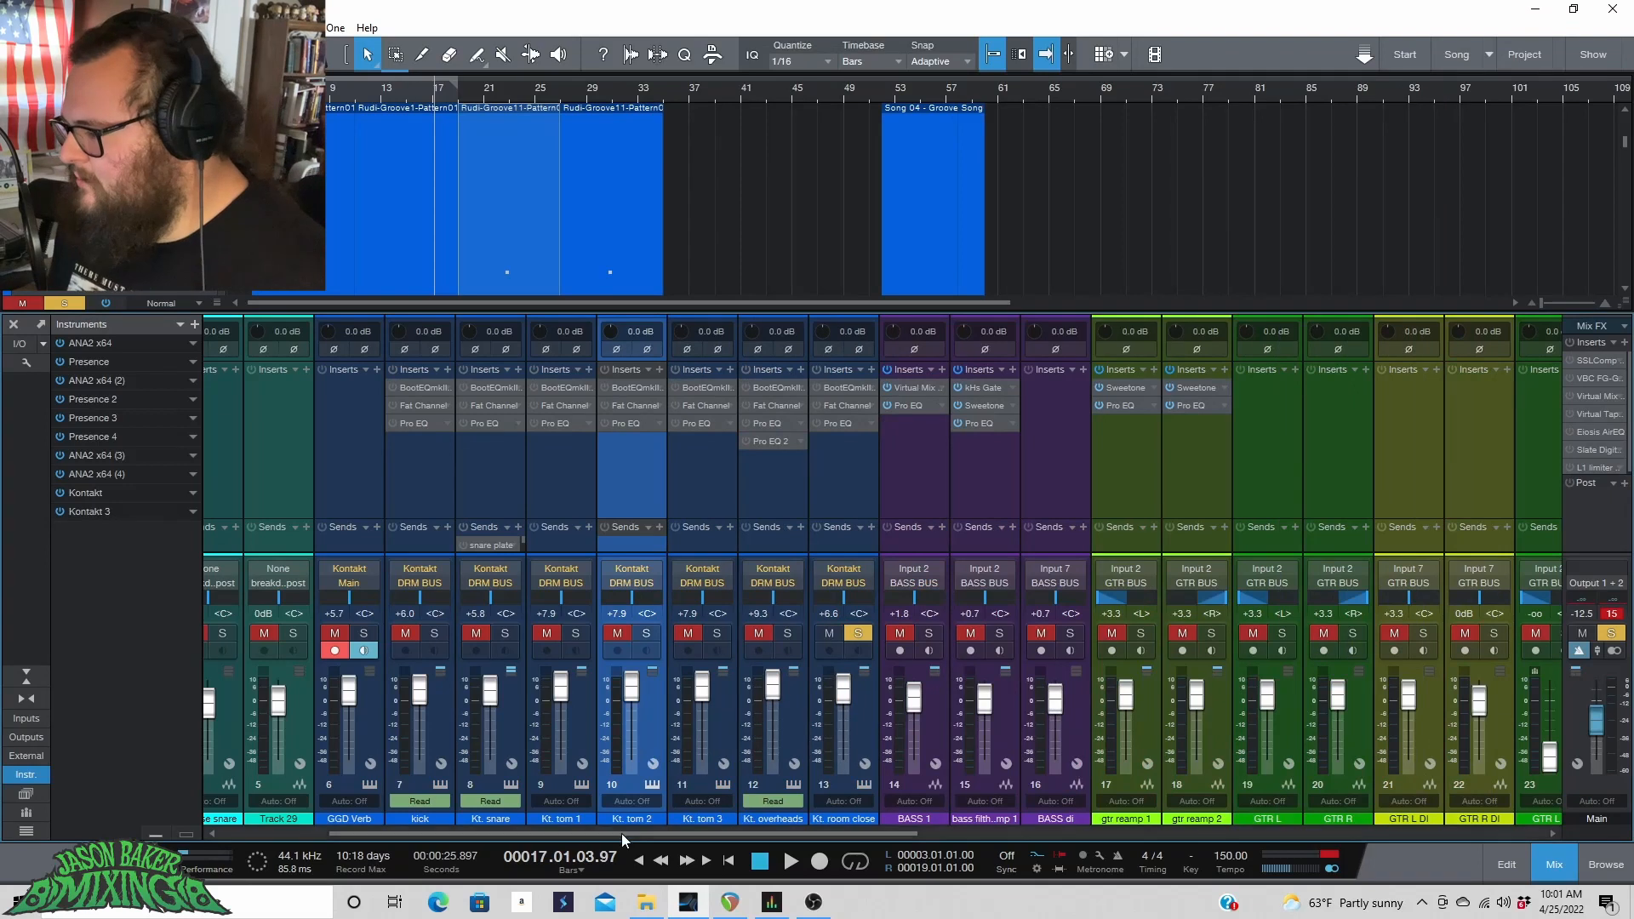
{"action": "left_click", "coordinate": [856, 634]}
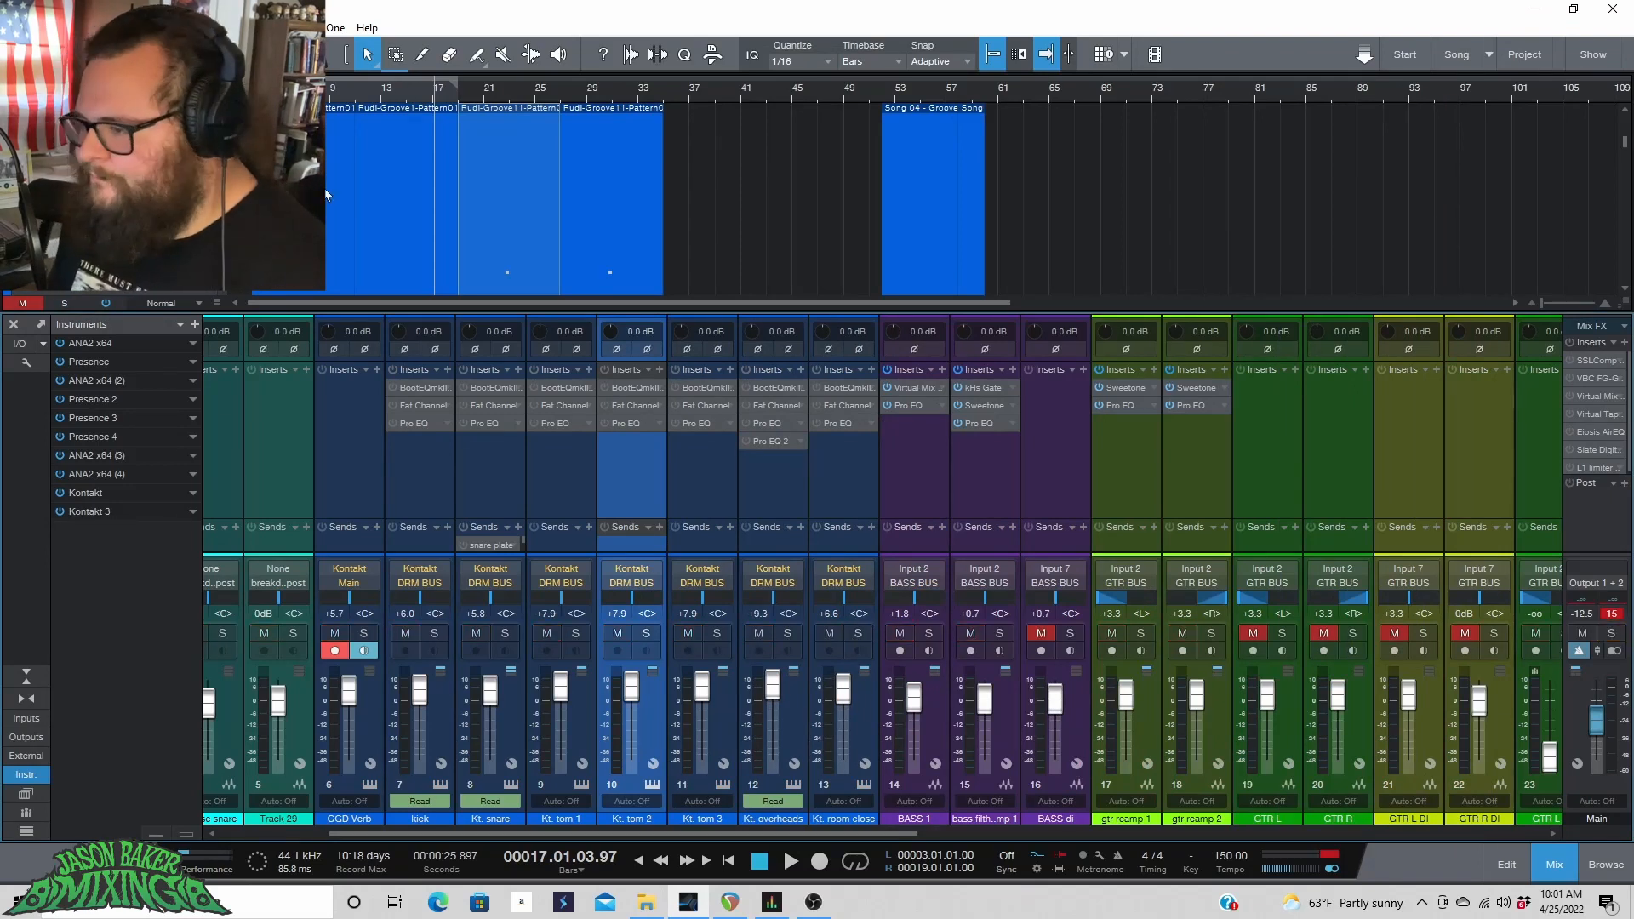
Switch to the Mixing Basics For Content Creators song and expand its drum folder track.
{"action": "left_click", "coordinate": [1489, 56]}
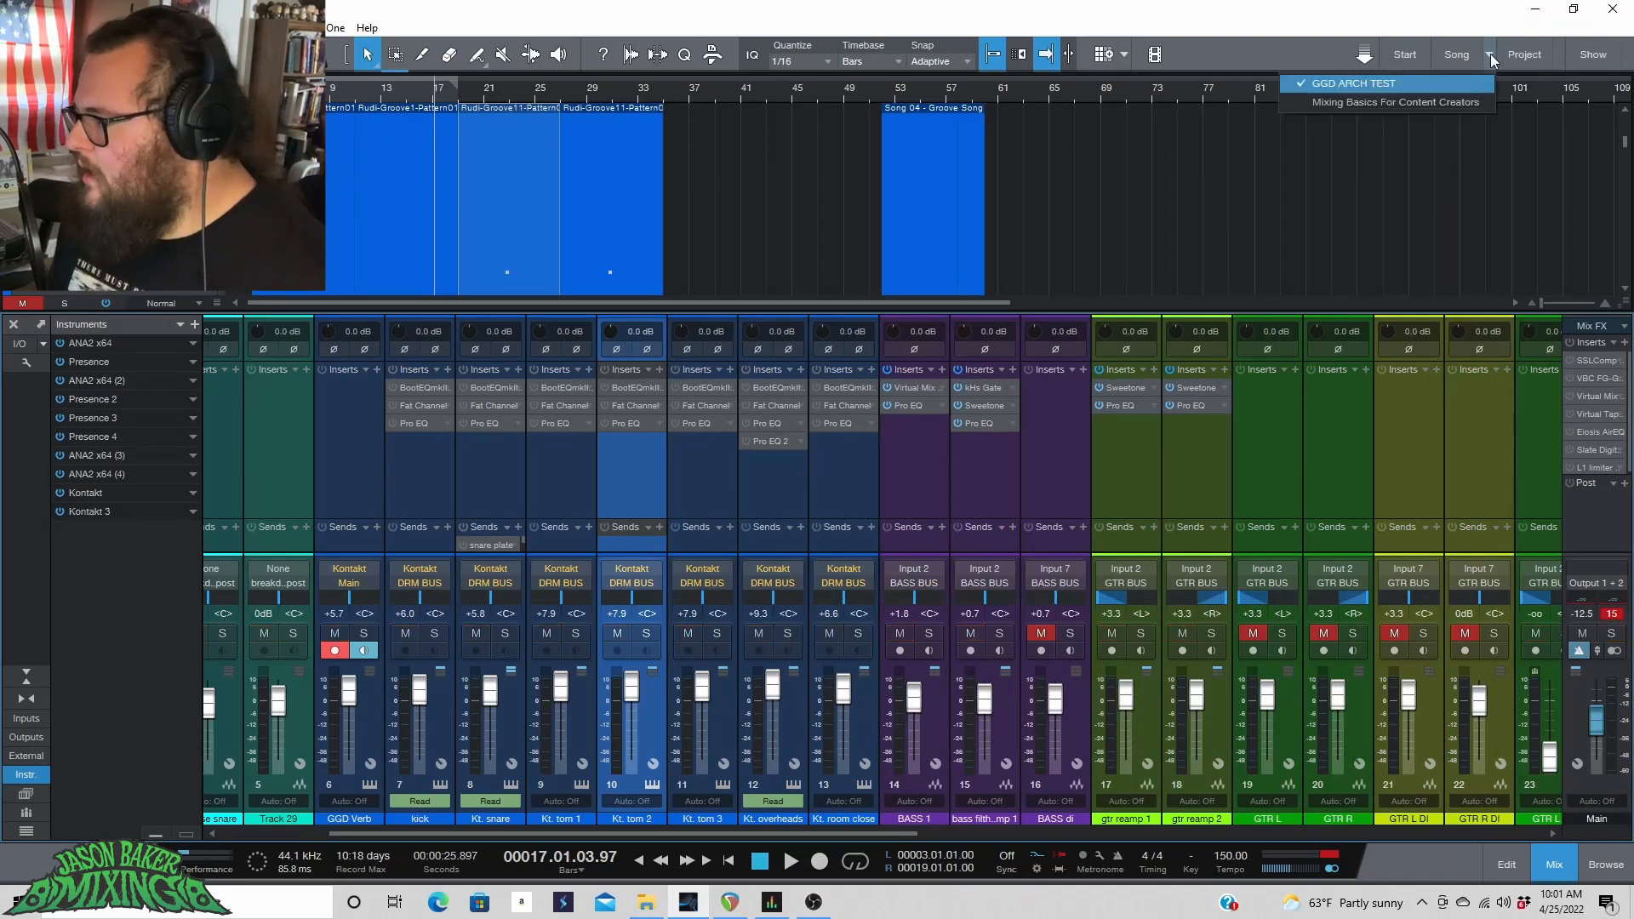
{"action": "left_click", "coordinate": [1448, 102]}
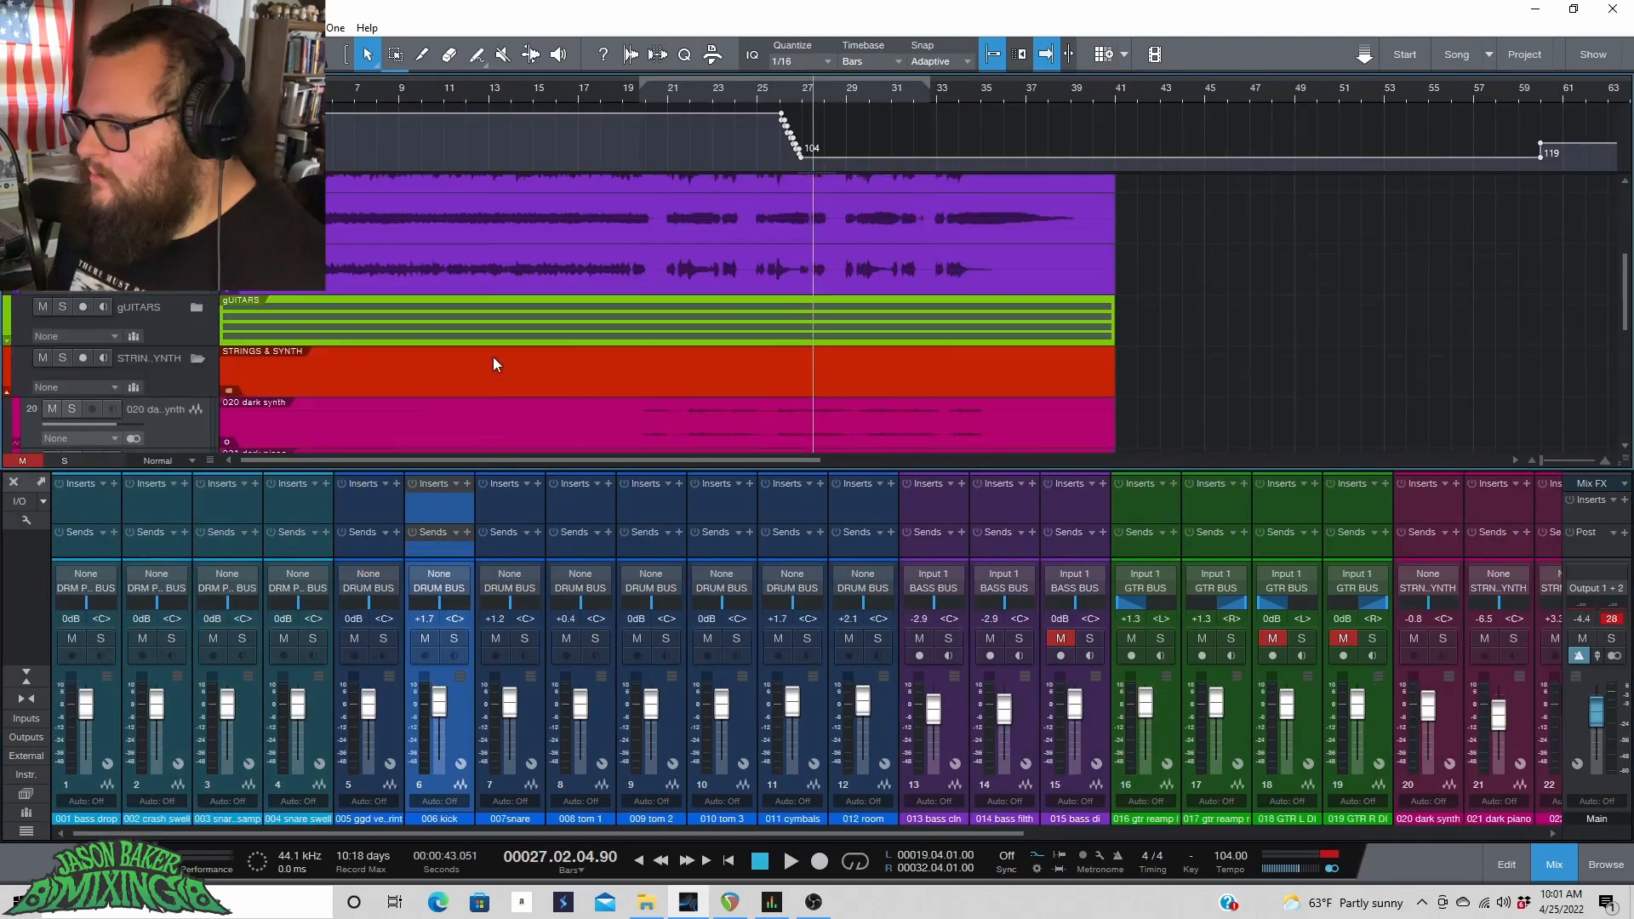
{"action": "scroll", "coordinate": [492, 355], "scroll_direction": "up", "scroll_amount": 3}
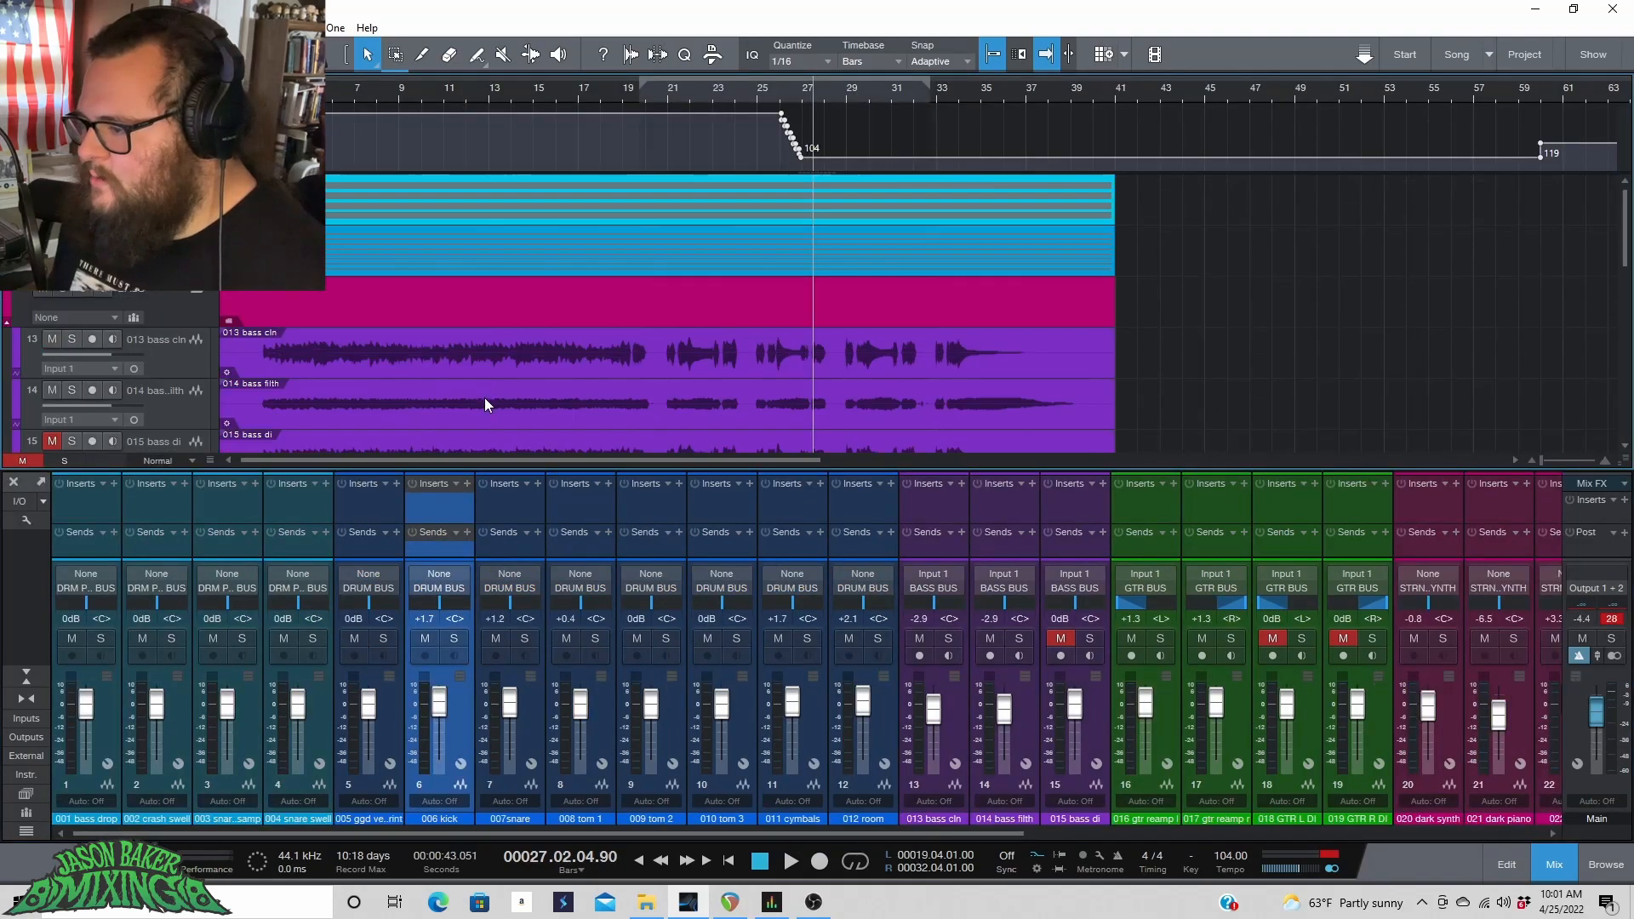
{"action": "left_click", "coordinate": [195, 292]}
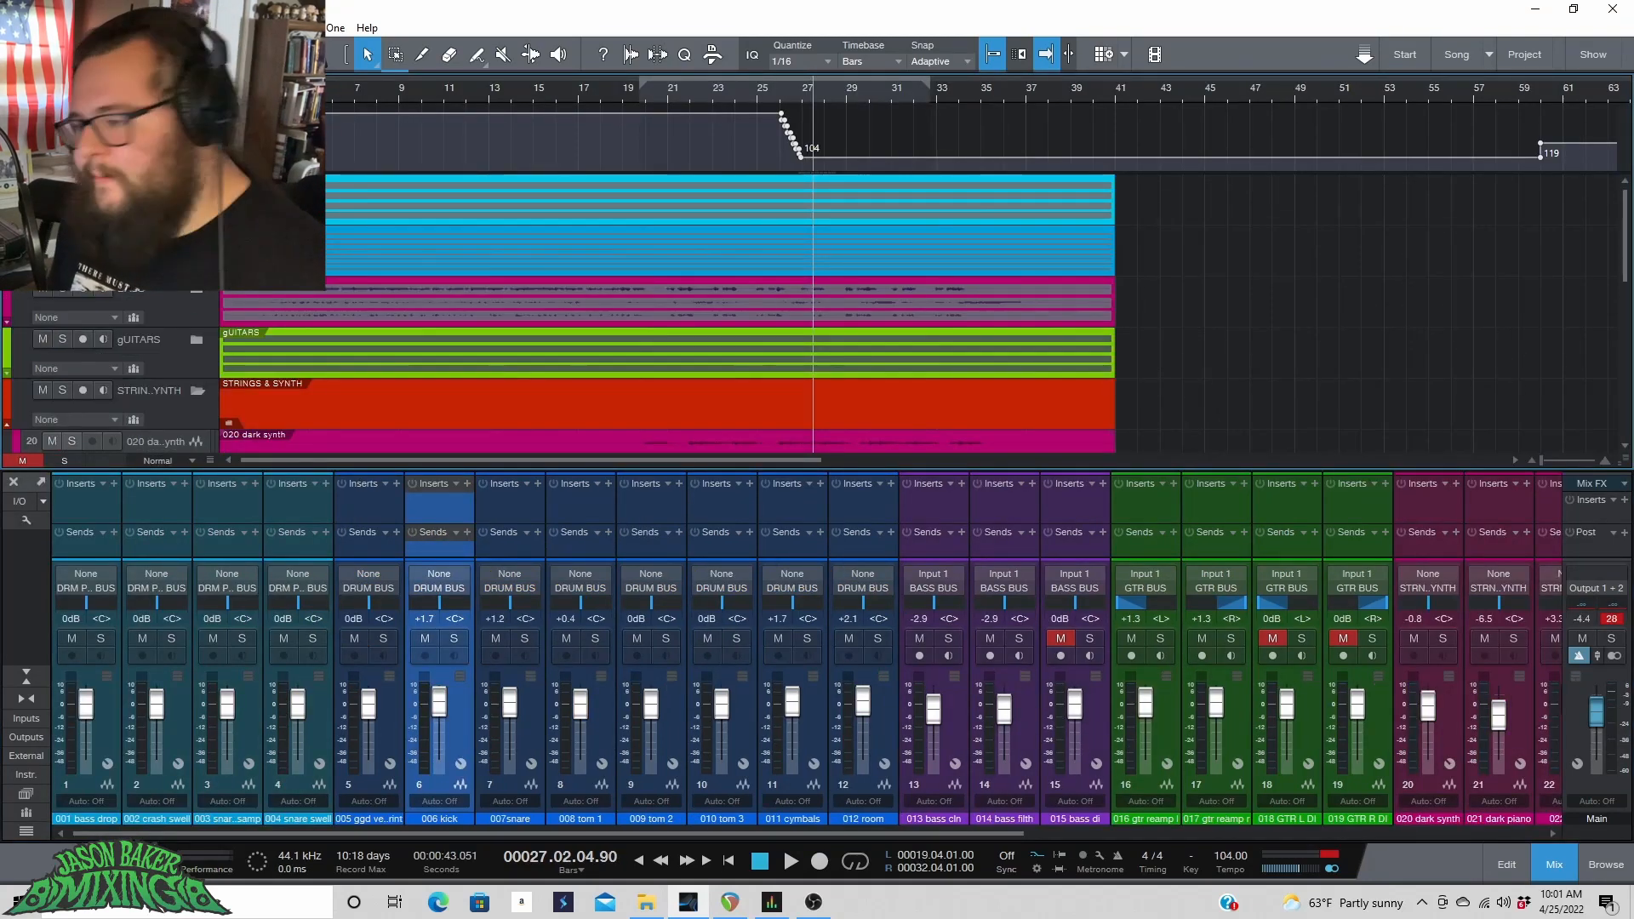
{"action": "left_click", "coordinate": [197, 238]}
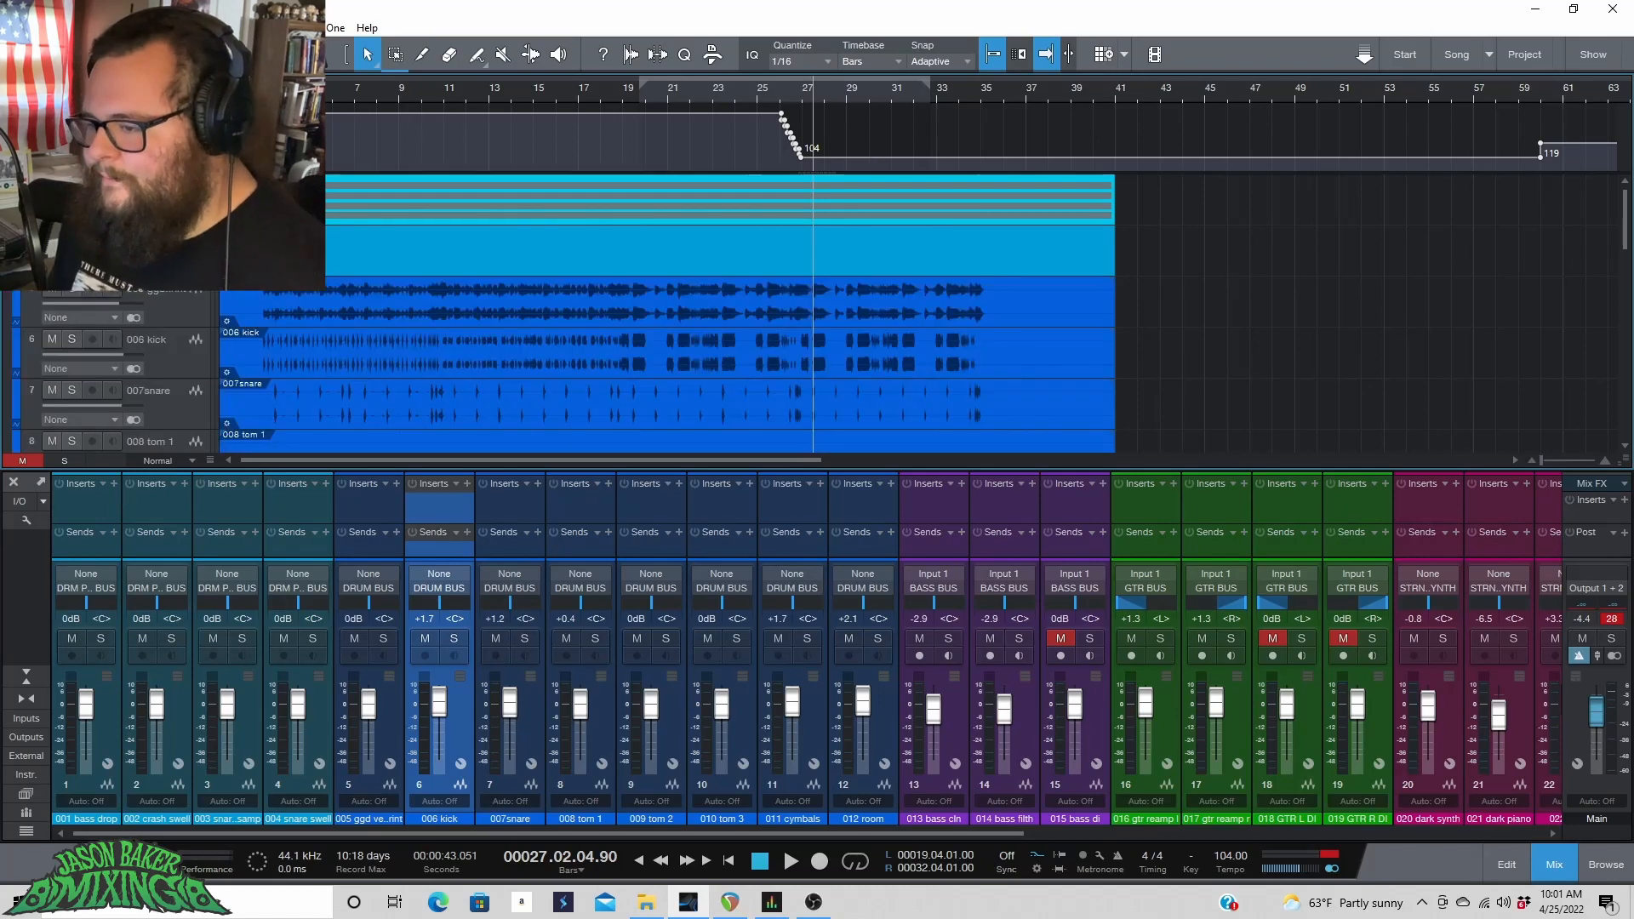
Pull the 005 ggd verb channel fader fully down and play the drums from near the song's start.
{"action": "left_click", "coordinate": [252, 89]}
{"action": "left_click_drag", "start_coordinate": [116, 304], "coordinate": [11, 321]}
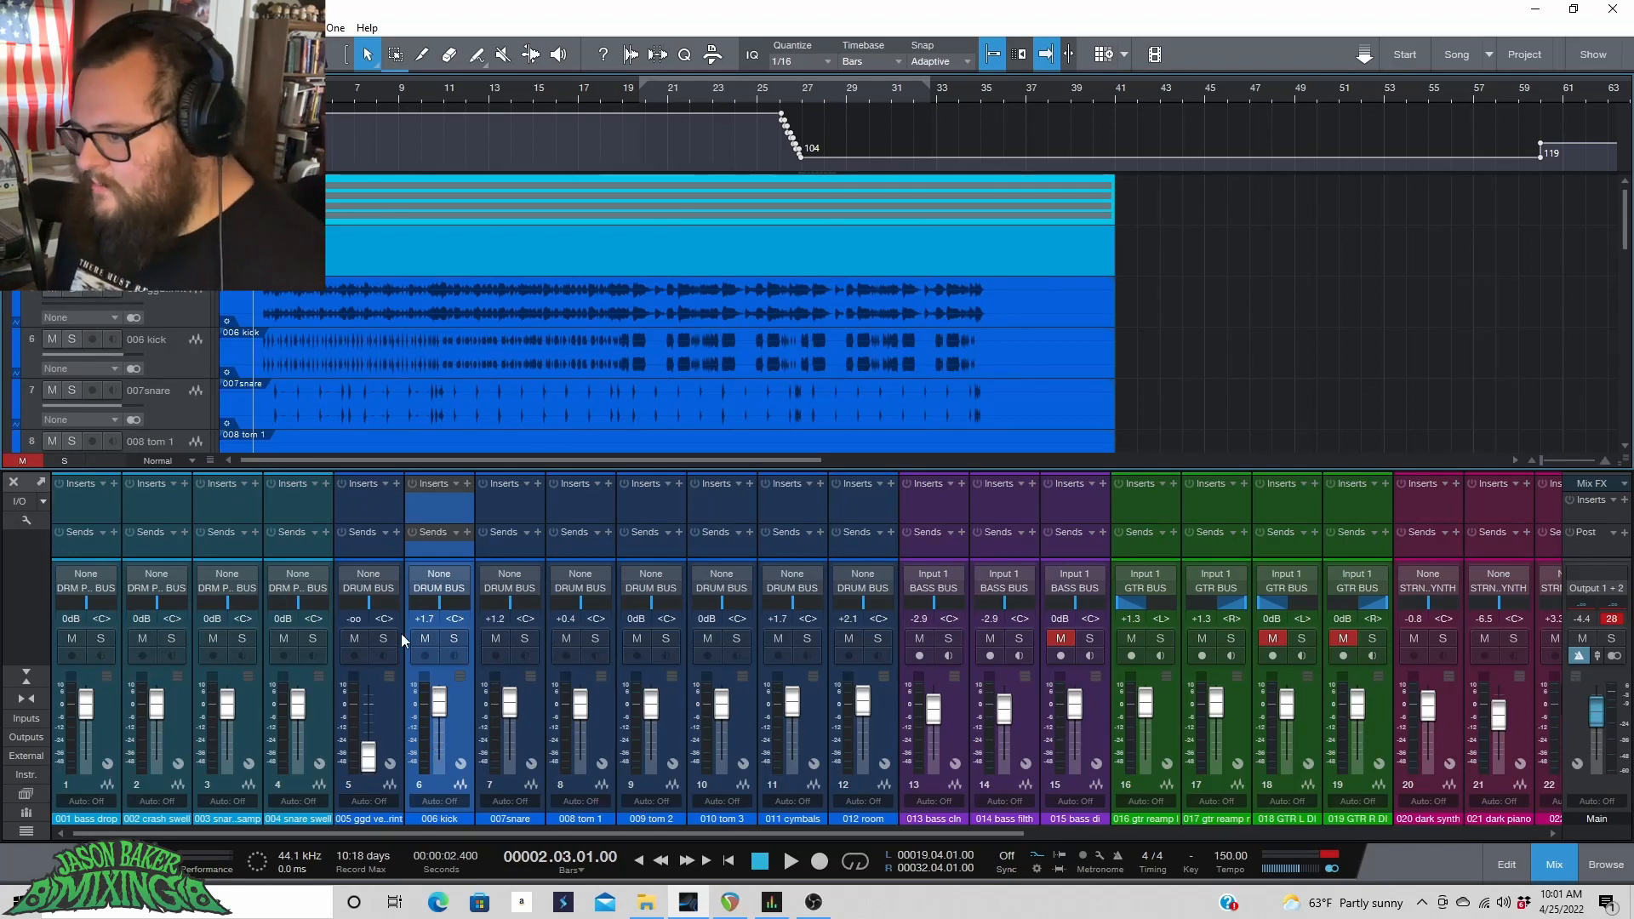
{"action": "key", "text": "space"}
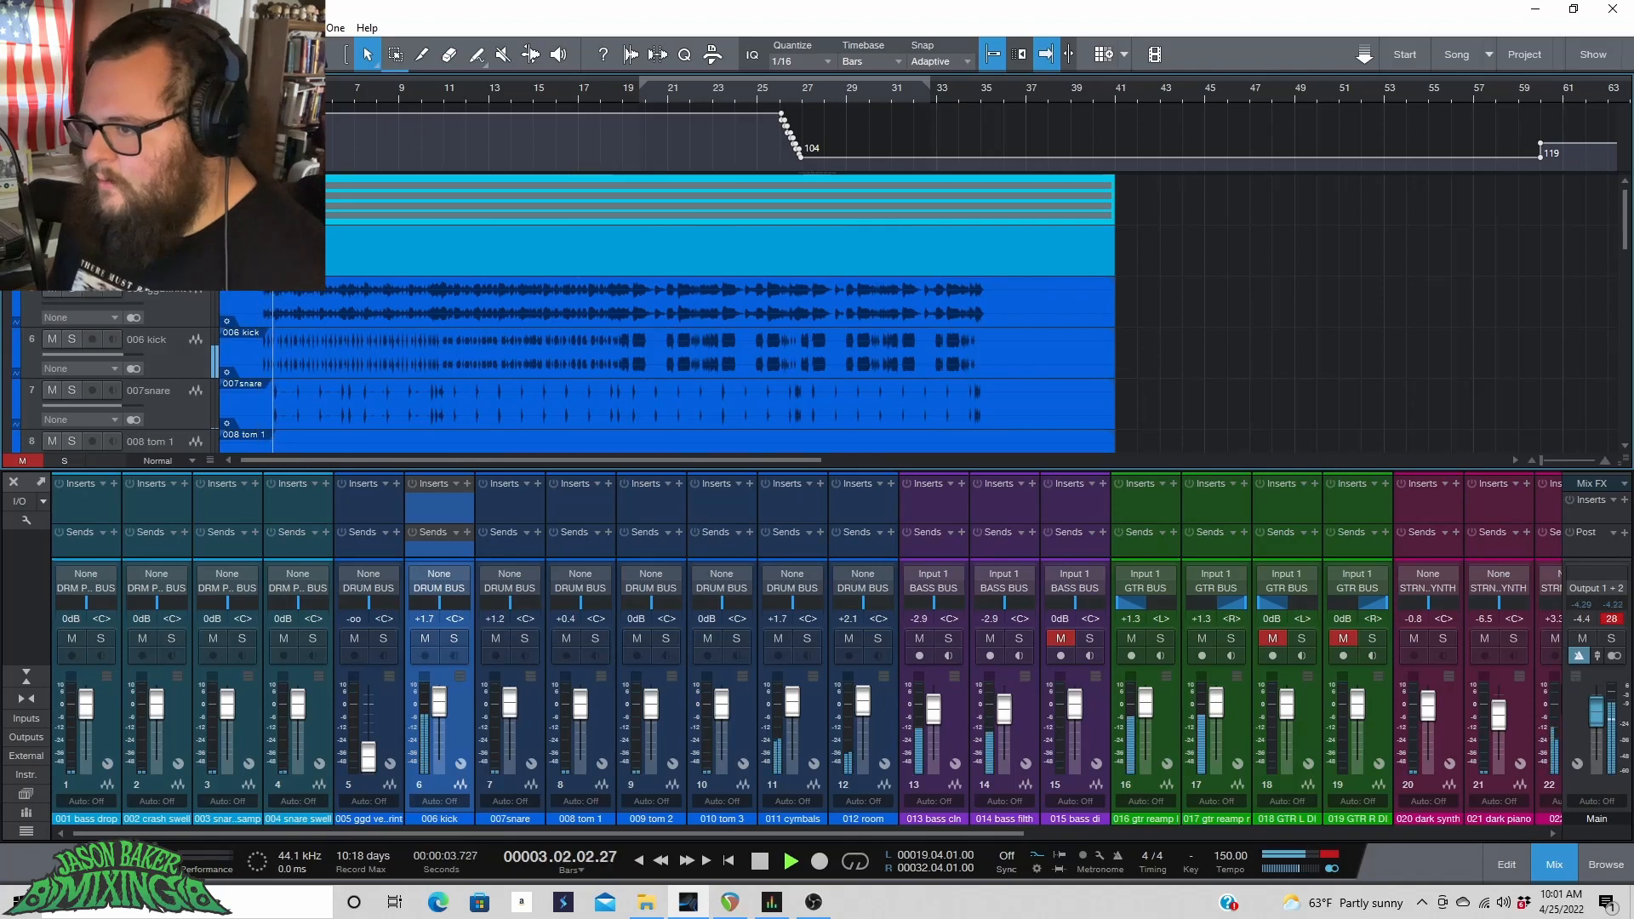
{"action": "key", "text": "space"}
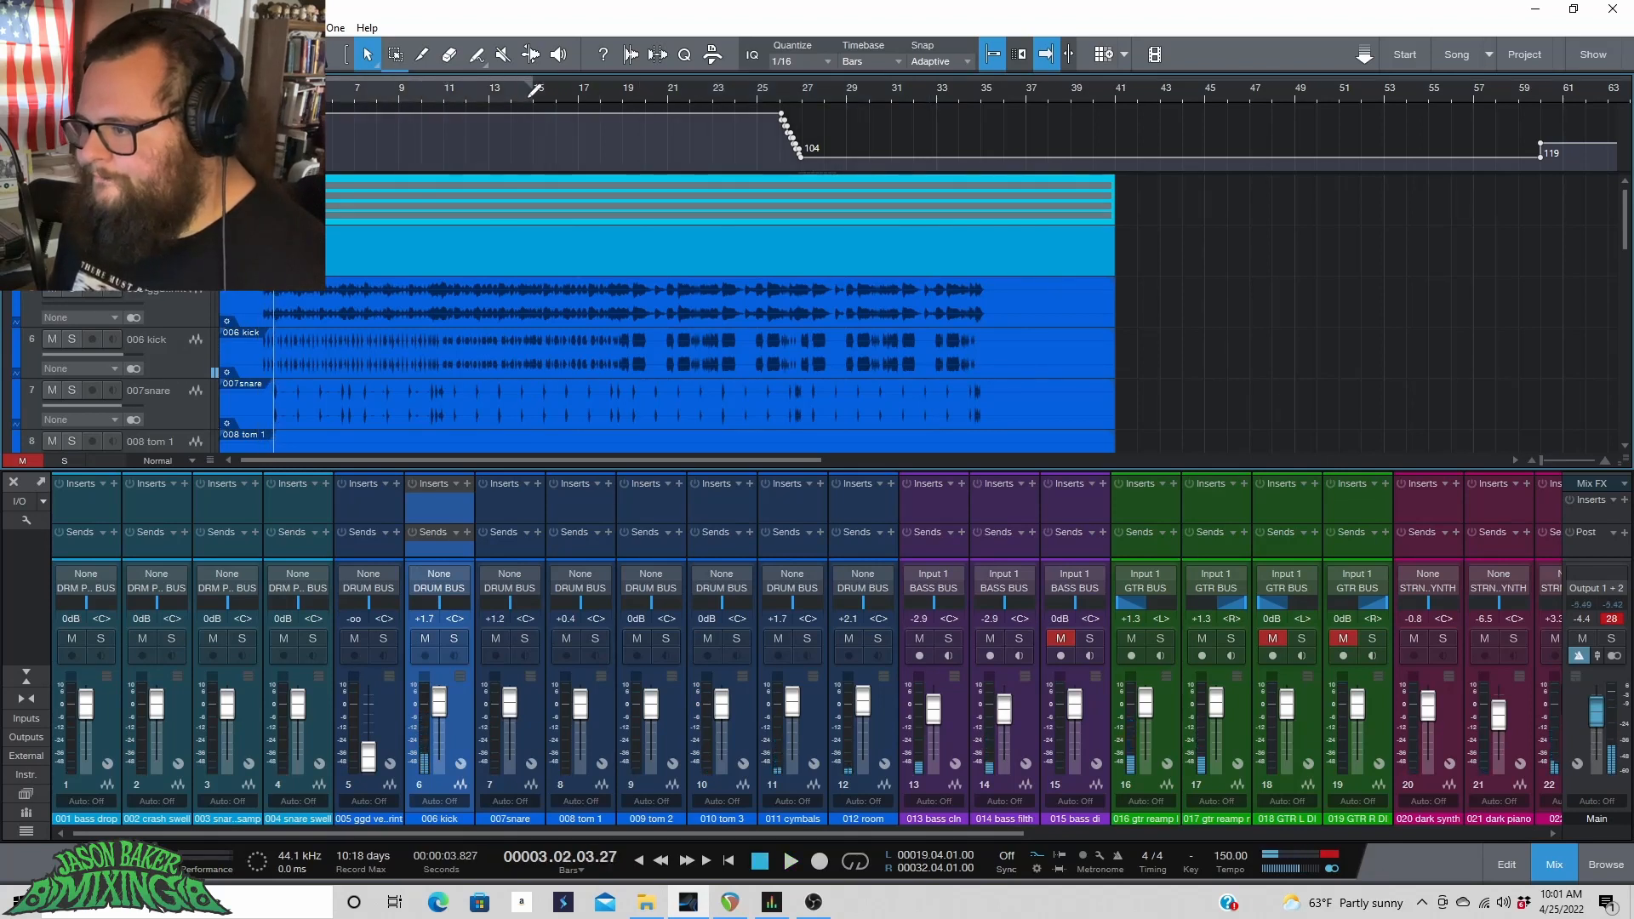
{"action": "left_click_drag", "start_coordinate": [535, 89], "coordinate": [488, 90]}
{"action": "key", "text": "space"}
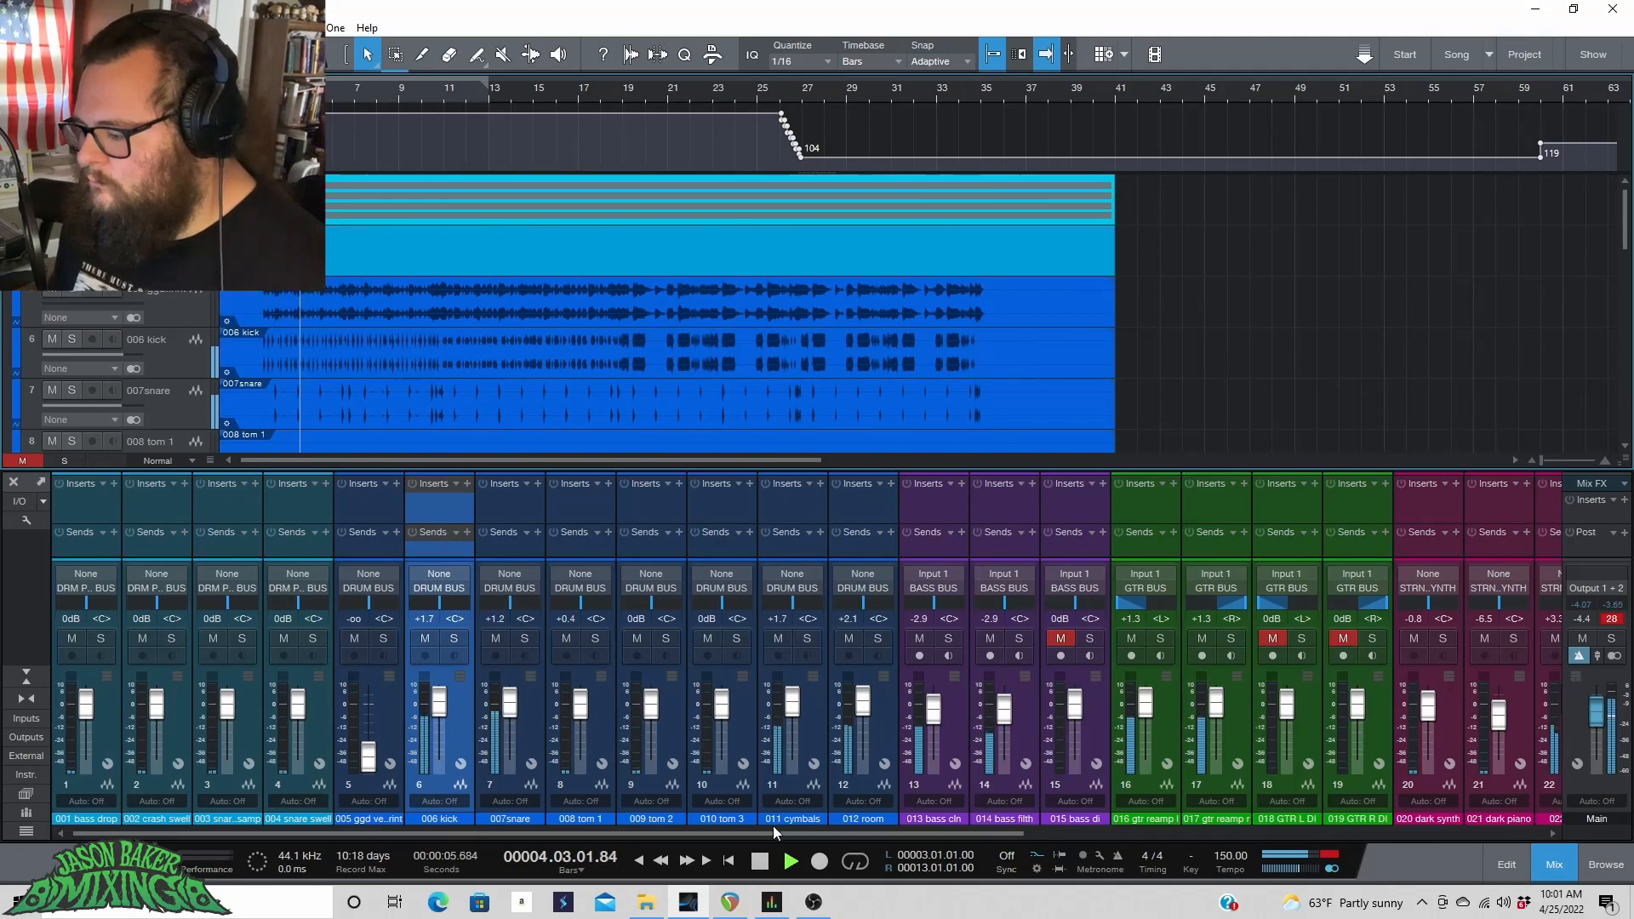
{"action": "key", "text": "space"}
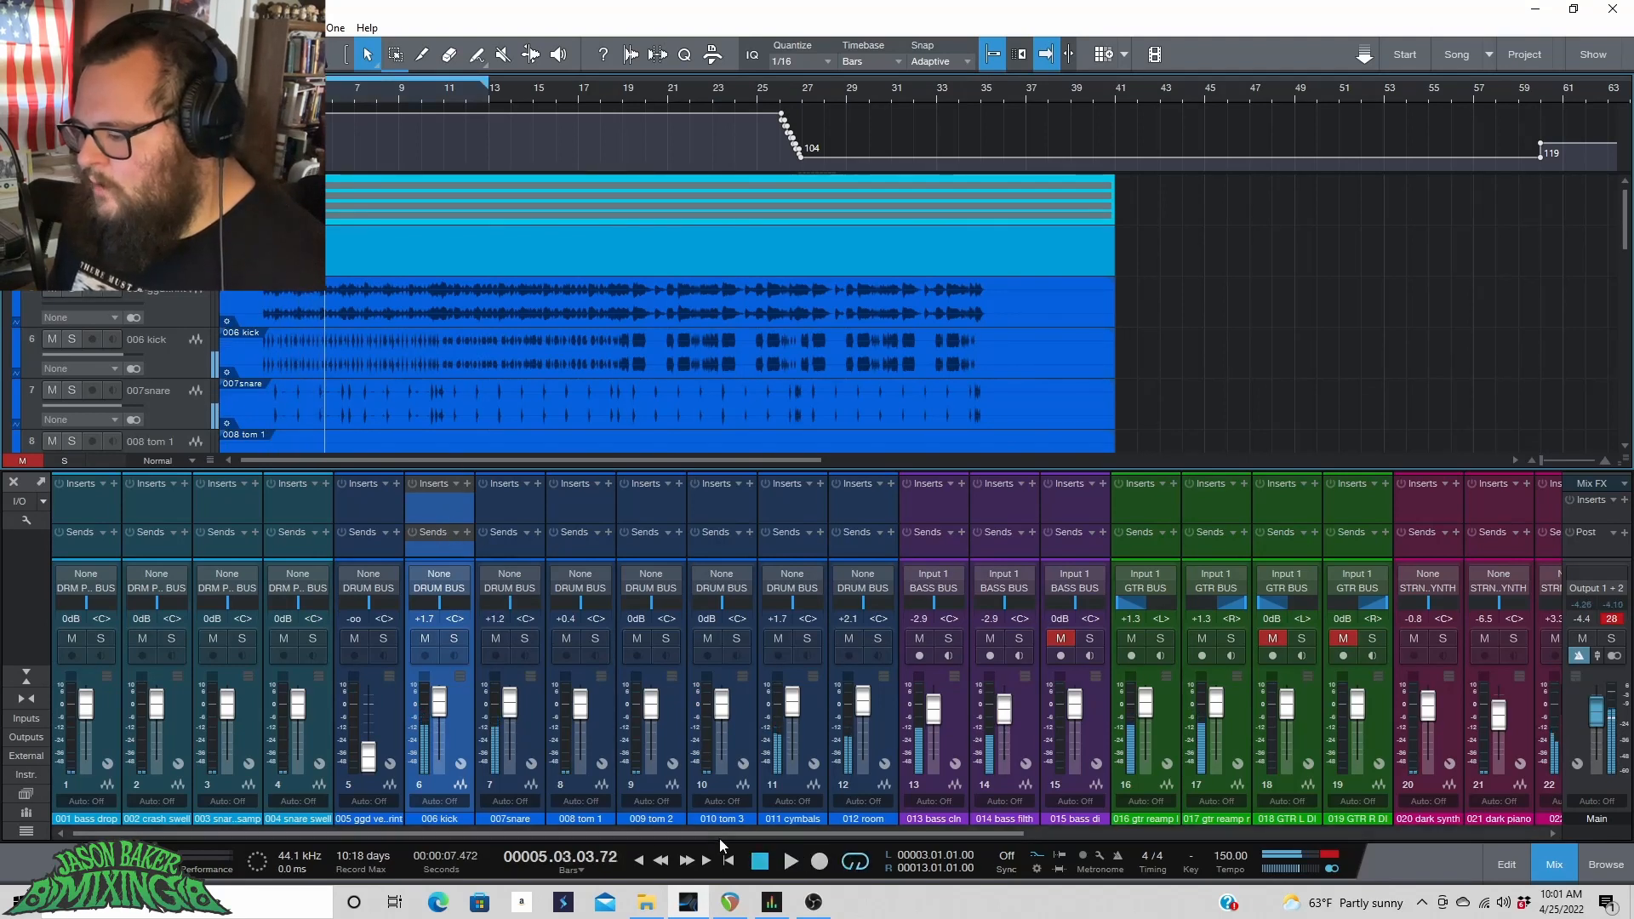
Insert the Variety Of Sound BootEQmkIII plug-in on the 006 kick channel.
{"action": "left_click", "coordinate": [468, 485]}
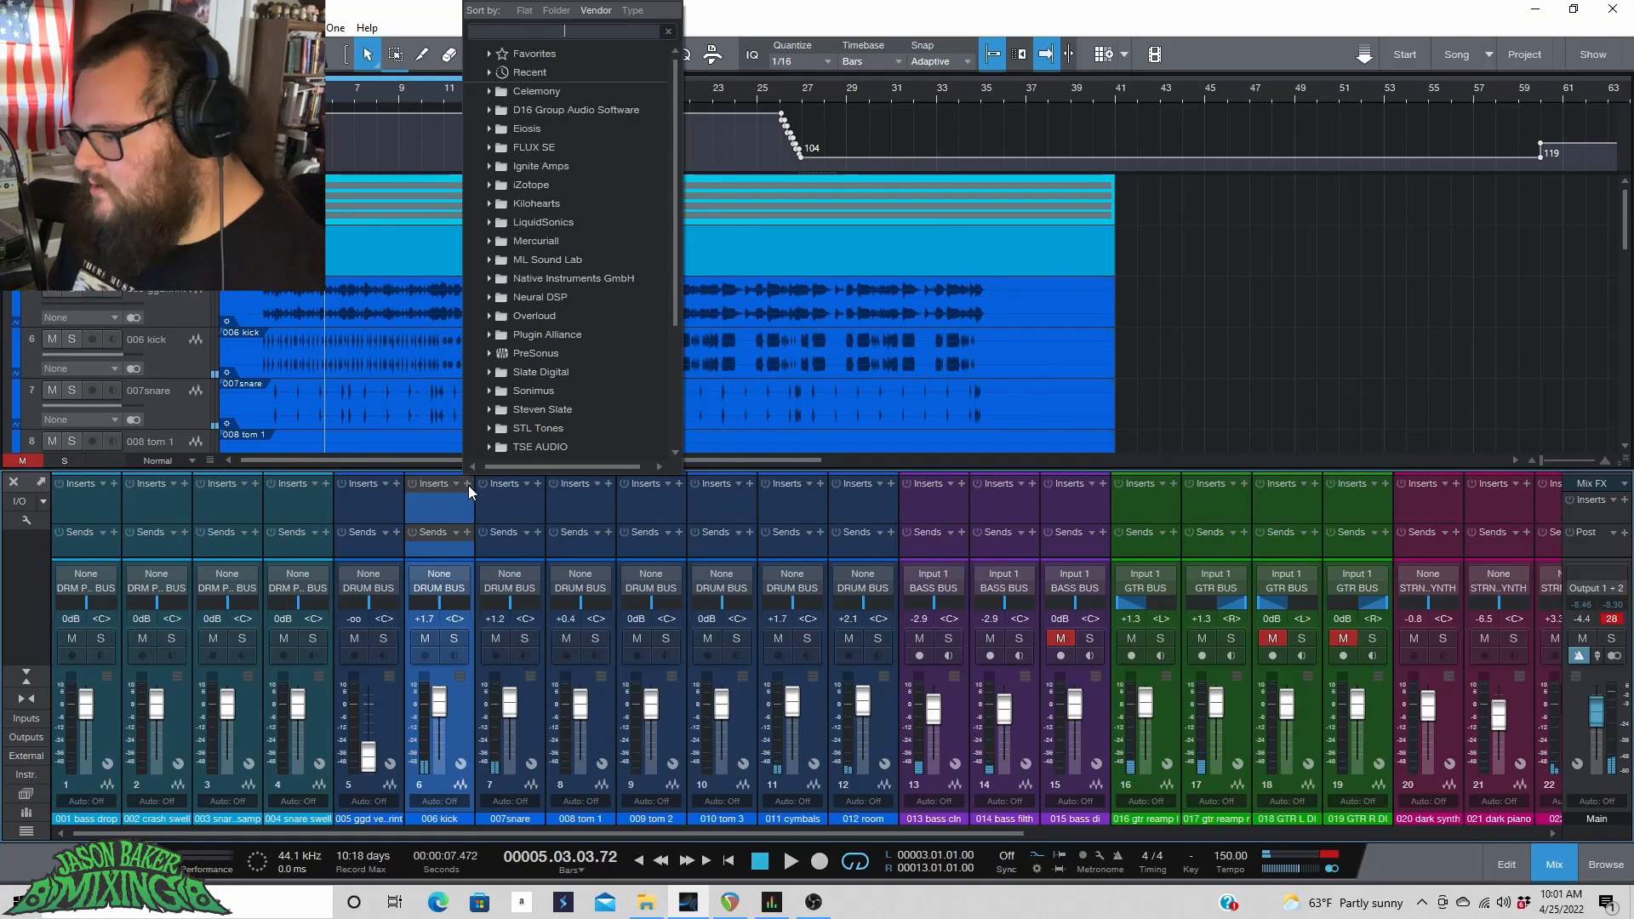
{"action": "scroll", "coordinate": [531, 407], "scroll_direction": "down", "scroll_amount": 8}
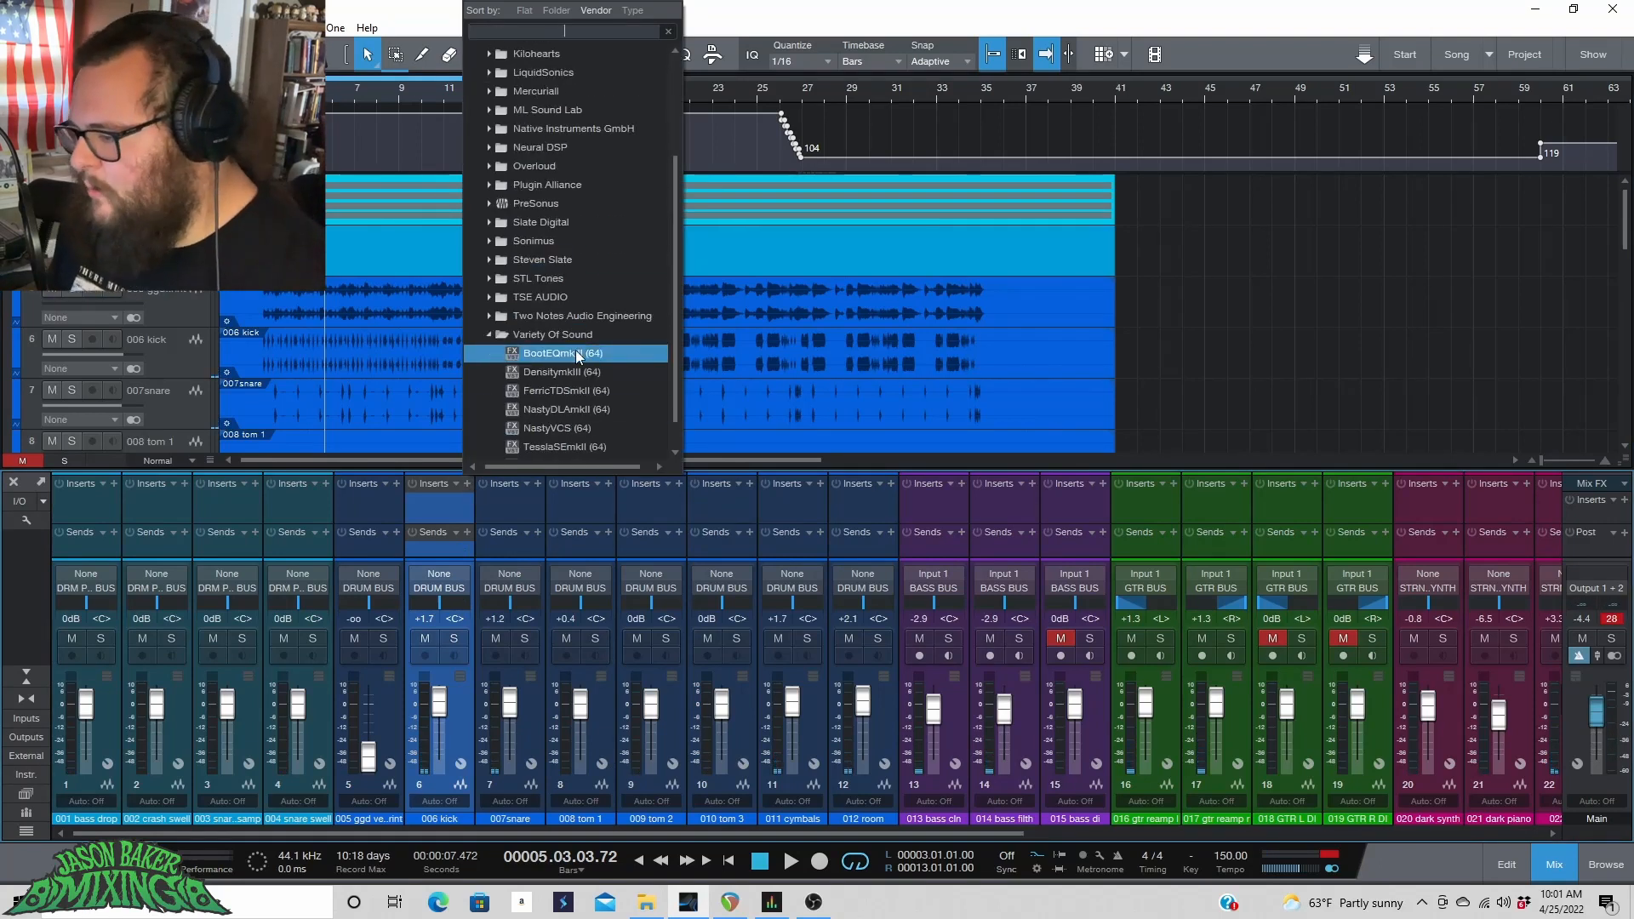
{"action": "scroll", "coordinate": [575, 351], "scroll_direction": "down", "scroll_amount": 1}
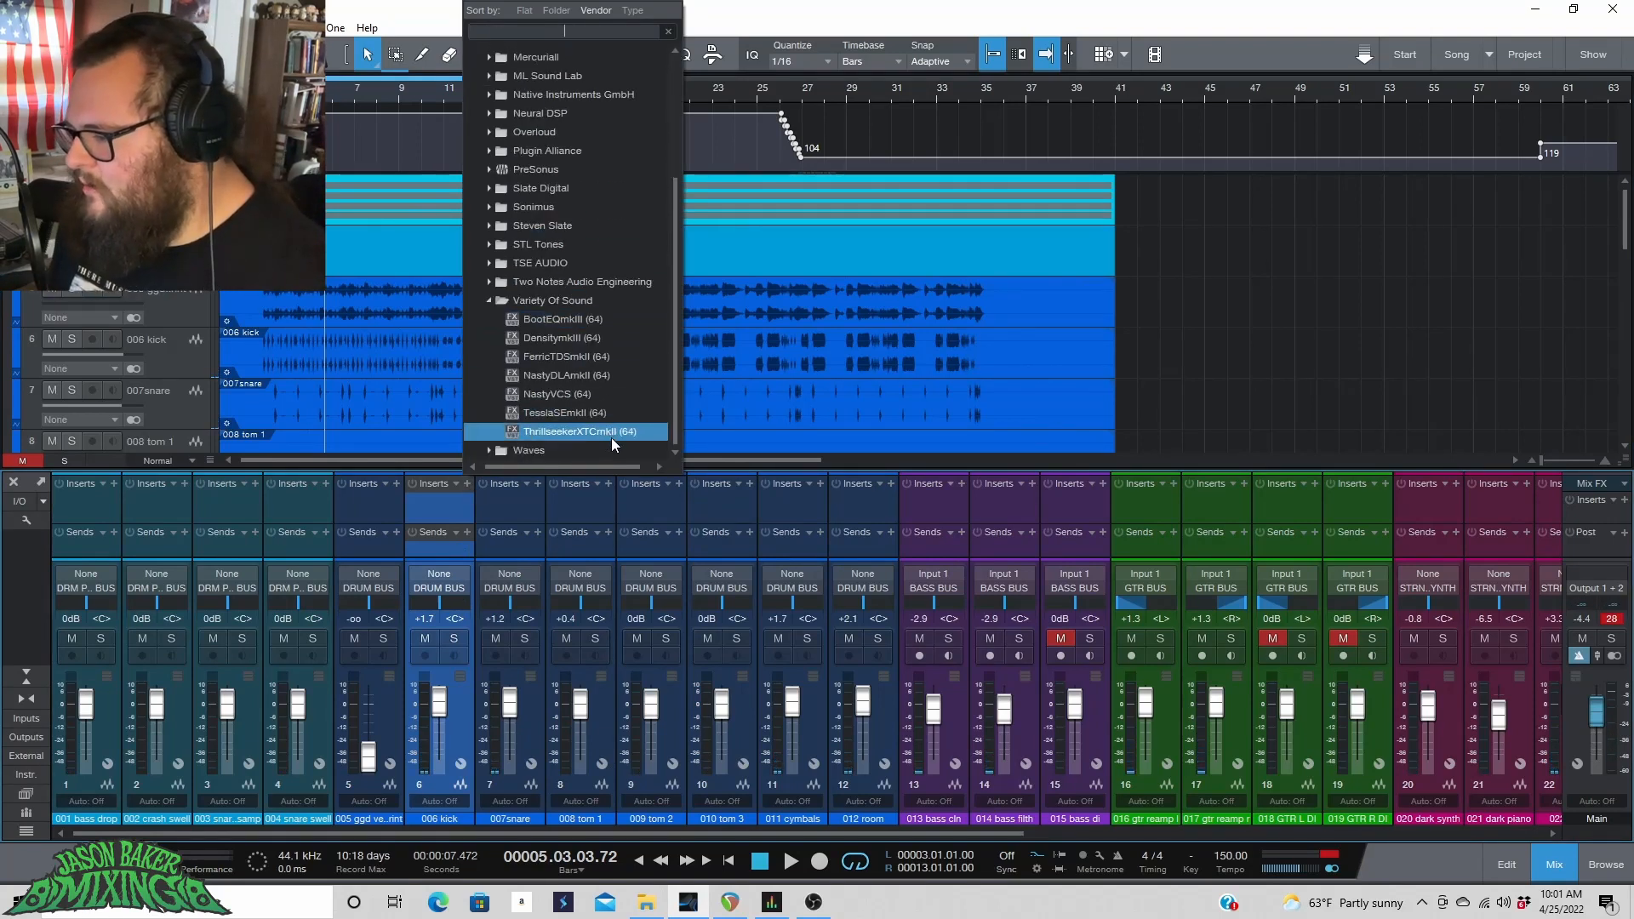
{"action": "left_click", "coordinate": [602, 319]}
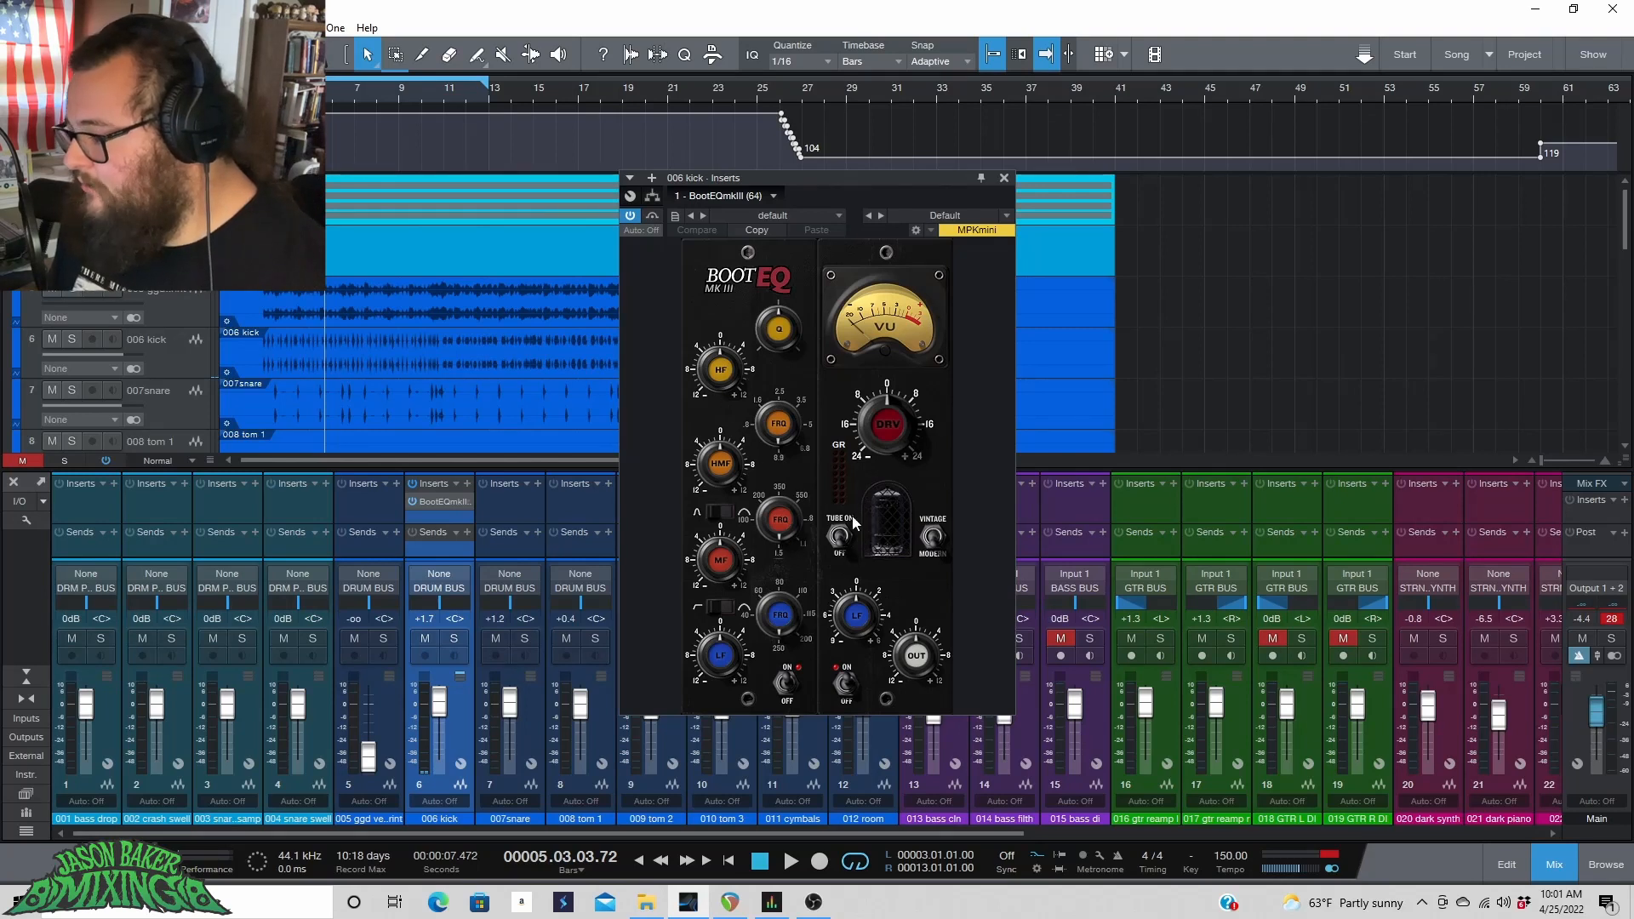
Switch on the tube stage of the kick's BootEQmkIII and play the drums briefly.
{"action": "left_click", "coordinate": [876, 547]}
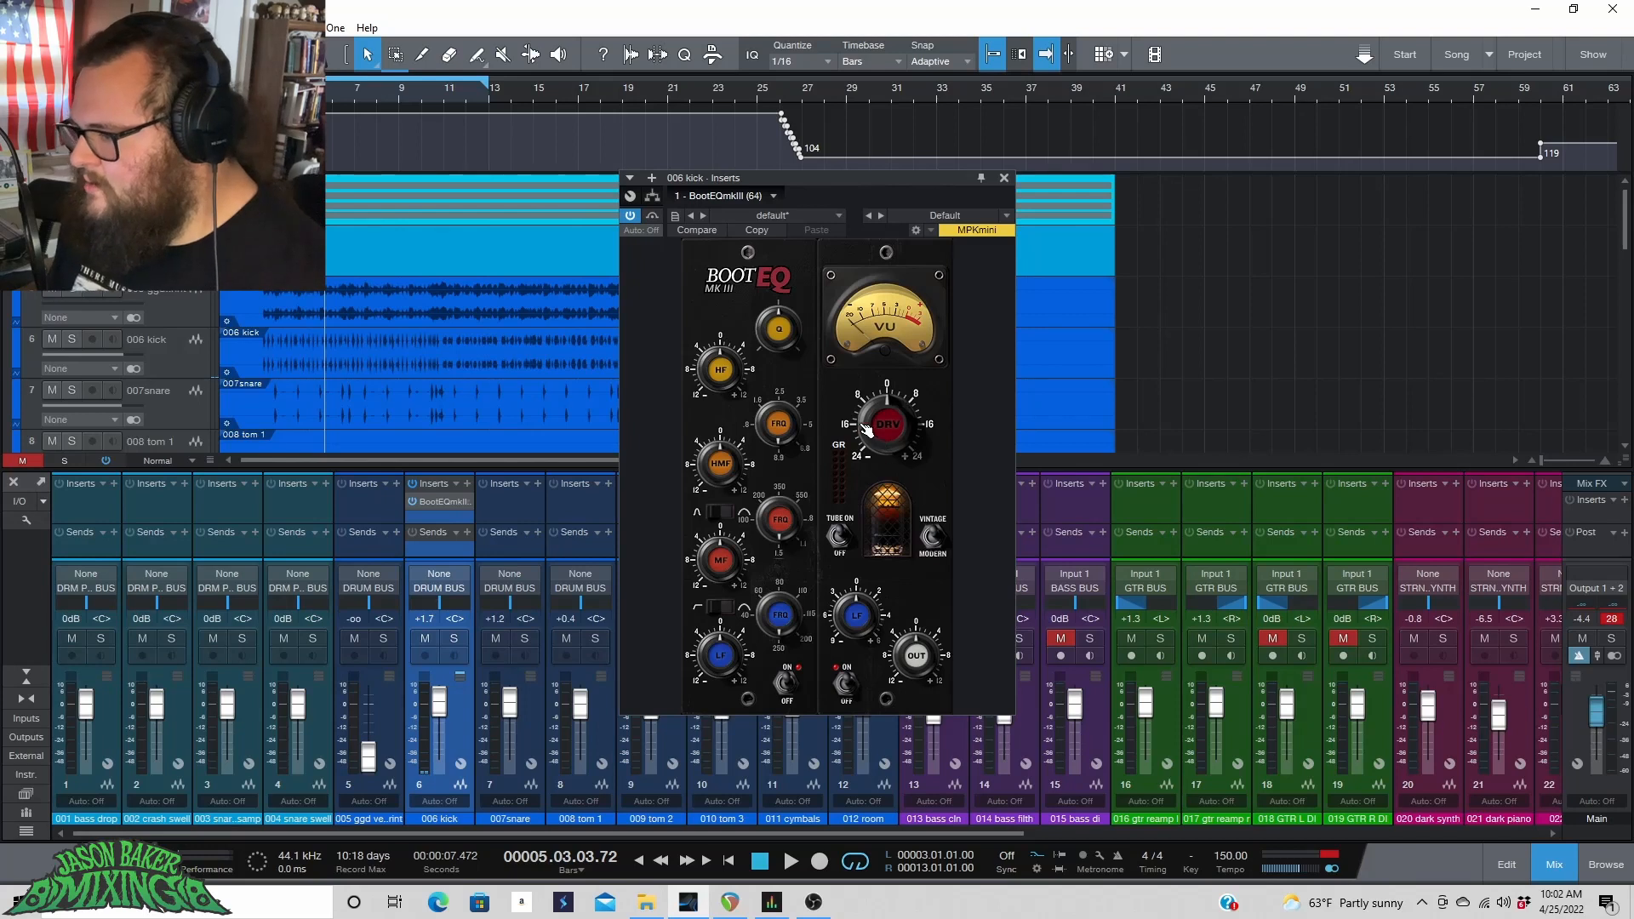
{"action": "key", "text": "space"}
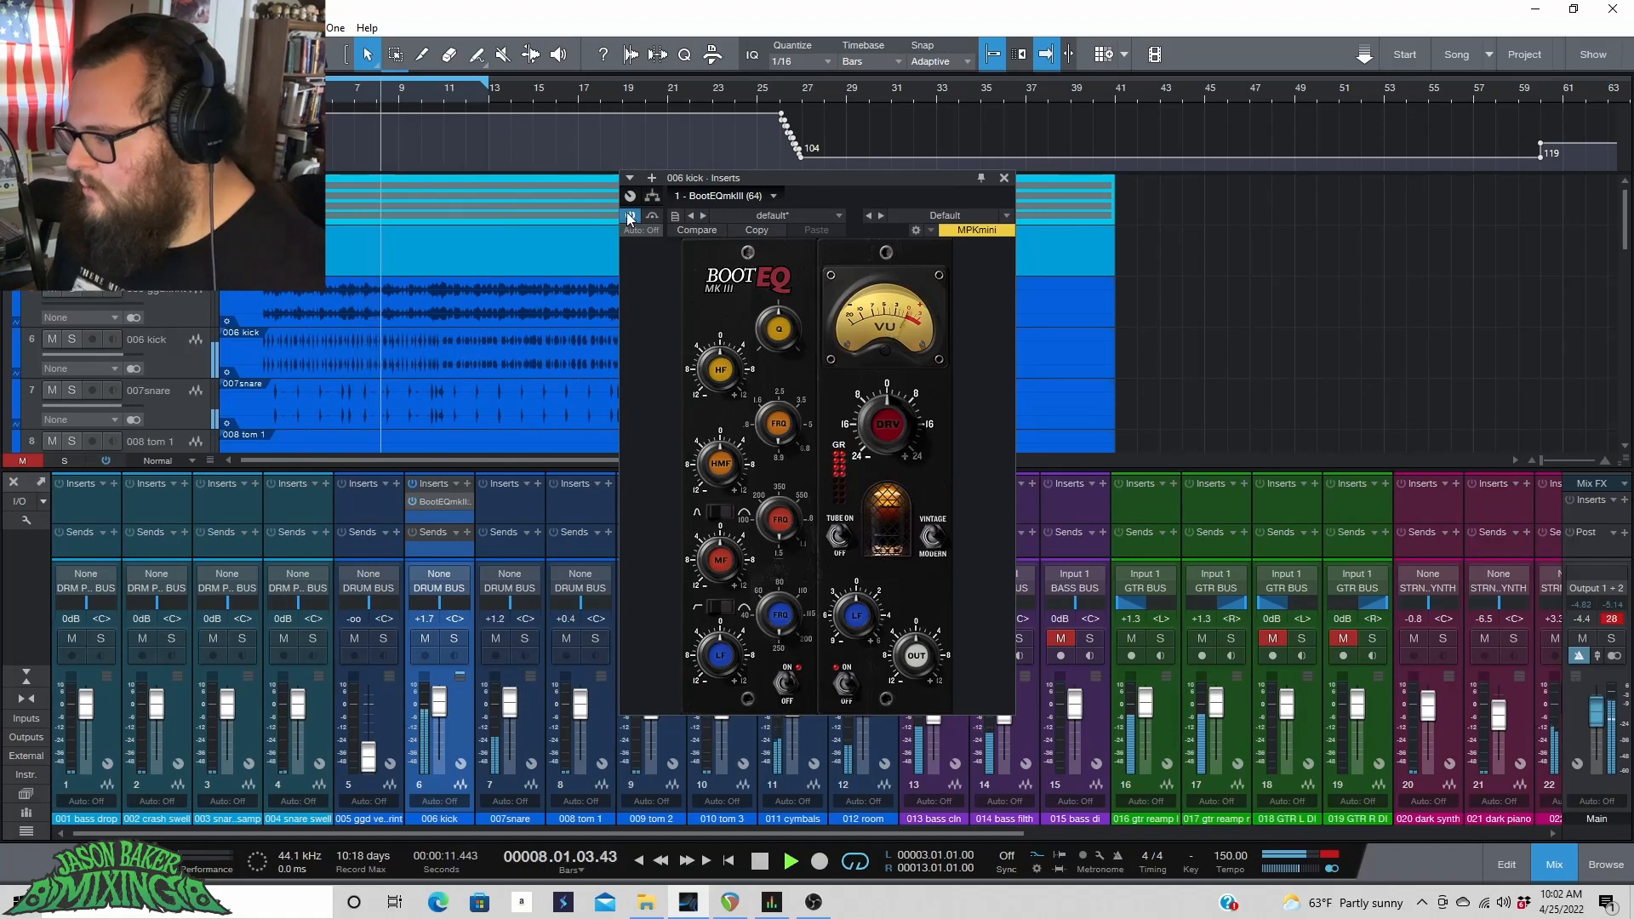
{"action": "key", "text": "space"}
Compare the kick with the BootEQmkIII bypassed and active while playing the drums from the song's start.
{"action": "left_click", "coordinate": [630, 215]}
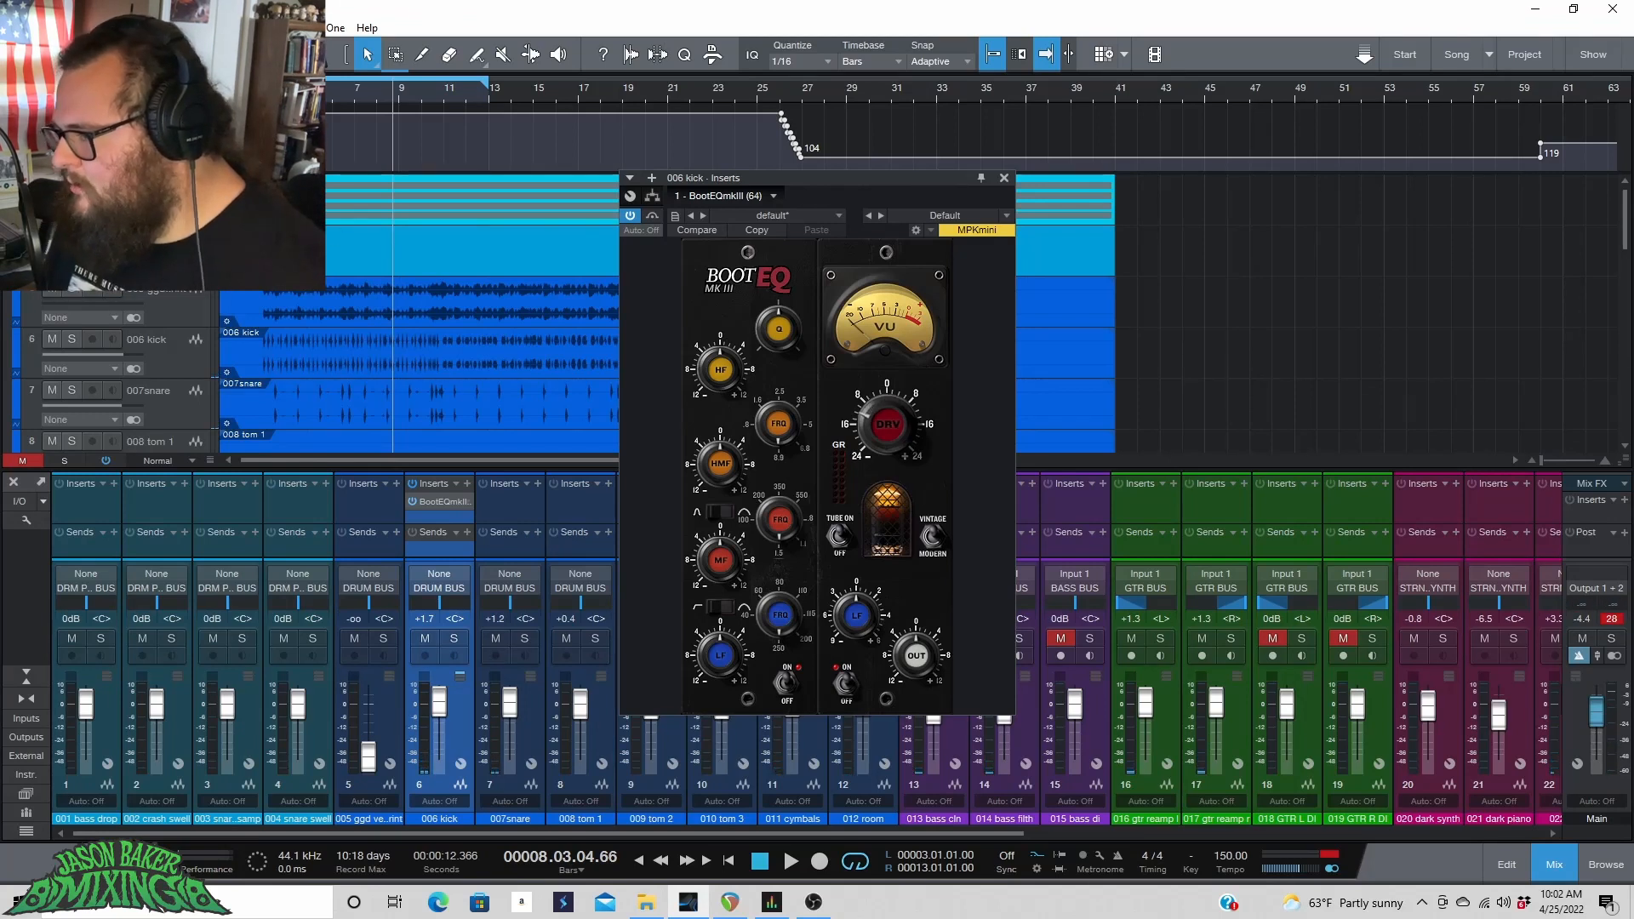
{"action": "left_click", "coordinate": [337, 100]}
{"action": "key", "text": "space"}
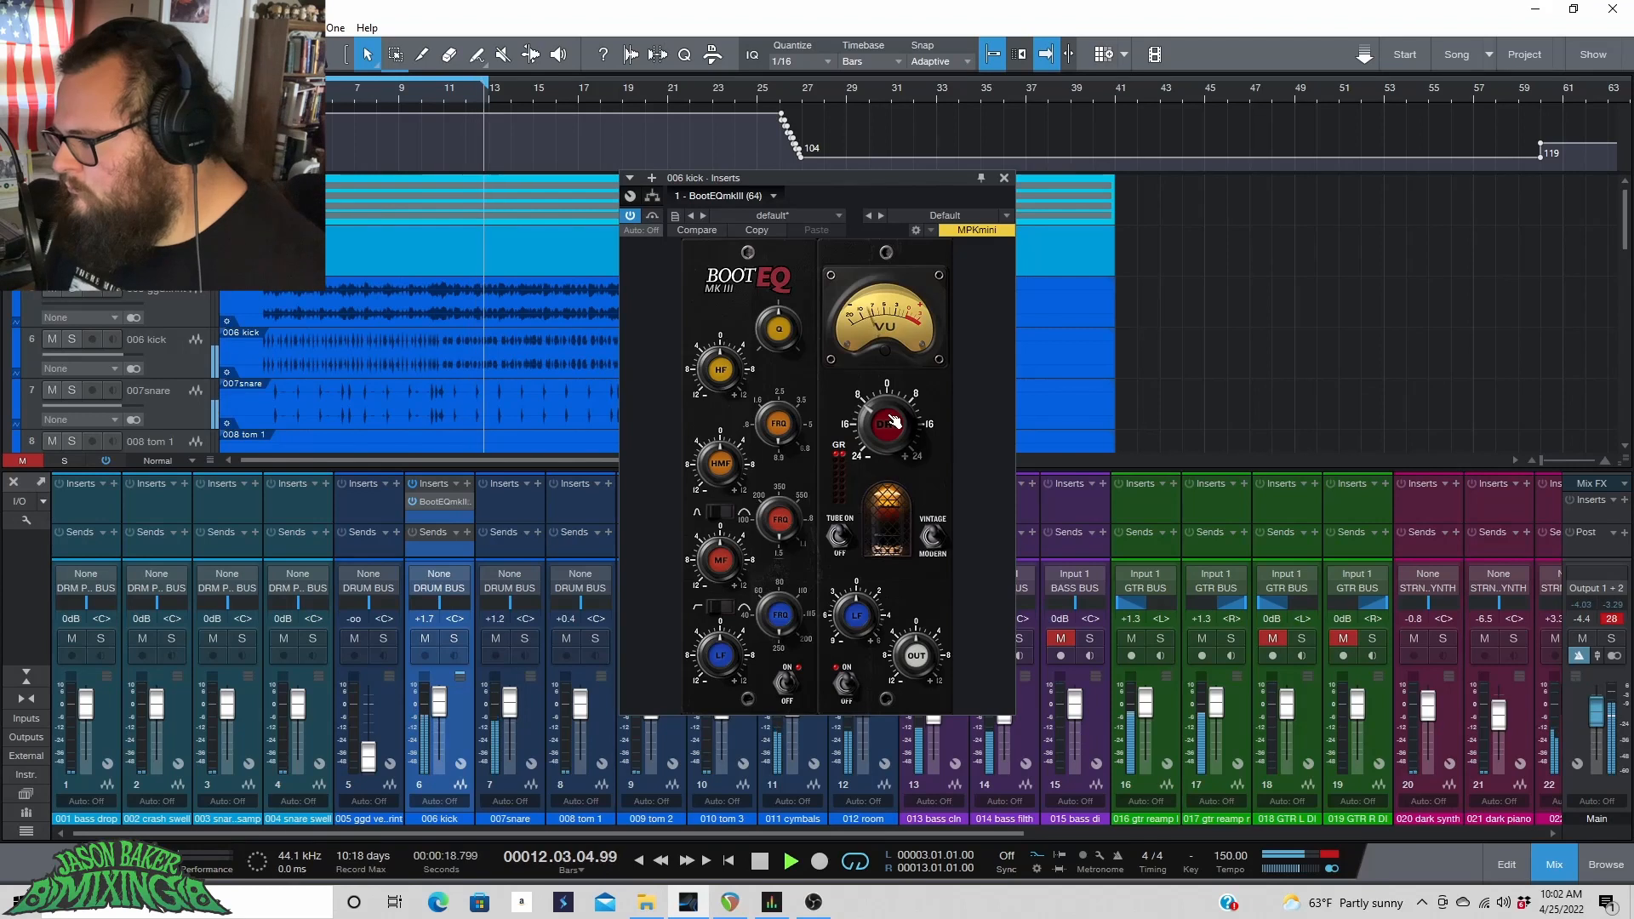
{"action": "key", "text": "space"}
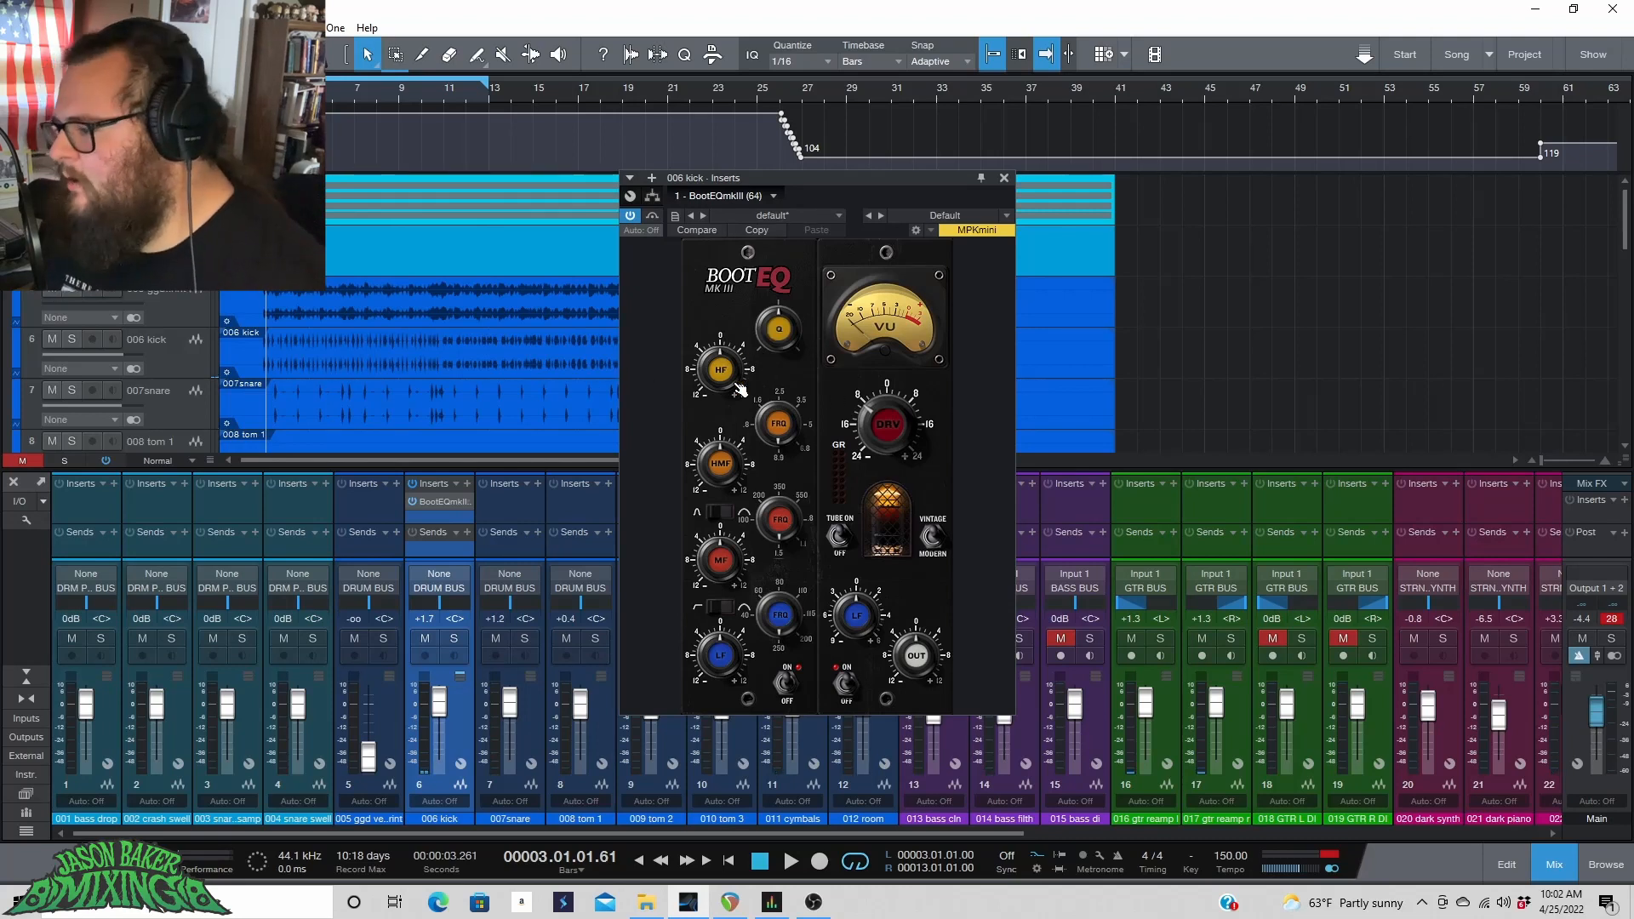
{"action": "key", "text": "space"}
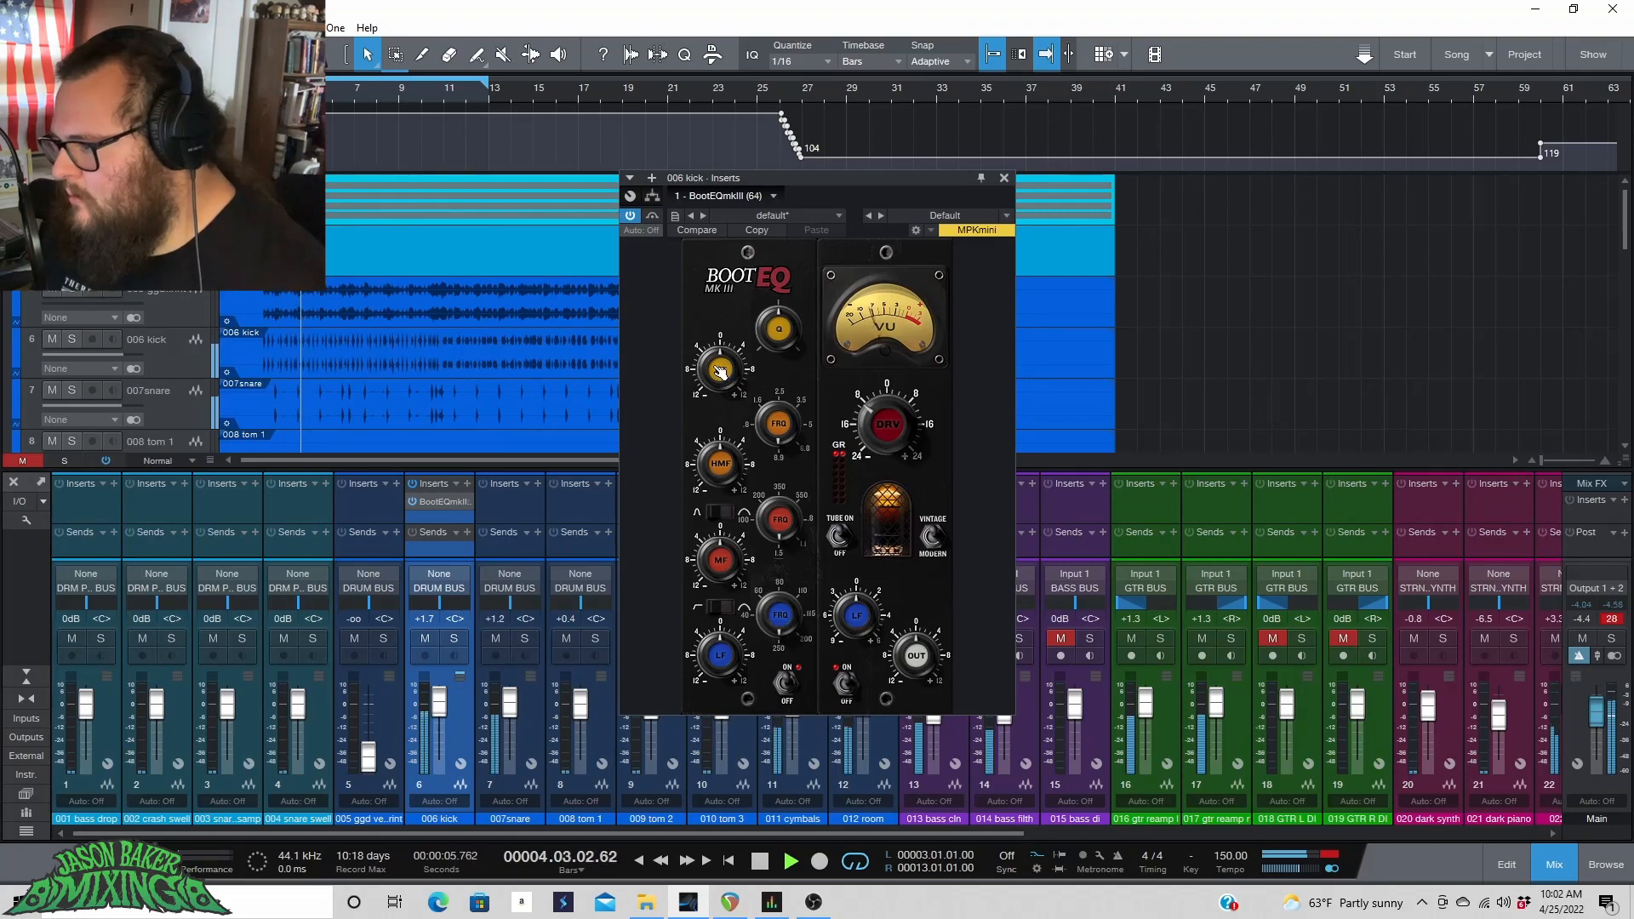
{"action": "key", "text": "space"}
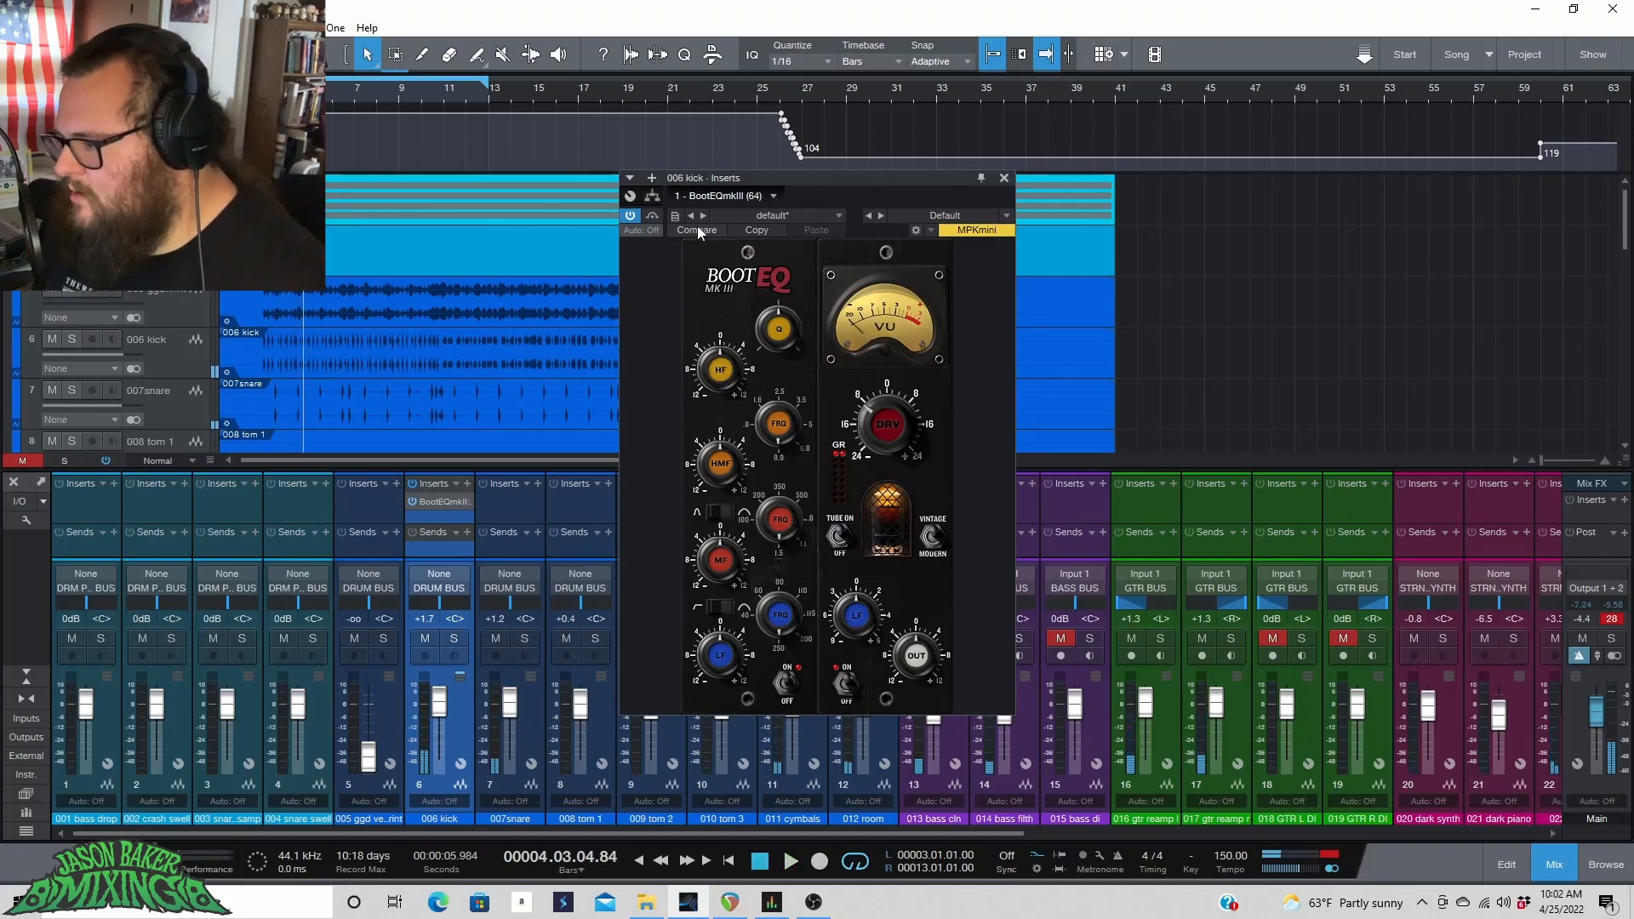
{"action": "key", "text": "space"}
{"action": "left_click", "coordinate": [630, 216]}
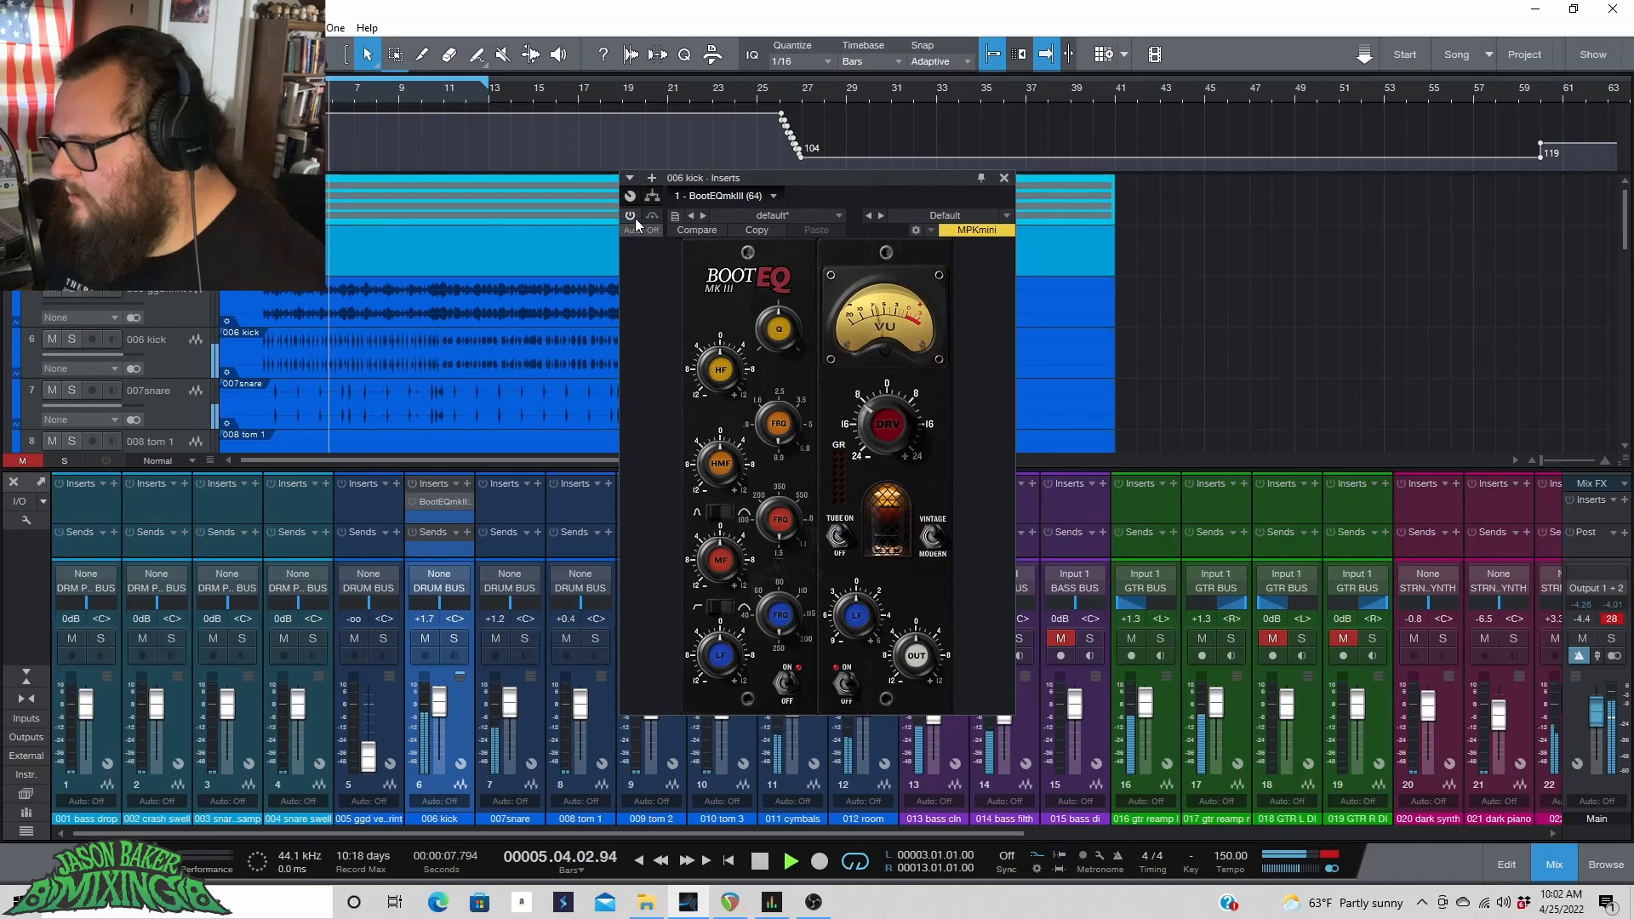
{"action": "left_click", "coordinate": [631, 216]}
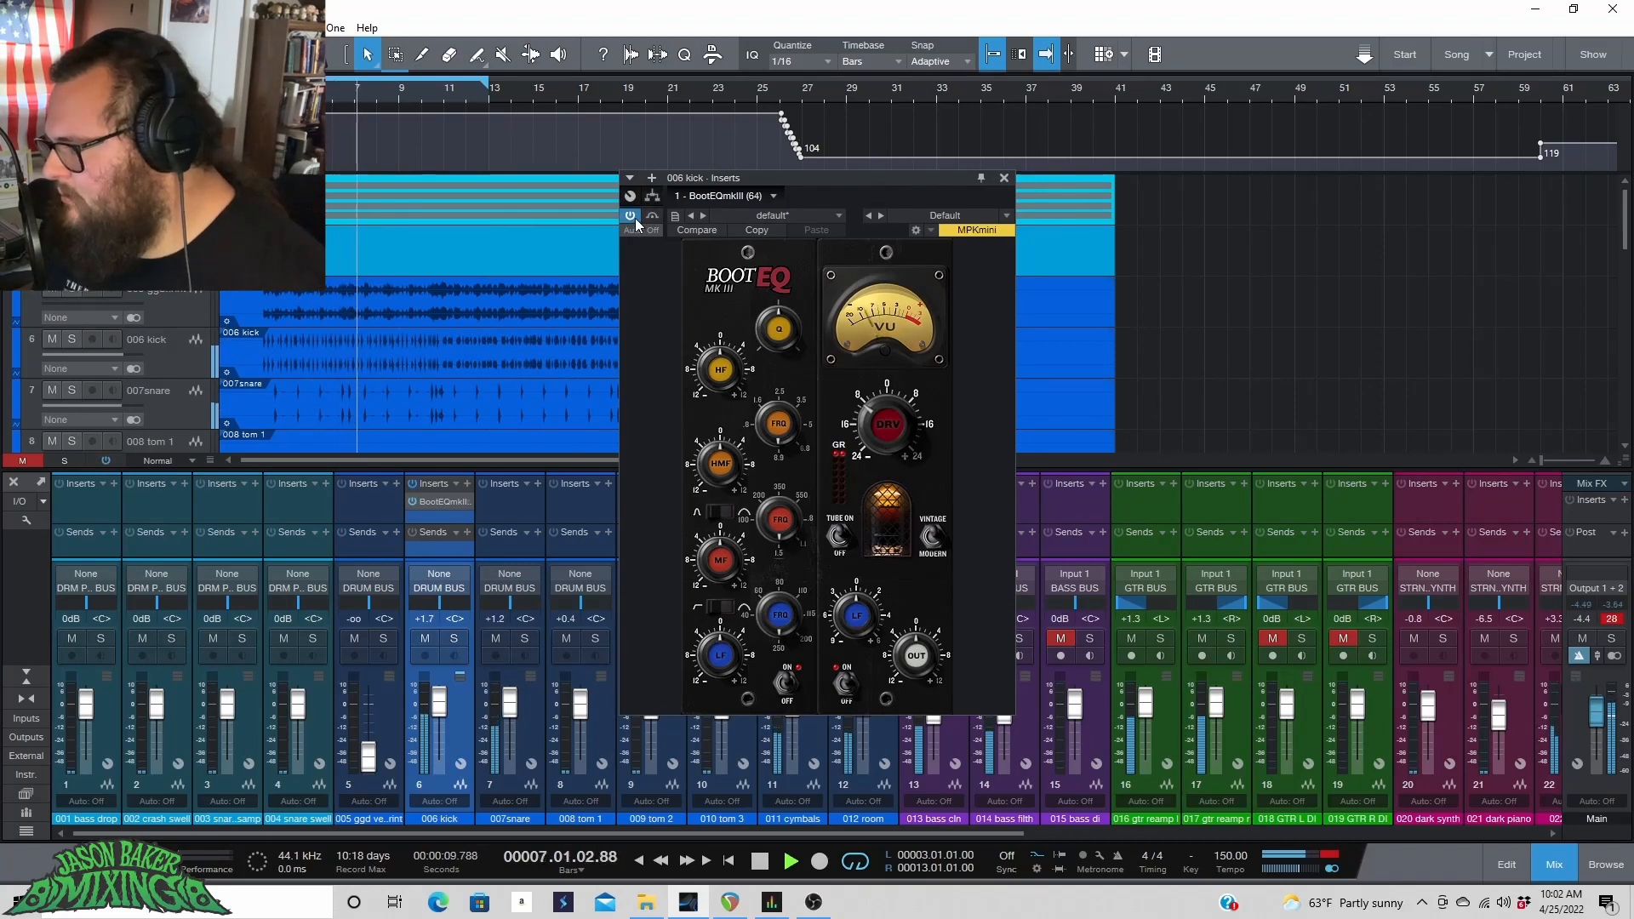
{"action": "left_click", "coordinate": [633, 218]}
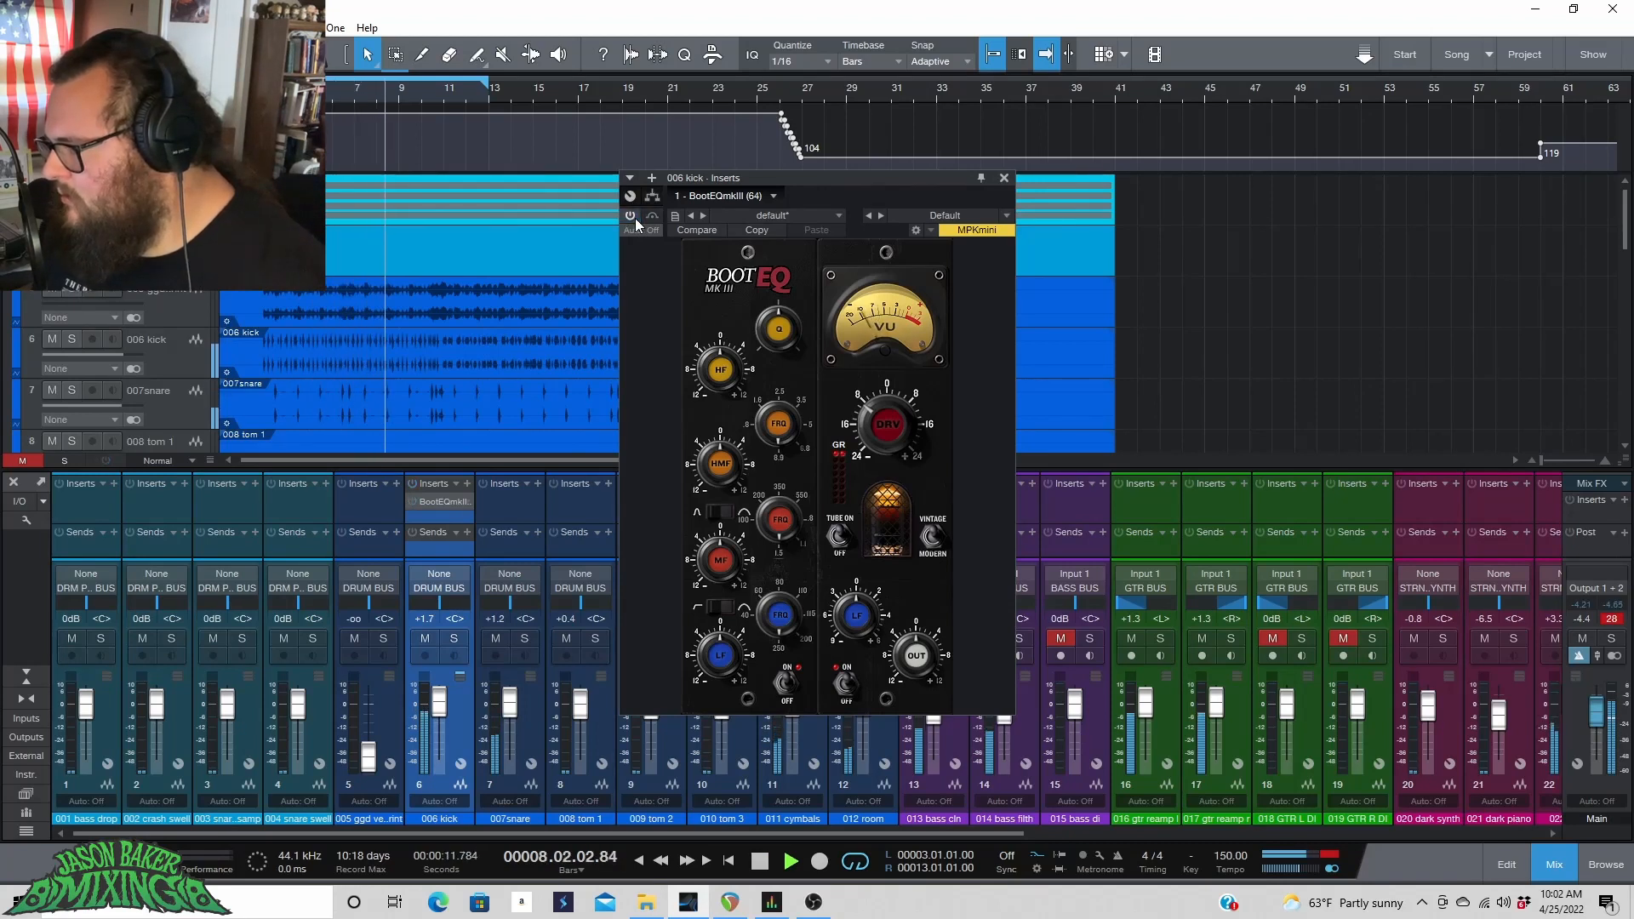
{"action": "left_click", "coordinate": [632, 218]}
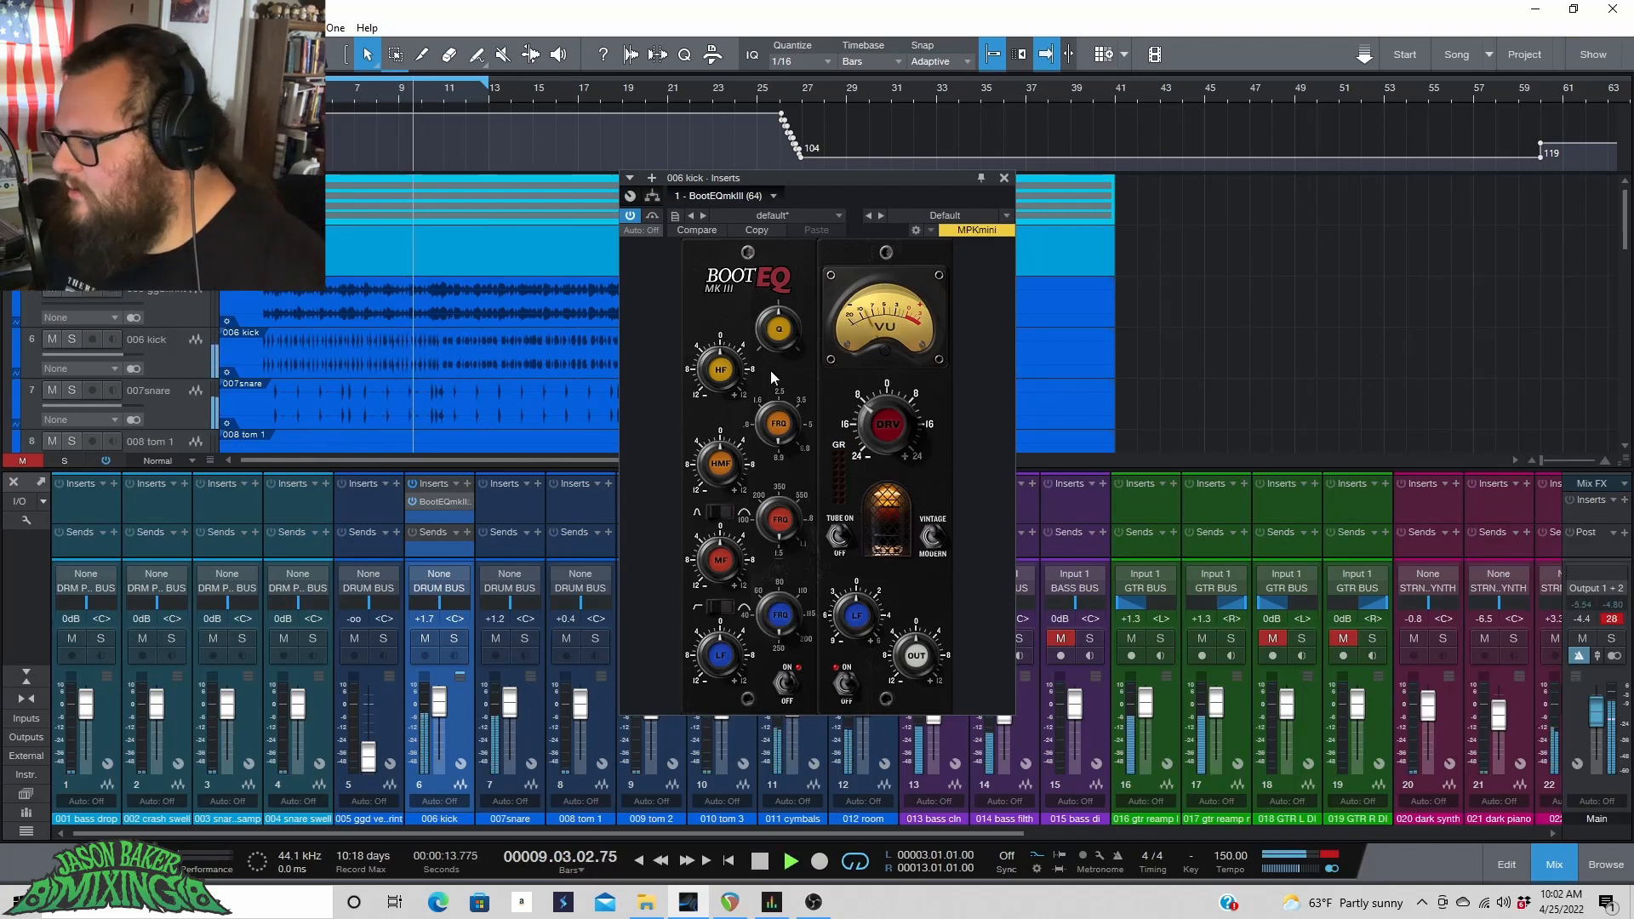
{"action": "left_click", "coordinate": [630, 218]}
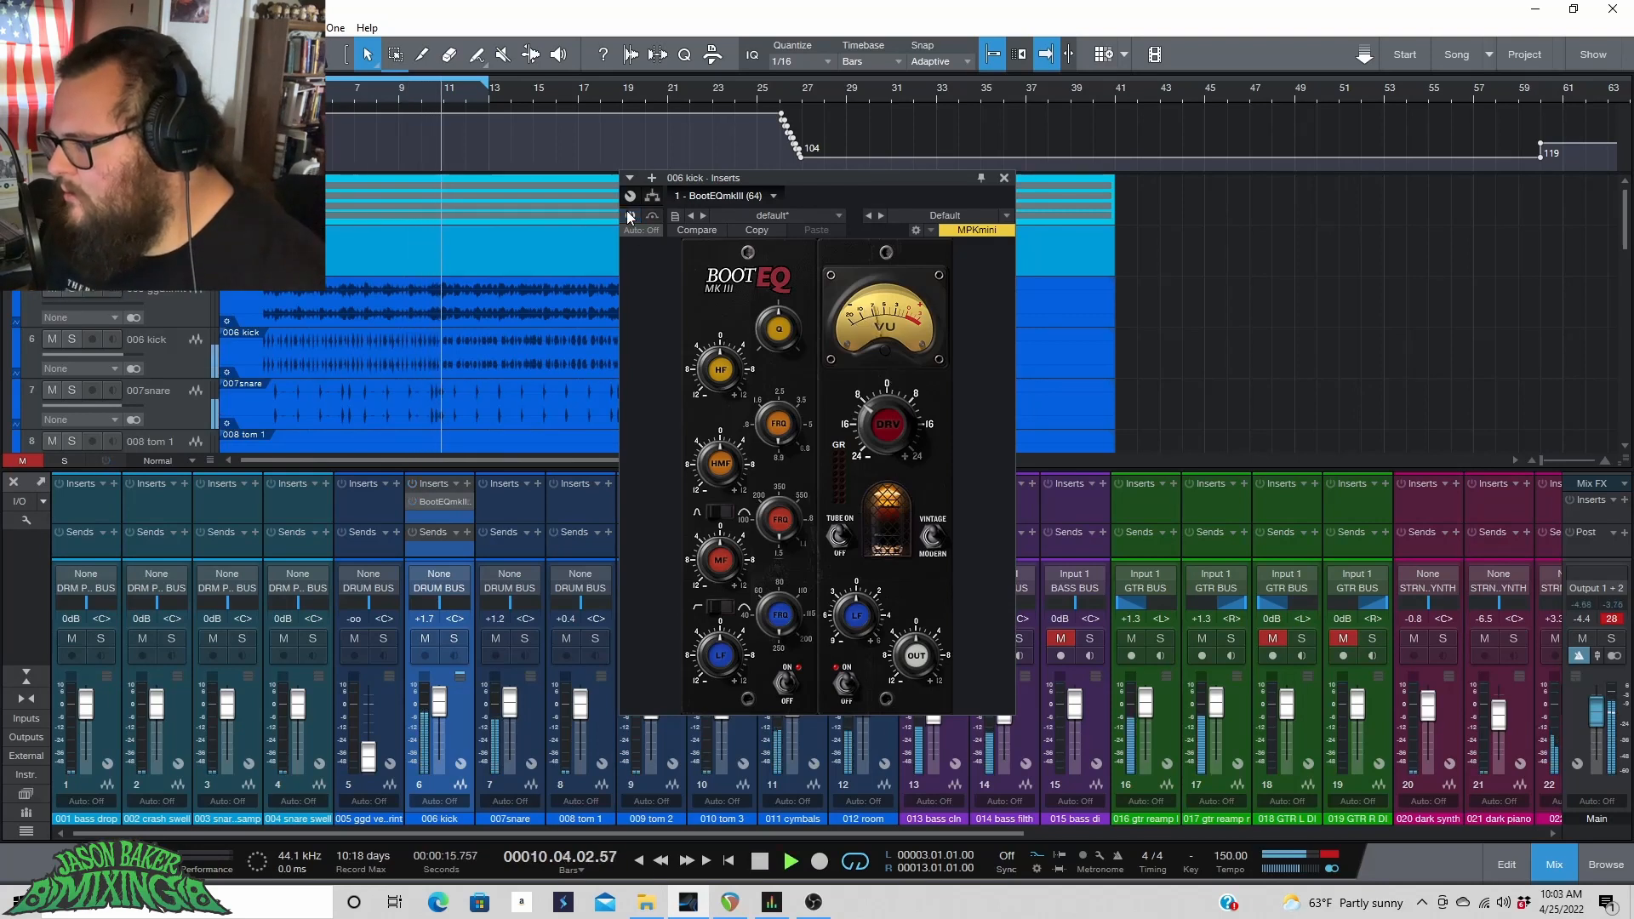
{"action": "left_click", "coordinate": [630, 218]}
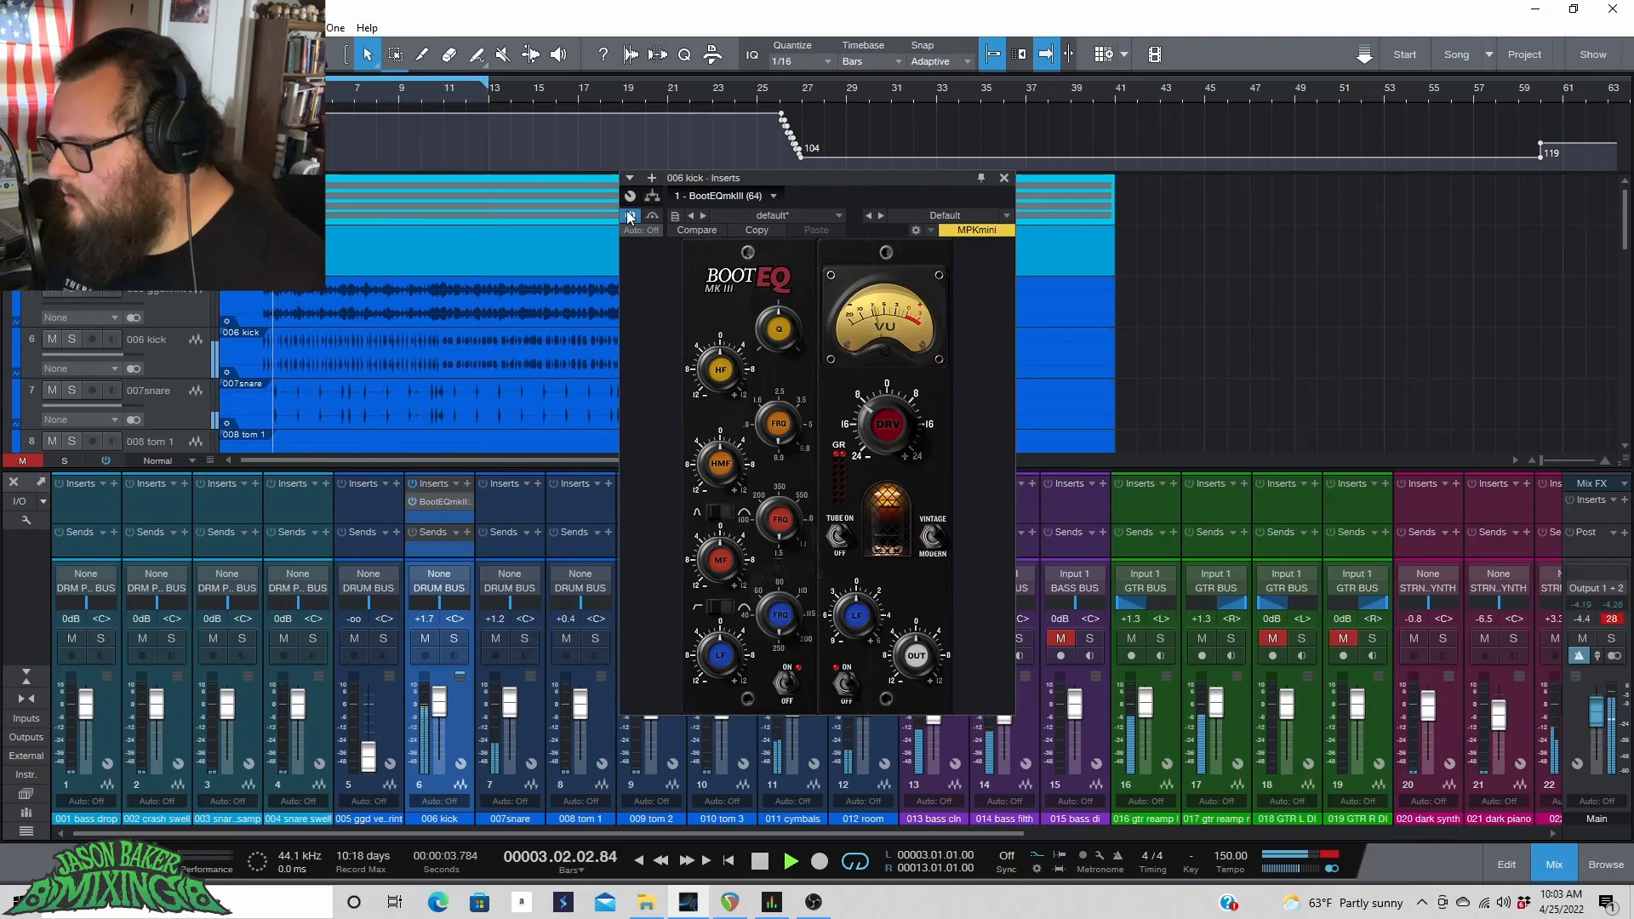
{"action": "key", "text": "space"}
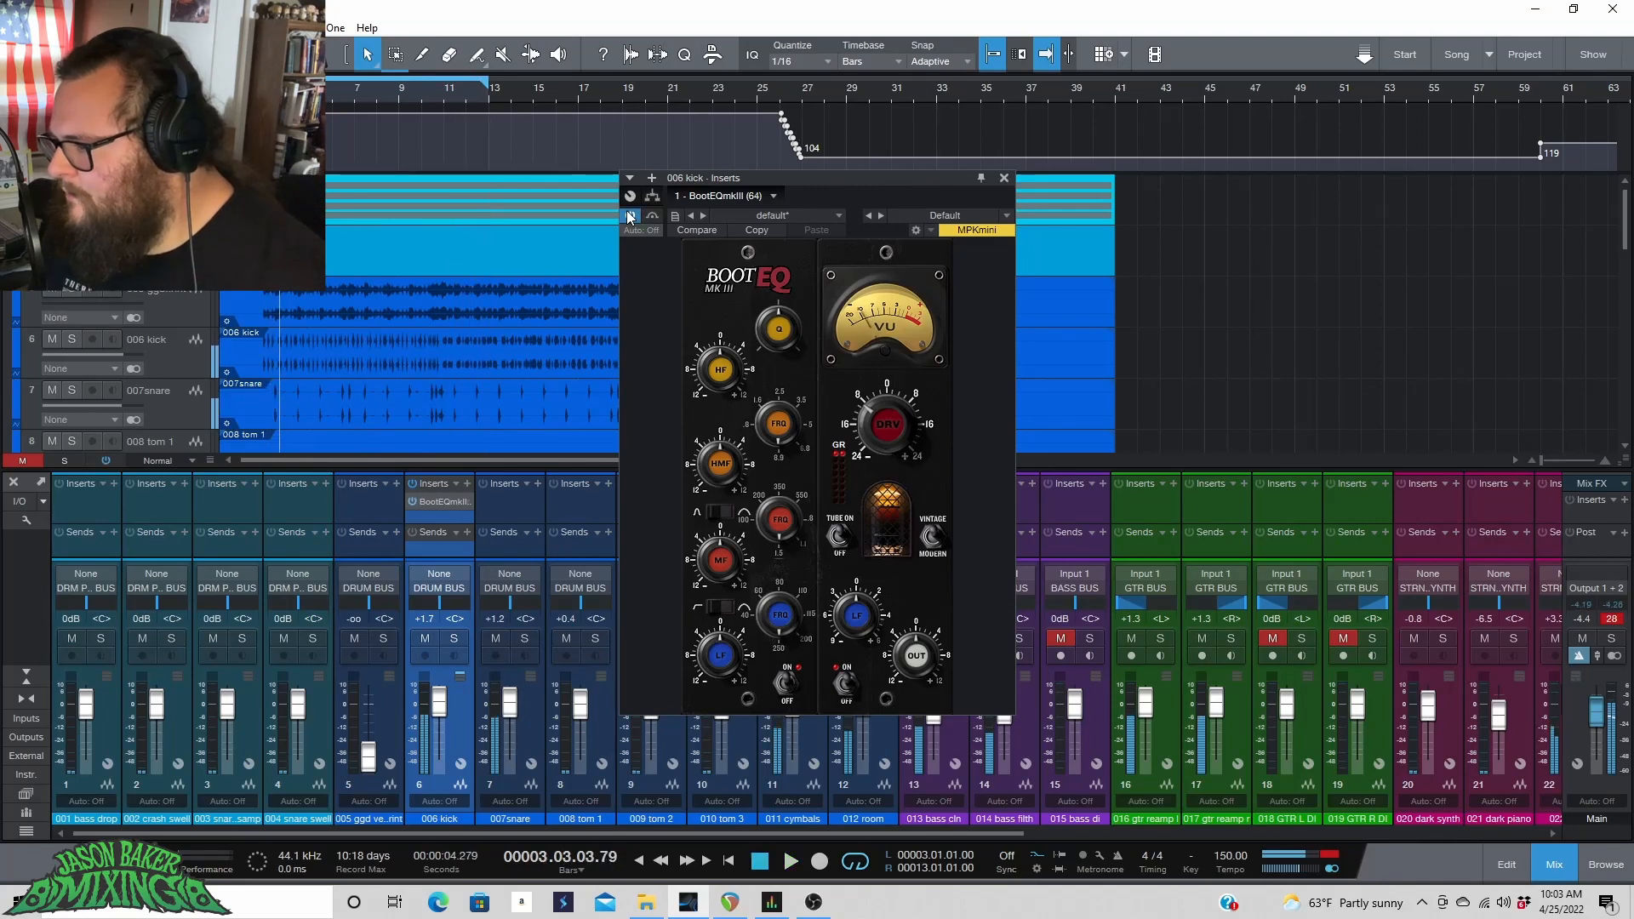
Close the plug-in window and copy the BootEQmkIII insert from 006 kick onto the channels 007 snare through 012 room.
{"action": "left_click", "coordinate": [1003, 180]}
{"action": "left_click", "coordinate": [535, 701]}
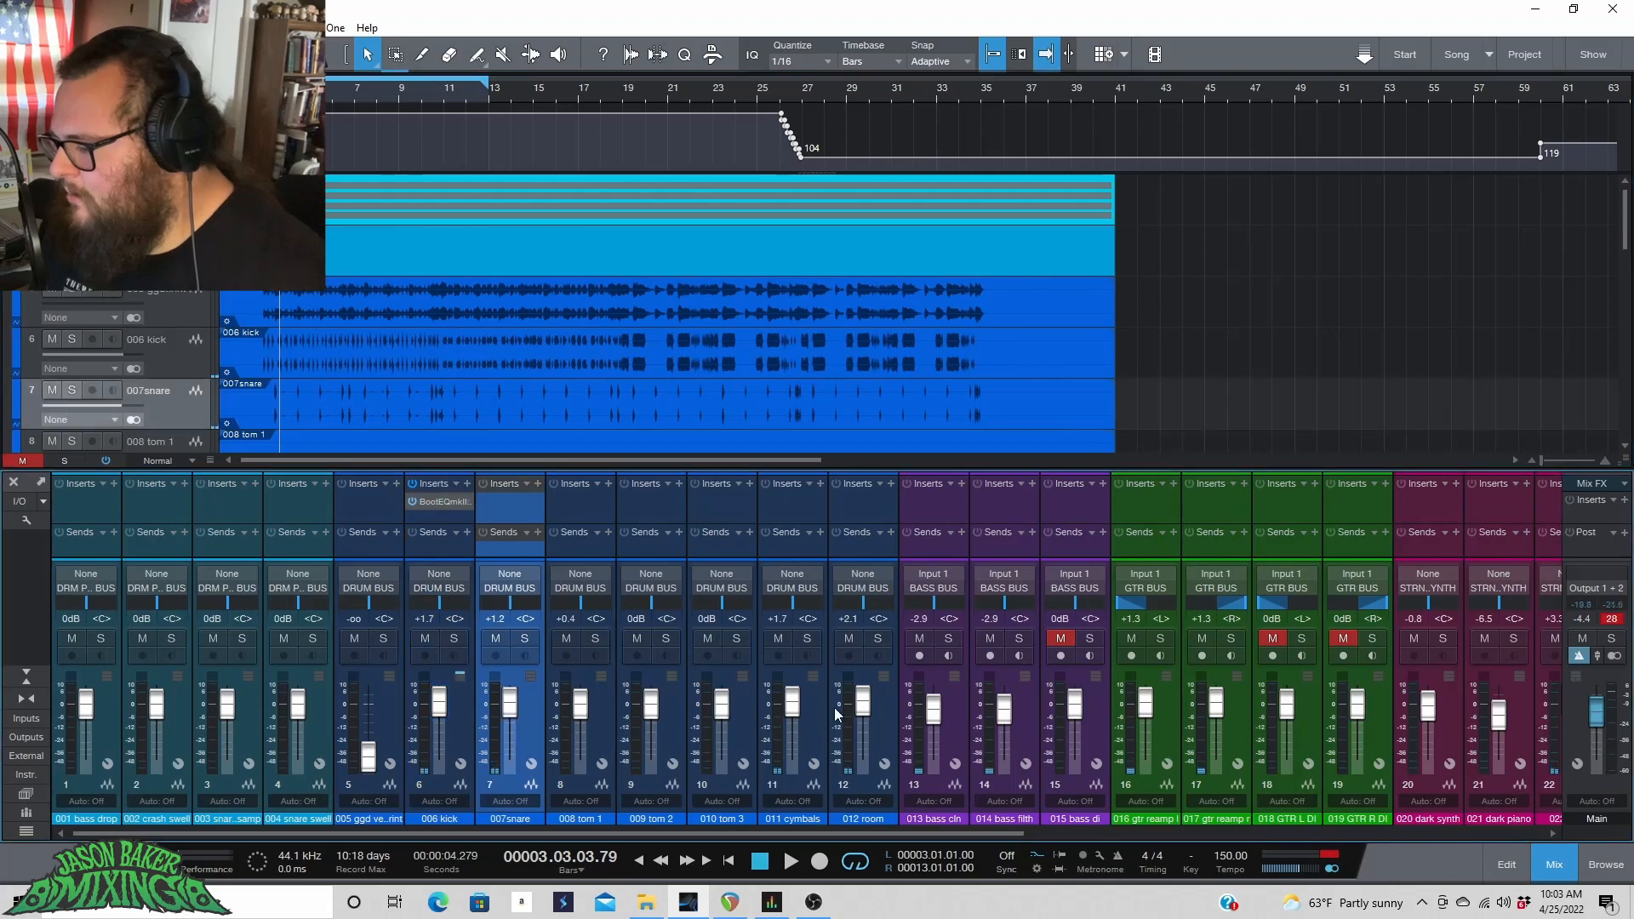
{"action": "left_click", "coordinate": [888, 728], "text": "shift"}
{"action": "left_click", "coordinate": [444, 502]}
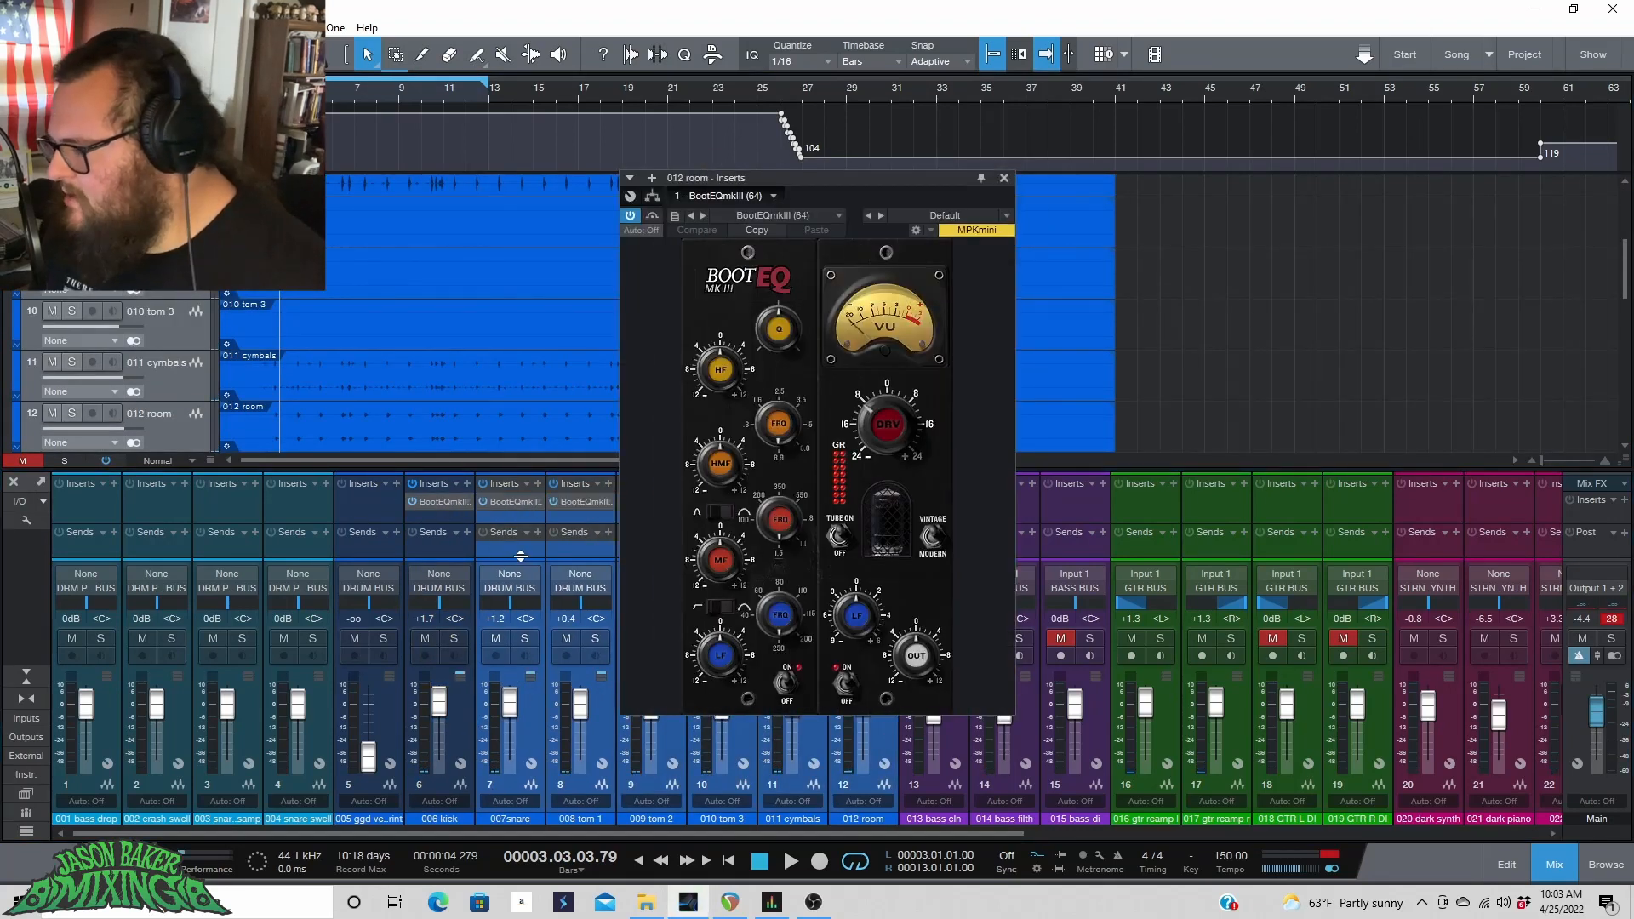
{"action": "left_click", "coordinate": [1003, 179]}
Select the drum channels 006 kick to 012 room and toggle their BootEQmkIII inserts on and off during playback.
{"action": "left_click", "coordinate": [466, 732]}
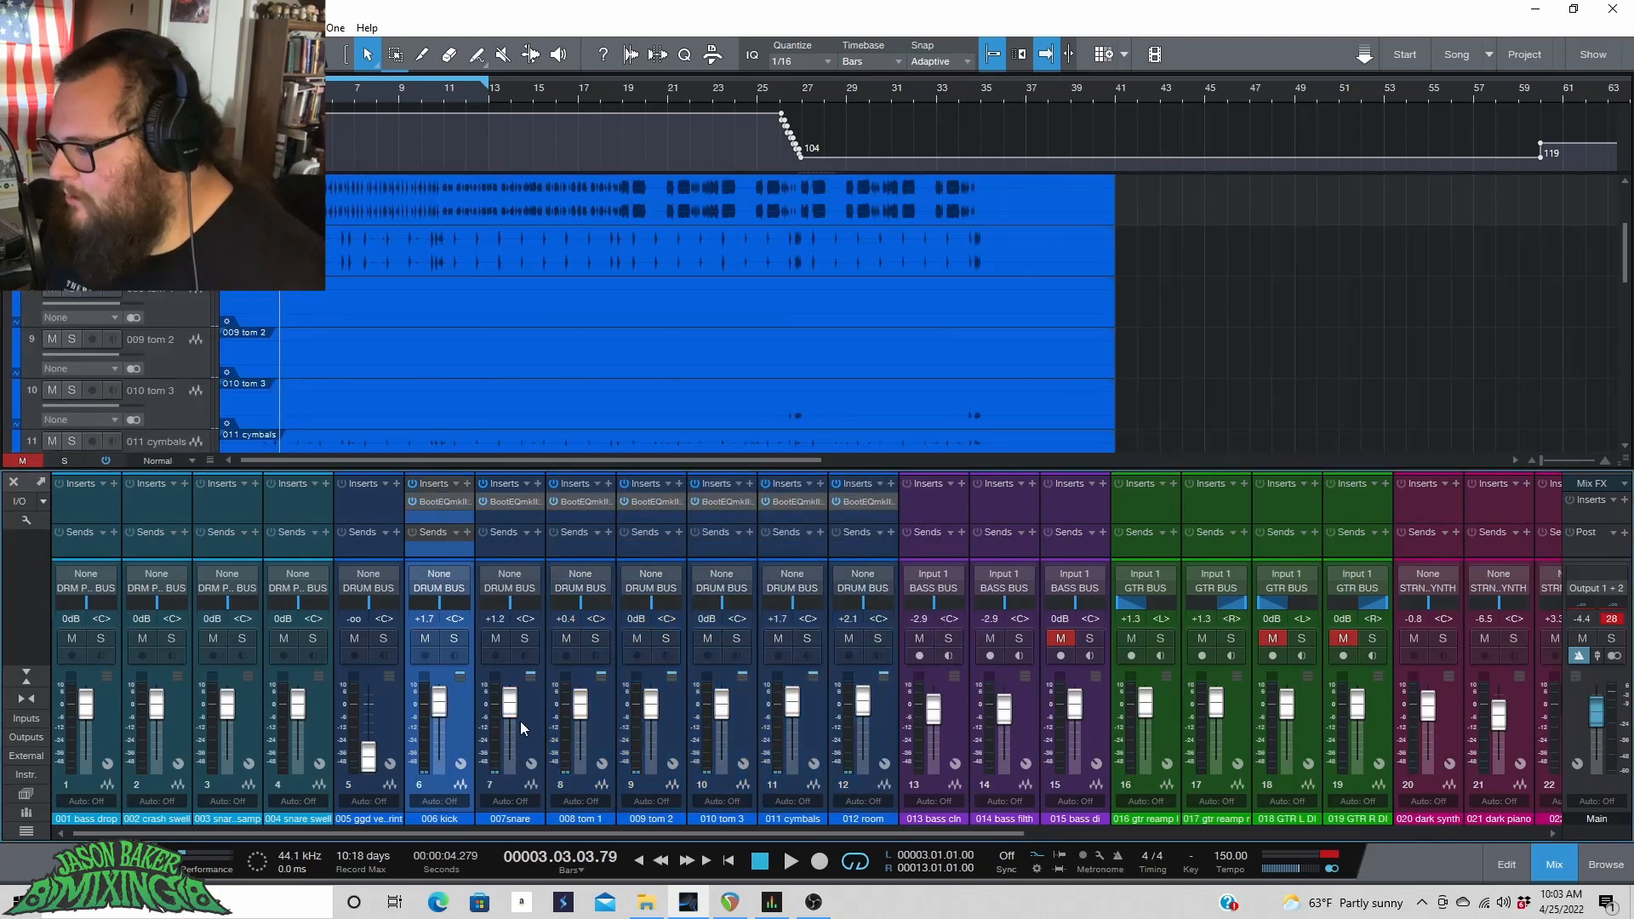
{"action": "left_click", "coordinate": [881, 710], "text": "shift"}
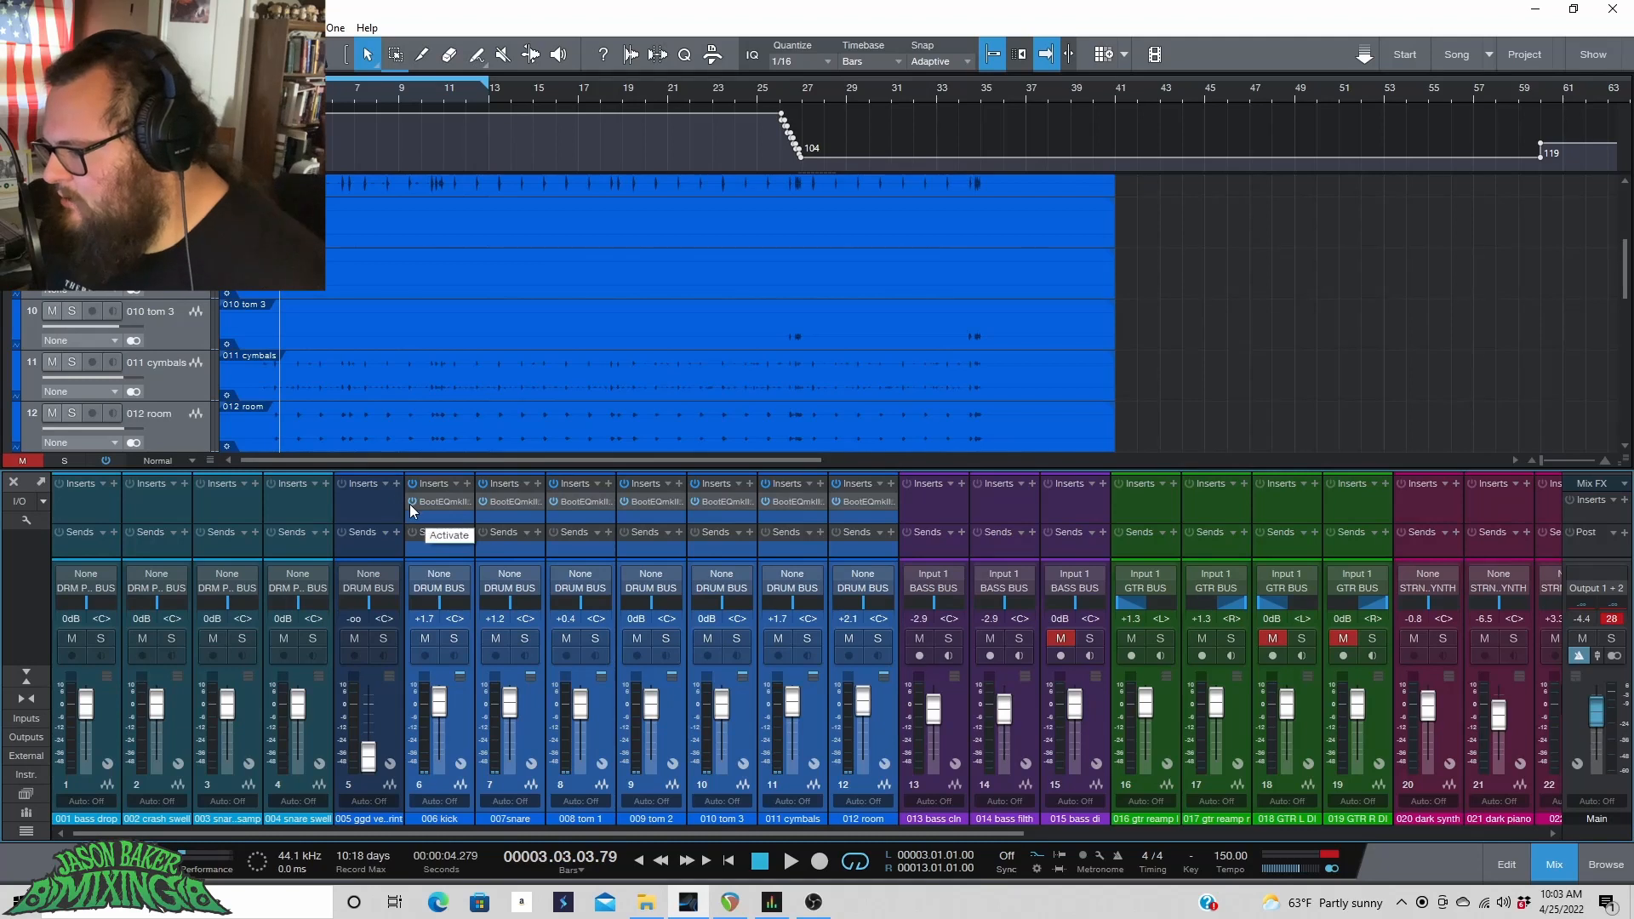
{"action": "key", "text": "space"}
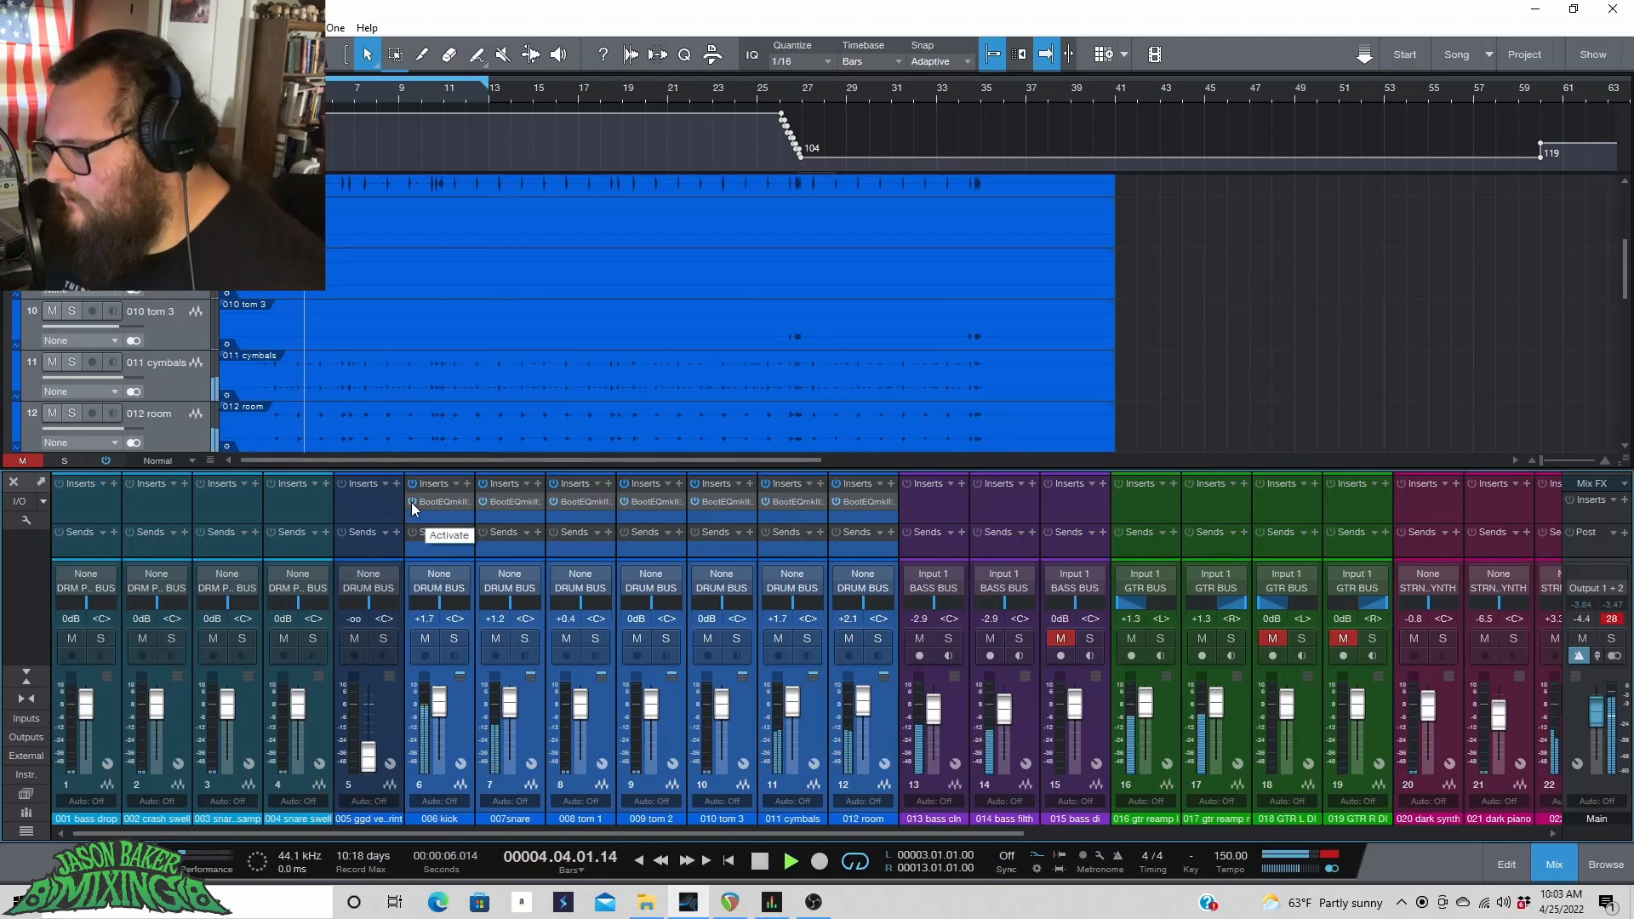
{"action": "left_click", "coordinate": [412, 502]}
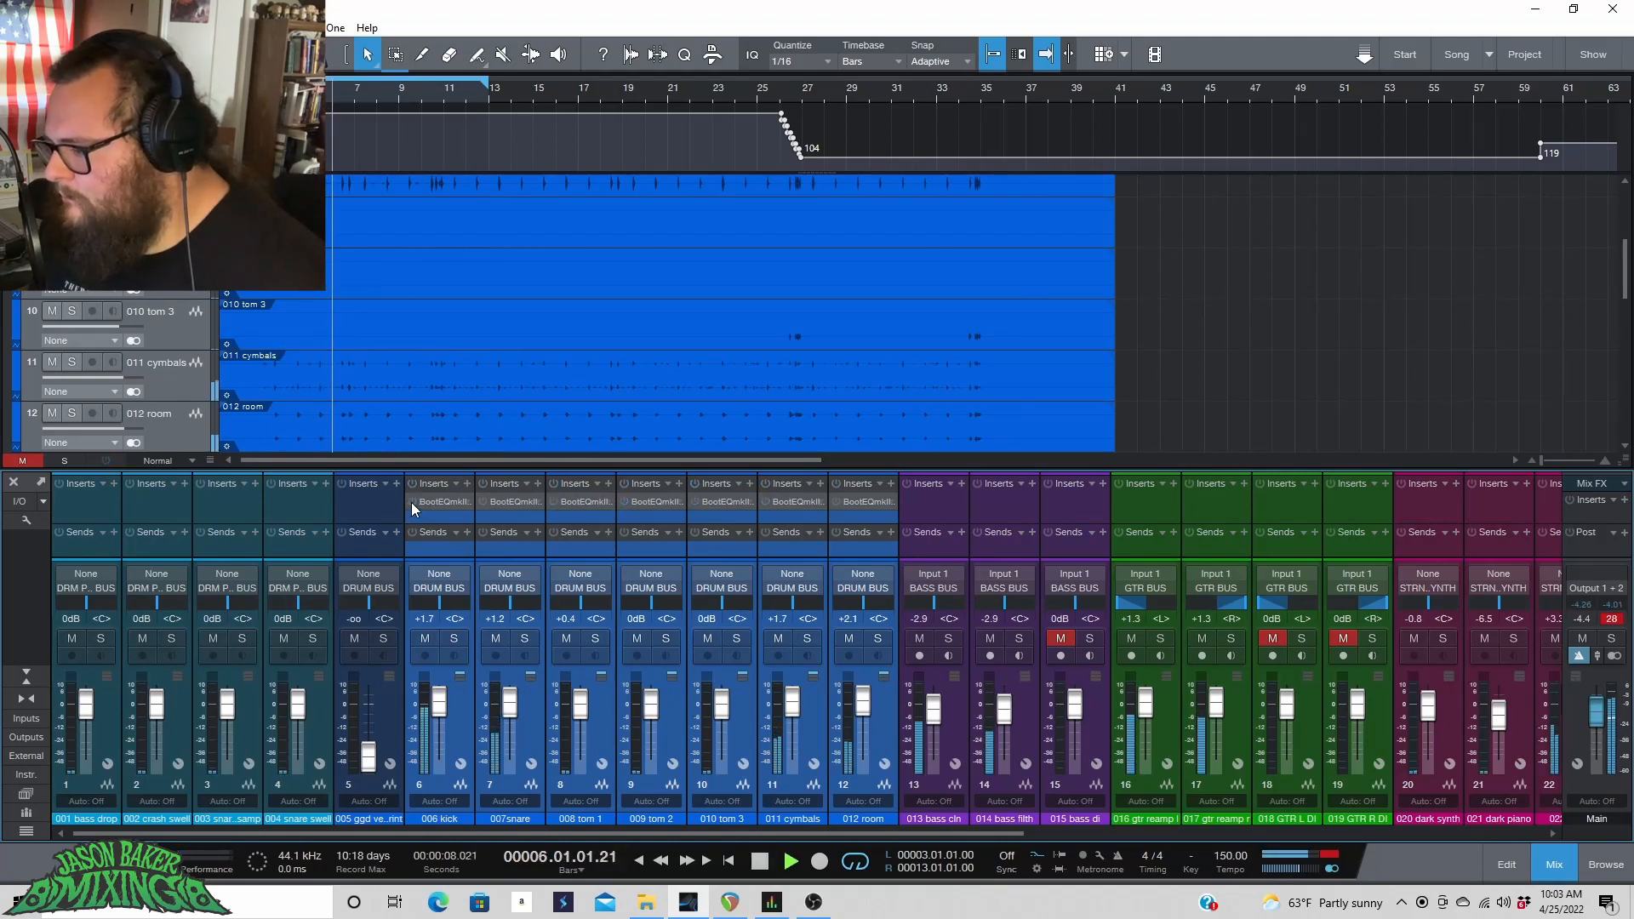
{"action": "left_click", "coordinate": [413, 502]}
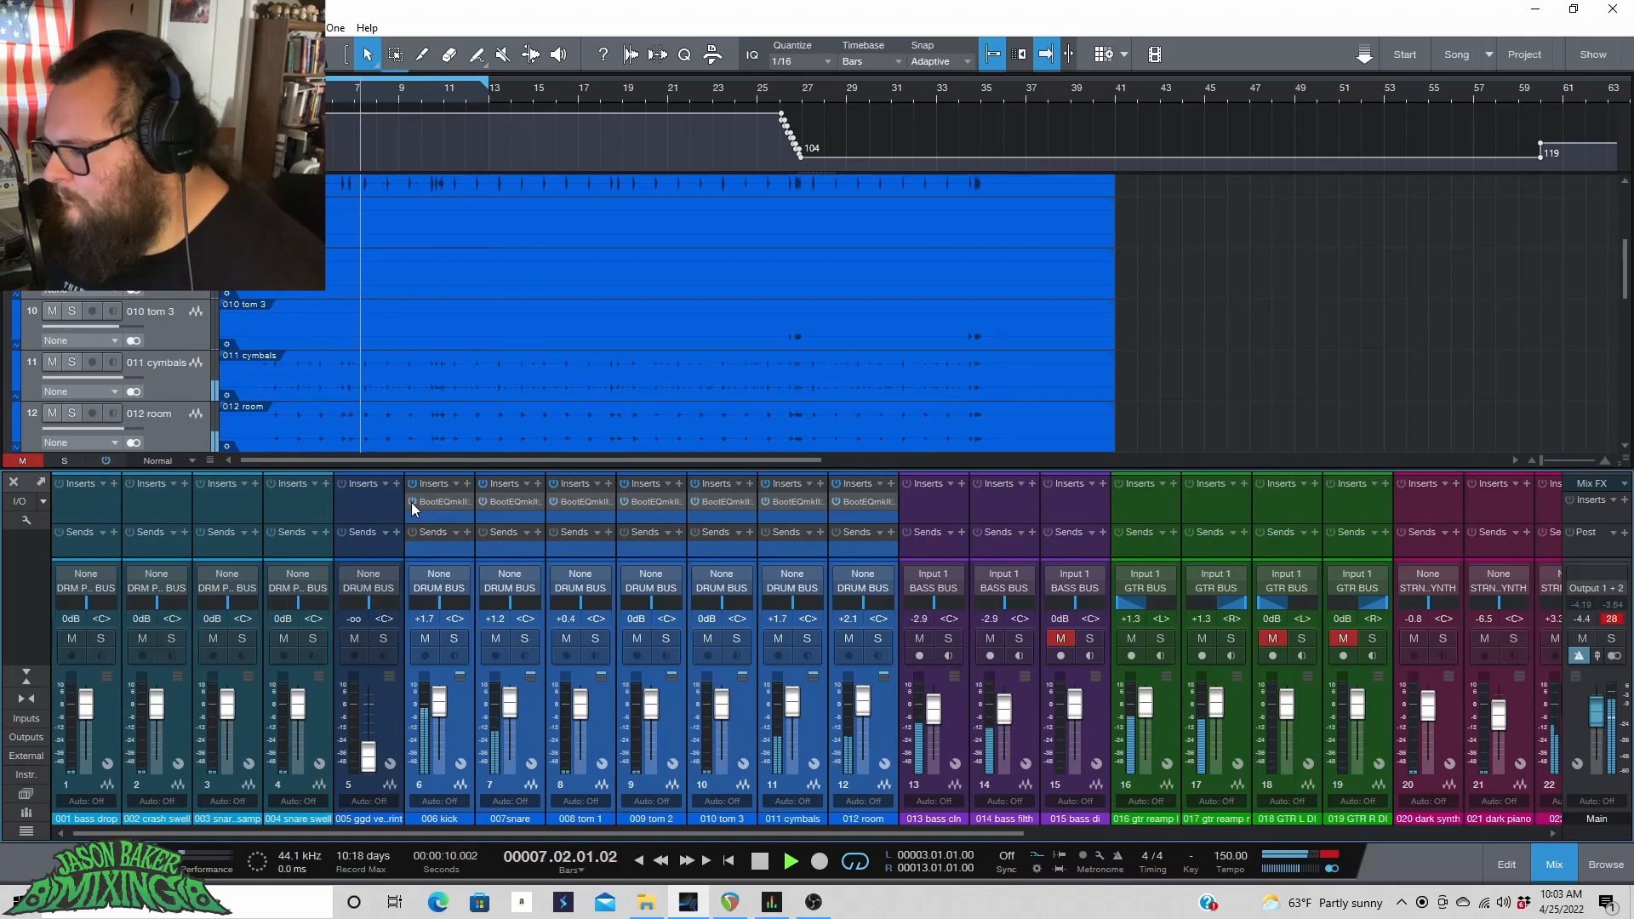
{"action": "left_click", "coordinate": [413, 502]}
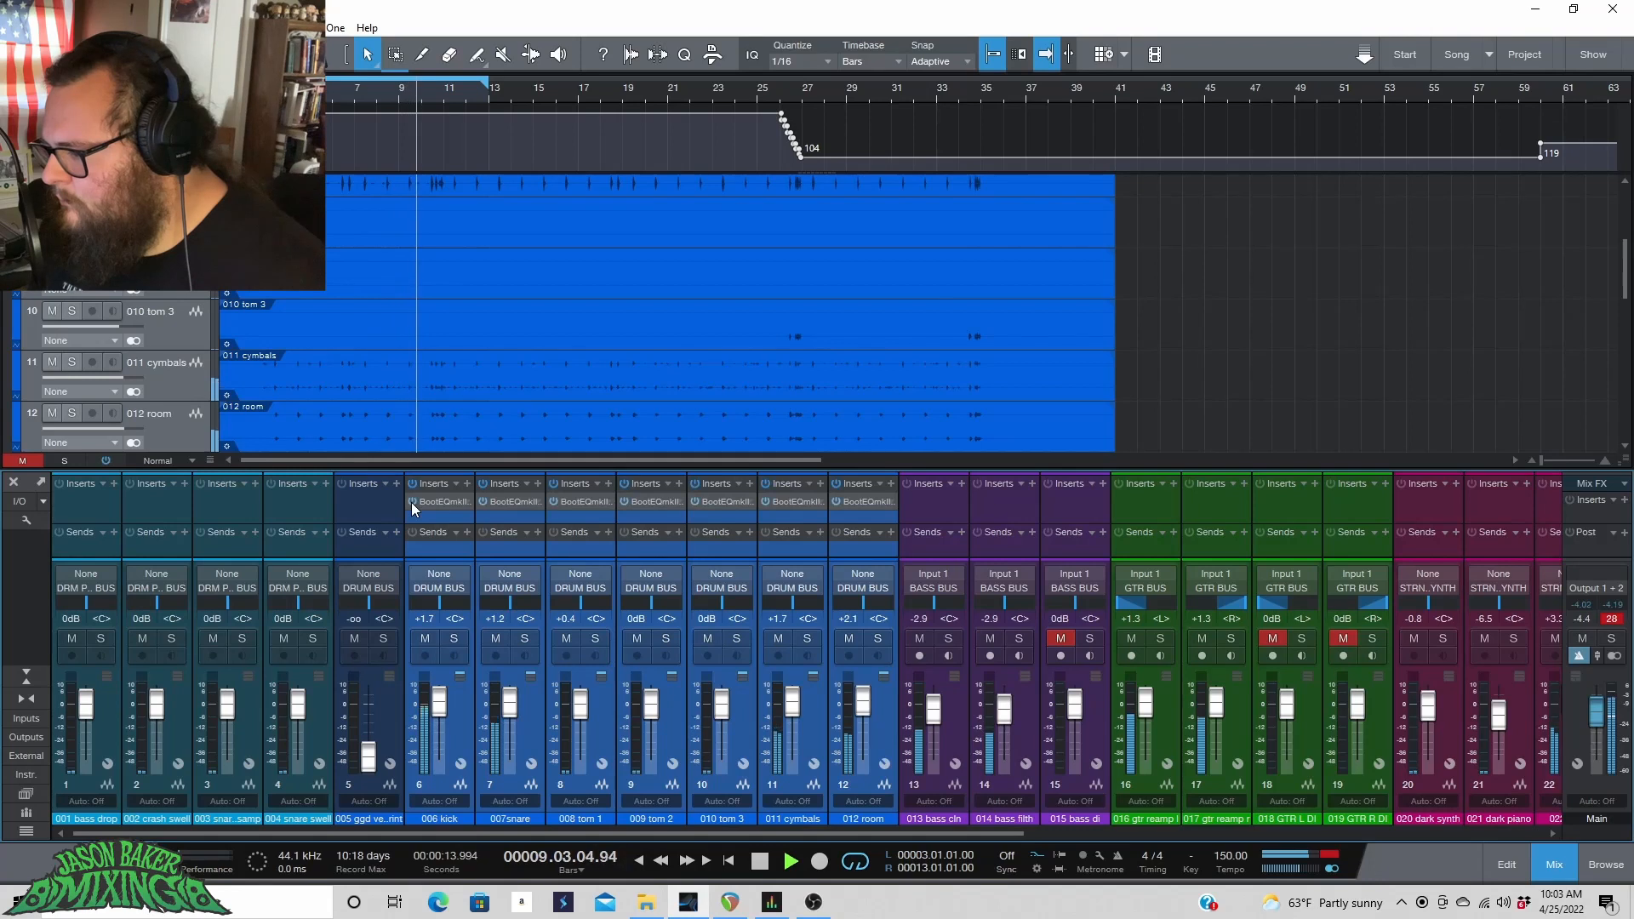
{"action": "left_click", "coordinate": [412, 503]}
{"action": "key", "text": "space"}
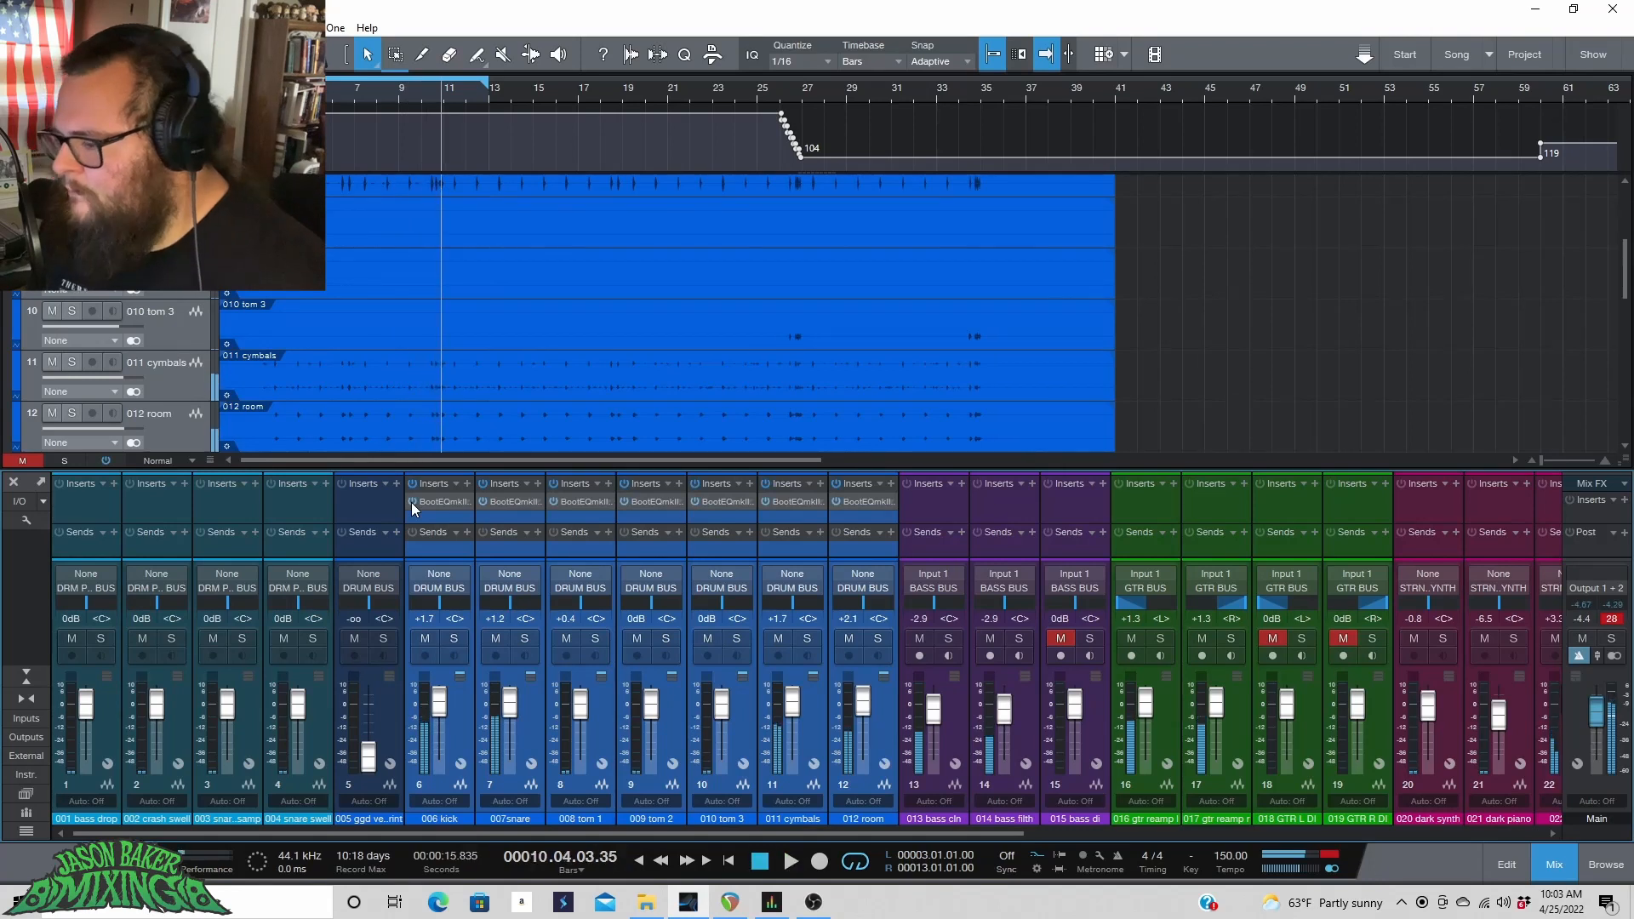
Reopen the 006 kick channel's BootEQmkIII editor and play the drums from the song's start.
{"action": "left_click", "coordinate": [474, 713]}
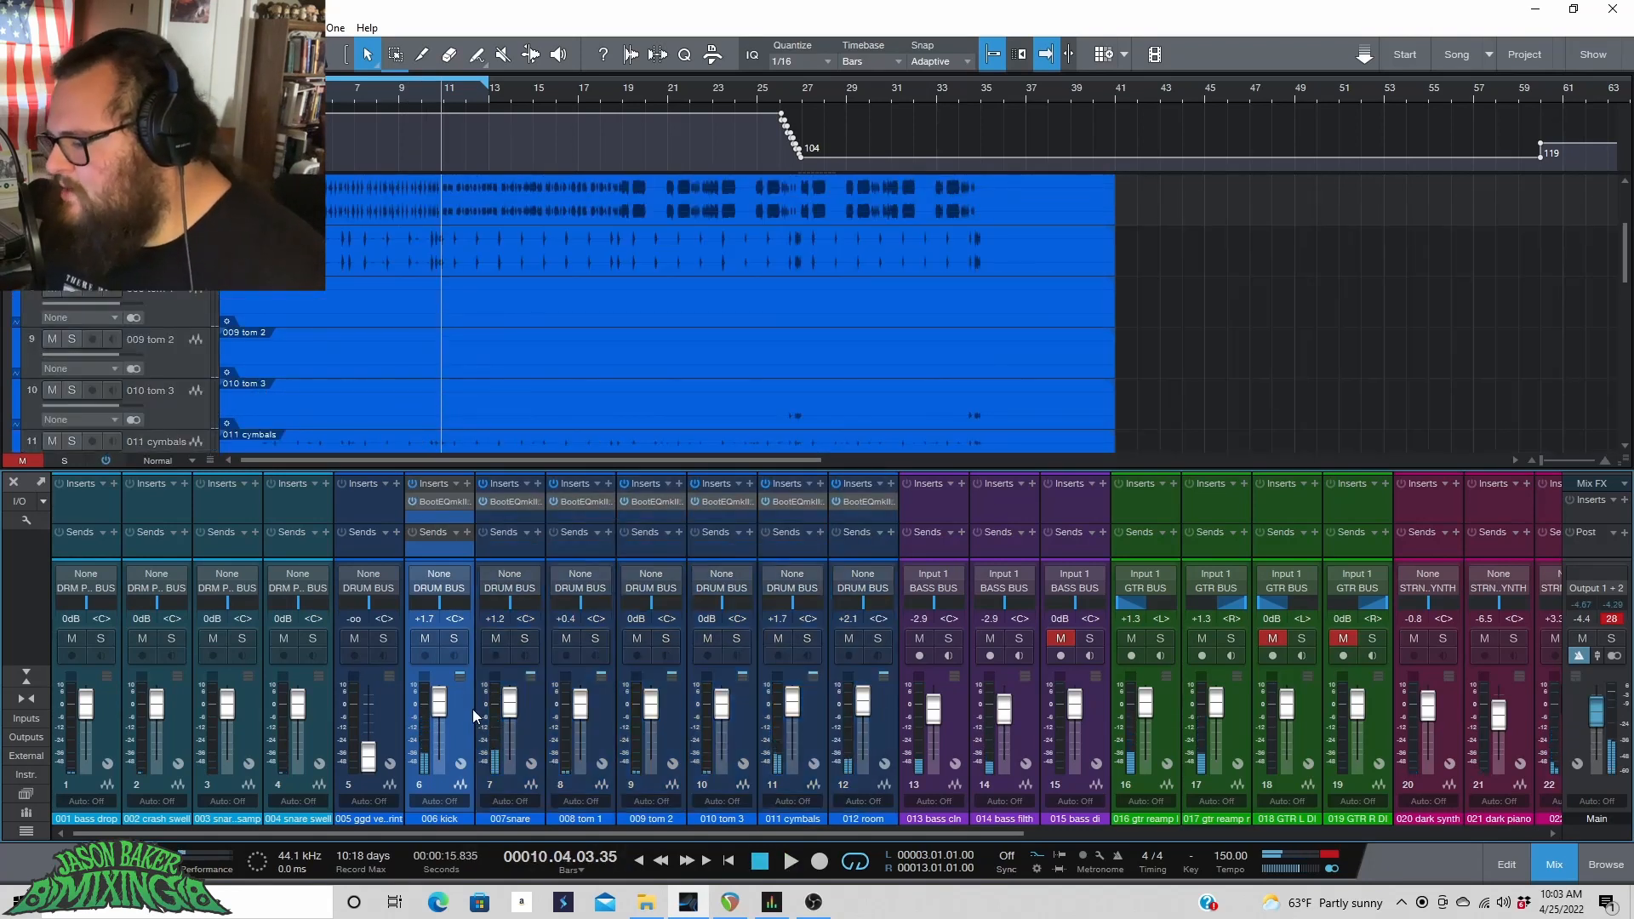
{"action": "left_click", "coordinate": [455, 502]}
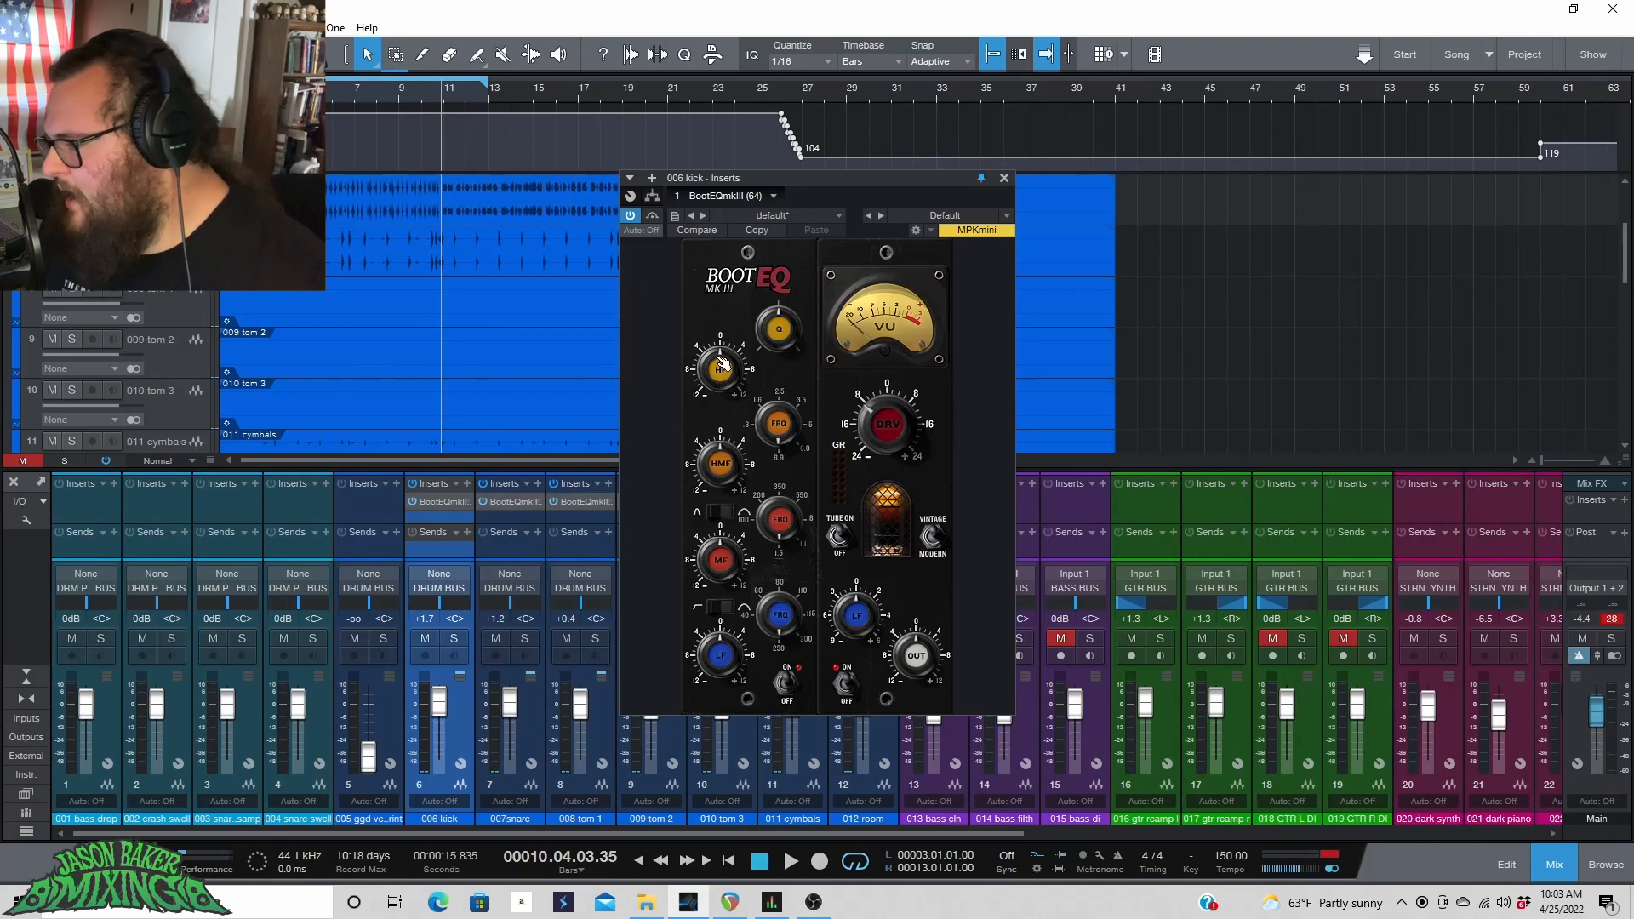
{"action": "key", "text": "space"}
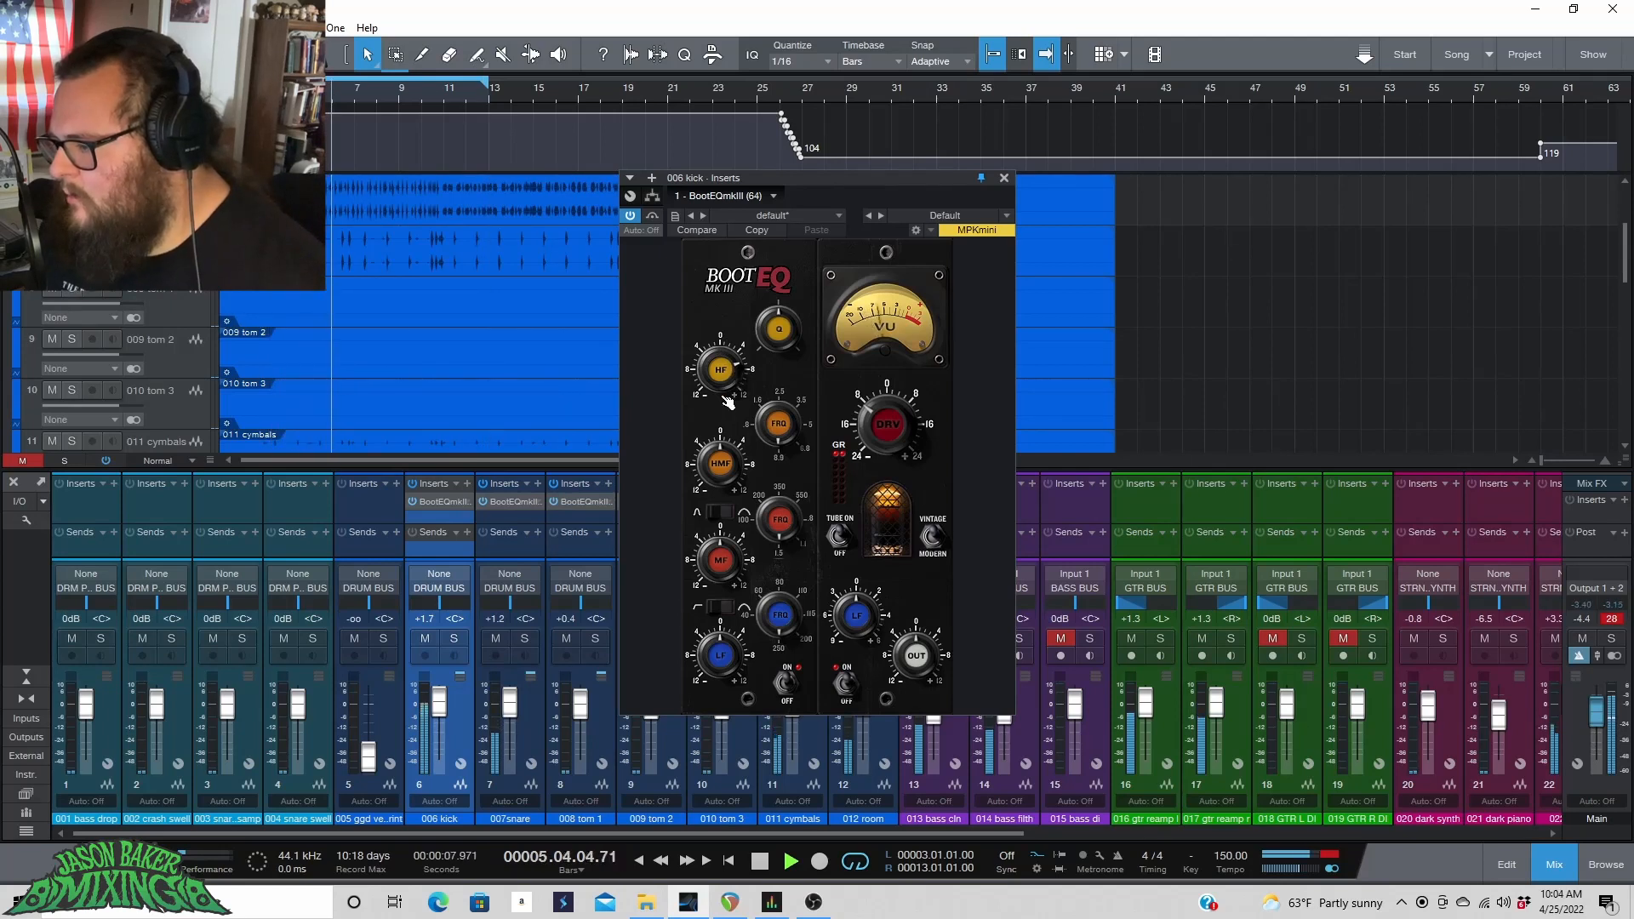
{"action": "key", "text": "space"}
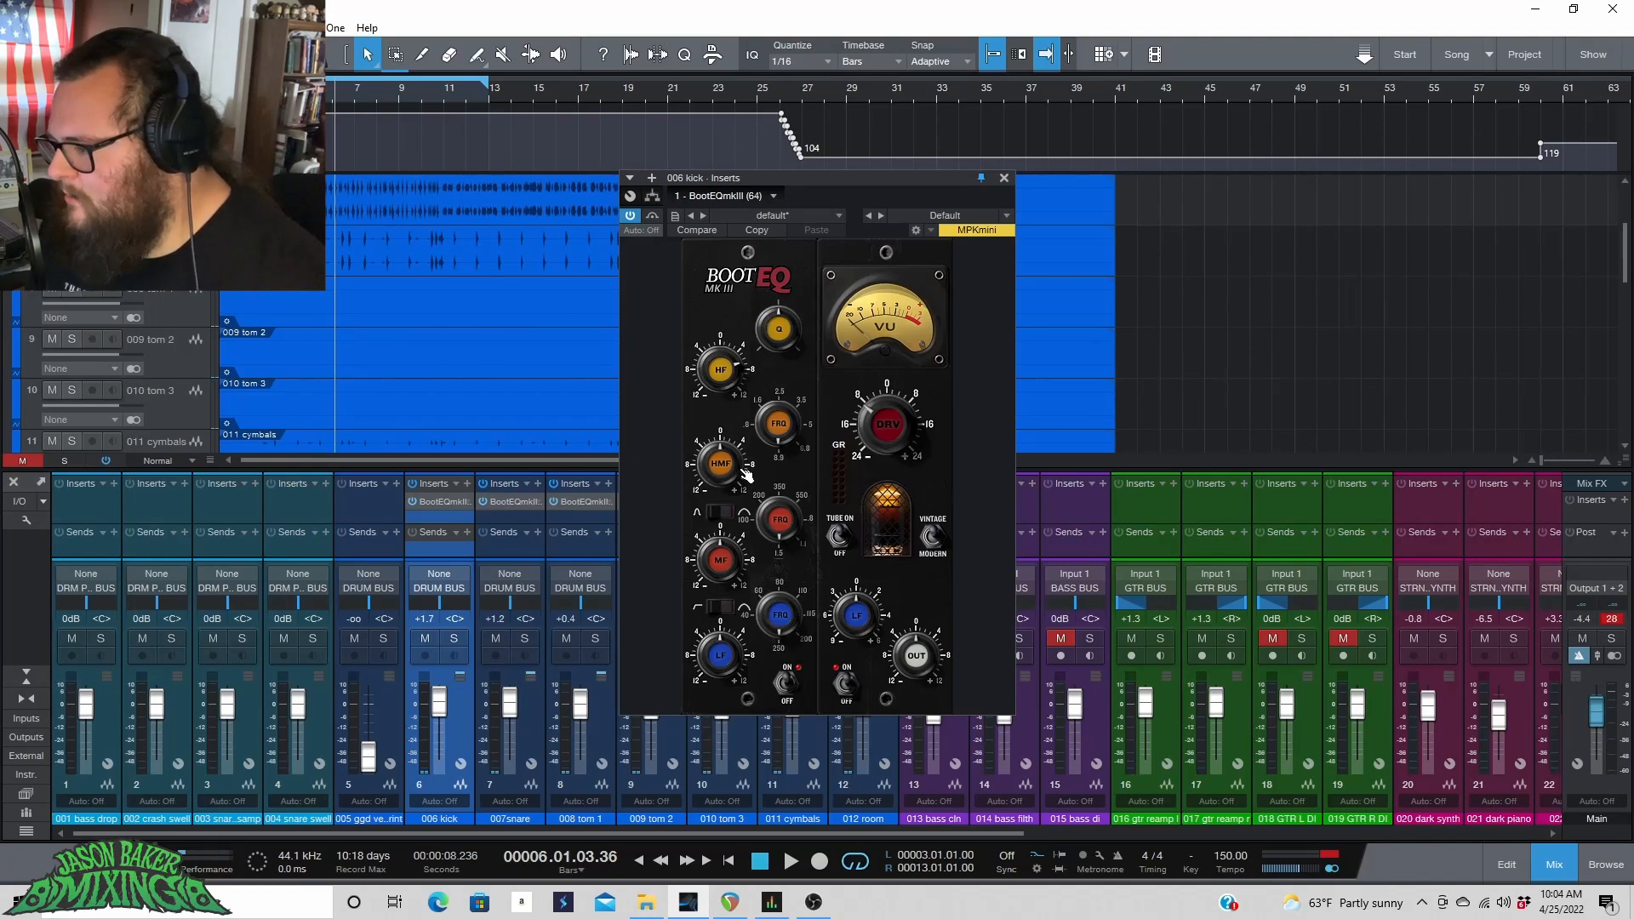
{"action": "left_click", "coordinate": [333, 98]}
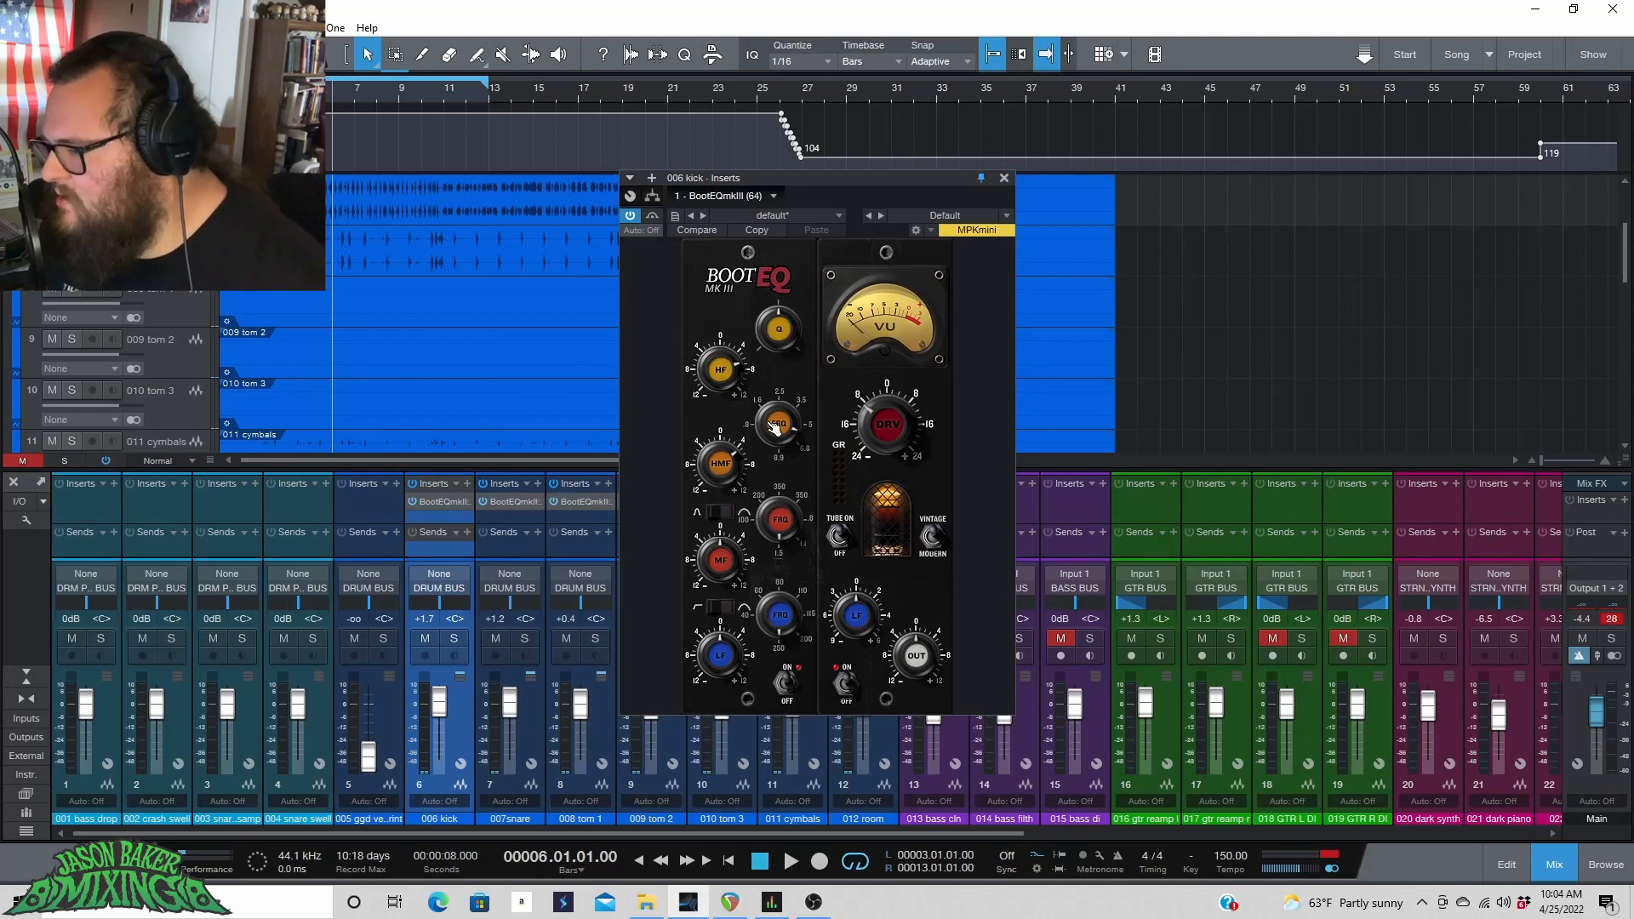
{"action": "key", "text": "space"}
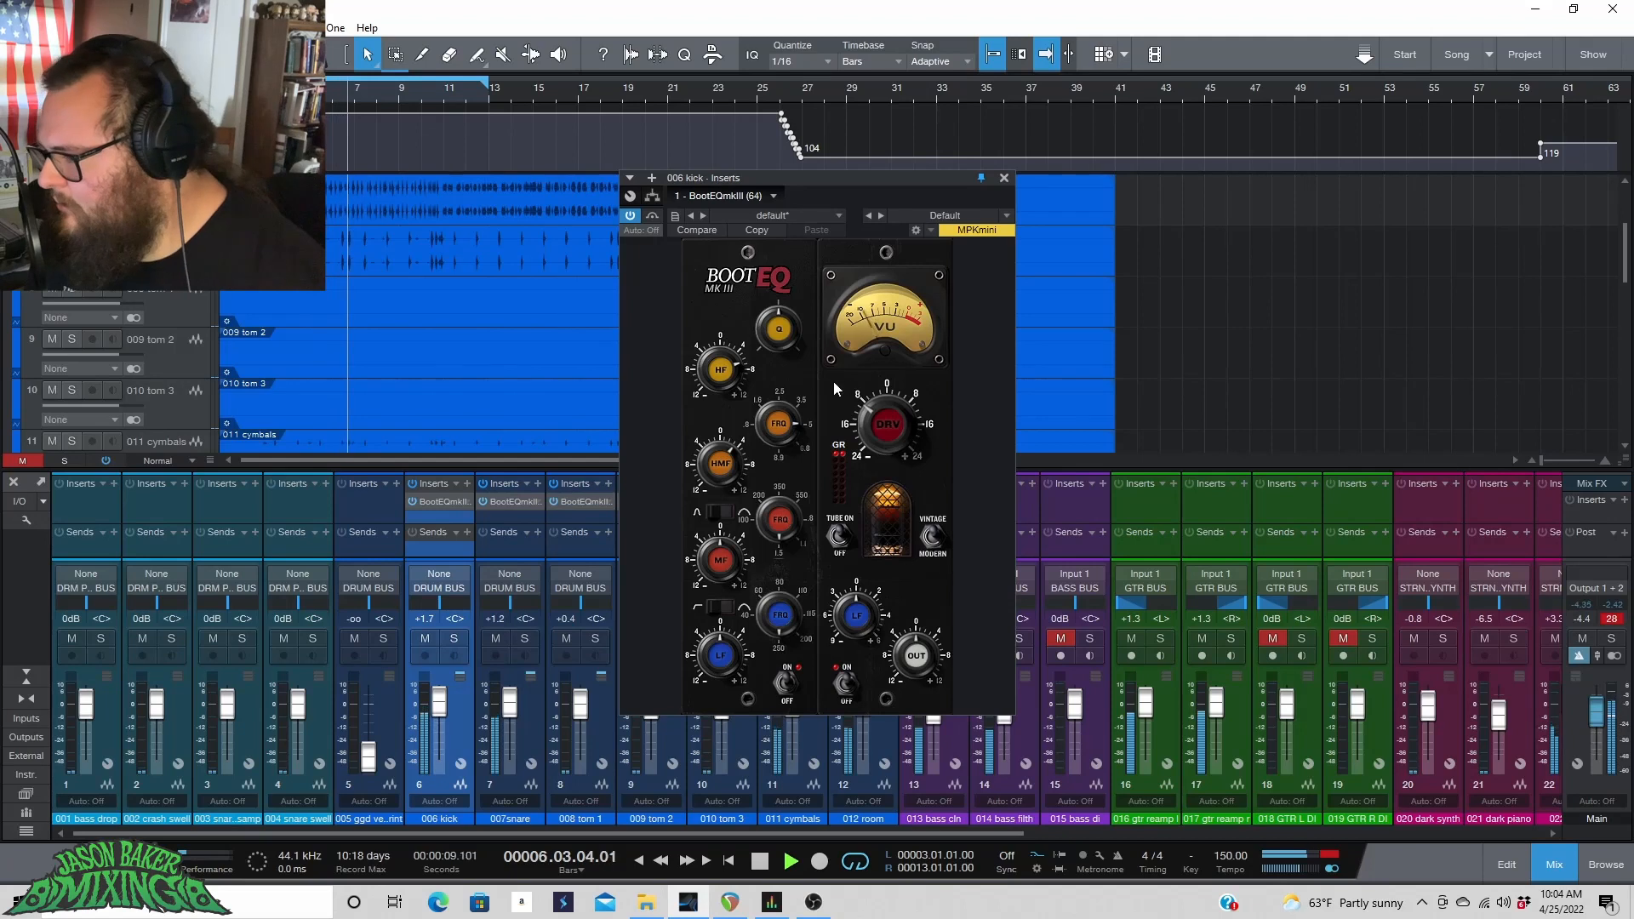
{"action": "key", "text": "space"}
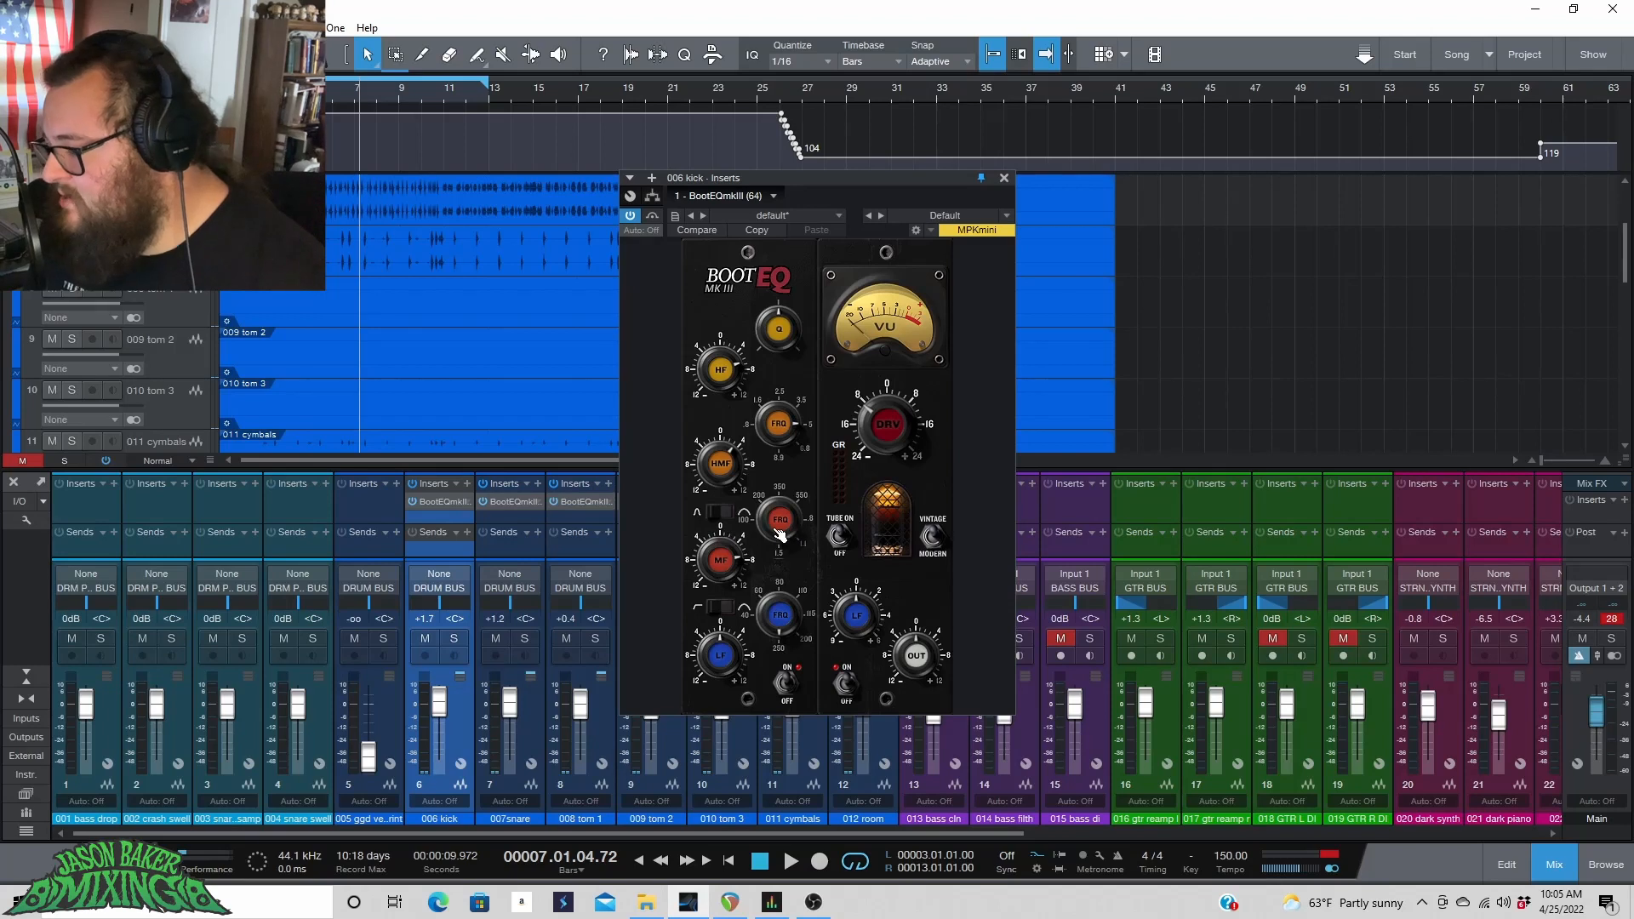
Toggle the EQ section's on/off switch on the kick's BootEQmkIII while playing the drums.
{"action": "key", "text": "space"}
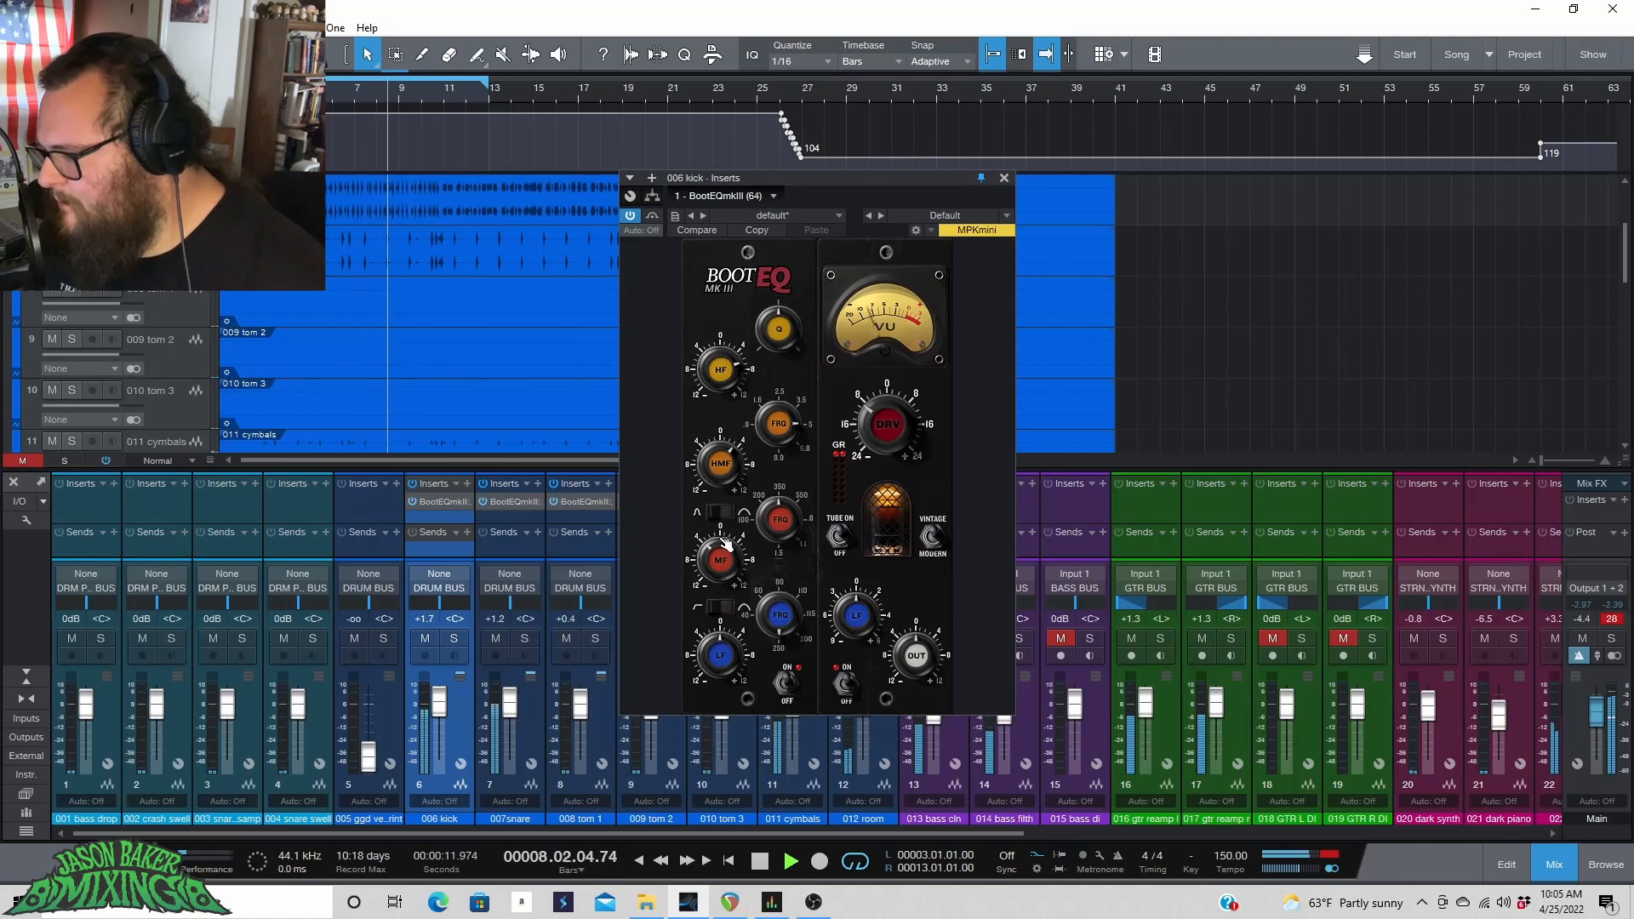
{"action": "key", "text": "space"}
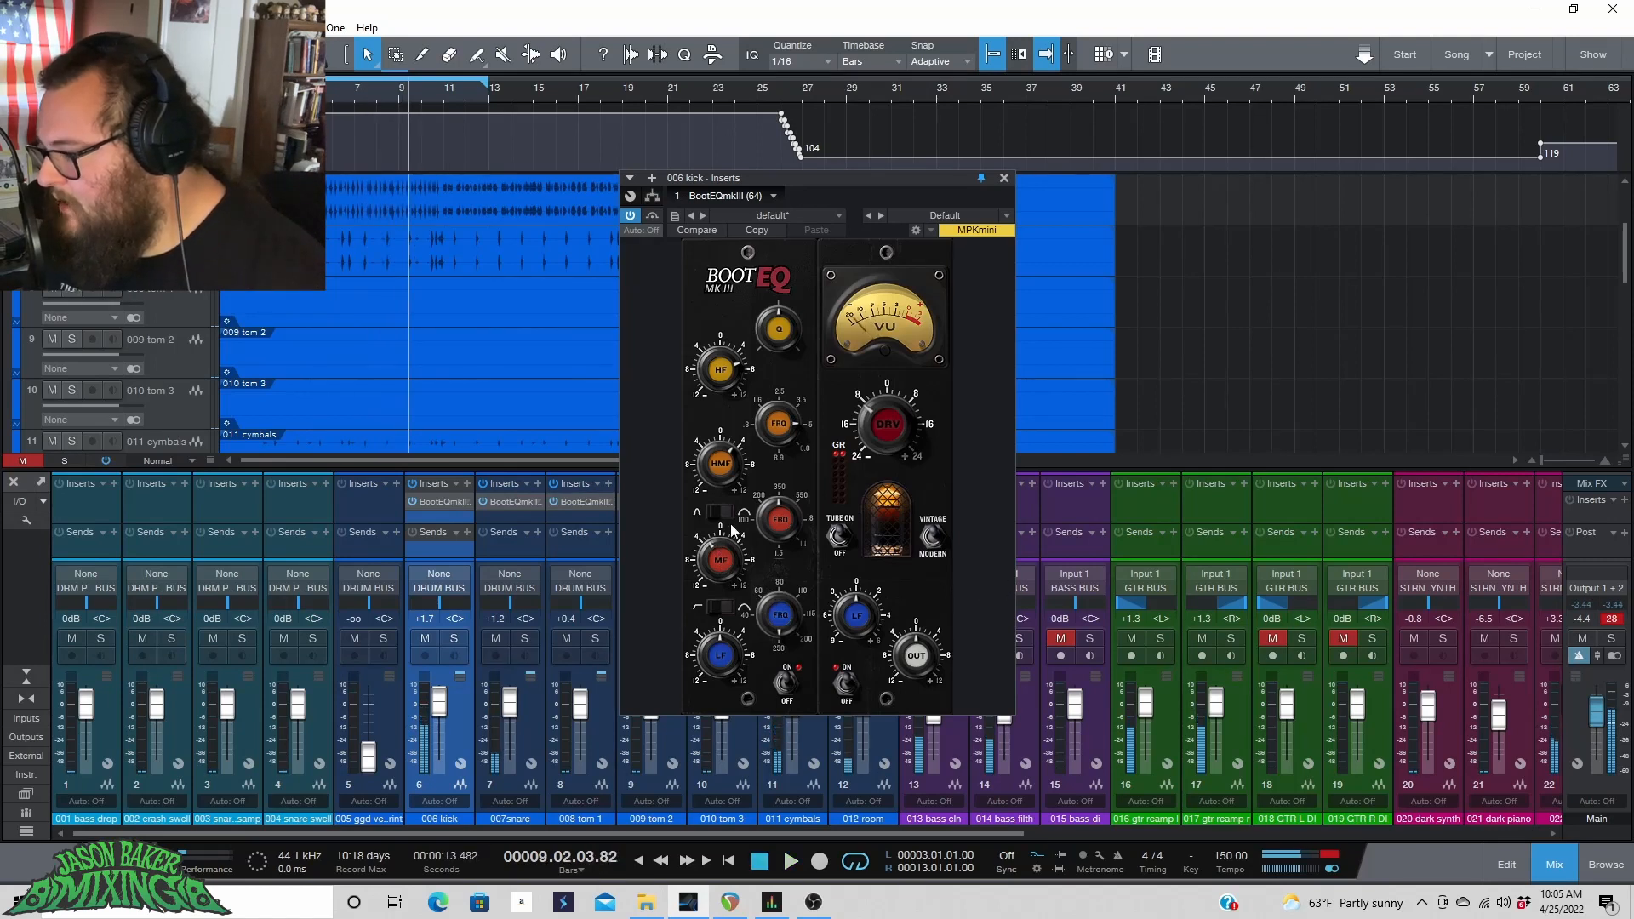
{"action": "key", "text": "space"}
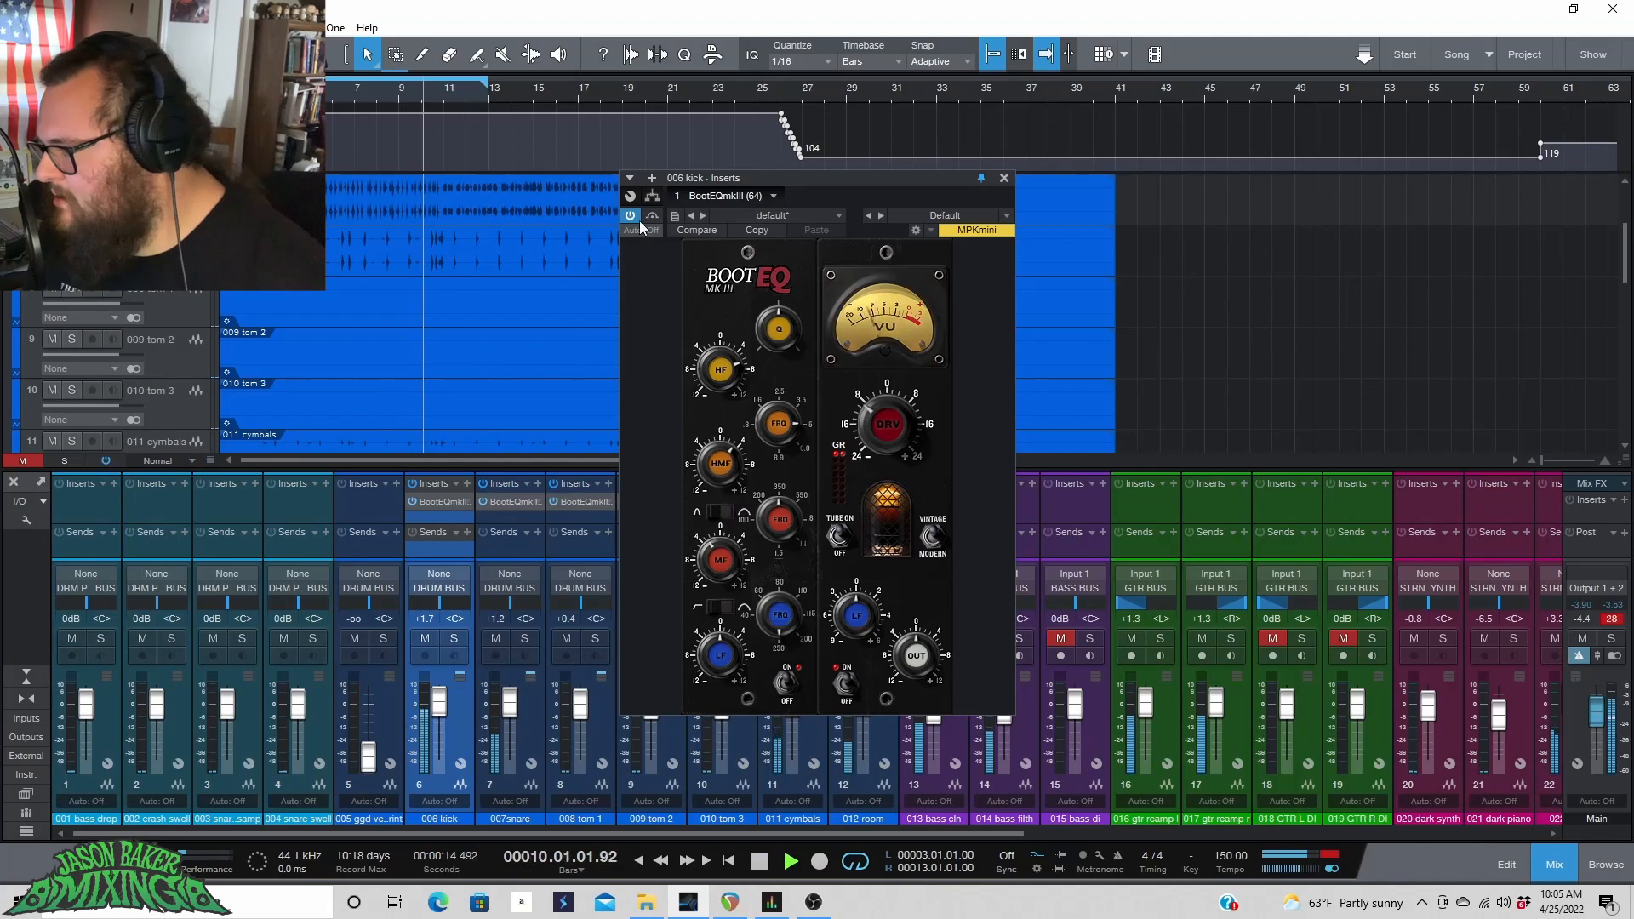
{"action": "left_click", "coordinate": [796, 685]}
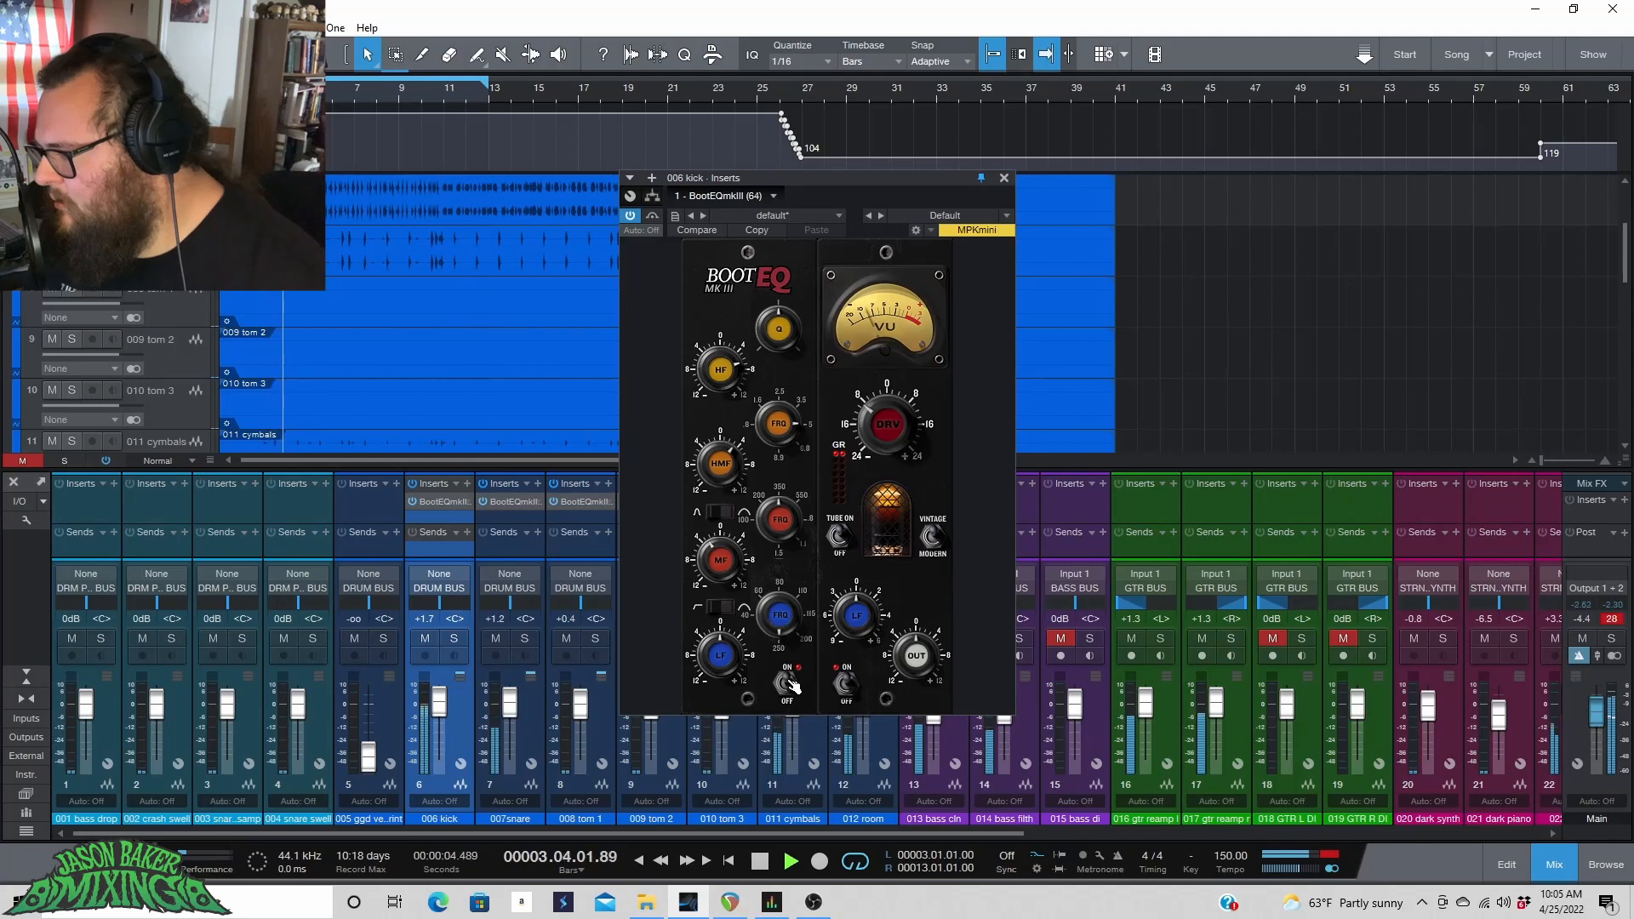
{"action": "key", "text": "space"}
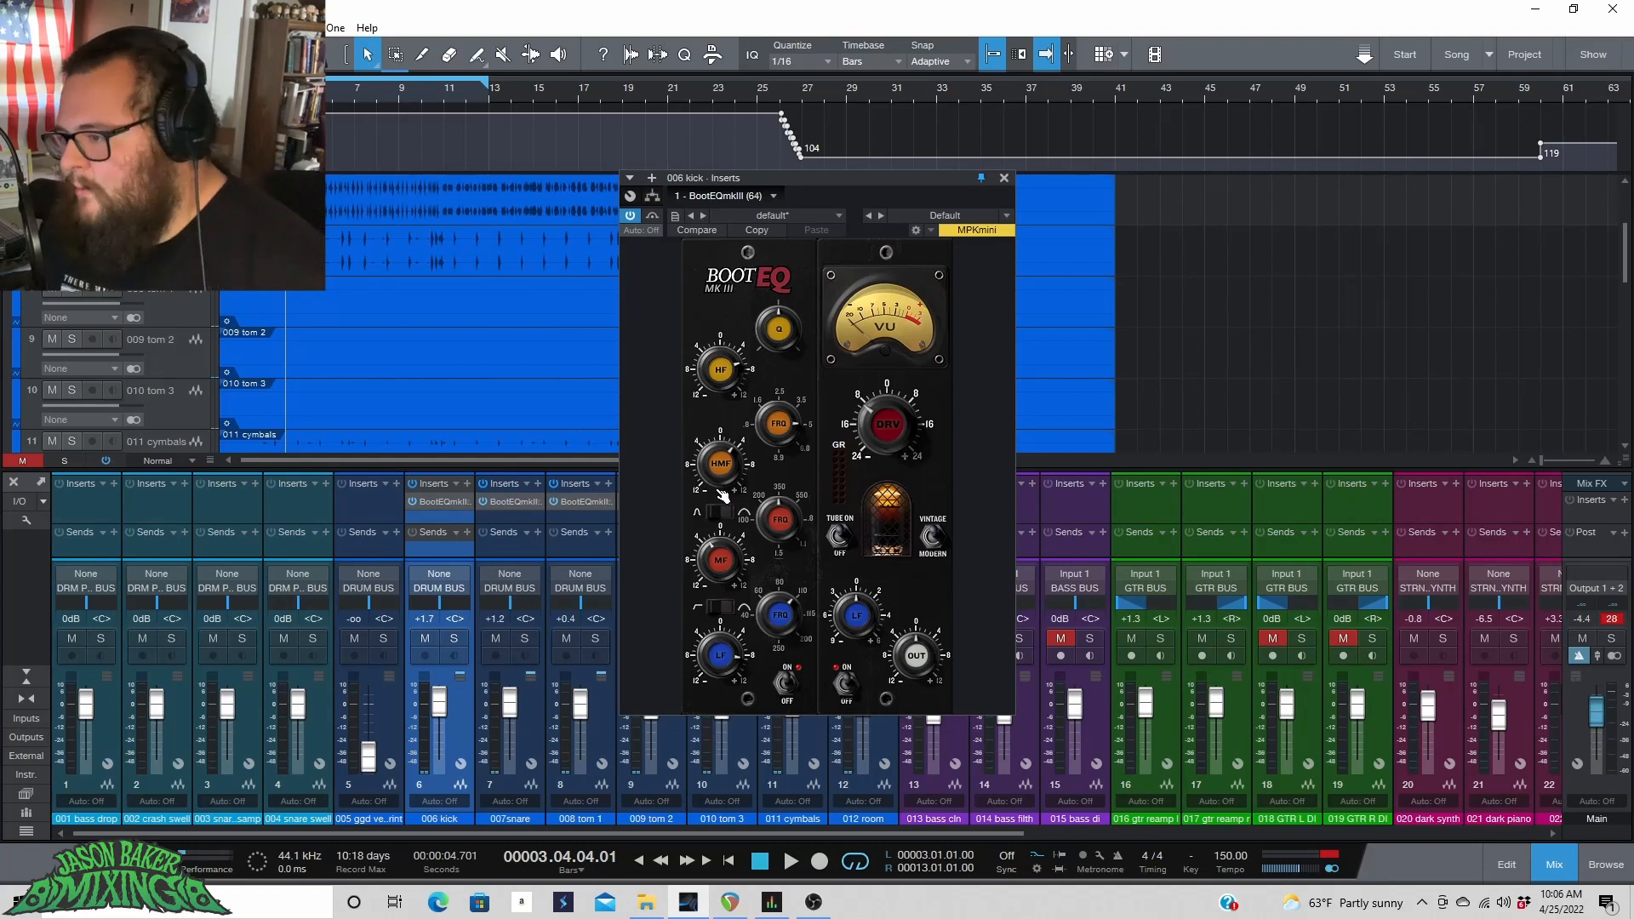
Adjust the low-frequency knob on the kick's BootEQmkIII and toggle its EQ switch while the drums play, then stop playback.
{"action": "key", "text": "space"}
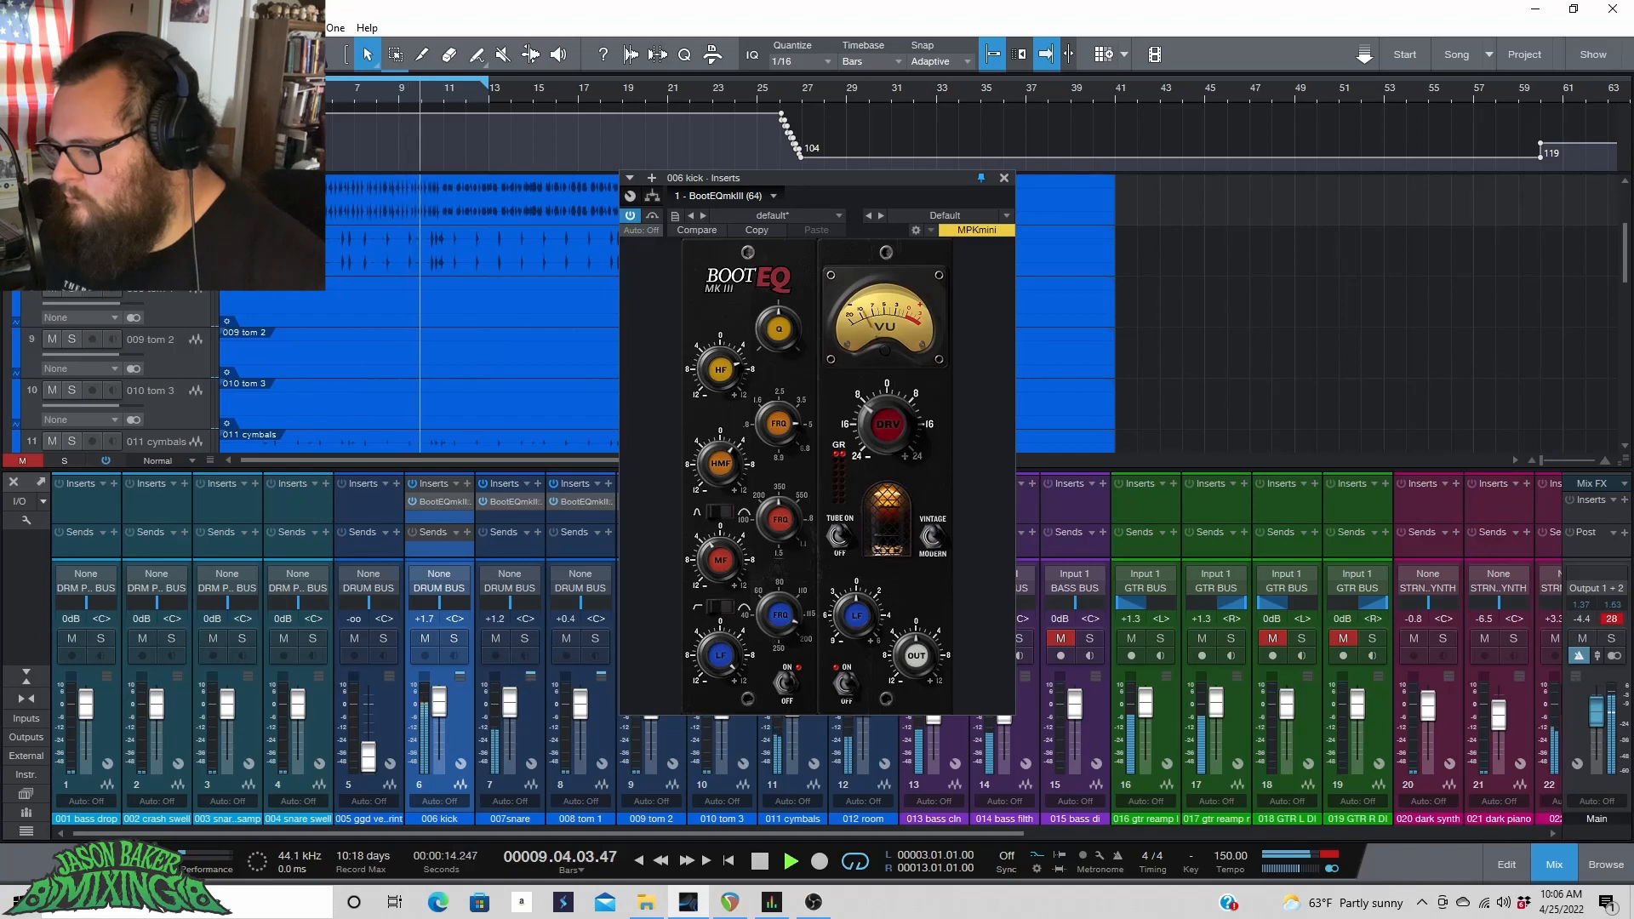
{"action": "left_click_drag", "start_coordinate": [780, 615], "coordinate": [780, 626]}
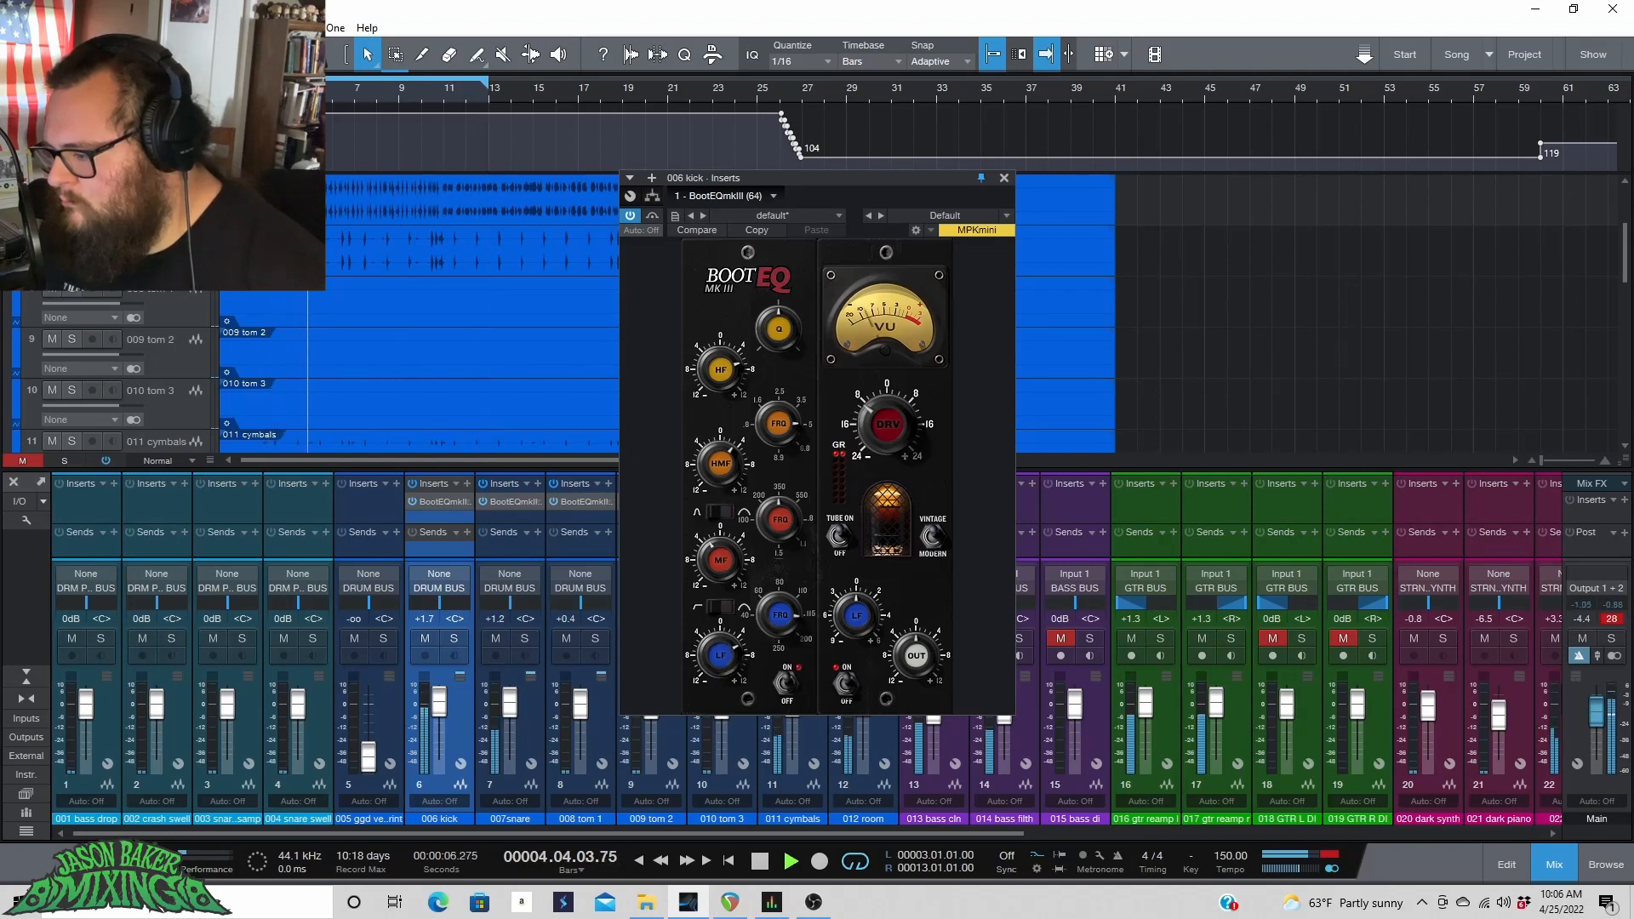
{"action": "left_click", "coordinate": [786, 684]}
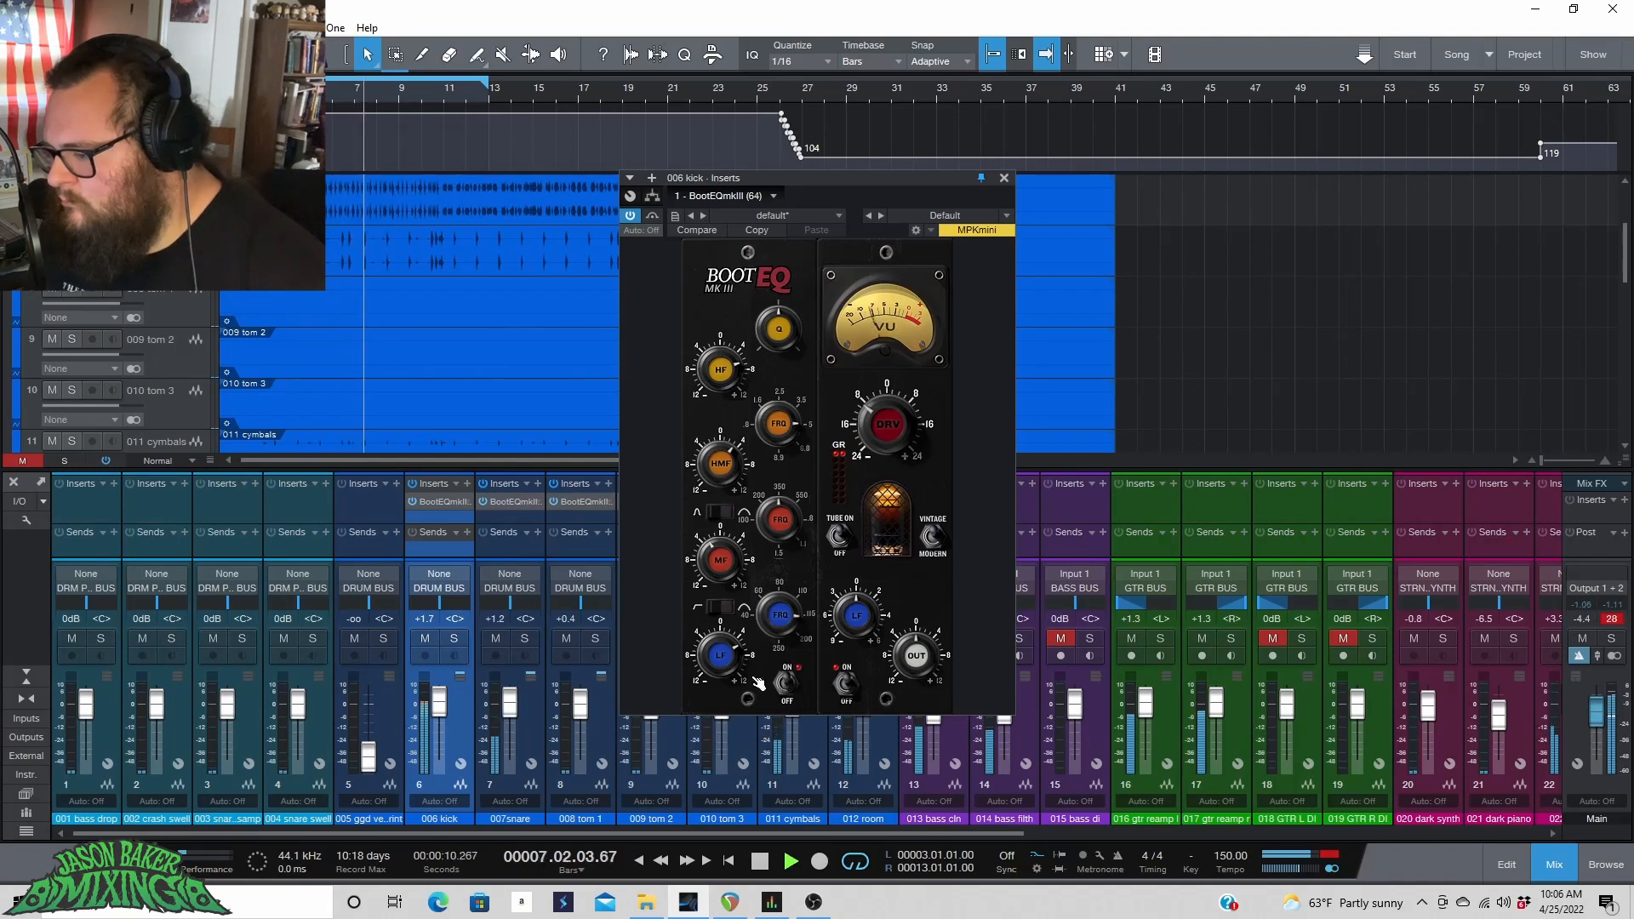
{"action": "key", "text": "space"}
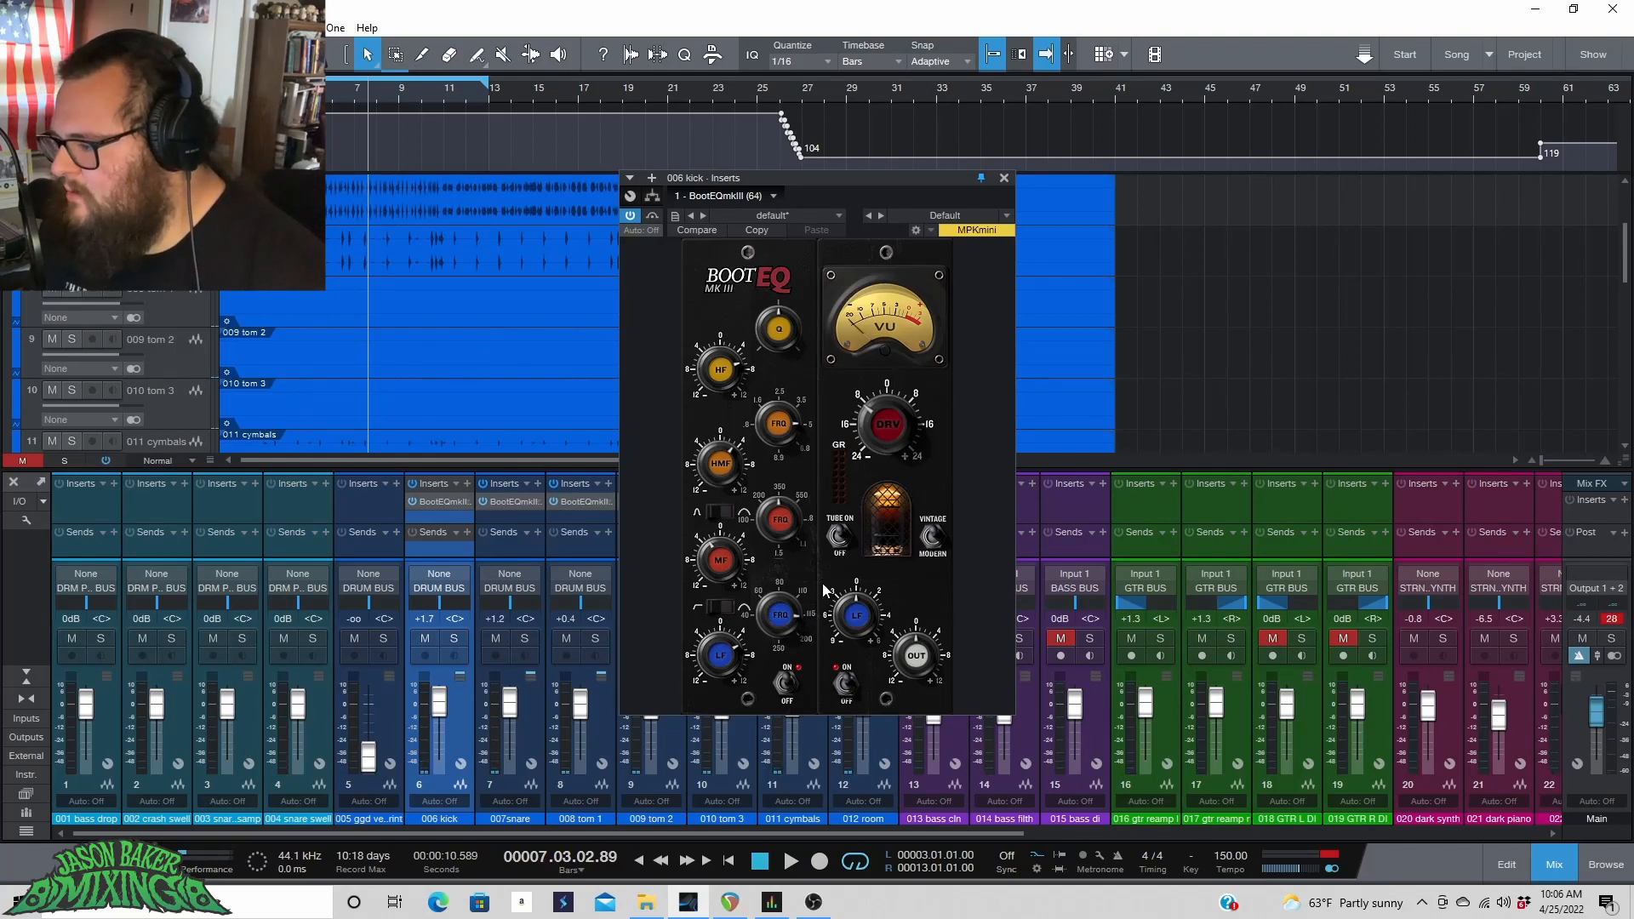
Bypass and re-enable the kick's BootEQmkIII repeatedly during playback to compare the processed and dry sound.
{"action": "left_click", "coordinate": [632, 216]}
{"action": "key", "text": "space"}
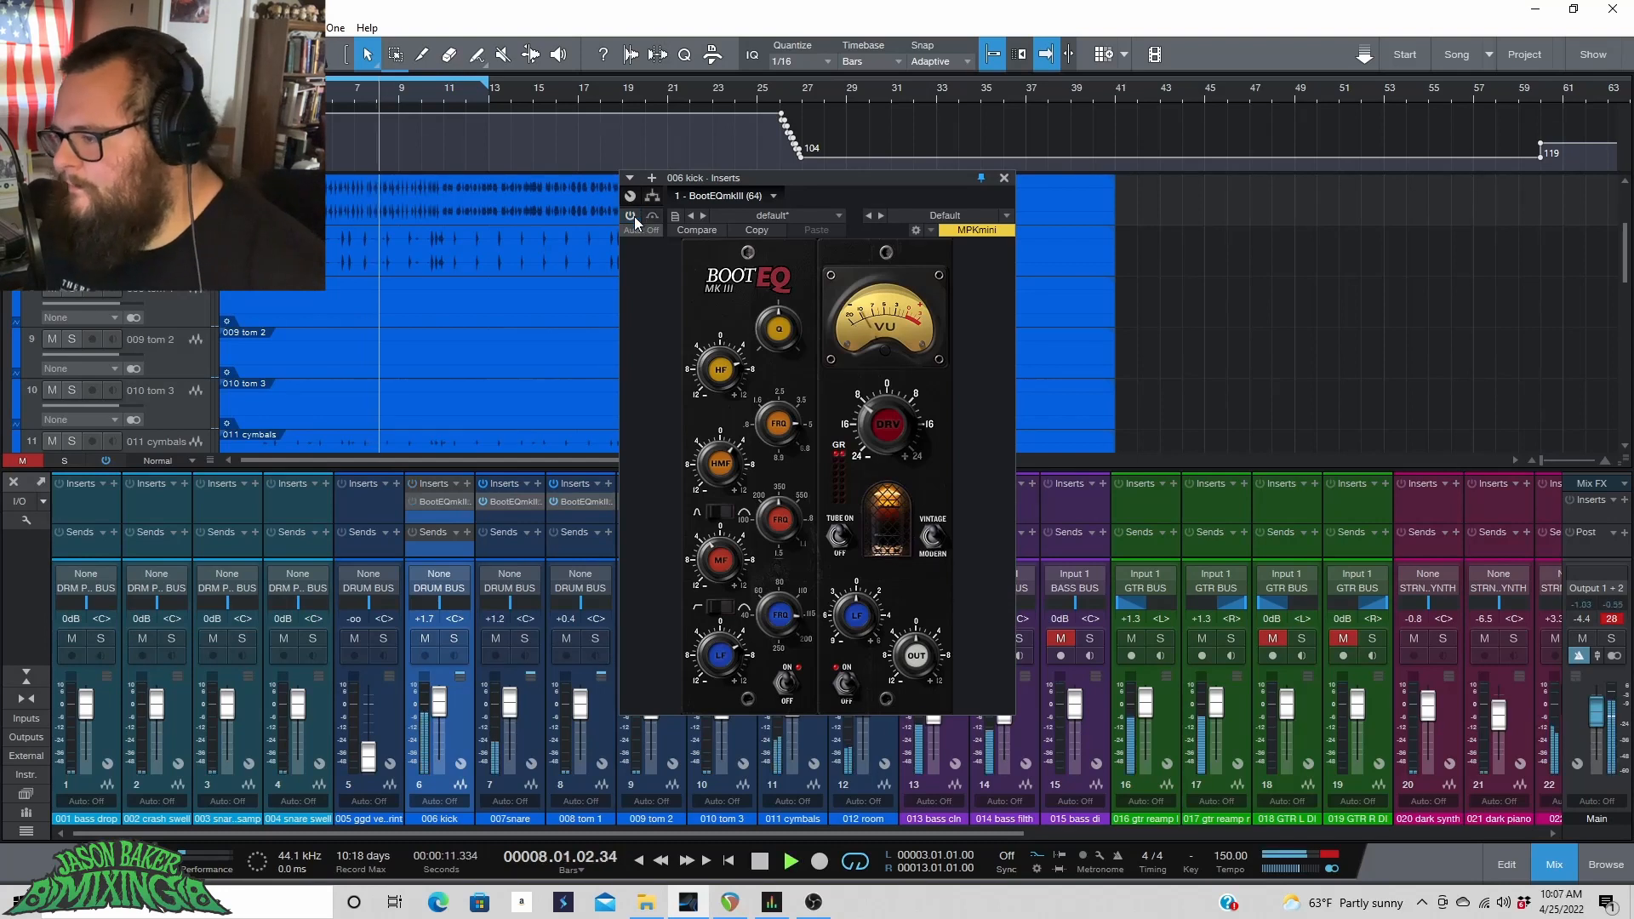
{"action": "left_click", "coordinate": [635, 216]}
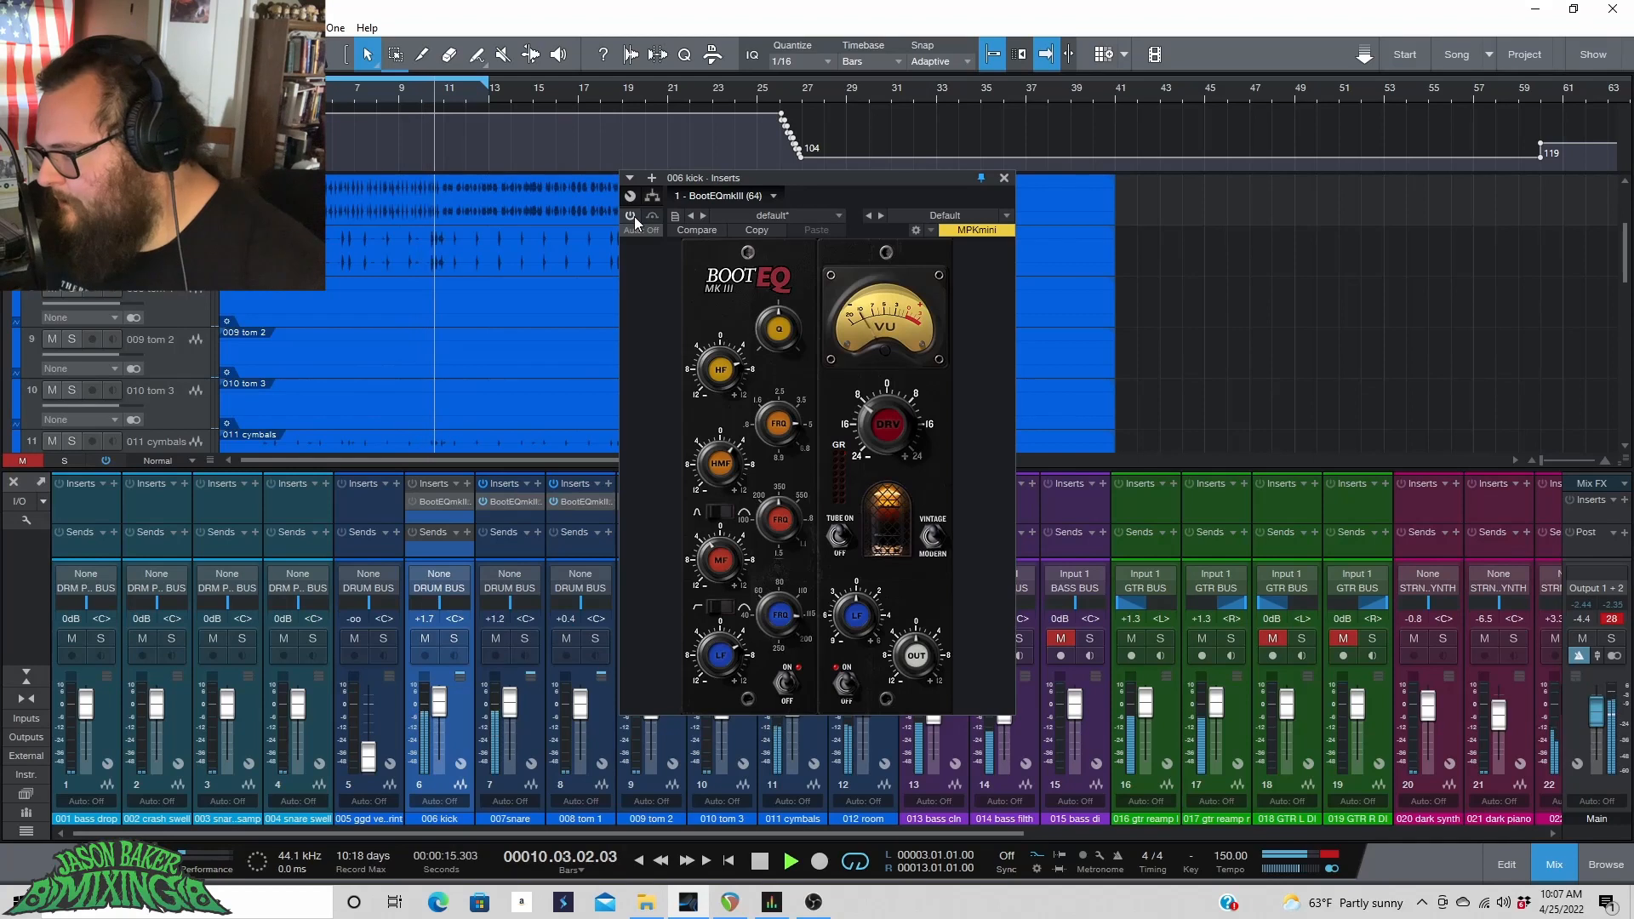
{"action": "left_click", "coordinate": [634, 216]}
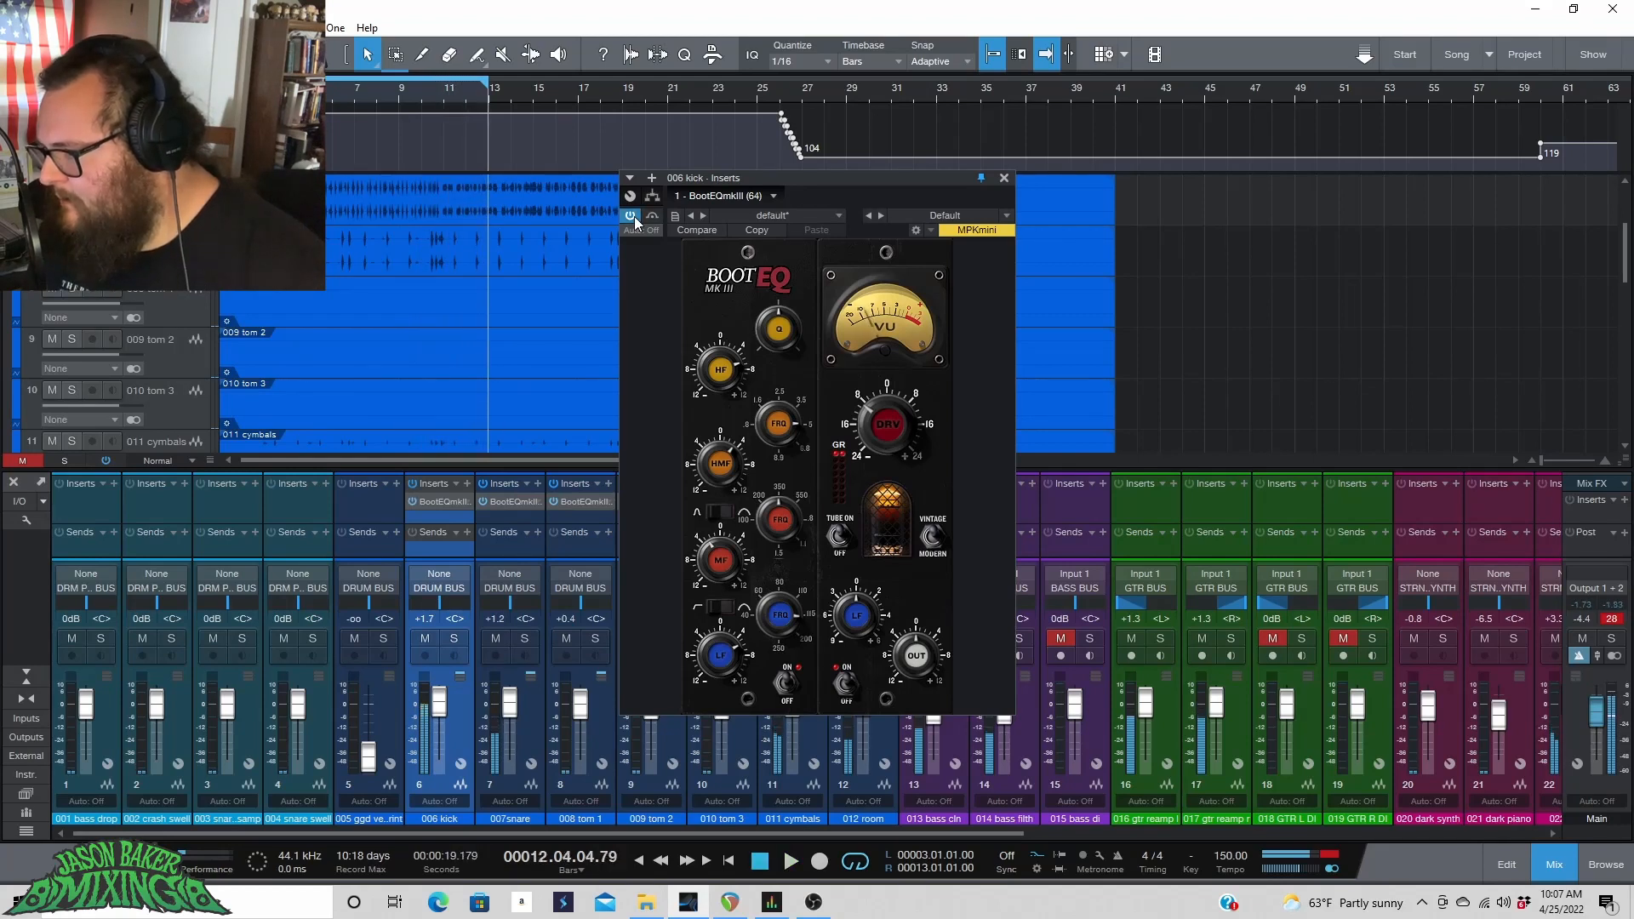
{"action": "left_click", "coordinate": [635, 216]}
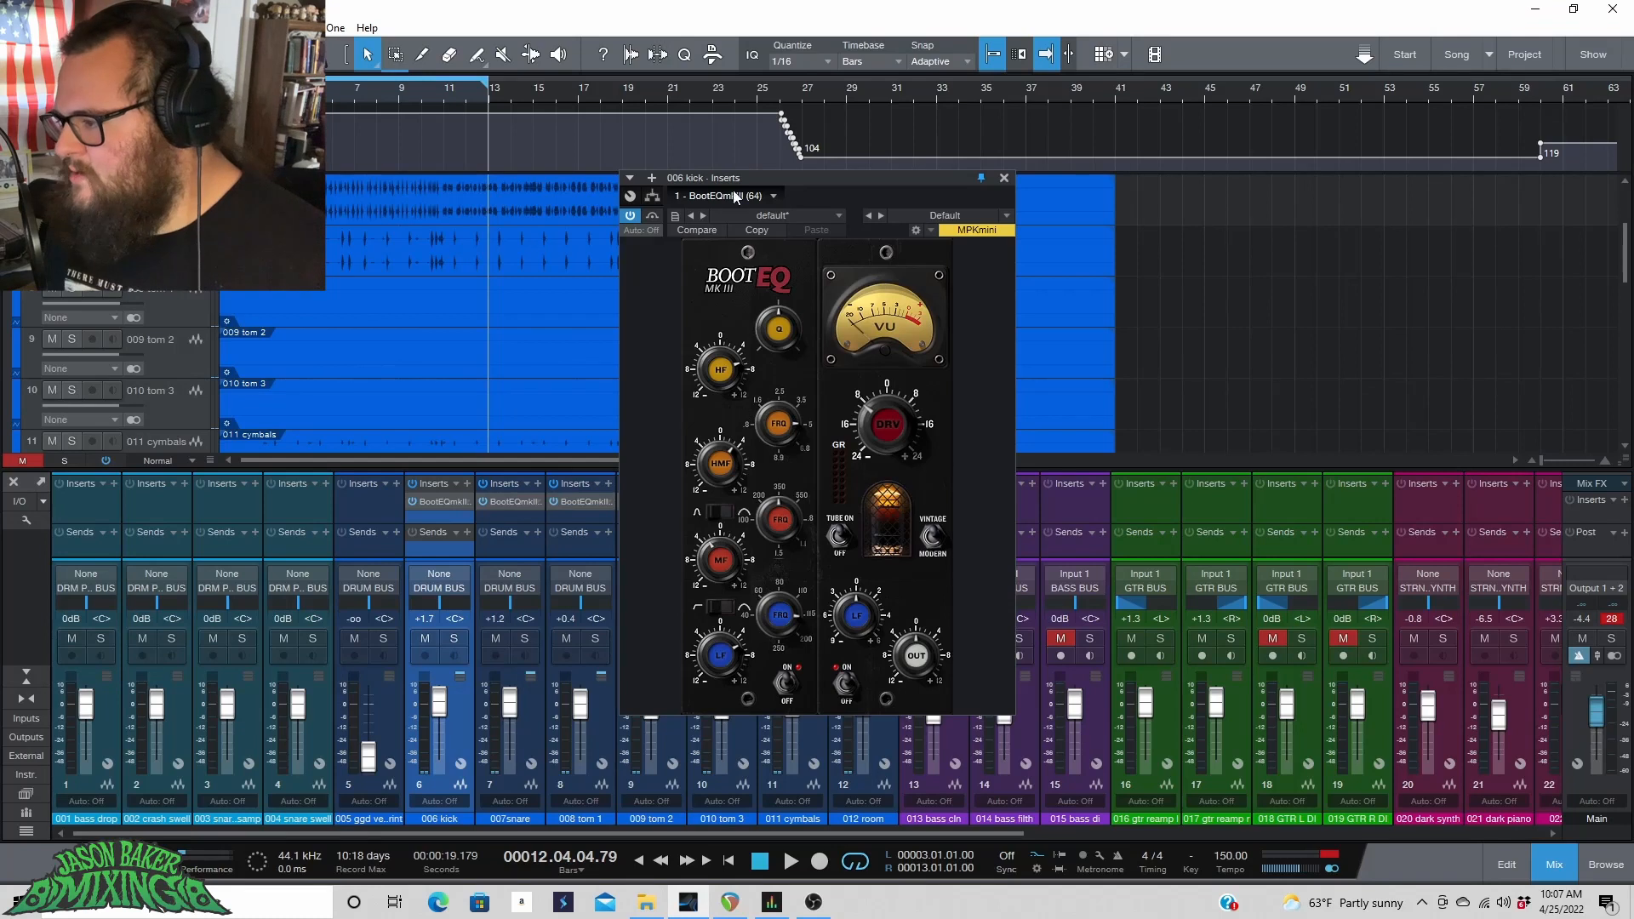
Add a Fat Channel insert to the 006 kick channel and switch its compressor model to Tube Comp.
{"action": "left_click", "coordinate": [653, 179]}
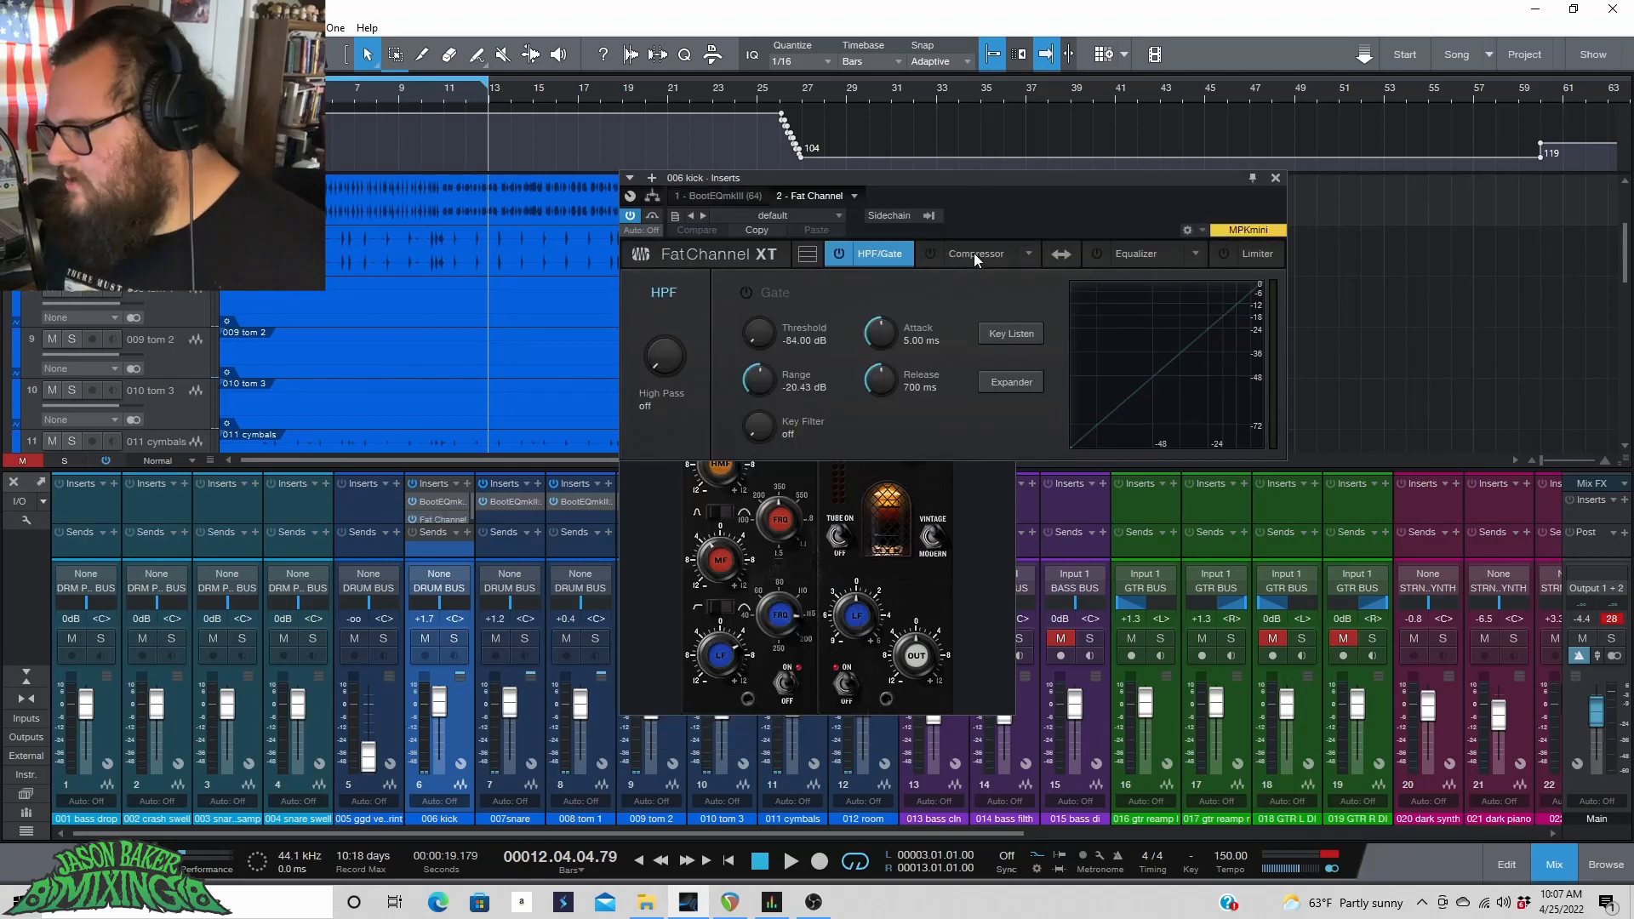
{"action": "left_click", "coordinate": [974, 253]}
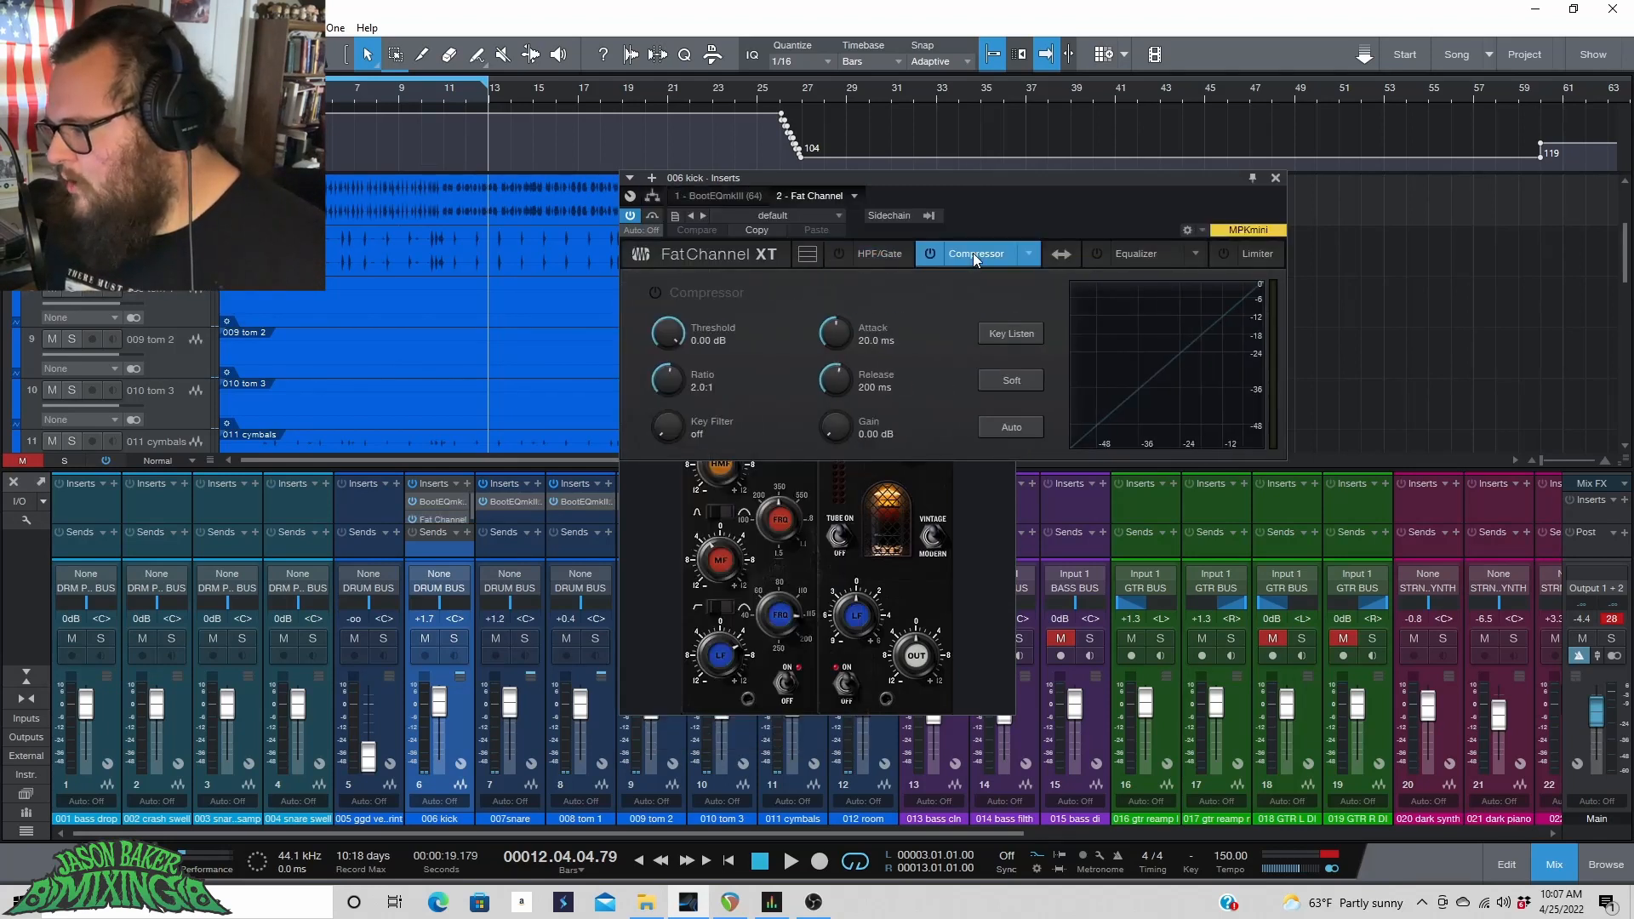
{"action": "left_click", "coordinate": [1161, 258]}
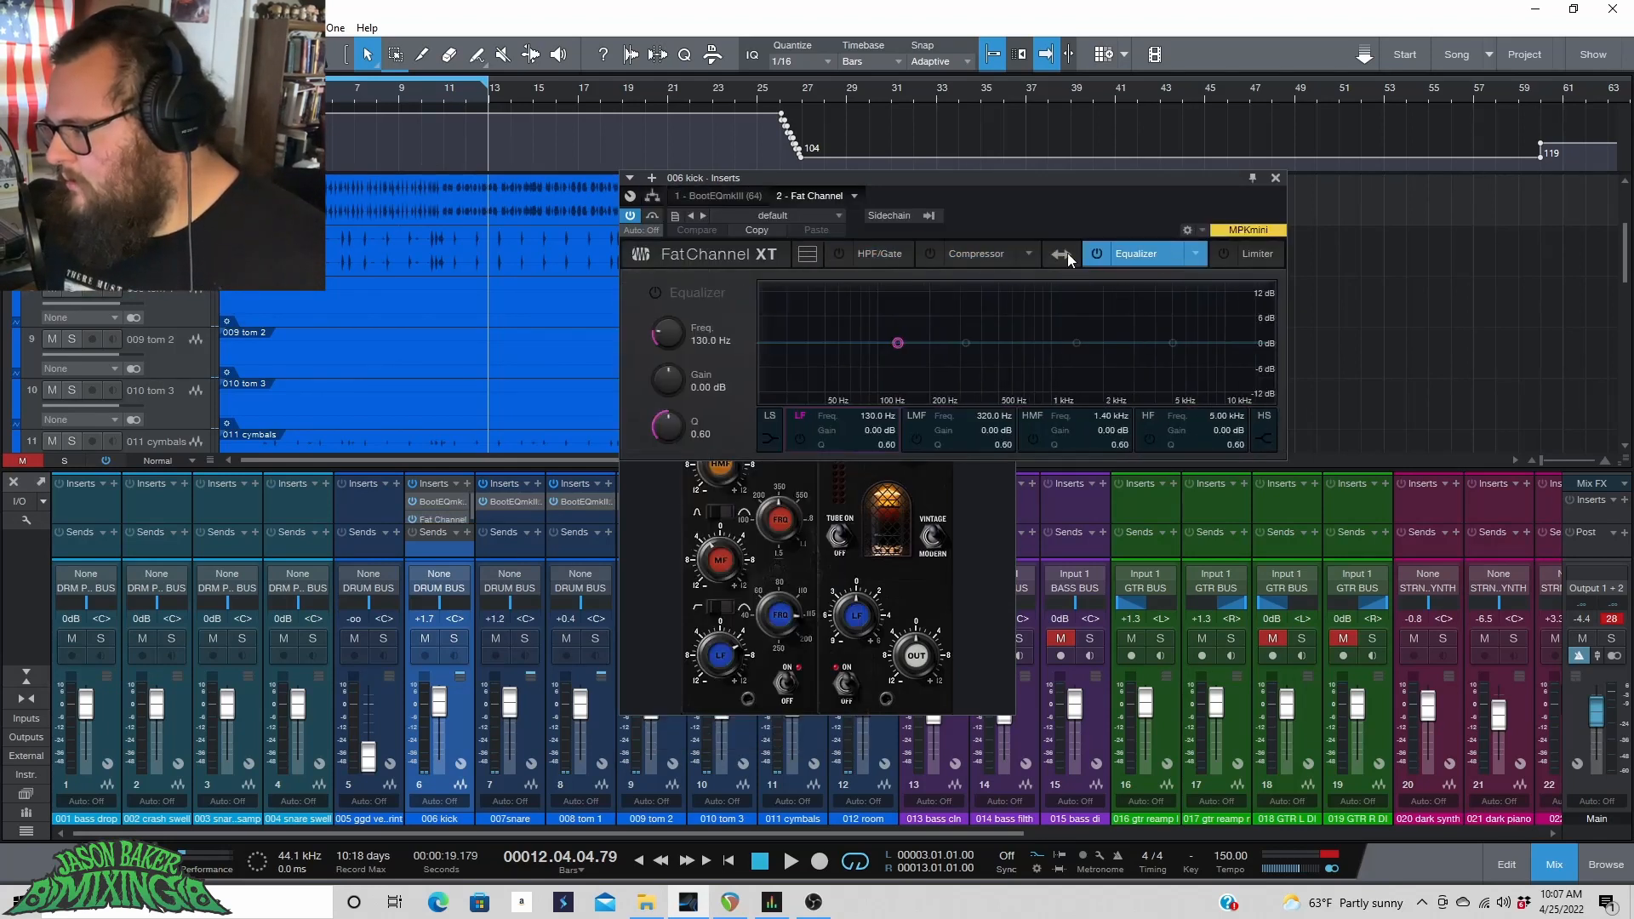
{"action": "left_click", "coordinate": [999, 252]}
{"action": "left_click", "coordinate": [1029, 254]}
{"action": "left_click", "coordinate": [992, 314]}
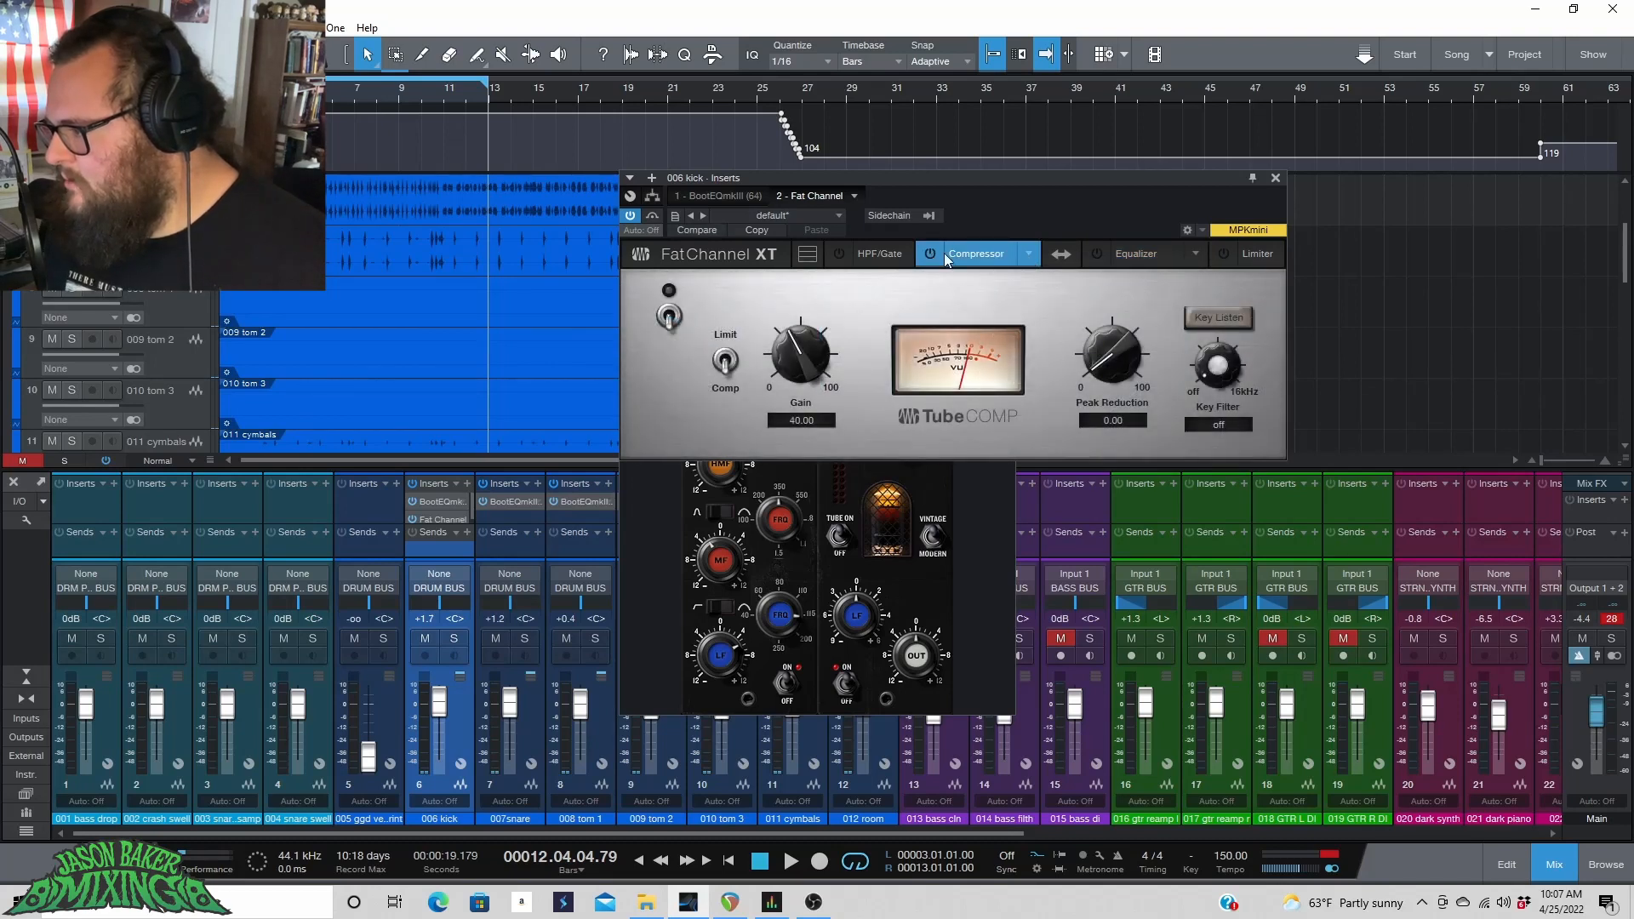
Check the Fat Channel equalizer, then return to the compressor section and switch the Tube Comp compressor on.
{"action": "left_click", "coordinate": [1150, 257]}
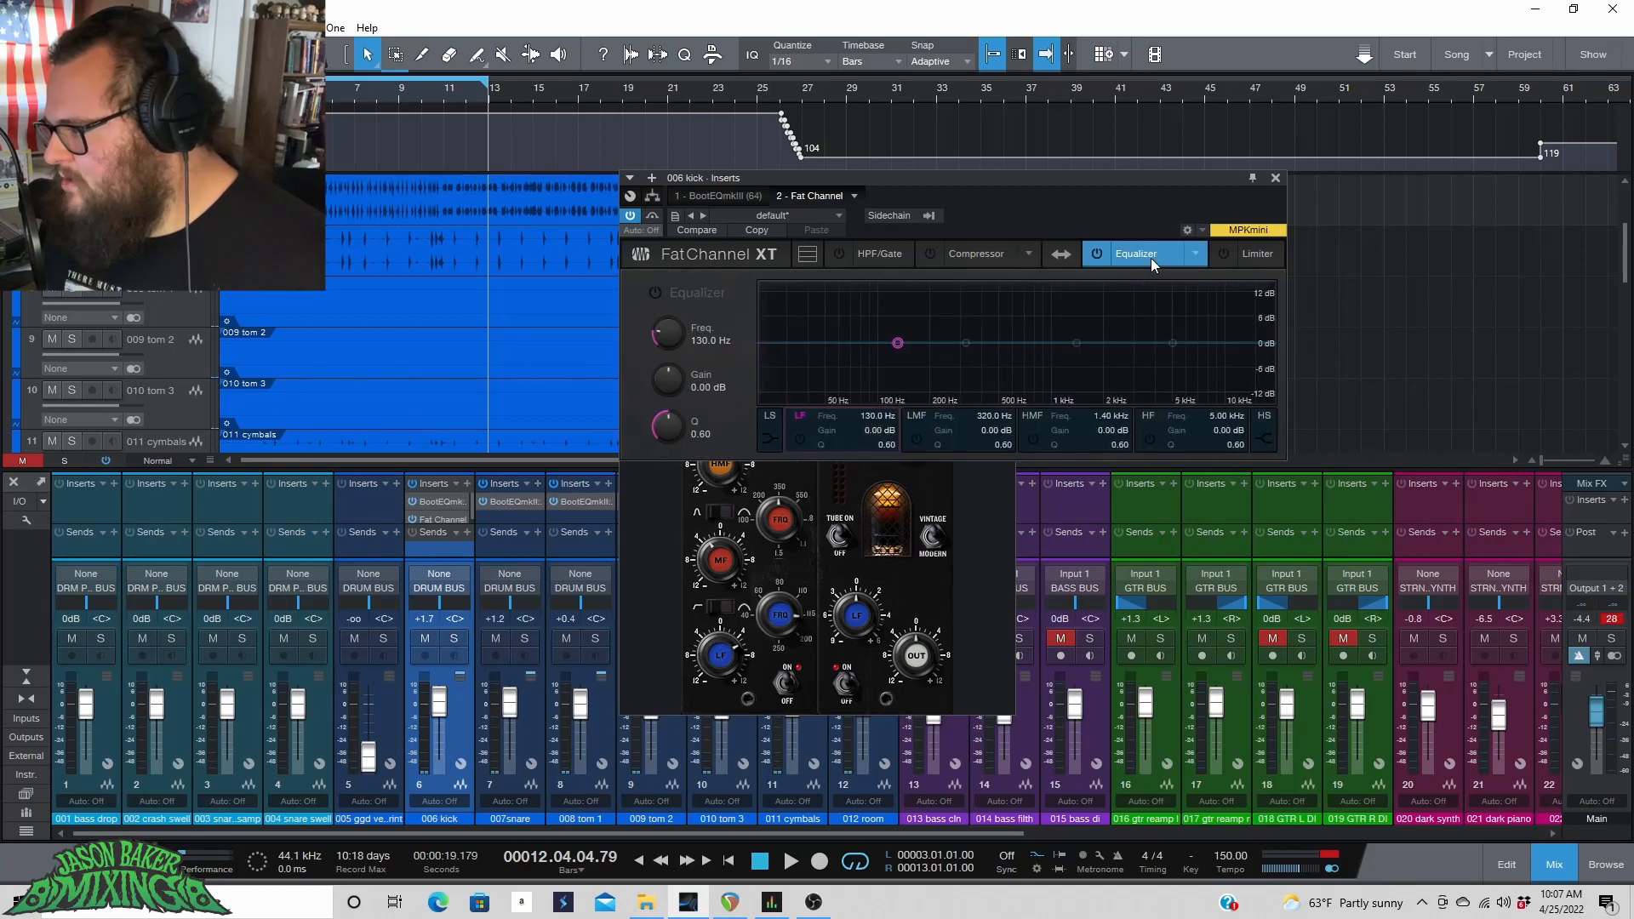
{"action": "left_click", "coordinate": [1076, 343]}
{"action": "left_click", "coordinate": [1173, 343]}
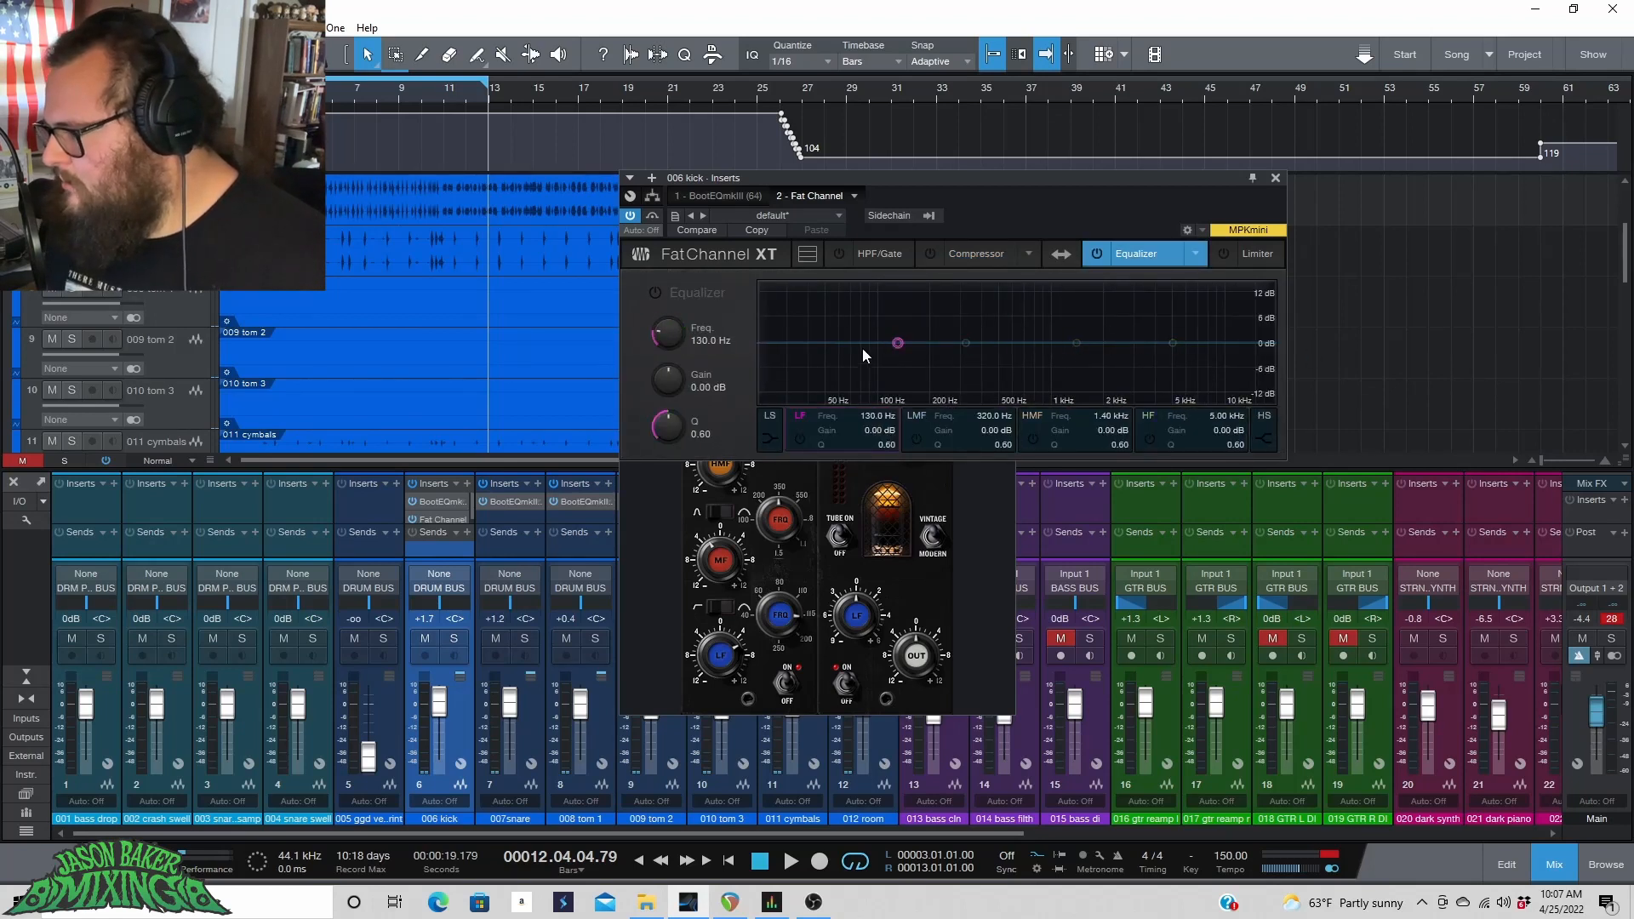
{"action": "left_click", "coordinate": [968, 252]}
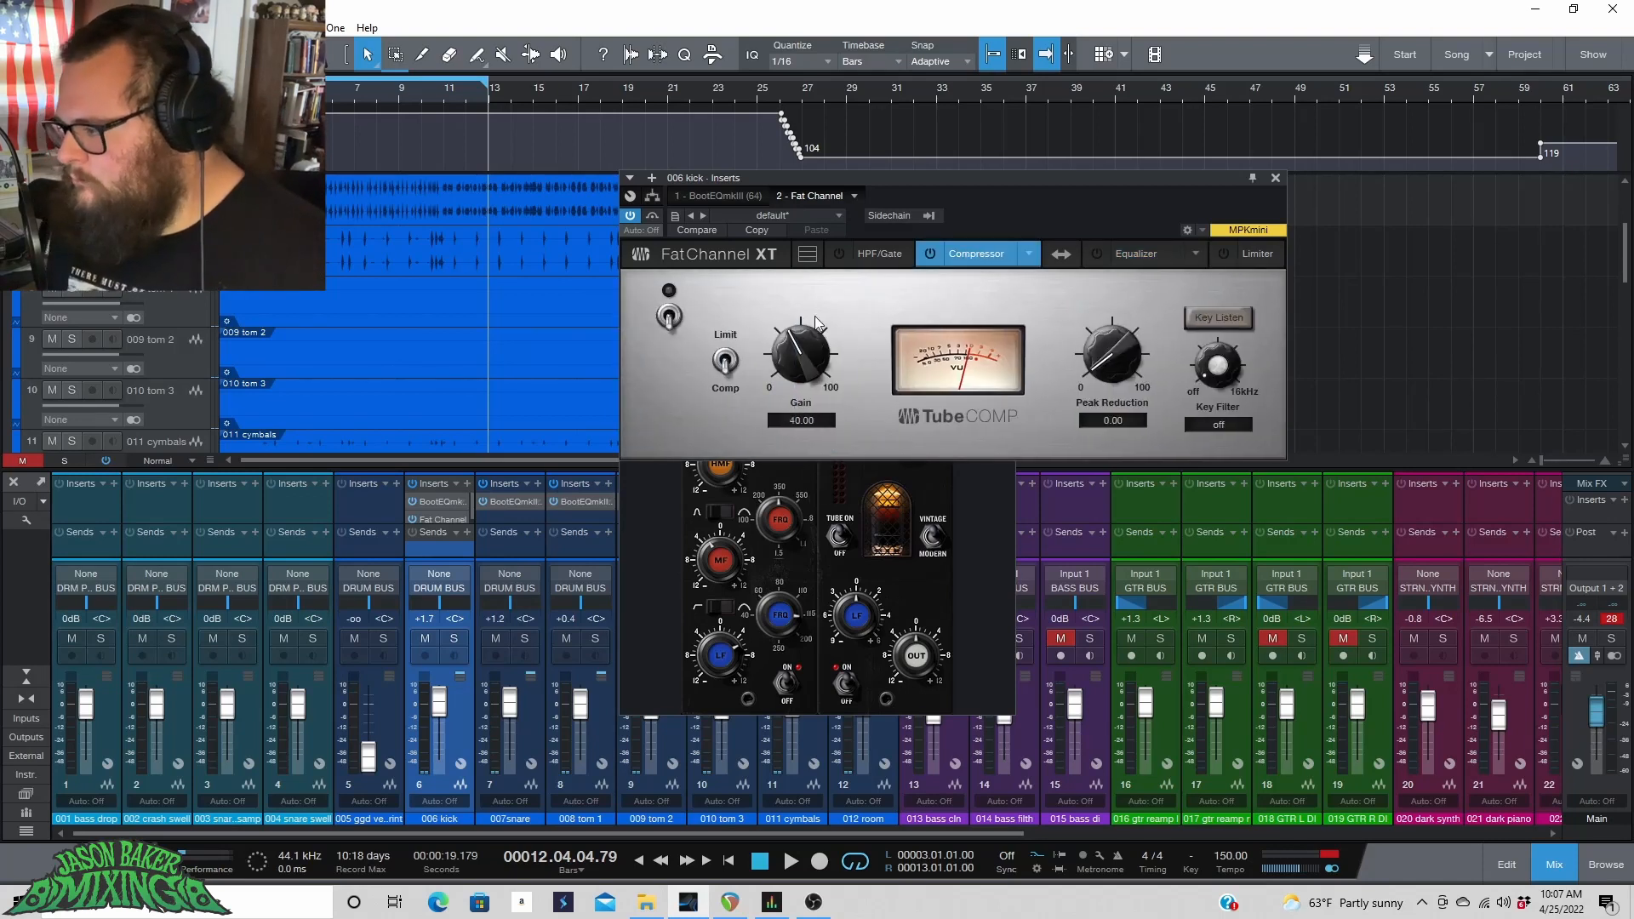
{"action": "left_click", "coordinate": [930, 252]}
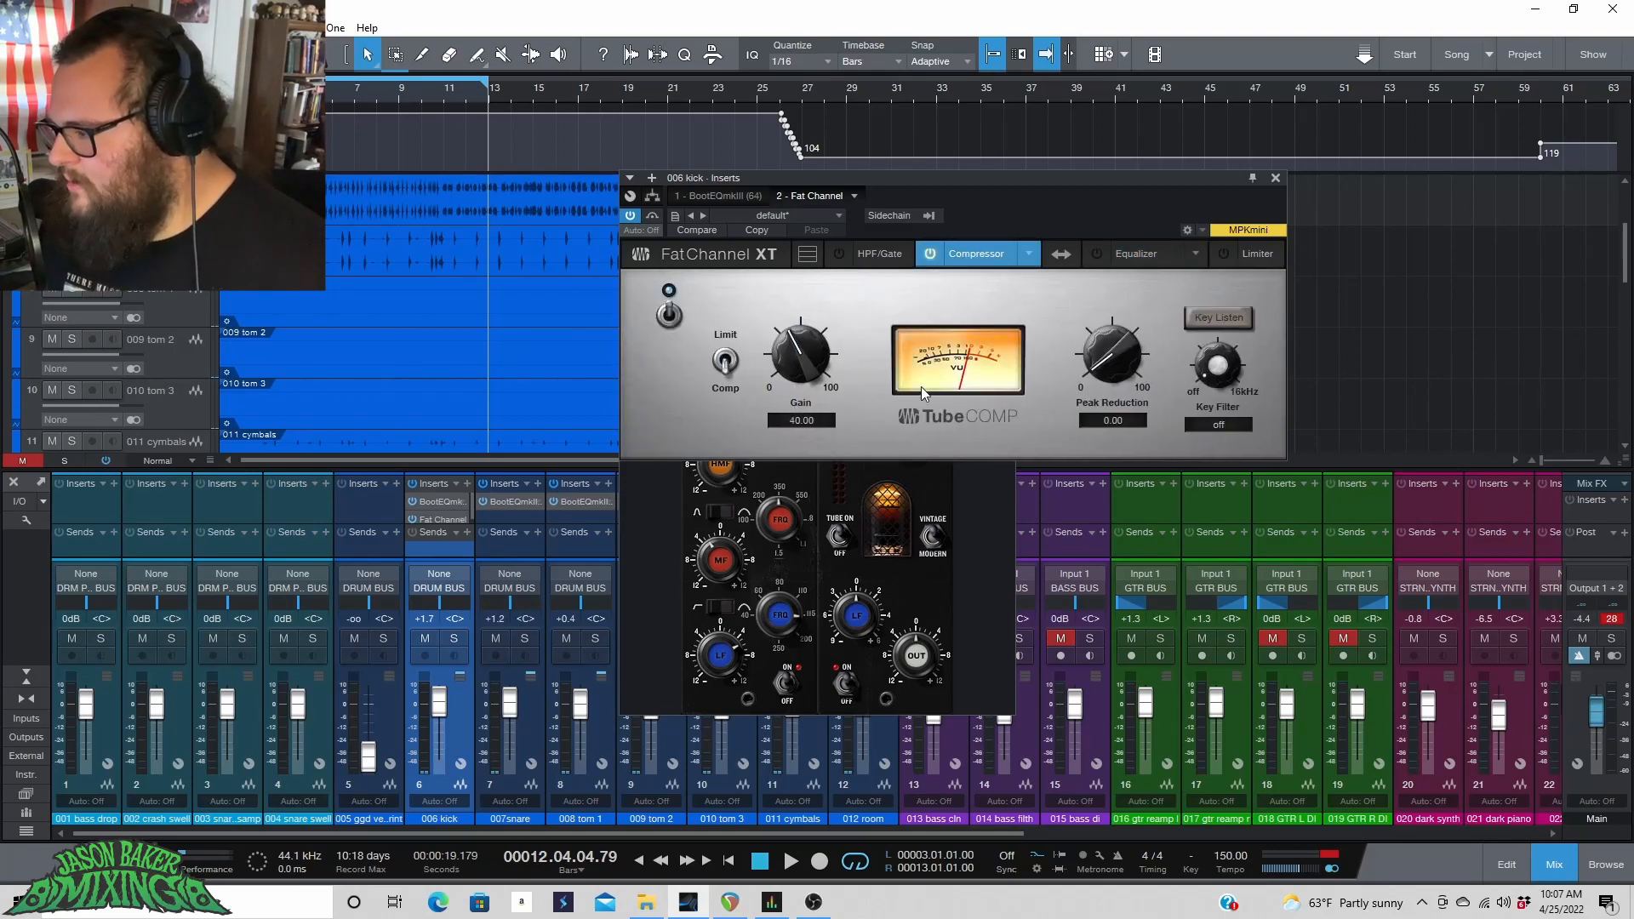
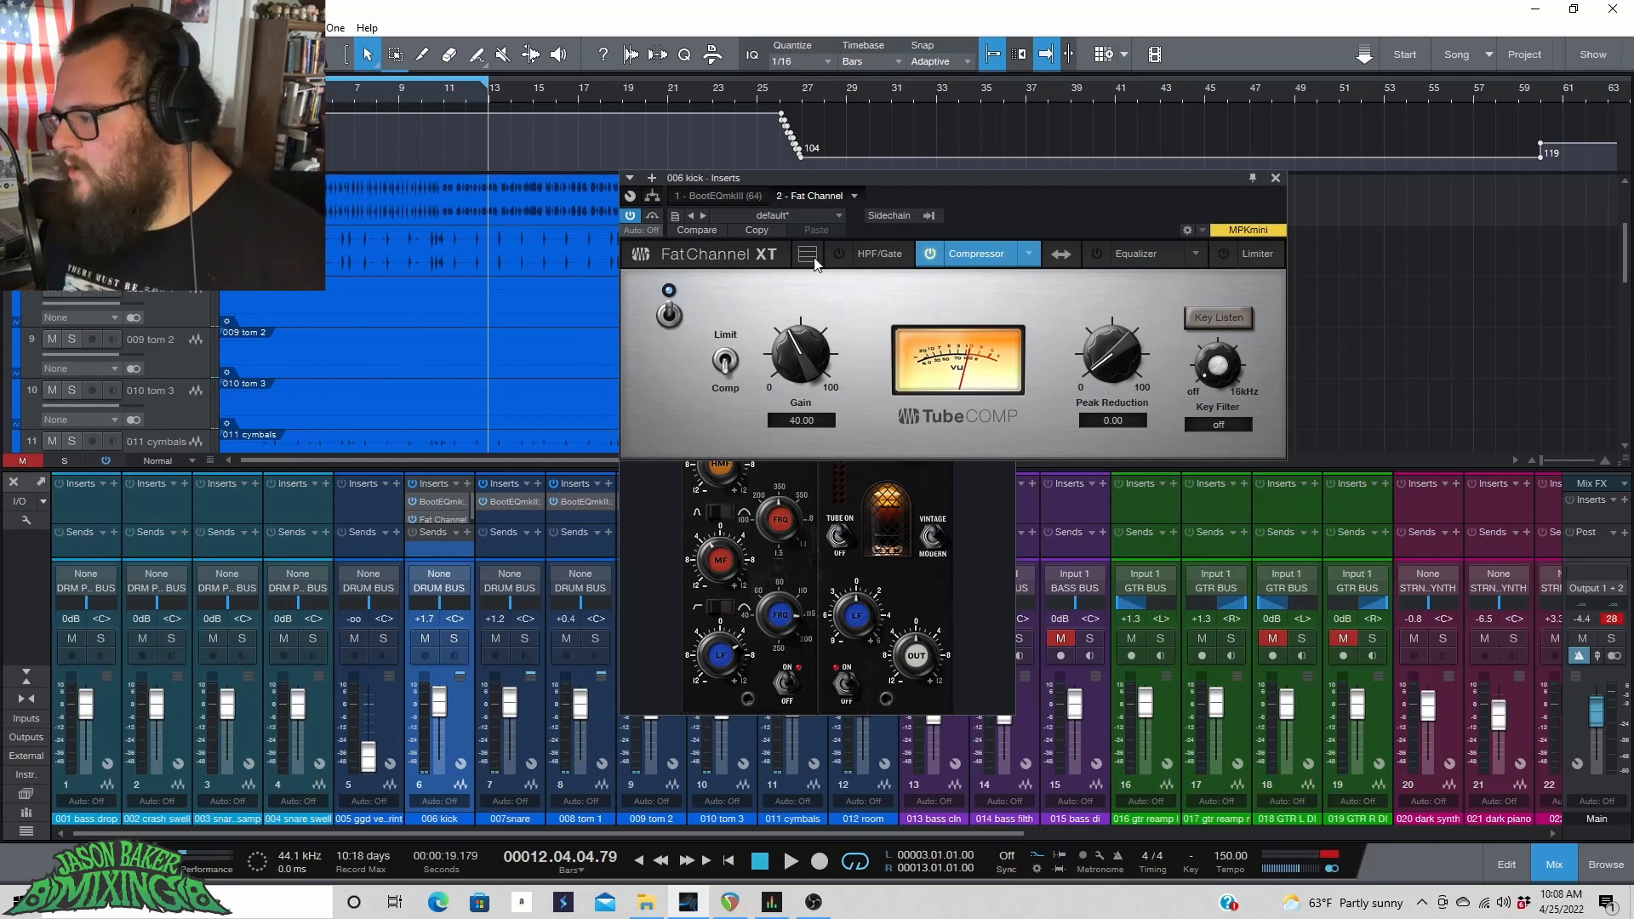
Split the kick's Fat Channel into its own window and move the BootEQmkIII window beside it.
{"action": "scroll", "coordinate": [450, 253], "scroll_direction": "up", "scroll_amount": 3}
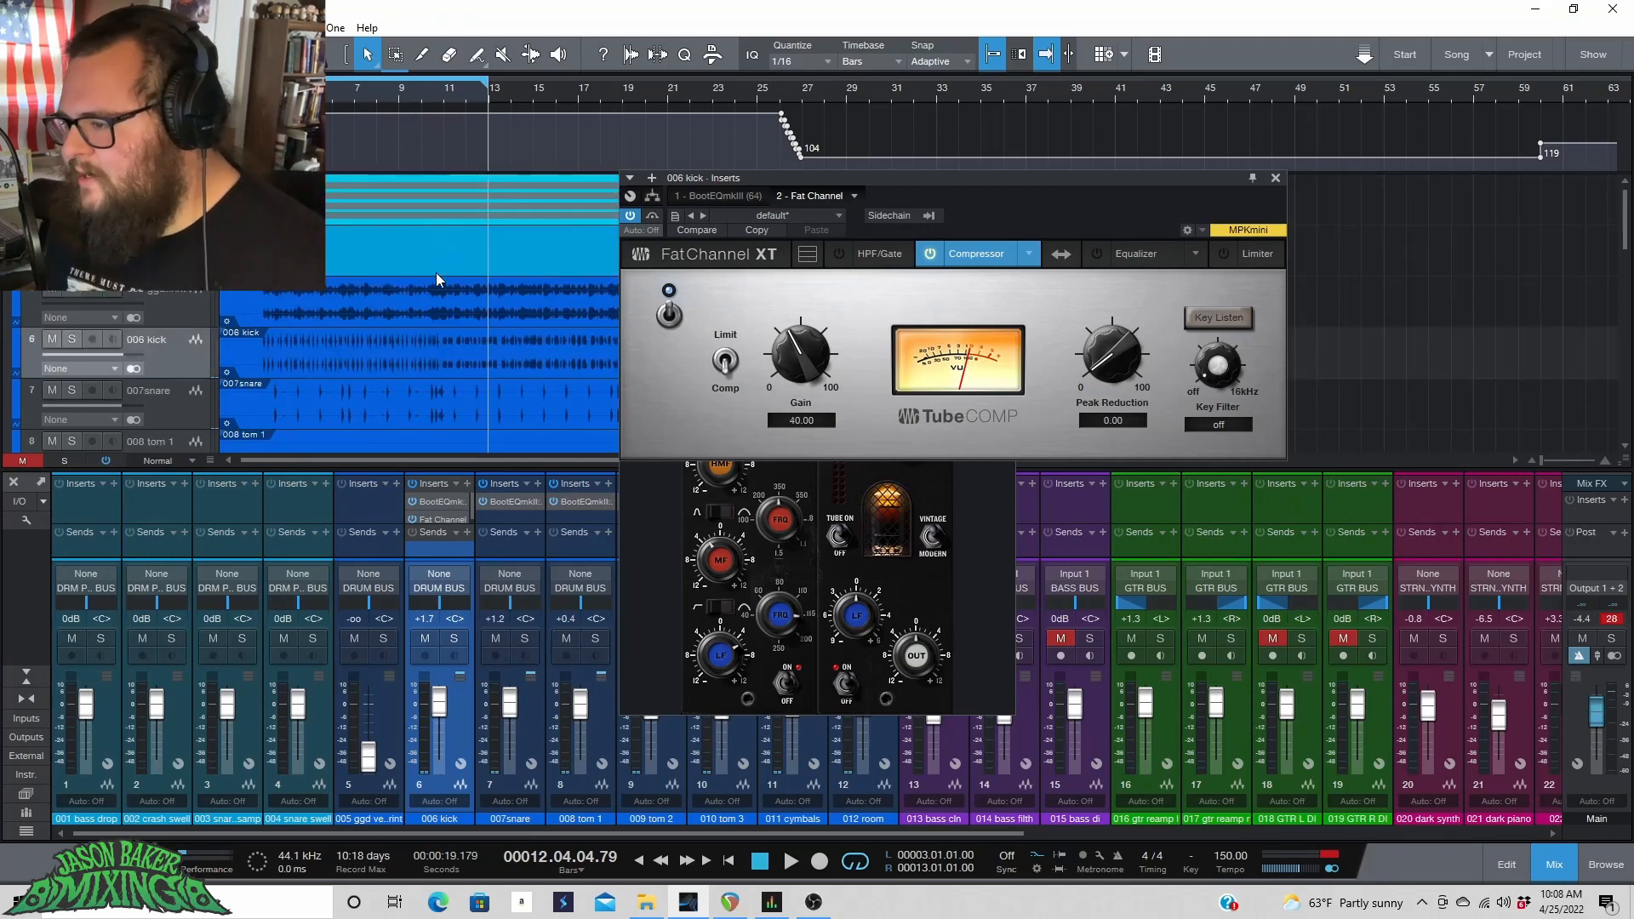
{"action": "scroll", "coordinate": [425, 290], "scroll_direction": "down", "scroll_amount": 3}
{"action": "scroll", "coordinate": [417, 264], "scroll_direction": "up", "scroll_amount": 2}
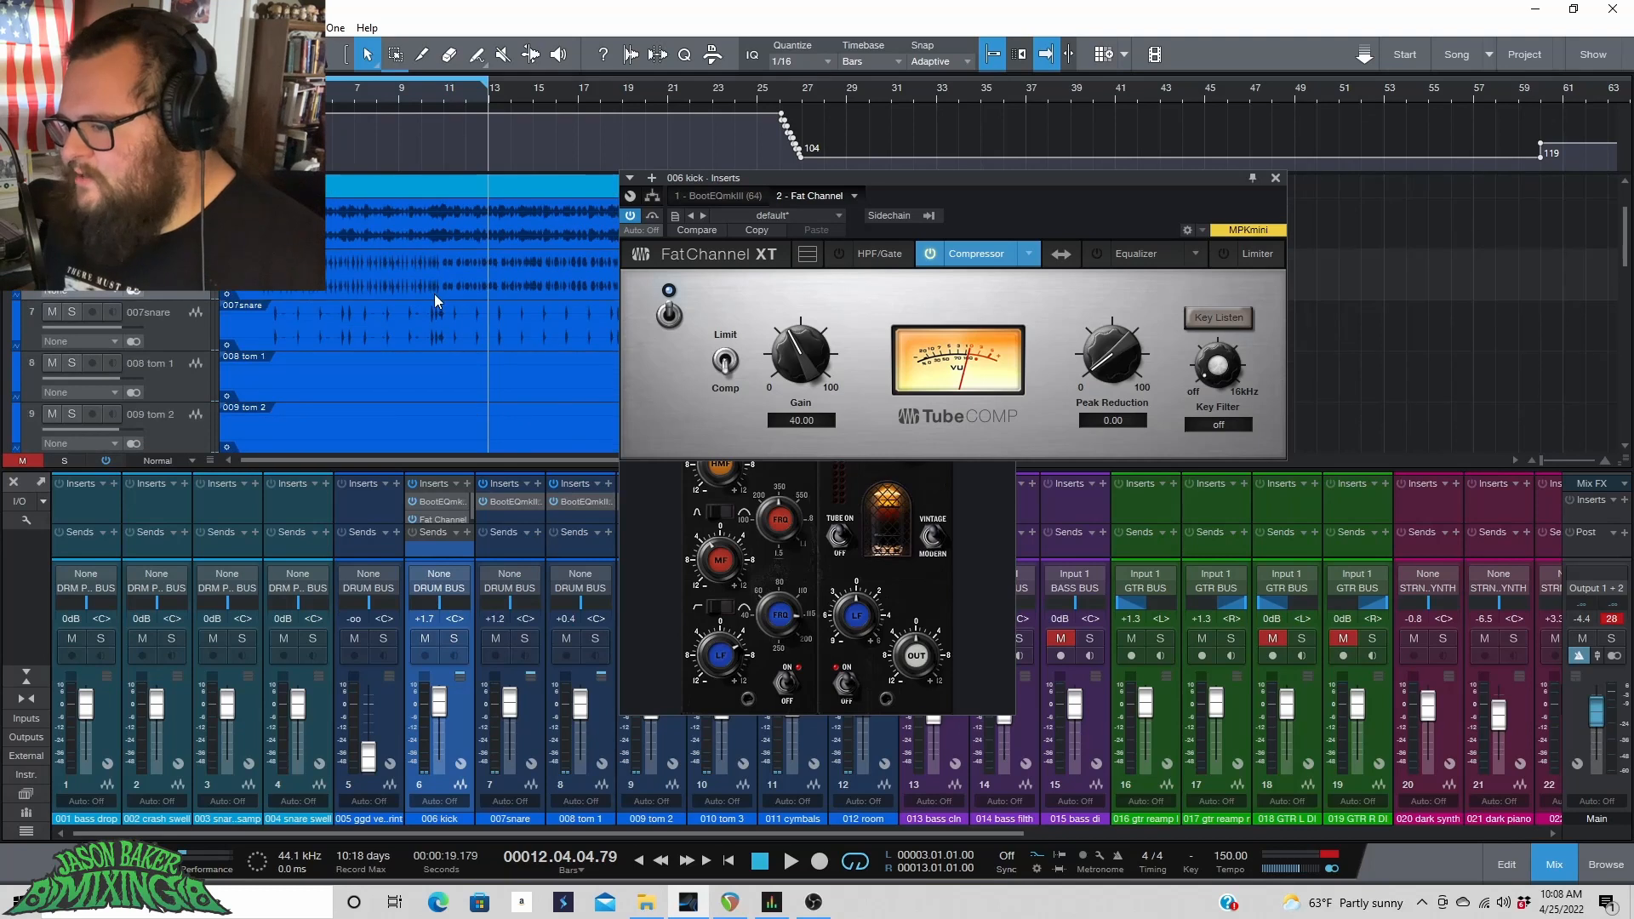
{"action": "left_click_drag", "start_coordinate": [810, 193], "coordinate": [921, 375]}
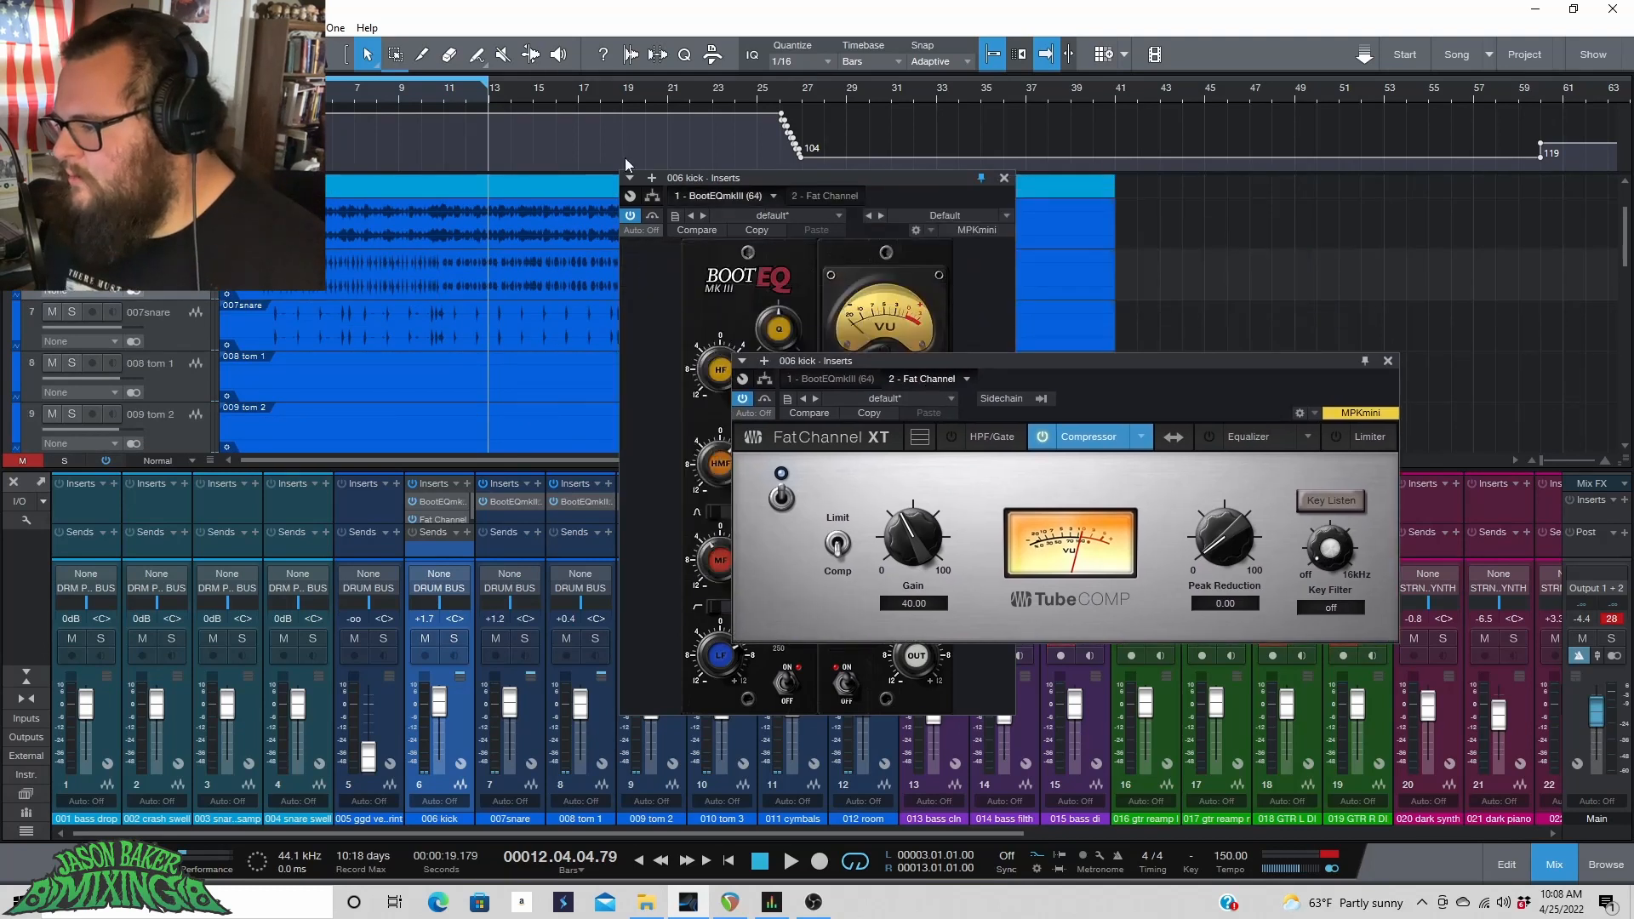
{"action": "left_click", "coordinate": [784, 192]}
{"action": "left_click_drag", "start_coordinate": [783, 193], "coordinate": [1057, 282]}
{"action": "left_click", "coordinate": [626, 94]}
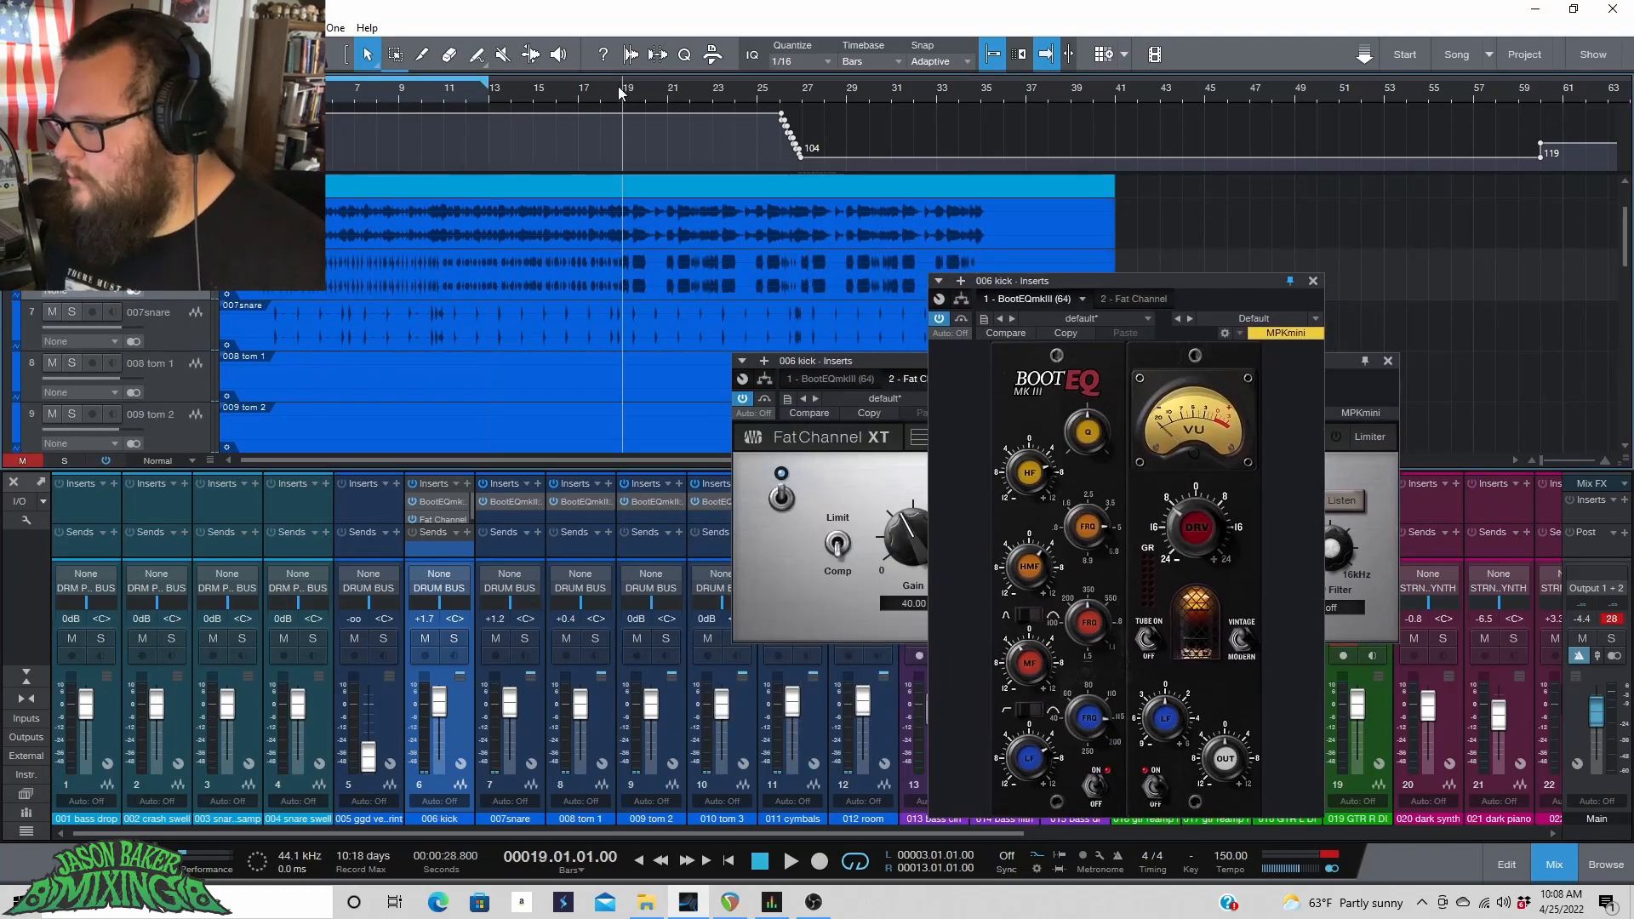
Set a loop over bars 17 to 20 in the arrangement and start playback.
{"action": "scroll", "coordinate": [621, 93], "scroll_direction": "up", "scroll_amount": 4}
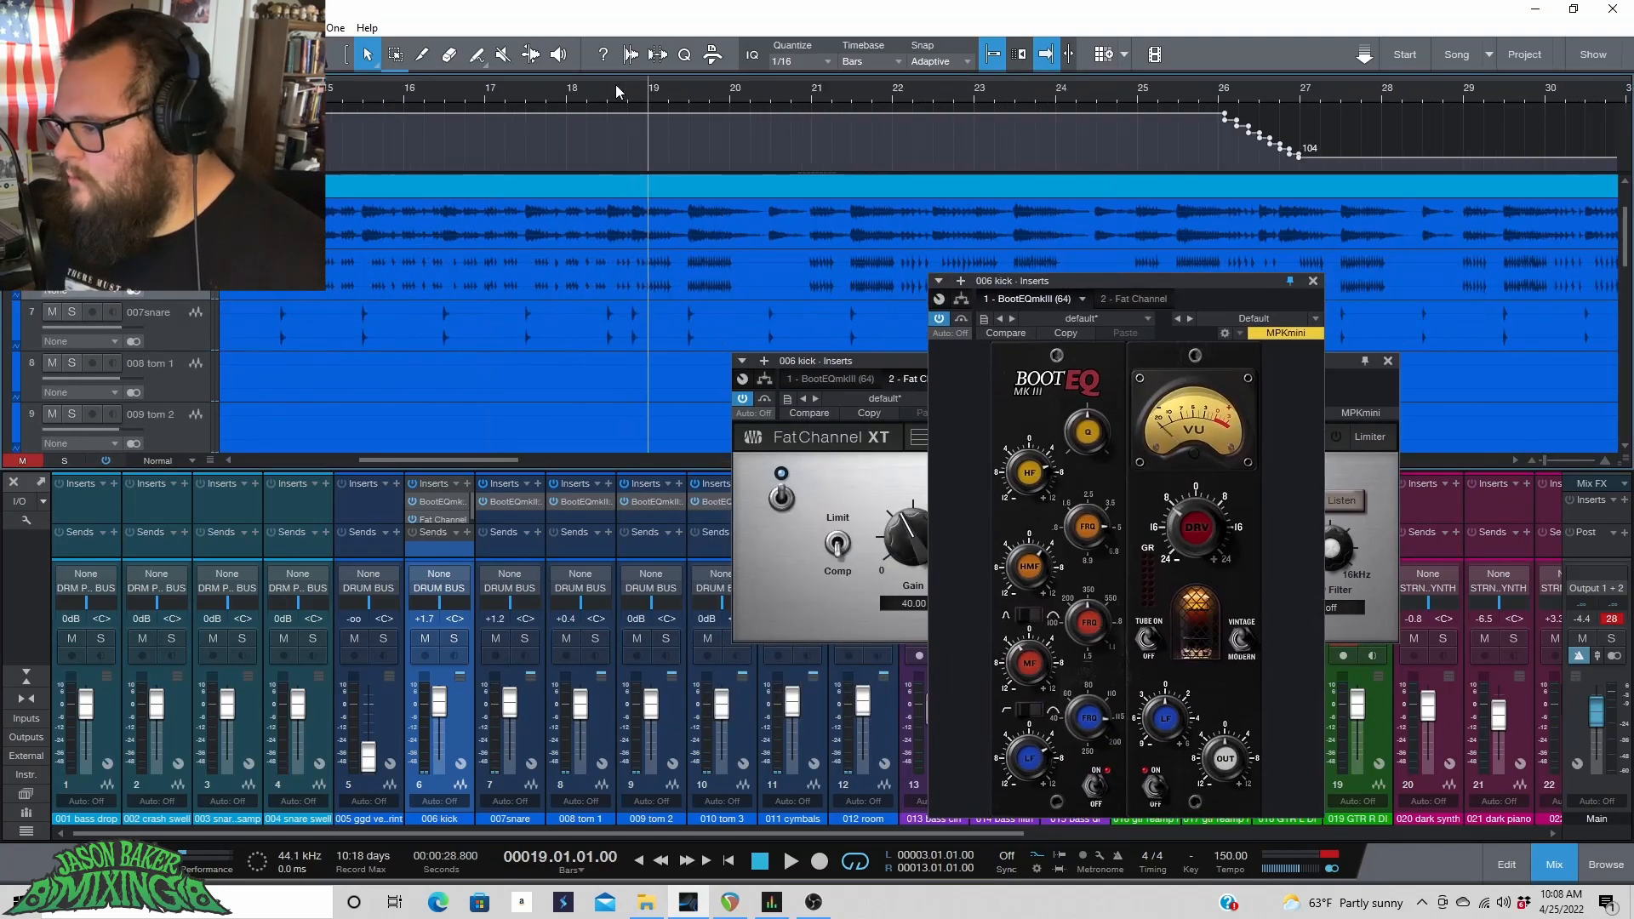
{"action": "left_click", "coordinate": [504, 92]}
{"action": "left_click_drag", "start_coordinate": [504, 85], "coordinate": [749, 95]}
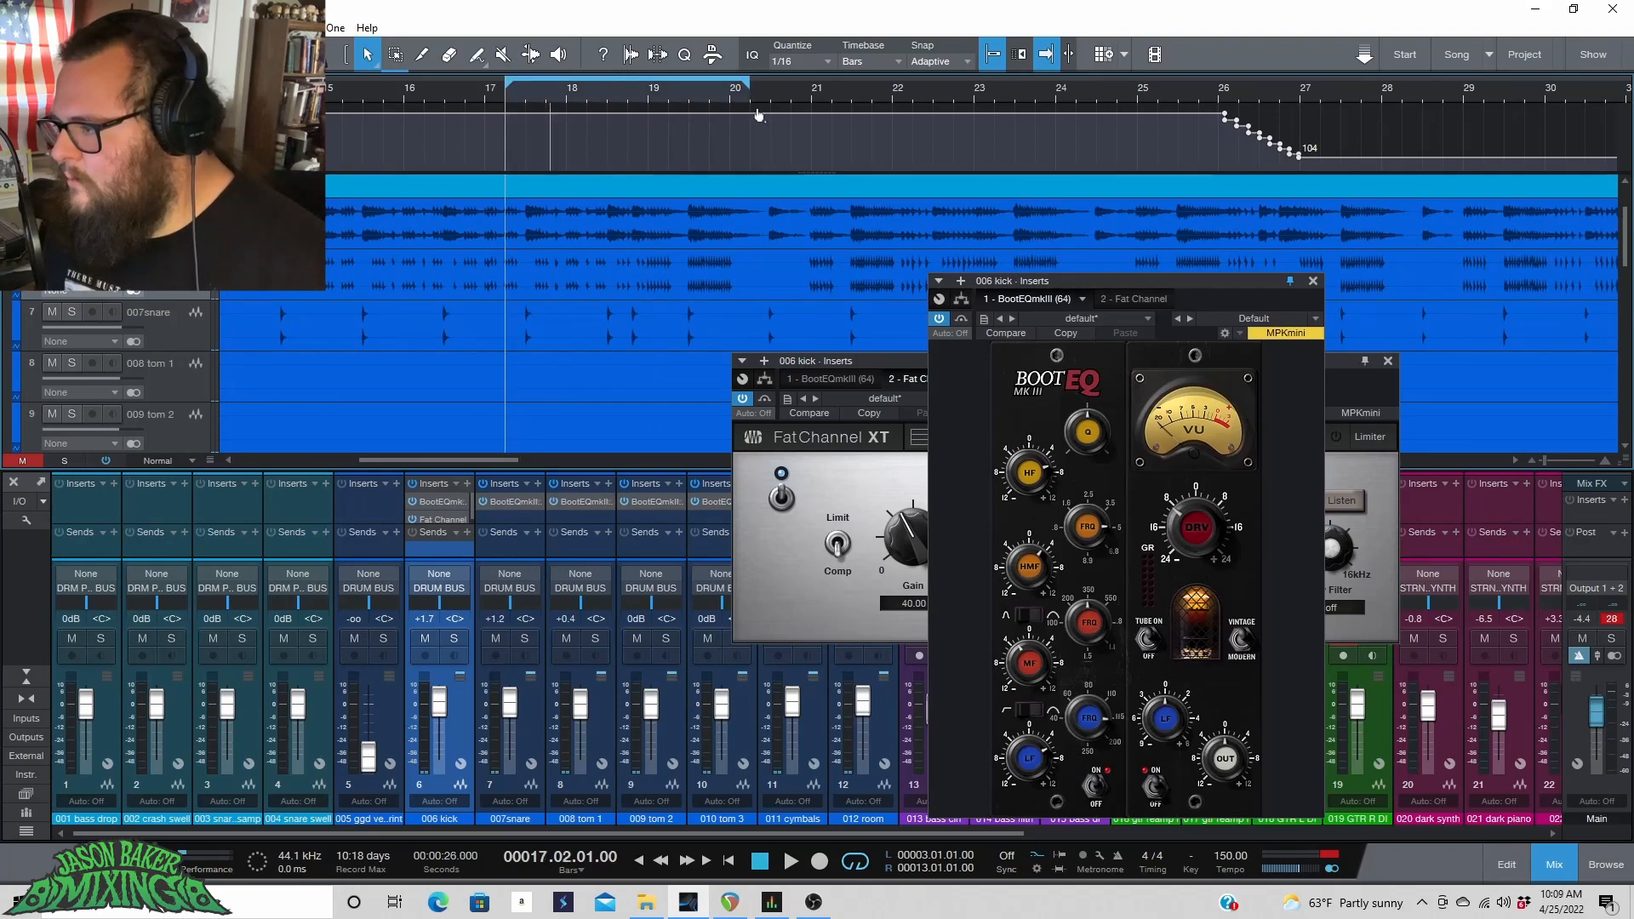
{"action": "key", "text": "space"}
Raise the Tube Comp peak reduction to 45.50 on the kick's Fat Channel, then stop playback.
{"action": "left_click", "coordinate": [893, 366]}
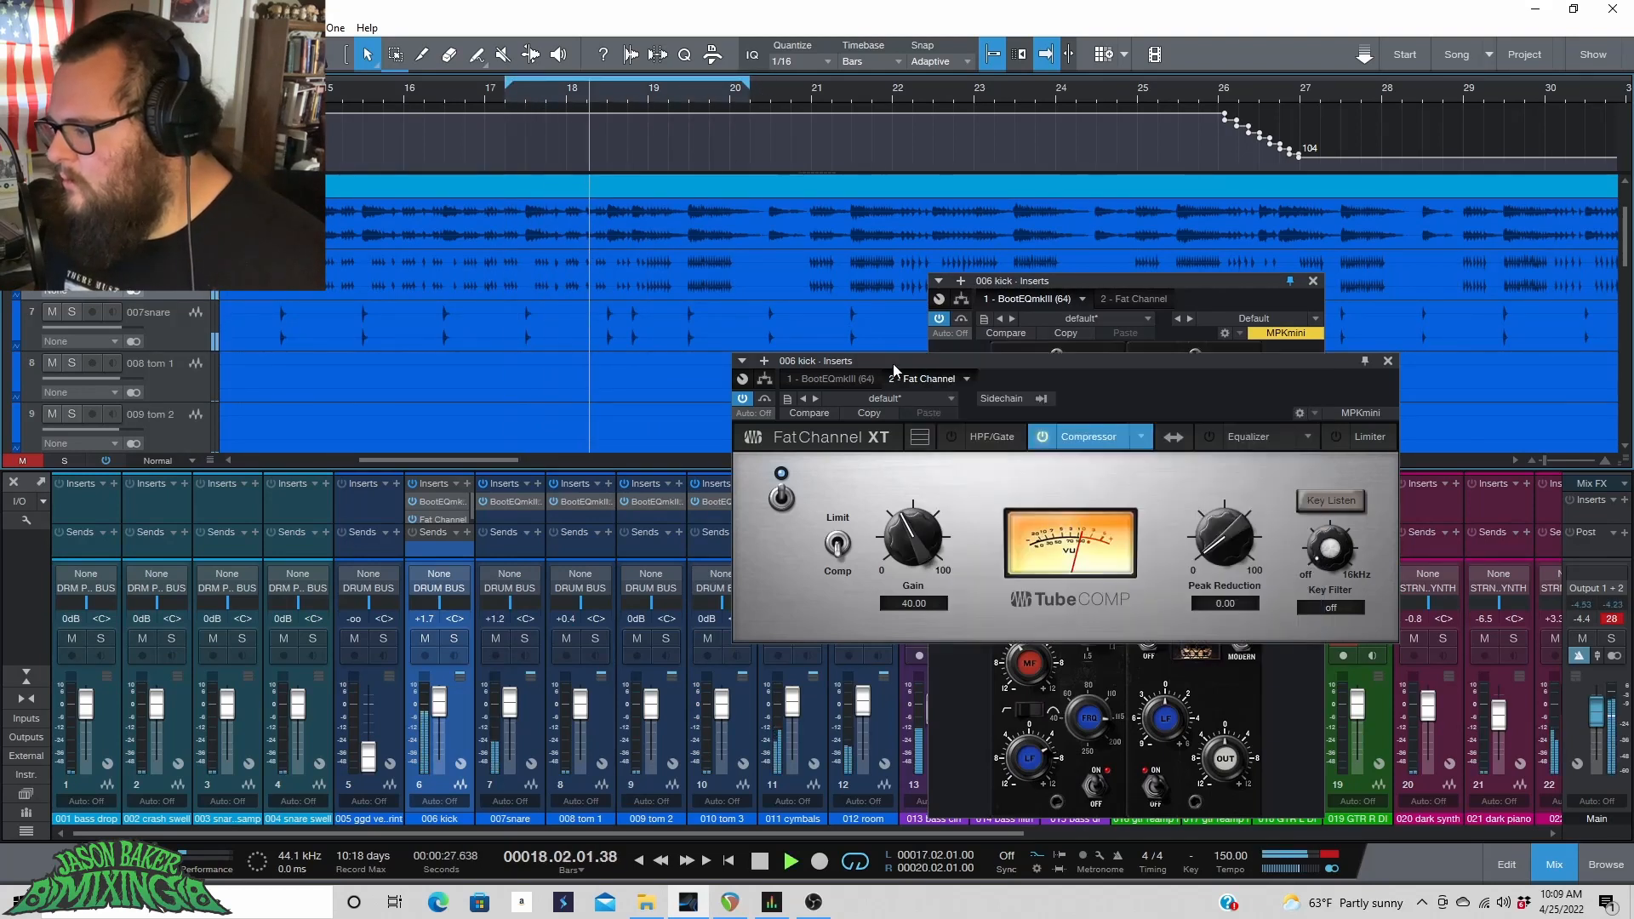
{"action": "left_click_drag", "start_coordinate": [1229, 543], "coordinate": [1232, 462]}
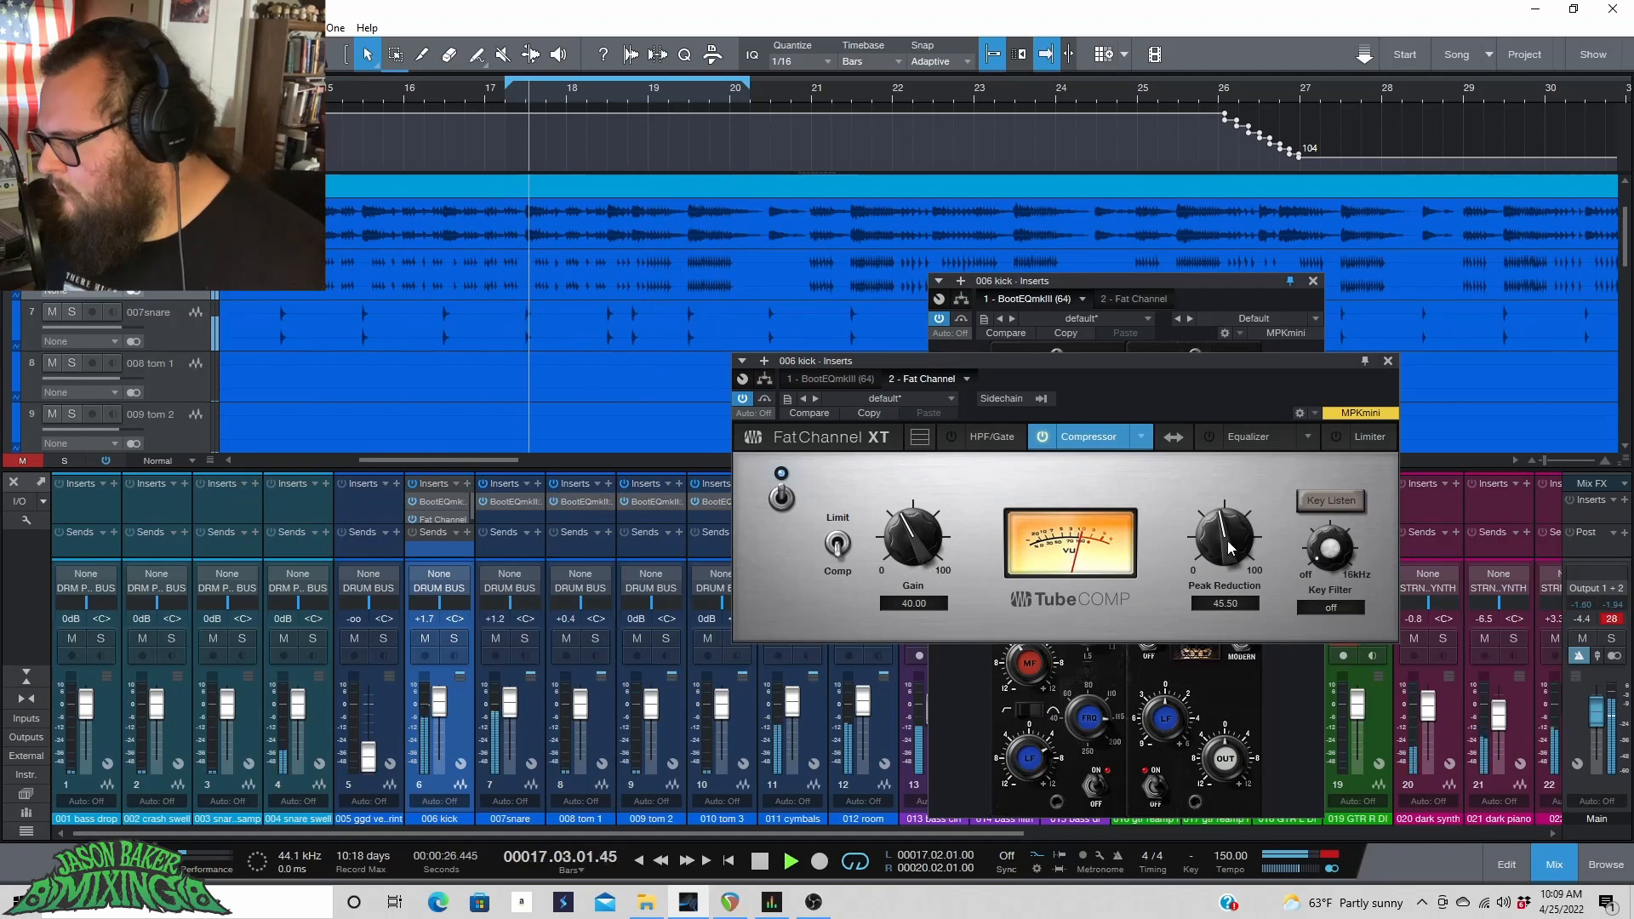
{"action": "key", "text": "space"}
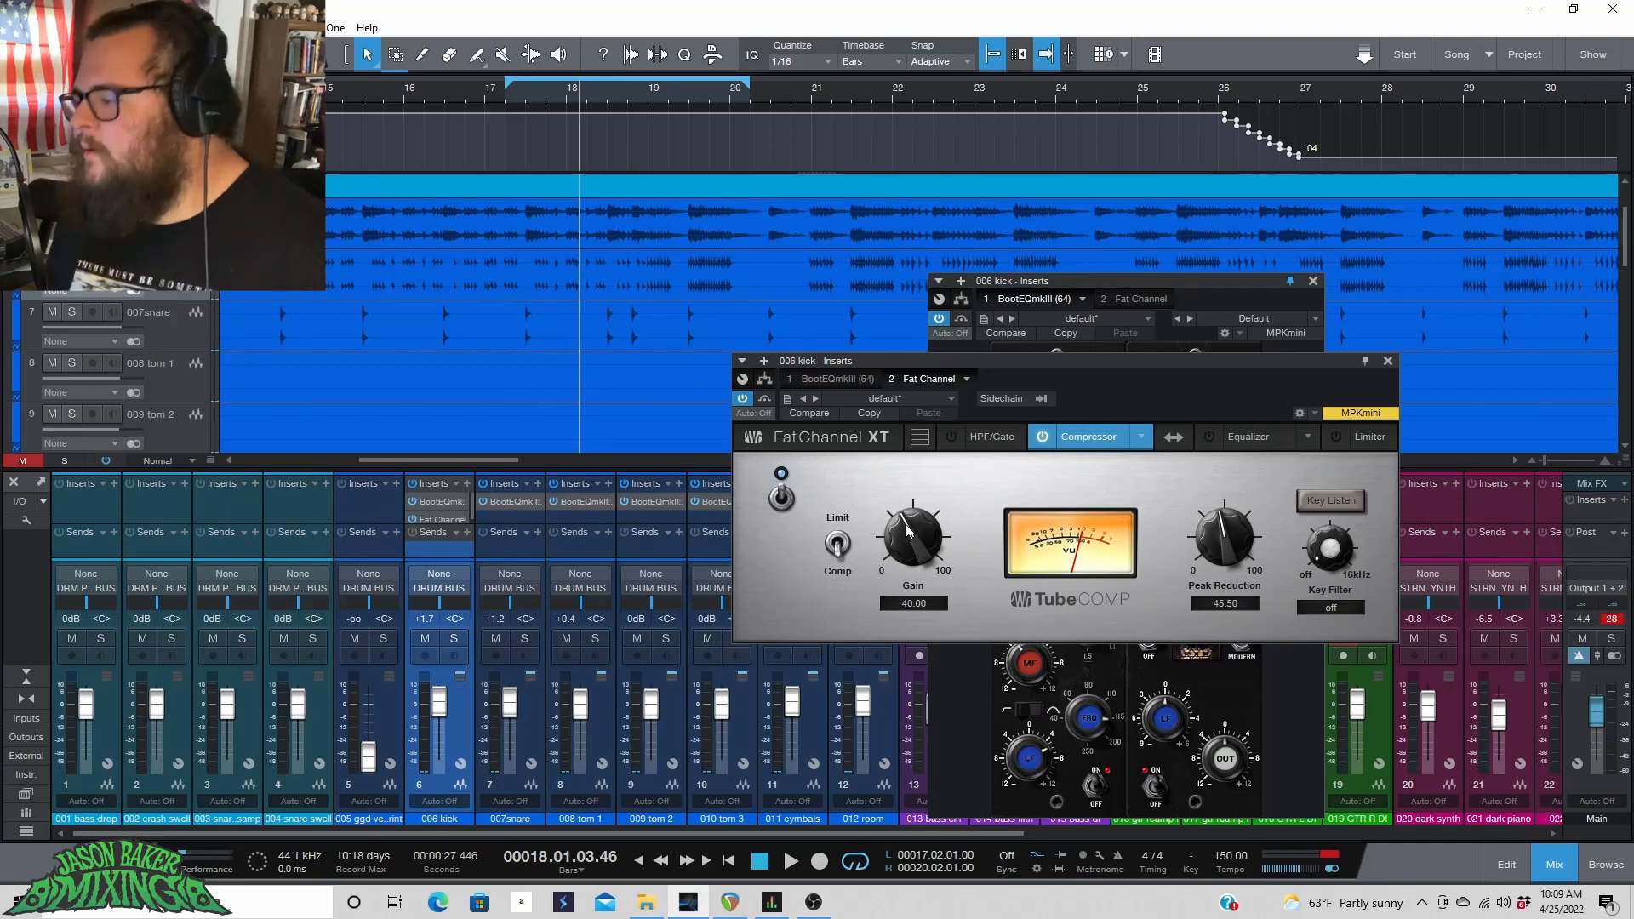
Play the loop while switching the Tube Comp compressor off and back on to compare.
{"action": "key", "text": "space"}
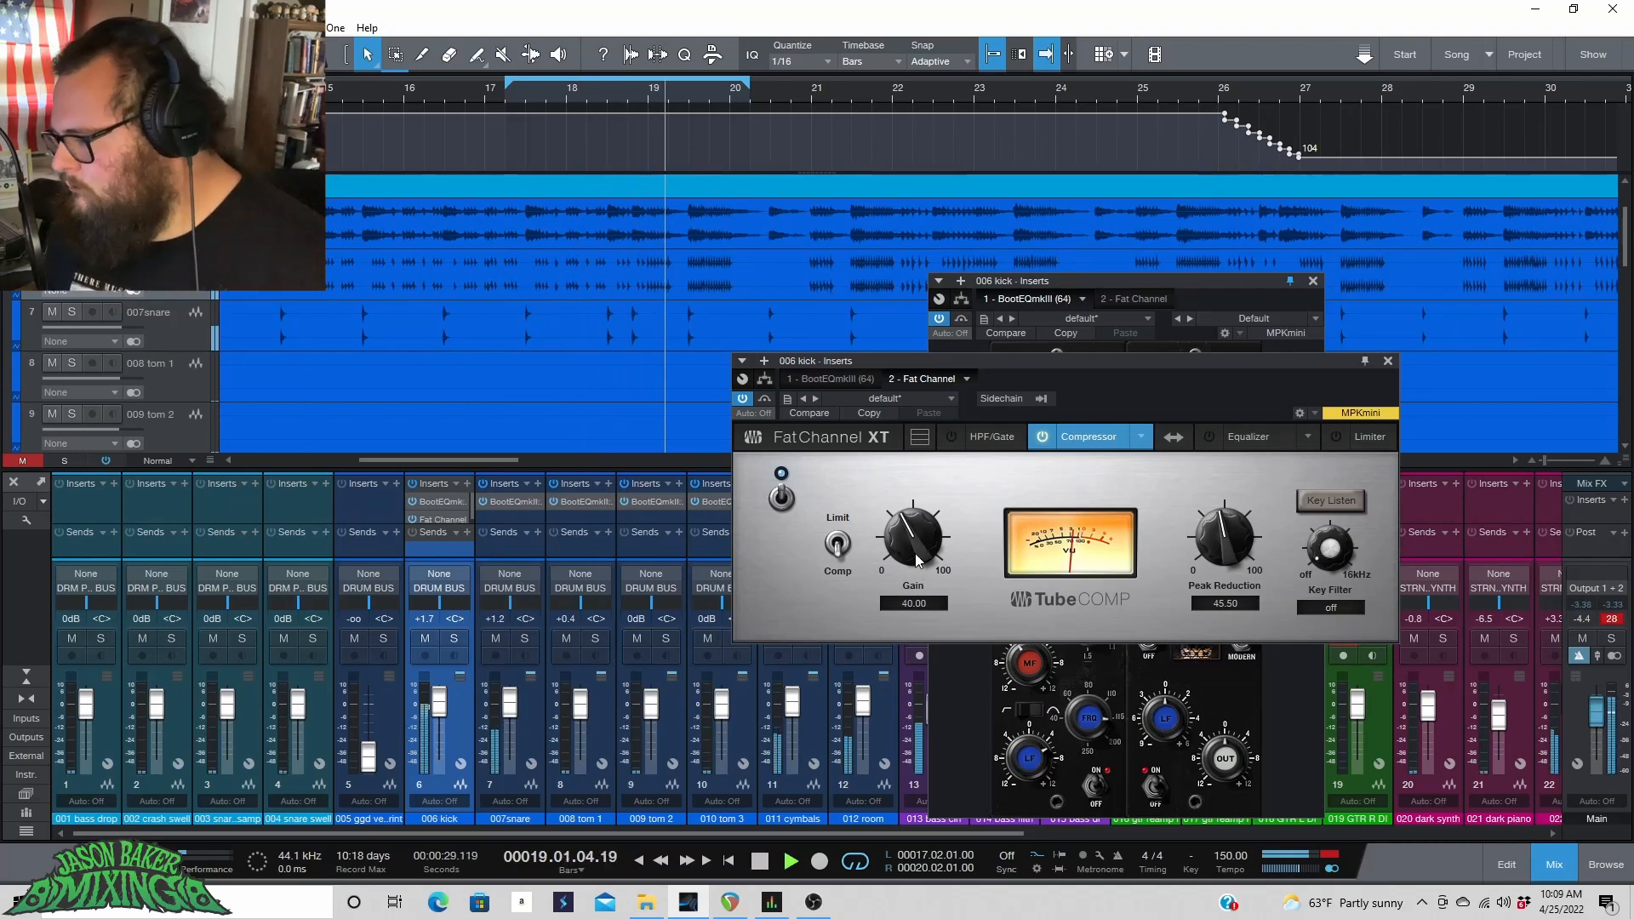
{"action": "key", "text": "space"}
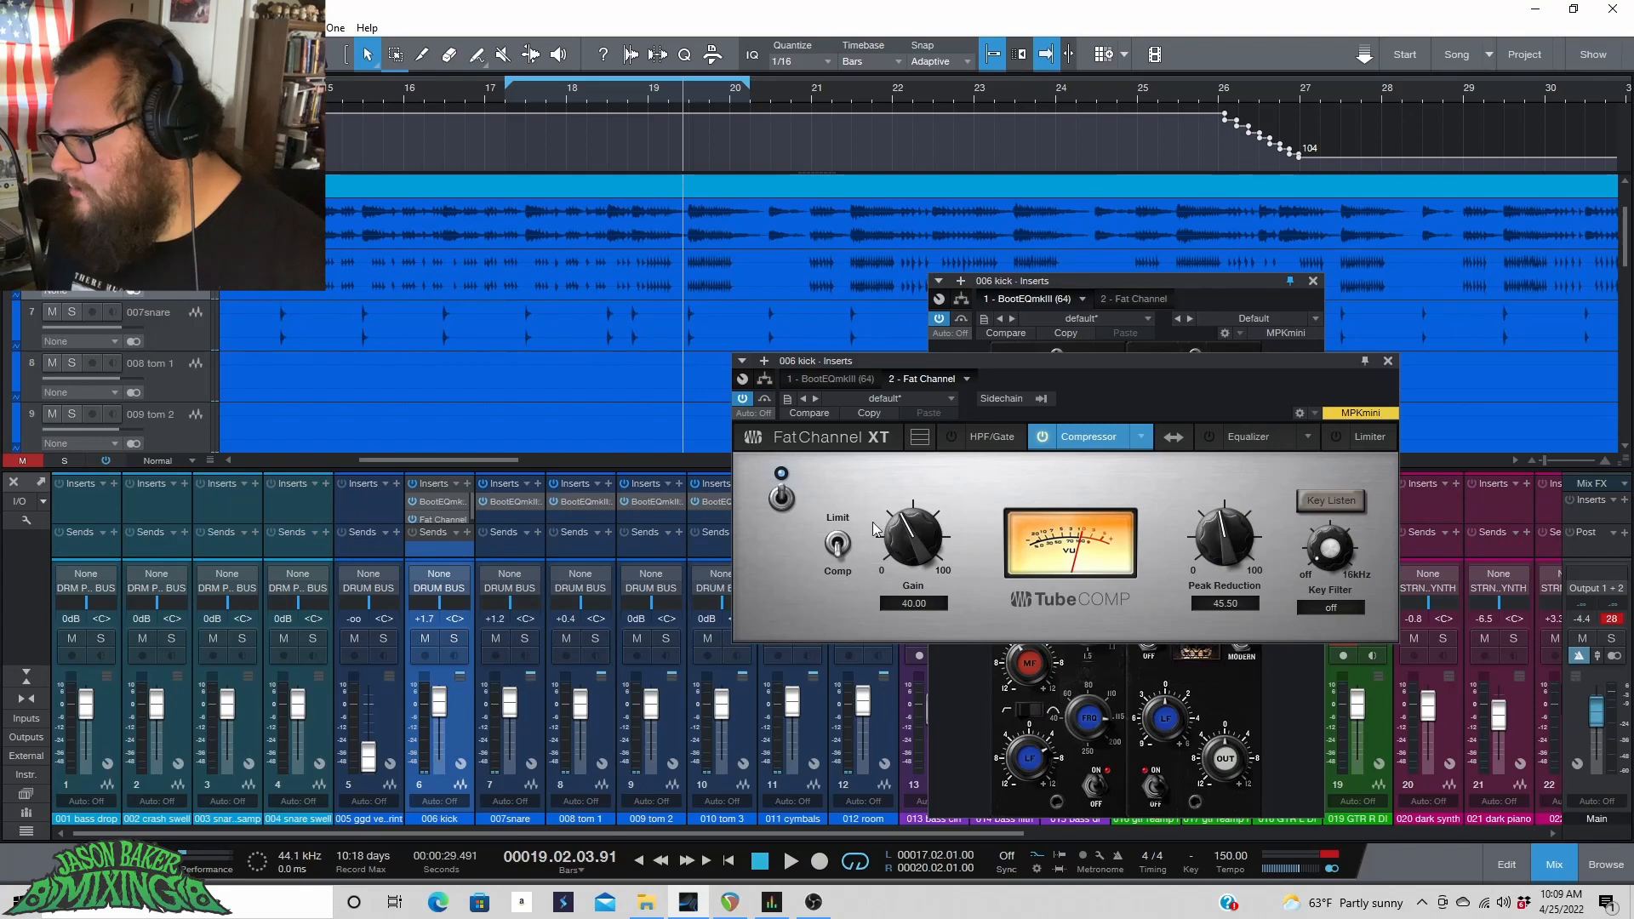
{"action": "left_click", "coordinate": [782, 500]}
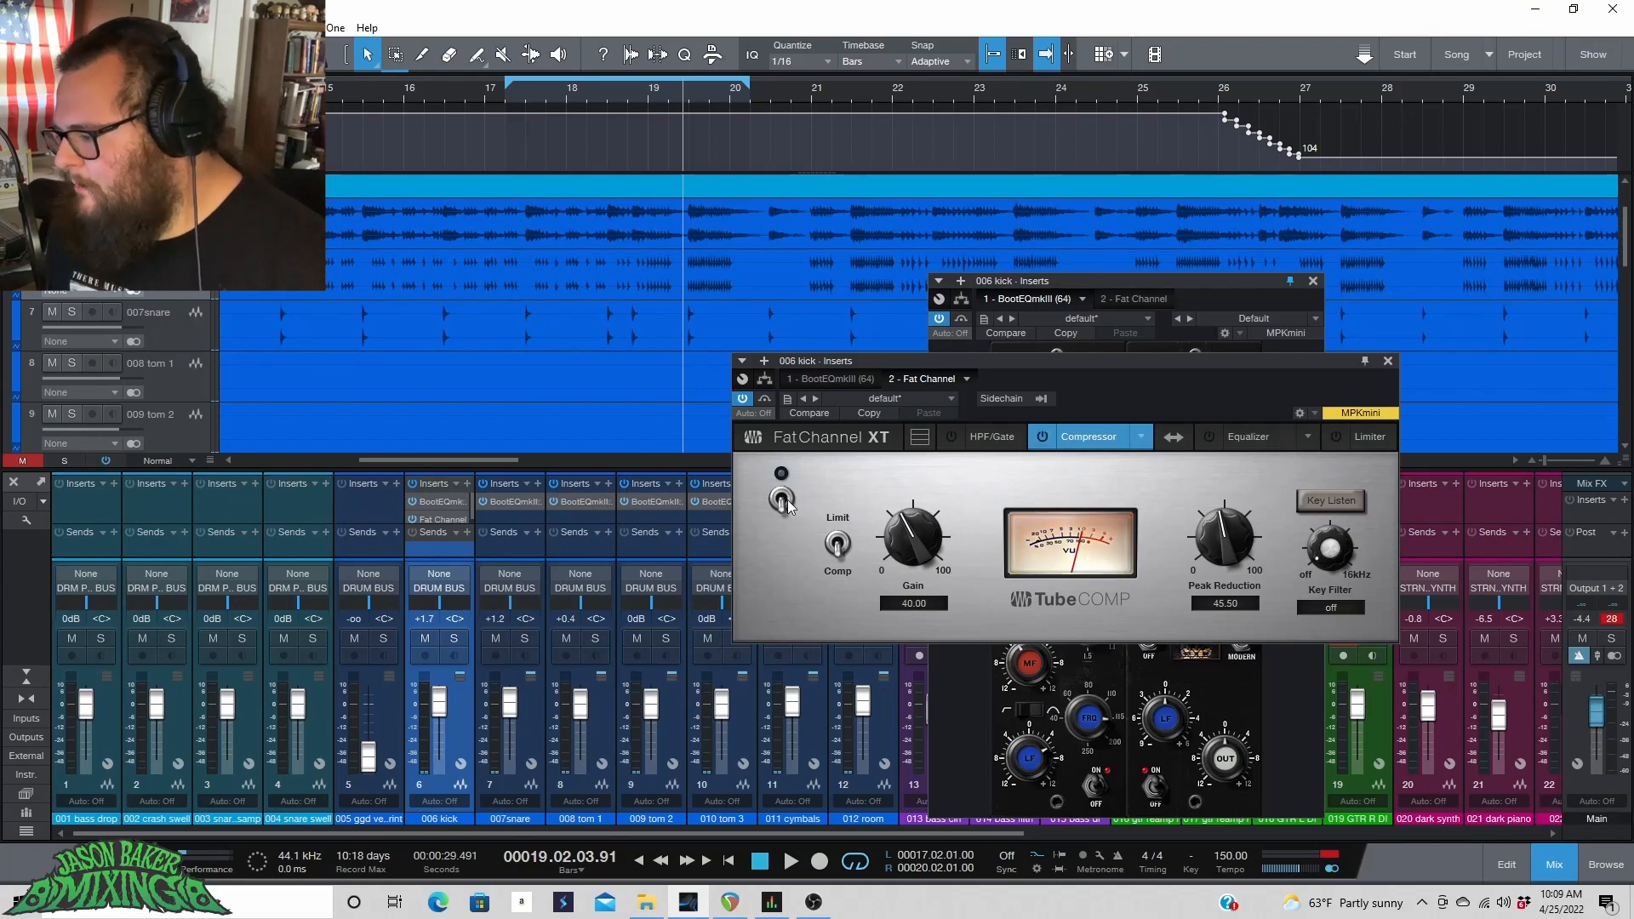
{"action": "key", "text": "space"}
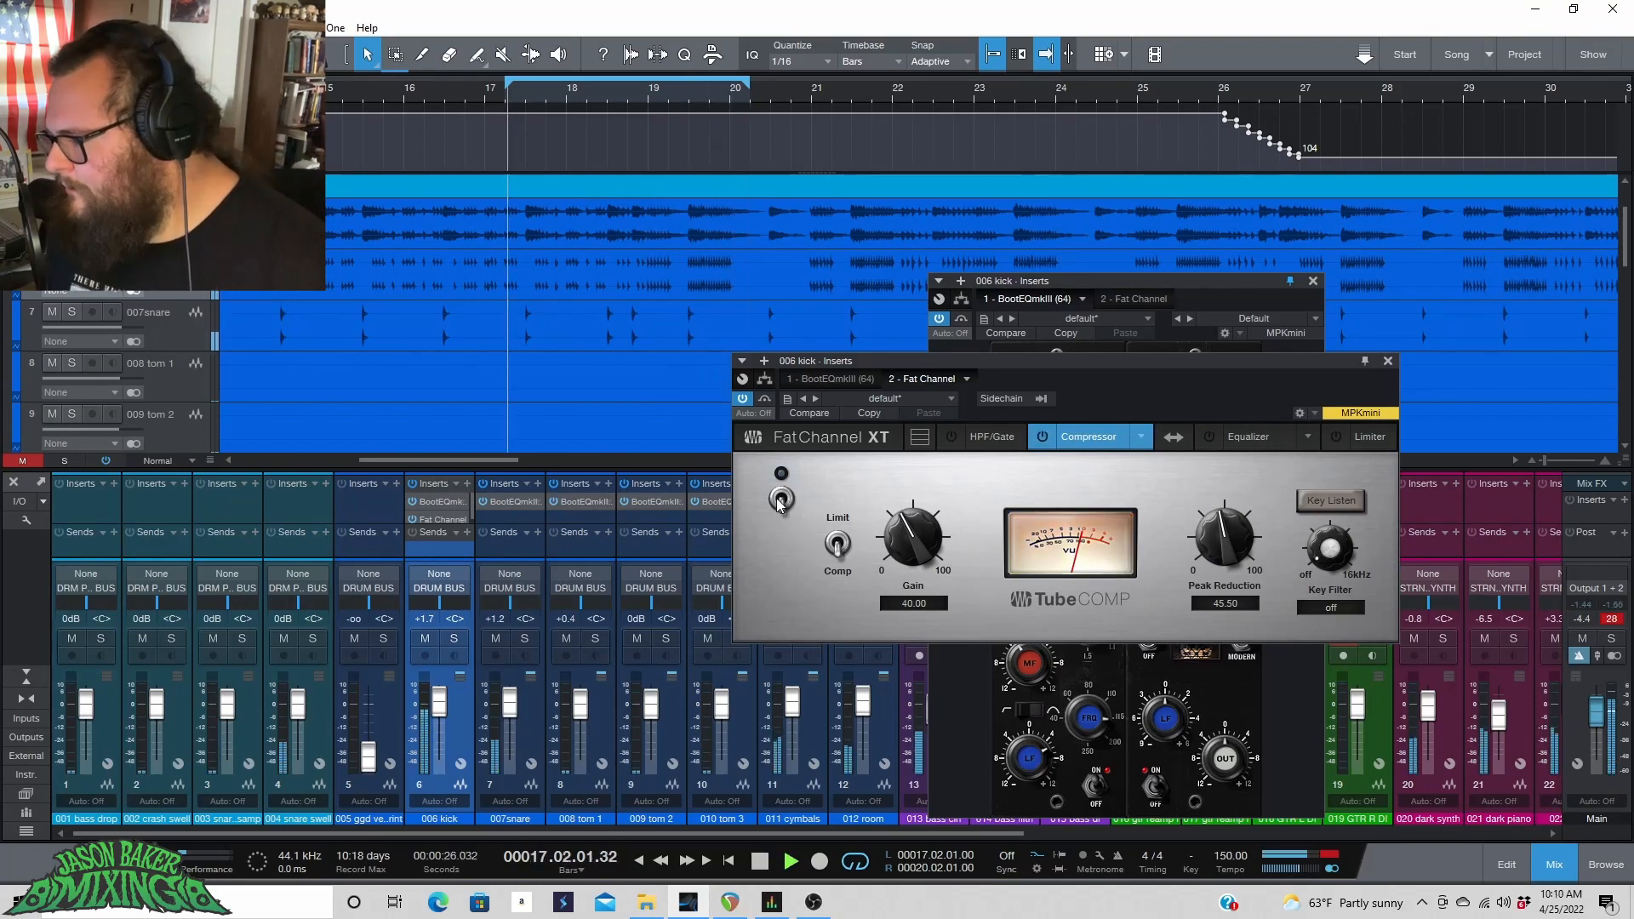
{"action": "left_click", "coordinate": [780, 500]}
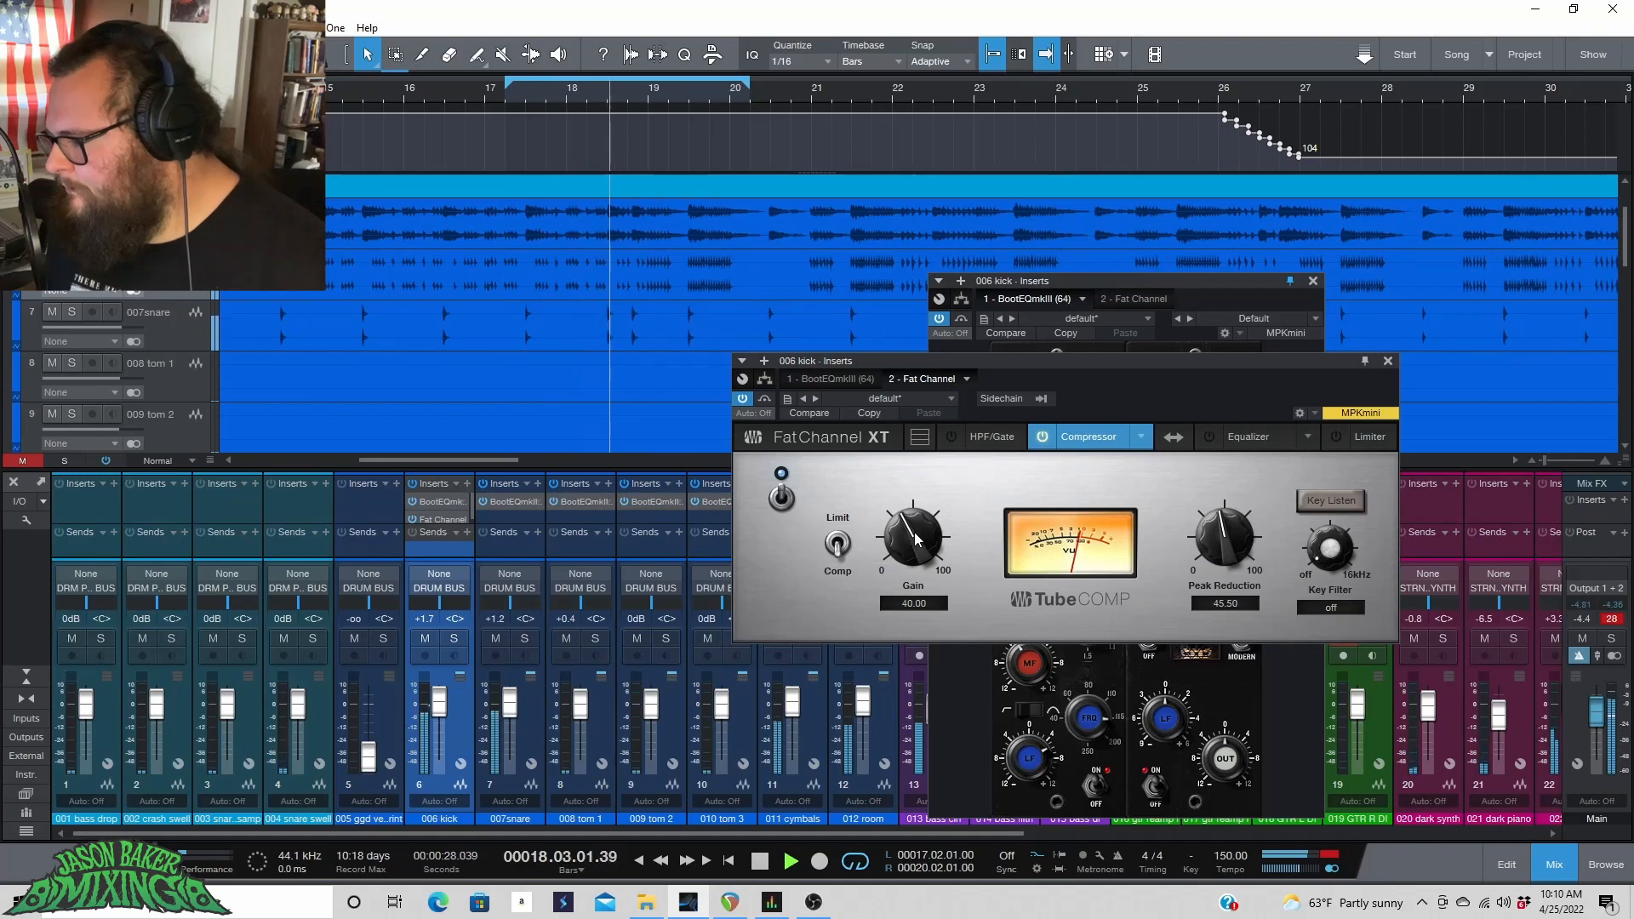
Set the Tube Comp gain to 42, toggle the compressor off and on again to compare, and stop playback.
{"action": "left_click_drag", "start_coordinate": [912, 529], "coordinate": [911, 526]}
{"action": "left_click", "coordinate": [786, 502]}
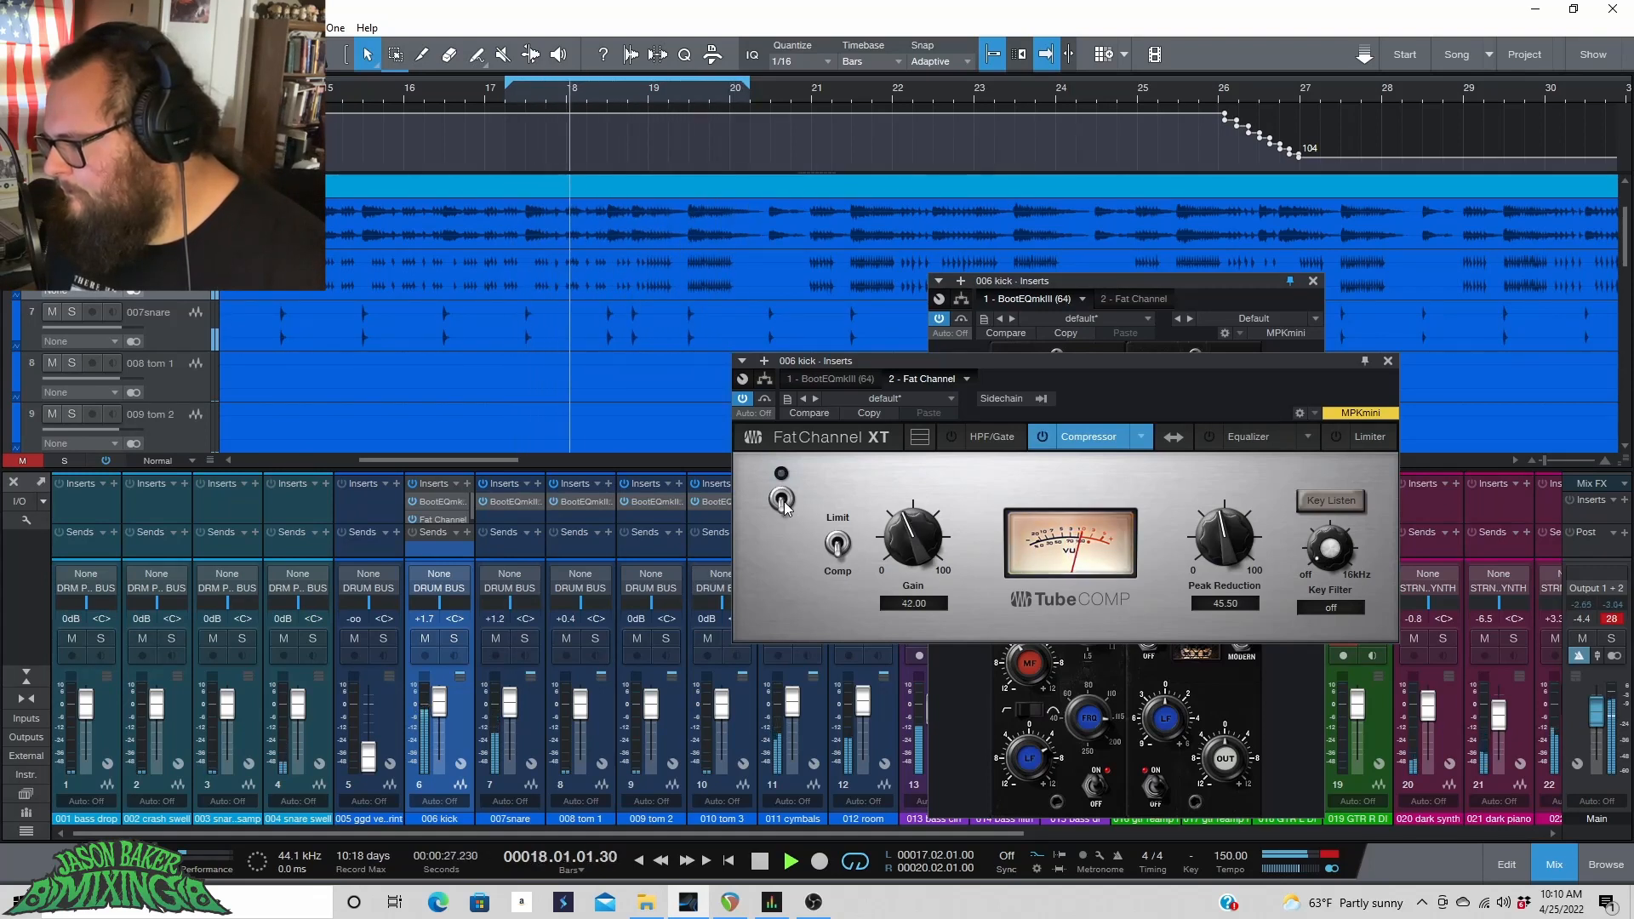
{"action": "left_click", "coordinate": [783, 501]}
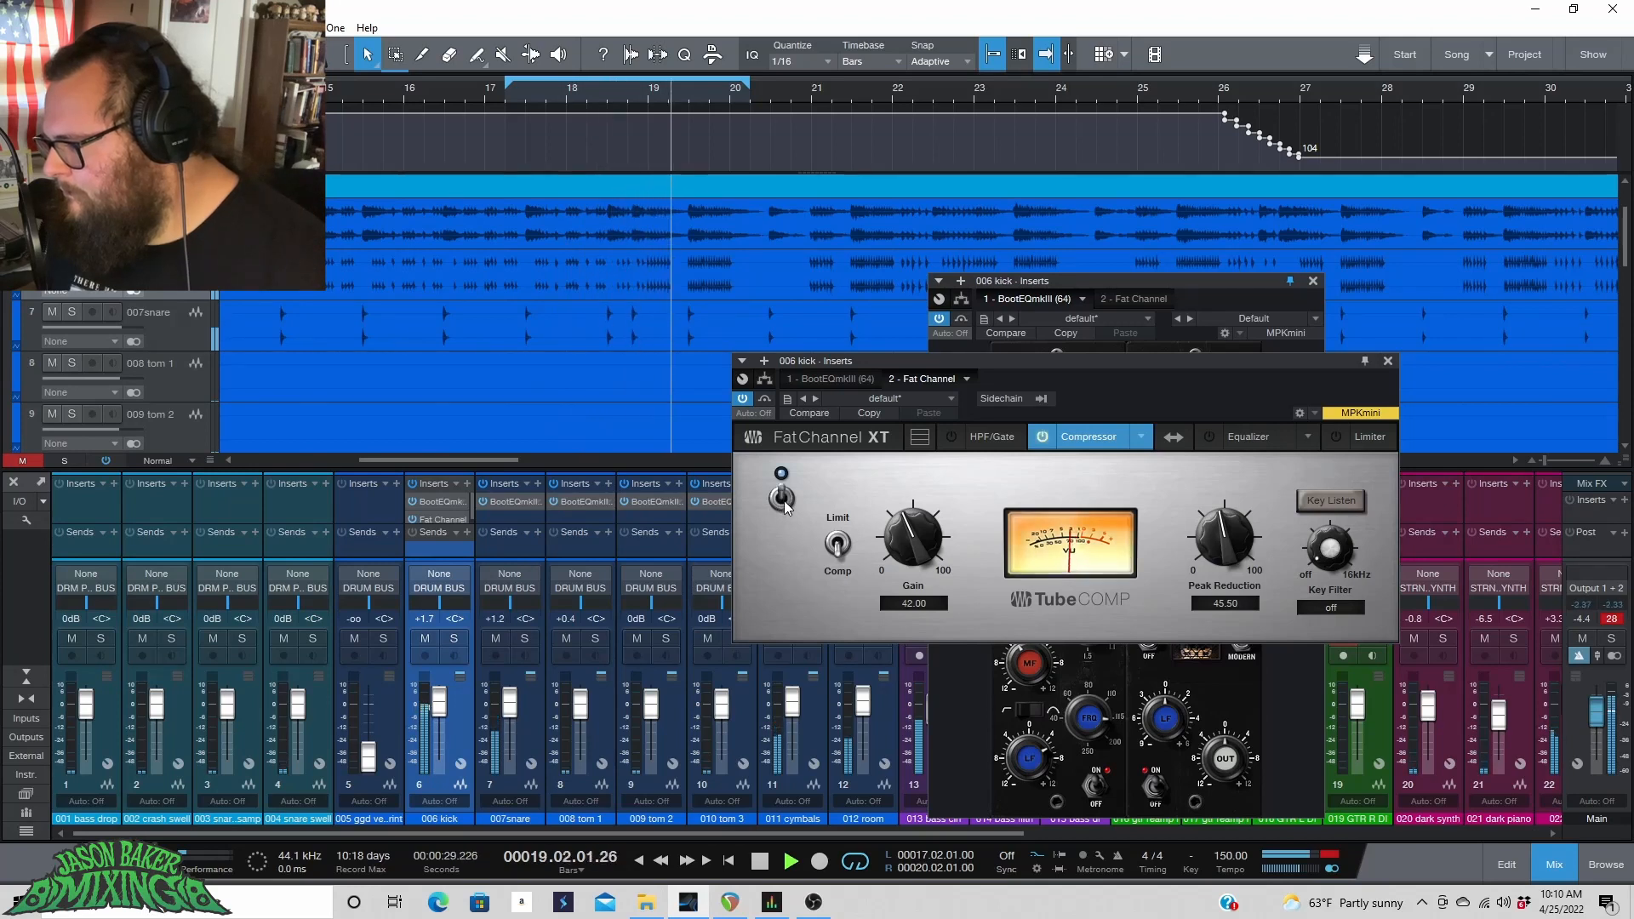
{"action": "left_click", "coordinate": [783, 500]}
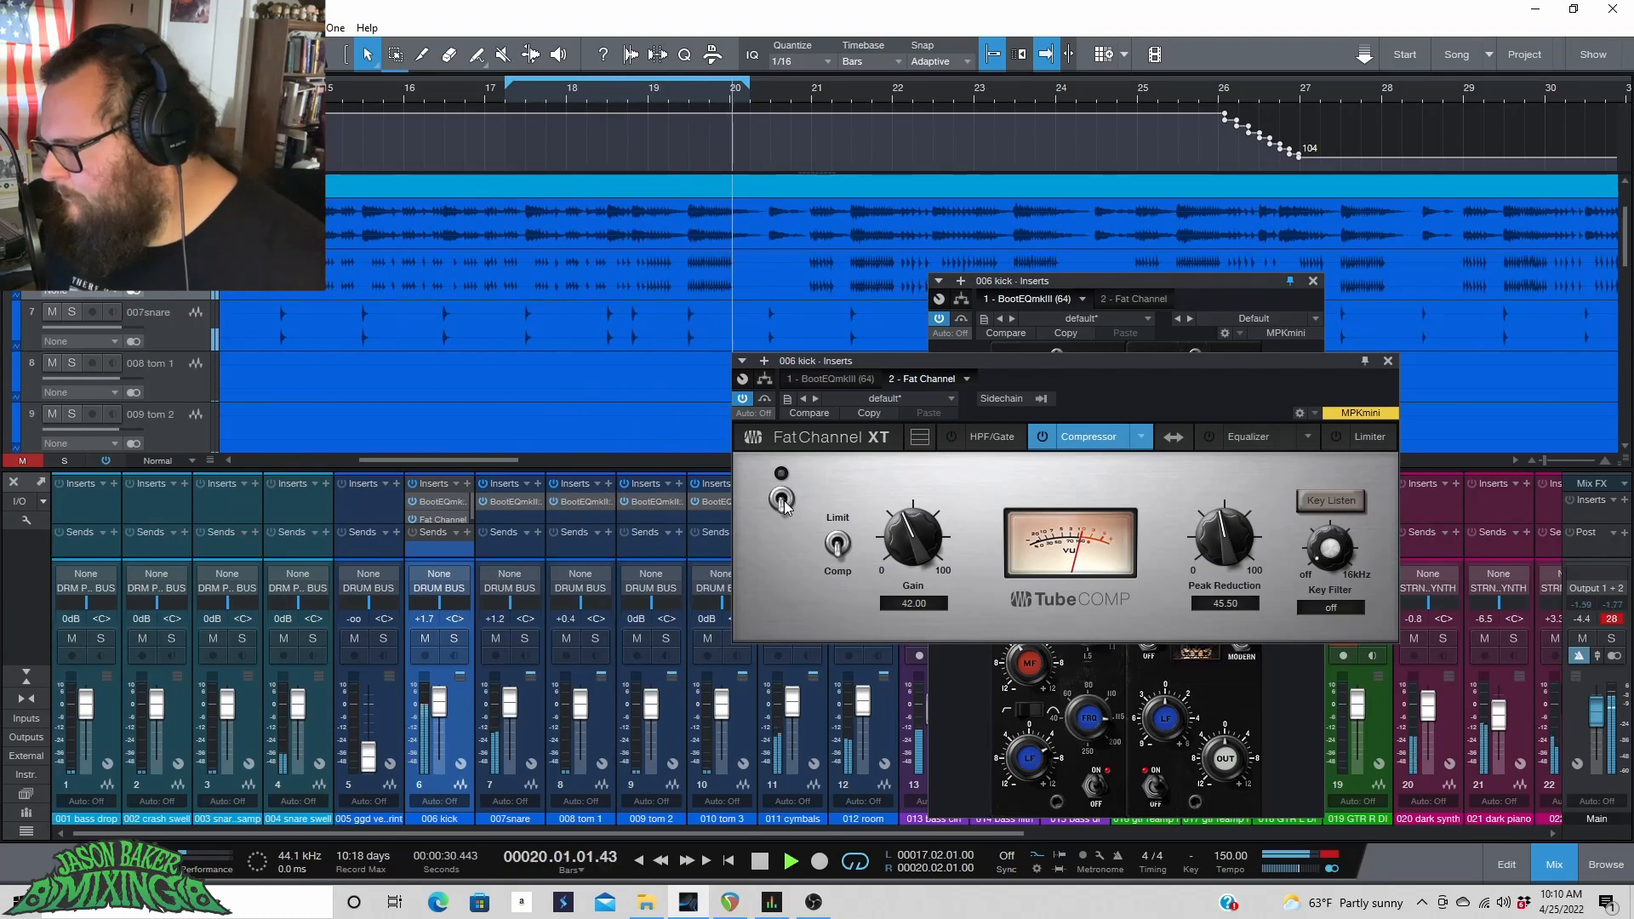
{"action": "left_click", "coordinate": [783, 501]}
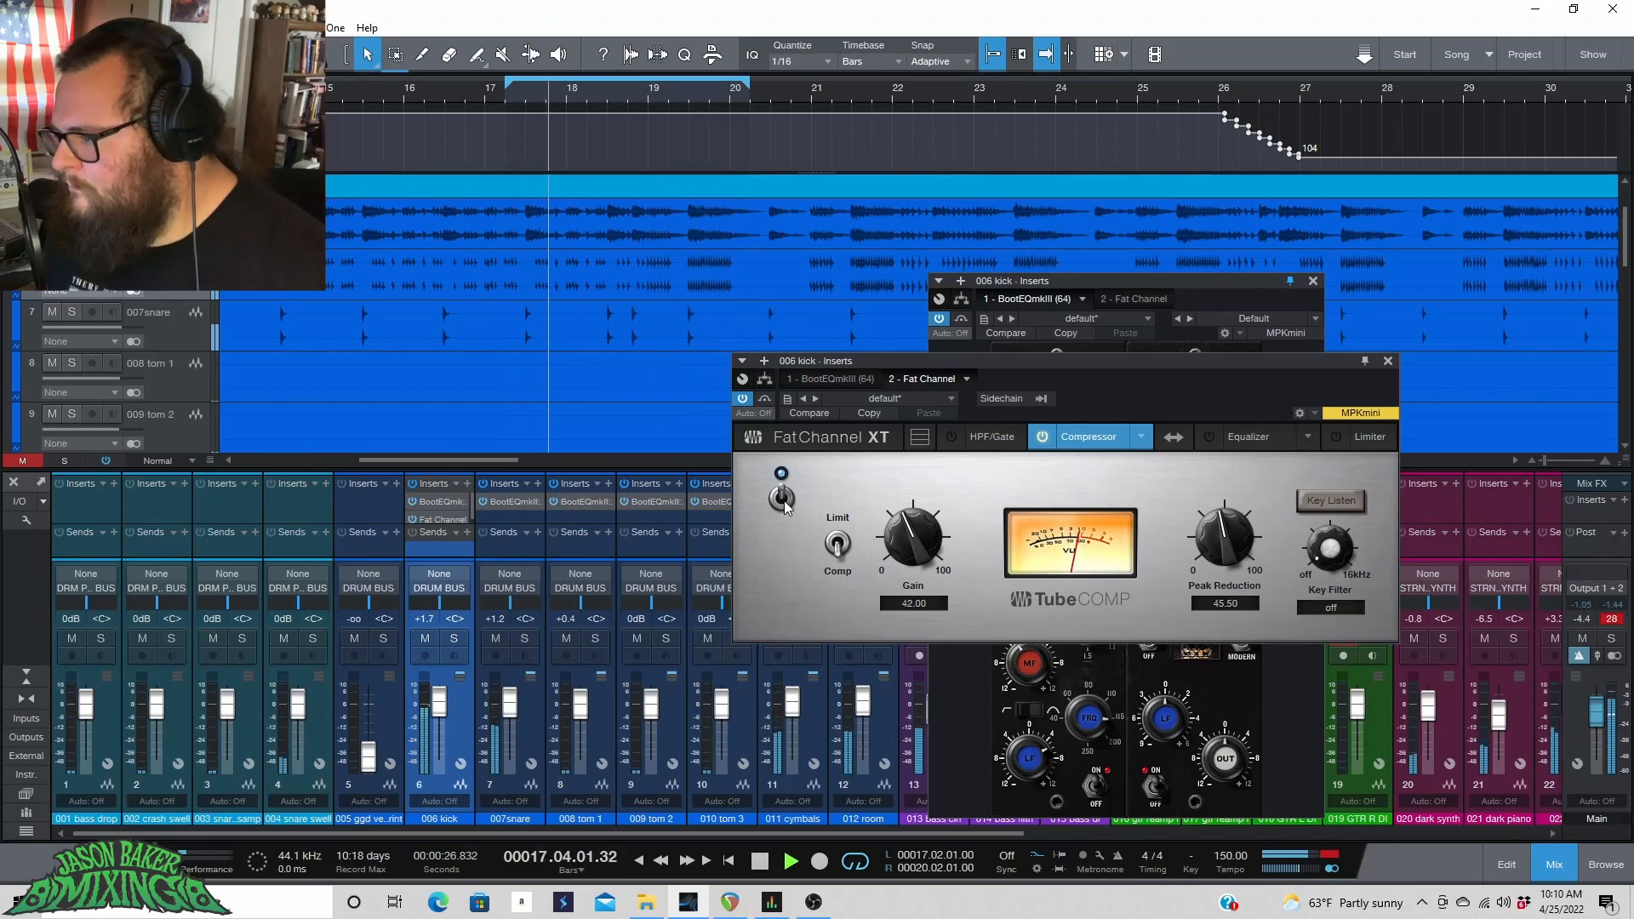
{"action": "key", "text": "space"}
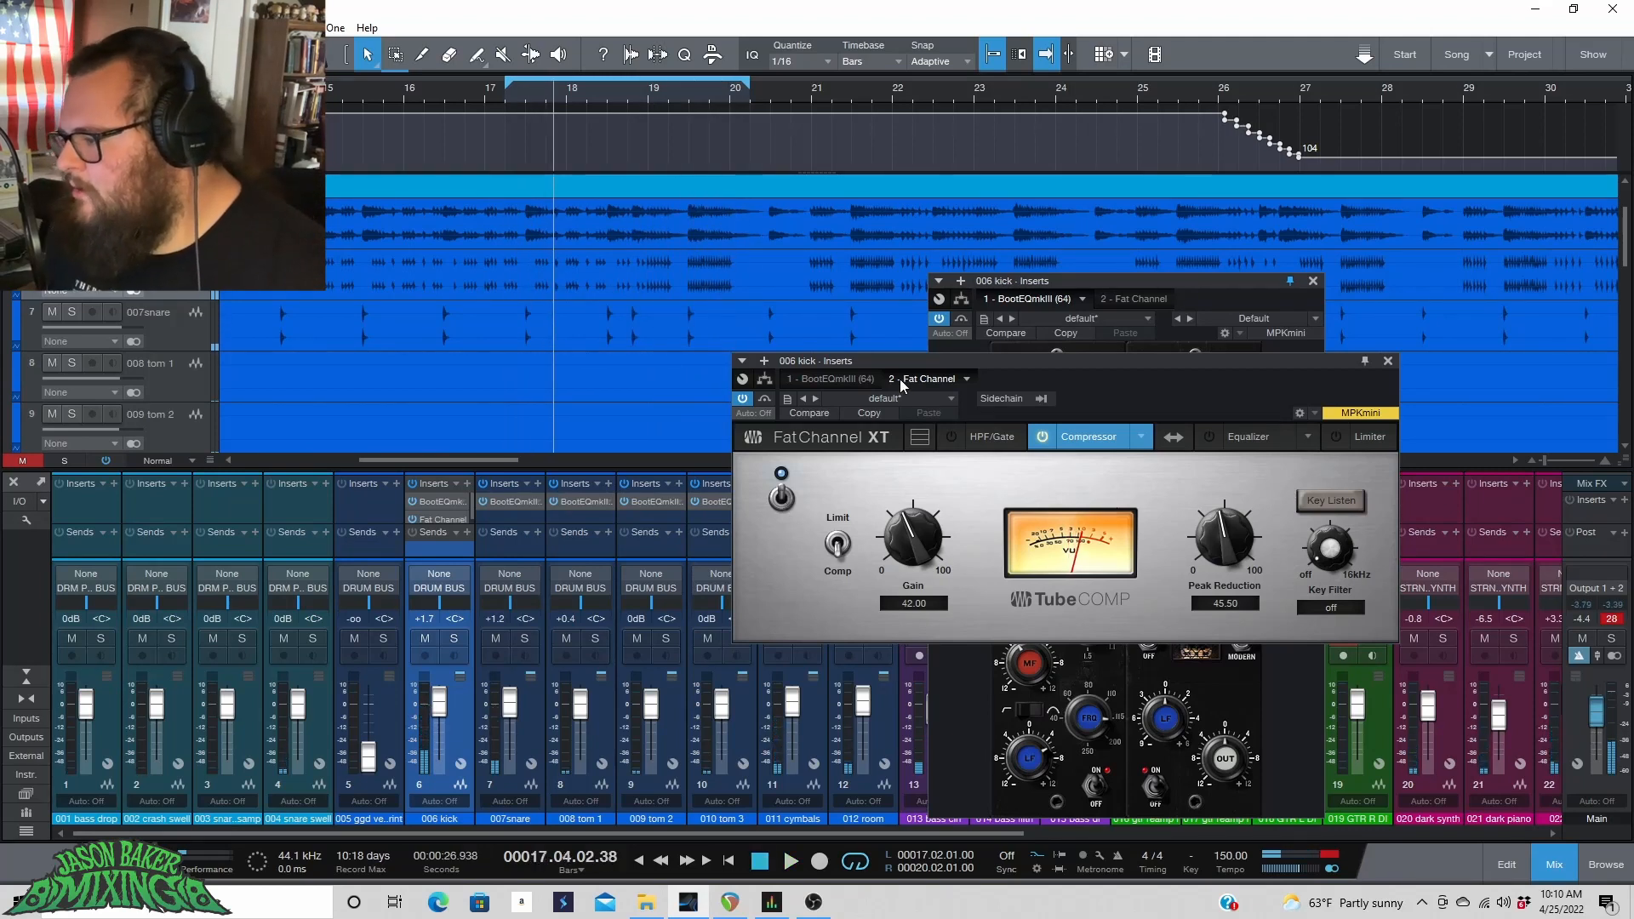
{"action": "left_click", "coordinate": [1237, 444]}
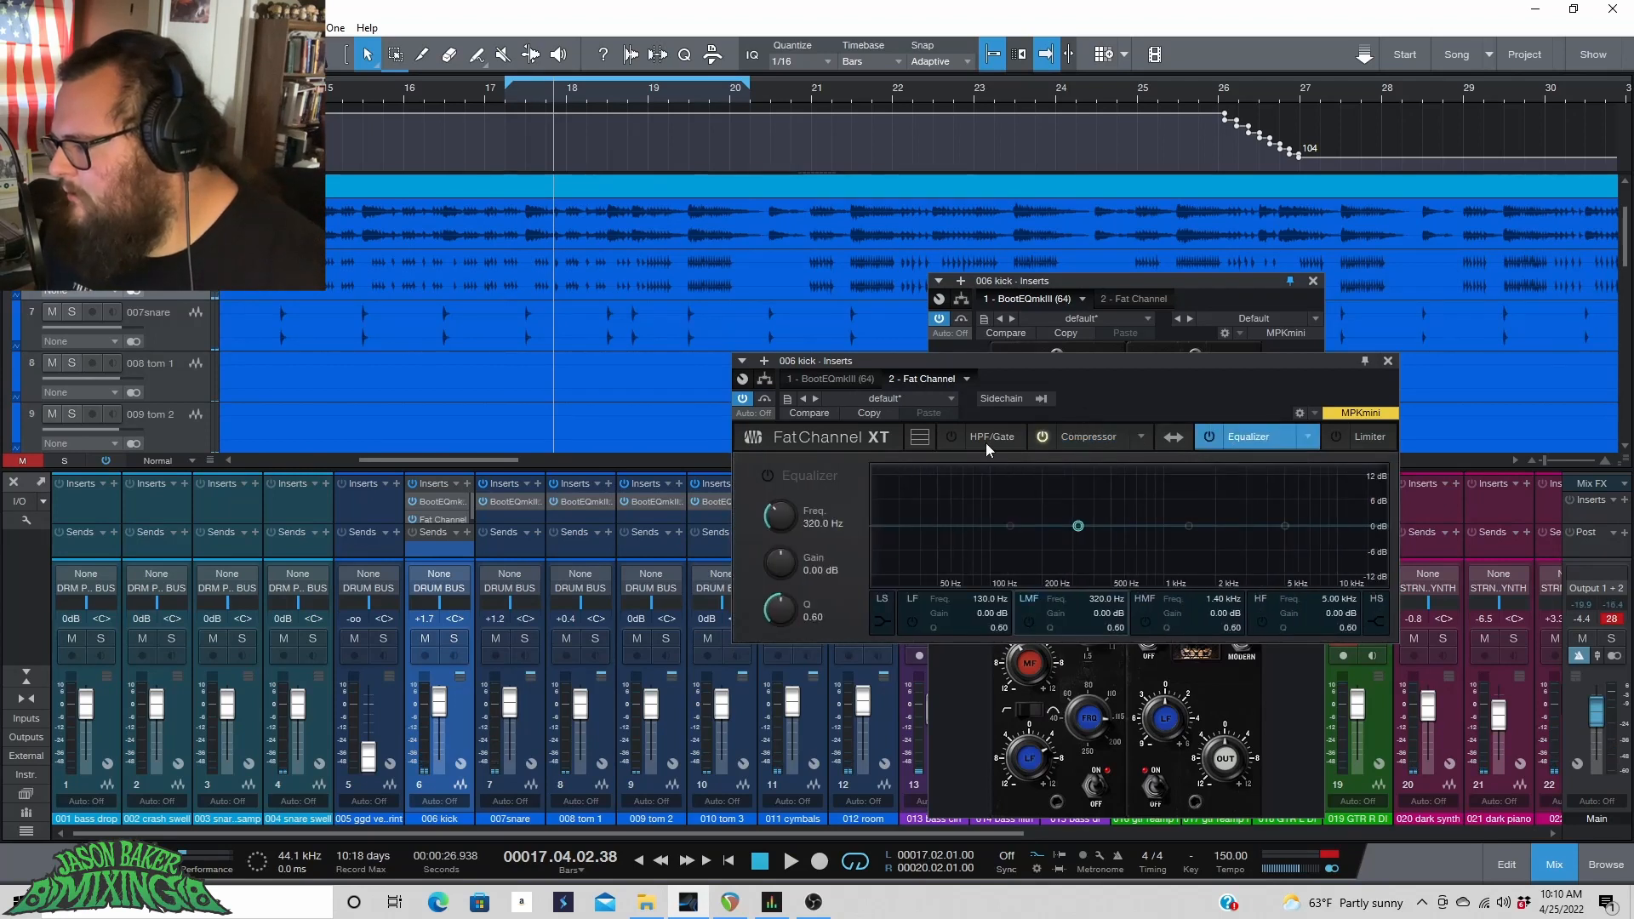
{"action": "left_click", "coordinate": [1208, 437]}
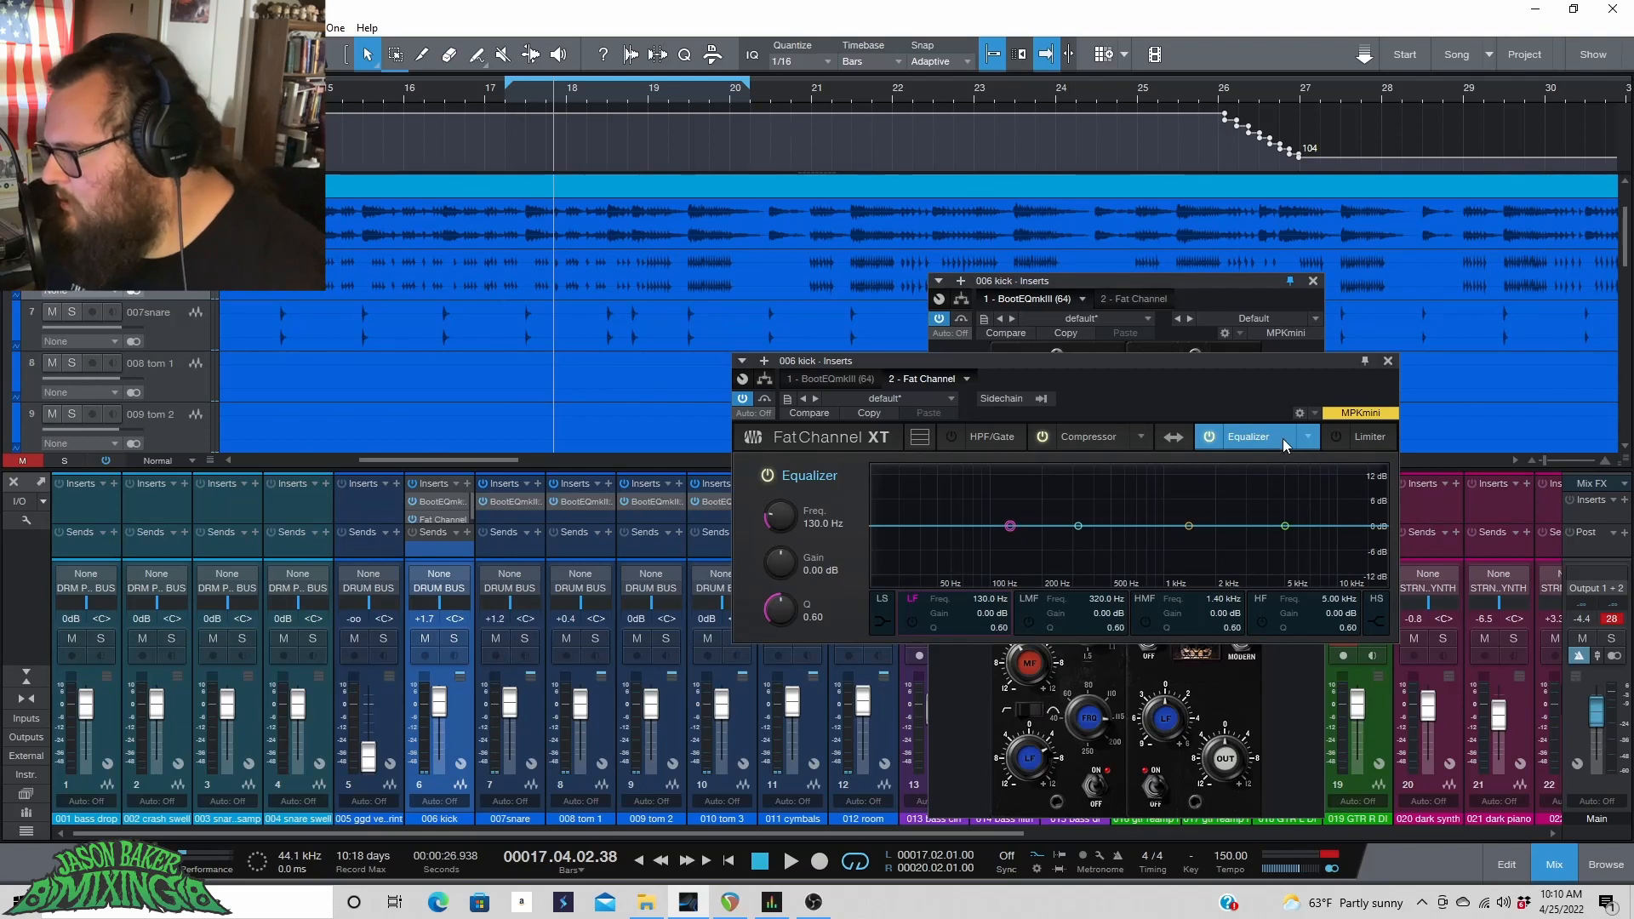
{"action": "left_click", "coordinate": [1209, 438]}
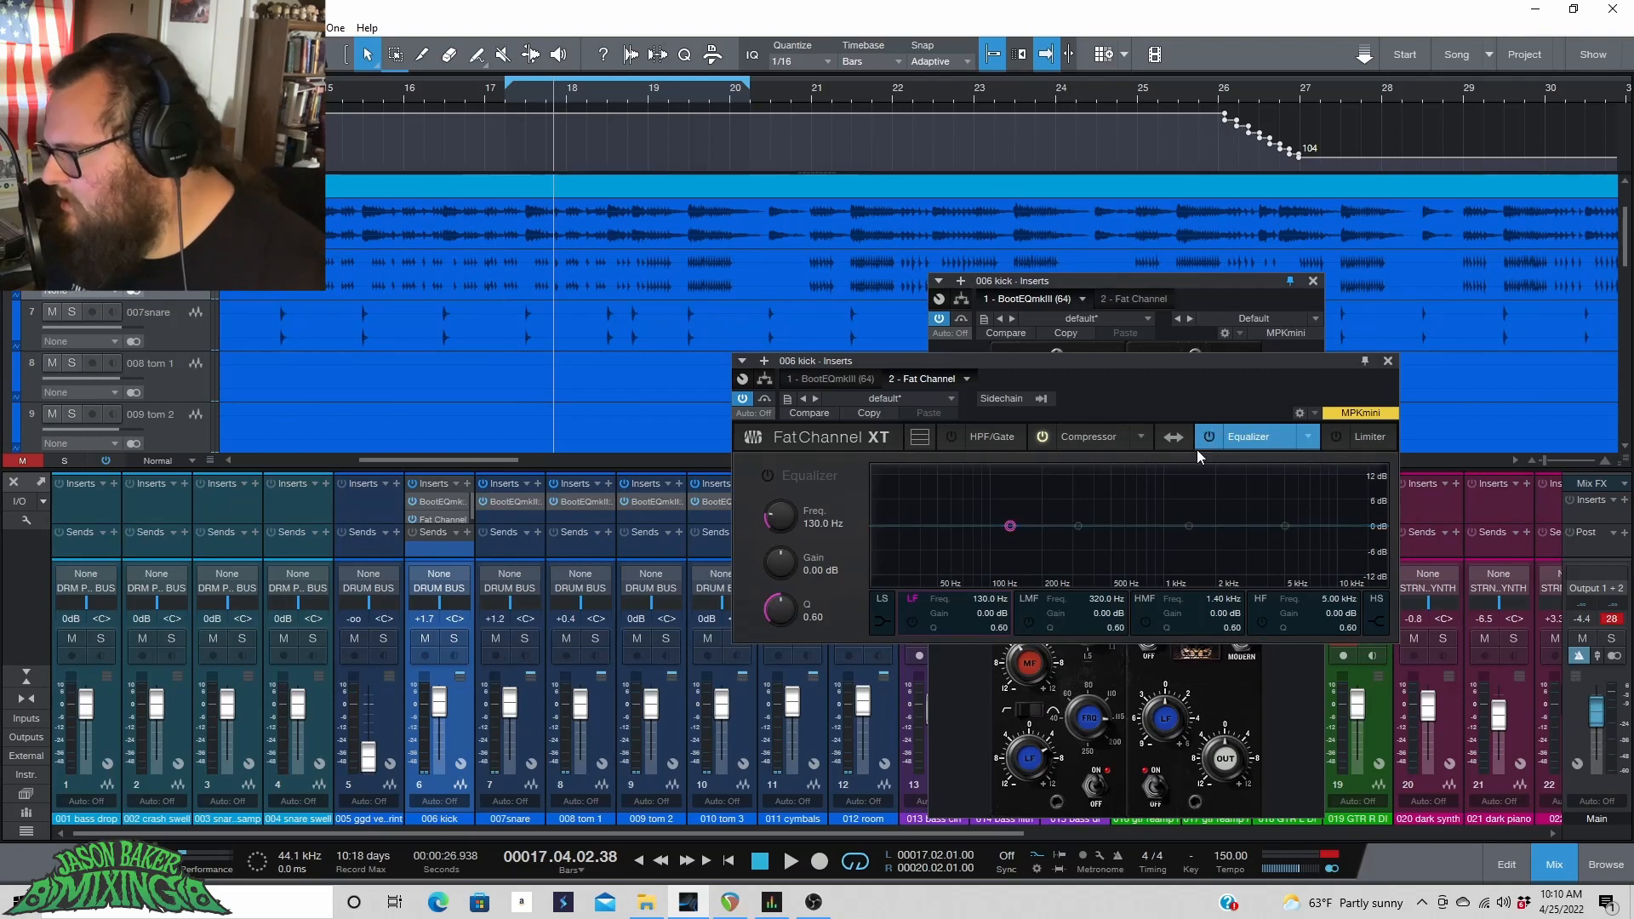
Add a Pro EQ insert to the 006 kick channel by searching for Pro EQ.
{"action": "left_click", "coordinate": [765, 361]}
{"action": "type", "text": "P"}
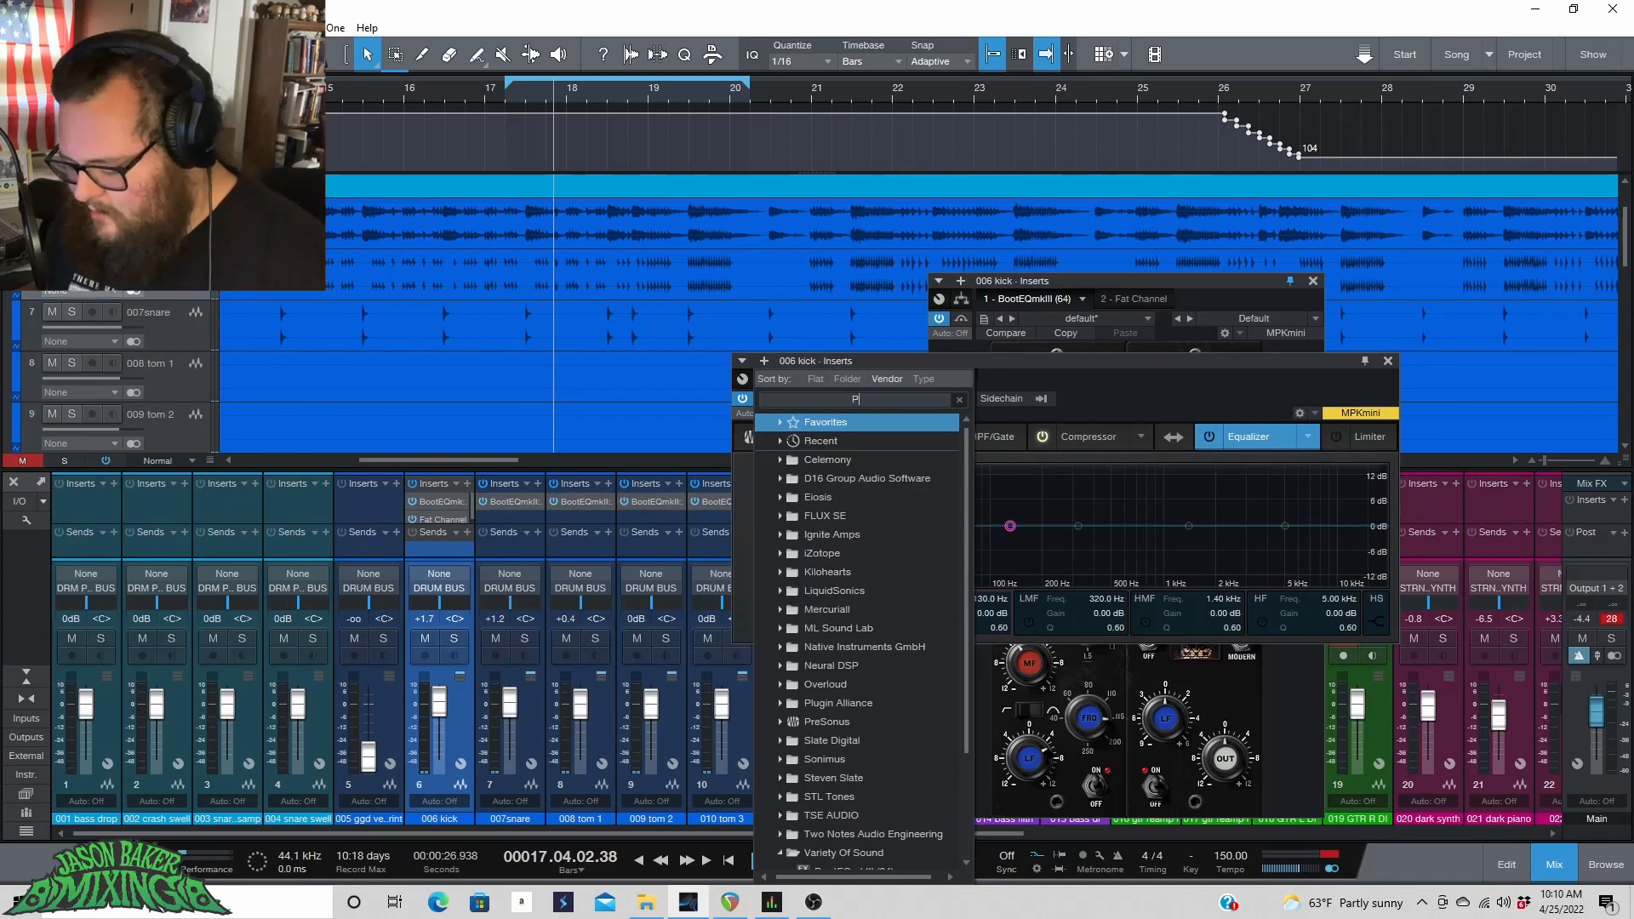
{"action": "type", "text": "ro EQ"}
{"action": "double_click", "coordinate": [824, 458]}
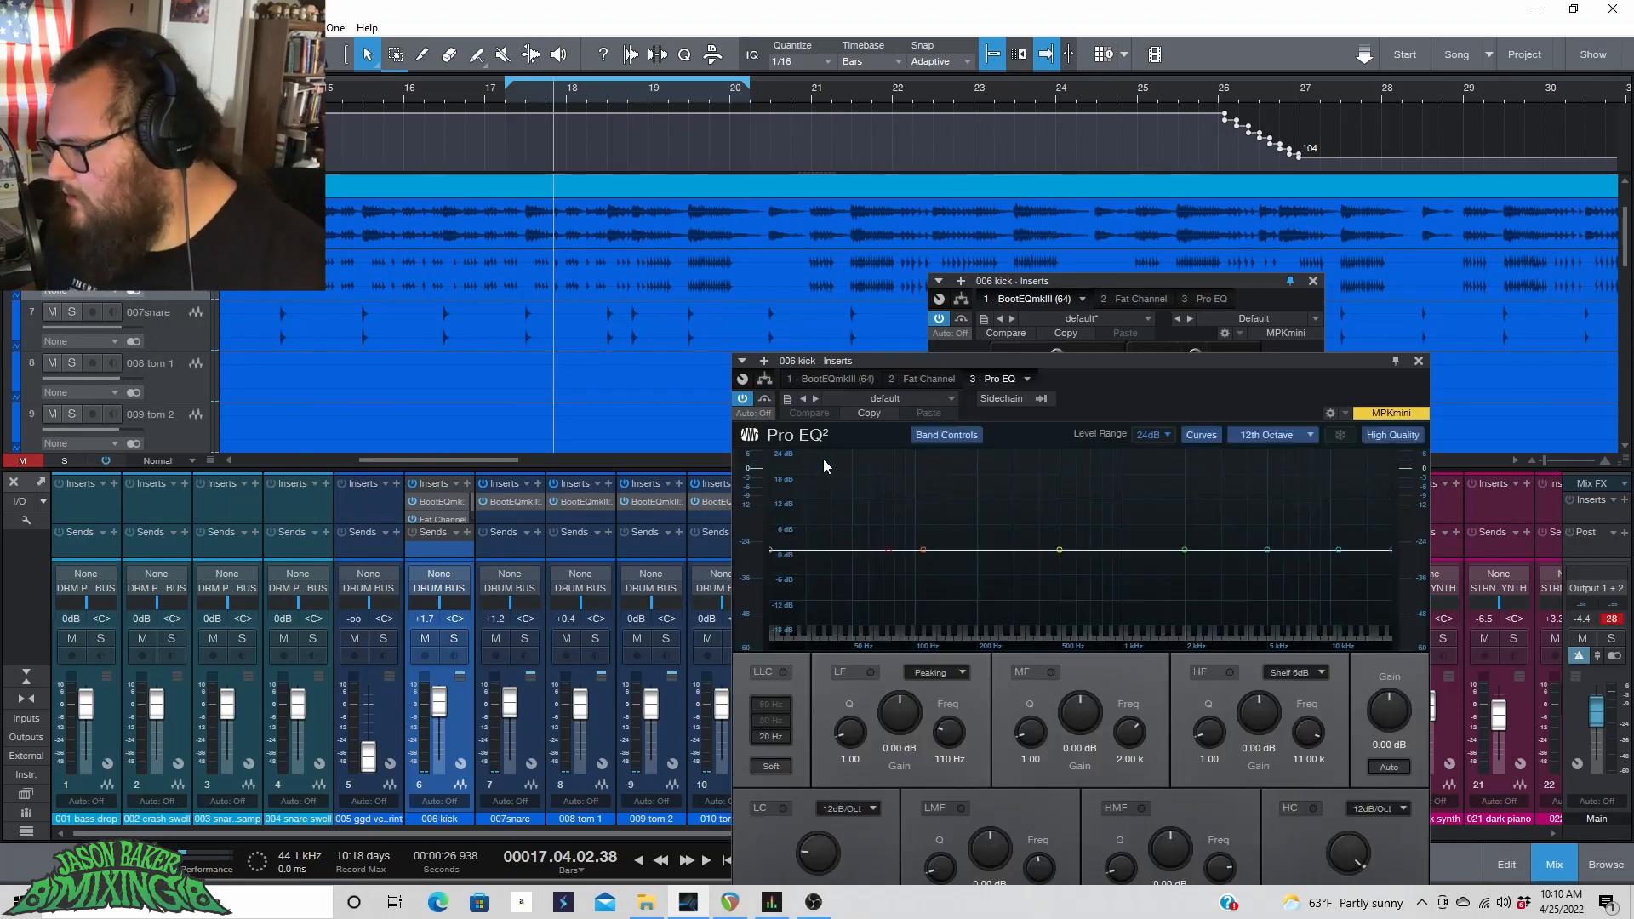
Move the Pro EQ window up and close the BootEQmkIII window.
{"action": "left_click_drag", "start_coordinate": [1086, 359], "coordinate": [691, 124]}
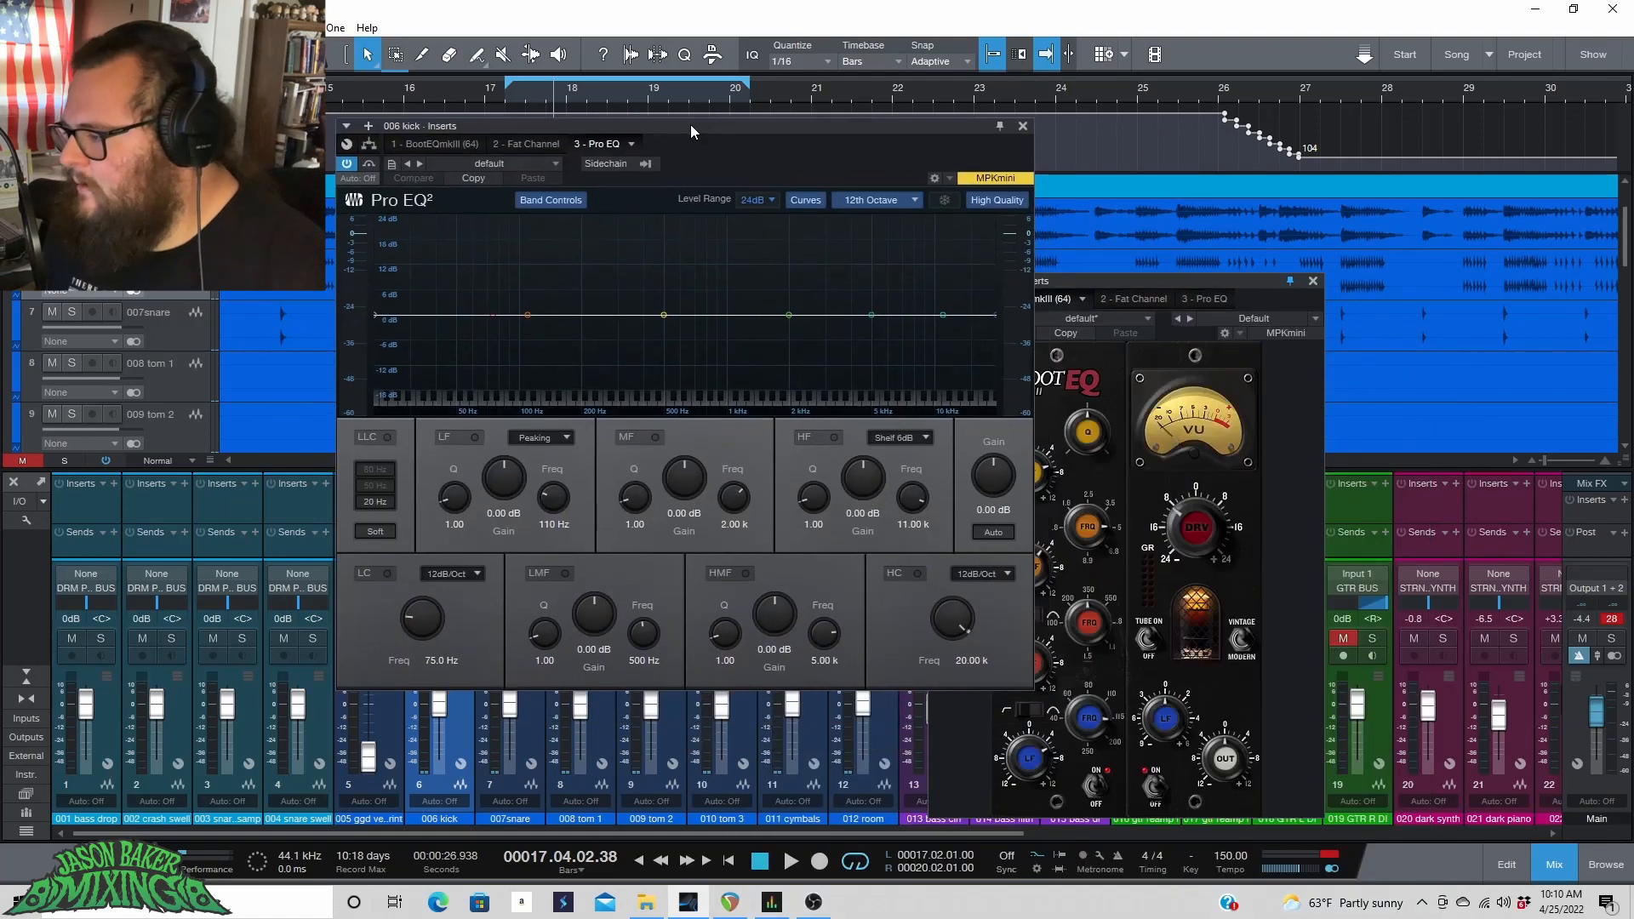
{"action": "left_click_drag", "start_coordinate": [1295, 283], "coordinate": [1297, 255]}
{"action": "left_click", "coordinate": [1325, 253]}
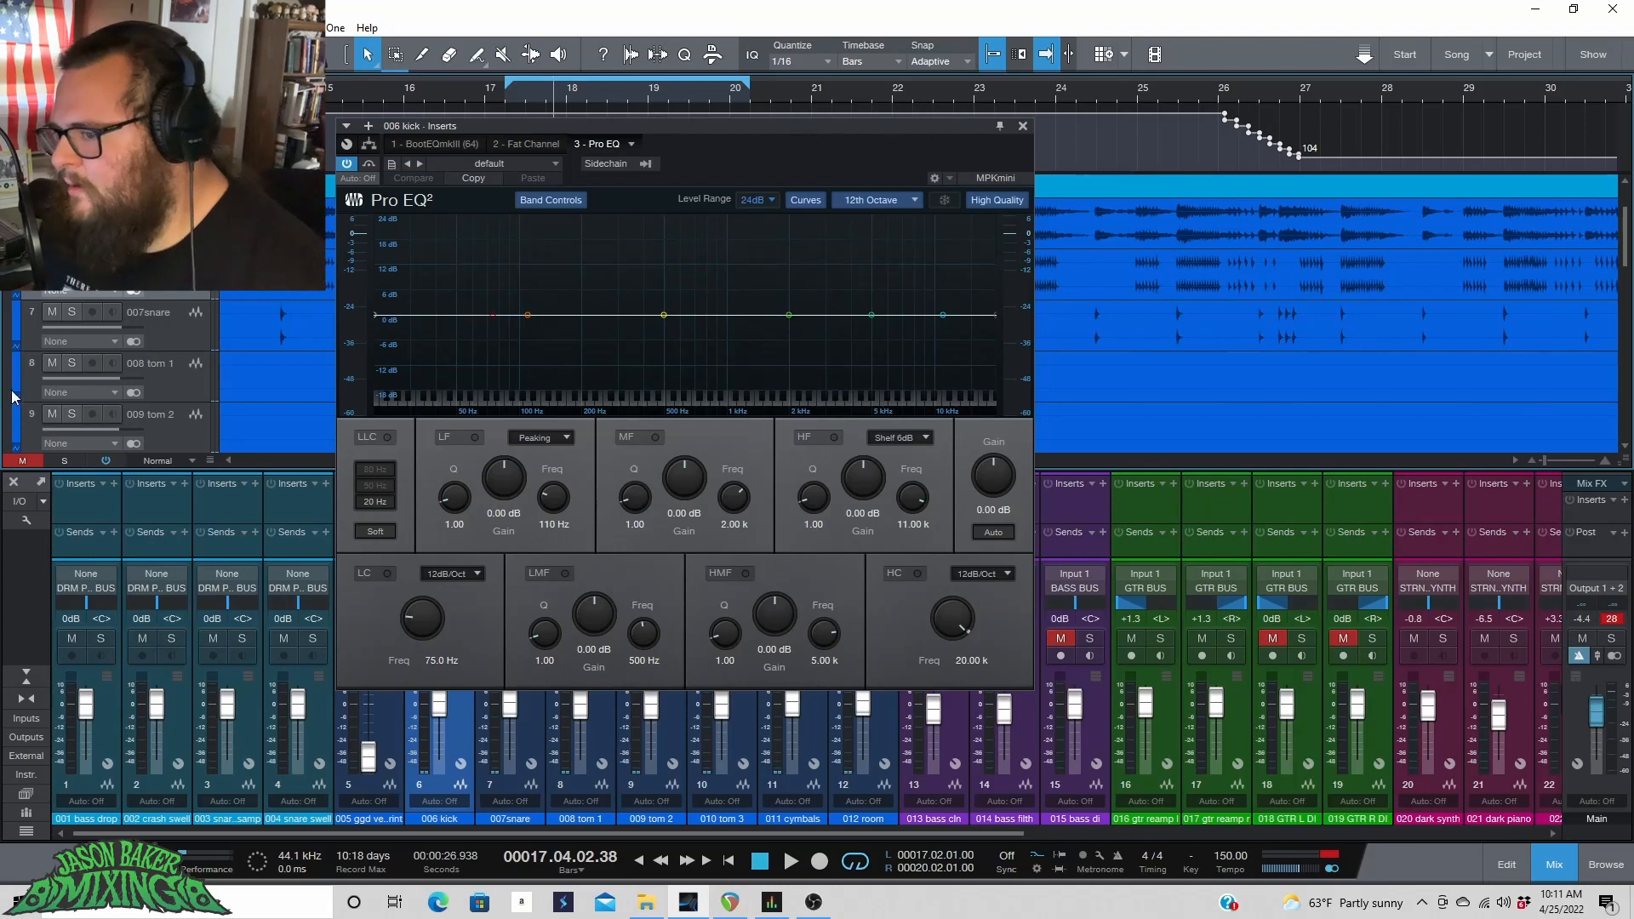
Enable Pro EQ's low cut with a 24dB/Oct slope and set its frequency to 47.9 Hz.
{"action": "key", "text": "space"}
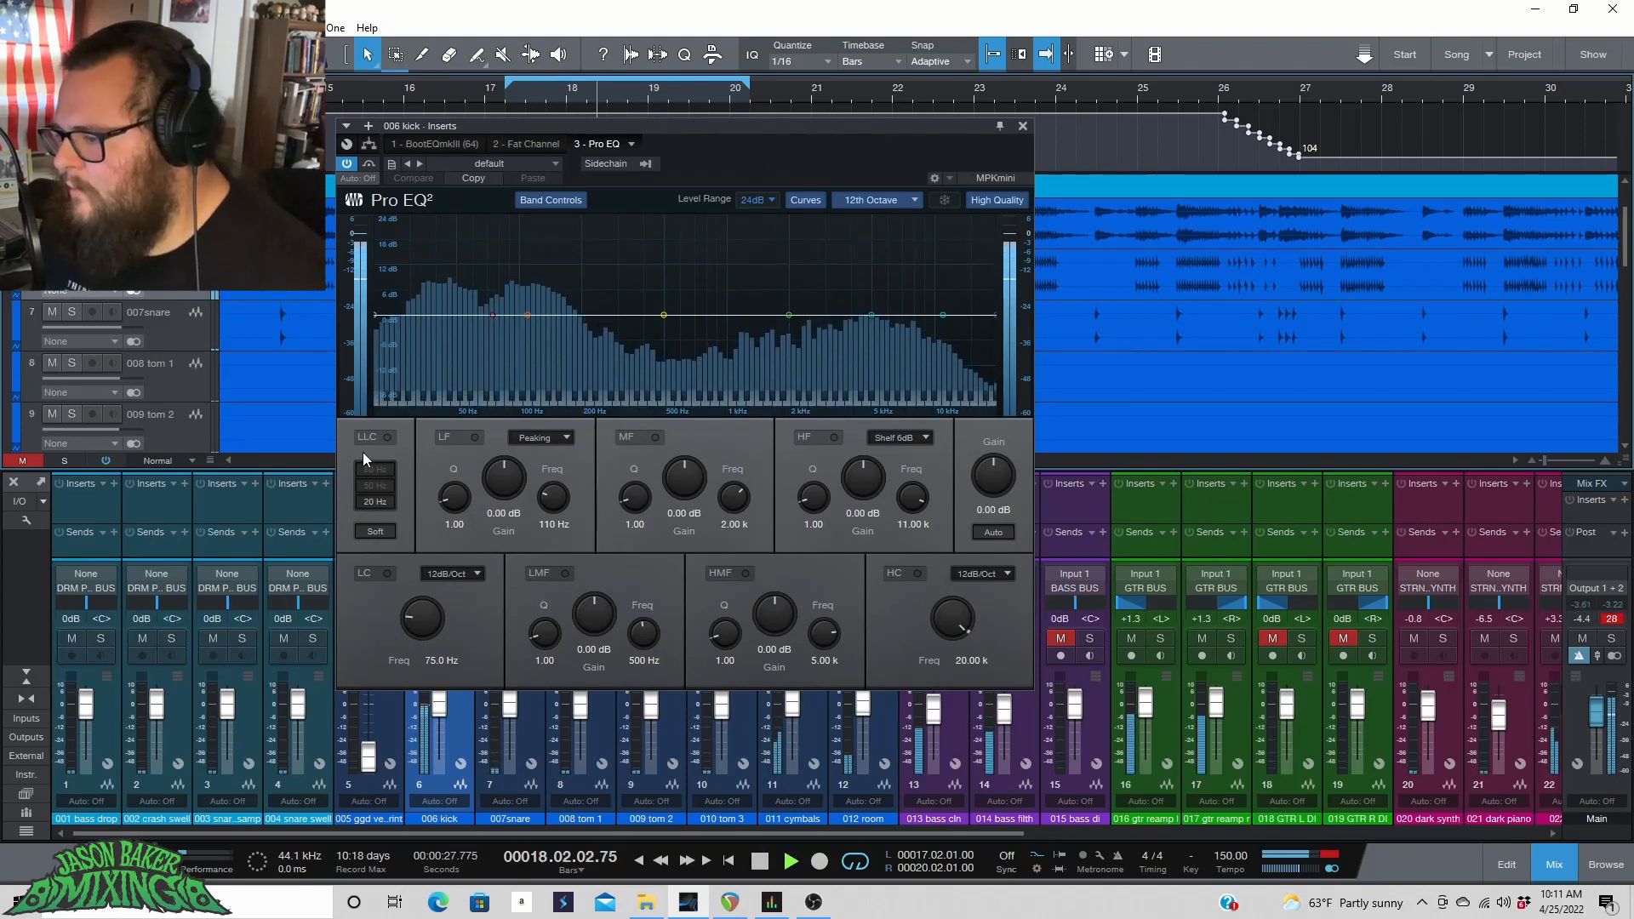
{"action": "key", "text": "space"}
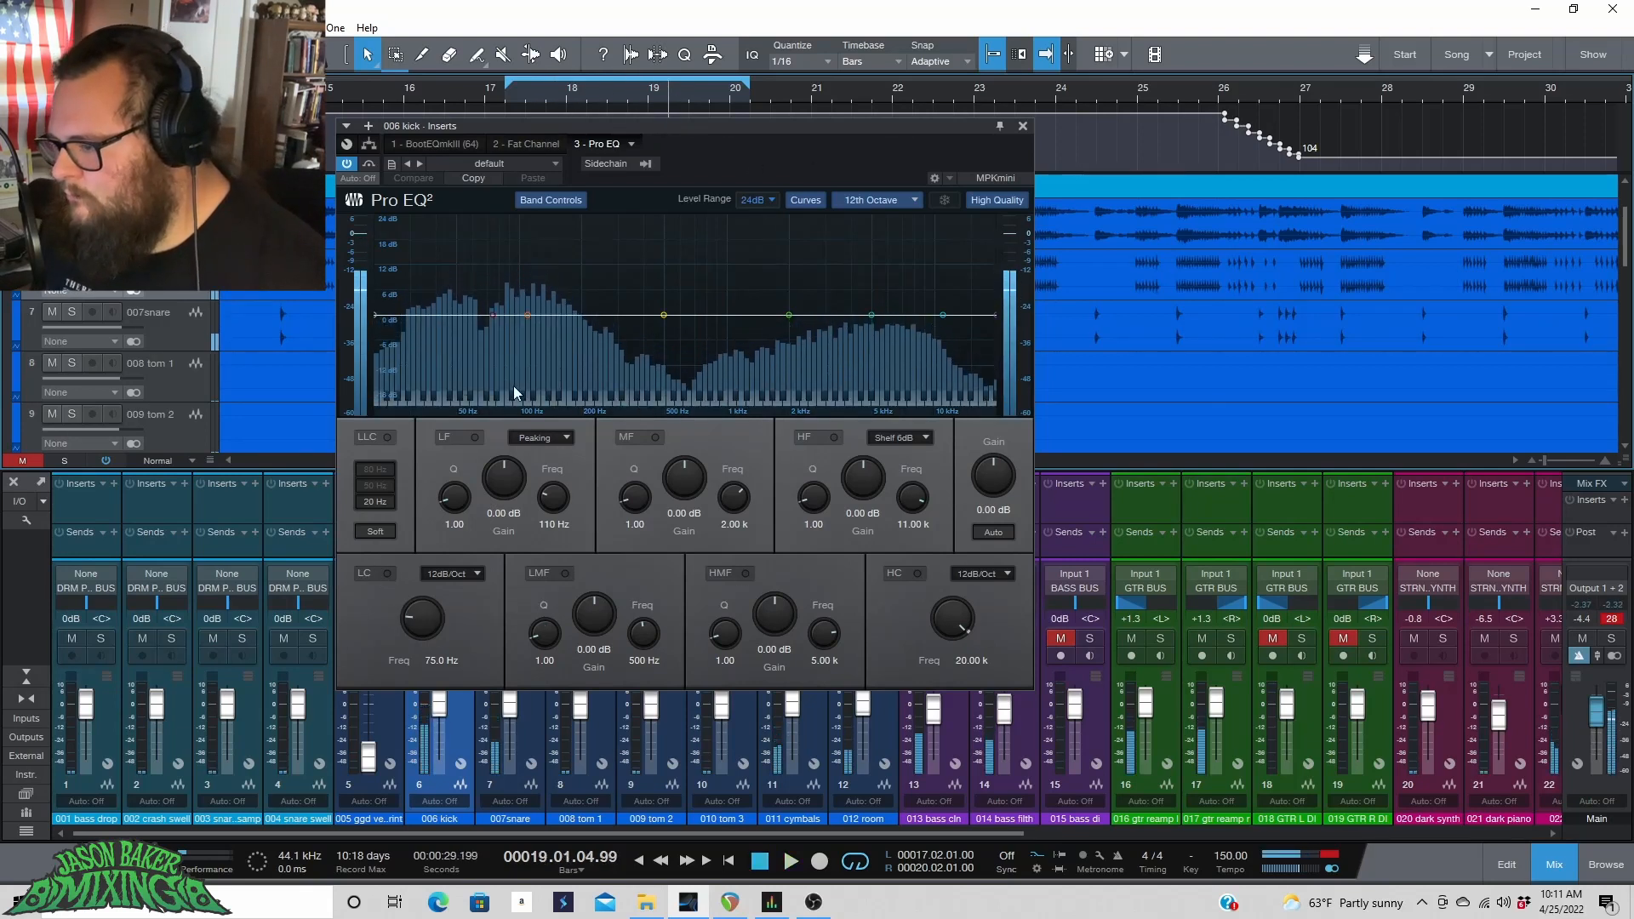
{"action": "left_click", "coordinate": [385, 571]}
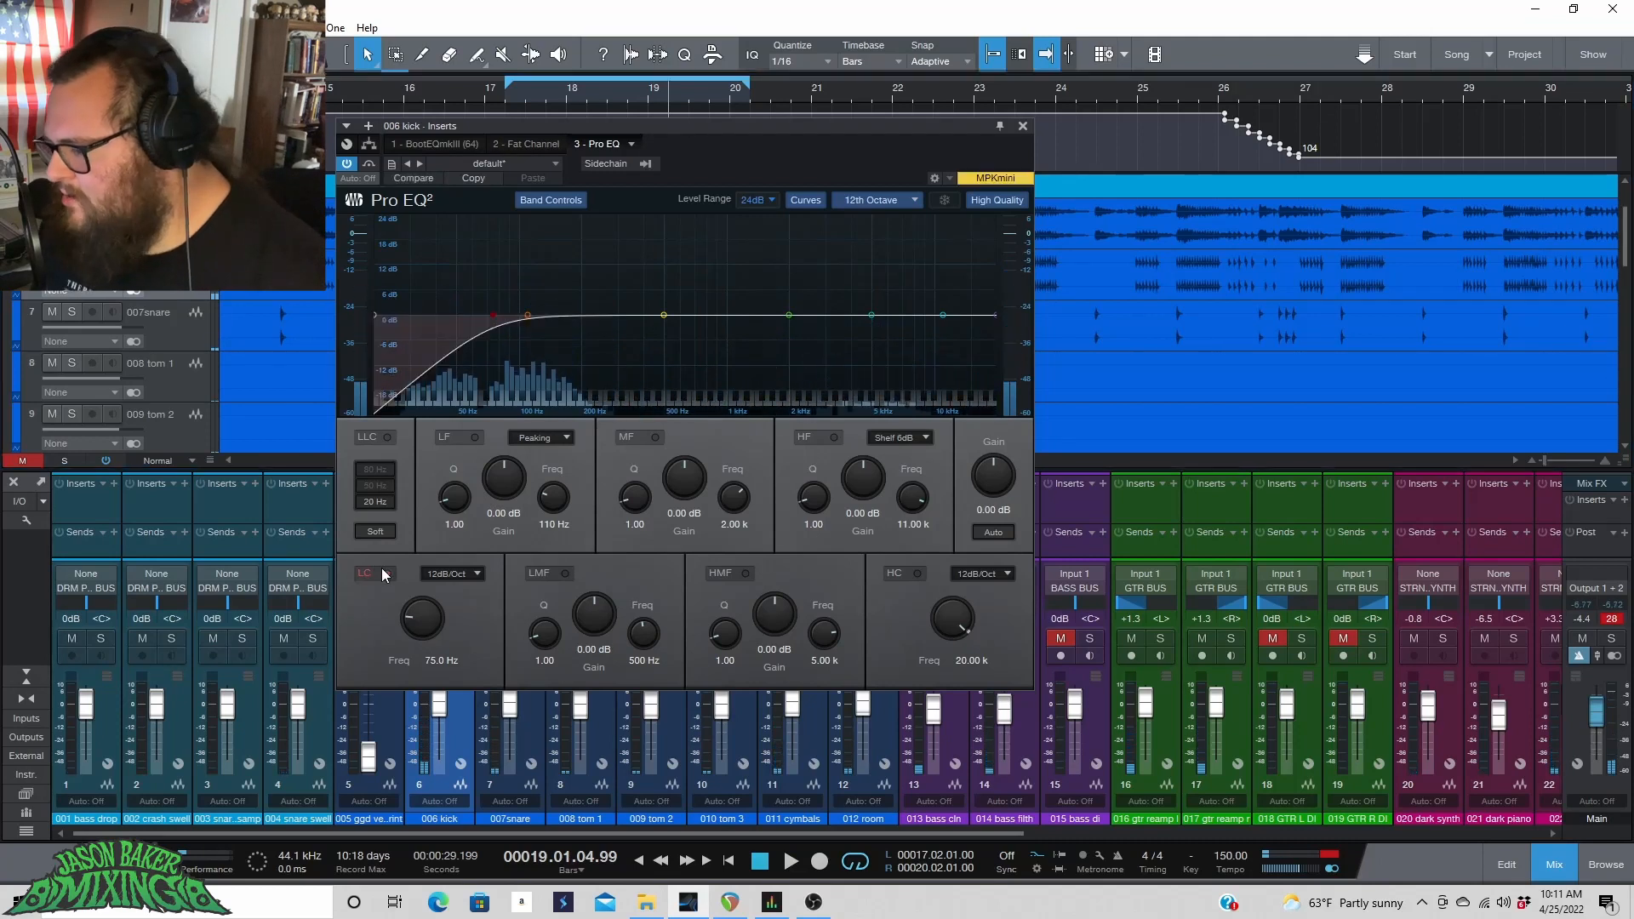
{"action": "left_click", "coordinate": [449, 573]}
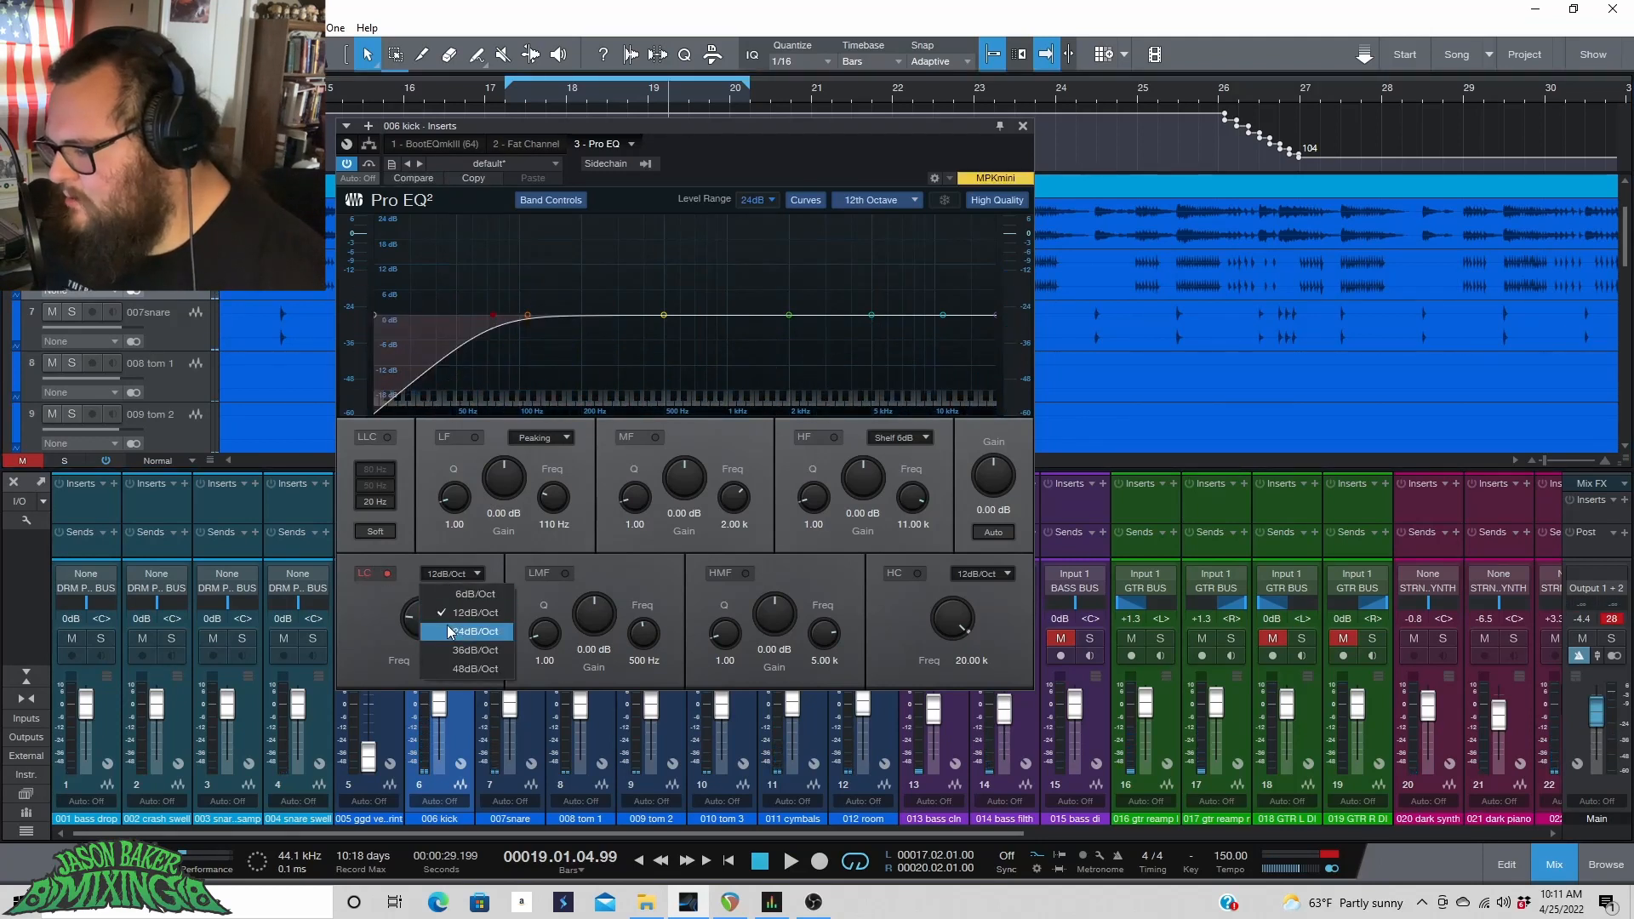
{"action": "left_click", "coordinate": [443, 629]}
{"action": "left_click_drag", "start_coordinate": [410, 625], "coordinate": [414, 632]}
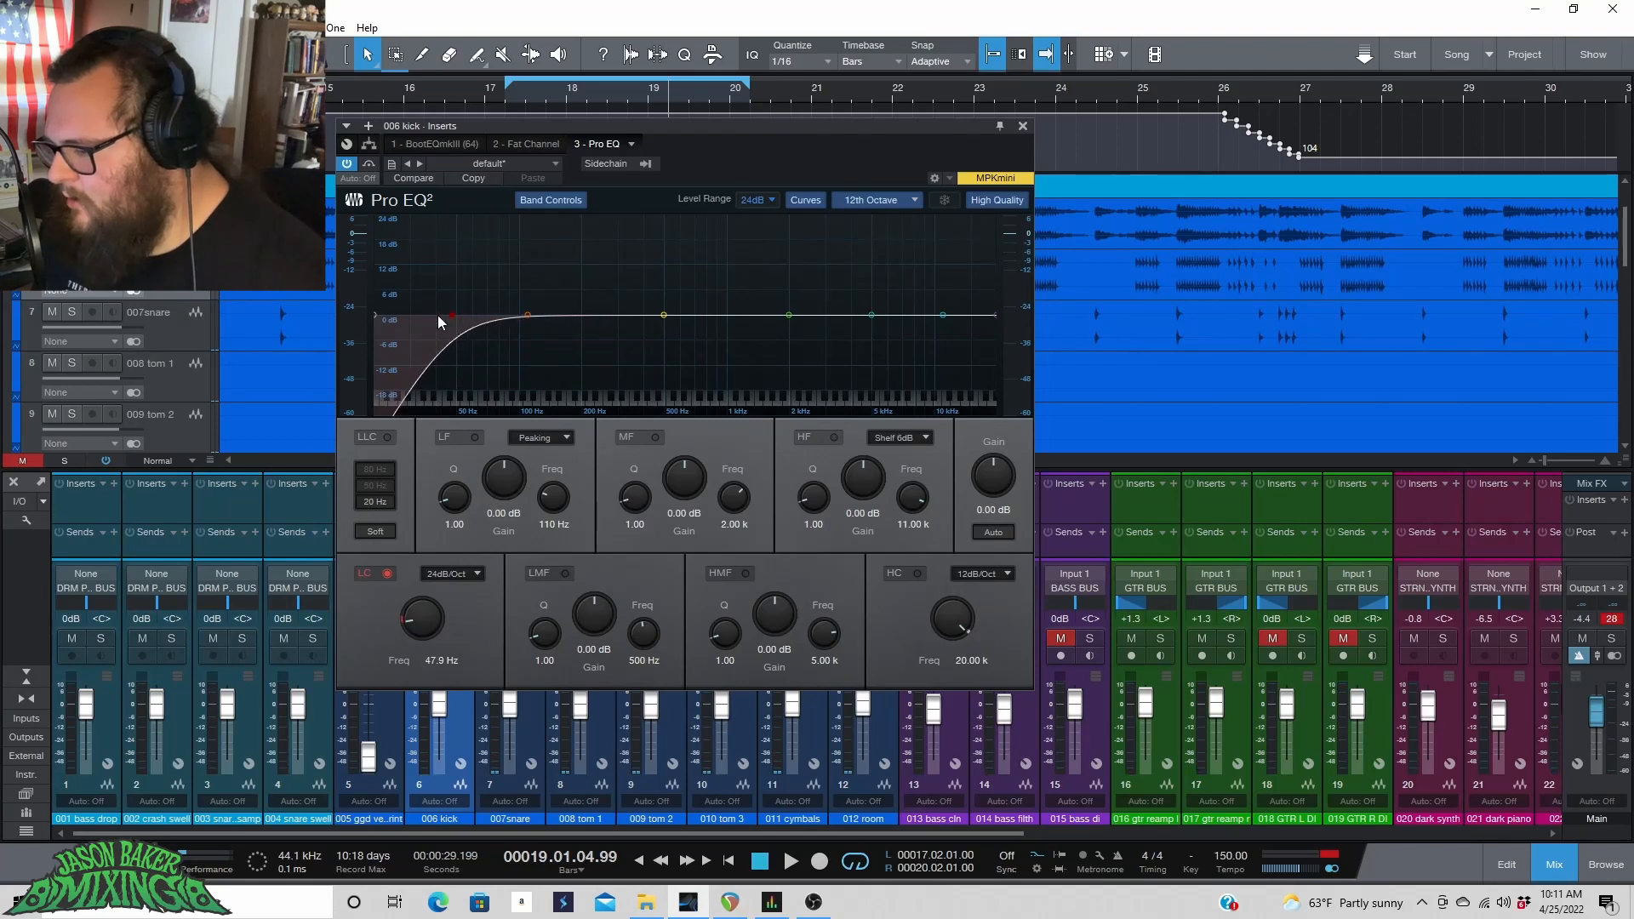
Set a new loop from bar 5 to bar 17 and play it back.
{"action": "left_click", "coordinate": [393, 89]}
{"action": "key", "text": "space"}
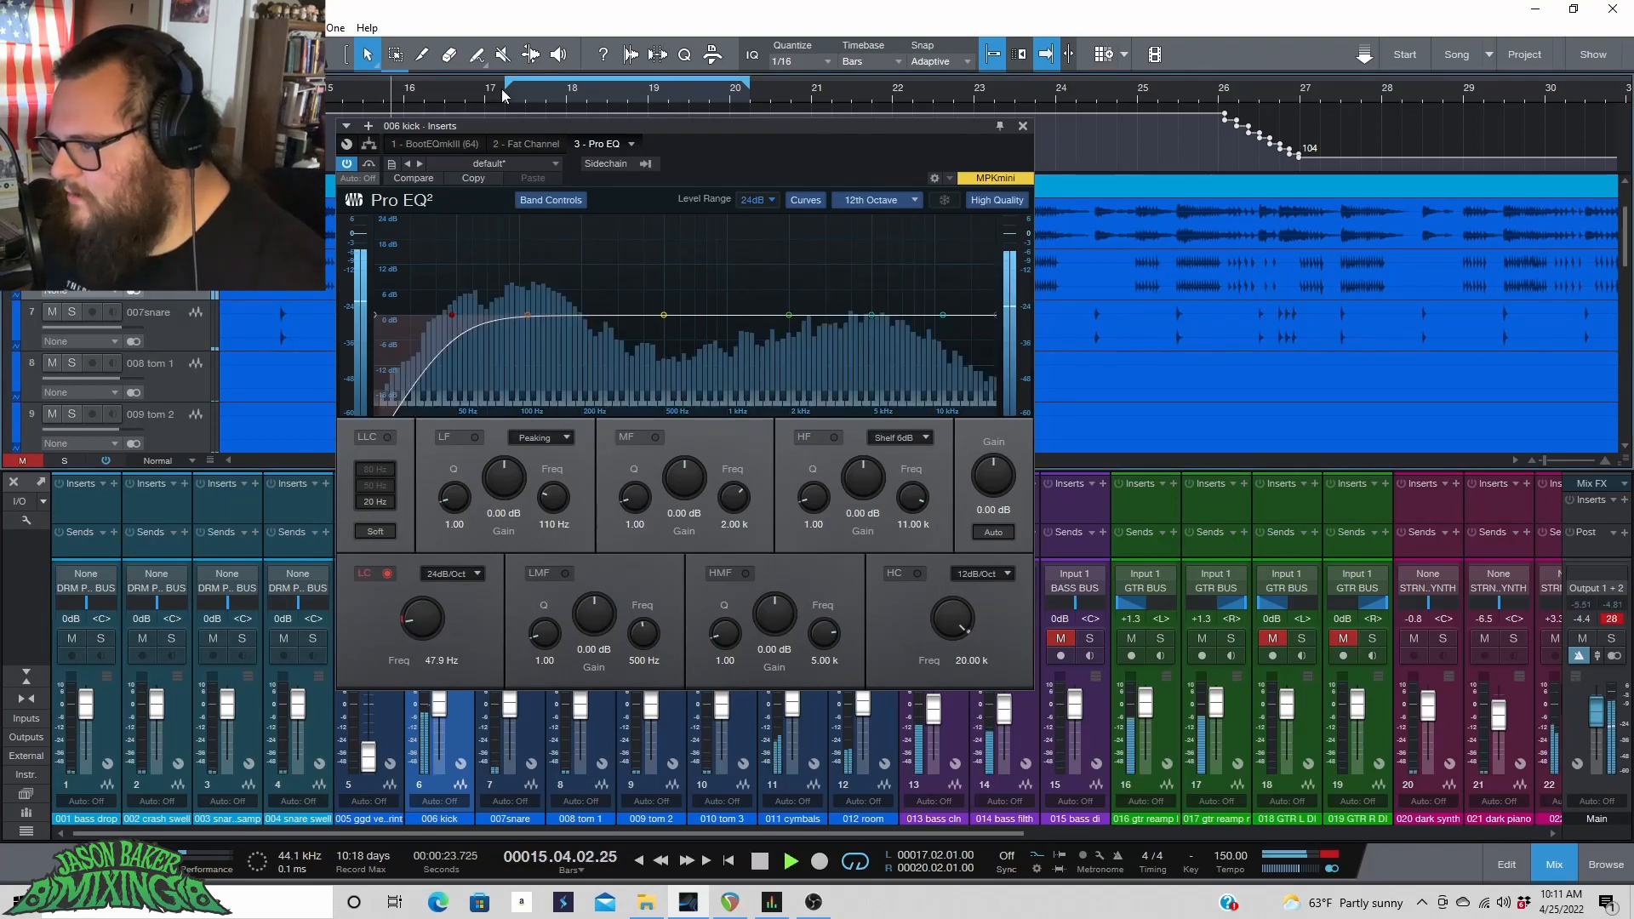
{"action": "scroll", "coordinate": [577, 92], "scroll_direction": "down", "scroll_amount": 5}
{"action": "scroll", "coordinate": [578, 93], "scroll_direction": "down", "scroll_amount": 3}
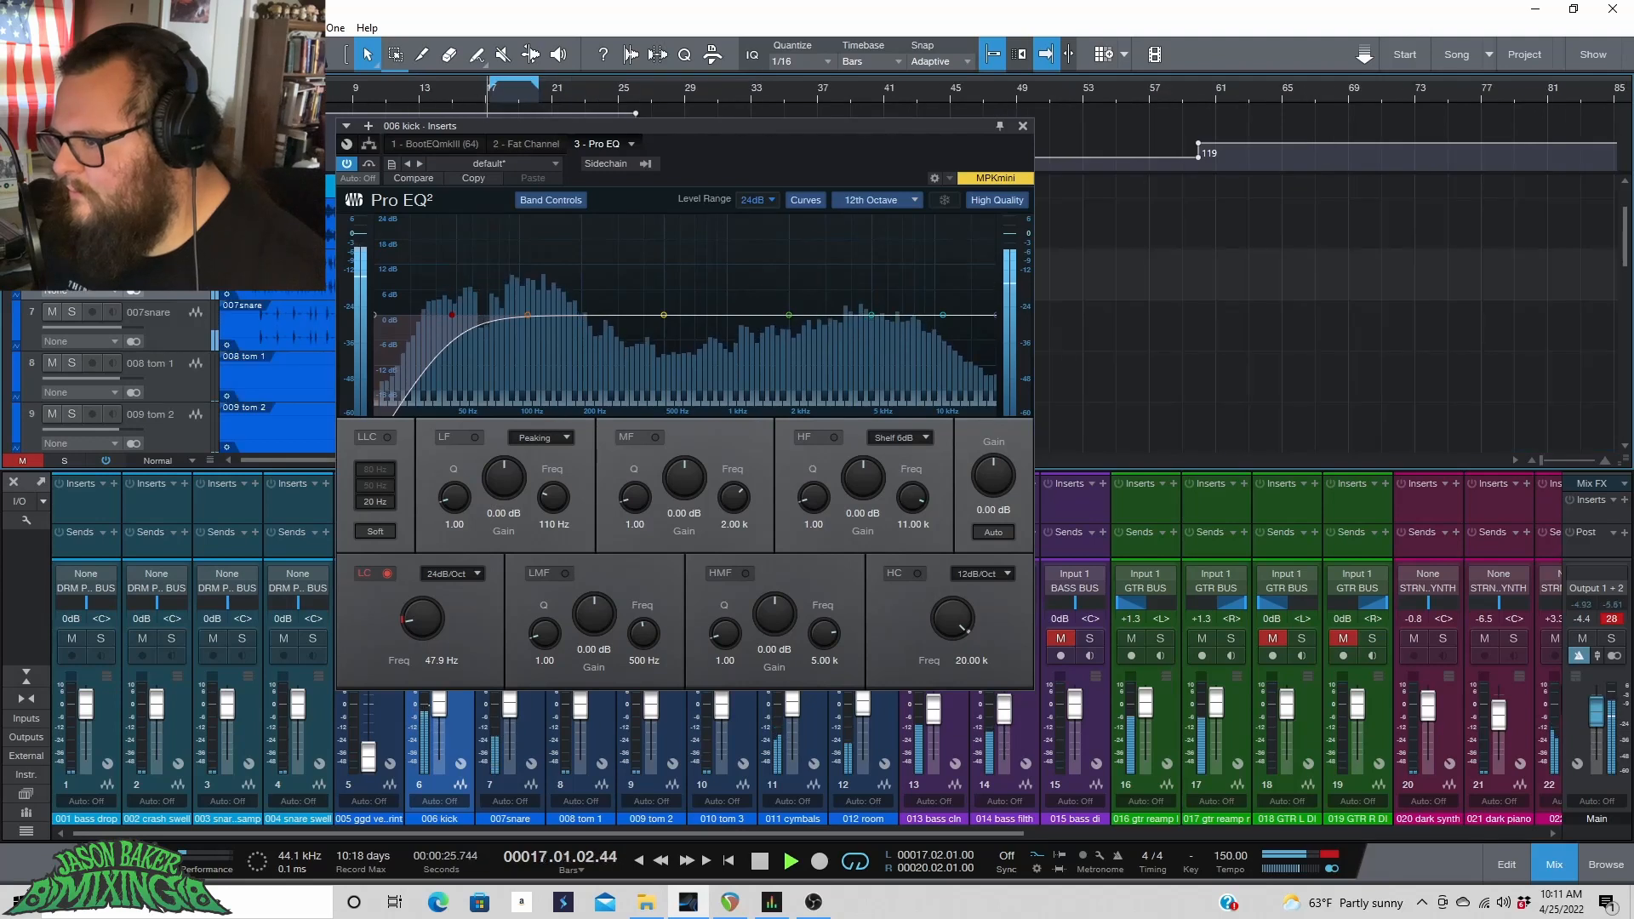
{"action": "left_click_drag", "start_coordinate": [228, 82], "coordinate": [489, 80]}
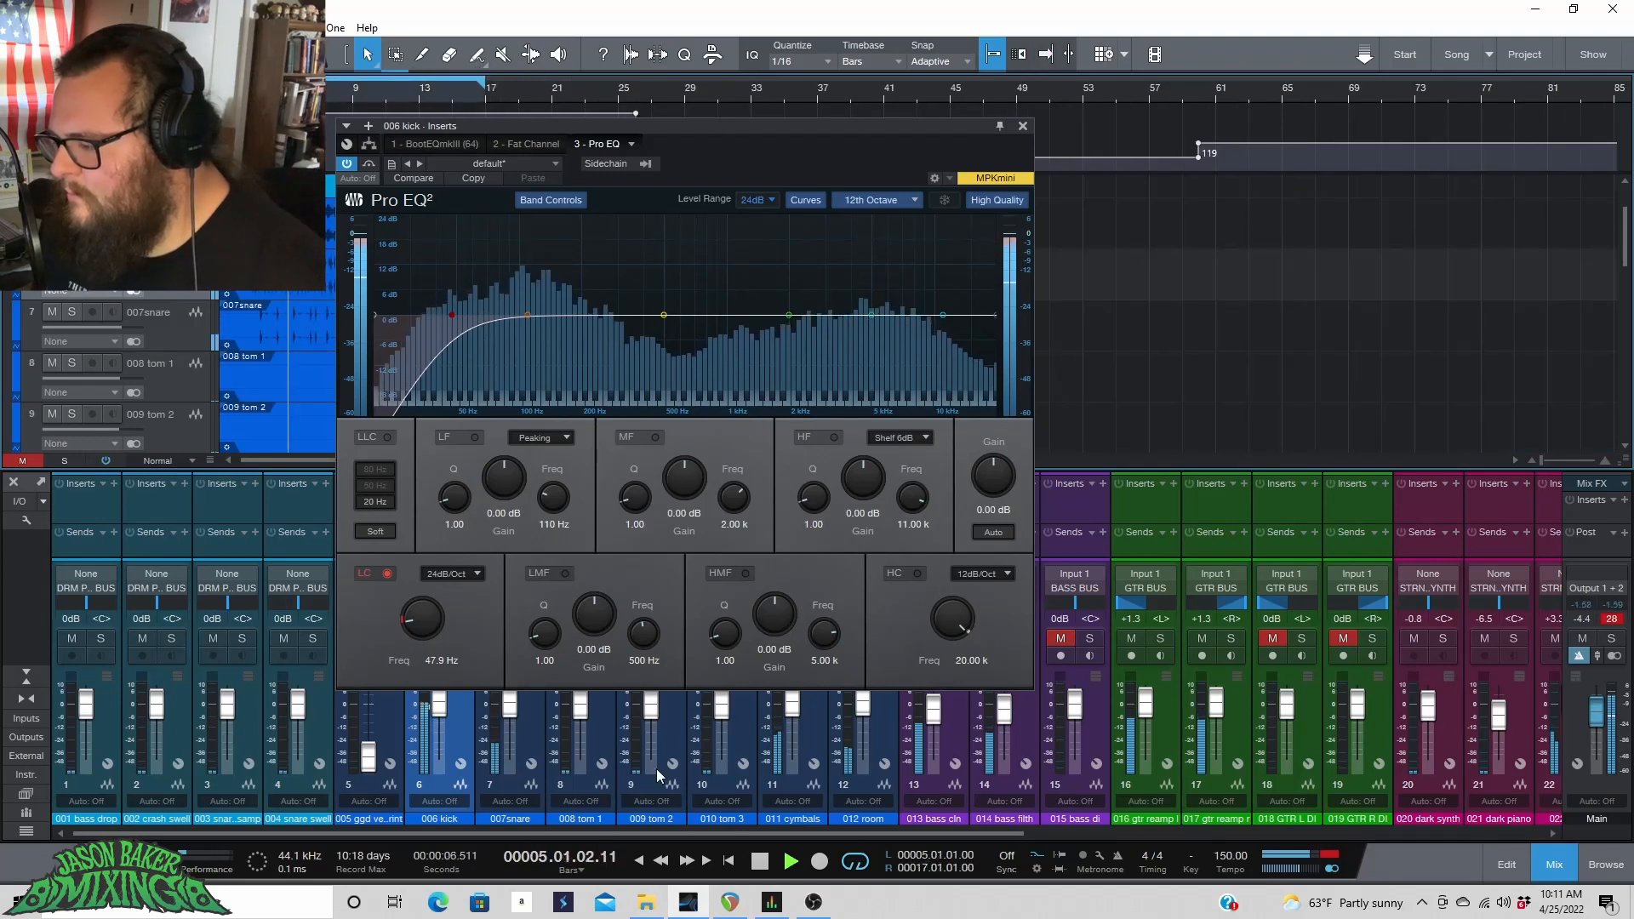
{"action": "left_click", "coordinate": [860, 864]}
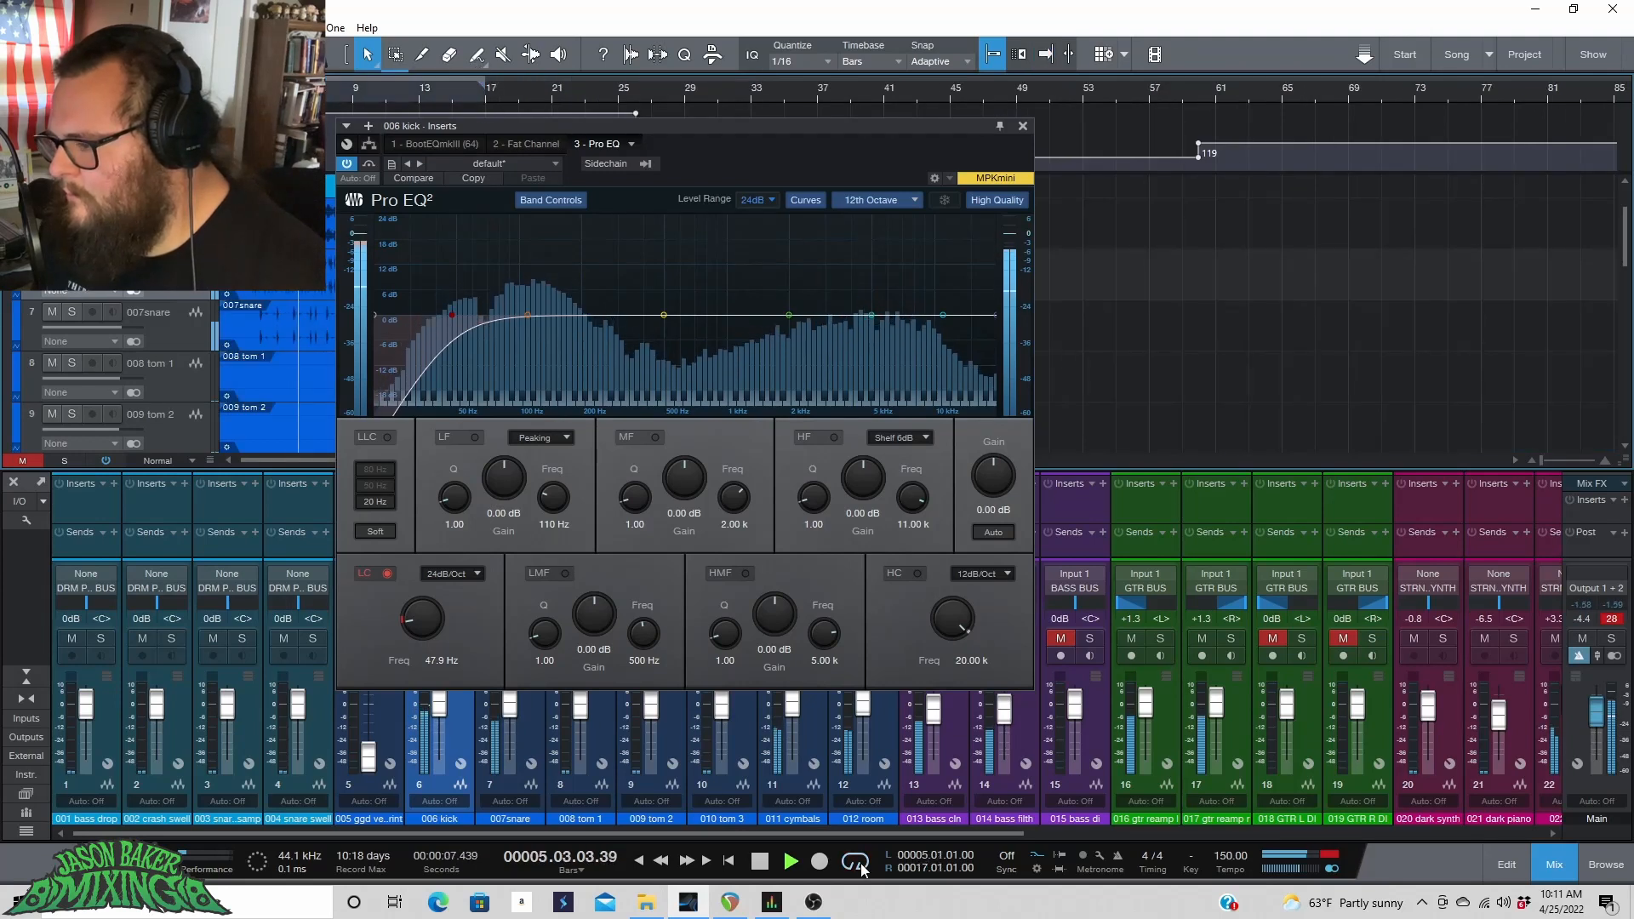
Toggle the Pro EQ low cut off and on to compare the sound, then stop playback.
{"action": "left_click", "coordinate": [387, 574]}
{"action": "left_click", "coordinate": [387, 574]}
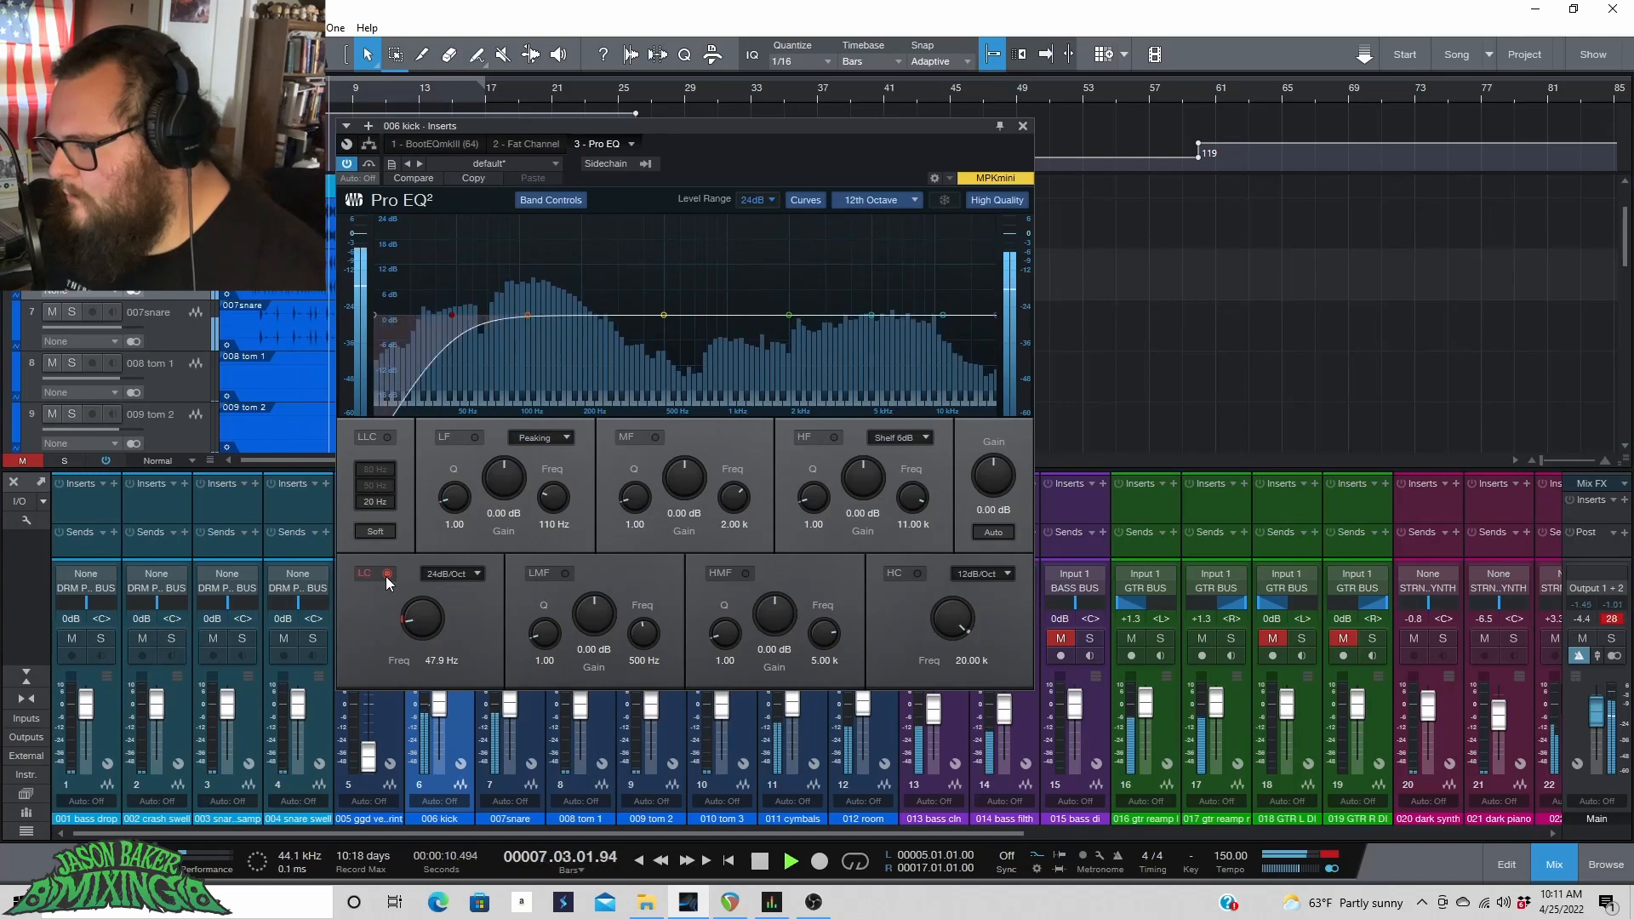
{"action": "key", "text": "space"}
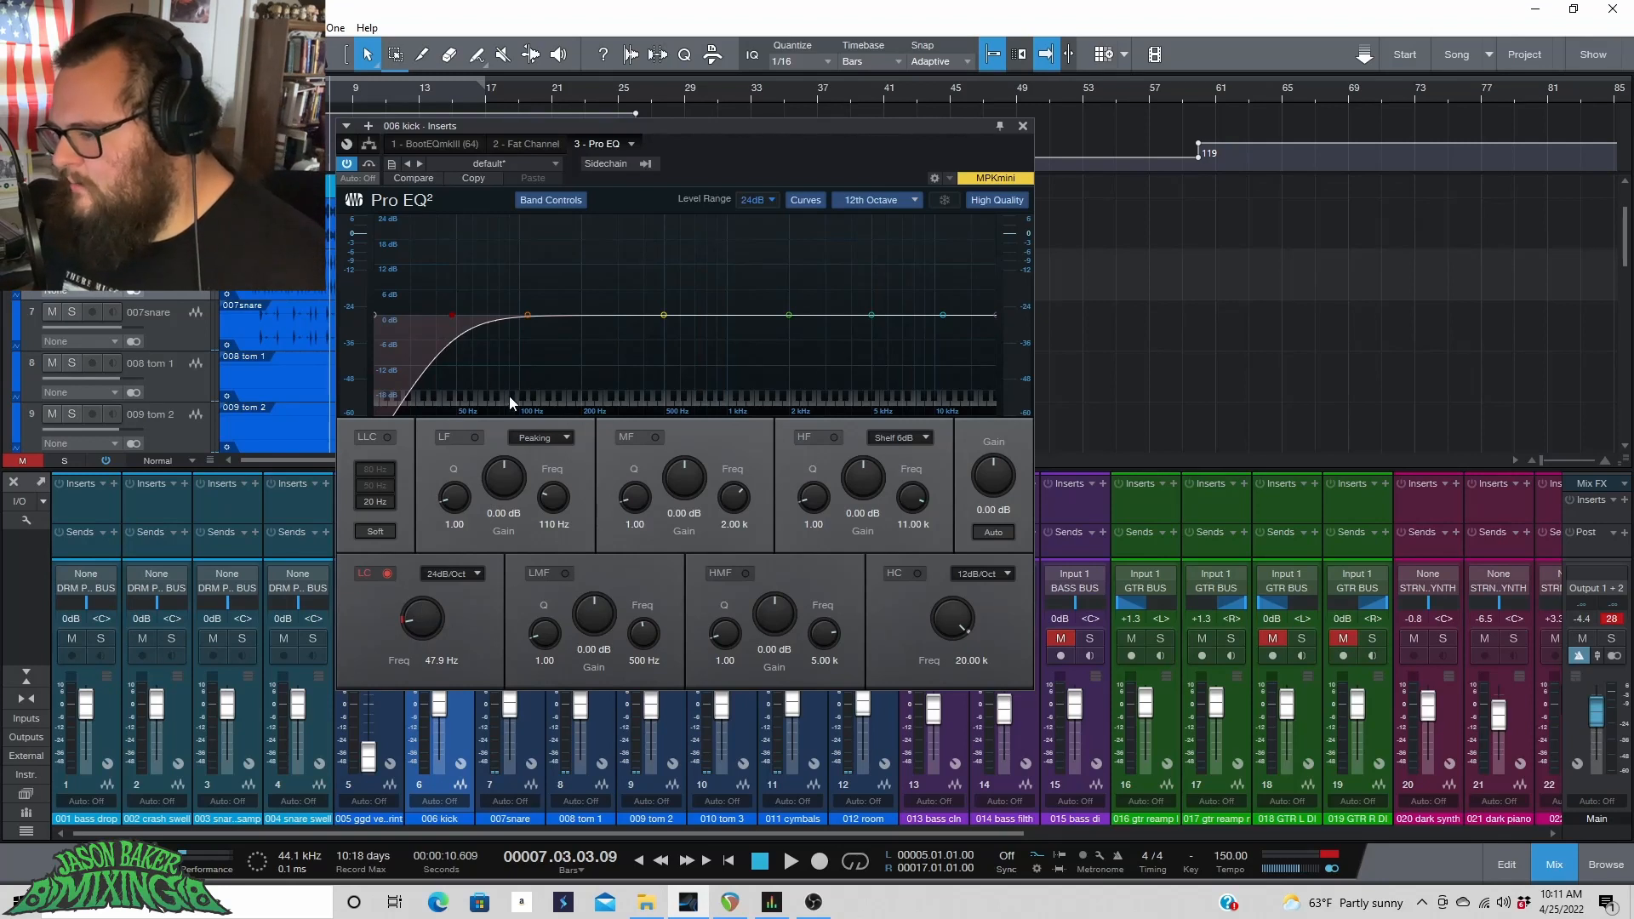
Boost the kick's low band in Pro EQ by about 2.38 dB at 146 Hz while the loop plays.
{"action": "key", "text": "space"}
{"action": "left_click", "coordinate": [527, 317]}
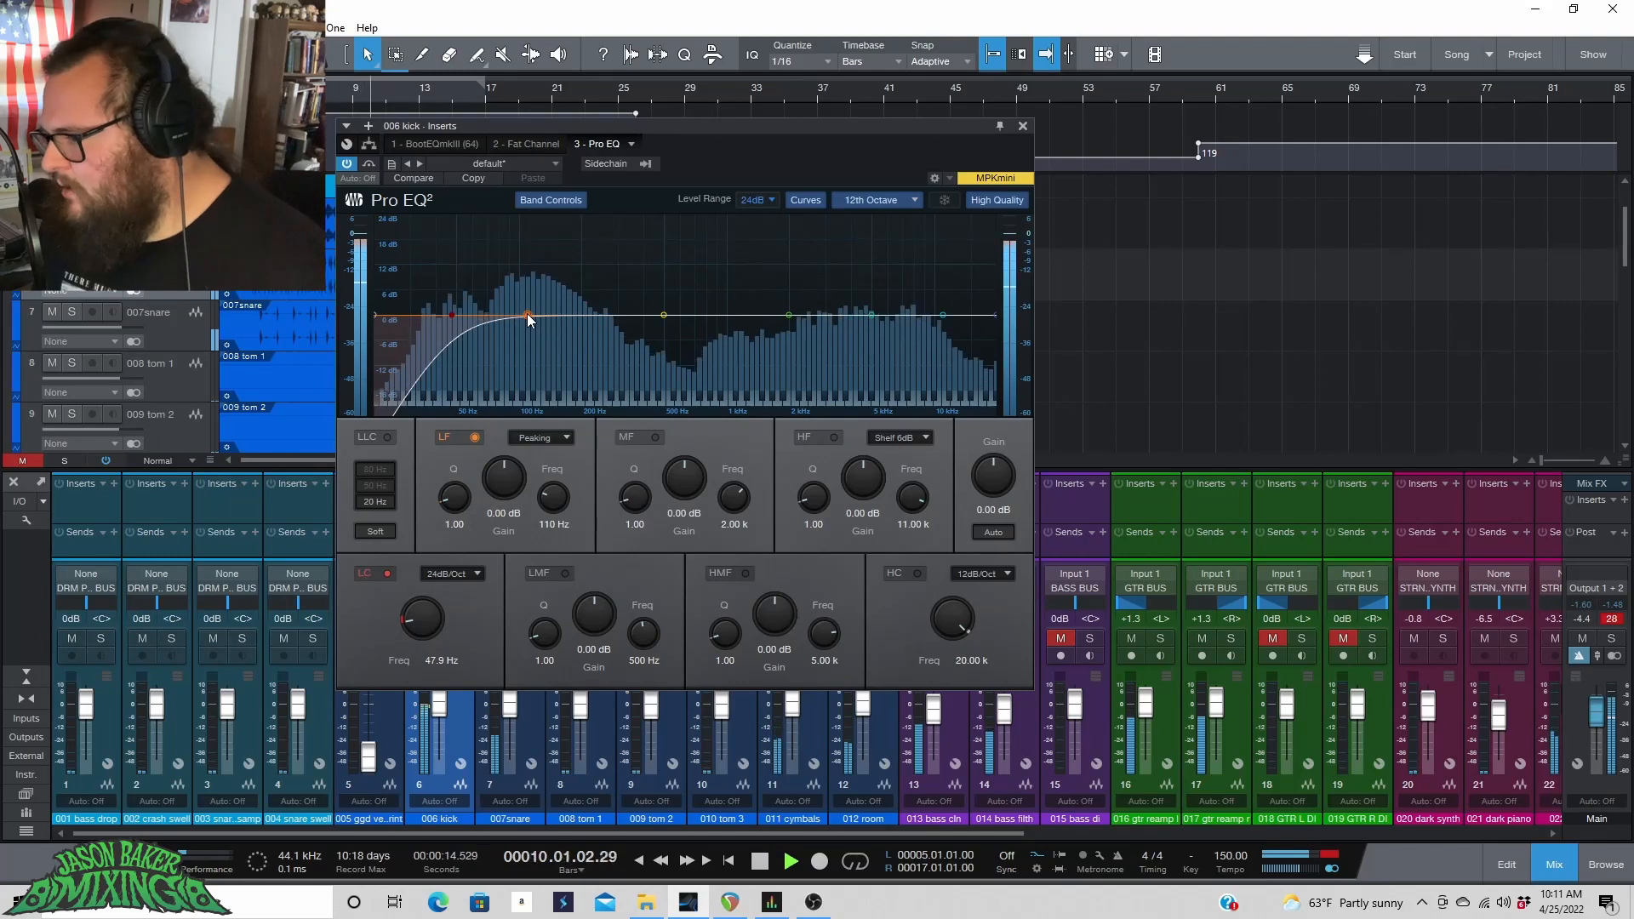
{"action": "mouse_move", "coordinate": [527, 316]}
{"action": "left_mouse_down"}
{"action": "mouse_move", "coordinate": [548, 303]}
{"action": "mouse_move", "coordinate": [513, 292]}
{"action": "mouse_move", "coordinate": [562, 294]}
{"action": "mouse_move", "coordinate": [560, 271]}
{"action": "mouse_move", "coordinate": [529, 274]}
{"action": "mouse_move", "coordinate": [563, 277]}
{"action": "mouse_move", "coordinate": [553, 305]}
{"action": "left_mouse_up"}
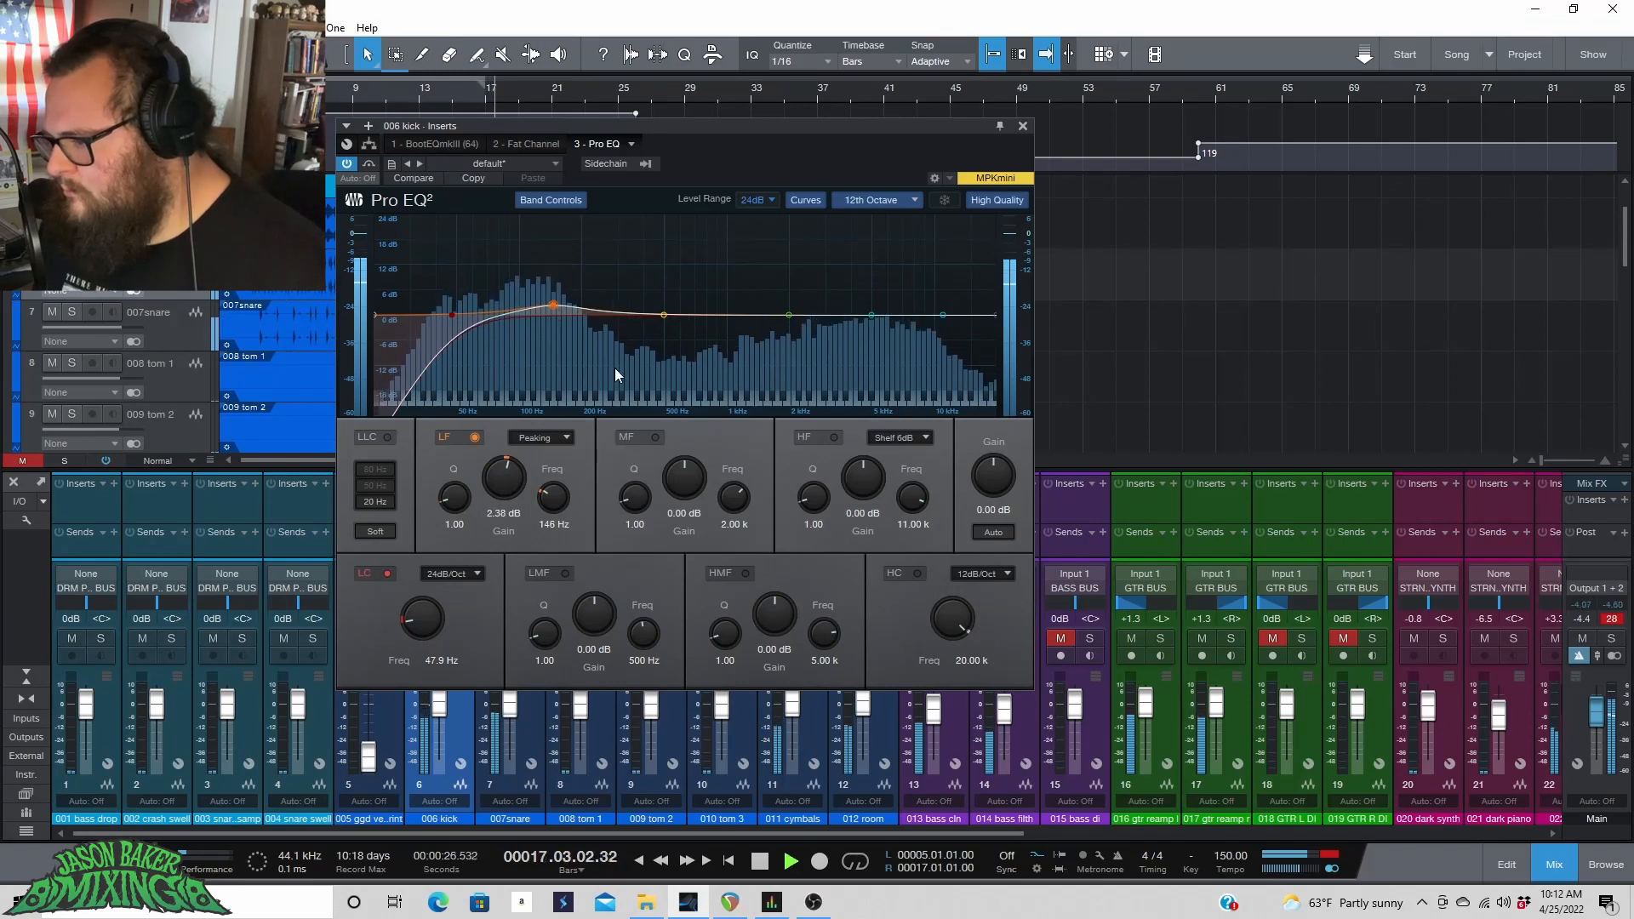
{"action": "key", "text": "space"}
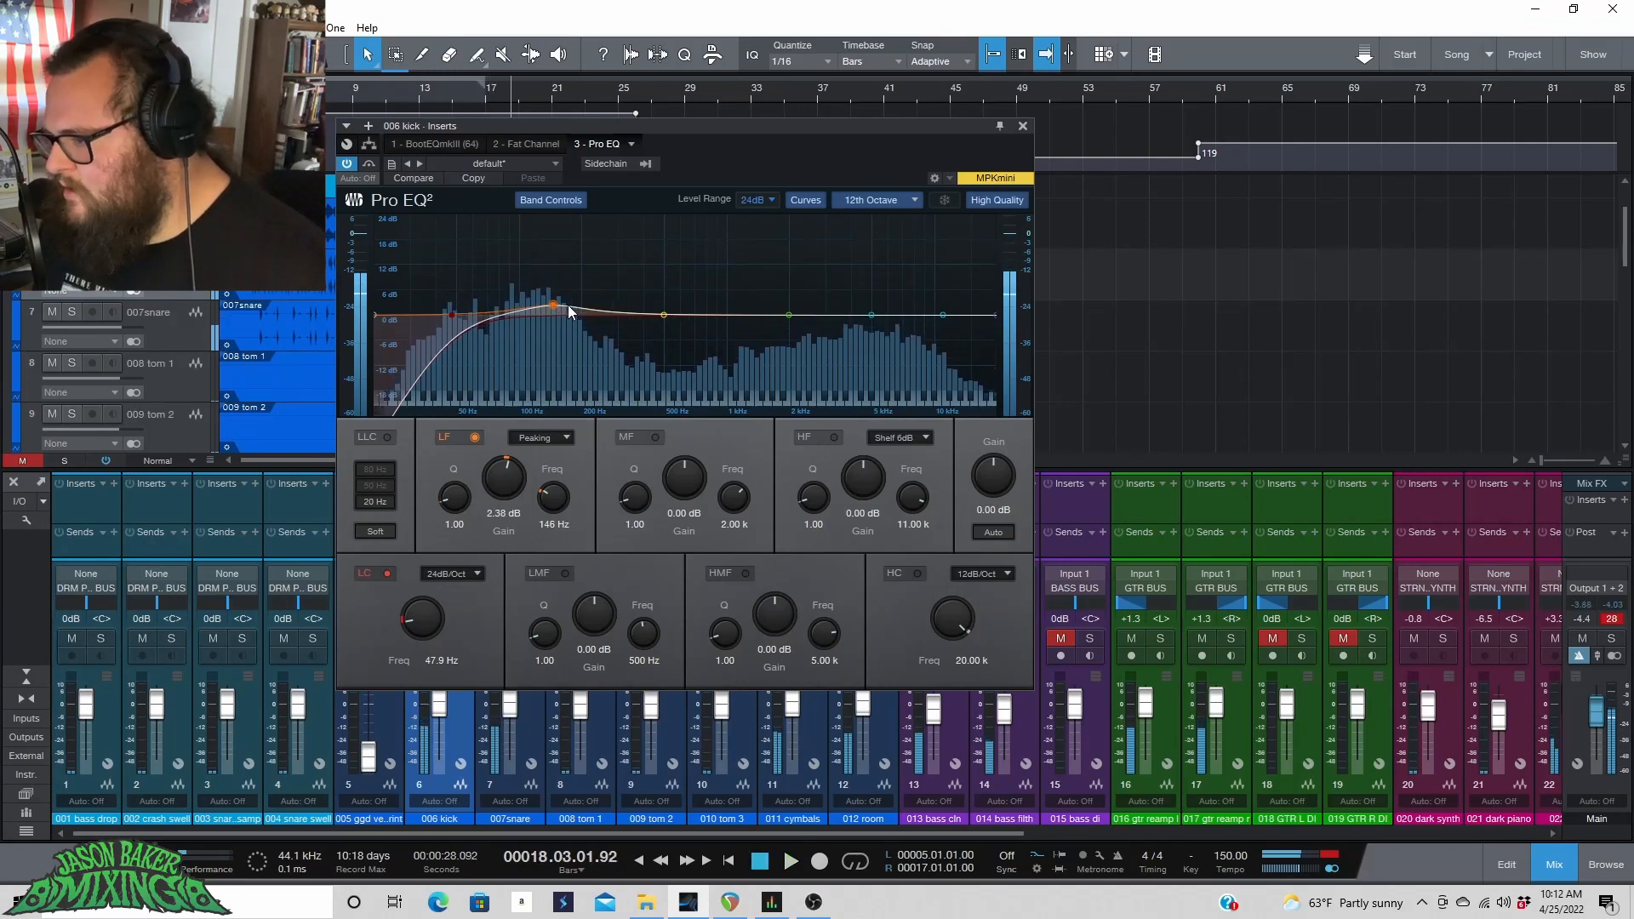
Cut the low-mid band by -12.43 dB at 359 Hz and raise the low band gain to 6.22 dB.
{"action": "left_click_drag", "start_coordinate": [661, 315], "coordinate": [635, 223]}
{"action": "key", "text": "space"}
{"action": "left_click_drag", "start_coordinate": [599, 614], "coordinate": [555, 697]}
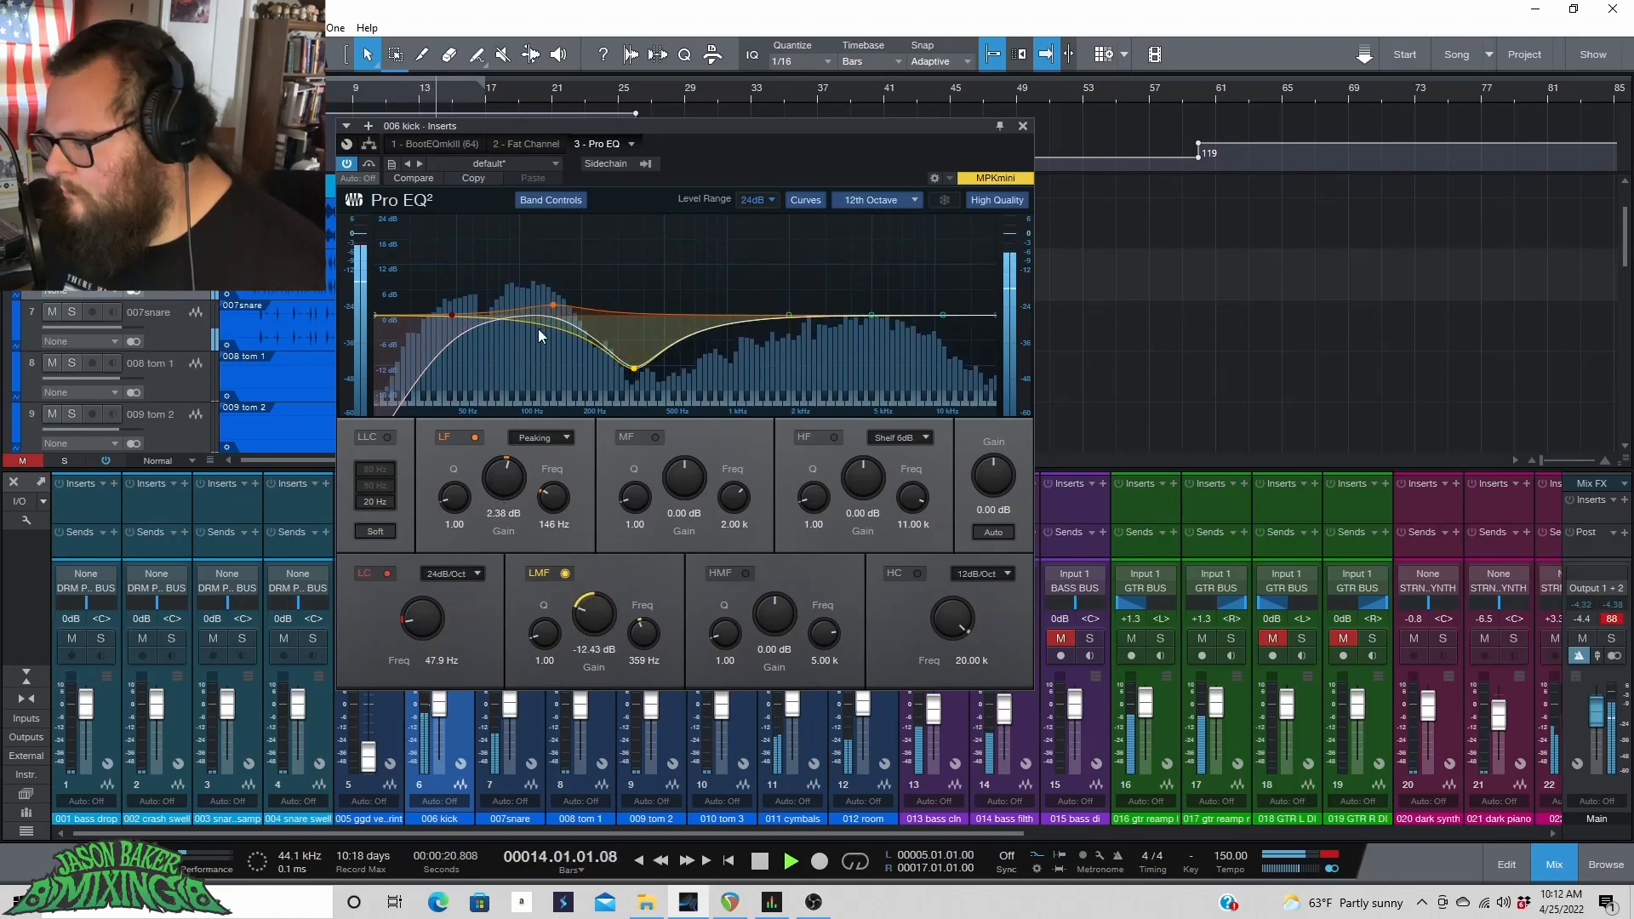
{"action": "left_click_drag", "start_coordinate": [505, 474], "coordinate": [507, 460]}
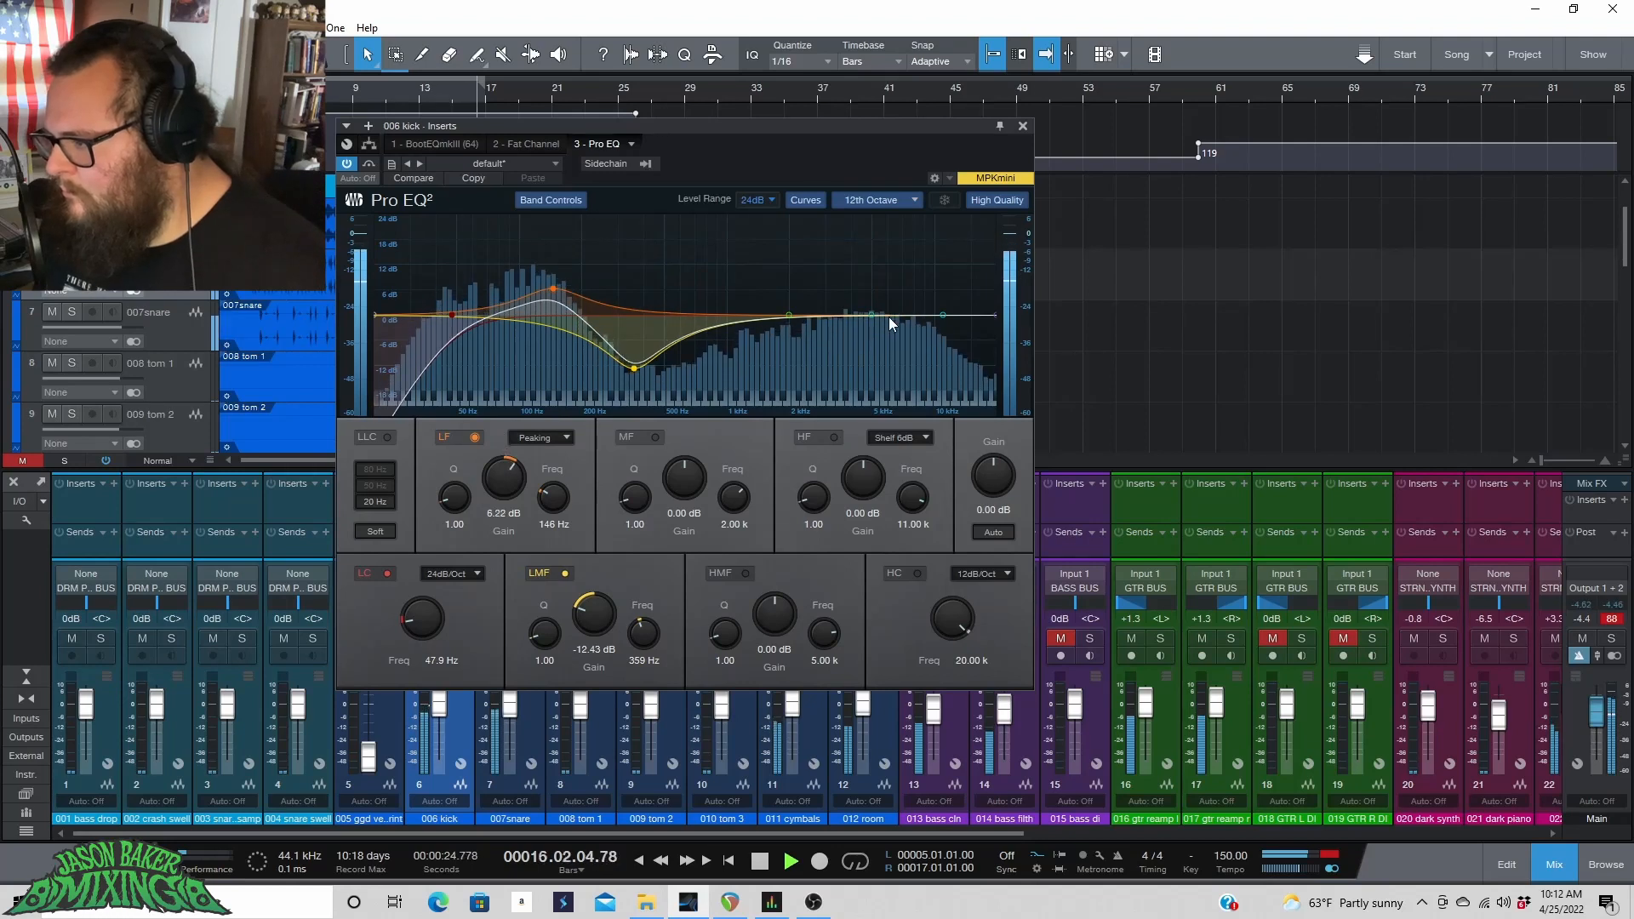
Boost the high-mid band by about 2.18 dB at 4.50 kHz.
{"action": "key", "text": "space"}
{"action": "mouse_move", "coordinate": [871, 314]}
{"action": "left_mouse_down"}
{"action": "mouse_move", "coordinate": [882, 302]}
{"action": "mouse_move", "coordinate": [885, 323]}
{"action": "mouse_move", "coordinate": [847, 280]}
{"action": "mouse_move", "coordinate": [867, 317]}
{"action": "mouse_move", "coordinate": [903, 304]}
{"action": "mouse_move", "coordinate": [880, 290]}
{"action": "mouse_move", "coordinate": [861, 304]}
{"action": "left_mouse_up"}
{"action": "key", "text": "space"}
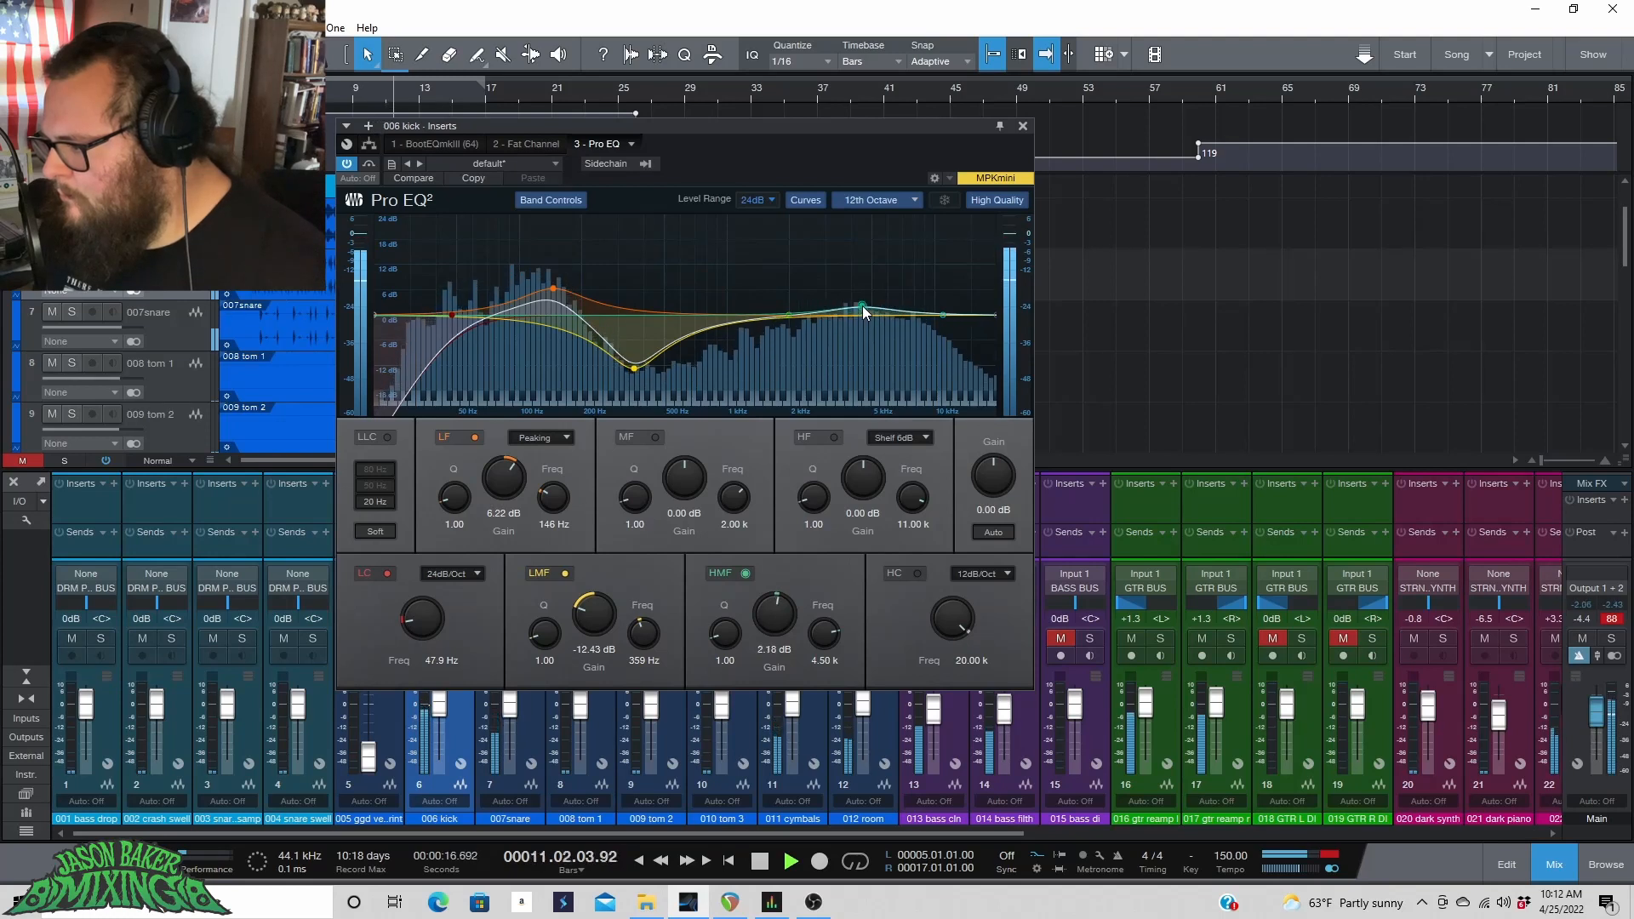
Enable the high cut with a 24dB/Oct slope and set its frequency to 14.66 kHz.
{"action": "left_click", "coordinate": [916, 574]}
{"action": "left_click", "coordinate": [968, 582]}
{"action": "left_click", "coordinate": [978, 625]}
{"action": "left_click_drag", "start_coordinate": [964, 625], "coordinate": [964, 631]}
{"action": "key", "text": "space"}
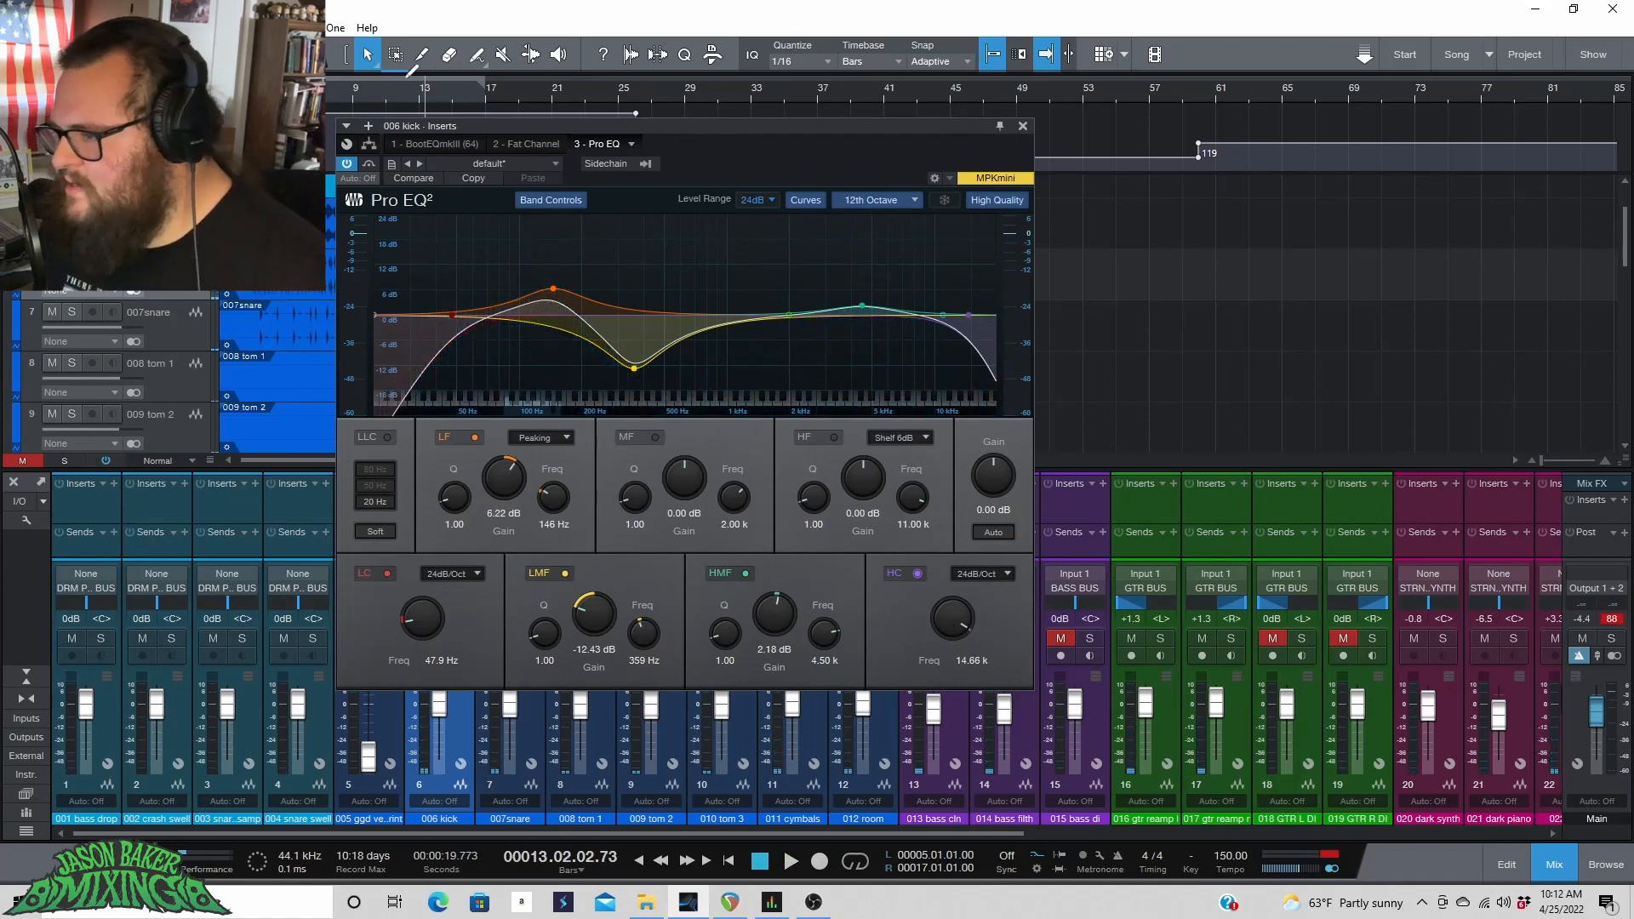
Close the Pro EQ window and lower the 006 kick channel's fader to +0.8 dB.
{"action": "key", "text": "space"}
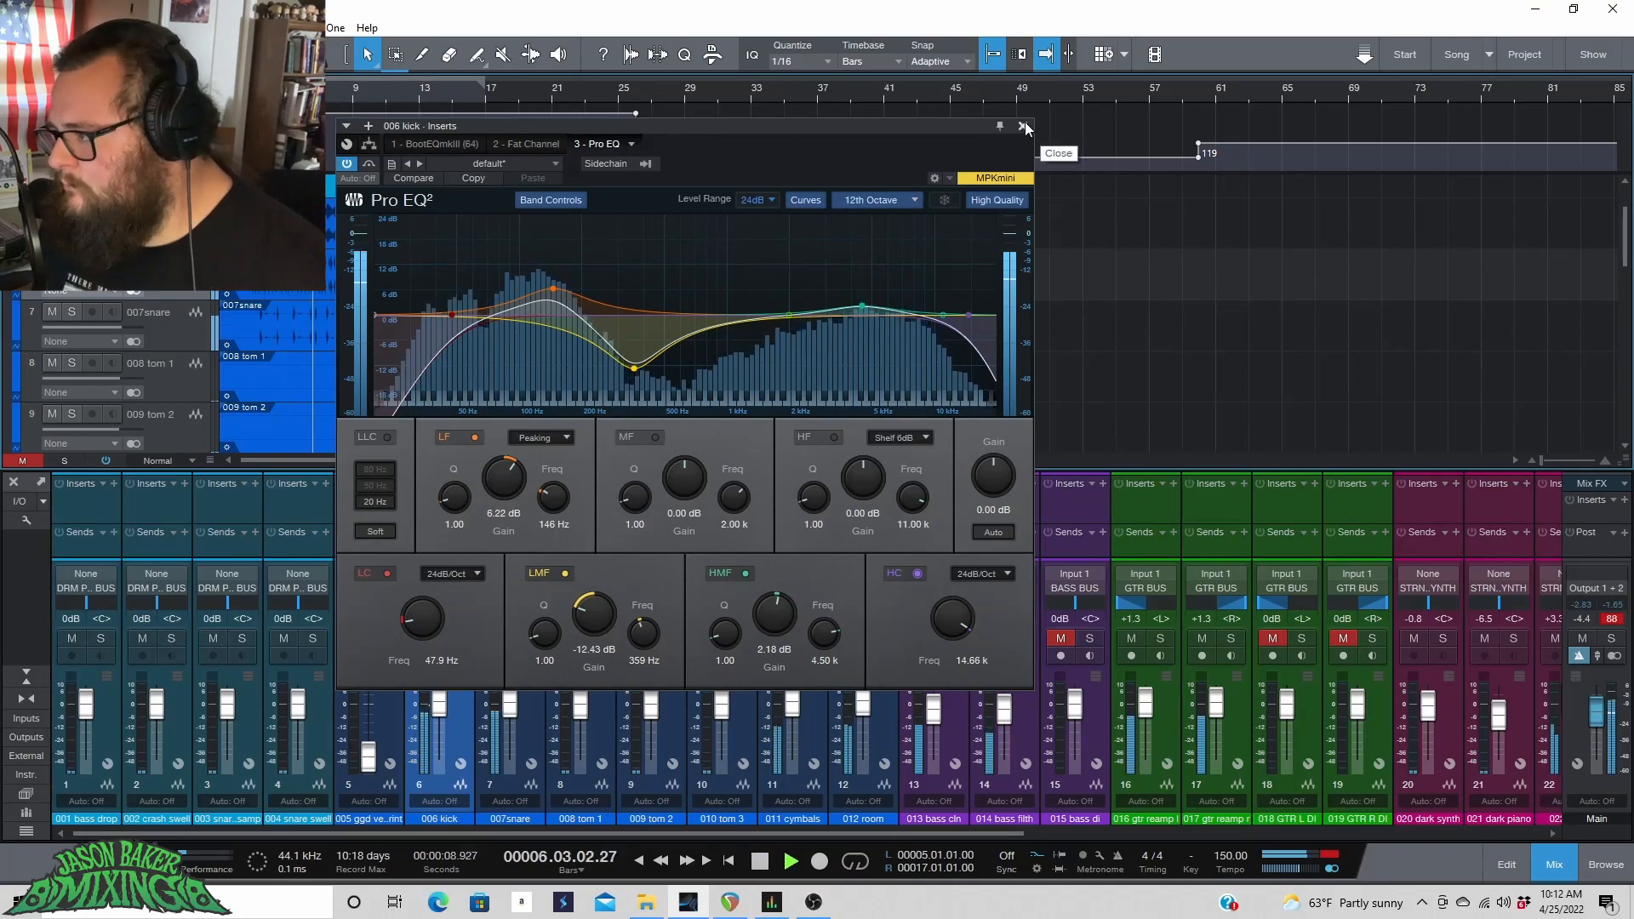
{"action": "left_click", "coordinate": [1024, 125]}
{"action": "left_click_drag", "start_coordinate": [440, 708], "coordinate": [440, 711]}
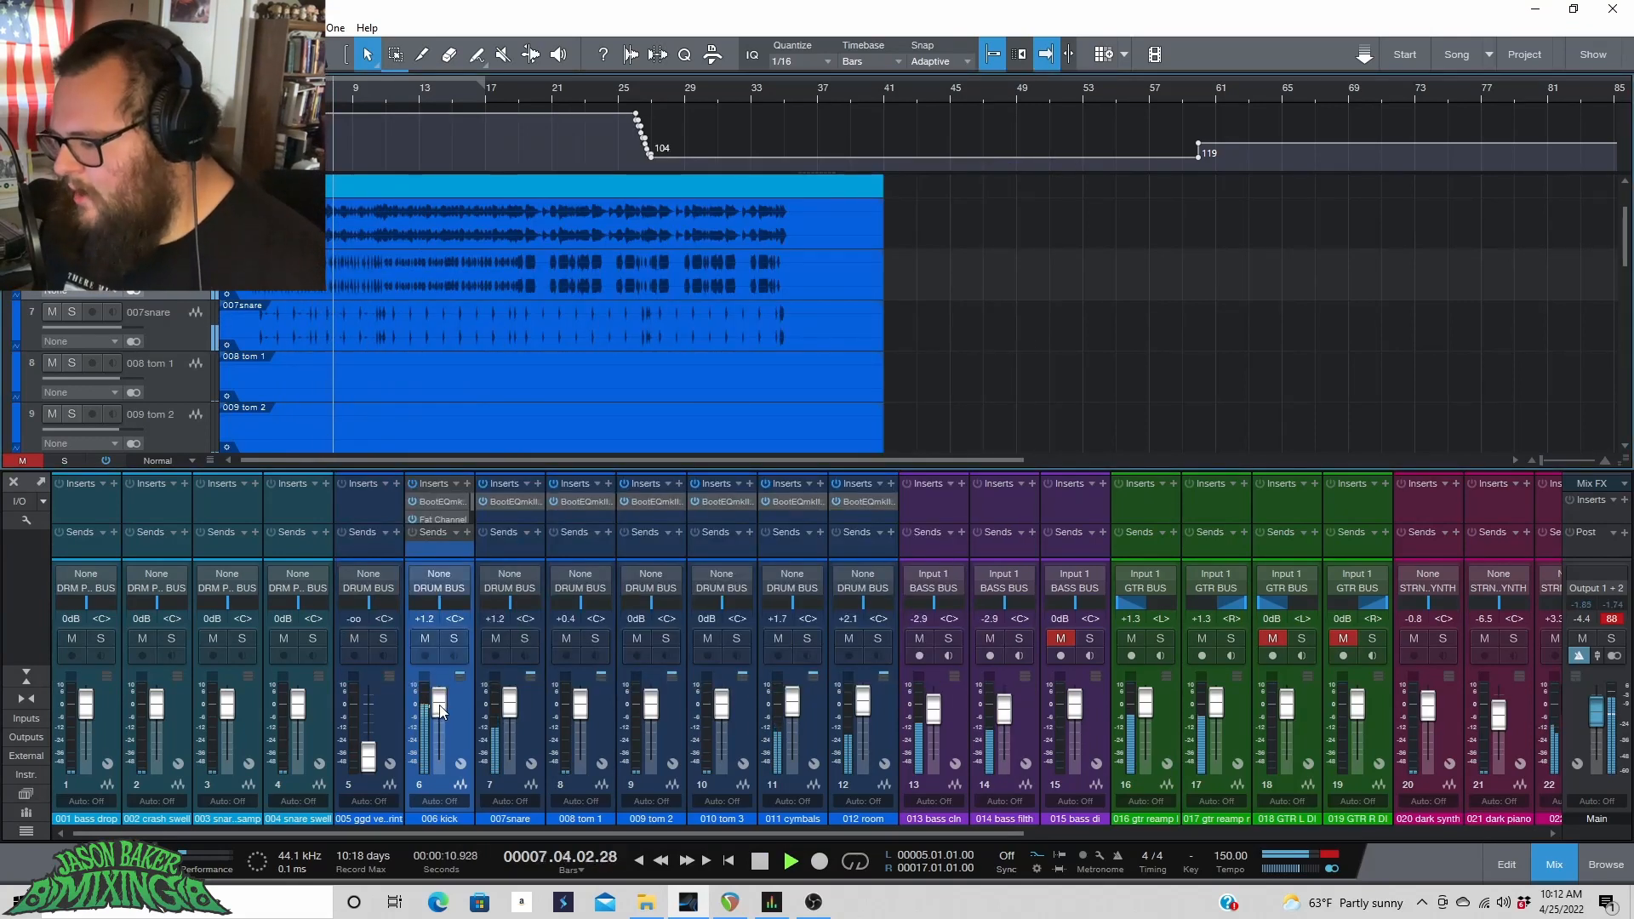
{"action": "key", "text": "space"}
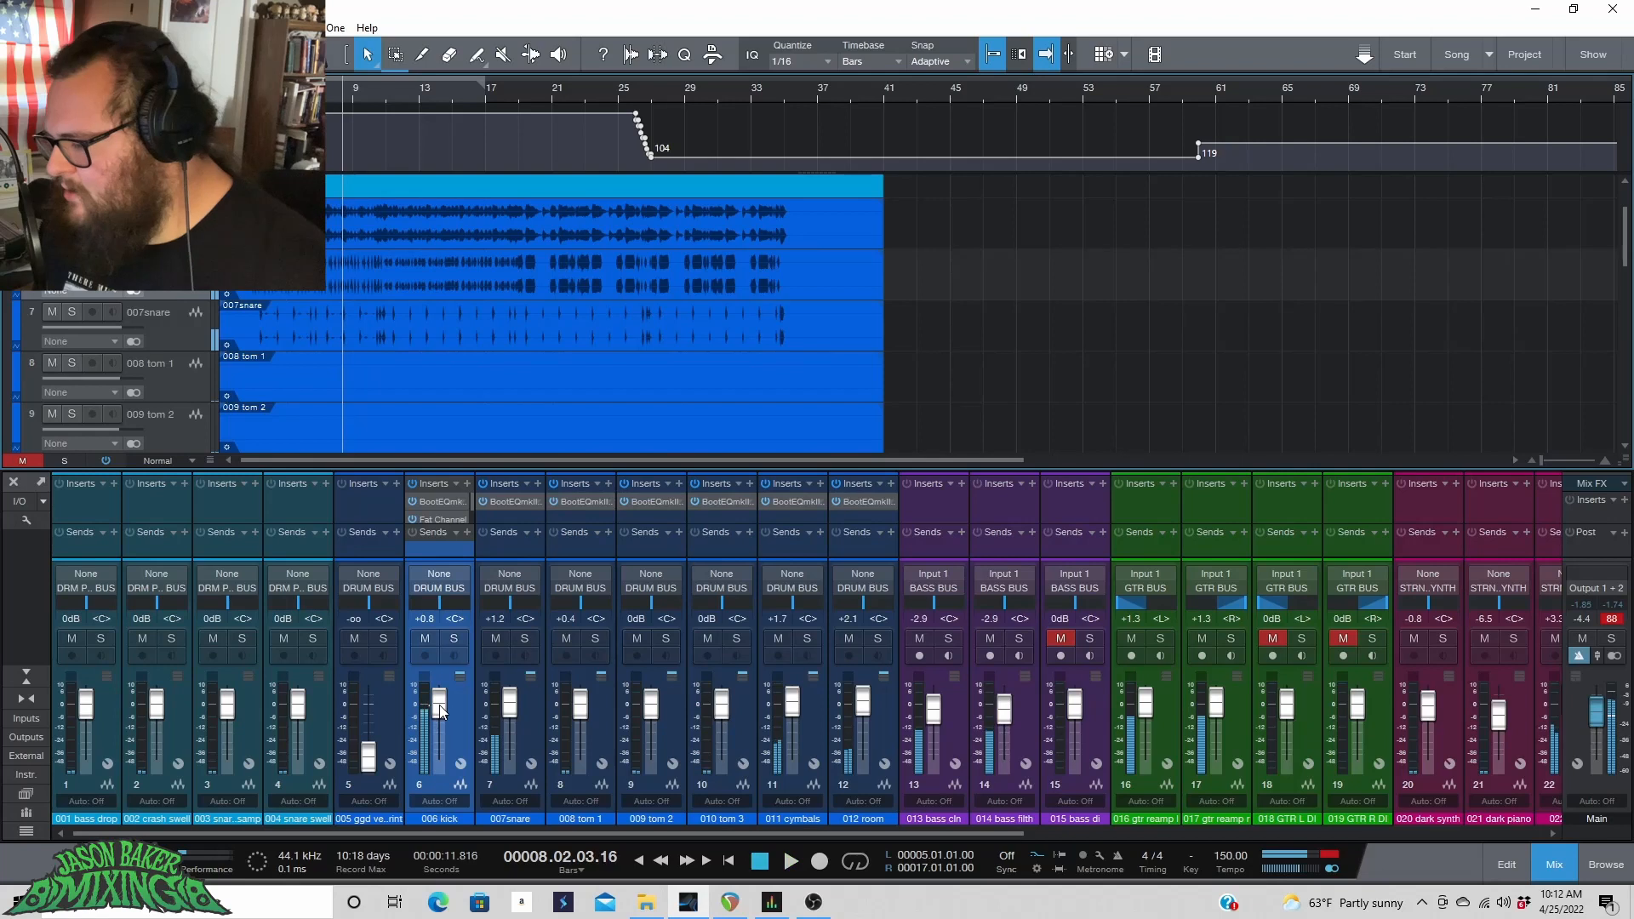
Open the BootEQmkIII on the 007snare channel and enlarge the mixer's insert area.
{"action": "left_click", "coordinate": [514, 500]}
{"action": "left_click_drag", "start_coordinate": [494, 466], "coordinate": [469, 381]}
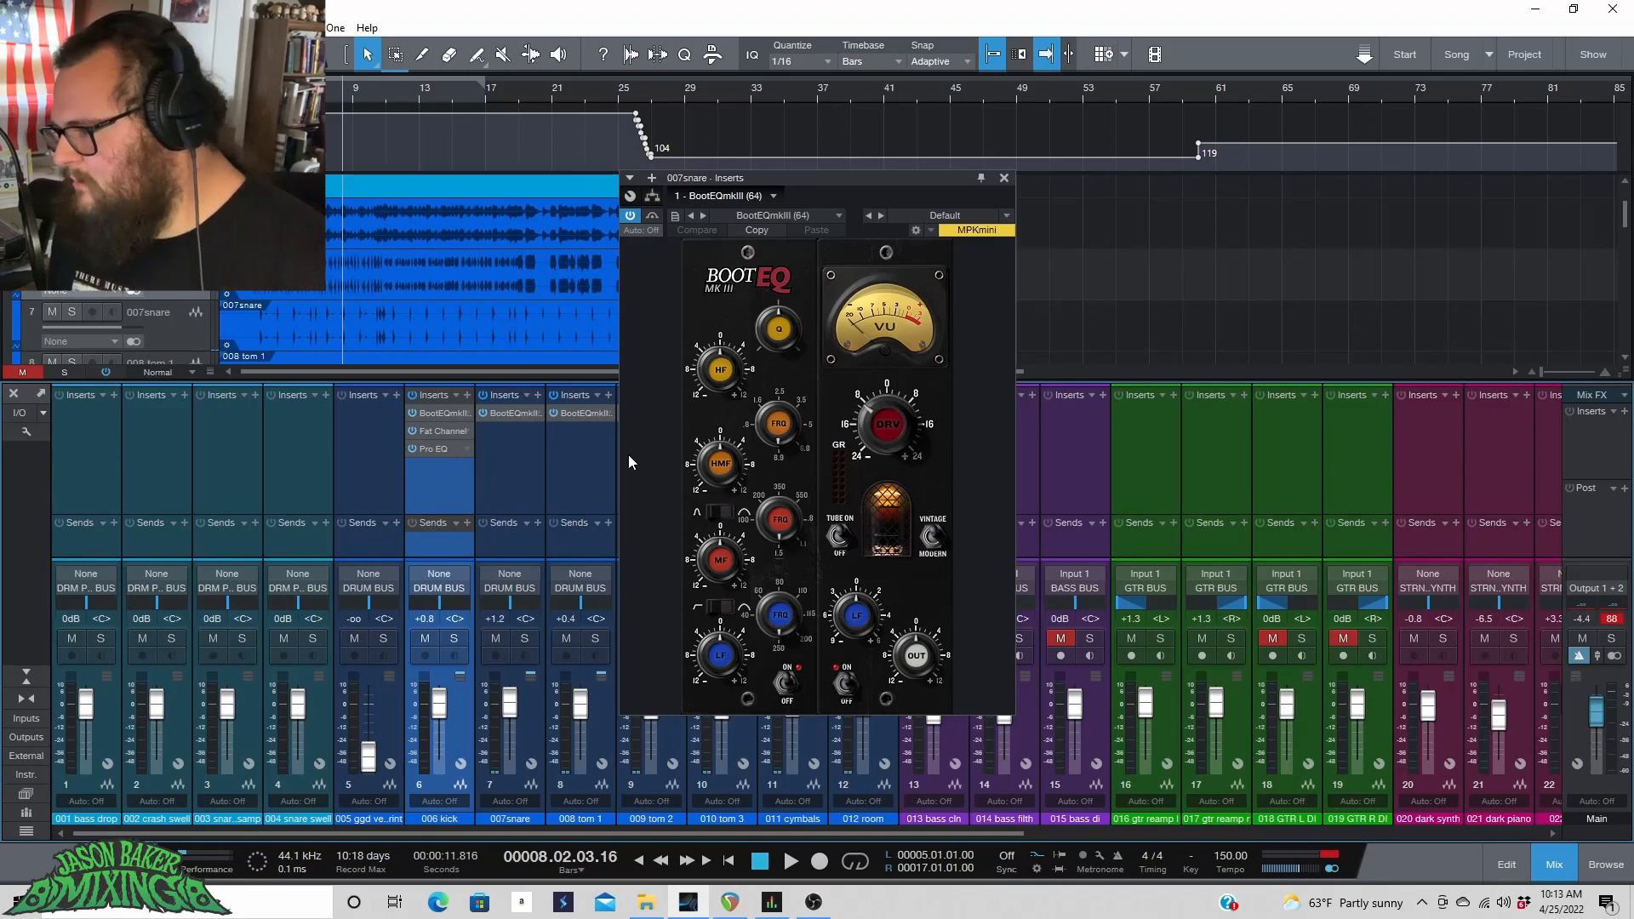
{"action": "key", "text": "space"}
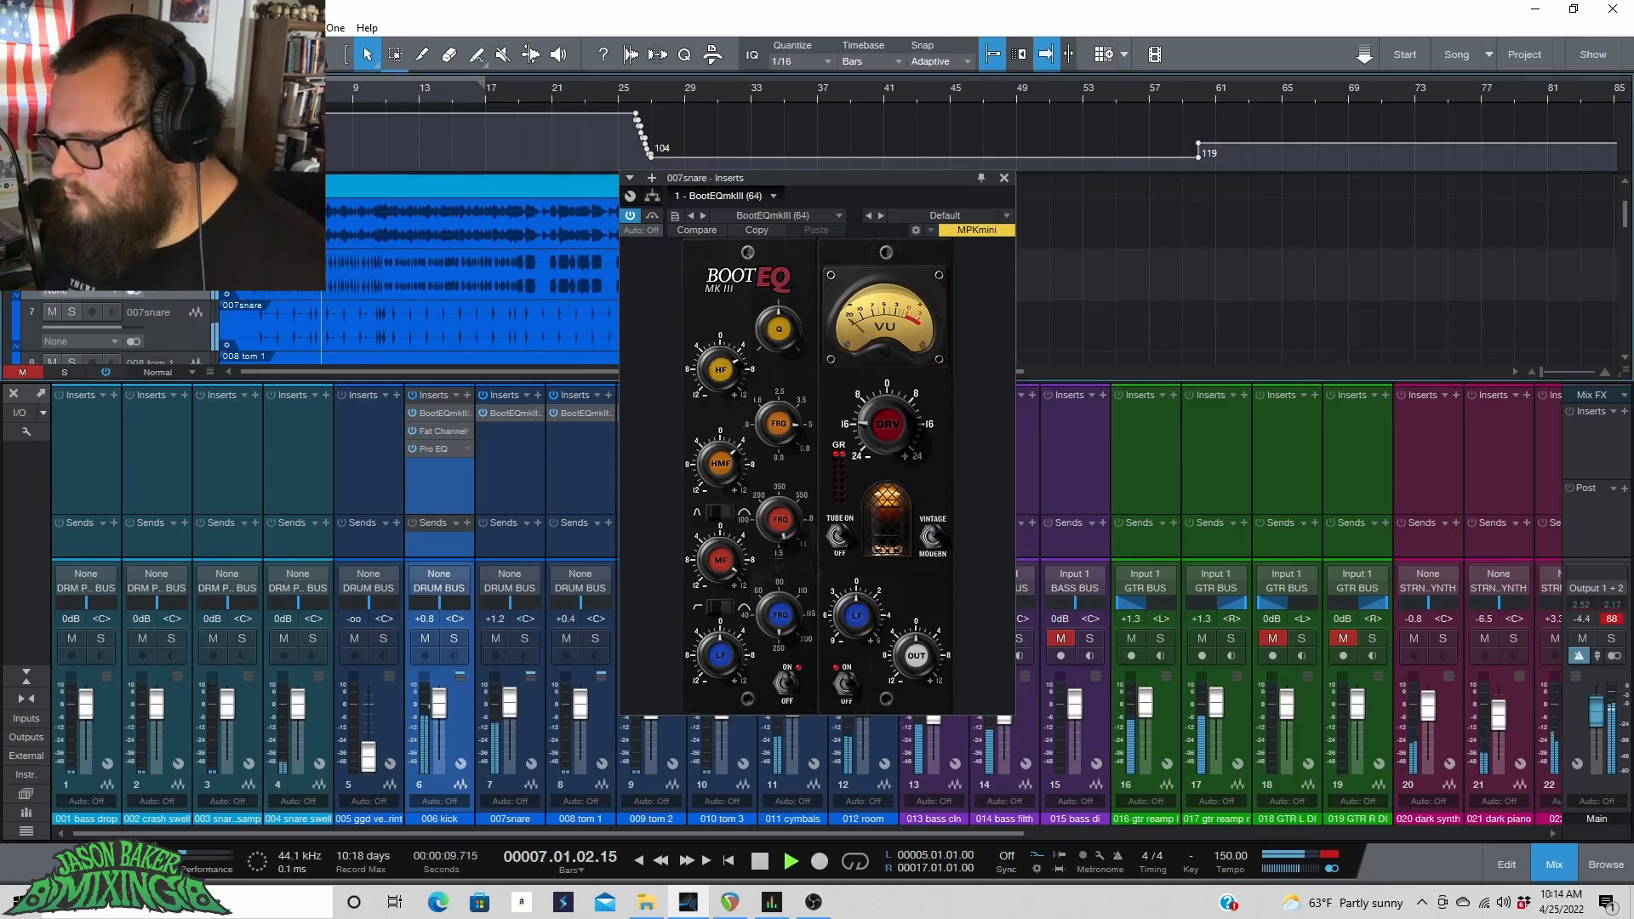
Move the loop start to bar 3.
{"action": "left_click", "coordinate": [287, 89]}
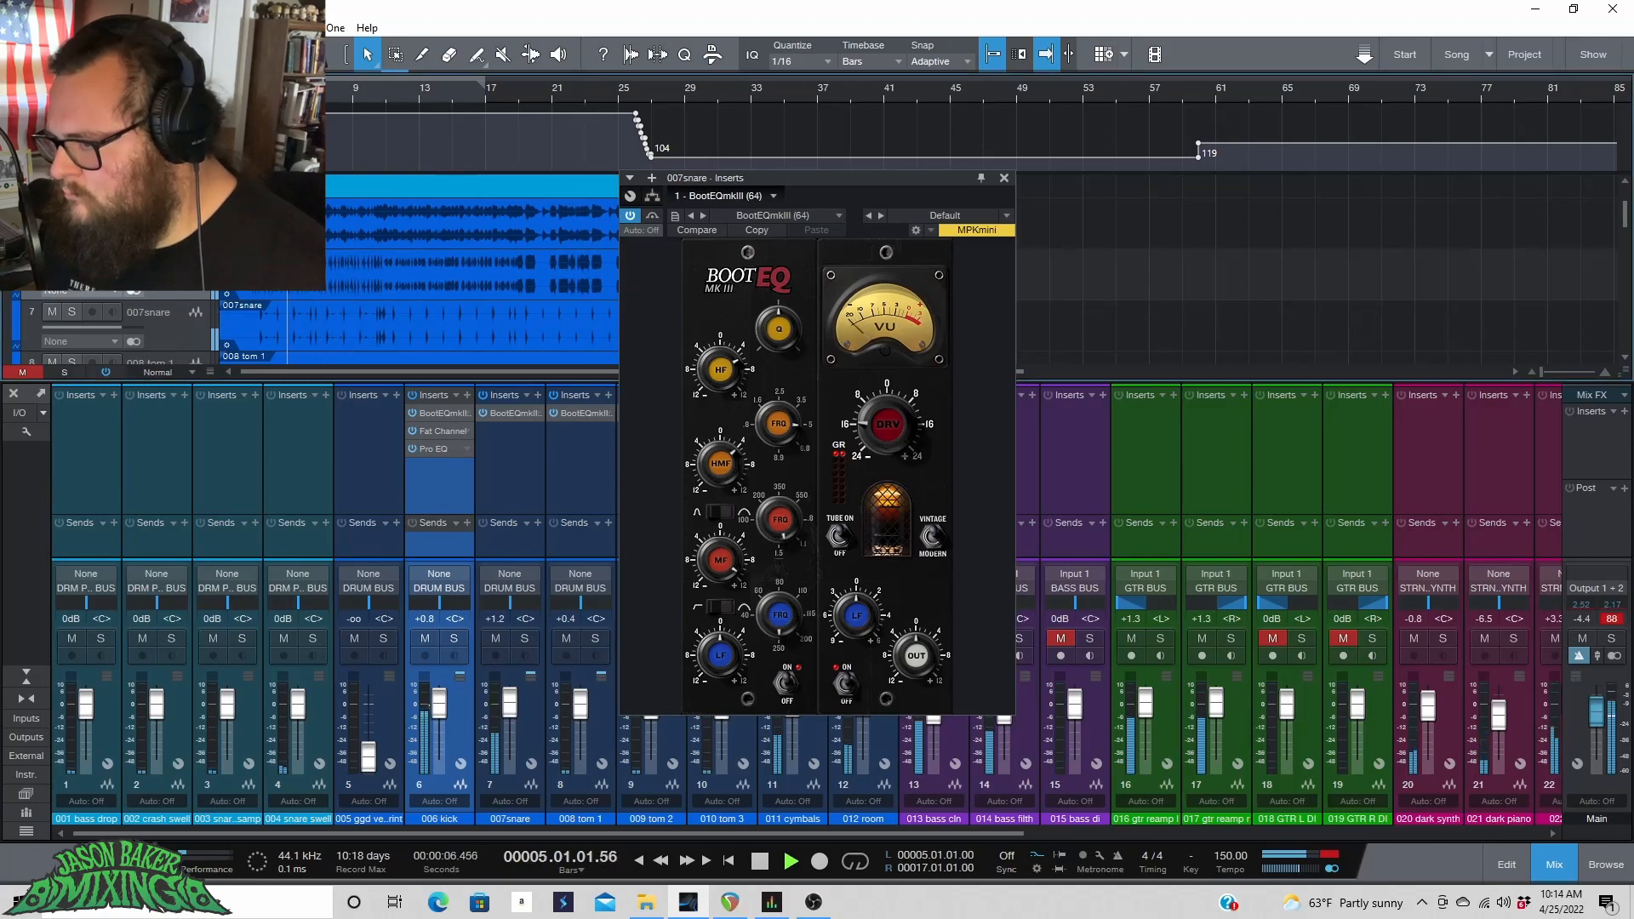
{"action": "left_click_drag", "start_coordinate": [252, 81], "coordinate": [369, 82]}
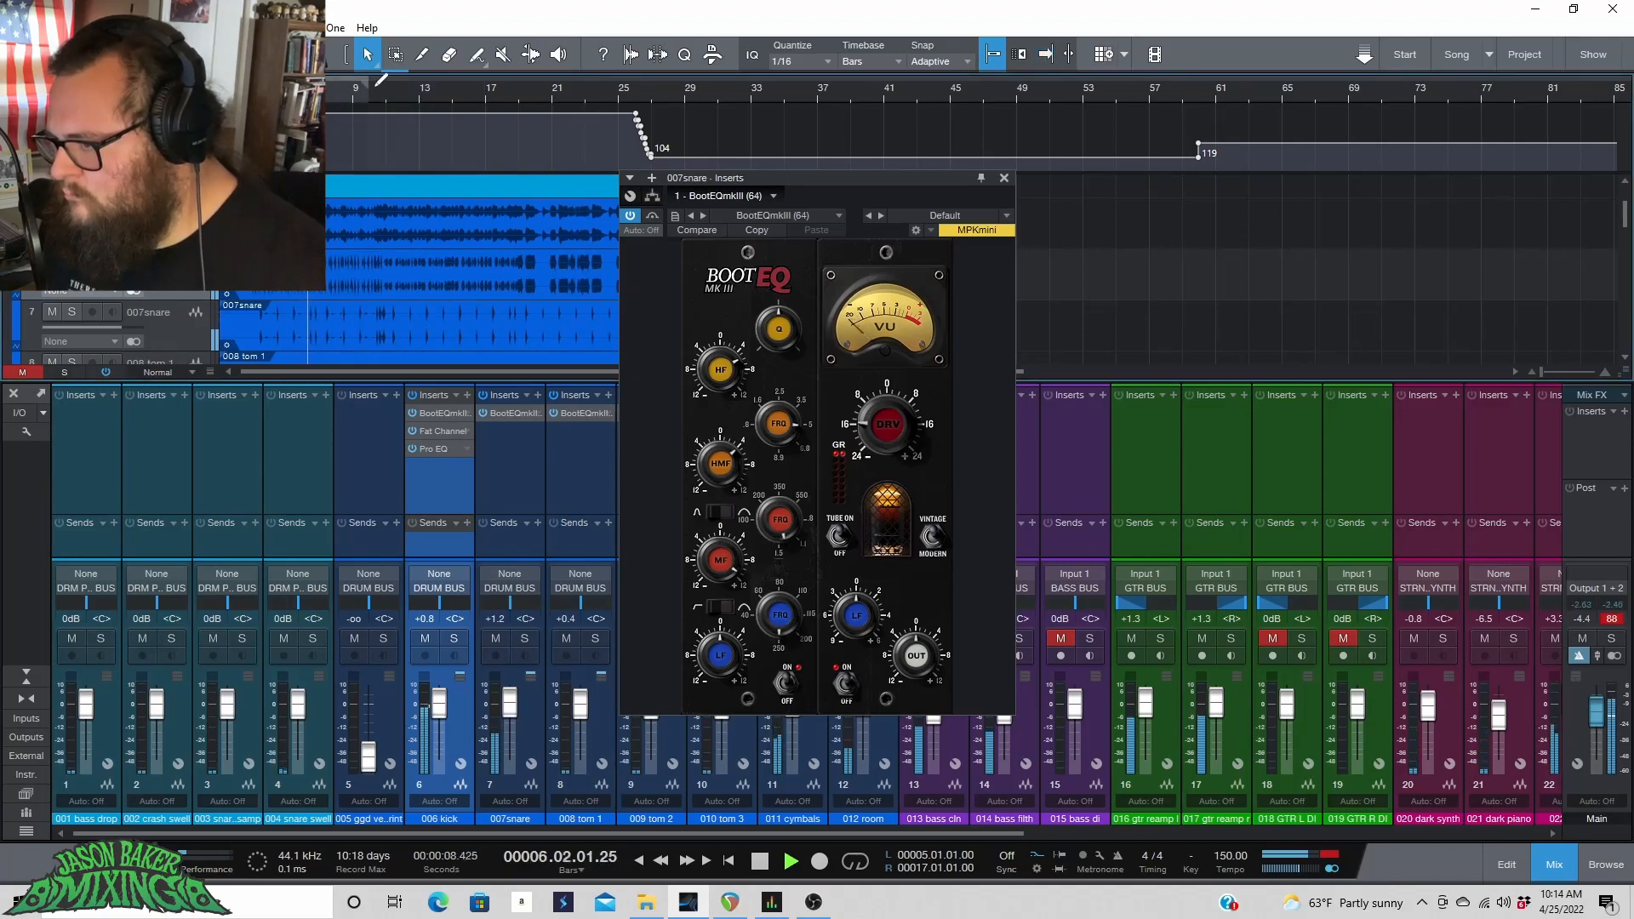
{"action": "left_click", "coordinate": [854, 861]}
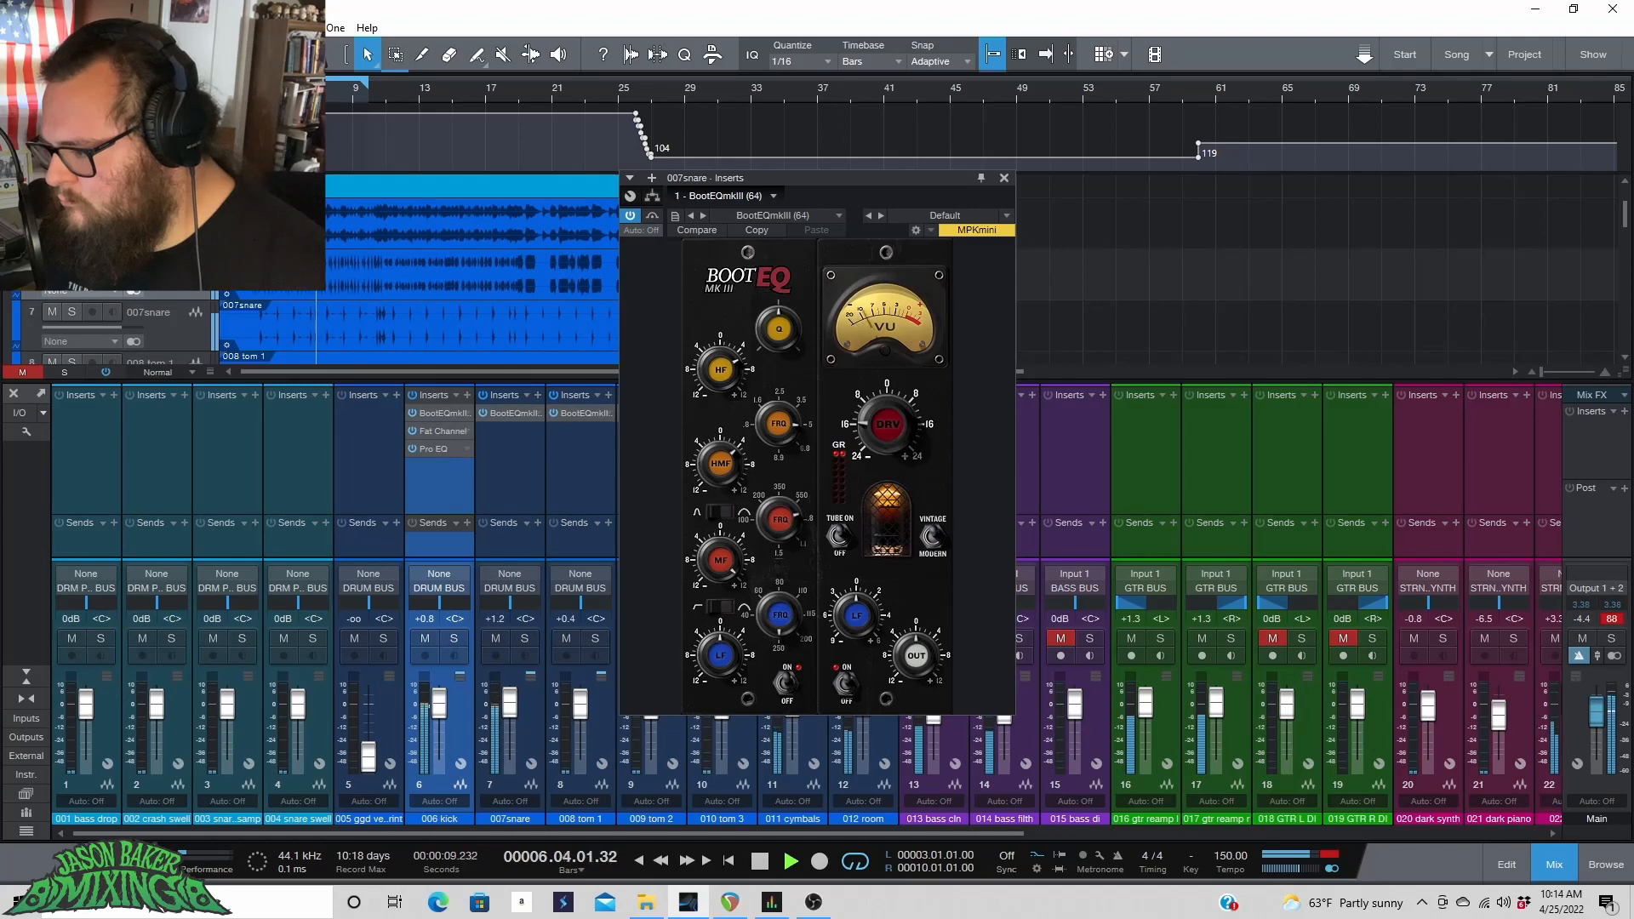
Play and stop the loop several times to audition the snare's BootEQmkIII.
{"action": "key", "text": "space"}
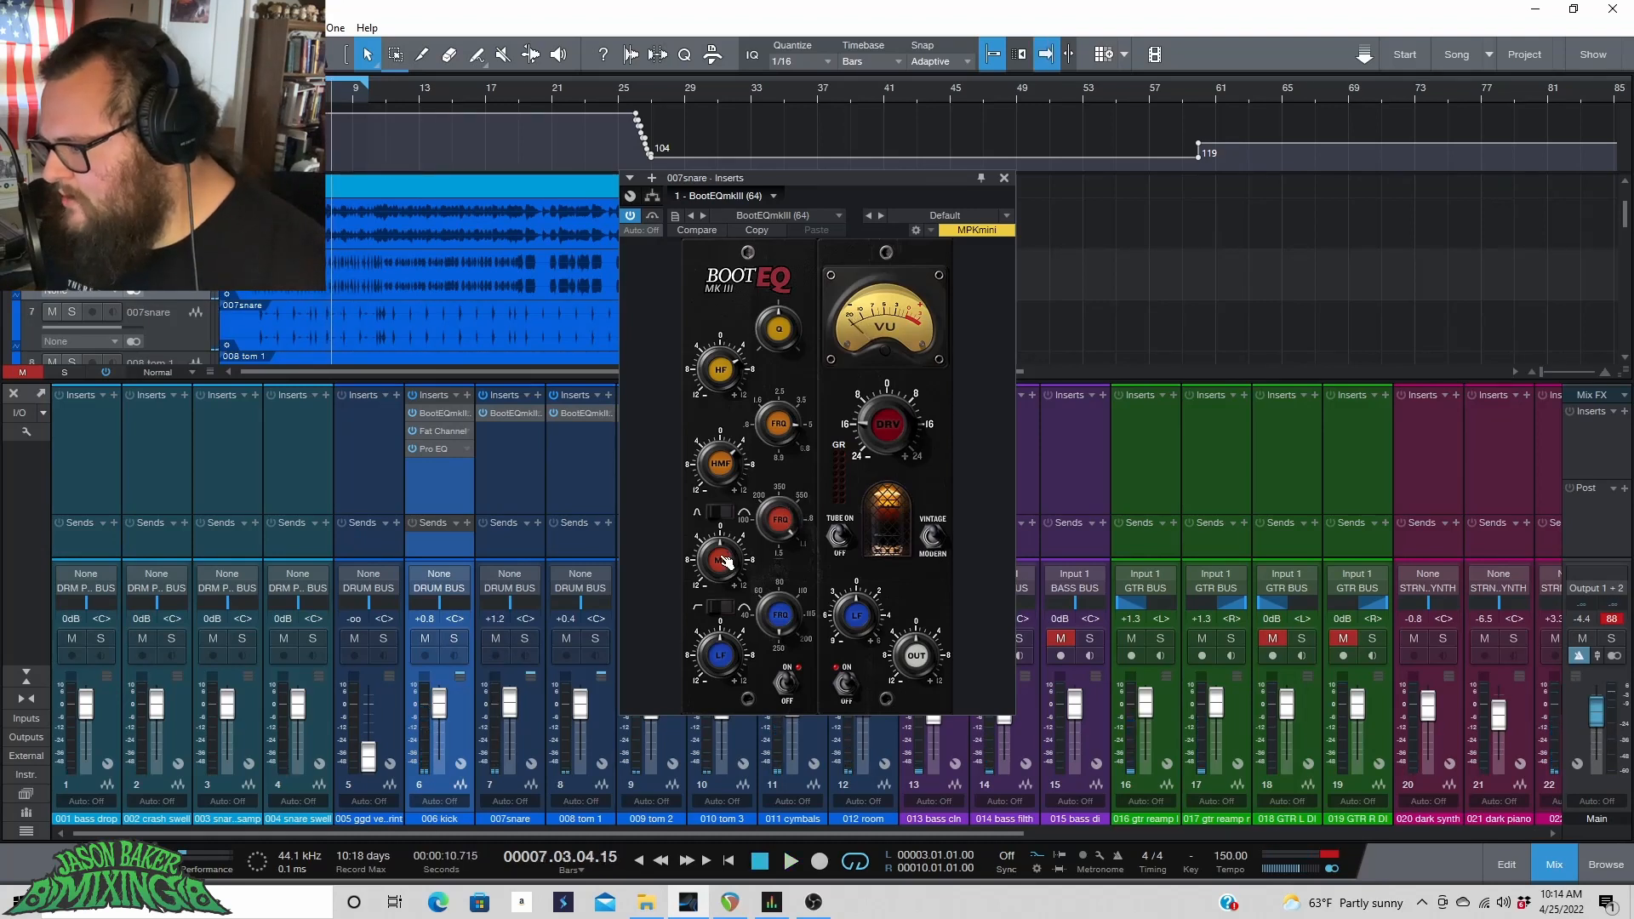
{"action": "key", "text": "space"}
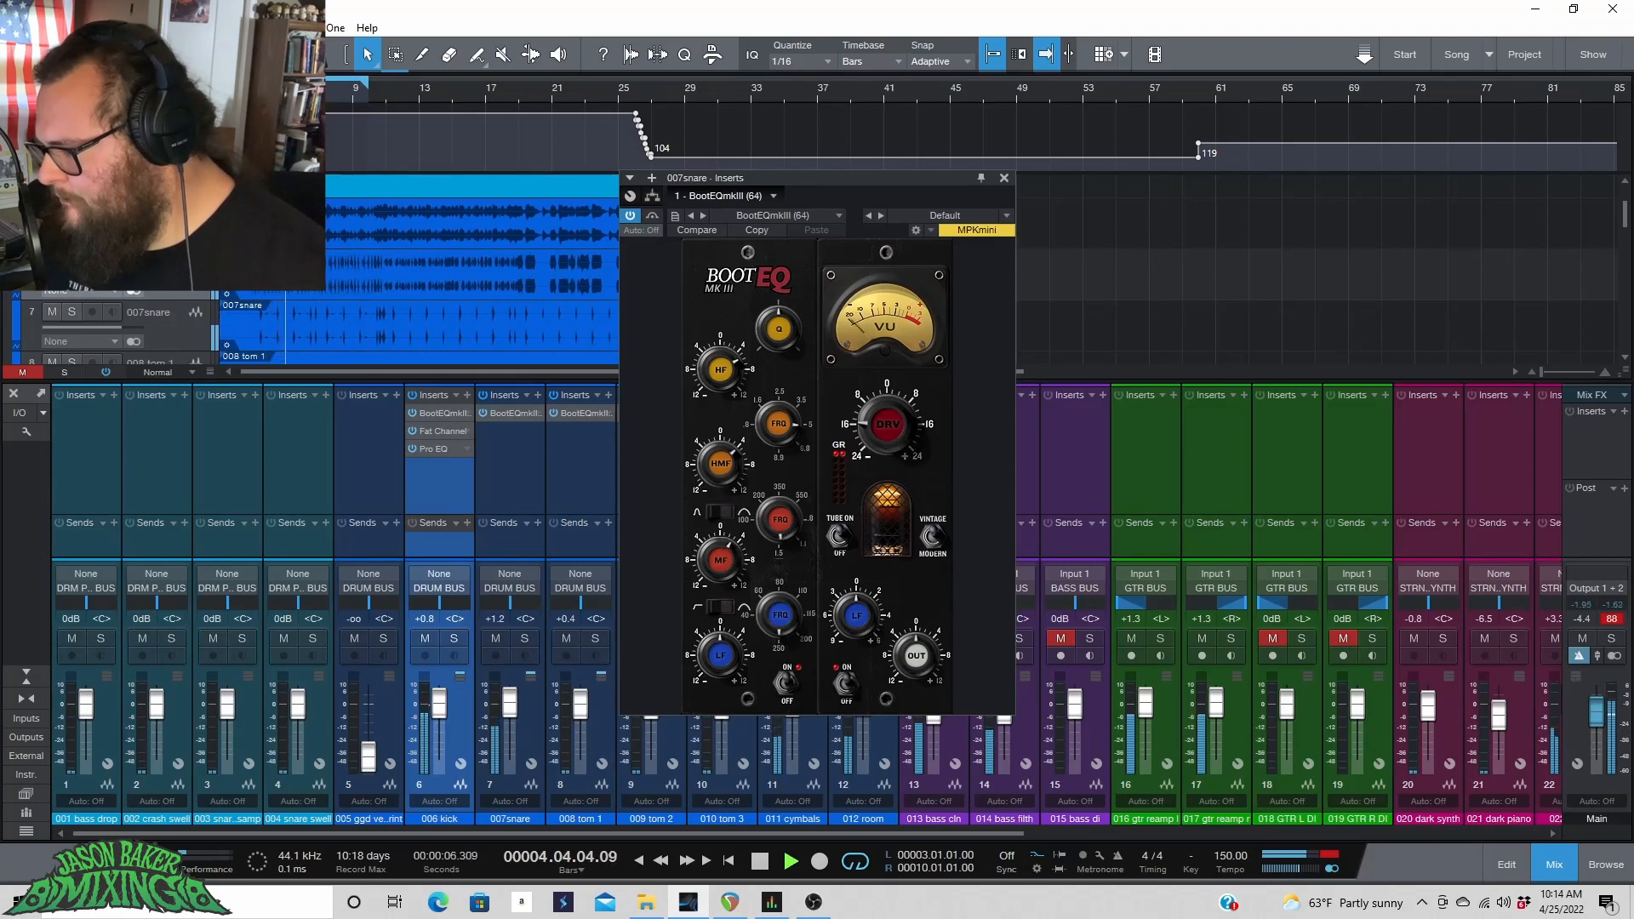
{"action": "key", "text": "space"}
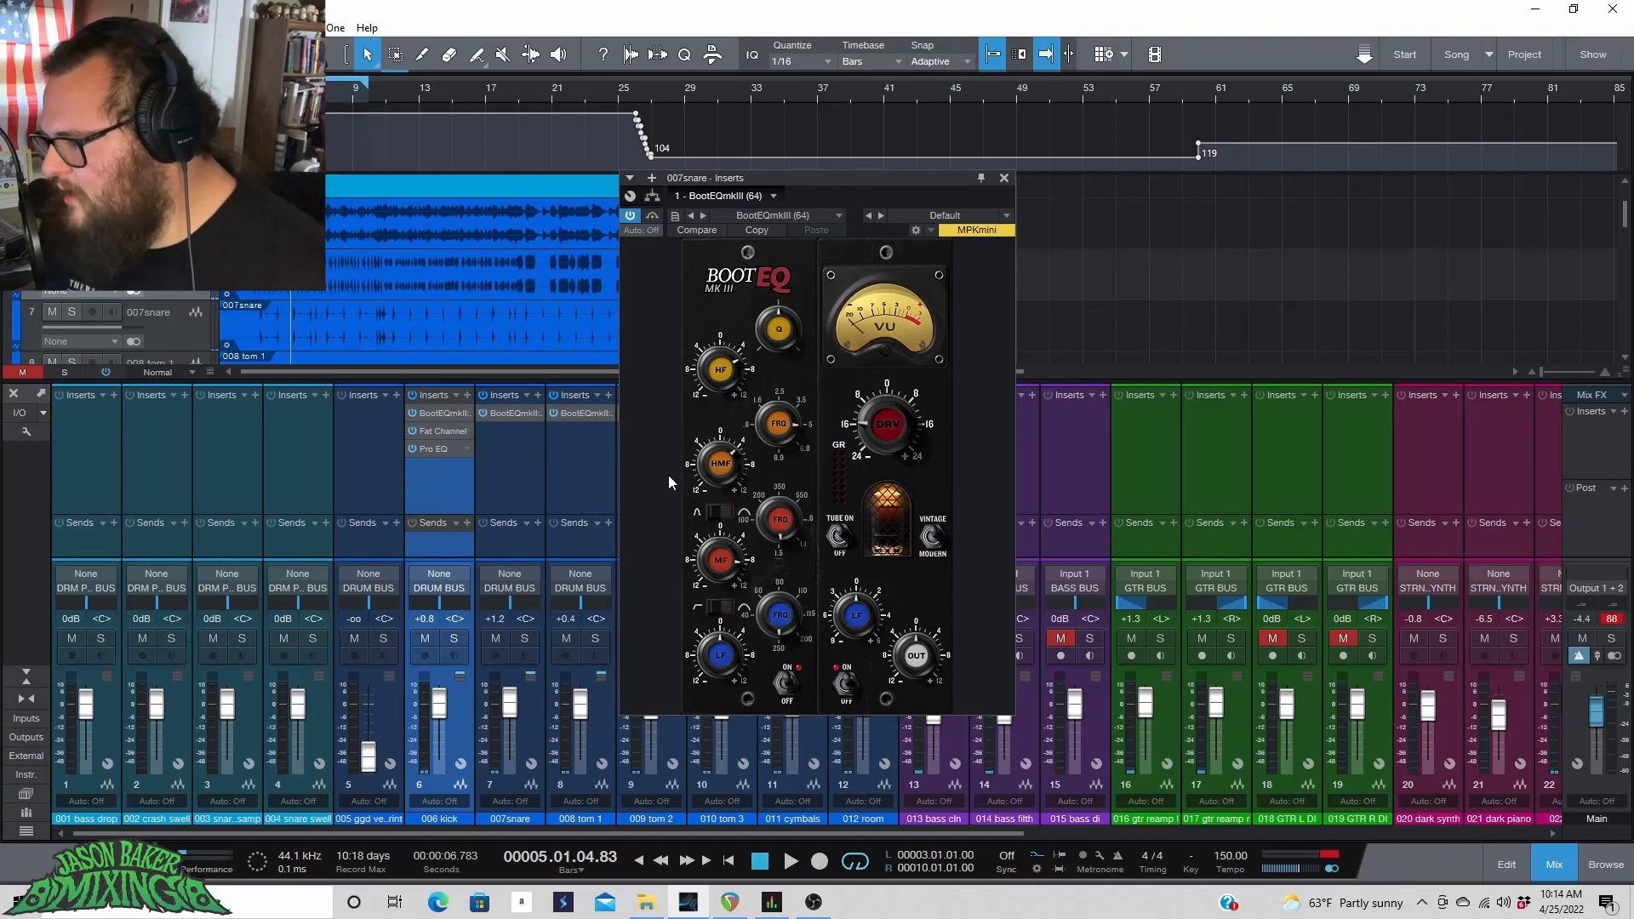
{"action": "key", "text": "space"}
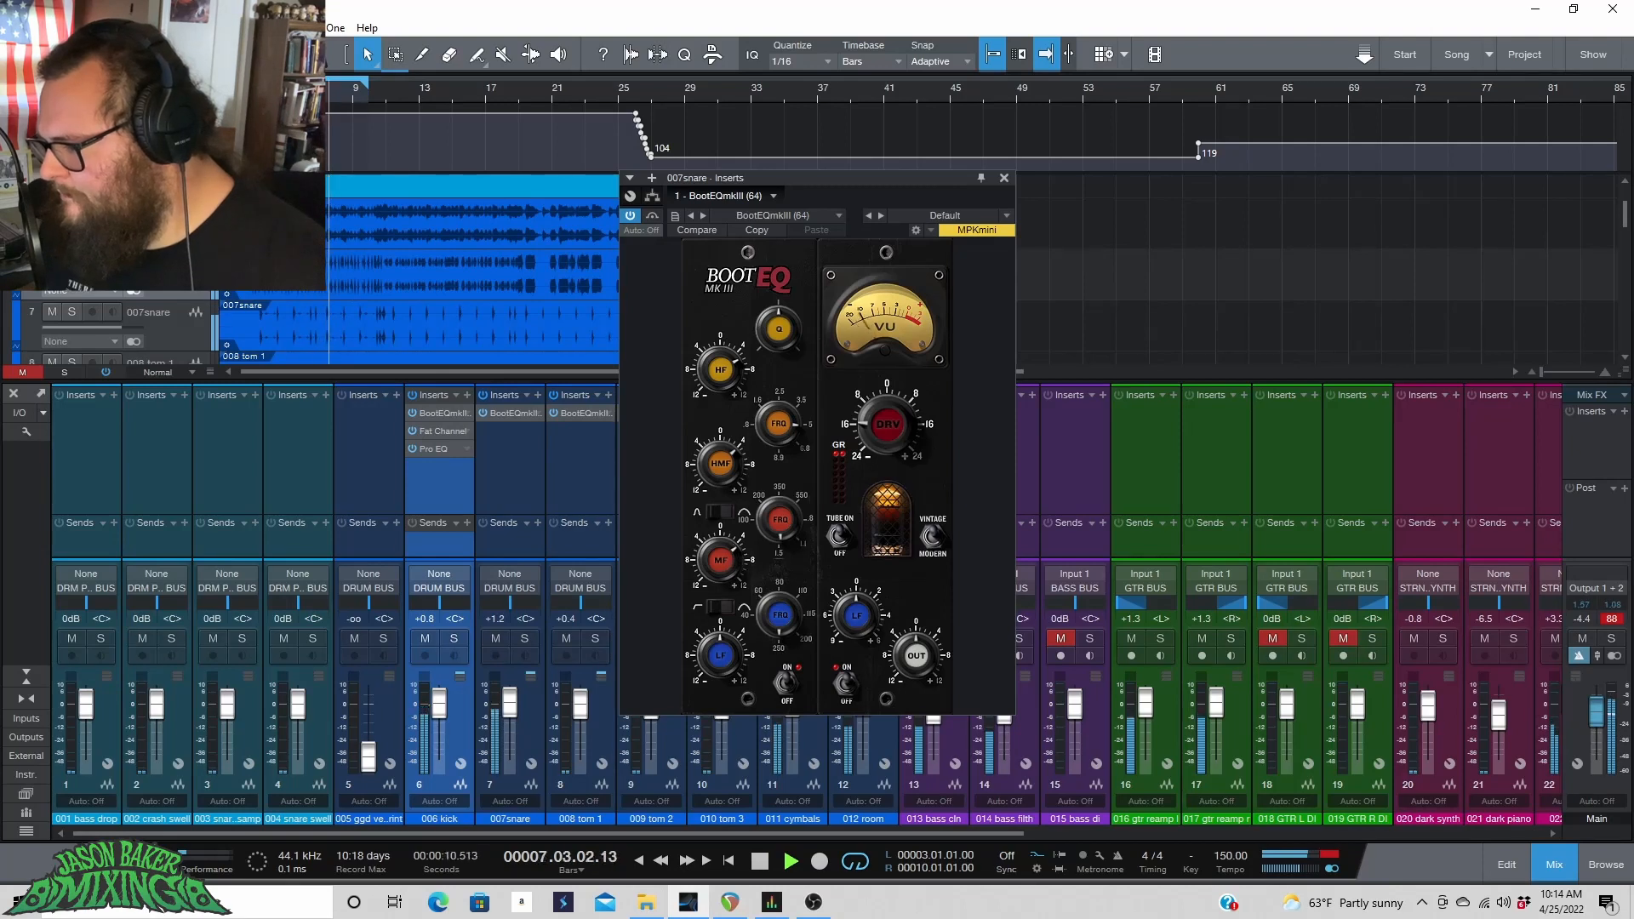
{"action": "key", "text": "space"}
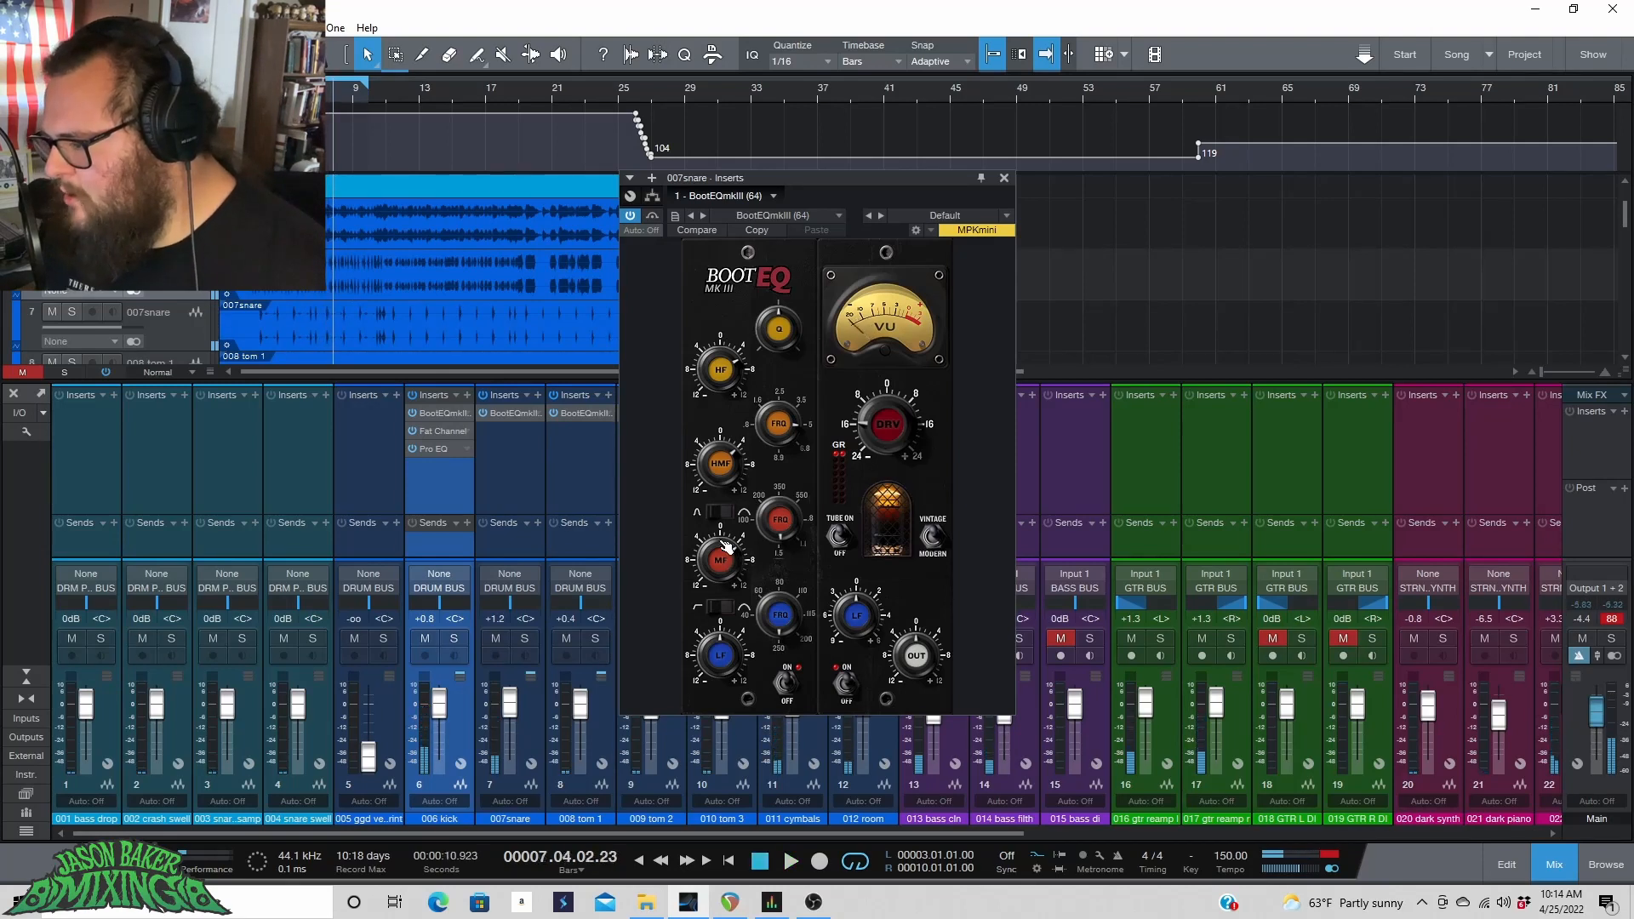
{"action": "key", "text": "space"}
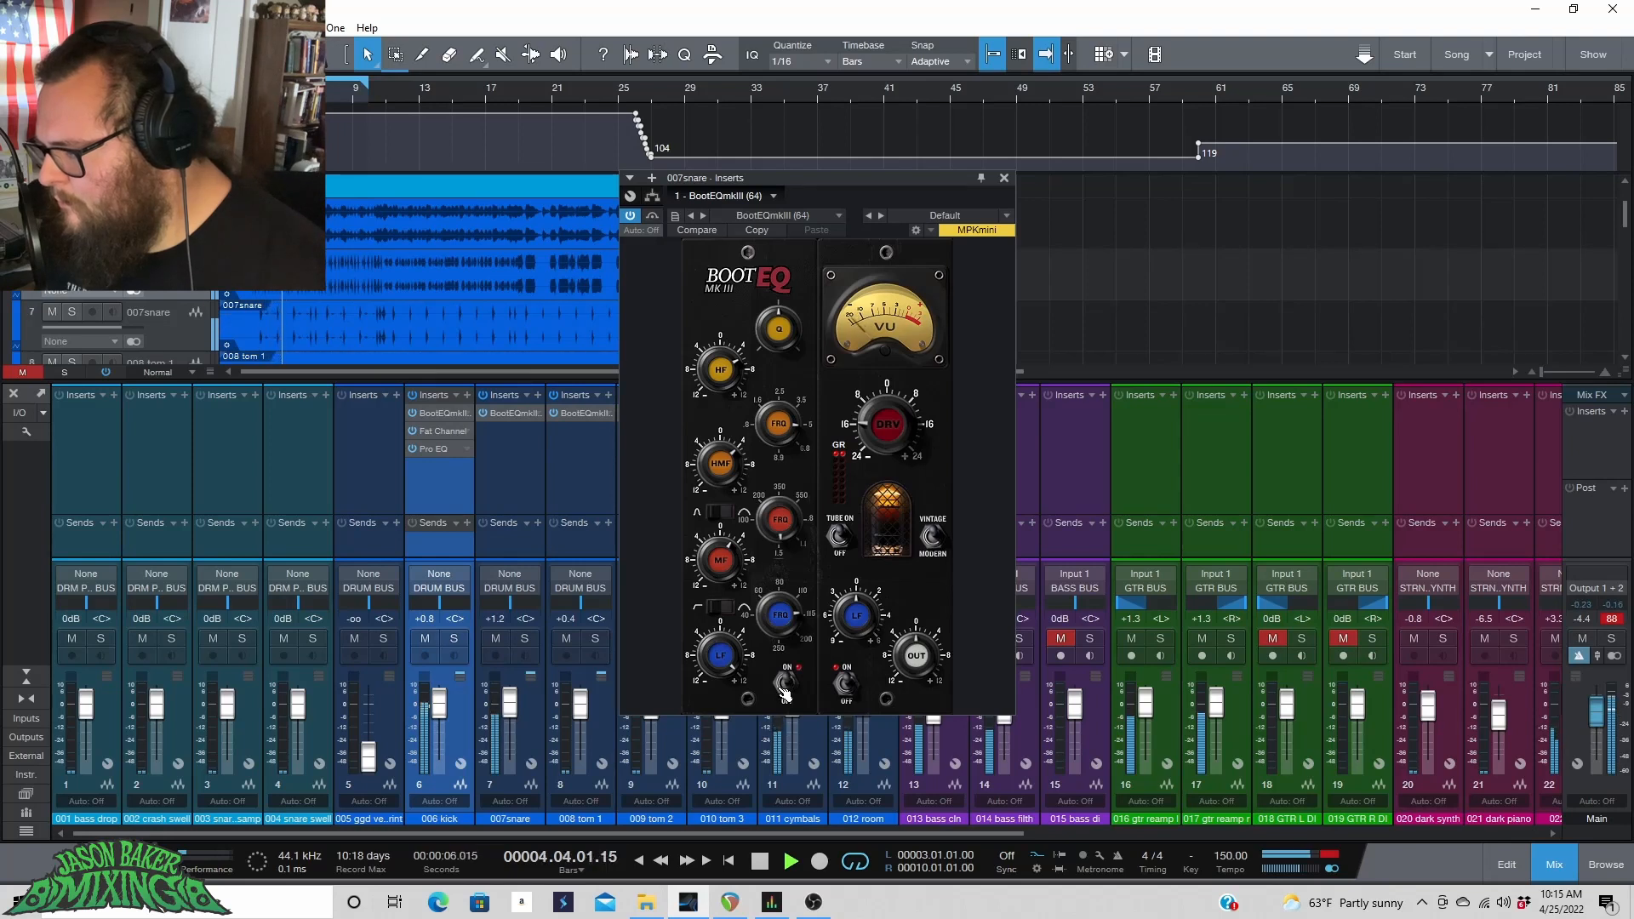
{"action": "key", "text": "space"}
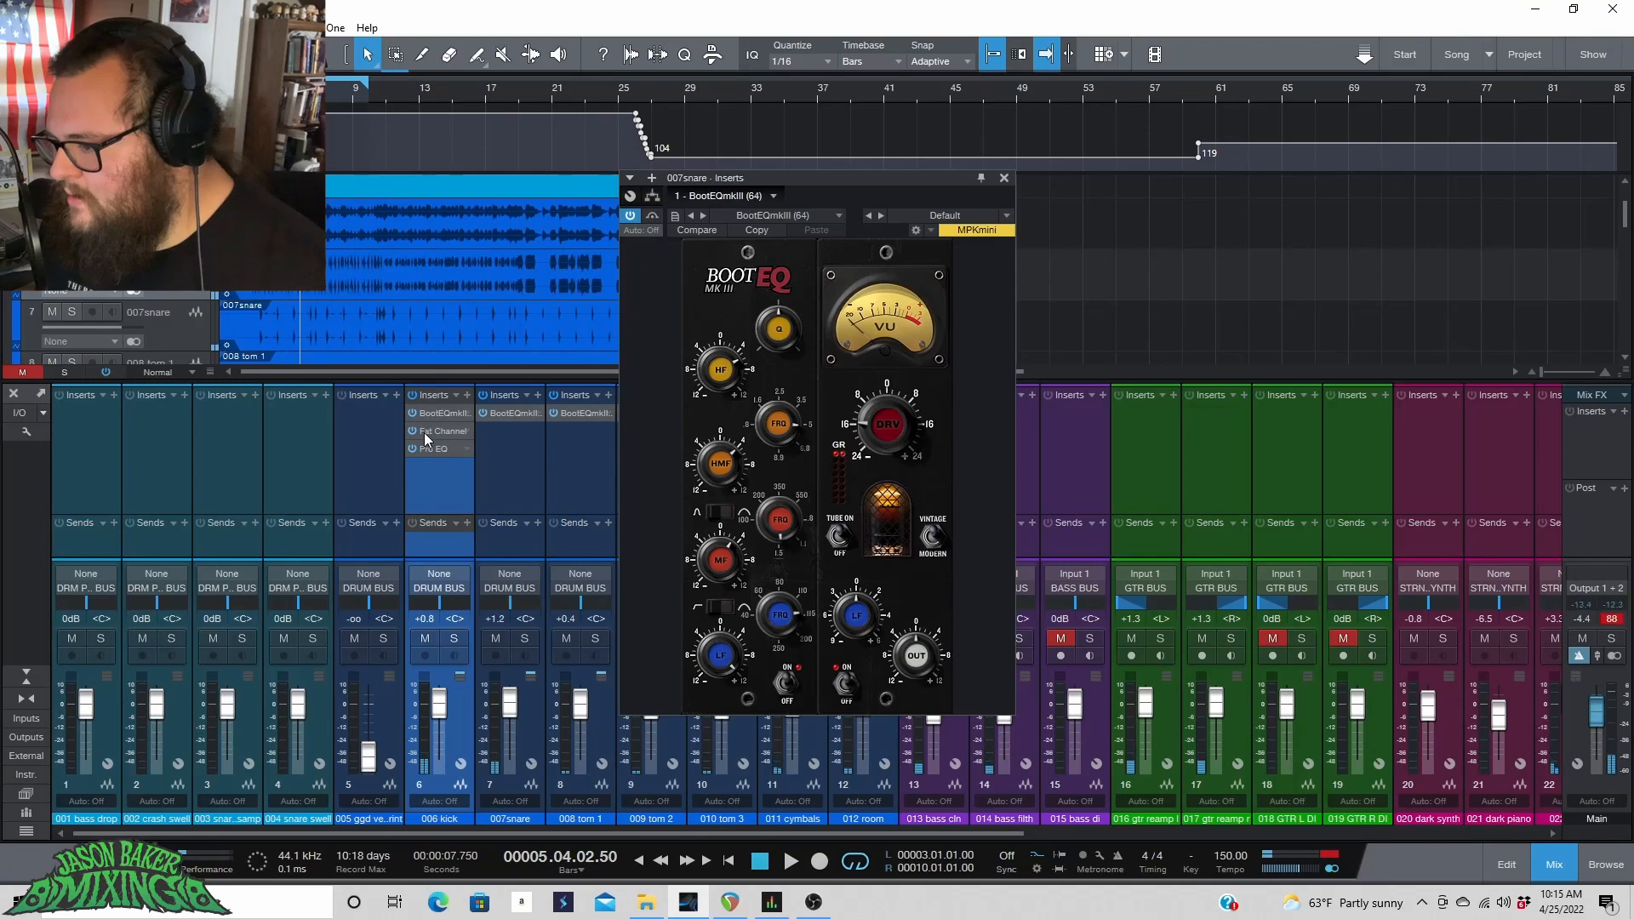
Copy the Fat Channel insert from the kick to the 007snare channel and show its compressor.
{"action": "left_click_drag", "start_coordinate": [426, 438], "coordinate": [502, 429]}
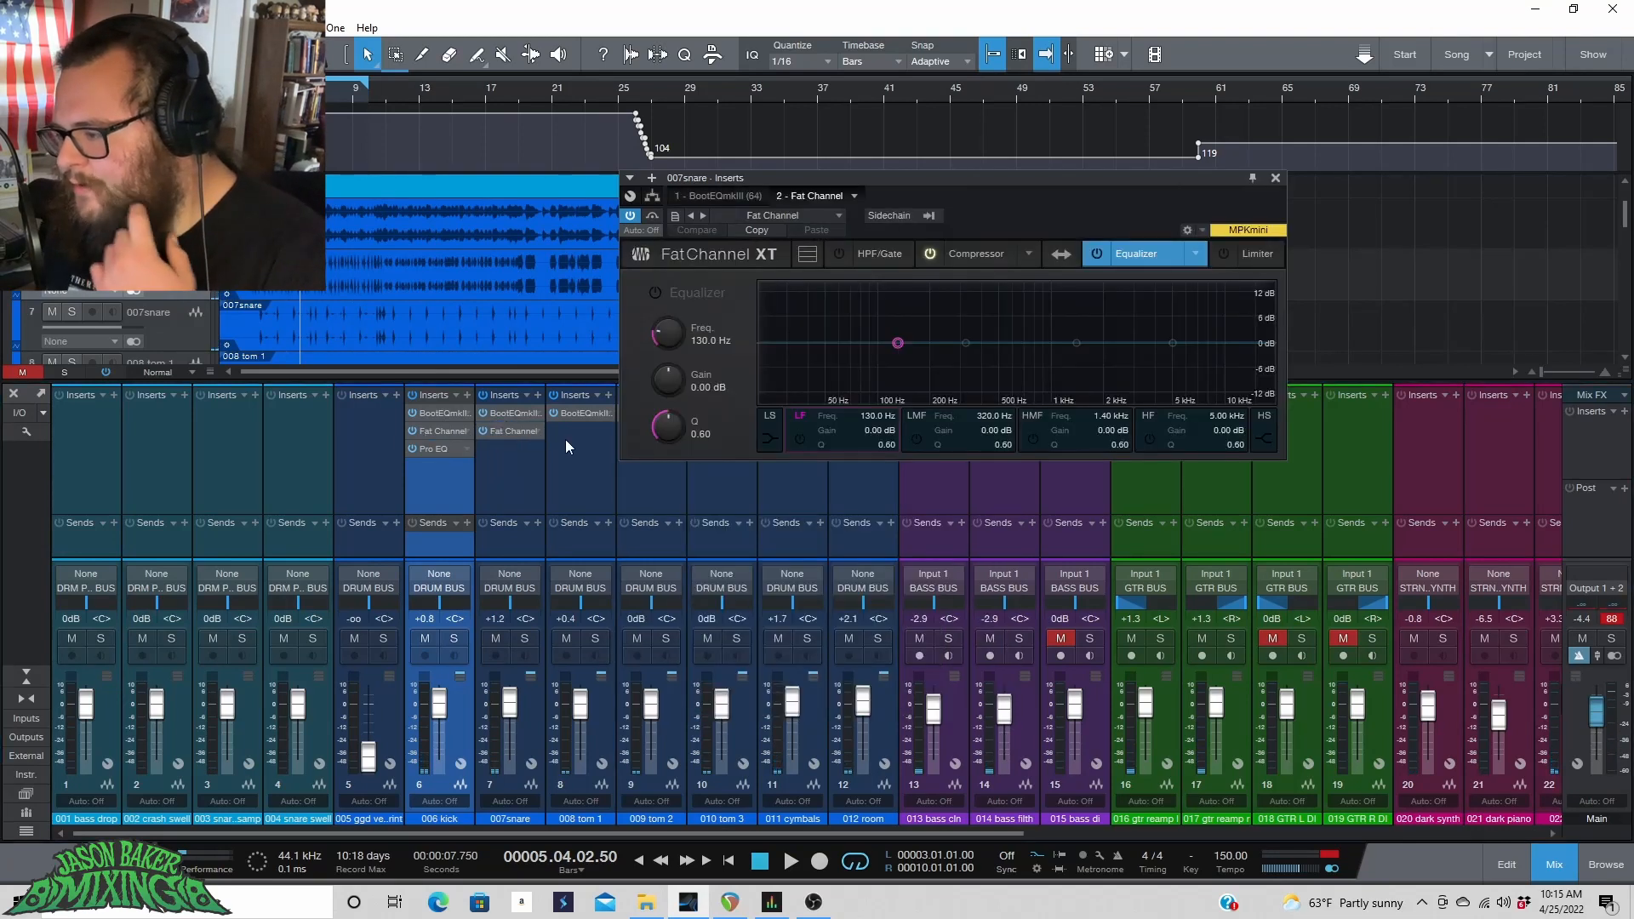
{"action": "left_click", "coordinate": [997, 253]}
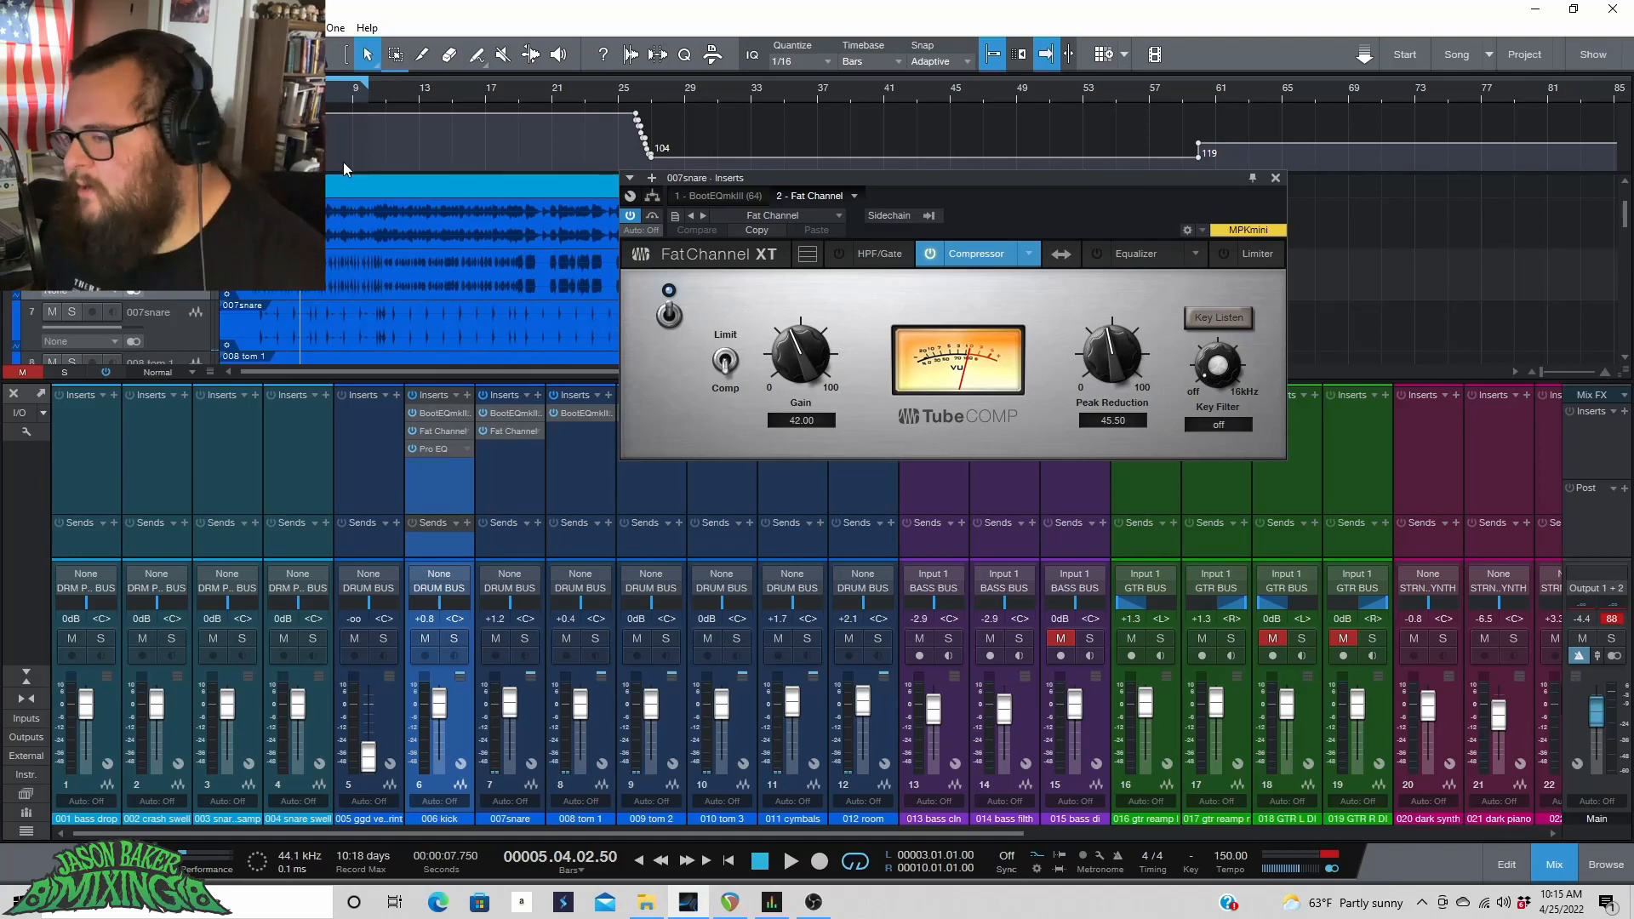
{"action": "key", "text": "space"}
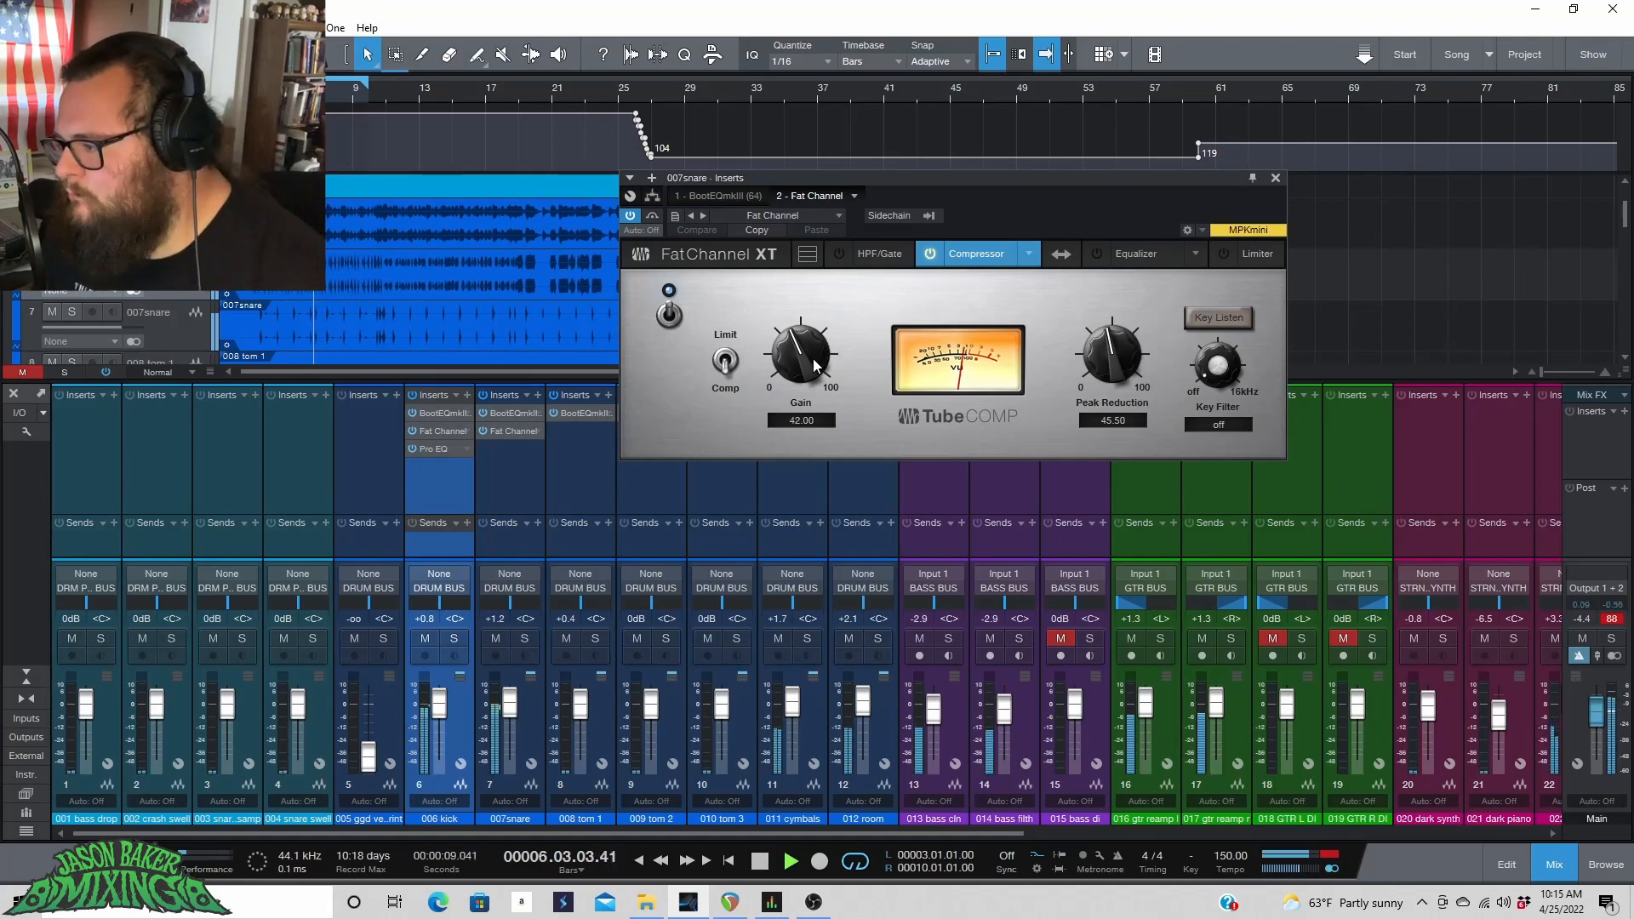
Set the snare Fat Channel compressor's peak reduction to 38.00 and gain to 43.50.
{"action": "left_click_drag", "start_coordinate": [813, 355], "coordinate": [812, 375]}
{"action": "mouse_move", "coordinate": [1109, 349]}
{"action": "left_mouse_down"}
{"action": "mouse_move", "coordinate": [1109, 370]}
{"action": "mouse_move", "coordinate": [1130, 355]}
{"action": "mouse_move", "coordinate": [1123, 328]}
{"action": "mouse_move", "coordinate": [1120, 350]}
{"action": "left_mouse_up"}
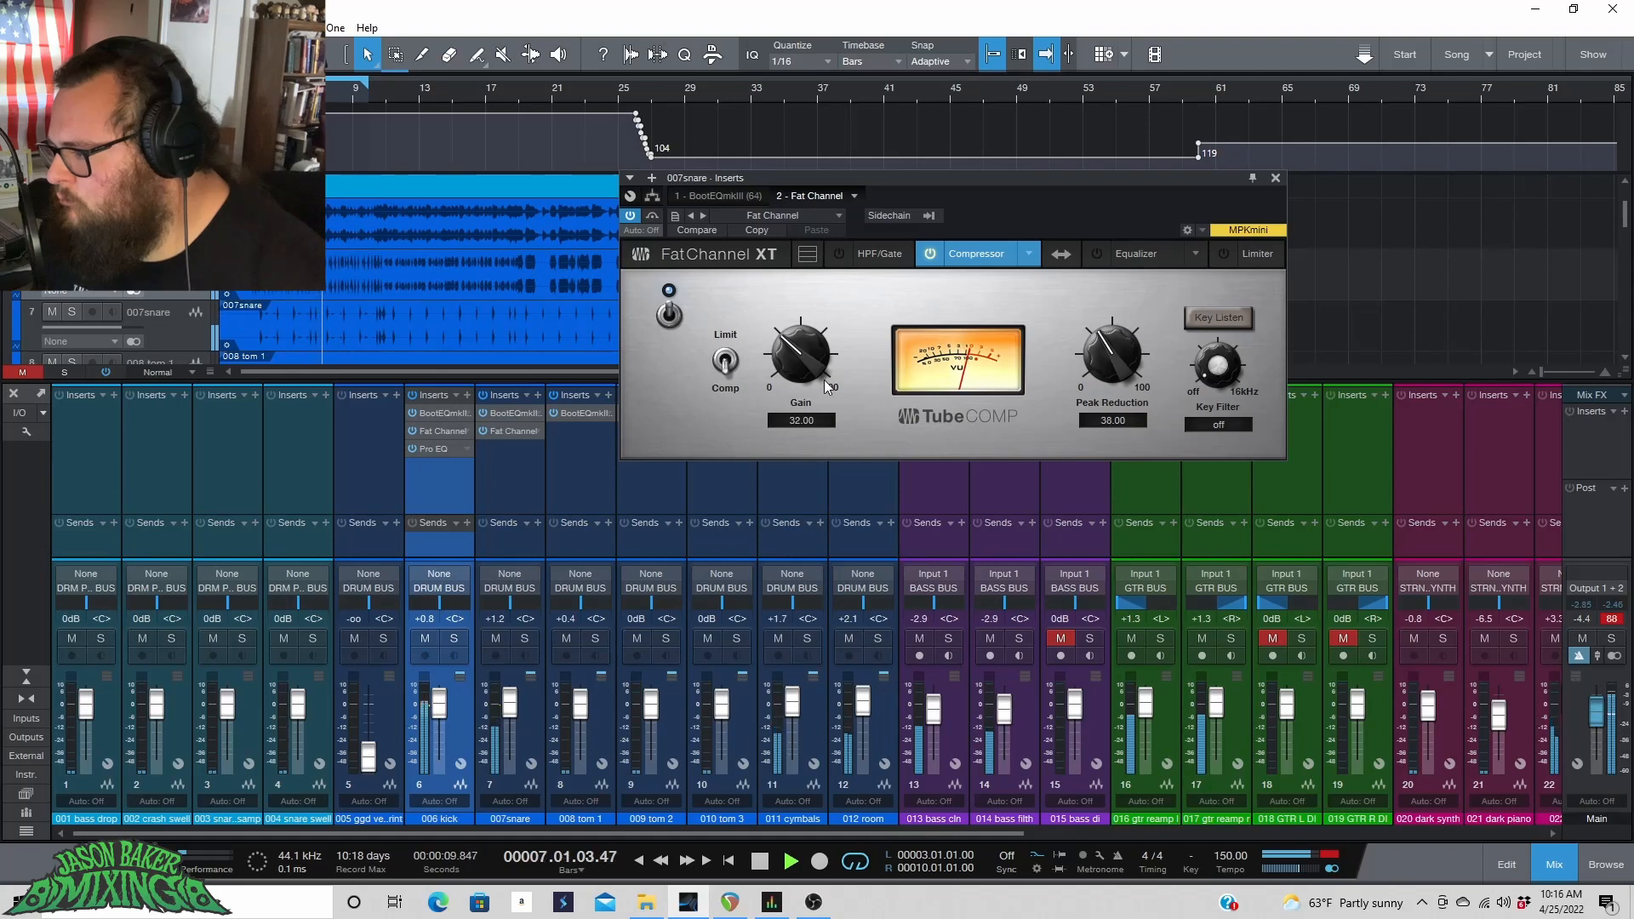
{"action": "left_click_drag", "start_coordinate": [804, 361], "coordinate": [804, 309]}
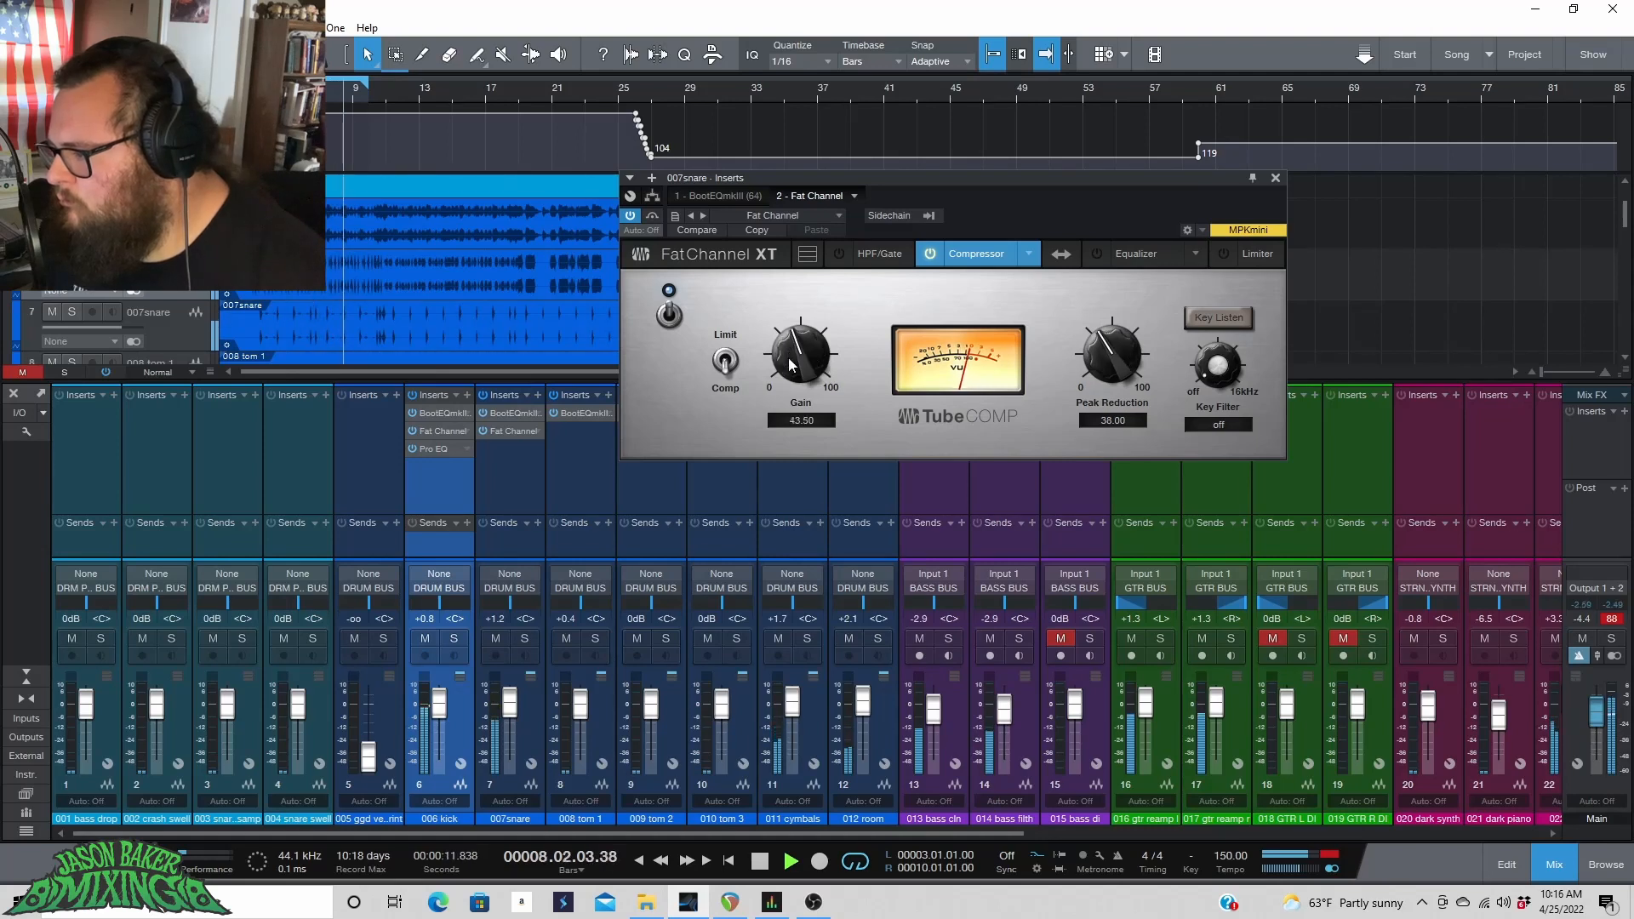
Toggle the compressor on and off to compare it during playback.
{"action": "left_click", "coordinate": [666, 310]}
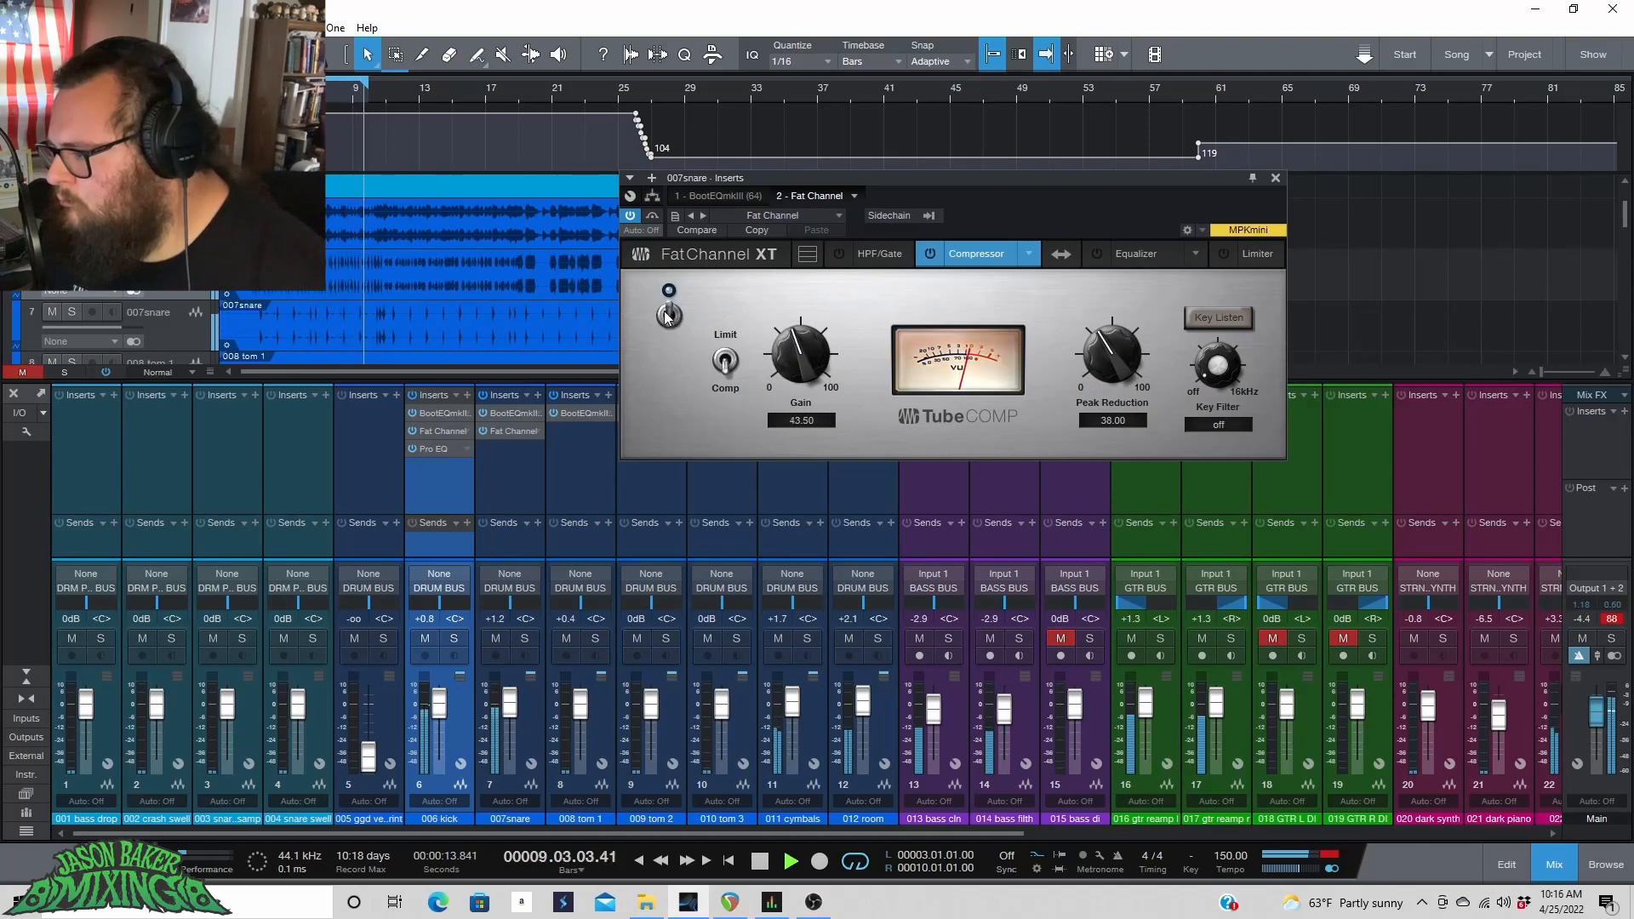
{"action": "left_click", "coordinate": [665, 311]}
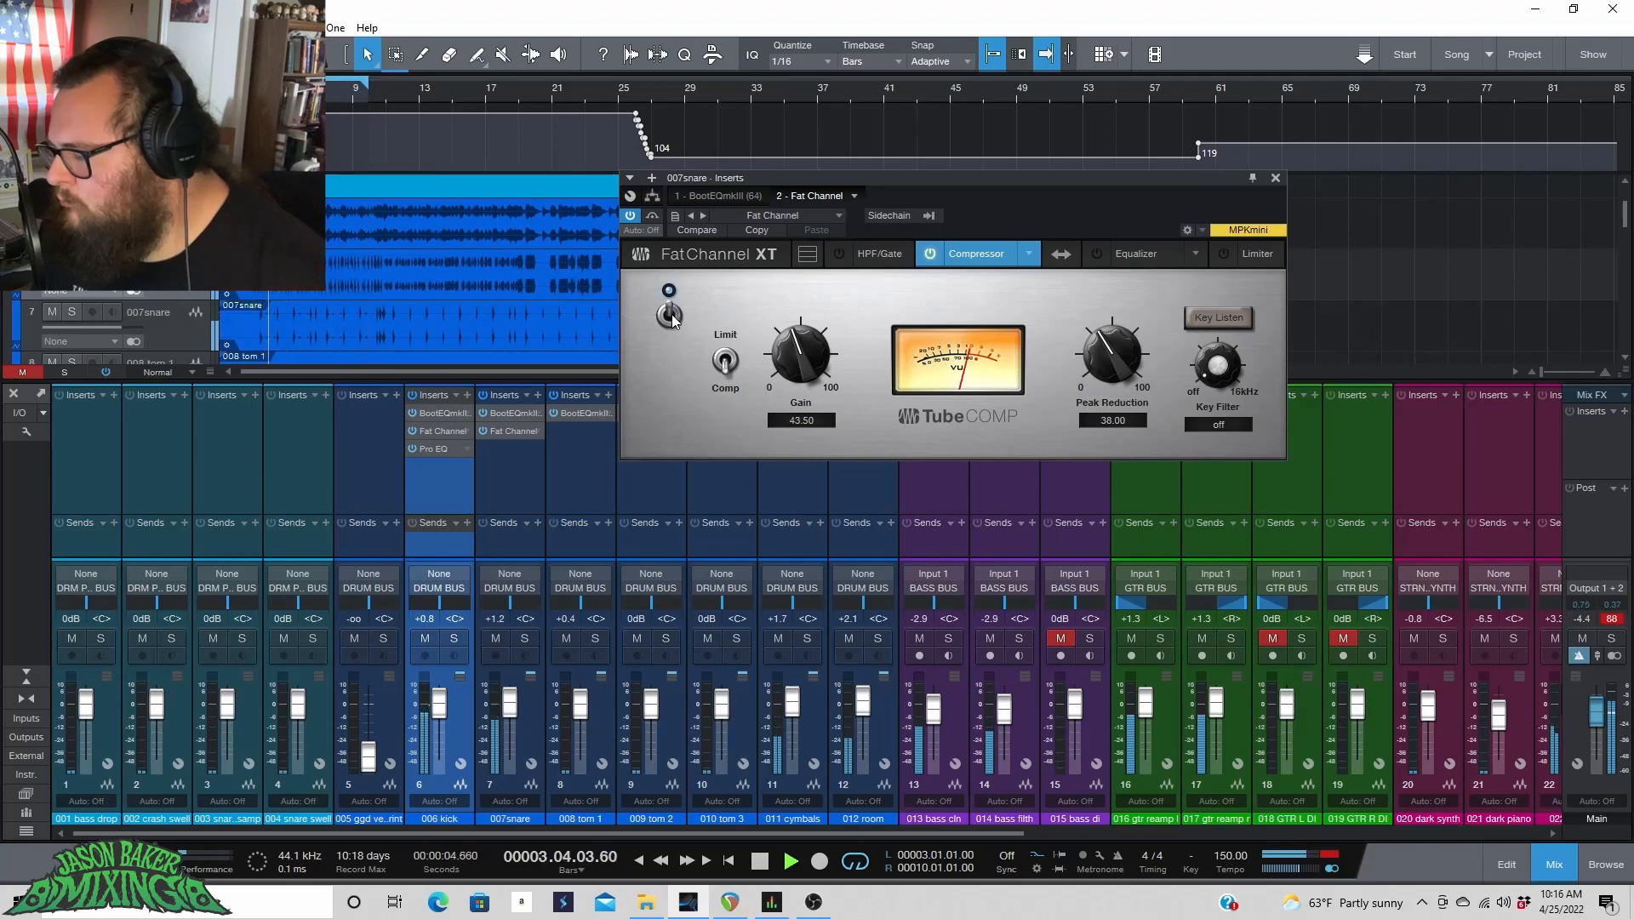
{"action": "left_click", "coordinate": [669, 317]}
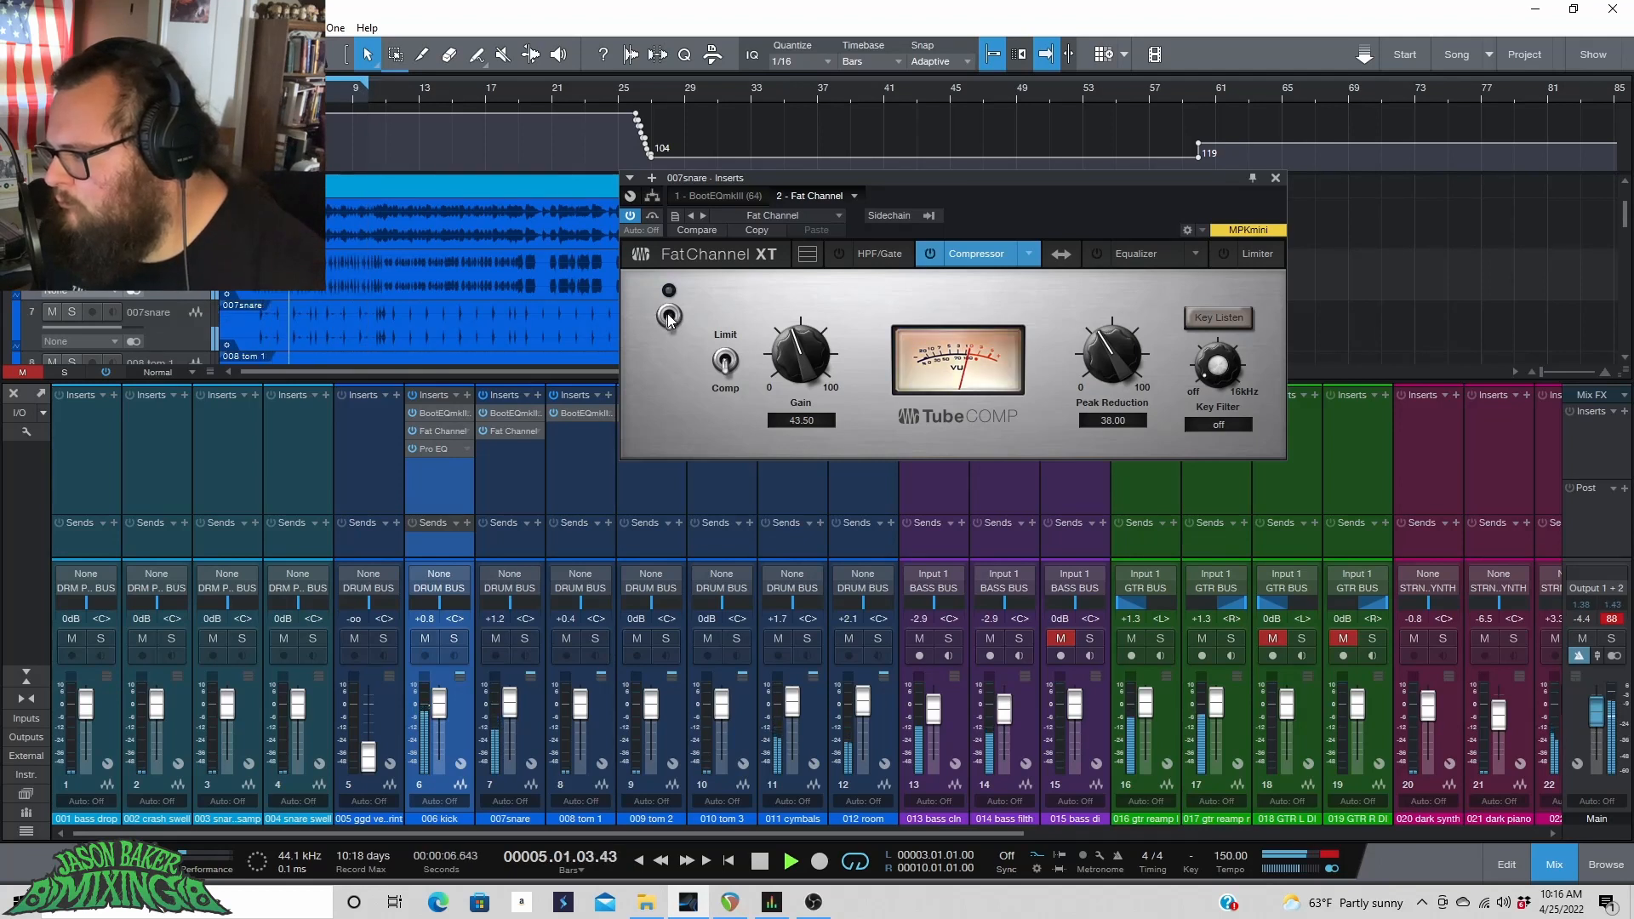
{"action": "left_click", "coordinate": [670, 317]}
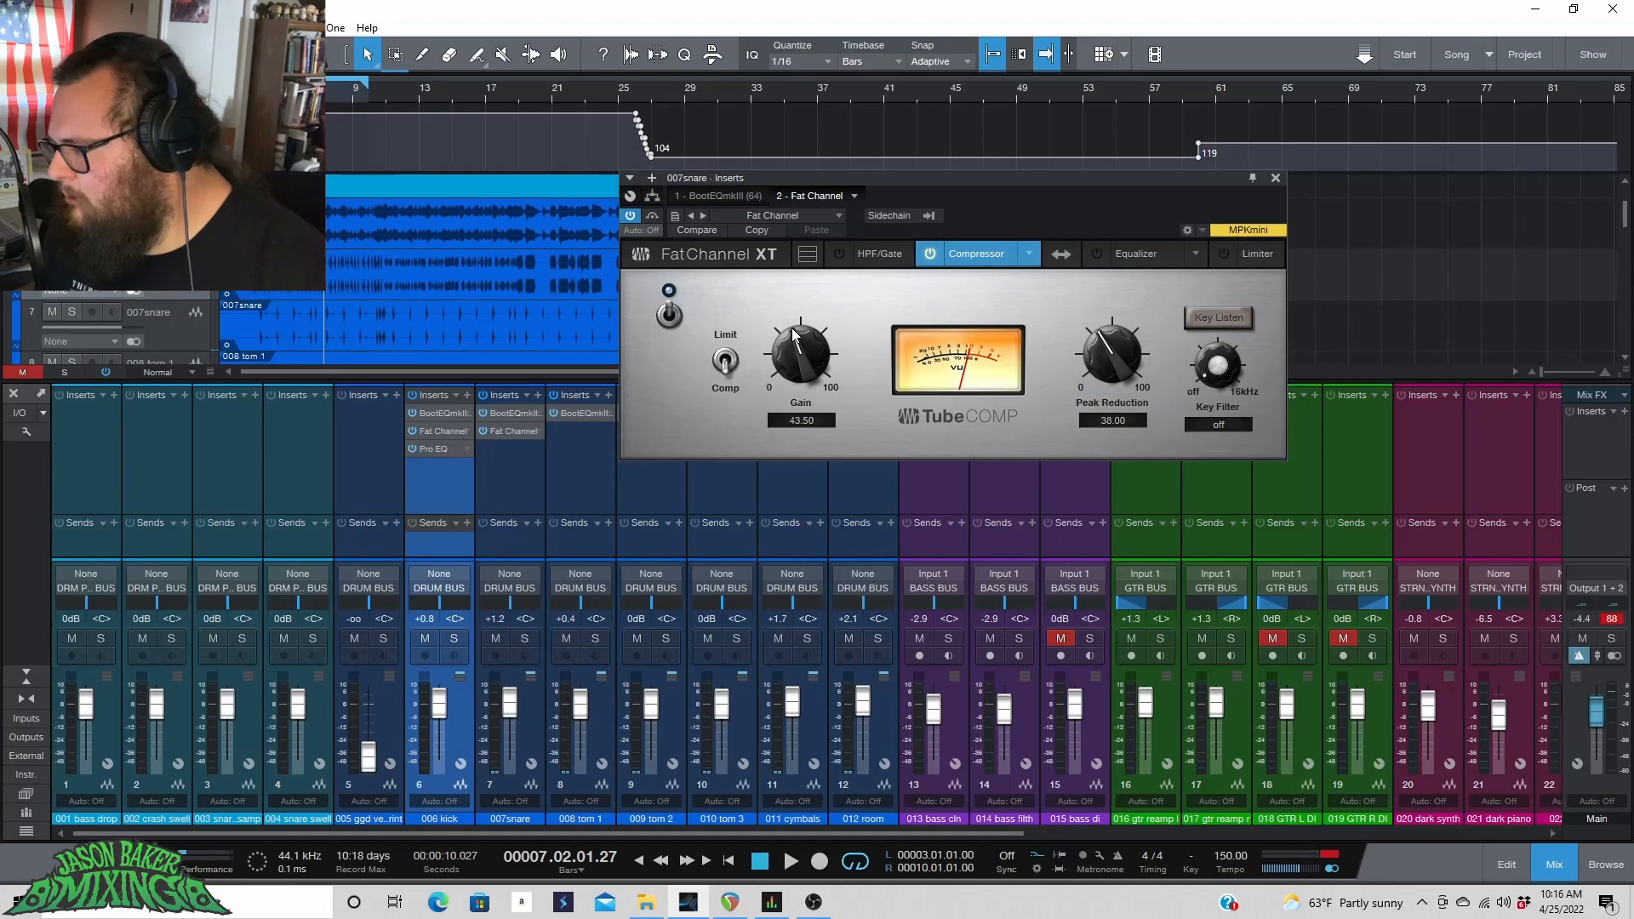
{"action": "key", "text": "space"}
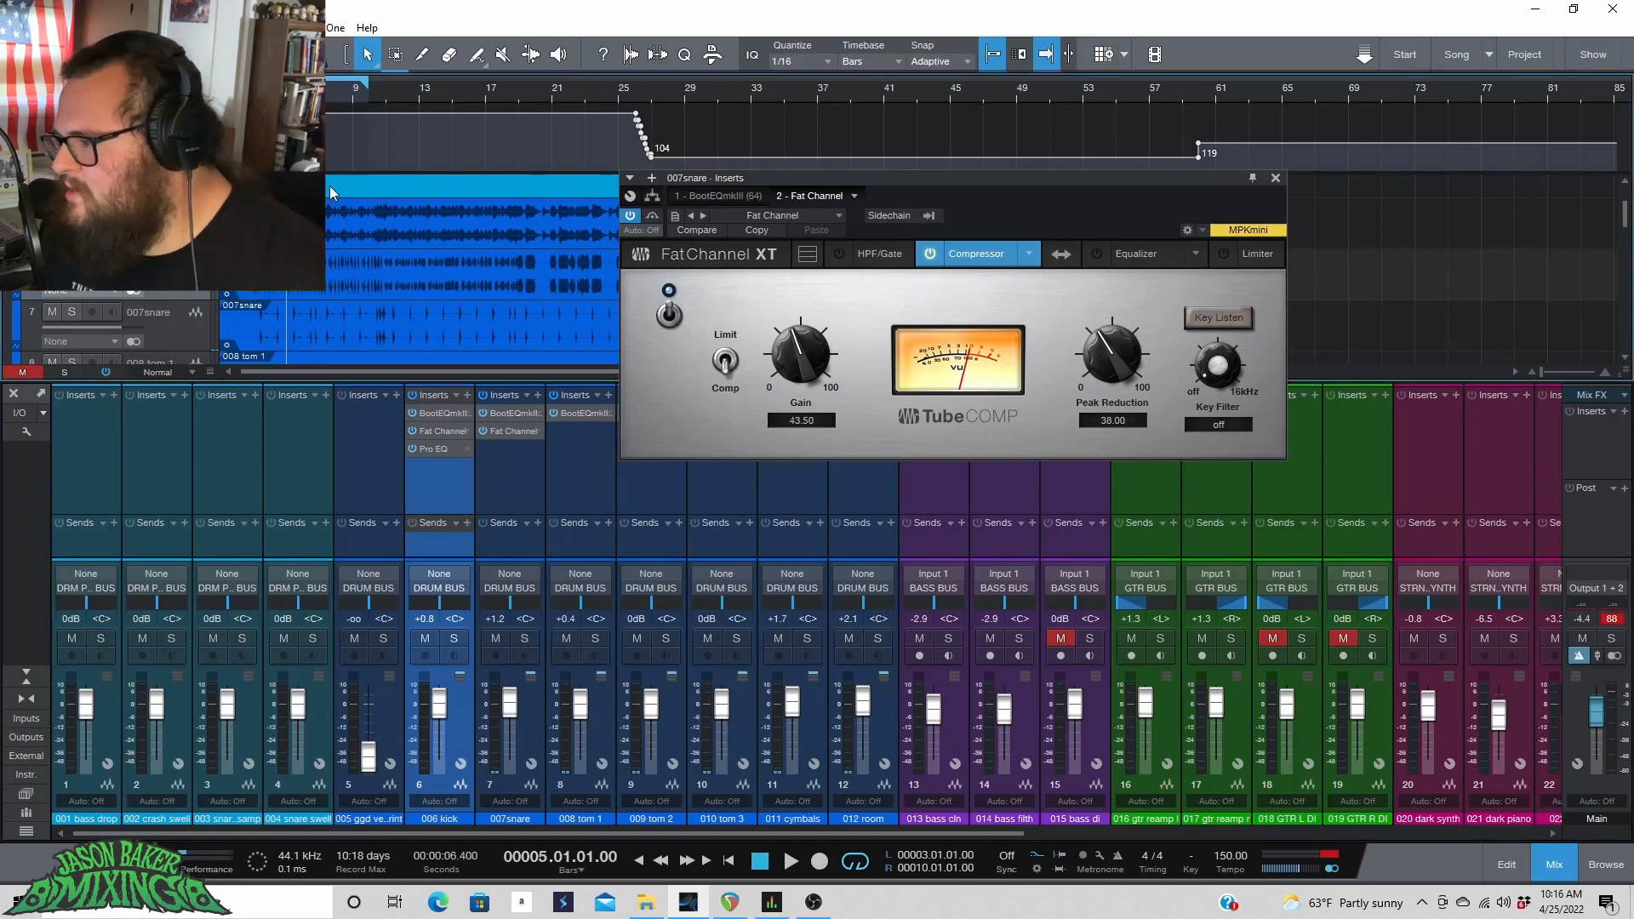
{"action": "key", "text": "space"}
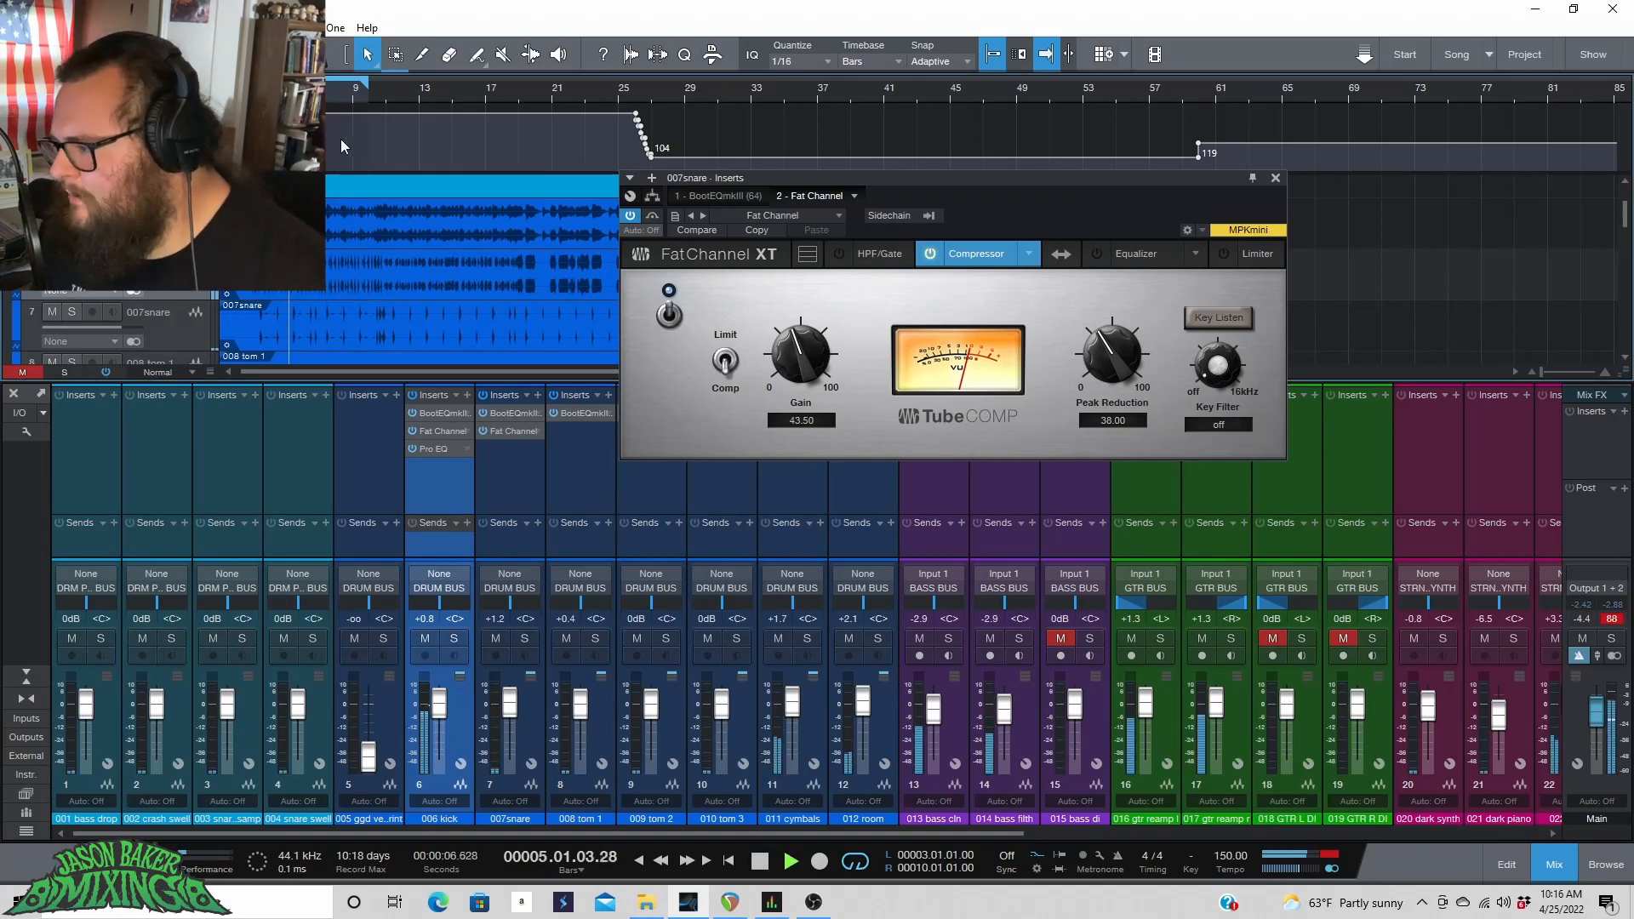
Switch the snare compressor off and back on to compare, then stop playback.
{"action": "left_click", "coordinate": [665, 318]}
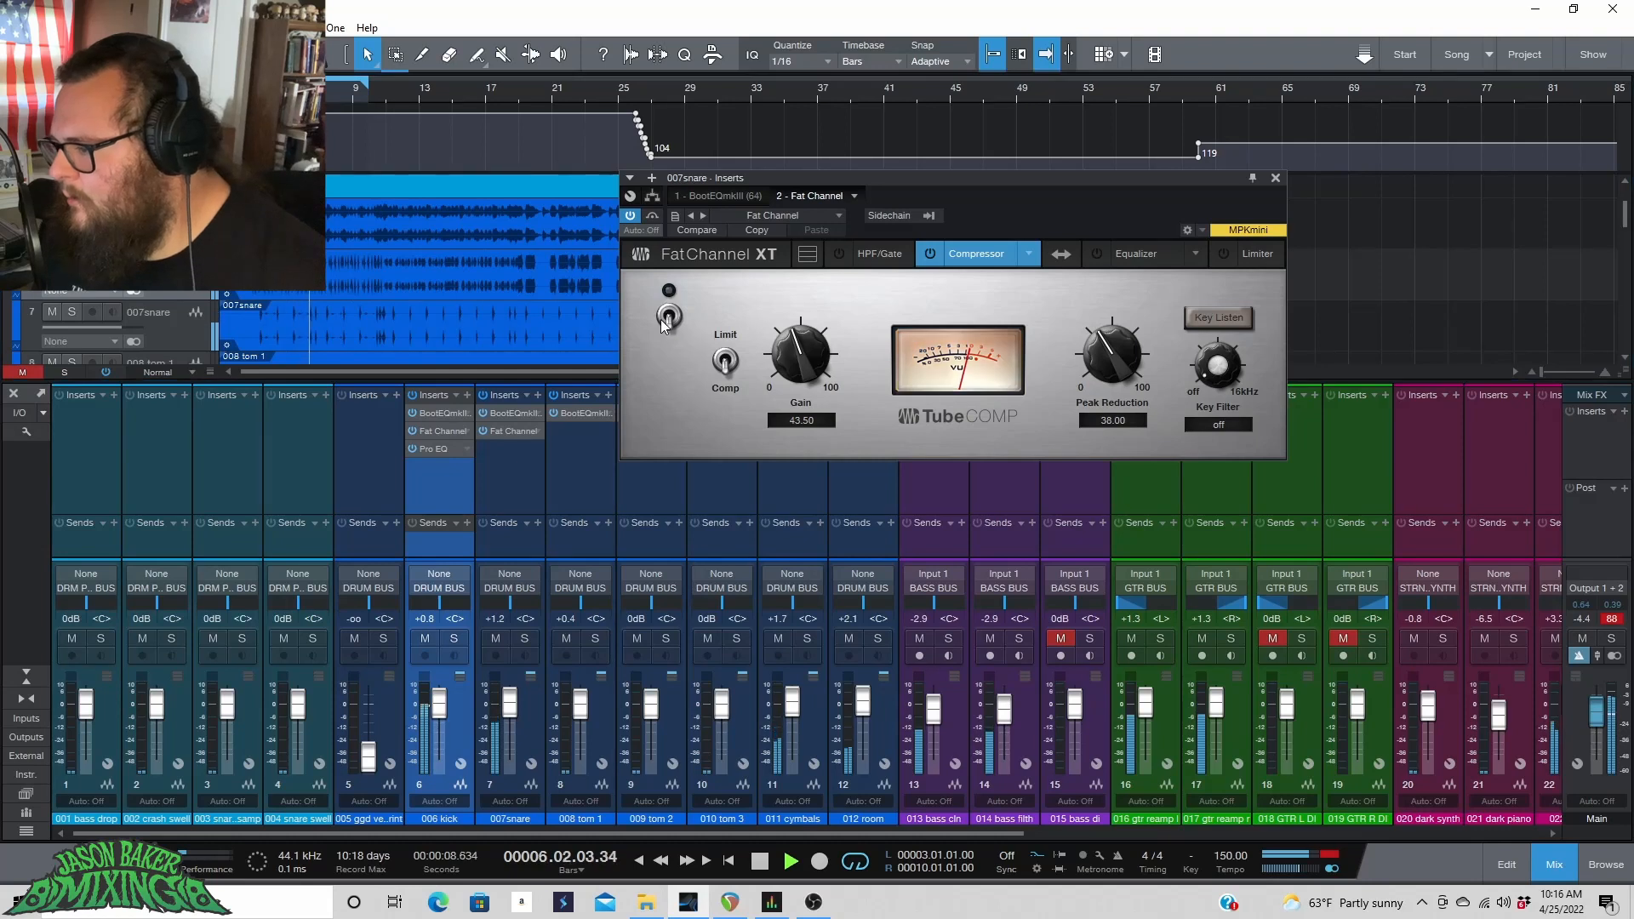
{"action": "left_click", "coordinate": [664, 321]}
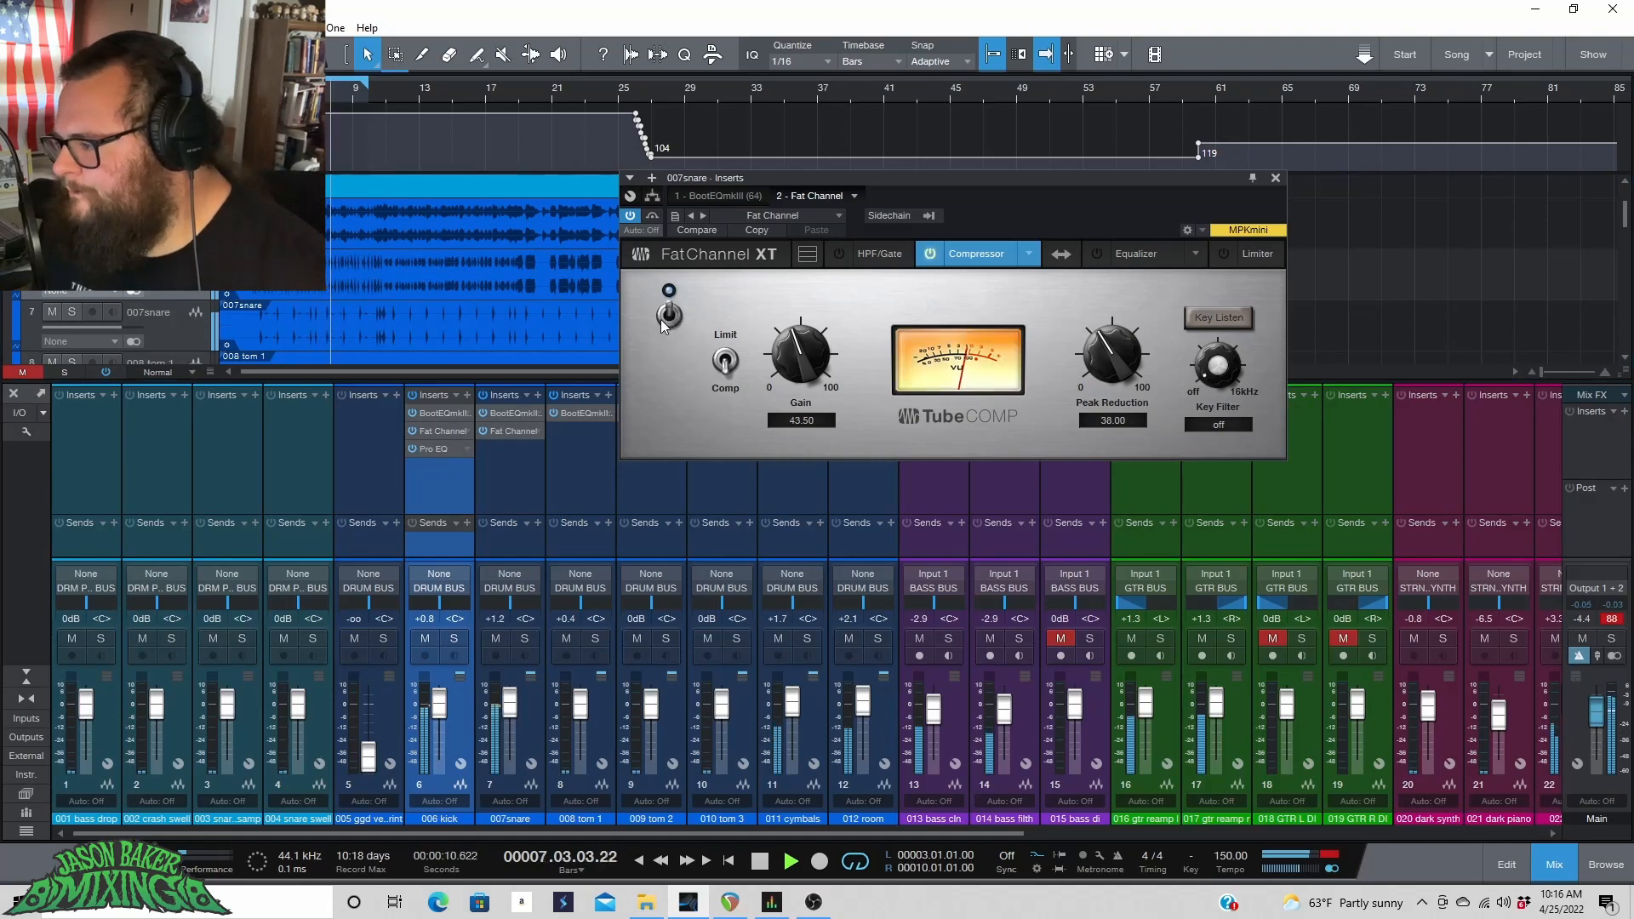
{"action": "key", "text": "space"}
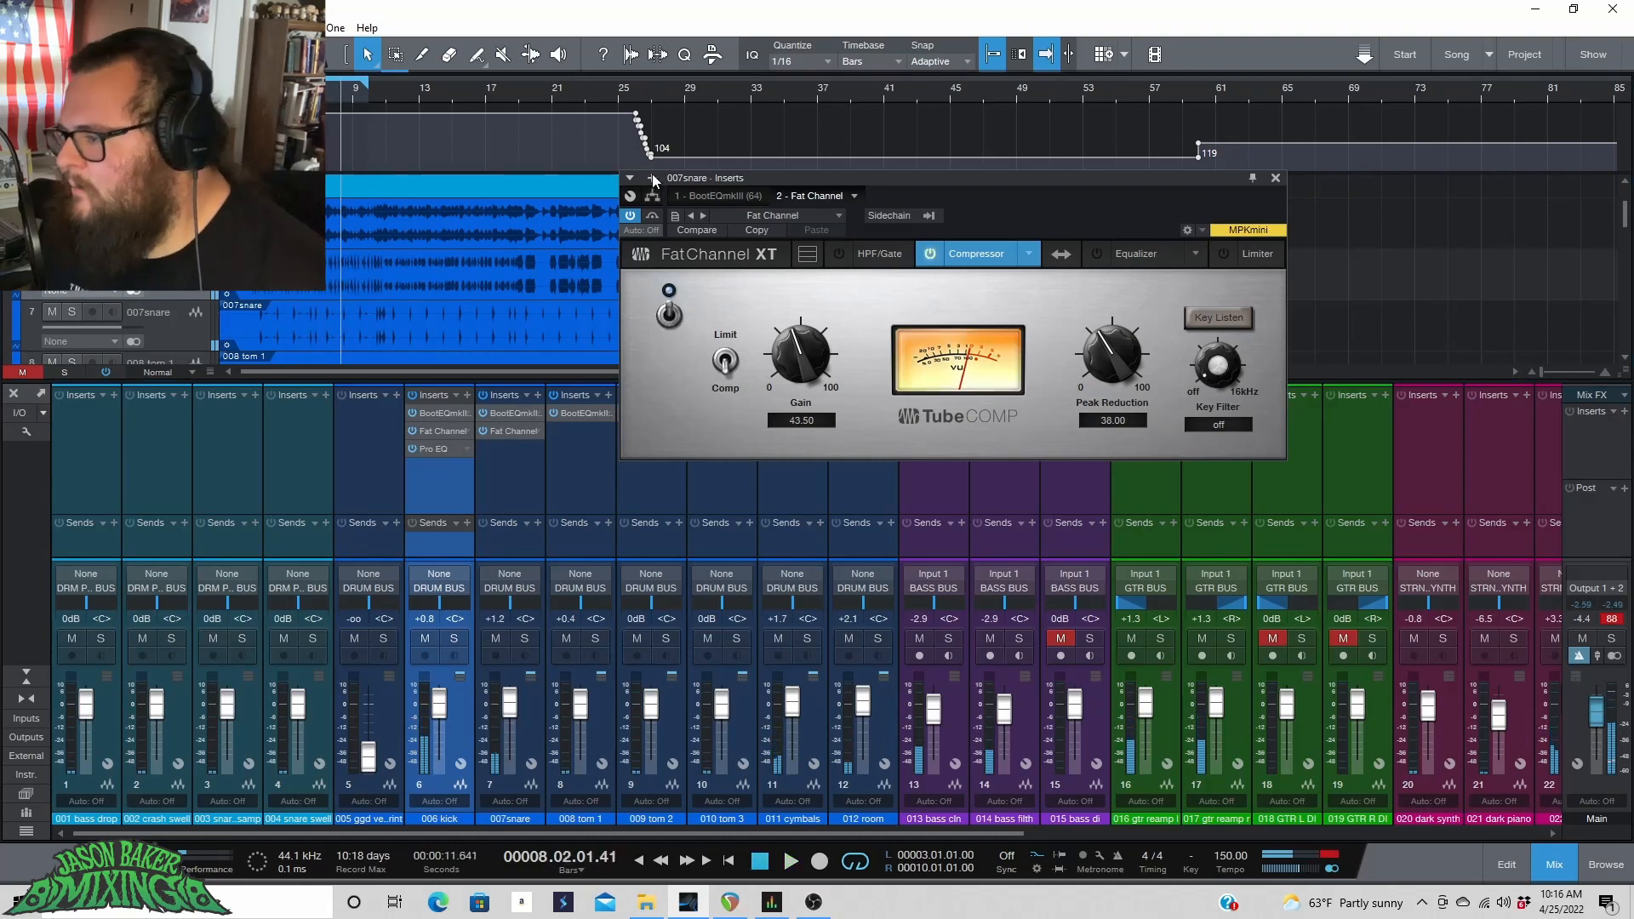
Add Pro EQ to the next insert slot on the 007snare channel and start playback.
{"action": "left_click", "coordinate": [653, 195]}
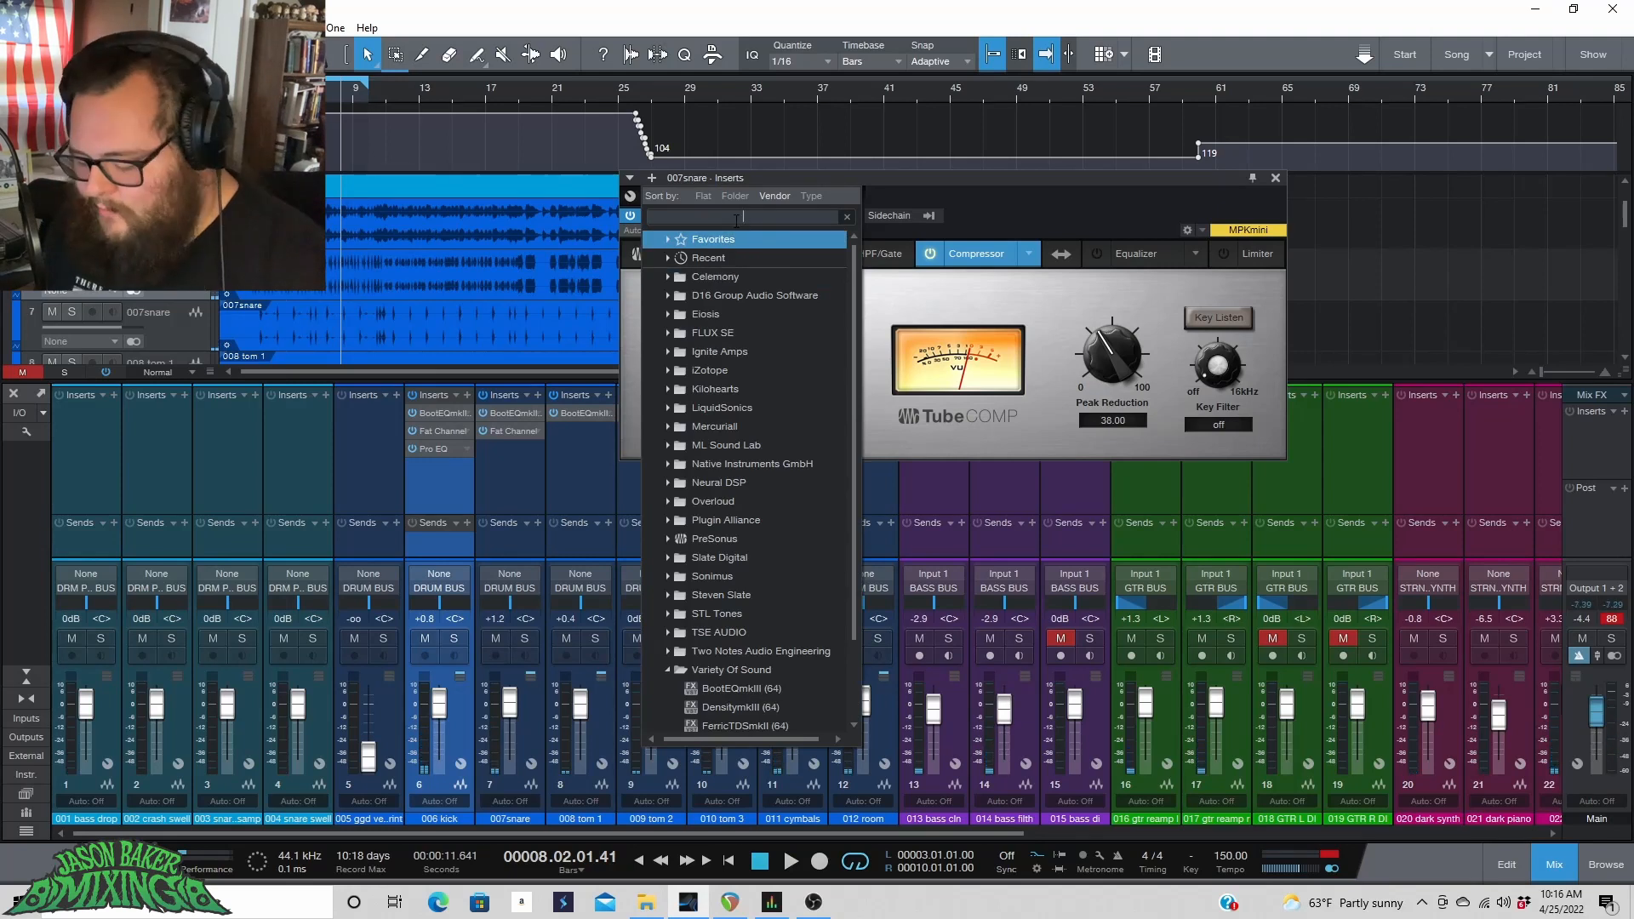
{"action": "type", "text": "PTO"}
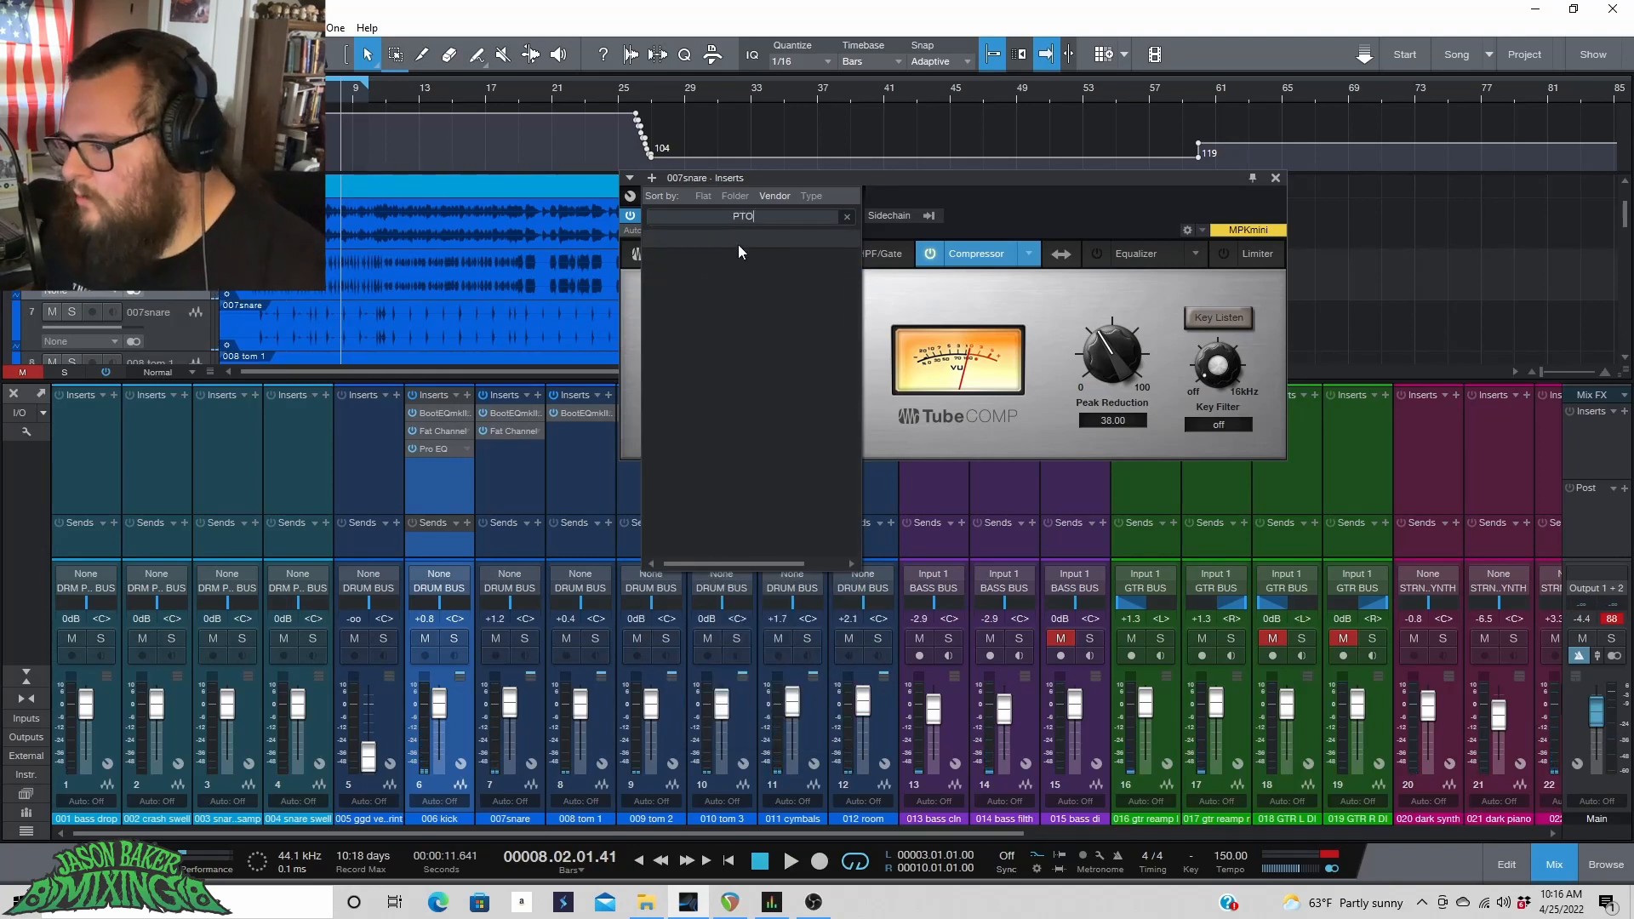
{"action": "key", "text": "BackSpace"}
{"action": "key", "text": "BackSpace"}
{"action": "key", "text": "BackSpace"}
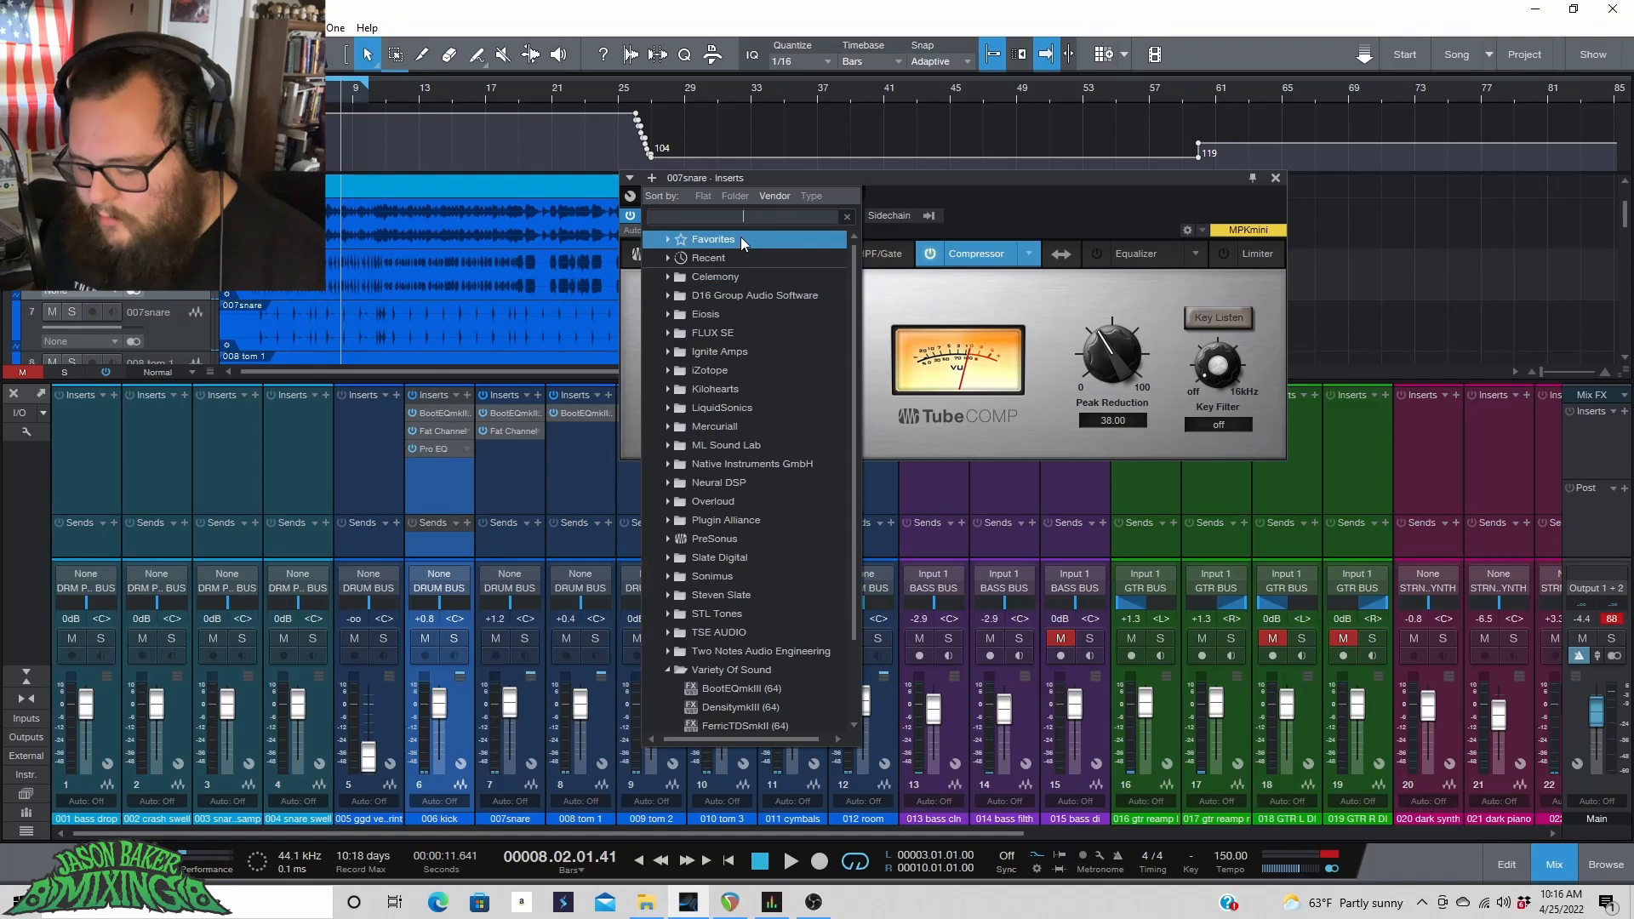
{"action": "double_click", "coordinate": [730, 253]}
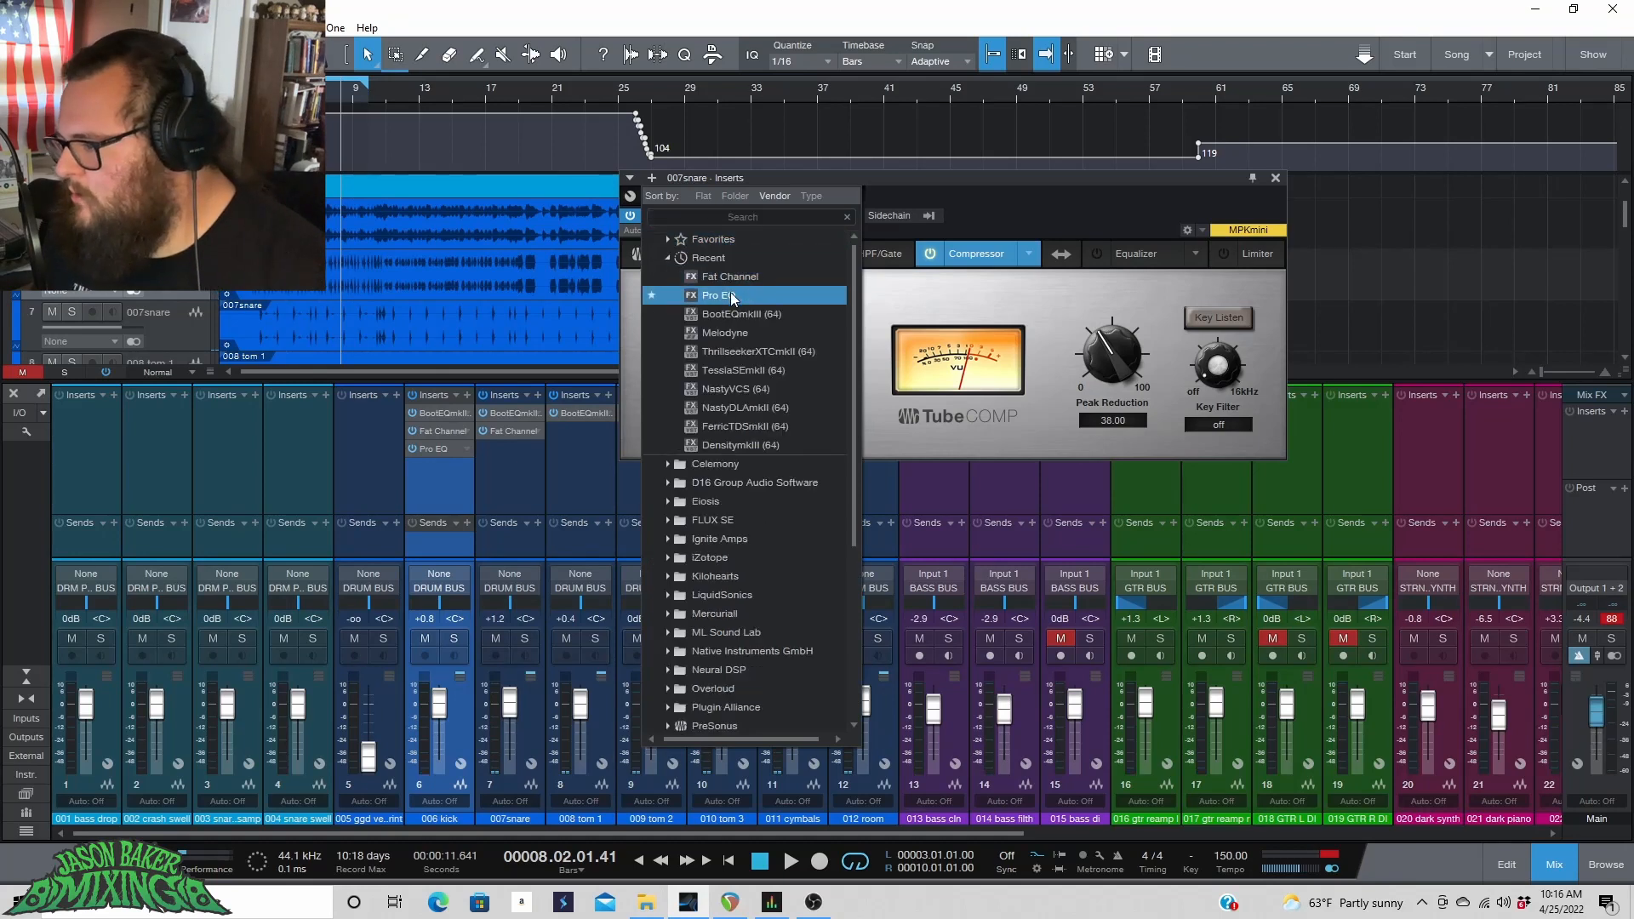
{"action": "double_click", "coordinate": [728, 291]}
{"action": "key", "text": "space"}
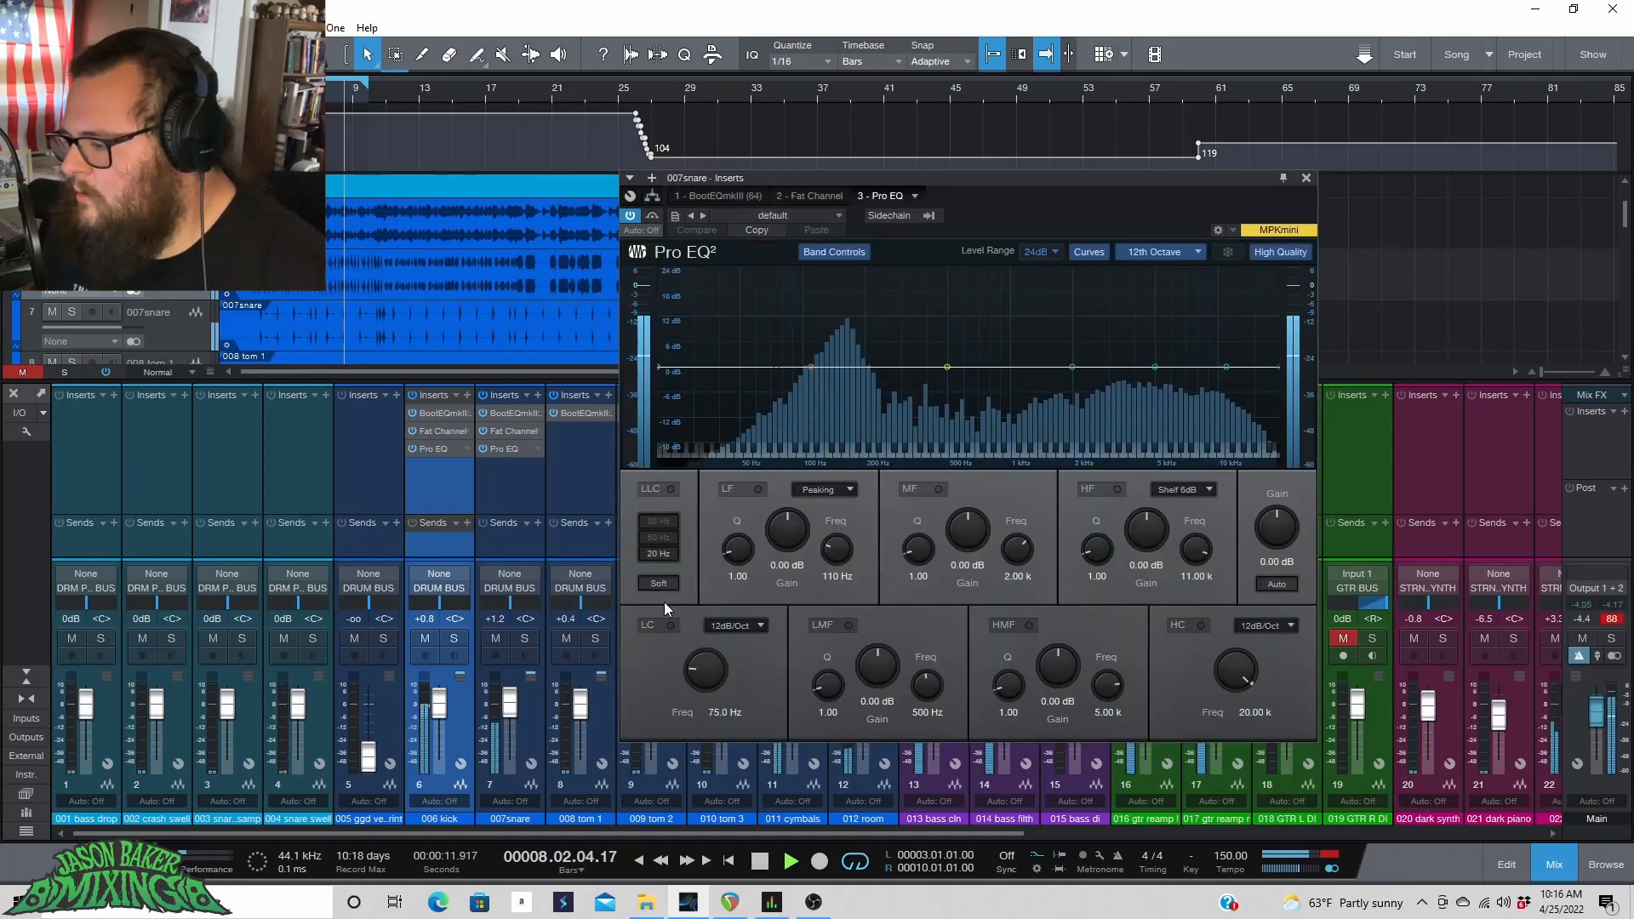
Enable the Pro EQ low cut with a 24dB/Oct slope and set its frequency to 70.0 Hz.
{"action": "left_click", "coordinate": [669, 626]}
{"action": "left_click", "coordinate": [721, 624]}
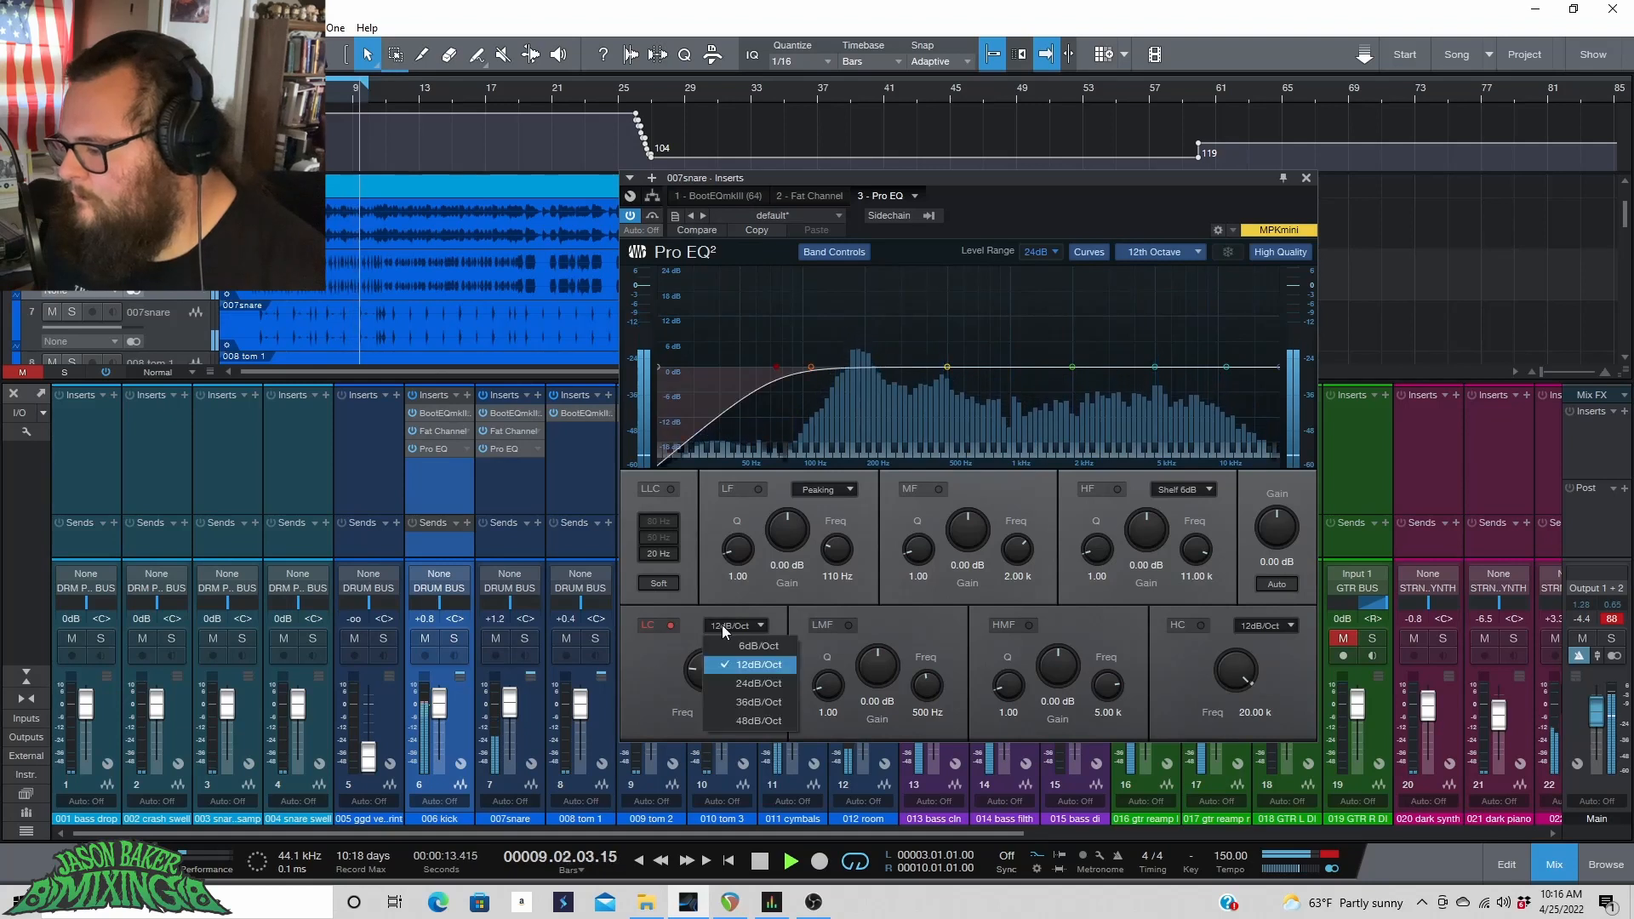
{"action": "left_click", "coordinate": [759, 683]}
{"action": "key", "text": "space"}
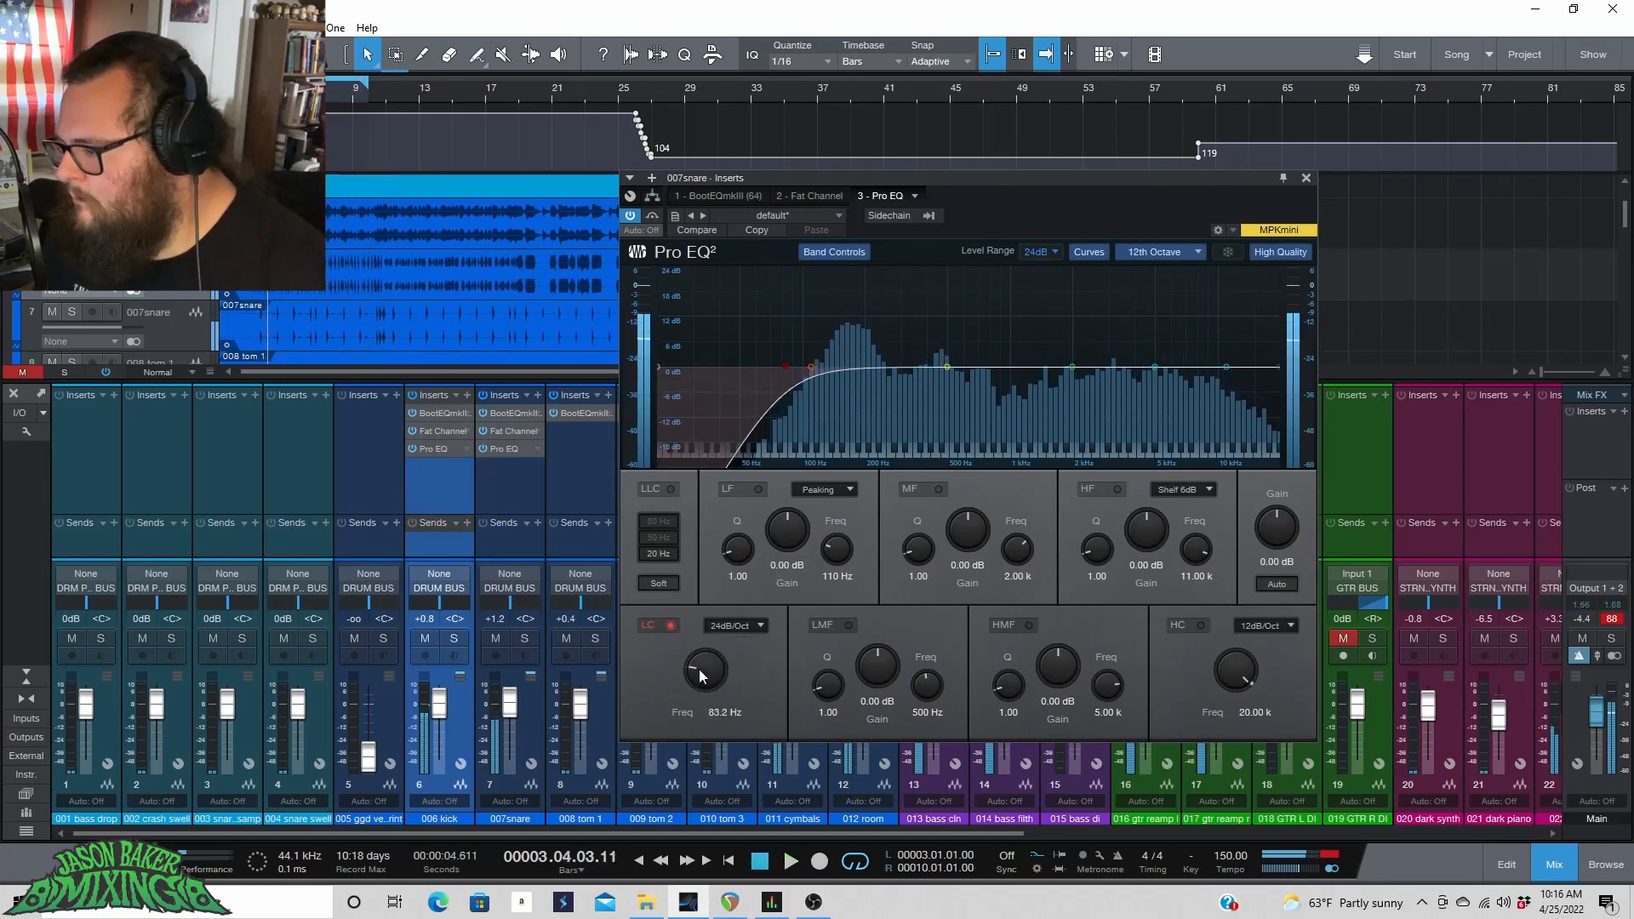
{"action": "left_click_drag", "start_coordinate": [697, 671], "coordinate": [697, 685]}
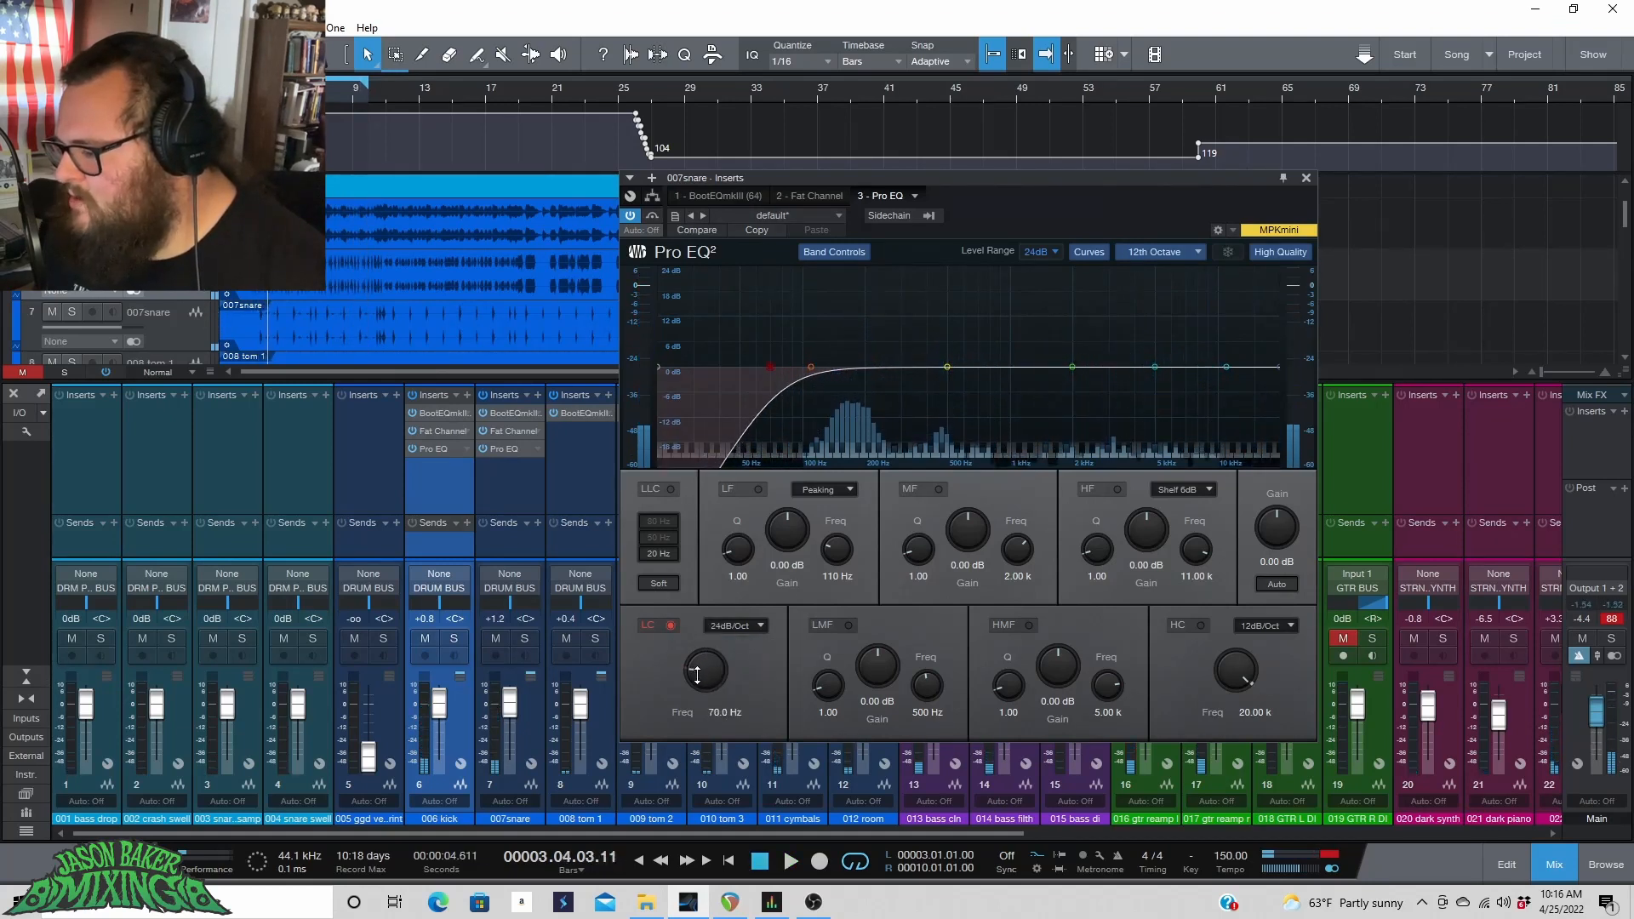
{"action": "key", "text": "space"}
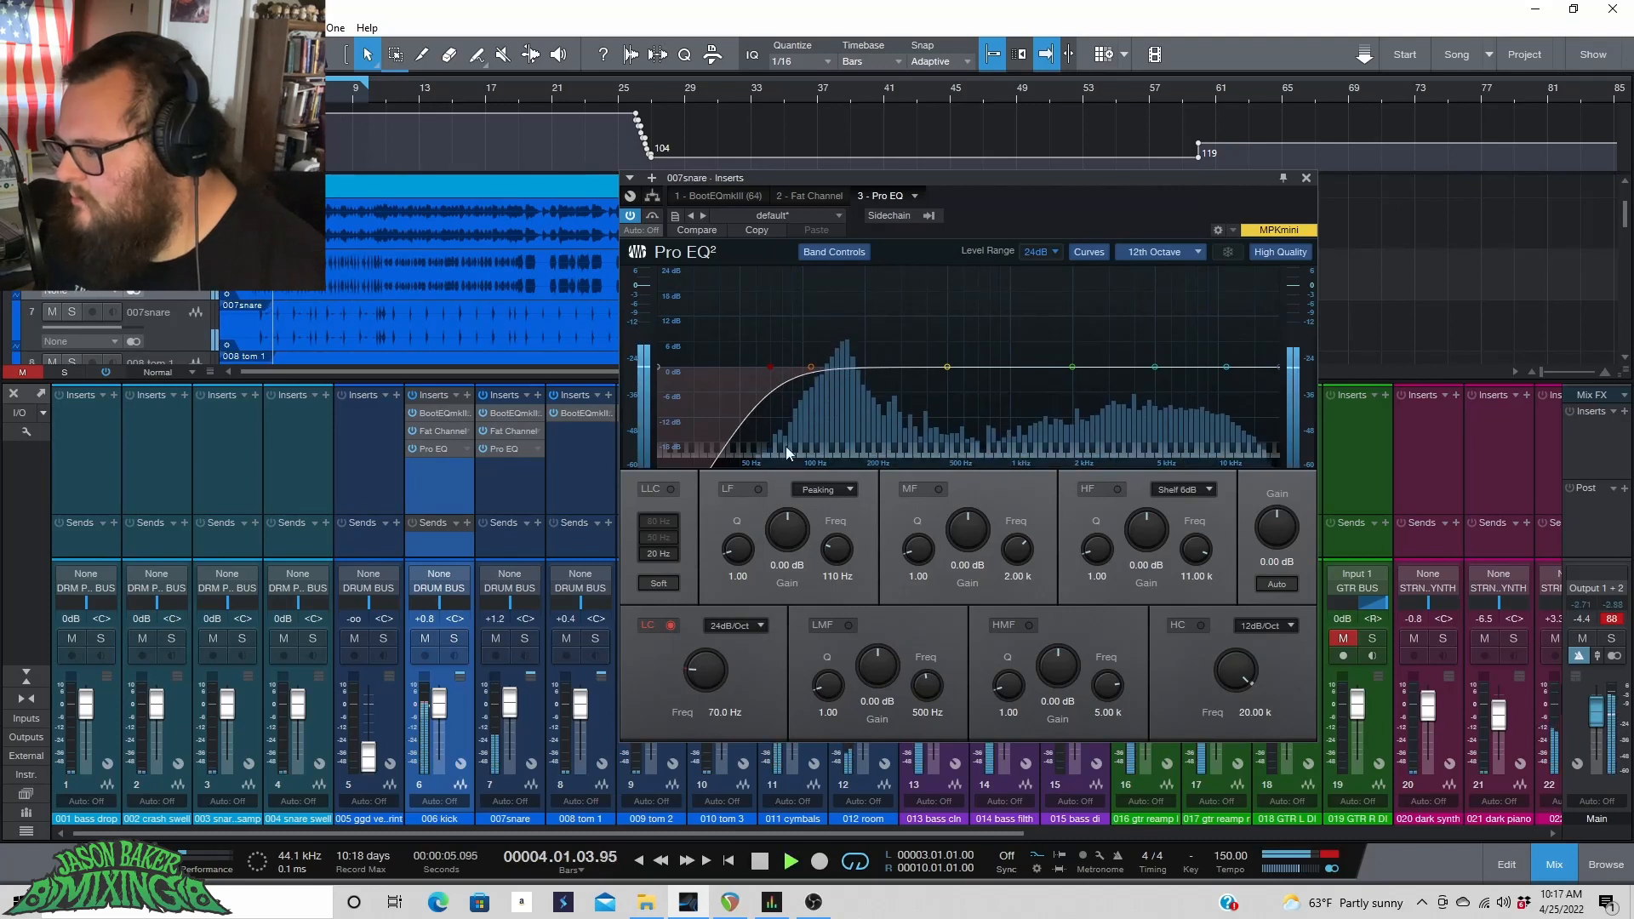
Boost the low band 2.18 dB at 187 Hz and enable the high cut at 24dB/Oct around 12.77 kHz.
{"action": "left_click_drag", "start_coordinate": [810, 368], "coordinate": [859, 357]}
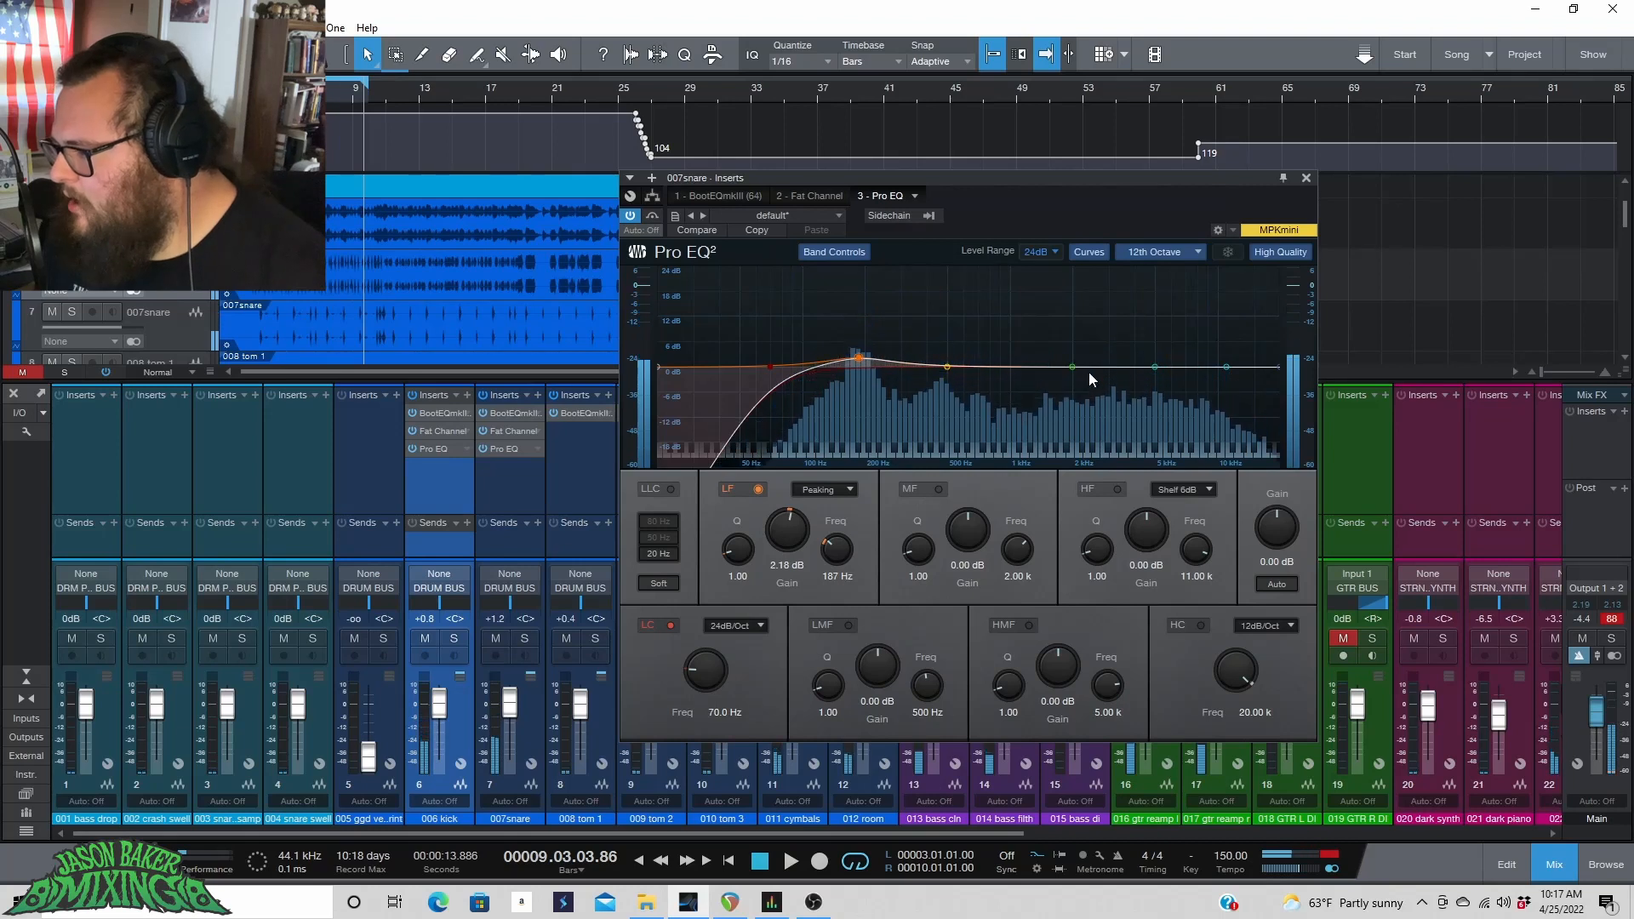
{"action": "left_click", "coordinate": [1205, 625]}
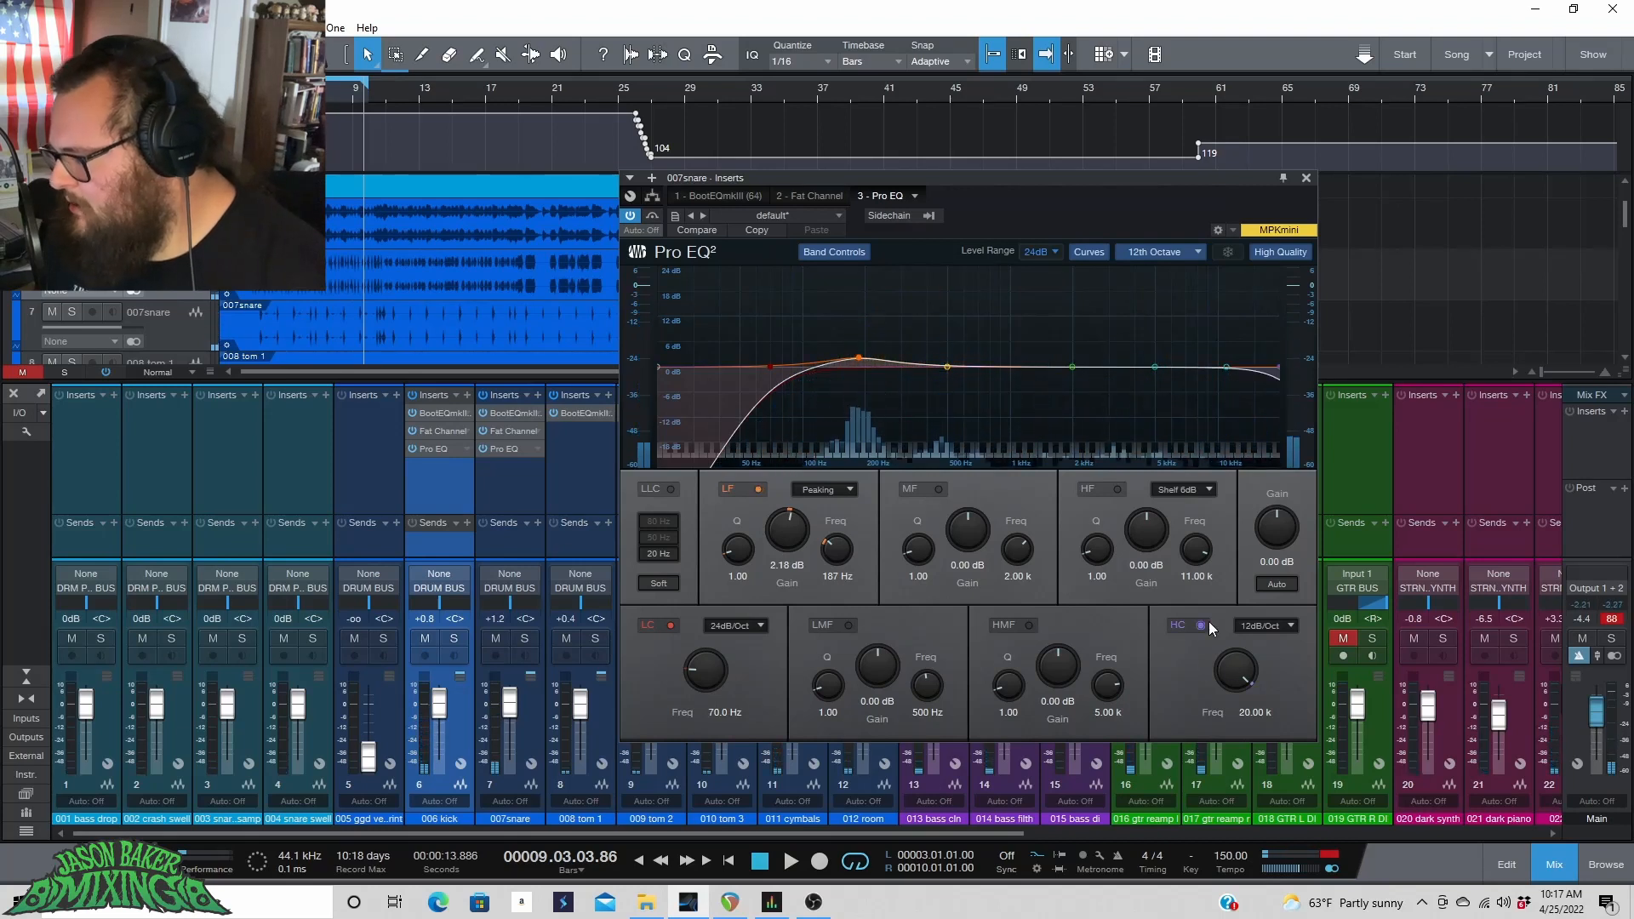
{"action": "left_click", "coordinate": [1280, 626]}
{"action": "left_click", "coordinate": [1277, 687]}
{"action": "scroll", "coordinate": [1232, 672], "scroll_direction": "down", "scroll_amount": 3}
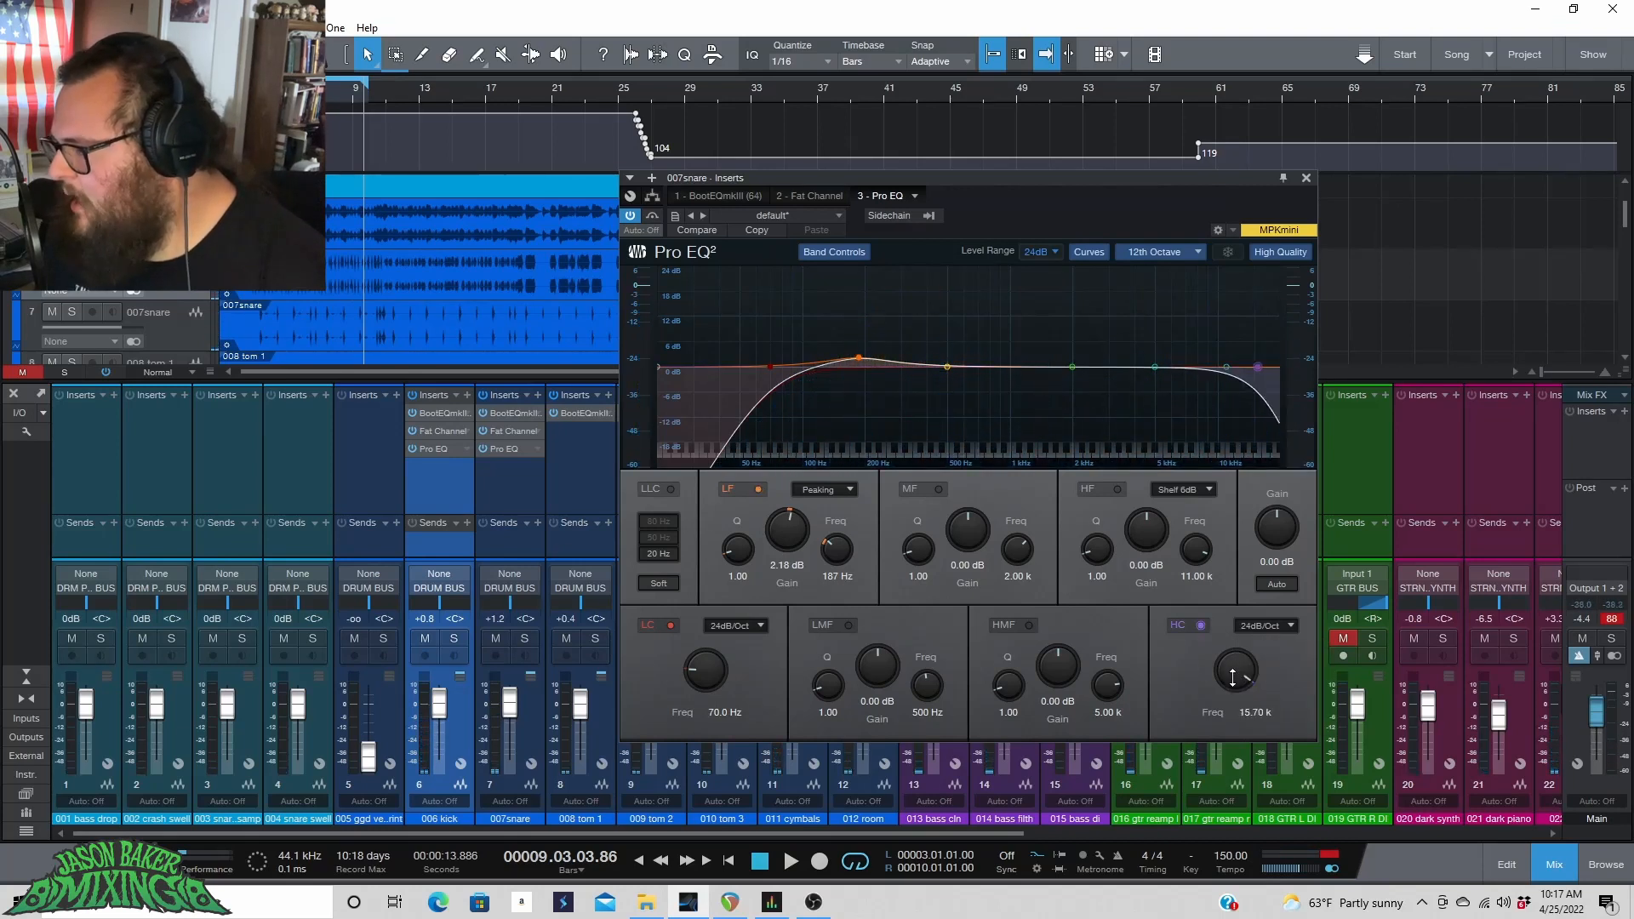
{"action": "key", "text": "space"}
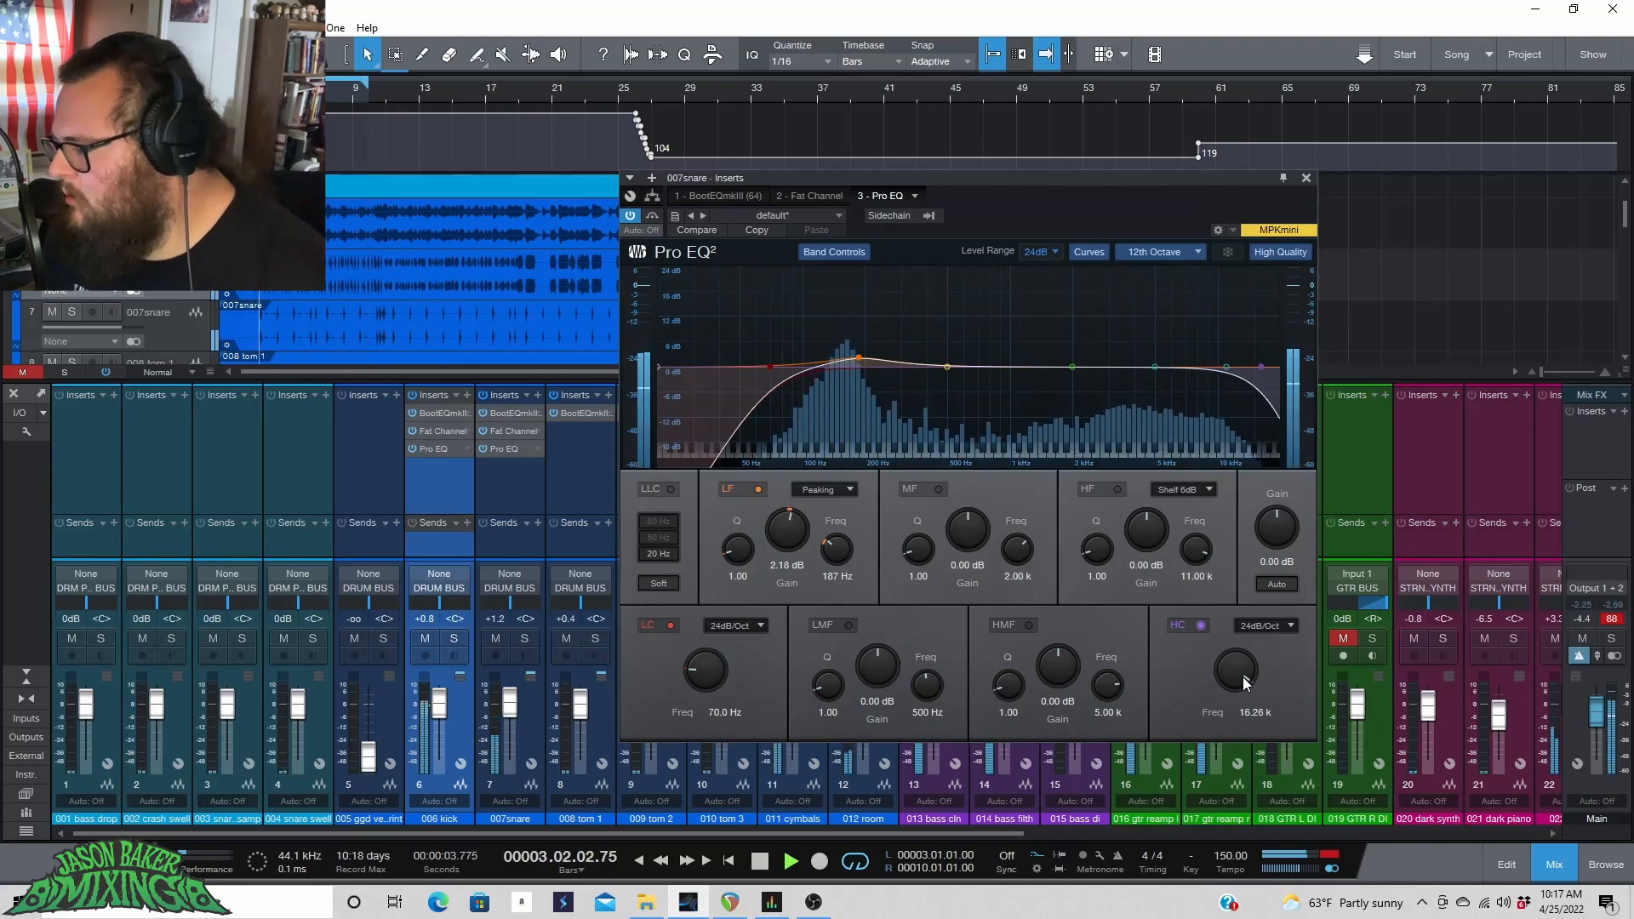
{"action": "scroll", "coordinate": [1235, 672], "scroll_direction": "down", "scroll_amount": 3}
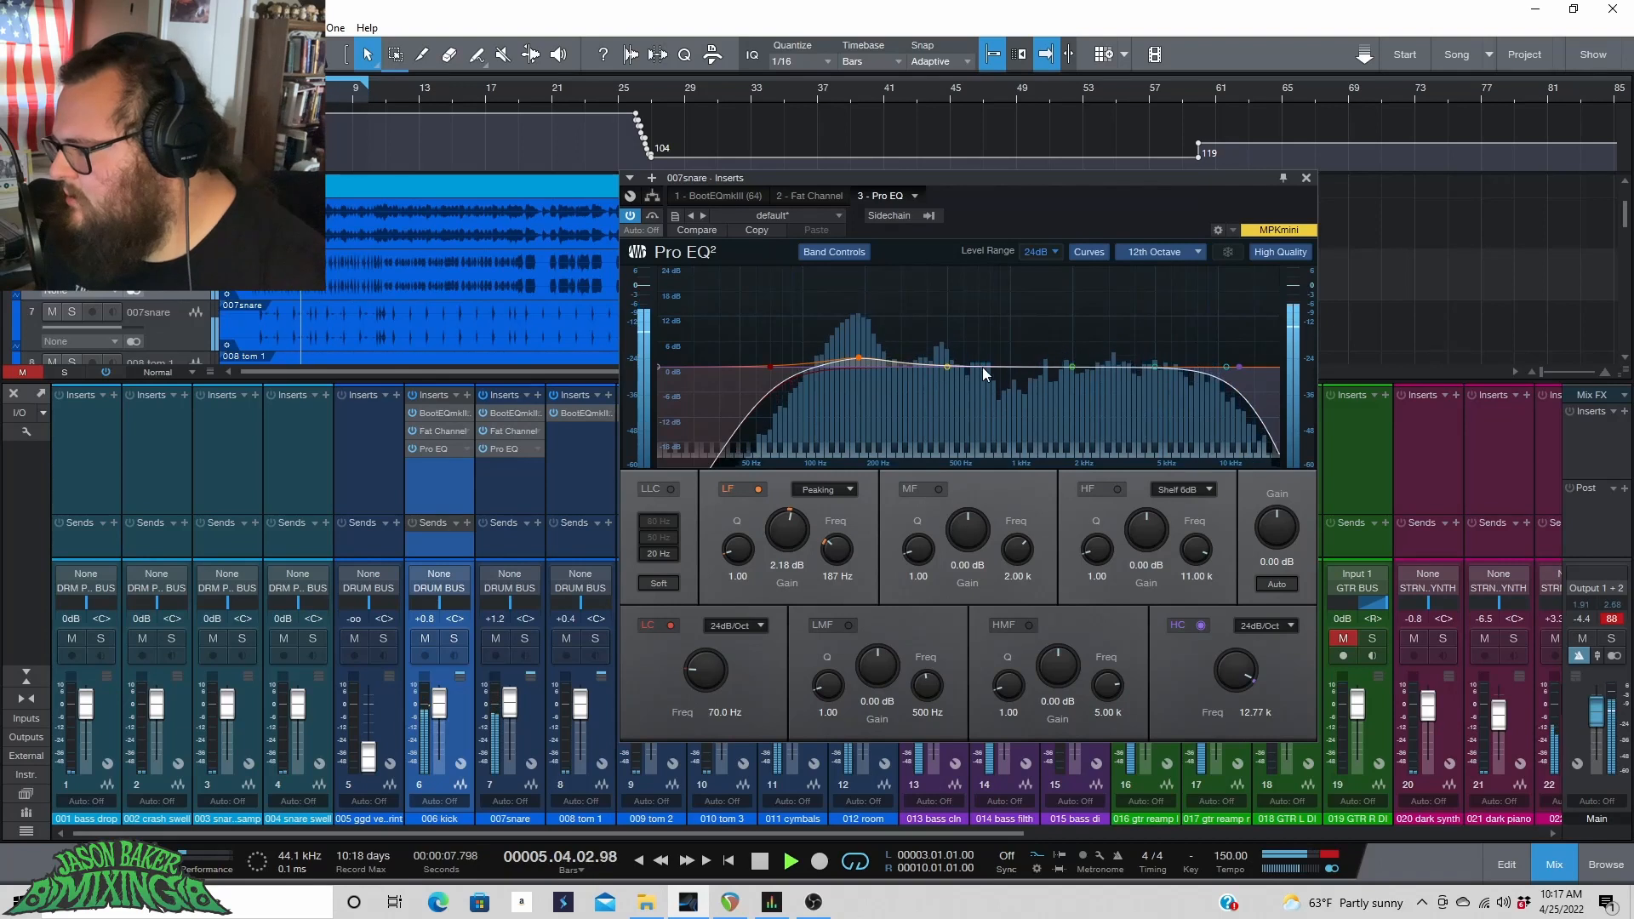
Sweep a boosted mid band to find harsh frequencies, then set it to a -3.26 dB cut at 481 Hz with Q 1.13.
{"action": "left_click_drag", "start_coordinate": [1075, 366], "coordinate": [997, 287]}
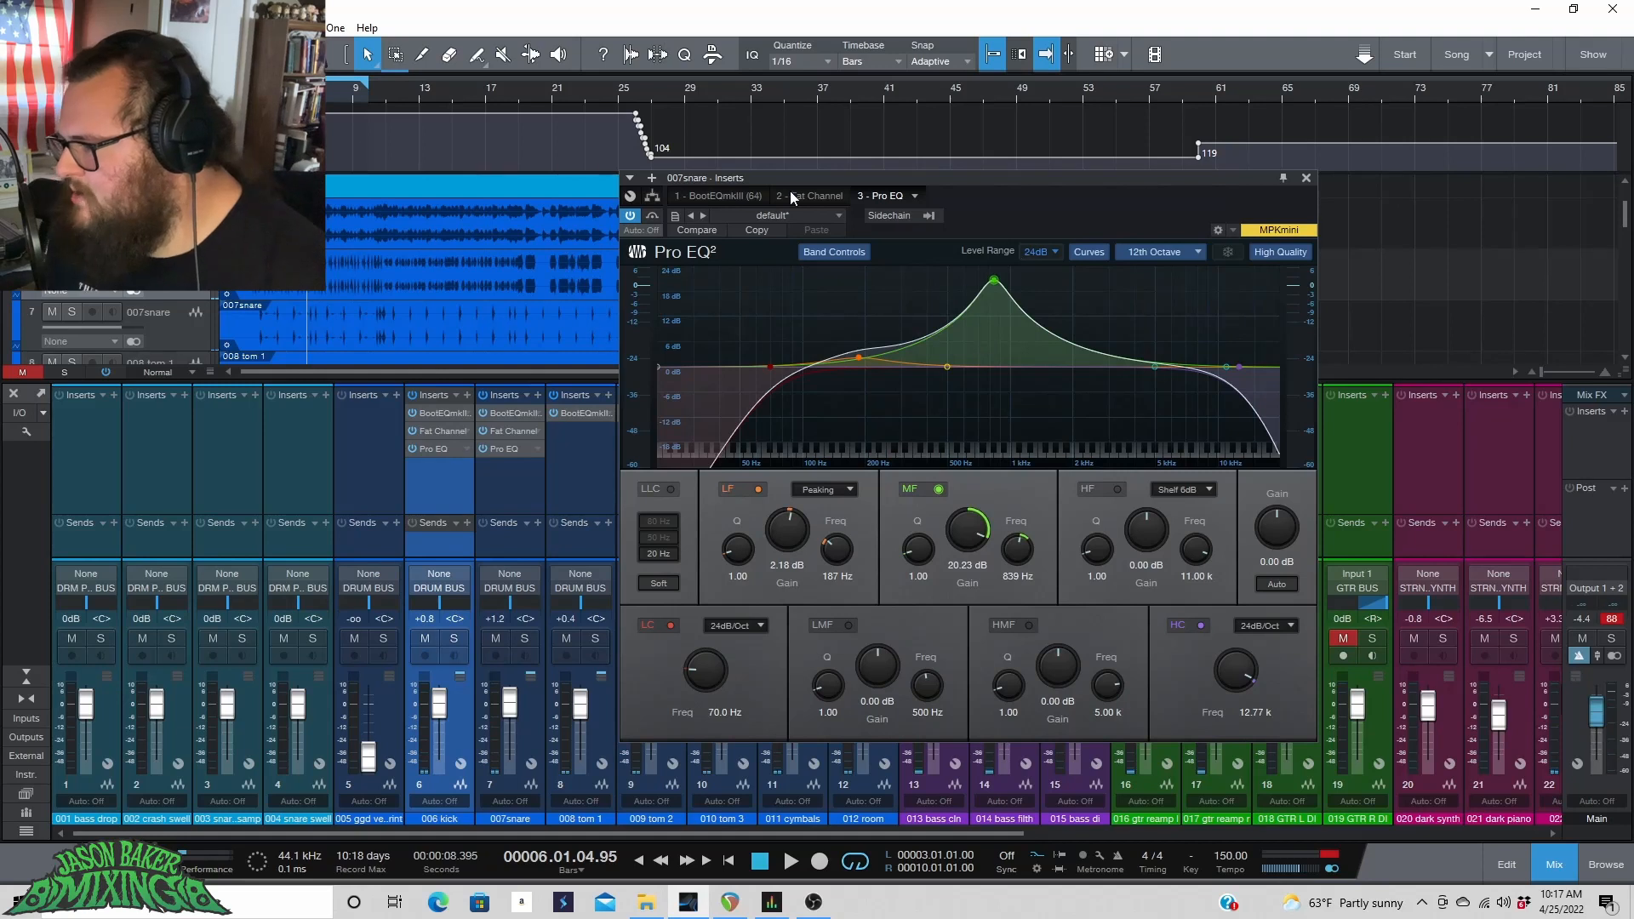
{"action": "left_click", "coordinate": [715, 194]}
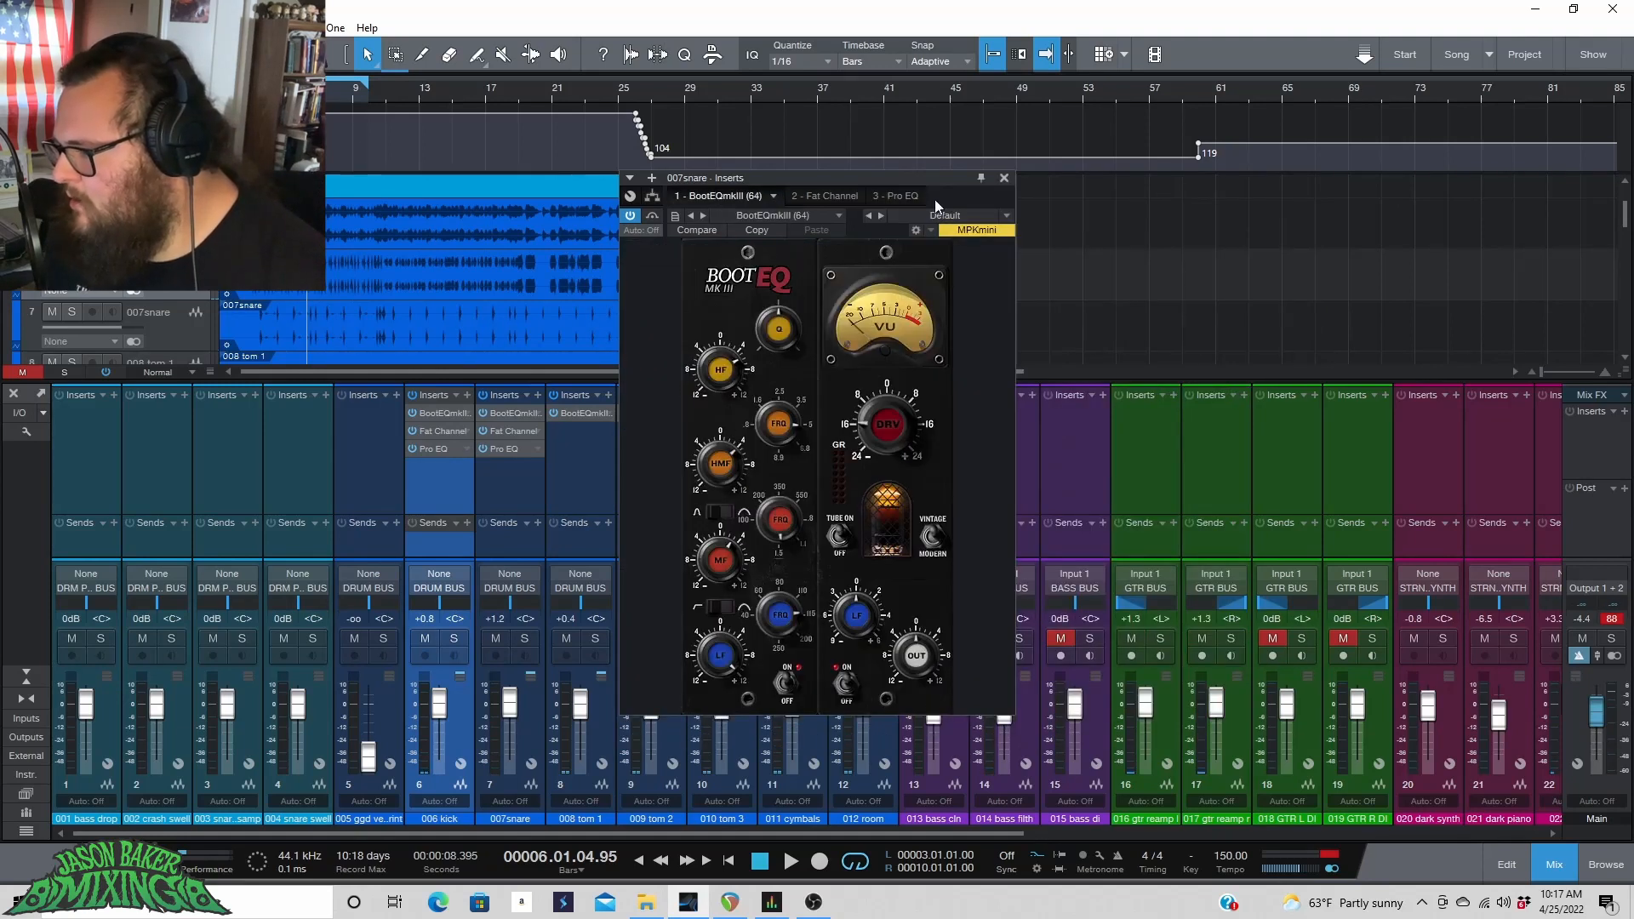
{"action": "left_click", "coordinate": [900, 195]}
{"action": "key", "text": "space"}
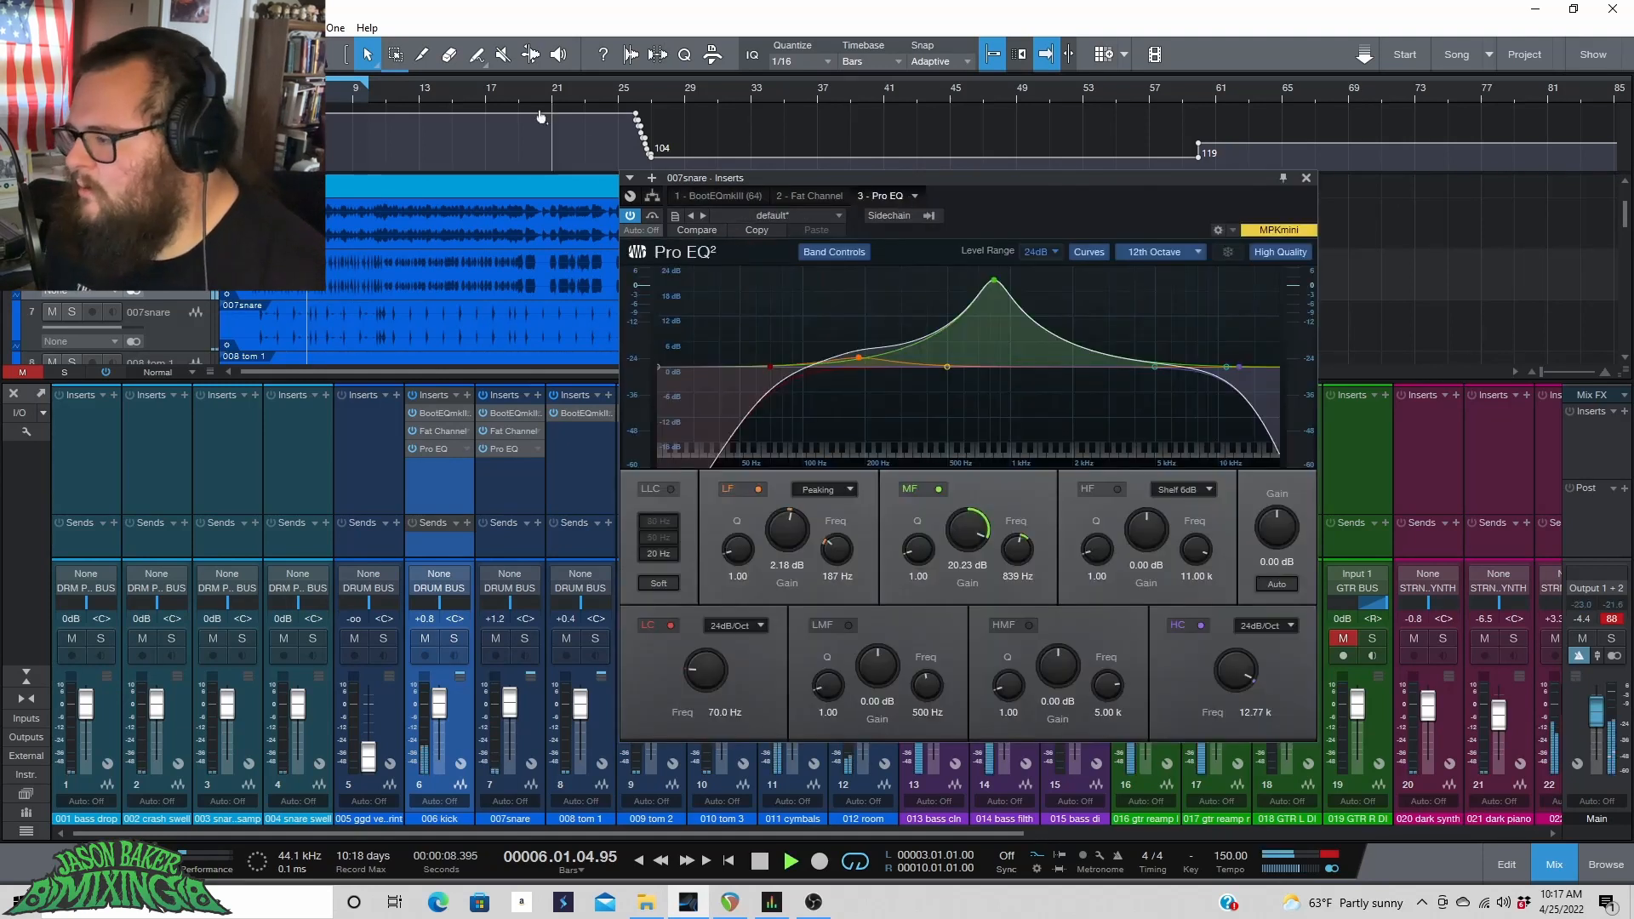
{"action": "left_click_drag", "start_coordinate": [994, 280], "coordinate": [946, 282]}
{"action": "left_click_drag", "start_coordinate": [973, 530], "coordinate": [952, 606]}
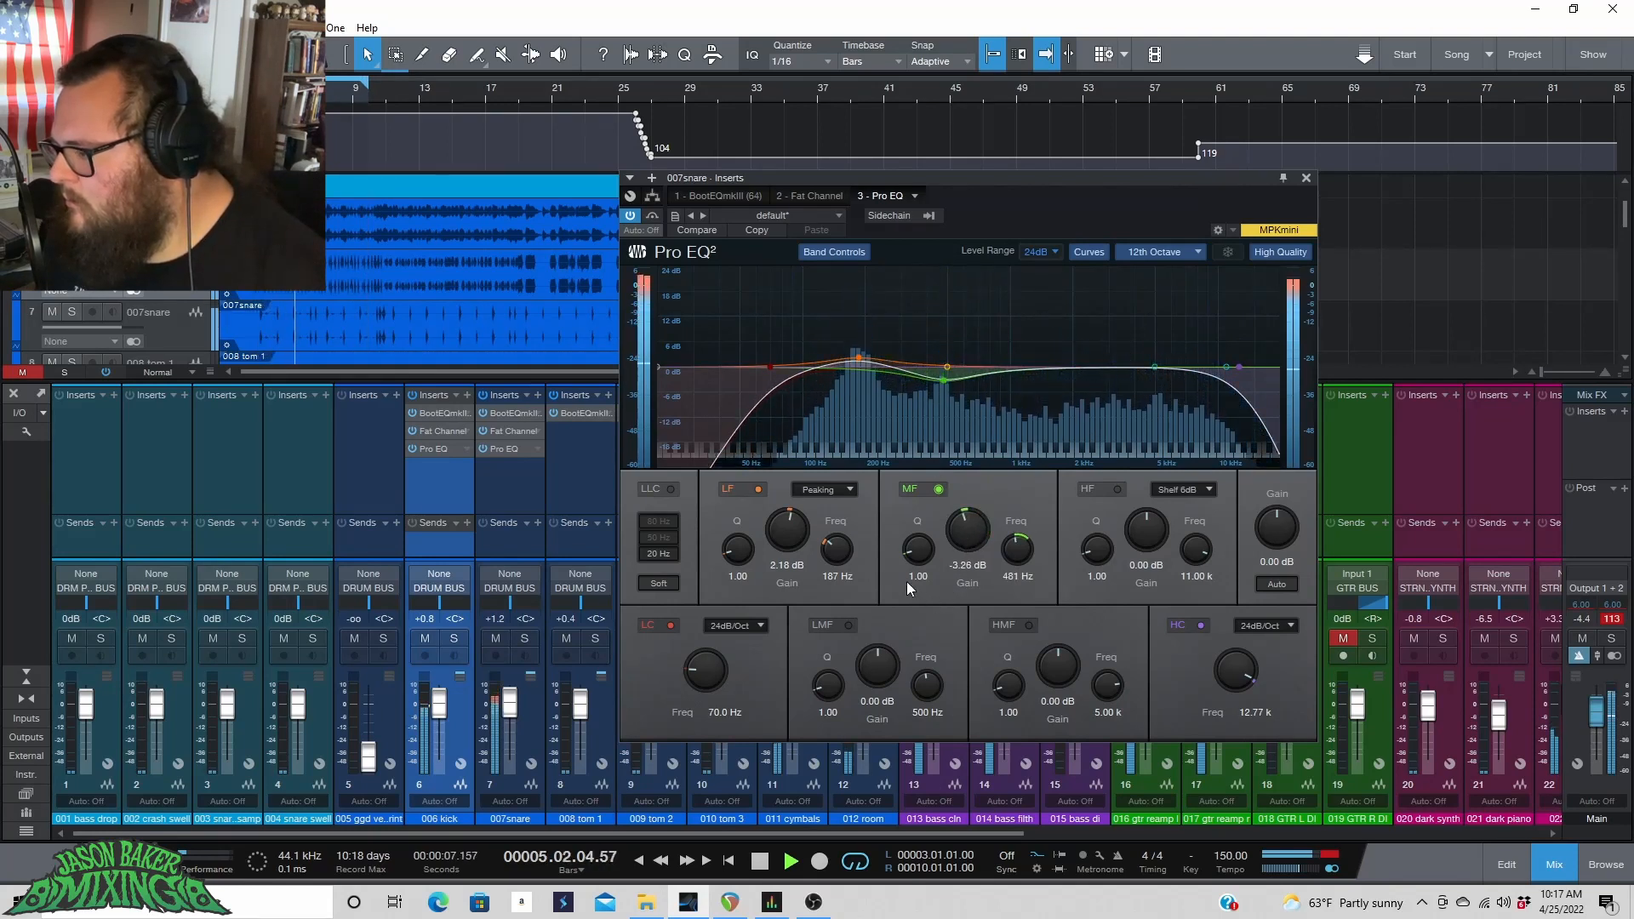
{"action": "left_click_drag", "start_coordinate": [917, 551], "coordinate": [921, 550]}
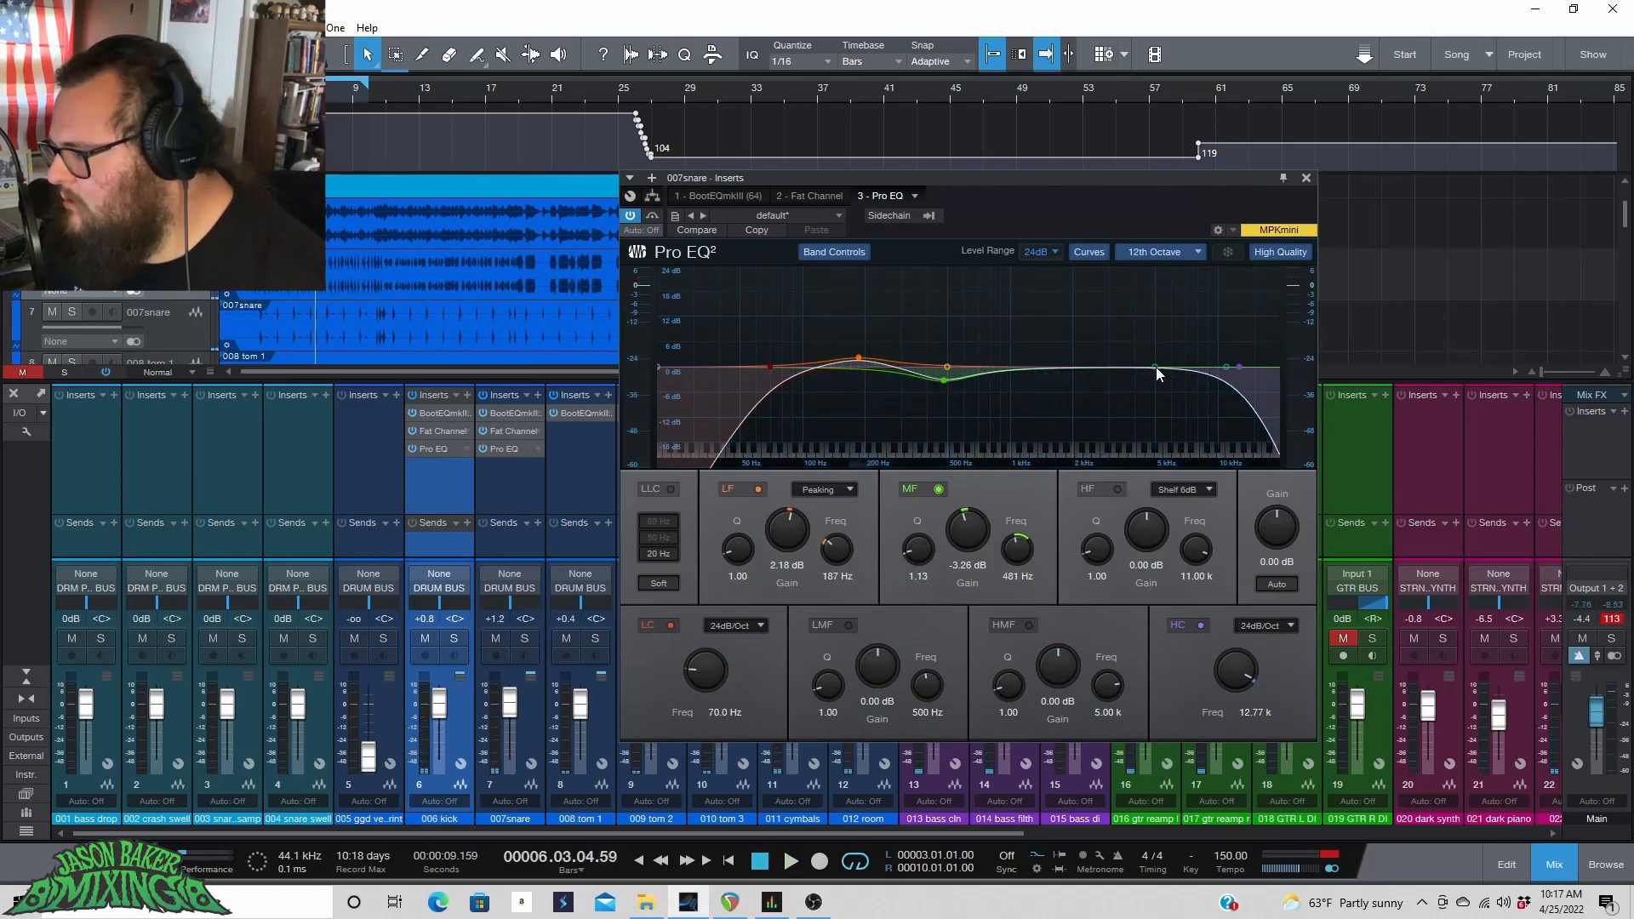
Boost the high-mid band 1.79 dB at 2.24 kHz, audition, and close the snare's plug-in window.
{"action": "left_click_drag", "start_coordinate": [1155, 366], "coordinate": [1082, 361]}
{"action": "key", "text": "space"}
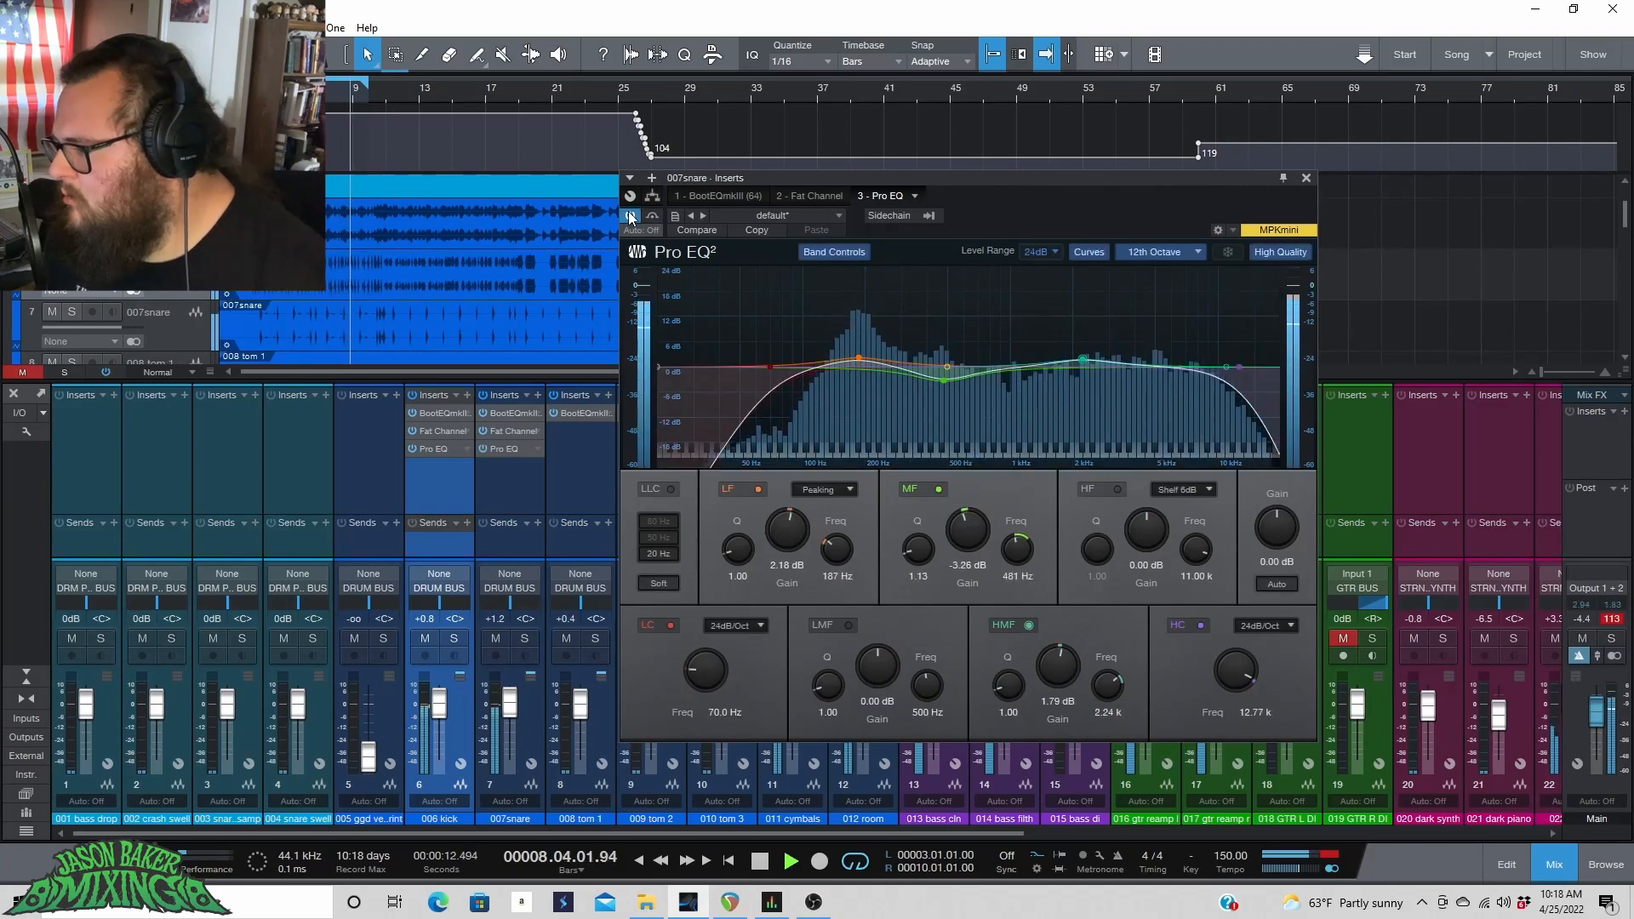
{"action": "key", "text": "space"}
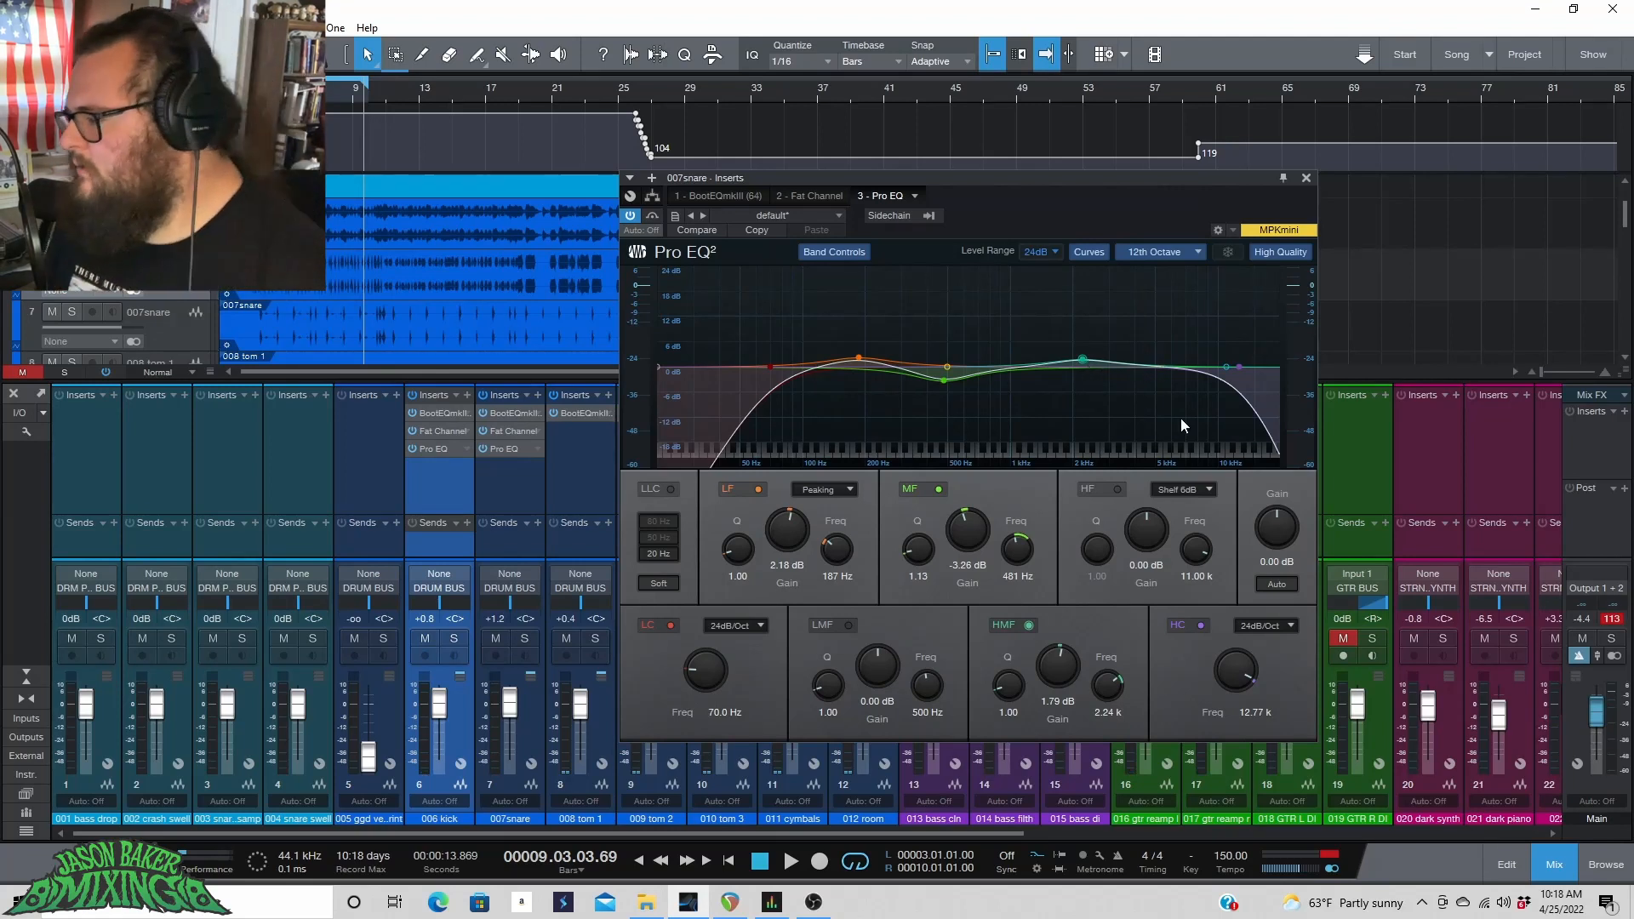
{"action": "left_click", "coordinate": [1306, 179]}
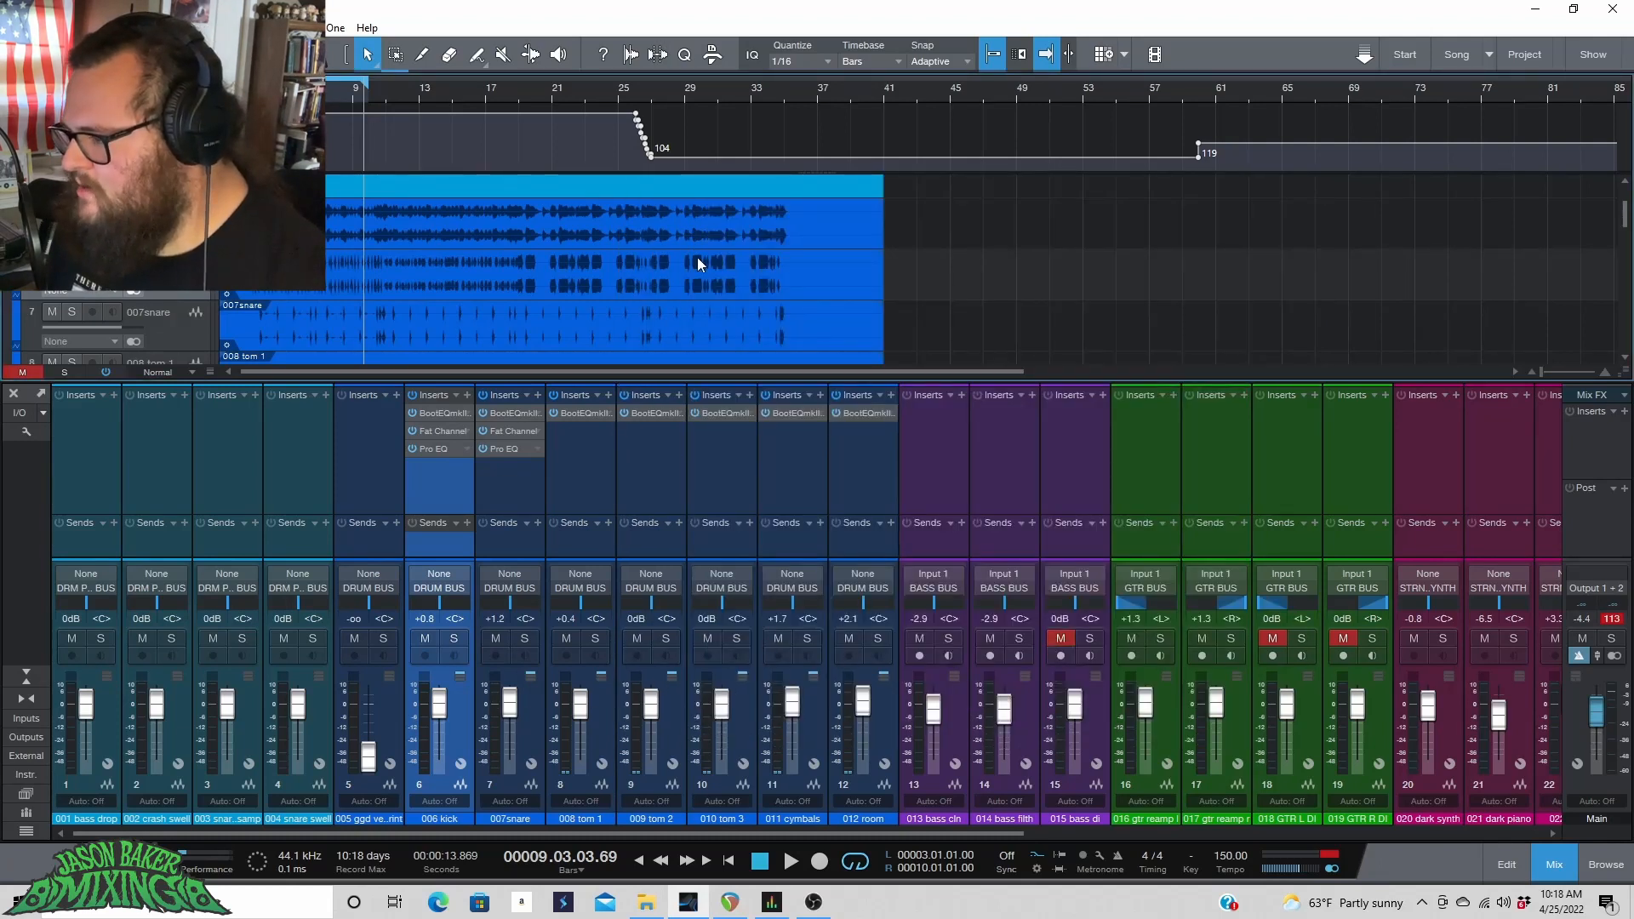
Select the 011 cymbals channel, start playback, and open its BootEQmkIII insert.
{"action": "scroll", "coordinate": [696, 257], "scroll_direction": "down", "scroll_amount": 5}
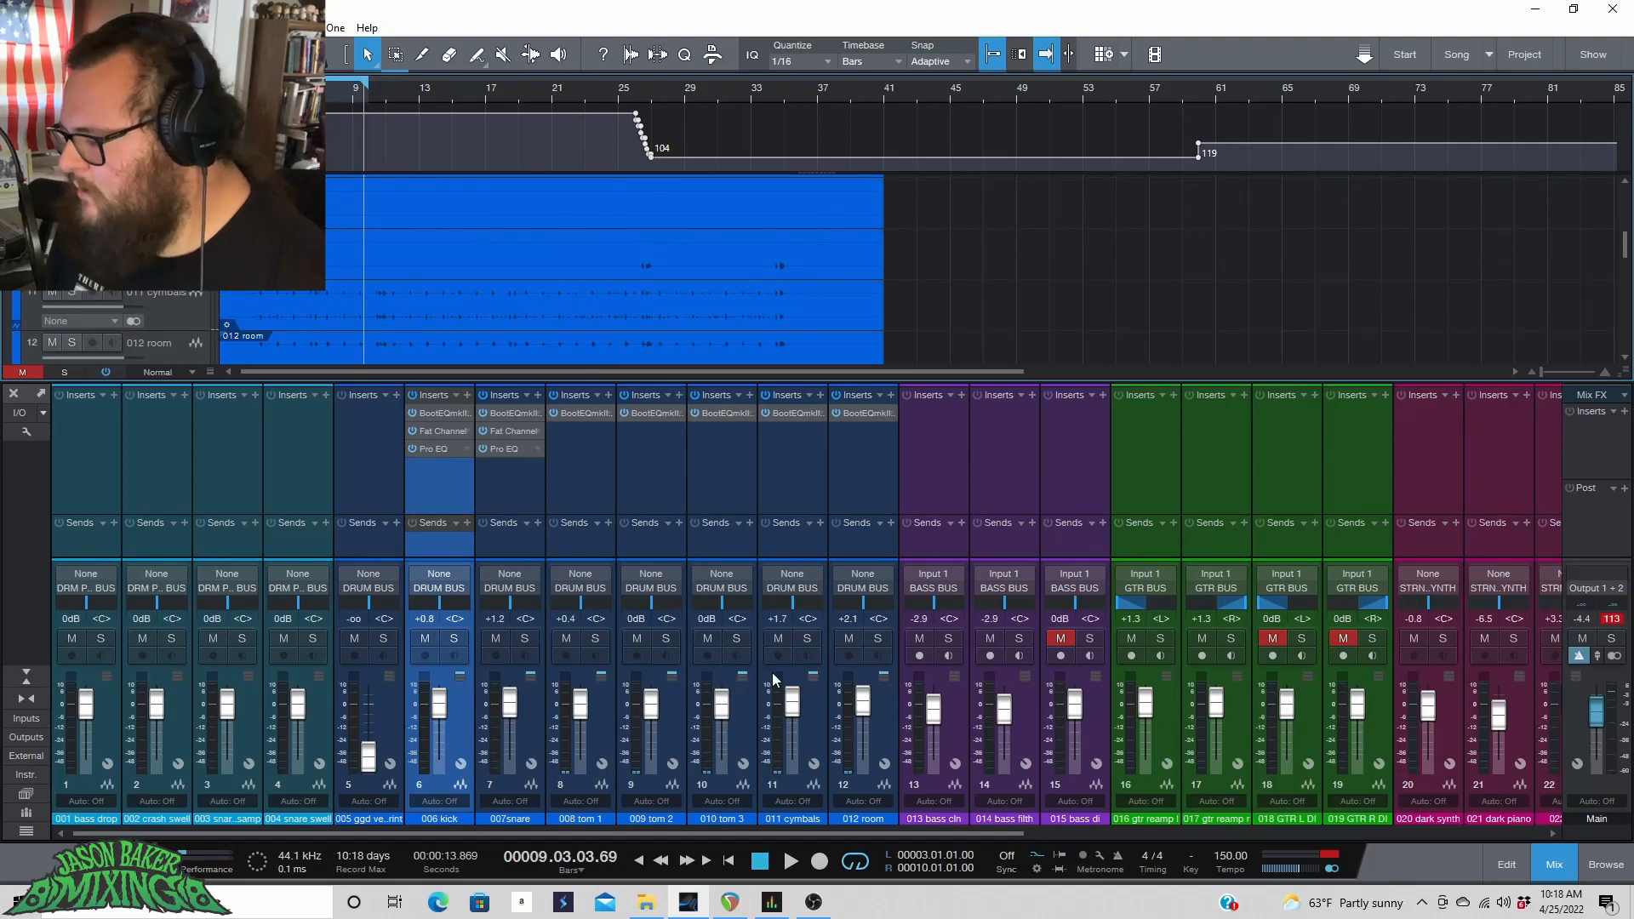
{"action": "left_click", "coordinate": [810, 725]}
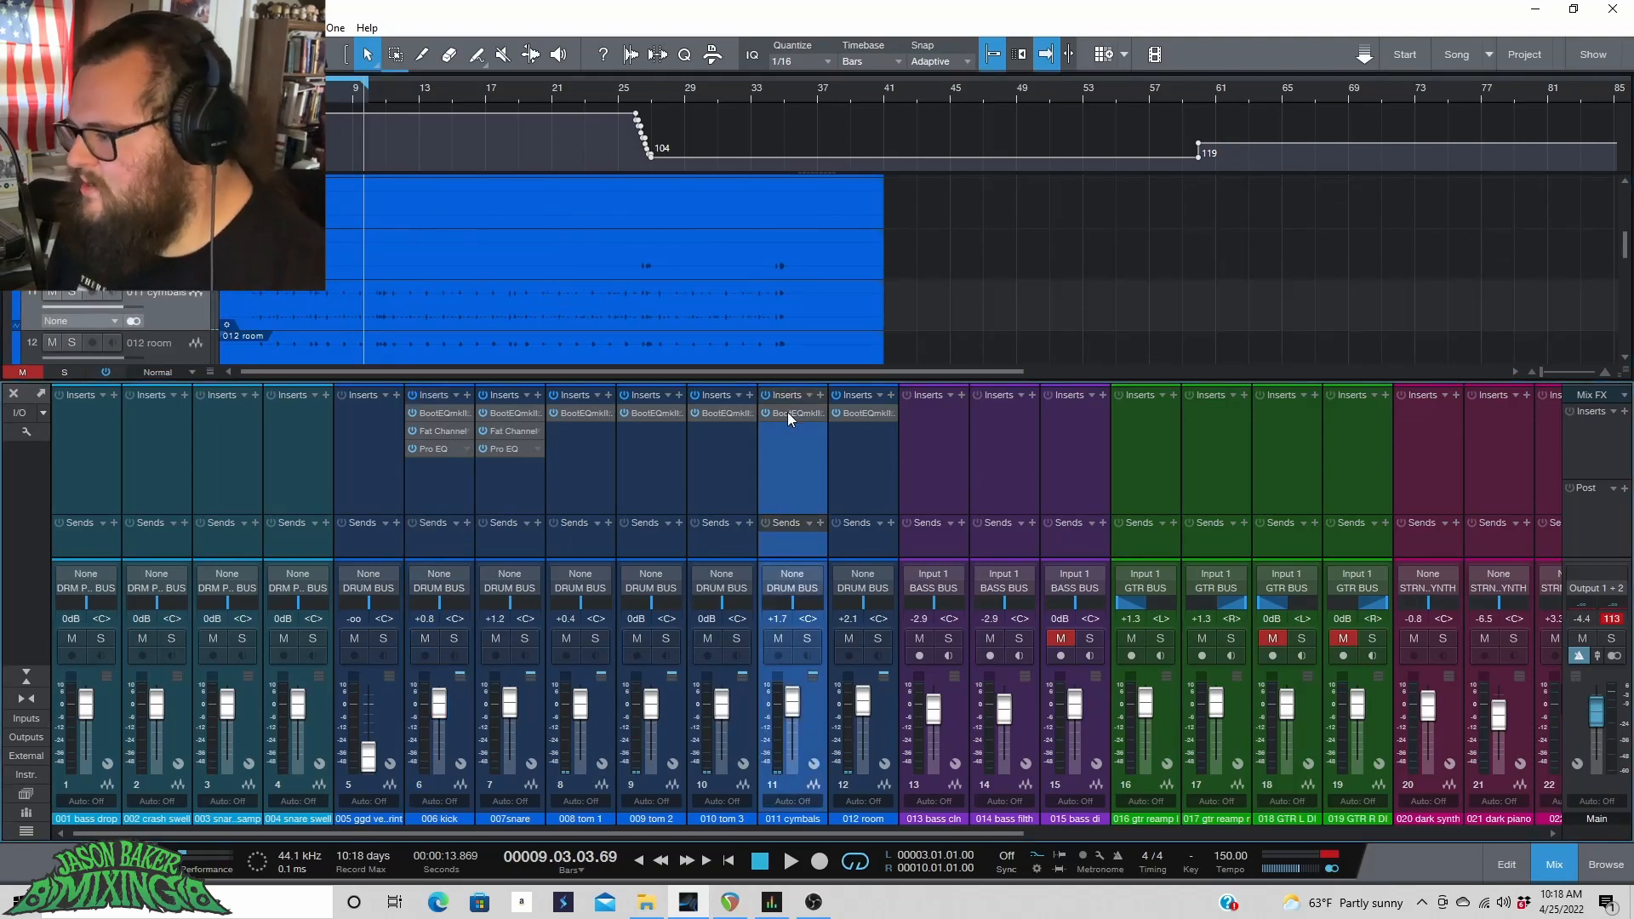
{"action": "key", "text": "space"}
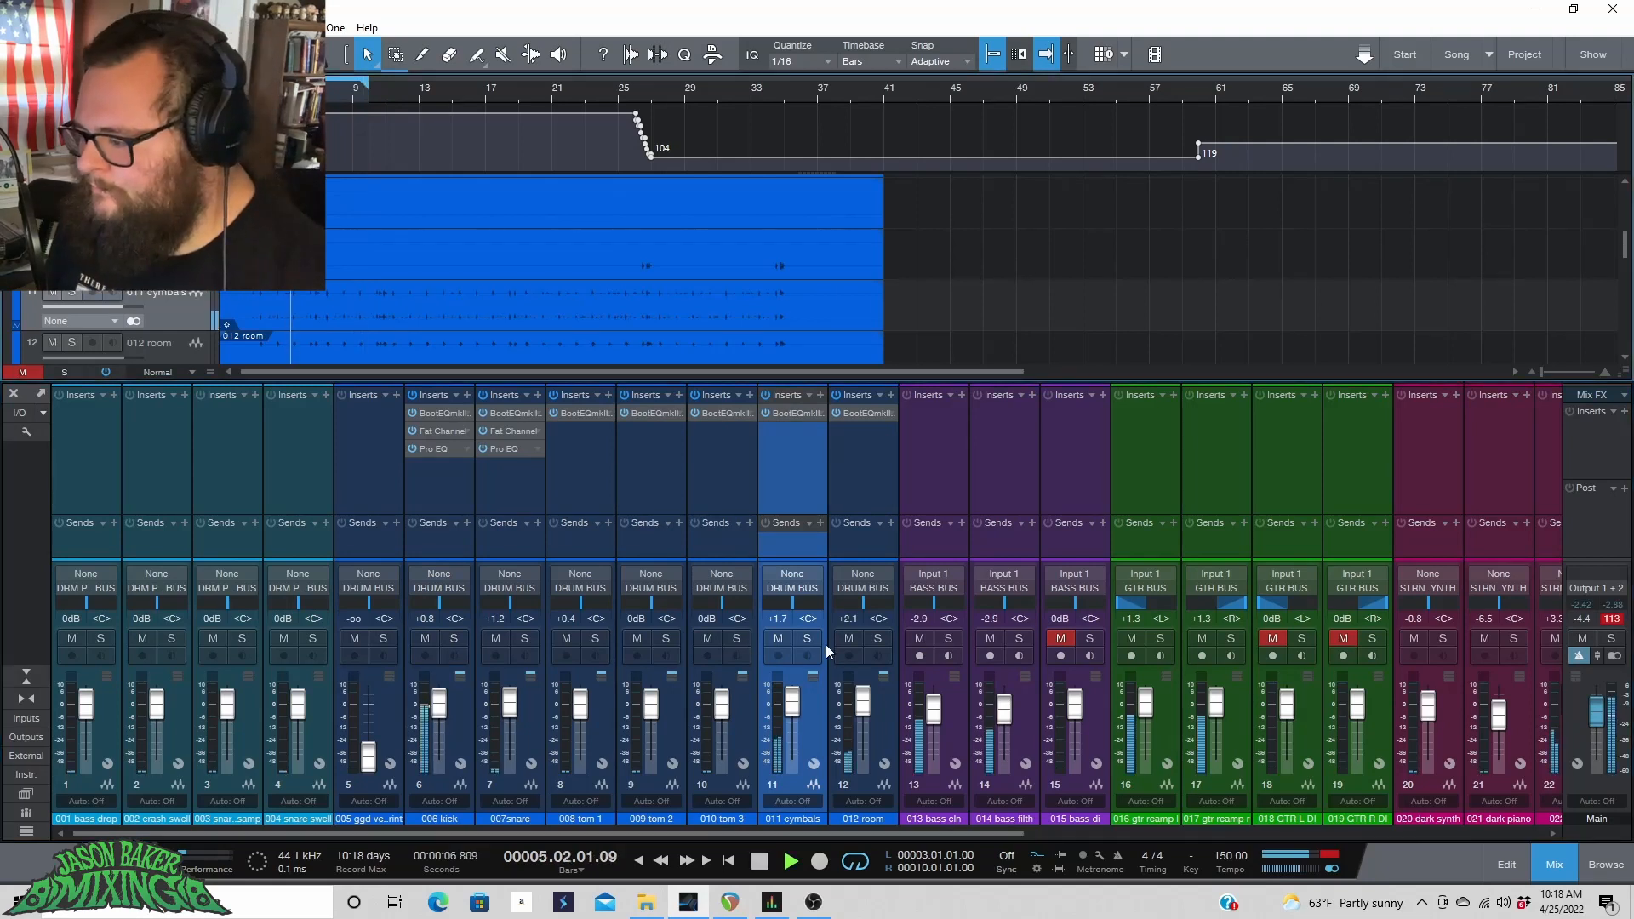
{"action": "left_click", "coordinate": [788, 415]}
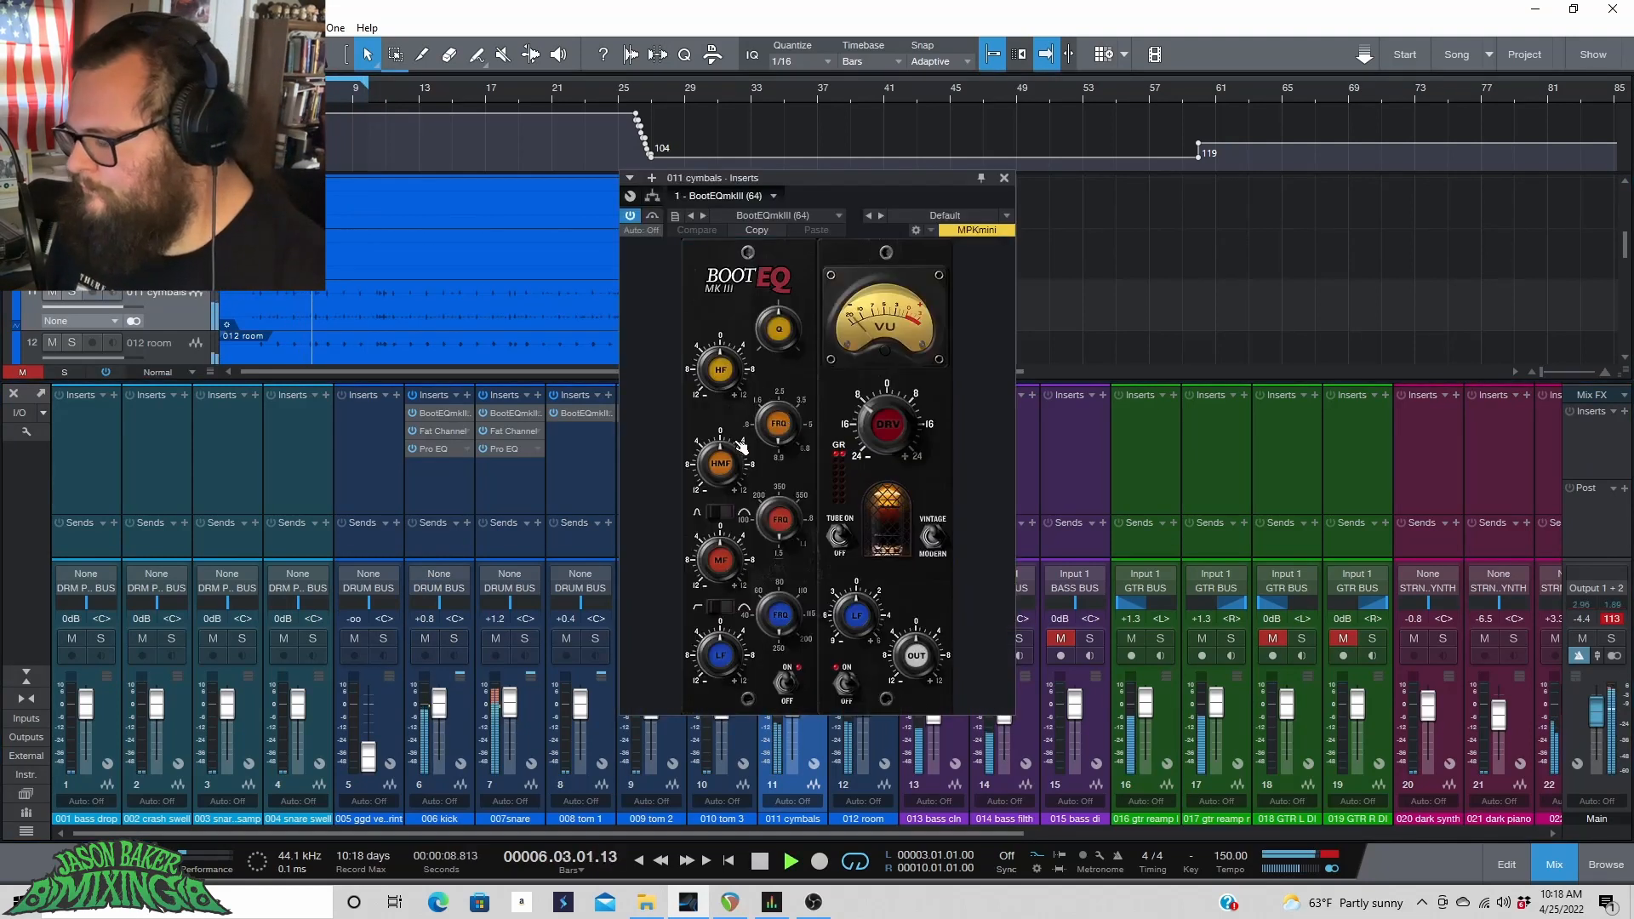
Play and stop the loop several times to audition the cymbals' BootEQmkIII.
{"action": "key", "text": "space"}
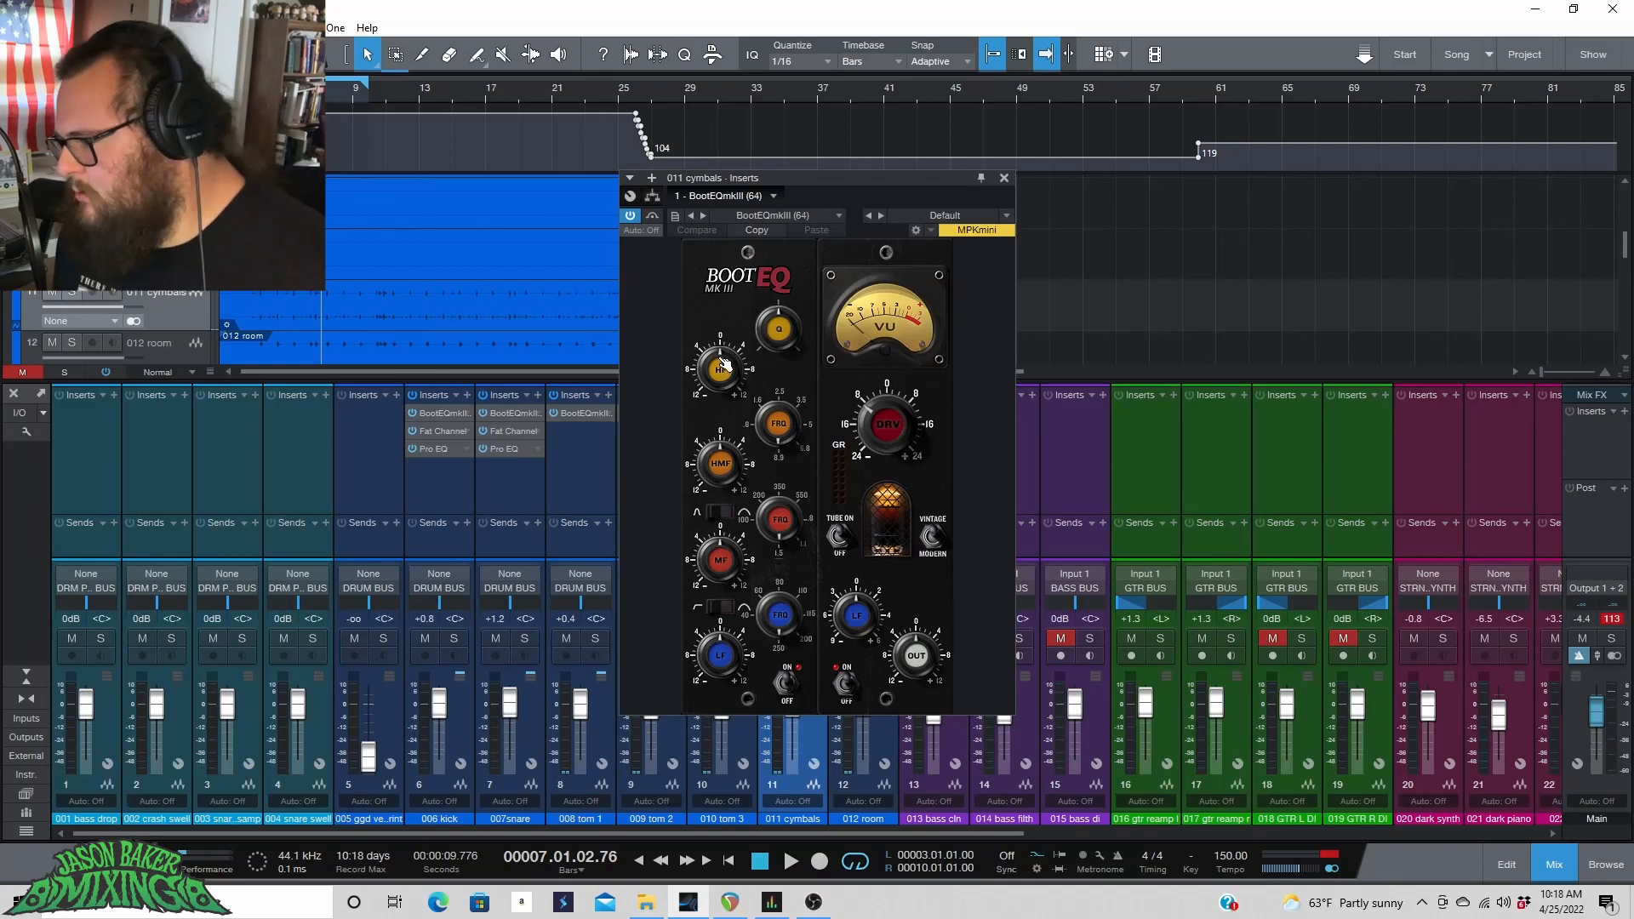
{"action": "key", "text": "space"}
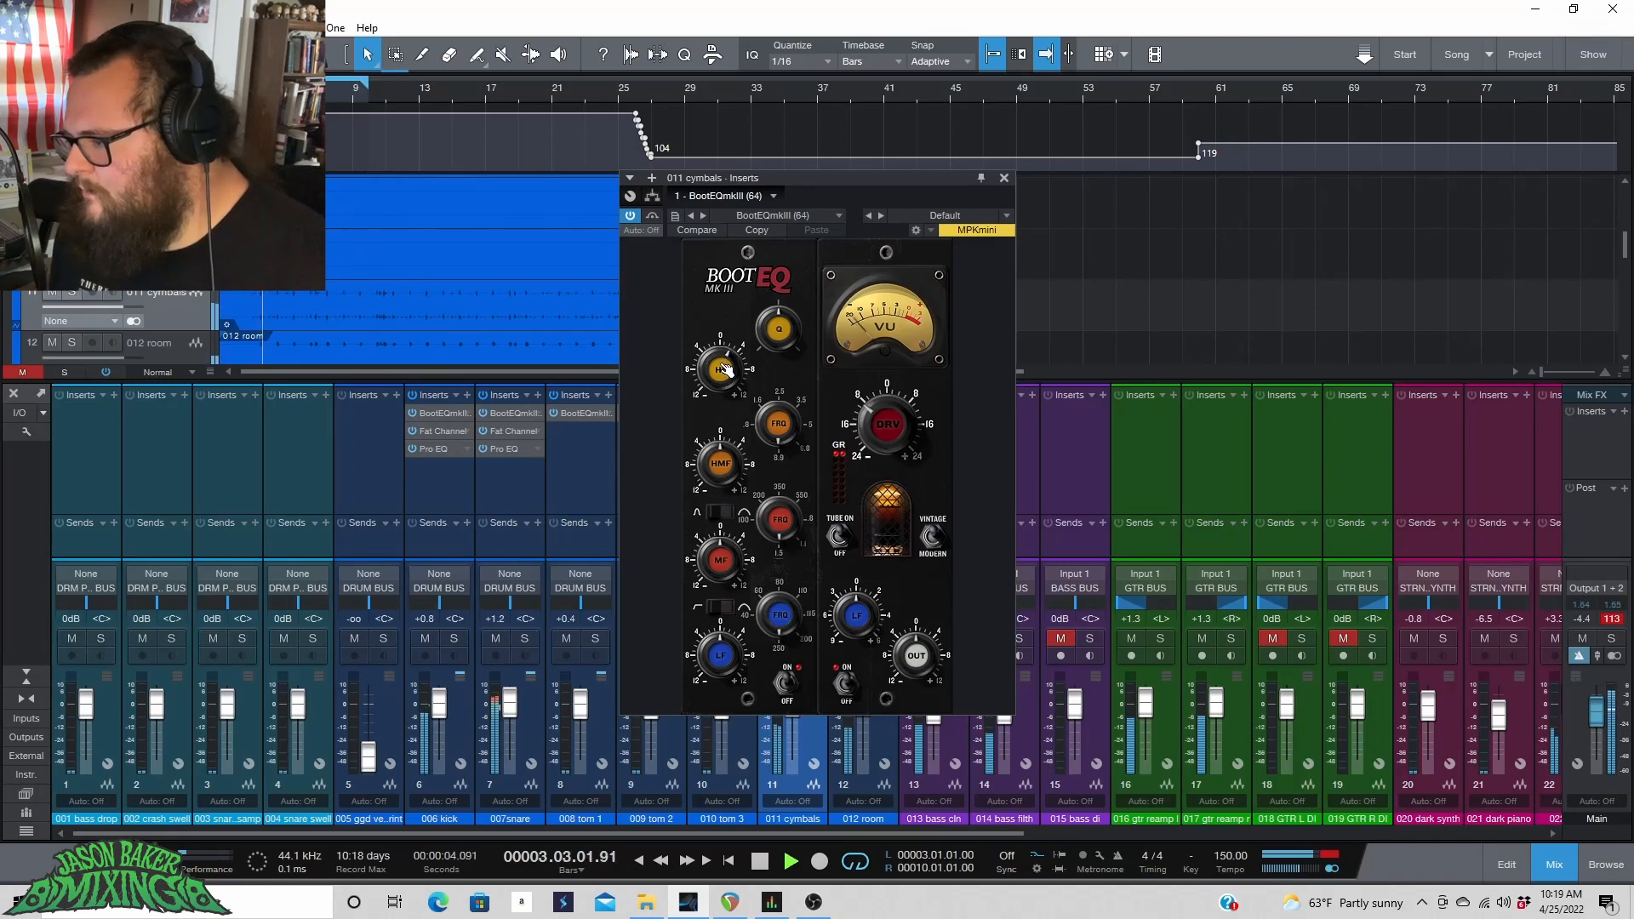
{"action": "key", "text": "space"}
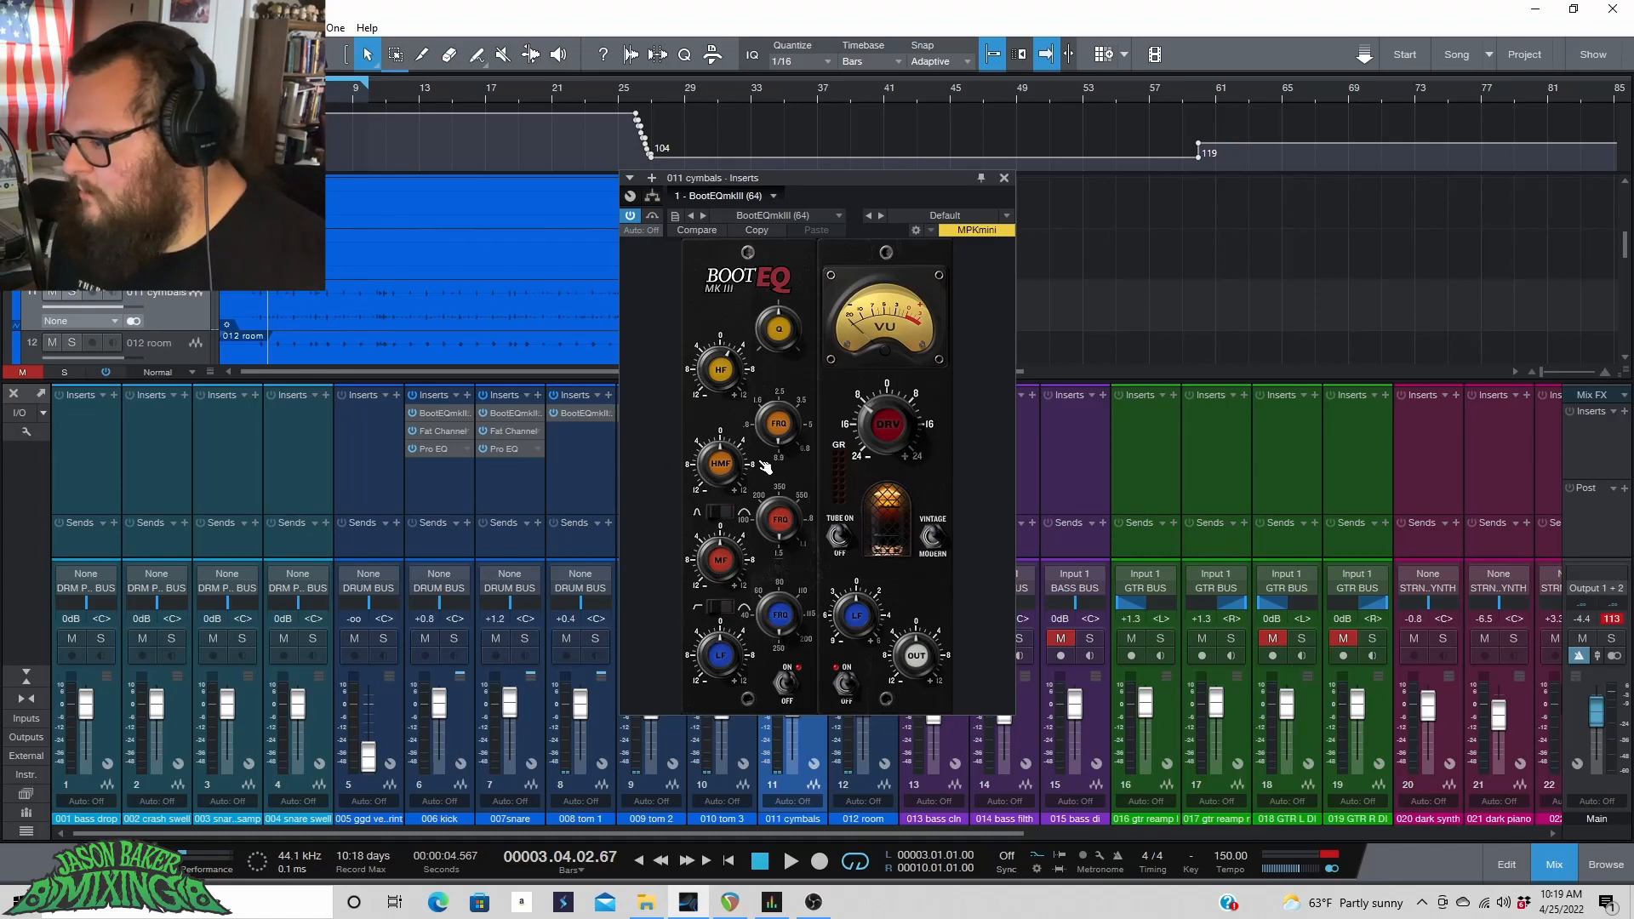
{"action": "key", "text": "space"}
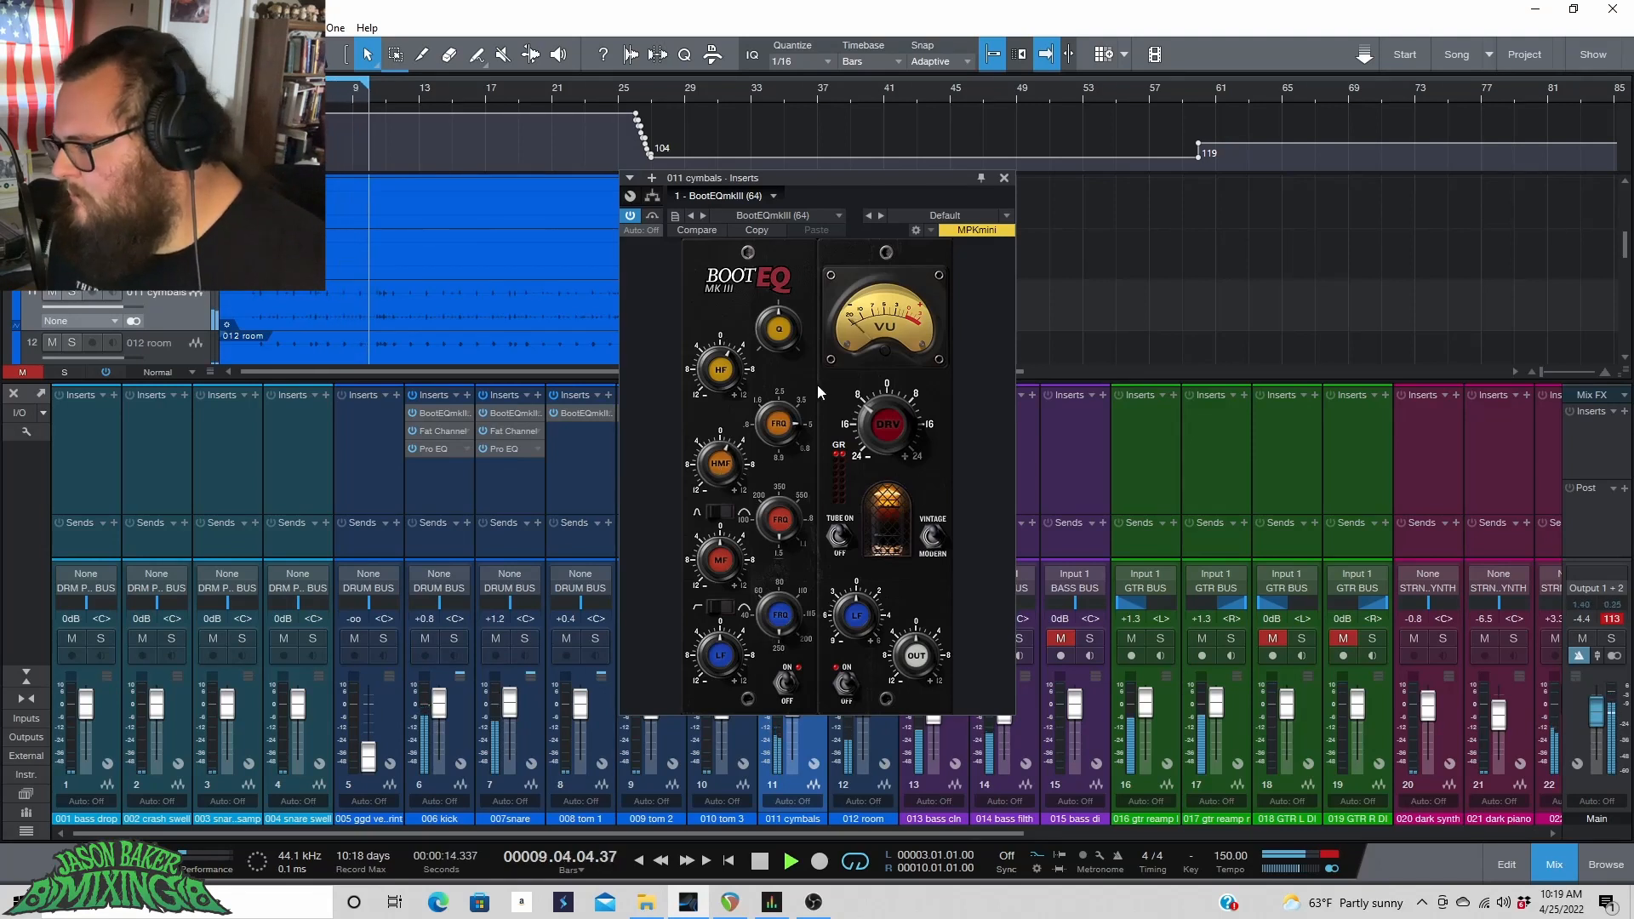
{"action": "key", "text": "space"}
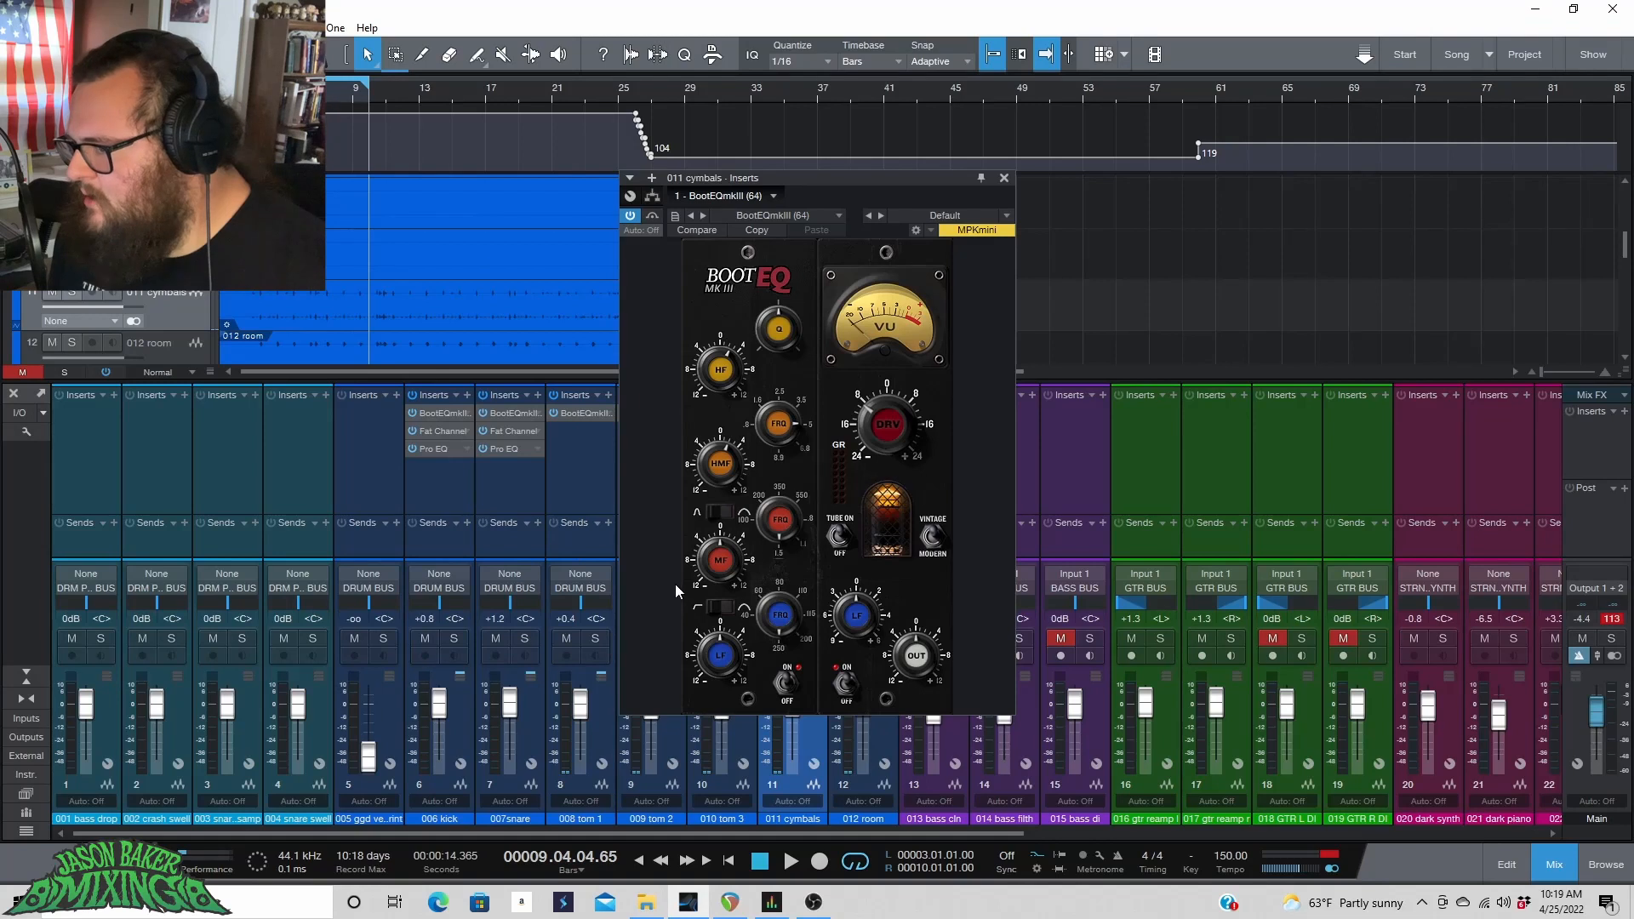
{"action": "key", "text": "space"}
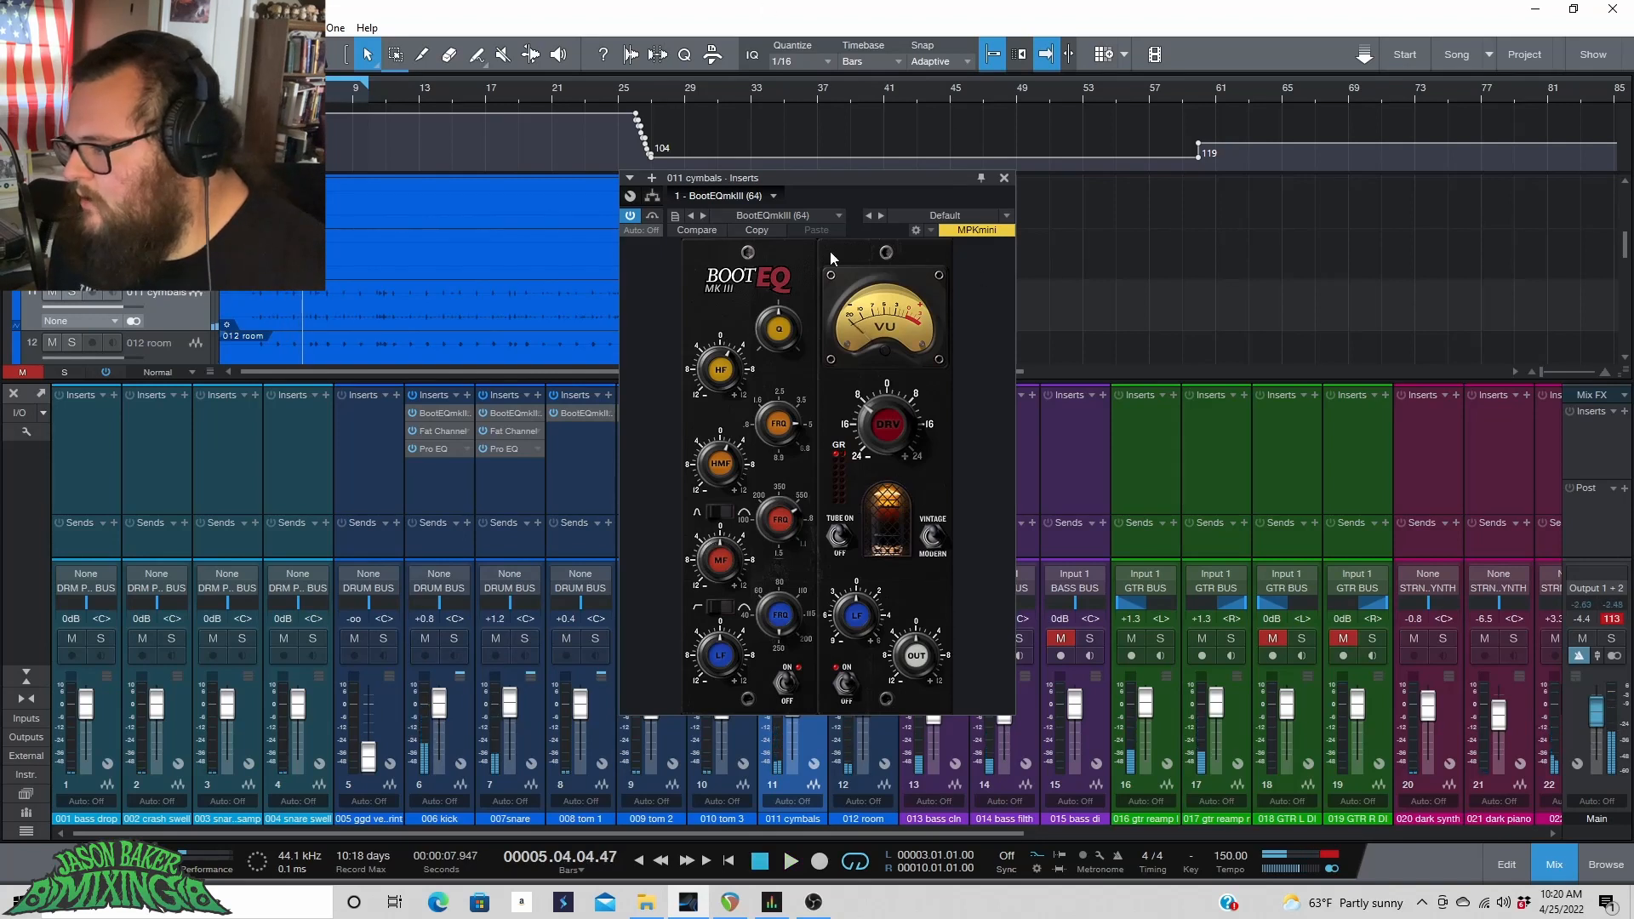
Insert a Fat Channel on the cymbals channel and switch its compressor to the FET model.
{"action": "left_click", "coordinate": [652, 181]}
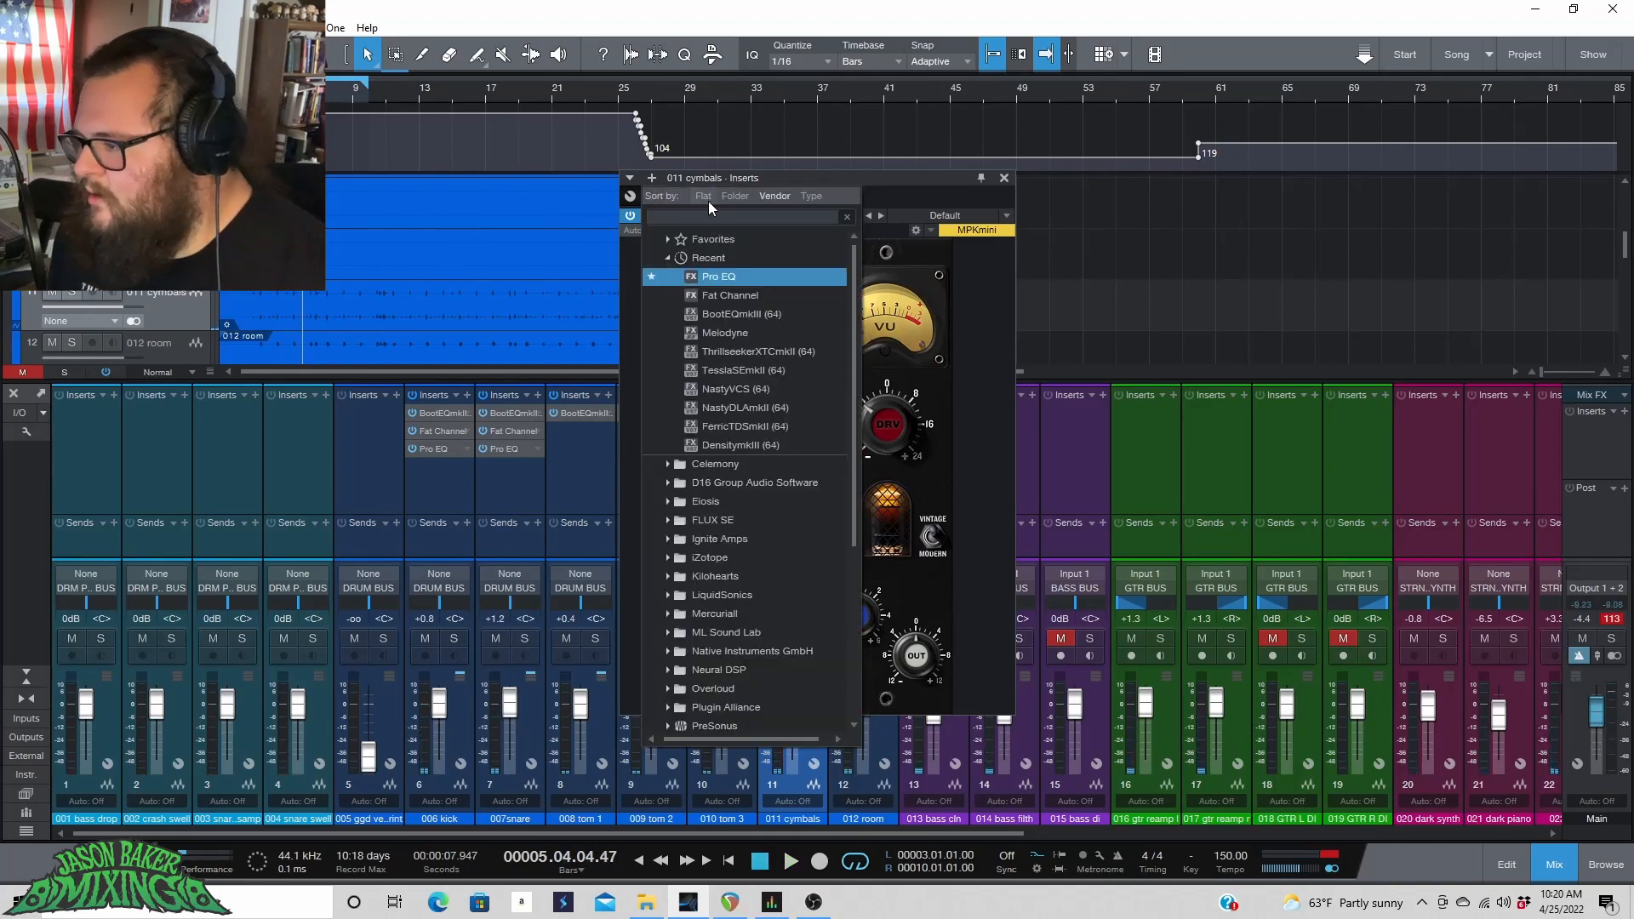
{"action": "left_click", "coordinate": [734, 297]}
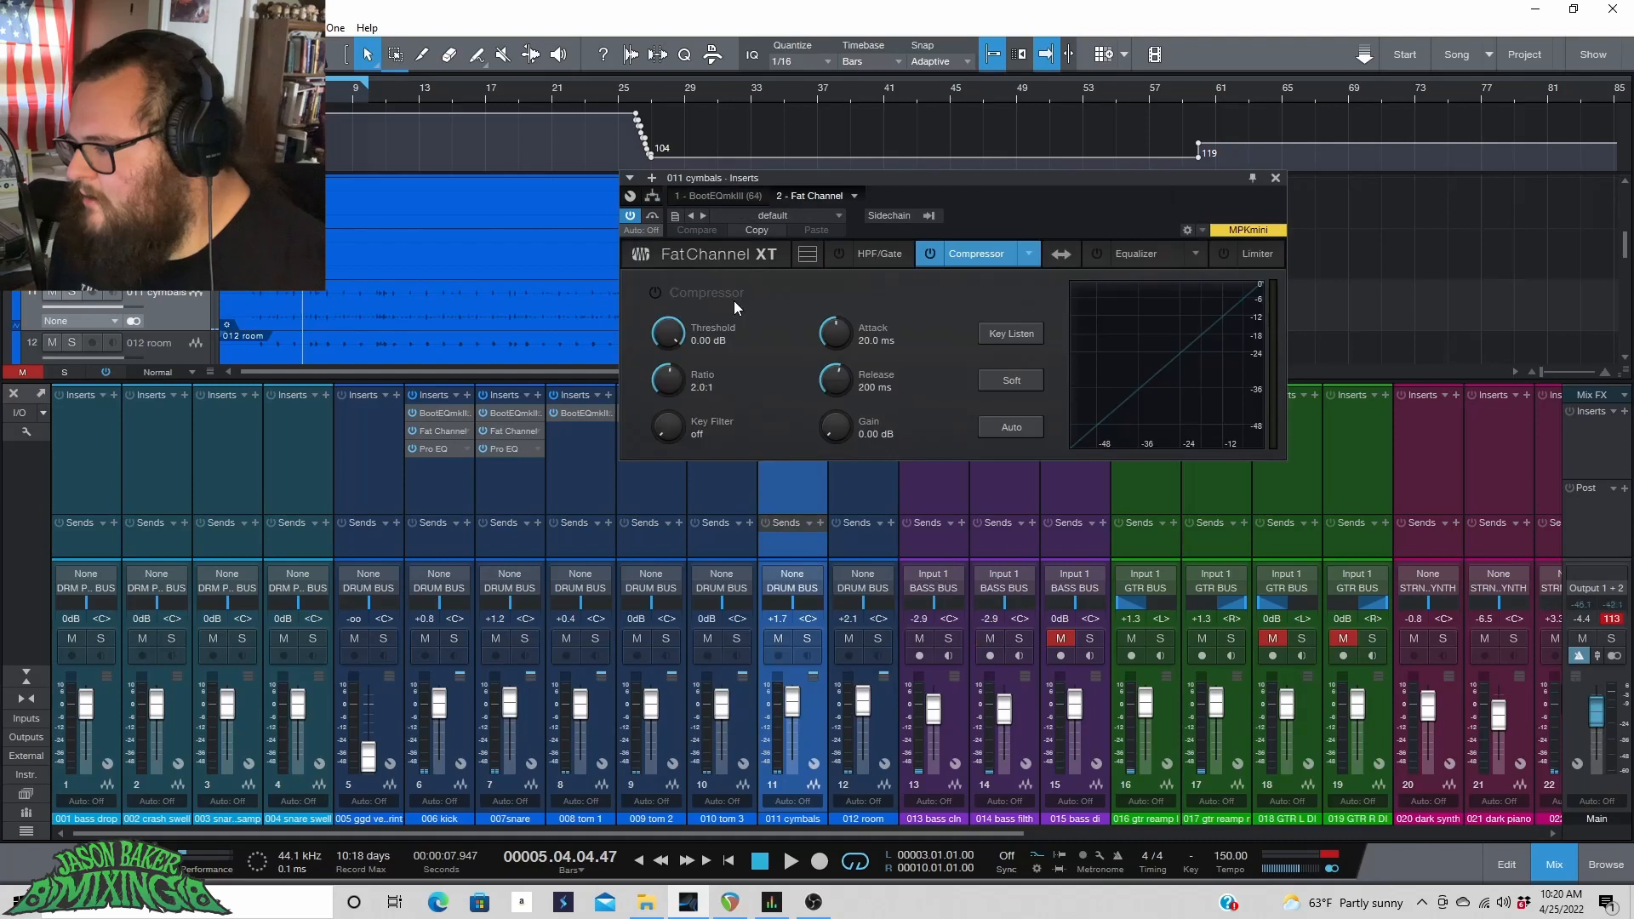
{"action": "left_click", "coordinate": [1030, 253]}
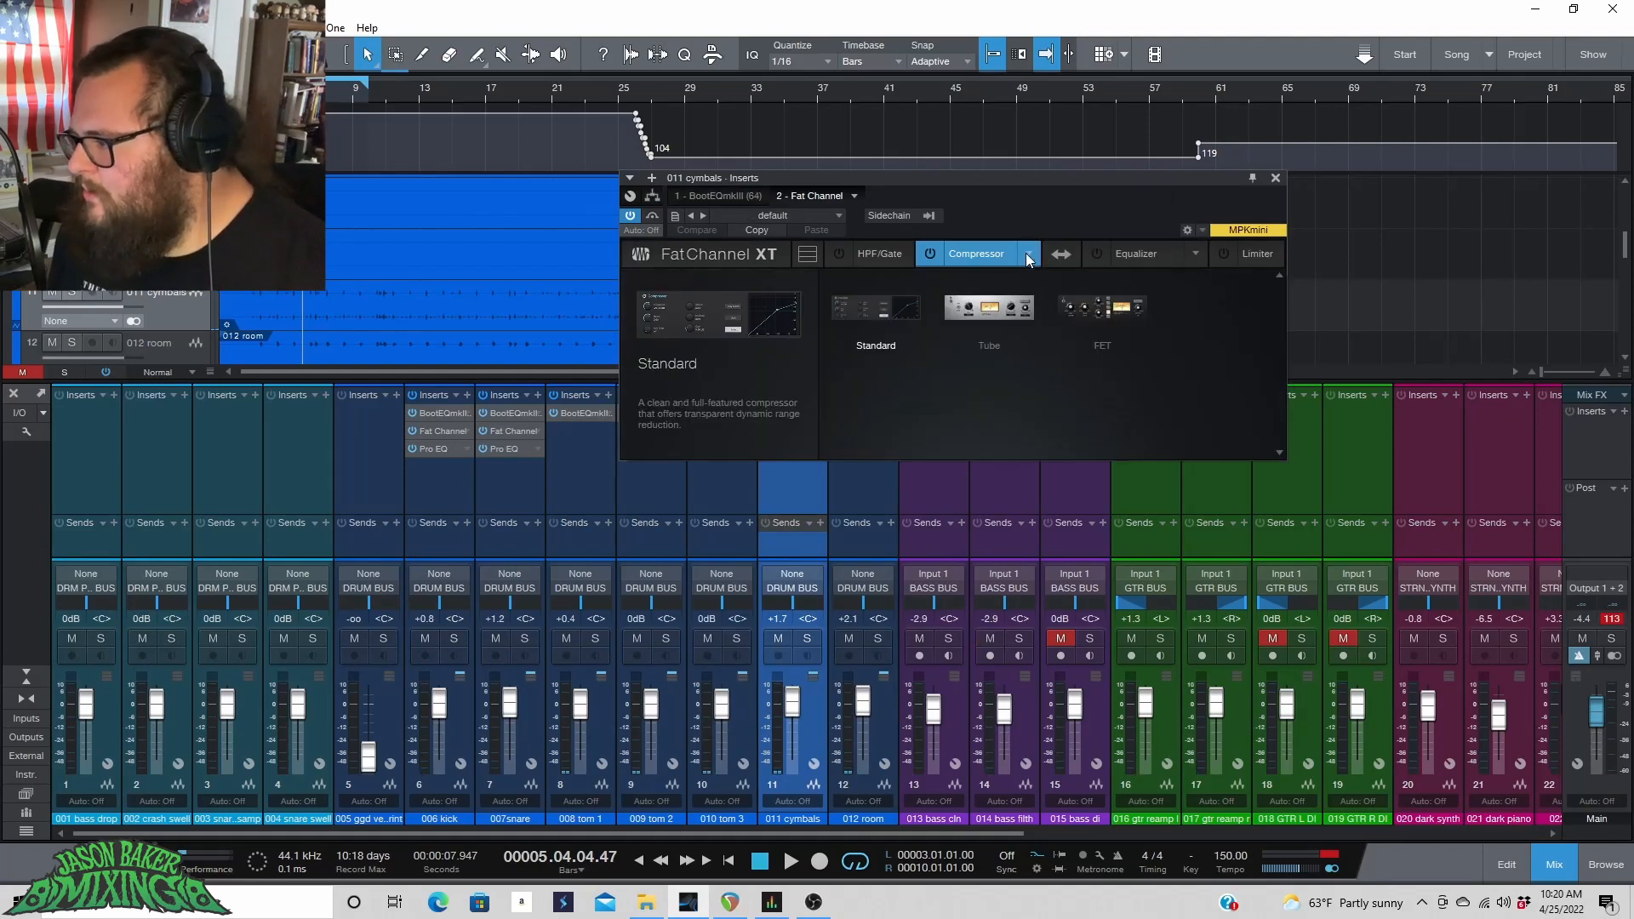
{"action": "left_click", "coordinate": [1091, 304]}
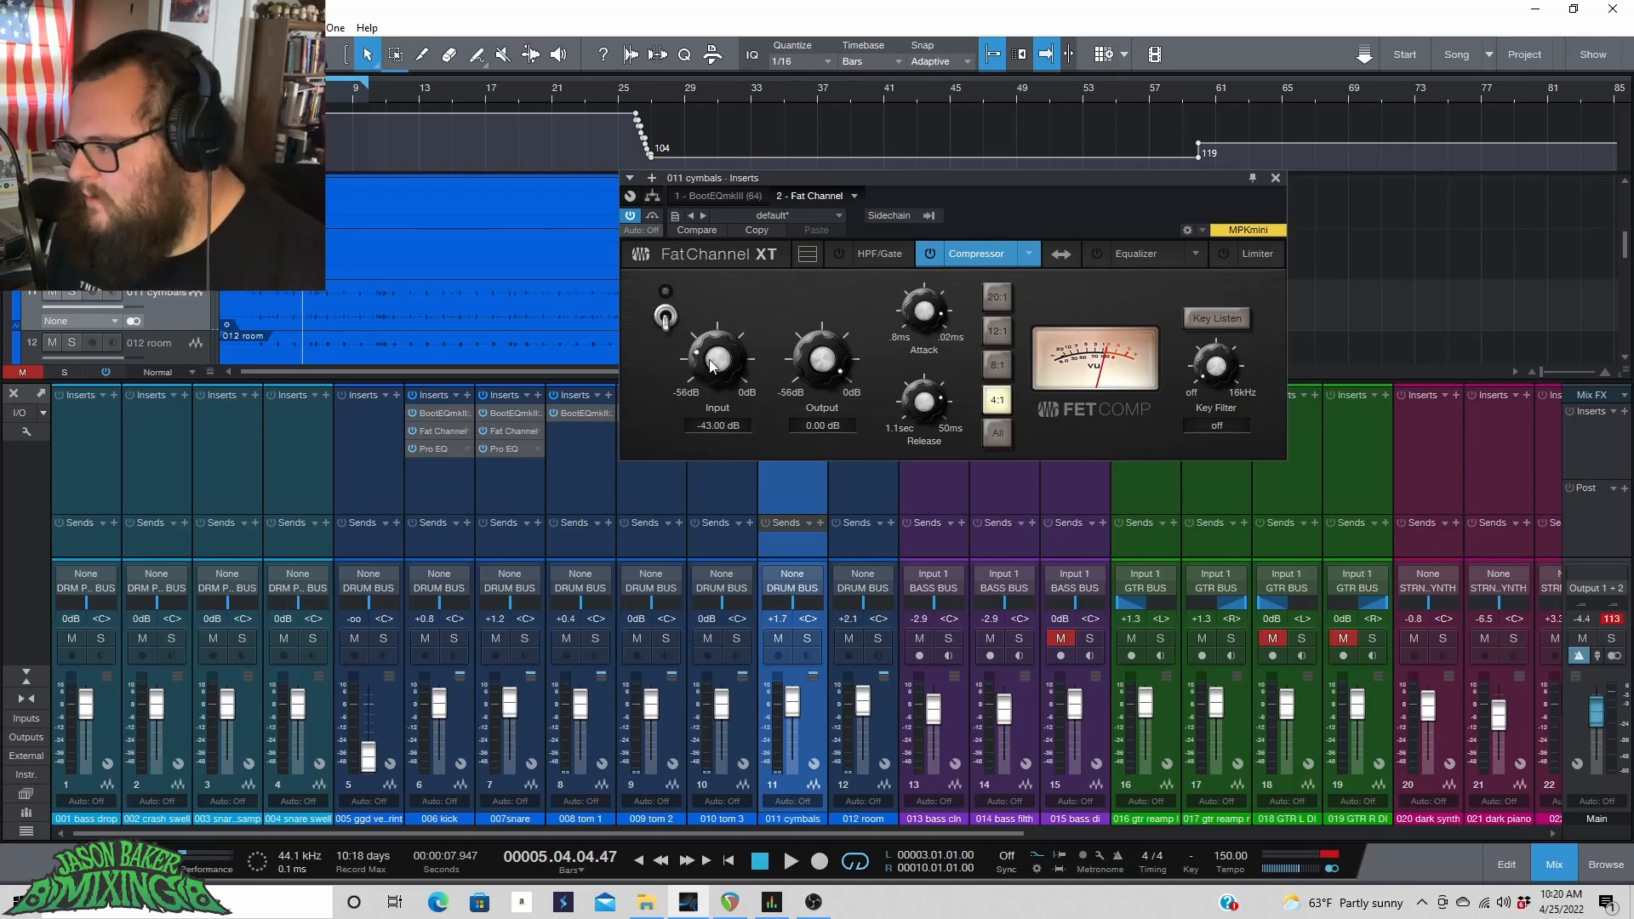
Enable the FET compressor and, while playing, set its input to -27.32 dB and output to -15.40 dB.
{"action": "left_click", "coordinate": [675, 317]}
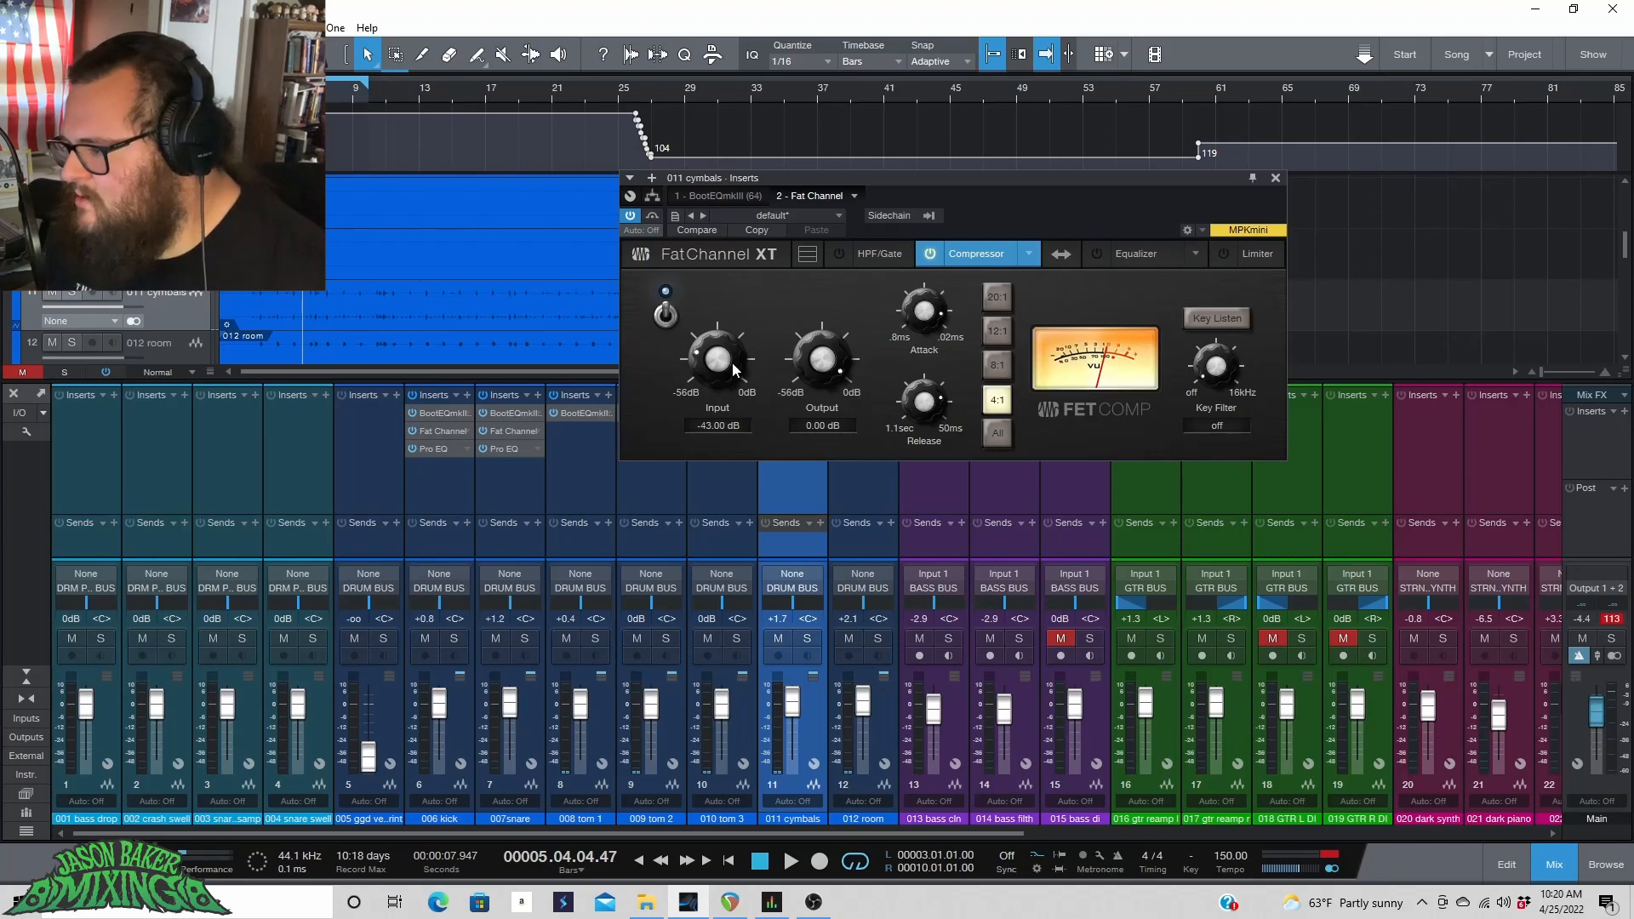
{"action": "key", "text": "space"}
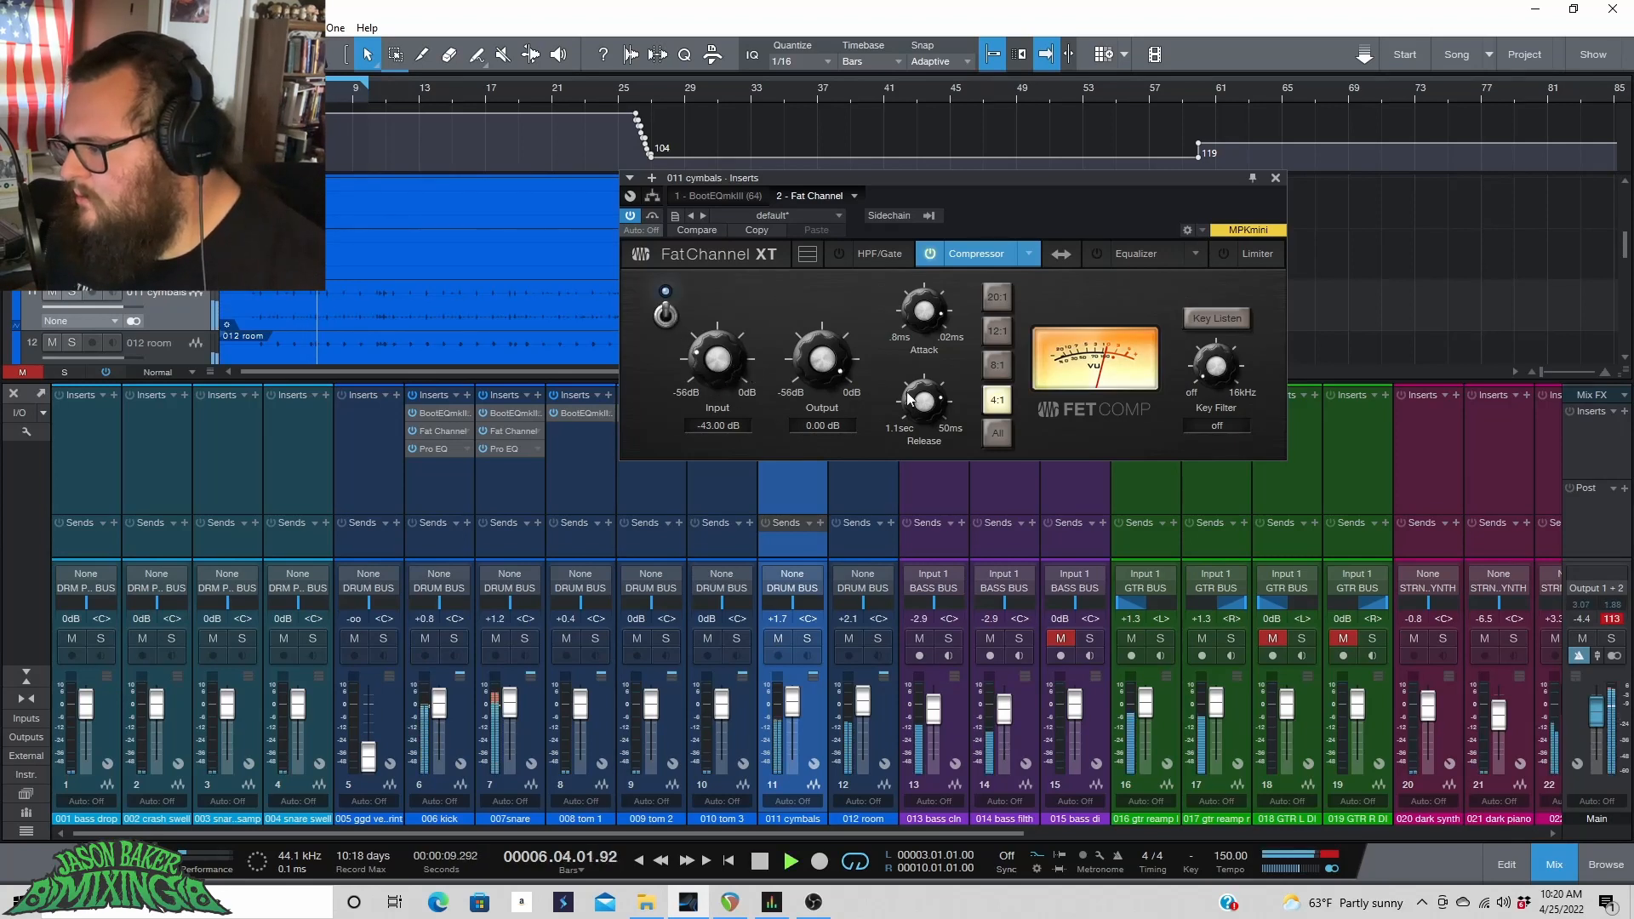
{"action": "key", "text": "space"}
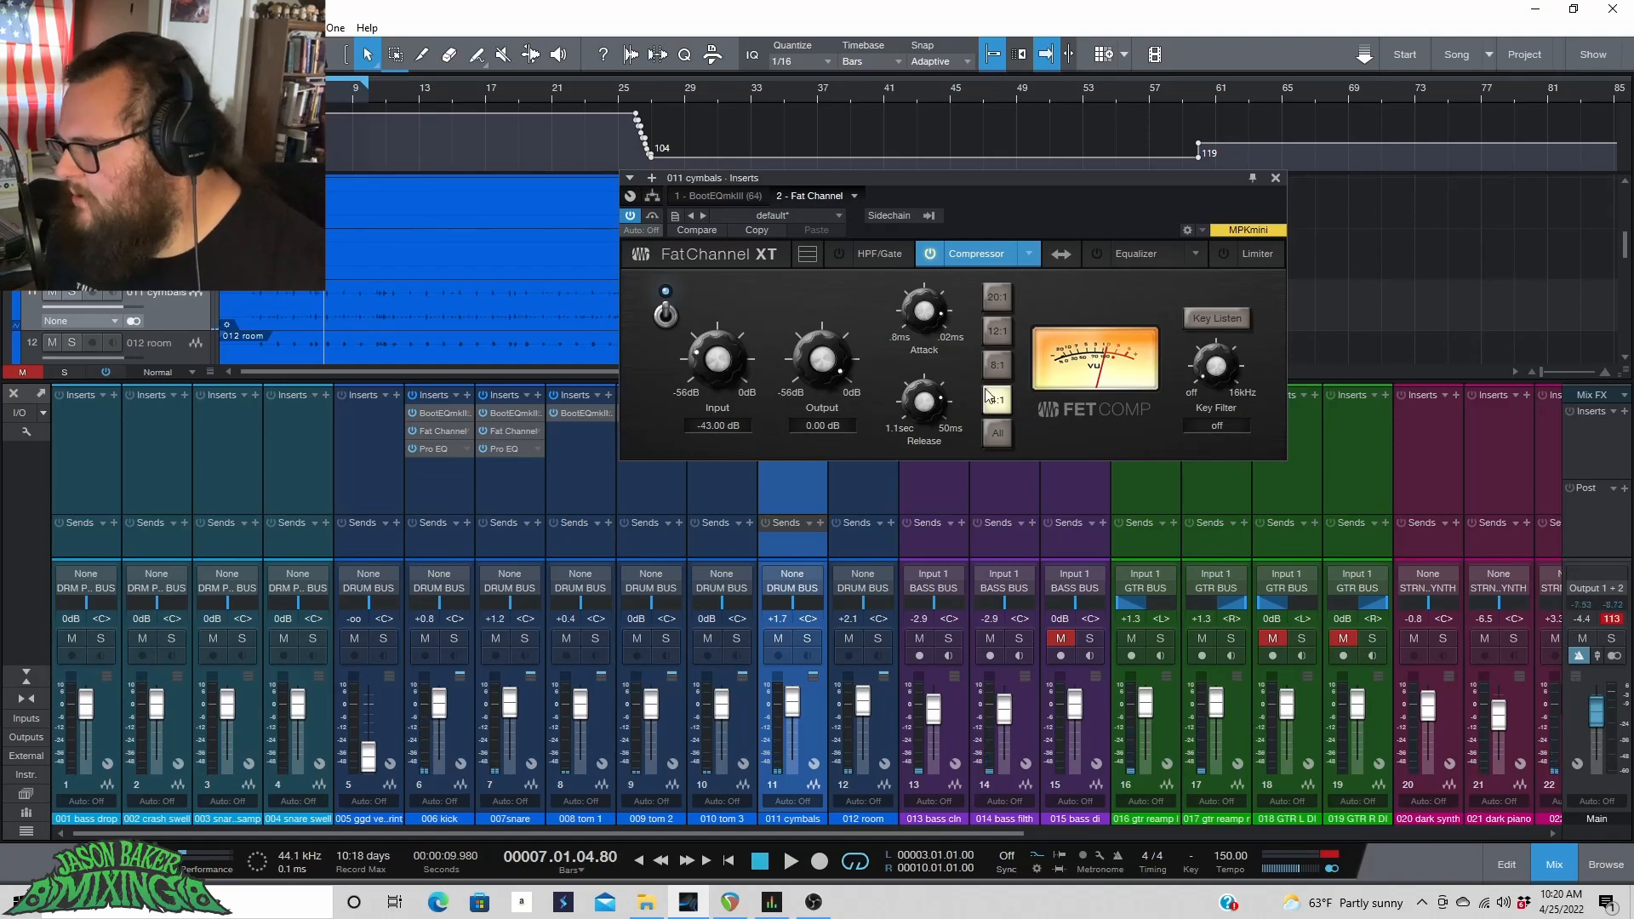
{"action": "key", "text": "space"}
{"action": "left_click_drag", "start_coordinate": [701, 365], "coordinate": [704, 353]}
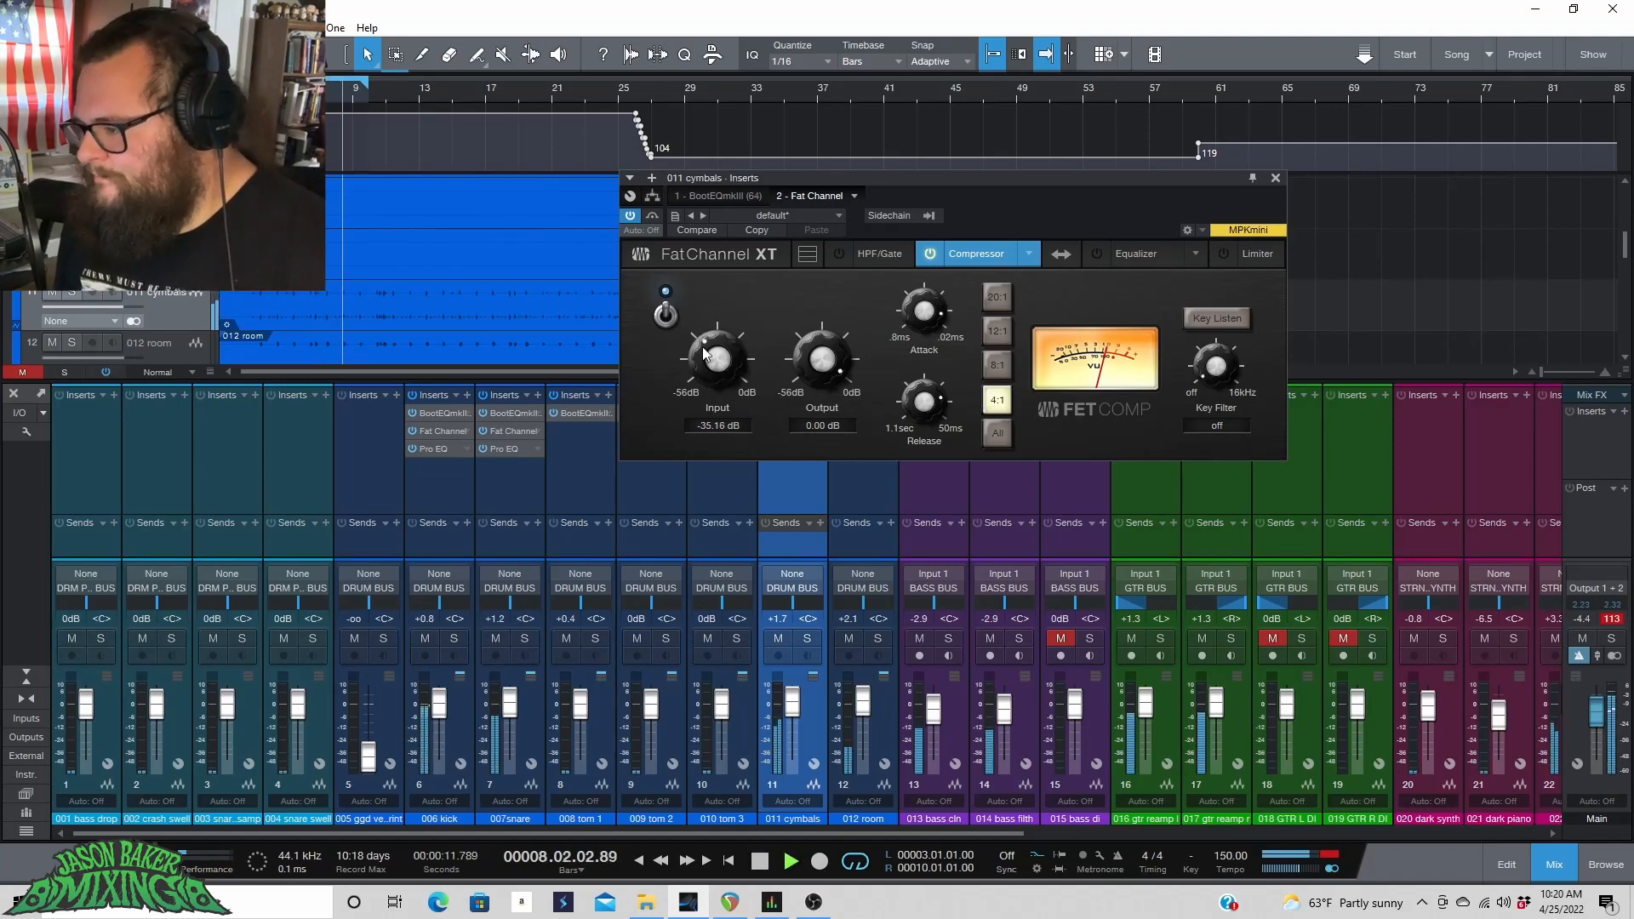
{"action": "left_click_drag", "start_coordinate": [823, 358], "coordinate": [822, 373]}
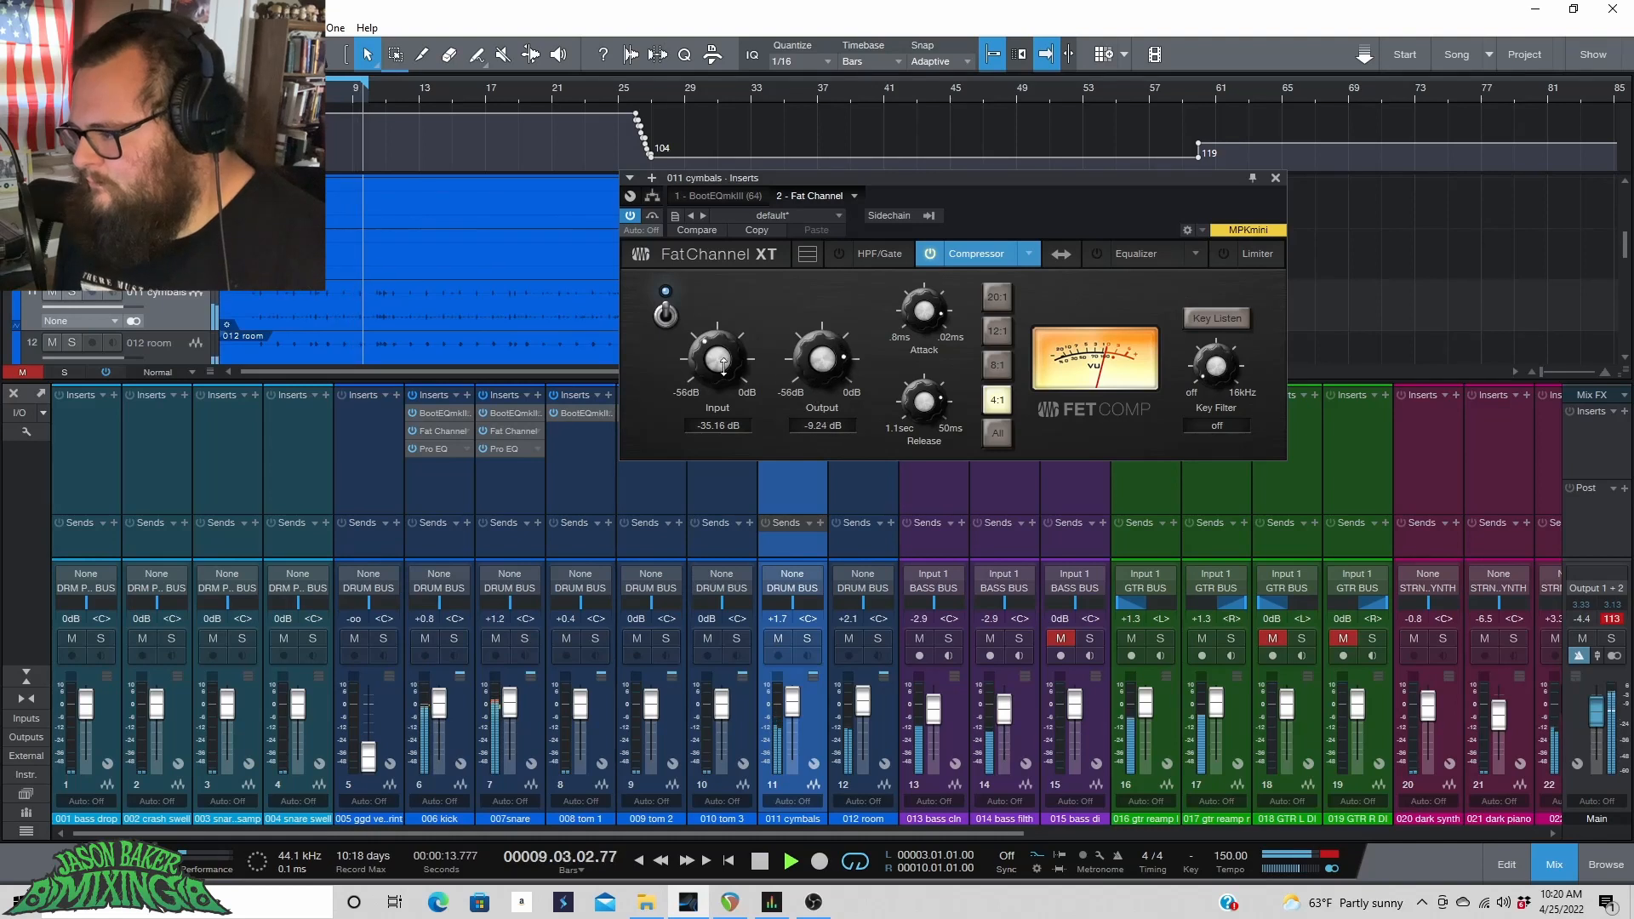
{"action": "left_click_drag", "start_coordinate": [724, 366], "coordinate": [724, 306]}
{"action": "left_click_drag", "start_coordinate": [721, 321], "coordinate": [719, 338]}
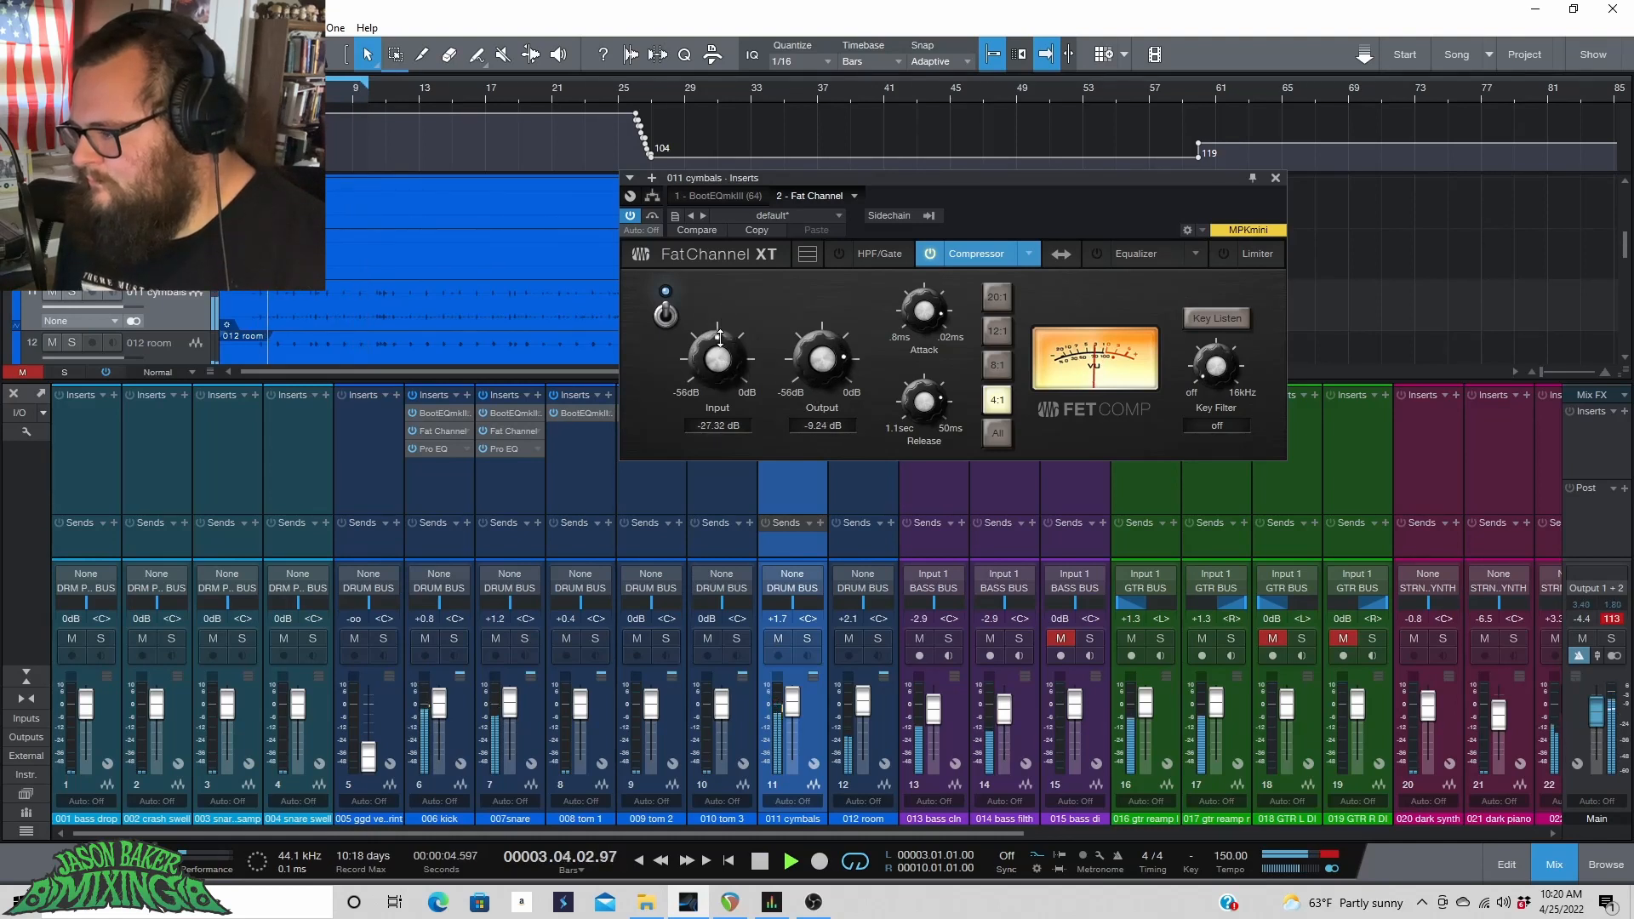
{"action": "left_click_drag", "start_coordinate": [822, 356], "coordinate": [833, 368]}
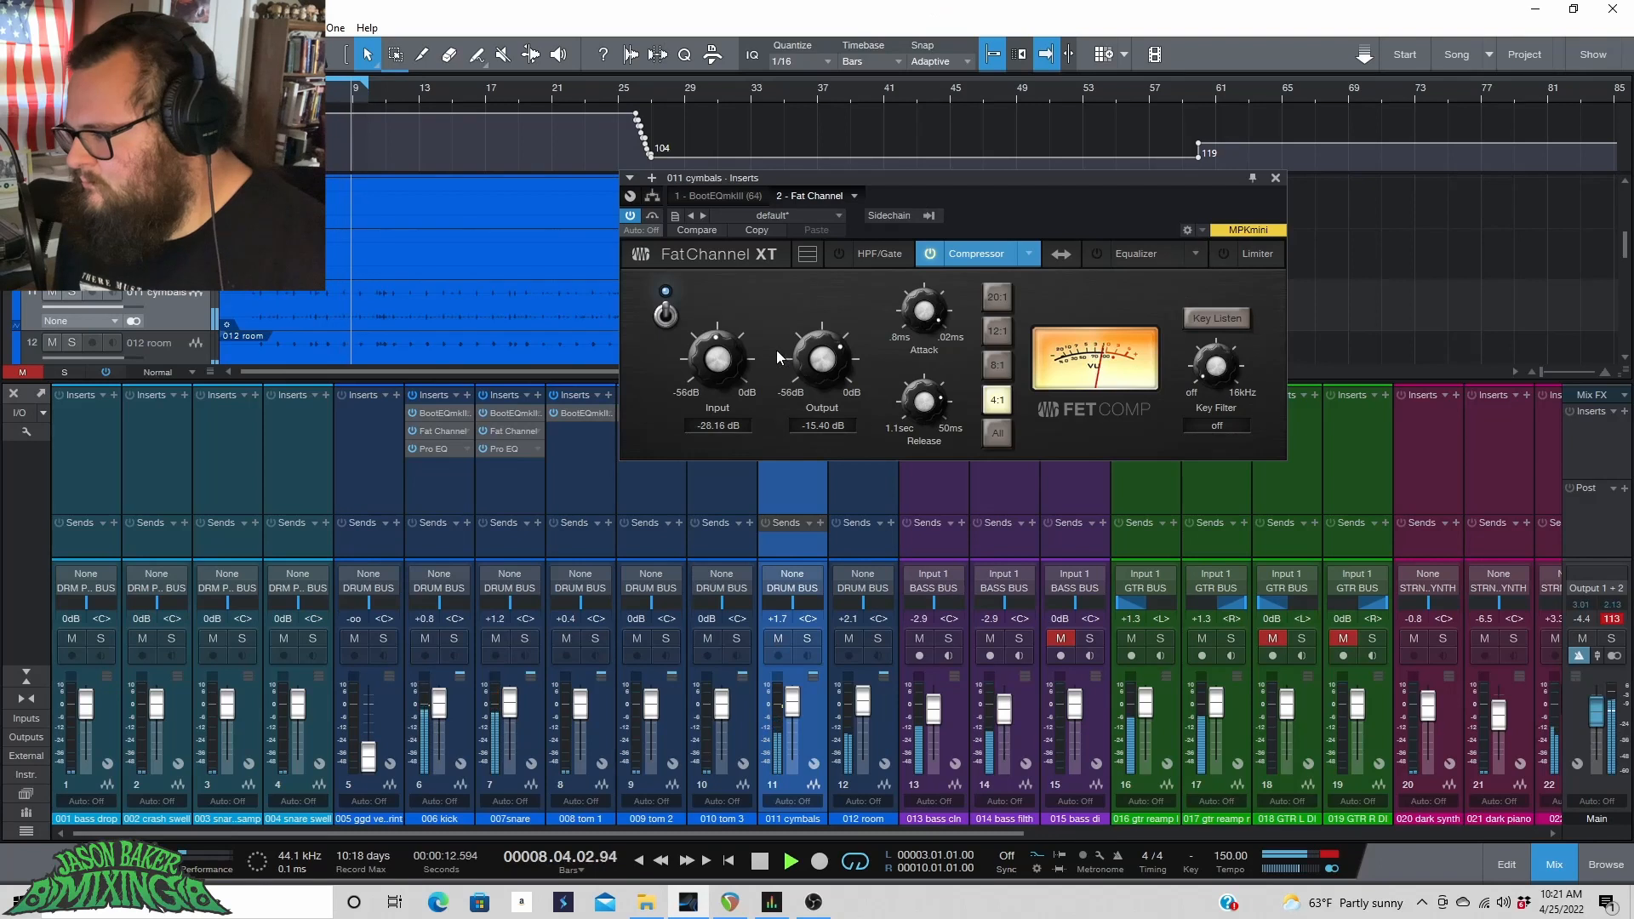
{"action": "left_click_drag", "start_coordinate": [727, 361], "coordinate": [727, 358]}
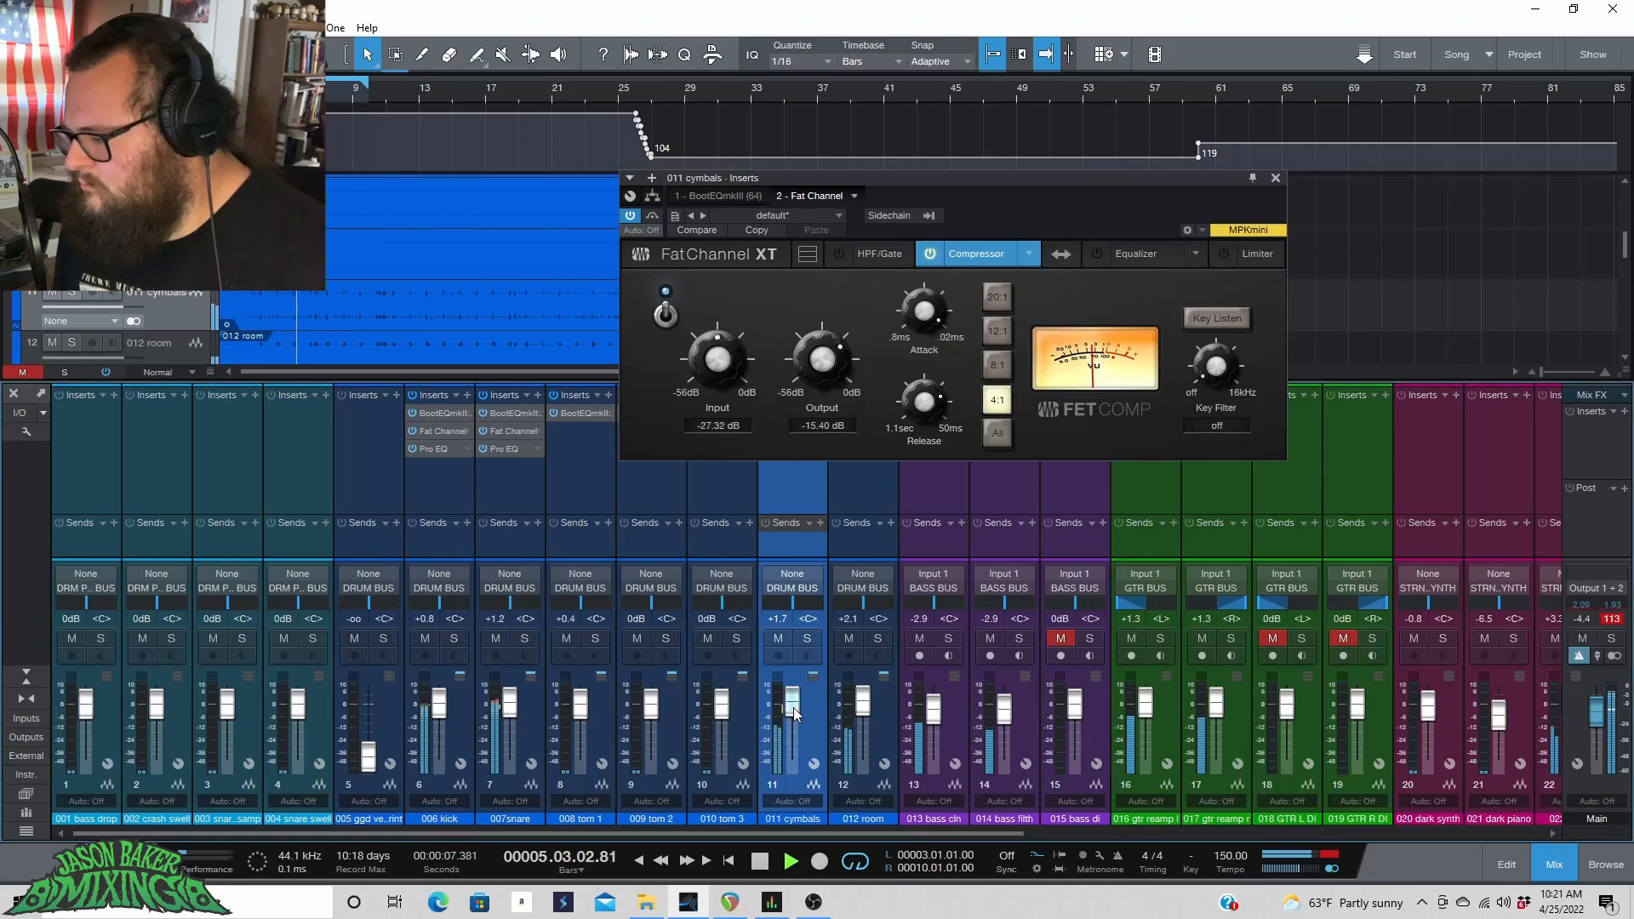
Raise the 011 cymbals channel fader to +4.9 dB and audition the loop.
{"action": "left_click_drag", "start_coordinate": [791, 720], "coordinate": [793, 709]}
{"action": "key", "text": "space"}
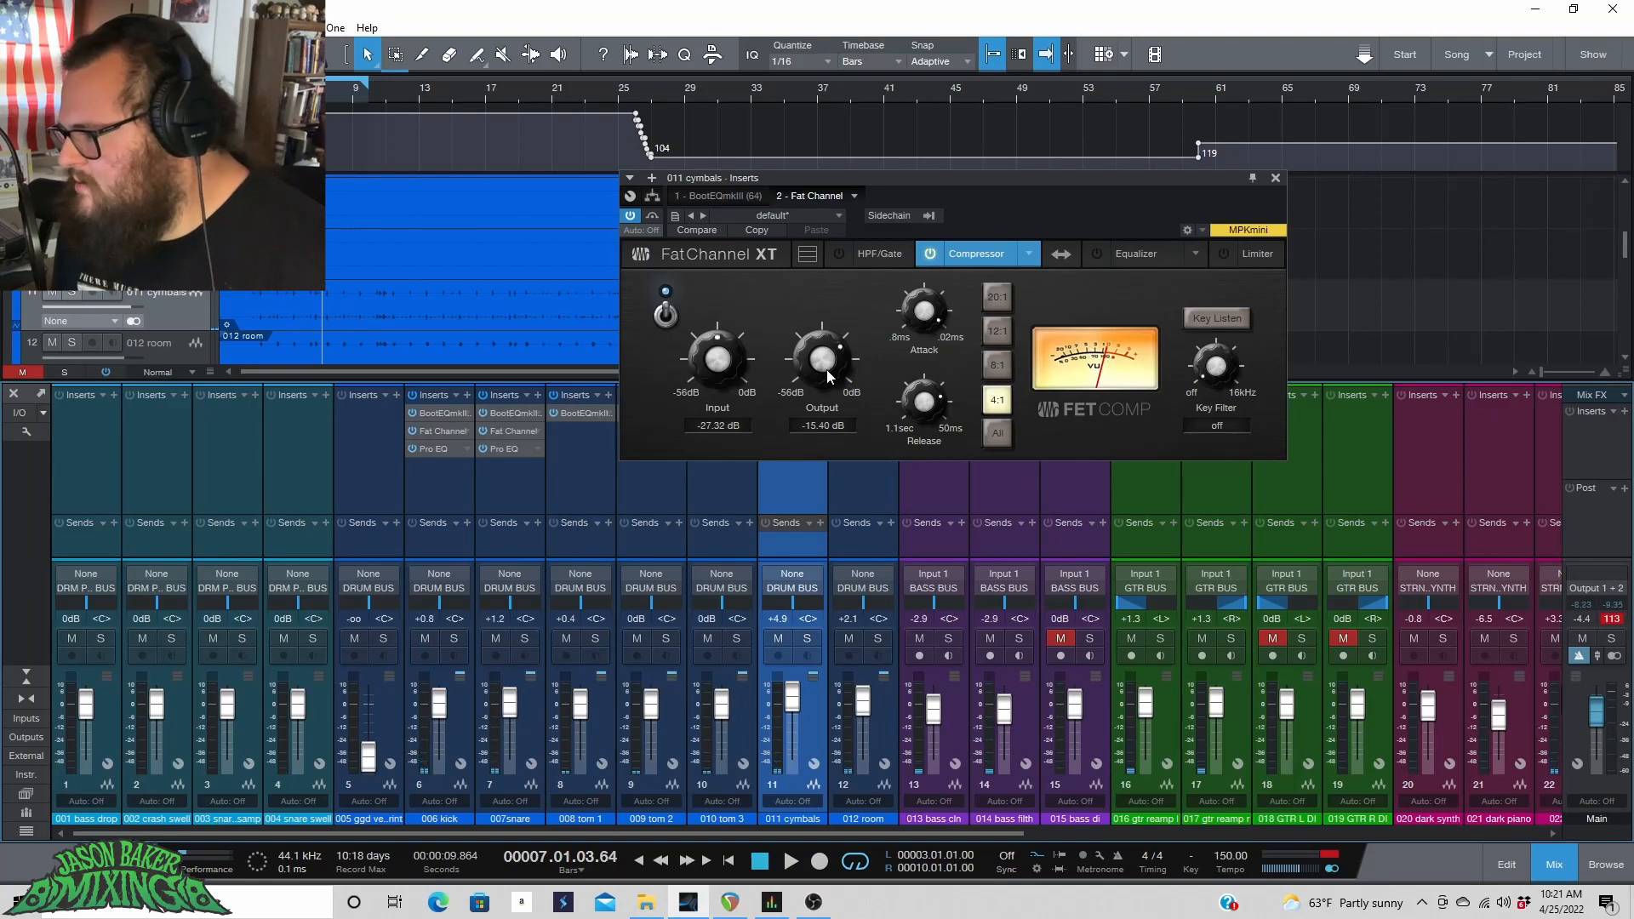
{"action": "key", "text": "space"}
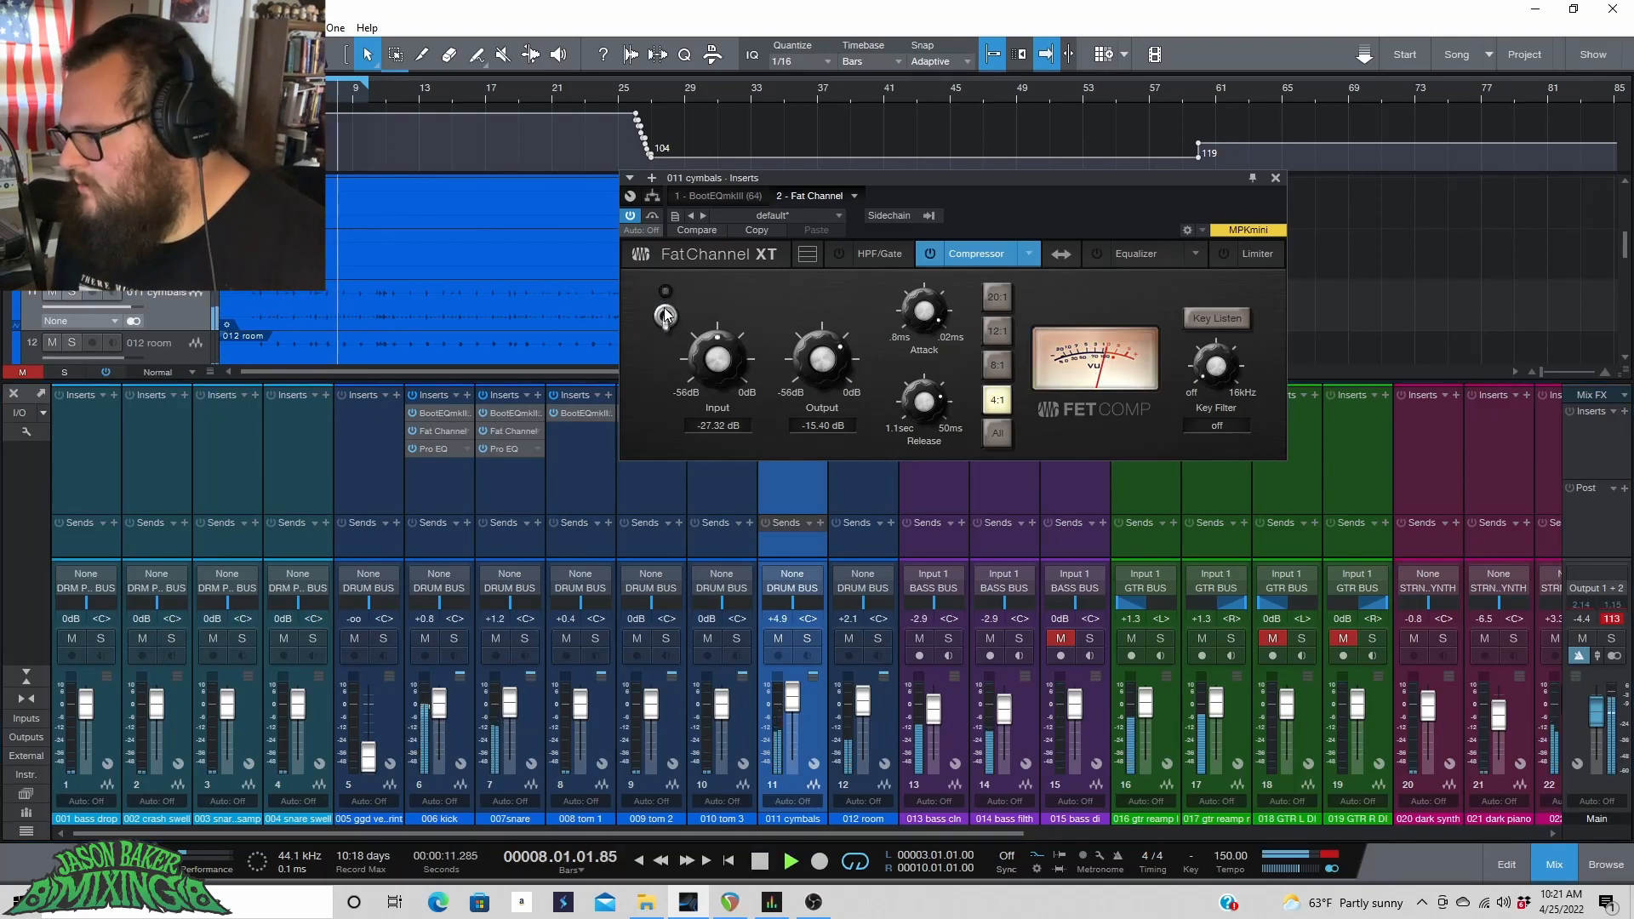
Toggle the FET compressor off and on during playback to compare the cymbals with and without it.
{"action": "left_click", "coordinate": [666, 314]}
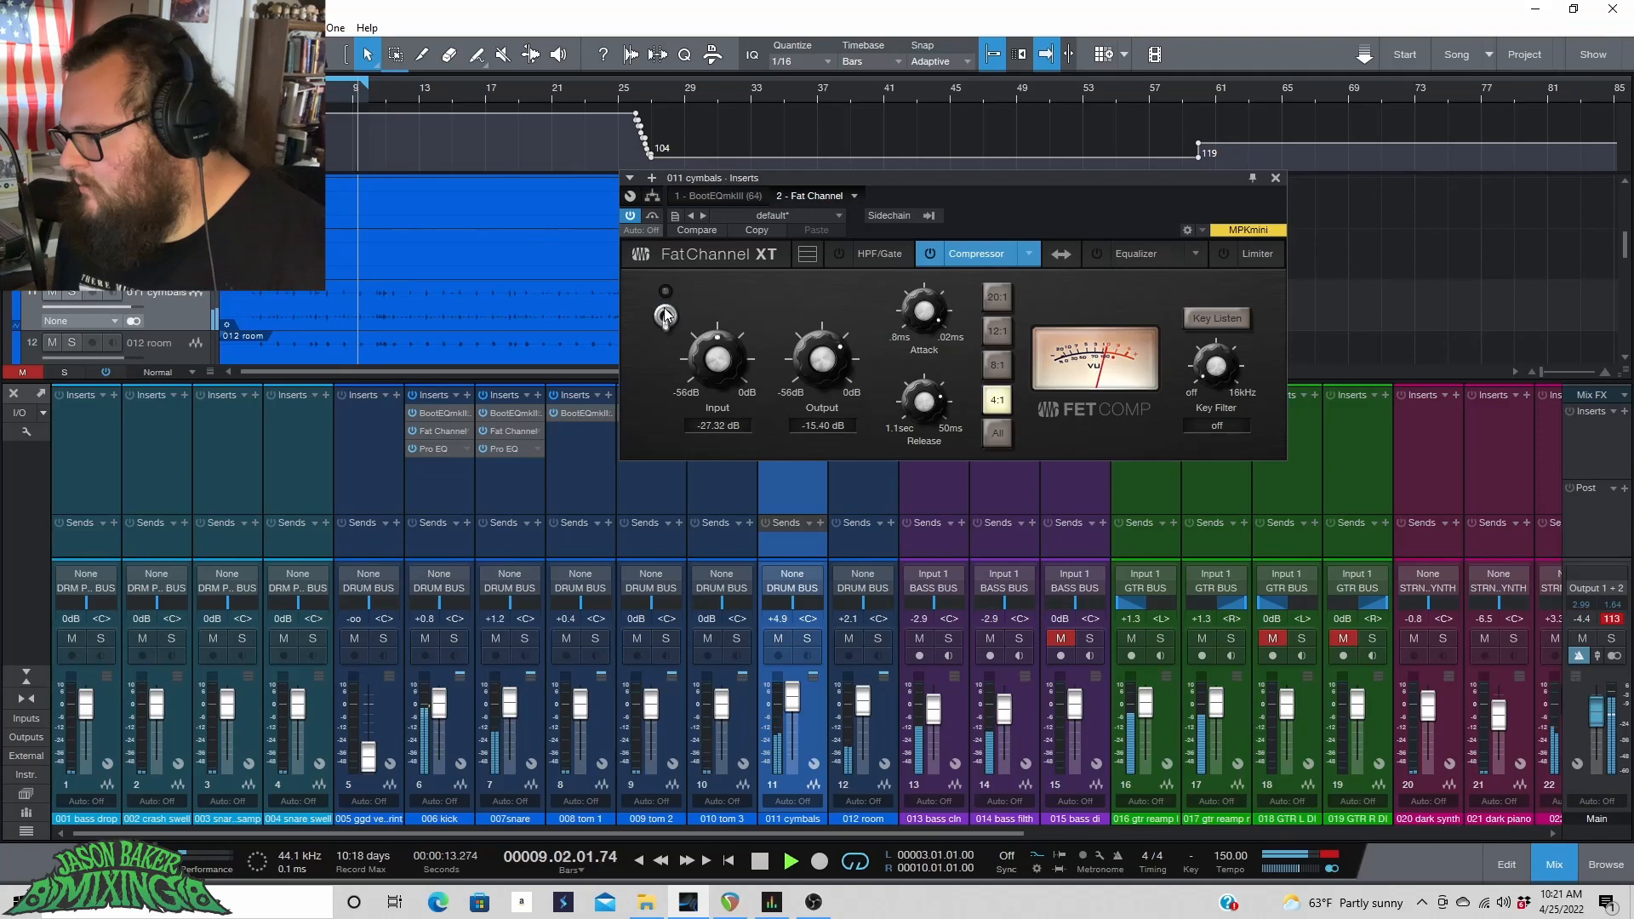
{"action": "left_click", "coordinate": [666, 314]}
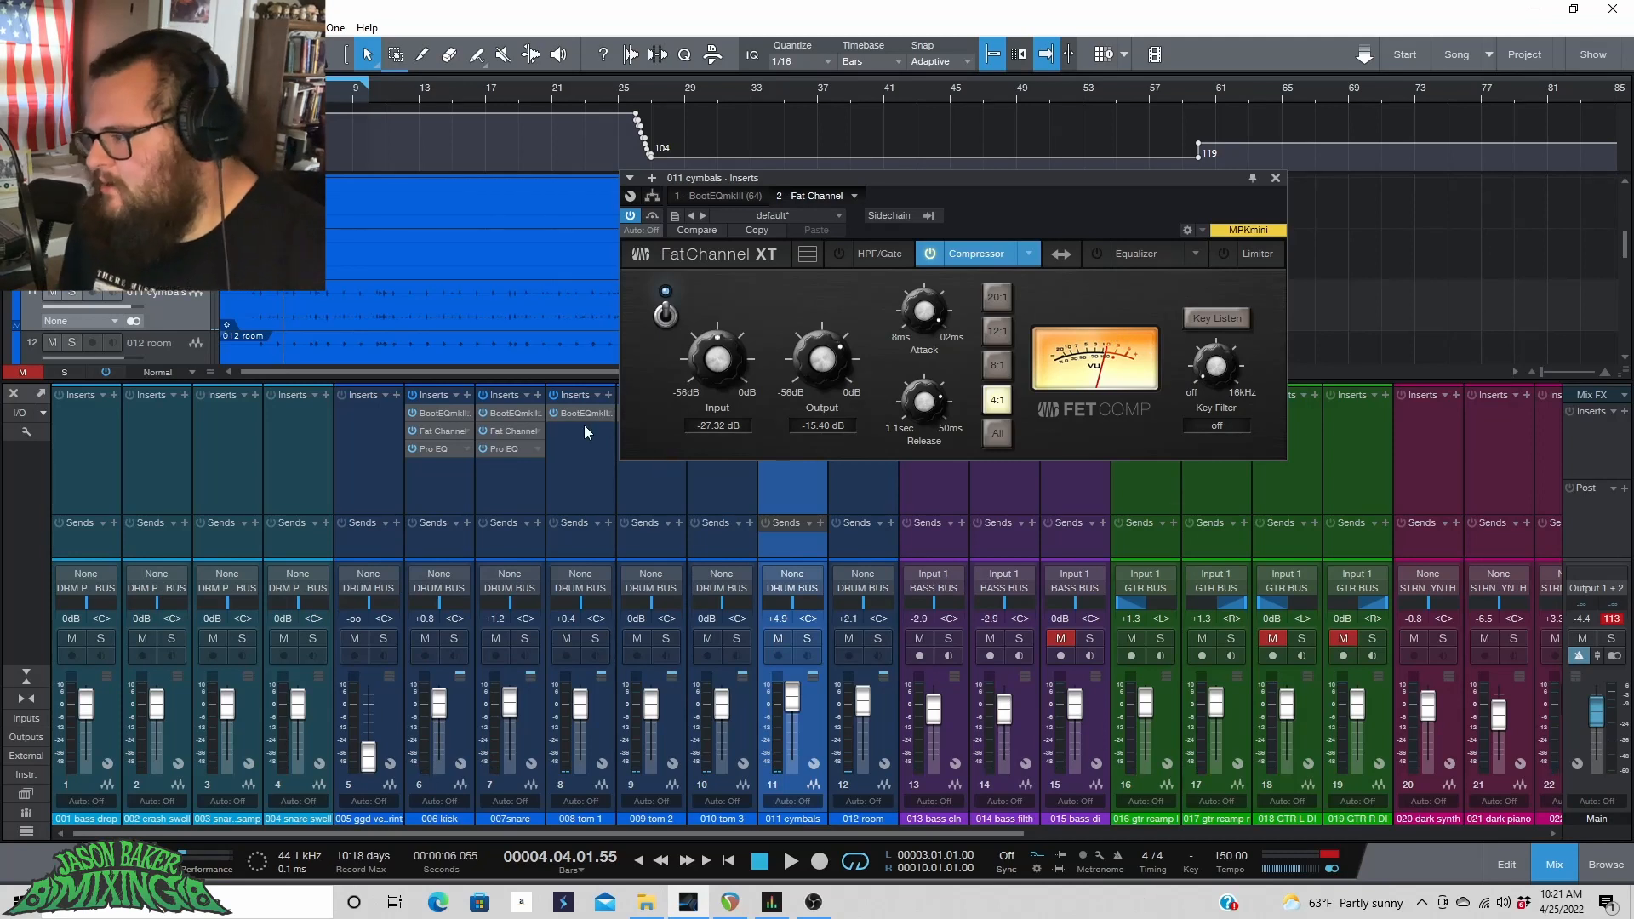
{"action": "key", "text": "space"}
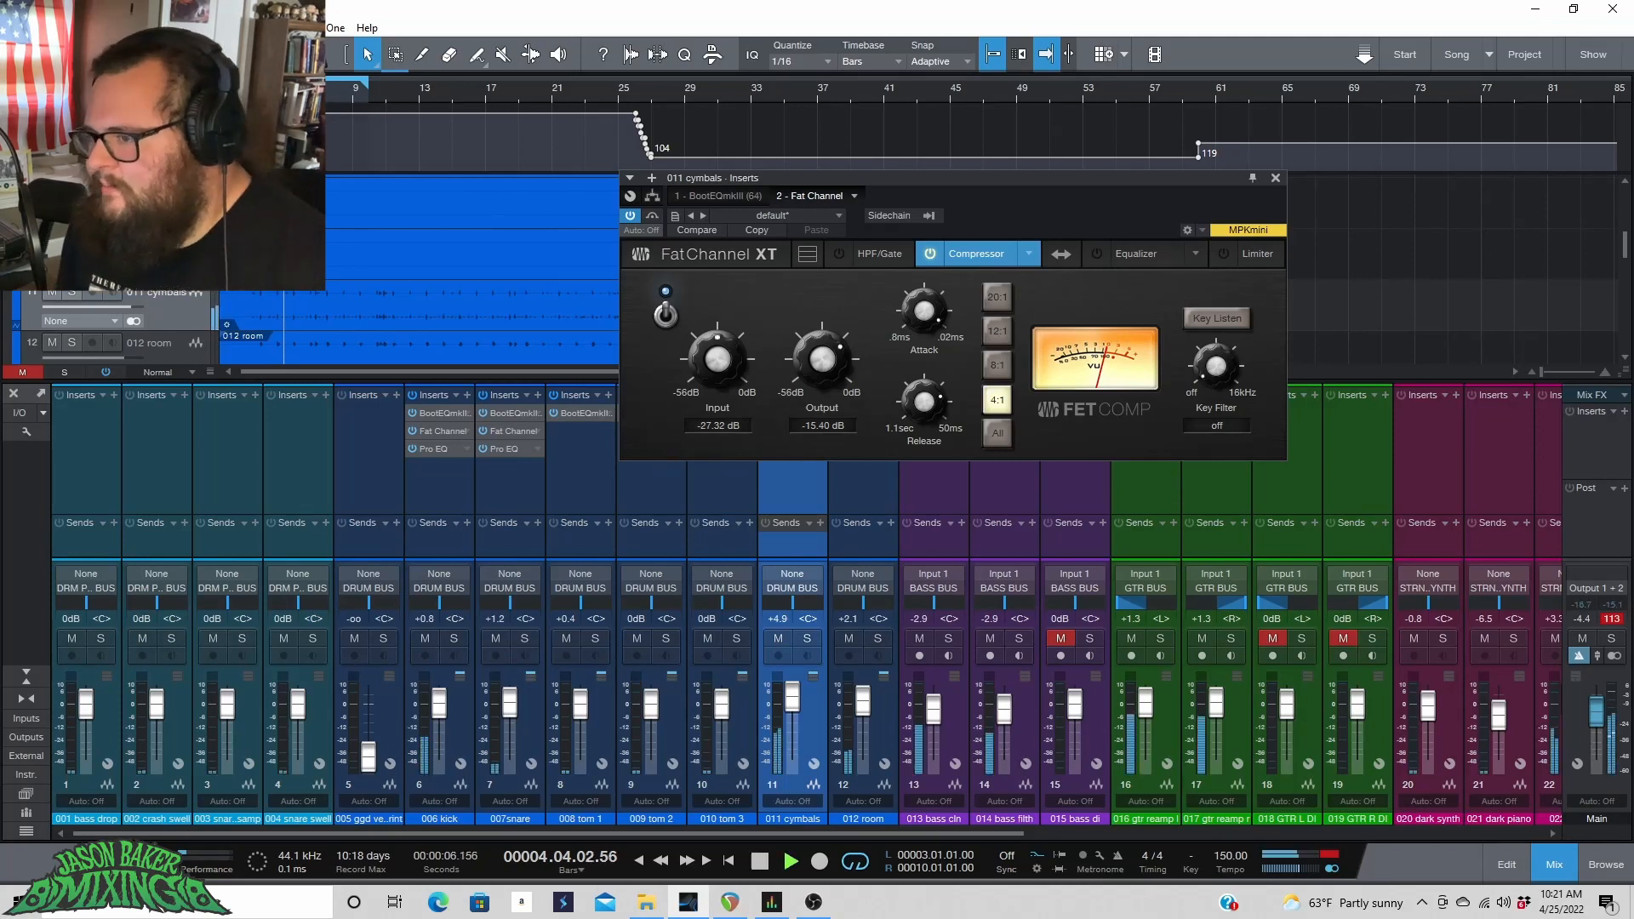
{"action": "left_click", "coordinate": [666, 315]}
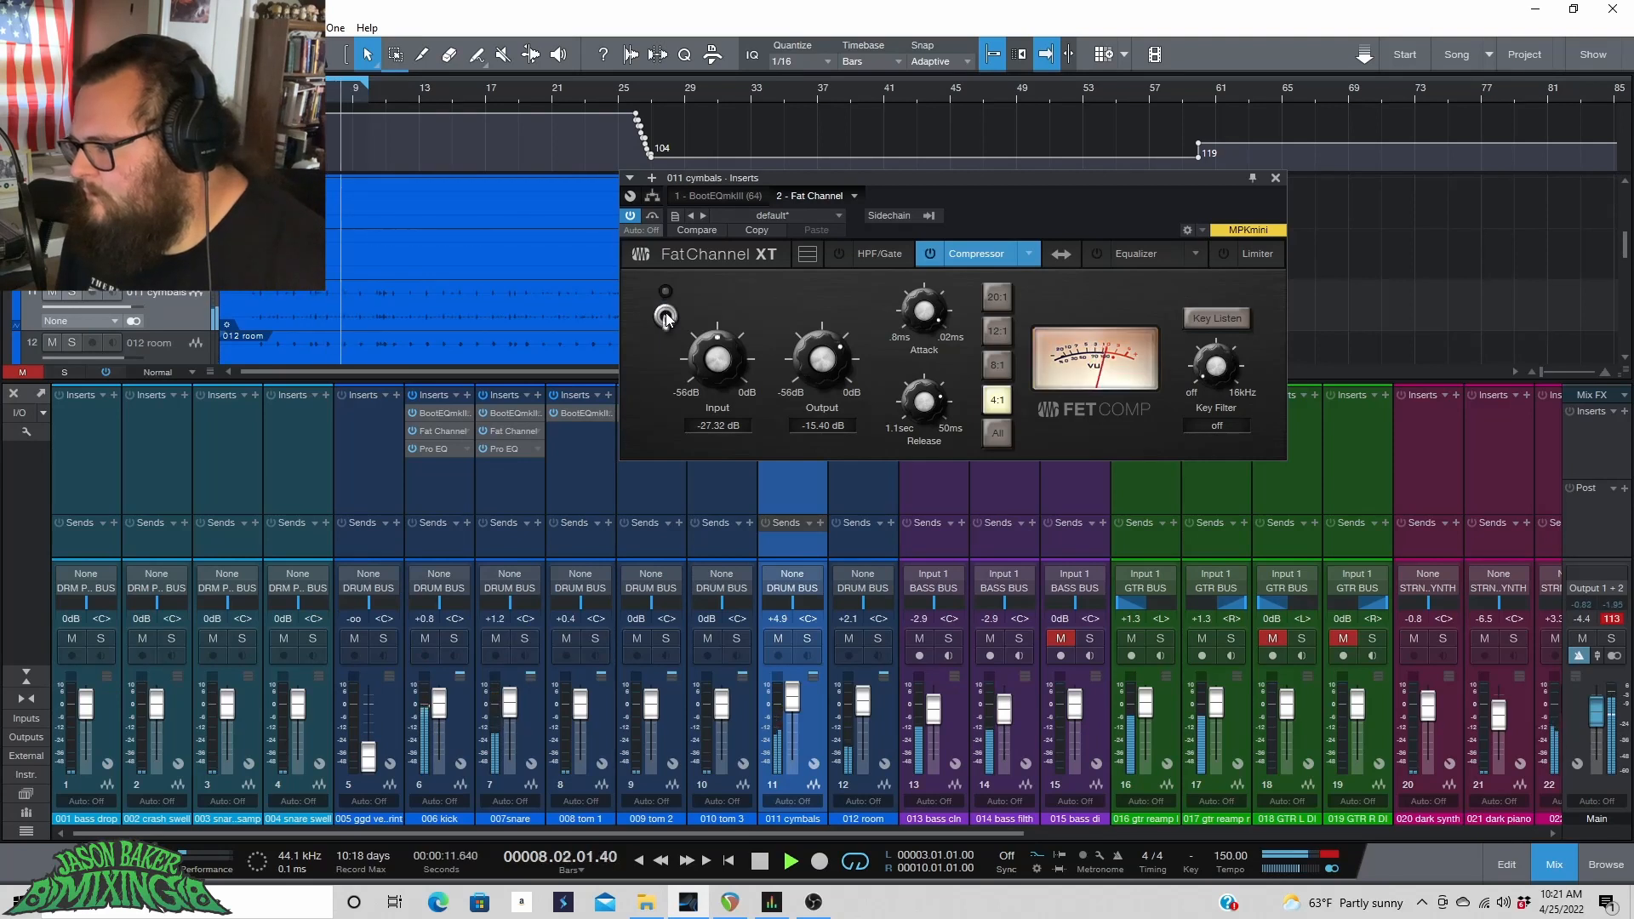
{"action": "left_click", "coordinate": [666, 316]}
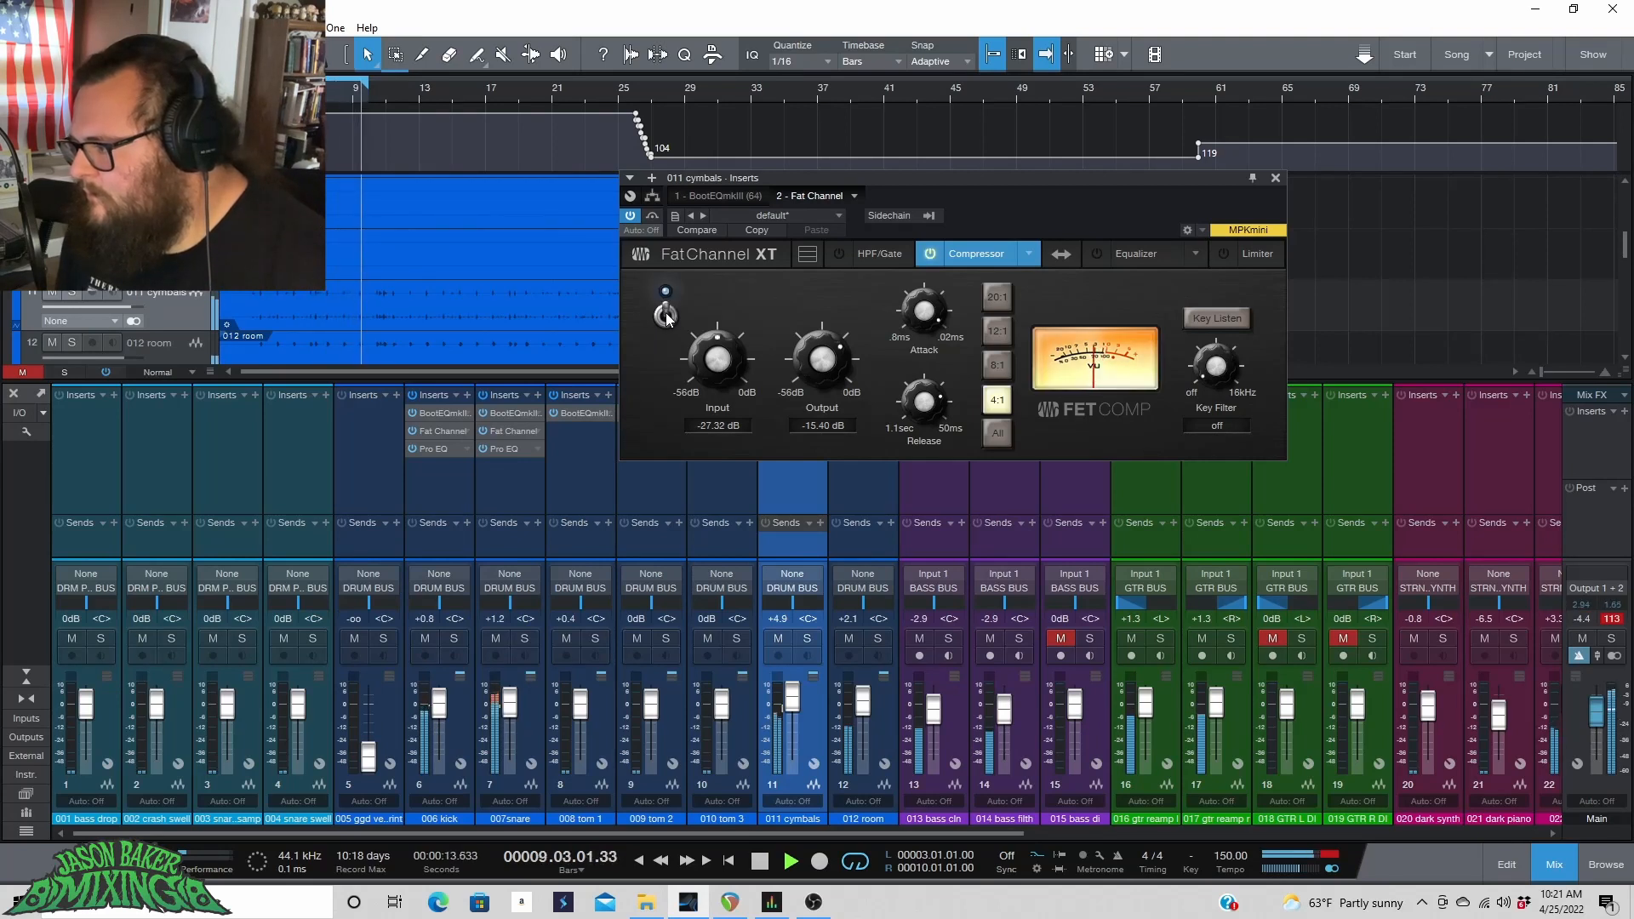
{"action": "key", "text": "space"}
Insert a Pro EQ on the cymbals channel and enable its low cut with a 24dB/Oct slope.
{"action": "left_click", "coordinate": [651, 178]}
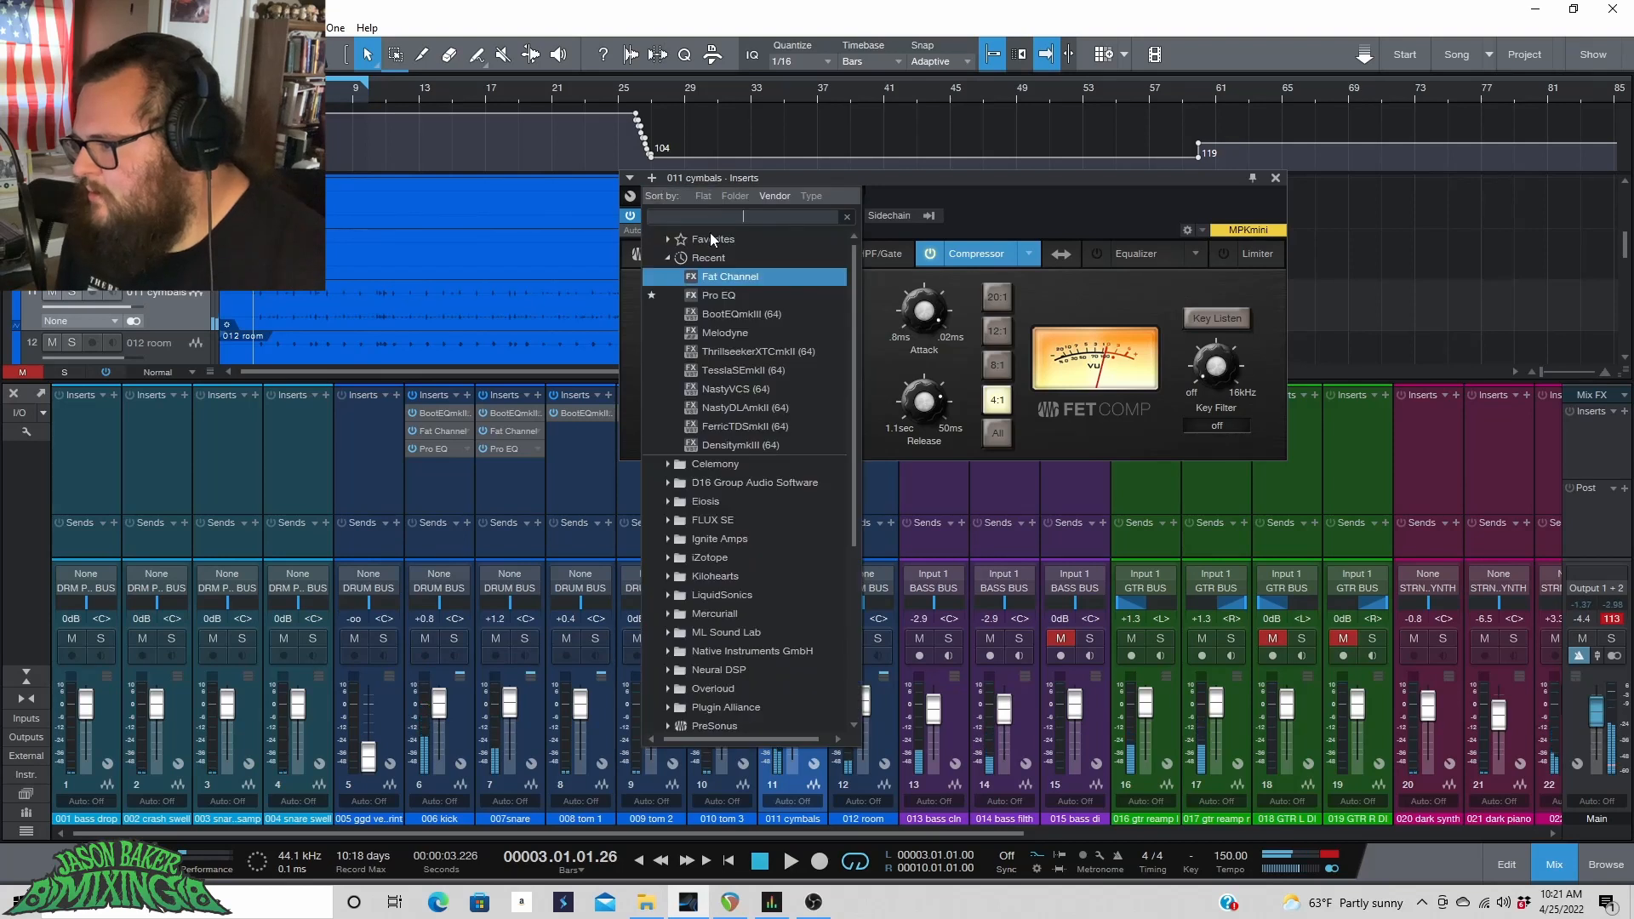
{"action": "left_click", "coordinate": [716, 271]}
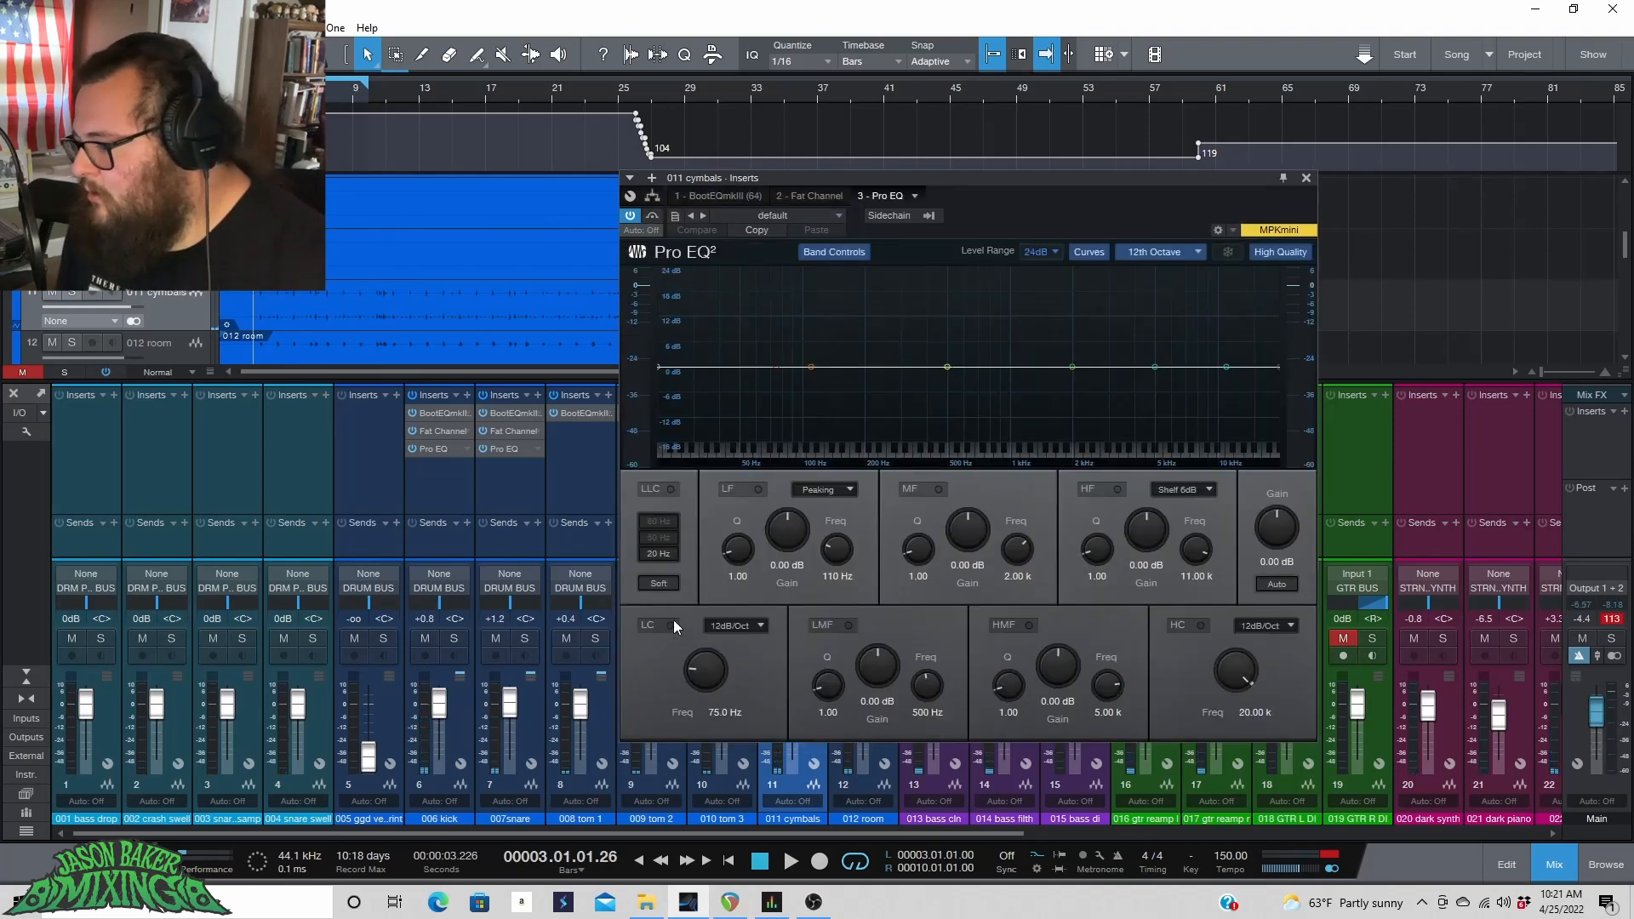
{"action": "left_click", "coordinate": [668, 625]}
{"action": "left_click", "coordinate": [722, 627]}
{"action": "left_click", "coordinate": [732, 686]}
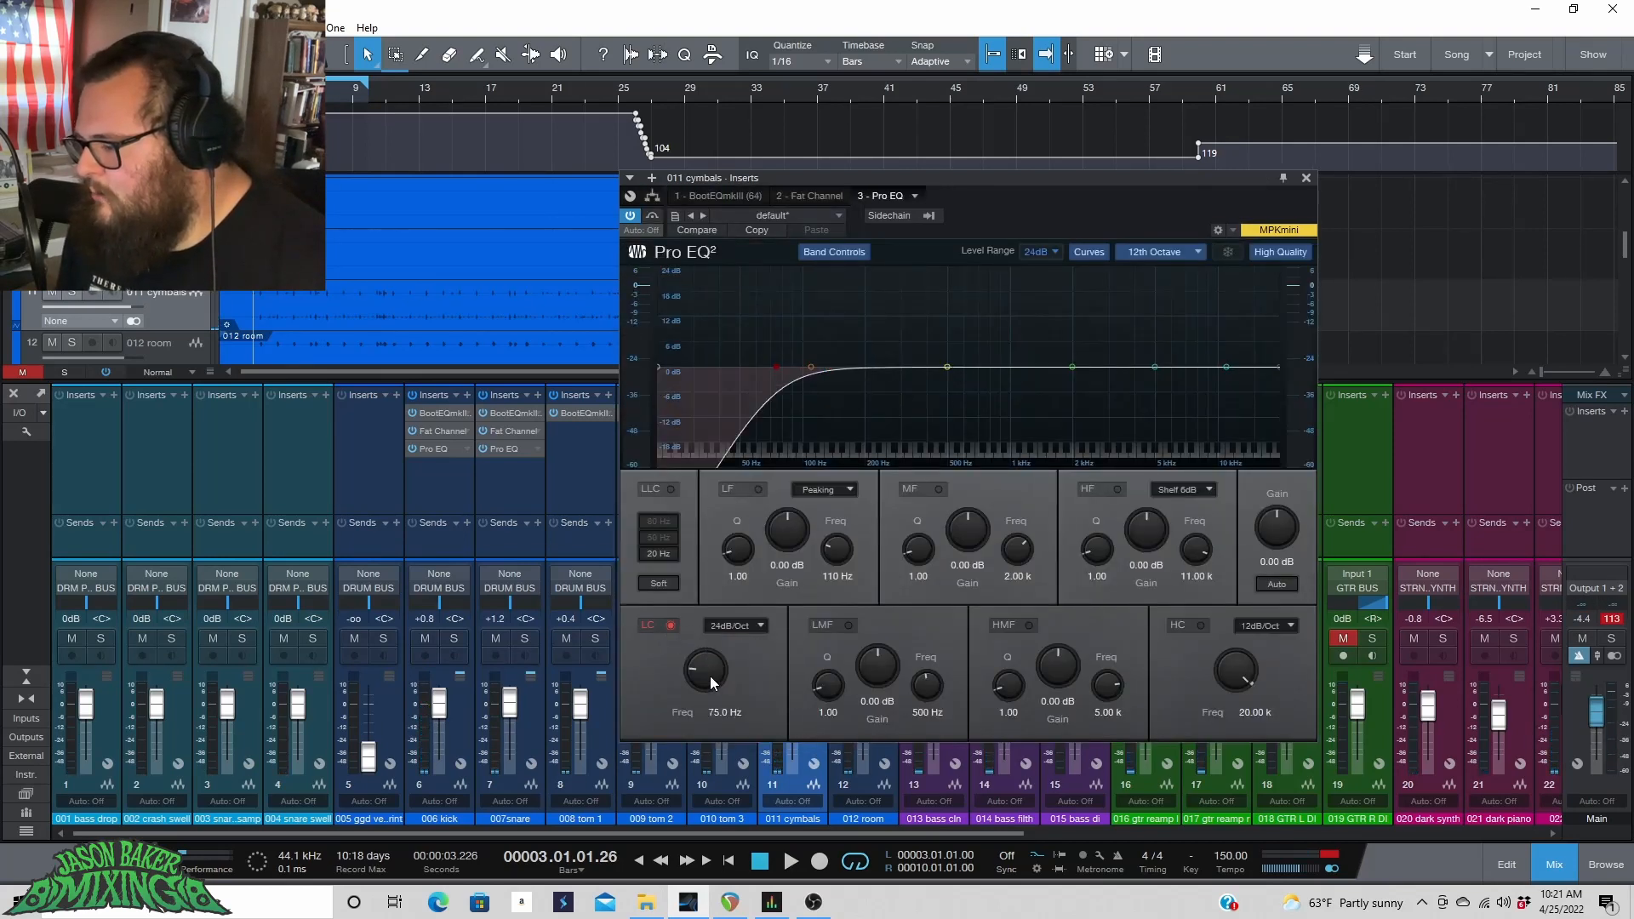
Set the low cut frequency to 452 Hz while playing the loop.
{"action": "mouse_move", "coordinate": [709, 675]}
{"action": "left_mouse_down"}
{"action": "mouse_move", "coordinate": [715, 640]}
{"action": "mouse_move", "coordinate": [717, 662]}
{"action": "left_mouse_up"}
{"action": "key", "text": "space"}
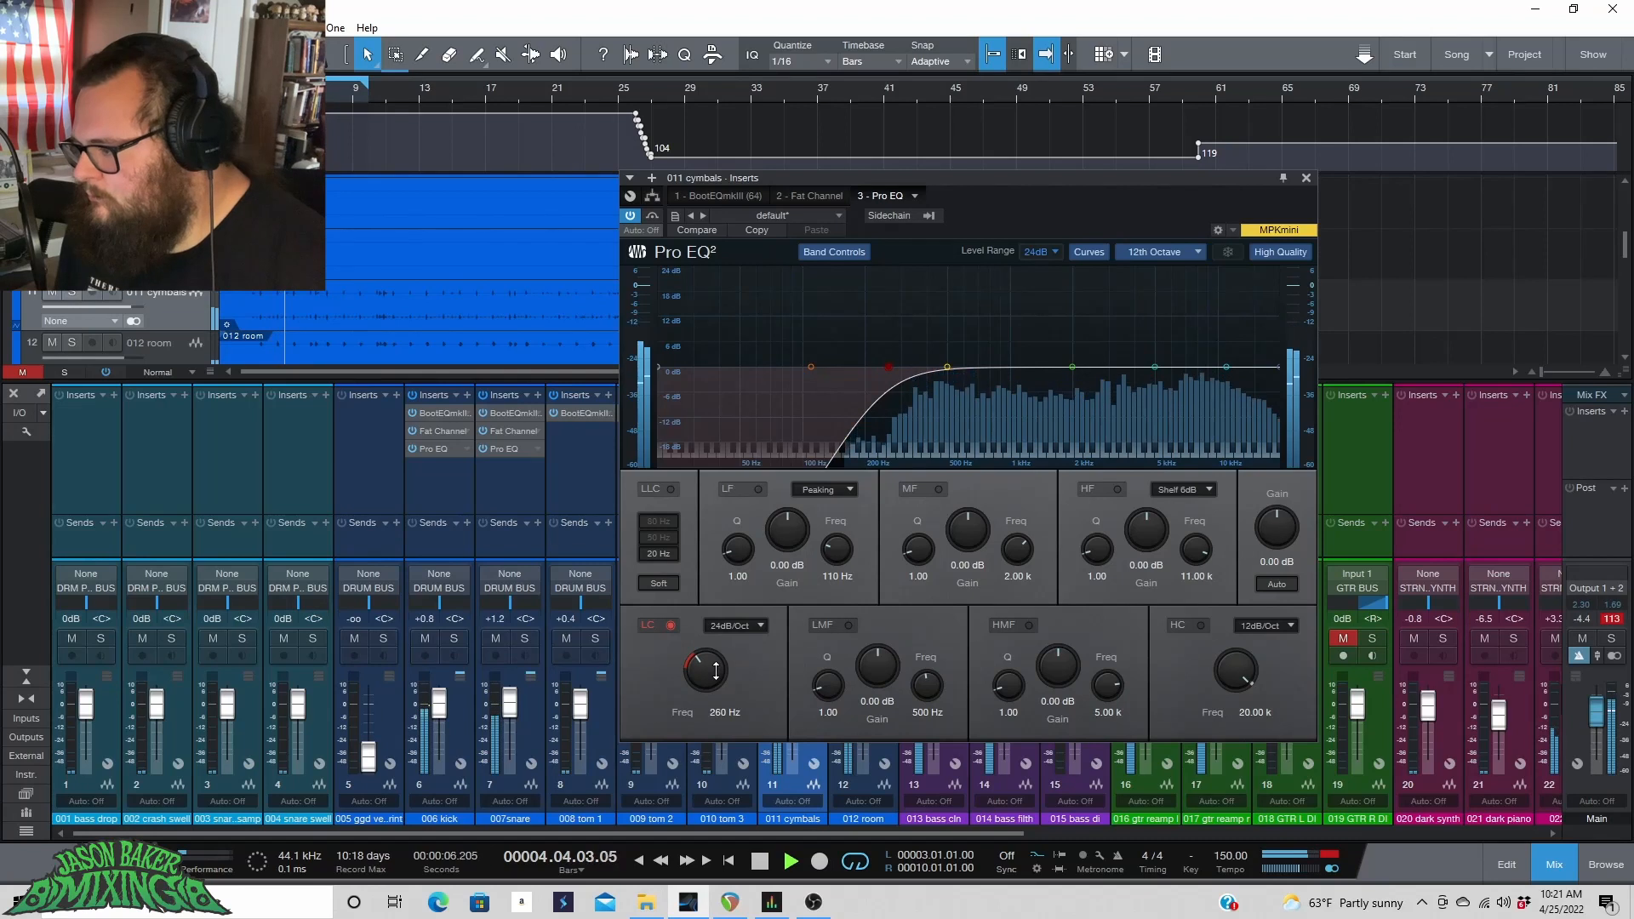
{"action": "left_click_drag", "start_coordinate": [715, 670], "coordinate": [721, 663]}
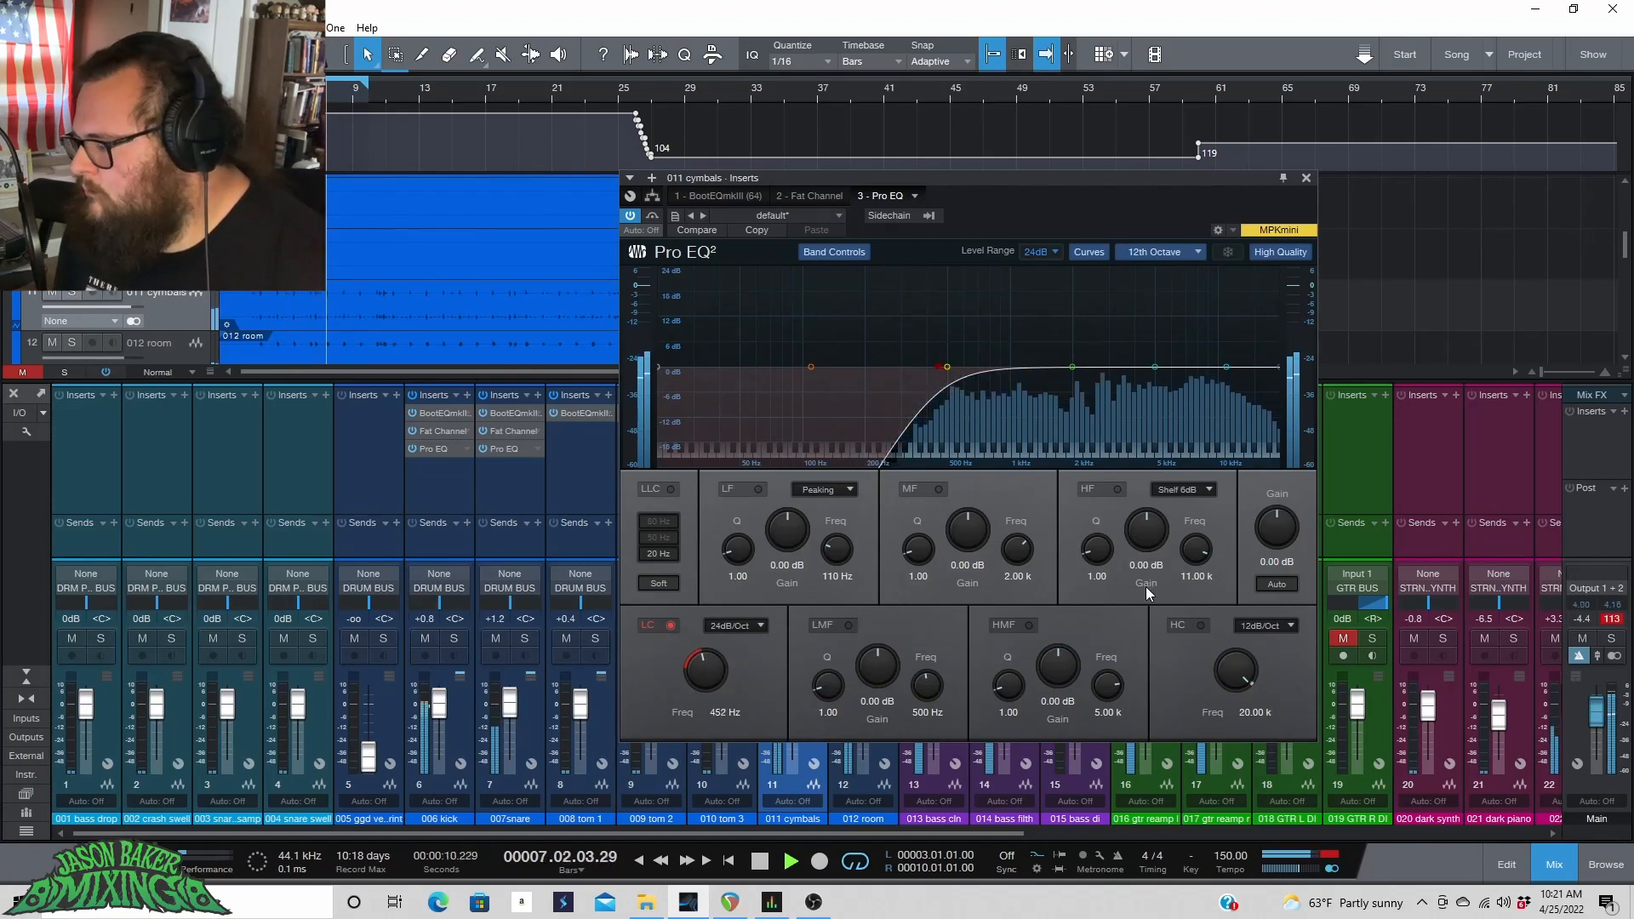
Enable the high cut at 12dB/Oct and set its frequency to 15.17 kHz, auditioning during playback.
{"action": "left_click", "coordinate": [1200, 625]}
{"action": "key", "text": "space"}
{"action": "left_click", "coordinate": [1266, 623]}
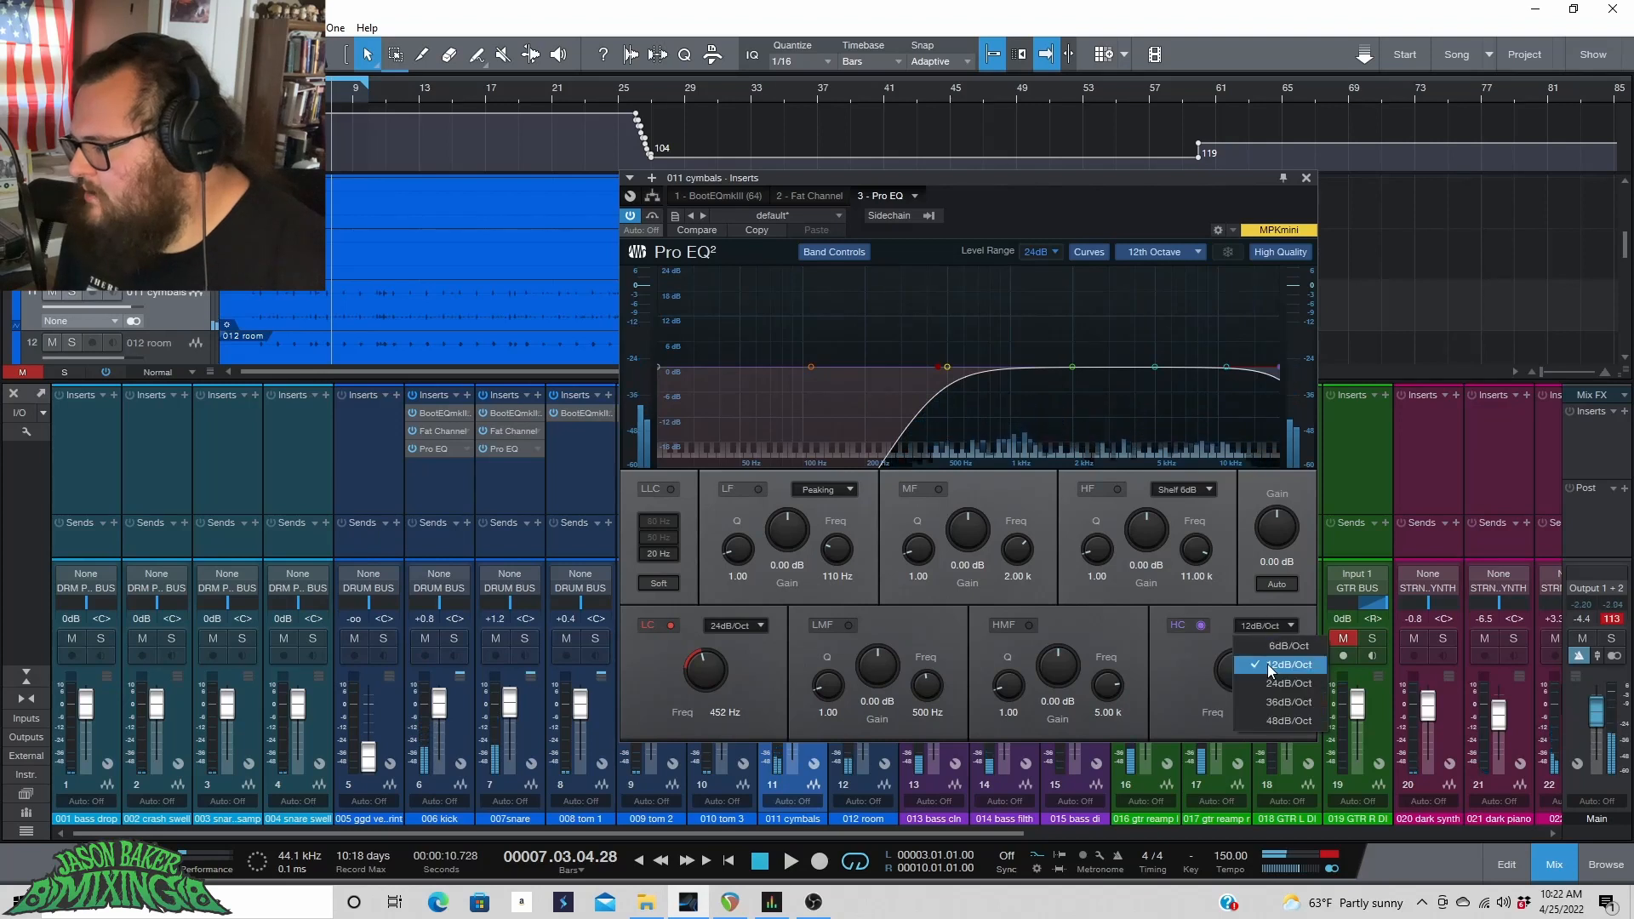
{"action": "left_click", "coordinate": [1268, 664]}
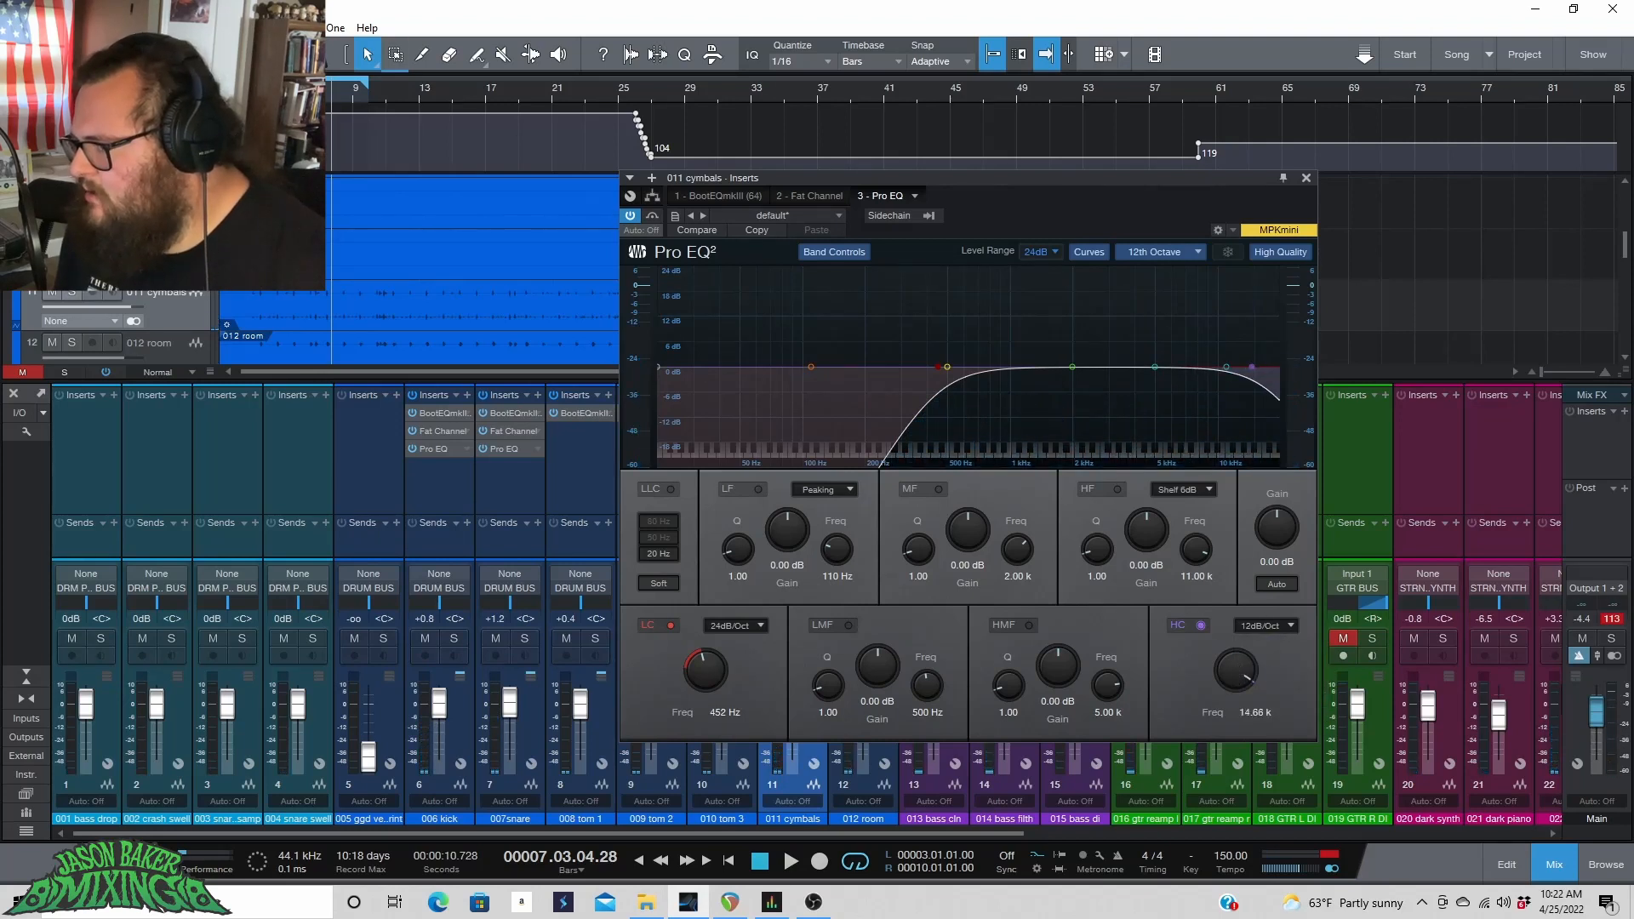
{"action": "left_click", "coordinate": [289, 88]}
{"action": "key", "text": "space"}
{"action": "left_click_drag", "start_coordinate": [1245, 665], "coordinate": [1244, 671]}
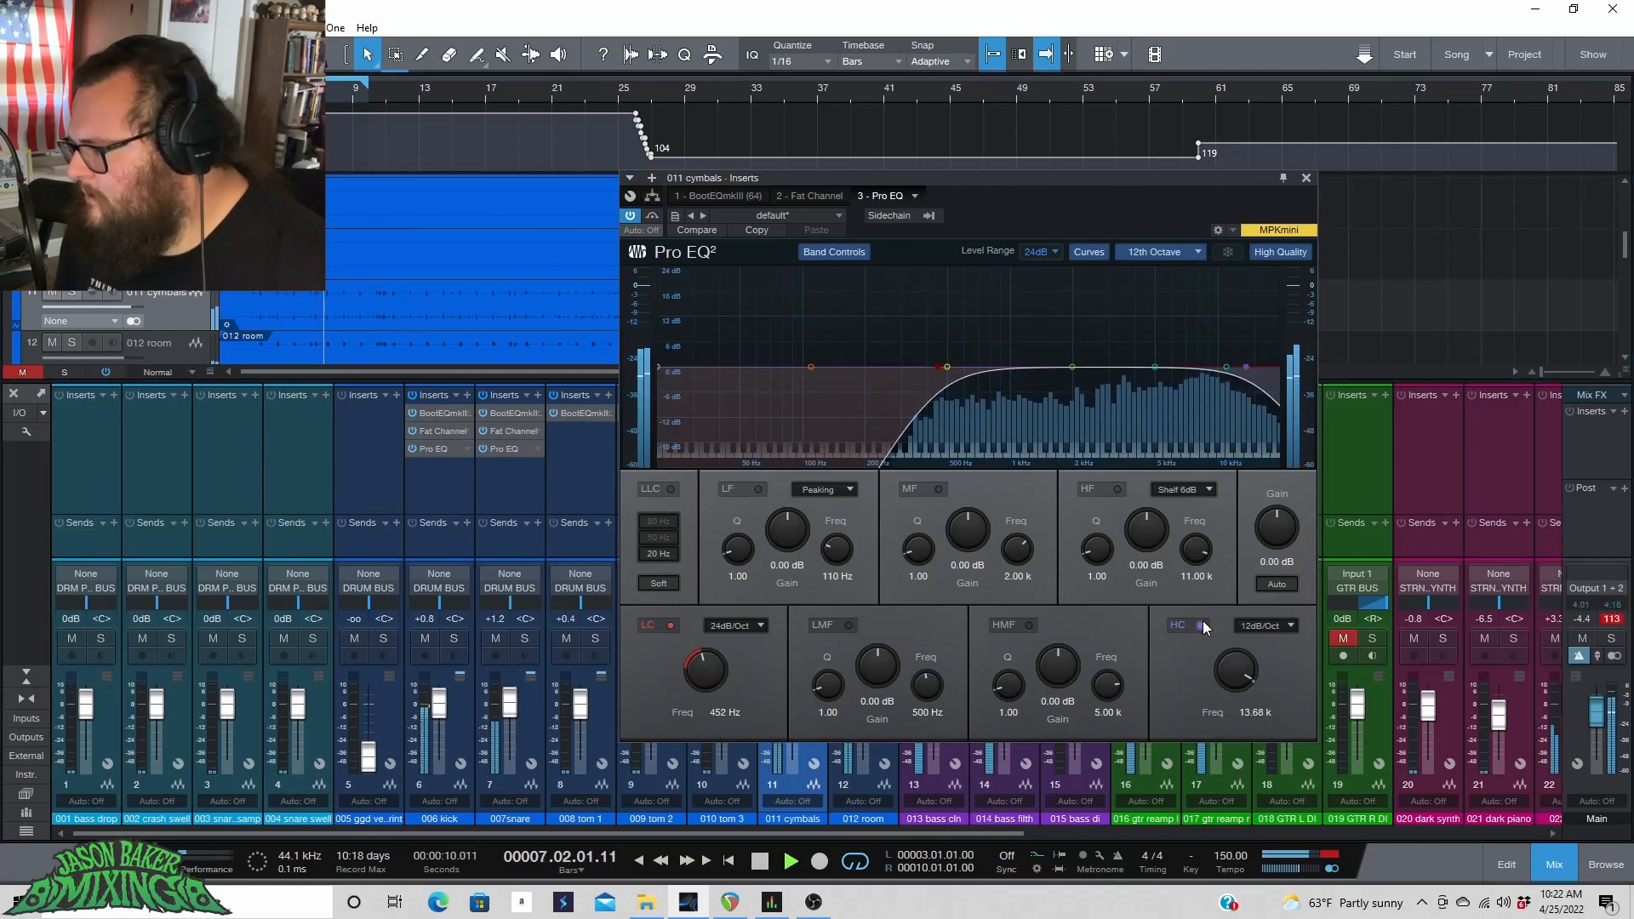
{"action": "left_click_drag", "start_coordinate": [1245, 669], "coordinate": [1243, 663]}
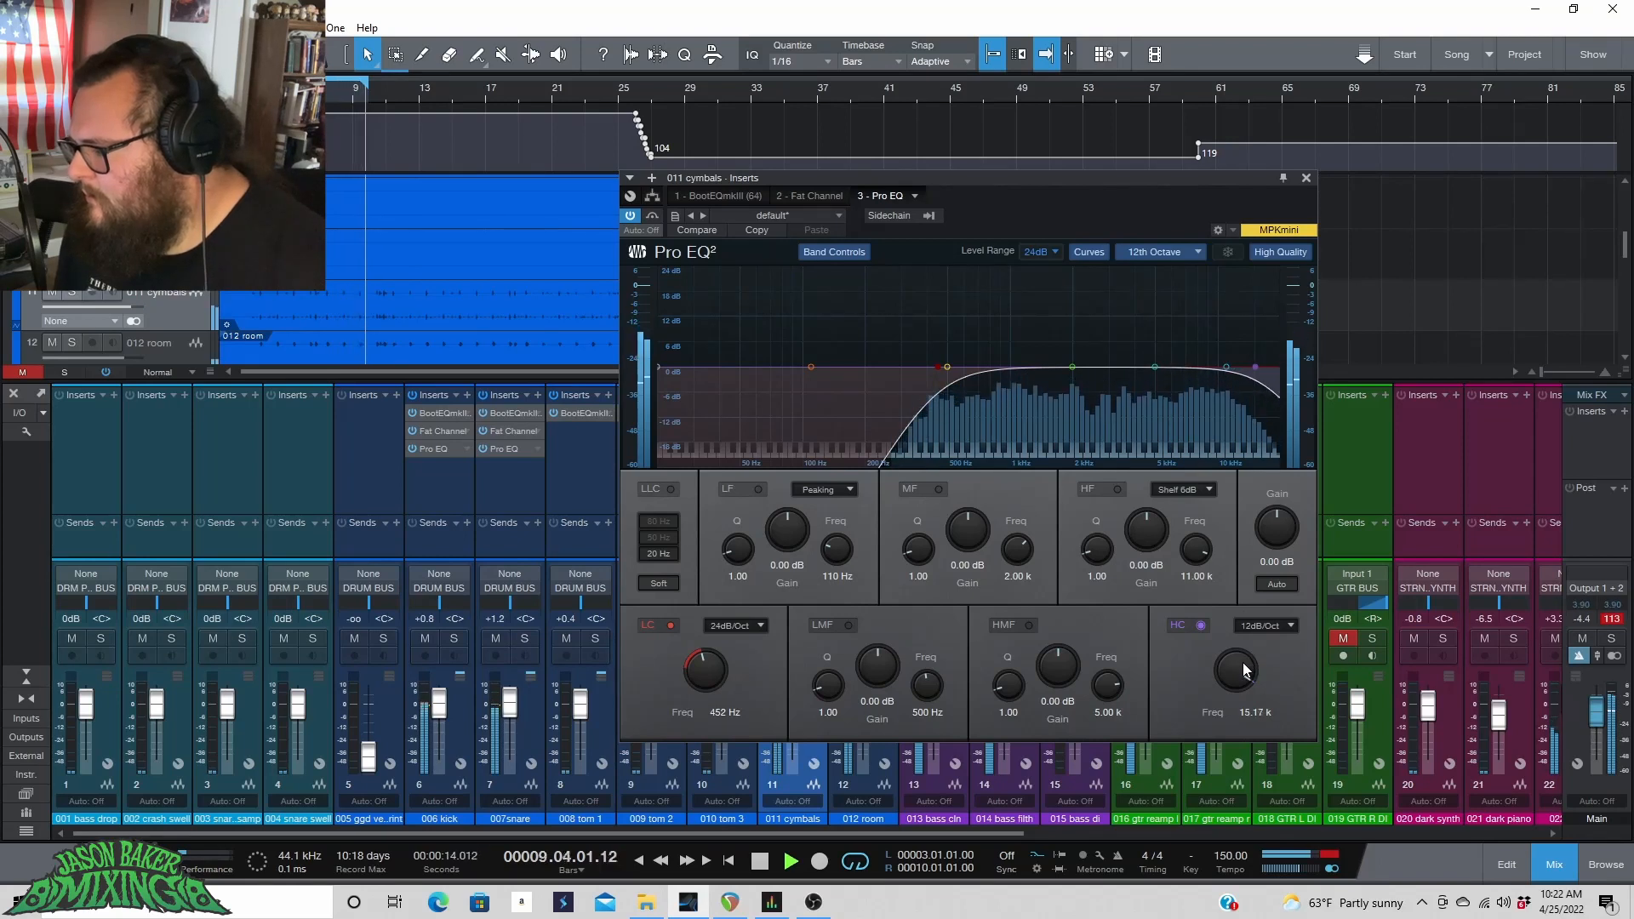
{"action": "key", "text": "space"}
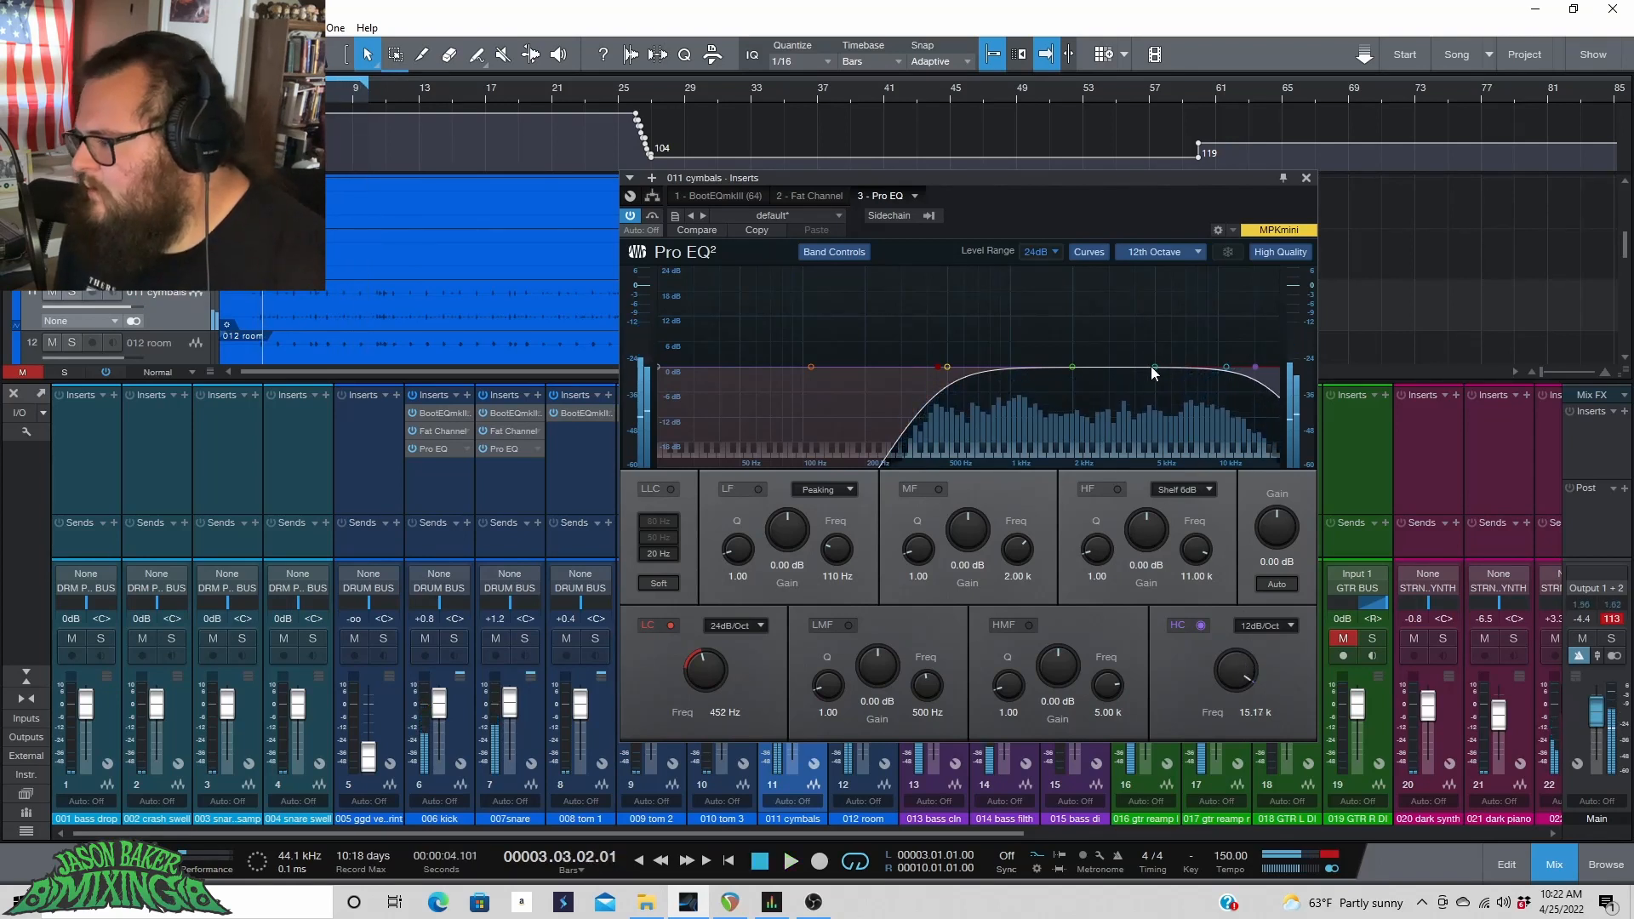
Turn the high-mid band into a narrow boost with Q 14.33 and move it higher in frequency.
{"action": "left_click_drag", "start_coordinate": [1150, 367], "coordinate": [1153, 324]}
{"action": "left_click_drag", "start_coordinate": [1007, 685], "coordinate": [1012, 610]}
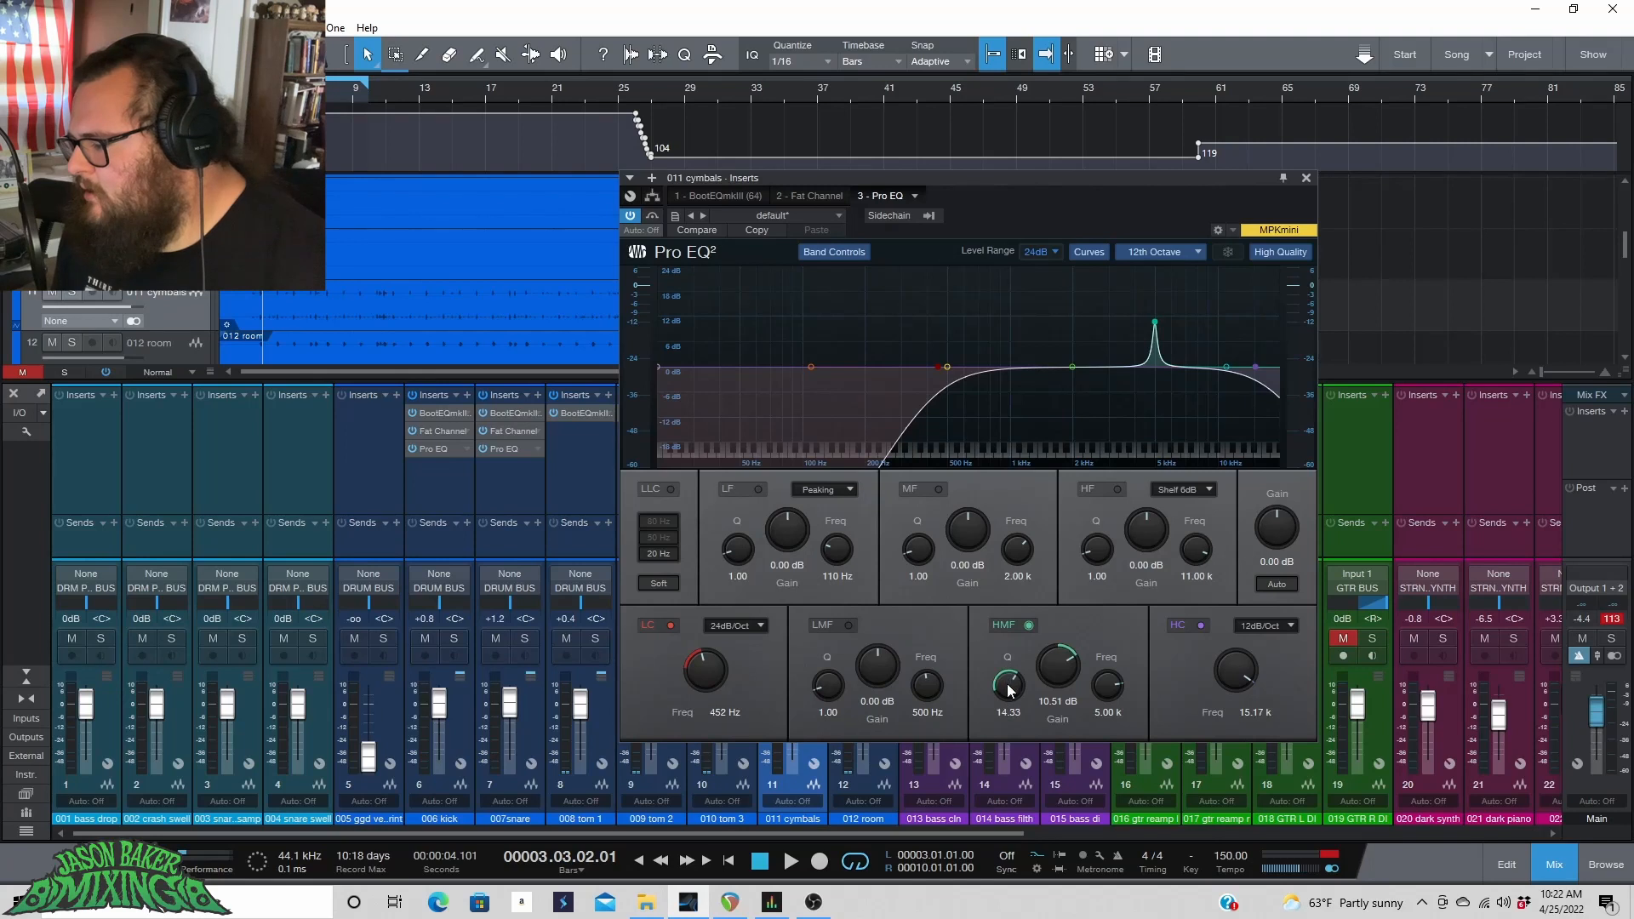
{"action": "left_click_drag", "start_coordinate": [1156, 324], "coordinate": [1182, 281]}
Flip through the cymbals channel's BootEQmkIII, Fat Channel and Pro EQ plug-in windows.
{"action": "left_click", "coordinate": [724, 195]}
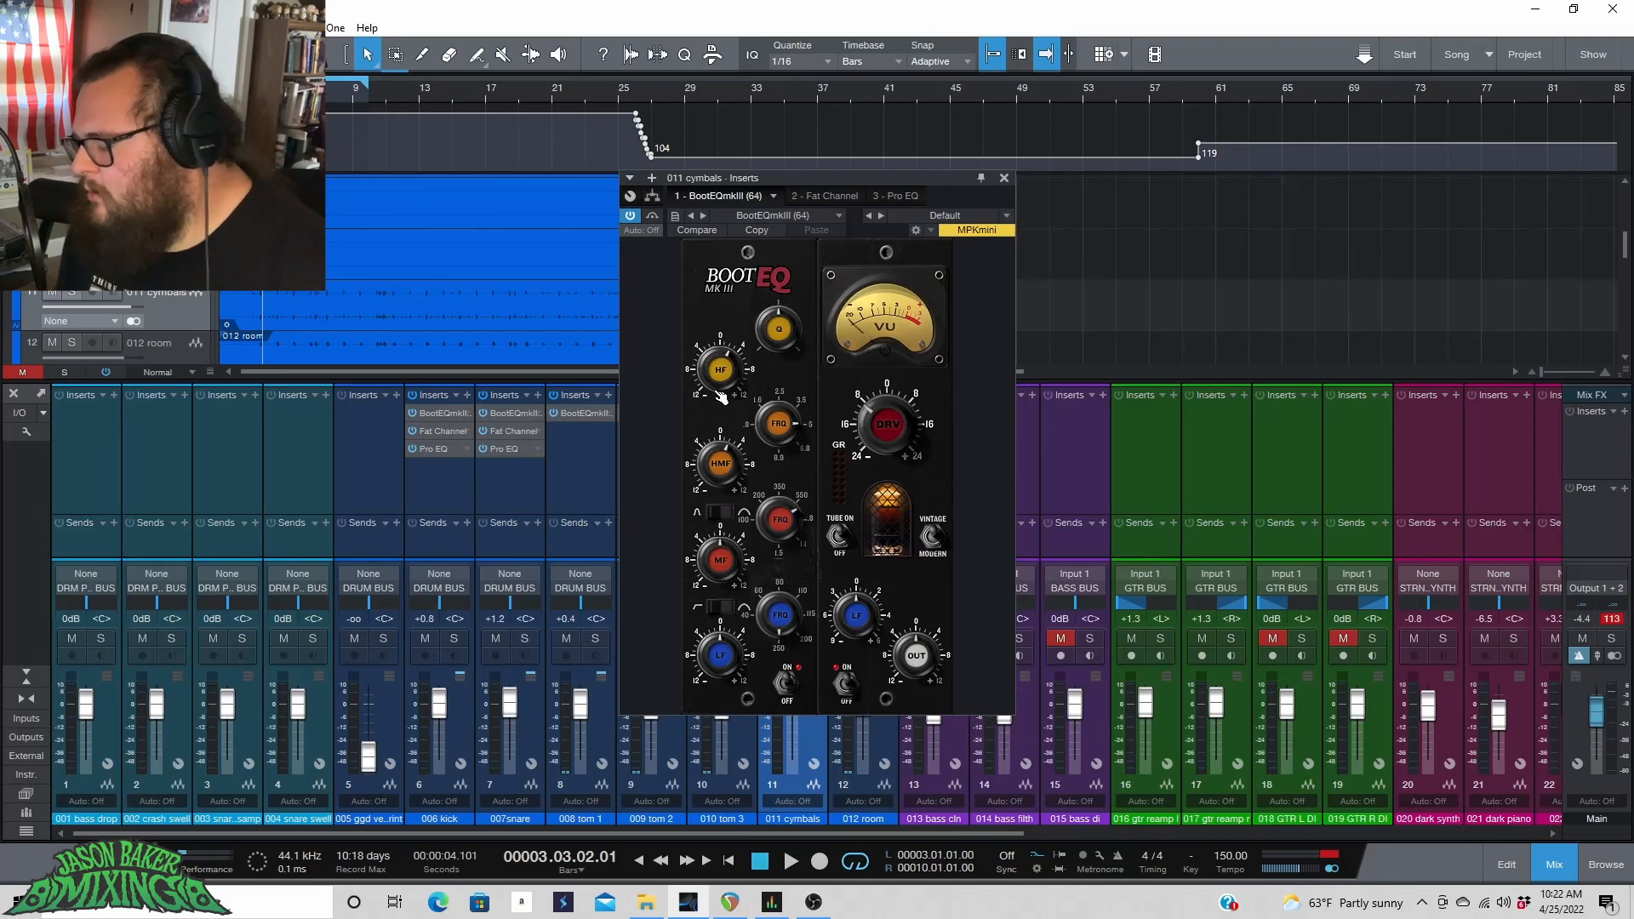
{"action": "left_click", "coordinate": [829, 196]}
{"action": "left_click", "coordinate": [893, 196]}
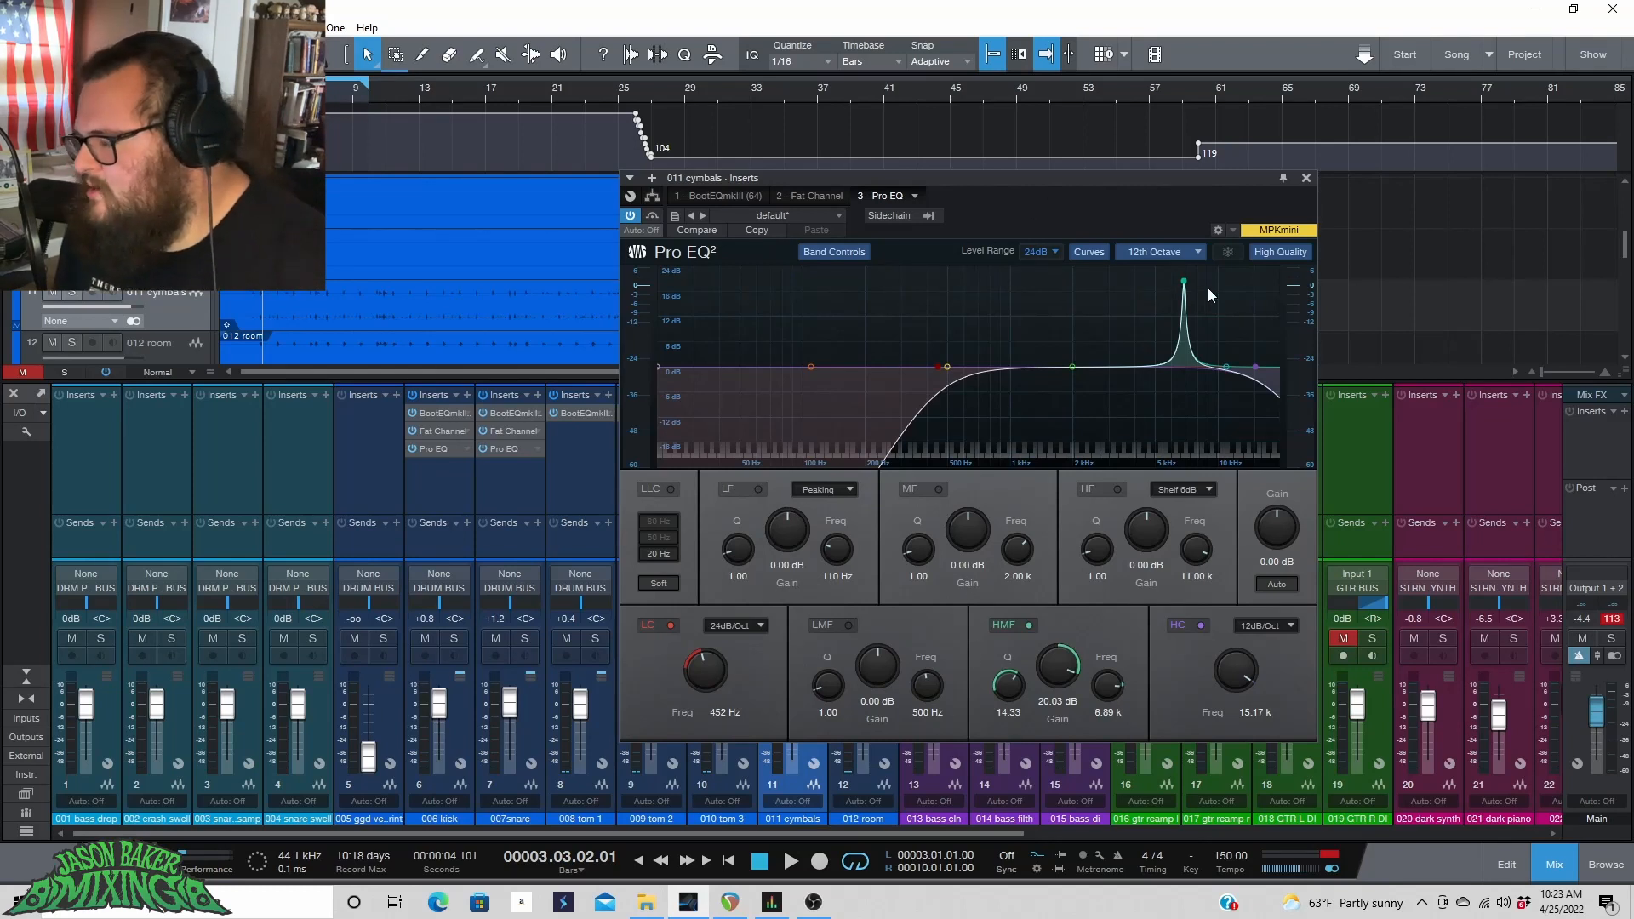
Sweep the narrow boost to 7.57 kHz while playing, then set it to a -2.88 dB cut.
{"action": "key", "text": "space"}
{"action": "mouse_move", "coordinate": [1183, 281]}
{"action": "left_mouse_down"}
{"action": "mouse_move", "coordinate": [1208, 266]}
{"action": "mouse_move", "coordinate": [1192, 265]}
{"action": "left_mouse_up"}
{"action": "key", "text": "space"}
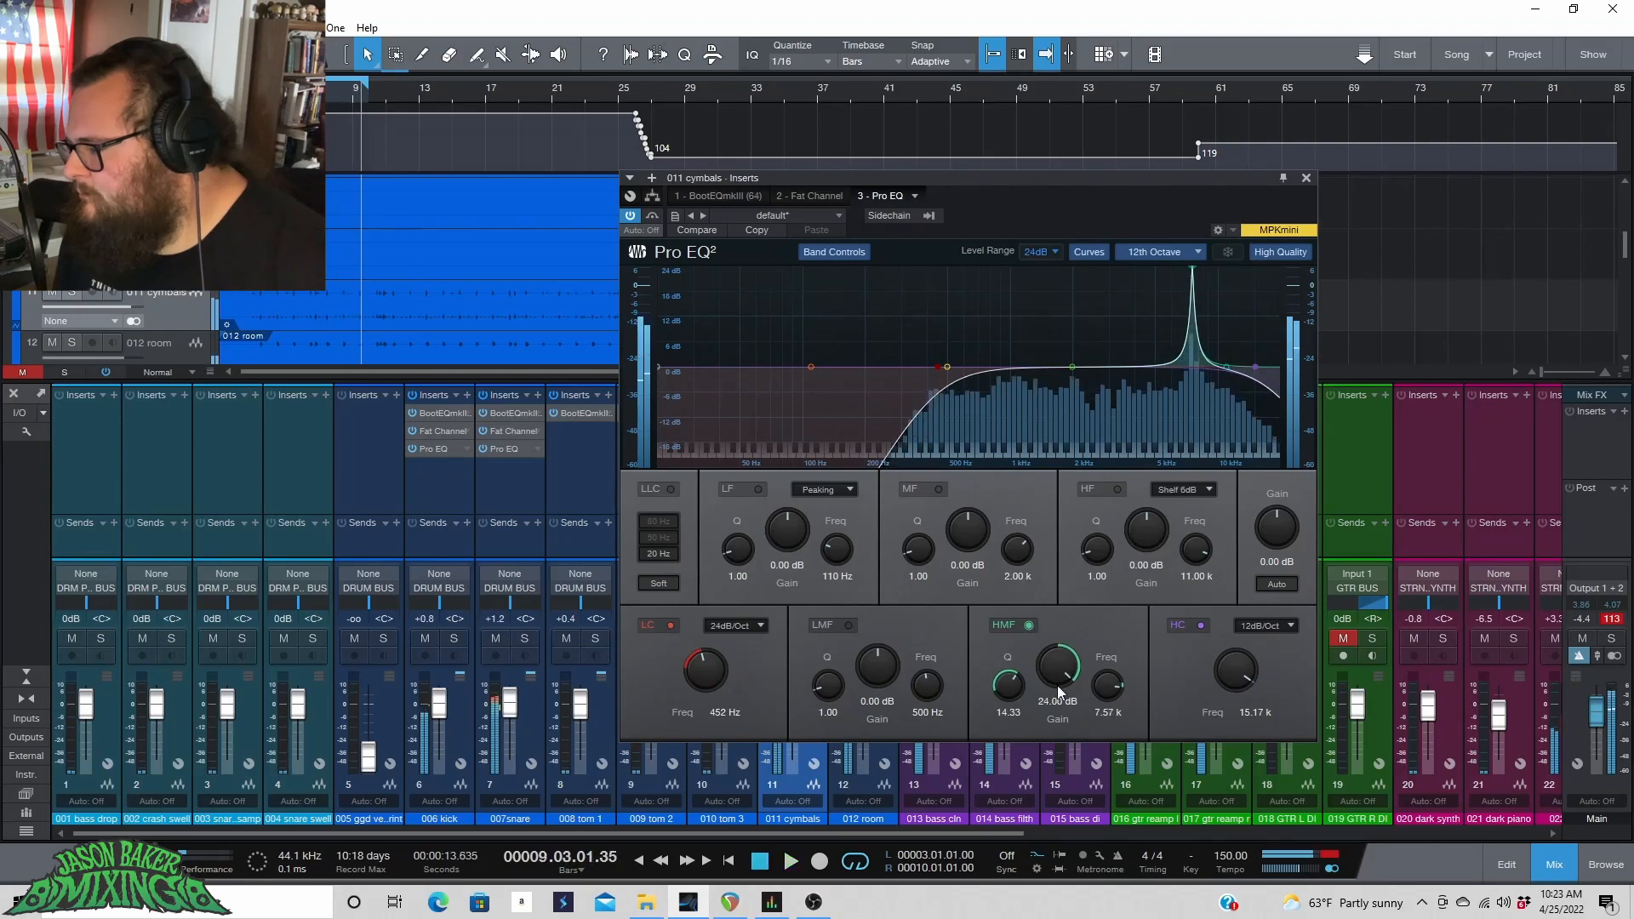
{"action": "left_click_drag", "start_coordinate": [1057, 674], "coordinate": [1057, 767]}
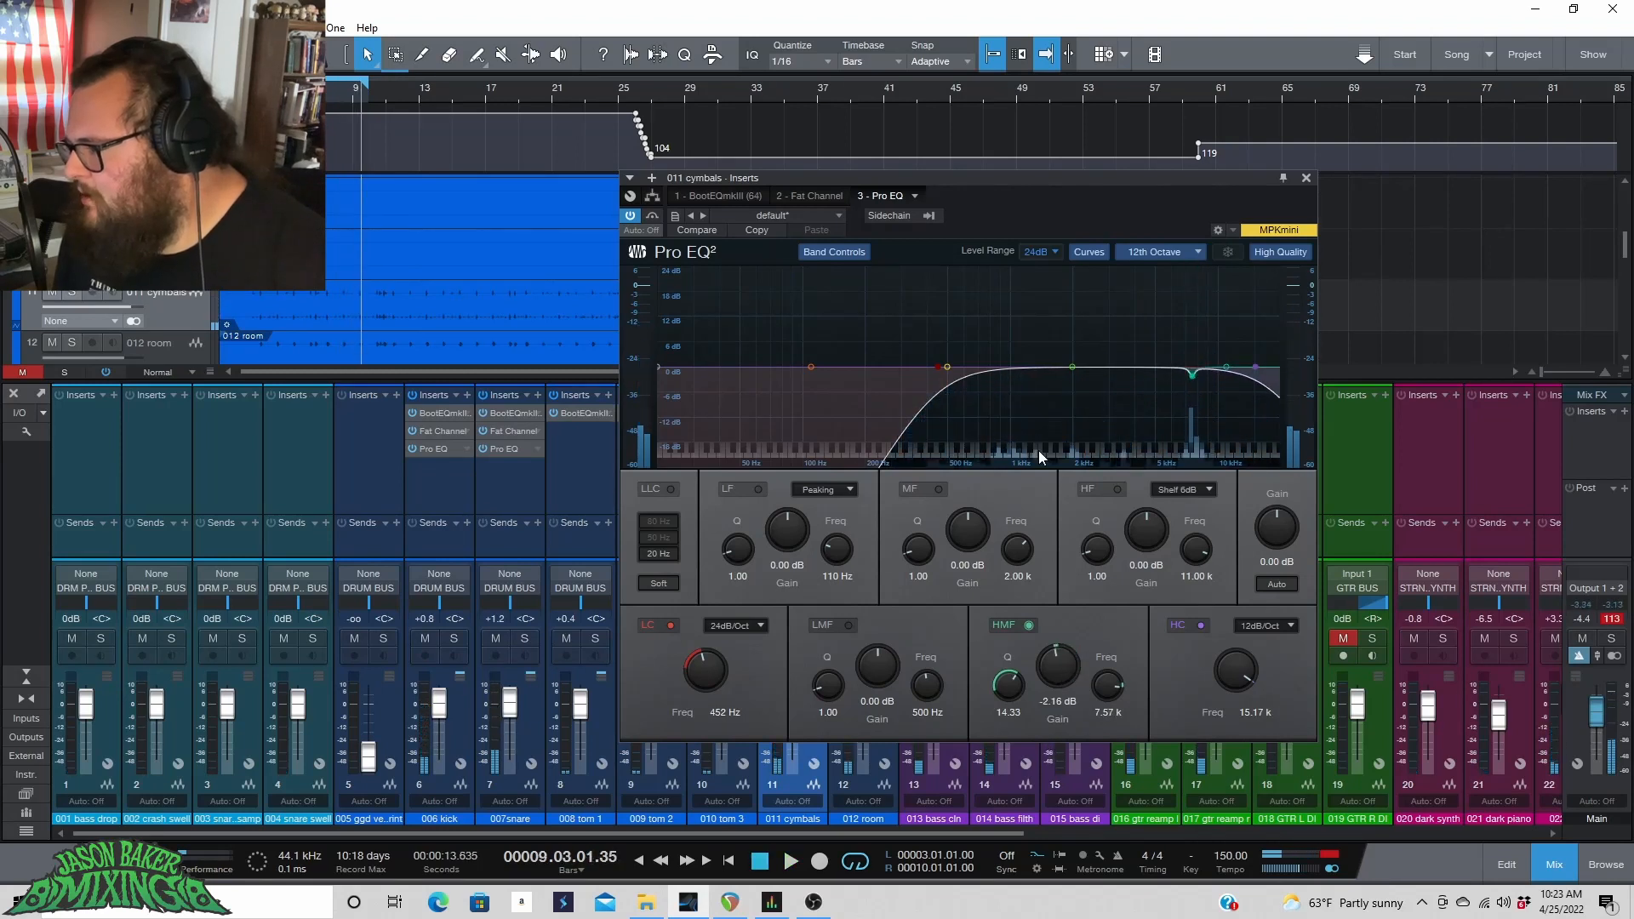
{"action": "left_click_drag", "start_coordinate": [1050, 670], "coordinate": [1050, 671]}
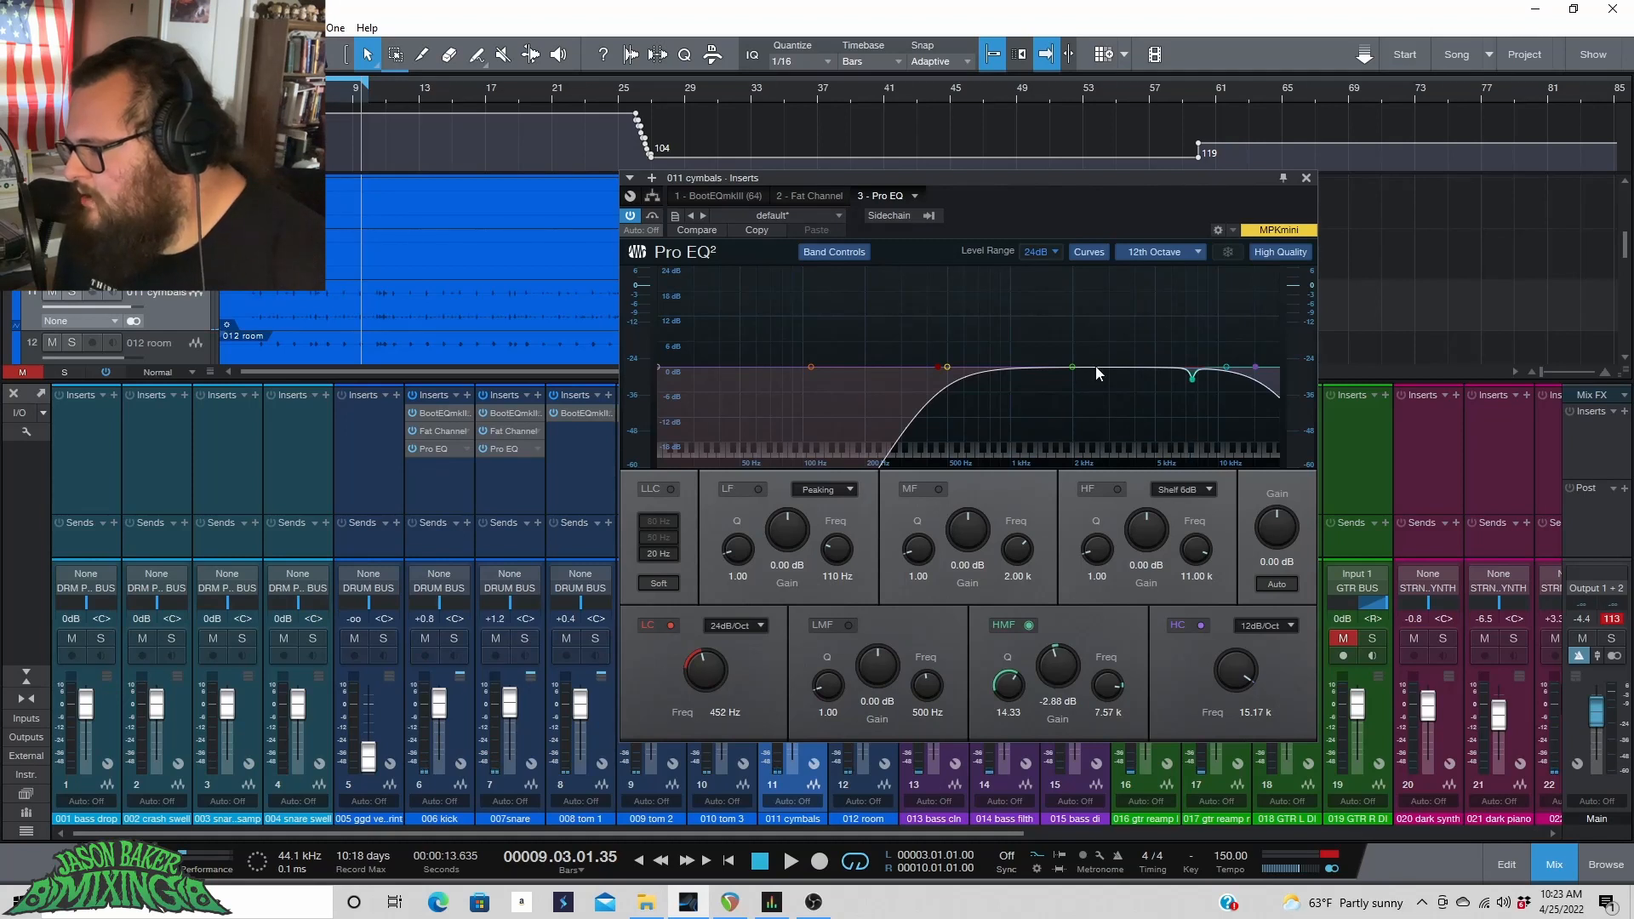
Turn the mid band into a narrow Q 13.68 boost, sweep it to 10.53 kHz while playing, then set it to a -2.78 dB cut.
{"action": "left_click_drag", "start_coordinate": [1079, 362], "coordinate": [1083, 309]}
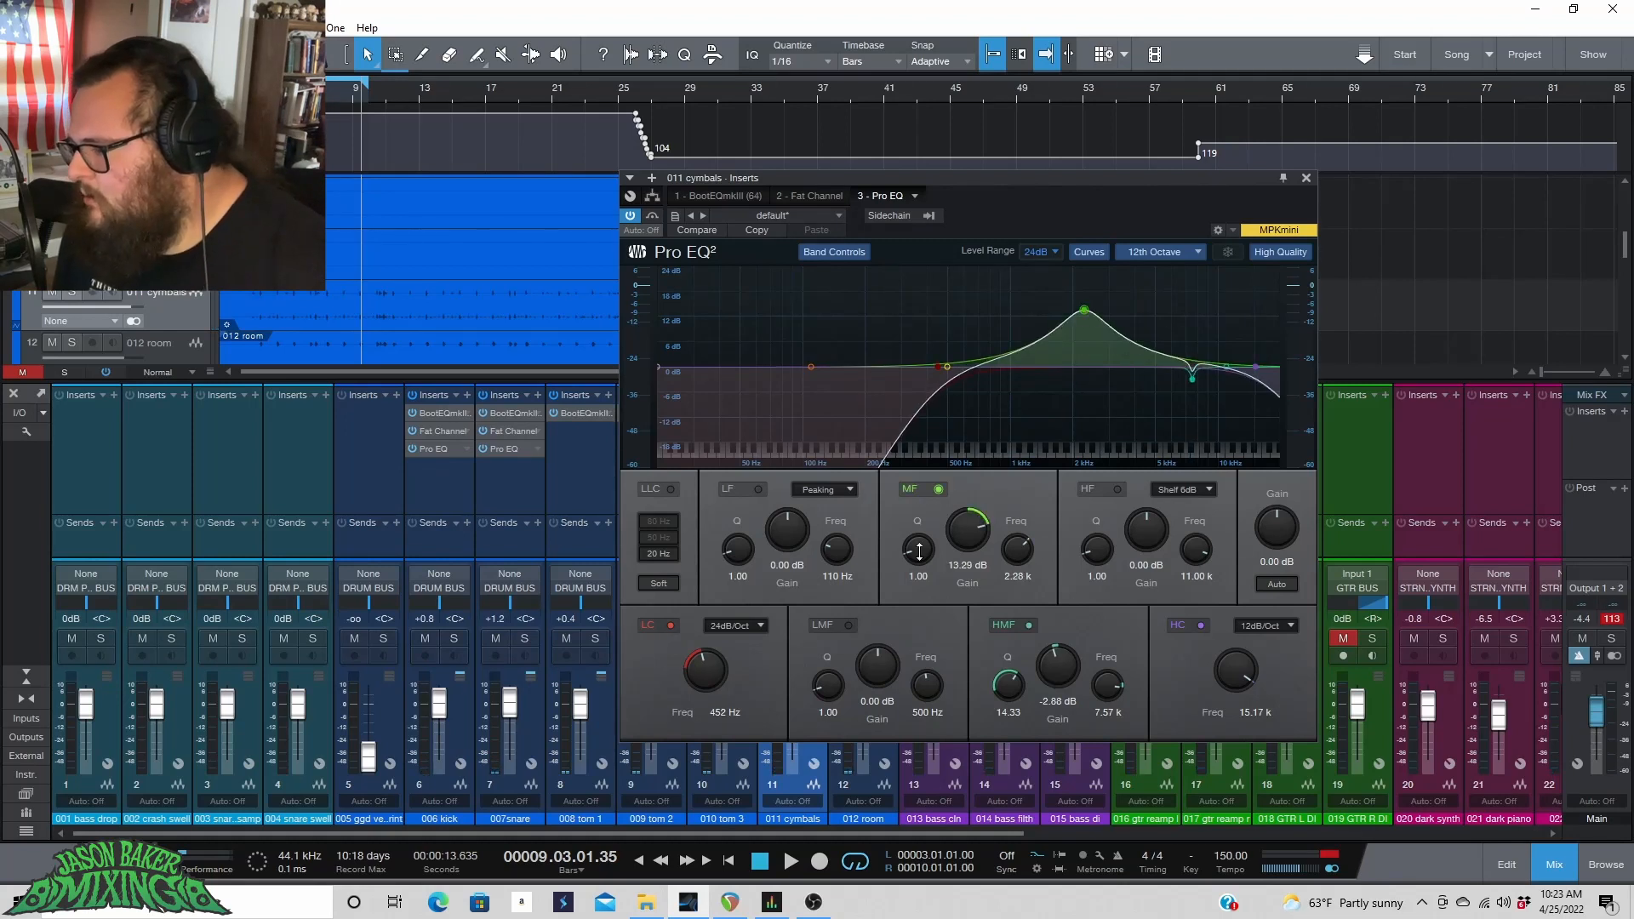
{"action": "left_click_drag", "start_coordinate": [919, 552], "coordinate": [933, 467]}
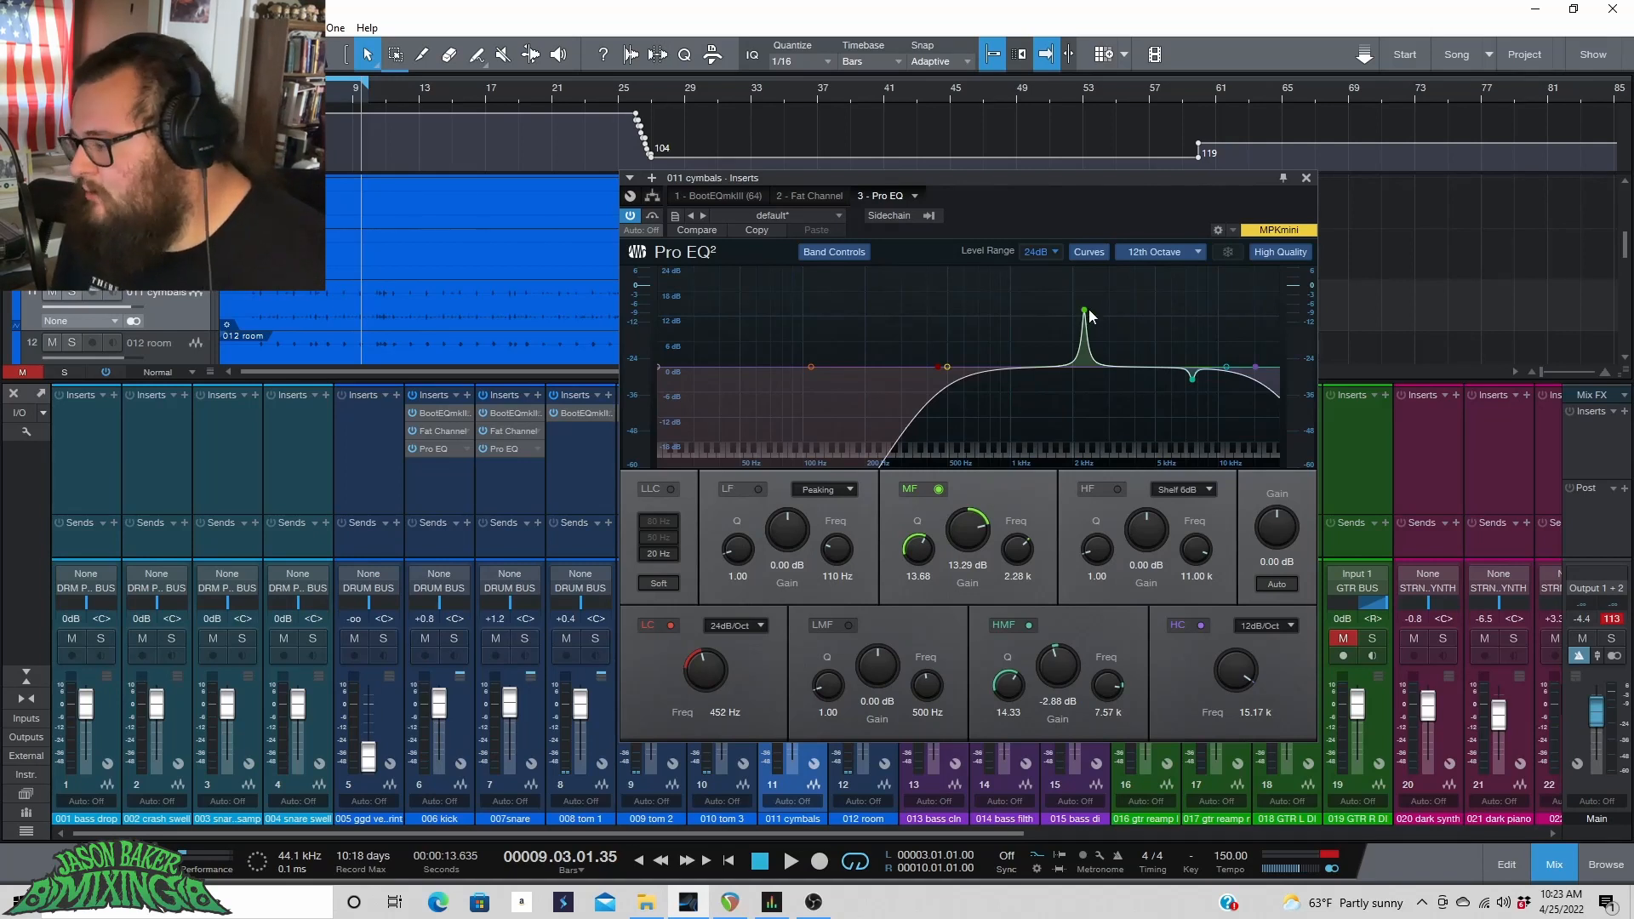
{"action": "key", "text": "space"}
{"action": "left_click_drag", "start_coordinate": [1085, 308], "coordinate": [1225, 274]}
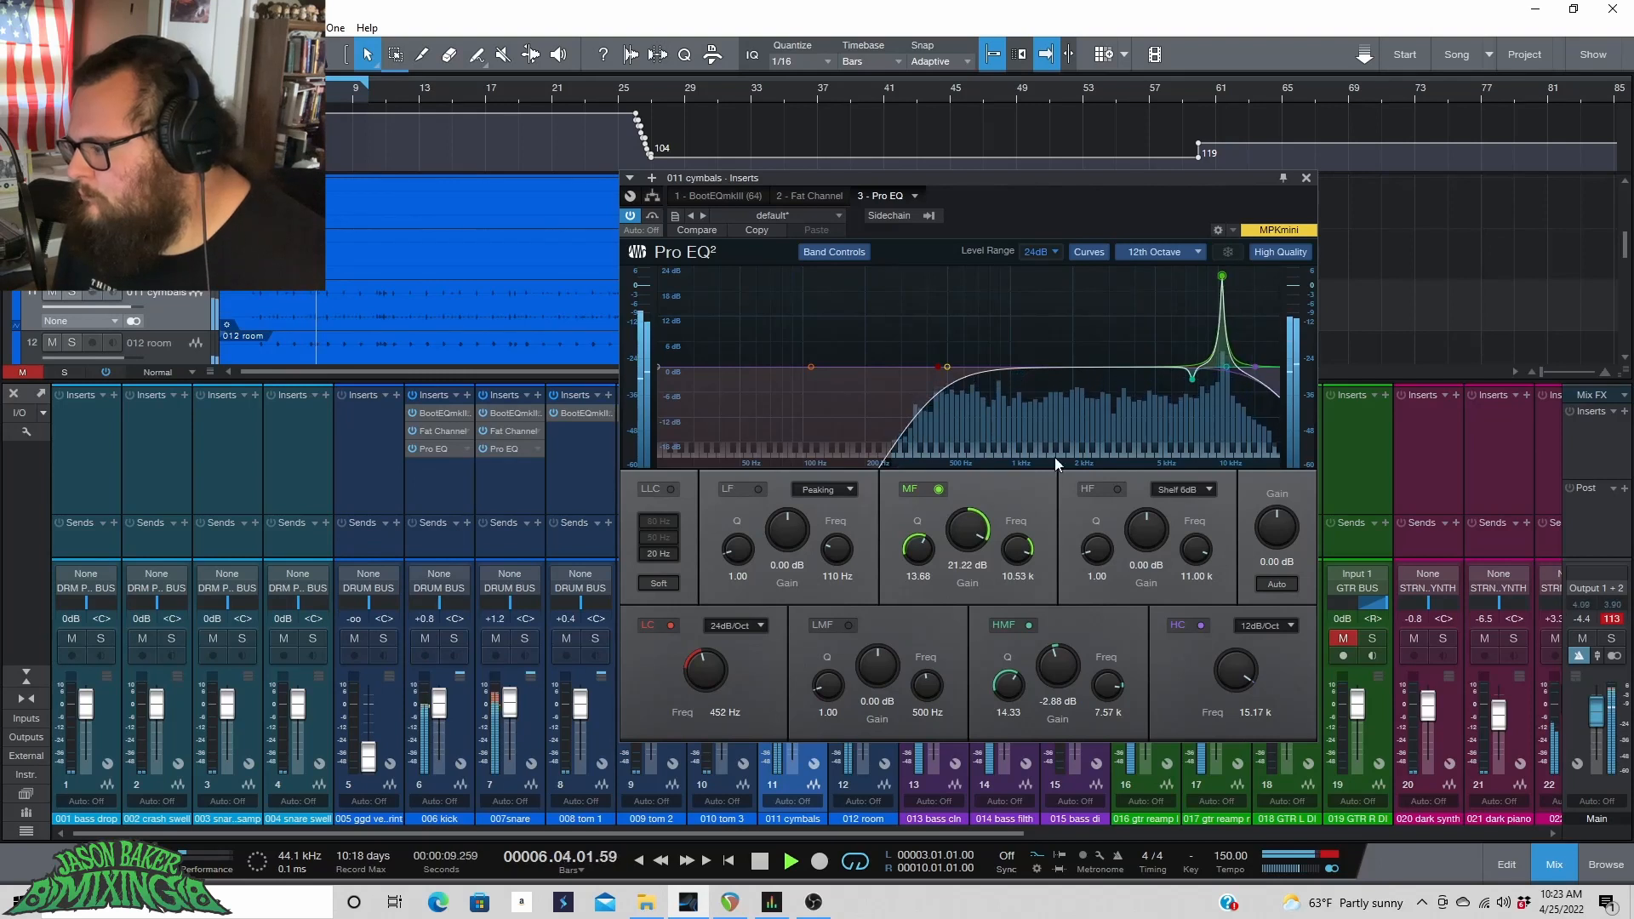
{"action": "left_click_drag", "start_coordinate": [968, 531], "coordinate": [980, 606]}
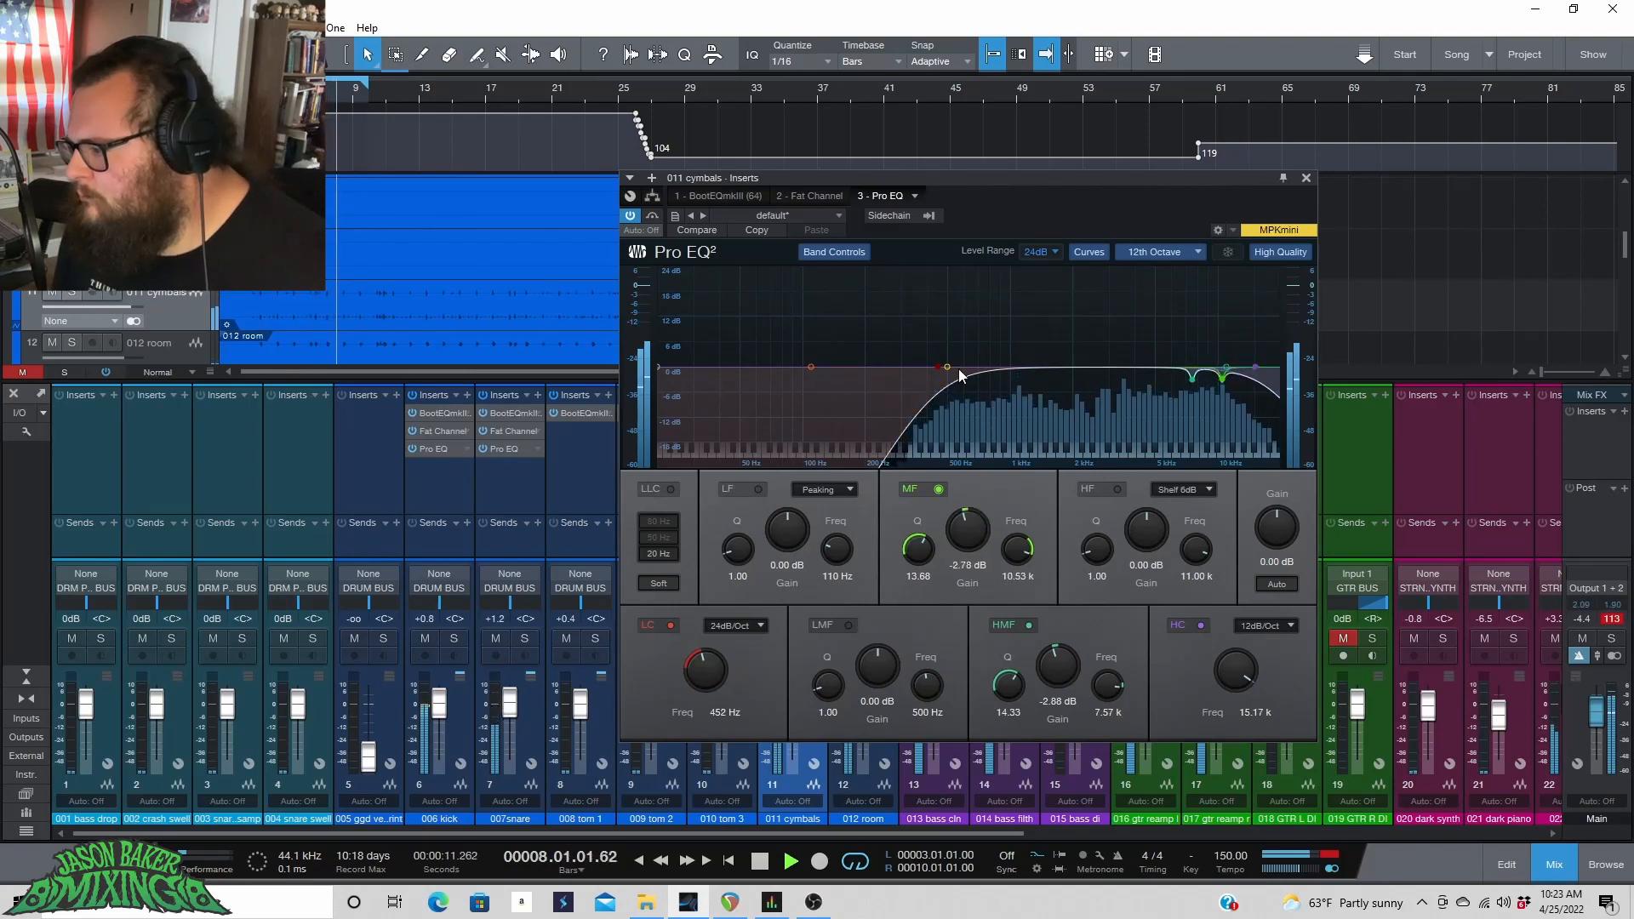
Turn the low-mid band into a narrow Q 12.26 boost, sweep it to 5.34 kHz, then set it to a -3.05 dB cut.
{"action": "left_click_drag", "start_coordinate": [950, 377], "coordinate": [1018, 332]}
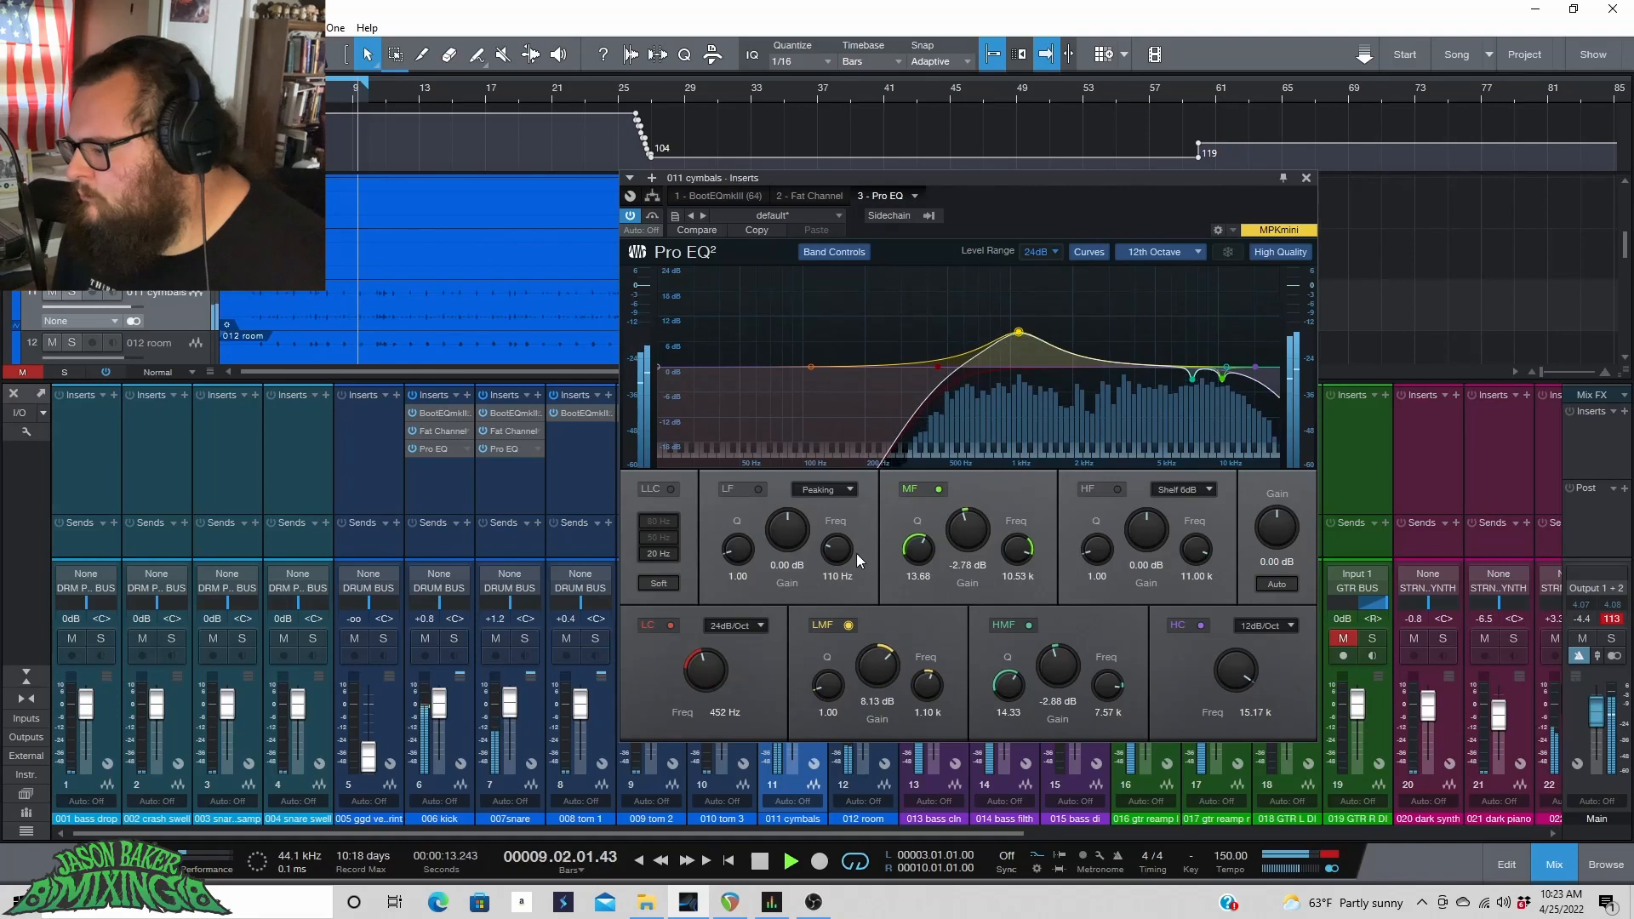
{"action": "left_click_drag", "start_coordinate": [827, 685], "coordinate": [817, 600]}
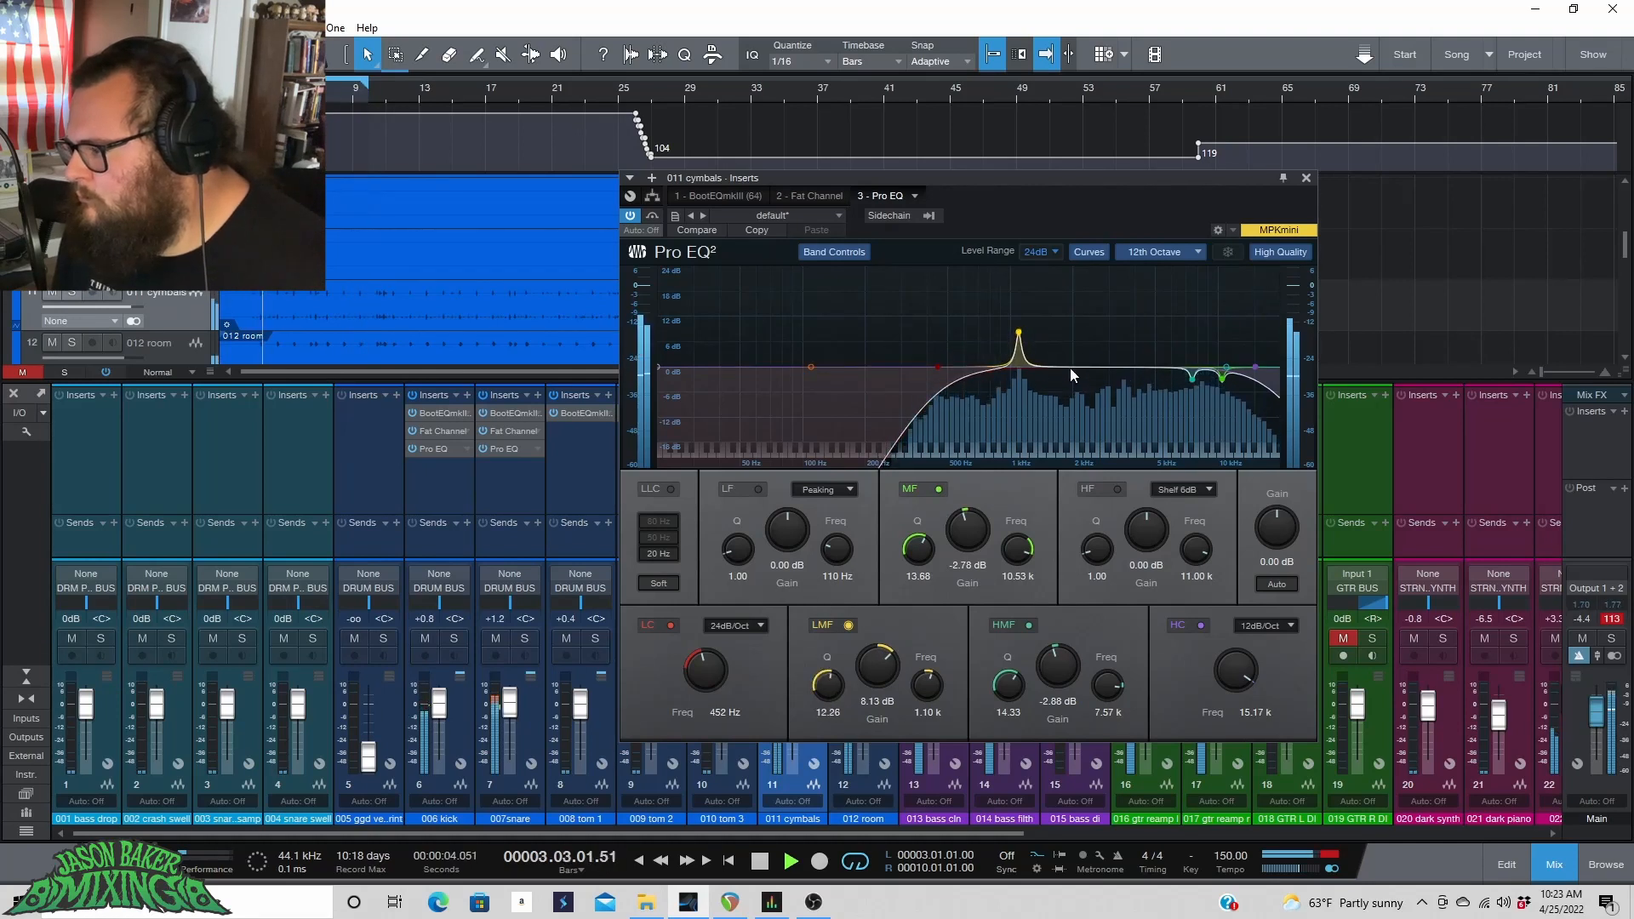
{"action": "left_click_drag", "start_coordinate": [1018, 332], "coordinate": [1162, 286]}
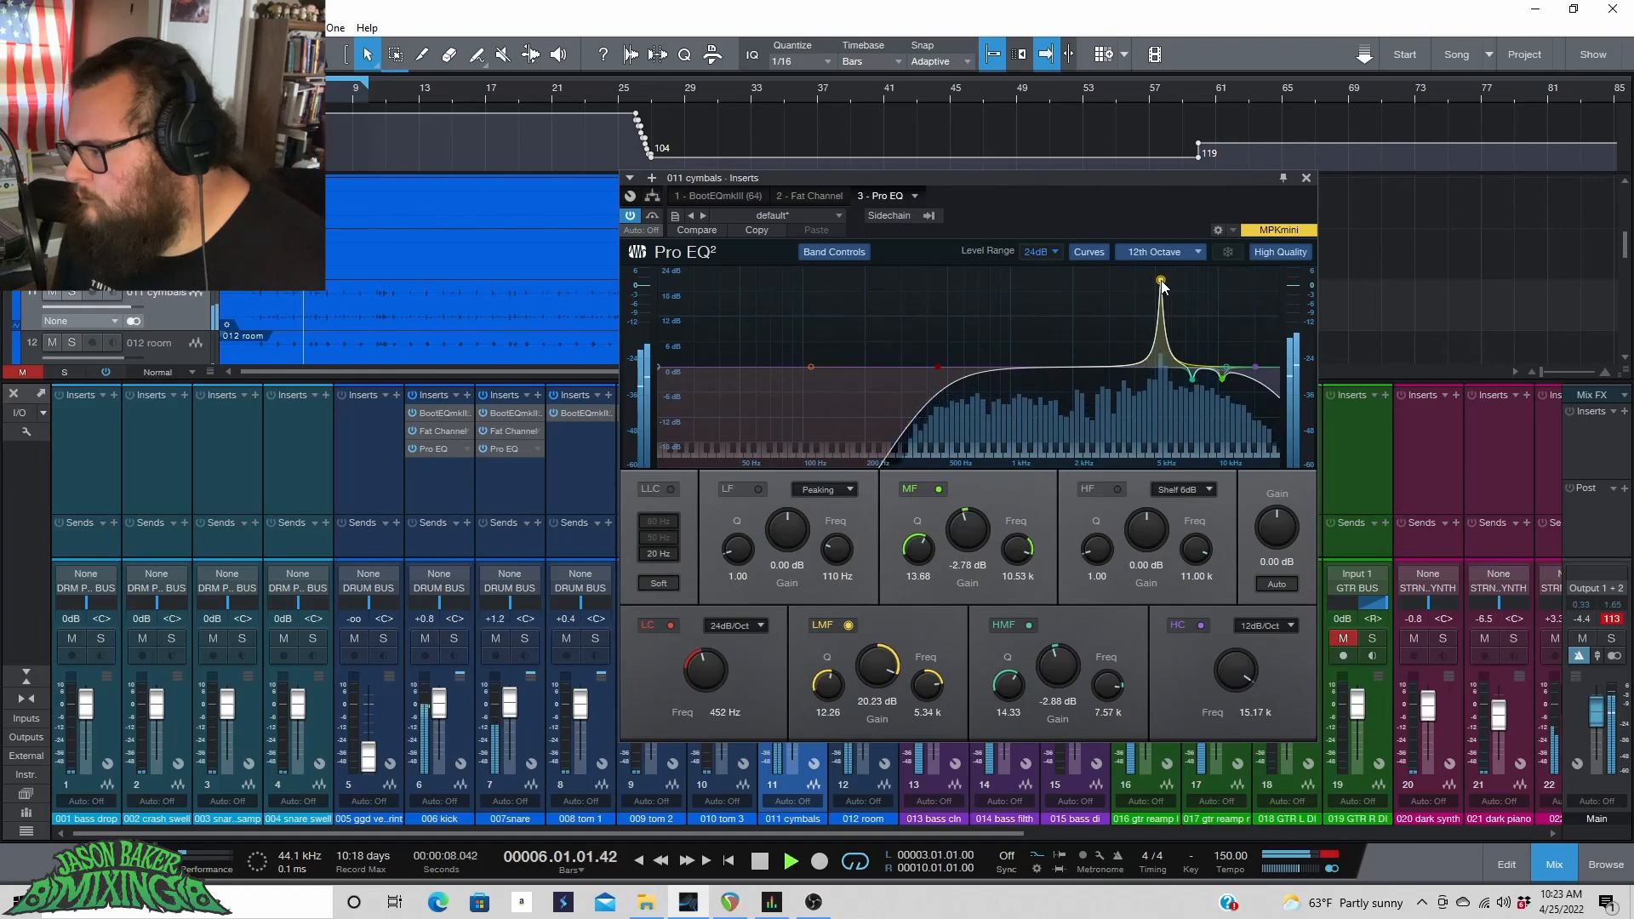
{"action": "left_click_drag", "start_coordinate": [877, 667], "coordinate": [873, 734]}
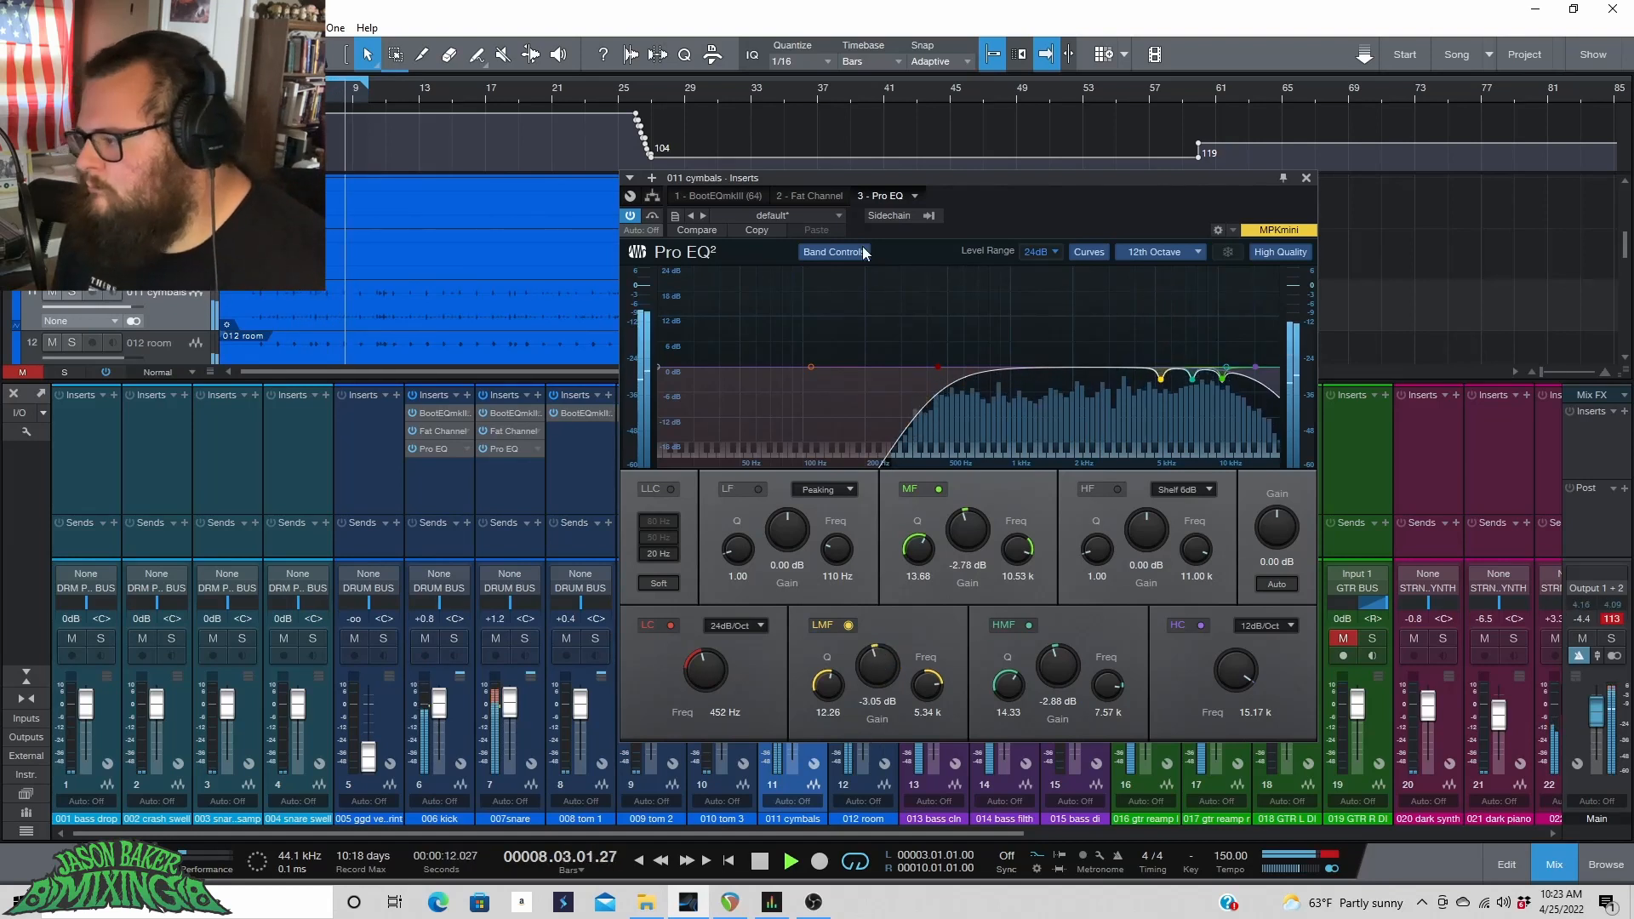
{"action": "key", "text": "space"}
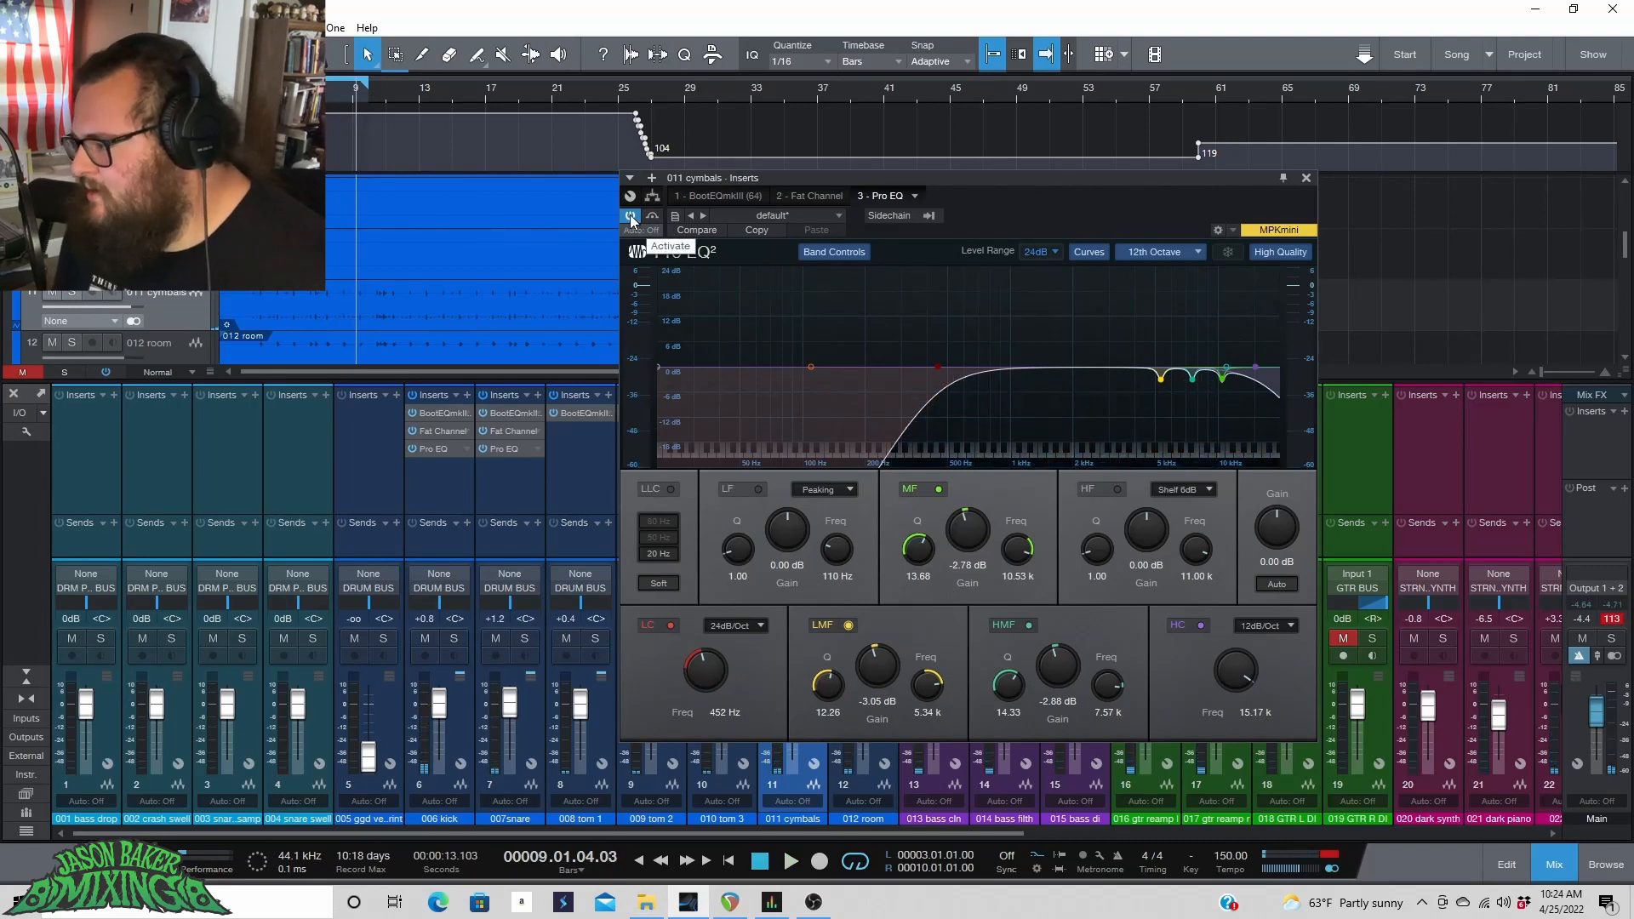
Toggle the cymbals Pro EQ on and off during playback to compare, then close its window.
{"action": "key", "text": "space"}
{"action": "left_click", "coordinate": [630, 214]}
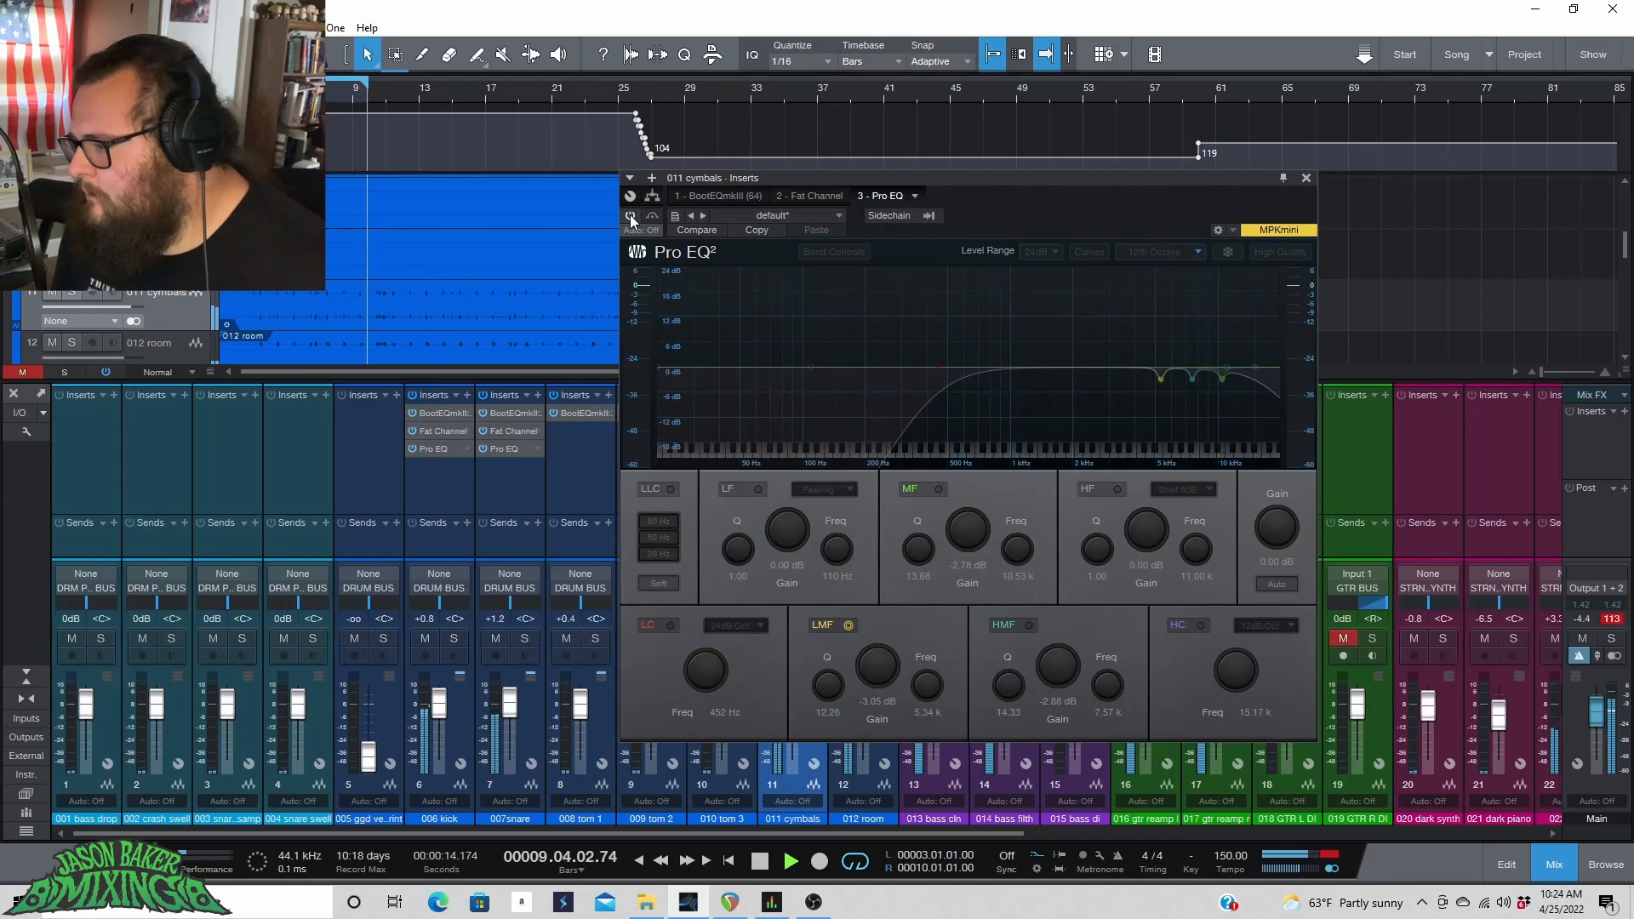
{"action": "left_click", "coordinate": [630, 214]}
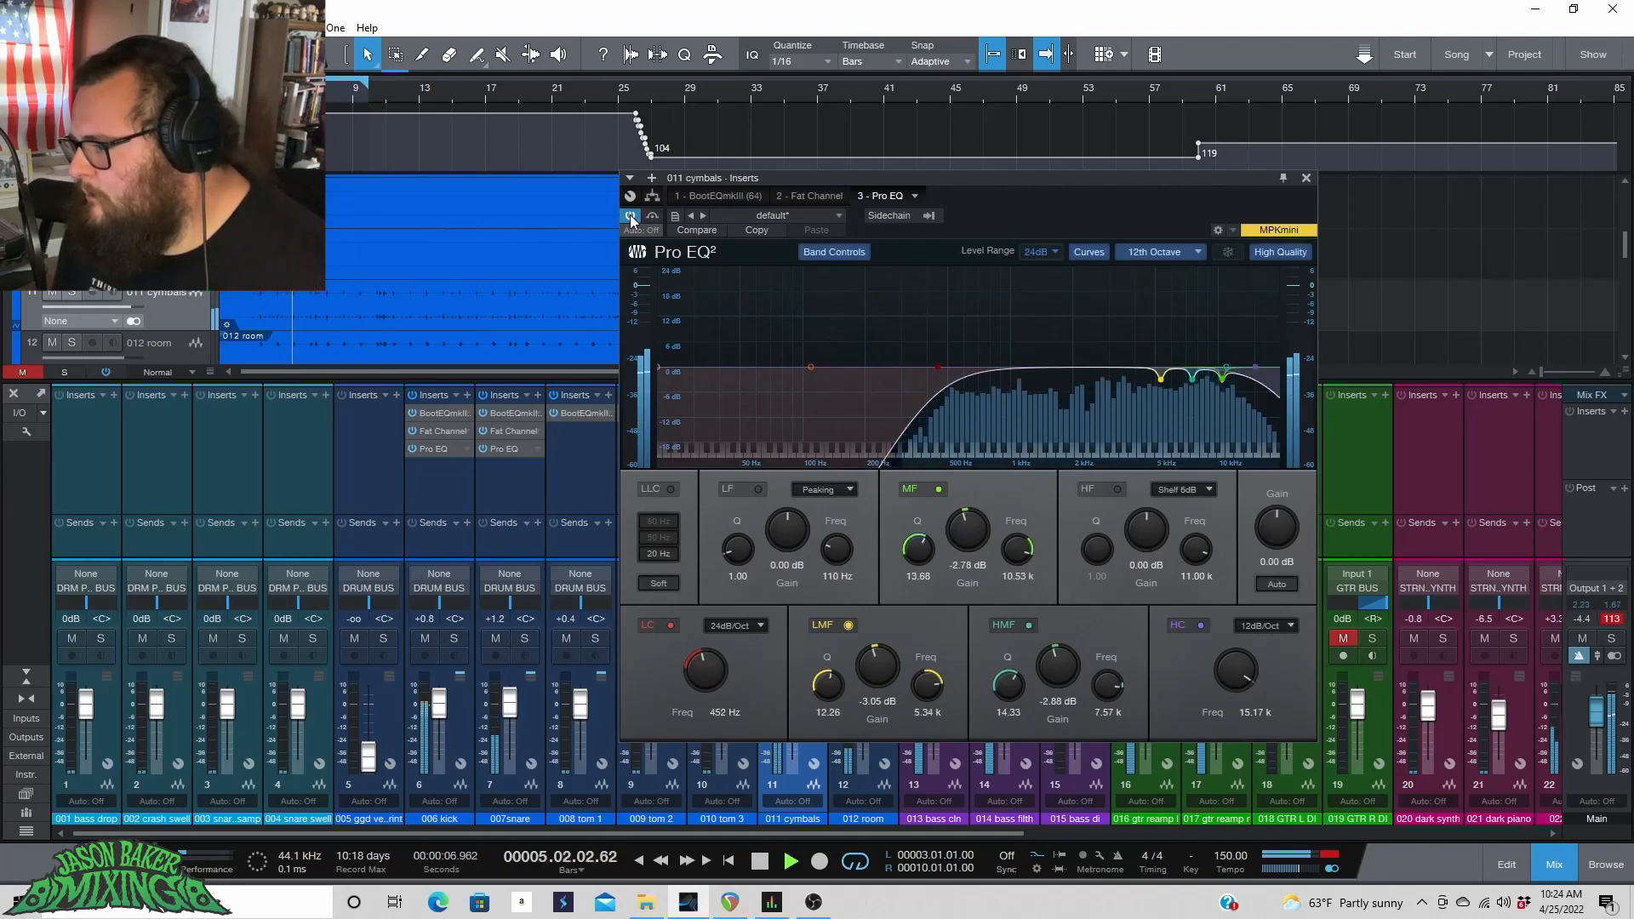
{"action": "left_click", "coordinate": [629, 215]}
{"action": "left_click", "coordinate": [630, 214]}
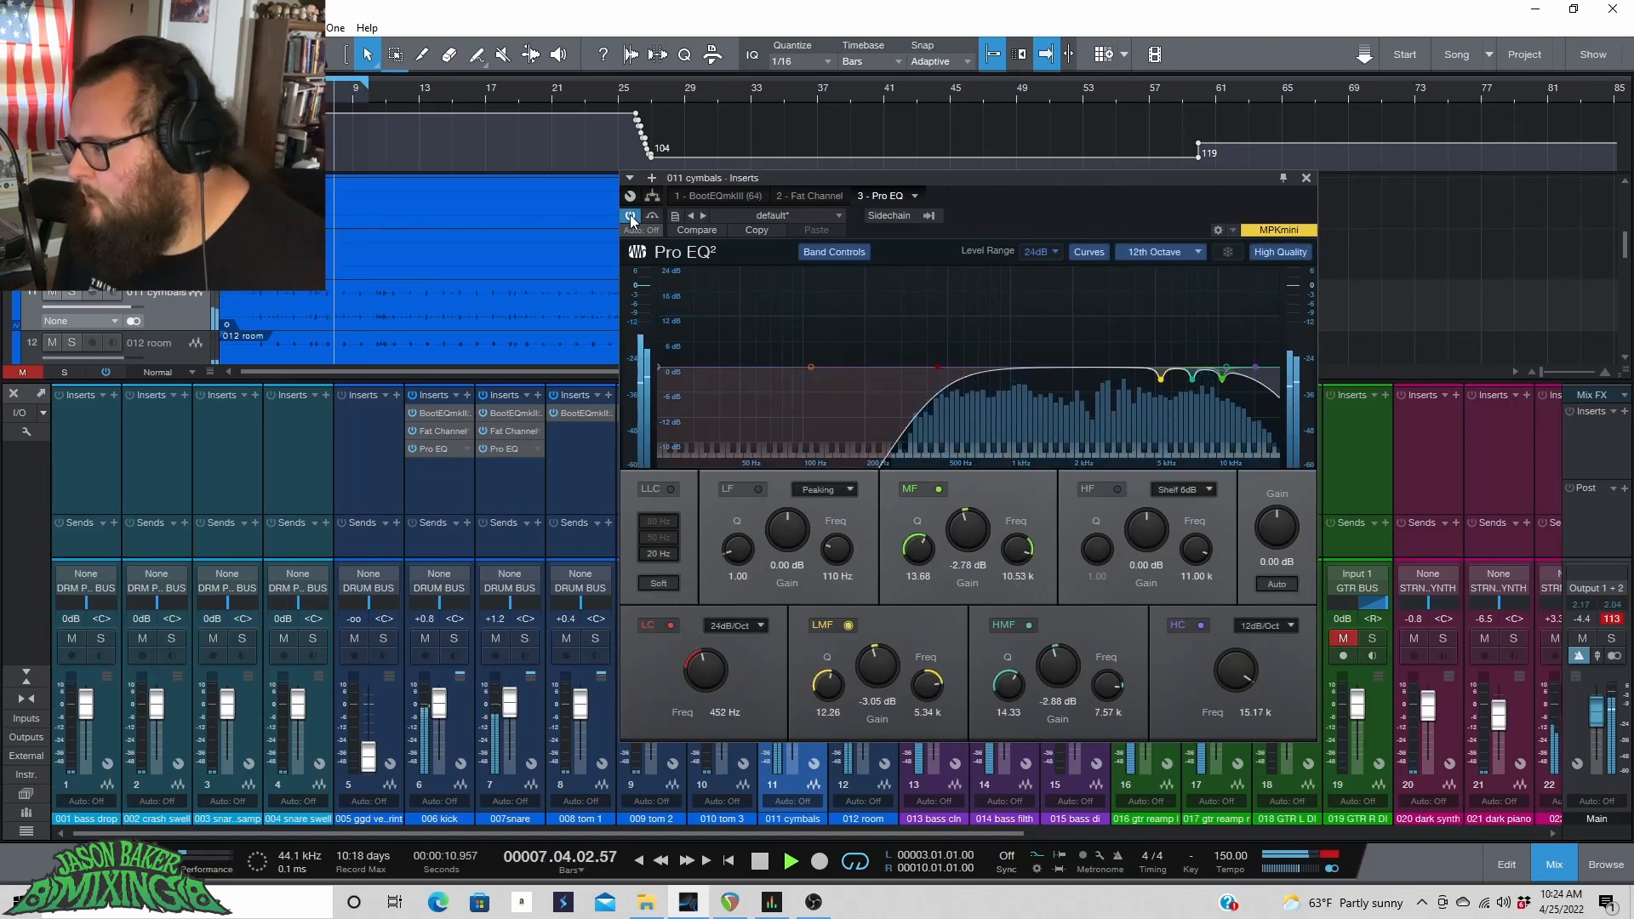
{"action": "key", "text": "space"}
{"action": "left_click", "coordinate": [1312, 178]}
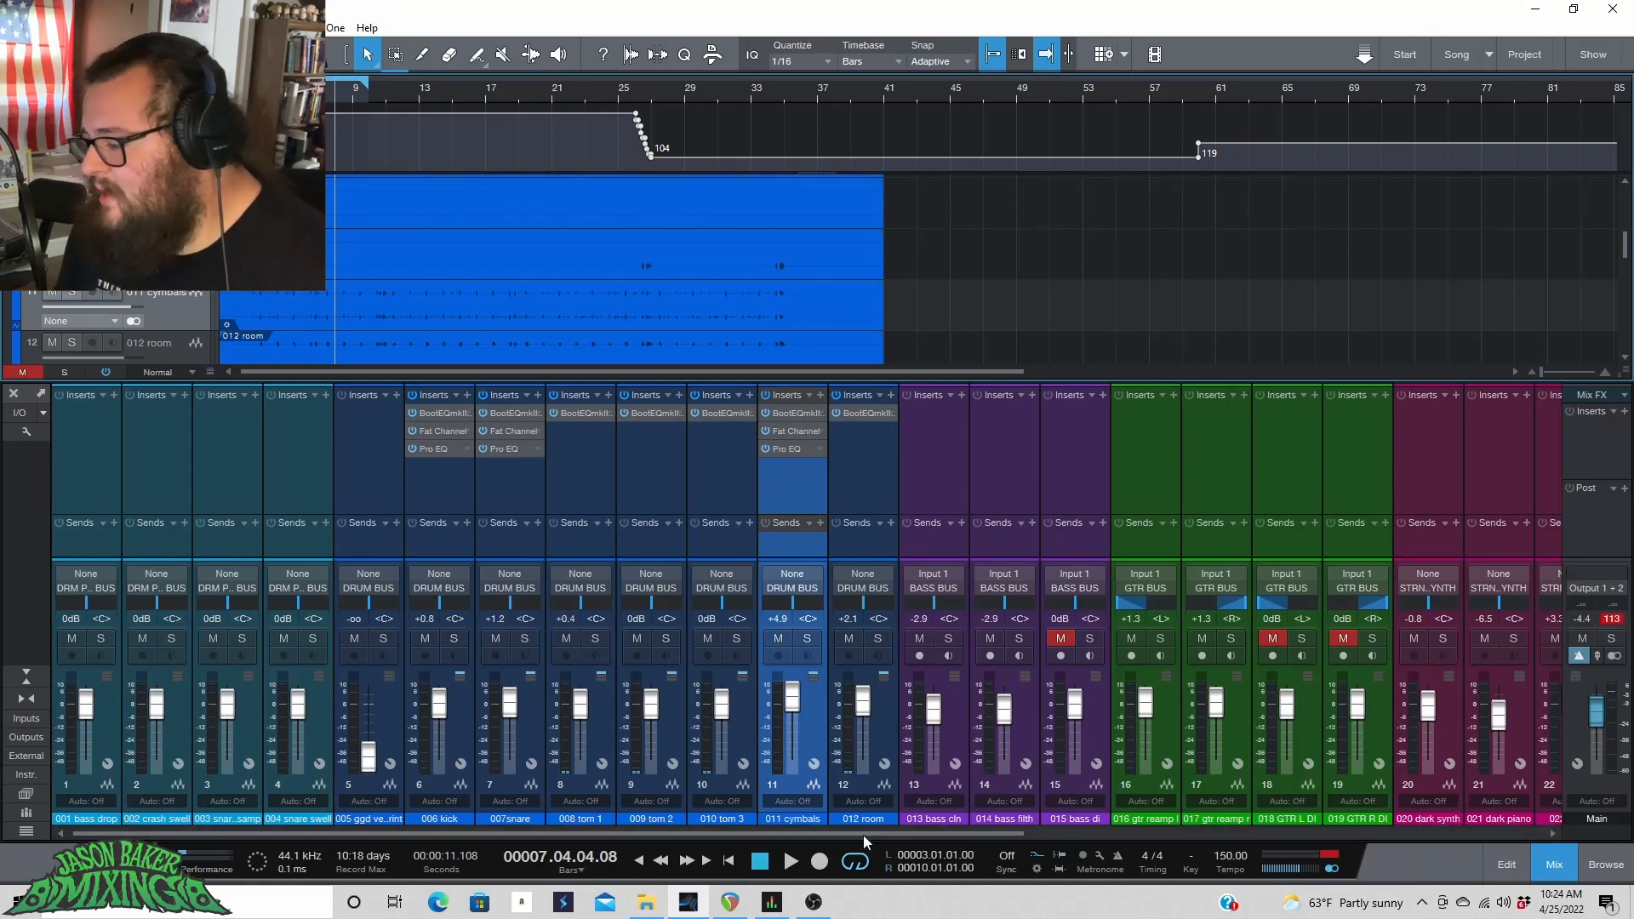
Select the room channel and open its BootEQmkIII window, moving it aside.
{"action": "left_click", "coordinate": [880, 730]}
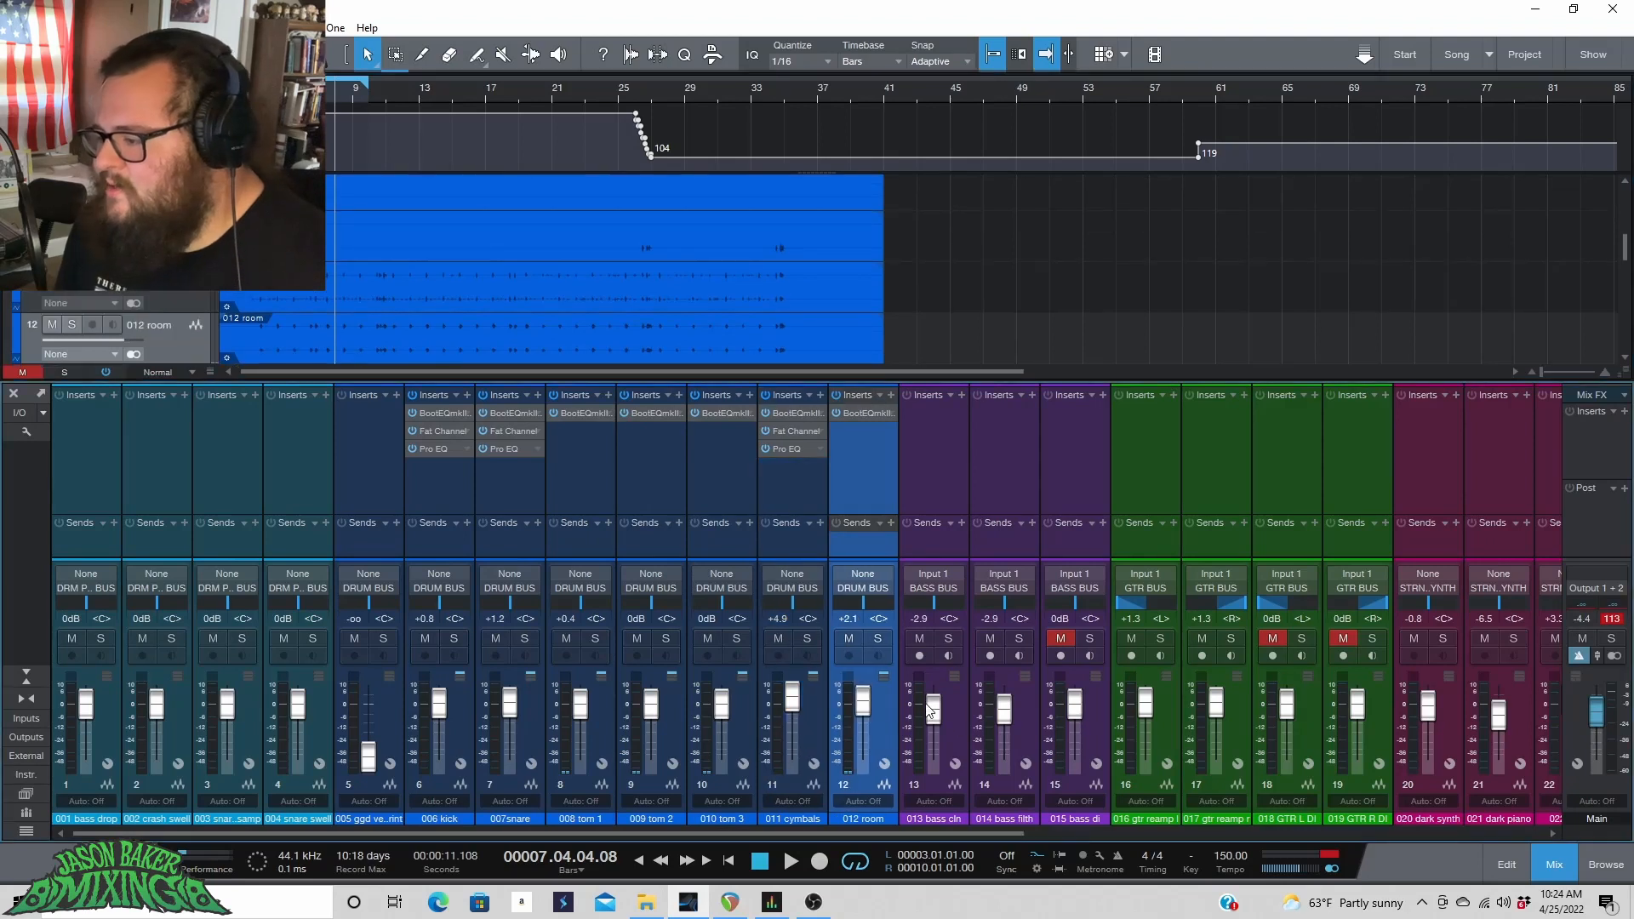
{"action": "left_click", "coordinate": [862, 413]}
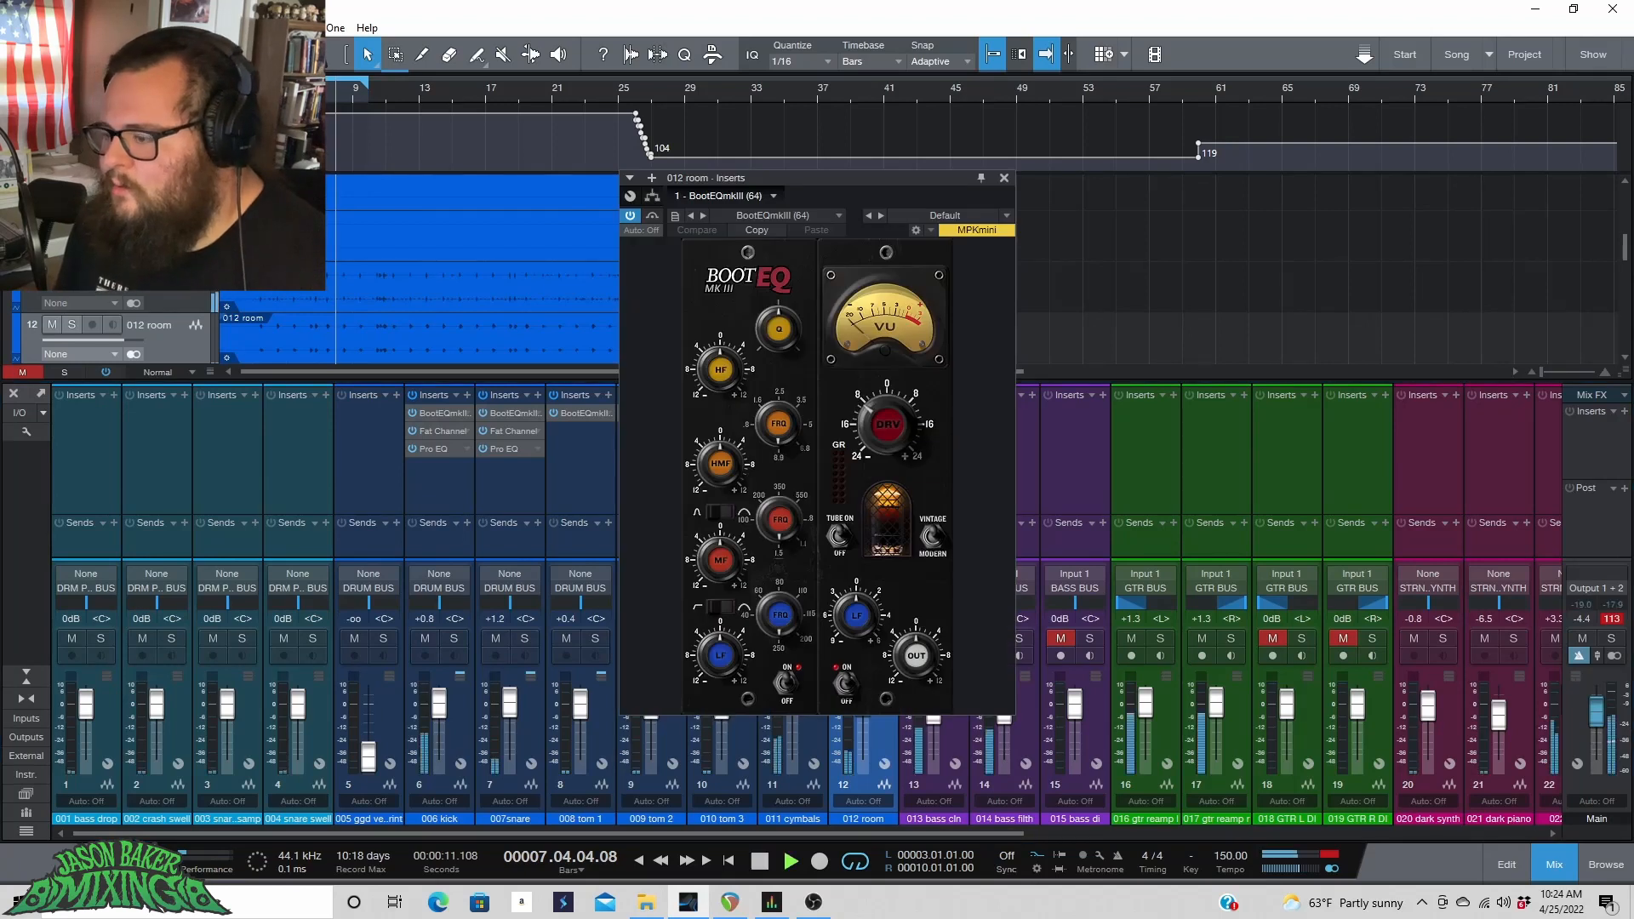
{"action": "left_click_drag", "start_coordinate": [905, 179], "coordinate": [1422, 189]}
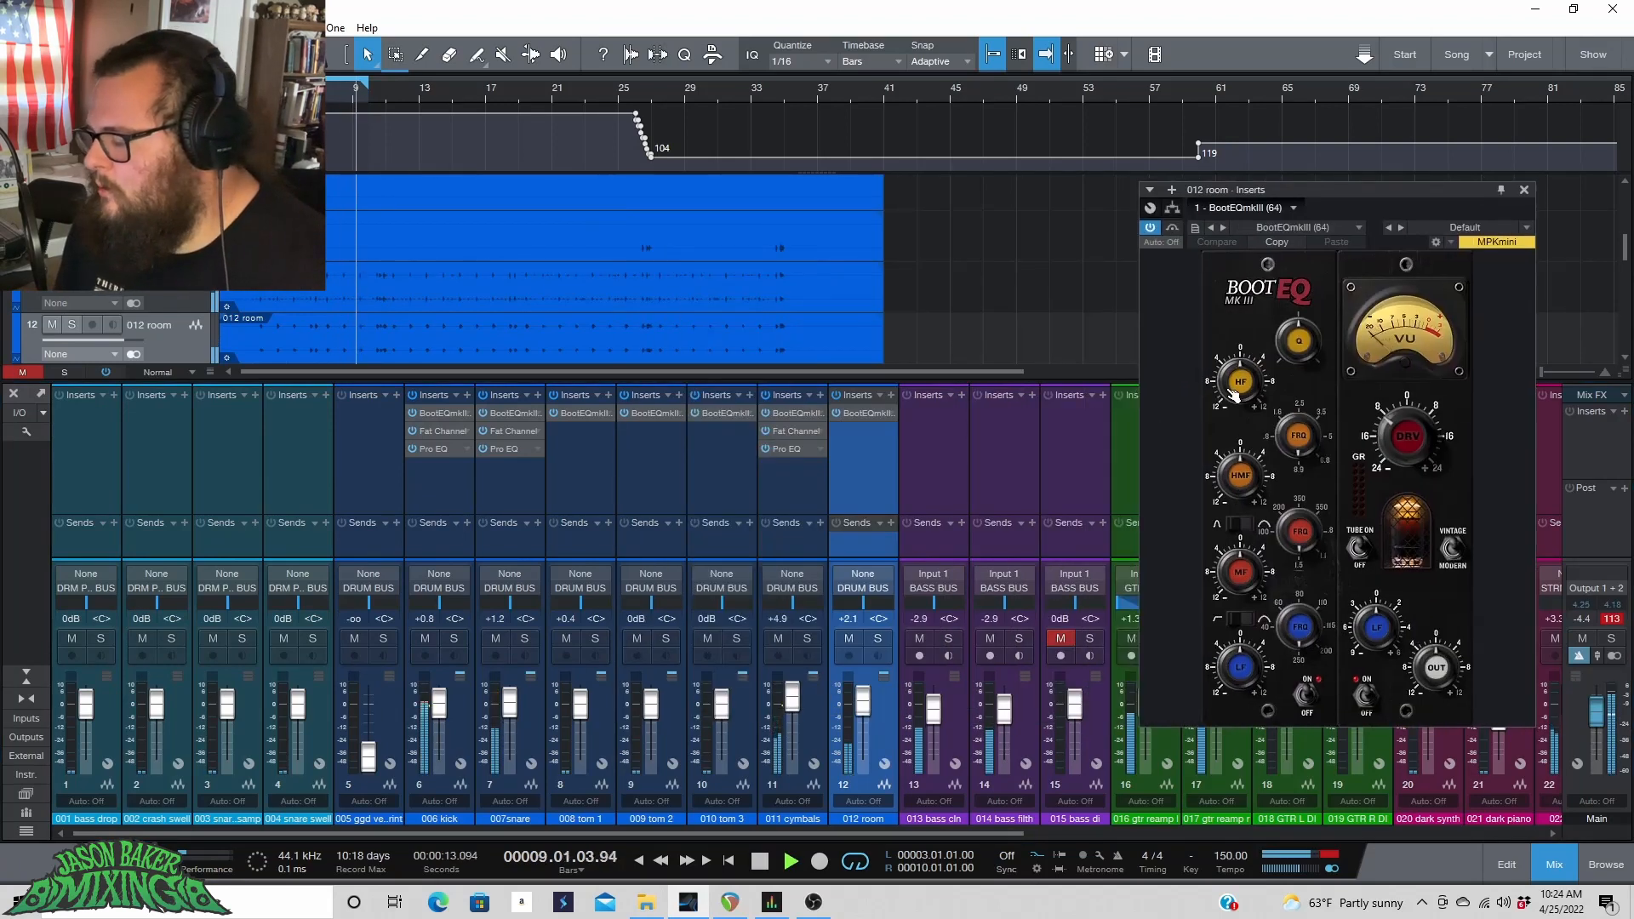
Solo the room channel and adjust the BootEQmkIII high-frequency gain while listening, then unsolo it.
{"action": "key", "text": "space"}
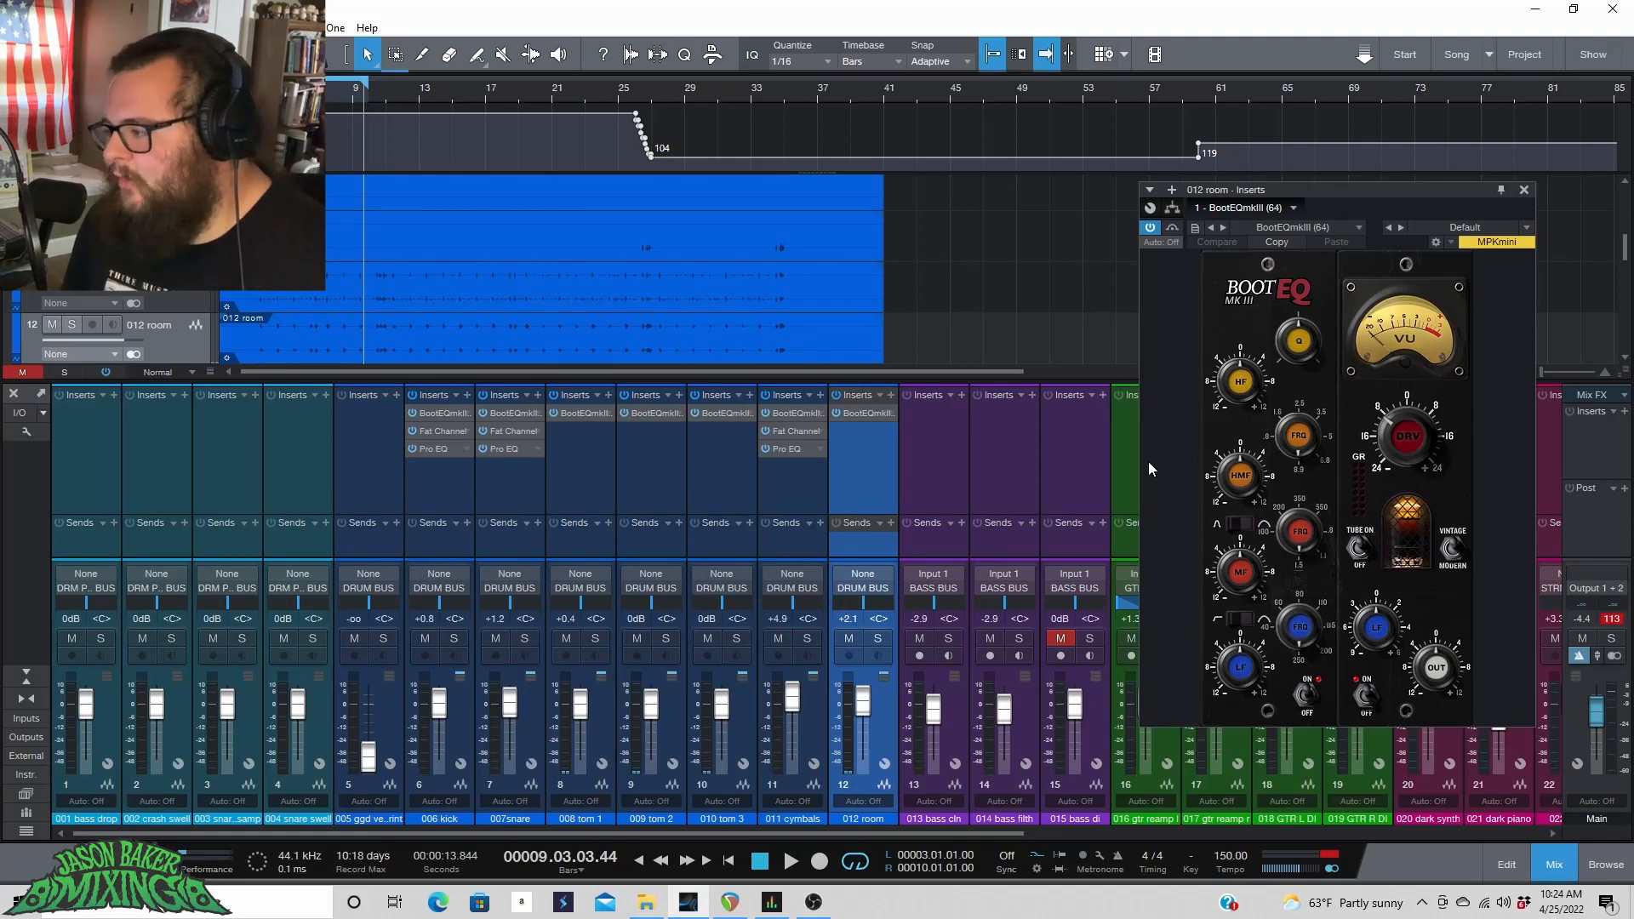
{"action": "left_click", "coordinate": [879, 639]}
{"action": "key", "text": "space"}
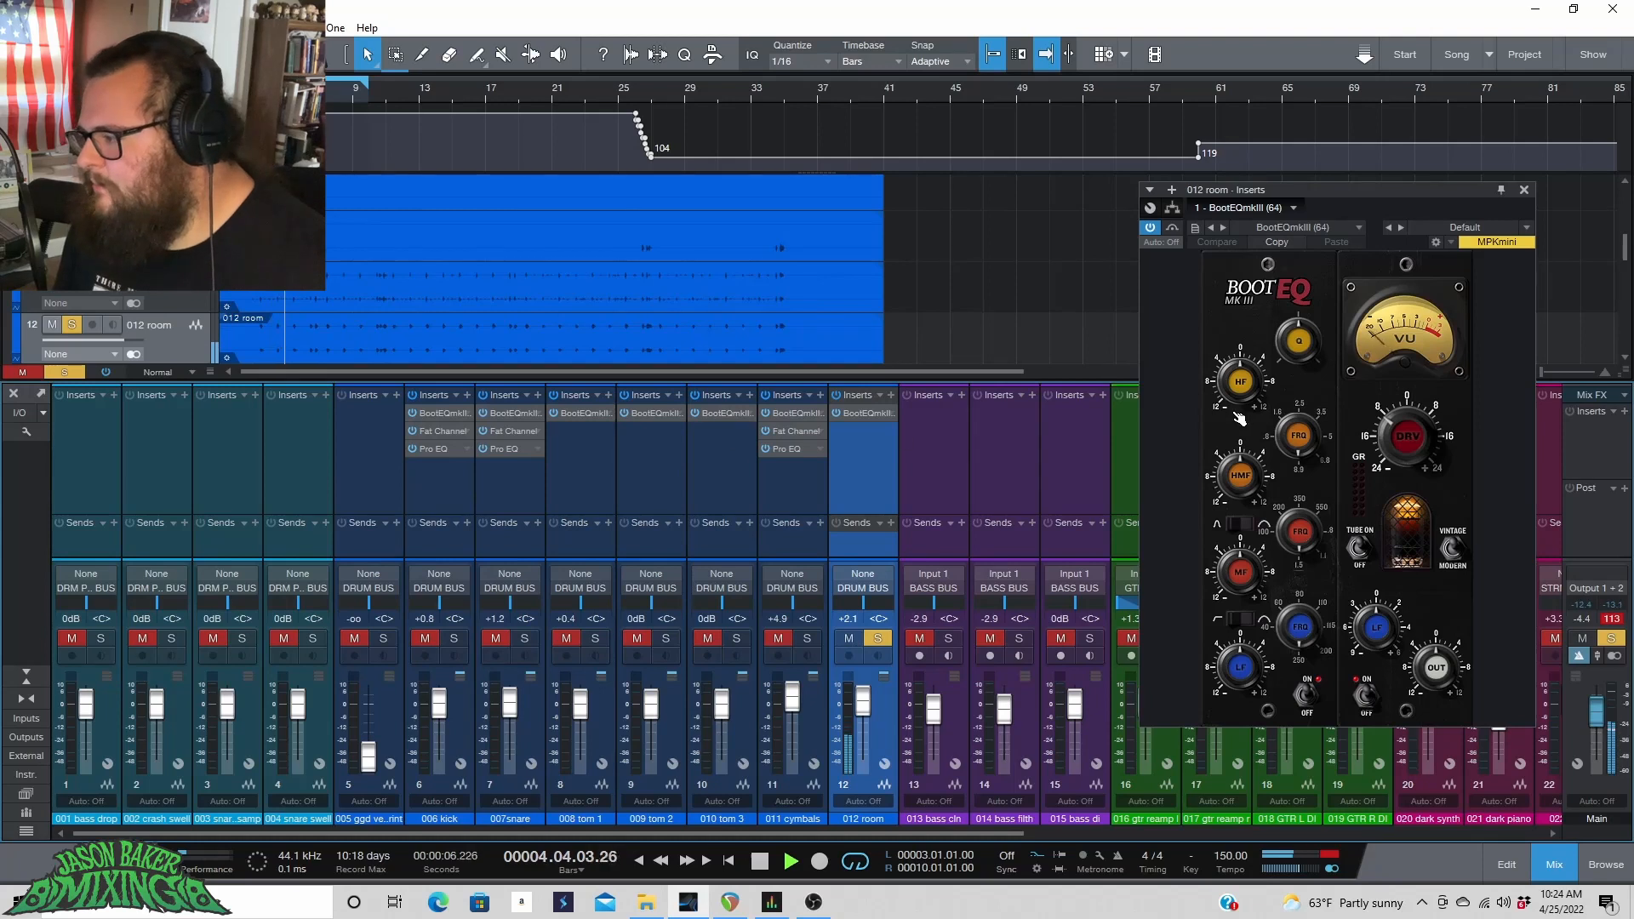
{"action": "left_click_drag", "start_coordinate": [1247, 394], "coordinate": [1246, 358]}
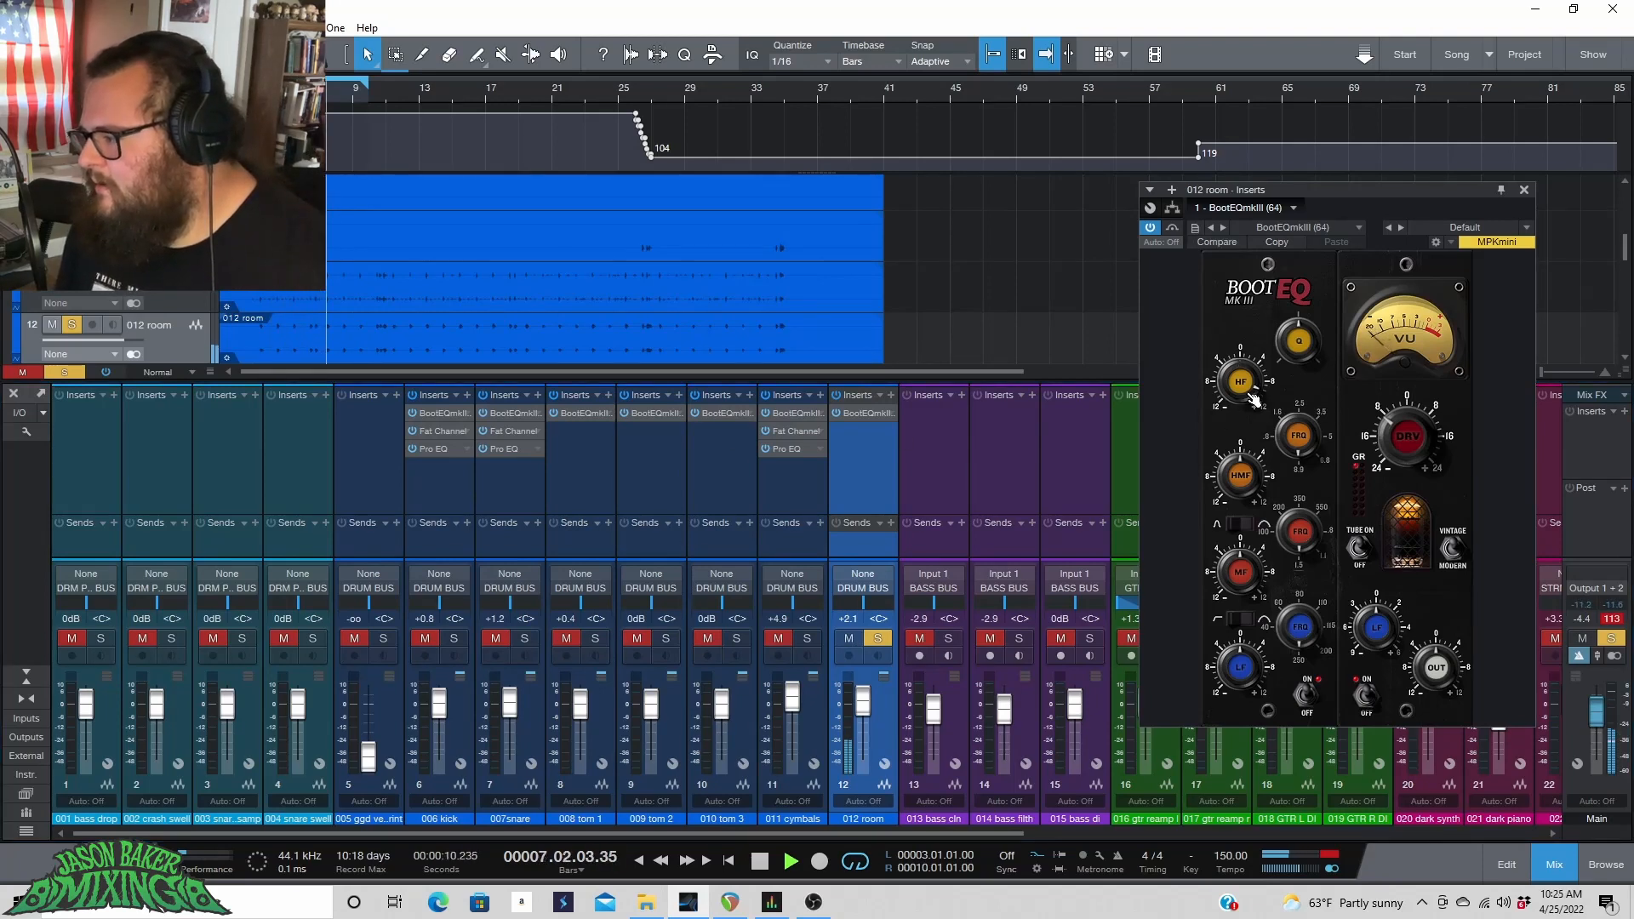
{"action": "key", "text": "space"}
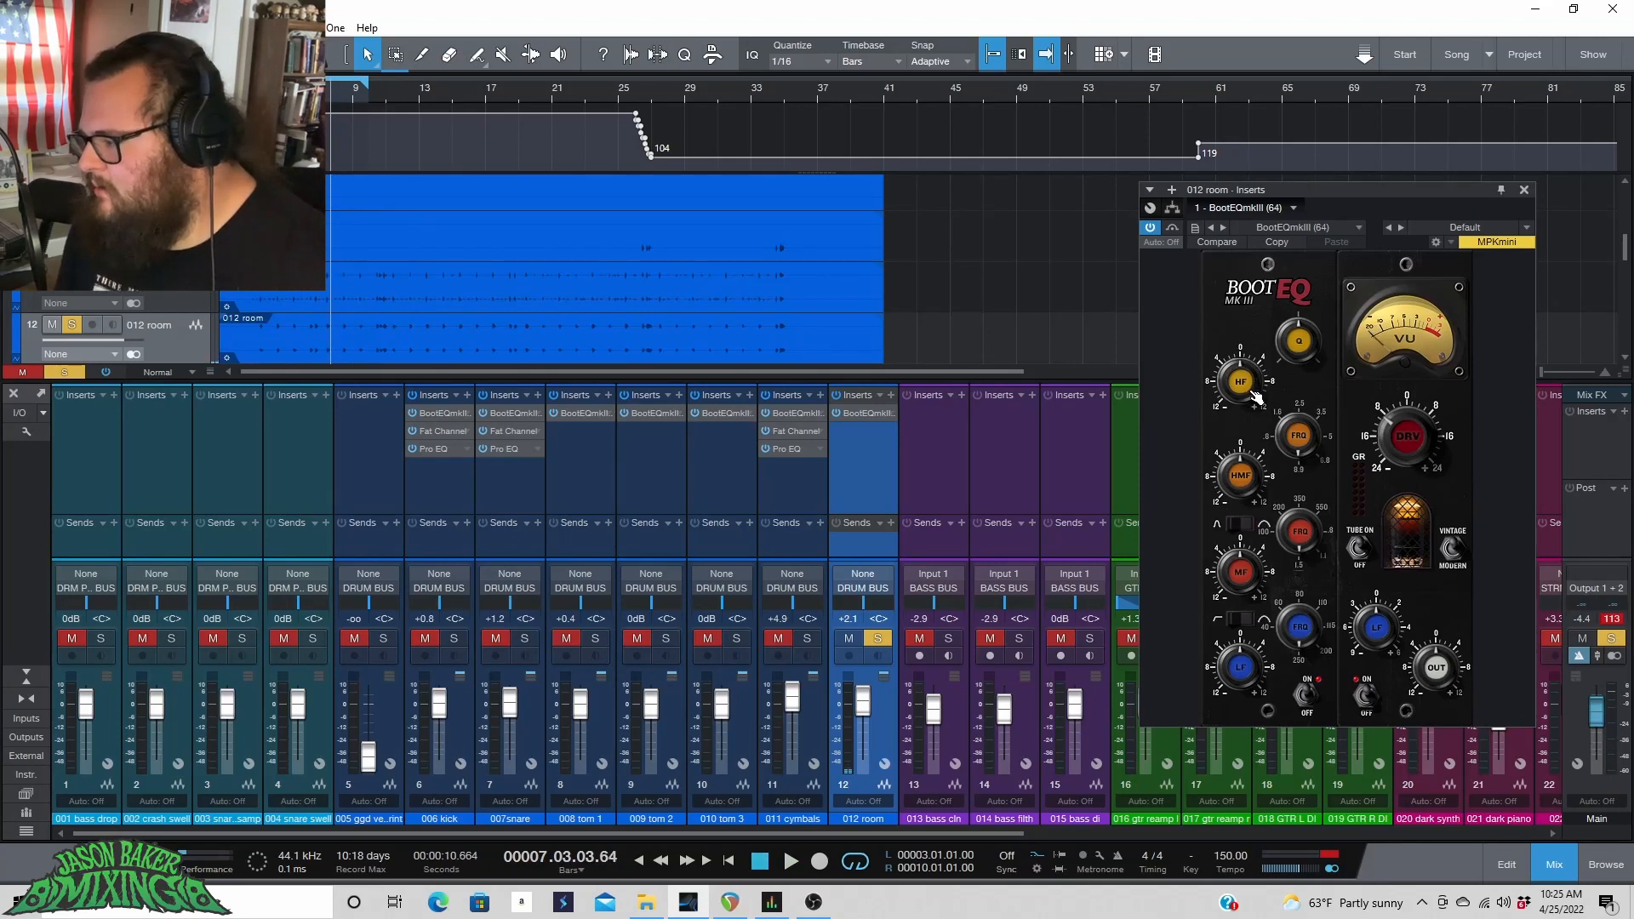
{"action": "left_click", "coordinate": [878, 639]}
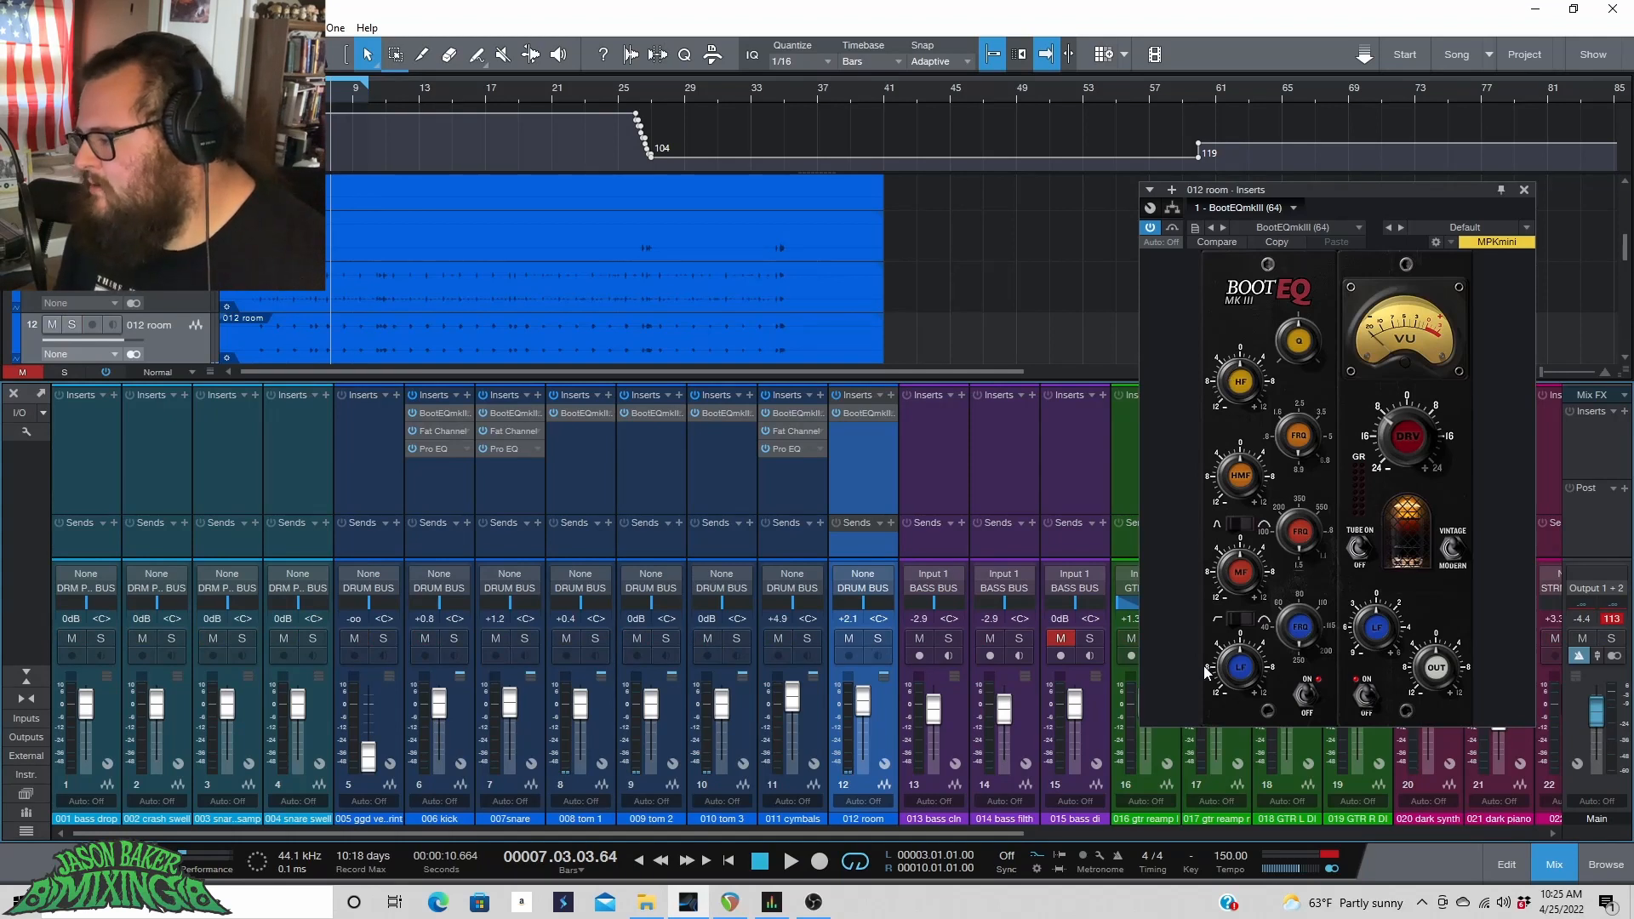
Move the BootEQmkIII window and toggle the plug-in bypass during playback to compare.
{"action": "left_click_drag", "start_coordinate": [1343, 186], "coordinate": [1135, 202]}
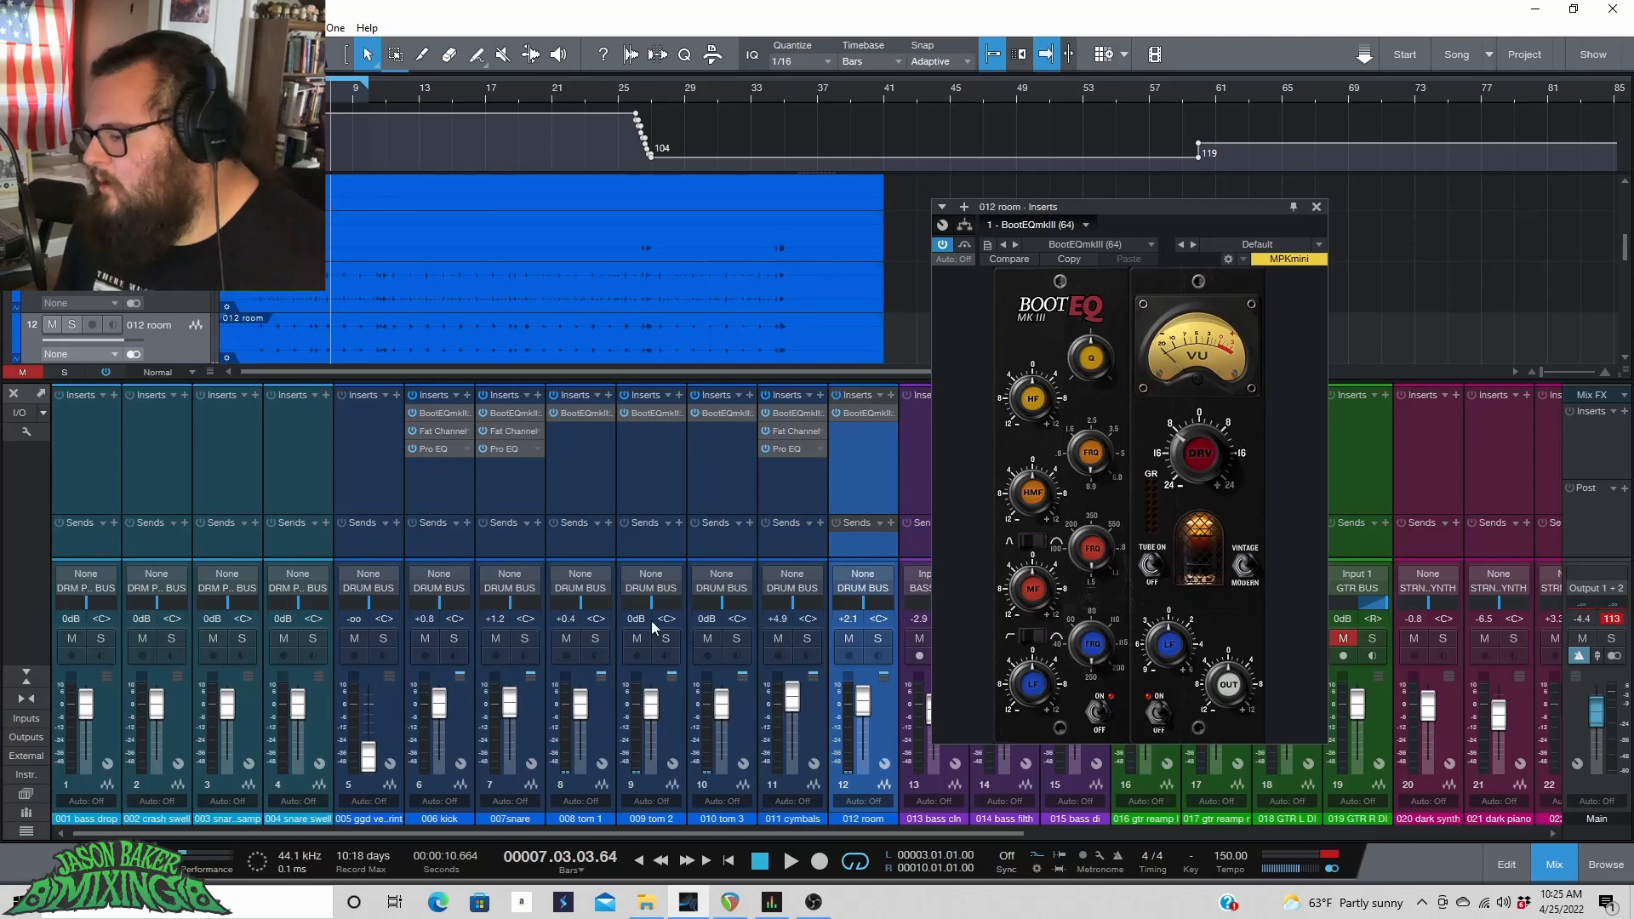
{"action": "key", "text": "space"}
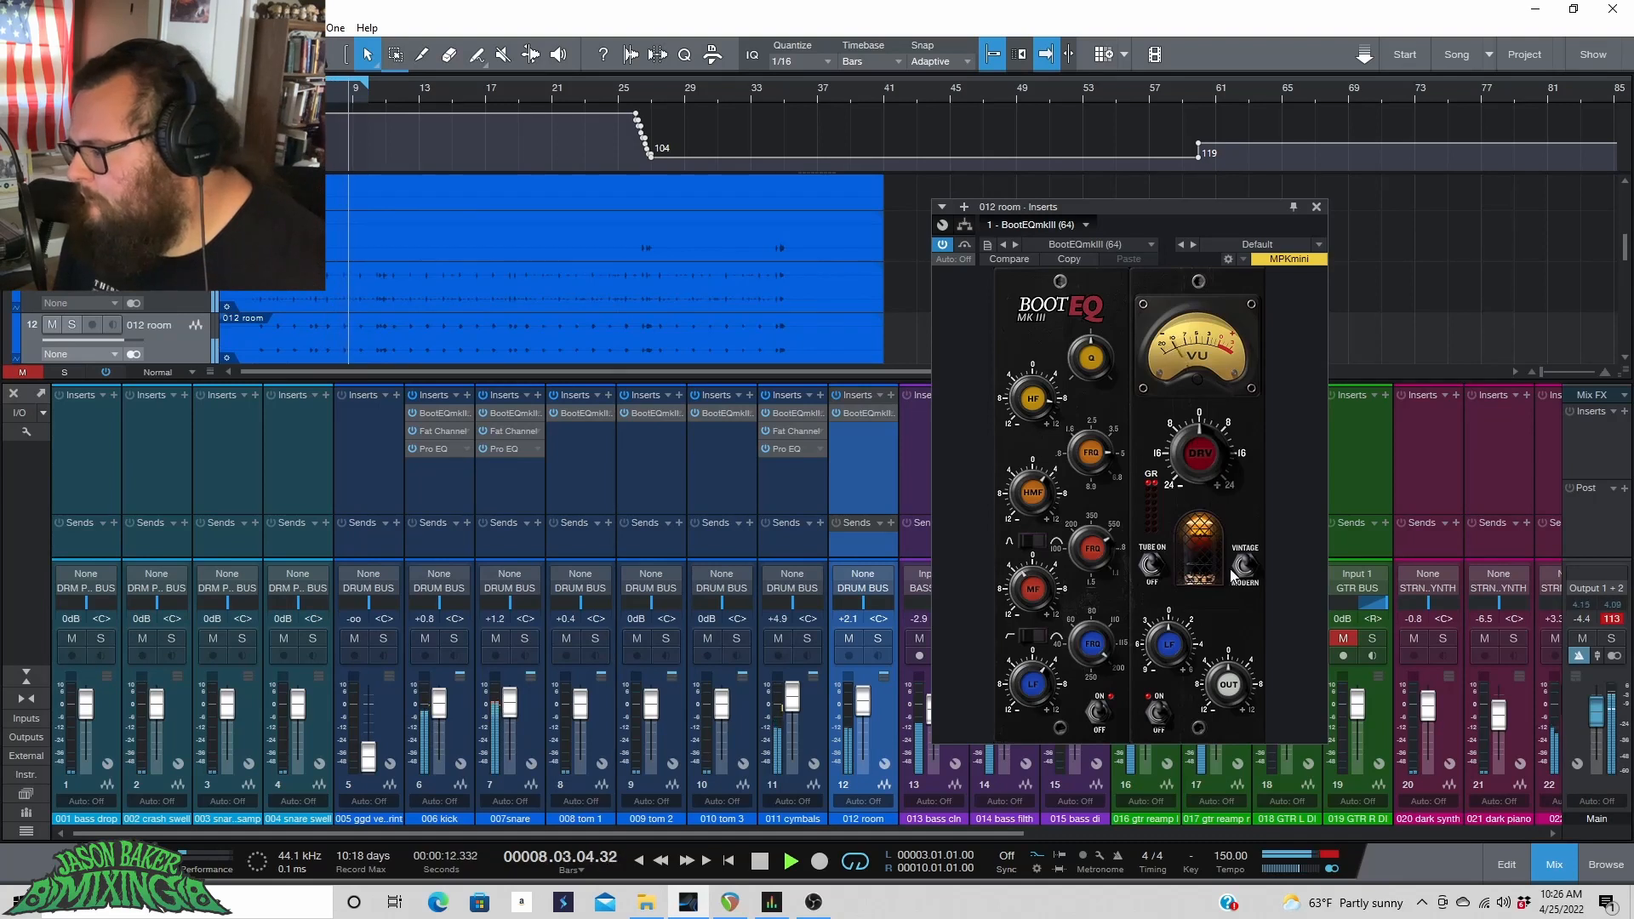
{"action": "left_click", "coordinate": [942, 246]}
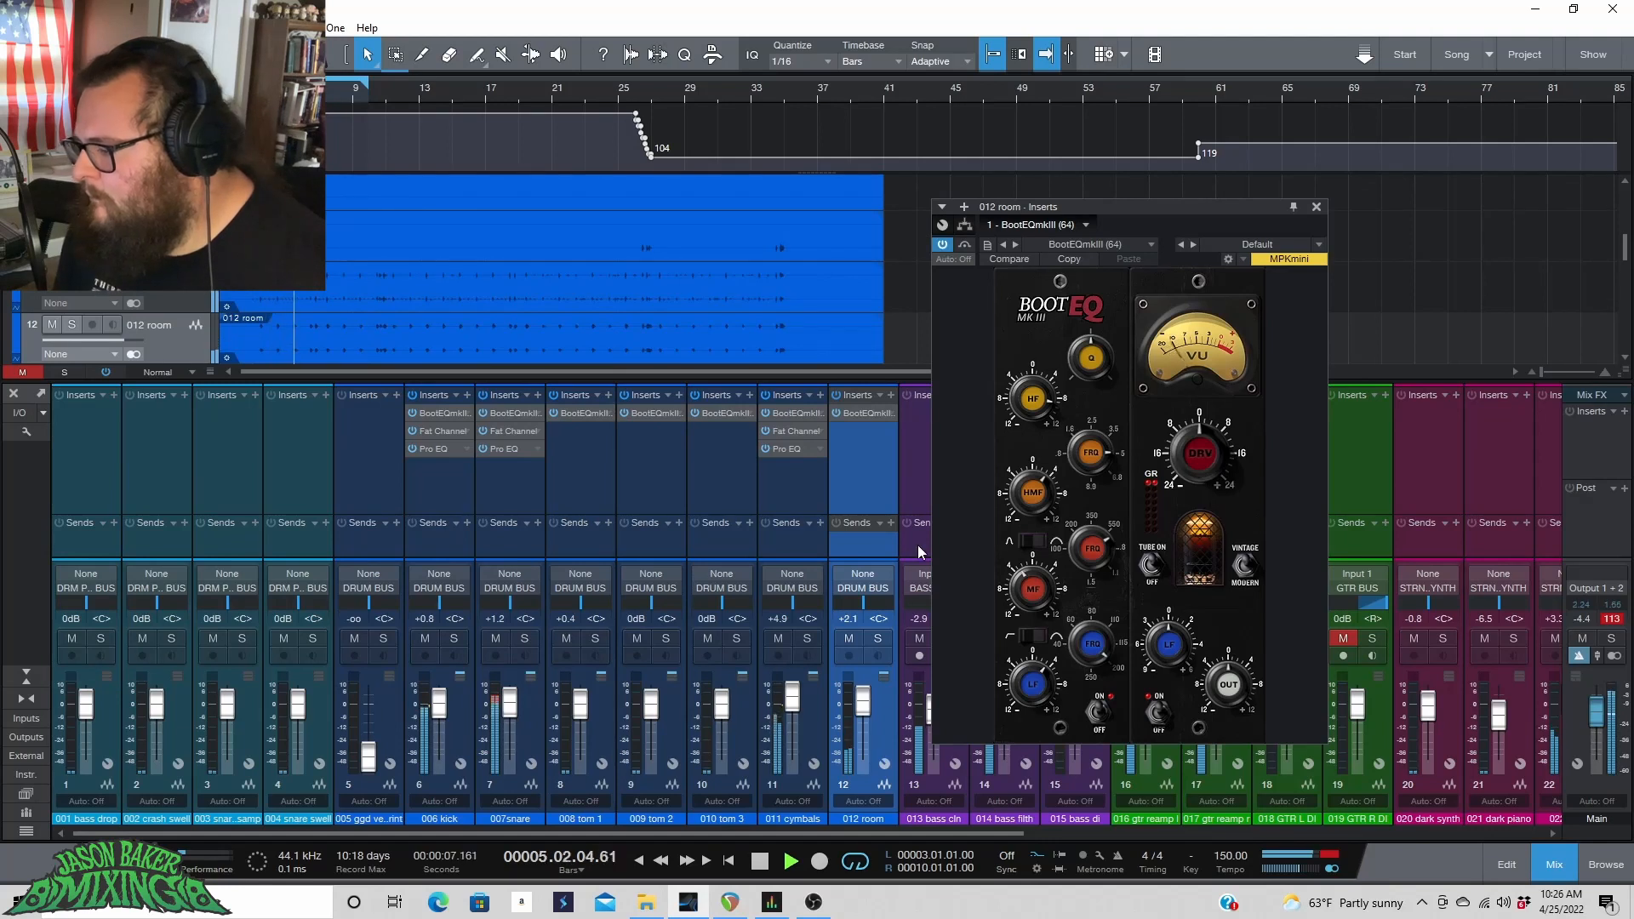
{"action": "key", "text": "space"}
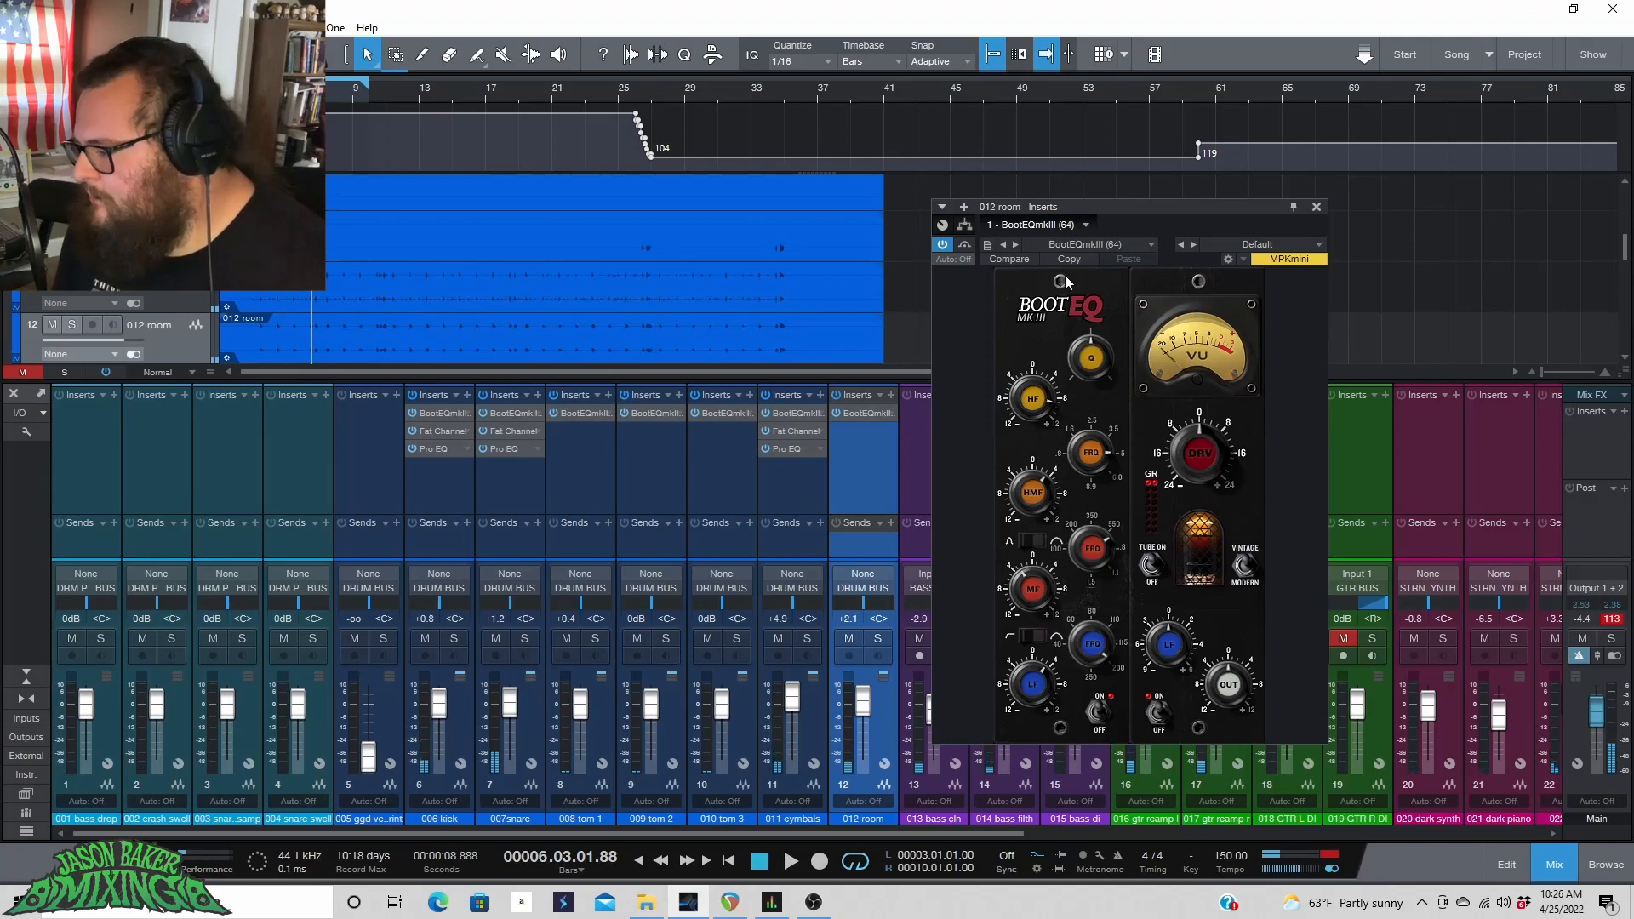
Insert Pro EQ and Fat Channel on the room channel, placing Fat Channel before Pro EQ.
{"action": "left_click", "coordinate": [966, 209]}
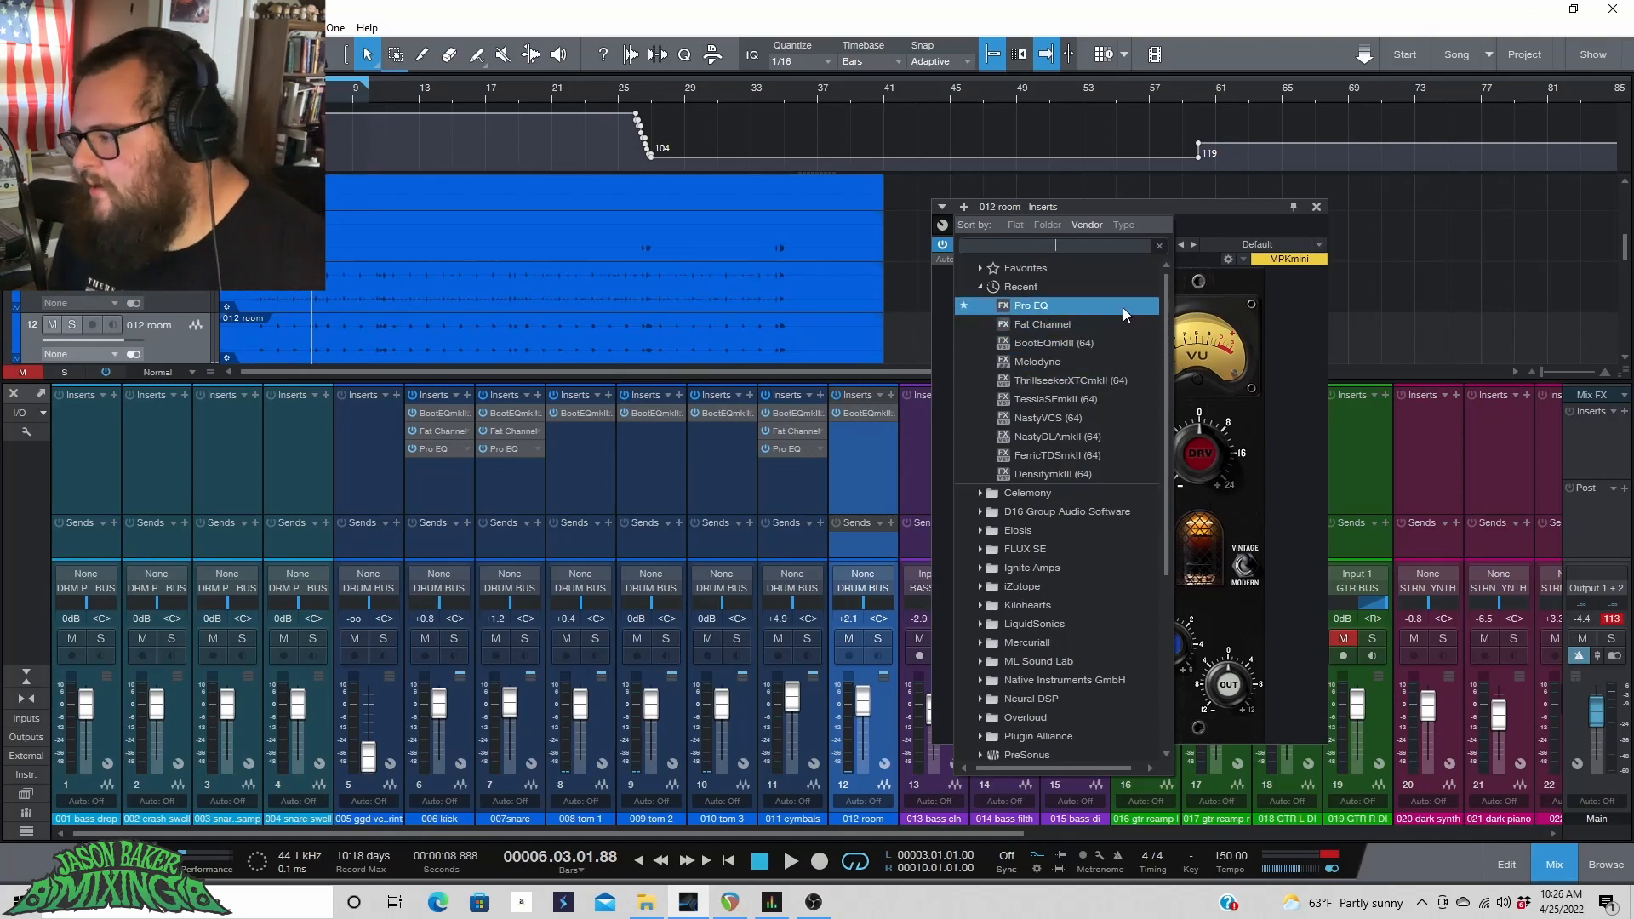
{"action": "double_click", "coordinate": [1121, 308]}
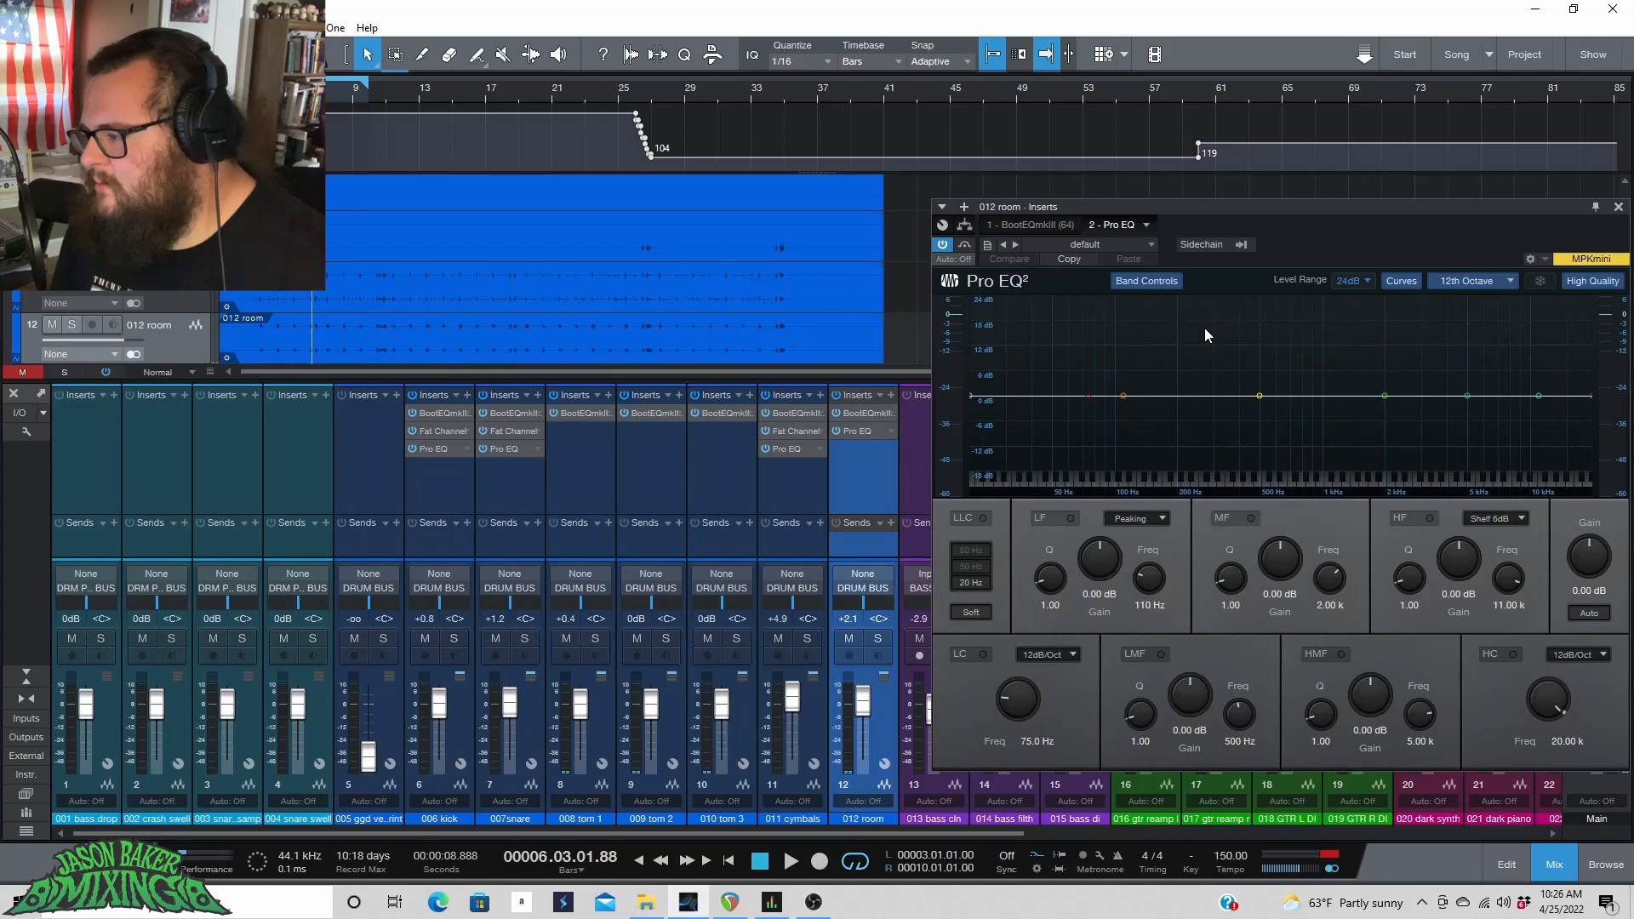
{"action": "left_click", "coordinate": [968, 206]}
{"action": "double_click", "coordinate": [1038, 316]}
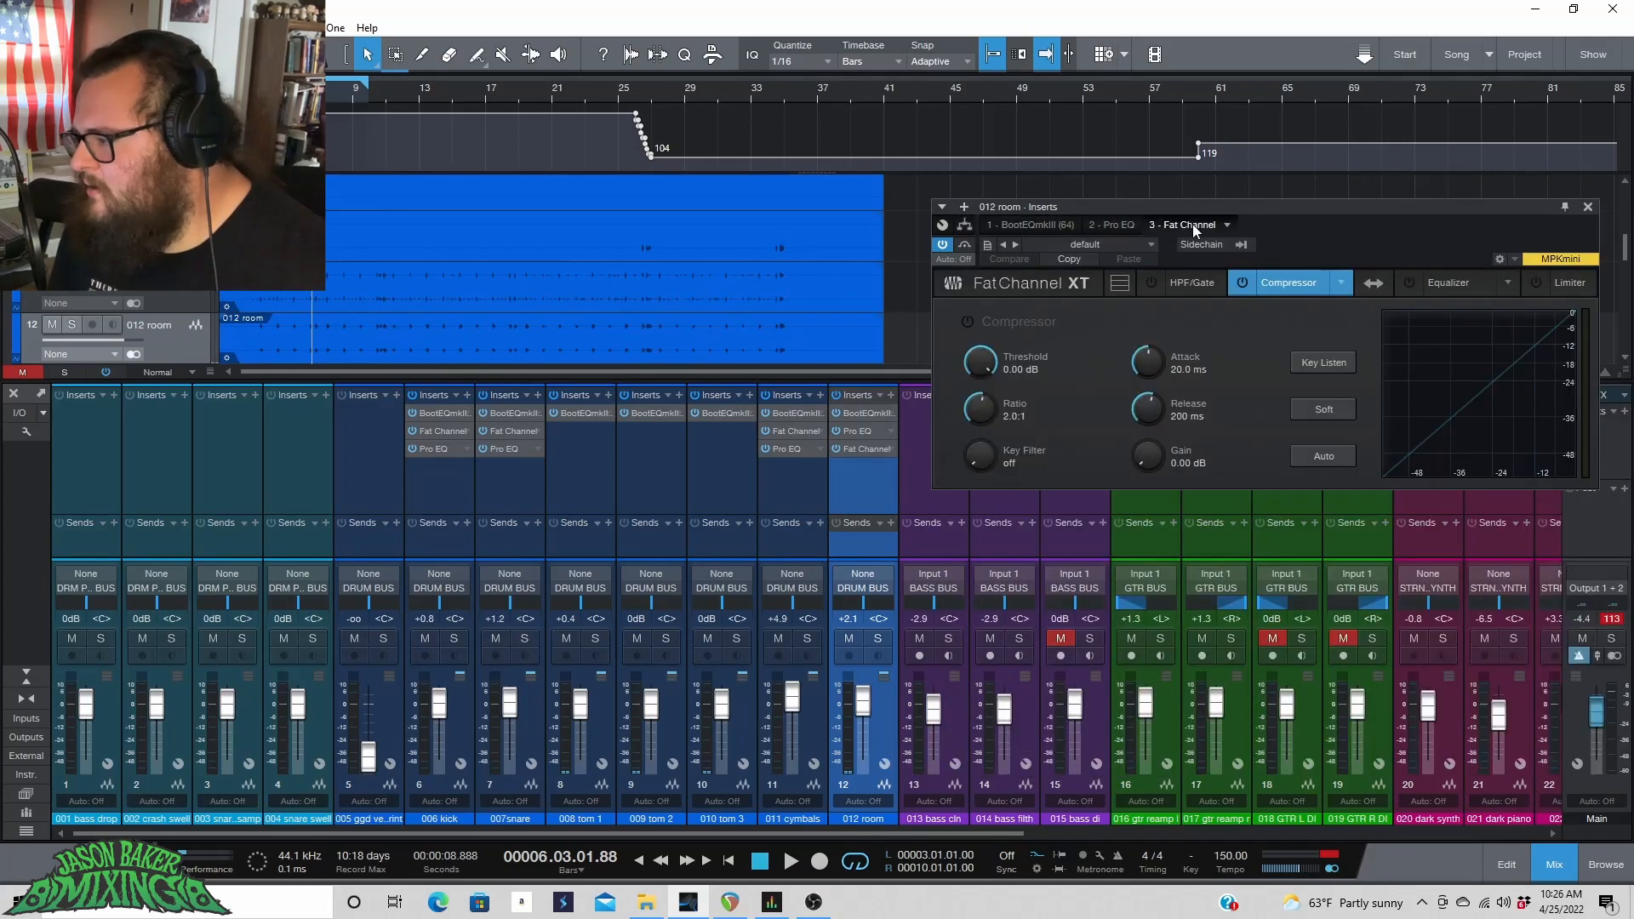
{"action": "left_click_drag", "start_coordinate": [1192, 223], "coordinate": [1113, 228]}
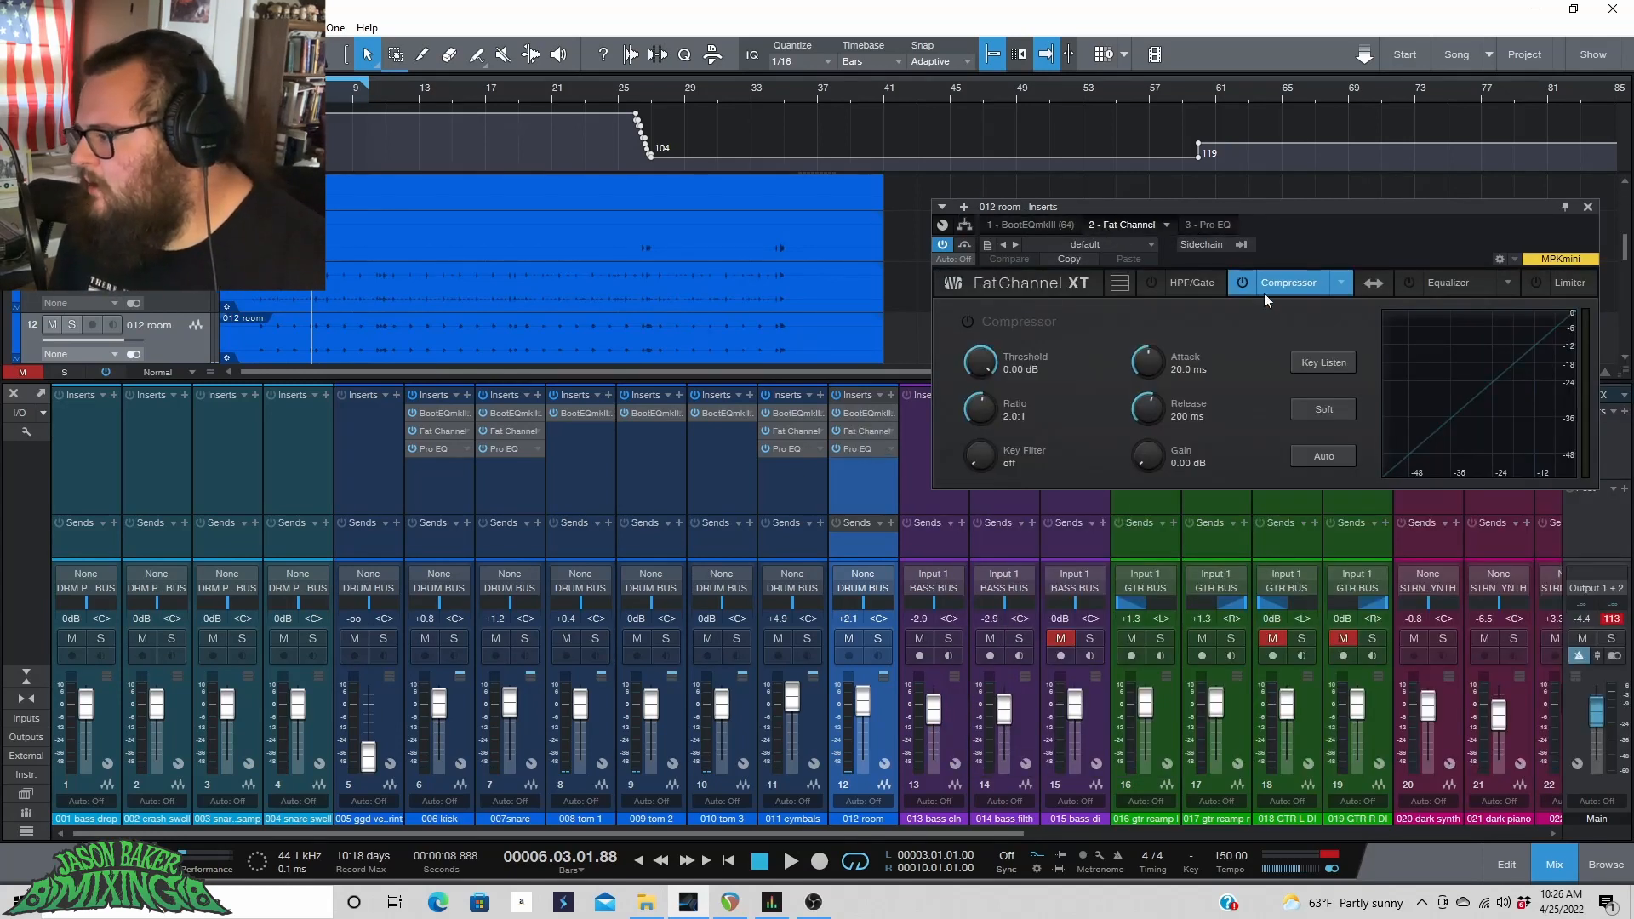
Switch the Fat Channel compressor to the FET model and set its ratio to 12:1.
{"action": "left_click", "coordinate": [1340, 284]}
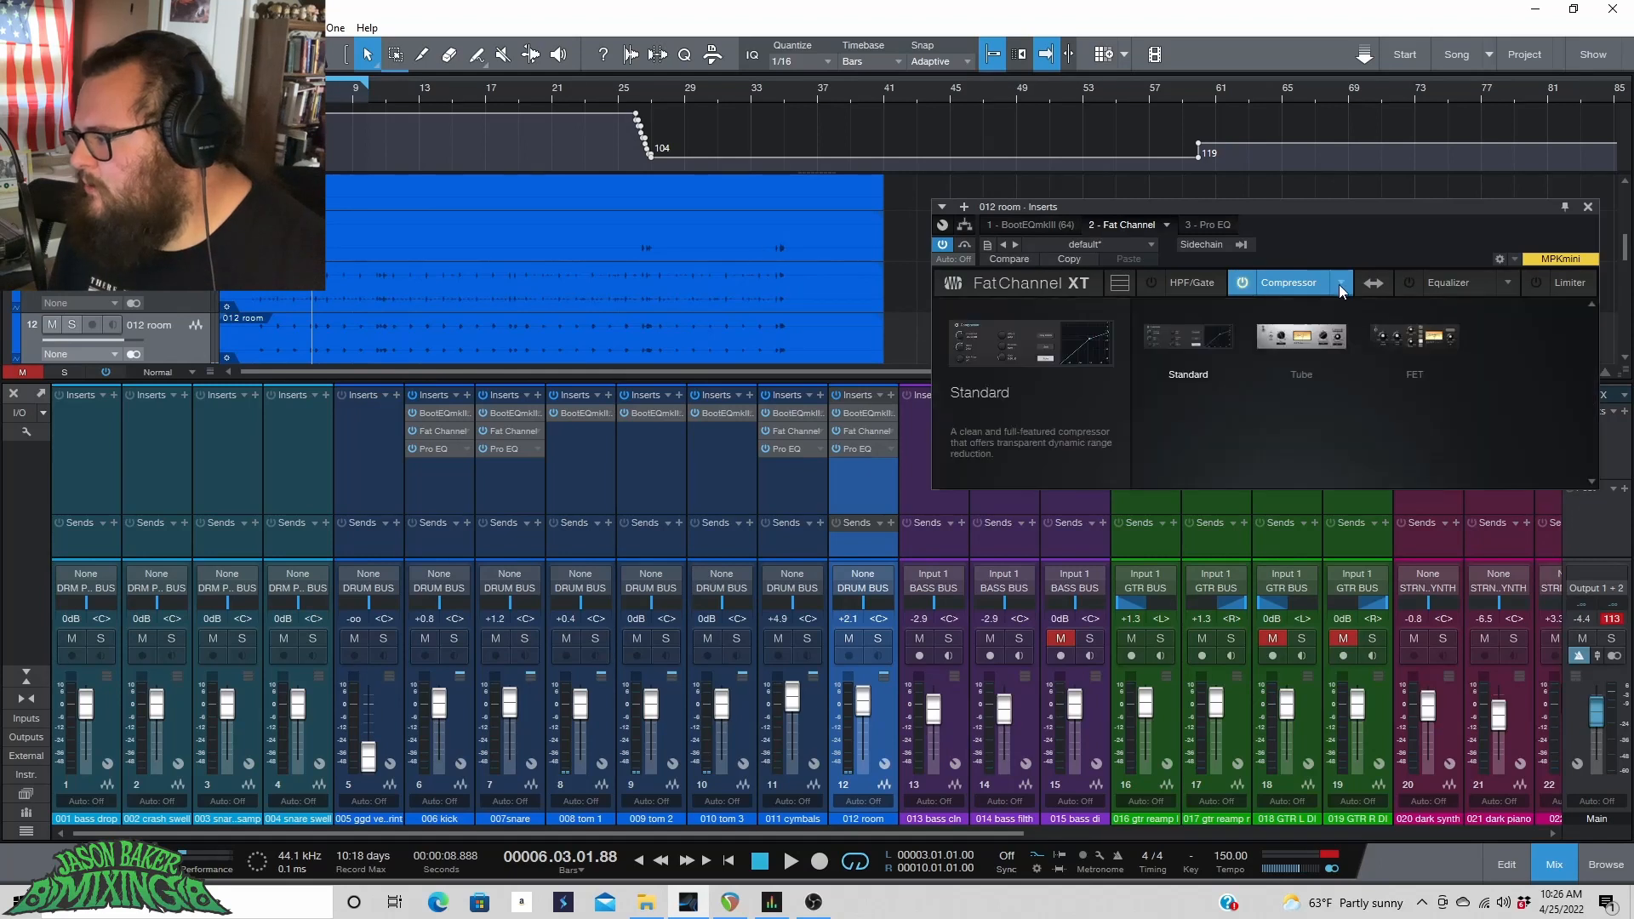
{"action": "left_click", "coordinate": [1403, 345]}
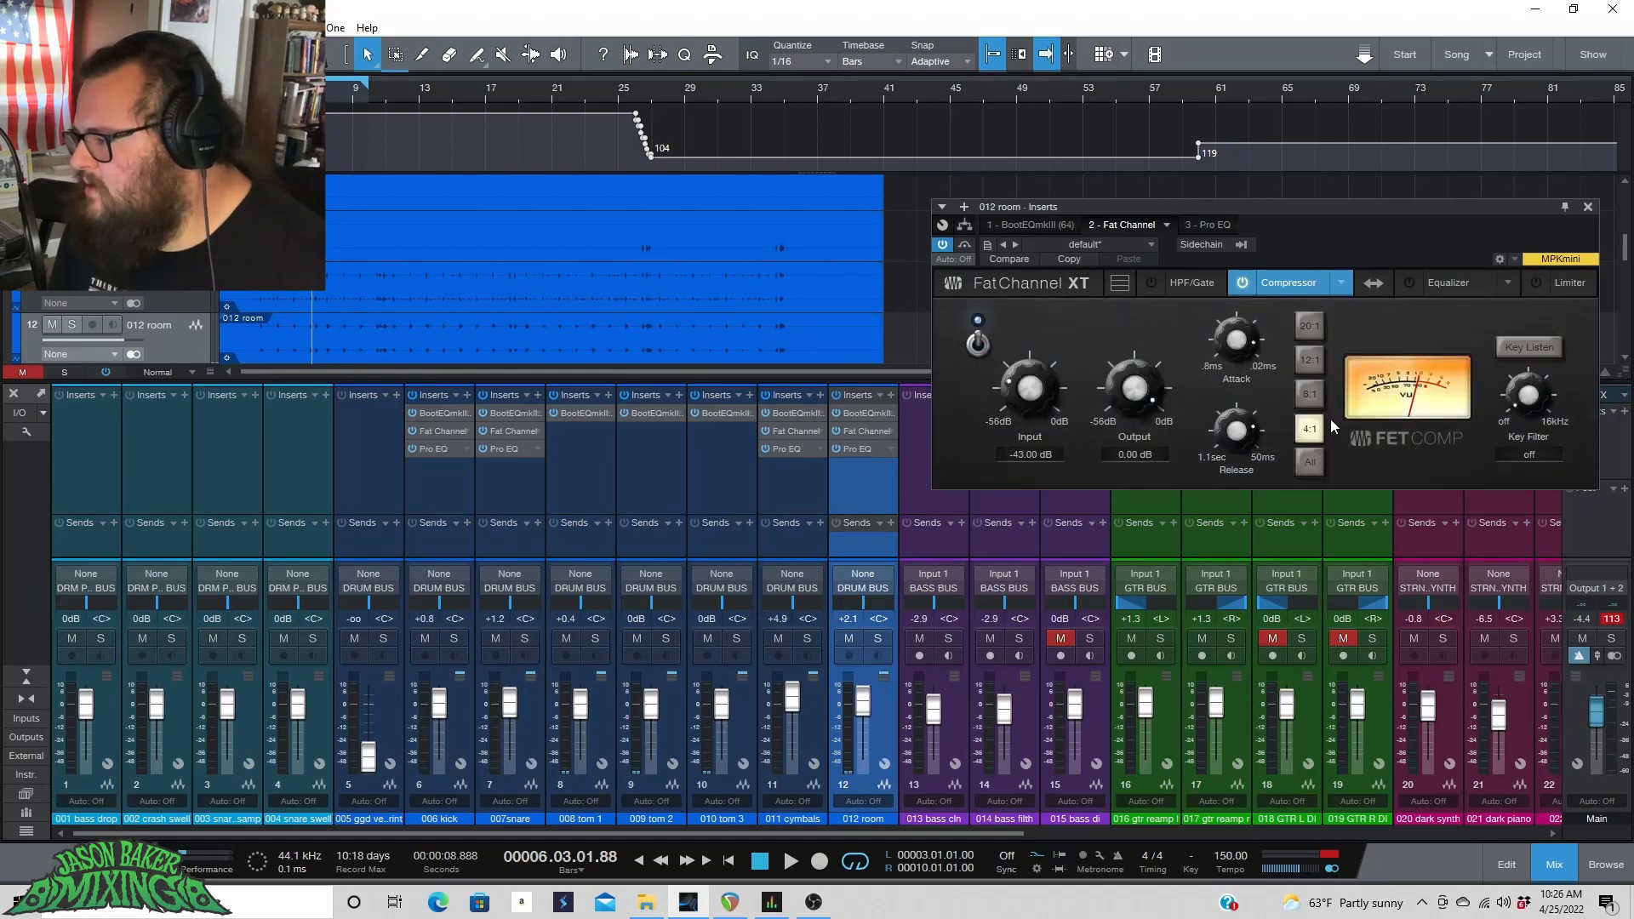
{"action": "left_click", "coordinate": [1310, 361]}
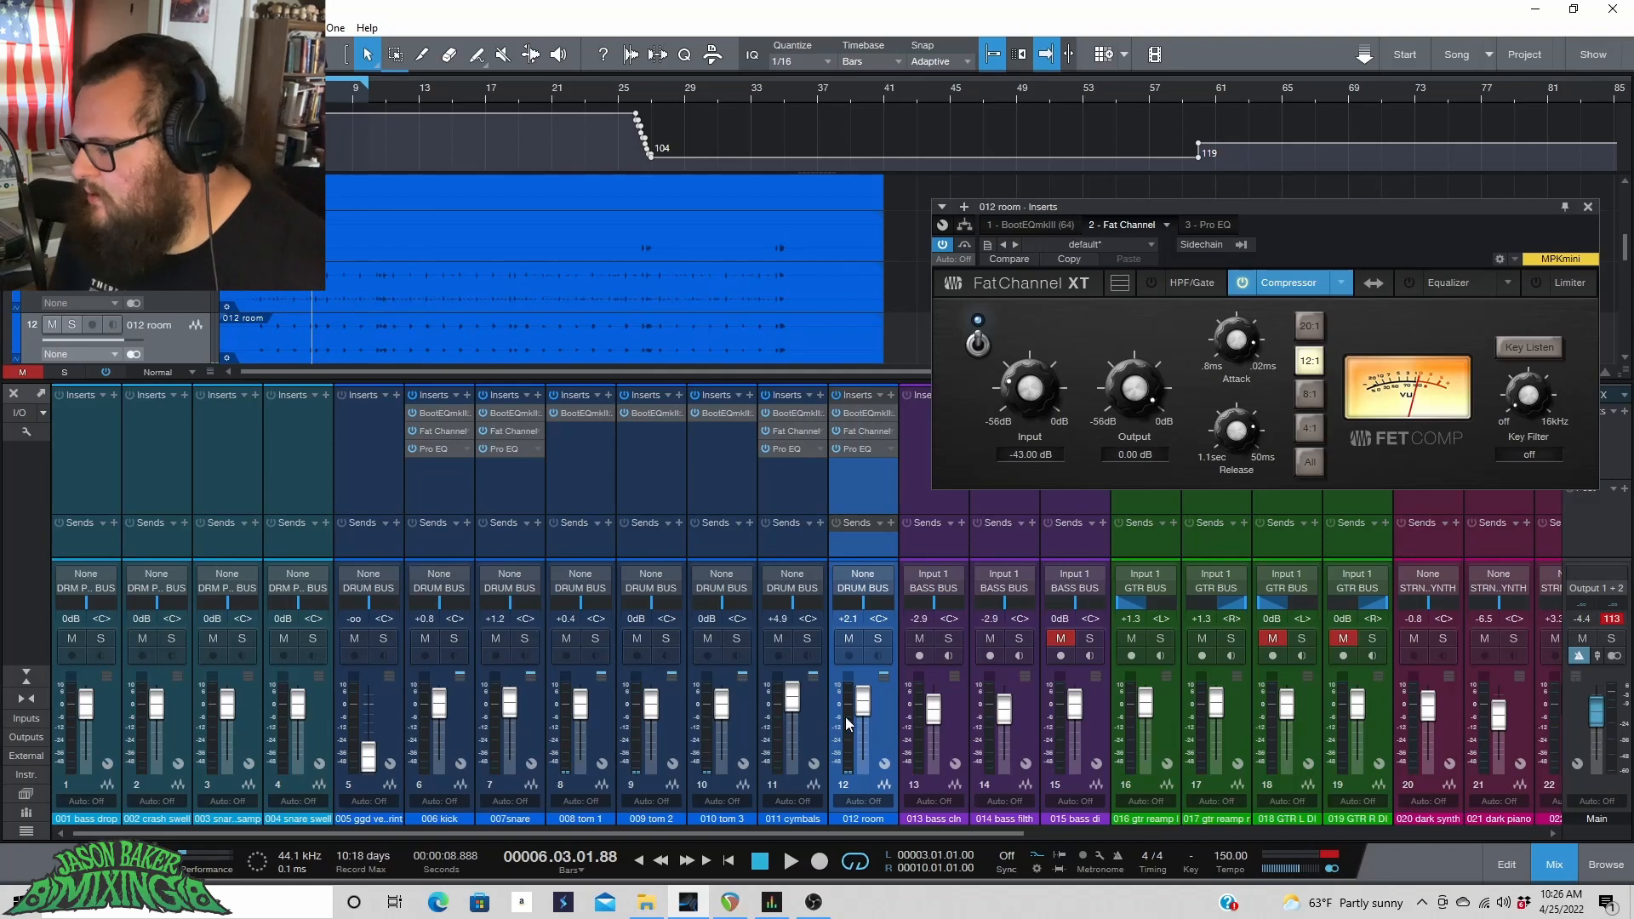
Solo the room channel and, during playback, set the Fat Channel compressor input to -19.20 dB and output to -17.92 dB.
{"action": "left_click", "coordinate": [877, 640]}
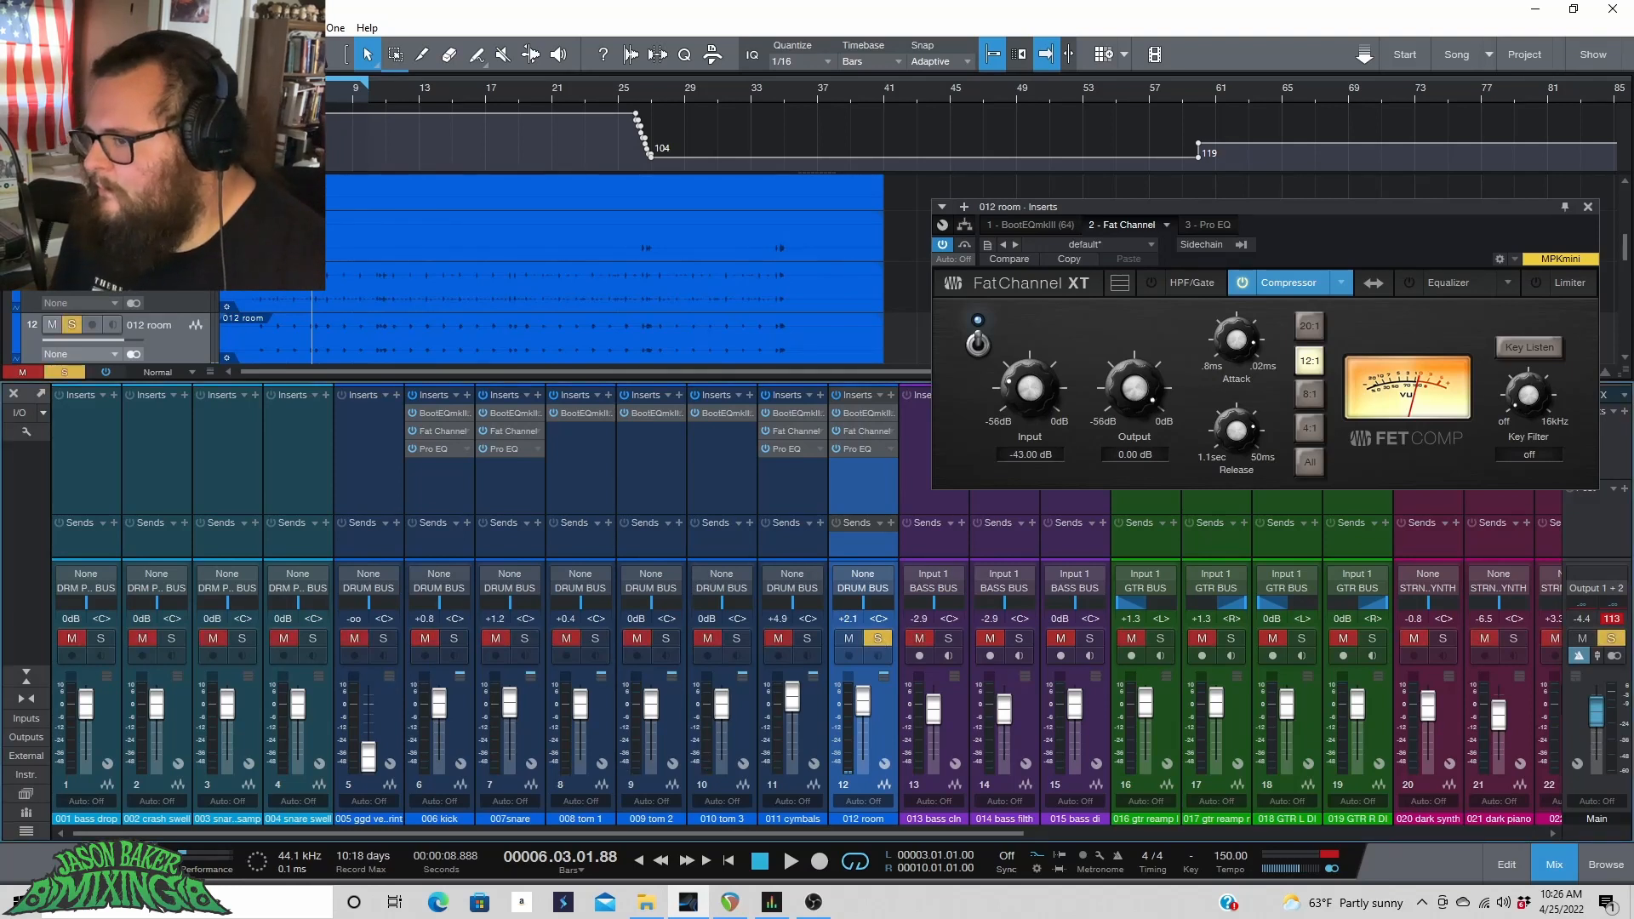
{"action": "key", "text": "space"}
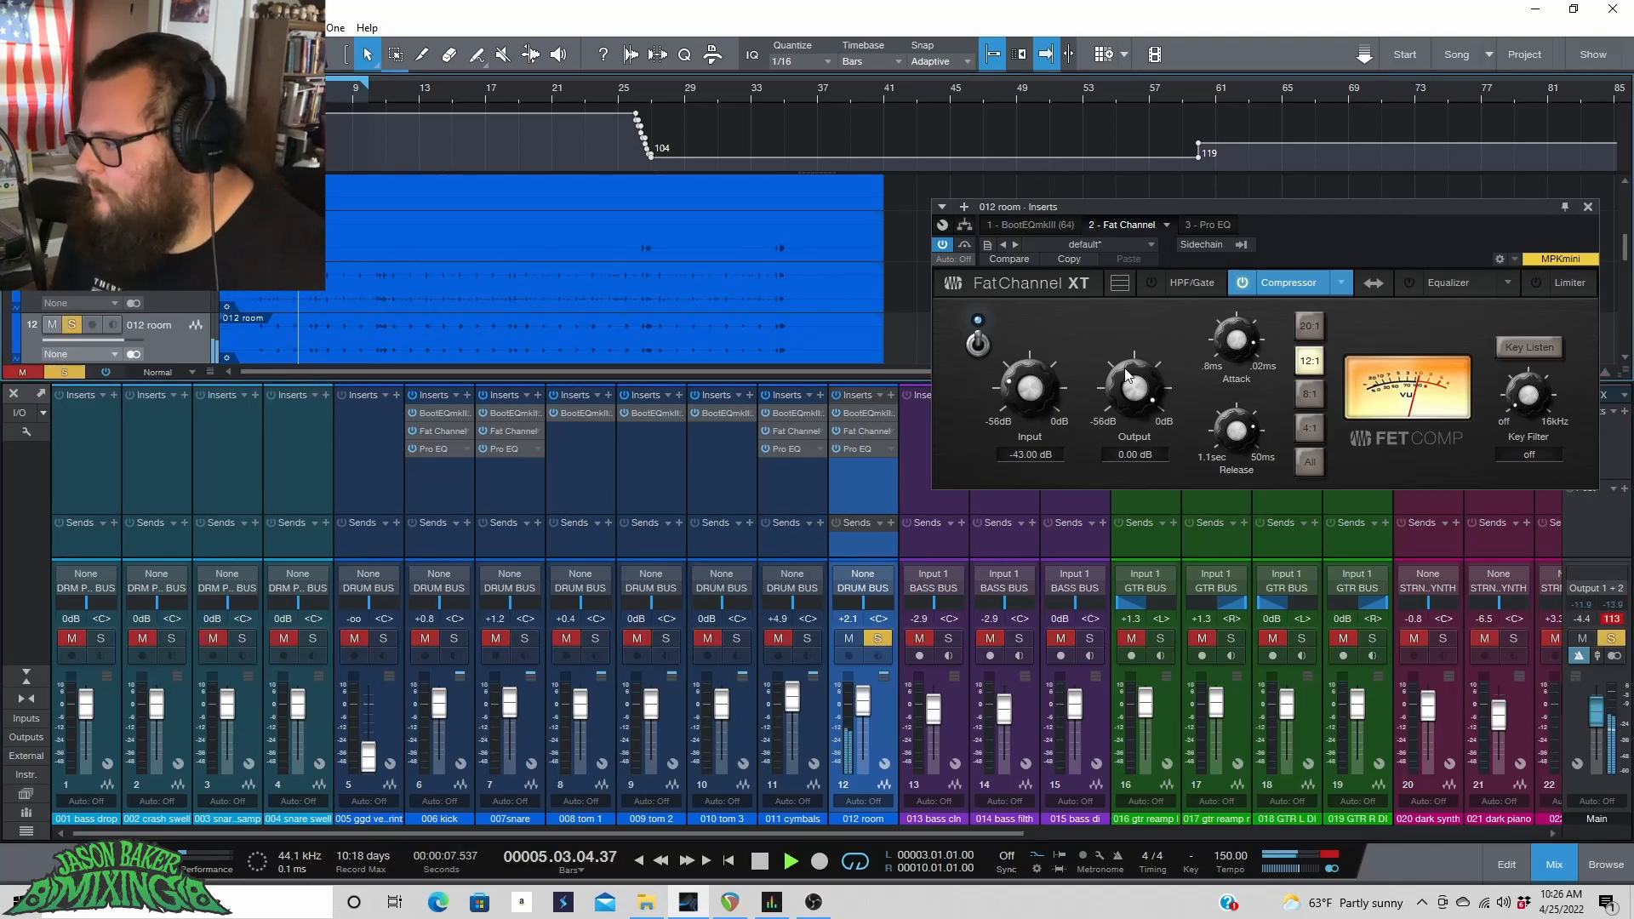
{"action": "left_click_drag", "start_coordinate": [1039, 391], "coordinate": [1119, 415]}
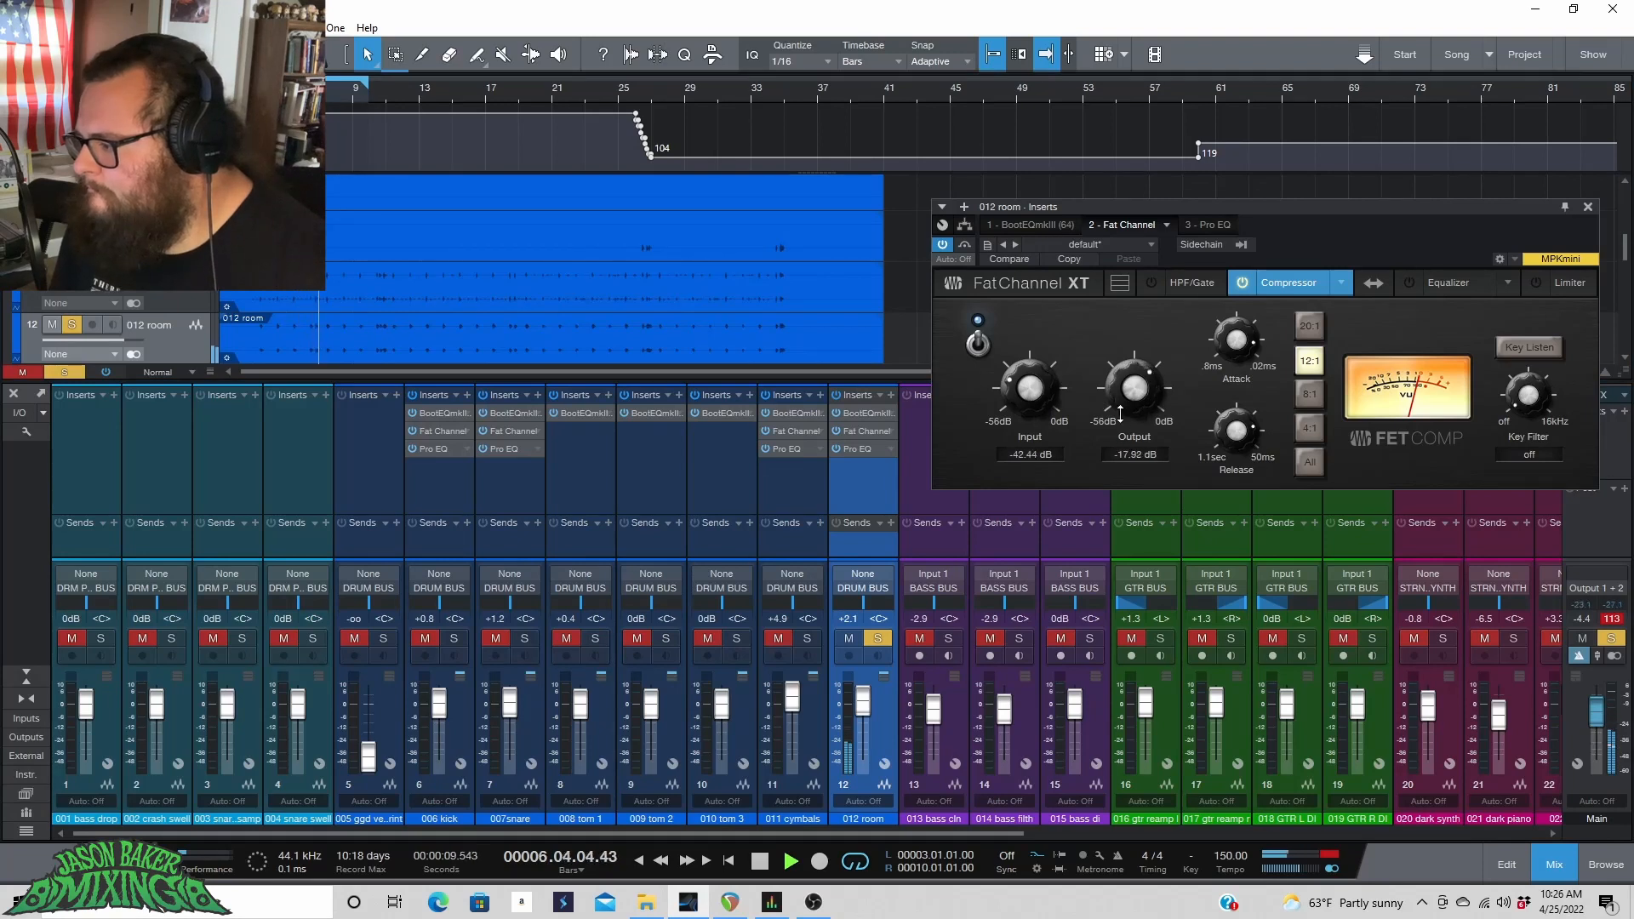
{"action": "left_click_drag", "start_coordinate": [1029, 387], "coordinate": [1038, 308]}
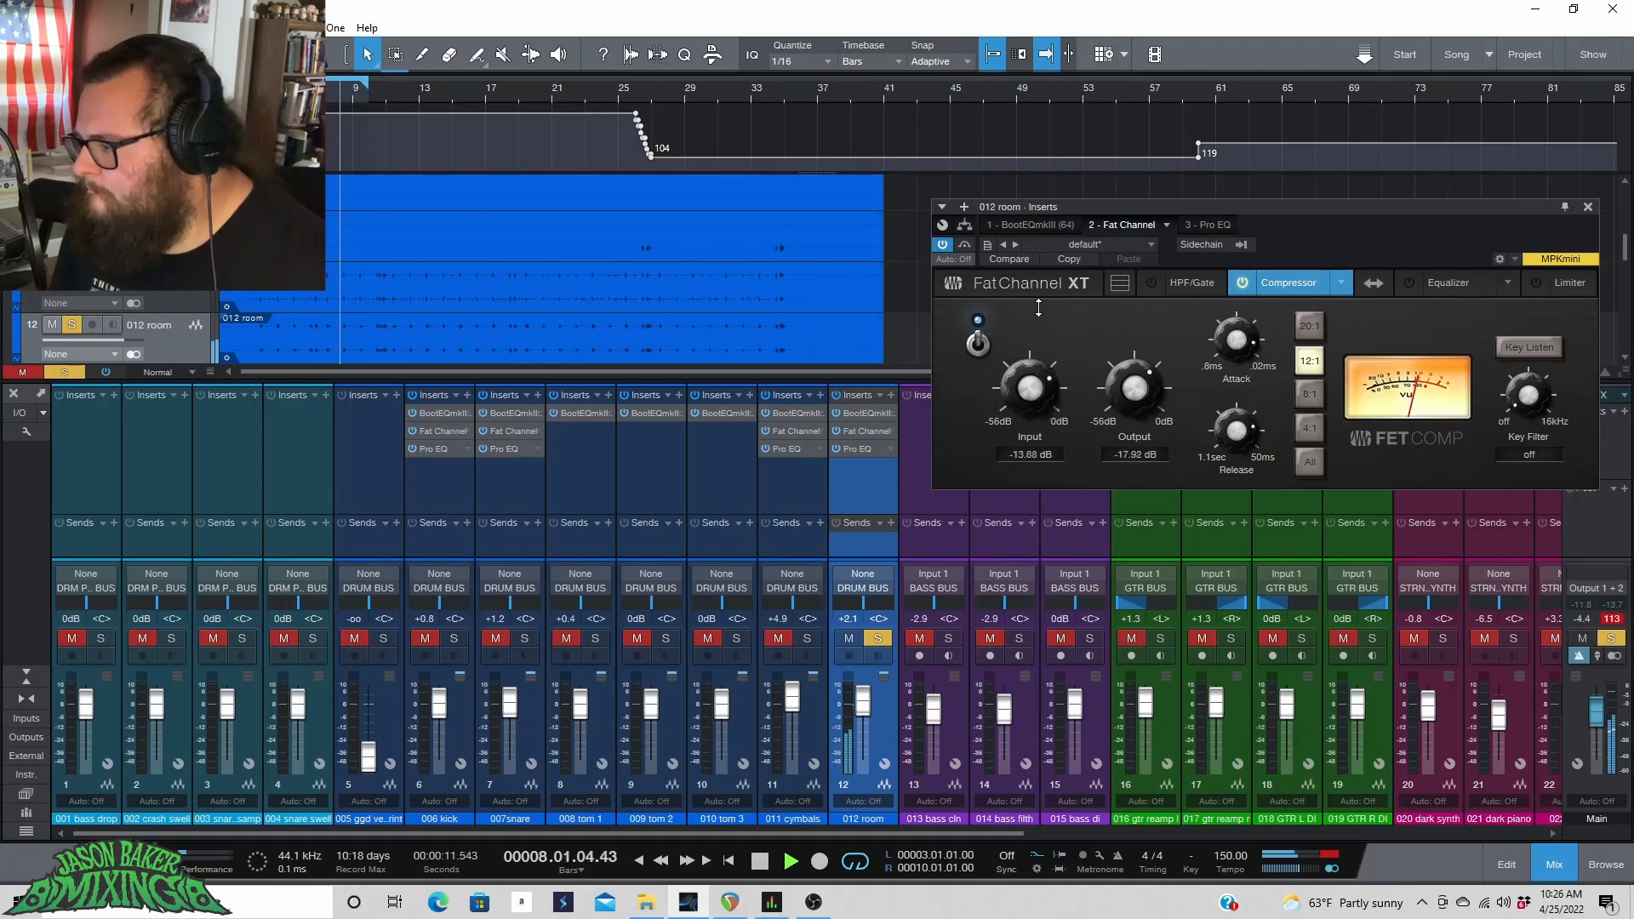
{"action": "left_click_drag", "start_coordinate": [1038, 308], "coordinate": [1026, 397]}
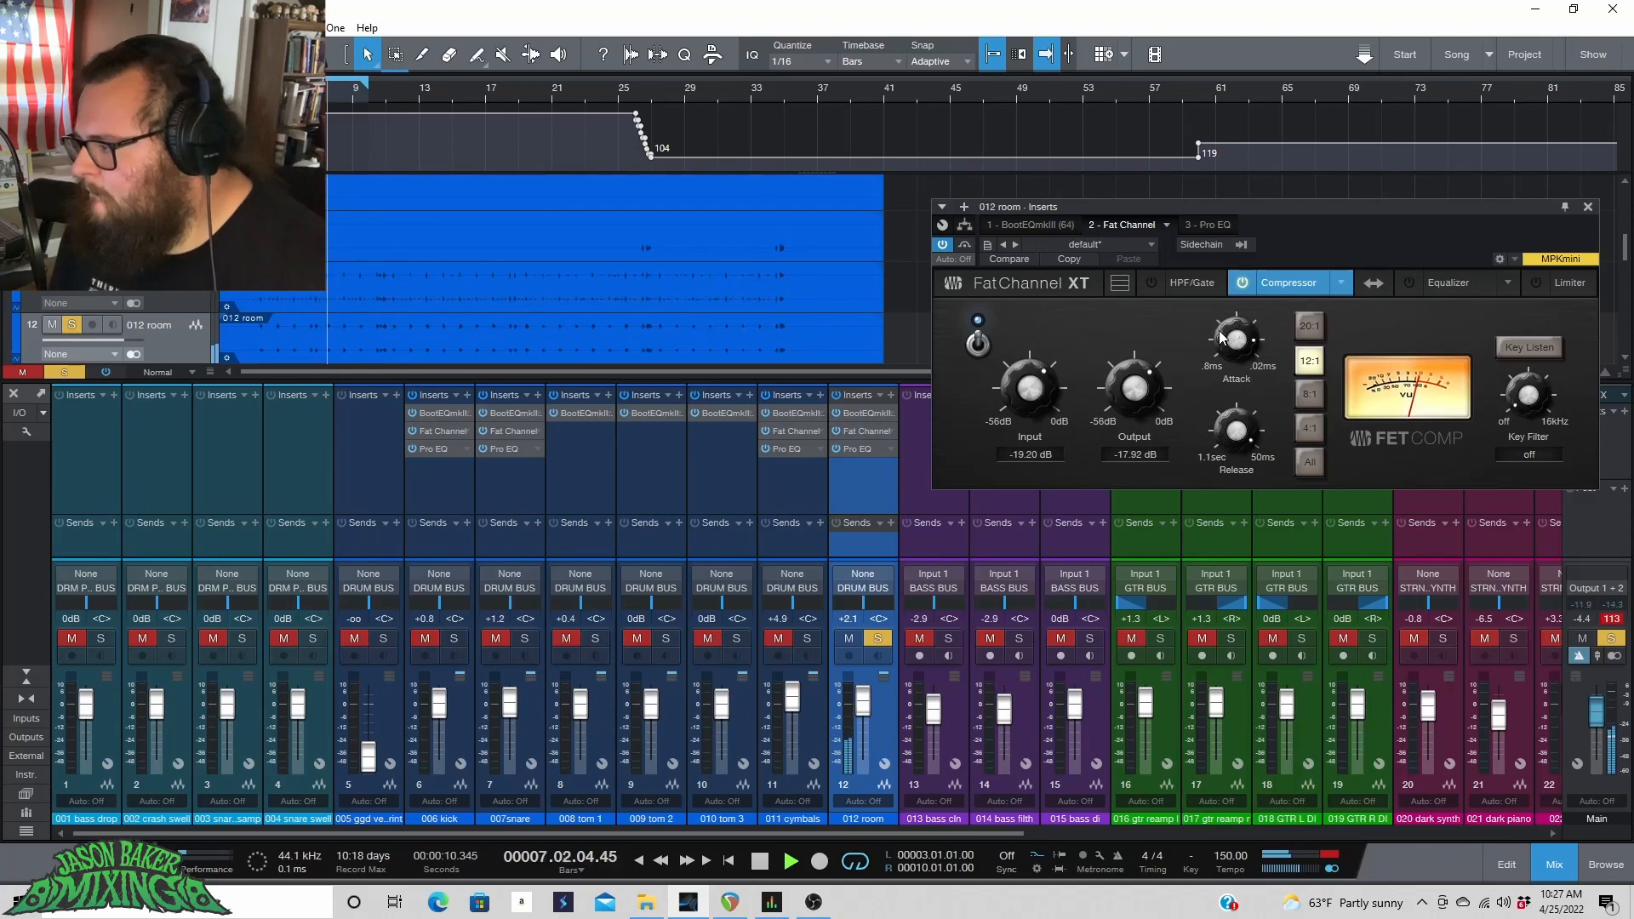
{"action": "key", "text": "space"}
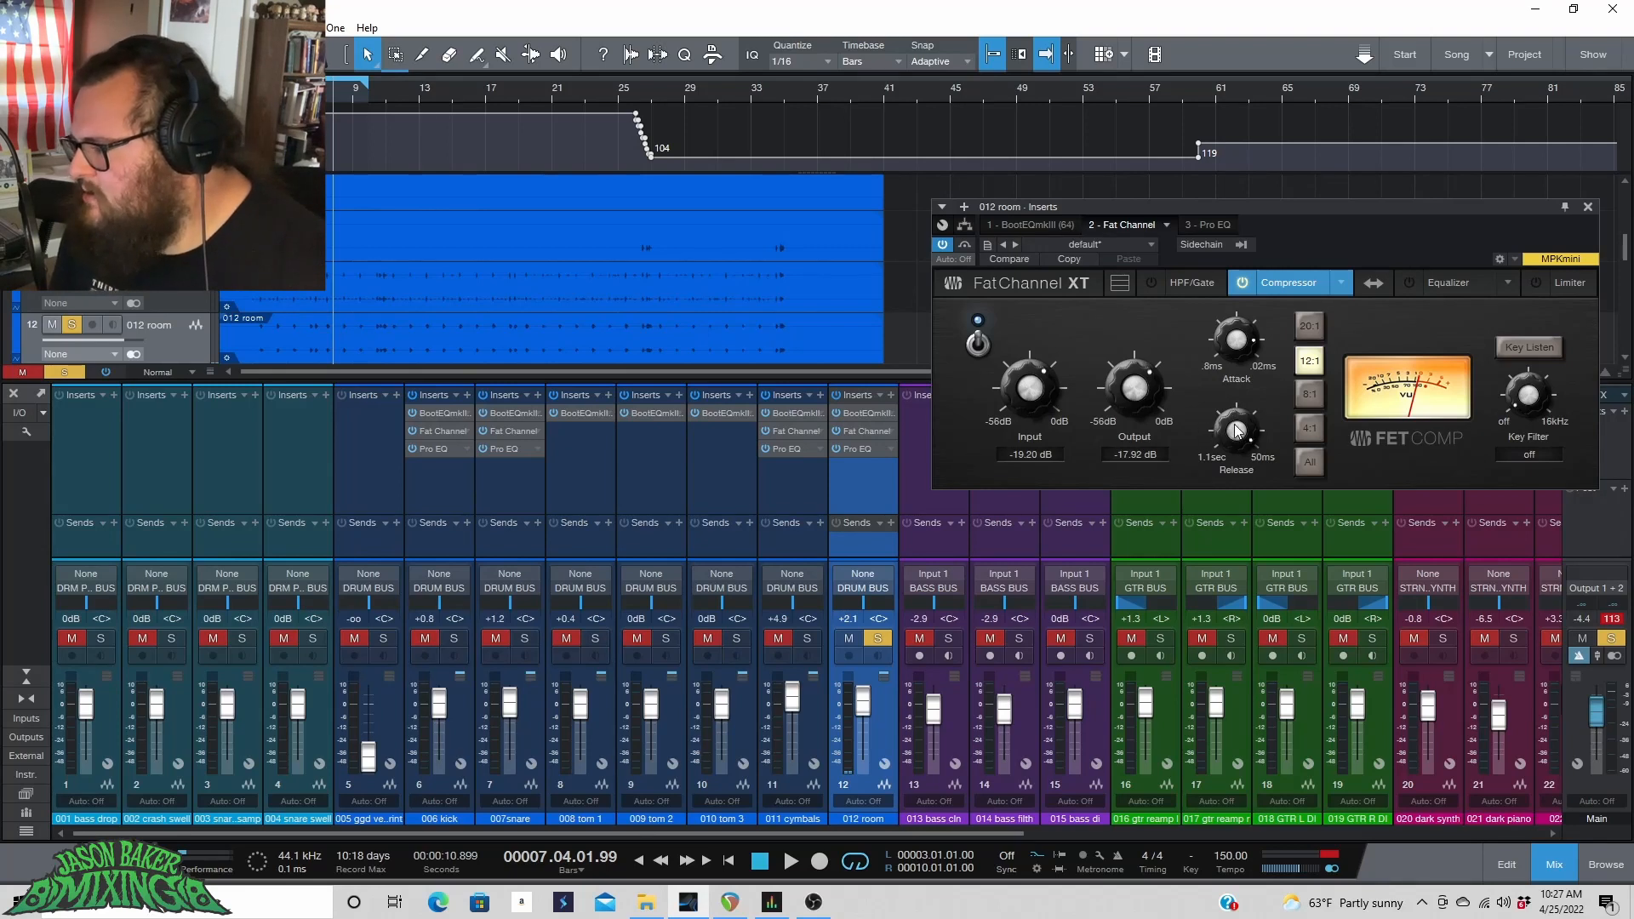
Unsolo the room channel and listen to the compressed room sound in the full mix.
{"action": "key", "text": "space"}
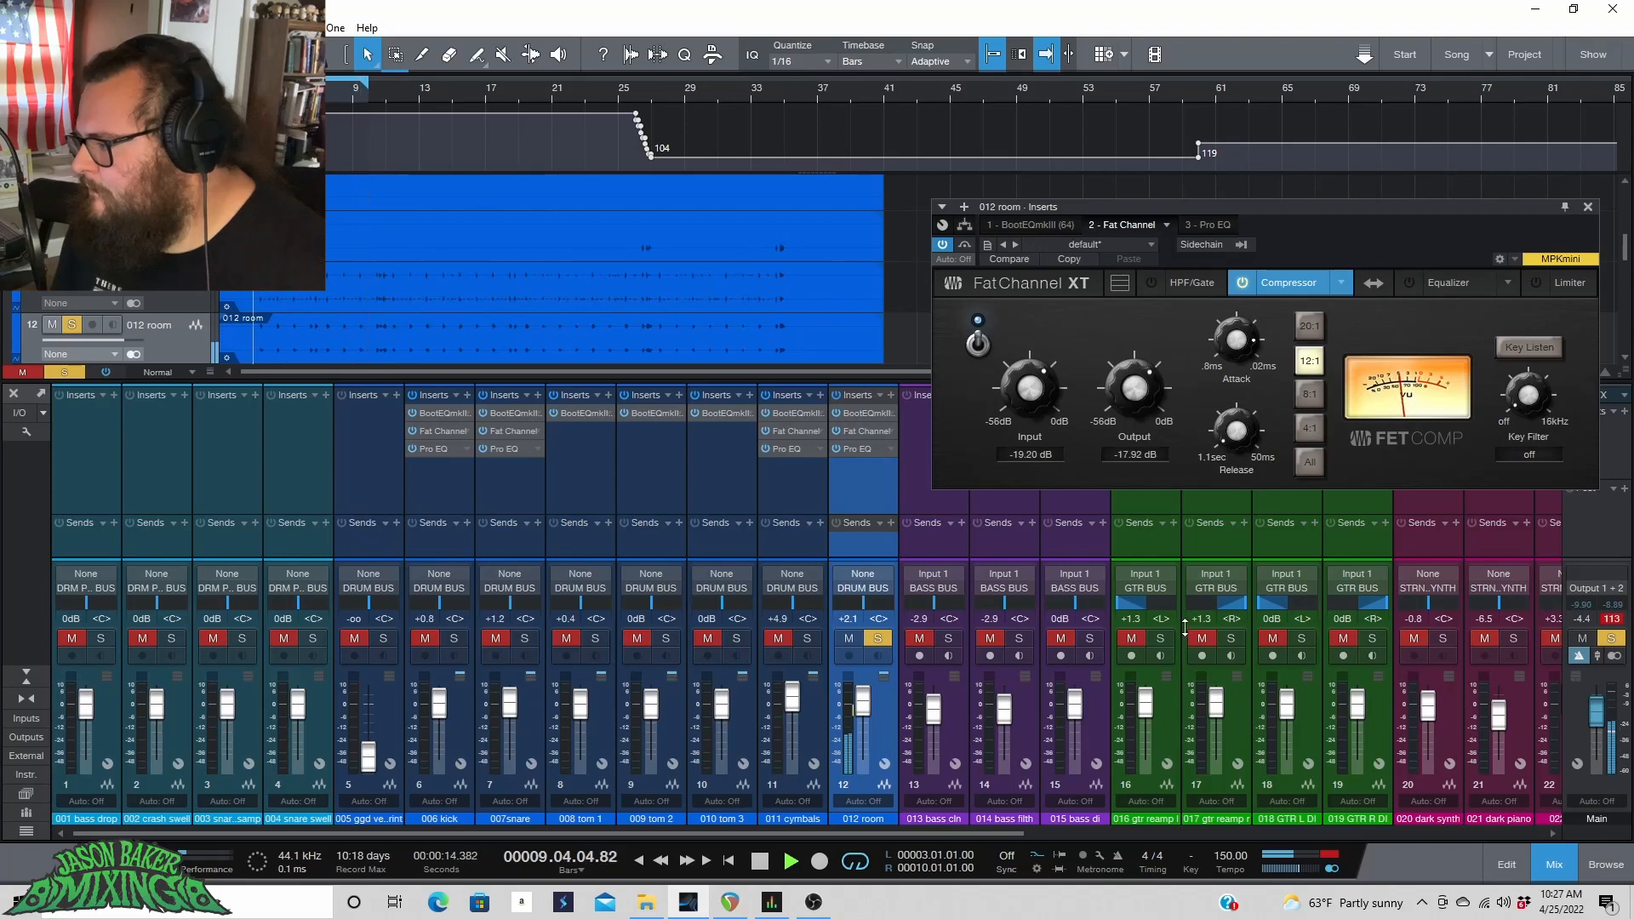
{"action": "left_click", "coordinate": [886, 639]}
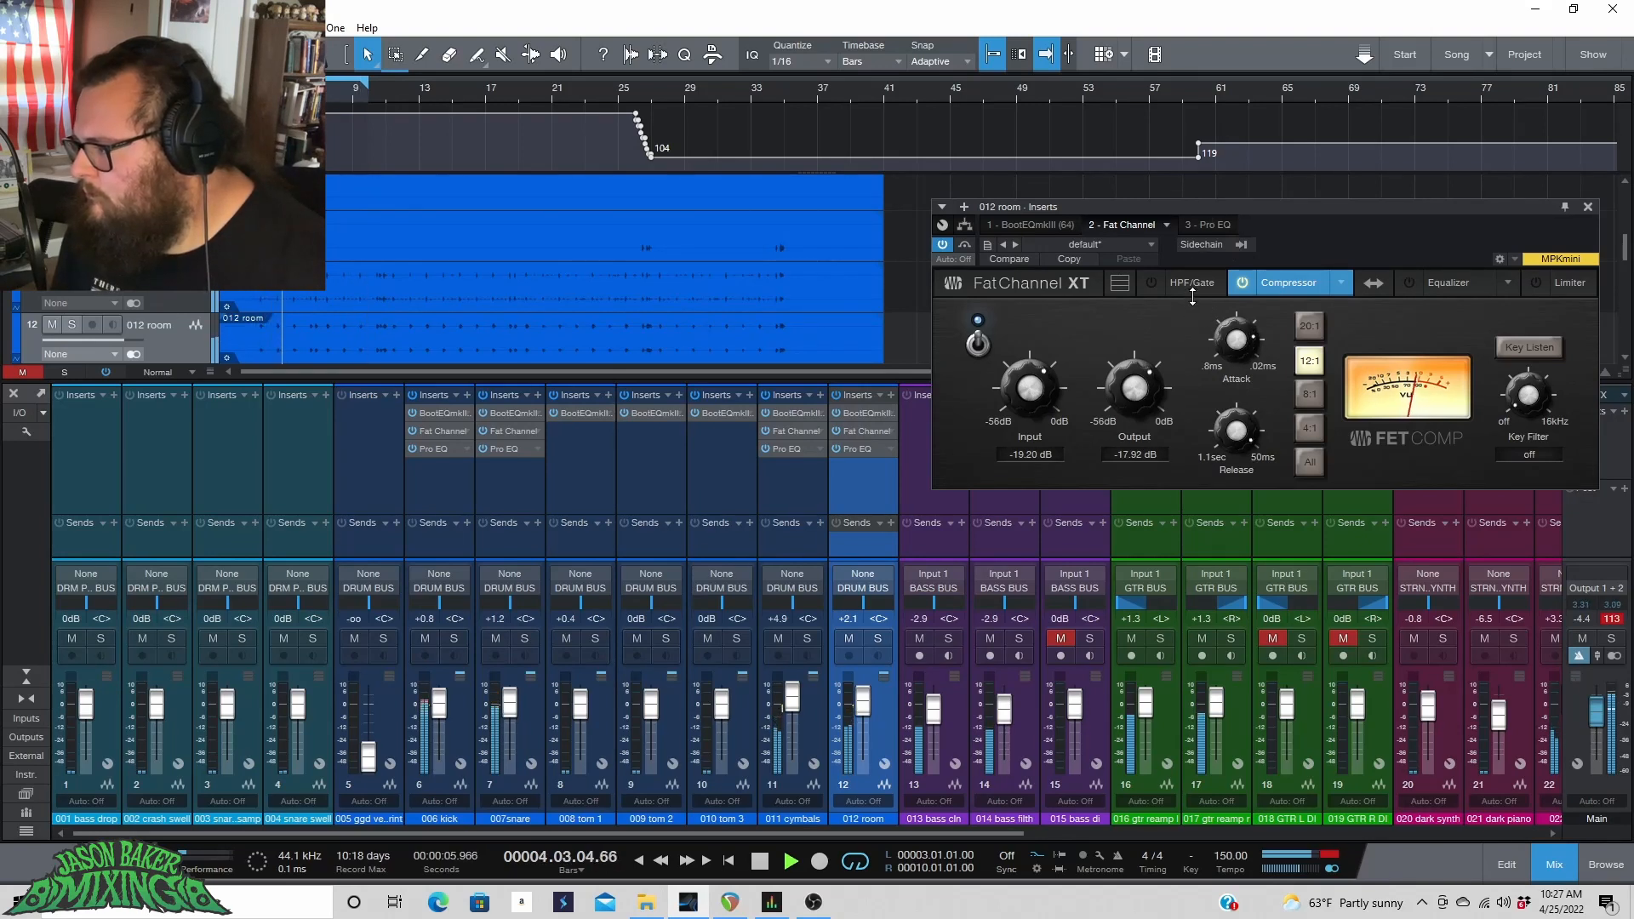
{"action": "key", "text": "space"}
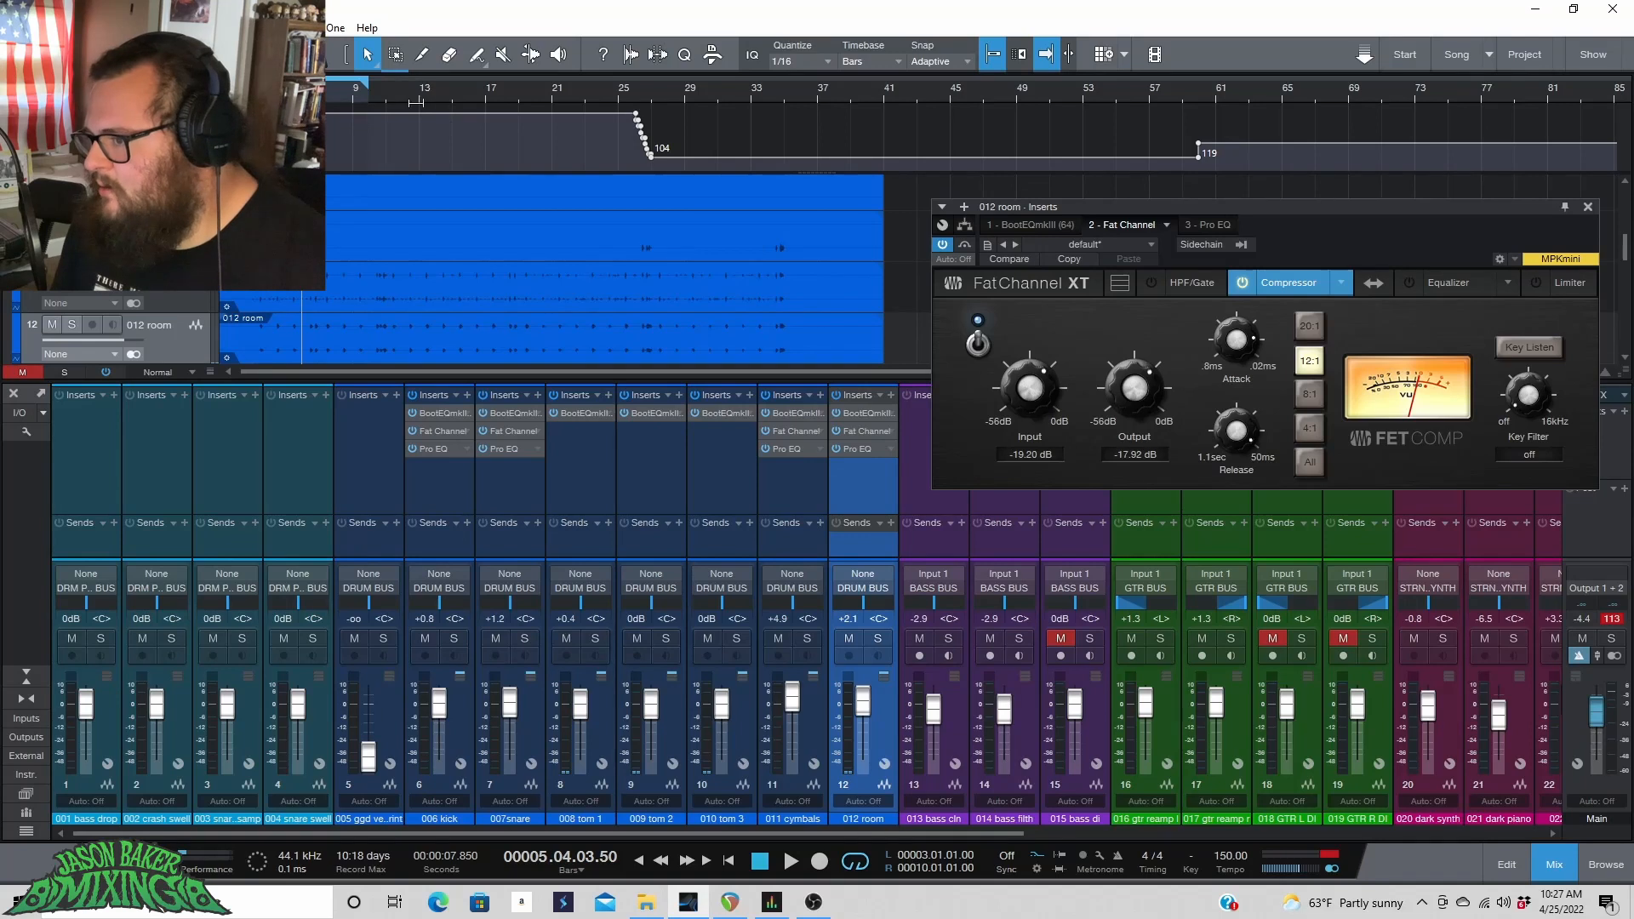
{"action": "key", "text": "space"}
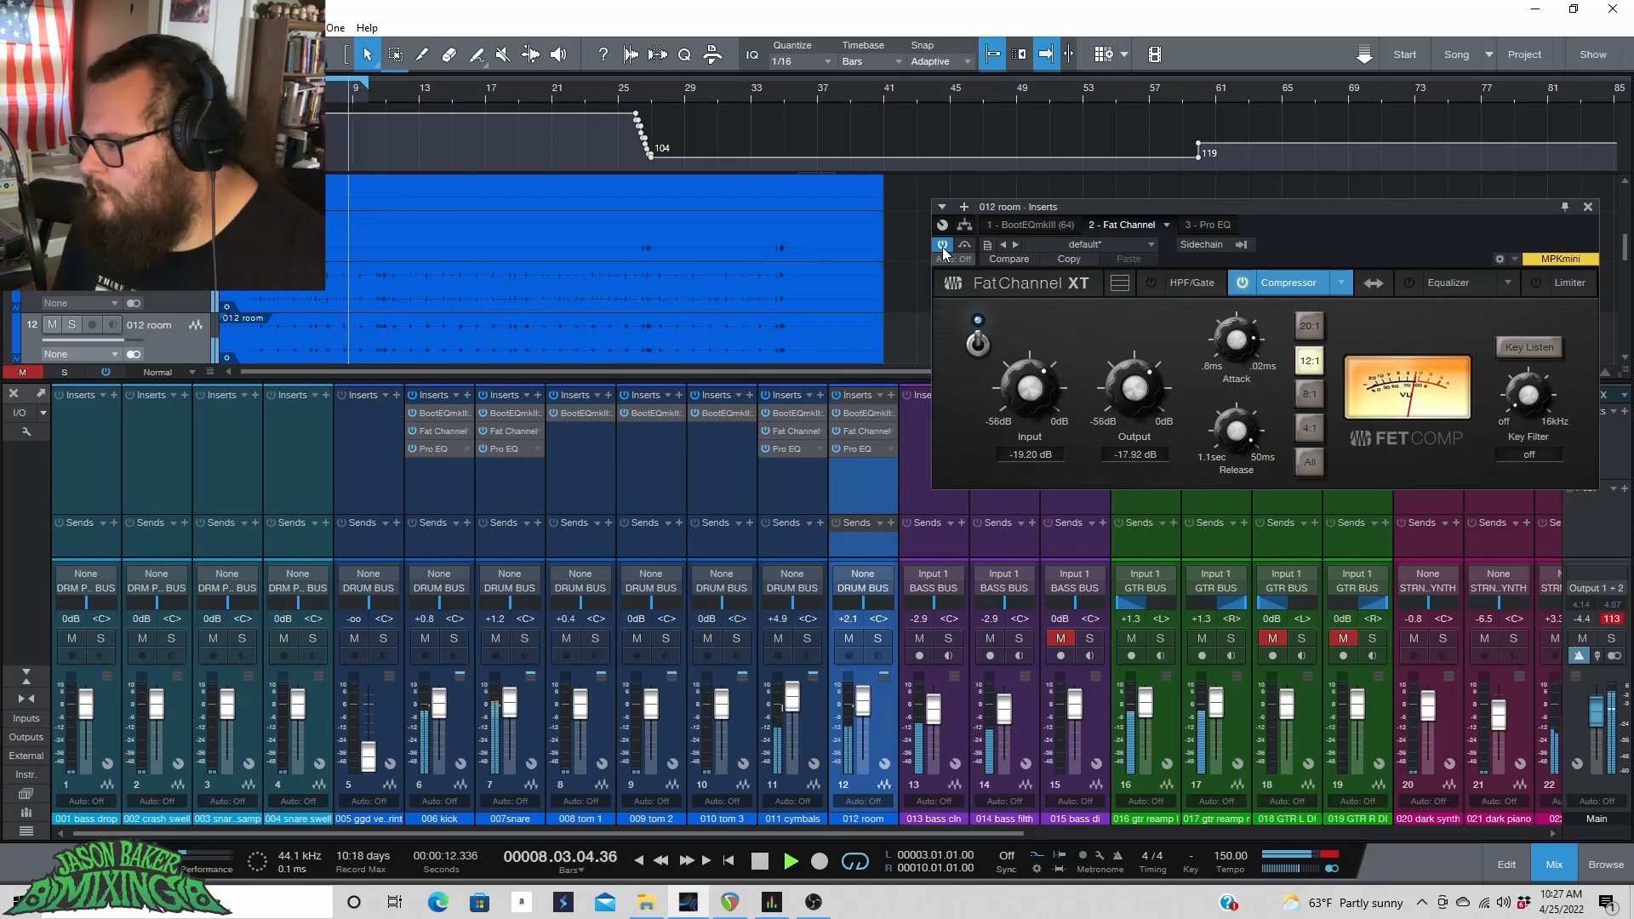
In Pro EQ, enable the low cut at 24dB/Oct, set it to 166 Hz, and toggle it to compare.
{"action": "left_click", "coordinate": [1195, 226]}
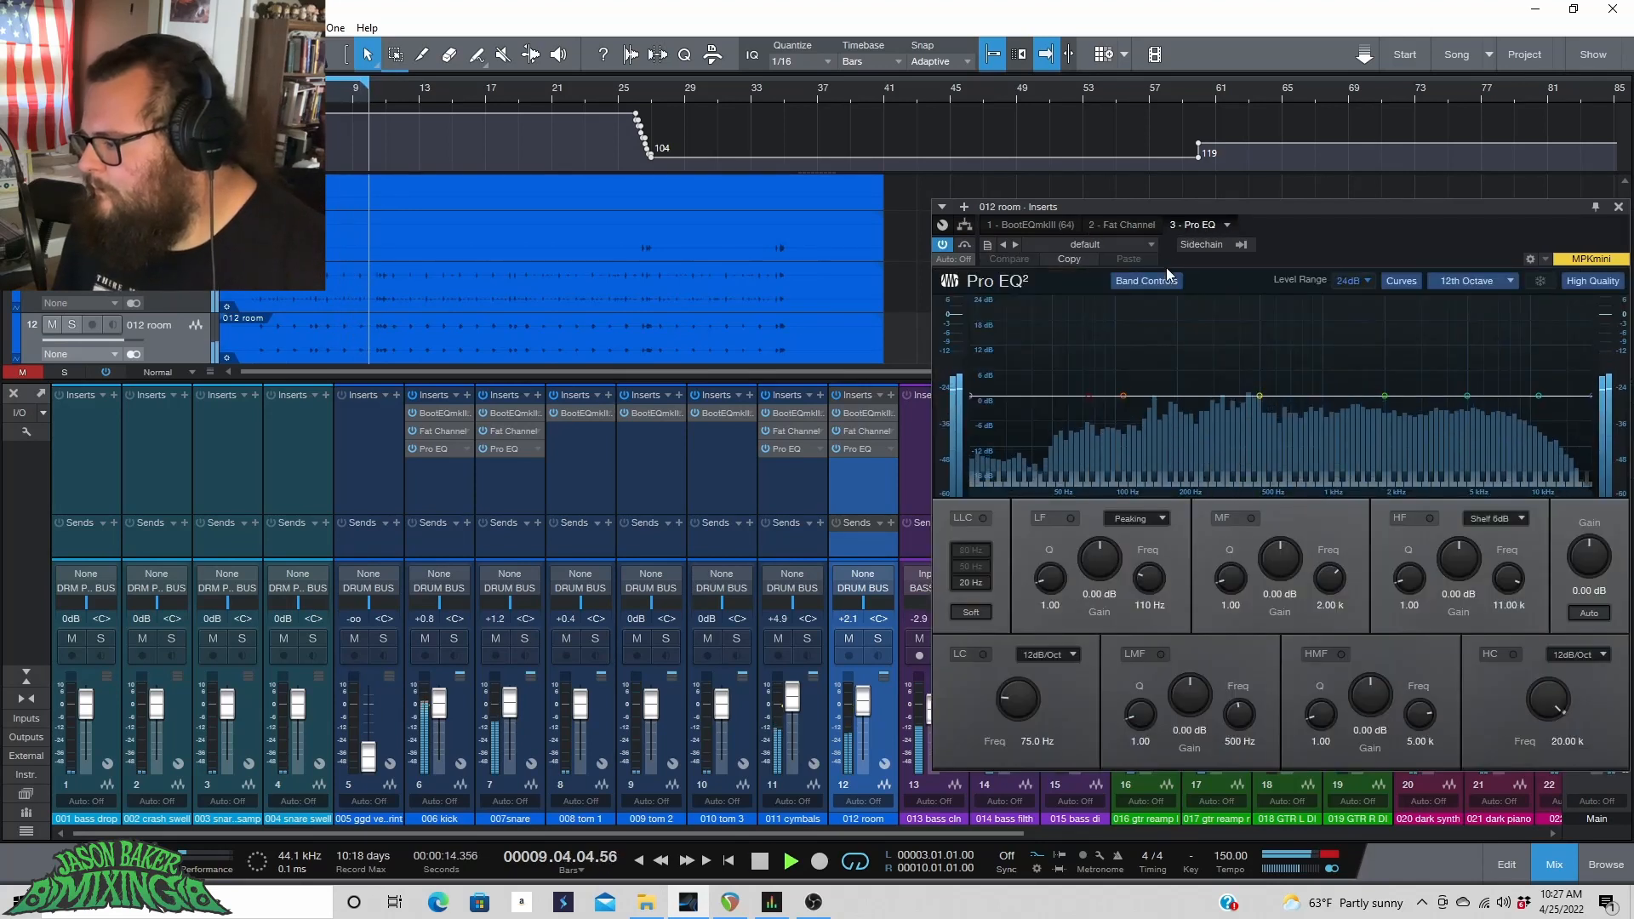
{"action": "key", "text": "space"}
{"action": "left_click", "coordinate": [983, 654]}
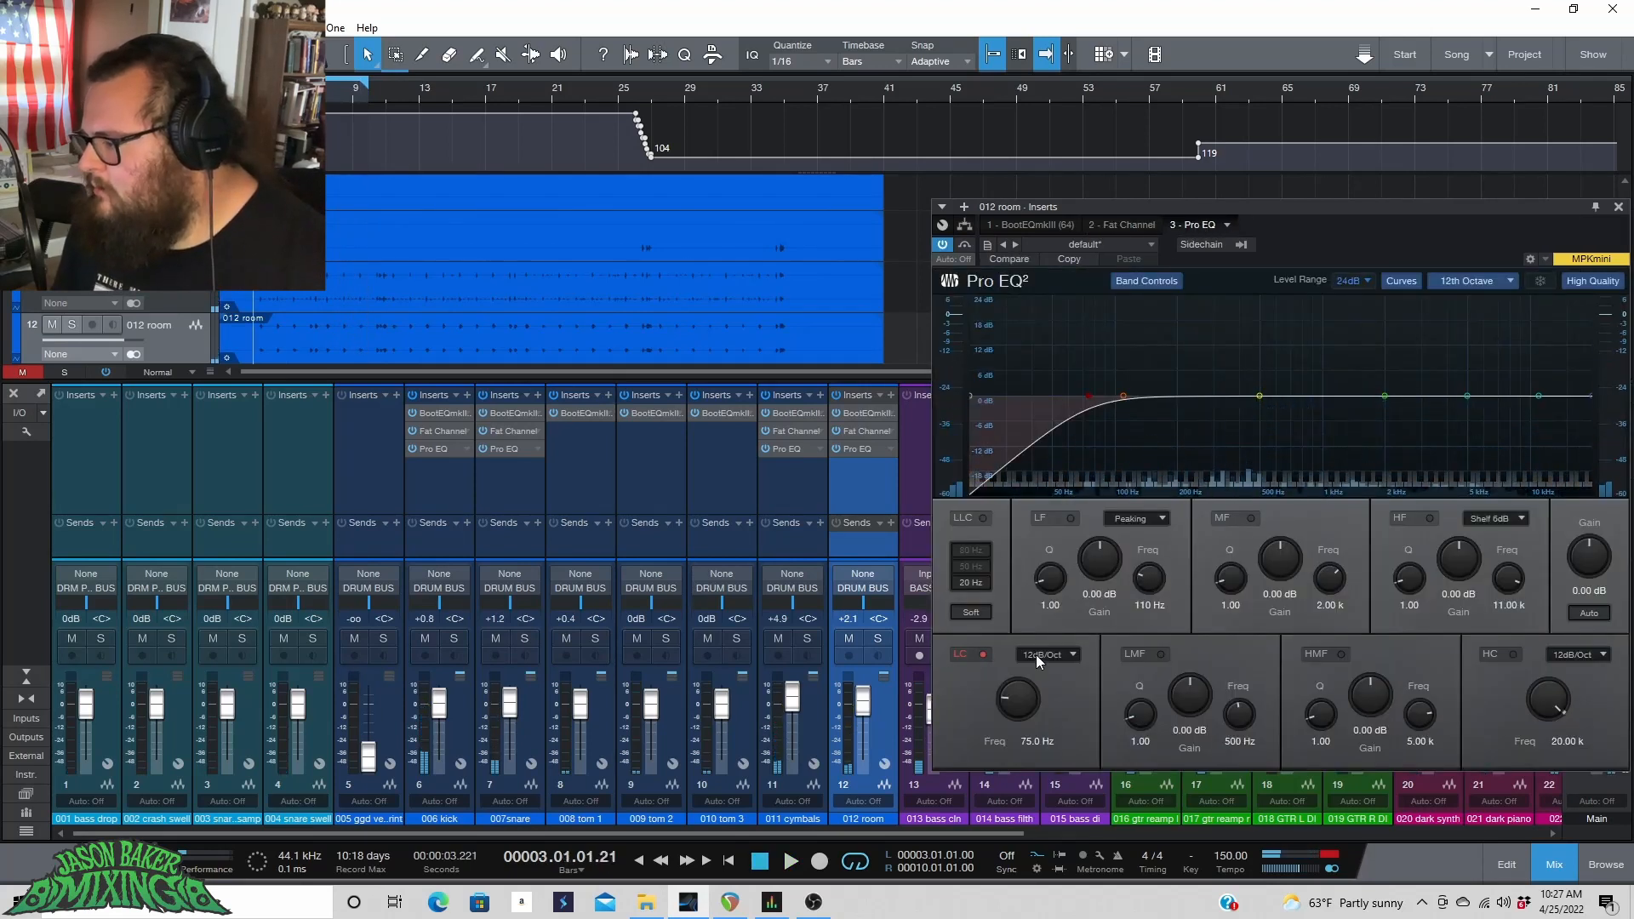
{"action": "left_click", "coordinate": [1035, 655]}
{"action": "left_click", "coordinate": [1011, 707]}
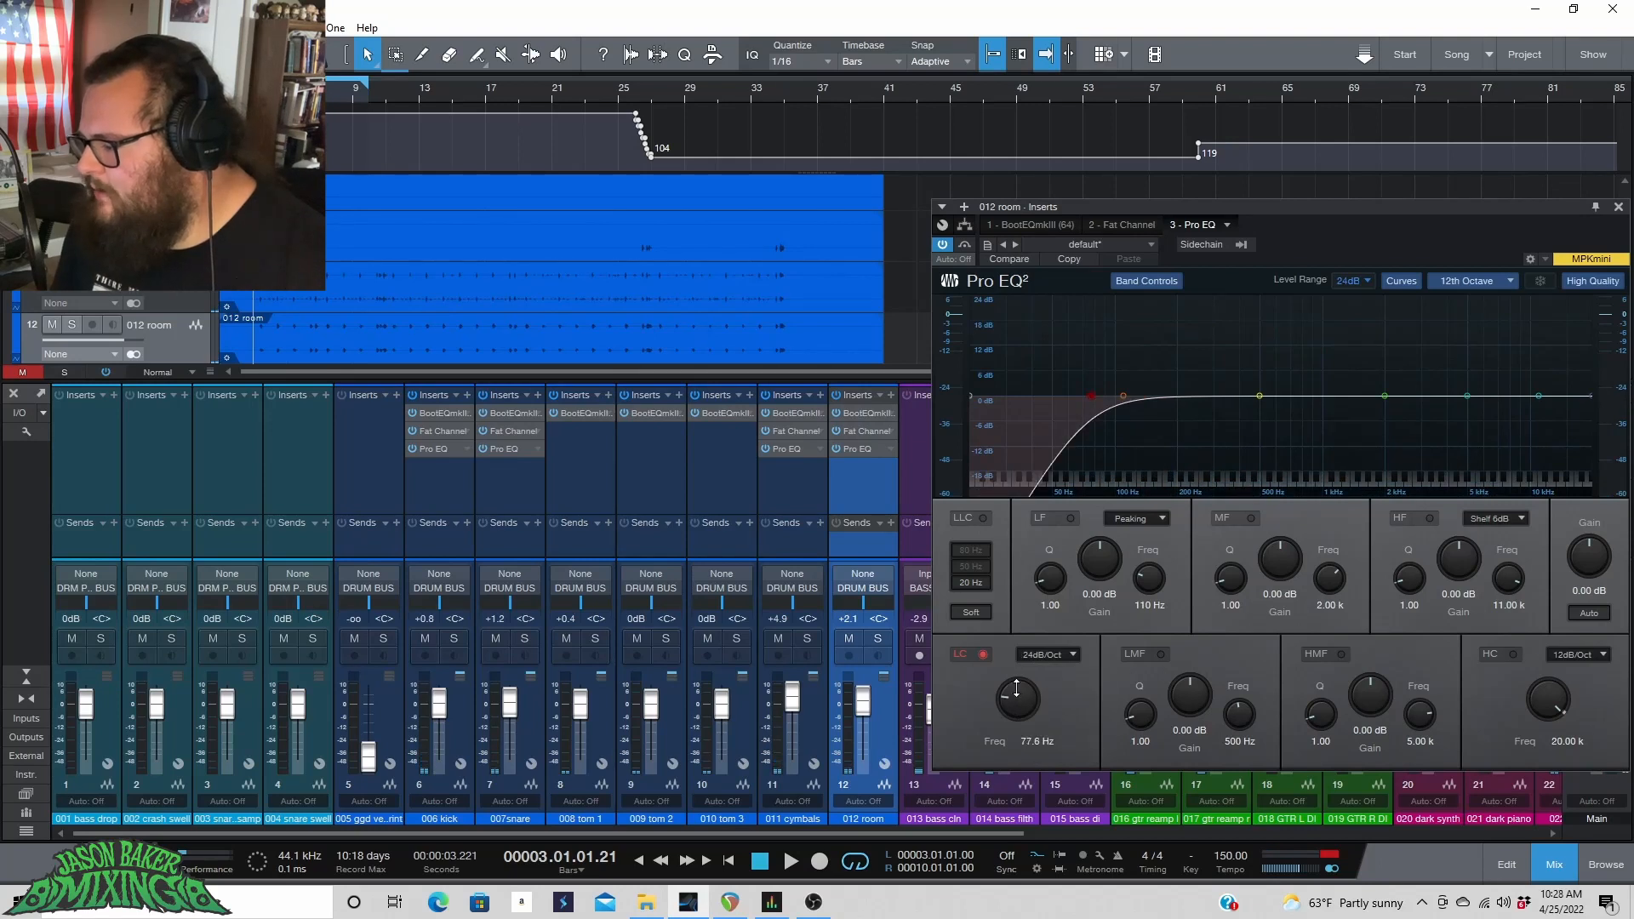
{"action": "left_click_drag", "start_coordinate": [1016, 687], "coordinate": [1024, 677]}
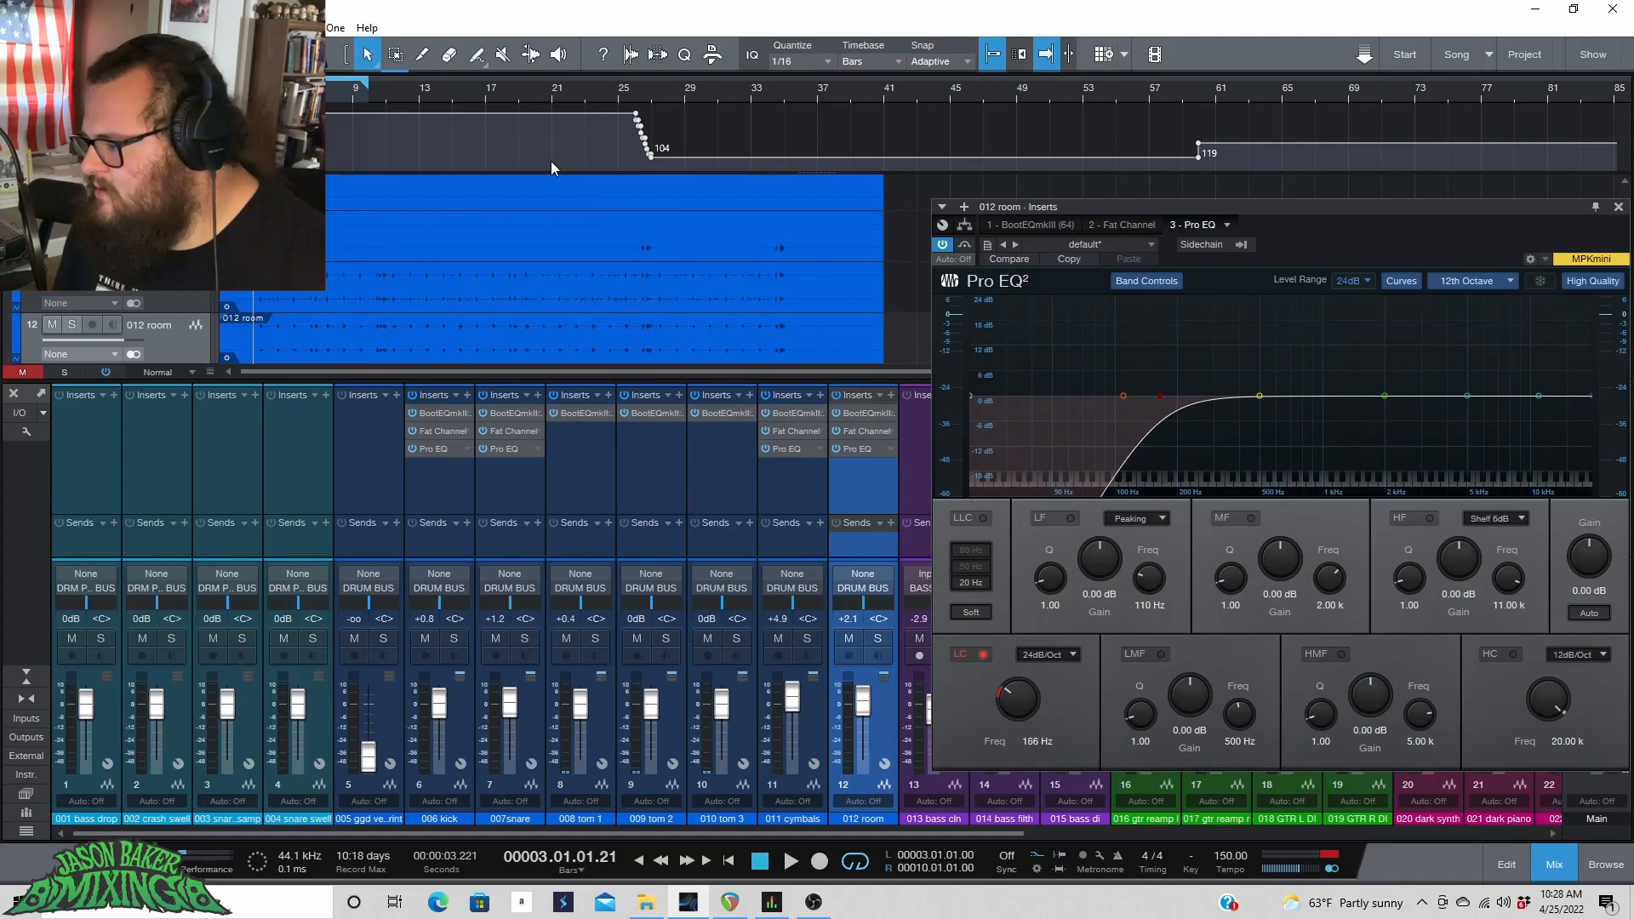
{"action": "key", "text": "space"}
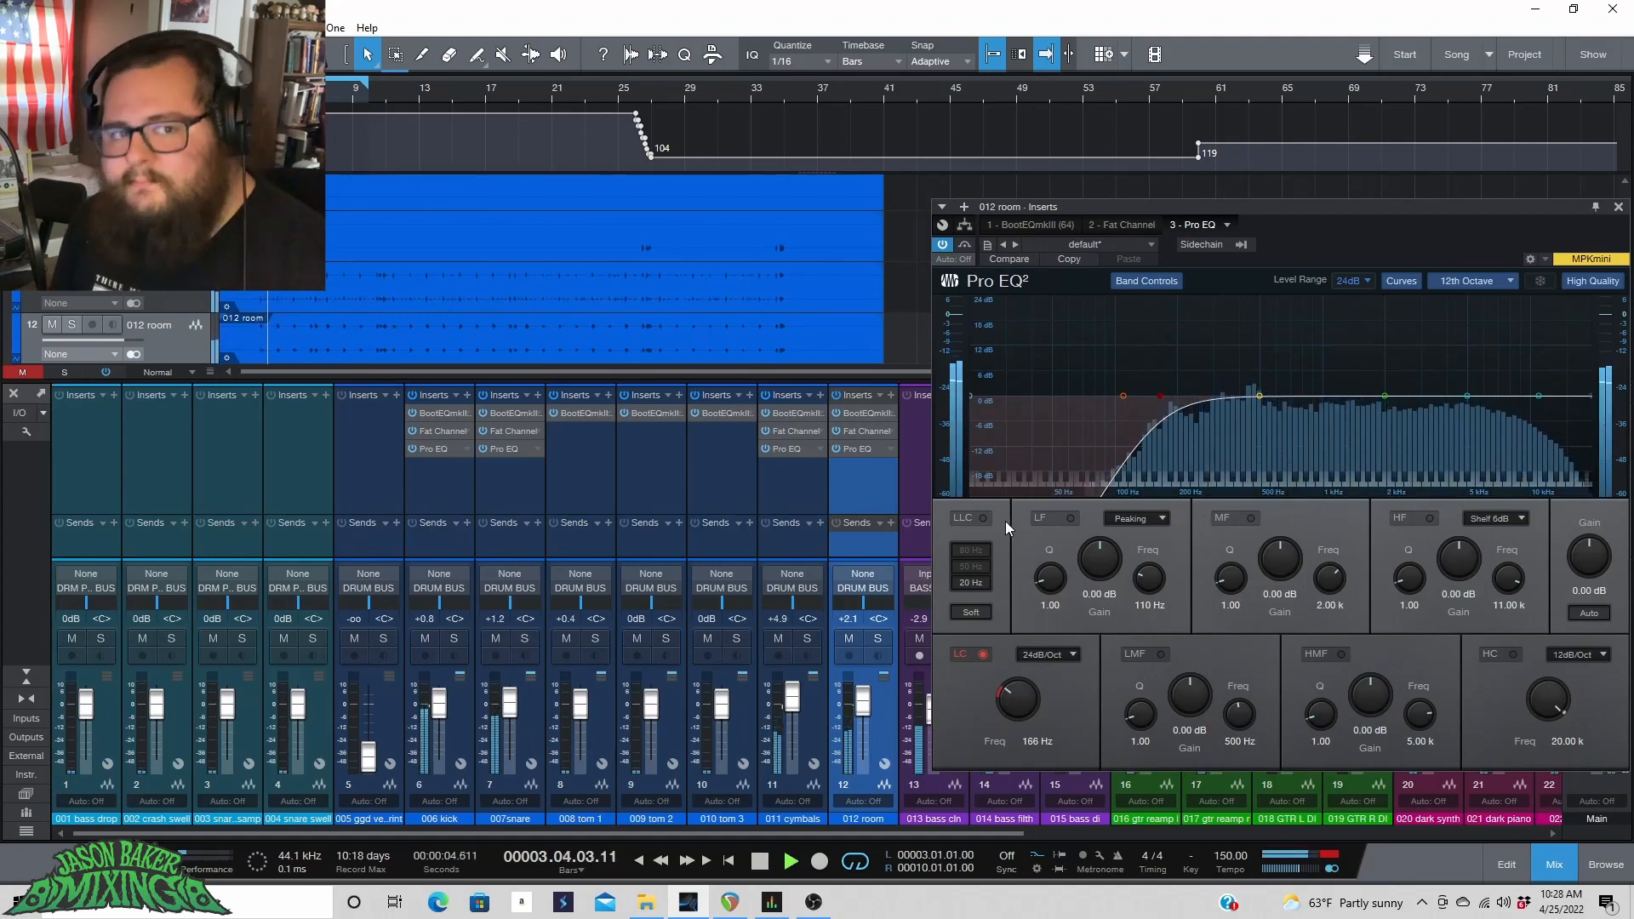
{"action": "left_click", "coordinate": [985, 654]}
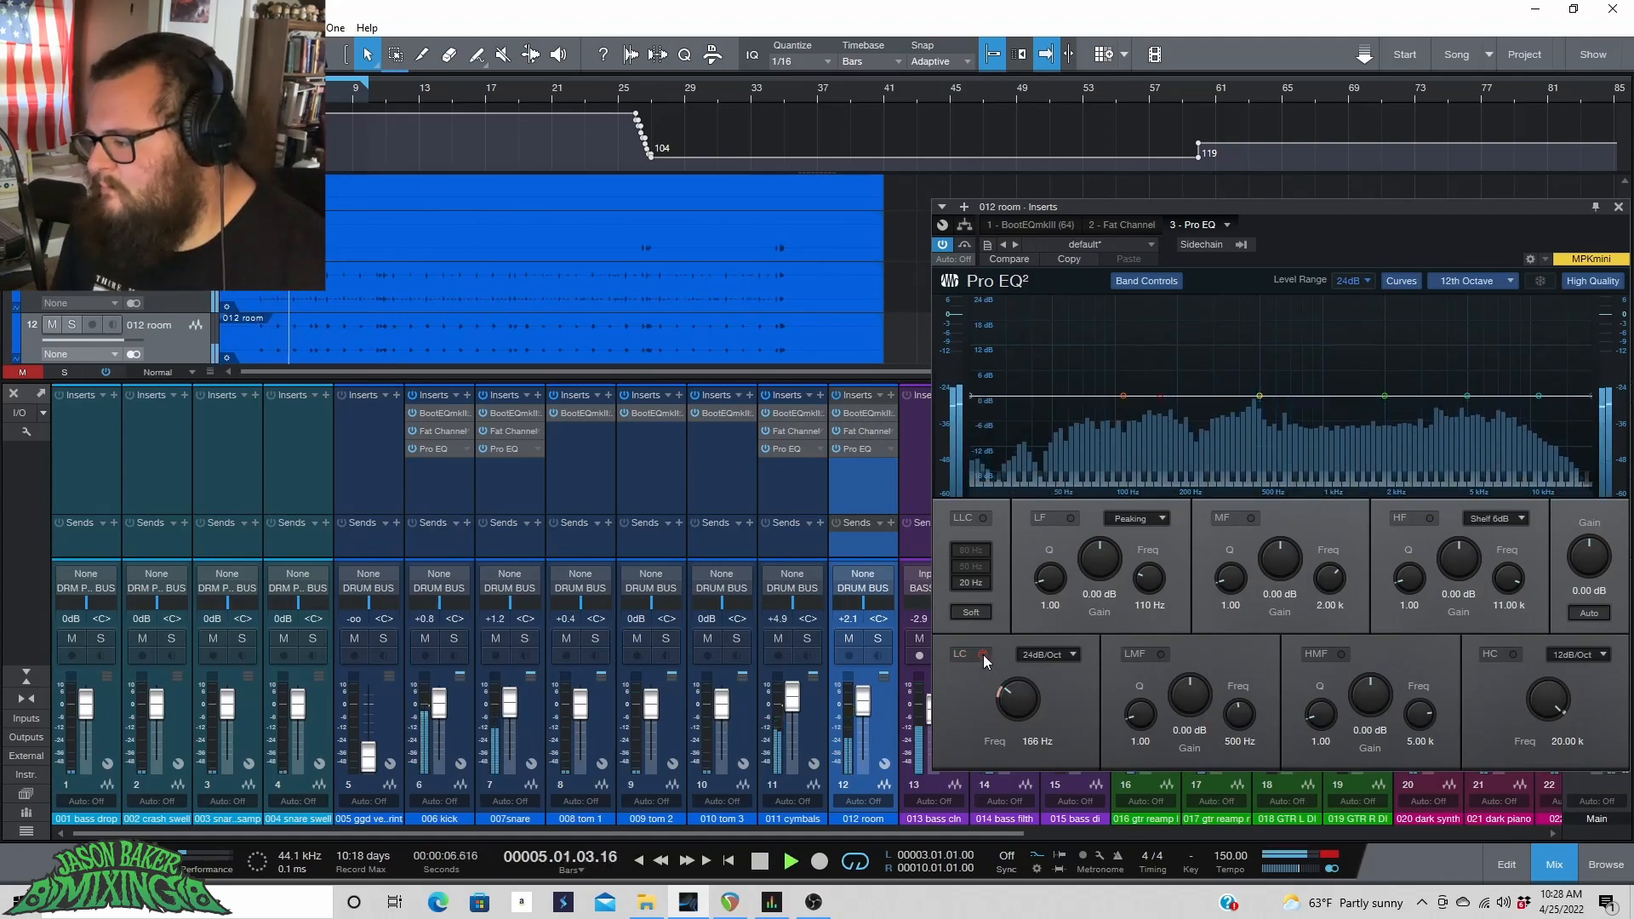
{"action": "left_click", "coordinate": [983, 655]}
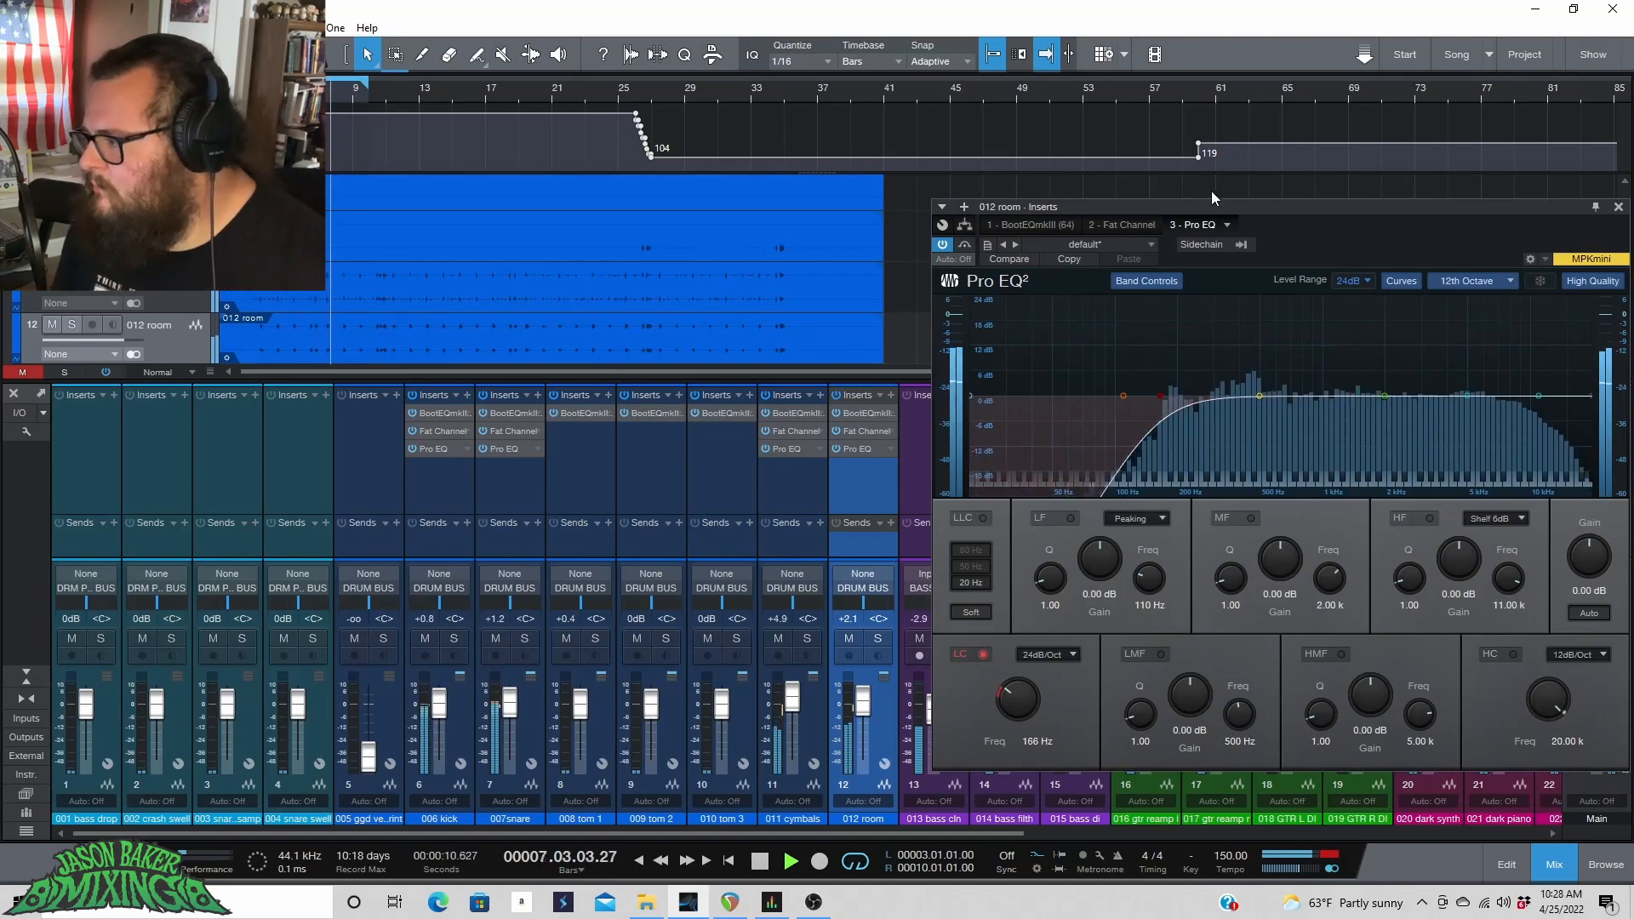
Enable the Pro EQ high cut at 24dB/Oct and set its frequency to 10.02 kHz.
{"action": "left_click_drag", "start_coordinate": [1203, 208], "coordinate": [889, 209]}
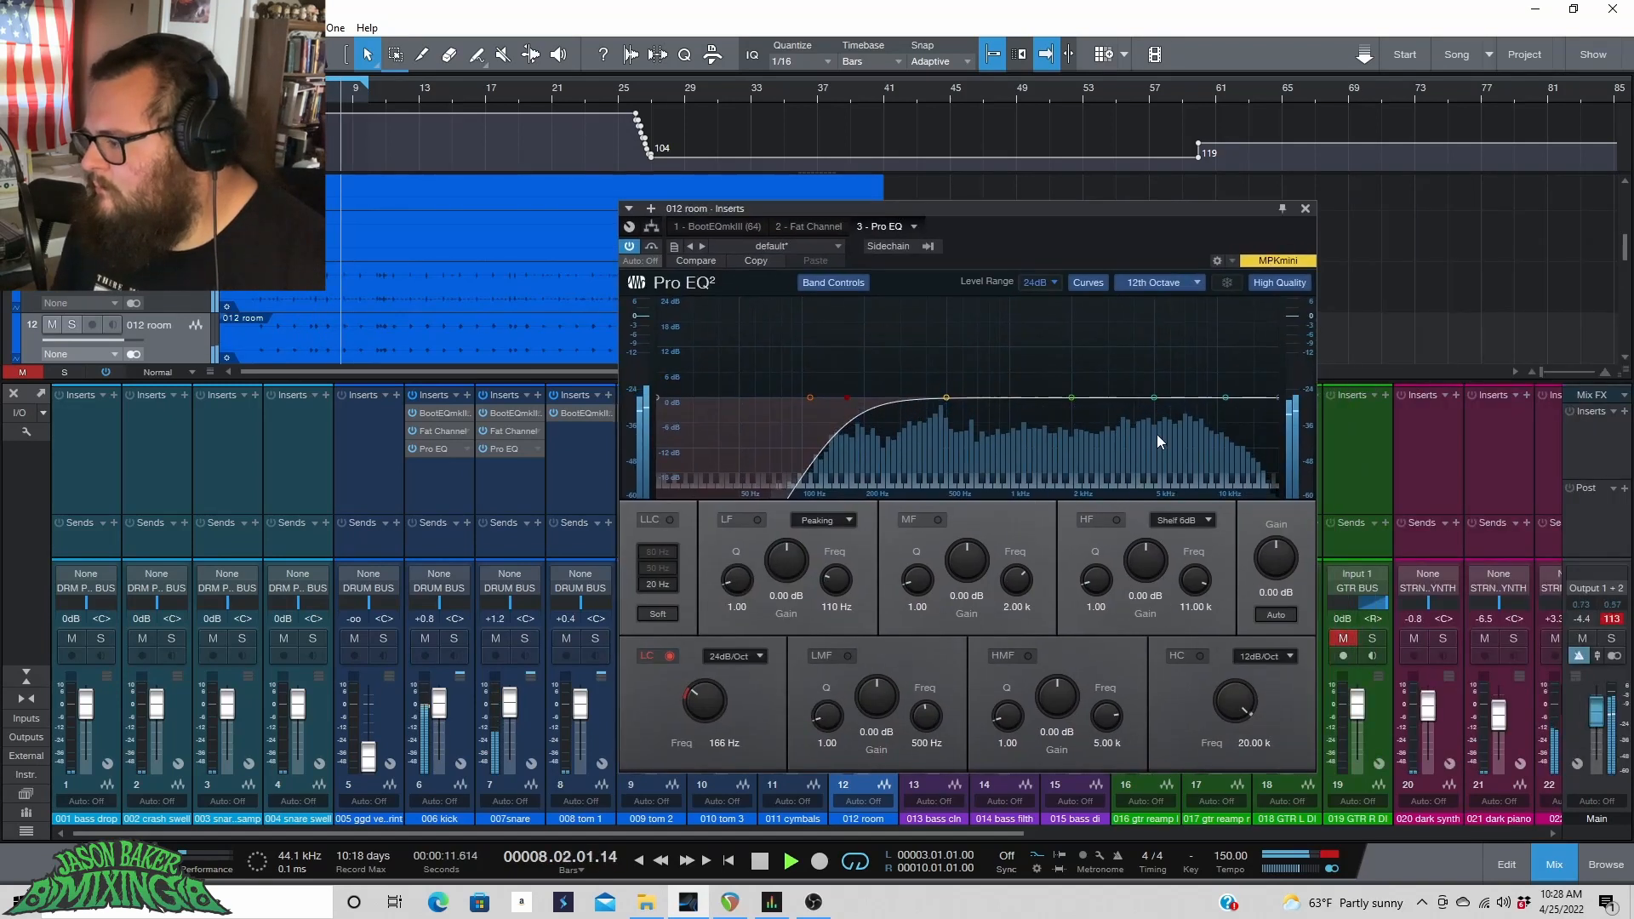
{"action": "left_click", "coordinate": [1200, 655]}
{"action": "left_click", "coordinate": [1238, 657]}
{"action": "left_click", "coordinate": [1288, 713]}
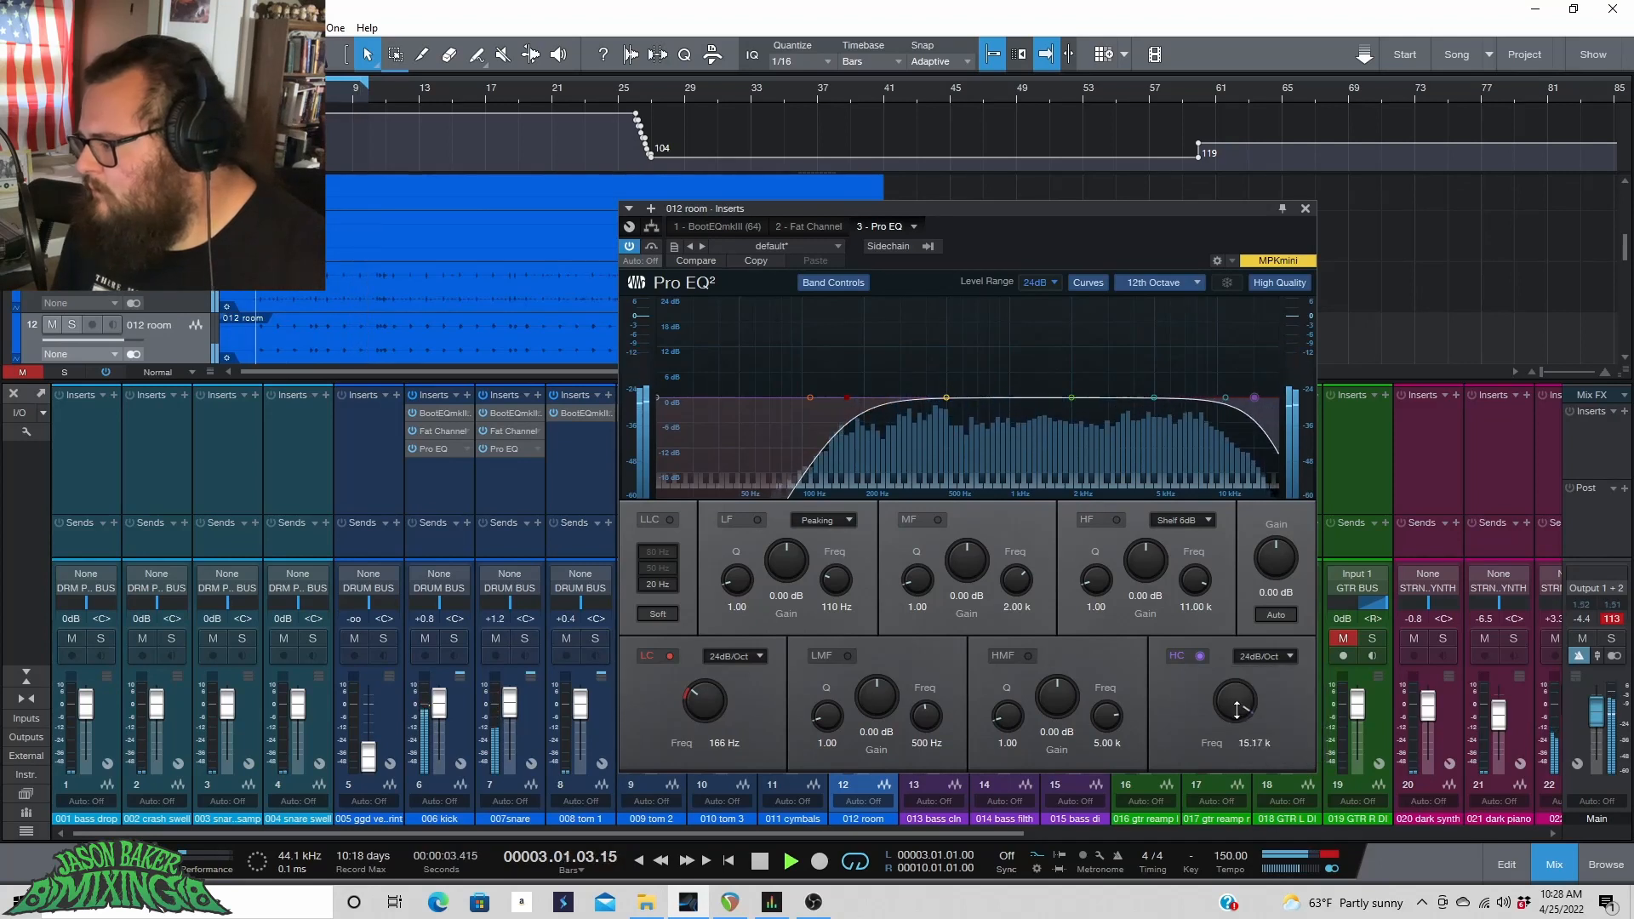
{"action": "left_click_drag", "start_coordinate": [1235, 702], "coordinate": [1236, 721]}
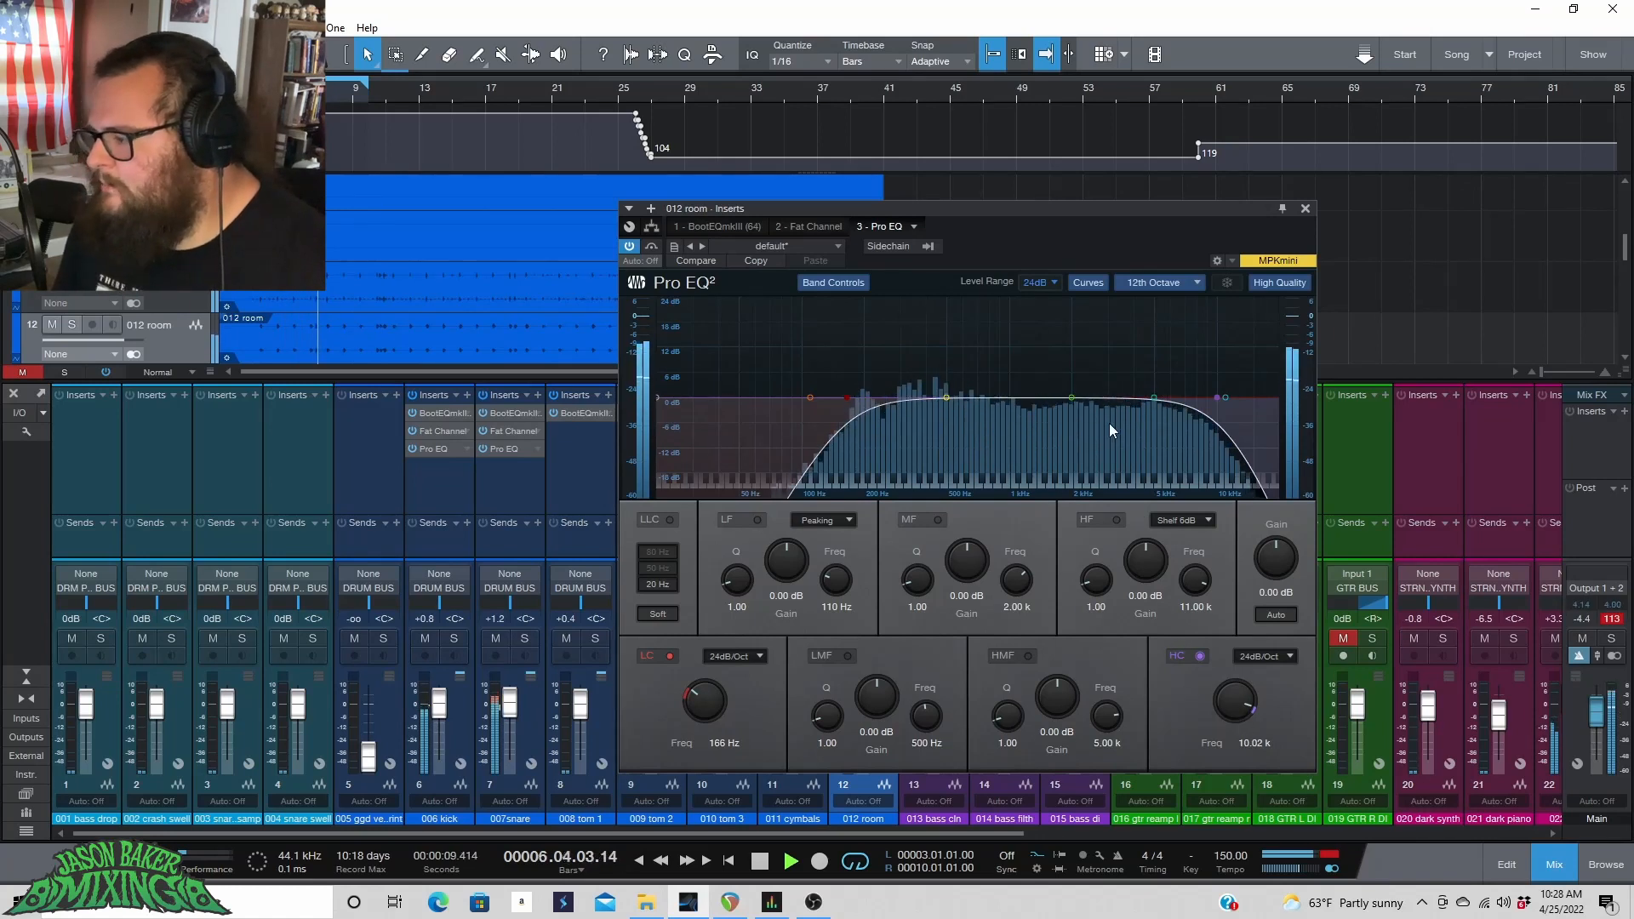
Sweep a boosted mid band to 743 Hz, then cut it to -1.47 dB with a Q of 2.04.
{"action": "left_click_drag", "start_coordinate": [1067, 396], "coordinate": [984, 301]}
{"action": "key", "text": "space"}
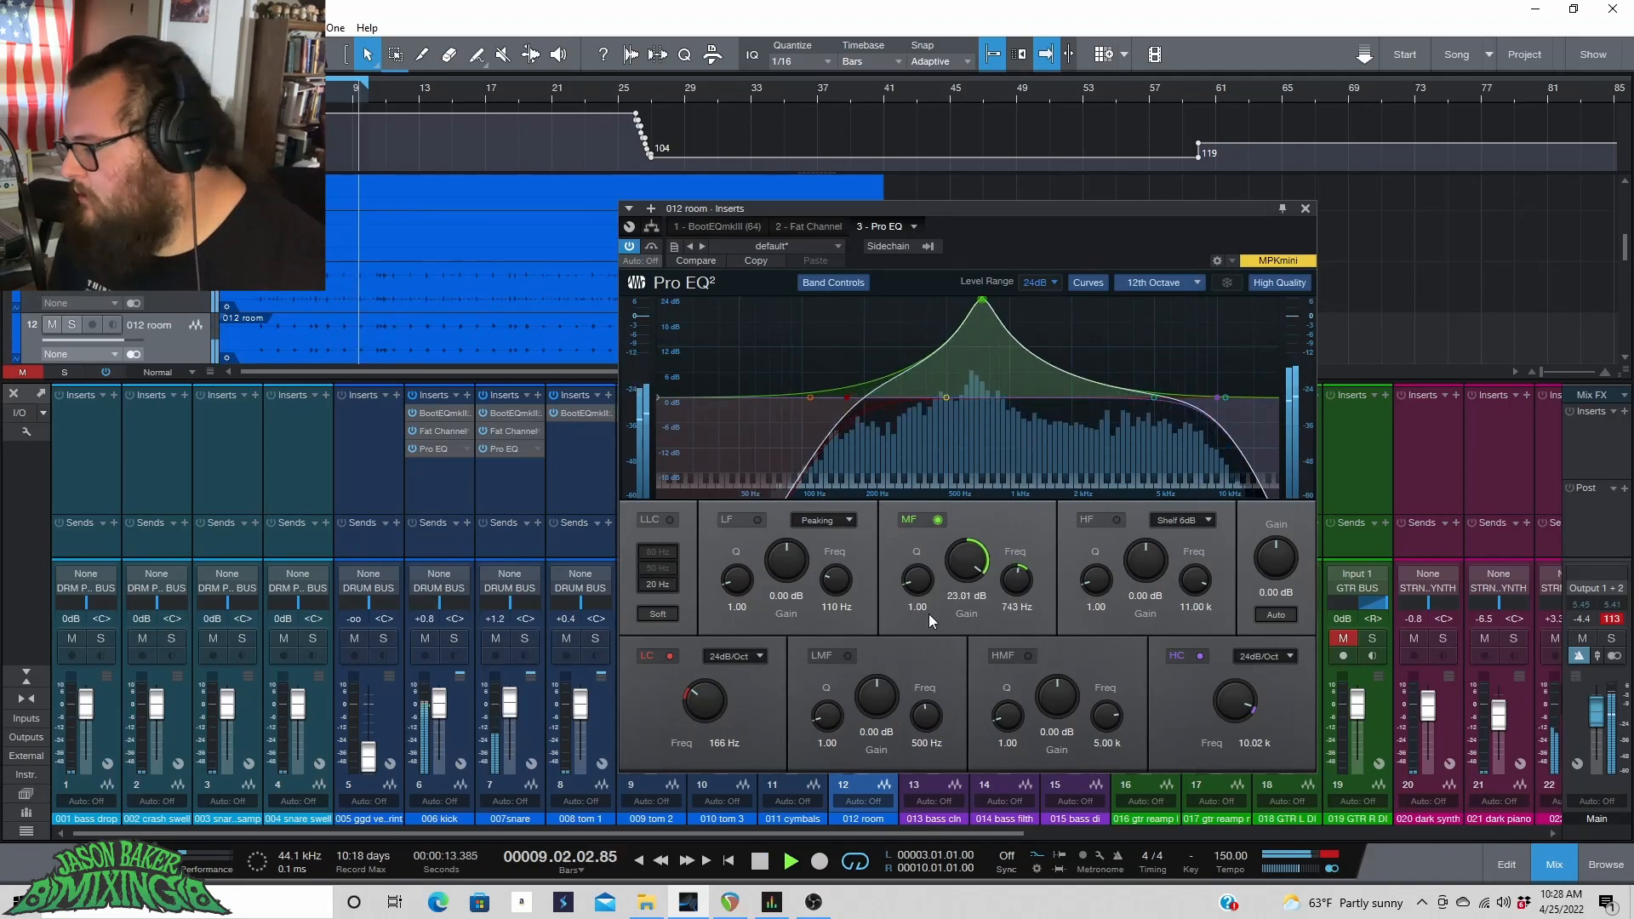
{"action": "key", "text": "space"}
{"action": "left_click_drag", "start_coordinate": [975, 558], "coordinate": [967, 653]}
{"action": "left_click_drag", "start_coordinate": [916, 585], "coordinate": [922, 579]}
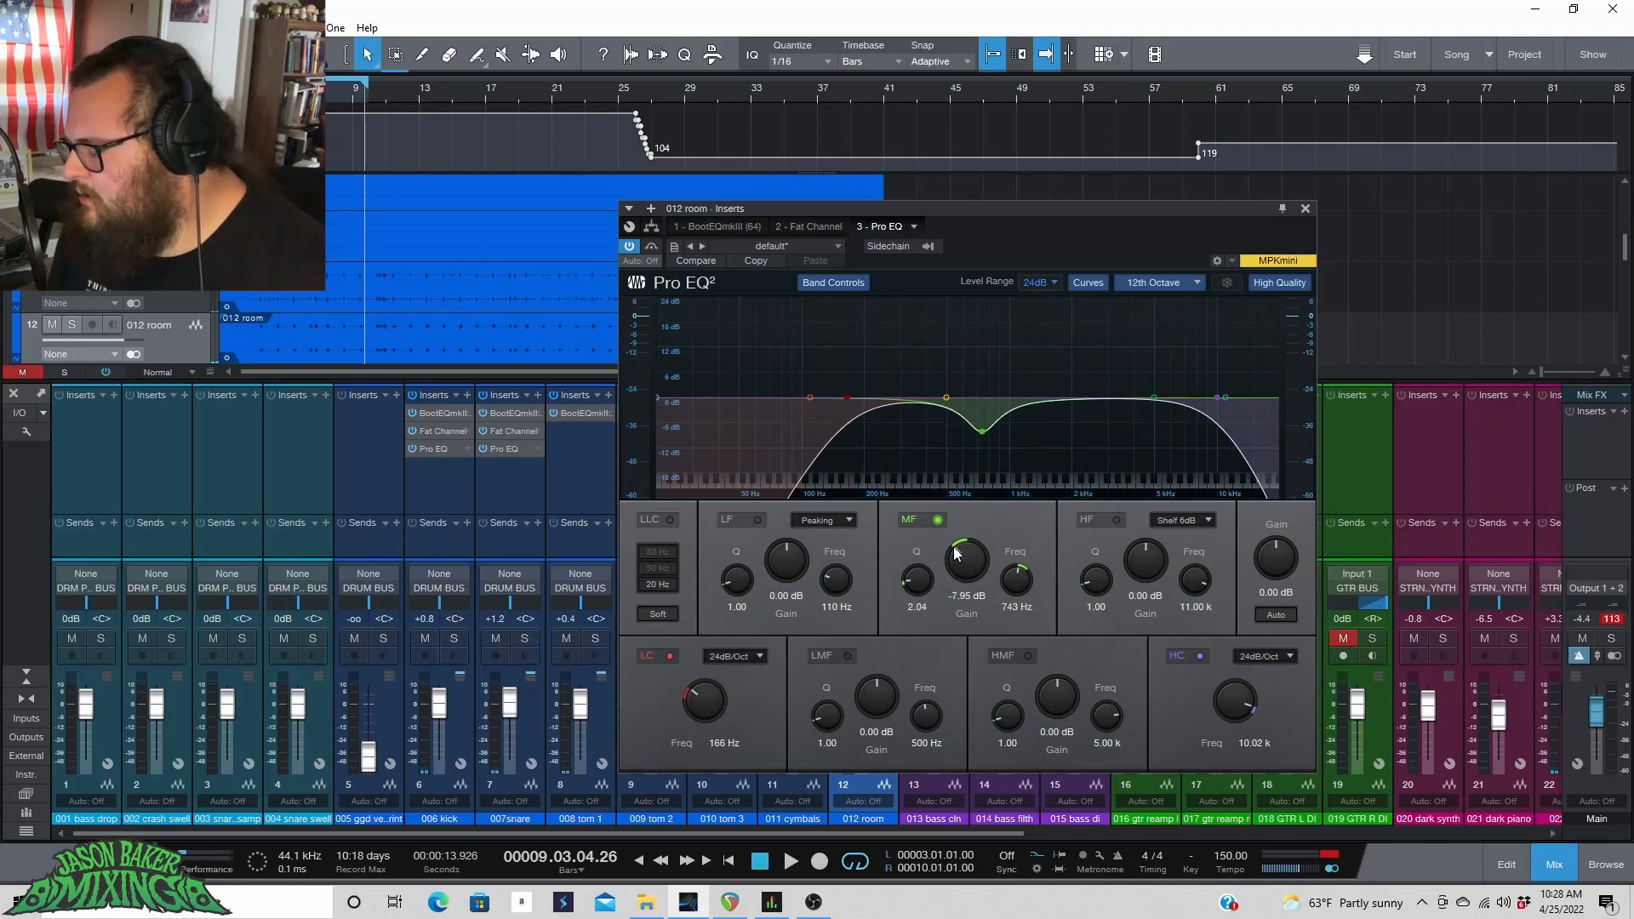
{"action": "key", "text": "space"}
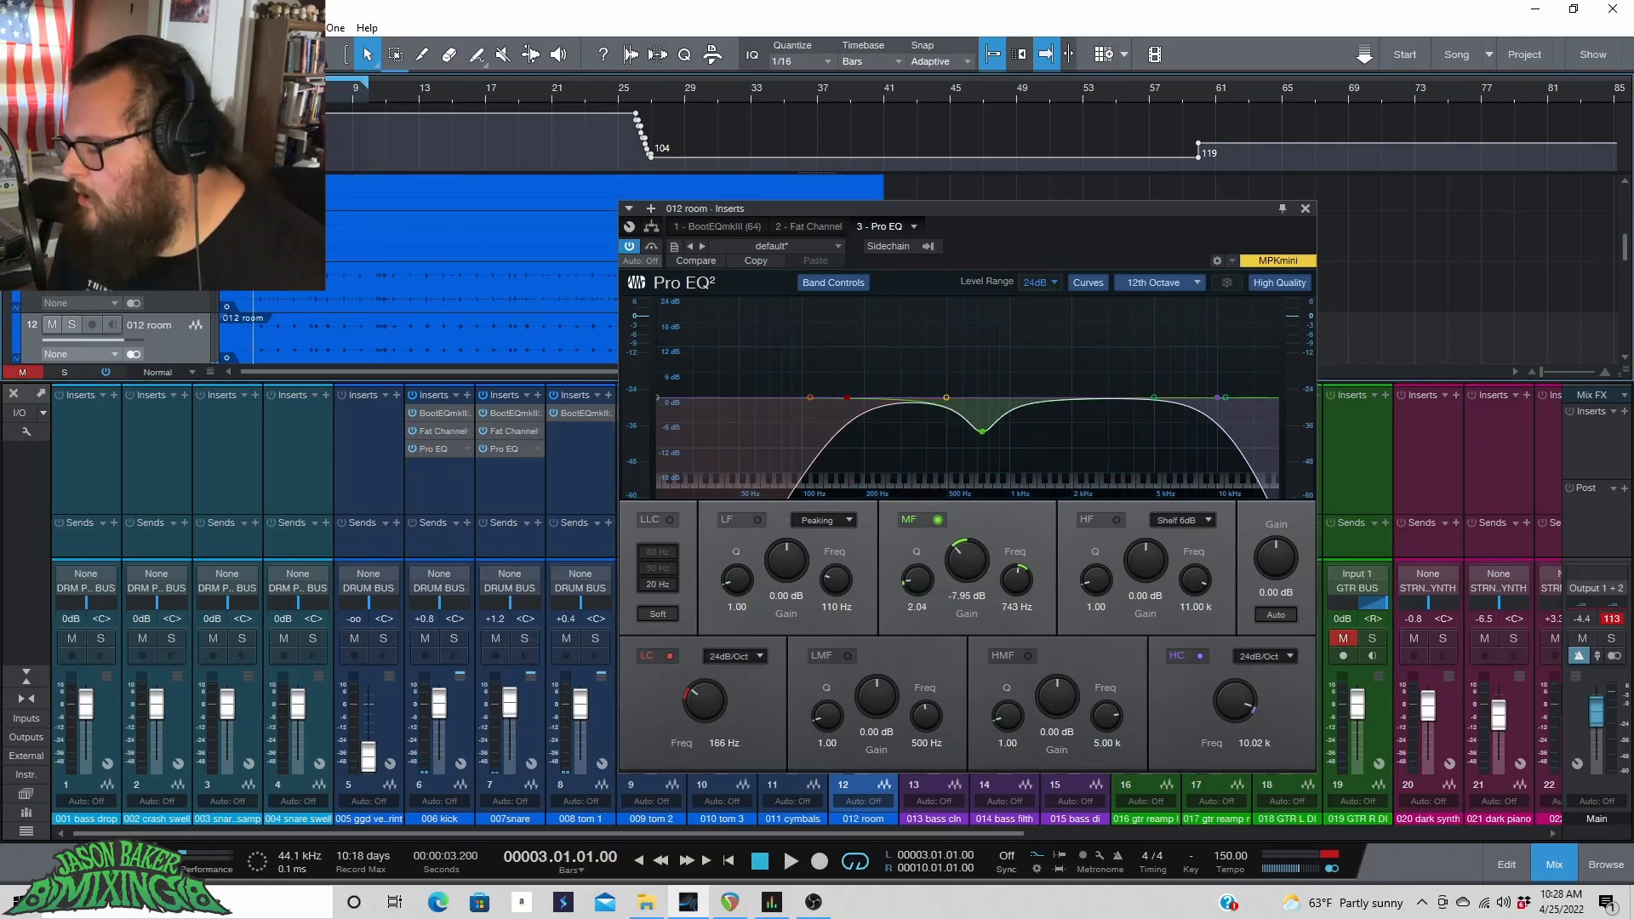
{"action": "left_click_drag", "start_coordinate": [967, 561], "coordinate": [969, 535]}
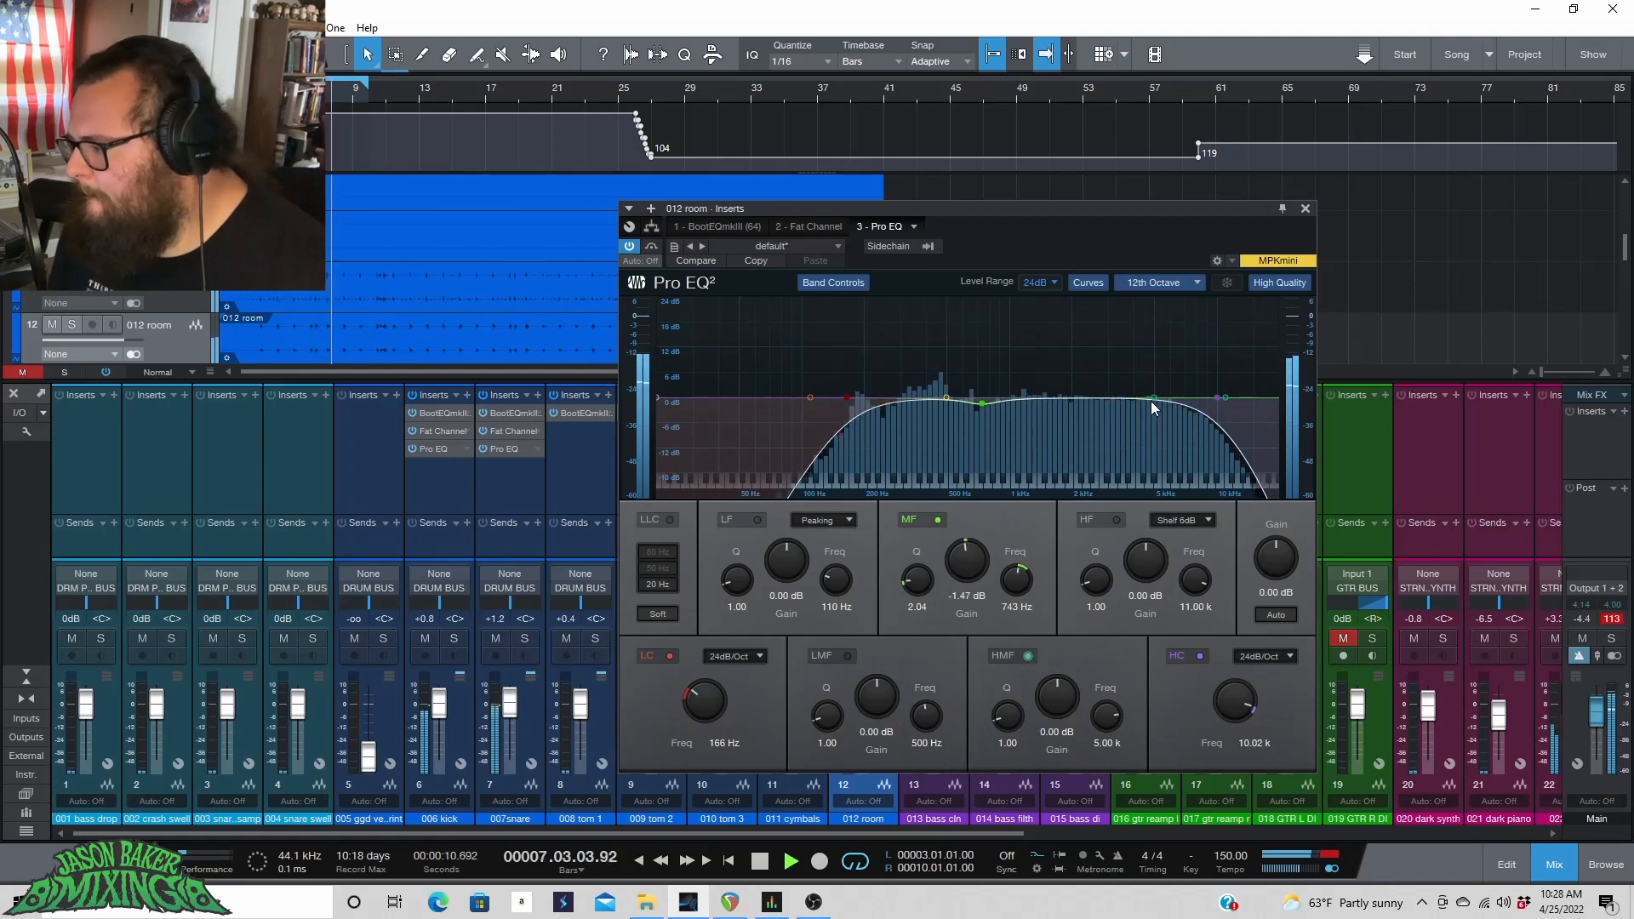
Boost the high-mid band 1.39 dB at 4.86 kHz, listen, and close the plug-in window.
{"action": "mouse_move", "coordinate": [1150, 400]}
{"action": "left_mouse_down"}
{"action": "mouse_move", "coordinate": [1116, 380]}
{"action": "mouse_move", "coordinate": [1159, 379]}
{"action": "mouse_move", "coordinate": [1152, 392]}
{"action": "left_mouse_up"}
{"action": "key", "text": "space"}
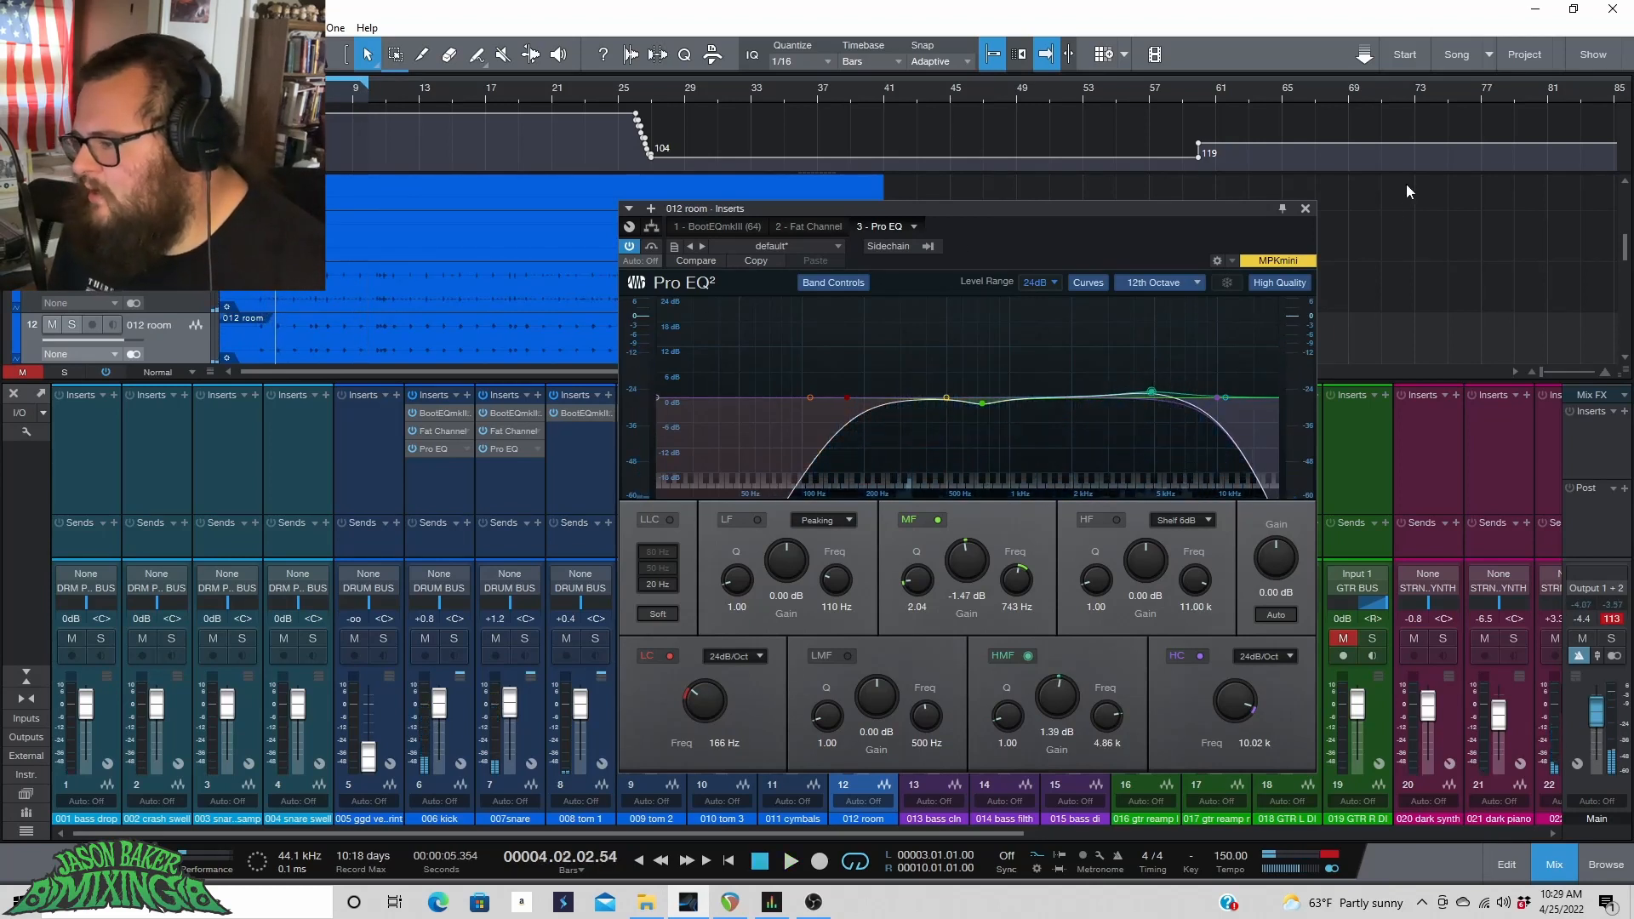
{"action": "left_click", "coordinate": [1306, 209]}
Select the tom 3 channel, set a loop range from bar 25.4 to 27.3 around the tom fill, and play it.
{"action": "scroll", "coordinate": [698, 281], "scroll_direction": "down", "scroll_amount": 2}
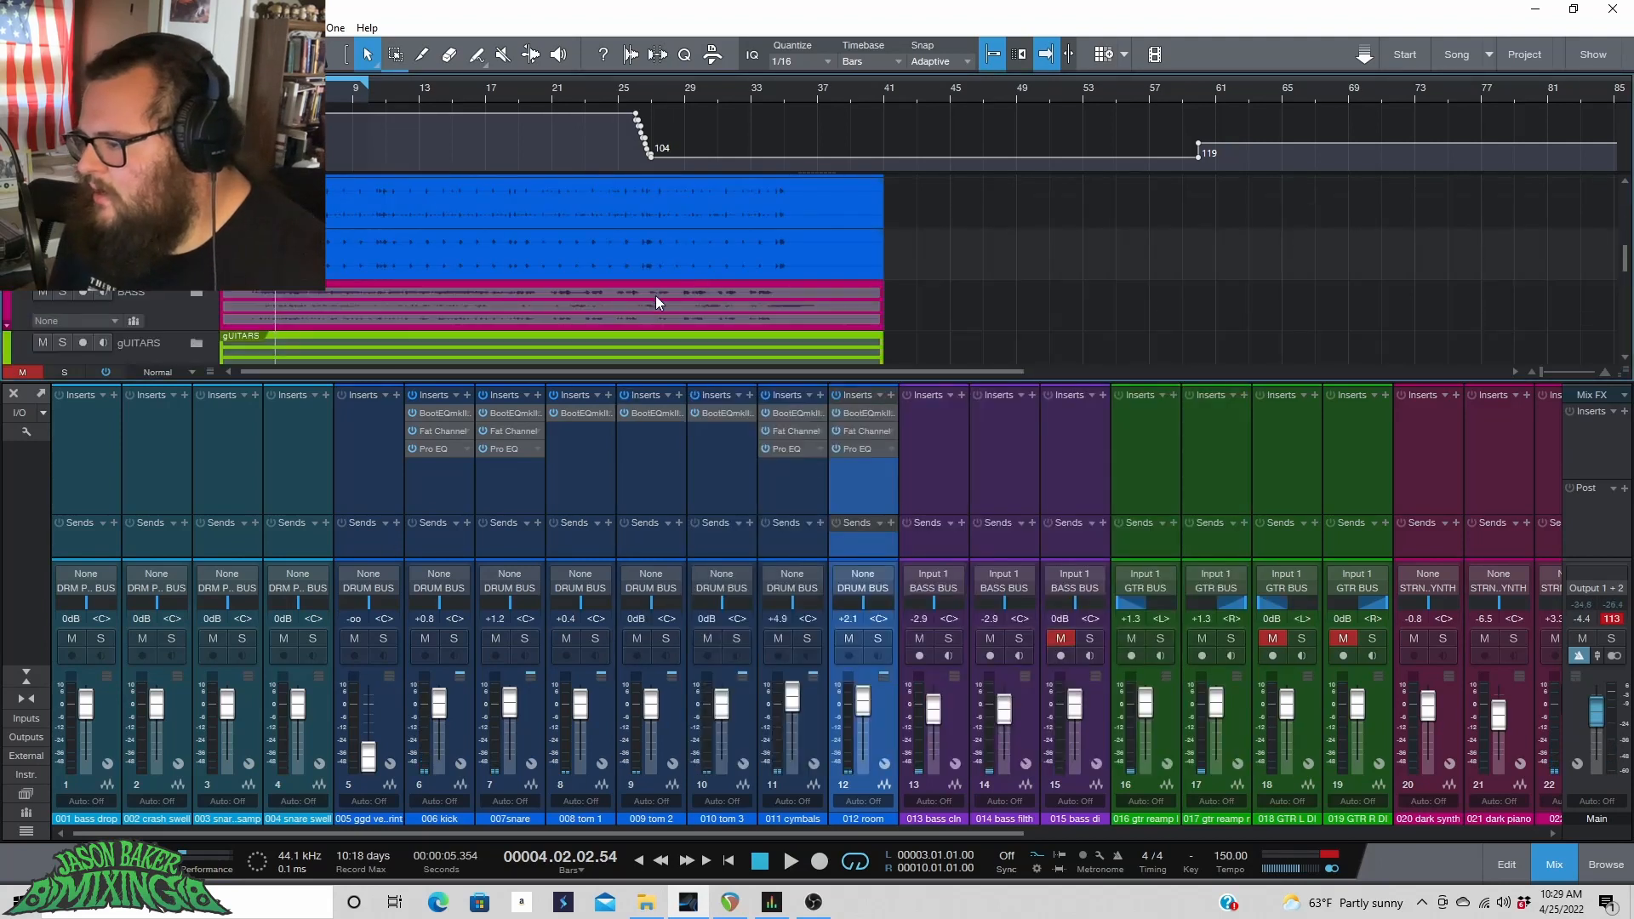
{"action": "scroll", "coordinate": [655, 294], "scroll_direction": "up", "scroll_amount": 3}
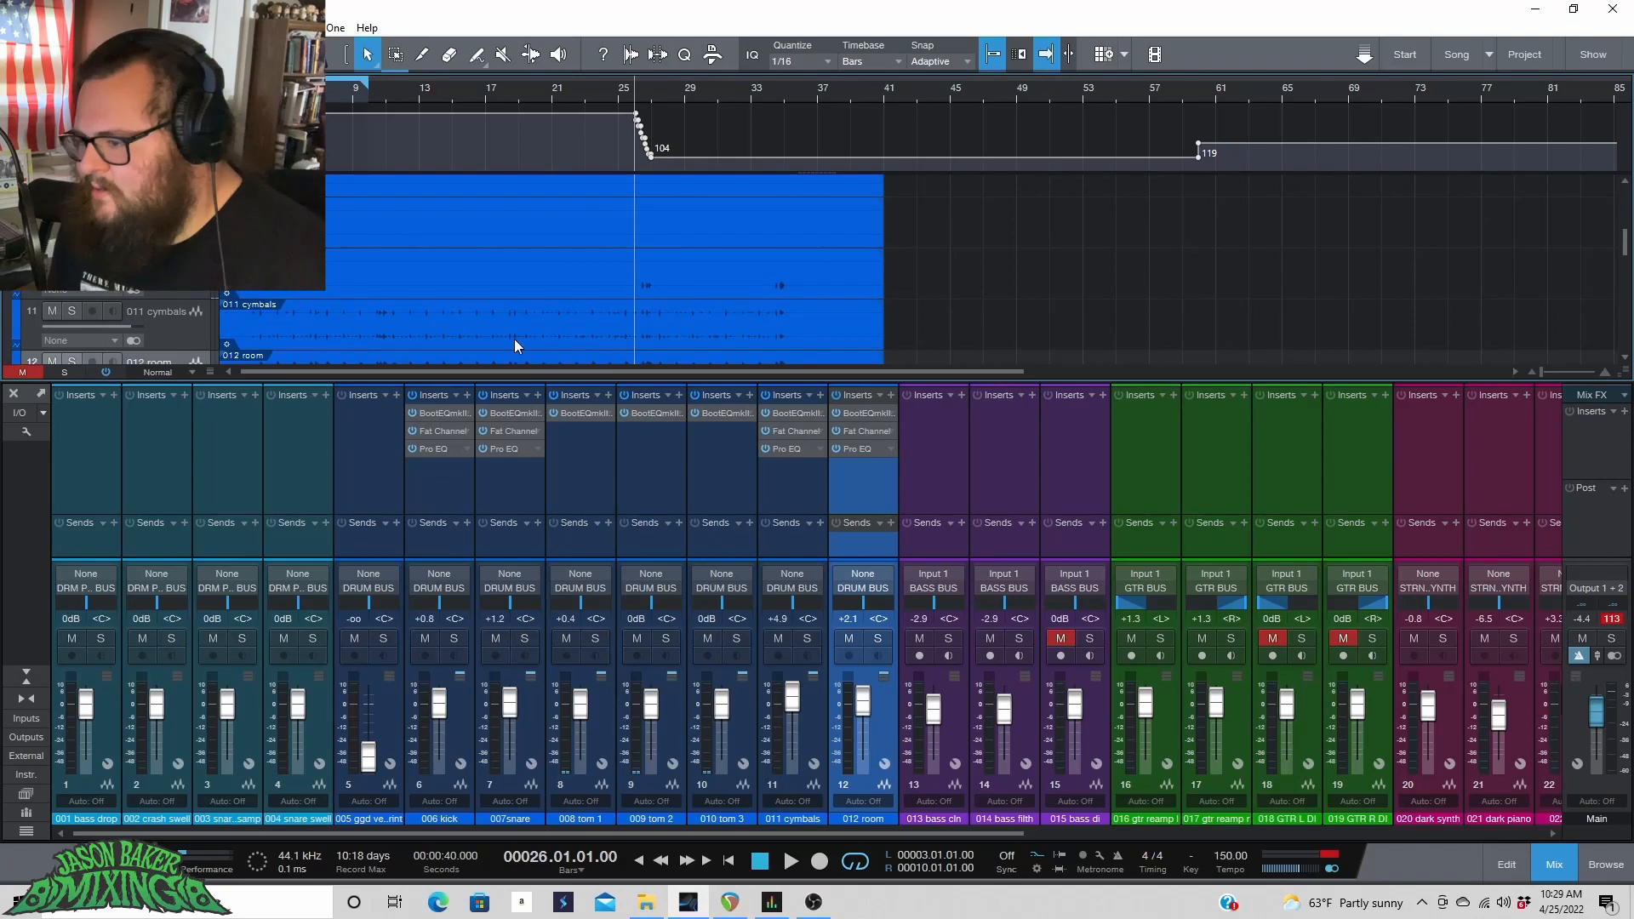
{"action": "left_click", "coordinate": [617, 703]}
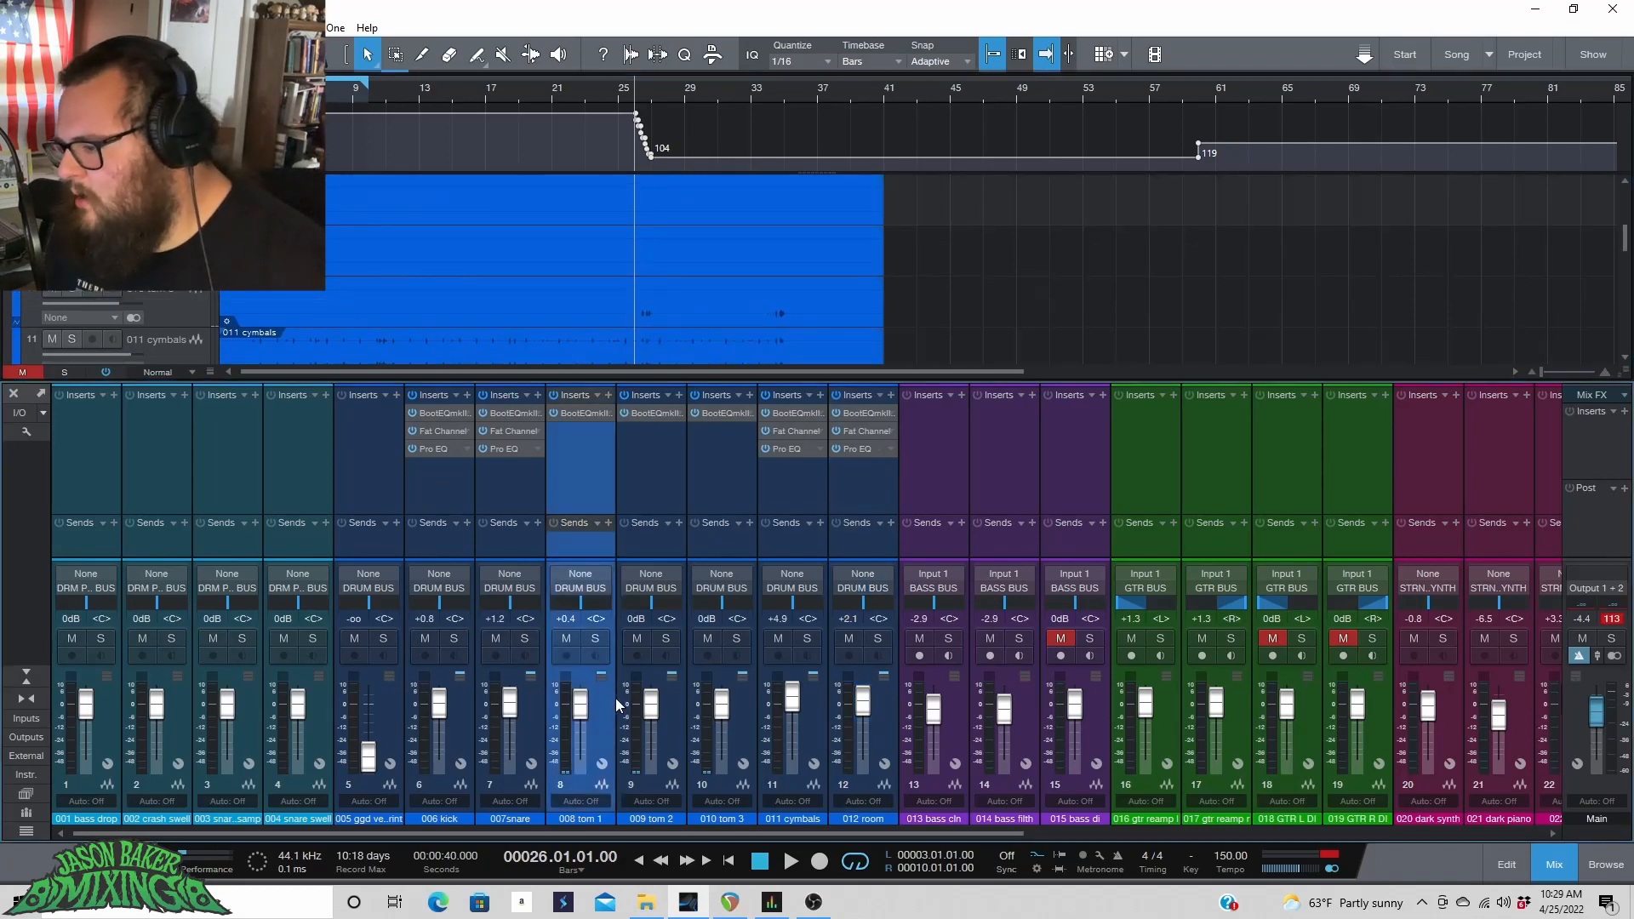
{"action": "left_click", "coordinate": [735, 713]}
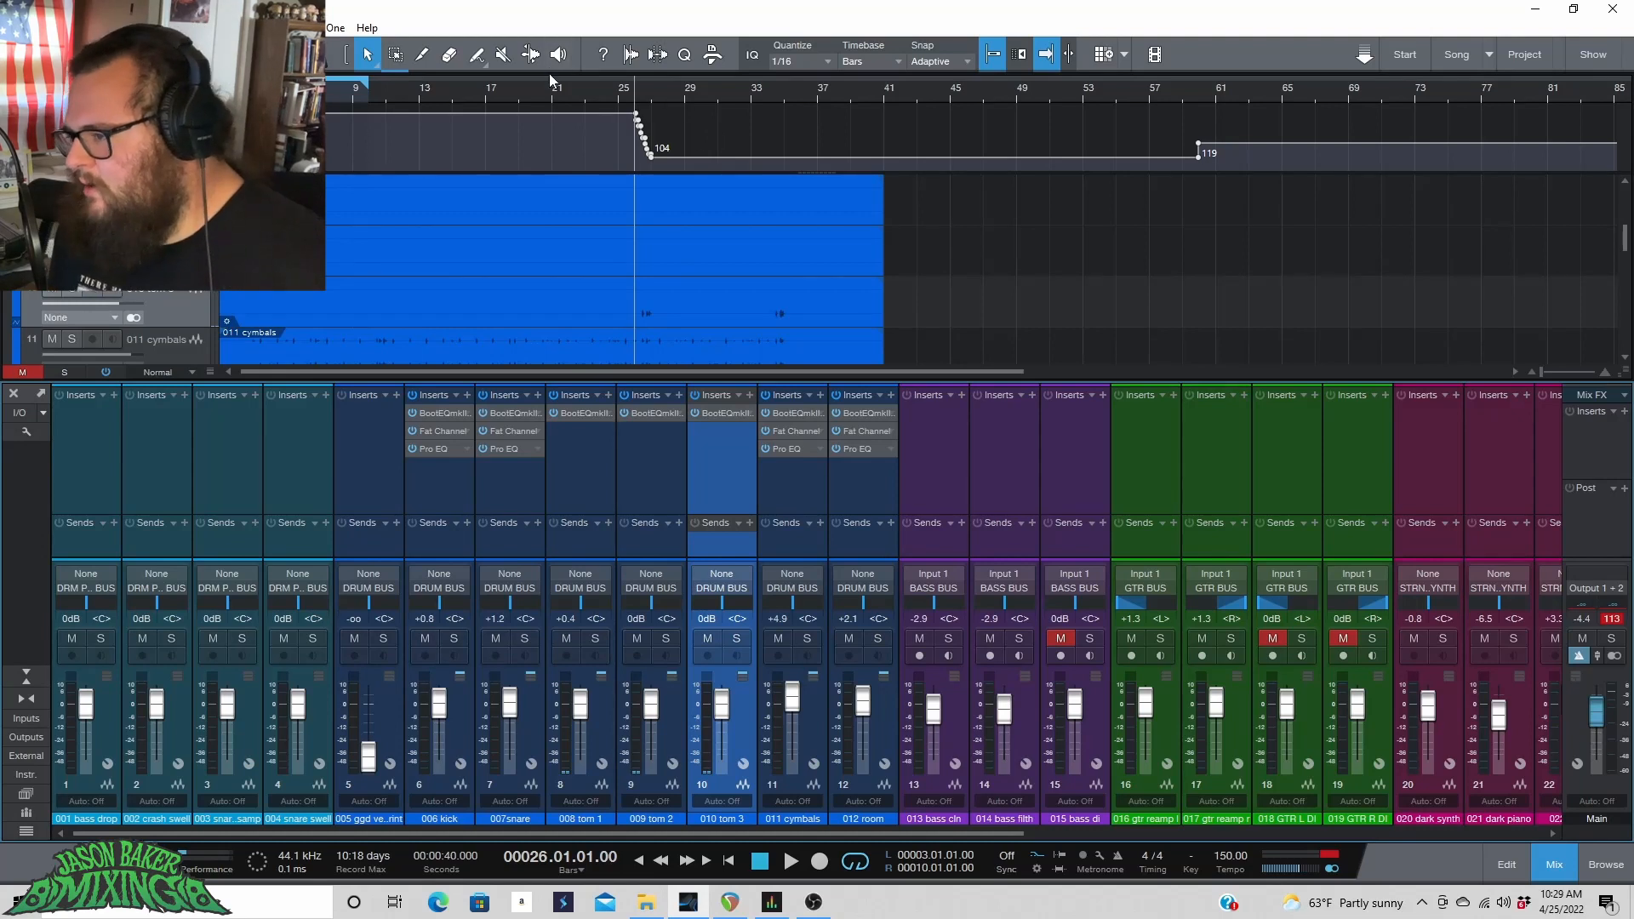
{"action": "scroll", "coordinate": [648, 89], "scroll_direction": "up", "scroll_amount": 5}
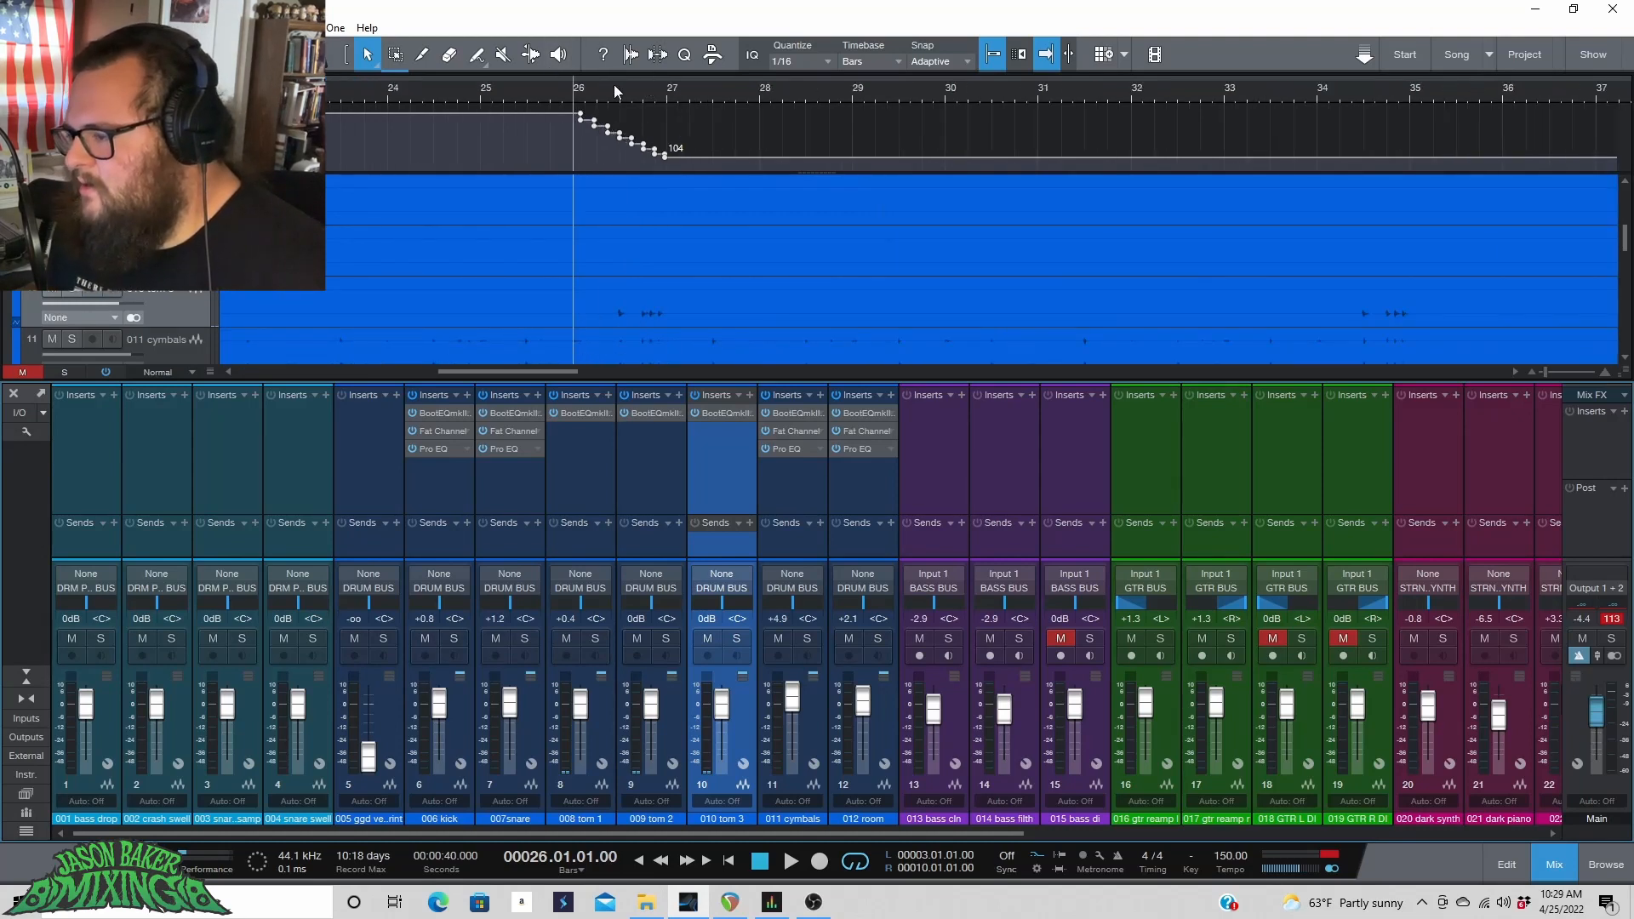
{"action": "left_click_drag", "start_coordinate": [563, 74], "coordinate": [723, 98]}
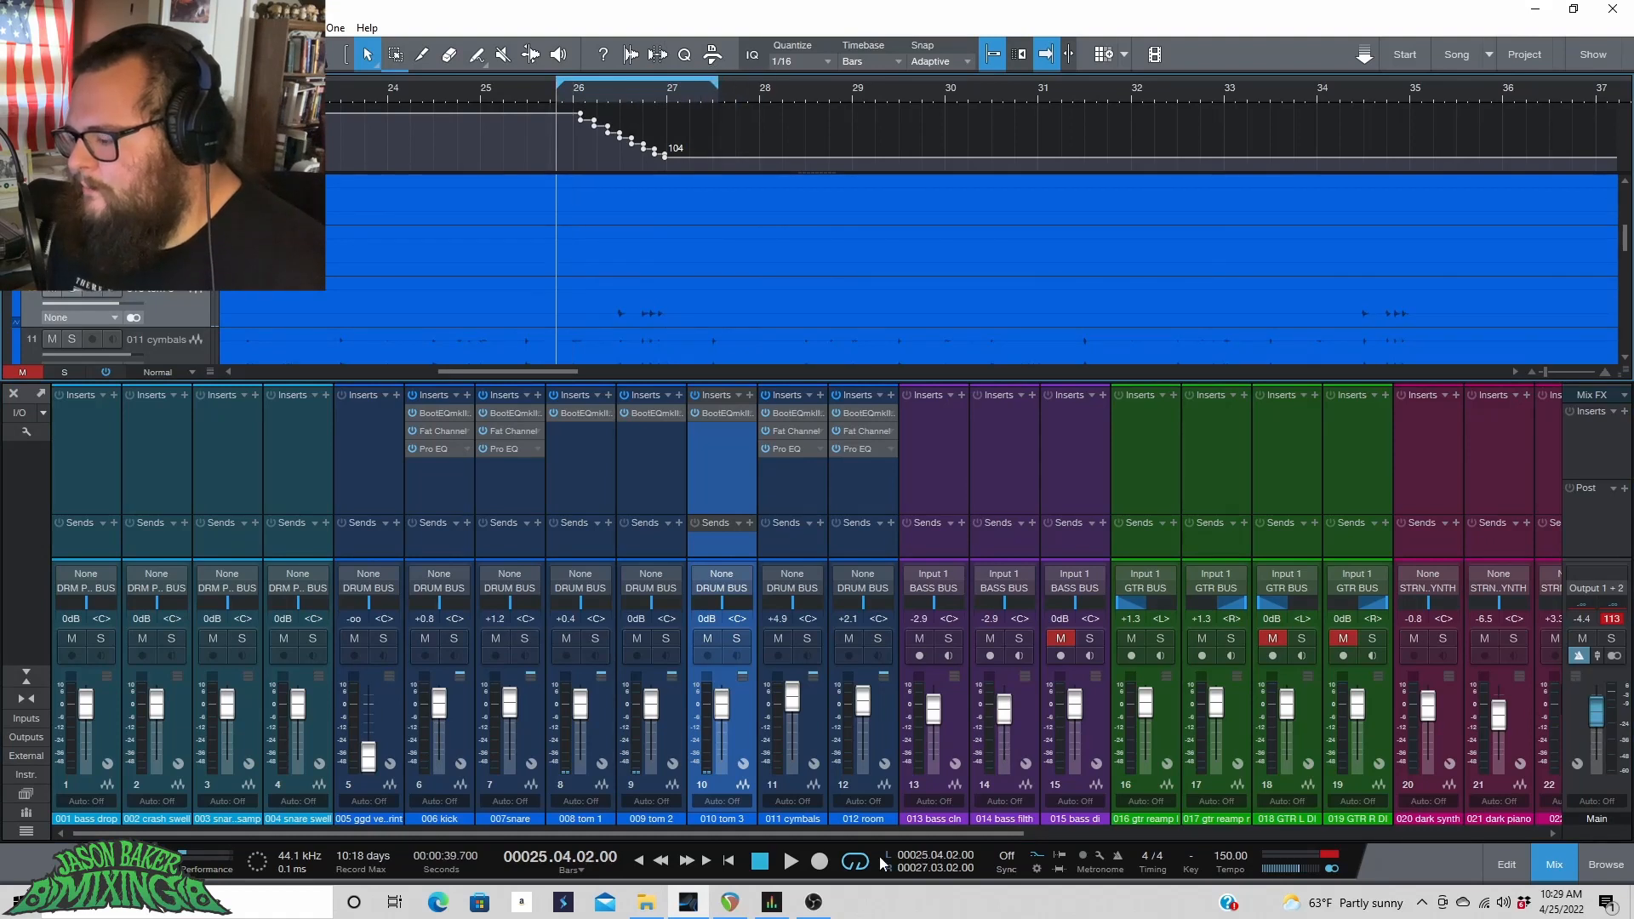
{"action": "key", "text": "space"}
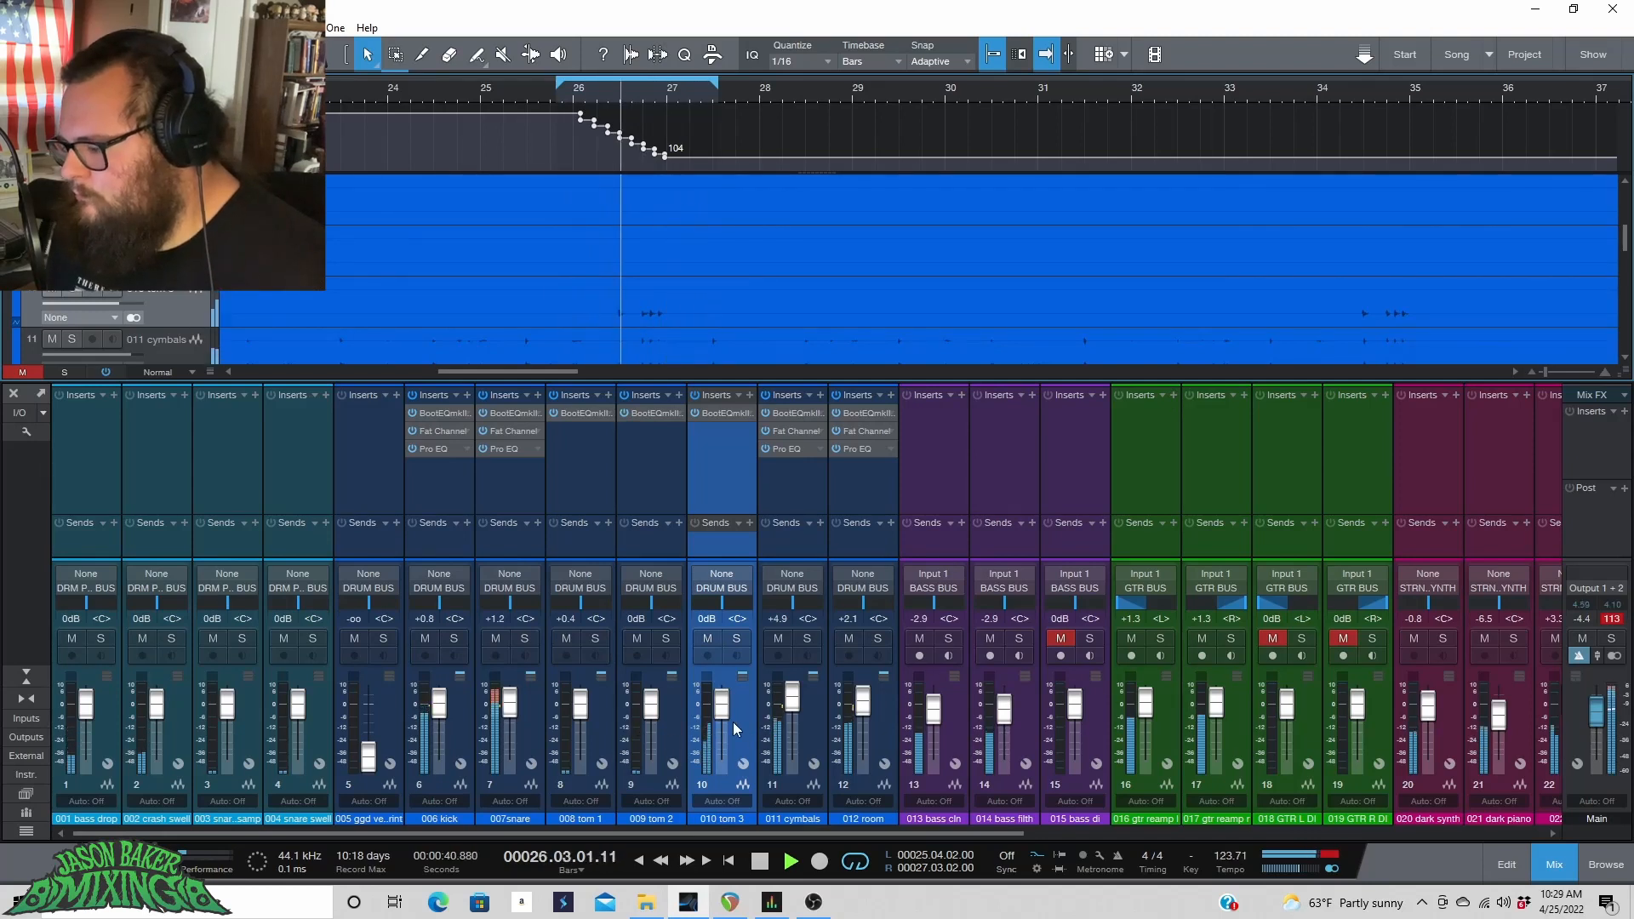
Raise the tom 3 fader to +10.0 dB and open its BootEQmkIII plug-in during playback.
{"action": "left_click_drag", "start_coordinate": [725, 713], "coordinate": [726, 694]}
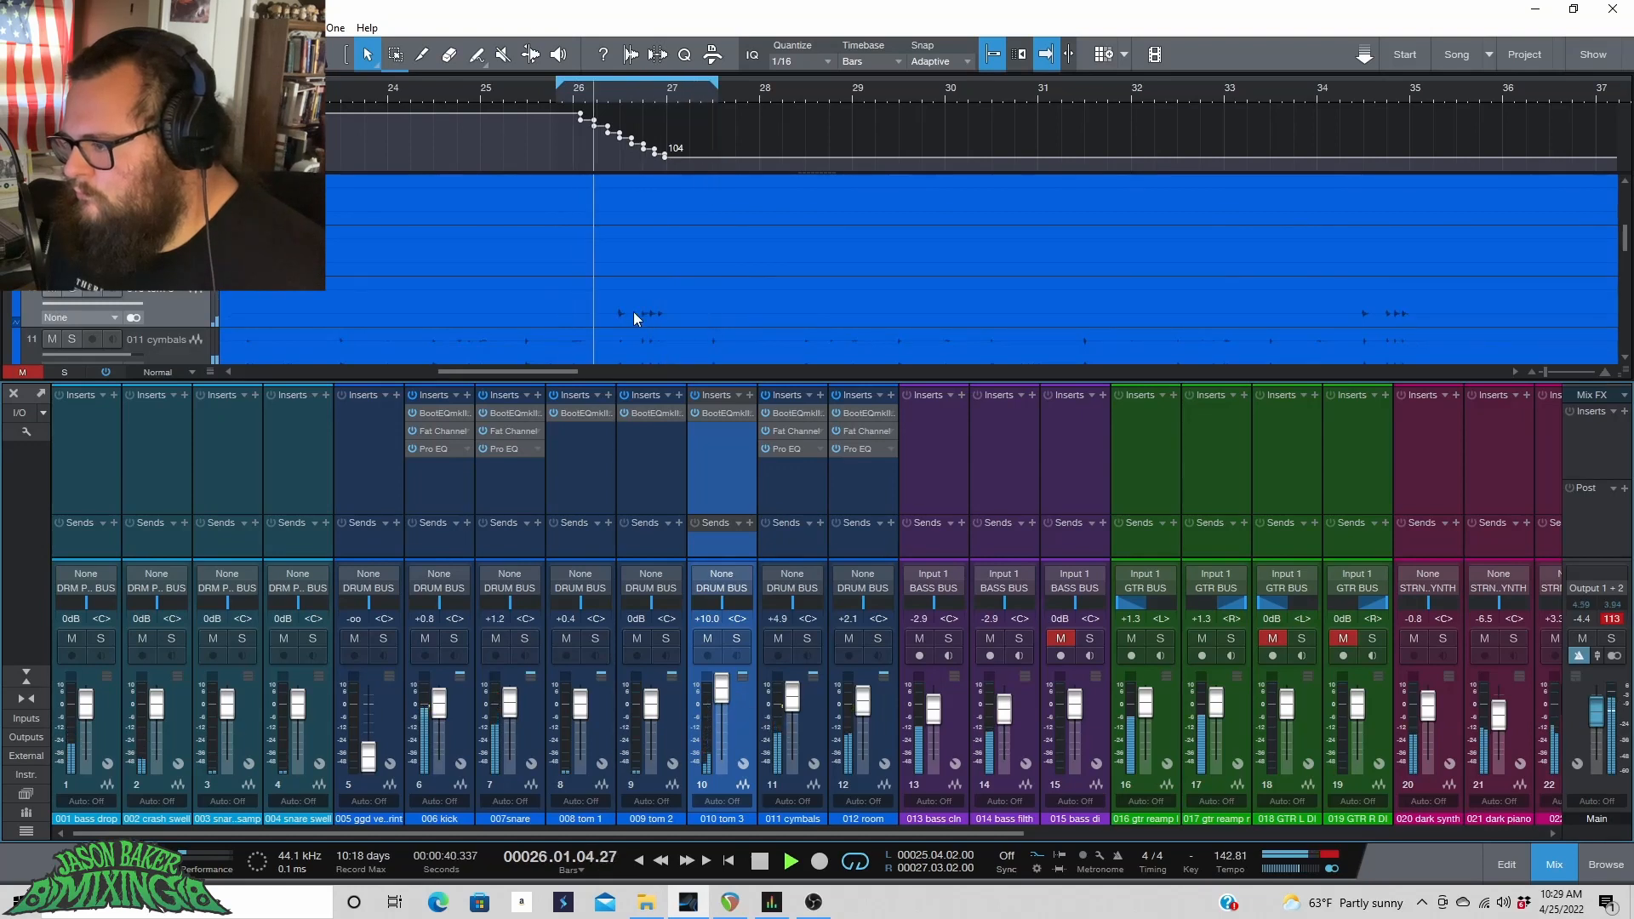
{"action": "left_click", "coordinate": [715, 414]}
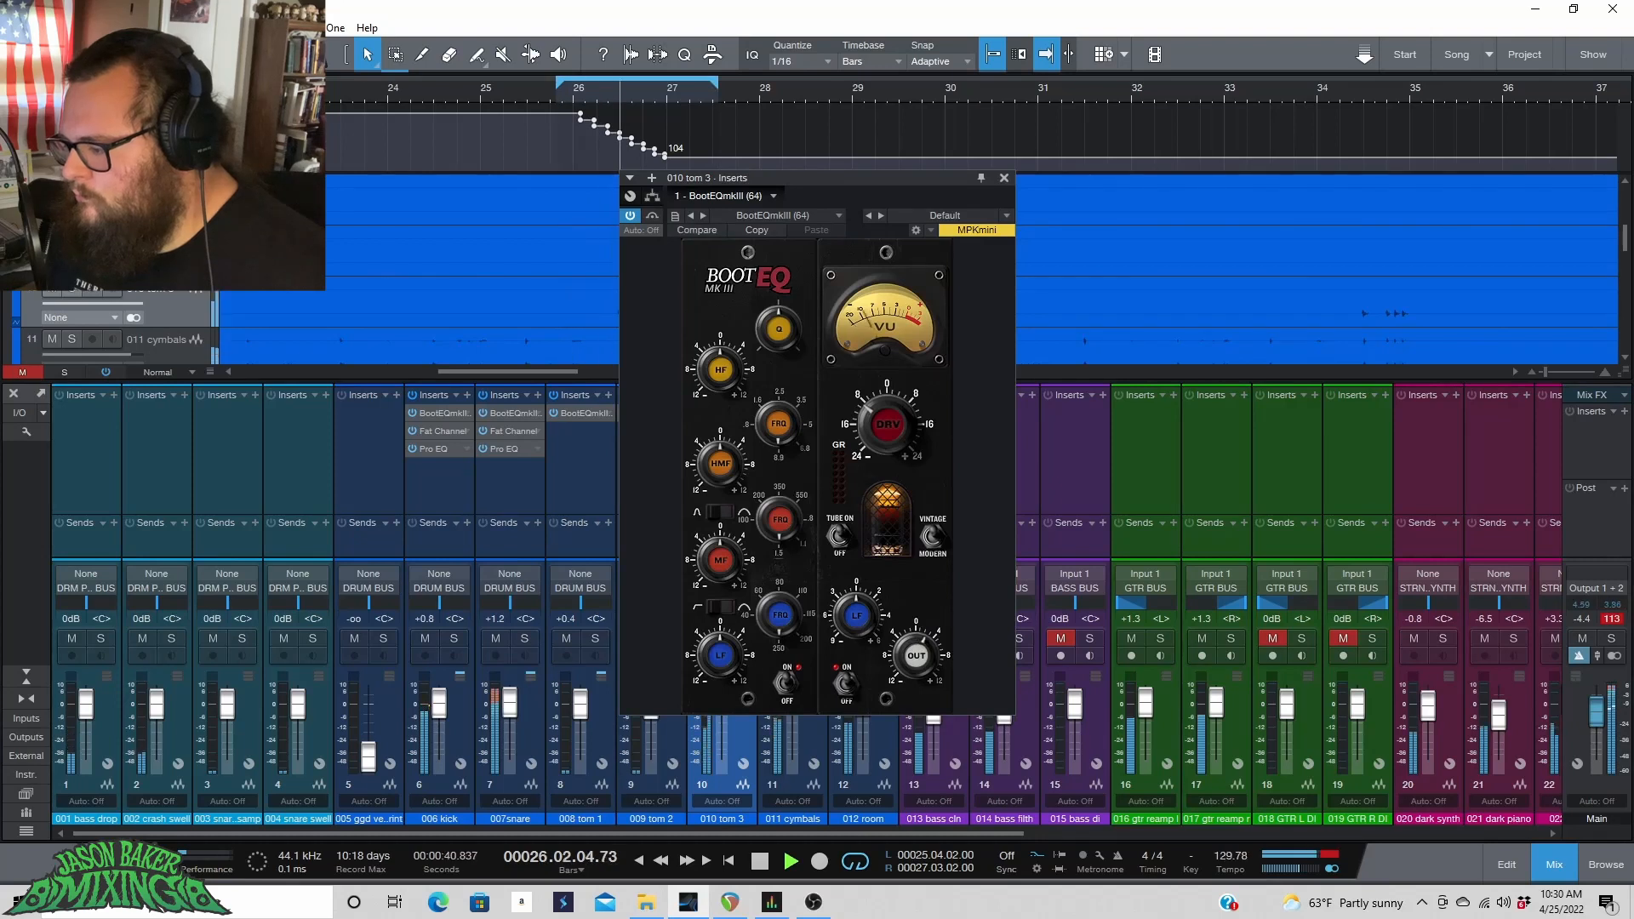
{"action": "key", "text": "space"}
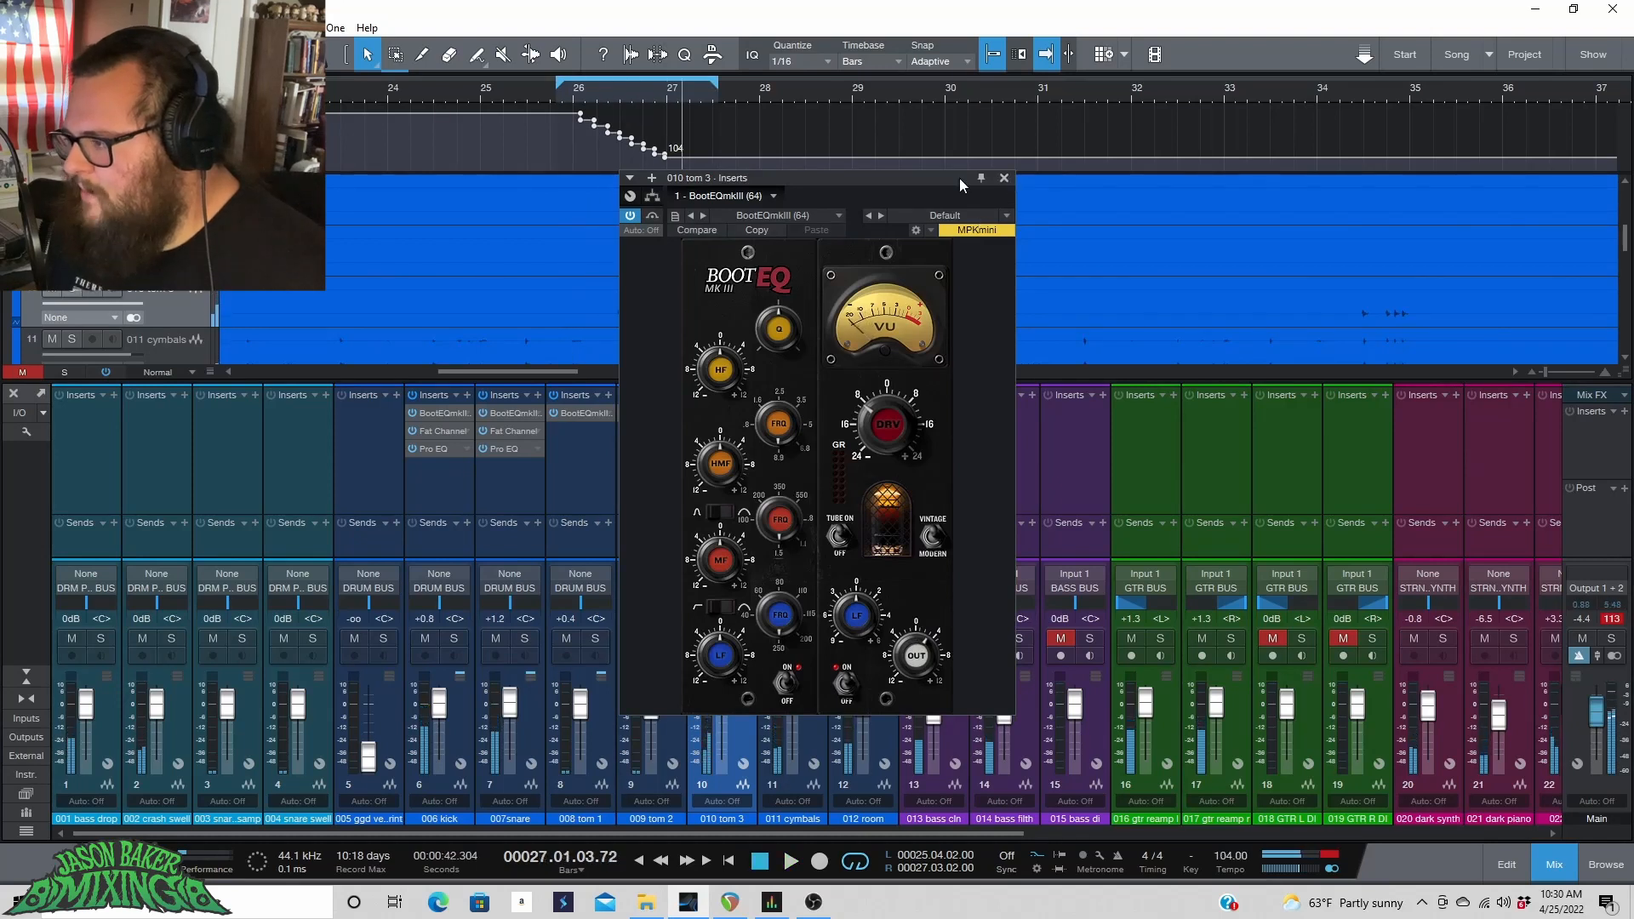
Move the BootEQ window aside, lower the tom 3 fader to +4.9 dB, and solo tom 3 during playback.
{"action": "left_click_drag", "start_coordinate": [916, 180], "coordinate": [449, 160]}
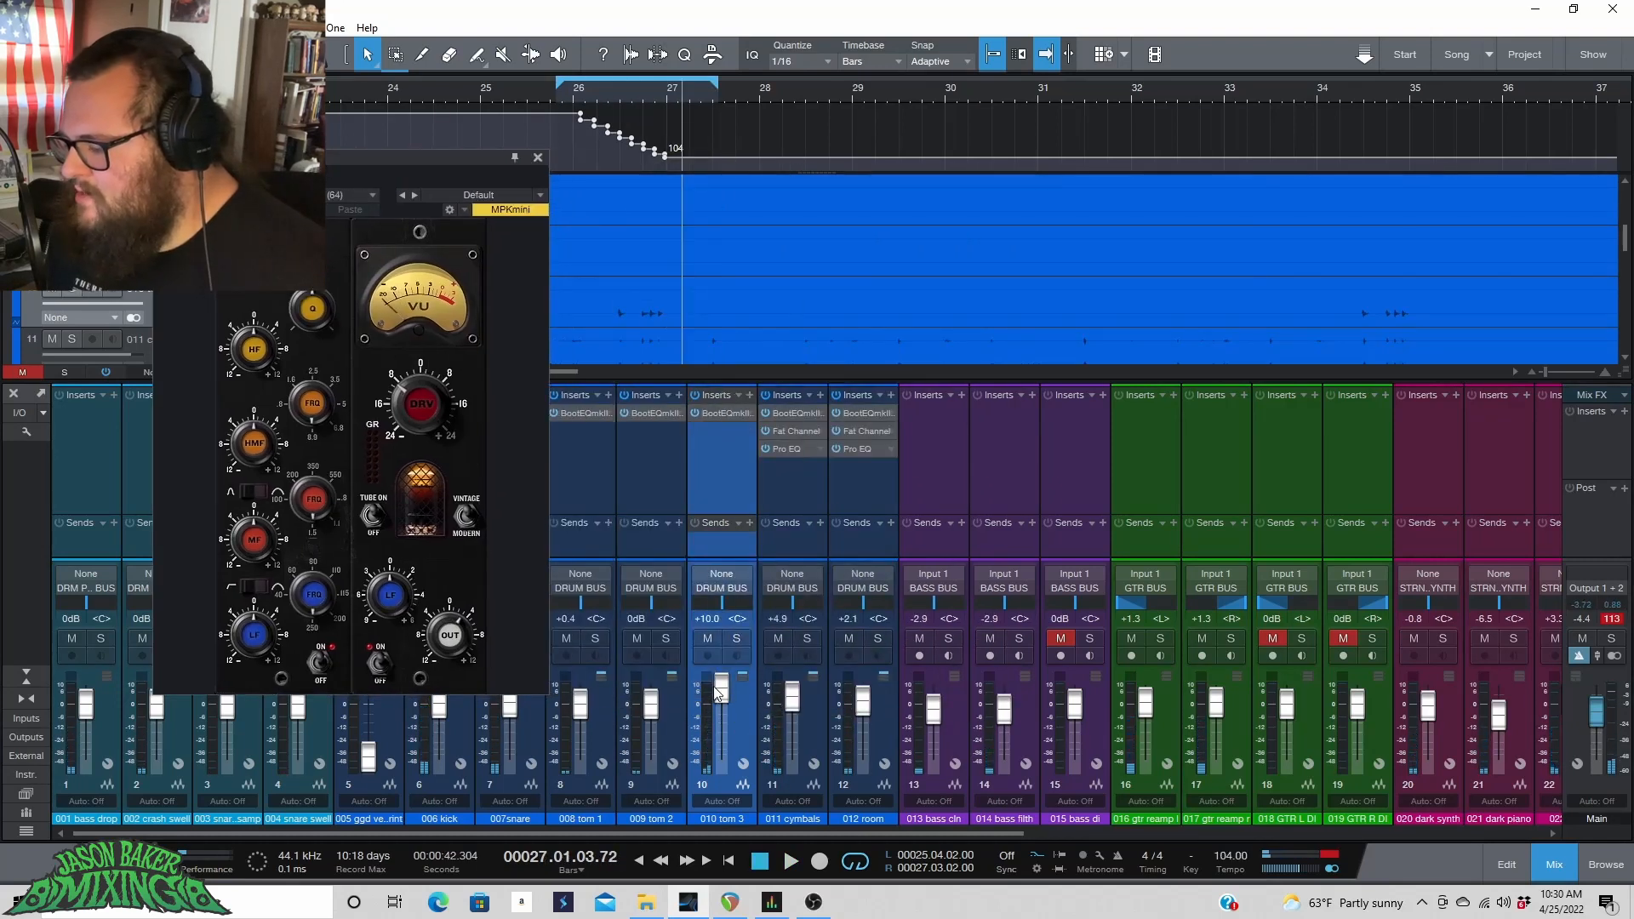
{"action": "left_click_drag", "start_coordinate": [717, 692], "coordinate": [722, 699]}
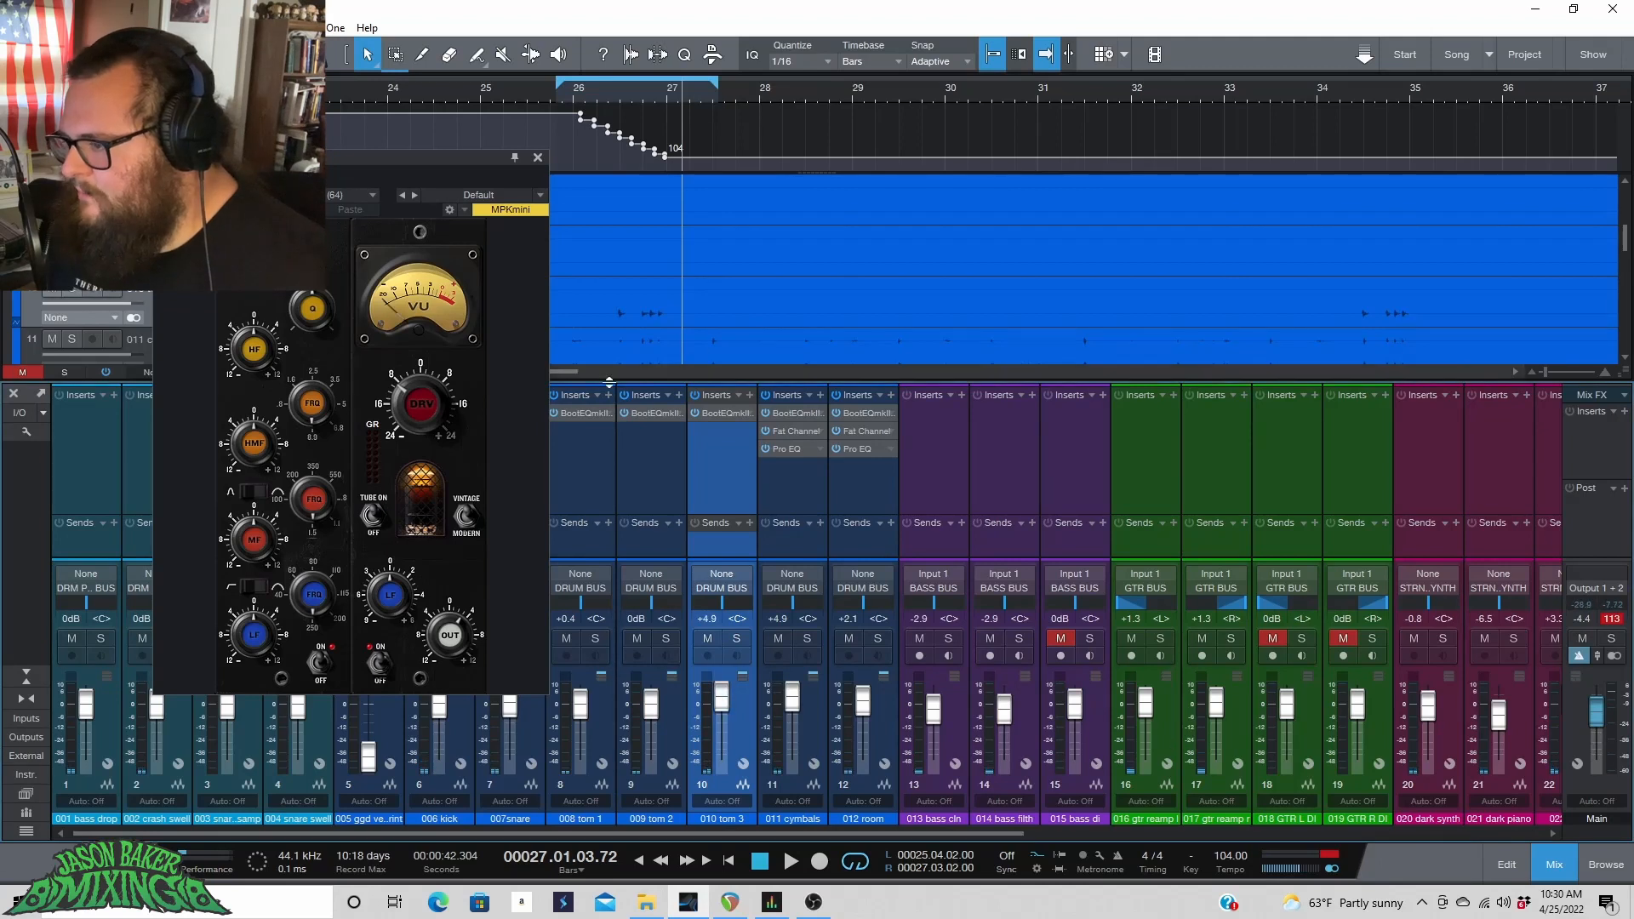
{"action": "key", "text": "space"}
{"action": "left_click", "coordinate": [736, 639]}
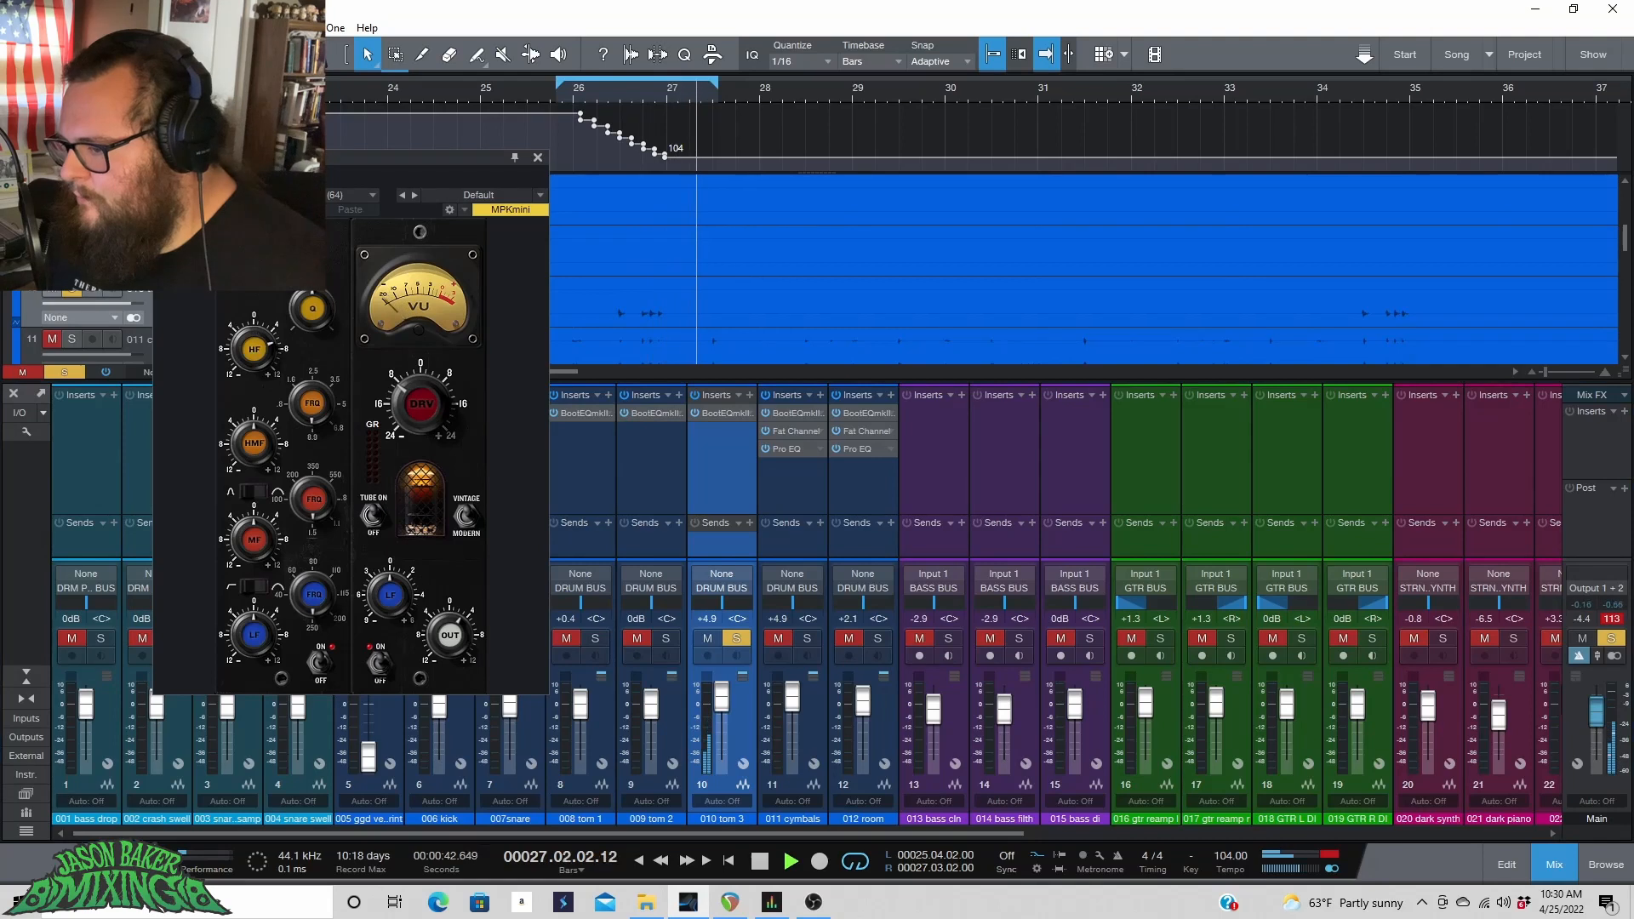
Unsolo tom 3 and set a new loop range from bar 34 to about bar 35.3.
{"action": "left_click_drag", "start_coordinate": [549, 85], "coordinate": [595, 99]}
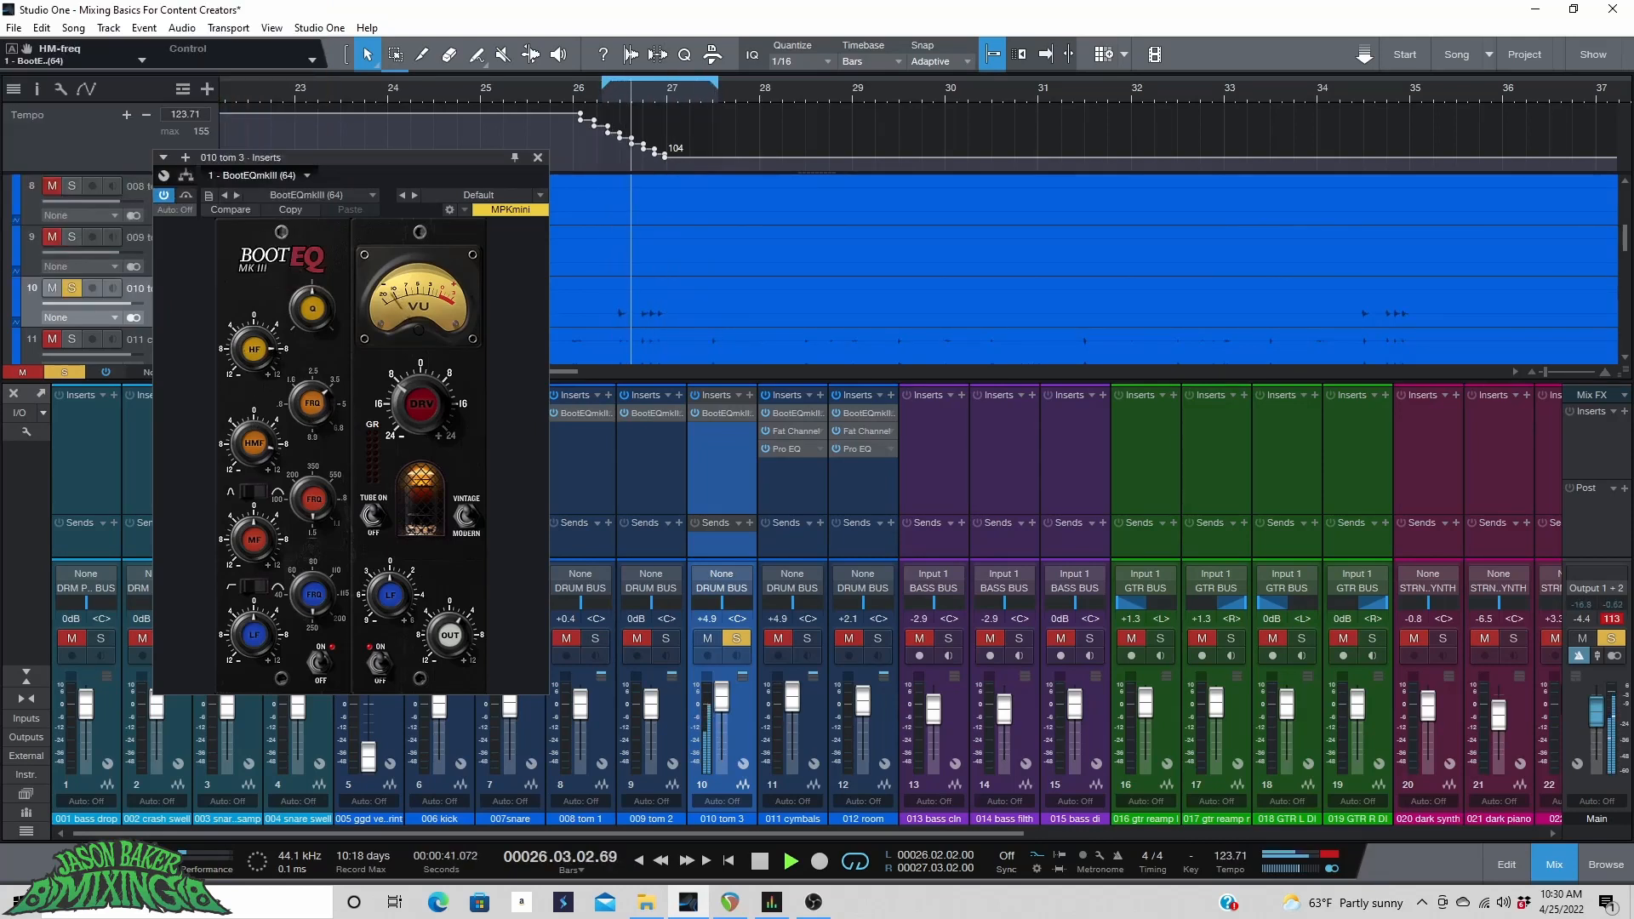
{"action": "left_click", "coordinate": [737, 639]}
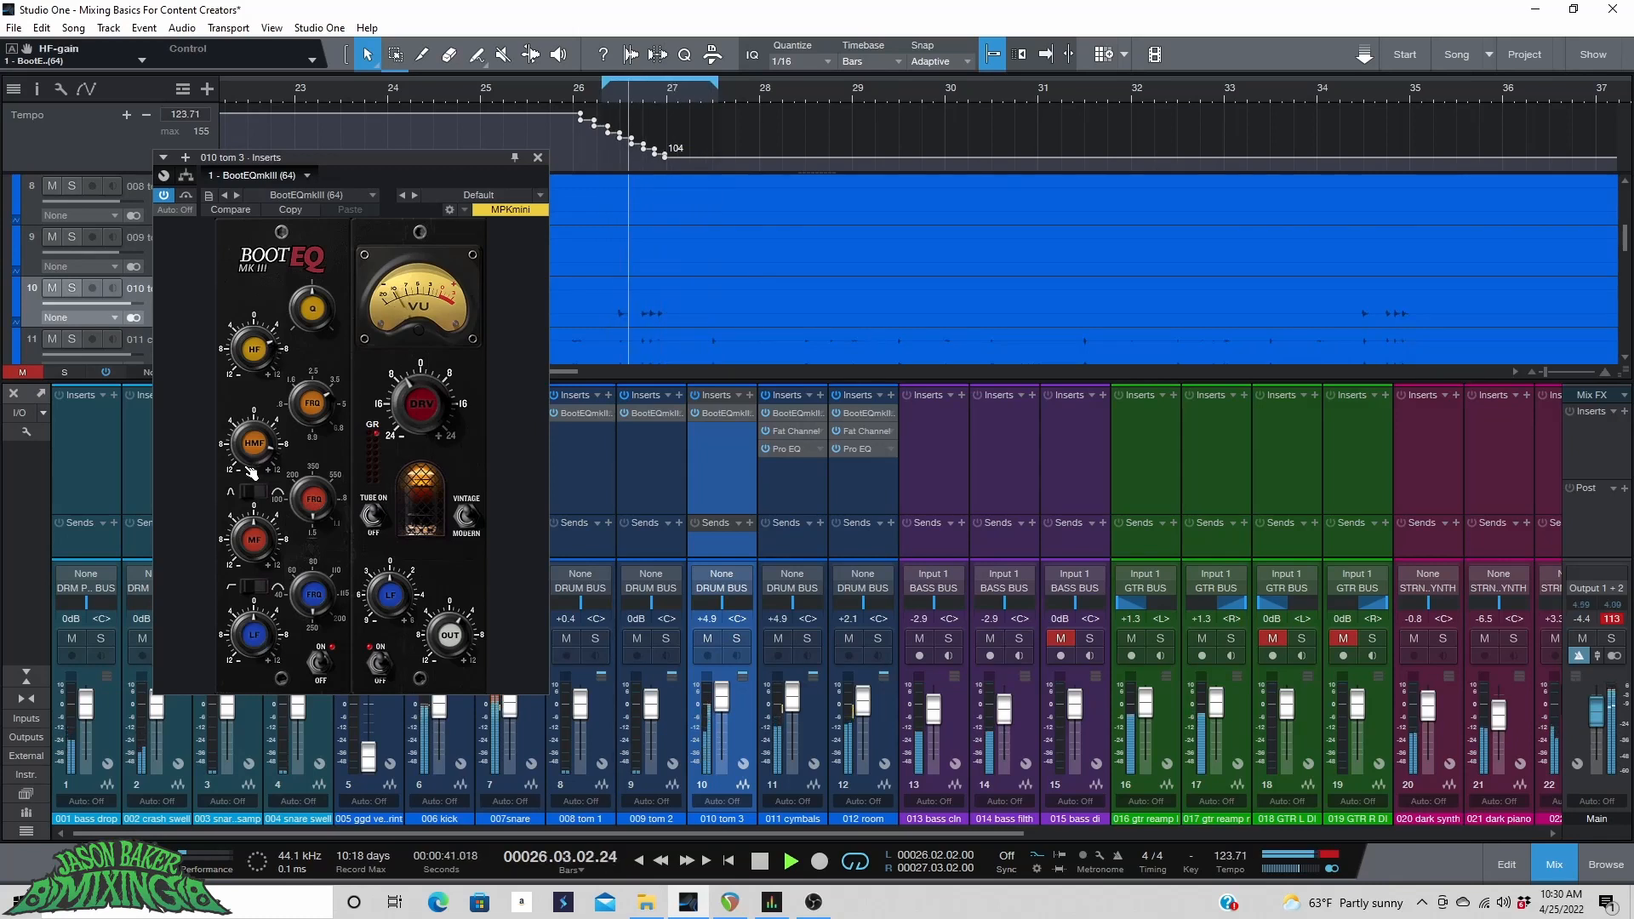
{"action": "left_click", "coordinate": [487, 105]}
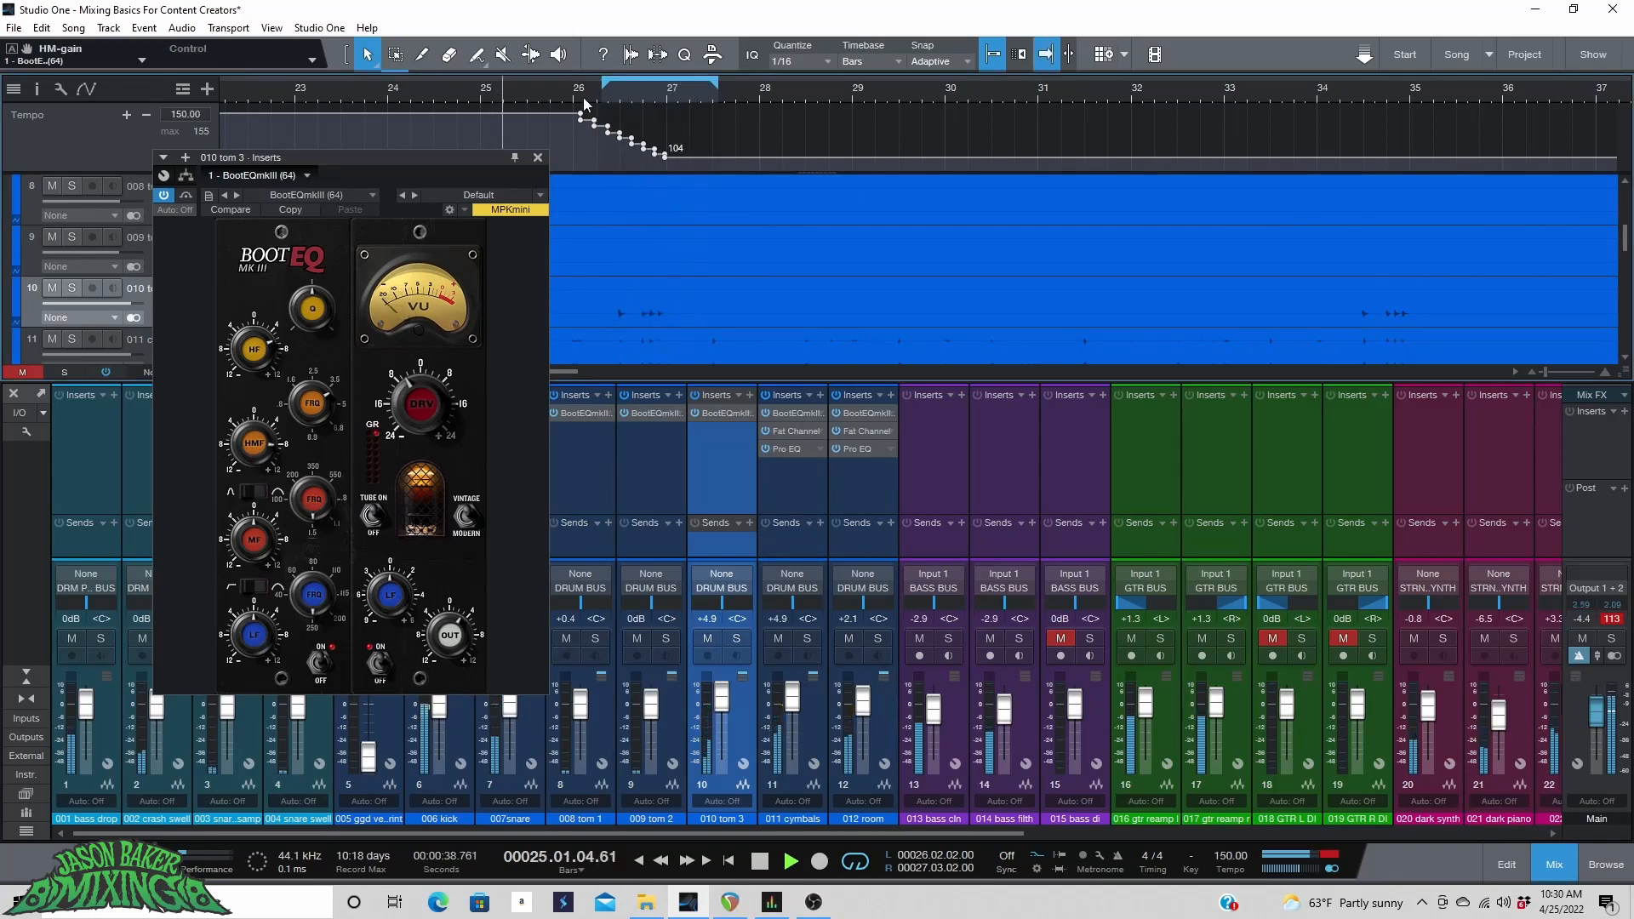
{"action": "left_click", "coordinate": [1260, 106]}
{"action": "left_click_drag", "start_coordinate": [1321, 83], "coordinate": [1470, 91]}
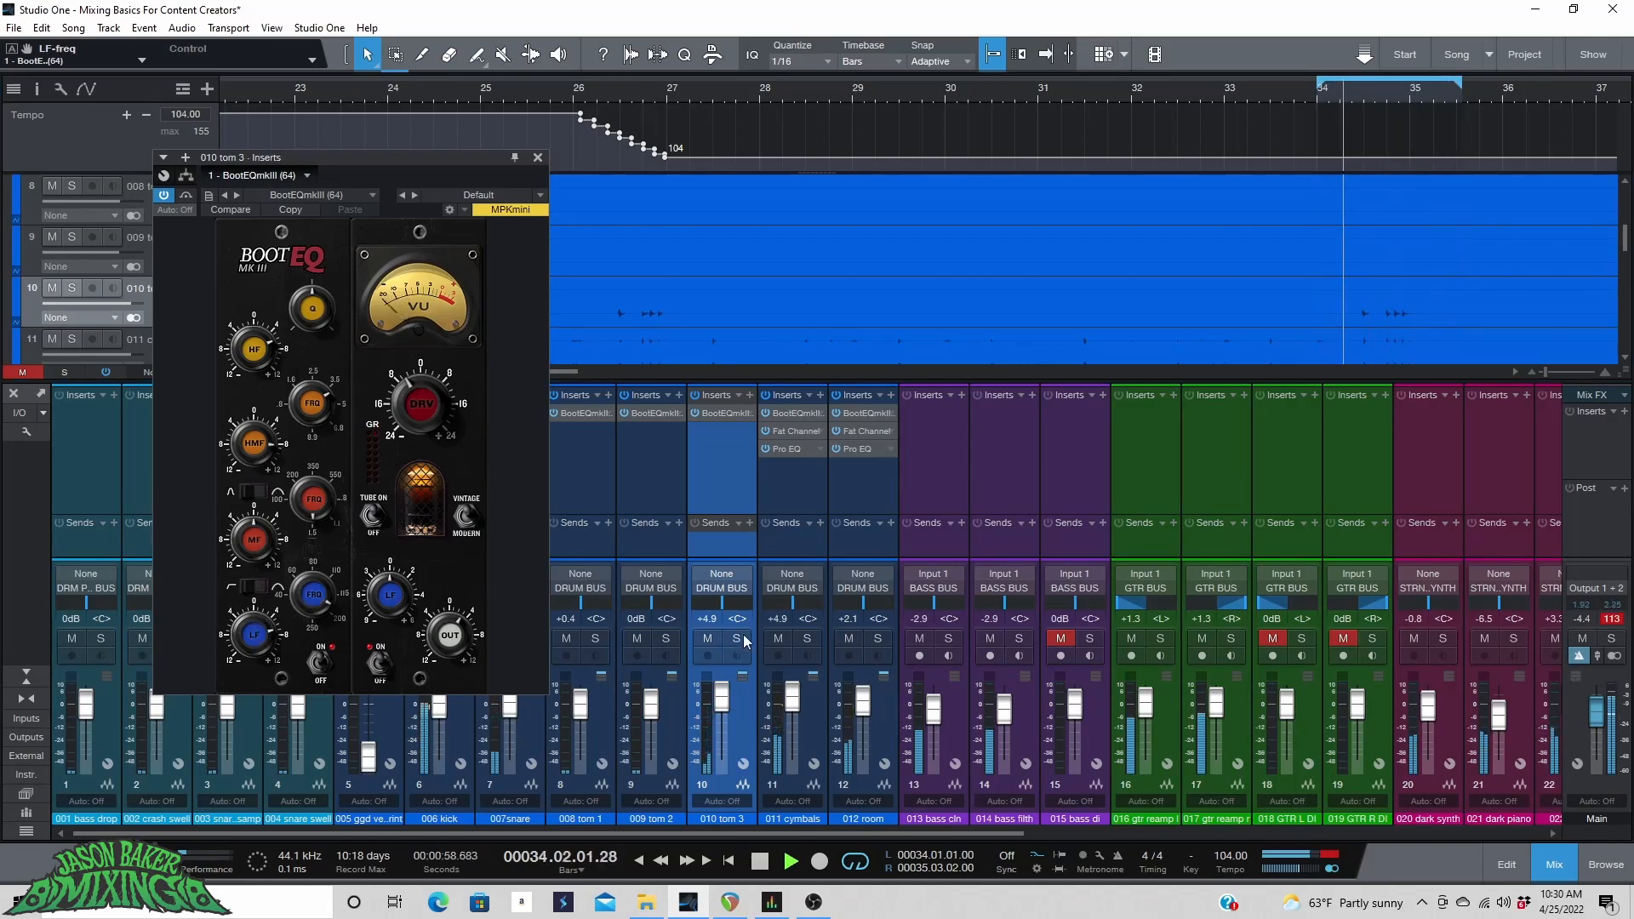
Solo tom 3 and play the new loop, then unsolo it and stop playback.
{"action": "key", "text": "s"}
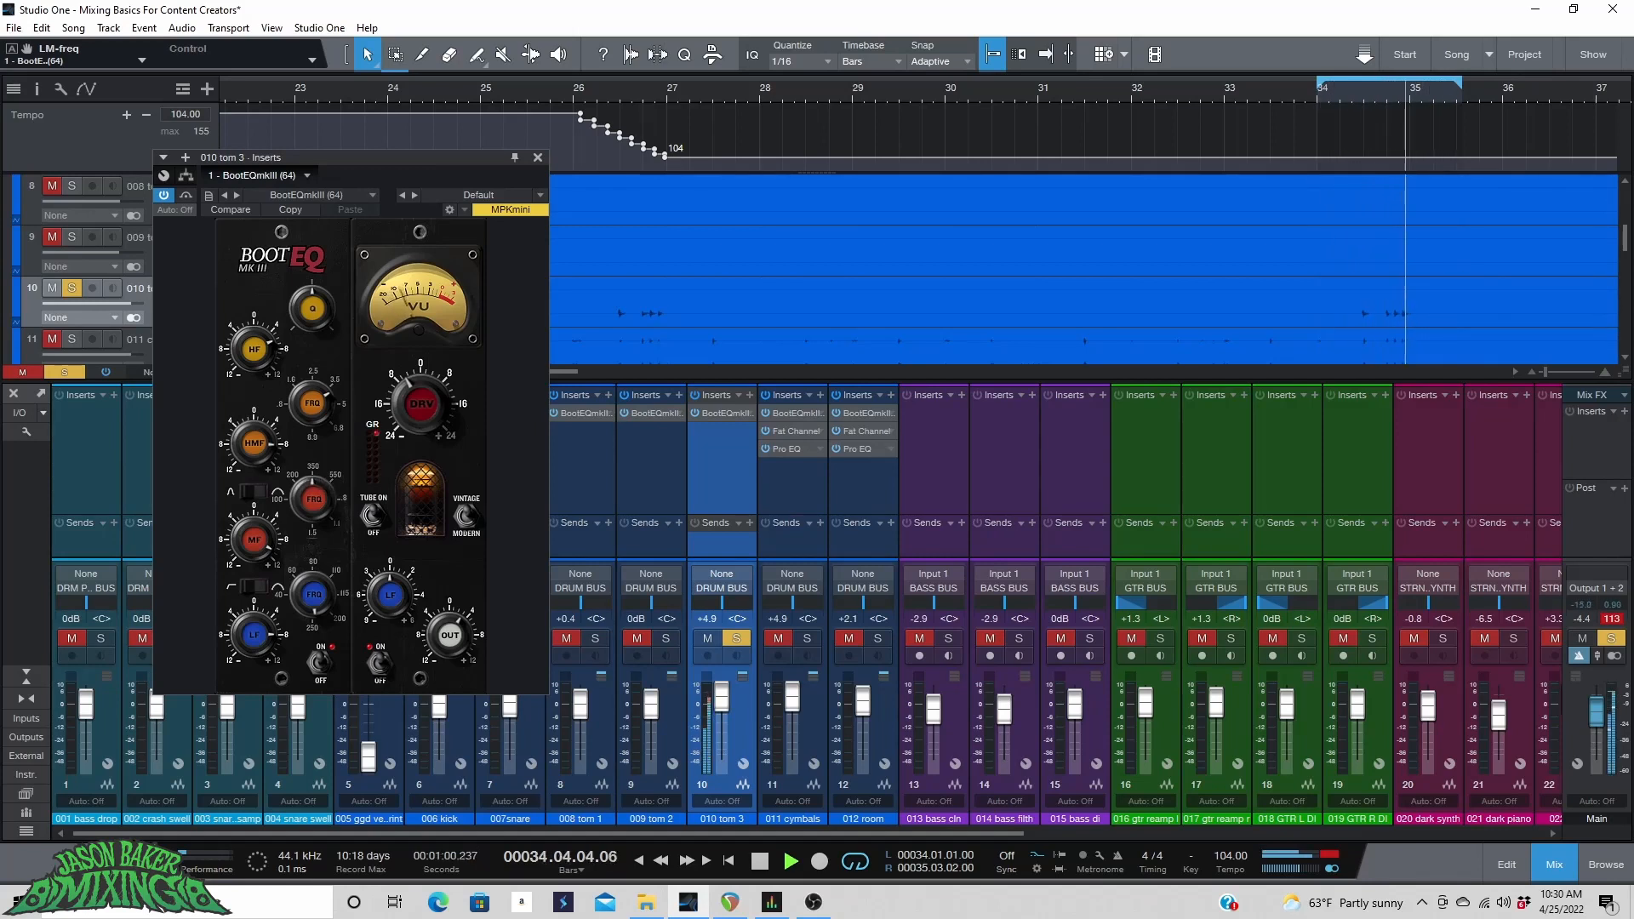
{"action": "key", "text": "f"}
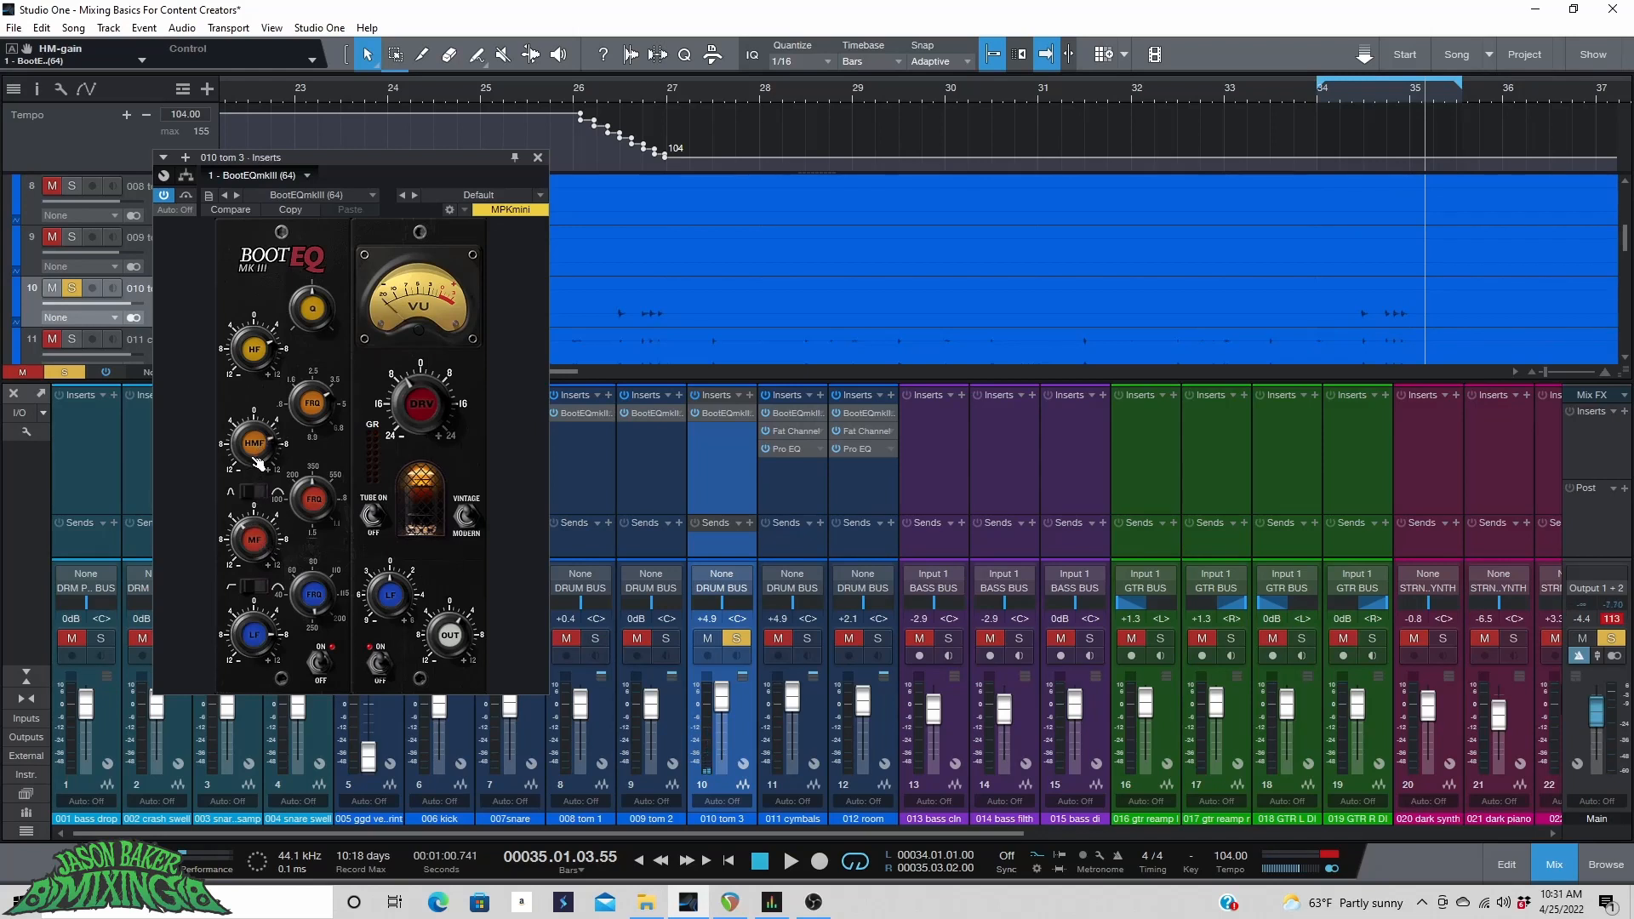
{"action": "key", "text": "space"}
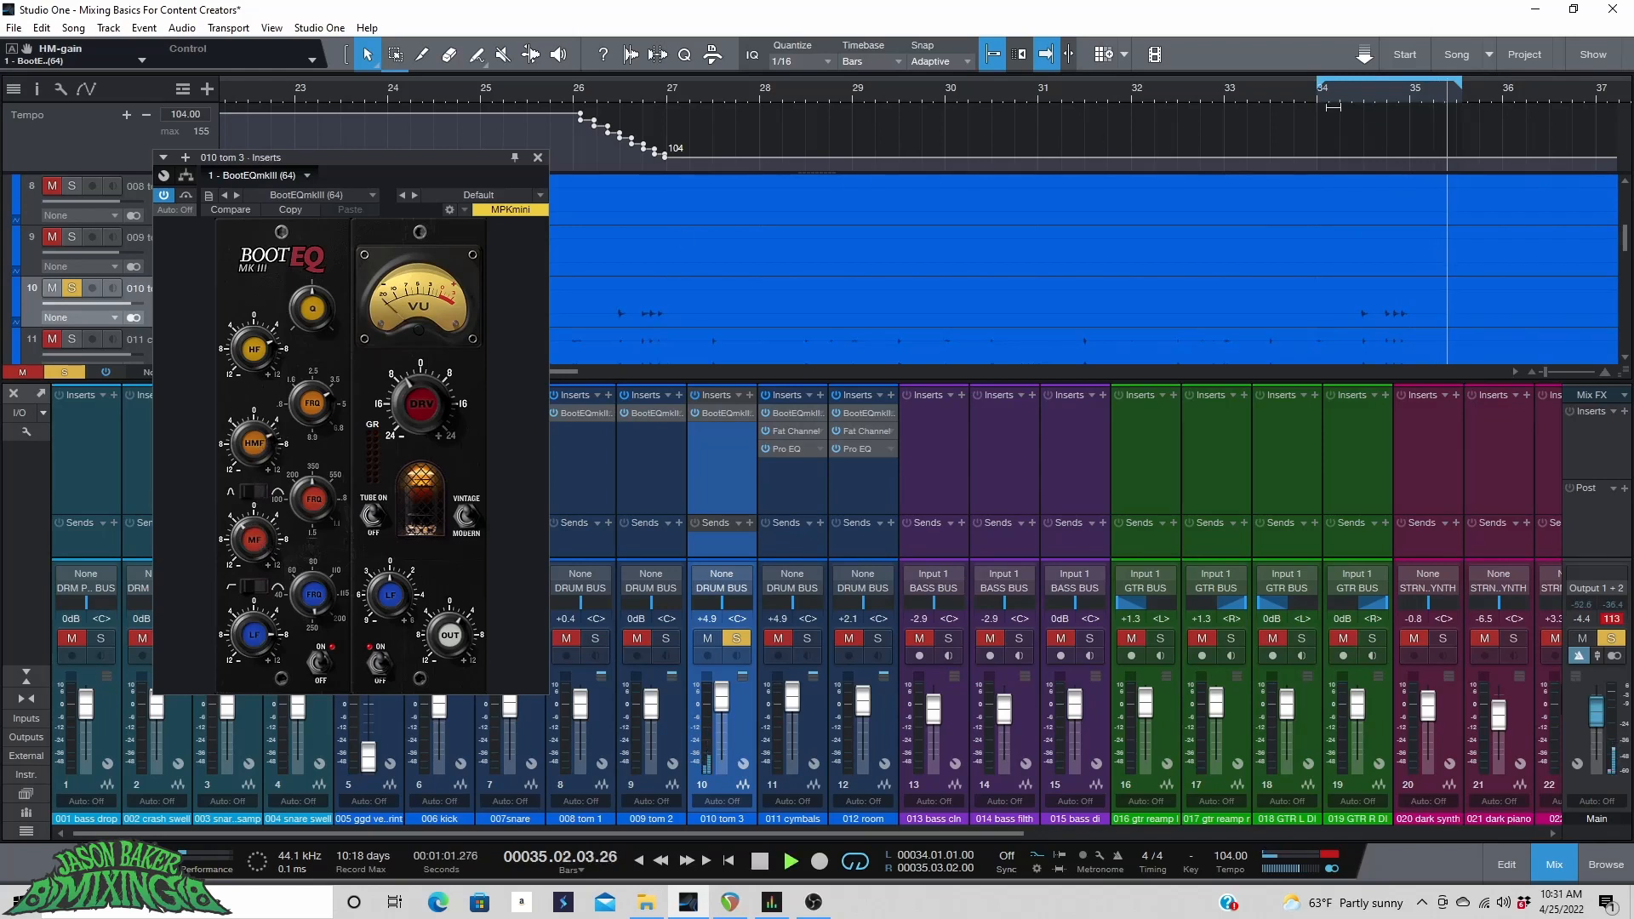
{"action": "left_click", "coordinate": [736, 638]}
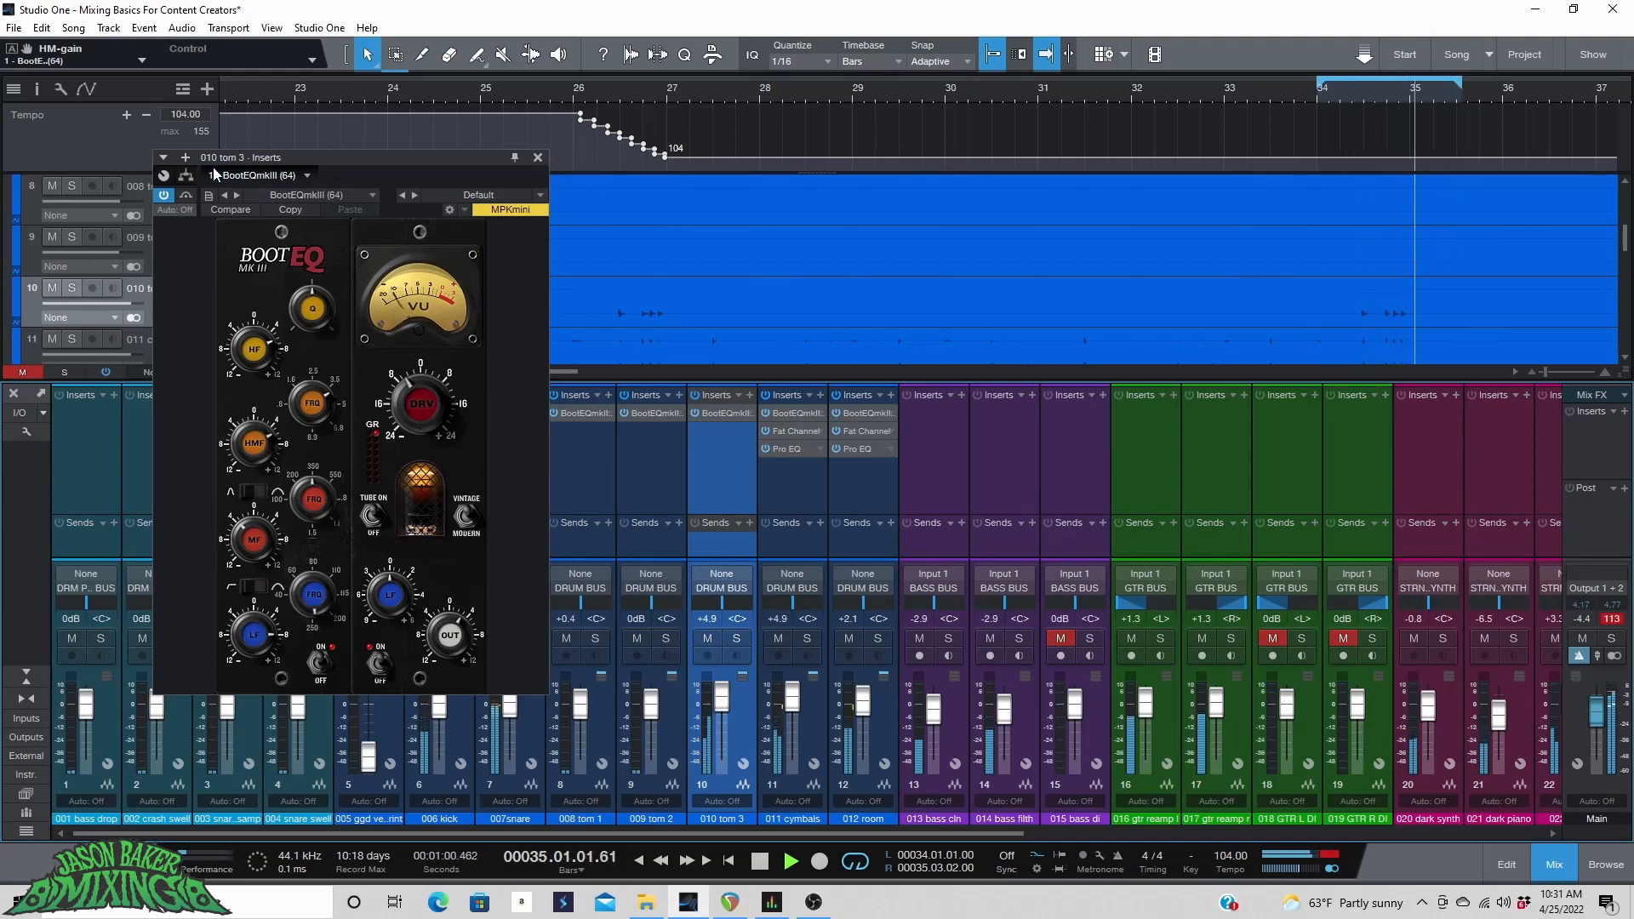
{"action": "key", "text": "space"}
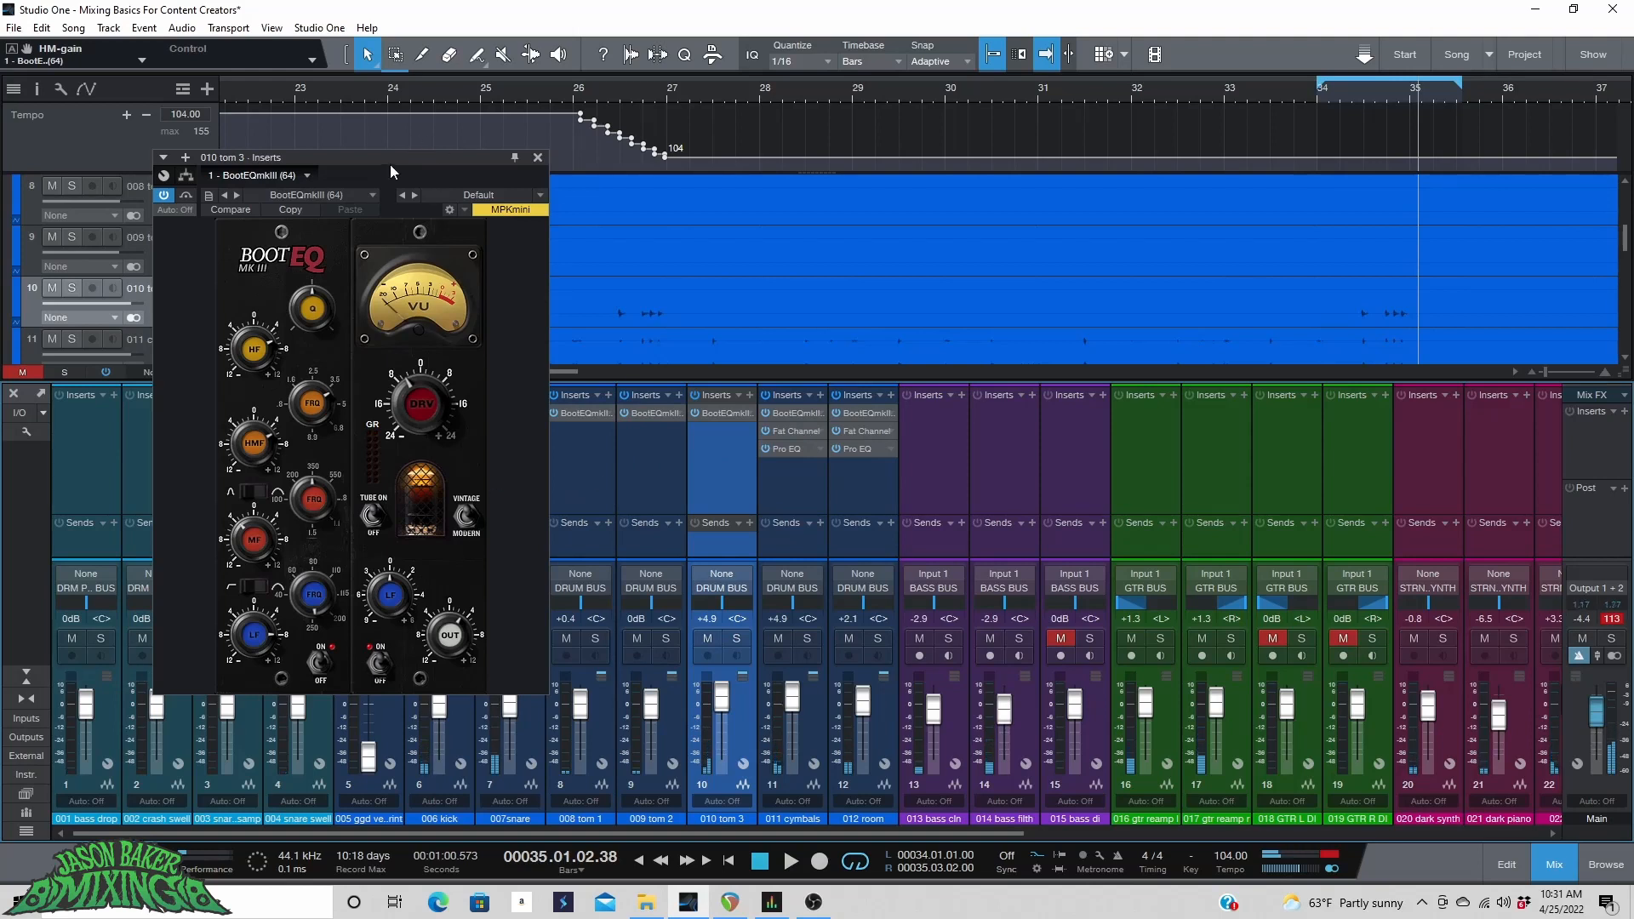
Copy the kick channel's Fat Channel insert onto tom 3 and open its Compressor section.
{"action": "left_click_drag", "start_coordinate": [393, 172], "coordinate": [112, 204]}
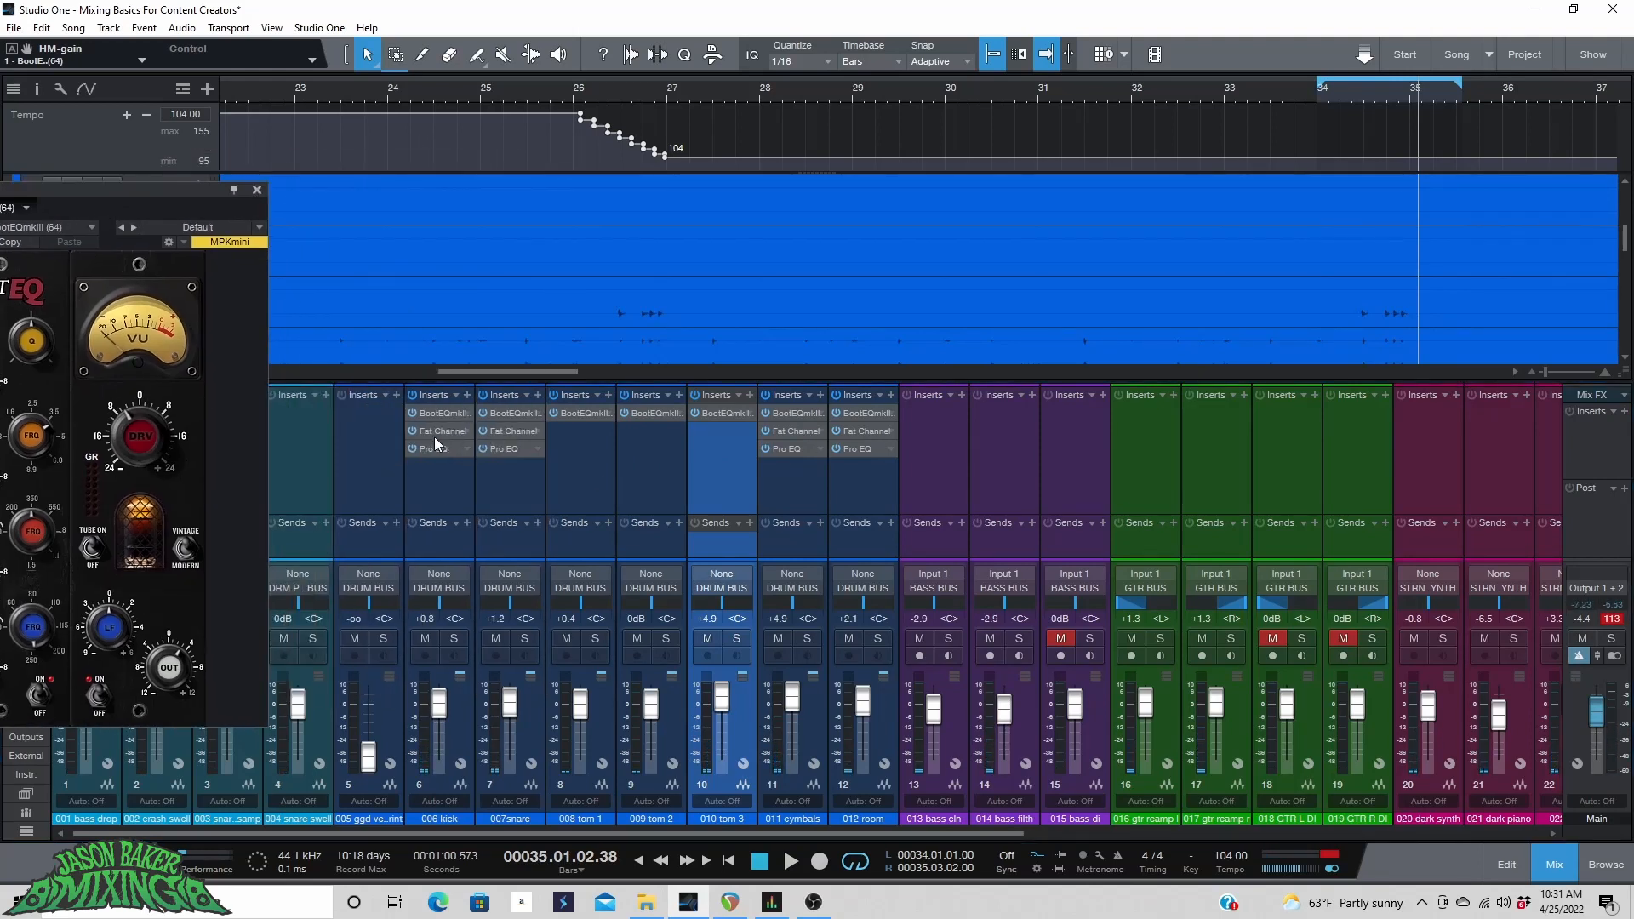
{"action": "left_click_drag", "start_coordinate": [434, 437], "coordinate": [706, 437]}
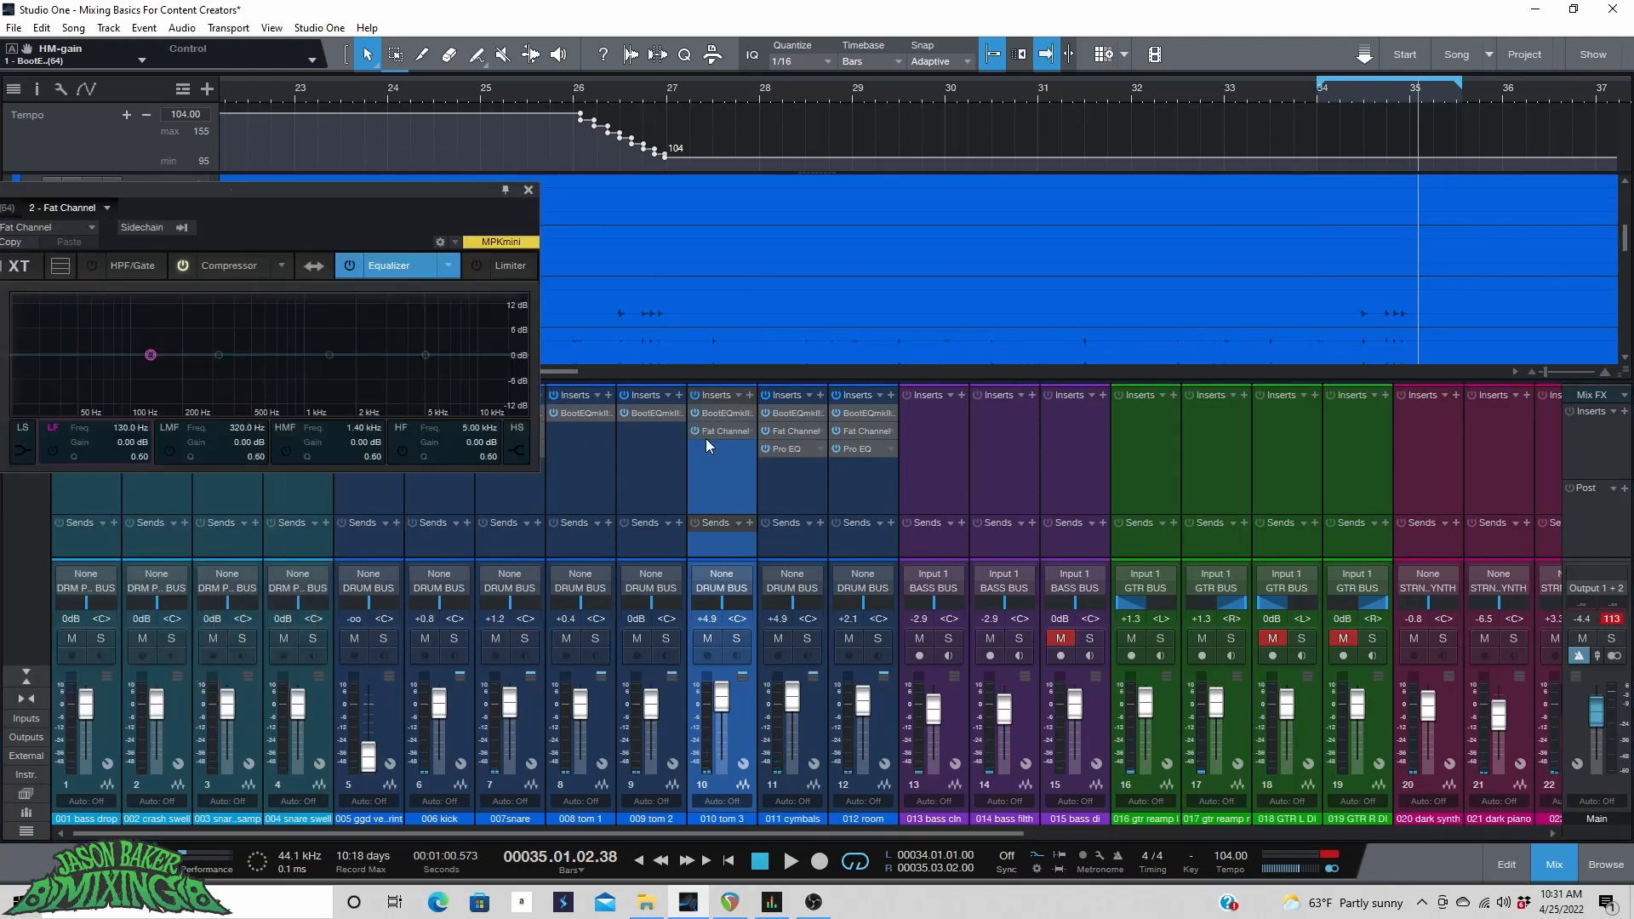
{"action": "left_click", "coordinate": [237, 265]}
Set the tom 3 compressor's Peak Reduction to 56 while playing the loop.
{"action": "left_click_drag", "start_coordinate": [243, 192], "coordinate": [453, 196]}
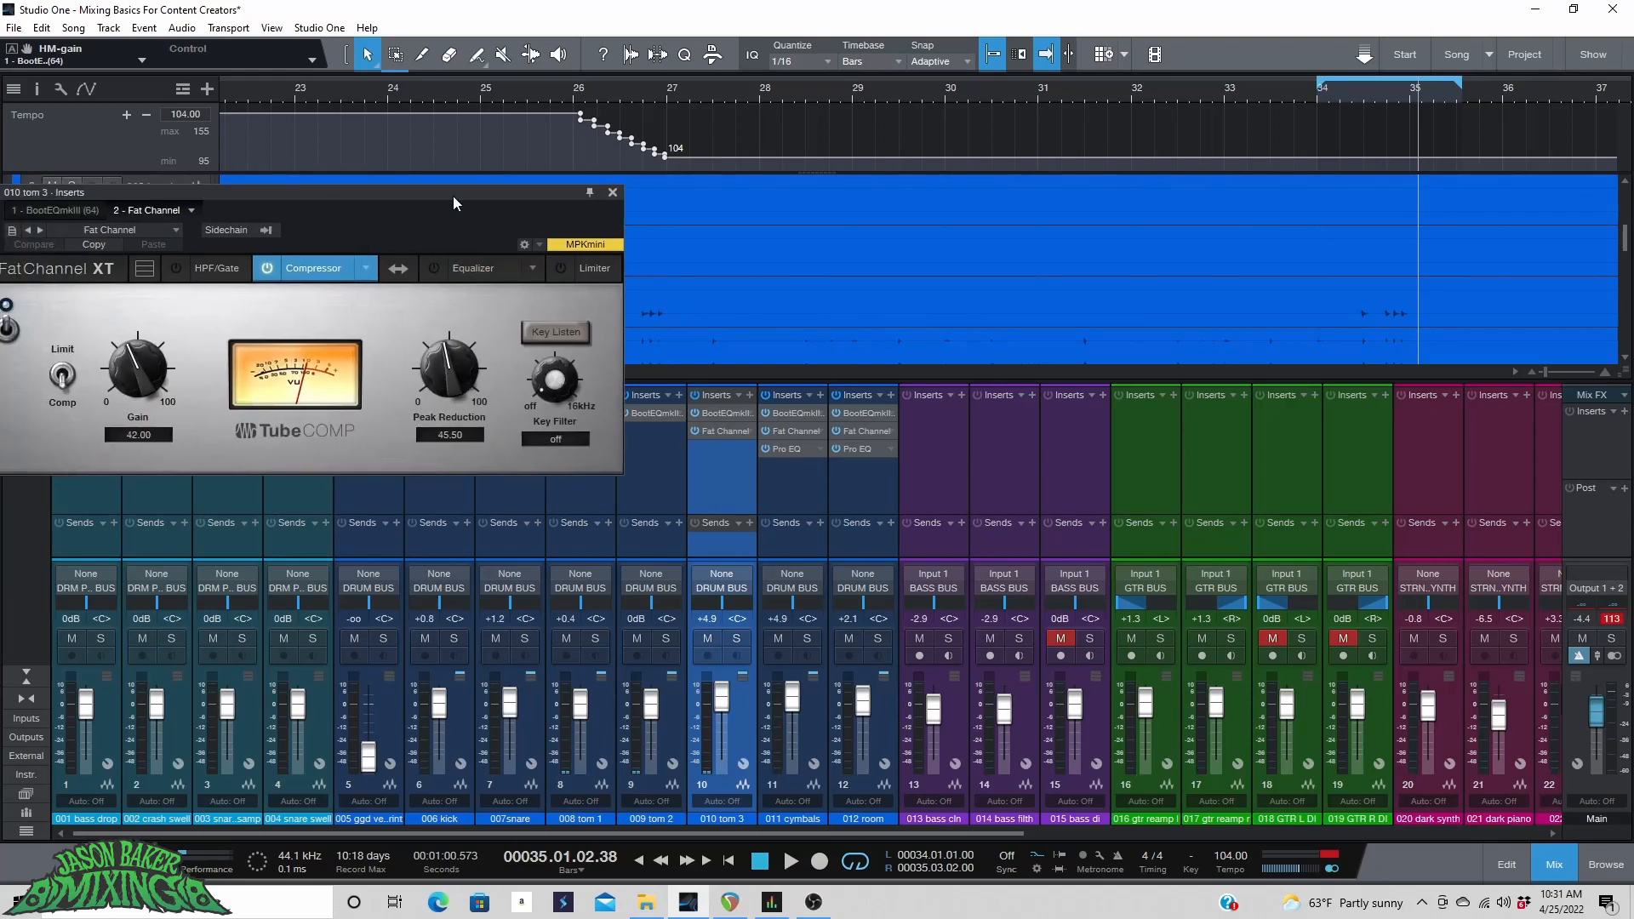
{"action": "left_click", "coordinate": [1325, 100]}
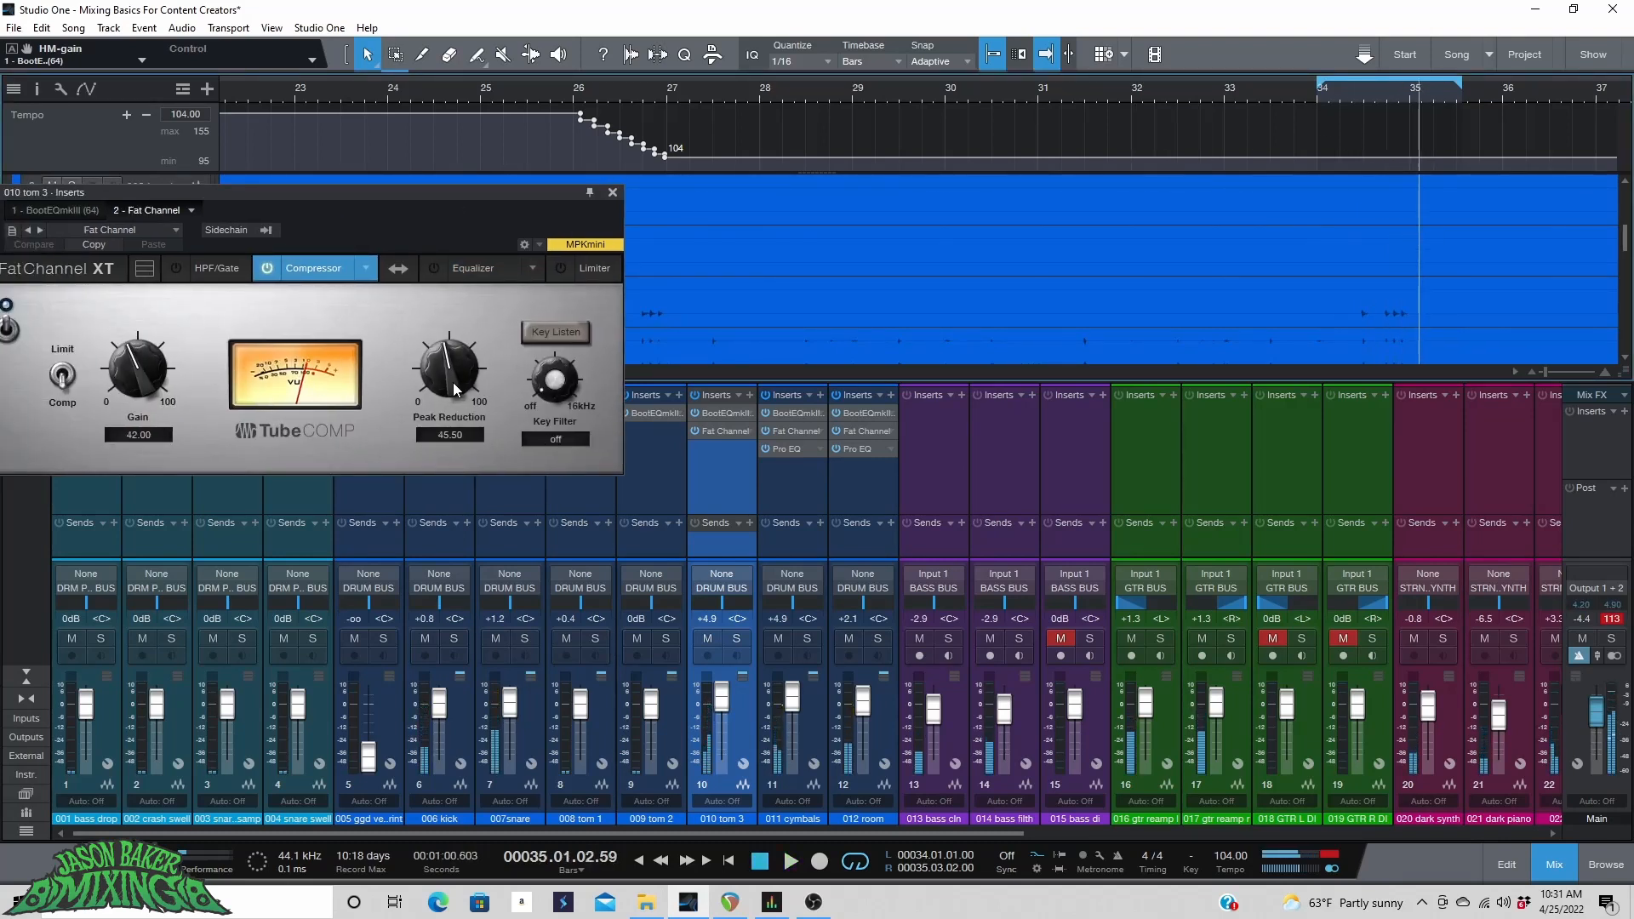
{"action": "left_click_drag", "start_coordinate": [454, 389], "coordinate": [446, 366]}
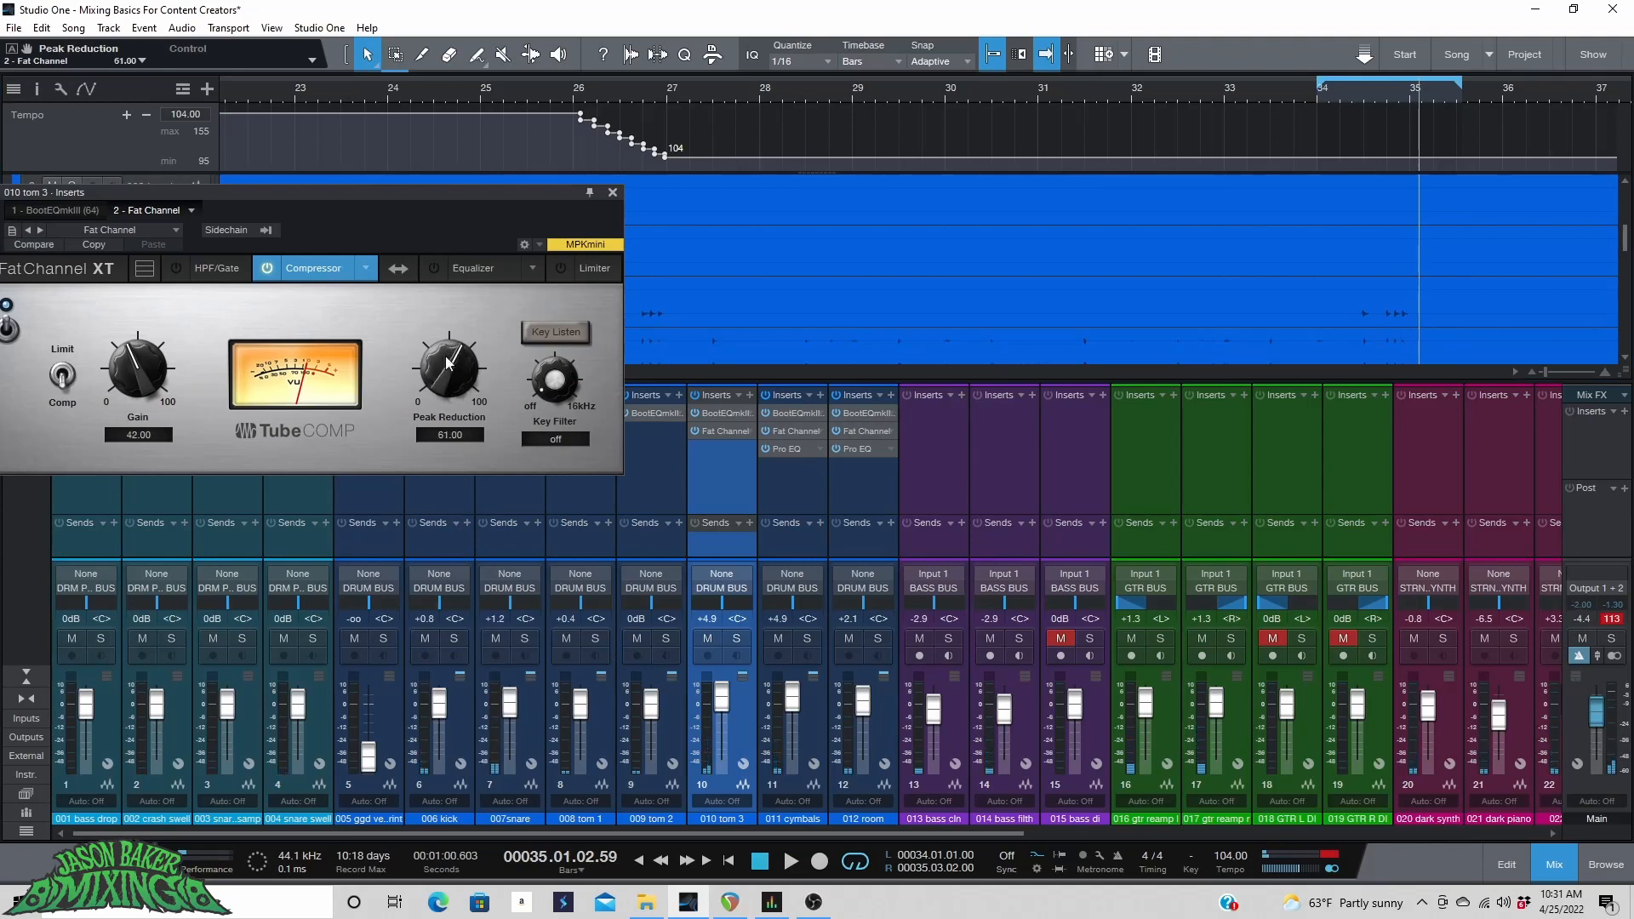
{"action": "key", "text": "space"}
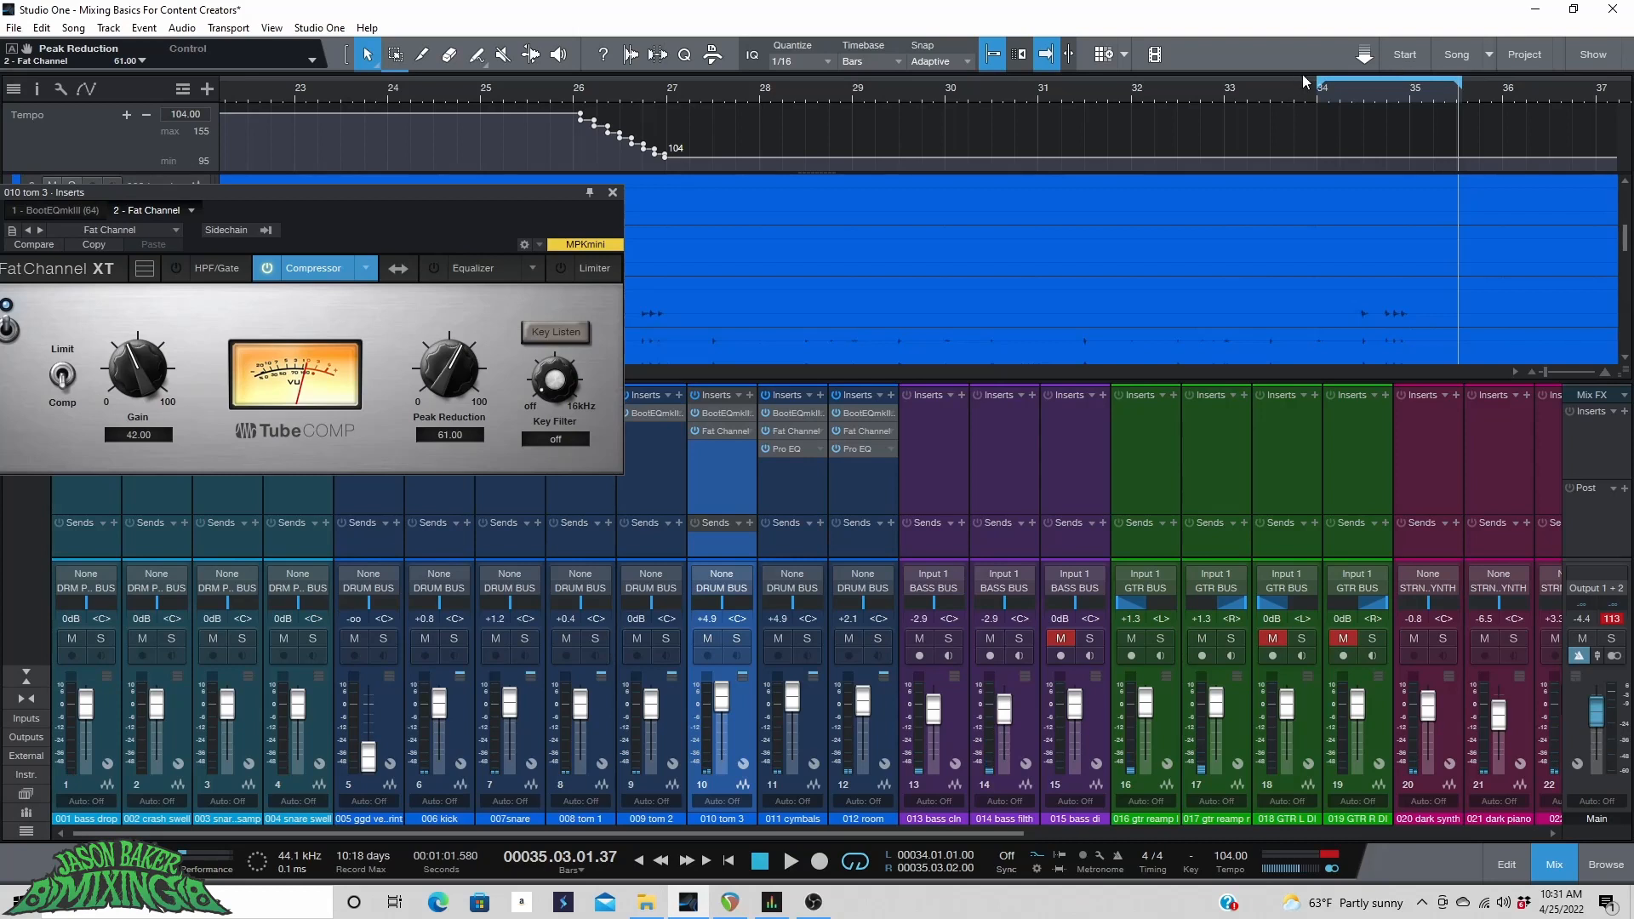
{"action": "left_click", "coordinate": [1316, 102]}
{"action": "key", "text": "space"}
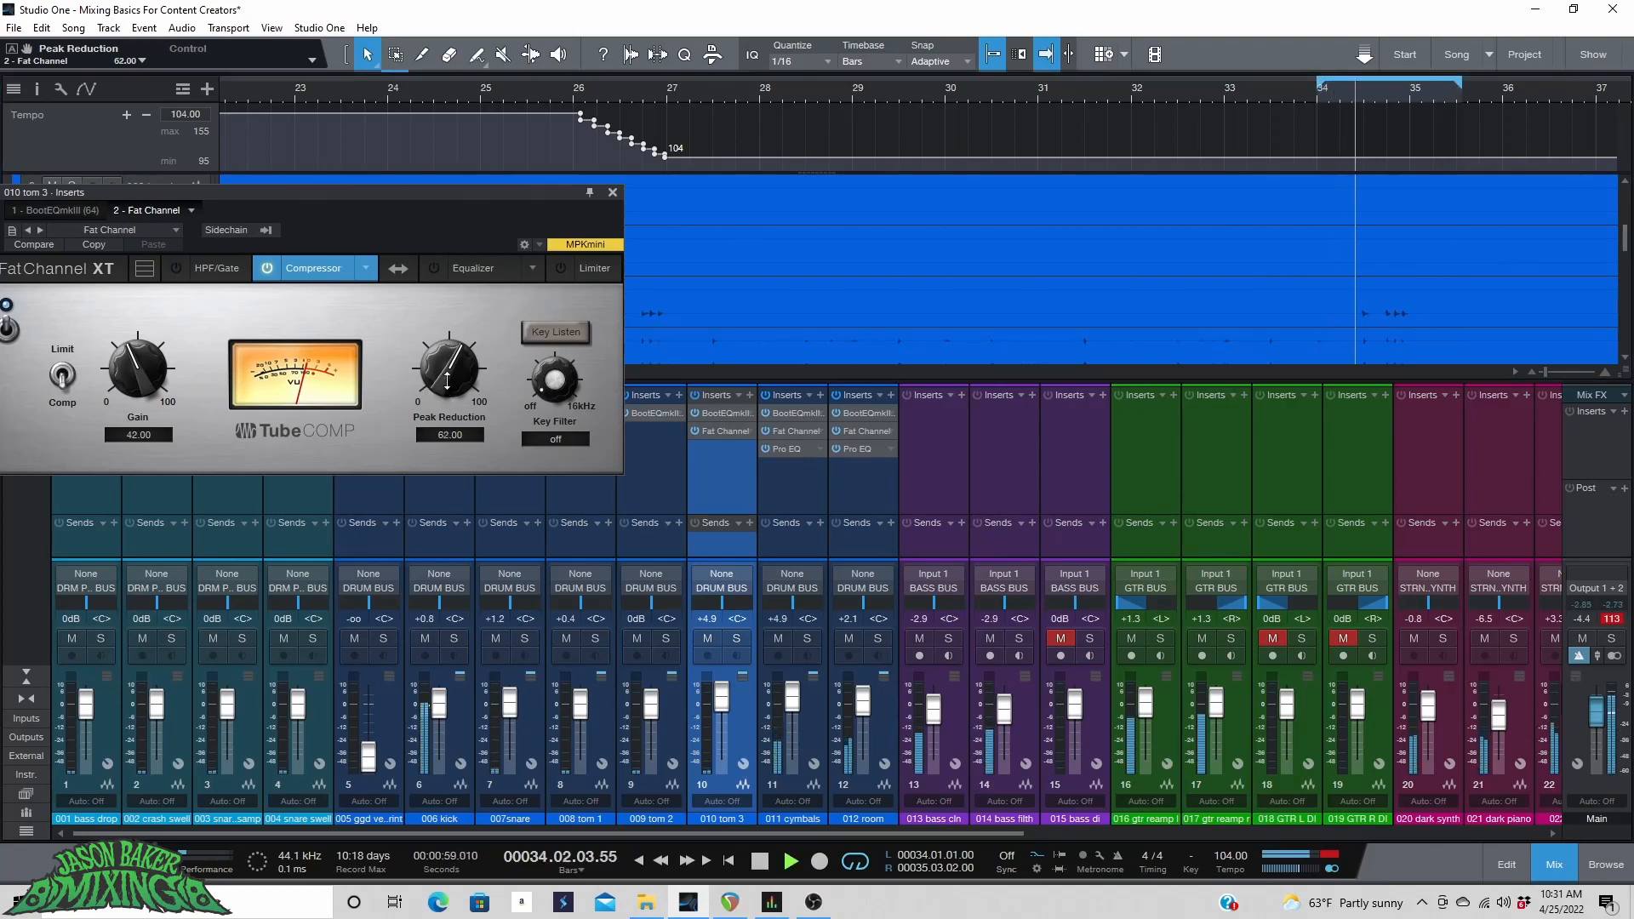
{"action": "left_click_drag", "start_coordinate": [429, 390], "coordinate": [436, 392]}
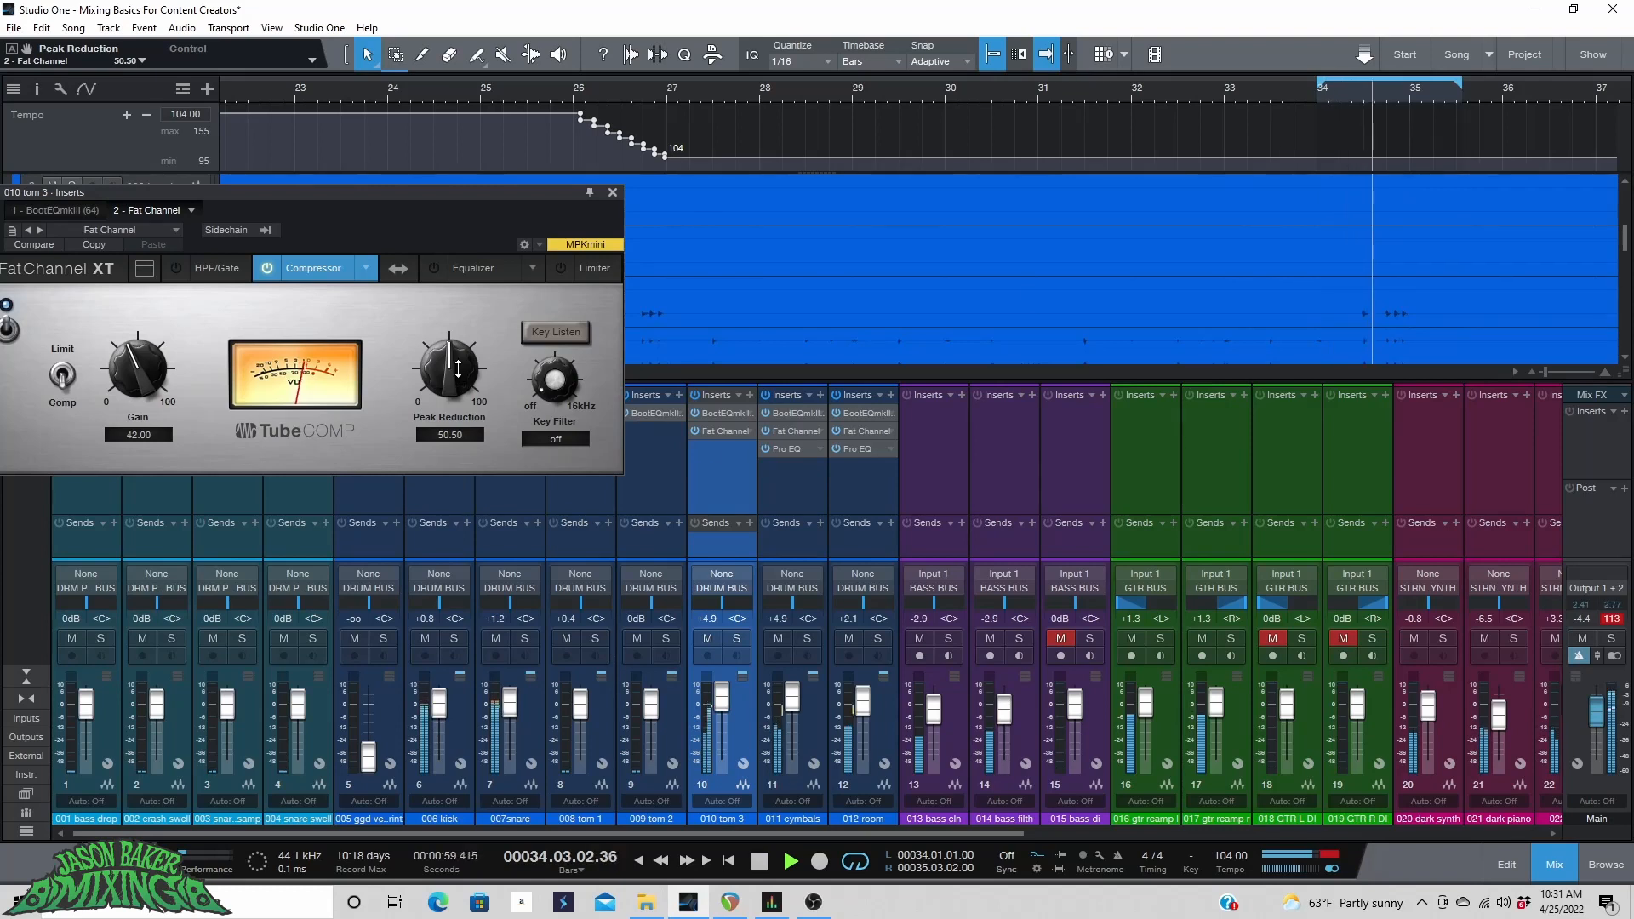
{"action": "left_click_drag", "start_coordinate": [453, 364], "coordinate": [451, 367]}
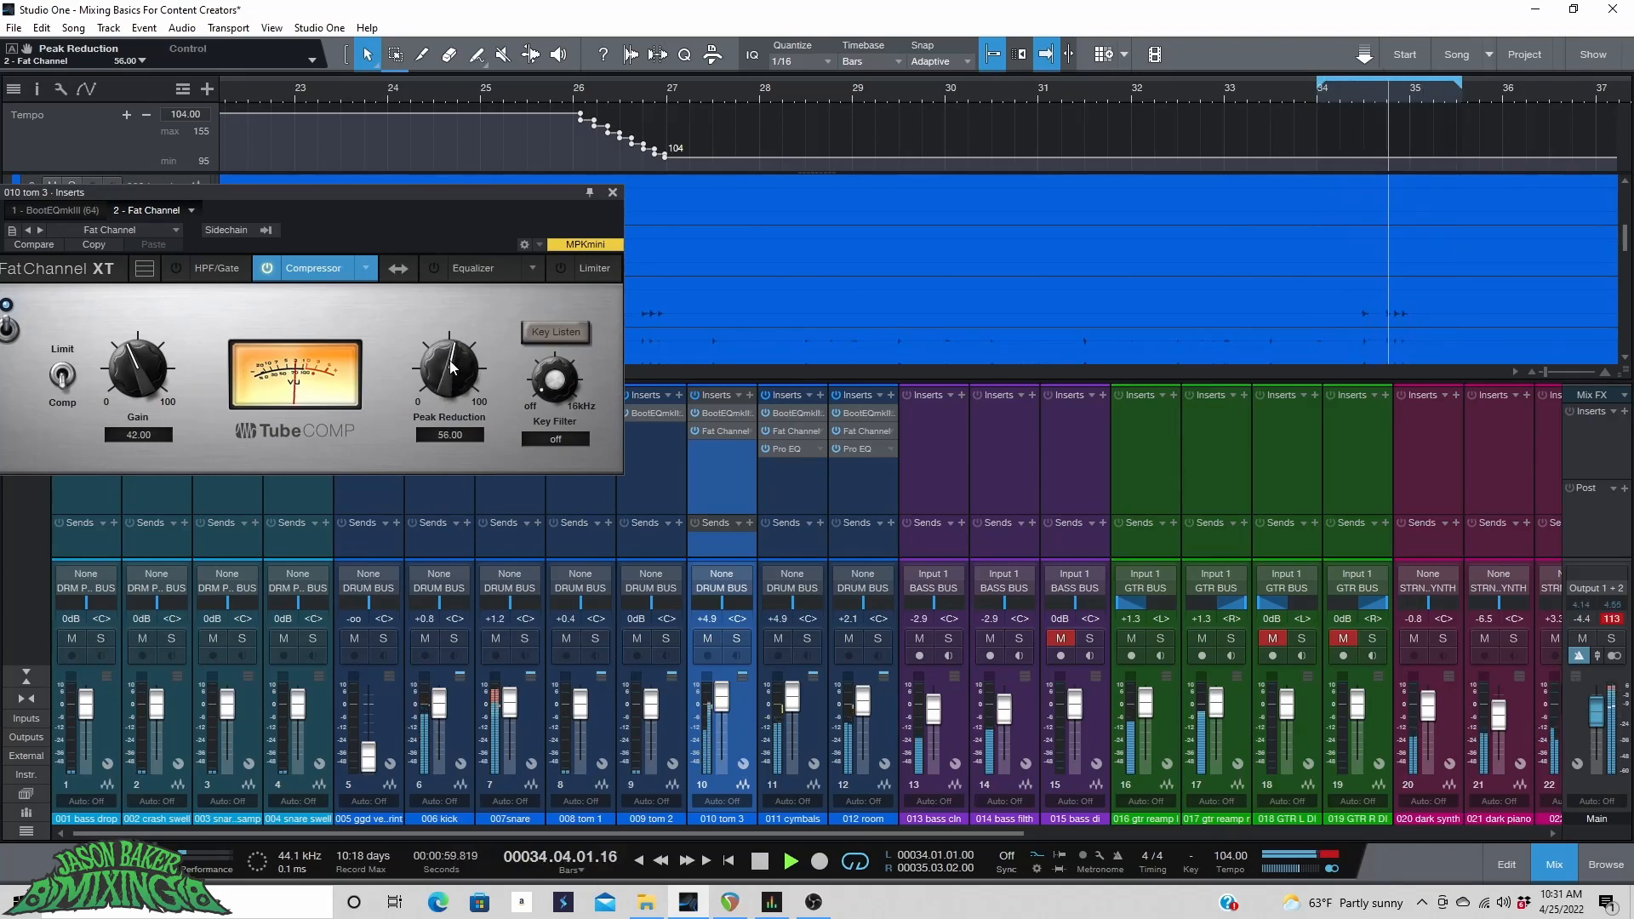
Set the compressor Gain to 49.50 and compare the compressor on and off with tom 3 soloed.
{"action": "key", "text": "space"}
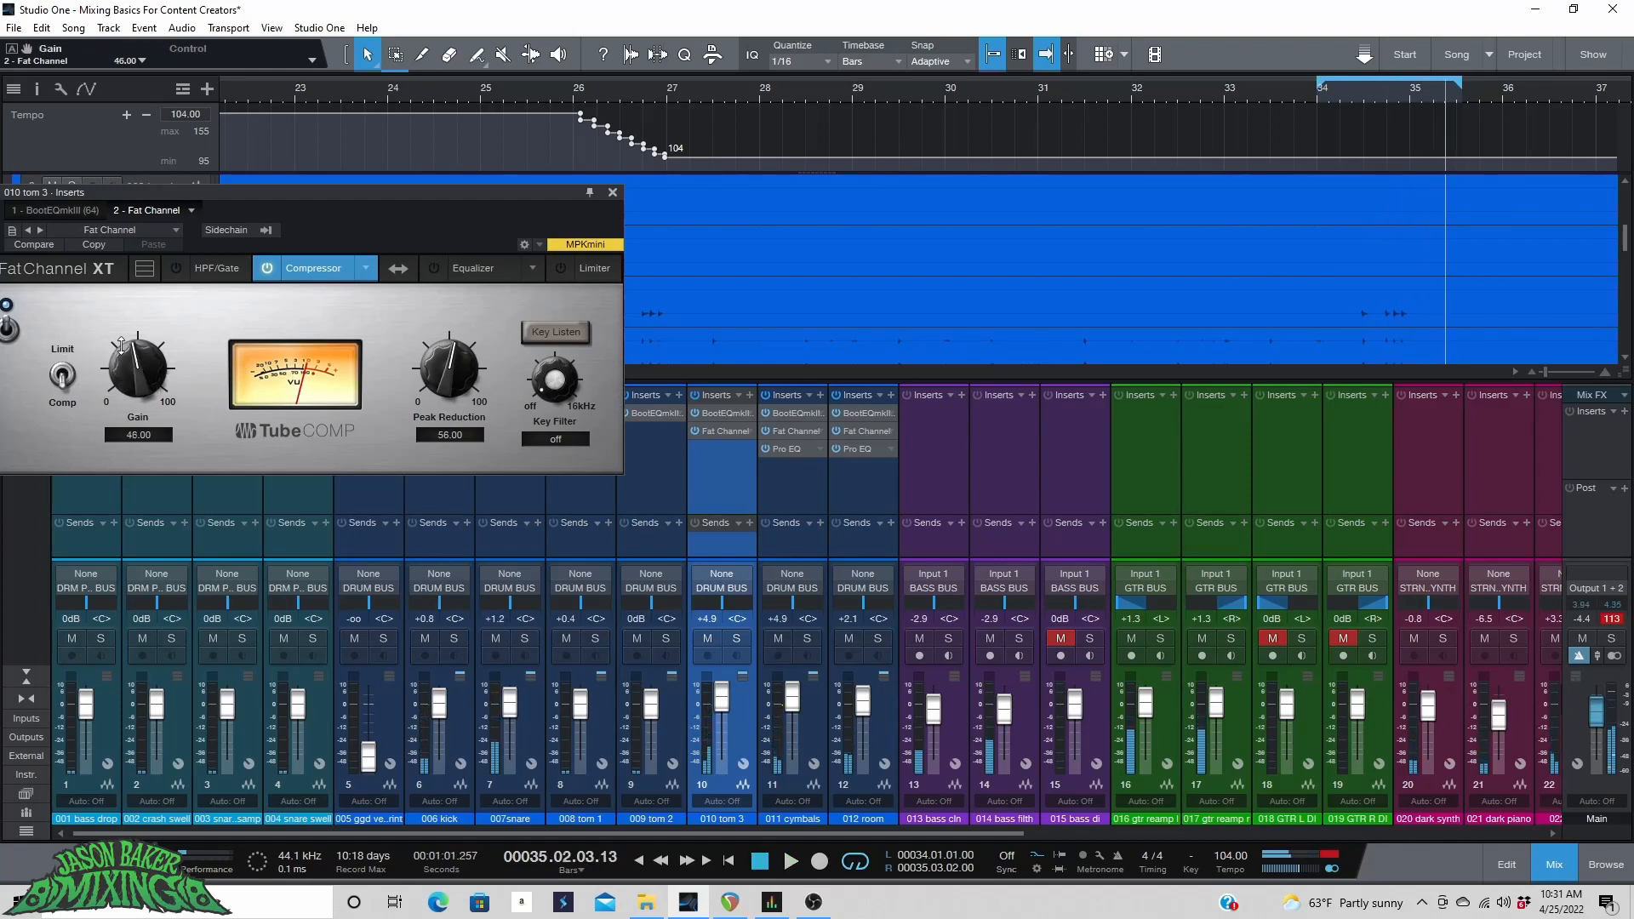
{"action": "key", "text": "space"}
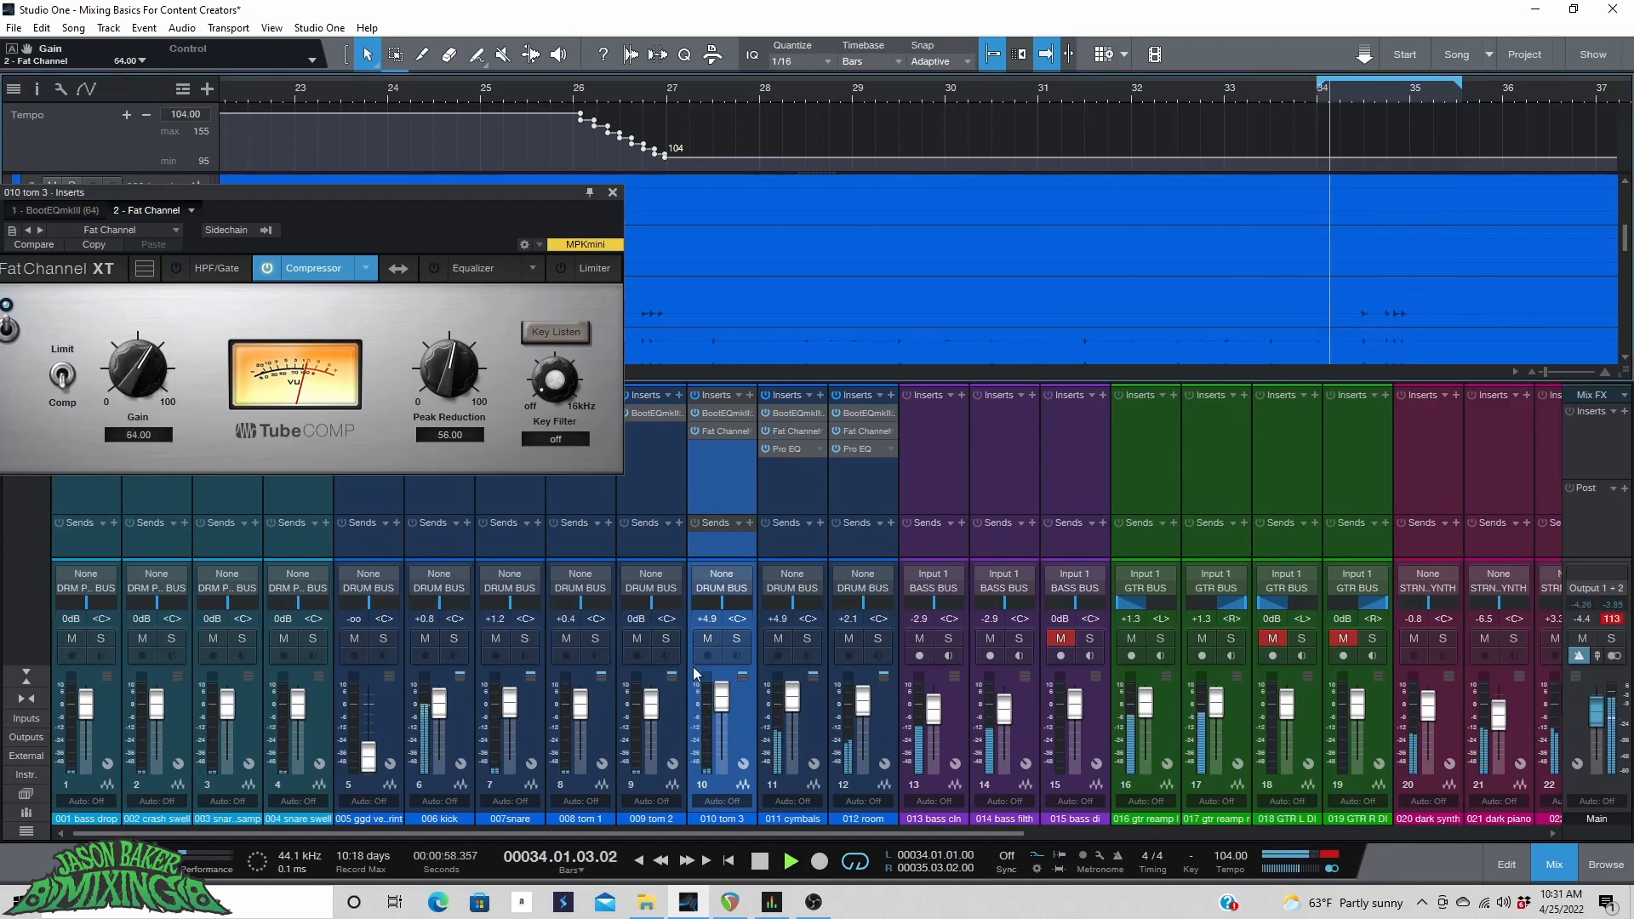
{"action": "left_click", "coordinate": [736, 639]}
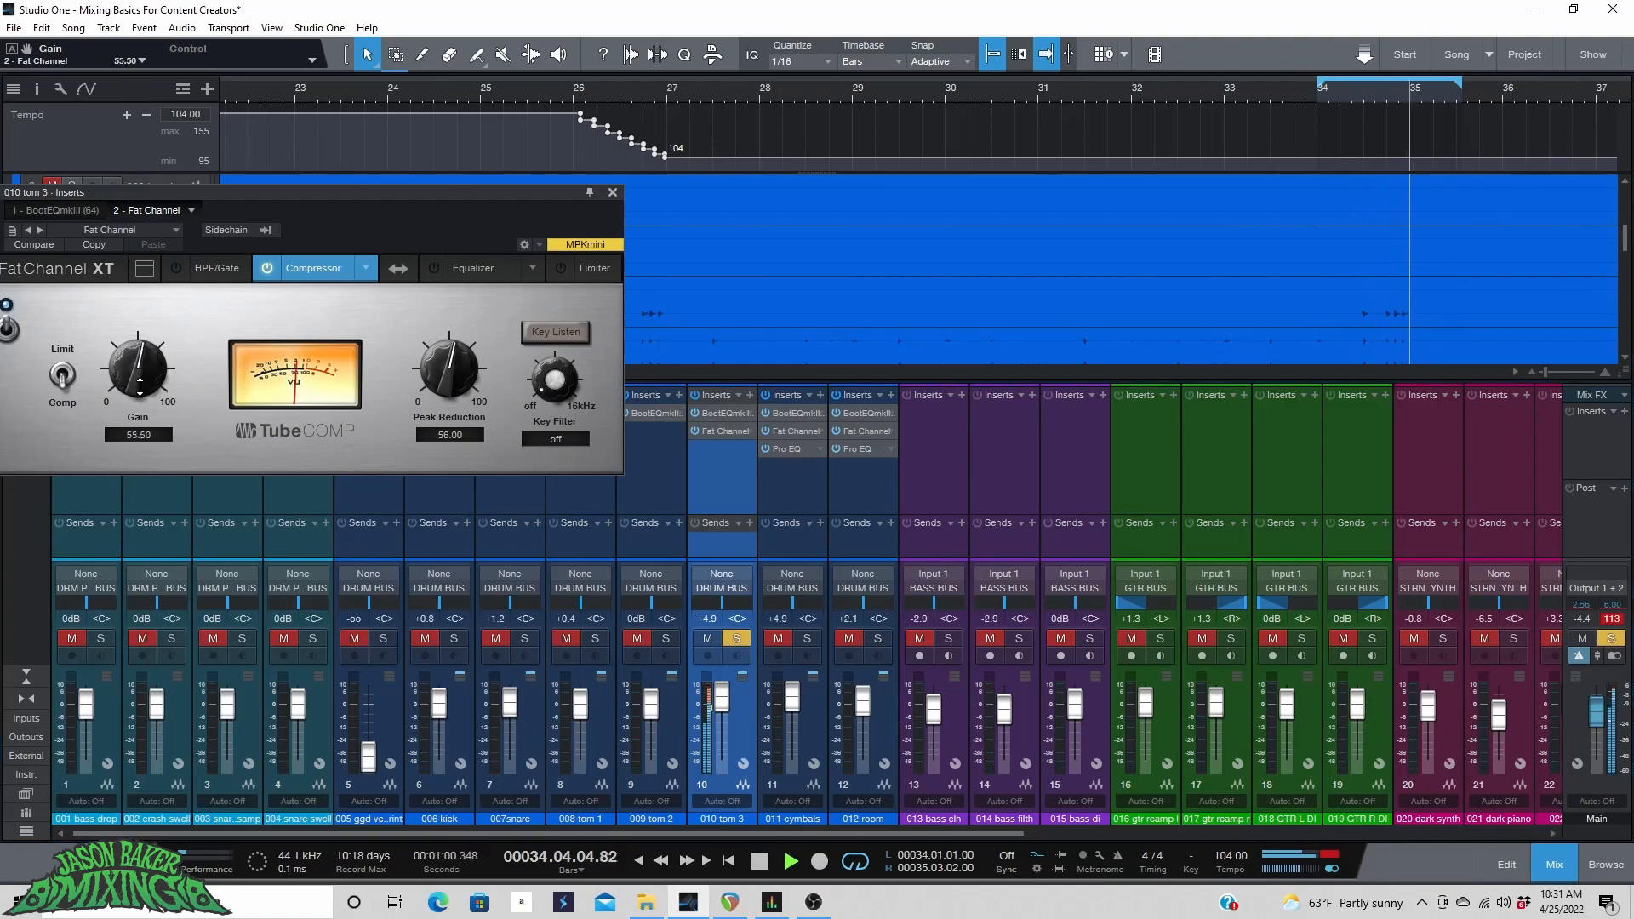
{"action": "left_click_drag", "start_coordinate": [131, 368], "coordinate": [132, 385]}
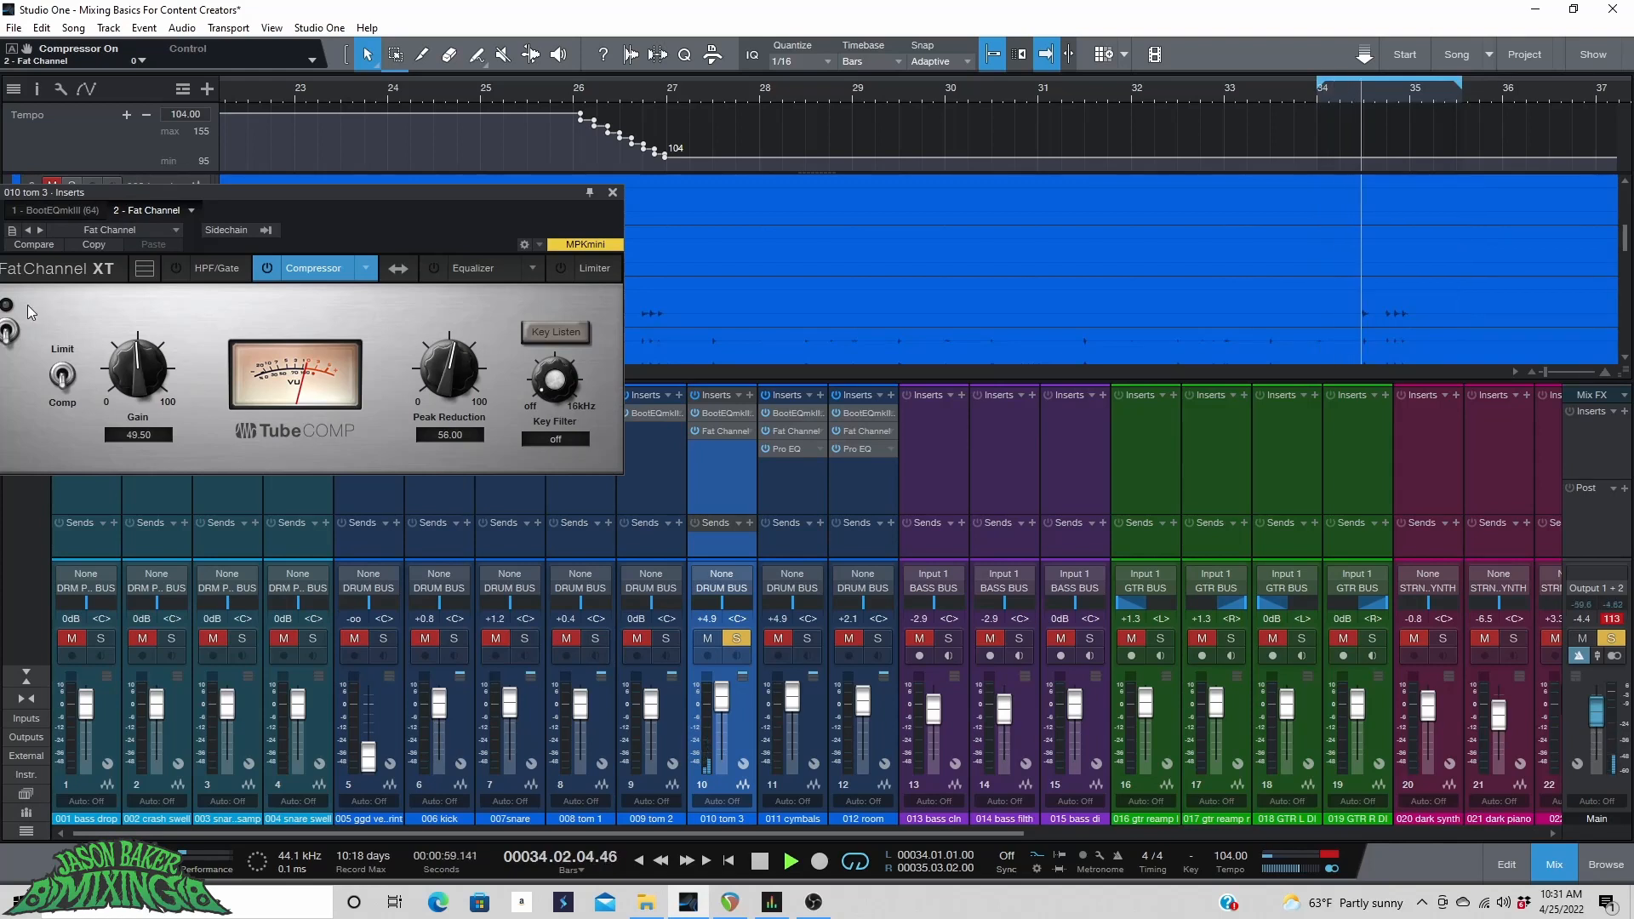
{"action": "left_click", "coordinate": [6, 331]}
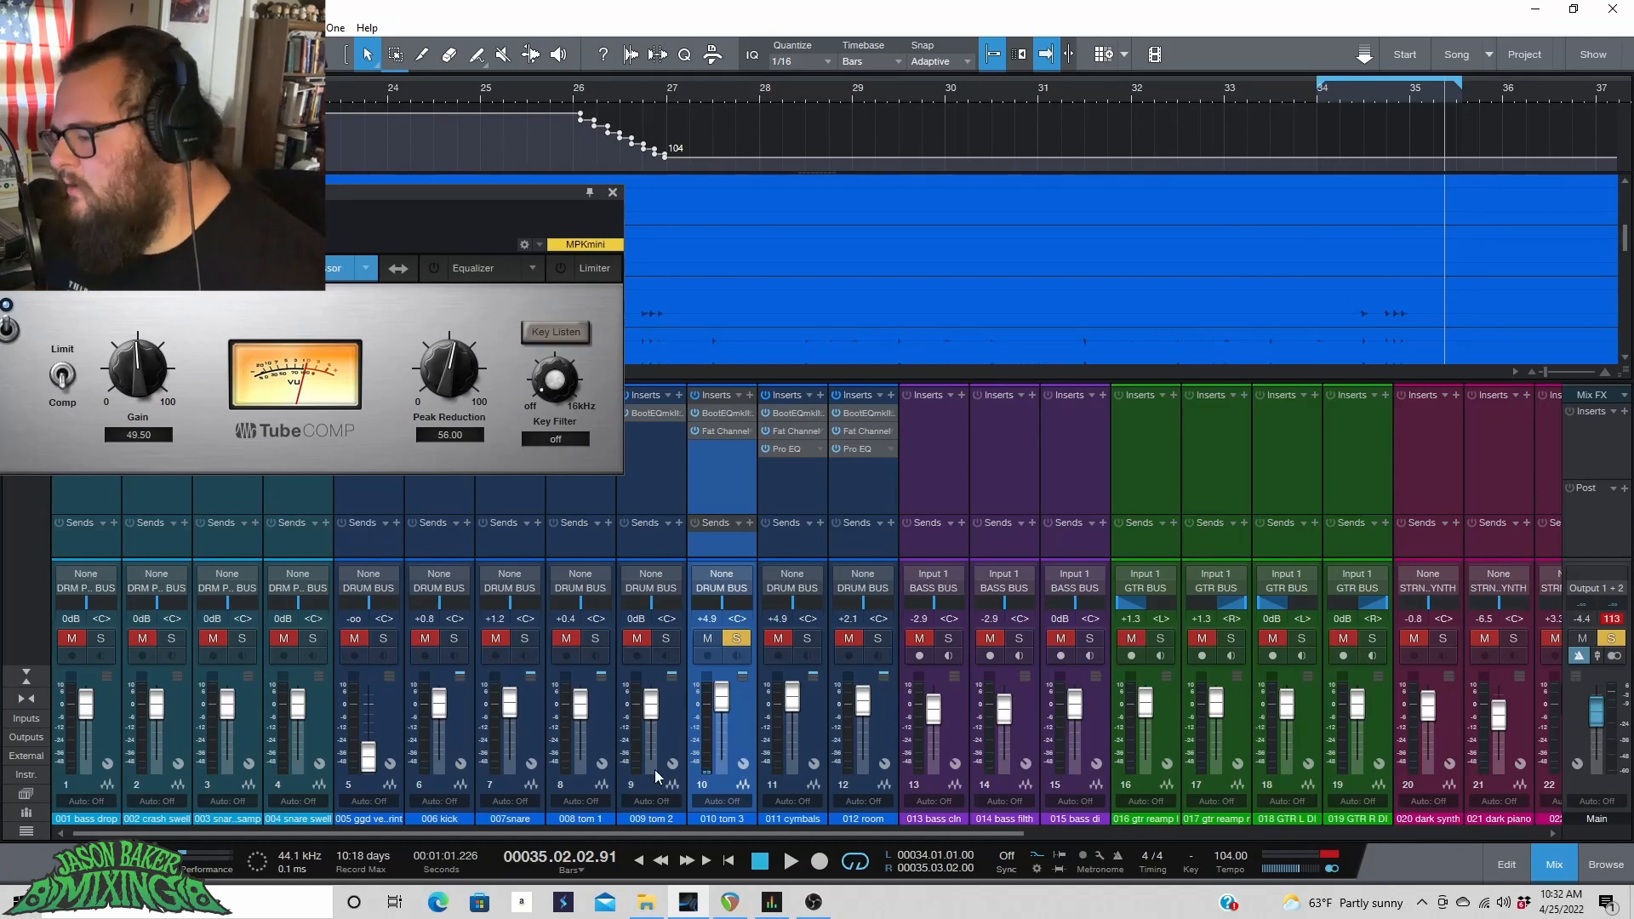
{"action": "left_click", "coordinate": [735, 639]}
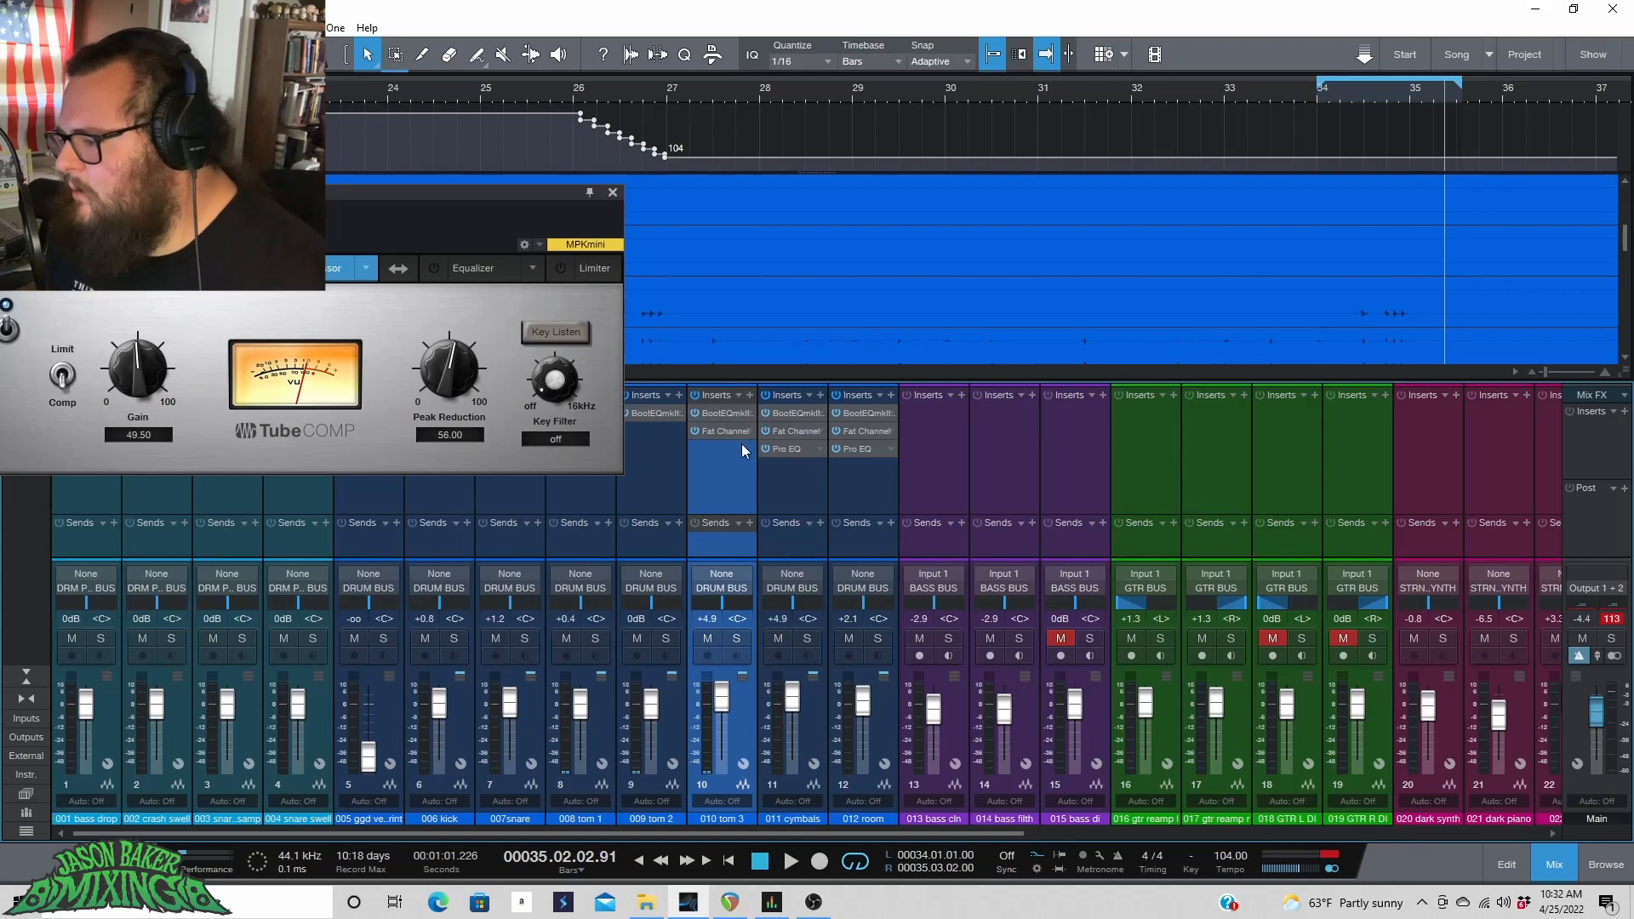
Insert Pro EQ on the tom 3 channel after the Fat Channel.
{"action": "left_click", "coordinate": [750, 395]}
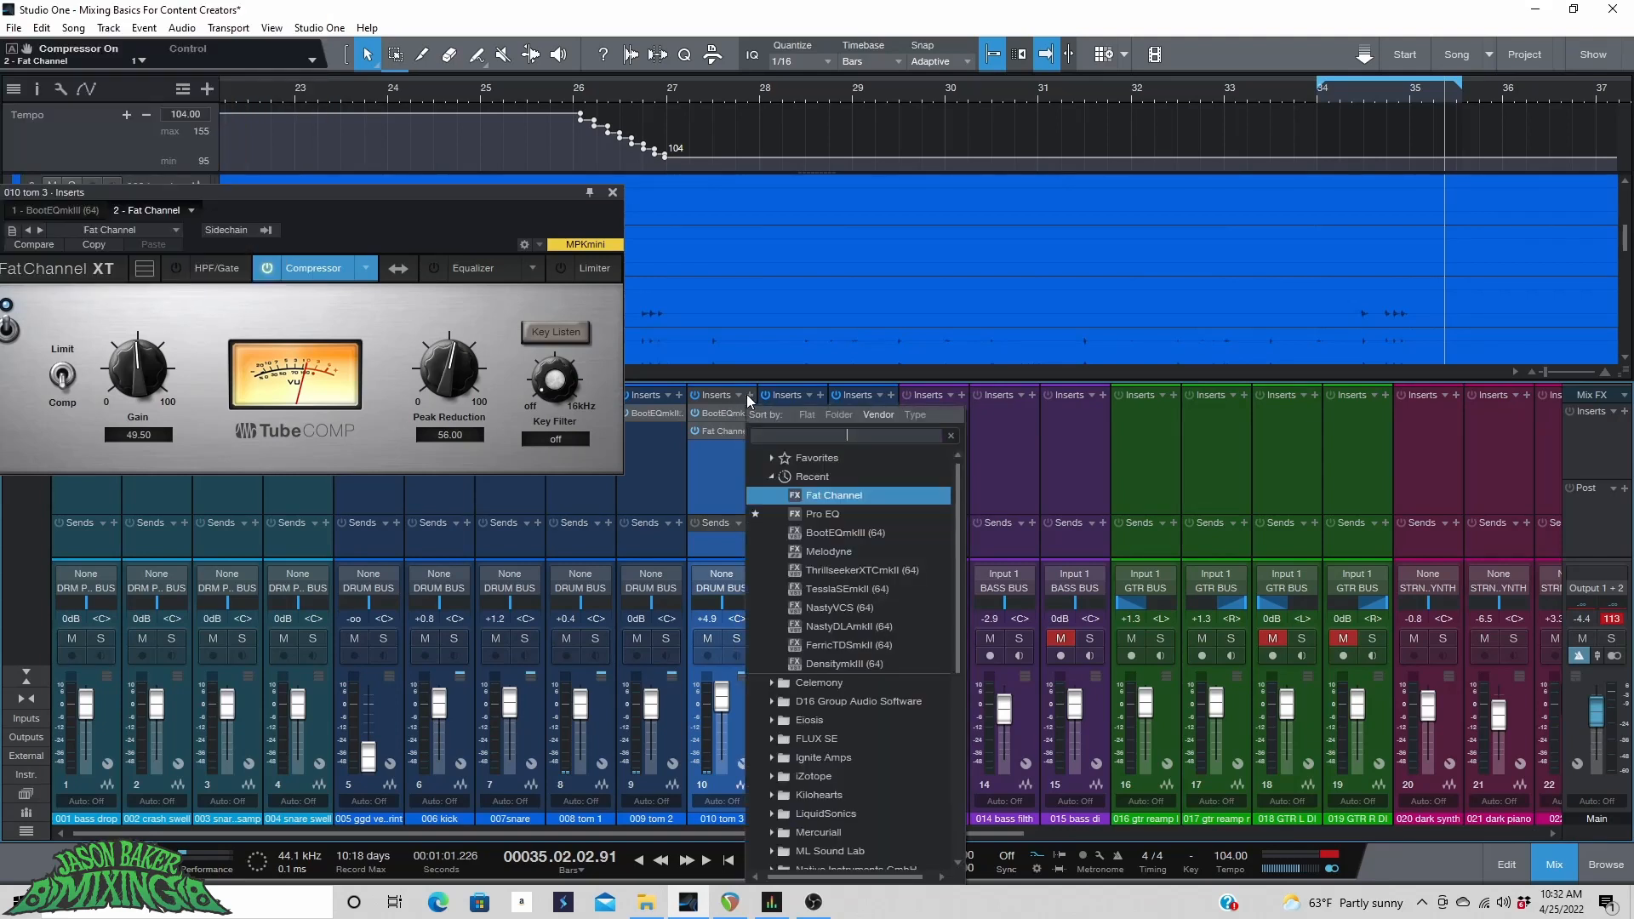
{"action": "left_click", "coordinate": [856, 514]}
{"action": "left_click_drag", "start_coordinate": [290, 203], "coordinate": [611, 195]}
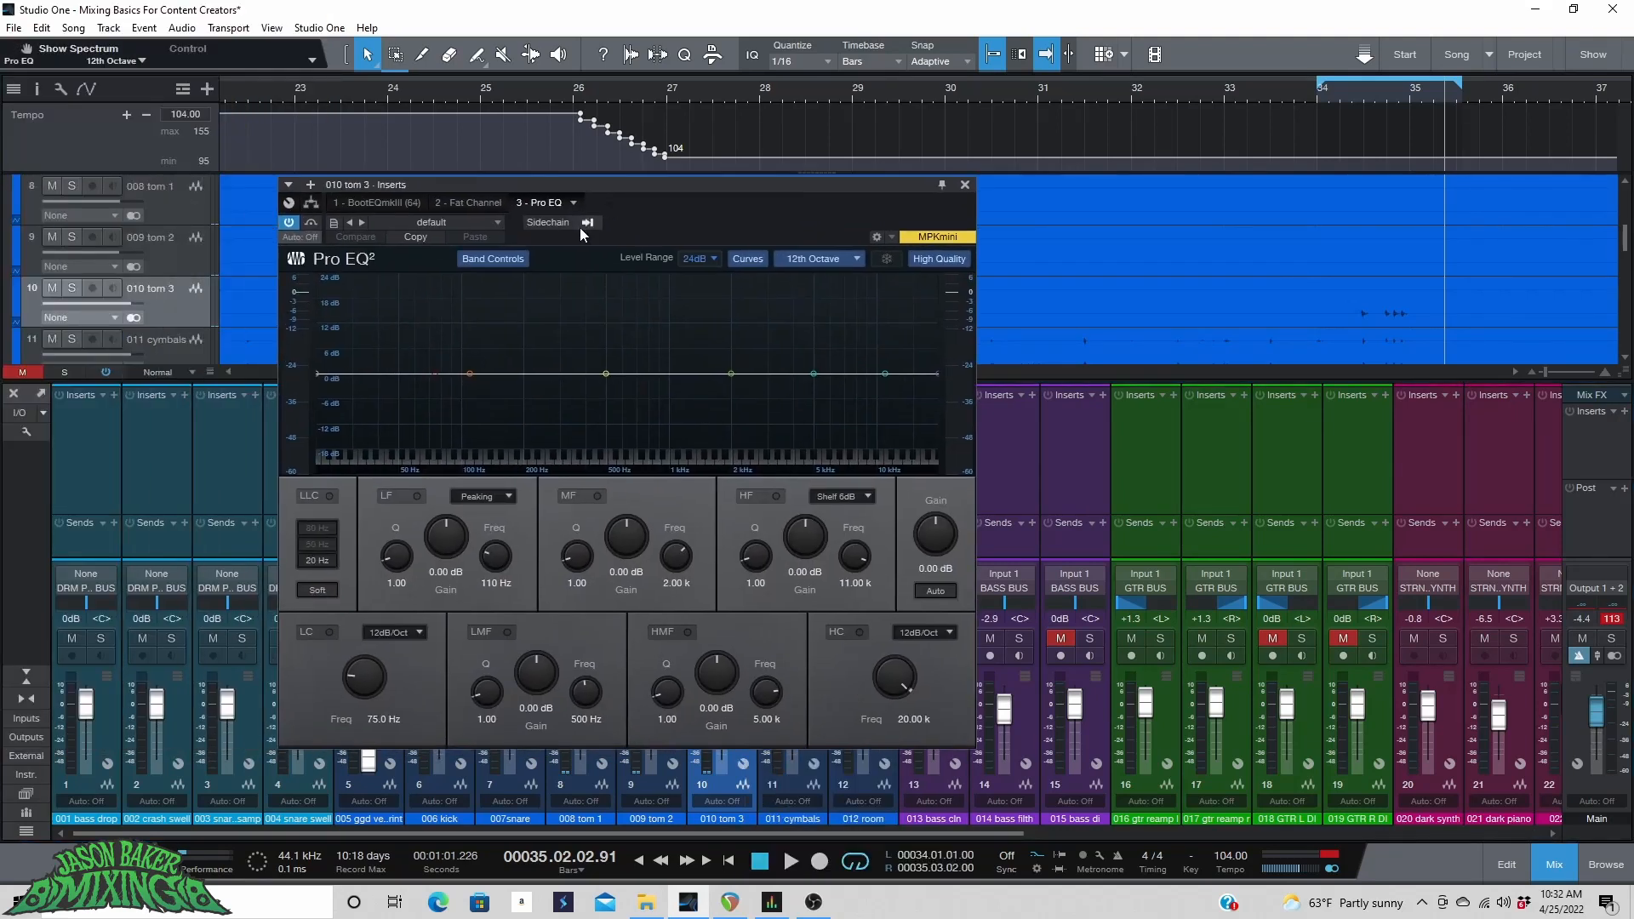
Enable the low cut at 24dB/Oct and set its frequency to 55.0 Hz during playback.
{"action": "left_click", "coordinate": [1322, 100]}
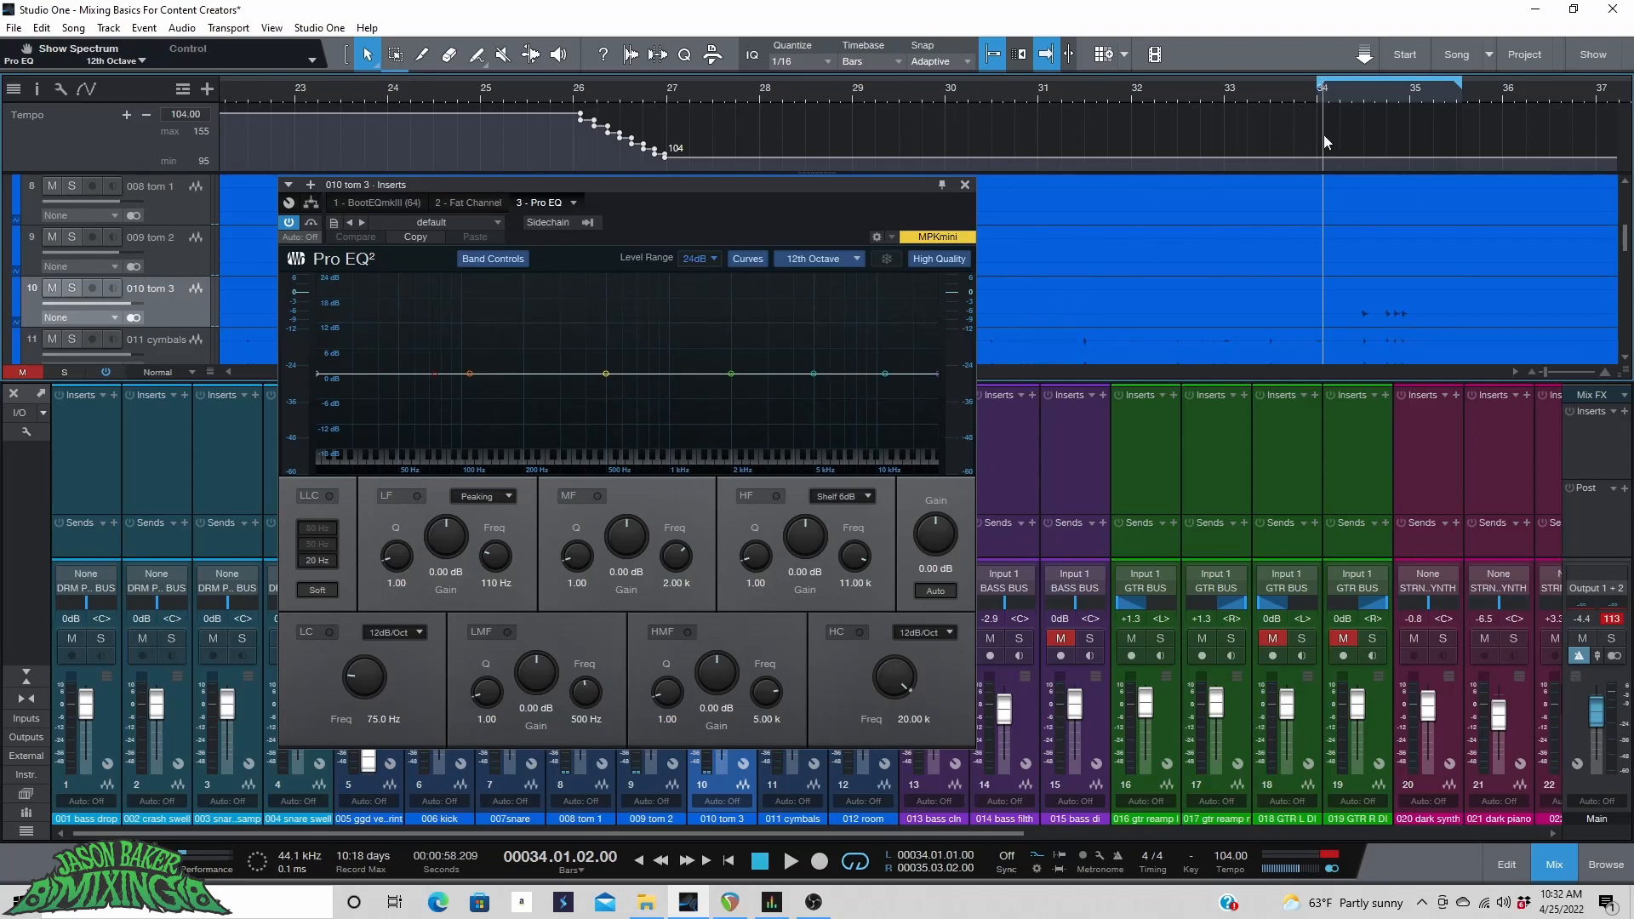
{"action": "key", "text": "space"}
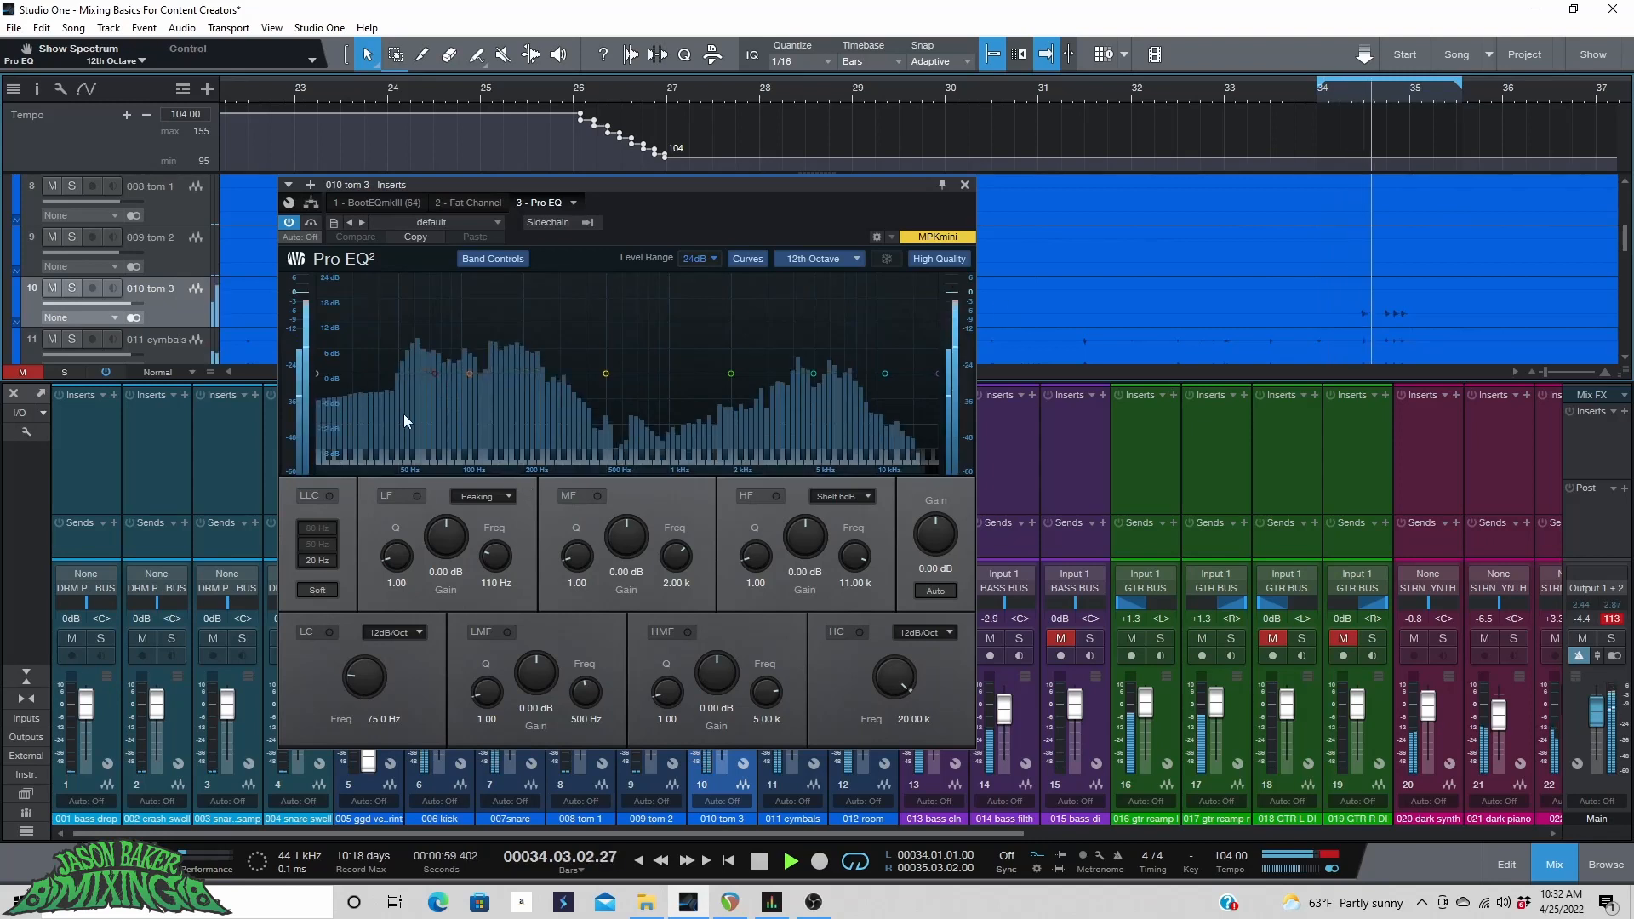
{"action": "left_click", "coordinate": [329, 633]}
{"action": "left_click", "coordinate": [387, 632]}
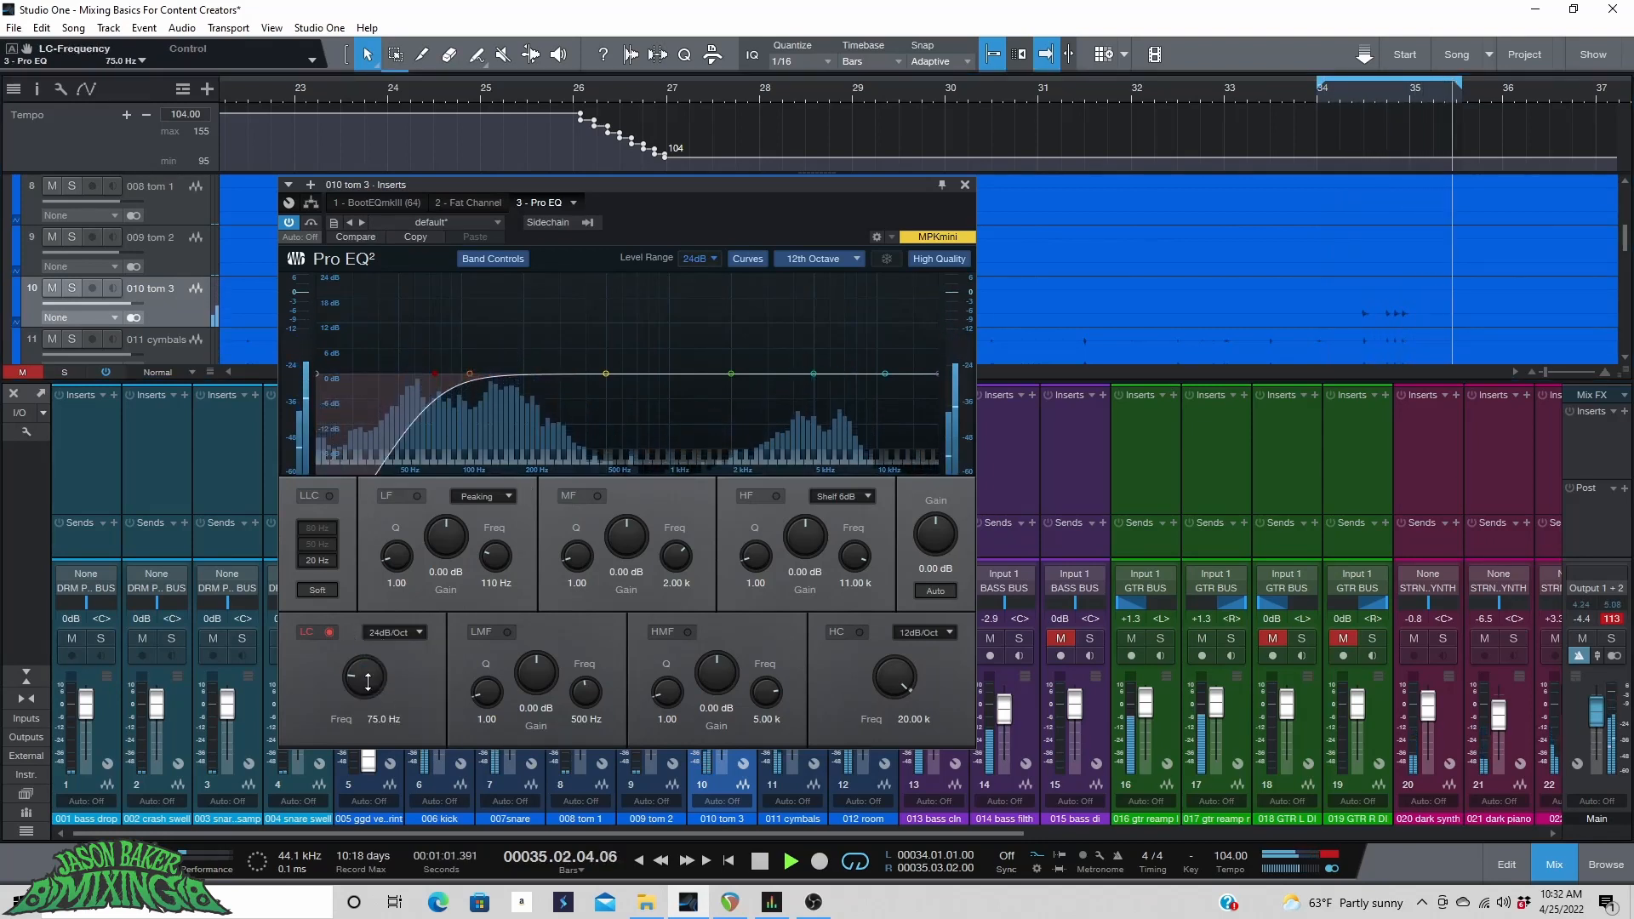
{"action": "left_click", "coordinate": [394, 690]}
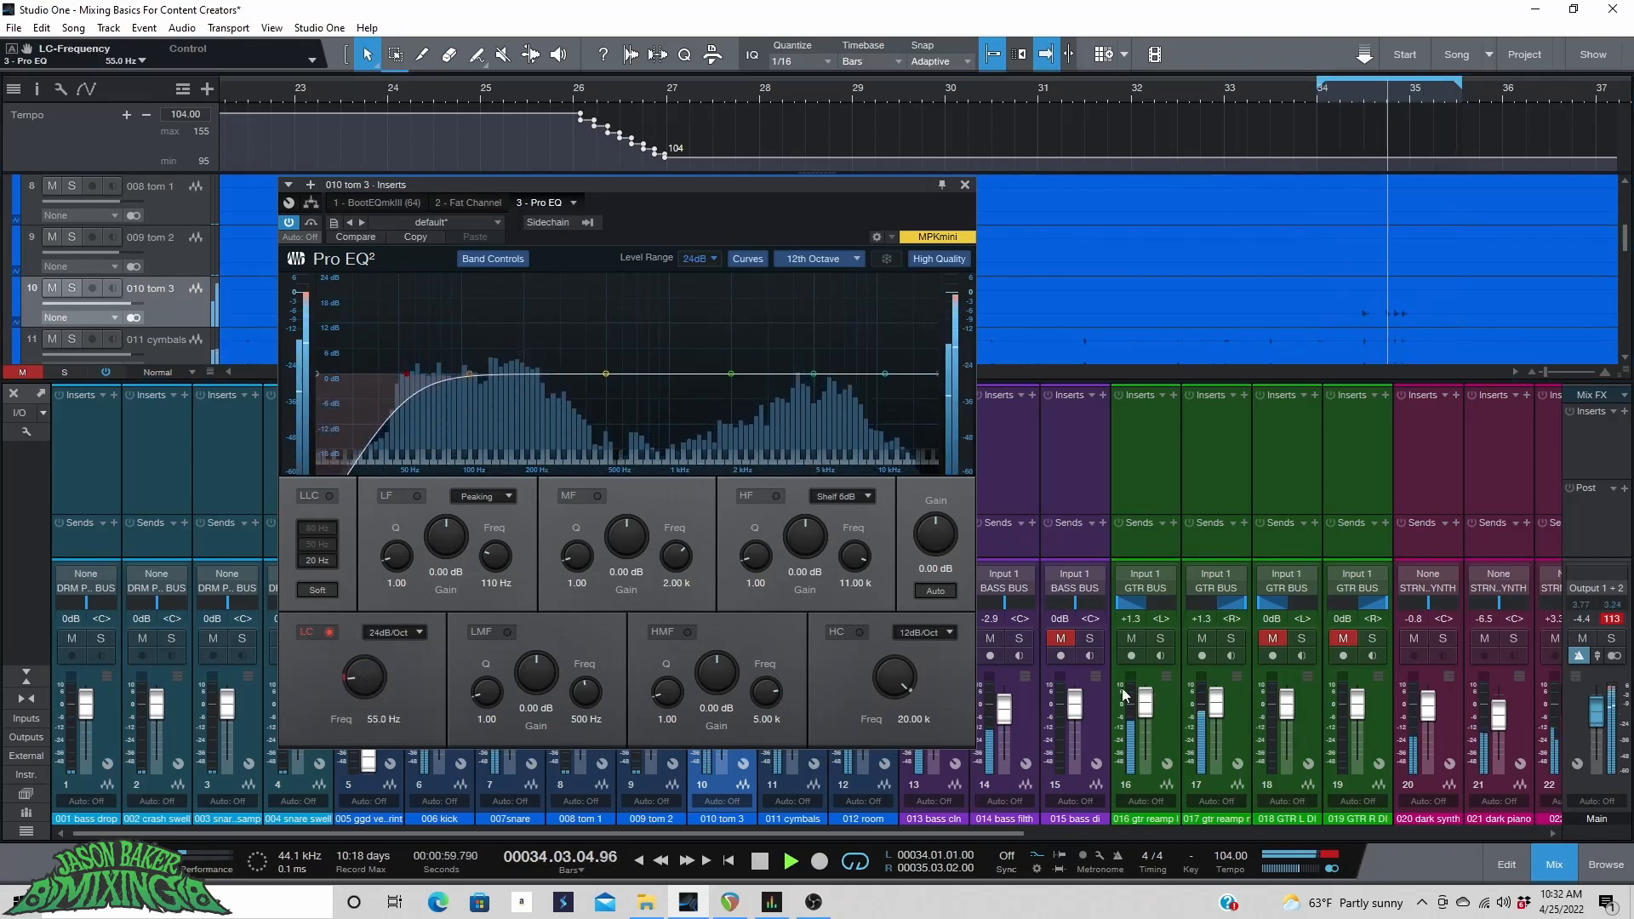
Cut the low-mid band -10.12 dB at 565 Hz and boost the low band 1.79 dB at 194 Hz.
{"action": "left_click_drag", "start_coordinate": [591, 188], "coordinate": [1160, 227]}
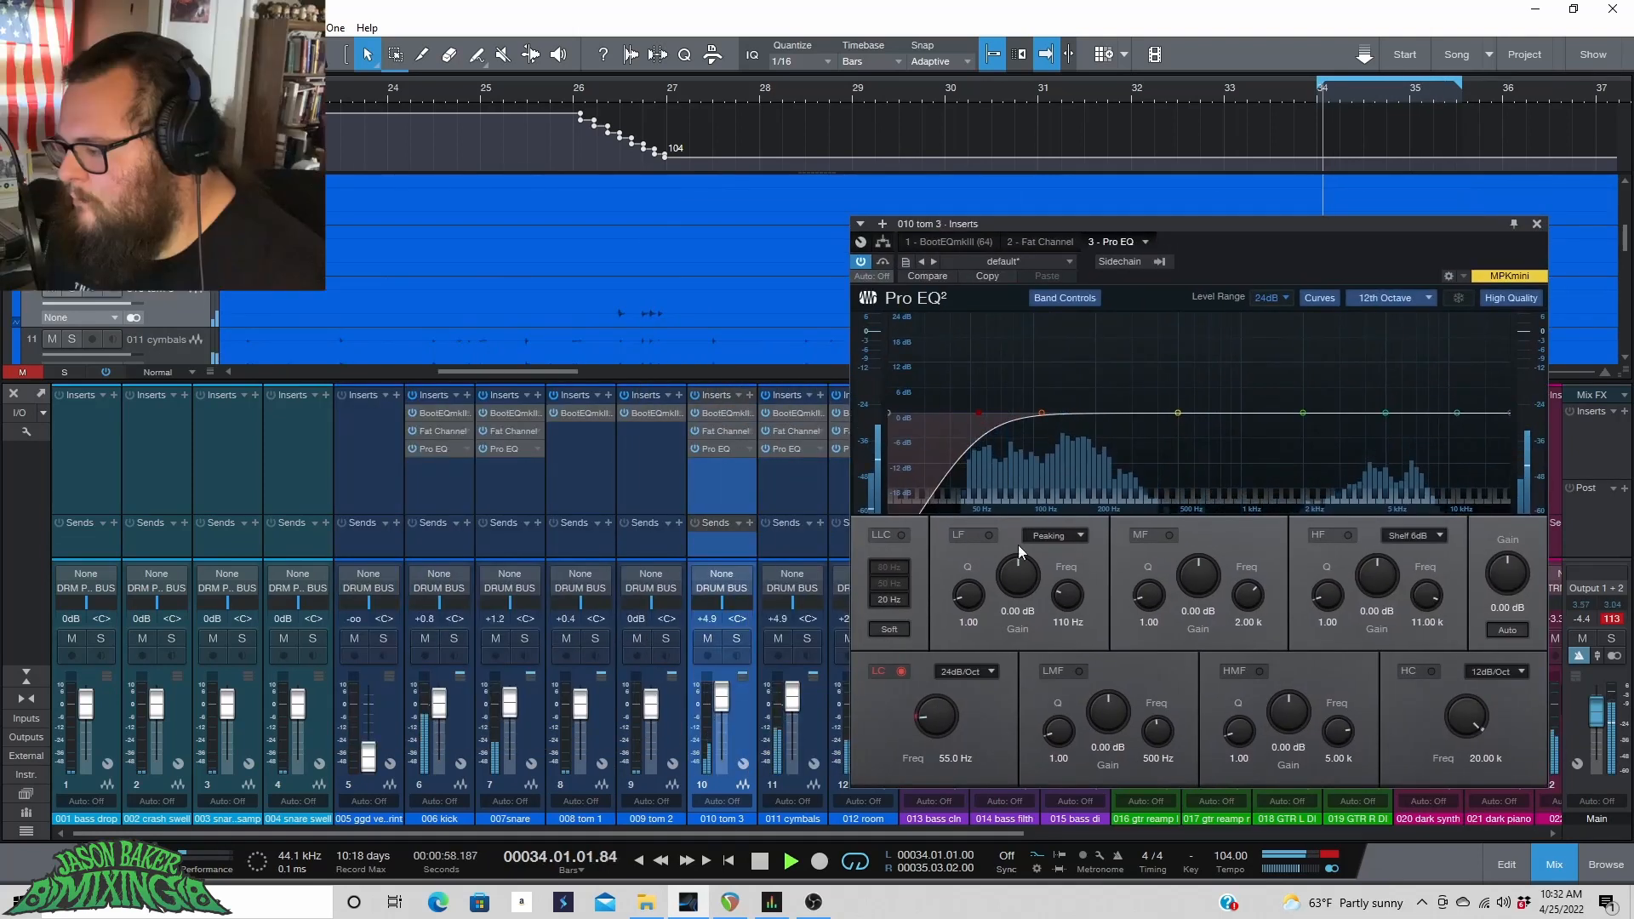
{"action": "left_click_drag", "start_coordinate": [1039, 415], "coordinate": [1190, 462]}
{"action": "left_click", "coordinate": [1176, 414]}
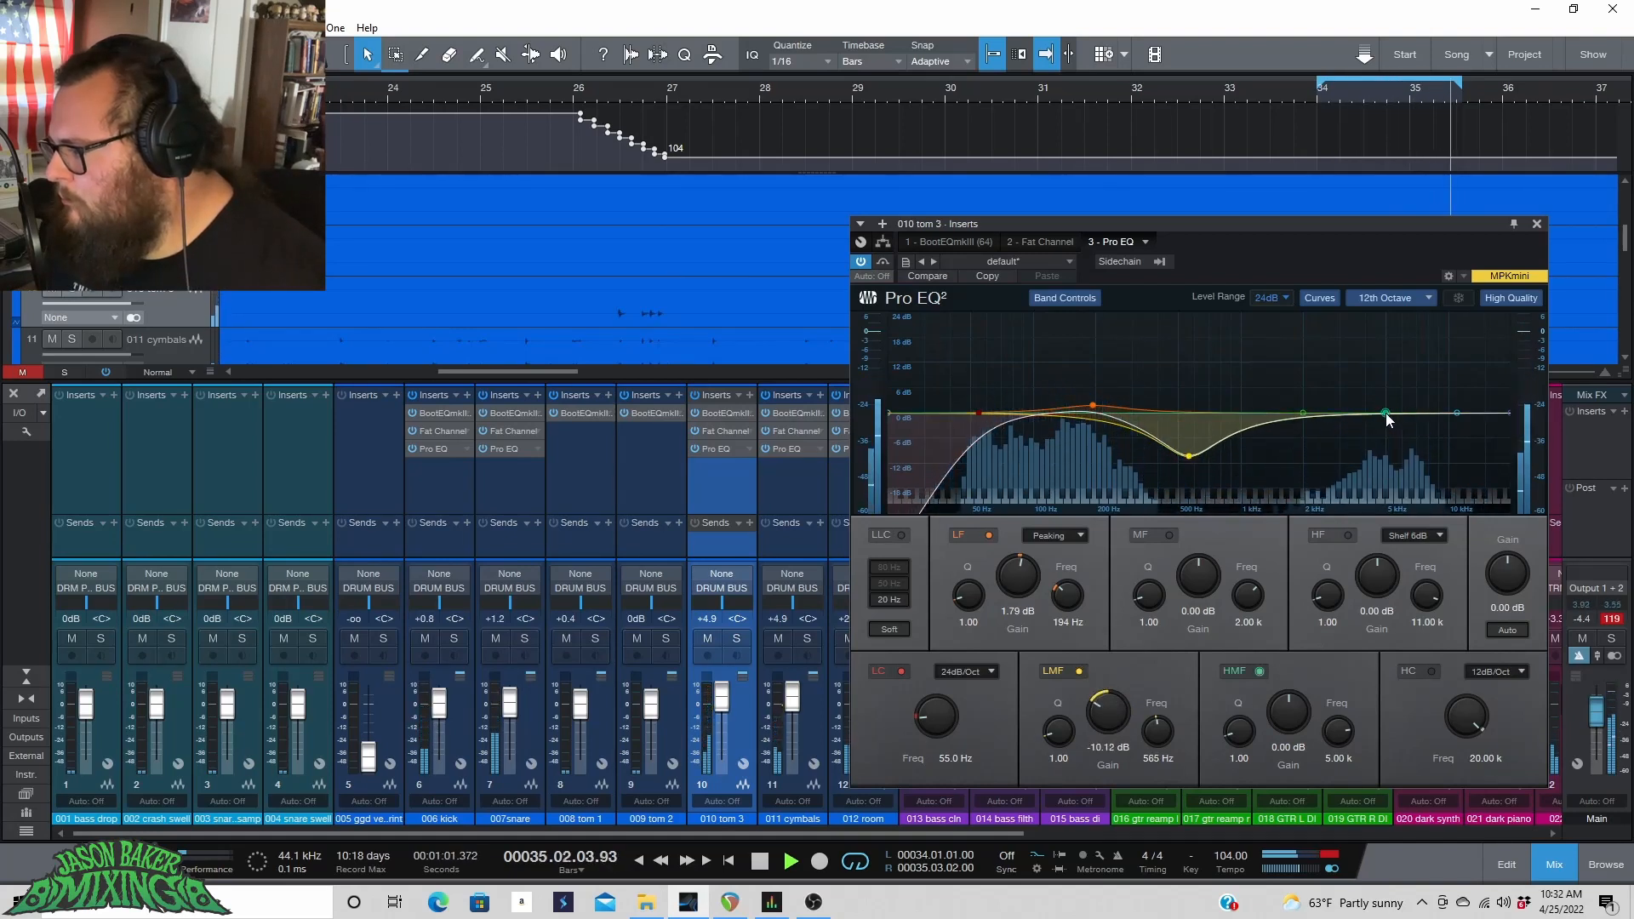
Boost the high-mid band 1.39 dB at 4.38 kHz and enable the high cut at 24dB/Oct.
{"action": "mouse_move", "coordinate": [1385, 412]}
{"action": "left_mouse_down"}
{"action": "mouse_move", "coordinate": [1387, 393]}
{"action": "mouse_move", "coordinate": [1373, 407]}
{"action": "left_mouse_up"}
{"action": "left_click", "coordinate": [1431, 672]}
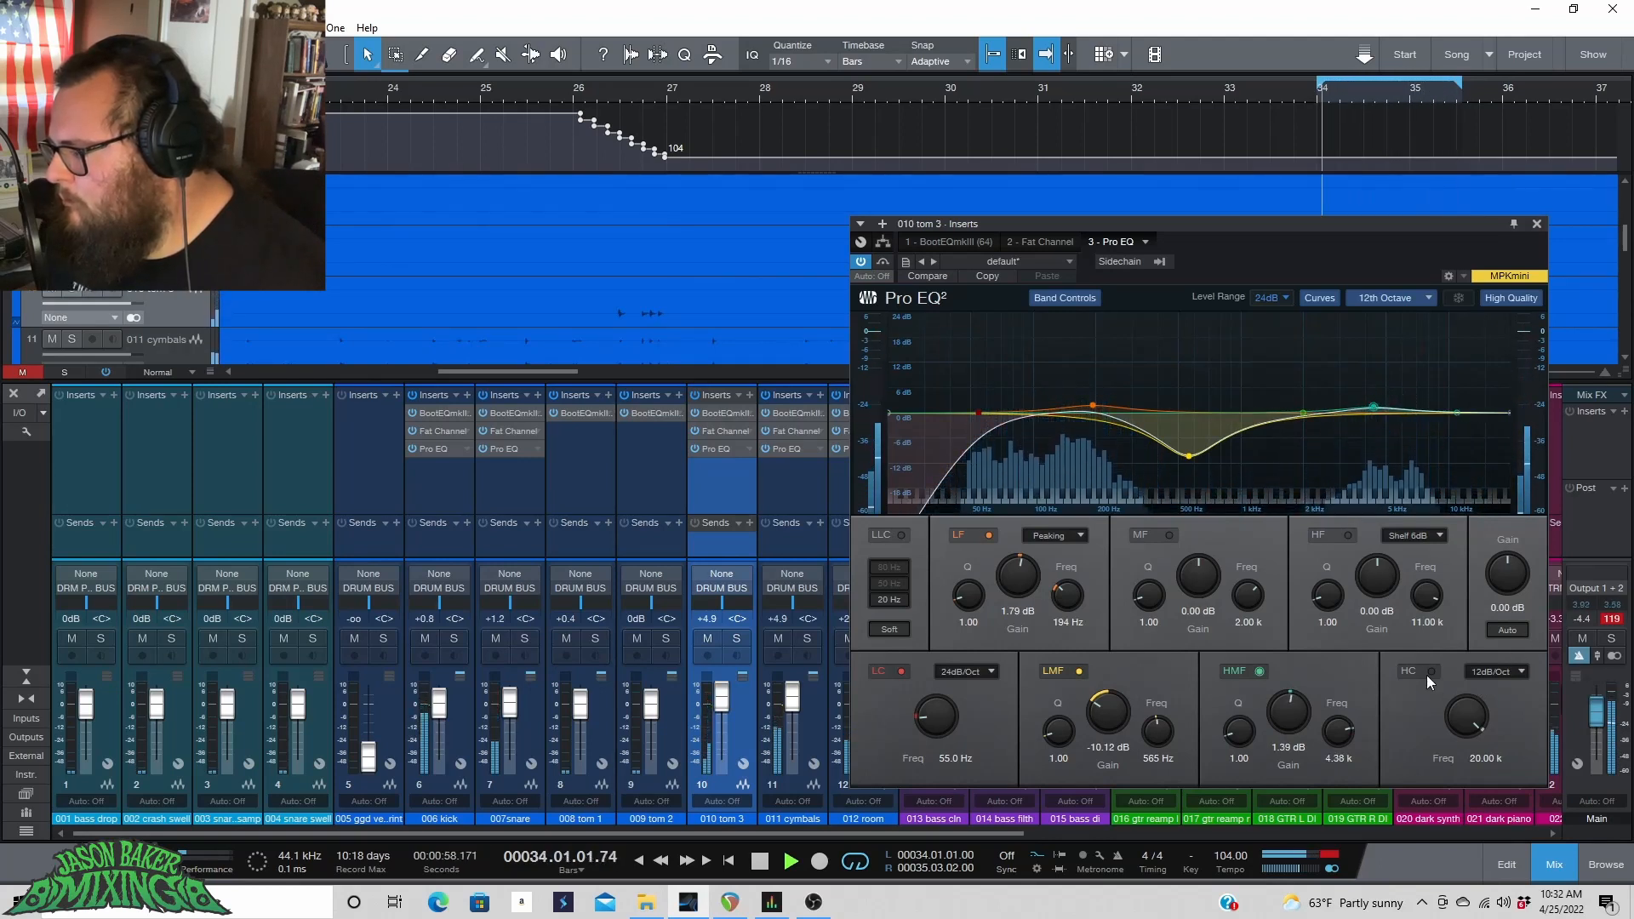
{"action": "left_click", "coordinate": [1497, 672]}
{"action": "left_click", "coordinate": [1518, 730]}
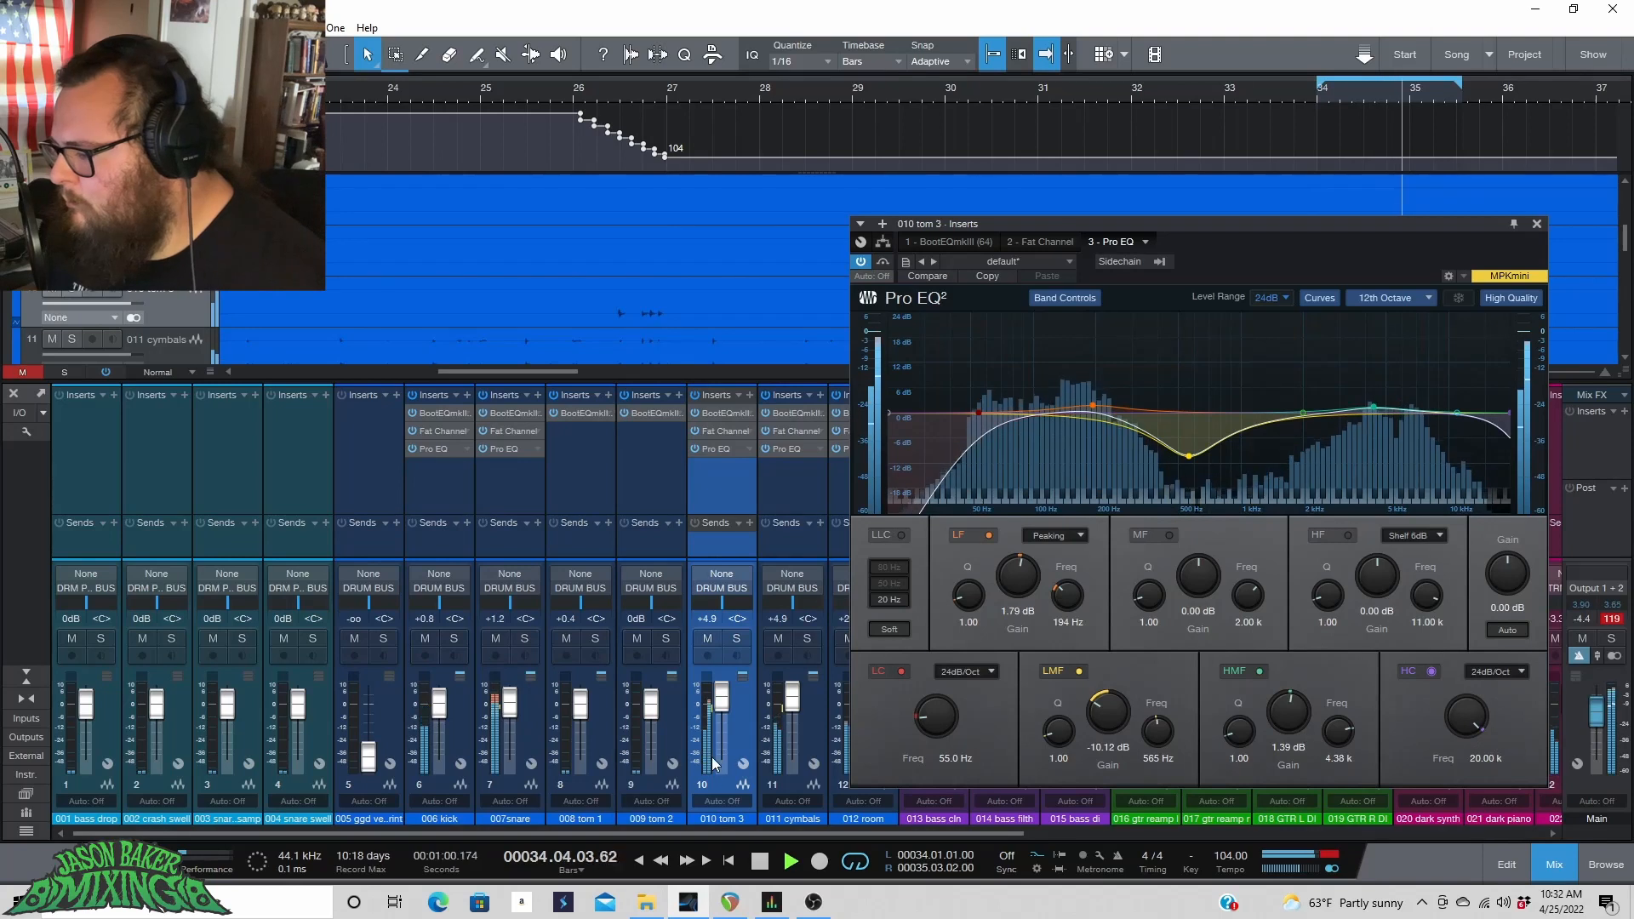
Set tom 3's fader to +0.7 dB, close the Pro EQ window and stop playback.
{"action": "left_click_drag", "start_coordinate": [722, 706], "coordinate": [722, 712]}
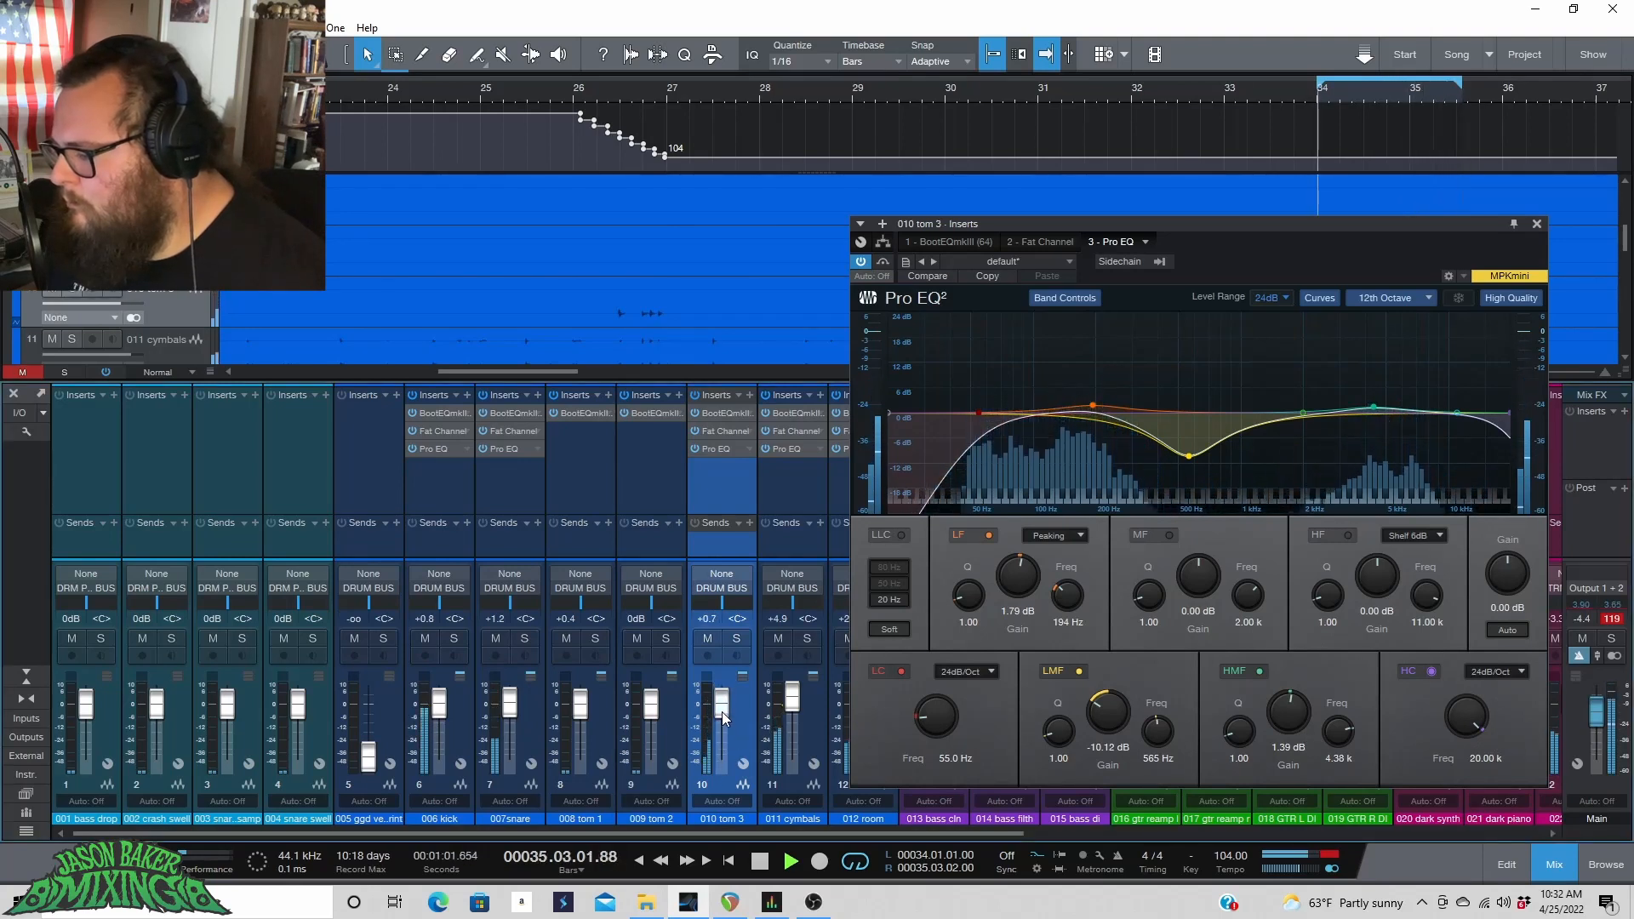
{"action": "left_click", "coordinate": [735, 639]}
{"action": "left_click", "coordinate": [736, 639]}
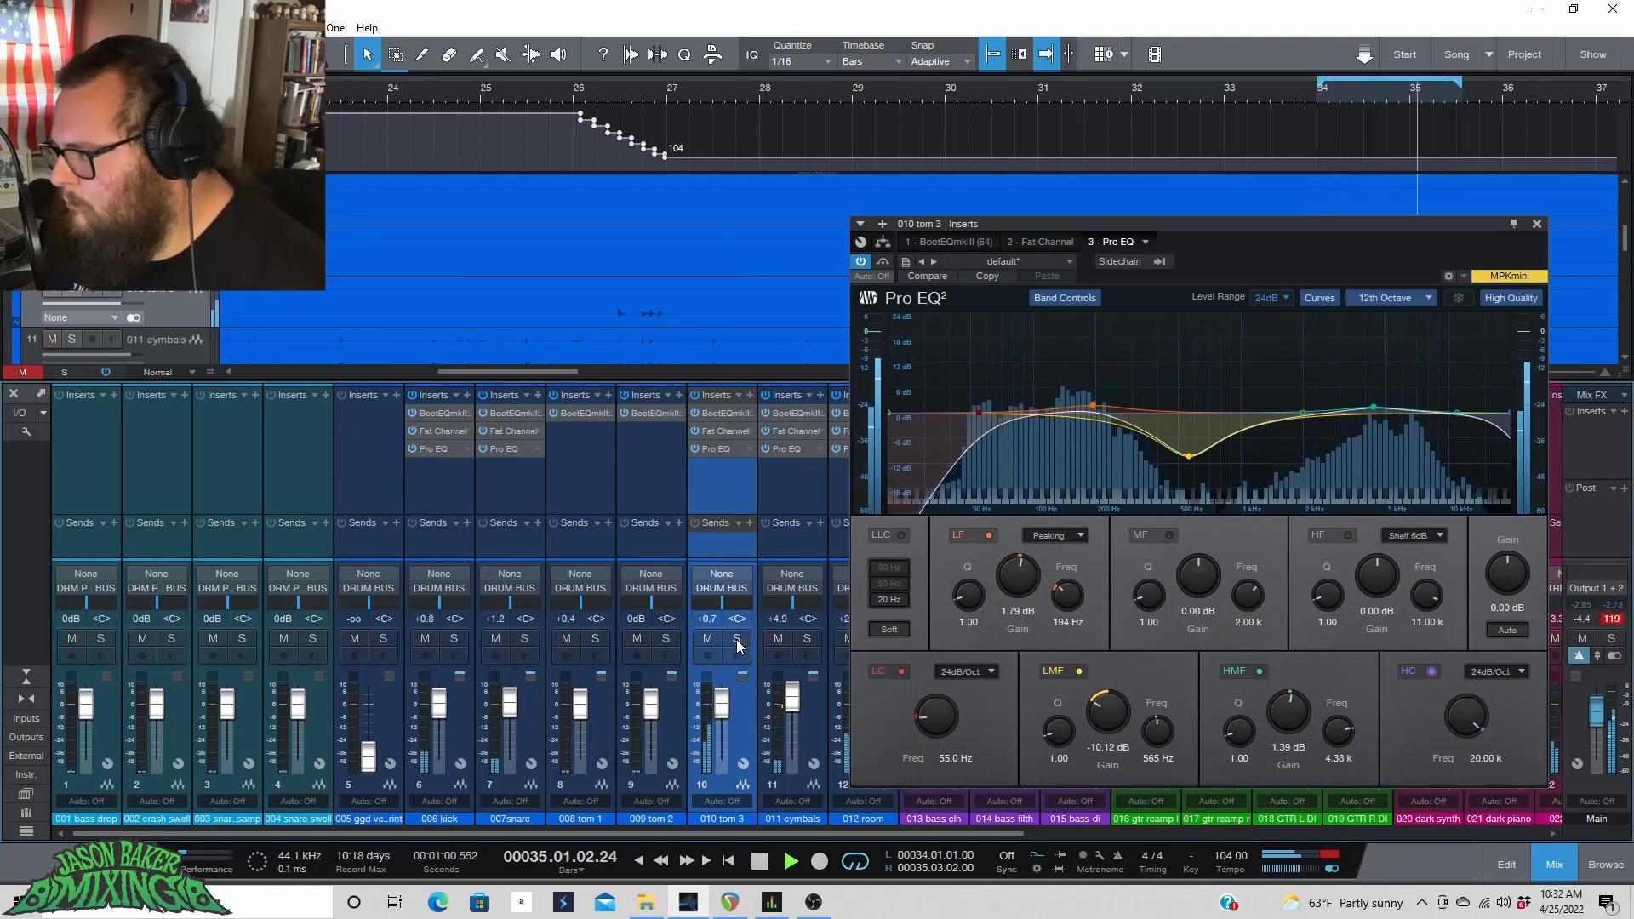
{"action": "left_click", "coordinate": [1294, 95]}
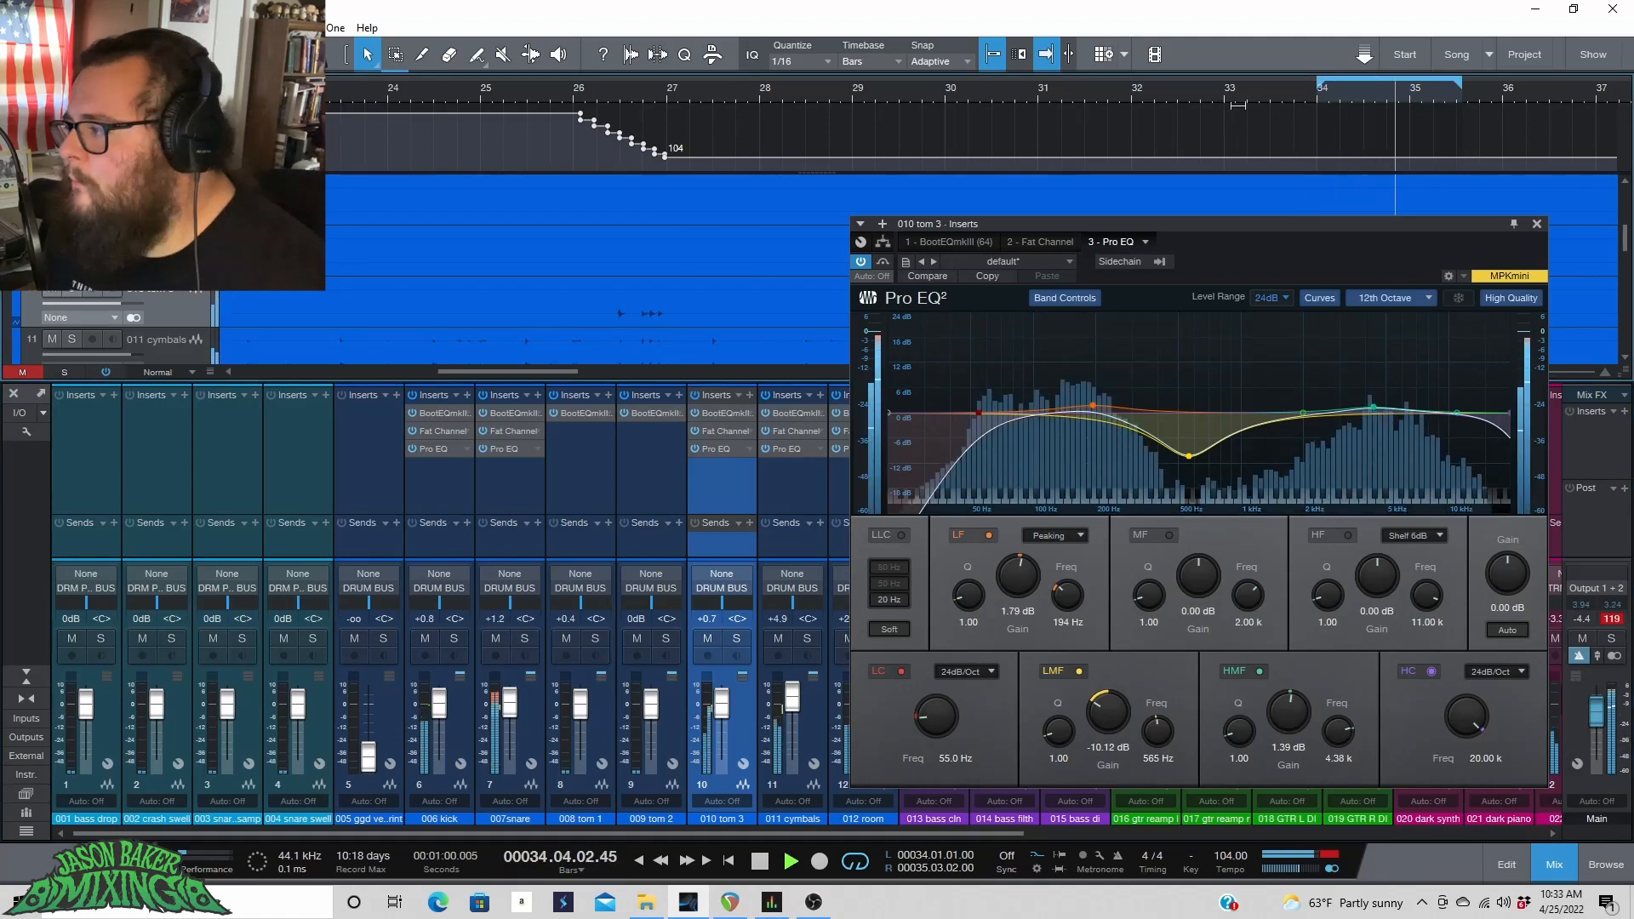
{"action": "left_click", "coordinate": [1535, 223]}
{"action": "key", "text": "space"}
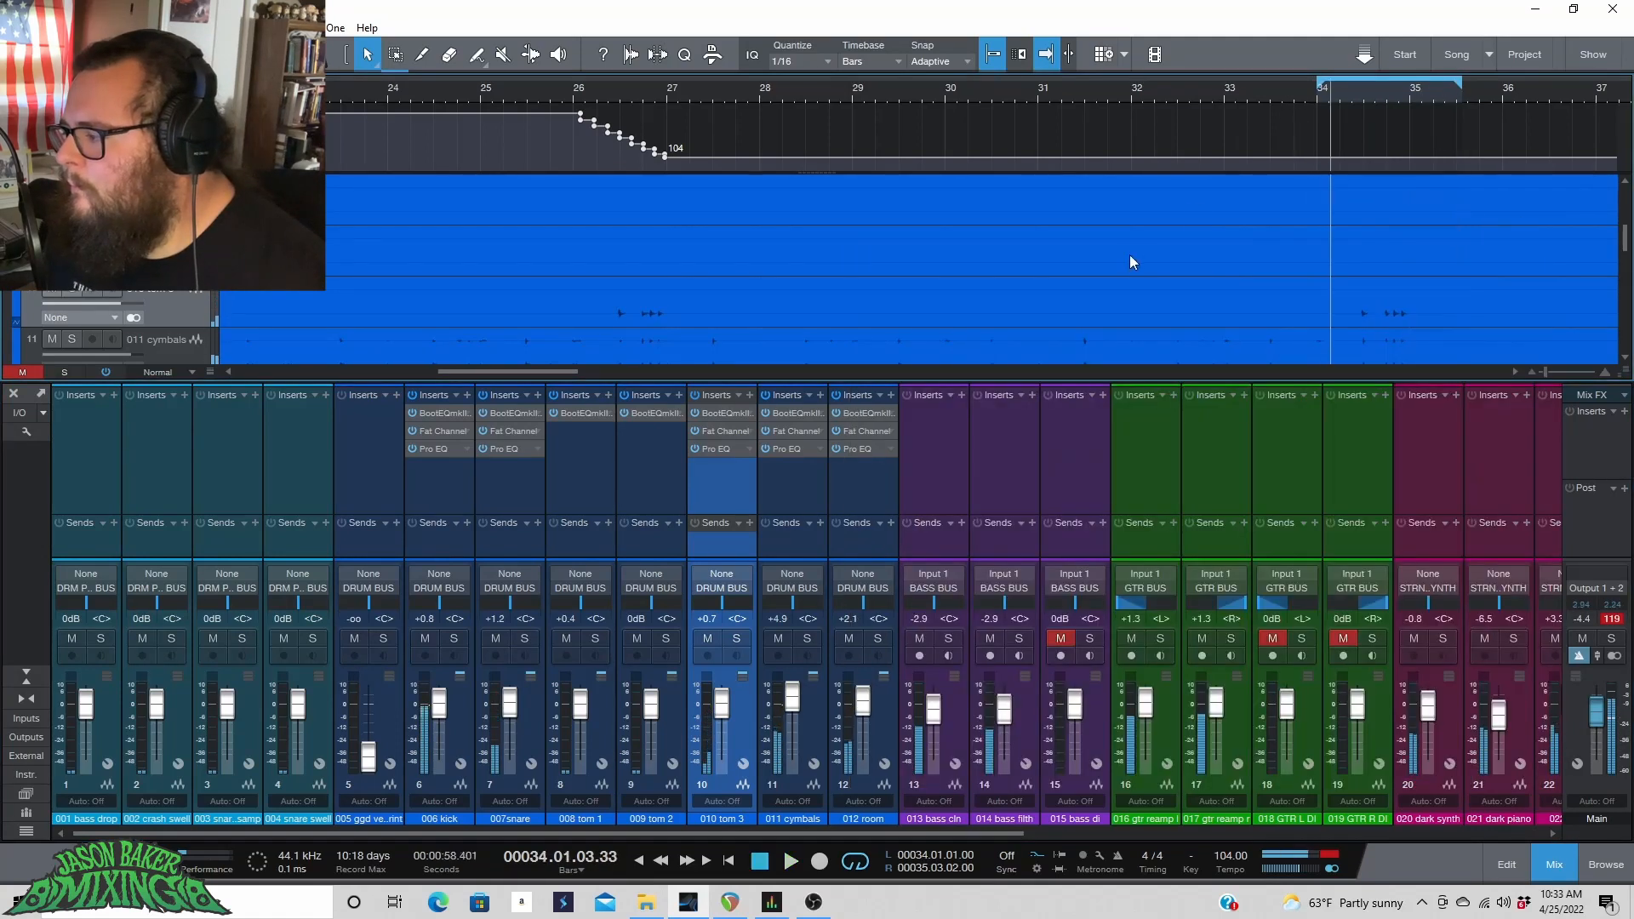
Lower the Main output fader to -9.2 dB during playback and reset its clip indicator.
{"action": "left_click_drag", "start_coordinate": [640, 833], "coordinate": [685, 831]}
{"action": "left_click", "coordinate": [390, 717]}
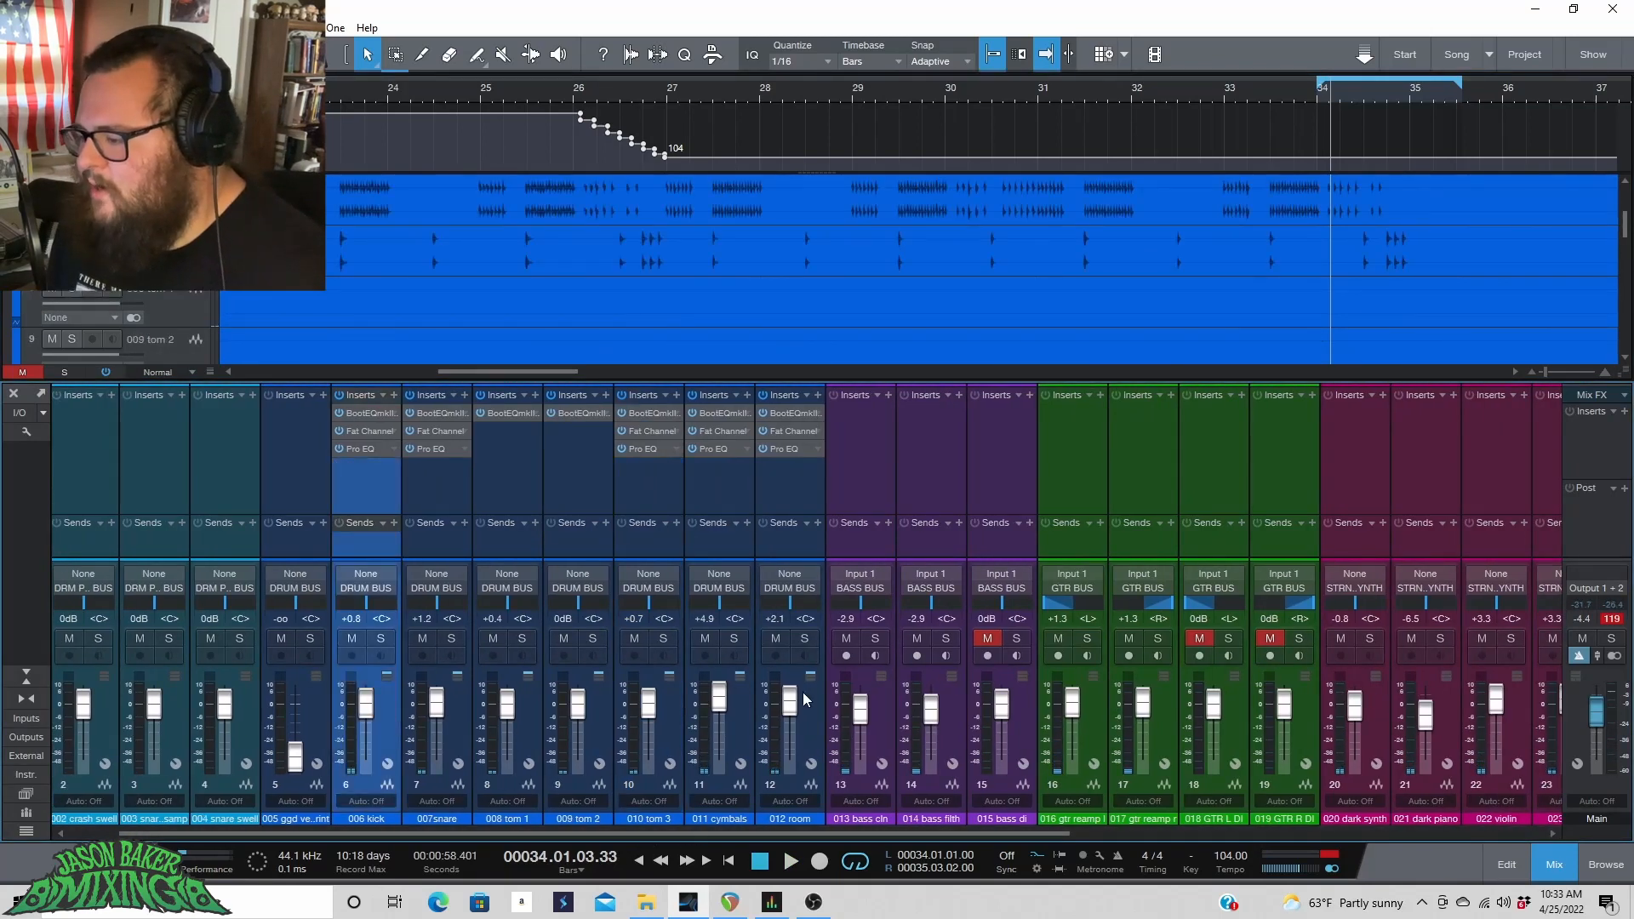
{"action": "left_click", "coordinate": [803, 692], "text": "shift"}
{"action": "left_click", "coordinate": [324, 92]}
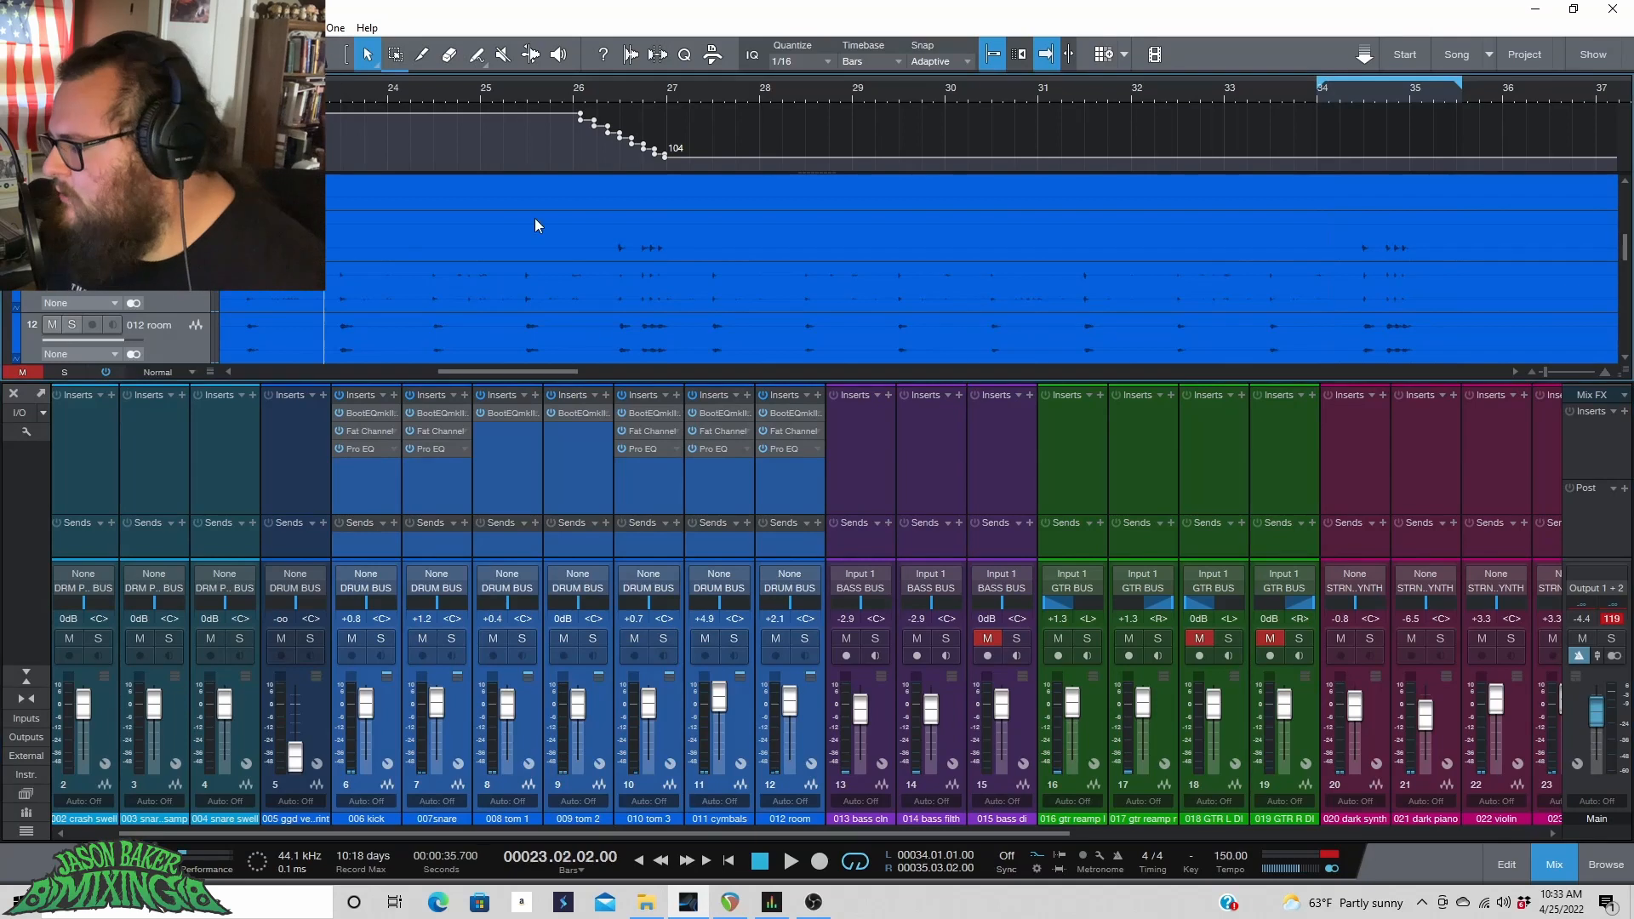
{"action": "left_click_drag", "start_coordinate": [1596, 707], "coordinate": [1600, 713]}
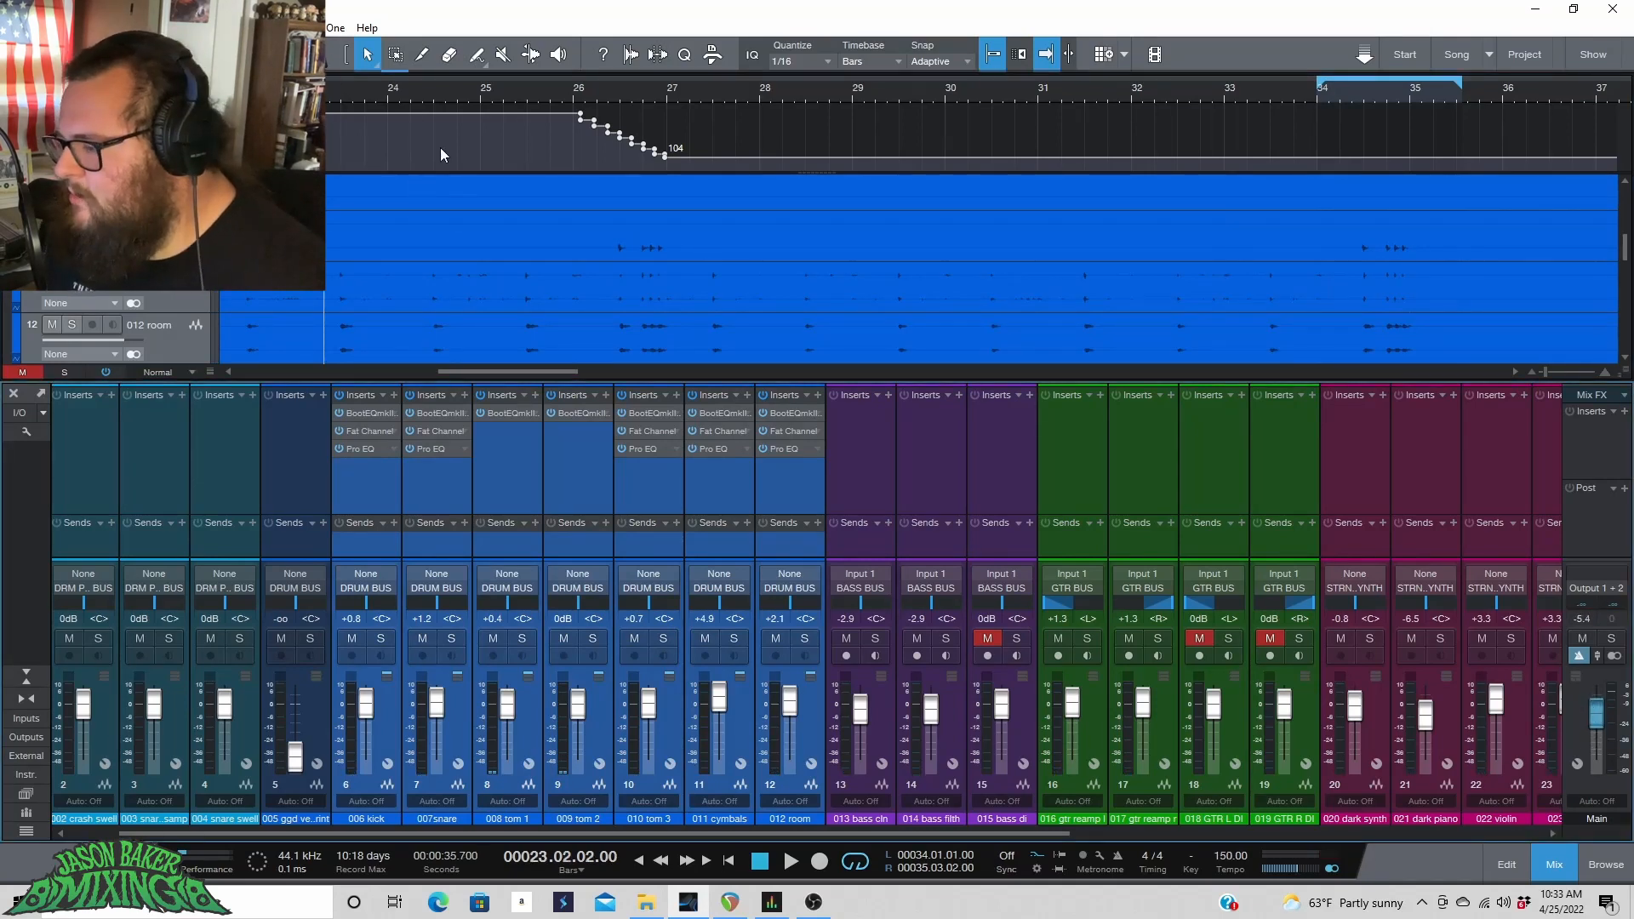
{"action": "key", "text": "space"}
{"action": "left_click_drag", "start_coordinate": [1596, 713], "coordinate": [1596, 729]}
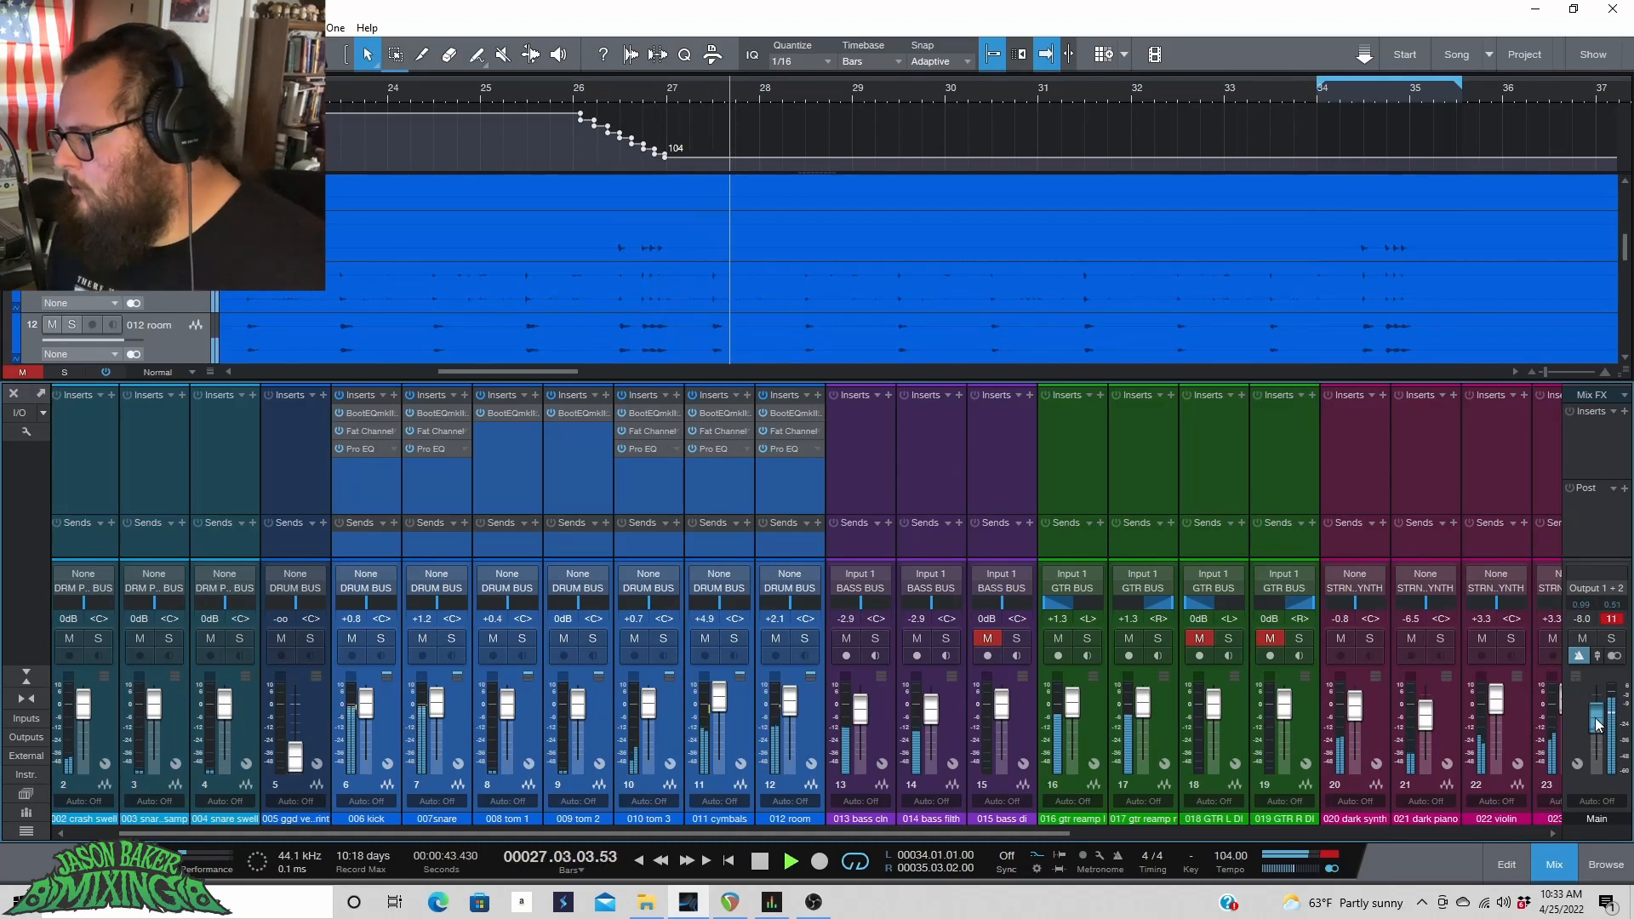
{"action": "left_click_drag", "start_coordinate": [1596, 720], "coordinate": [1596, 722]}
{"action": "left_click", "coordinate": [1610, 620]}
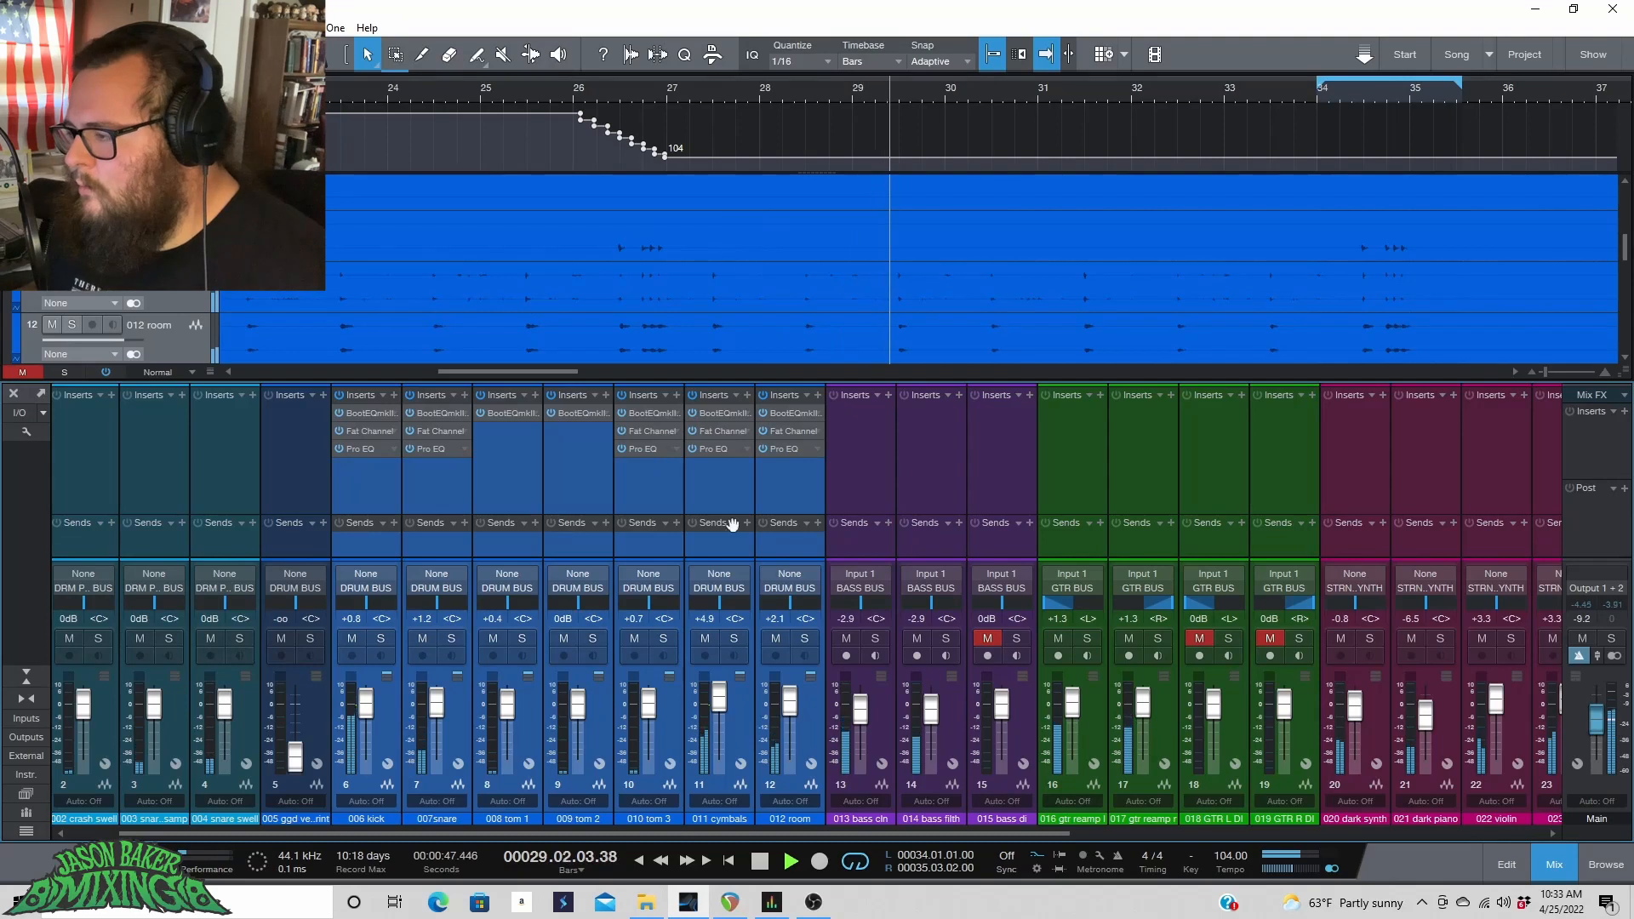
Compare the kick channel's insert chain bypassed and active during playback.
{"action": "left_click", "coordinate": [337, 397]}
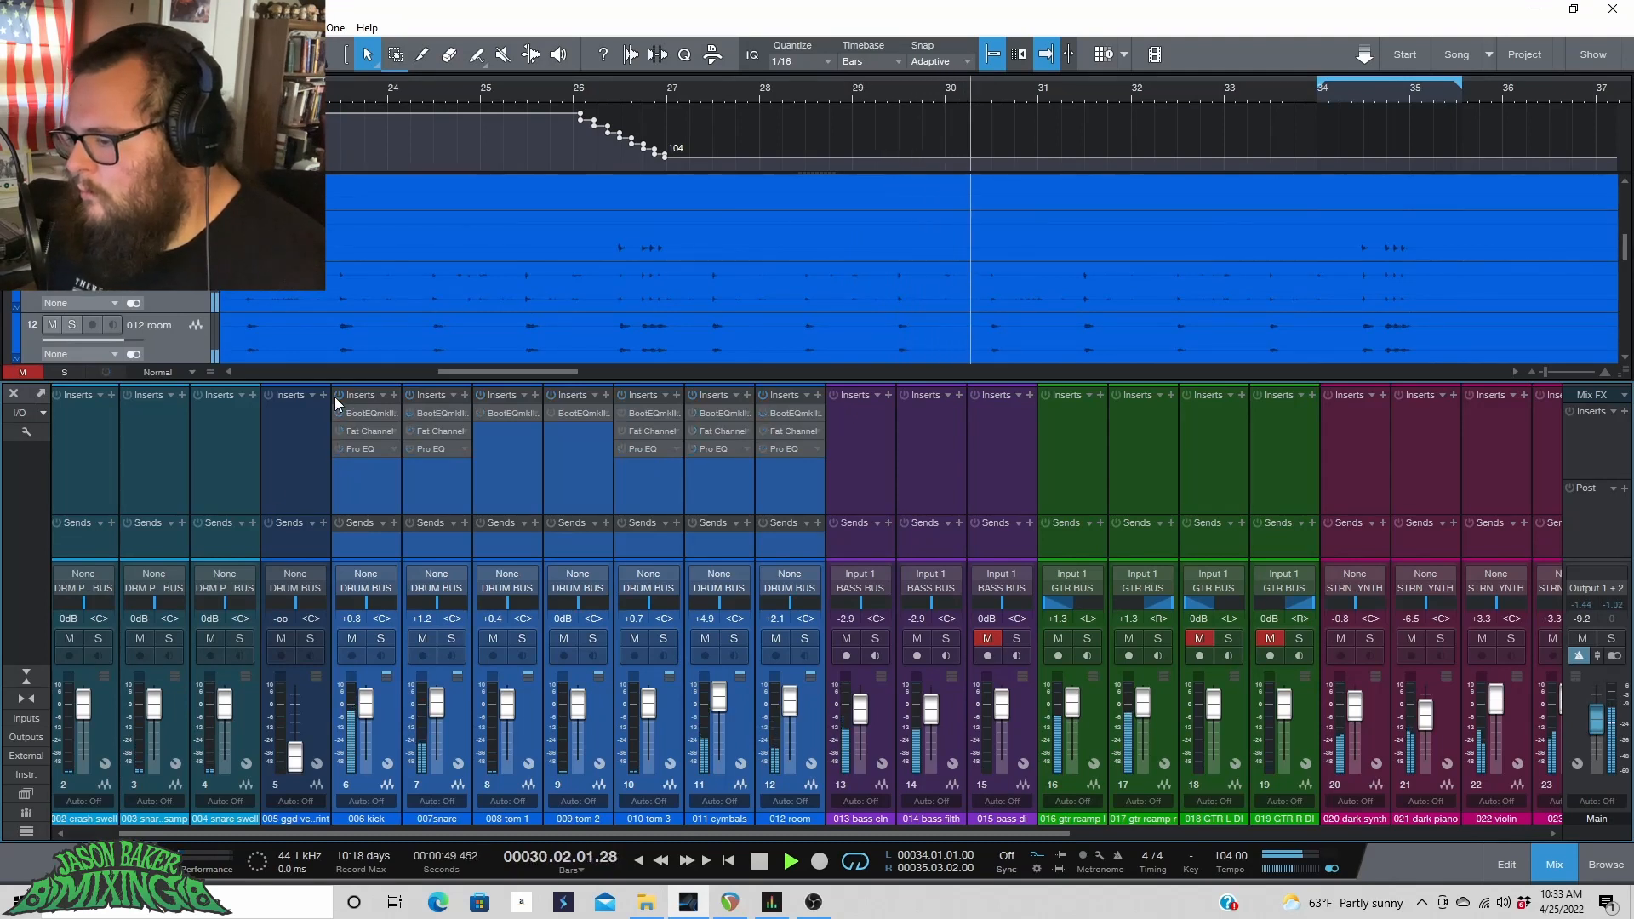
{"action": "left_click", "coordinate": [336, 397]}
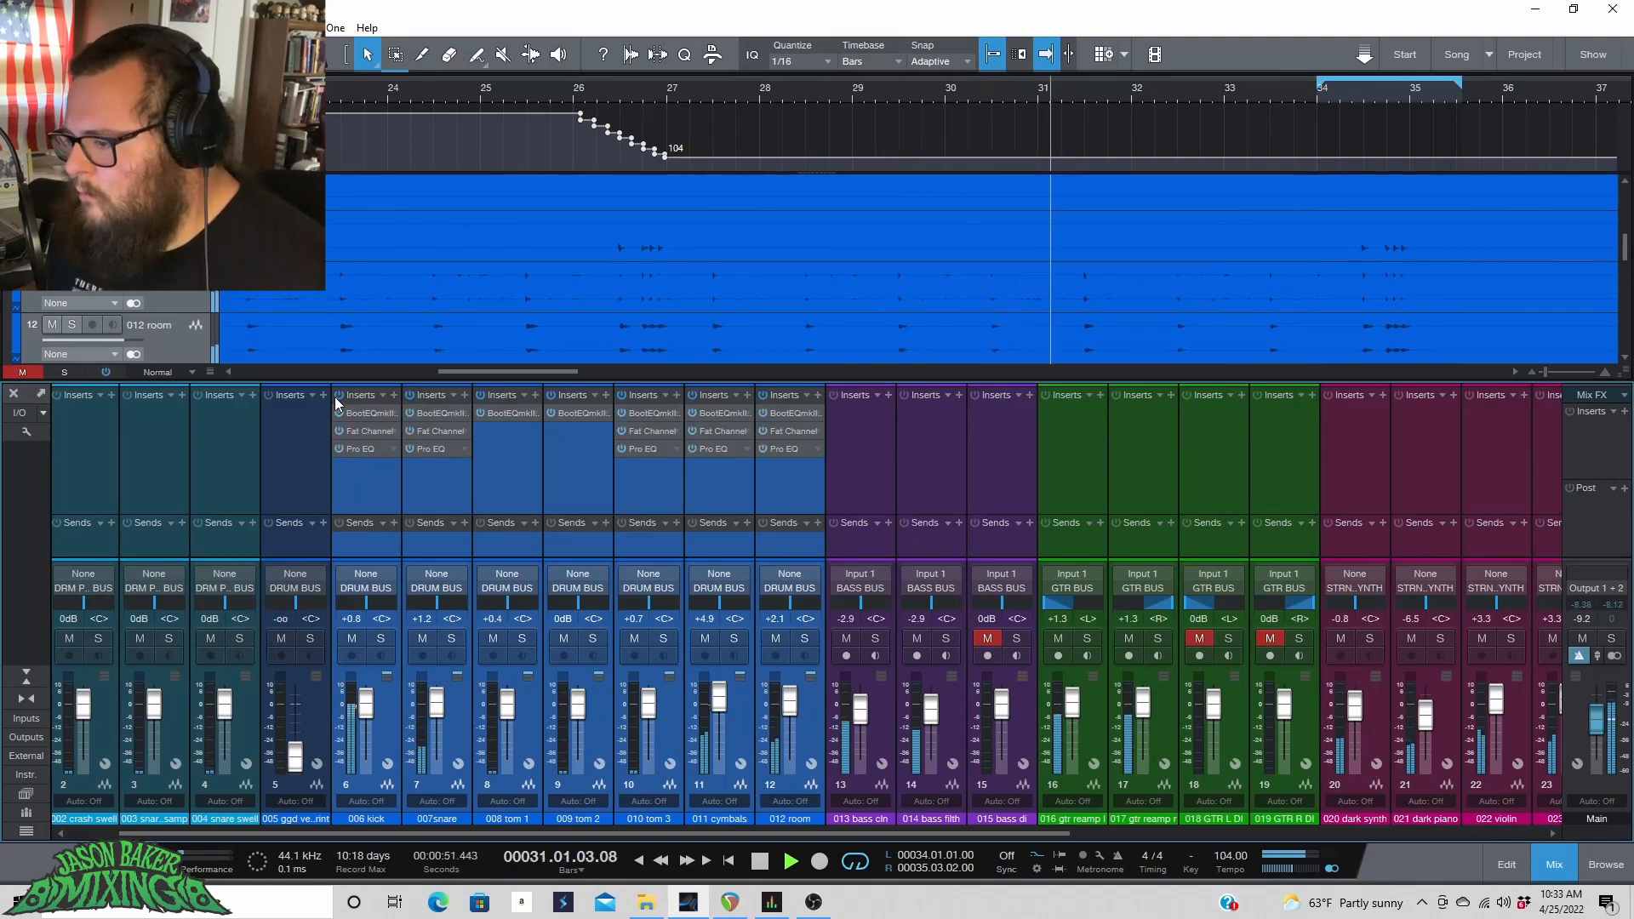
{"action": "left_click", "coordinate": [336, 397]}
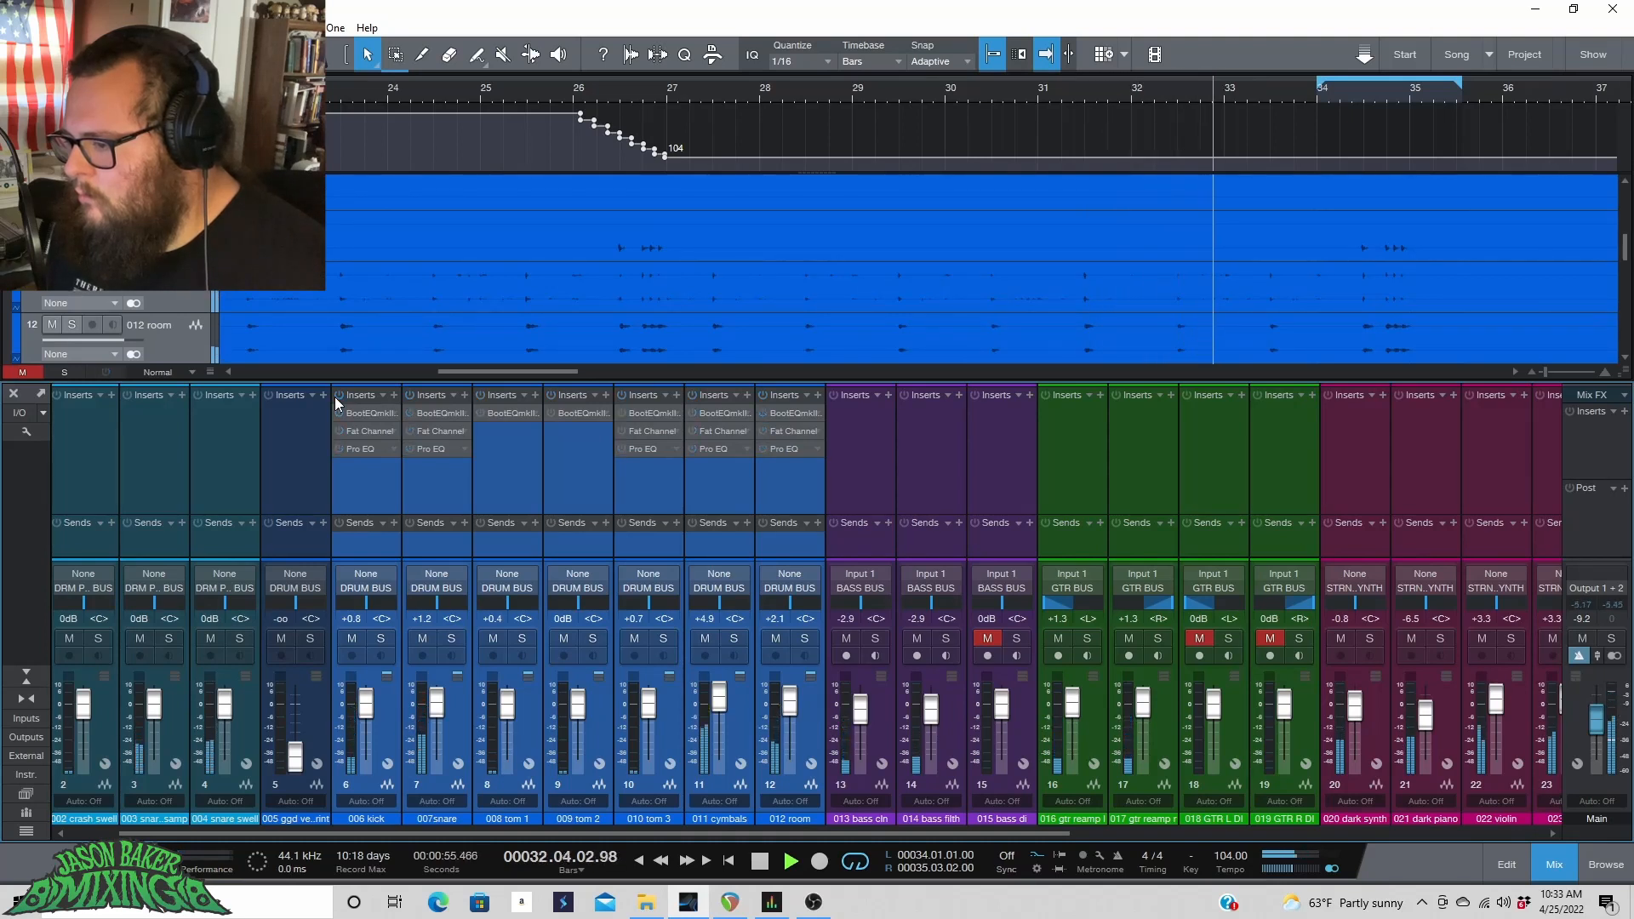
{"action": "left_click", "coordinate": [337, 397]}
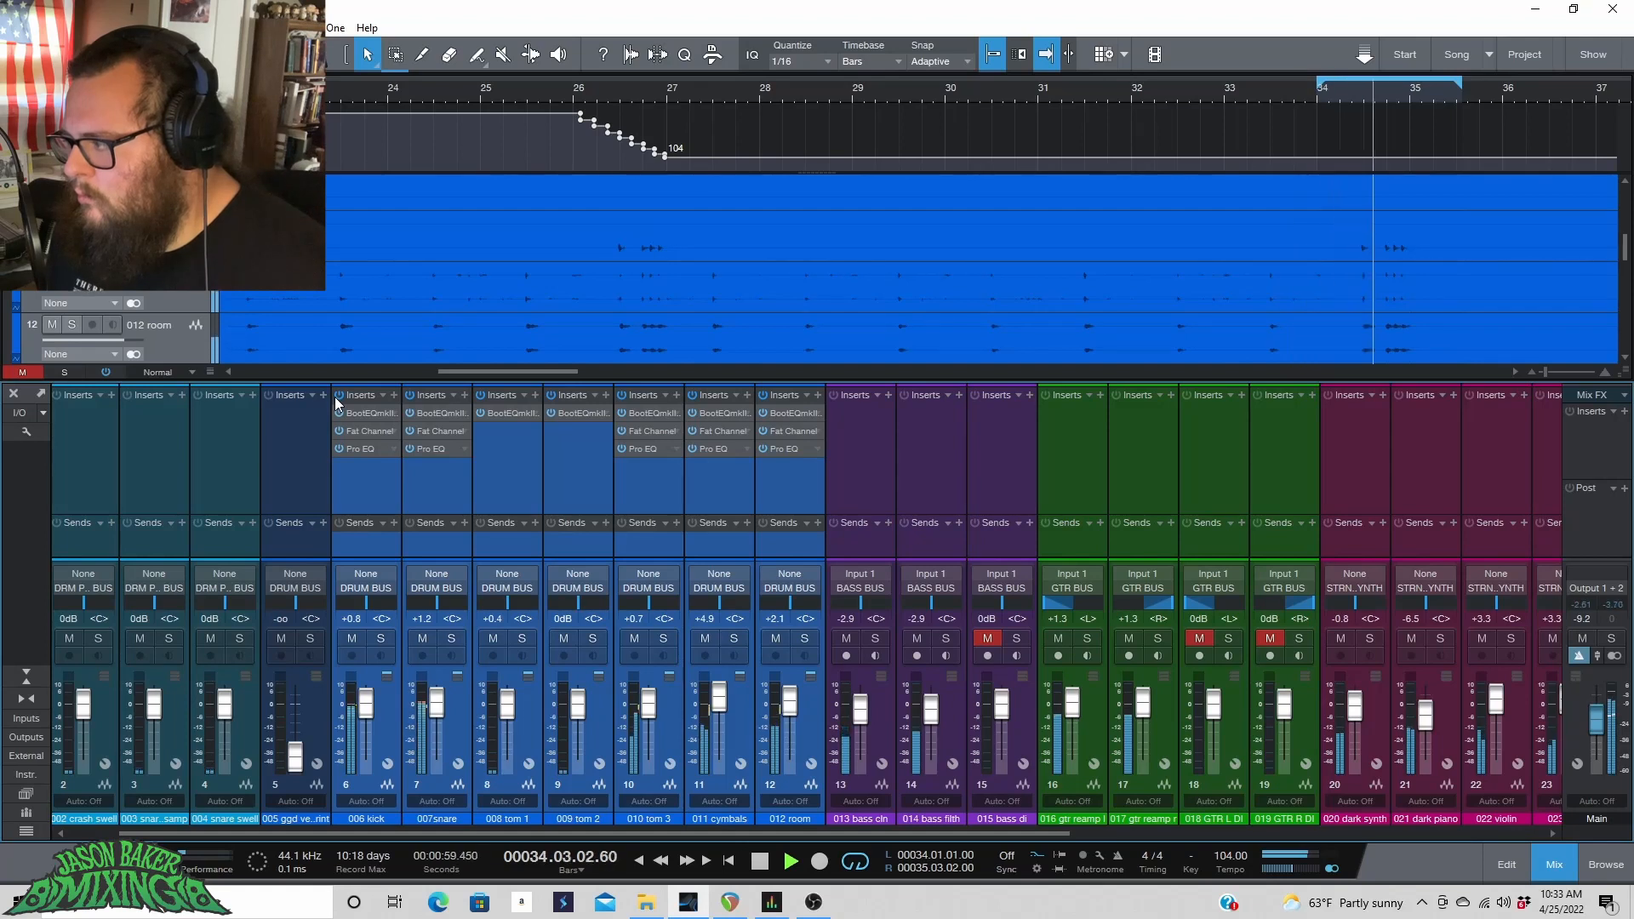
{"action": "key", "text": "space"}
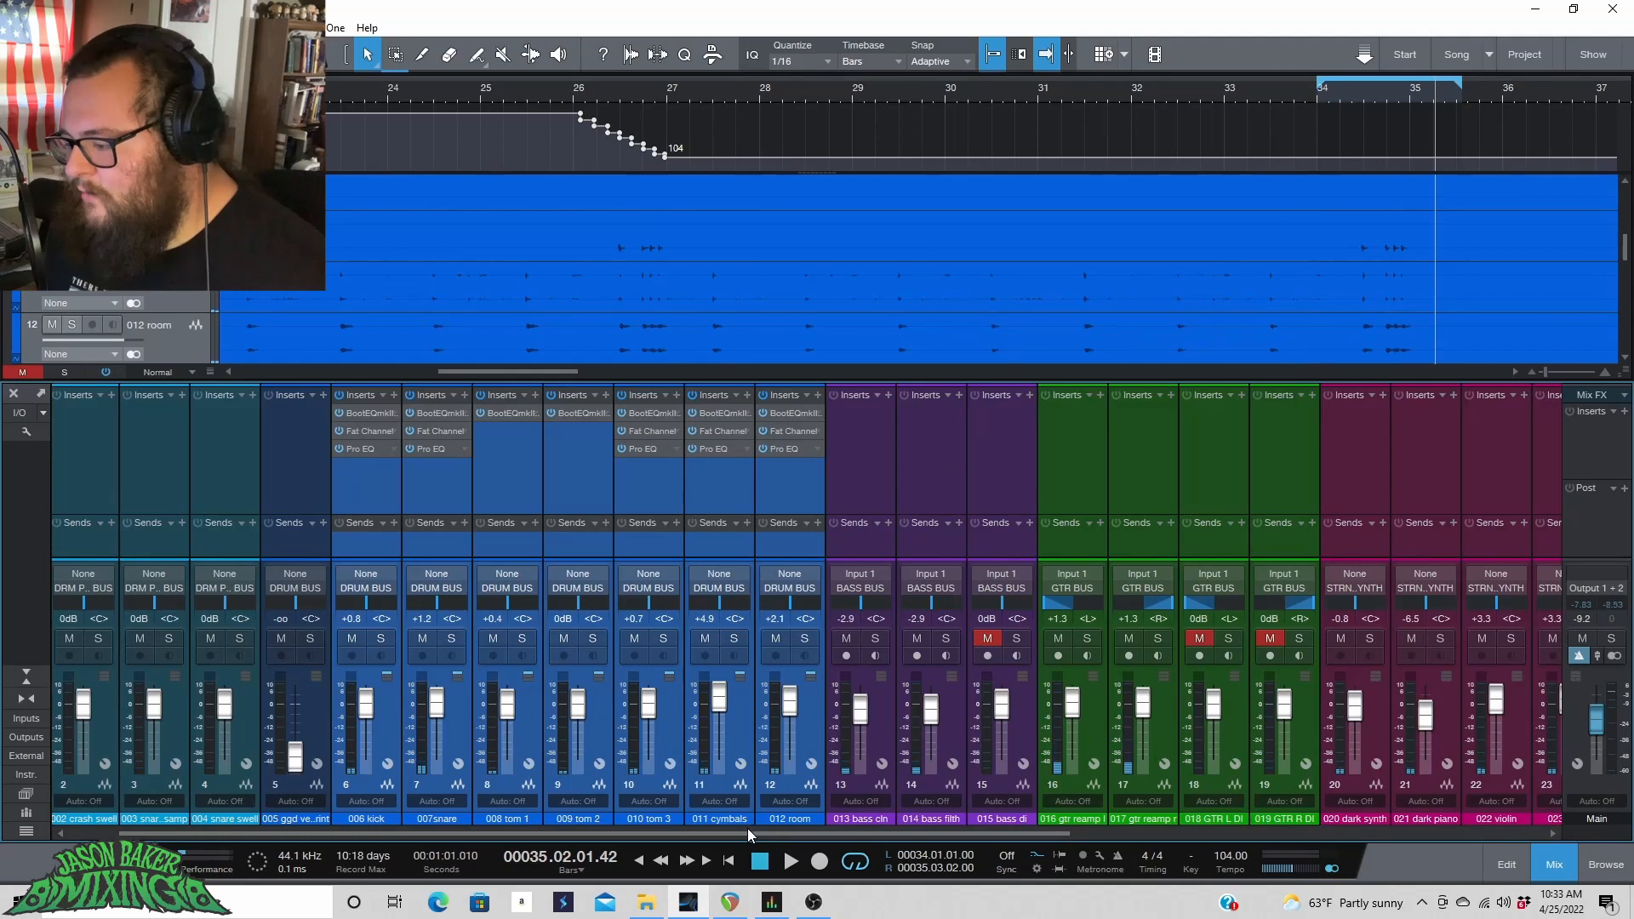
Select the kick through tom 3 channels and add a new FX Channel send to them.
{"action": "left_click_drag", "start_coordinate": [723, 832], "coordinate": [1374, 871]}
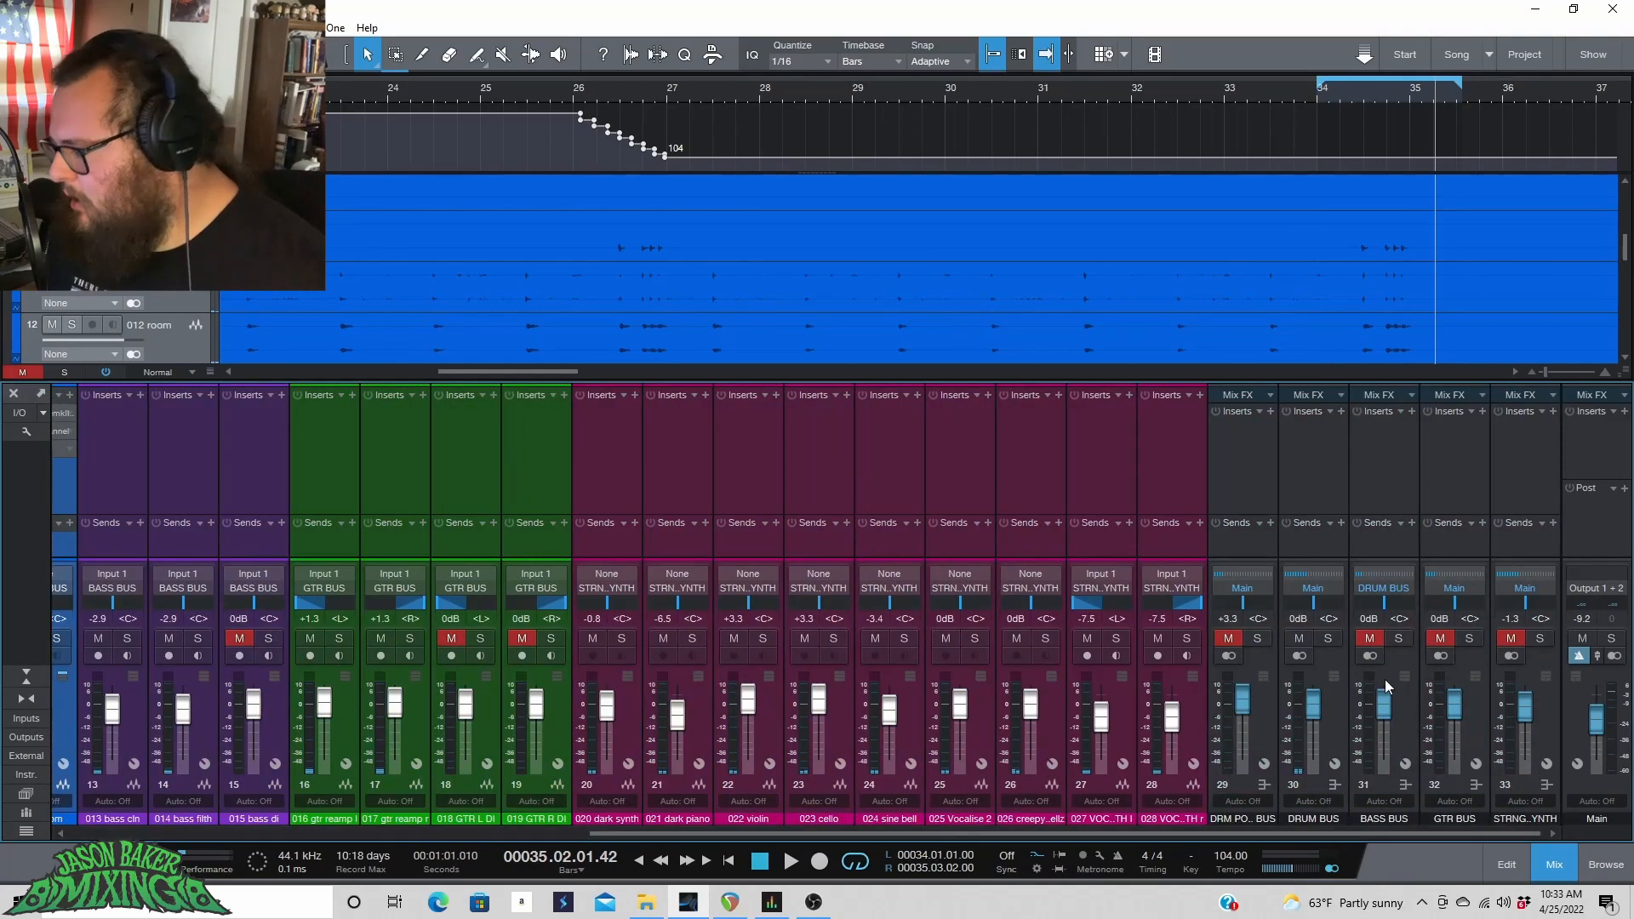
{"action": "left_click", "coordinate": [1340, 710]}
{"action": "left_click_drag", "start_coordinate": [1247, 836], "coordinate": [667, 841]}
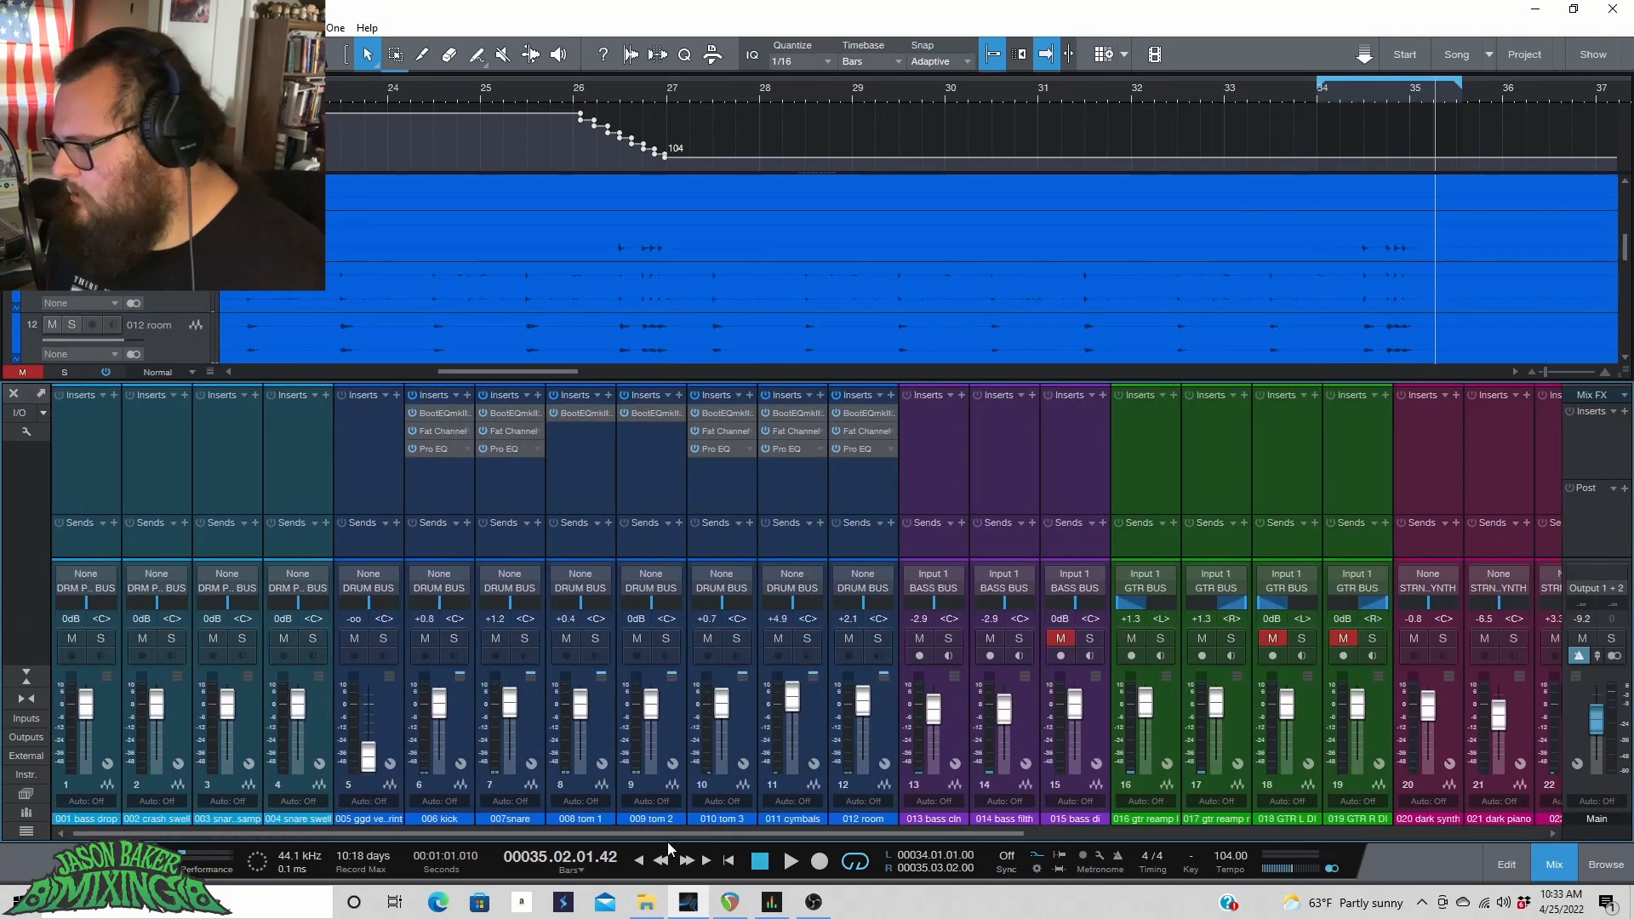
{"action": "left_click", "coordinate": [462, 721]}
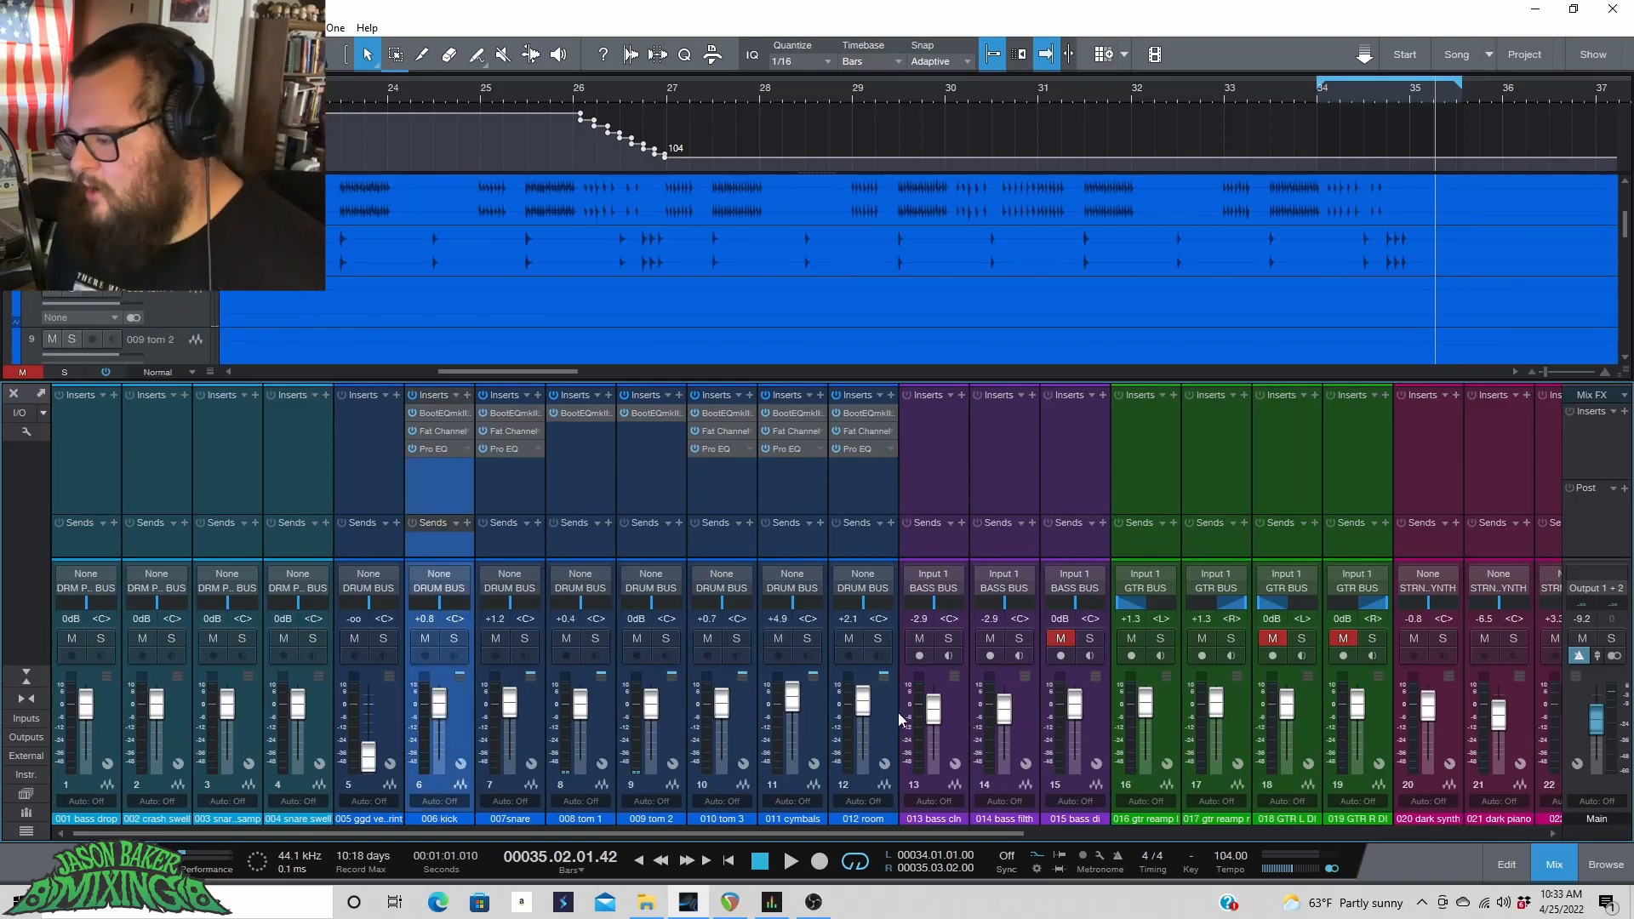
{"action": "left_click", "coordinate": [716, 733], "text": "shift"}
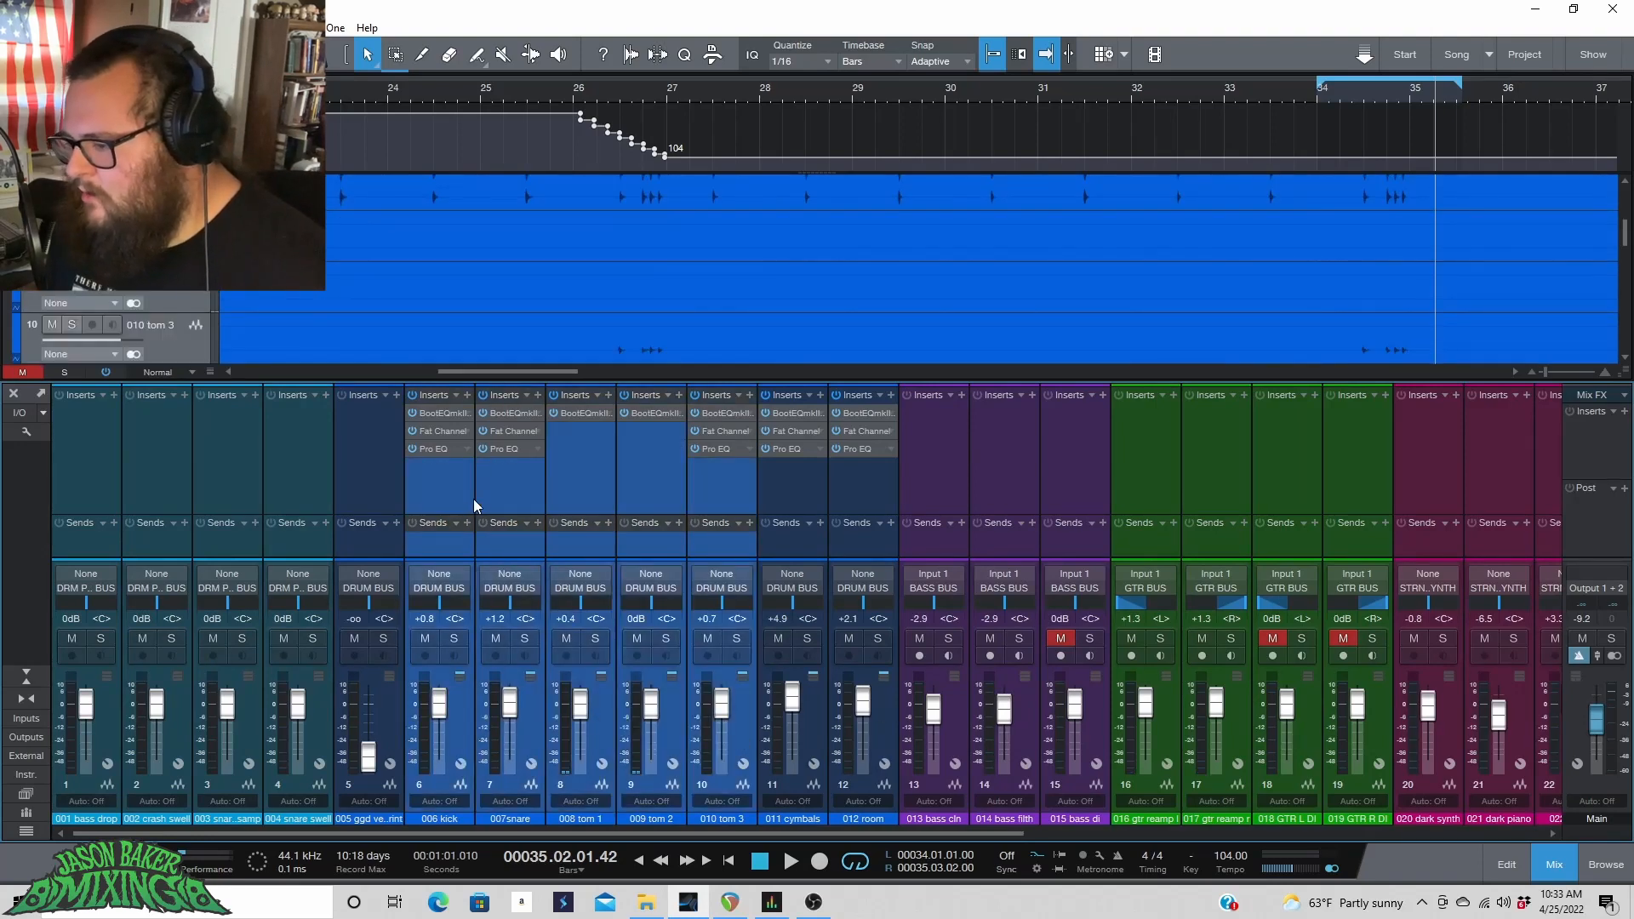
{"action": "left_click", "coordinate": [466, 523]}
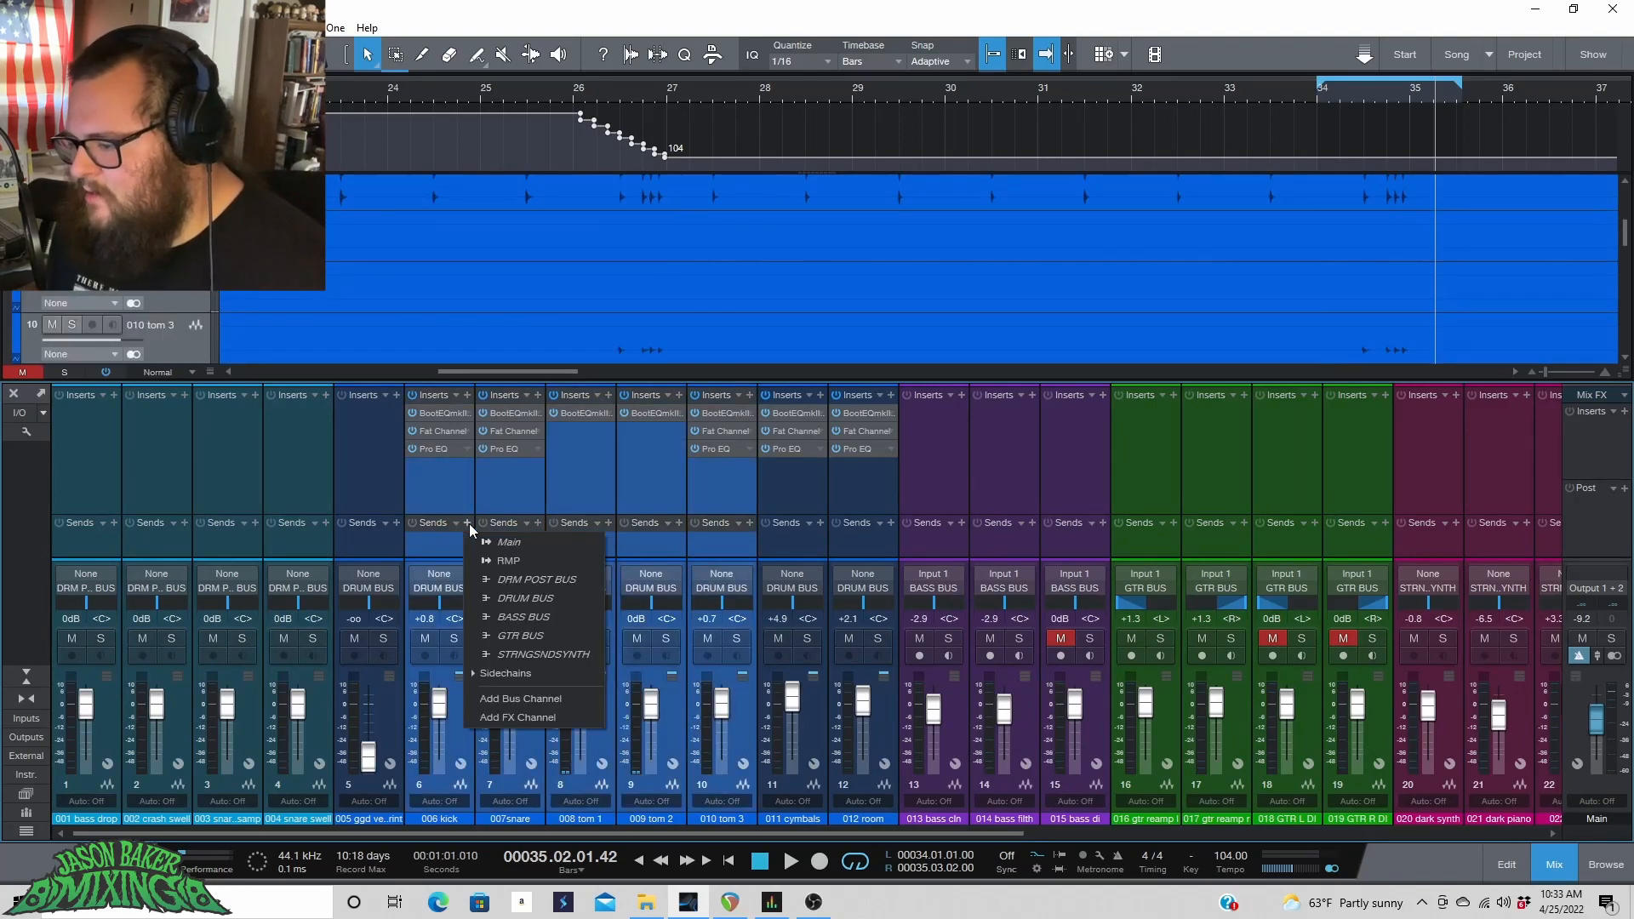
{"action": "left_click", "coordinate": [516, 718]}
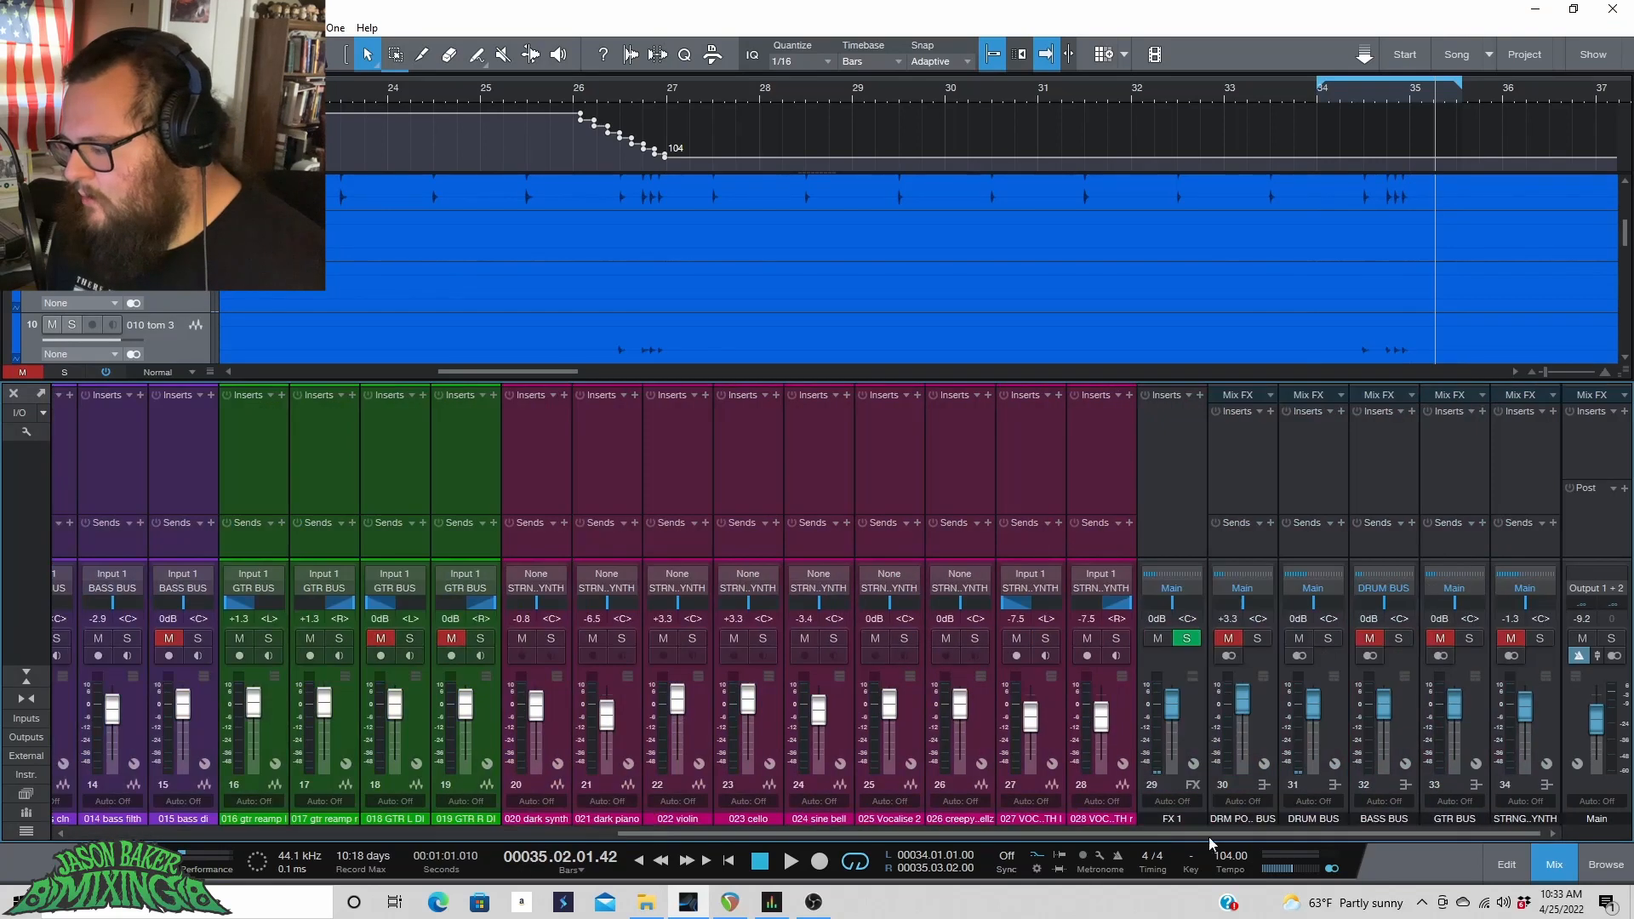
Rename the new FX channel DRM COMP and insert DensityMkIII on it.
{"action": "left_click", "coordinate": [1172, 819]}
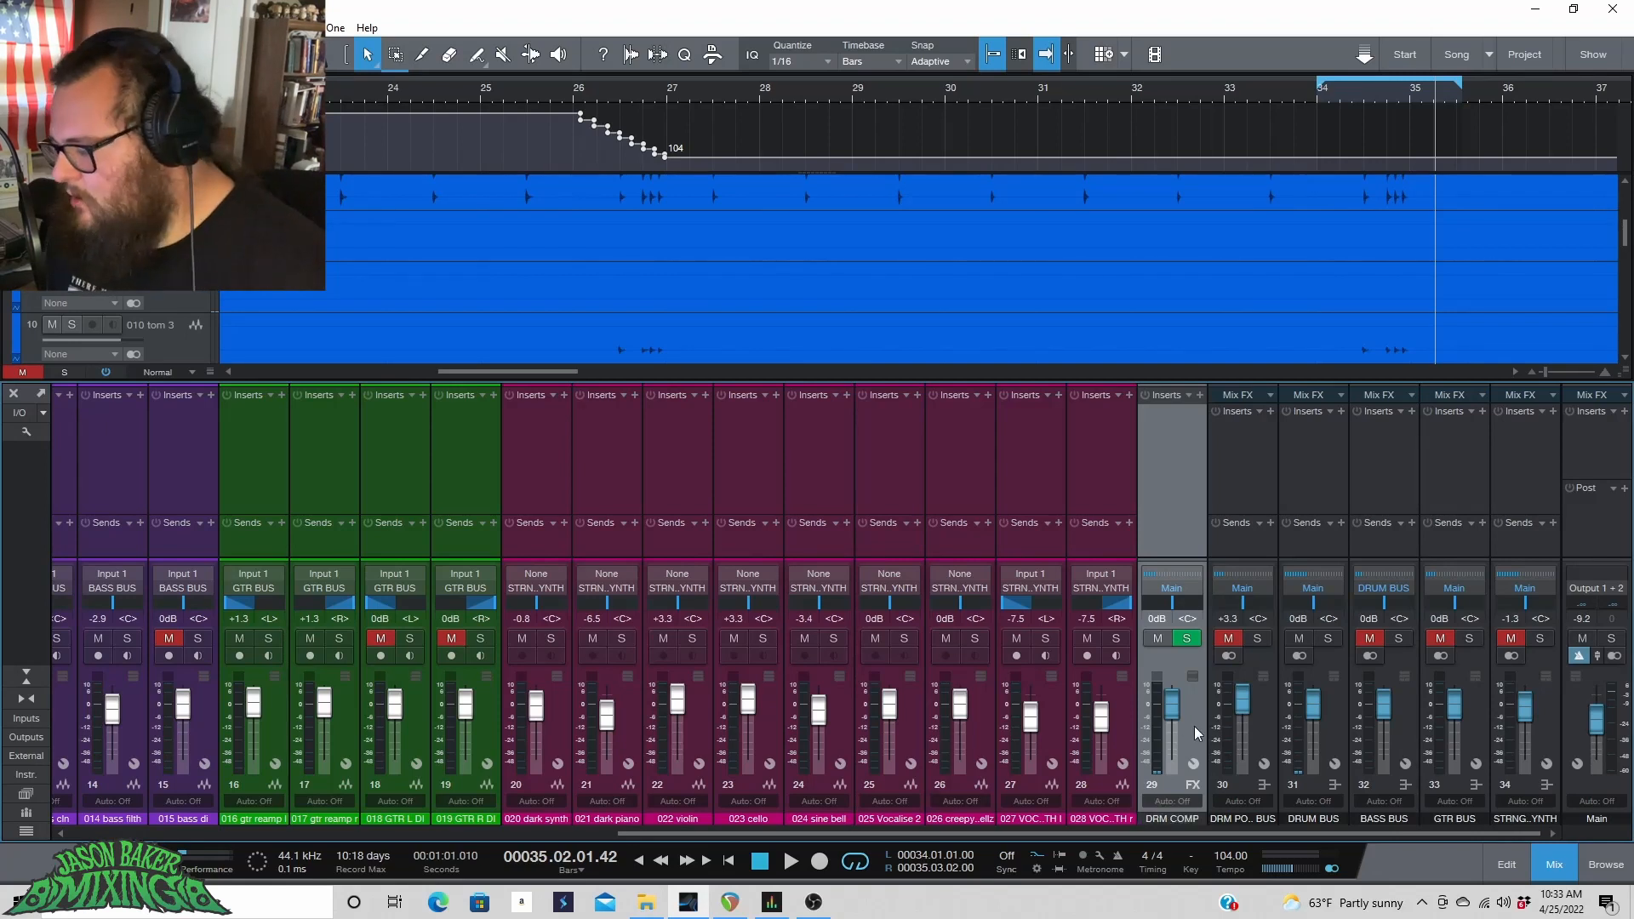
{"action": "left_click_drag", "start_coordinate": [1159, 836], "coordinate": [1185, 877]}
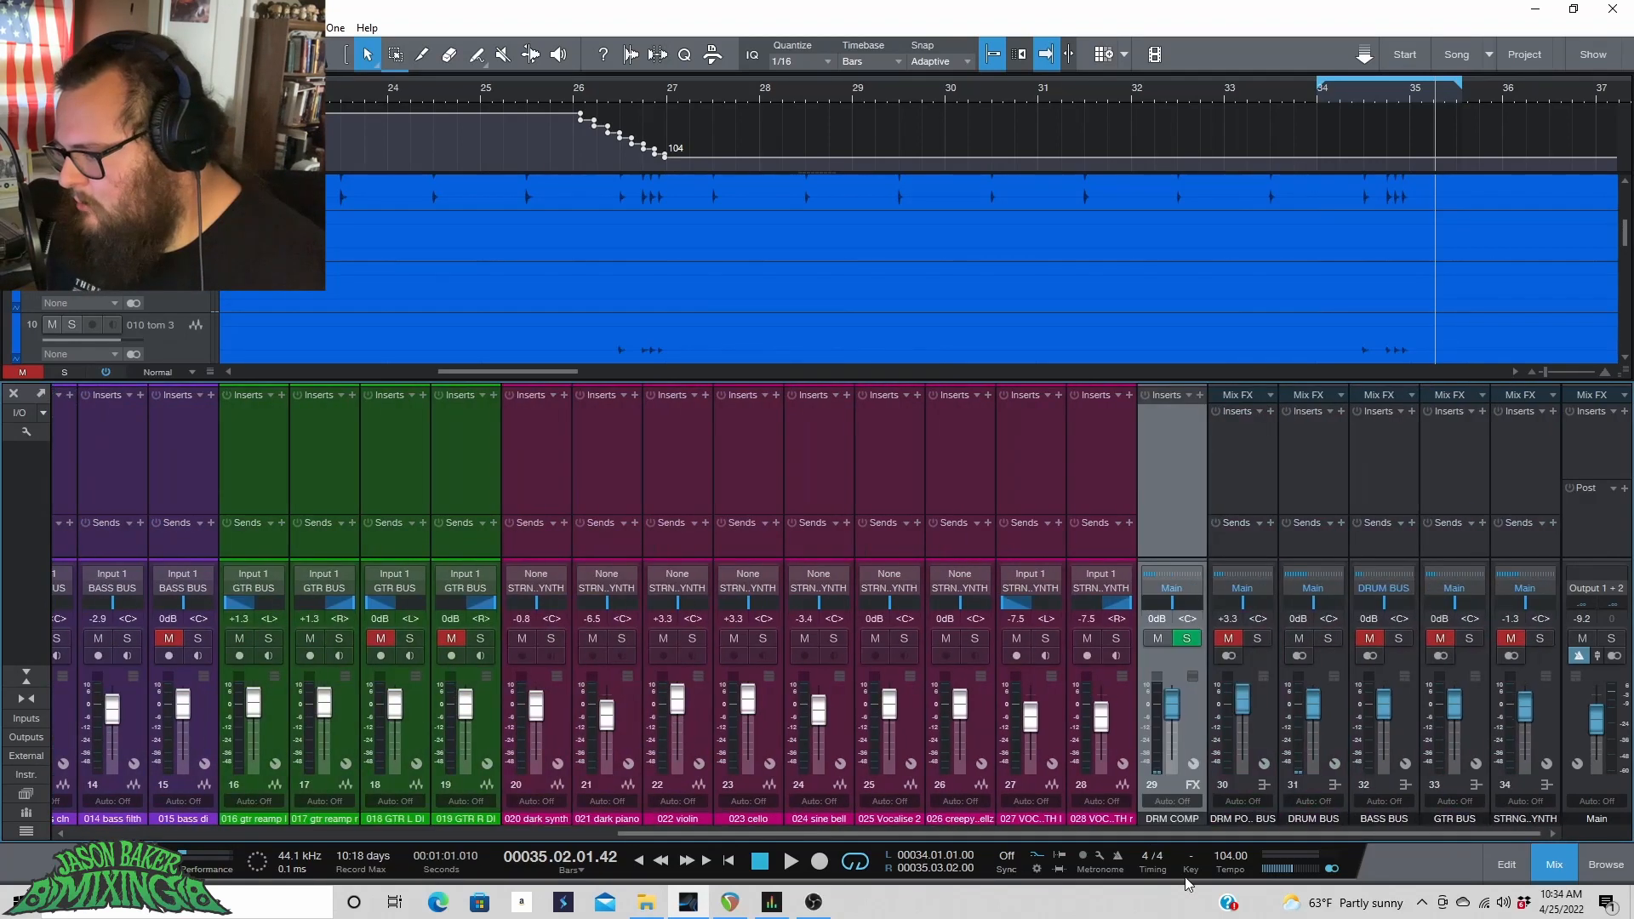
{"action": "left_click", "coordinate": [1199, 395]}
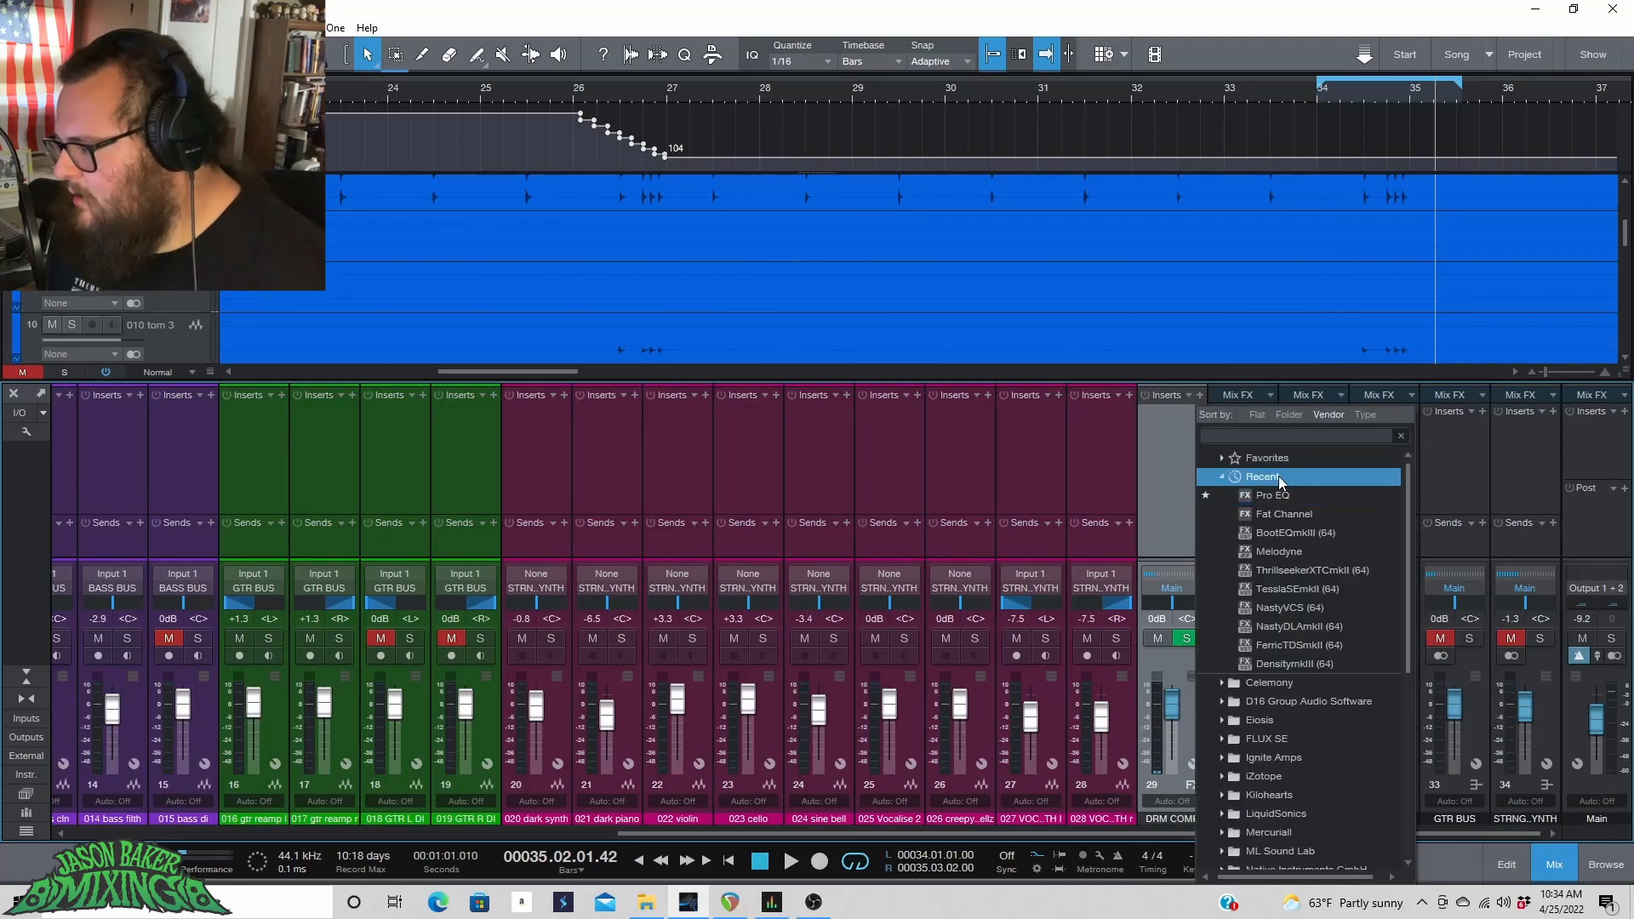
{"action": "left_click", "coordinate": [1310, 667]}
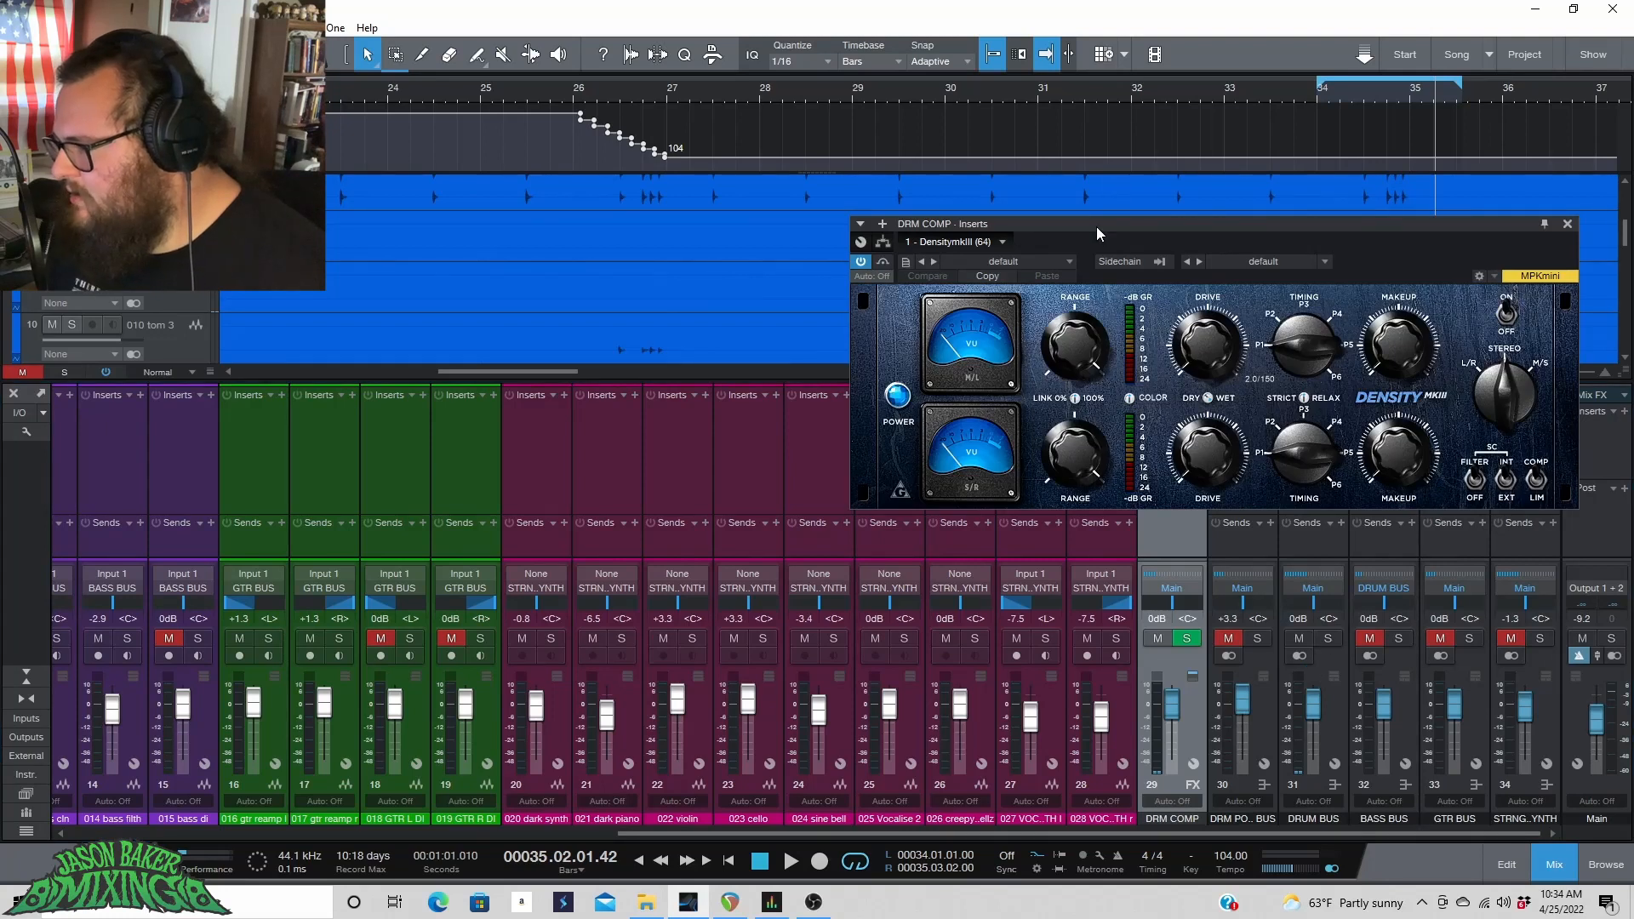
Enable looping and set the loop range from bar 3 to bar 11.
{"action": "left_click_drag", "start_coordinate": [1096, 226], "coordinate": [509, 190]}
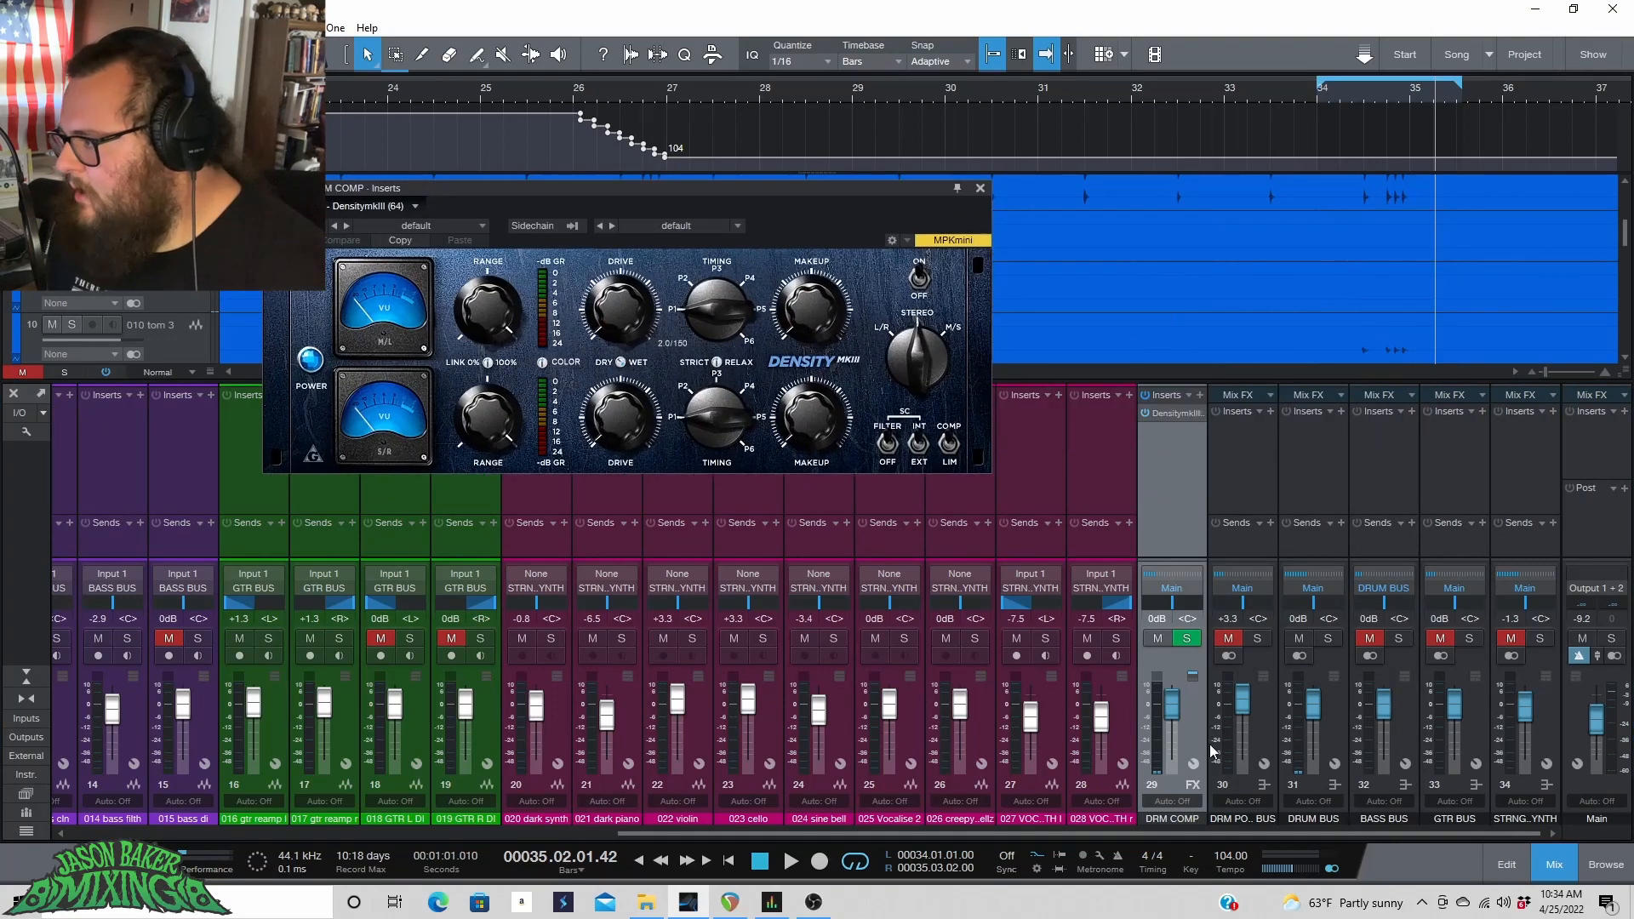
{"action": "left_click", "coordinate": [854, 861]}
{"action": "left_click_drag", "start_coordinate": [921, 845], "coordinate": [466, 664]}
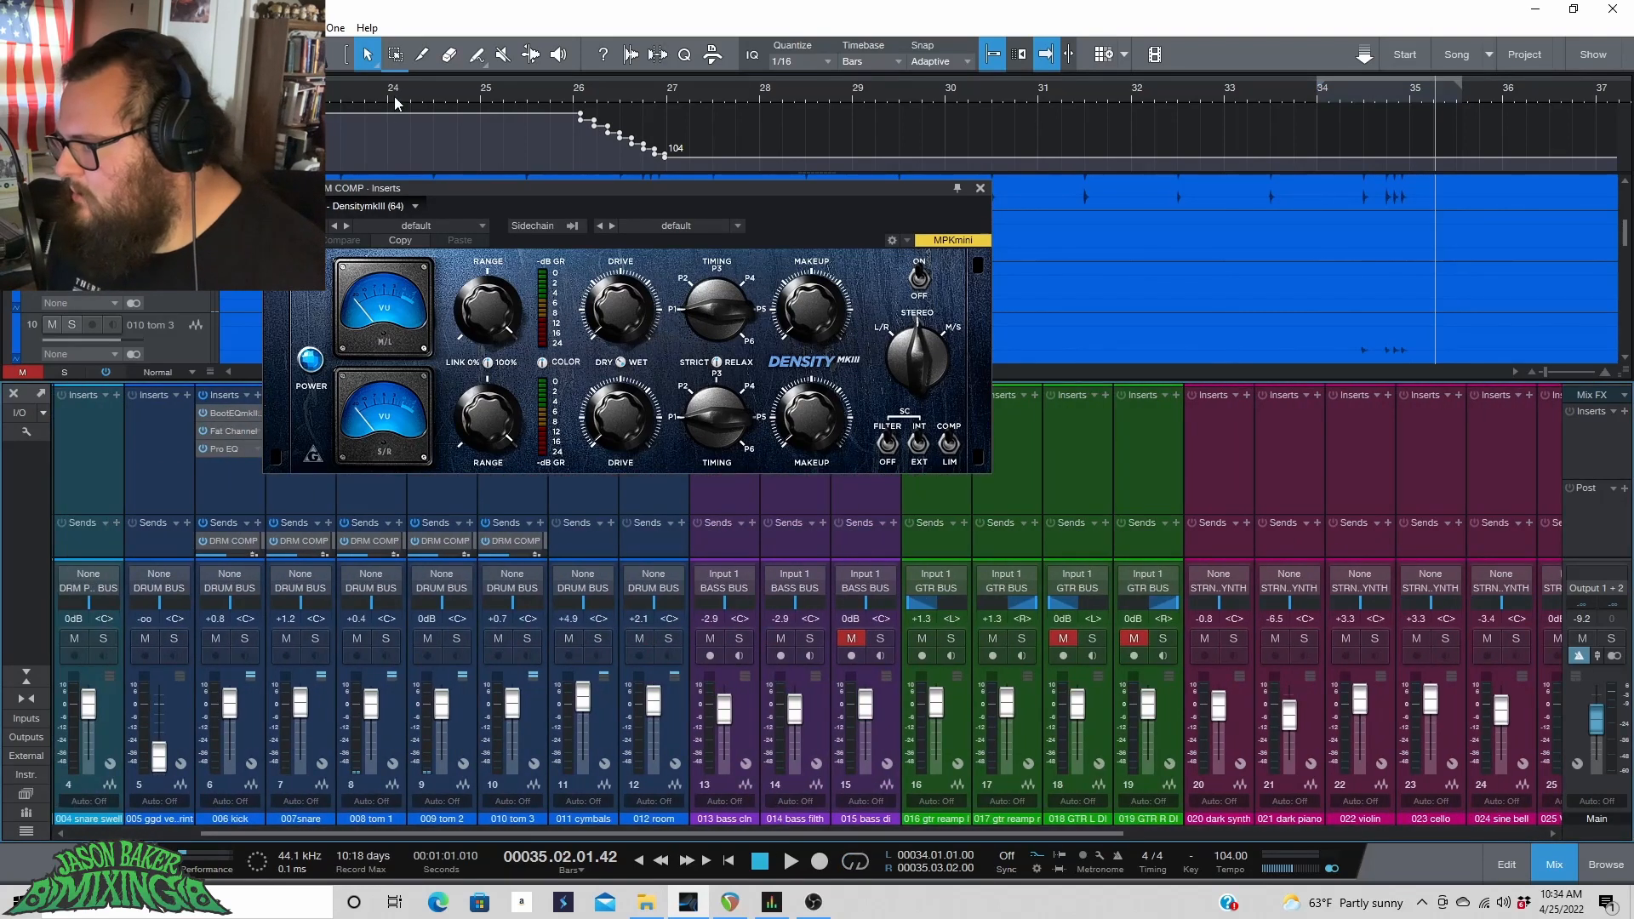
{"action": "scroll", "coordinate": [397, 104], "scroll_direction": "down", "scroll_amount": 5}
{"action": "left_click", "coordinate": [265, 93]}
{"action": "left_click_drag", "start_coordinate": [454, 186], "coordinate": [735, 183]}
{"action": "left_click_drag", "start_coordinate": [497, 370], "coordinate": [180, 371]}
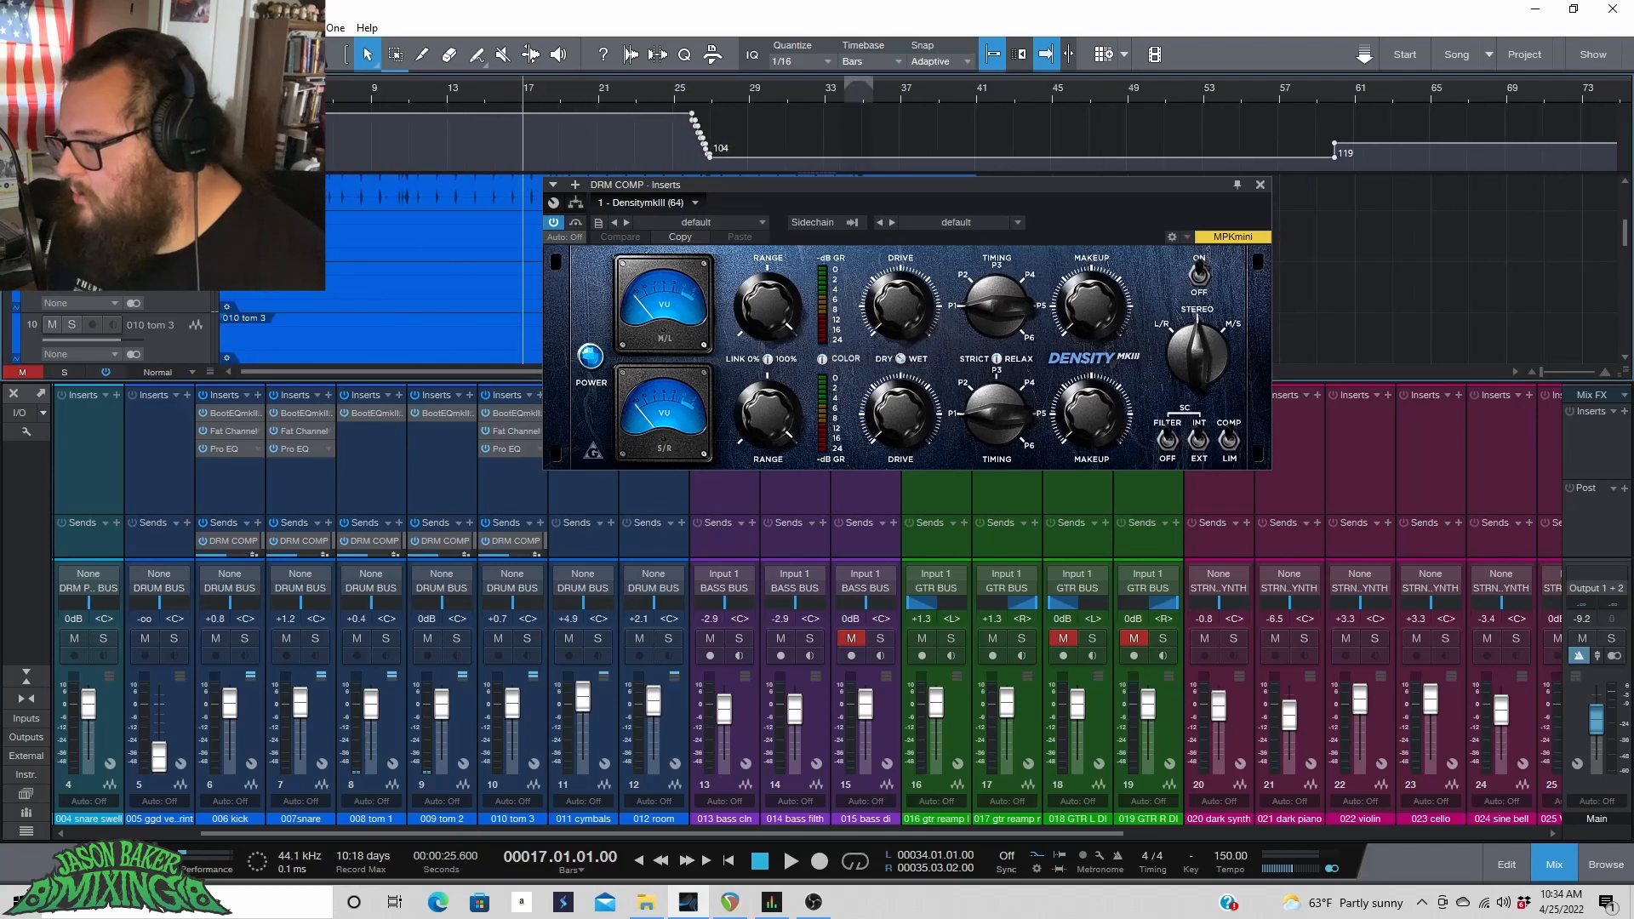
{"action": "left_click_drag", "start_coordinate": [330, 74], "coordinate": [404, 82]}
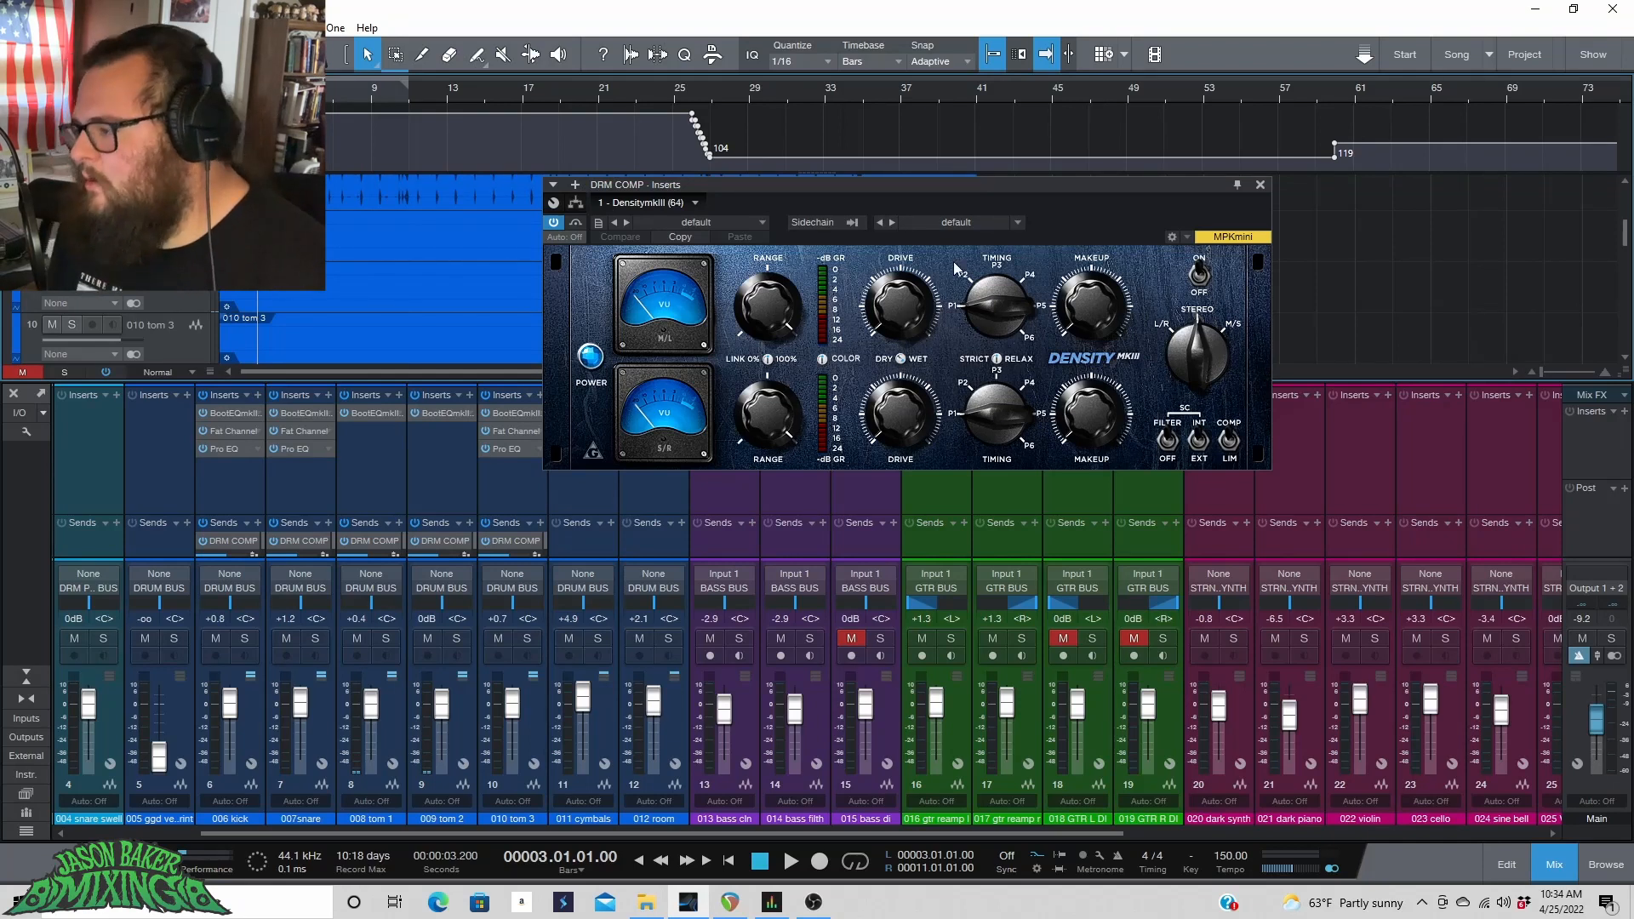
Solo the DRM COMP channel, play the loop and raise DensityMkIII's Drive slightly.
{"action": "left_click_drag", "start_coordinate": [881, 834], "coordinate": [1189, 834]}
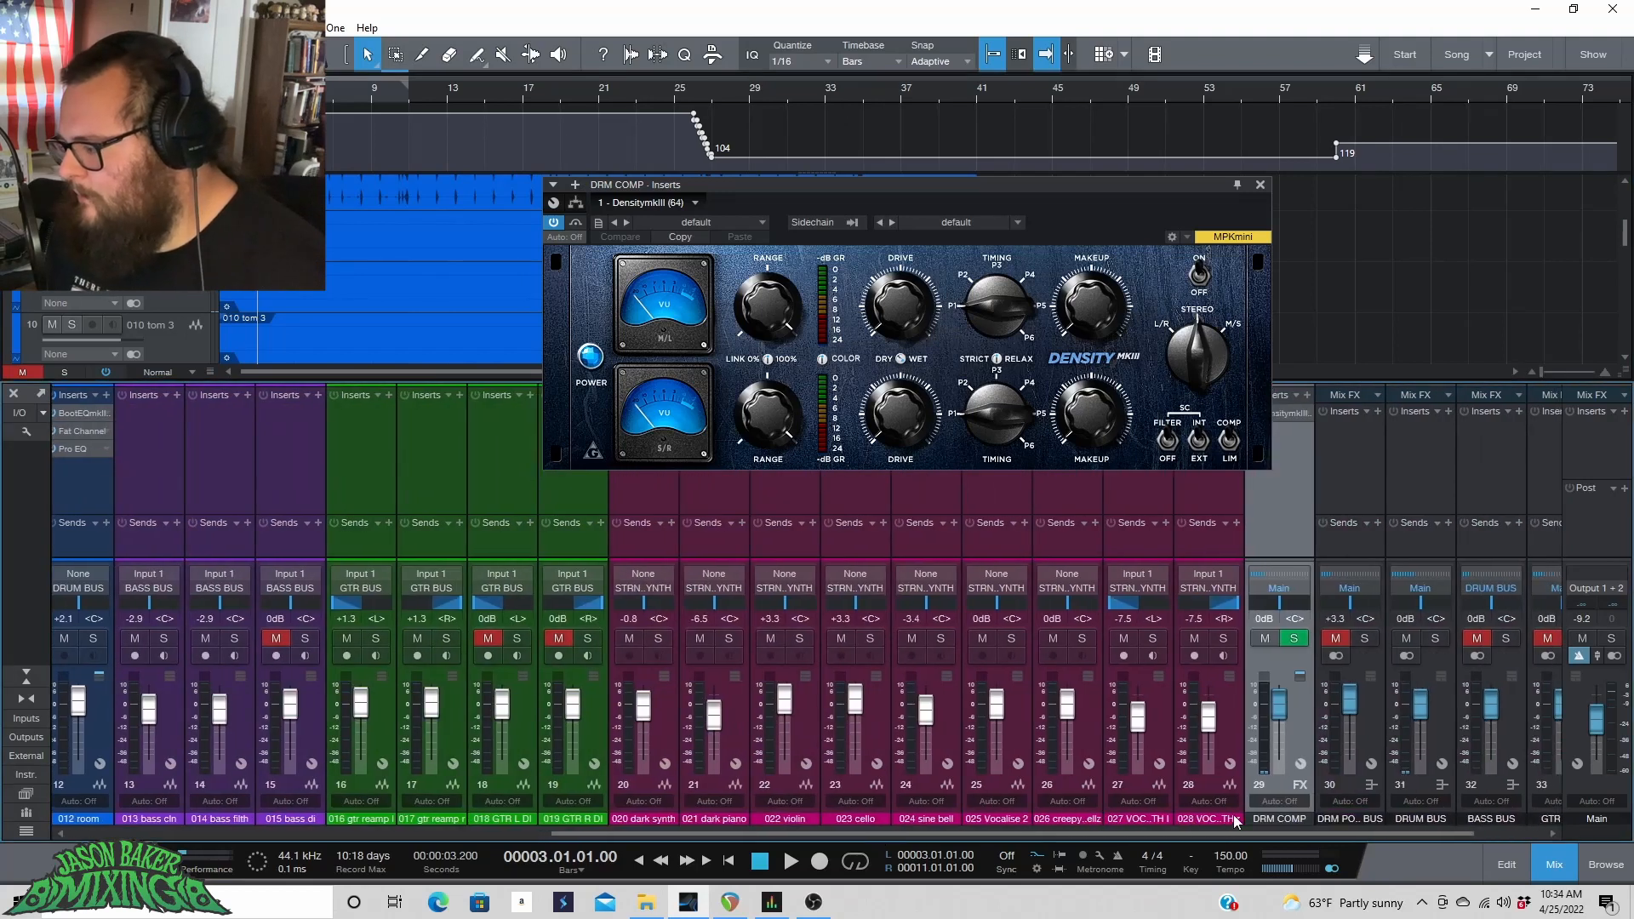
{"action": "left_click", "coordinate": [1294, 638]}
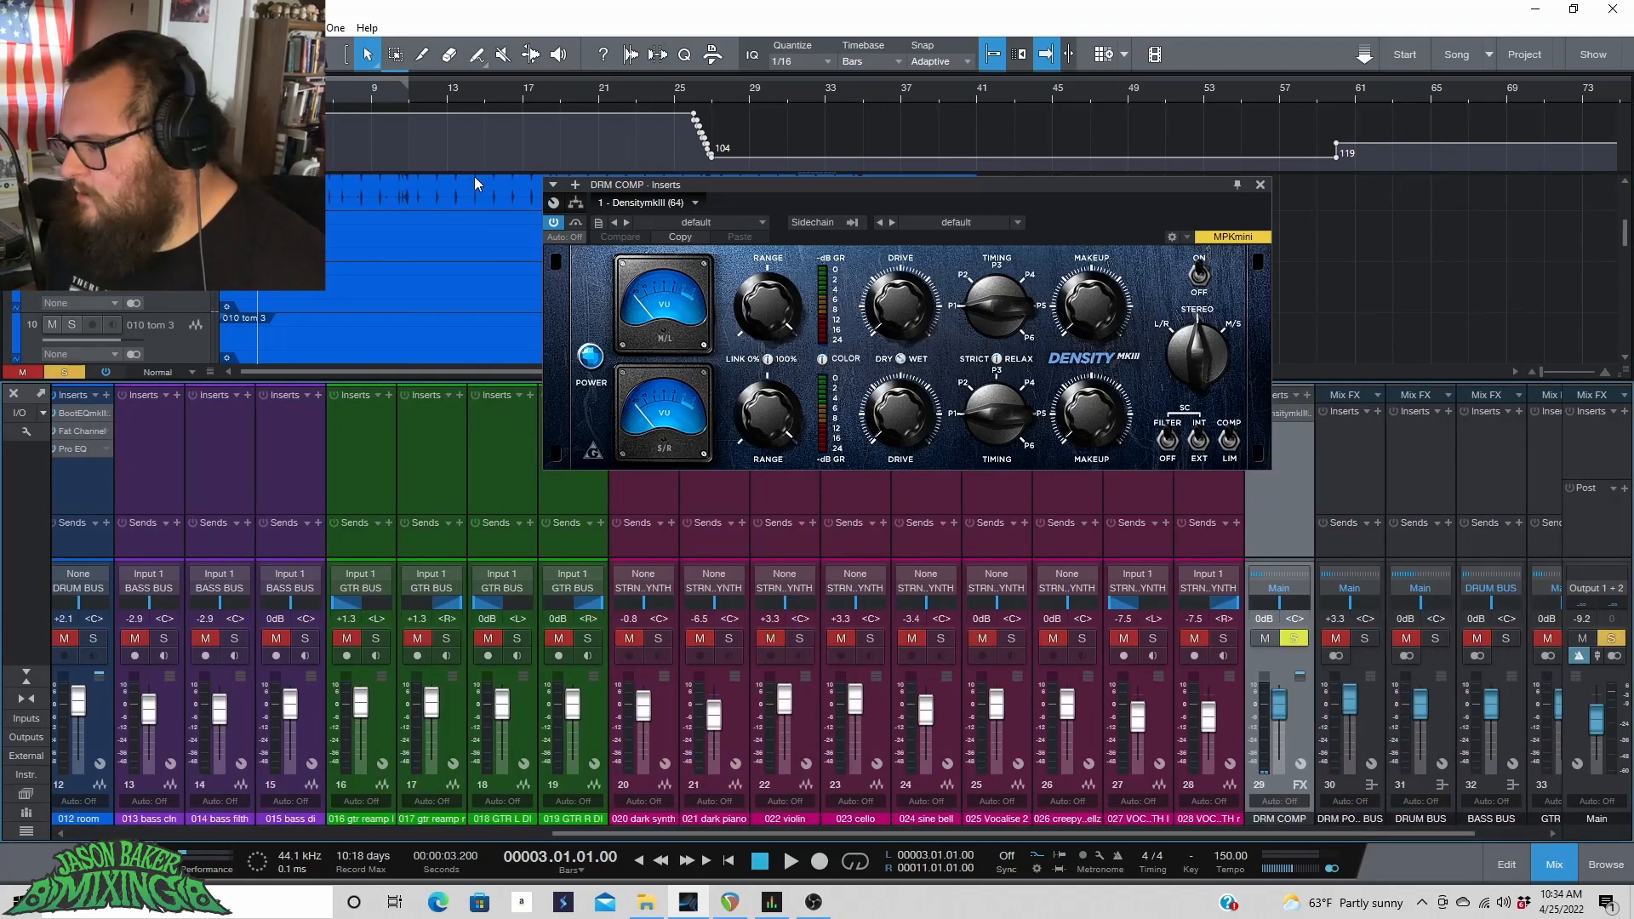
{"action": "key", "text": "space"}
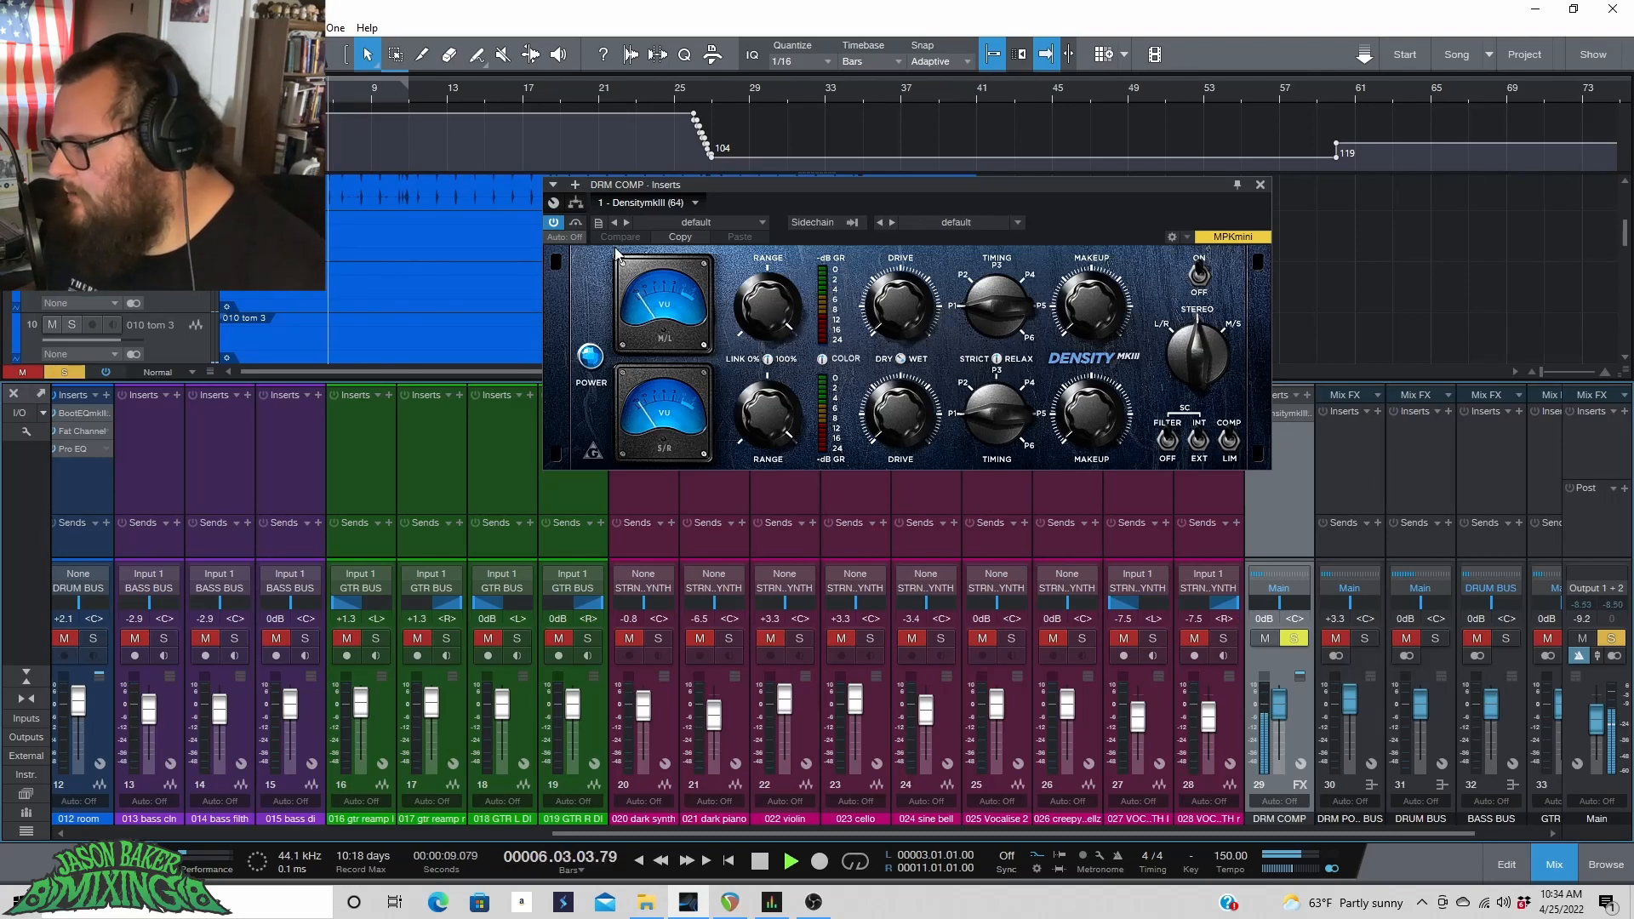
{"action": "left_click", "coordinate": [553, 224]}
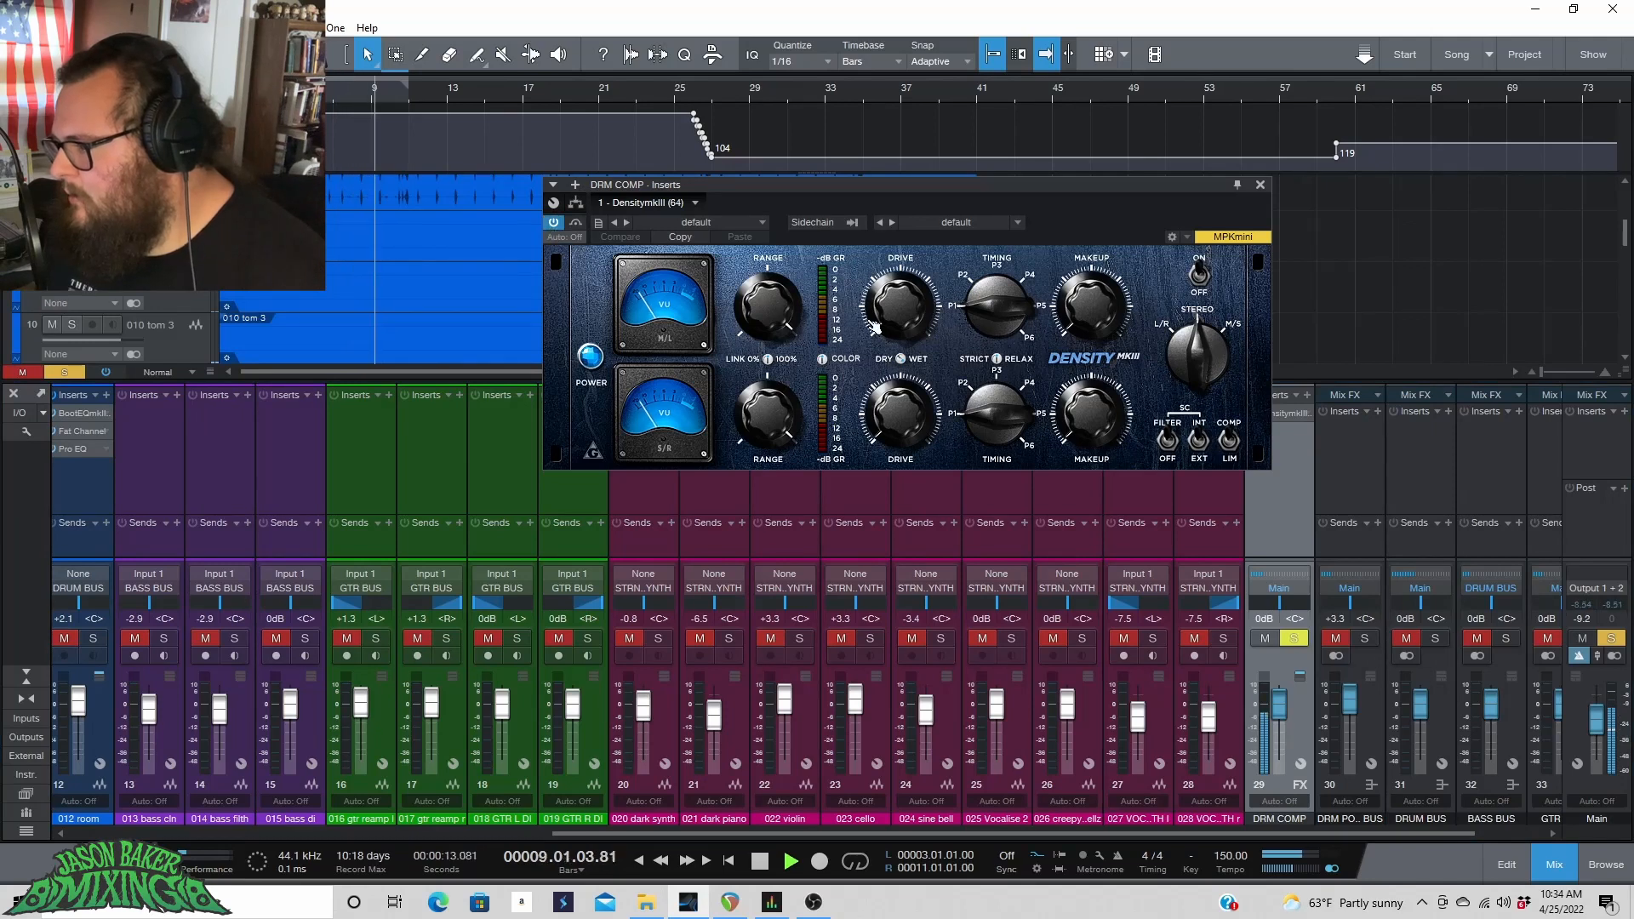
{"action": "key", "text": "space"}
{"action": "left_click_drag", "start_coordinate": [906, 328], "coordinate": [914, 306]}
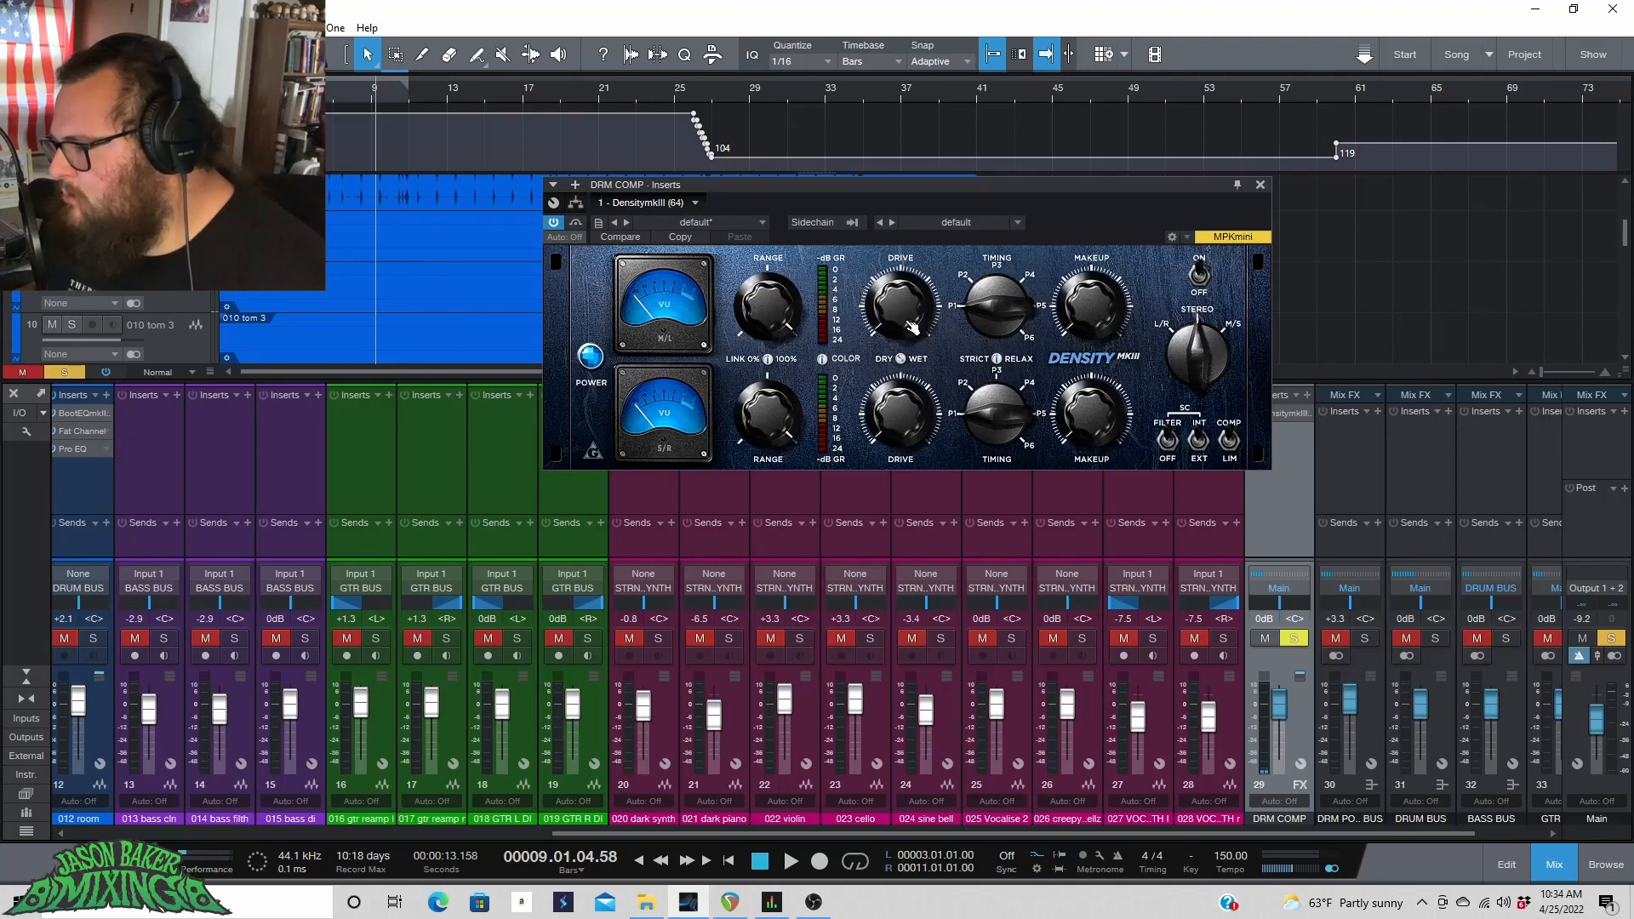
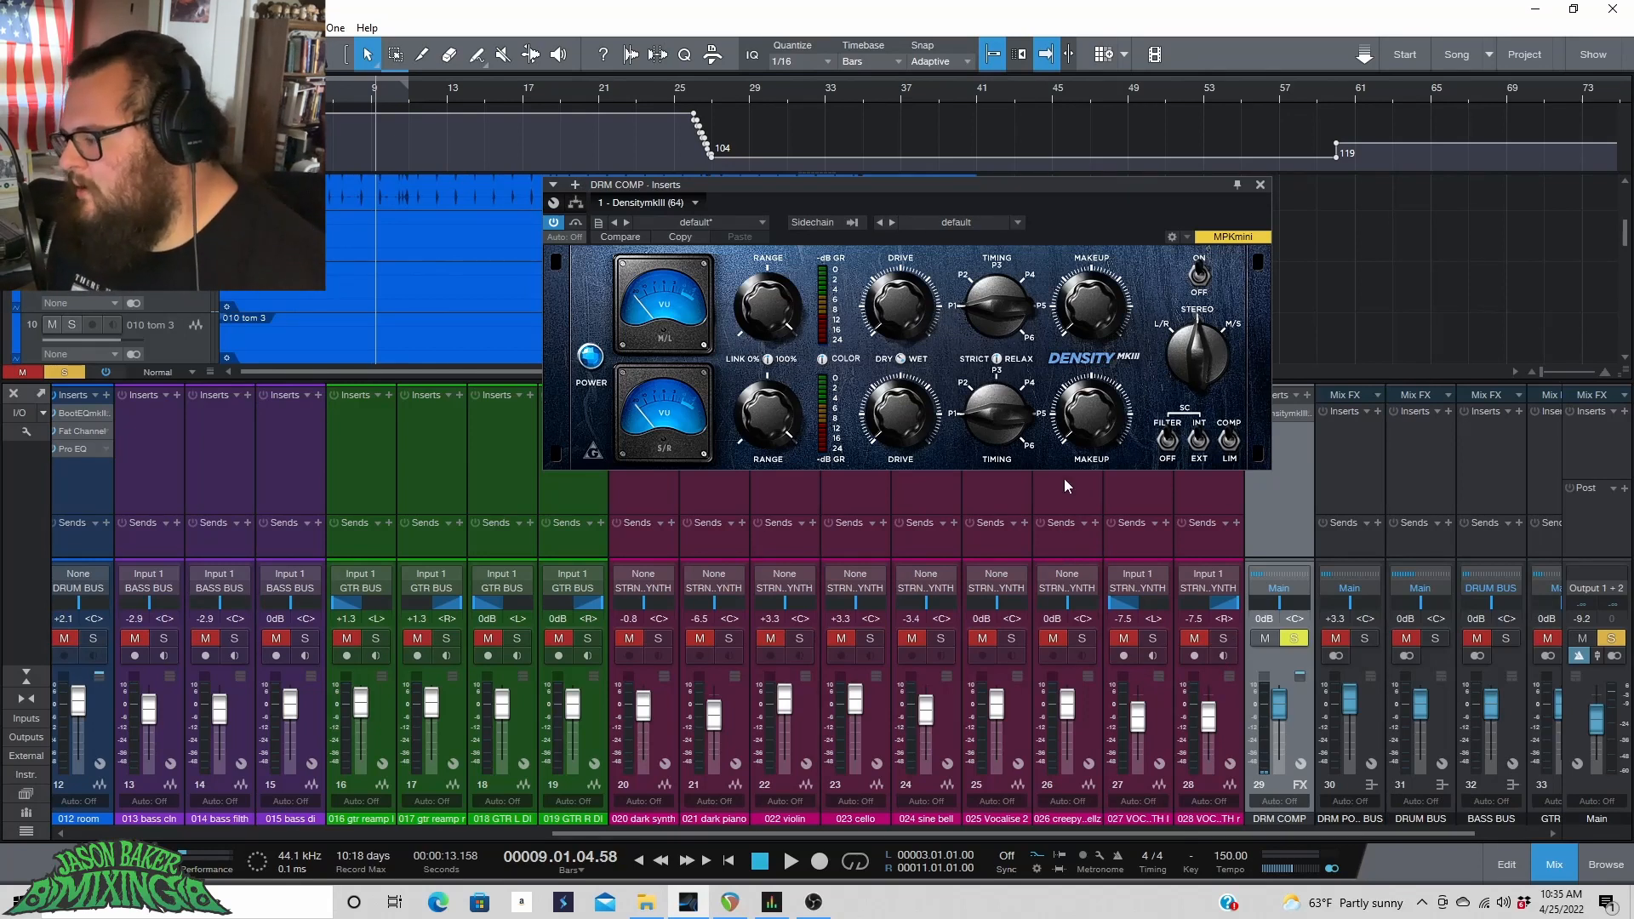
Play the loop and tweak DensityMkIII's Timing, Range and Drive knobs, switching its Strict/Relax setting.
{"action": "key", "text": "space"}
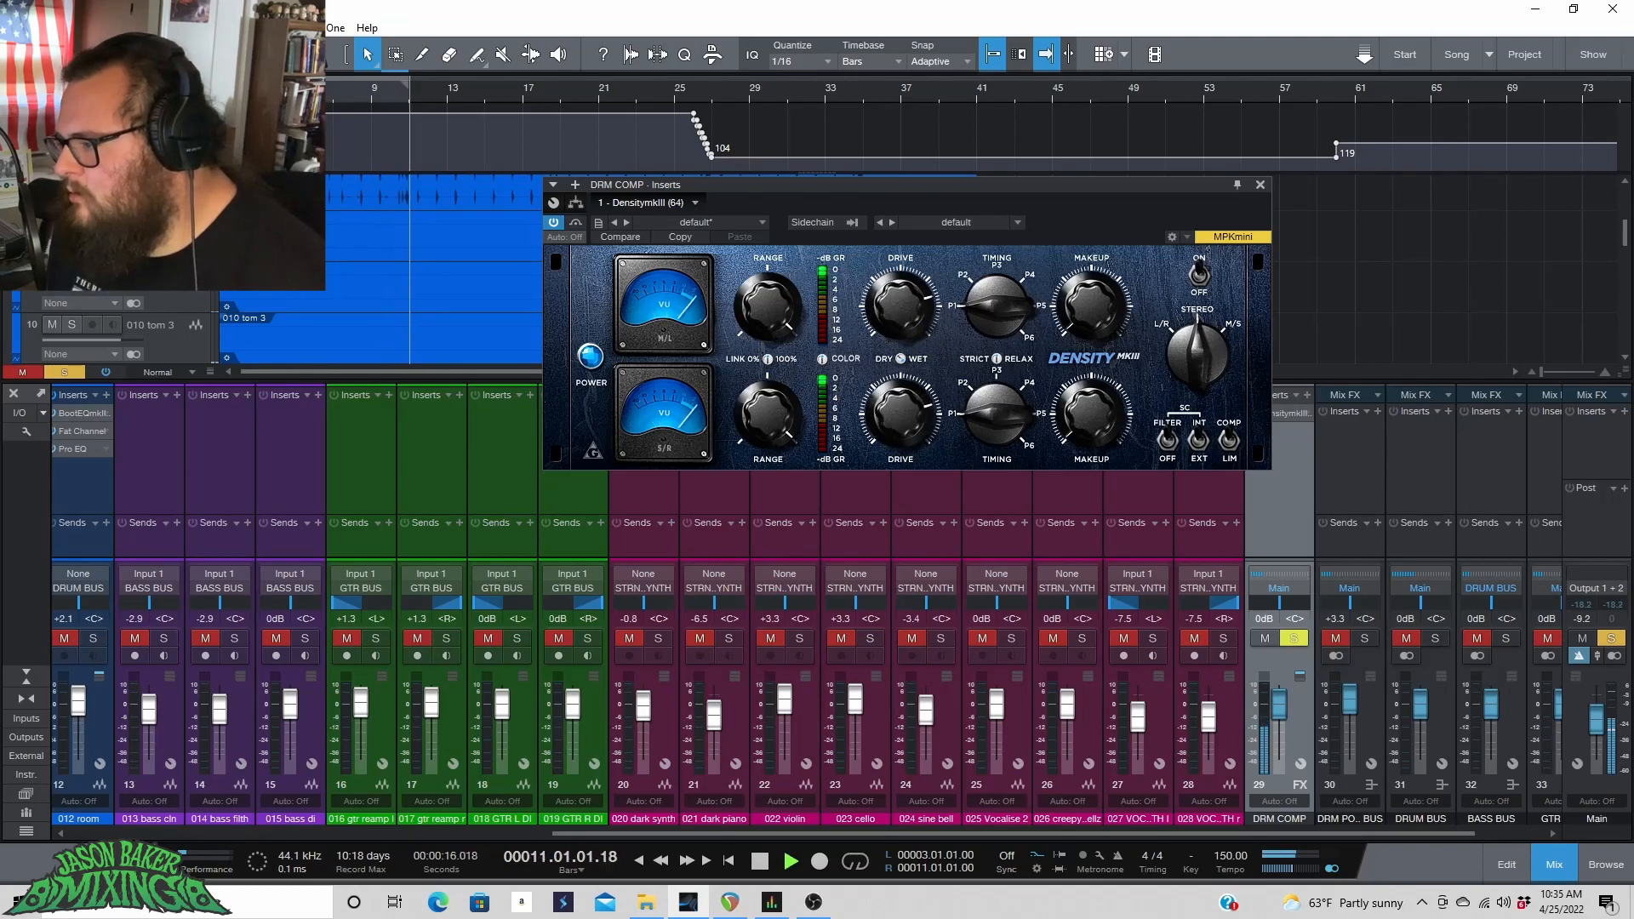
{"action": "left_click_drag", "start_coordinate": [996, 359], "coordinate": [997, 320]}
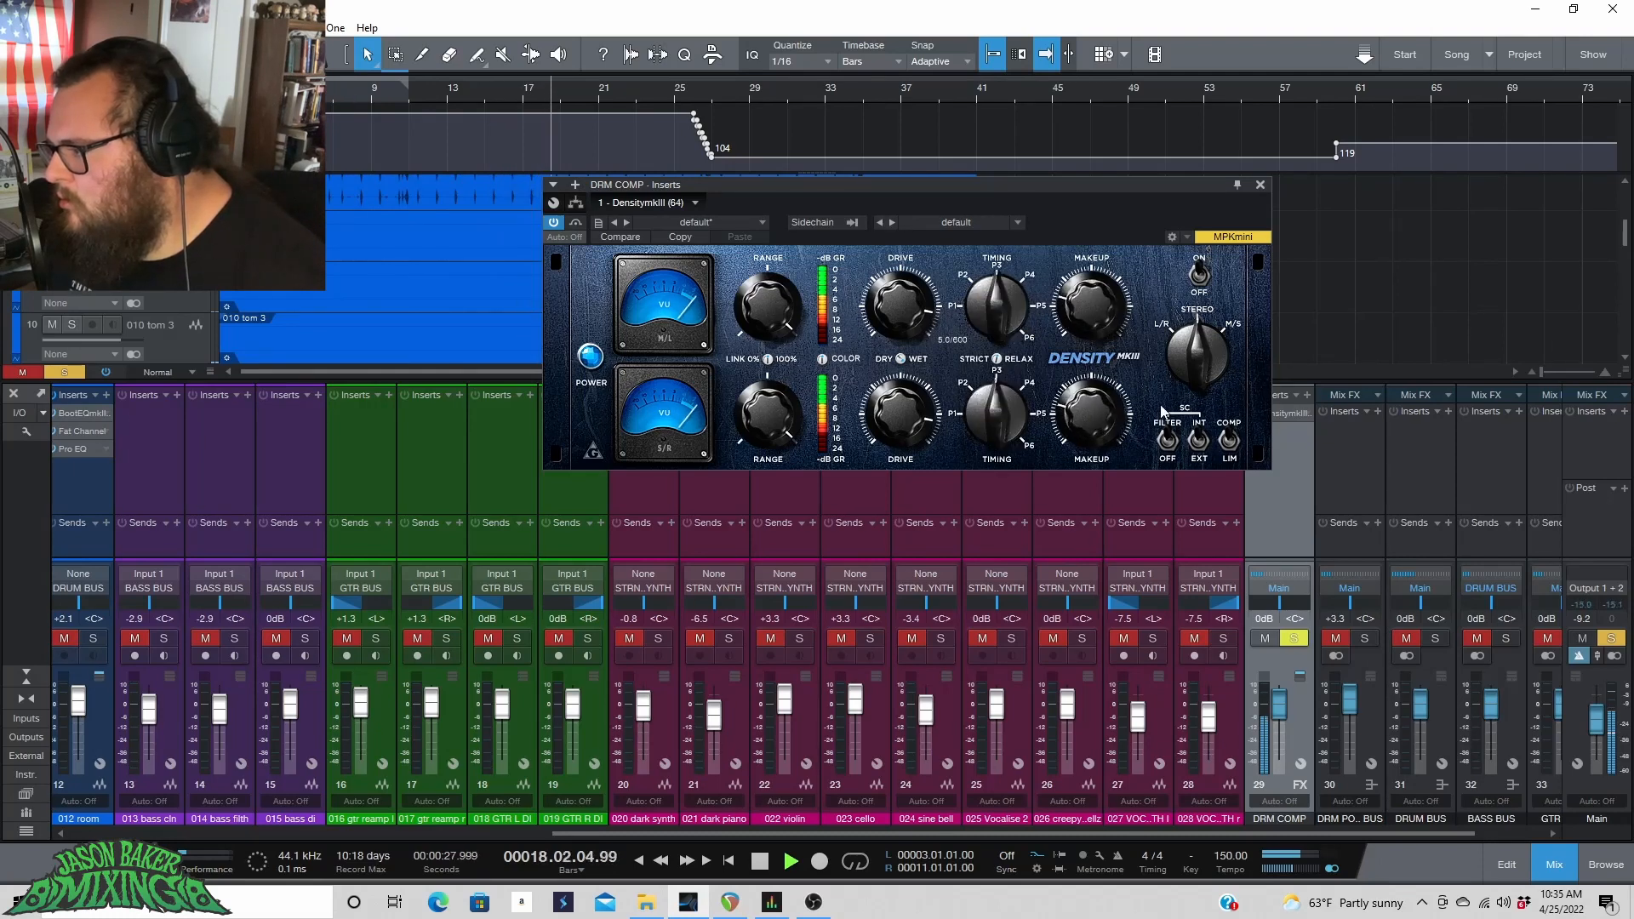
{"action": "left_click_drag", "start_coordinate": [784, 324], "coordinate": [784, 341]}
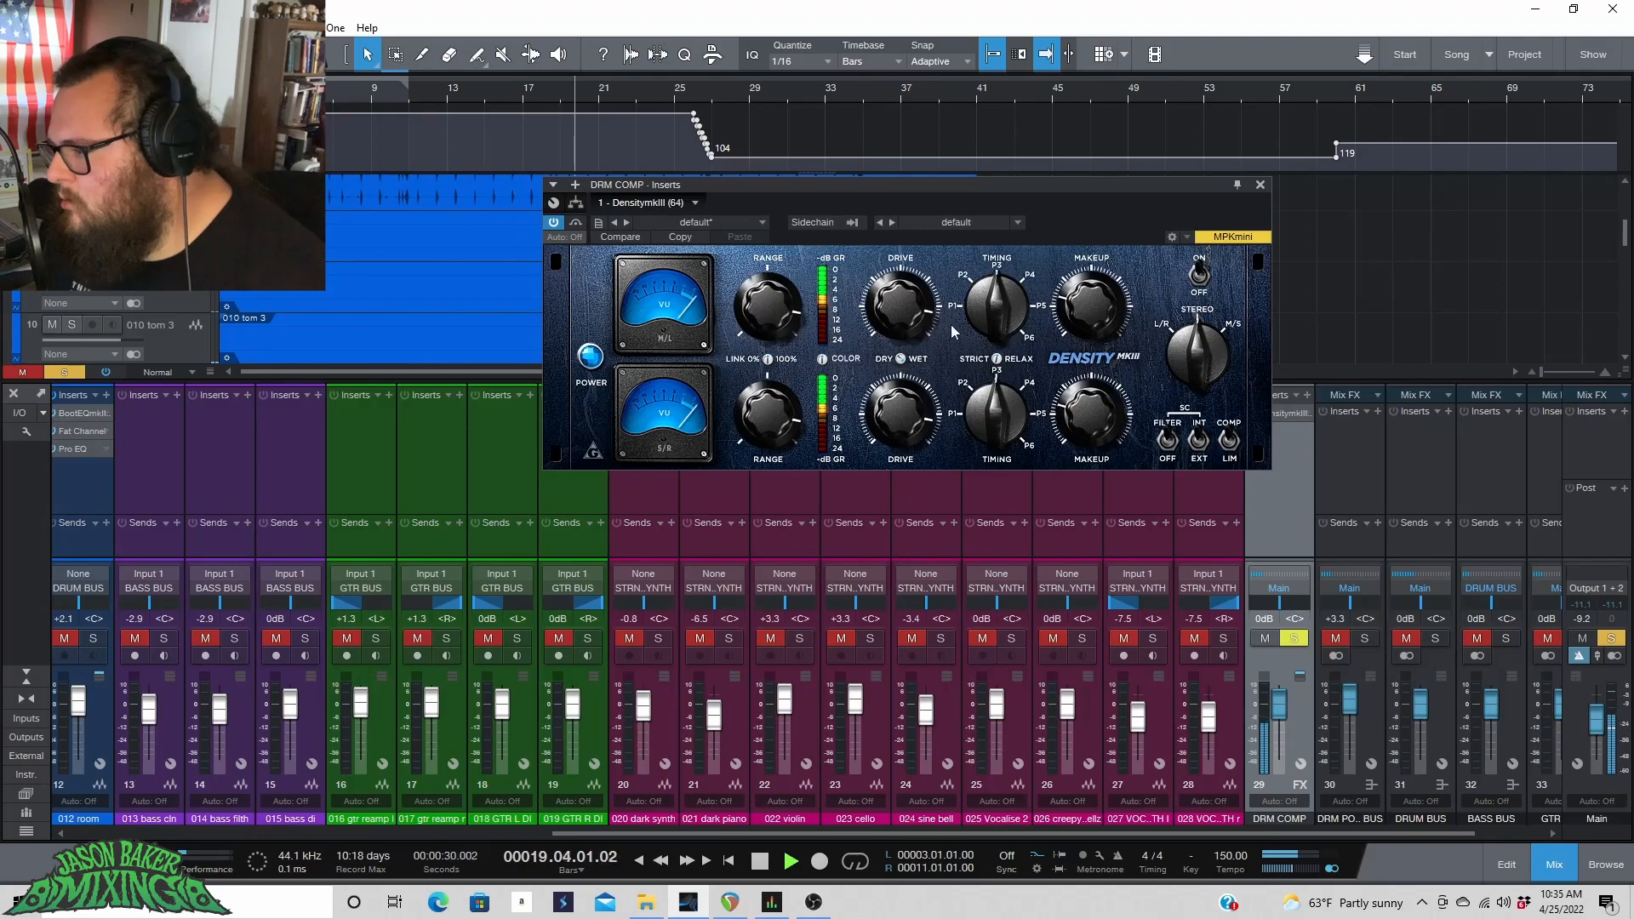
{"action": "left_click_drag", "start_coordinate": [905, 319], "coordinate": [905, 300]}
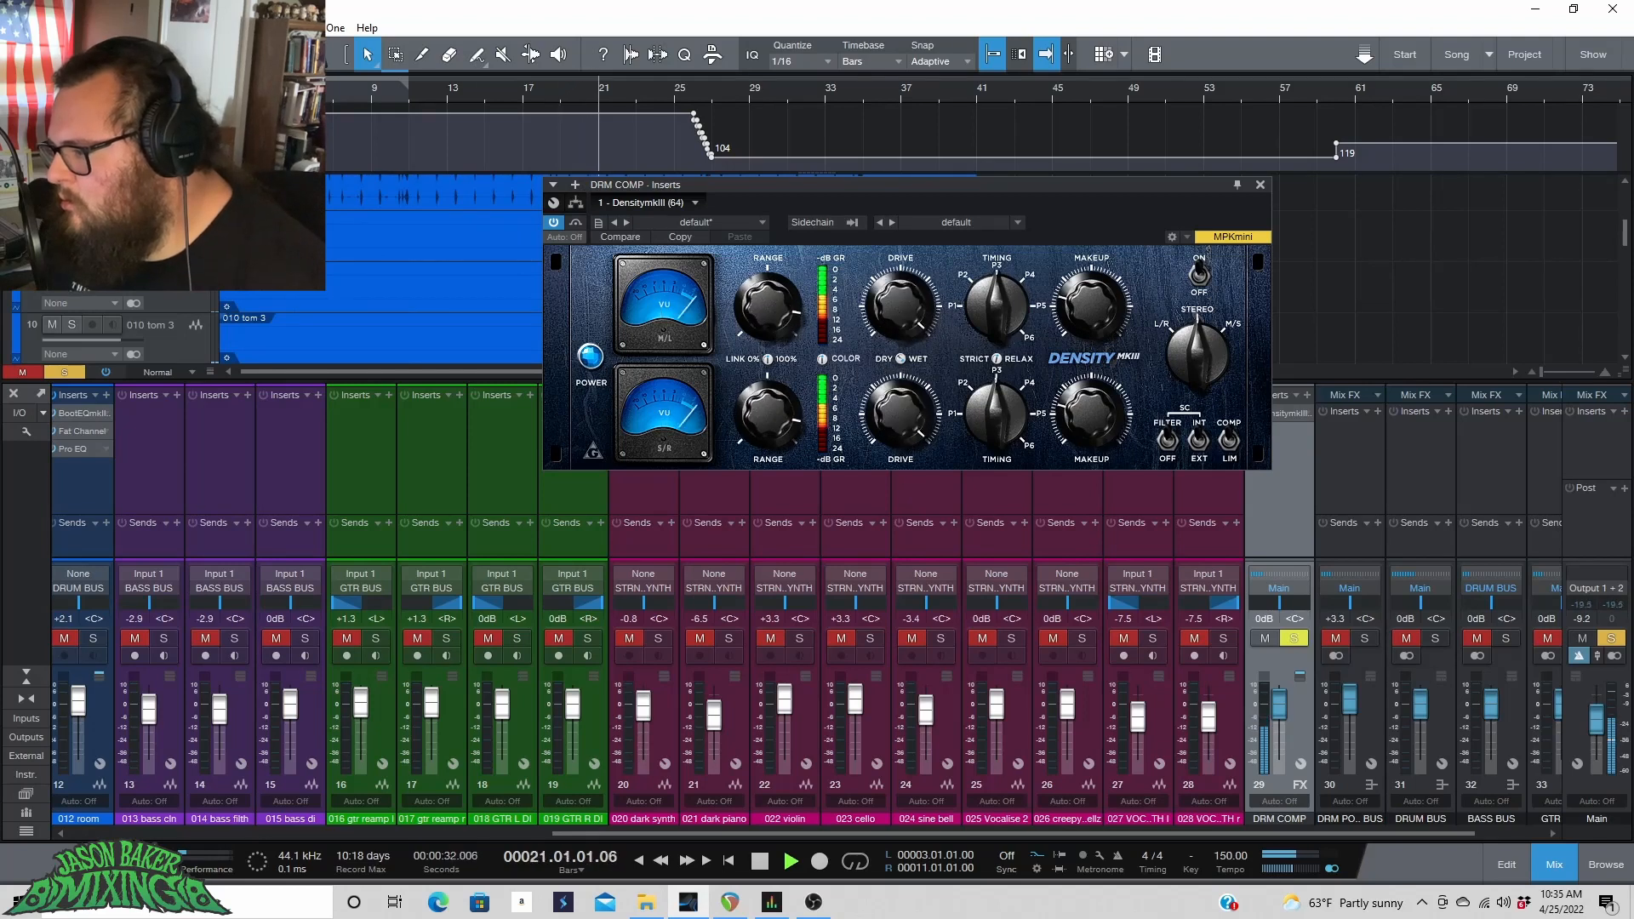
{"action": "left_click_drag", "start_coordinate": [784, 330], "coordinate": [784, 317]}
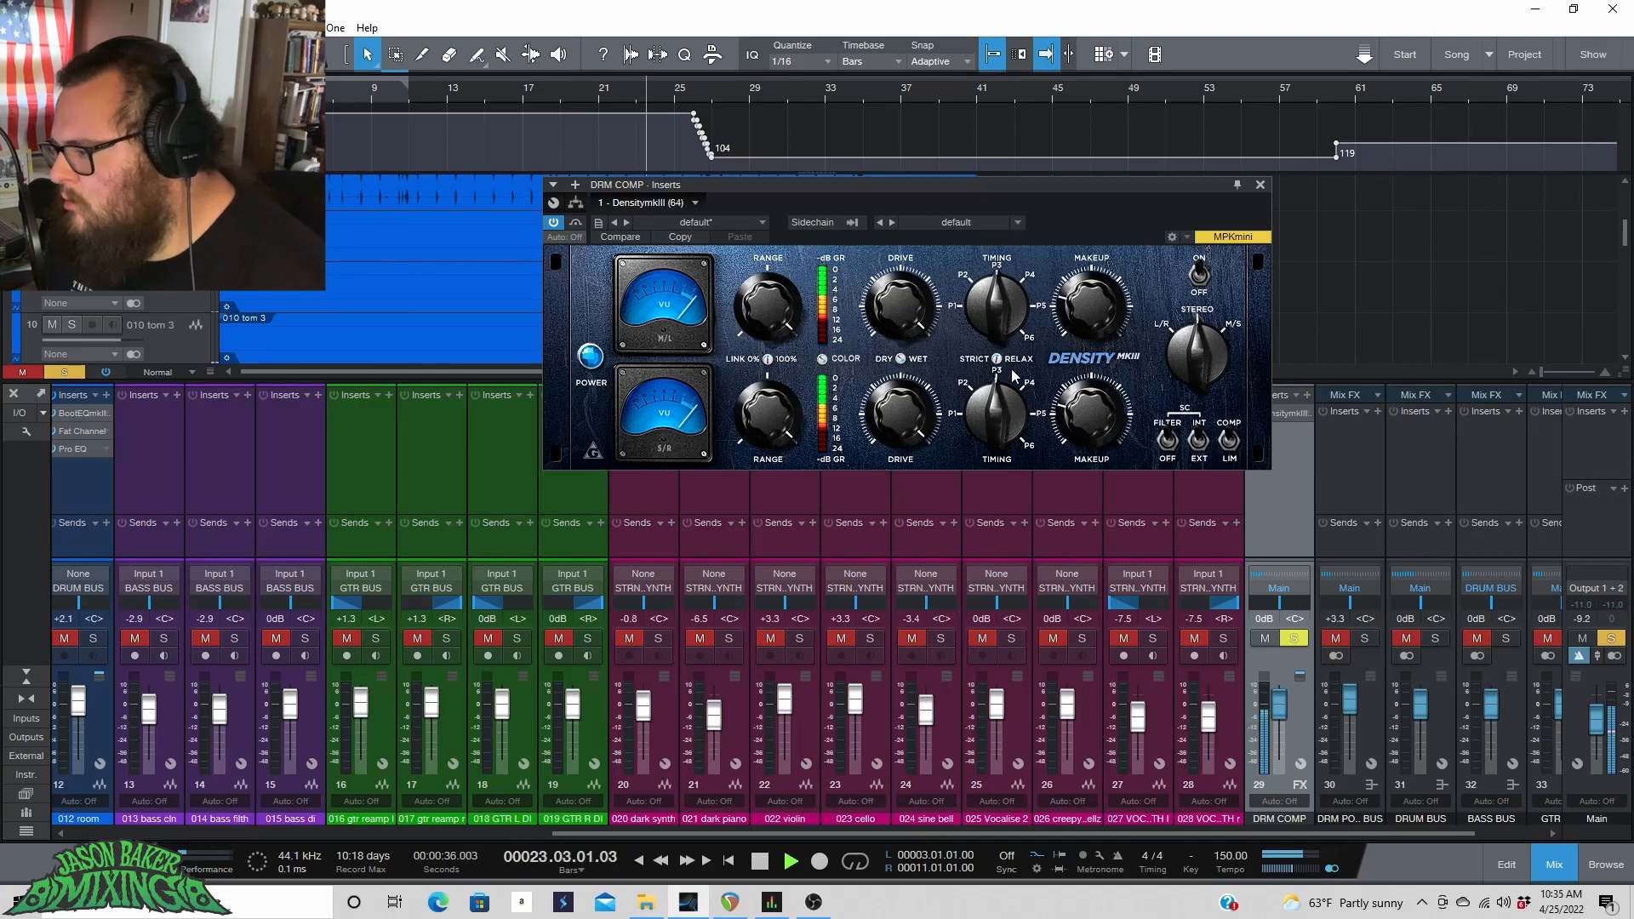
{"action": "left_click", "coordinate": [993, 360]}
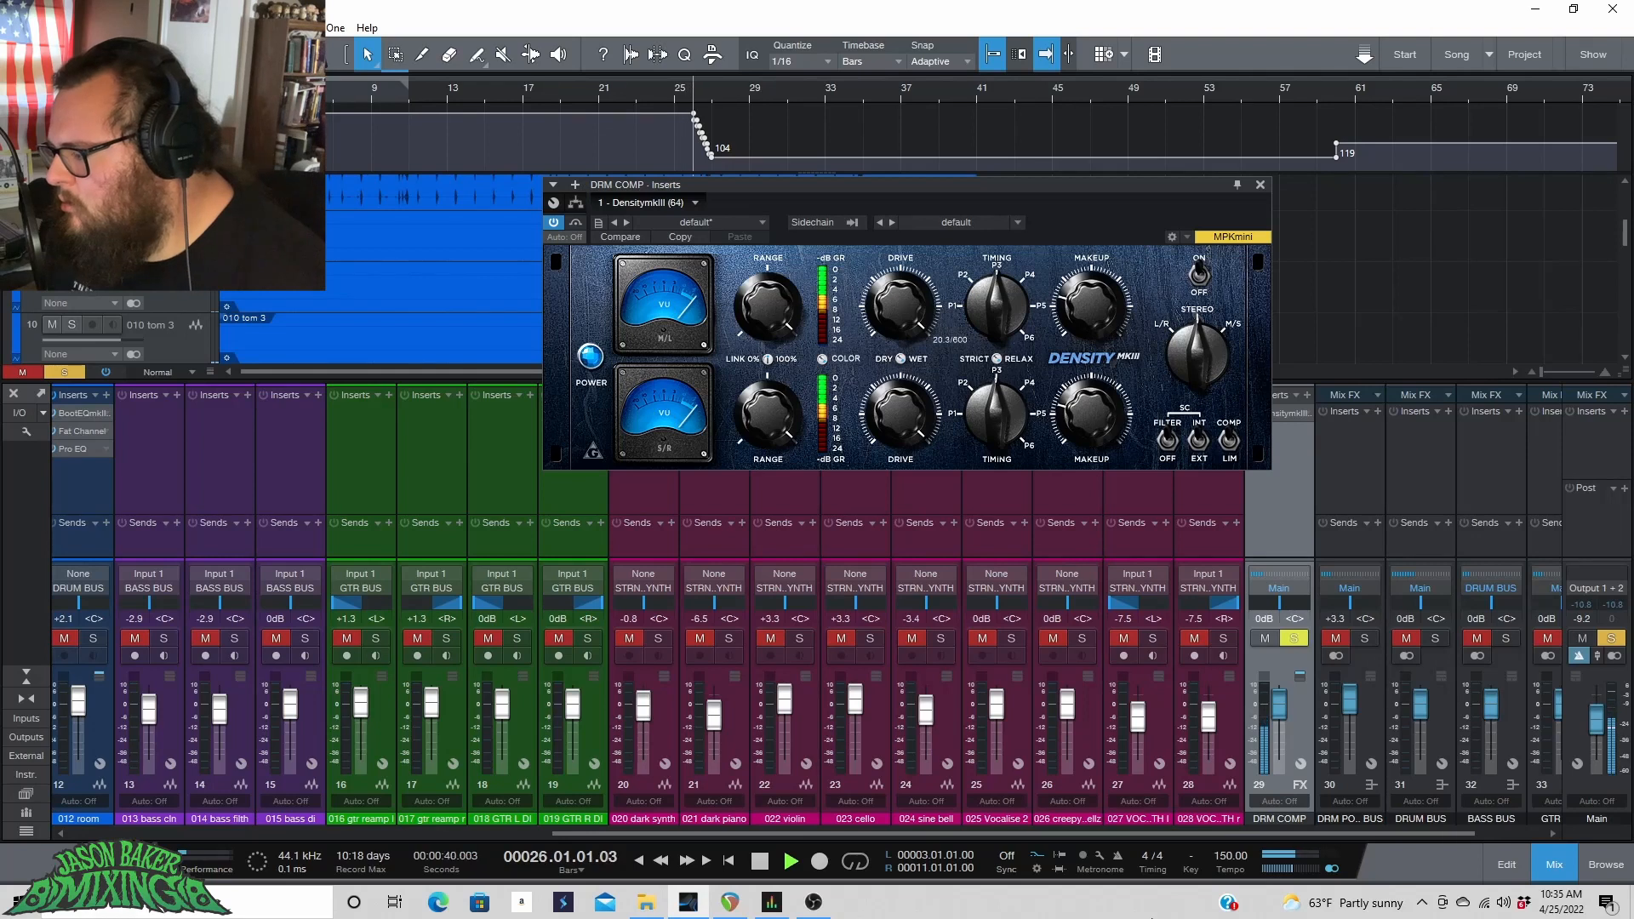
Refine DensityMkIII's Drive, Range and Timing further while replaying the drum section.
{"action": "left_click_drag", "start_coordinate": [1166, 838], "coordinate": [664, 838]}
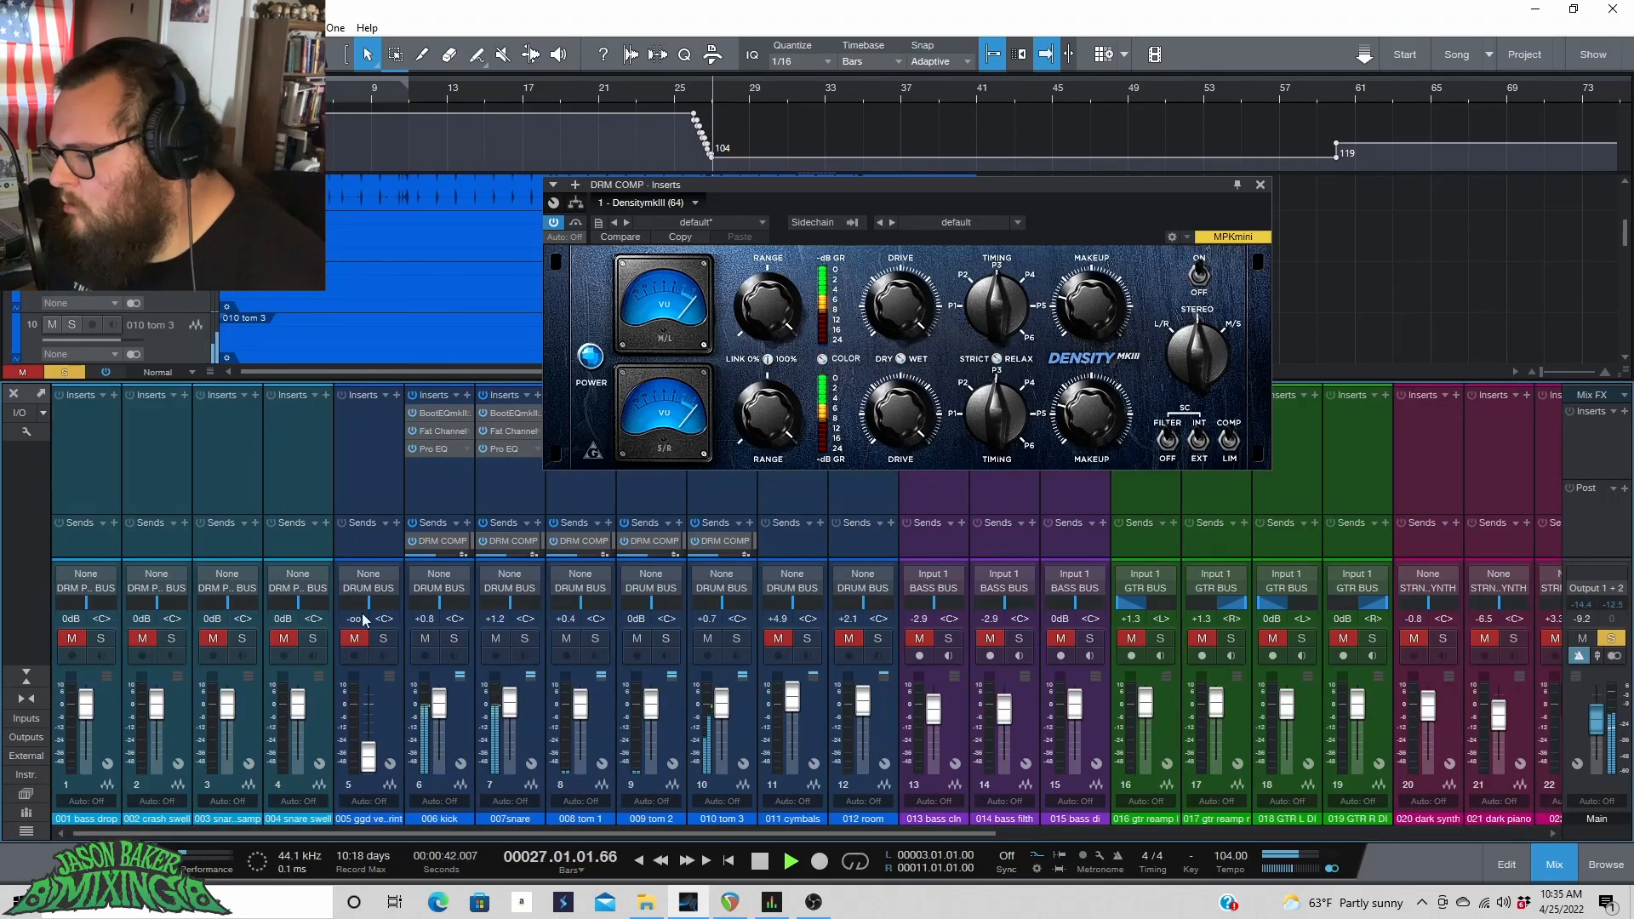
{"action": "left_click_drag", "start_coordinate": [432, 559], "coordinate": [432, 462]}
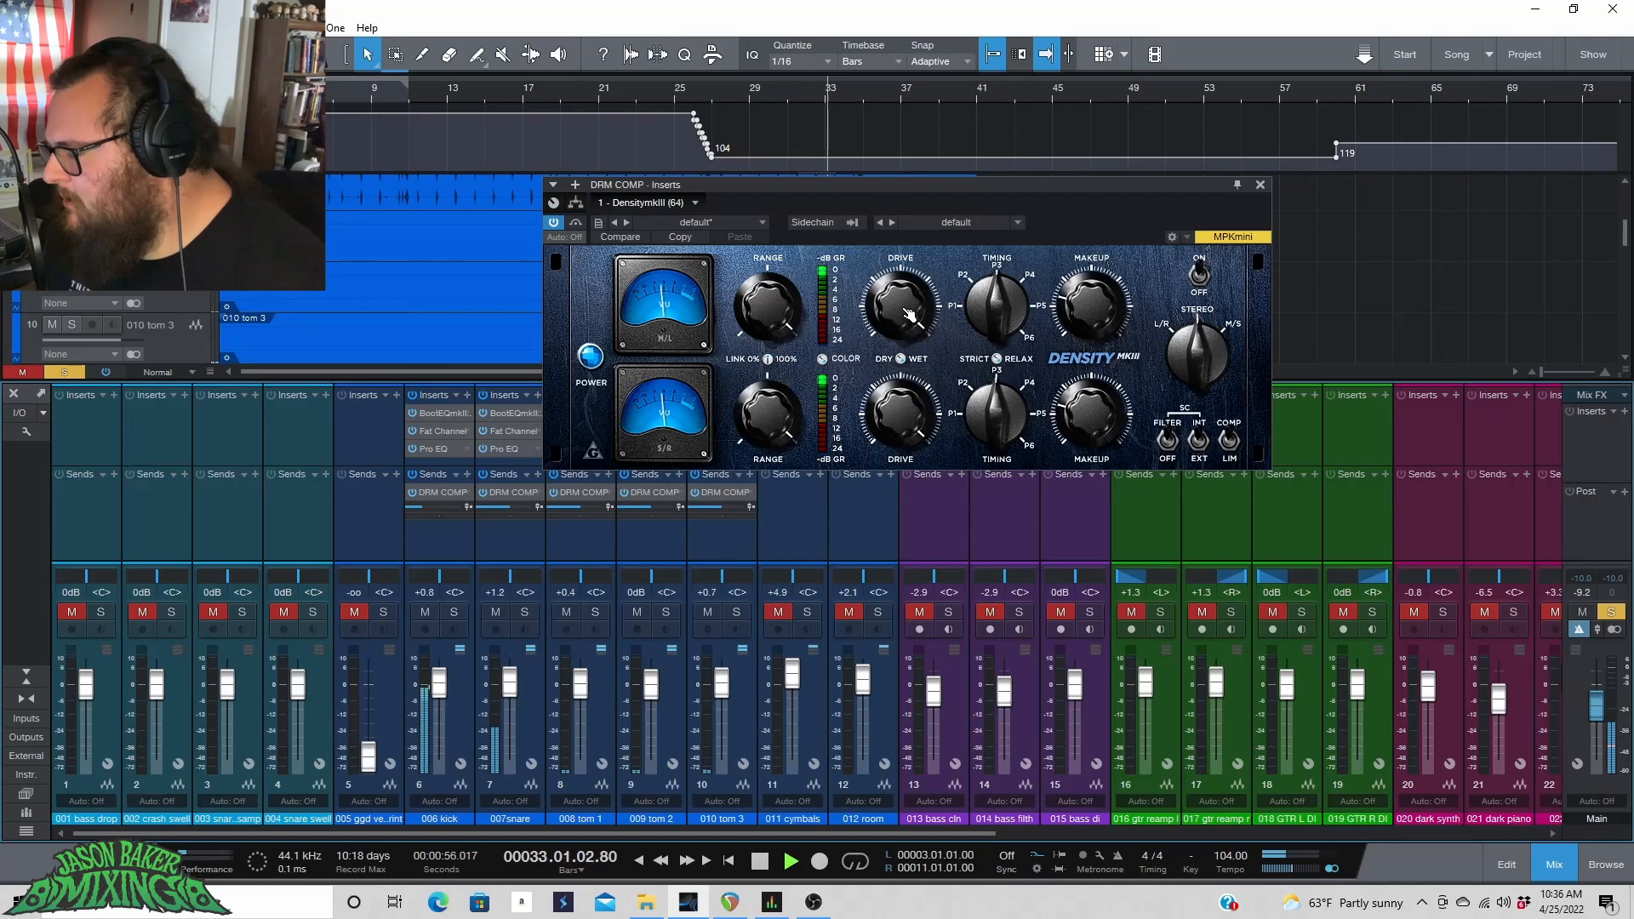
{"action": "left_click_drag", "start_coordinate": [902, 307], "coordinate": [891, 308]}
{"action": "left_click_drag", "start_coordinate": [796, 287], "coordinate": [797, 279]}
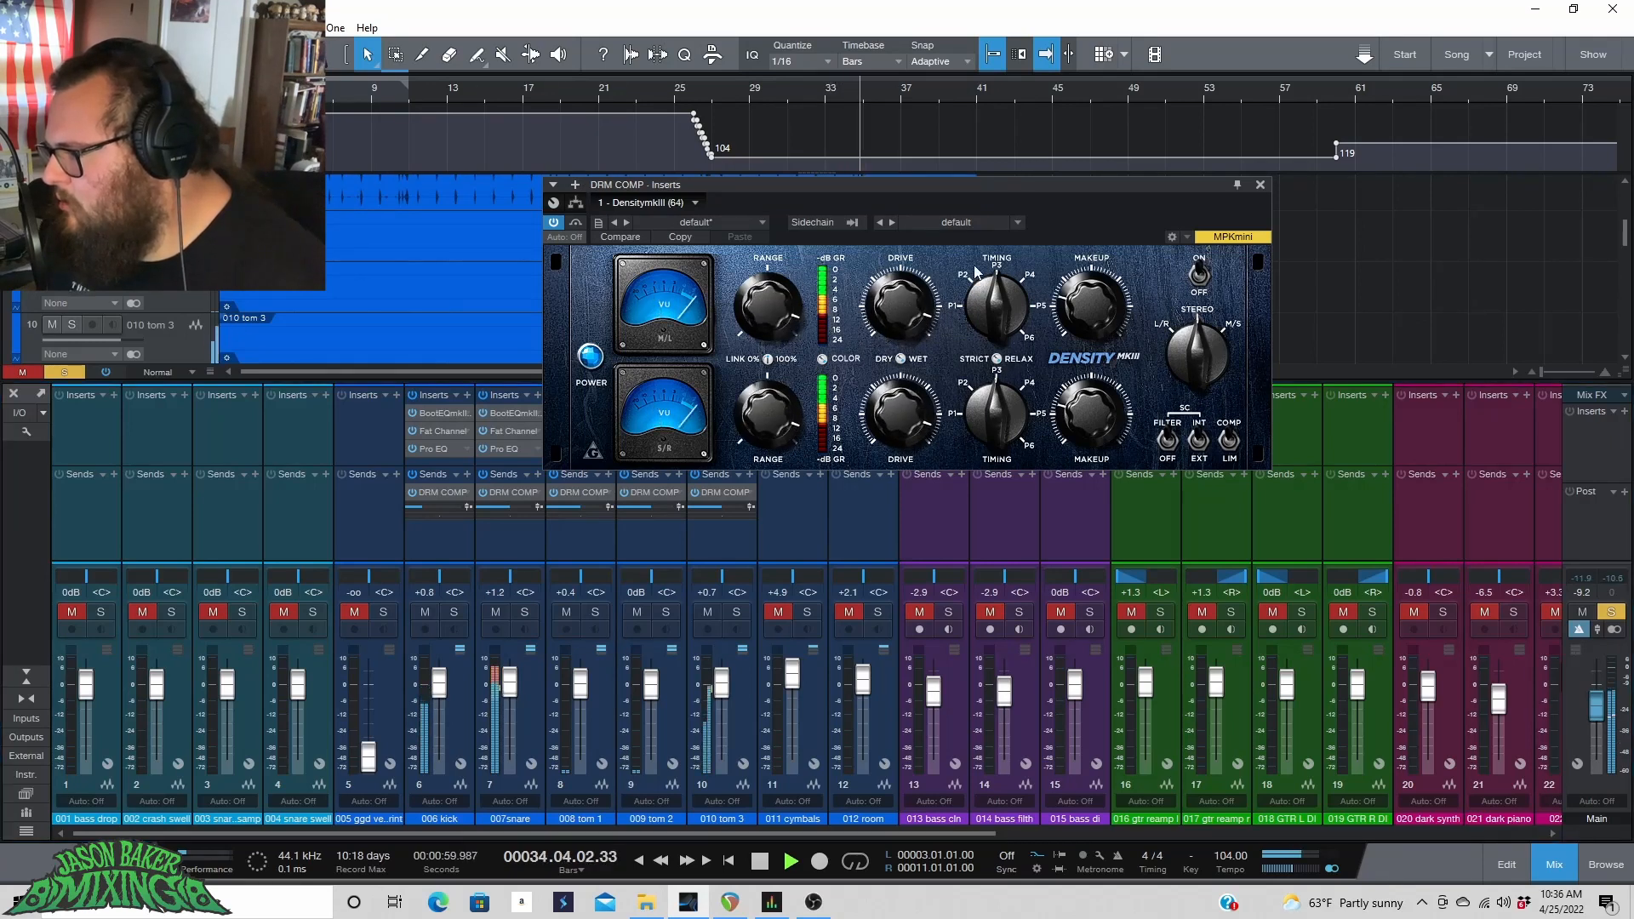
{"action": "left_click_drag", "start_coordinate": [1001, 320], "coordinate": [1001, 289]}
{"action": "left_click", "coordinate": [417, 90]}
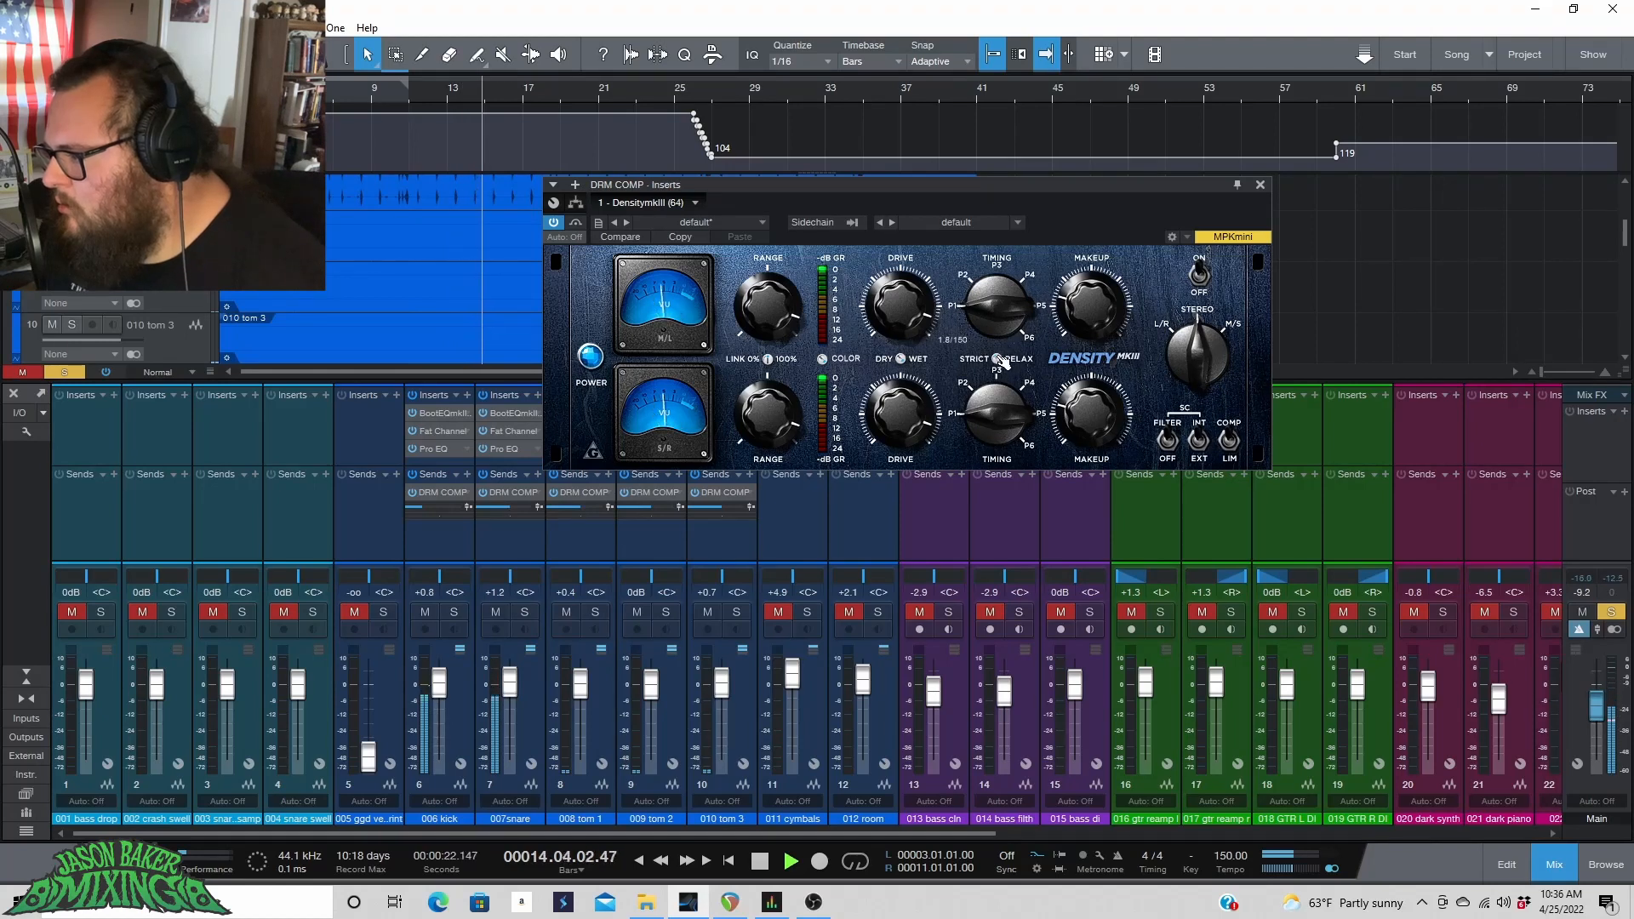
{"action": "left_click_drag", "start_coordinate": [1005, 331], "coordinate": [1018, 307]}
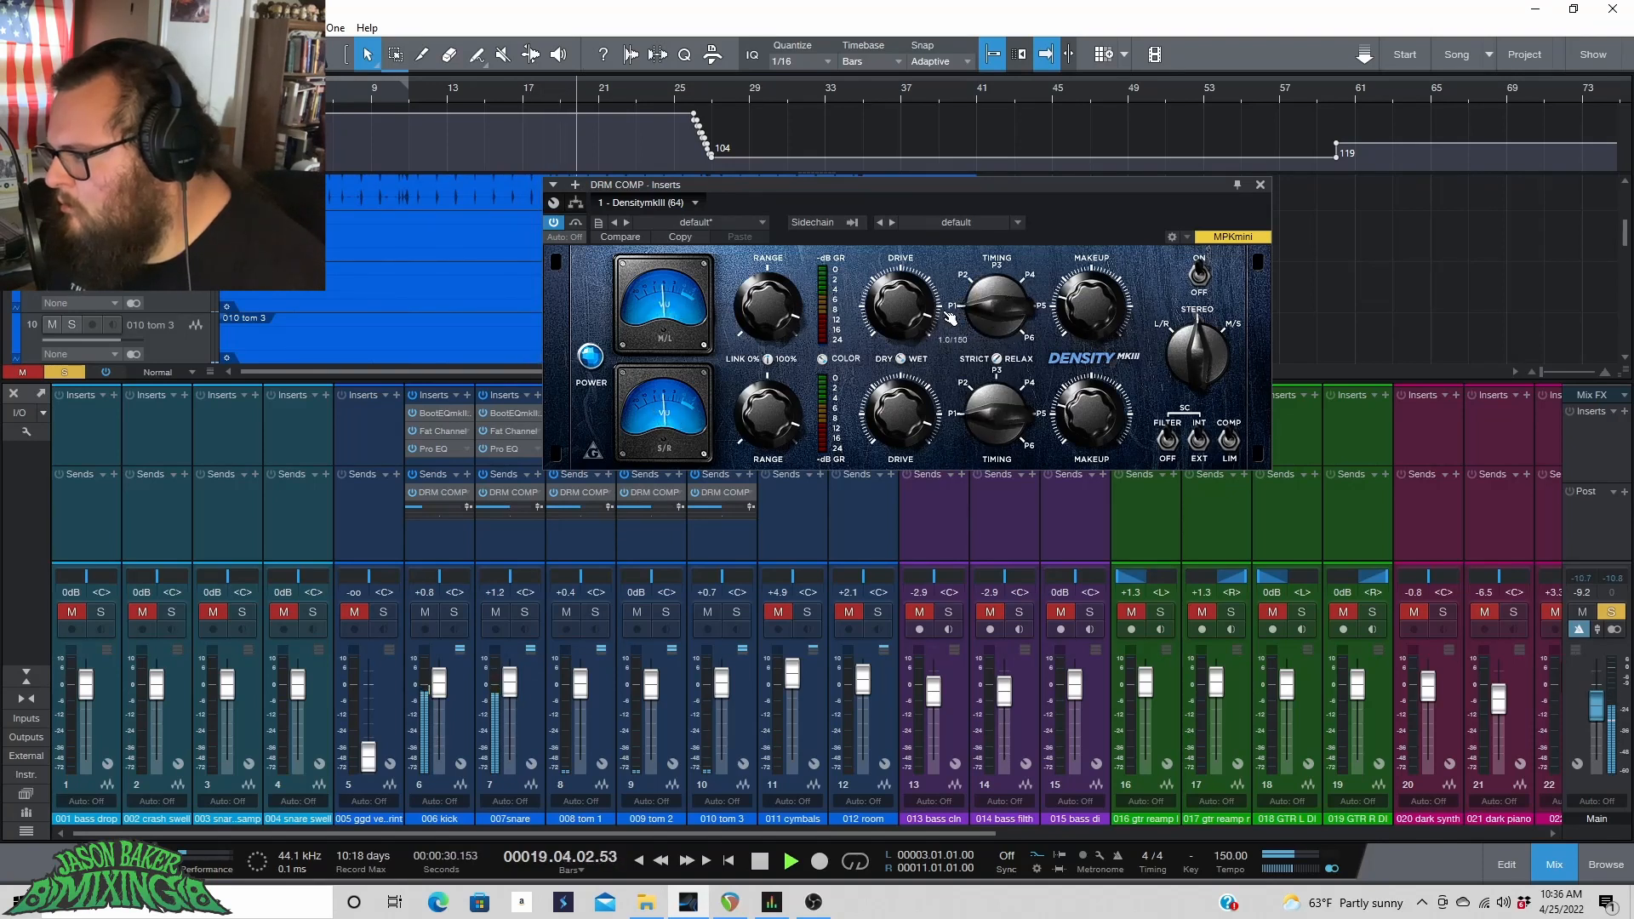
Lower DensityMkIII's Makeup, toggle the plugin's bypass to compare, and stop playback.
{"action": "left_click_drag", "start_coordinate": [1110, 307], "coordinate": [1131, 443]}
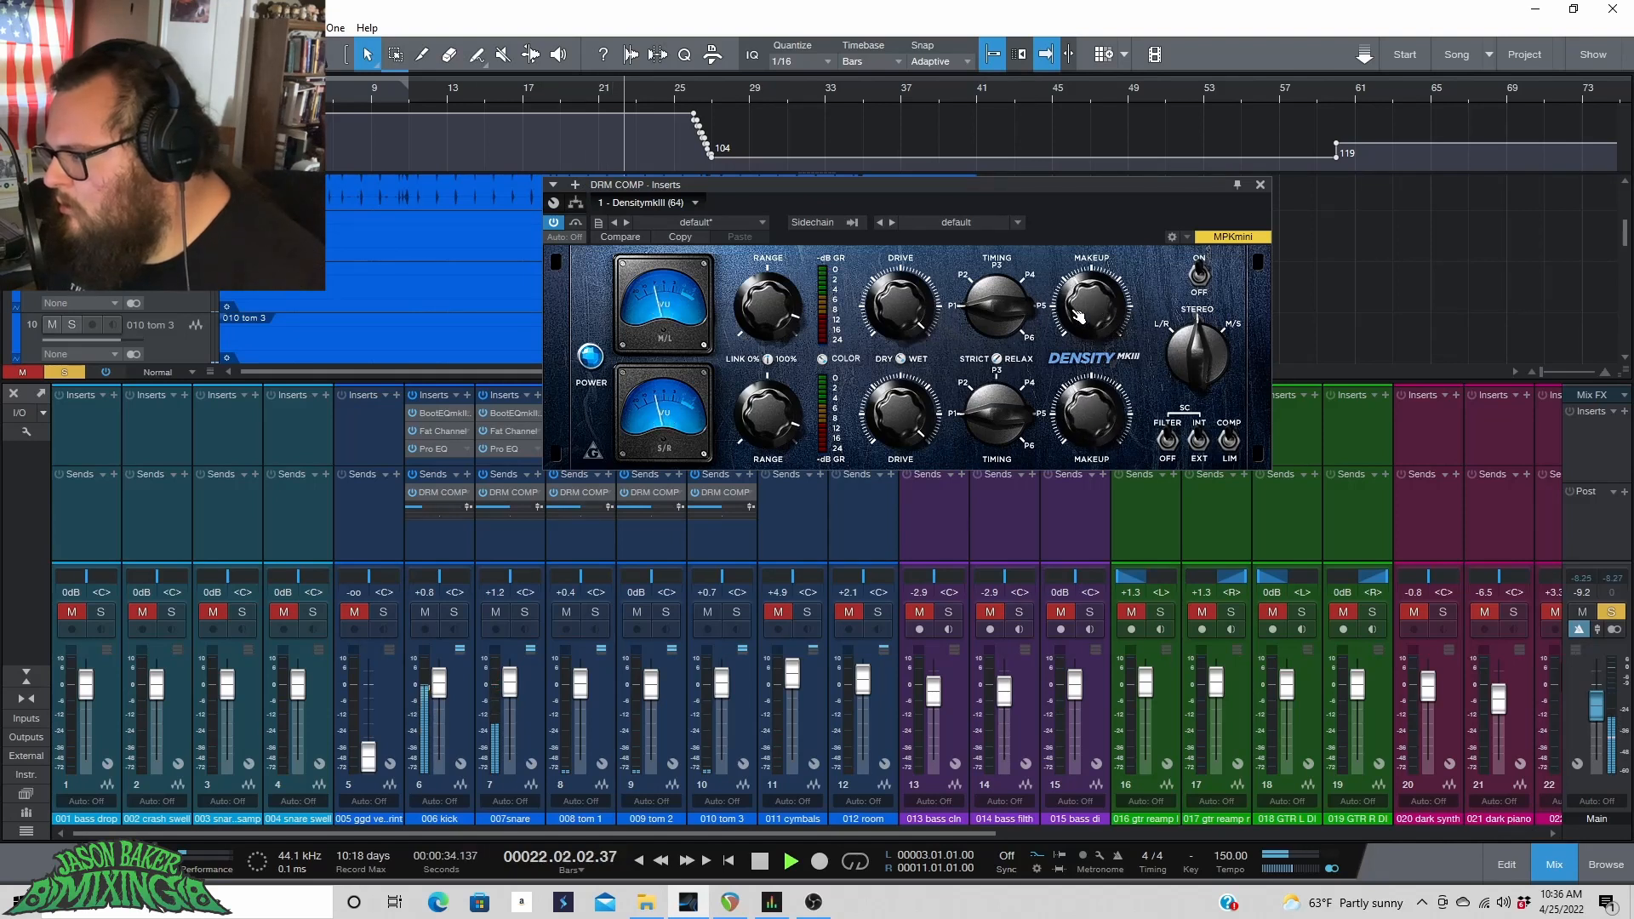
{"action": "left_click", "coordinate": [553, 224]}
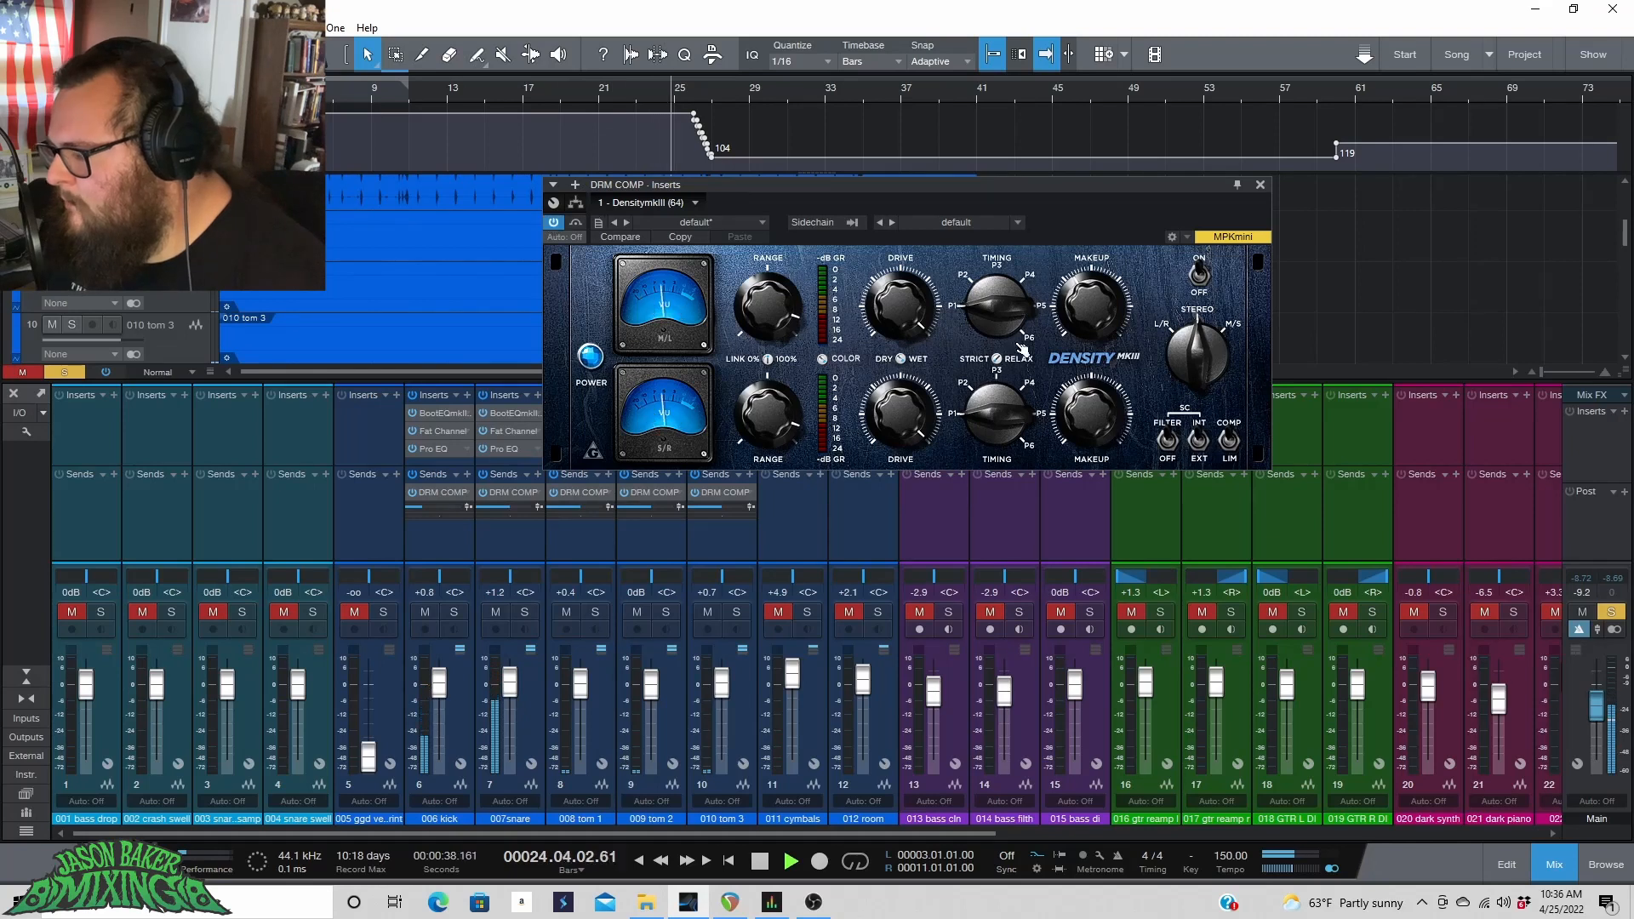
{"action": "key", "text": "space"}
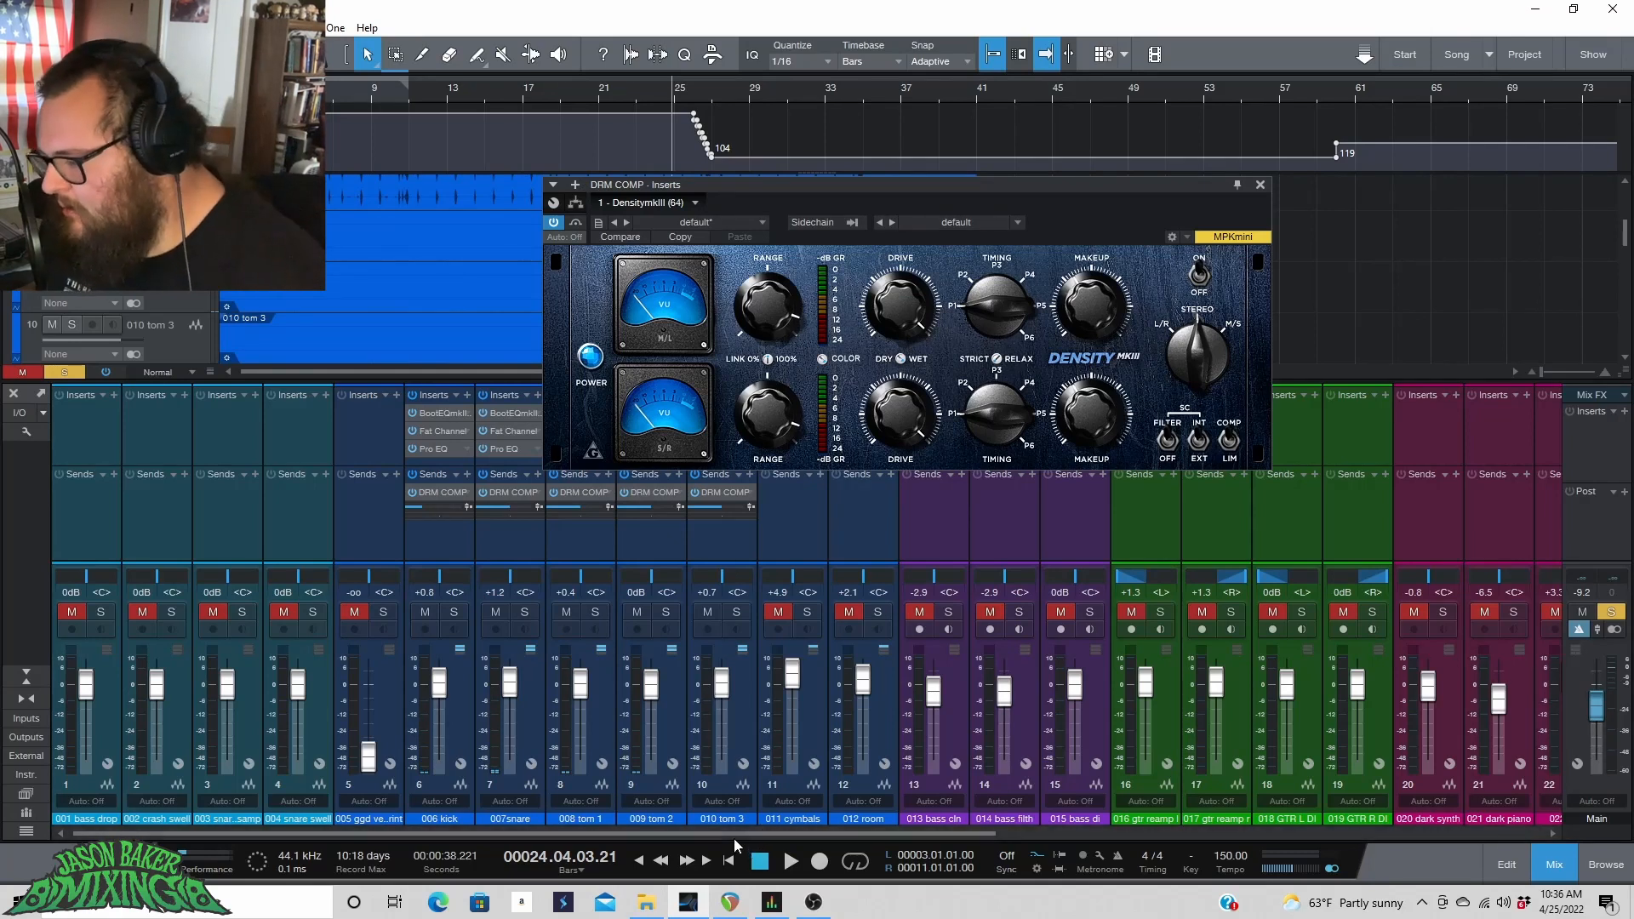
Solo the DRUM BUS with DRM COMP and blend the DRM COMP fader up to about +2.6 dB during playback.
{"action": "left_click_drag", "start_coordinate": [733, 837], "coordinate": [1269, 795]}
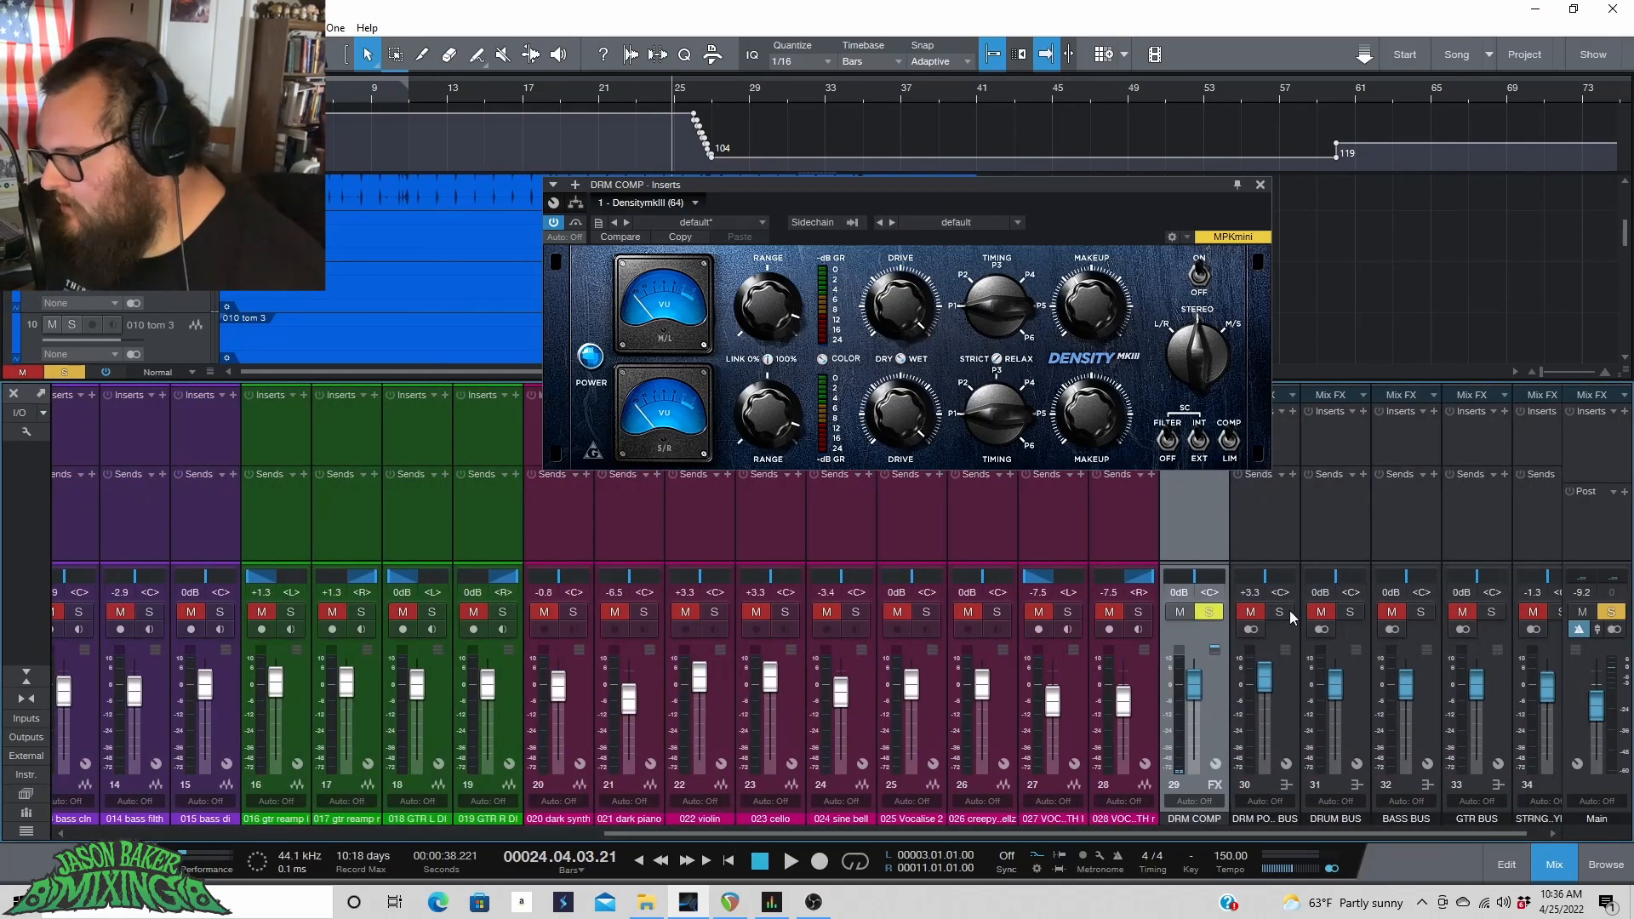
{"action": "left_click", "coordinate": [1350, 612]}
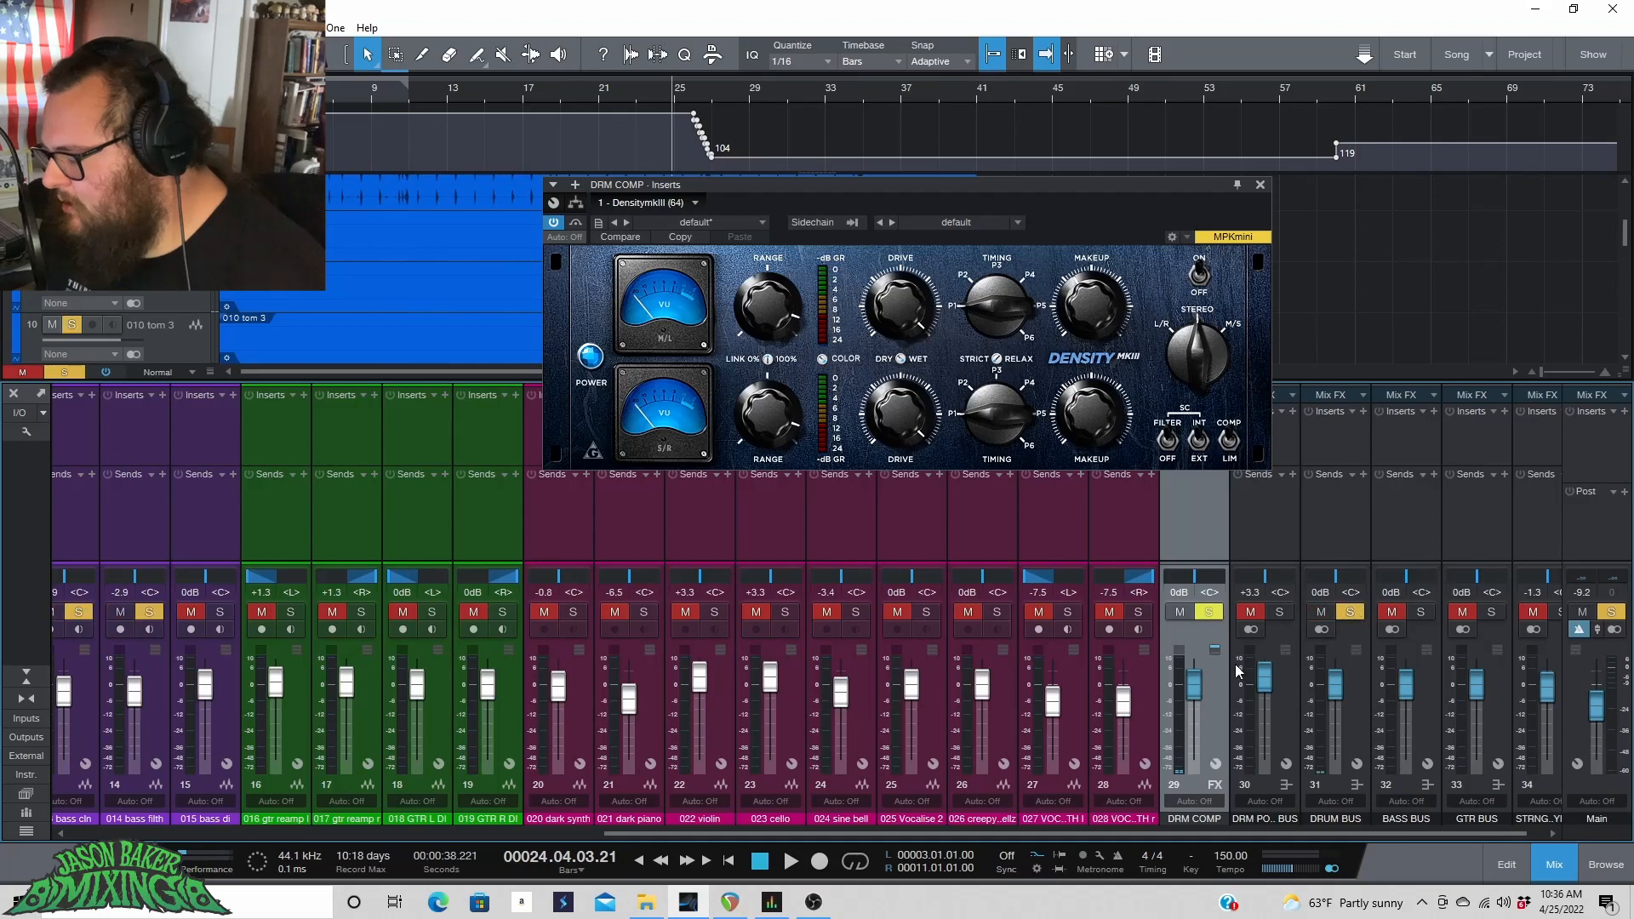
{"action": "left_click_drag", "start_coordinate": [1194, 682], "coordinate": [1193, 757]}
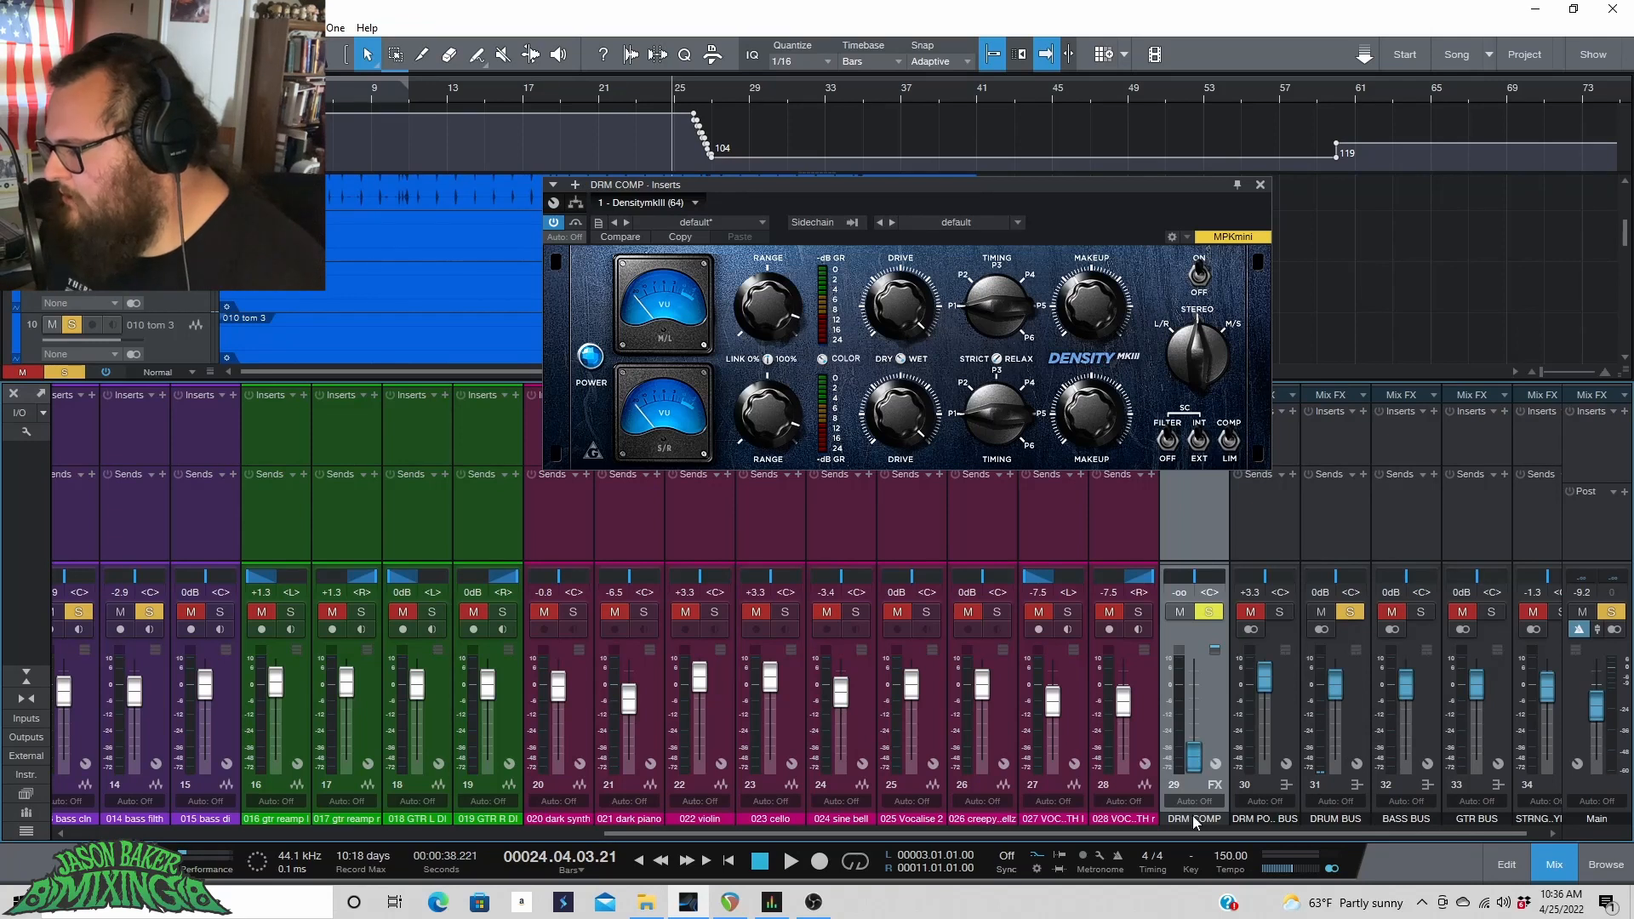
{"action": "key", "text": "space"}
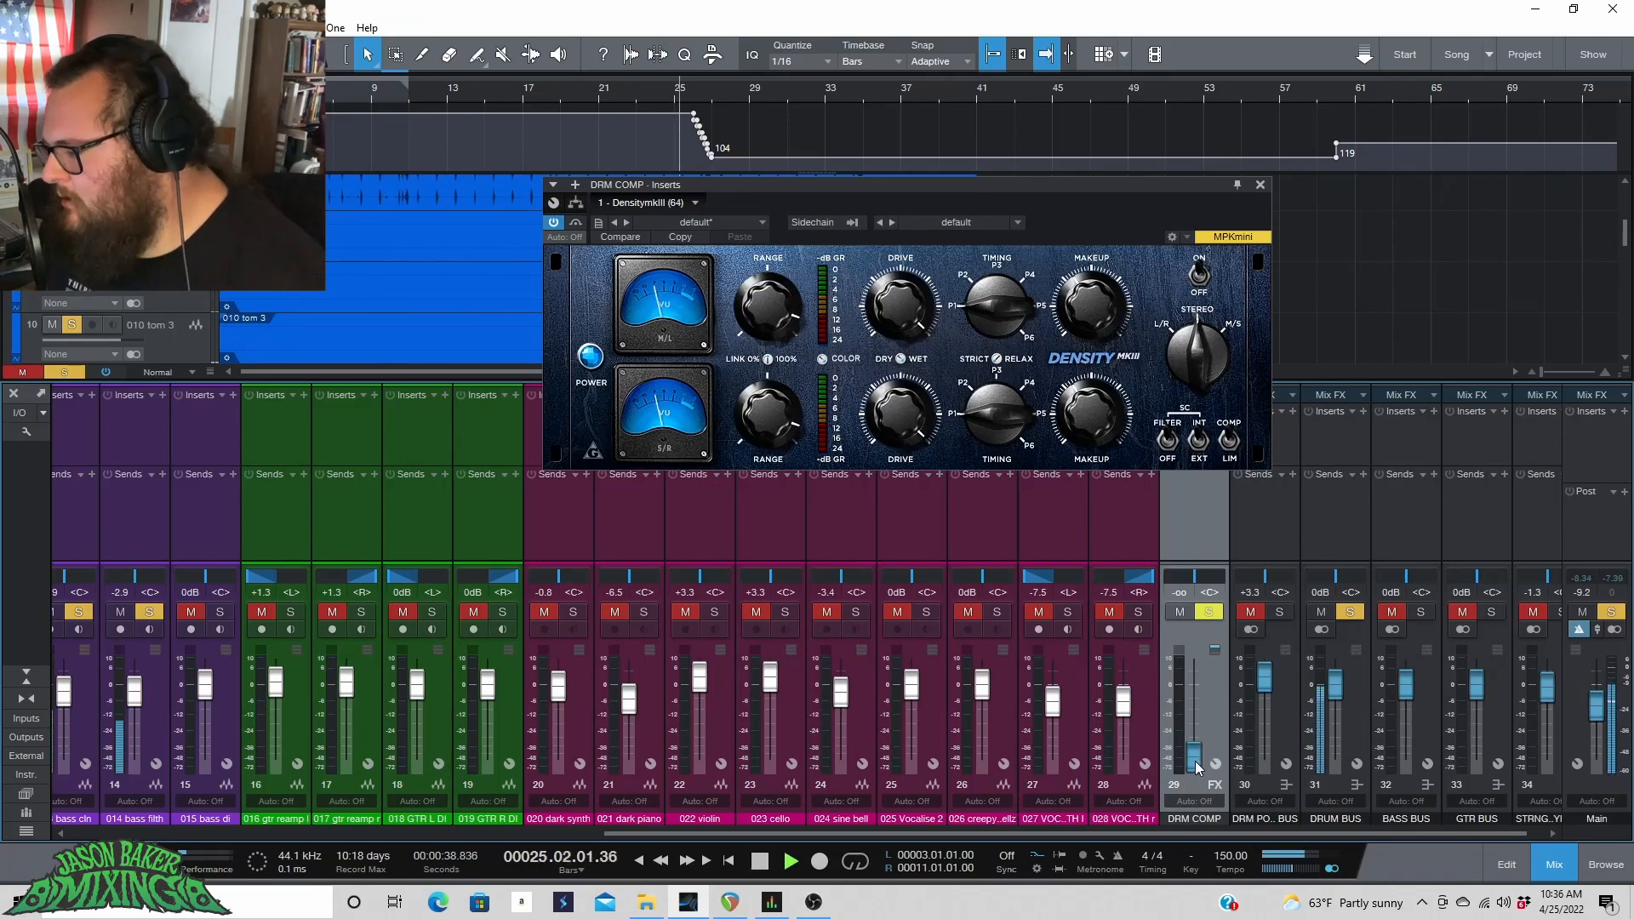
{"action": "left_click_drag", "start_coordinate": [1193, 756], "coordinate": [1190, 691]}
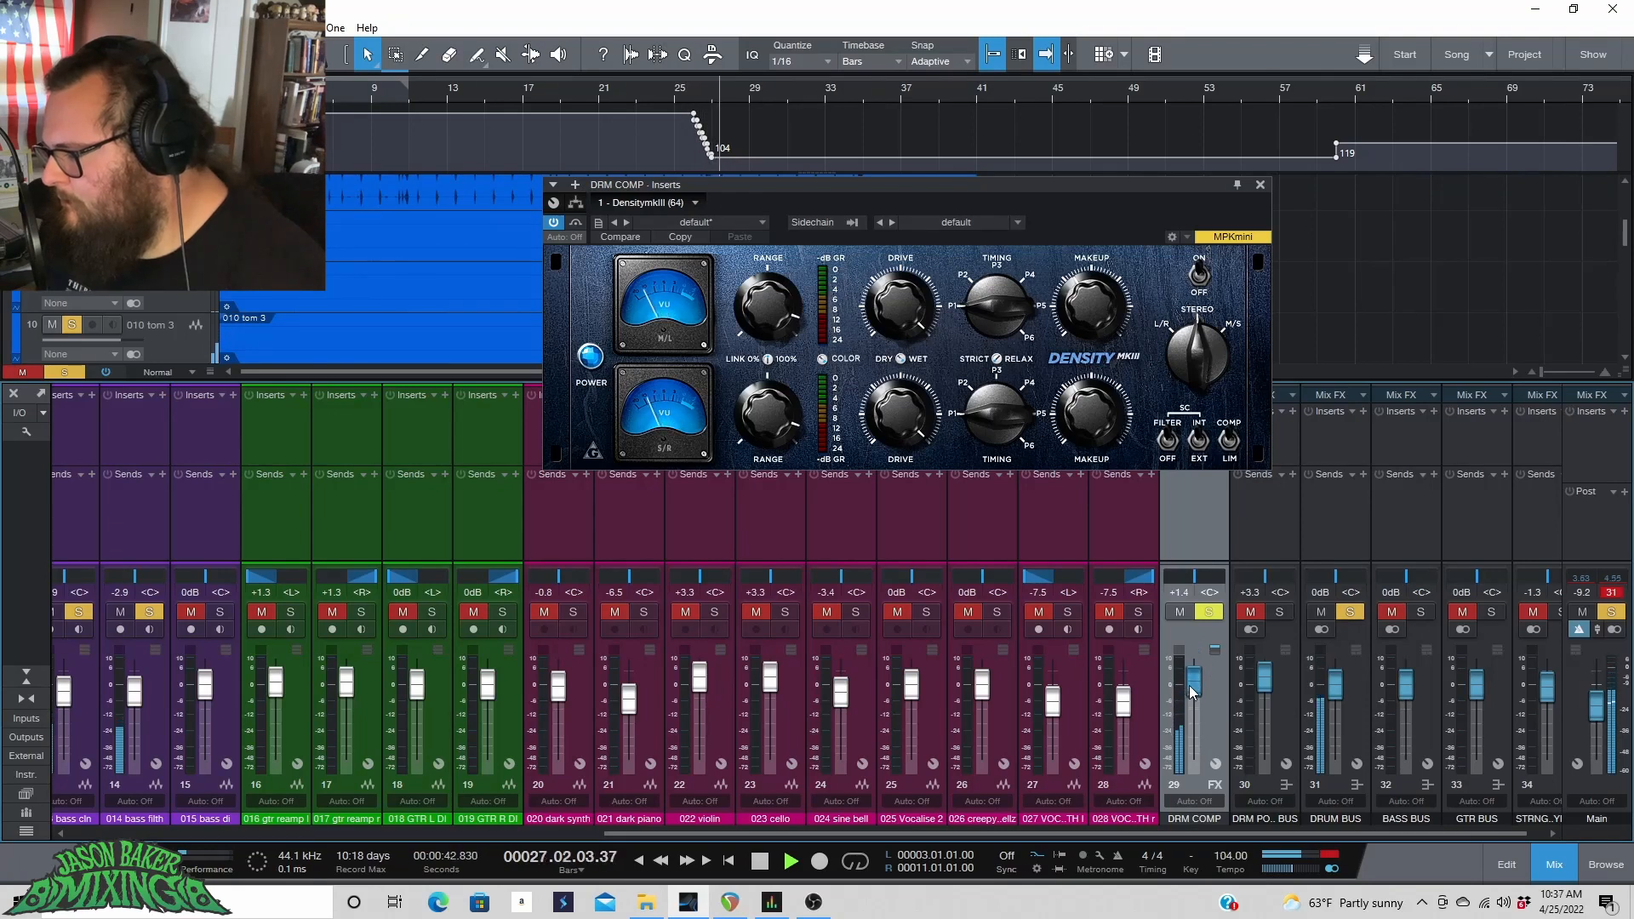
{"action": "left_click", "coordinate": [1610, 593]}
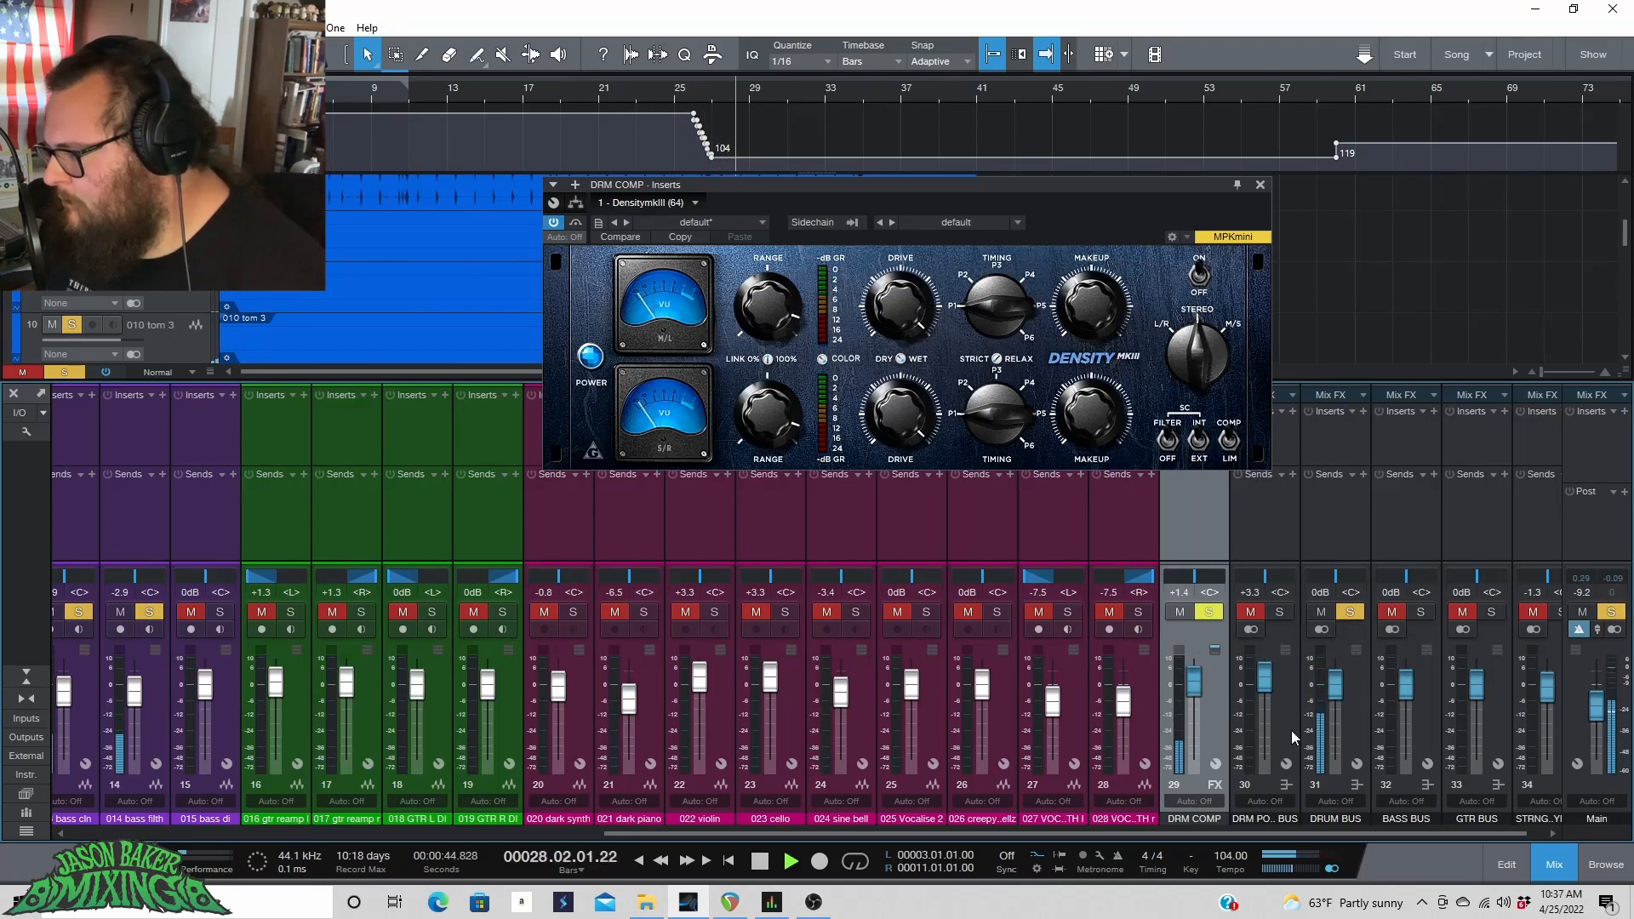
{"action": "mouse_move", "coordinate": [1190, 687]}
{"action": "left_mouse_down"}
{"action": "mouse_move", "coordinate": [1177, 784]}
{"action": "mouse_move", "coordinate": [1197, 684]}
{"action": "left_mouse_up"}
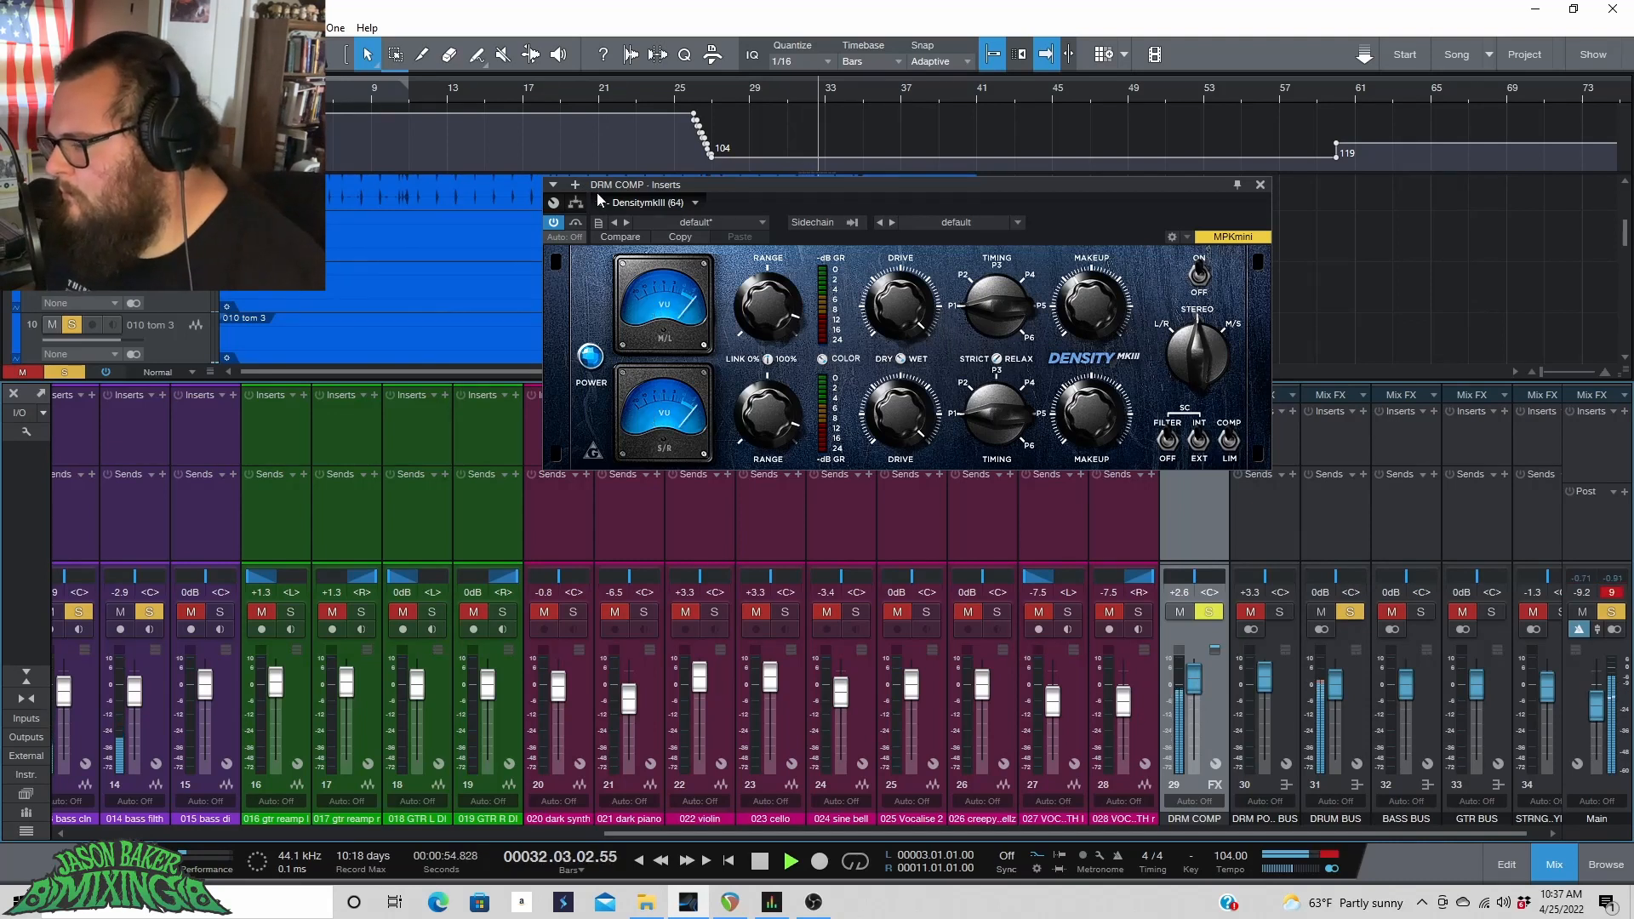
{"action": "key", "text": "space"}
Insert PreSonus RedlightDist on the DRM COMP channel after DensityMkIII.
{"action": "left_click", "coordinate": [575, 184]}
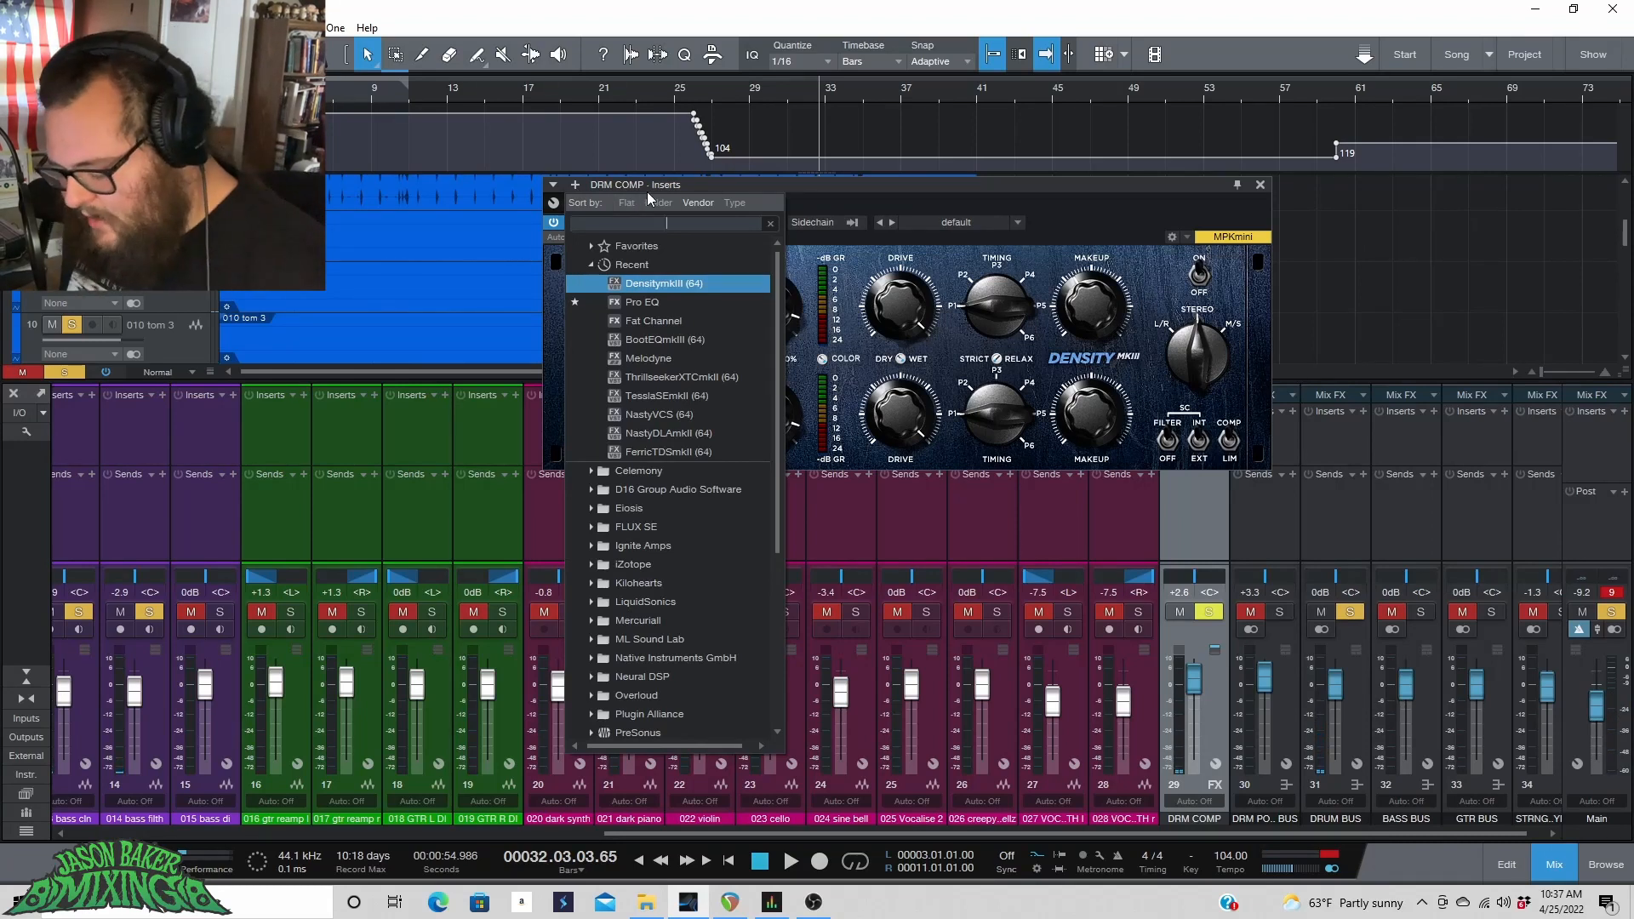
{"action": "scroll", "coordinate": [621, 566], "scroll_direction": "down", "scroll_amount": 2}
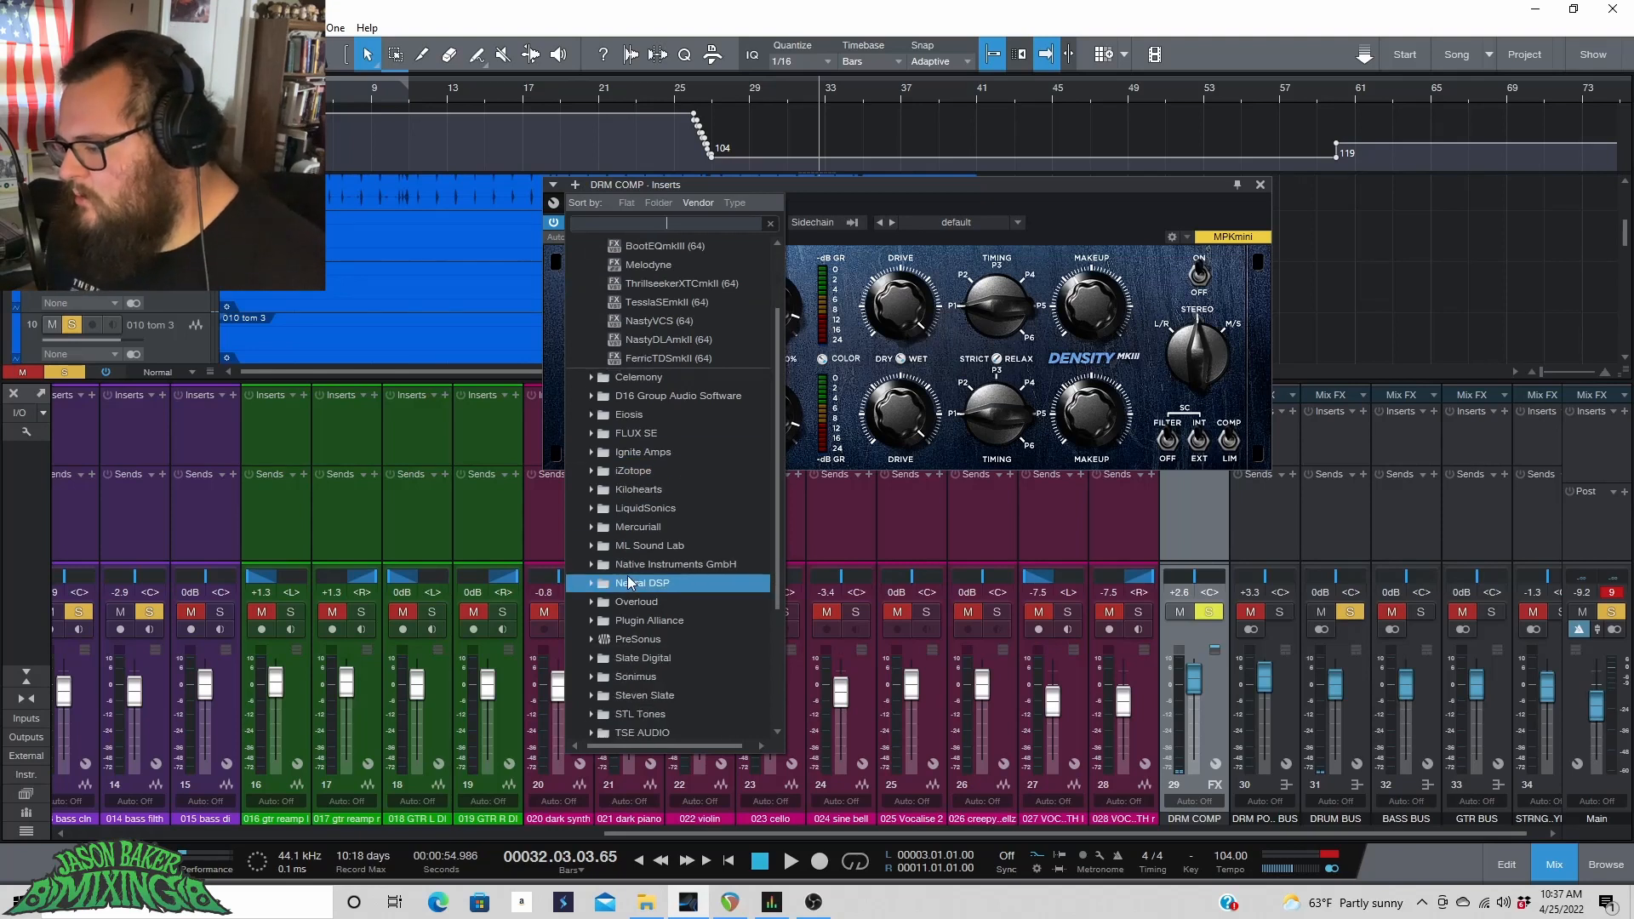
{"action": "left_click", "coordinate": [640, 638]}
{"action": "scroll", "coordinate": [664, 604], "scroll_direction": "down", "scroll_amount": 3}
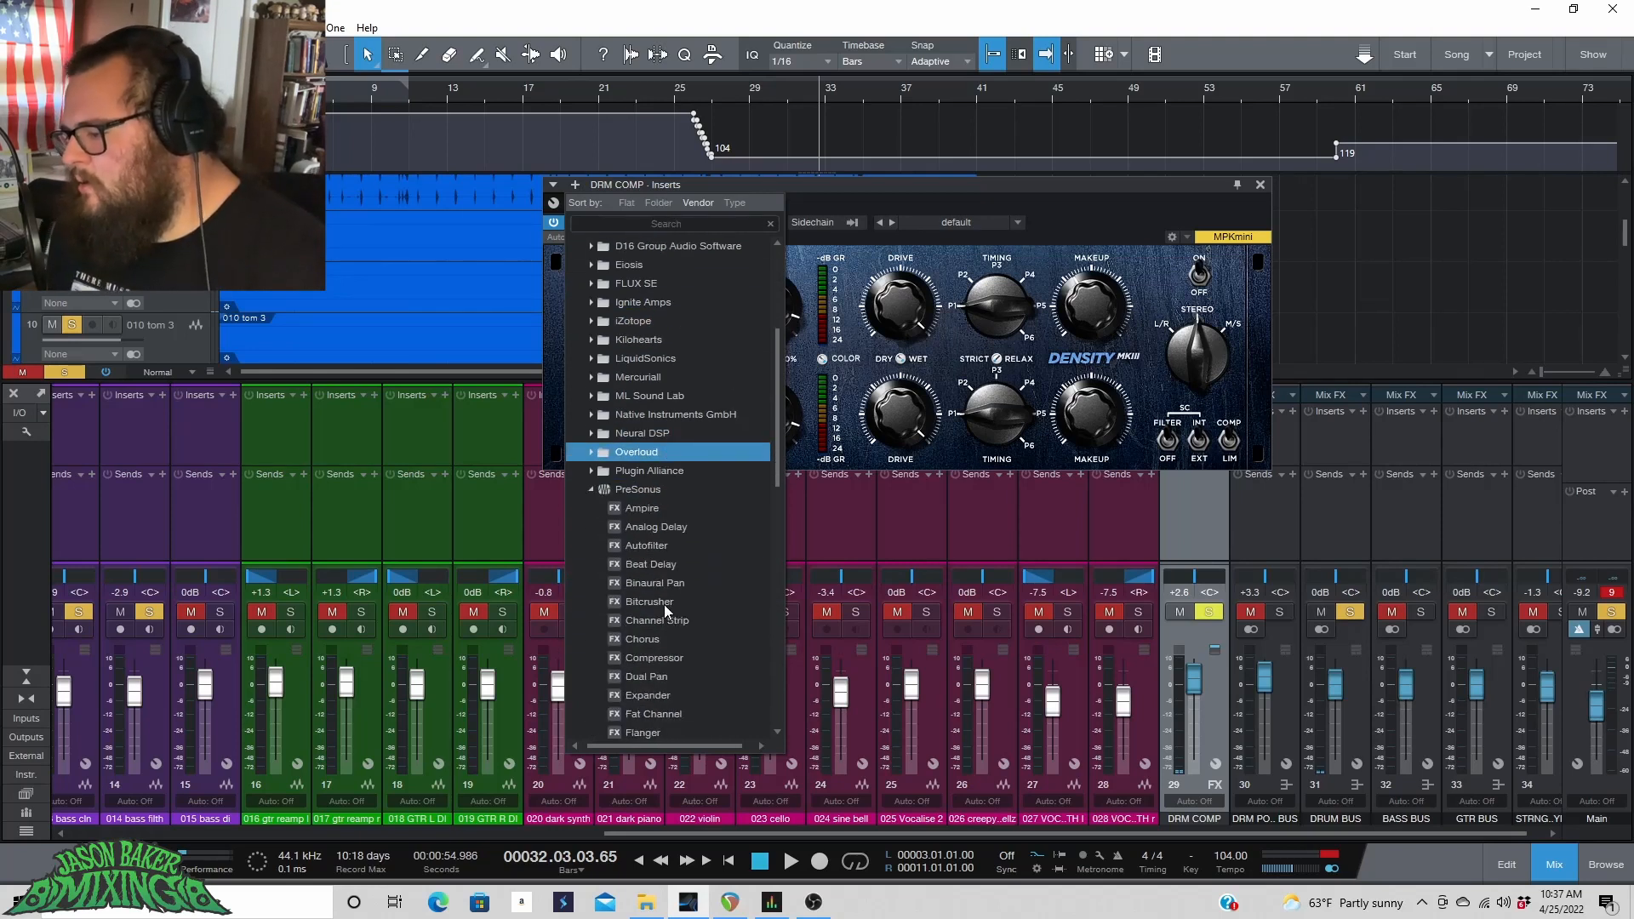
{"action": "scroll", "coordinate": [679, 619], "scroll_direction": "down", "scroll_amount": 2}
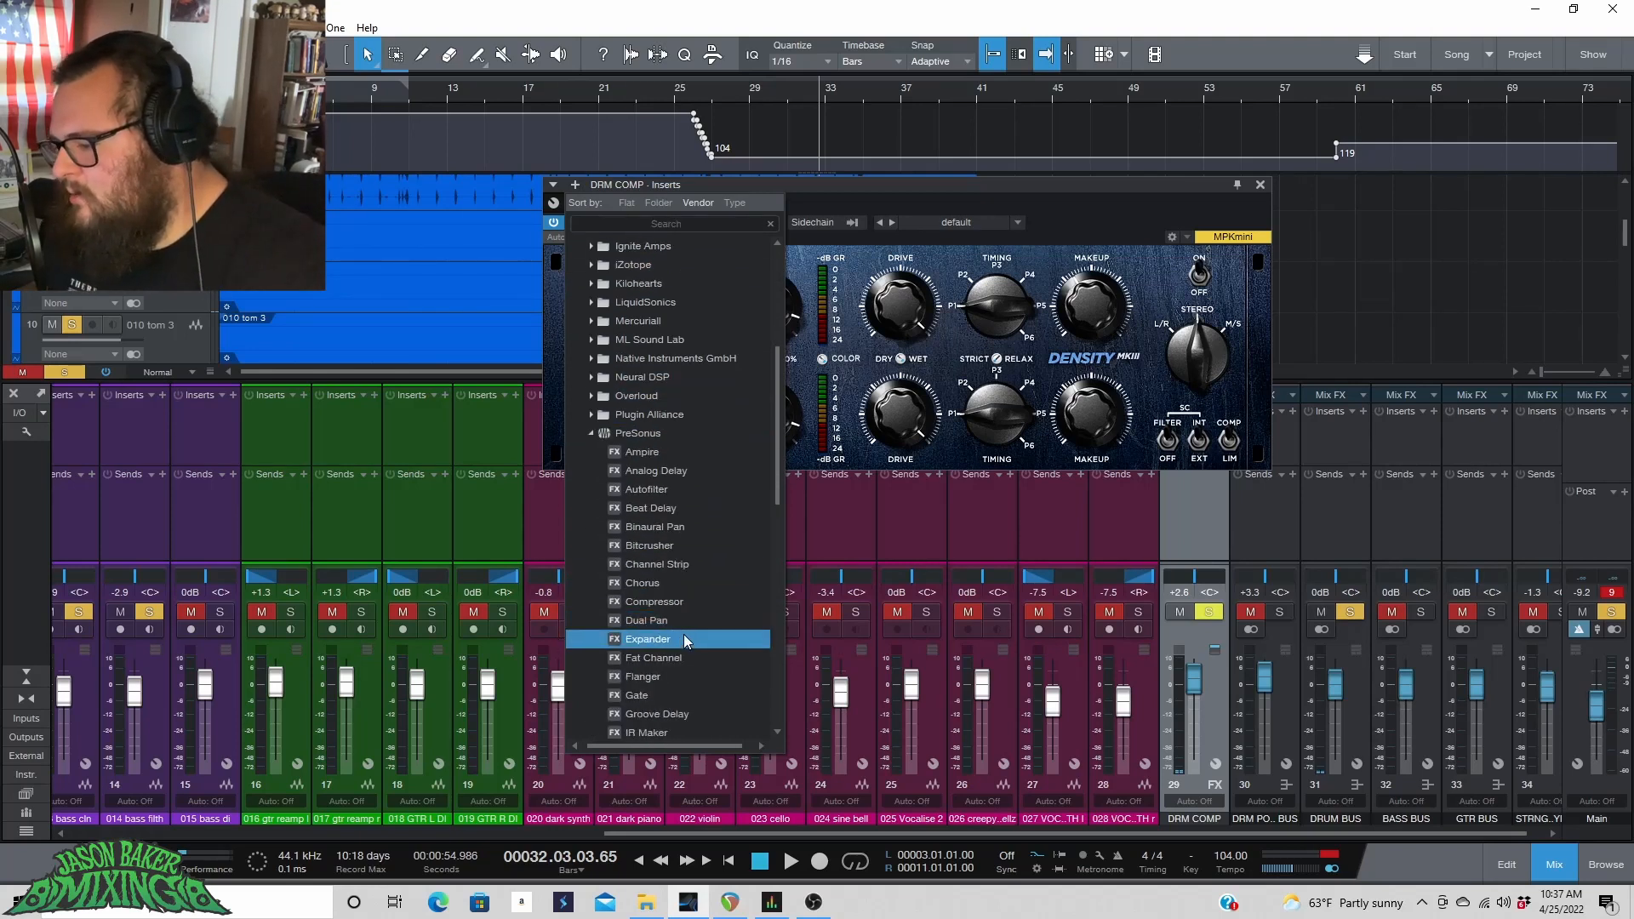
{"action": "scroll", "coordinate": [685, 634], "scroll_direction": "down", "scroll_amount": 5}
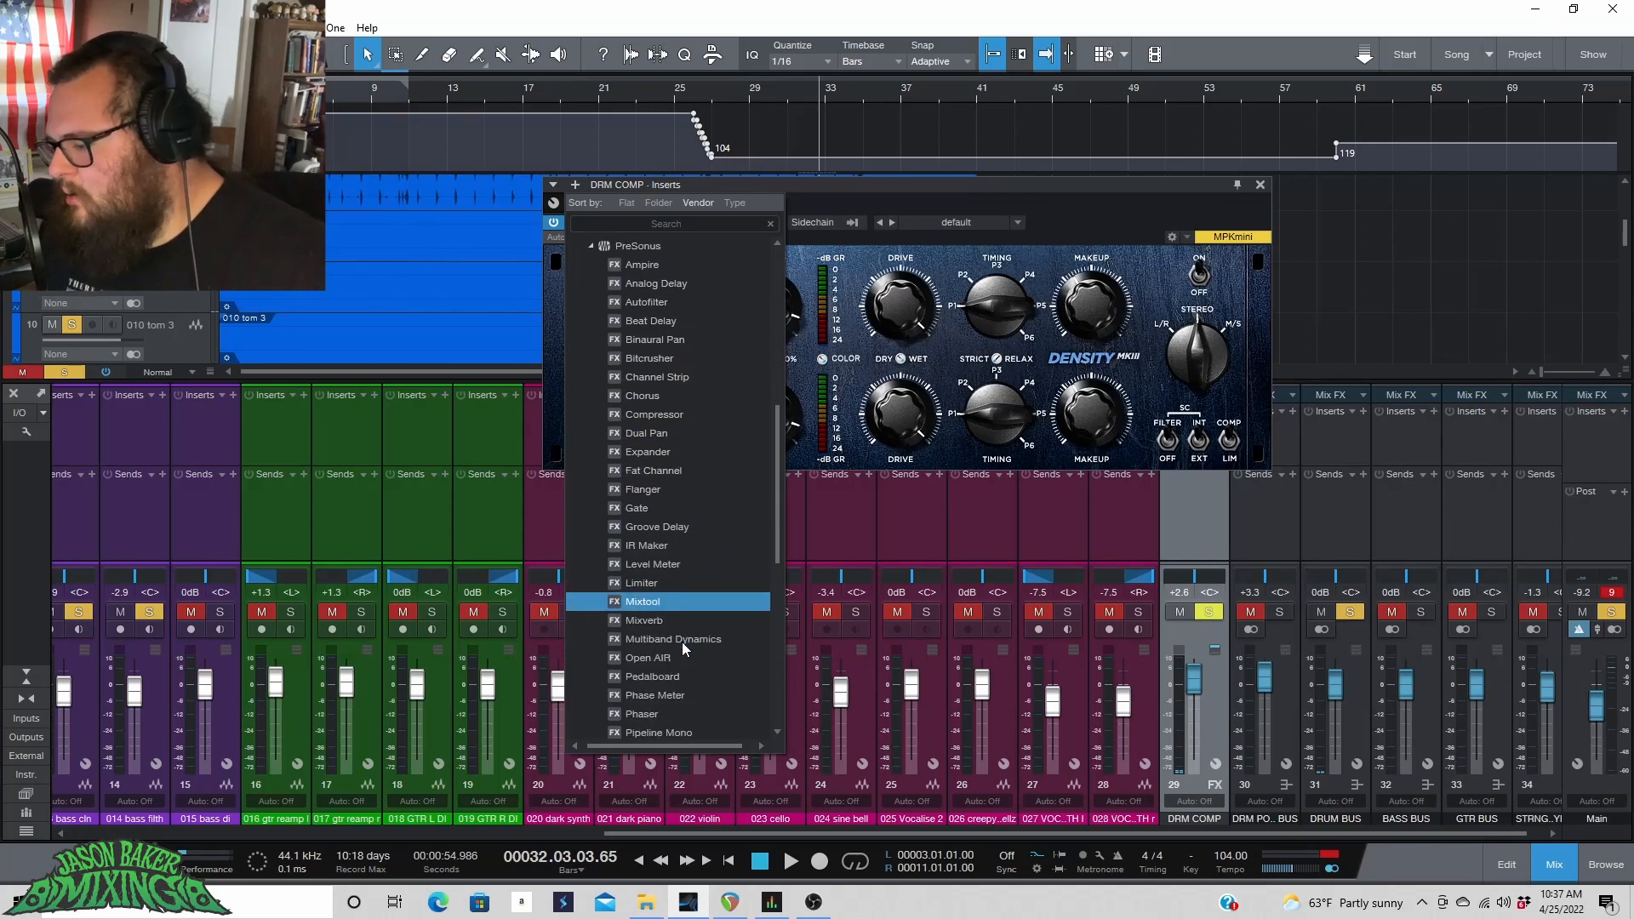
{"action": "scroll", "coordinate": [681, 651], "scroll_direction": "down", "scroll_amount": 2}
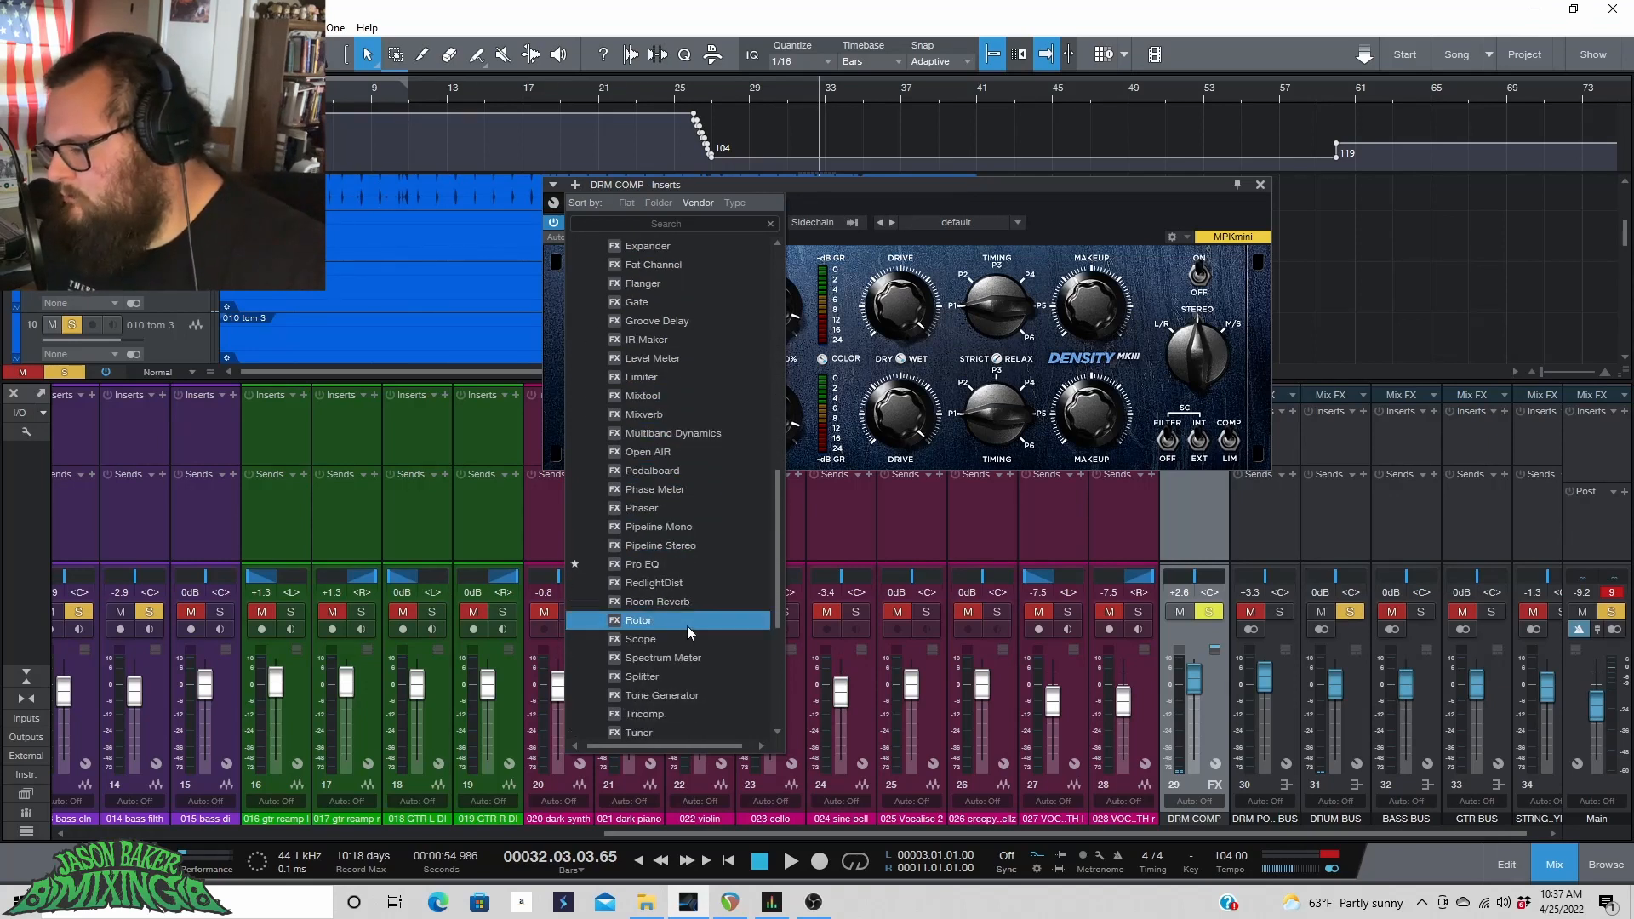
{"action": "left_click", "coordinate": [684, 580]}
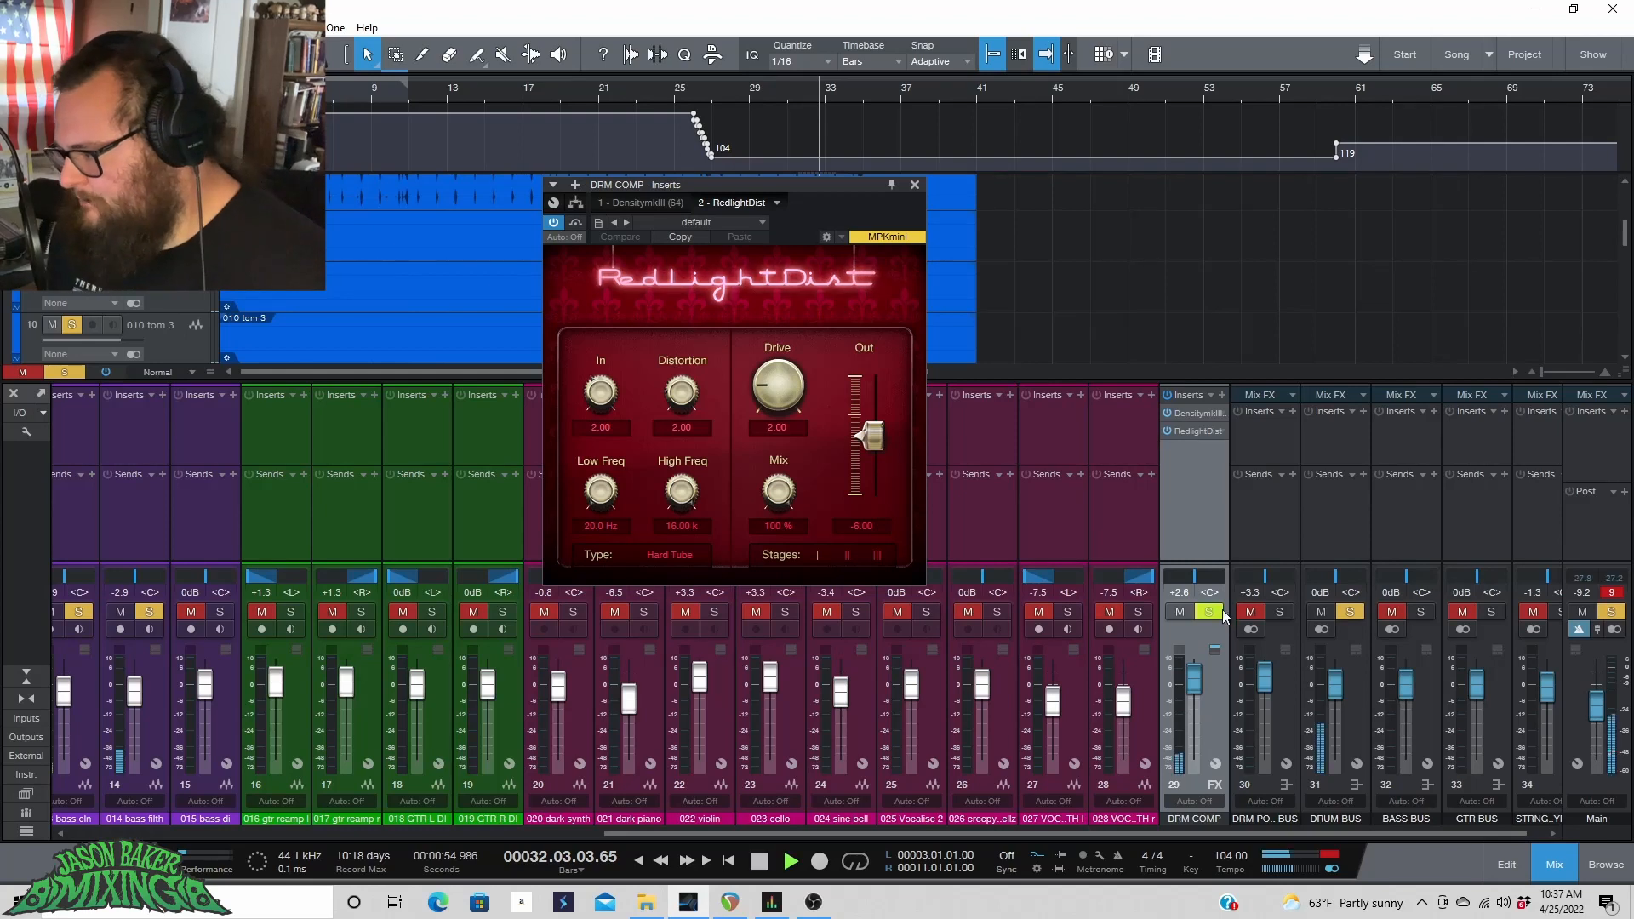
Play the loop, change the DRUM BUS and DRM COMP solos, and raise RedlightDist's Drive to about 4.97.
{"action": "key", "text": "space"}
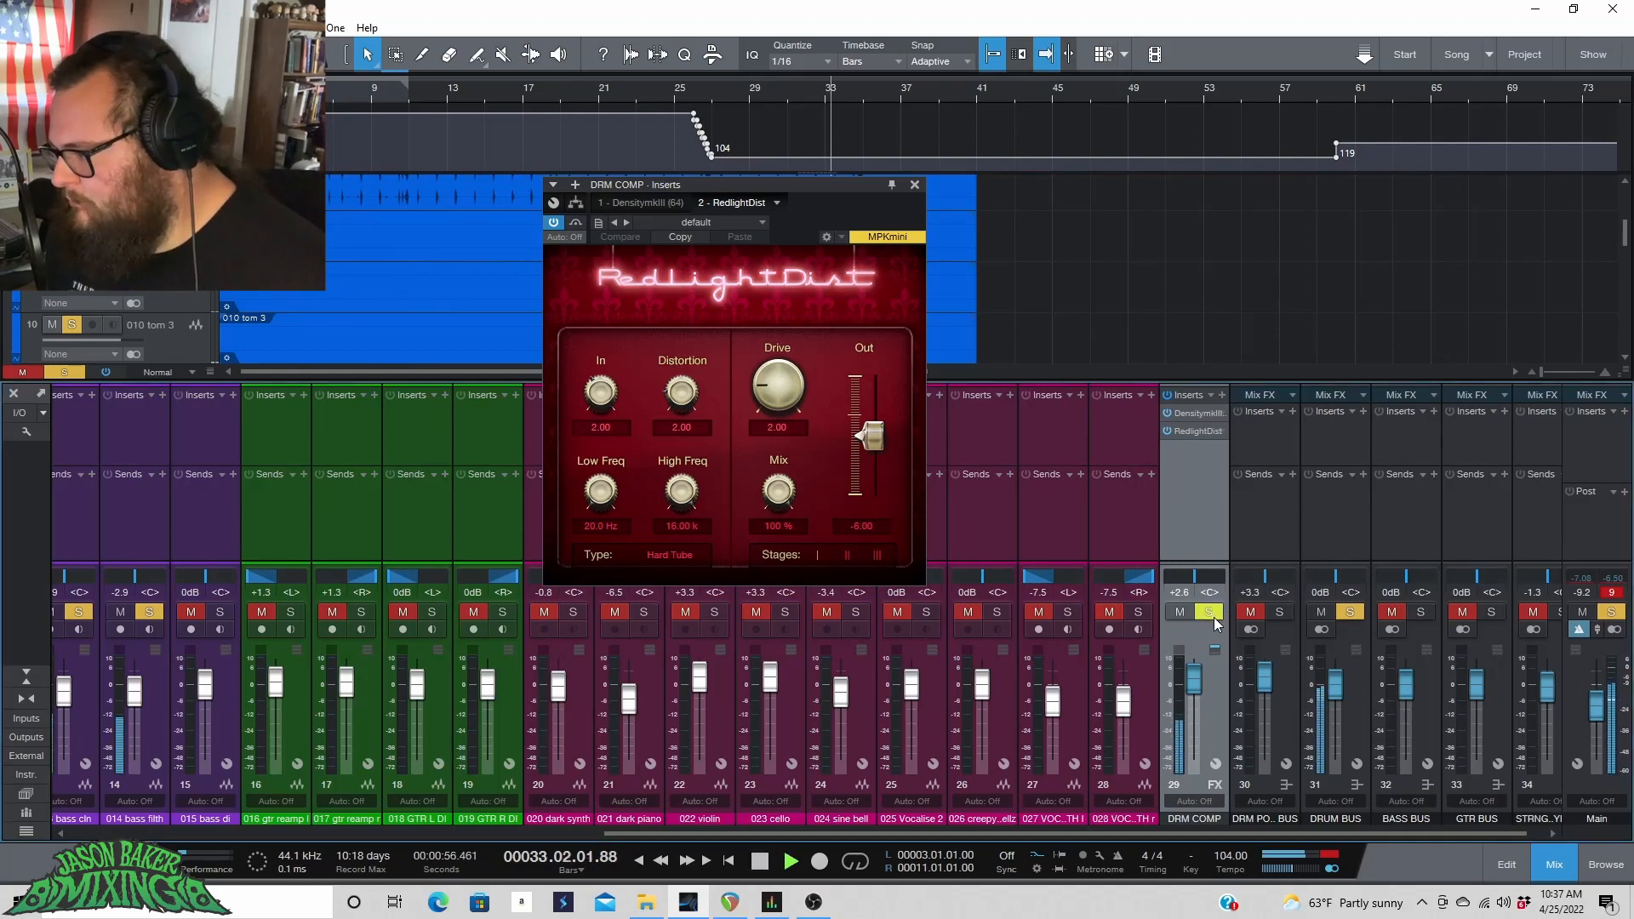
{"action": "left_click", "coordinate": [1350, 613]}
{"action": "left_click", "coordinate": [1209, 613]}
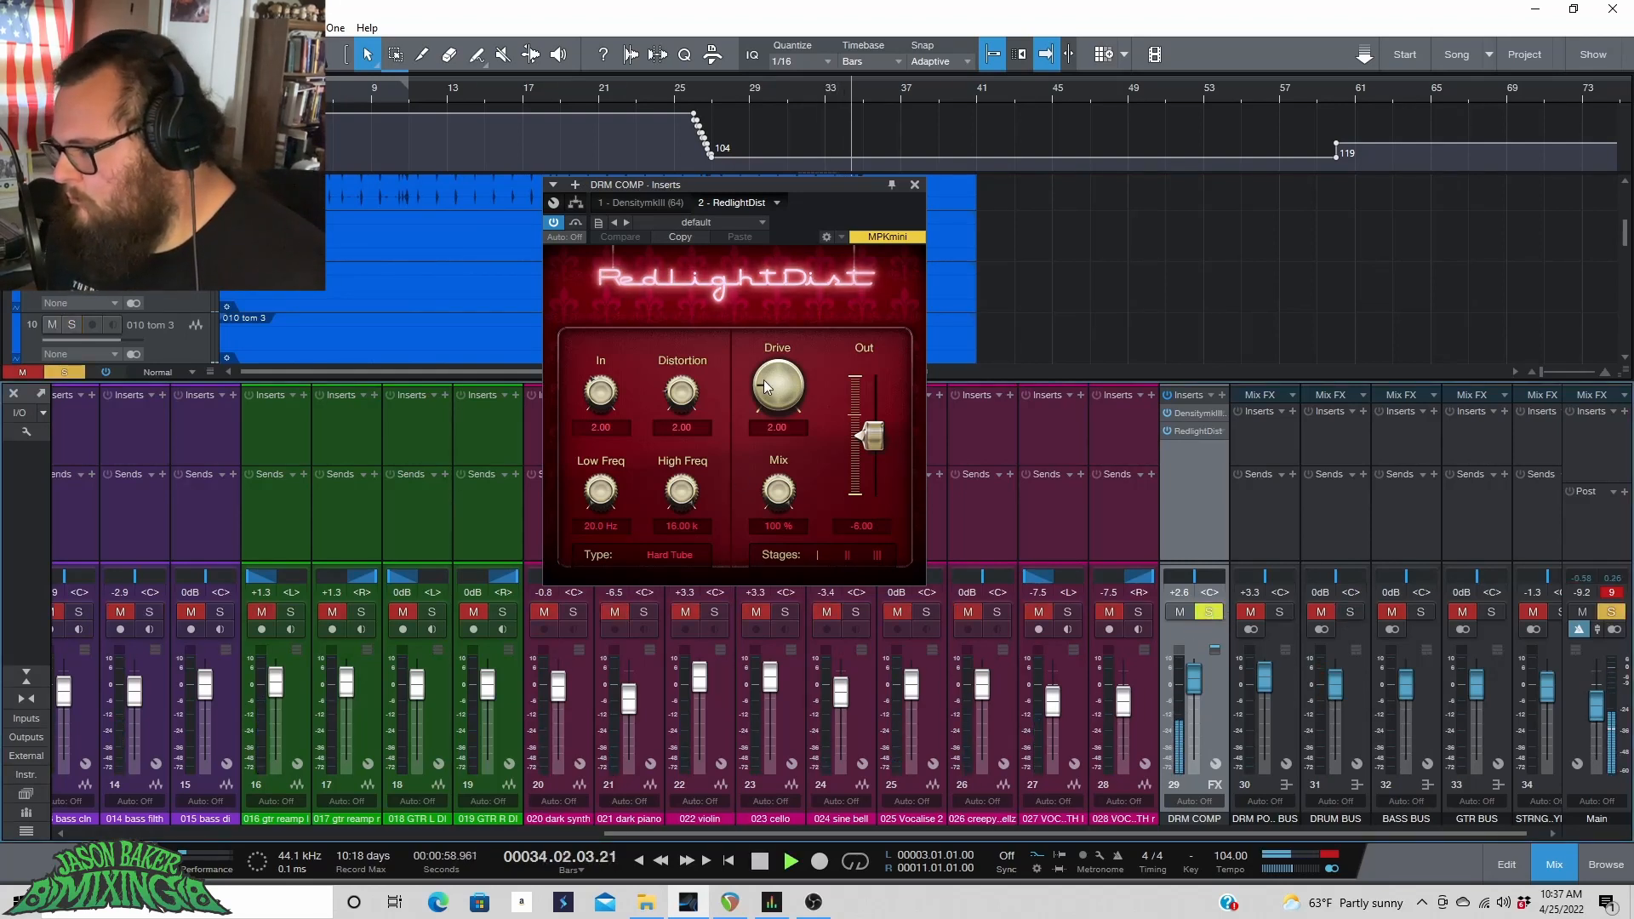
{"action": "left_click_drag", "start_coordinate": [765, 387], "coordinate": [764, 344]}
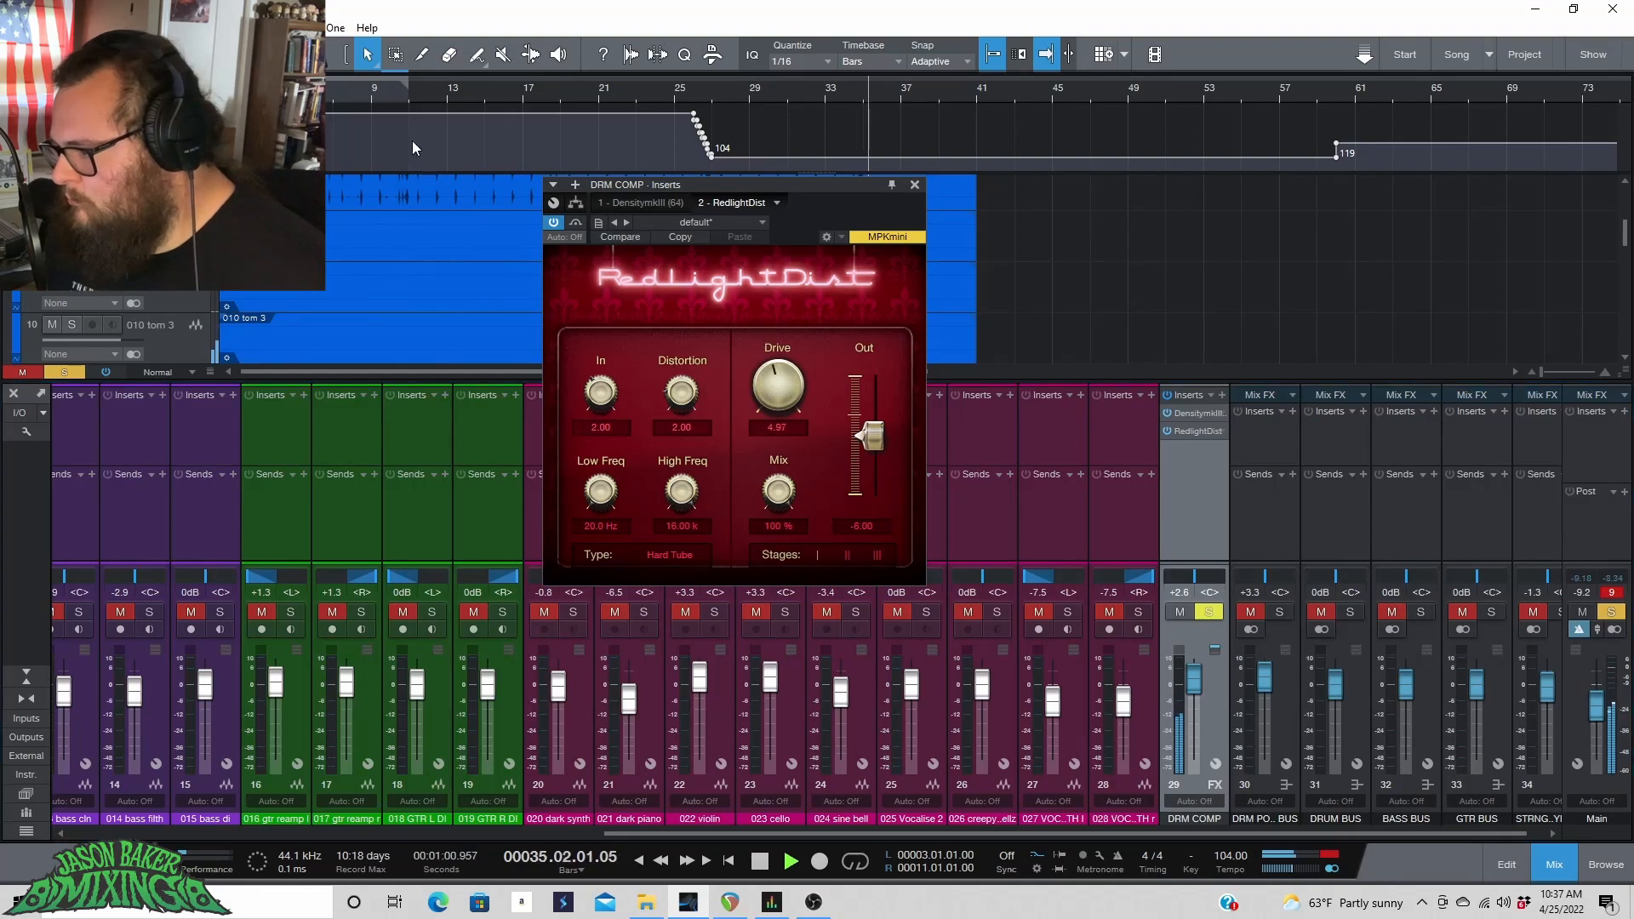
Switch RedlightDist's Type to Transistor and raise its Drive to about 10.01 while the loop plays.
{"action": "left_click", "coordinate": [329, 97]}
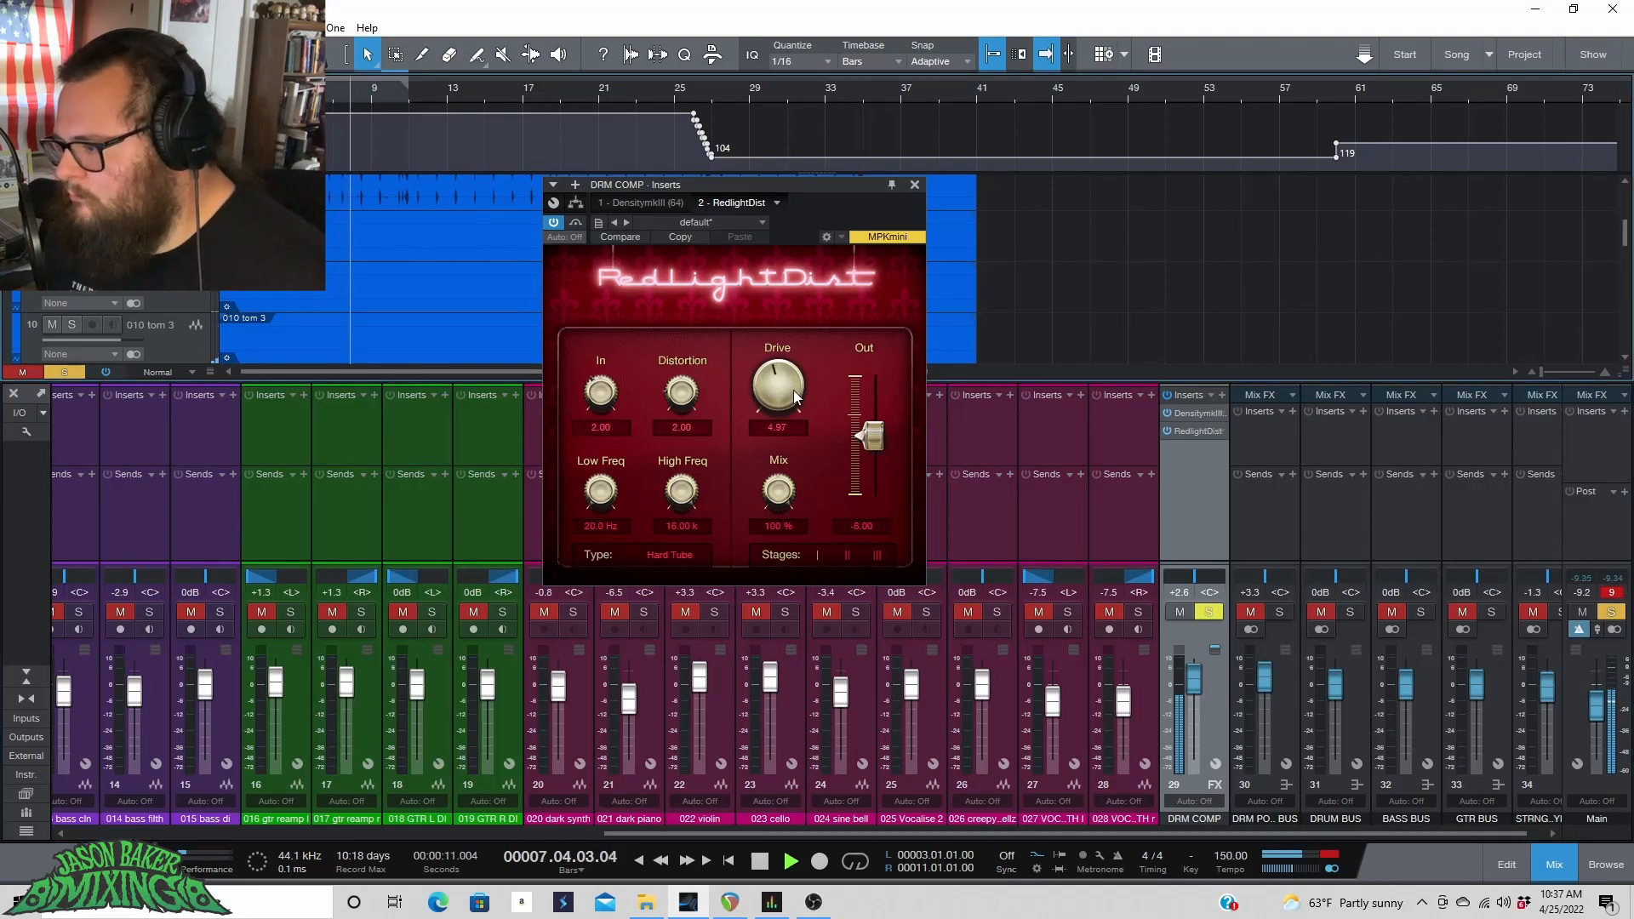
{"action": "left_click_drag", "start_coordinate": [781, 388], "coordinate": [780, 399]}
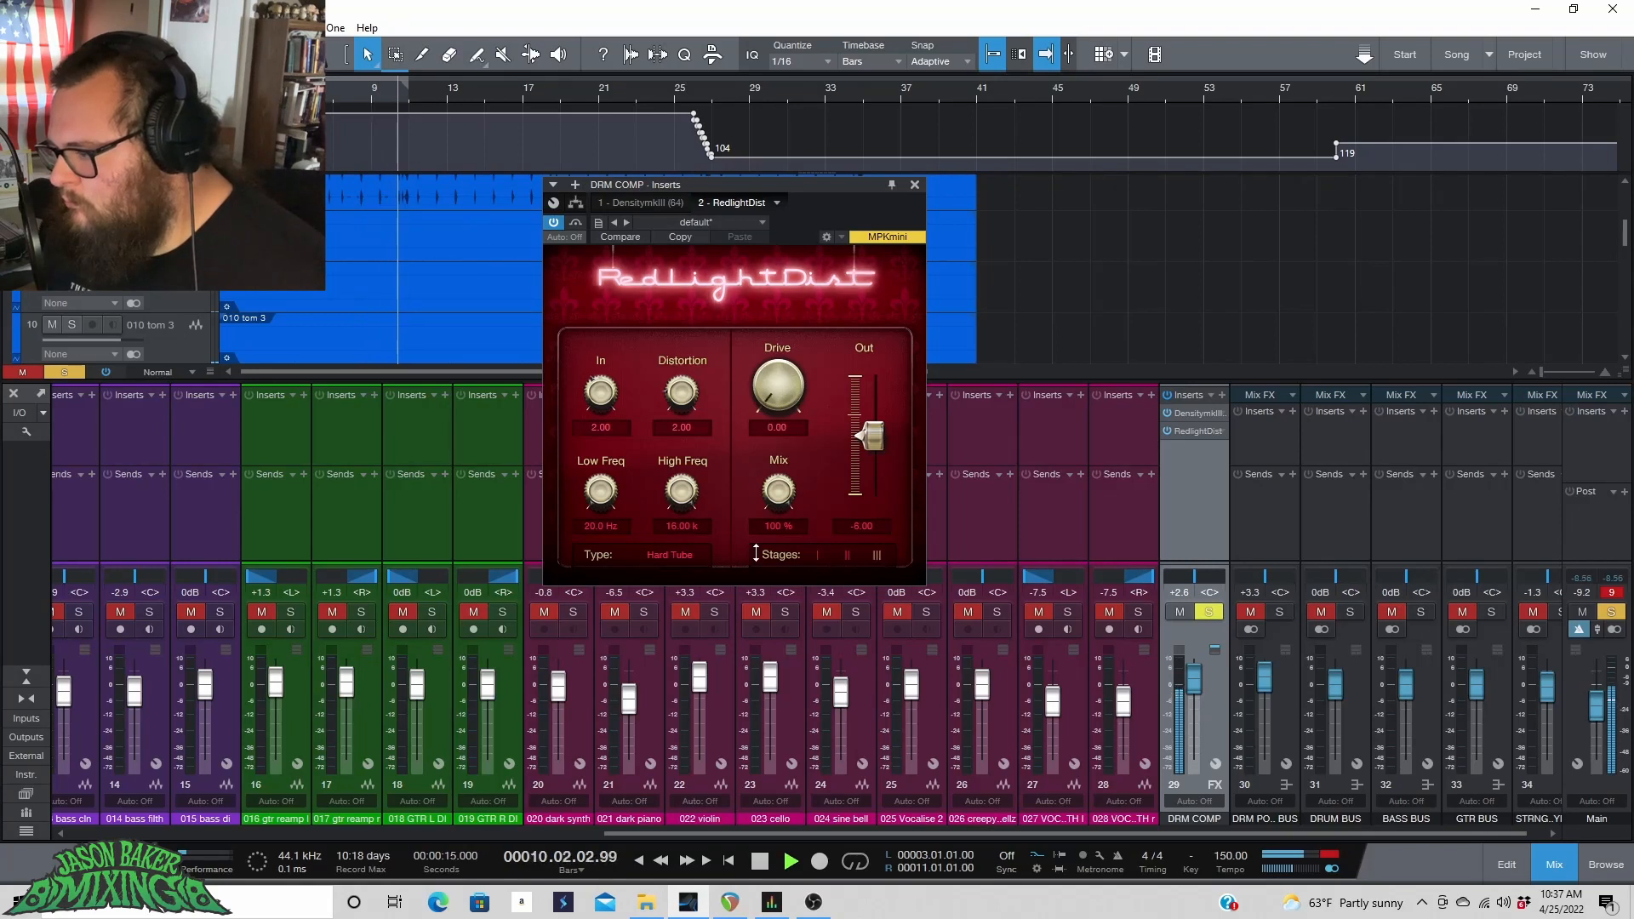
{"action": "mouse_move", "coordinate": [778, 394]}
{"action": "left_mouse_down"}
{"action": "mouse_move", "coordinate": [773, 339]}
{"action": "mouse_move", "coordinate": [775, 403]}
{"action": "left_mouse_up"}
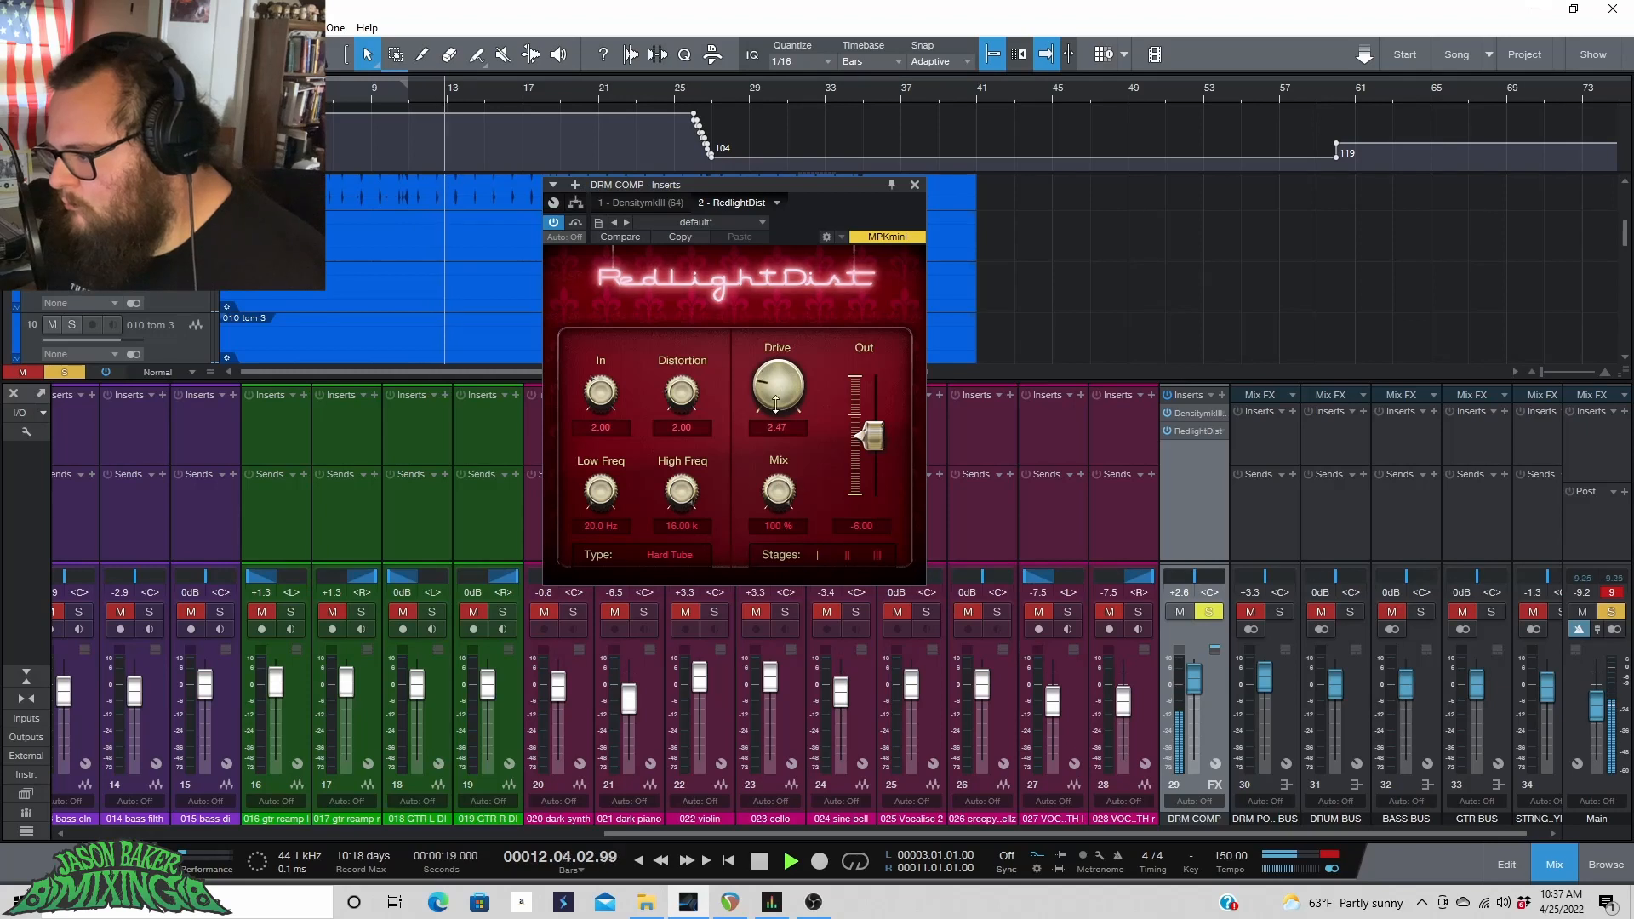
{"action": "left_click", "coordinate": [656, 555]}
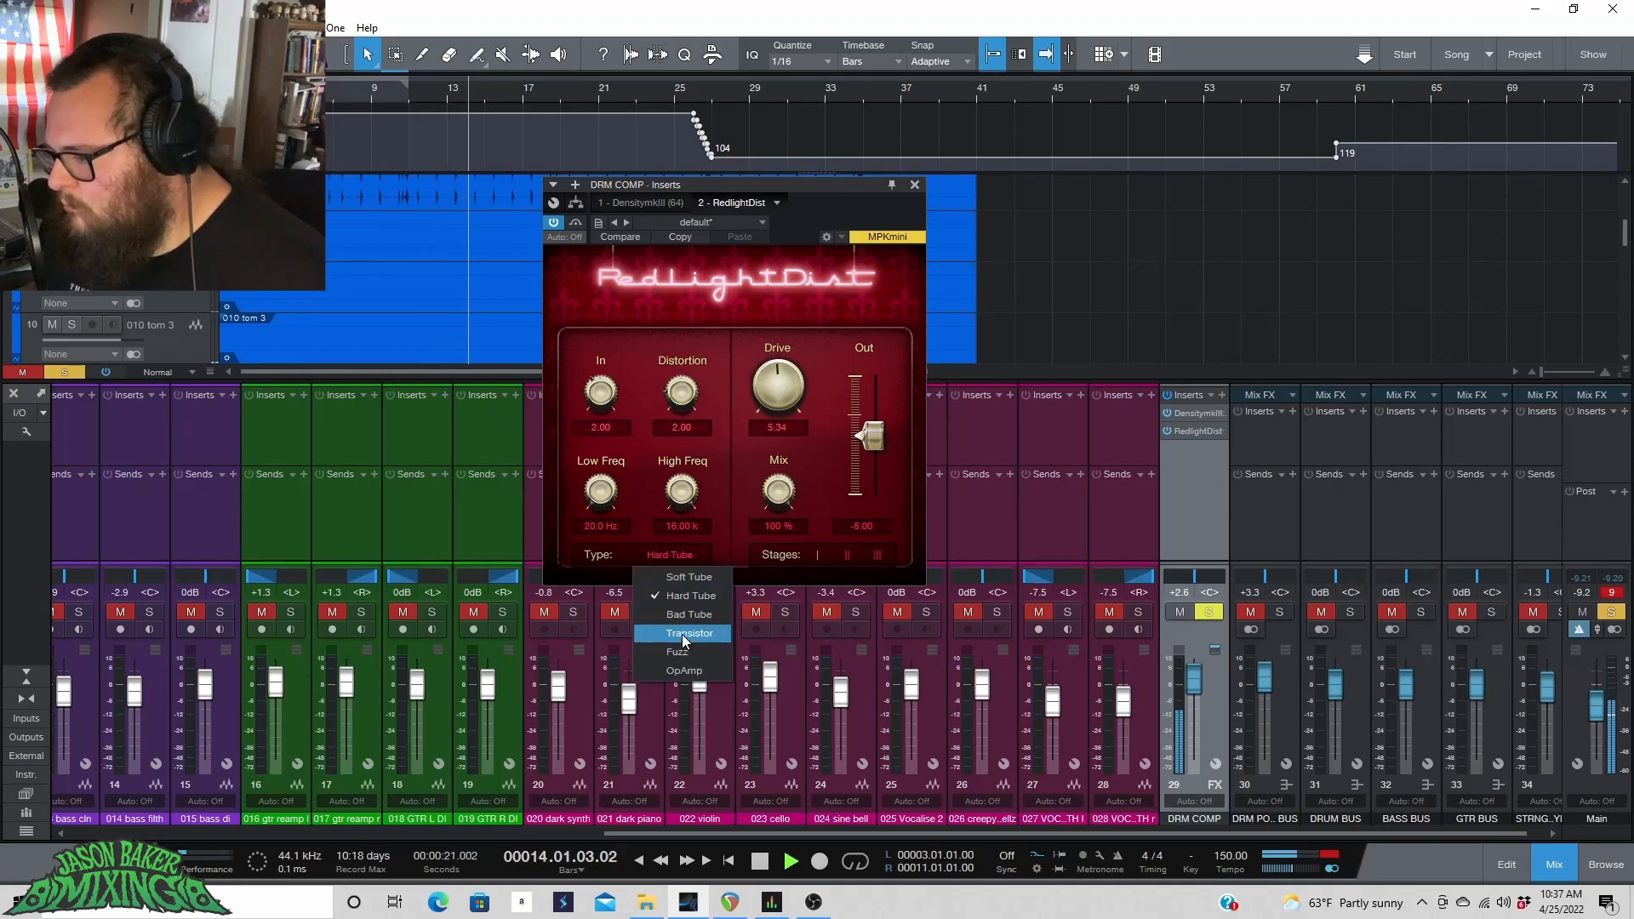
{"action": "left_click", "coordinate": [686, 640]}
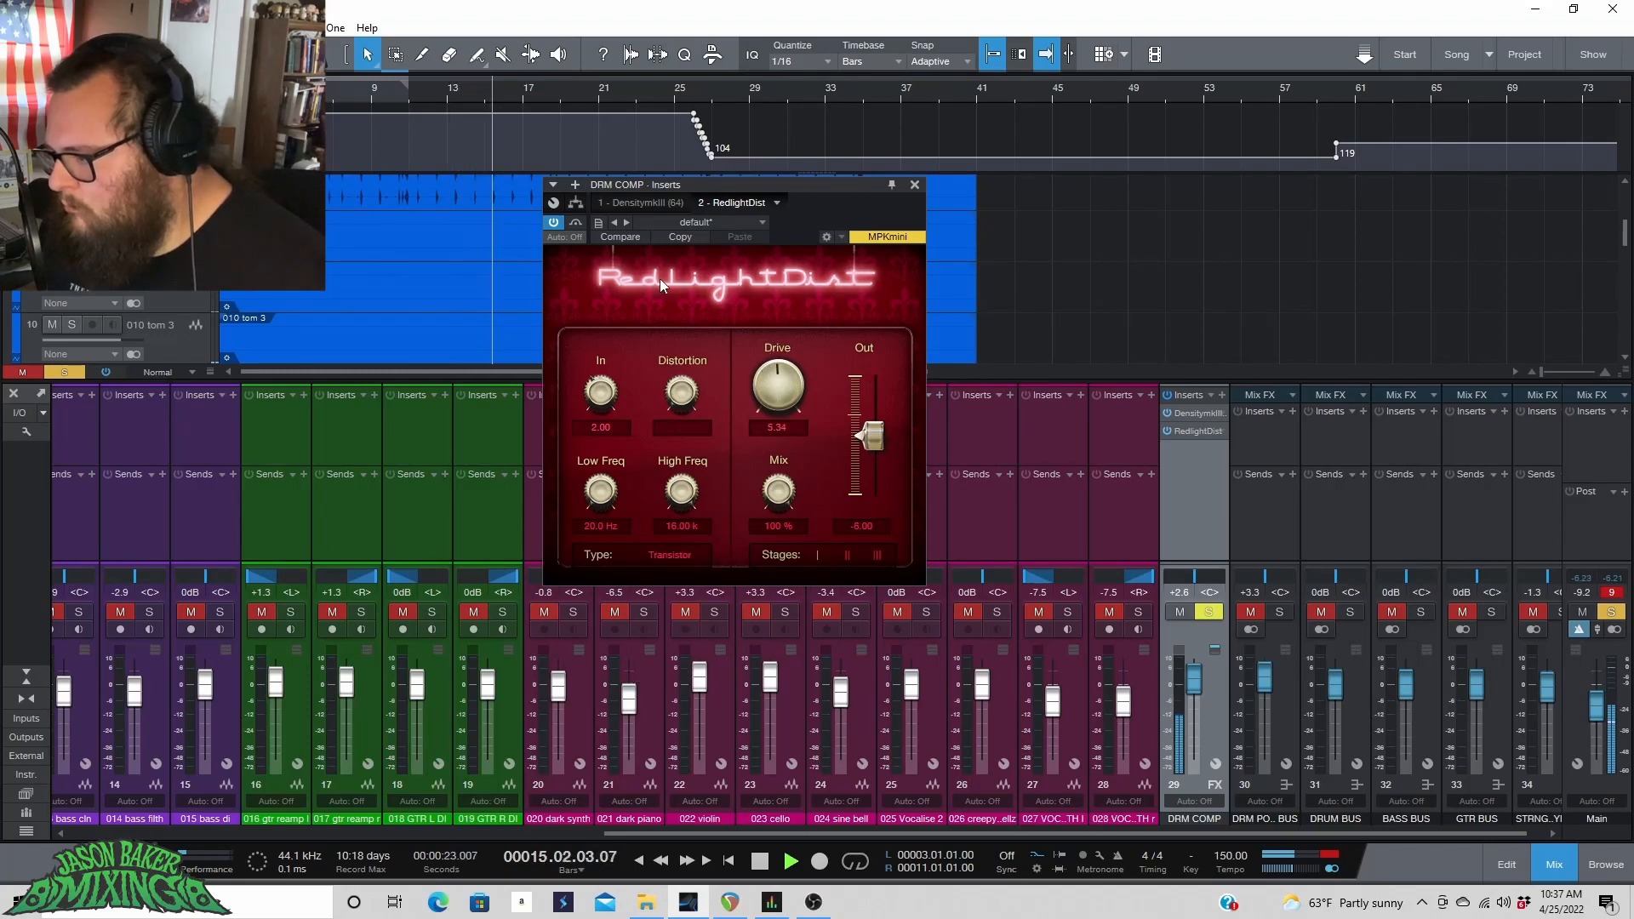
{"action": "left_click_drag", "start_coordinate": [776, 388], "coordinate": [754, 282]}
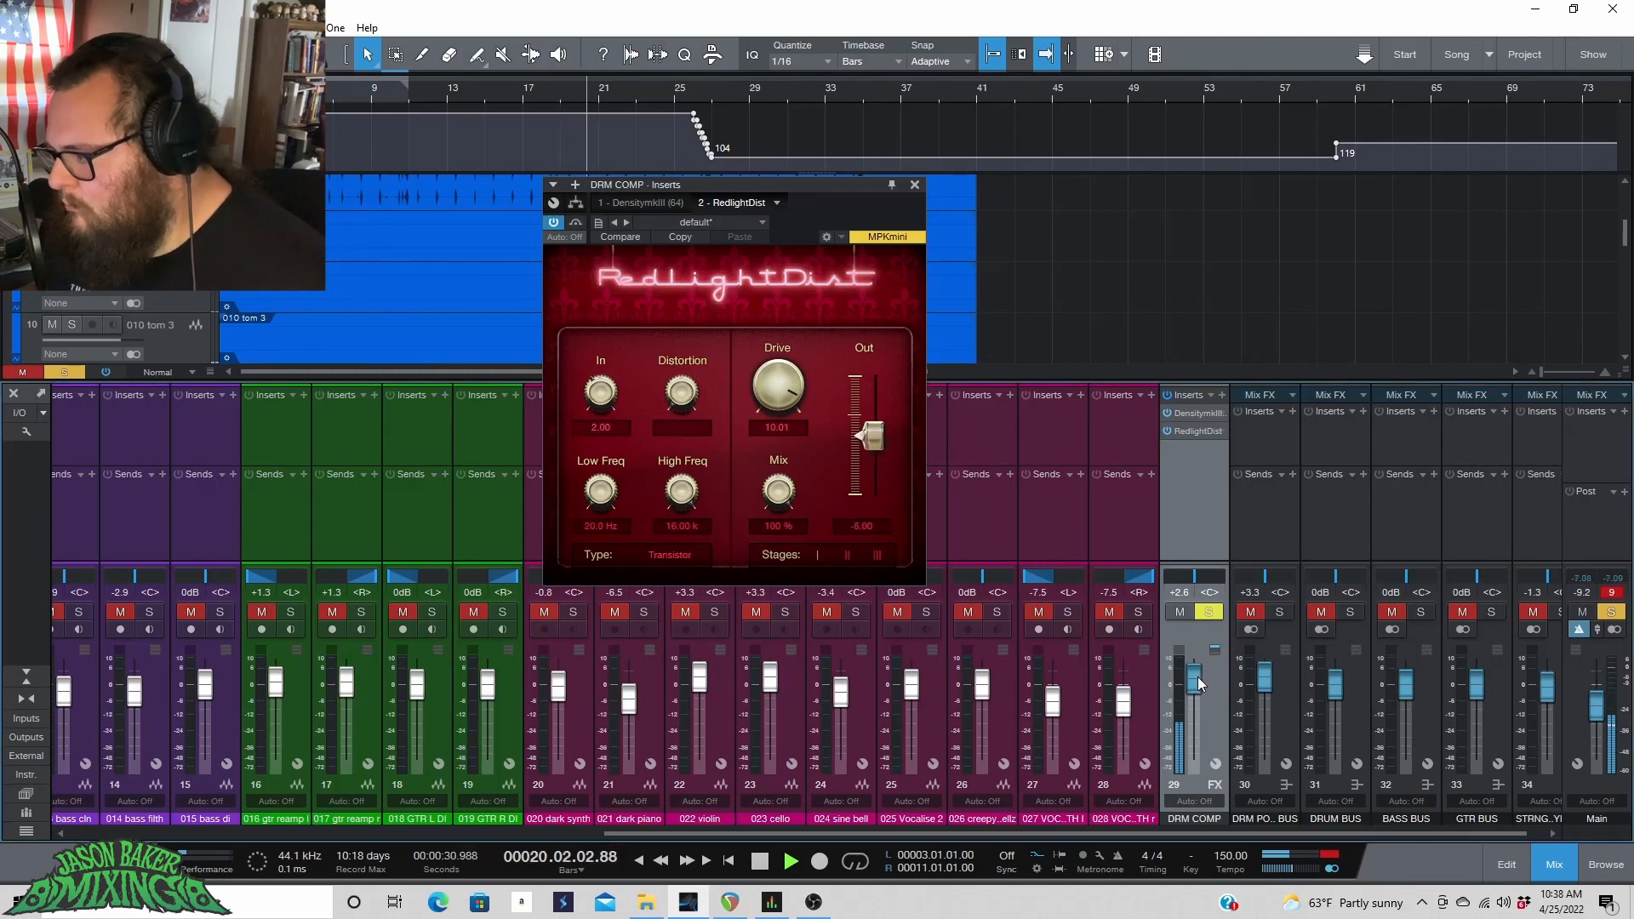
Pull the DRM COMP fader fully down and move the solo from the DRM POST BUS to the DRUM BUS.
{"action": "left_click_drag", "start_coordinate": [1200, 683], "coordinate": [1196, 697]}
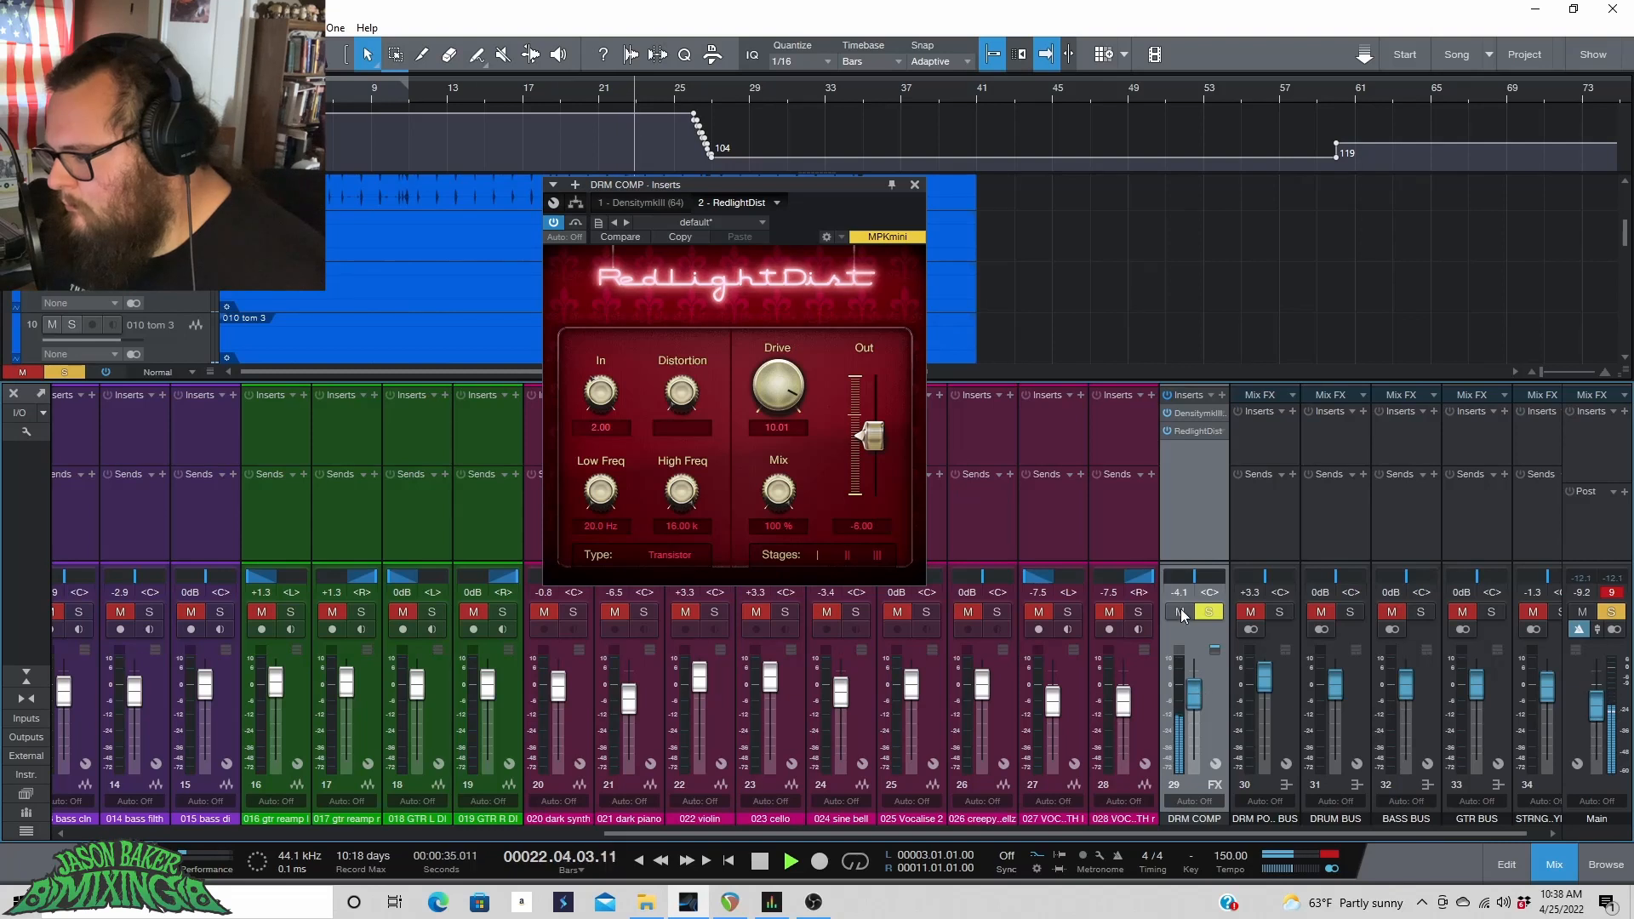
{"action": "key", "text": "space"}
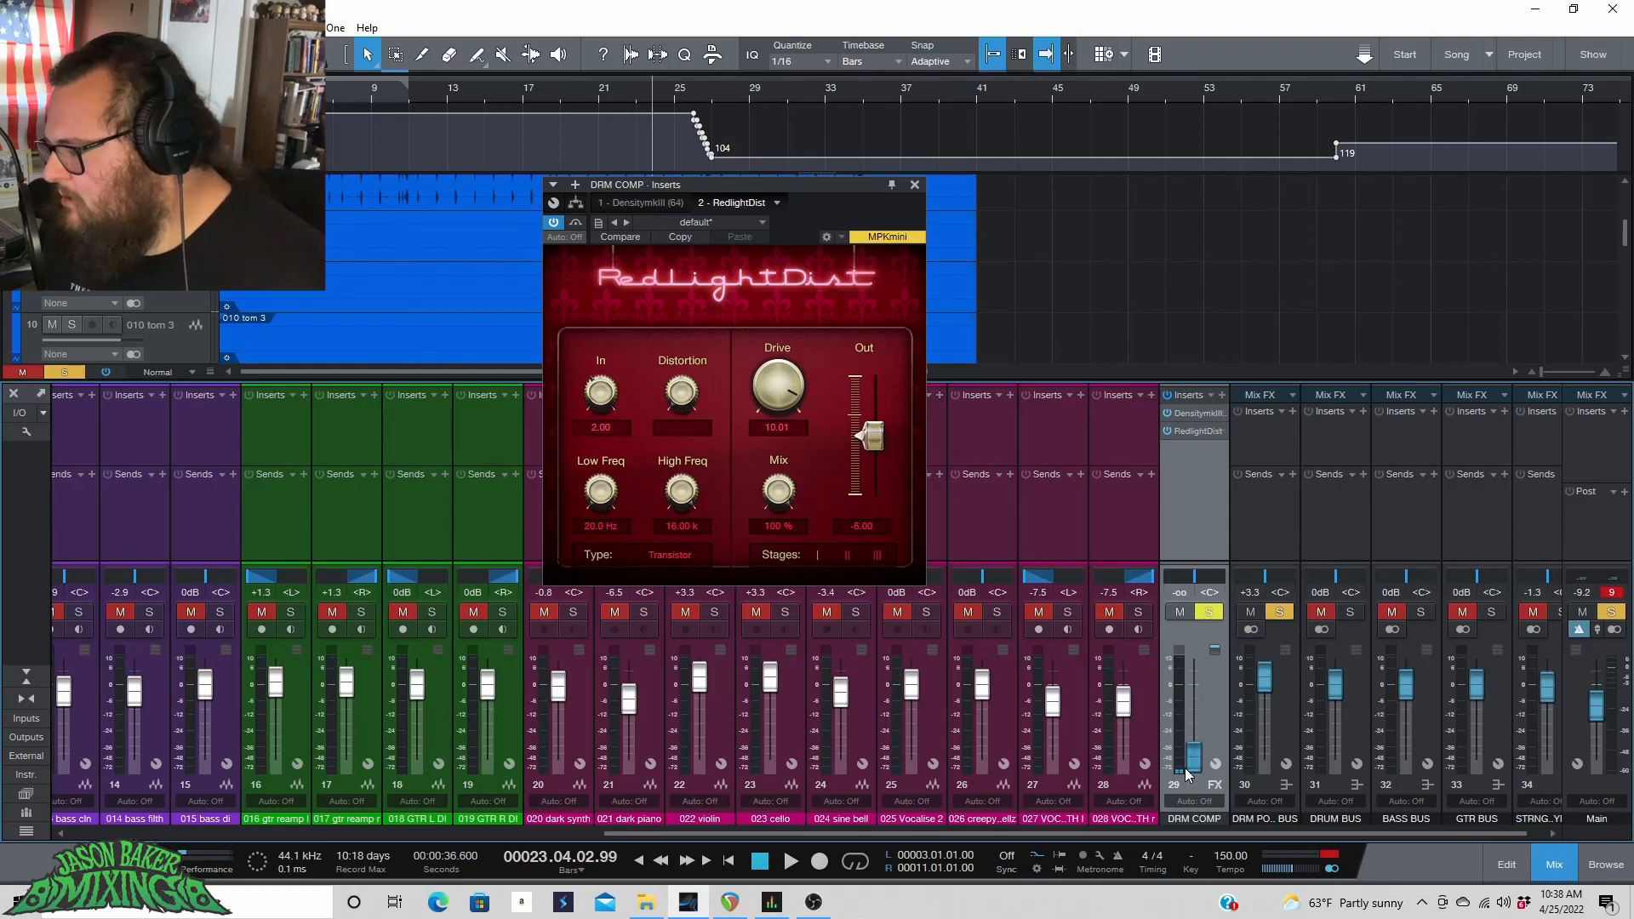
{"action": "key", "text": "space"}
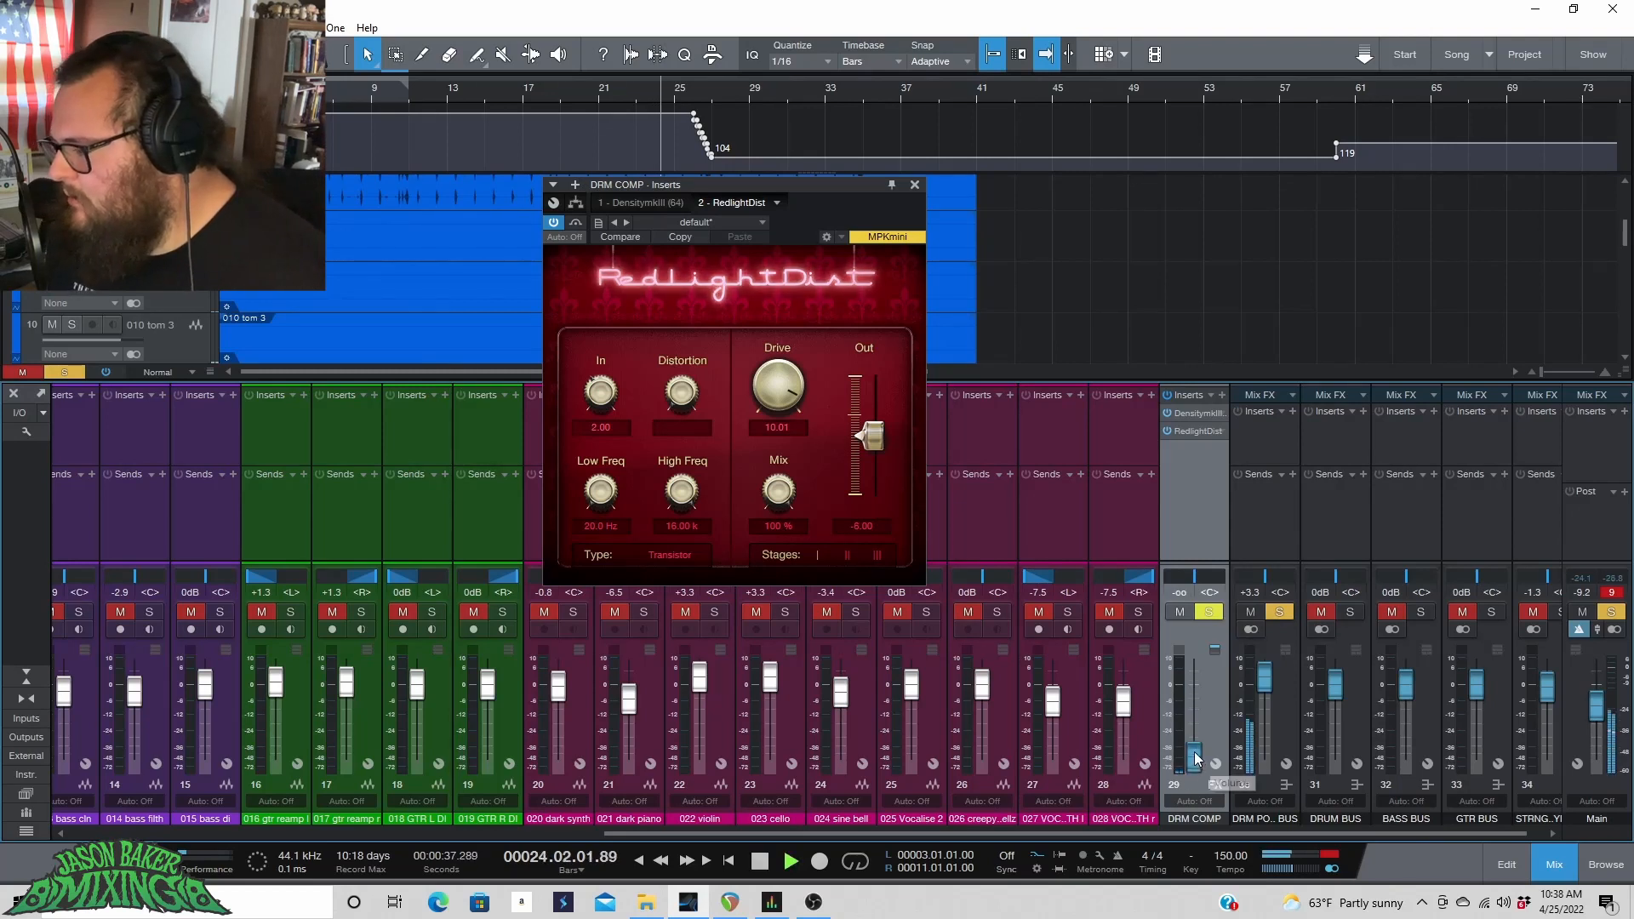
{"action": "left_click", "coordinate": [336, 98]}
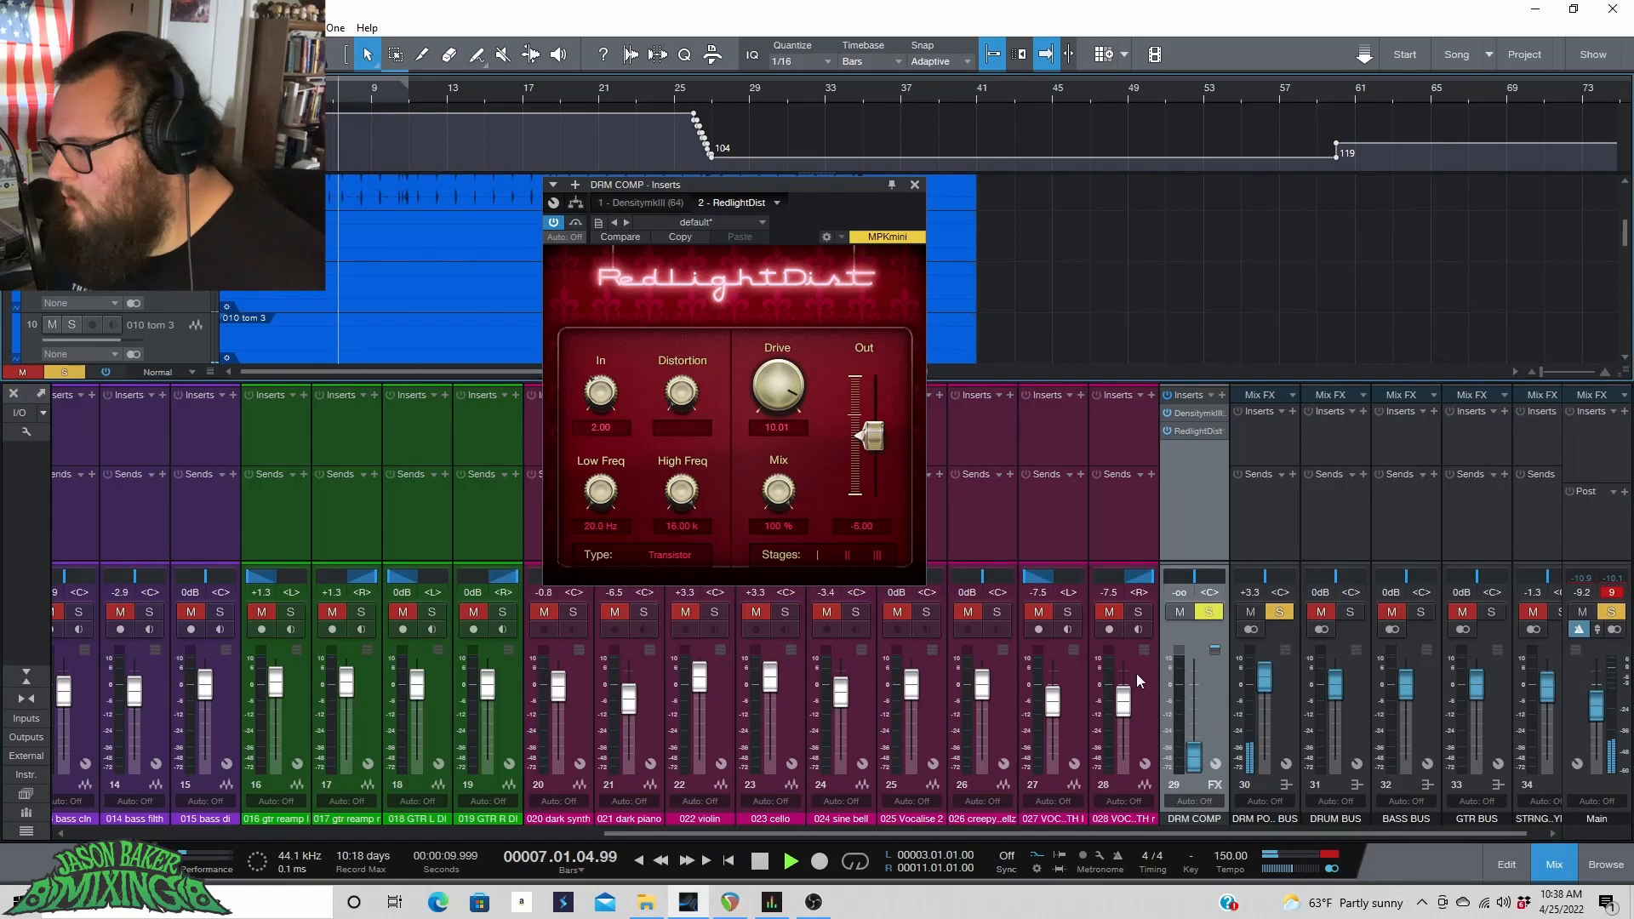
{"action": "left_click", "coordinate": [1283, 612]}
{"action": "left_click", "coordinate": [1279, 612]}
{"action": "left_click", "coordinate": [1349, 612]}
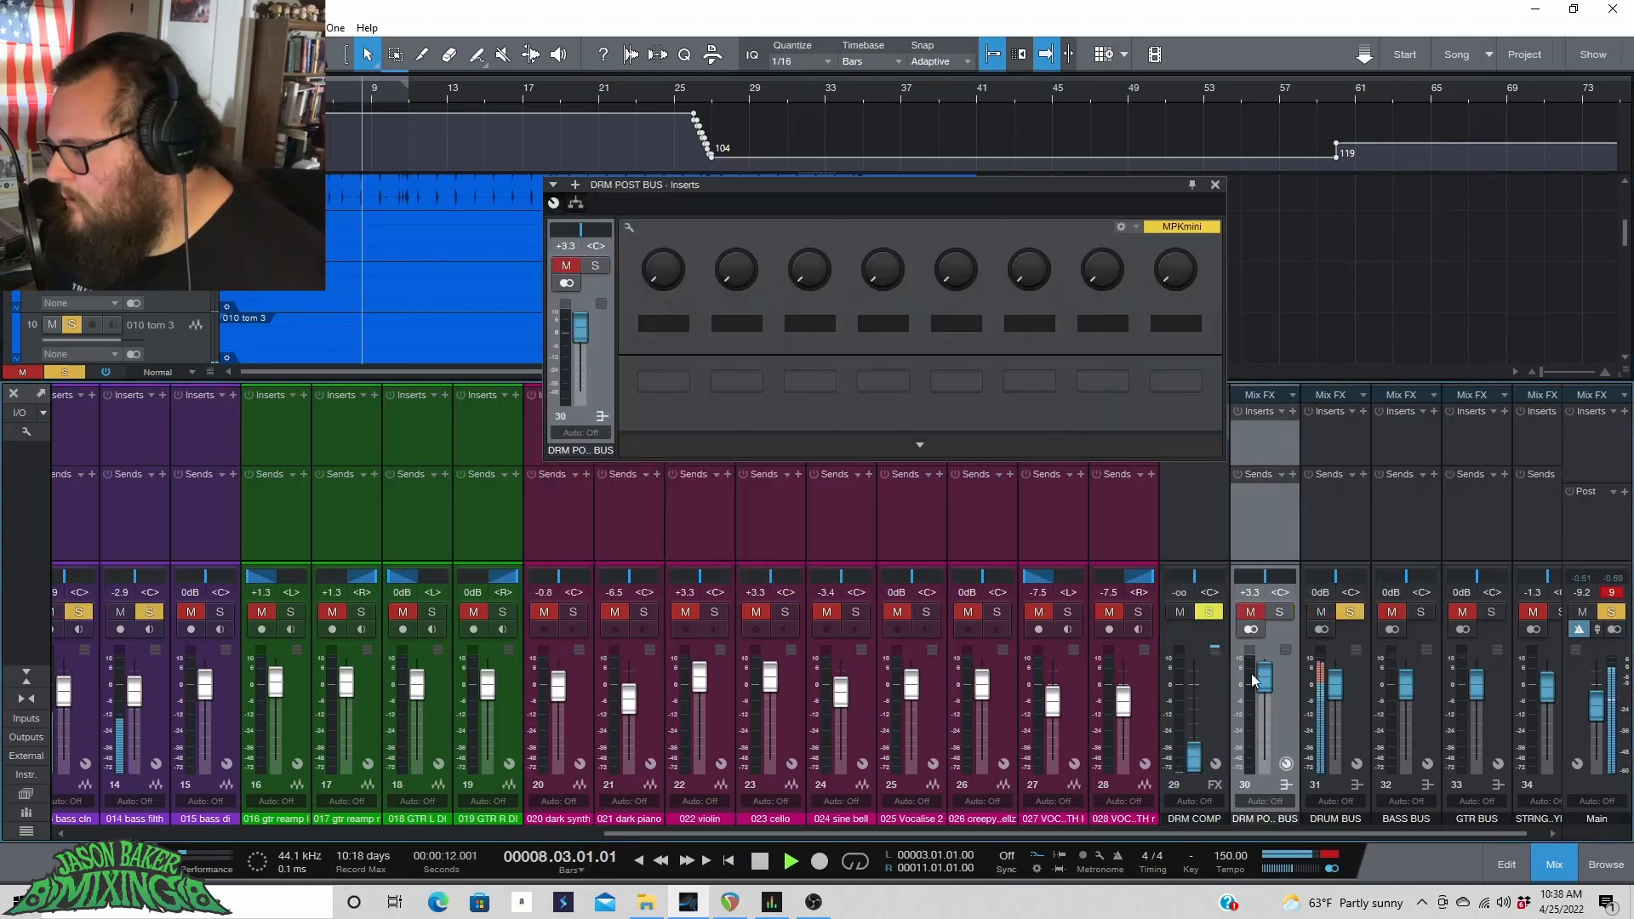
Bring the DRM COMP fader back up to about -1.5 dB and close the DRM POST BUS window.
{"action": "left_click_drag", "start_coordinate": [1194, 756], "coordinate": [1202, 697]}
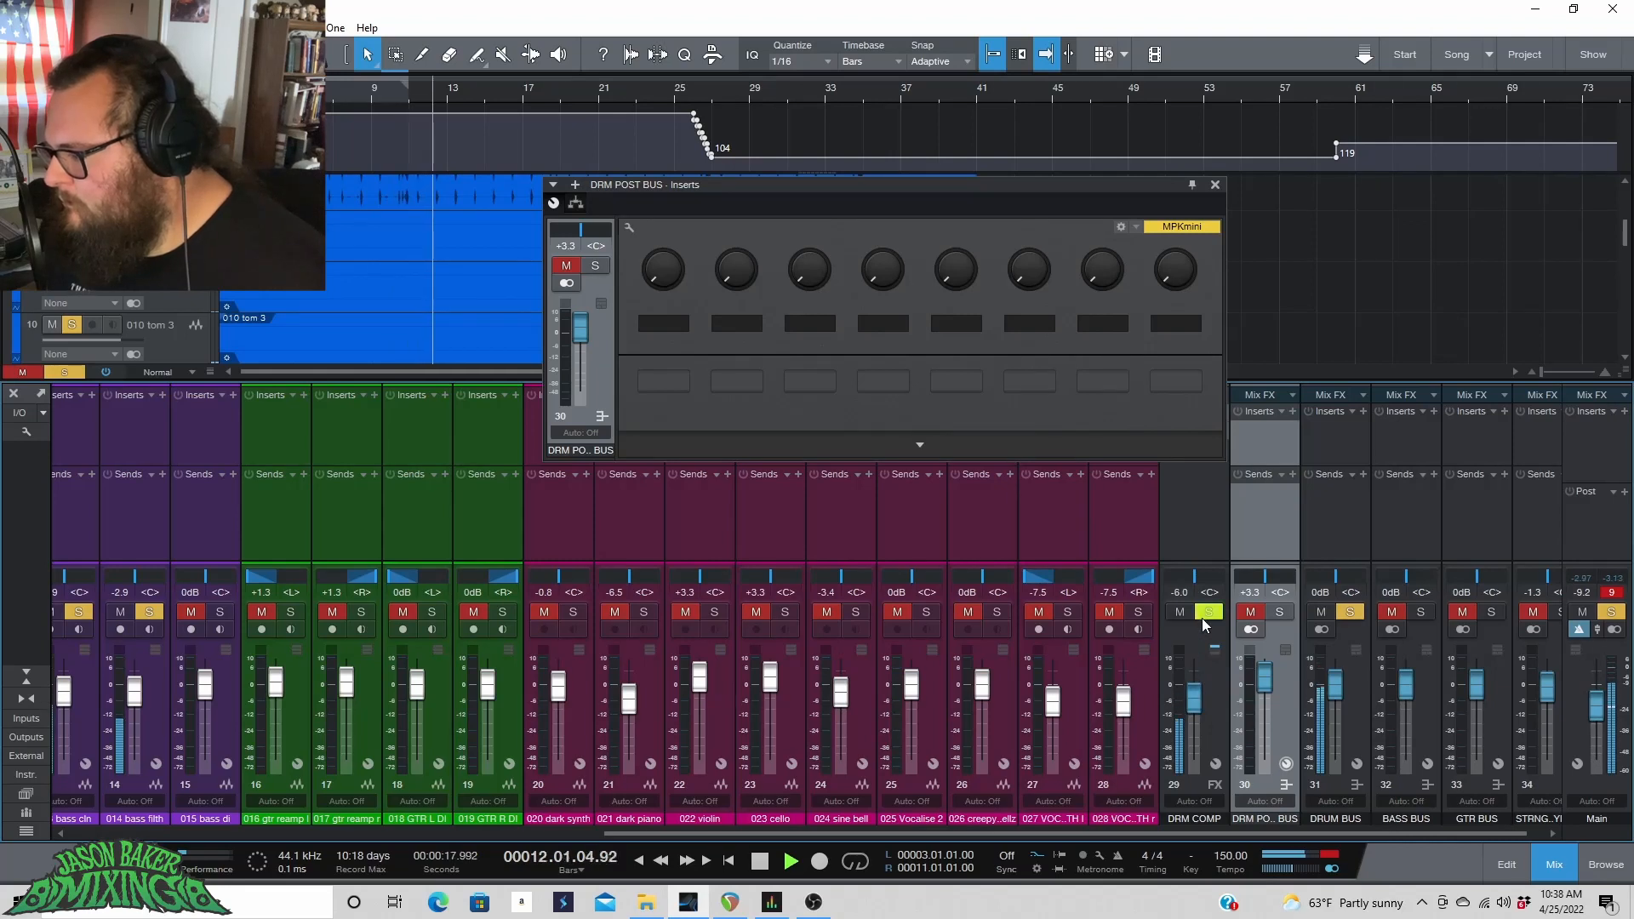
{"action": "left_click", "coordinate": [1214, 186]}
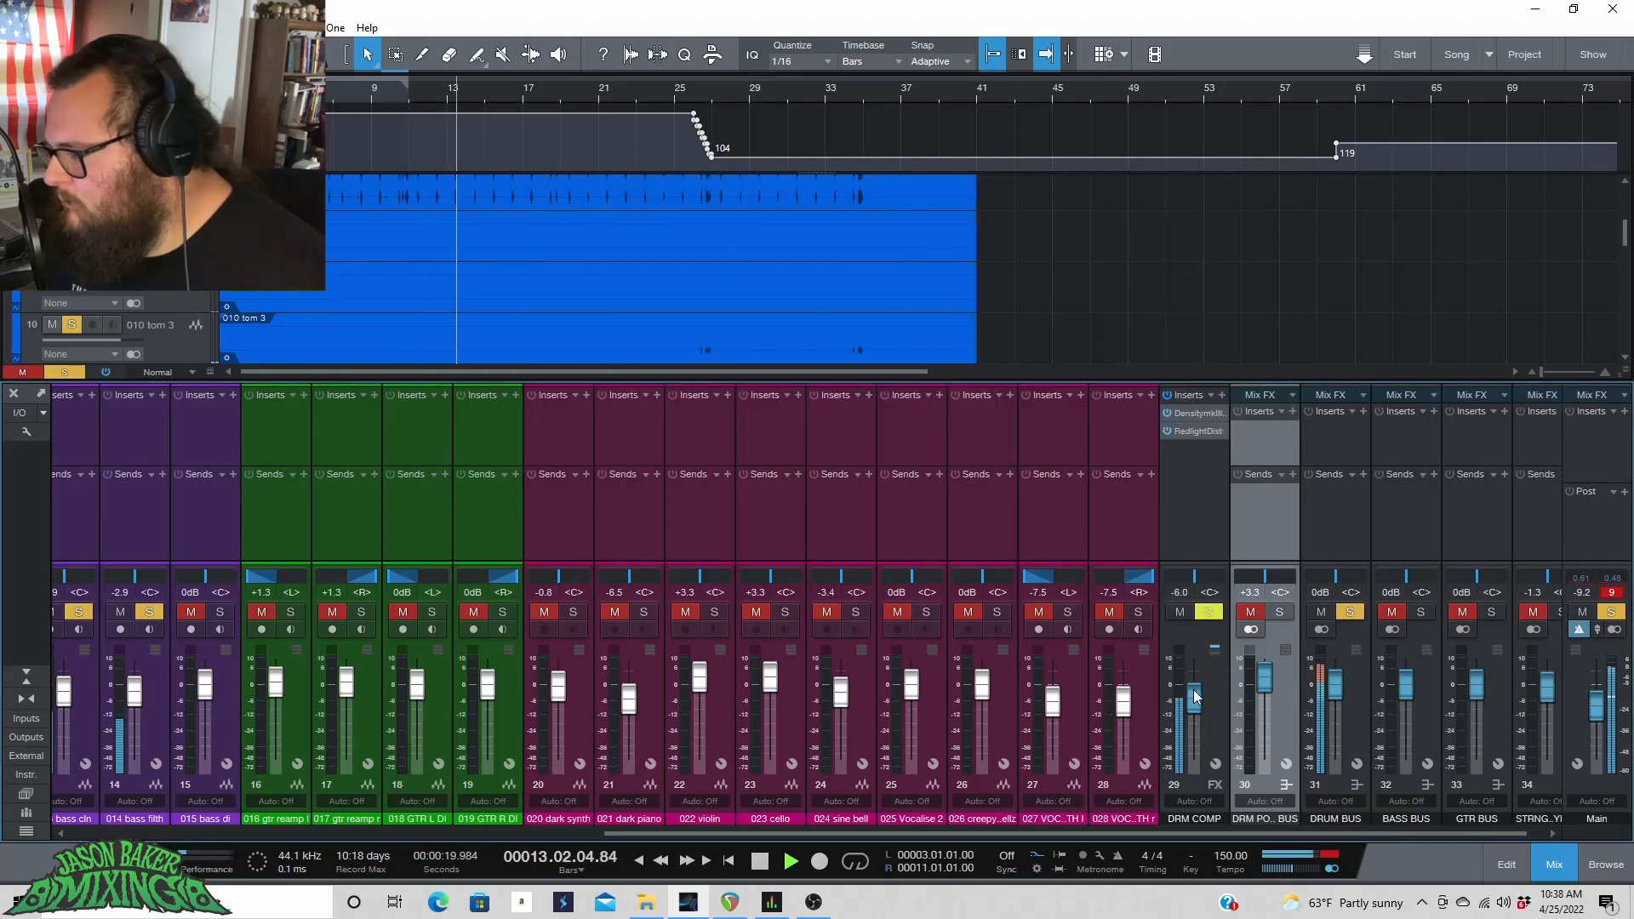
{"action": "mouse_move", "coordinate": [1193, 696]}
{"action": "left_mouse_down"}
{"action": "mouse_move", "coordinate": [1176, 790]}
{"action": "mouse_move", "coordinate": [1196, 682]}
{"action": "left_mouse_up"}
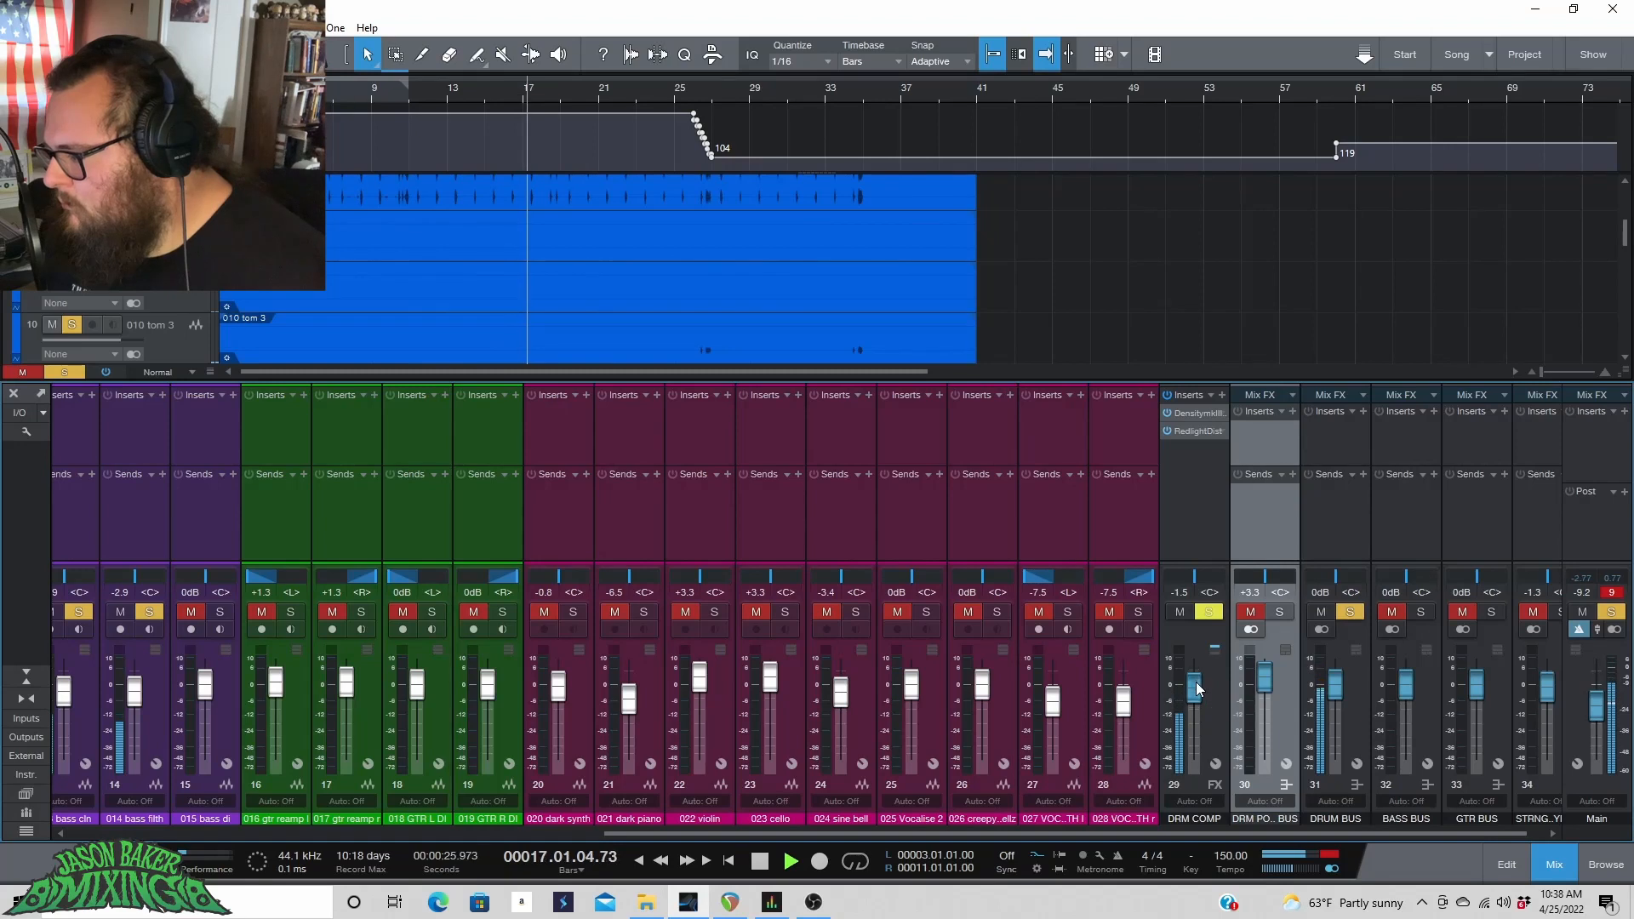
Stop playback, clear the main bus peak indicator, and restart the loop from the beginning.
{"action": "key", "text": "space"}
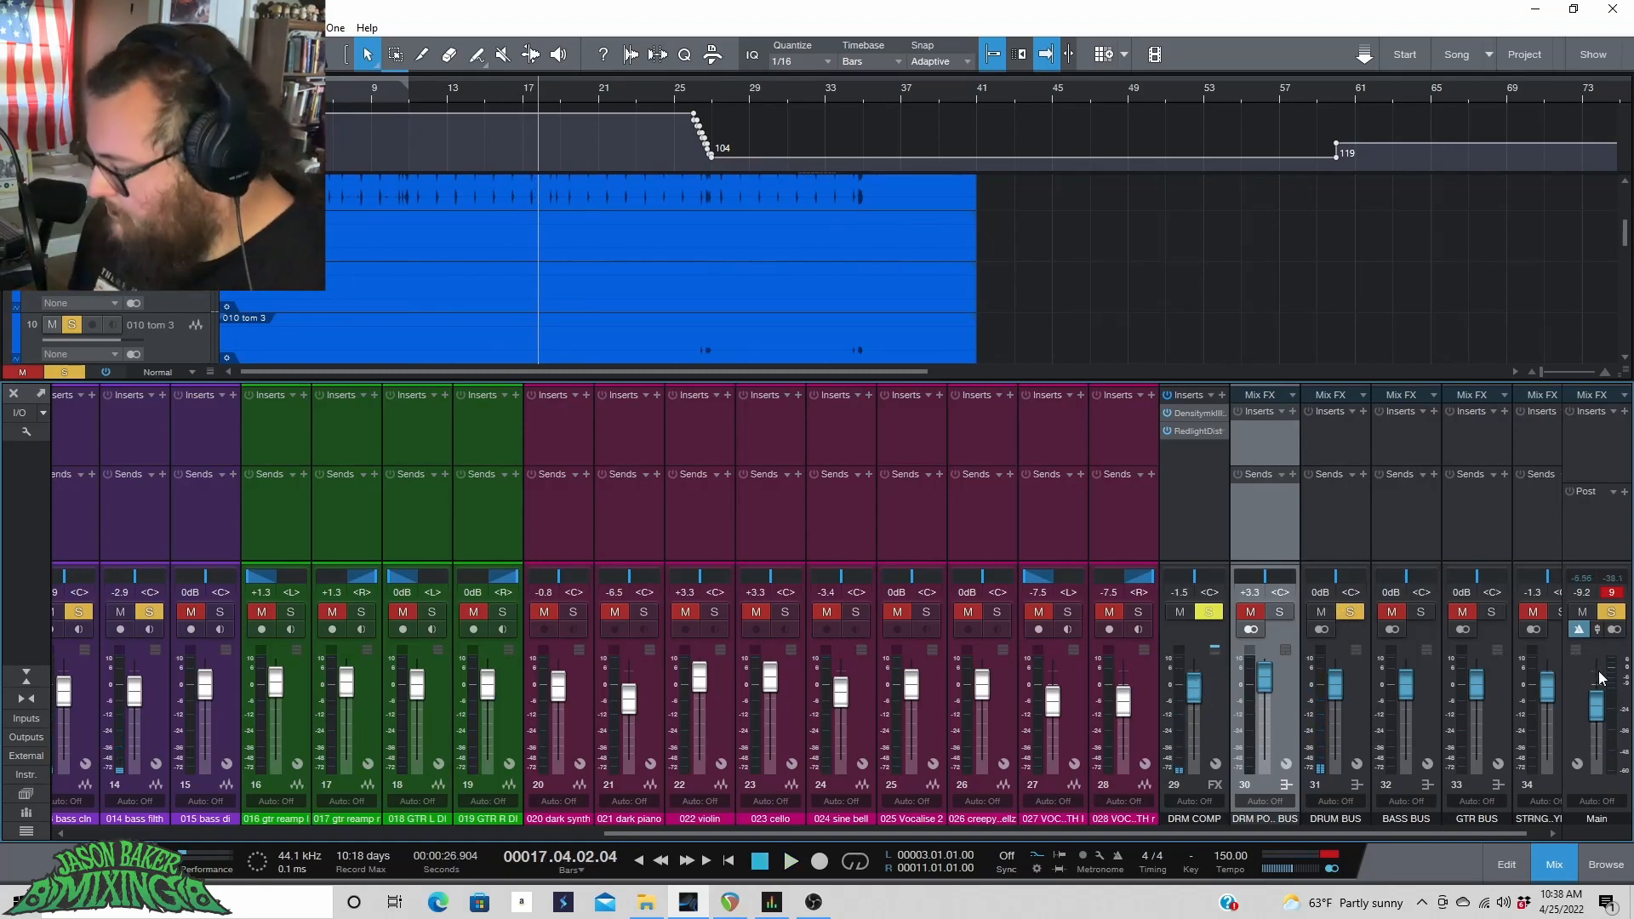
{"action": "left_click", "coordinate": [1610, 593]}
{"action": "left_click_drag", "start_coordinate": [1597, 712], "coordinate": [1597, 714]}
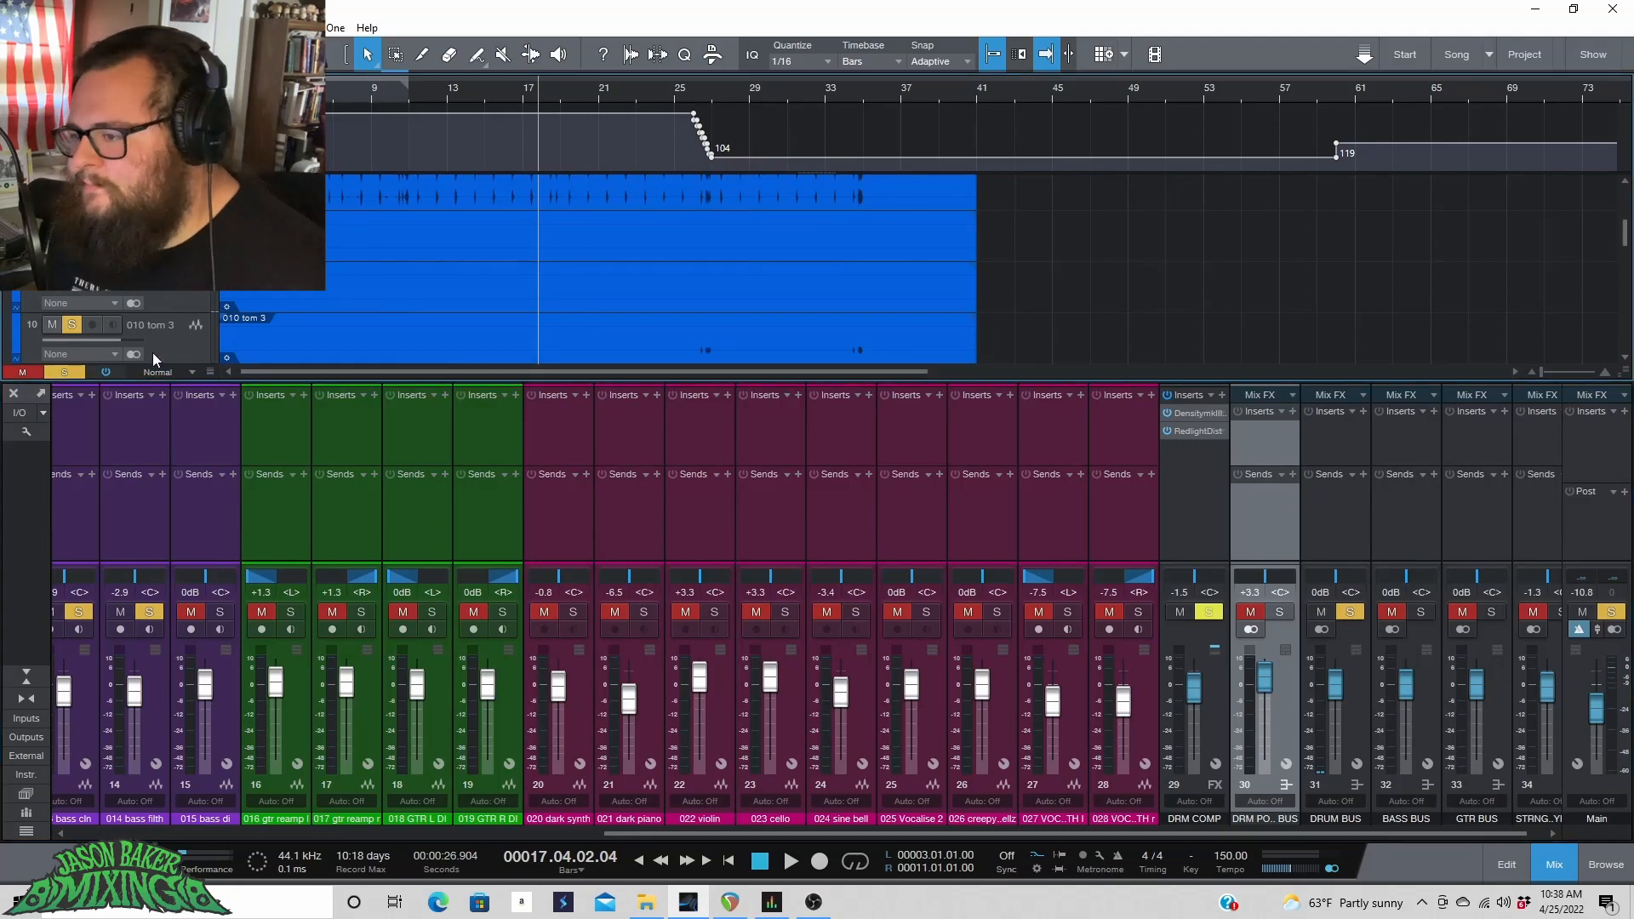
{"action": "left_click", "coordinate": [258, 88]}
{"action": "key", "text": "space"}
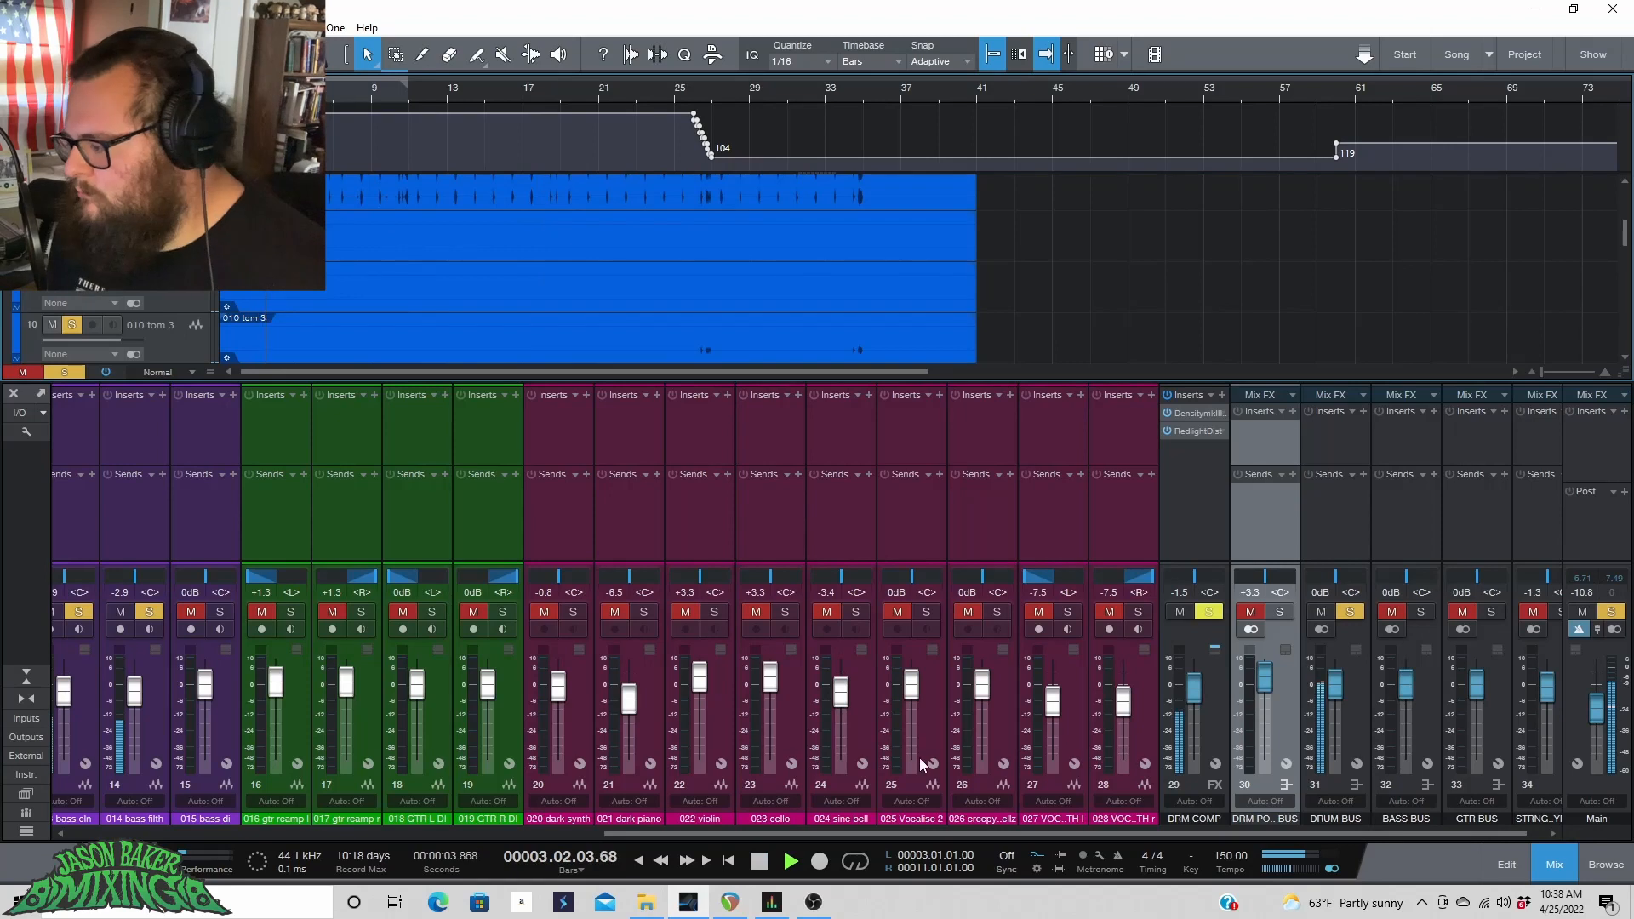
Check the drum channels' levels and sends, then unsolo the DRUM BUS.
{"action": "left_click_drag", "start_coordinate": [951, 834], "coordinate": [247, 798]}
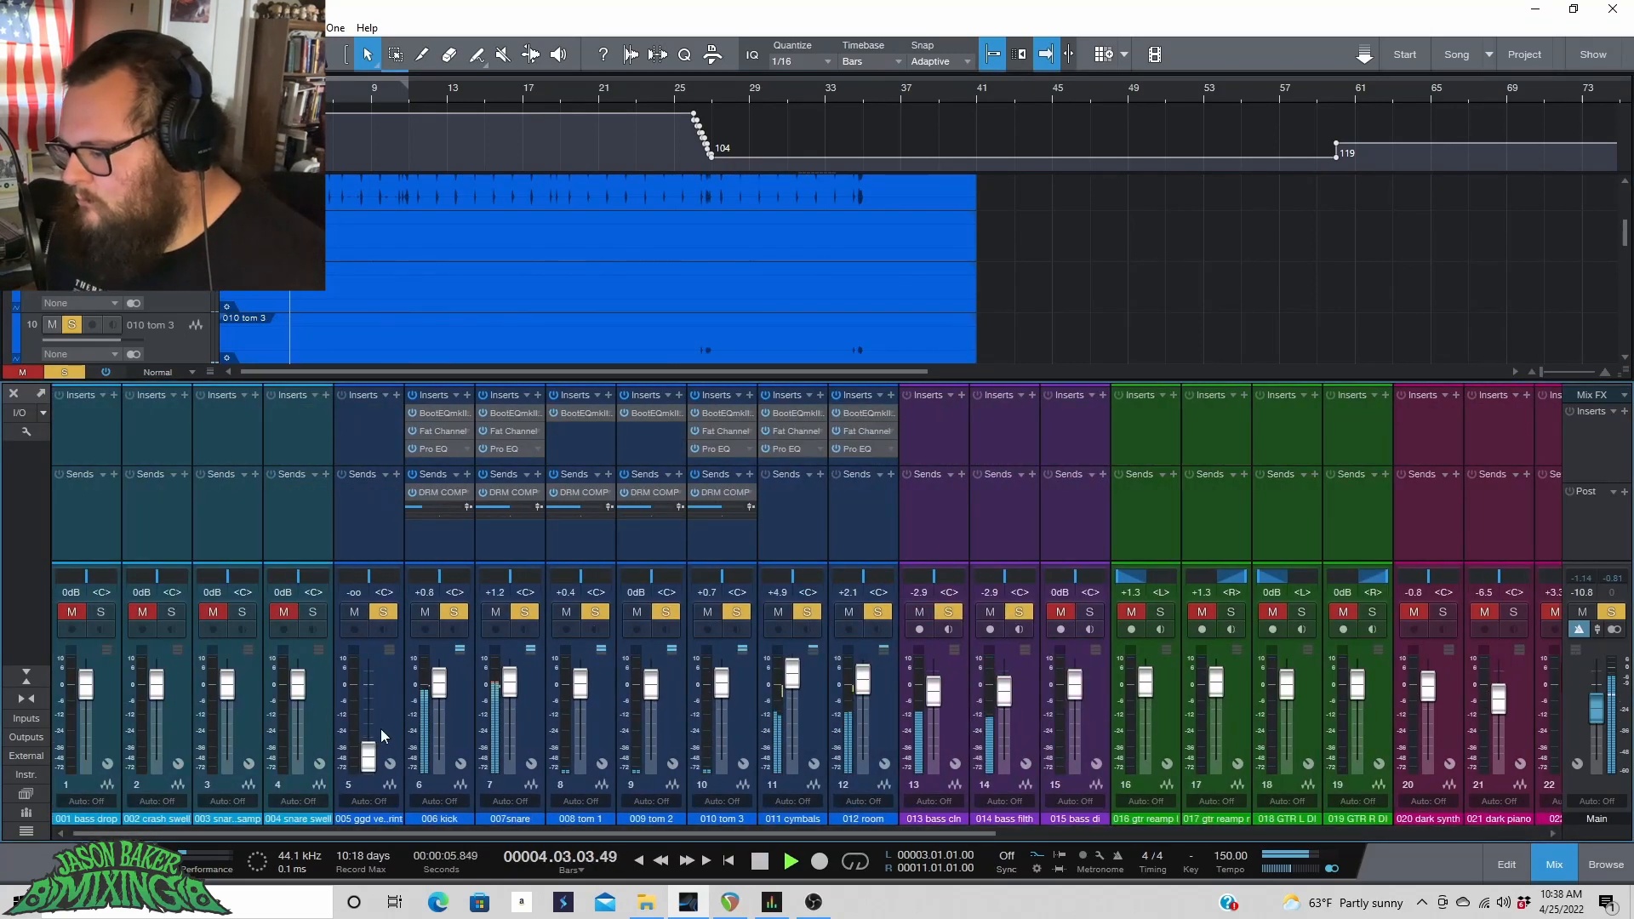
{"action": "key", "text": "space"}
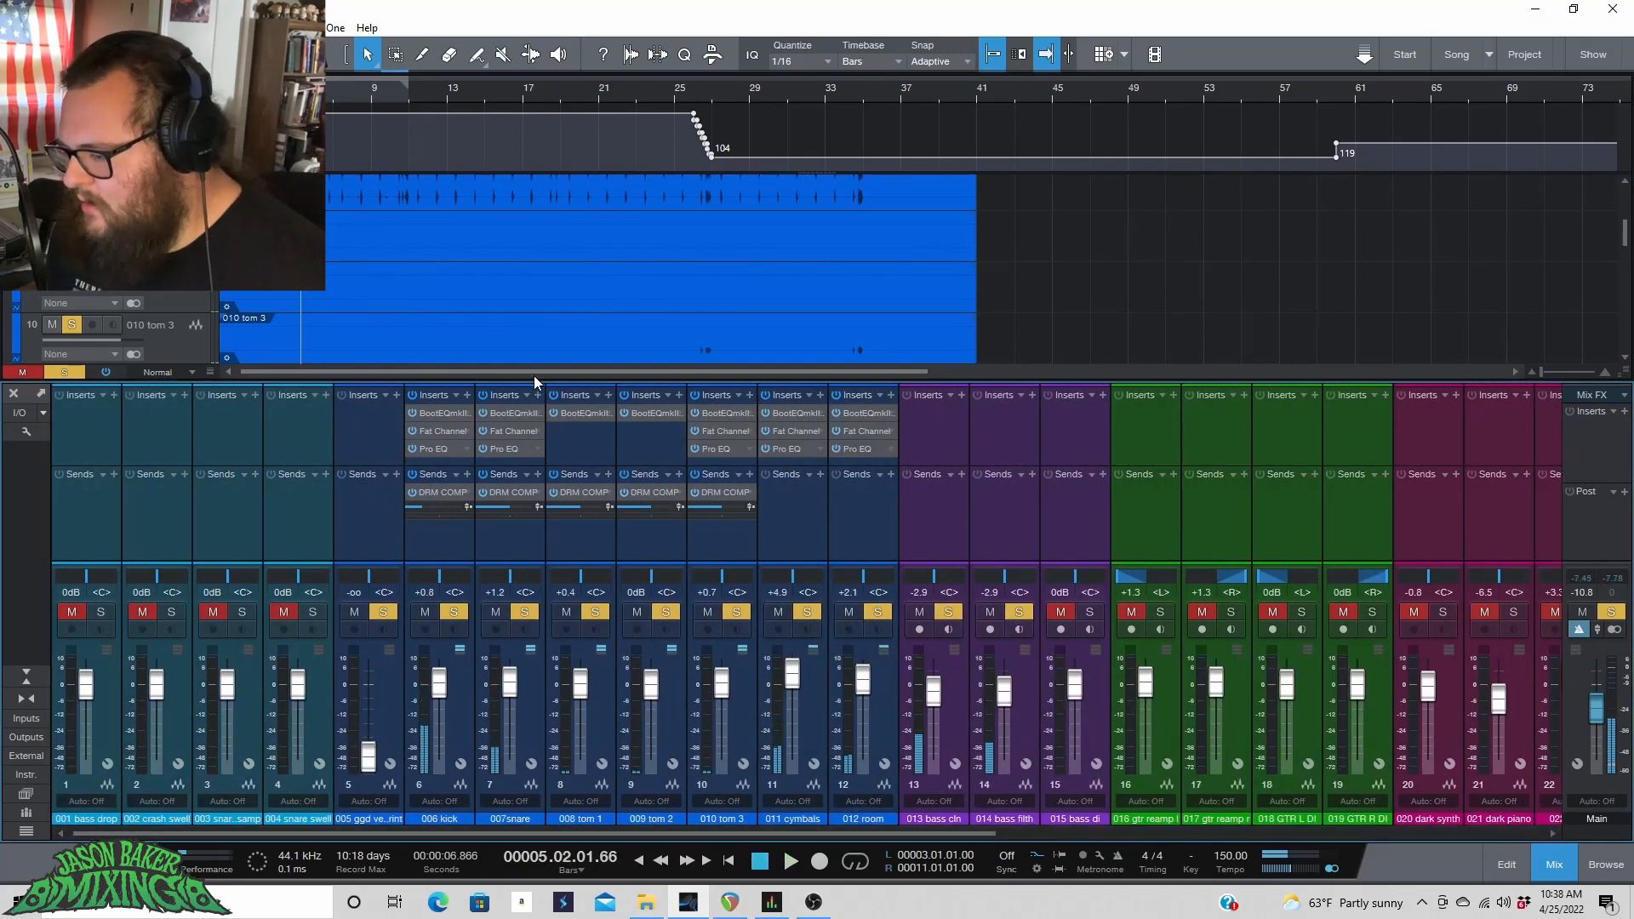
{"action": "left_click_drag", "start_coordinate": [369, 754], "coordinate": [369, 733]}
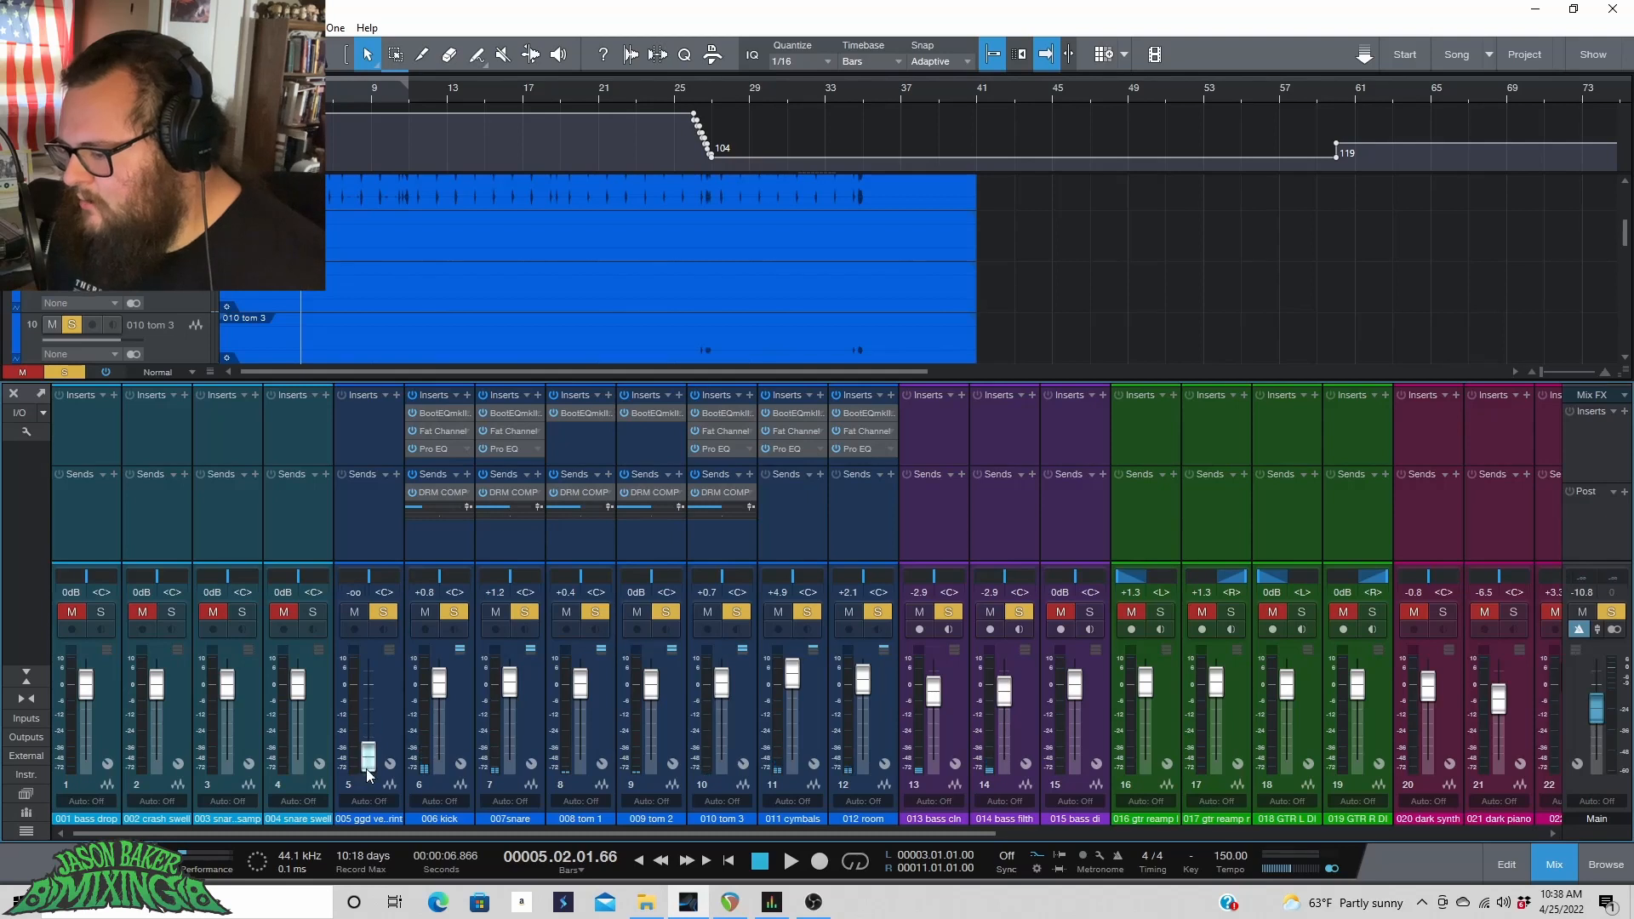
{"action": "left_click_drag", "start_coordinate": [393, 825], "coordinate": [946, 826]}
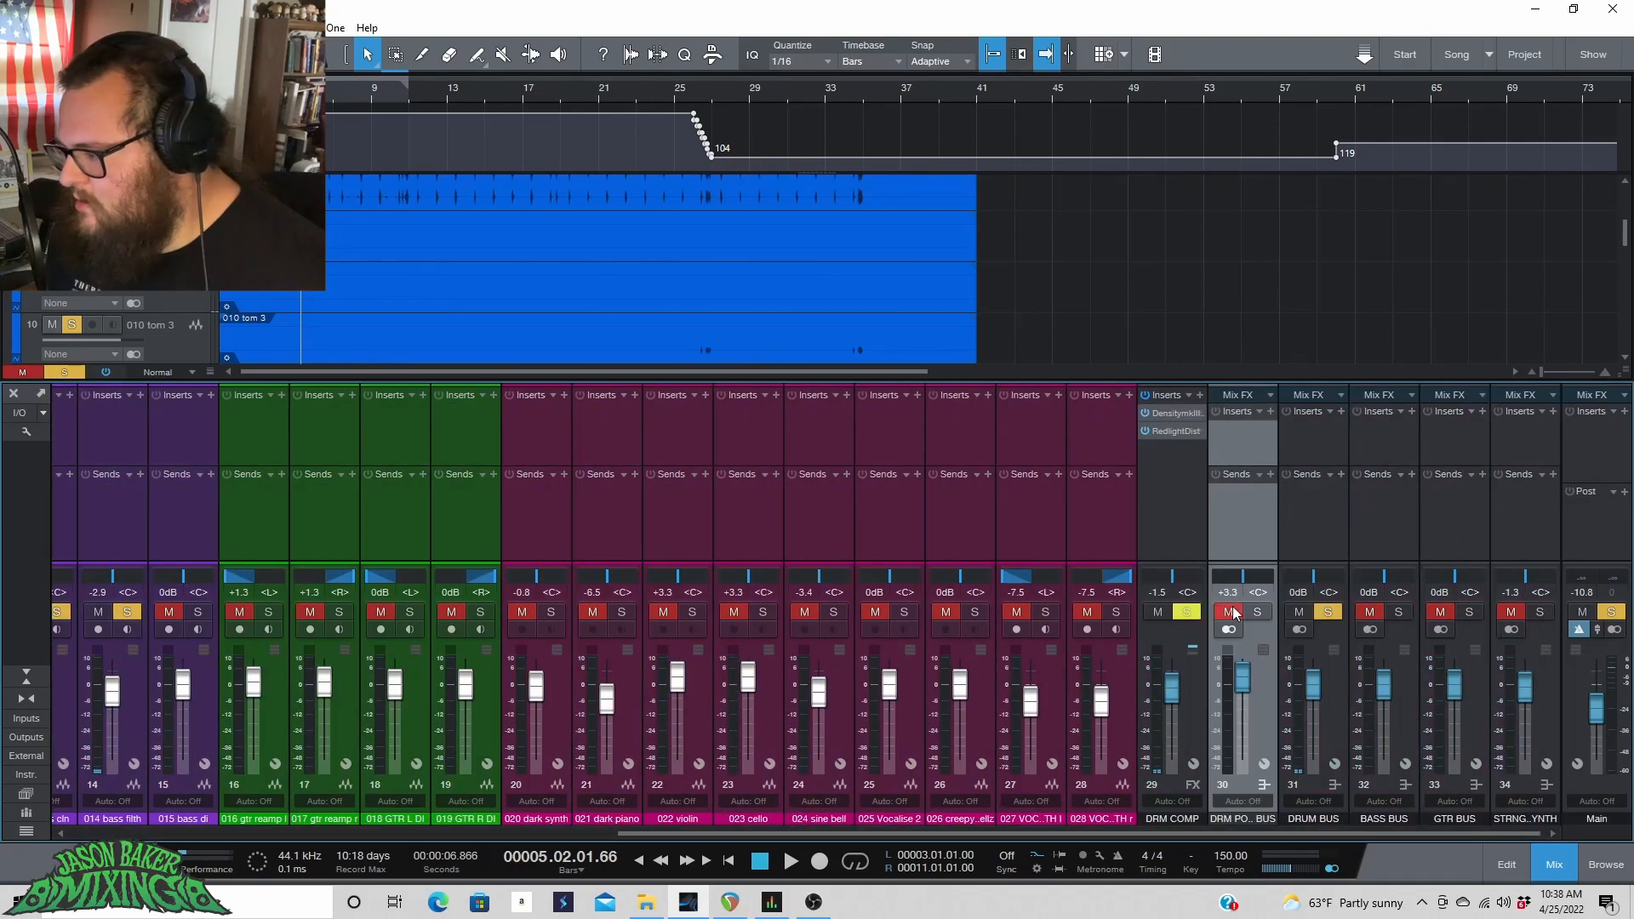
{"action": "left_click", "coordinate": [1325, 612]}
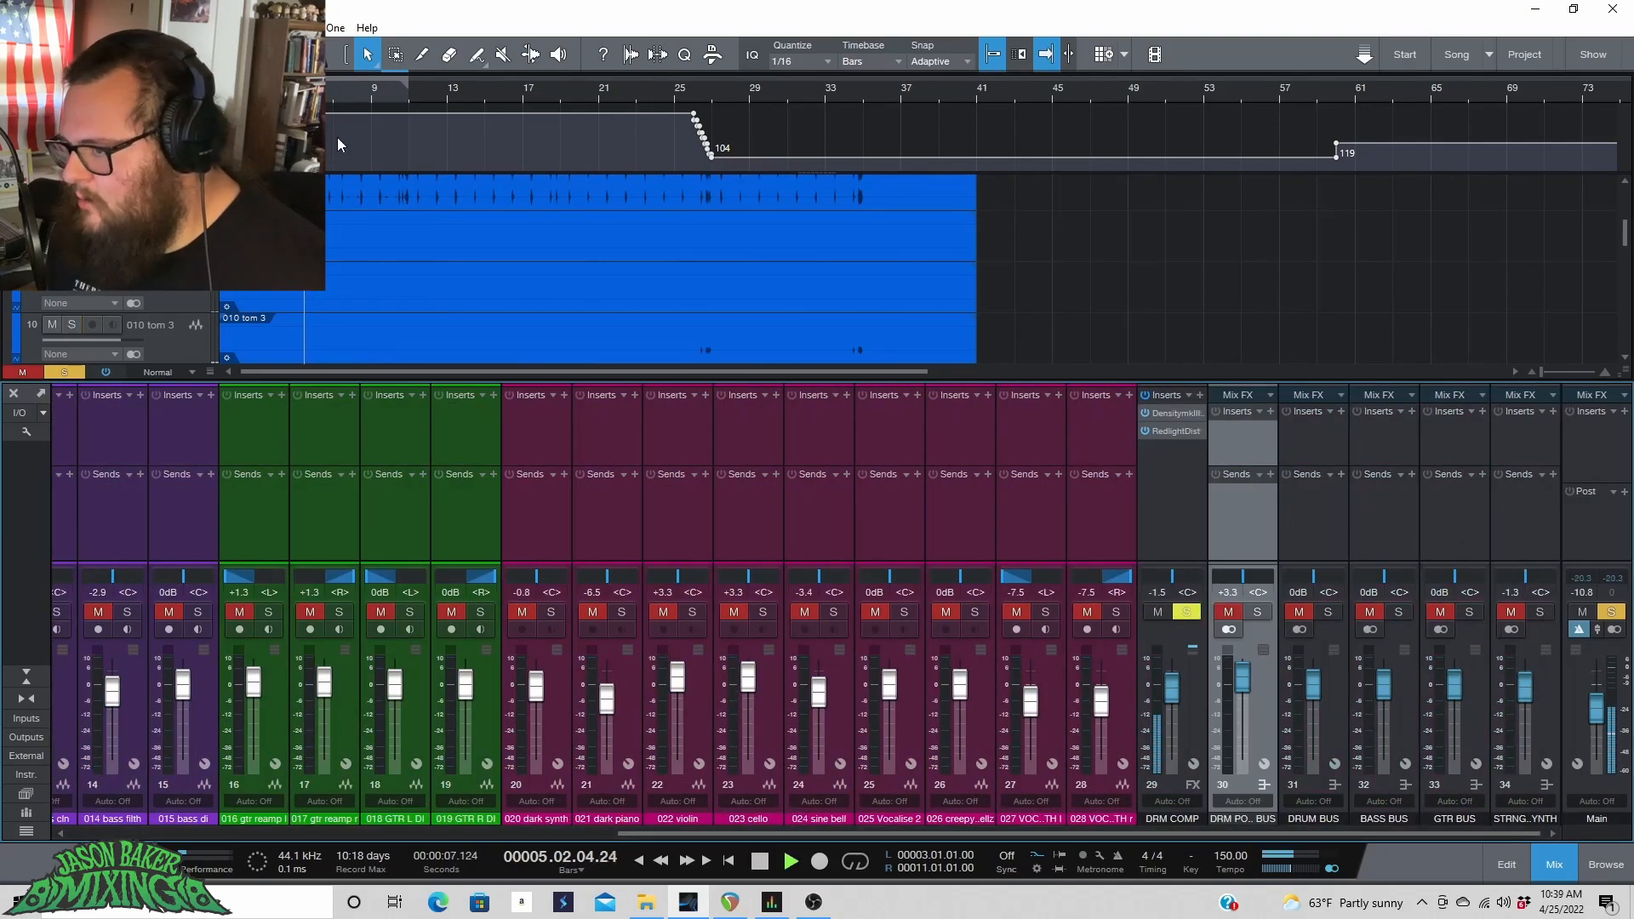
Insert Pro EQ on DRM COMP after RedlightDist and enable its low cut at 24 dB/Oct.
{"action": "left_click", "coordinate": [1198, 397]}
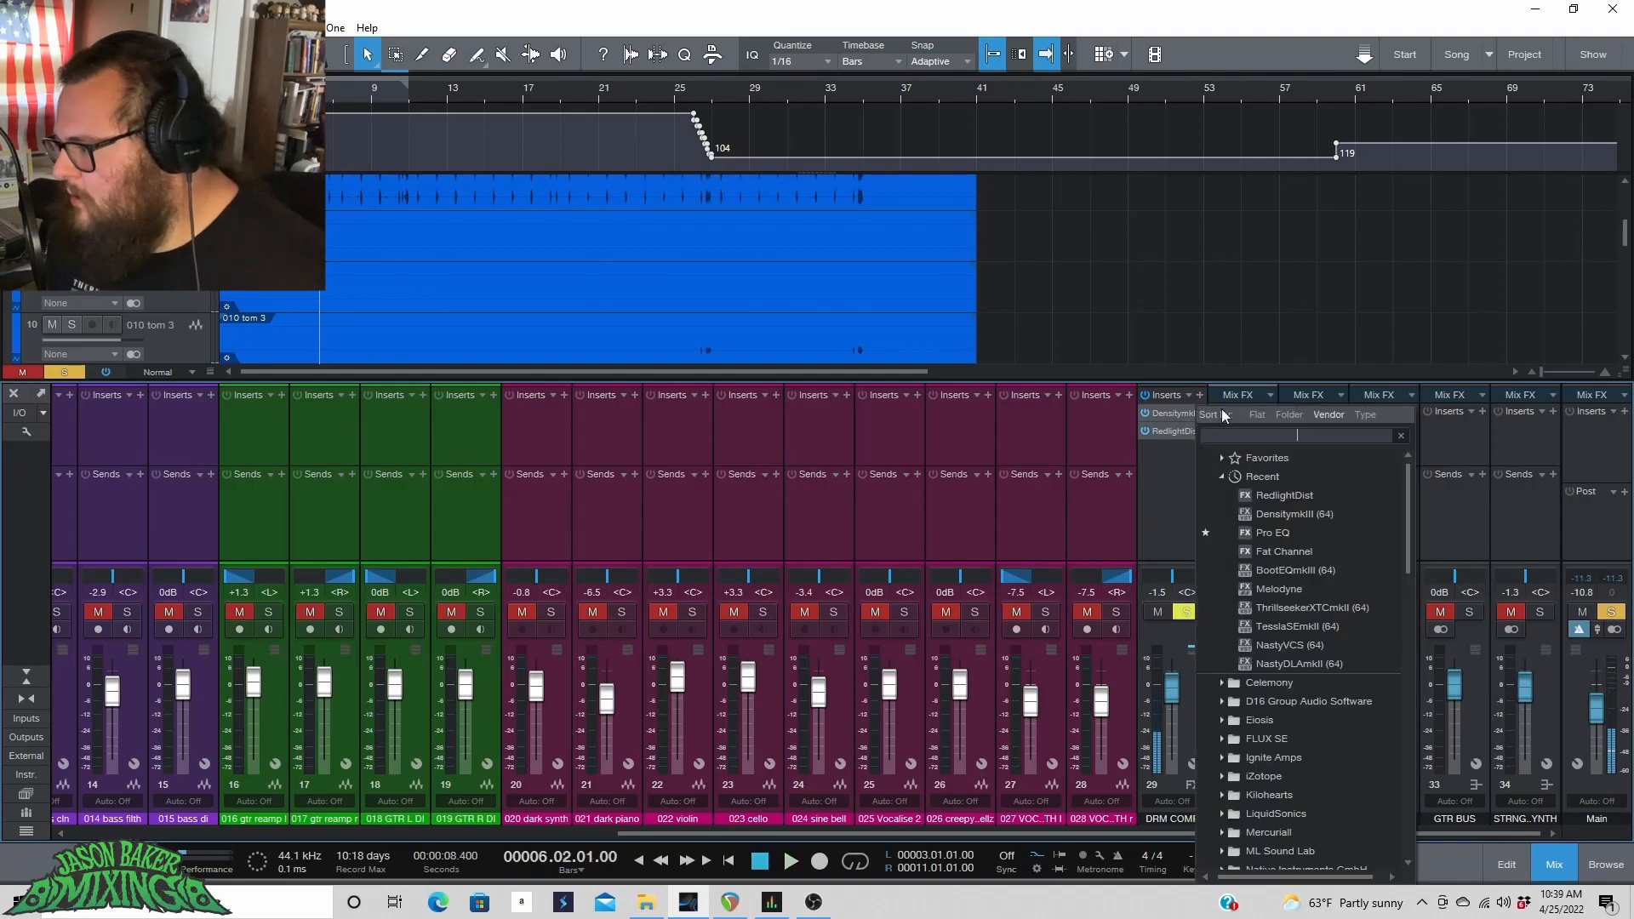
{"action": "left_click", "coordinate": [1288, 529]}
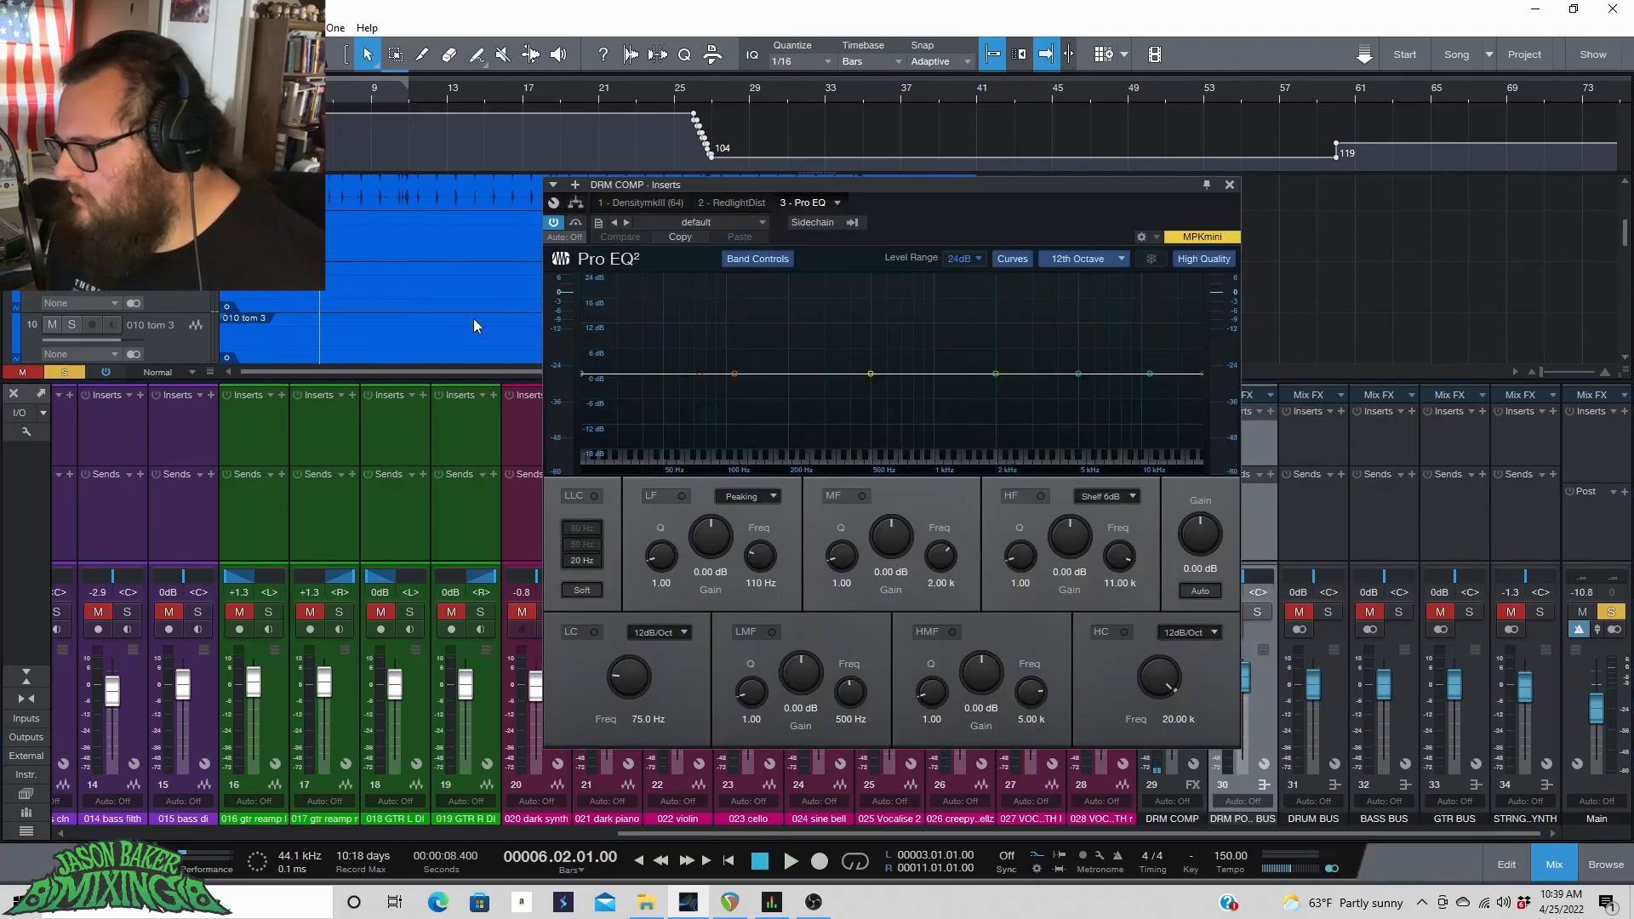
{"action": "left_click", "coordinate": [593, 632]}
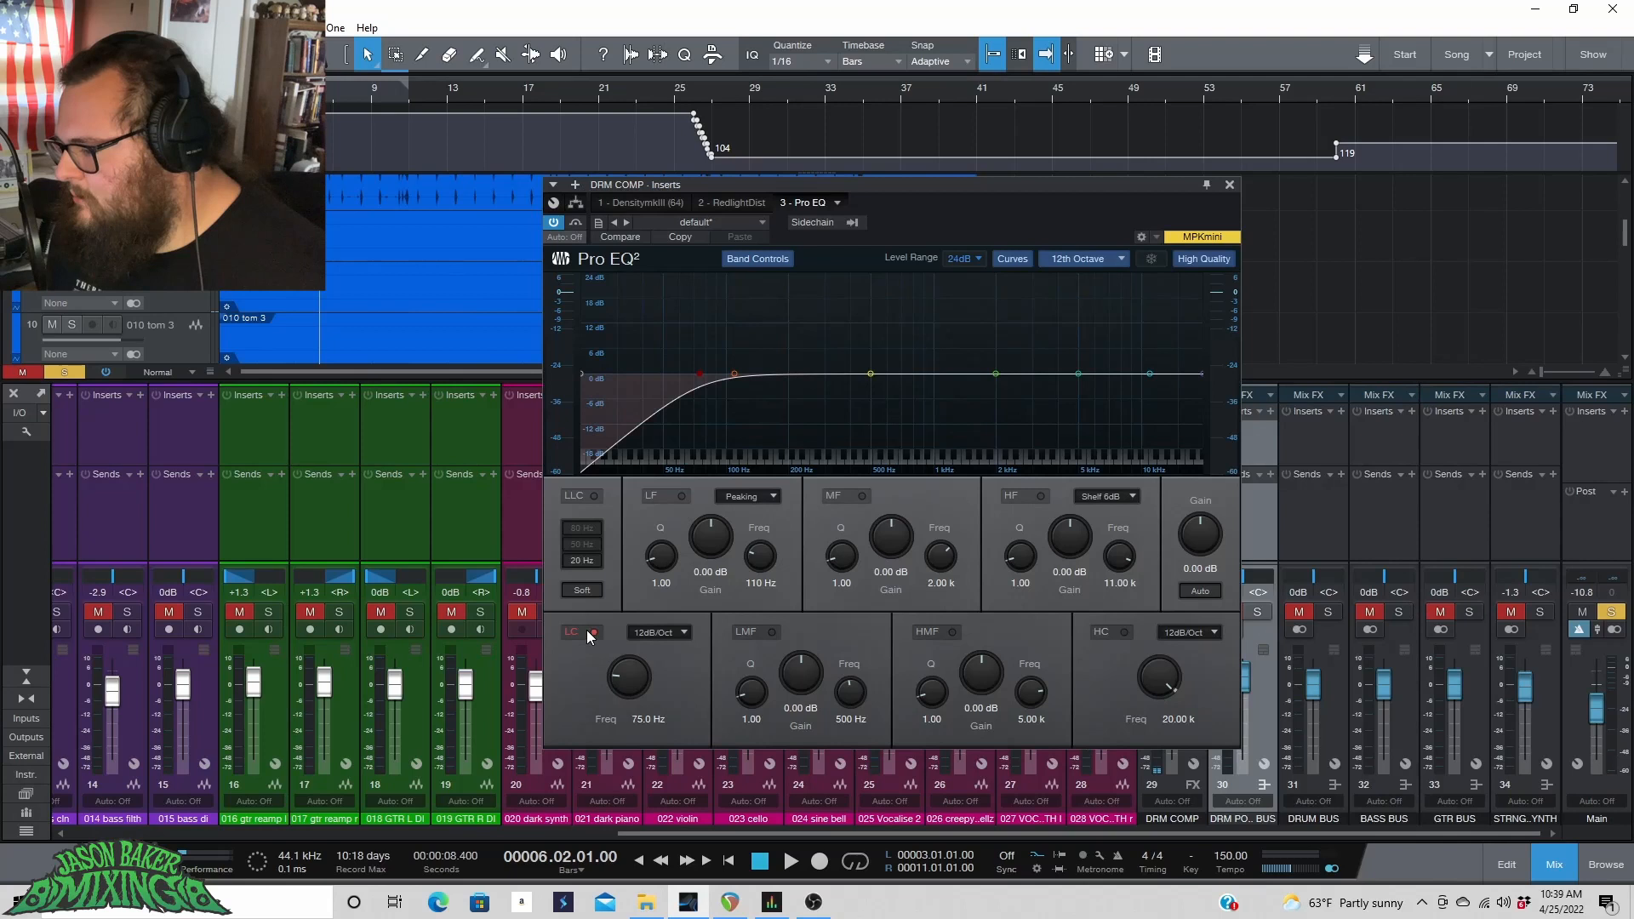
{"action": "left_click", "coordinate": [631, 632]}
{"action": "left_click", "coordinate": [651, 672]}
Set the Pro EQ low cut frequency to 110 Hz while listening to the loop.
{"action": "left_click_drag", "start_coordinate": [626, 678], "coordinate": [623, 669]}
{"action": "key", "text": "KP_Subtract"}
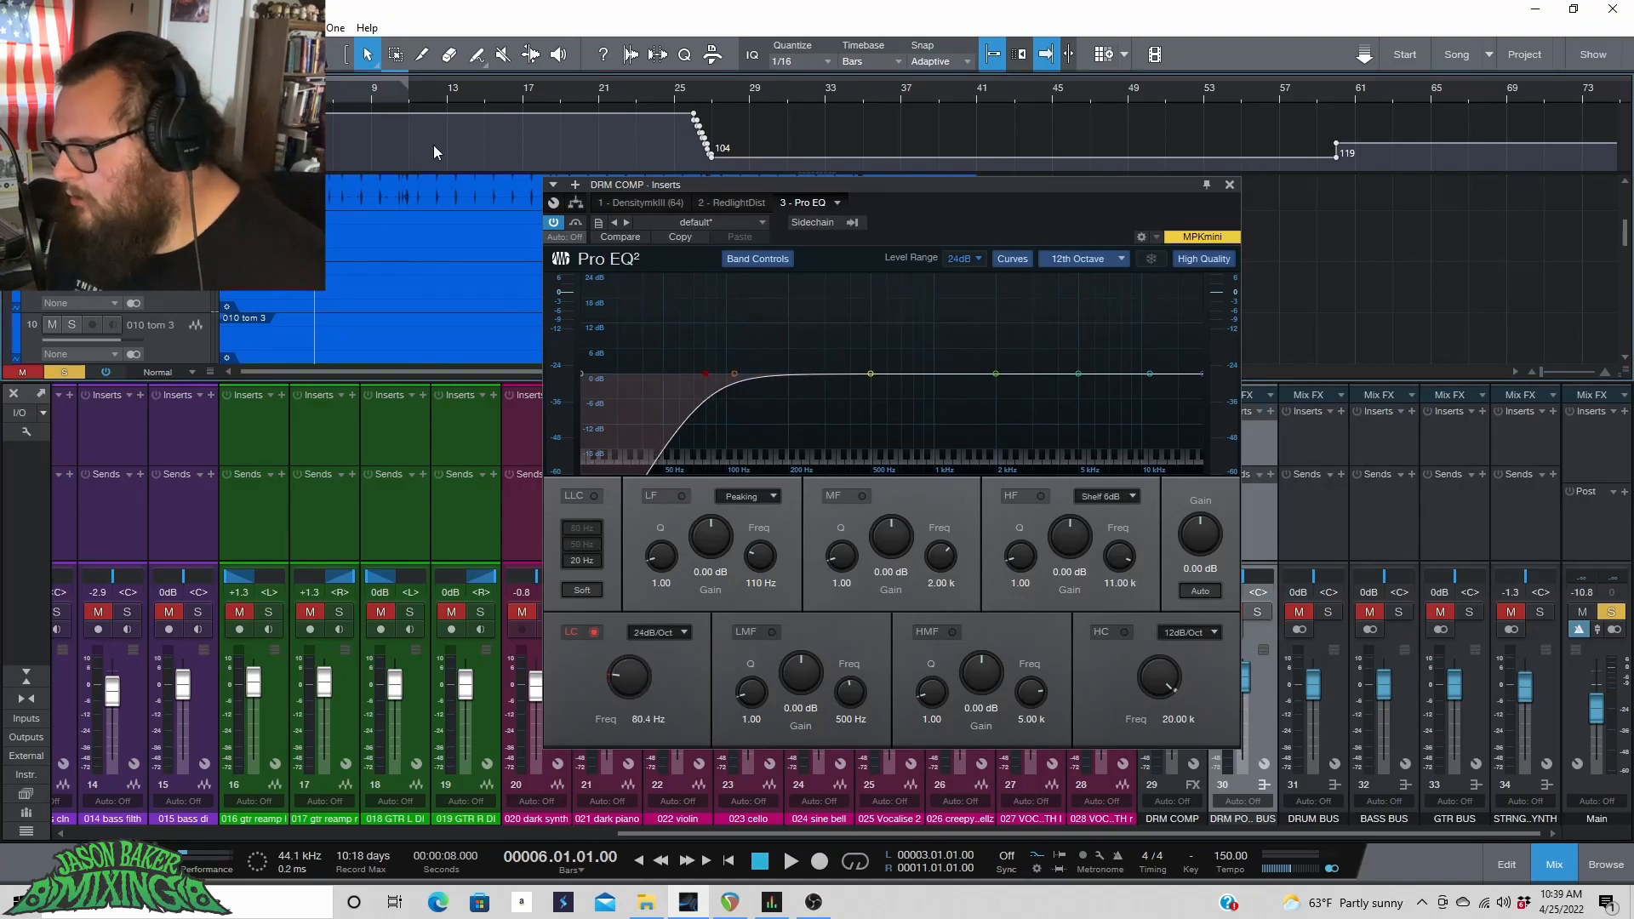
{"action": "key", "text": "space"}
{"action": "left_click_drag", "start_coordinate": [637, 674], "coordinate": [637, 668]}
{"action": "key", "text": "space"}
Sweep a boosted LMF band, then set it to a -3.85 dB cut at 174 Hz.
{"action": "left_click_drag", "start_coordinate": [870, 374], "coordinate": [777, 291]}
{"action": "key", "text": "space"}
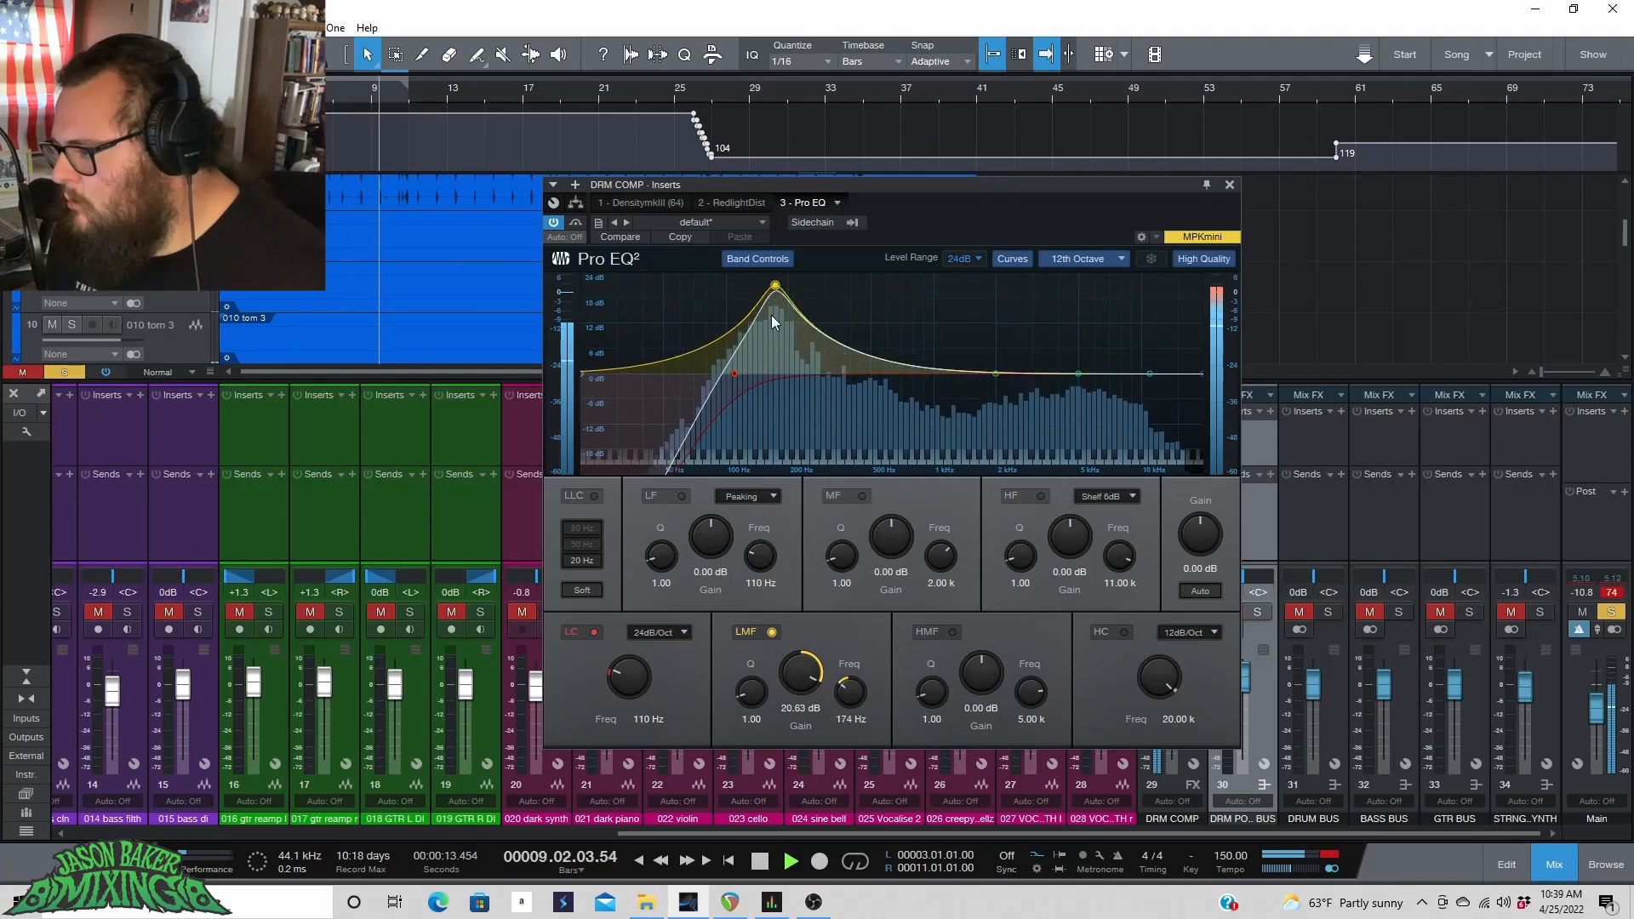
{"action": "left_click_drag", "start_coordinate": [800, 672], "coordinate": [817, 699]}
Enable the high cut at 24 dB/Oct and set its frequency to about 17.42 kHz.
{"action": "left_click", "coordinate": [1124, 631]}
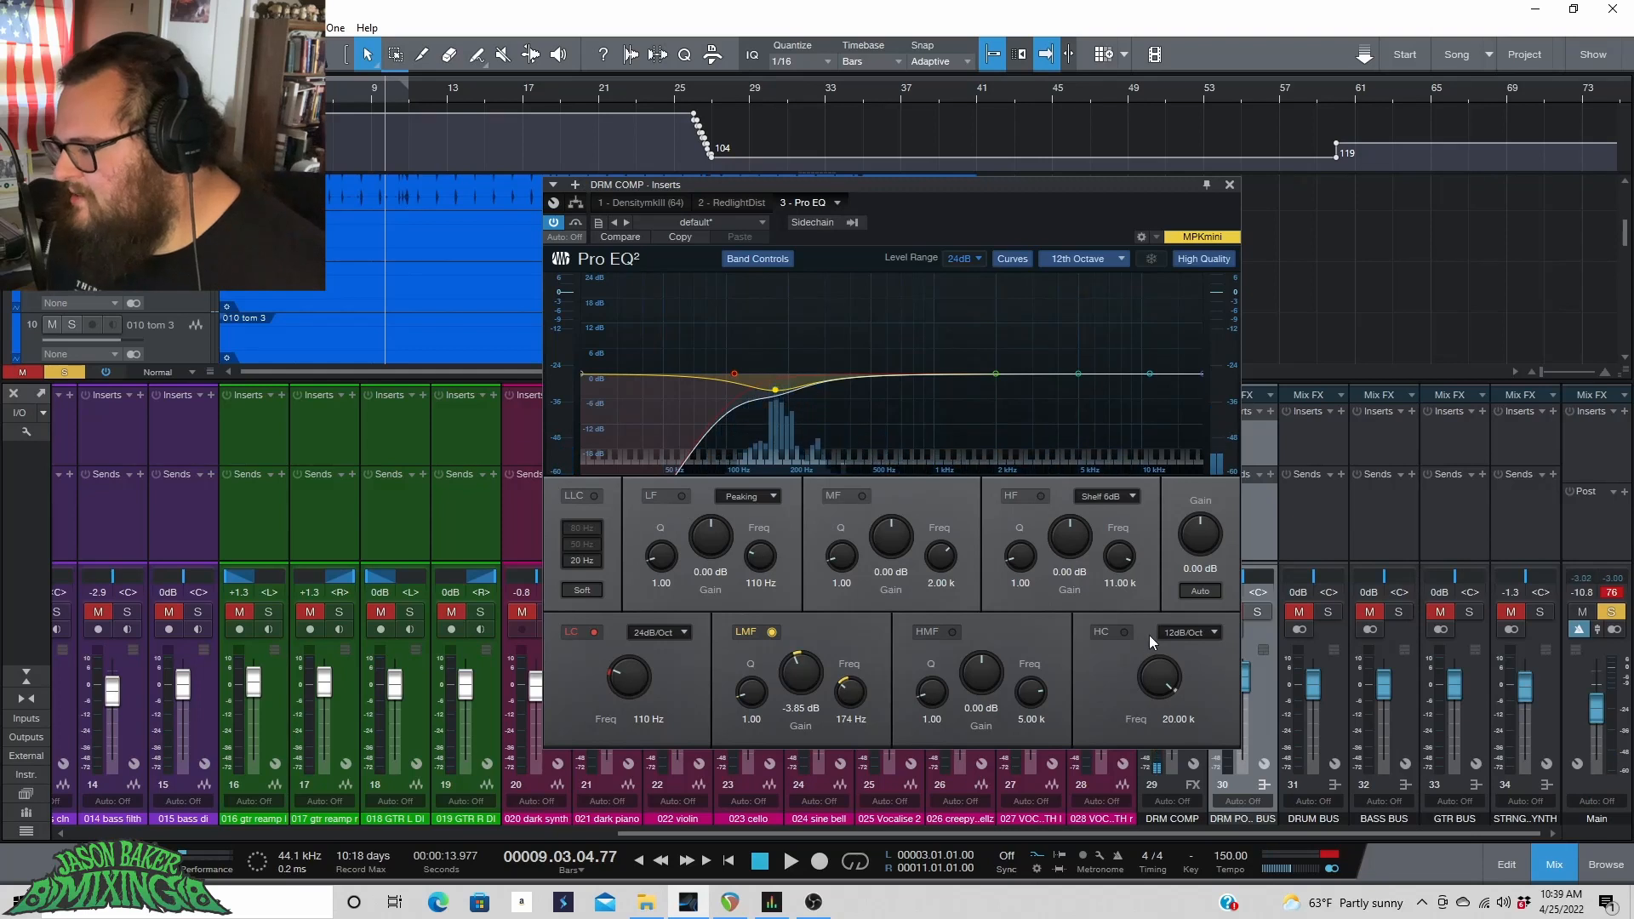
{"action": "left_click", "coordinate": [1185, 632]}
{"action": "left_click", "coordinate": [1196, 708]}
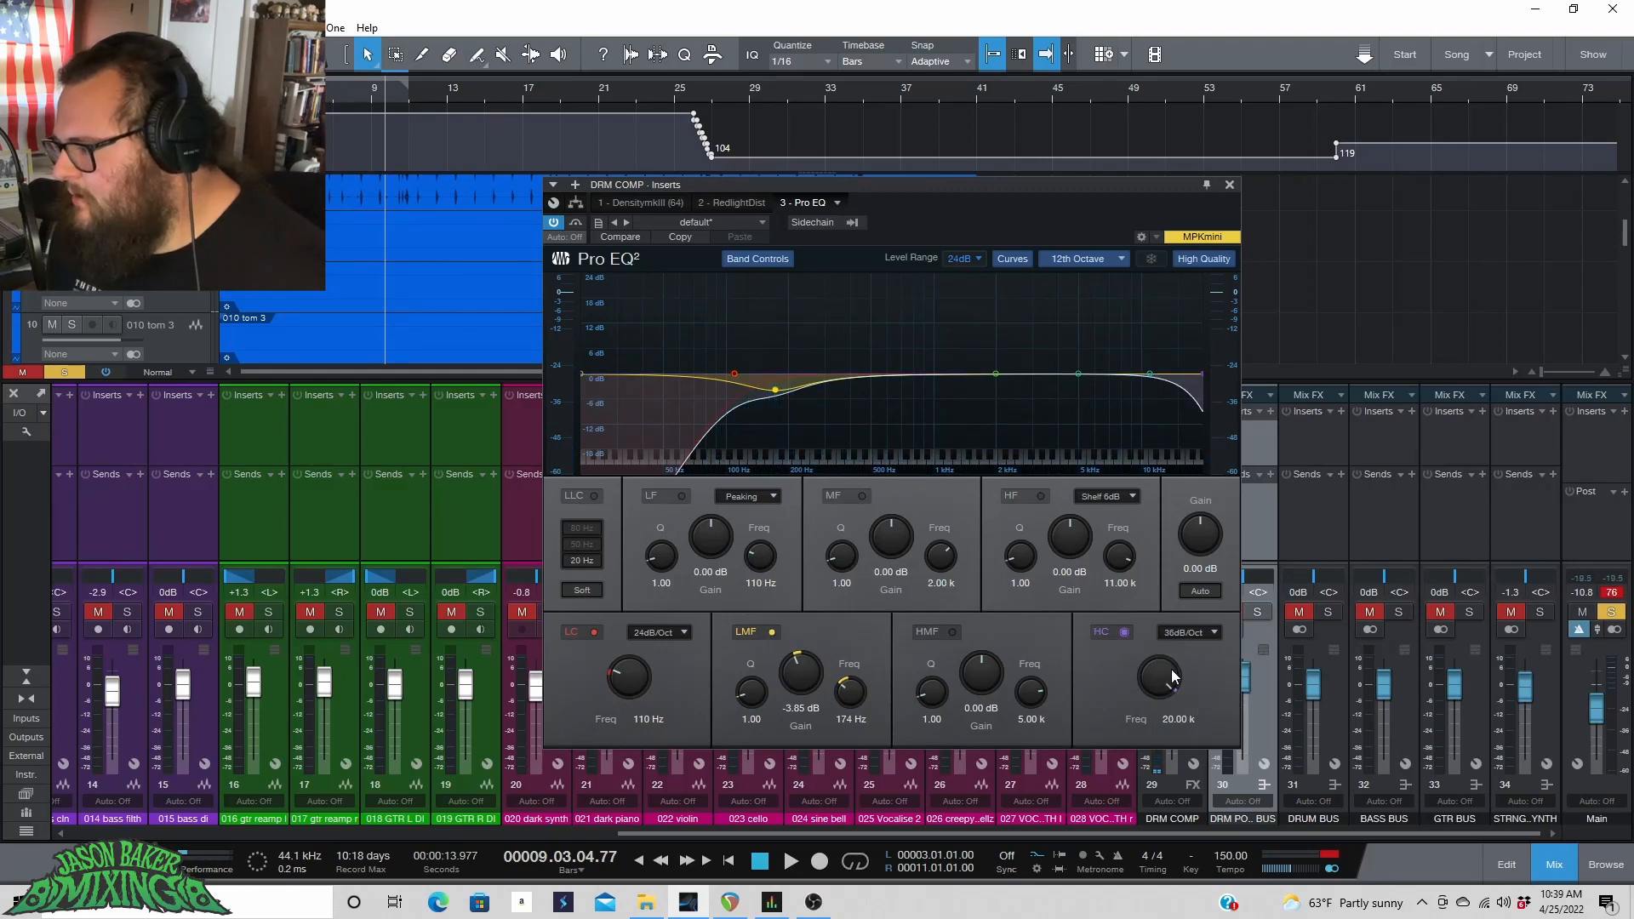
{"action": "left_click", "coordinate": [1188, 632]}
{"action": "left_click", "coordinate": [1191, 673]}
{"action": "left_click_drag", "start_coordinate": [1162, 678], "coordinate": [1163, 698]}
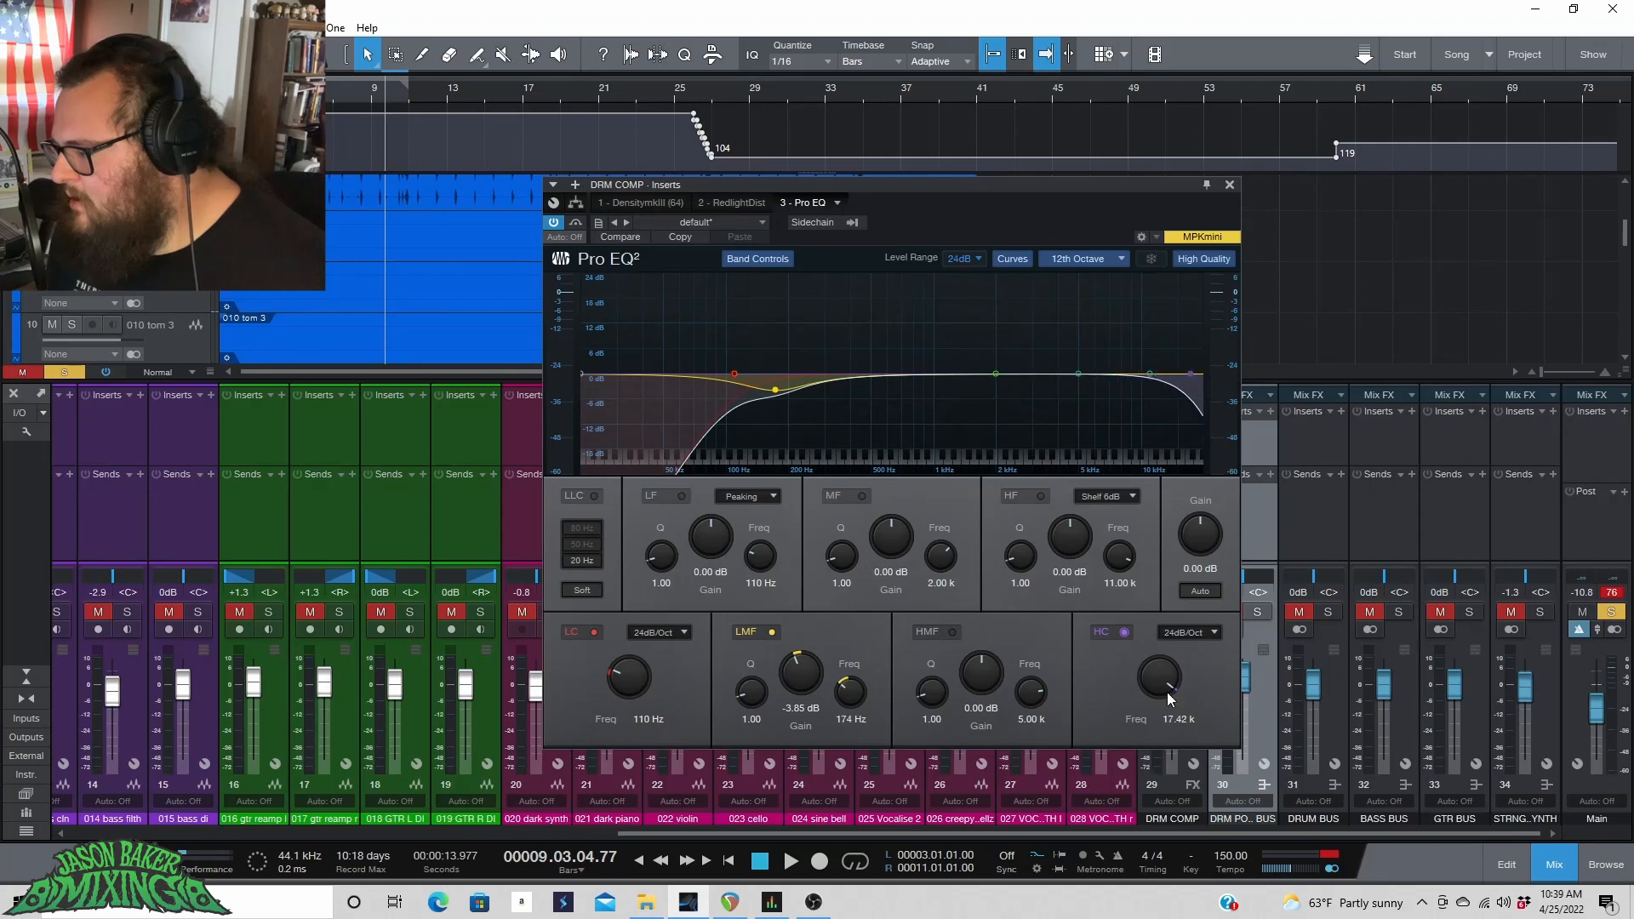
Sweep a boosted HMF band, set it to -2.56 dB at 6.76 kHz with Q 1.91, and bypass Pro EQ to compare.
{"action": "left_click", "coordinate": [344, 100]}
{"action": "key", "text": "space"}
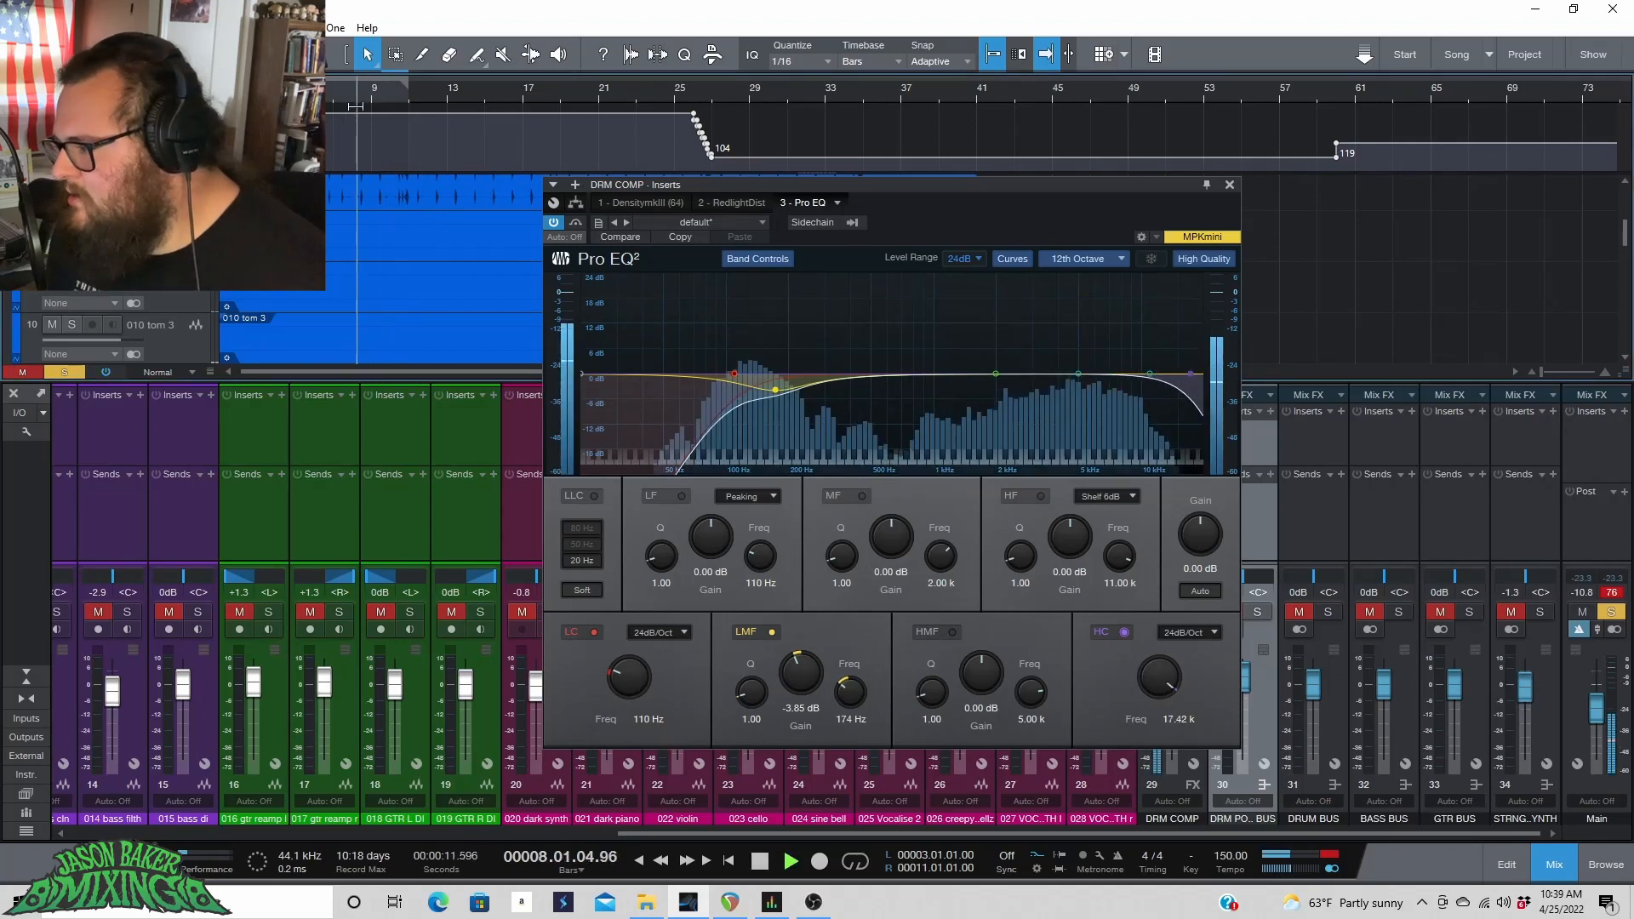
{"action": "left_click_drag", "start_coordinate": [1072, 364], "coordinate": [1102, 325]}
{"action": "key", "text": "space"}
{"action": "left_click_drag", "start_coordinate": [931, 690], "coordinate": [933, 678]}
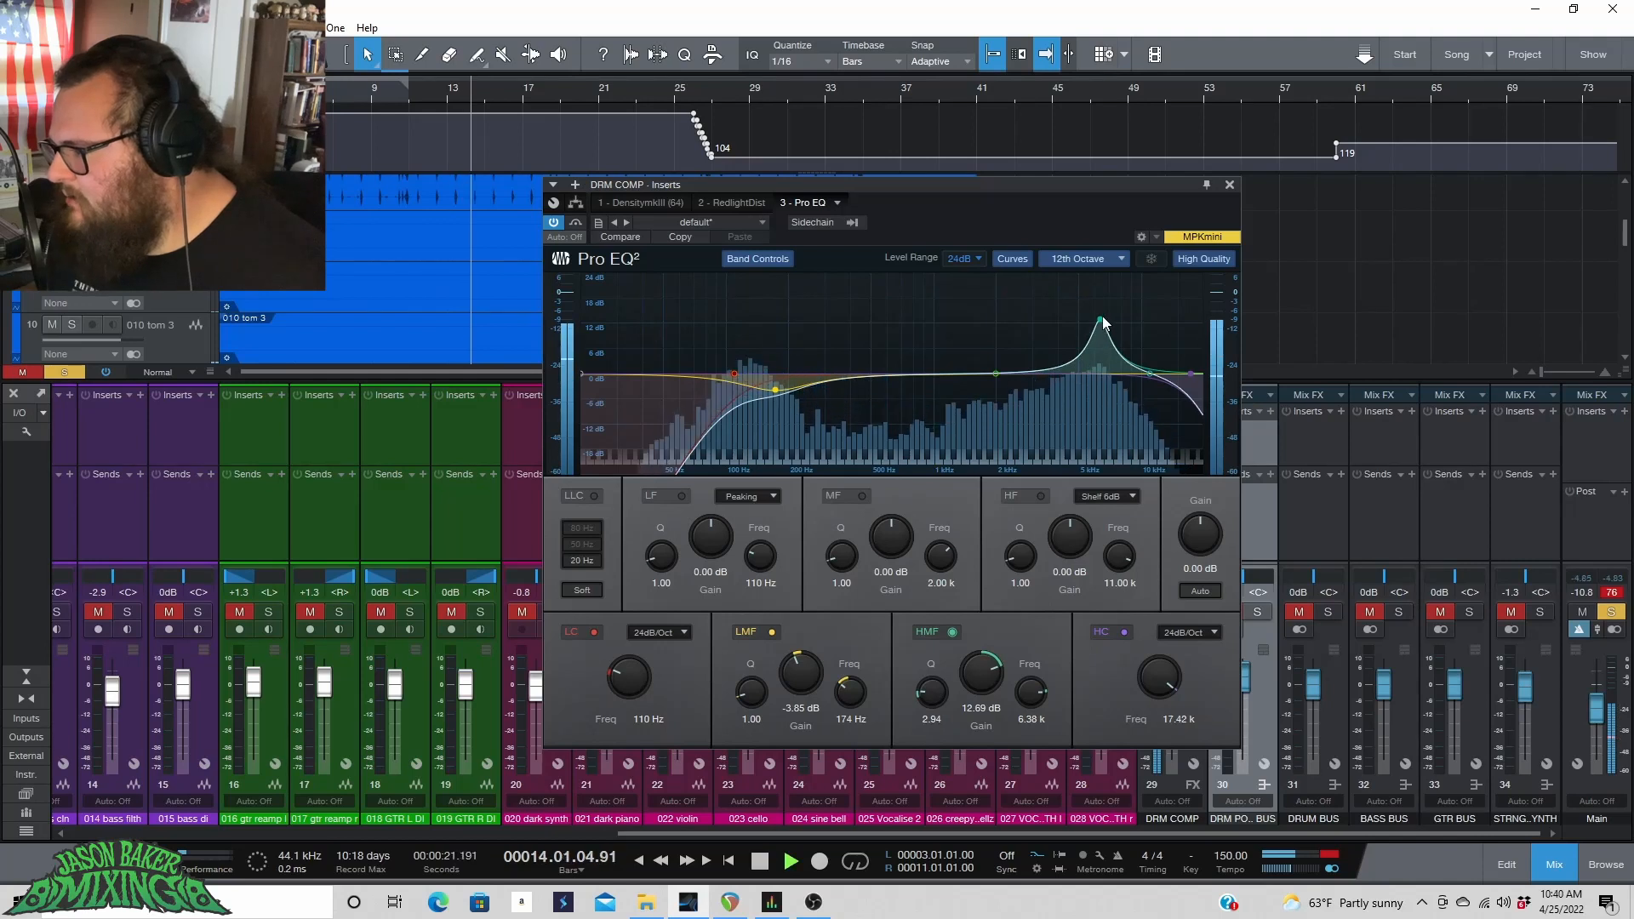
{"action": "left_click_drag", "start_coordinate": [1100, 320], "coordinate": [1105, 313]}
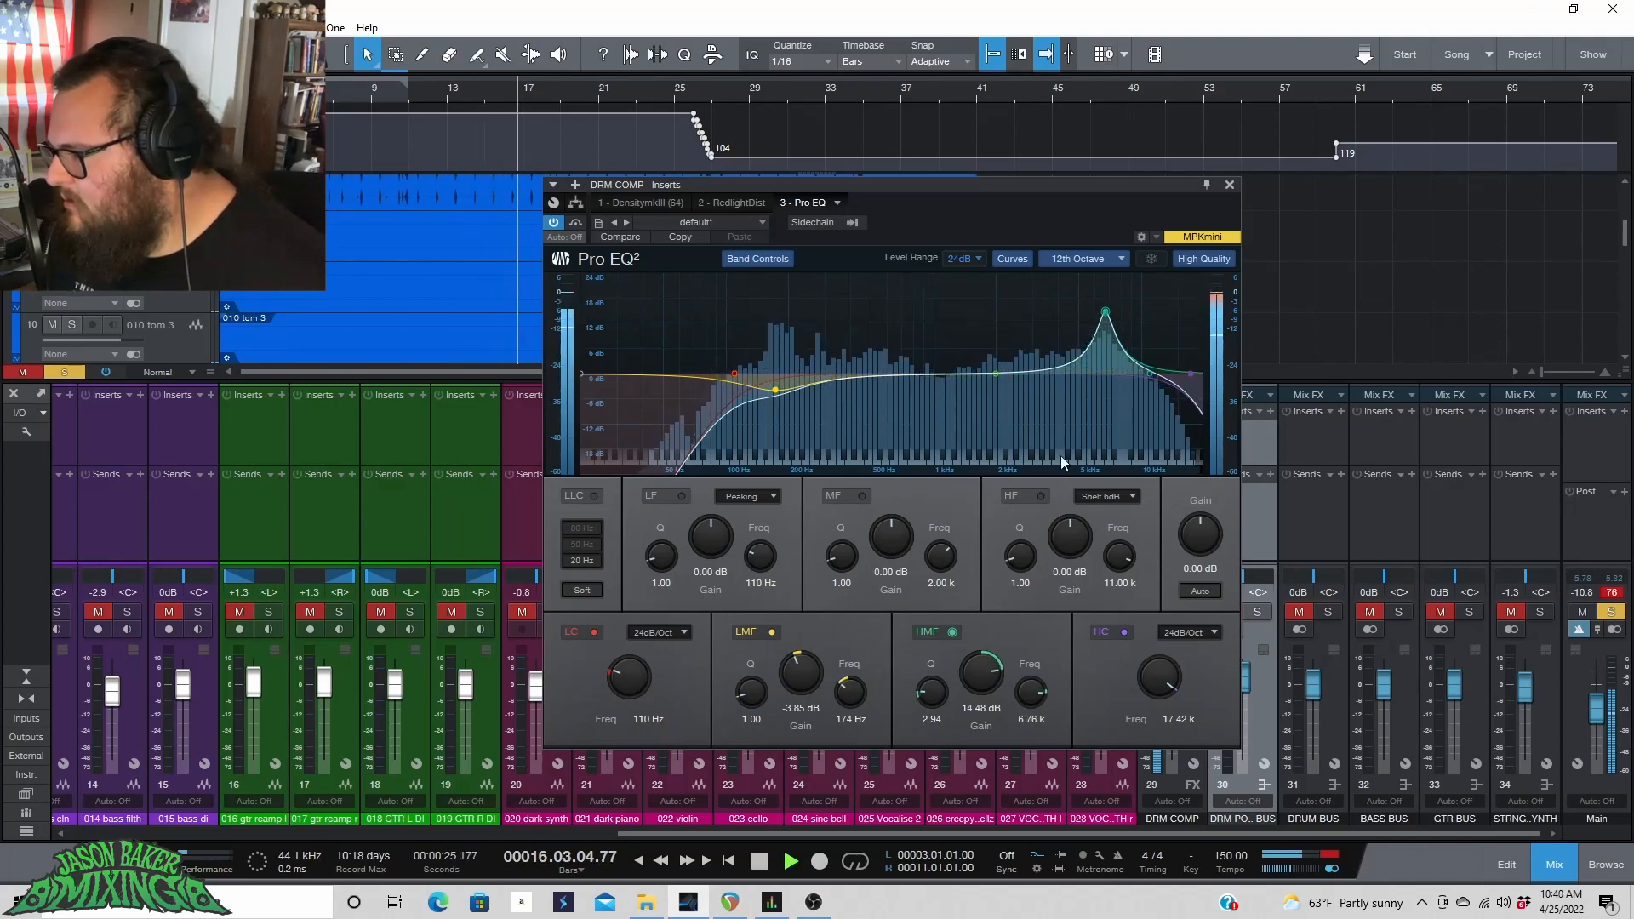
{"action": "left_click_drag", "start_coordinate": [983, 667], "coordinate": [931, 695]}
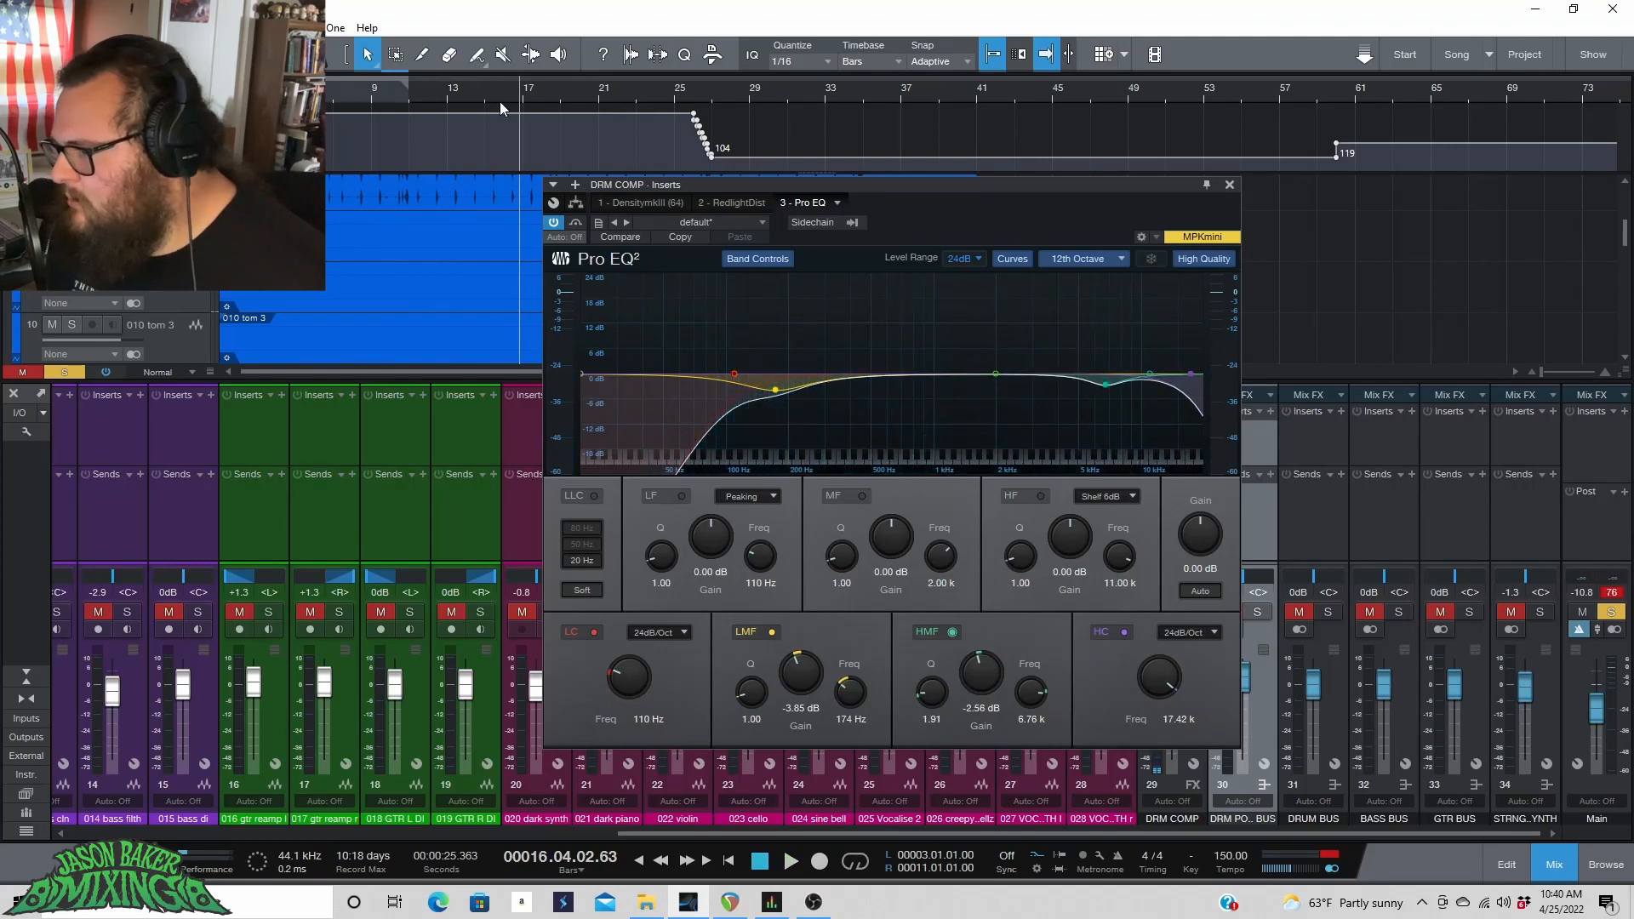
{"action": "key", "text": "space"}
{"action": "left_click", "coordinate": [552, 223]}
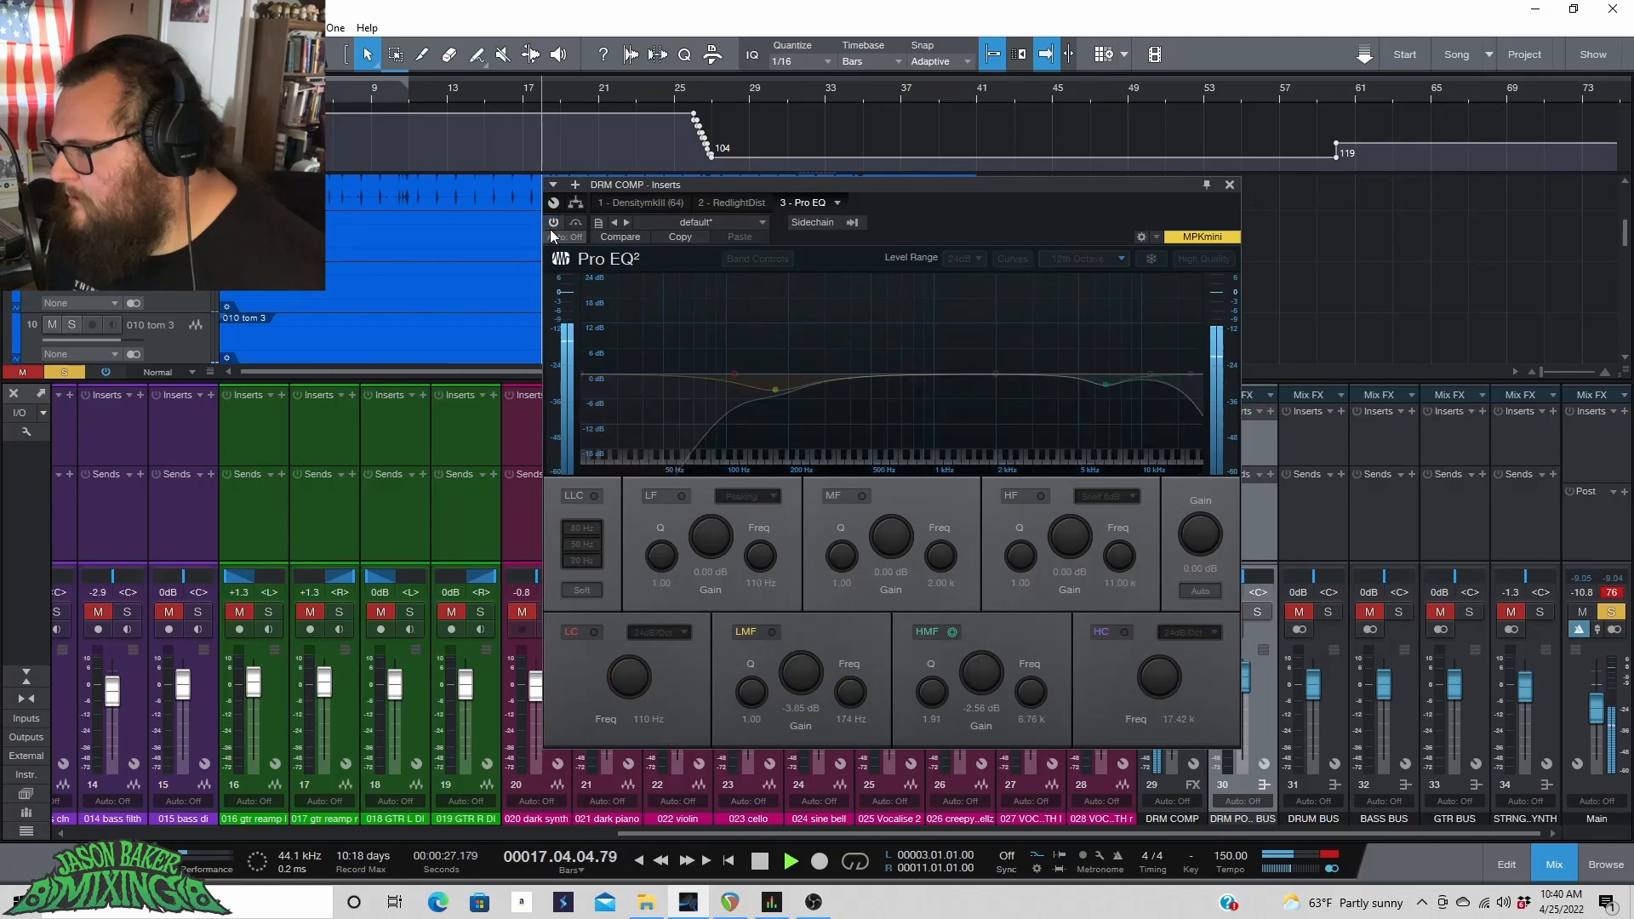
Re-enable Pro EQ on the DRM COMP channel and close its insert window.
{"action": "left_click", "coordinate": [549, 225]}
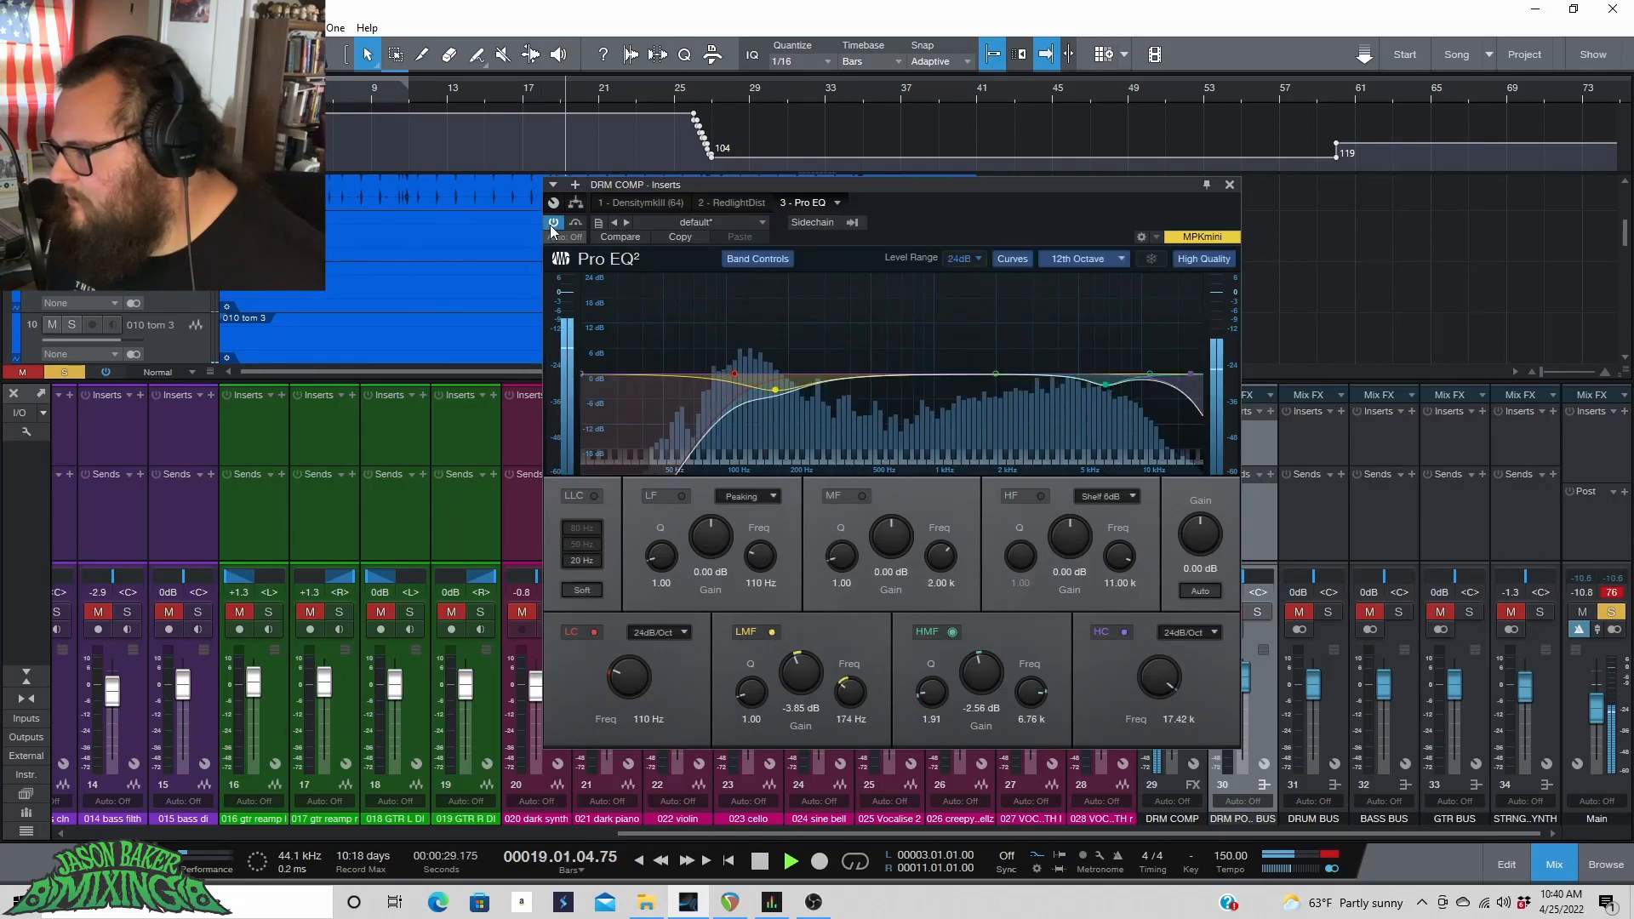
{"action": "left_click", "coordinate": [1229, 186]}
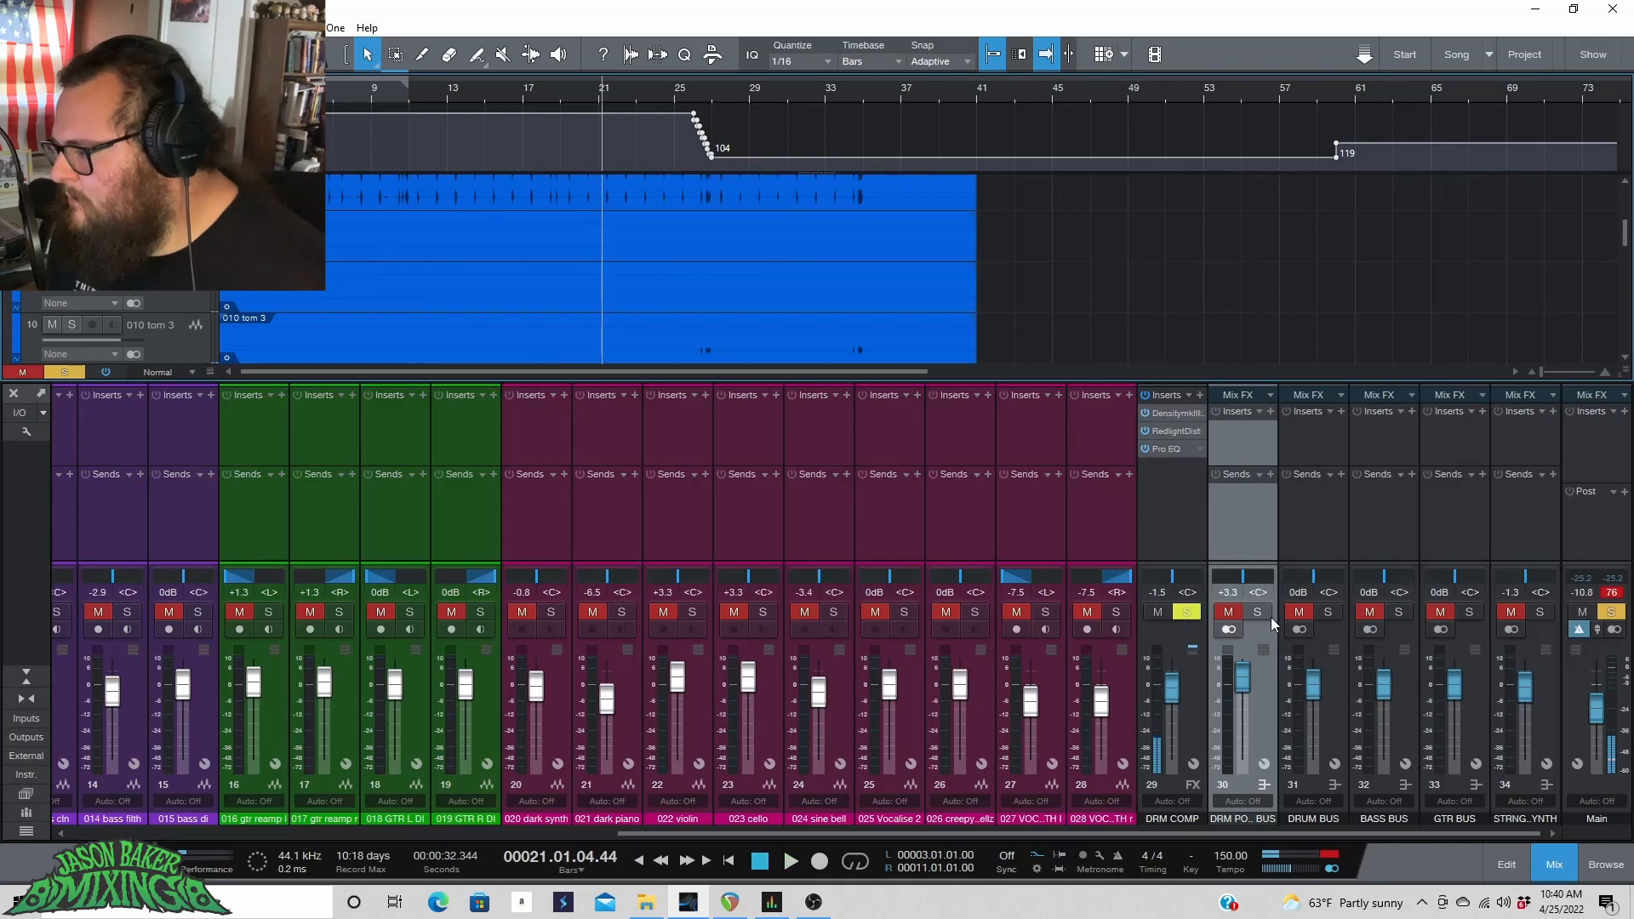
Solo the drum bus and play it, pulling the DRM COMP fader down and undoing it to compare.
{"action": "left_click", "coordinate": [1328, 611]}
{"action": "key", "text": "space"}
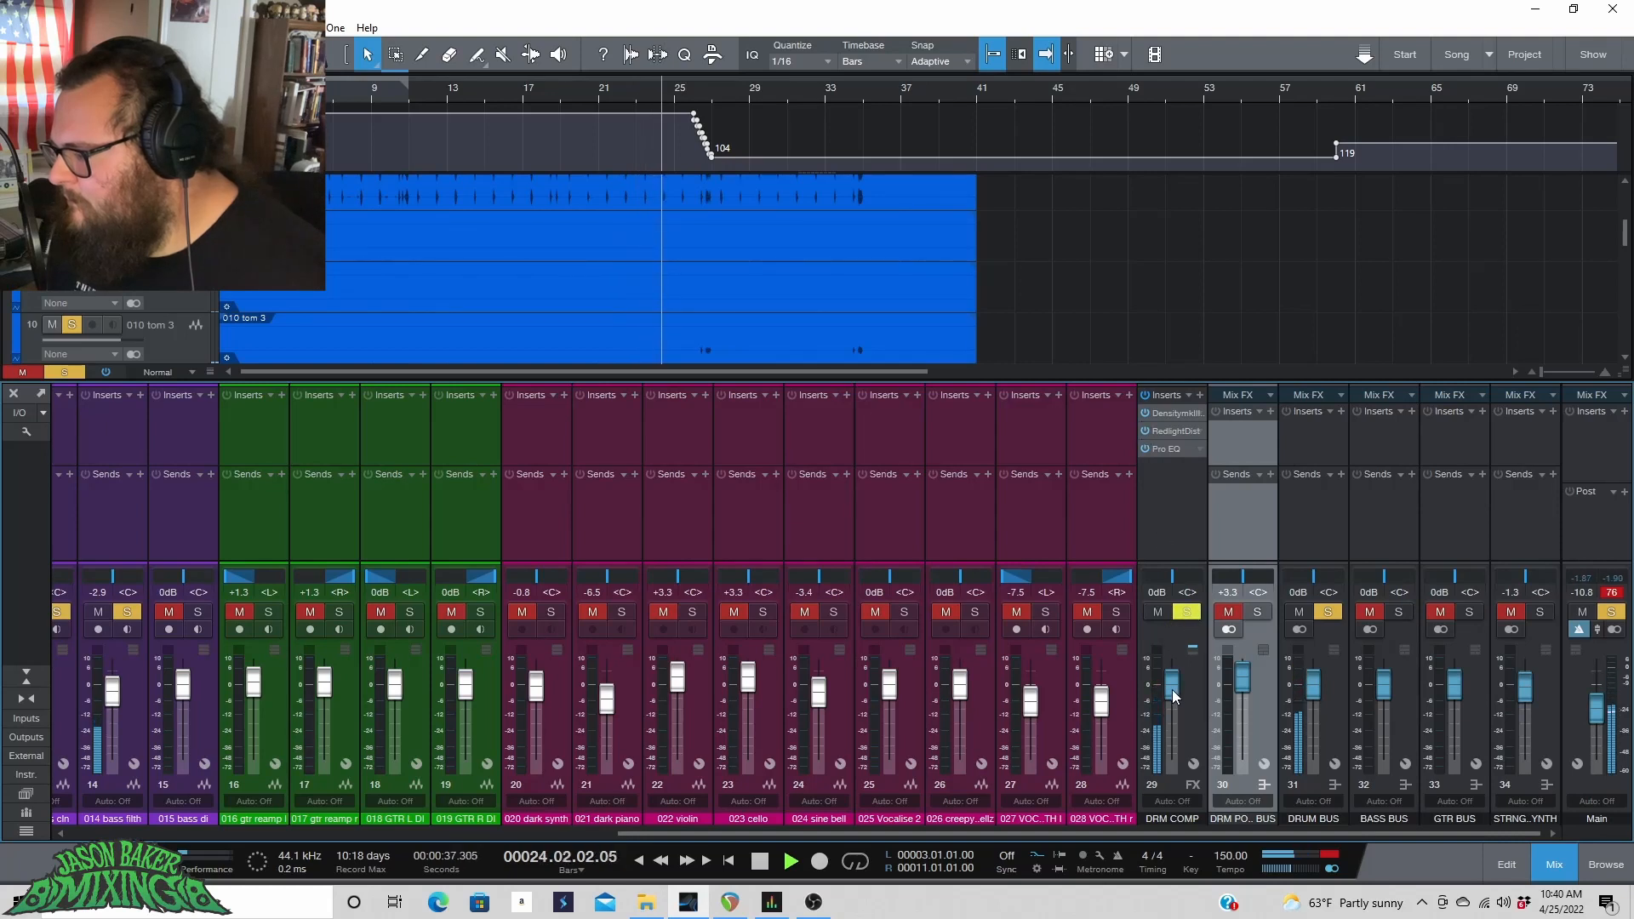
{"action": "left_click_drag", "start_coordinate": [1171, 687], "coordinate": [1156, 815]}
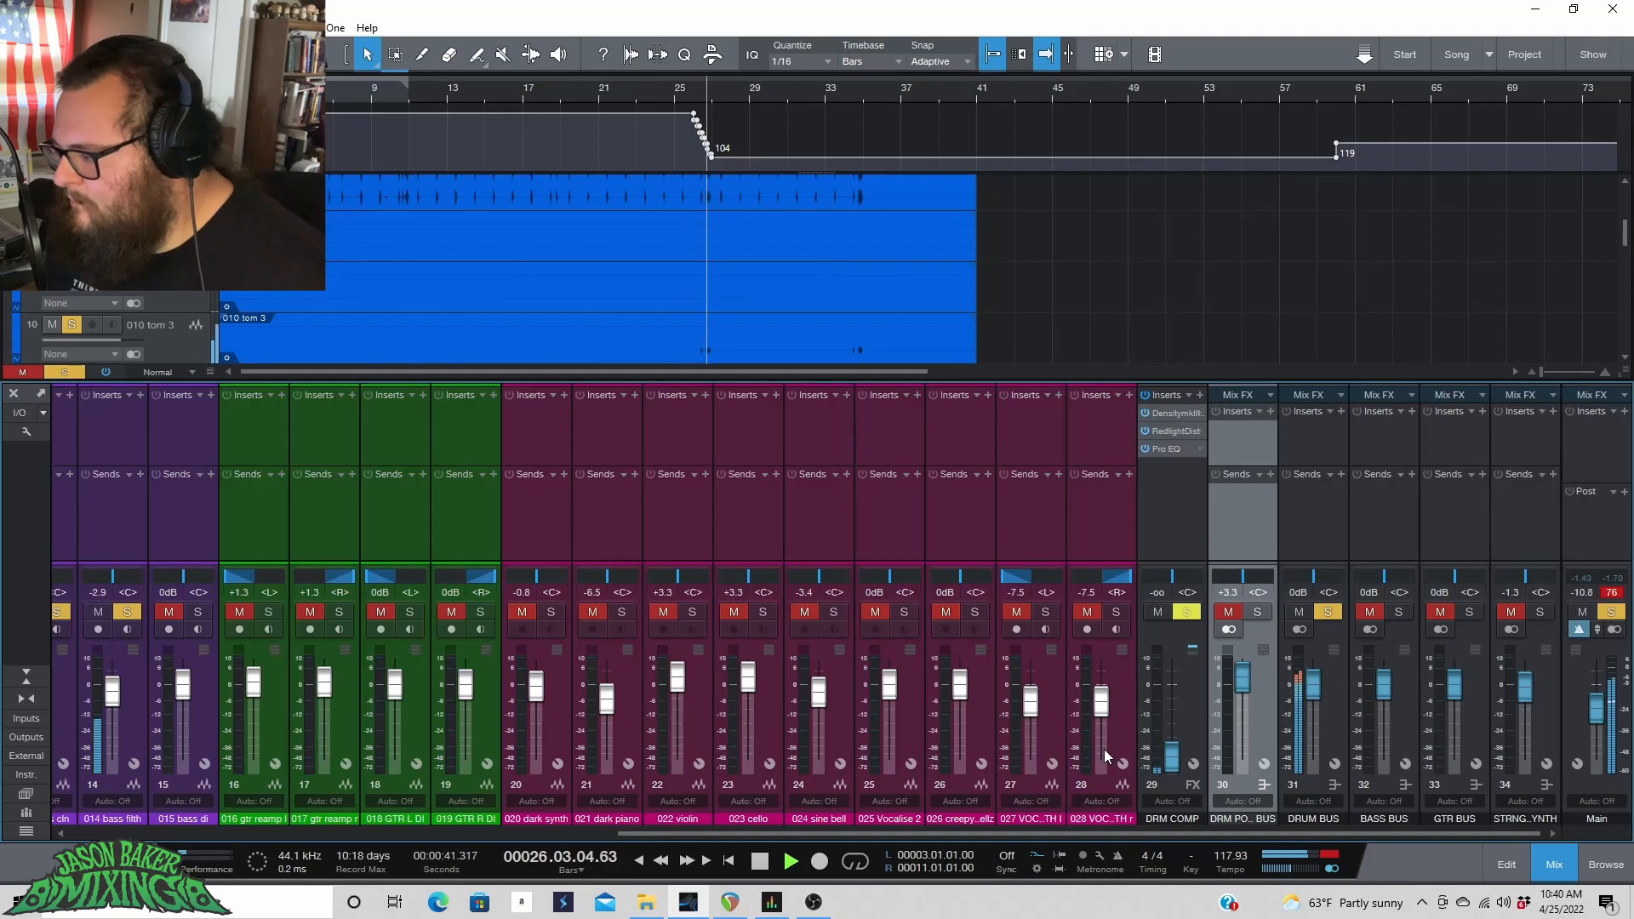
{"action": "key", "text": "ctrl+z"}
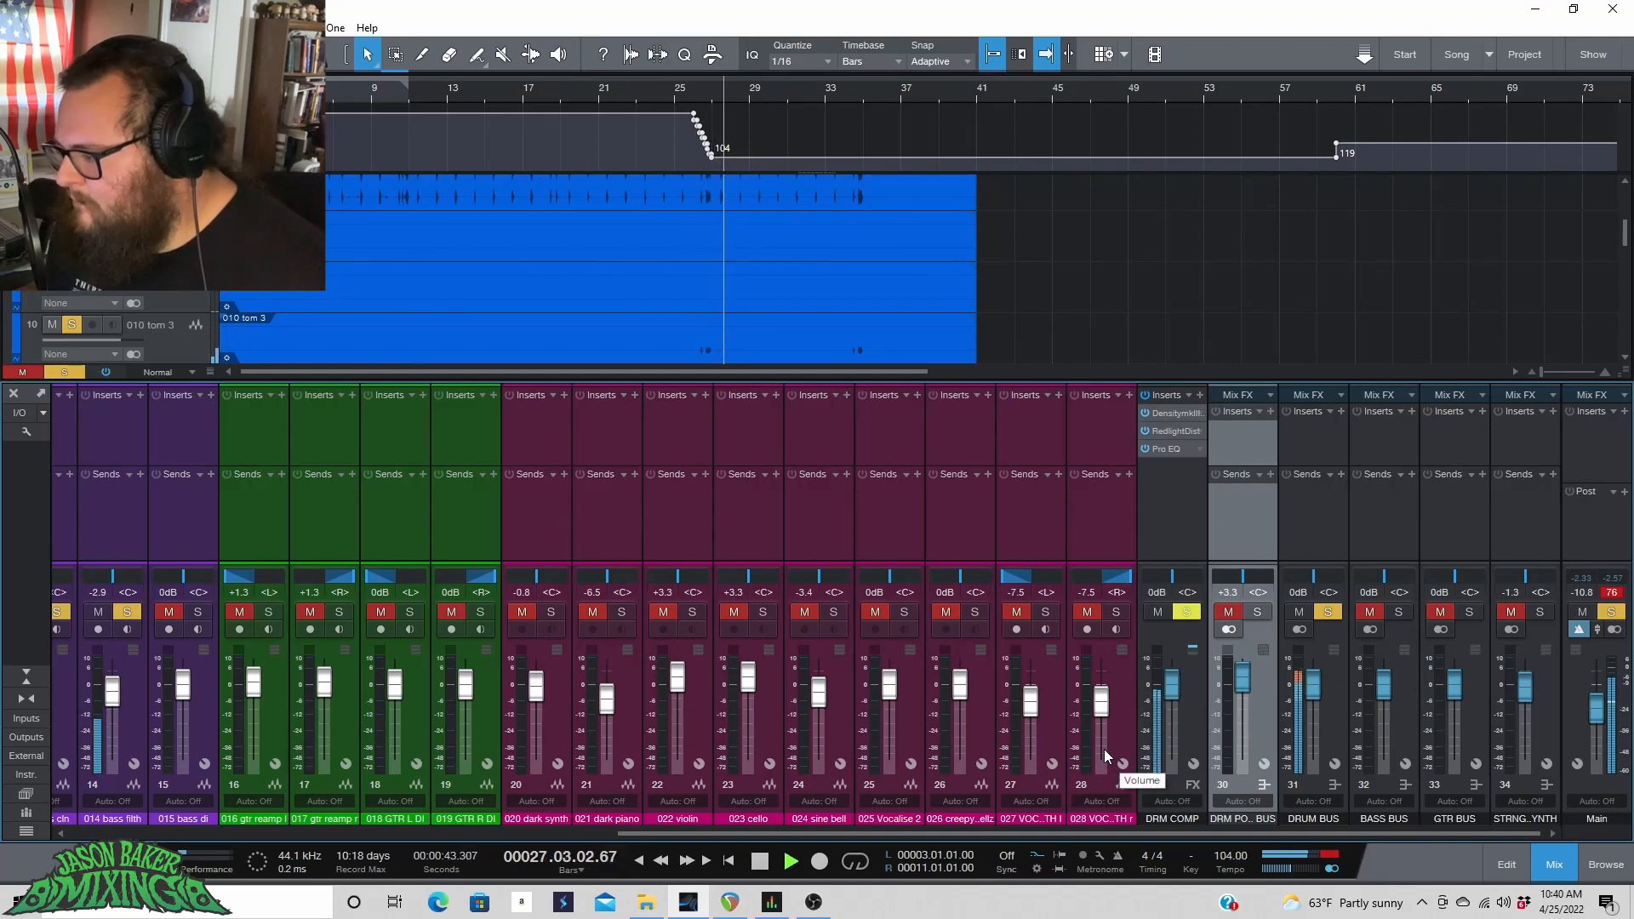
{"action": "key", "text": "space"}
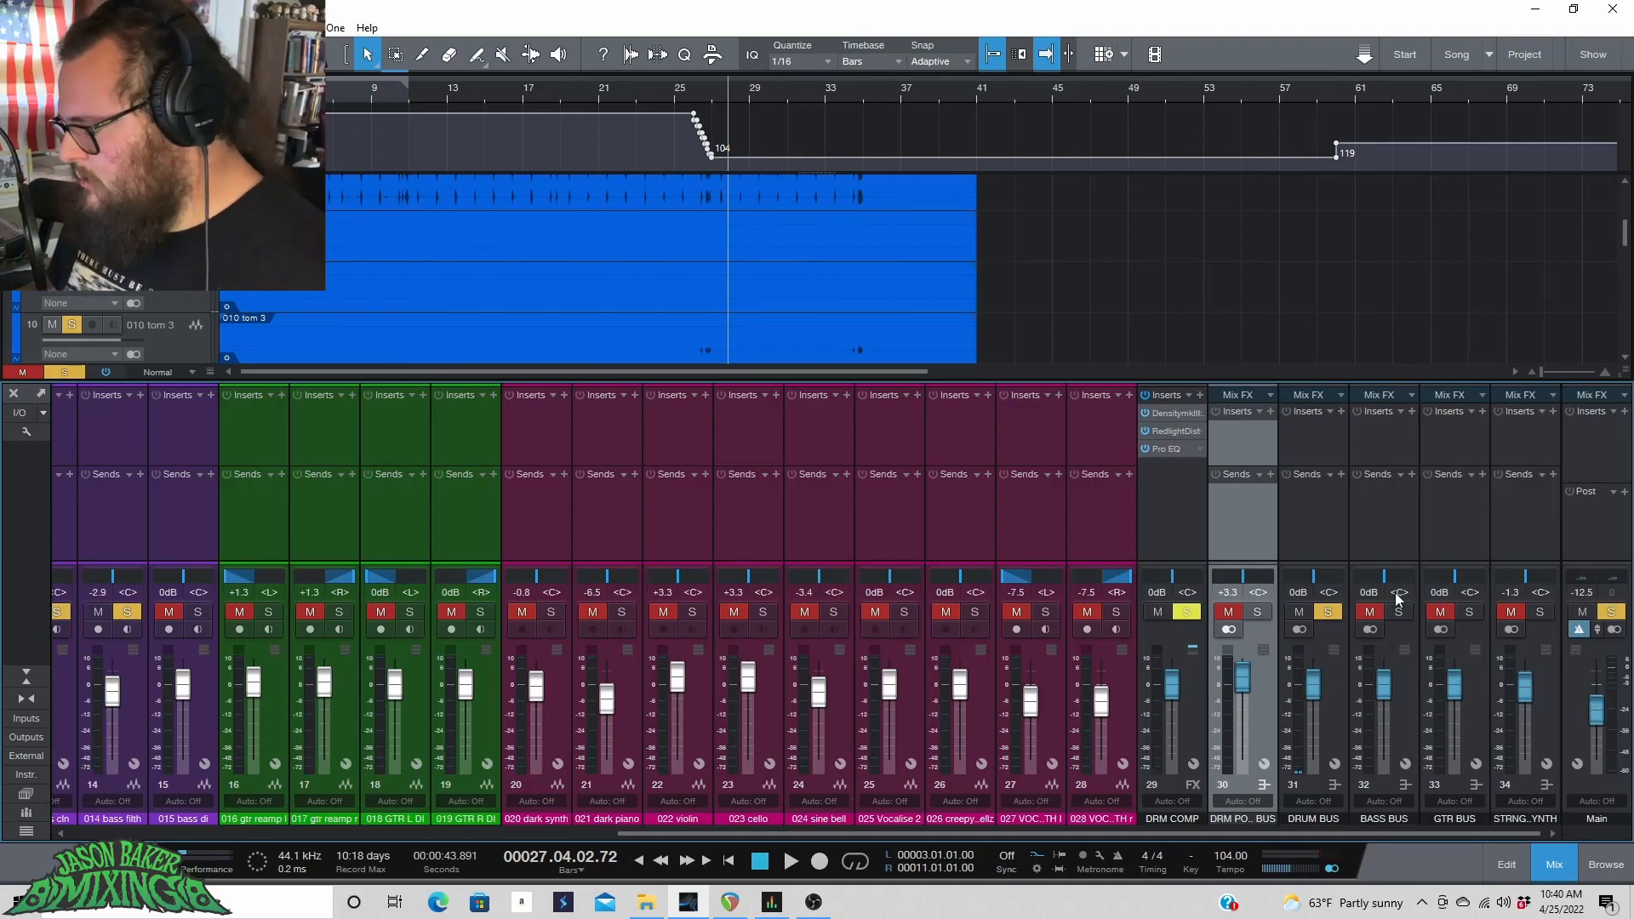
Search for a limiter and insert Limiter on the Main channel.
{"action": "left_click", "coordinate": [1625, 412]}
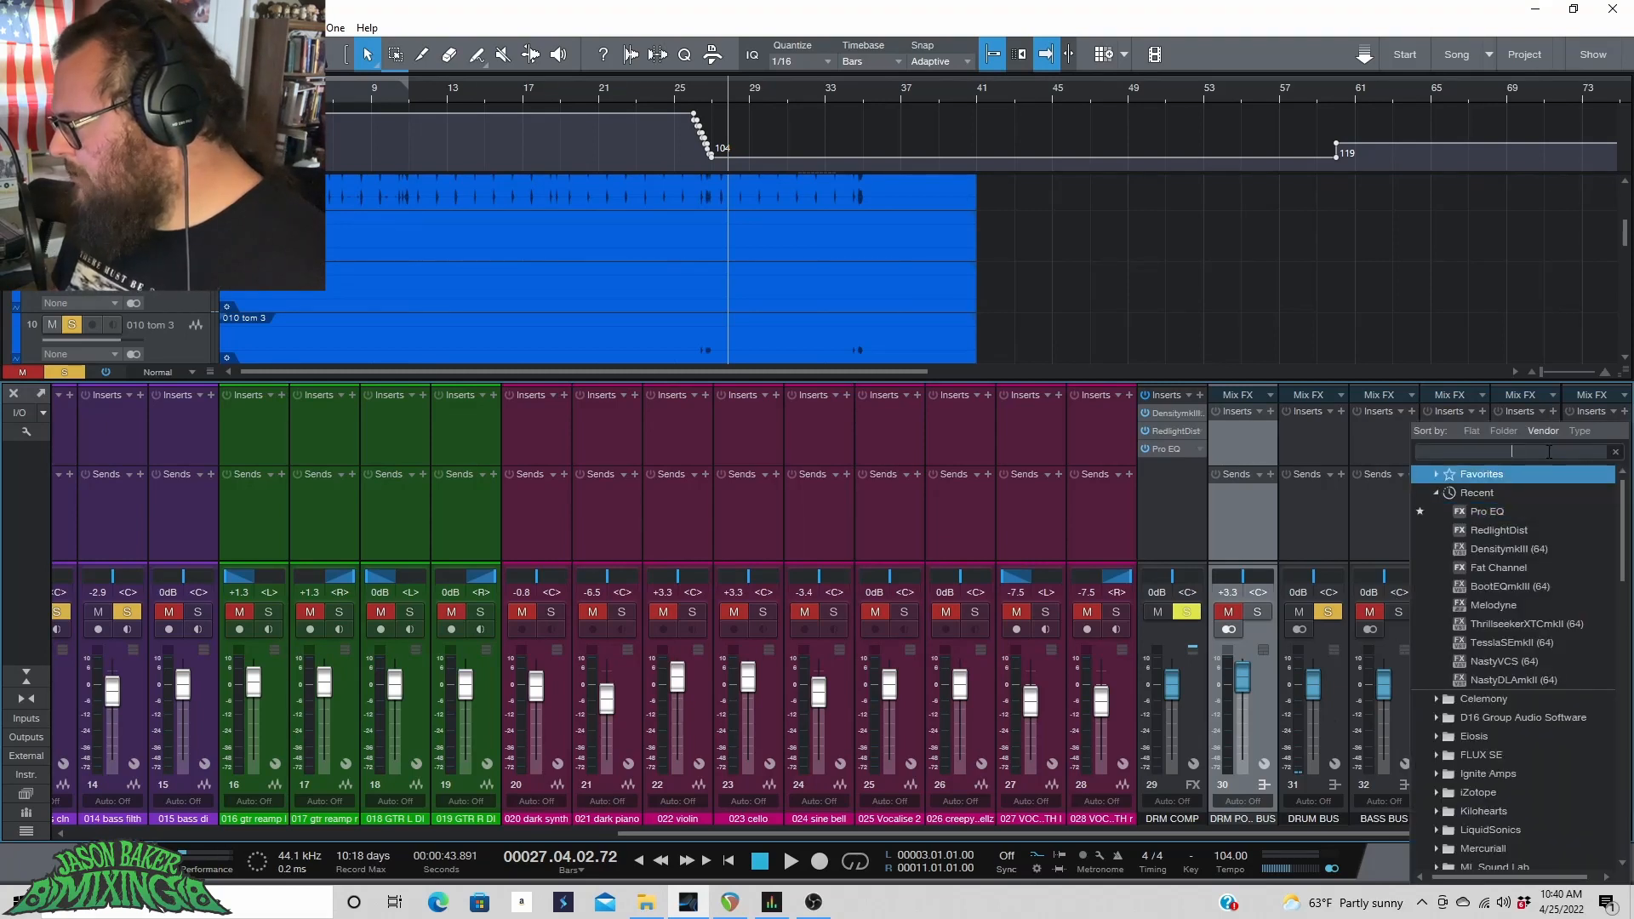
{"action": "type", "text": "LIMI"}
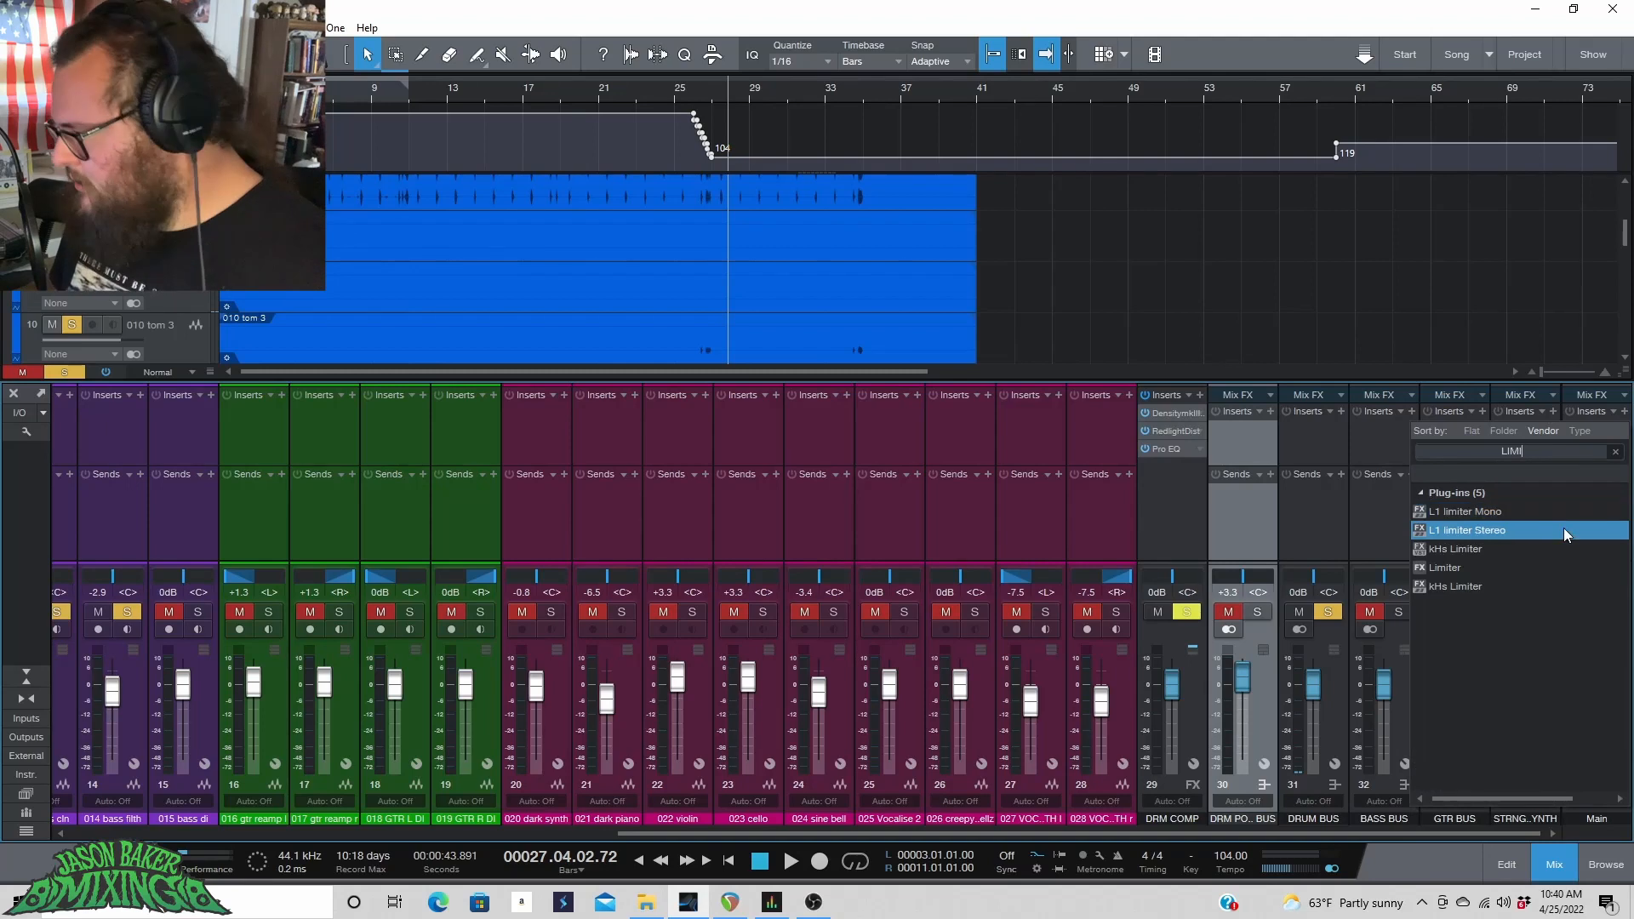
{"action": "left_click", "coordinate": [1494, 569]}
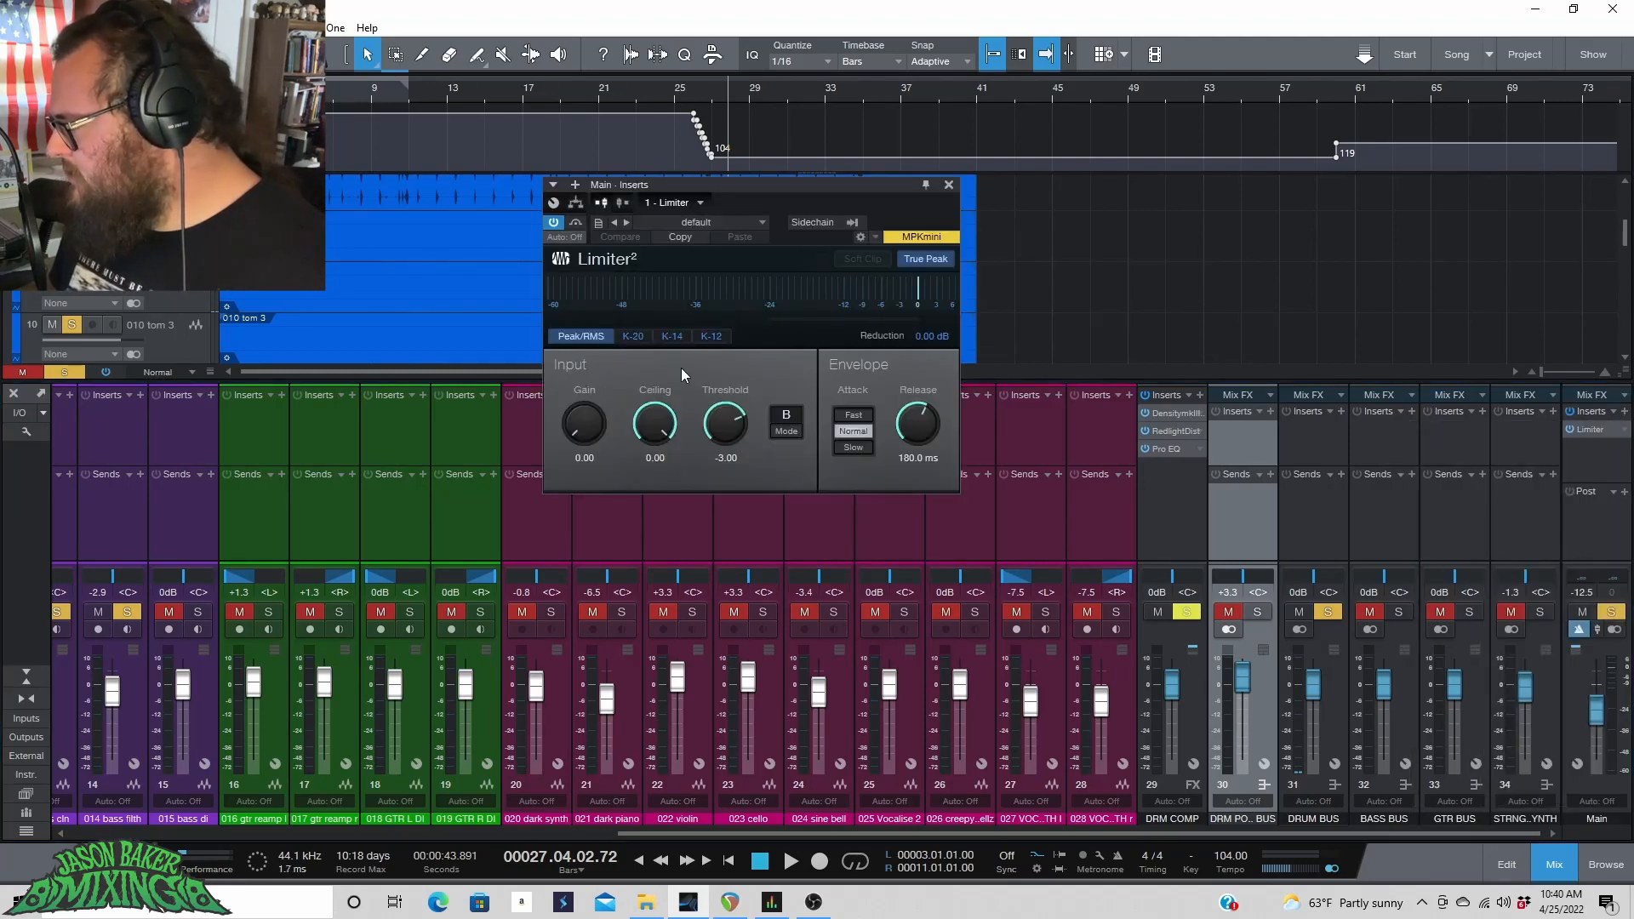
Play from bar 9 and set the Limiter threshold to -0.06 dB, nudging the Main fader, then close the Limiter.
{"action": "left_click", "coordinate": [354, 90]}
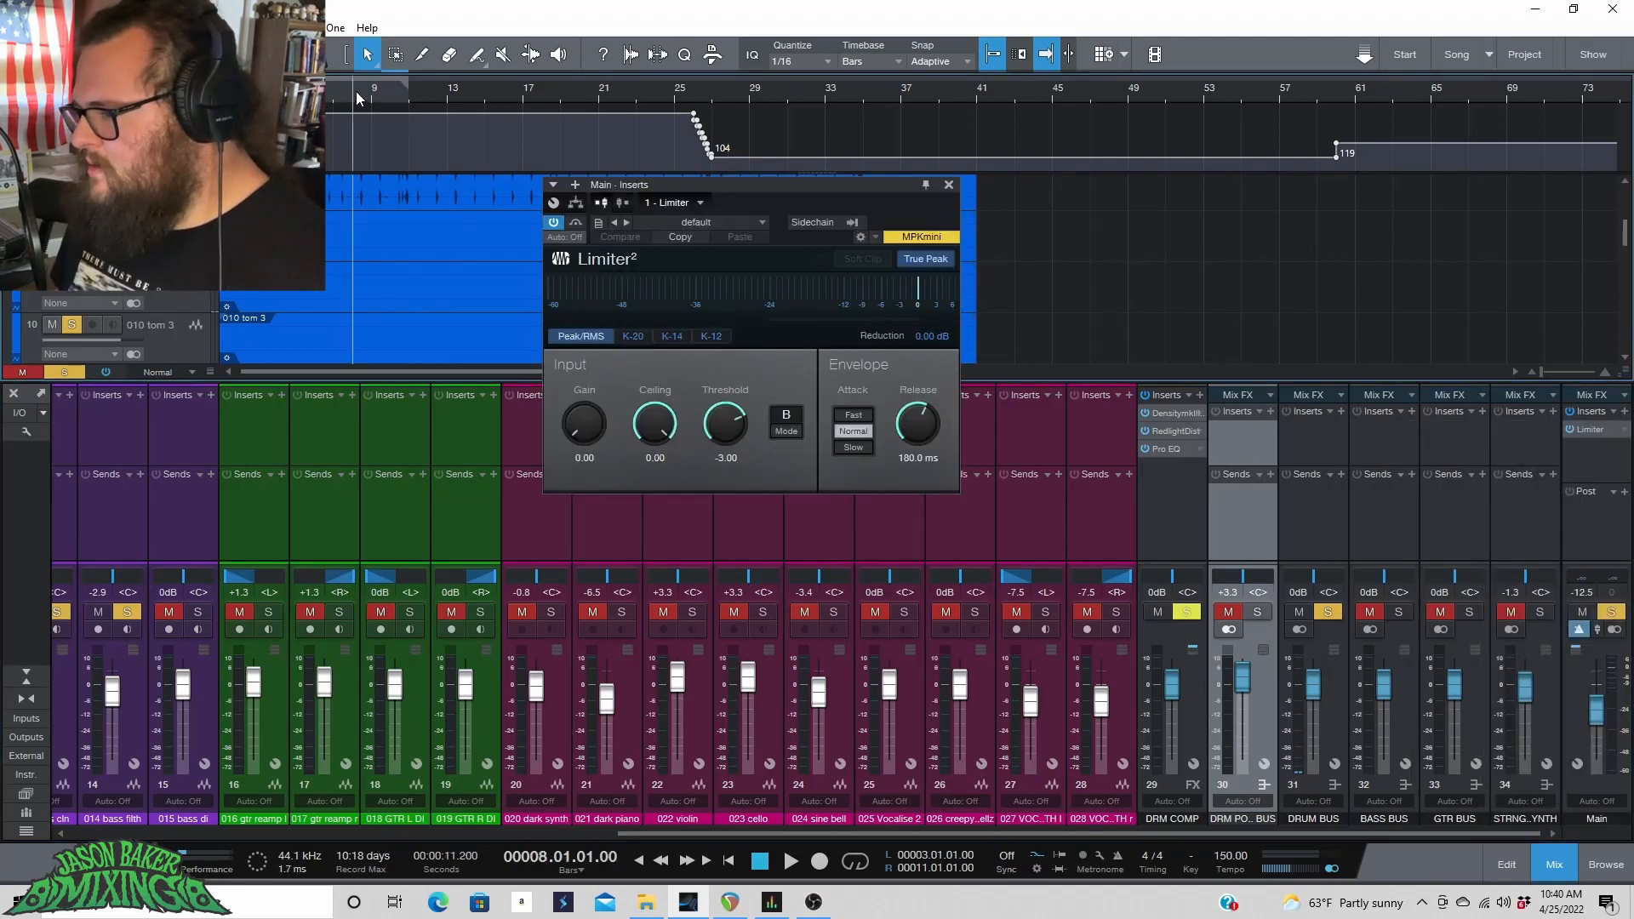
{"action": "key", "text": "space"}
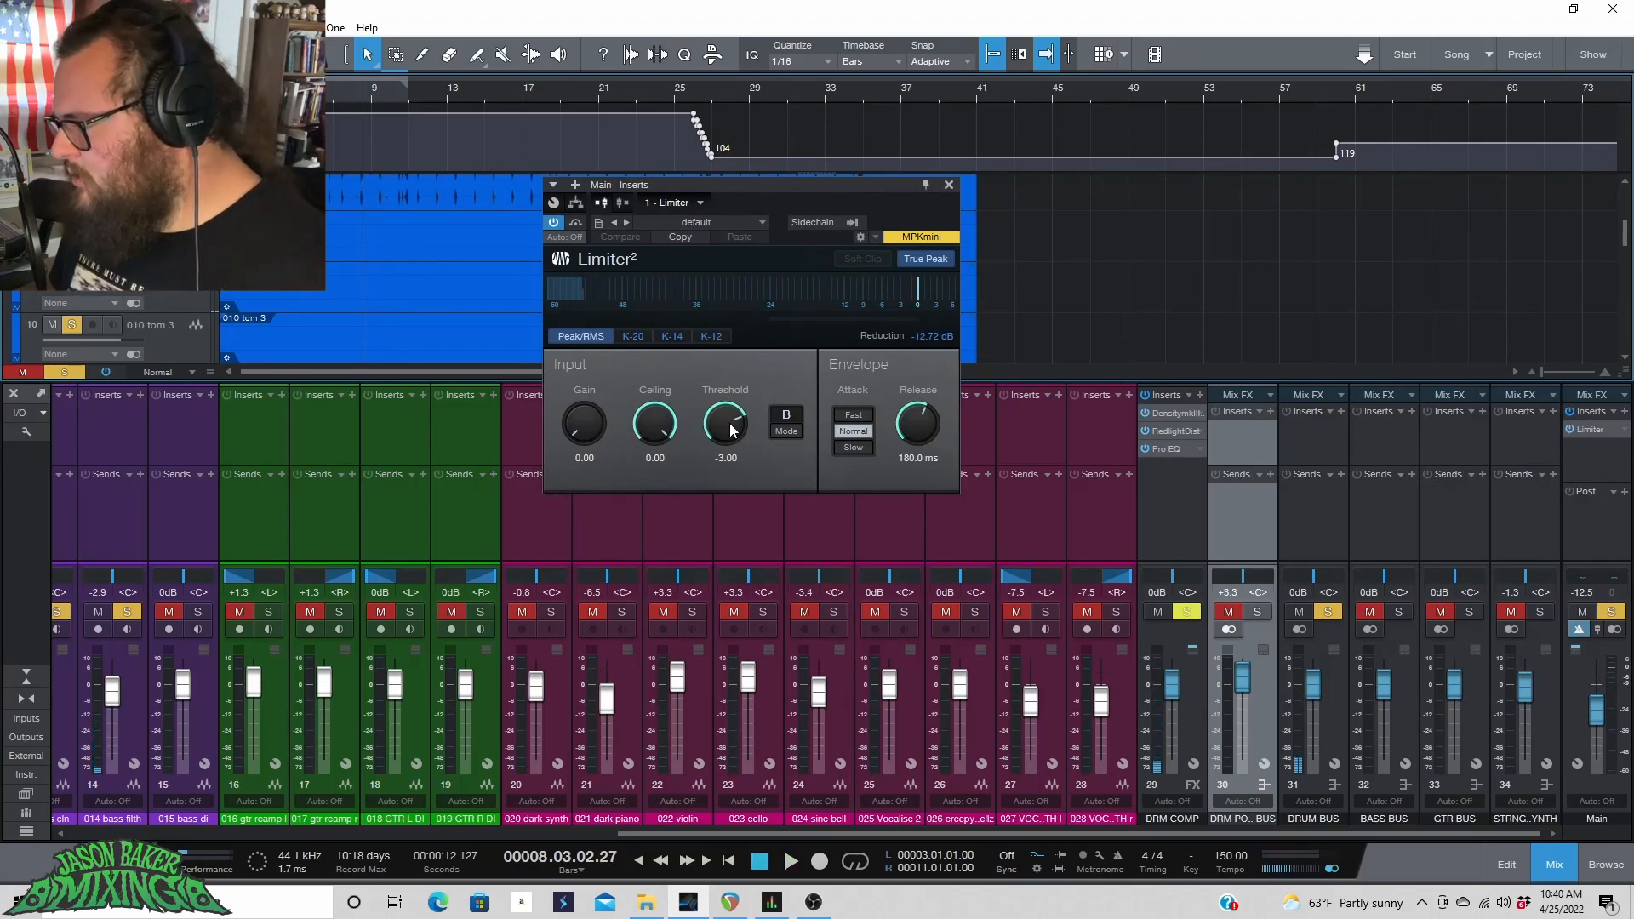
{"action": "left_click_drag", "start_coordinate": [715, 437], "coordinate": [680, 546]}
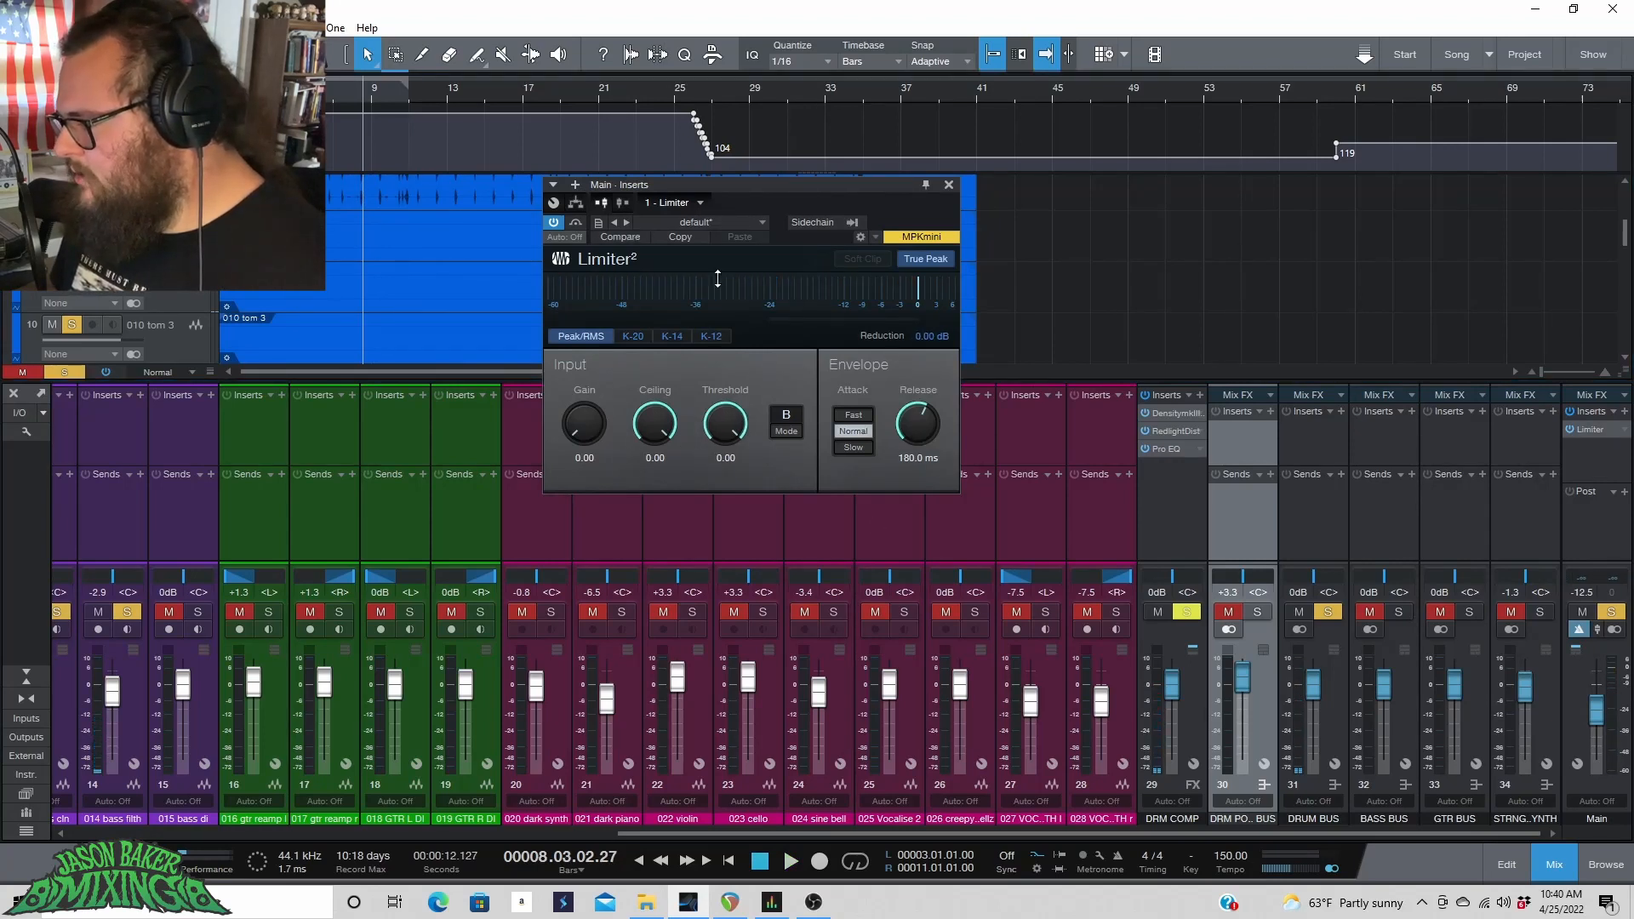
{"action": "key", "text": "space"}
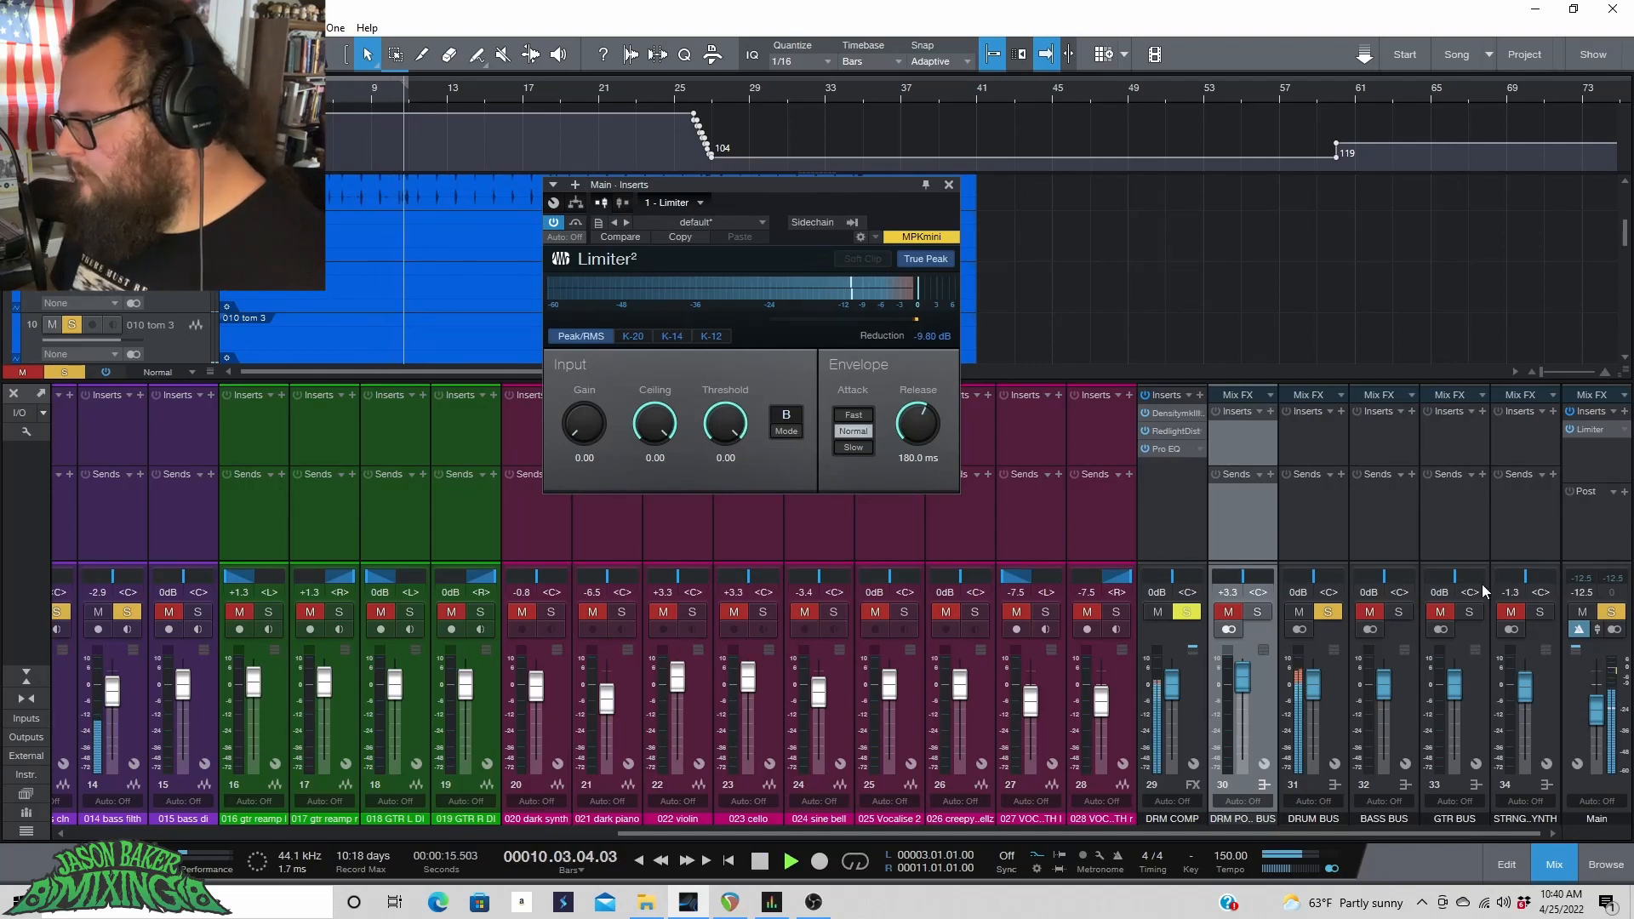
{"action": "left_click_drag", "start_coordinate": [1597, 711], "coordinate": [1603, 691]}
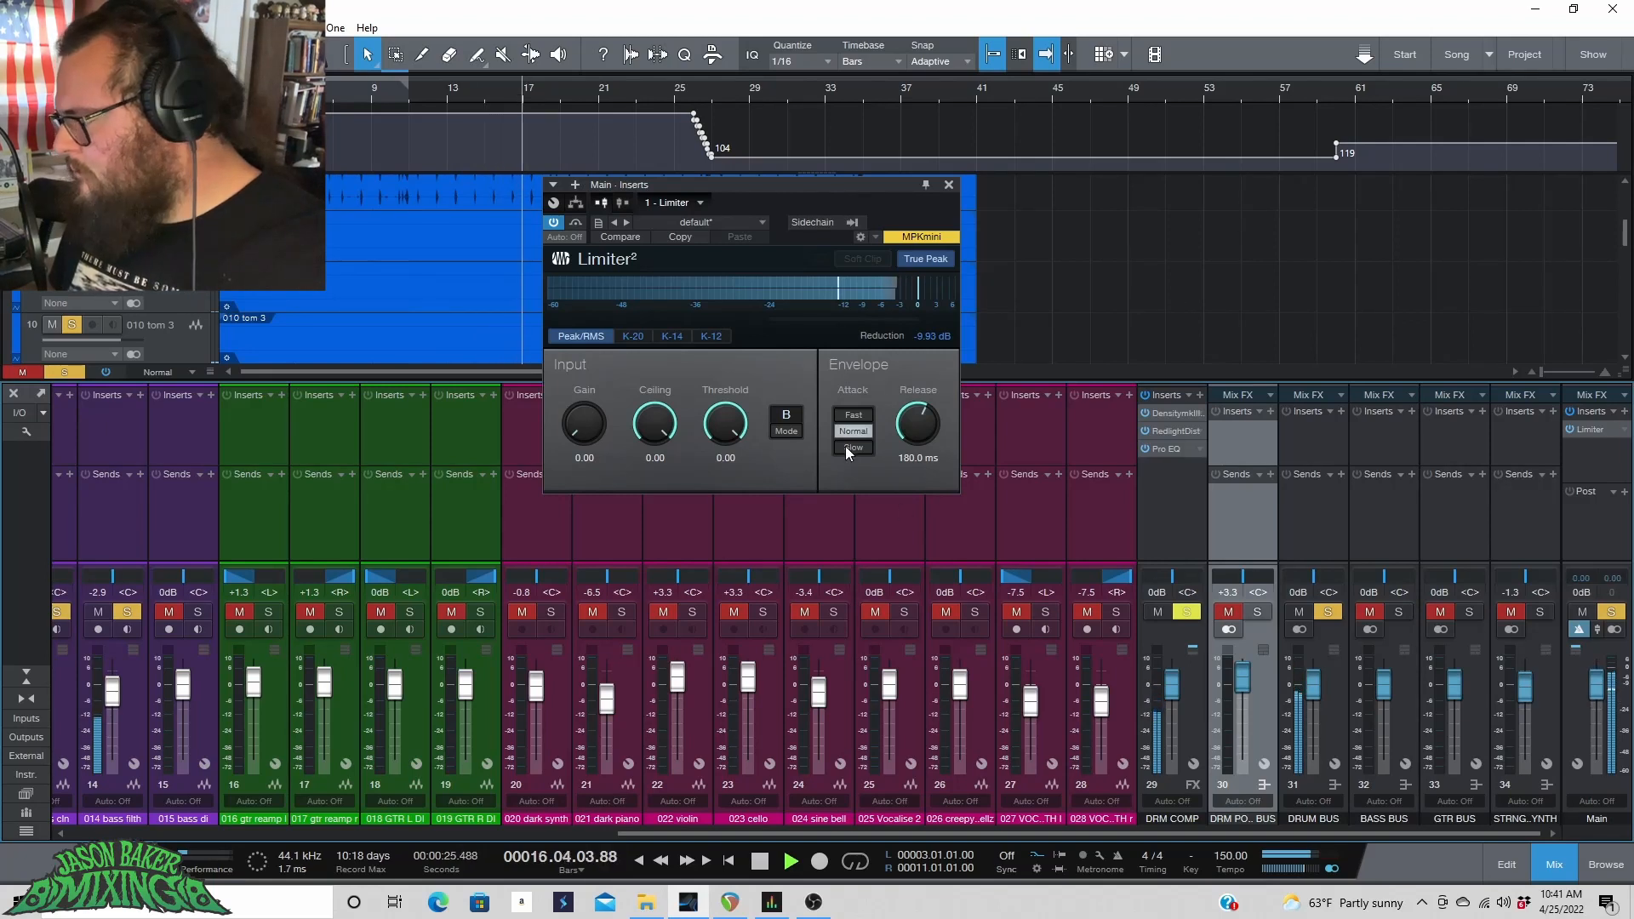
{"action": "left_click_drag", "start_coordinate": [742, 425], "coordinate": [741, 423]}
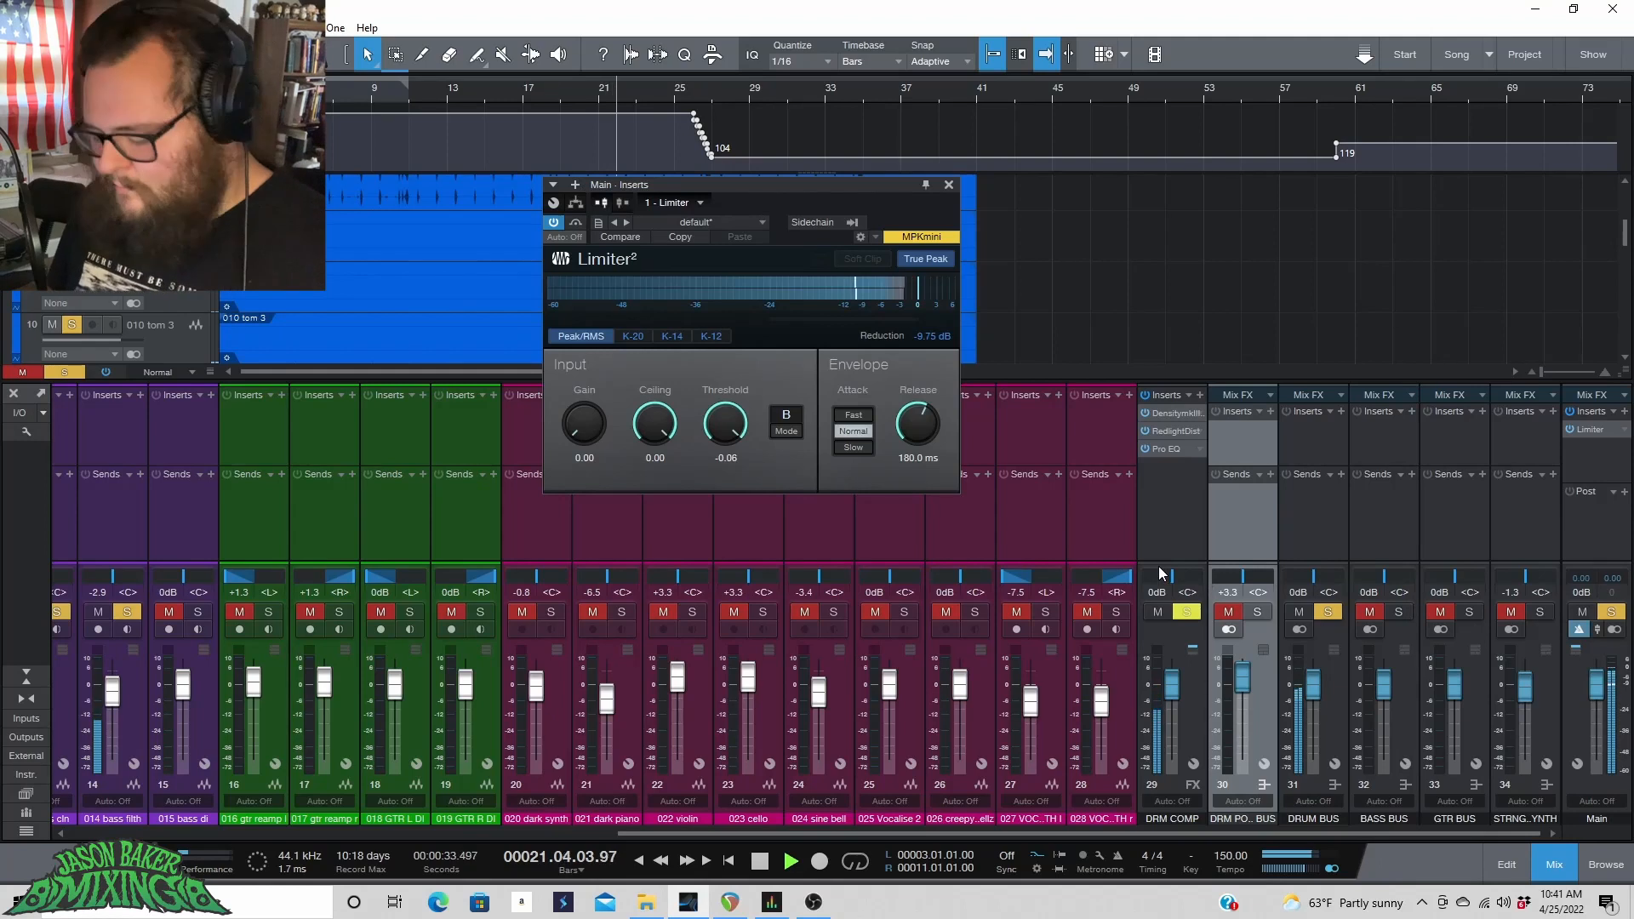
{"action": "key", "text": "space"}
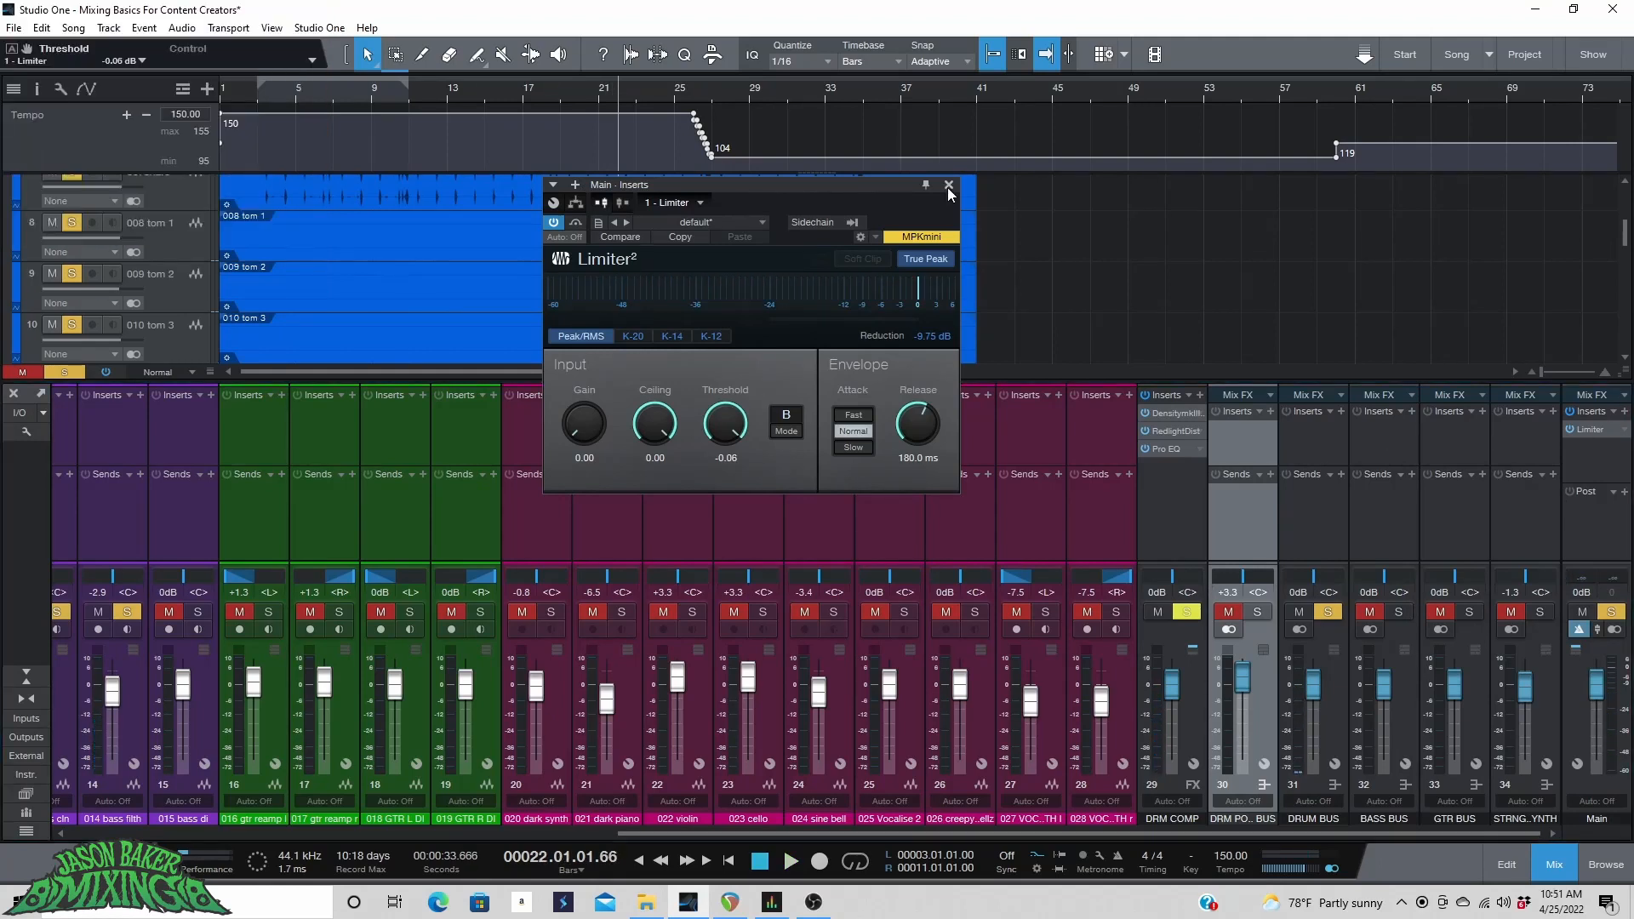
{"action": "left_click", "coordinate": [949, 184]}
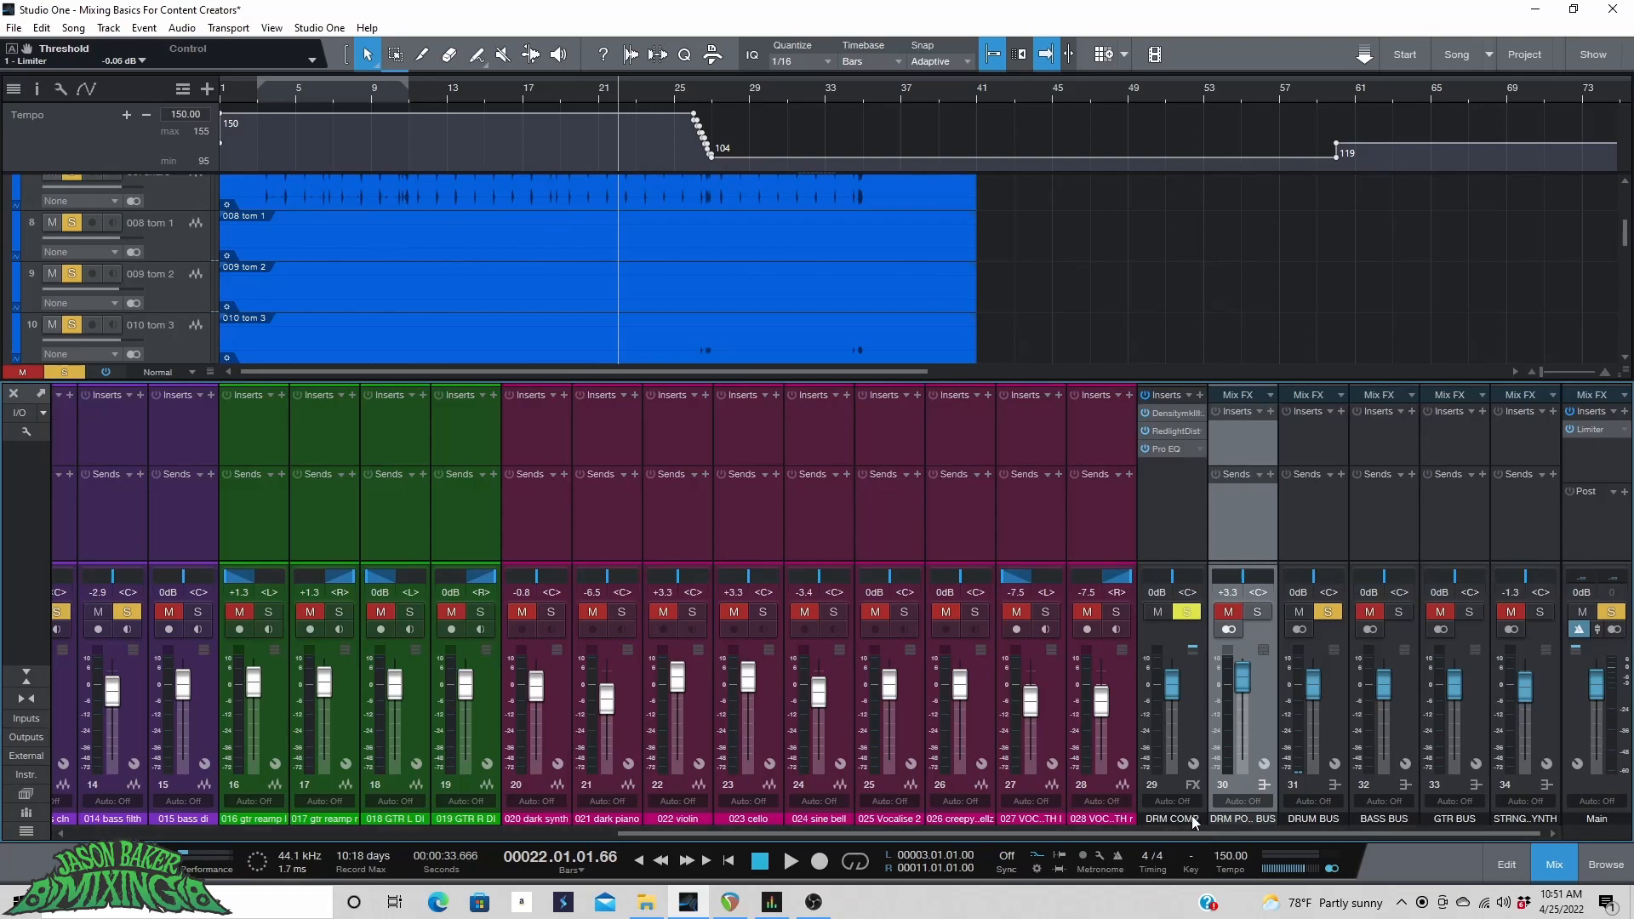
Move the playhead to bar 13 and unsolo the drum bus.
{"action": "left_click", "coordinate": [447, 99]}
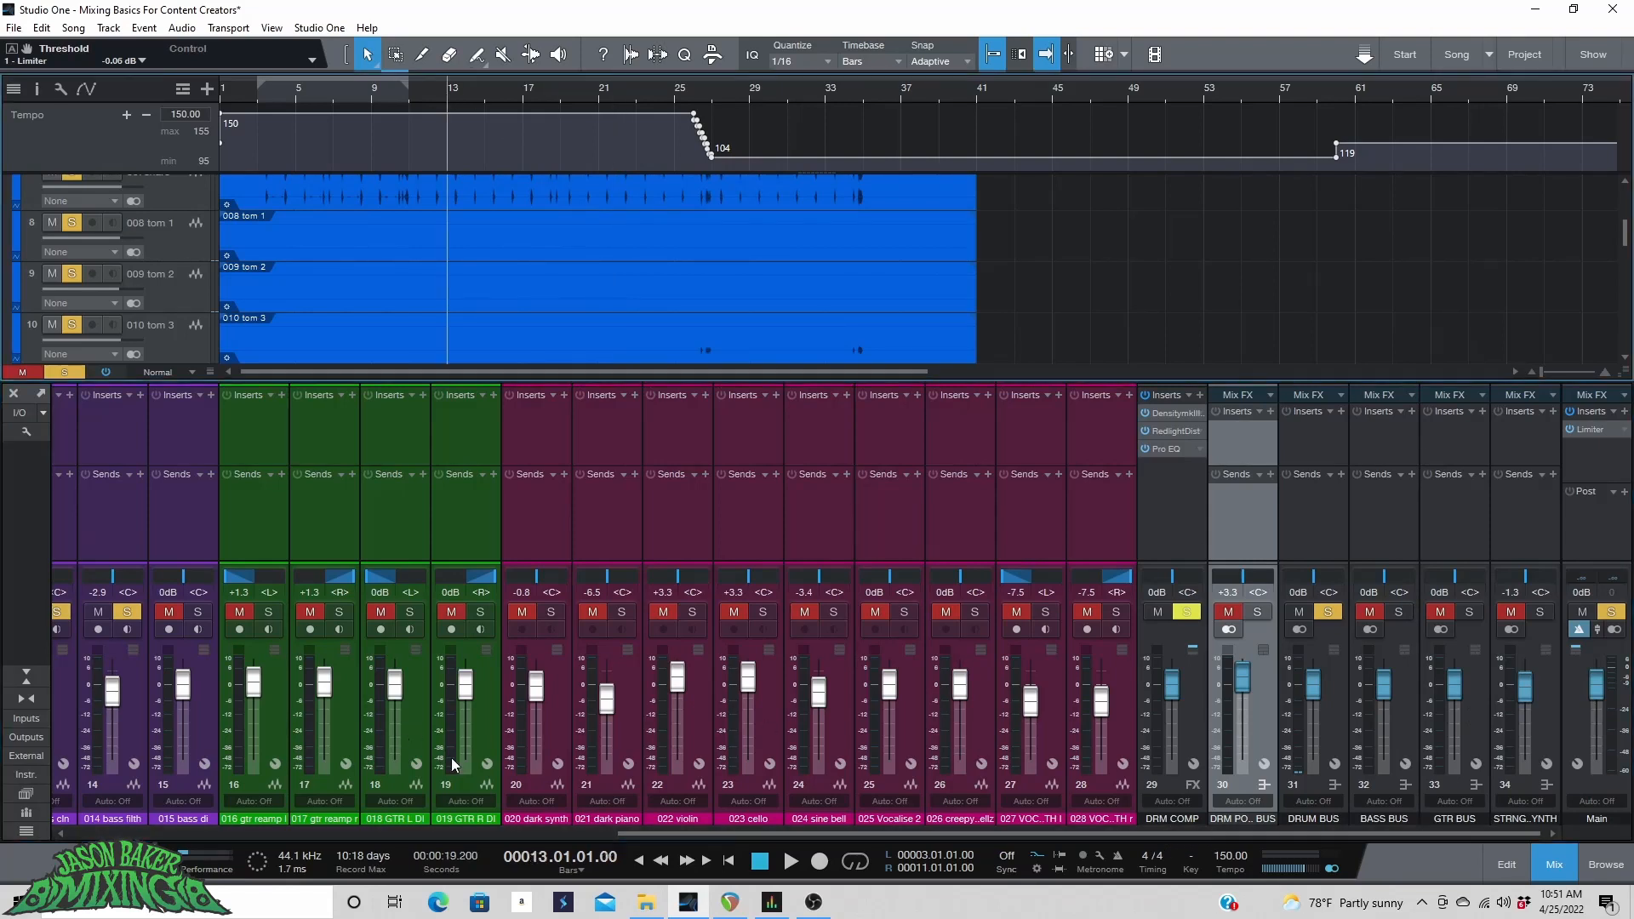
{"action": "left_click_drag", "start_coordinate": [748, 834], "coordinate": [457, 796]}
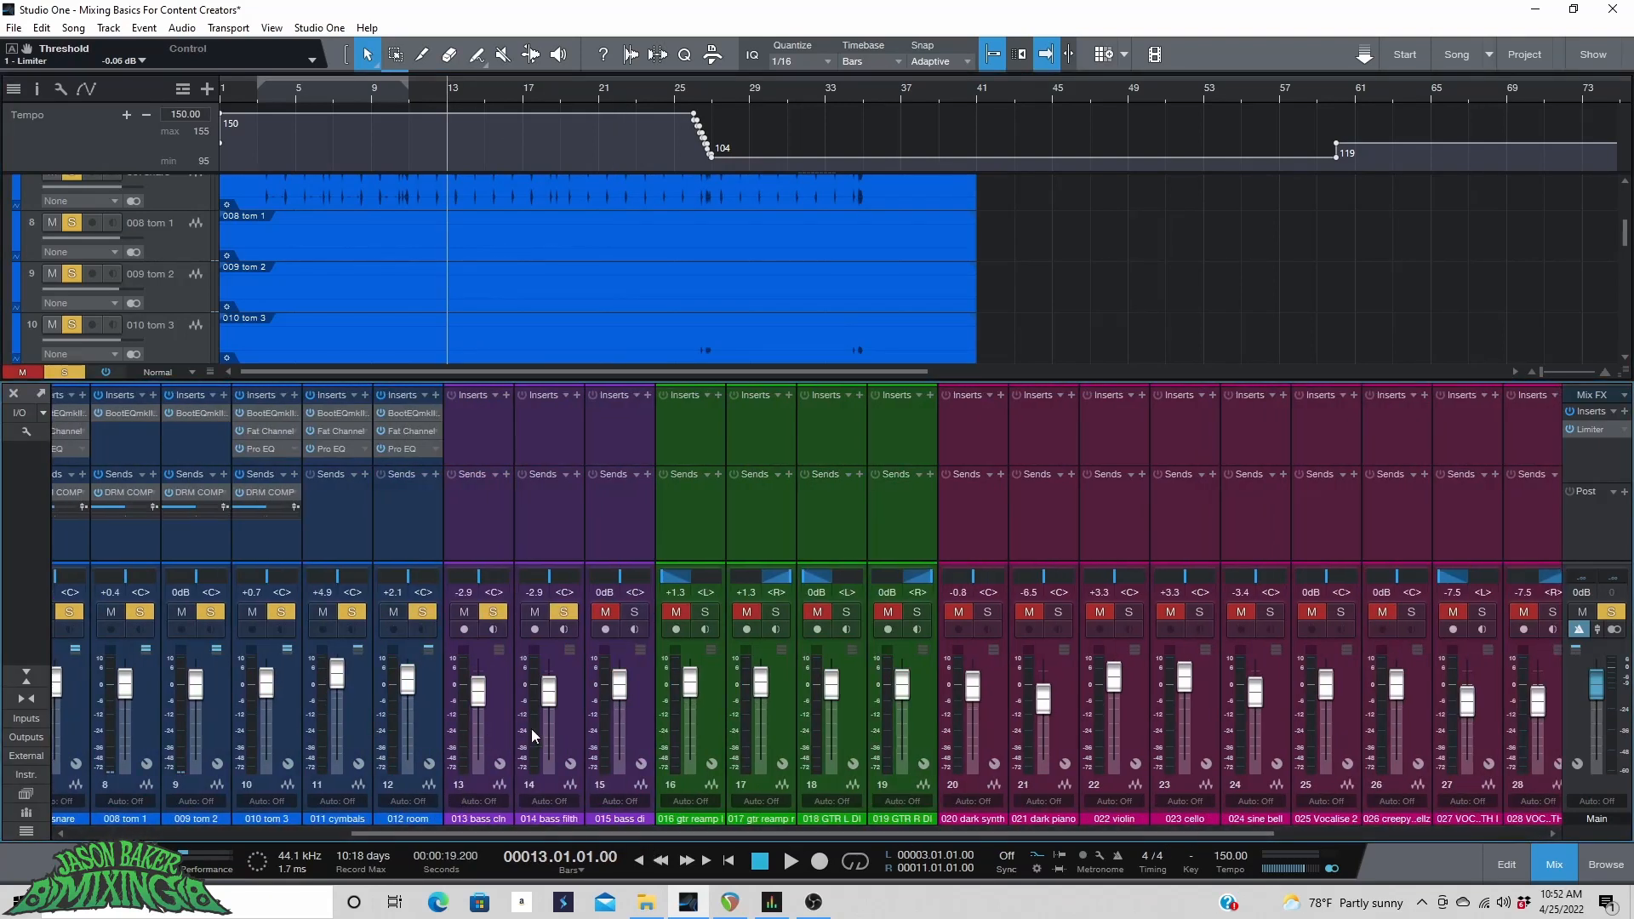
{"action": "left_click", "coordinate": [640, 678]}
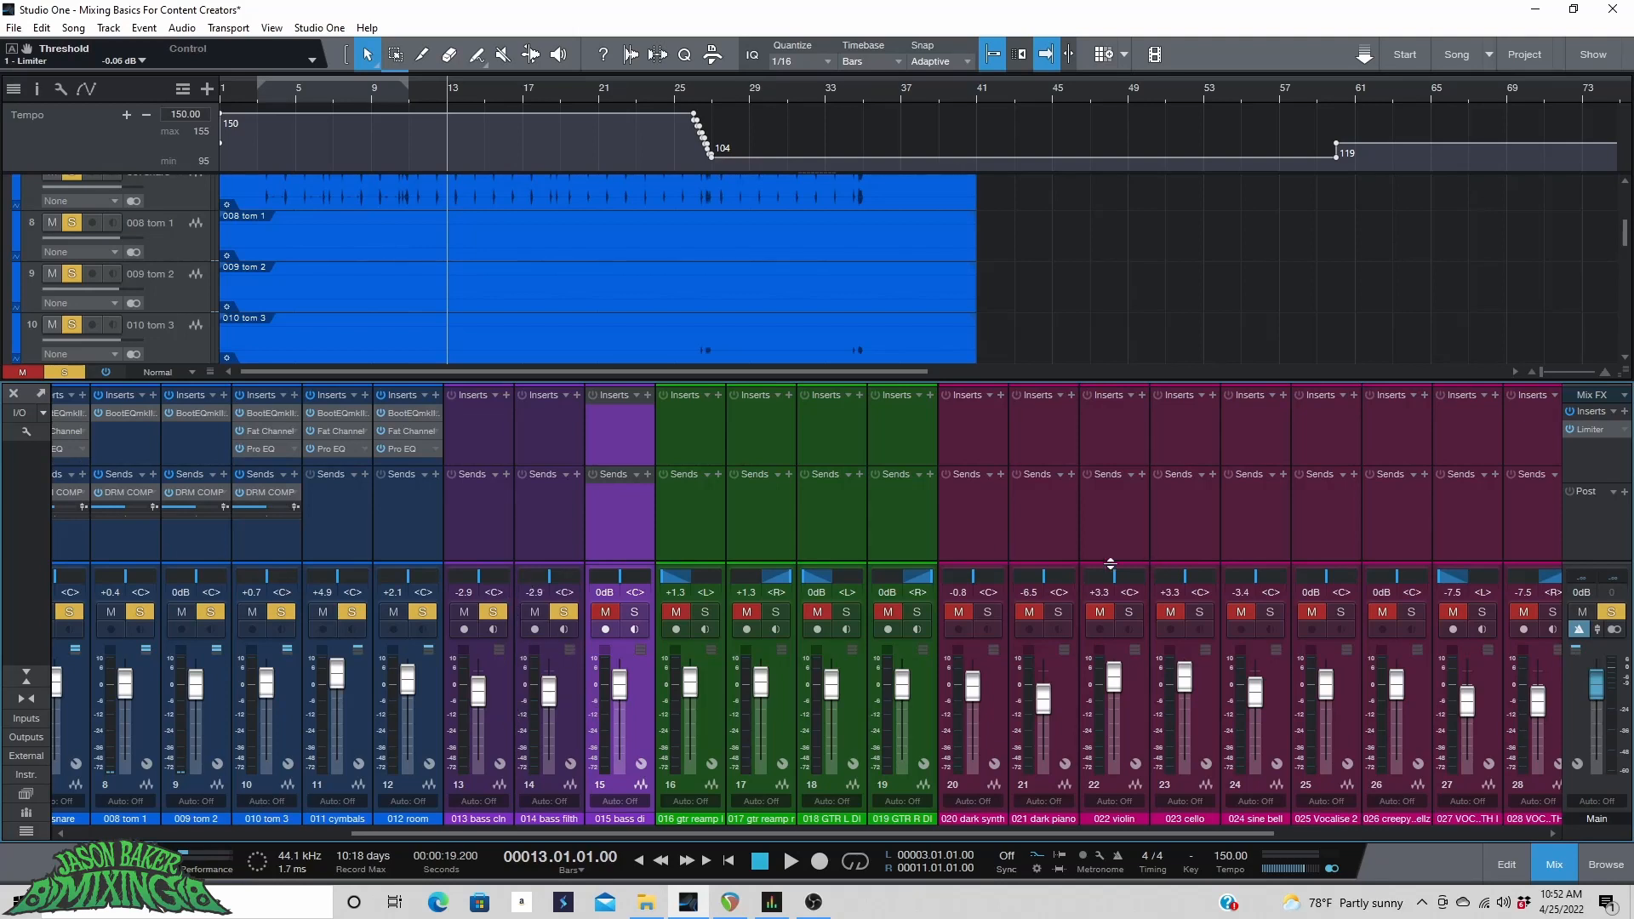
{"action": "left_click_drag", "start_coordinate": [777, 834], "coordinate": [1246, 849]}
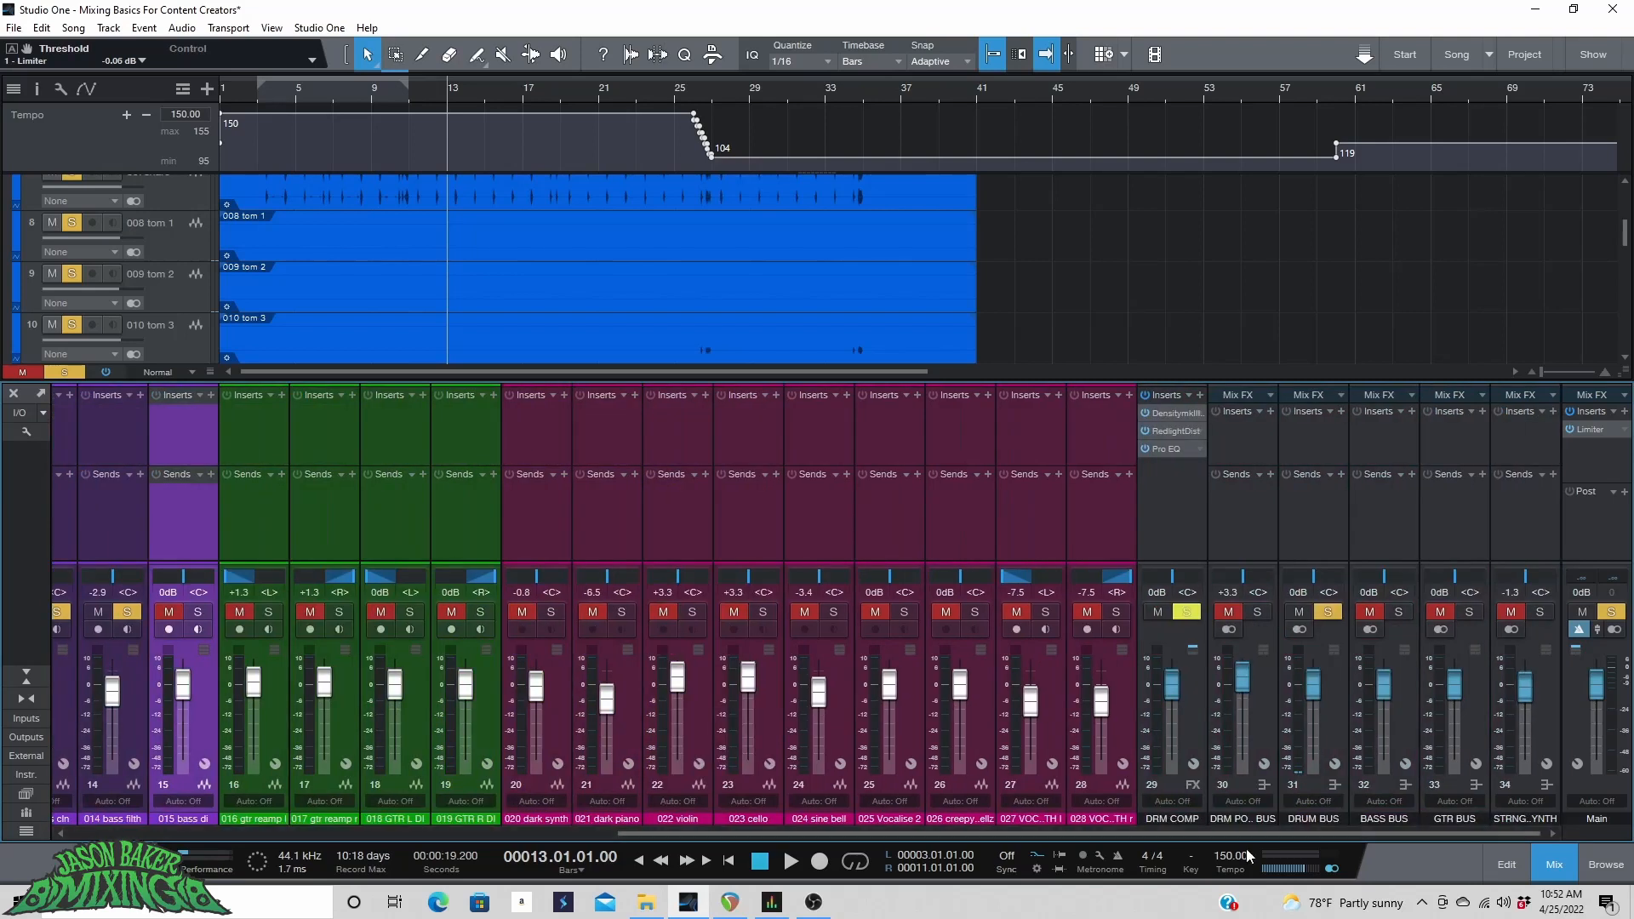
{"action": "left_click", "coordinate": [1326, 612]}
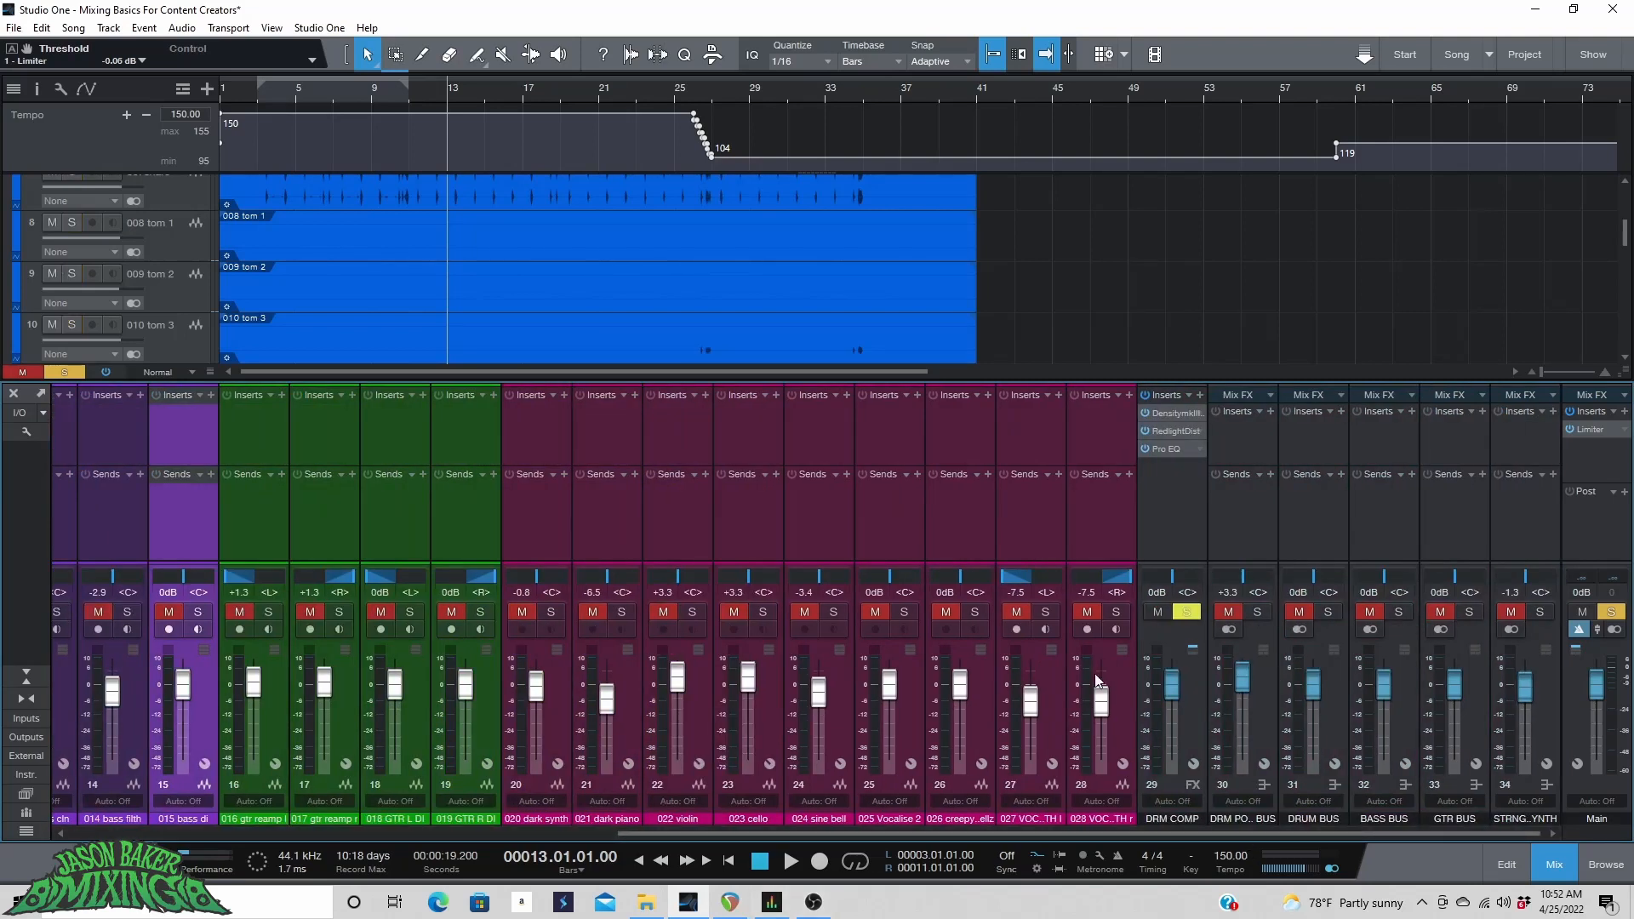
Solo the 014 bass filth channel and play the song to listen to it.
{"action": "left_click_drag", "start_coordinate": [963, 831], "coordinate": [825, 856]}
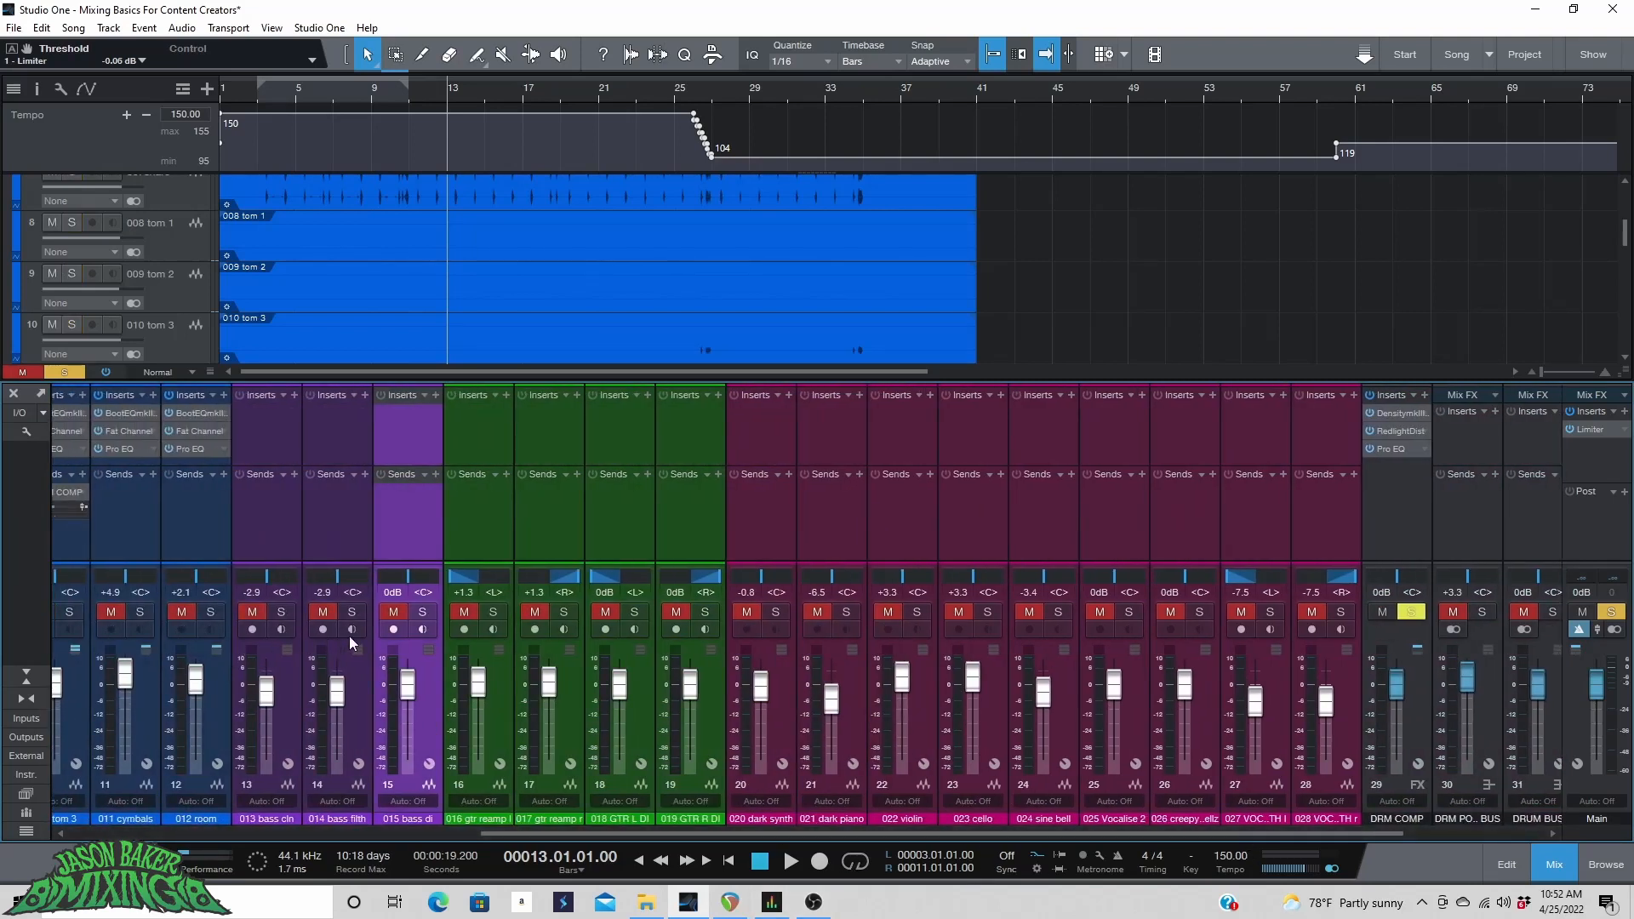
{"action": "left_click", "coordinate": [351, 612]}
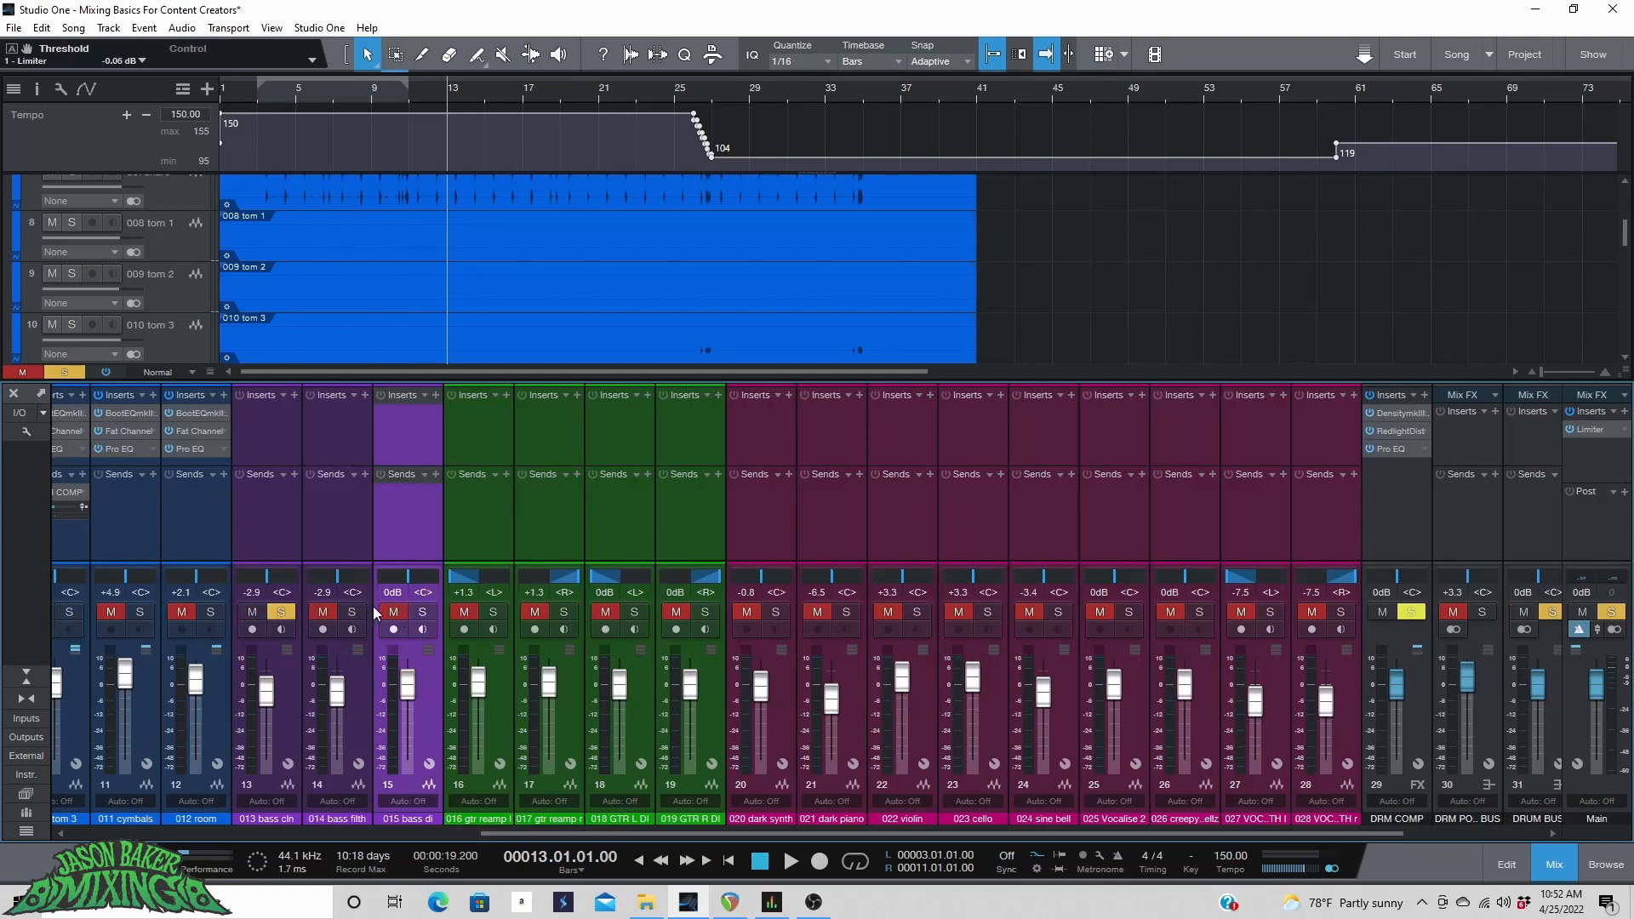
{"action": "scroll", "coordinate": [371, 248], "scroll_direction": "down", "scroll_amount": 2}
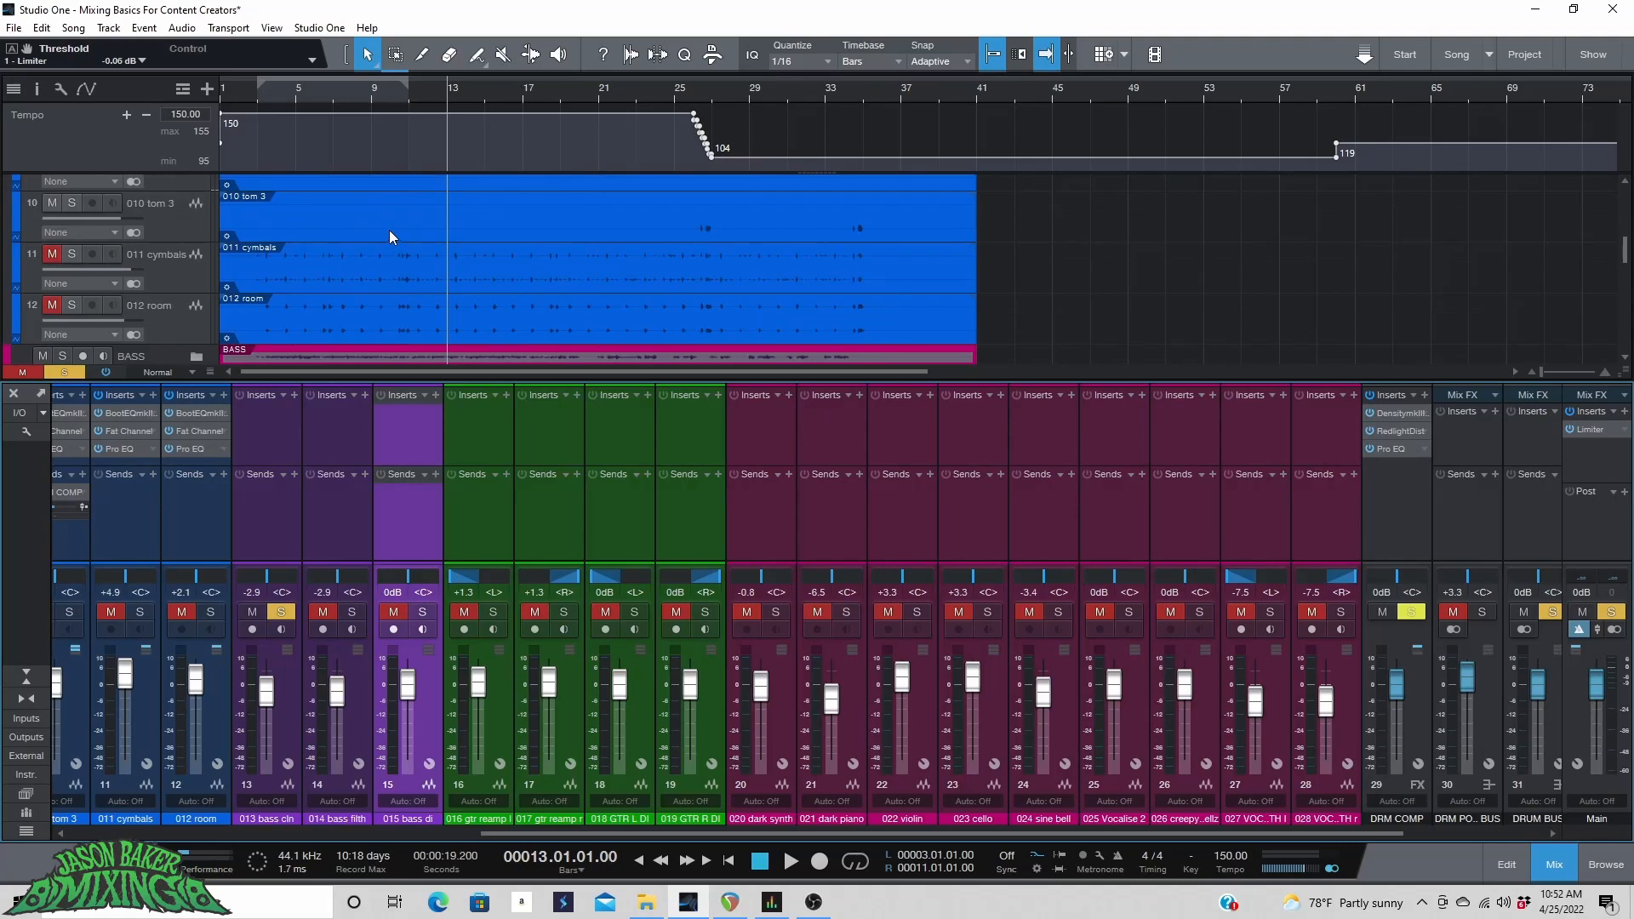
{"action": "key", "text": "space"}
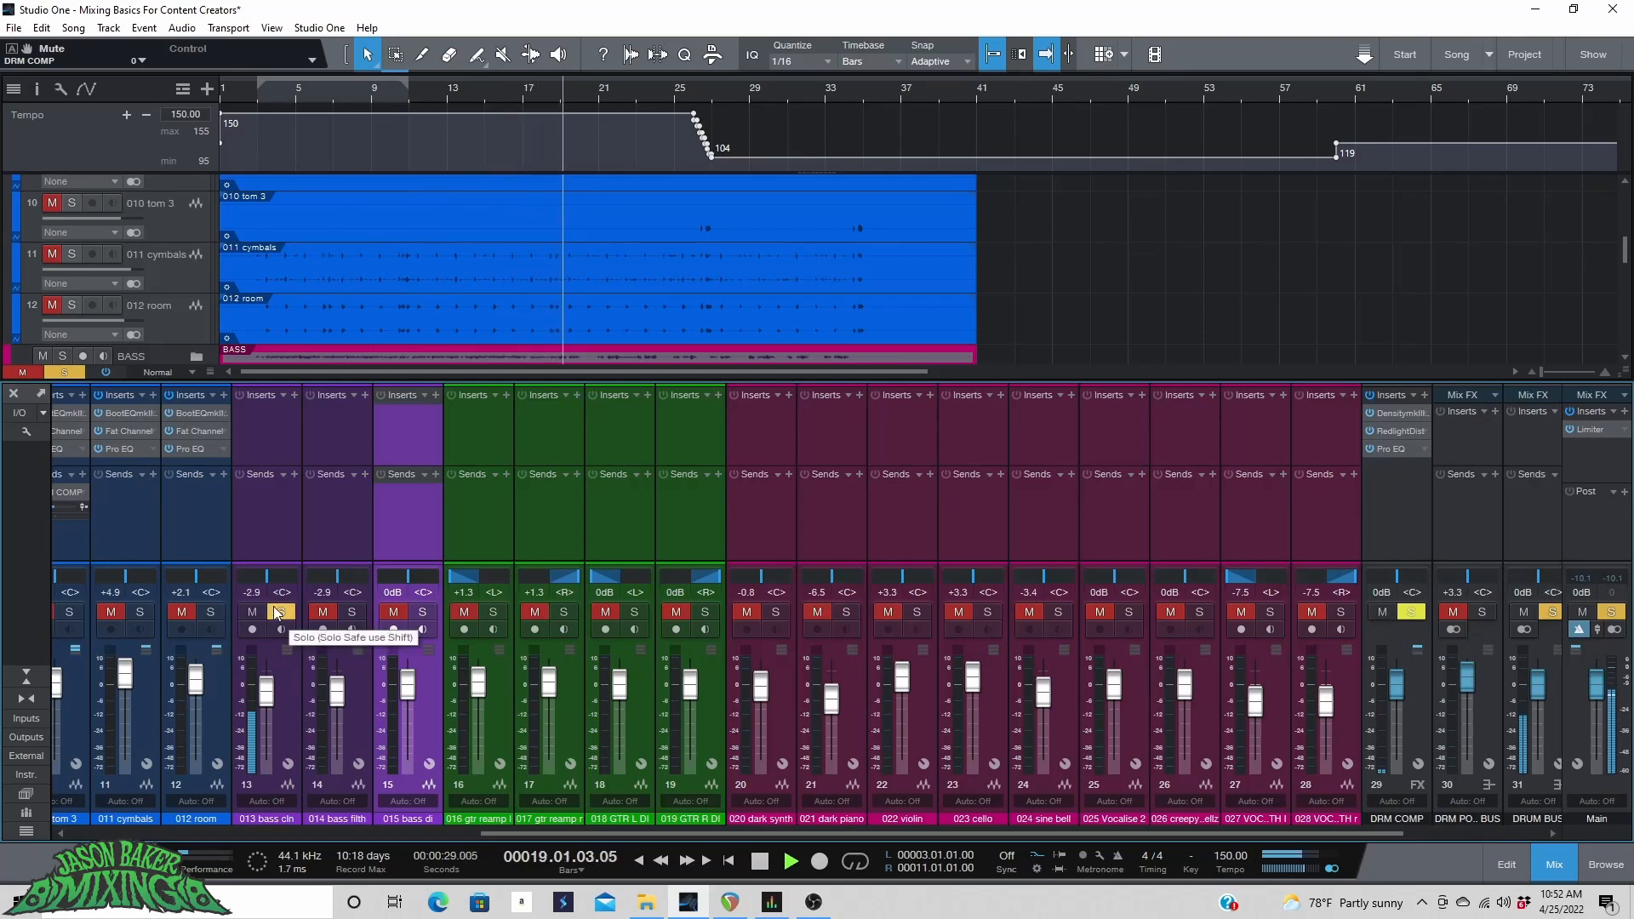
{"action": "key", "text": "space"}
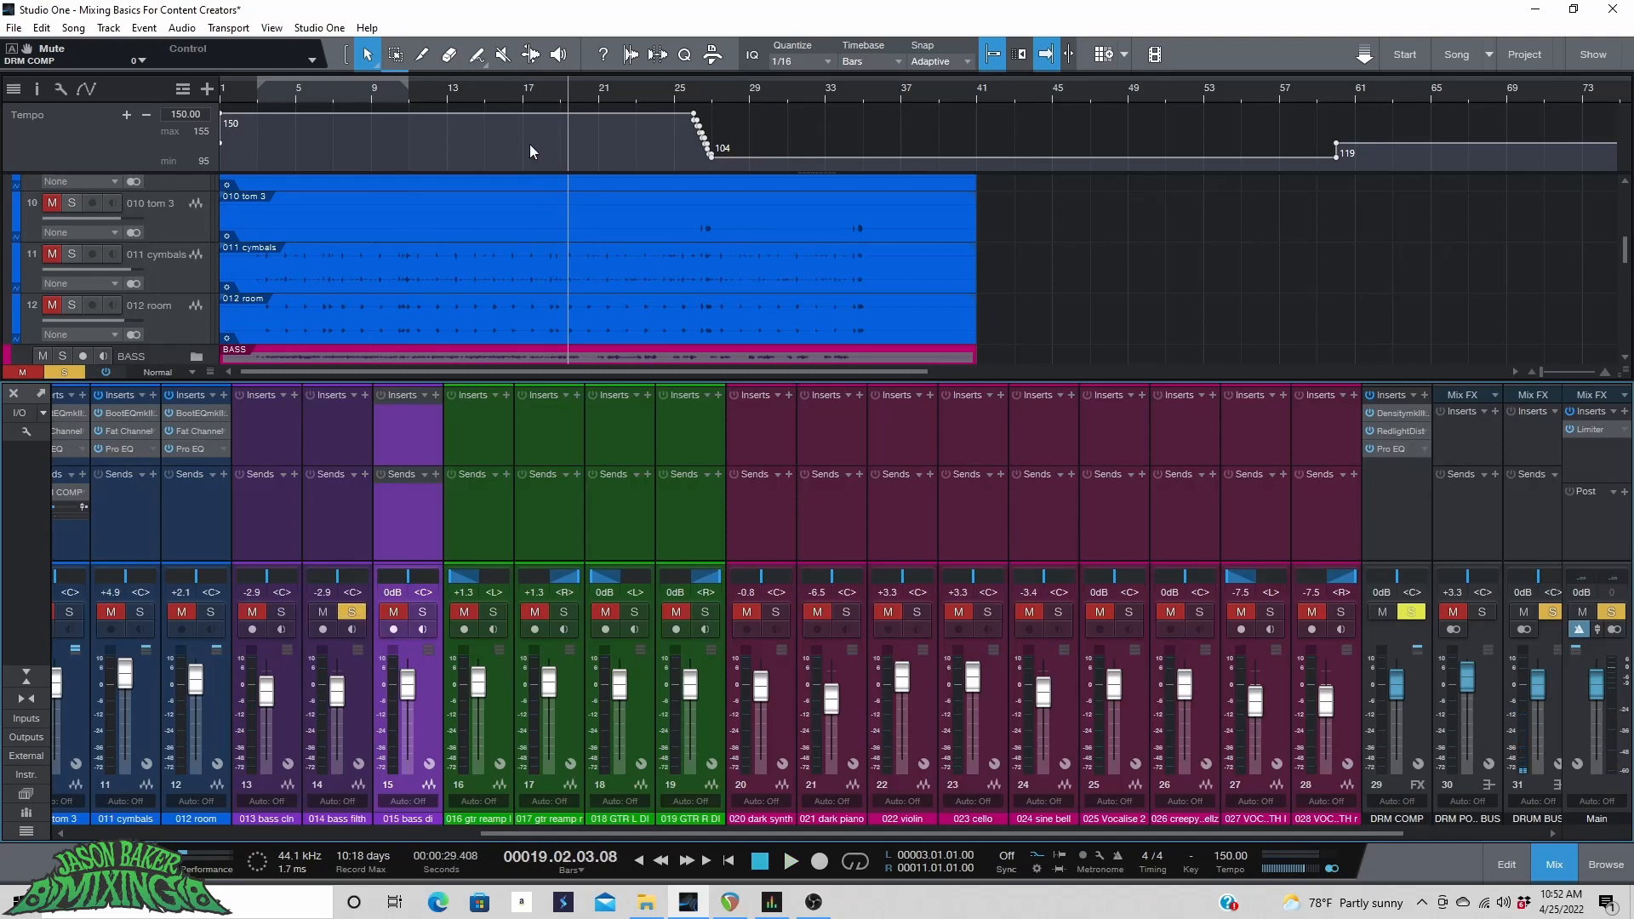
{"action": "key", "text": "space"}
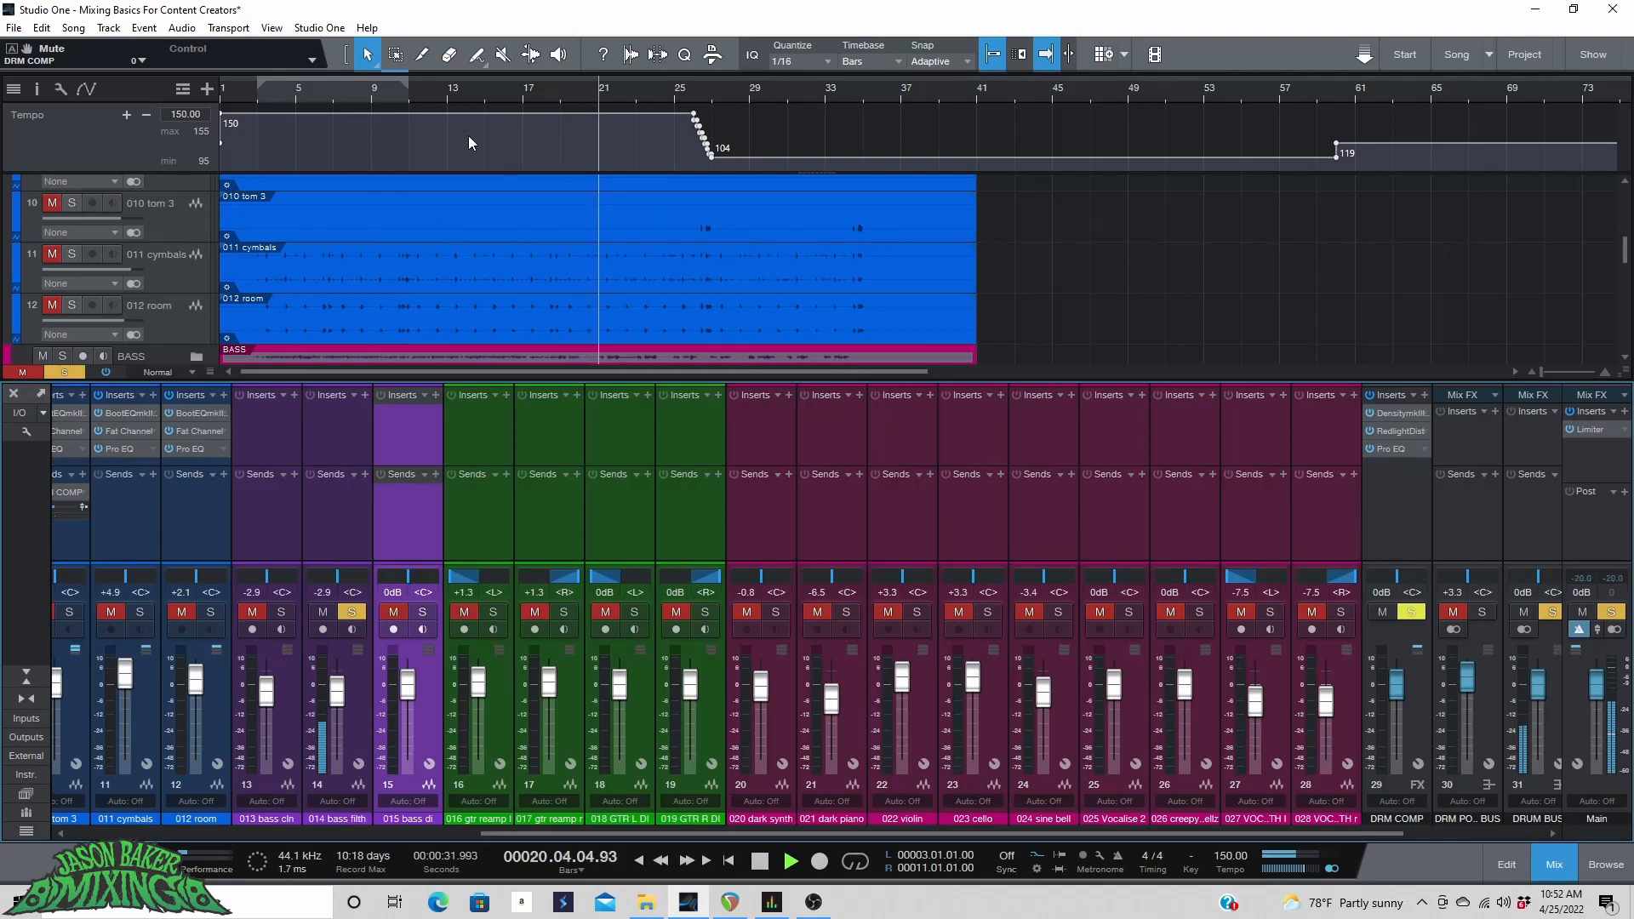
Solo the 013 bass cln track together with 014 bass filth and play them.
{"action": "scroll", "coordinate": [534, 258], "scroll_direction": "down", "scroll_amount": 4}
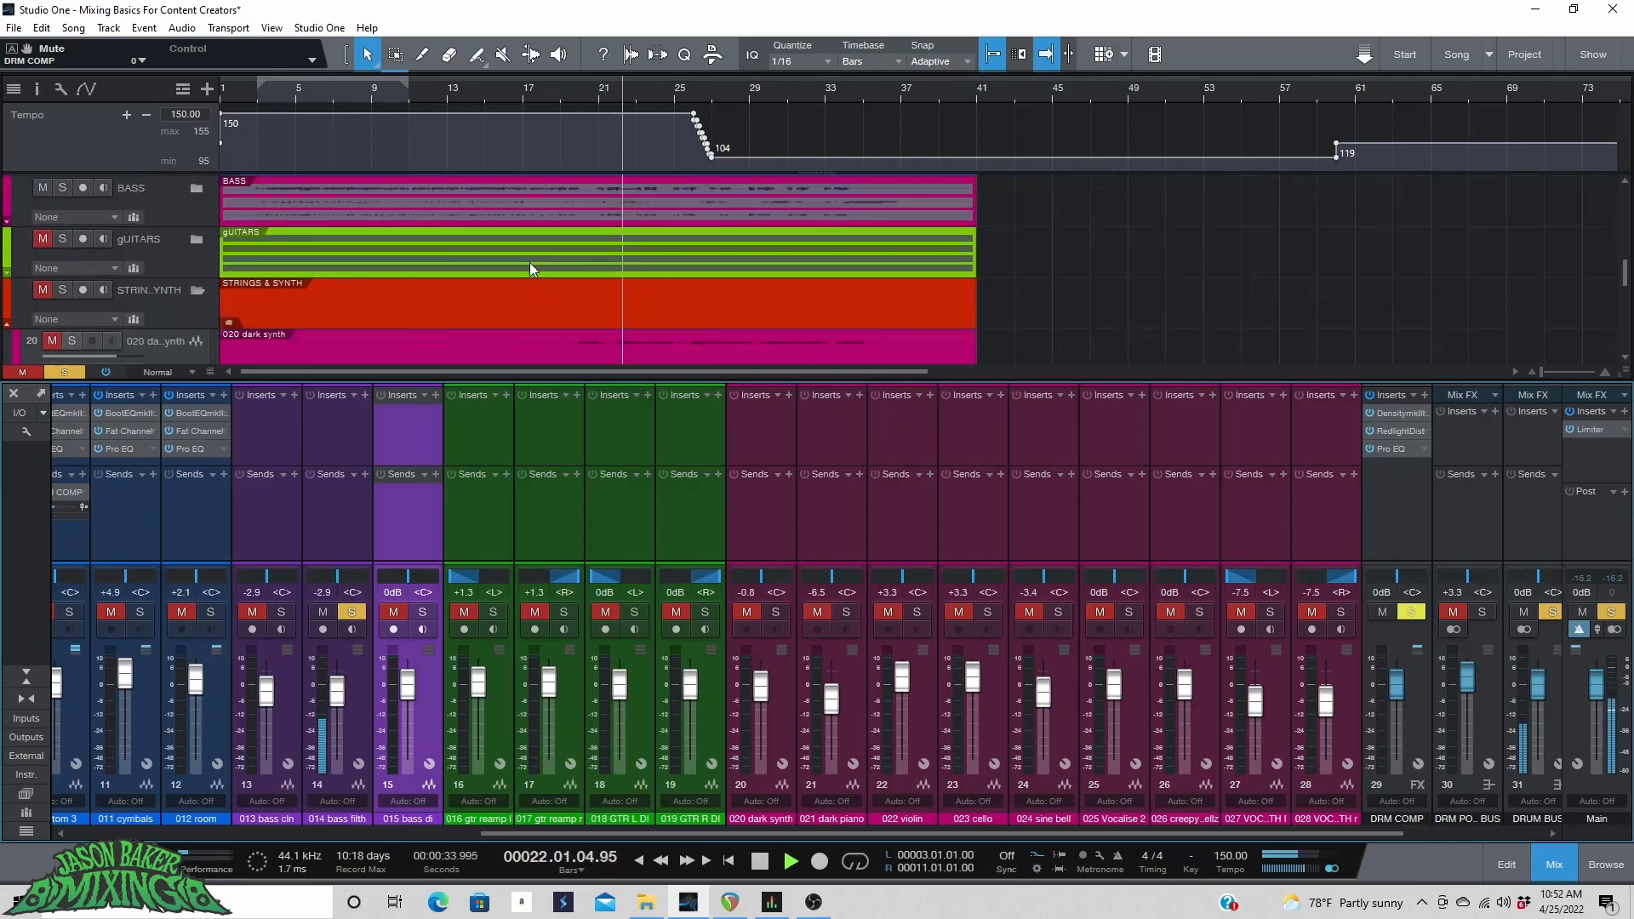
{"action": "scroll", "coordinate": [171, 216], "scroll_direction": "up", "scroll_amount": 6}
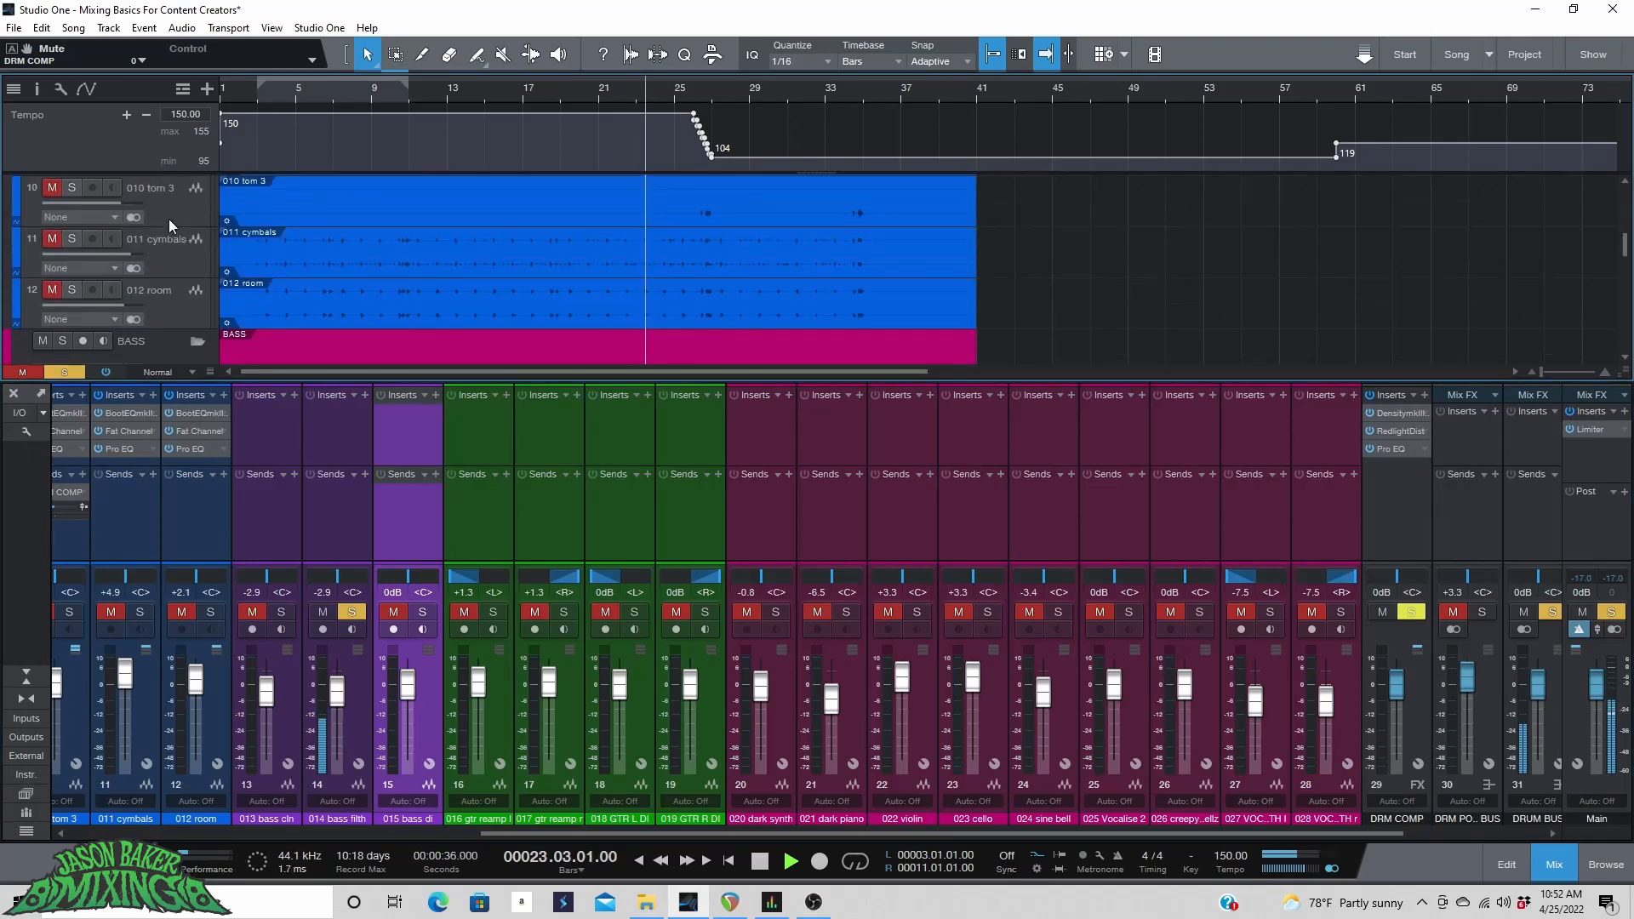
{"action": "scroll", "coordinate": [170, 218], "scroll_direction": "up", "scroll_amount": 2}
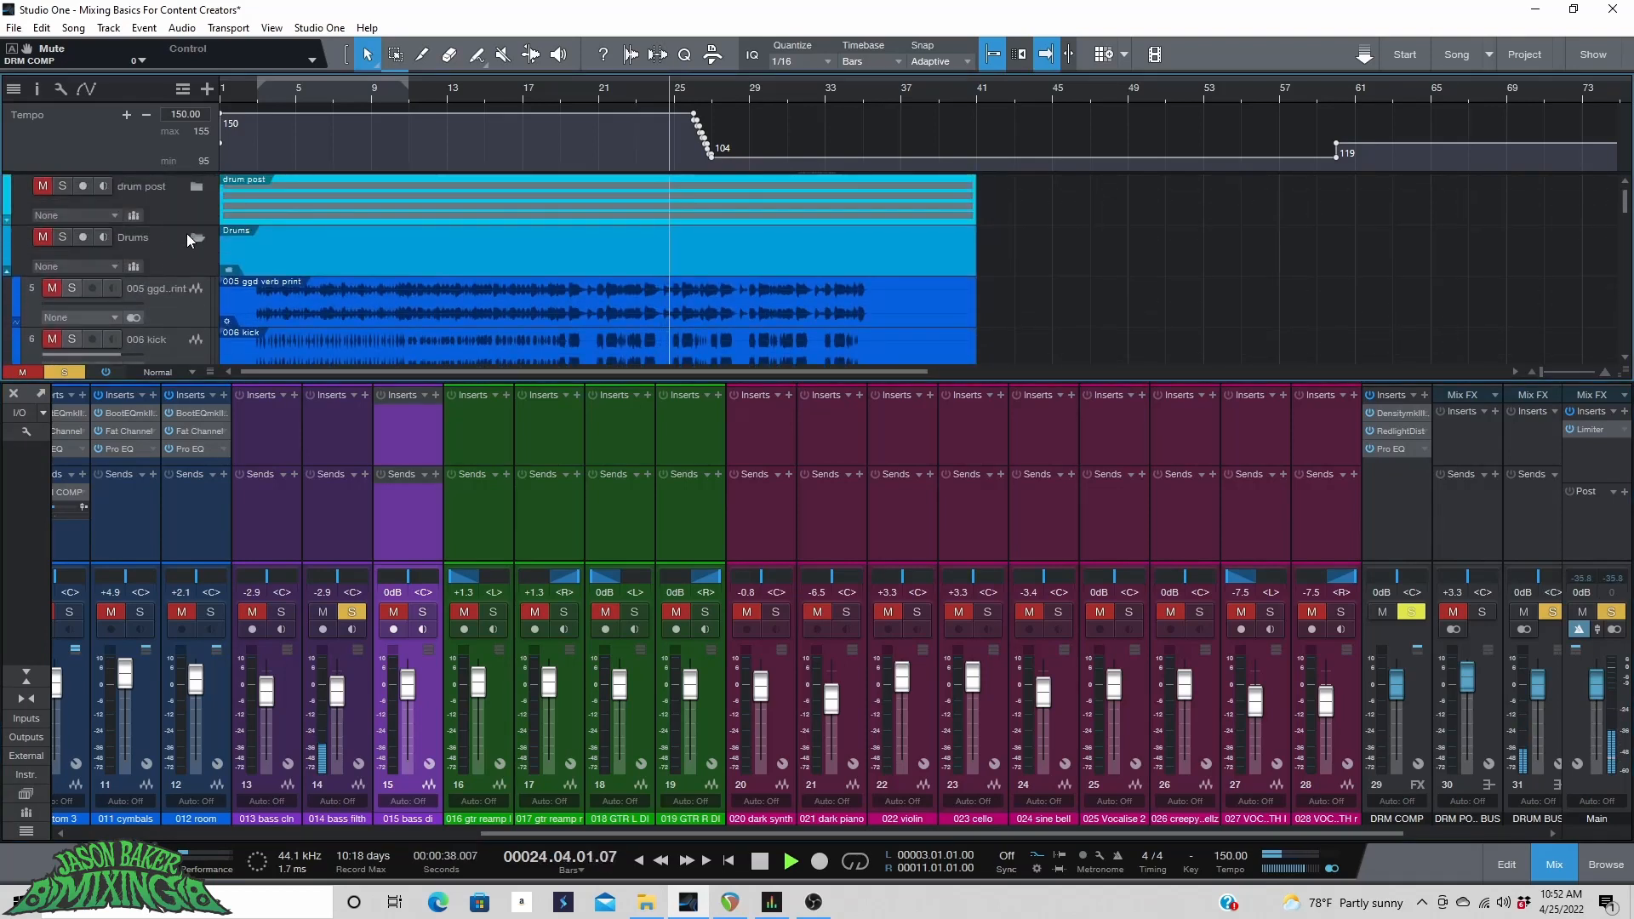
{"action": "left_click", "coordinate": [186, 233]}
{"action": "left_click", "coordinate": [195, 232]}
{"action": "scroll", "coordinate": [293, 251], "scroll_direction": "down", "scroll_amount": 5}
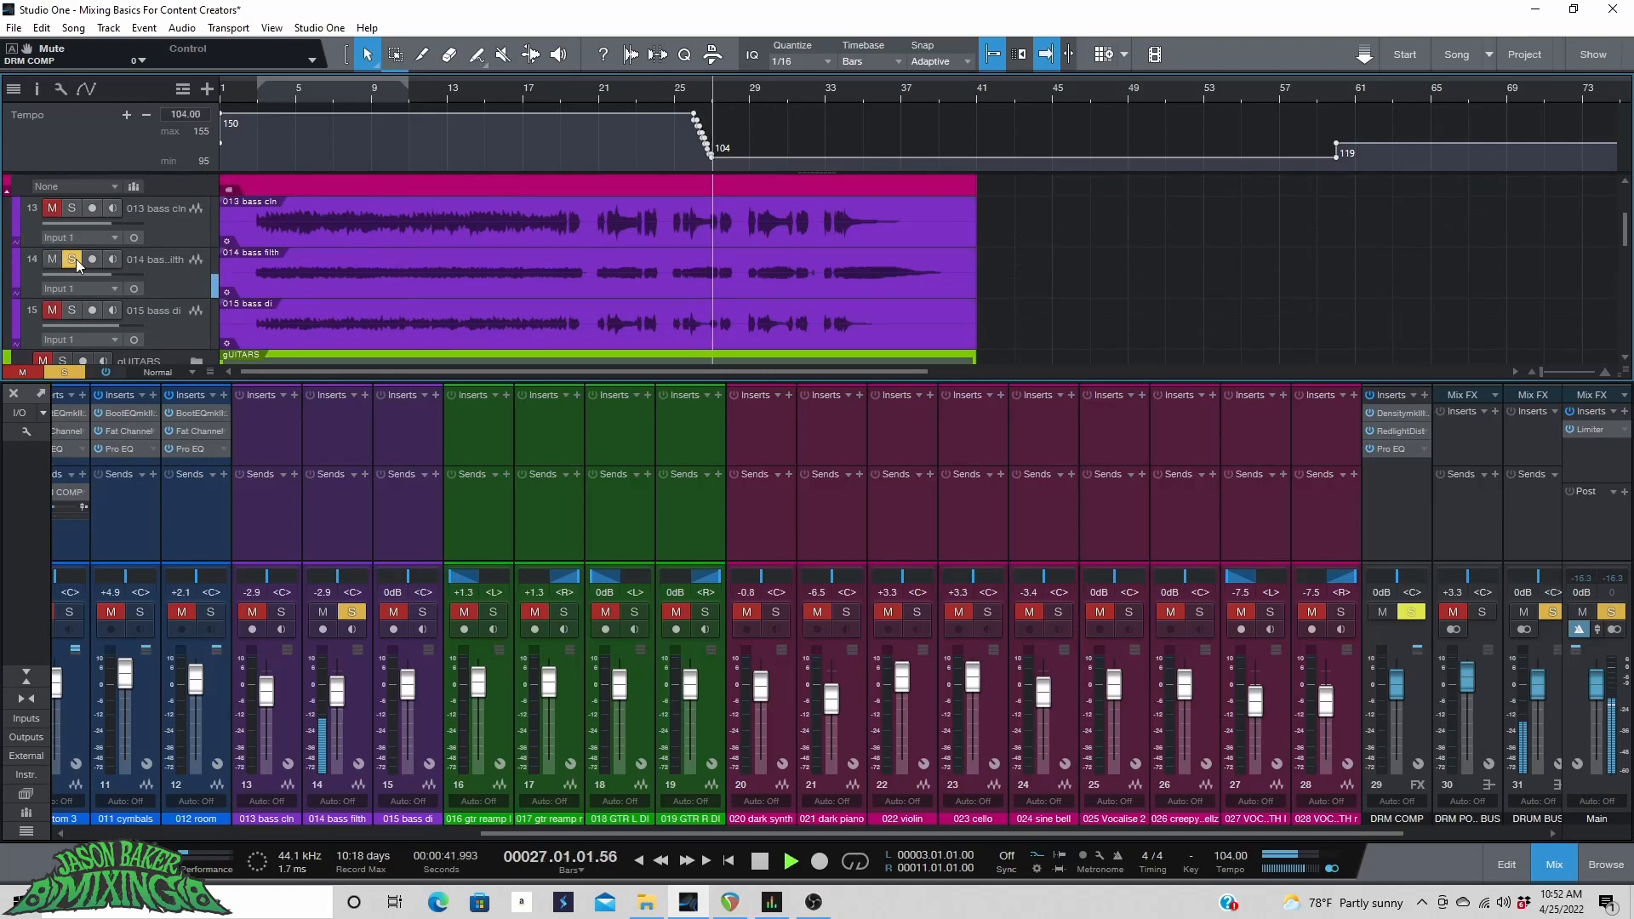
{"action": "key", "text": "space"}
{"action": "left_click", "coordinate": [75, 259]}
{"action": "left_click", "coordinate": [77, 207]}
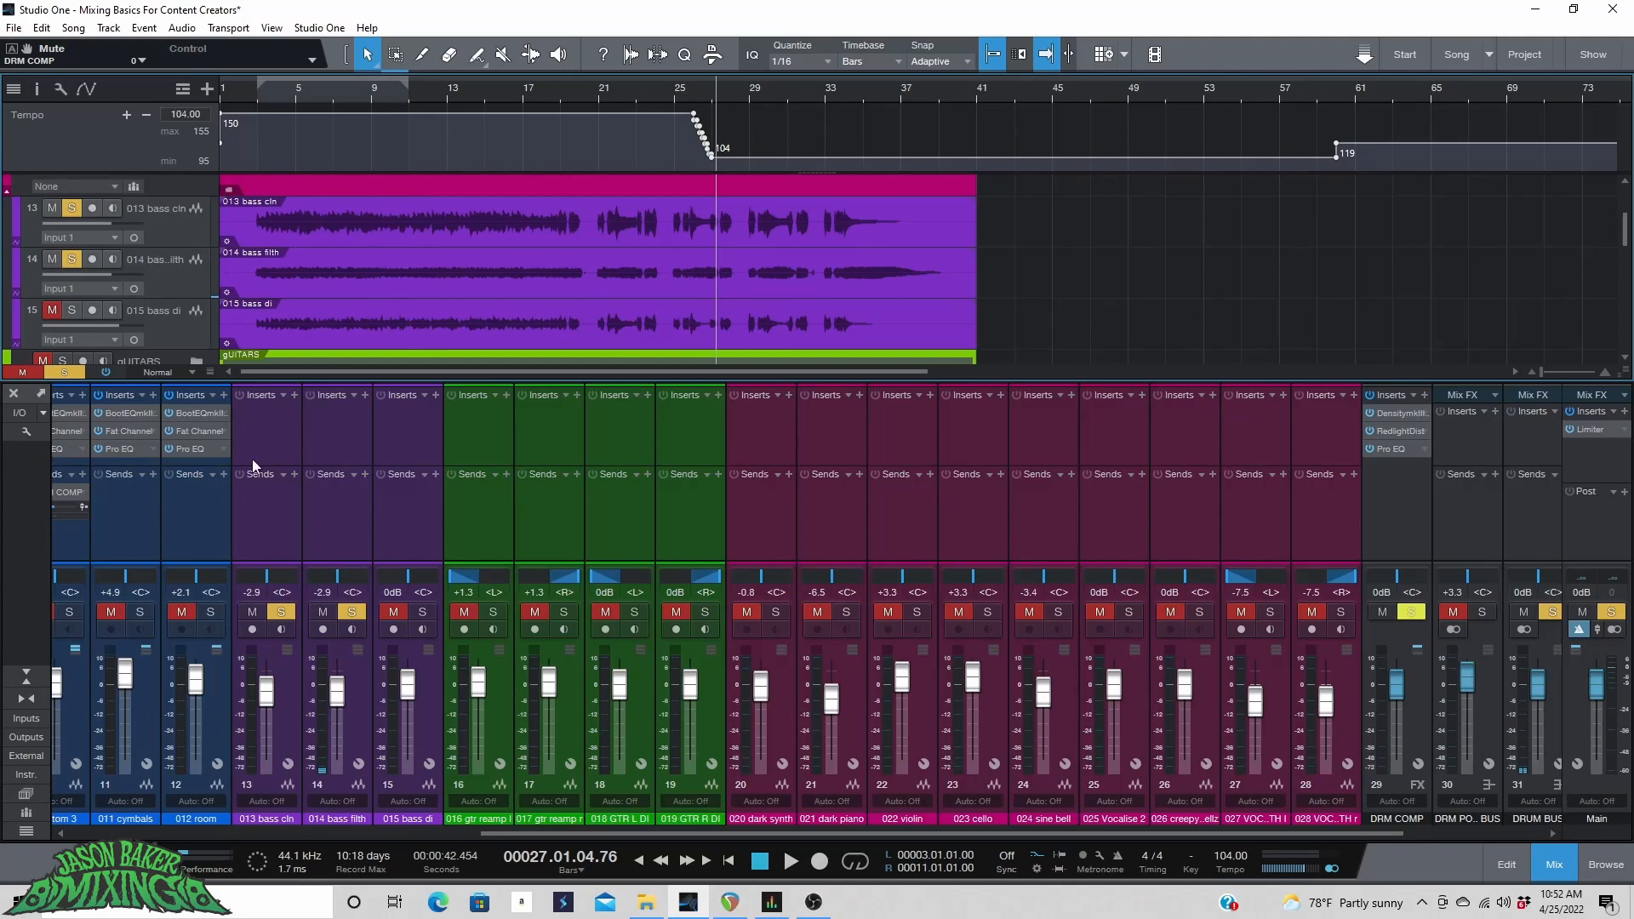
Insert Pro EQ on the 013 bass cln channel and copy it onto the 014 bass filth channel.
{"action": "left_click", "coordinate": [295, 394]}
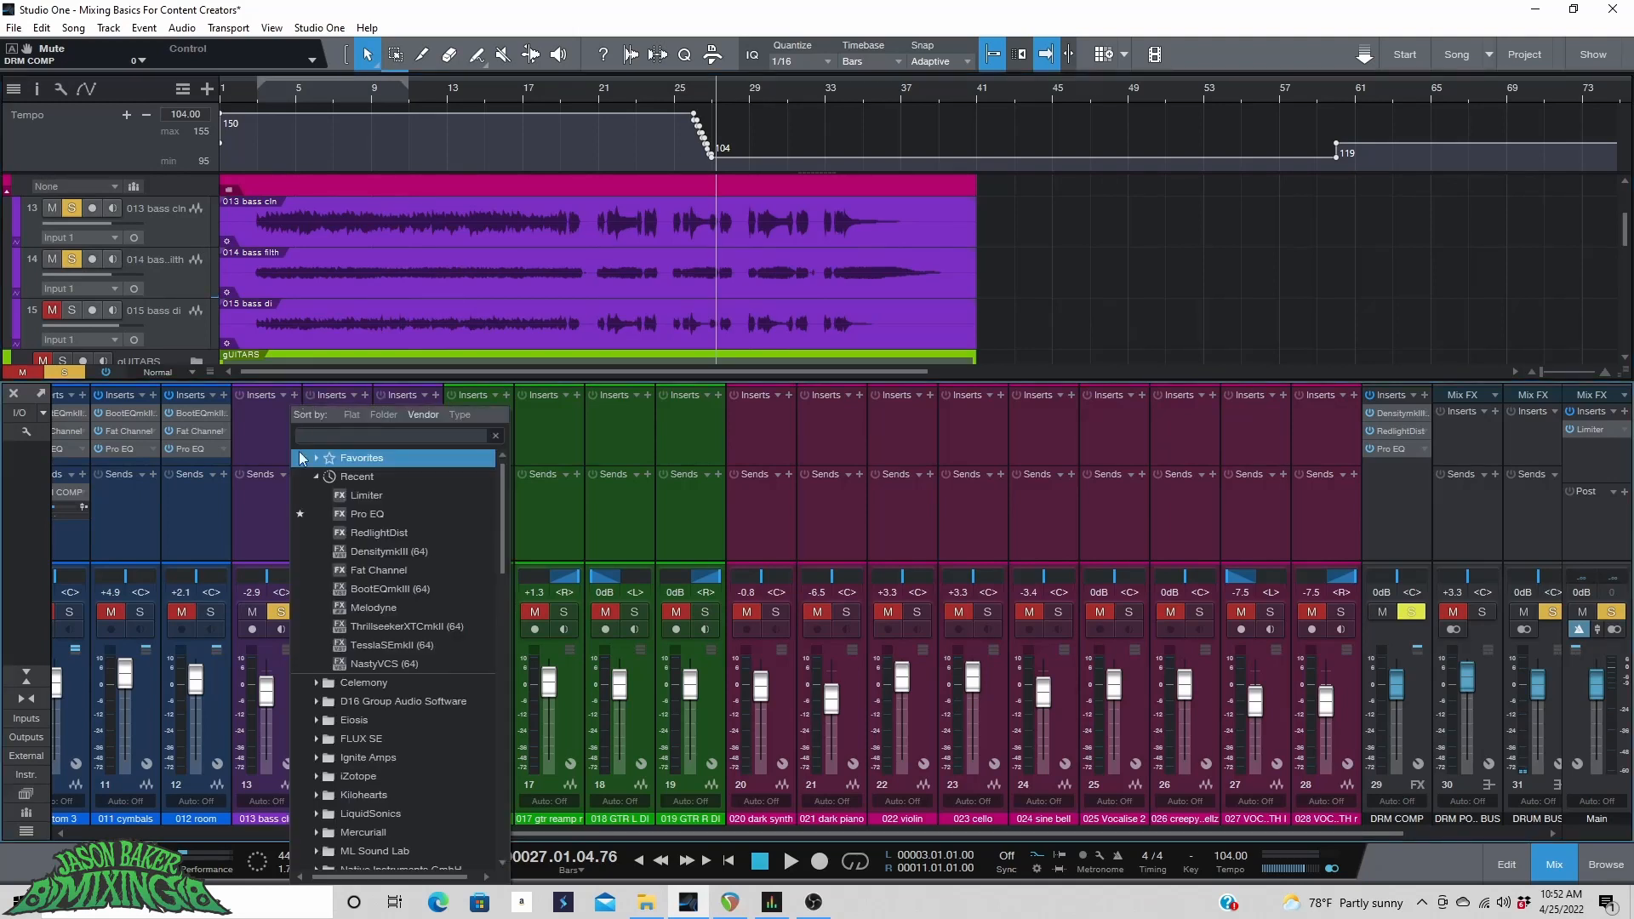
{"action": "left_click", "coordinate": [357, 517]}
{"action": "left_click_drag", "start_coordinate": [280, 413], "coordinate": [341, 417]}
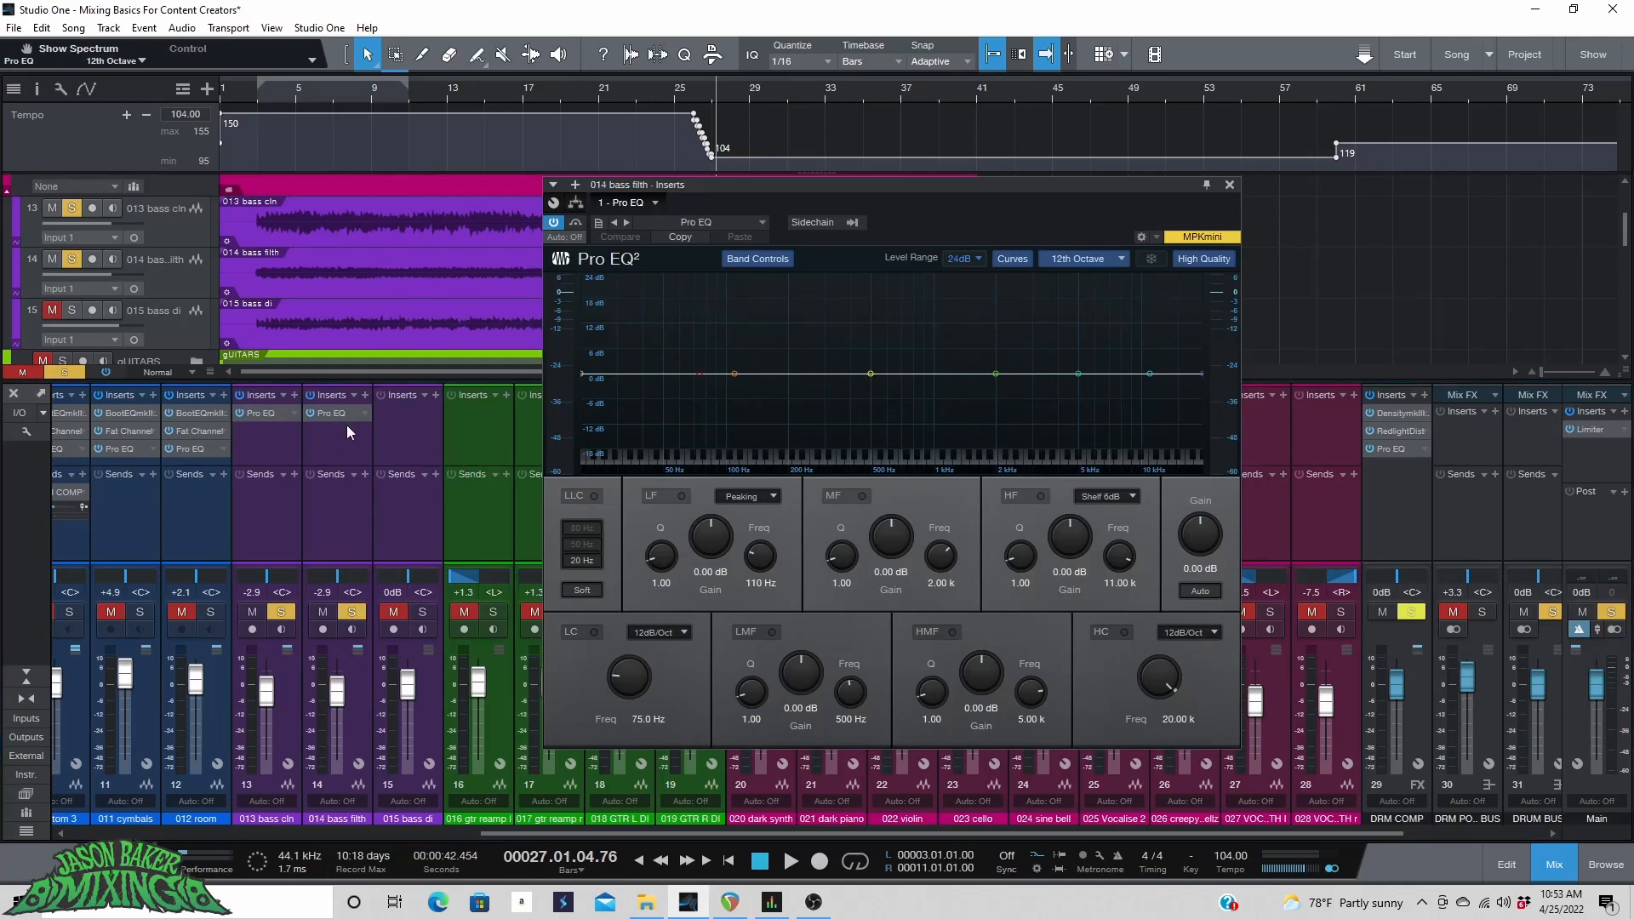
Enable the high cut on the 014 bass filth Pro EQ at 24dB/Oct and set it to 404 Hz.
{"action": "left_click", "coordinate": [1123, 633]}
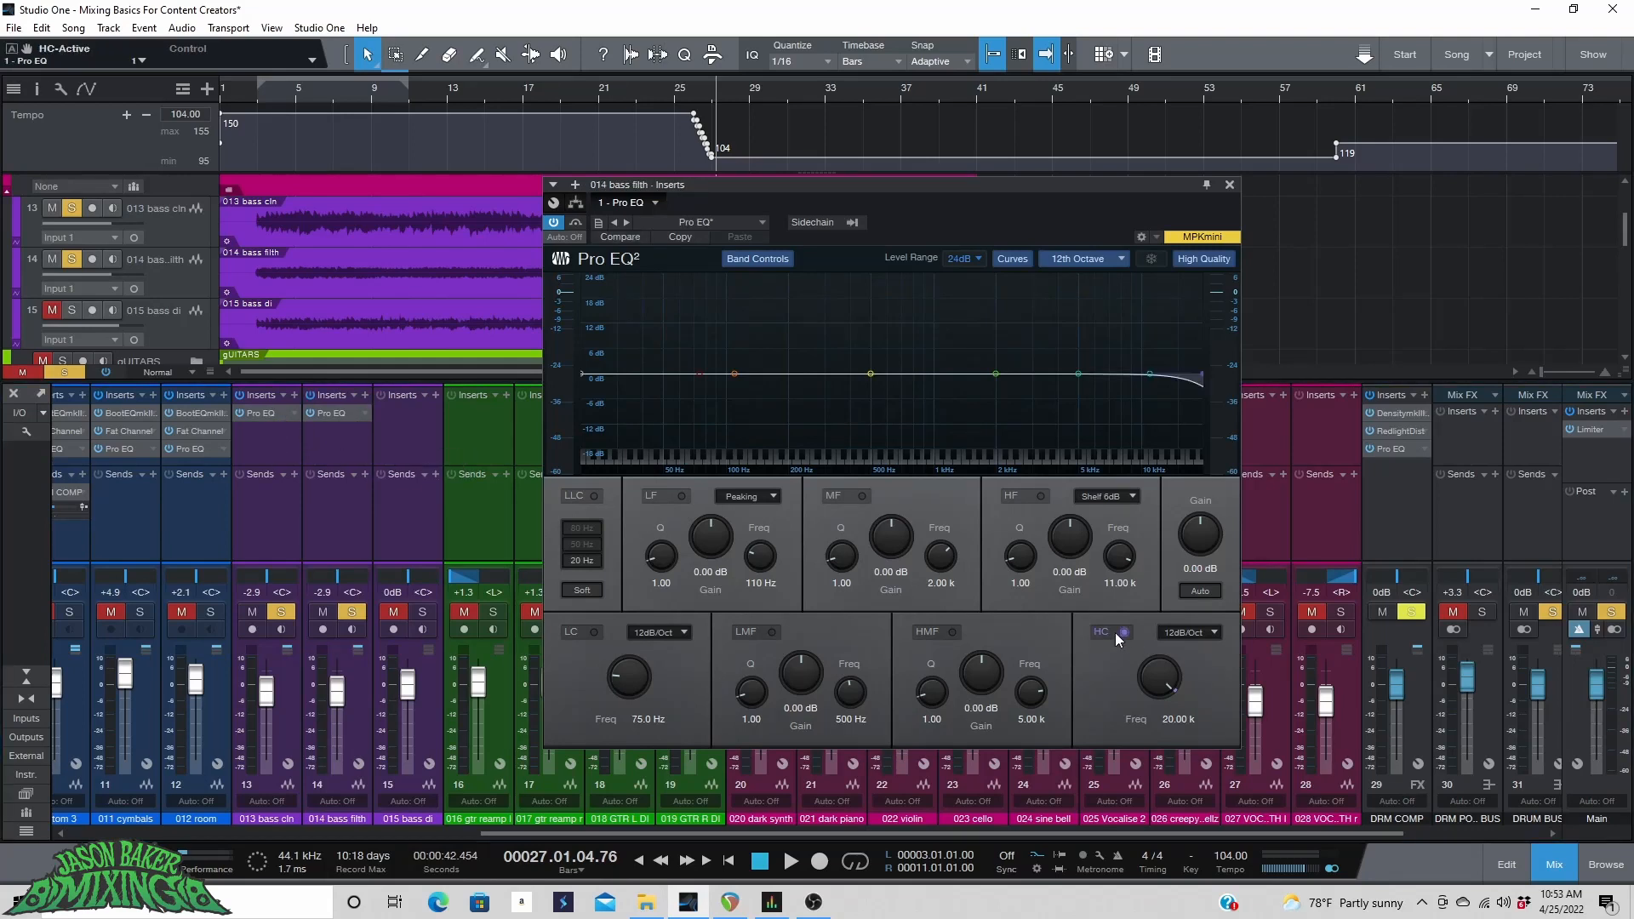
{"action": "left_click", "coordinate": [1192, 634]}
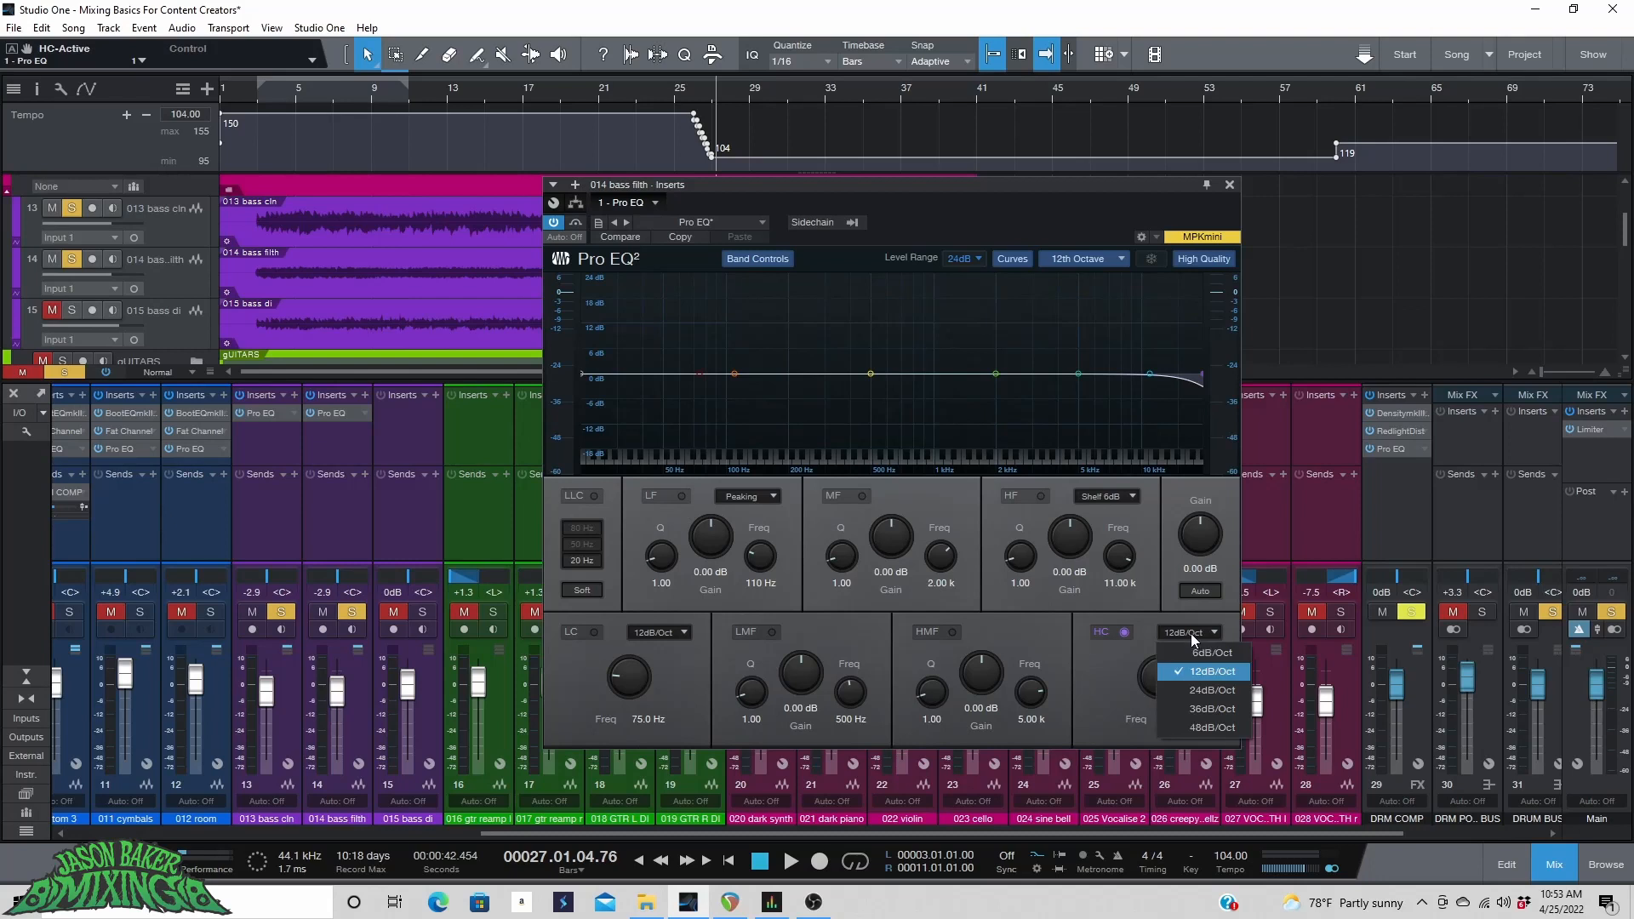
{"action": "left_click", "coordinate": [1174, 688]}
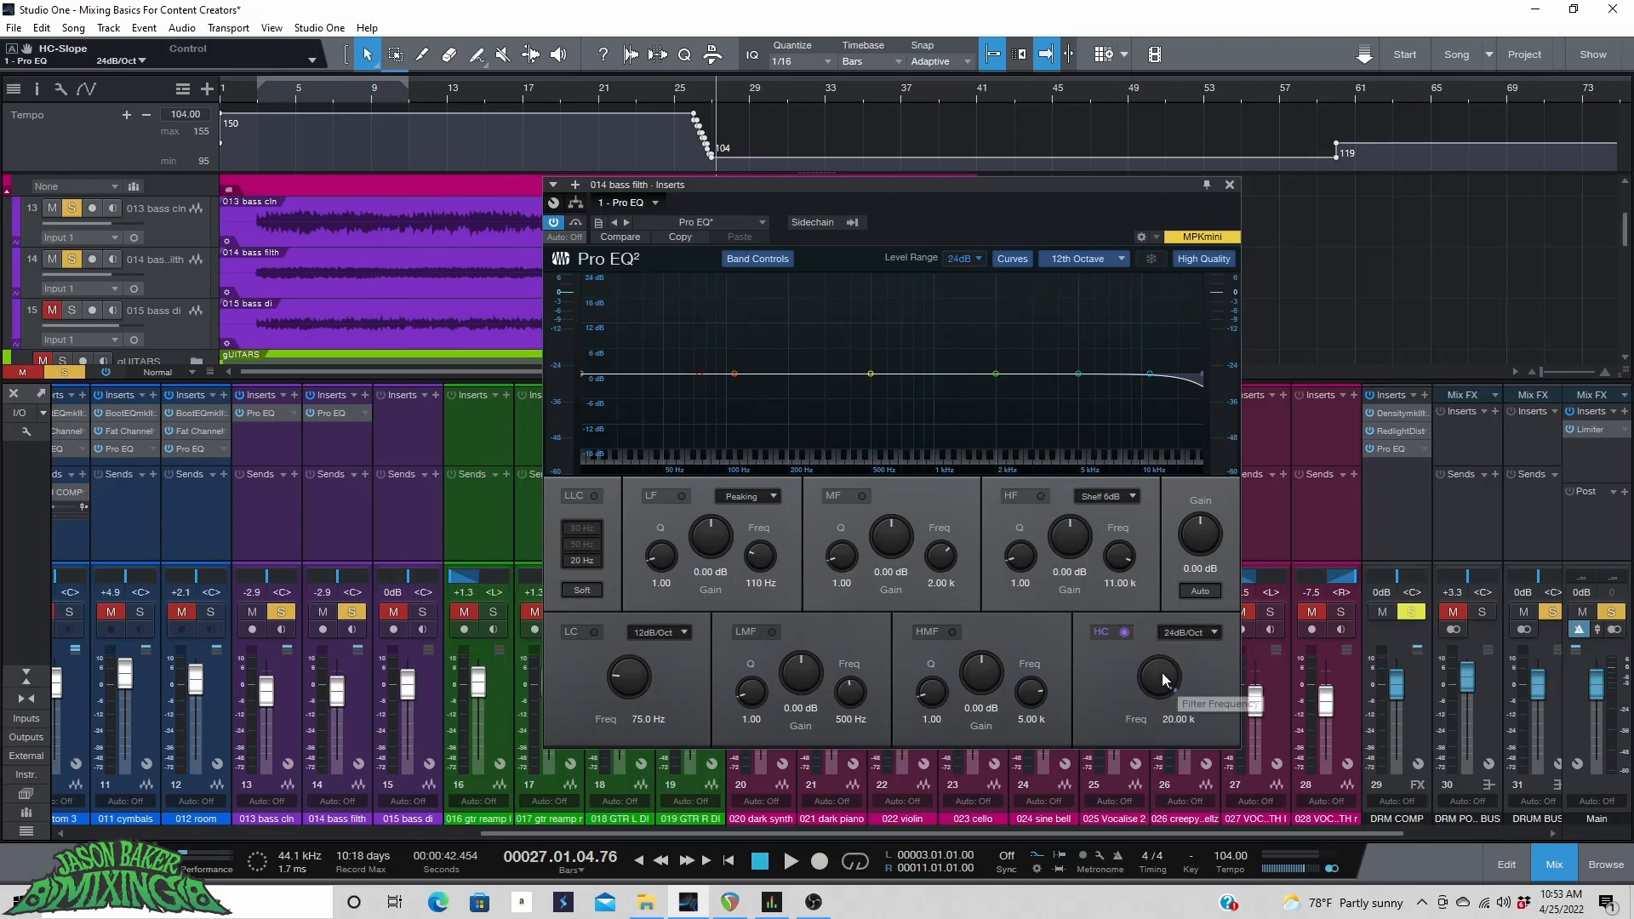
{"action": "left_click_drag", "start_coordinate": [1162, 673], "coordinate": [1119, 725]}
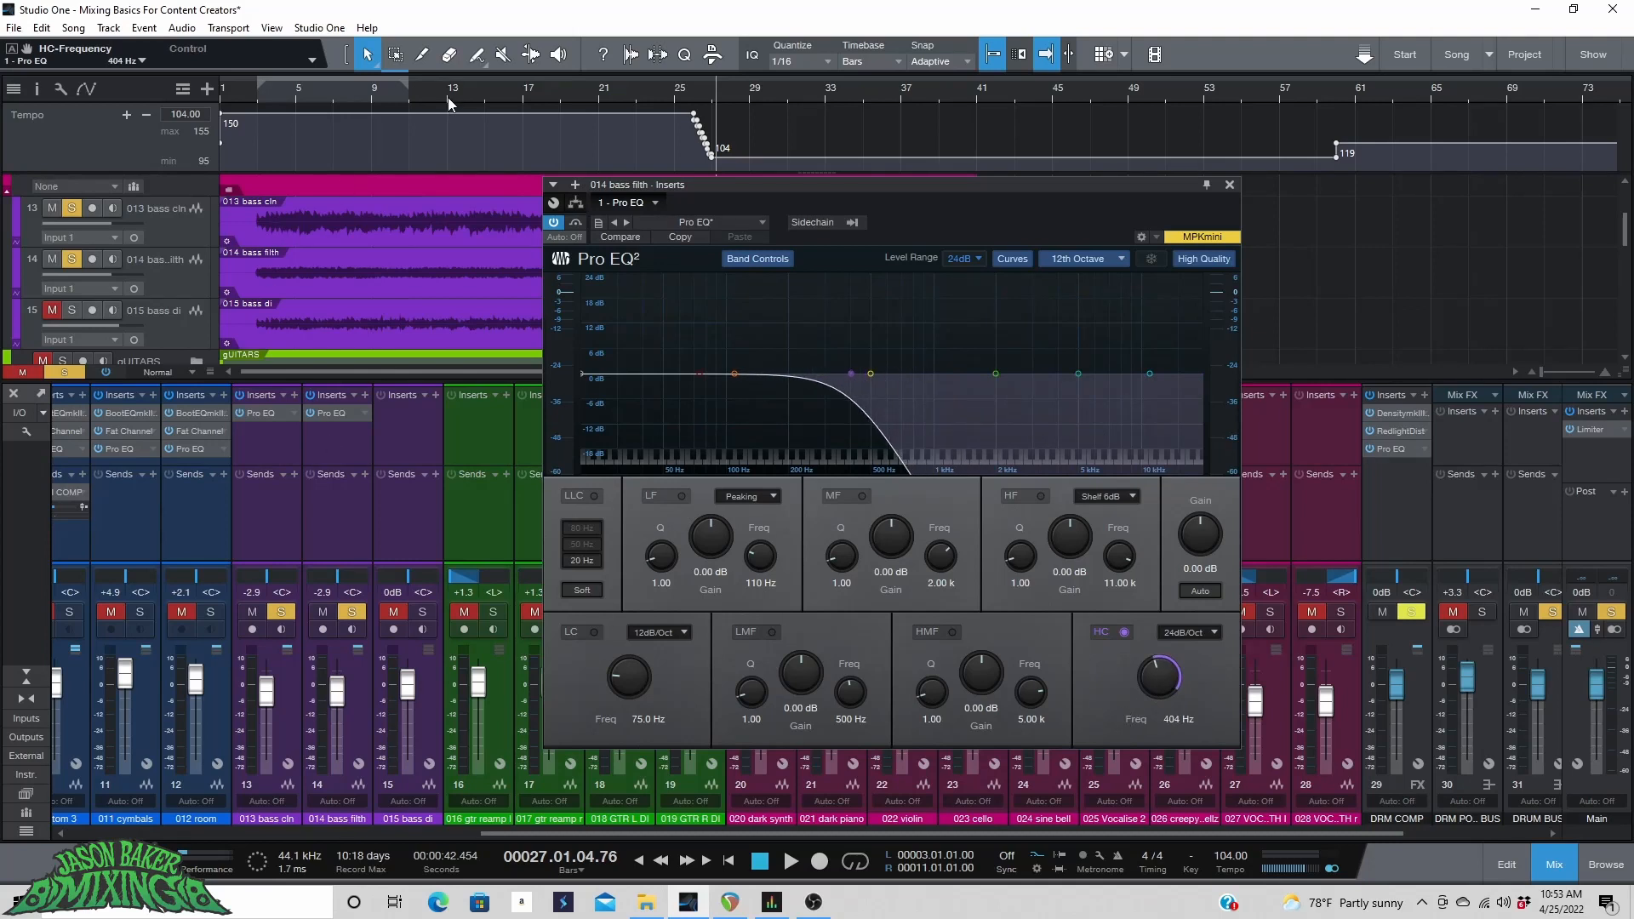
Play from bar 8 and enable the low cut at 24dB/Oct with its frequency set to 40.3 Hz.
{"action": "left_click", "coordinate": [354, 102]}
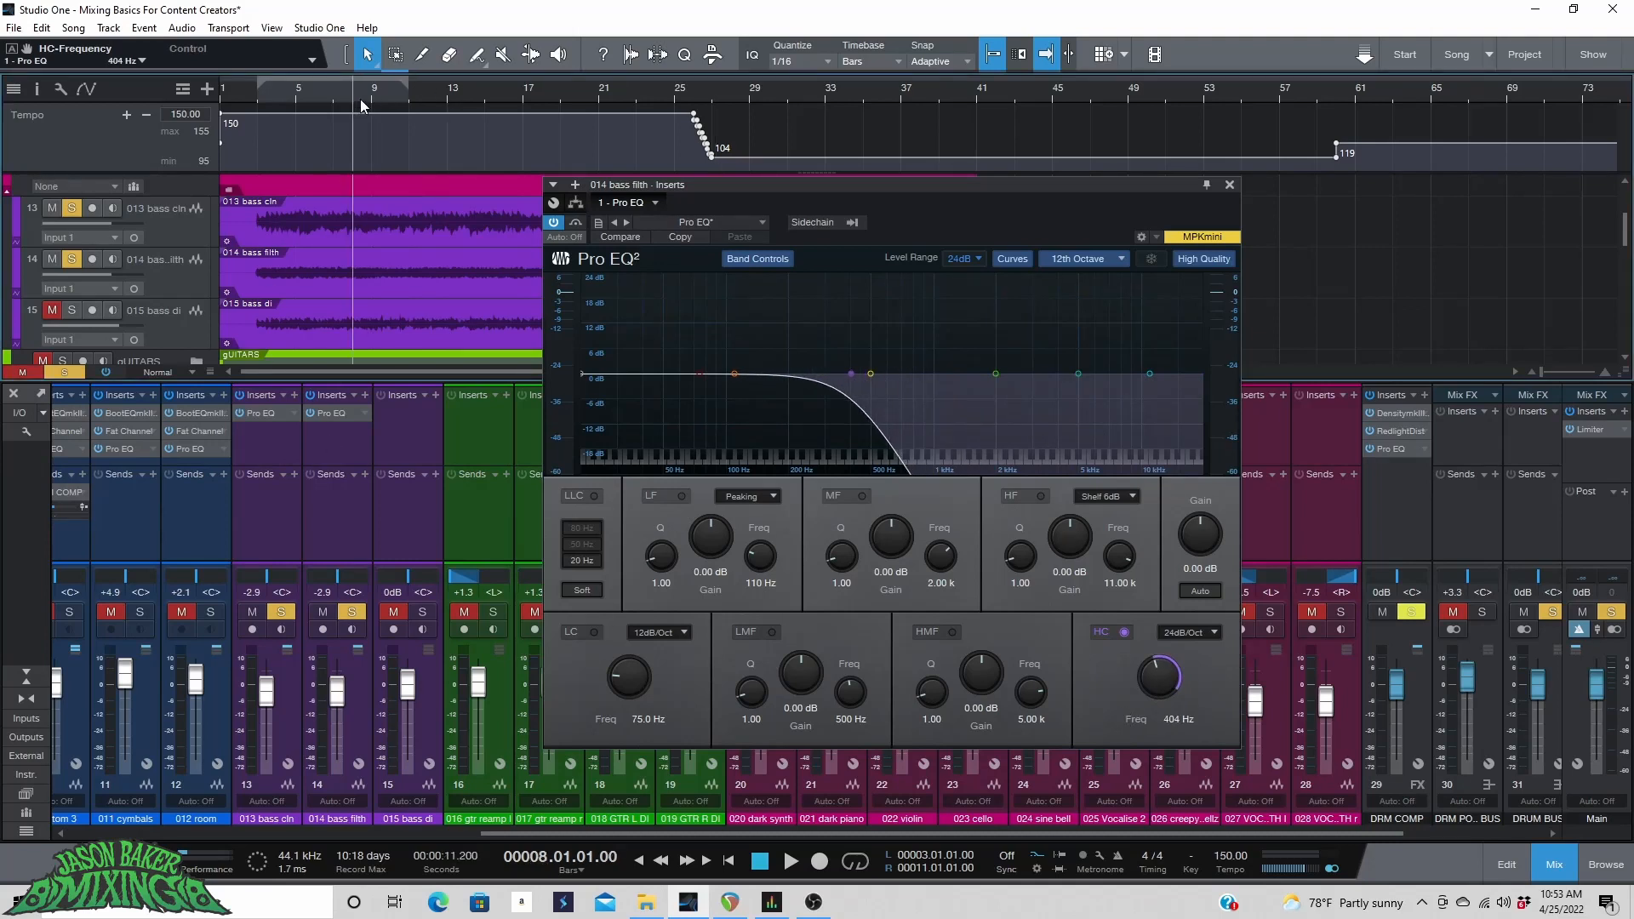
{"action": "key", "text": "space"}
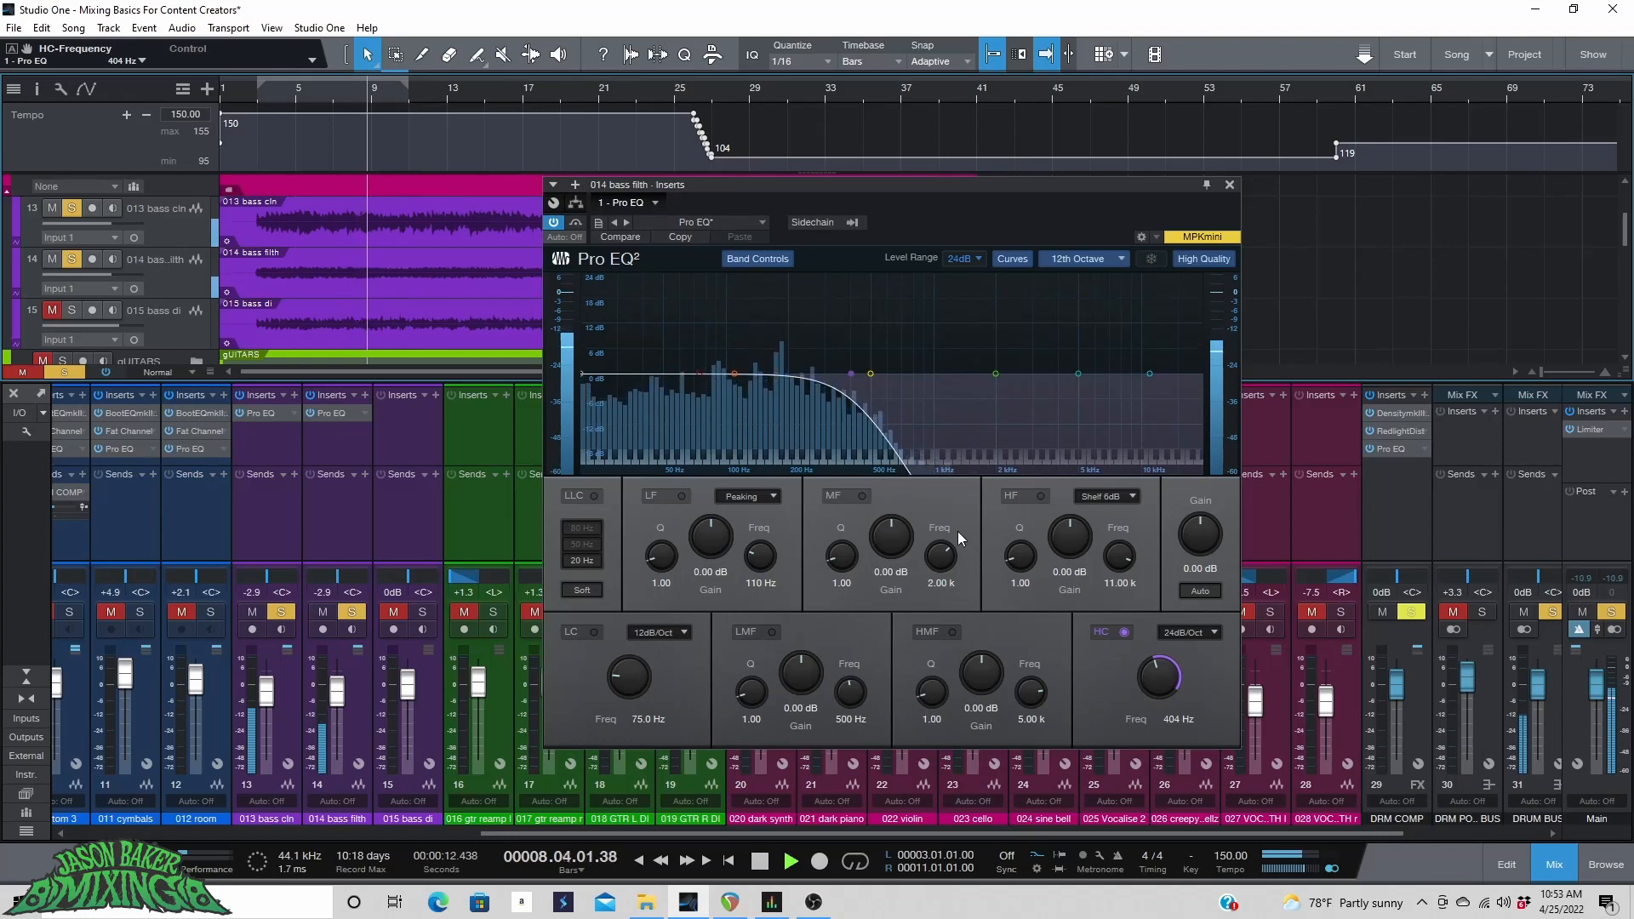
{"action": "left_click", "coordinate": [591, 635]}
{"action": "left_click", "coordinate": [655, 632]}
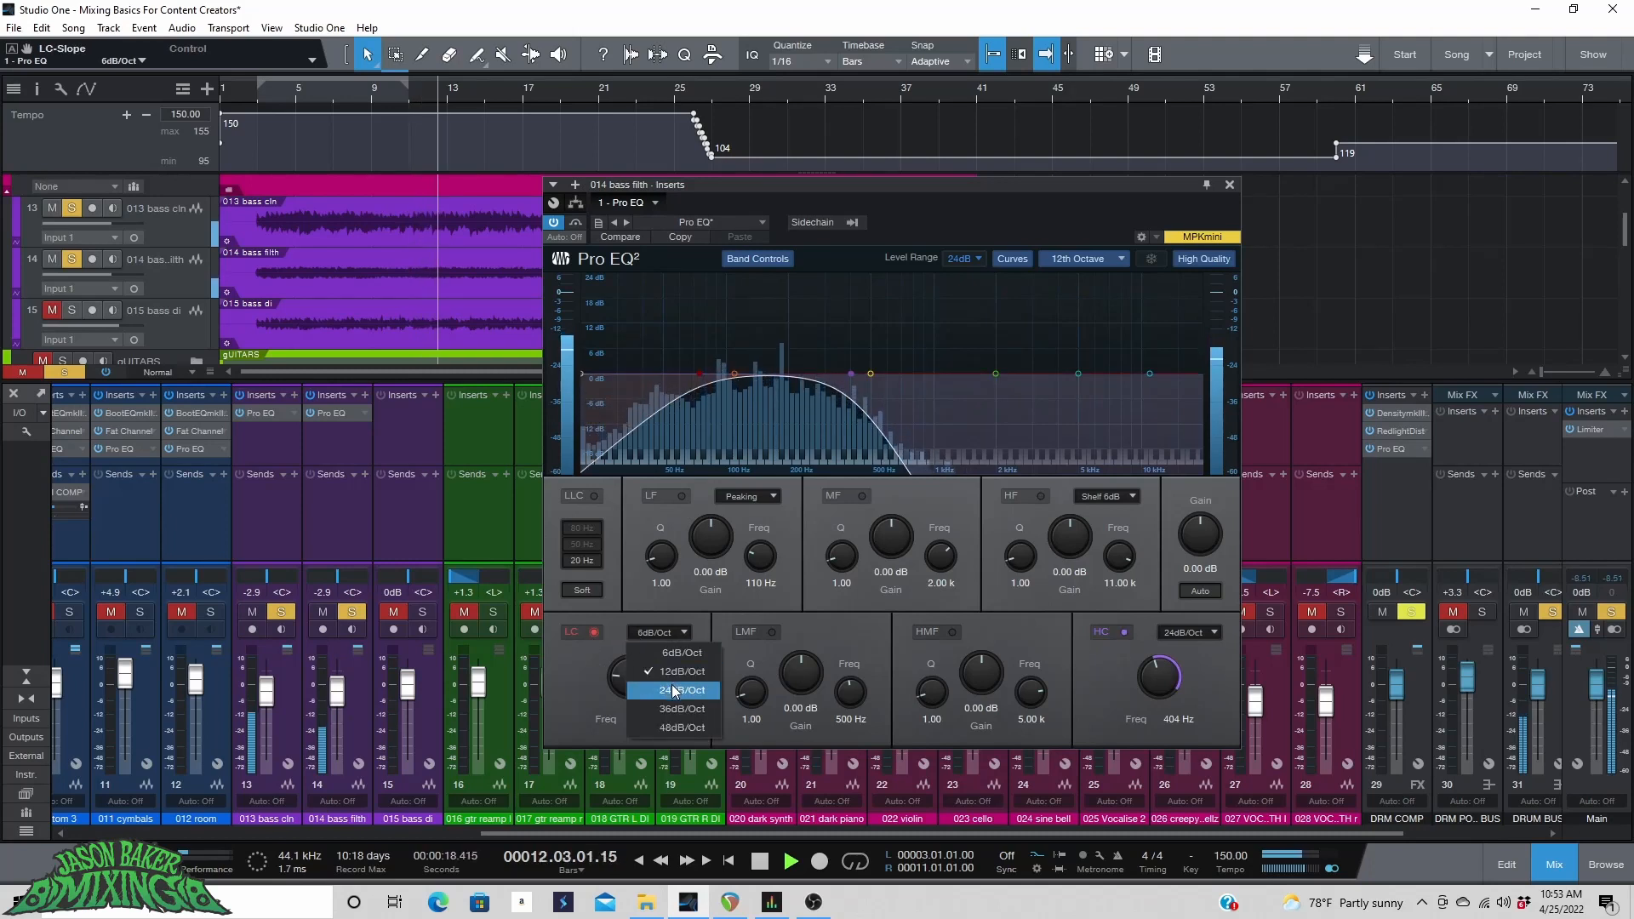
{"action": "left_click", "coordinate": [671, 684]}
{"action": "key", "text": "space"}
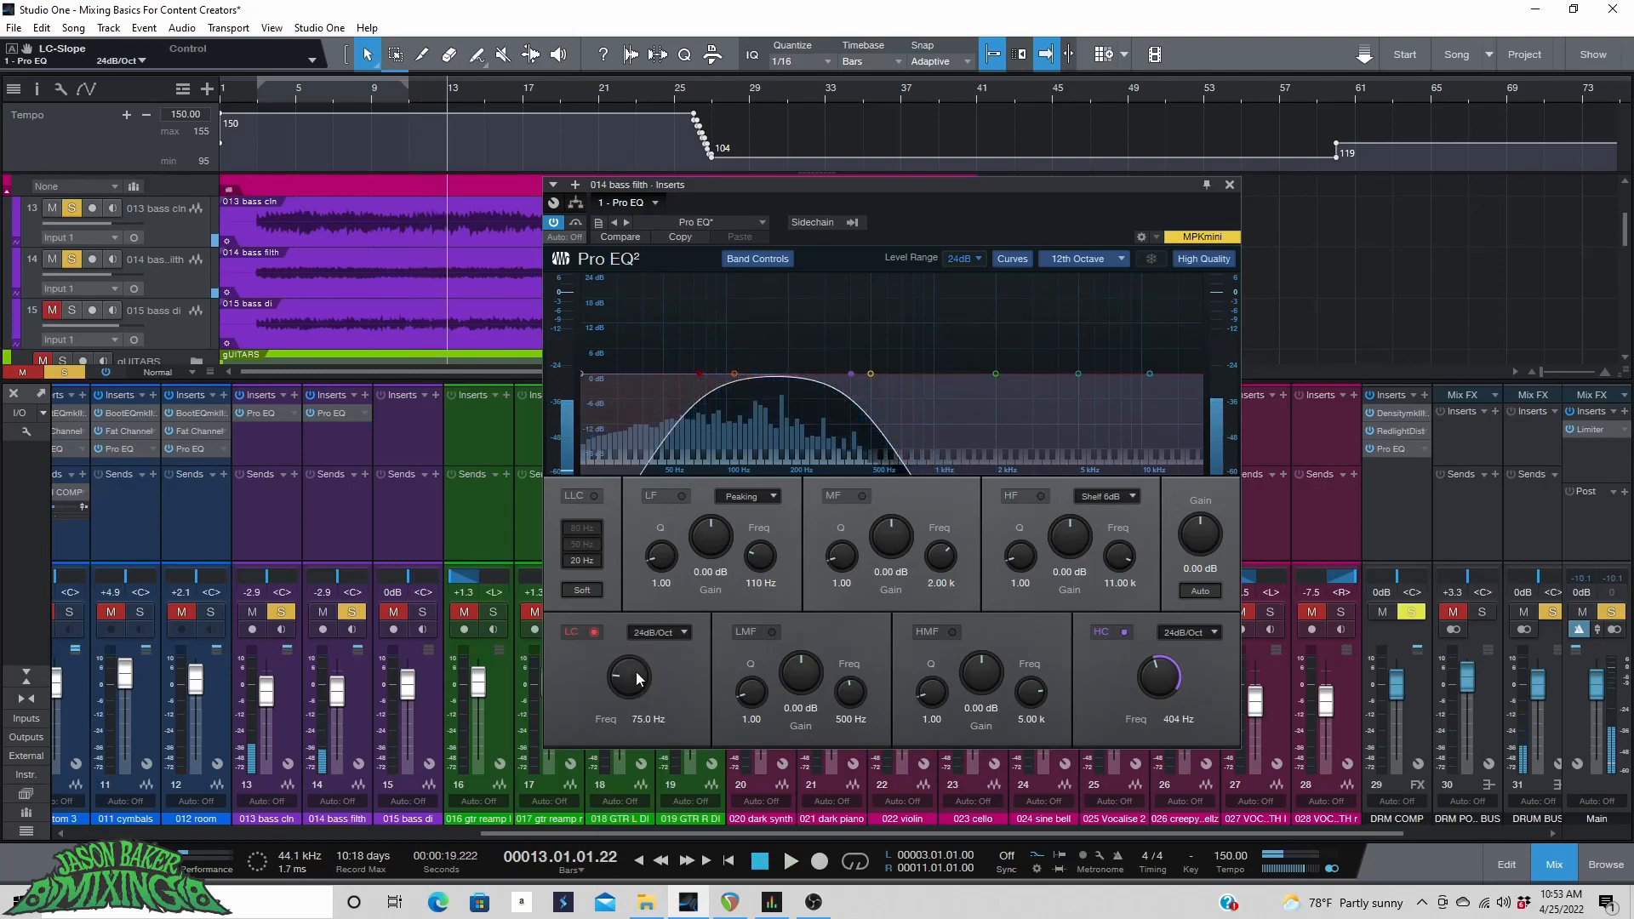
{"action": "left_click_drag", "start_coordinate": [629, 679], "coordinate": [634, 684]}
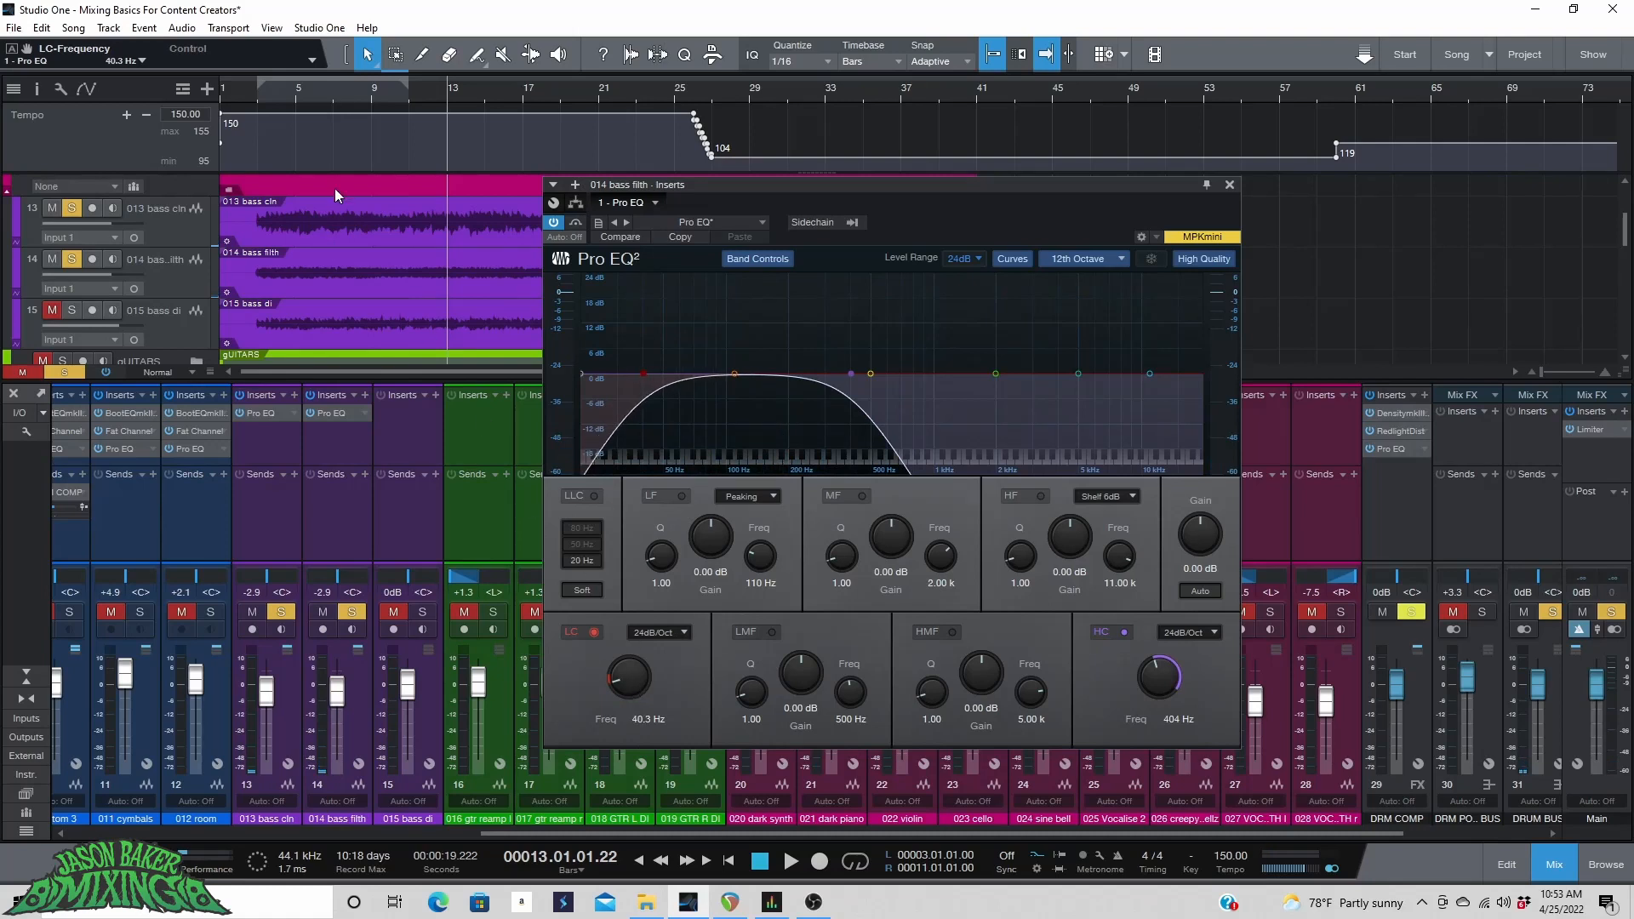
Unsolo 013 bass cln and play the song to hear 014 bass filth on its own.
{"action": "key", "text": "space"}
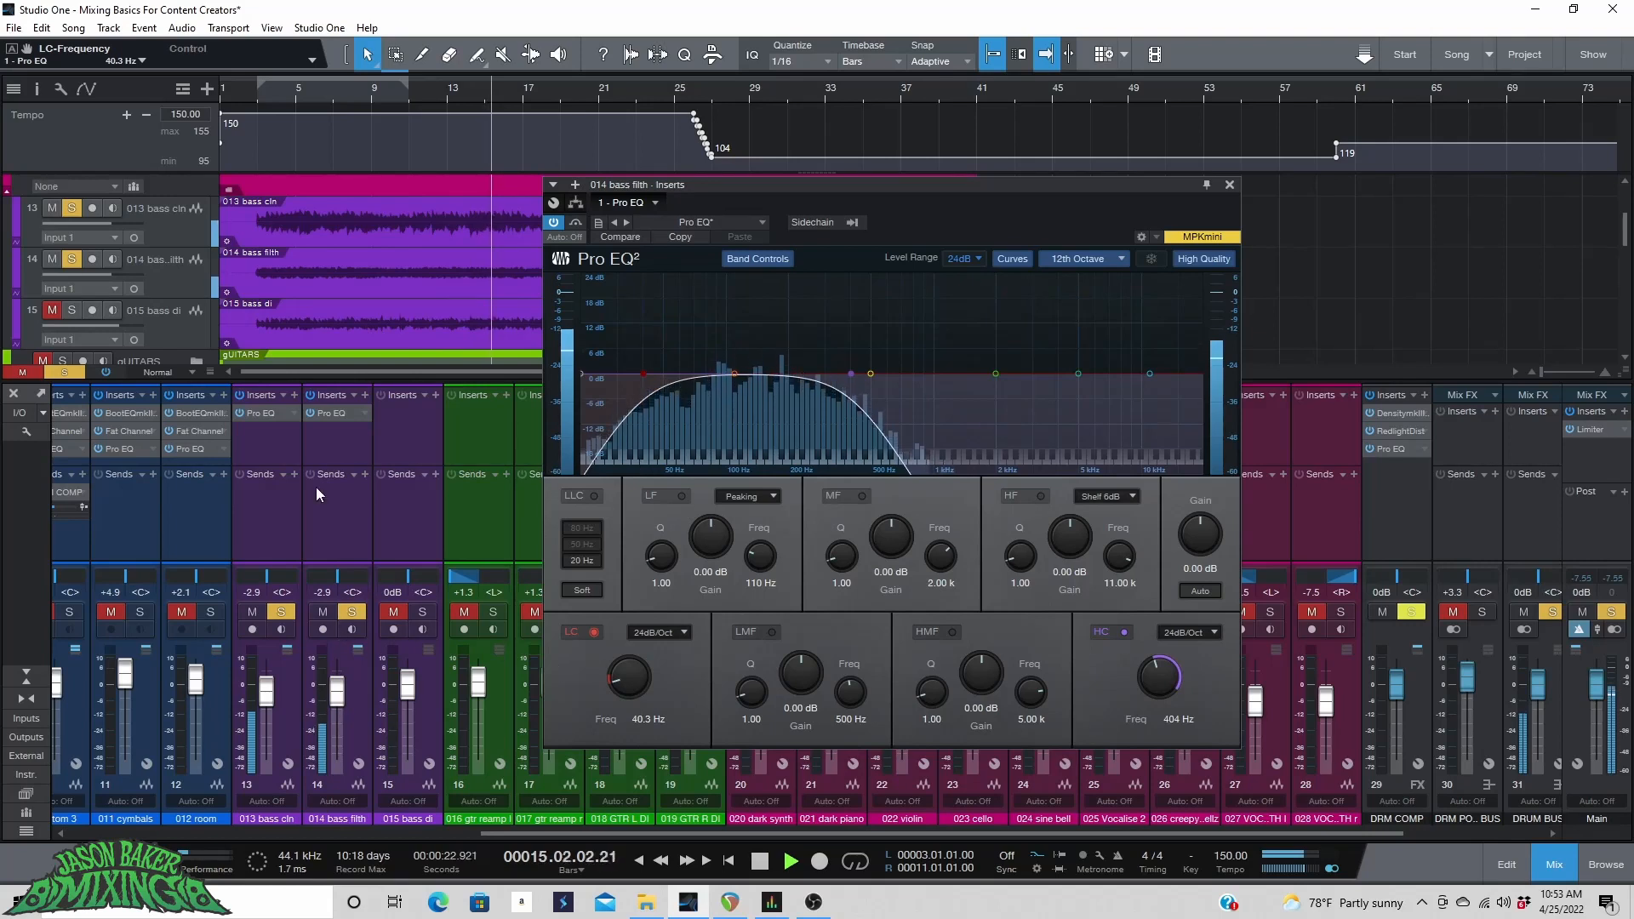
{"action": "key", "text": "space"}
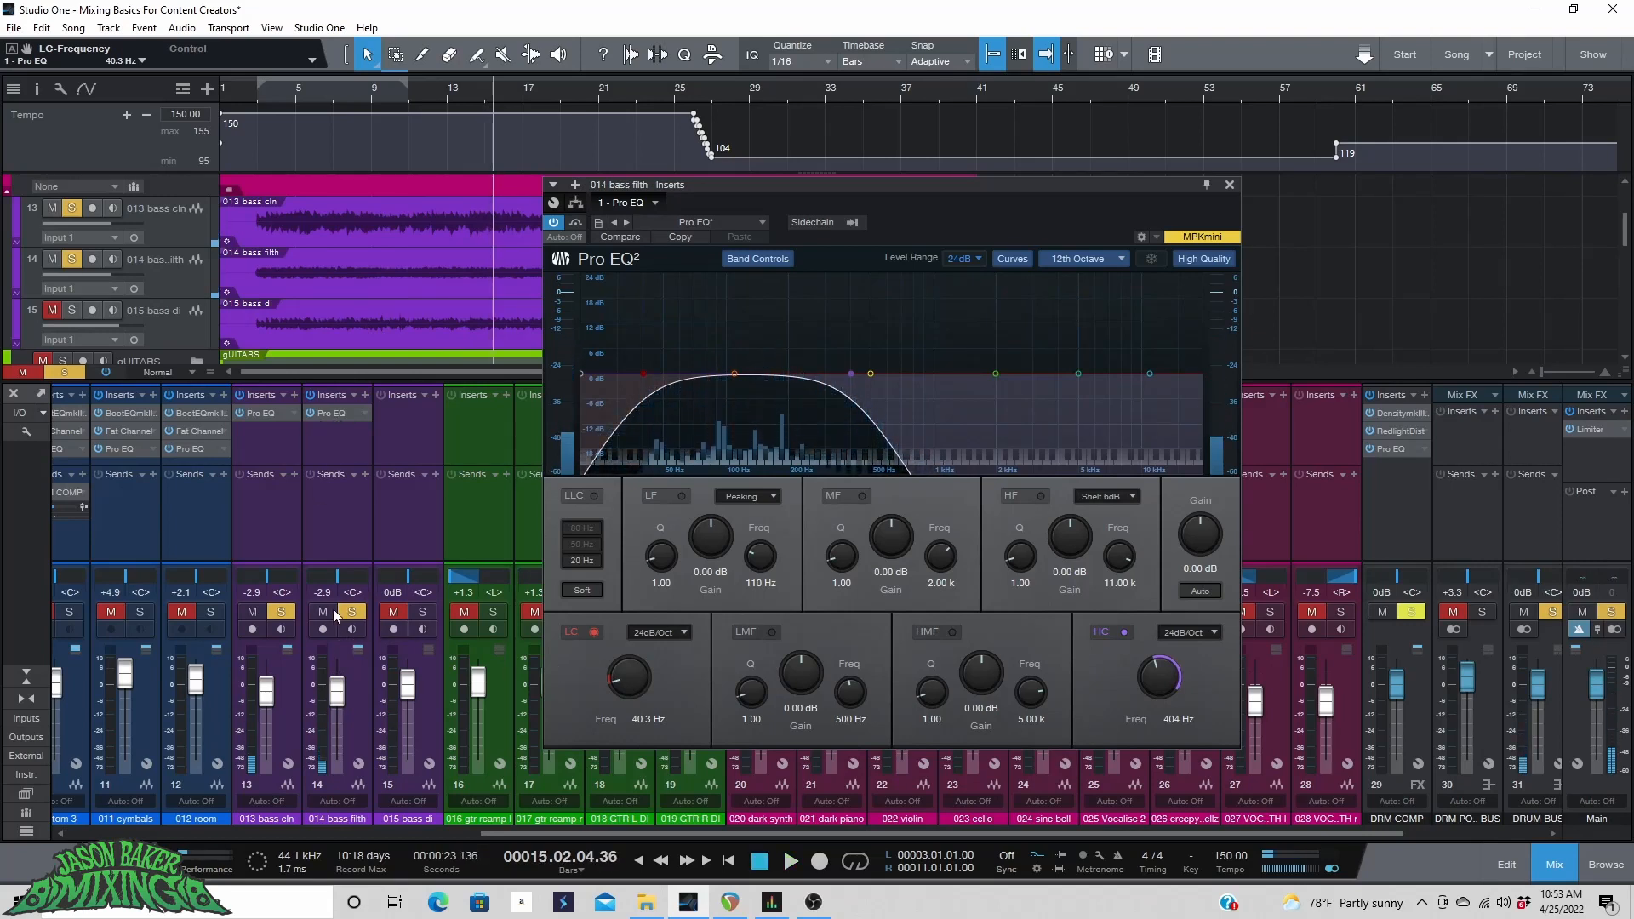
{"action": "left_click", "coordinate": [281, 612]}
{"action": "key", "text": "space"}
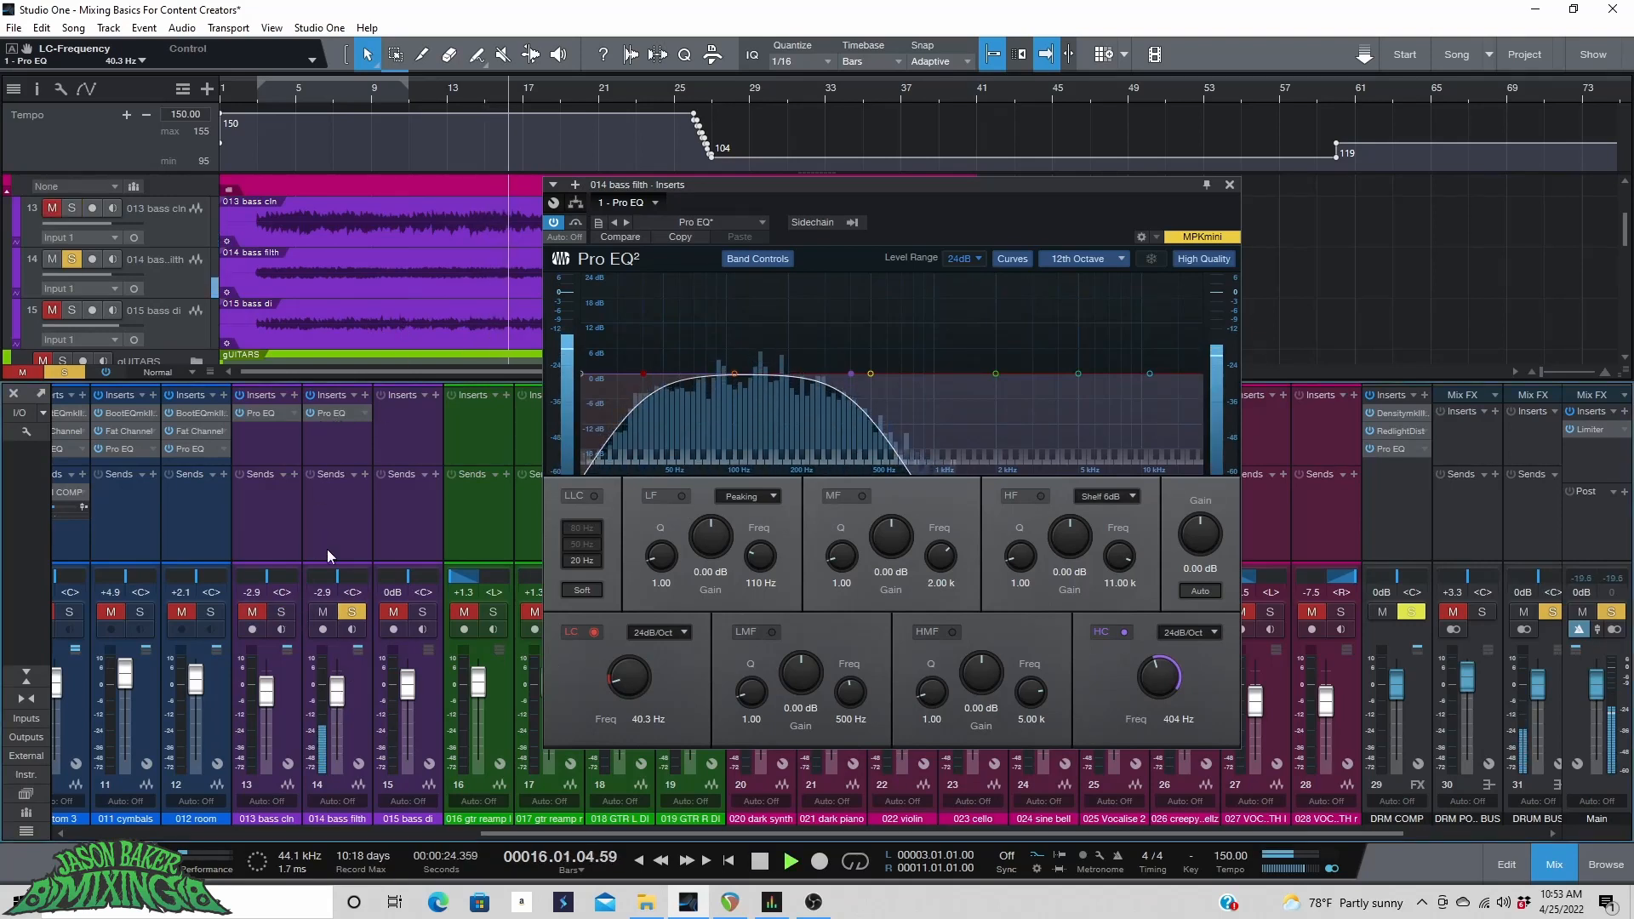
Open the 013 bass cln Pro EQ, solo that channel again and play from bar 8.
{"action": "left_click", "coordinate": [260, 412]}
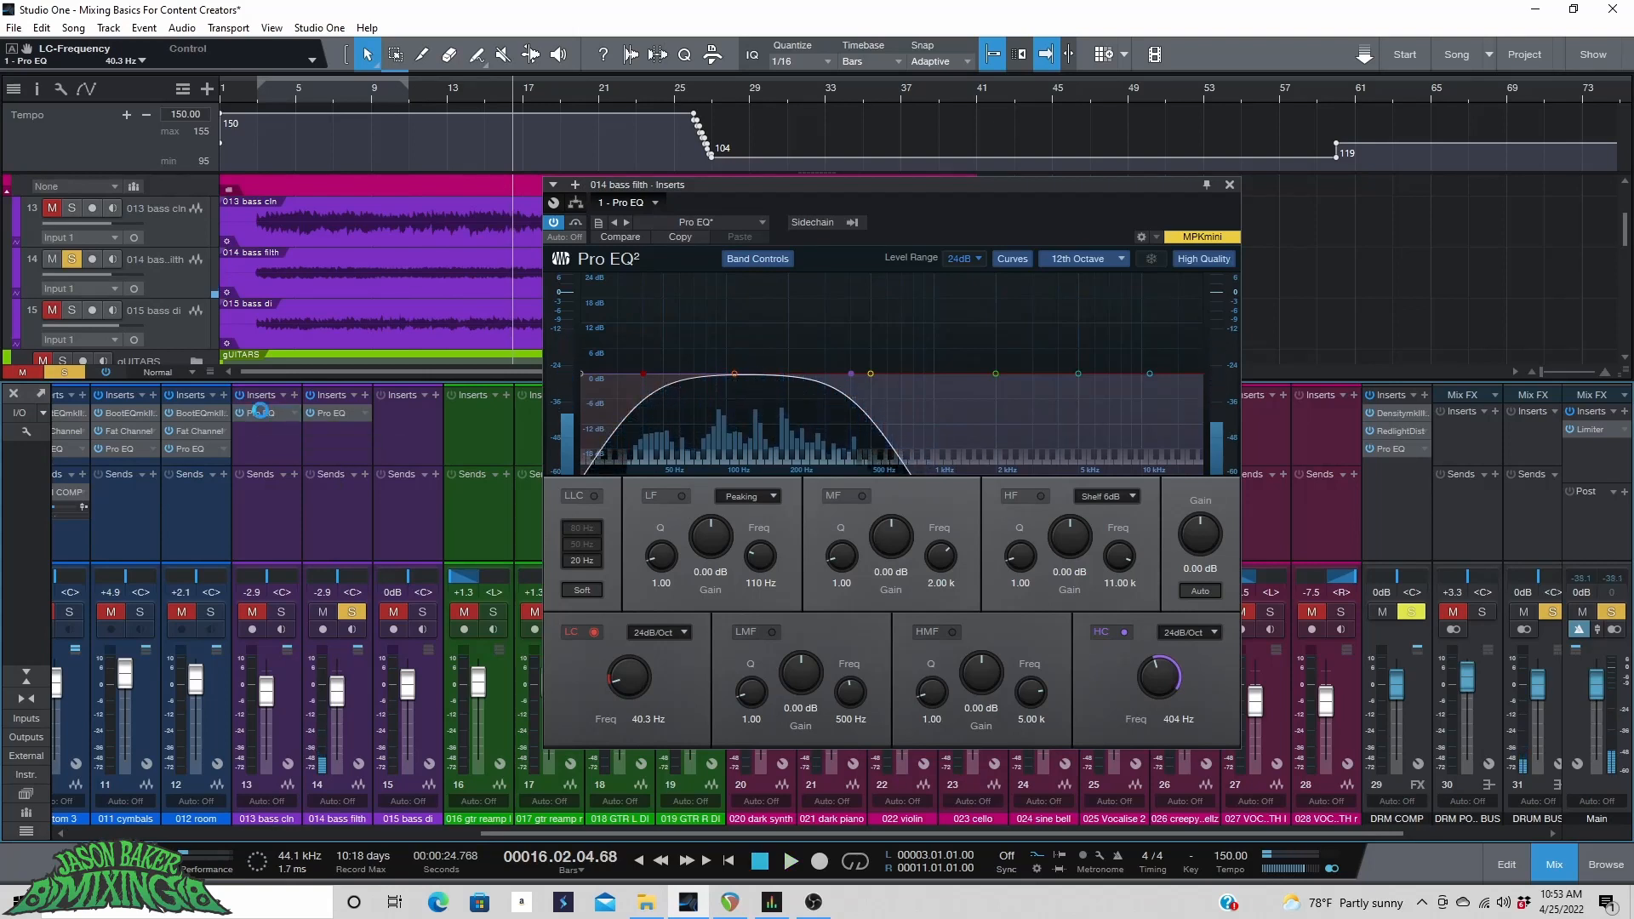
{"action": "left_click", "coordinate": [280, 612]}
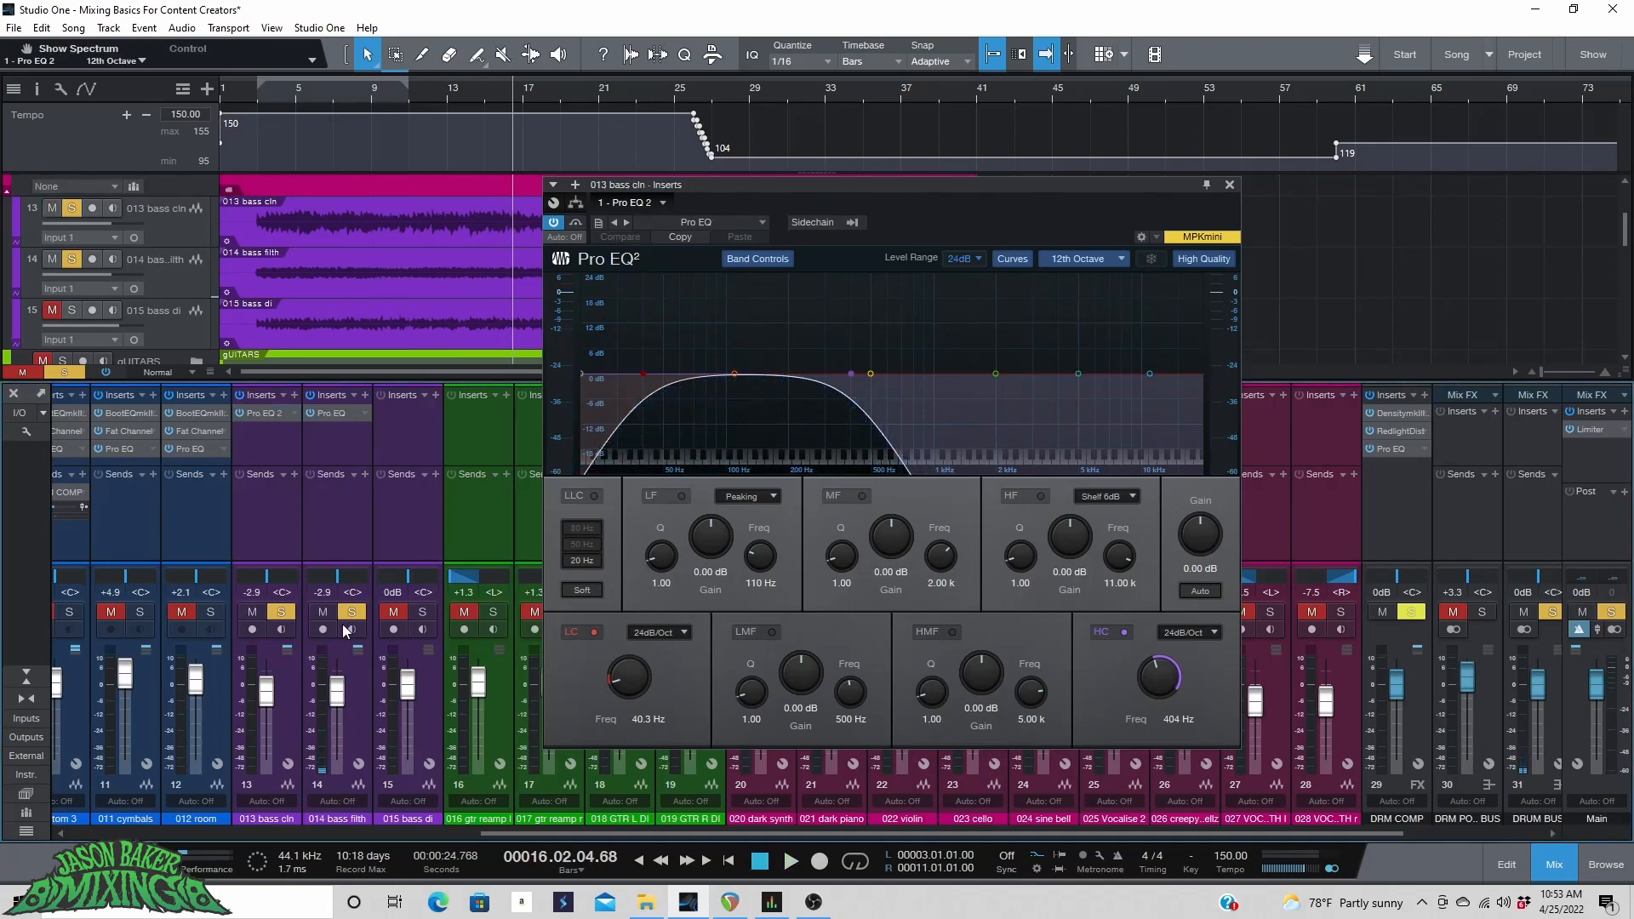
{"action": "left_click", "coordinate": [314, 89]}
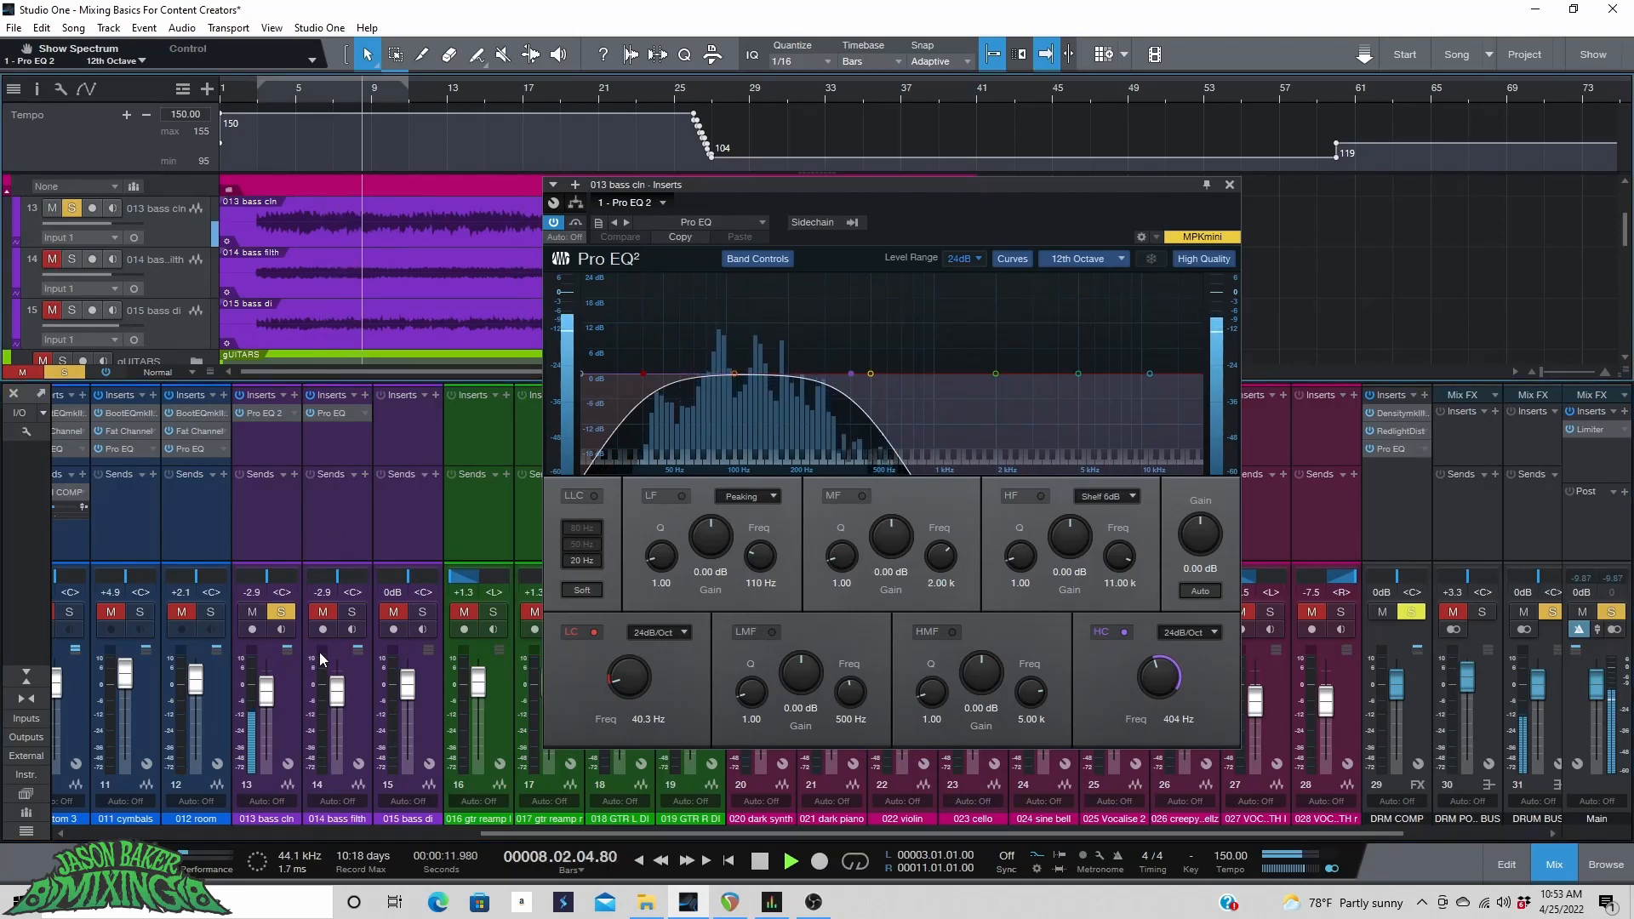
{"action": "key", "text": "space"}
Reopen the 014 bass filth Pro EQ and raise its high cut to 20.0 kHz and low cut to 661 Hz.
{"action": "left_click", "coordinate": [366, 413]}
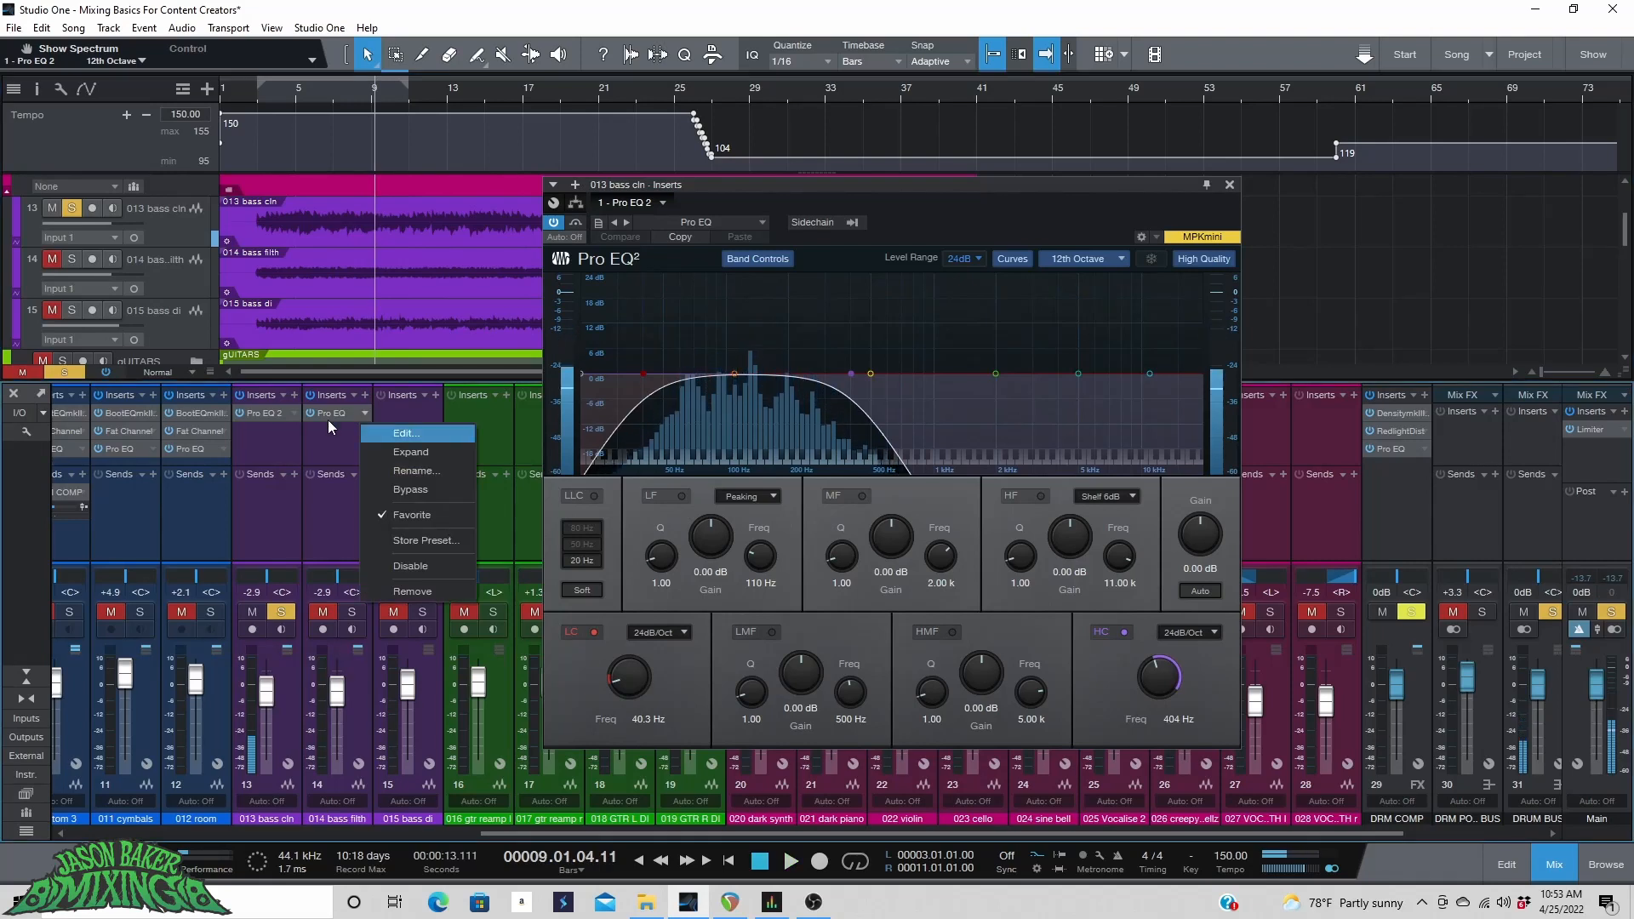
{"action": "left_click", "coordinate": [327, 415]}
{"action": "left_click", "coordinate": [326, 415]}
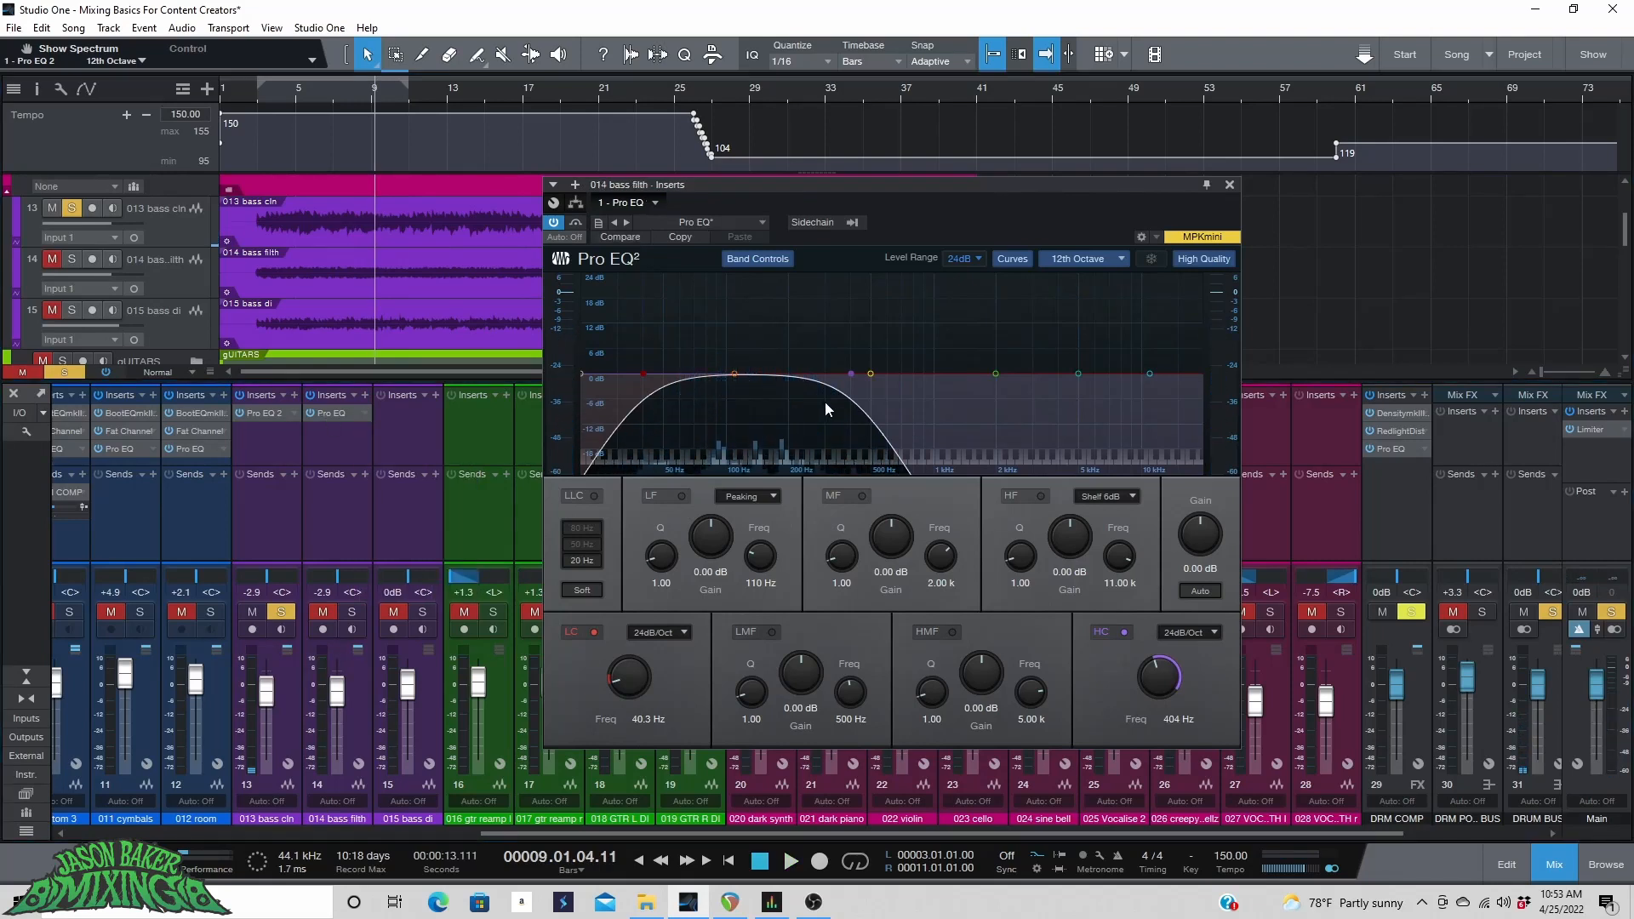
{"action": "left_click_drag", "start_coordinate": [1191, 685], "coordinate": [1163, 593]}
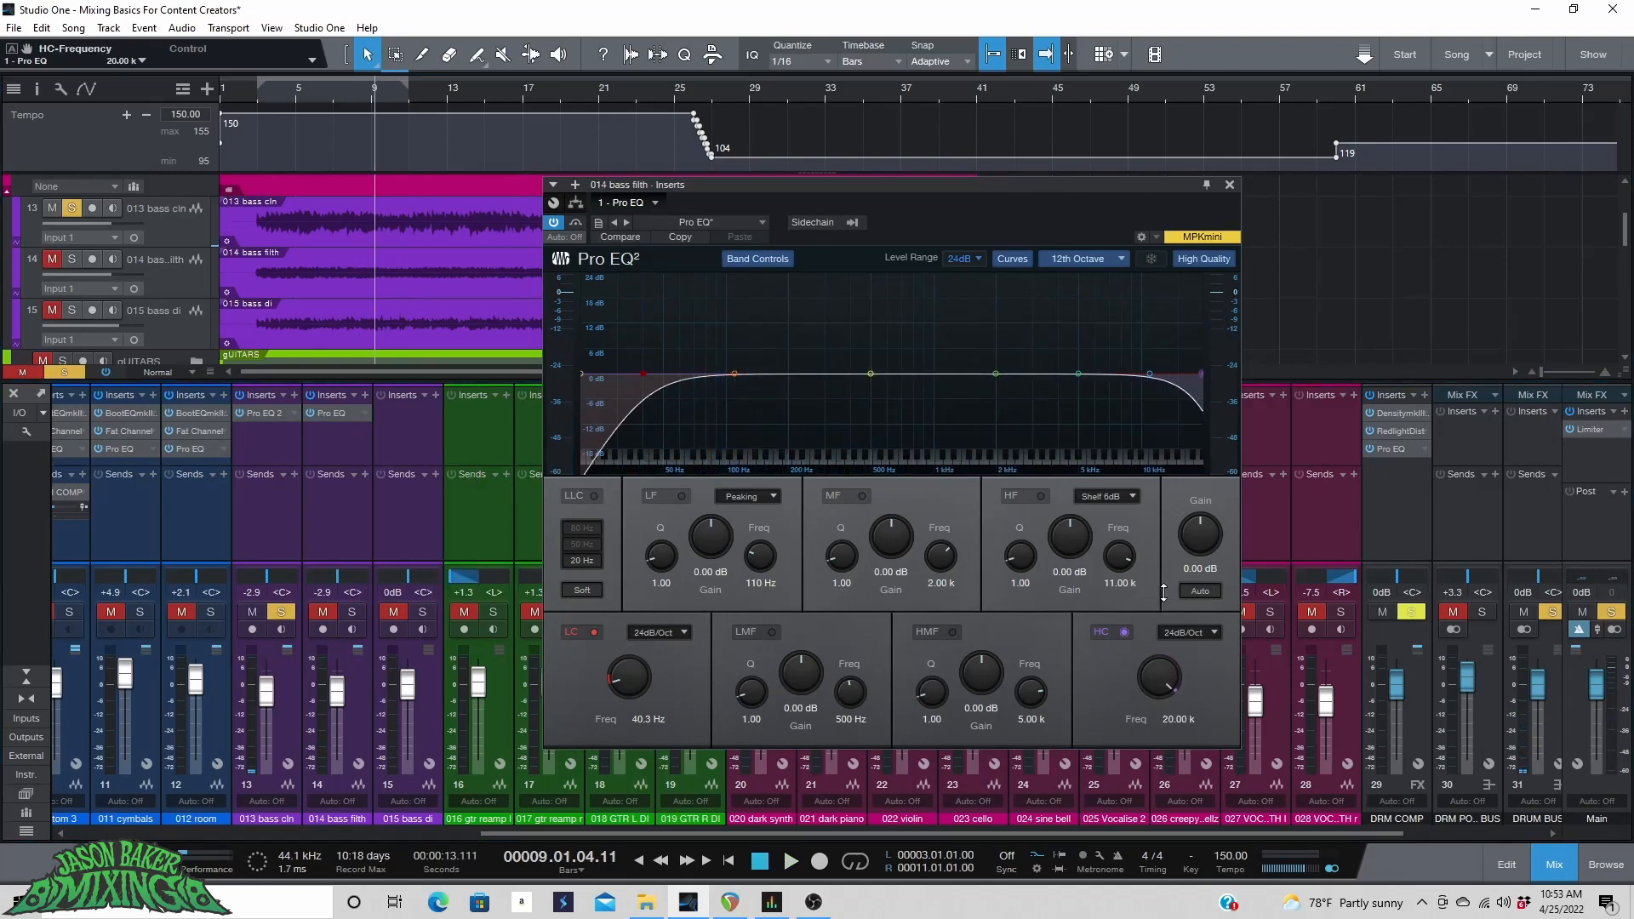
{"action": "left_click_drag", "start_coordinate": [628, 677], "coordinate": [634, 615]}
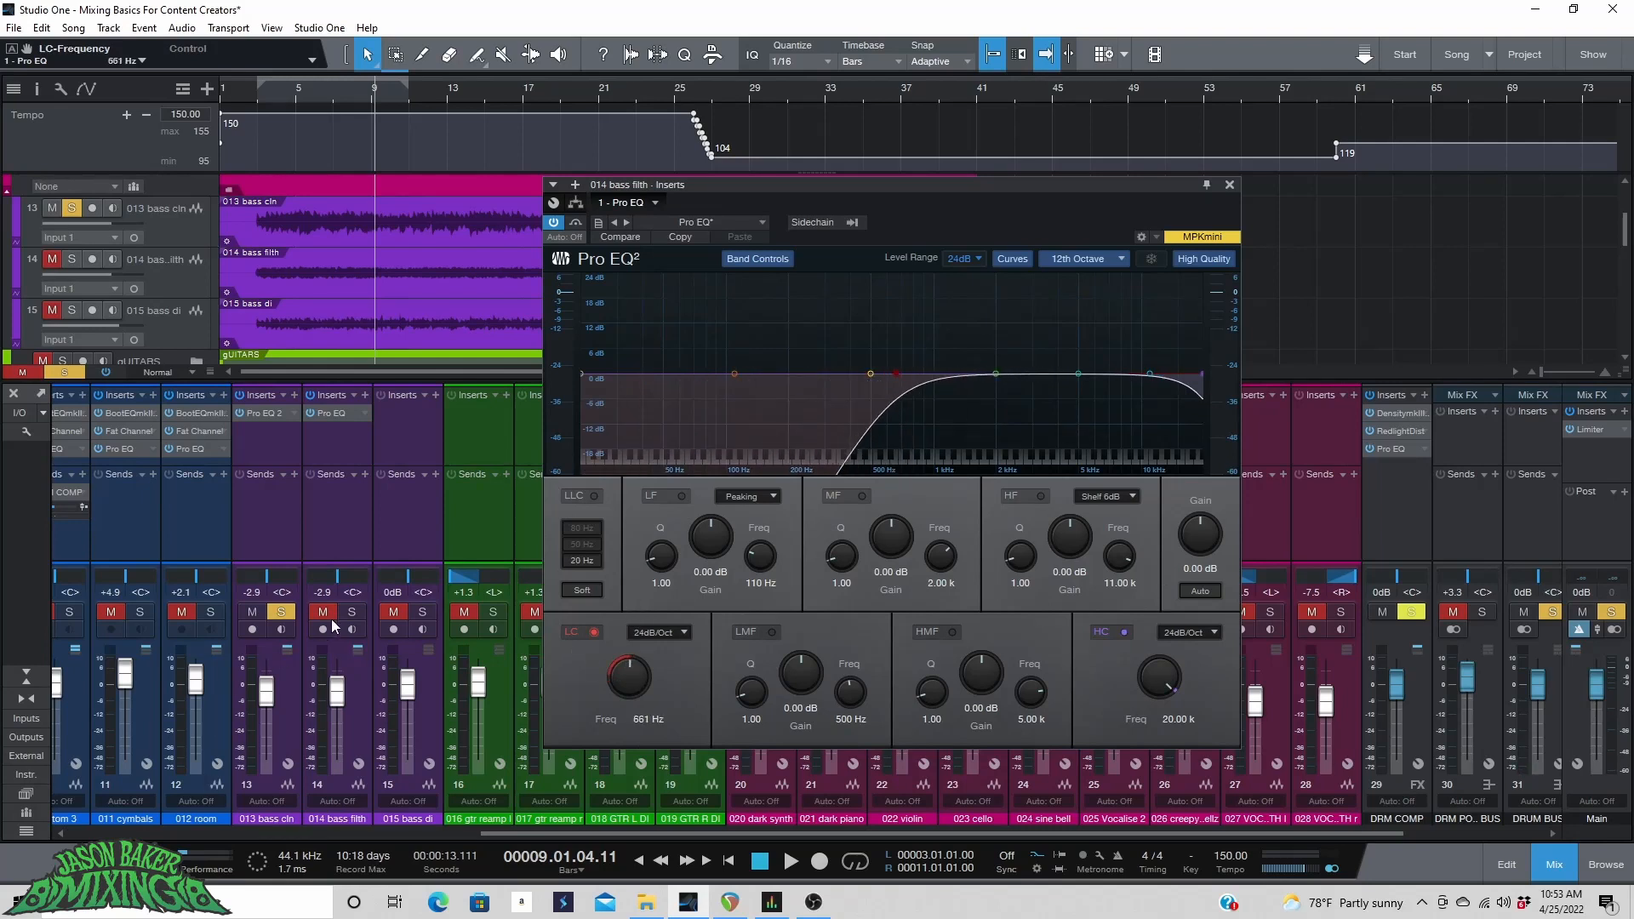
Play the soloed bass tracks from around bar 5 to listen to the filtered sound.
{"action": "key", "text": "space"}
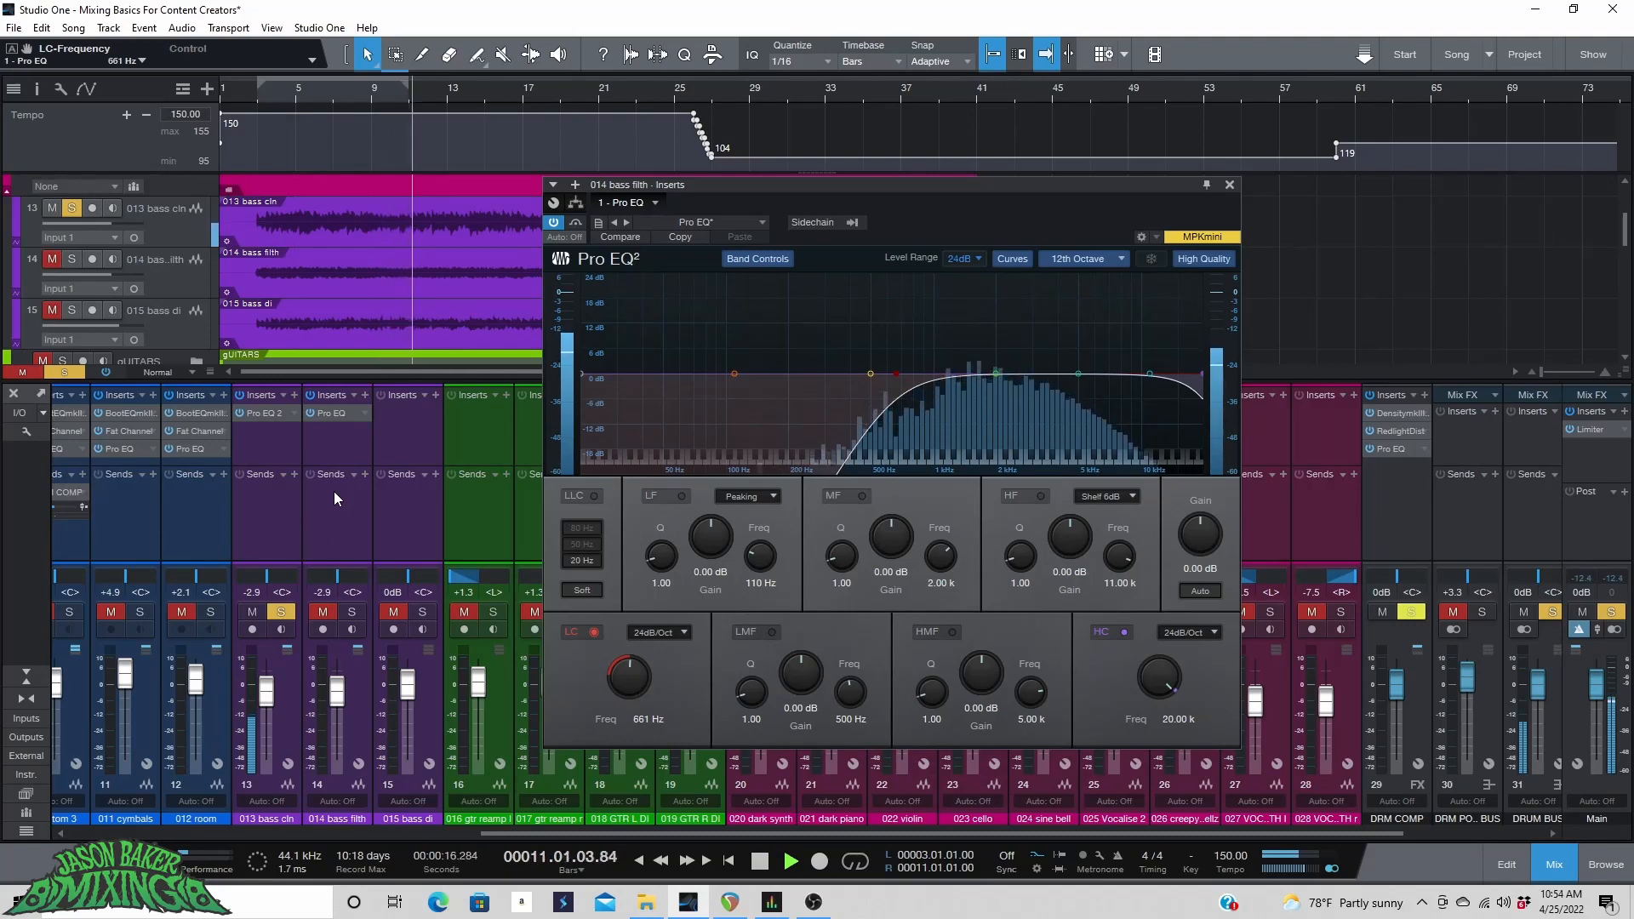
{"action": "left_click", "coordinate": [294, 97]}
{"action": "key", "text": "space"}
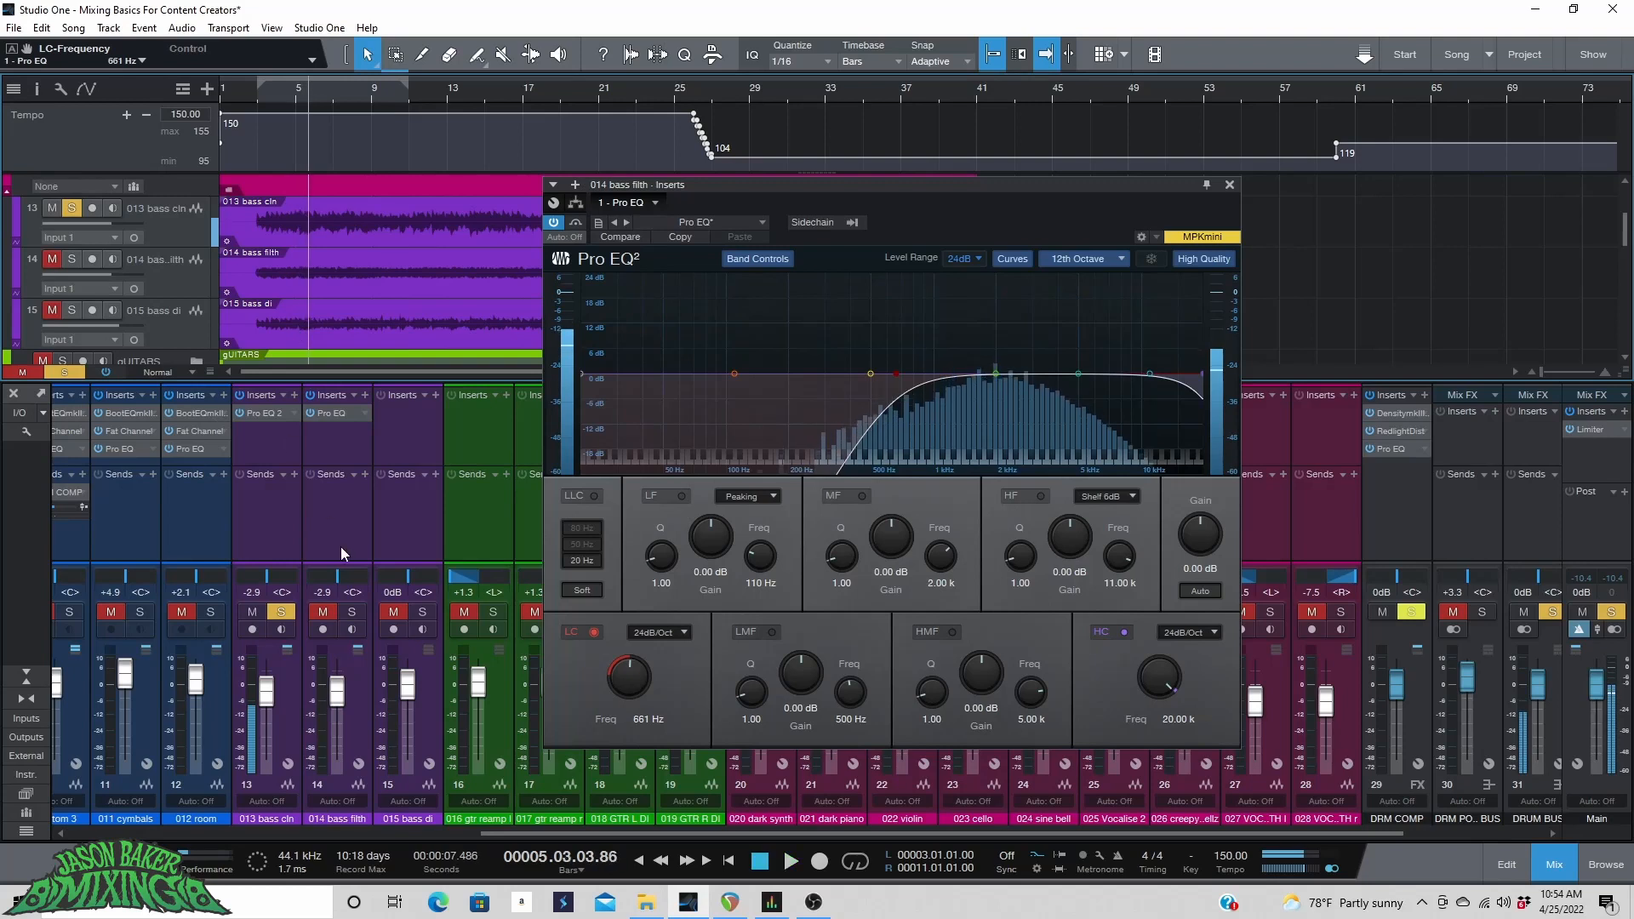
Solo 014 bass filth, set its low cut to 638 Hz and play to check the result.
{"action": "left_click", "coordinate": [352, 612]}
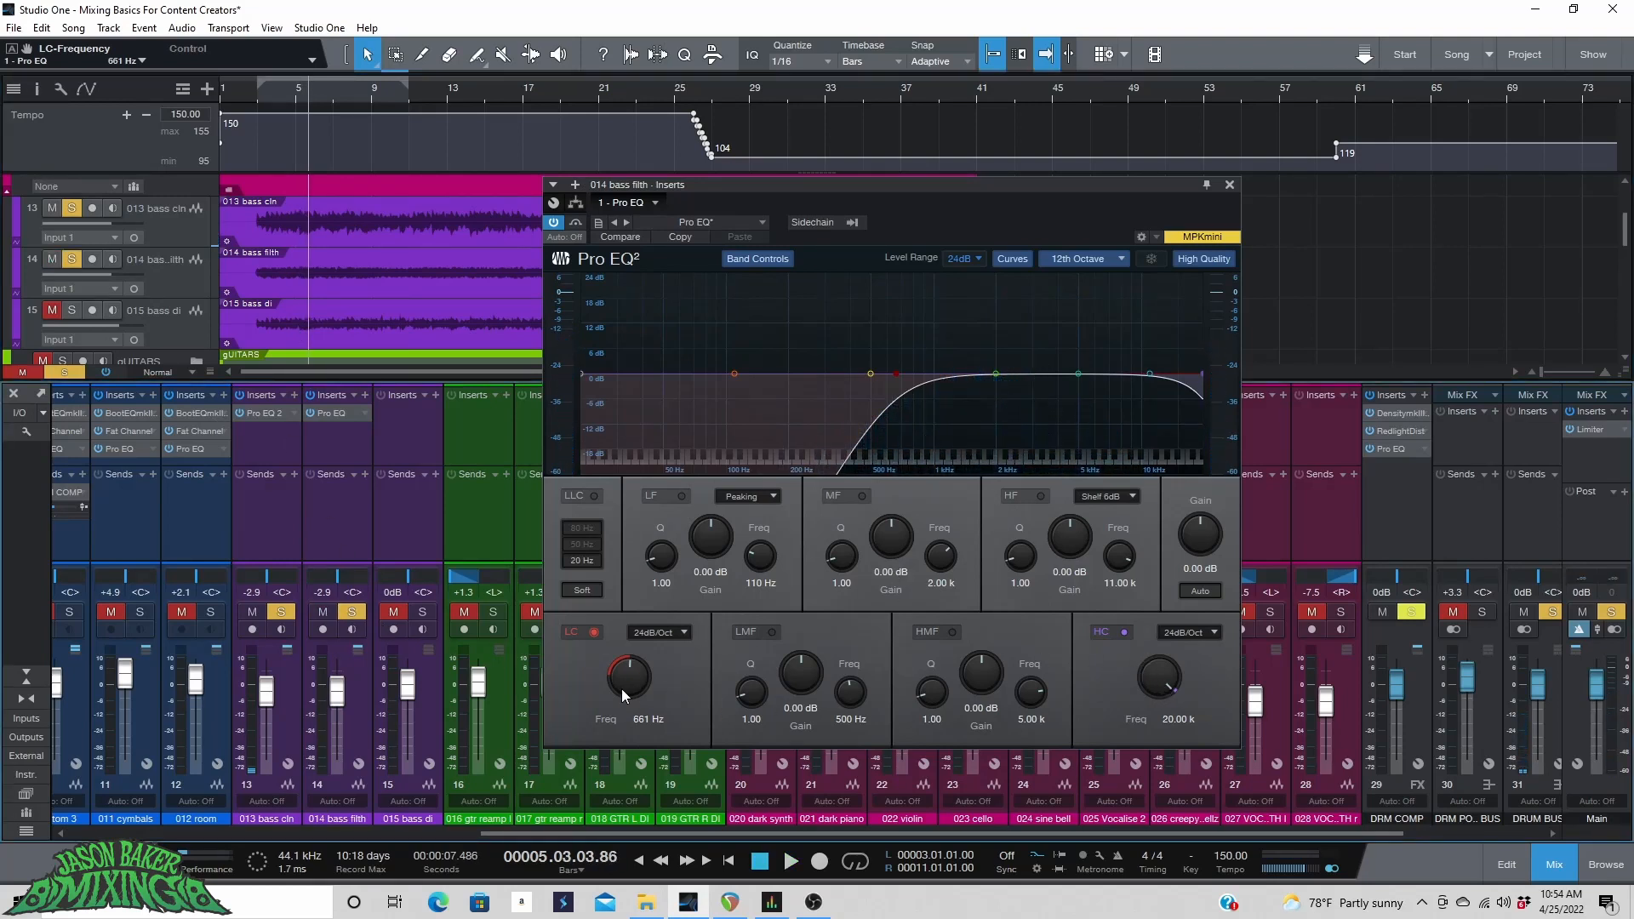
{"action": "left_click_drag", "start_coordinate": [621, 690], "coordinate": [624, 682]}
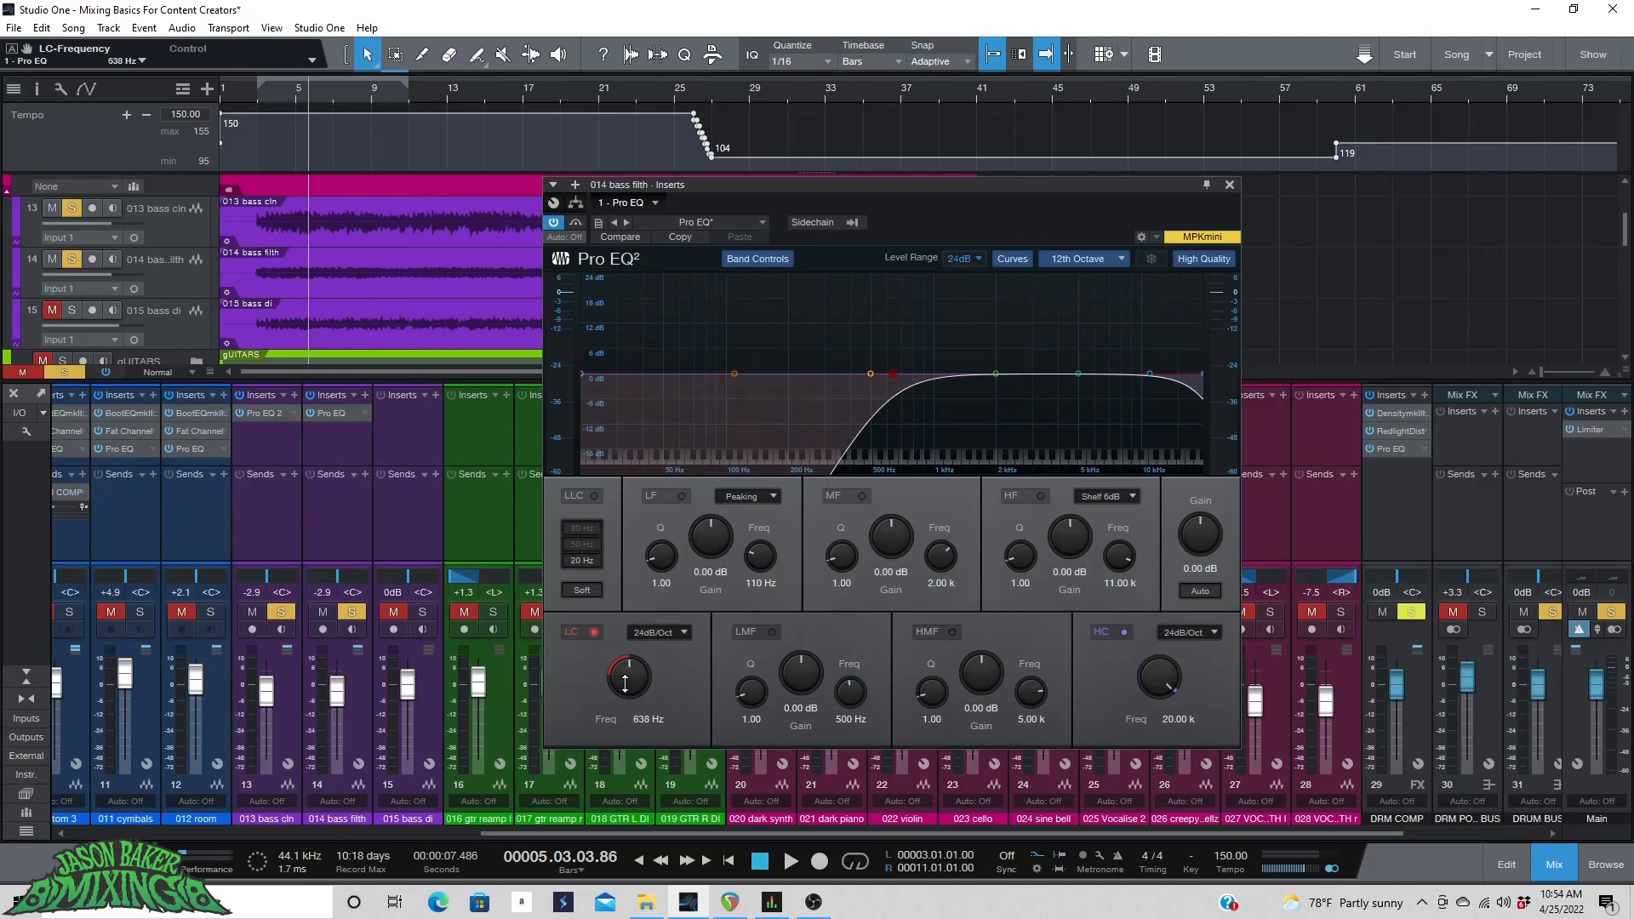
{"action": "key", "text": "space"}
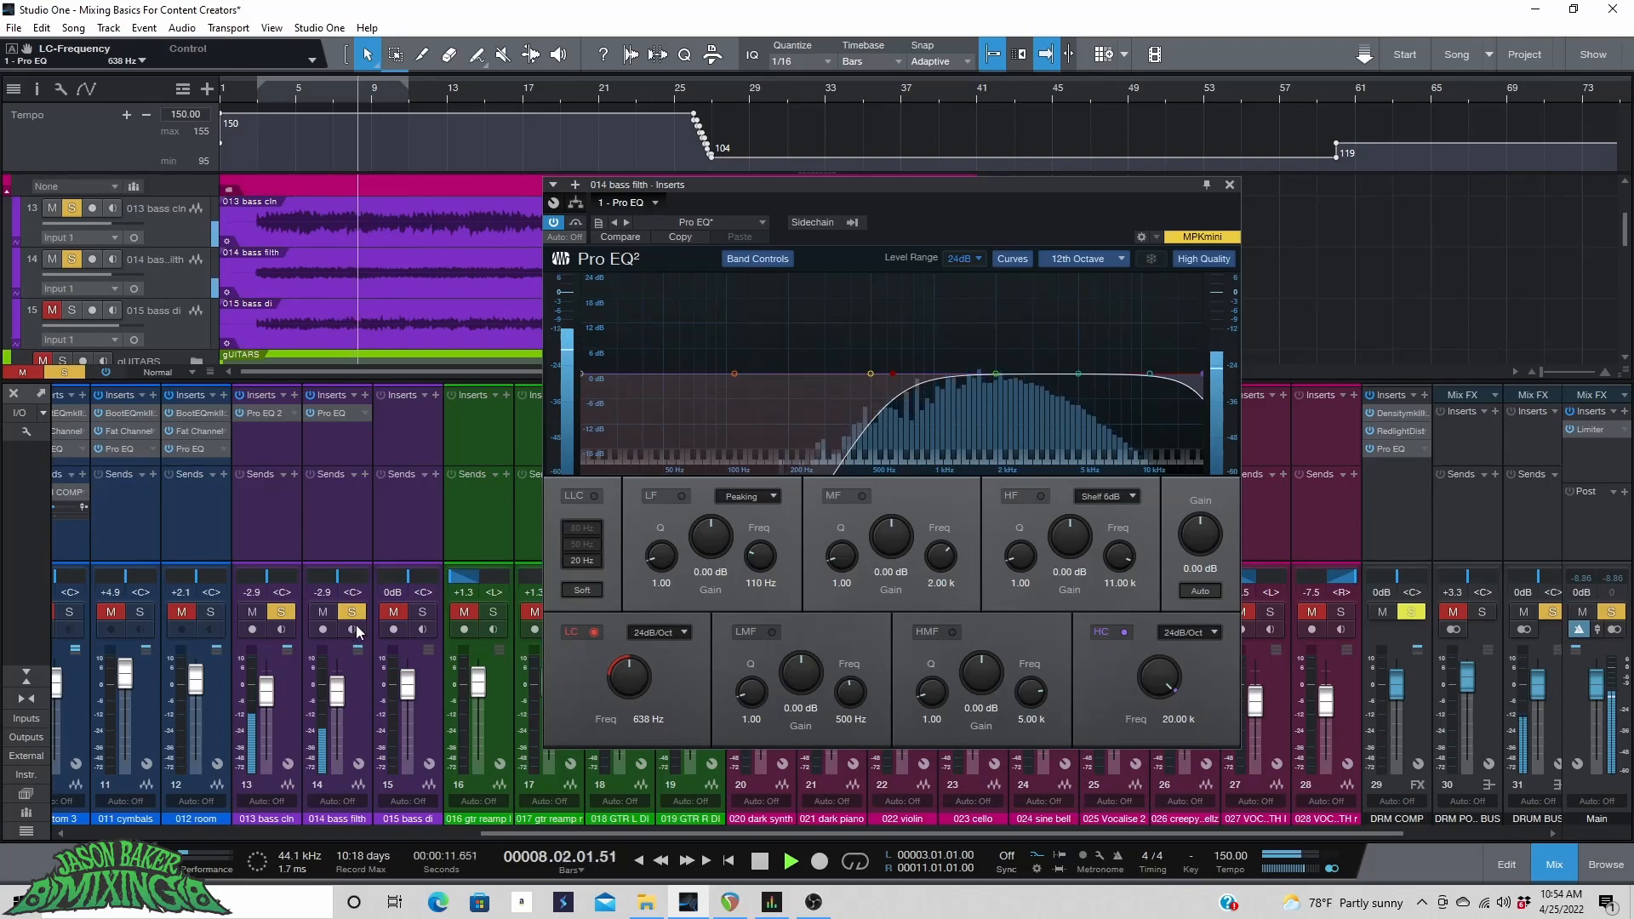
{"action": "key", "text": "space"}
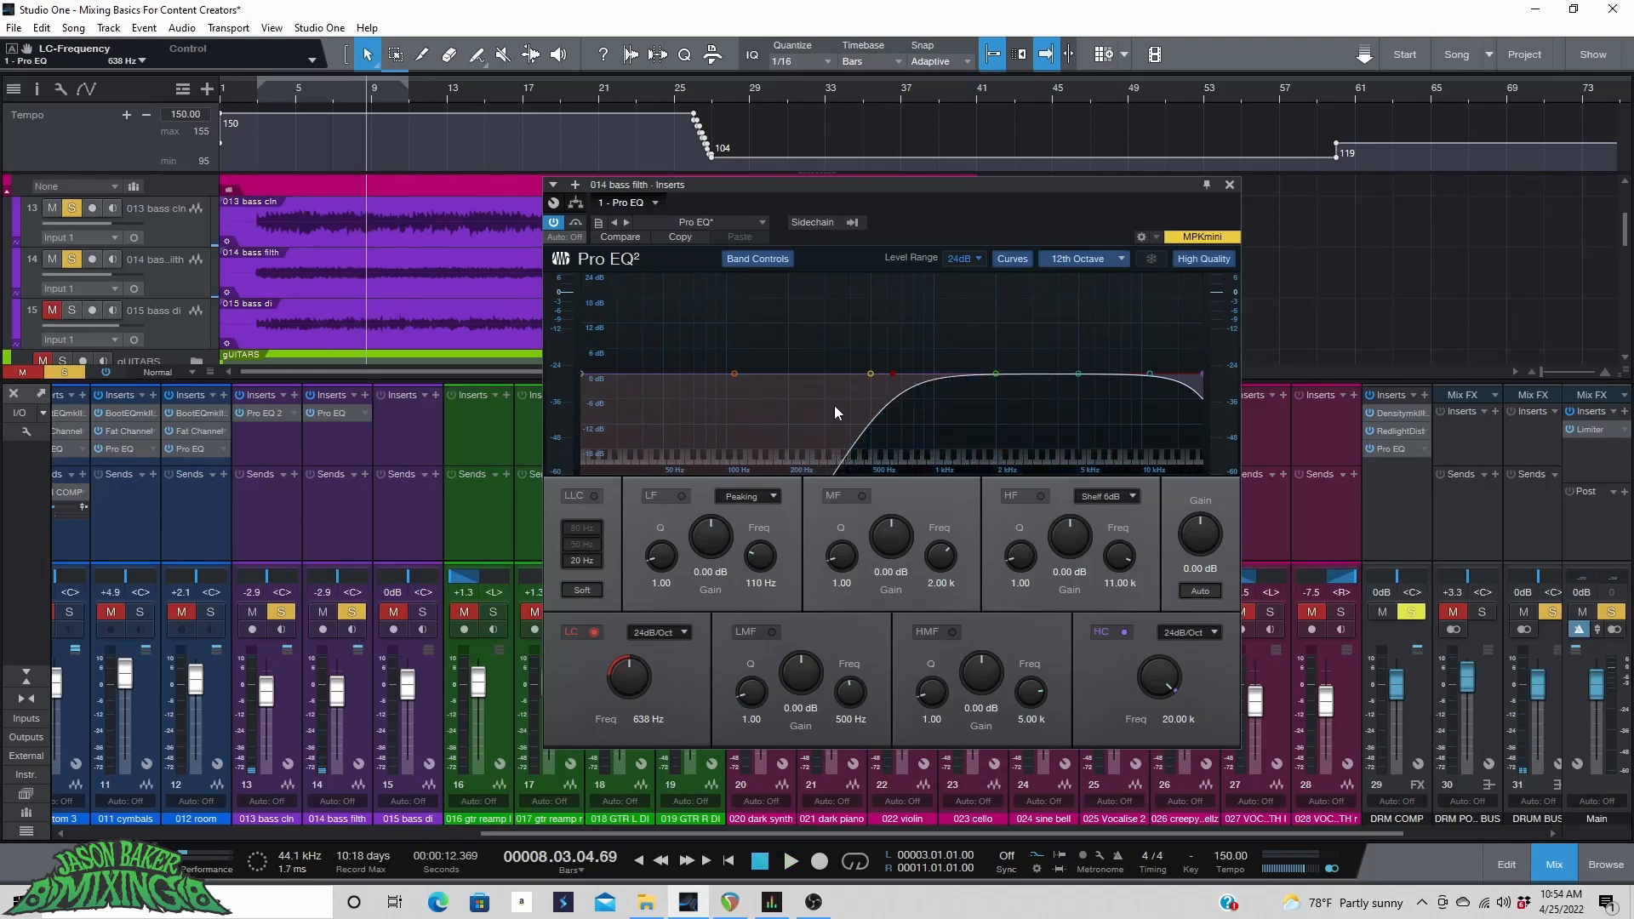
Select the 013 bass cln channel, play it and close the plug-in window.
{"action": "left_click", "coordinate": [291, 729]}
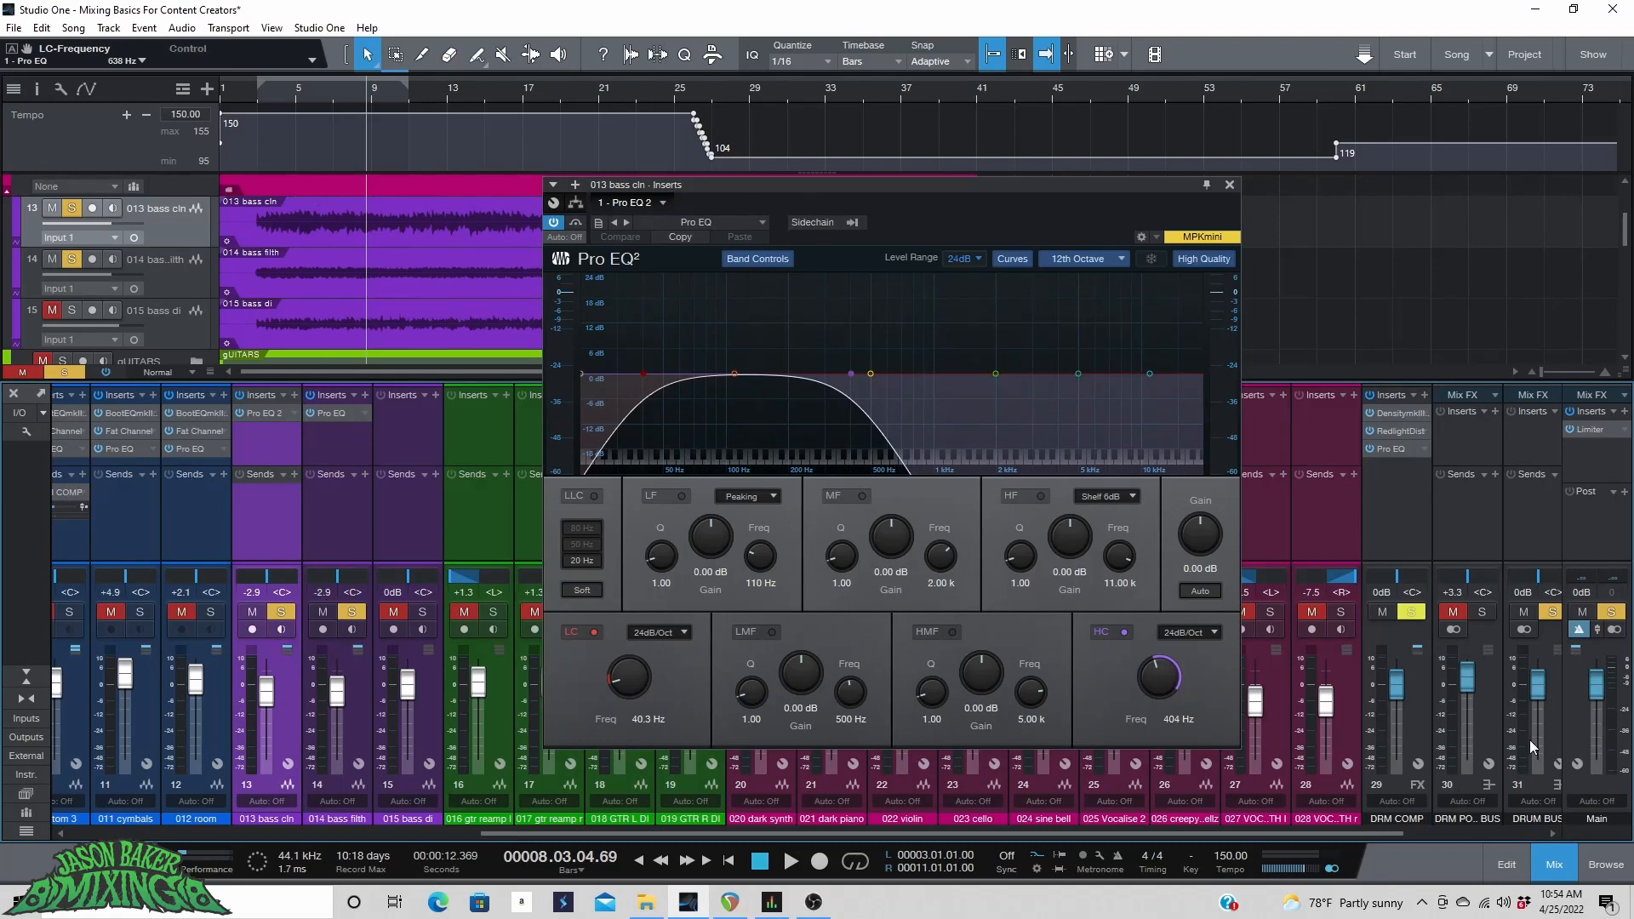
{"action": "key", "text": "space"}
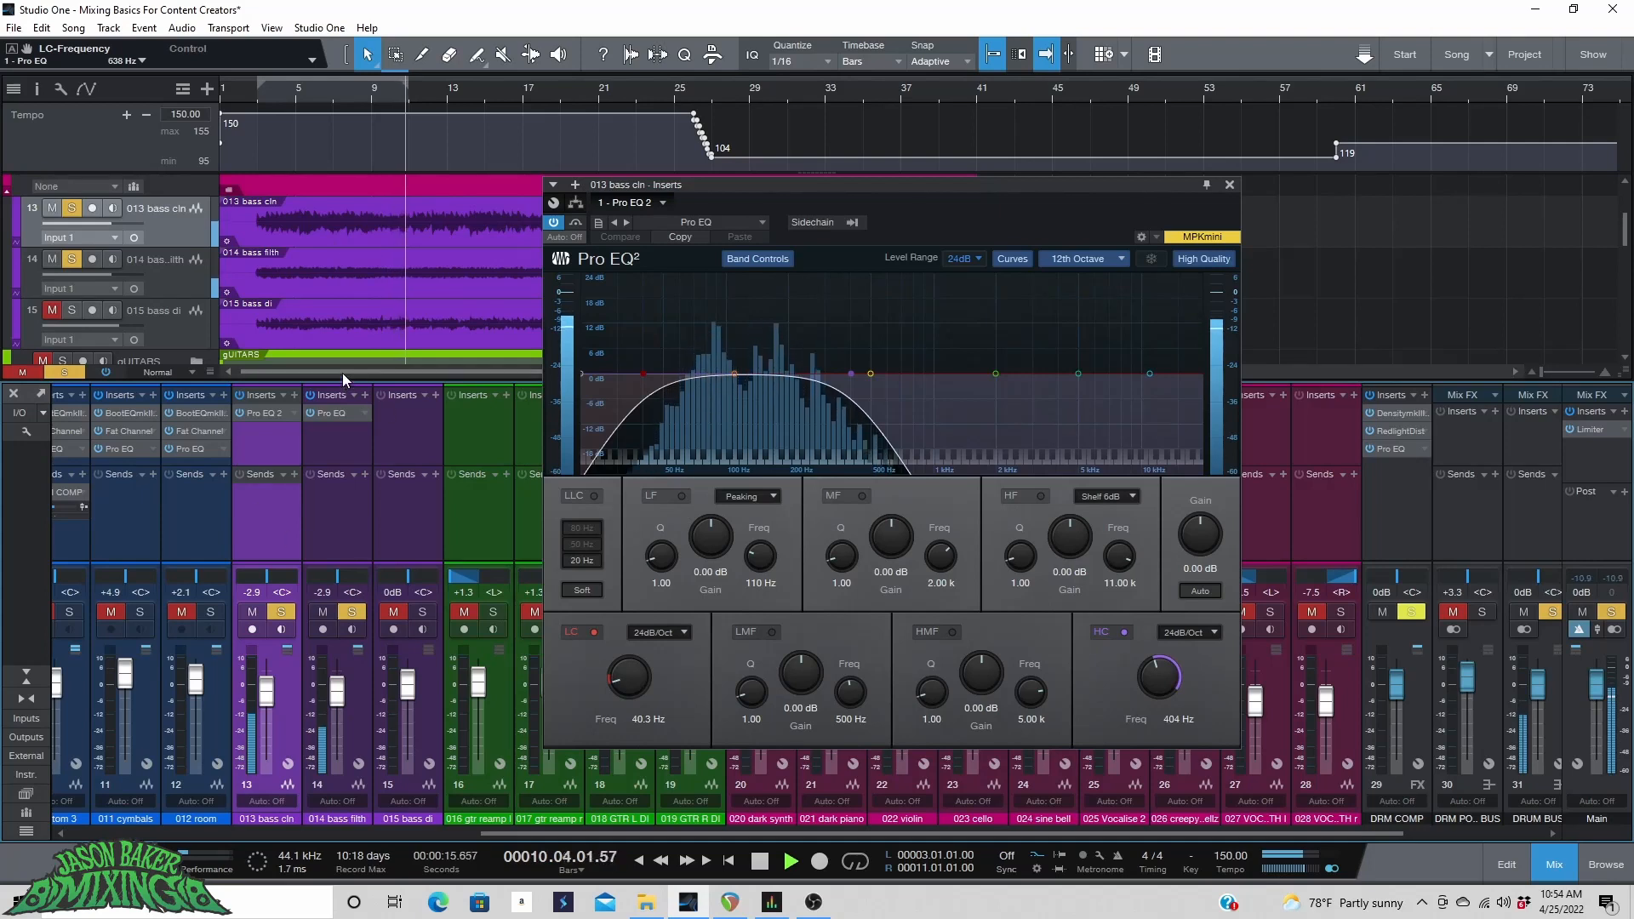
{"action": "left_click_drag", "start_coordinate": [342, 372], "coordinate": [403, 364]}
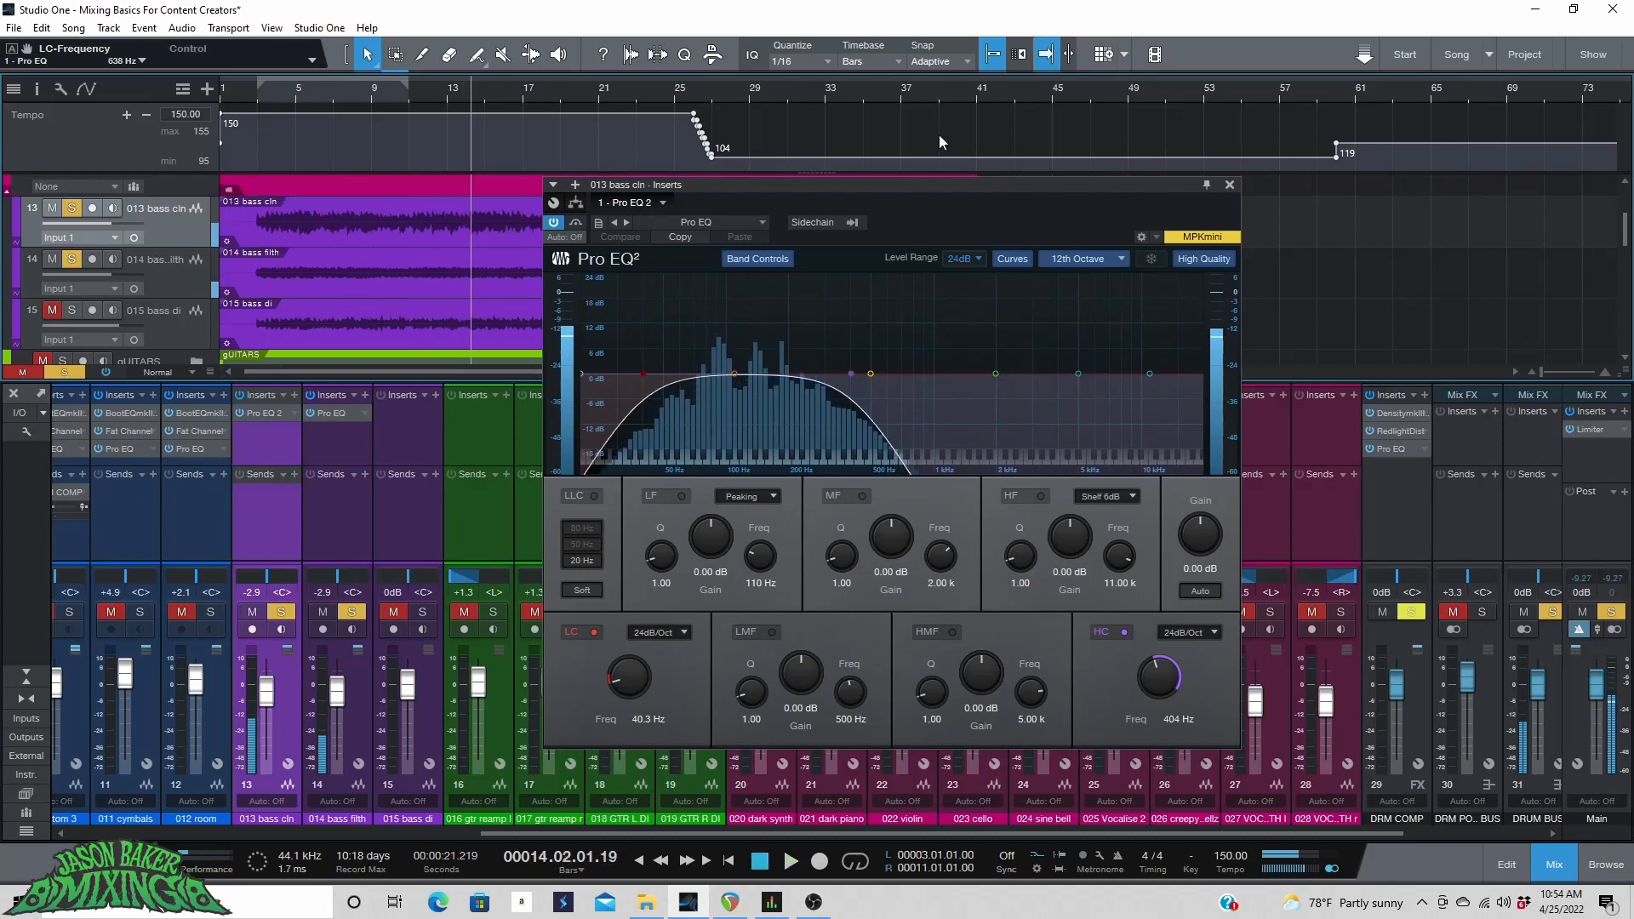
{"action": "left_click", "coordinate": [1230, 185]}
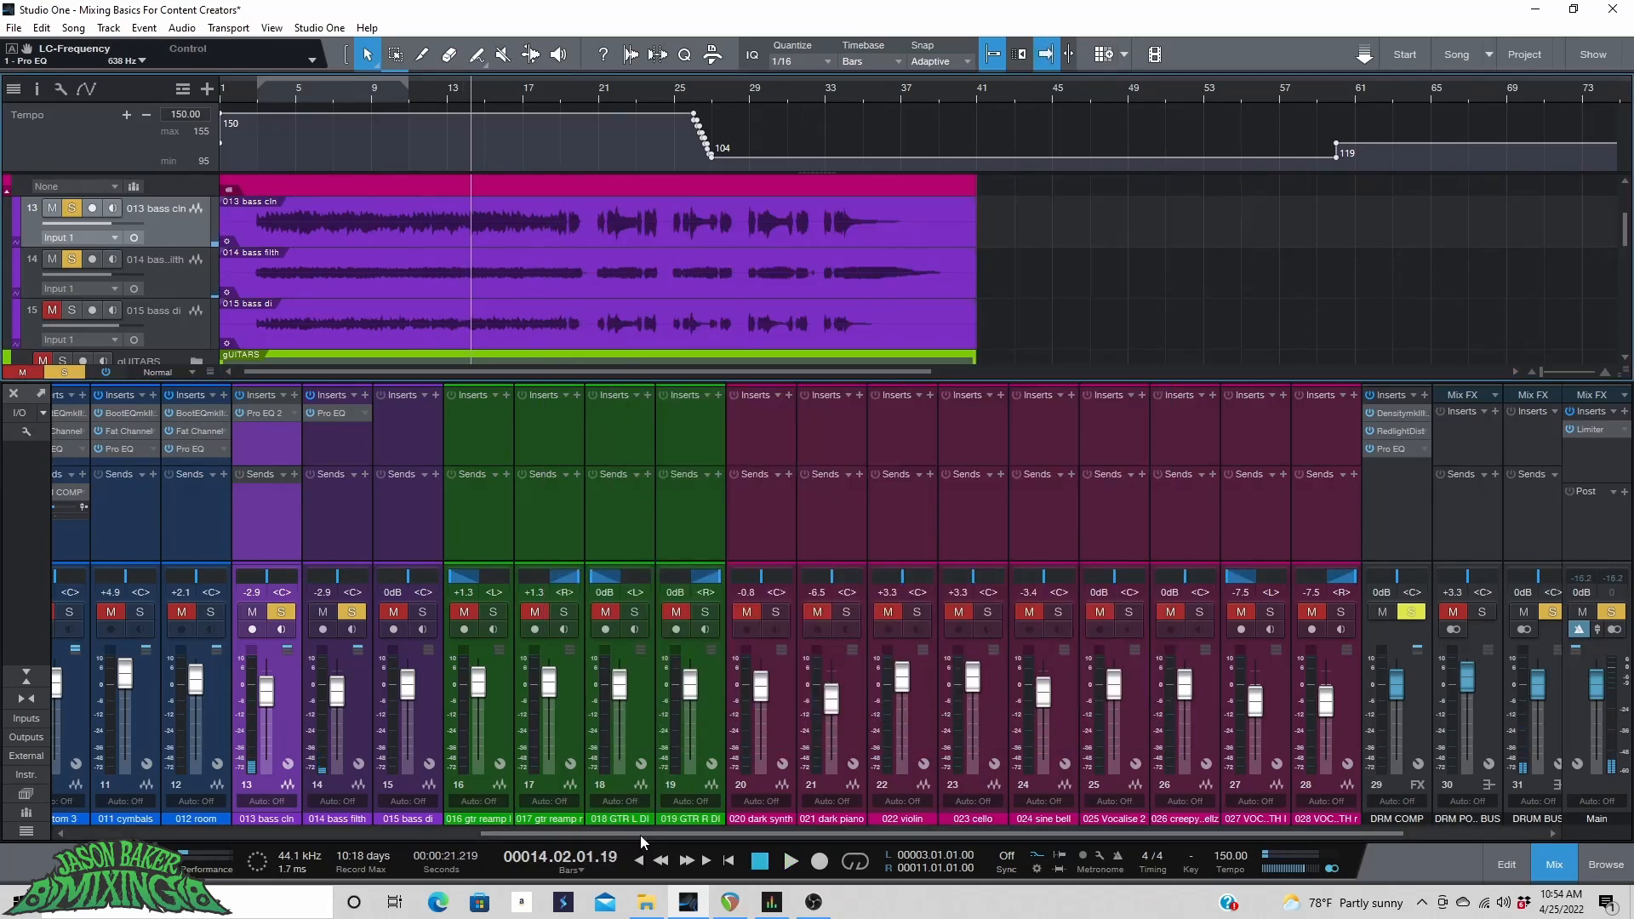
Set the playhead to bar 8 and open the Pro EQ 2 on the 013 bass cln channel.
{"action": "left_click_drag", "start_coordinate": [640, 834], "coordinate": [646, 834]}
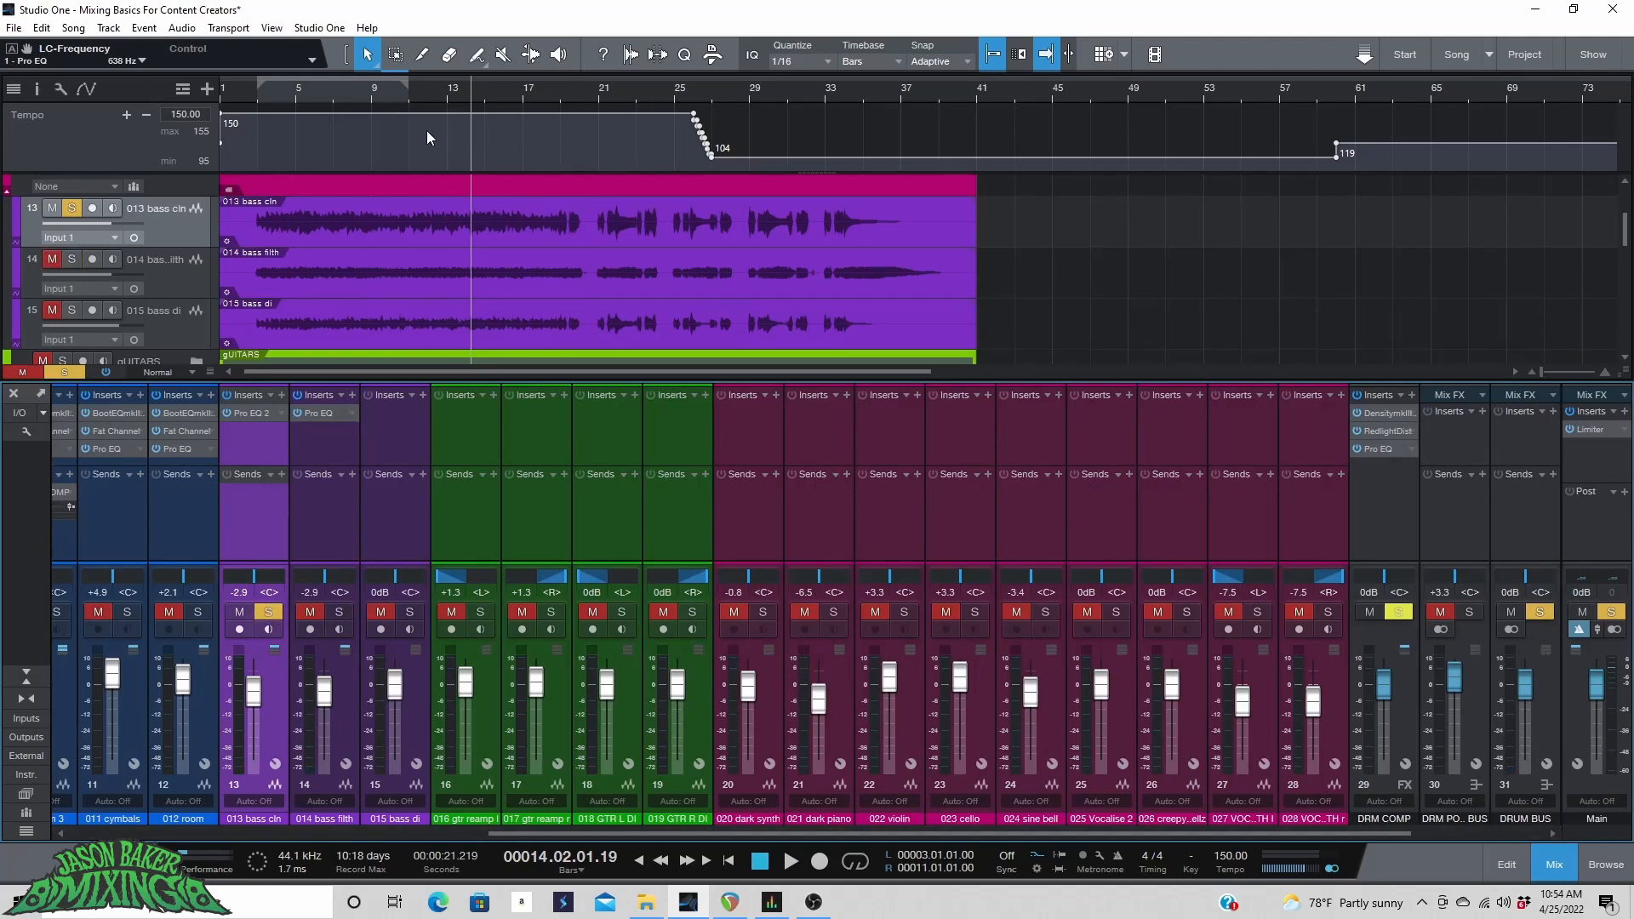
{"action": "left_click", "coordinate": [360, 95]}
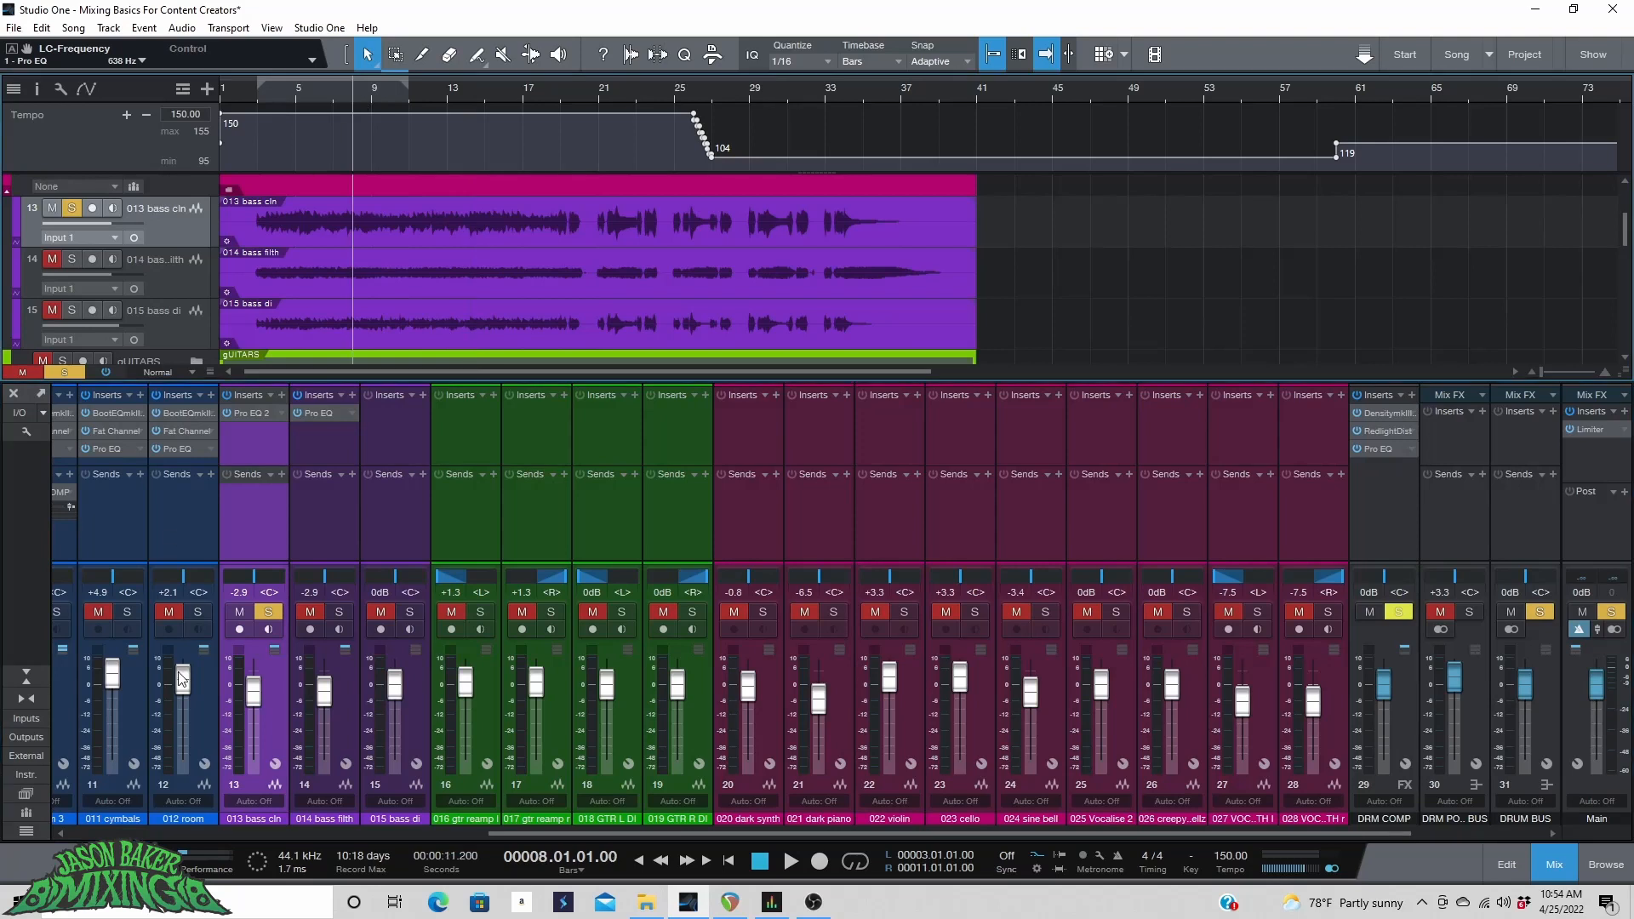
{"action": "left_click", "coordinate": [252, 412]}
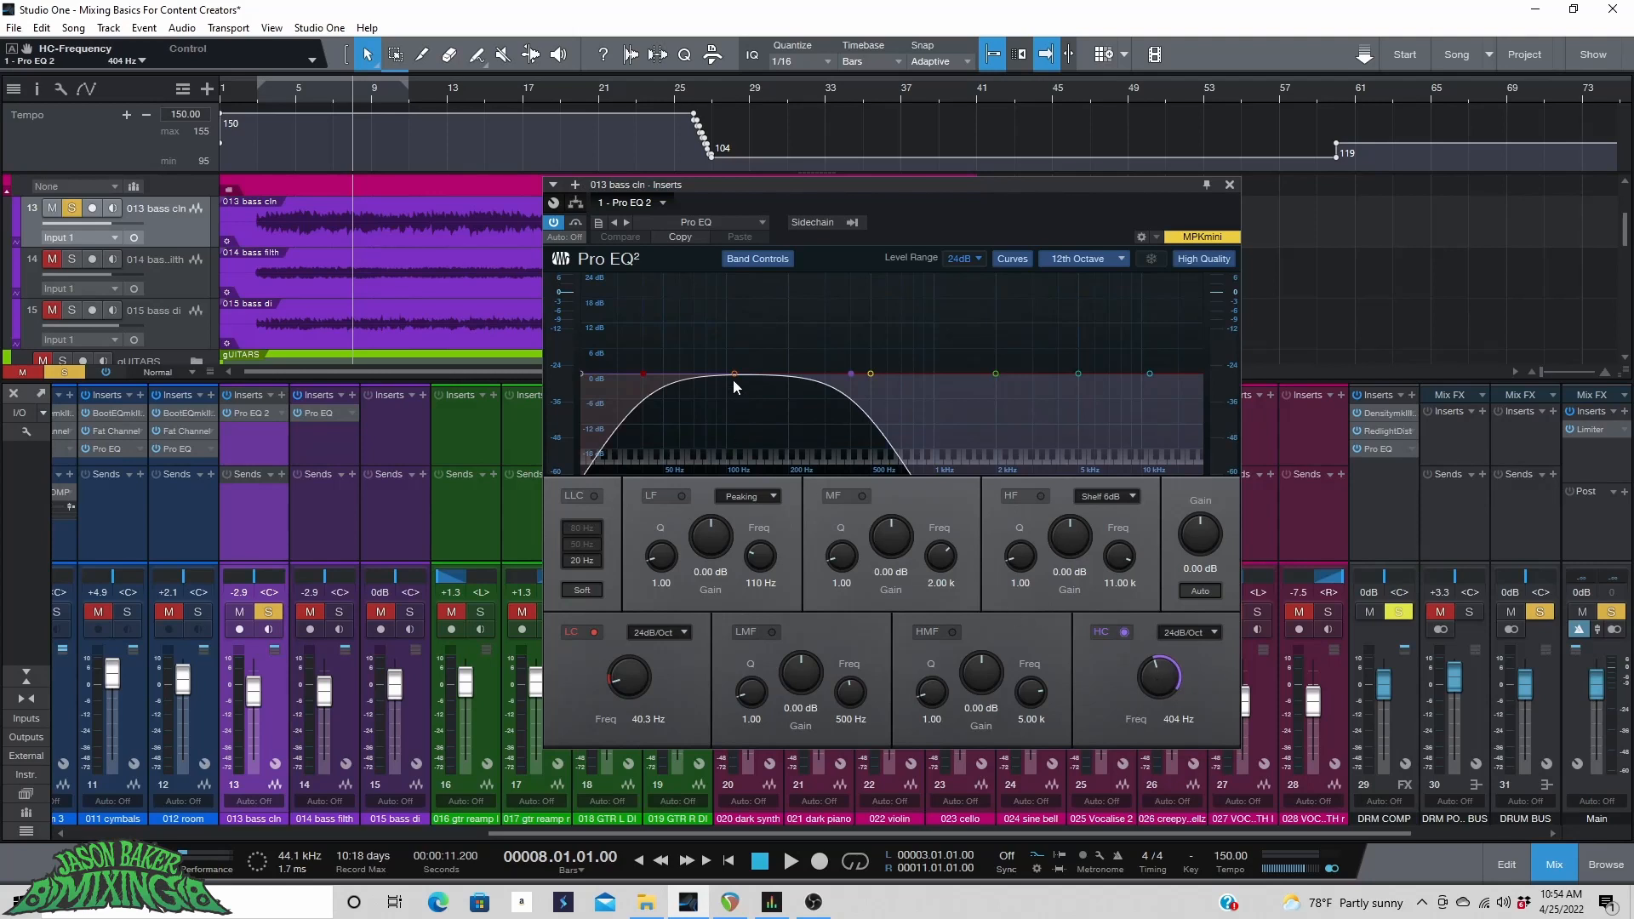
Play and add an LMF cut of -3.76 dB at 184 Hz with Q 8.89, toggling the band to compare.
{"action": "key", "text": "space"}
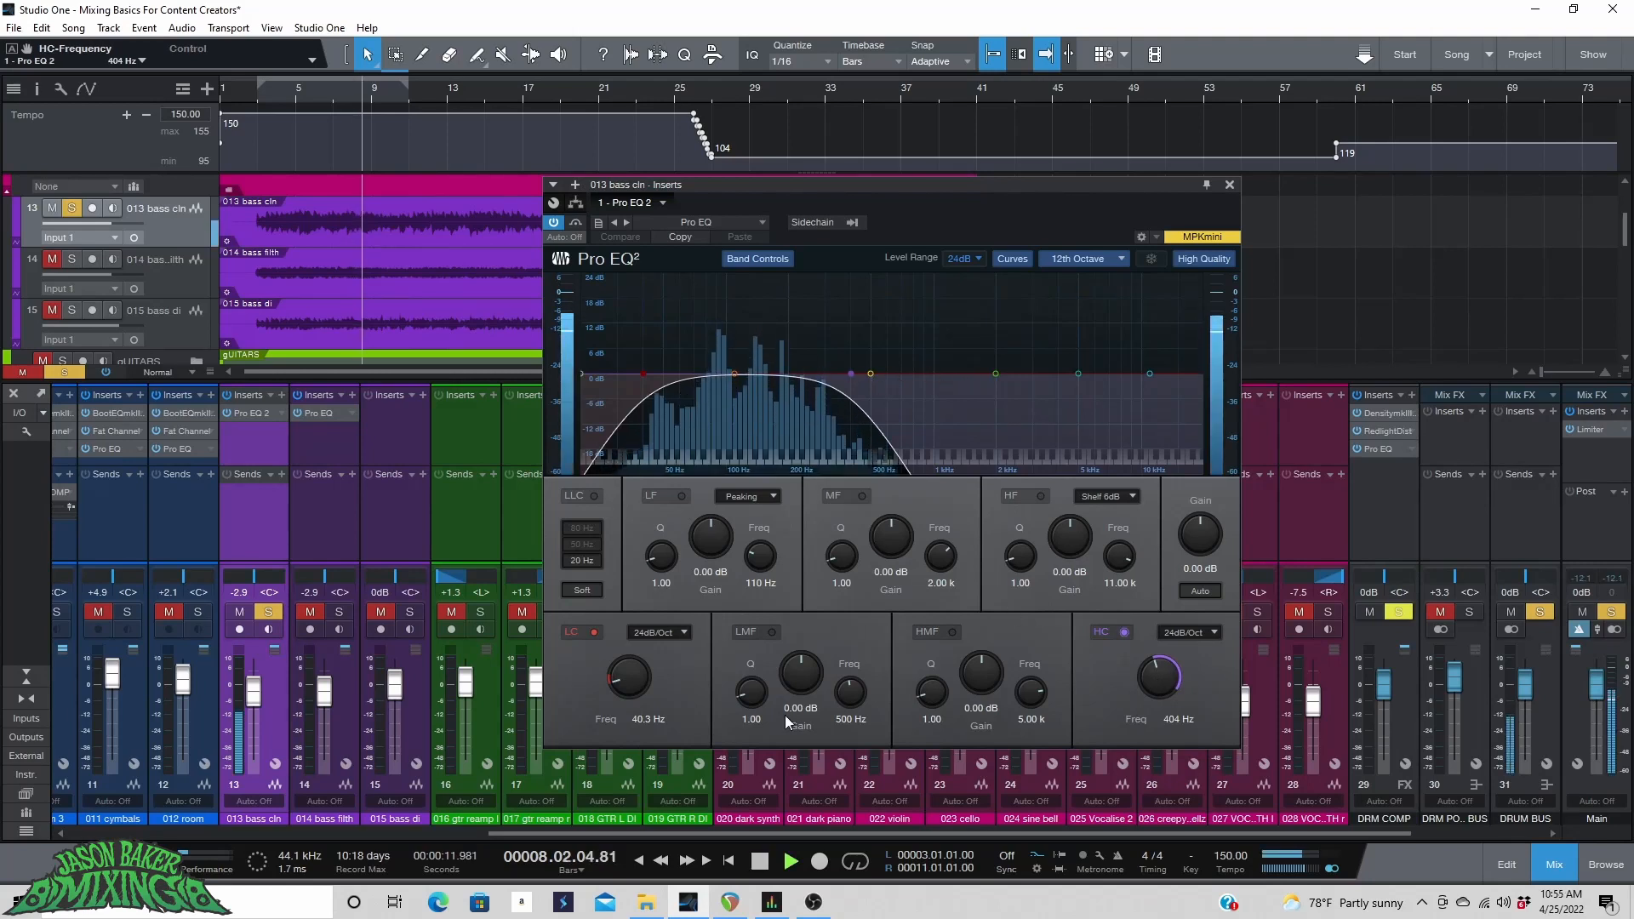
{"action": "left_click_drag", "start_coordinate": [771, 665], "coordinate": [765, 643]}
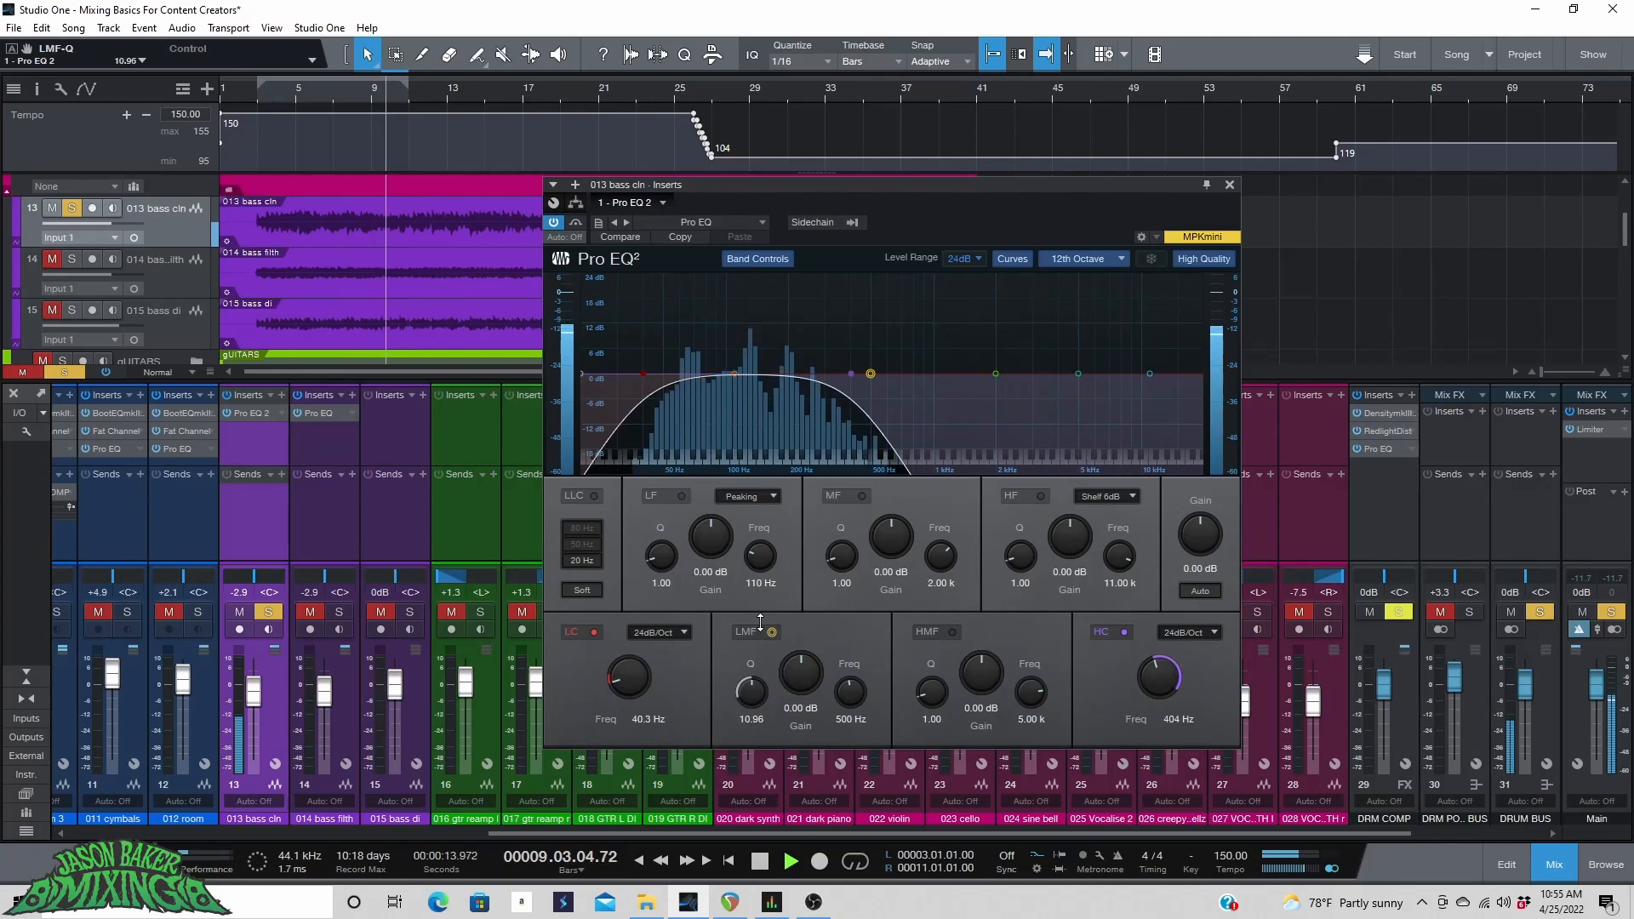
{"action": "left_click_drag", "start_coordinate": [869, 373], "coordinate": [780, 276]}
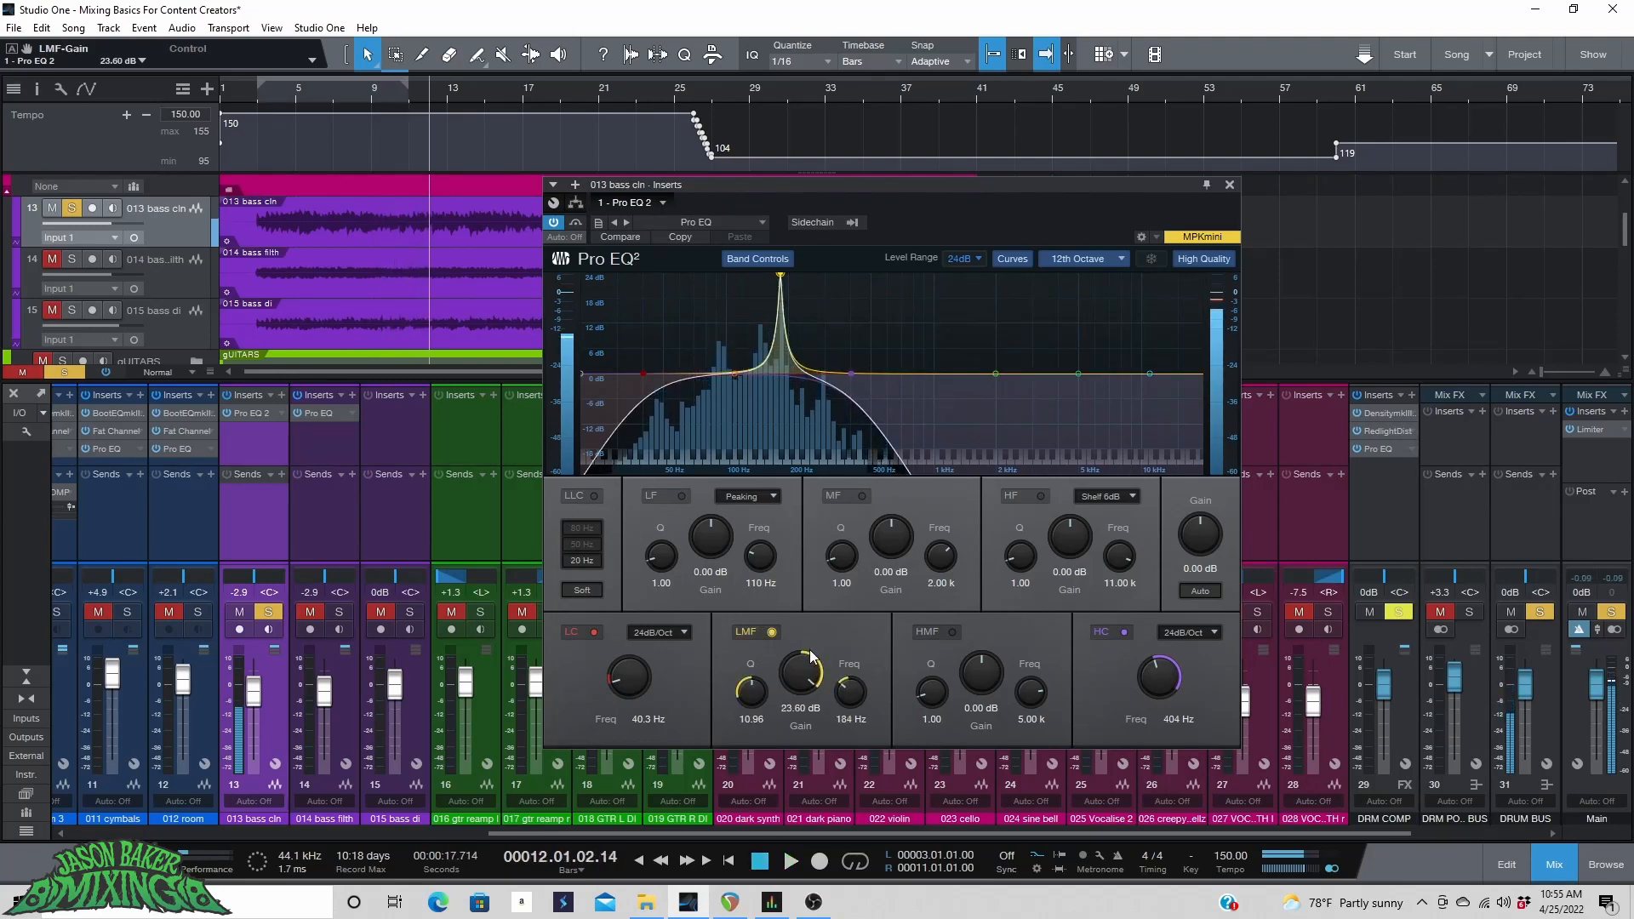
{"action": "left_click_drag", "start_coordinate": [791, 681], "coordinate": [787, 717]}
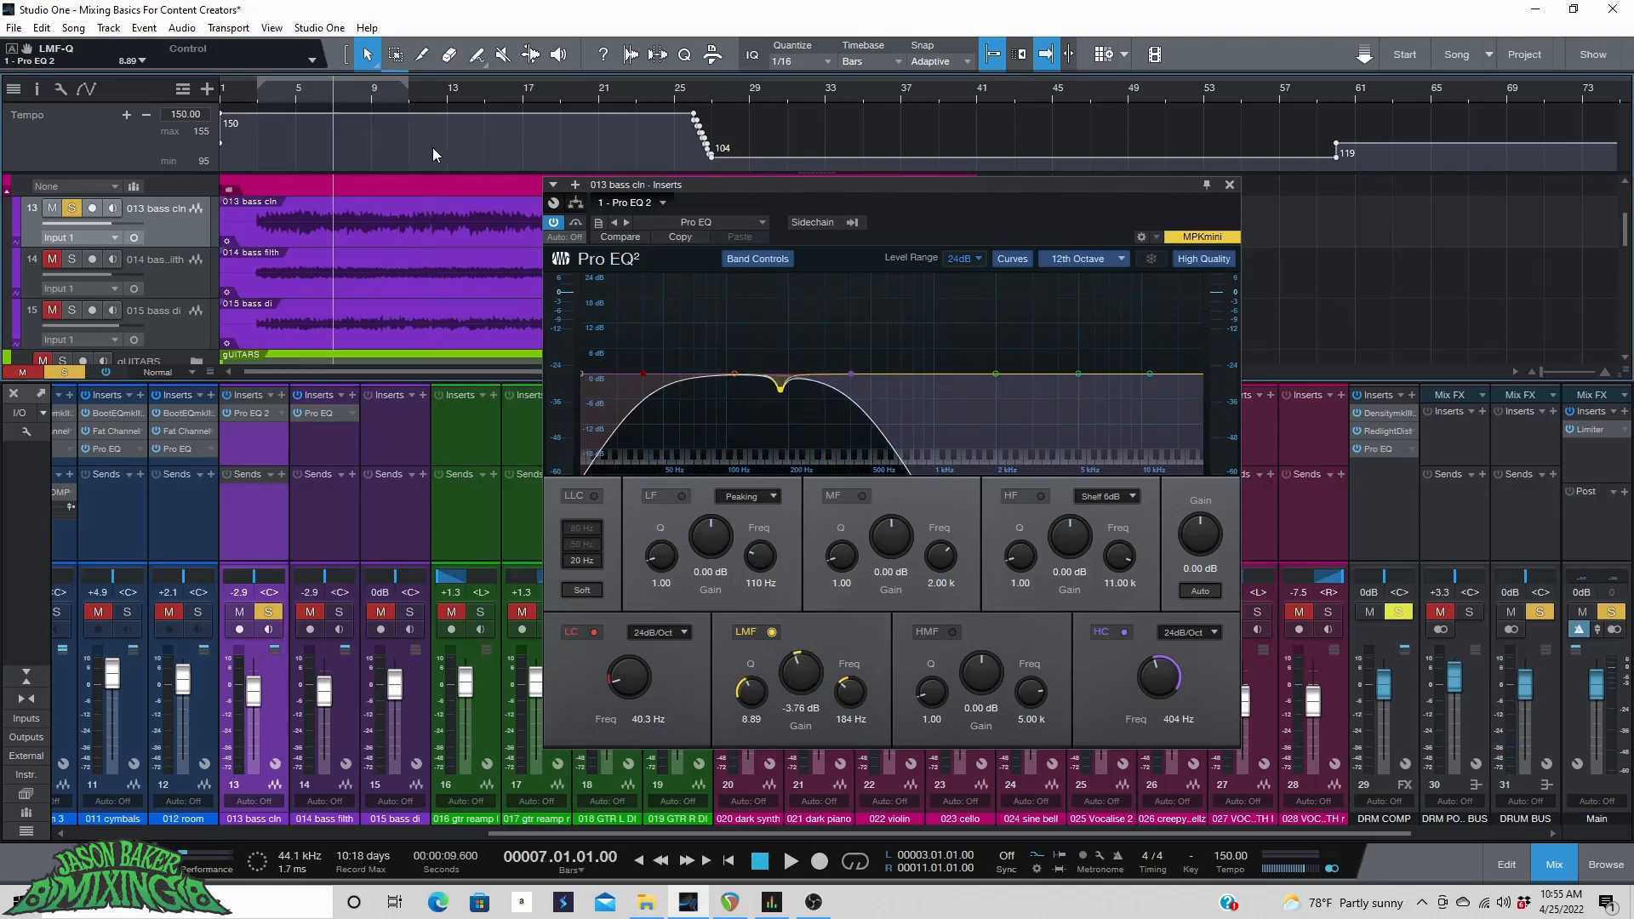
{"action": "key", "text": "space"}
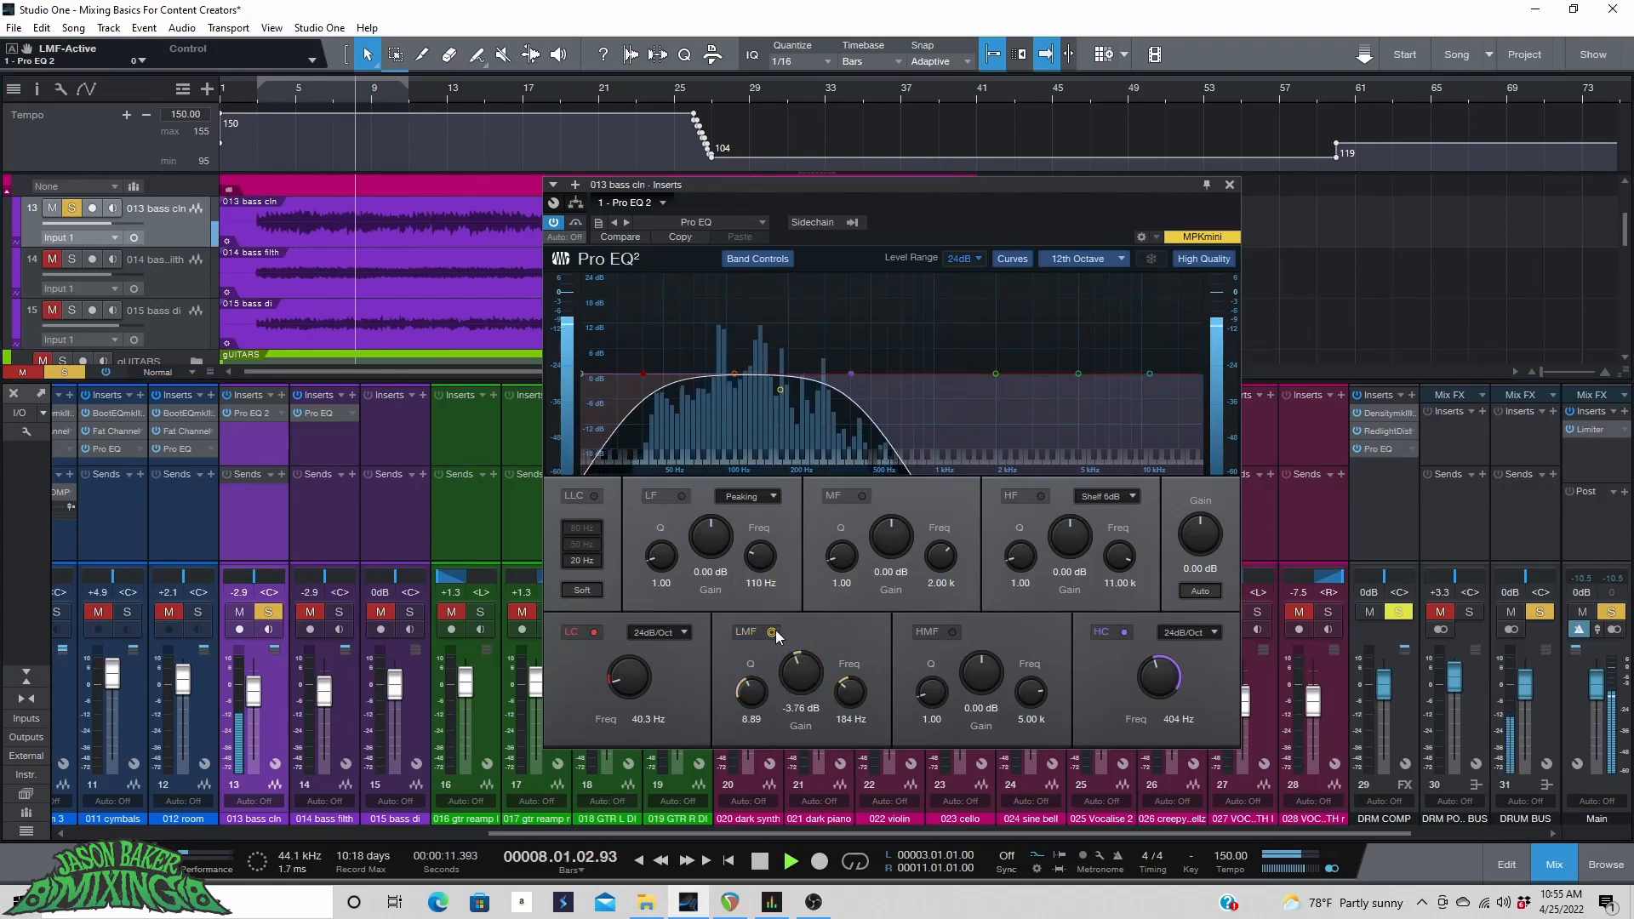
{"action": "left_click", "coordinate": [773, 631]}
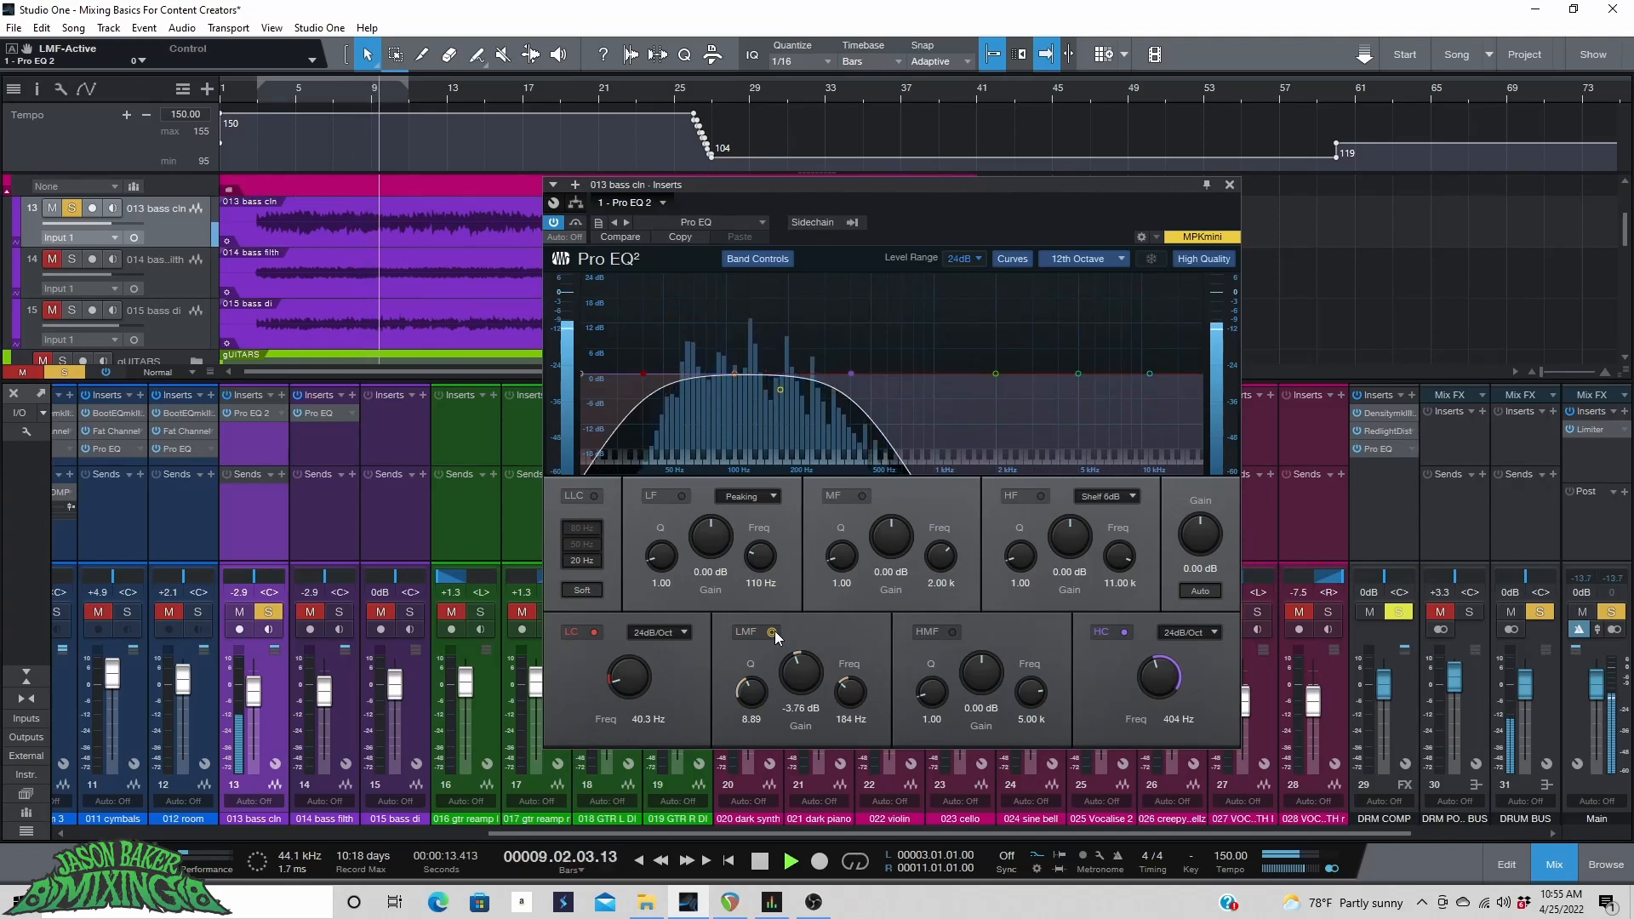
{"action": "left_click", "coordinate": [773, 631]}
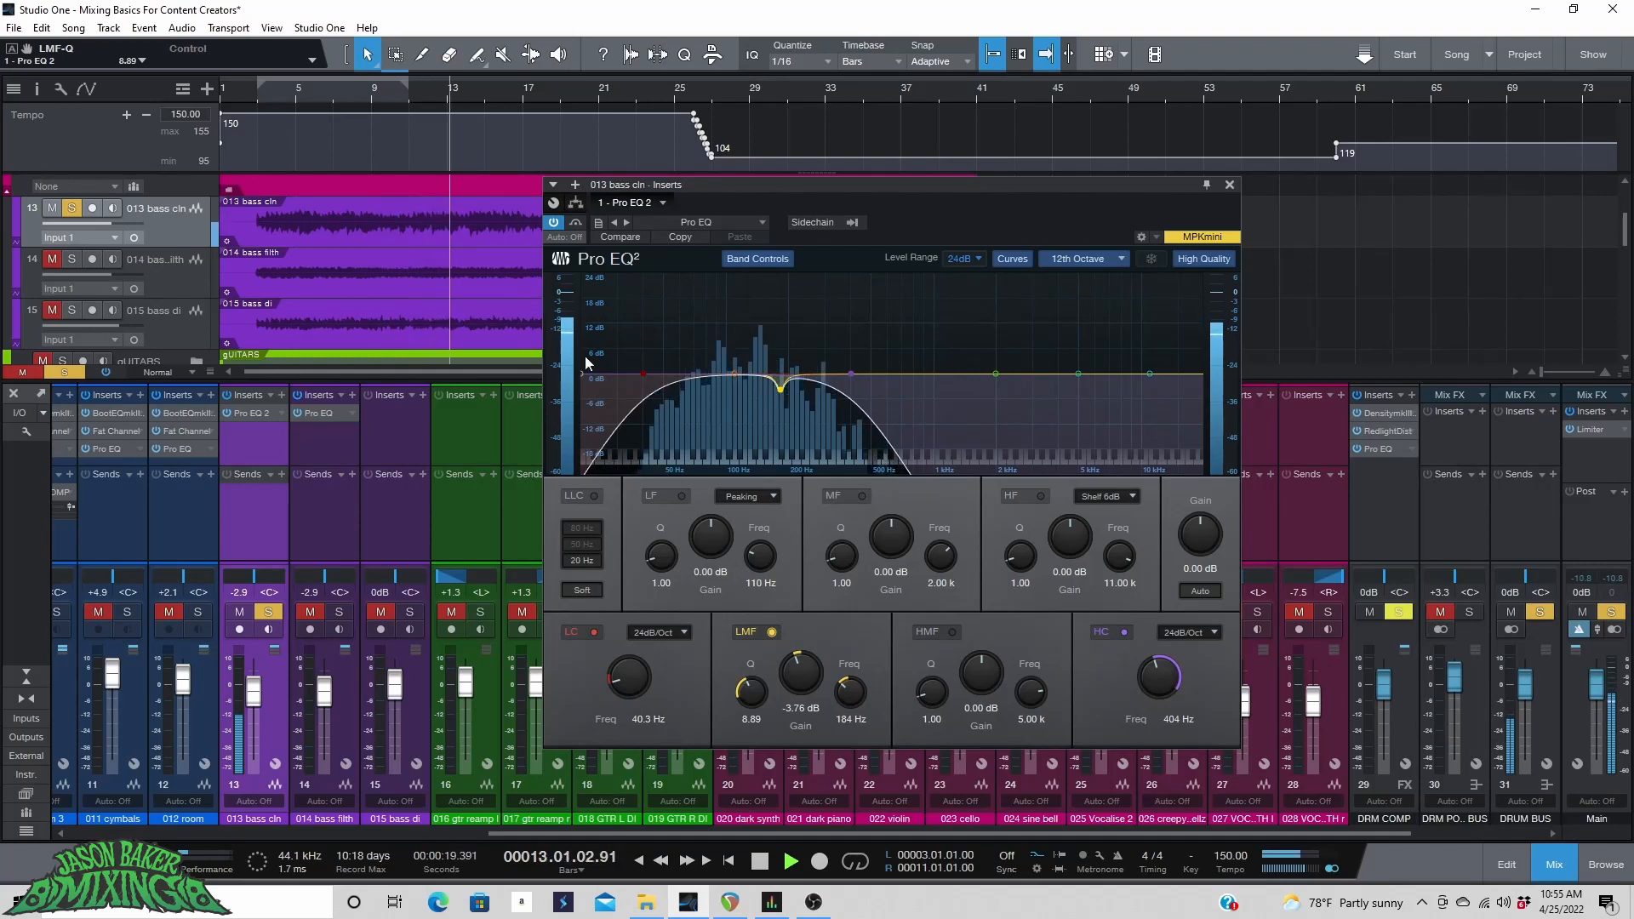
Solo only 014 bass filth and open its Pro EQ, toggling the LMF band.
{"action": "left_click", "coordinate": [339, 612]}
{"action": "left_click", "coordinate": [268, 612]}
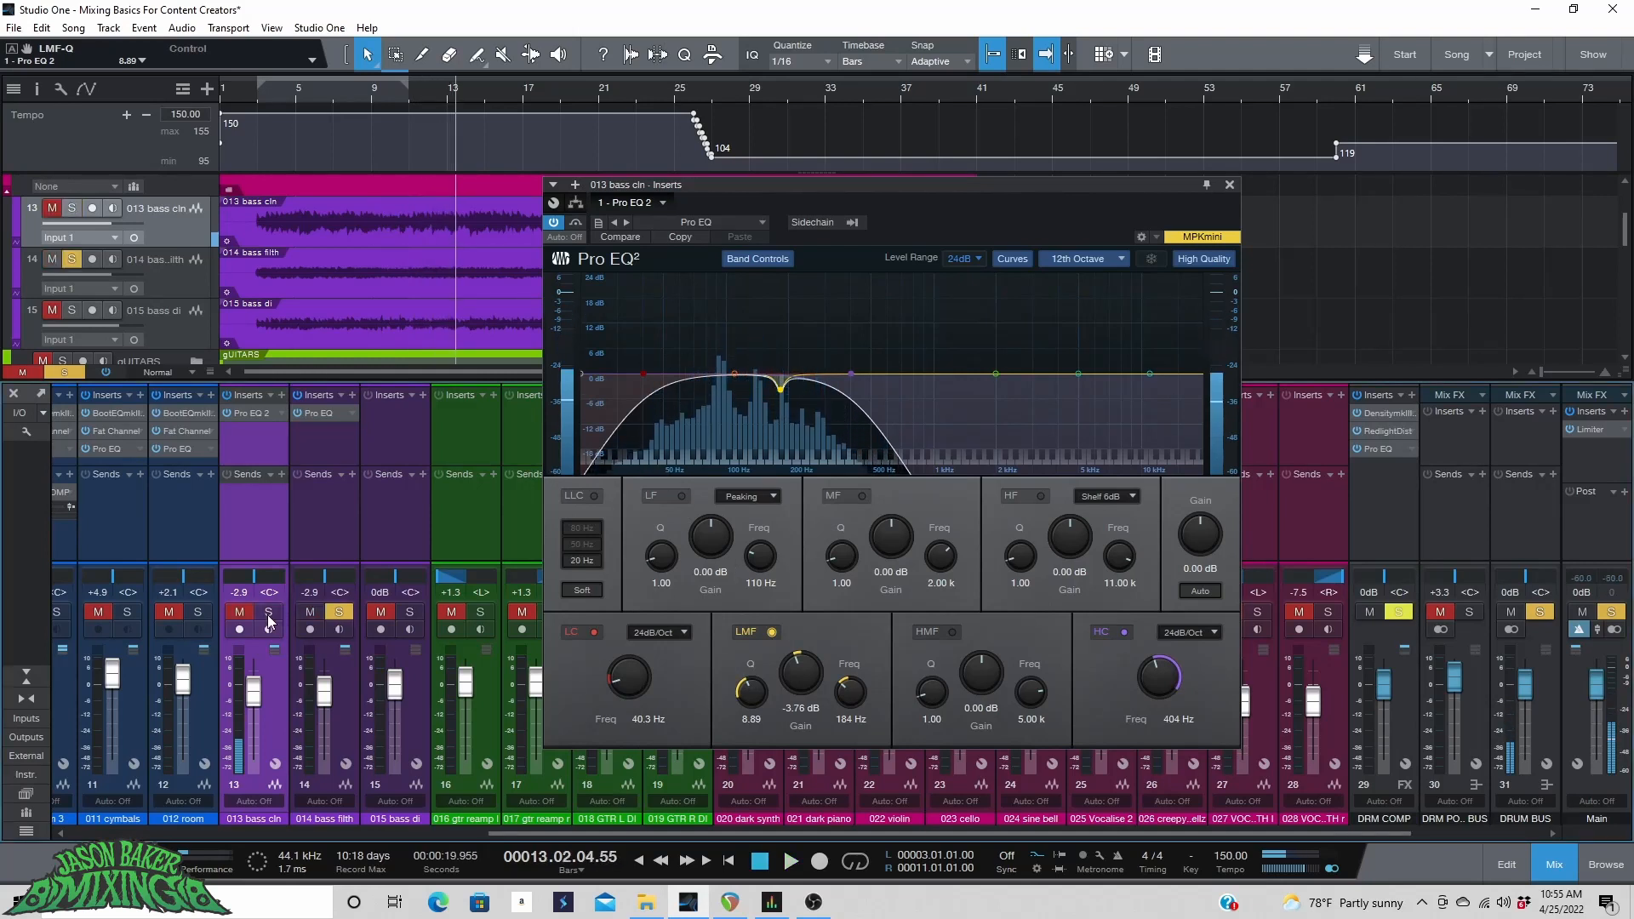
{"action": "left_click", "coordinate": [331, 413]}
{"action": "left_click", "coordinate": [770, 631]}
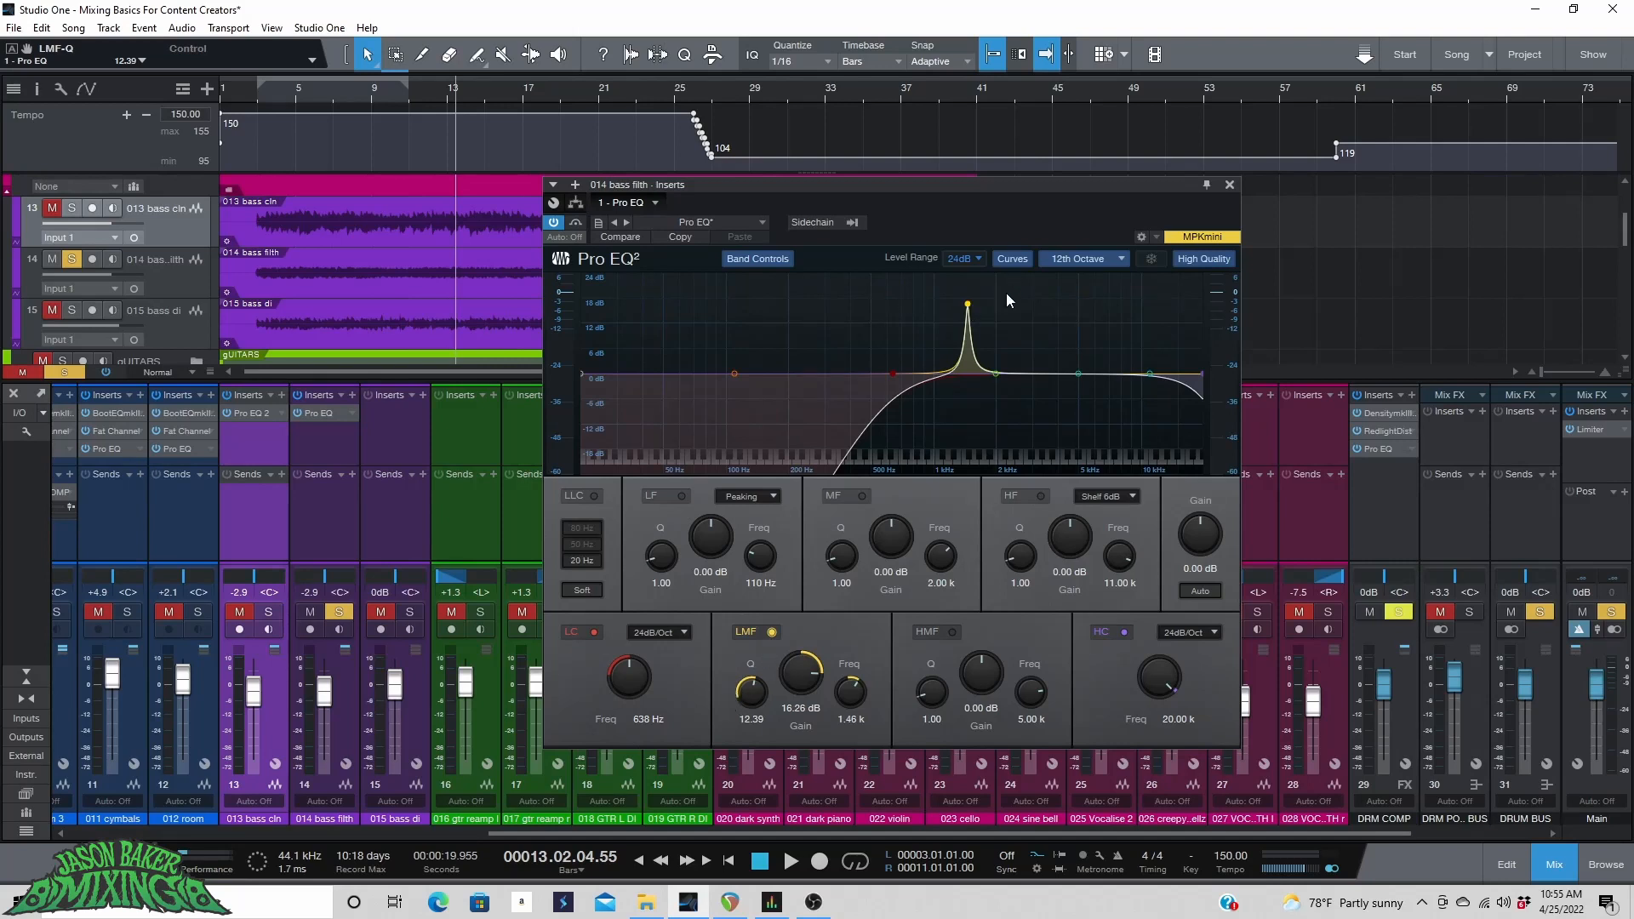
Play and move the LMF band of 014 bass filth to 4.02 kHz with a -5.41 dB cut.
{"action": "key", "text": "space"}
{"action": "left_click_drag", "start_coordinate": [968, 304], "coordinate": [1058, 288]}
{"action": "left_click_drag", "start_coordinate": [806, 669], "coordinate": [799, 760]}
Set the MF band to a narrow -3.25 dB cut at 6.27 kHz with Q 12.52, and LMF Q 13.81.
{"action": "left_click_drag", "start_coordinate": [992, 374], "coordinate": [1007, 327]}
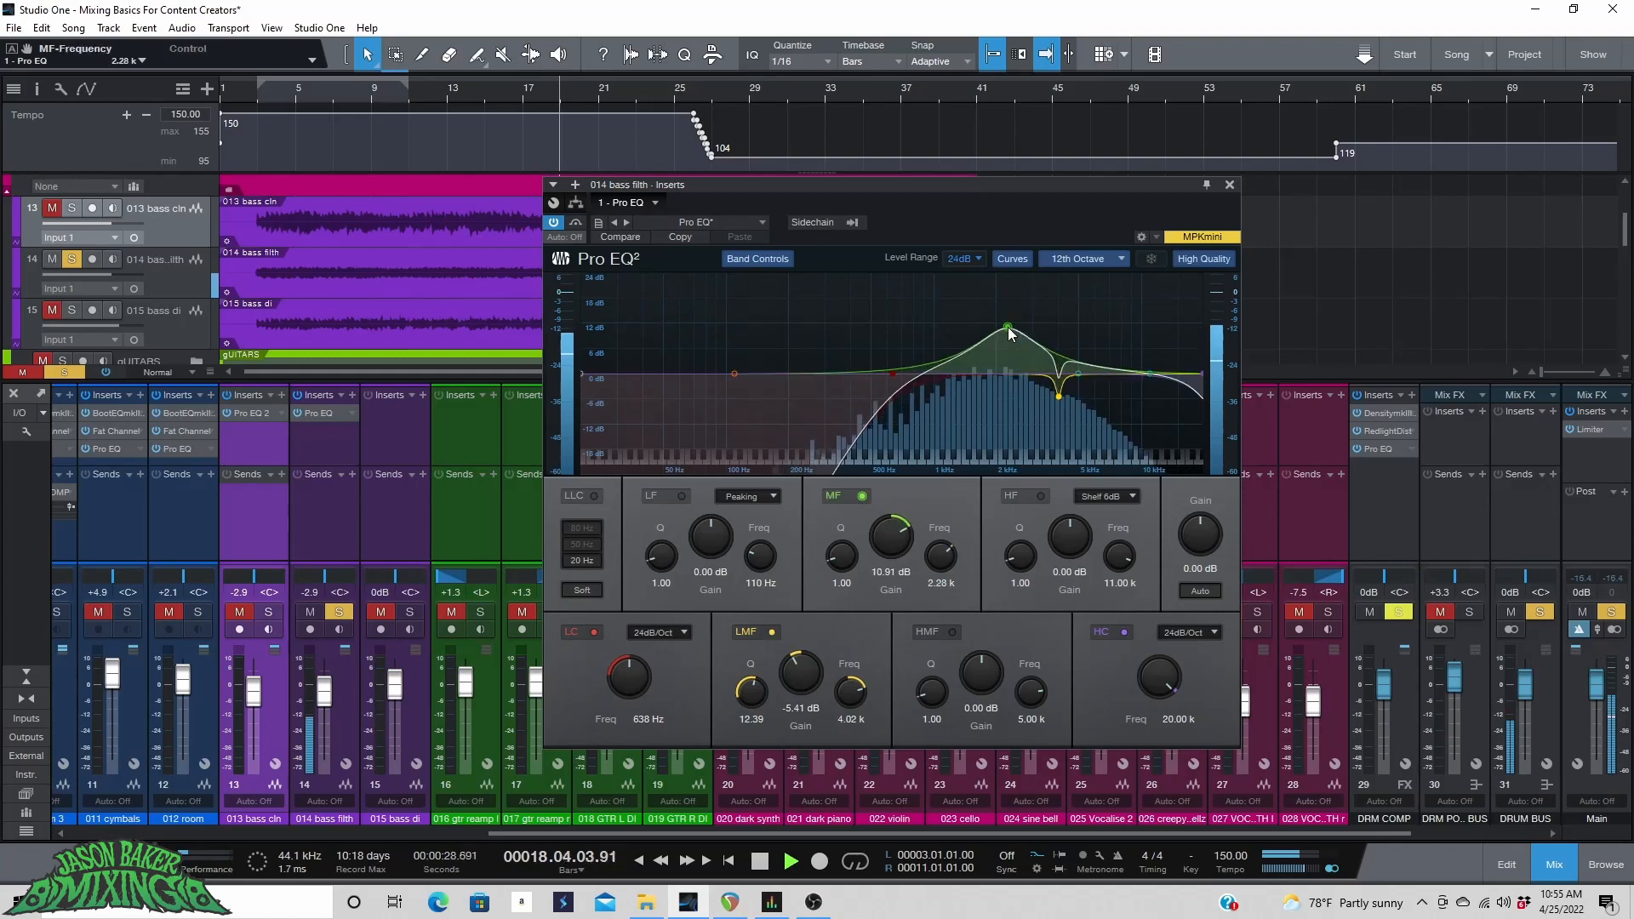
{"action": "mouse_move", "coordinate": [751, 691]}
{"action": "left_mouse_down"}
{"action": "mouse_move", "coordinate": [768, 610]}
{"action": "mouse_move", "coordinate": [767, 680]}
{"action": "left_mouse_up"}
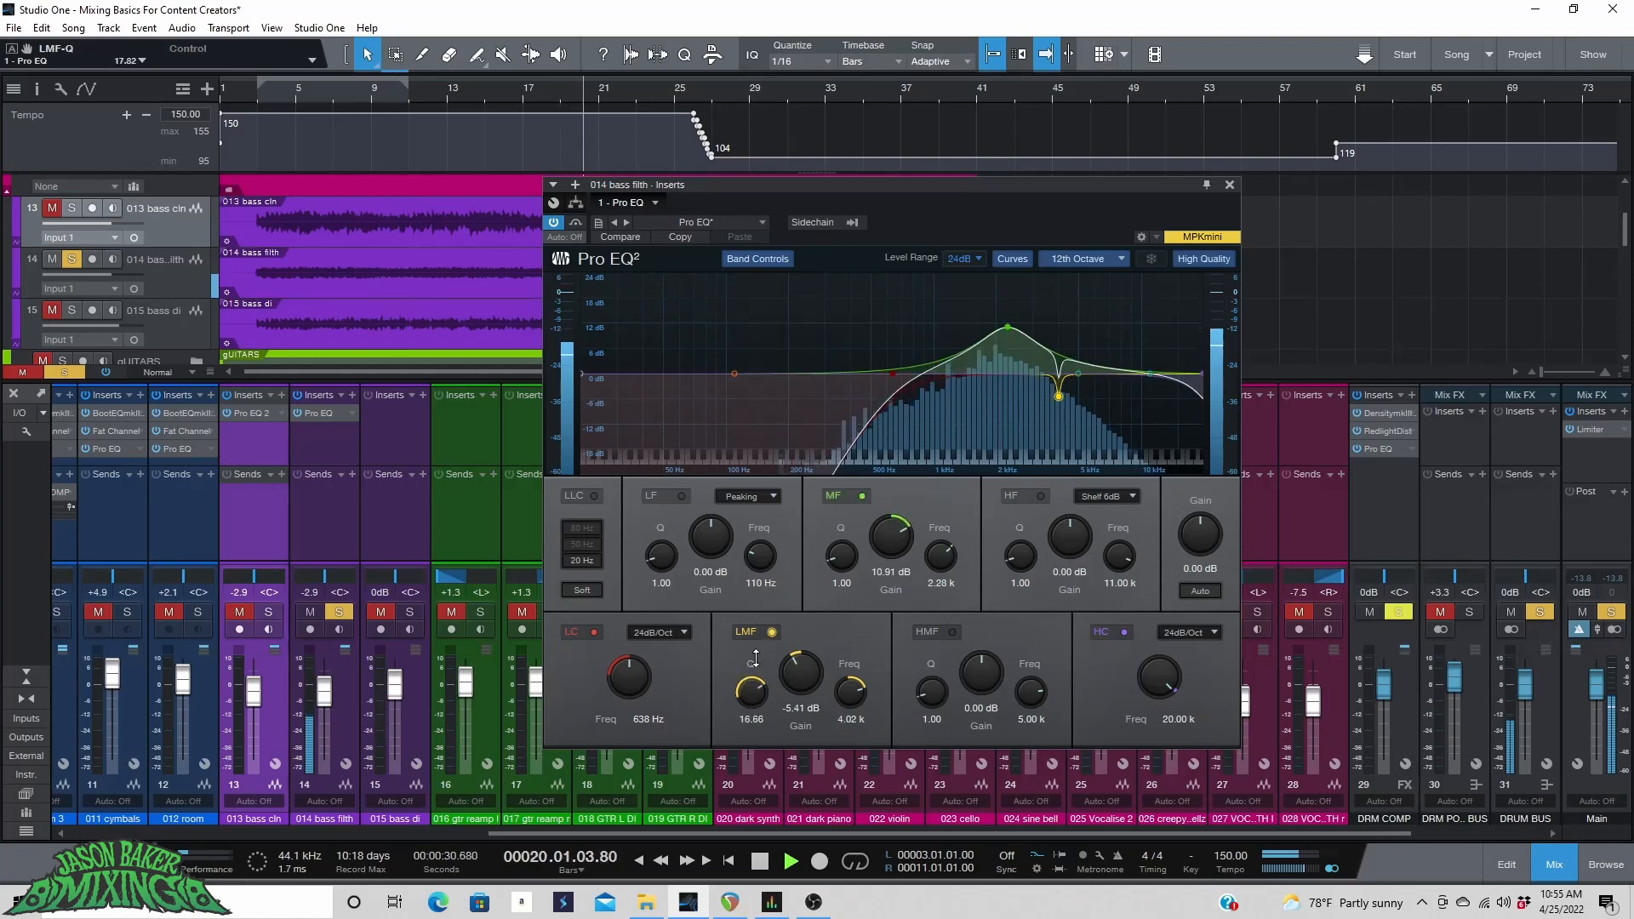
{"action": "left_click_drag", "start_coordinate": [841, 556], "coordinate": [858, 483]}
{"action": "left_click_drag", "start_coordinate": [845, 563], "coordinate": [846, 575]}
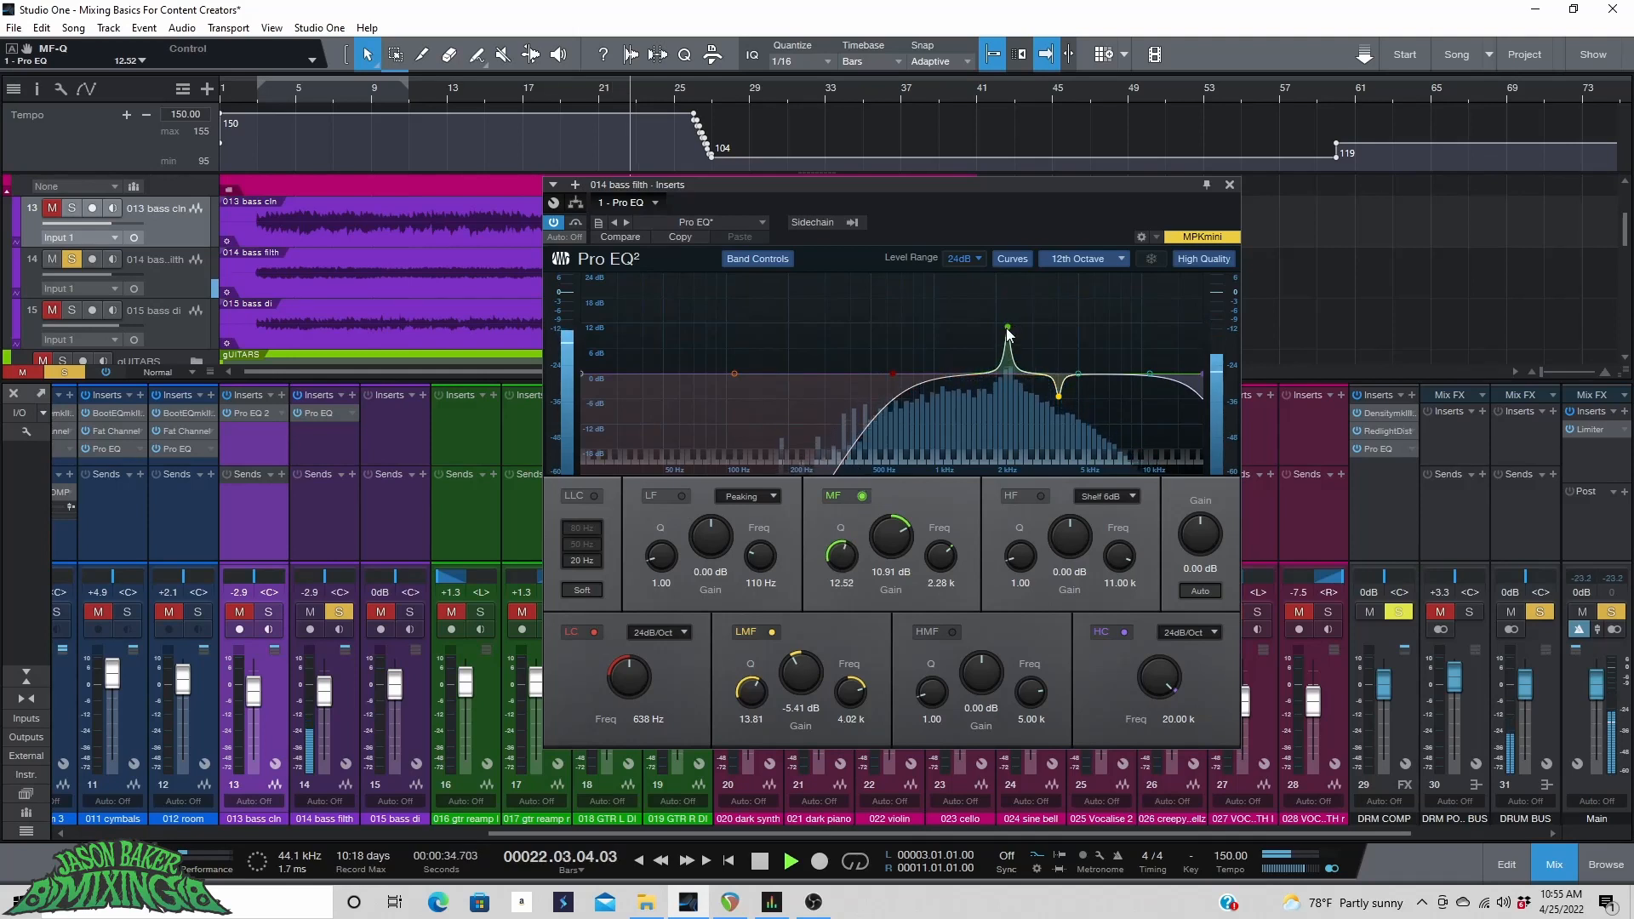
{"action": "left_click_drag", "start_coordinate": [1009, 332], "coordinate": [1099, 290]}
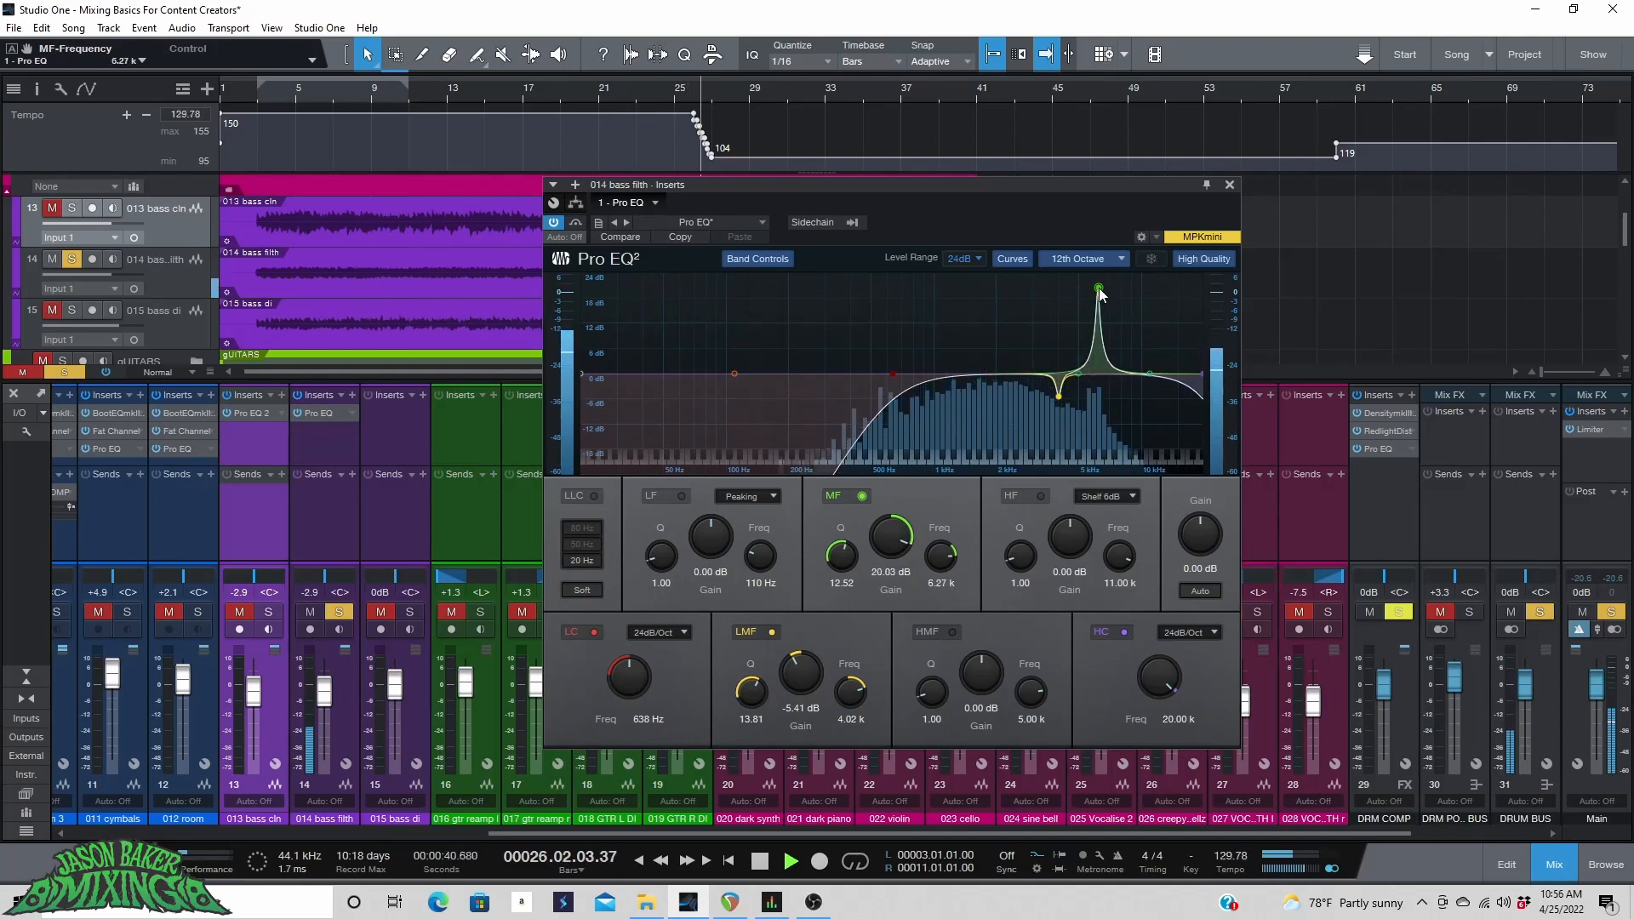
{"action": "left_click_drag", "start_coordinate": [892, 536], "coordinate": [865, 596]}
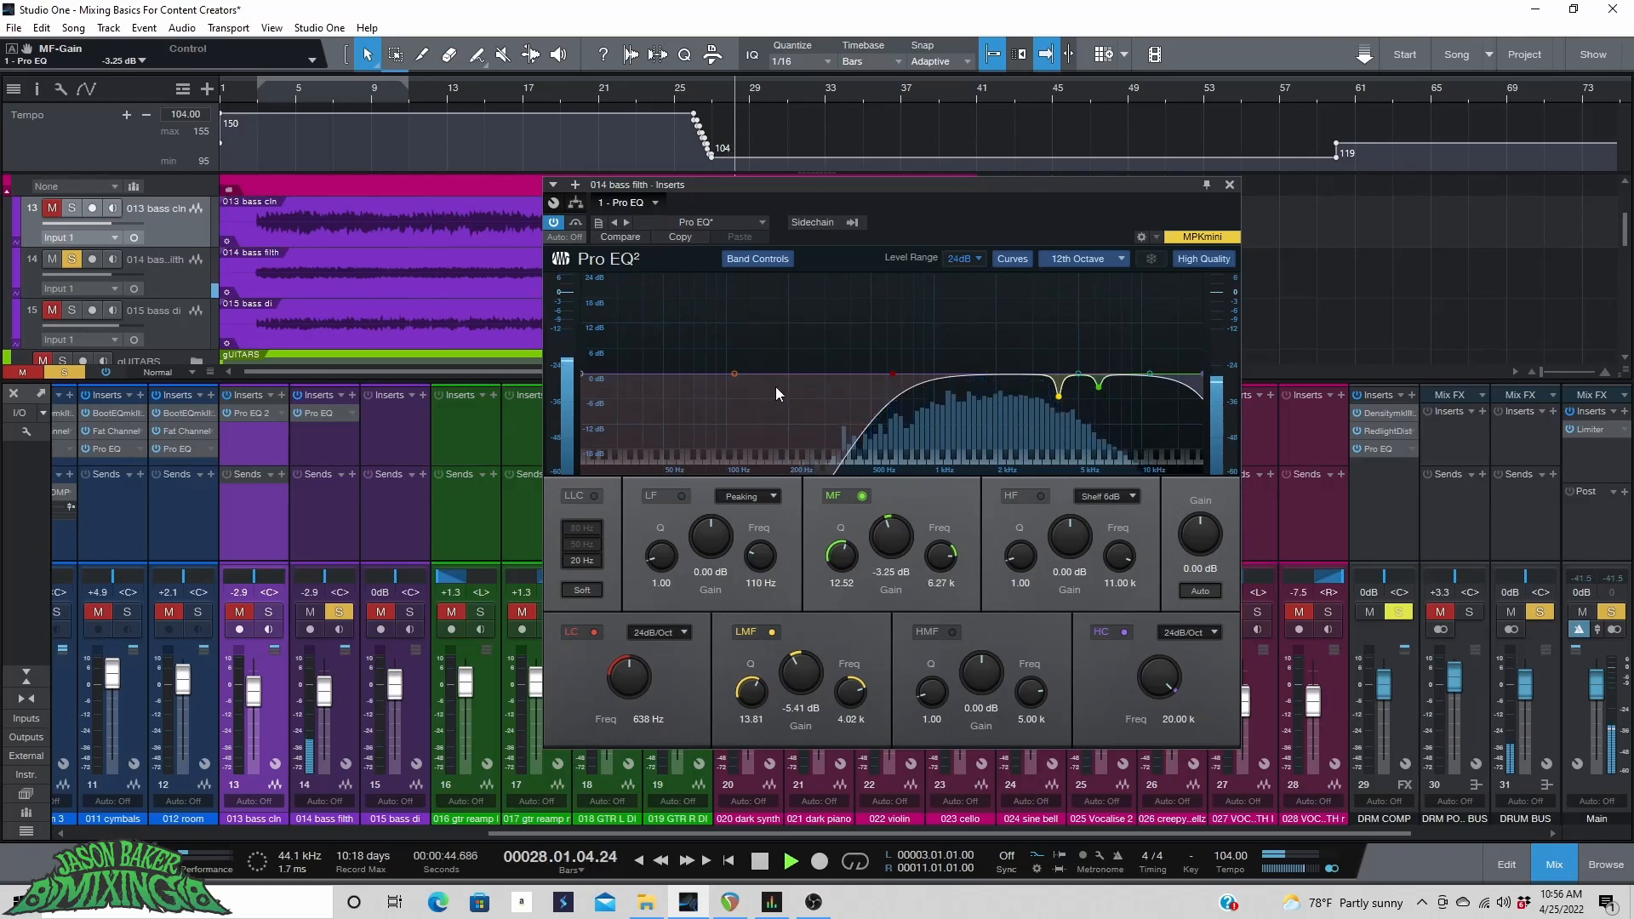
Add an LF band cut of -5.03 dB at 2.60 kHz with Q 11.61, then stop playback.
{"action": "left_click_drag", "start_coordinate": [734, 373], "coordinate": [798, 326]}
{"action": "left_click_drag", "start_coordinate": [669, 561], "coordinate": [667, 498]}
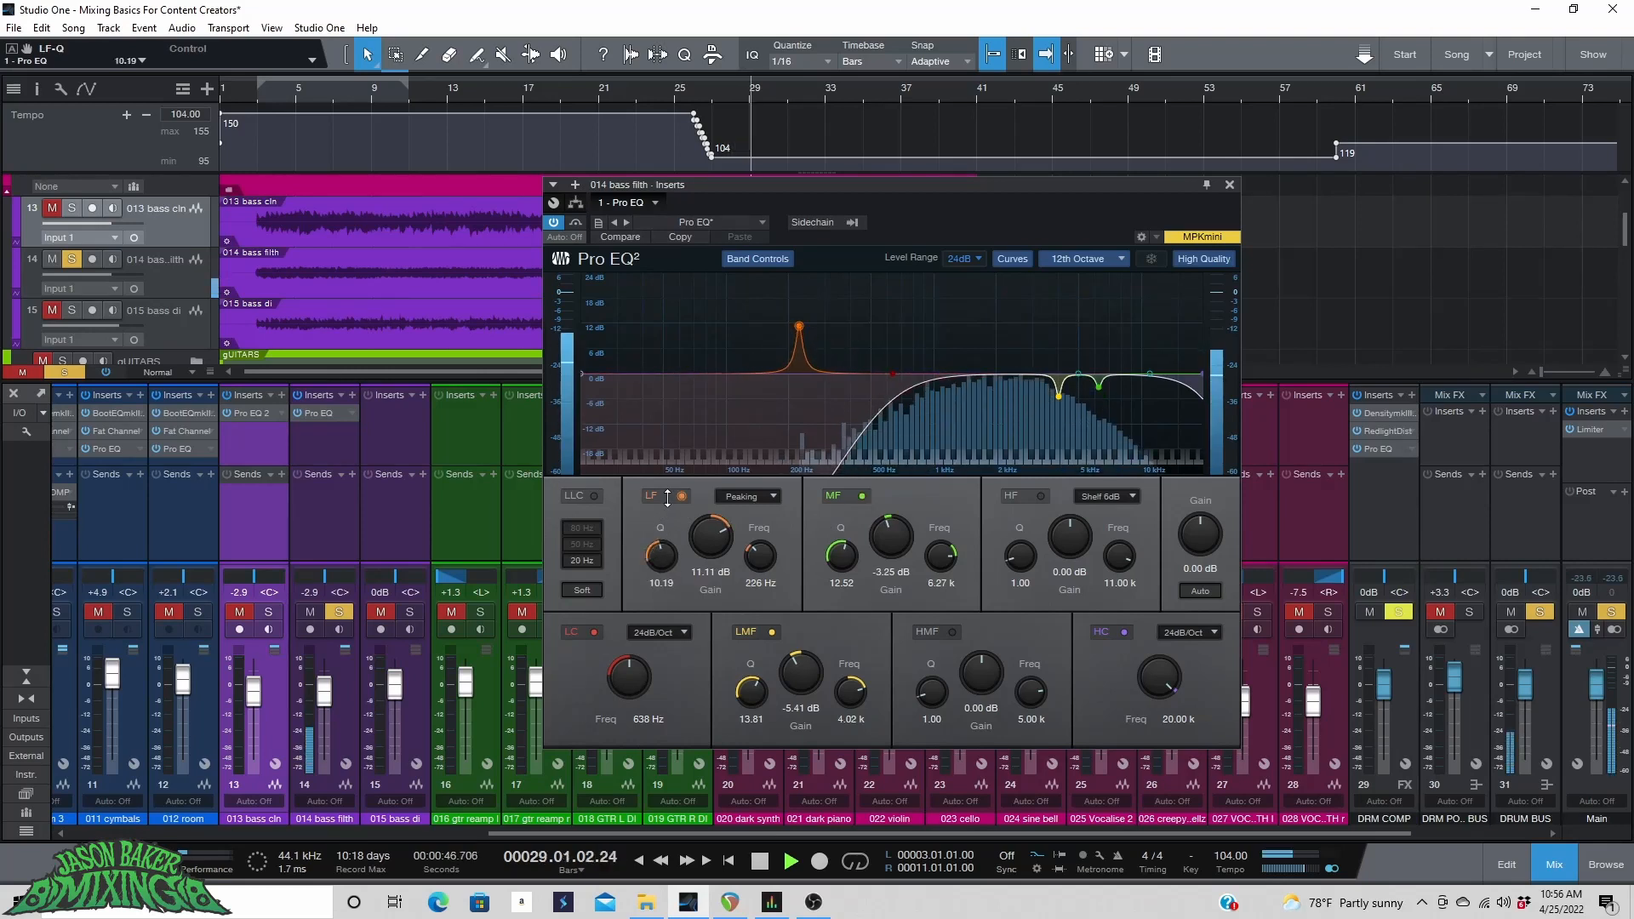
{"action": "left_click_drag", "start_coordinate": [800, 326], "coordinate": [1021, 302]}
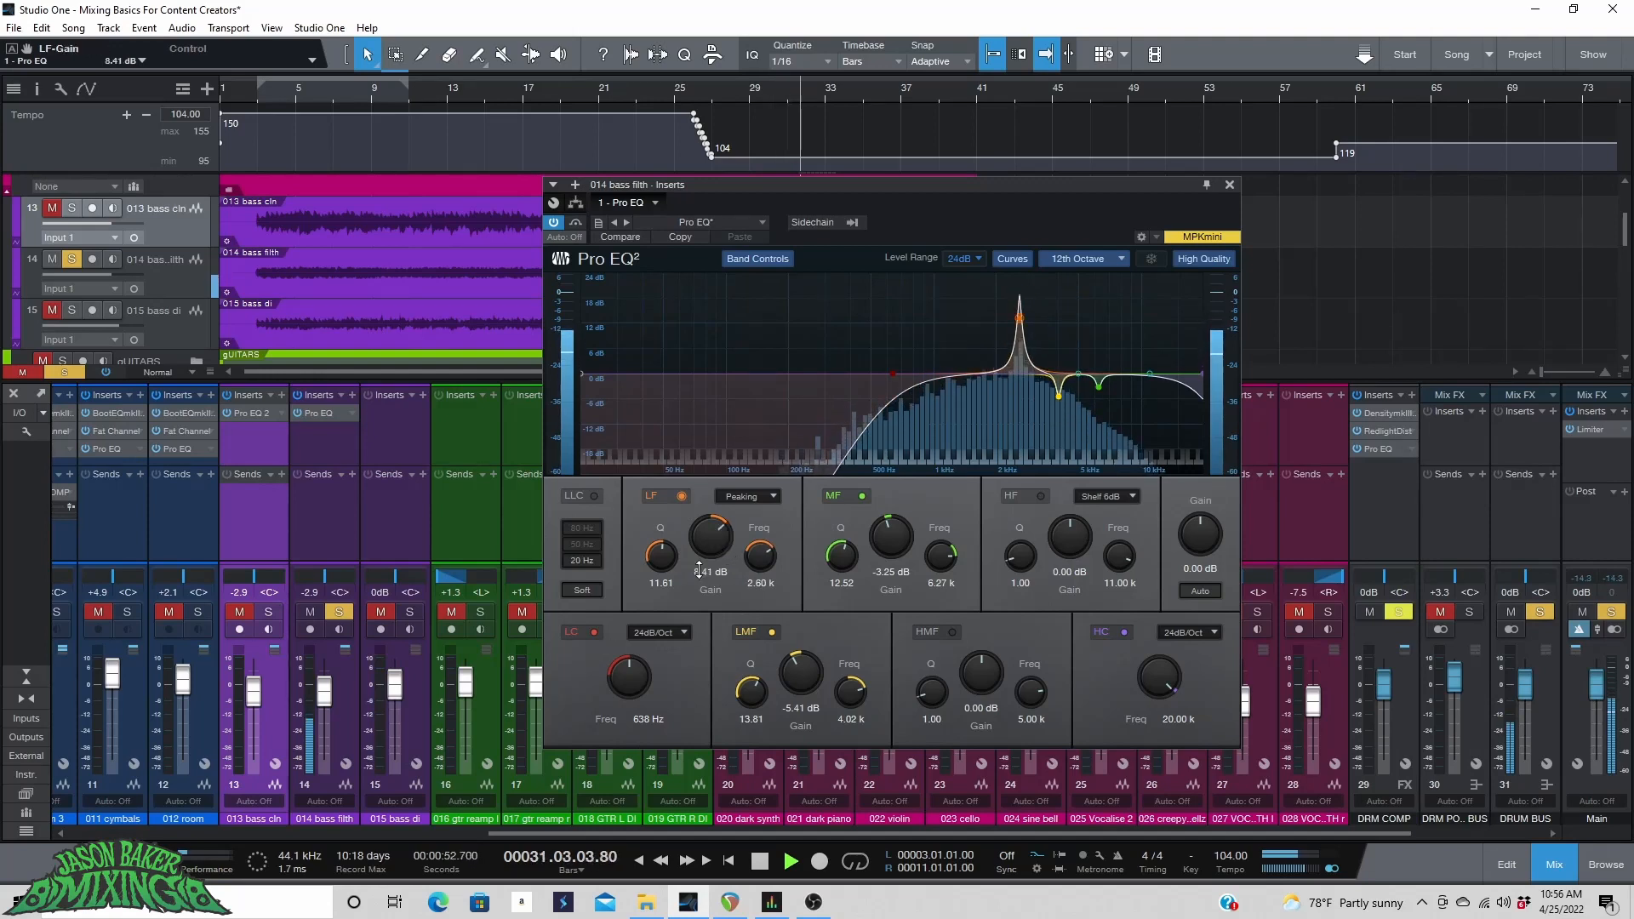
{"action": "left_click_drag", "start_coordinate": [701, 546], "coordinate": [697, 607]}
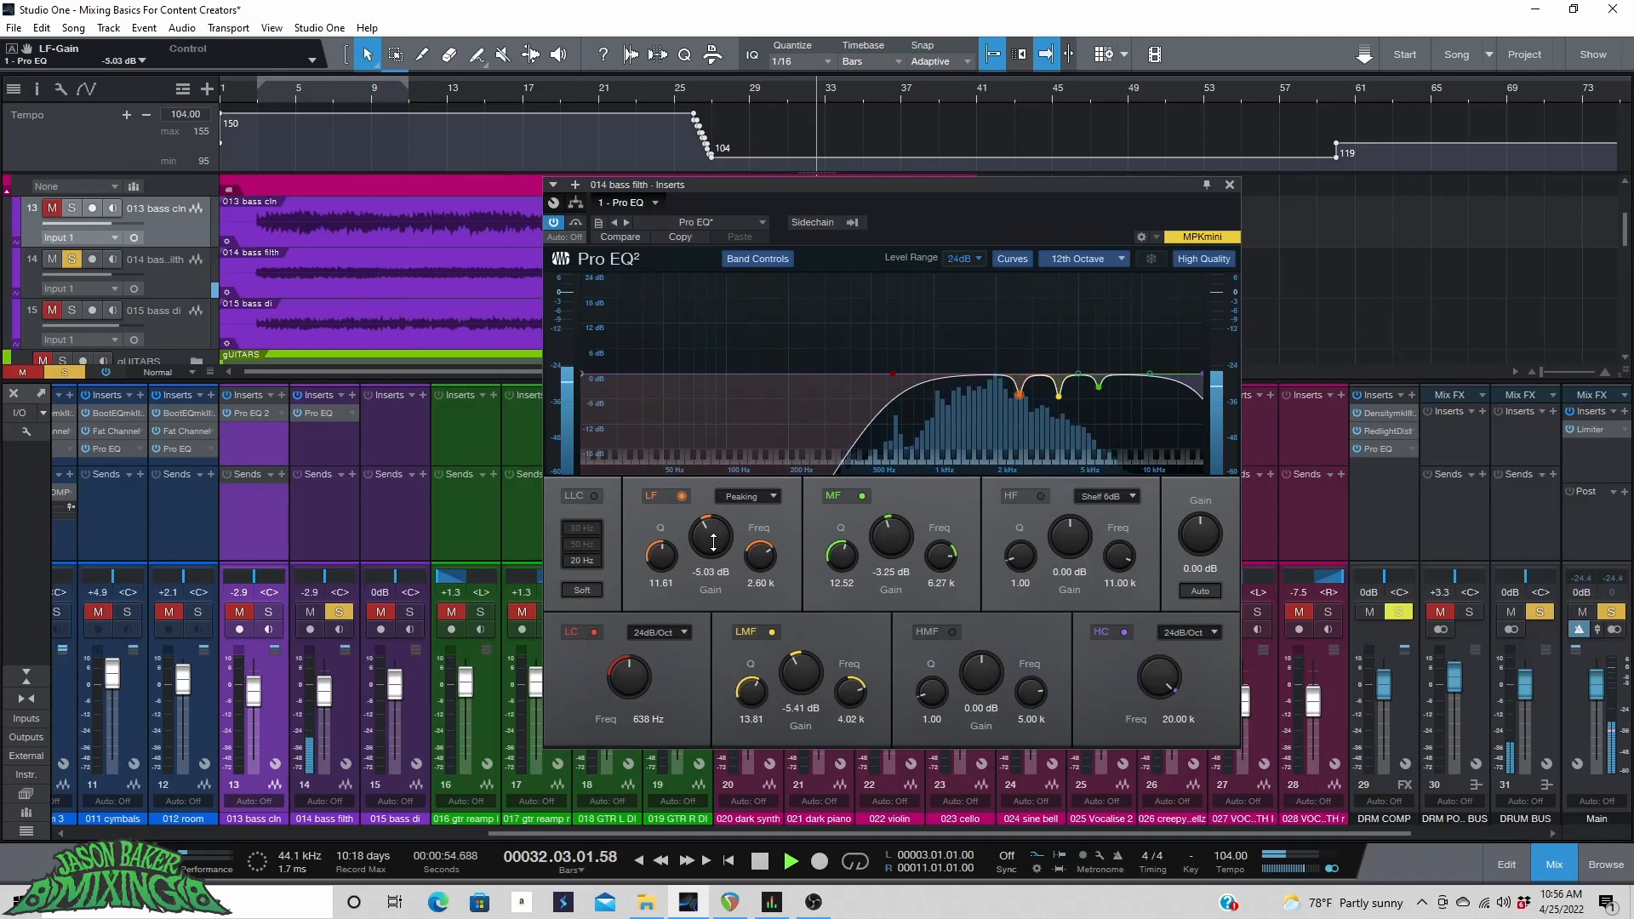
{"action": "key", "text": "space"}
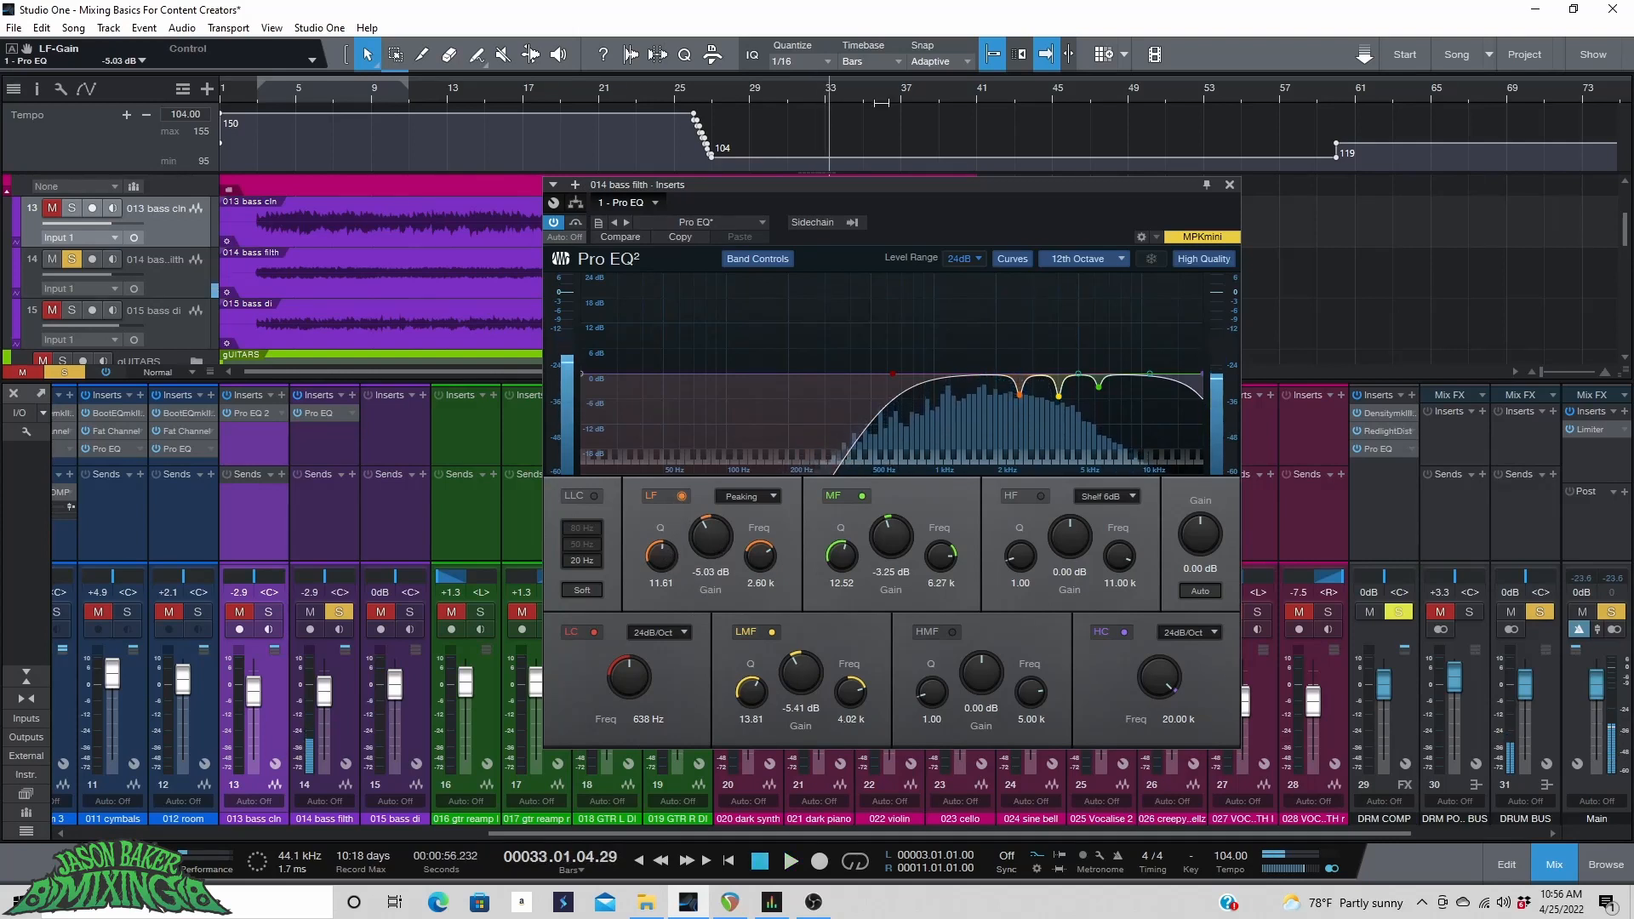
Solo 013 bass cln too and play both basses from bar 8, toggling the insert bypass to compare the EQs.
{"action": "left_click", "coordinate": [269, 612]}
{"action": "left_click", "coordinate": [354, 93]}
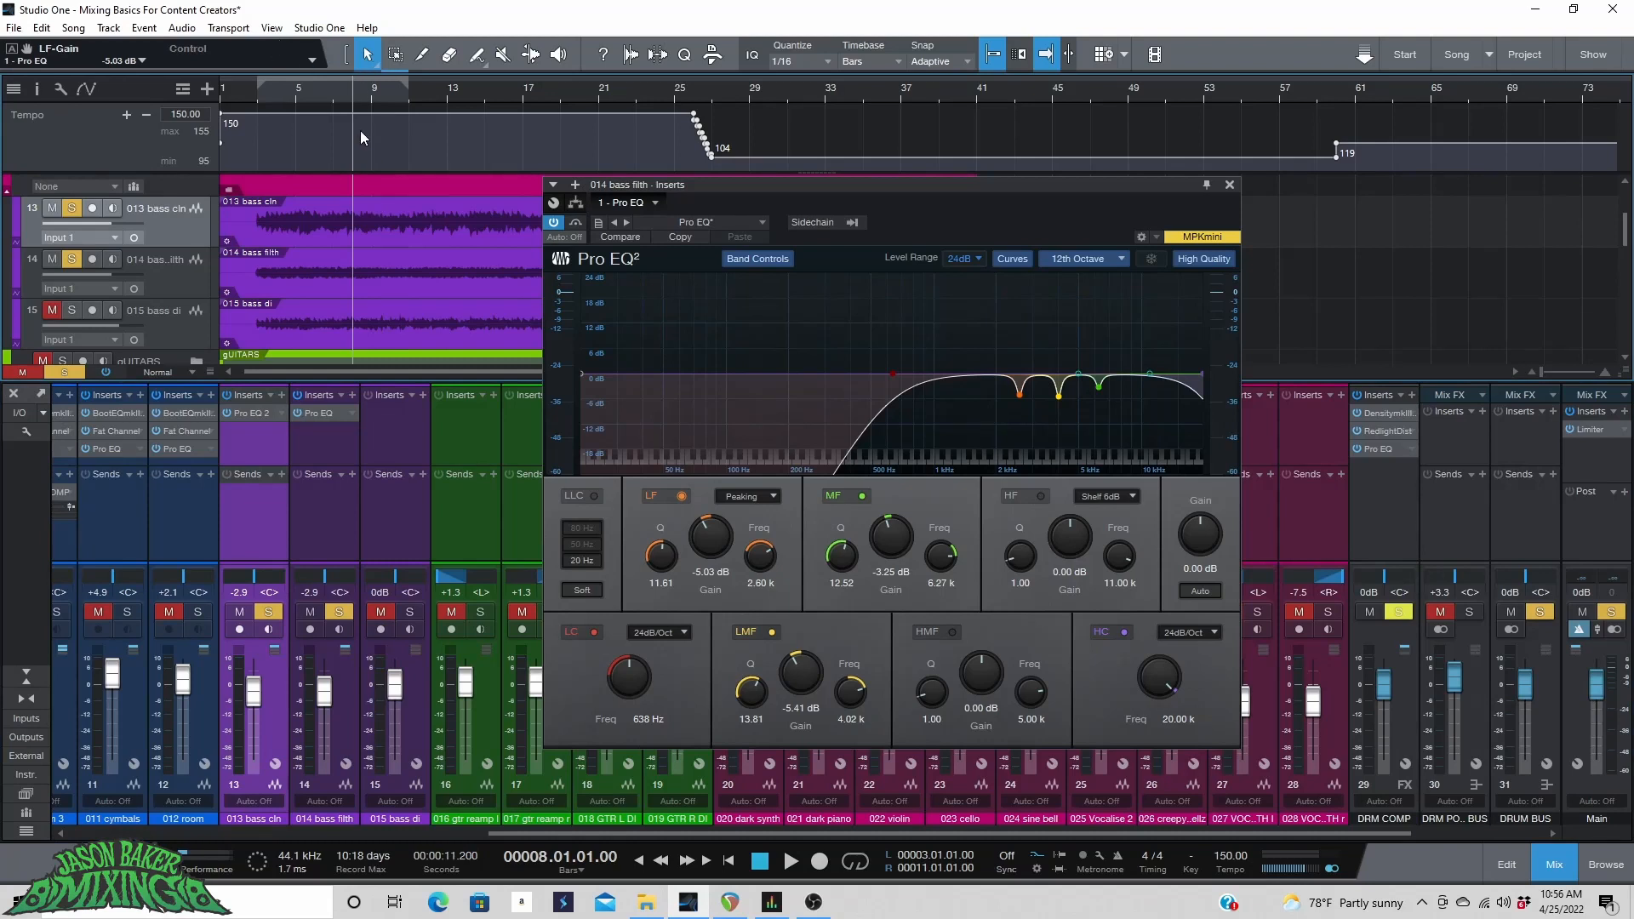
{"action": "key", "text": "space"}
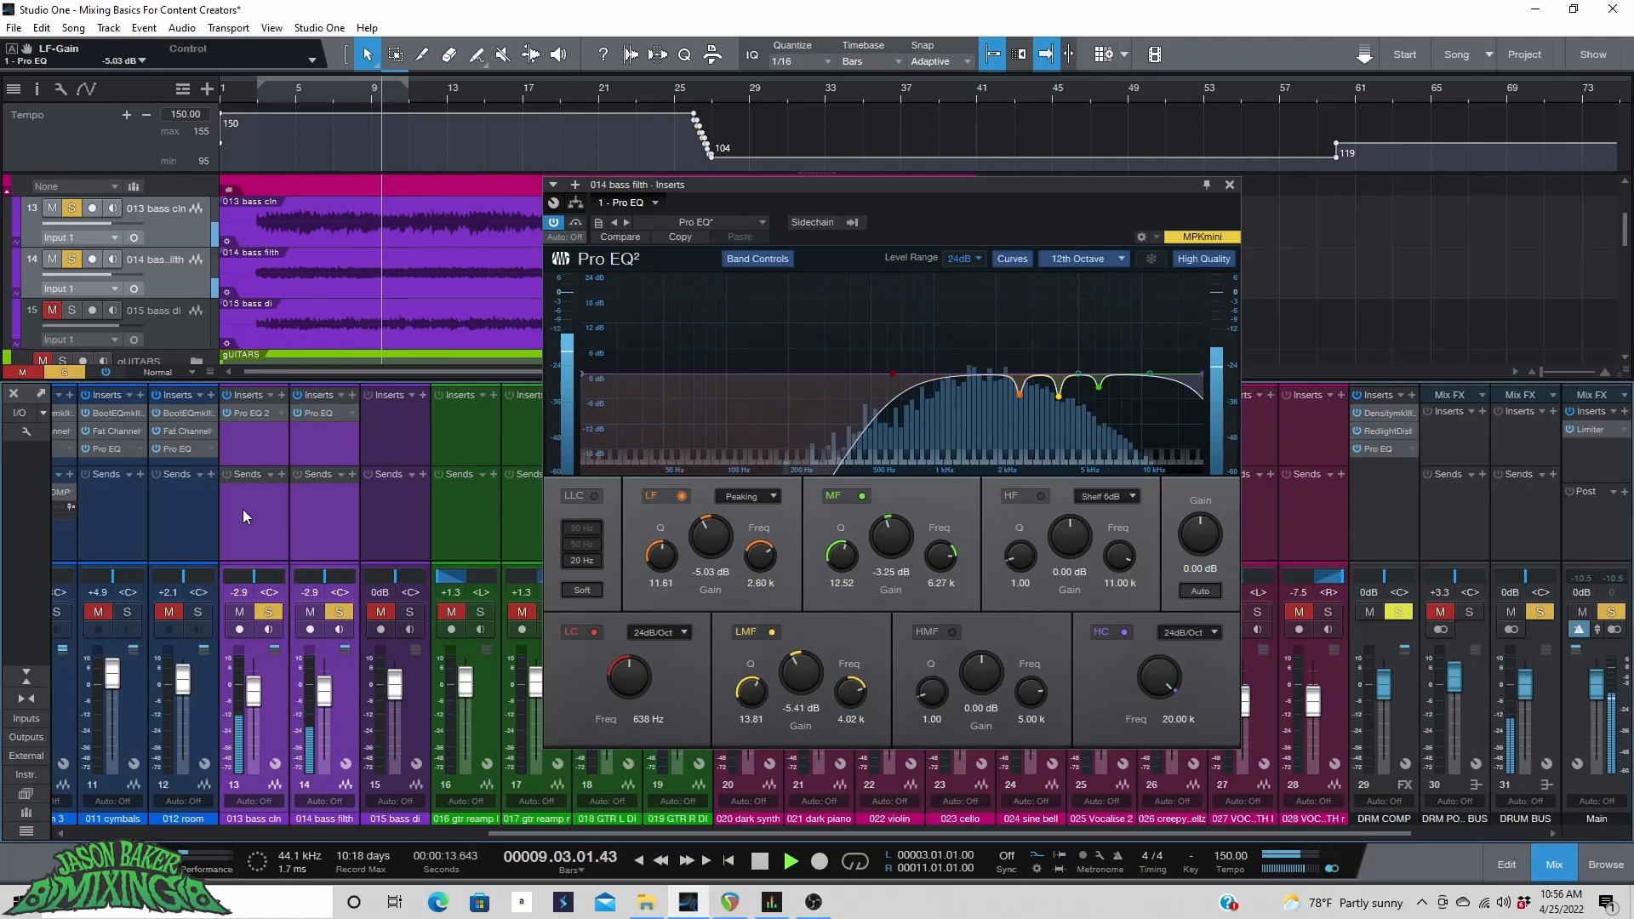
{"action": "left_click", "coordinate": [227, 413]}
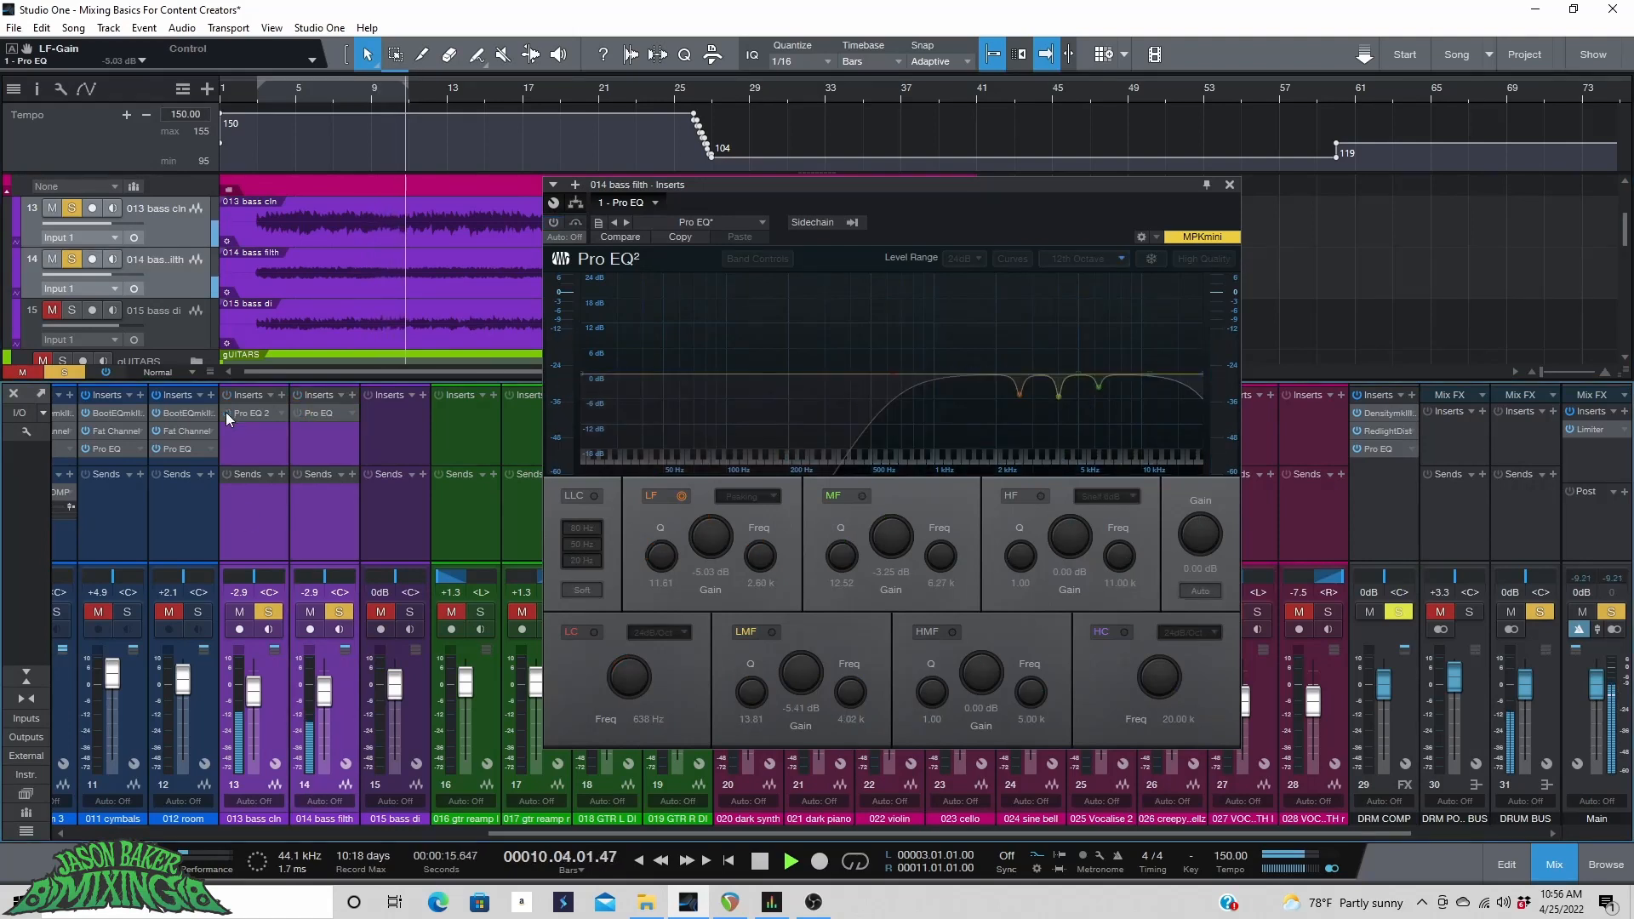
{"action": "left_click", "coordinate": [227, 412]}
{"action": "key", "text": "space"}
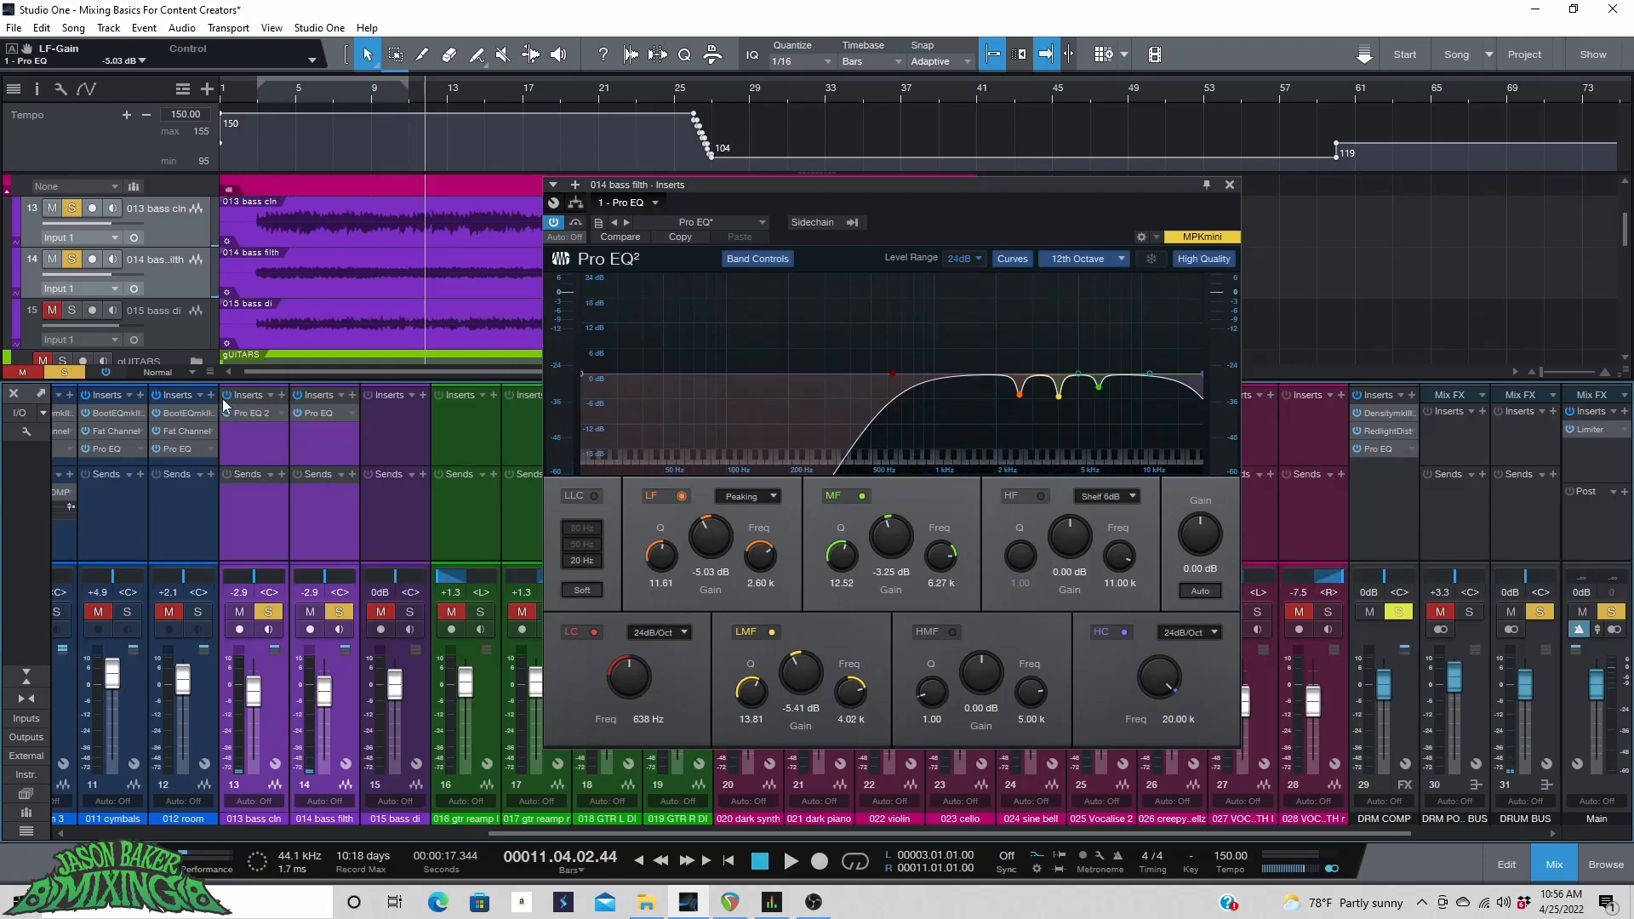
{"action": "left_click", "coordinate": [227, 395]}
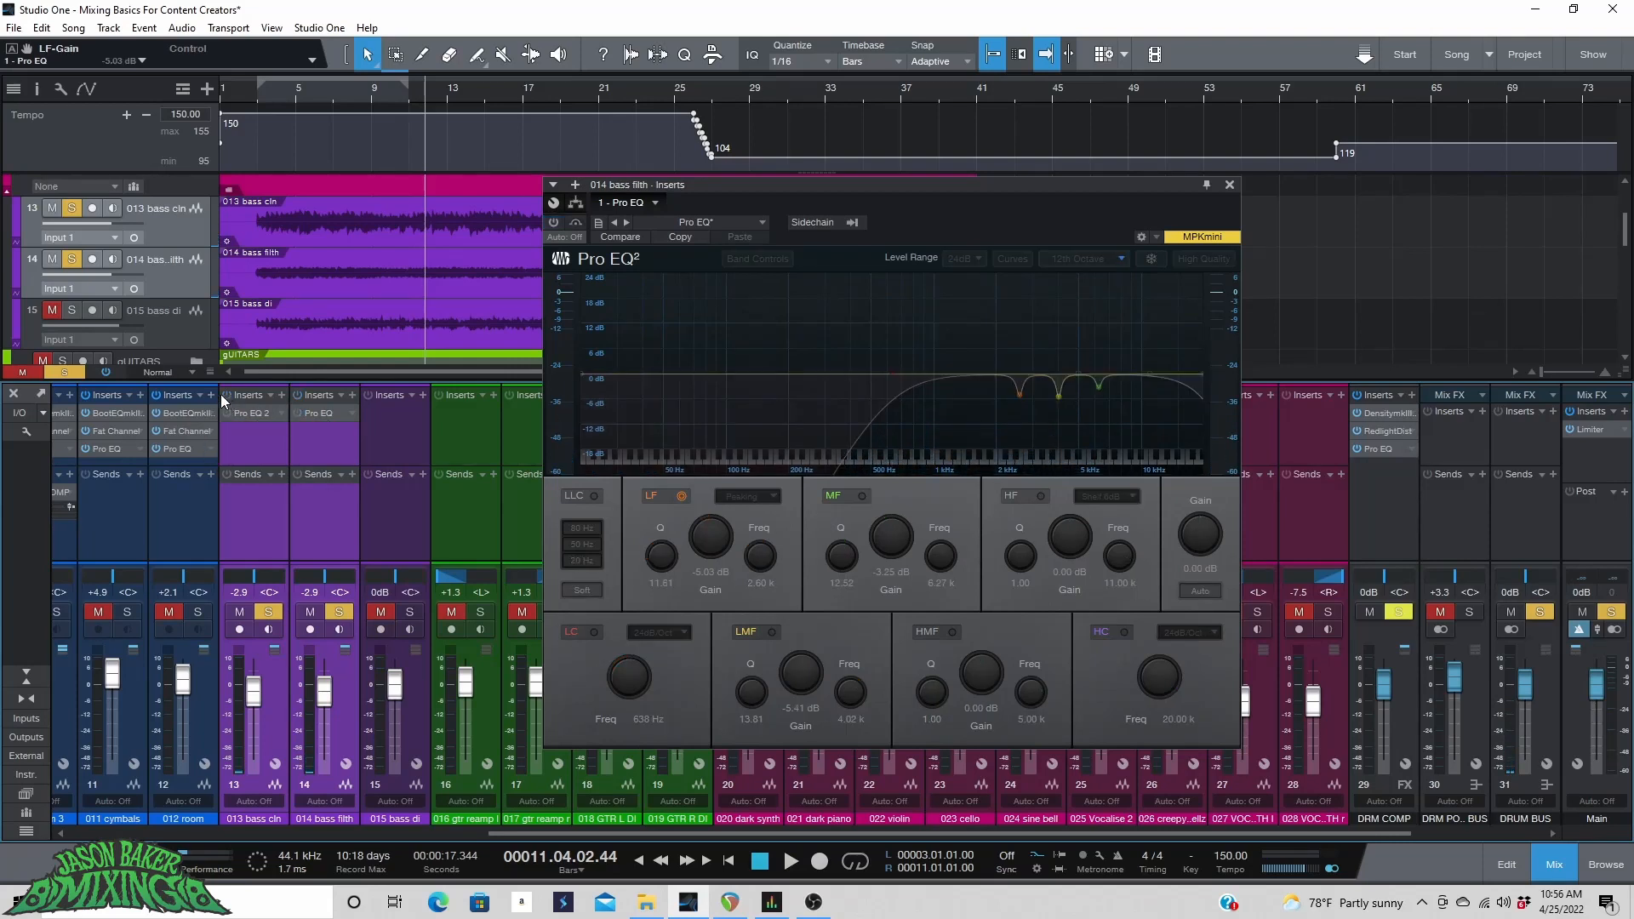
{"action": "key", "text": "space"}
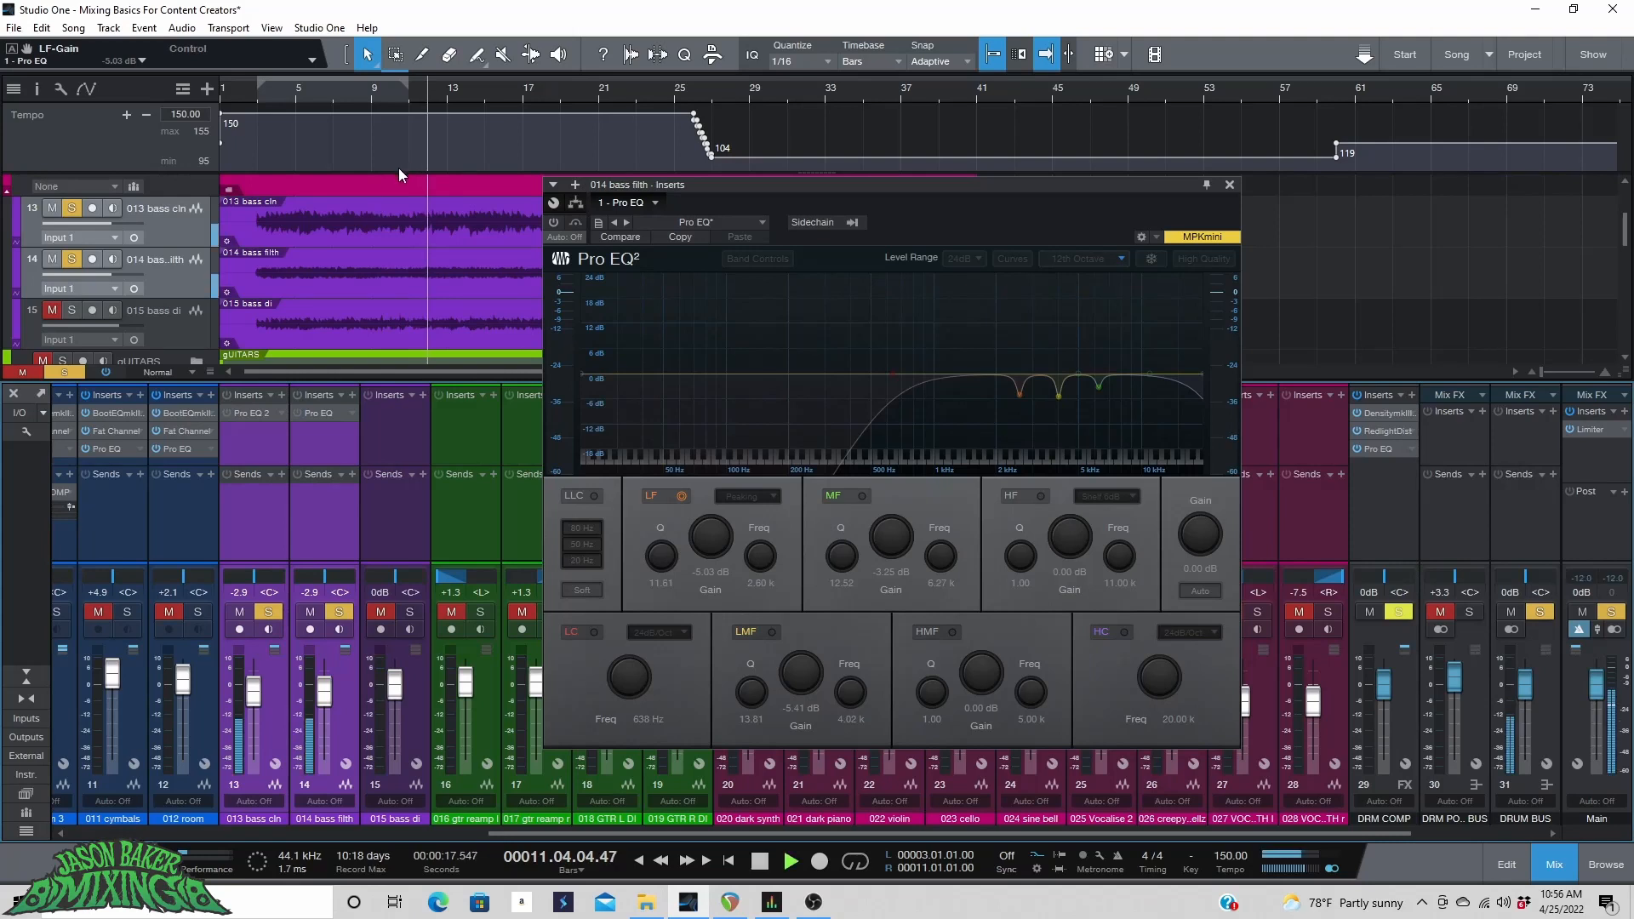
{"action": "left_click", "coordinate": [226, 394]}
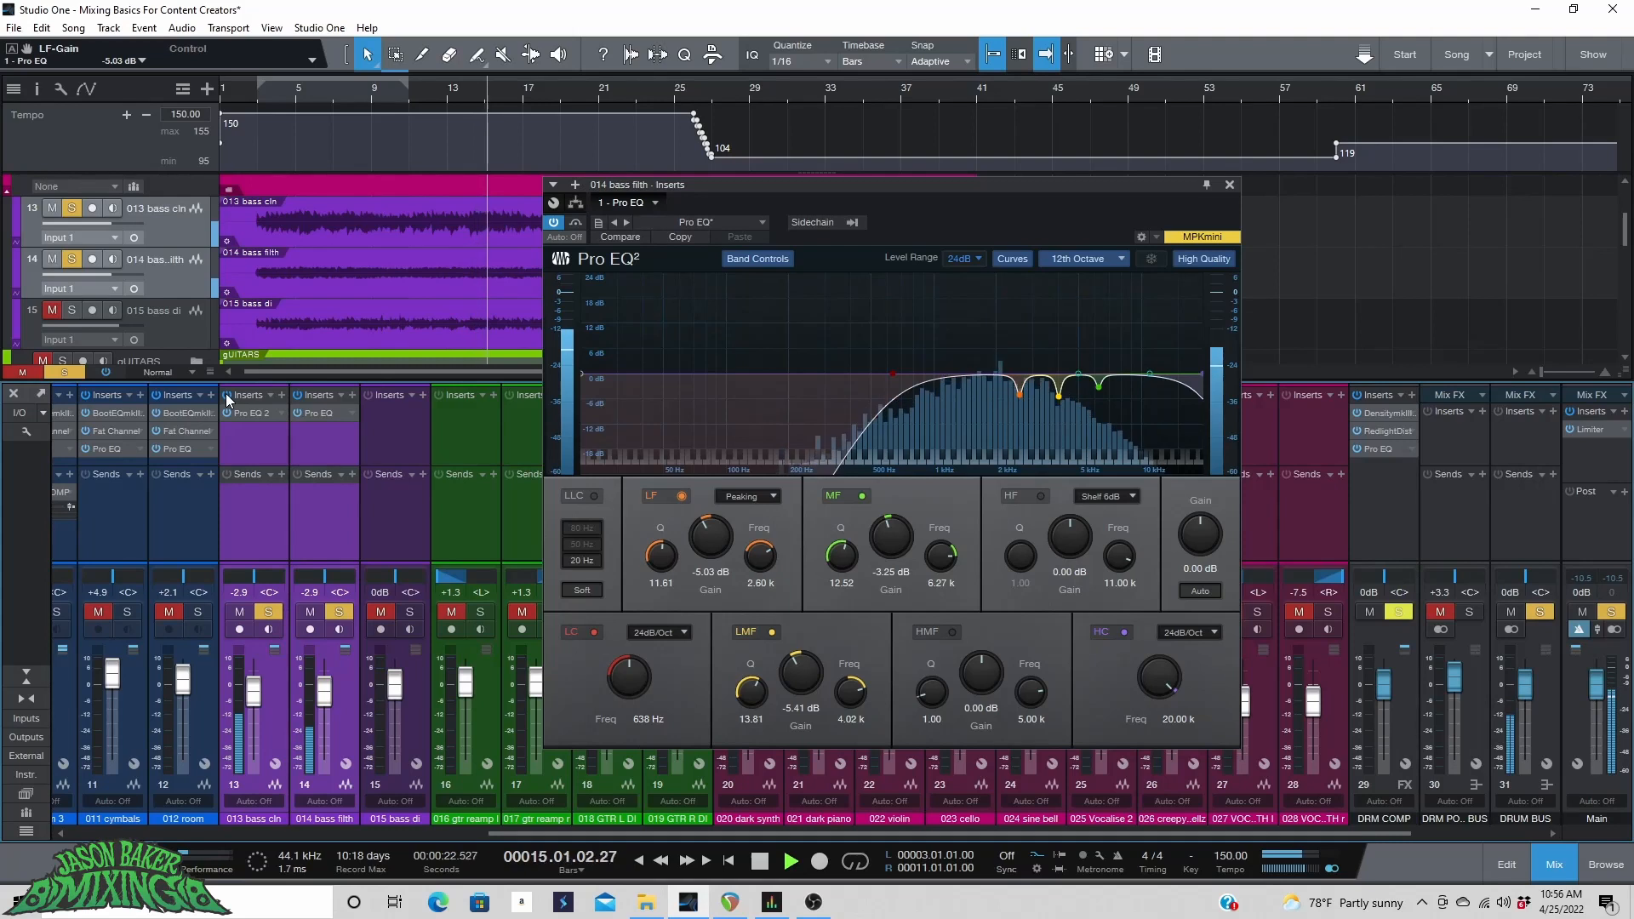
{"action": "left_click", "coordinate": [226, 394]}
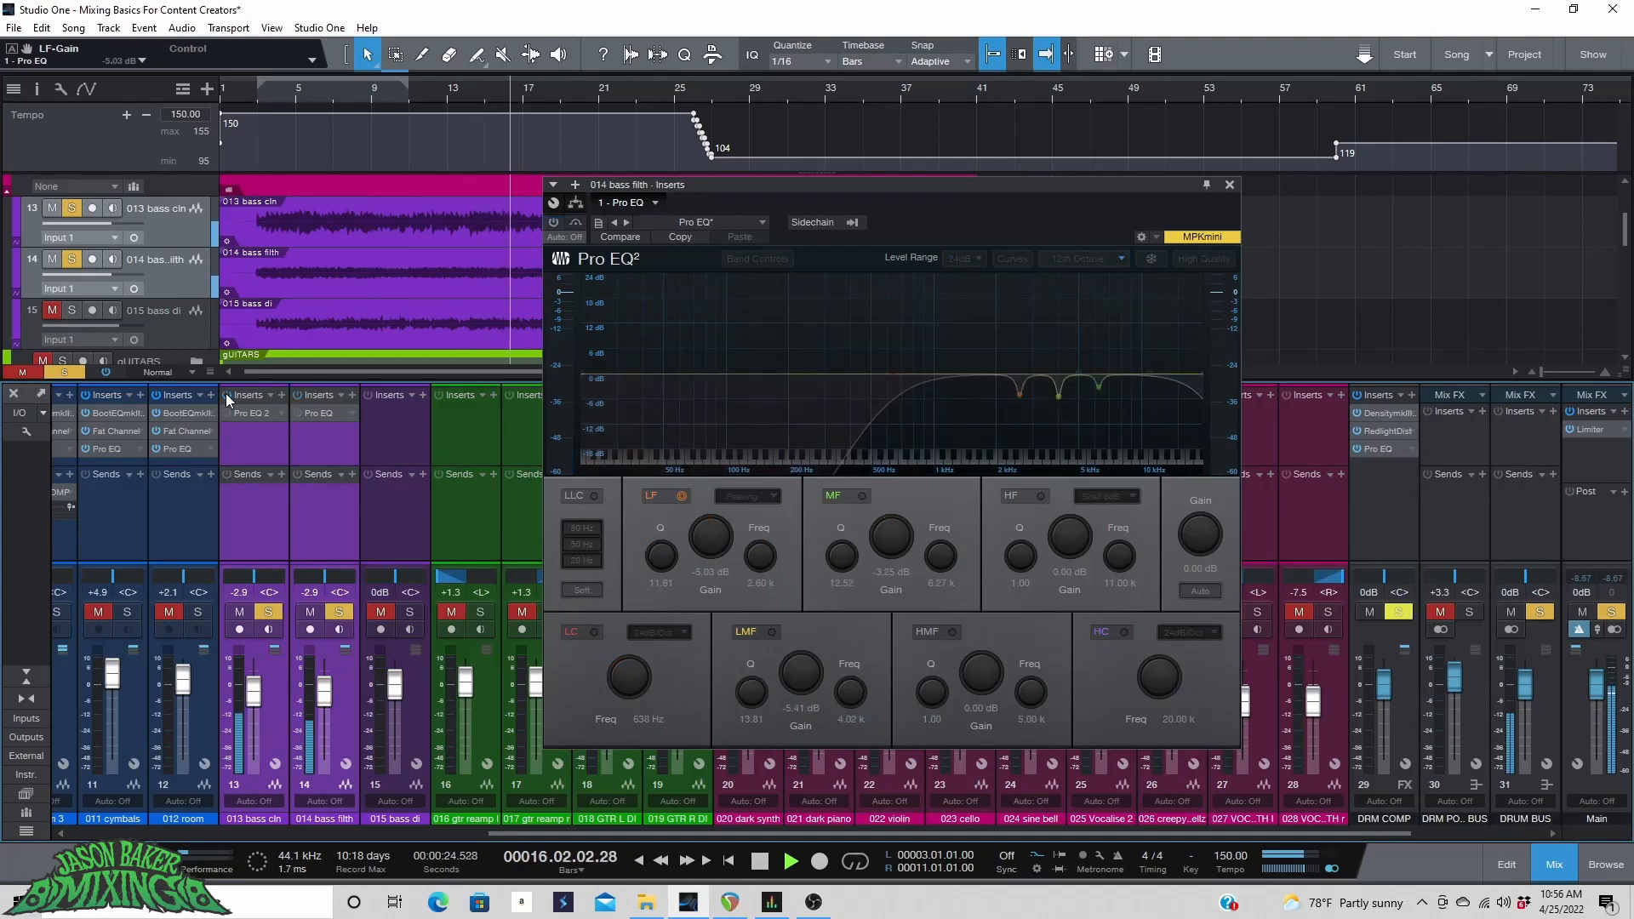
{"action": "left_click", "coordinate": [226, 394]}
{"action": "key", "text": "space"}
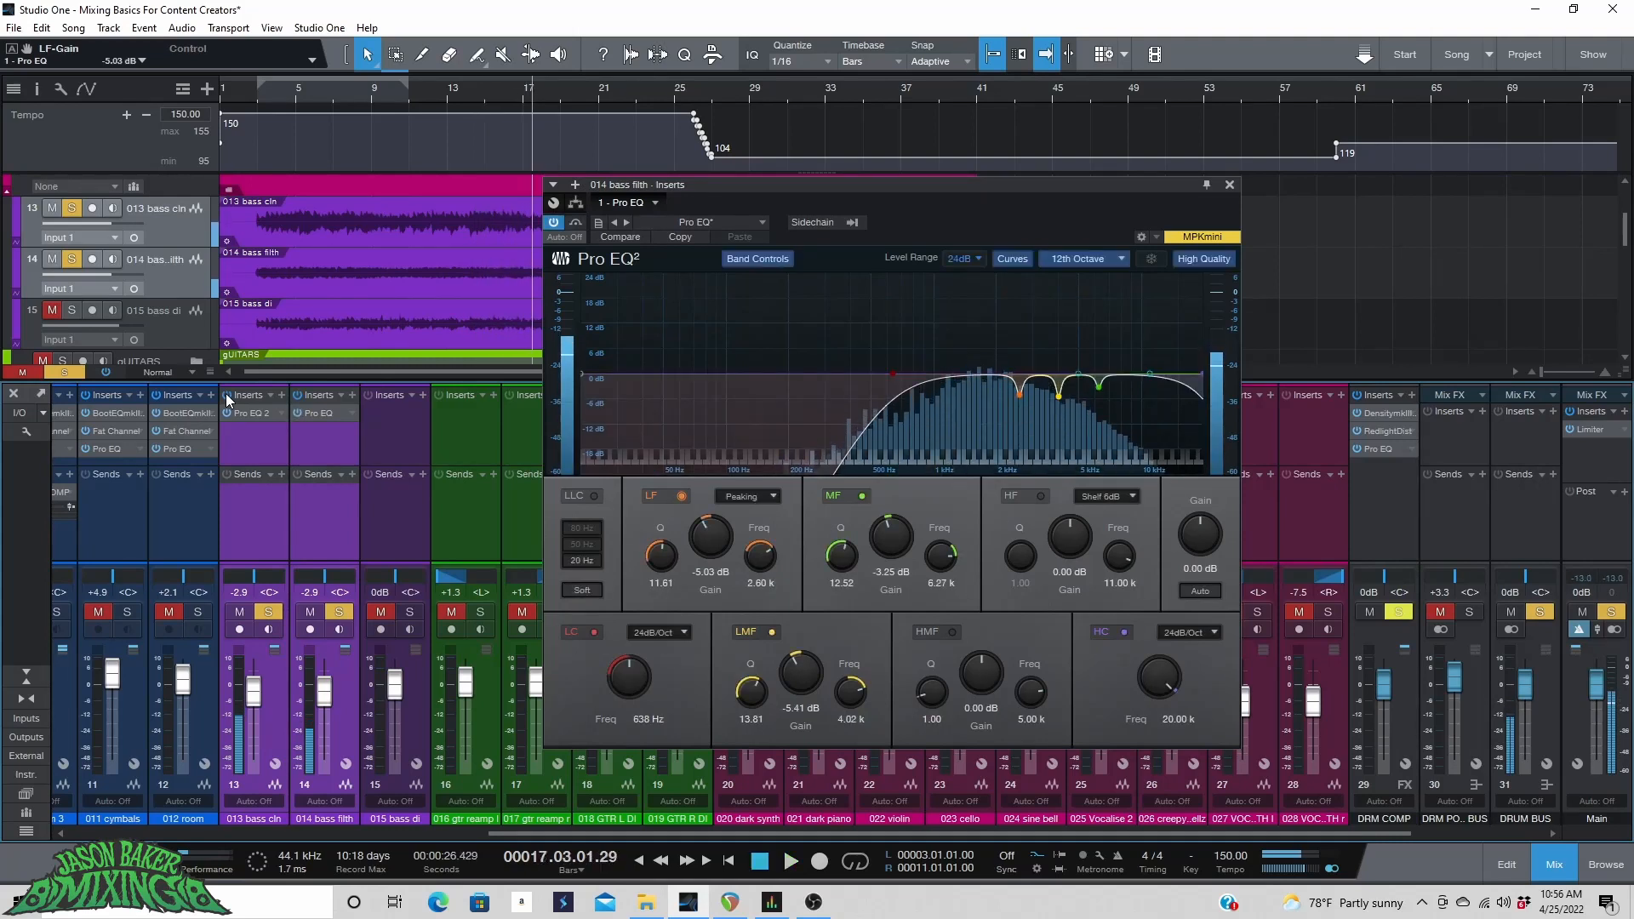
Close the EQ window and insert a Compressor on the BASS BUS channel.
{"action": "left_click_drag", "start_coordinate": [589, 830], "coordinate": [623, 823]}
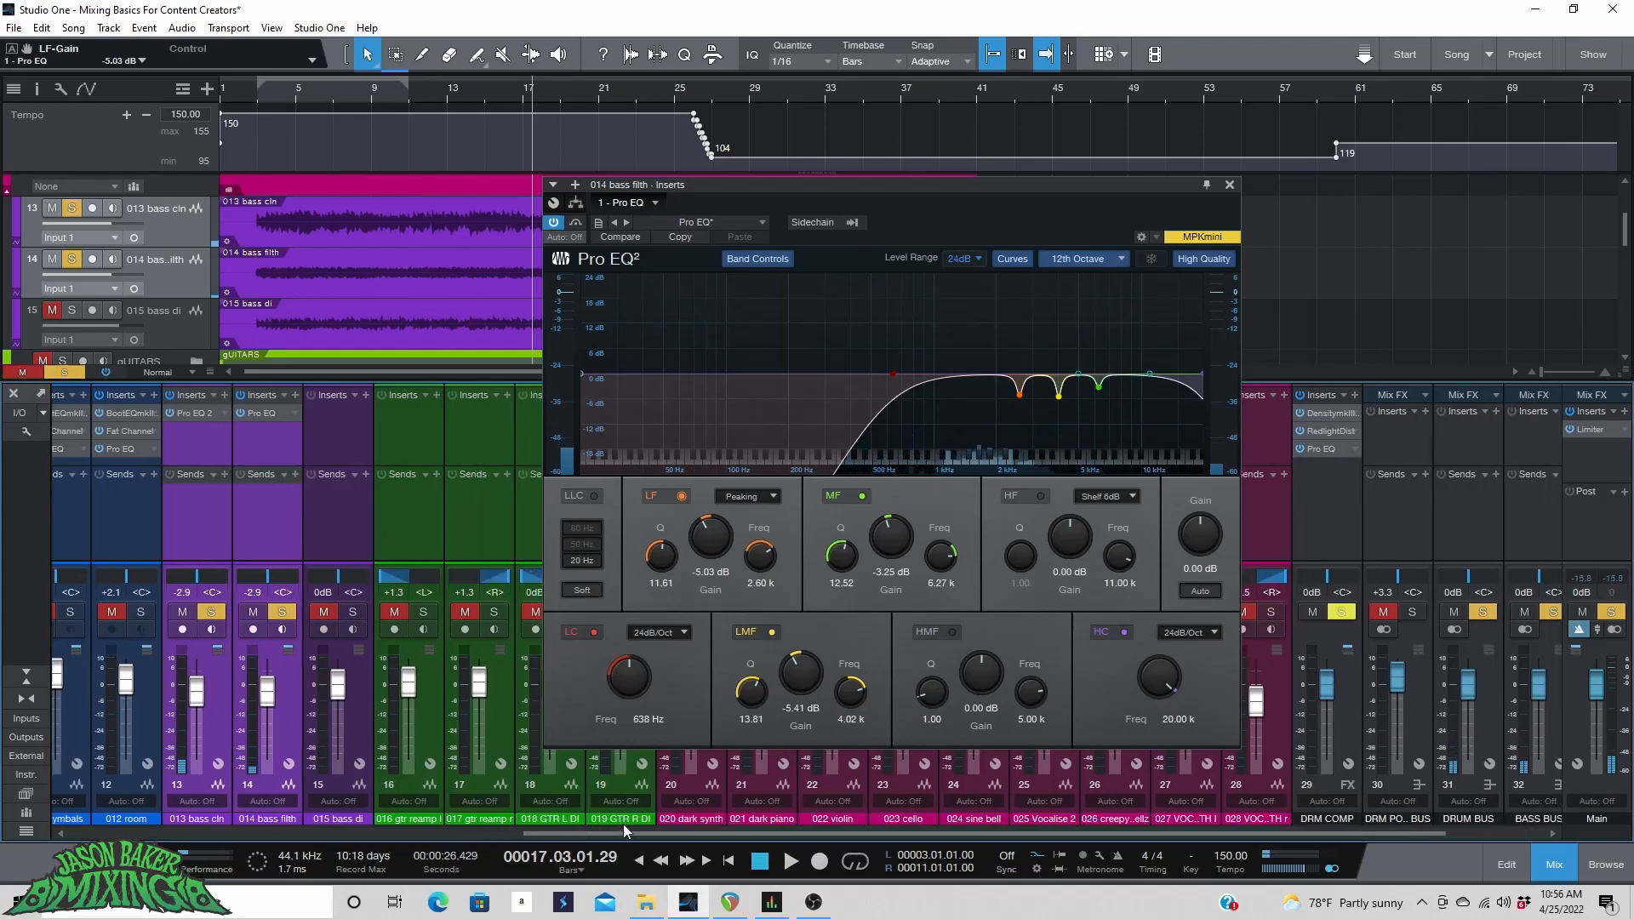
{"action": "left_click", "coordinate": [1228, 184]}
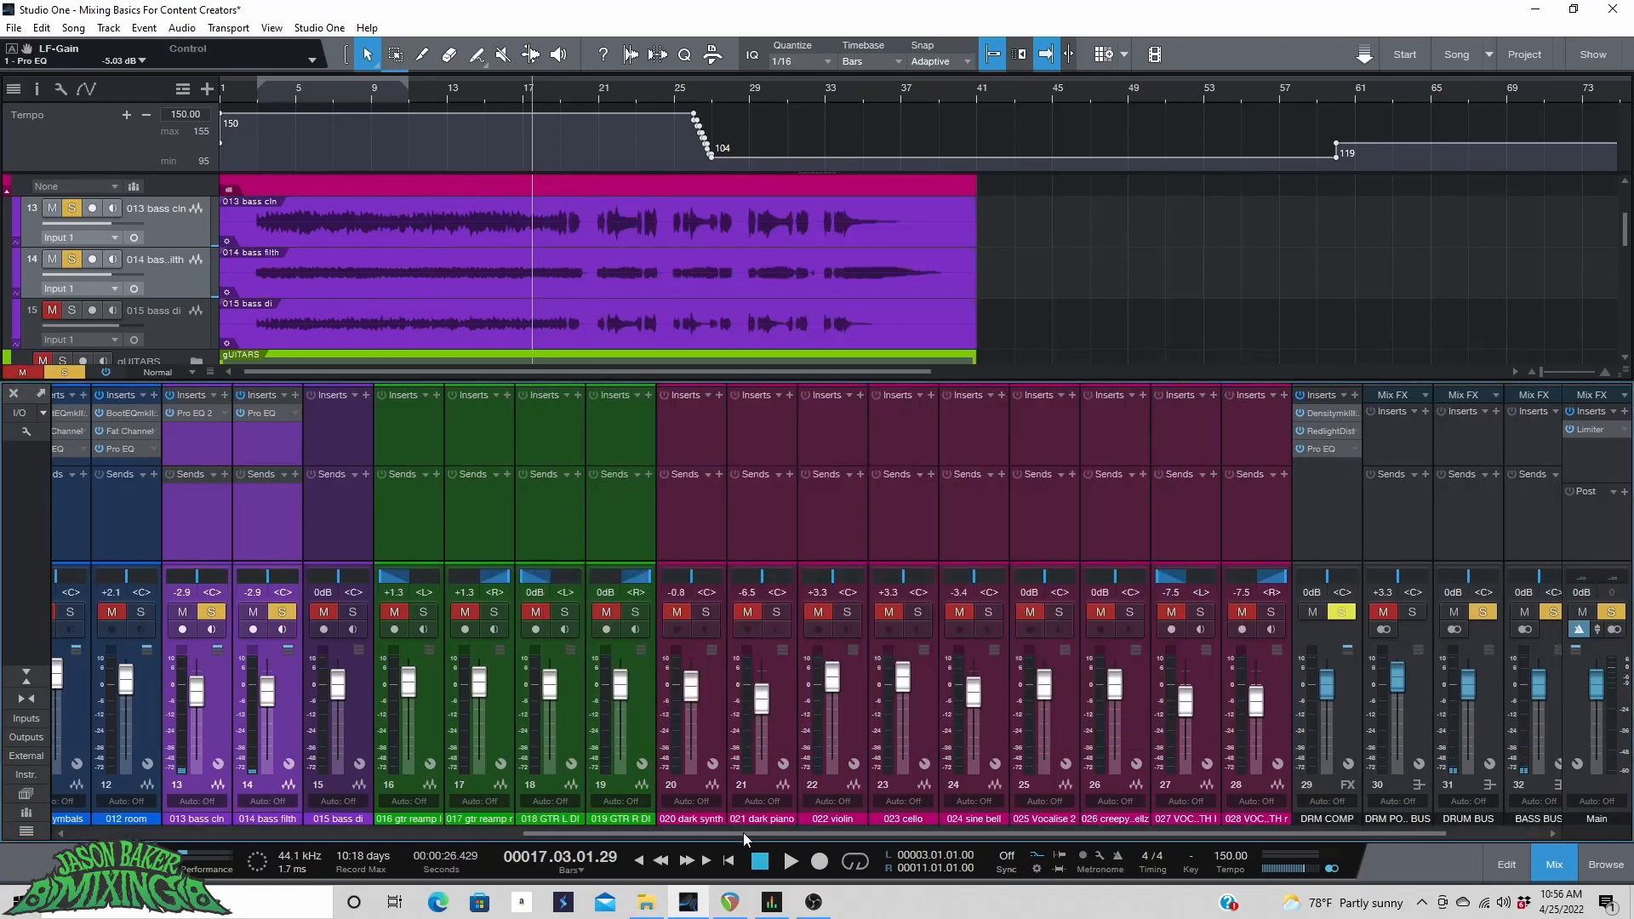
{"action": "left_click_drag", "start_coordinate": [743, 832], "coordinate": [1171, 829]}
{"action": "left_click", "coordinate": [1406, 706]}
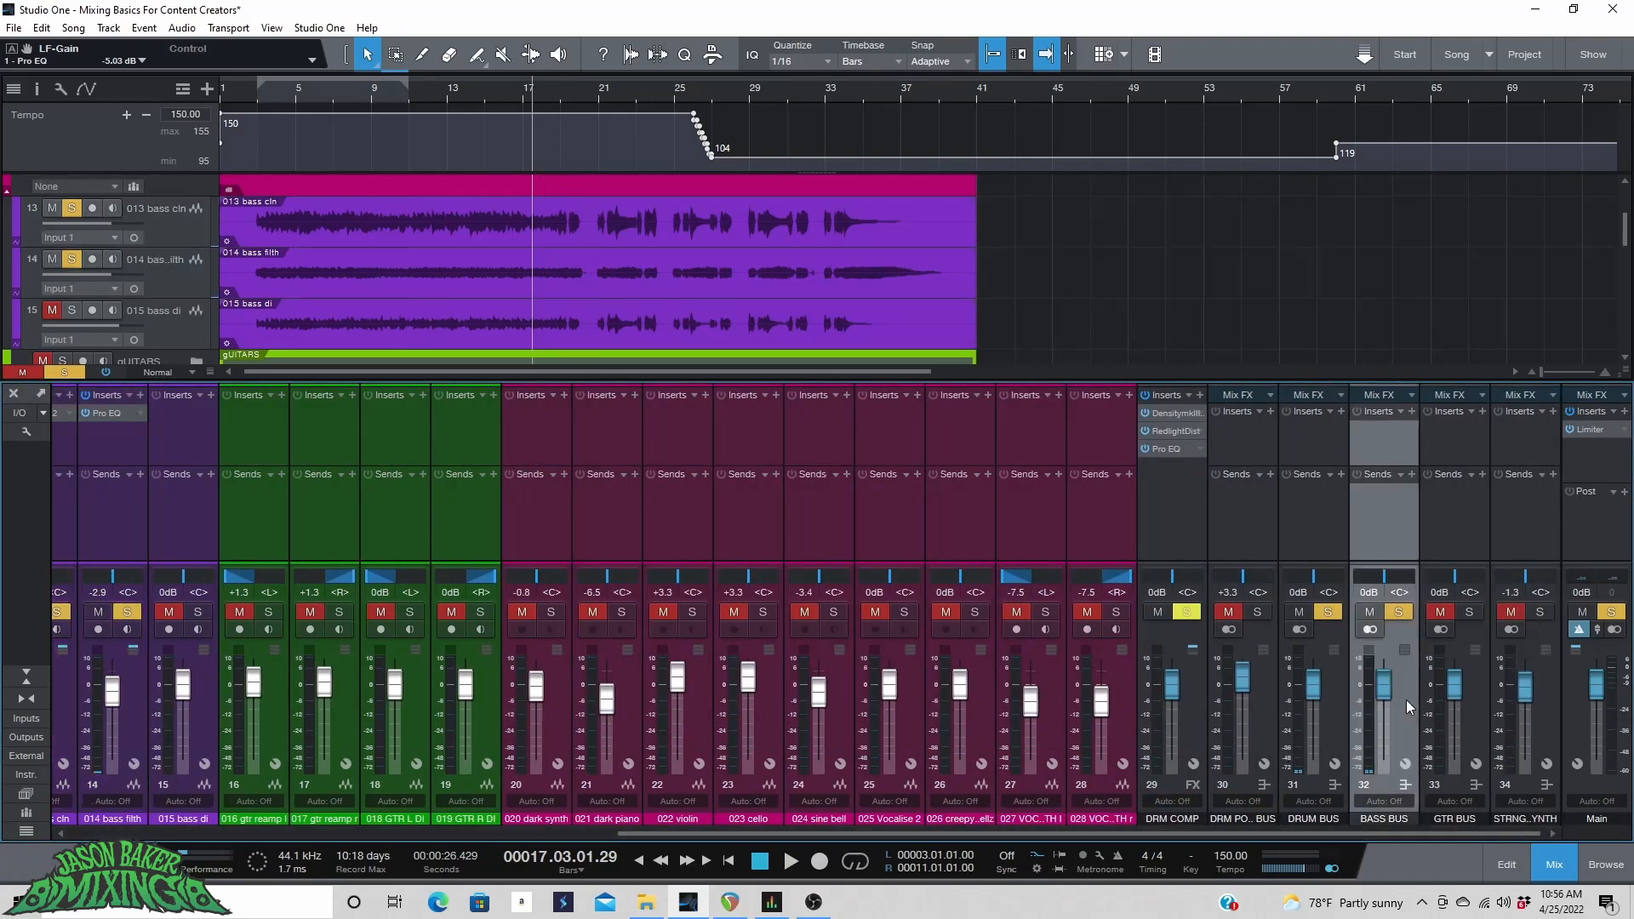
{"action": "left_click", "coordinate": [1412, 412]}
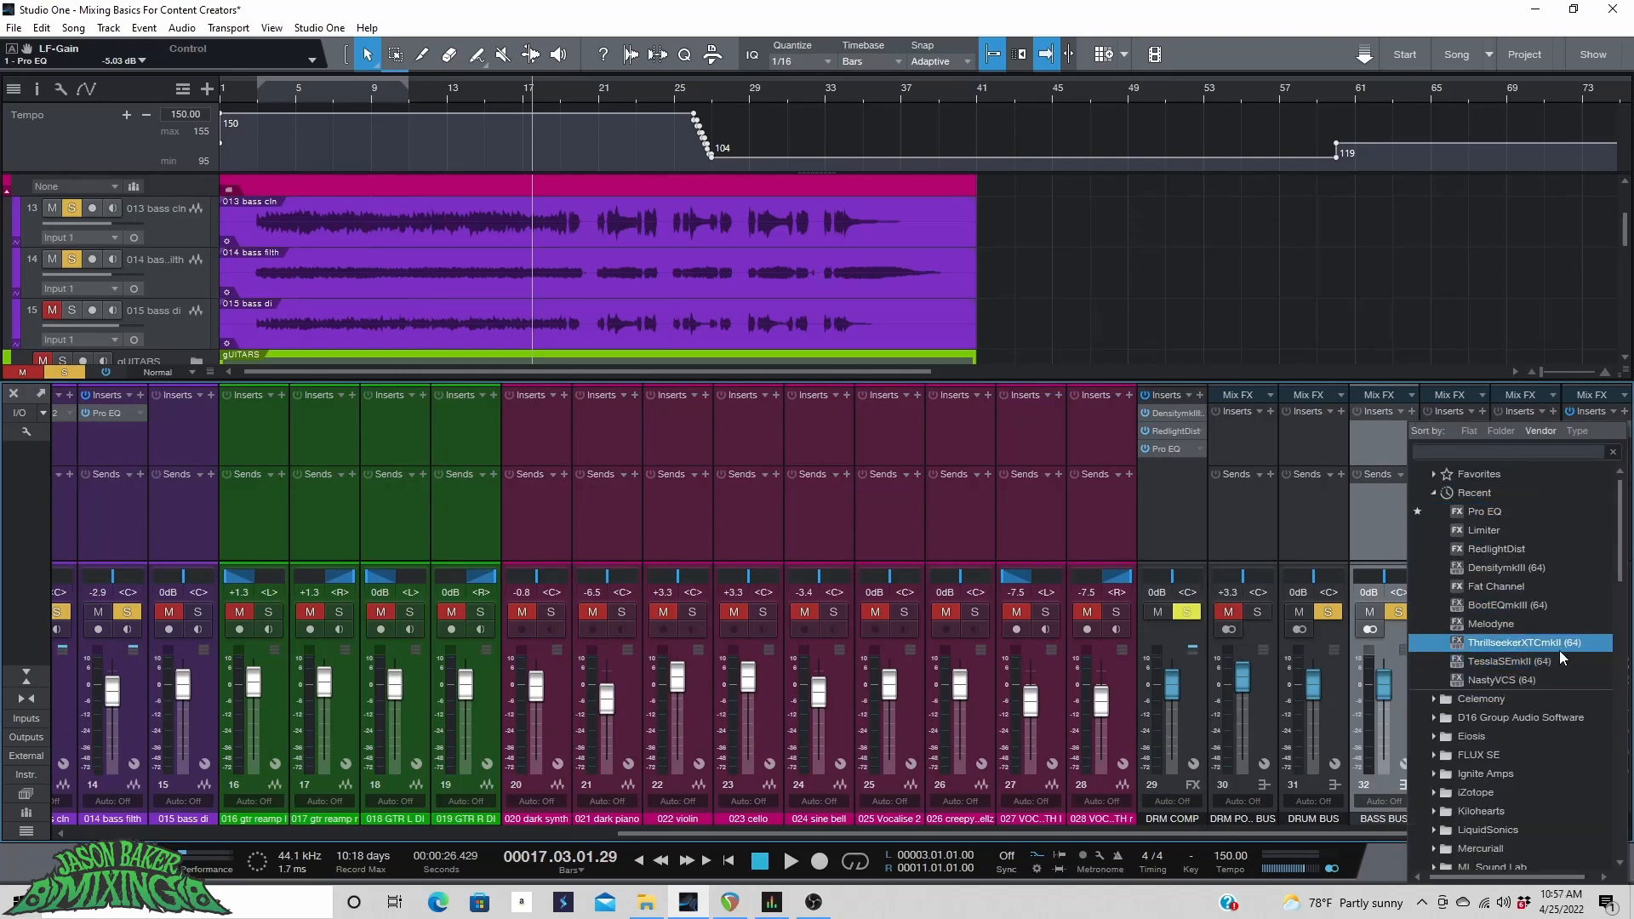
{"action": "type", "text": "compre"}
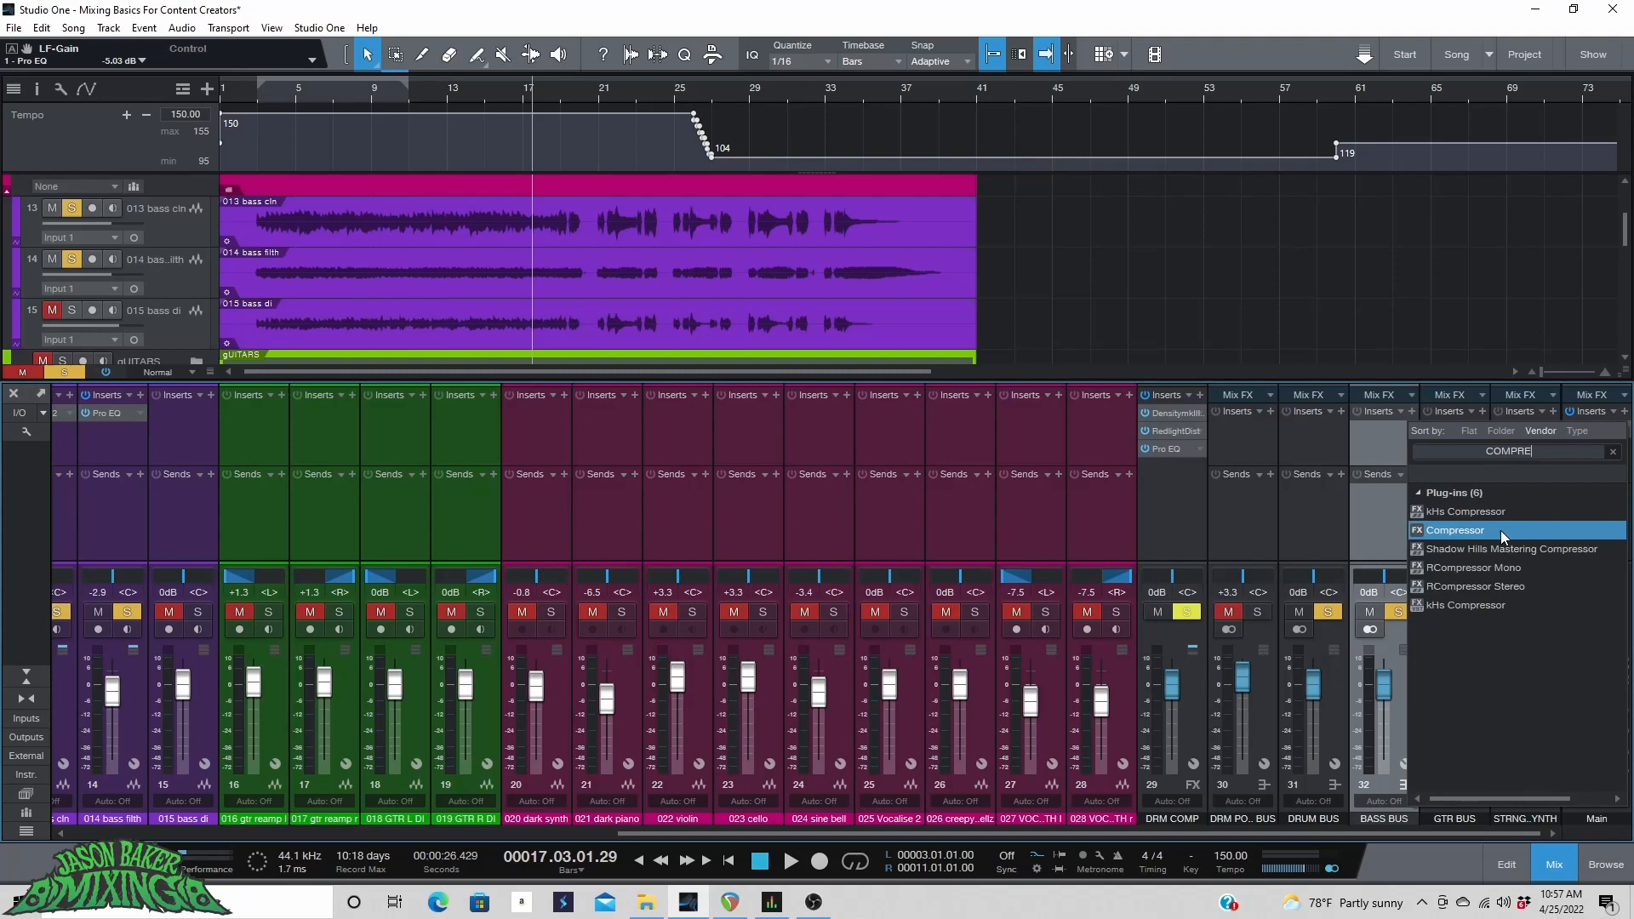
{"action": "left_click", "coordinate": [1500, 531]}
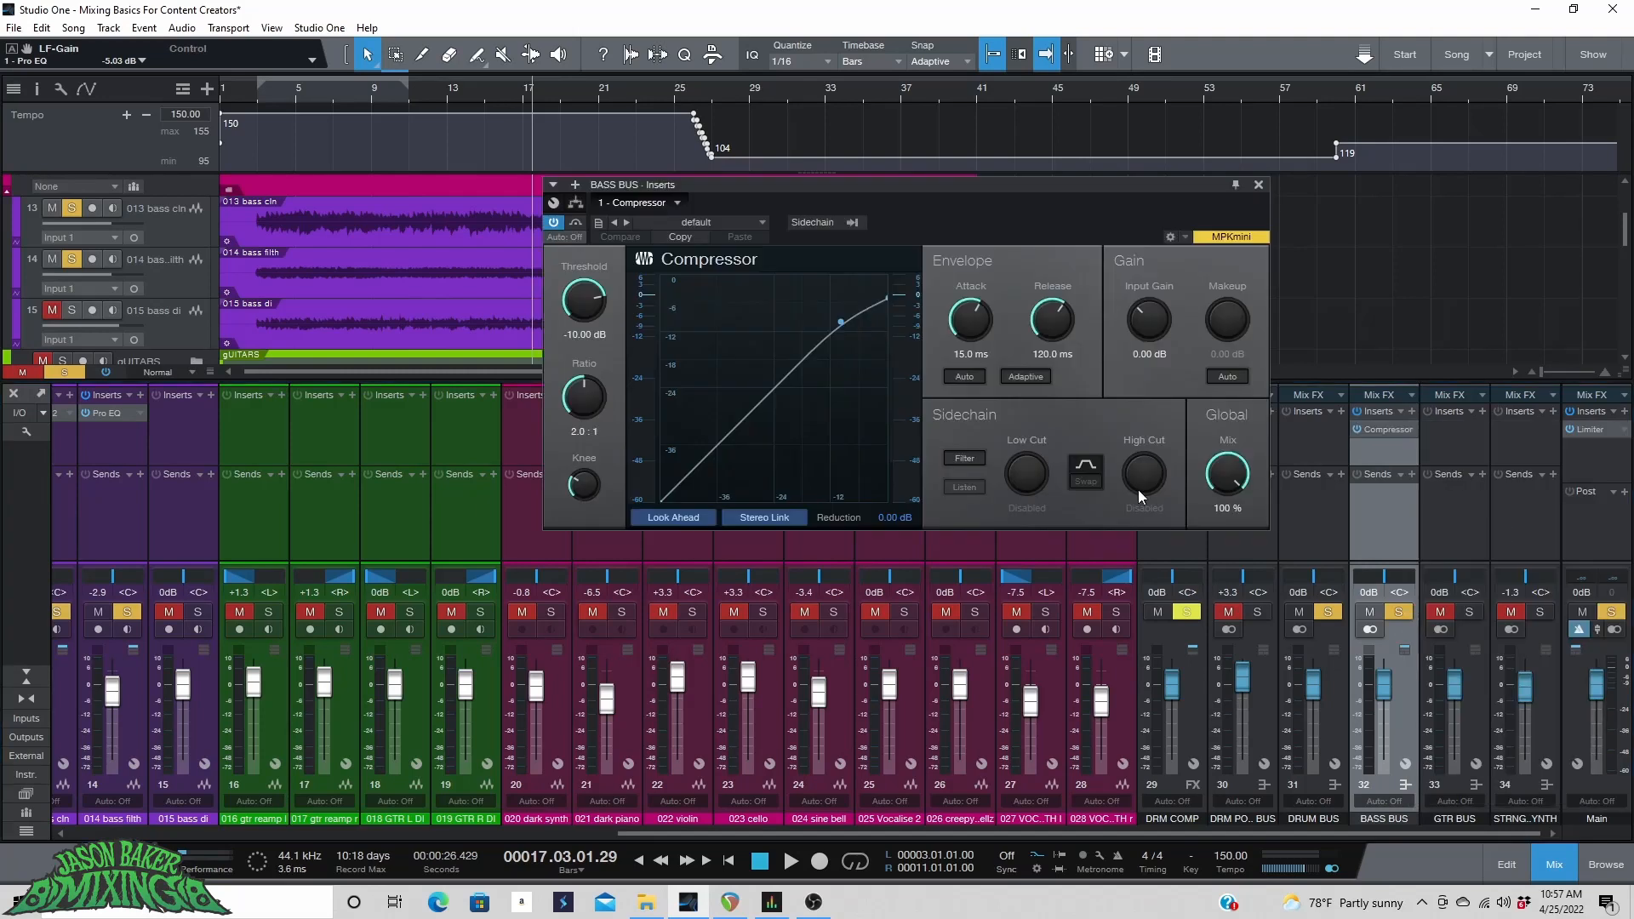
Play the bass bus from bar 9 and set the compressor's attack to 0.10 ms, release to 20.9 ms and threshold to -17.20 dB.
{"action": "left_click", "coordinate": [372, 86]}
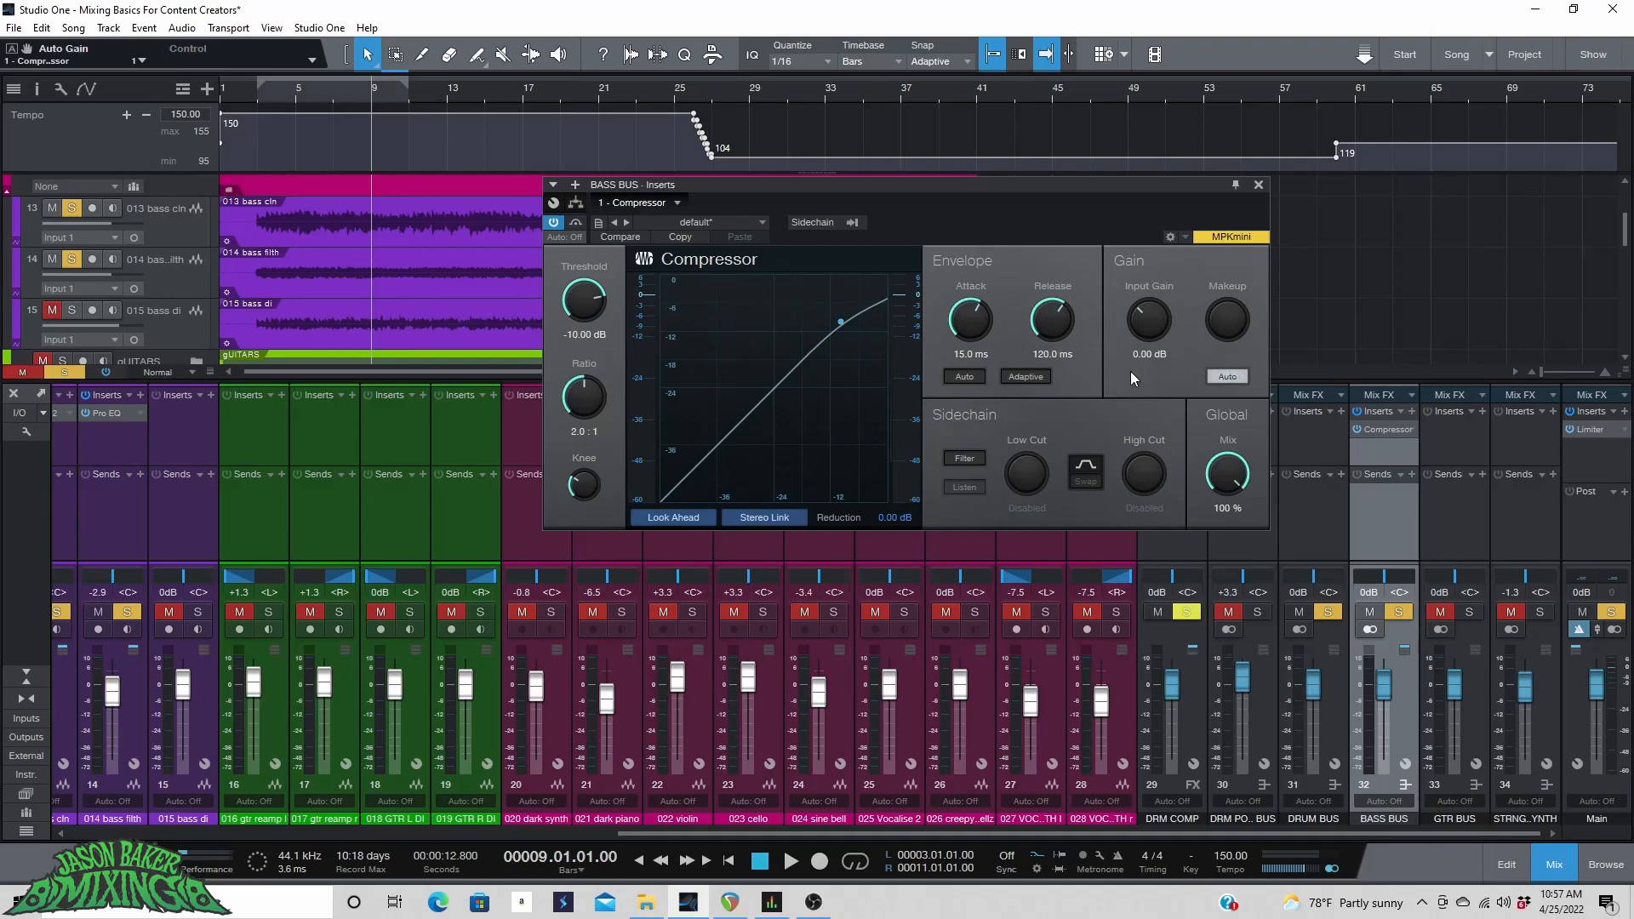
{"action": "left_click_drag", "start_coordinate": [977, 334], "coordinate": [962, 333]}
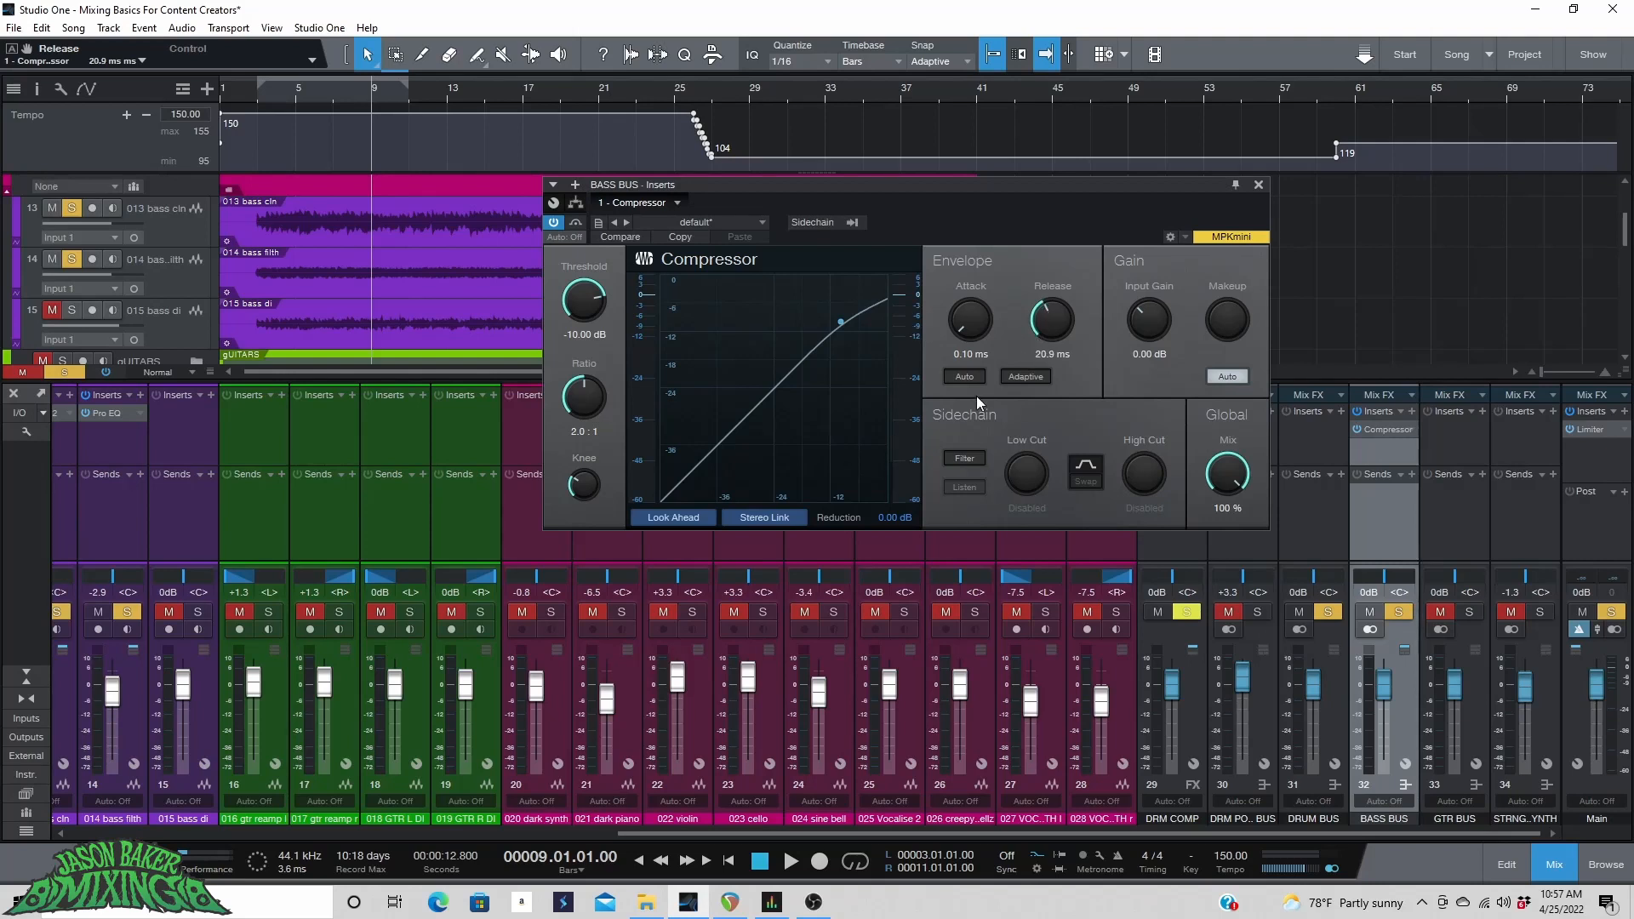
{"action": "left_click_drag", "start_coordinate": [585, 309], "coordinate": [581, 319]}
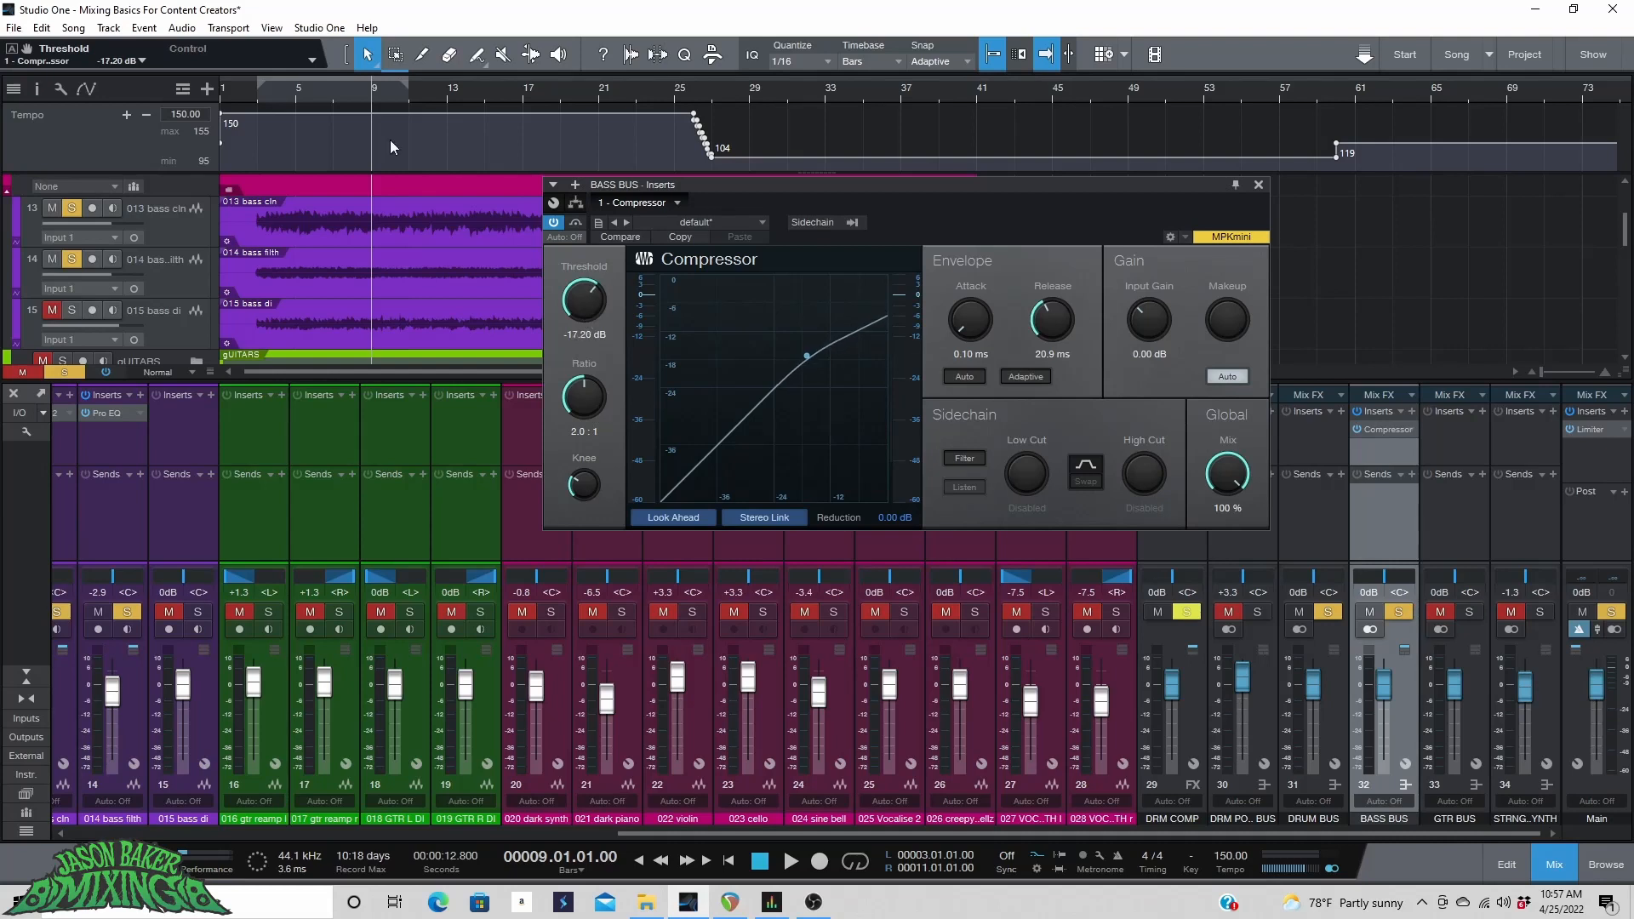
Play from bar 5 and set the compressor's knee to 7.79 dB and threshold to -23.20 dB.
{"action": "left_click", "coordinate": [298, 100]}
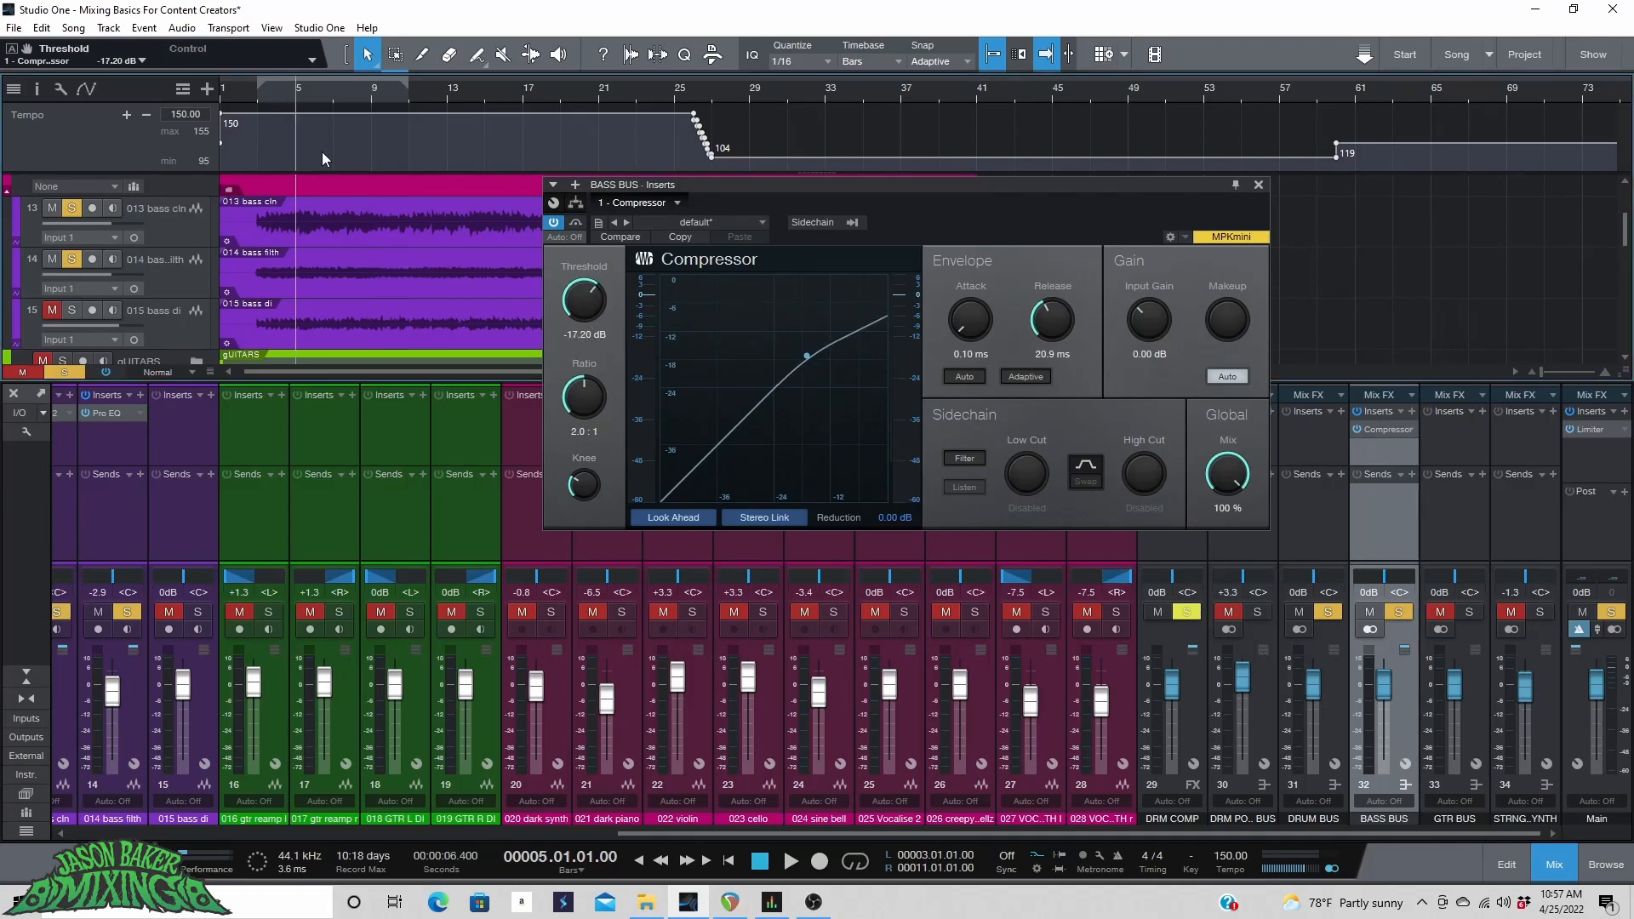
{"action": "mouse_move", "coordinate": [574, 460]}
{"action": "left_mouse_down"}
{"action": "mouse_move", "coordinate": [586, 439]}
{"action": "mouse_move", "coordinate": [587, 510]}
{"action": "mouse_move", "coordinate": [576, 346]}
{"action": "mouse_move", "coordinate": [566, 499]}
{"action": "mouse_move", "coordinate": [593, 465]}
{"action": "left_mouse_up"}
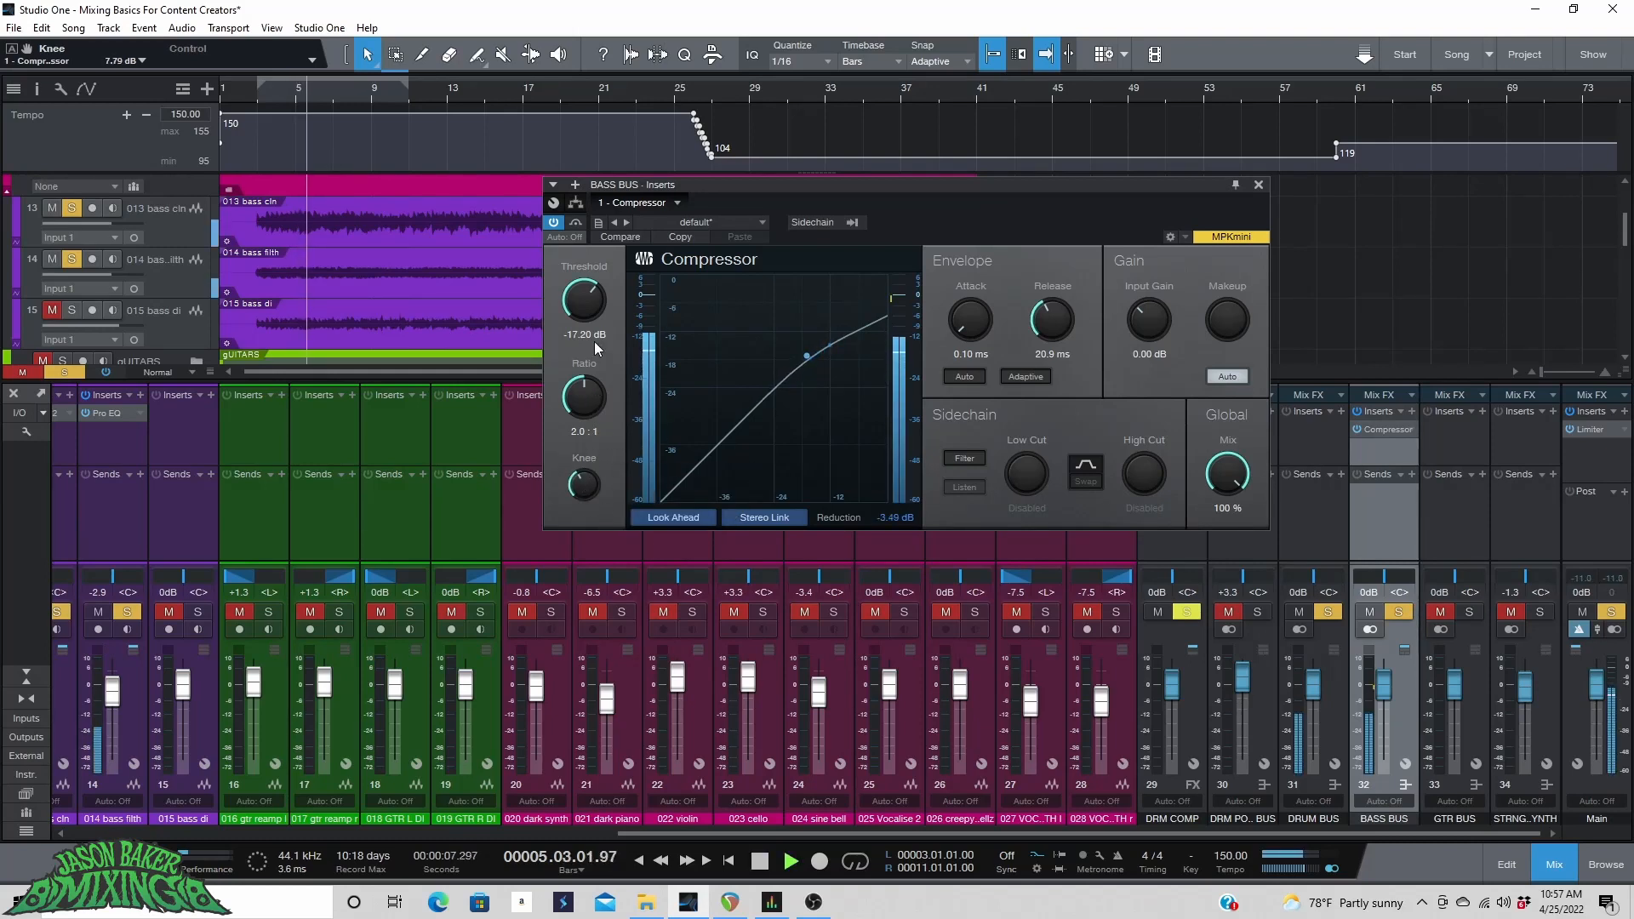
{"action": "left_click_drag", "start_coordinate": [586, 305], "coordinate": [585, 324]}
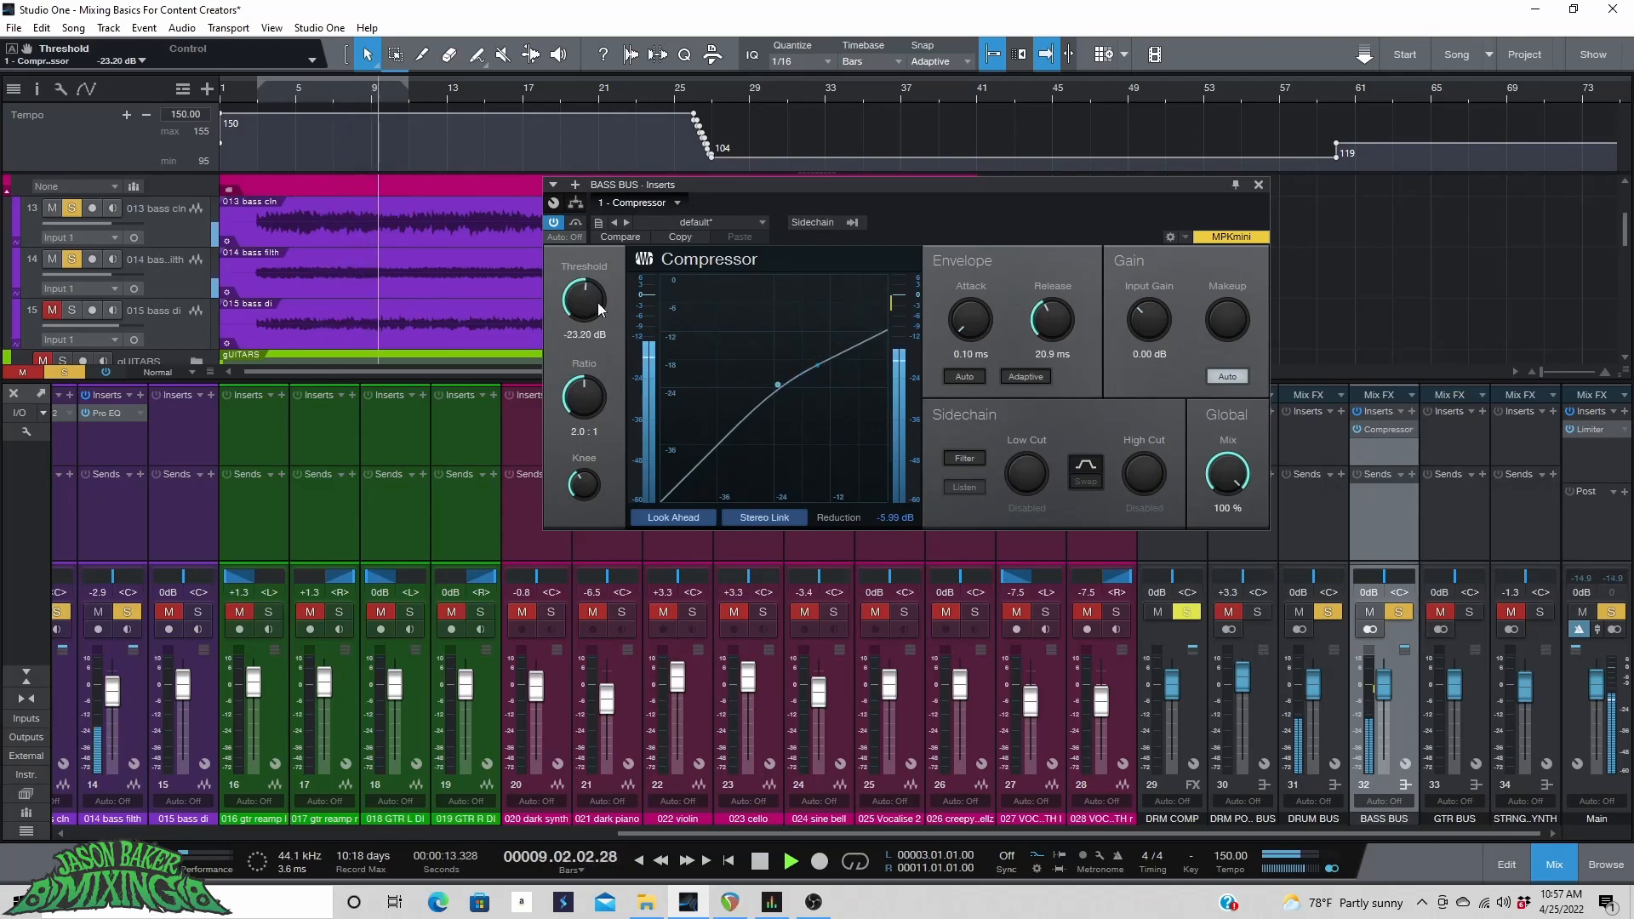
Toggle the compressor's bypass on and off and start and stop playback to compare the compressed sound.
{"action": "left_click", "coordinate": [552, 223]}
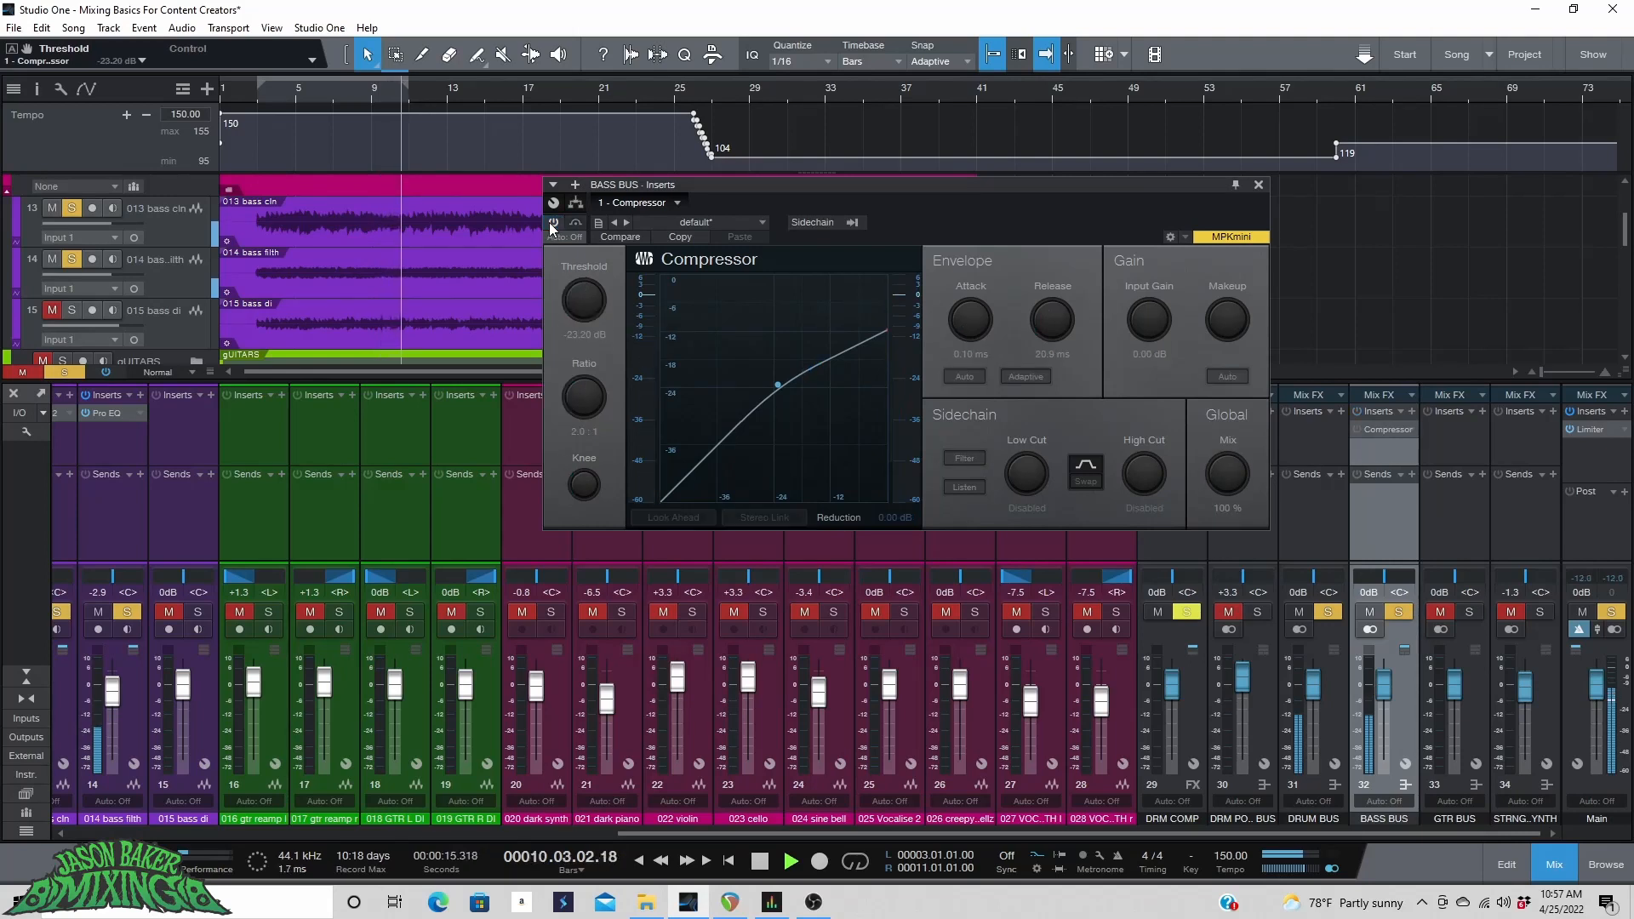
{"action": "left_click", "coordinate": [549, 222]}
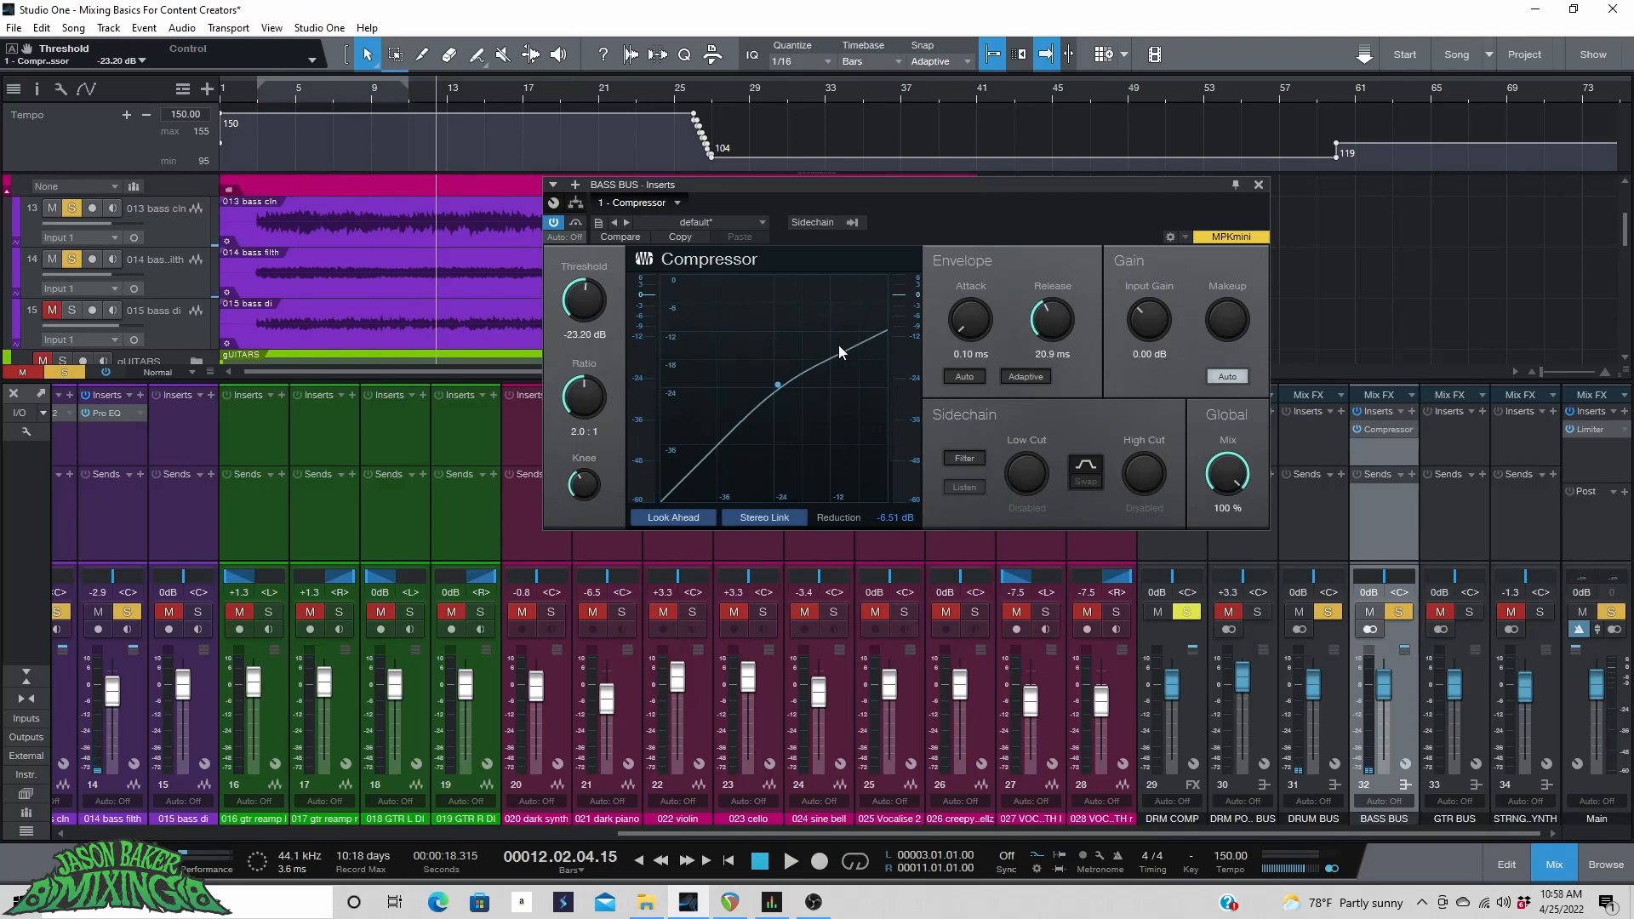
{"action": "key", "text": "space"}
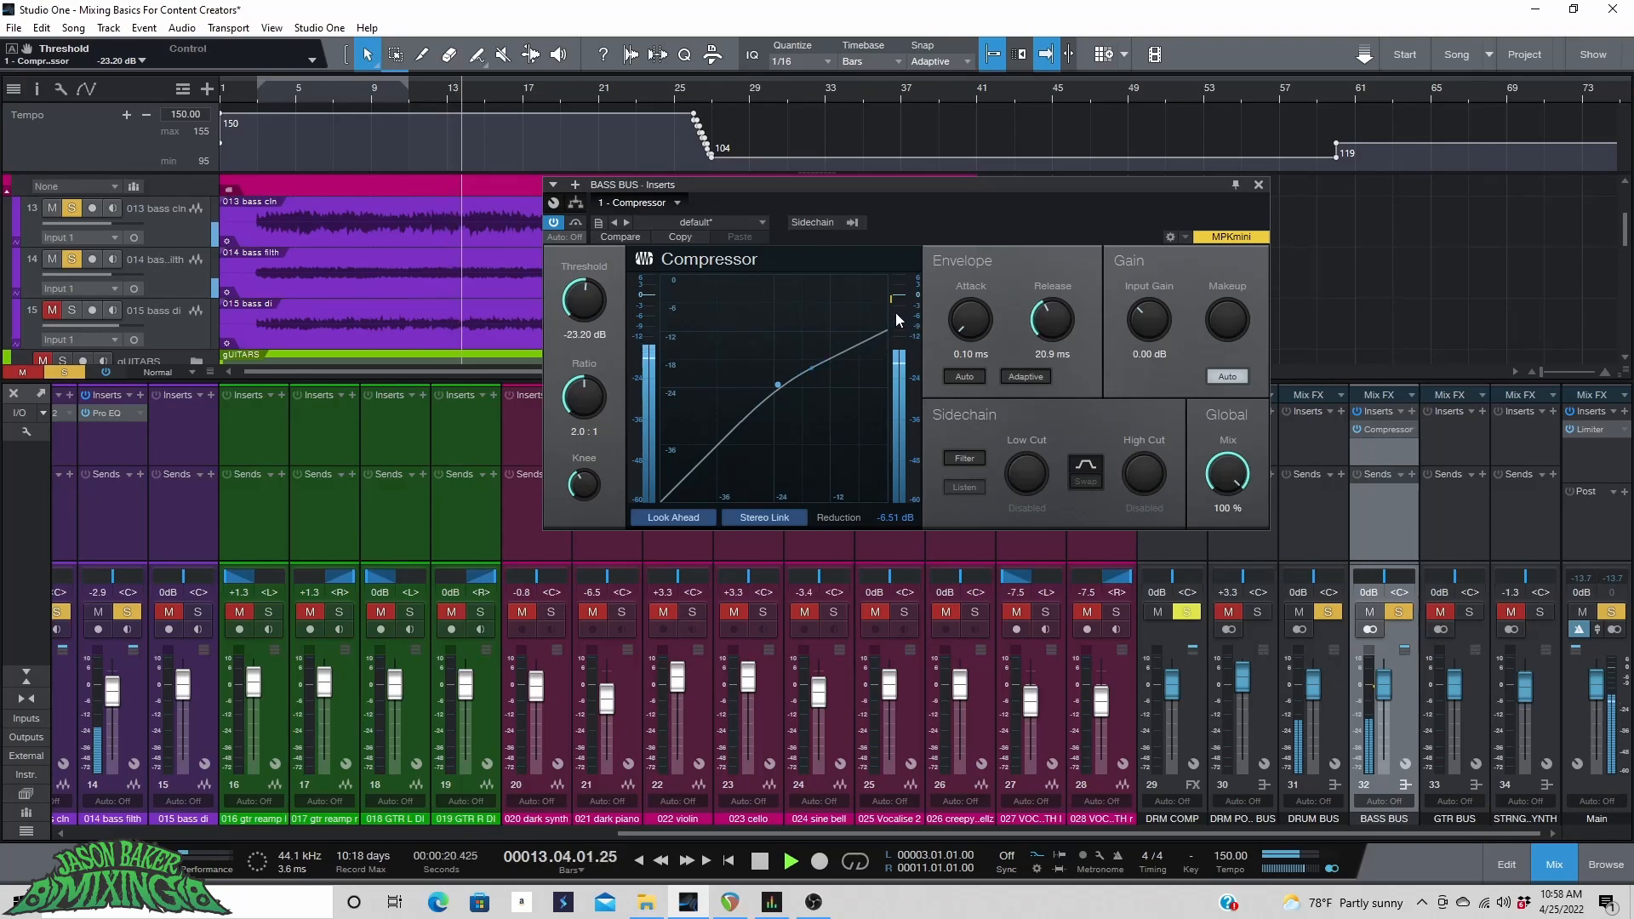
{"action": "key", "text": "space"}
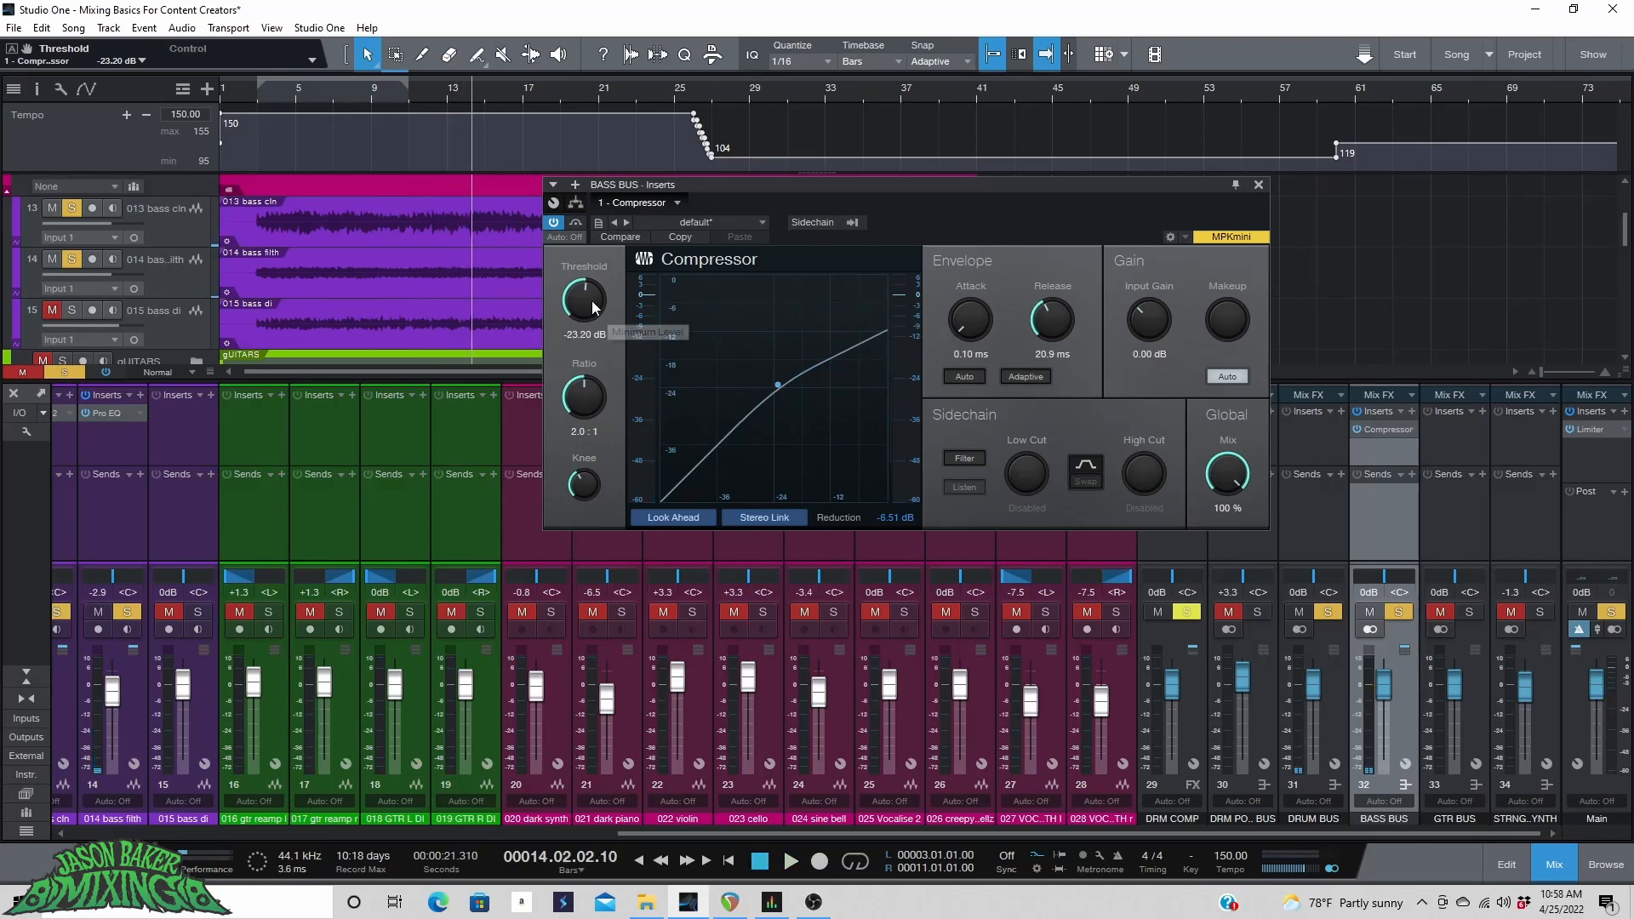
{"action": "key", "text": "space"}
Lower the compressor threshold to -26.72 dB, turn off auto makeup, and set the makeup gain to 8.64 dB.
{"action": "left_click_drag", "start_coordinate": [593, 308], "coordinate": [586, 318]}
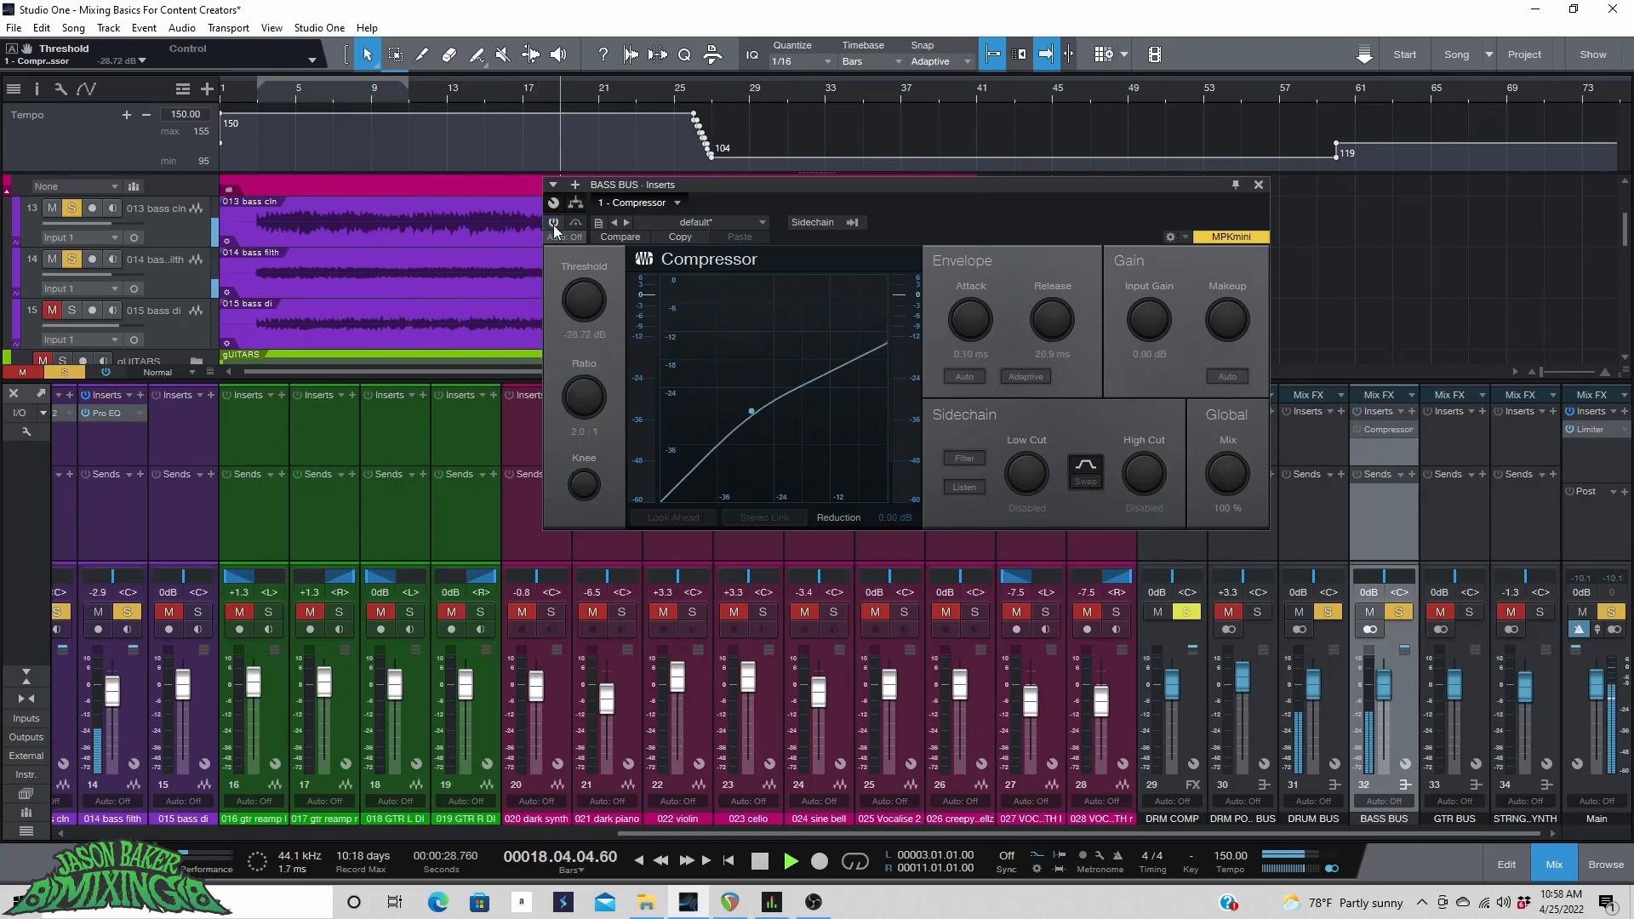
{"action": "left_click", "coordinate": [1216, 377]}
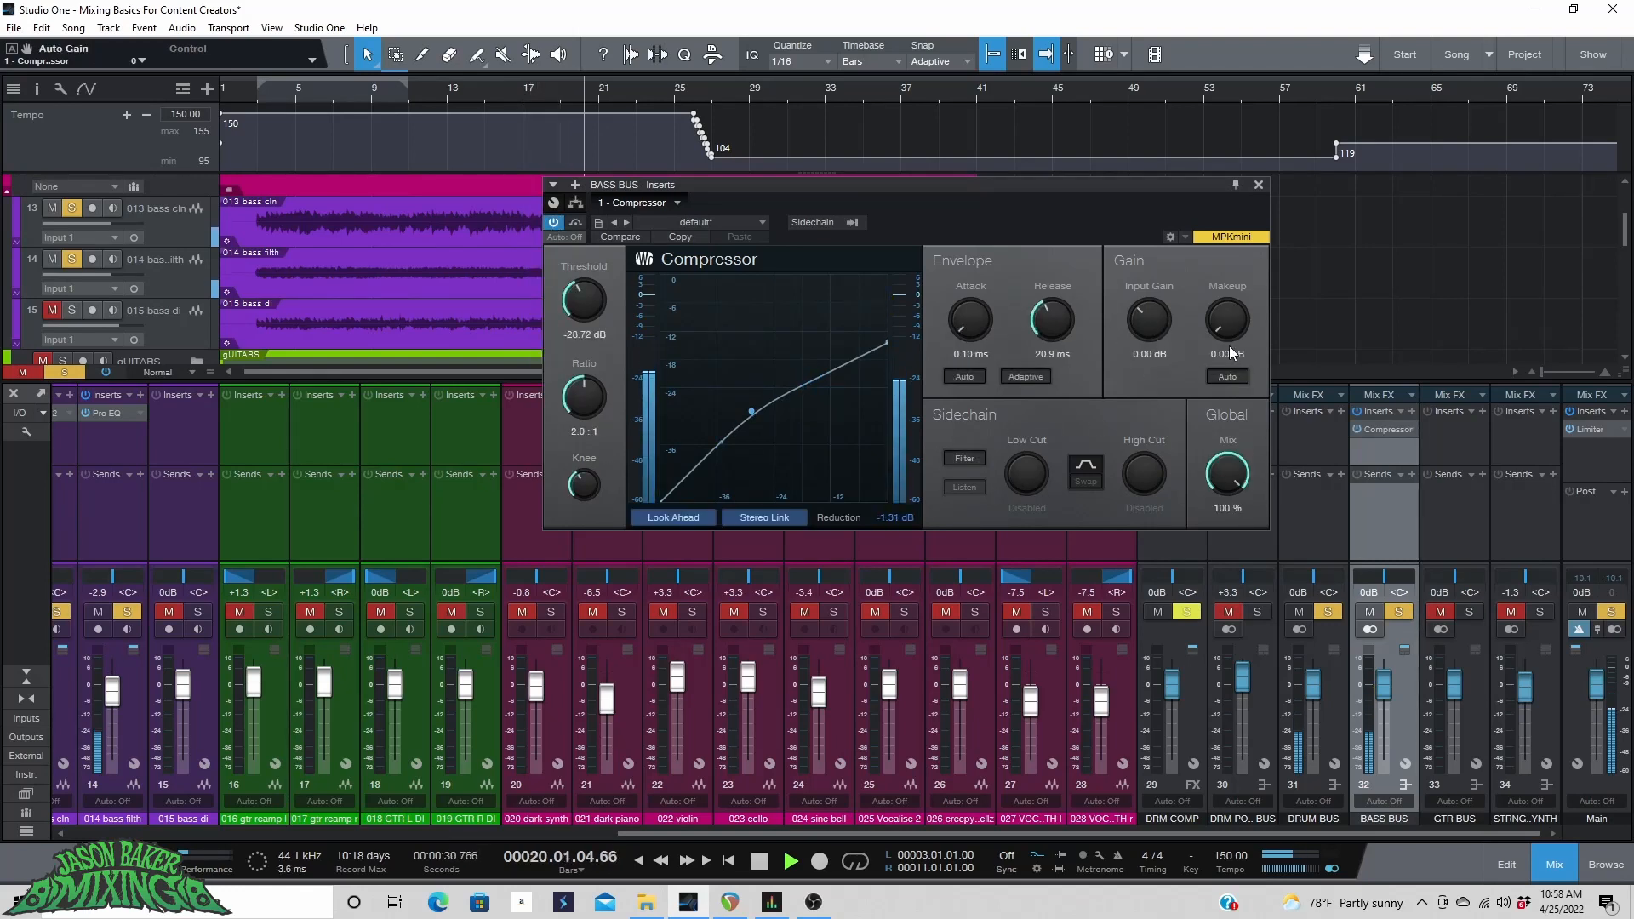
{"action": "mouse_move", "coordinate": [1235, 326]}
{"action": "left_mouse_down"}
{"action": "mouse_move", "coordinate": [1213, 260]}
{"action": "mouse_move", "coordinate": [1228, 309]}
{"action": "left_mouse_up"}
{"action": "key", "text": "space"}
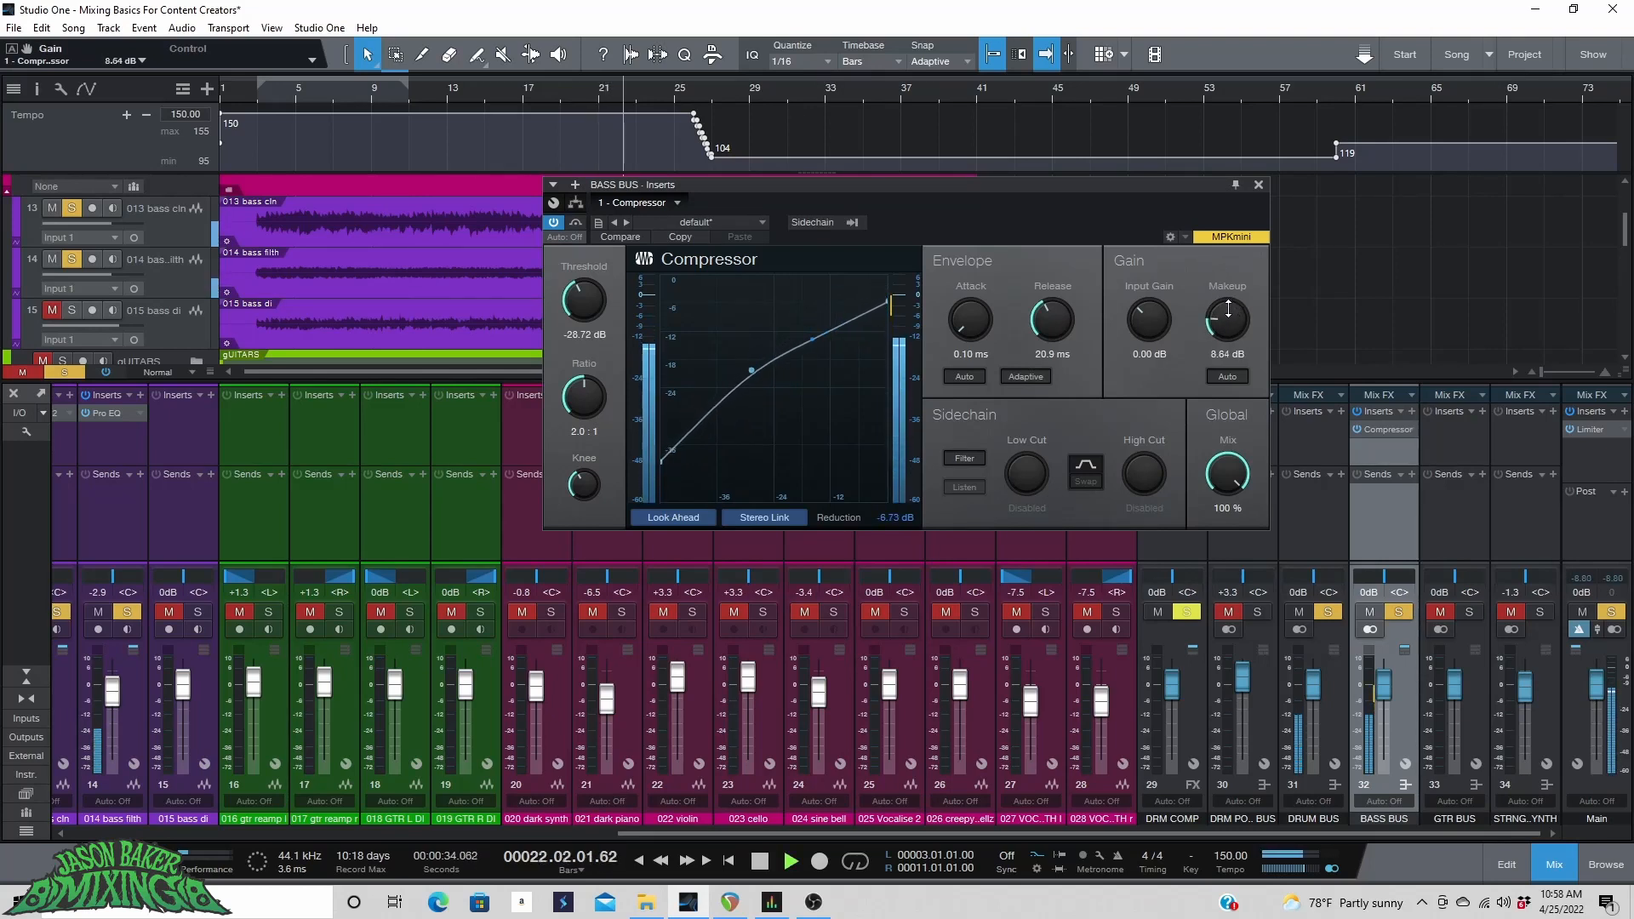
Reduce the compressor's makeup gain to 7.92 dB, toggling the compressor bypass before and after to compare.
{"action": "left_click", "coordinate": [552, 225]}
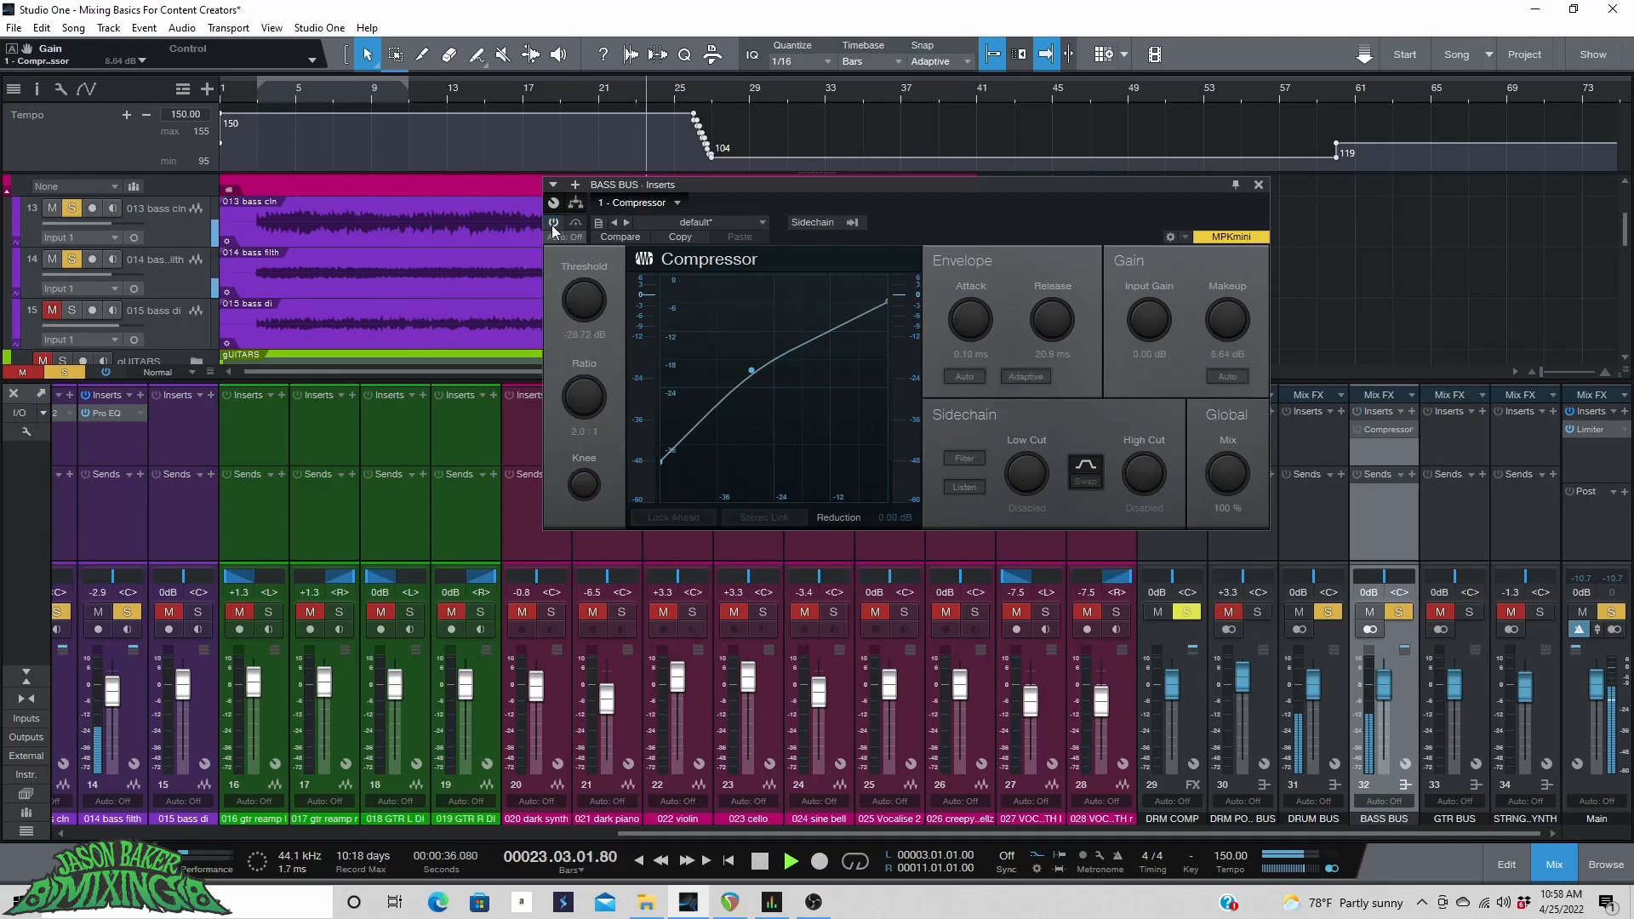
{"action": "left_click", "coordinate": [551, 225]}
{"action": "left_click_drag", "start_coordinate": [1226, 313], "coordinate": [1225, 317]}
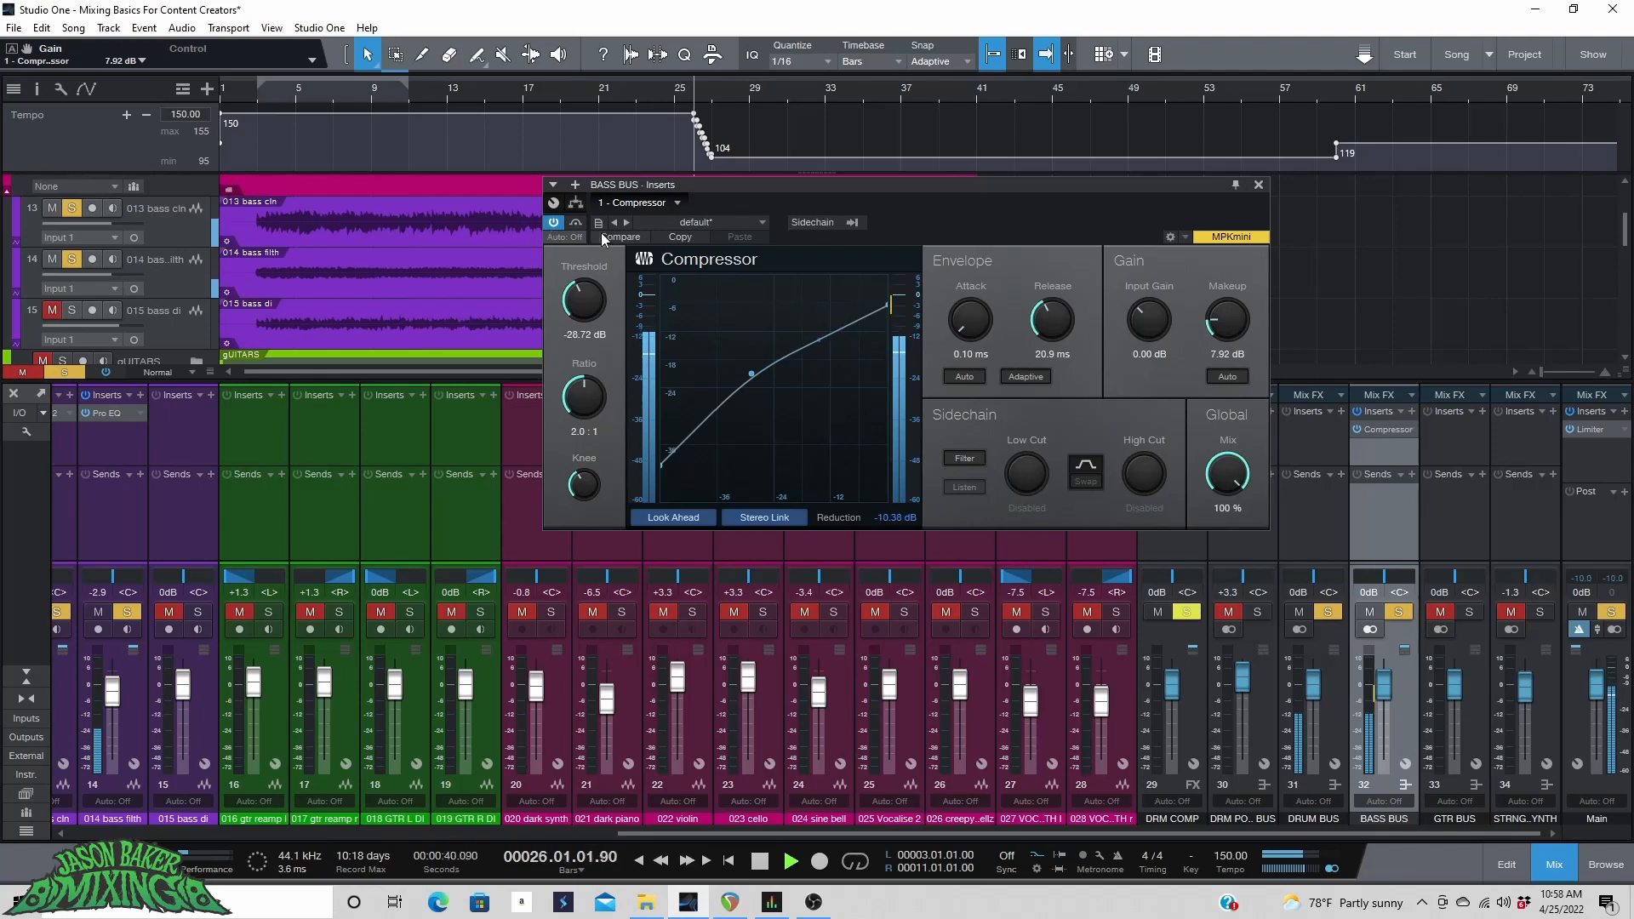
{"action": "left_click", "coordinate": [553, 227]}
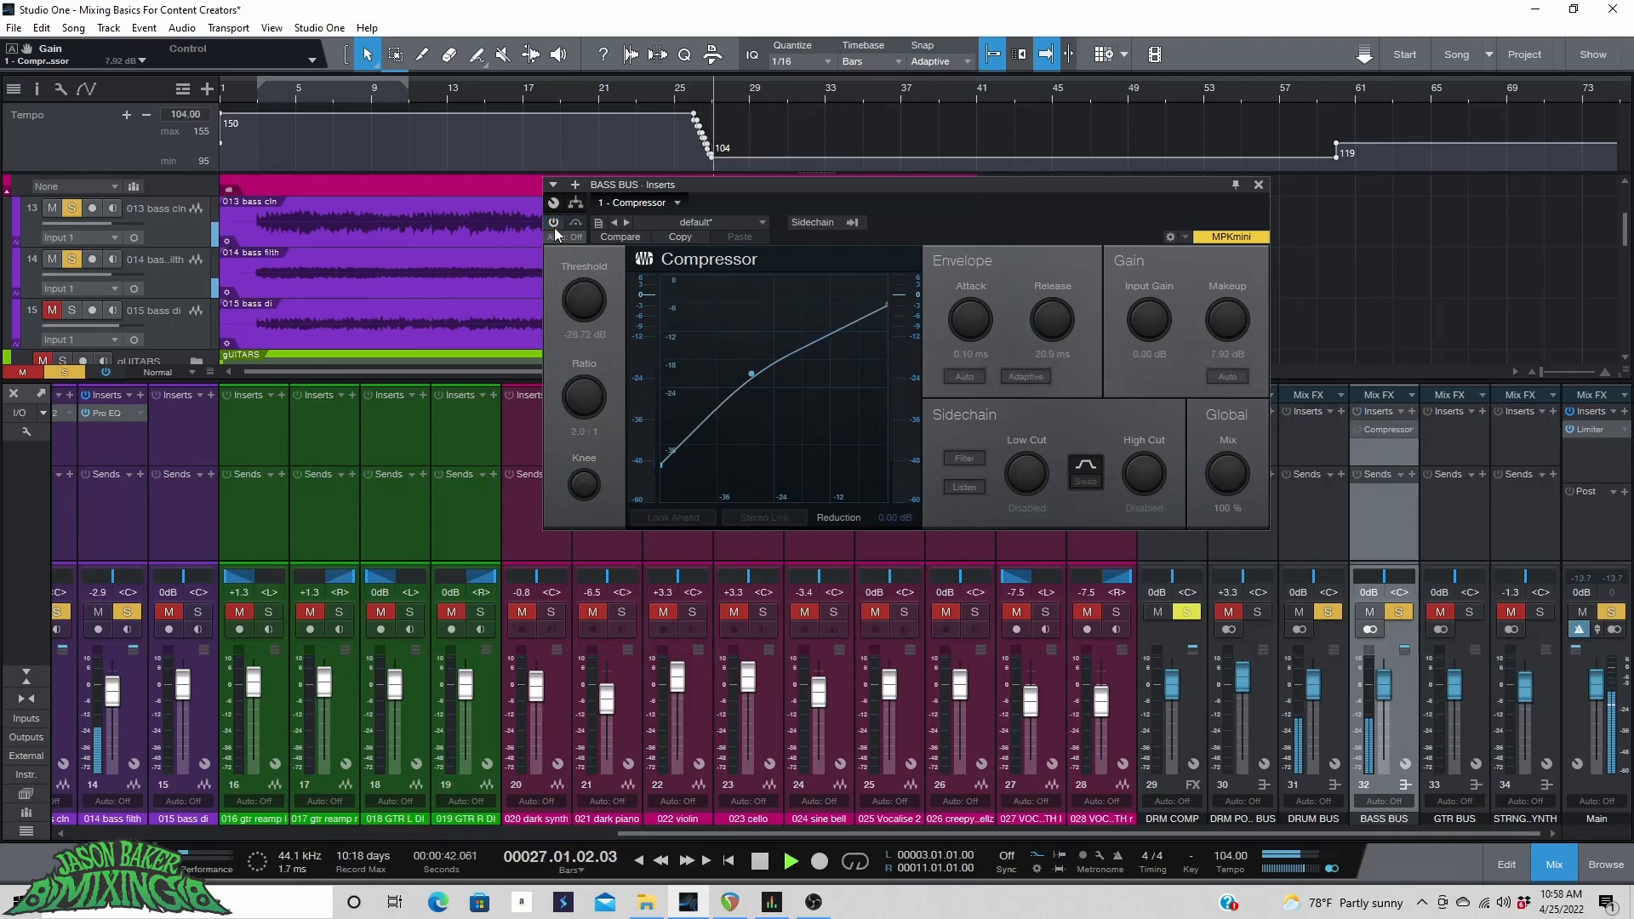
{"action": "left_click", "coordinate": [554, 227]}
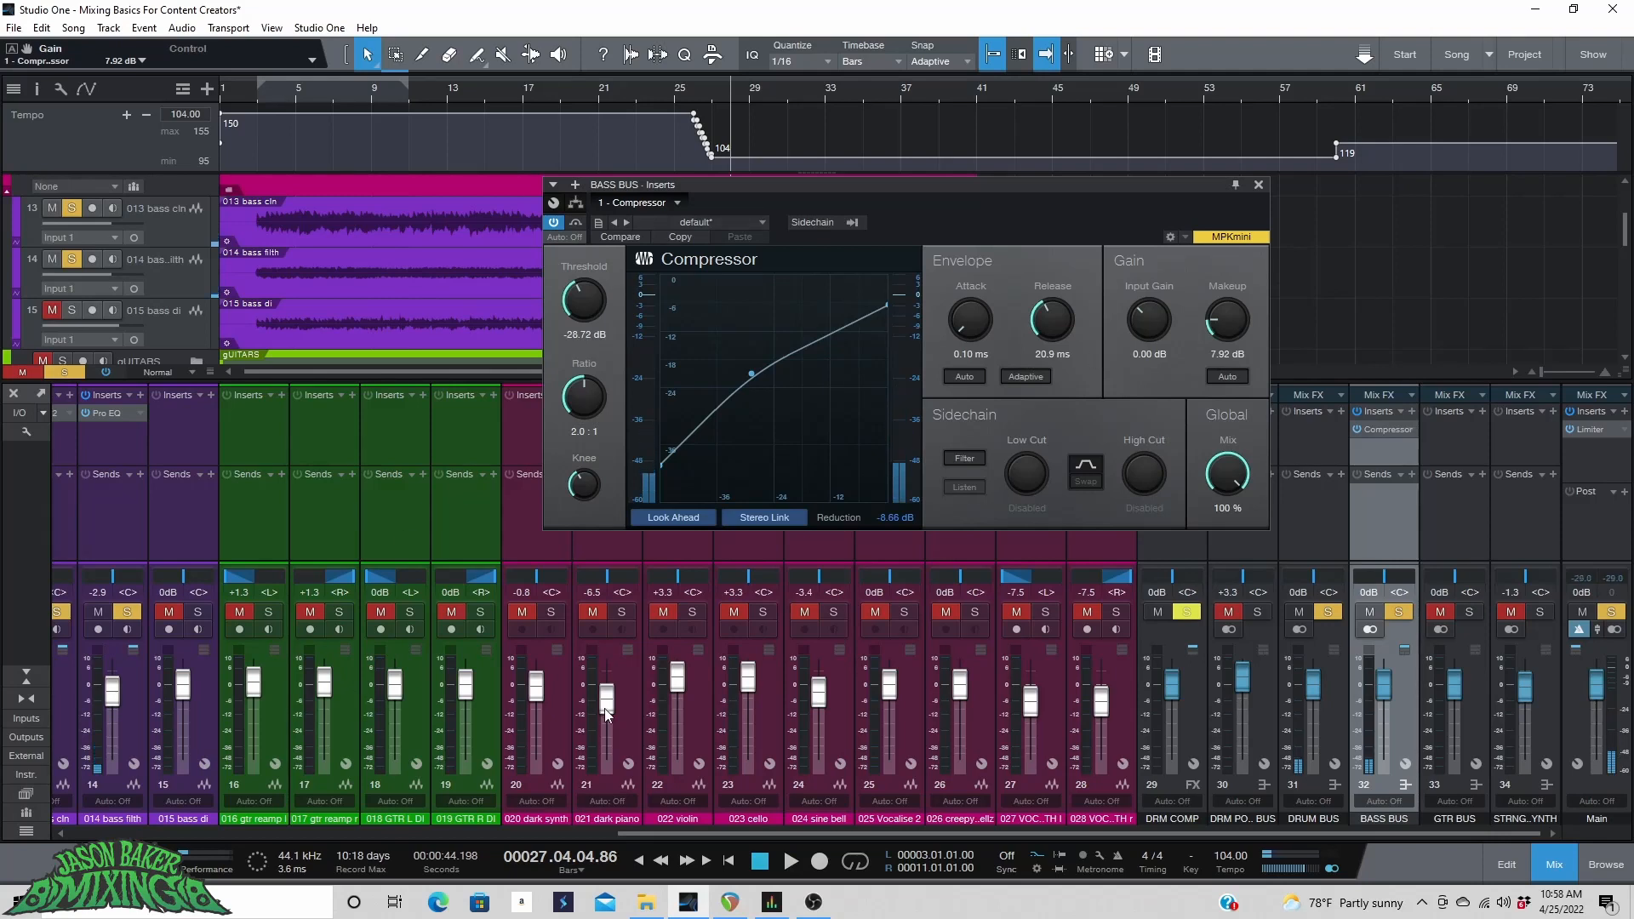
Play from bar 8 and set the 014 bass filth channel fader to -5.4 dB.
{"action": "left_click_drag", "start_coordinate": [818, 840], "coordinate": [619, 796]}
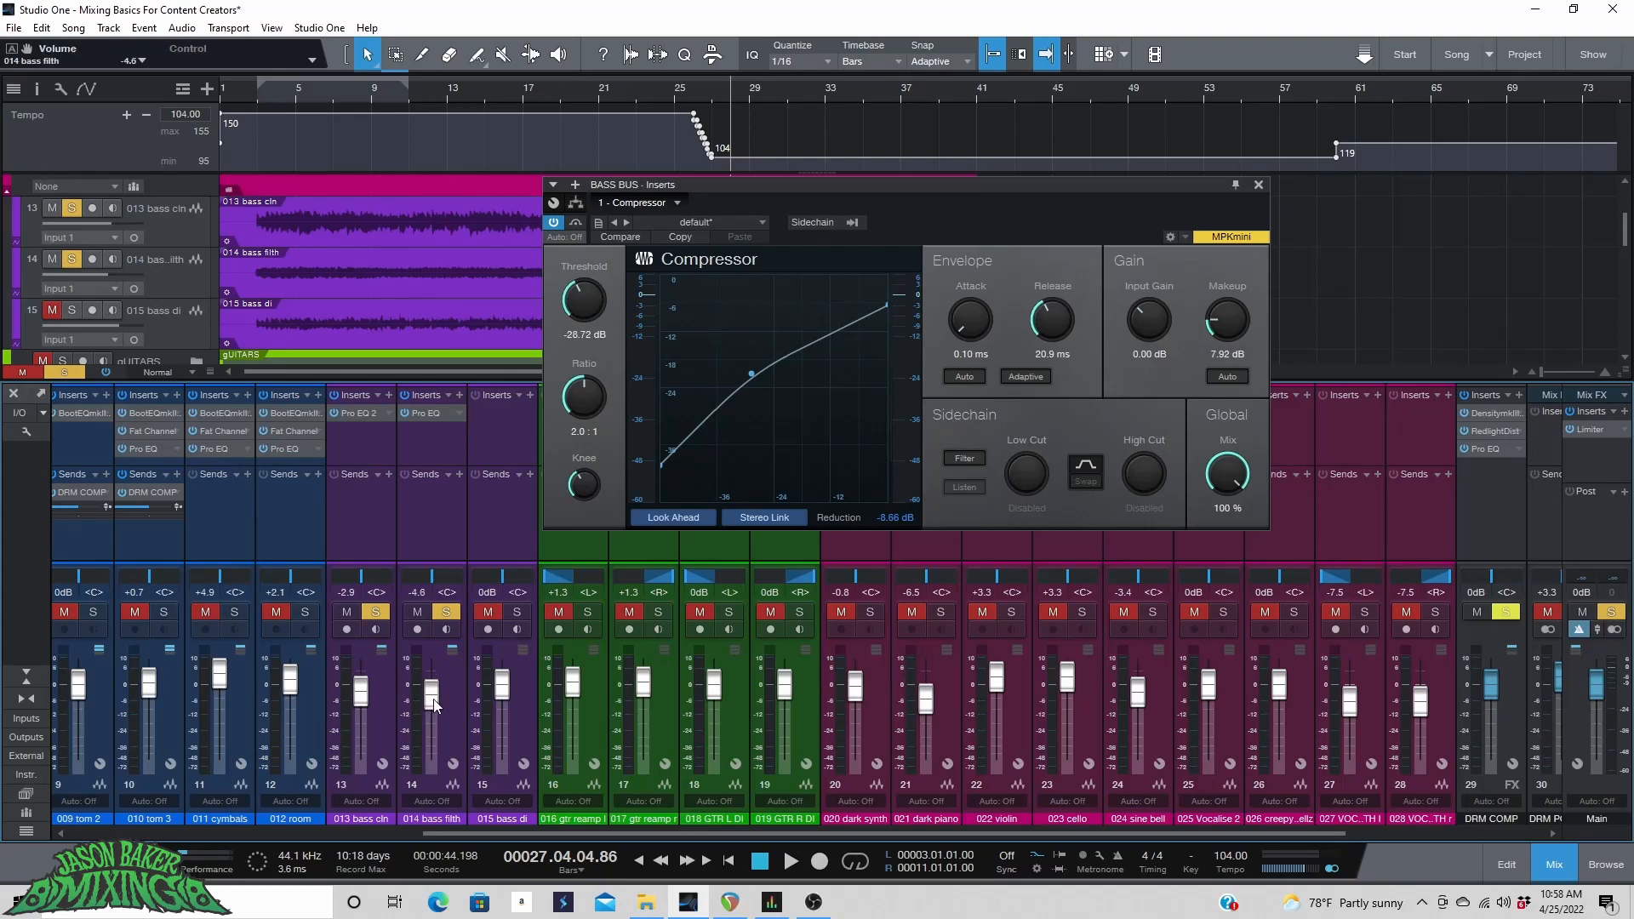
{"action": "left_click", "coordinate": [361, 99]}
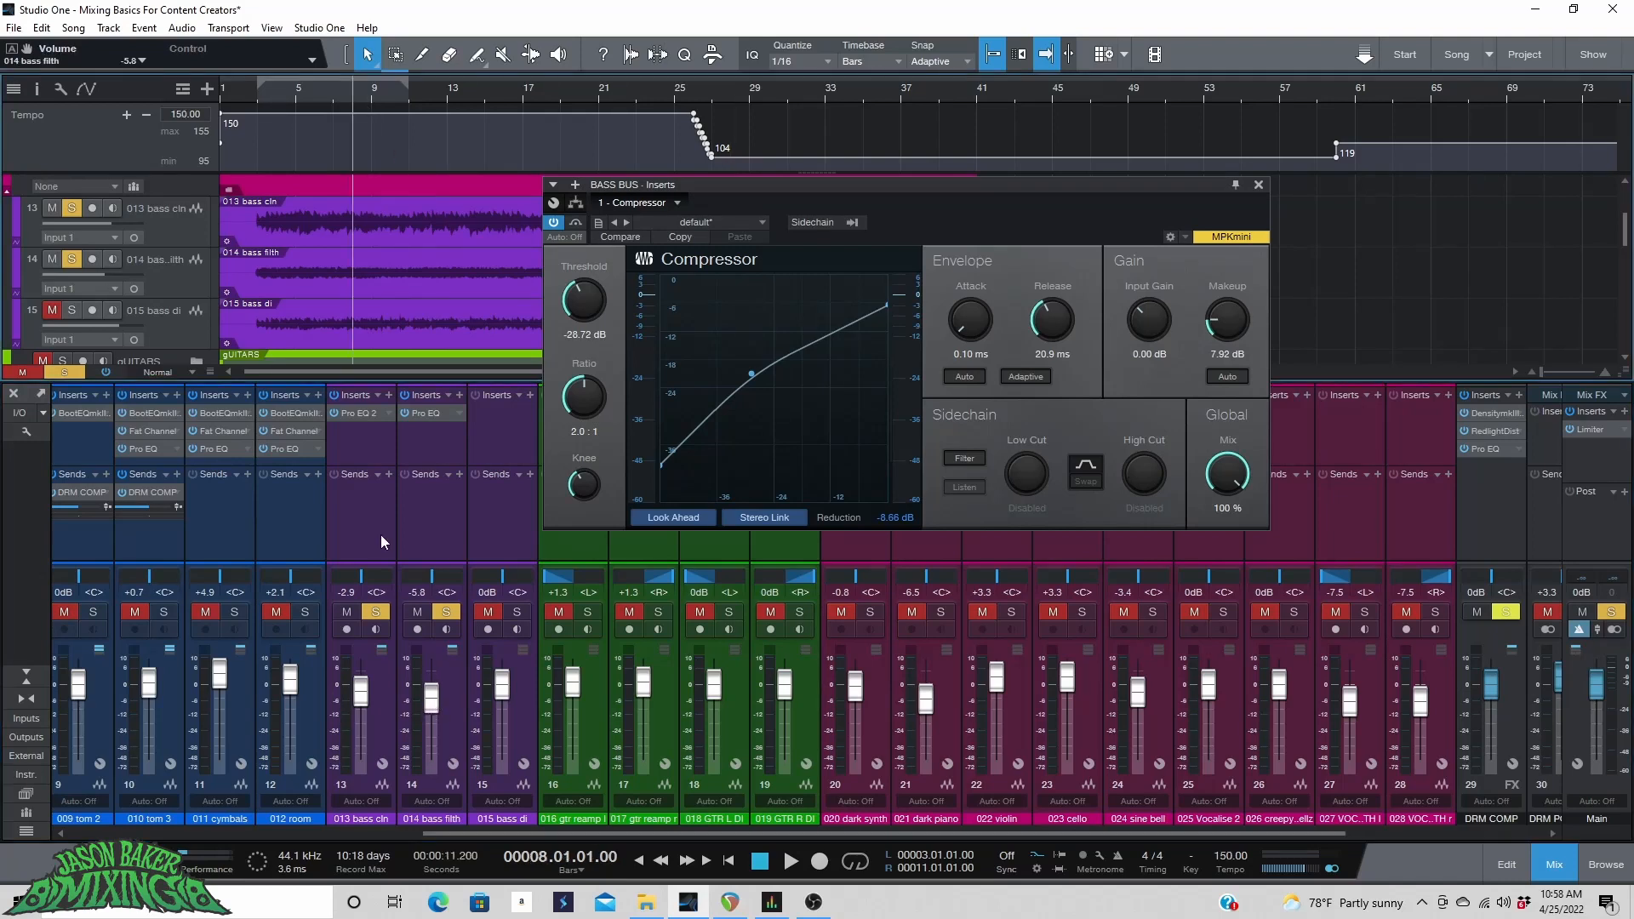
{"action": "key", "text": "space"}
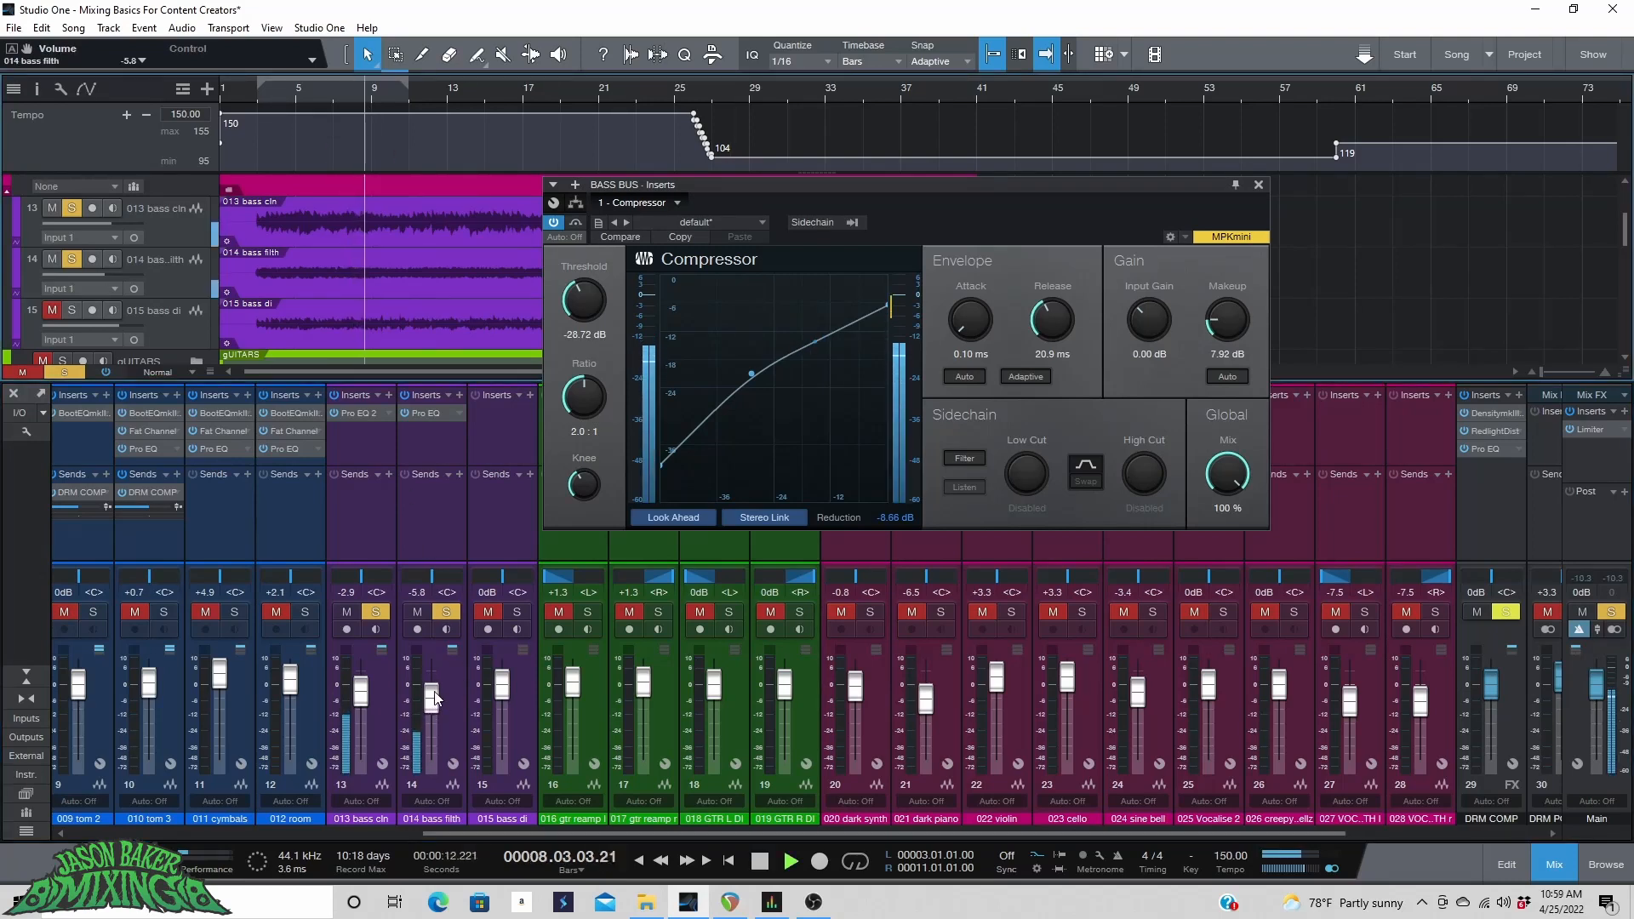
{"action": "left_click_drag", "start_coordinate": [433, 701], "coordinate": [435, 698]}
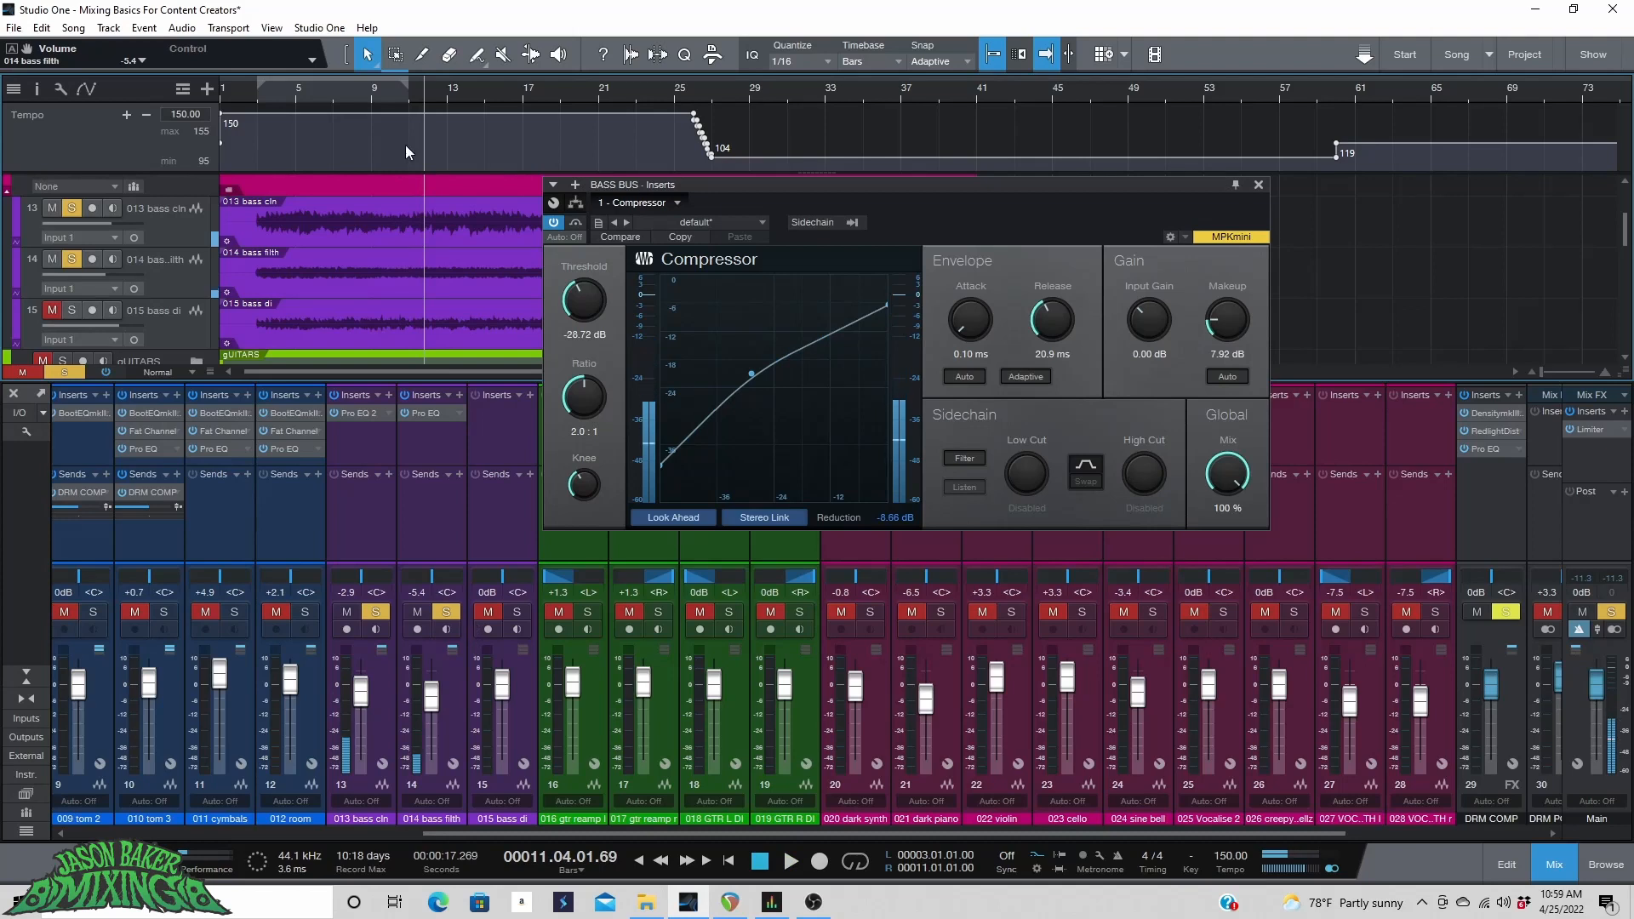
Insert a Gate on the 014 bass filth channel and move it ahead of the Pro EQ in the insert chain.
{"action": "left_click", "coordinate": [459, 395]}
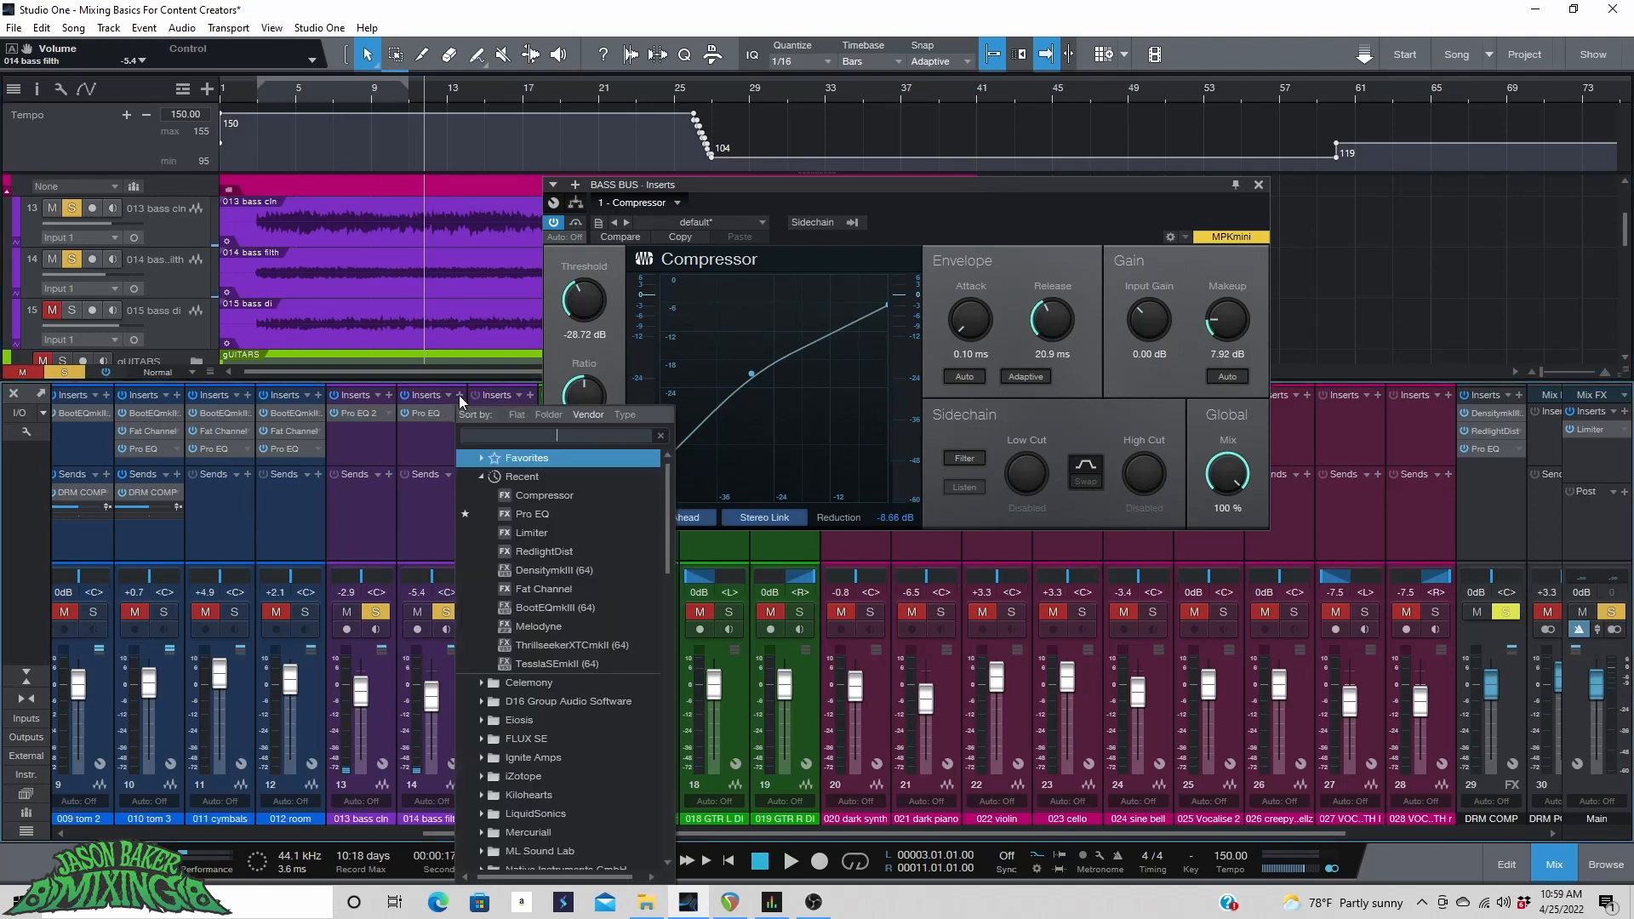
{"action": "type", "text": "gate"}
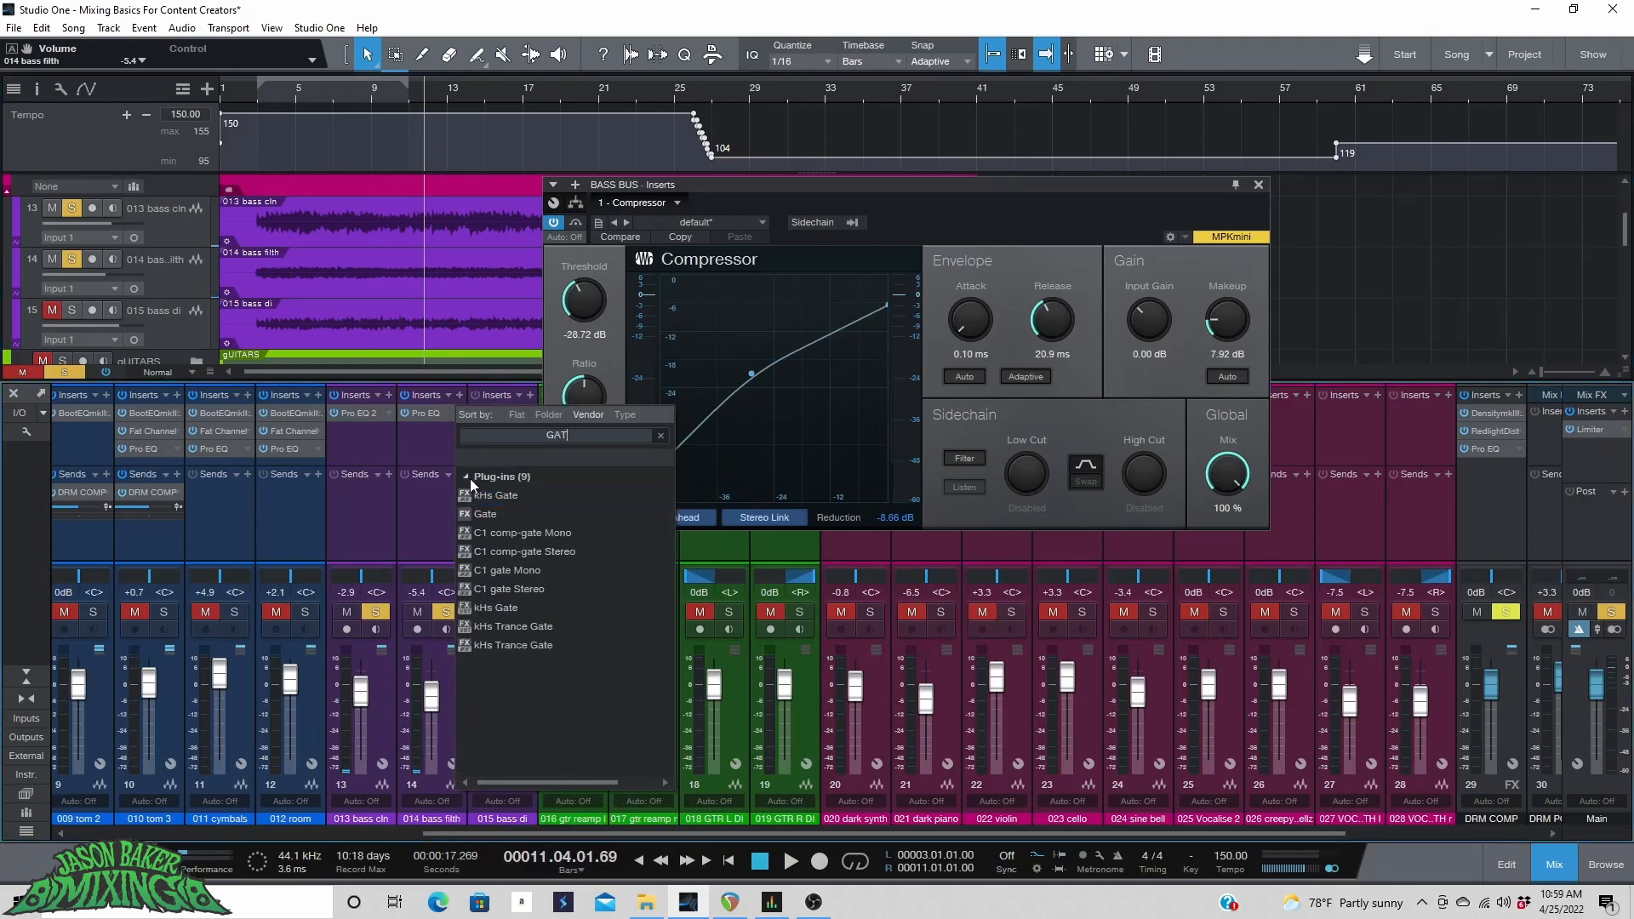
{"action": "left_click", "coordinate": [490, 515]}
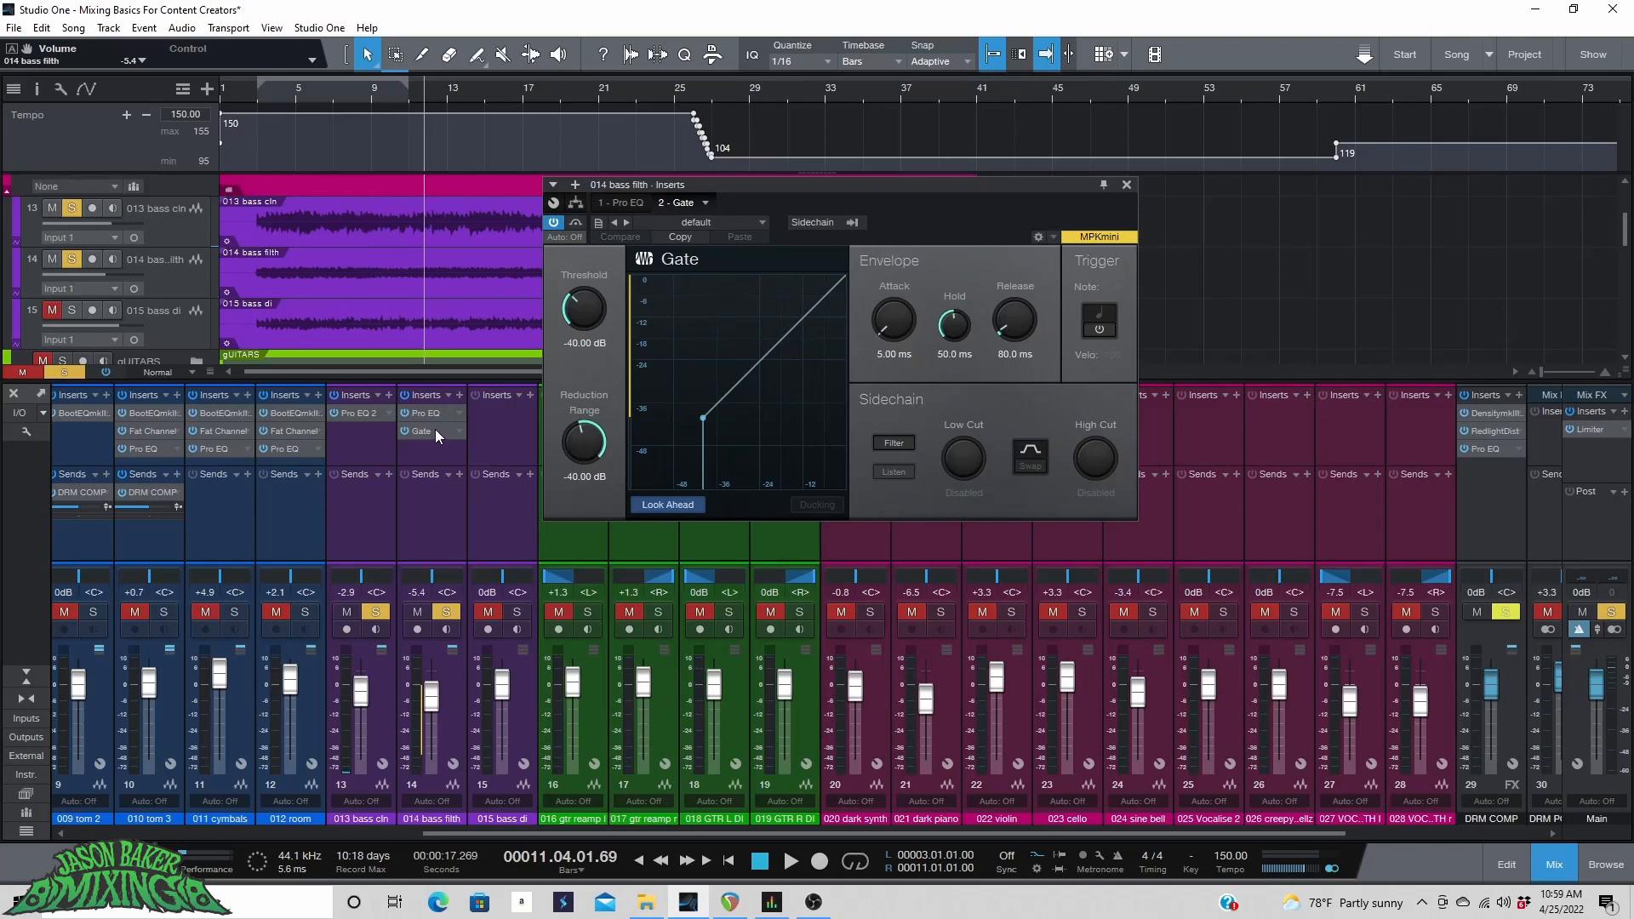
{"action": "left_click_drag", "start_coordinate": [436, 429], "coordinate": [423, 410]}
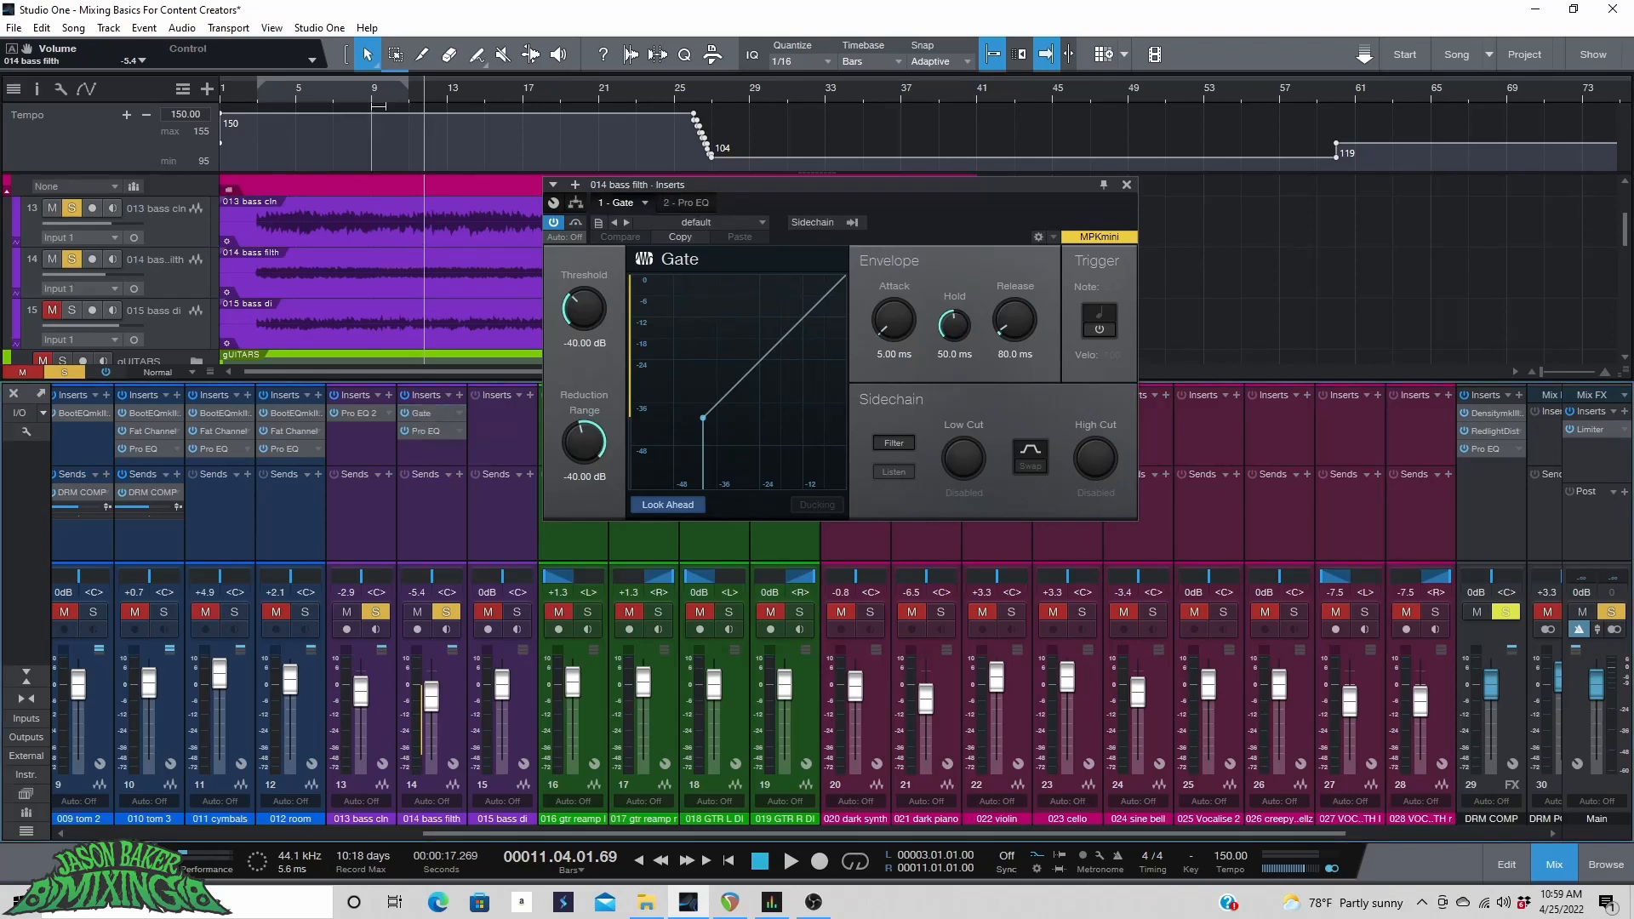
Play from bar 19 and raise the gate's threshold to -11.50 dB.
{"action": "scroll", "coordinate": [383, 87], "scroll_direction": "up", "scroll_amount": 6}
{"action": "left_click_drag", "start_coordinate": [891, 187], "coordinate": [894, 302]}
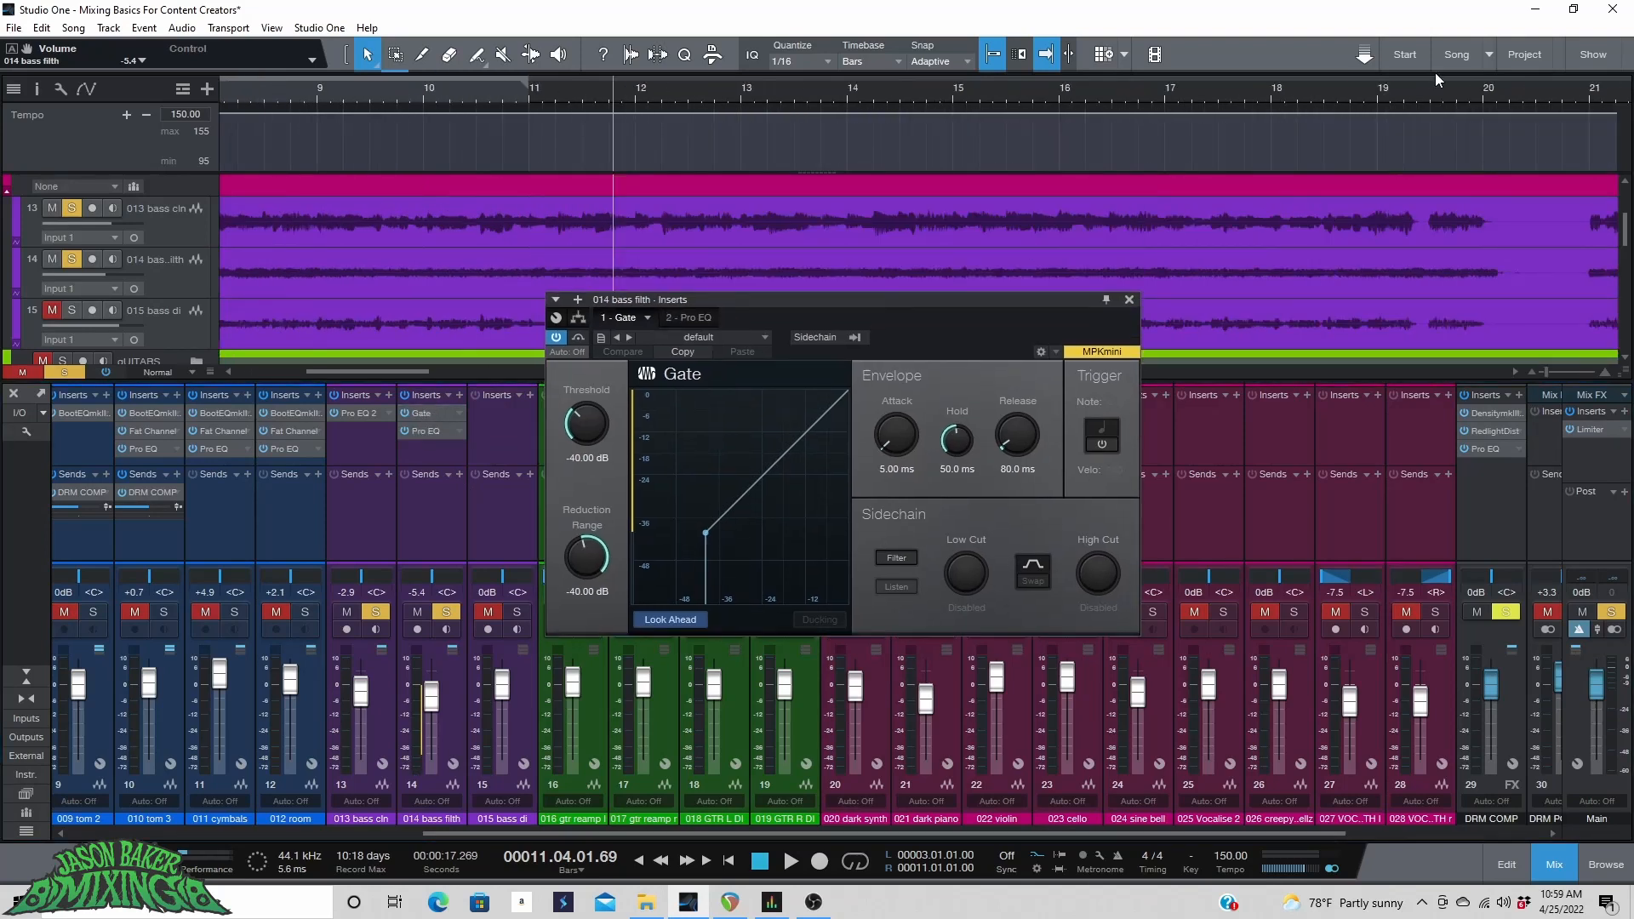
{"action": "left_click", "coordinate": [1335, 100]}
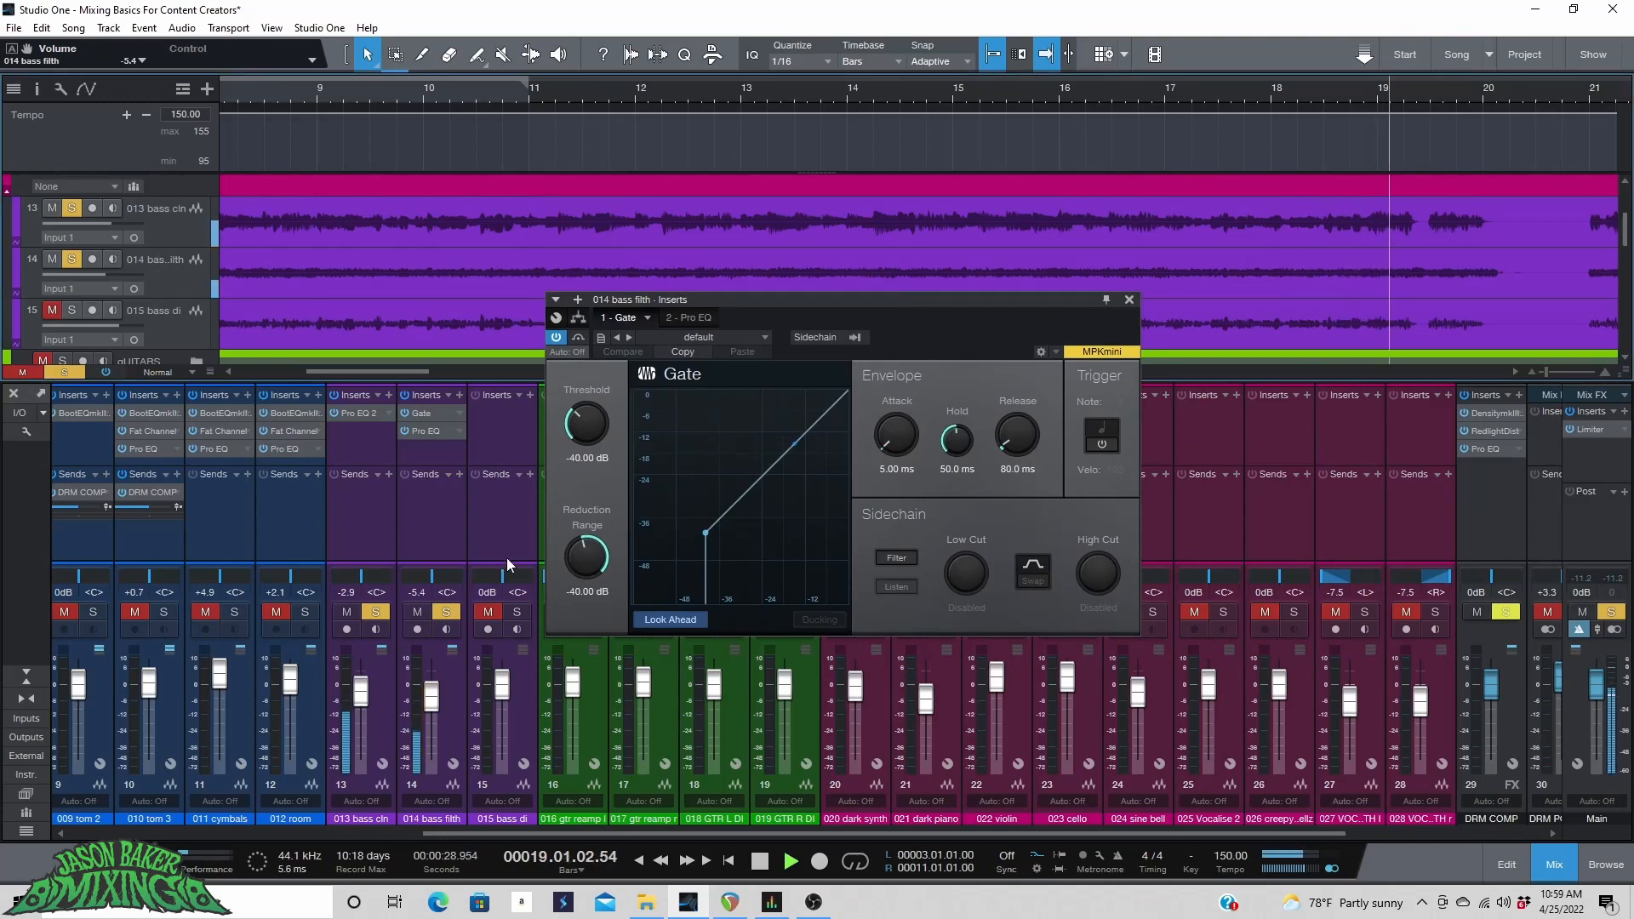
{"action": "mouse_move", "coordinate": [588, 432]}
{"action": "left_mouse_down"}
{"action": "mouse_move", "coordinate": [589, 408]}
{"action": "mouse_move", "coordinate": [590, 451]}
{"action": "mouse_move", "coordinate": [596, 350]}
{"action": "left_mouse_up"}
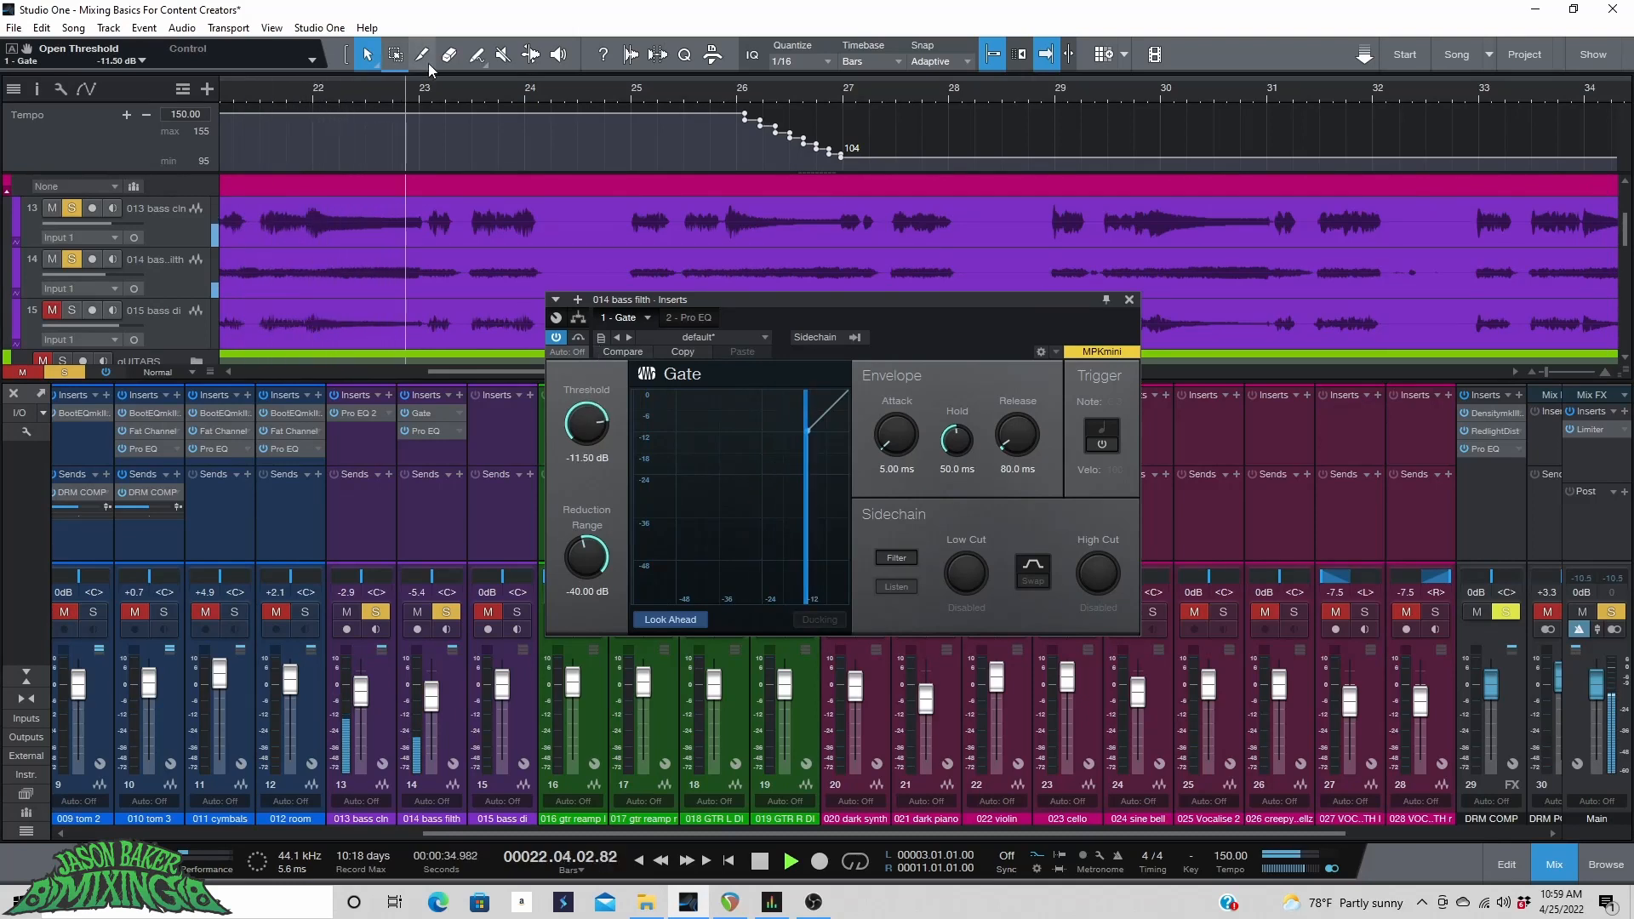
Set a loop range over bars 23 to 25 and lower the gate threshold to -15.70 dB.
{"action": "left_click_drag", "start_coordinate": [407, 81], "coordinate": [681, 79]}
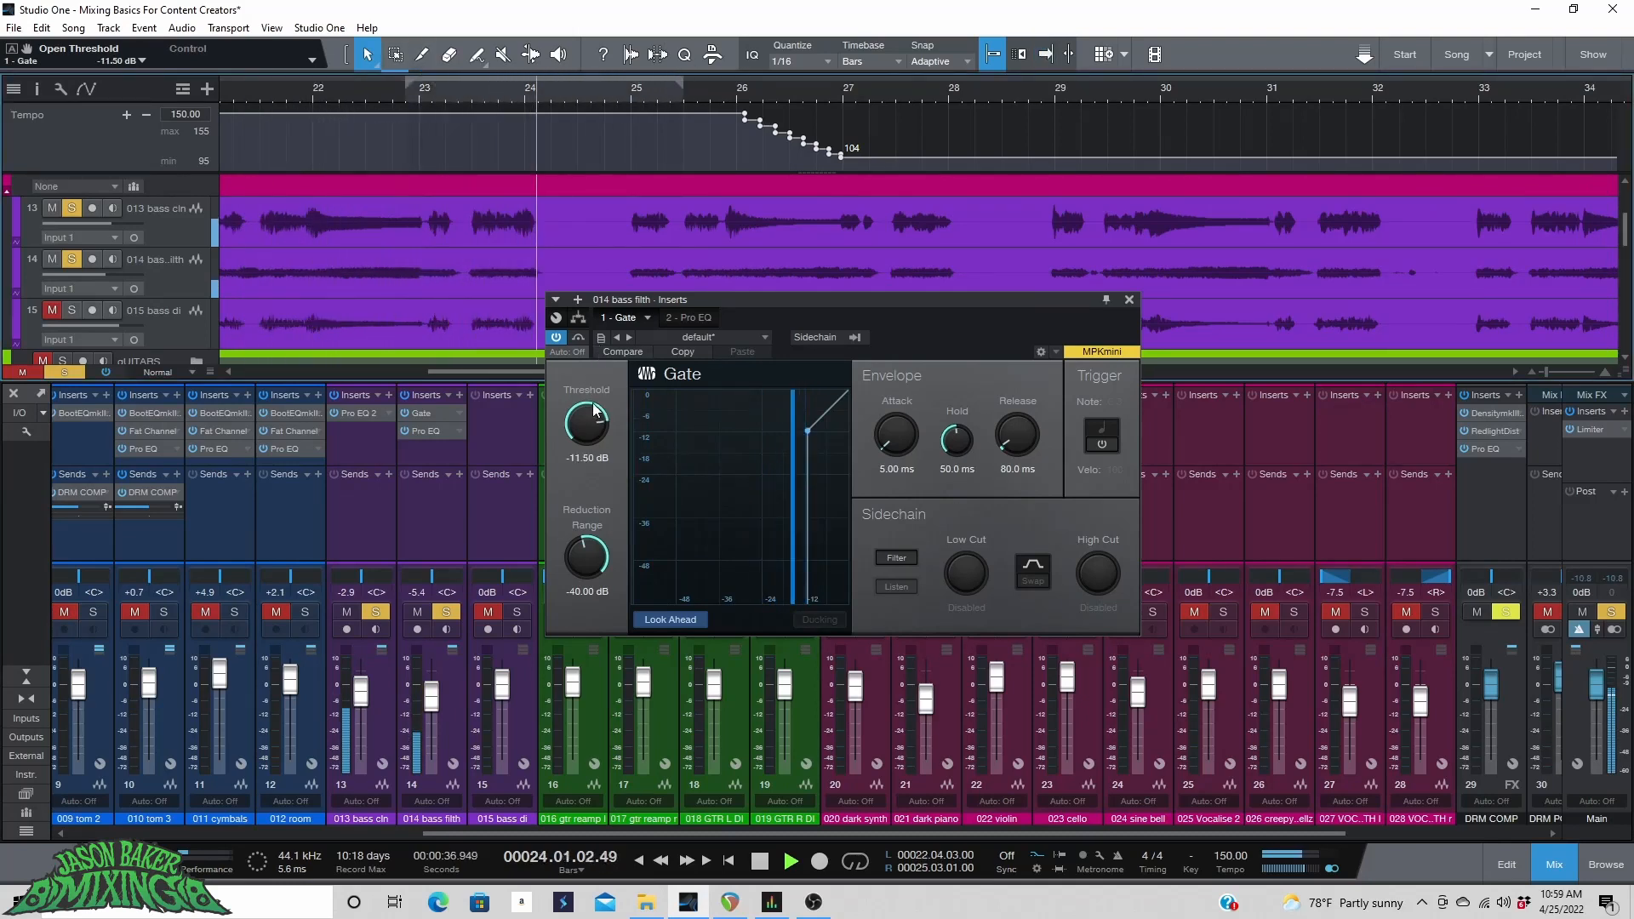
{"action": "left_click_drag", "start_coordinate": [590, 418], "coordinate": [587, 423]}
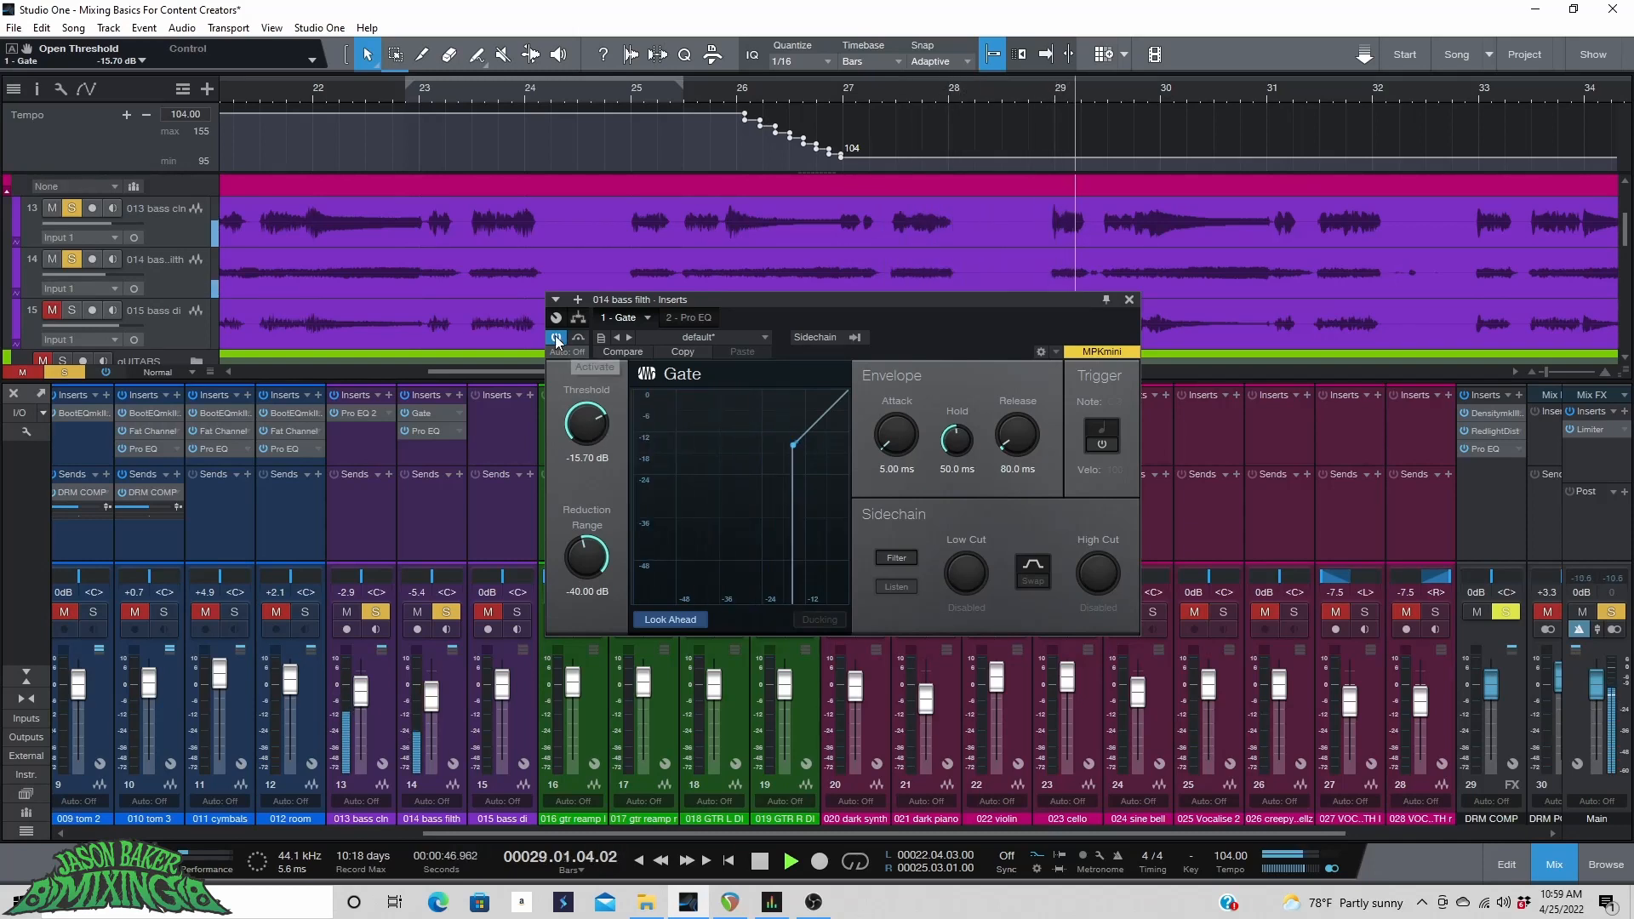
Toggle the gate's bypass during playback to compare, then close the gate window.
{"action": "key", "text": "space"}
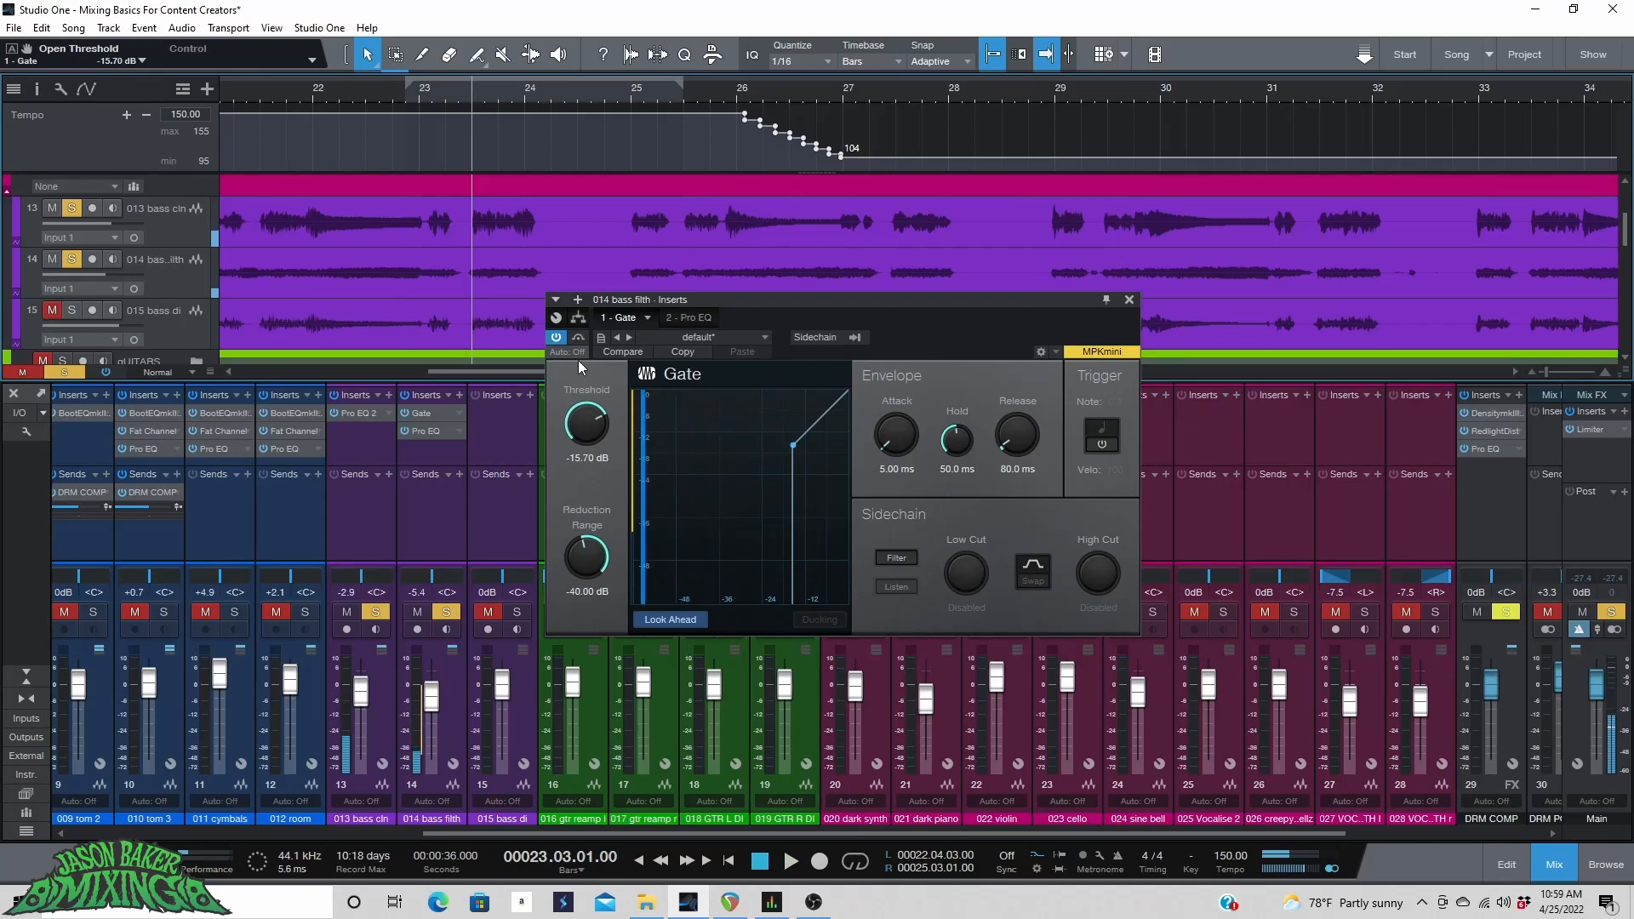
{"action": "left_click", "coordinate": [557, 338]}
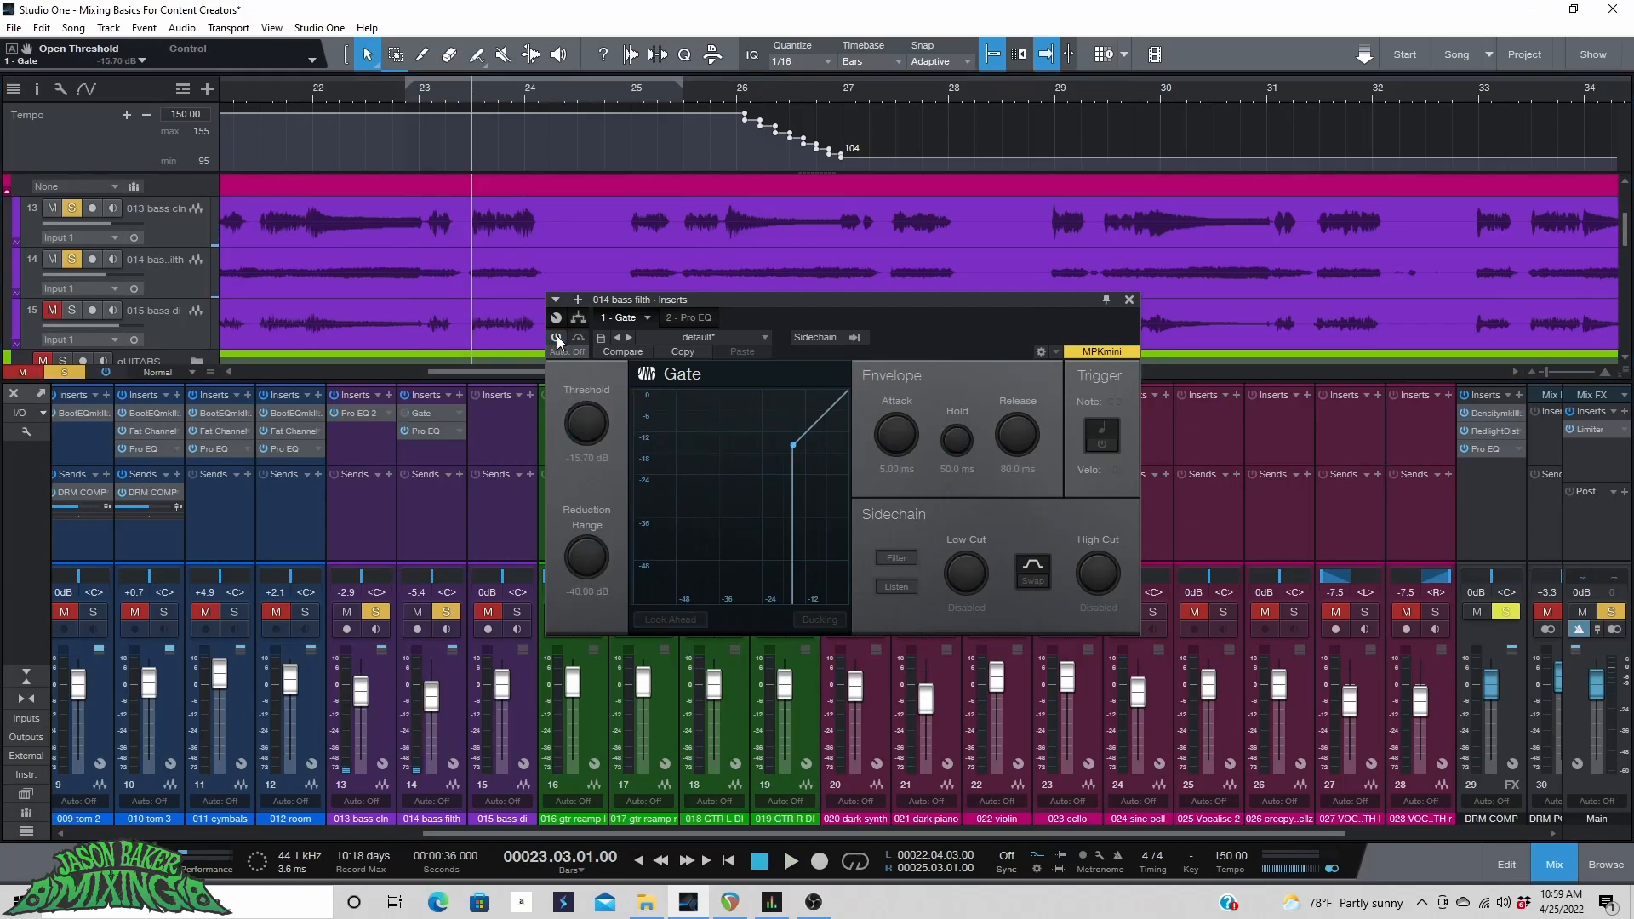
{"action": "key", "text": "space"}
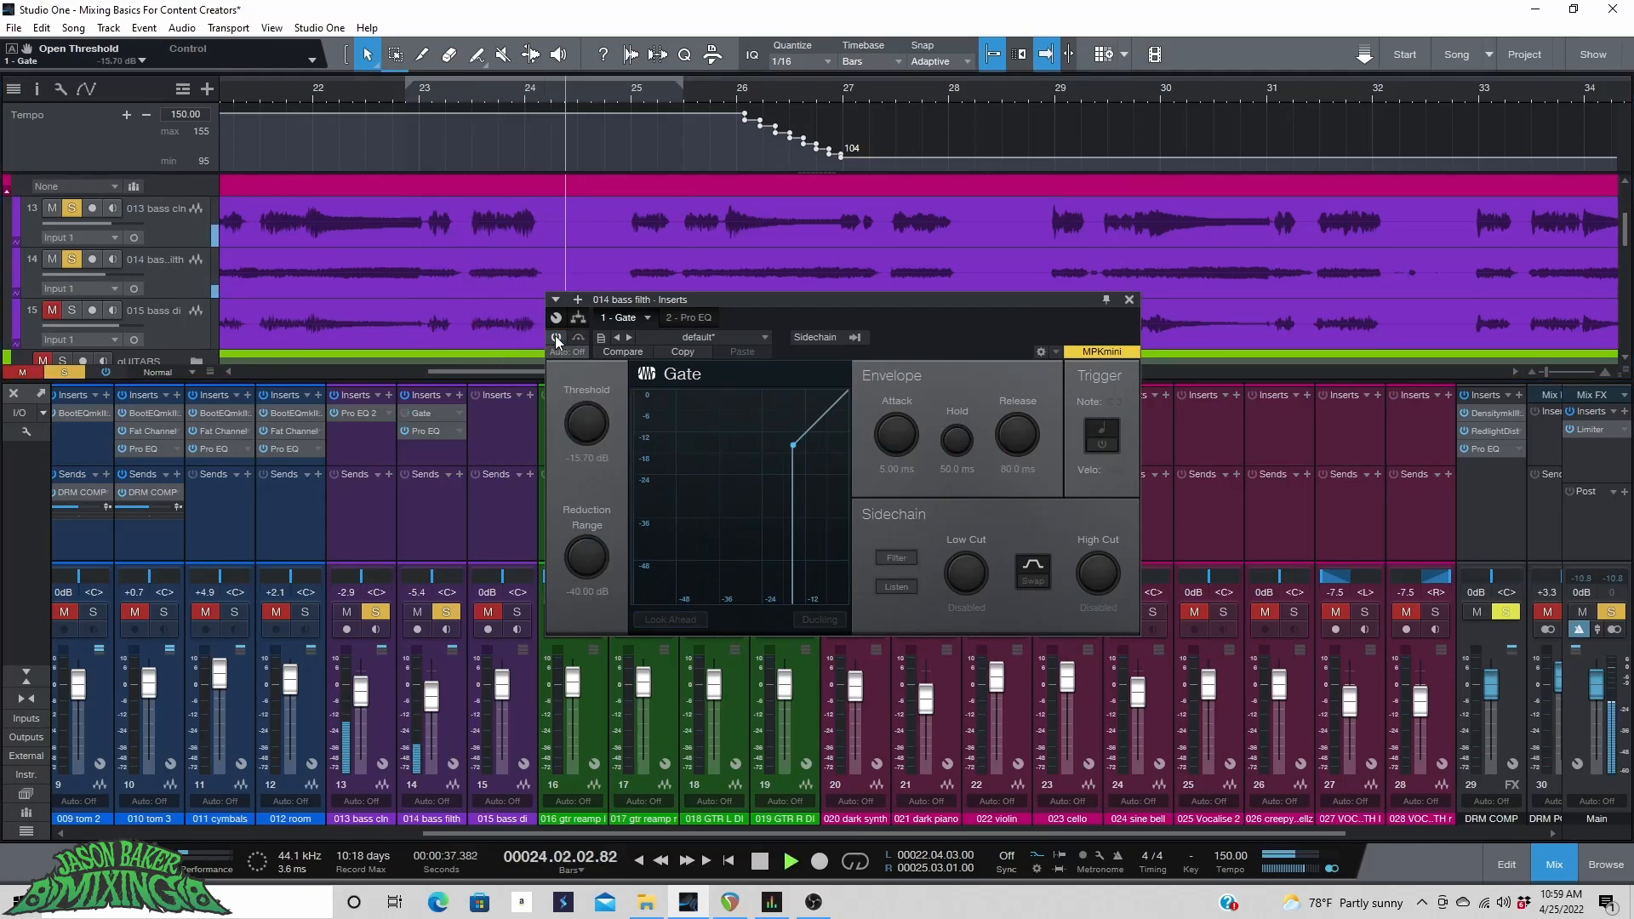
{"action": "left_click", "coordinate": [557, 337]}
{"action": "left_click", "coordinate": [461, 96]}
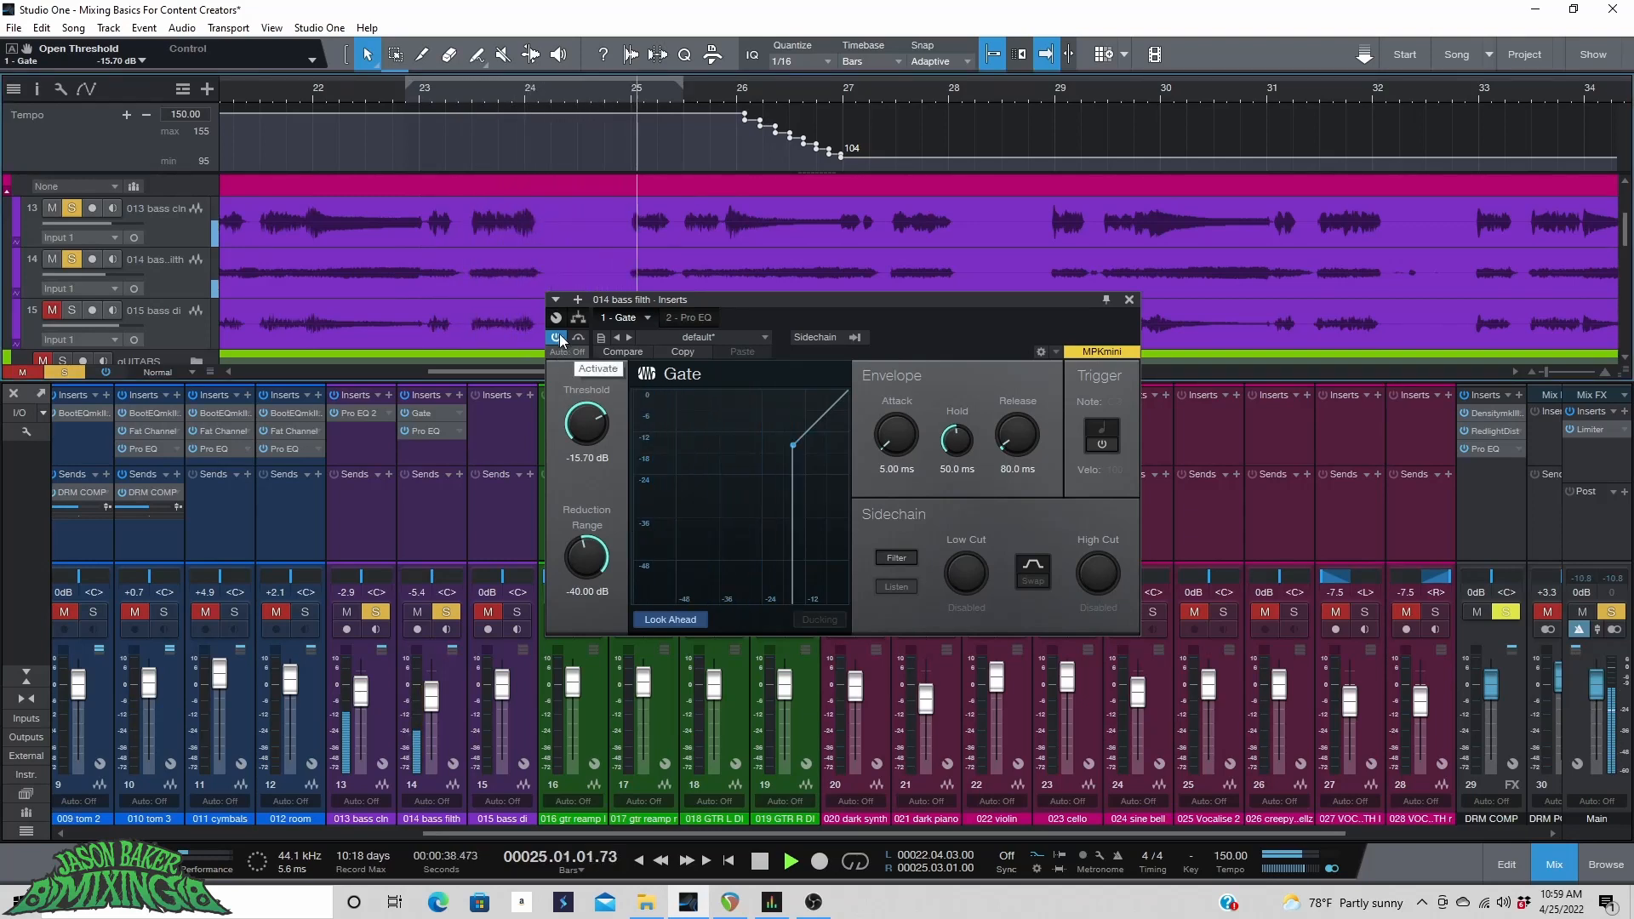
{"action": "left_click", "coordinate": [1128, 300]}
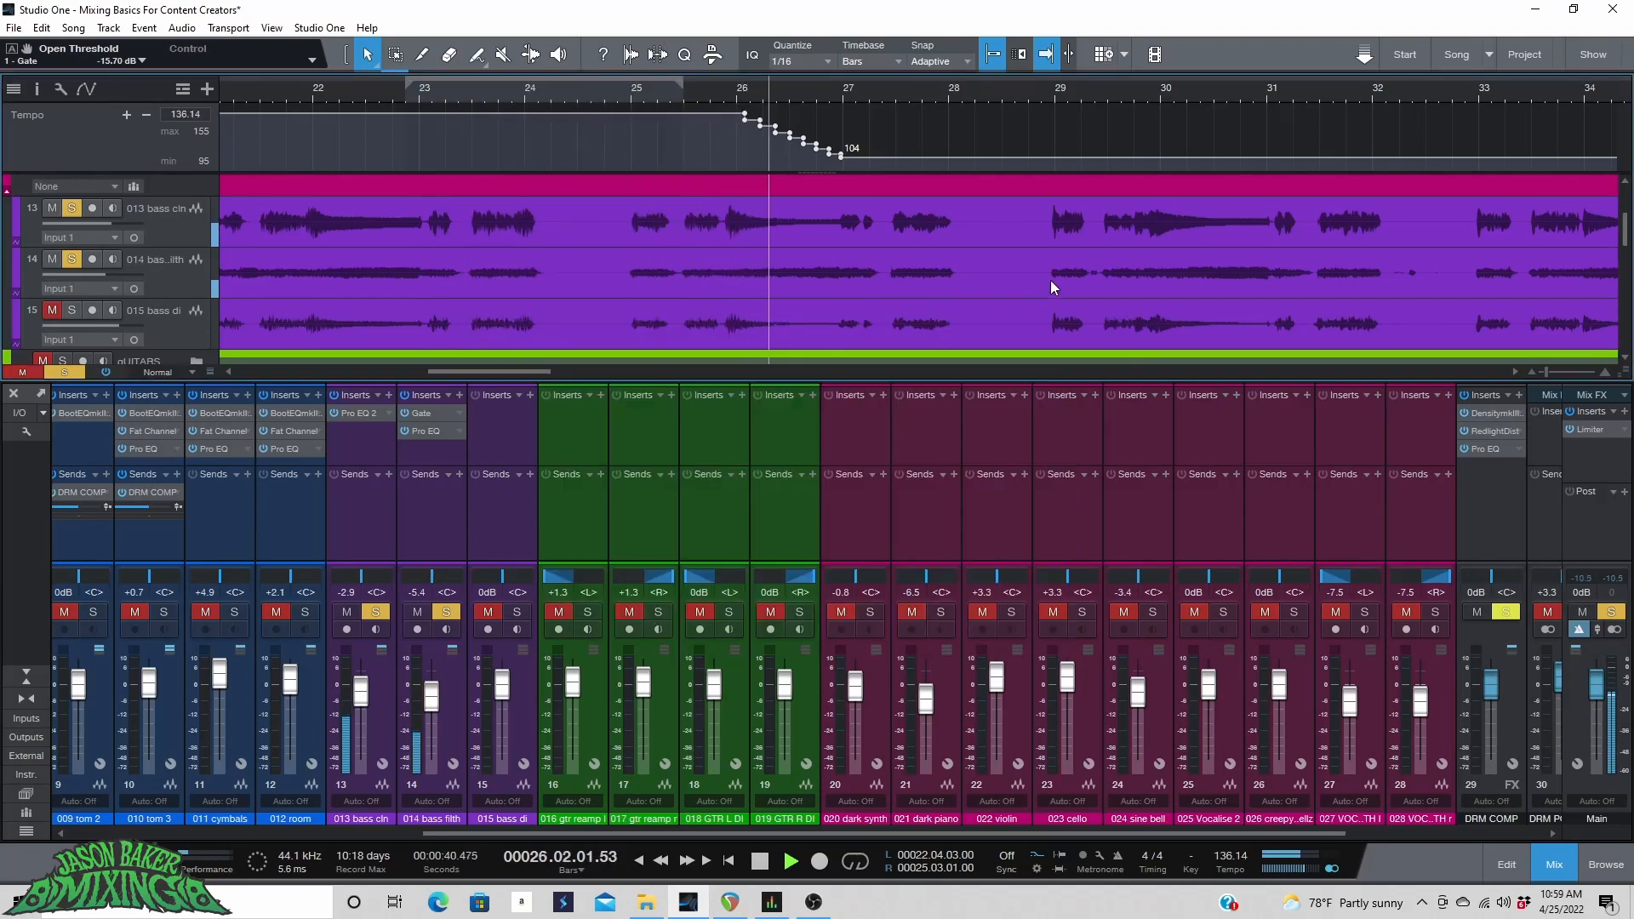
Adjust the bus solo and mute states during playback and set the BASS BUS fader to +6.2 dB.
{"action": "key", "text": "space"}
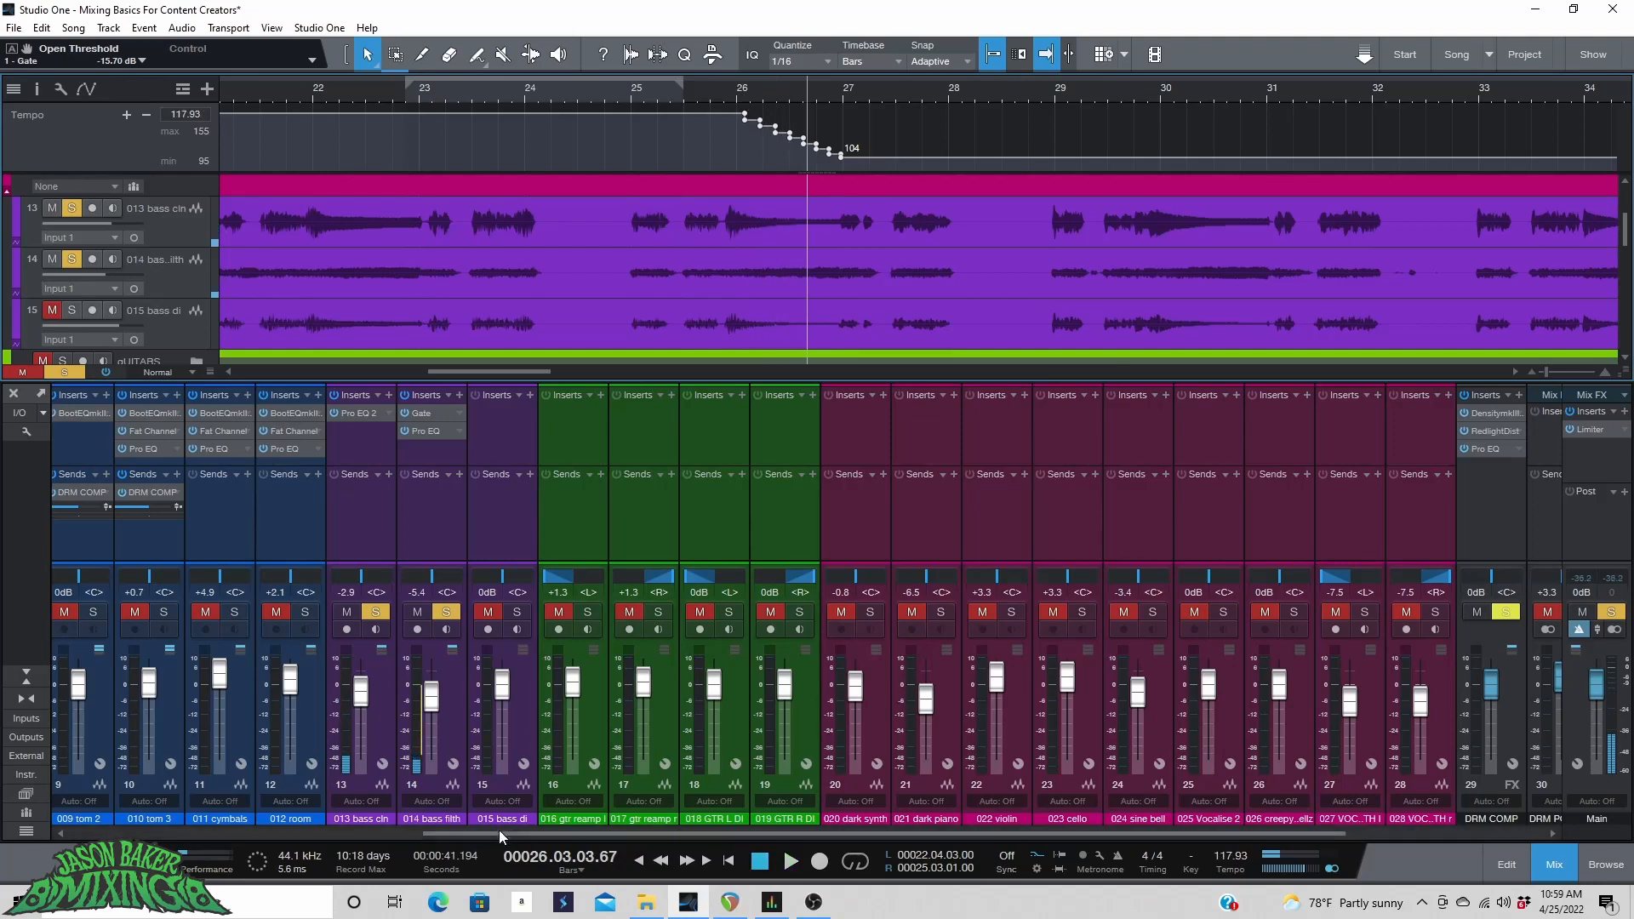
{"action": "left_click_drag", "start_coordinate": [499, 829], "coordinate": [695, 830]}
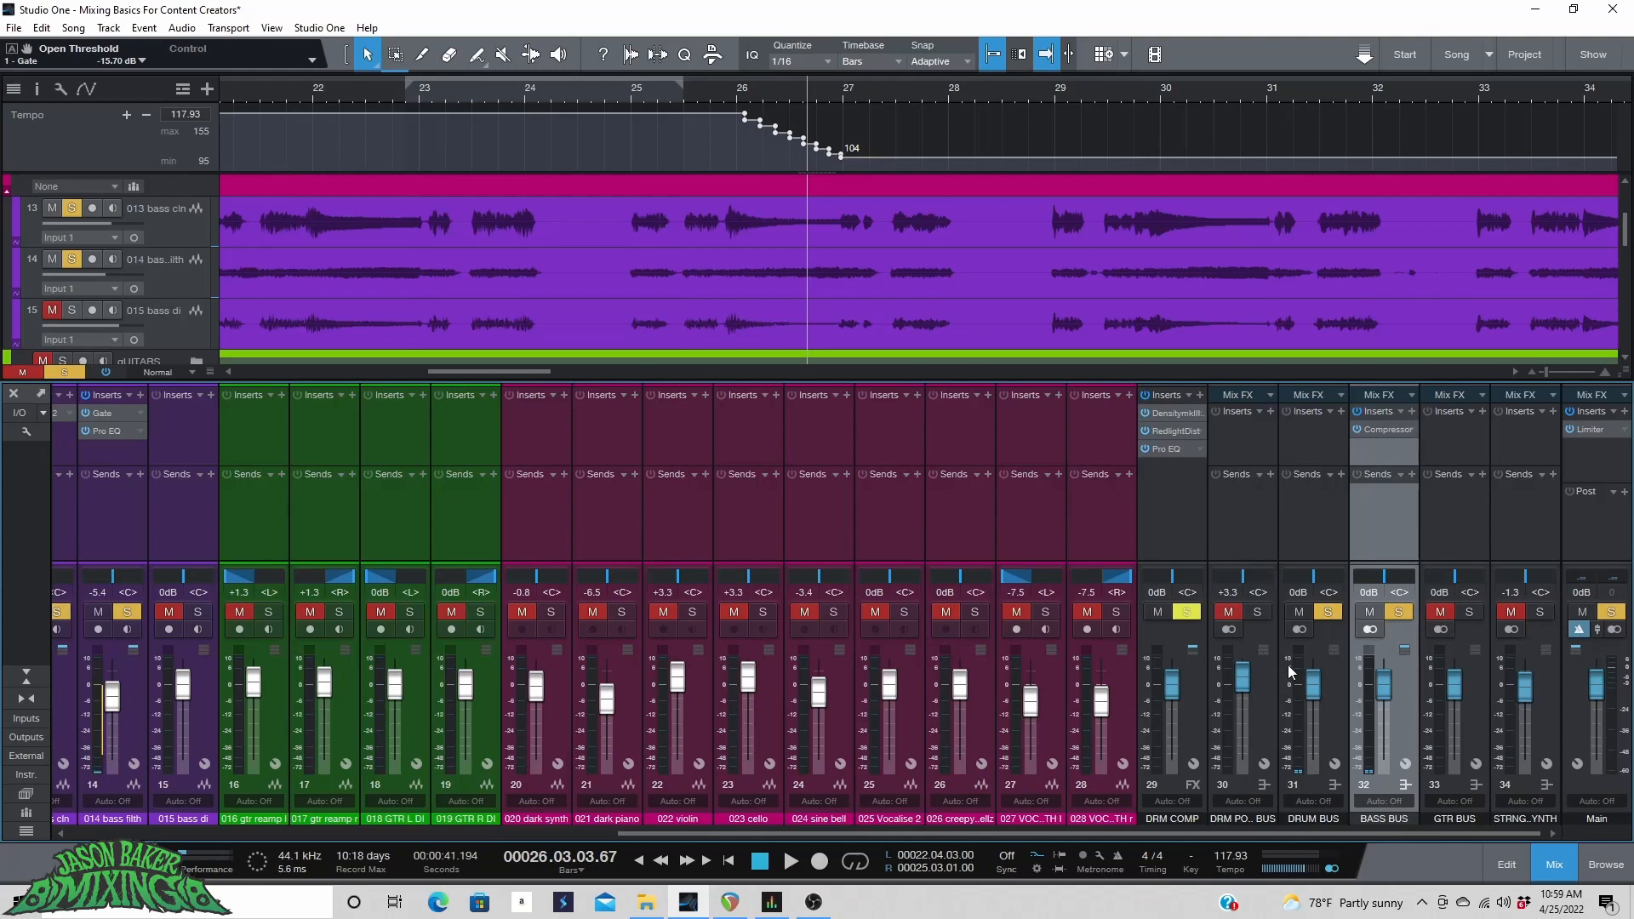
{"action": "key", "text": "space"}
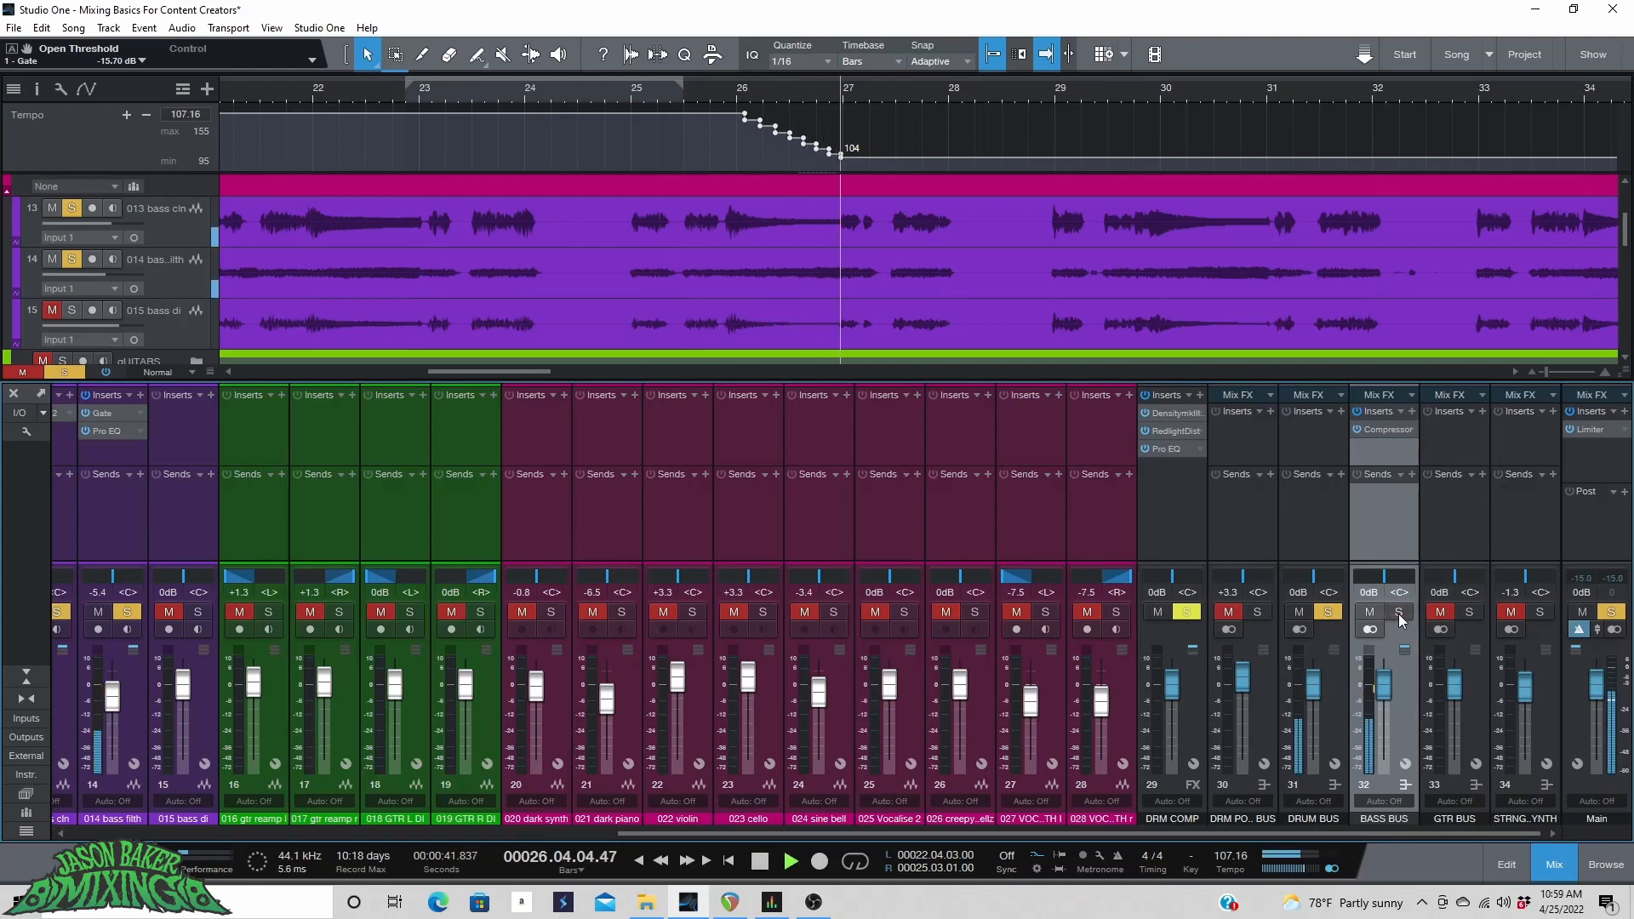
{"action": "left_click", "coordinate": [1328, 612]}
{"action": "left_click", "coordinate": [1369, 612]}
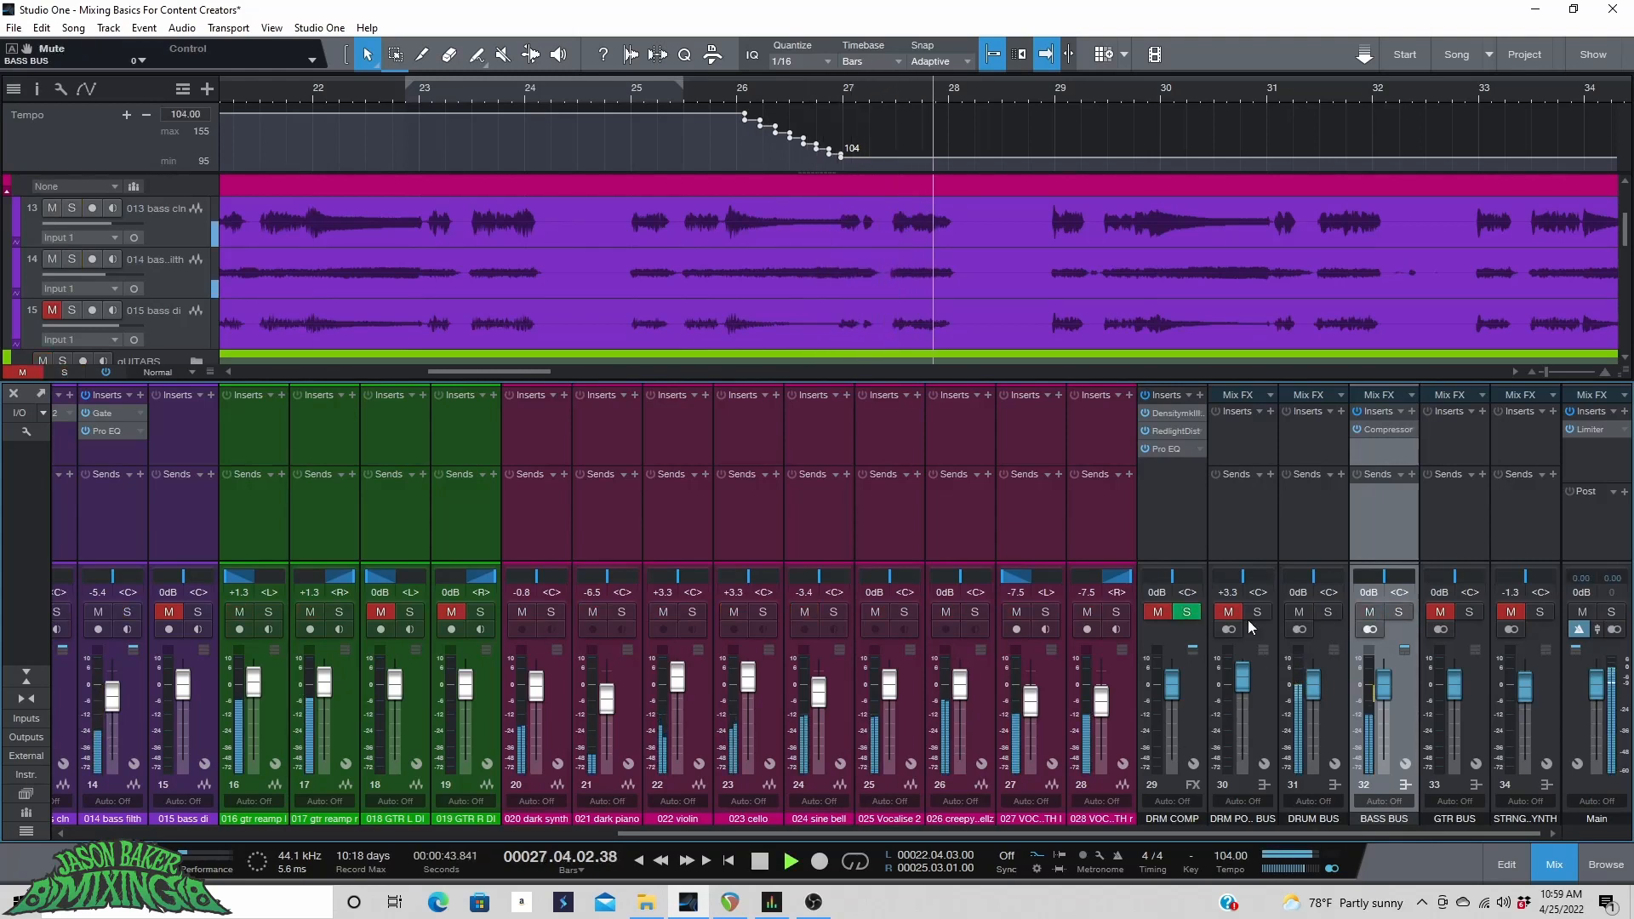
{"action": "left_click", "coordinate": [1157, 612]}
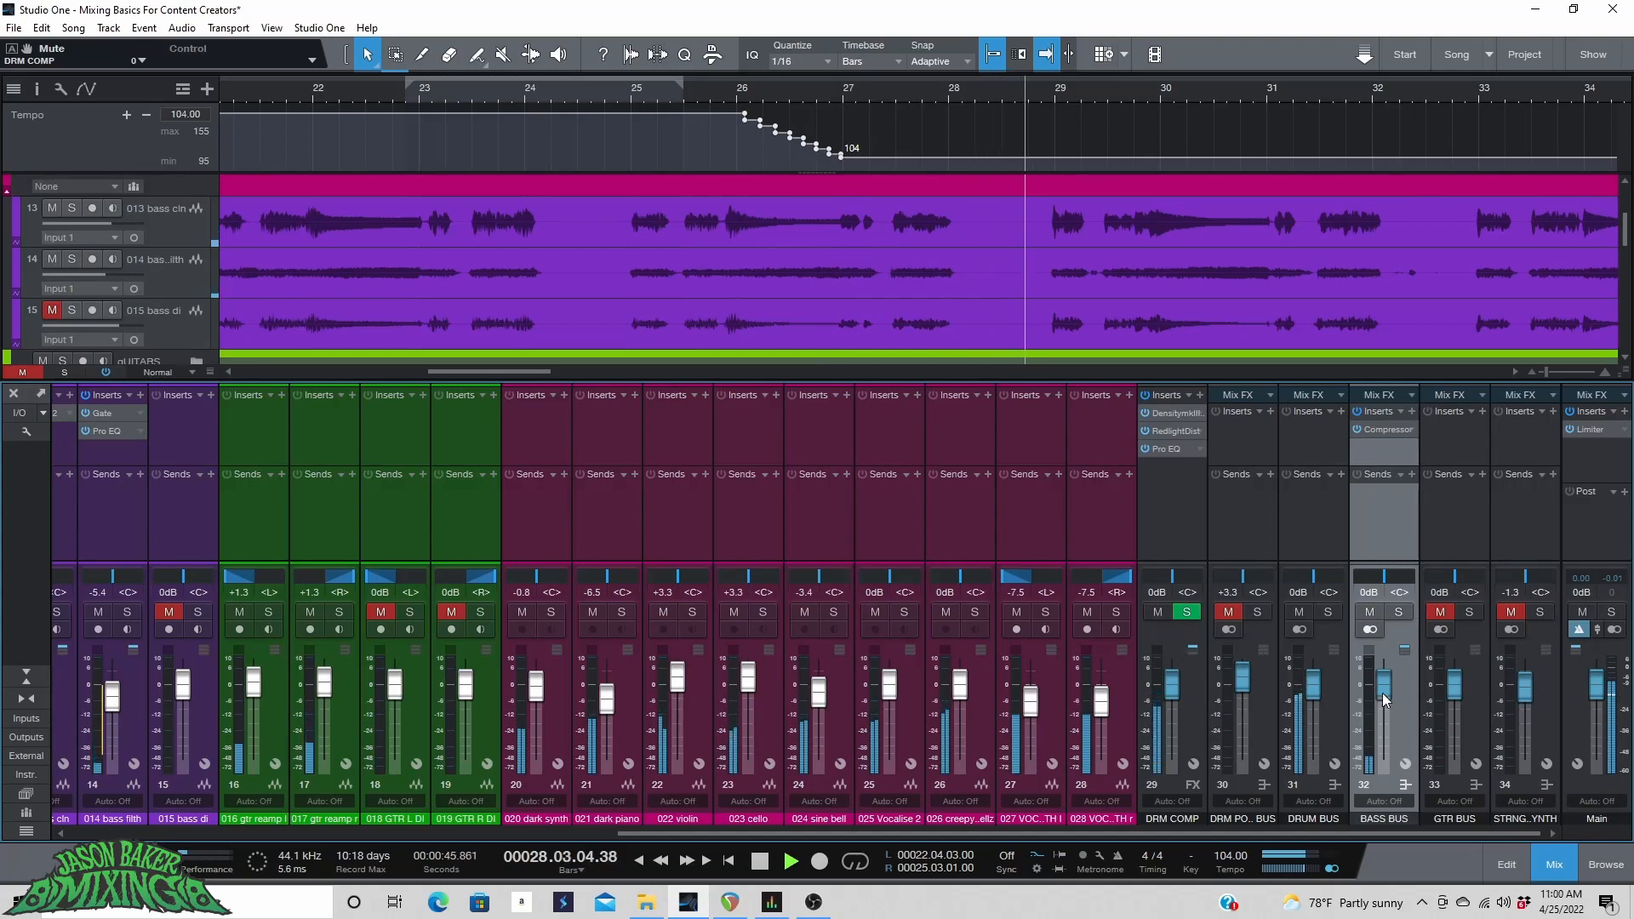
{"action": "left_click_drag", "start_coordinate": [1380, 688], "coordinate": [1384, 675]}
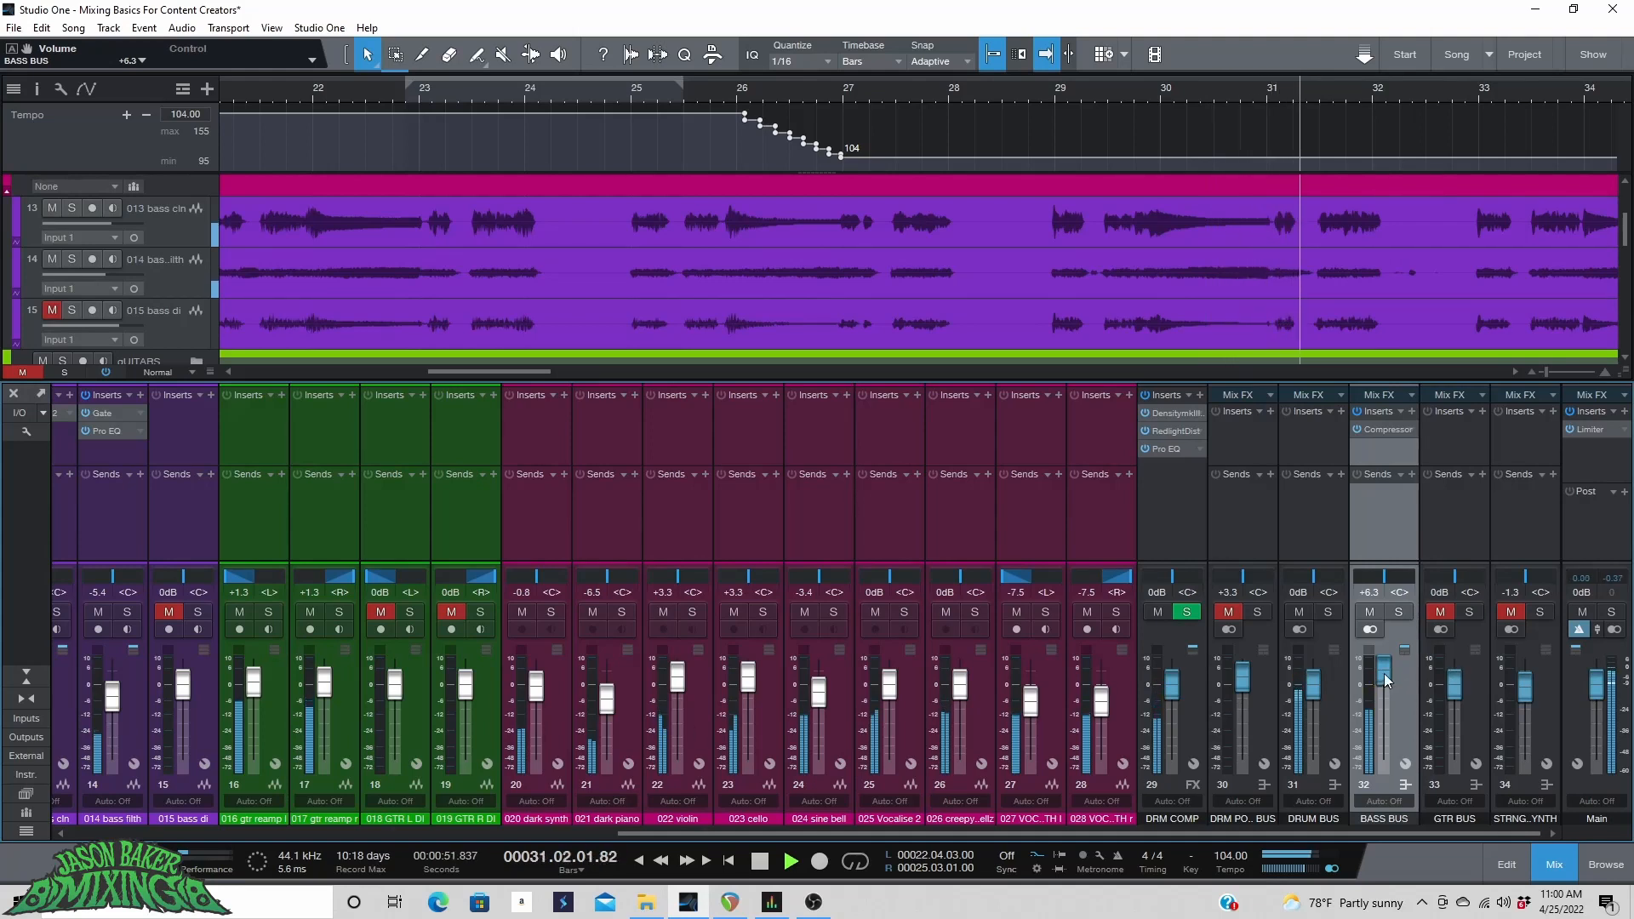
{"action": "left_click_drag", "start_coordinate": [1386, 679], "coordinate": [1382, 685]}
Split the 014 bass filth event near bar 32 and trim the later part's start to about bar 33.
{"action": "left_click_drag", "start_coordinate": [1237, 835], "coordinate": [1034, 839]}
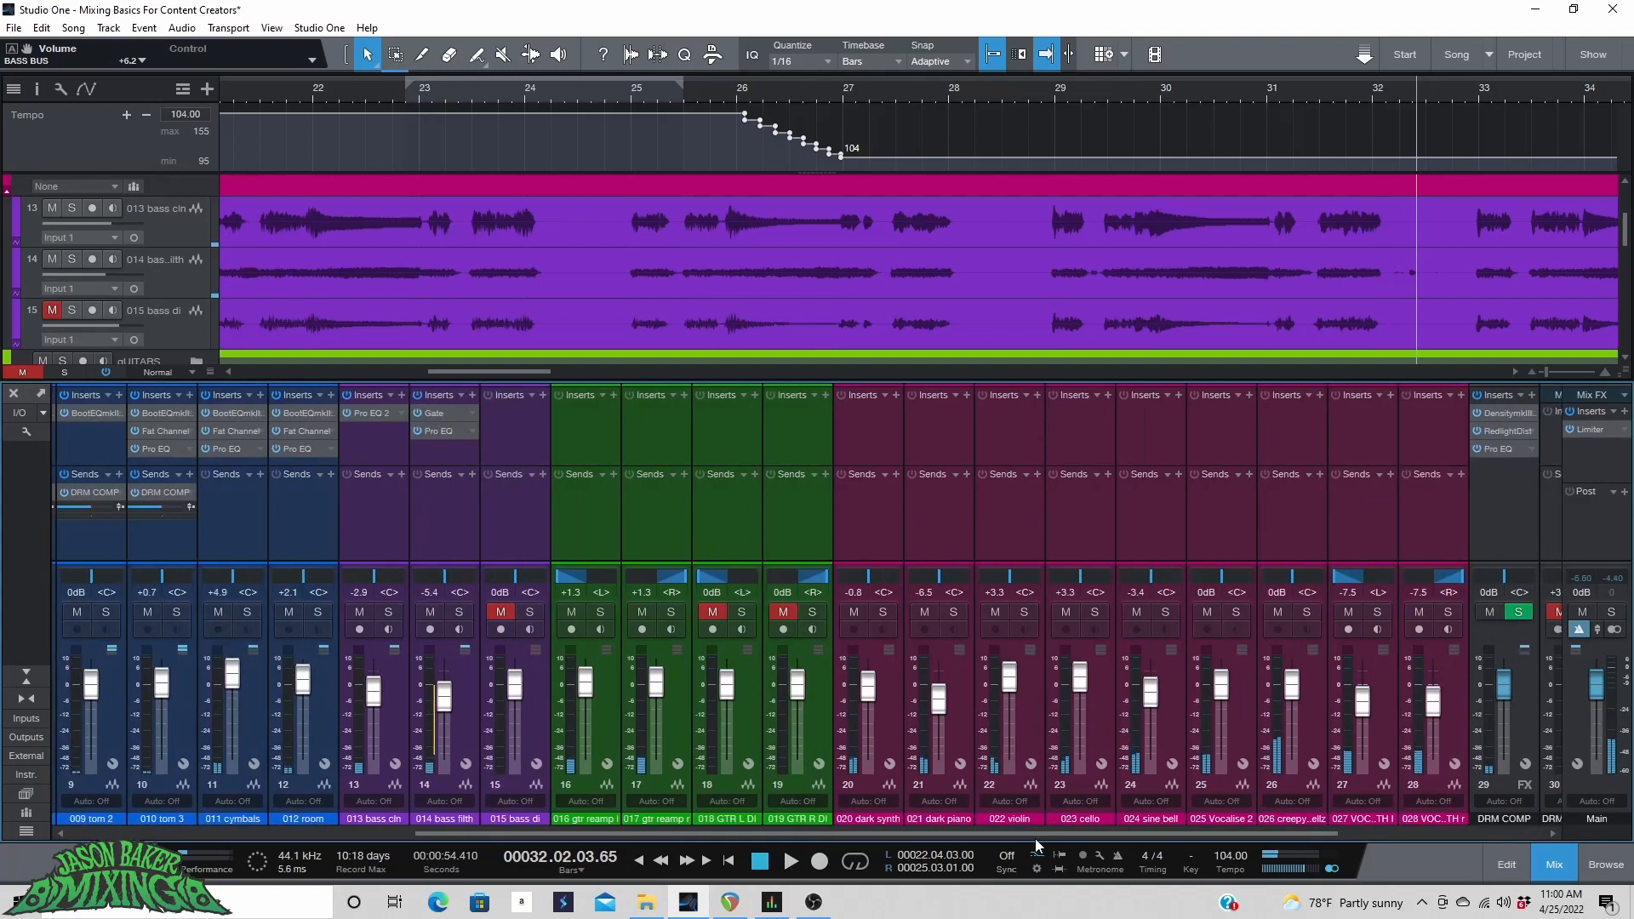
{"action": "key", "text": "3"}
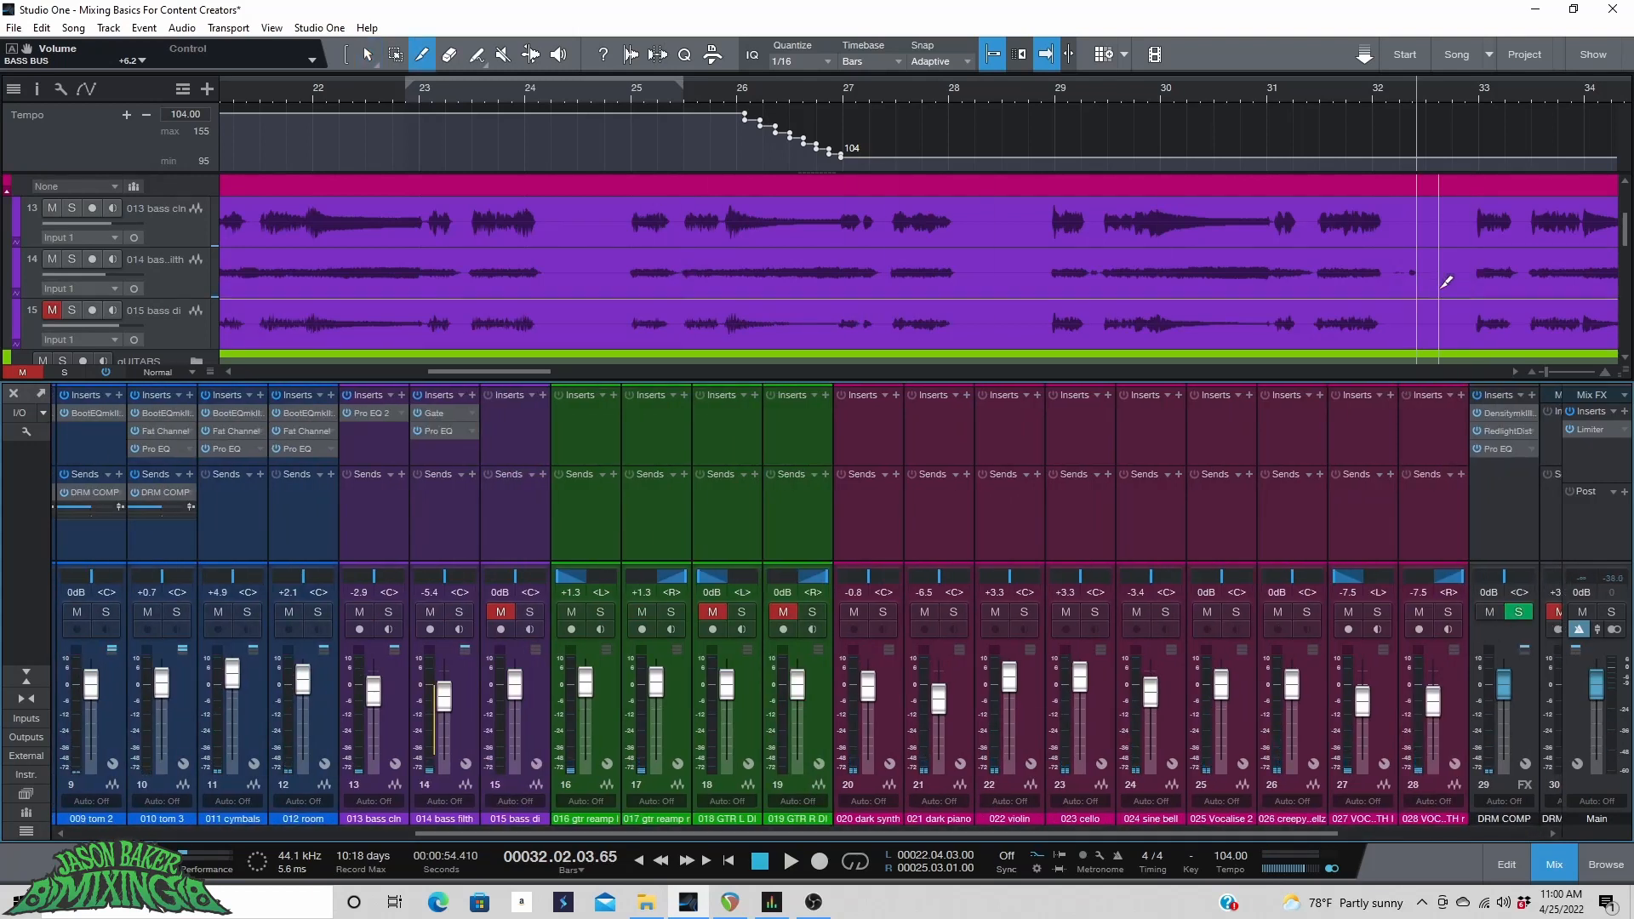
{"action": "left_click", "coordinate": [1402, 272]}
{"action": "key", "text": "1"}
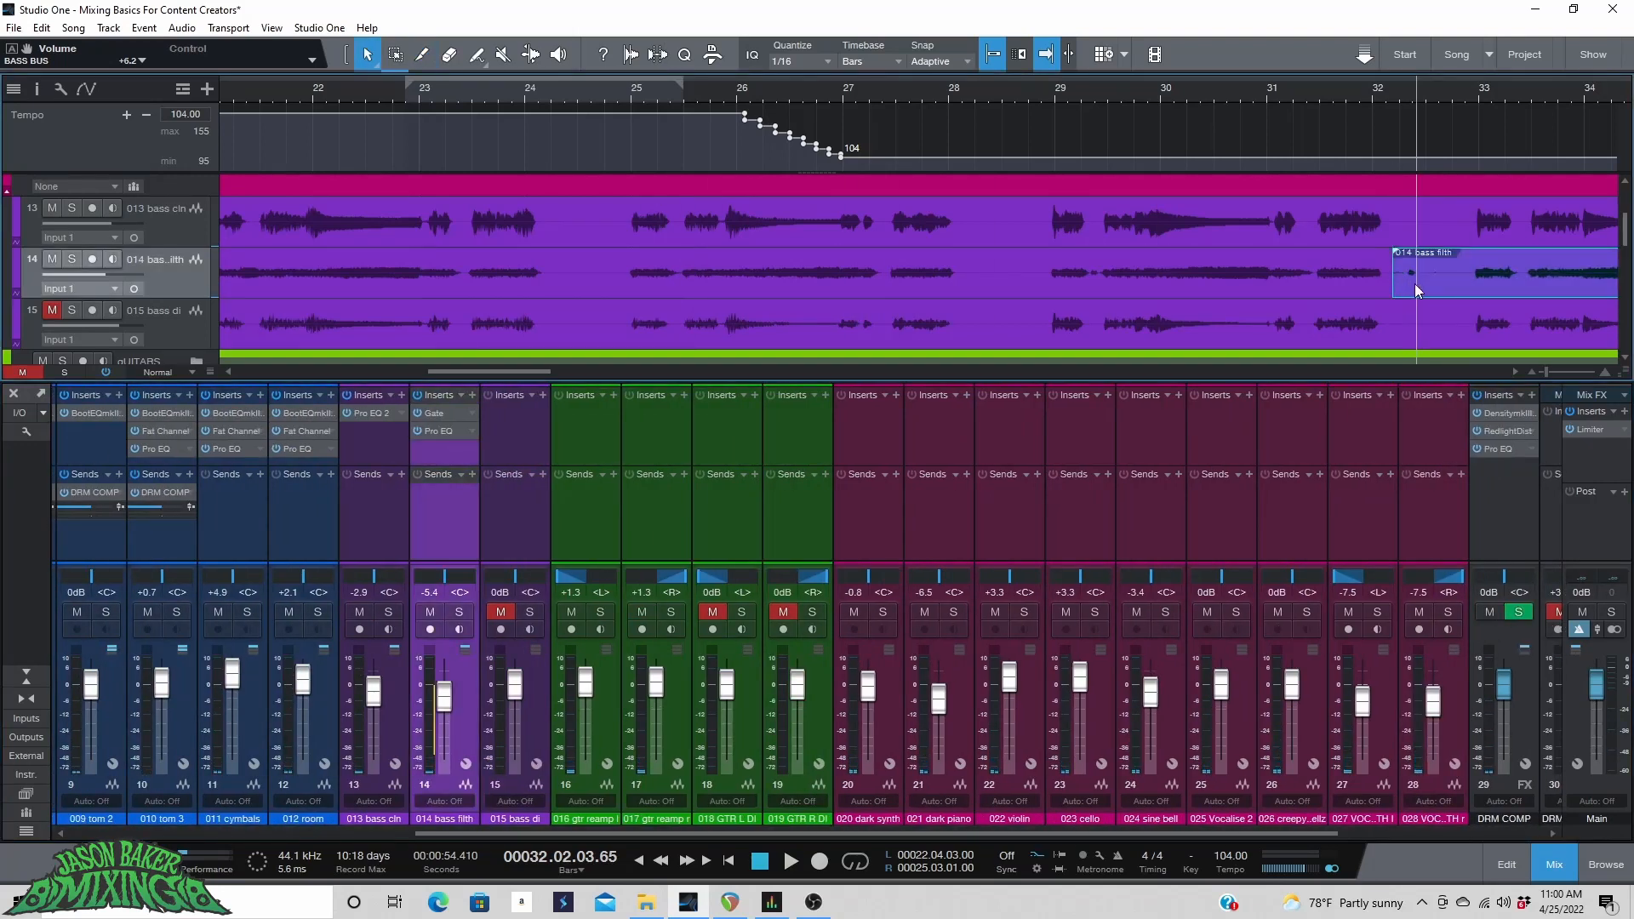
{"action": "left_click_drag", "start_coordinate": [1400, 286], "coordinate": [1467, 283]}
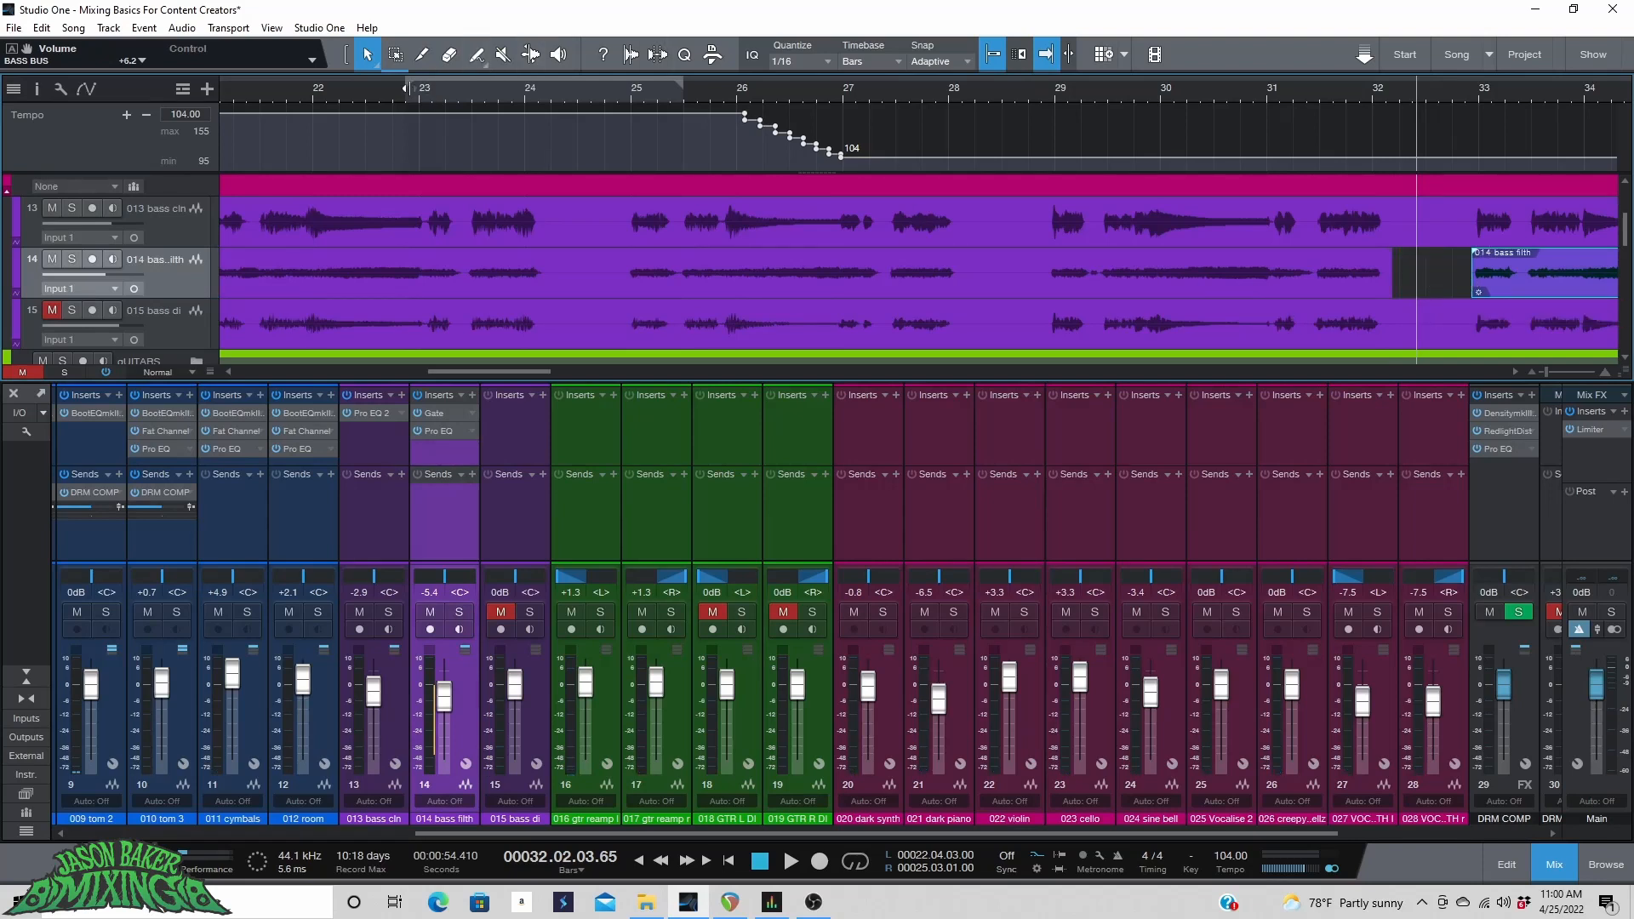
Open the 006 kick channel's Pro EQ and BootEQ plugins to review their settings.
{"action": "left_click", "coordinate": [412, 87]}
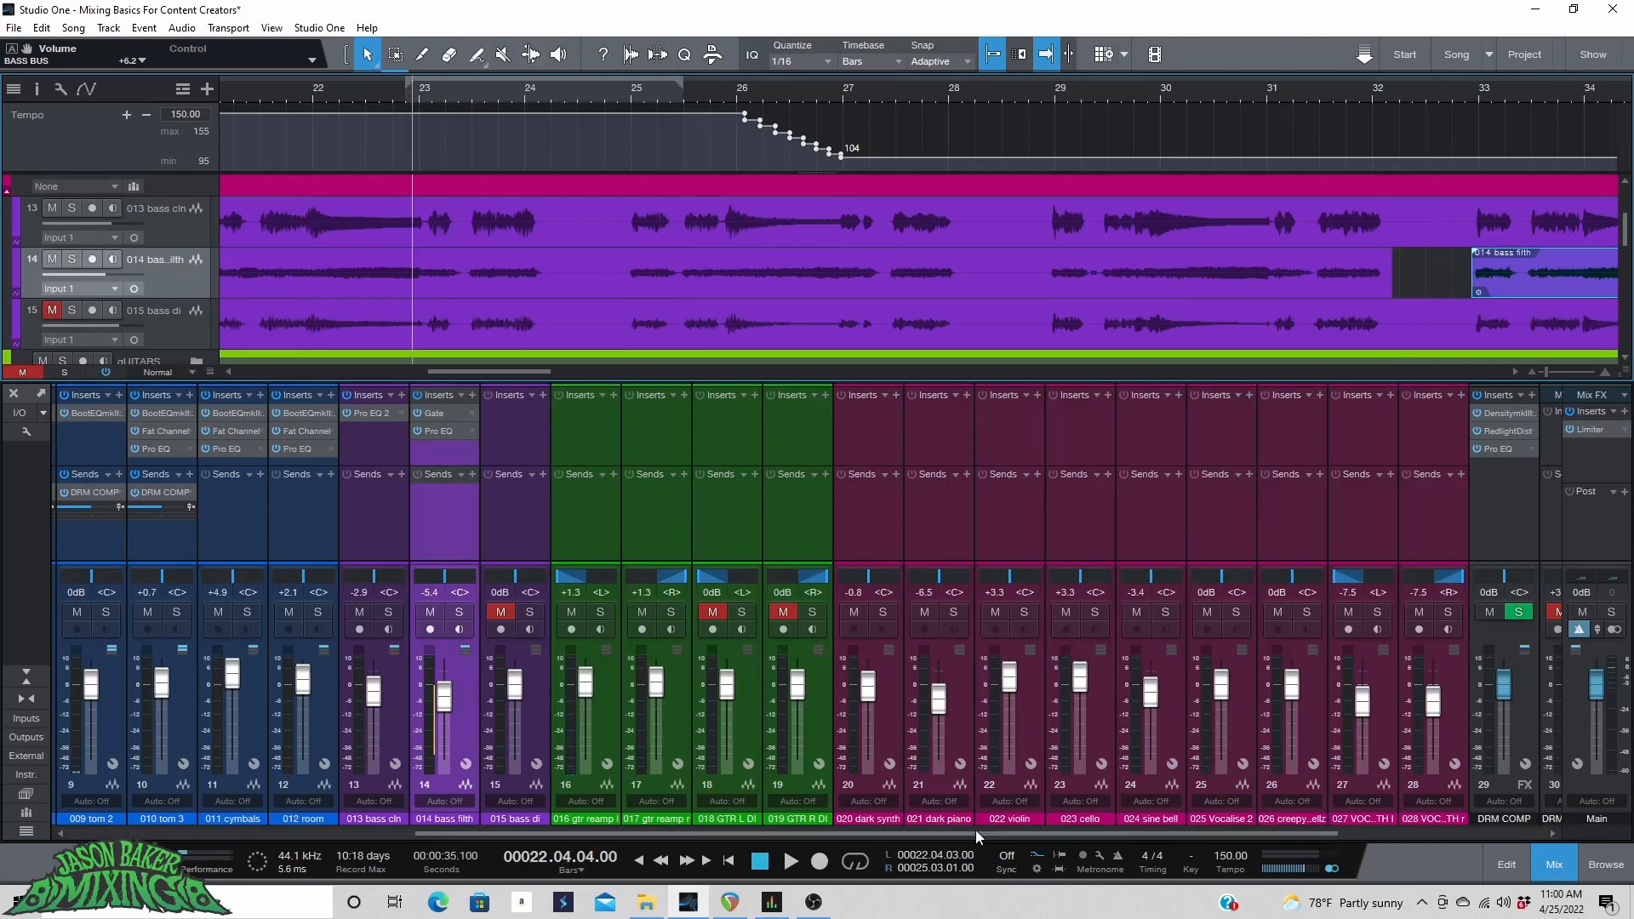
{"action": "left_click_drag", "start_coordinate": [977, 832], "coordinate": [623, 850]}
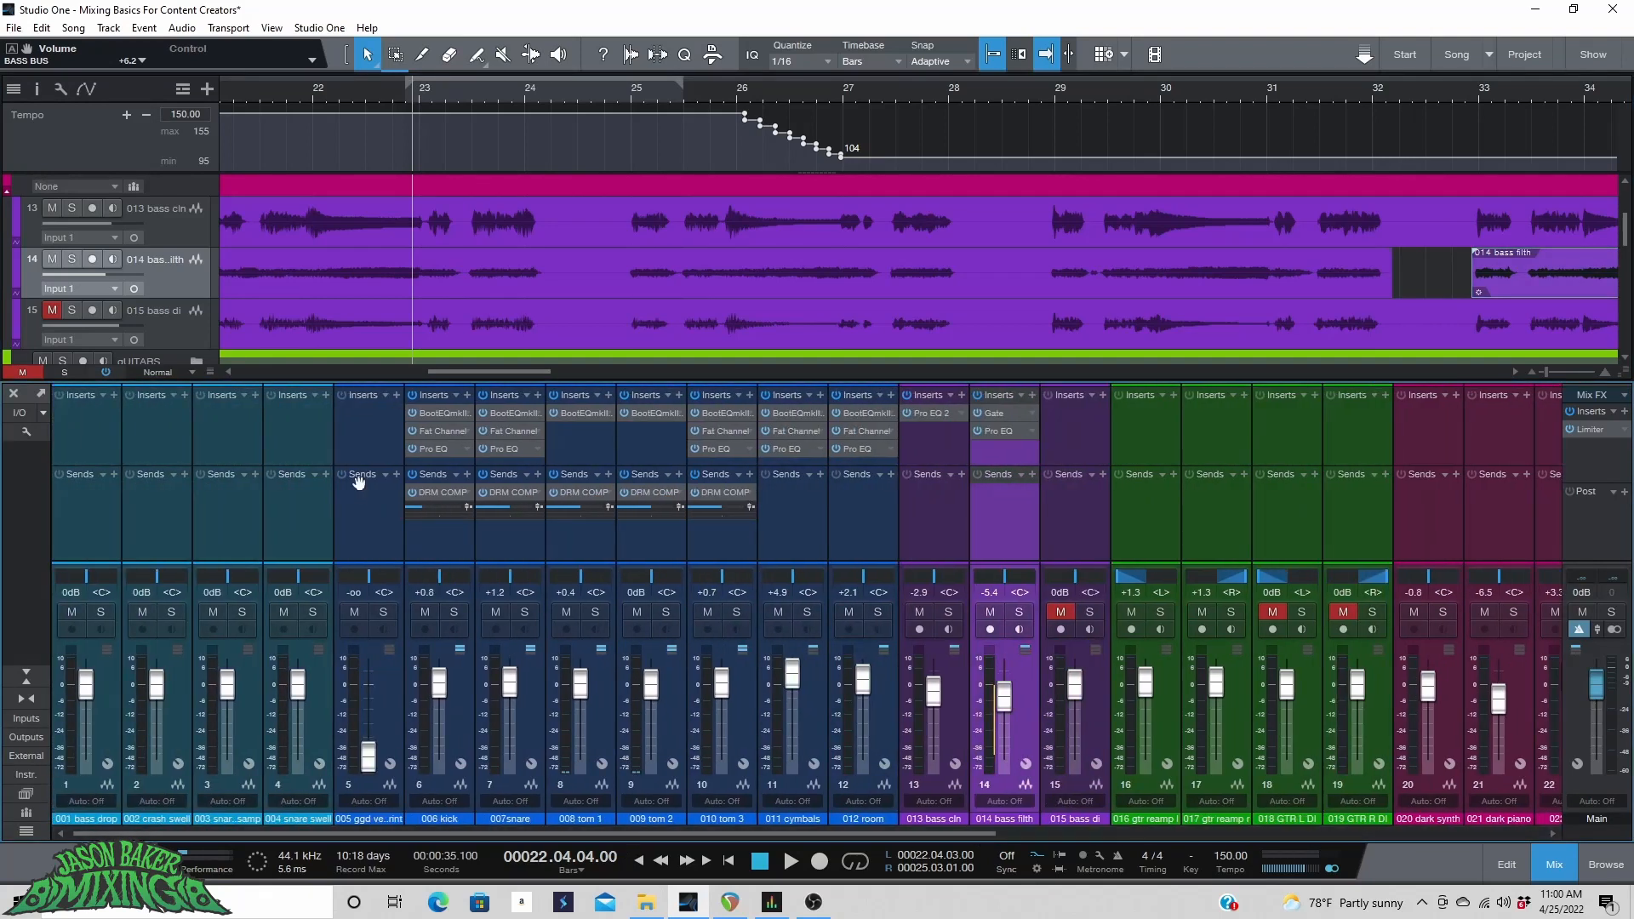
{"action": "left_click", "coordinate": [437, 447]}
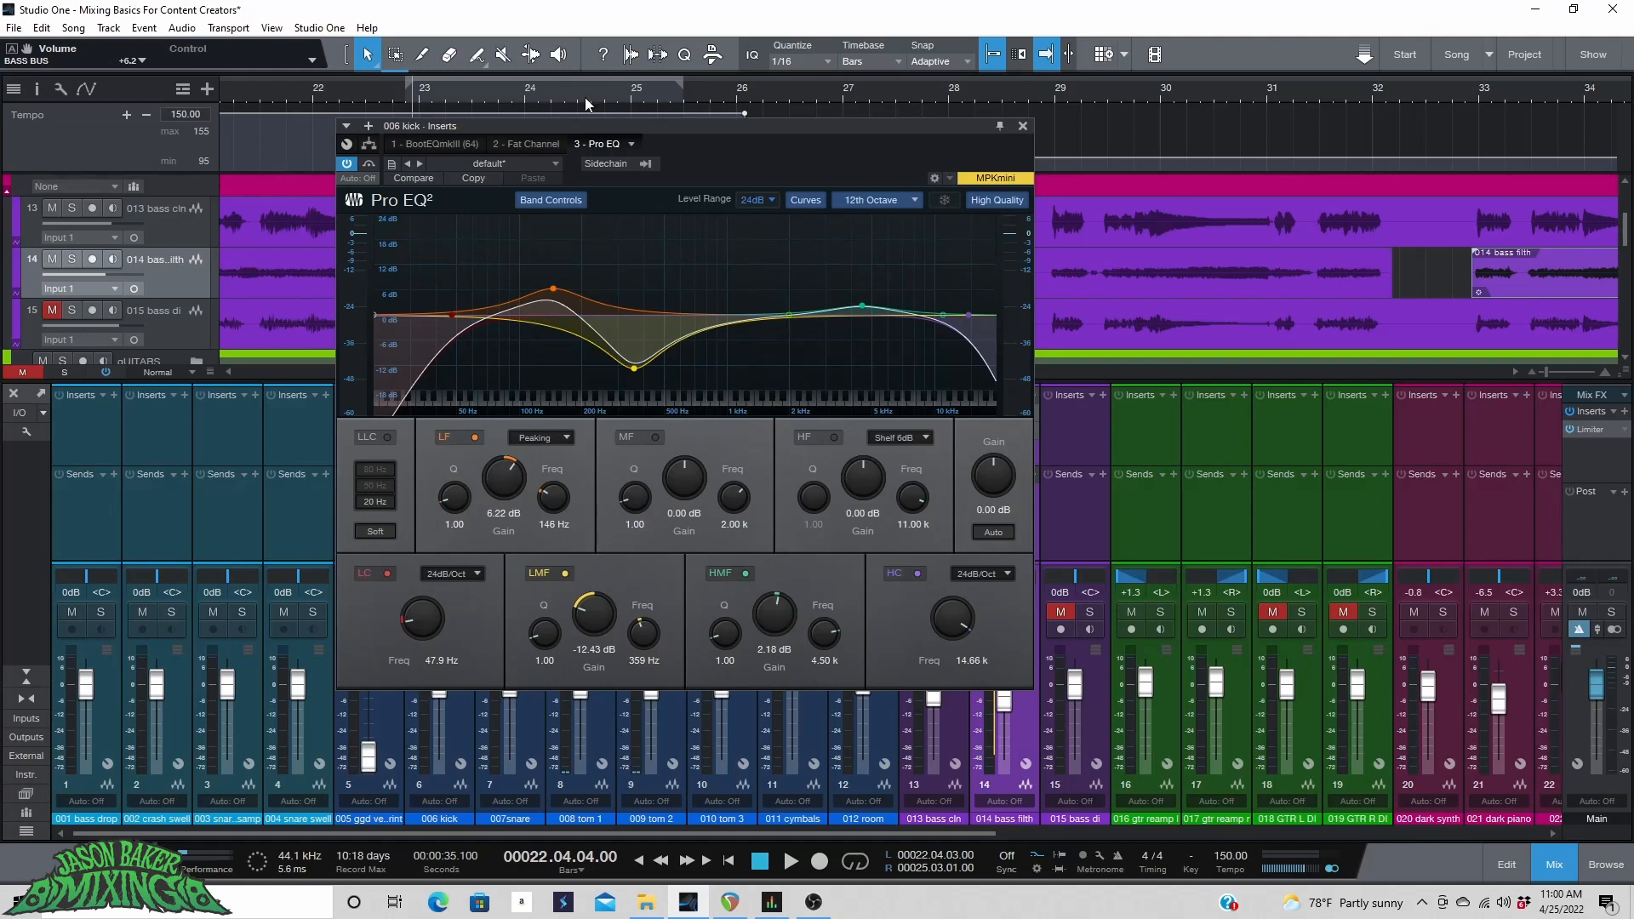
{"action": "left_click", "coordinate": [439, 143]}
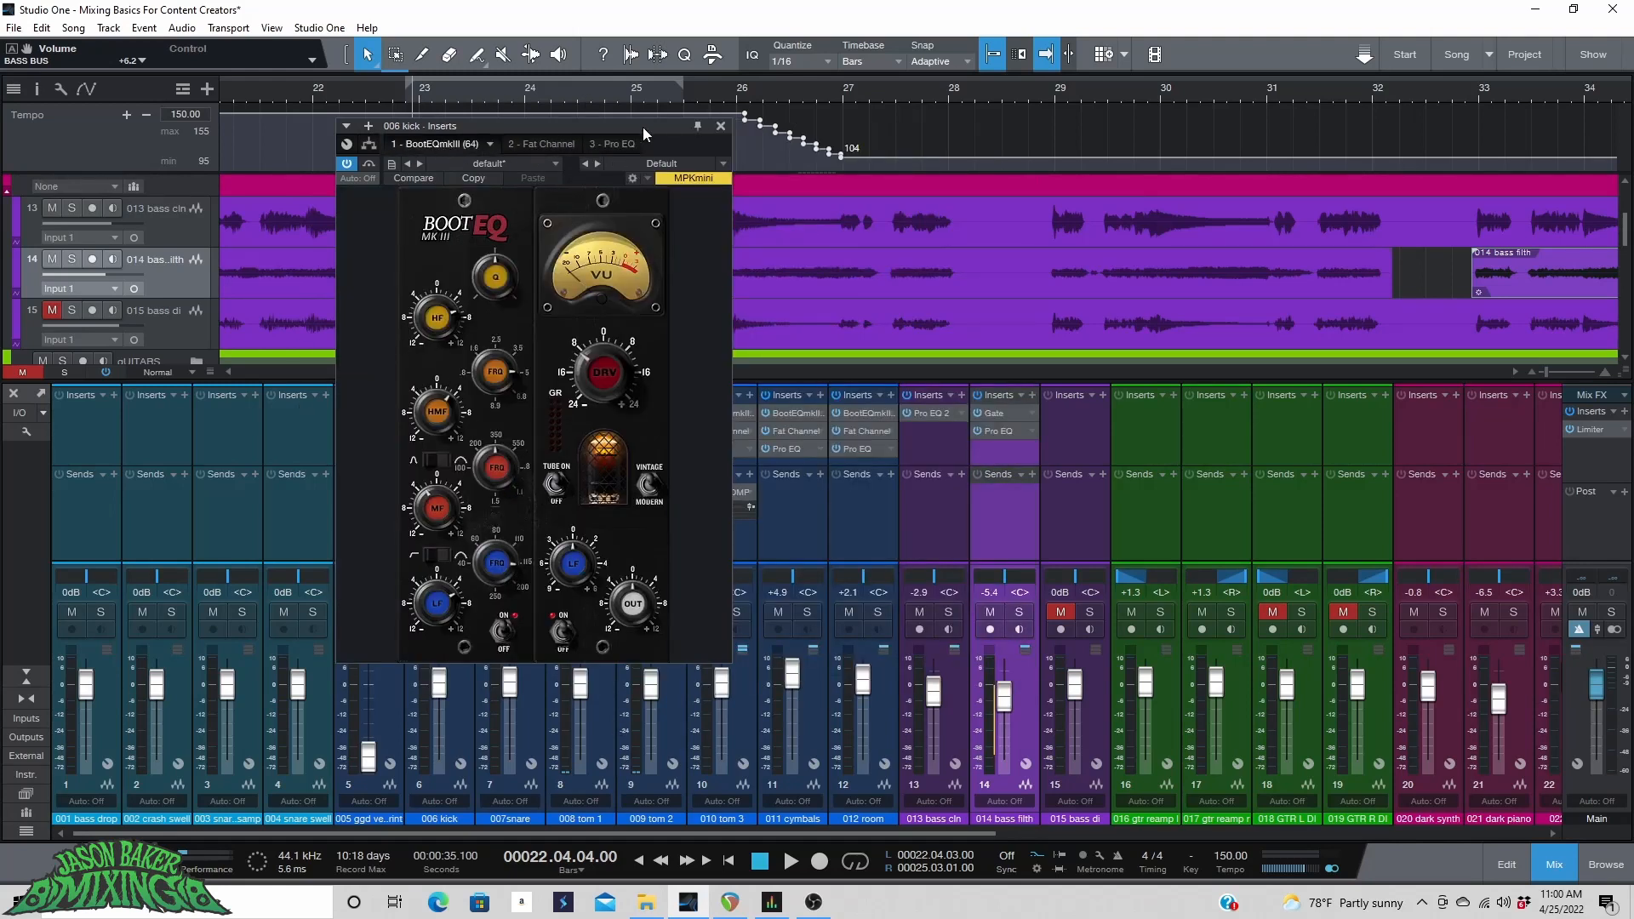
{"action": "left_click", "coordinate": [720, 126]}
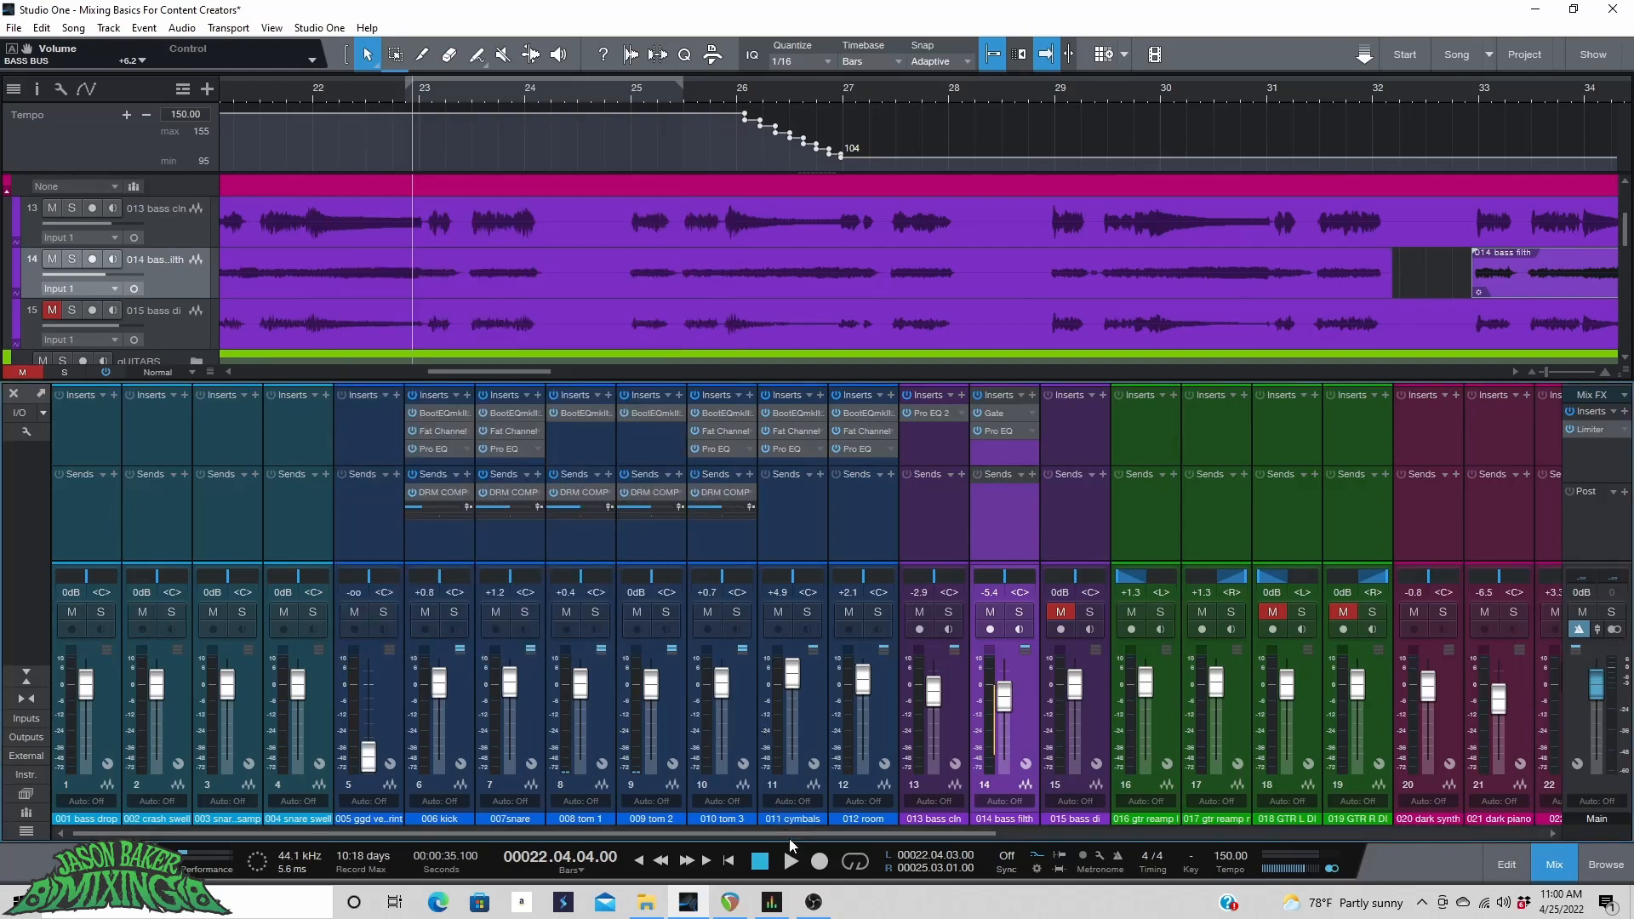
Insert a Pro EQ on the BASS BUS and cut its low band by -2.98 dB at 196 Hz.
{"action": "left_click_drag", "start_coordinate": [799, 834], "coordinate": [1182, 829]}
{"action": "left_click", "coordinate": [1414, 410]}
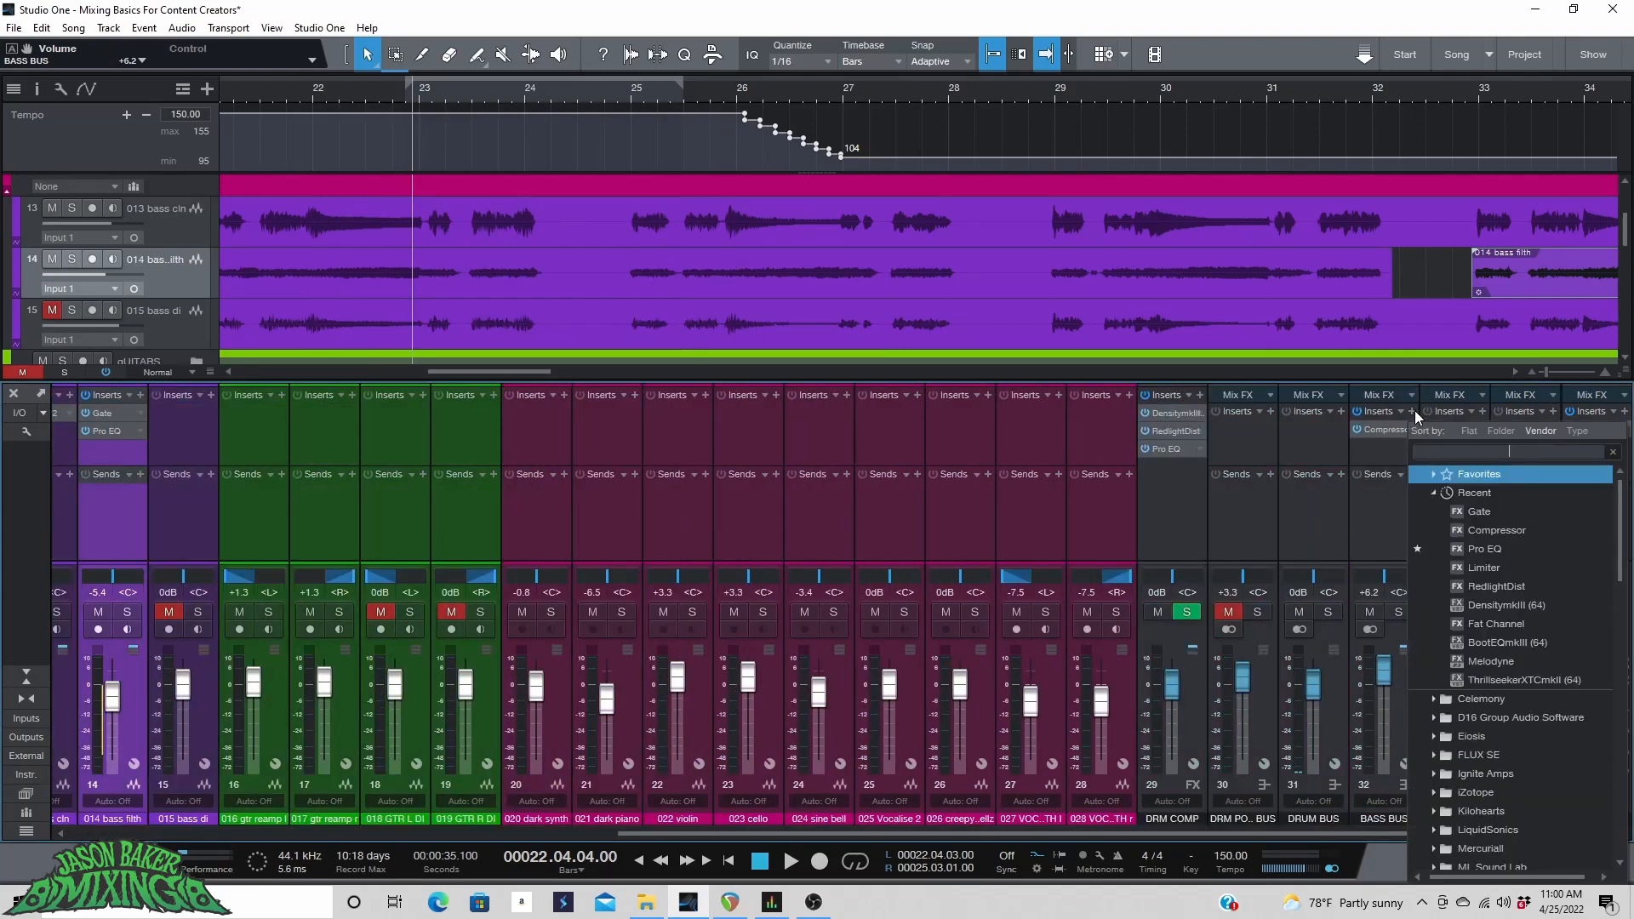
{"action": "left_click", "coordinate": [1478, 549]}
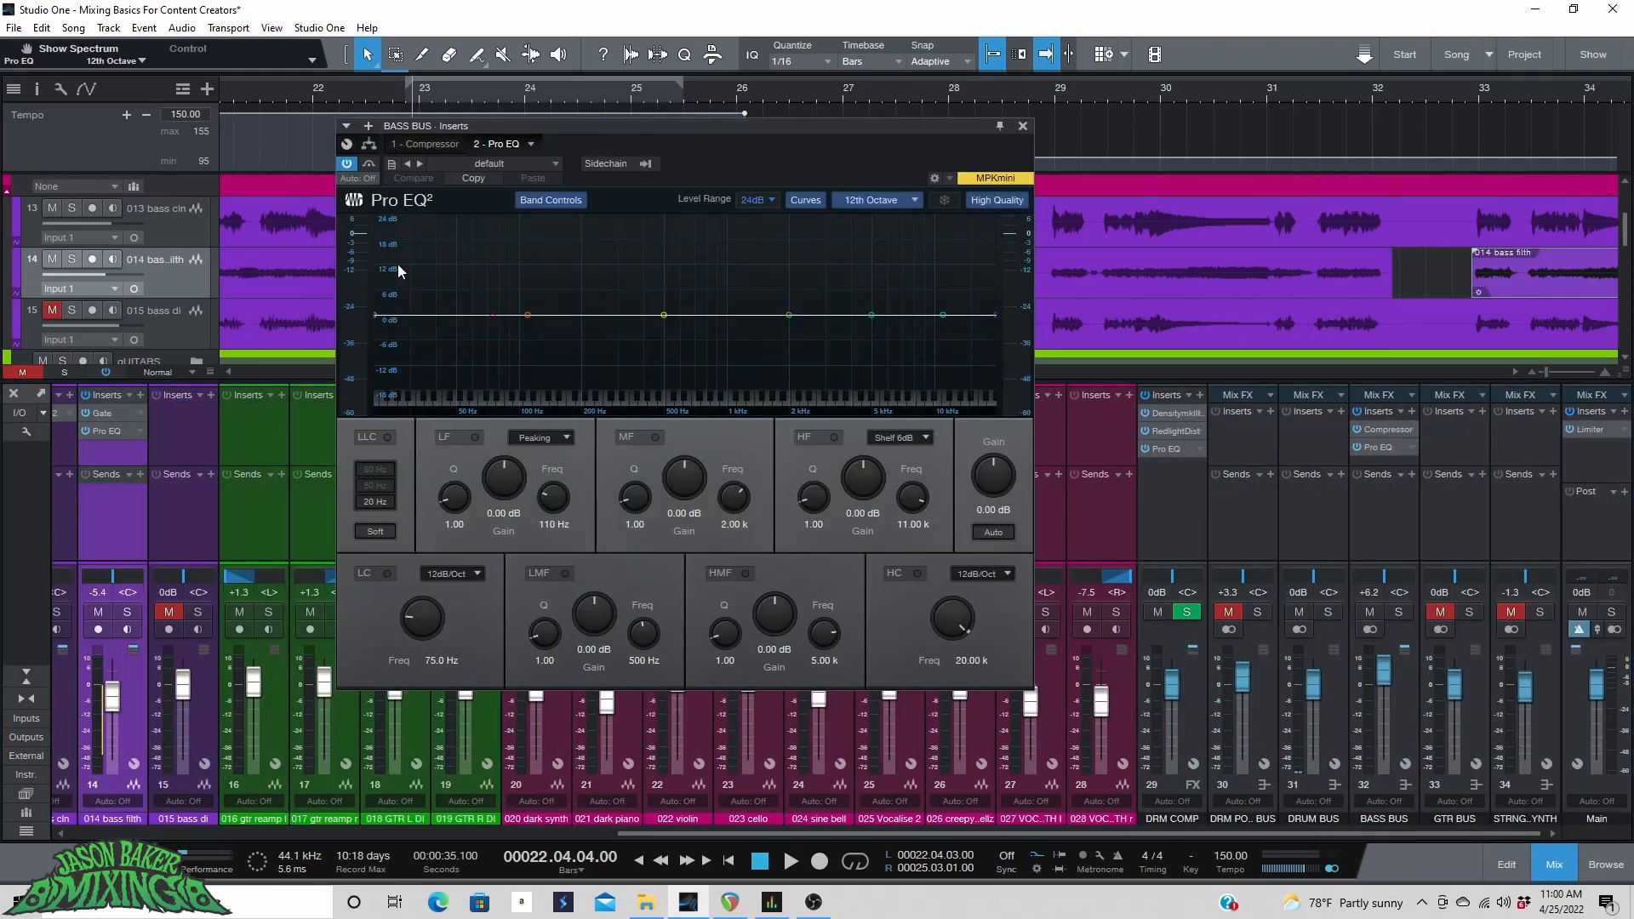
{"action": "left_click_drag", "start_coordinate": [529, 310], "coordinate": [582, 332]}
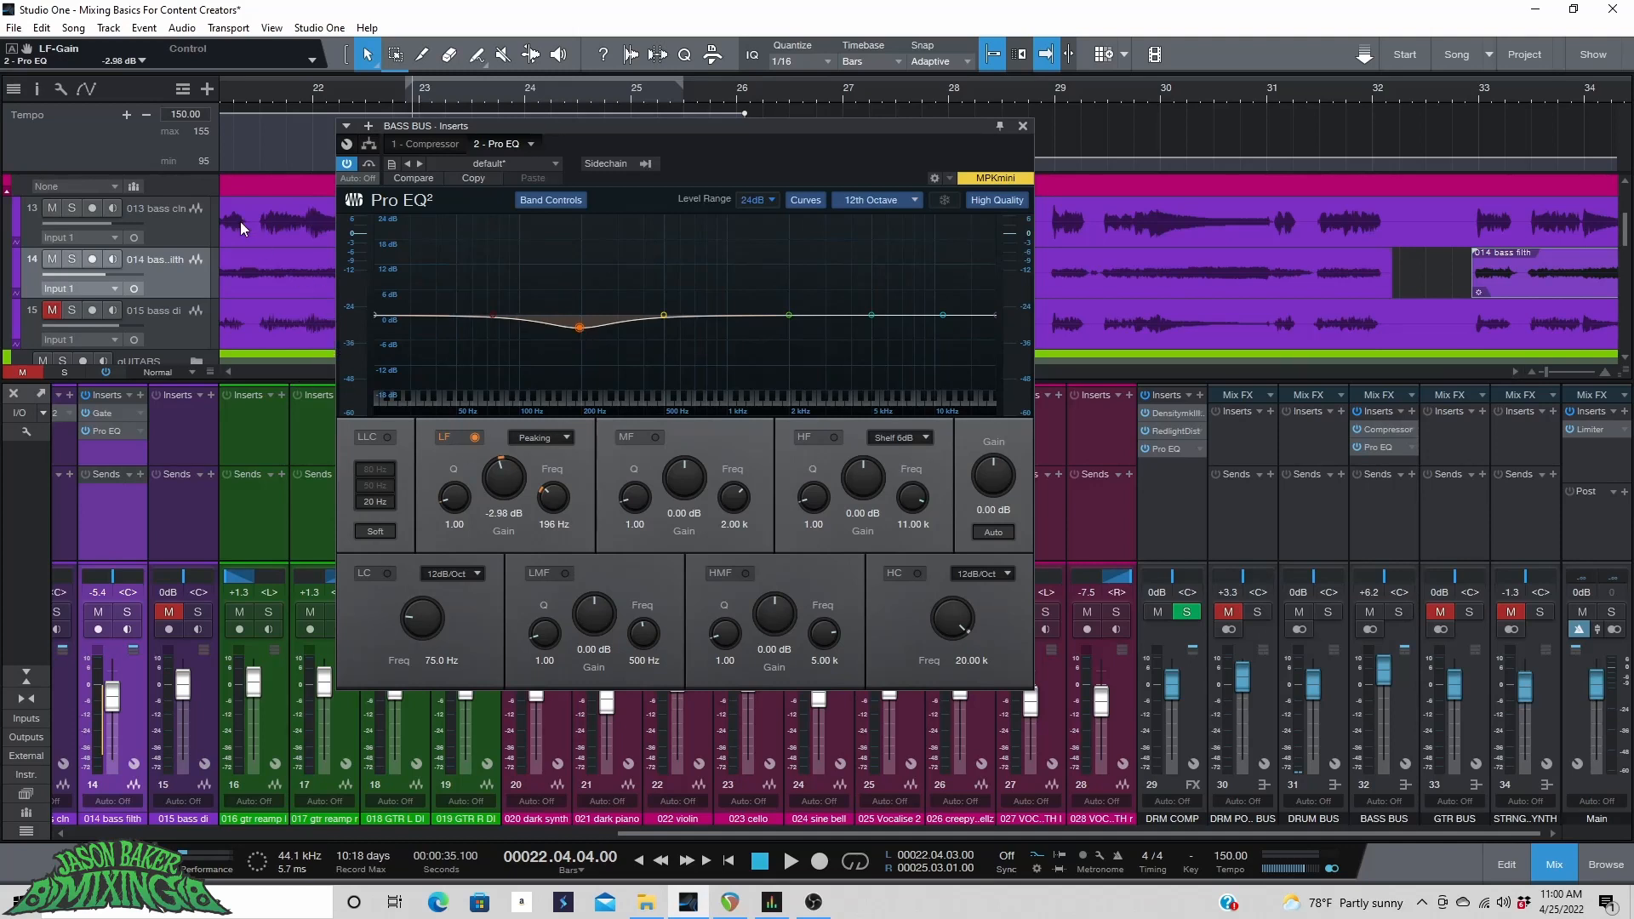
Compare the bass bus EQ bypassed and active while playing from bar 23.
{"action": "left_click", "coordinate": [348, 162]}
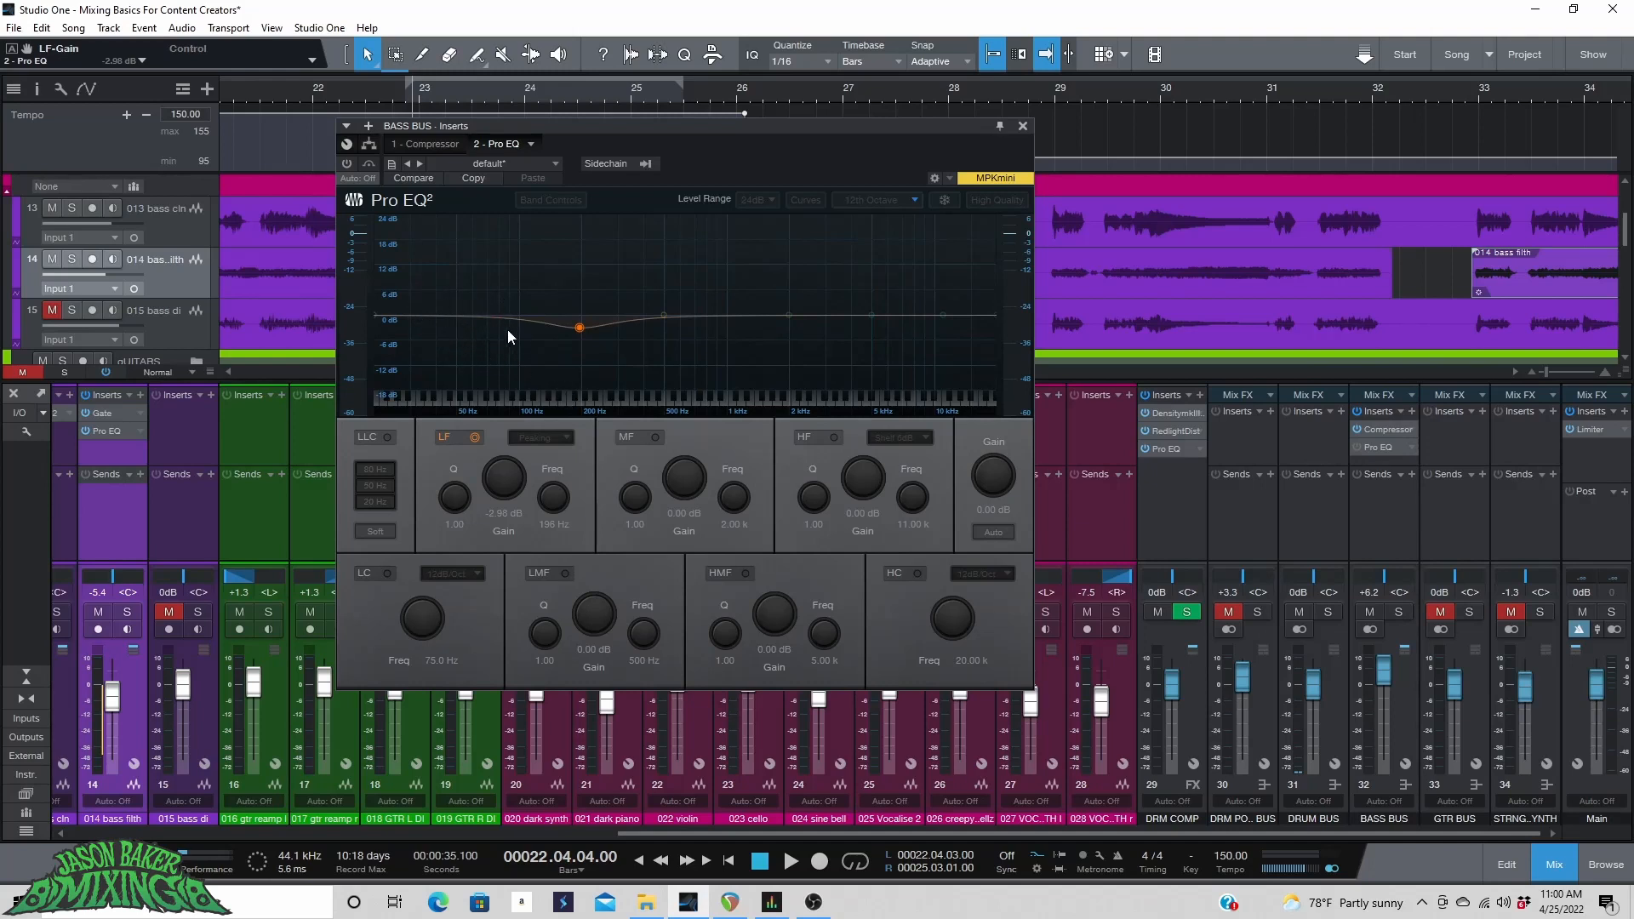
{"action": "left_click", "coordinate": [406, 90]}
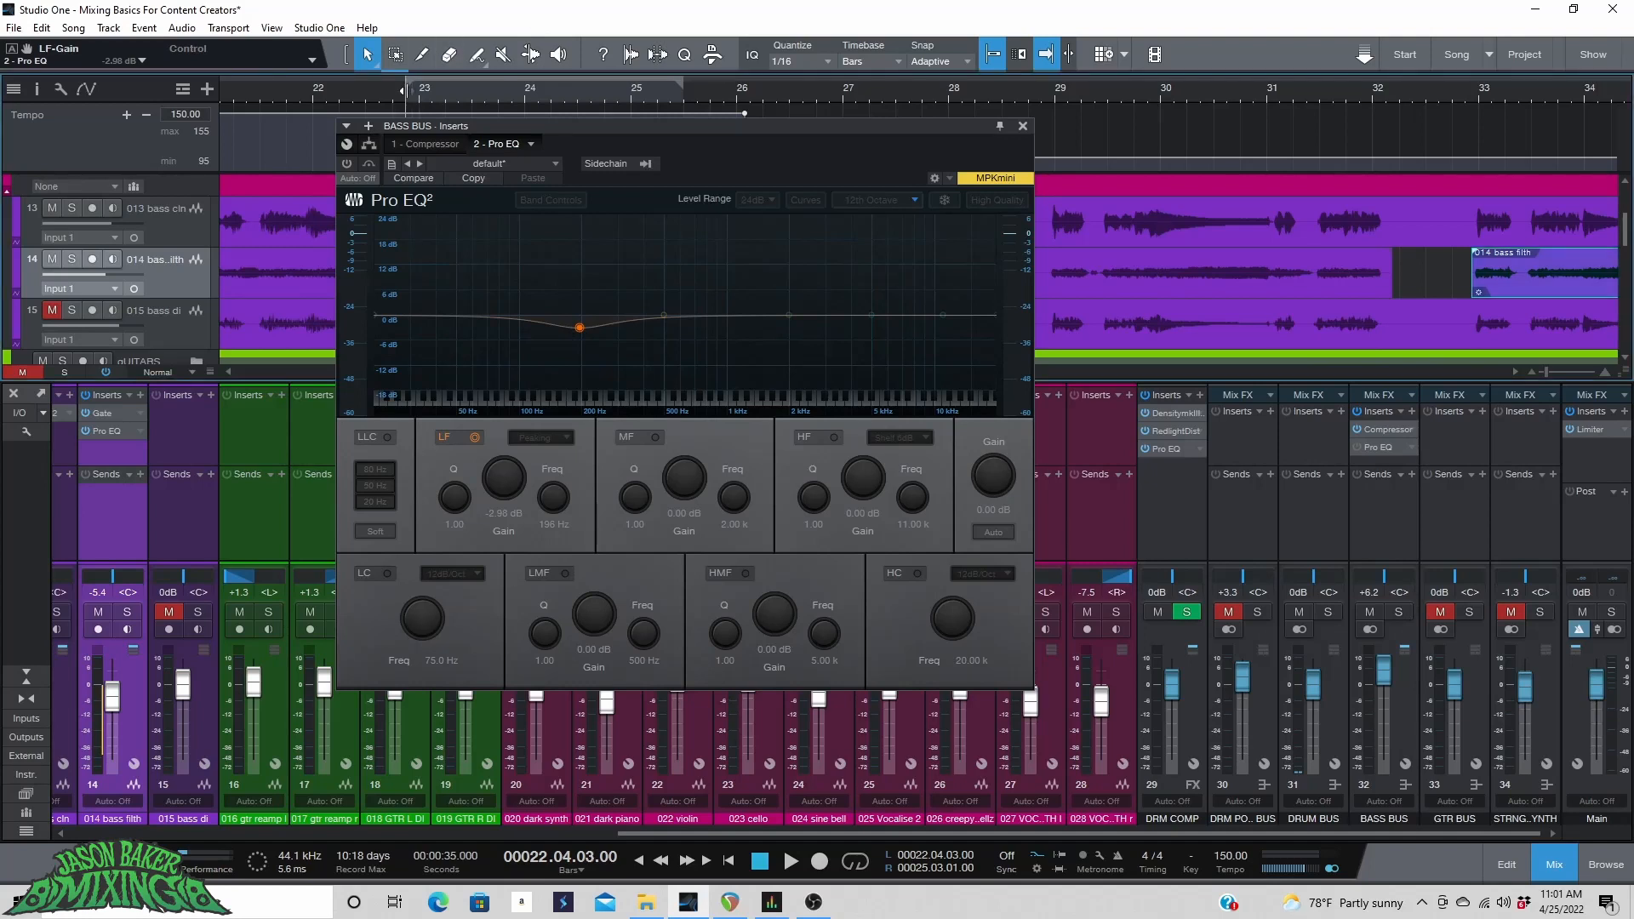
{"action": "left_click", "coordinate": [1024, 125]}
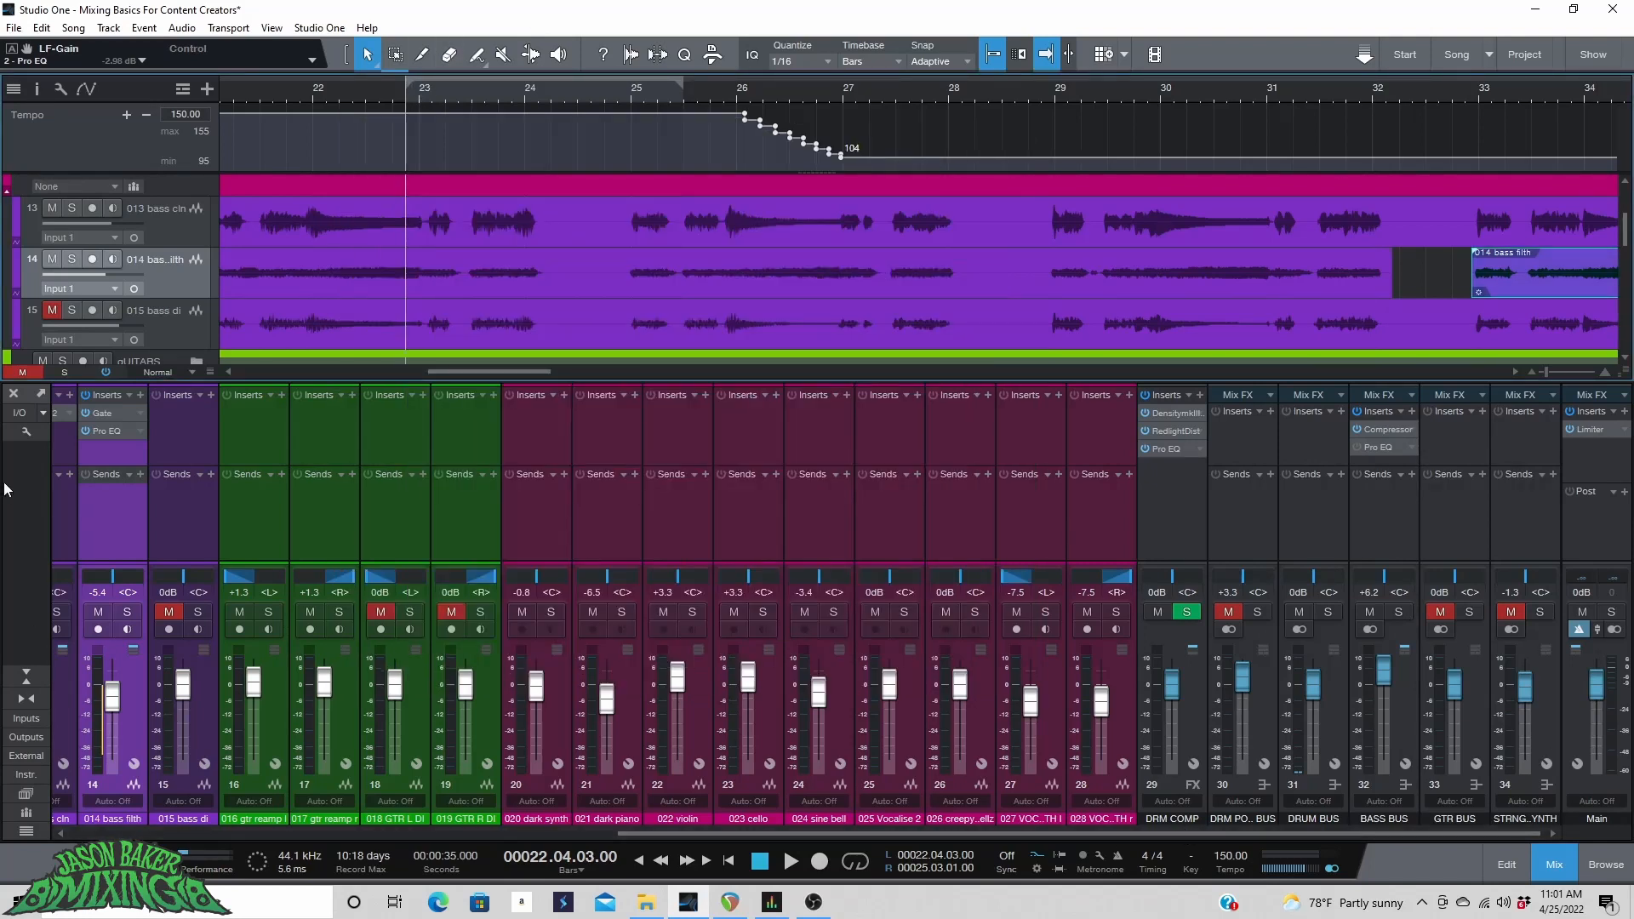
{"action": "key", "text": "space"}
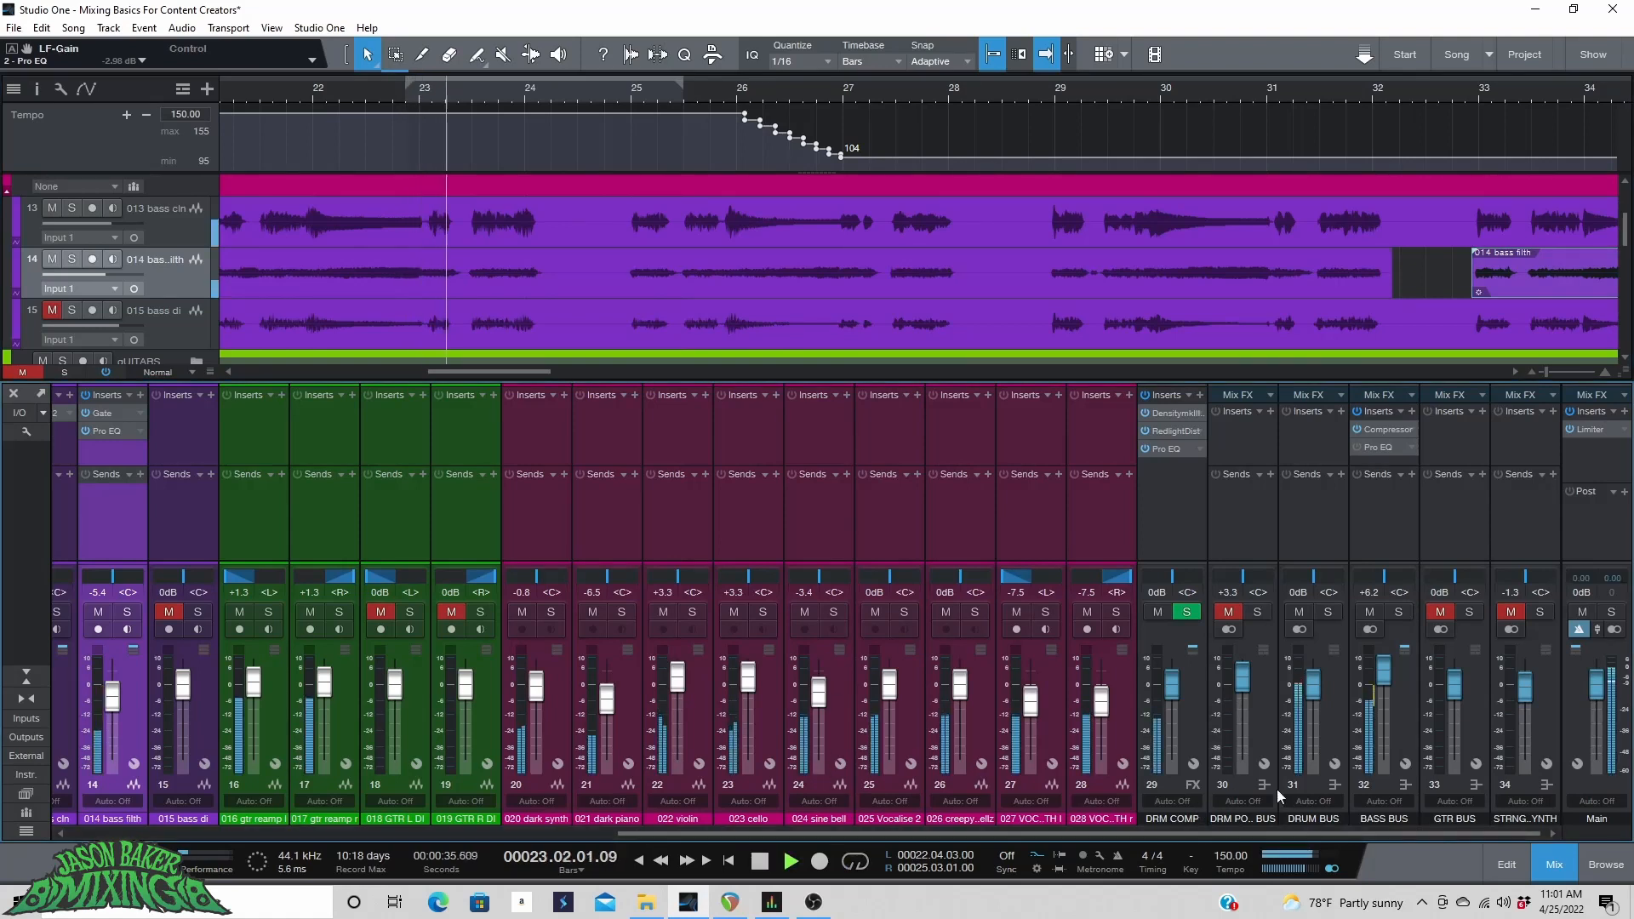
{"action": "left_click", "coordinate": [1380, 440]}
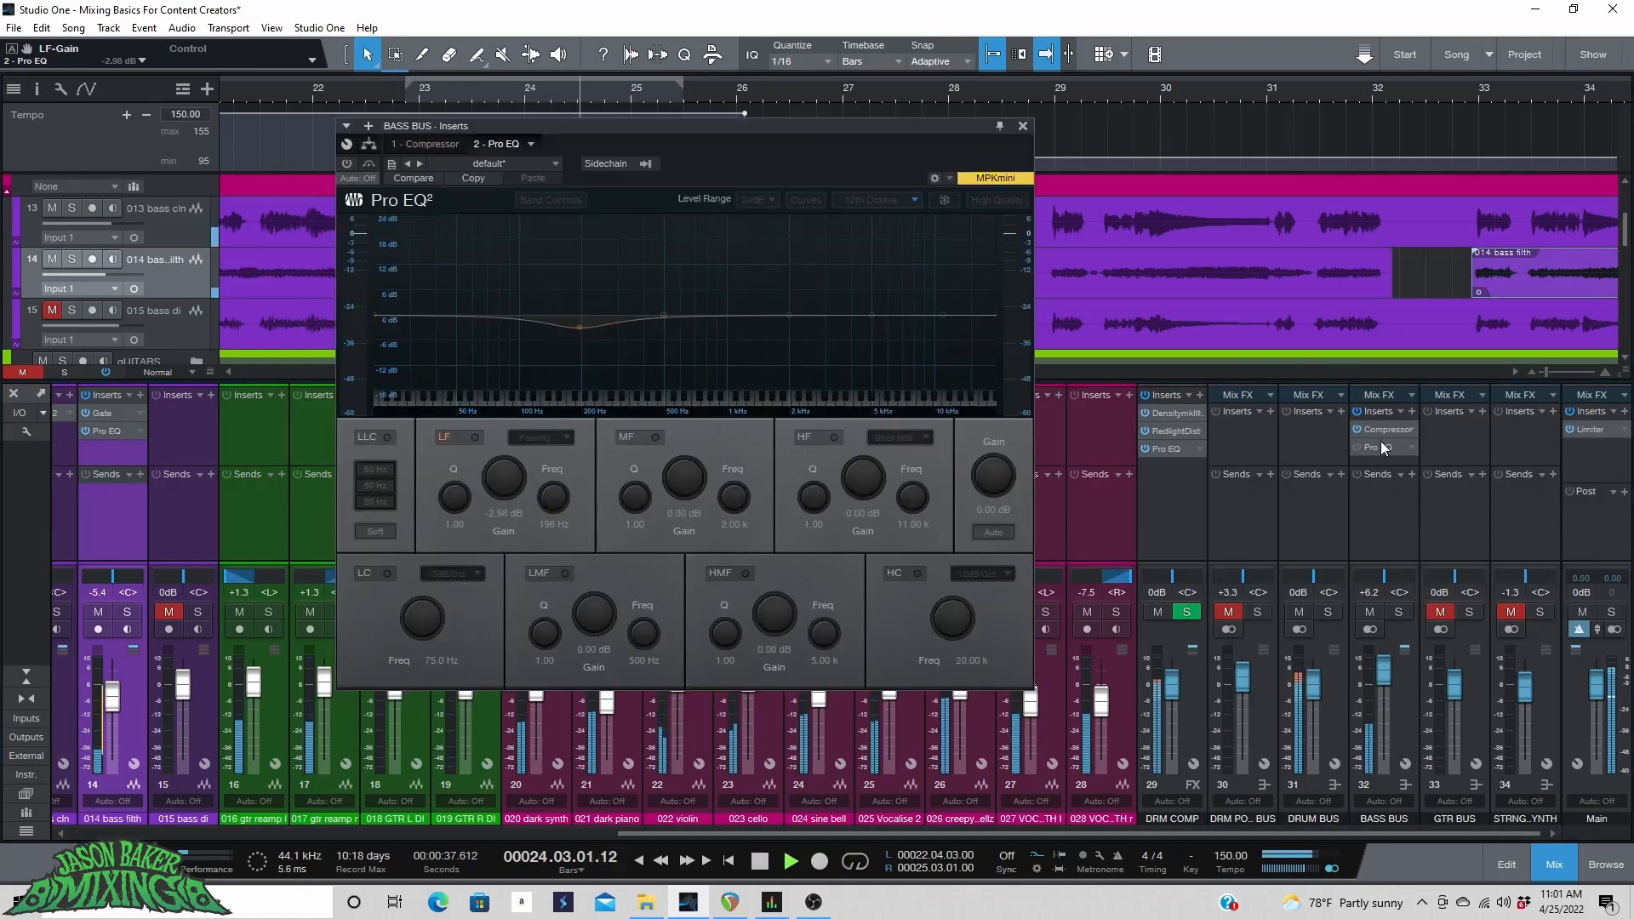
{"action": "left_click", "coordinate": [1376, 443]}
{"action": "left_click", "coordinate": [1371, 446]}
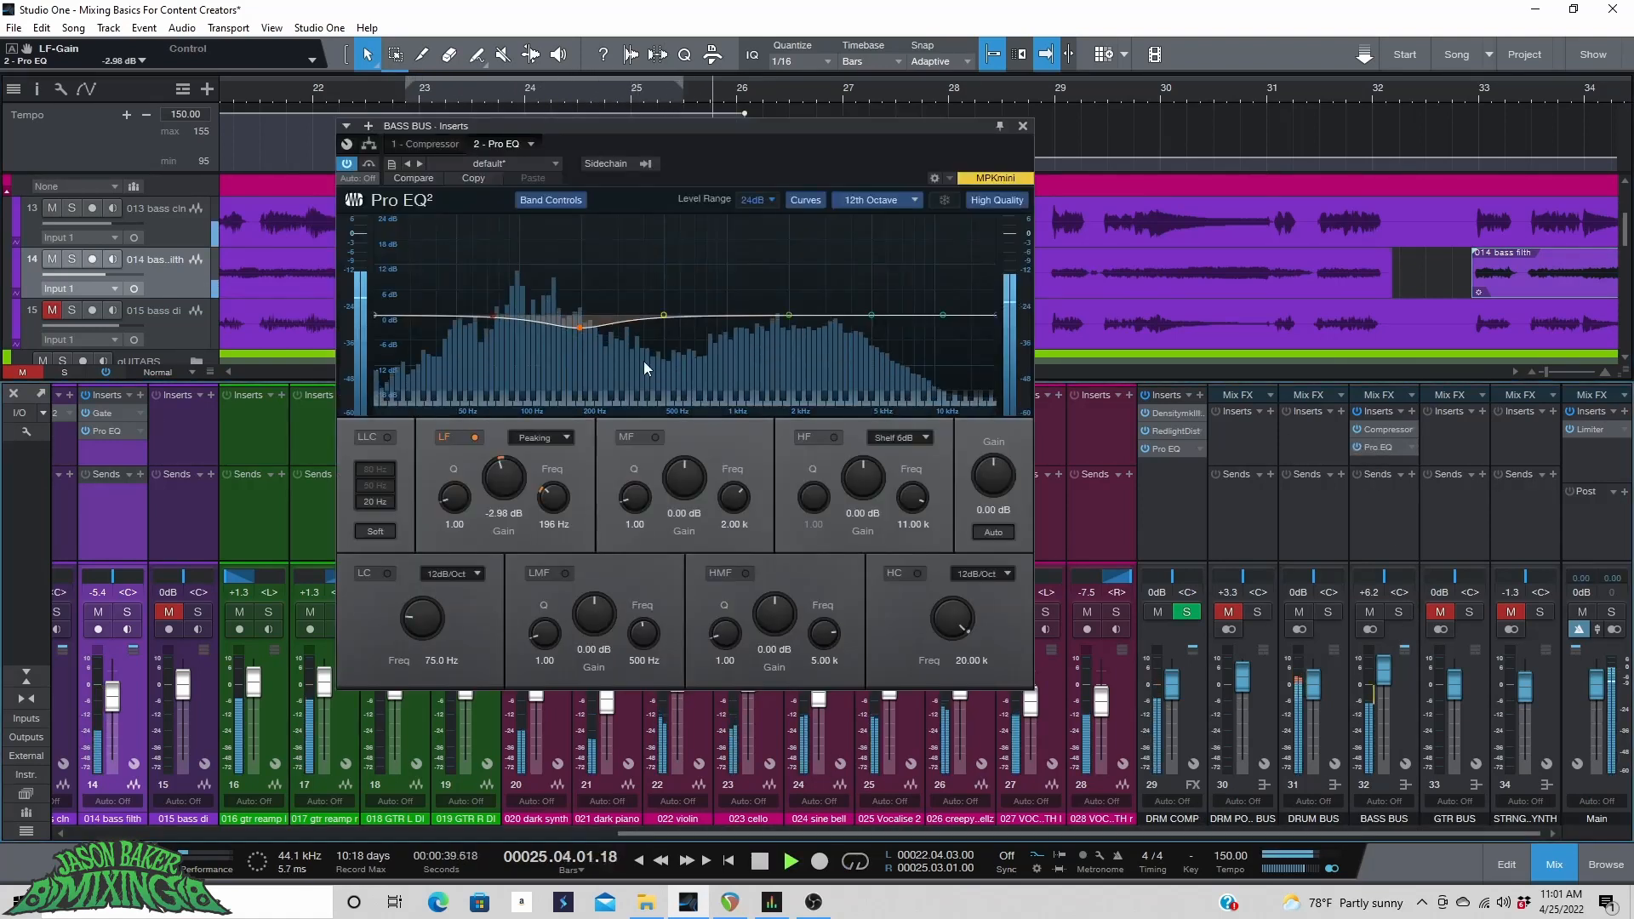
Shape the bass bus EQ with a 3.57 dB boost at 70.2 Hz and a -16.07 dB cut at 524 Hz.
{"action": "left_click_drag", "start_coordinate": [578, 330], "coordinate": [452, 318]}
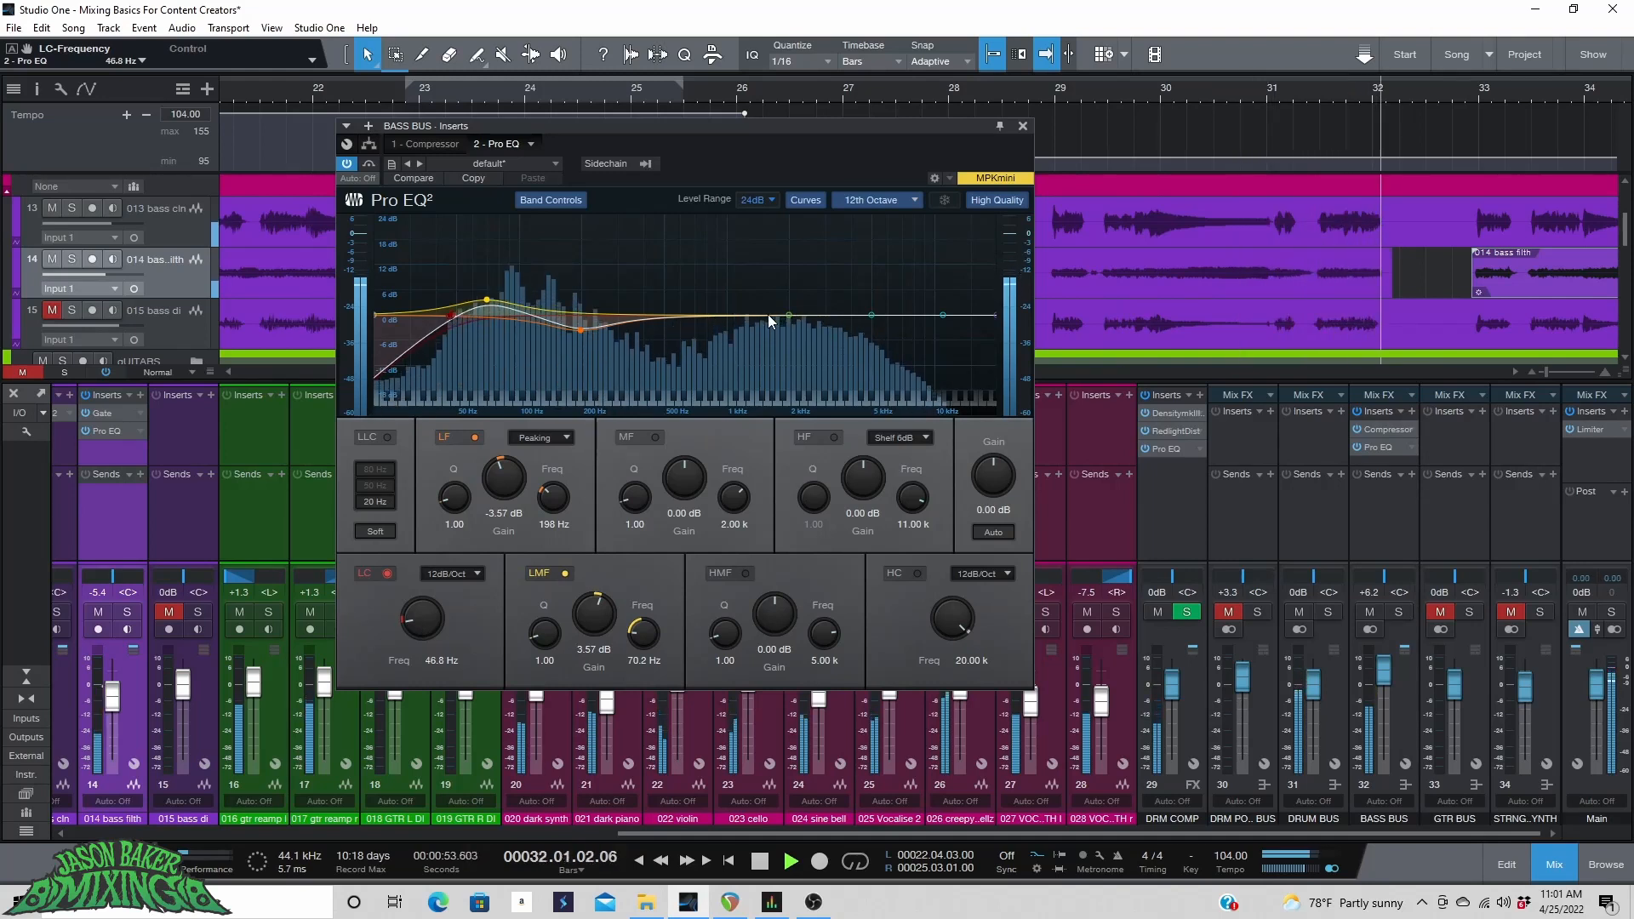
{"action": "left_click_drag", "start_coordinate": [788, 313], "coordinate": [670, 389]}
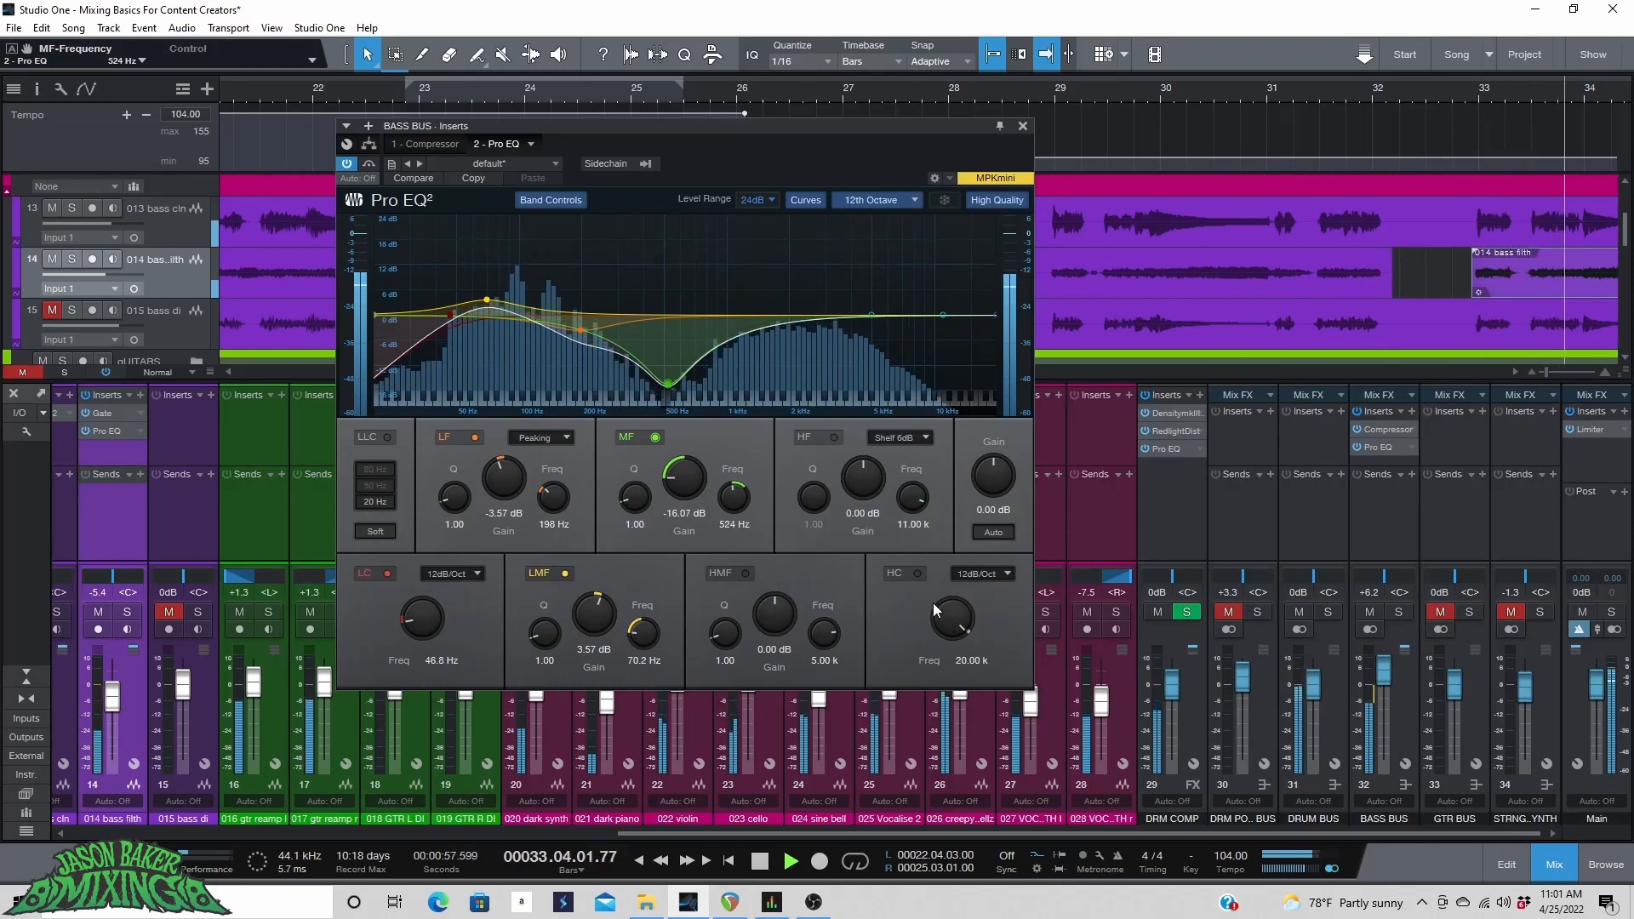
Enable the bass bus EQ high cut at 12.33 kHz and raise the 70.2 Hz boost to 4.53 dB.
{"action": "left_click", "coordinate": [917, 573]}
{"action": "left_click_drag", "start_coordinate": [951, 618], "coordinate": [948, 627]}
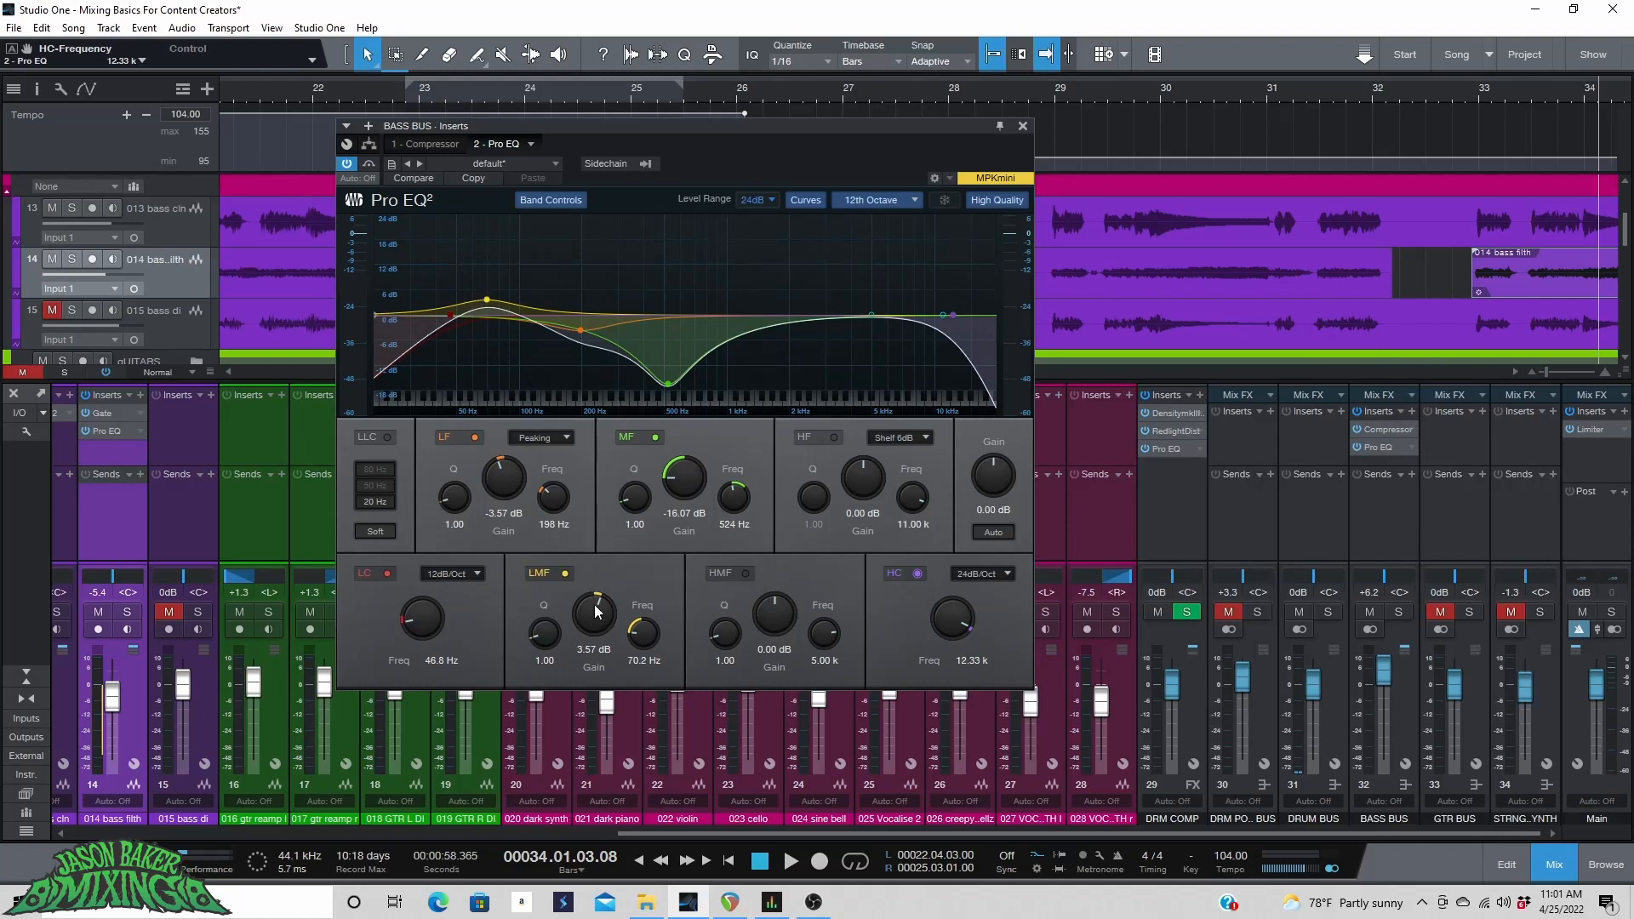
{"action": "key", "text": "space"}
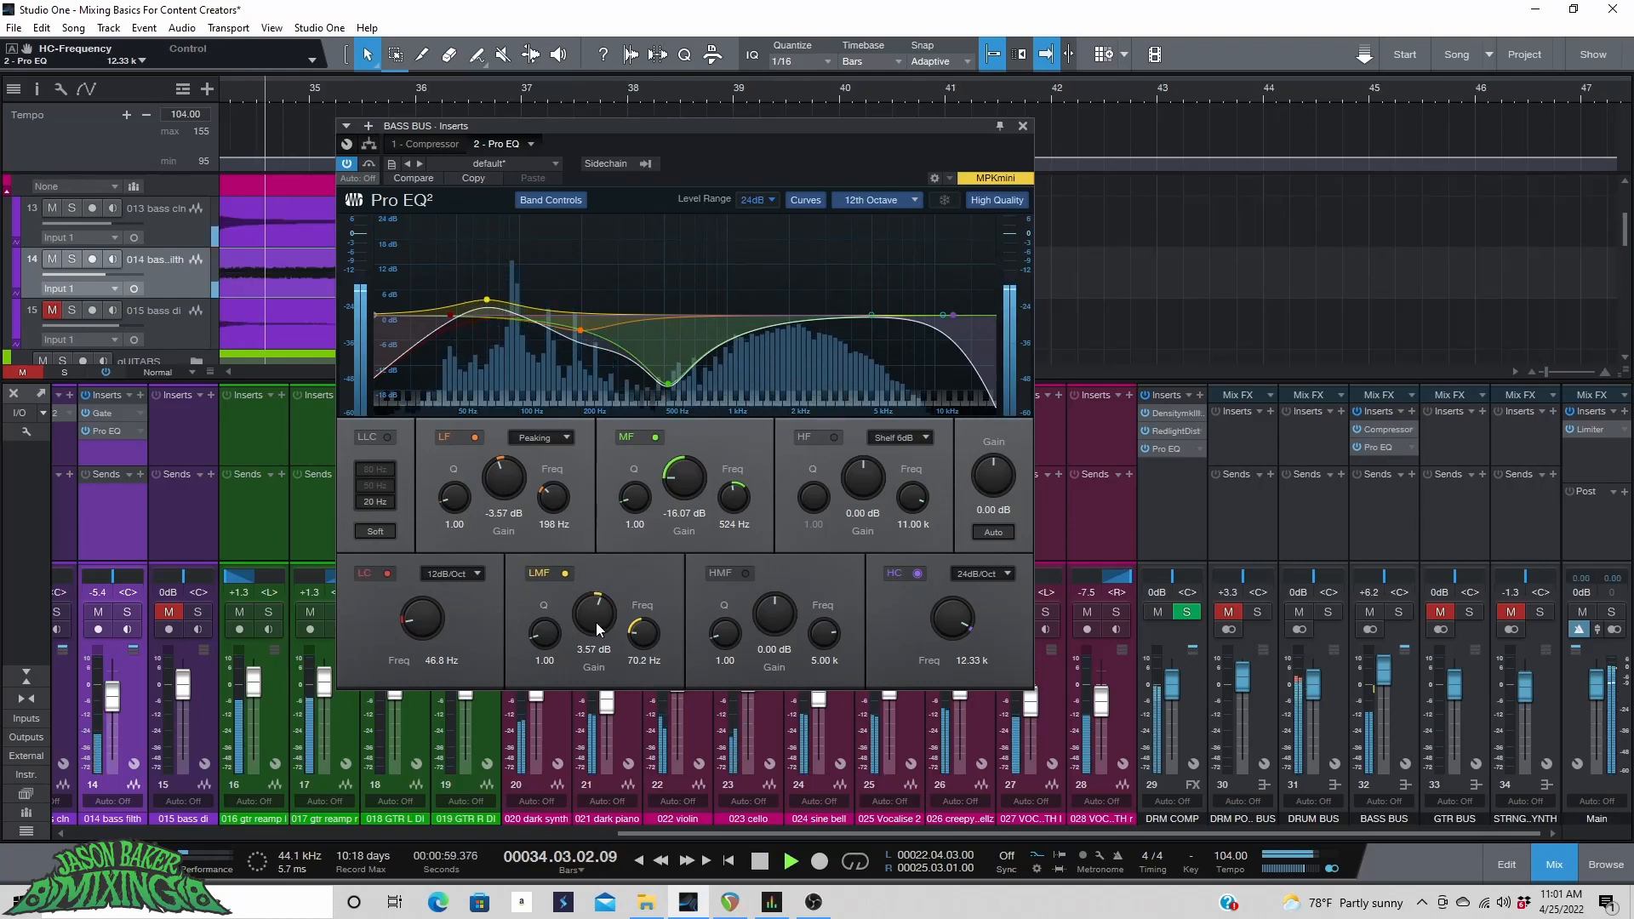
{"action": "left_click_drag", "start_coordinate": [595, 622], "coordinate": [595, 615]}
Play from the song start and compare the bass bus EQ bypassed and active.
{"action": "left_click", "coordinate": [728, 860]}
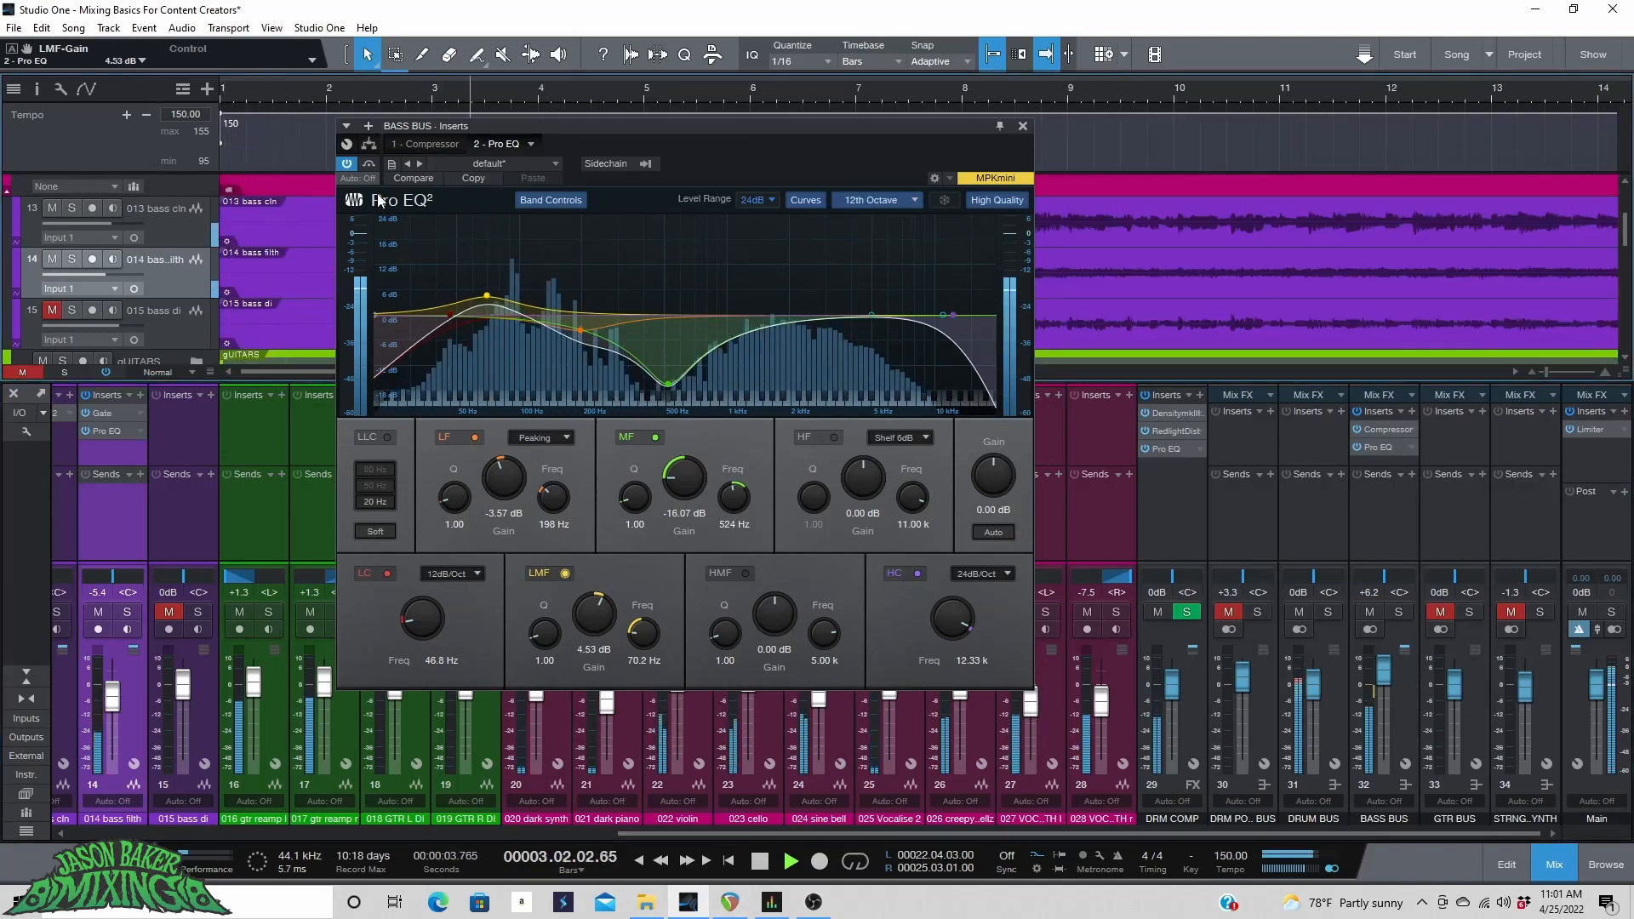
{"action": "left_click", "coordinate": [345, 164]}
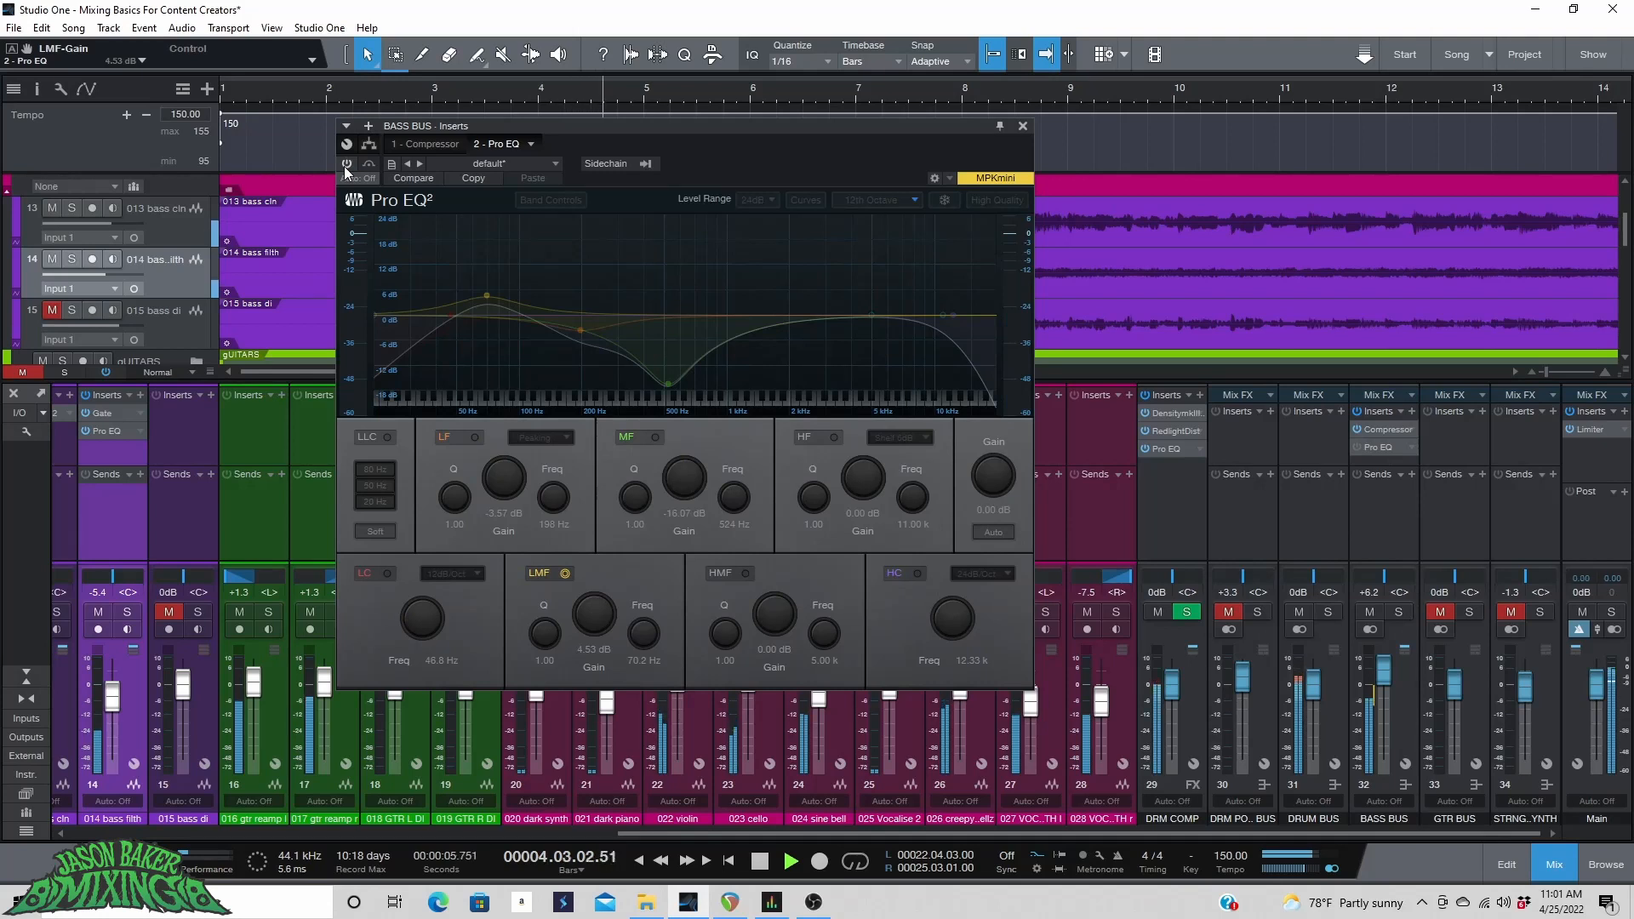
{"action": "left_click", "coordinate": [346, 164]}
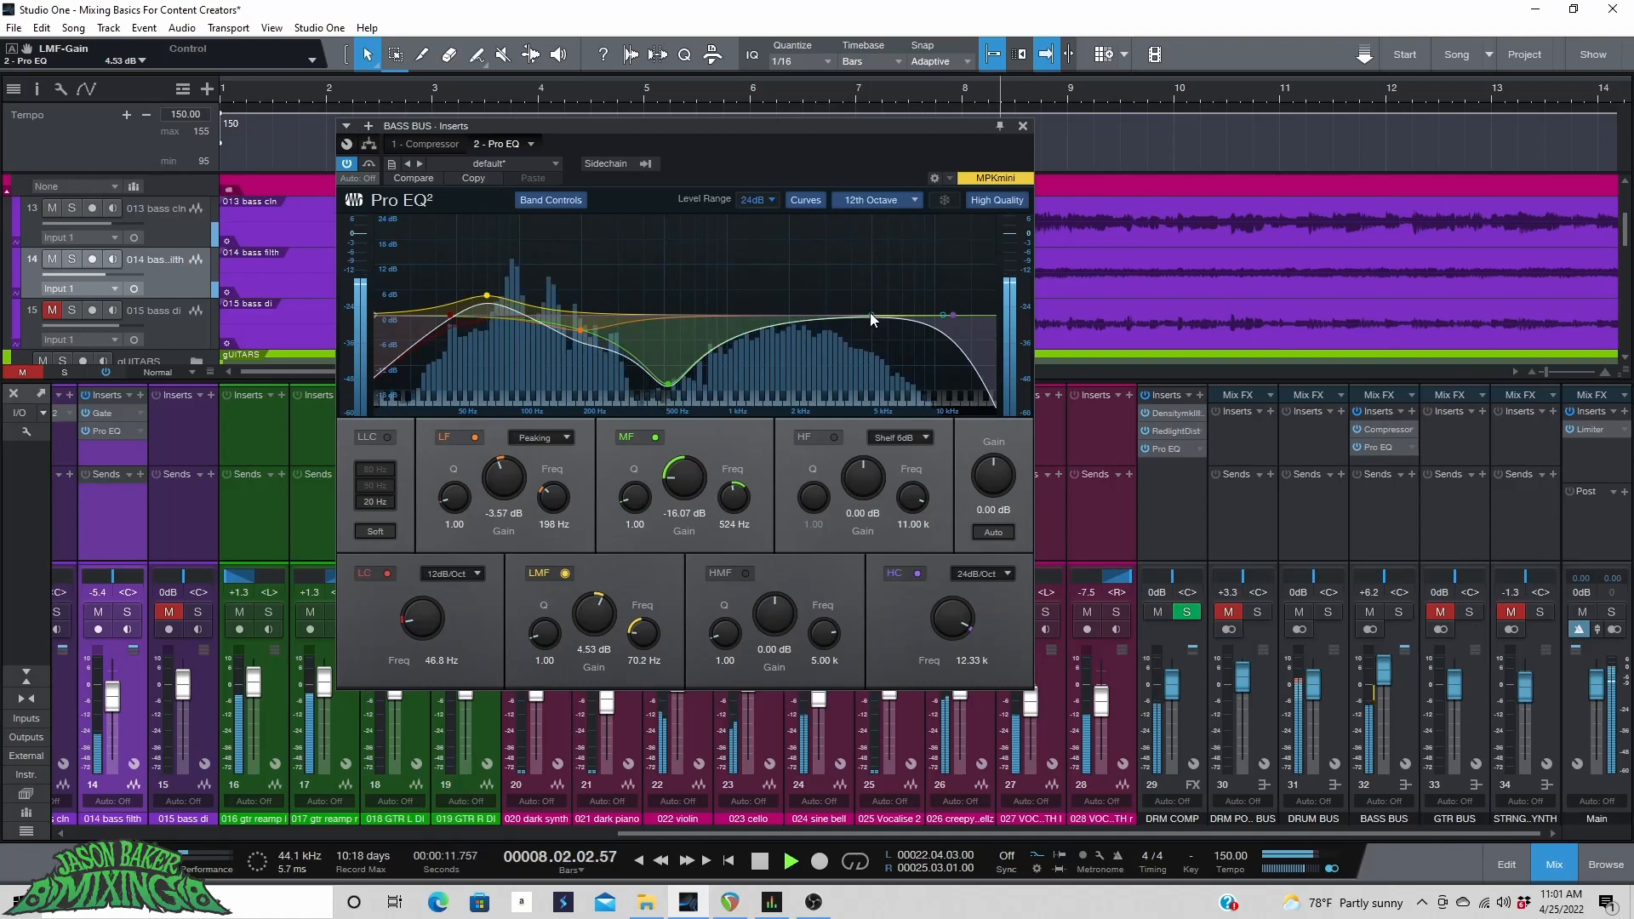
{"action": "left_click", "coordinate": [349, 162]}
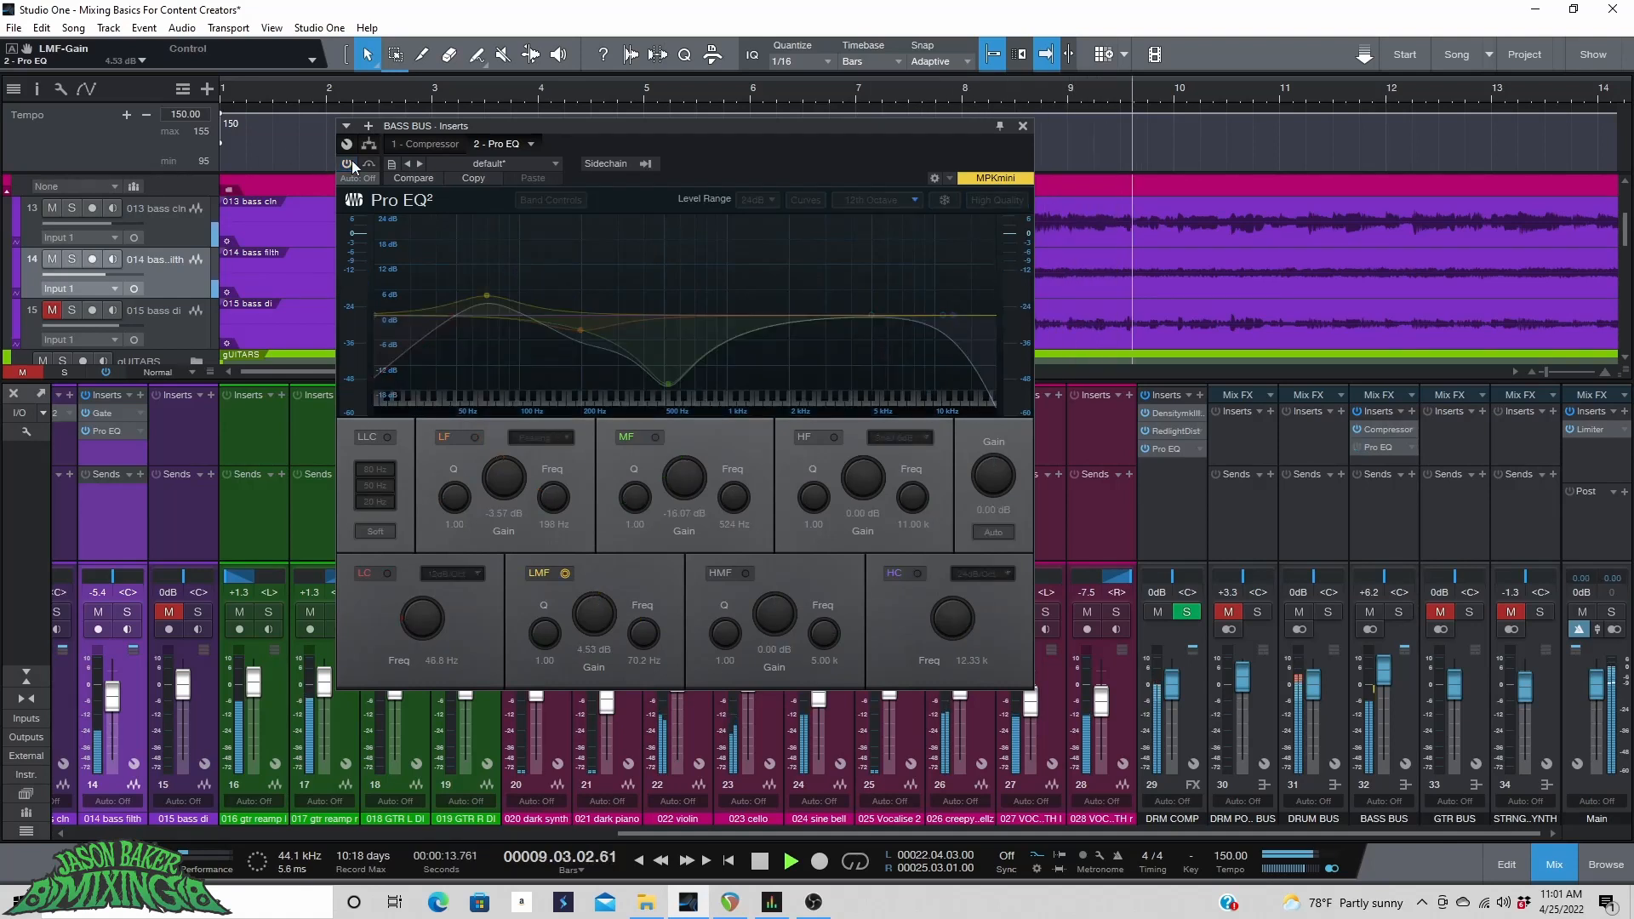
{"action": "left_click", "coordinate": [350, 160]}
Add a high-mid boost of 4.76 dB at 1.40 kHz on the bass bus EQ.
{"action": "left_click_drag", "start_coordinate": [871, 315], "coordinate": [752, 294]}
{"action": "left_click_drag", "start_coordinate": [738, 299], "coordinate": [757, 298]}
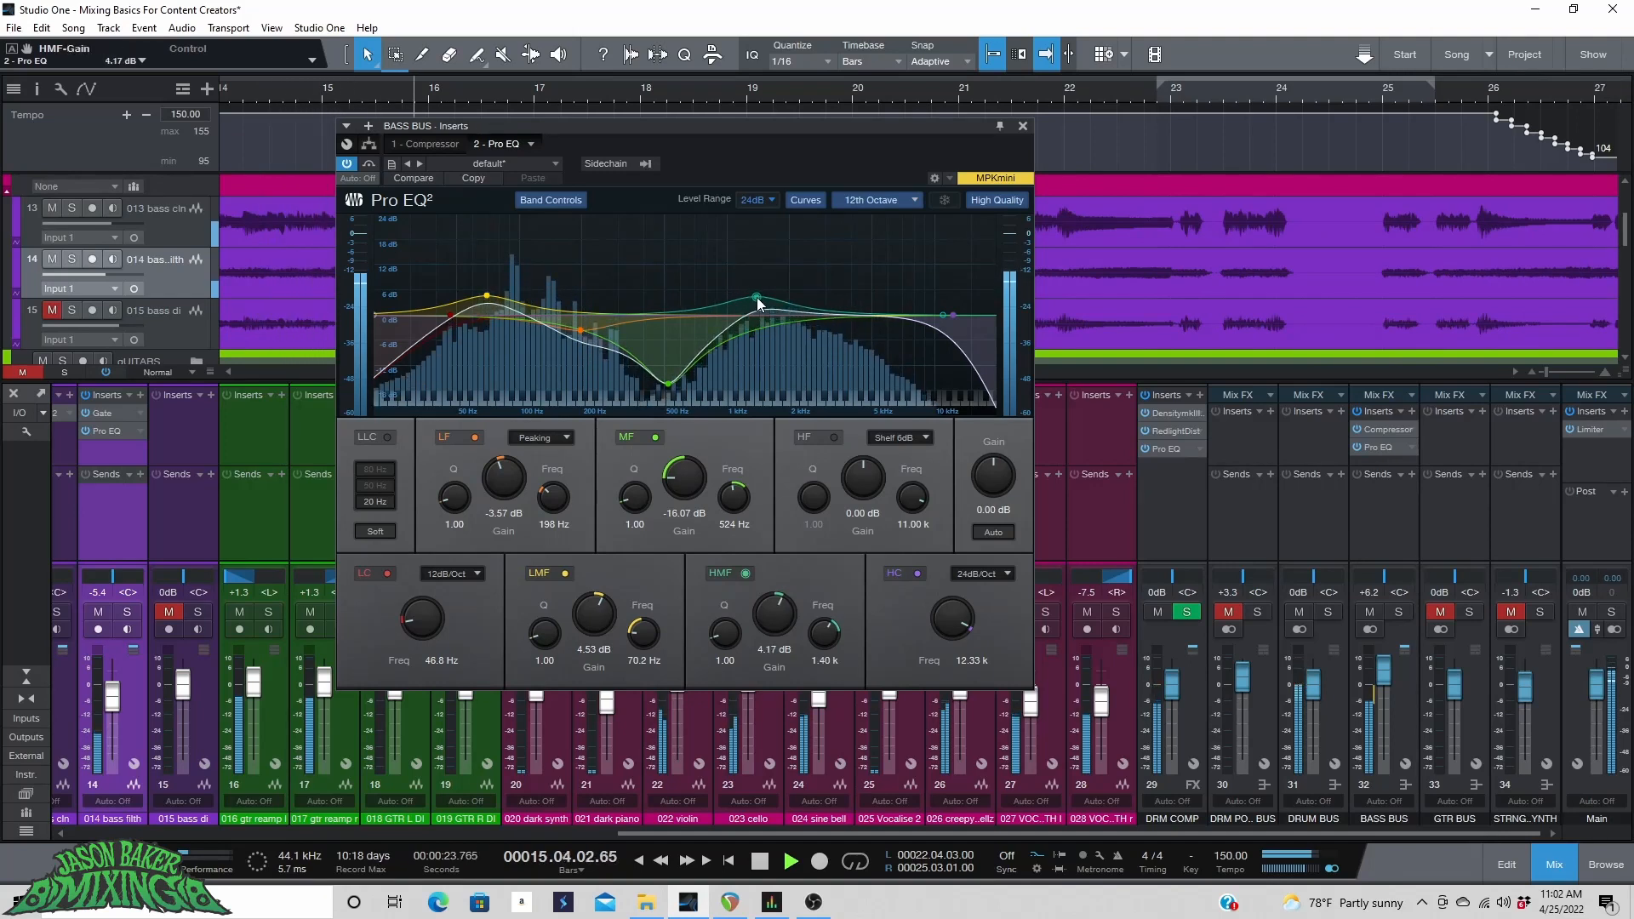
{"action": "left_click_drag", "start_coordinate": [758, 298], "coordinate": [757, 295]}
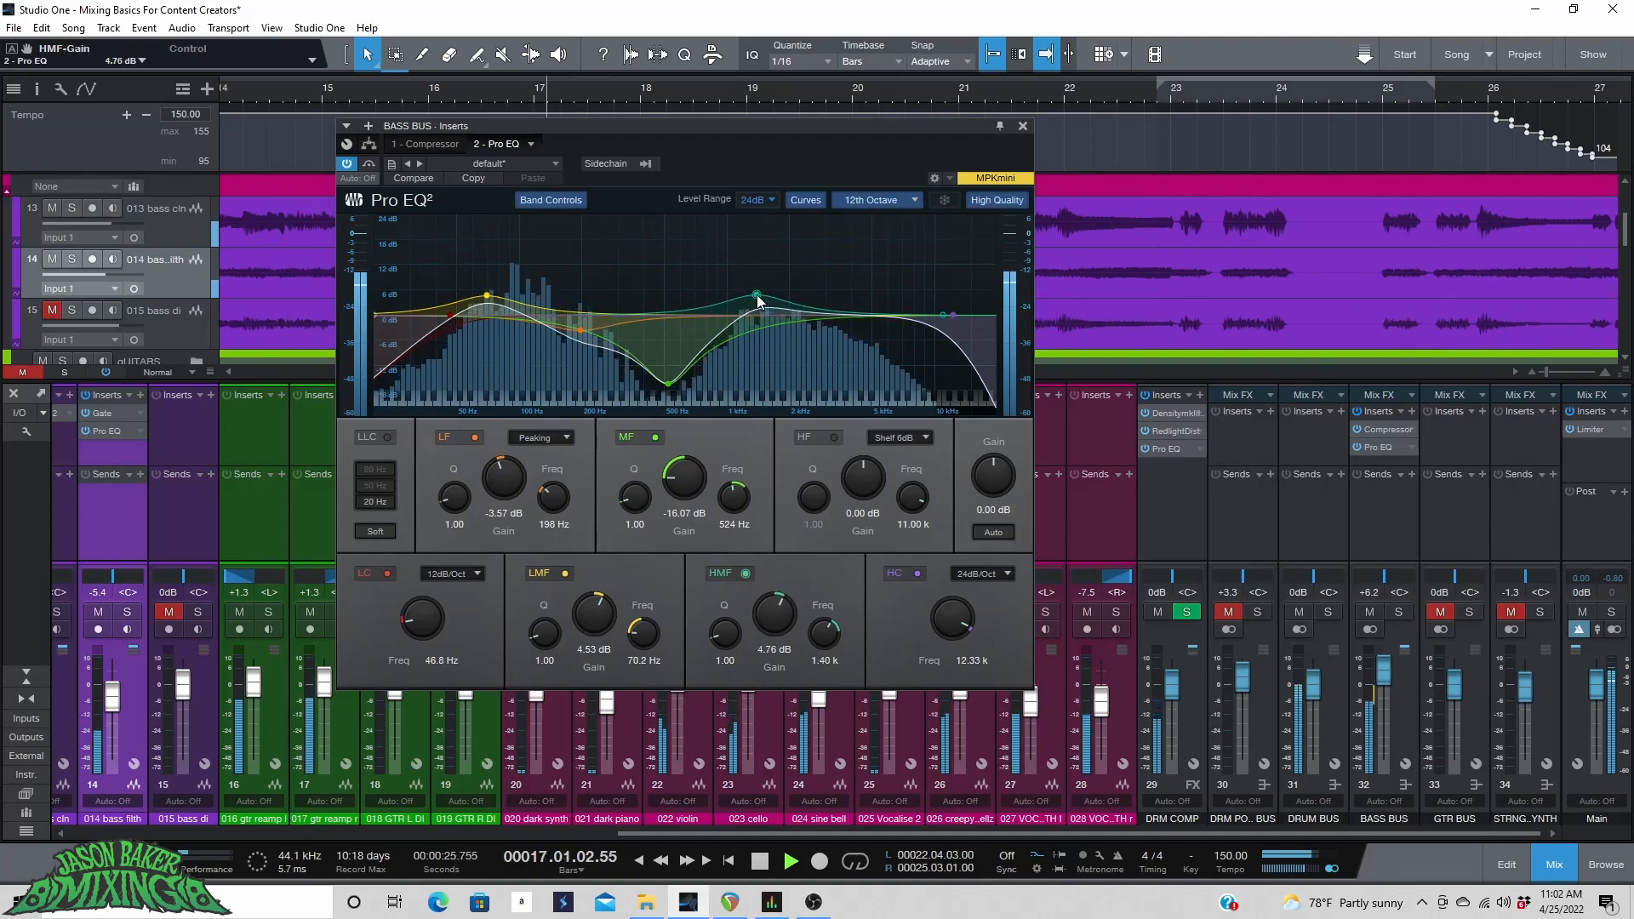
{"action": "key", "text": "space"}
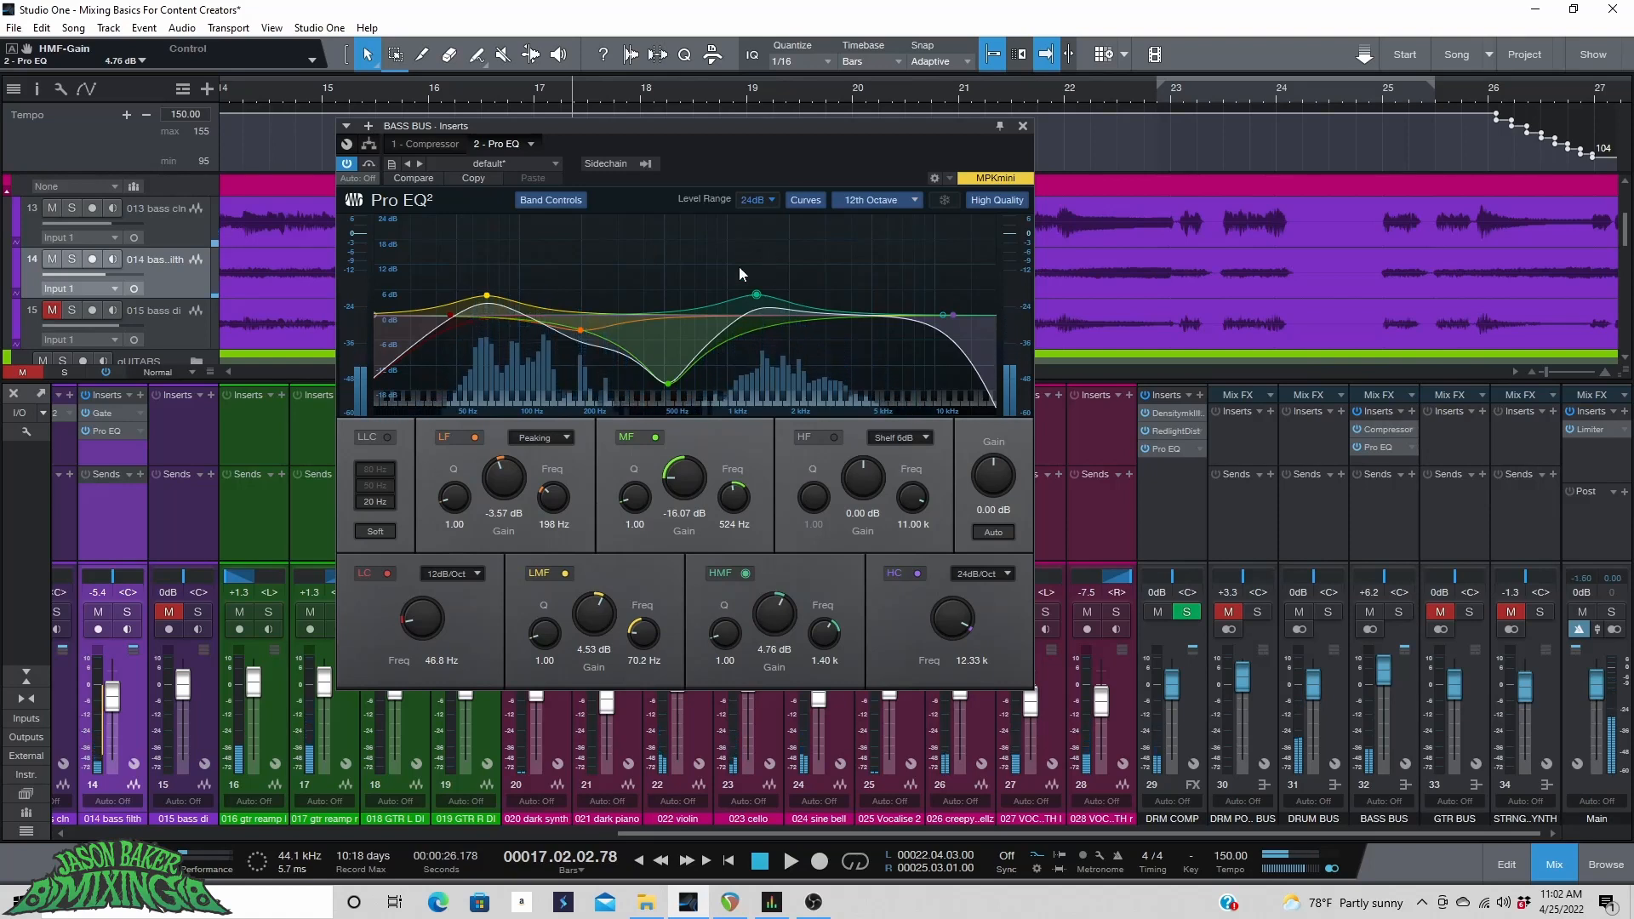
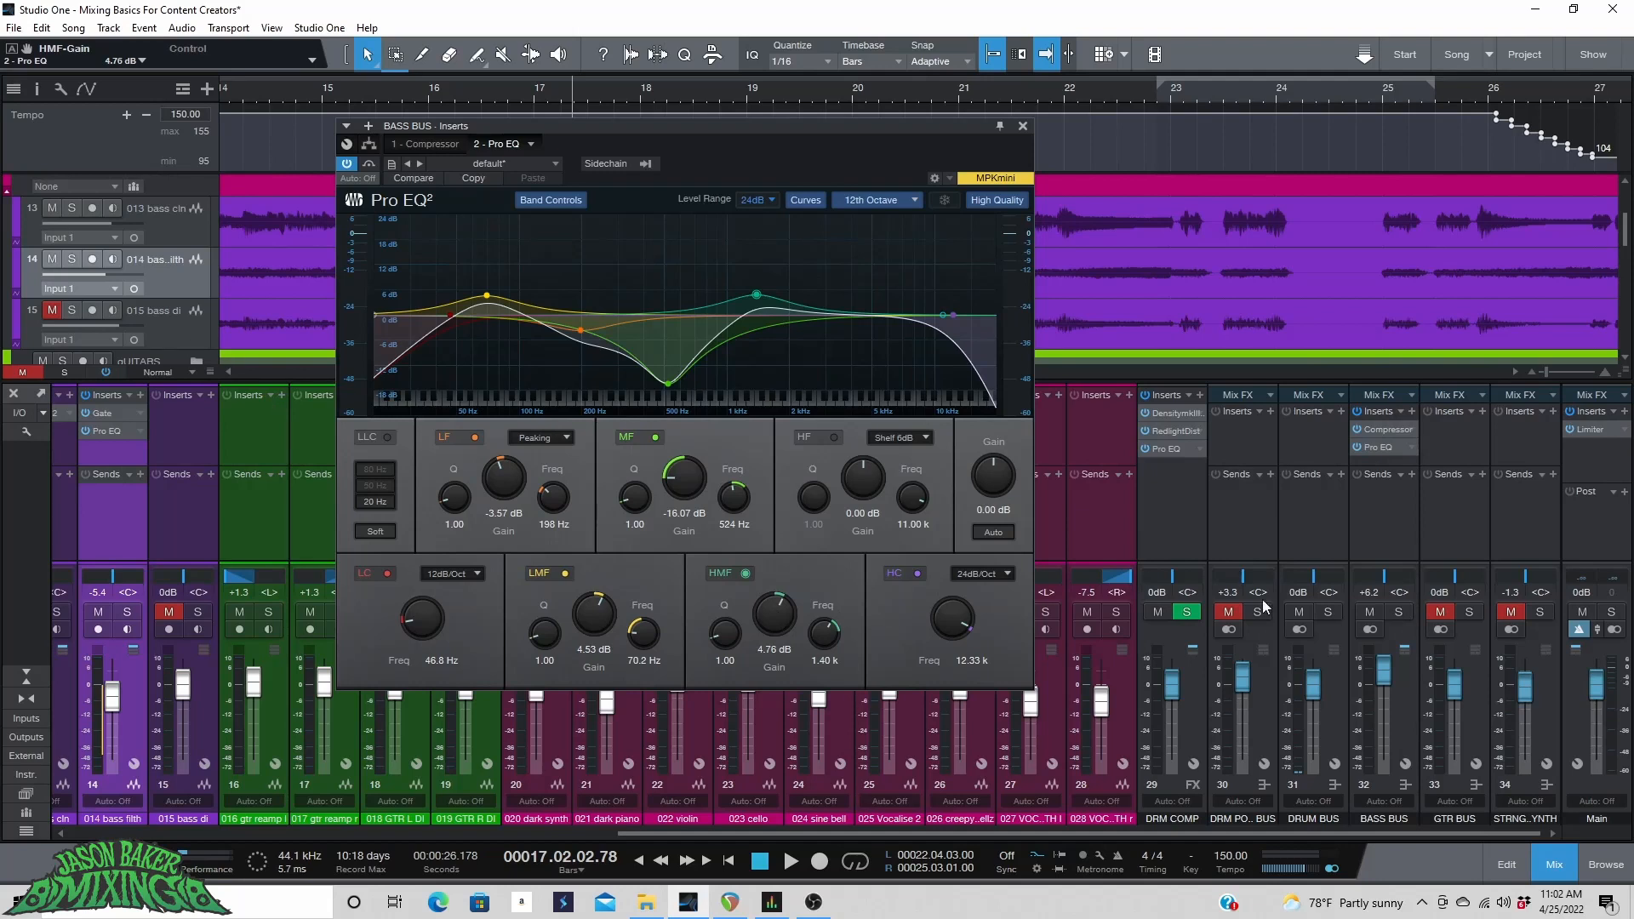
Solo the bass bus, start playback, and compare the high-mid EQ band bypassed and active.
{"action": "left_click", "coordinate": [1398, 613]}
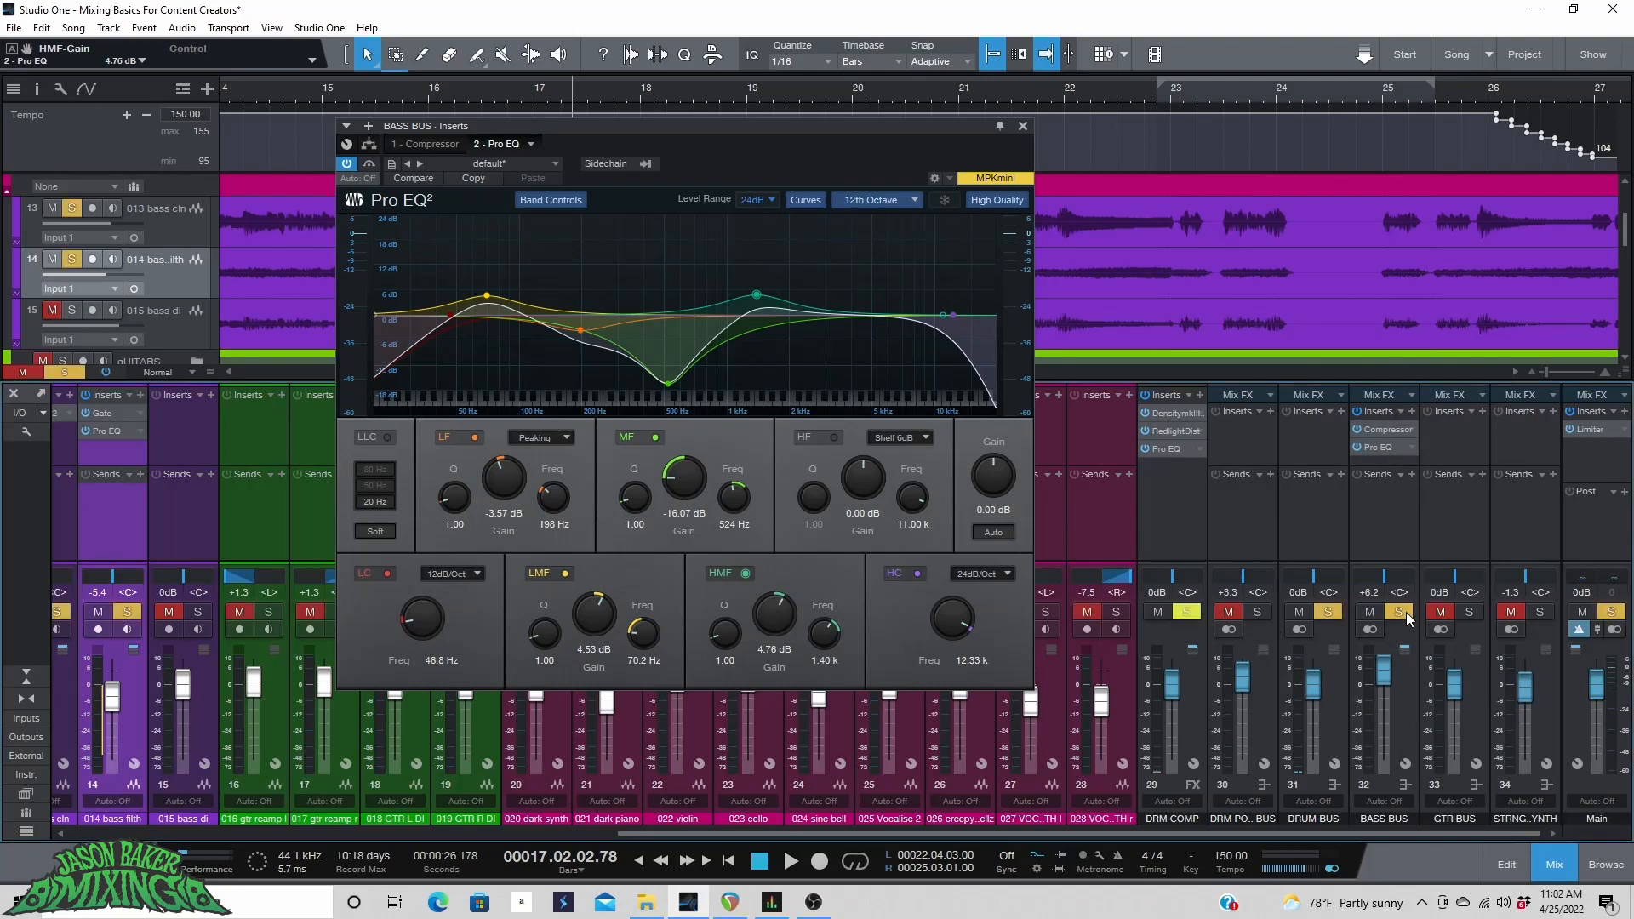
{"action": "key", "text": "space"}
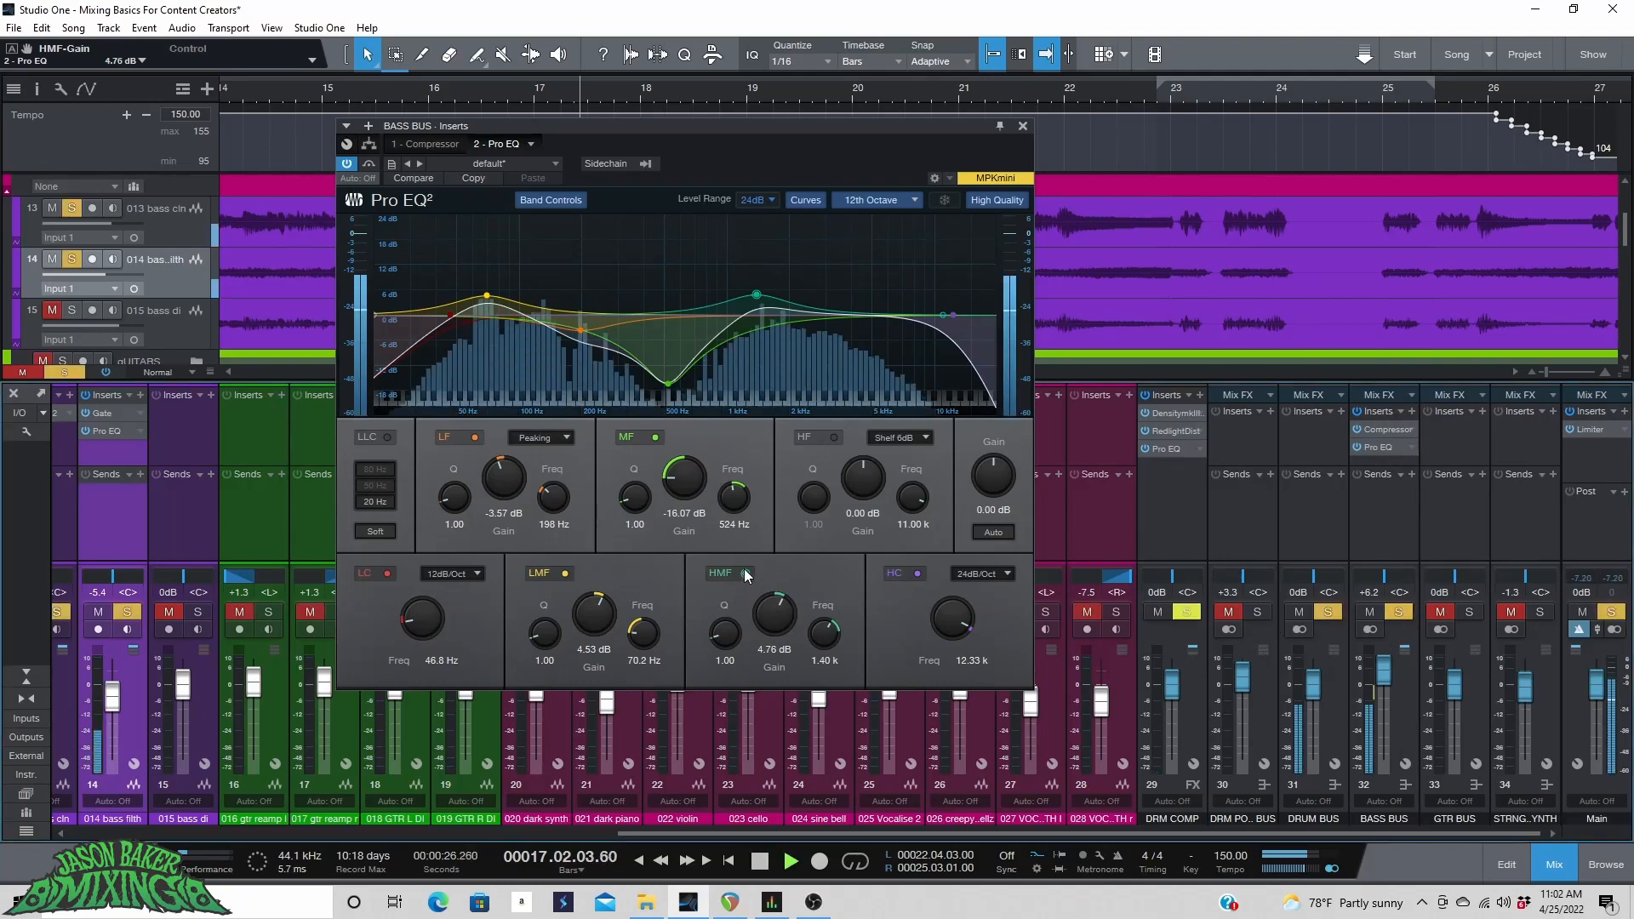
{"action": "left_click", "coordinate": [744, 571]}
{"action": "left_click", "coordinate": [747, 572]}
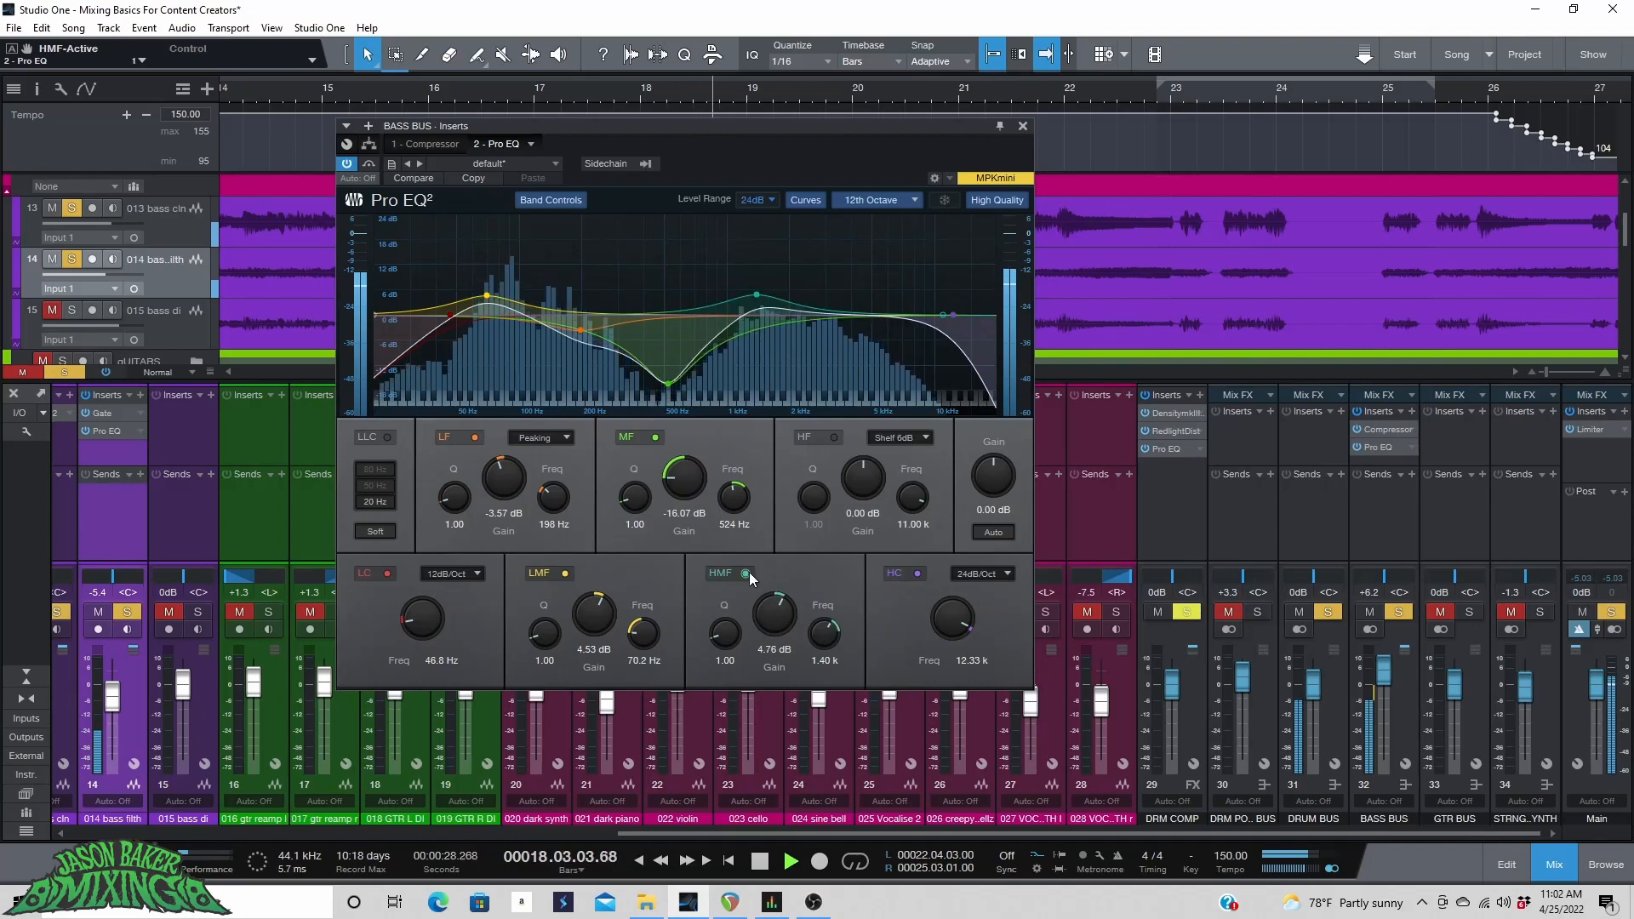
{"action": "left_click", "coordinate": [747, 572]}
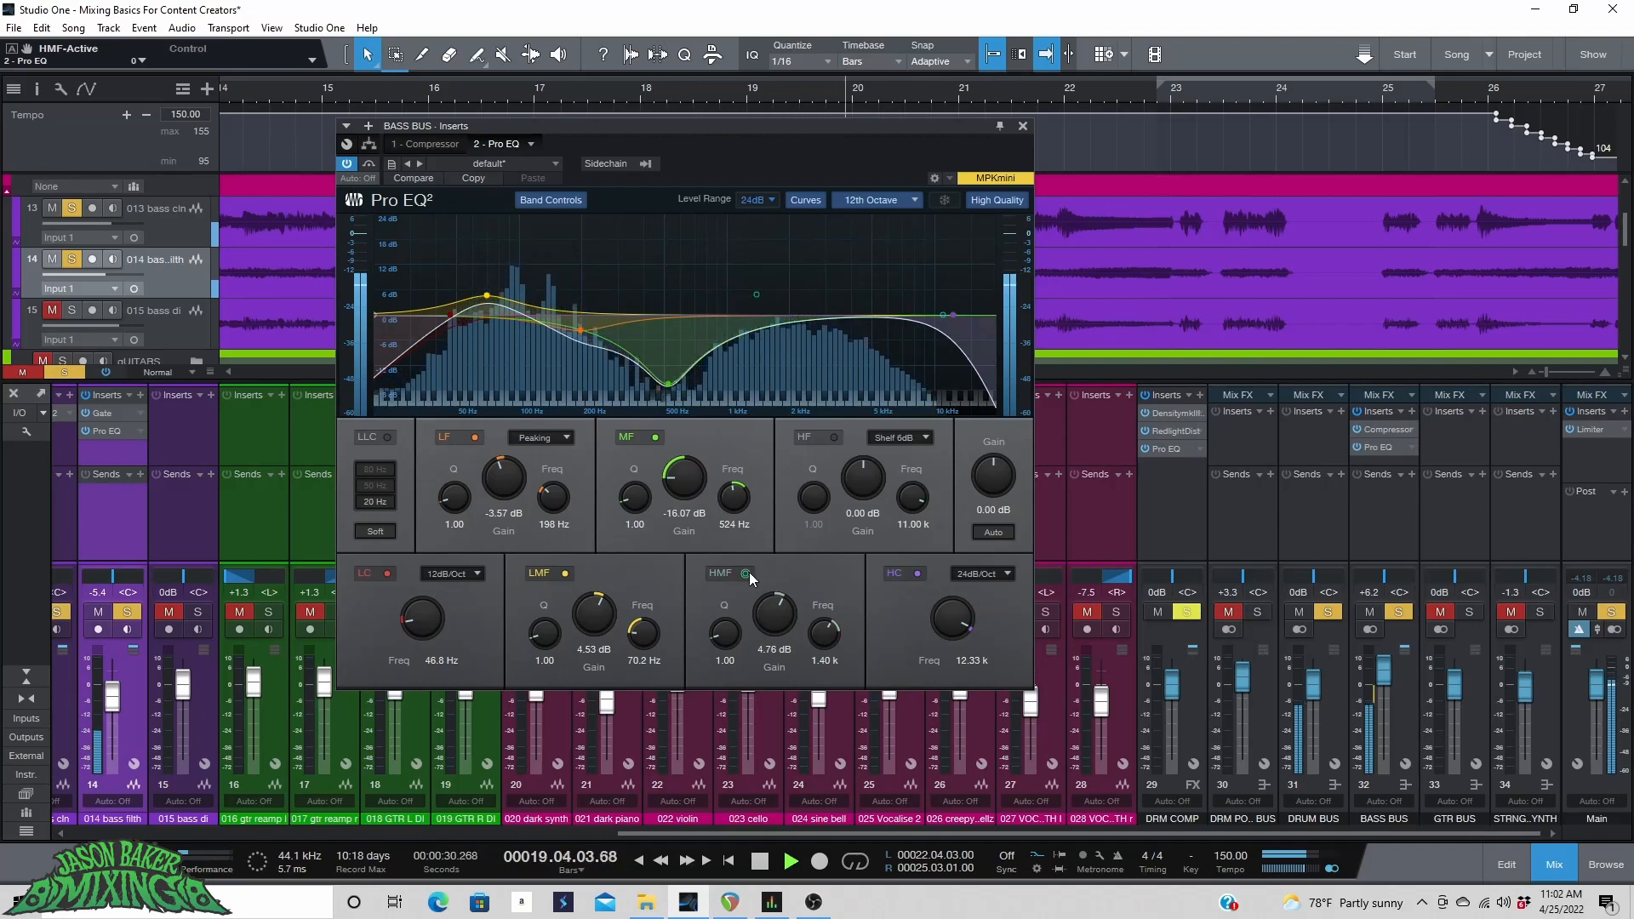
{"action": "left_click", "coordinate": [747, 572]}
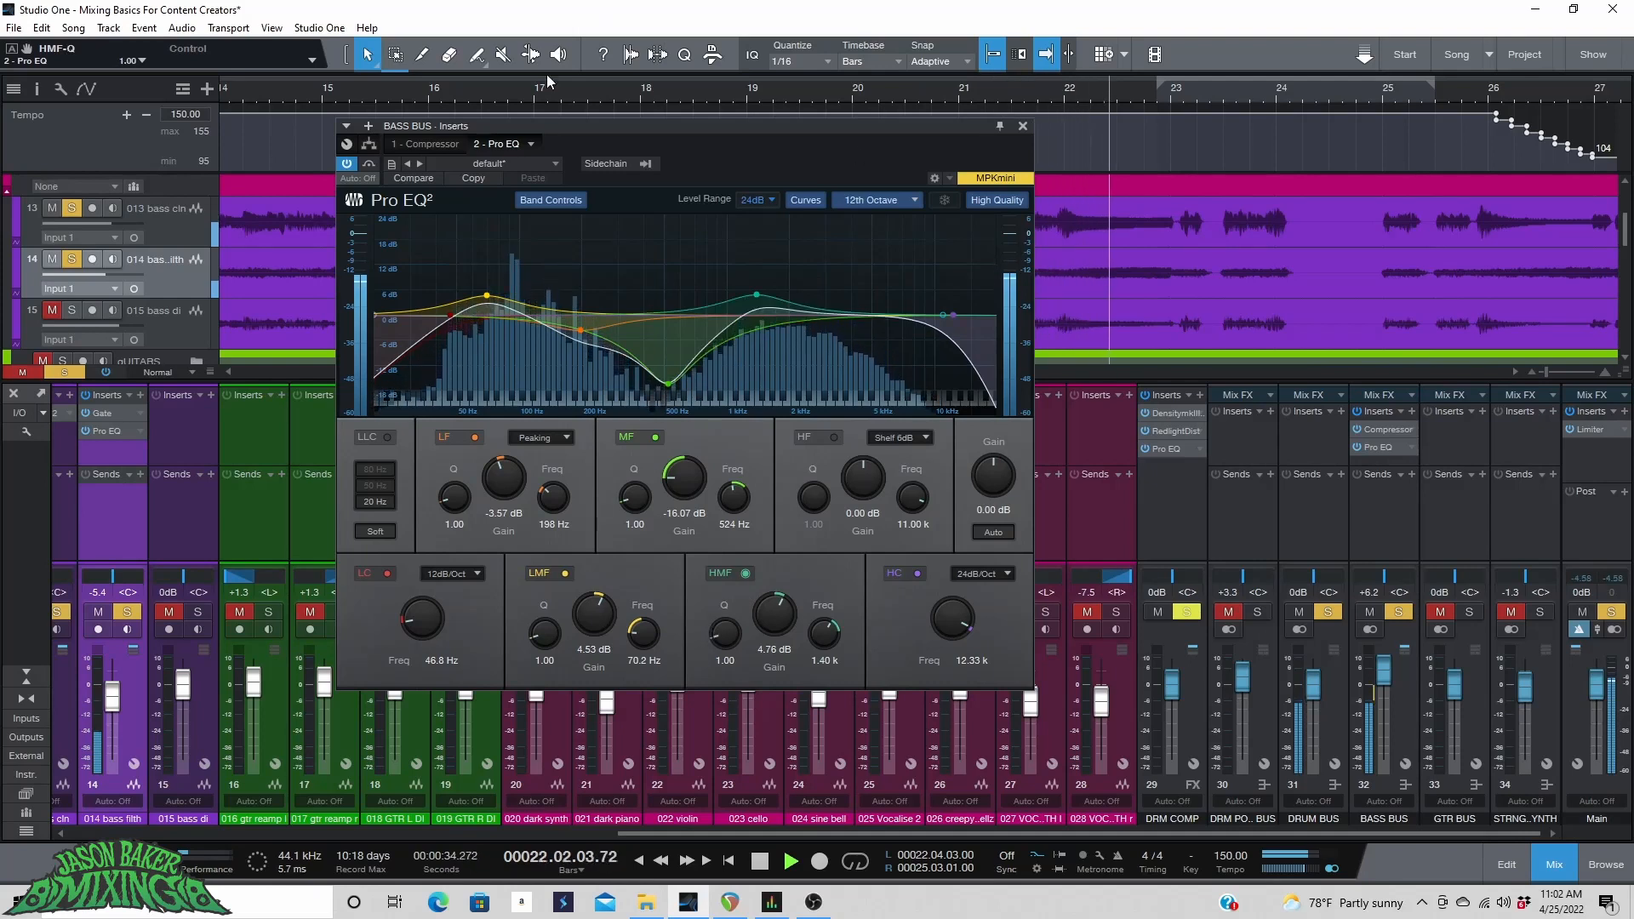
Unsolo the bass bus, resume playback, and set the bass bus fader to +6.7 dB.
{"action": "left_click", "coordinate": [1331, 611], "text": "ctrl"}
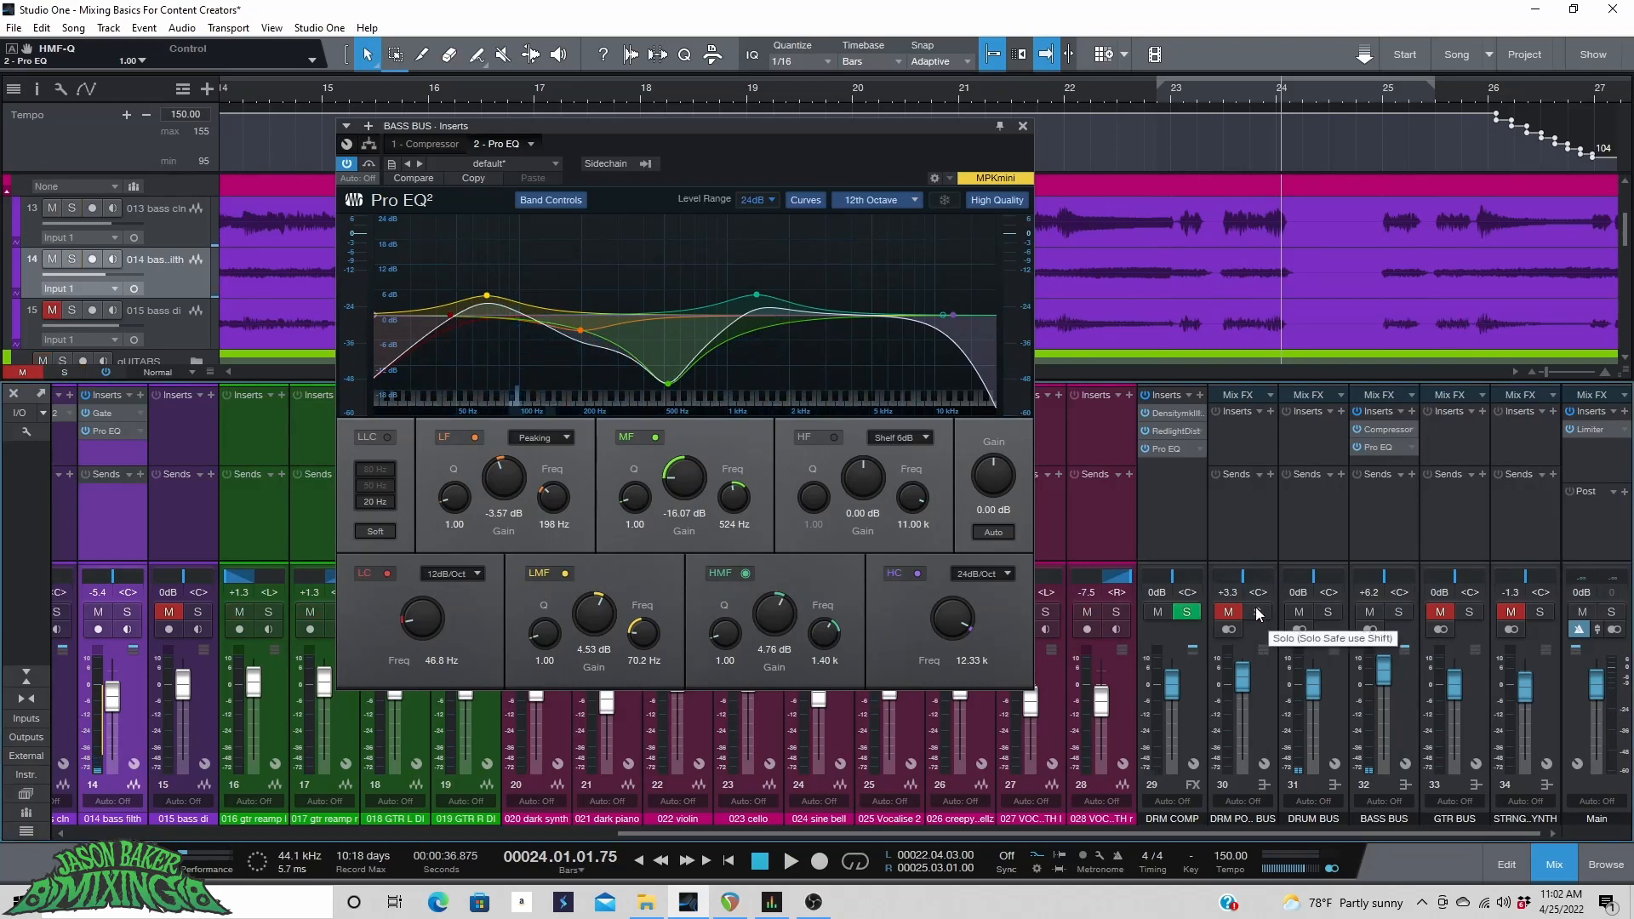
{"action": "key", "text": "space"}
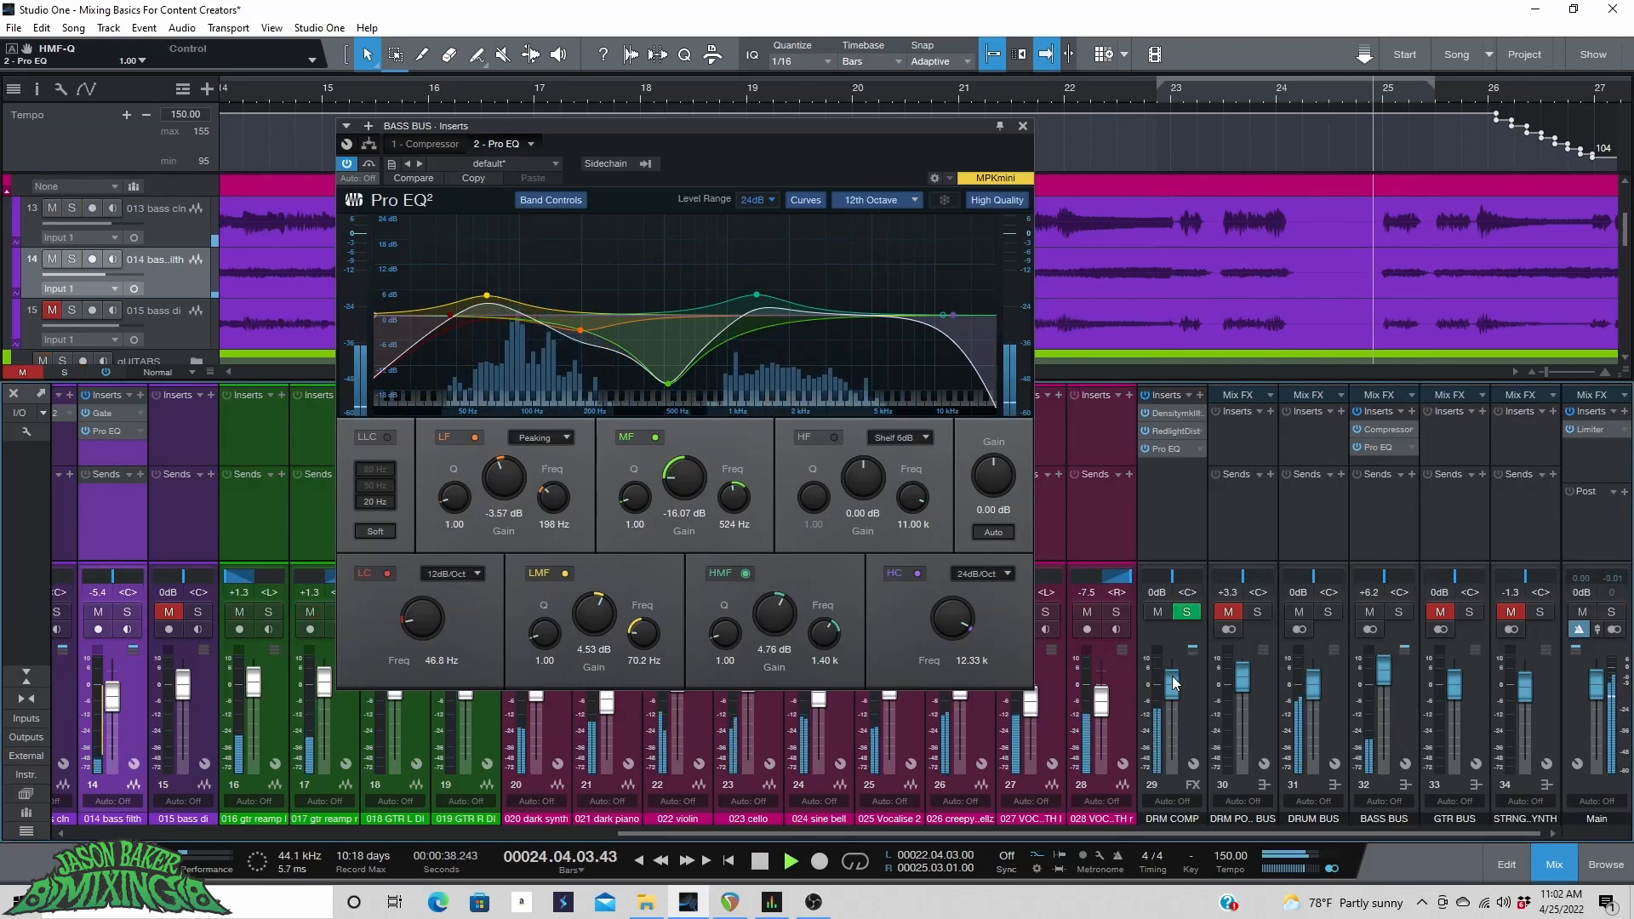
{"action": "scroll", "coordinate": [1383, 671], "scroll_direction": "up", "scroll_amount": 3}
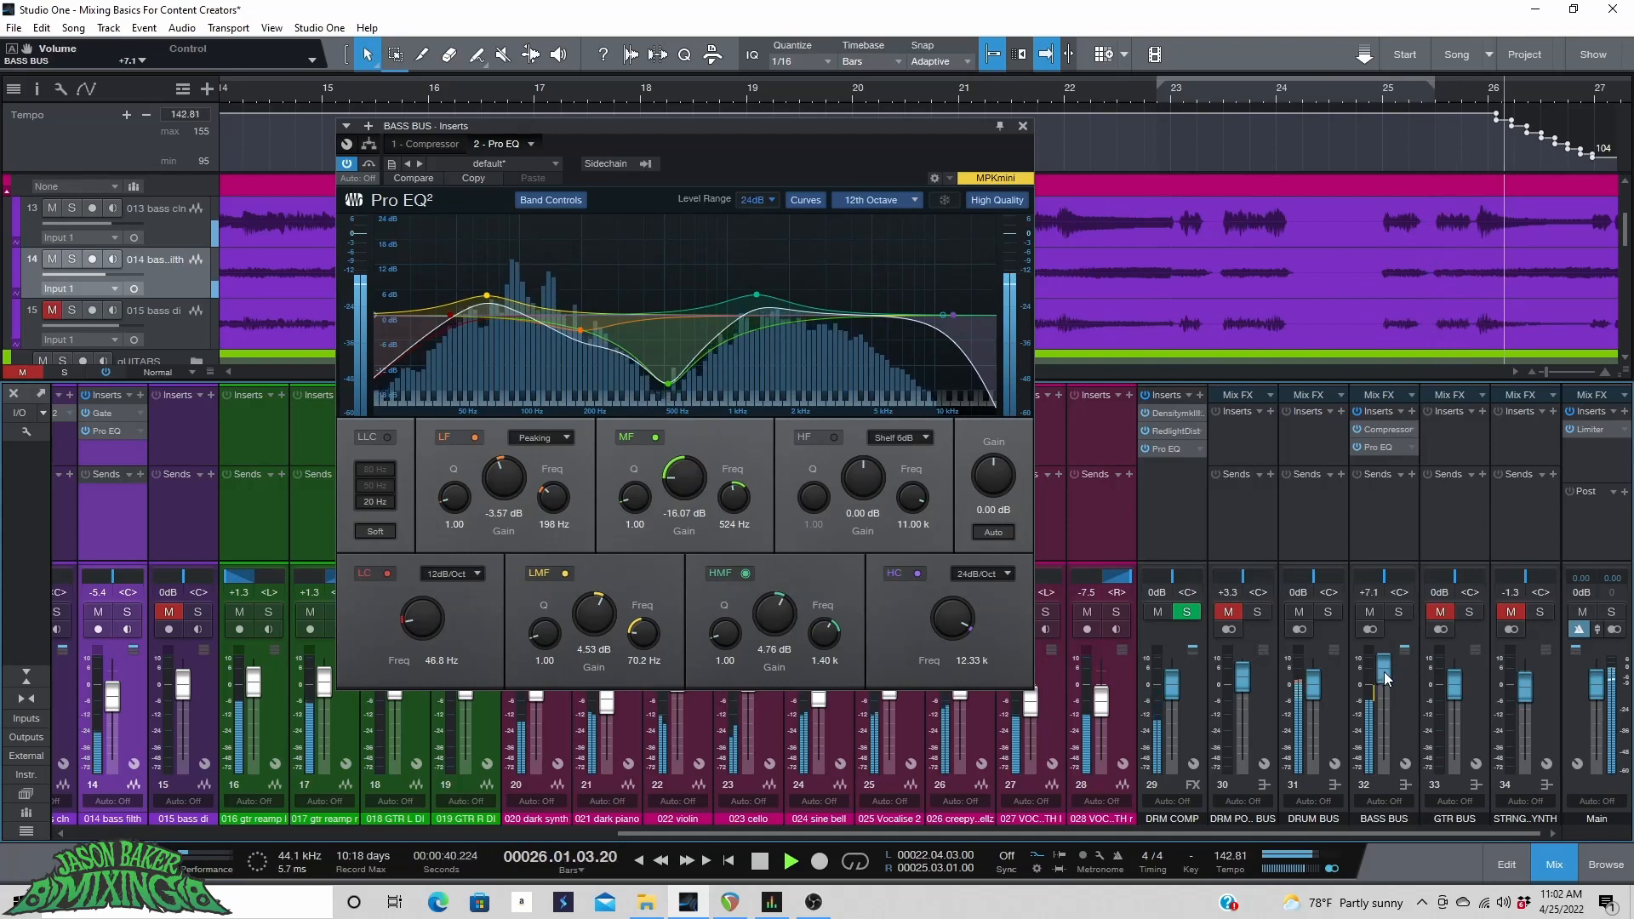
{"action": "scroll", "coordinate": [1383, 671], "scroll_direction": "down", "scroll_amount": 1}
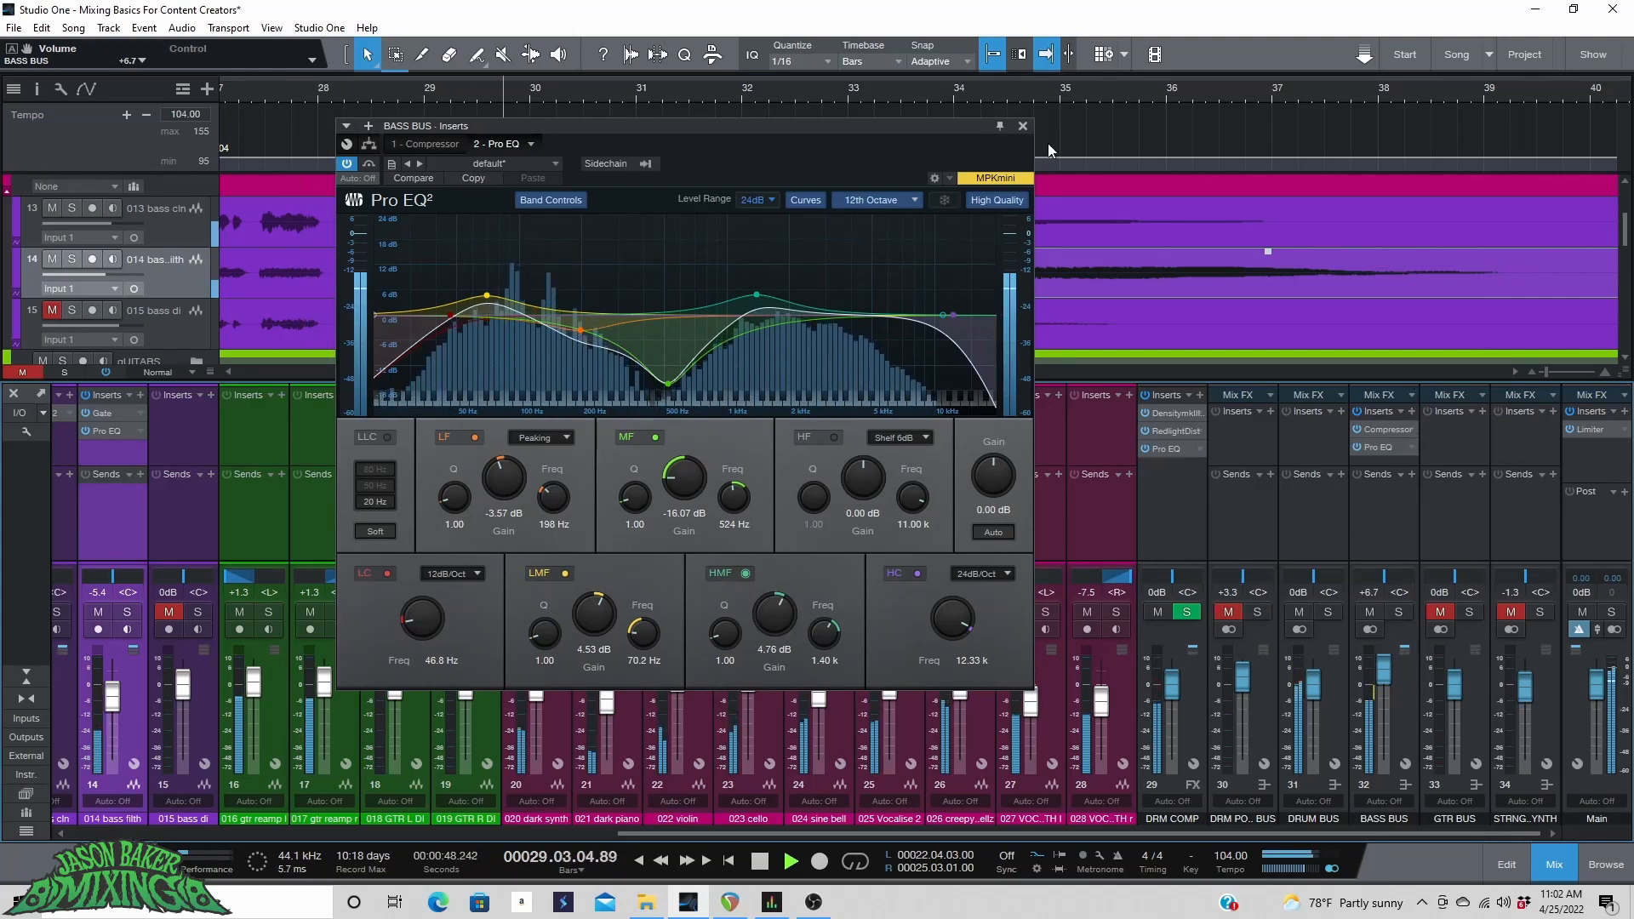
Close the EQ window, play from around bar 7, and lower the 014 bass filth track to -6.4 dB.
{"action": "left_click", "coordinate": [1022, 126]}
{"action": "scroll", "coordinate": [785, 89], "scroll_direction": "down", "scroll_amount": 5}
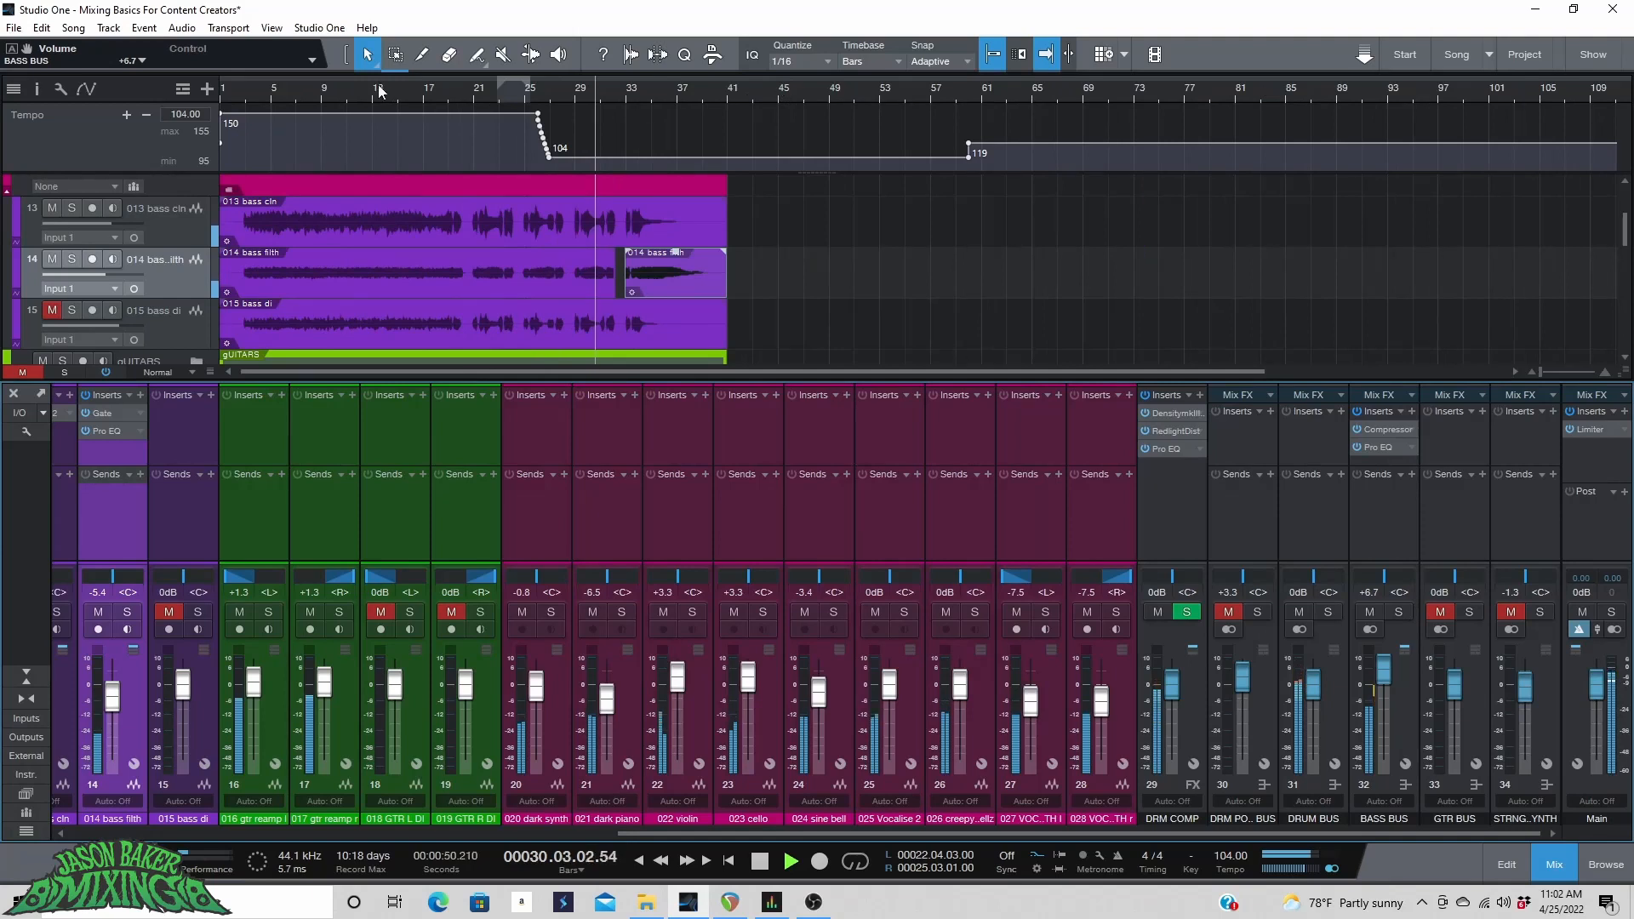
{"action": "left_click", "coordinate": [246, 95]}
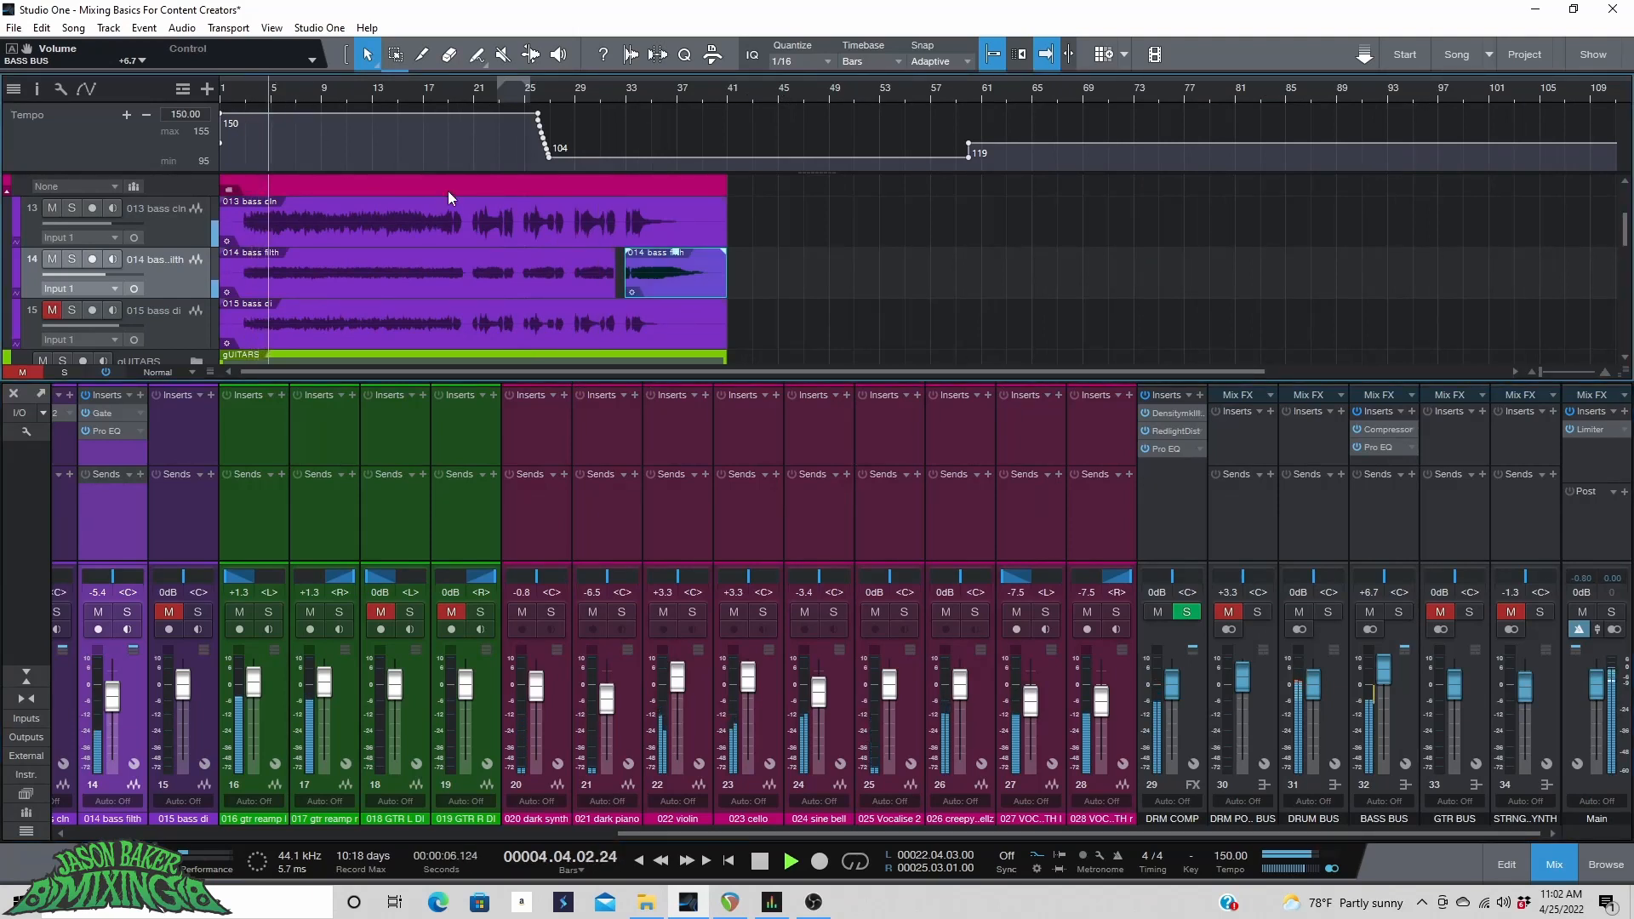
{"action": "left_click", "coordinate": [297, 92]}
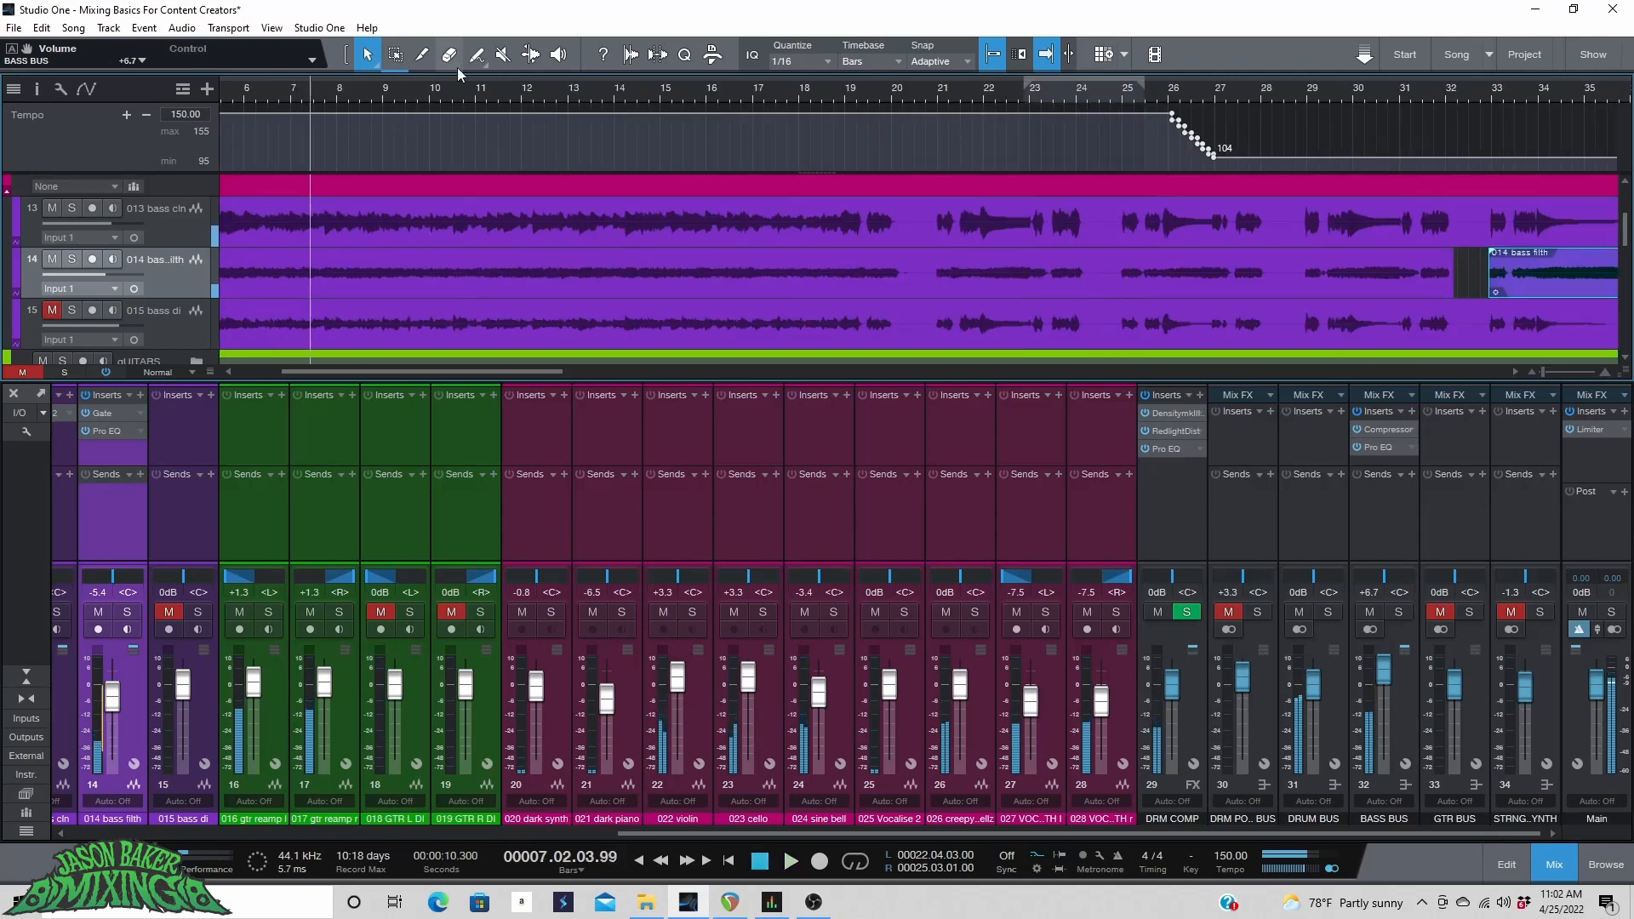
{"action": "left_click", "coordinate": [1473, 690]}
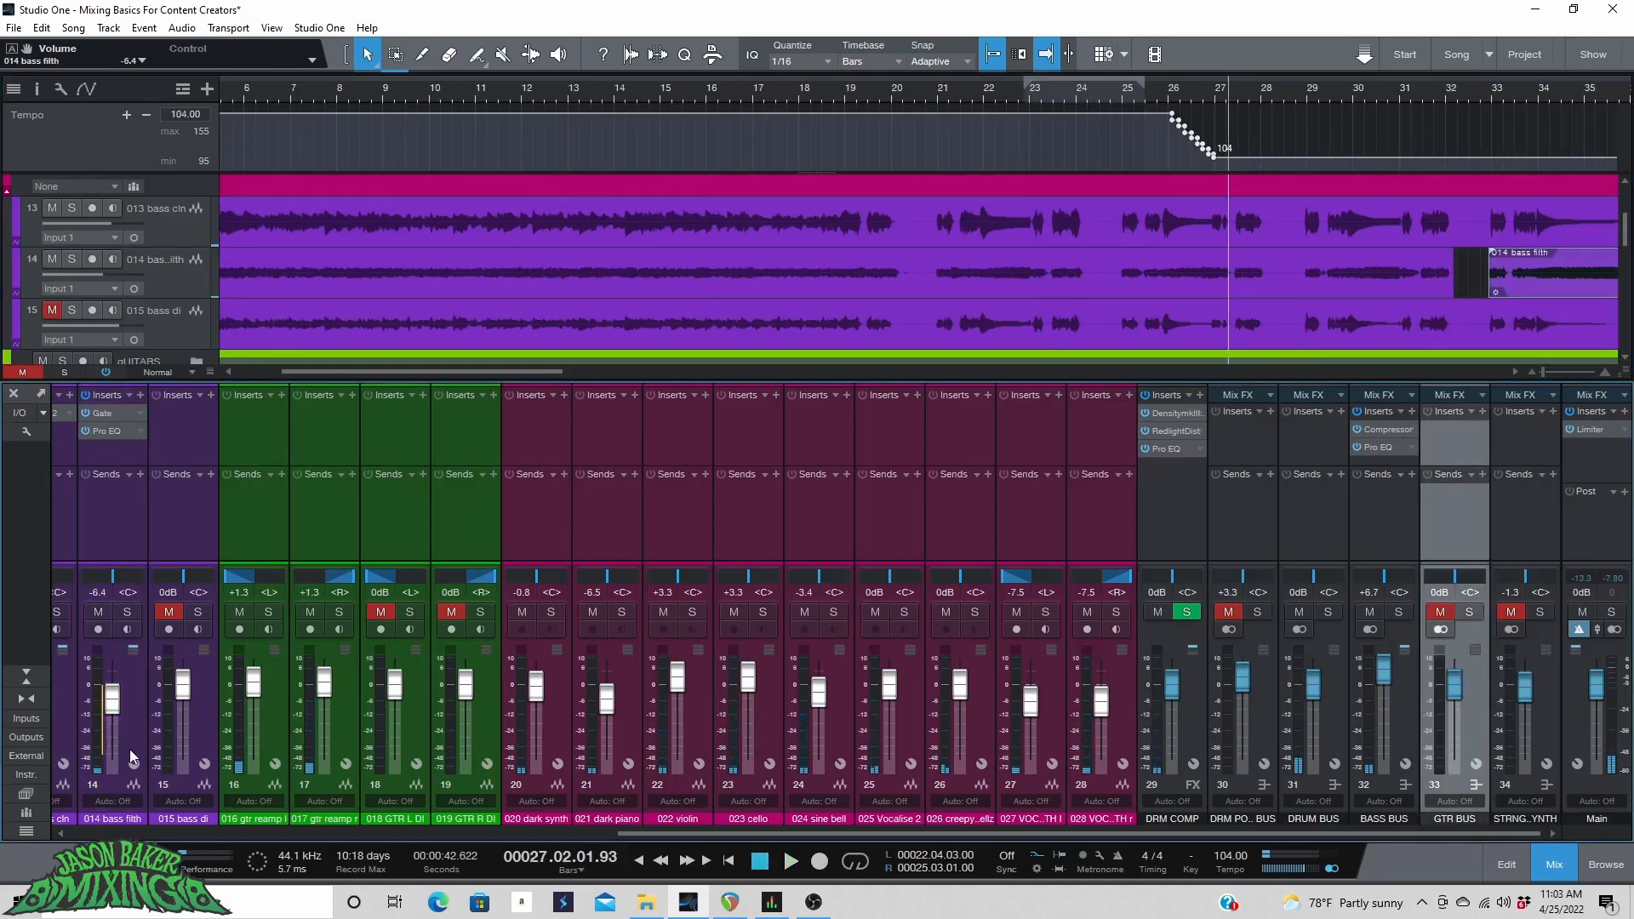
Solo the two guitar reamp tracks and audition them from bar 17.
{"action": "mouse_move", "coordinate": [648, 830]}
{"action": "left_mouse_down"}
{"action": "mouse_move", "coordinate": [545, 834]}
{"action": "mouse_move", "coordinate": [650, 831]}
{"action": "left_mouse_up"}
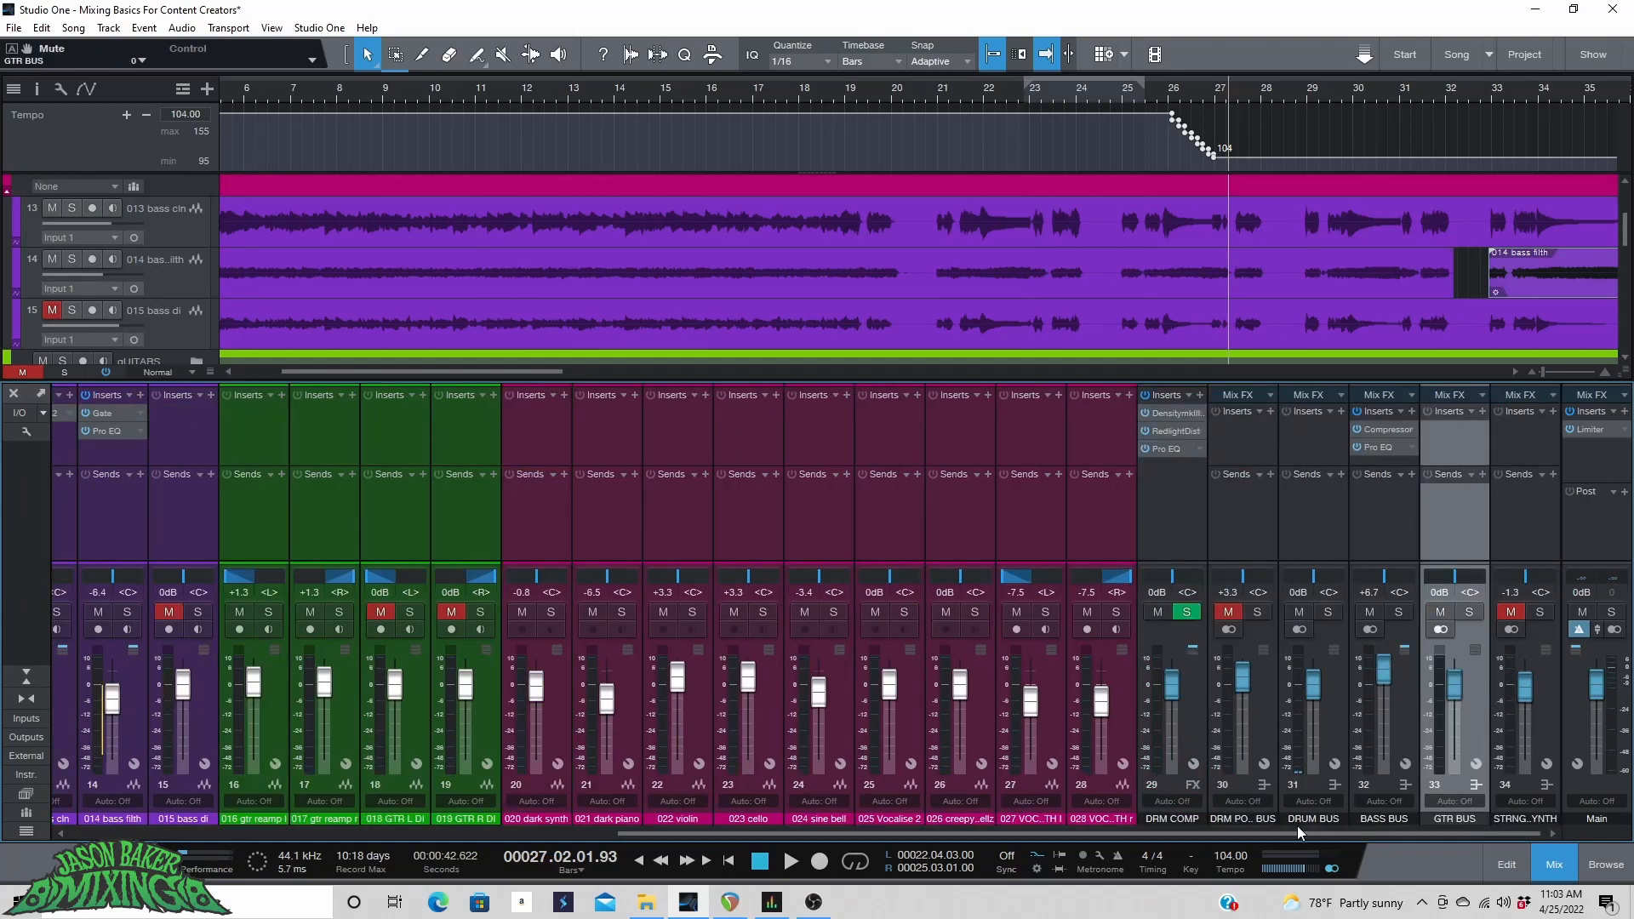
{"action": "left_click_drag", "start_coordinate": [1298, 835], "coordinate": [976, 801]}
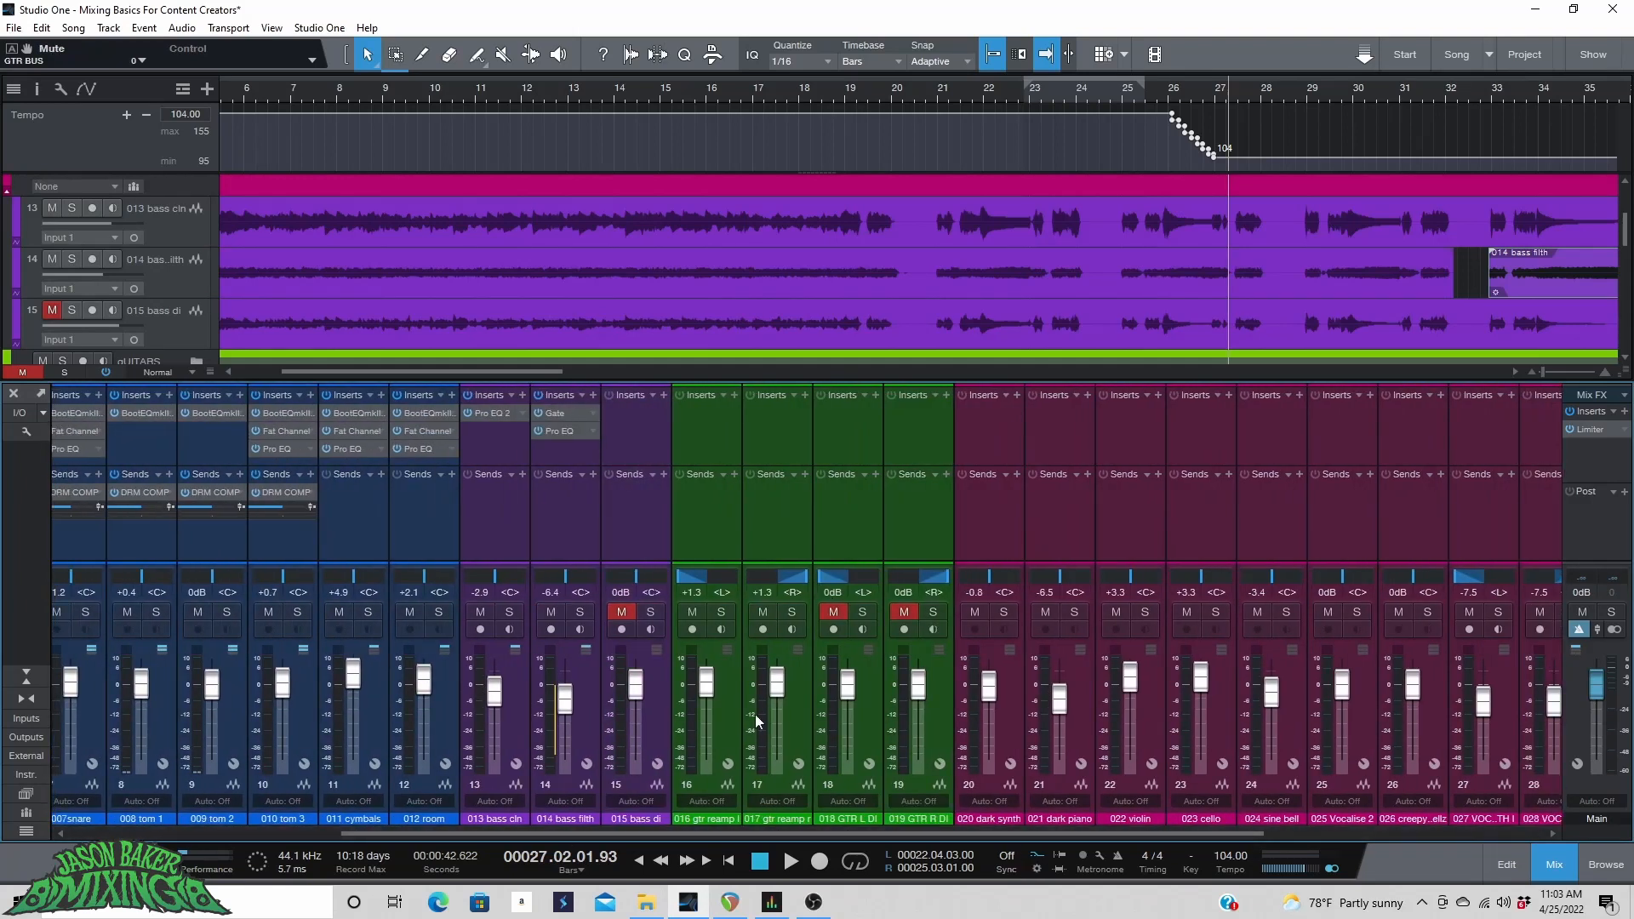
{"action": "left_click", "coordinate": [738, 694]}
{"action": "key", "text": "s"}
{"action": "left_click", "coordinate": [803, 696]}
{"action": "key", "text": "s"}
{"action": "key", "text": "space"}
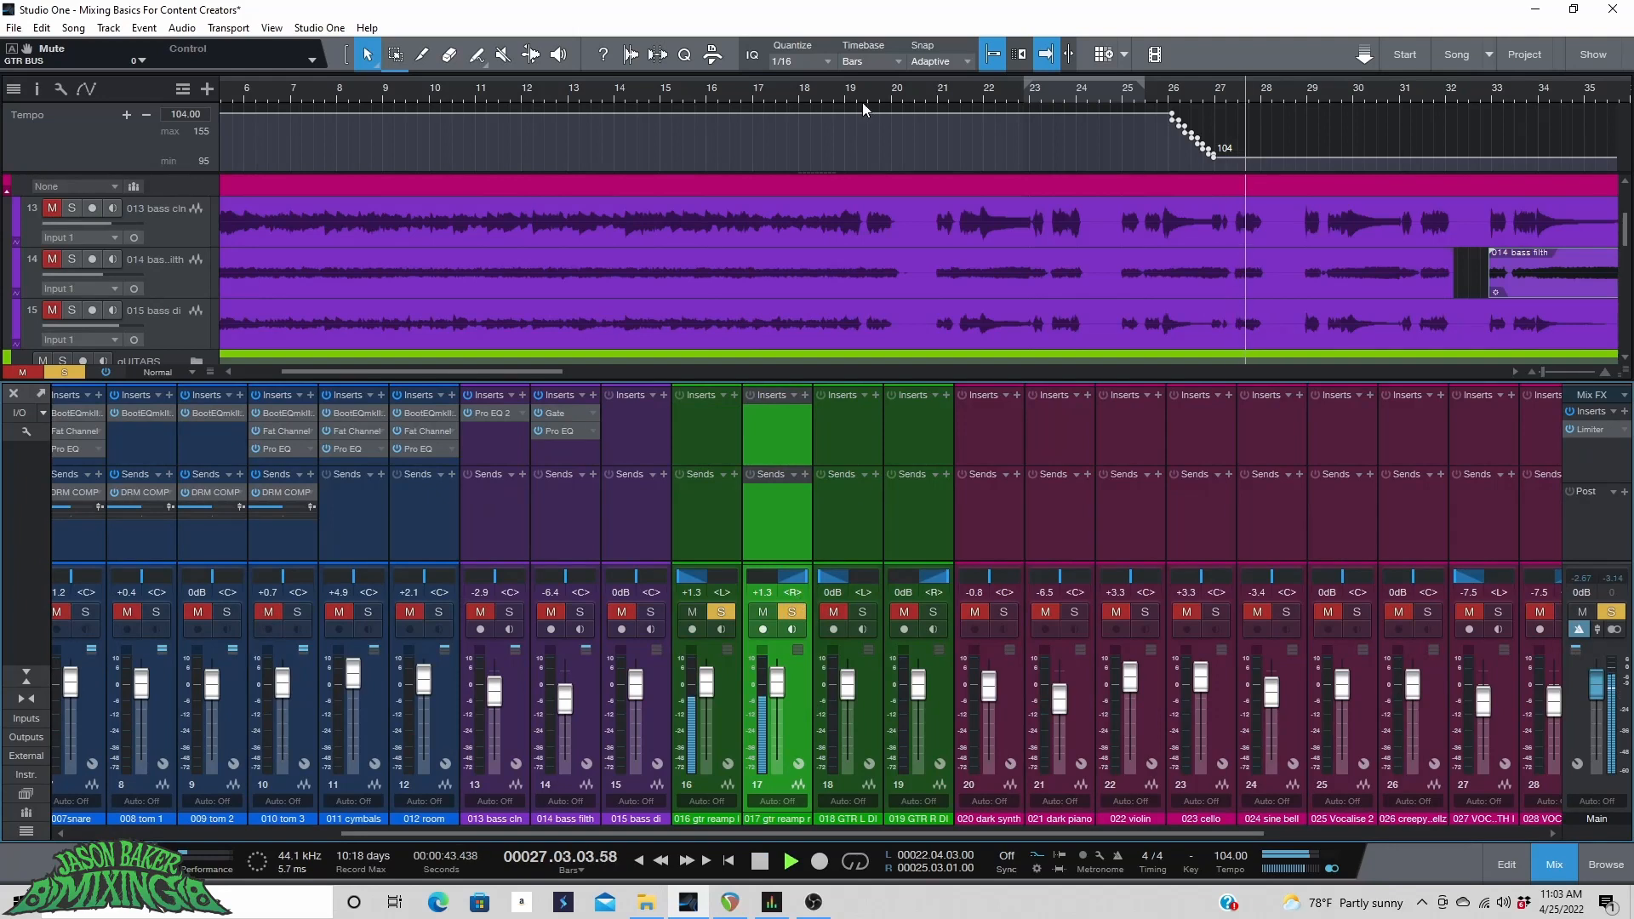
{"action": "left_click", "coordinate": [733, 84]}
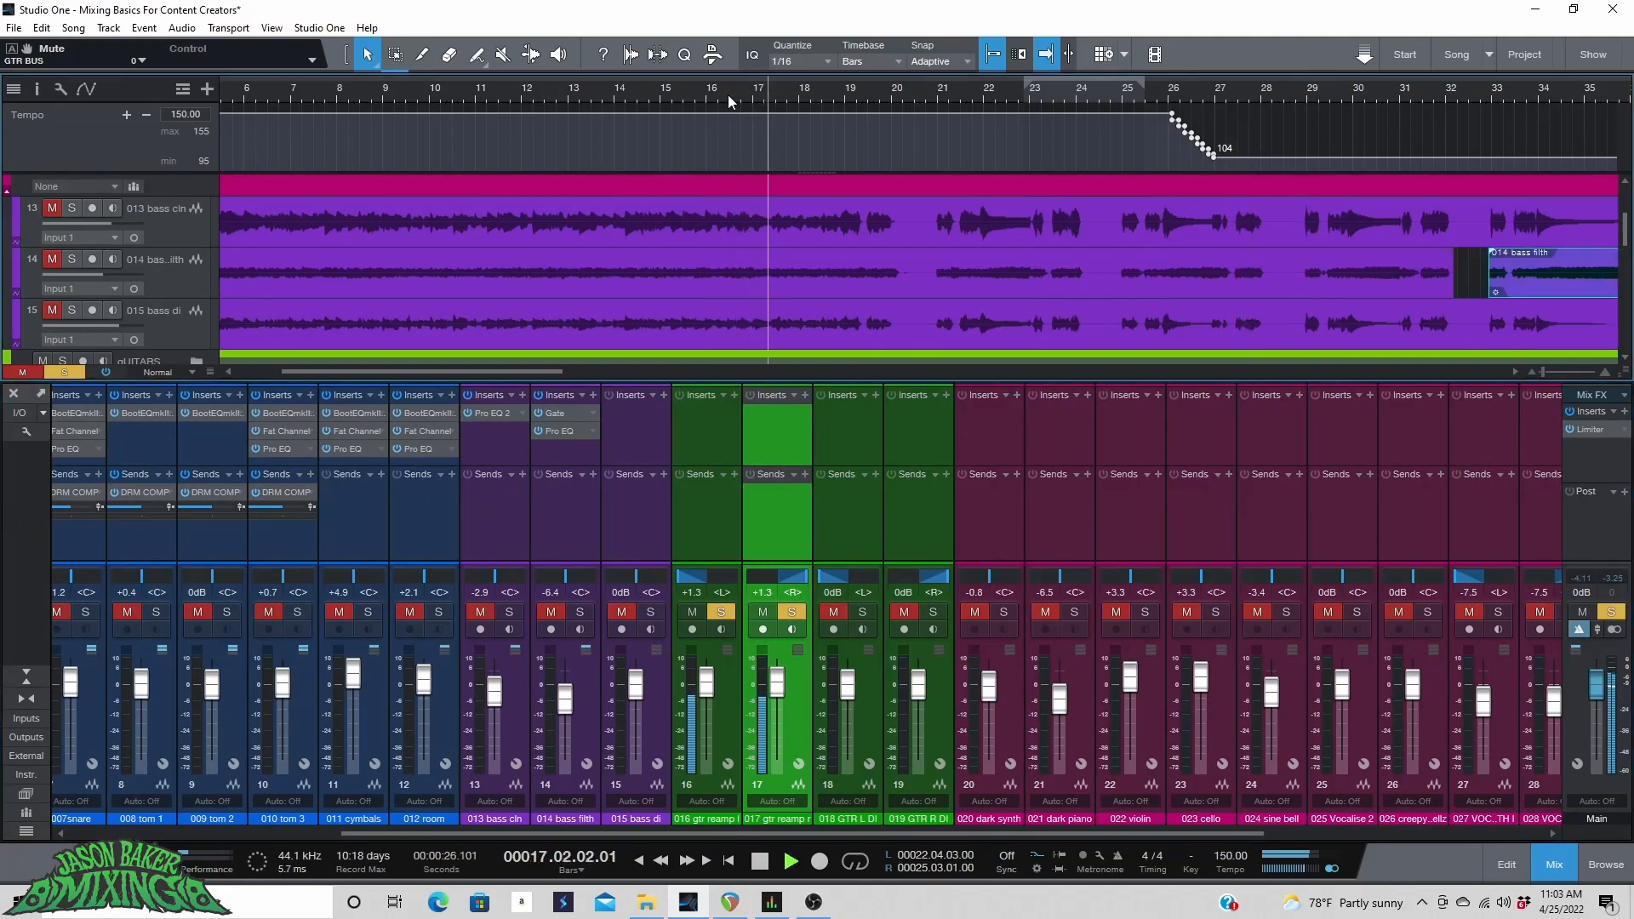
{"action": "key", "text": "space"}
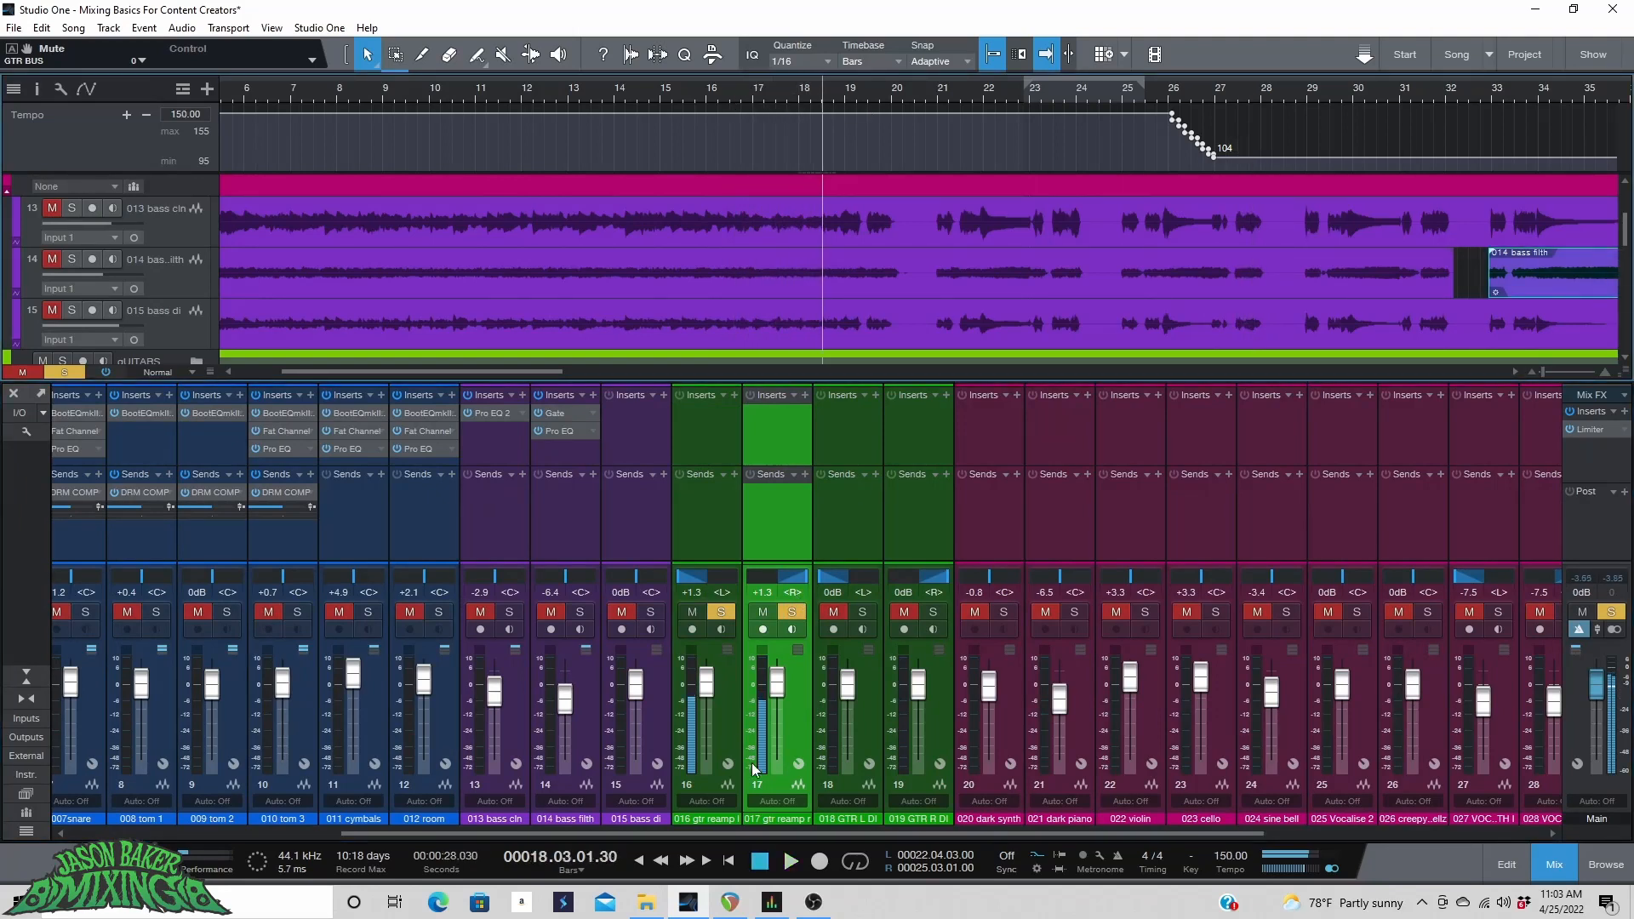
Unsolo the guitar tracks, resume playback, and set the GTR BUS fader to +1.1 dB.
{"action": "left_click_drag", "start_coordinate": [784, 834], "coordinate": [1311, 822]}
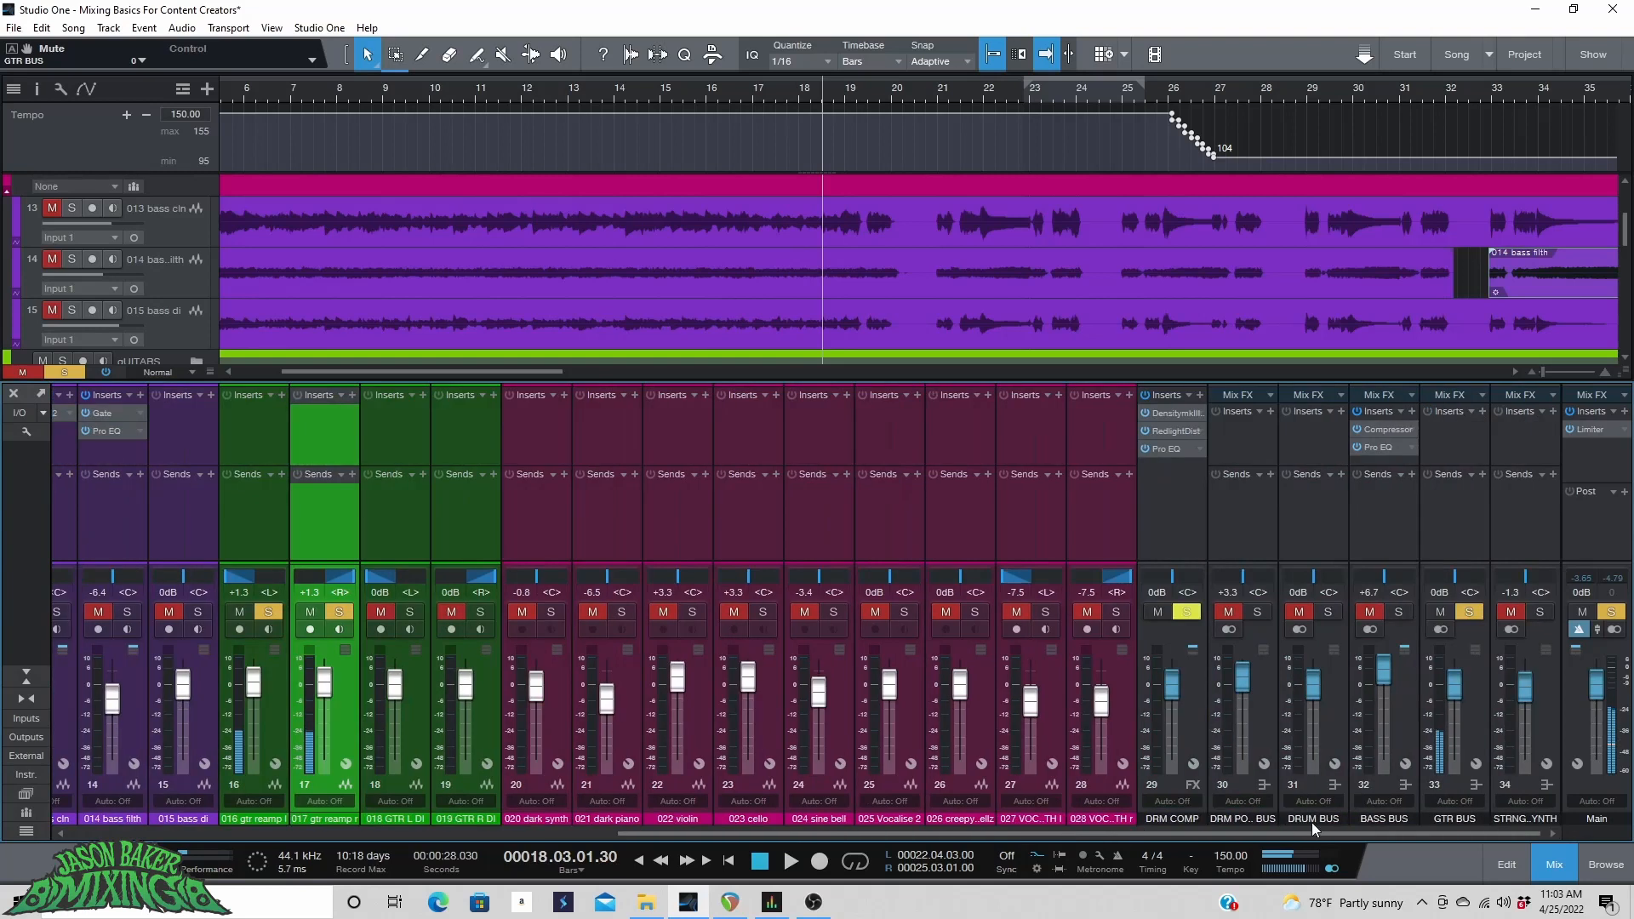
{"action": "left_click", "coordinate": [1474, 611]}
{"action": "key", "text": "space"}
{"action": "left_click_drag", "start_coordinate": [1457, 690], "coordinate": [1455, 689]}
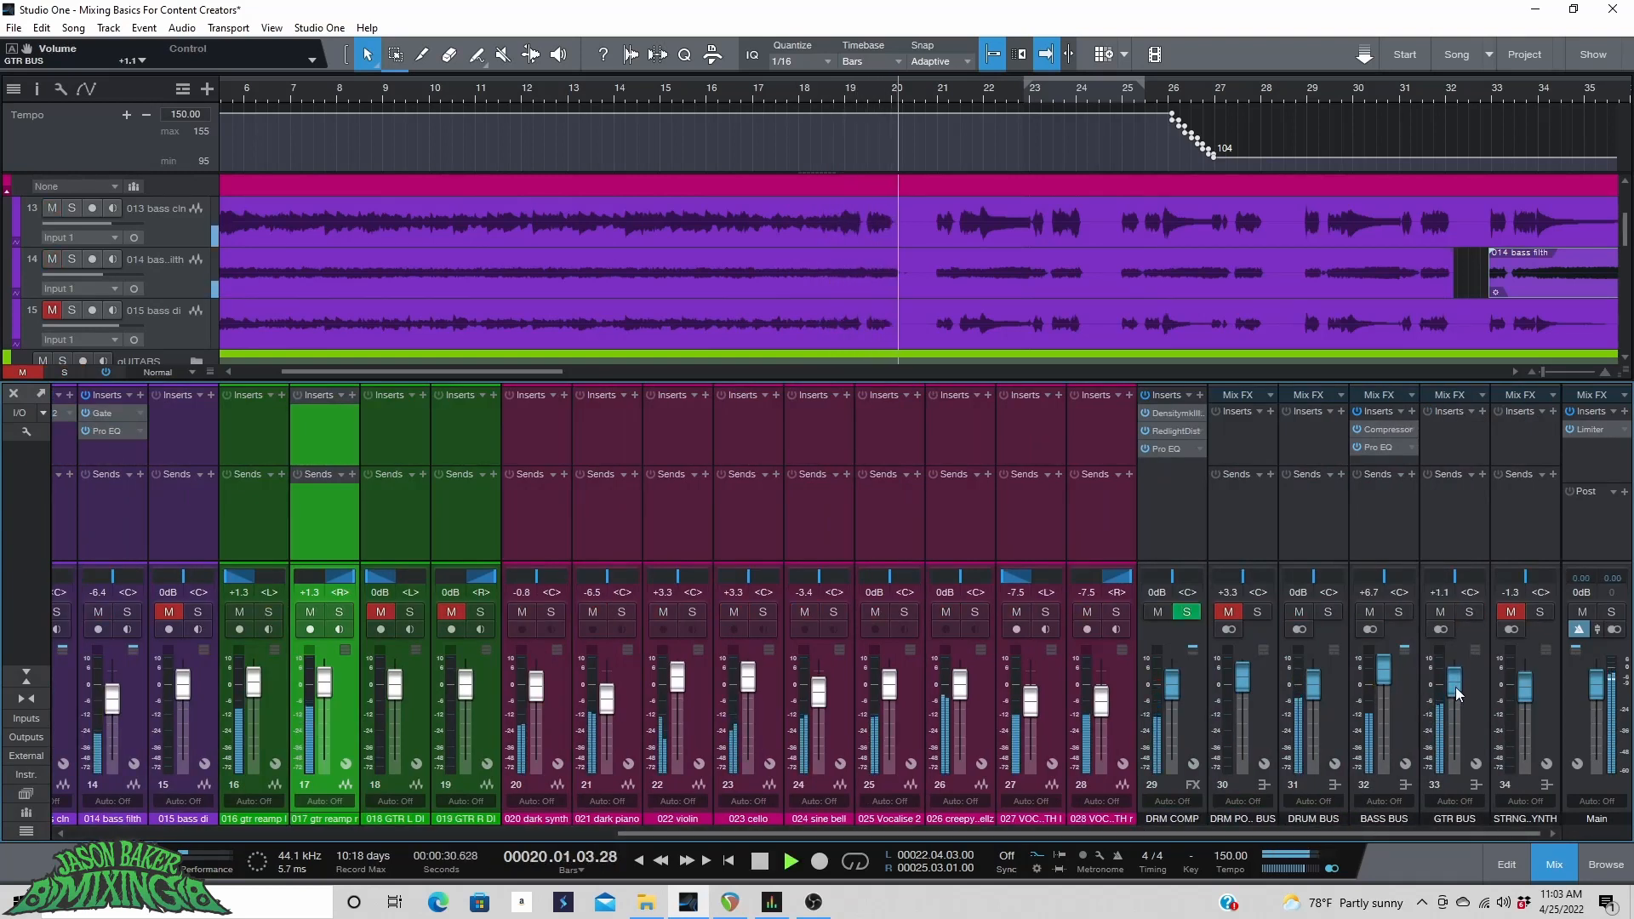
Select all the bus channels and lower their faders together by 2.5 dB while playing.
{"action": "left_click", "coordinate": [1191, 730]}
{"action": "left_click", "coordinate": [1554, 701], "text": "shift"}
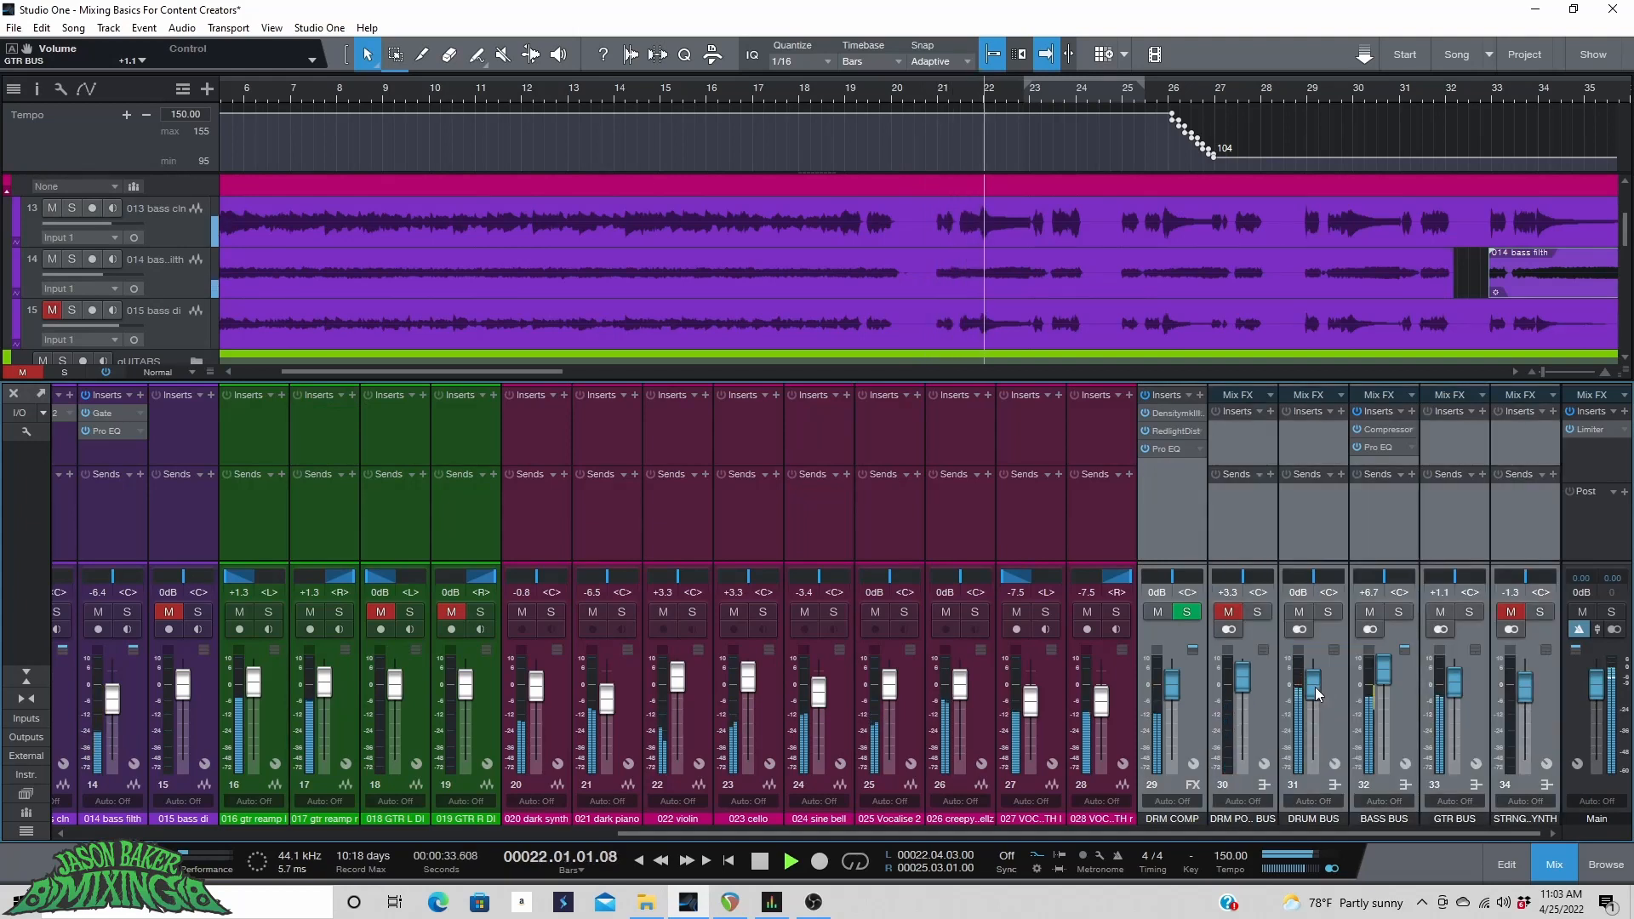
{"action": "scroll", "coordinate": [1314, 687], "scroll_direction": "down", "scroll_amount": 3}
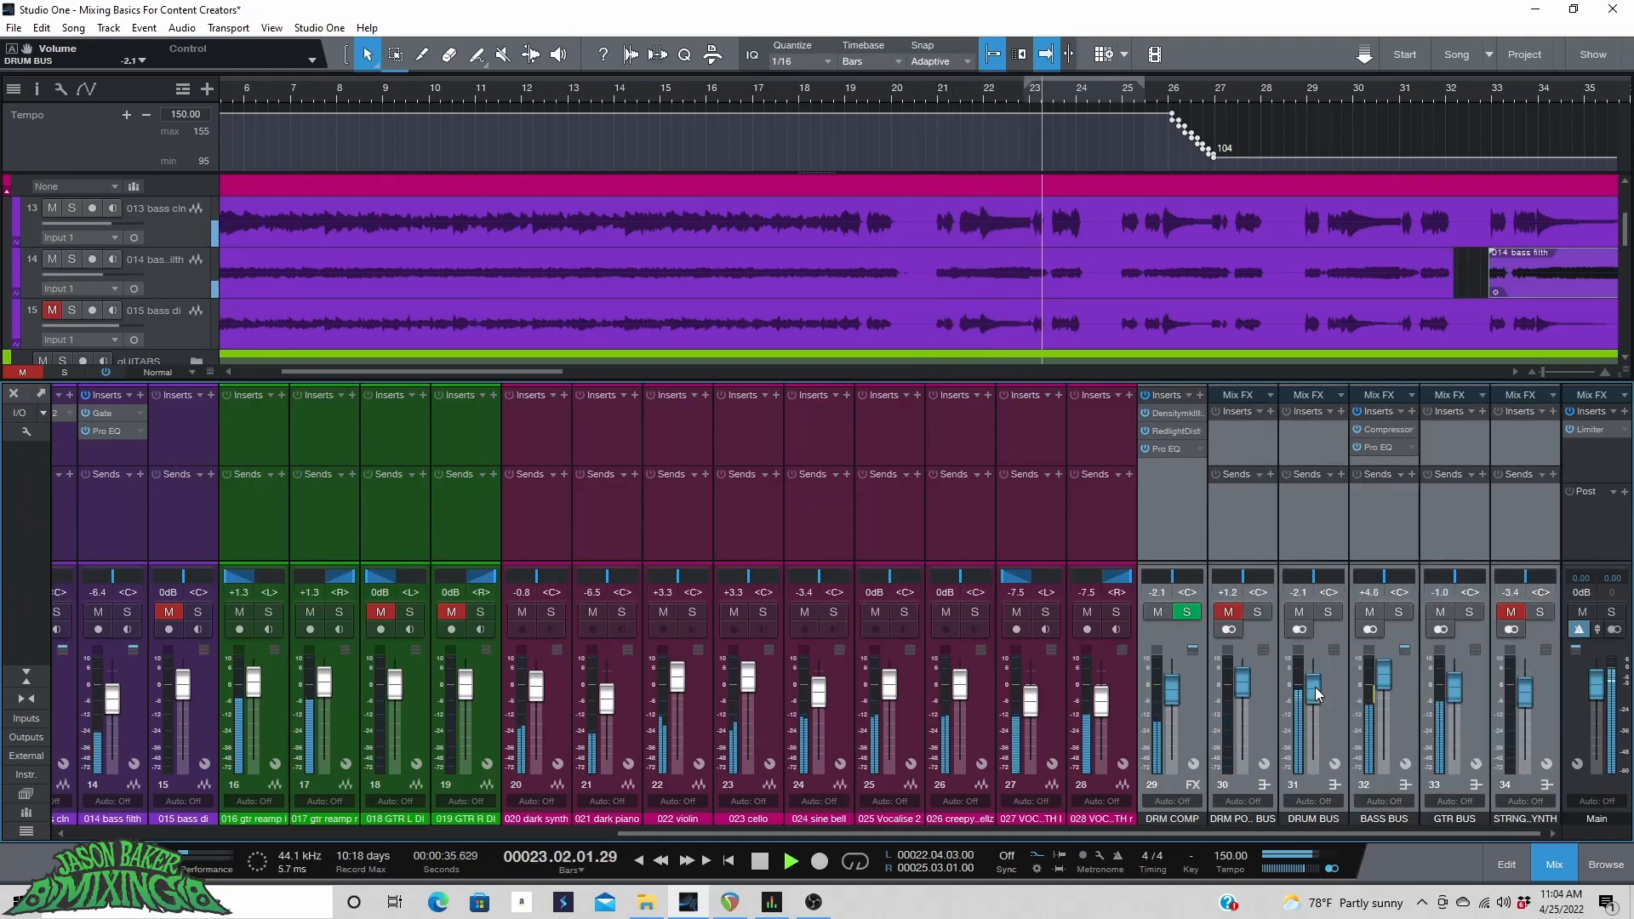
{"action": "scroll", "coordinate": [1315, 688], "scroll_direction": "up", "scroll_amount": 1}
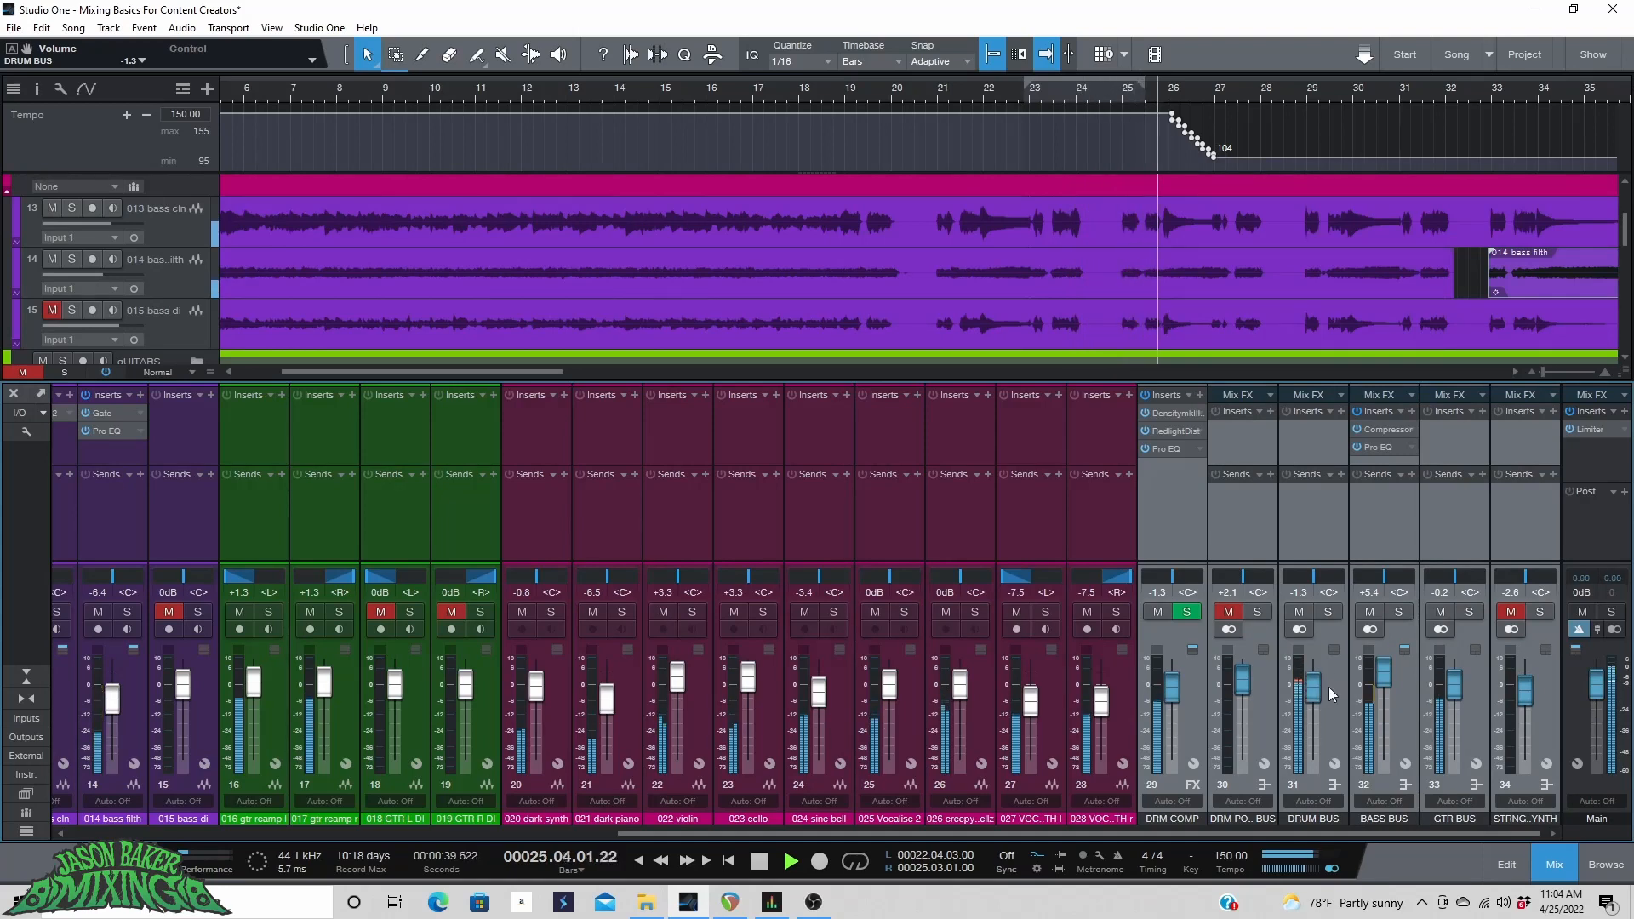
{"action": "key", "text": "space"}
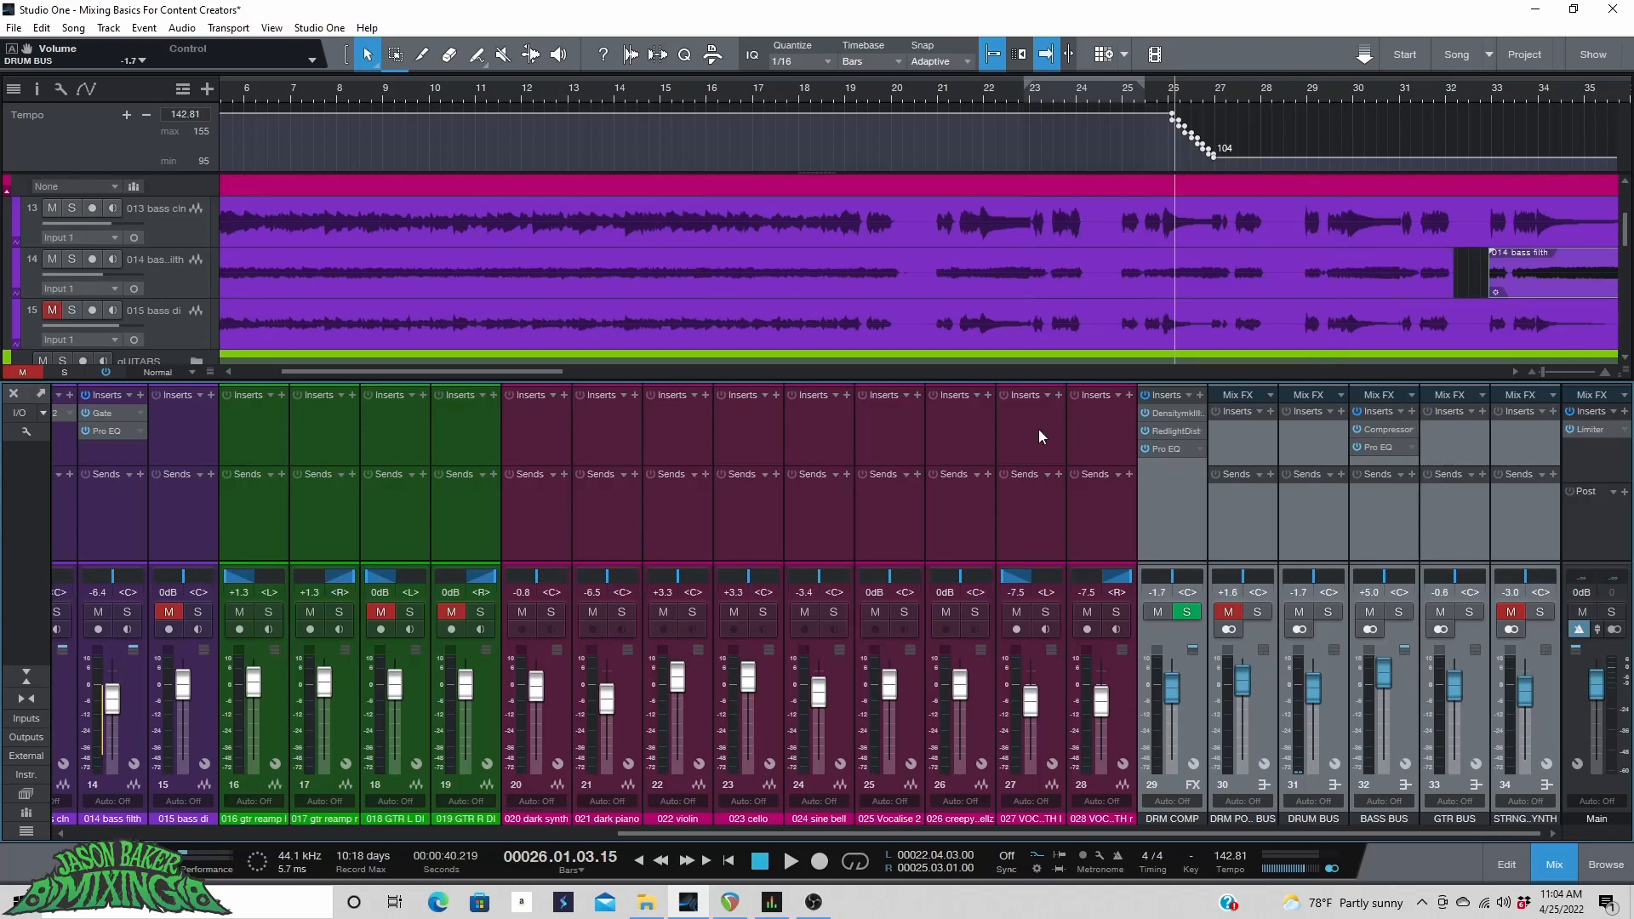
{"action": "left_click", "coordinate": [788, 101]}
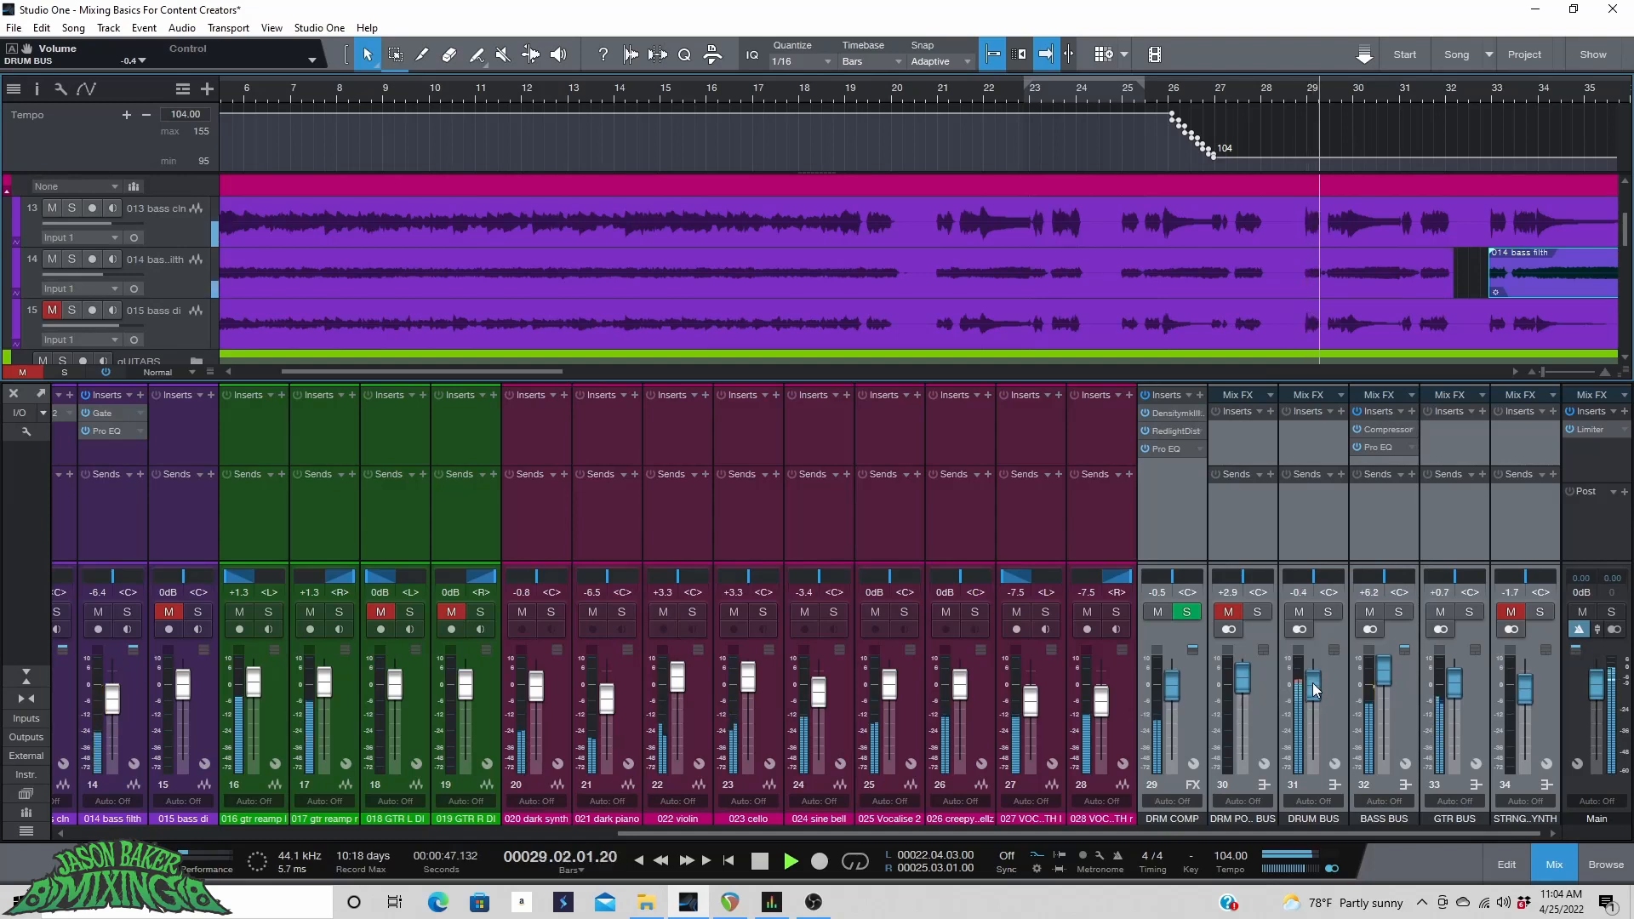
{"action": "scroll", "coordinate": [1312, 682], "scroll_direction": "up", "scroll_amount": 3}
{"action": "scroll", "coordinate": [1312, 682], "scroll_direction": "up", "scroll_amount": 1}
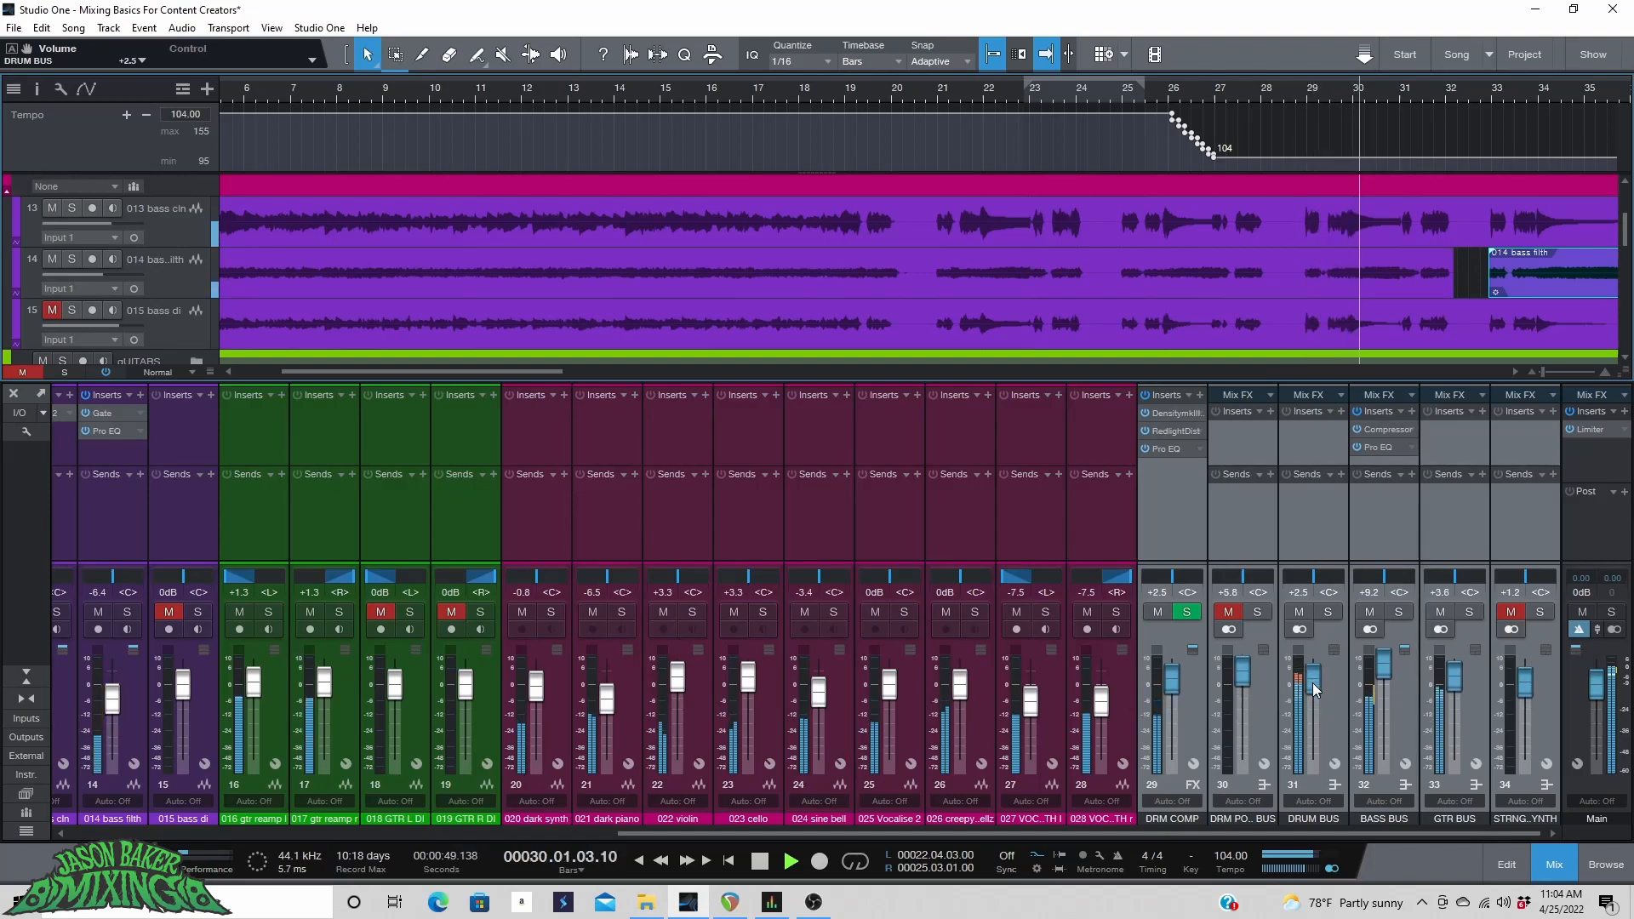
{"action": "scroll", "coordinate": [1312, 682], "scroll_direction": "down", "scroll_amount": 3}
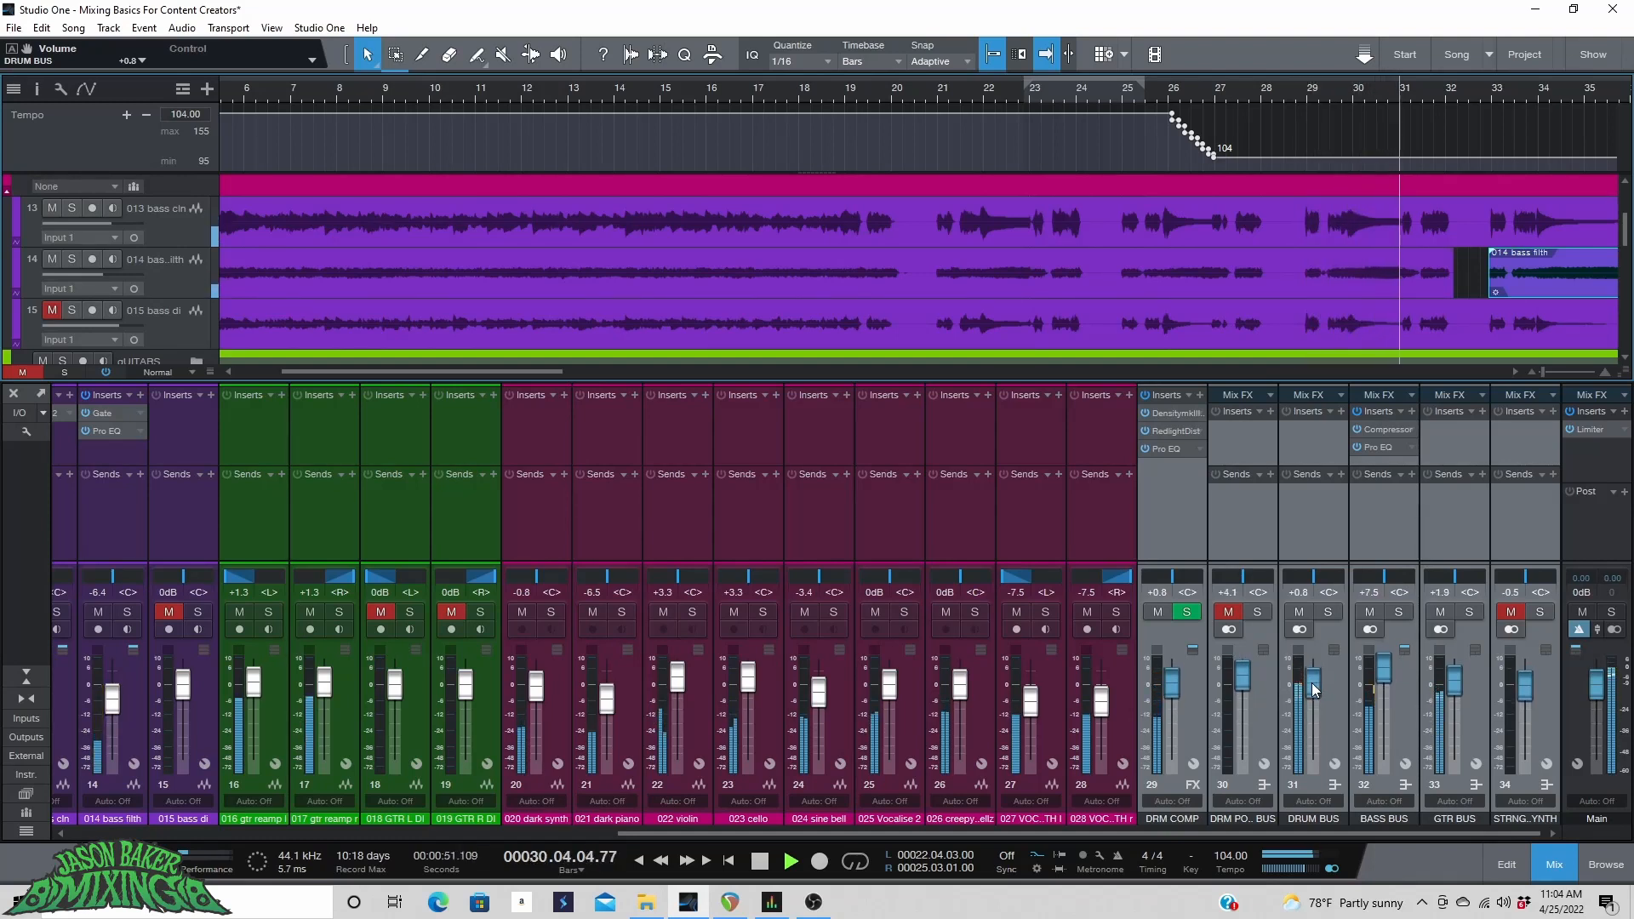
{"action": "scroll", "coordinate": [1311, 687], "scroll_direction": "down", "scroll_amount": 2}
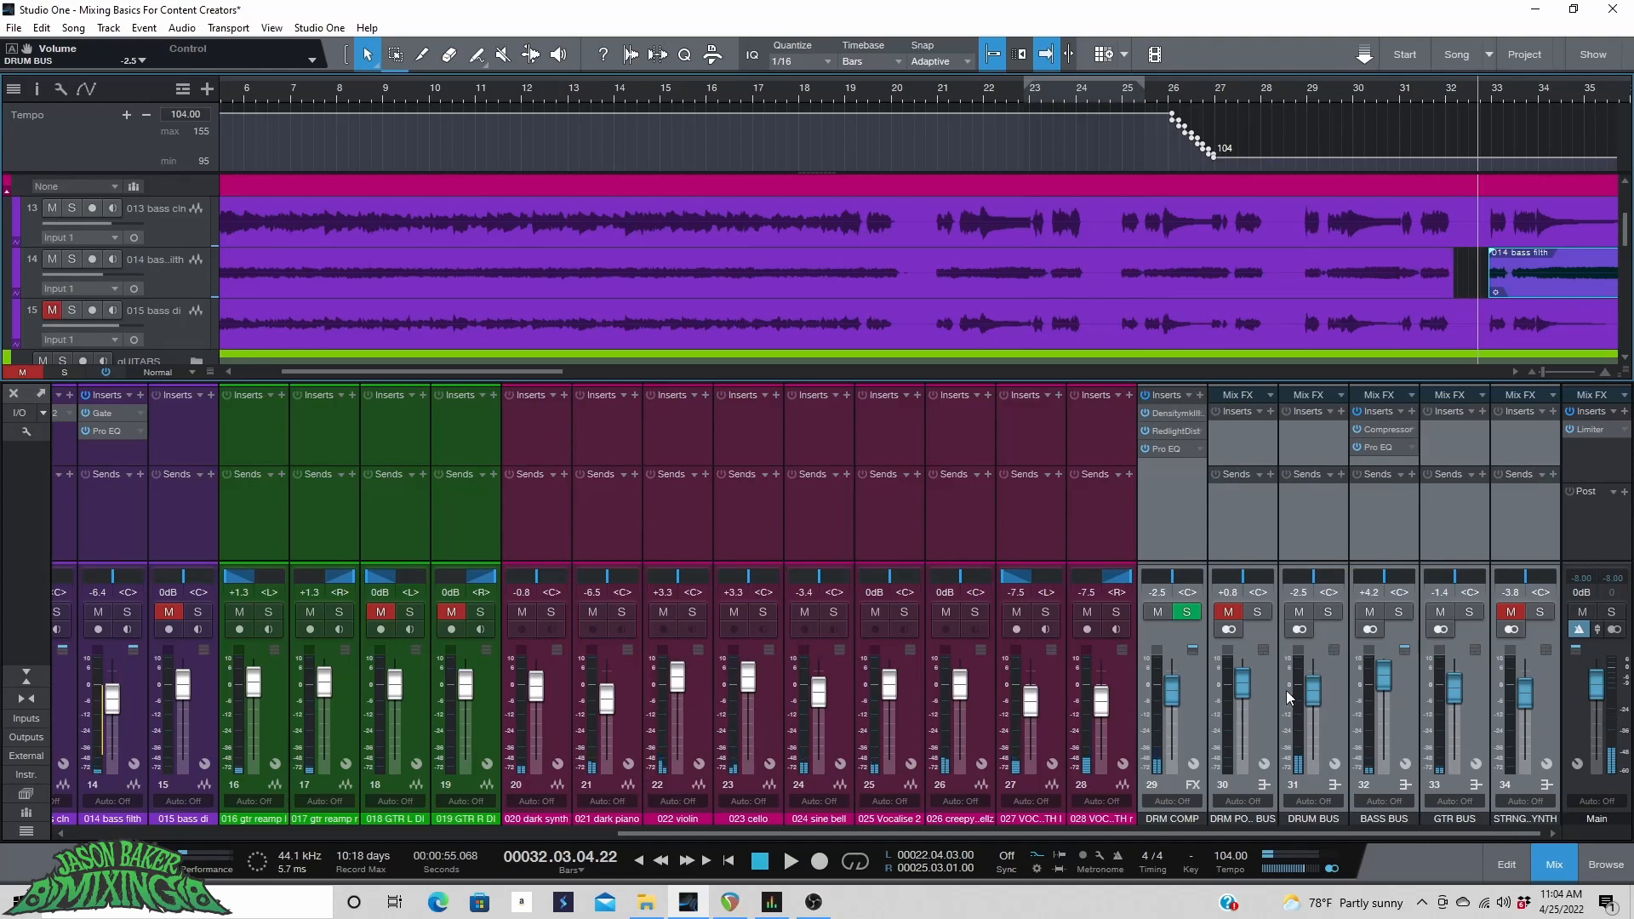
Select the GTR BUS channel and set its fader to -0.8 dB during playback.
{"action": "mouse_move", "coordinate": [1437, 708]}
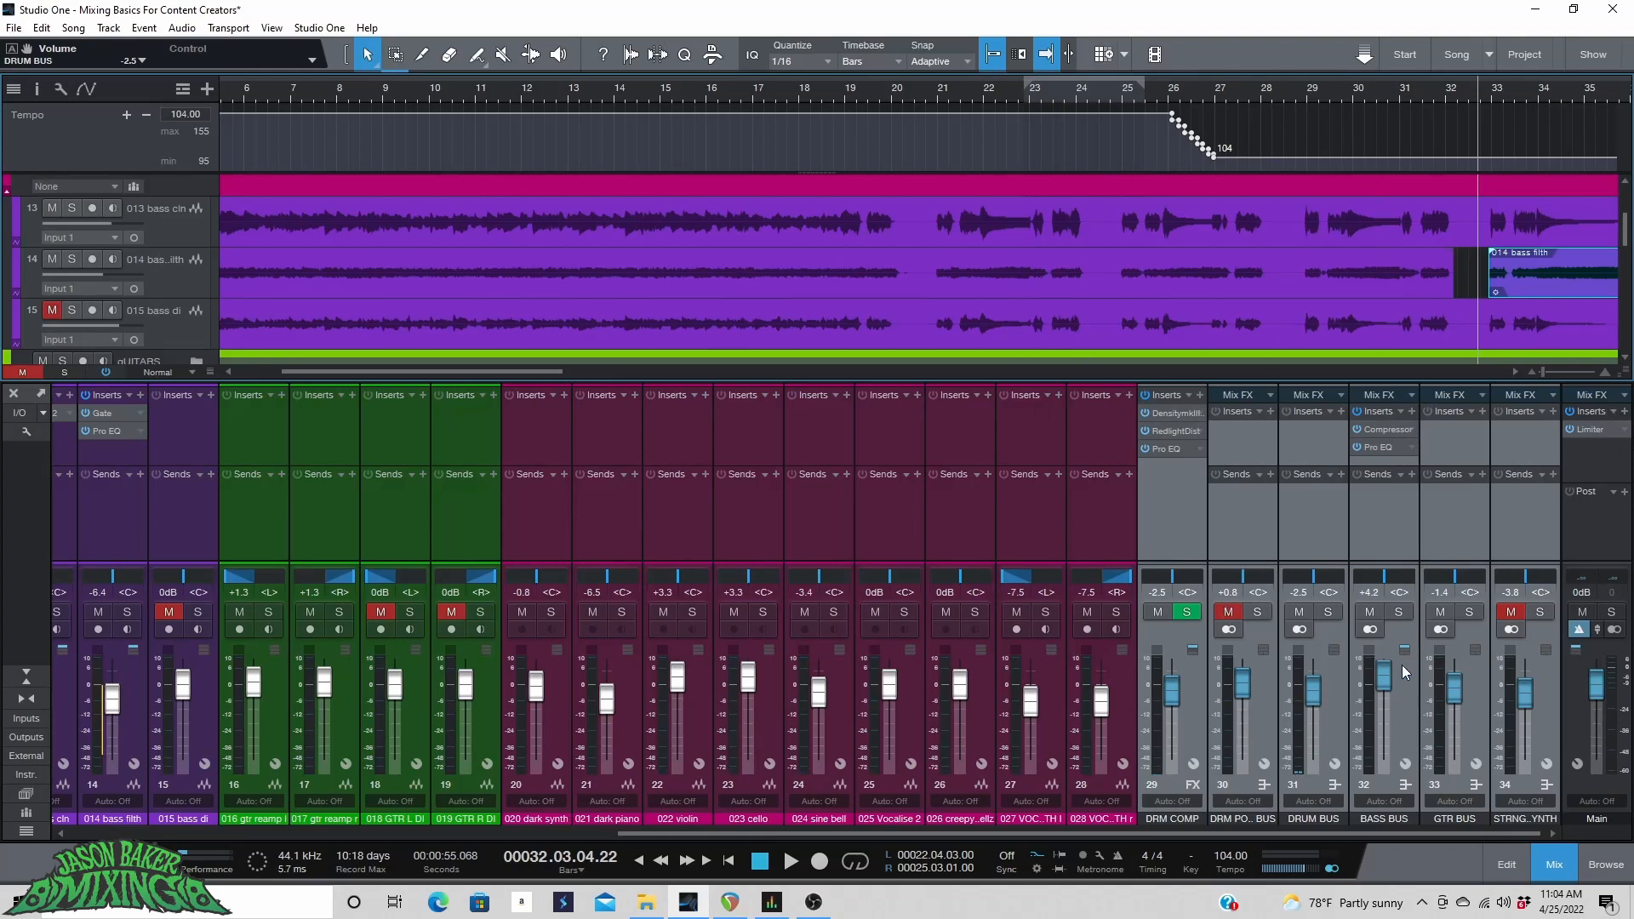
{"action": "left_click", "coordinate": [1478, 646]}
{"action": "key", "text": "space"}
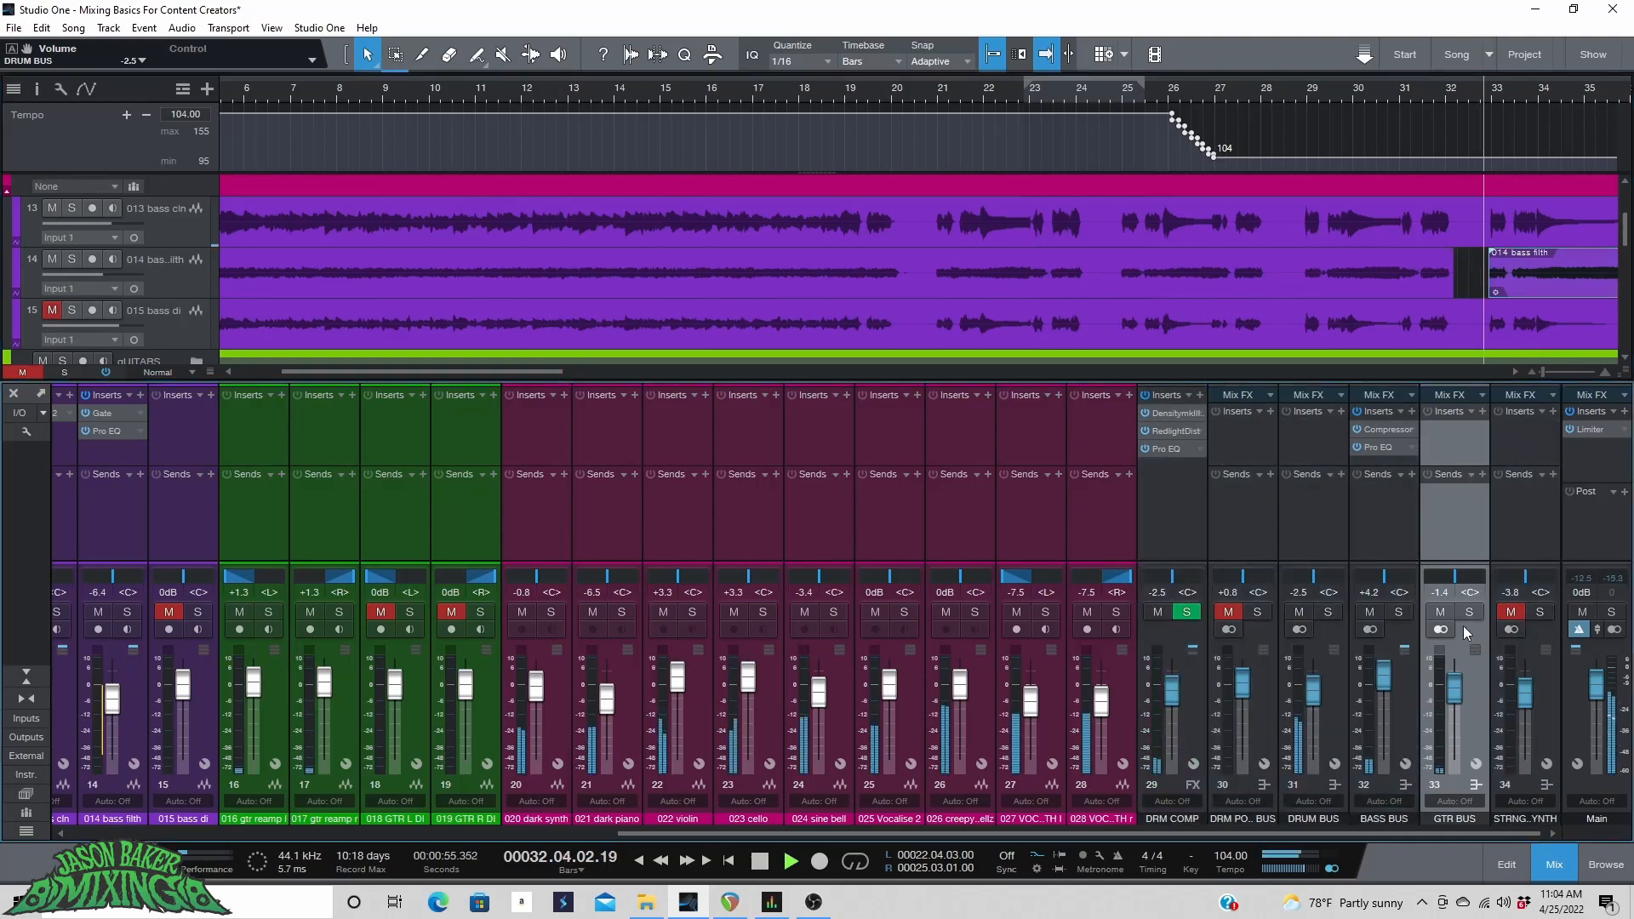
{"action": "left_click_drag", "start_coordinate": [1454, 681], "coordinate": [1454, 679]}
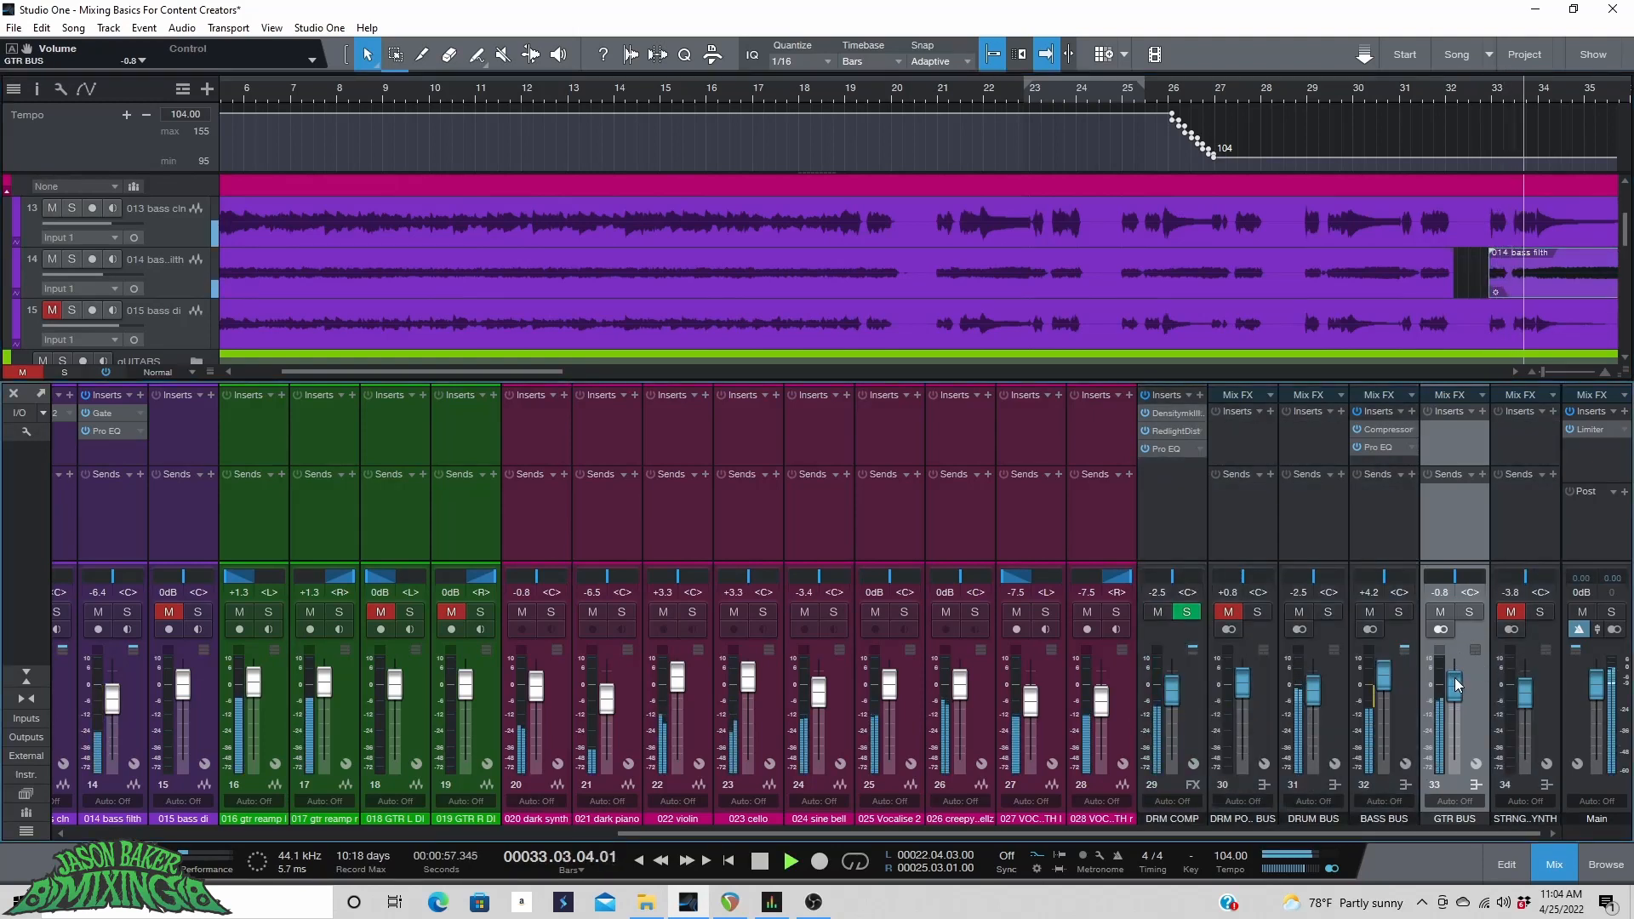
{"action": "key", "text": "space"}
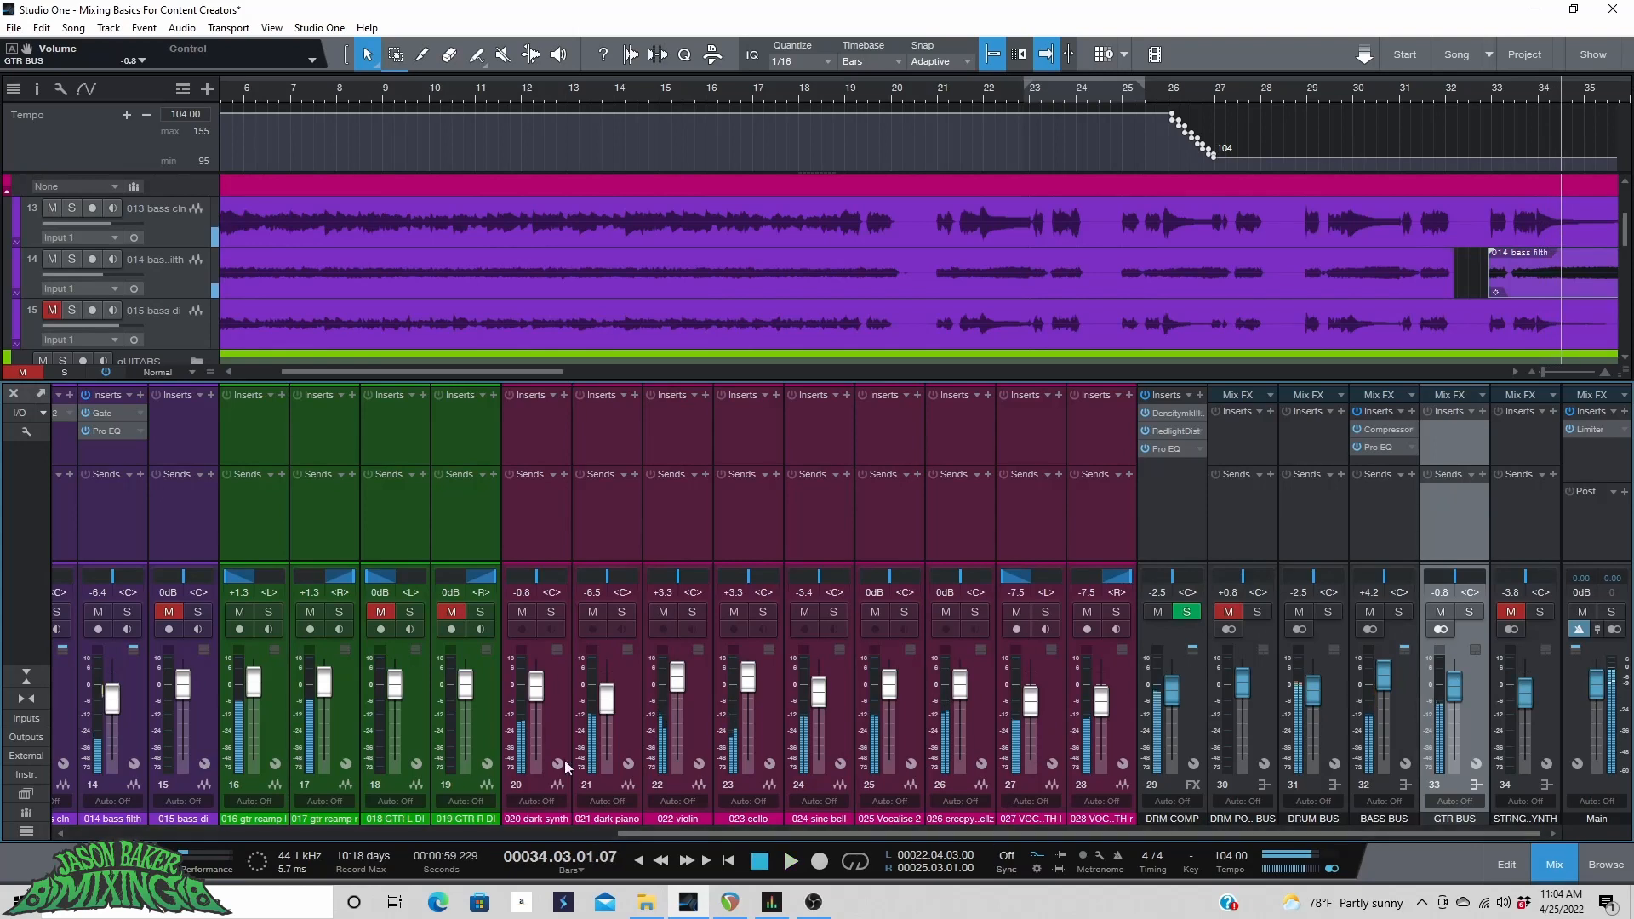
Switch the solo from the guitar reamp tracks to the two GTR DI tracks and play.
{"action": "left_click", "coordinate": [266, 612]}
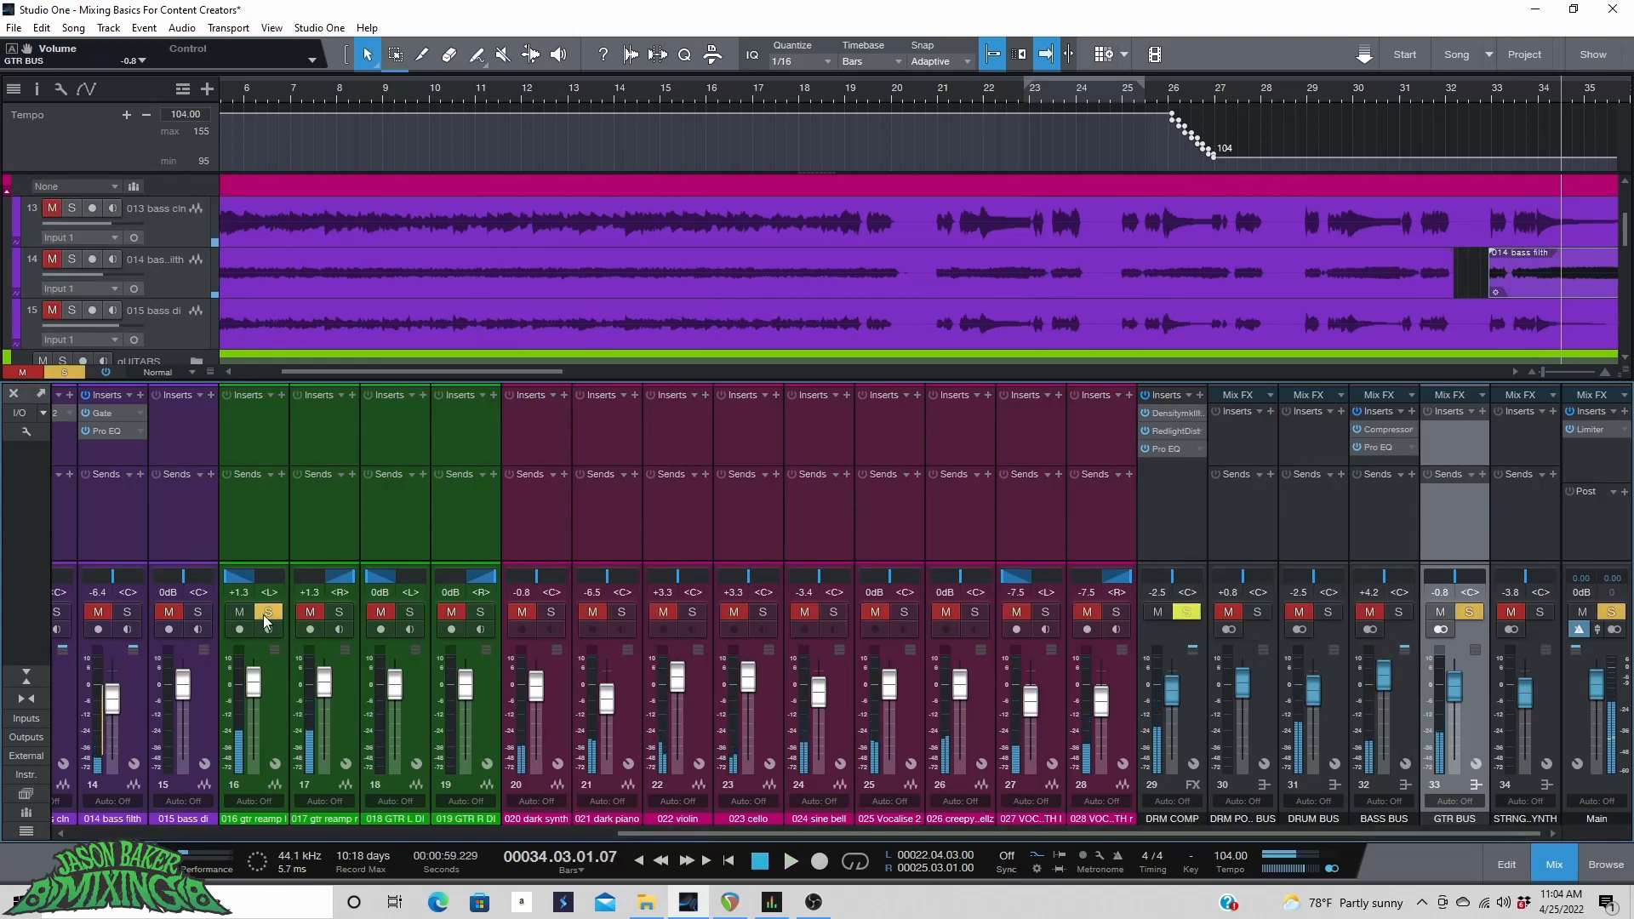
{"action": "left_click", "coordinate": [310, 612]}
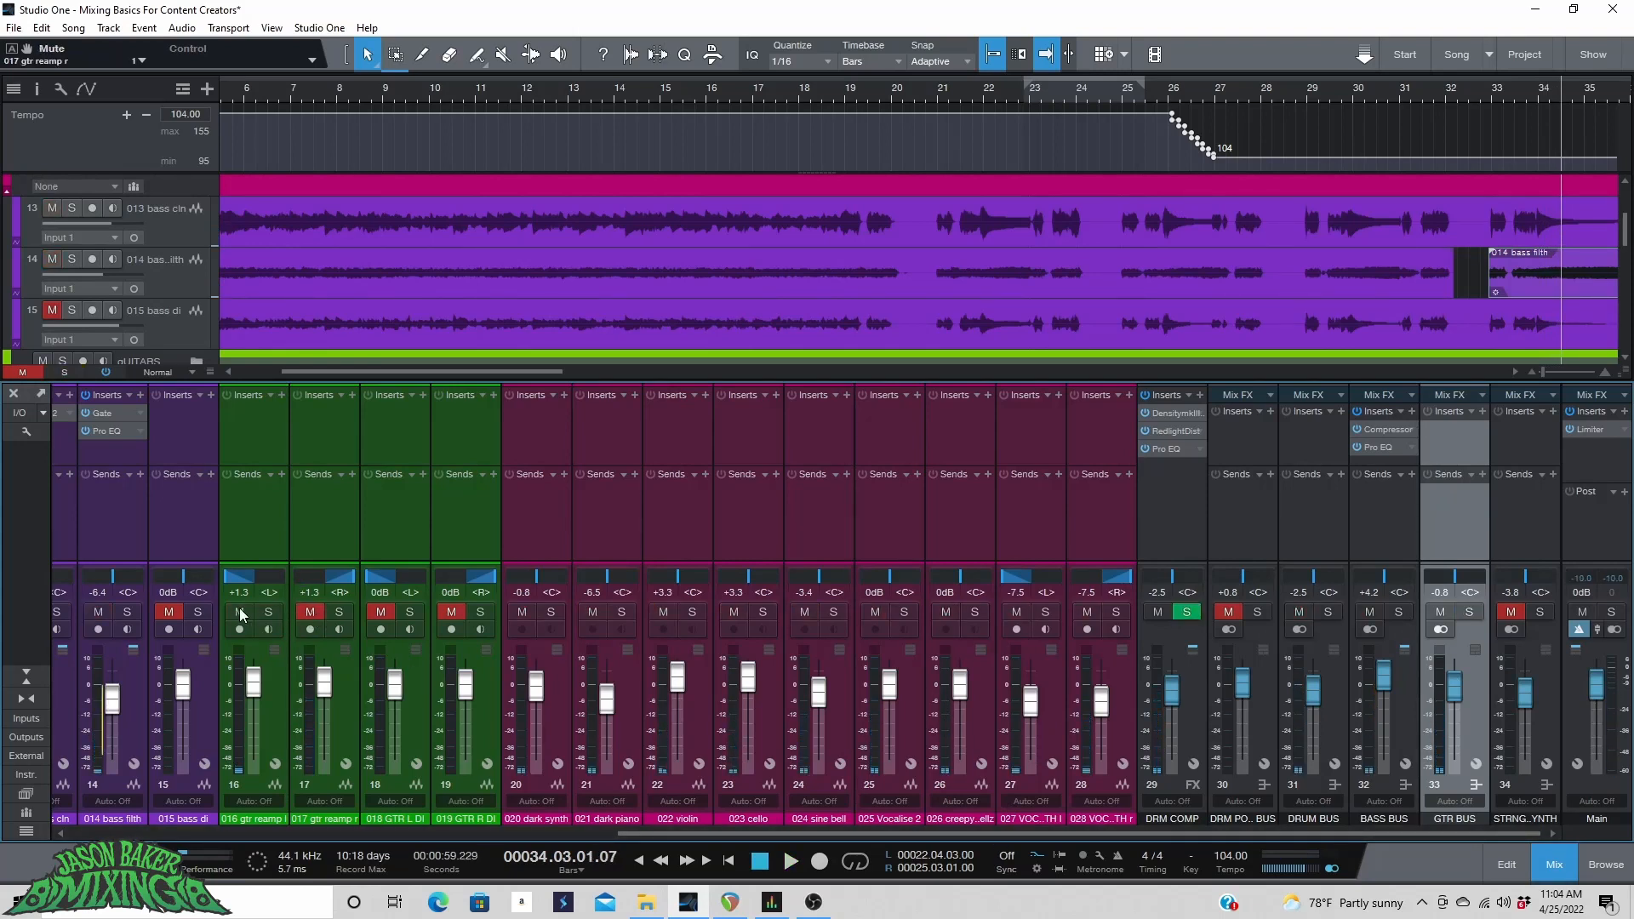
{"action": "left_click", "coordinate": [409, 612]}
{"action": "key", "text": "space"}
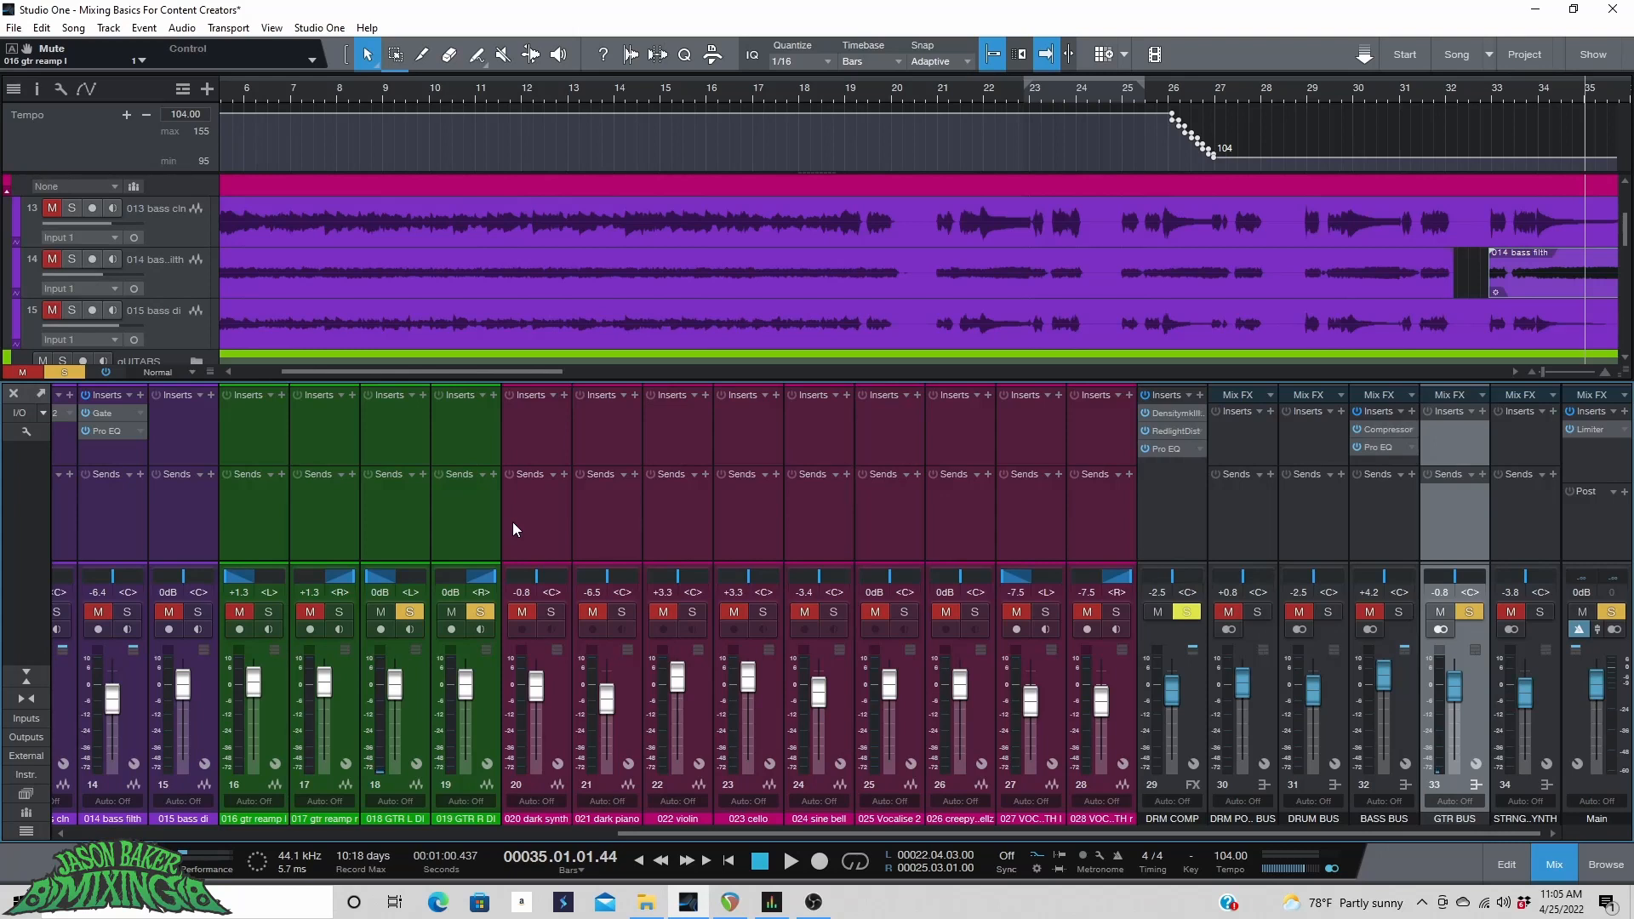
Insert the Ignite Emissary amp and the NadIR cab loader plugins on the 018 GTR L DI channel.
{"action": "left_click", "coordinate": [421, 396]}
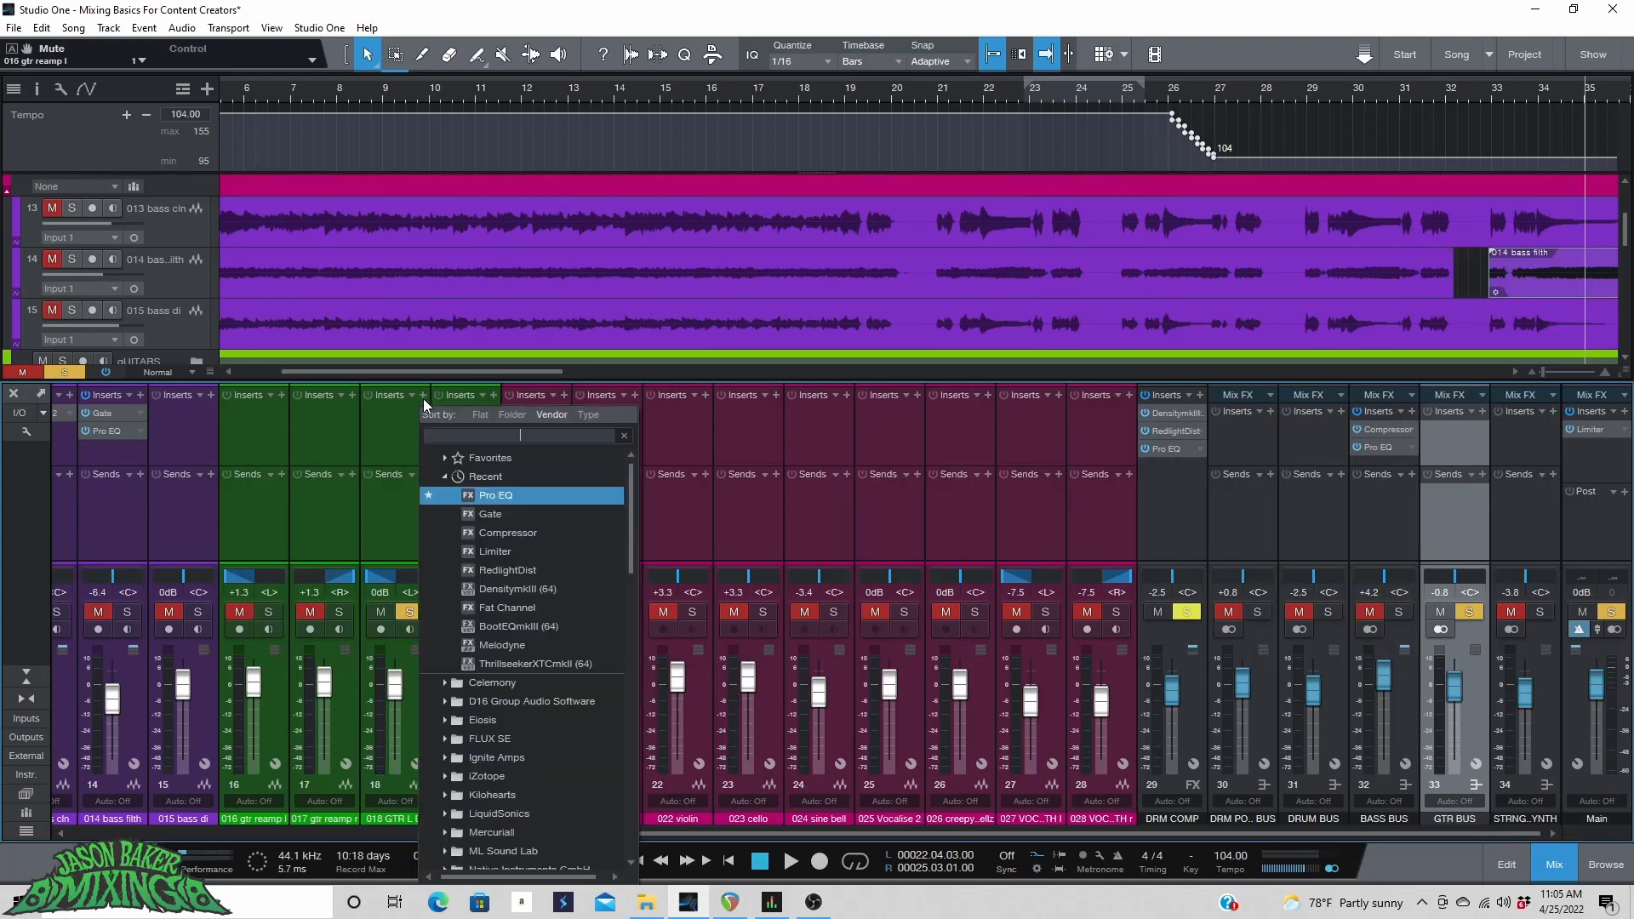
{"action": "scroll", "coordinate": [550, 647], "scroll_direction": "down", "scroll_amount": 3}
{"action": "scroll", "coordinate": [549, 647], "scroll_direction": "down", "scroll_amount": 5}
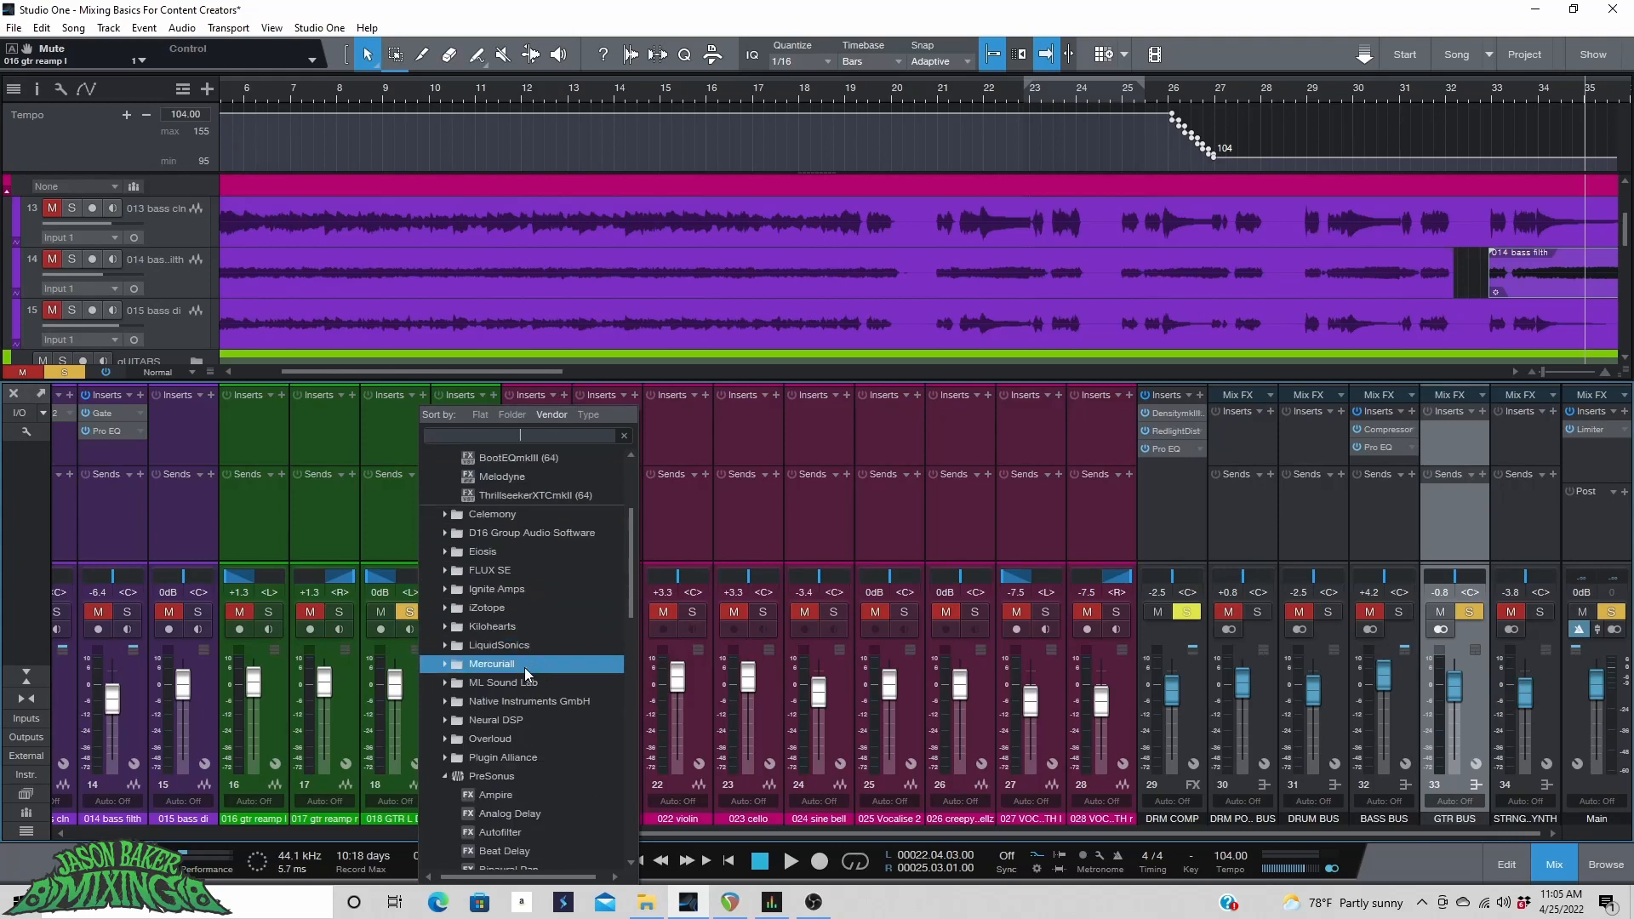
{"action": "left_click", "coordinate": [451, 605]}
{"action": "scroll", "coordinate": [451, 606], "scroll_direction": "down", "scroll_amount": 1}
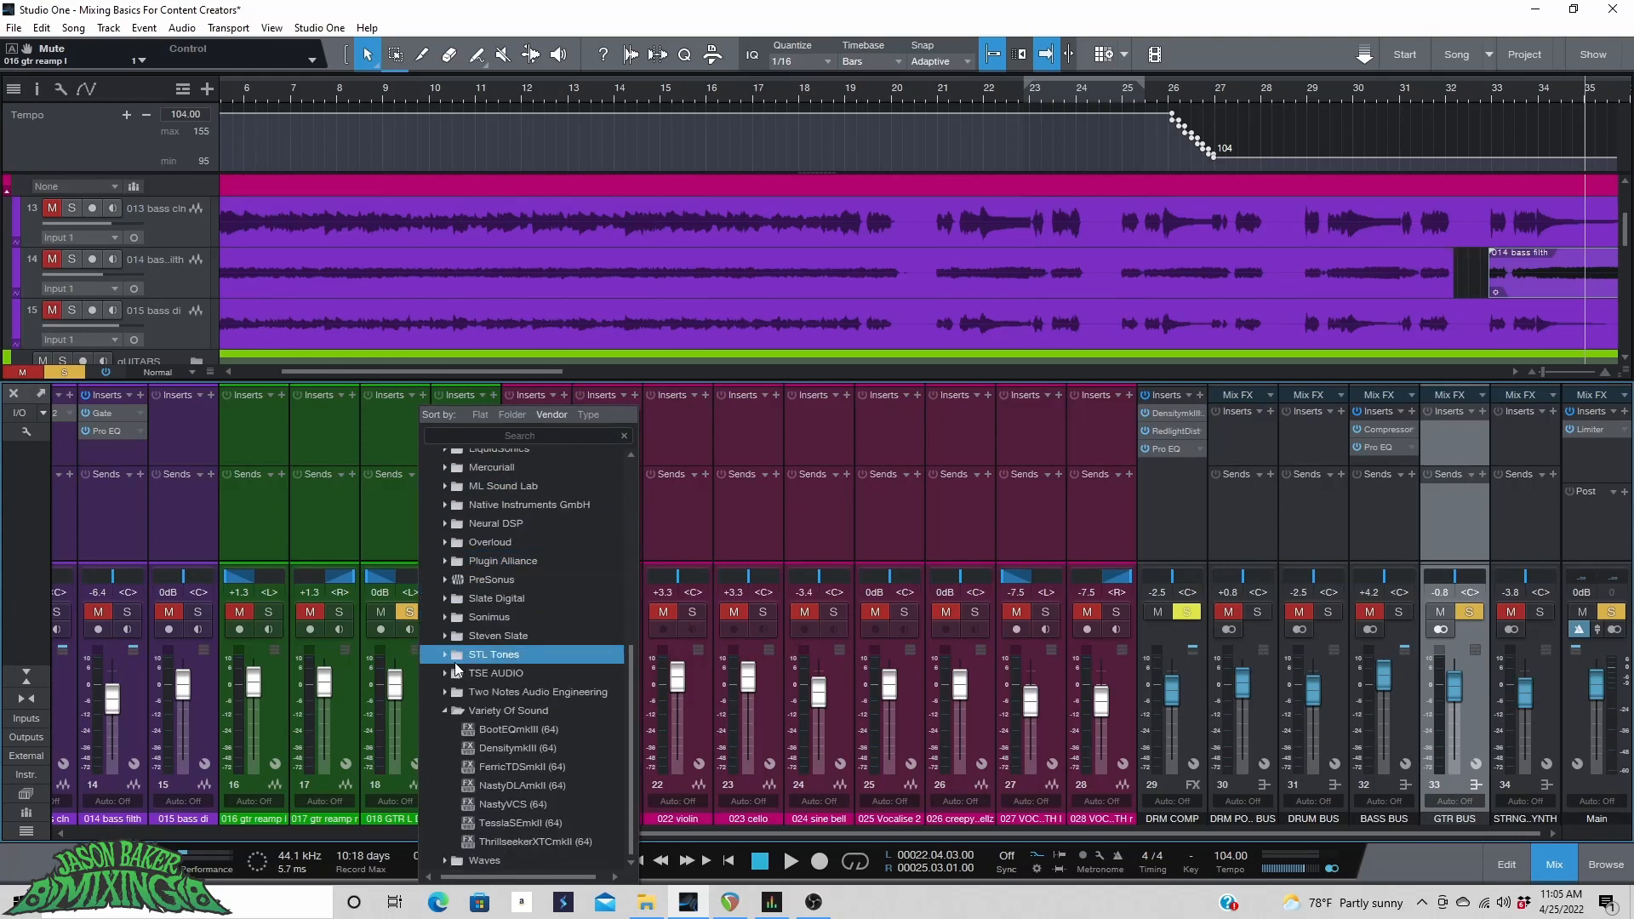
{"action": "left_click", "coordinate": [476, 715]}
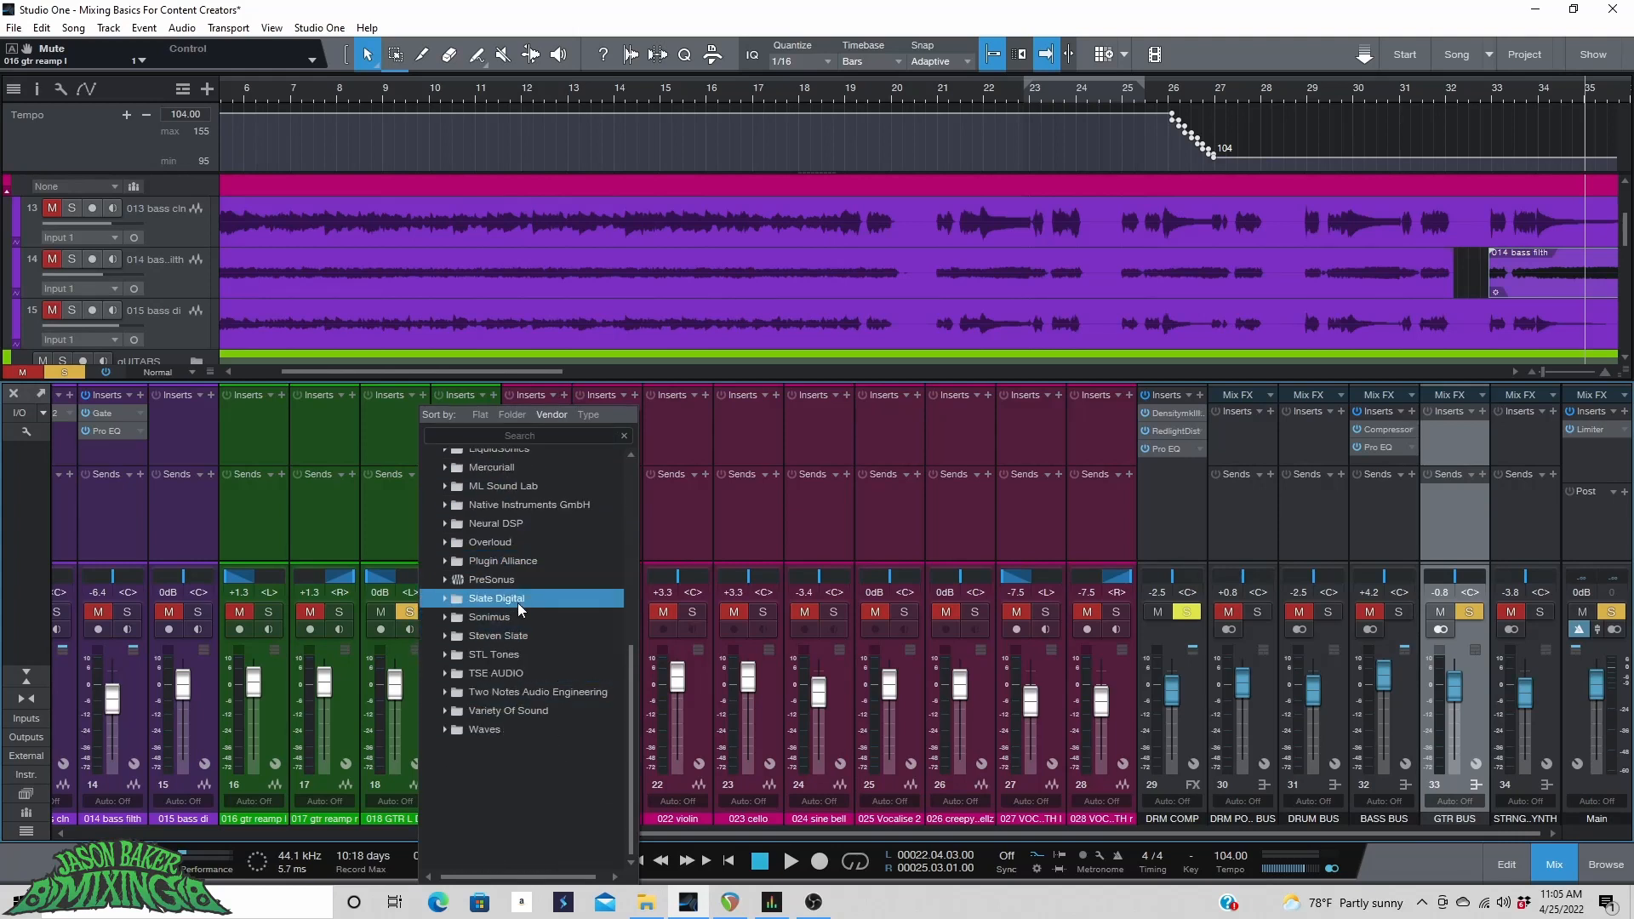
{"action": "scroll", "coordinate": [527, 624], "scroll_direction": "up", "scroll_amount": 2}
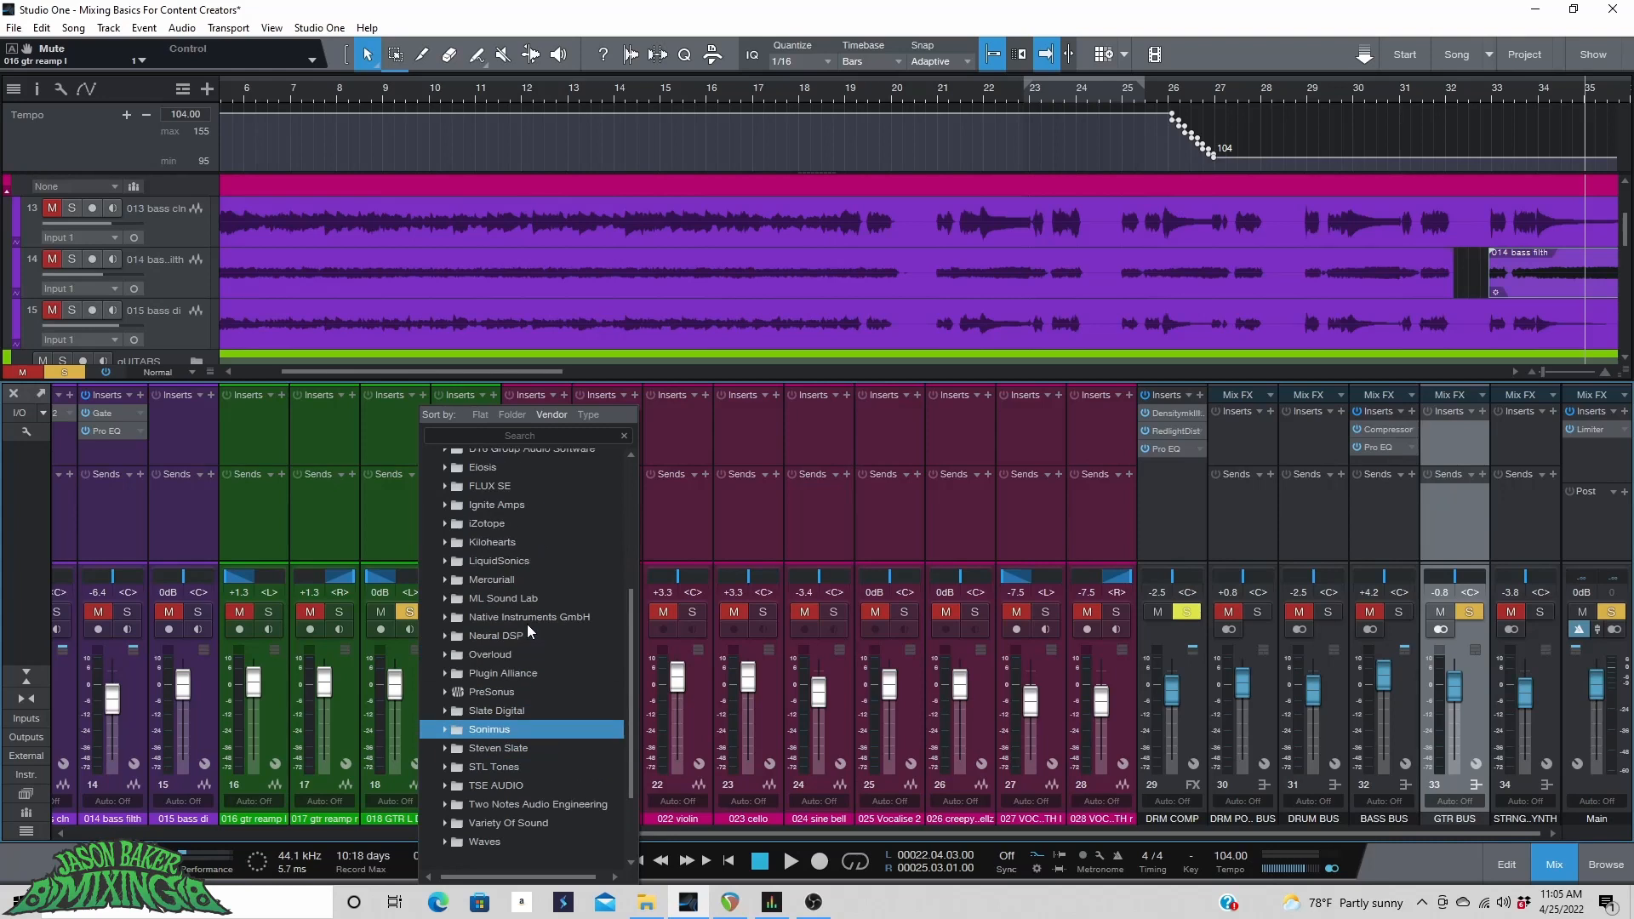
{"action": "left_click", "coordinate": [483, 505]}
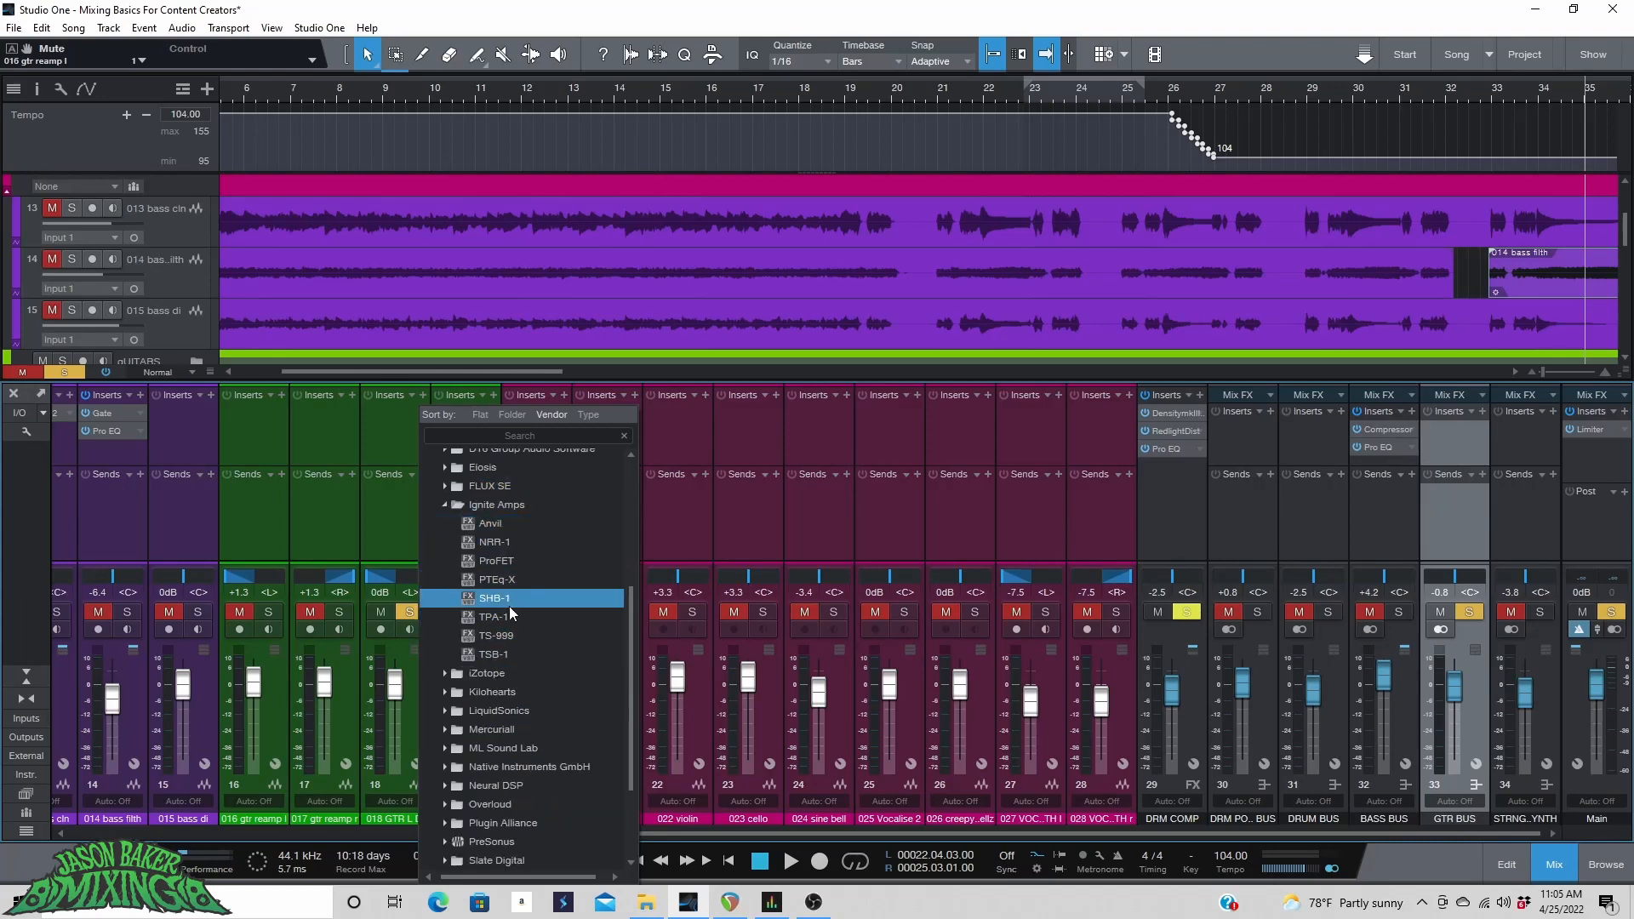
{"action": "left_click", "coordinate": [533, 538]}
{"action": "left_click", "coordinate": [366, 126]}
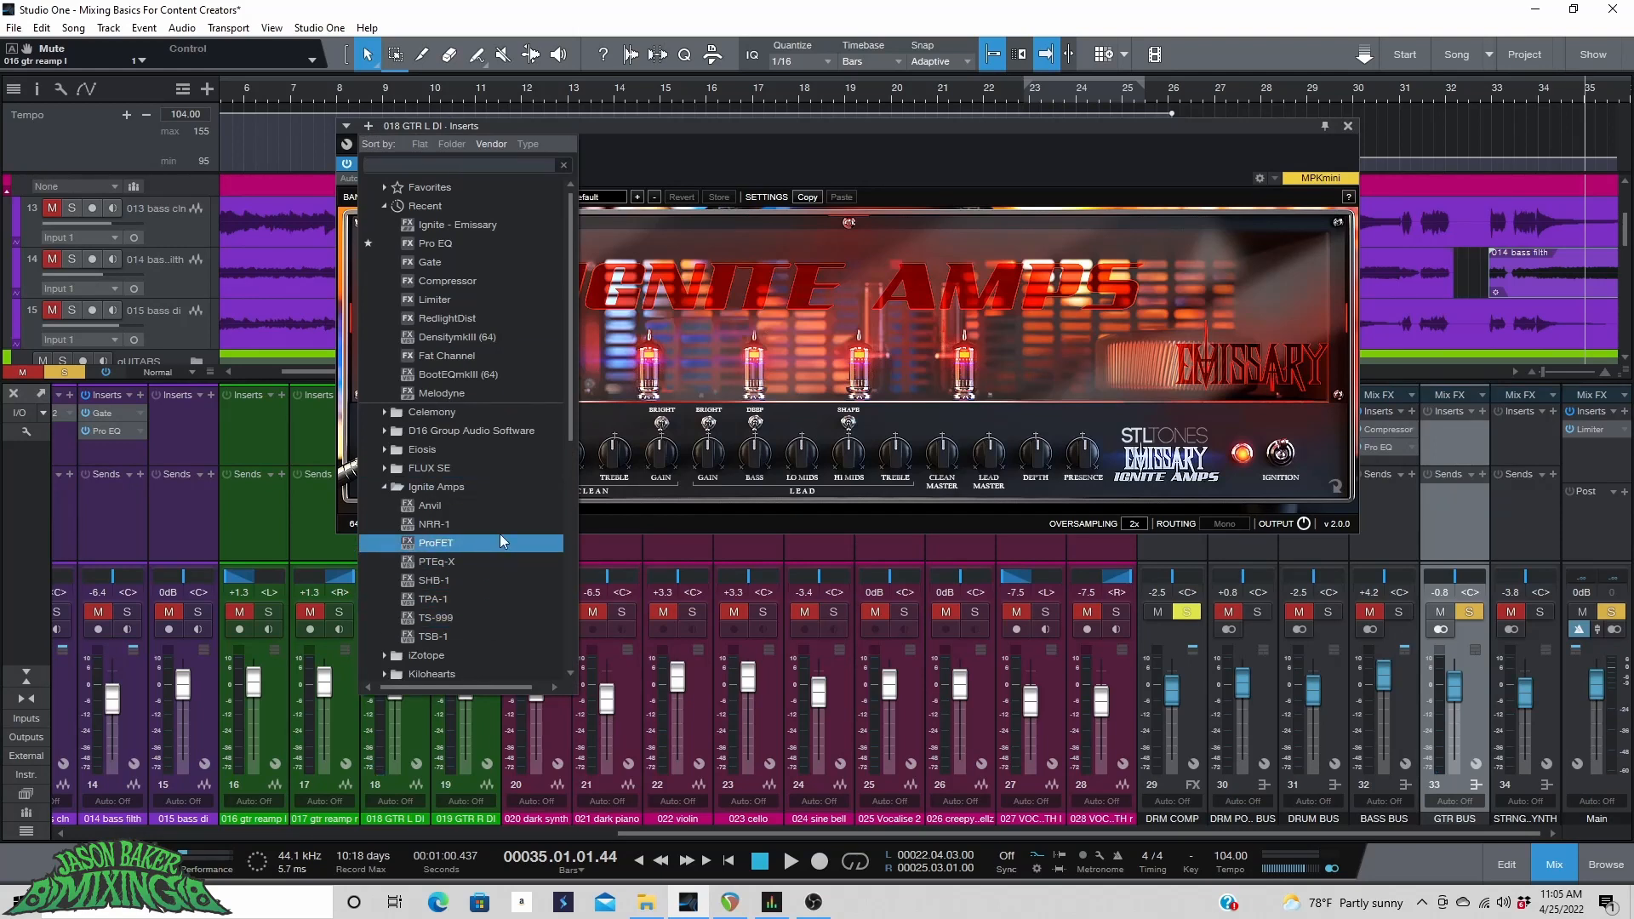
{"action": "left_click", "coordinate": [487, 594]}
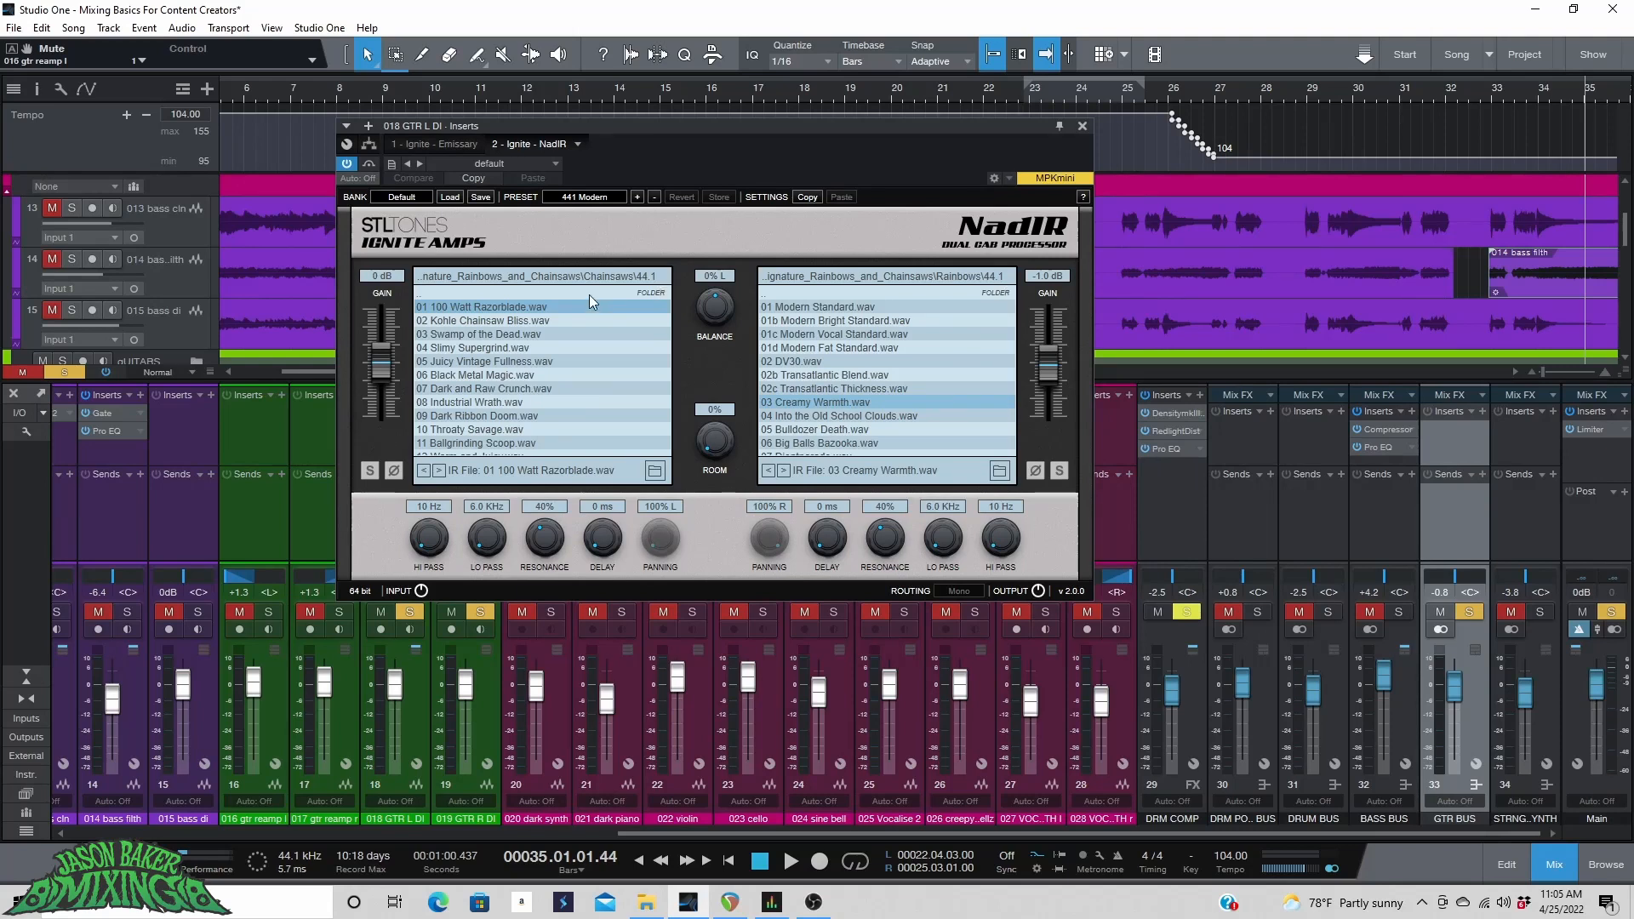
Load ML-MEGA-OS-160-E.wav into the left NadIR IR slot and ML-MEGA-OS-57-D.wav into the right slot.
{"action": "left_click", "coordinate": [653, 471]}
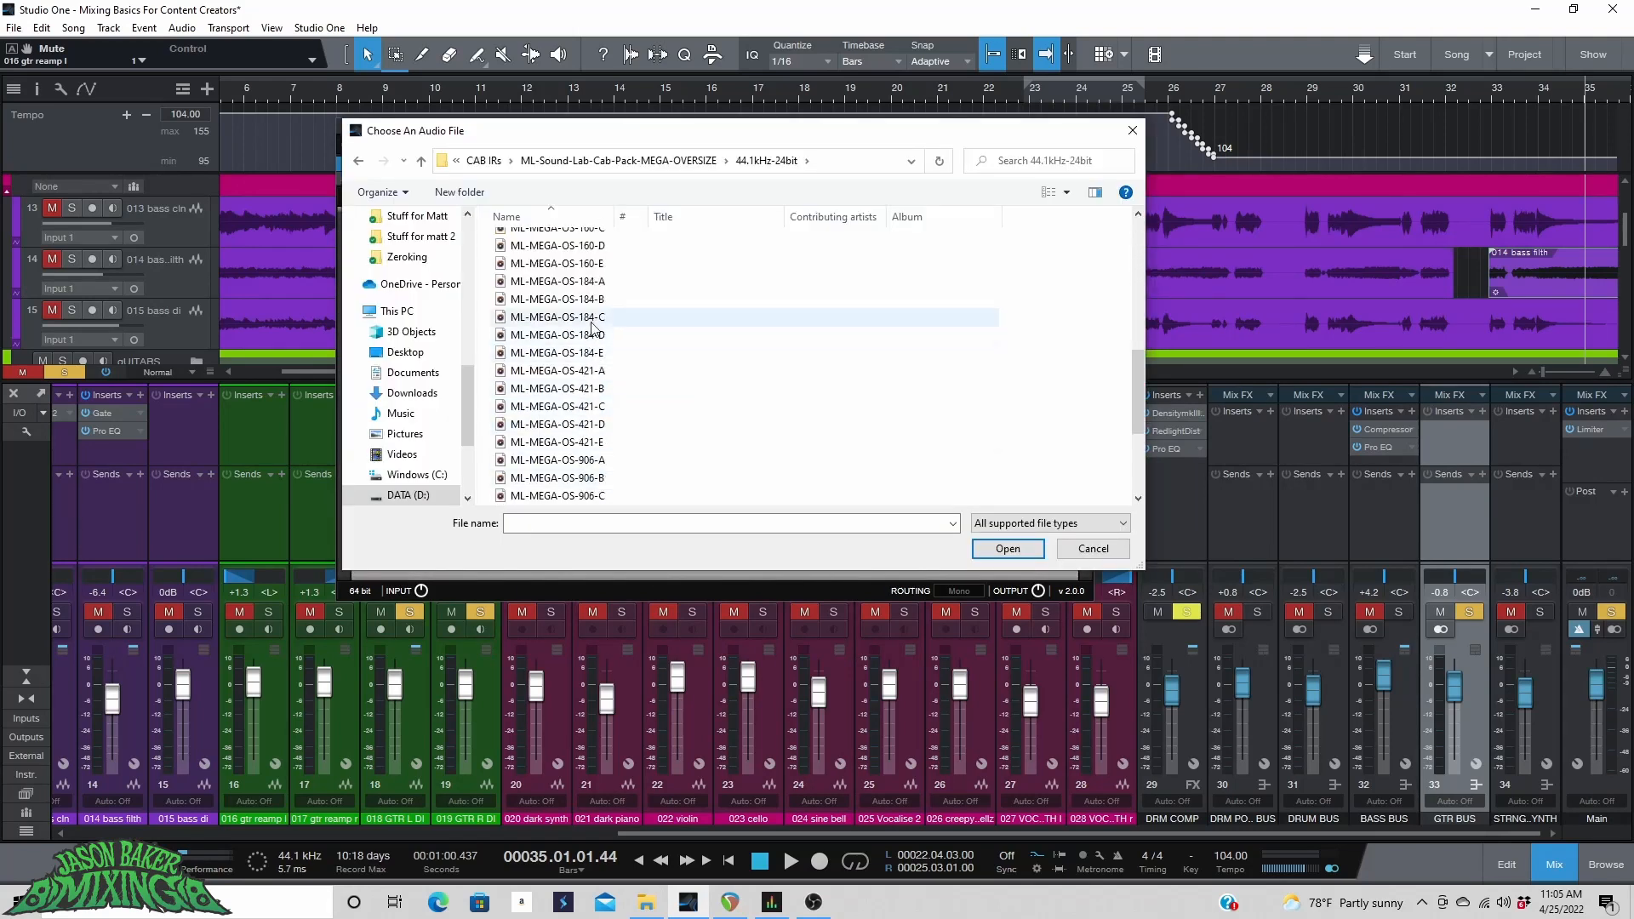
{"action": "double_click", "coordinate": [594, 264]}
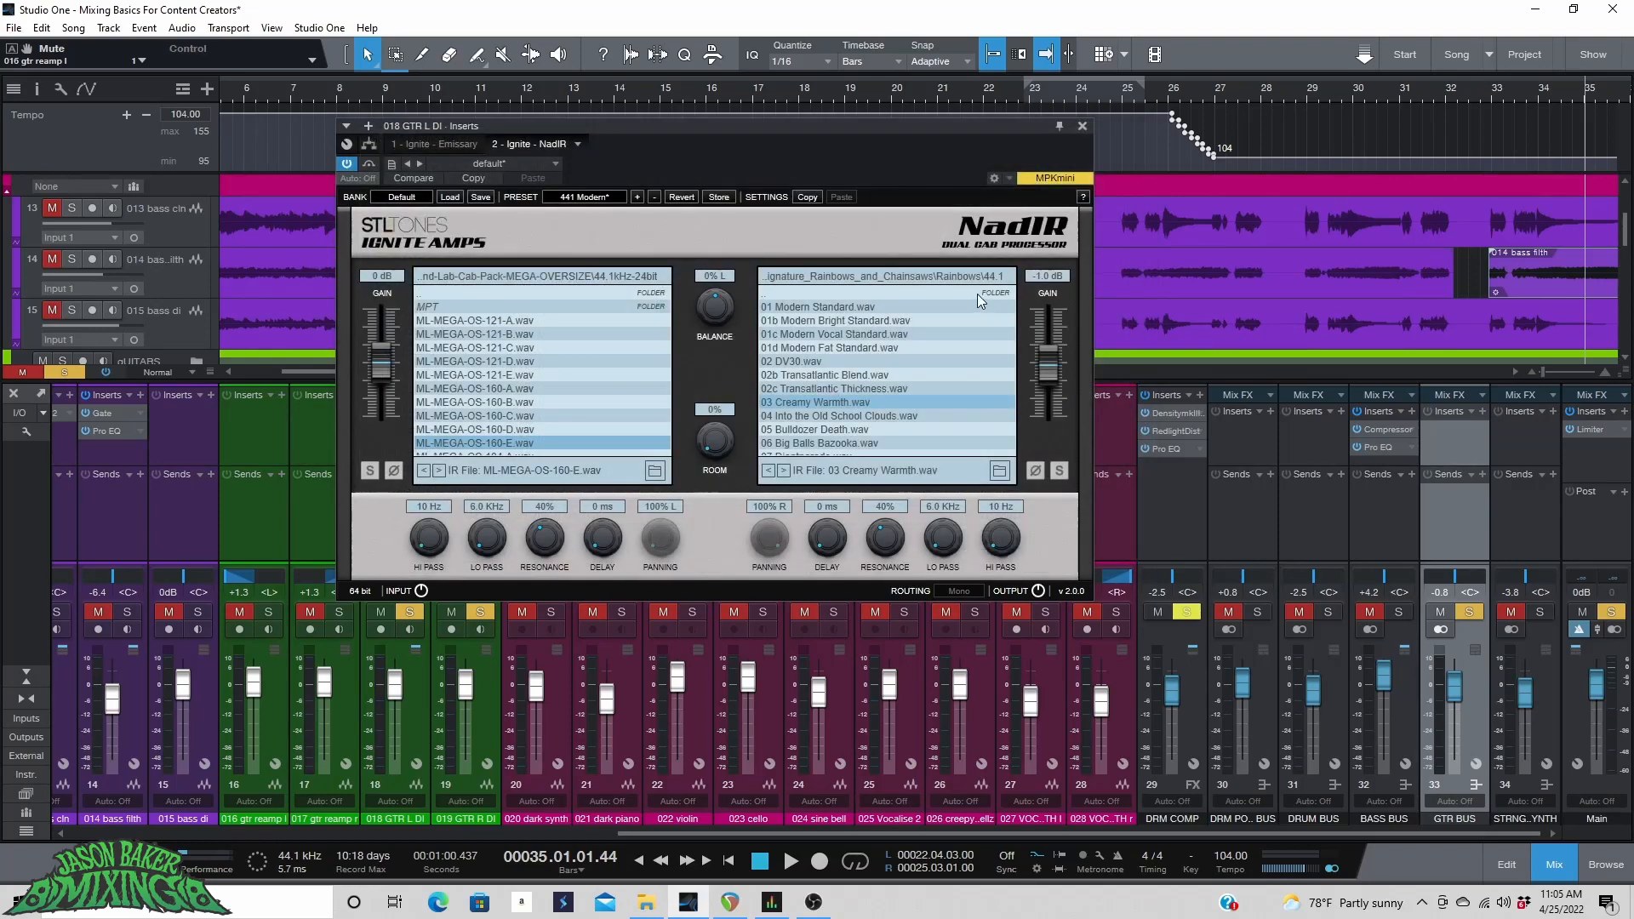
{"action": "left_click", "coordinate": [998, 472]}
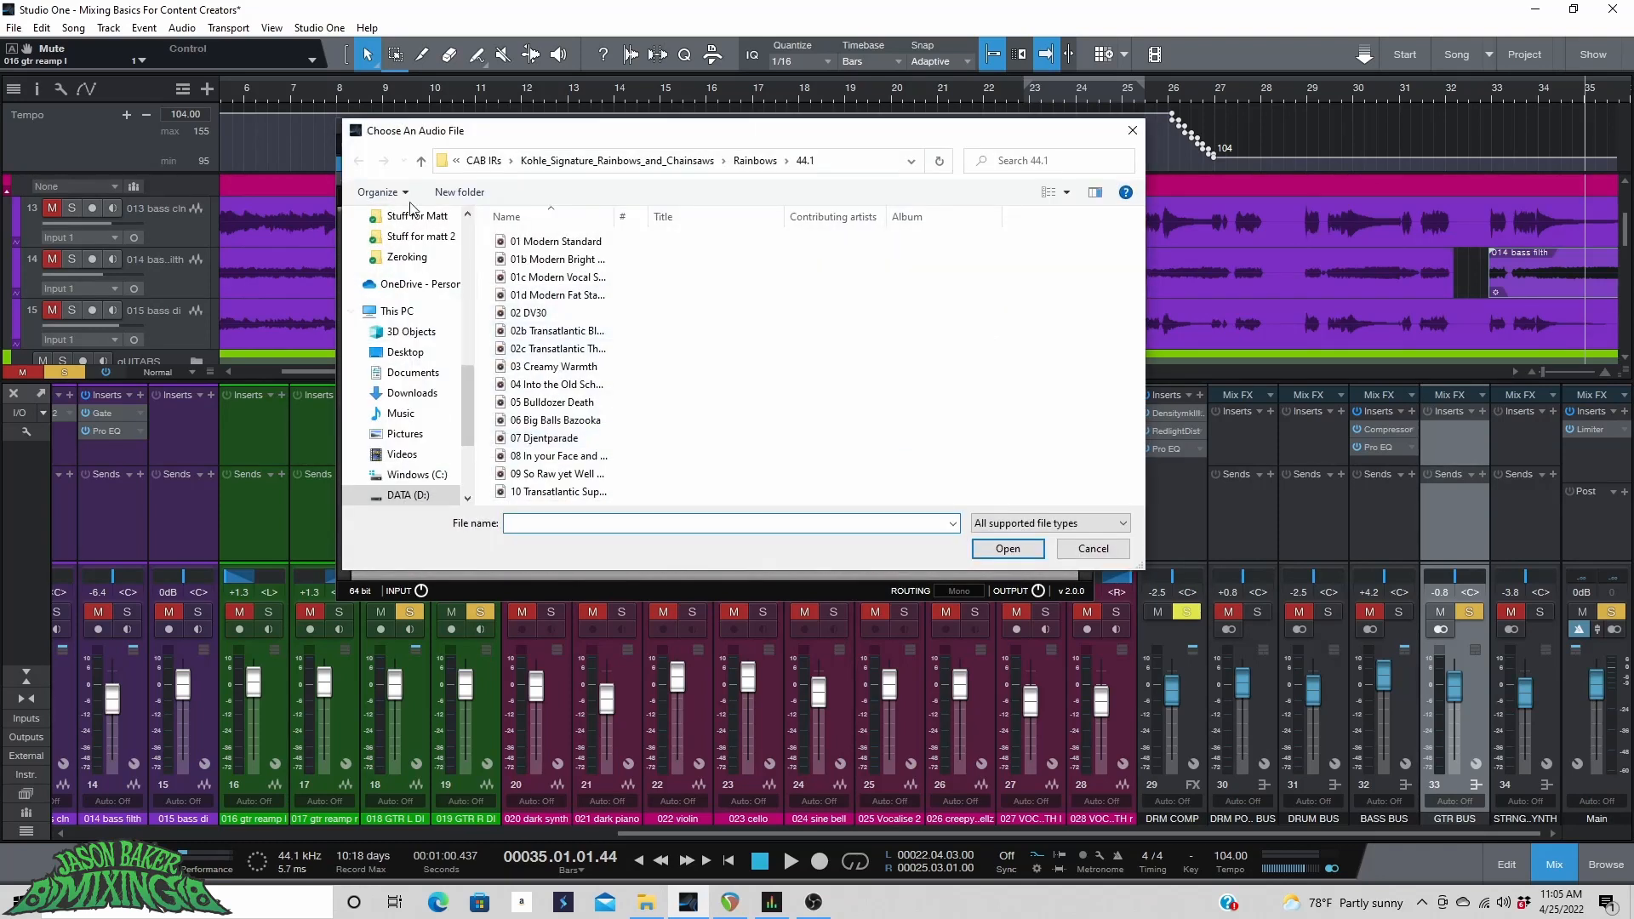
{"action": "left_click", "coordinate": [483, 162]}
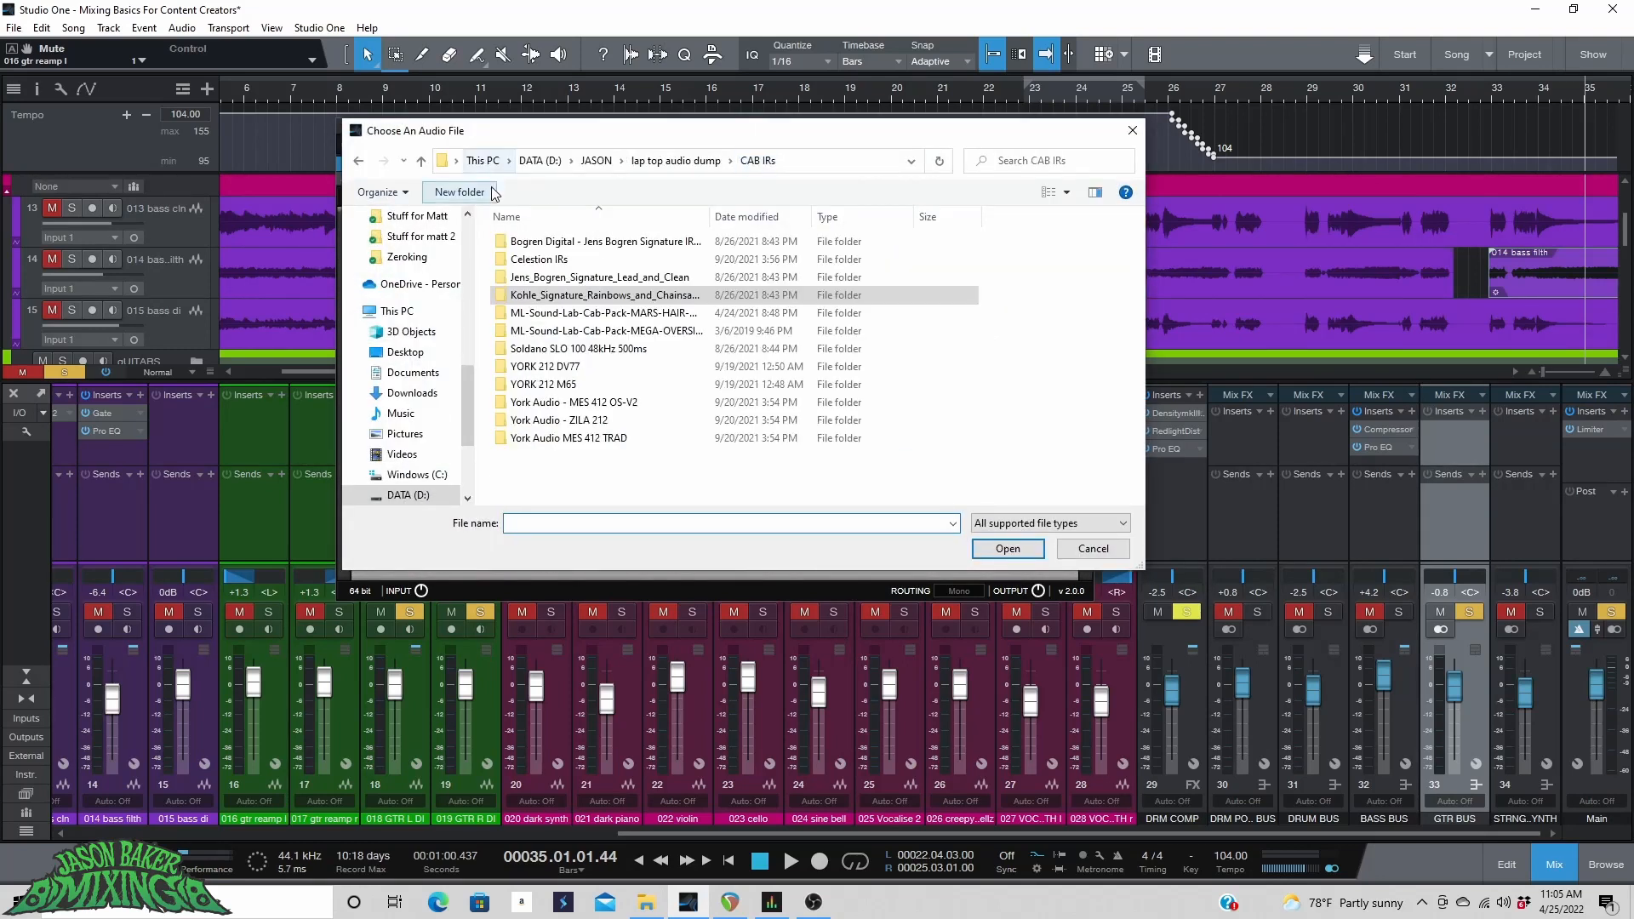
{"action": "left_click", "coordinate": [582, 332]}
{"action": "double_click", "coordinate": [582, 331]}
{"action": "double_click", "coordinate": [591, 258]}
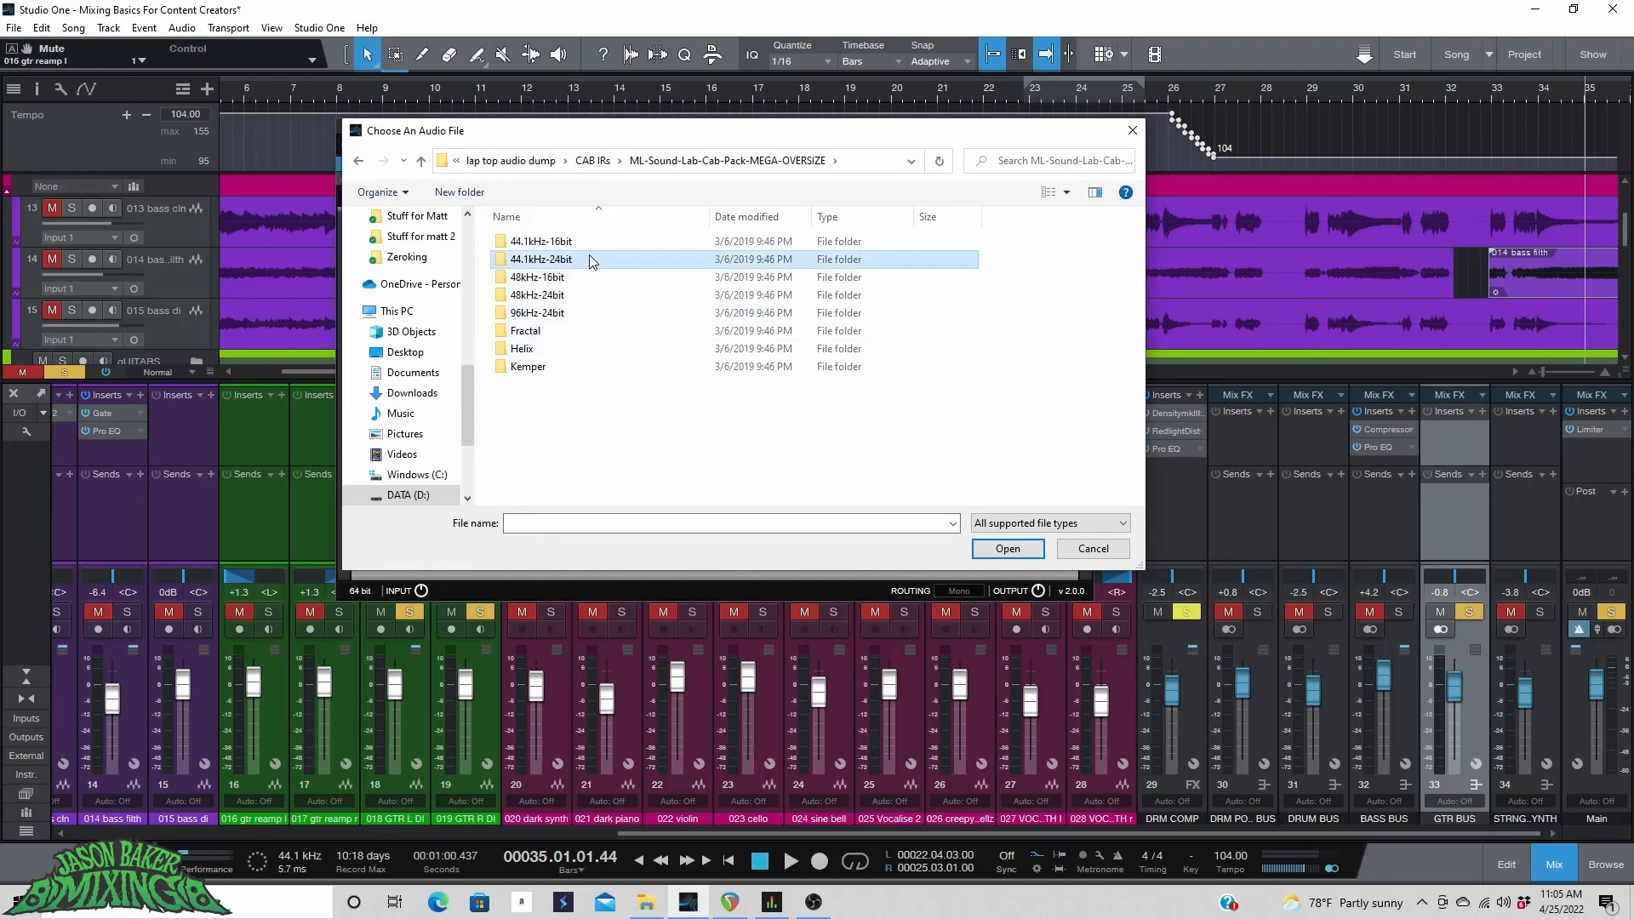
{"action": "double_click", "coordinate": [604, 401]}
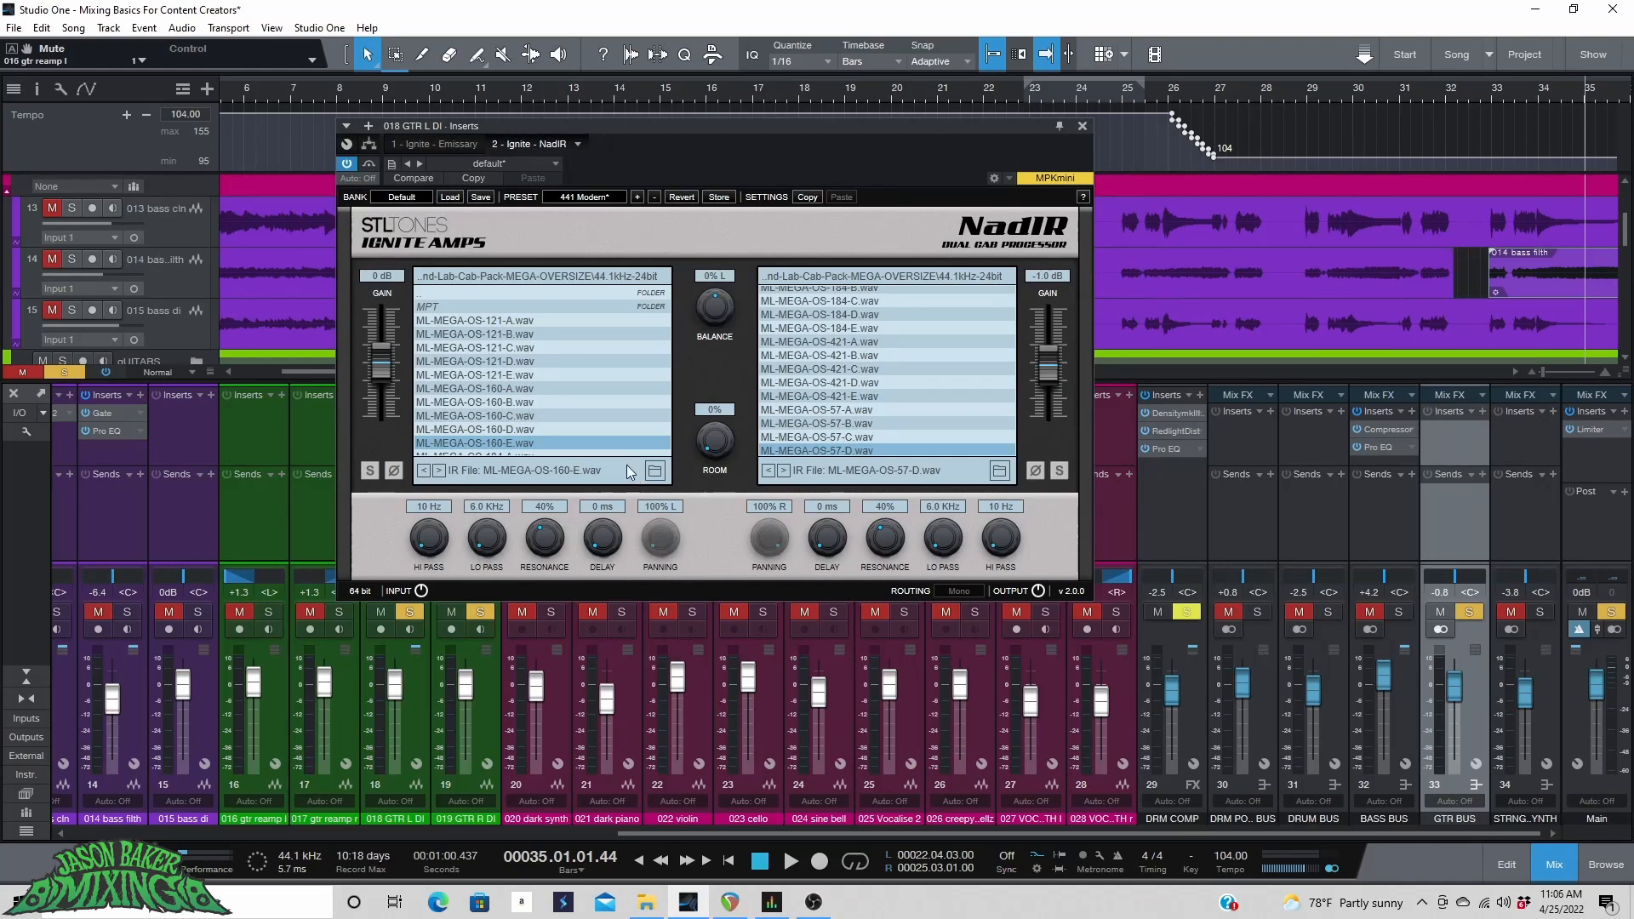
Insert the Ignite TSB-1 pedal, move it first in the chain ahead of the Emissary amp, and toggle its footswitch.
{"action": "left_click", "coordinate": [450, 145]}
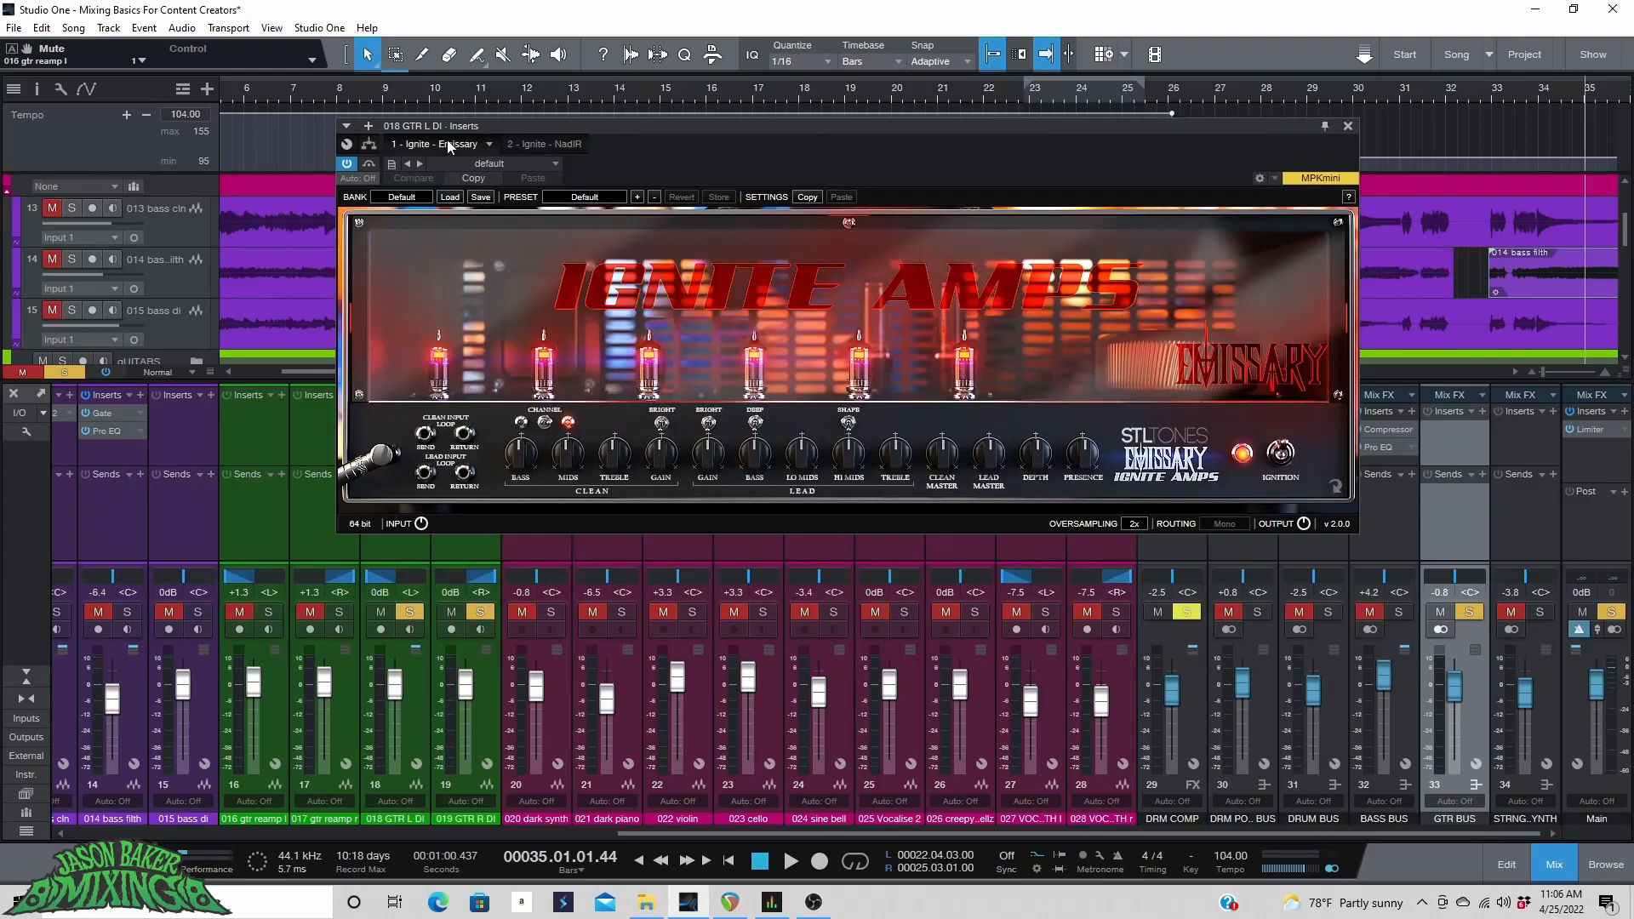
{"action": "left_click", "coordinate": [549, 143]}
{"action": "left_click", "coordinate": [399, 143]}
{"action": "left_click", "coordinate": [368, 126]}
{"action": "scroll", "coordinate": [518, 626], "scroll_direction": "down", "scroll_amount": 5}
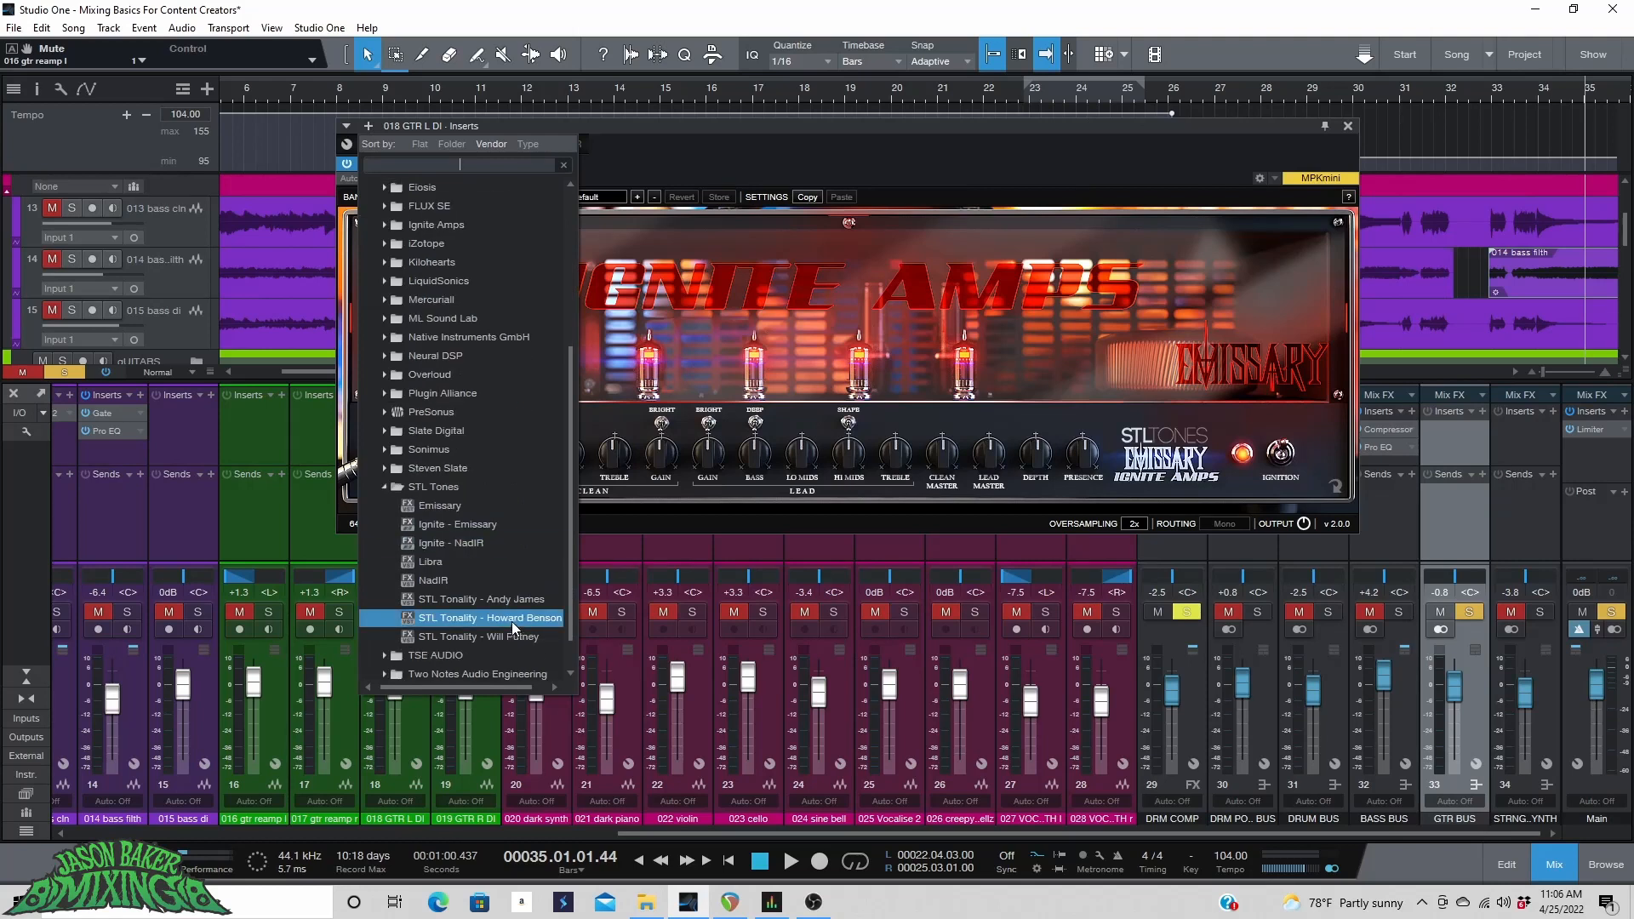
{"action": "left_click", "coordinate": [415, 488]}
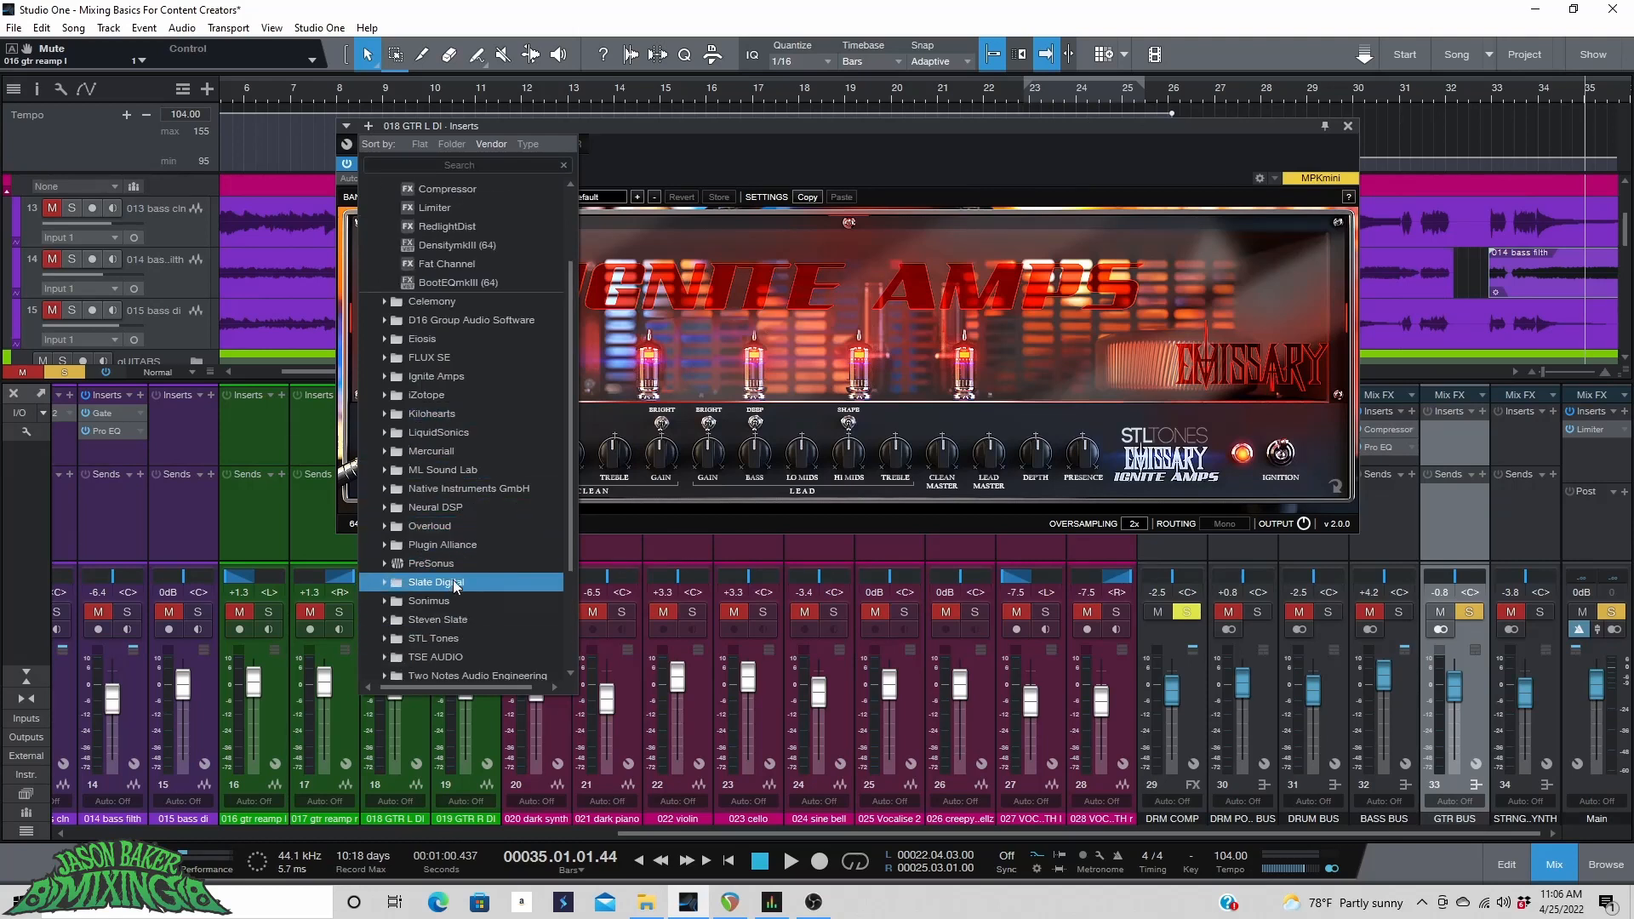
{"action": "scroll", "coordinate": [449, 630], "scroll_direction": "down", "scroll_amount": 1}
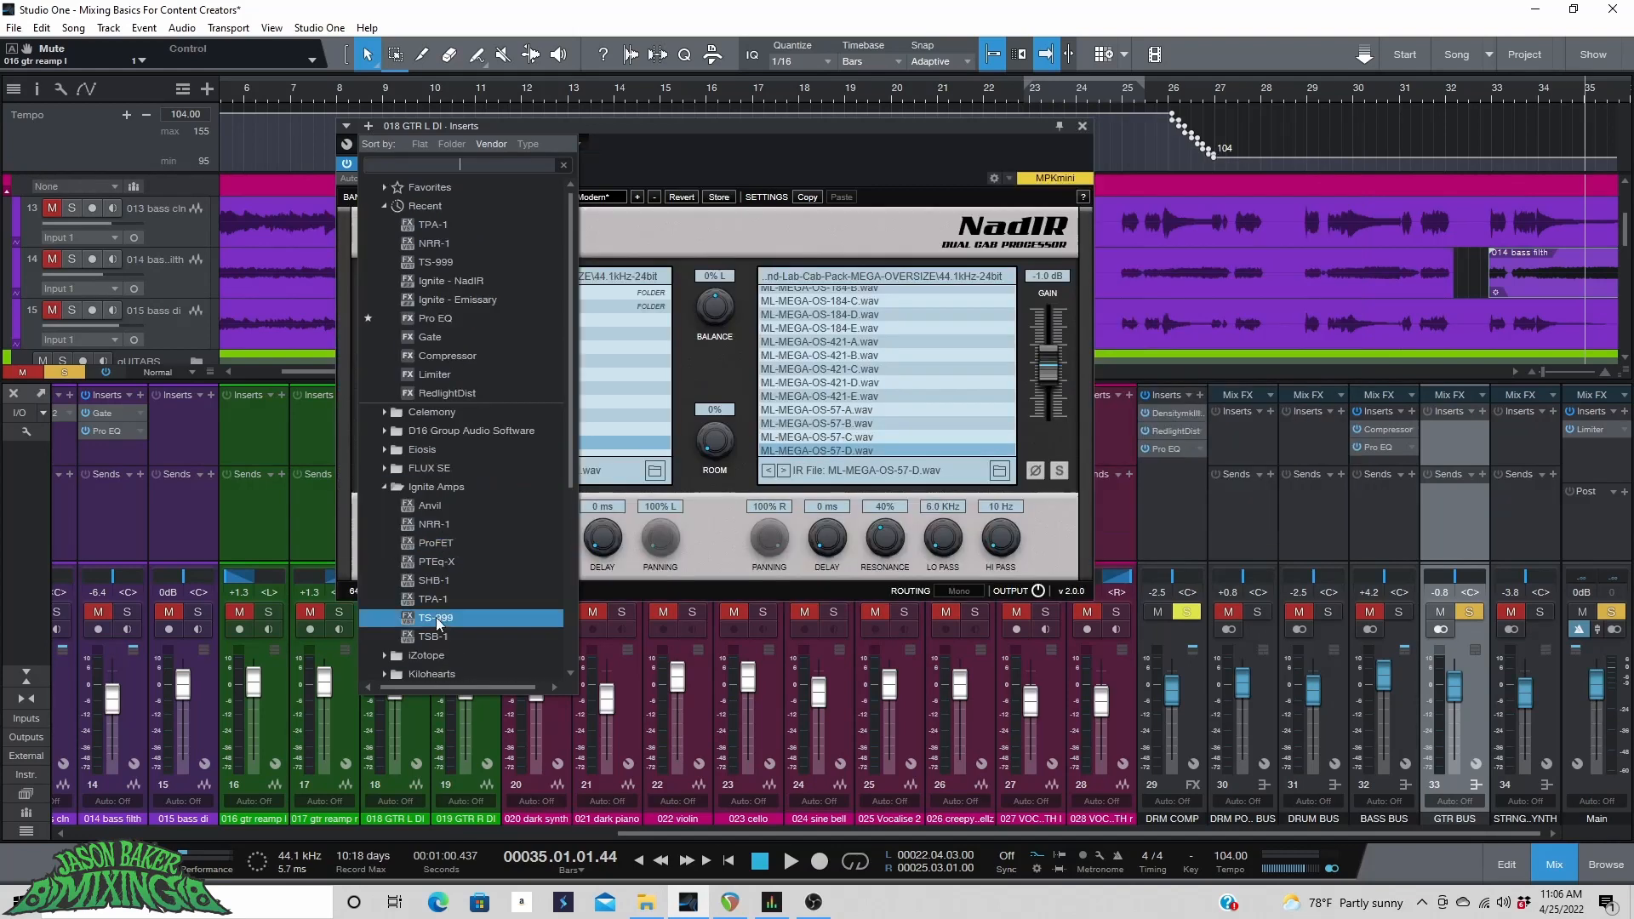
{"action": "double_click", "coordinate": [447, 635]}
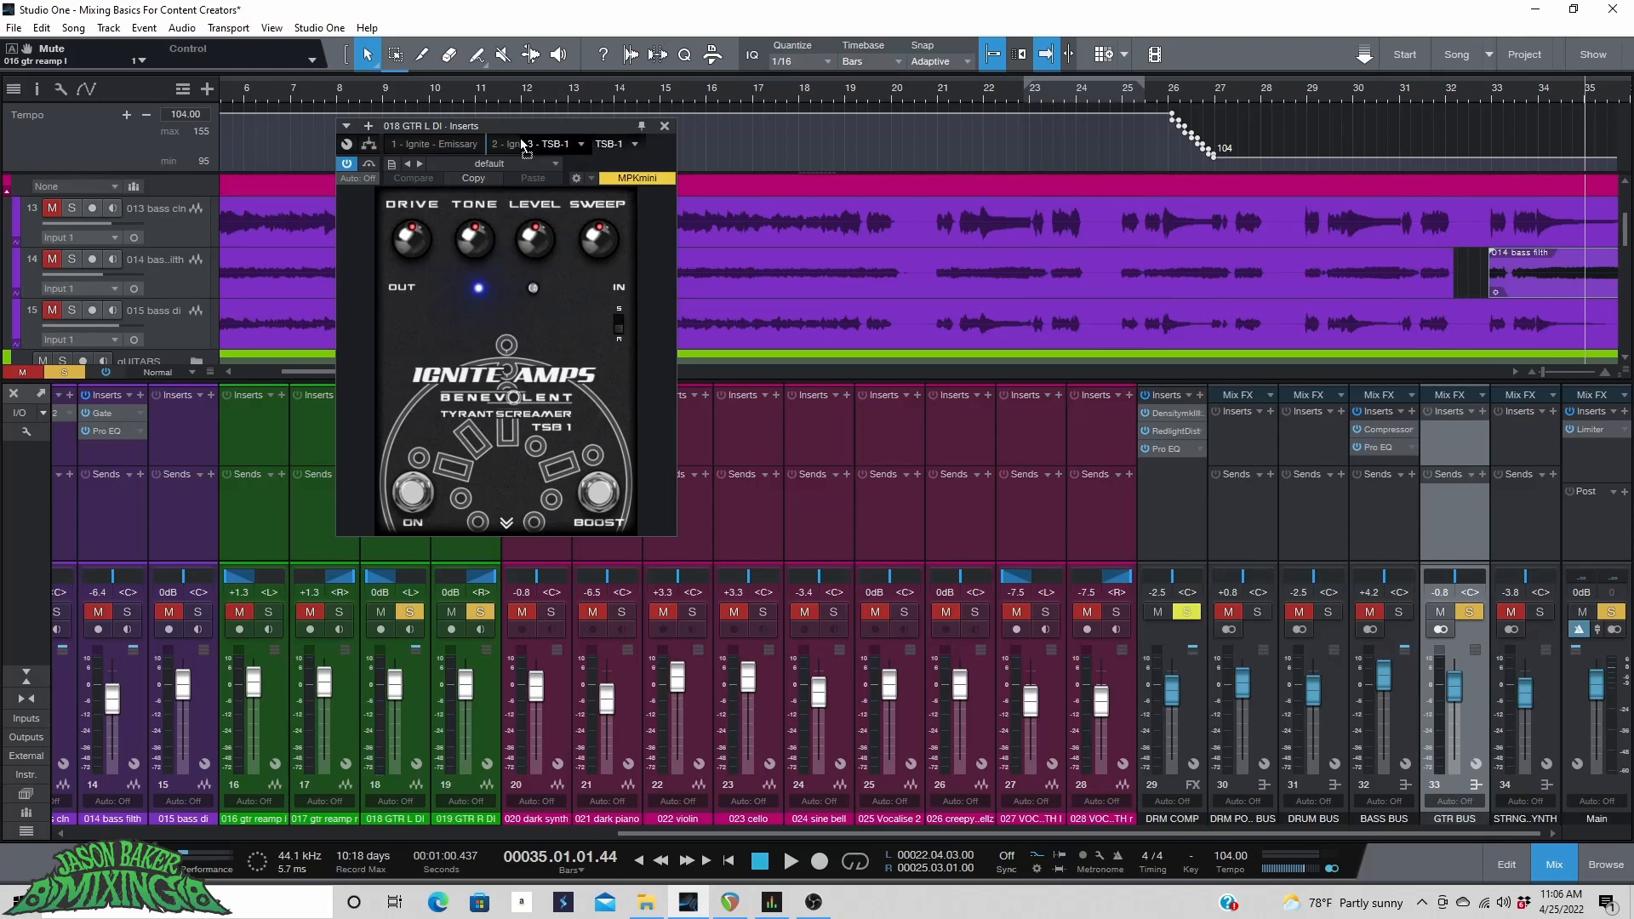
{"action": "left_click_drag", "start_coordinate": [521, 147], "coordinate": [408, 145]}
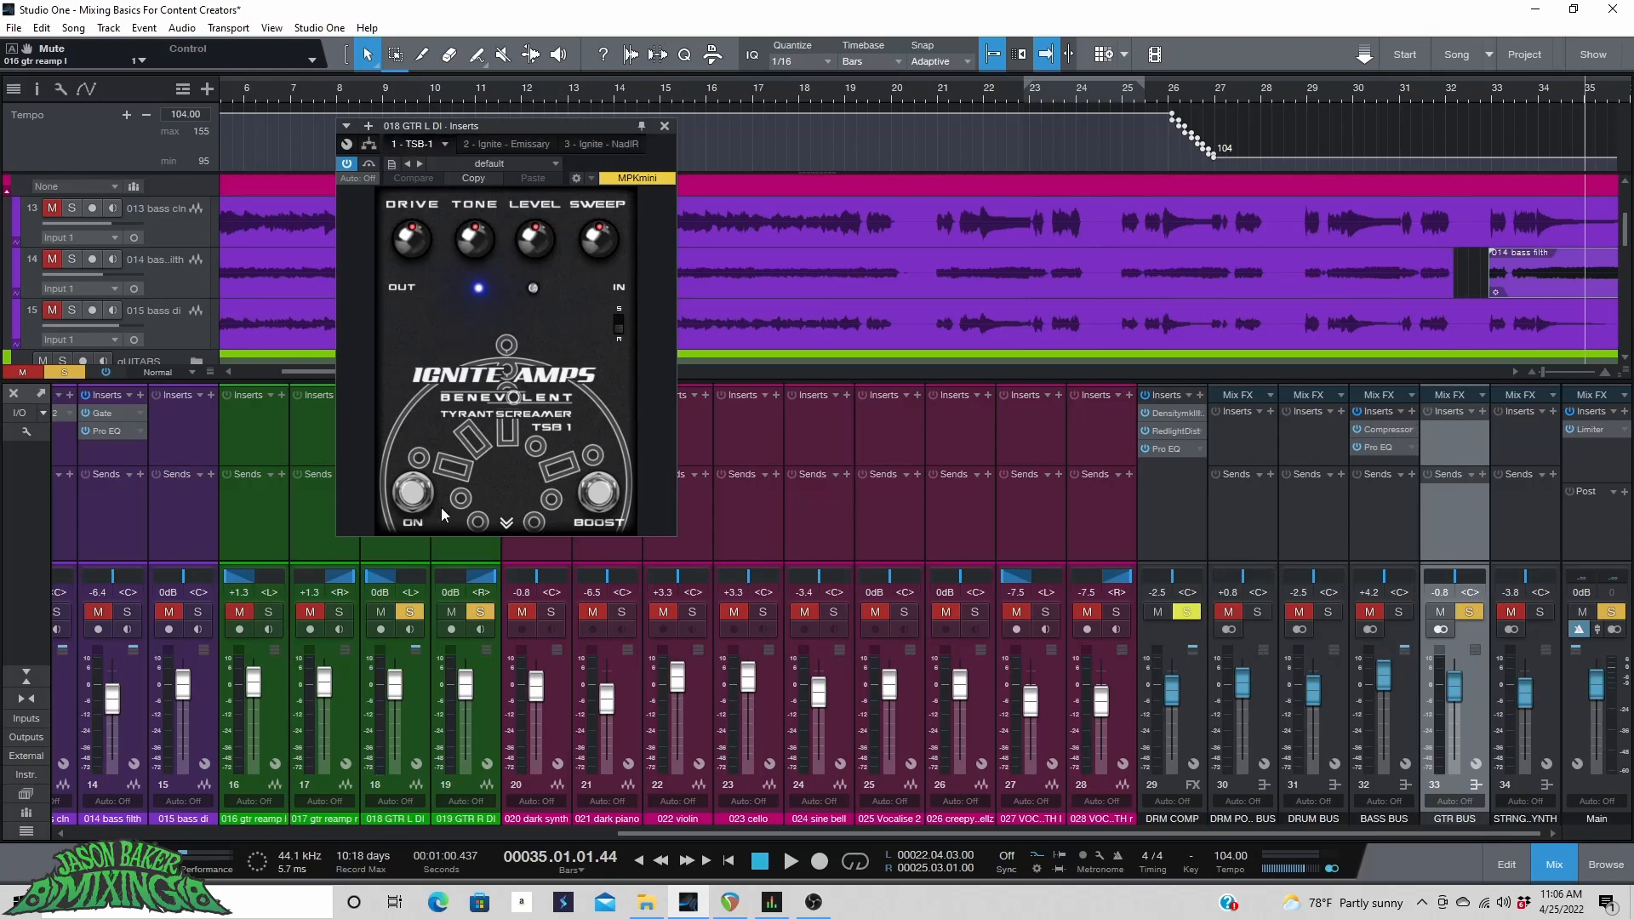
{"action": "left_click", "coordinate": [413, 494]}
Switch the left NadIR impulse response to ML-MEGA-OS-160-A.wav.
{"action": "left_click", "coordinate": [517, 143]}
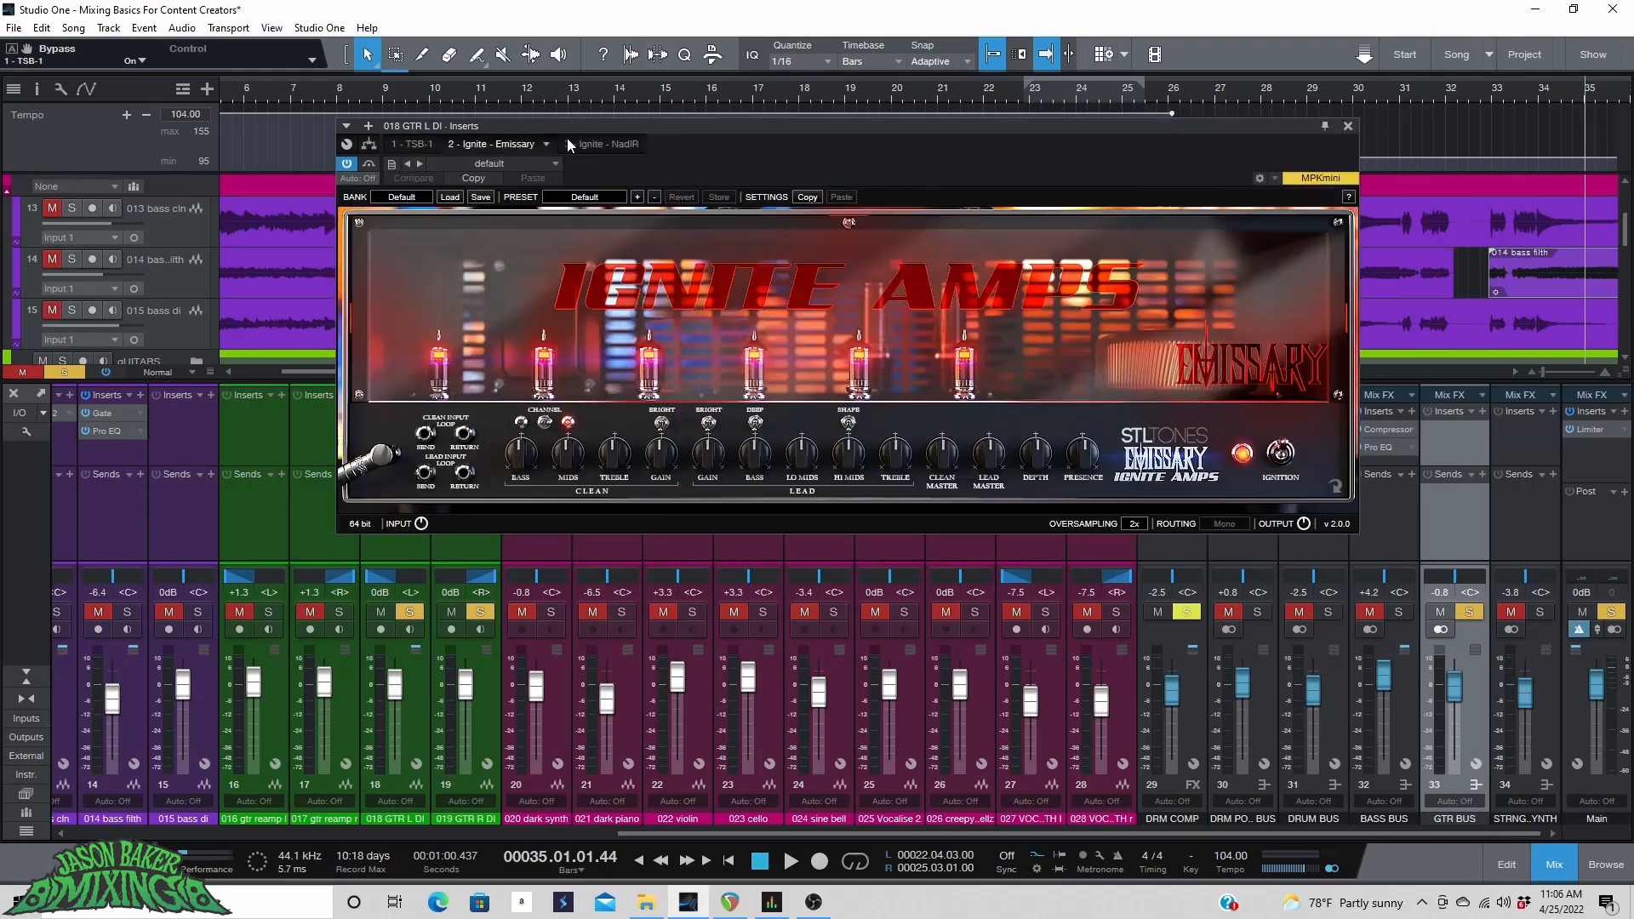
{"action": "left_click", "coordinate": [589, 143]}
{"action": "scroll", "coordinate": [499, 415], "scroll_direction": "down", "scroll_amount": 1}
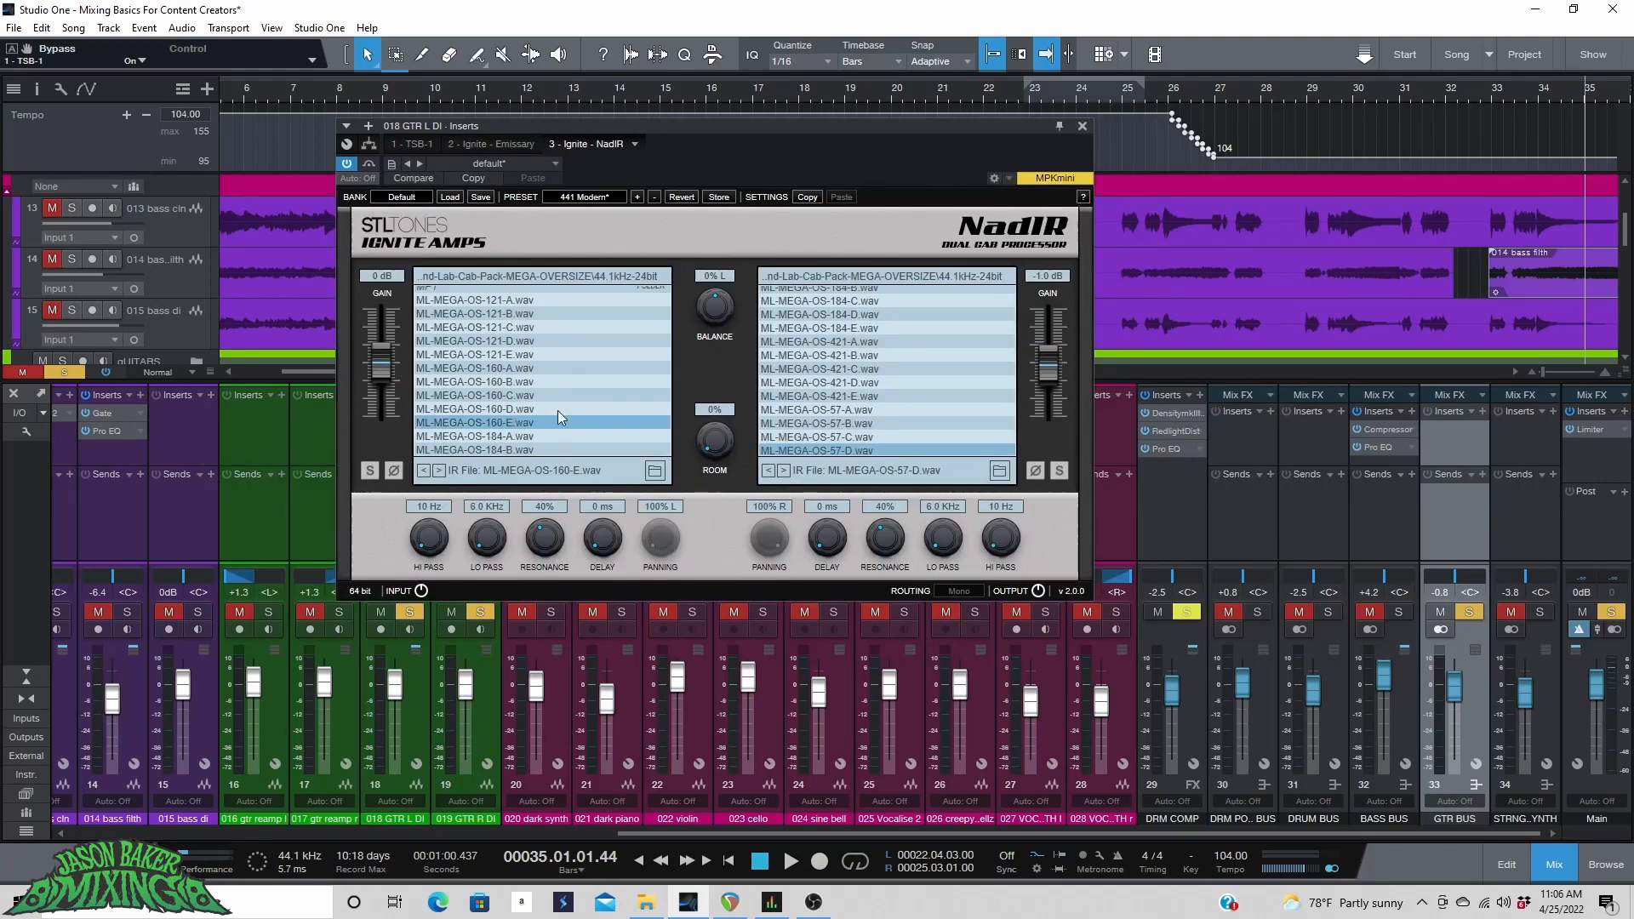
{"action": "left_click", "coordinate": [536, 368]}
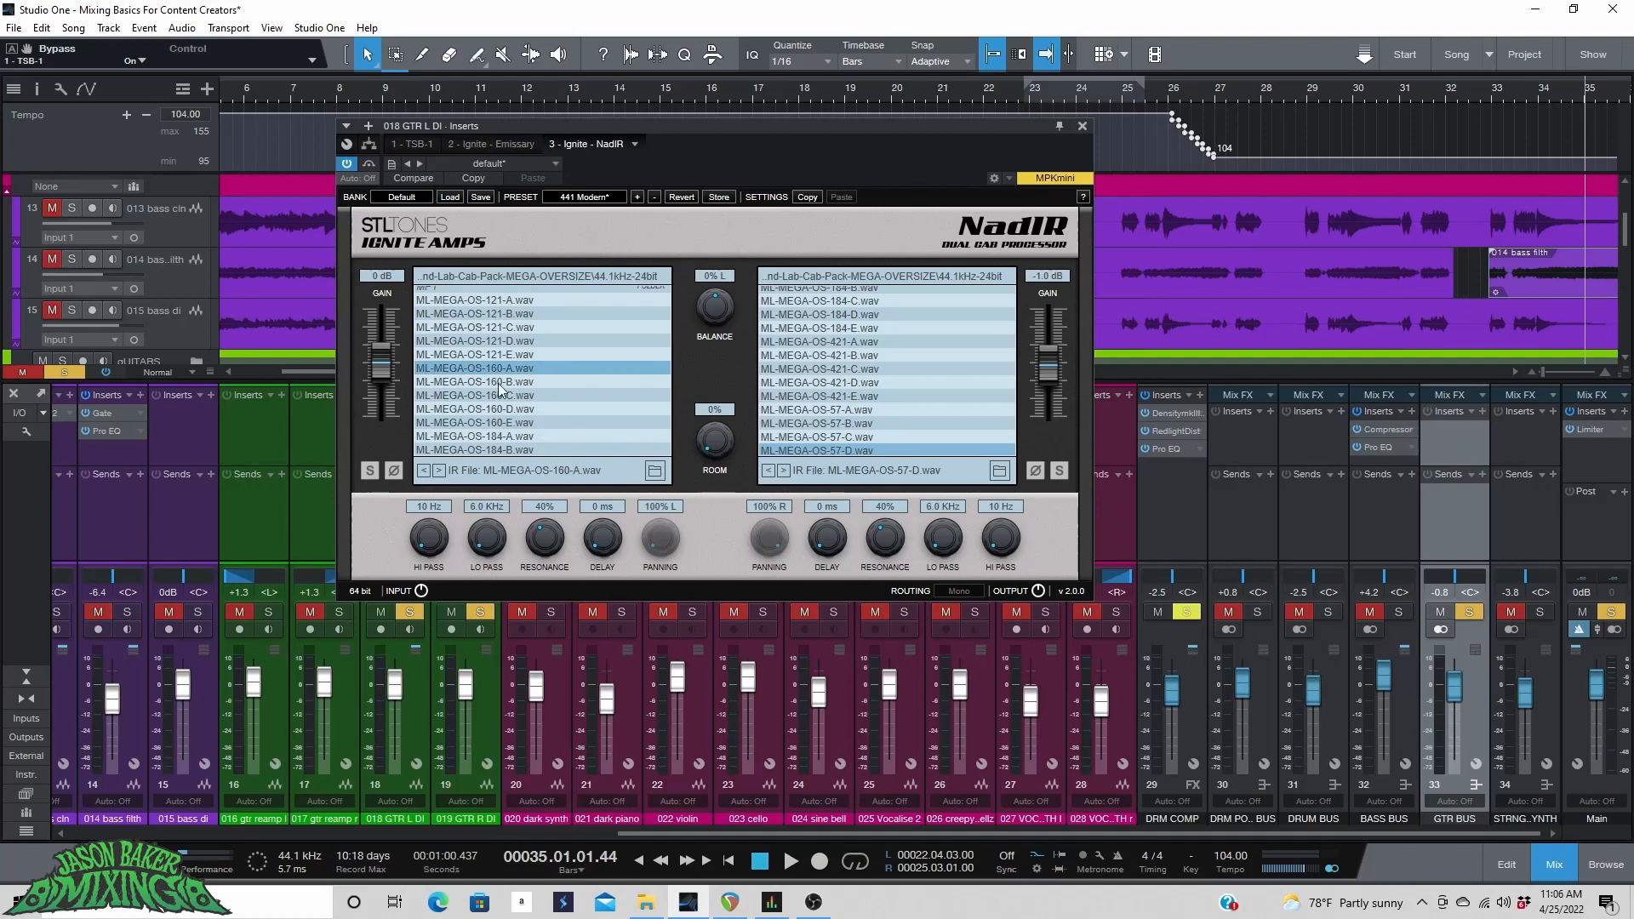
{"action": "scroll", "coordinate": [827, 424], "scroll_direction": "down", "scroll_amount": 2}
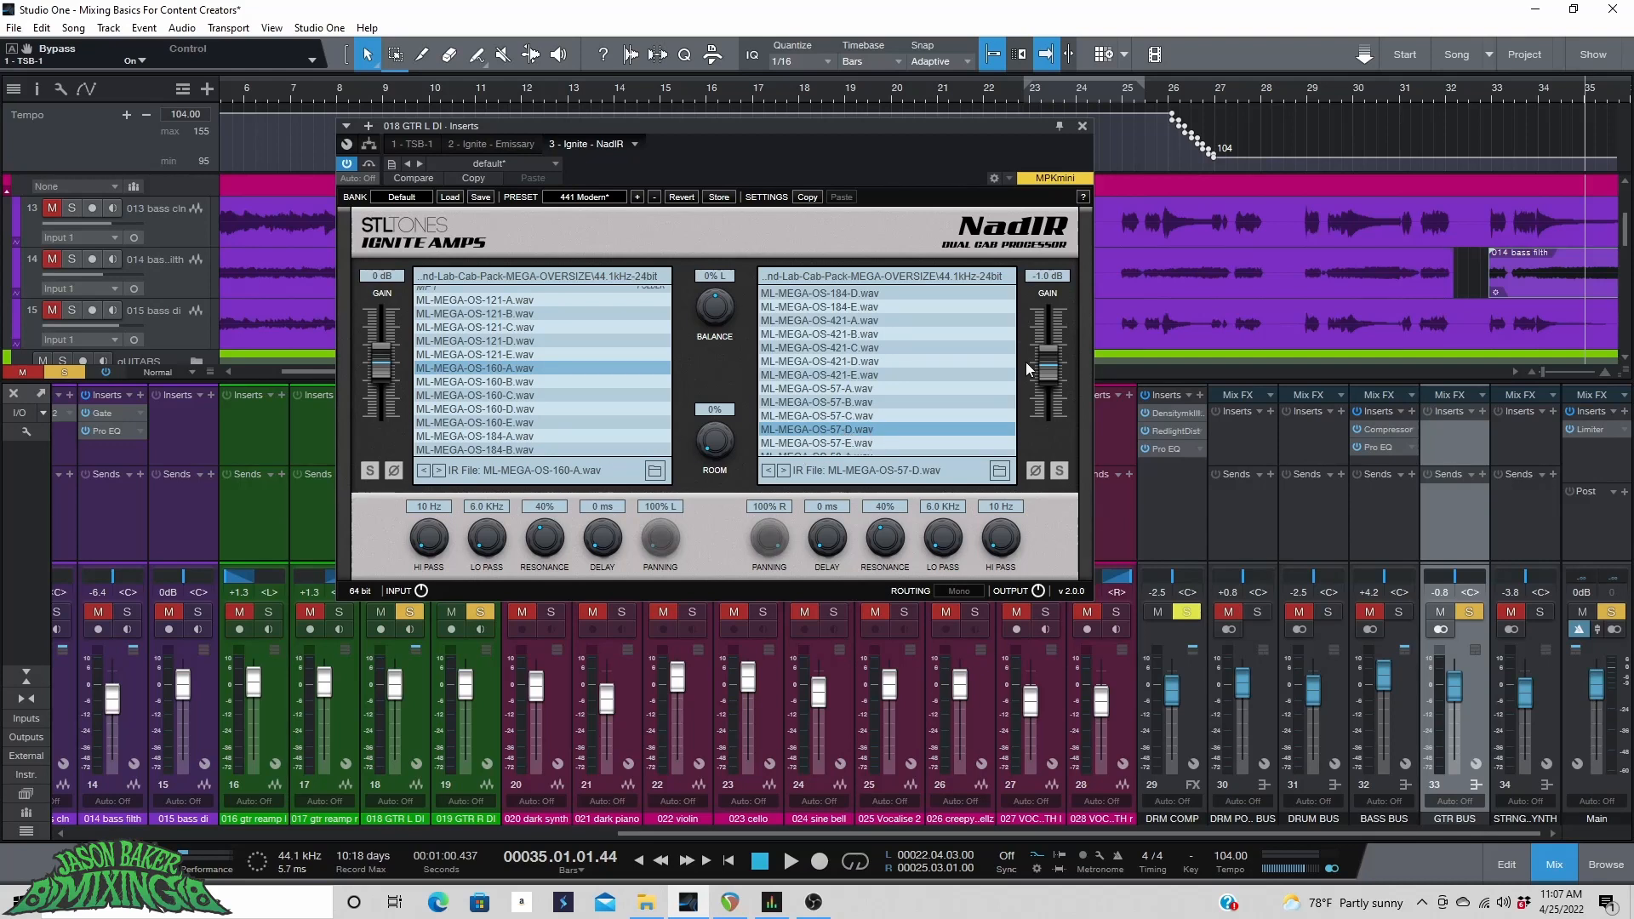
Play from bar 15, adjust the DI solos, and raise the GTR L DI fader to +1.8 dB.
{"action": "left_click", "coordinate": [659, 88]}
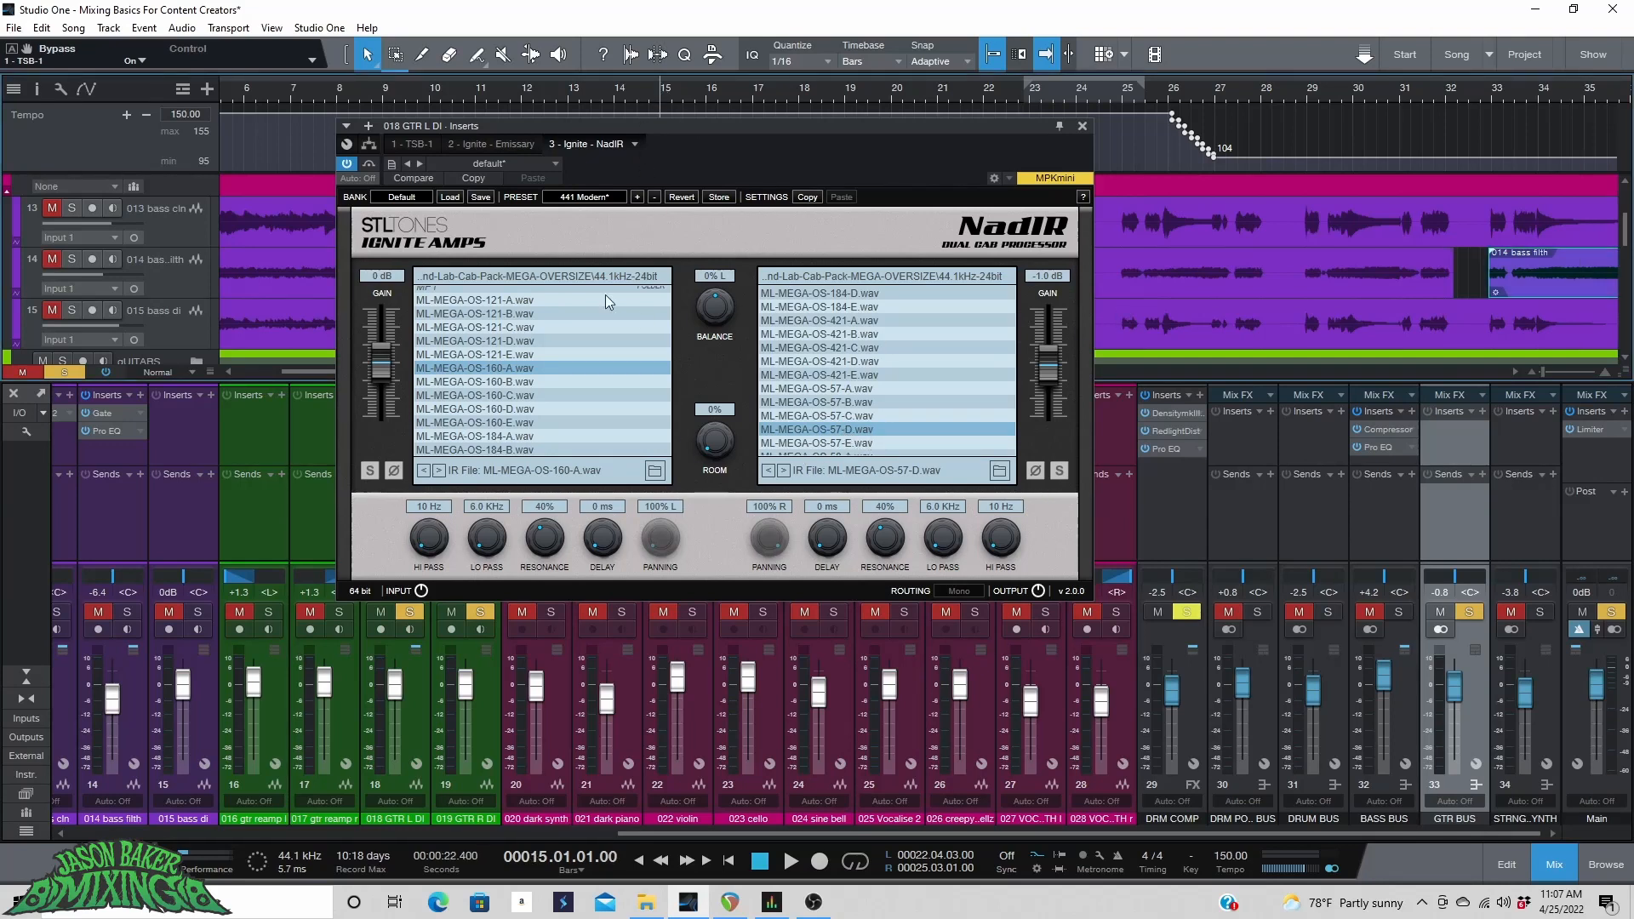
{"action": "left_click_drag", "start_coordinate": [575, 126], "coordinate": [881, 135]}
{"action": "key", "text": "space"}
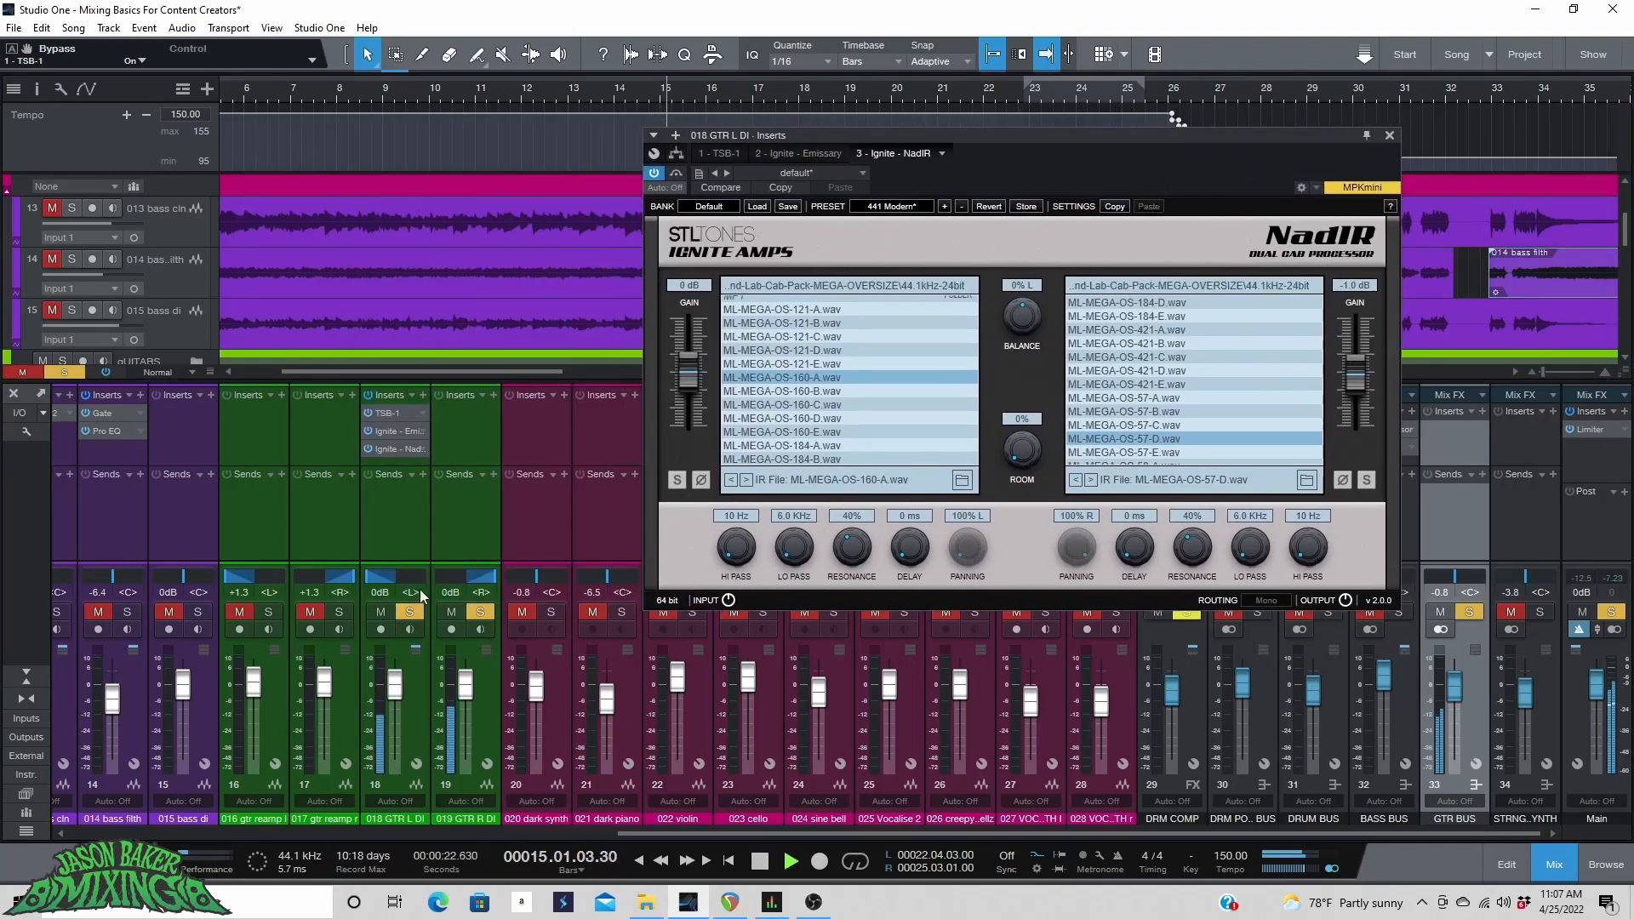
{"action": "left_click", "coordinate": [473, 612]}
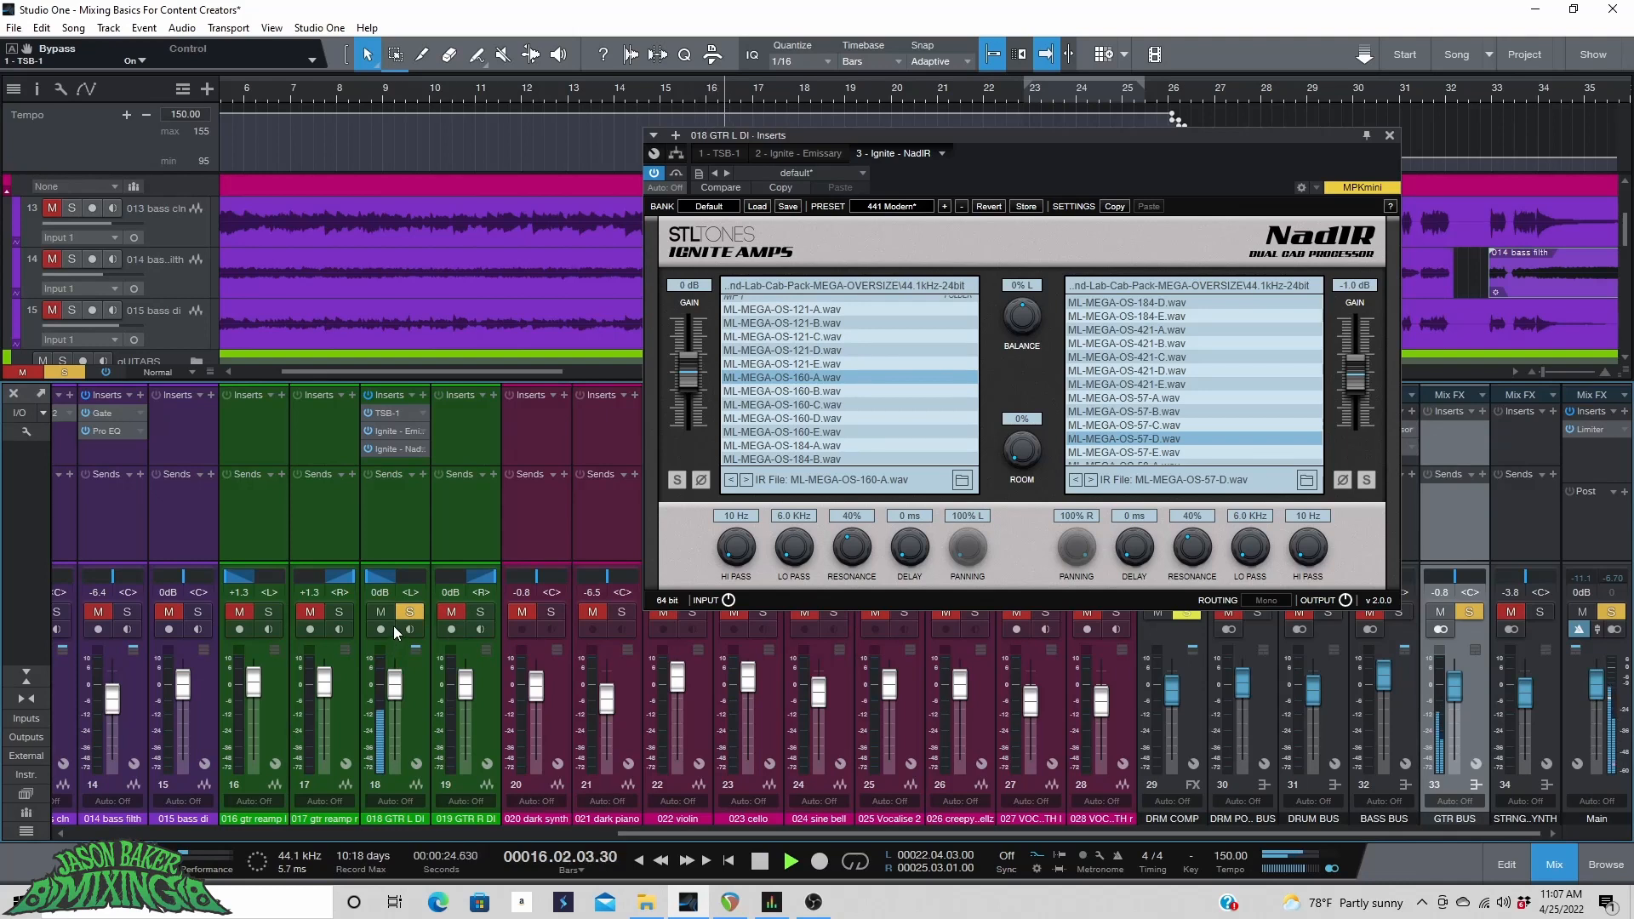
{"action": "left_click_drag", "start_coordinate": [393, 689], "coordinate": [390, 677]}
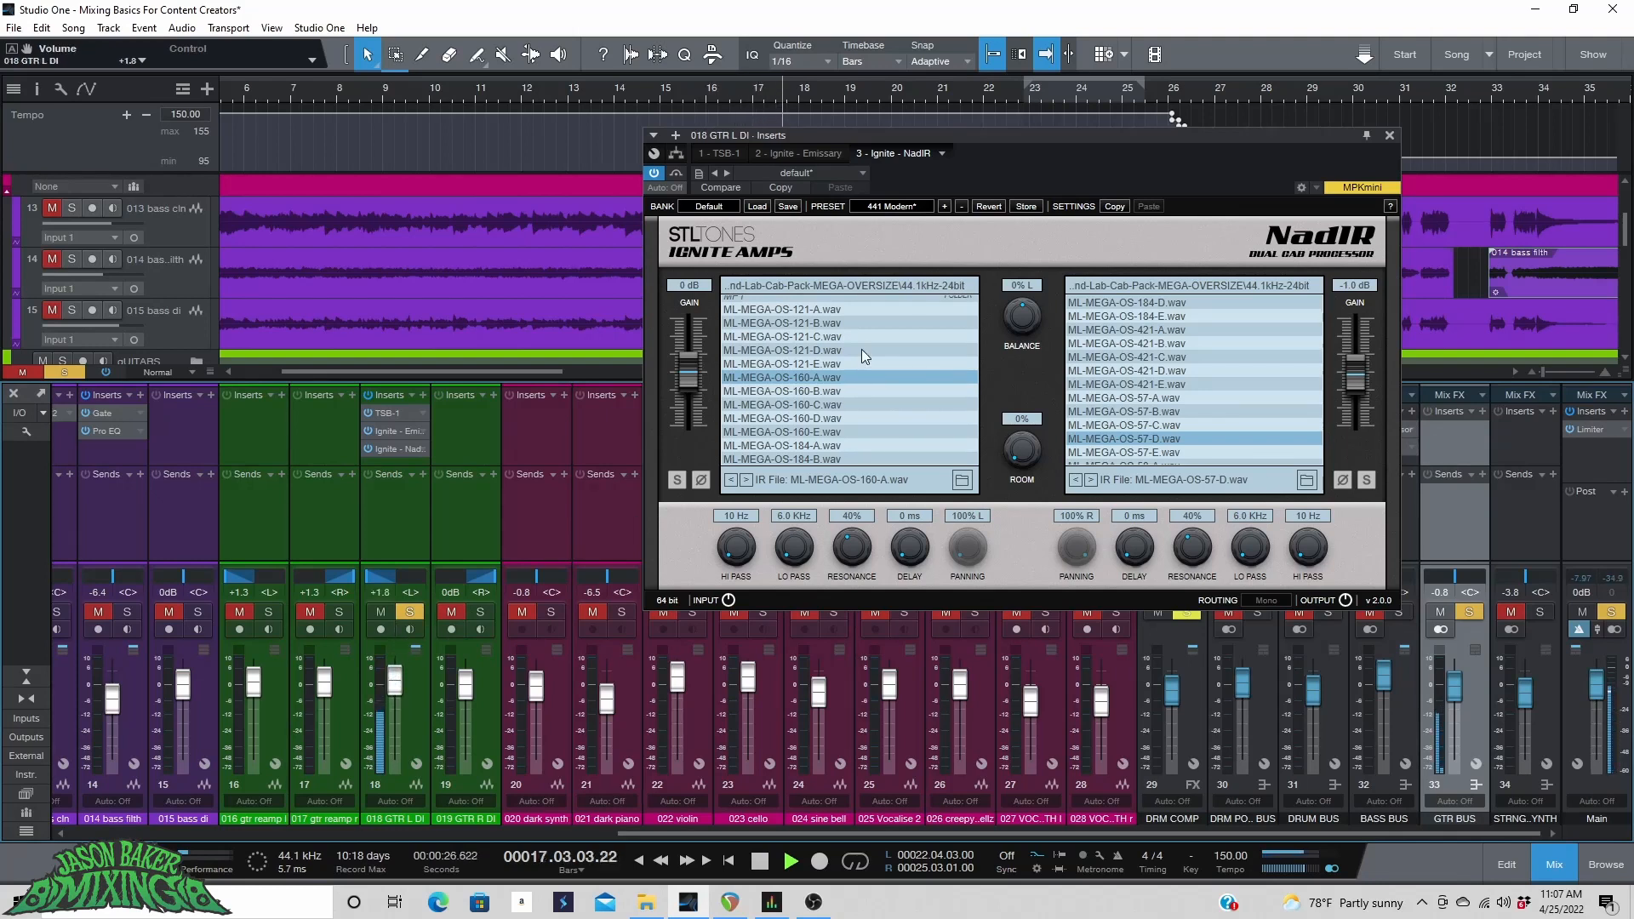
Set the NadIR gains to +5.2 dB left and +1.6 dB right, and pan the GTR L DI channel to R3.
{"action": "left_click", "coordinate": [688, 376]}
{"action": "left_click_drag", "start_coordinate": [688, 376], "coordinate": [689, 361]}
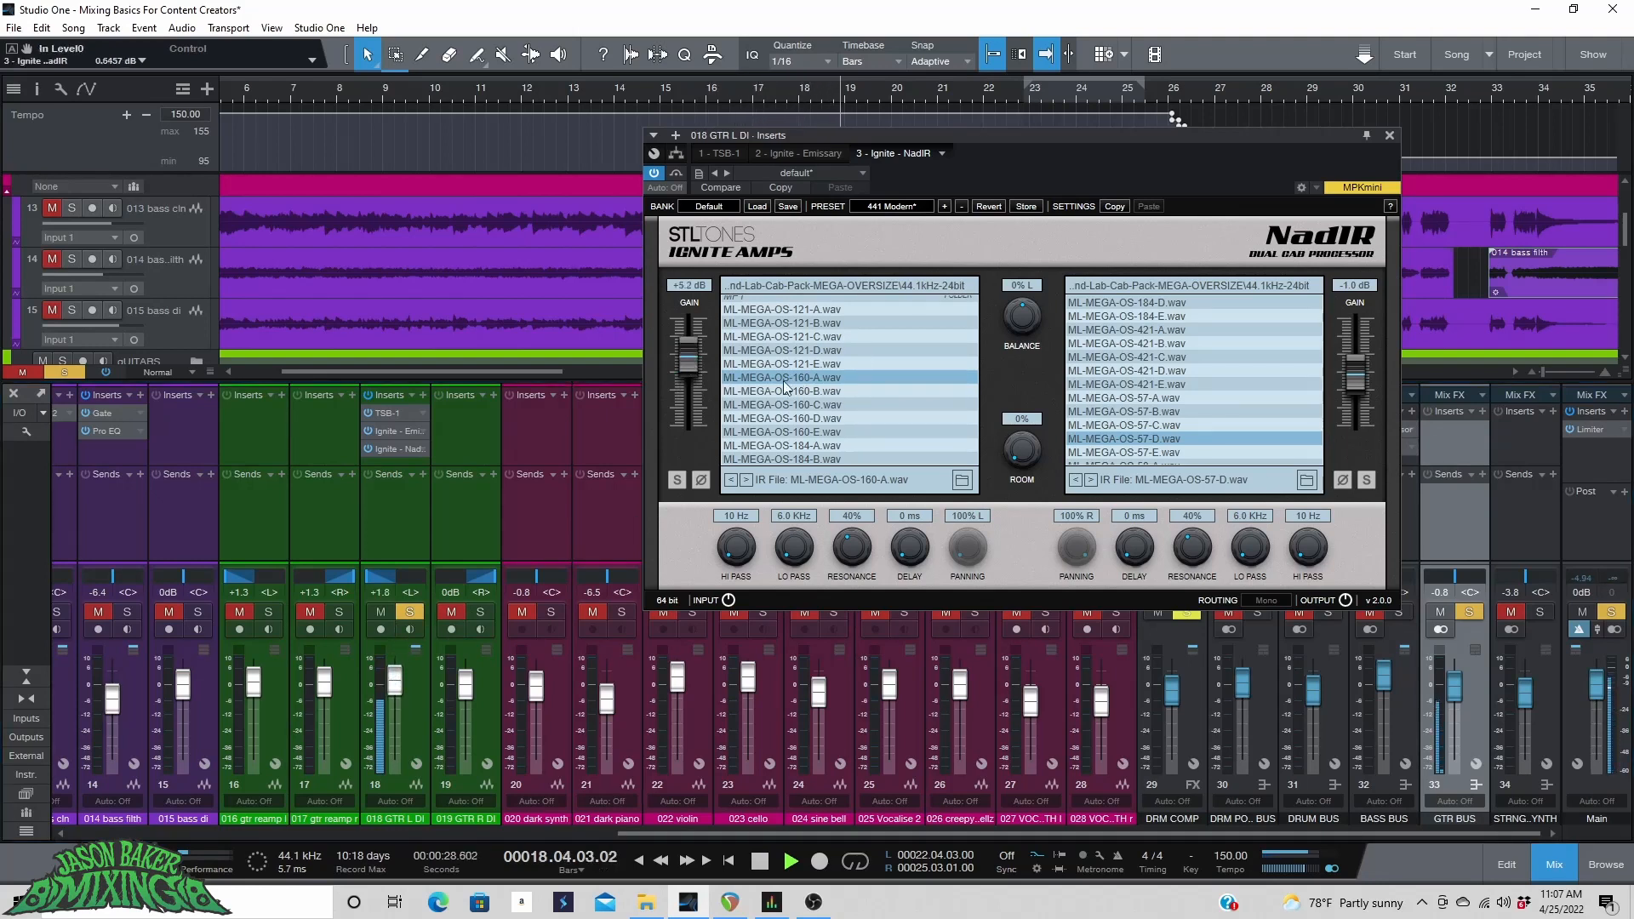
{"action": "left_click_drag", "start_coordinate": [1349, 380], "coordinate": [1354, 371]}
{"action": "left_click_drag", "start_coordinate": [365, 579], "coordinate": [396, 584]}
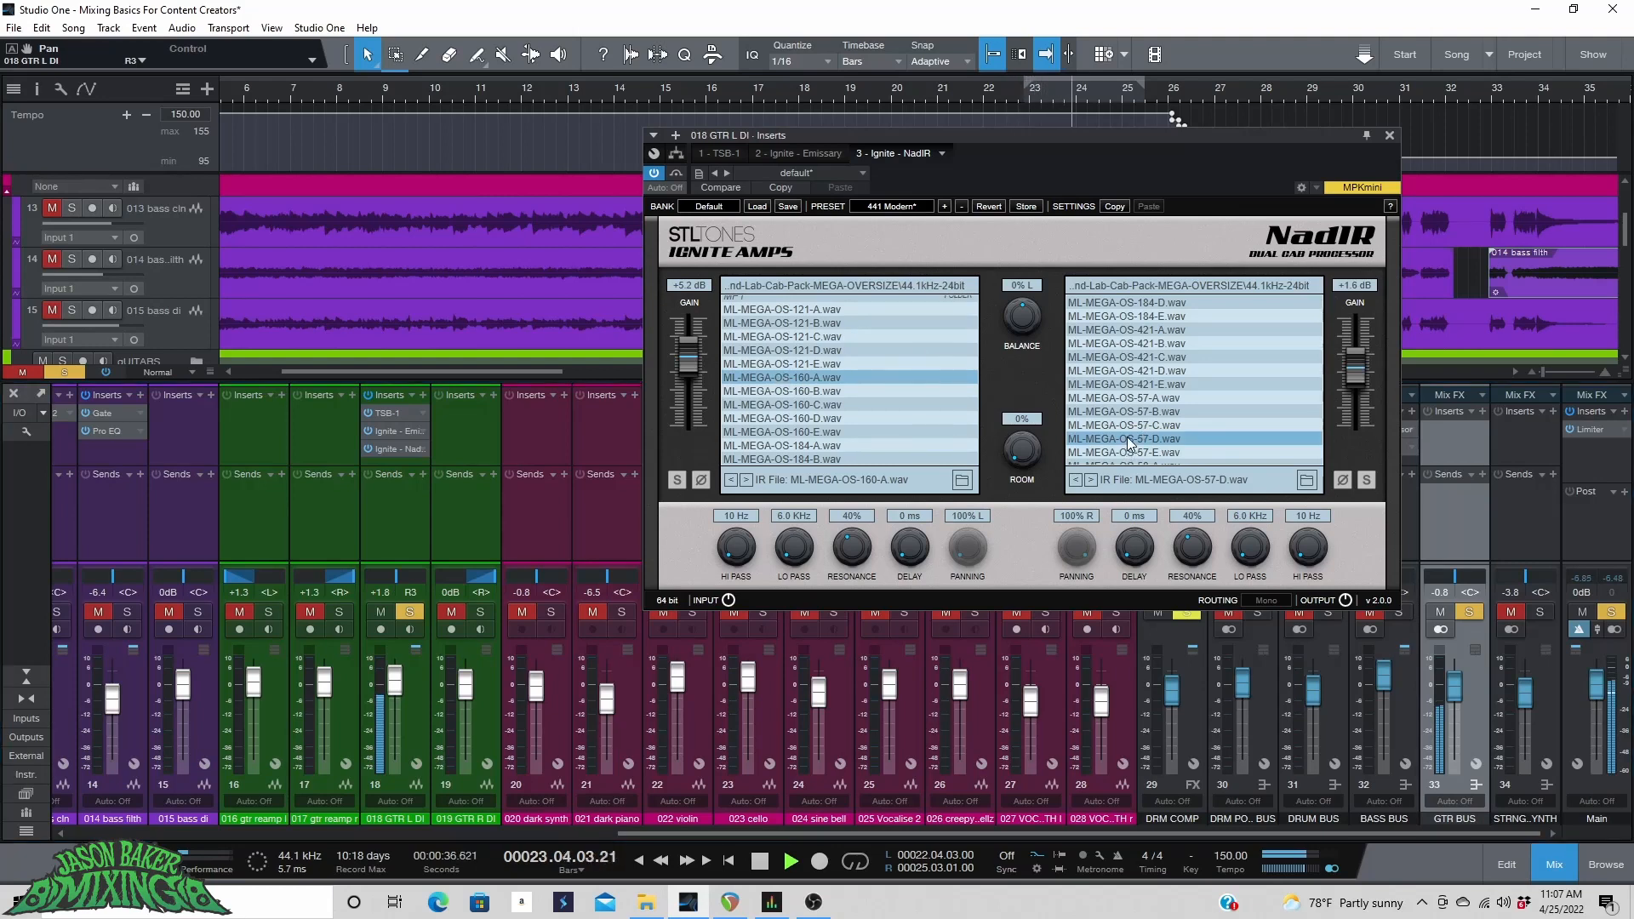
Search for and insert the Gate plugin, placing it first in the GTR L DI insert chain.
{"action": "left_click", "coordinate": [809, 153]}
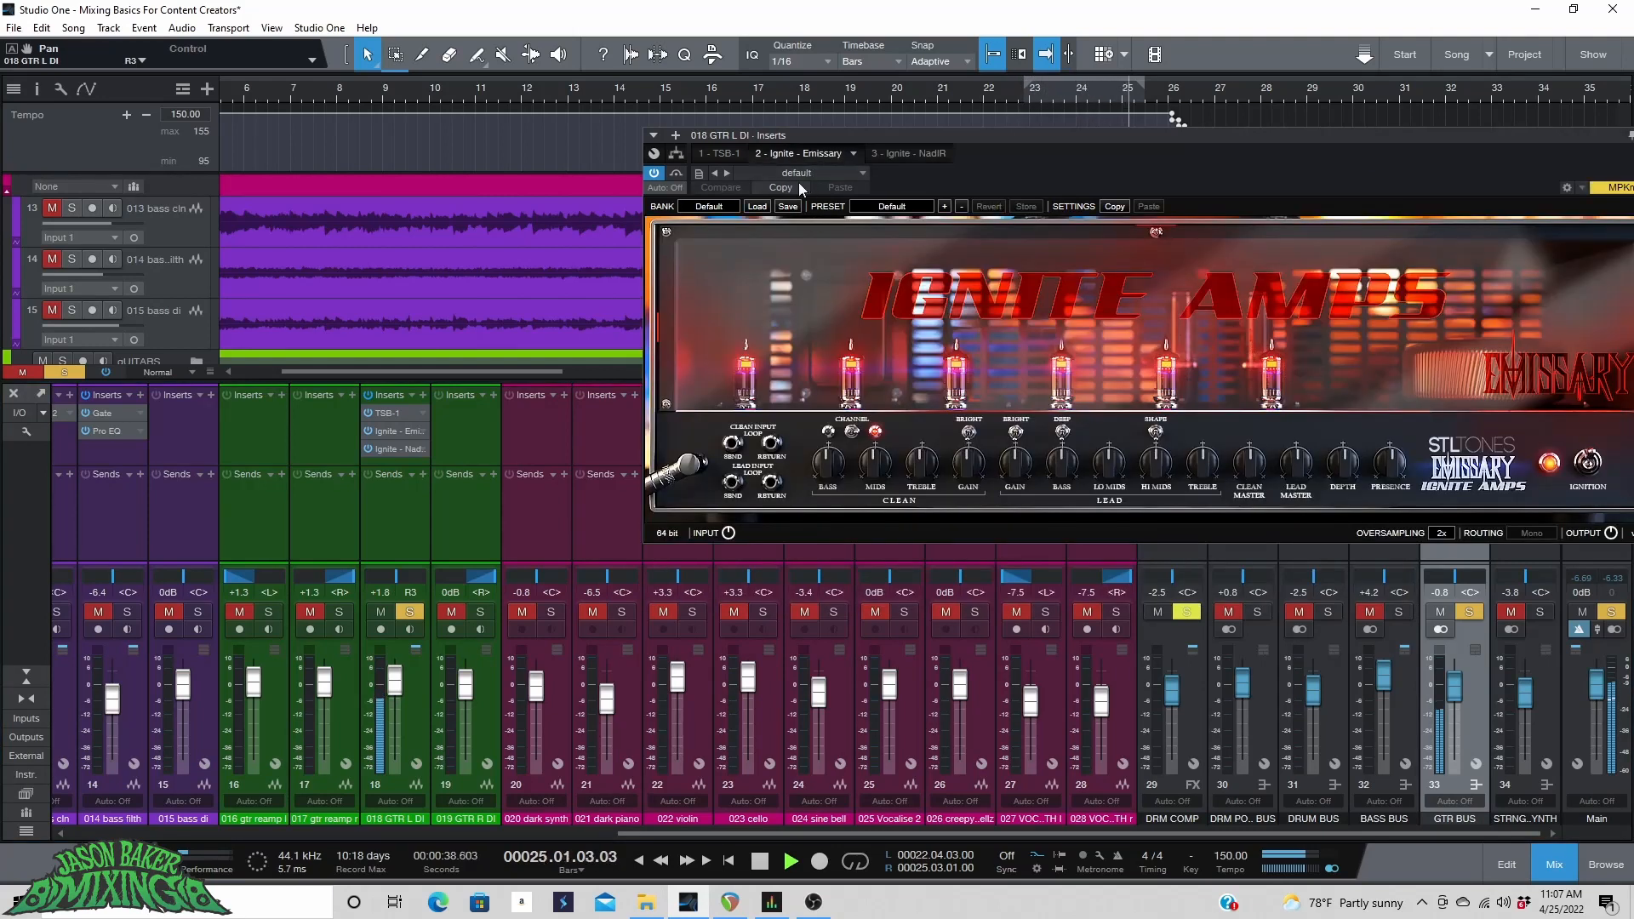
{"action": "left_click", "coordinate": [677, 135]}
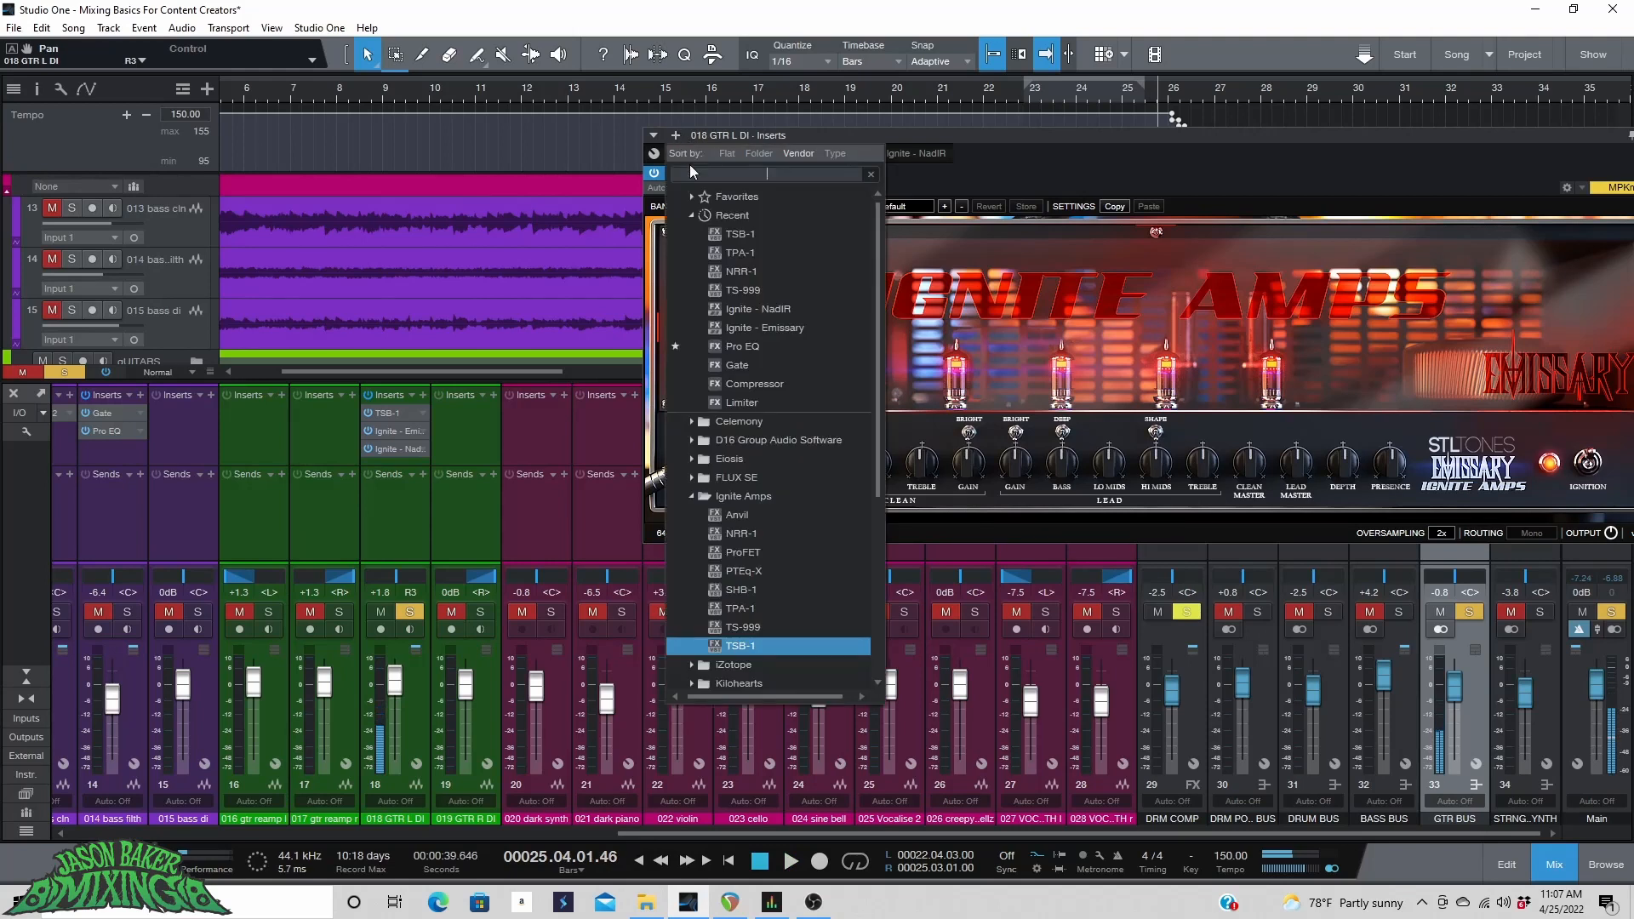
{"action": "type", "text": "G"}
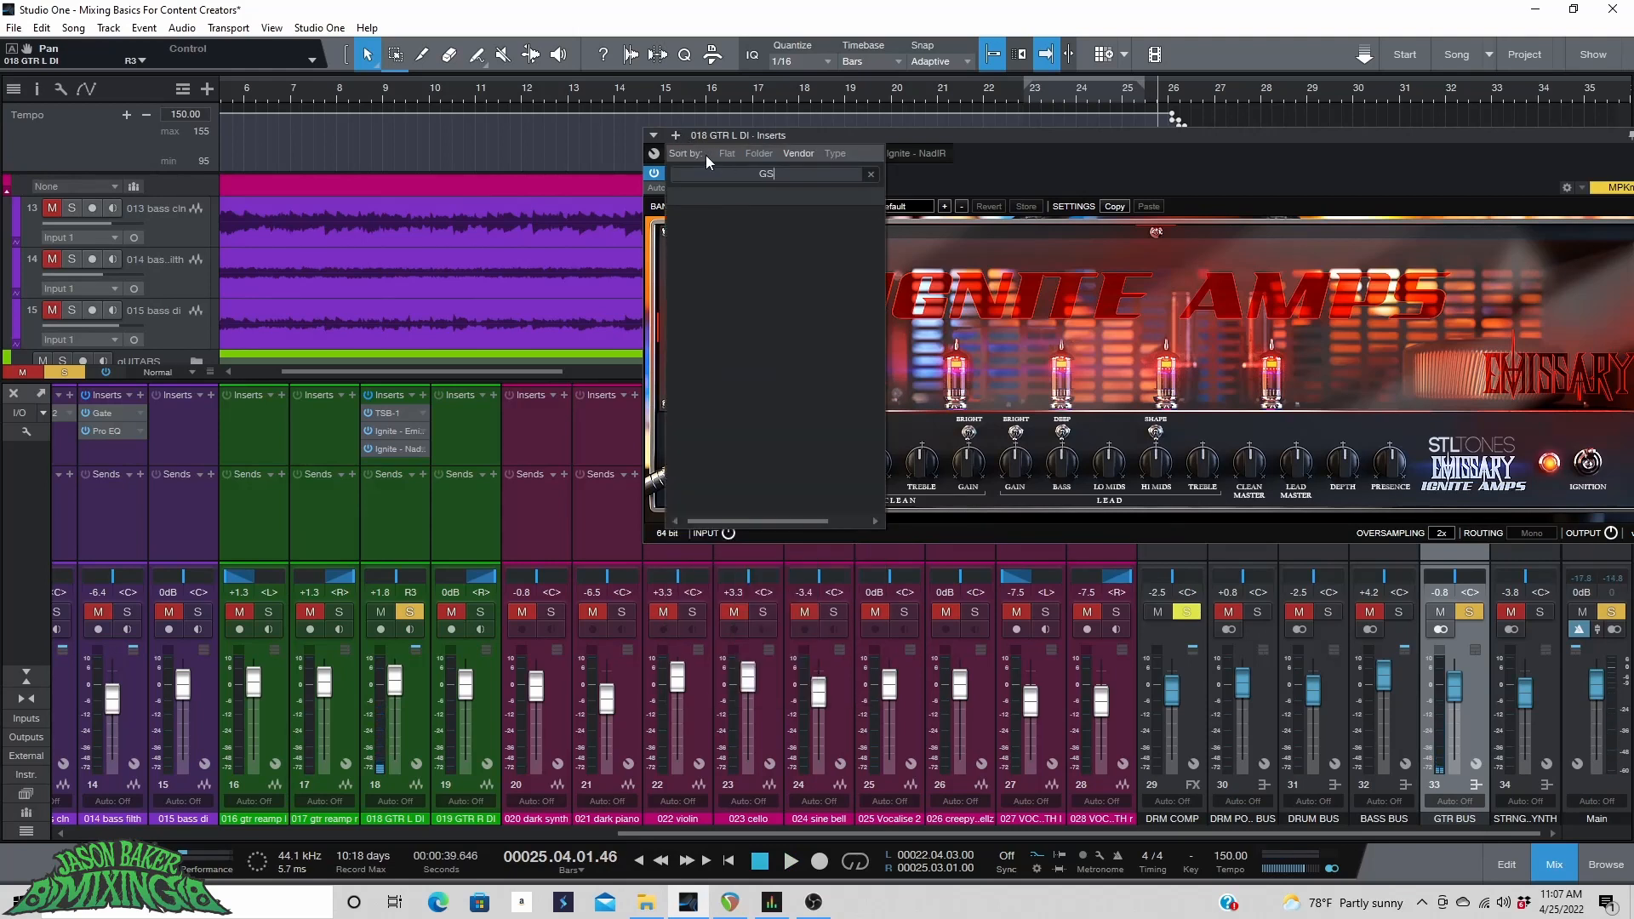
{"action": "type", "text": "ATE"}
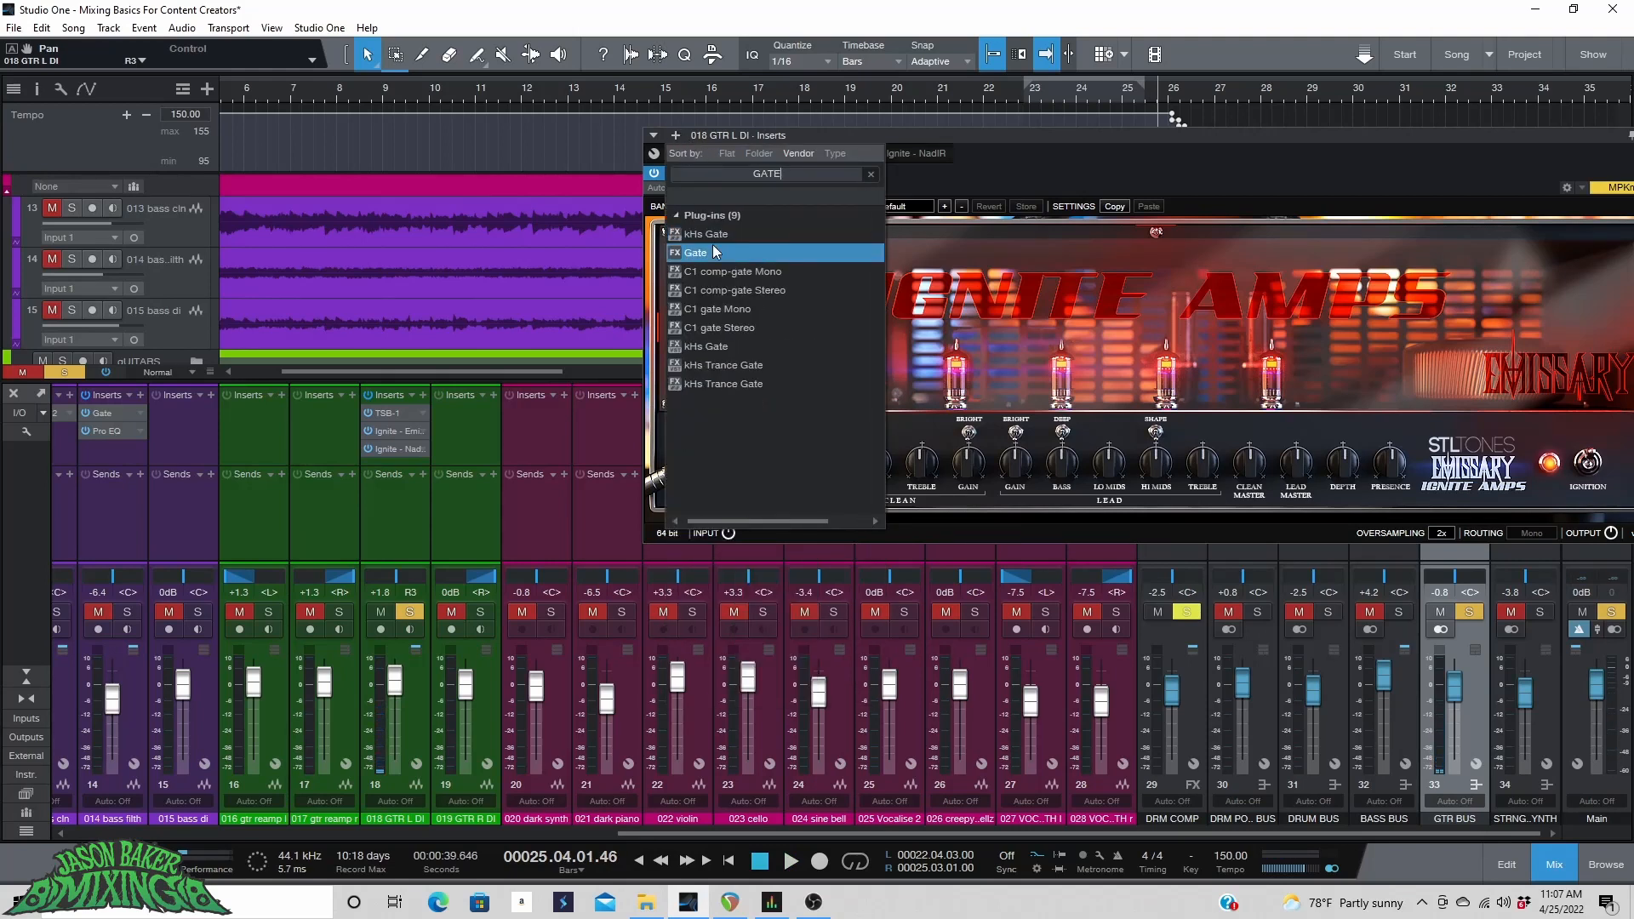
{"action": "left_click", "coordinate": [713, 248]}
{"action": "left_click_drag", "start_coordinate": [977, 155], "coordinate": [703, 160]}
{"action": "left_click", "coordinate": [348, 94]}
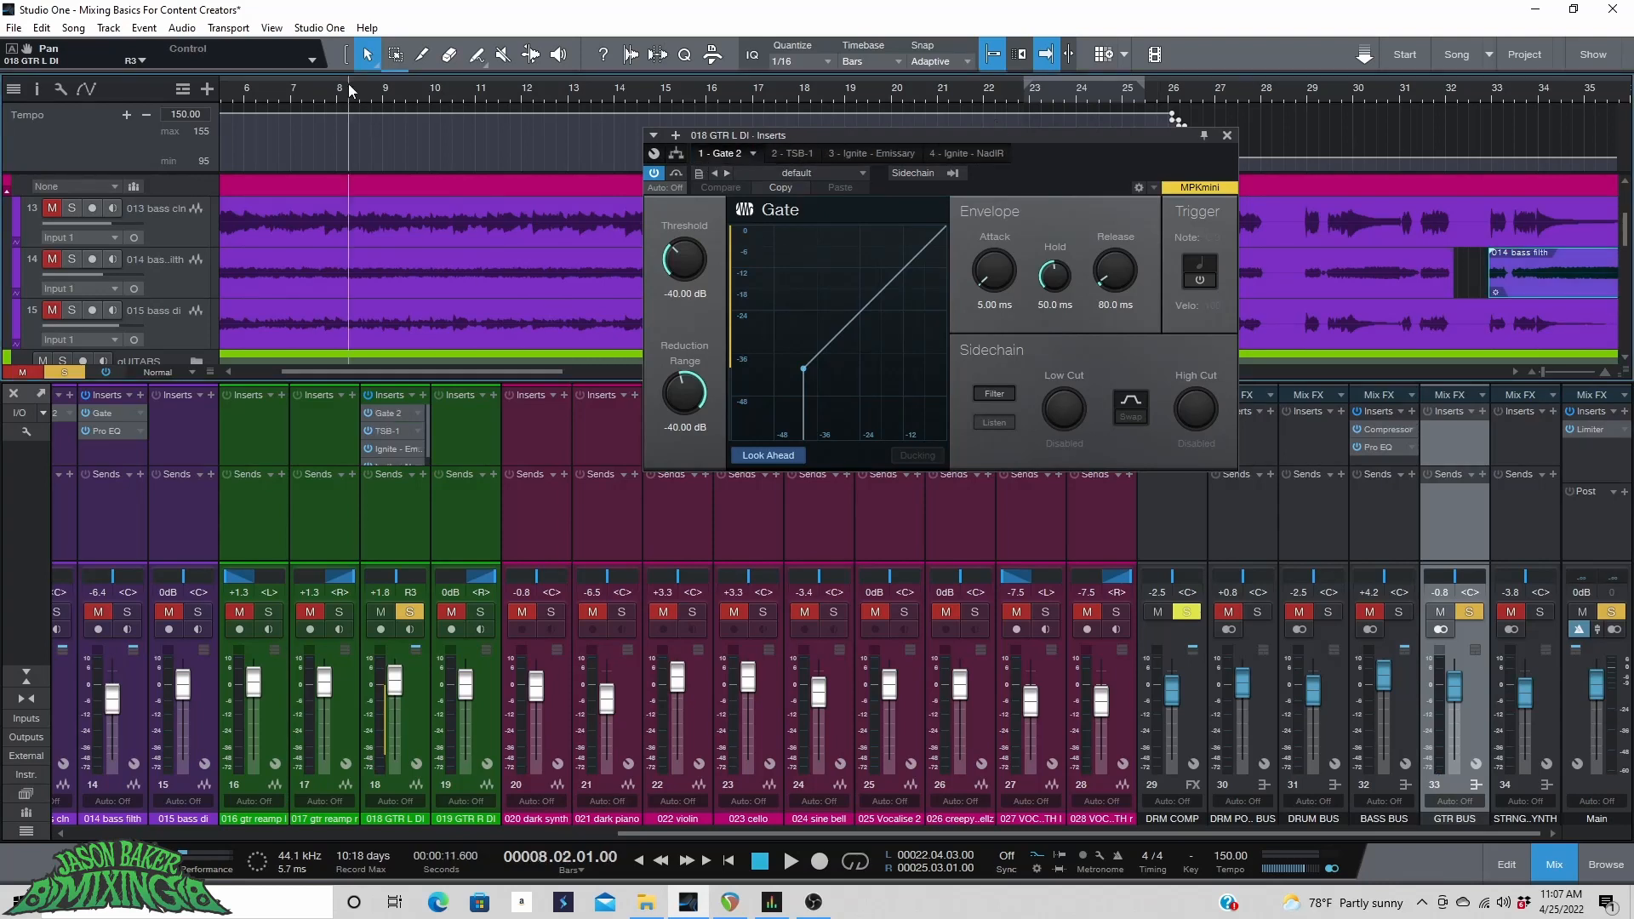
Play the guitar and set the Gate's Threshold to -25.60 dB, auditioning from different bars.
{"action": "key", "text": "space"}
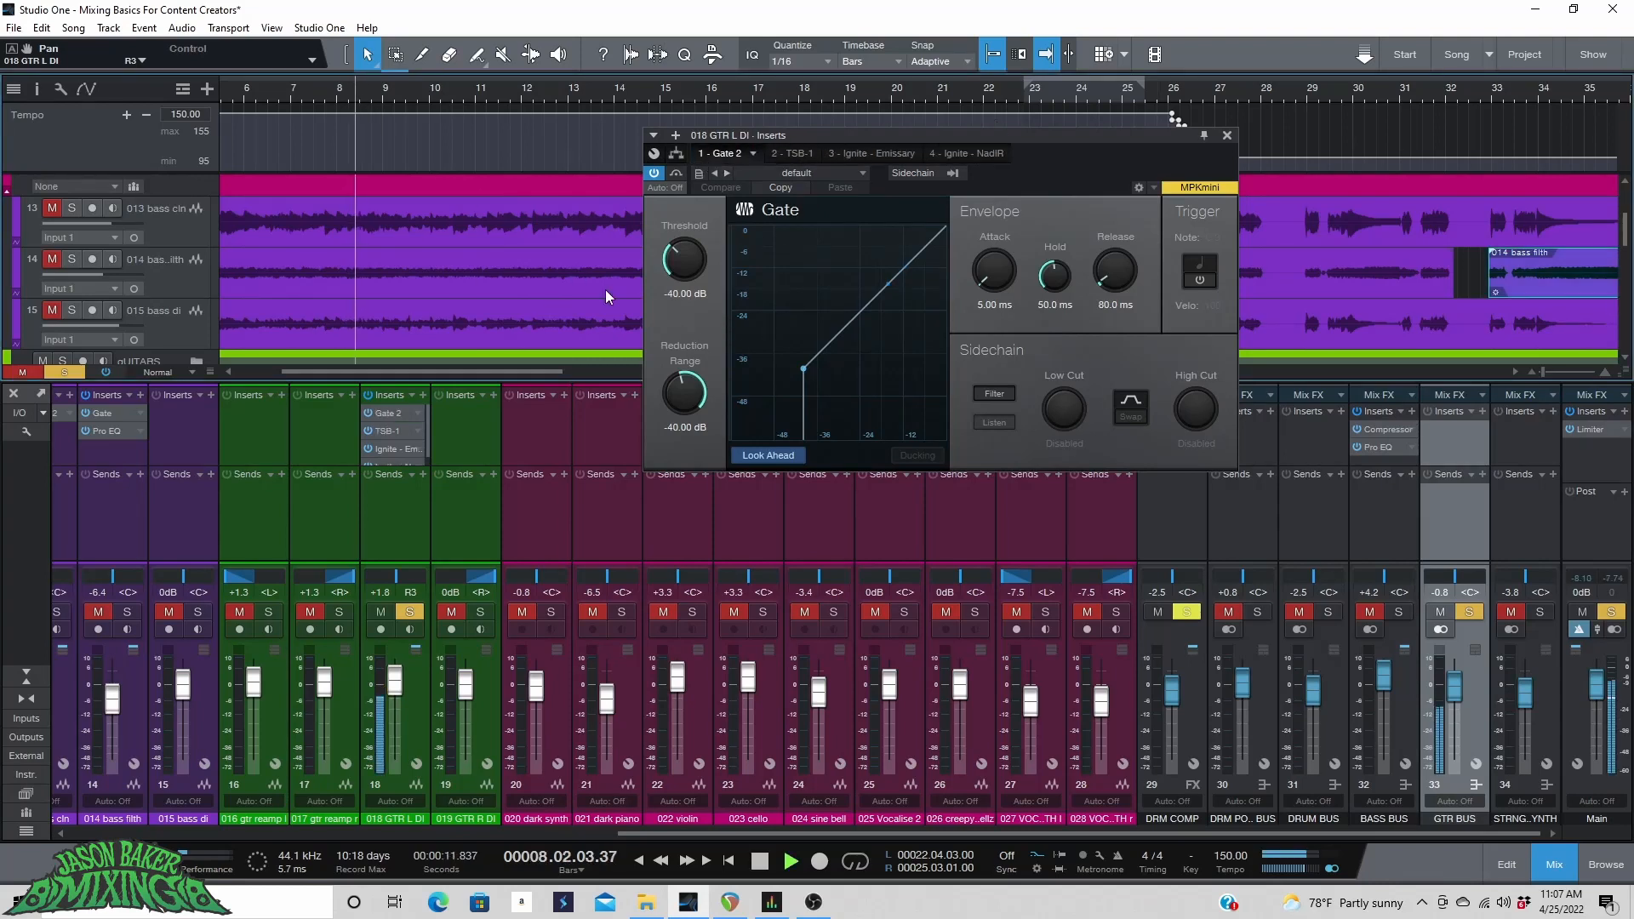
{"action": "left_click", "coordinate": [400, 411]}
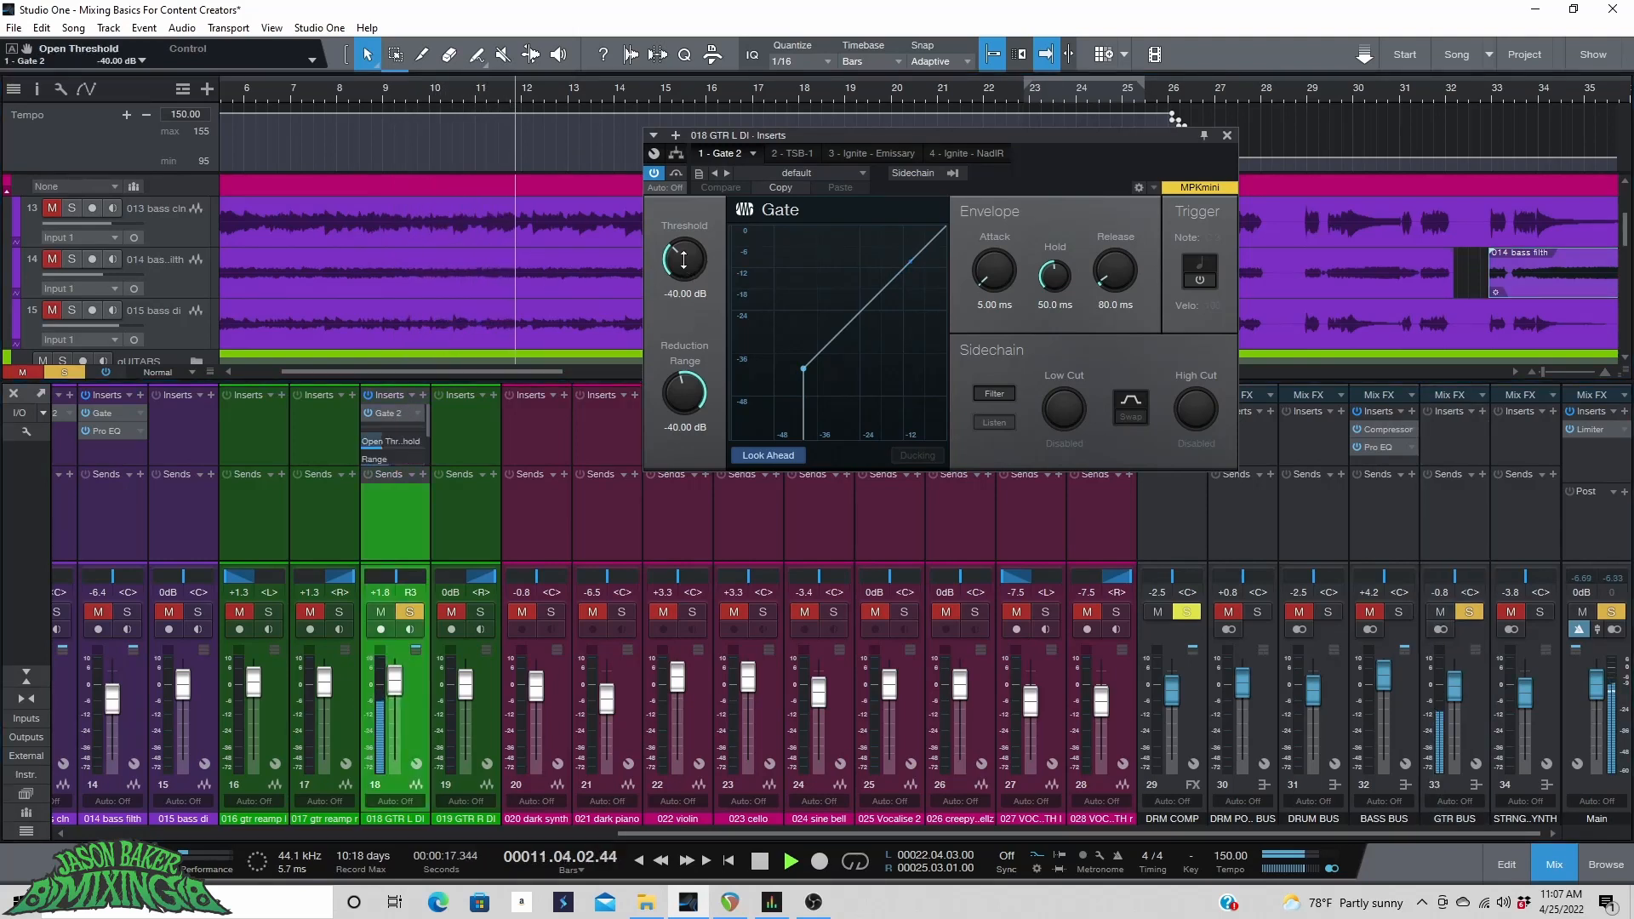
{"action": "left_click_drag", "start_coordinate": [701, 284], "coordinate": [703, 209]}
{"action": "left_click", "coordinate": [1254, 94]}
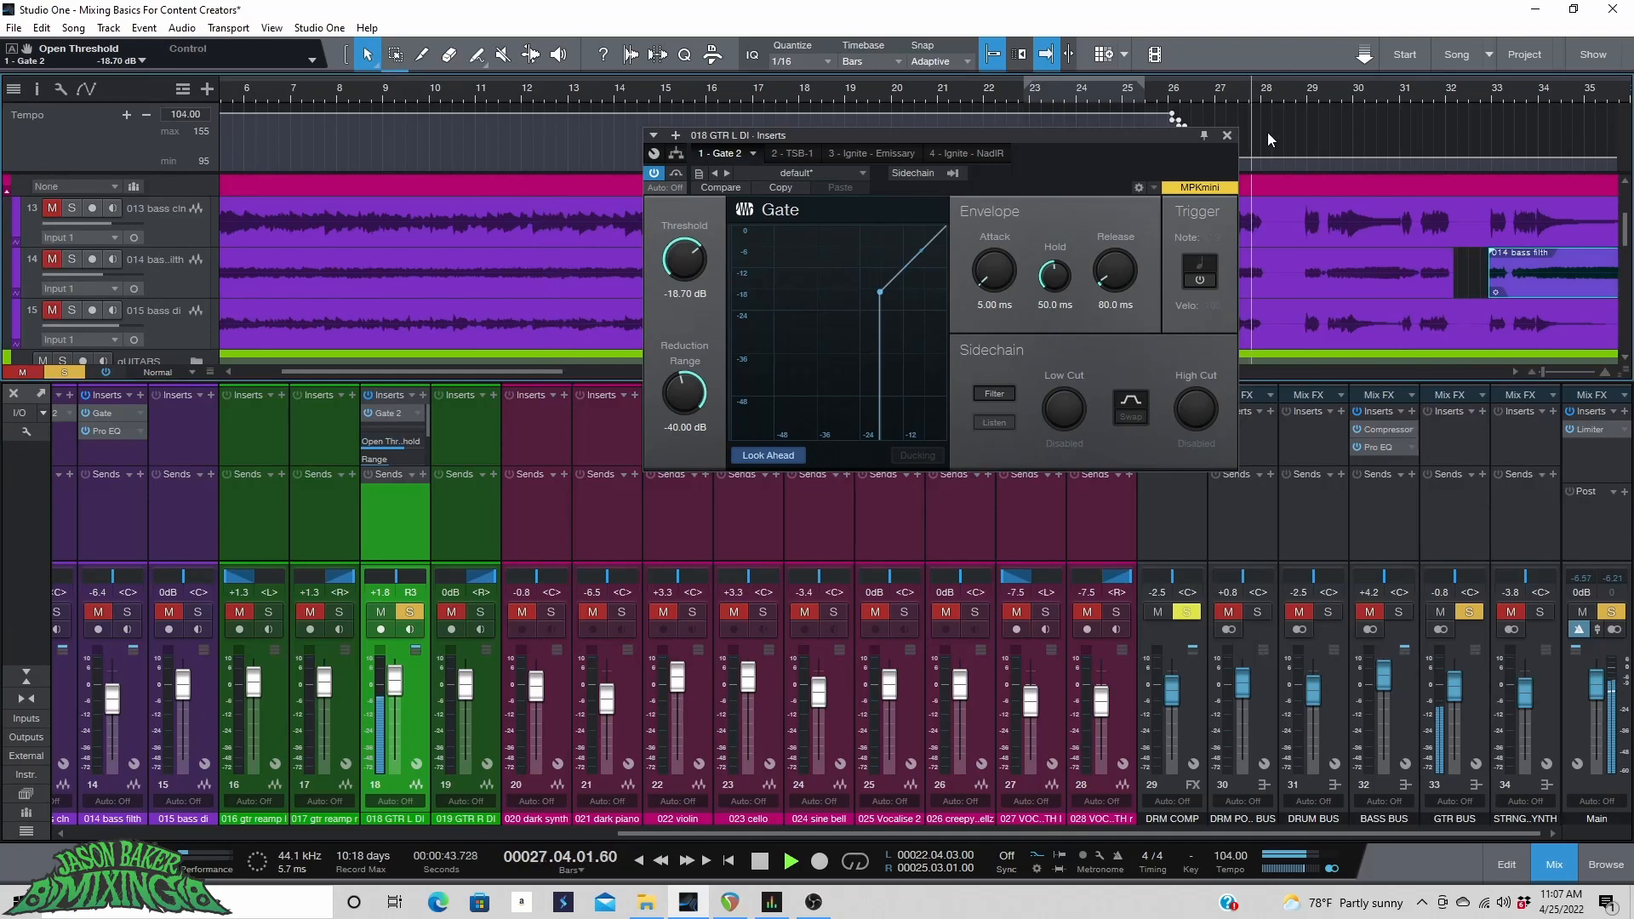
{"action": "left_click_drag", "start_coordinate": [700, 263], "coordinate": [681, 294]}
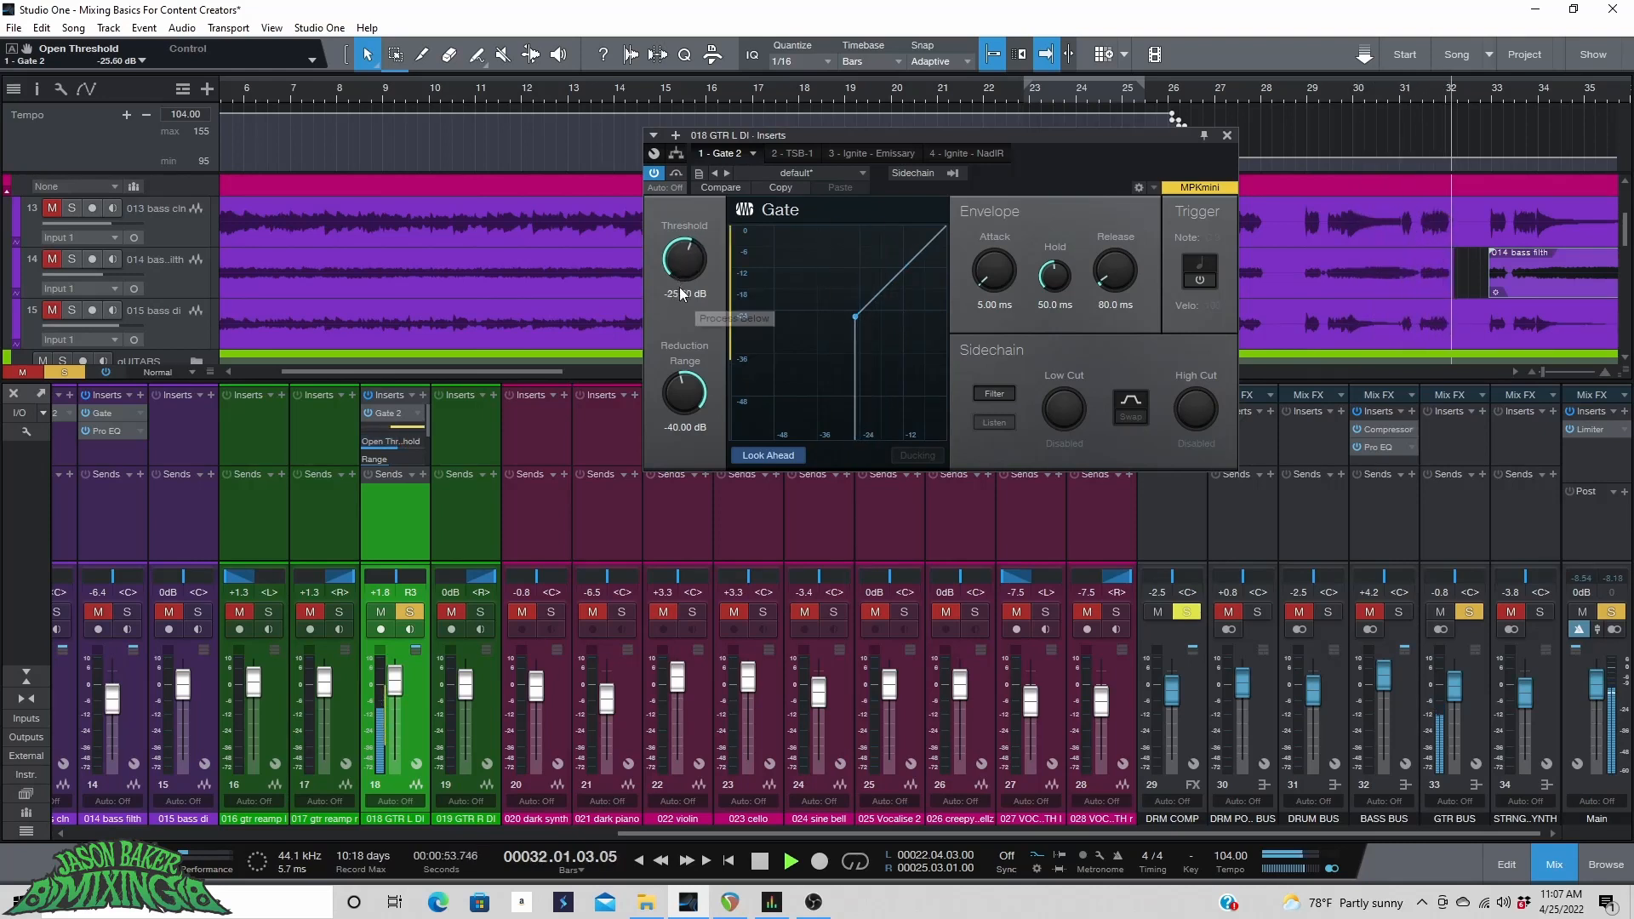
{"action": "left_click", "coordinate": [620, 93]}
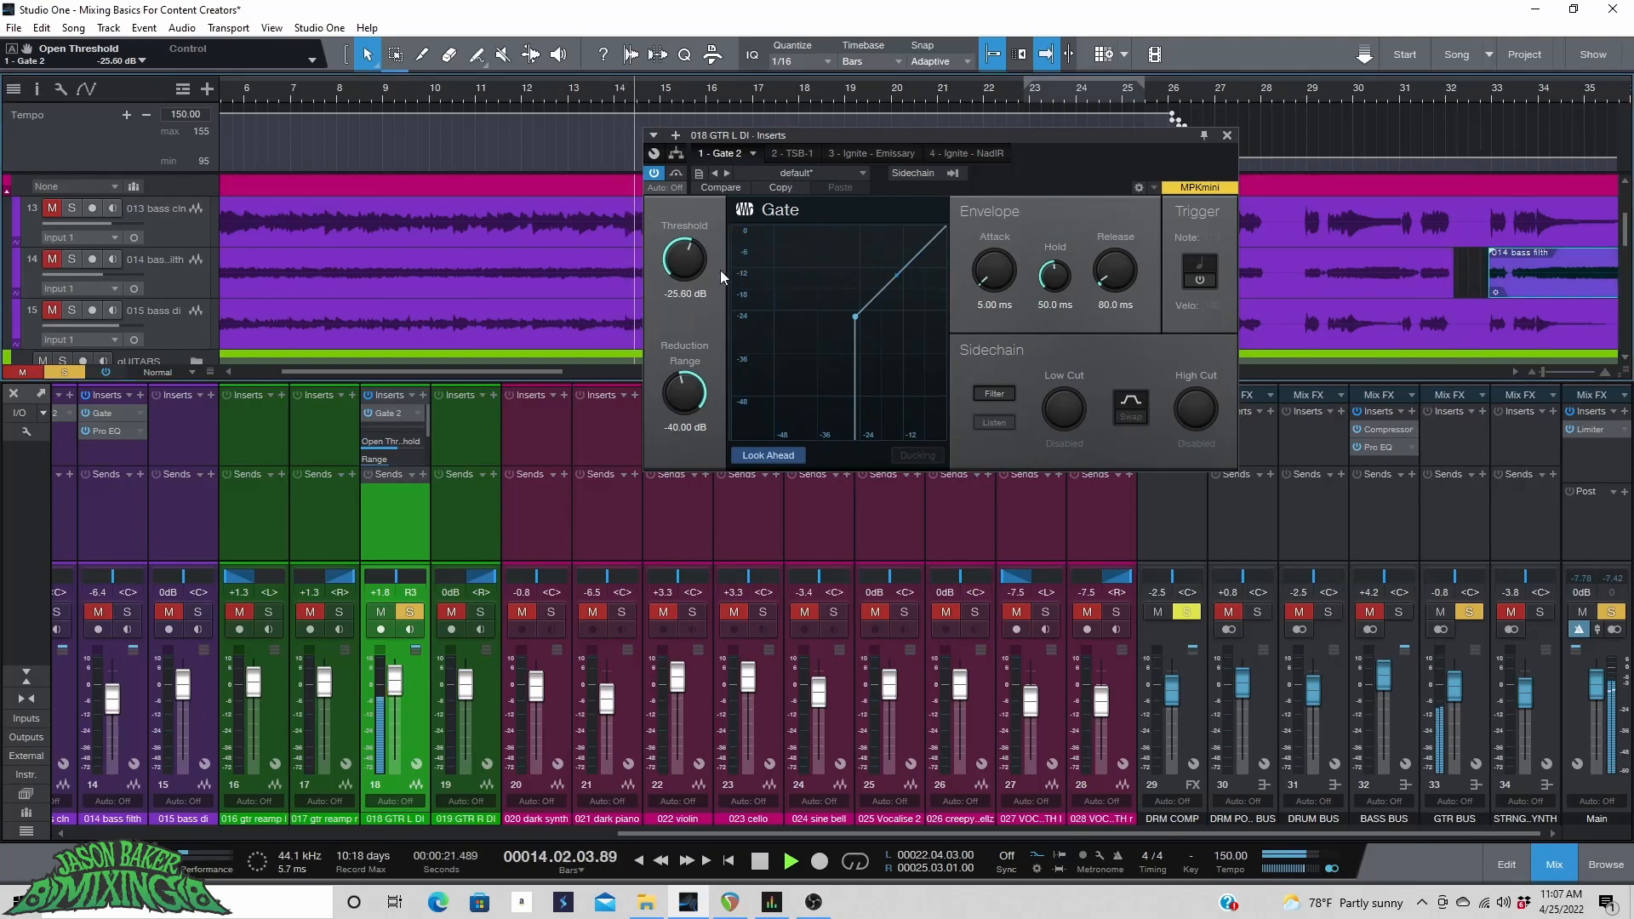
Audition the gated guitar from different bars, then close the Gate window and stop playback.
{"action": "left_click", "coordinate": [930, 95]}
{"action": "scroll", "coordinate": [1271, 92], "scroll_direction": "down", "scroll_amount": 5}
{"action": "left_click_drag", "start_coordinate": [1061, 138], "coordinate": [1125, 213]}
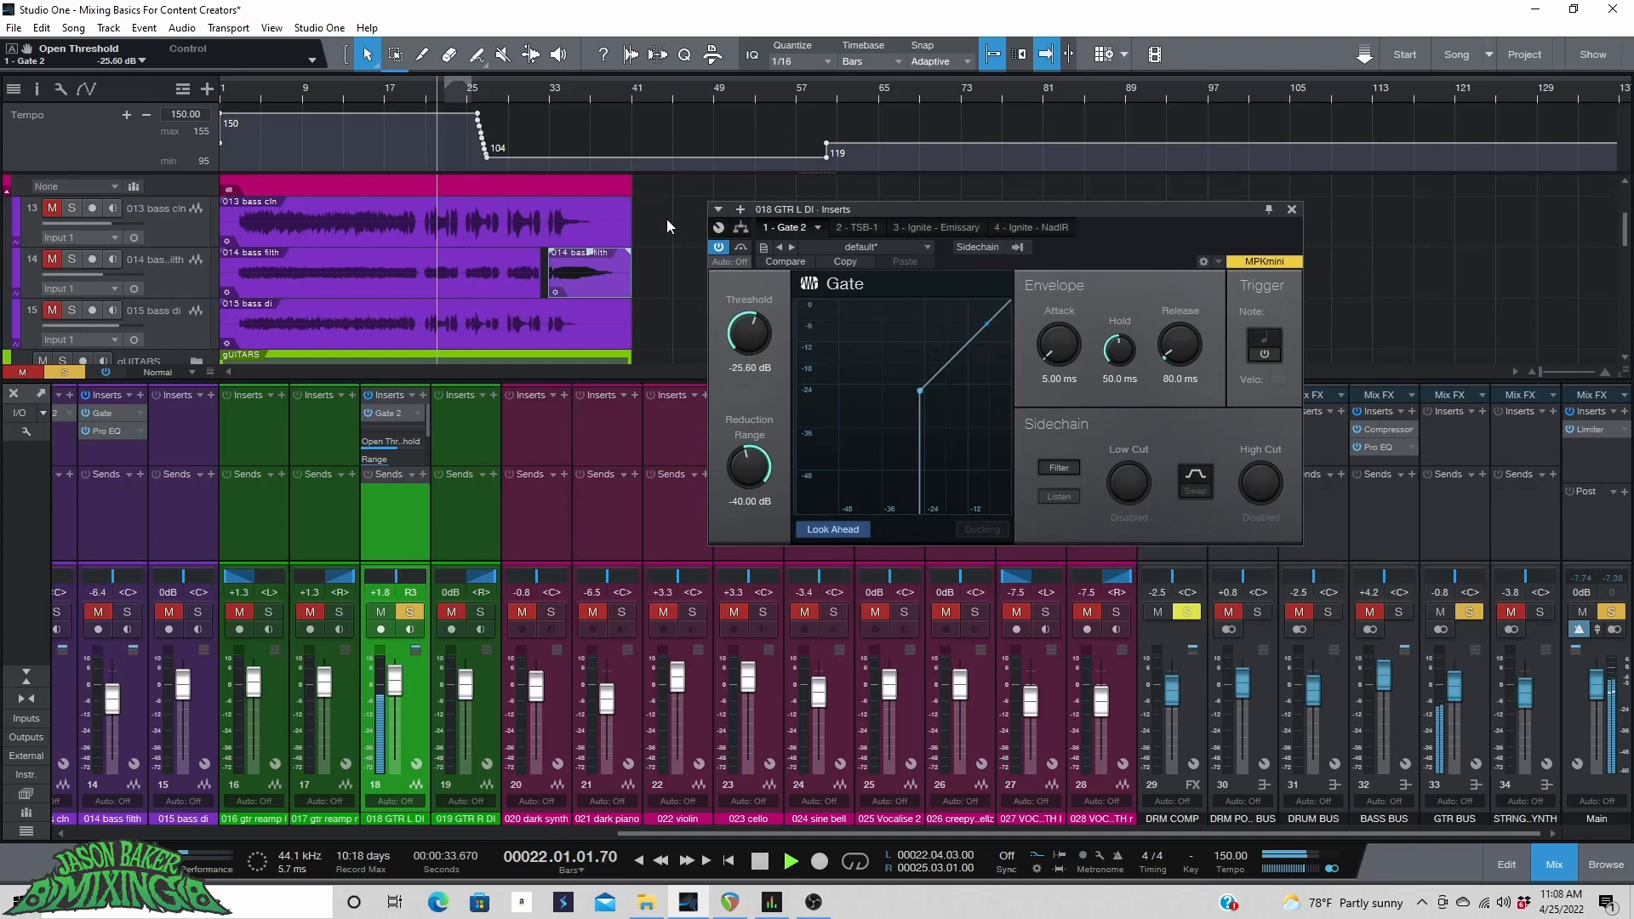
{"action": "left_click", "coordinate": [560, 93]}
{"action": "scroll", "coordinate": [559, 94], "scroll_direction": "up", "scroll_amount": 4}
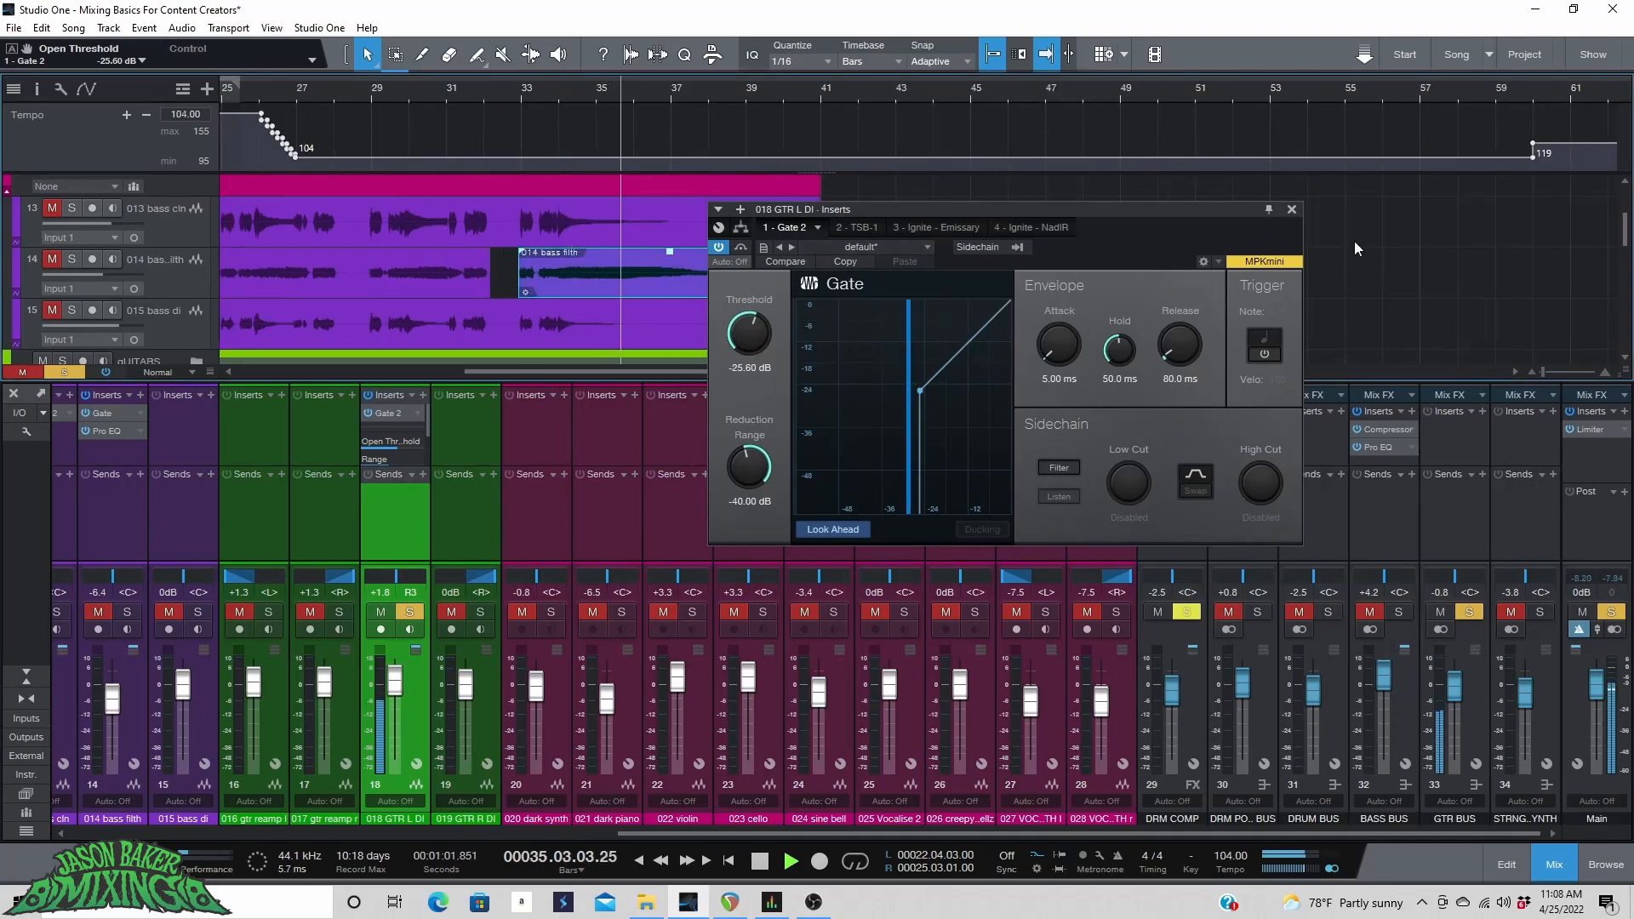
{"action": "left_click", "coordinate": [1291, 209]}
{"action": "key", "text": "space"}
Open the Ignite Emissary amp on the GTR L DI channel, glance at the NadIR cab, and return to the amp while playing.
{"action": "left_click_drag", "start_coordinate": [403, 375], "coordinate": [404, 297]}
{"action": "left_click", "coordinate": [391, 366]}
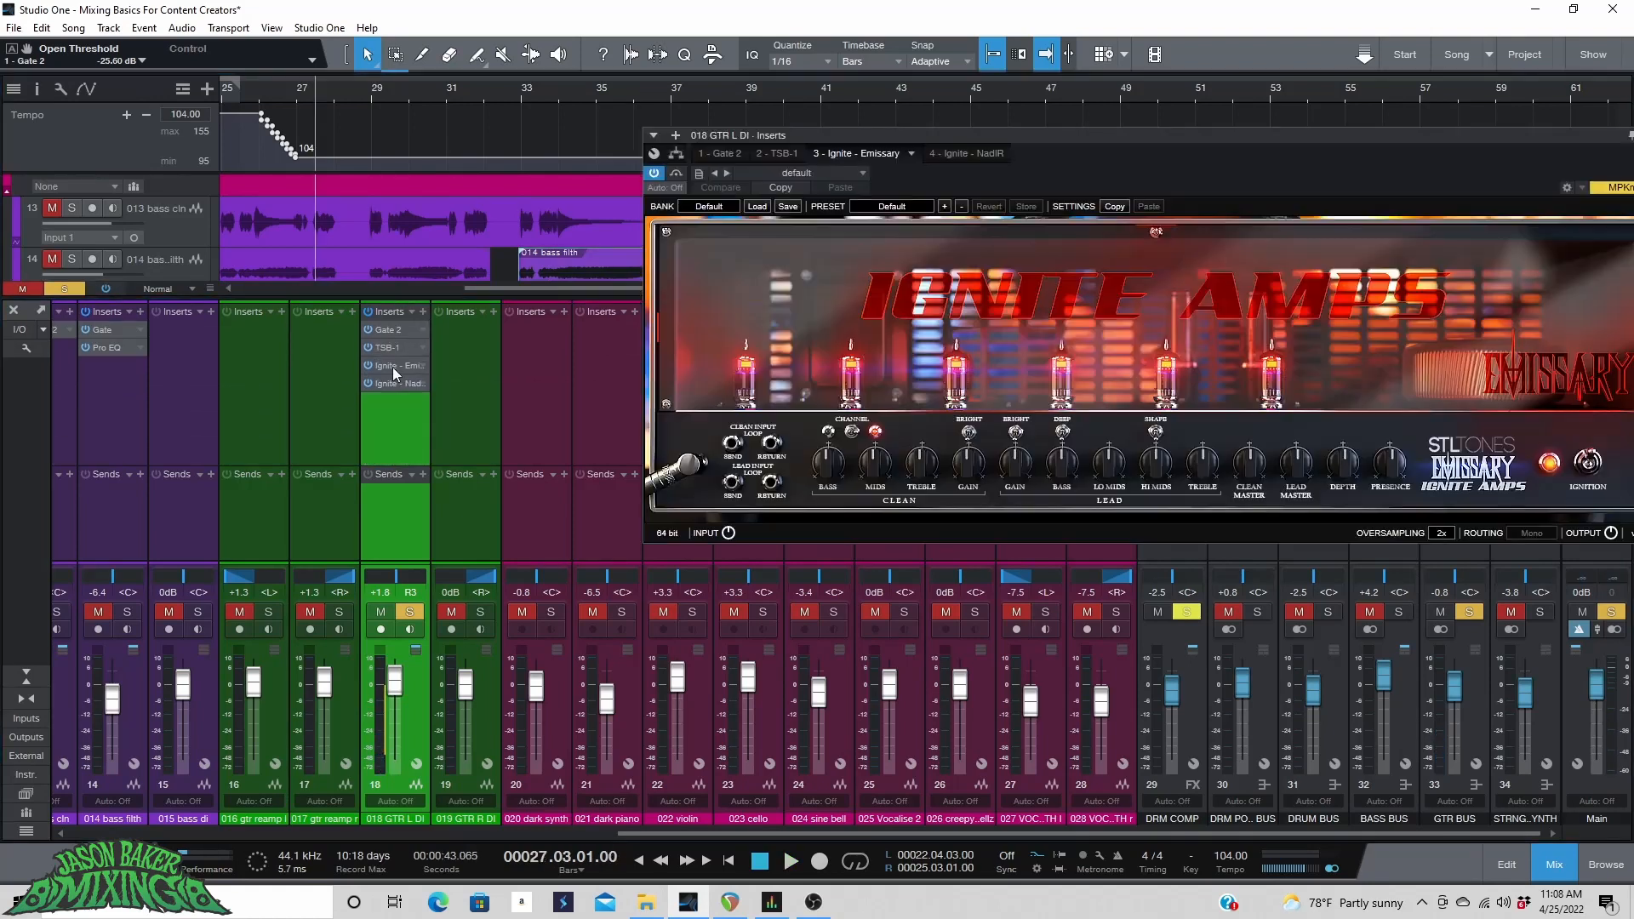
{"action": "left_click_drag", "start_coordinate": [890, 136], "coordinate": [495, 139]}
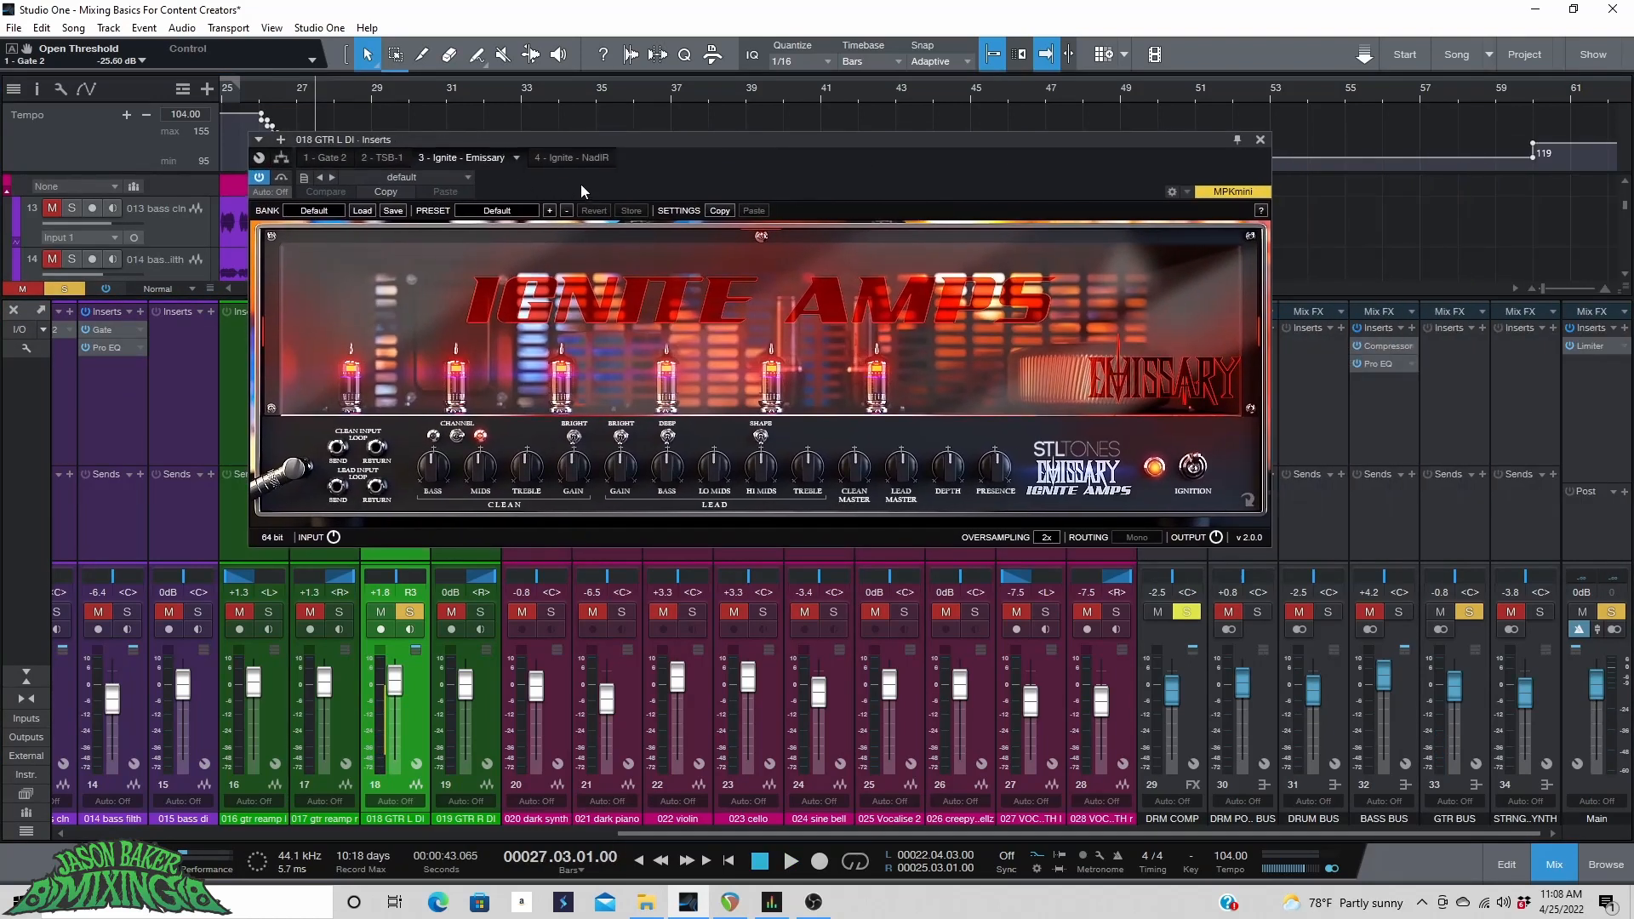
{"action": "left_click", "coordinate": [562, 158]}
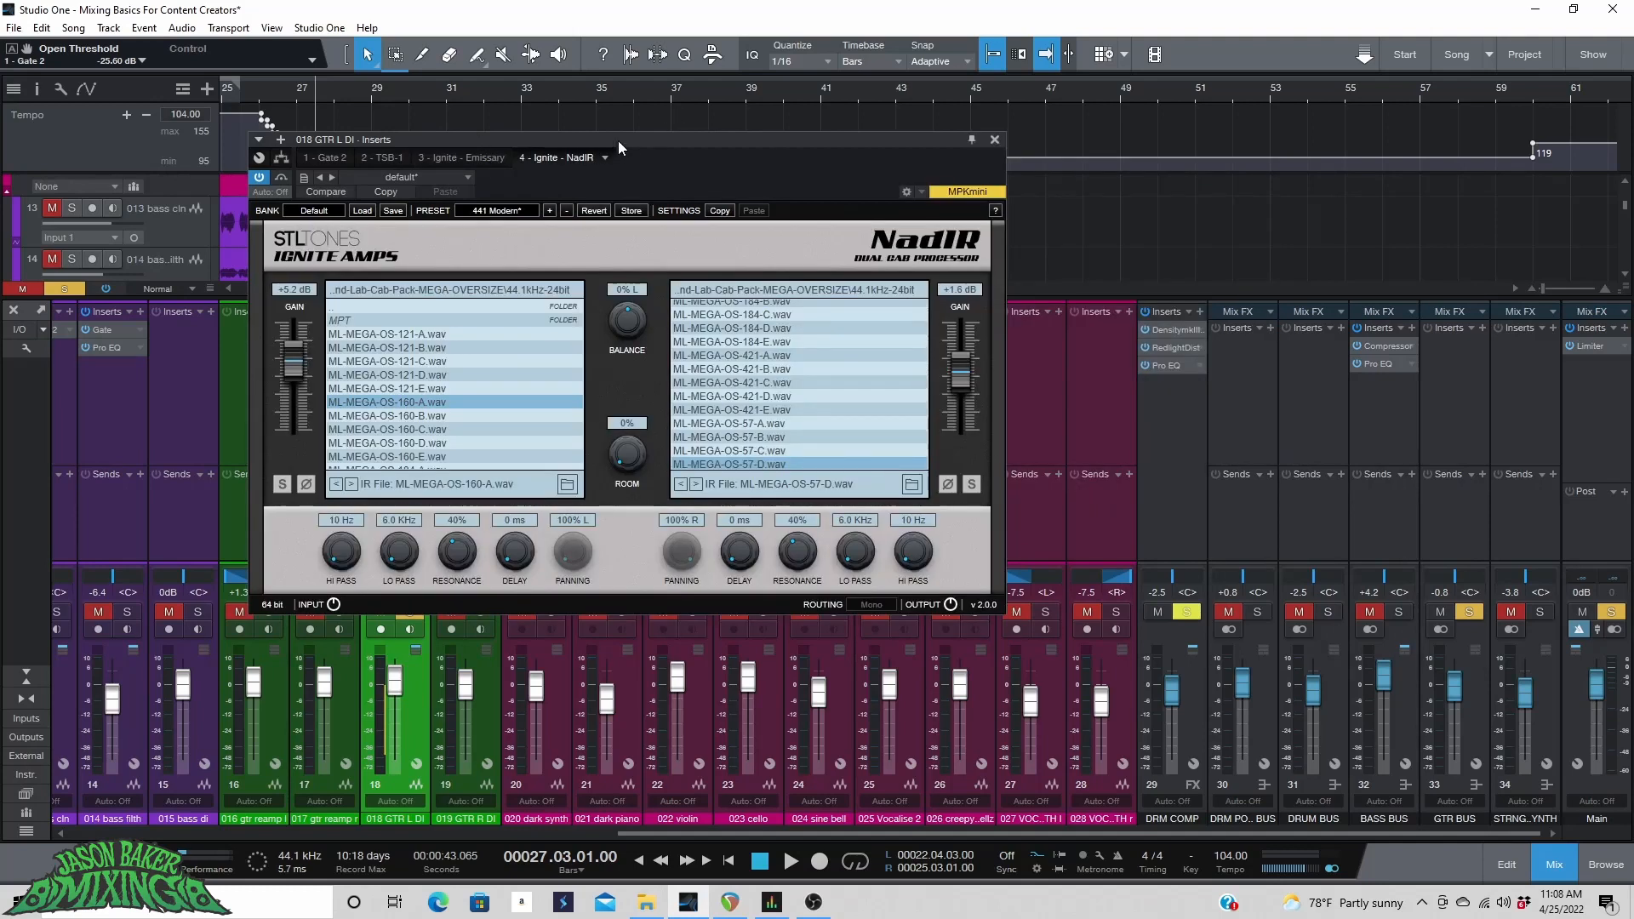
{"action": "left_click_drag", "start_coordinate": [618, 140], "coordinate": [849, 119]}
{"action": "key", "text": "space"}
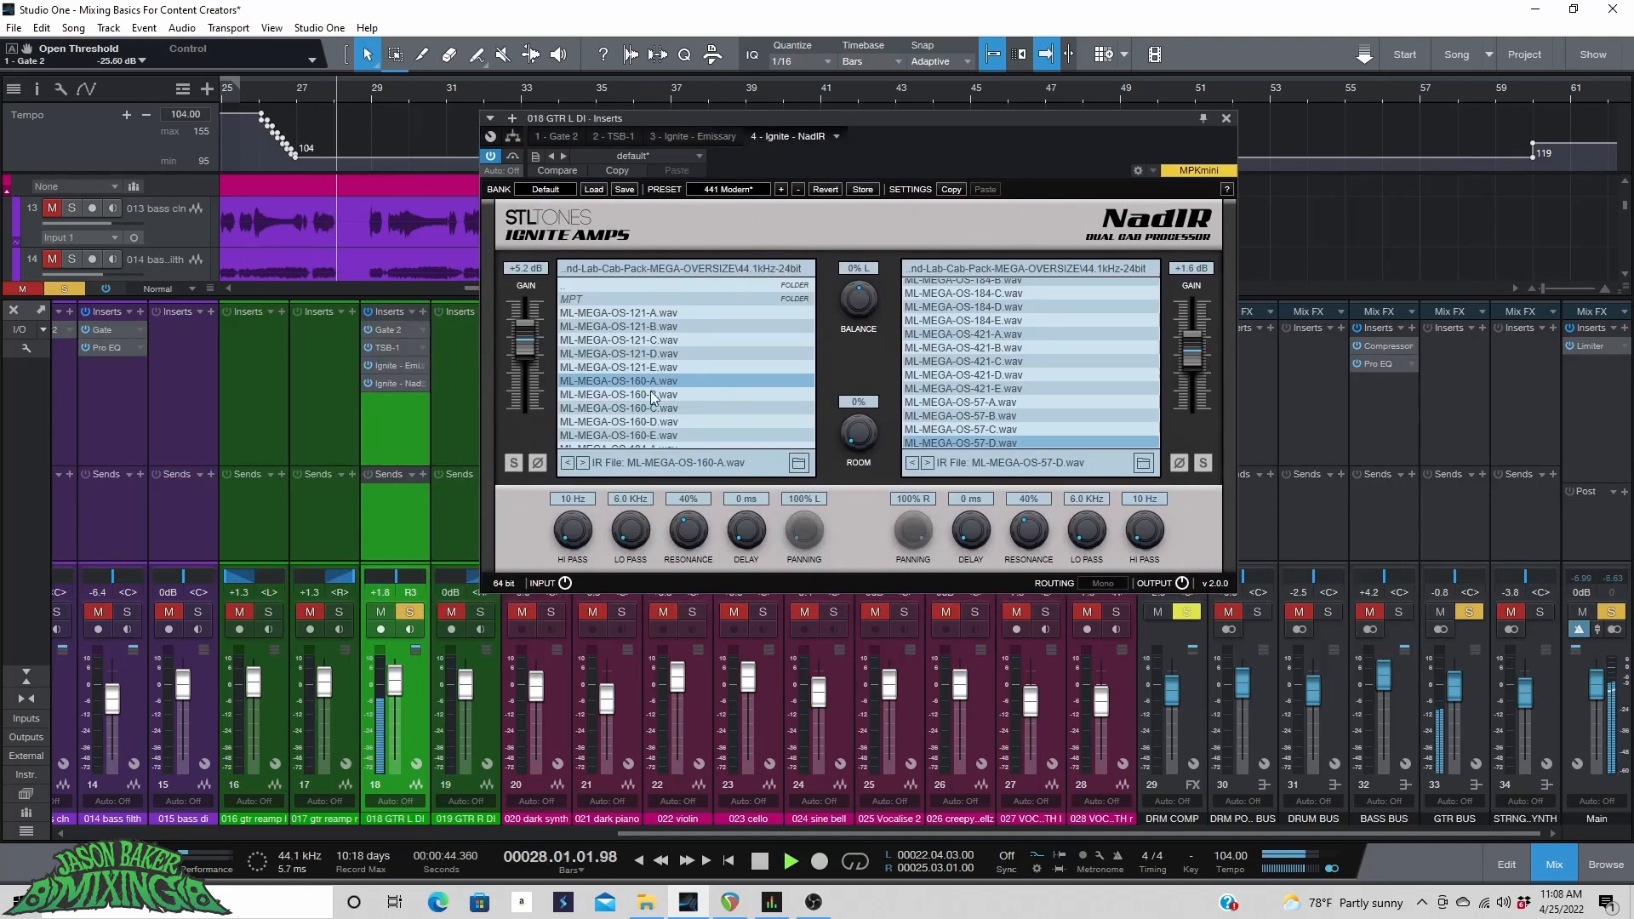
{"action": "left_click", "coordinate": [692, 136]}
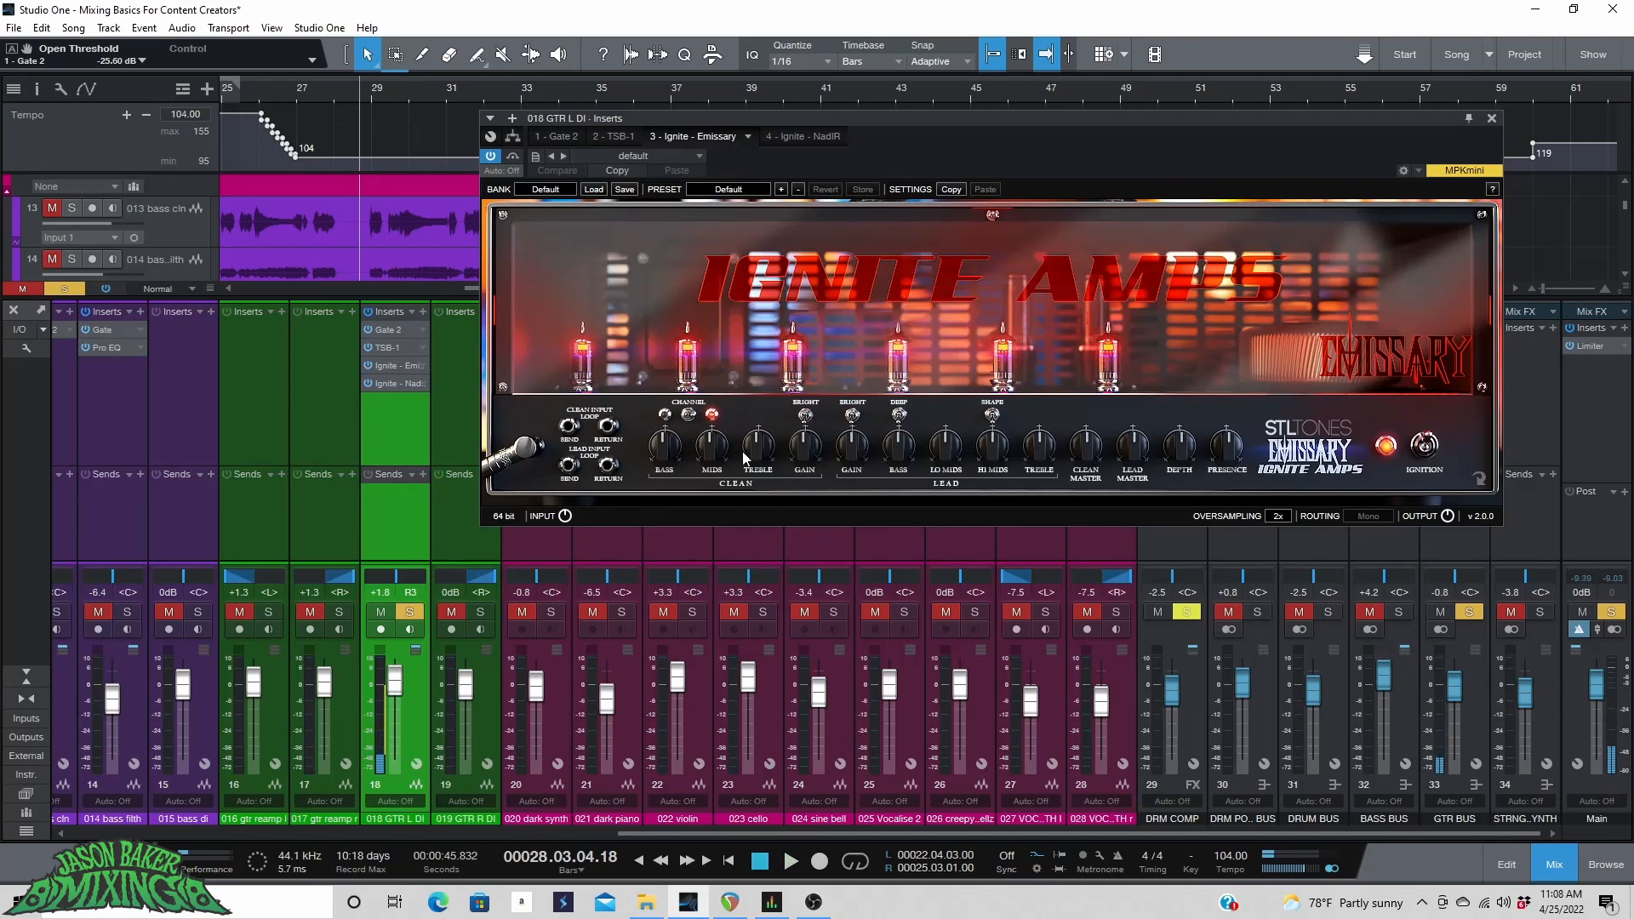
Set the Emissary amp's Lead Gain to 0.3150 while playing.
{"action": "left_click_drag", "start_coordinate": [852, 443], "coordinate": [848, 479]}
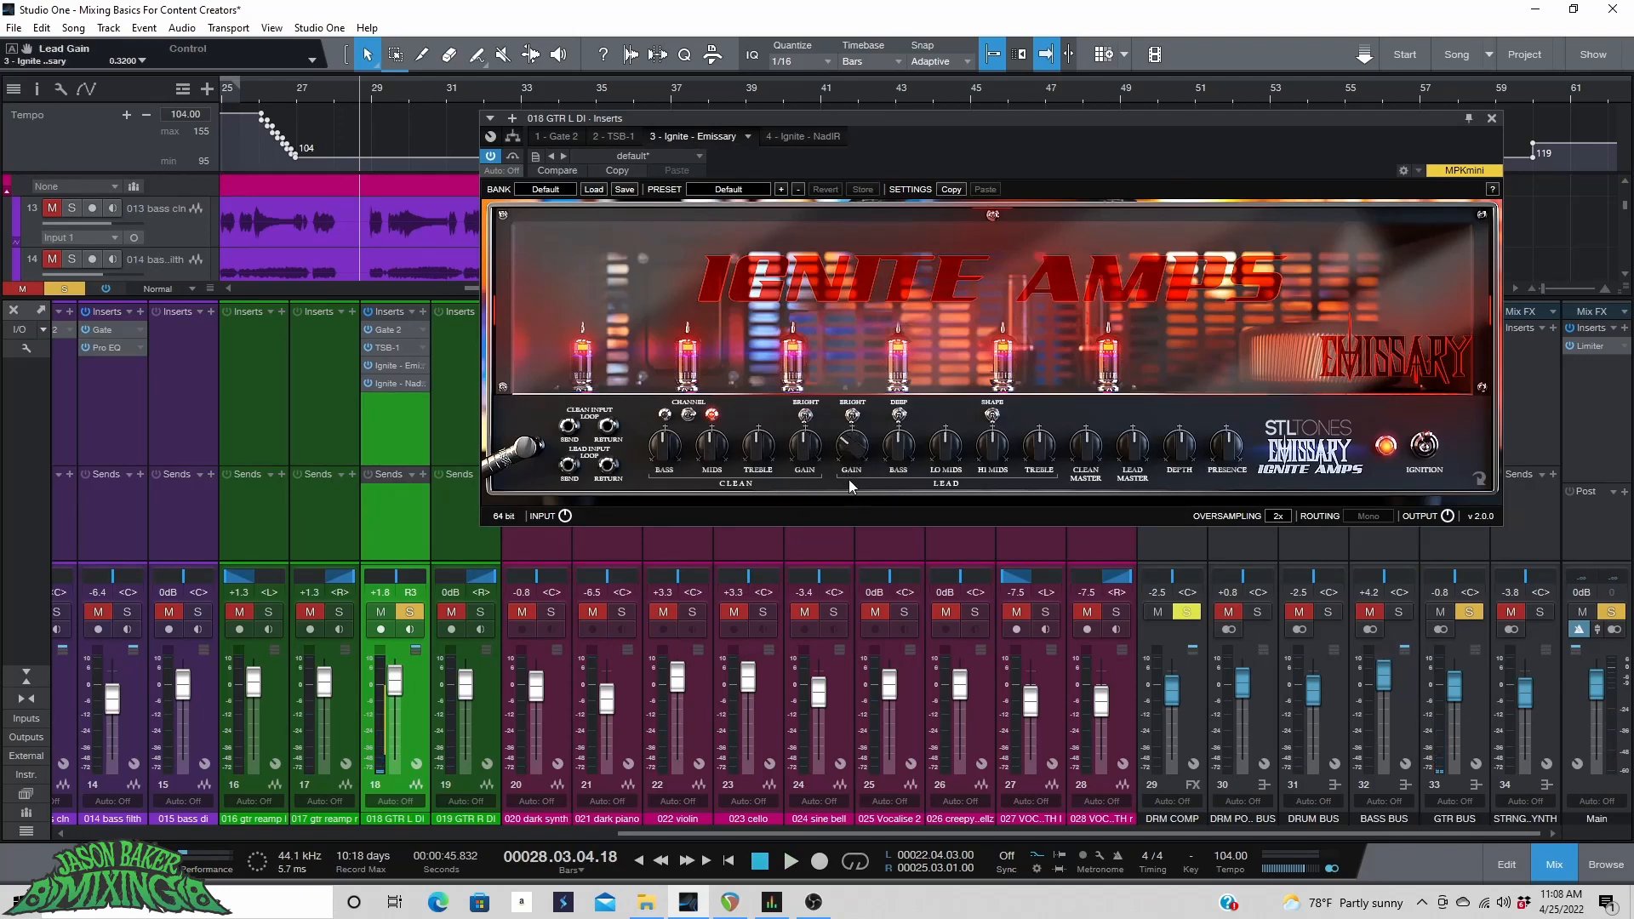
{"action": "left_click_drag", "start_coordinate": [863, 455], "coordinate": [862, 461]}
{"action": "key", "text": "space"}
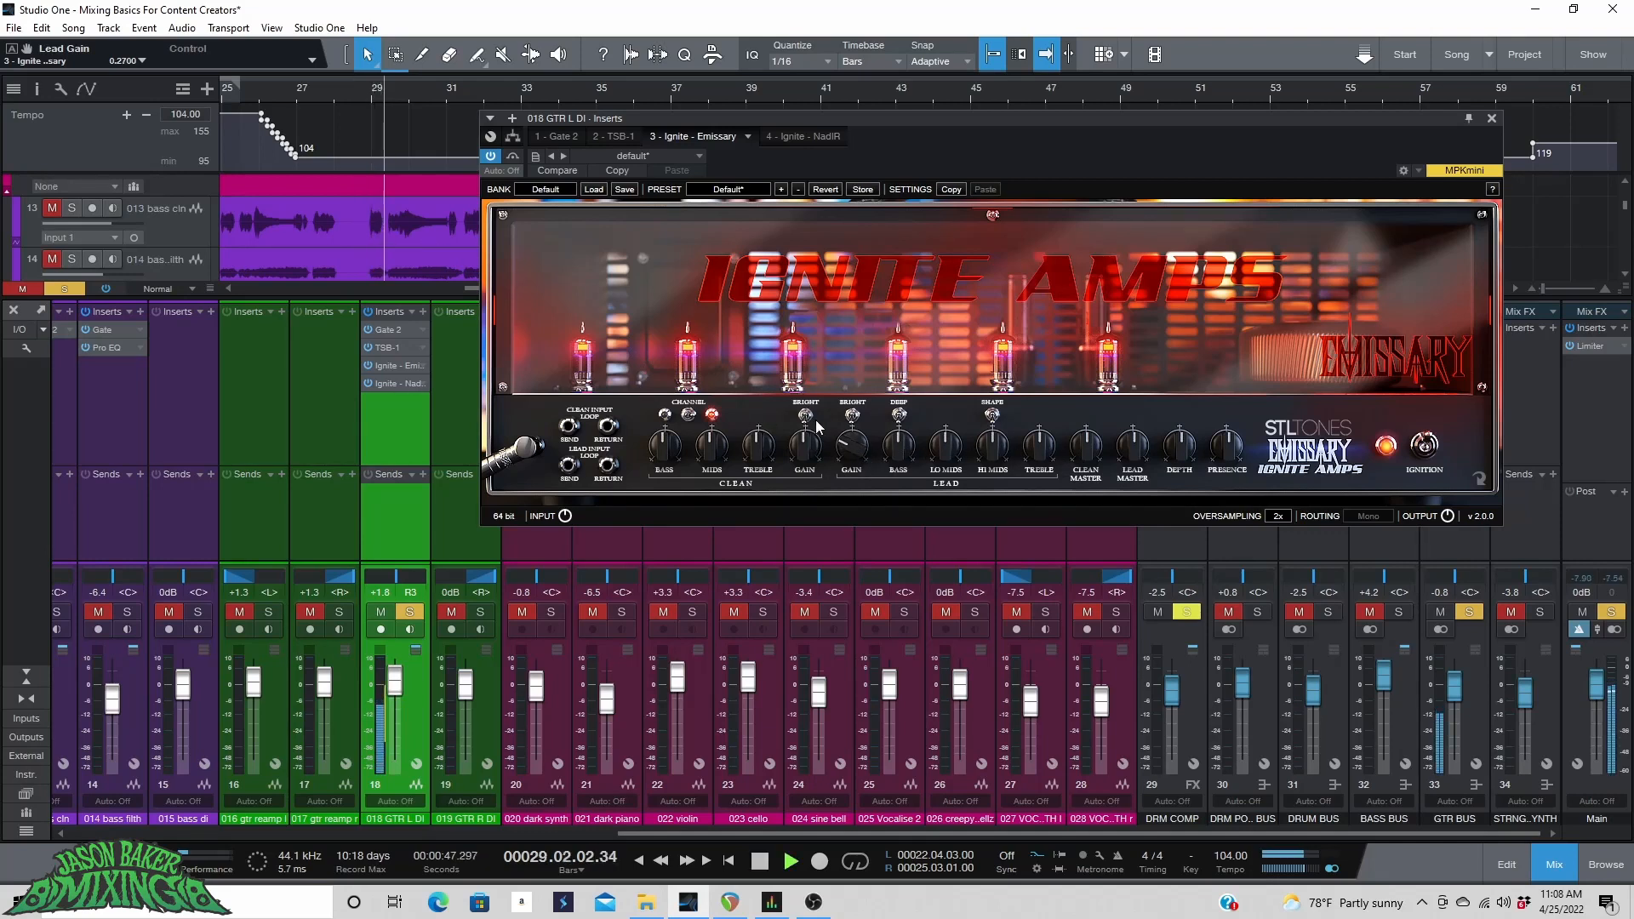
{"action": "left_click_drag", "start_coordinate": [853, 434], "coordinate": [853, 393]}
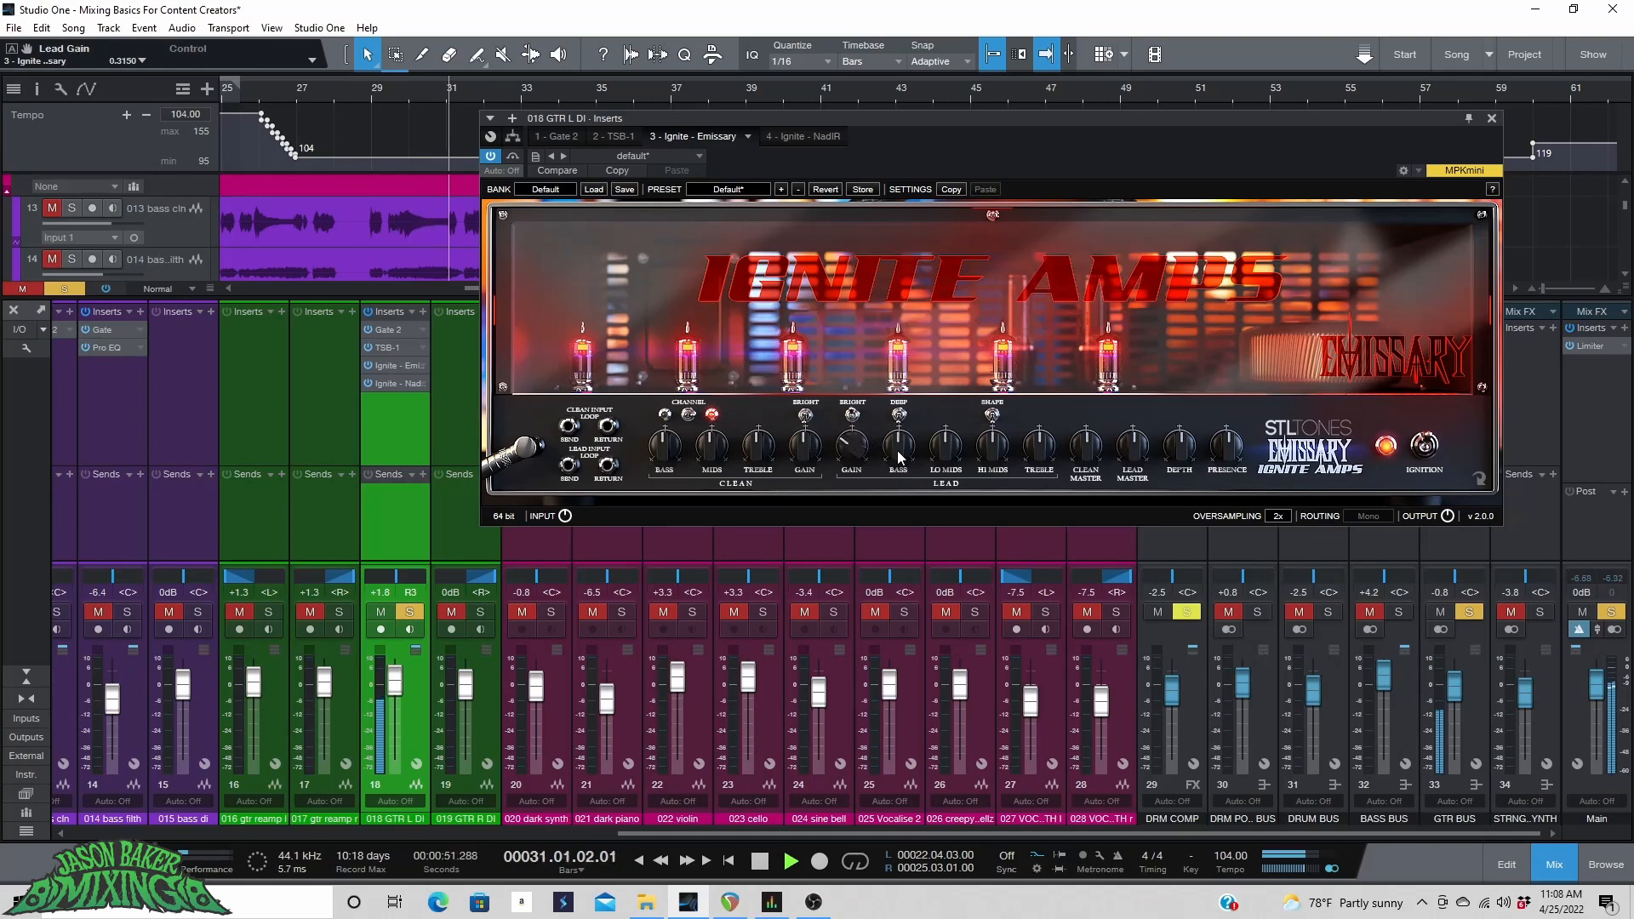
Set the Emissary's Lead Hi Mids to 0.54, Treble to 0.525, Depth to 0.48 and Presence to 0.75, auditioning from the song start.
{"action": "left_click_drag", "start_coordinate": [900, 457], "coordinate": [982, 478]}
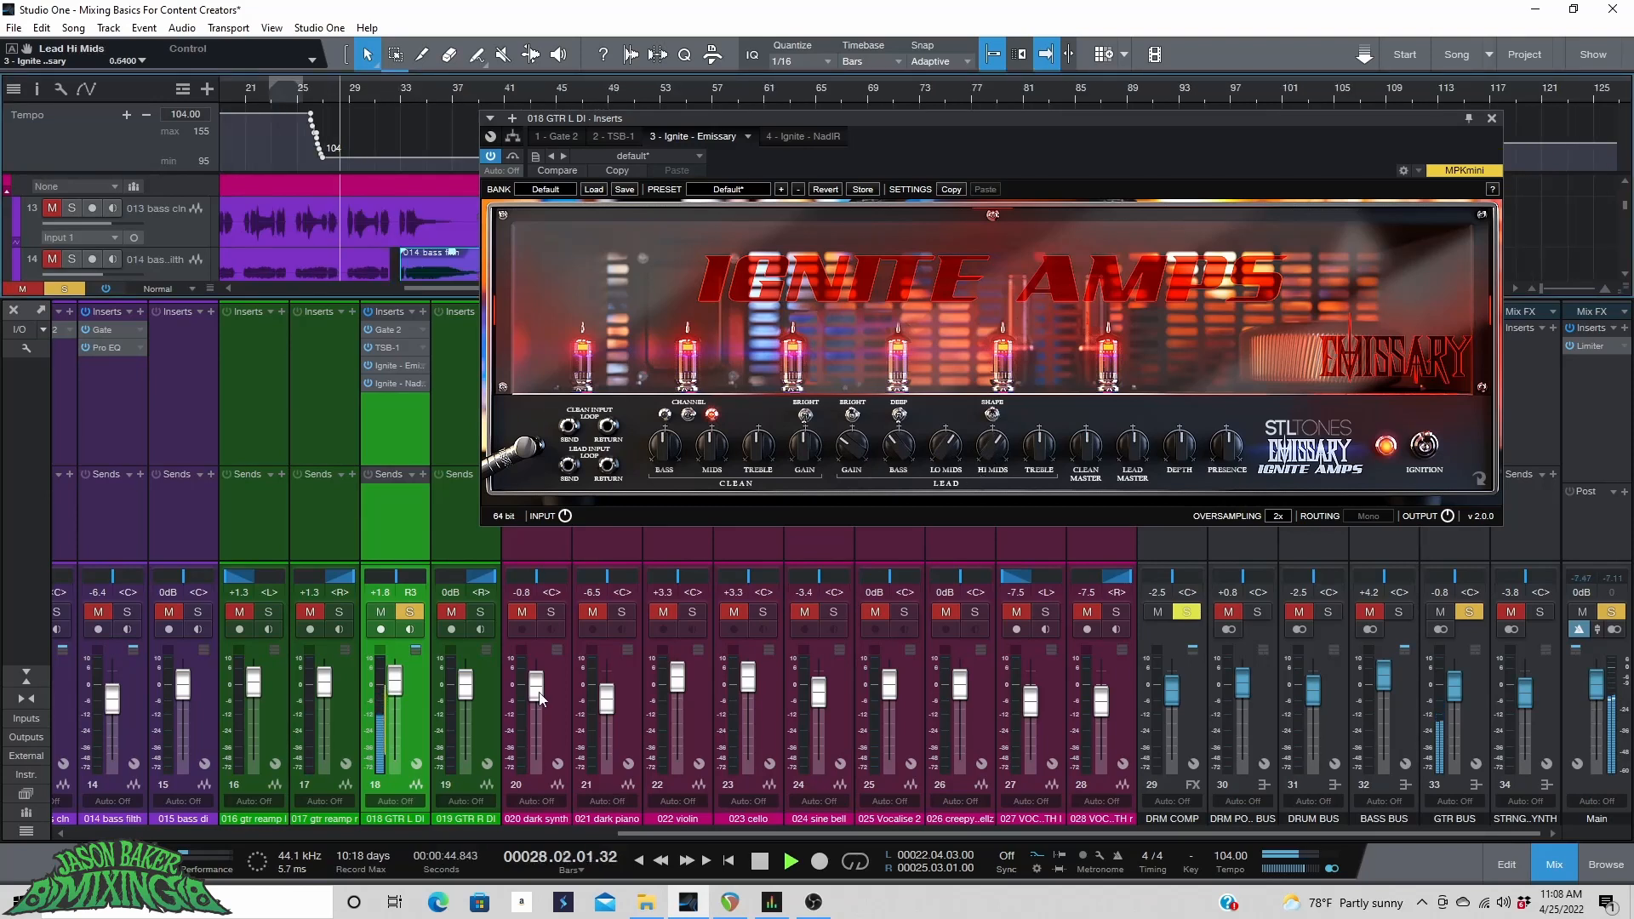
{"action": "key", "text": "Home"}
{"action": "left_click", "coordinate": [301, 93]}
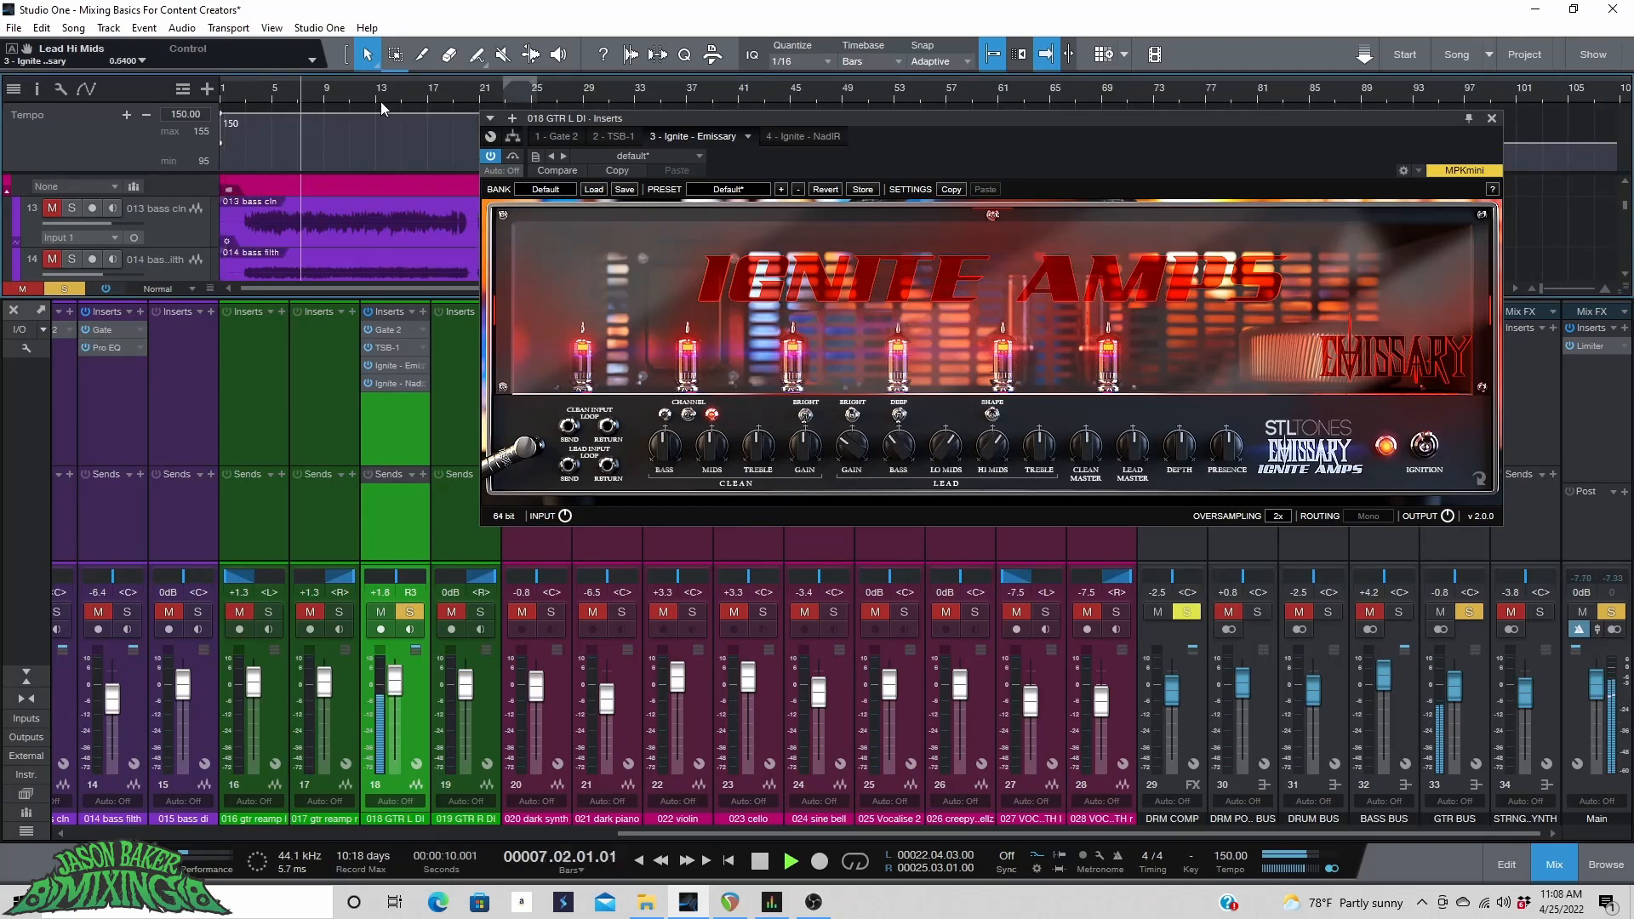
{"action": "left_click_drag", "start_coordinate": [989, 450], "coordinate": [981, 469]}
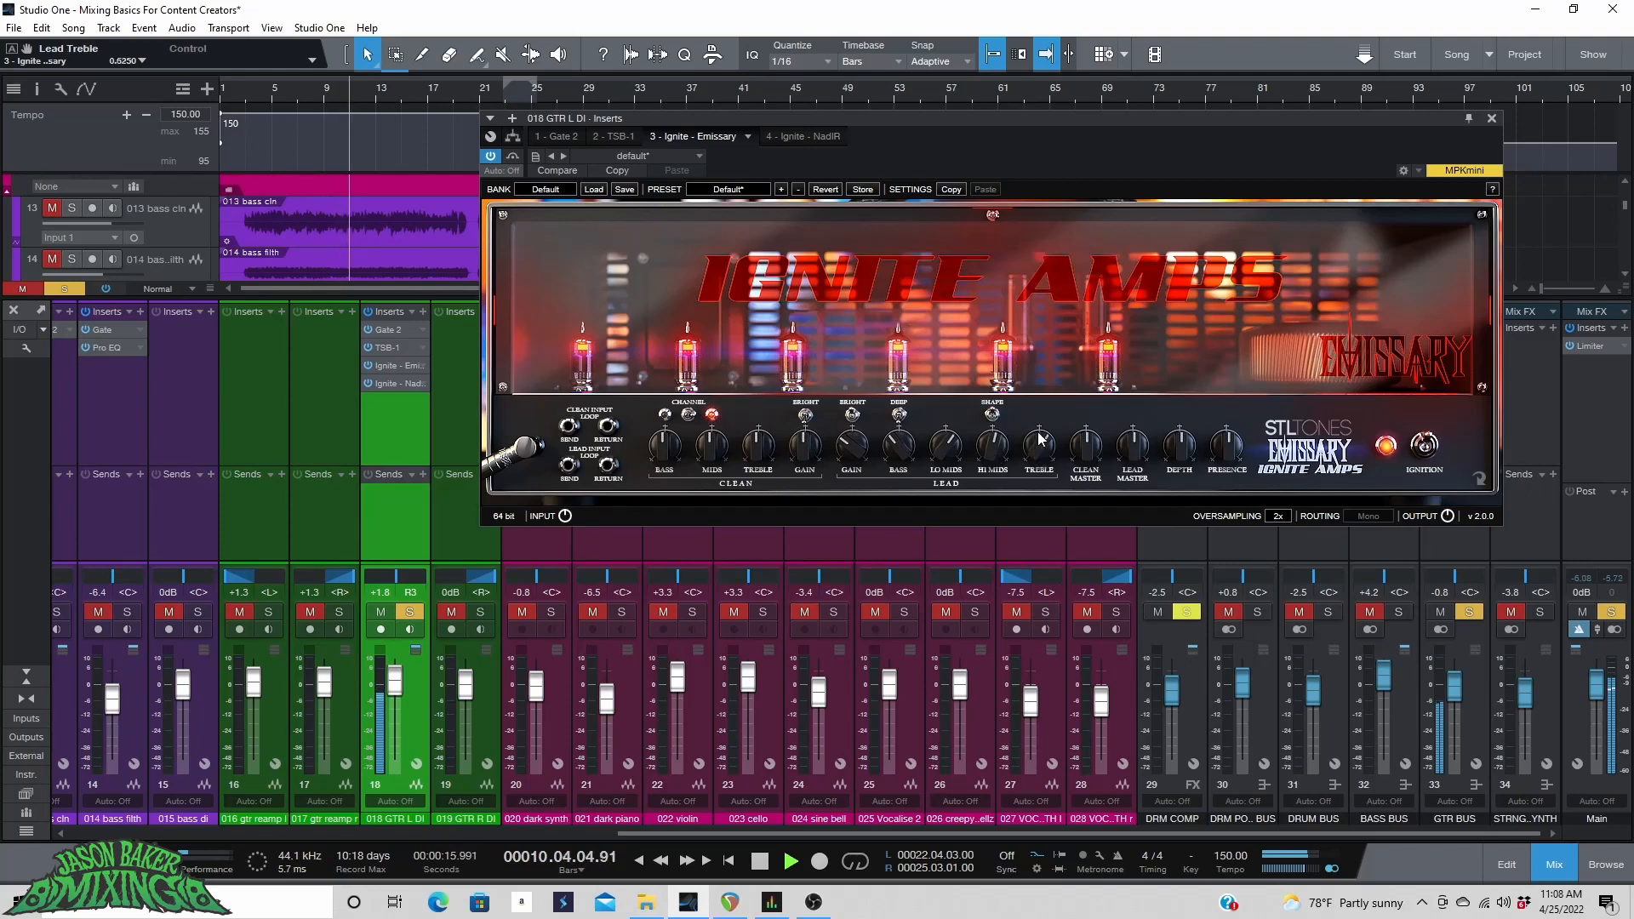
{"action": "left_click_drag", "start_coordinate": [1039, 439], "coordinate": [1043, 410]}
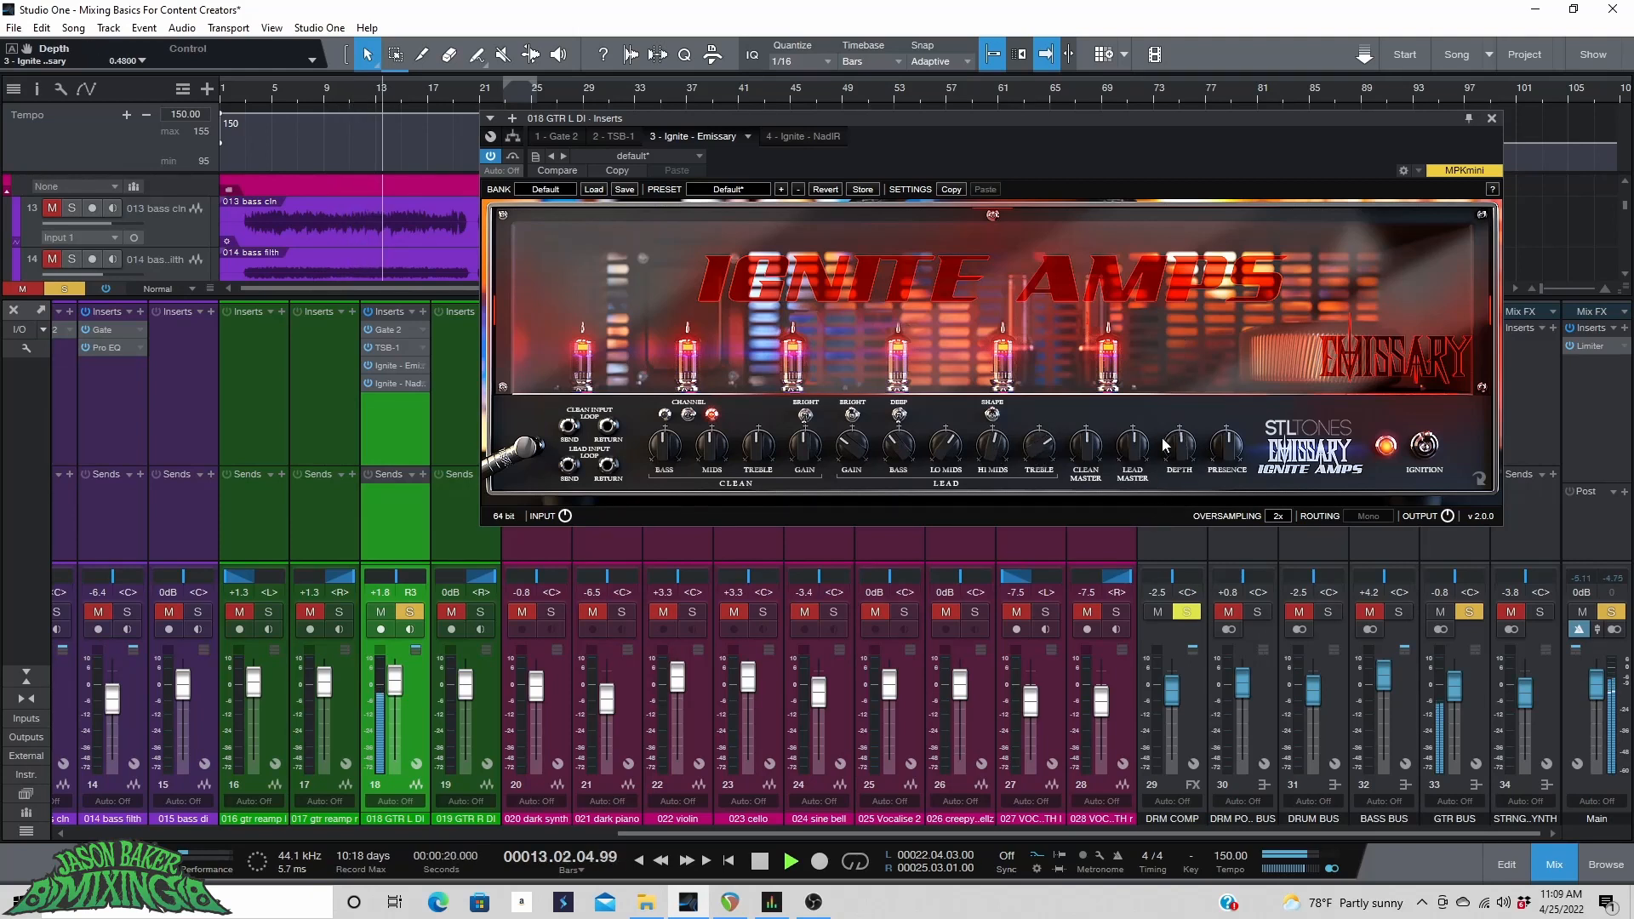
{"action": "left_click_drag", "start_coordinate": [1225, 441], "coordinate": [1218, 400]}
{"action": "key", "text": "space"}
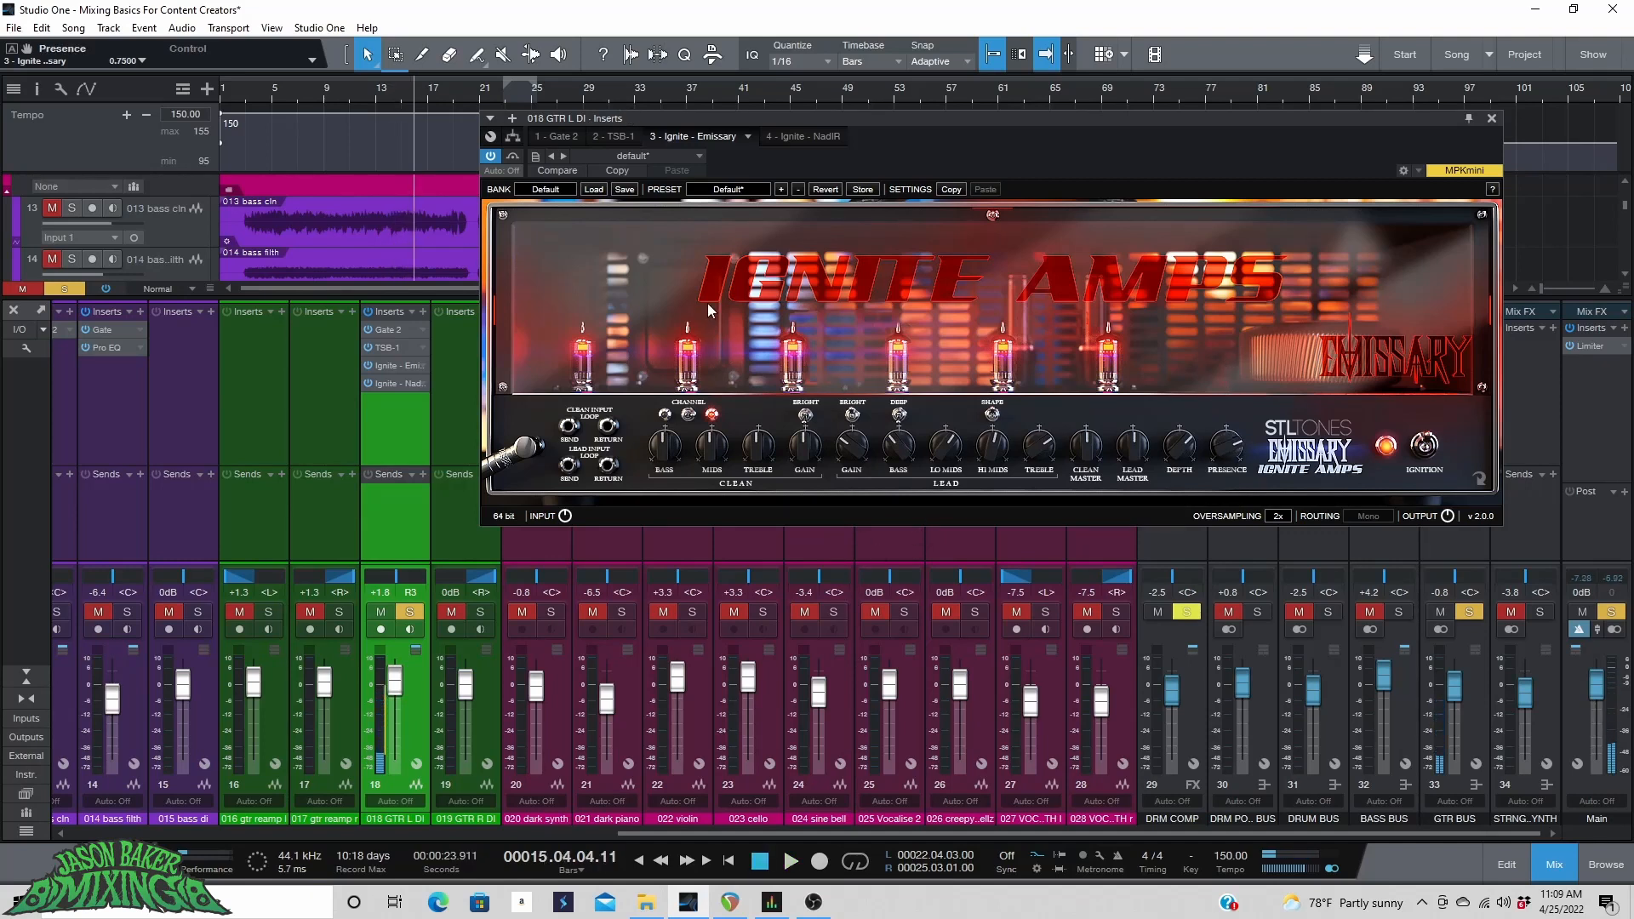
Open the TSB-1 pedal, switch it on, turn Drive to 0 and raise Level to maximum.
{"action": "left_click", "coordinate": [628, 136]}
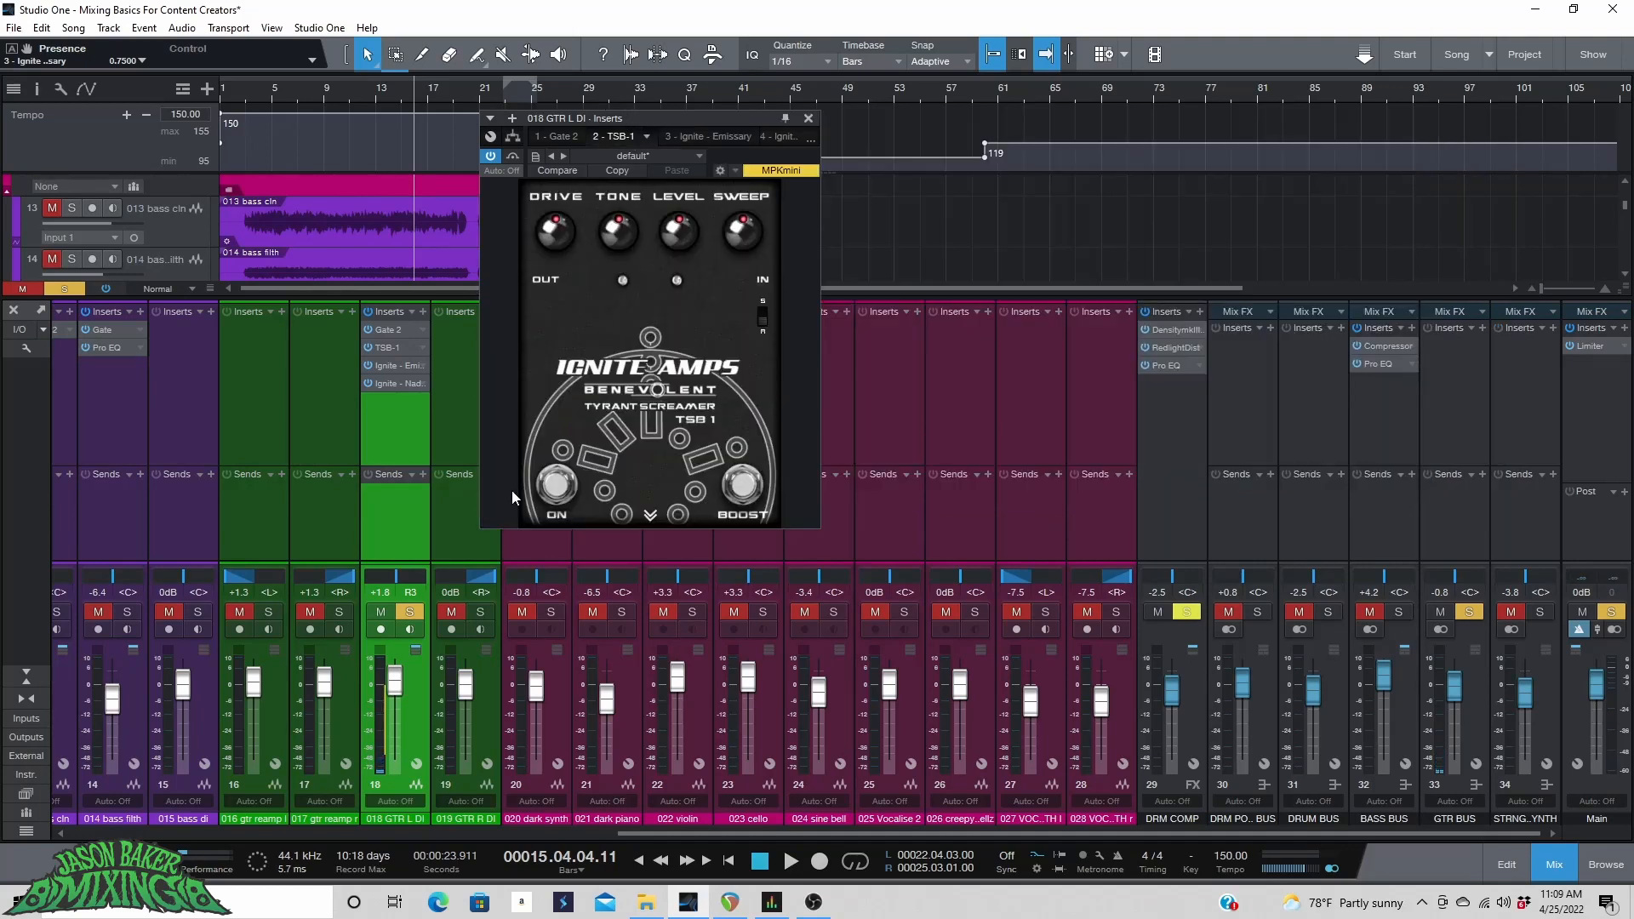
{"action": "left_click", "coordinate": [544, 491]}
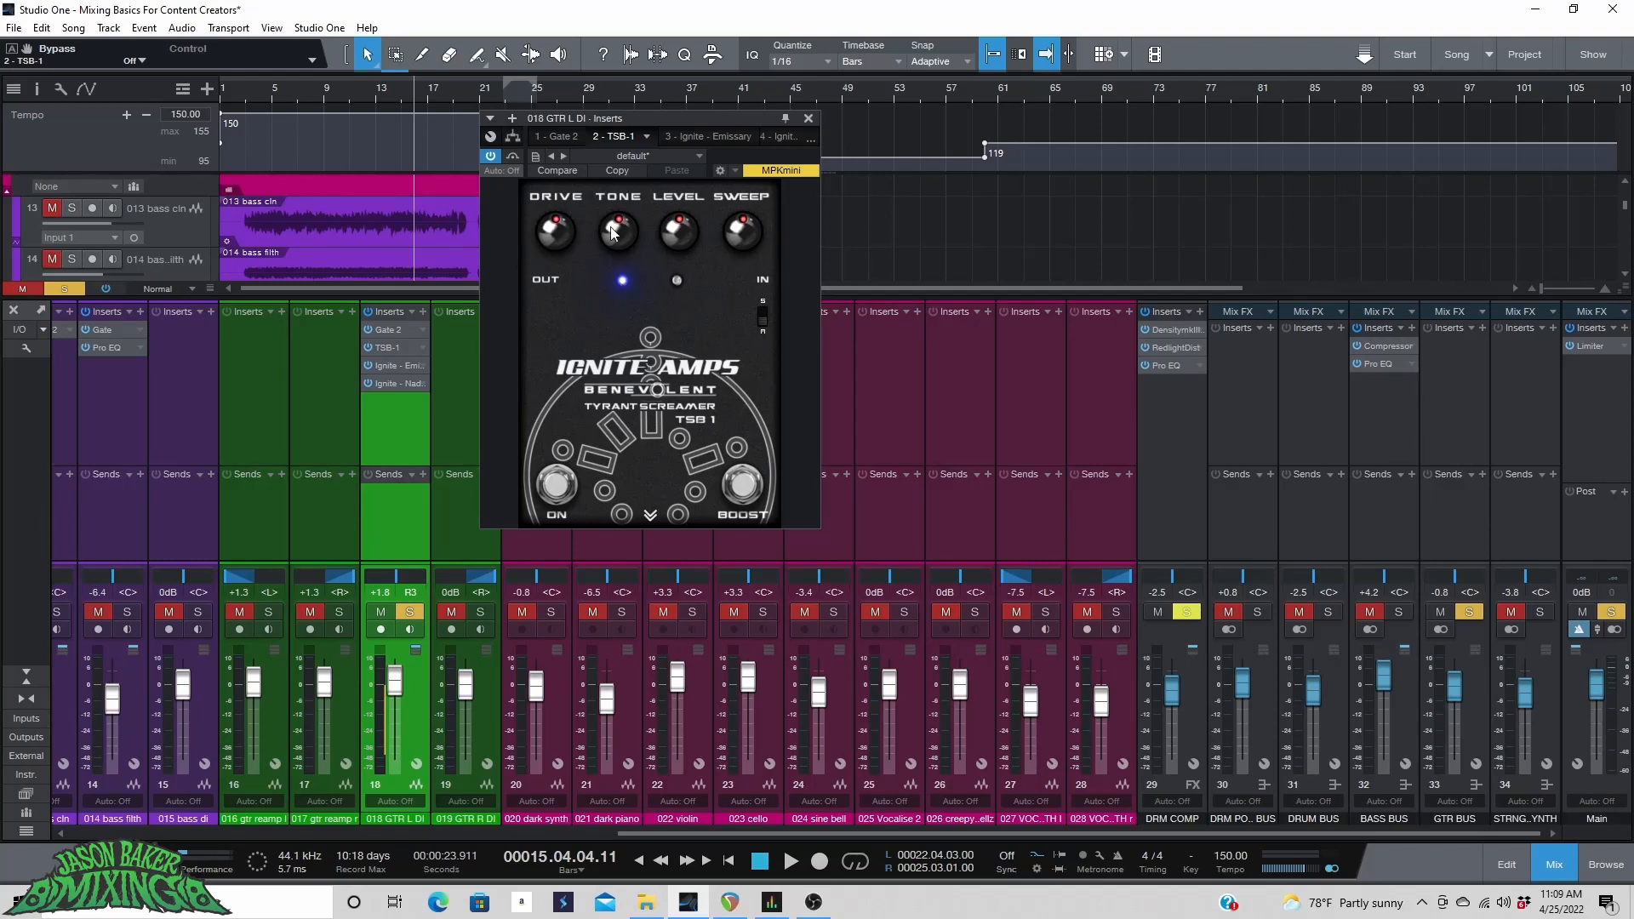
{"action": "left_click_drag", "start_coordinate": [568, 225], "coordinate": [573, 566]}
{"action": "left_click_drag", "start_coordinate": [693, 232], "coordinate": [674, 10]}
Try the TSB-1 Boost switch and bypass the pedal while auditioning from bar 9.
{"action": "left_click", "coordinate": [741, 485]}
{"action": "left_click", "coordinate": [328, 90]}
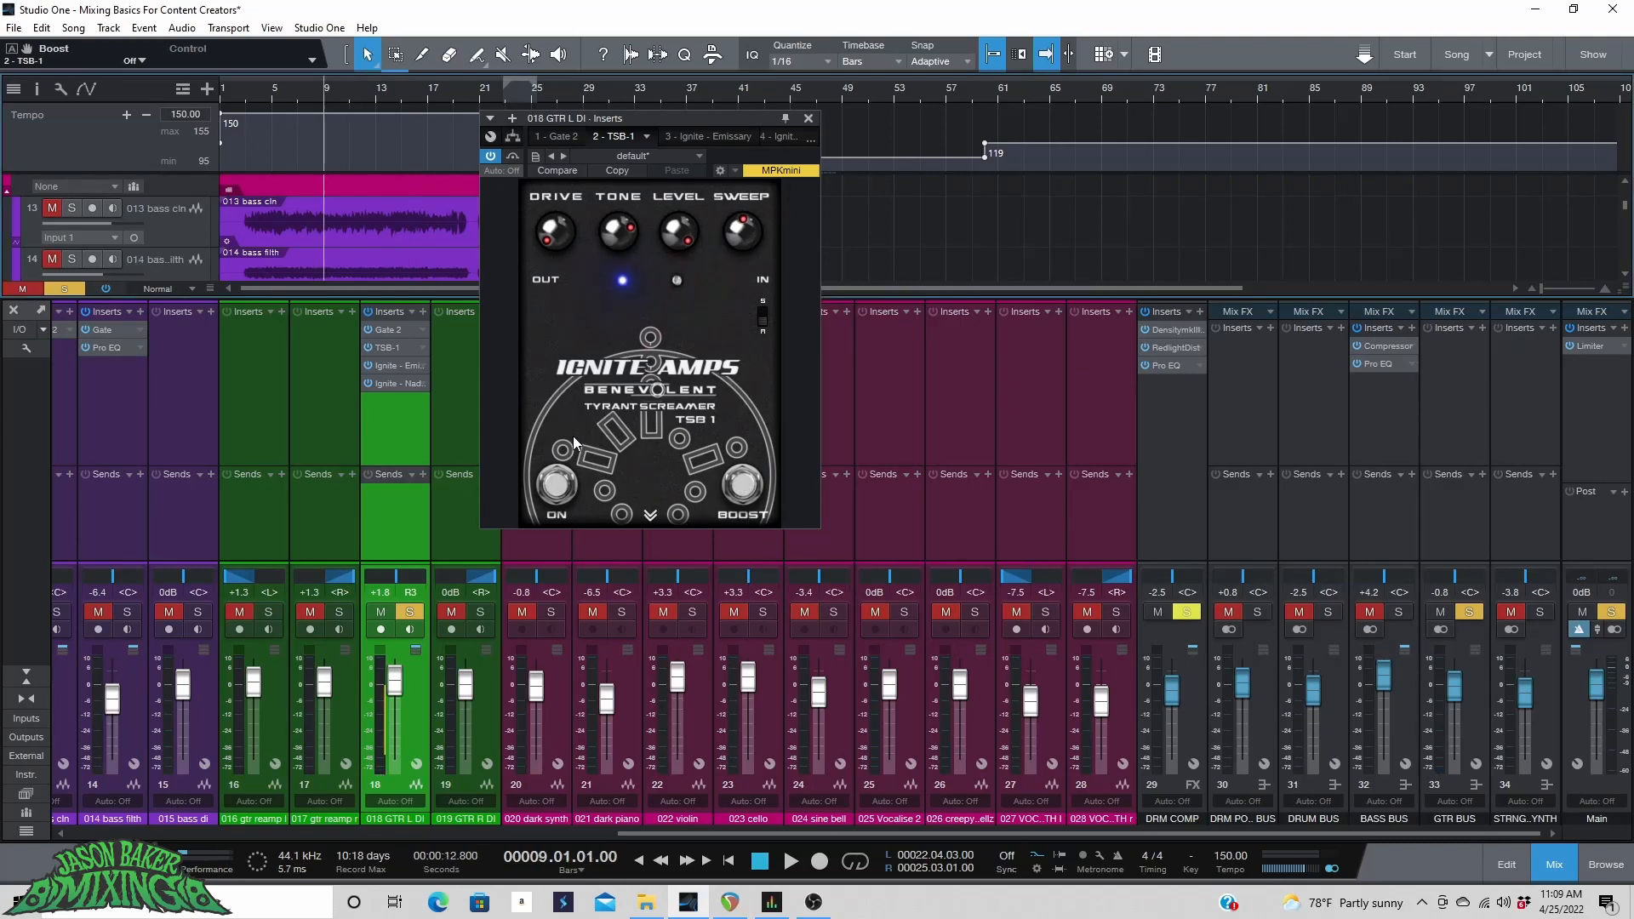
{"action": "left_click", "coordinate": [545, 485]}
Loop bars 5 to 9, switch the TSB-1 pedal back on, and start playback.
{"action": "left_click_drag", "start_coordinate": [258, 77], "coordinate": [348, 75]}
{"action": "left_click", "coordinate": [858, 864]}
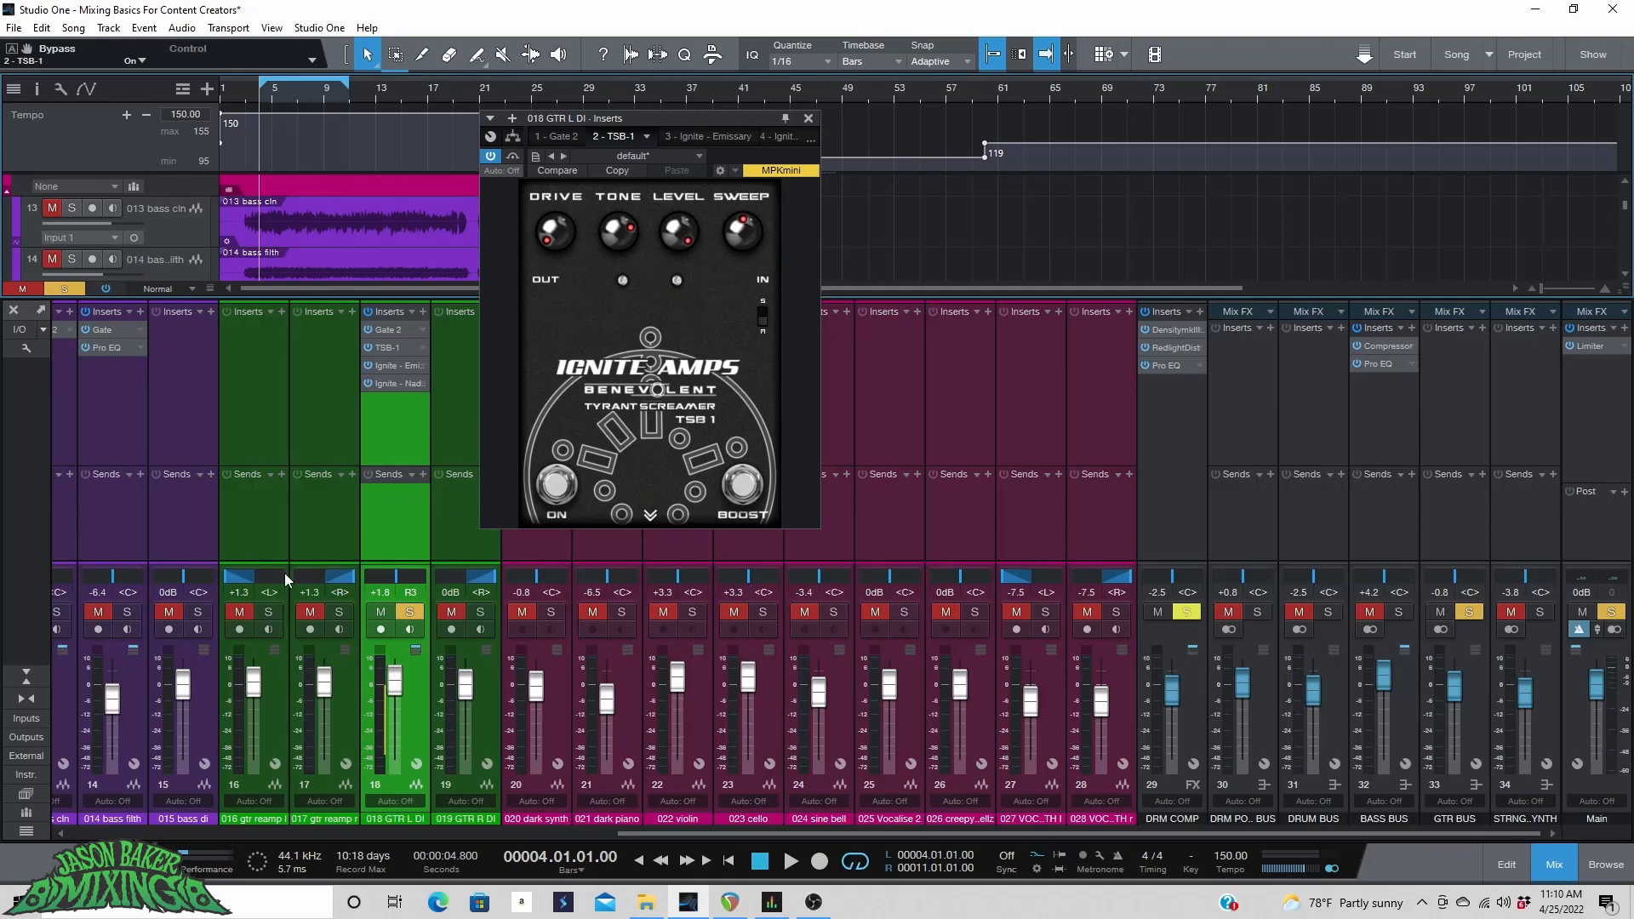
{"action": "left_click", "coordinate": [555, 485]}
{"action": "key", "text": "space"}
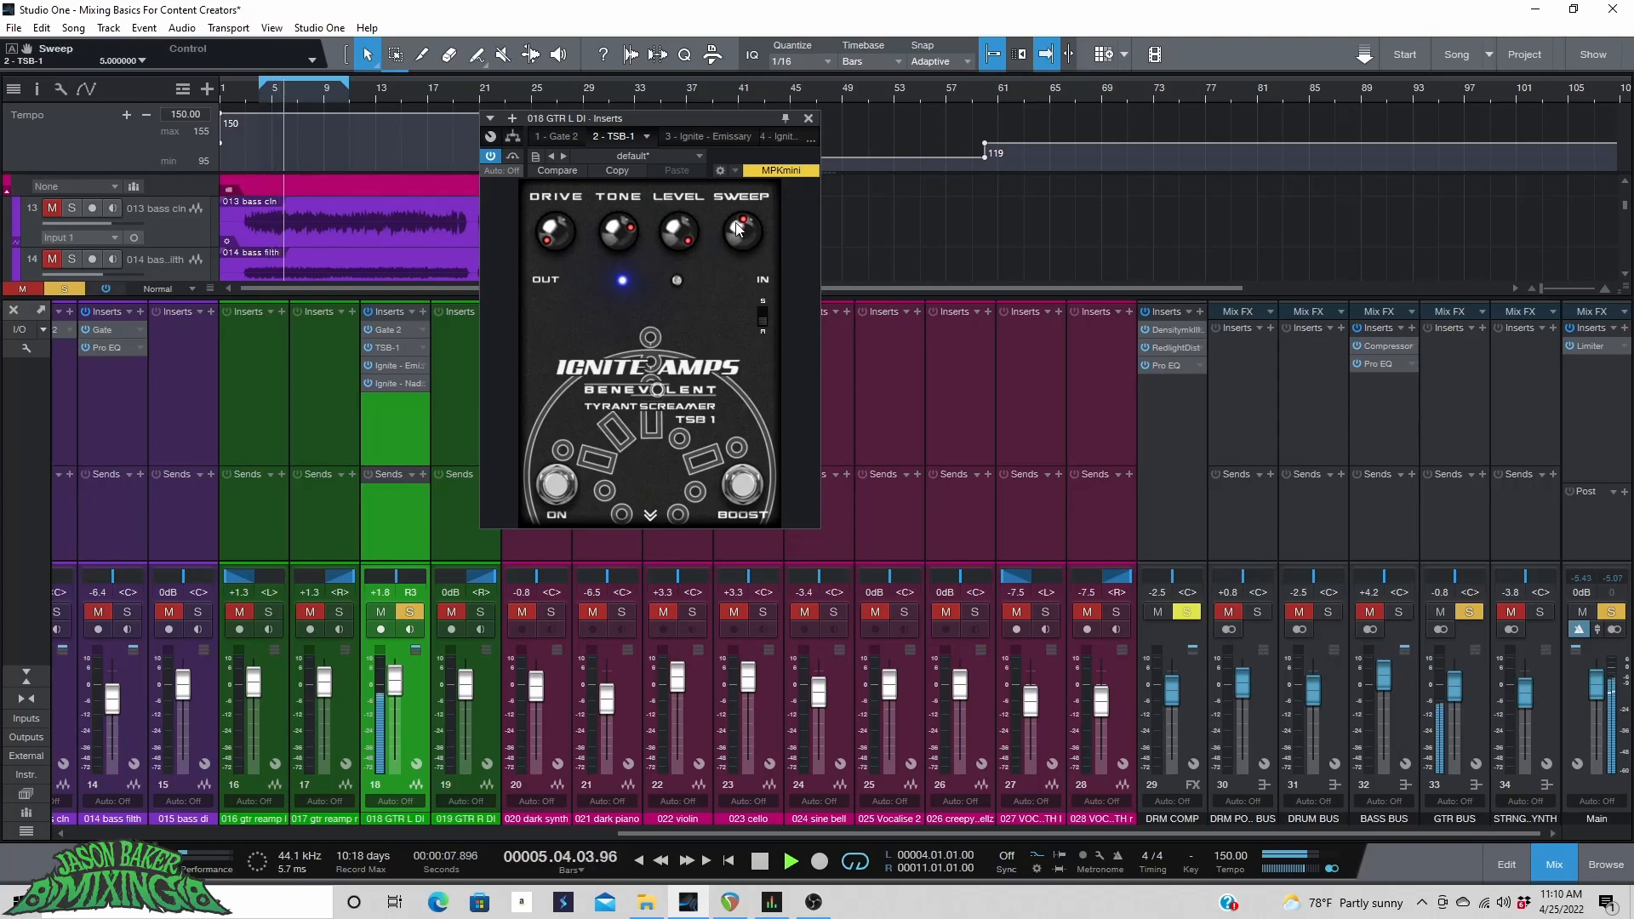
Engage the TSB-1 Boost and set Sweep to 6.5 and Tone to 5.05.
{"action": "mouse_move", "coordinate": [735, 158]}
{"action": "left_mouse_down"}
{"action": "mouse_move", "coordinate": [706, 329]}
{"action": "mouse_move", "coordinate": [743, 183]}
{"action": "left_mouse_up"}
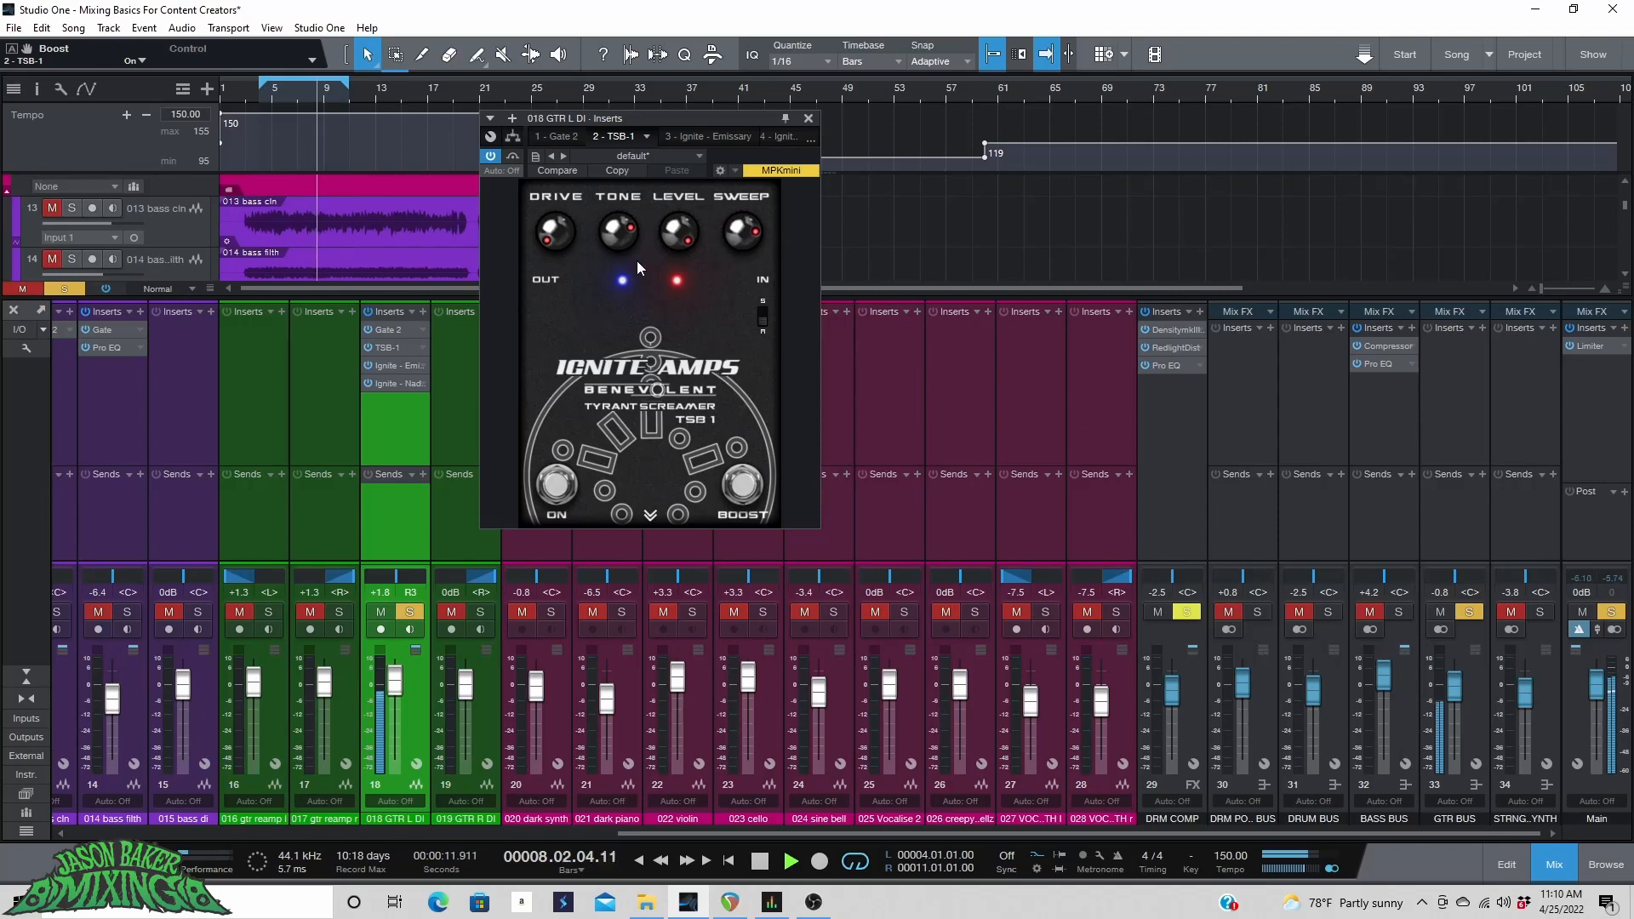
{"action": "left_click_drag", "start_coordinate": [627, 238], "coordinate": [607, 289]}
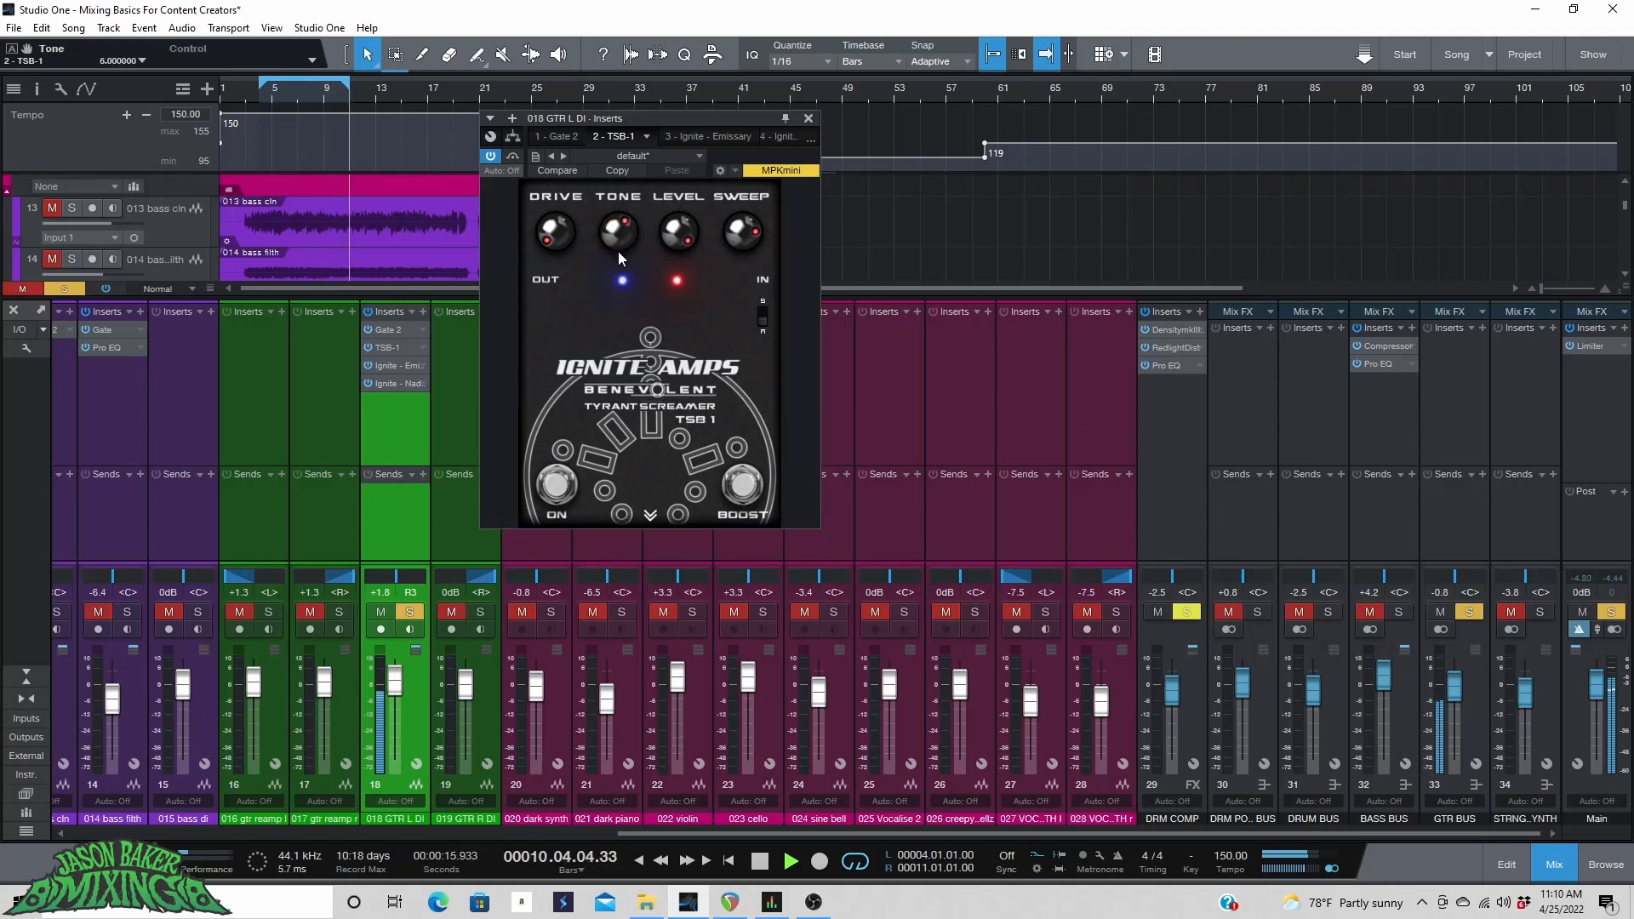
{"action": "left_click_drag", "start_coordinate": [722, 227], "coordinate": [715, 310]}
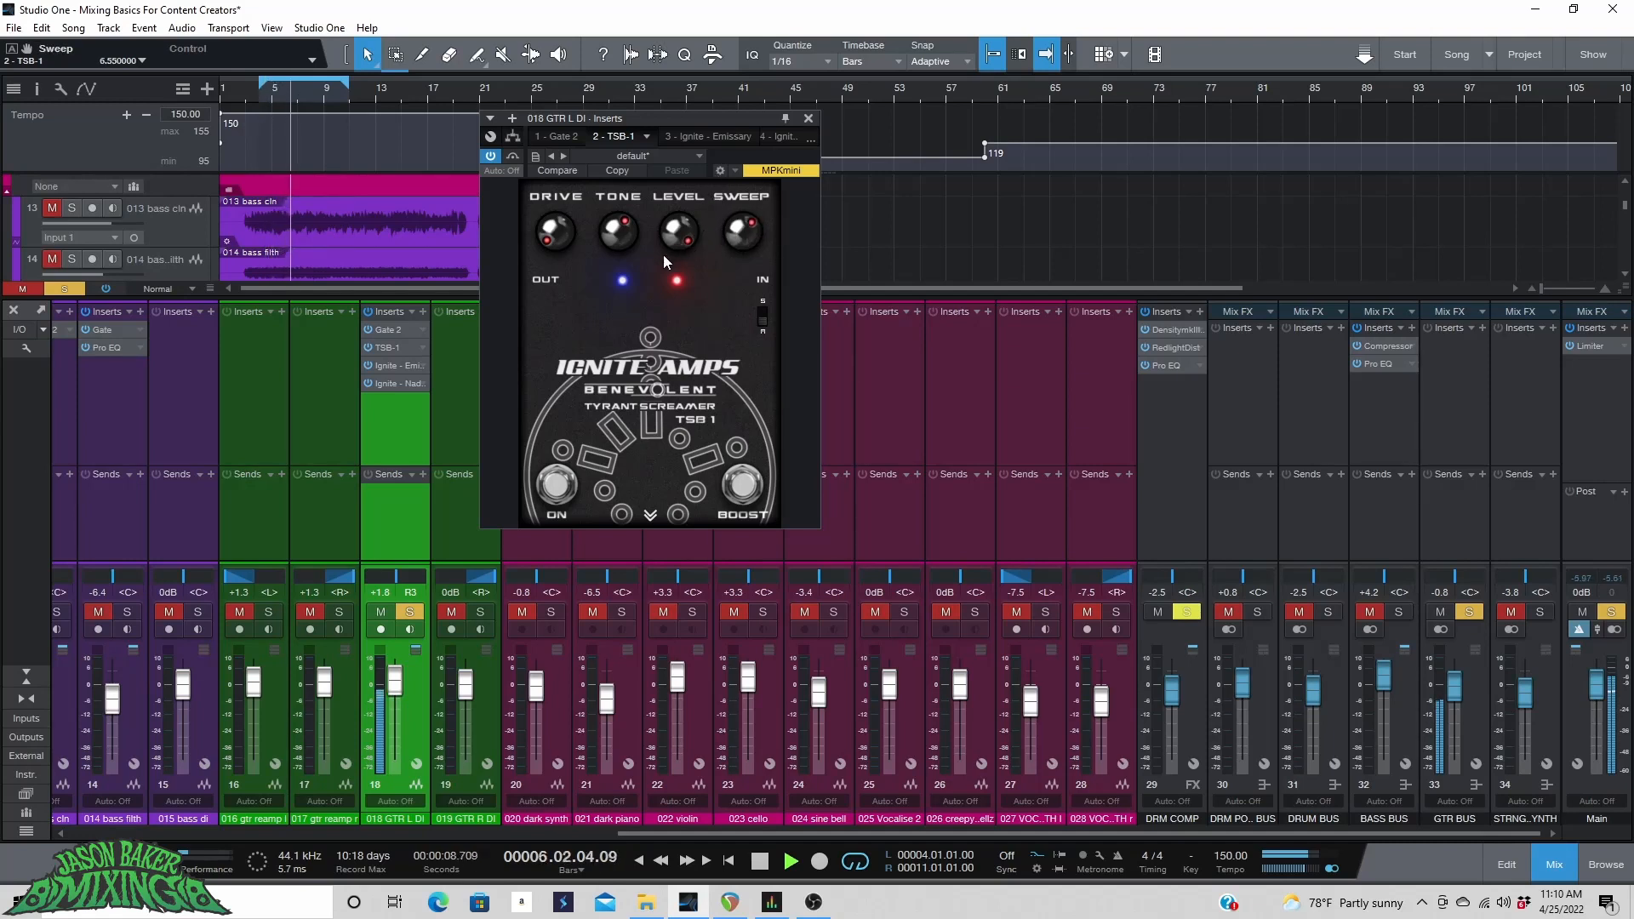
{"action": "mouse_move", "coordinate": [618, 235]}
{"action": "left_mouse_down"}
{"action": "mouse_move", "coordinate": [605, 284]}
{"action": "mouse_move", "coordinate": [618, 237]}
{"action": "left_mouse_up"}
{"action": "left_click", "coordinate": [719, 170]}
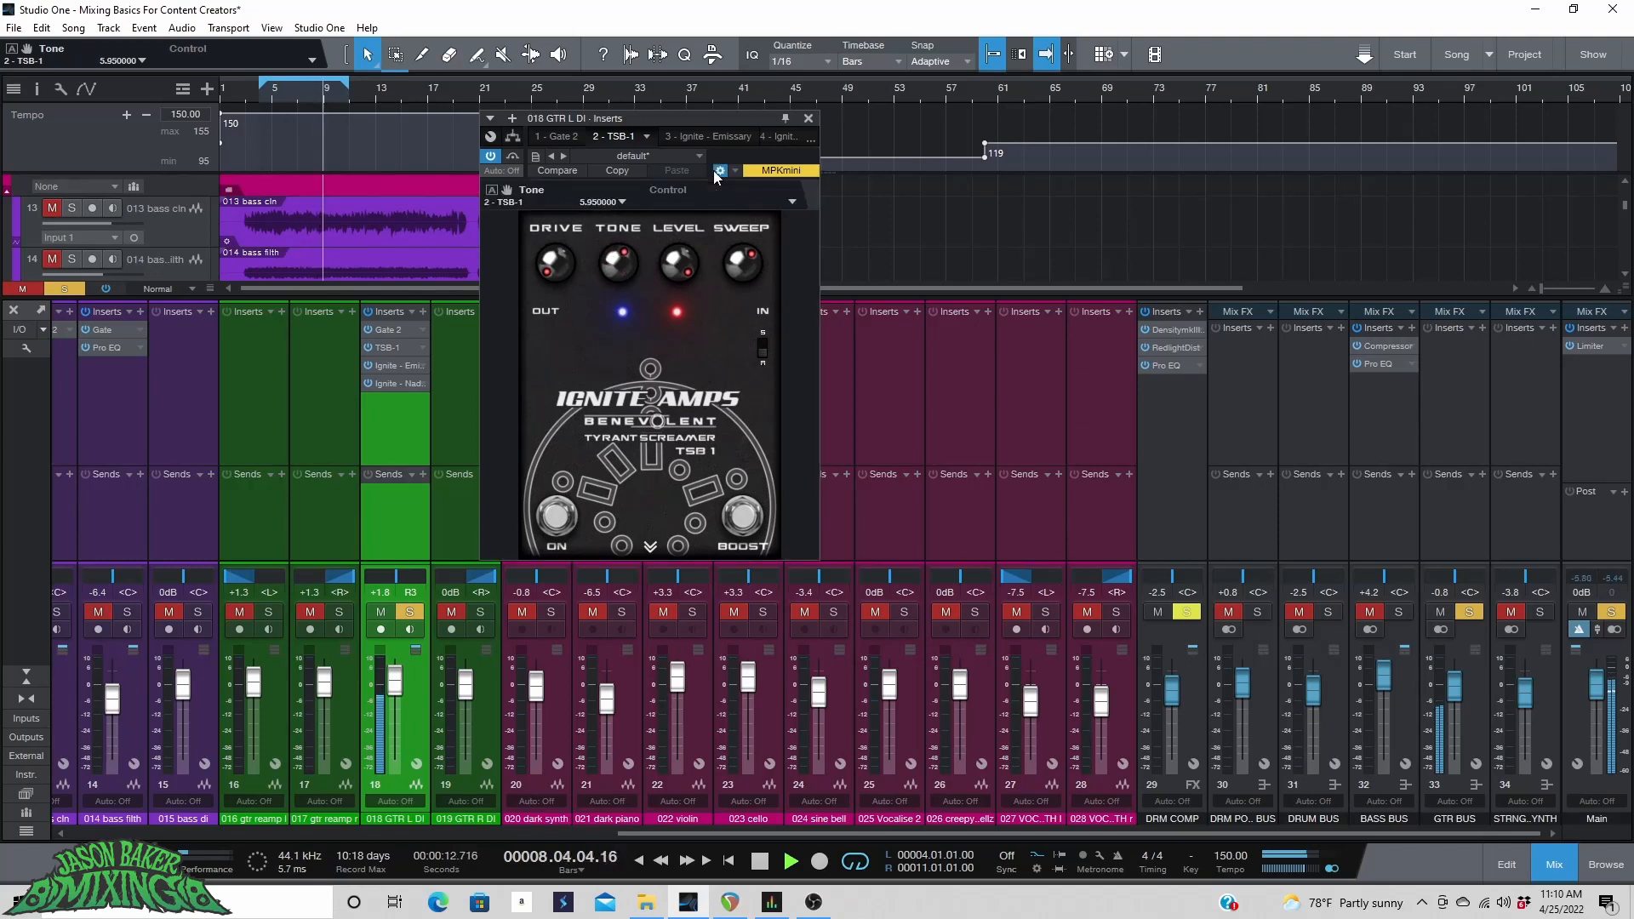
{"action": "left_click", "coordinate": [719, 171]}
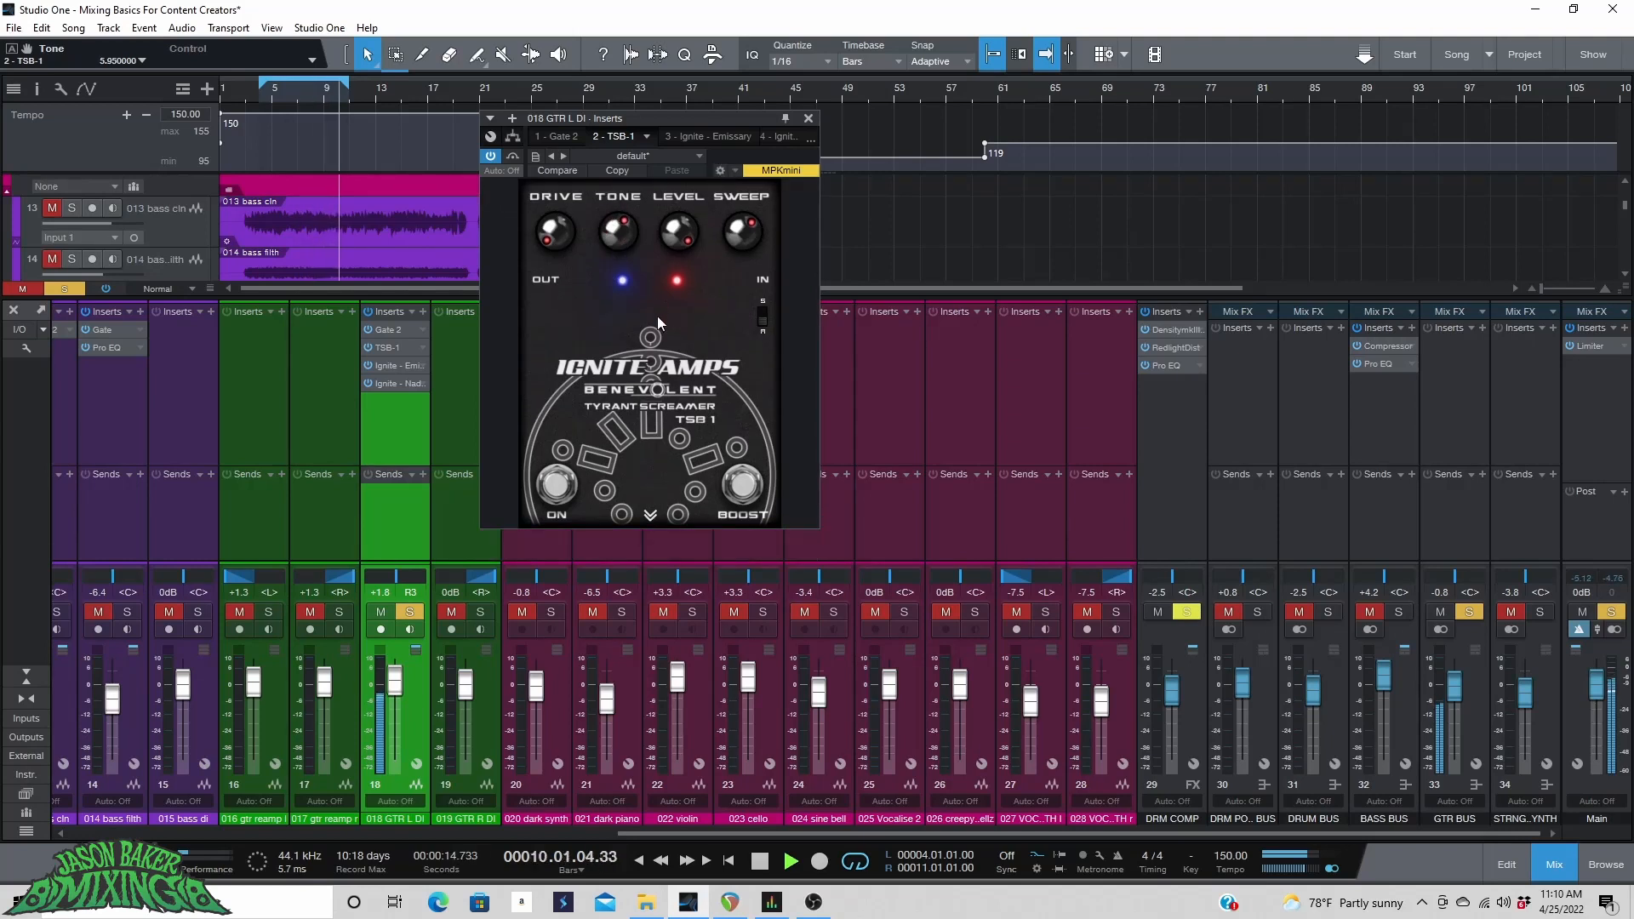
{"action": "left_click", "coordinate": [719, 171]}
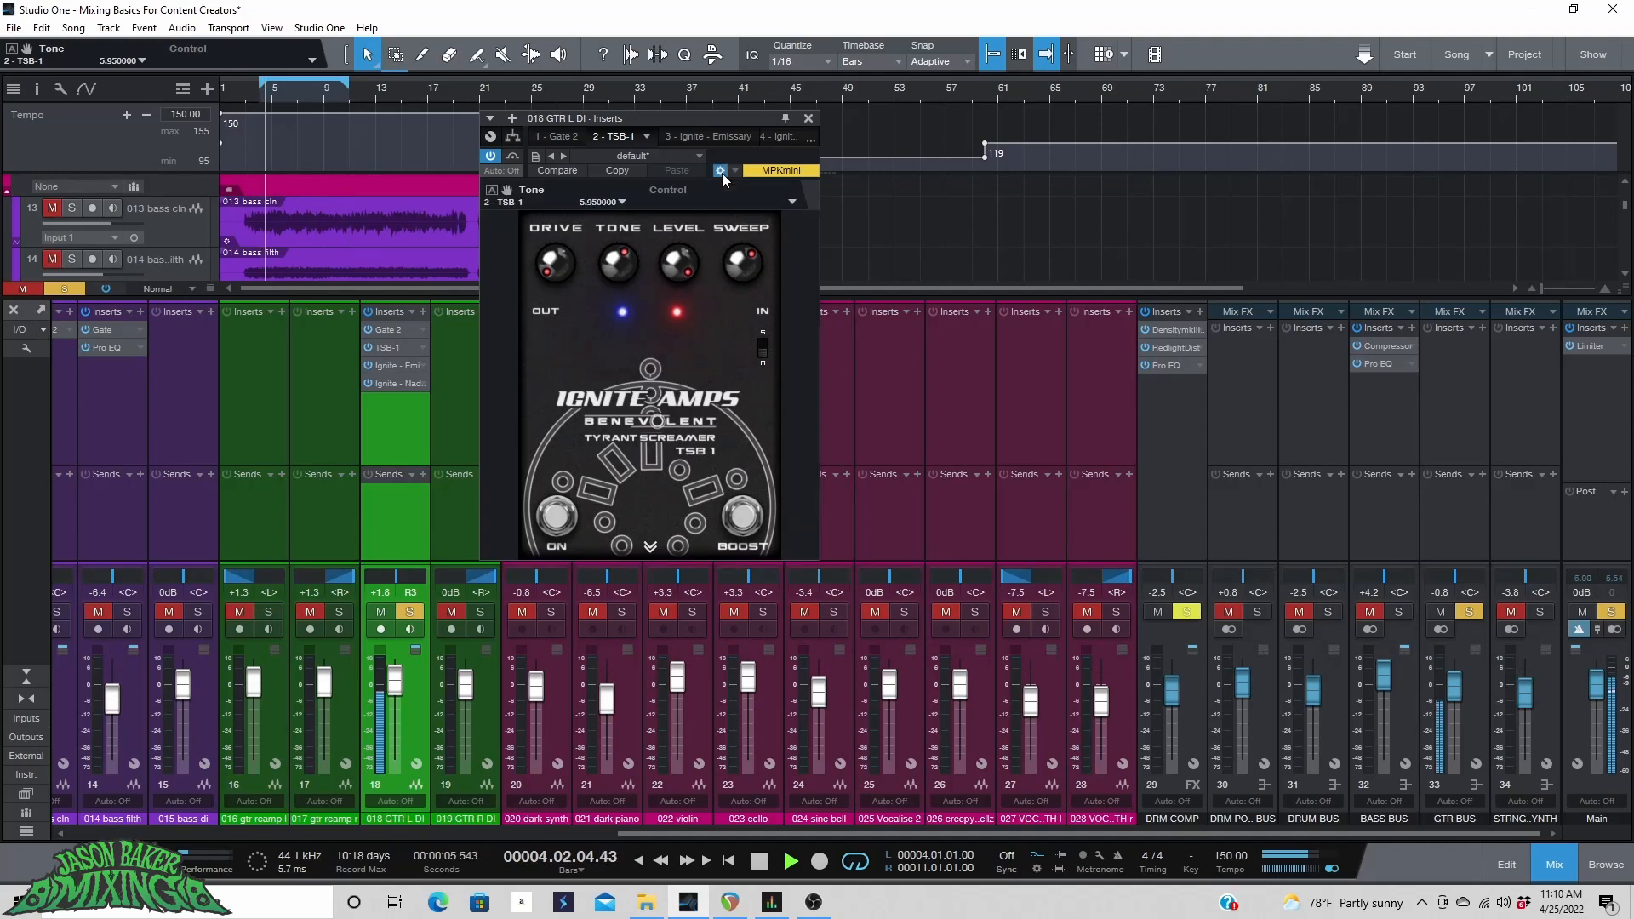
{"action": "left_click", "coordinate": [722, 172]}
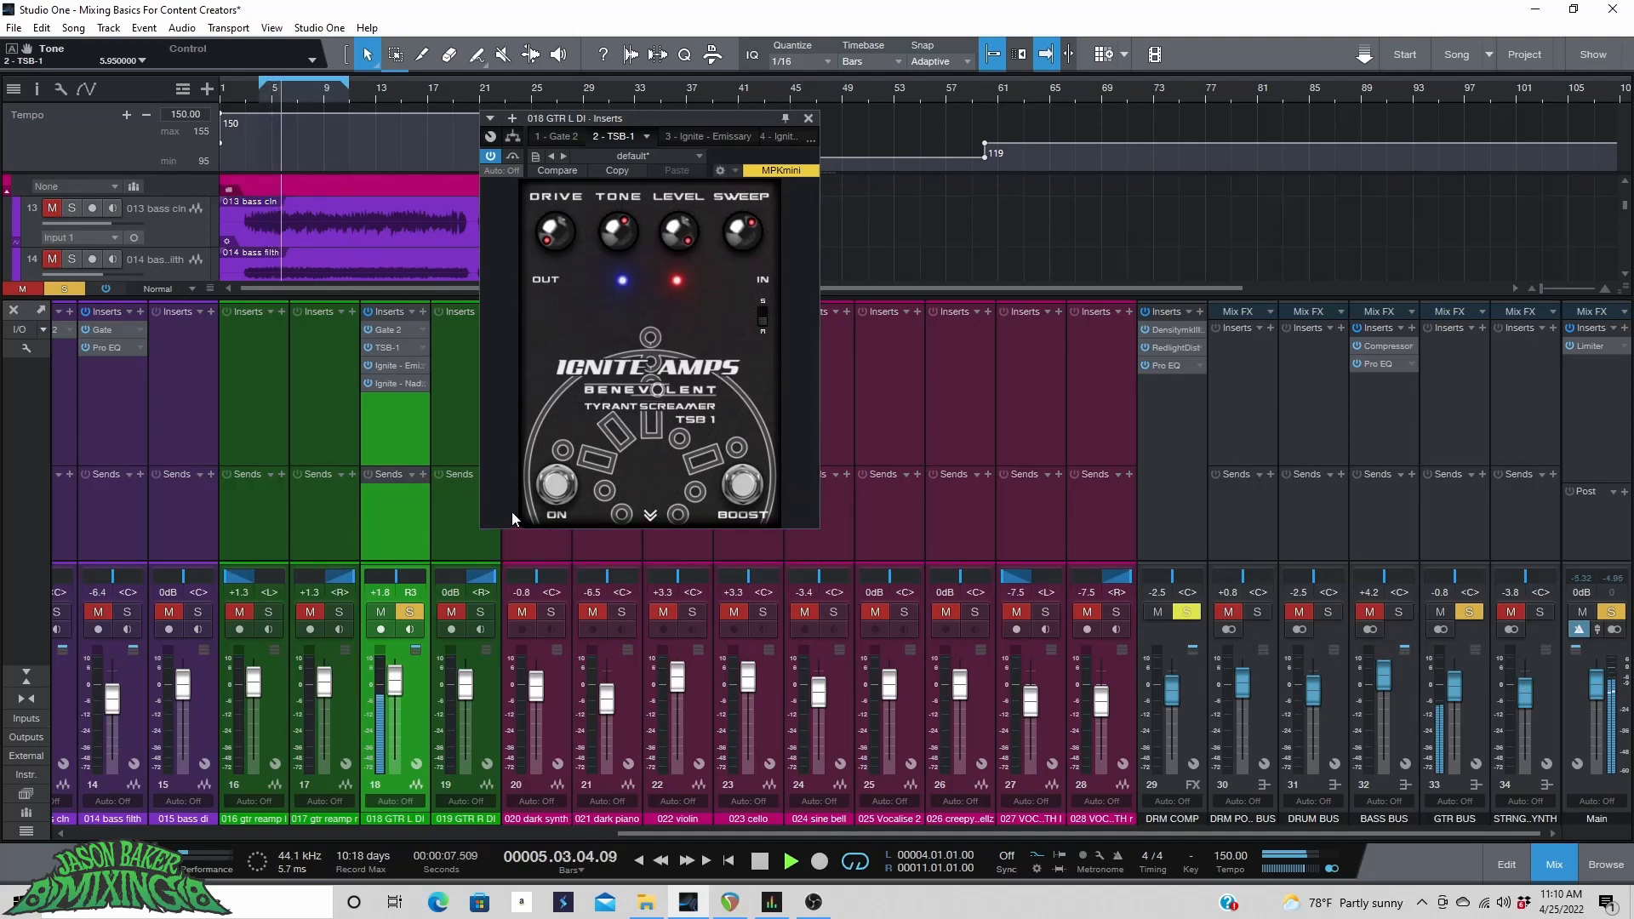
Toggle the TSB-1 bypass and Boost to compare, leave the pedal on, and close the plugin window.
{"action": "left_click", "coordinate": [551, 488]}
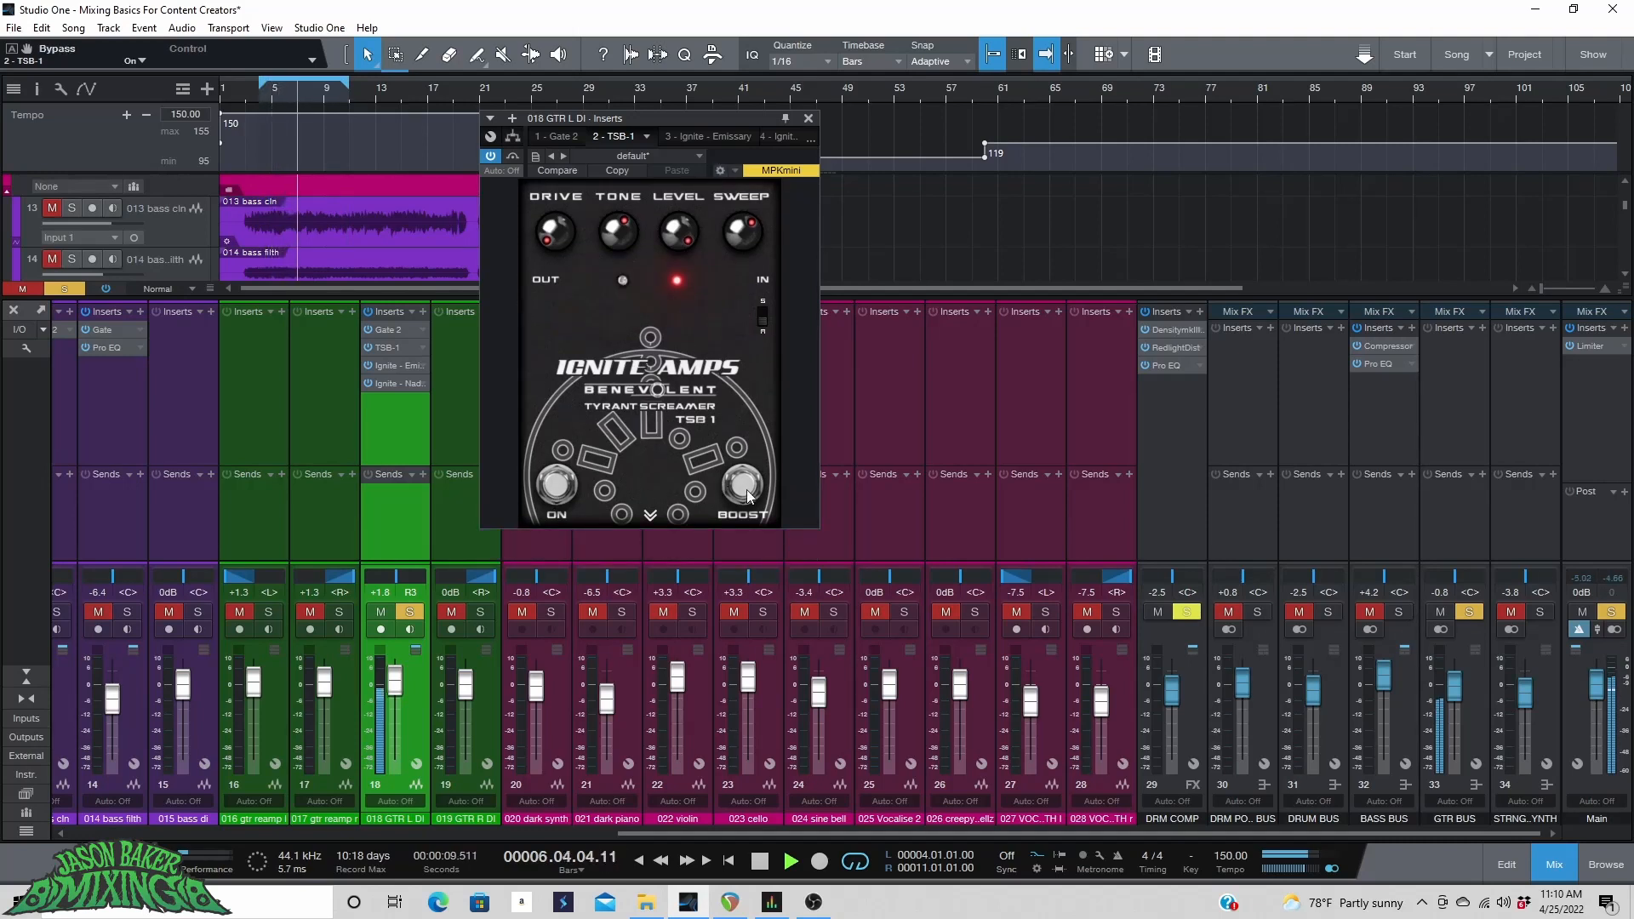
{"action": "left_click", "coordinate": [740, 485]}
{"action": "left_click", "coordinate": [555, 486]}
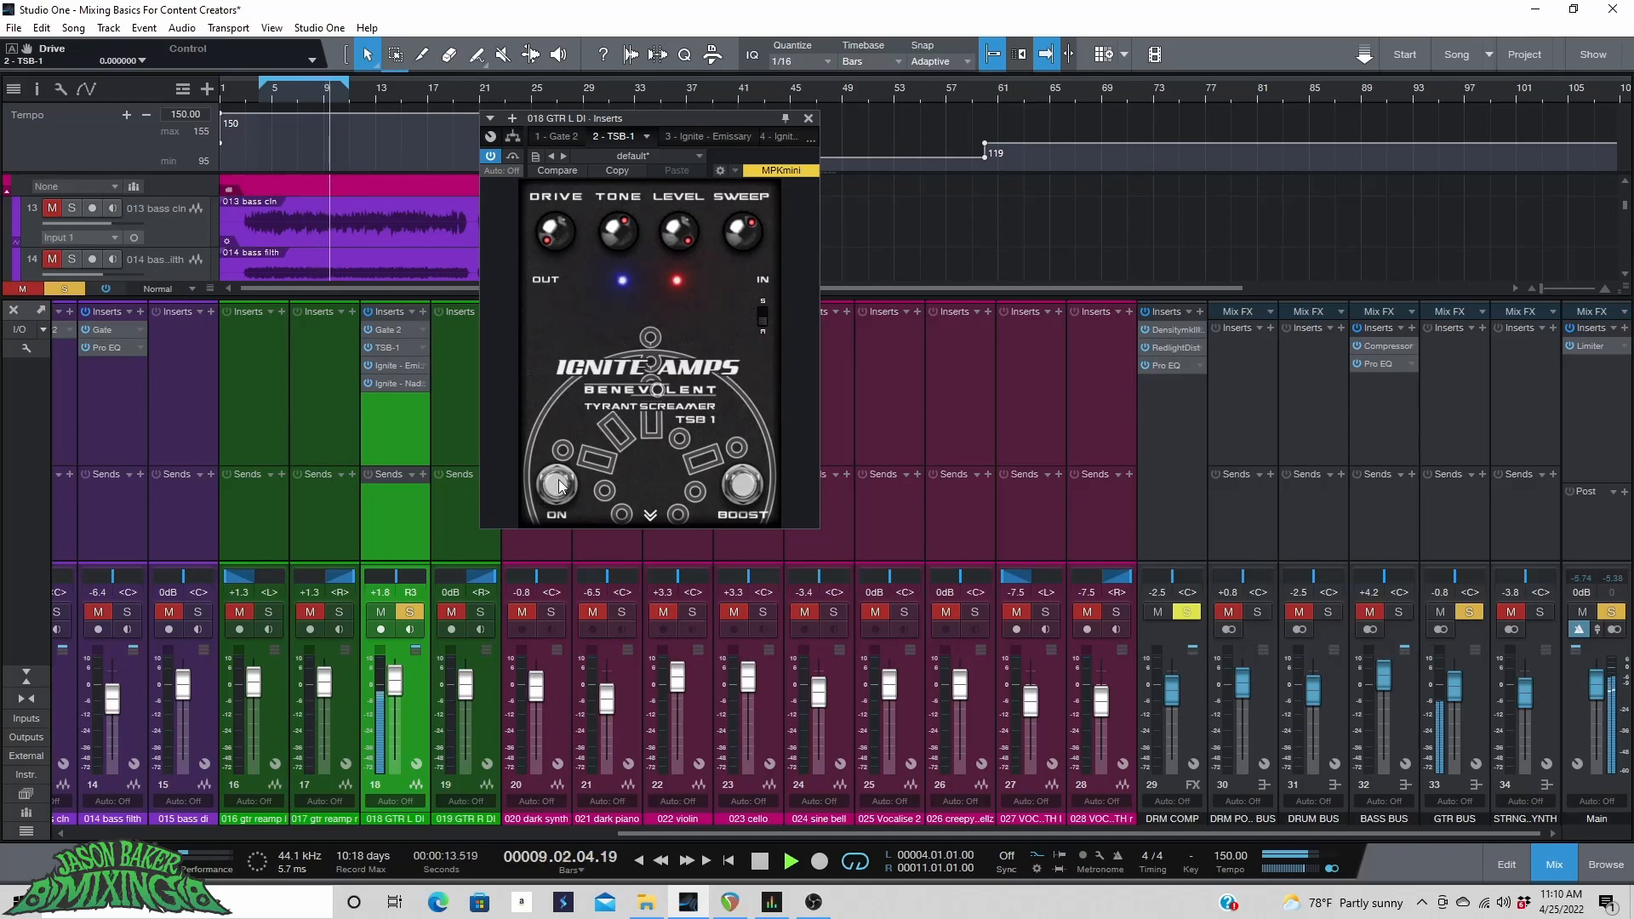
{"action": "left_click", "coordinate": [808, 119]}
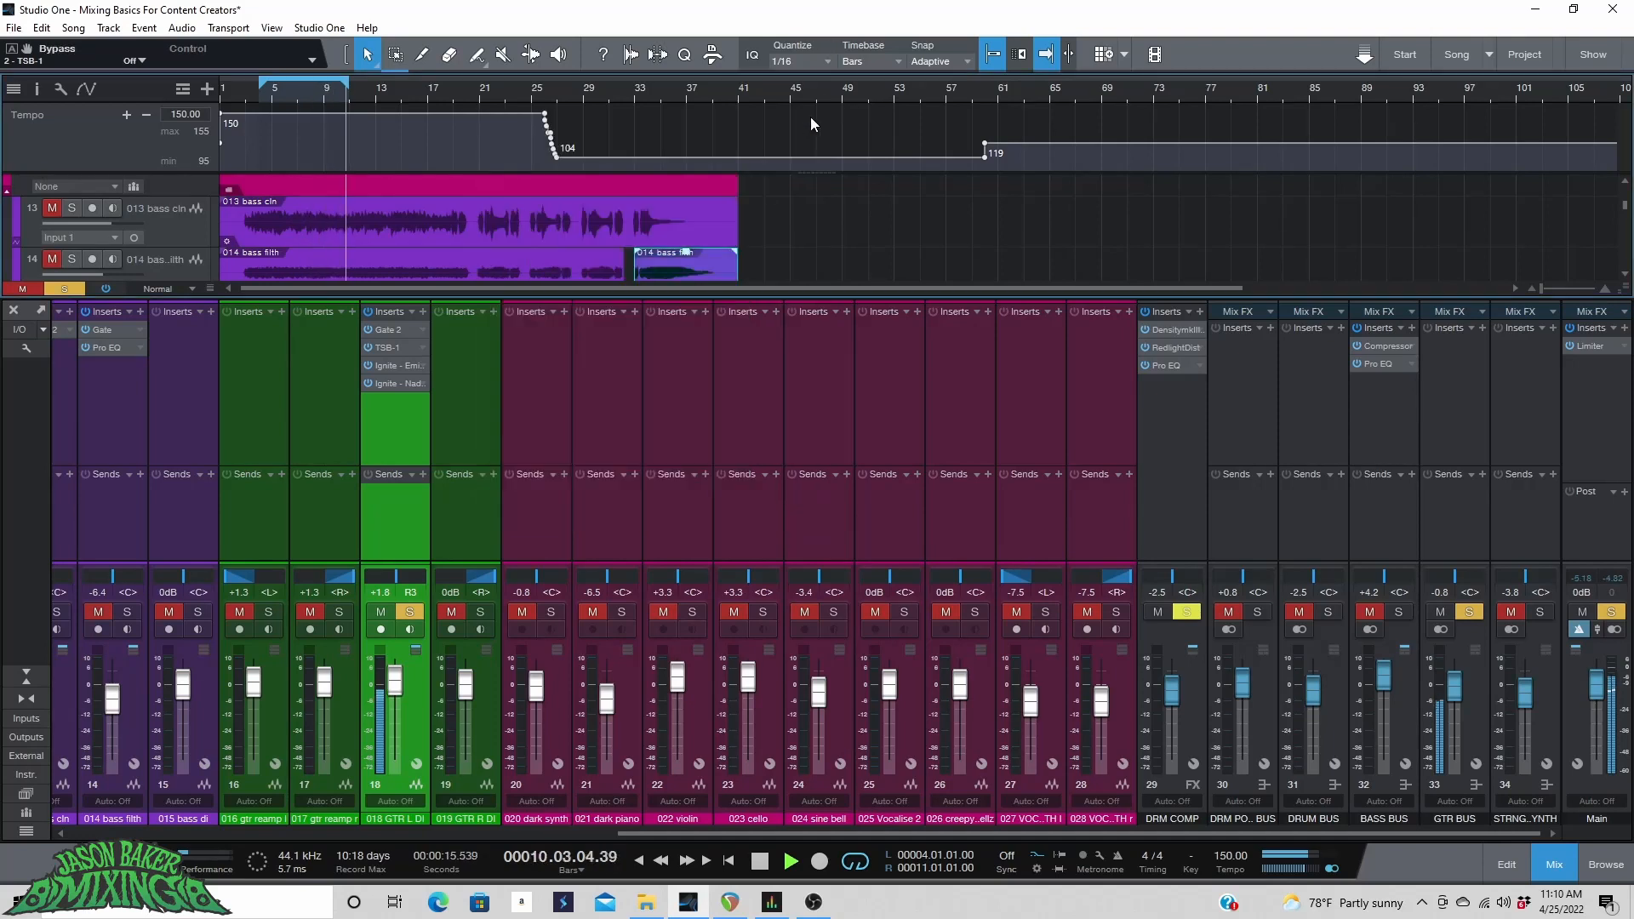
Audition by alternately soloing the 016 gtr reamp track and the 018 GTR L DI track during playback.
{"action": "key", "text": "space"}
{"action": "left_click", "coordinate": [401, 613]}
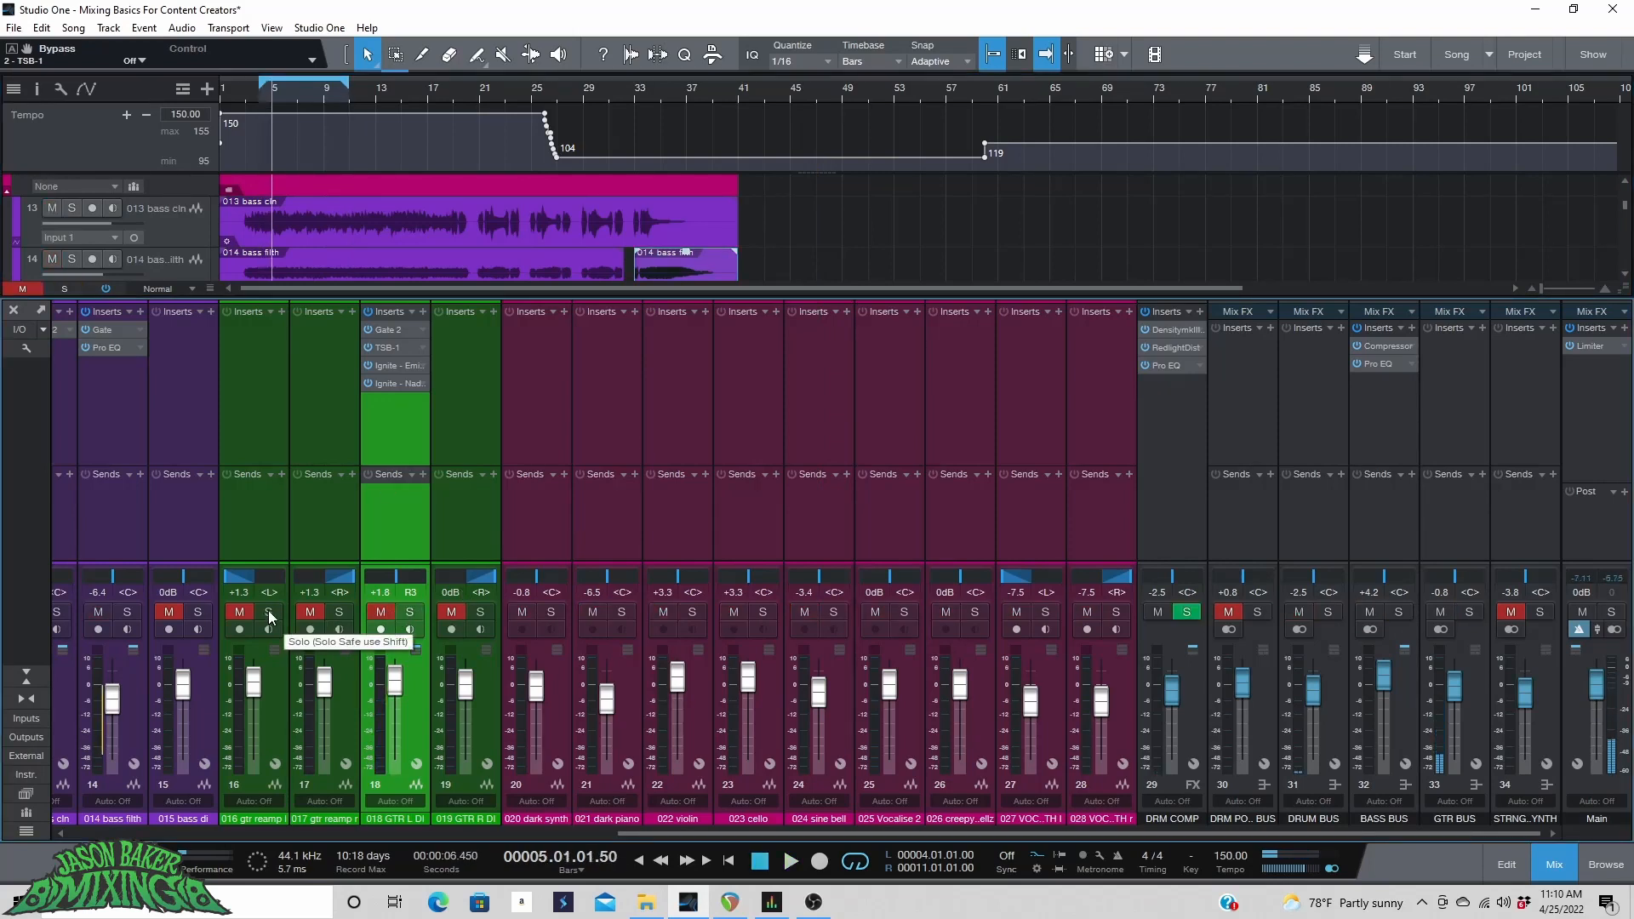
{"action": "left_click", "coordinate": [268, 610]}
{"action": "key", "text": "space"}
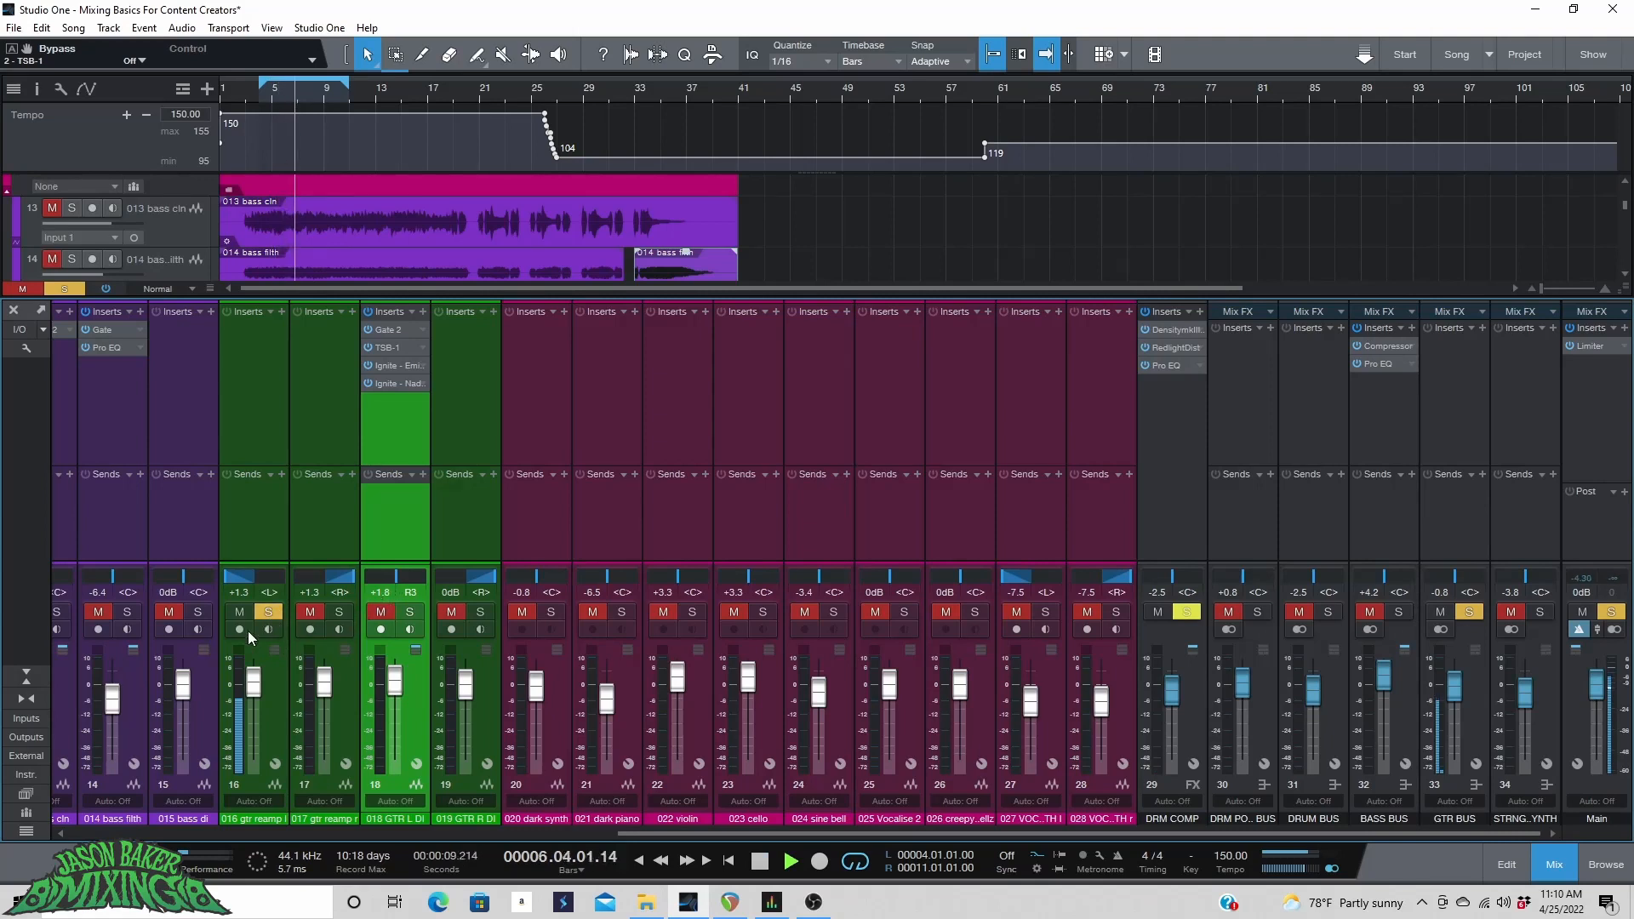
{"action": "left_click", "coordinate": [267, 614]}
{"action": "left_click", "coordinate": [406, 612]}
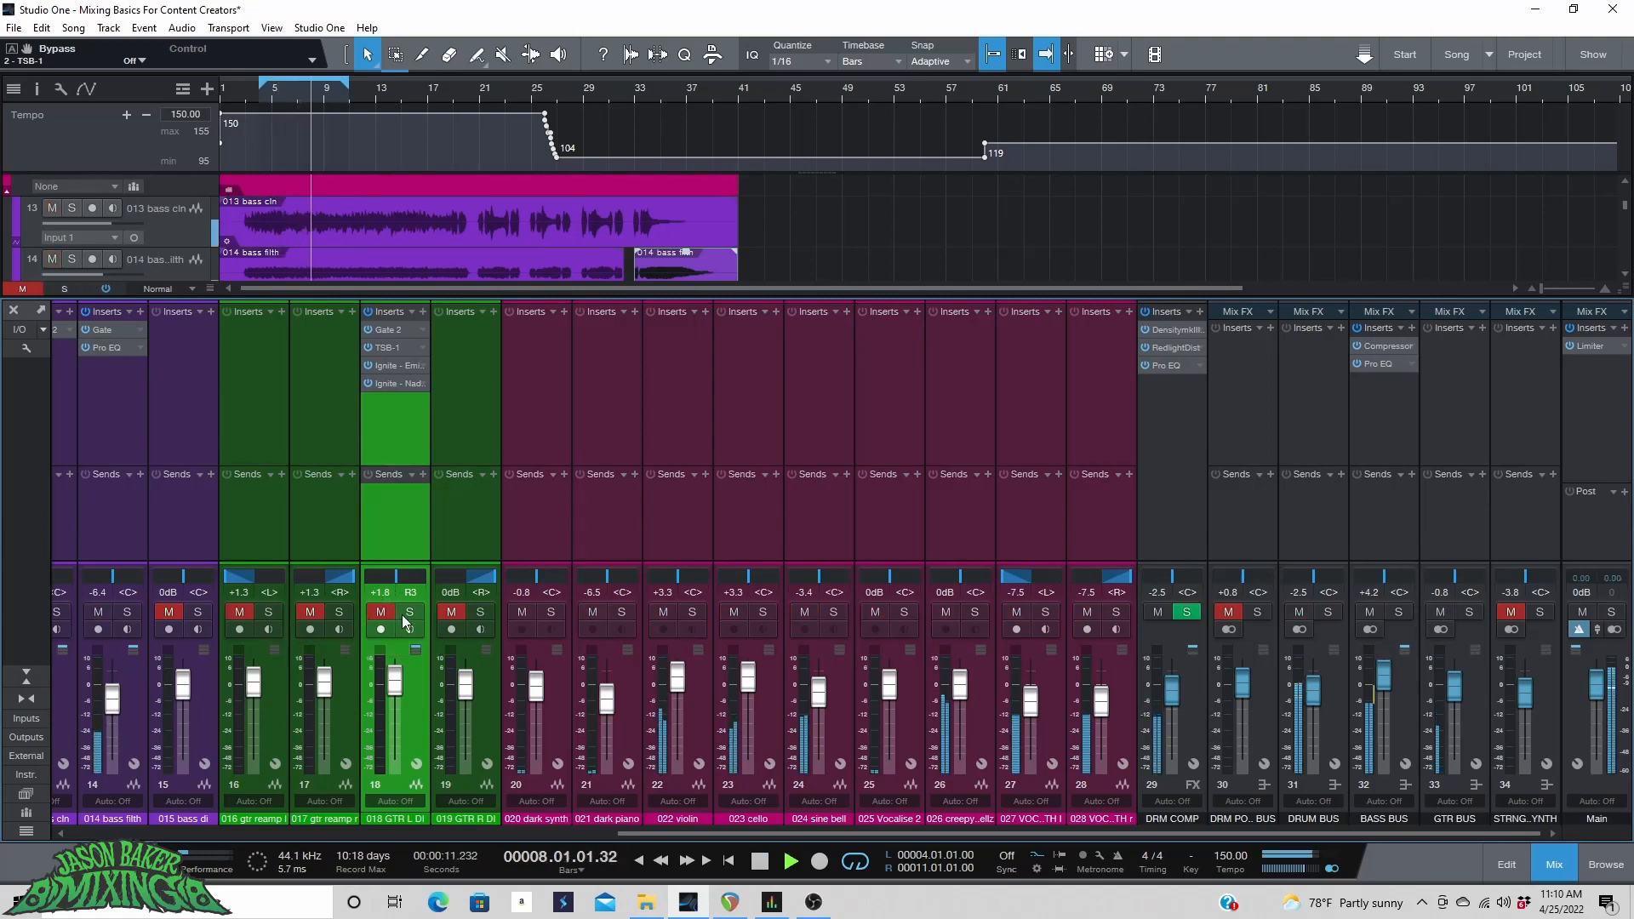
{"action": "left_click", "coordinate": [397, 614]}
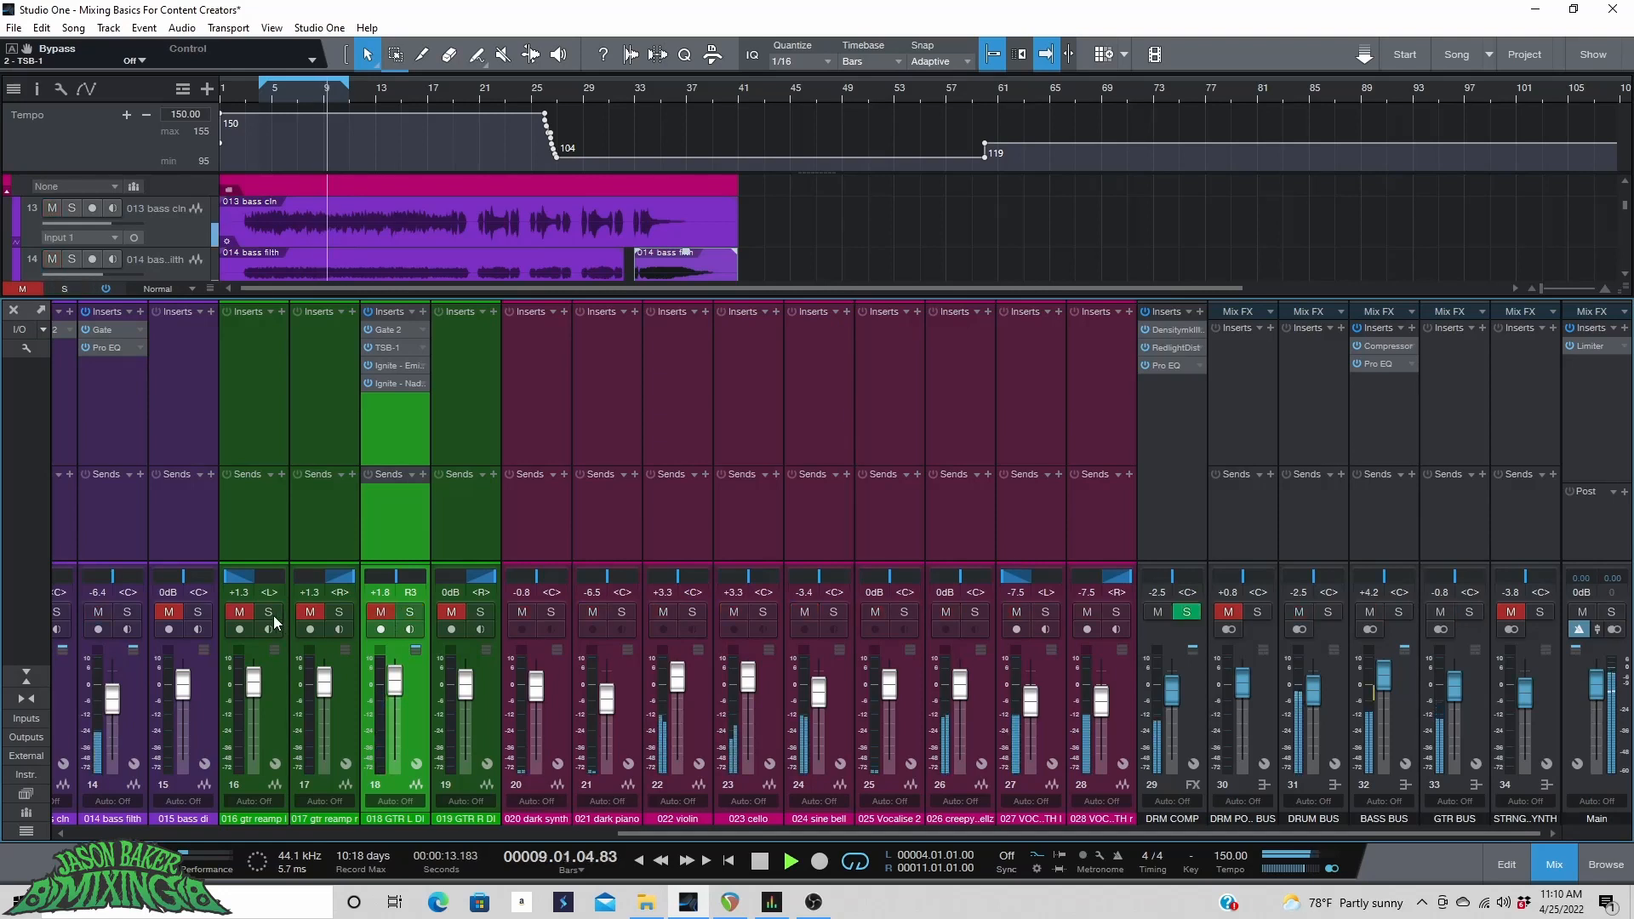
{"action": "left_click", "coordinate": [269, 614]}
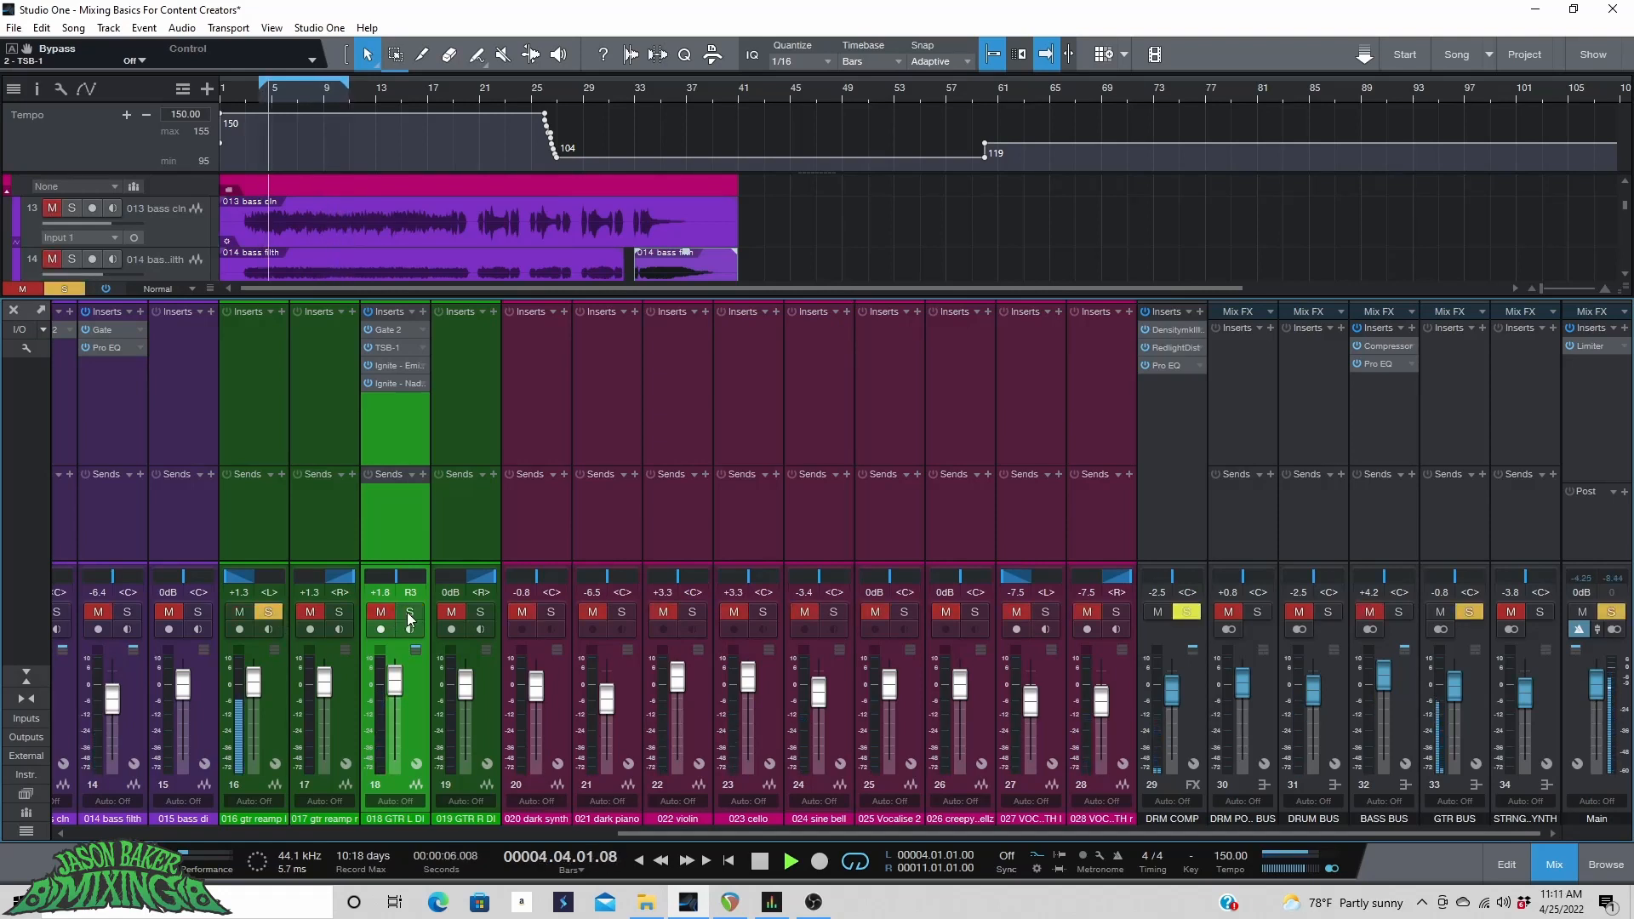
{"action": "key", "text": "s"}
{"action": "left_click", "coordinate": [271, 612]}
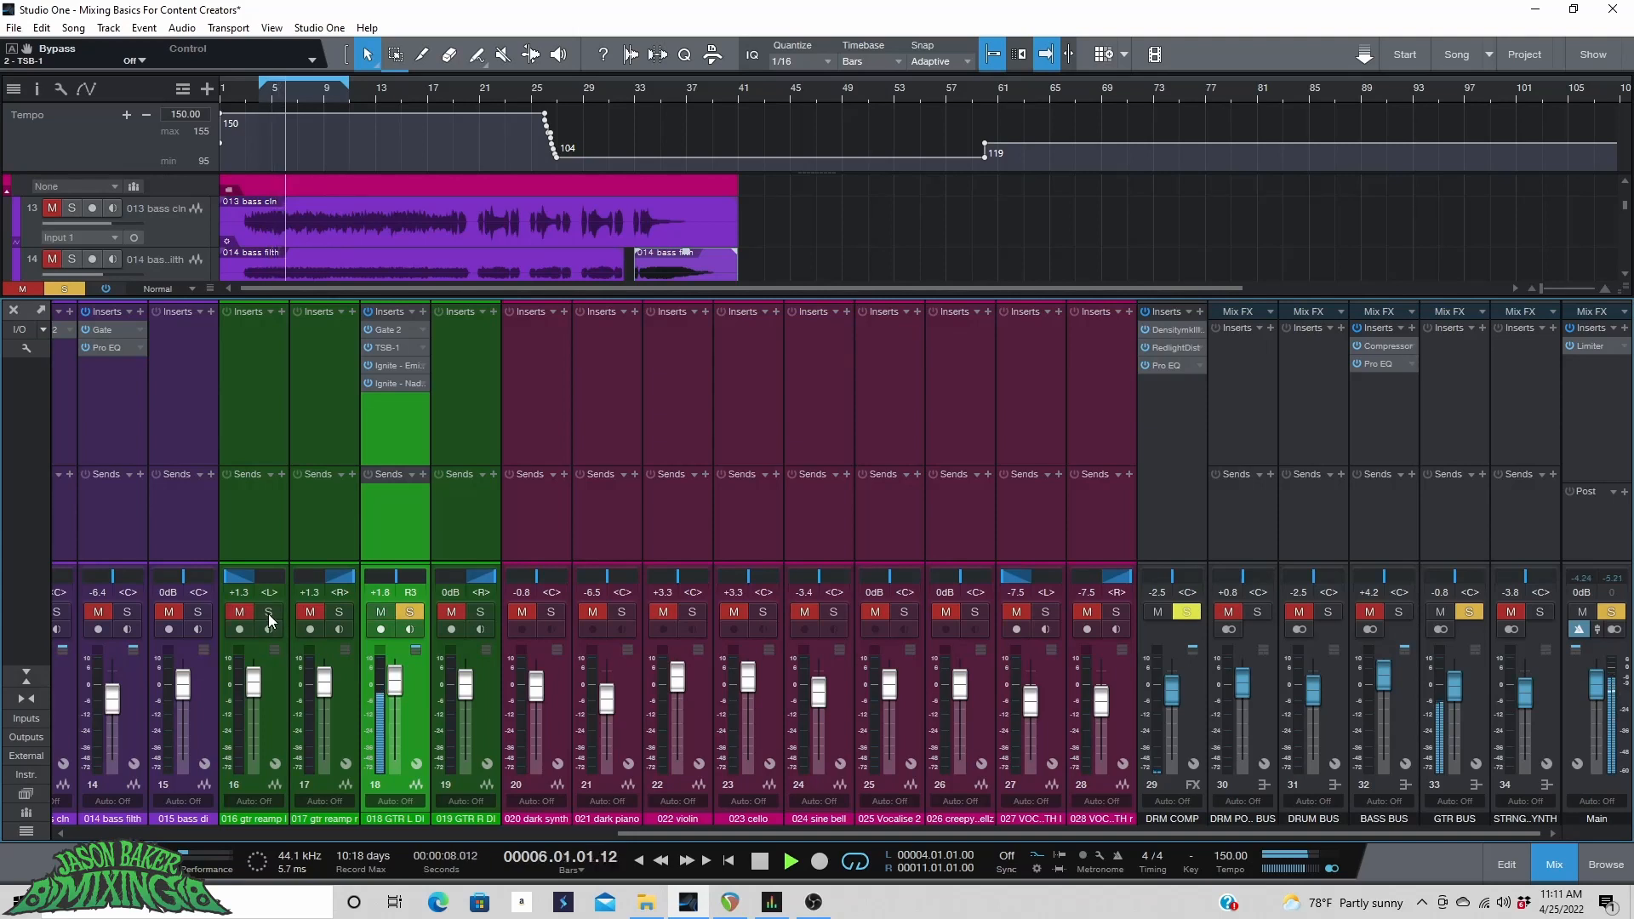
{"action": "key", "text": "space"}
{"action": "left_click", "coordinate": [409, 612]}
{"action": "left_click", "coordinate": [269, 611]}
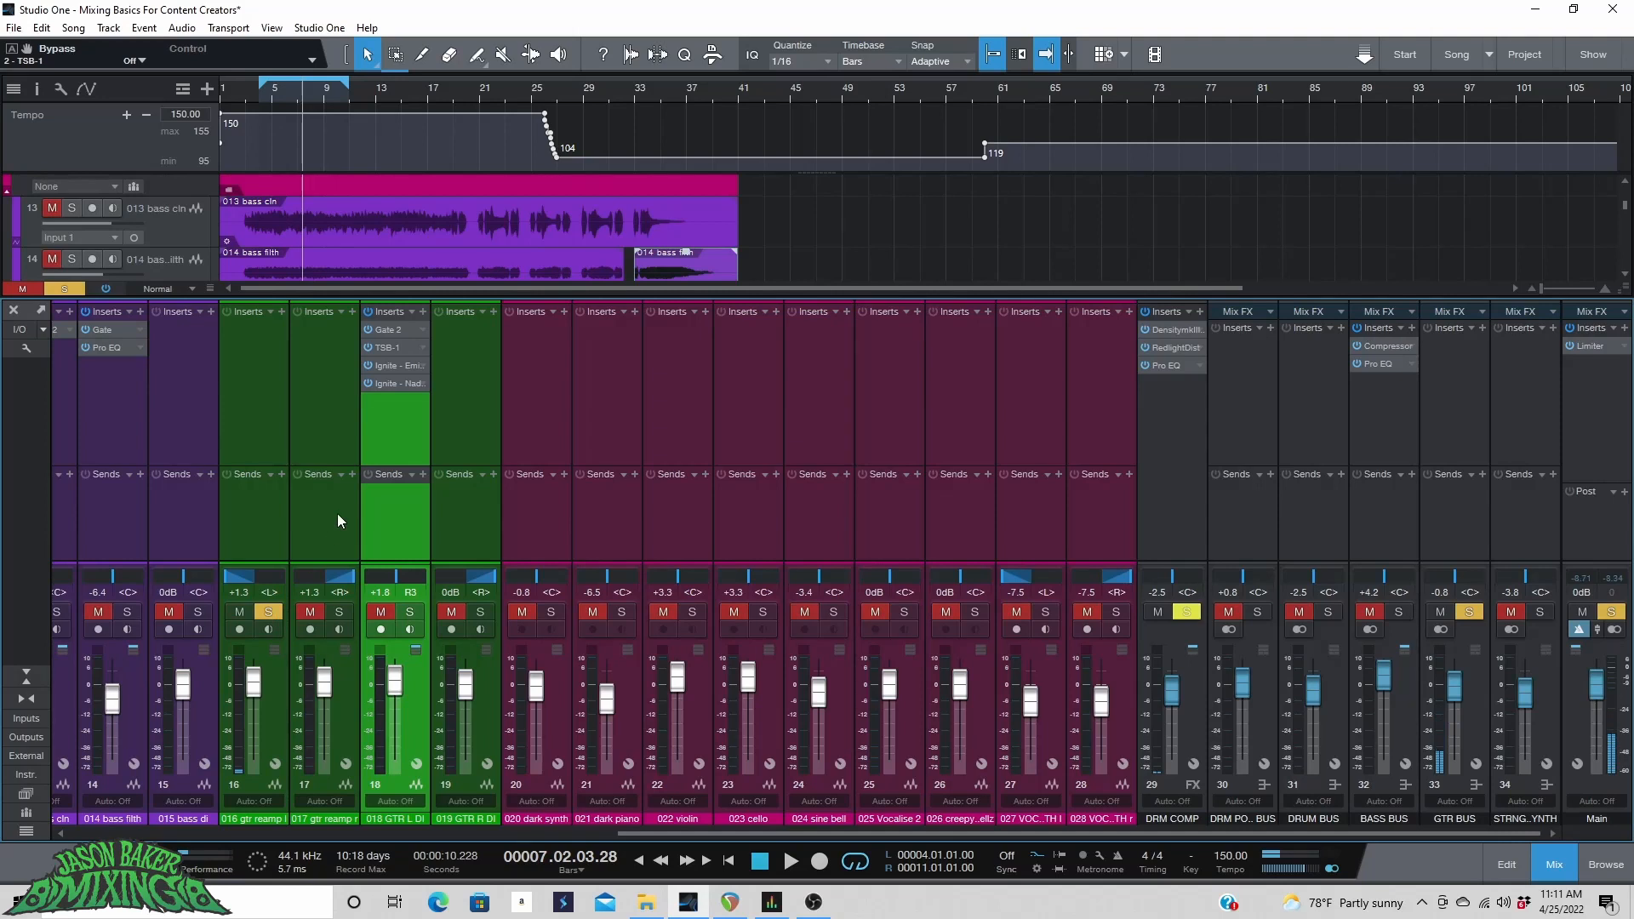
{"action": "key", "text": "space"}
{"action": "key", "text": "space"}
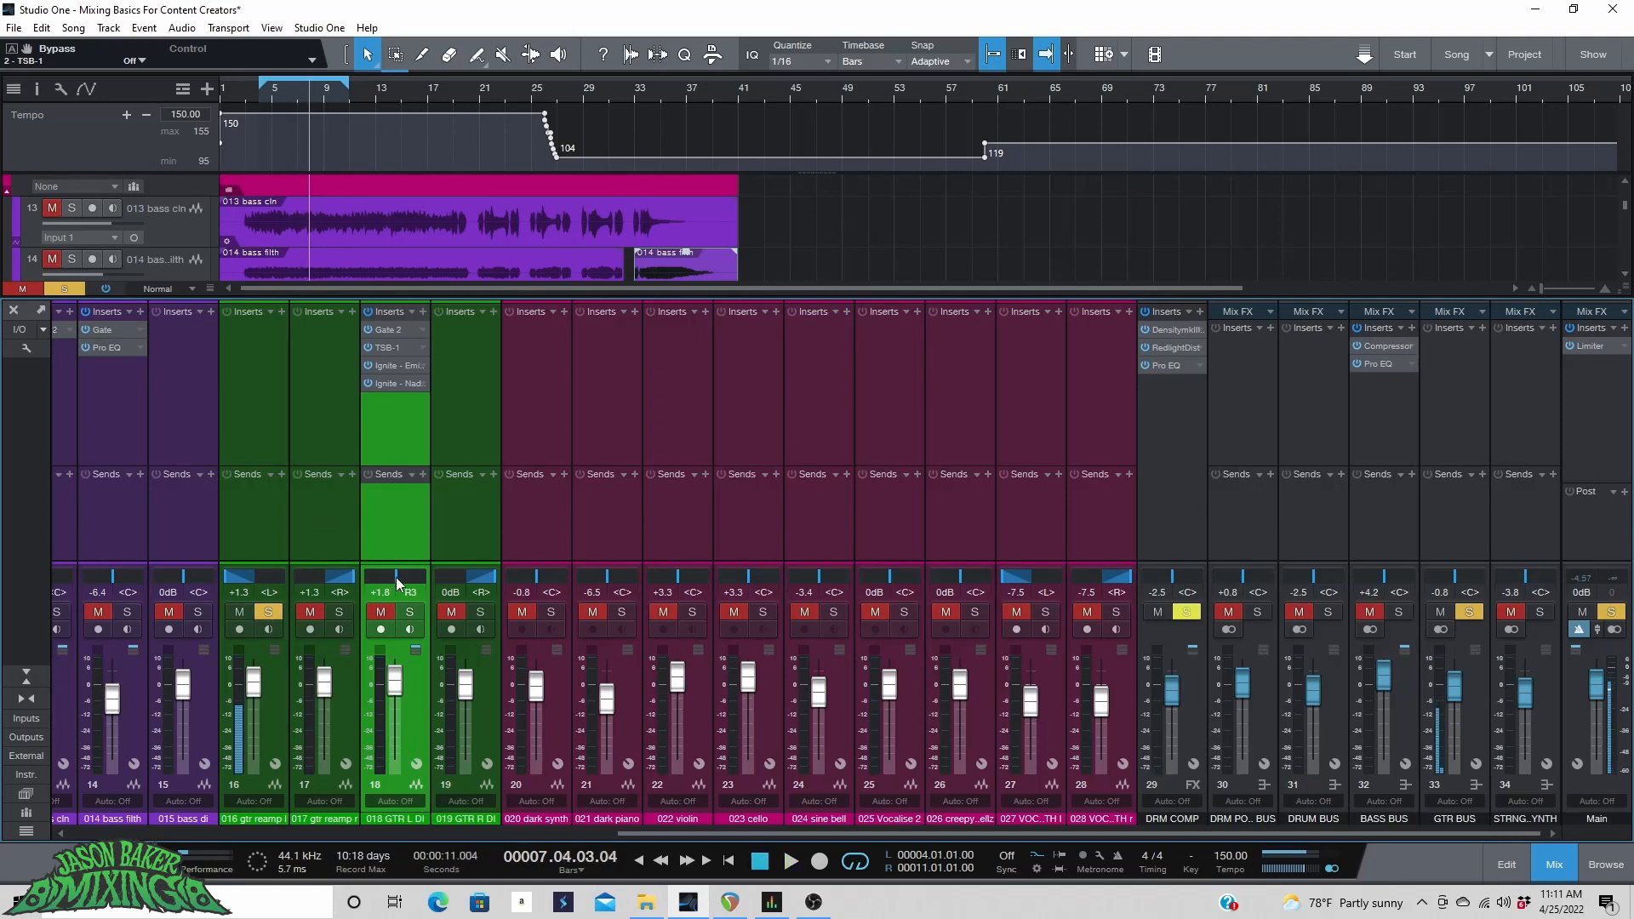
Pan the 018 GTR L DI channel hard left and clear the solo on the reamp track.
{"action": "left_click_drag", "start_coordinate": [398, 578], "coordinate": [337, 583]}
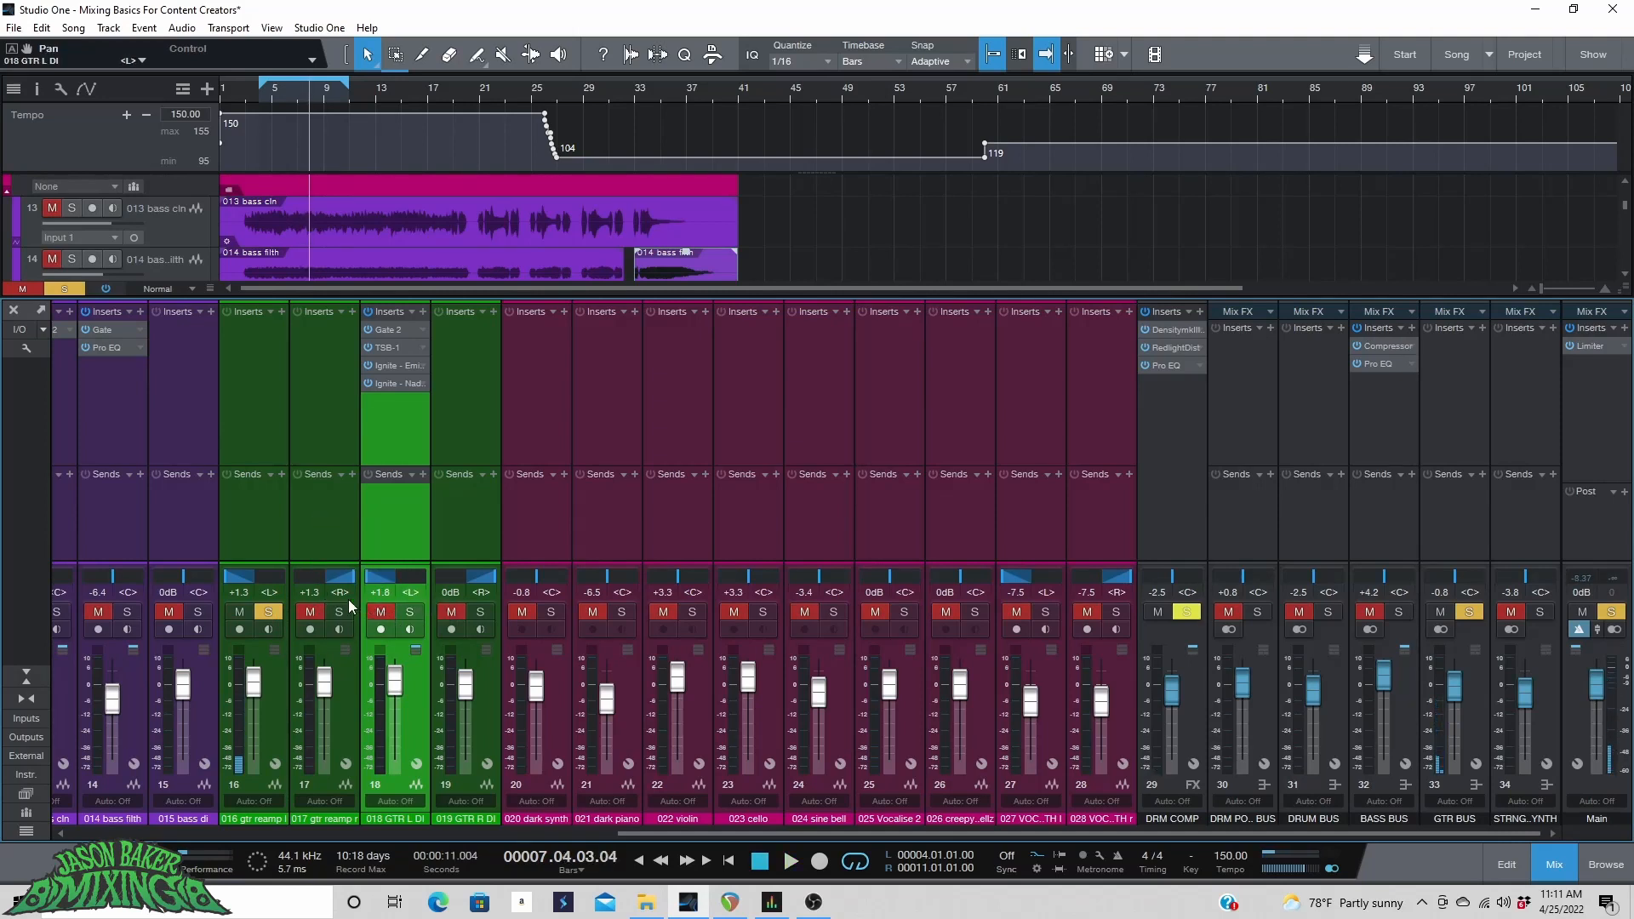
{"action": "left_click", "coordinate": [258, 611]}
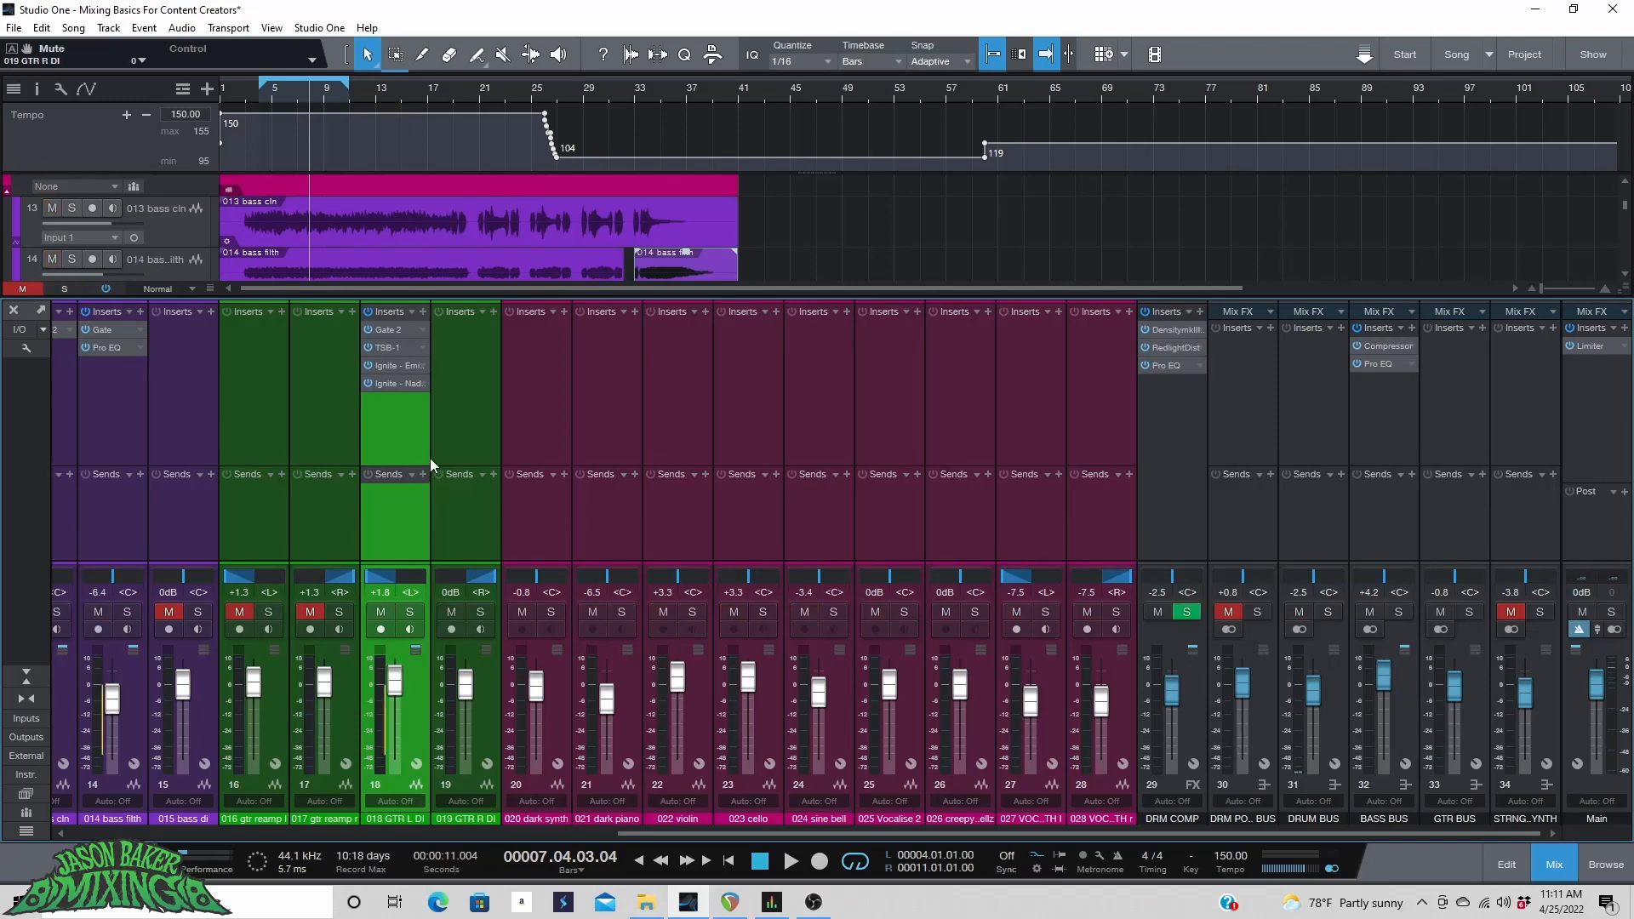
Copy the GTR L DI insert chain onto the 019 GTR R DI channel and close the plugin window.
{"action": "left_click", "coordinate": [492, 667]}
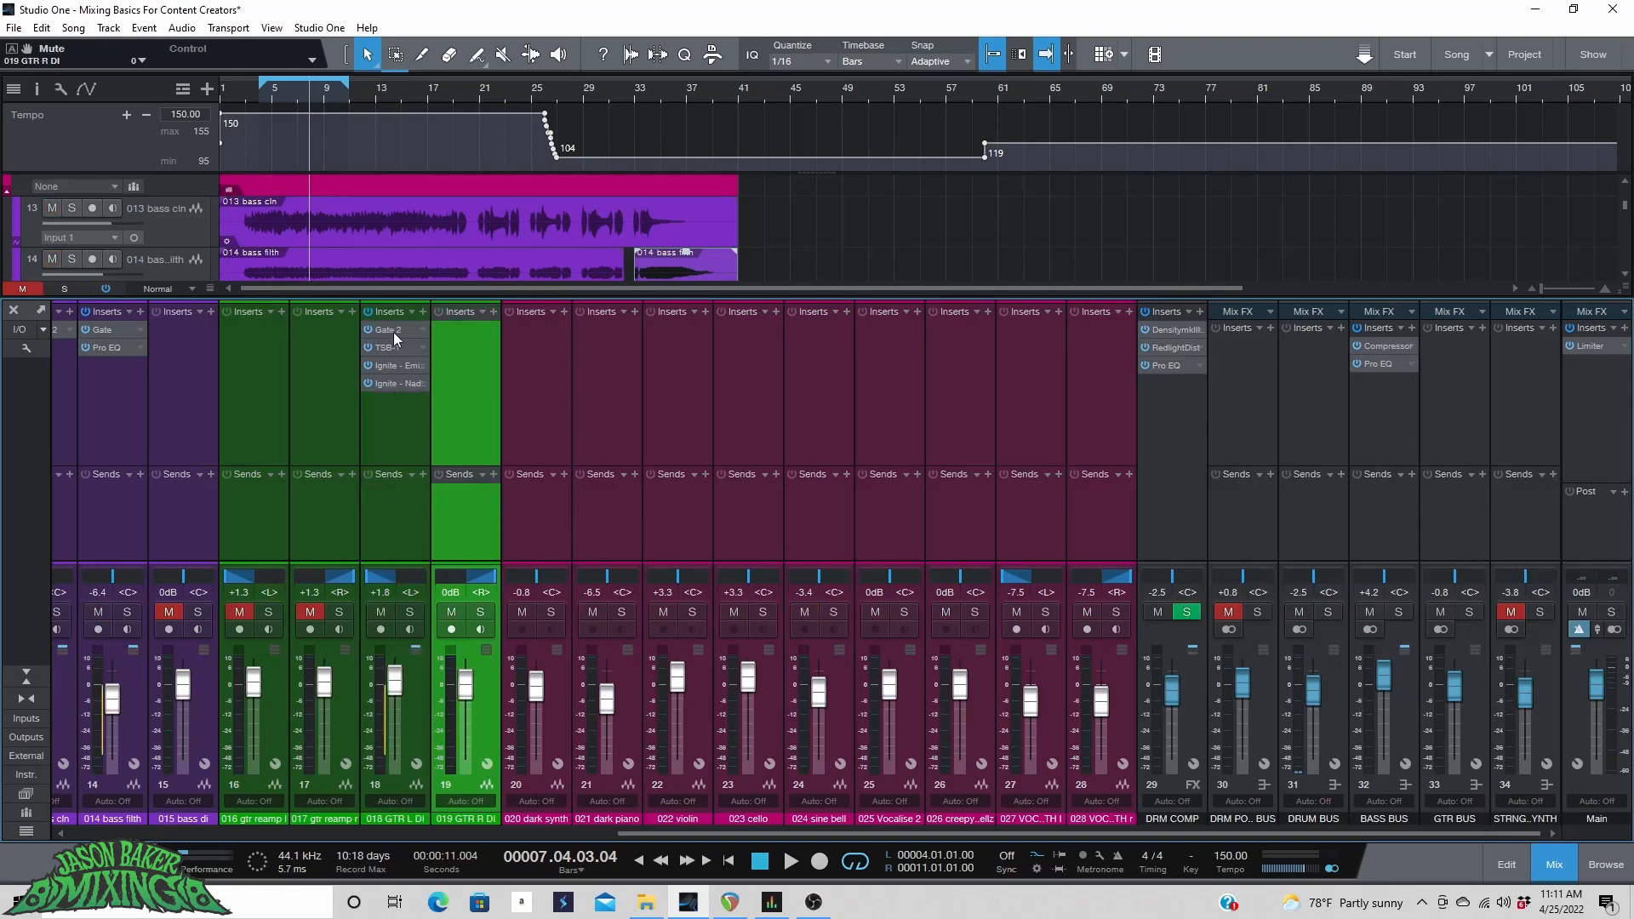
{"action": "left_click_drag", "start_coordinate": [393, 332], "coordinate": [463, 383]}
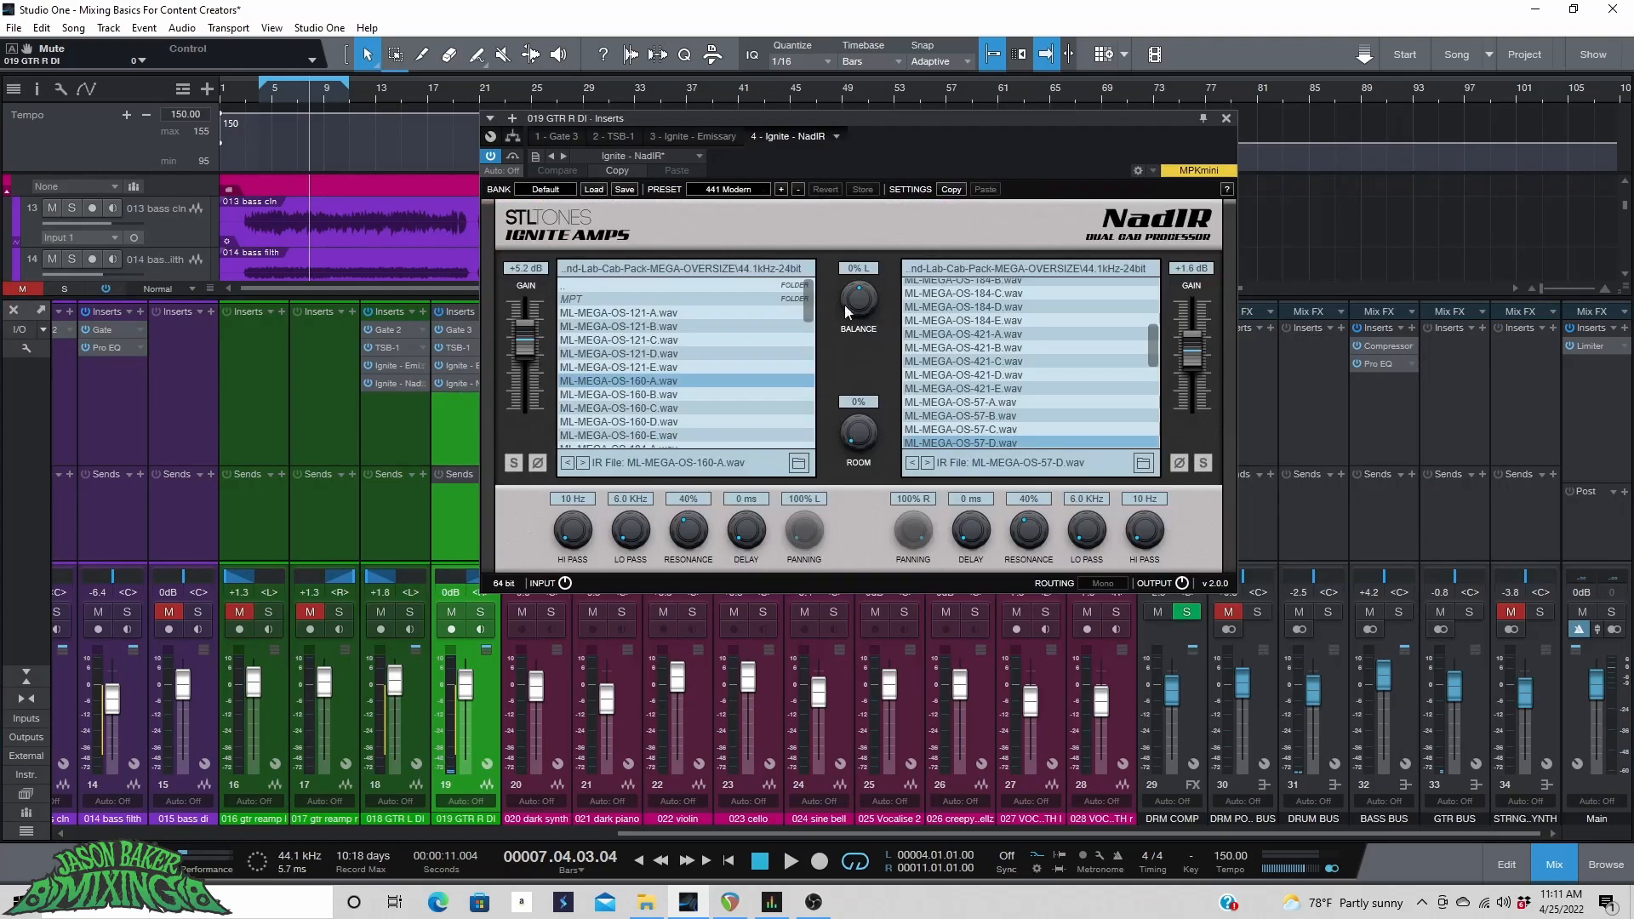
{"action": "left_click", "coordinate": [1226, 118]}
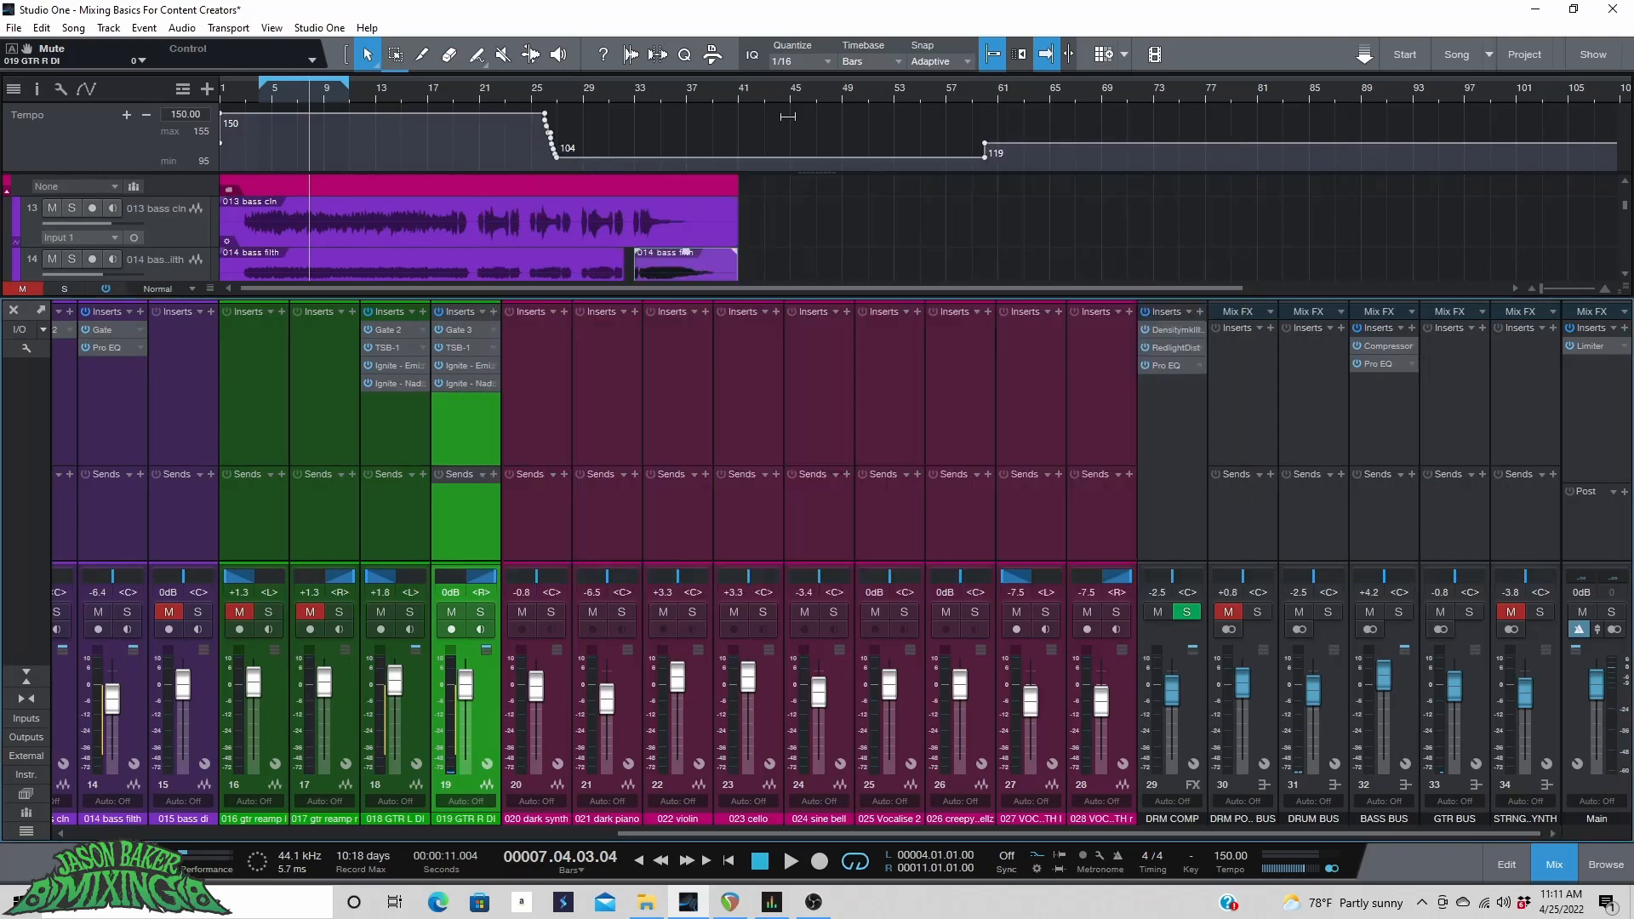
Set the playback start to bar 5 and pull both reamp guitar faders (016 and 017) down to -oo.
{"action": "left_click", "coordinate": [270, 96]}
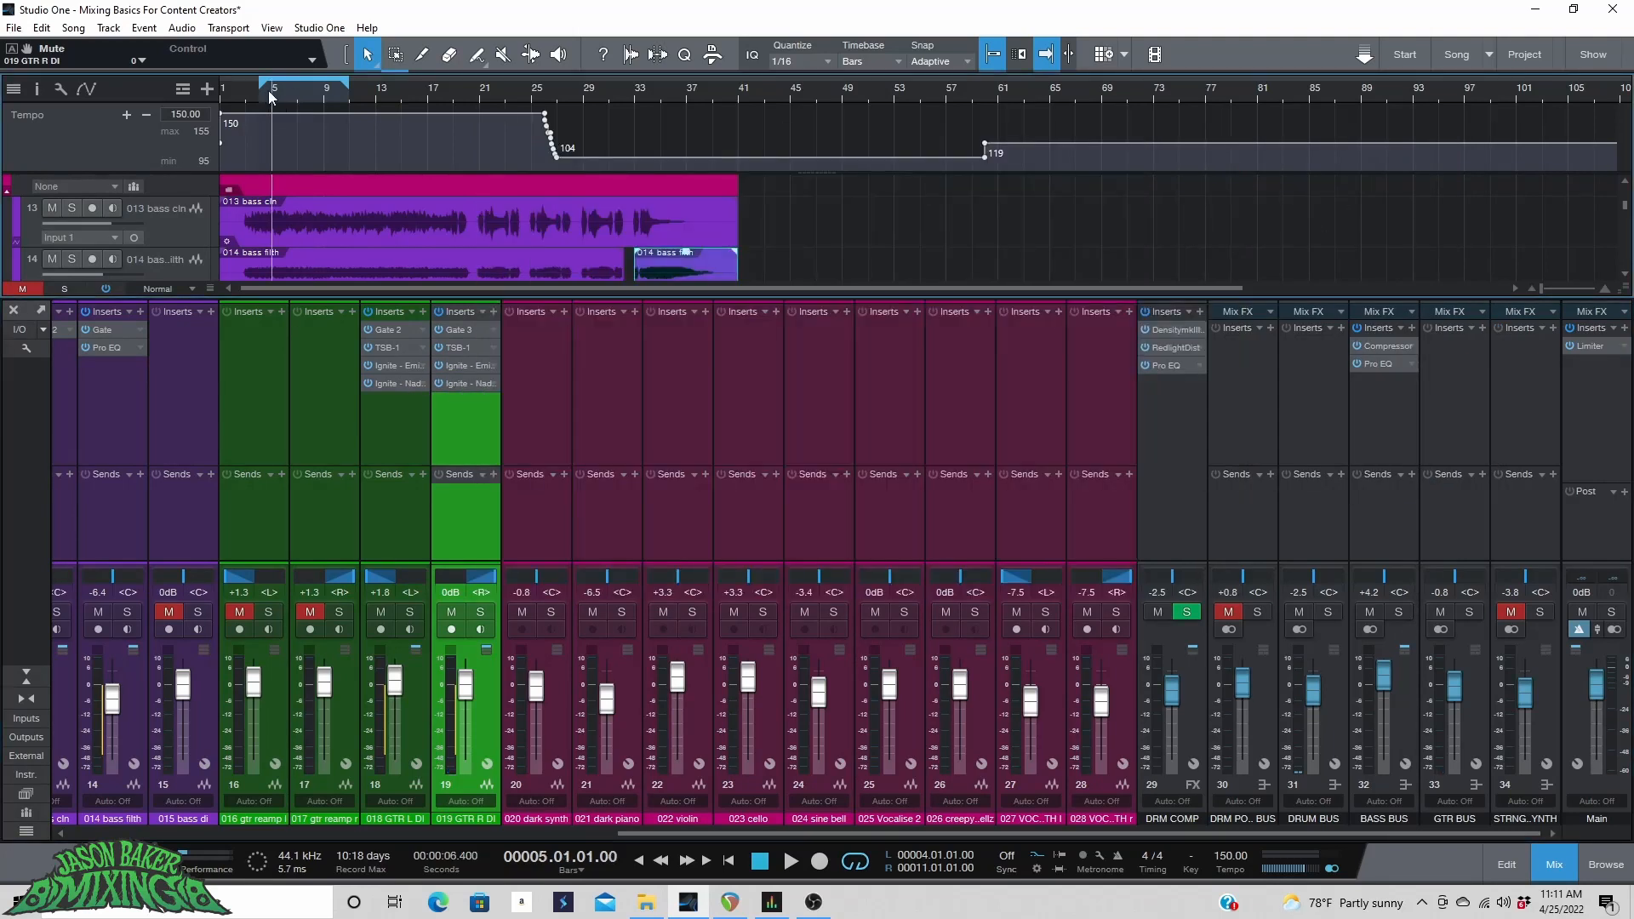
{"action": "left_click", "coordinate": [281, 687]}
{"action": "left_click", "coordinate": [334, 687], "text": "shift"}
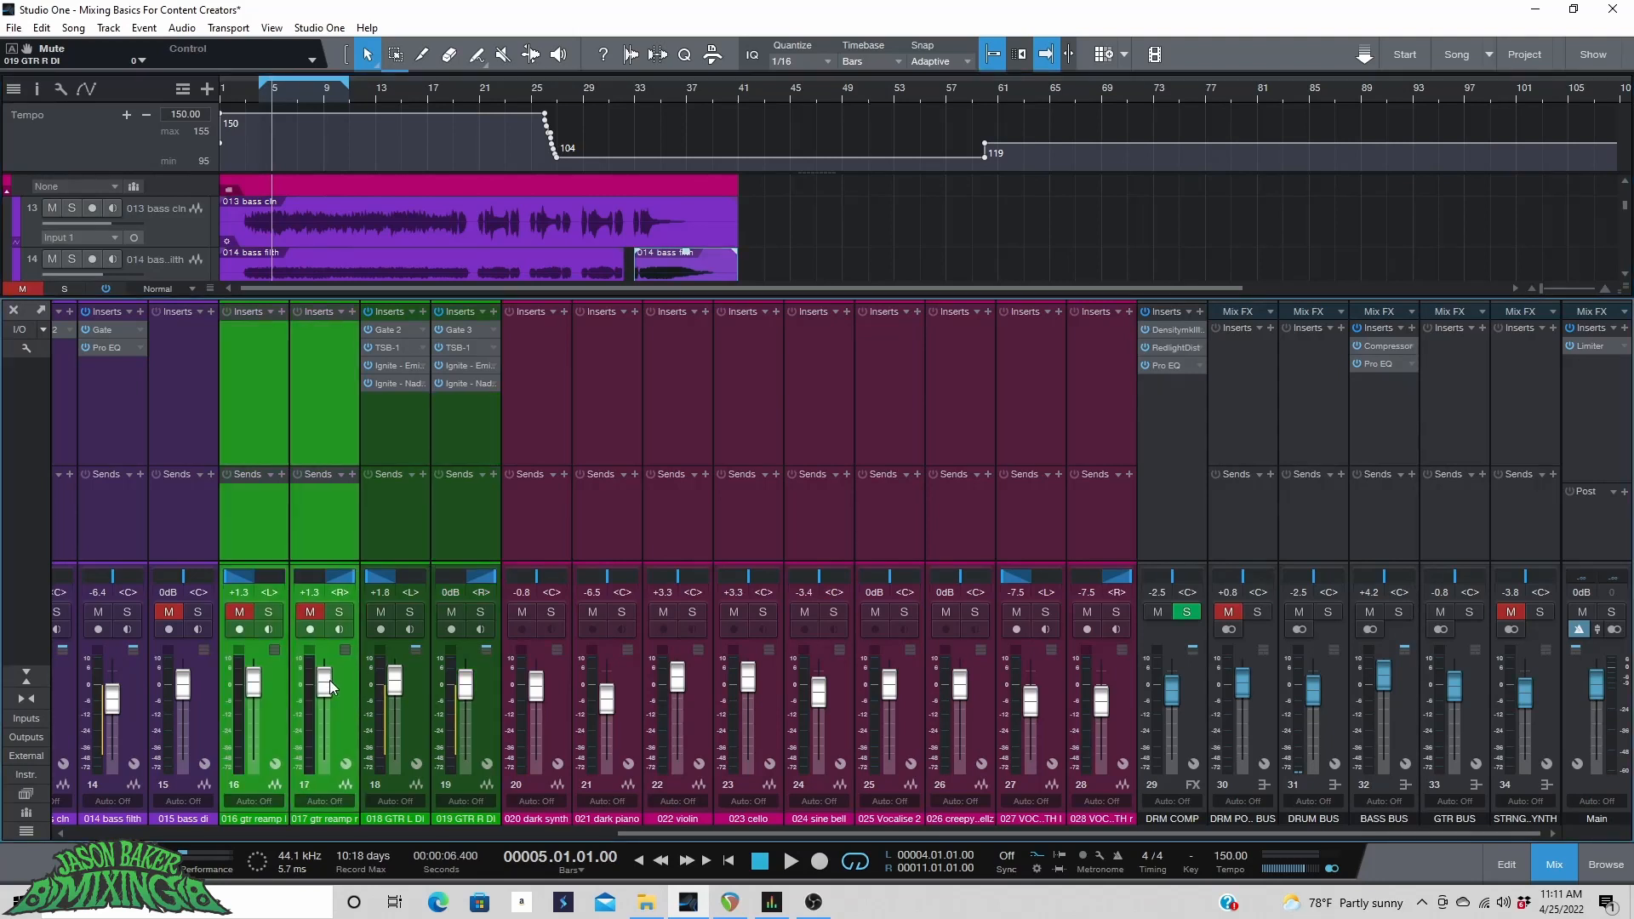
{"action": "left_click_drag", "start_coordinate": [329, 680], "coordinate": [330, 764]}
Select both DI guitar channels and set their faders together to 0 dB.
{"action": "left_click", "coordinate": [425, 692]}
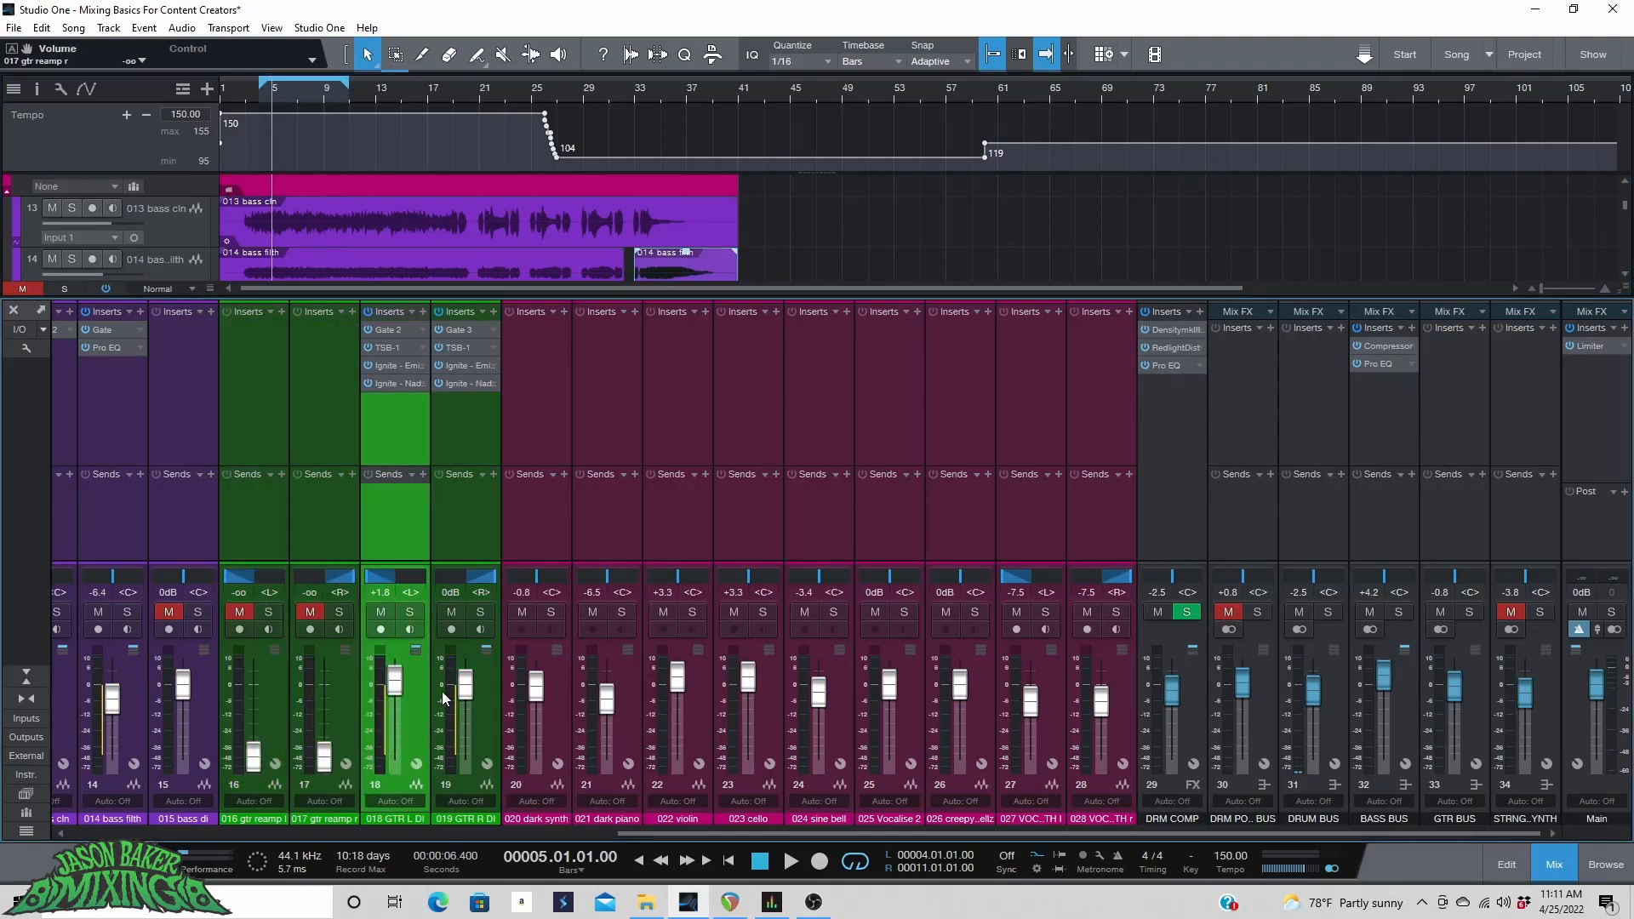
{"action": "left_click", "coordinate": [477, 689], "text": "shift"}
{"action": "left_click_drag", "start_coordinate": [410, 687], "coordinate": [387, 825]}
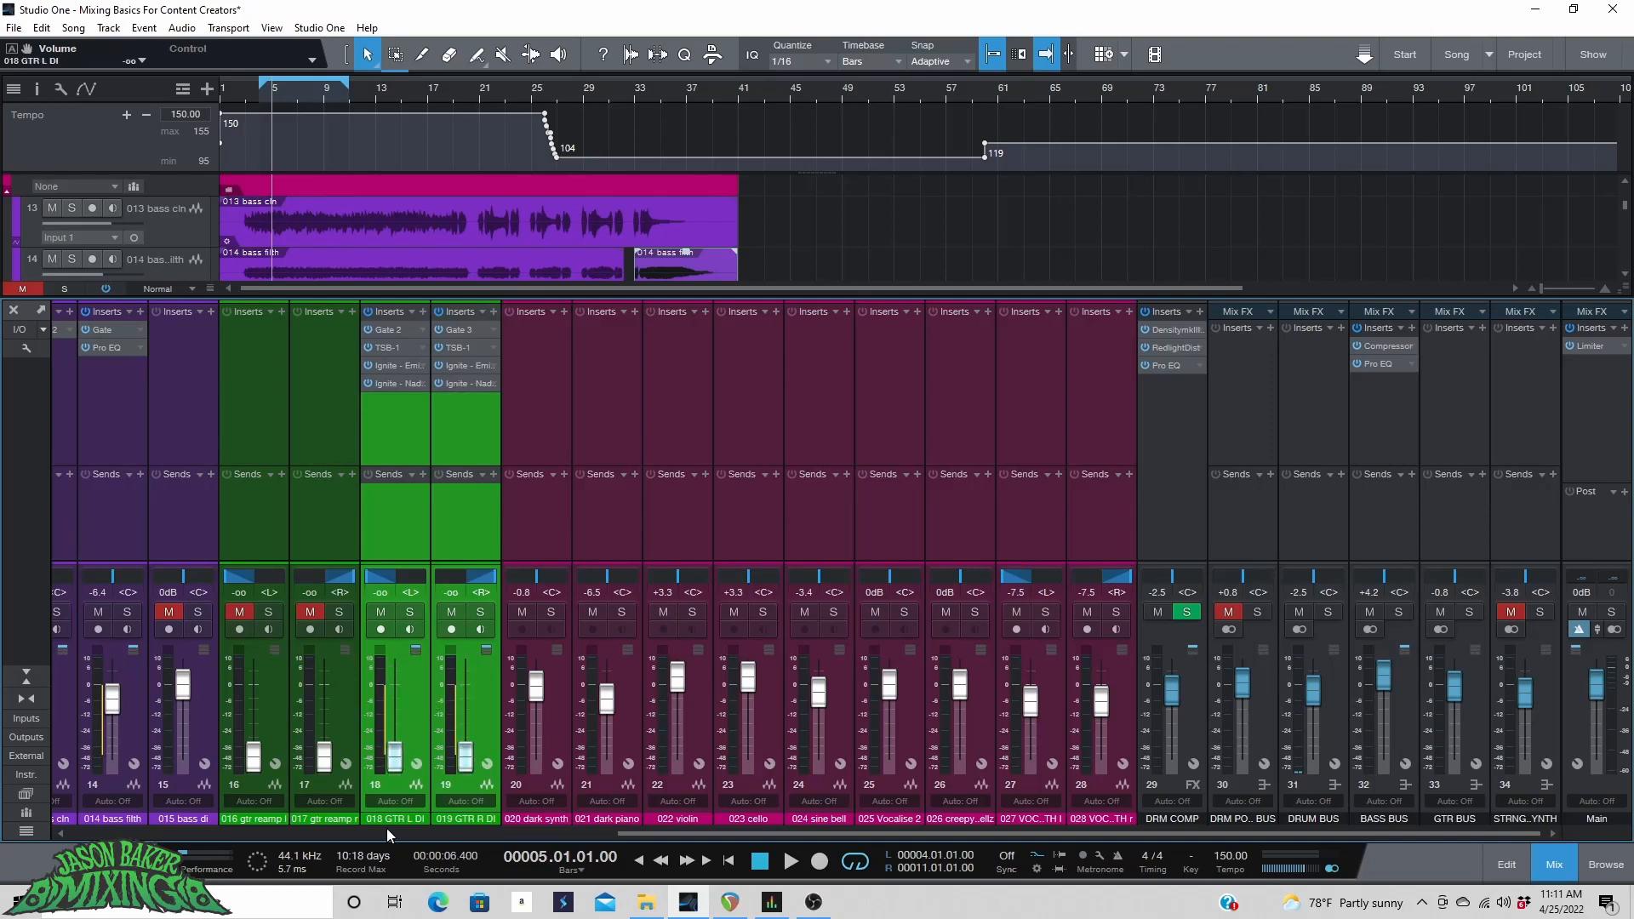
{"action": "left_click_drag", "start_coordinate": [395, 768], "coordinate": [396, 700]}
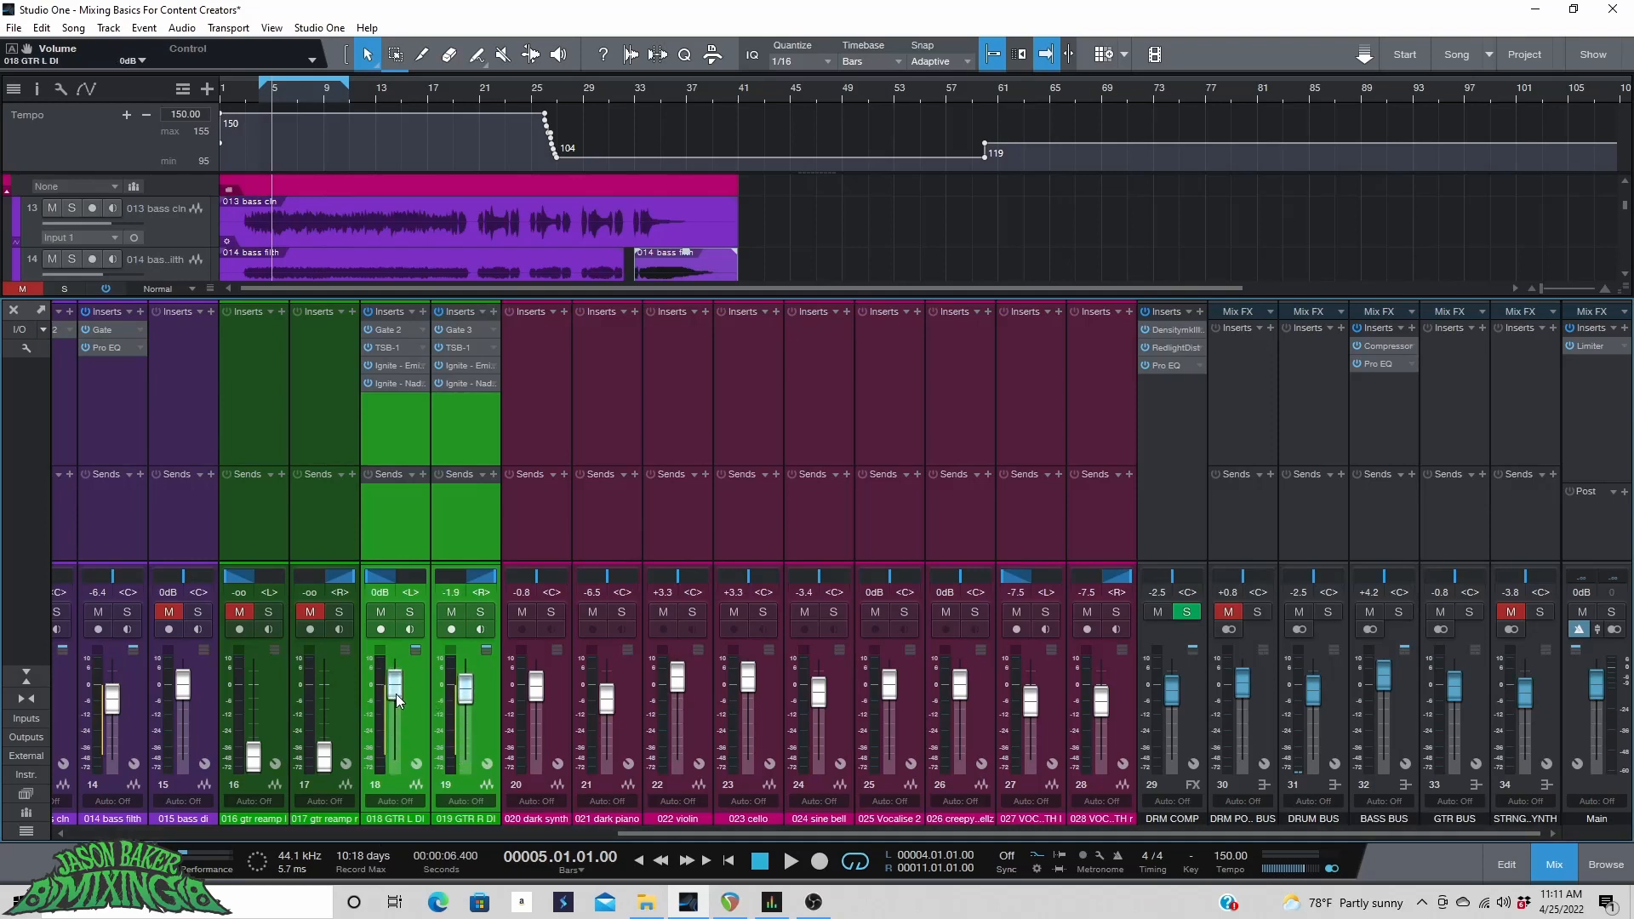
{"action": "left_click", "coordinate": [400, 599]}
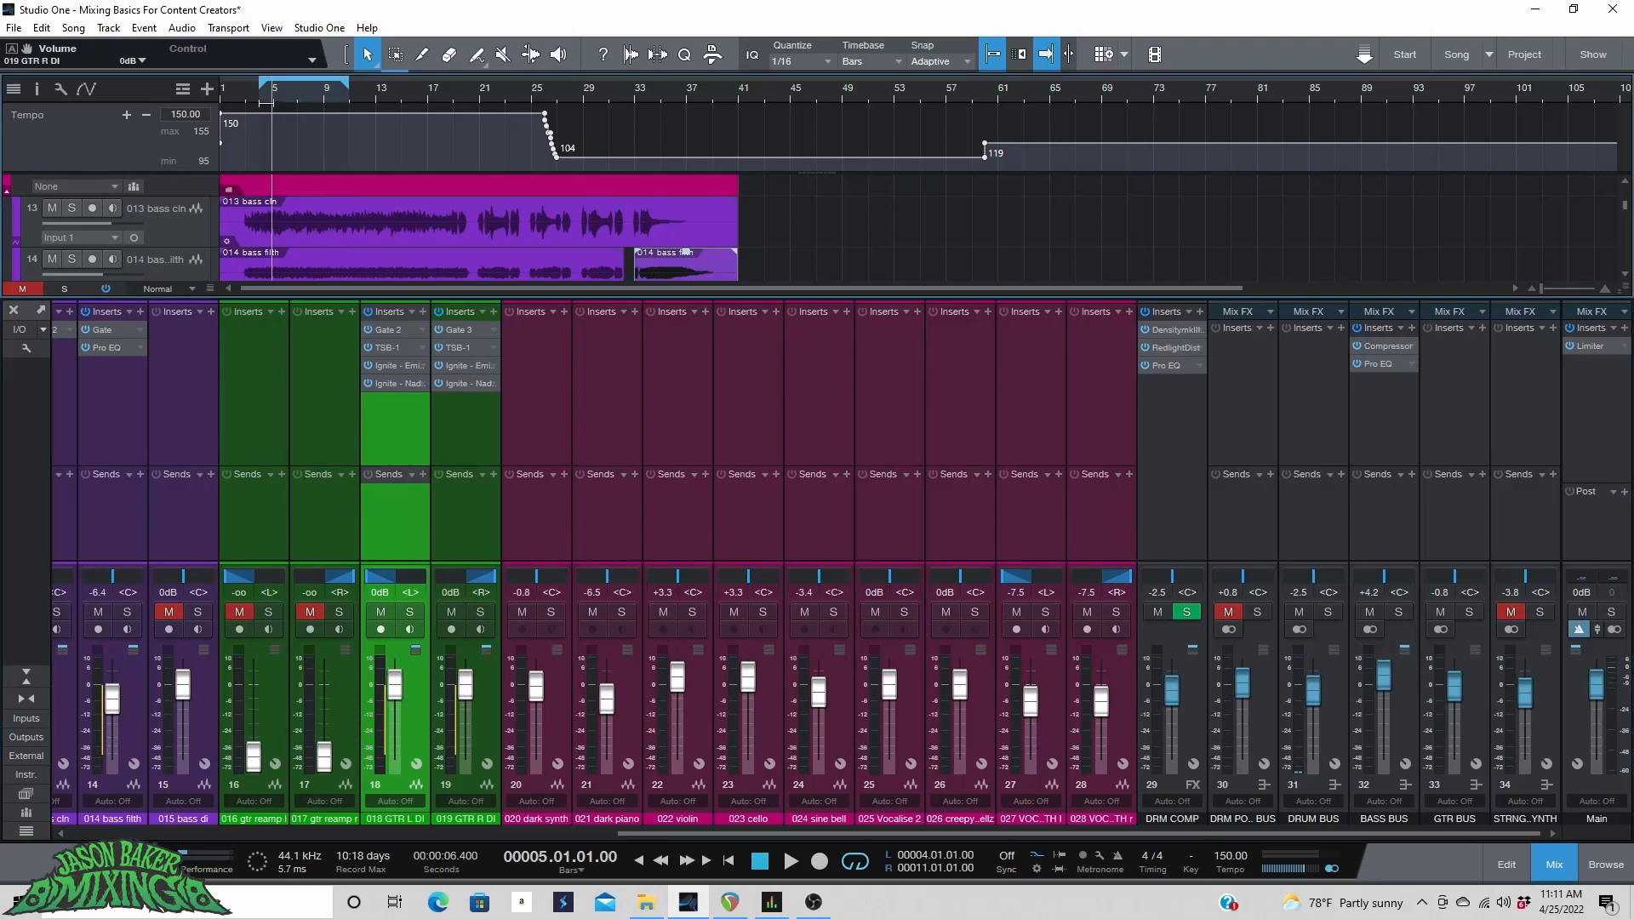
{"action": "left_click_drag", "start_coordinate": [394, 684], "coordinate": [397, 686]}
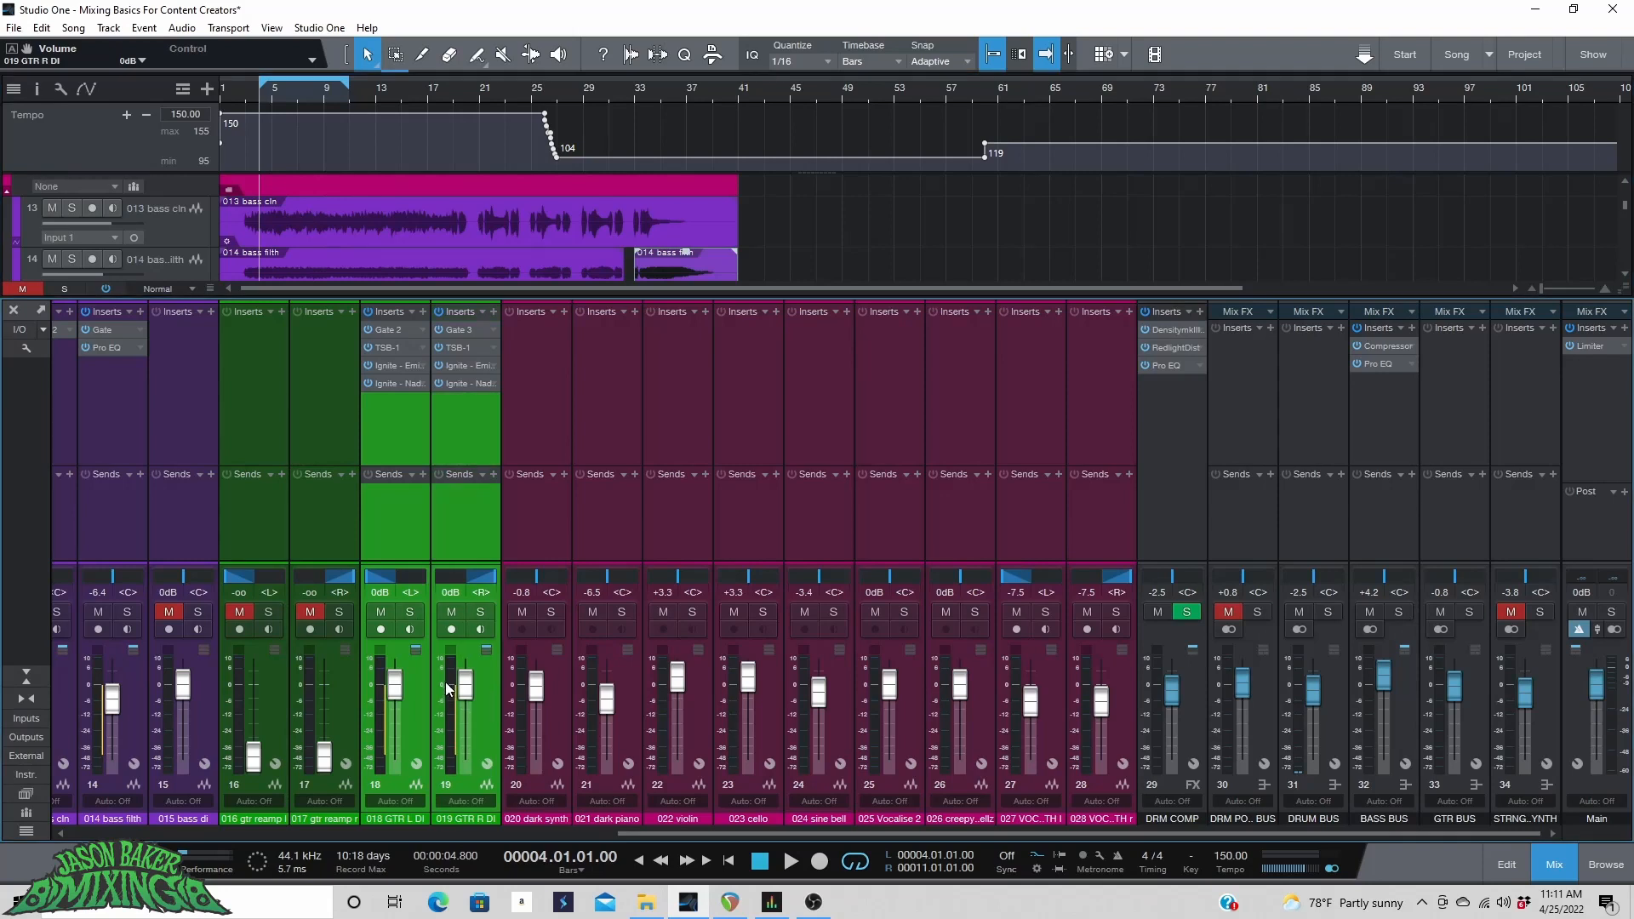
Start playback and nudge both DI guitar faders to +0.4 dB.
{"action": "key", "text": "space"}
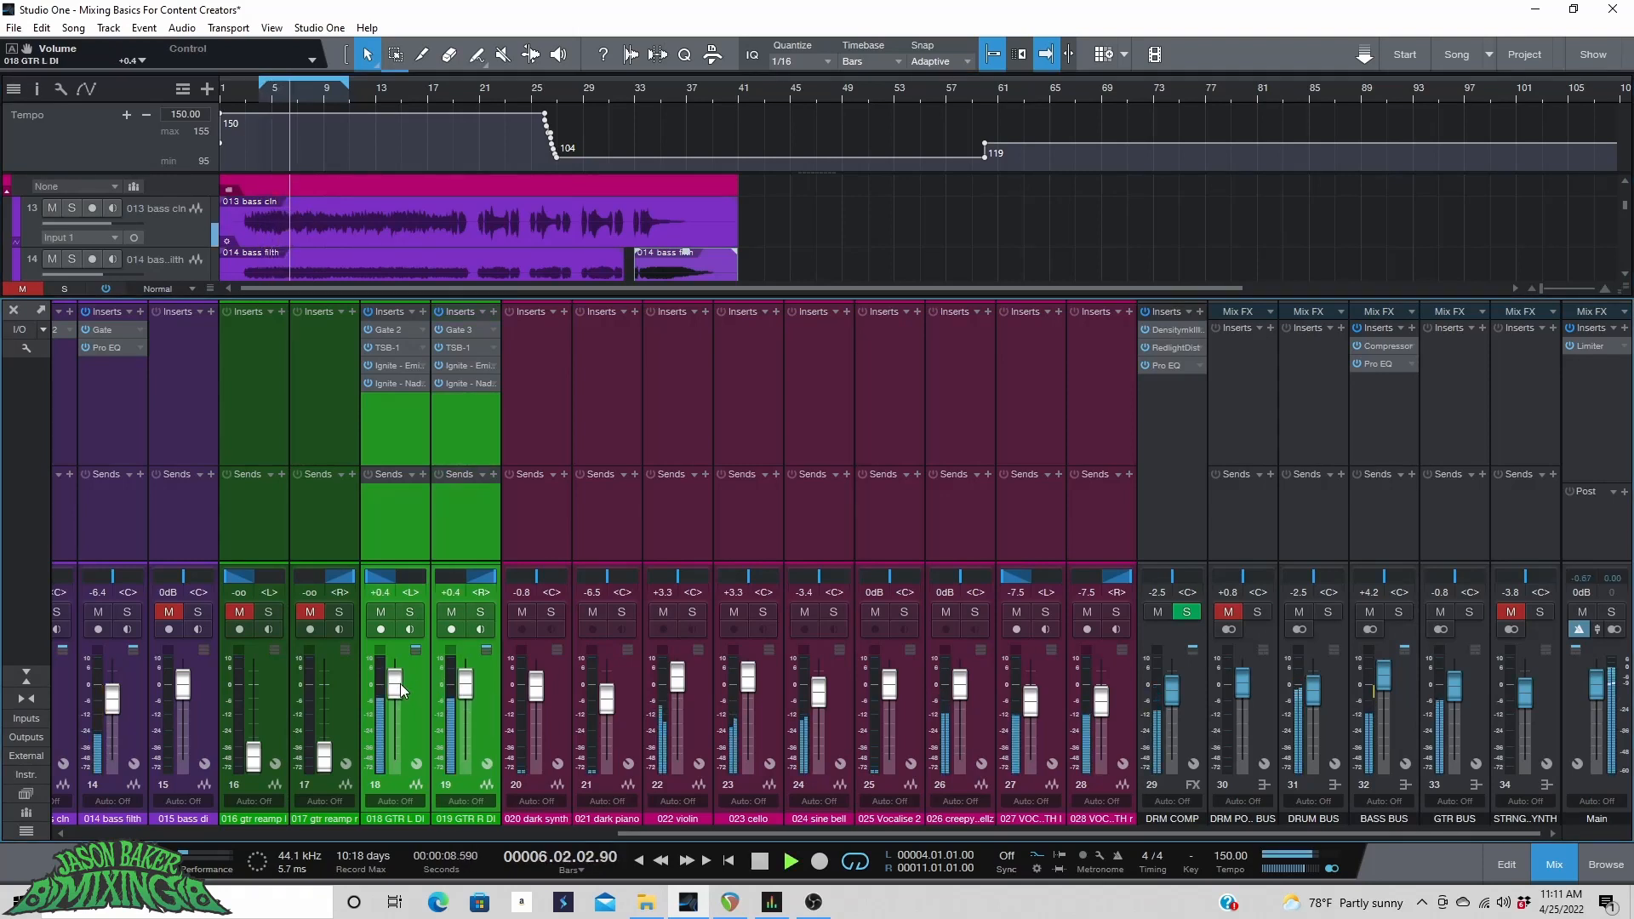
{"action": "scroll", "coordinate": [400, 684], "scroll_direction": "up", "scroll_amount": 1}
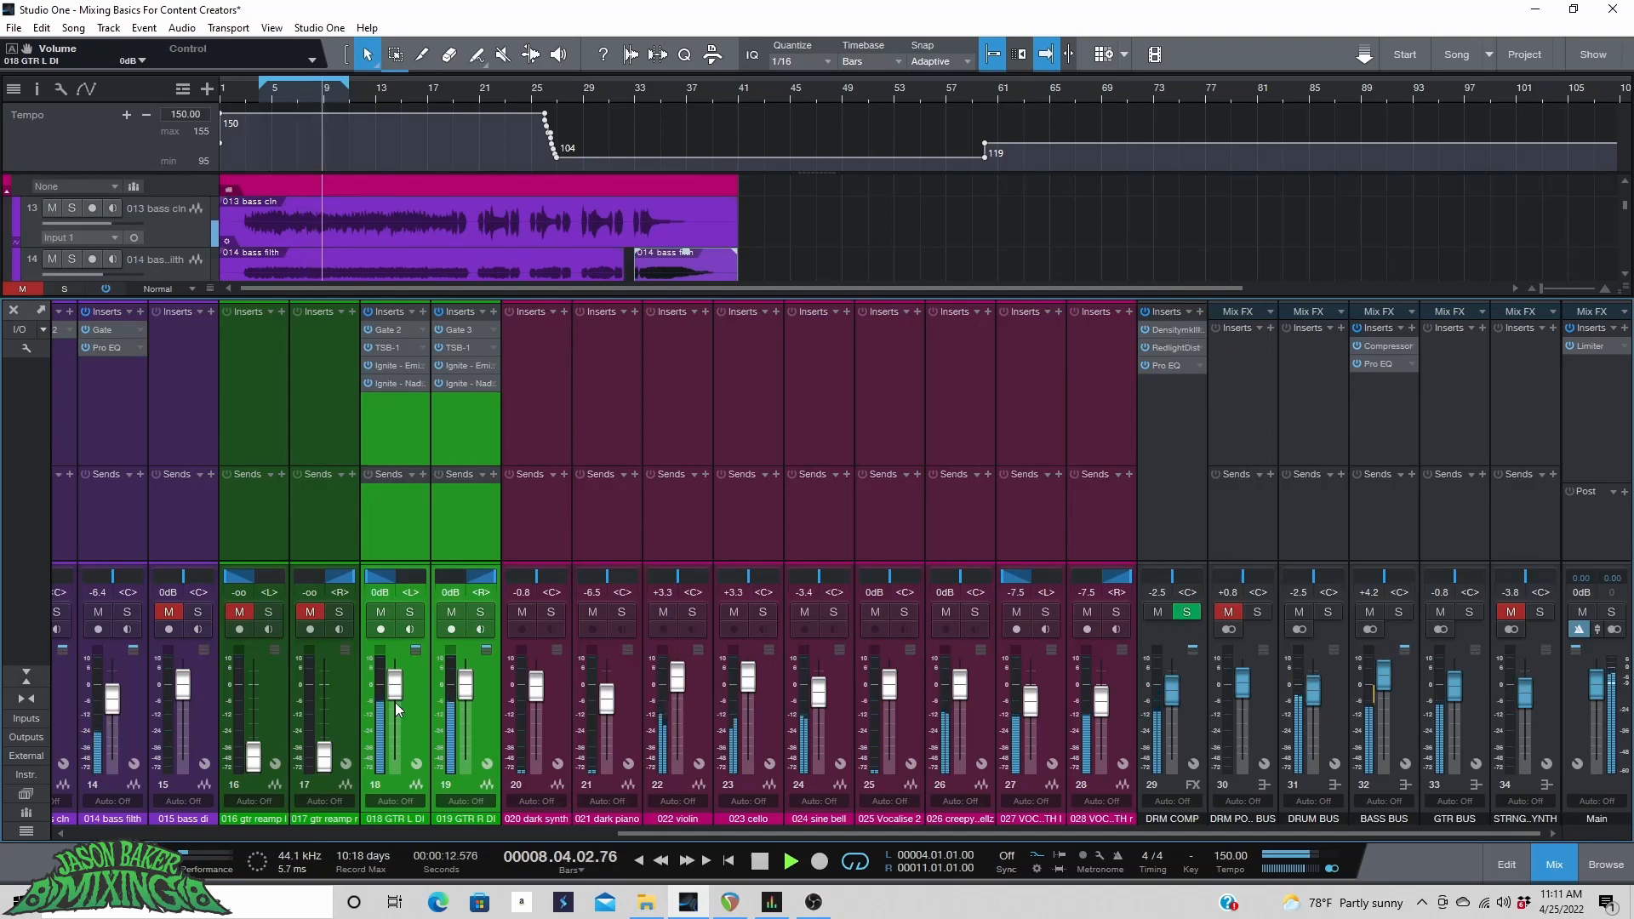
{"action": "scroll", "coordinate": [393, 691], "scroll_direction": "up", "scroll_amount": 1}
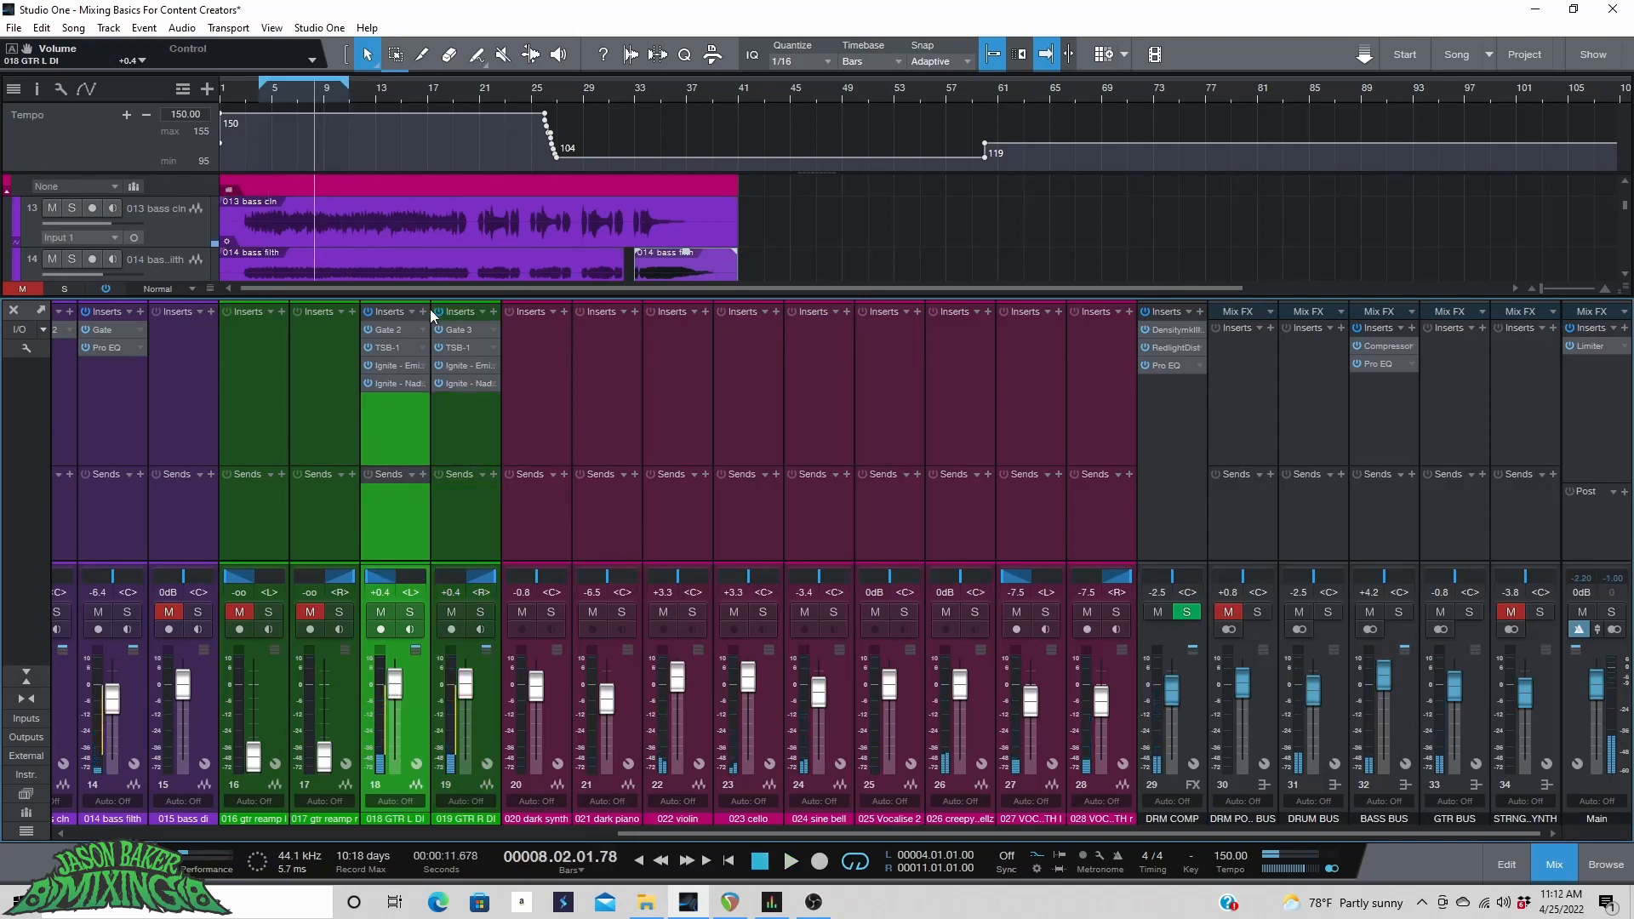
Search the plugin browser for PRO and insert a Pro EQ on the 018 GTR L DI channel.
{"action": "left_click", "coordinate": [424, 315]}
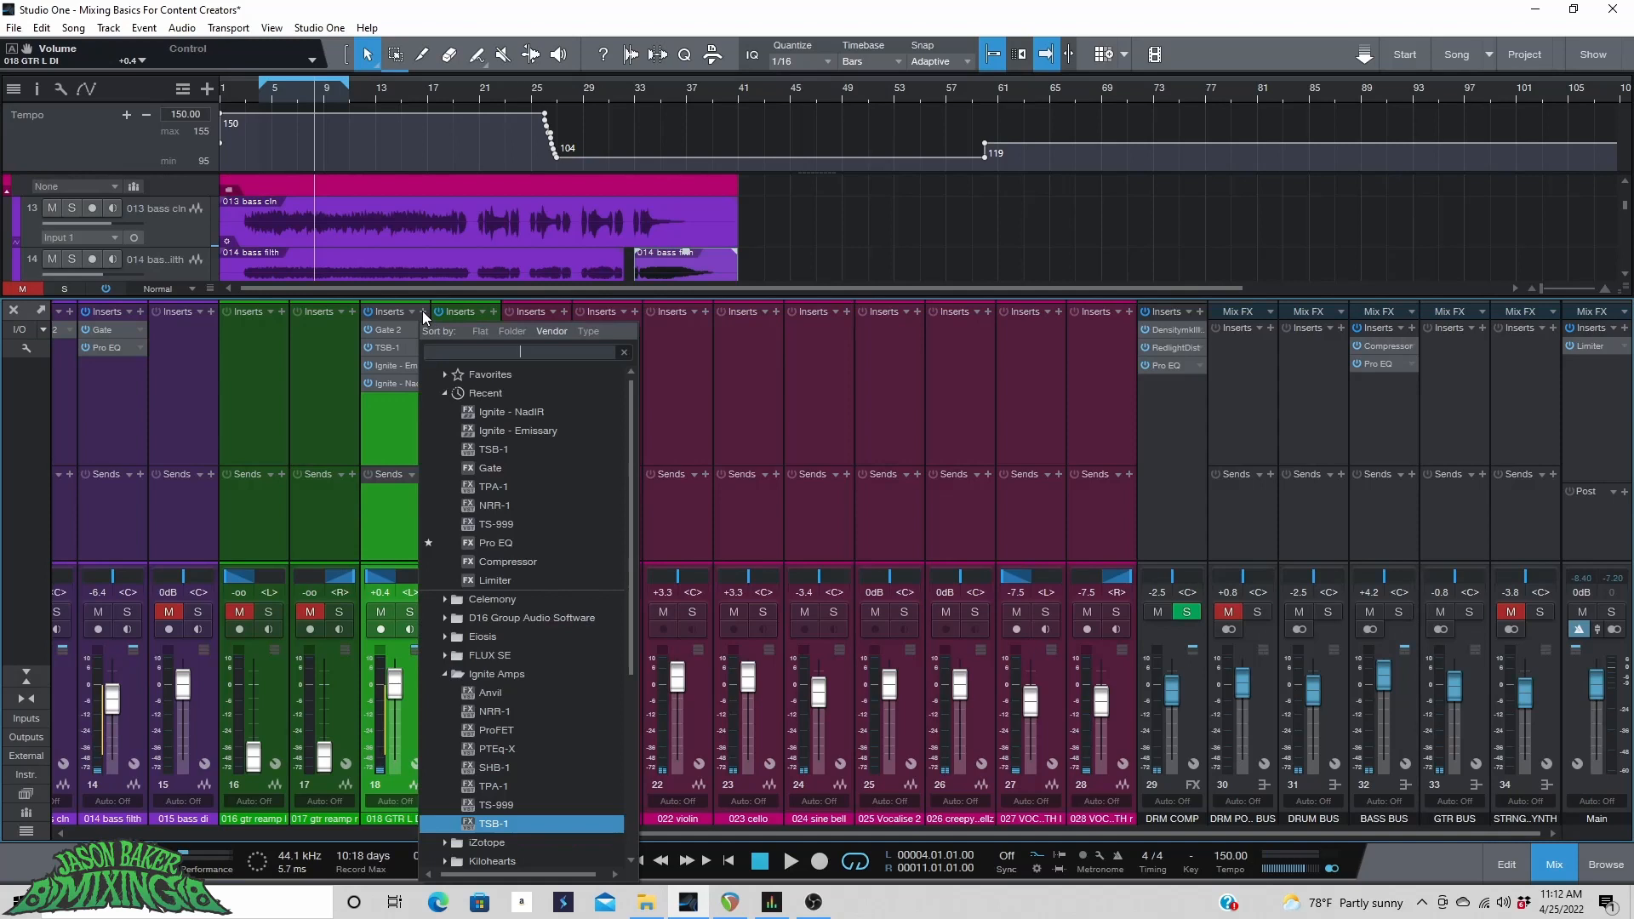
{"action": "left_click", "coordinate": [481, 375]}
{"action": "type", "text": "PRO"}
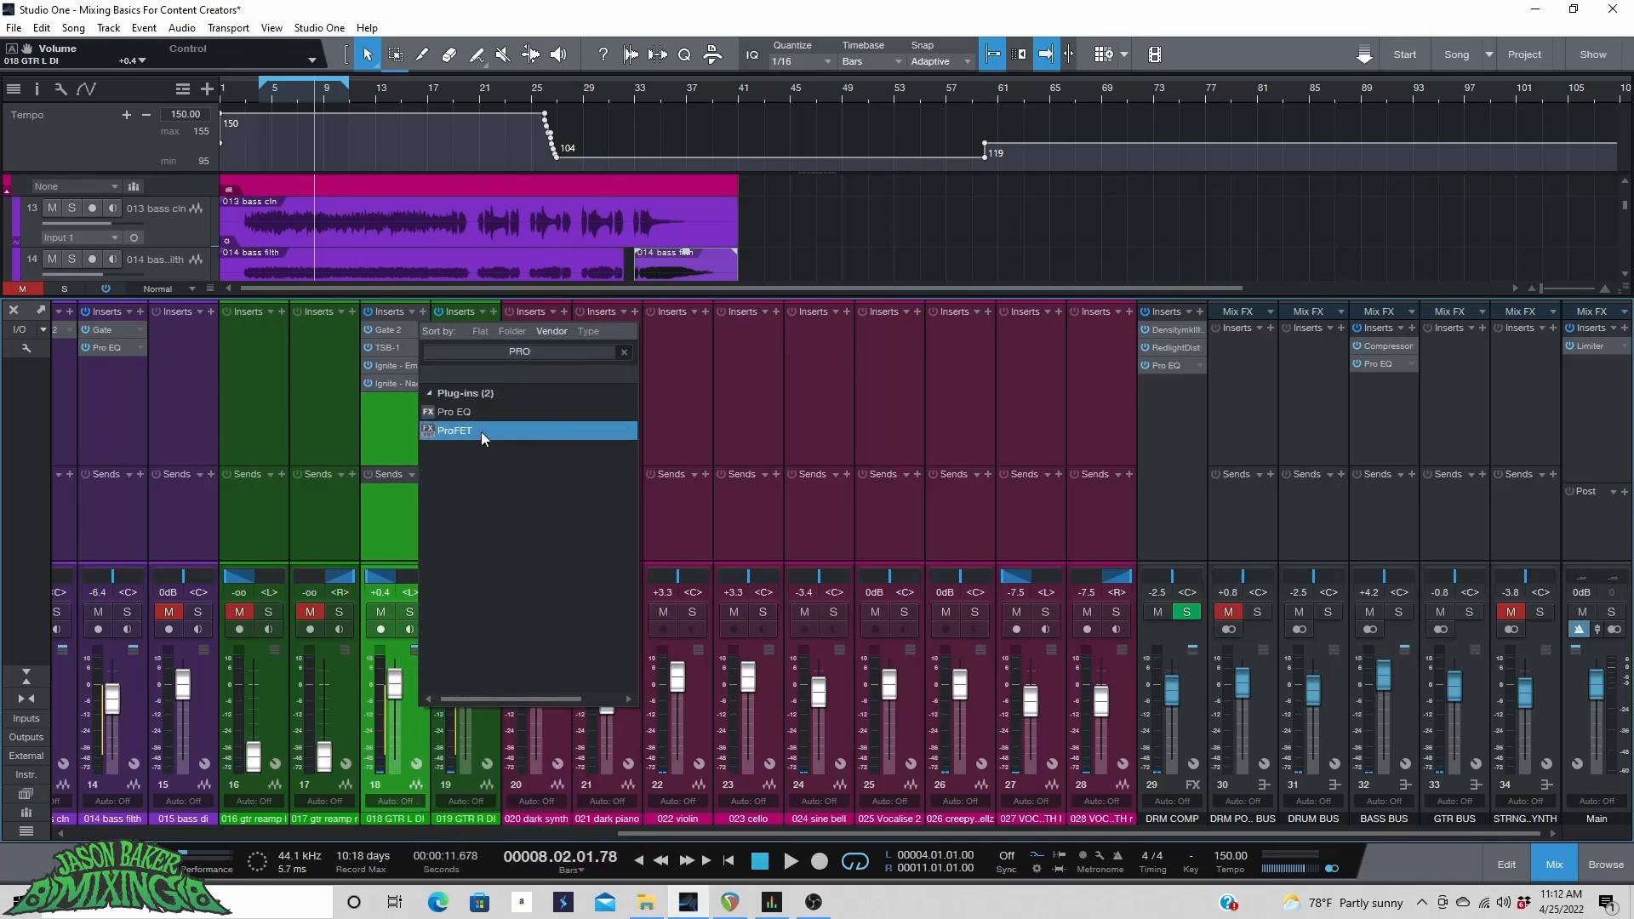
{"action": "left_click", "coordinate": [459, 412]}
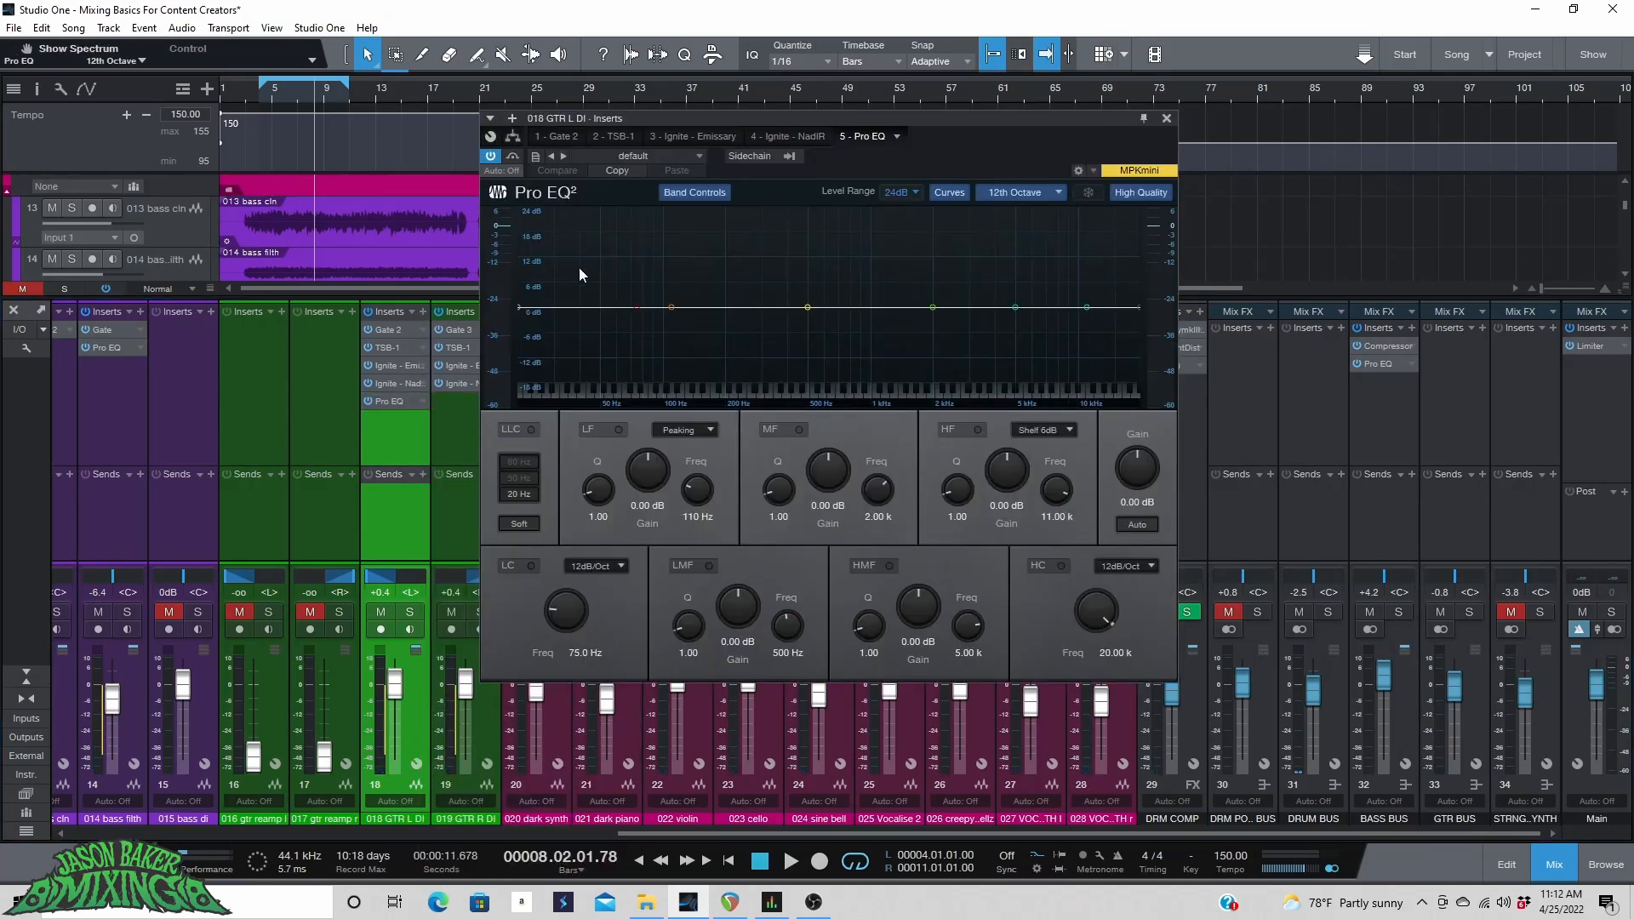
Enable the Pro EQ low cut at 24dB/Oct and set its frequency to 83.2 Hz.
{"action": "left_click", "coordinate": [536, 566]}
{"action": "left_click", "coordinate": [600, 567]}
{"action": "left_click", "coordinate": [606, 620]}
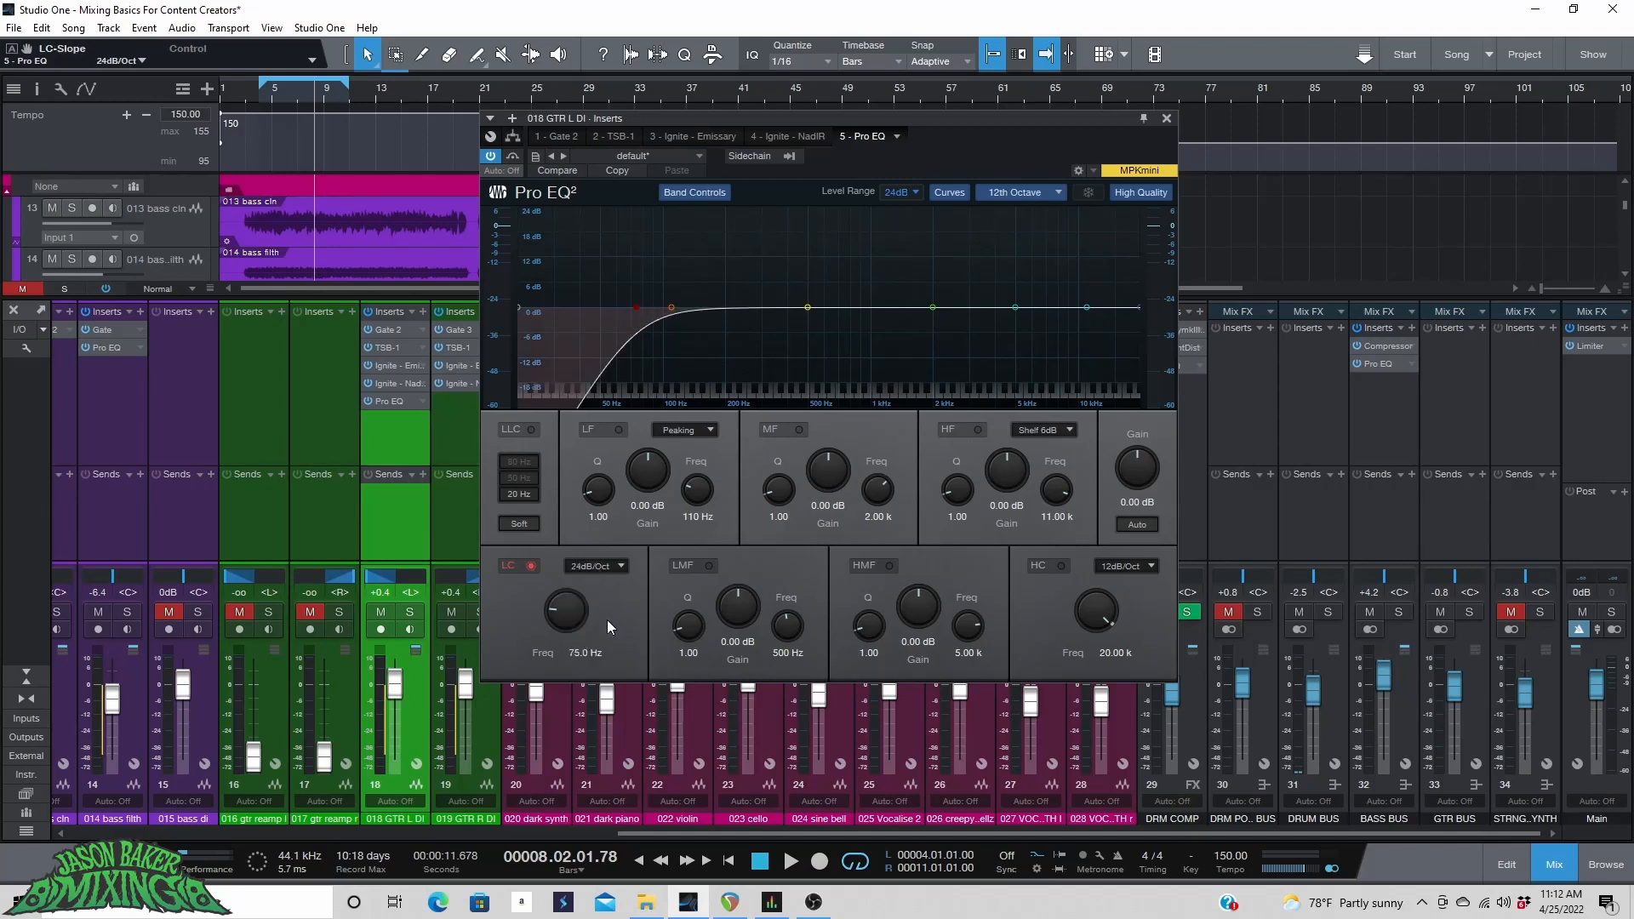
{"action": "mouse_move", "coordinate": [564, 612]}
{"action": "left_mouse_down"}
{"action": "mouse_move", "coordinate": [569, 597]}
{"action": "mouse_move", "coordinate": [570, 640]}
{"action": "mouse_move", "coordinate": [576, 587]}
{"action": "mouse_move", "coordinate": [573, 614]}
{"action": "left_mouse_up"}
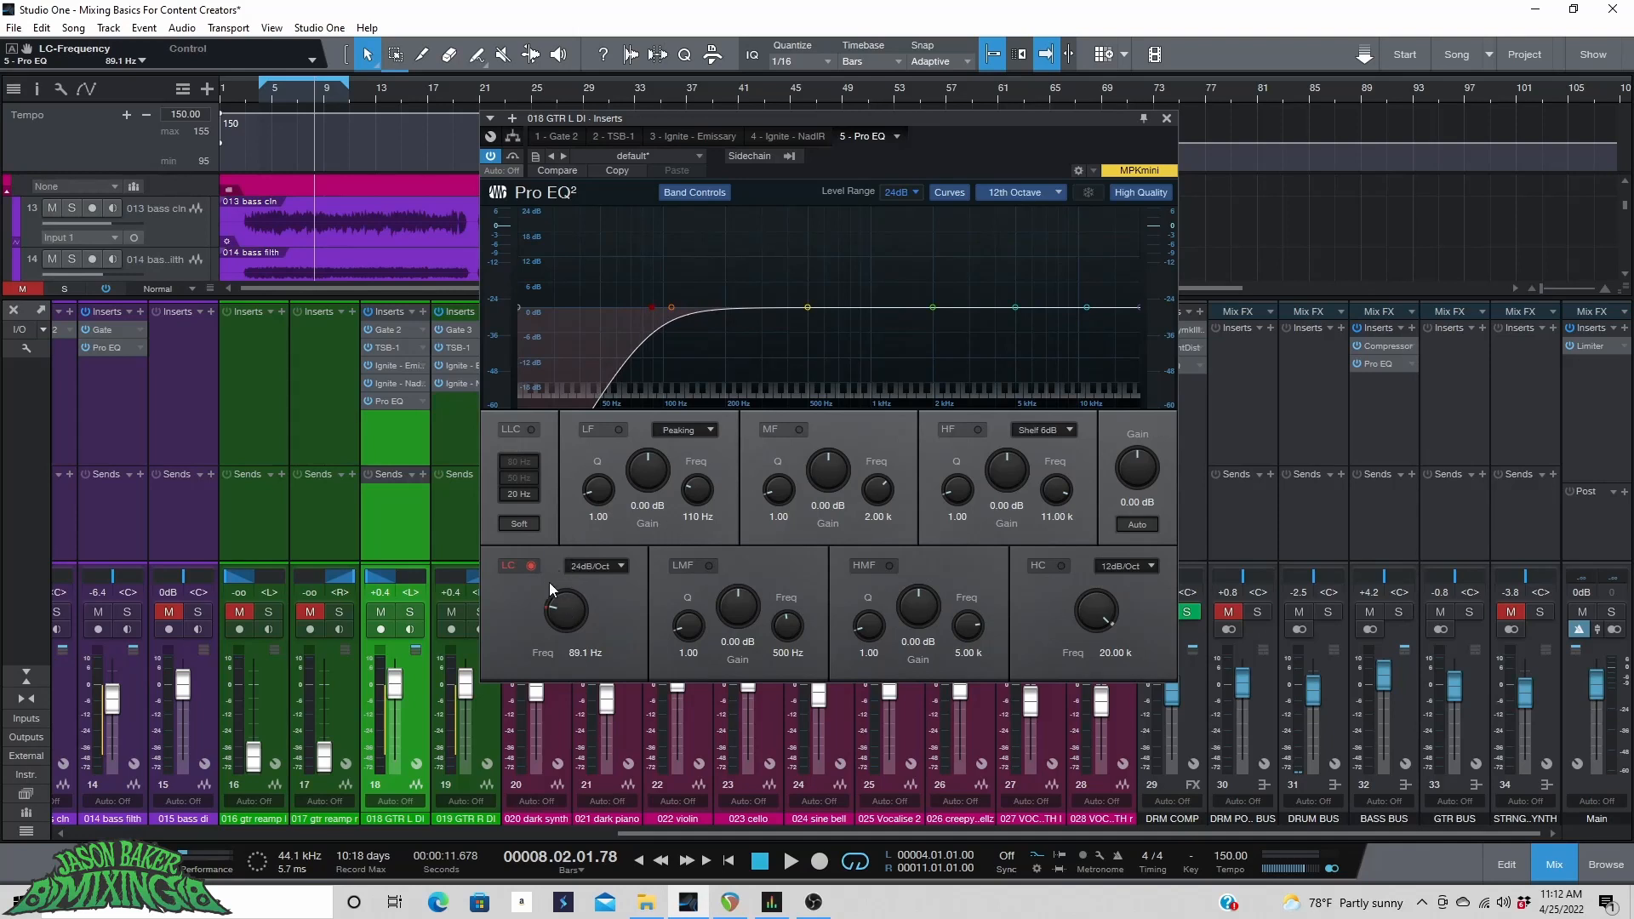
{"action": "left_click_drag", "start_coordinate": [566, 606], "coordinate": [498, 661]}
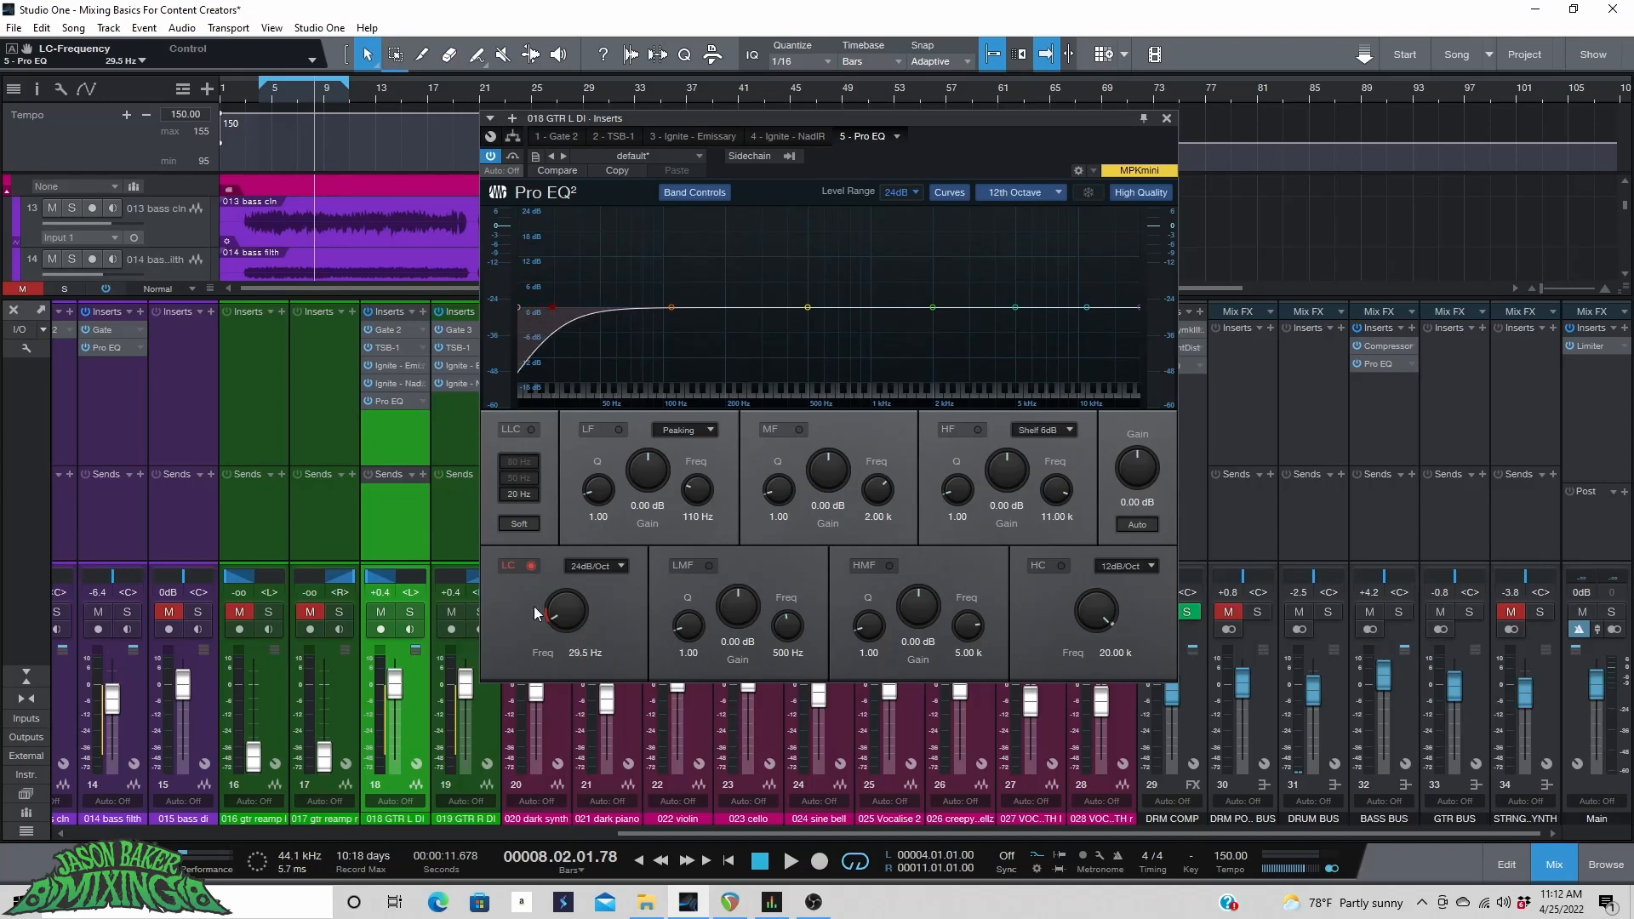
{"action": "left_click_drag", "start_coordinate": [534, 605], "coordinate": [565, 583]}
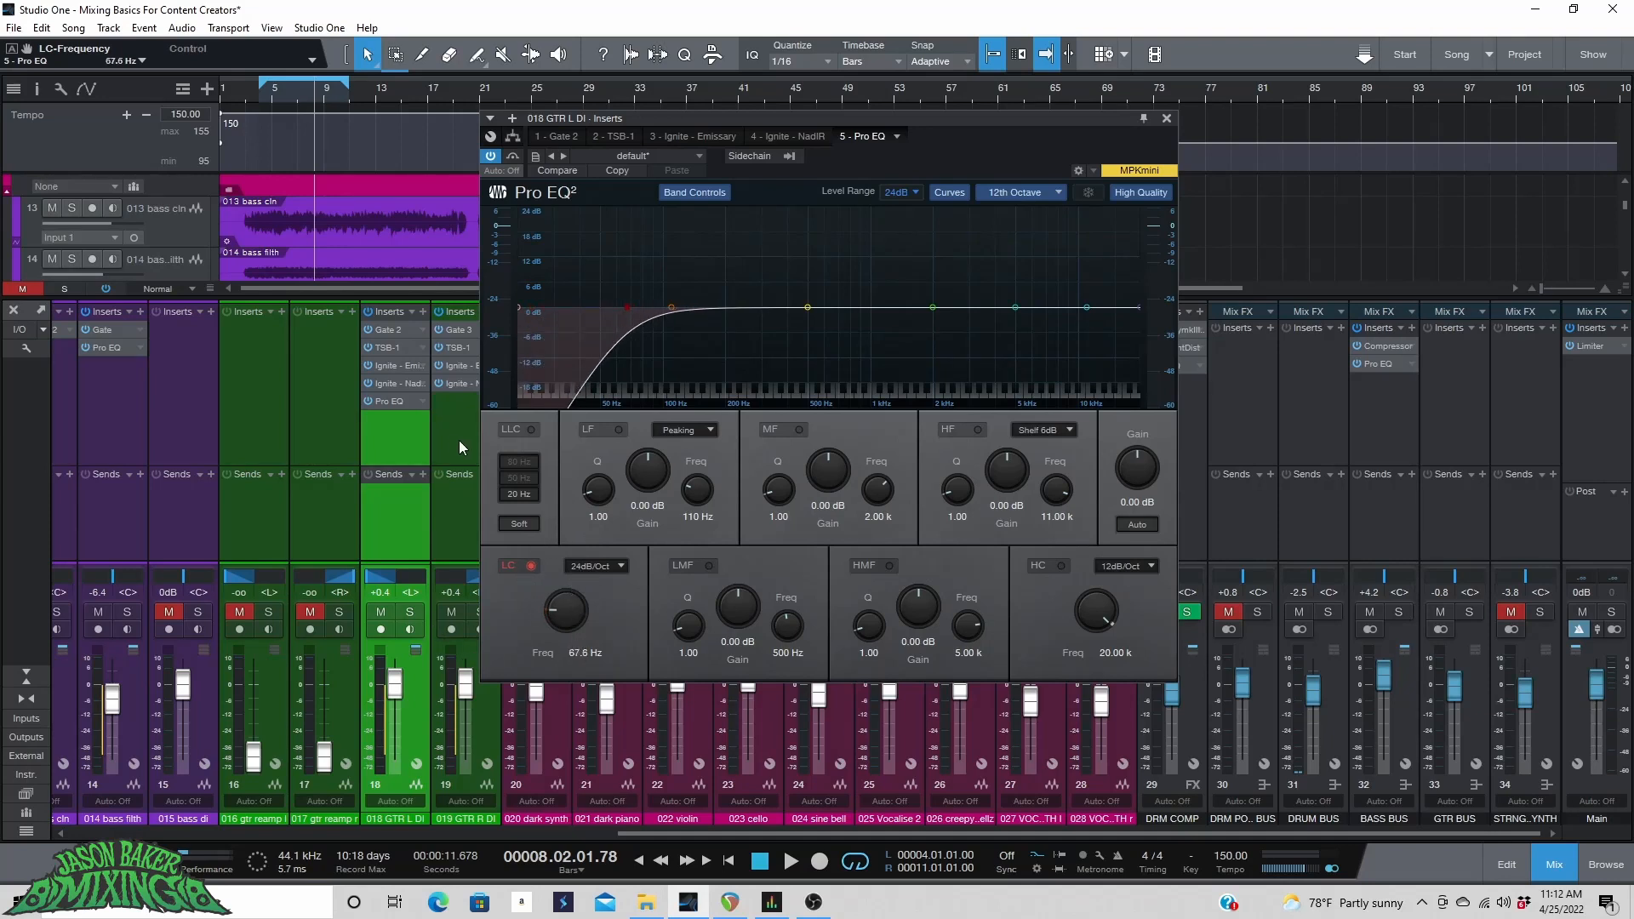
{"action": "left_click_drag", "start_coordinate": [577, 617], "coordinate": [571, 607]}
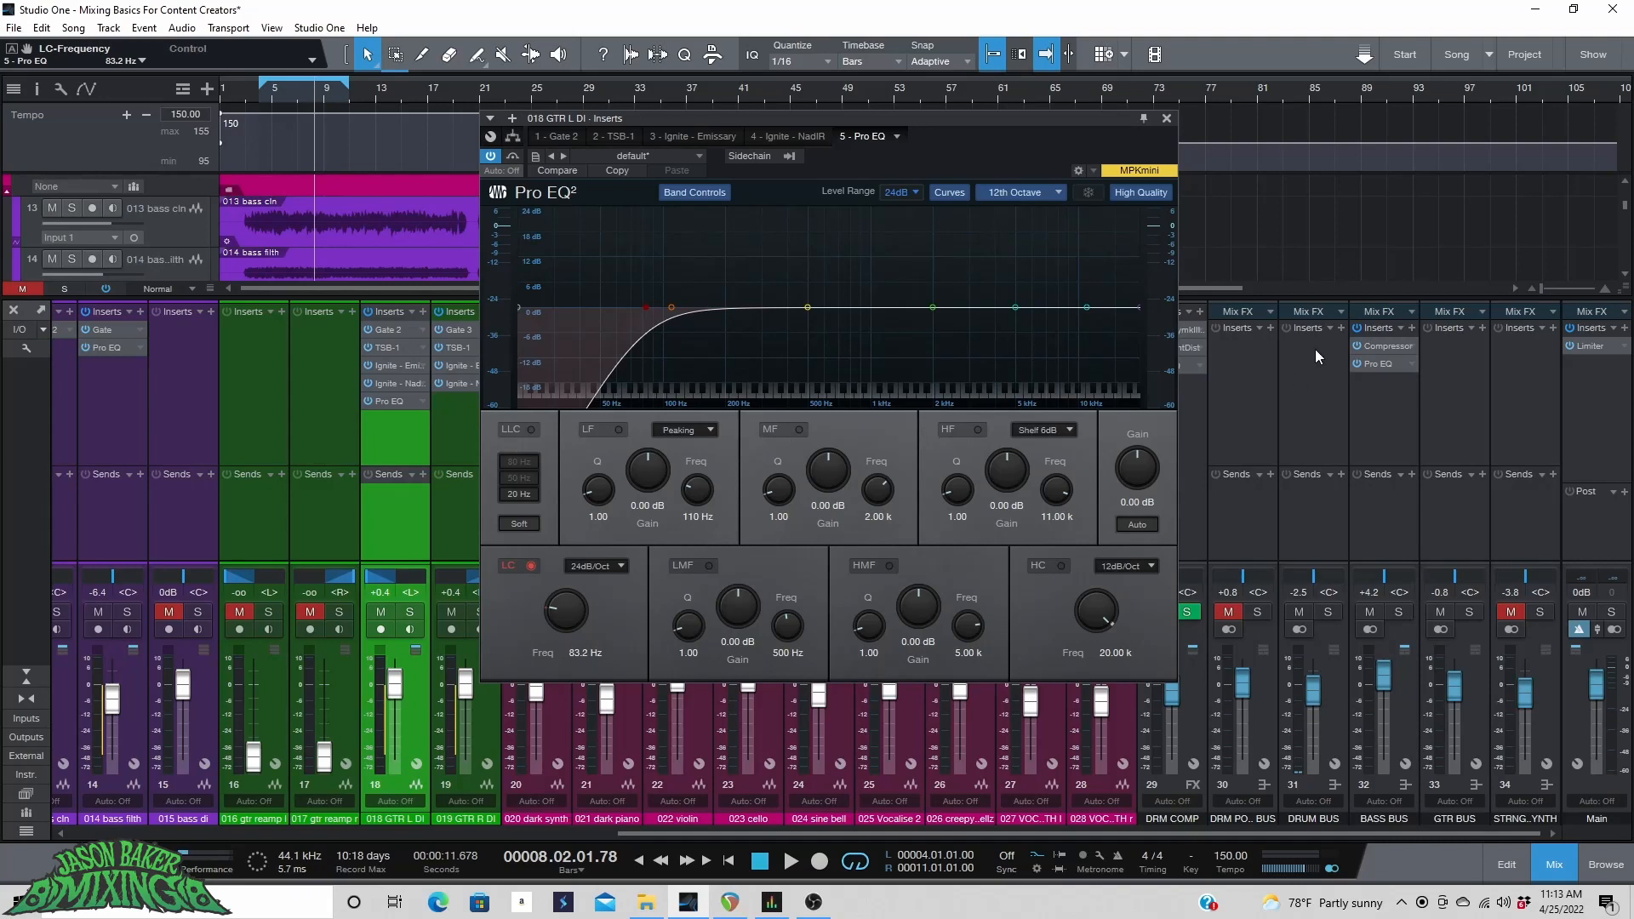
Solo the GTR L DI, play, and enable the high cut at 24dB/Oct set to about 7.60 kHz.
{"action": "key", "text": "s"}
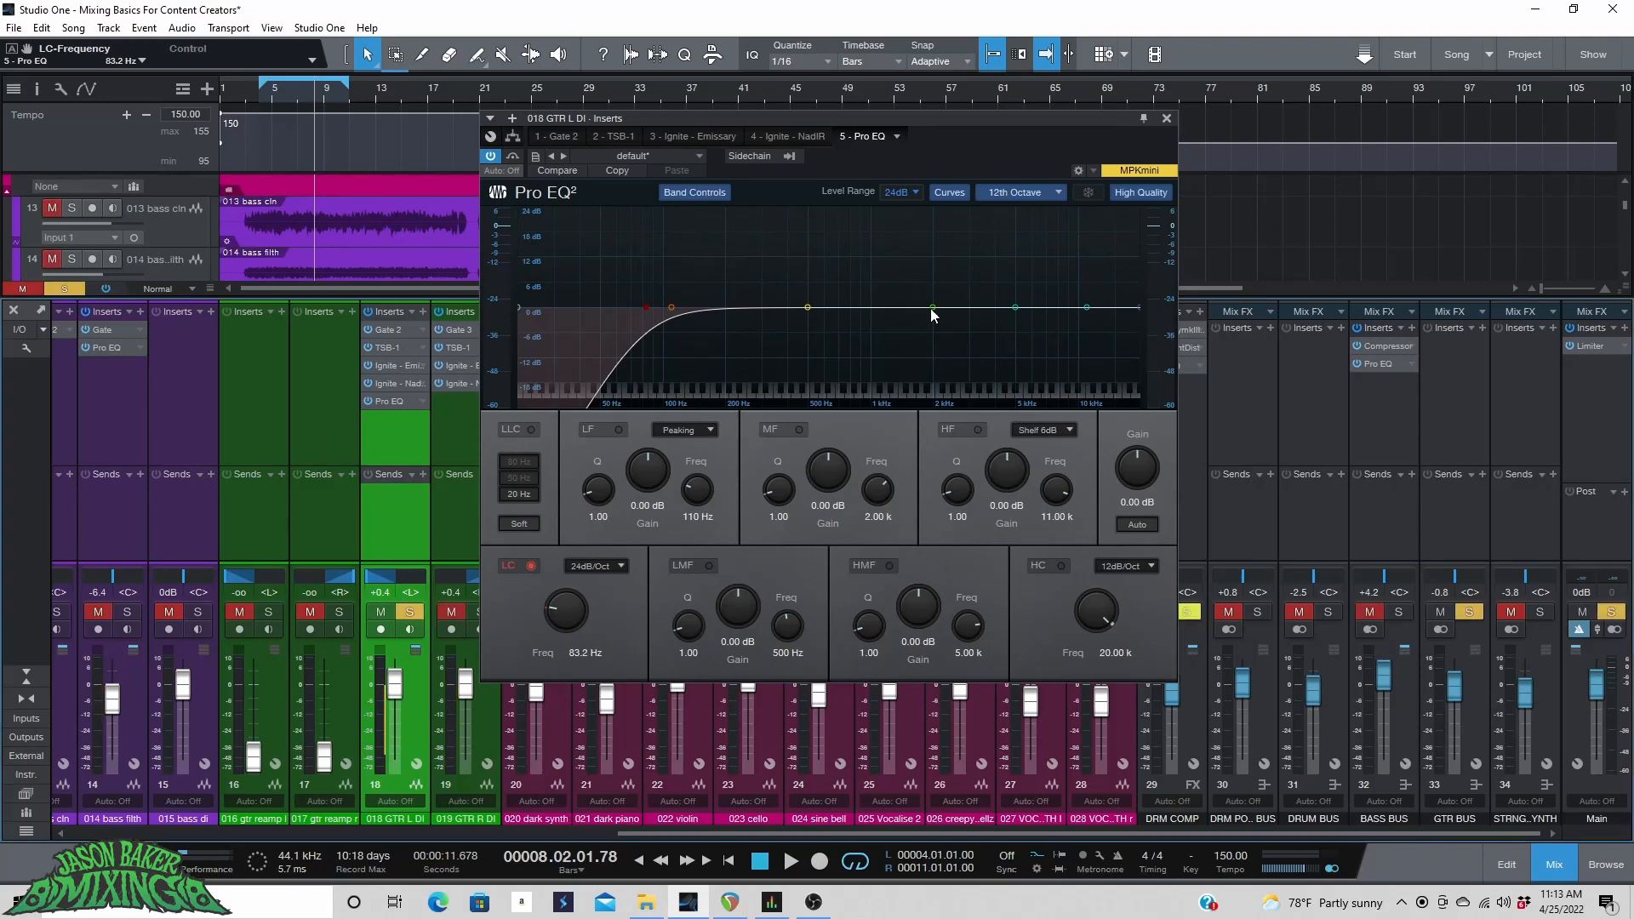
{"action": "key", "text": "space"}
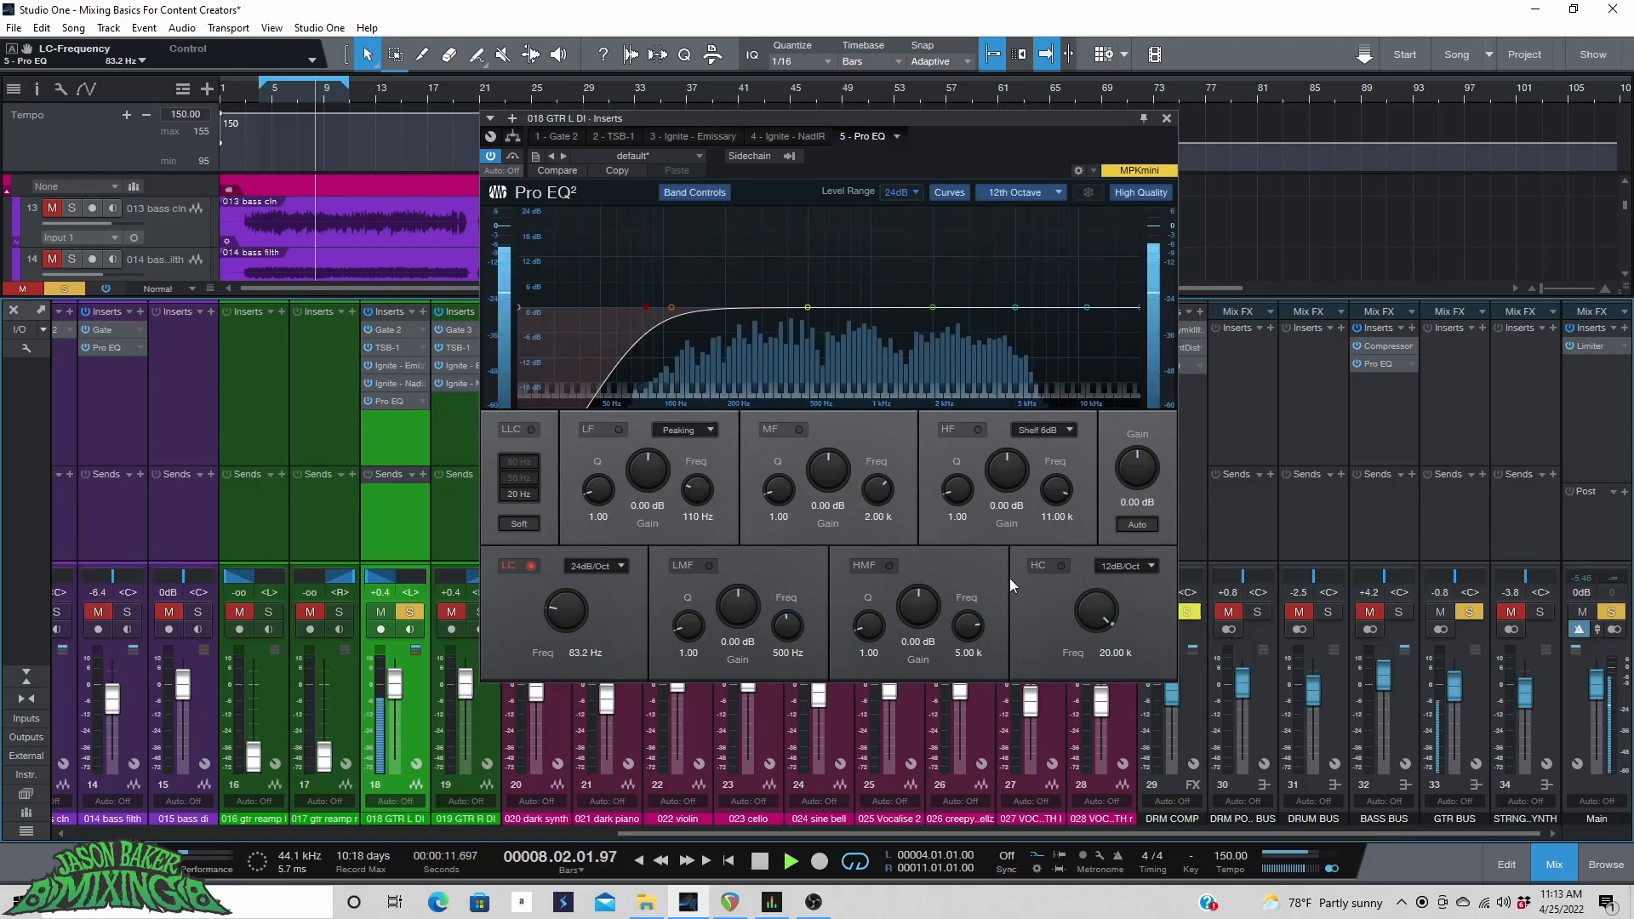
{"action": "left_click", "coordinate": [1061, 566]}
{"action": "left_click", "coordinate": [1107, 568]}
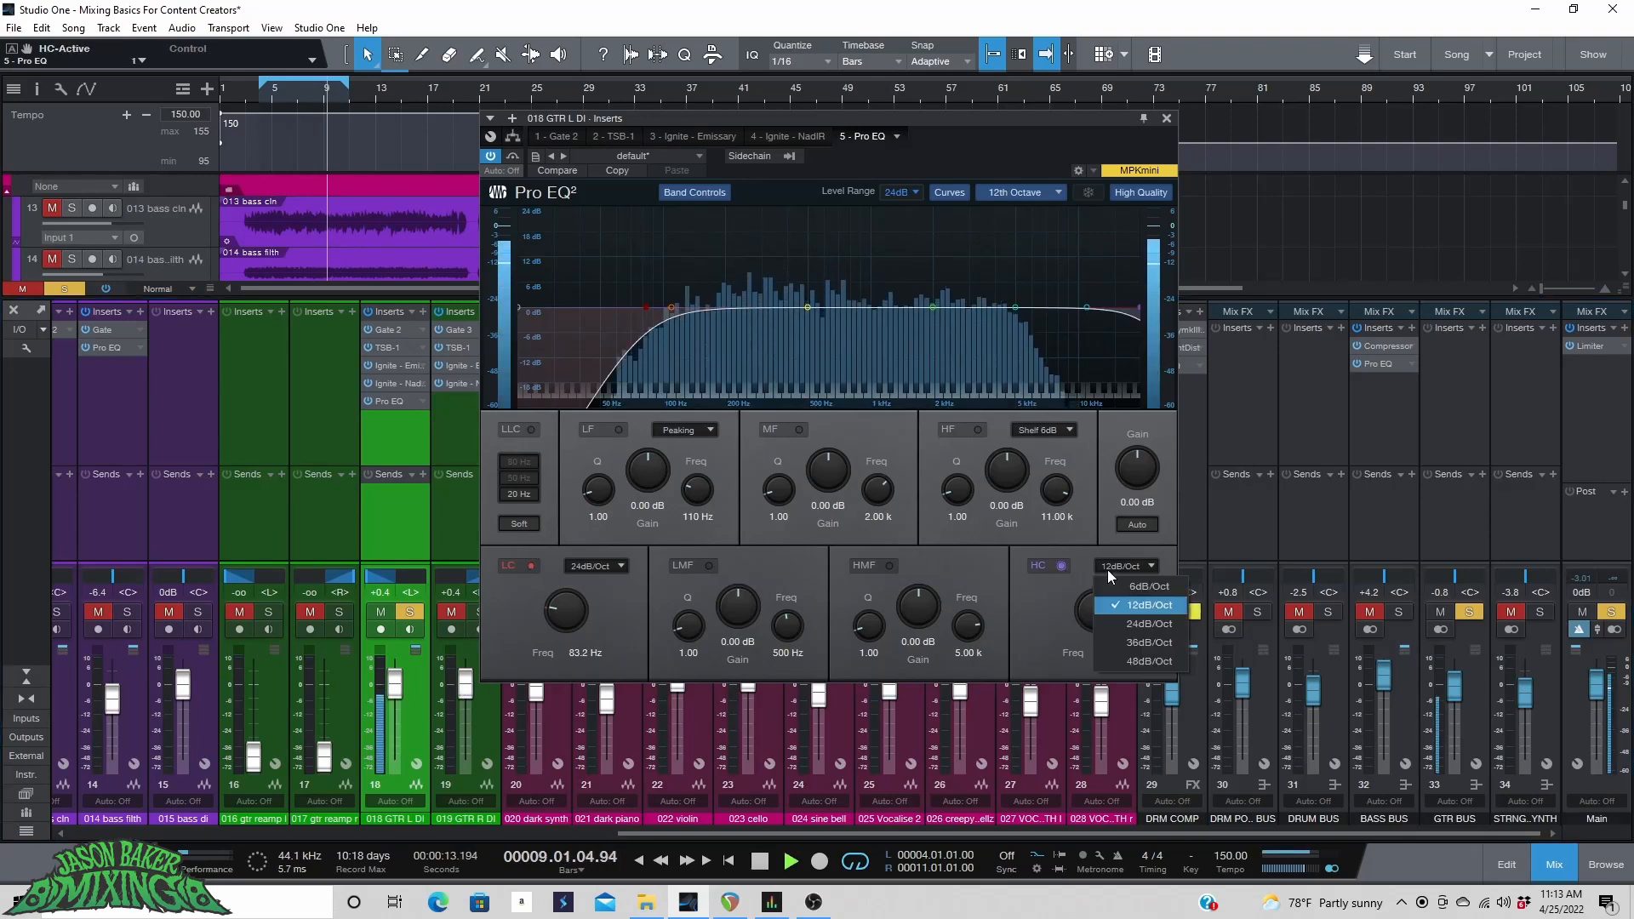
{"action": "left_click", "coordinate": [1116, 623]}
{"action": "left_click_drag", "start_coordinate": [1089, 609], "coordinate": [1084, 638]}
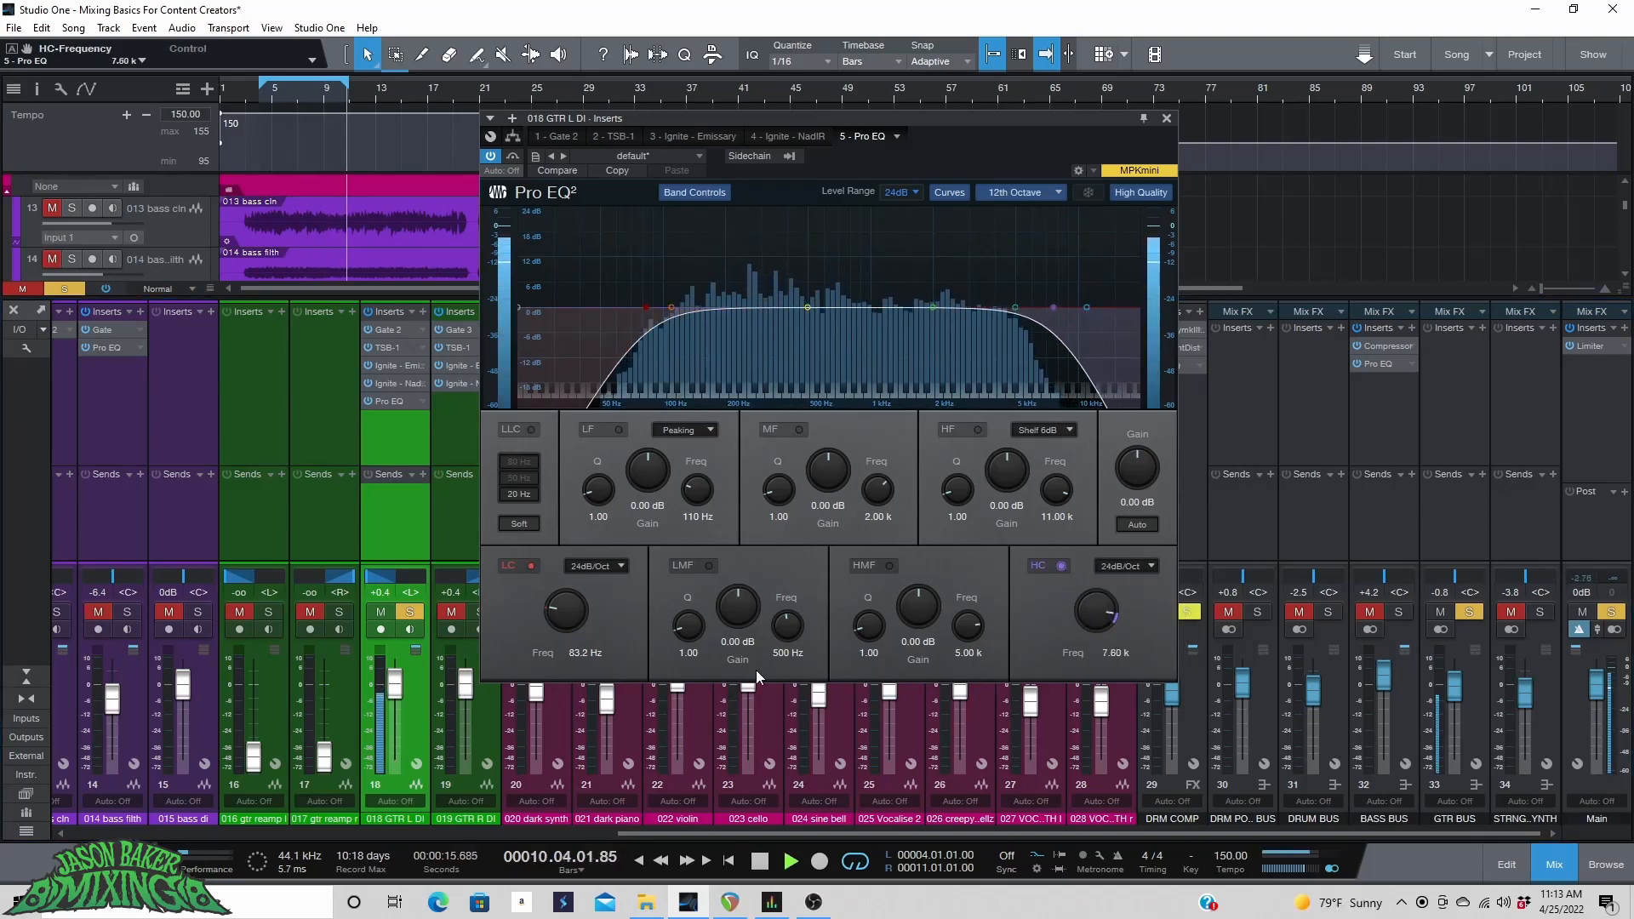
Enable the Pro EQ mid band and set a narrow cut of -5.08 dB at 2.39 kHz with Q 20.25.
{"action": "left_click_drag", "start_coordinate": [385, 578], "coordinate": [397, 585]}
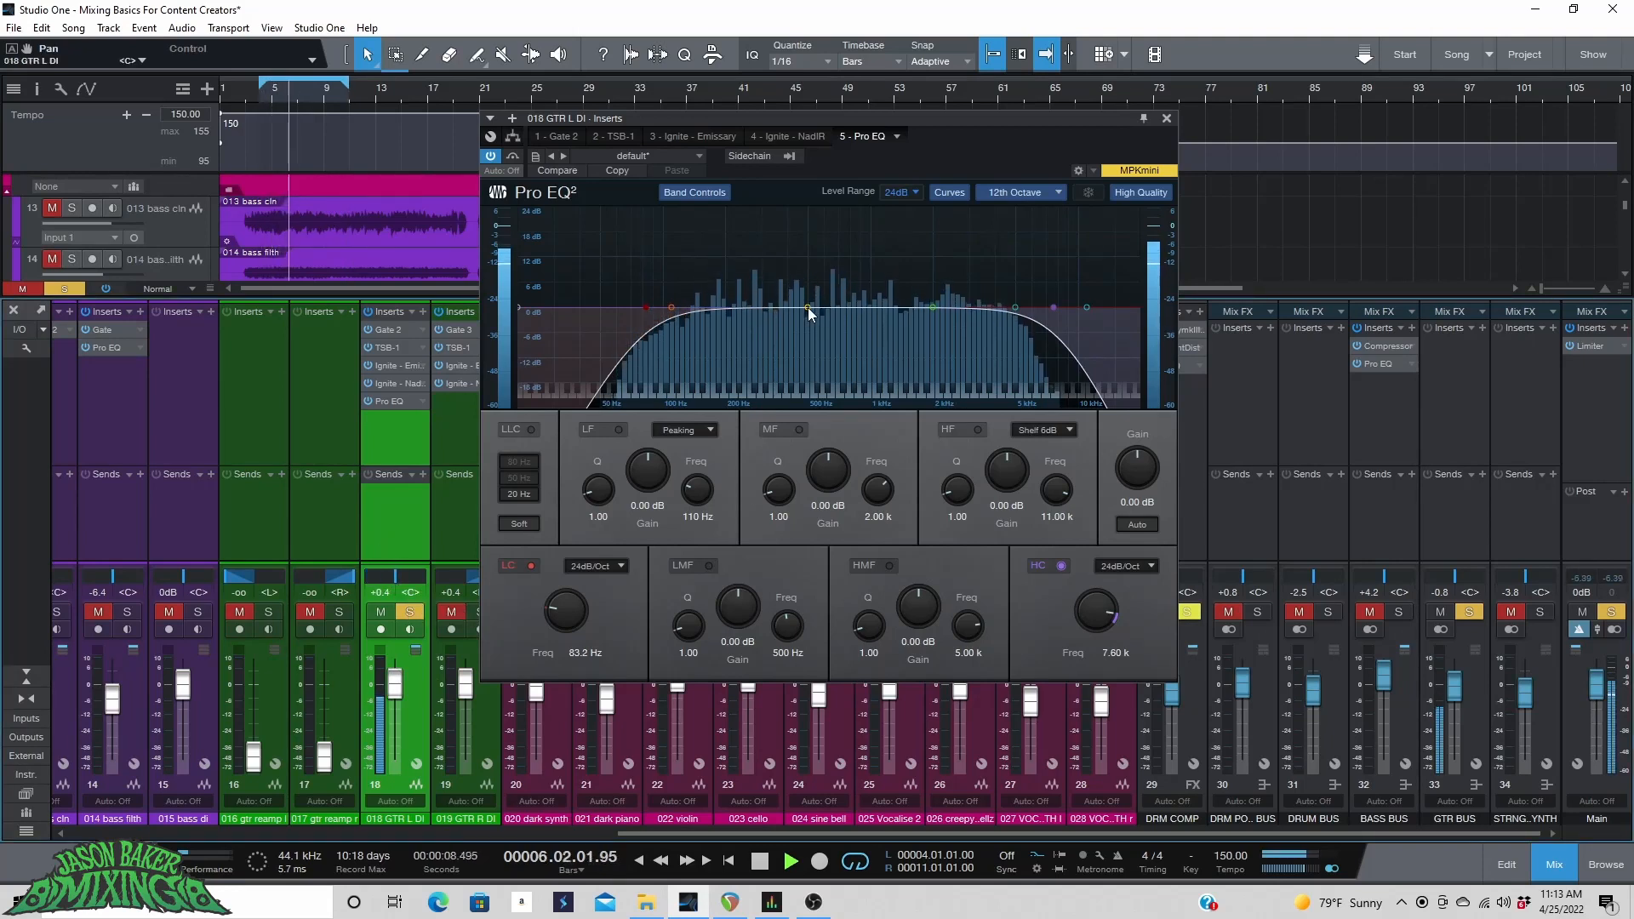
{"action": "left_click_drag", "start_coordinate": [932, 306], "coordinate": [936, 276]}
{"action": "left_click_drag", "start_coordinate": [768, 488], "coordinate": [820, 400]}
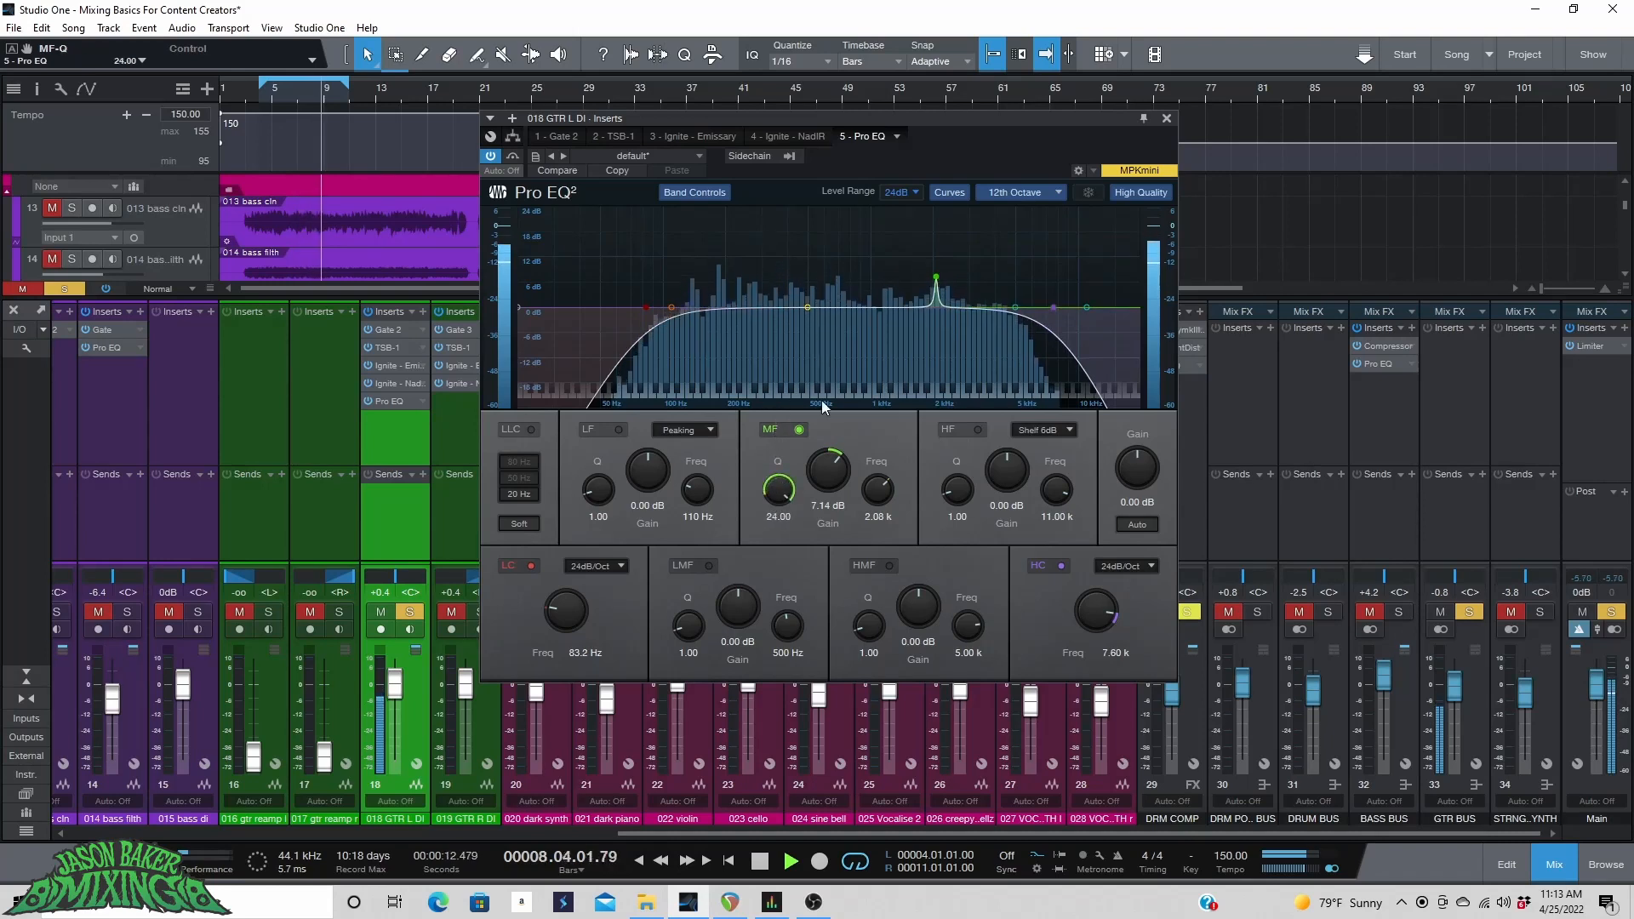
{"action": "left_click_drag", "start_coordinate": [934, 279], "coordinate": [948, 222]}
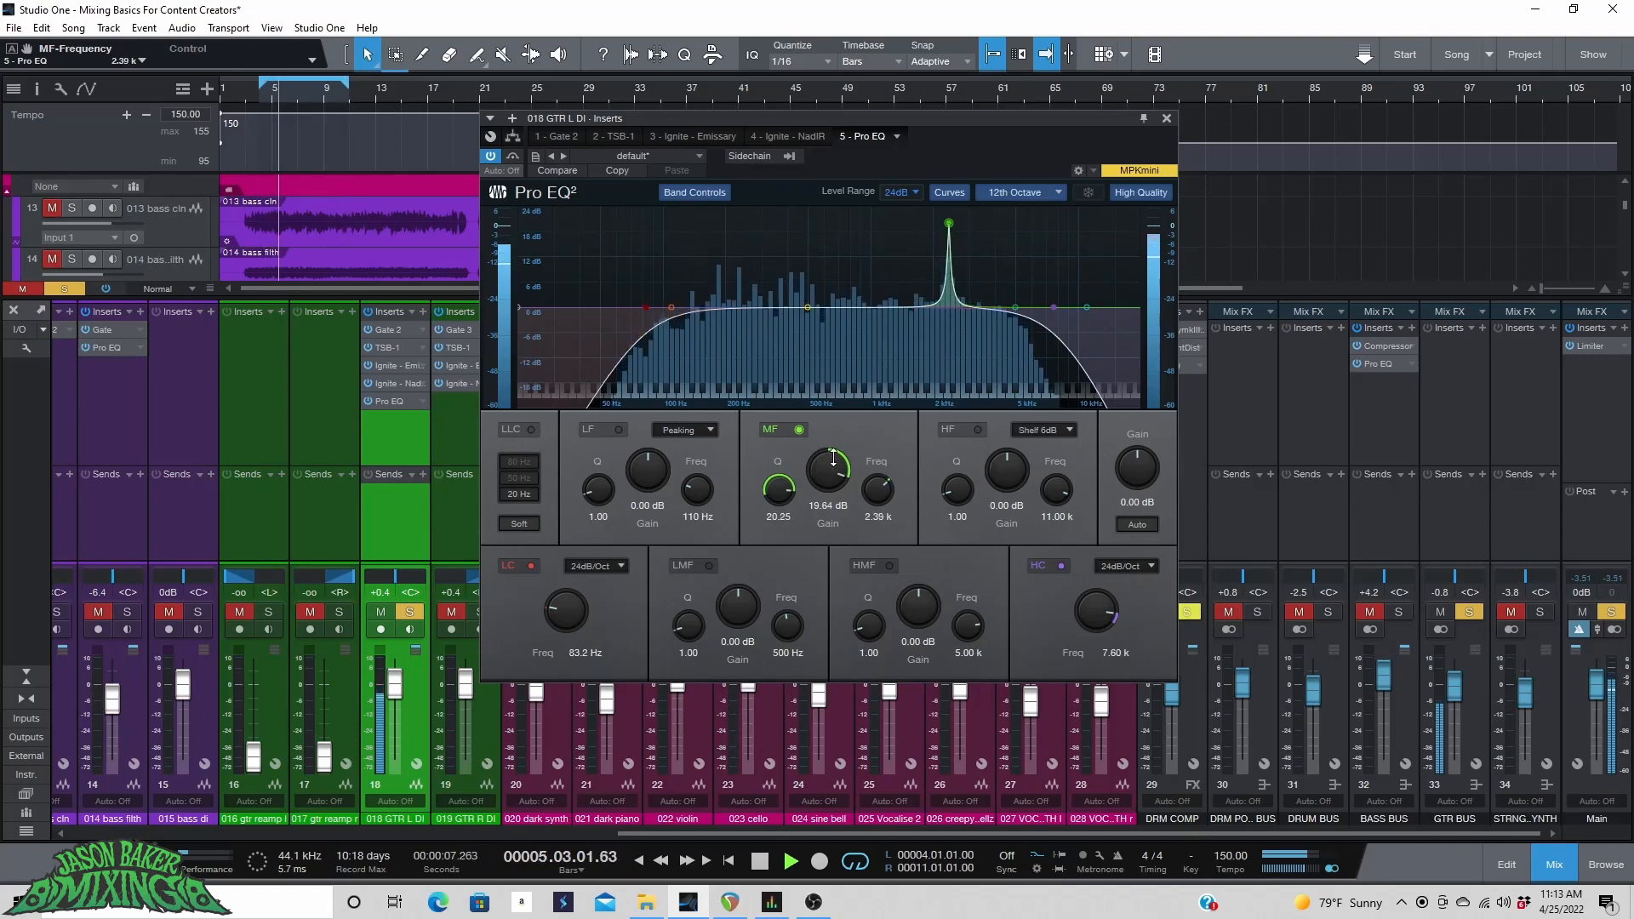
{"action": "left_click_drag", "start_coordinate": [829, 470], "coordinate": [828, 528]}
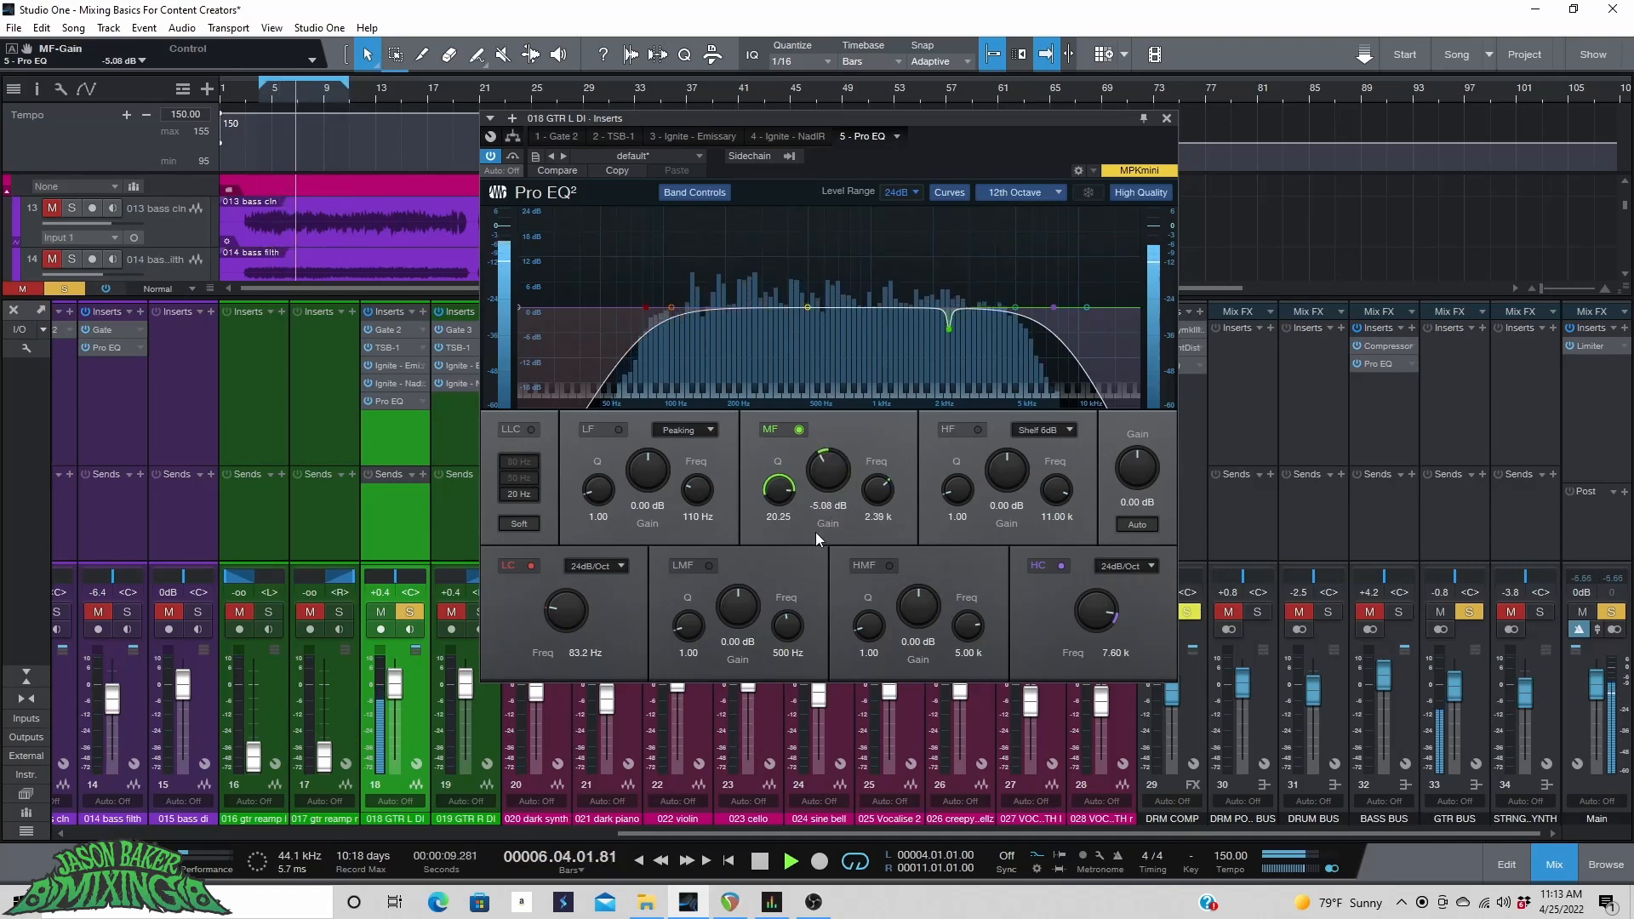
Enable the low-mid band and set a narrow cut of -4.42 dB at 4.50 kHz with Q 10.83.
{"action": "left_click", "coordinate": [709, 565]}
{"action": "left_click_drag", "start_coordinate": [687, 626], "coordinate": [748, 580]}
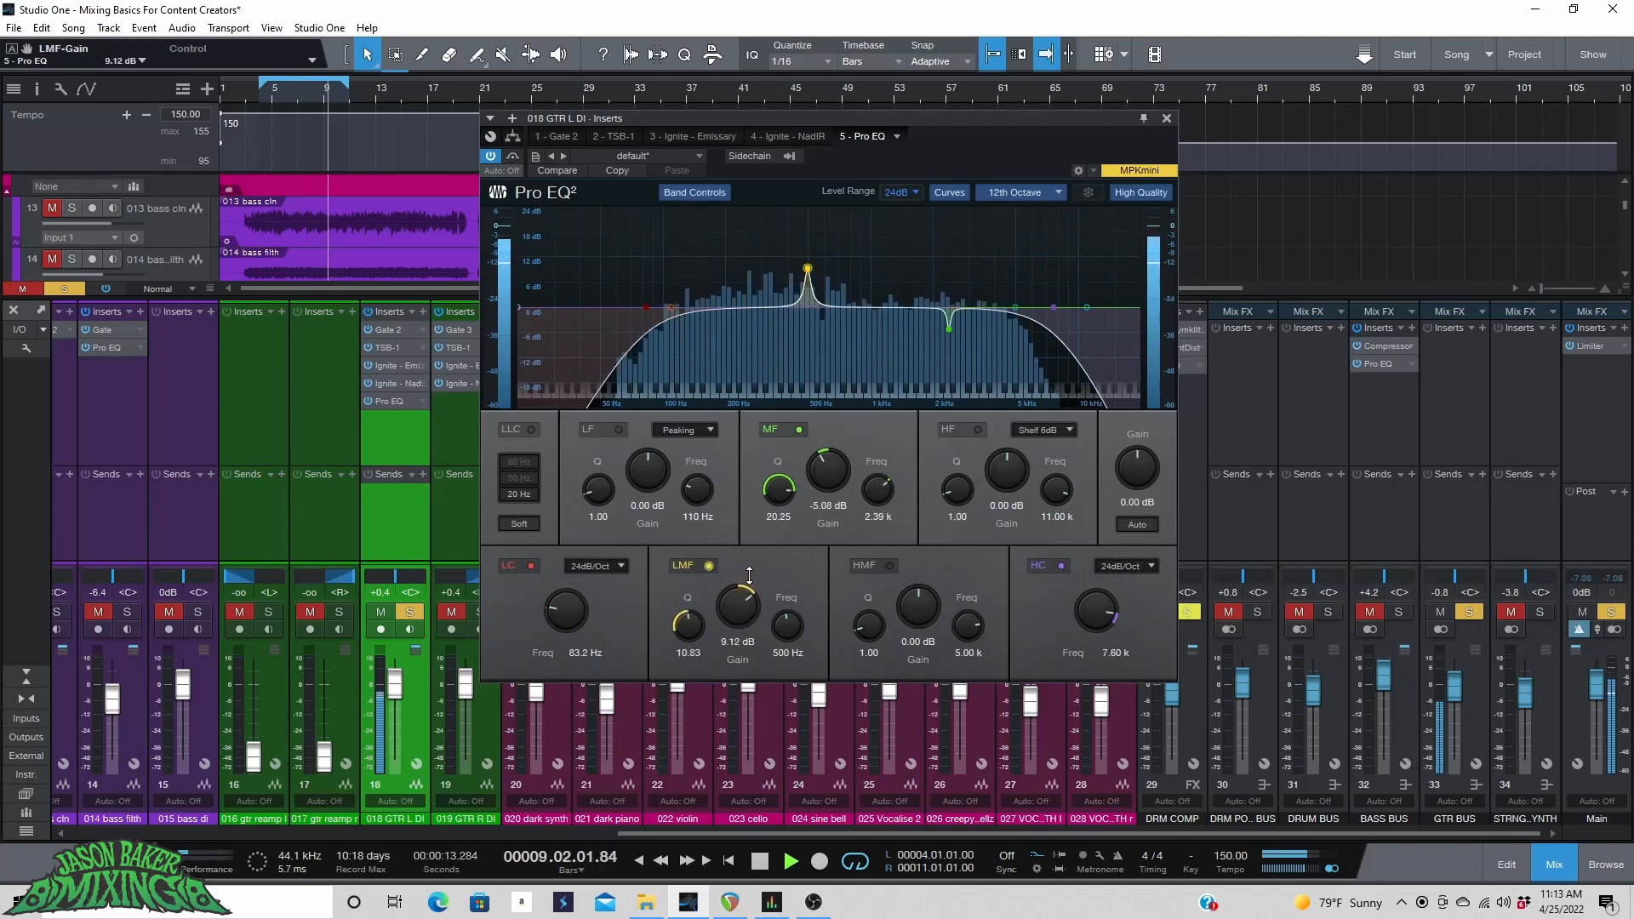
{"action": "left_click_drag", "start_coordinate": [809, 270], "coordinate": [1011, 281]}
{"action": "left_click_drag", "start_coordinate": [854, 607], "coordinate": [856, 545]}
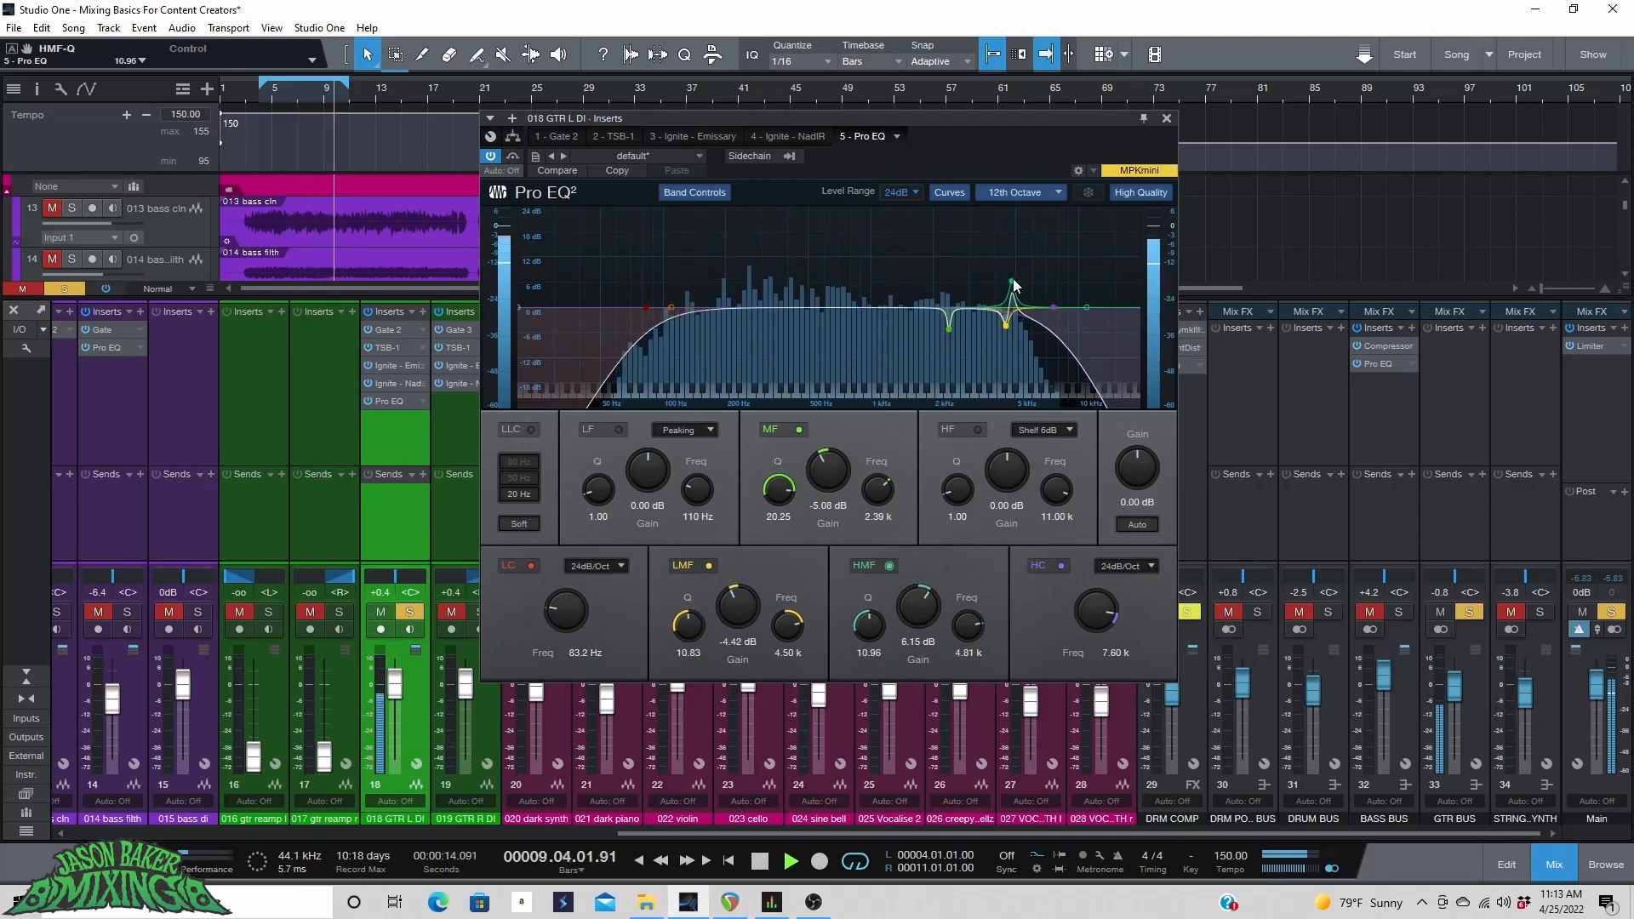
Set the high-mid band to a narrow cut of -7.06 dB at 1.85 kHz with Q 10.96.
{"action": "left_click_drag", "start_coordinate": [1011, 280], "coordinate": [926, 219]}
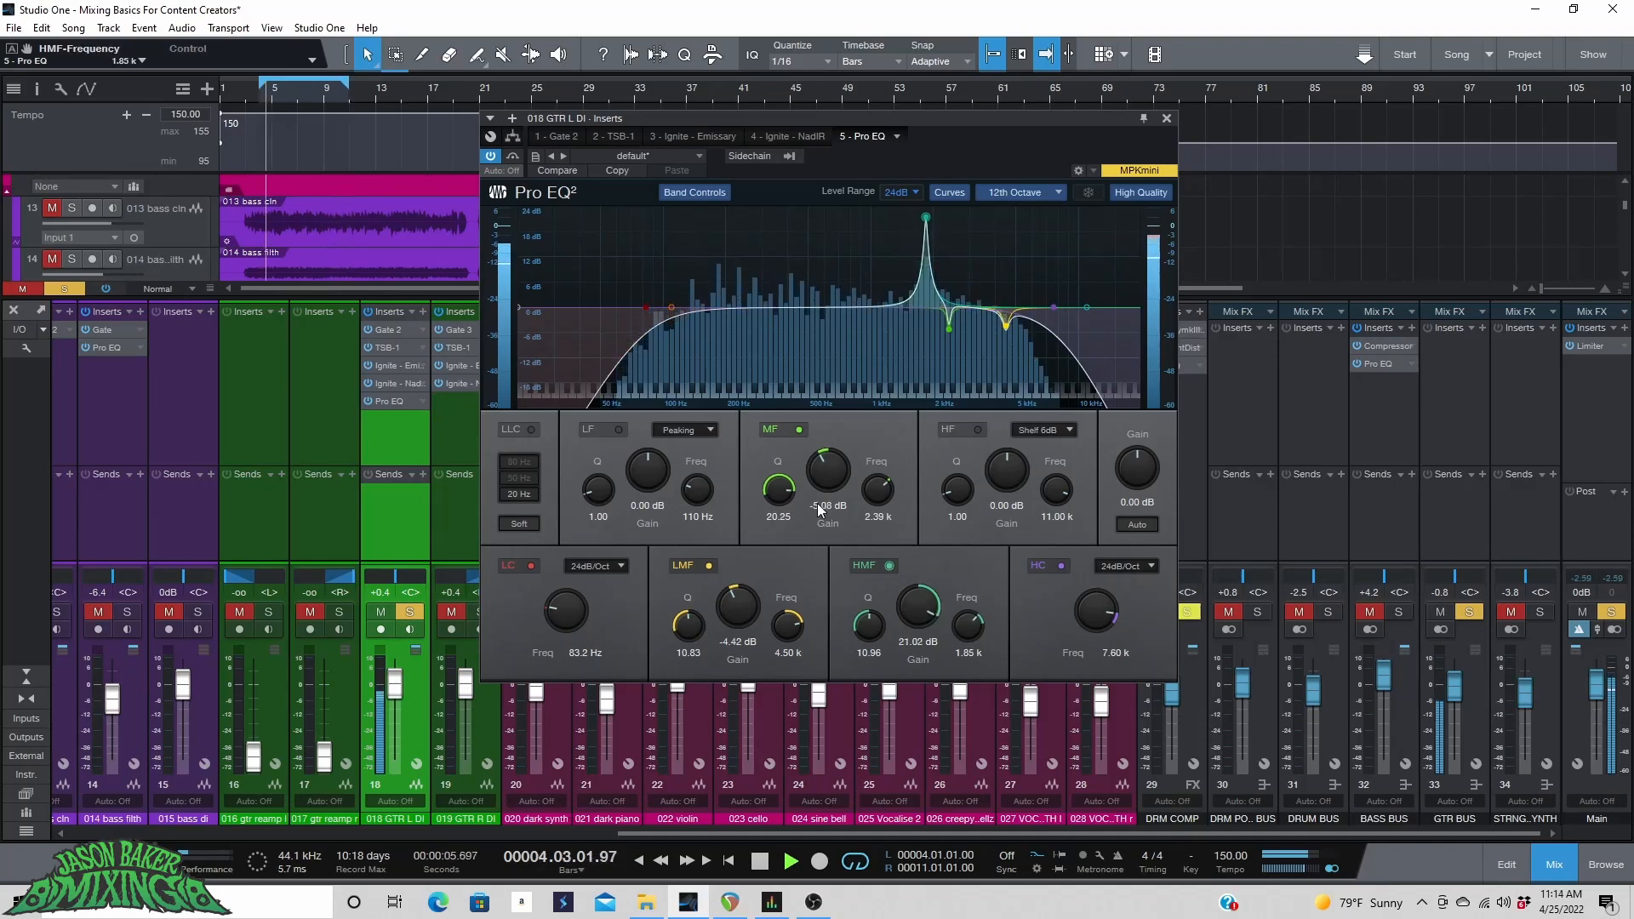
{"action": "left_click_drag", "start_coordinate": [921, 604], "coordinate": [908, 645]}
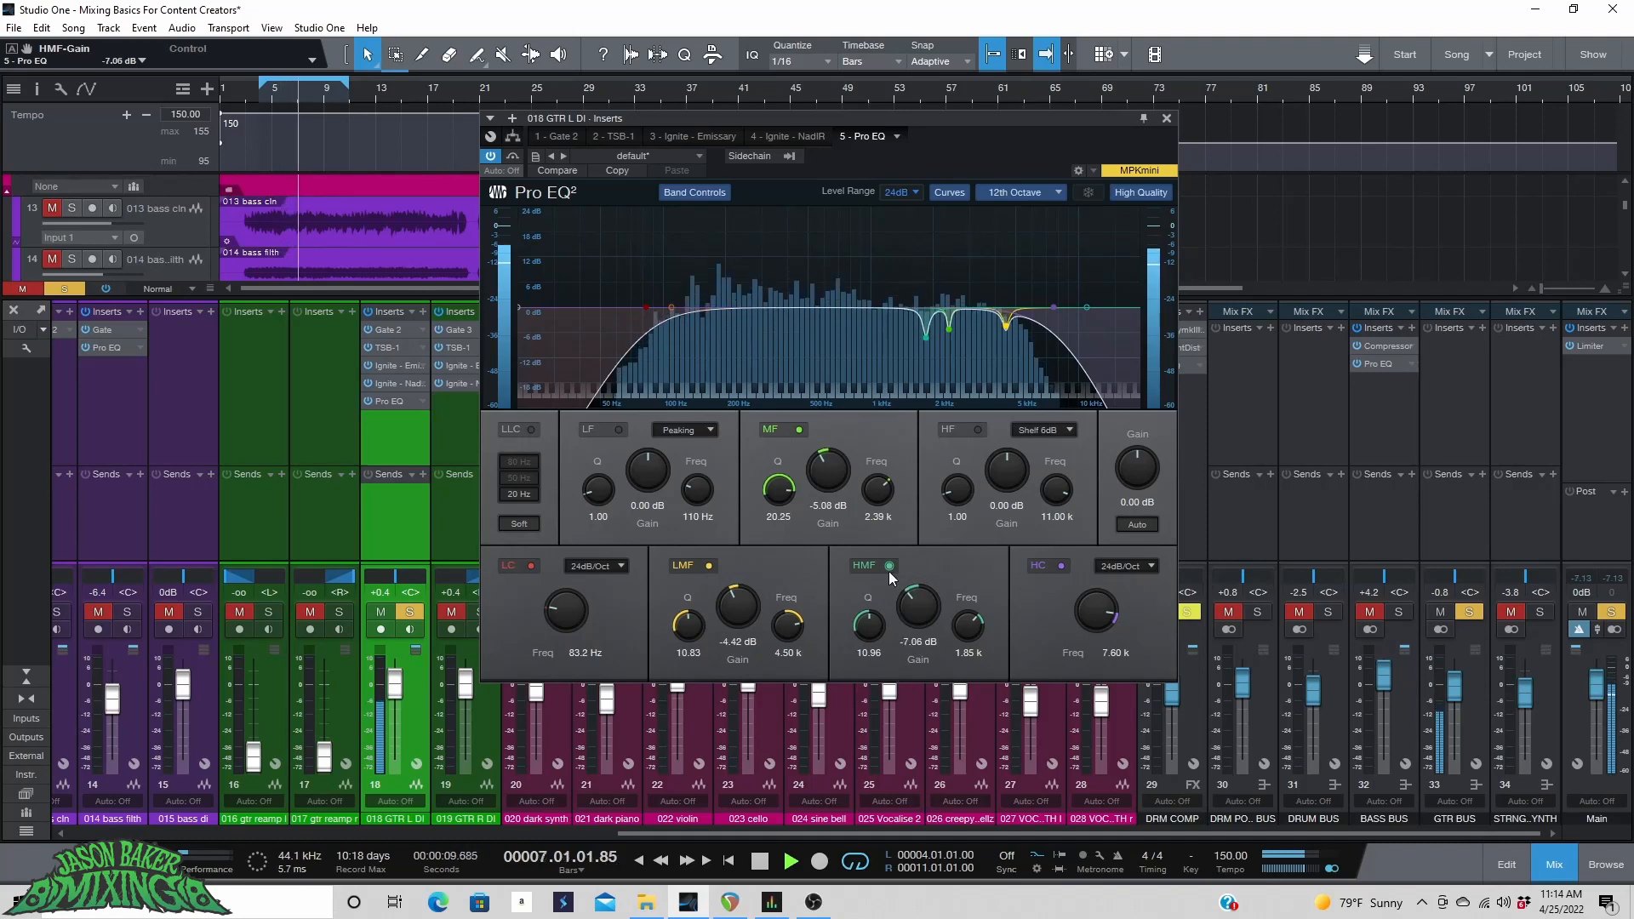
Close the Pro EQ, stop playback and unsolo the 018 GTR L DI channel.
{"action": "left_click", "coordinate": [1167, 120]}
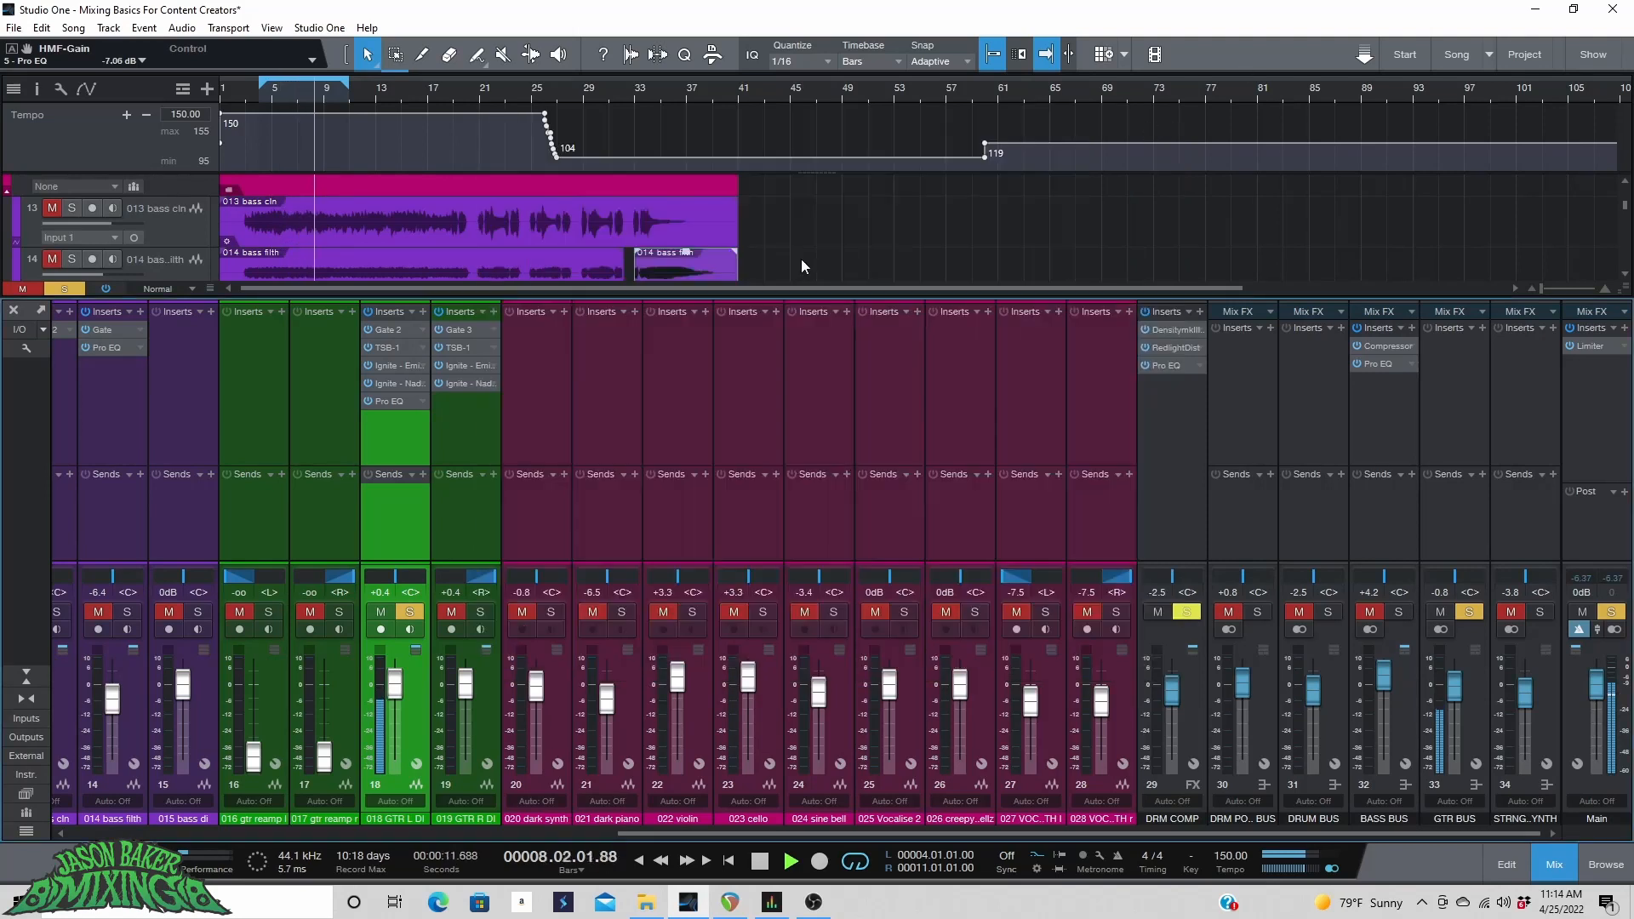
{"action": "key", "text": "space"}
{"action": "left_click", "coordinate": [410, 612]}
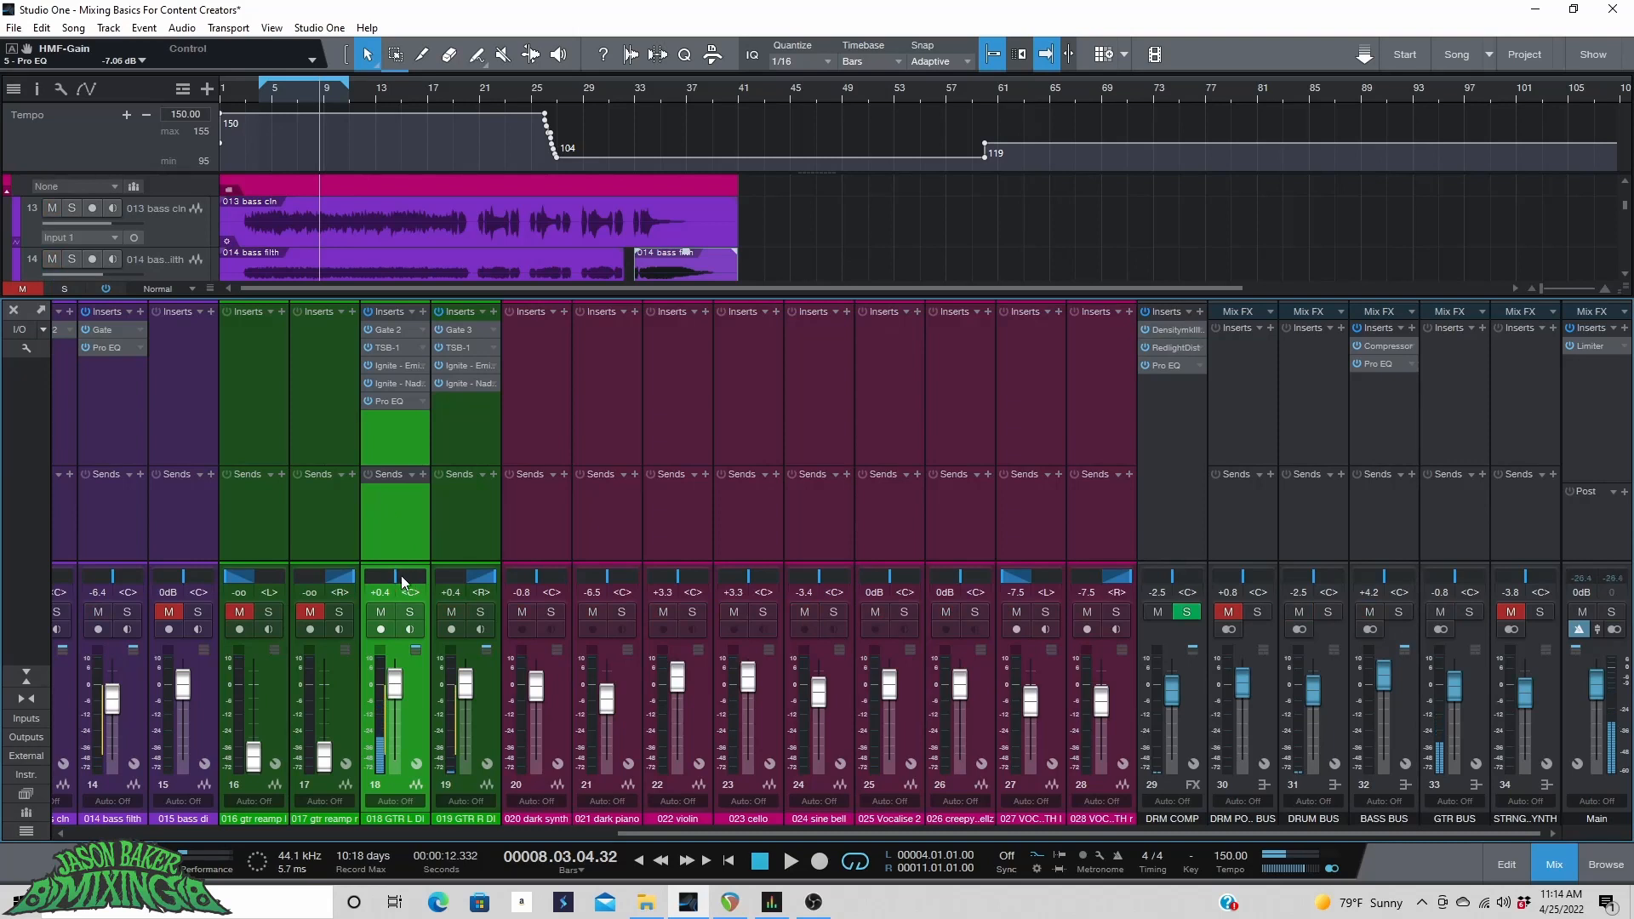
Copy the Pro EQ with its settings onto the 019 GTR R DI channel and close it.
{"action": "left_click_drag", "start_coordinate": [402, 582], "coordinate": [302, 575]}
{"action": "left_click_drag", "start_coordinate": [454, 411], "coordinate": [457, 410]}
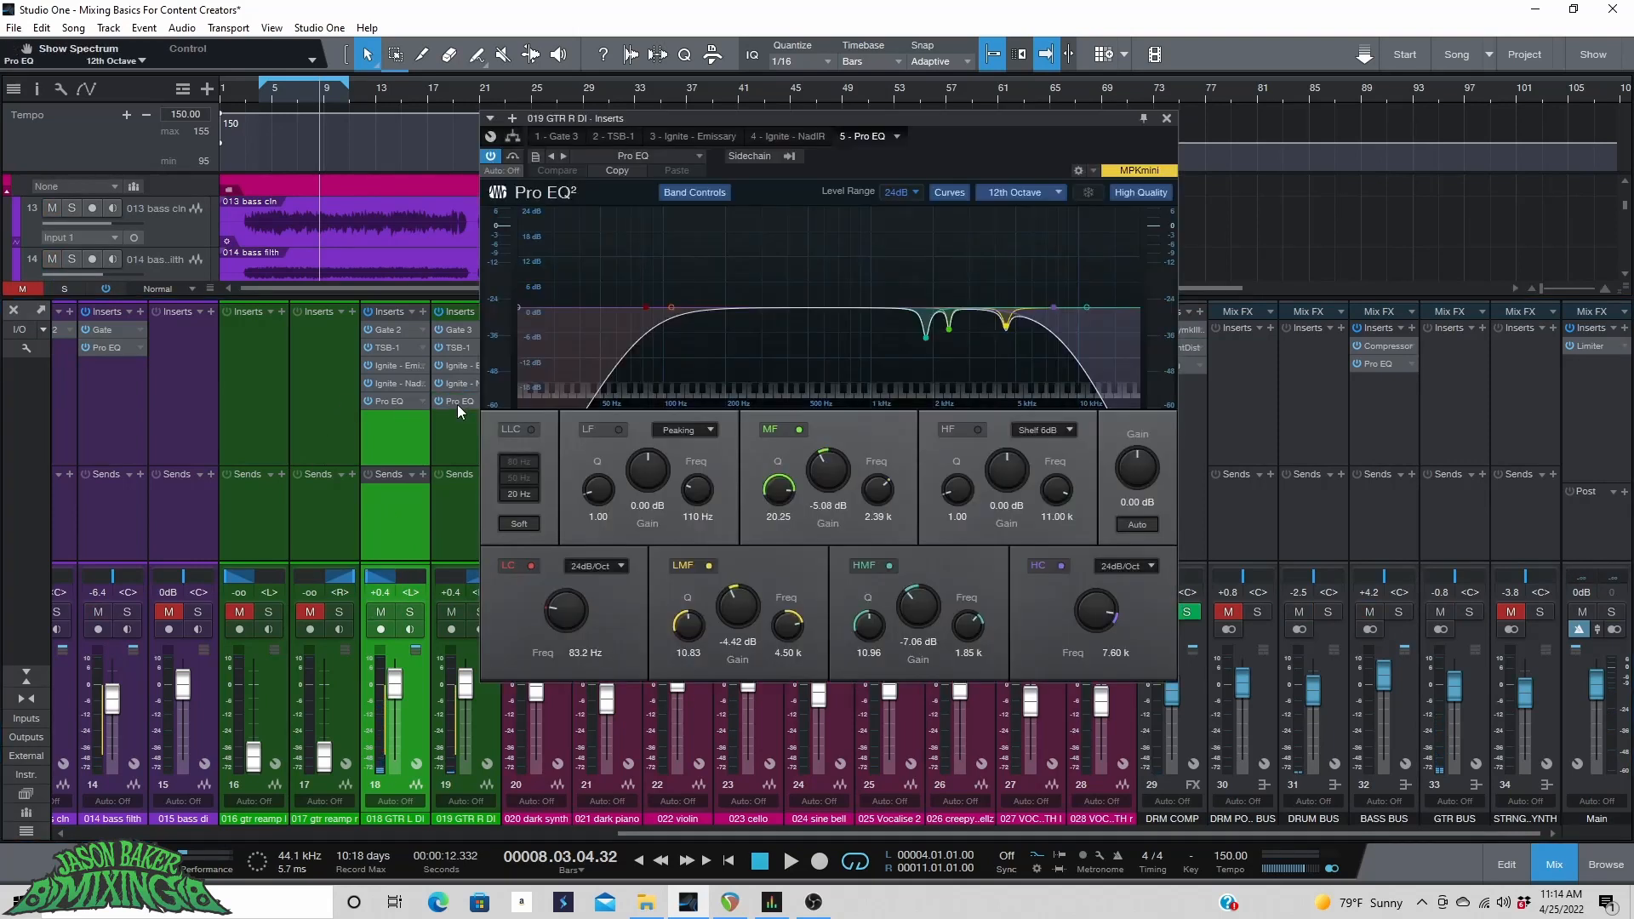
{"action": "left_click", "coordinate": [1164, 119]}
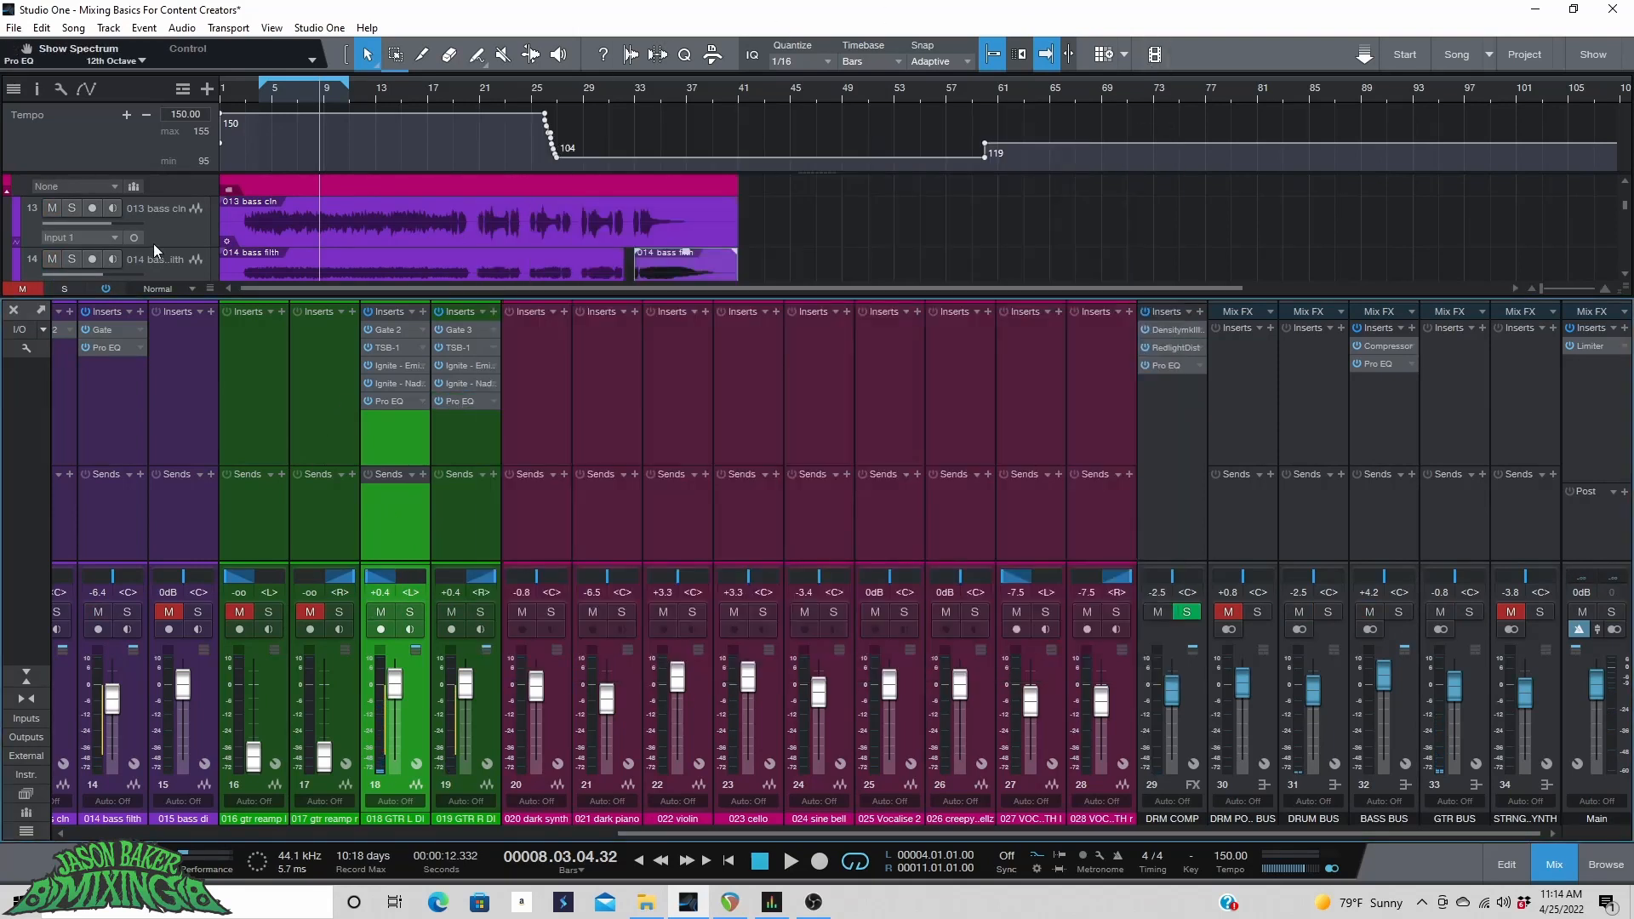
Start playback and try raising both DI guitar faders, setting them back to +0.4 dB.
{"action": "key", "text": "space"}
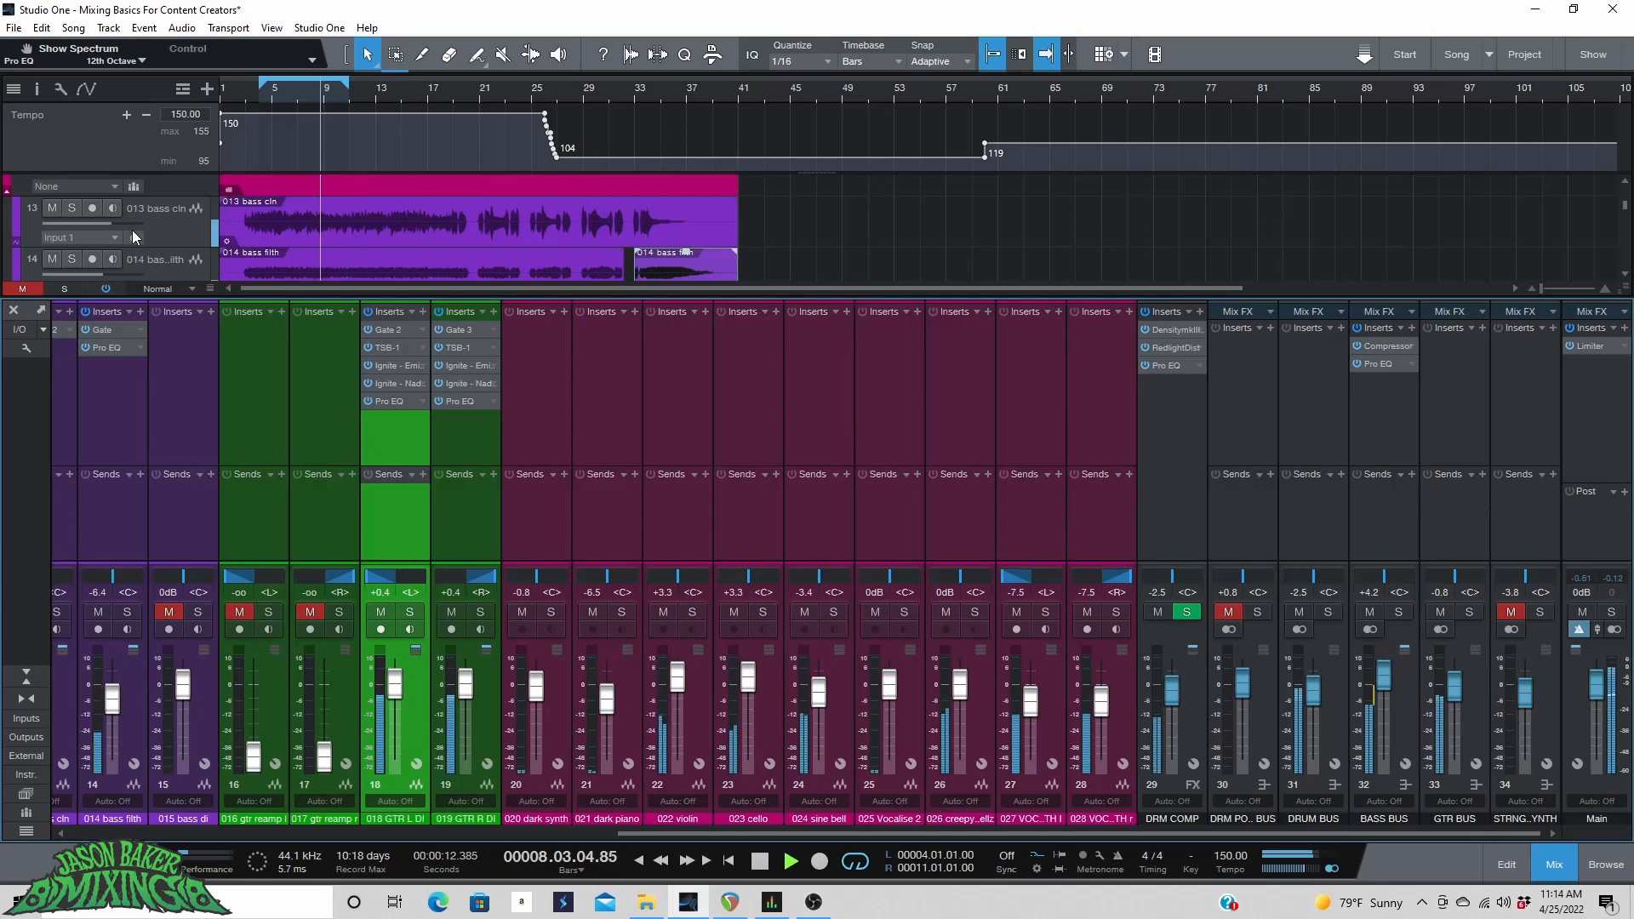
{"action": "left_click", "coordinate": [482, 678]}
{"action": "left_click", "coordinate": [409, 703], "text": "shift"}
{"action": "left_click_drag", "start_coordinate": [392, 694], "coordinate": [393, 693]}
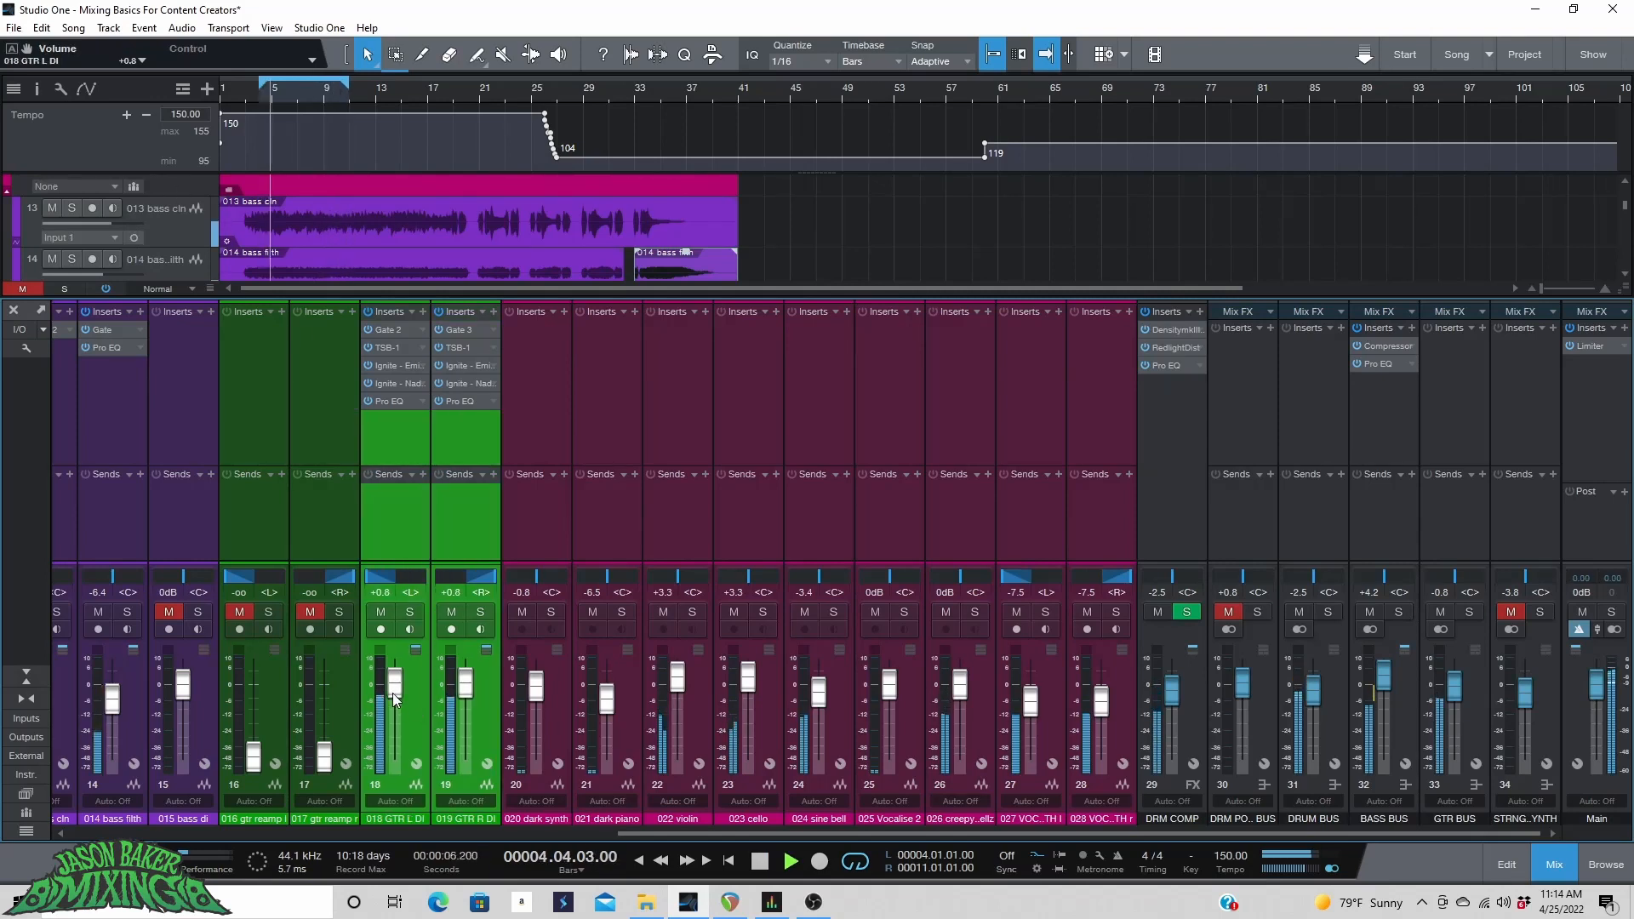
{"action": "left_click_drag", "start_coordinate": [392, 692], "coordinate": [391, 695]}
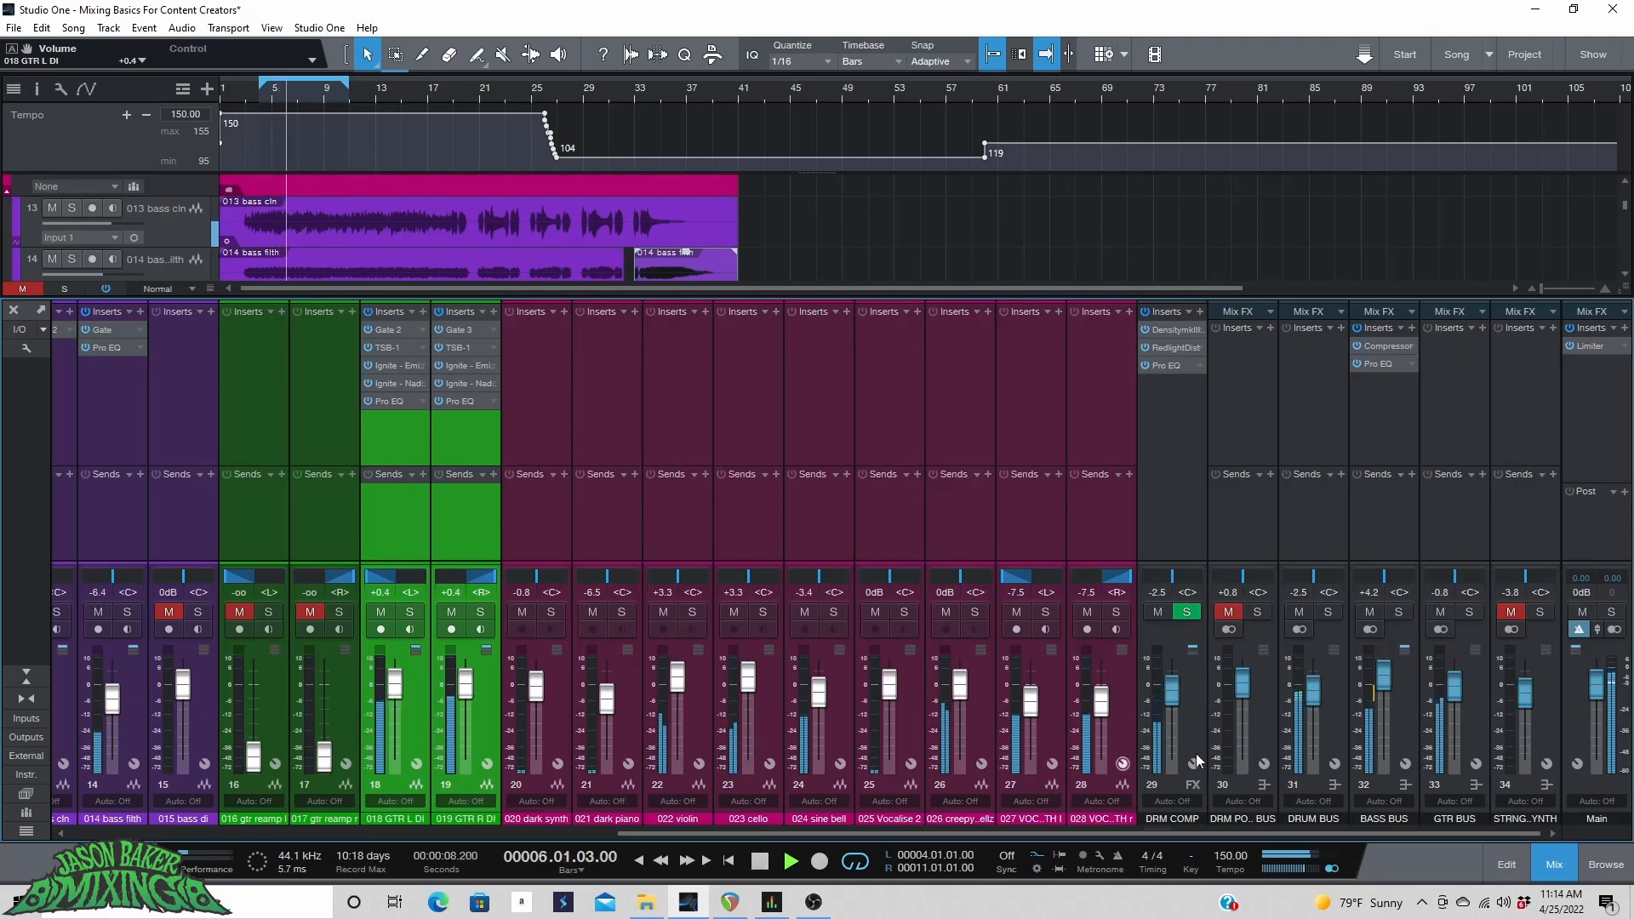
Rebalance the buses: BASS BUS to +5.4 dB, GTR BUS to -0.4 dB and DRUM BUS to -2.1 dB.
{"action": "left_click_drag", "start_coordinate": [1384, 682], "coordinate": [1386, 678]}
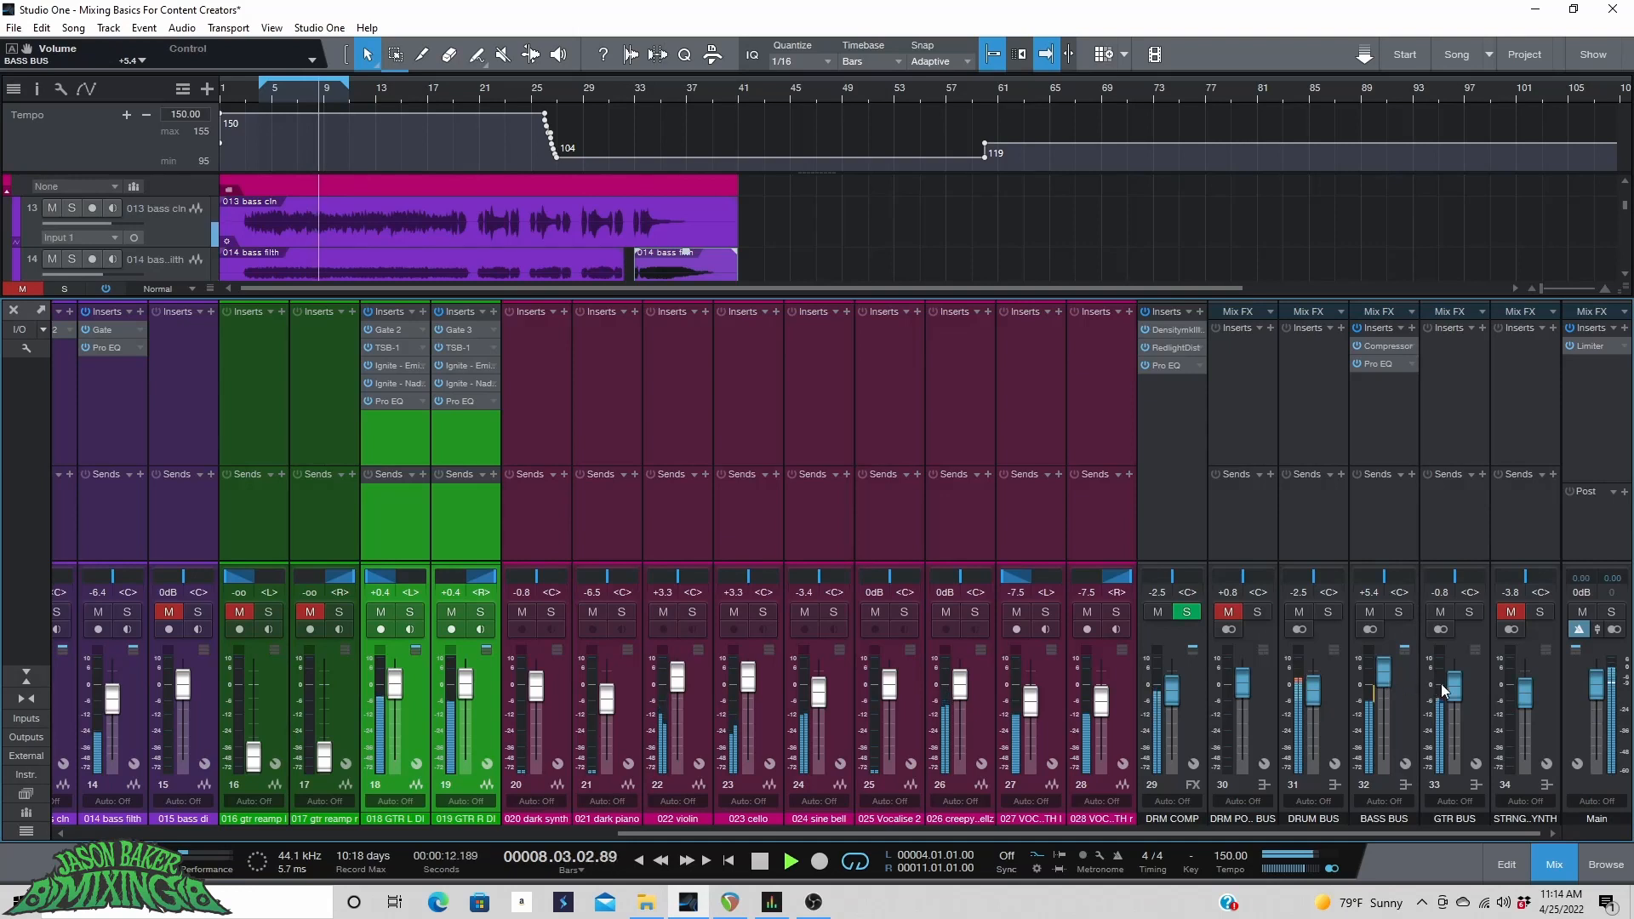
{"action": "left_click_drag", "start_coordinate": [1456, 691], "coordinate": [1456, 687]}
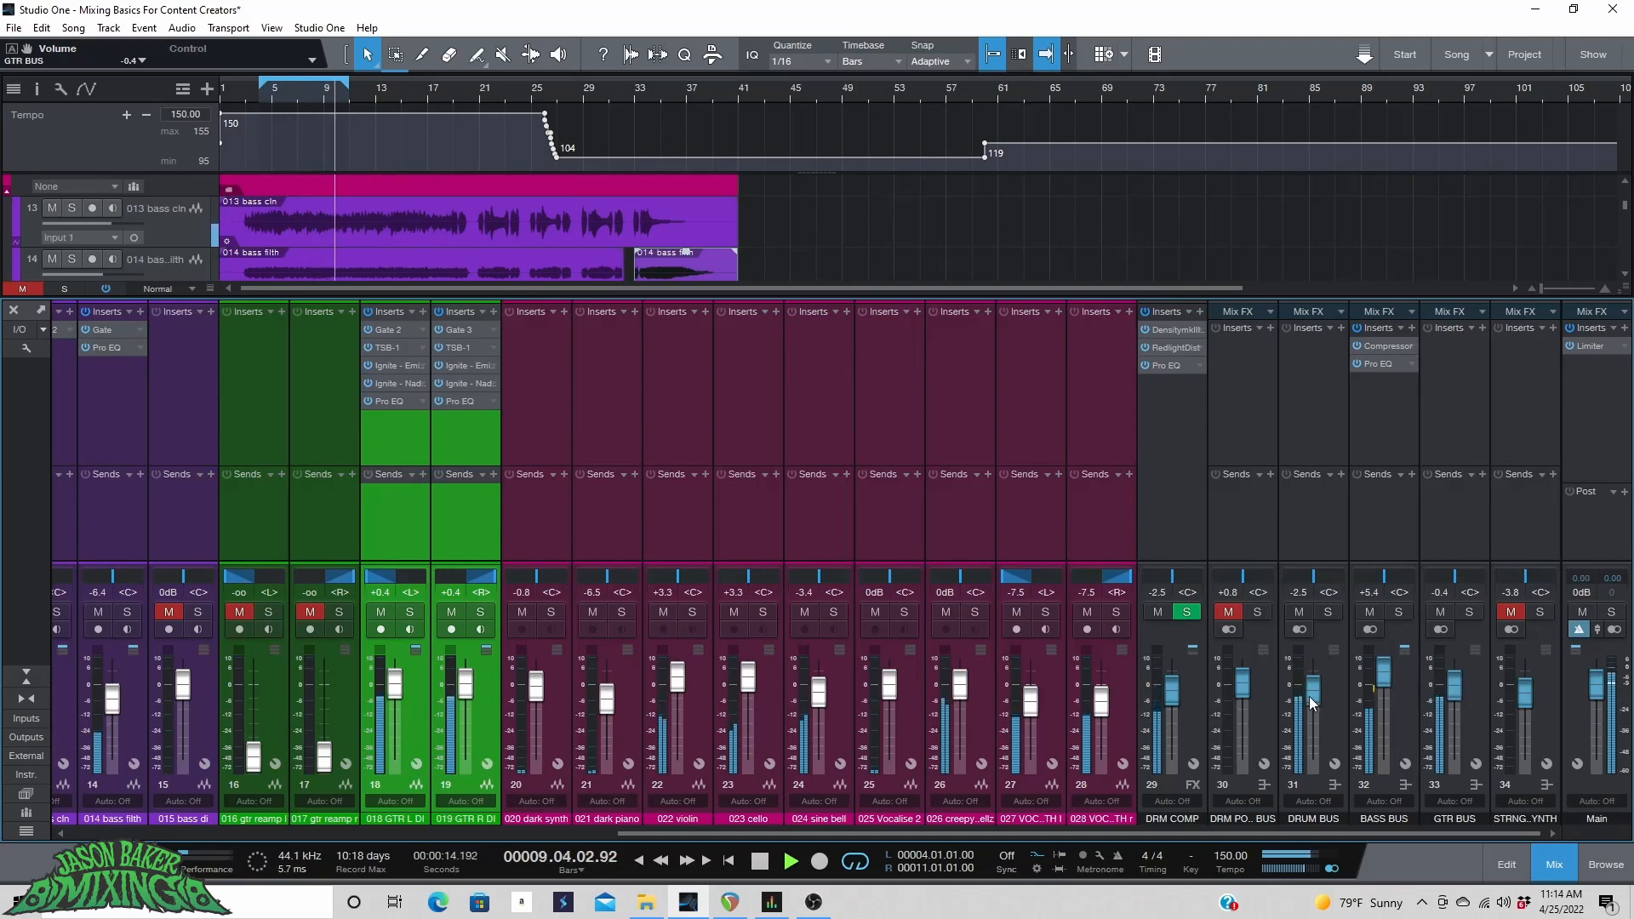
{"action": "left_click_drag", "start_coordinate": [1311, 702], "coordinate": [1309, 696]}
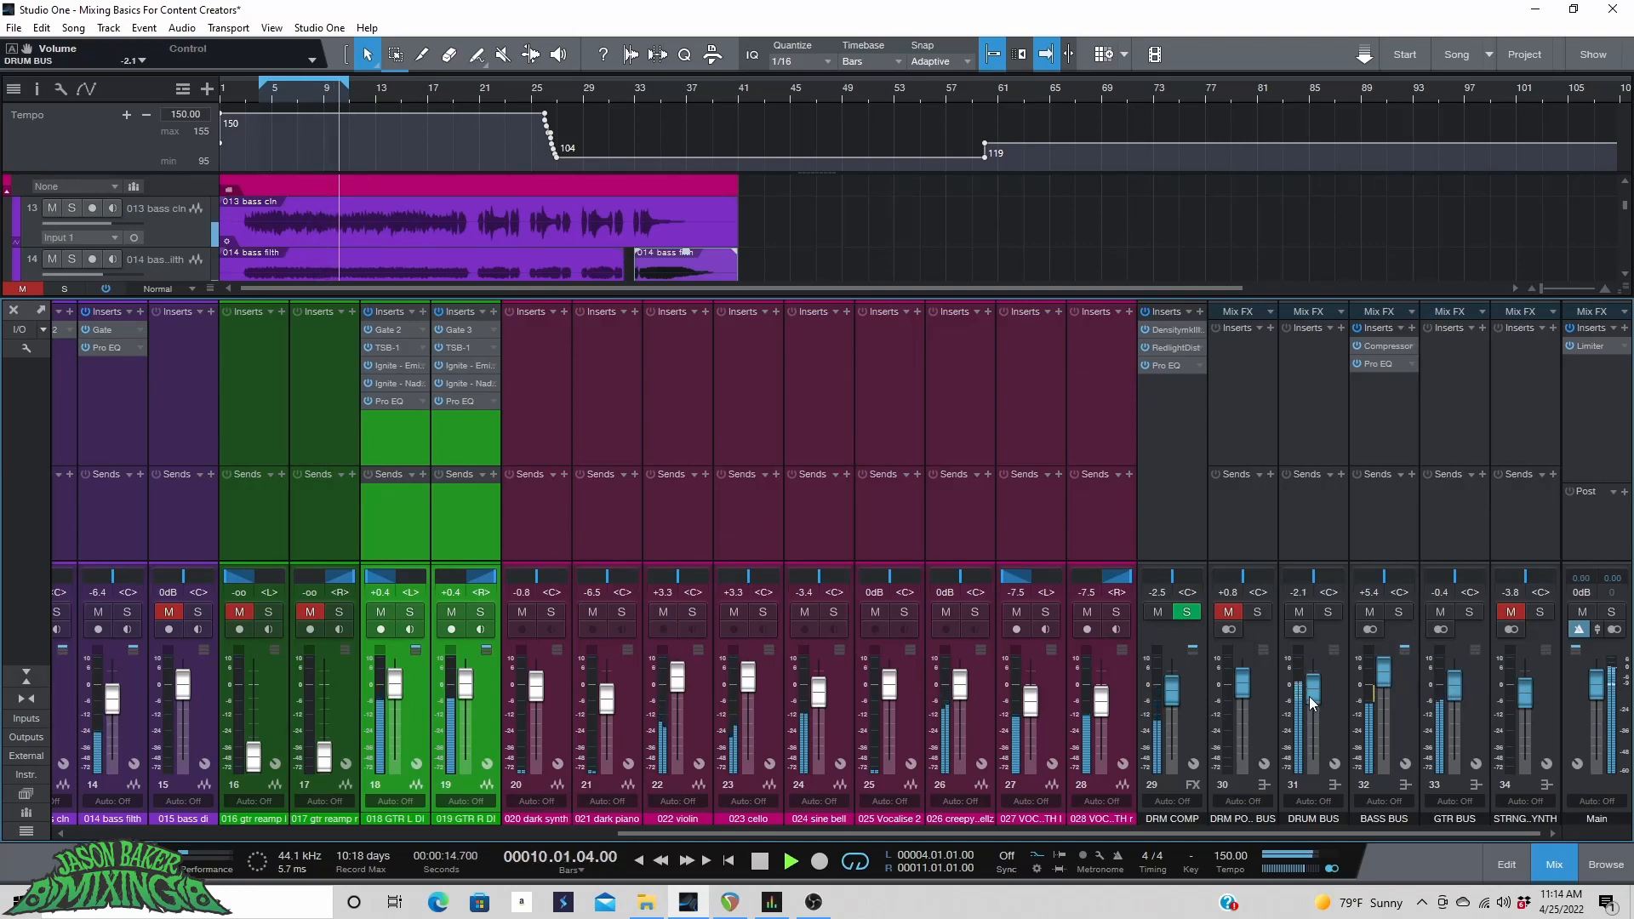
Select the DRM COMP through GTR BUS channels, lower them together by about 1.5 dB, then set DRM COMP to -4.9 dB.
{"action": "left_click", "coordinate": [1200, 725]}
{"action": "left_click", "coordinate": [1484, 718], "text": "shift"}
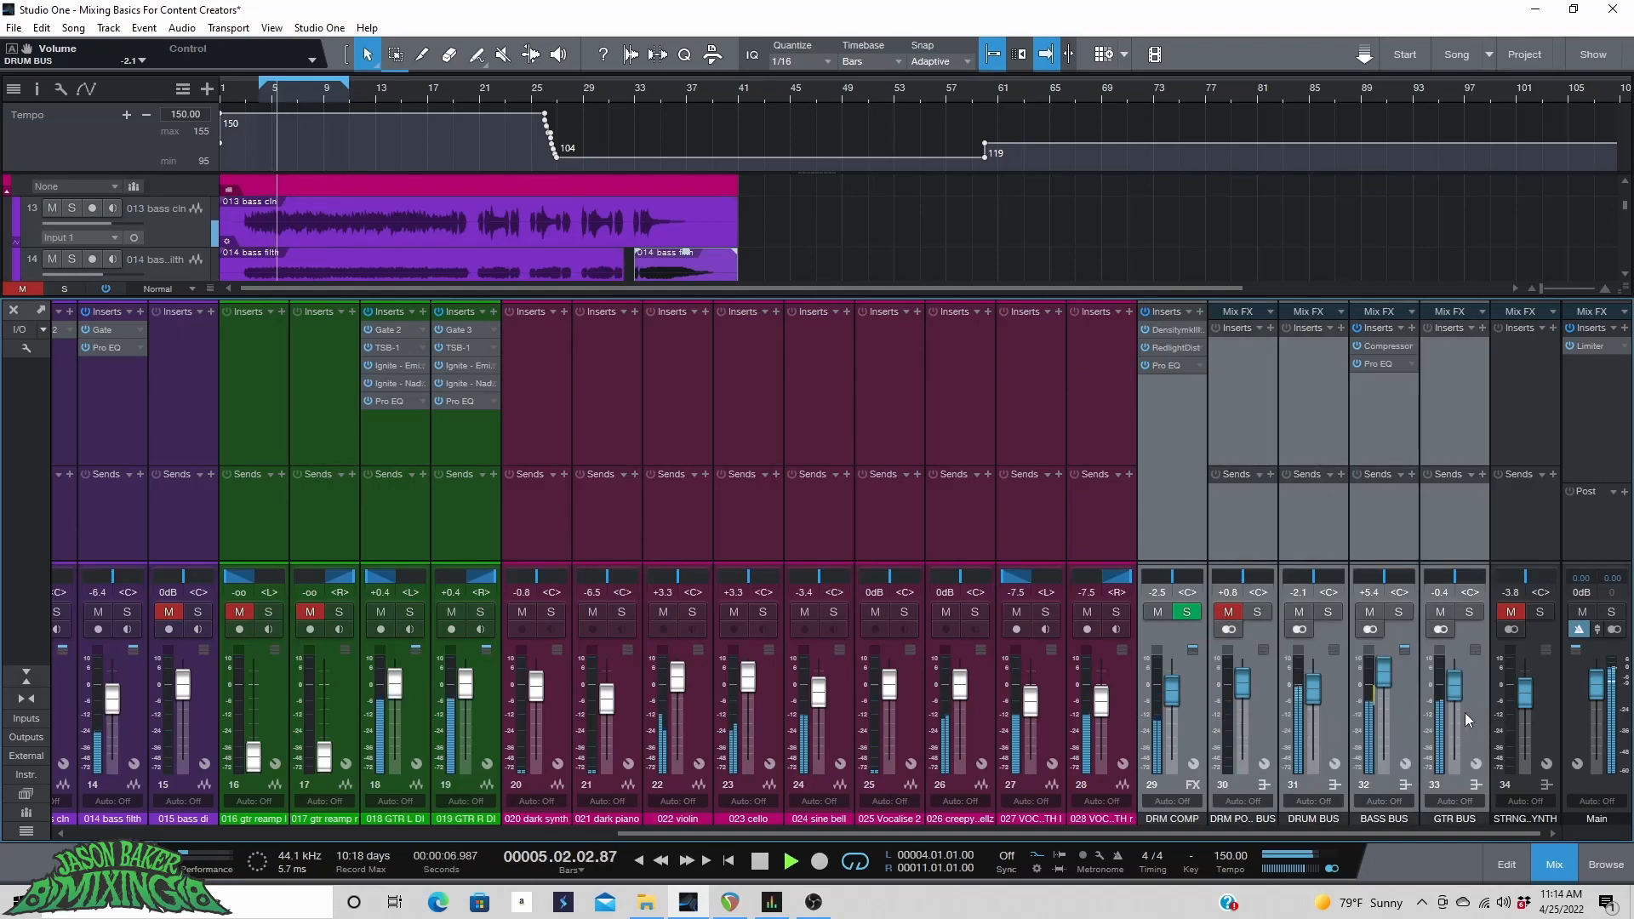
{"action": "left_click_drag", "start_coordinate": [1457, 690], "coordinate": [1454, 698]}
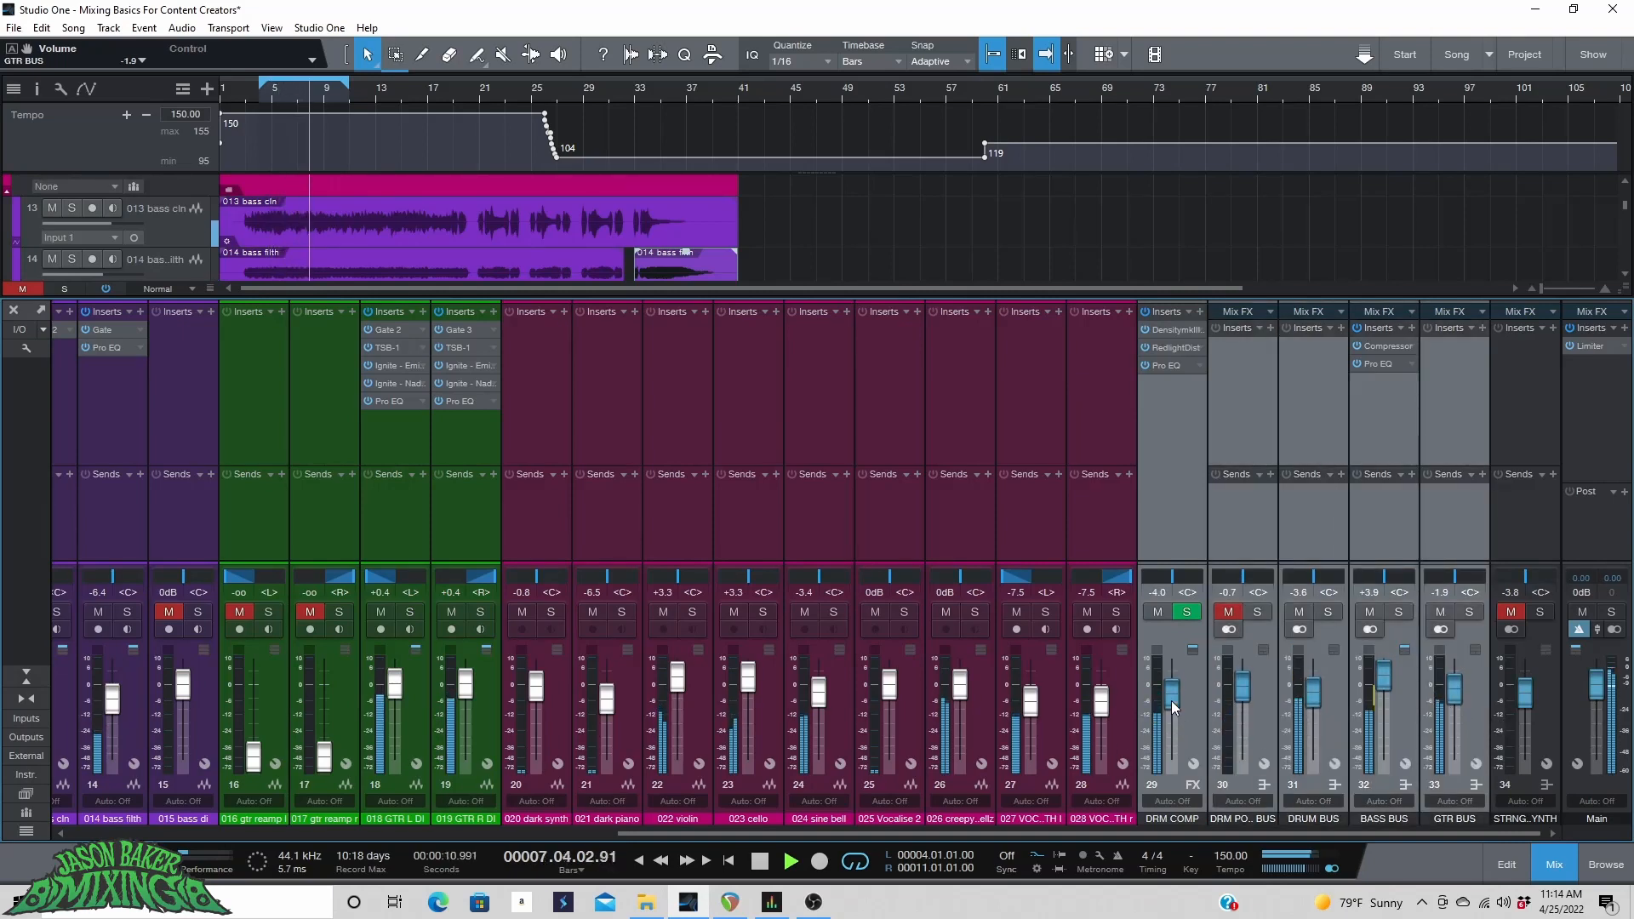
{"action": "left_click_drag", "start_coordinate": [1171, 701], "coordinate": [1171, 703]}
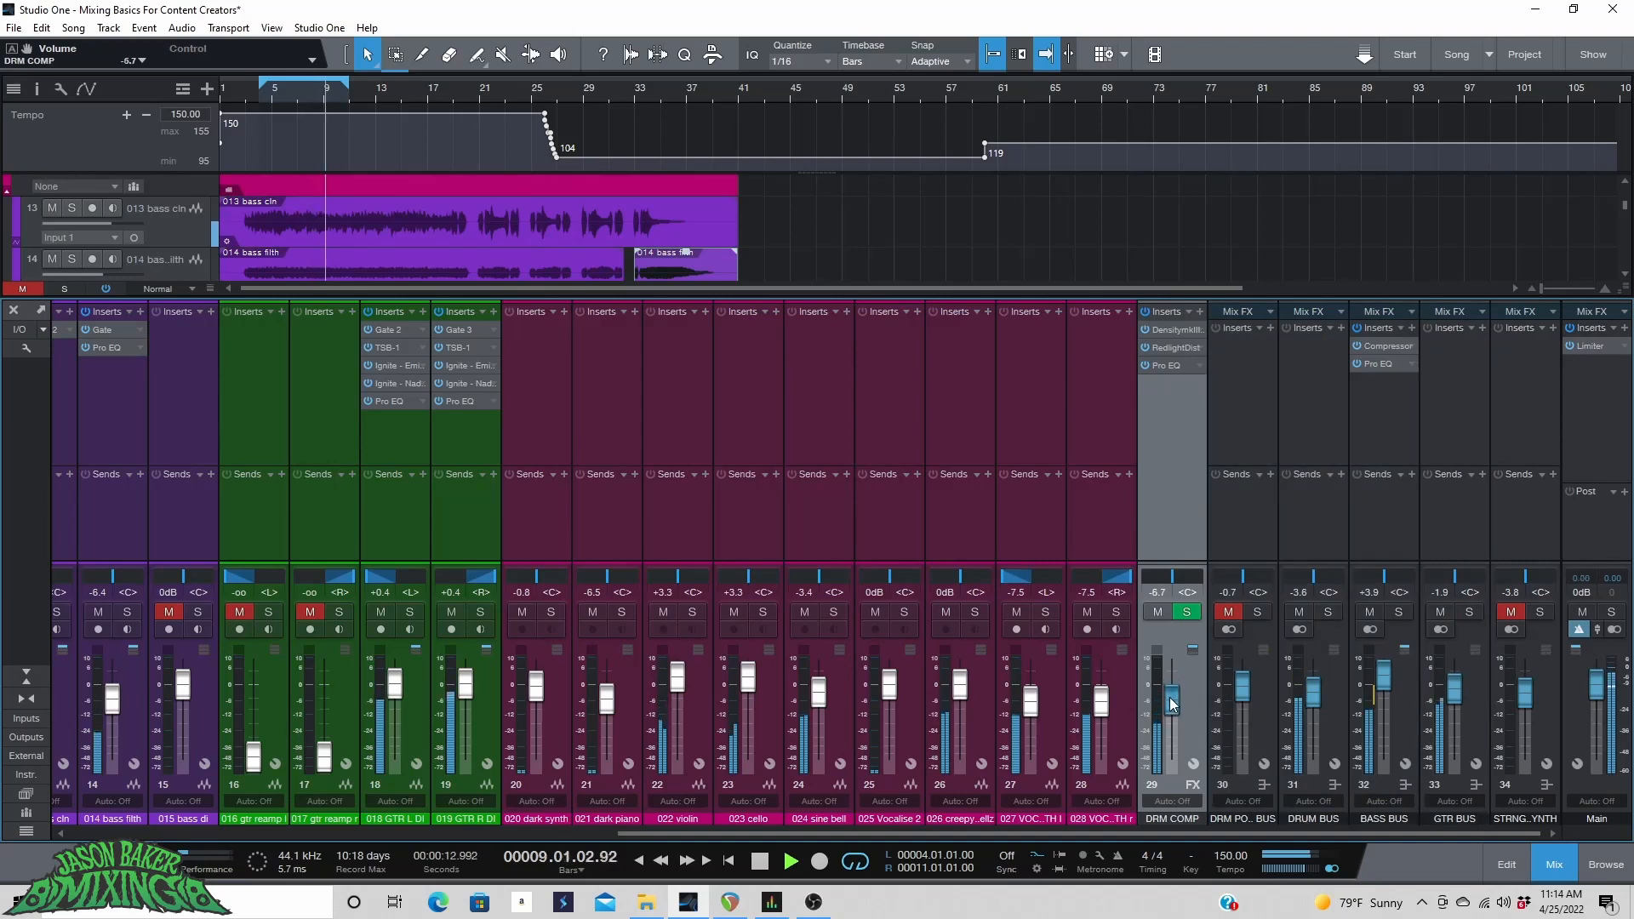
{"action": "left_click_drag", "start_coordinate": [1170, 703], "coordinate": [1170, 698]}
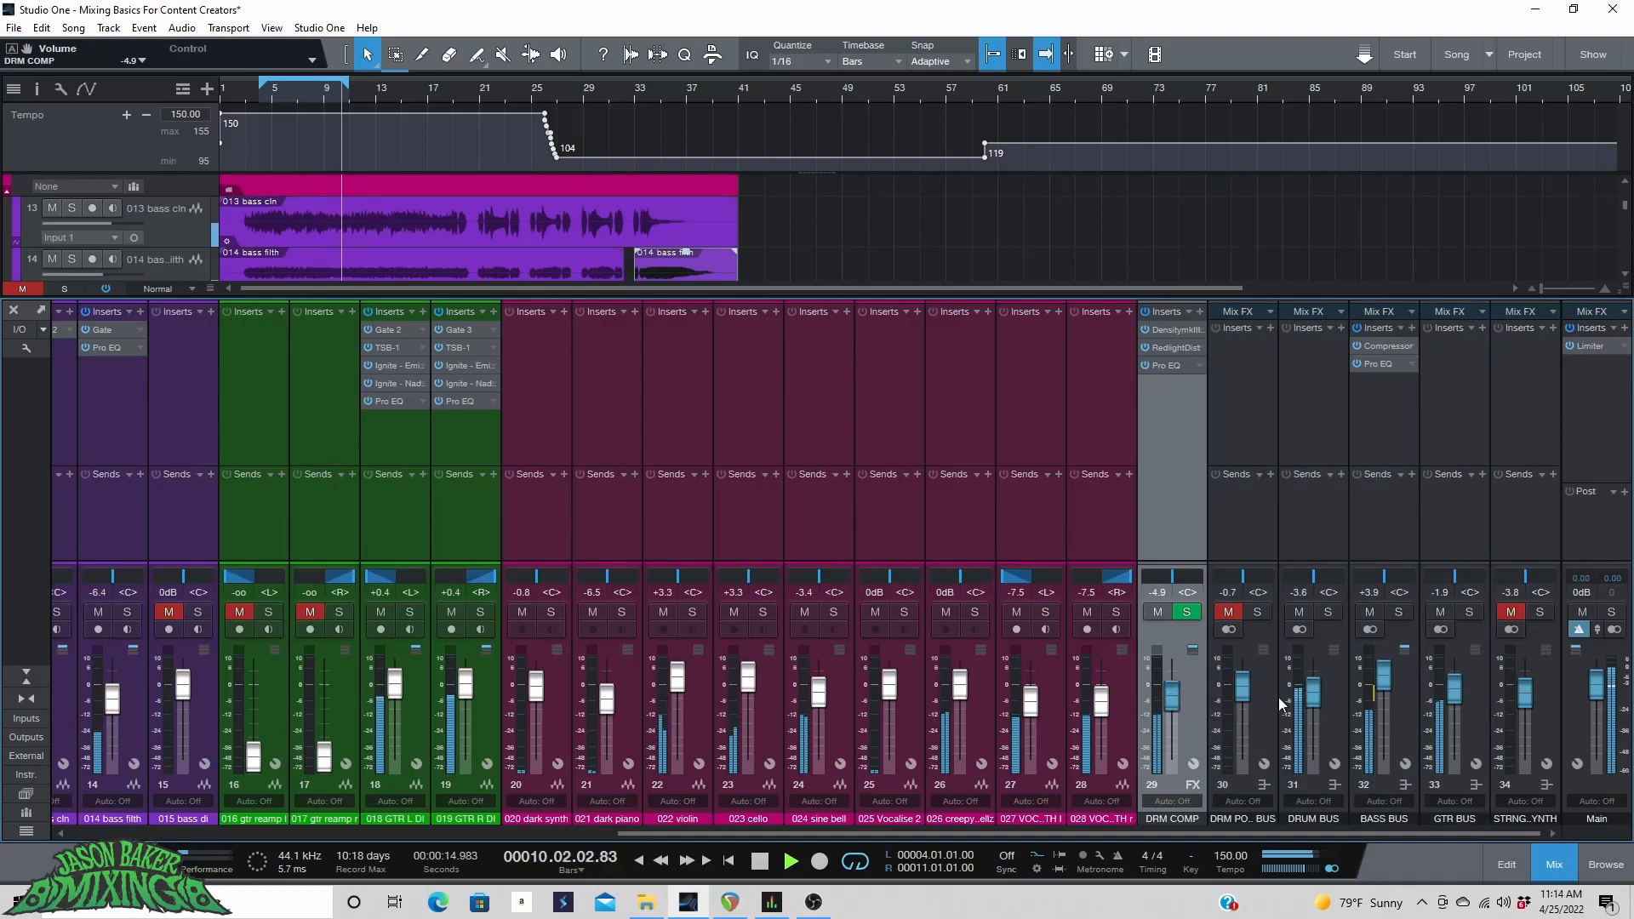
Raise the 006 kick fader to +2.5 dB.
{"action": "scroll", "coordinate": [434, 722], "scroll_direction": "left", "scroll_amount": 10}
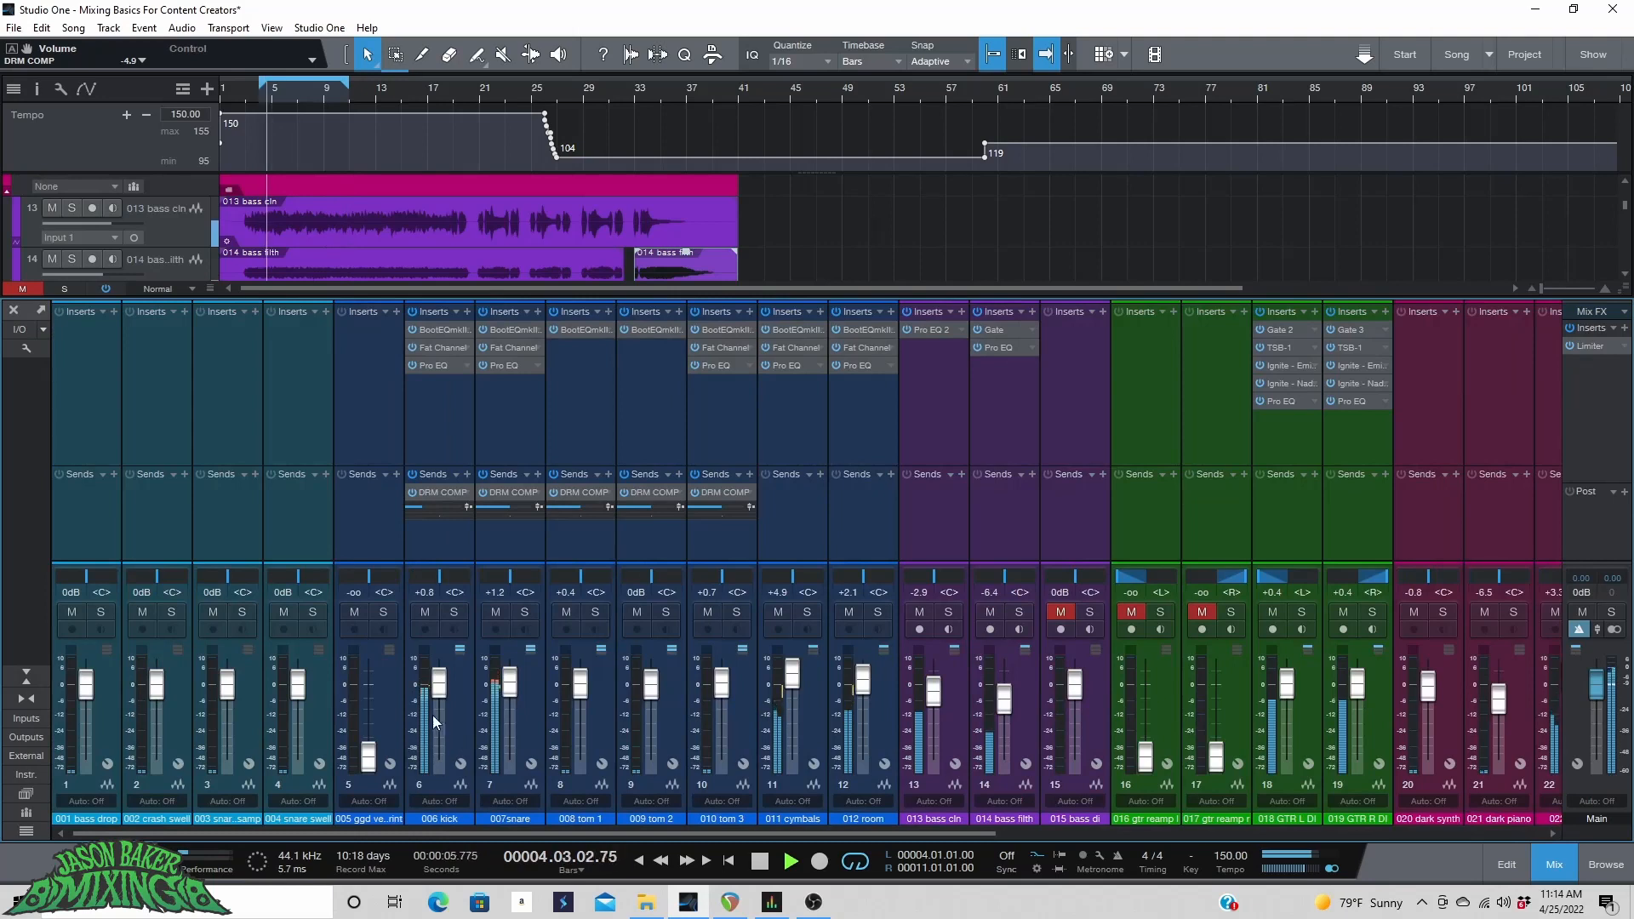
{"action": "left_click_drag", "start_coordinate": [440, 696], "coordinate": [442, 691]}
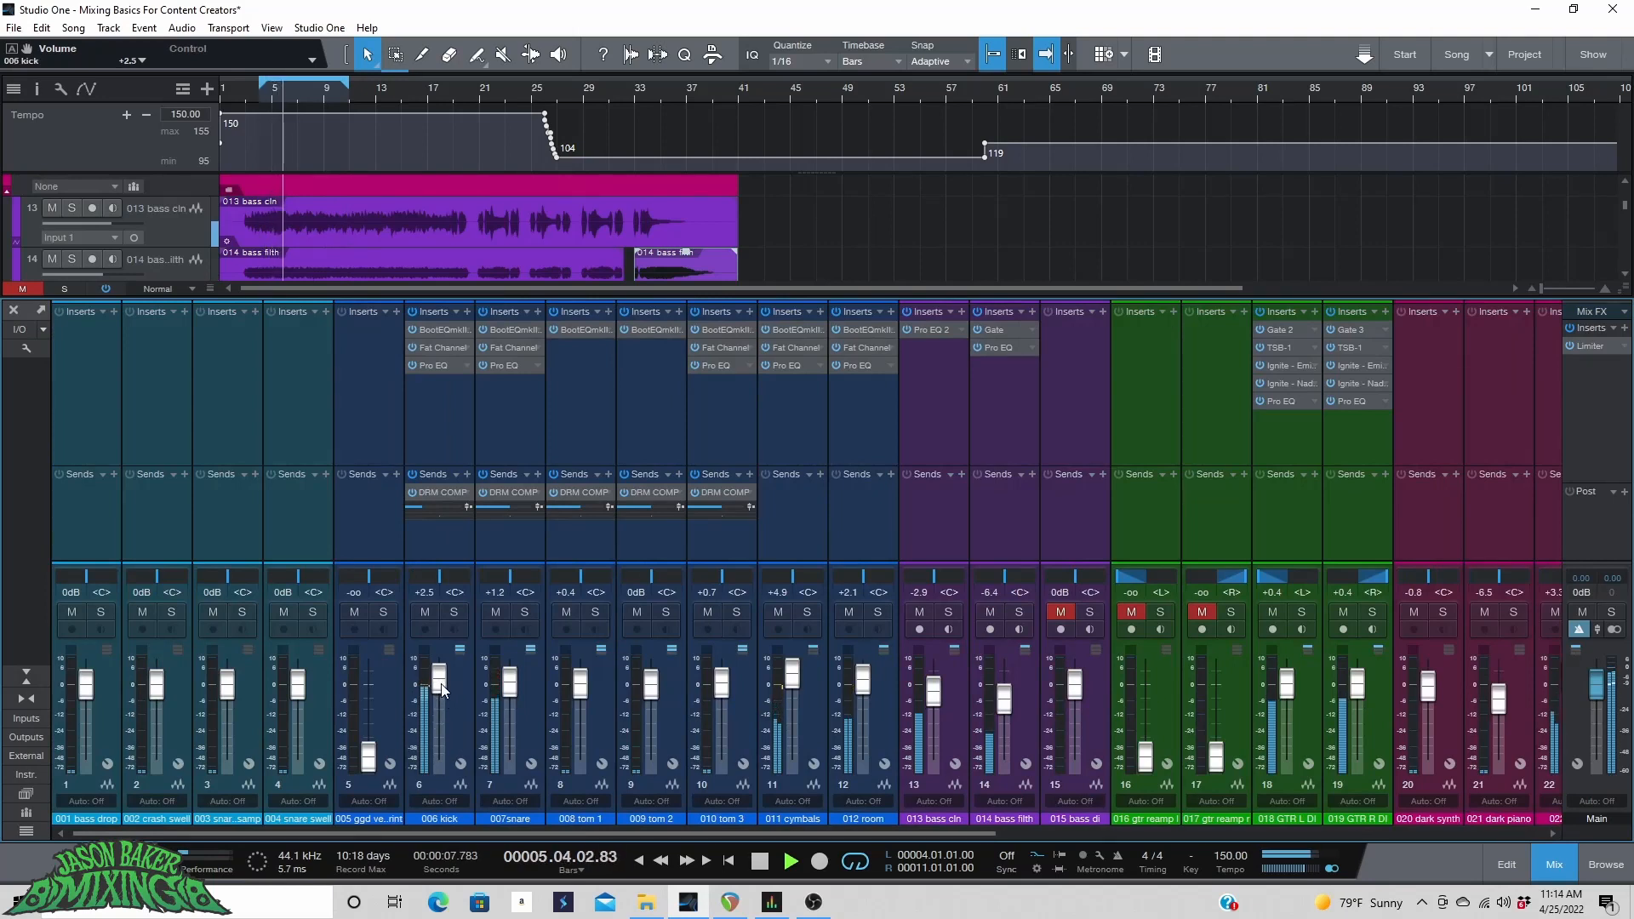
Open the kick's Pro EQ during playback and raise its low band gain to 9.34 dB.
{"action": "left_click", "coordinate": [431, 367]}
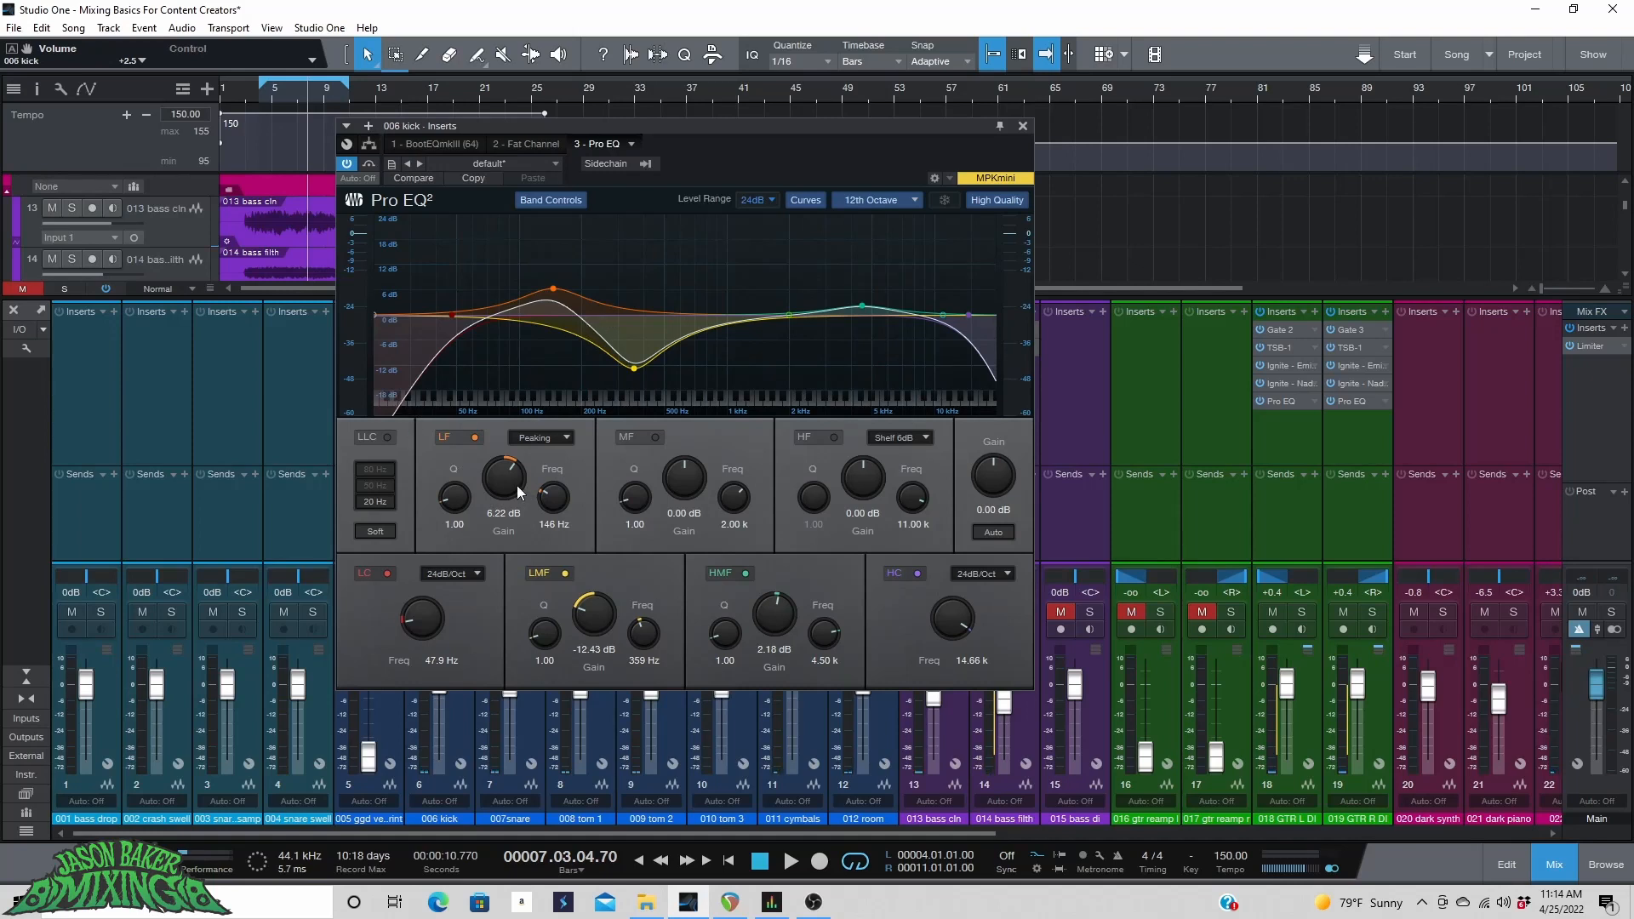
{"action": "key", "text": "space"}
{"action": "left_click_drag", "start_coordinate": [512, 485], "coordinate": [511, 474]}
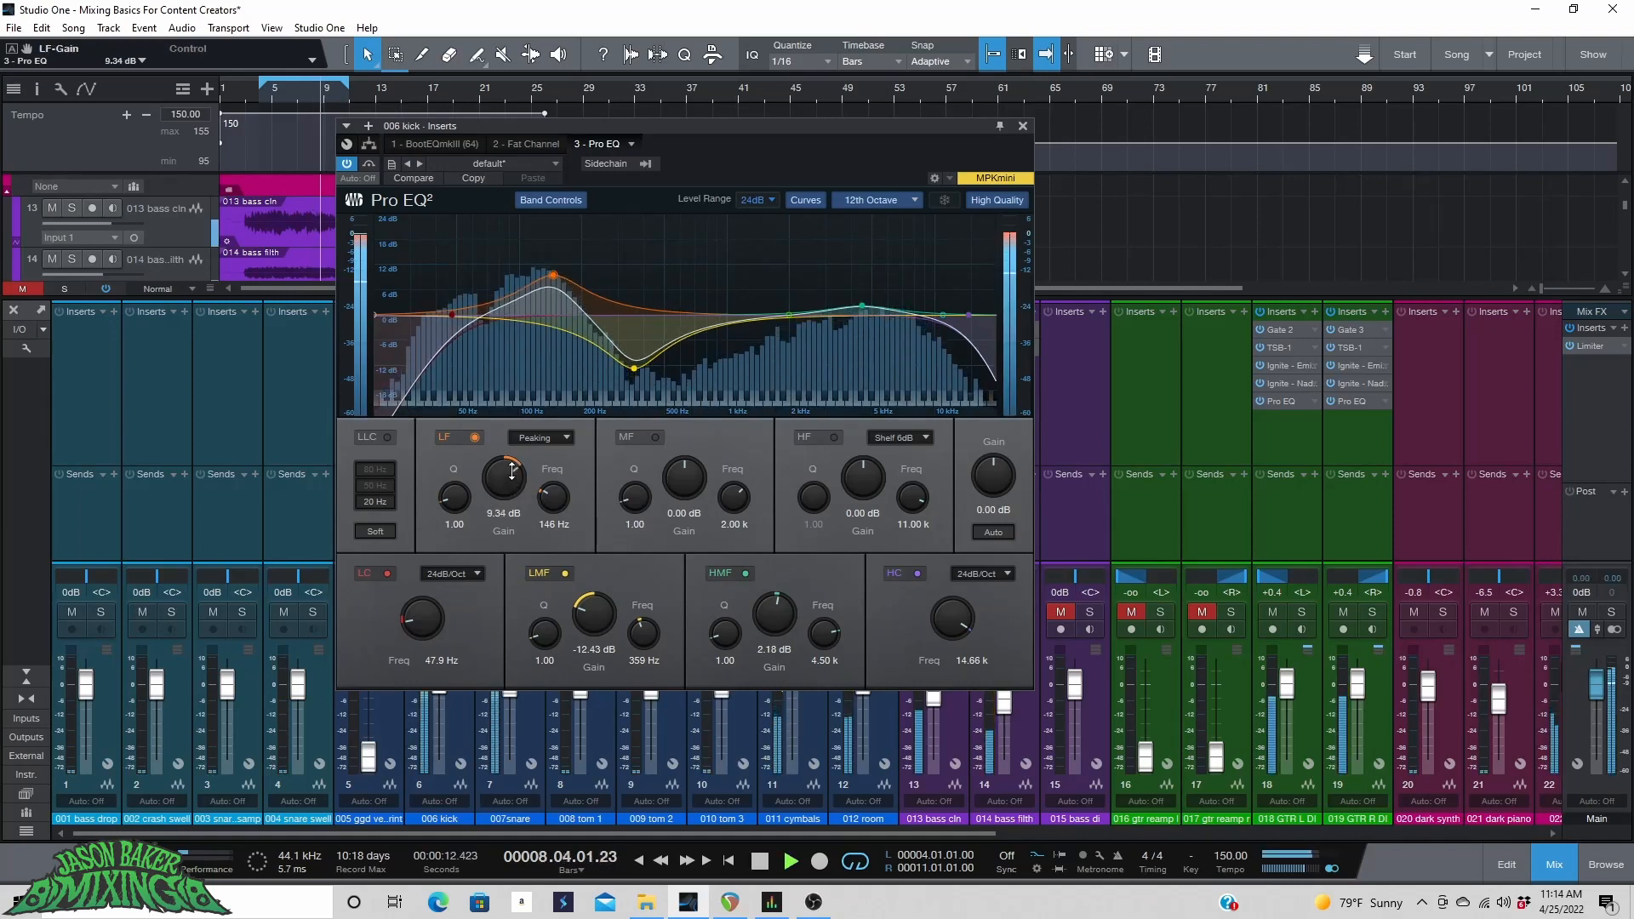
Open the kick's BootEQ and adjust its LF frequency knob.
{"action": "left_click", "coordinate": [528, 145]}
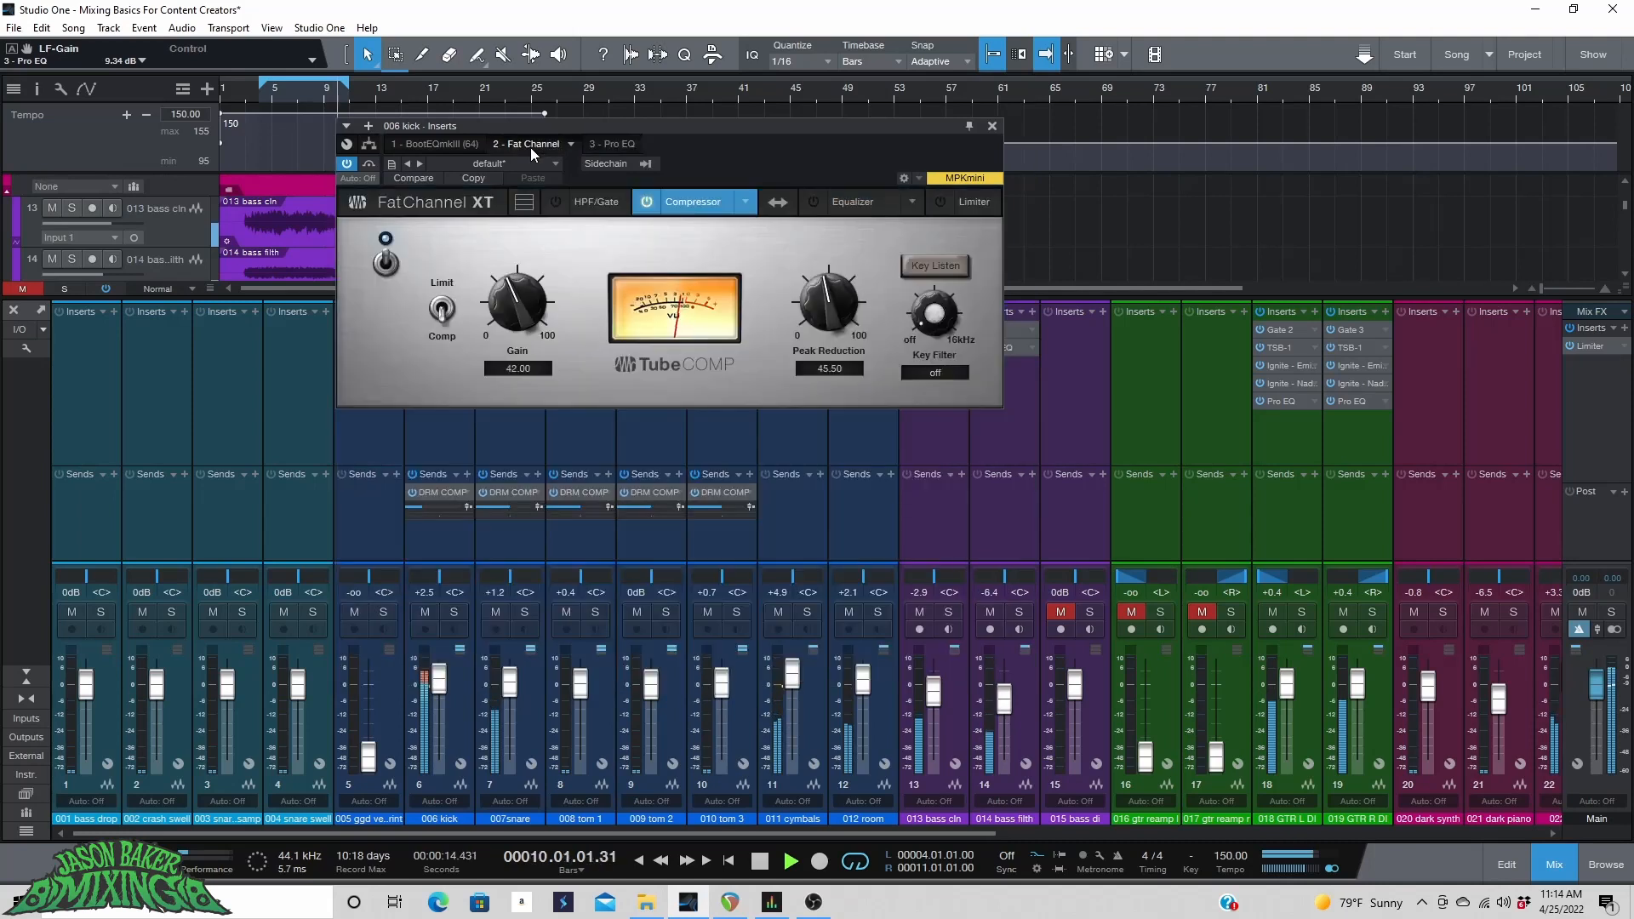
{"action": "left_click", "coordinate": [446, 143]}
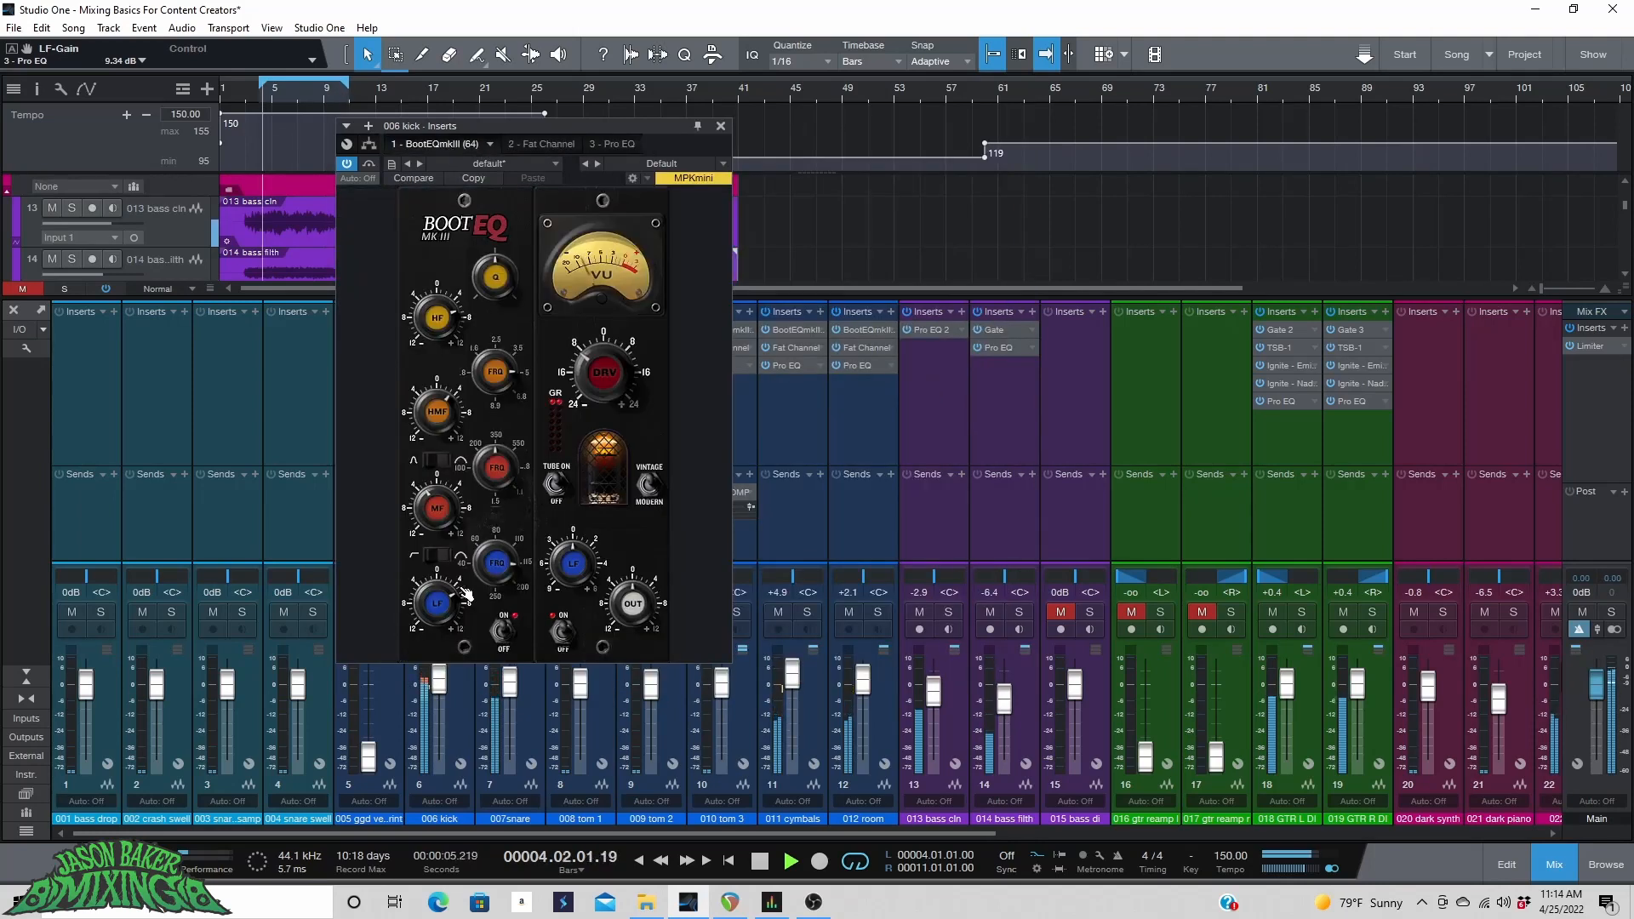
{"action": "left_click_drag", "start_coordinate": [571, 568], "coordinate": [571, 548]}
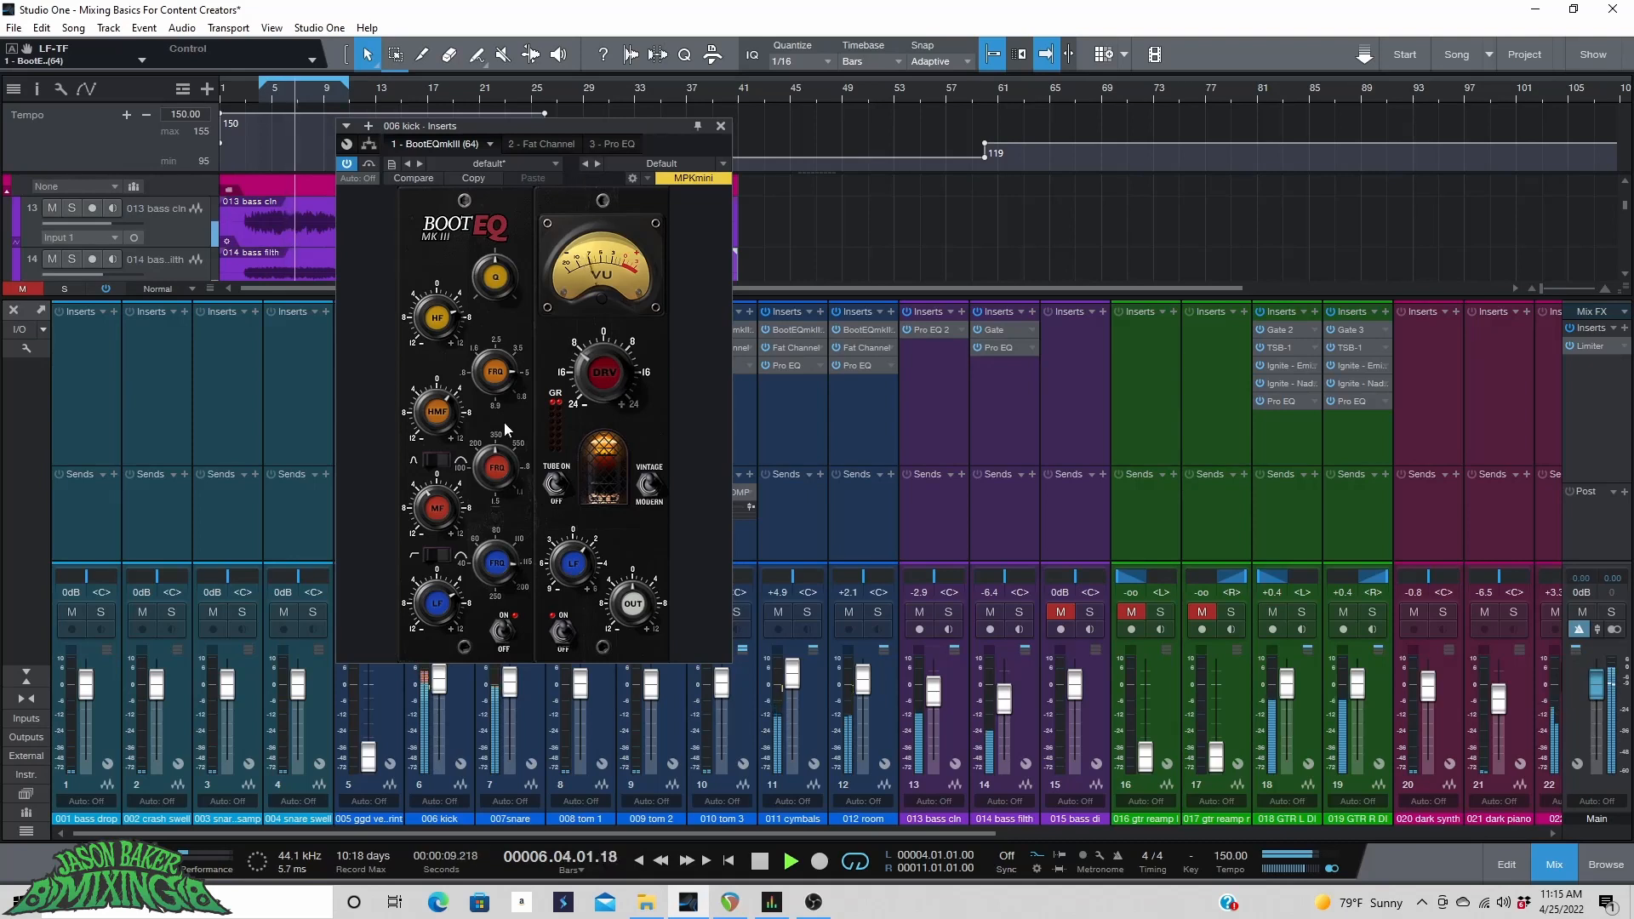
Return to the kick's Pro EQ, raise the high-mid gain to 3.14 dB and close the insert window.
{"action": "left_click", "coordinate": [539, 142]}
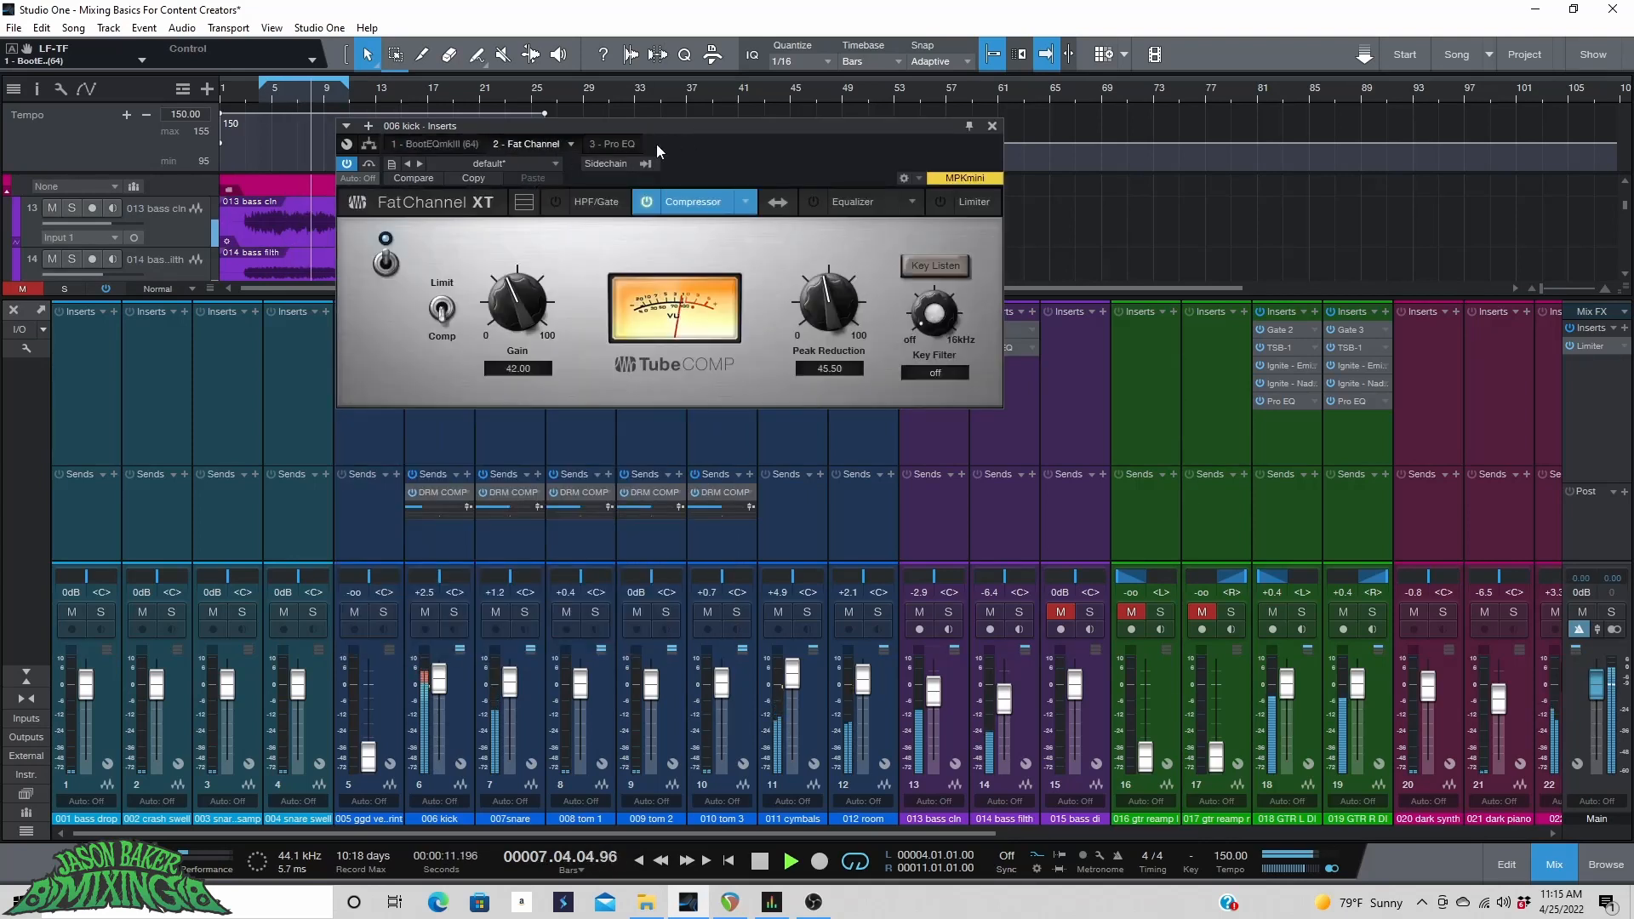
{"action": "left_click", "coordinate": [624, 143]}
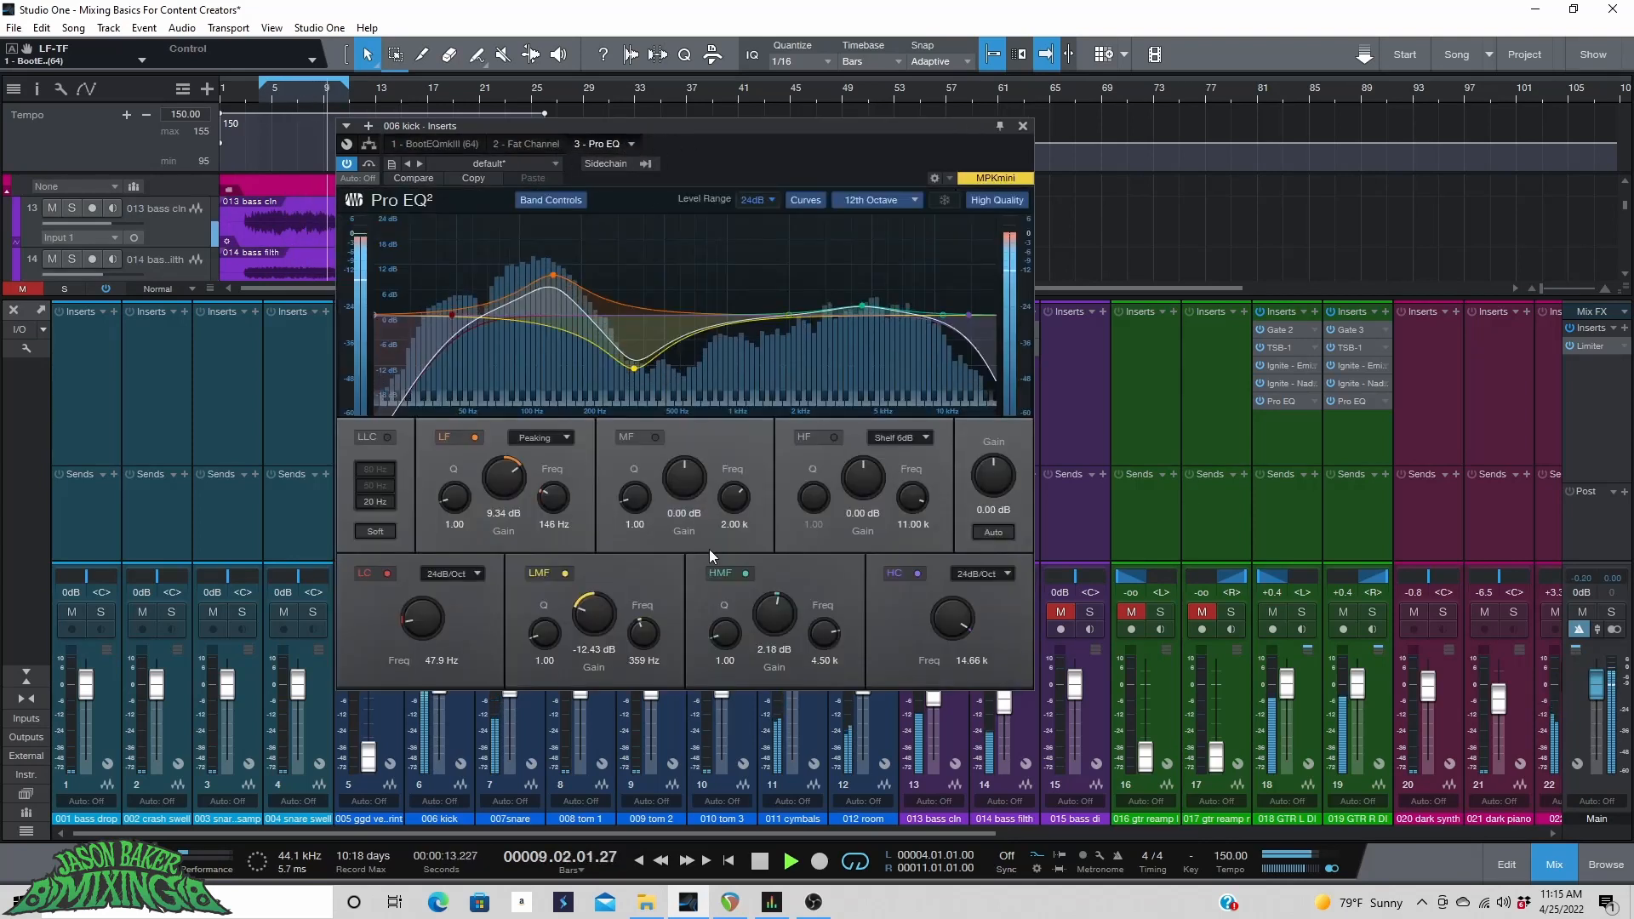
{"action": "left_click_drag", "start_coordinate": [773, 610], "coordinate": [774, 604]}
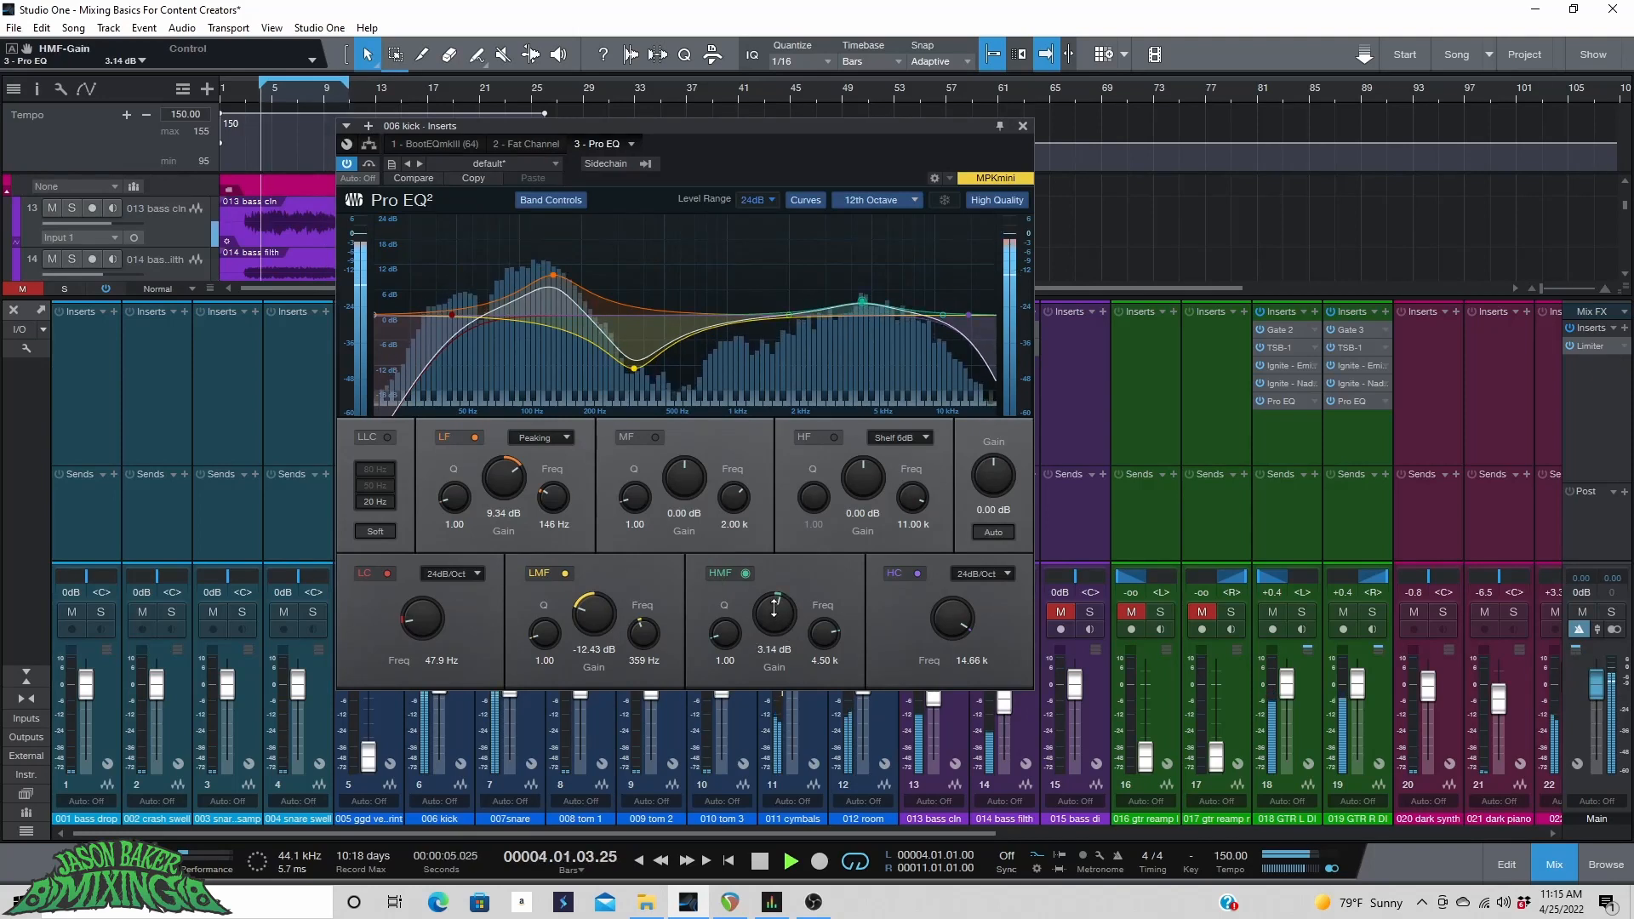
{"action": "left_click", "coordinate": [1022, 126]}
Raise the 012 room fader to +3.3 dB and the 011 cymbals fader to +6.7 dB.
{"action": "left_click_drag", "start_coordinate": [864, 692], "coordinate": [866, 688]}
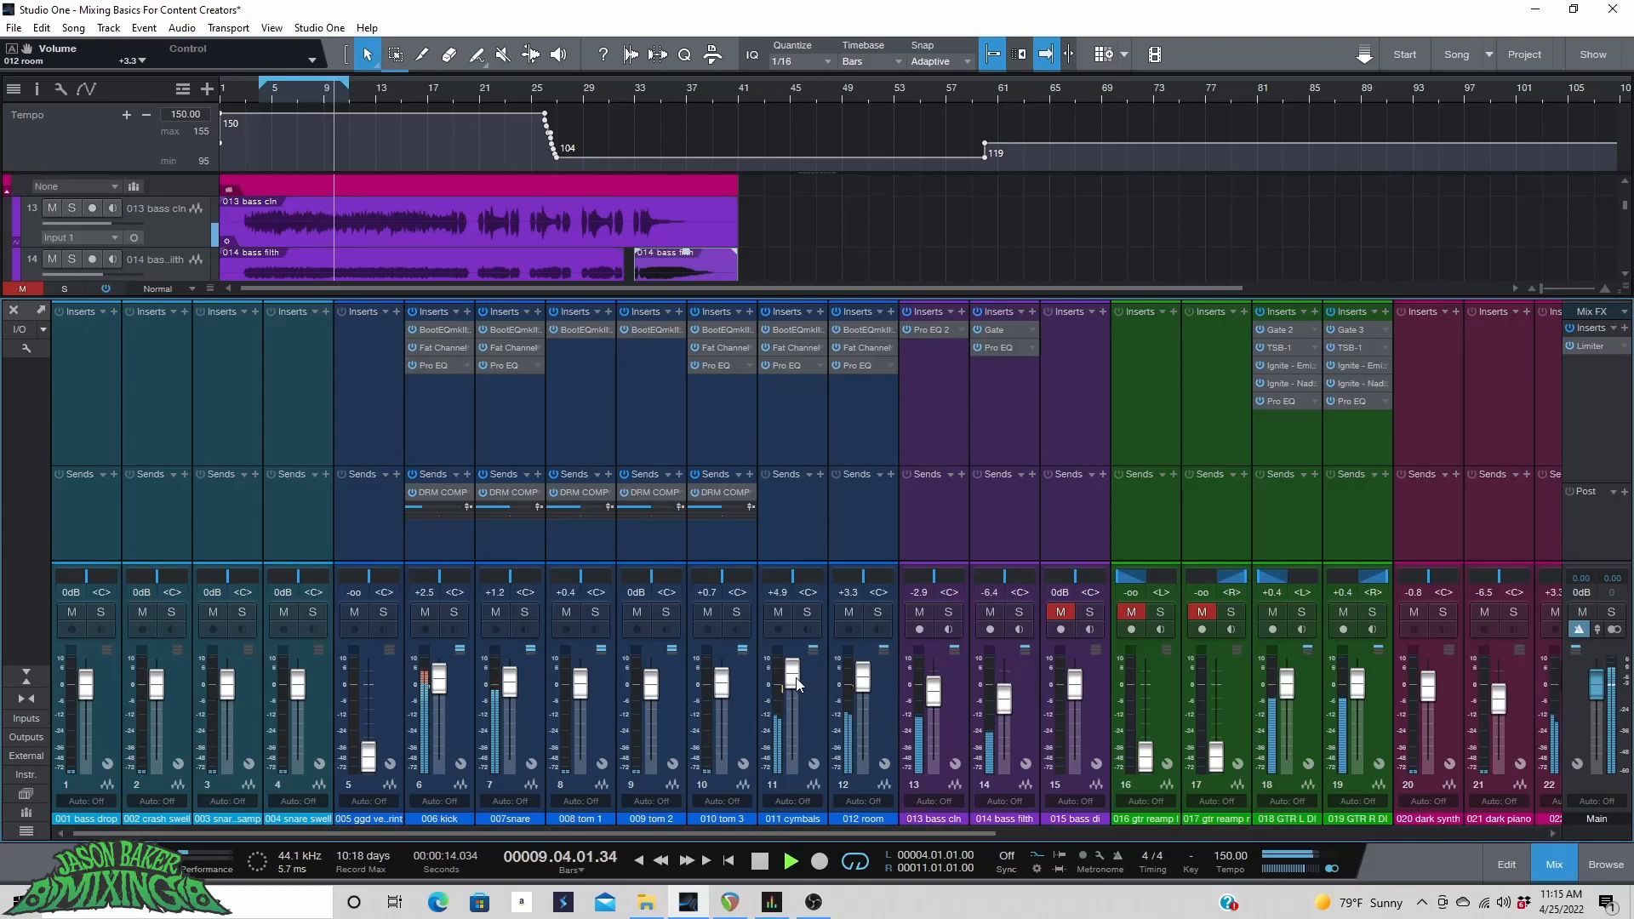
{"action": "left_click_drag", "start_coordinate": [793, 684], "coordinate": [796, 674]}
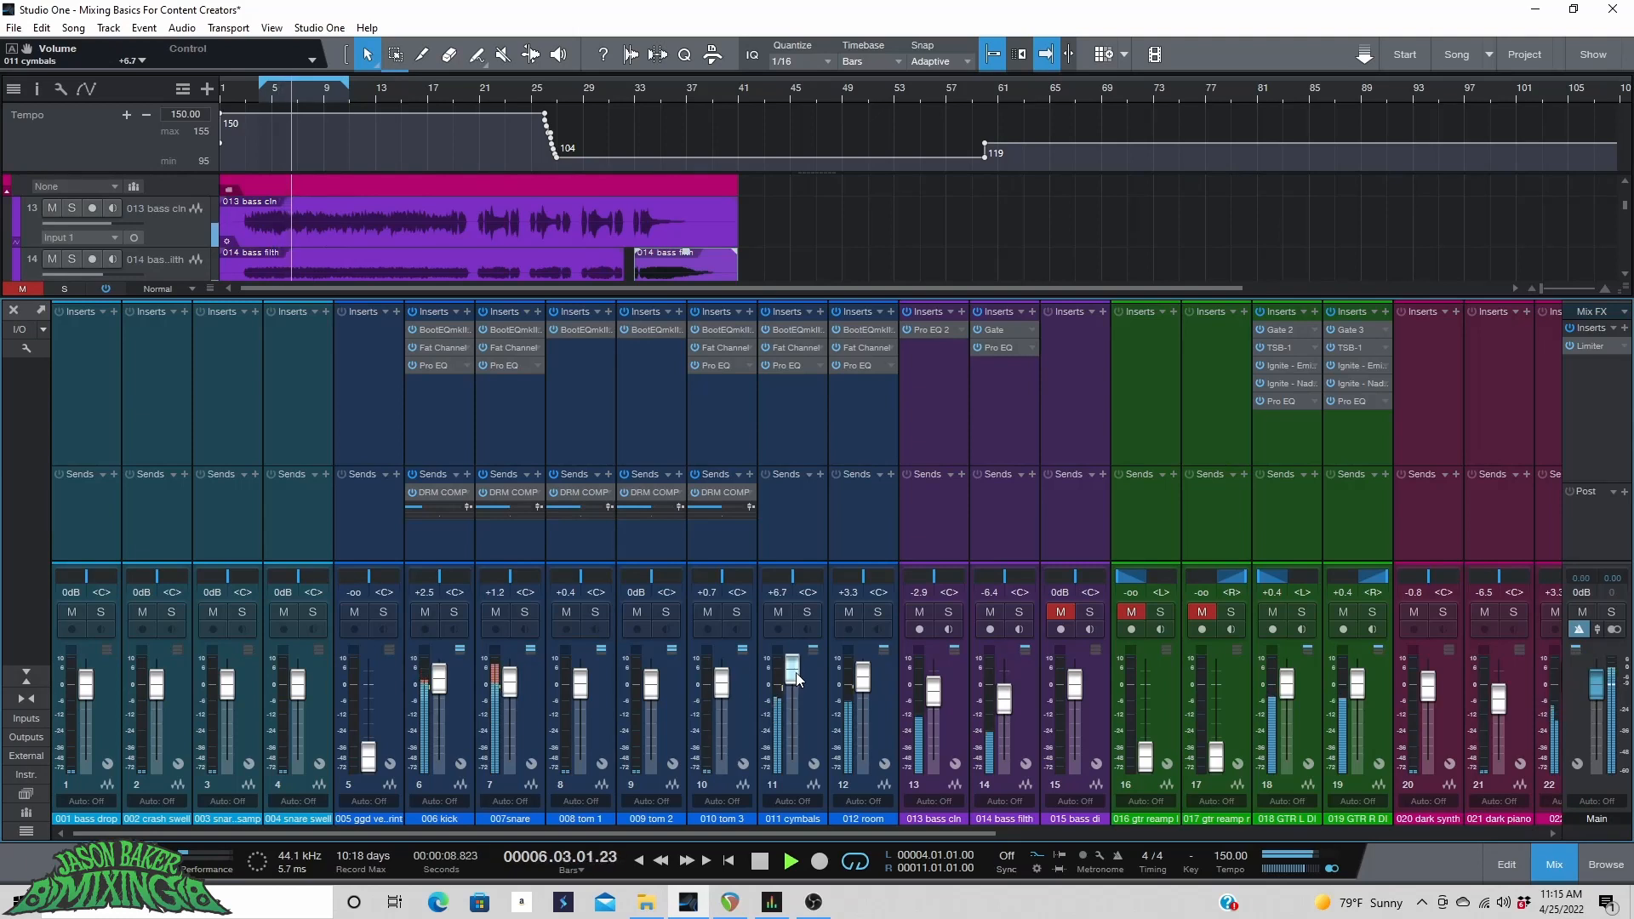
Set the 013 bass cln fader to -2.1 dB.
{"action": "left_click_drag", "start_coordinate": [795, 832], "coordinate": [1237, 831]}
{"action": "left_click_drag", "start_coordinate": [203, 696], "coordinate": [197, 698]}
{"action": "left_click_drag", "start_coordinate": [554, 833], "coordinate": [659, 833]}
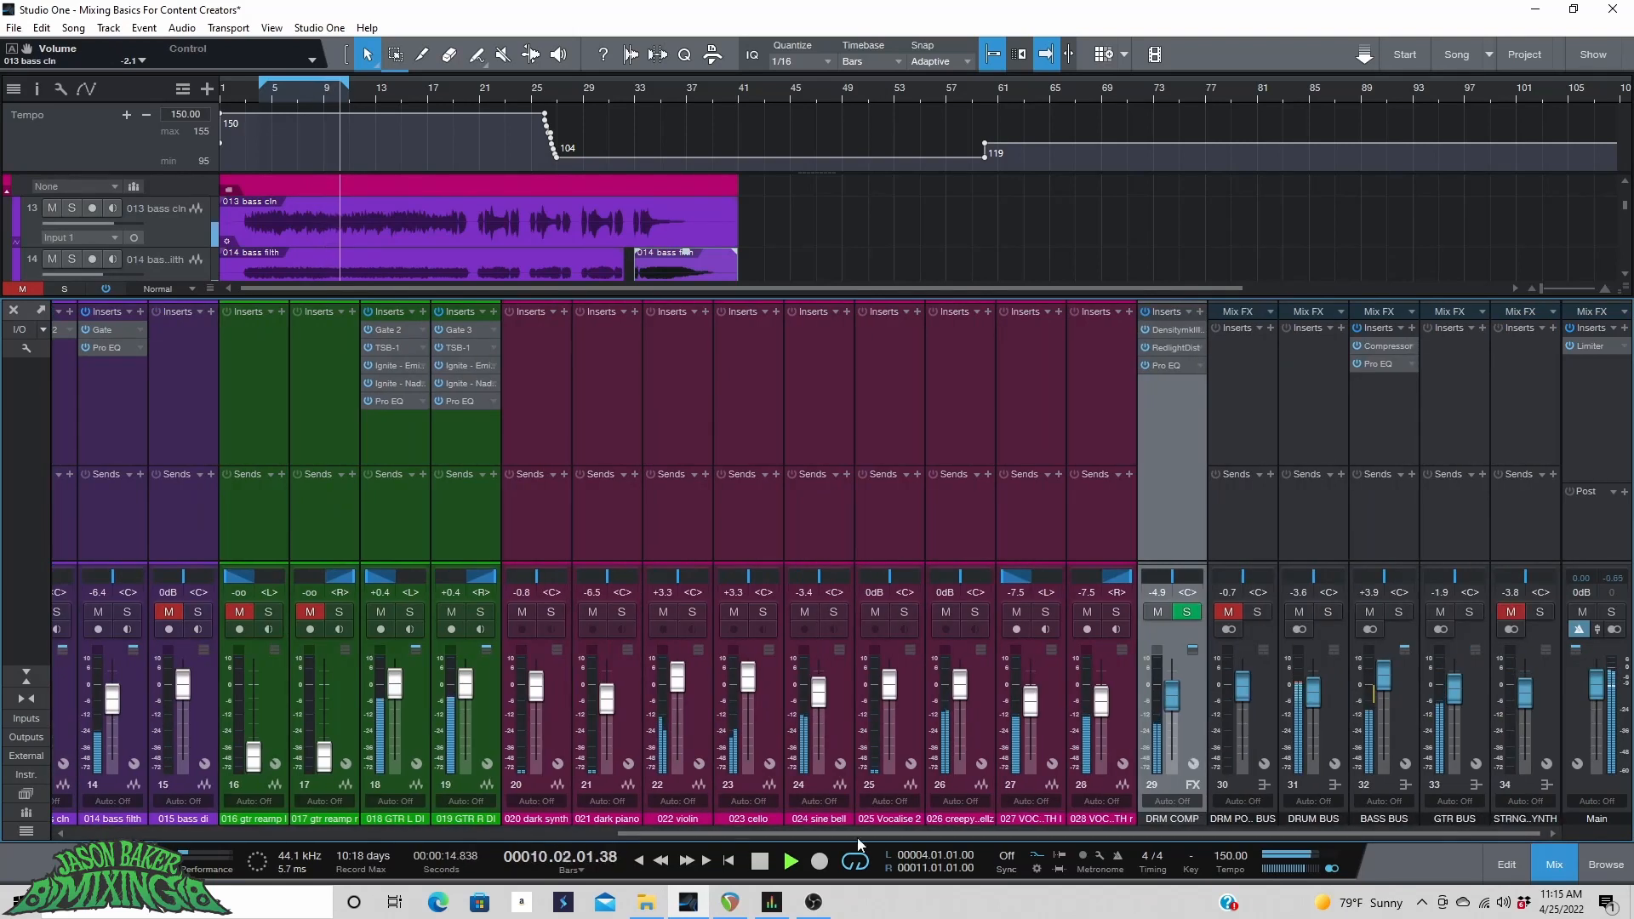
Solo the BASS BUS and insert a Limiter on it.
{"action": "left_click", "coordinate": [1398, 611]}
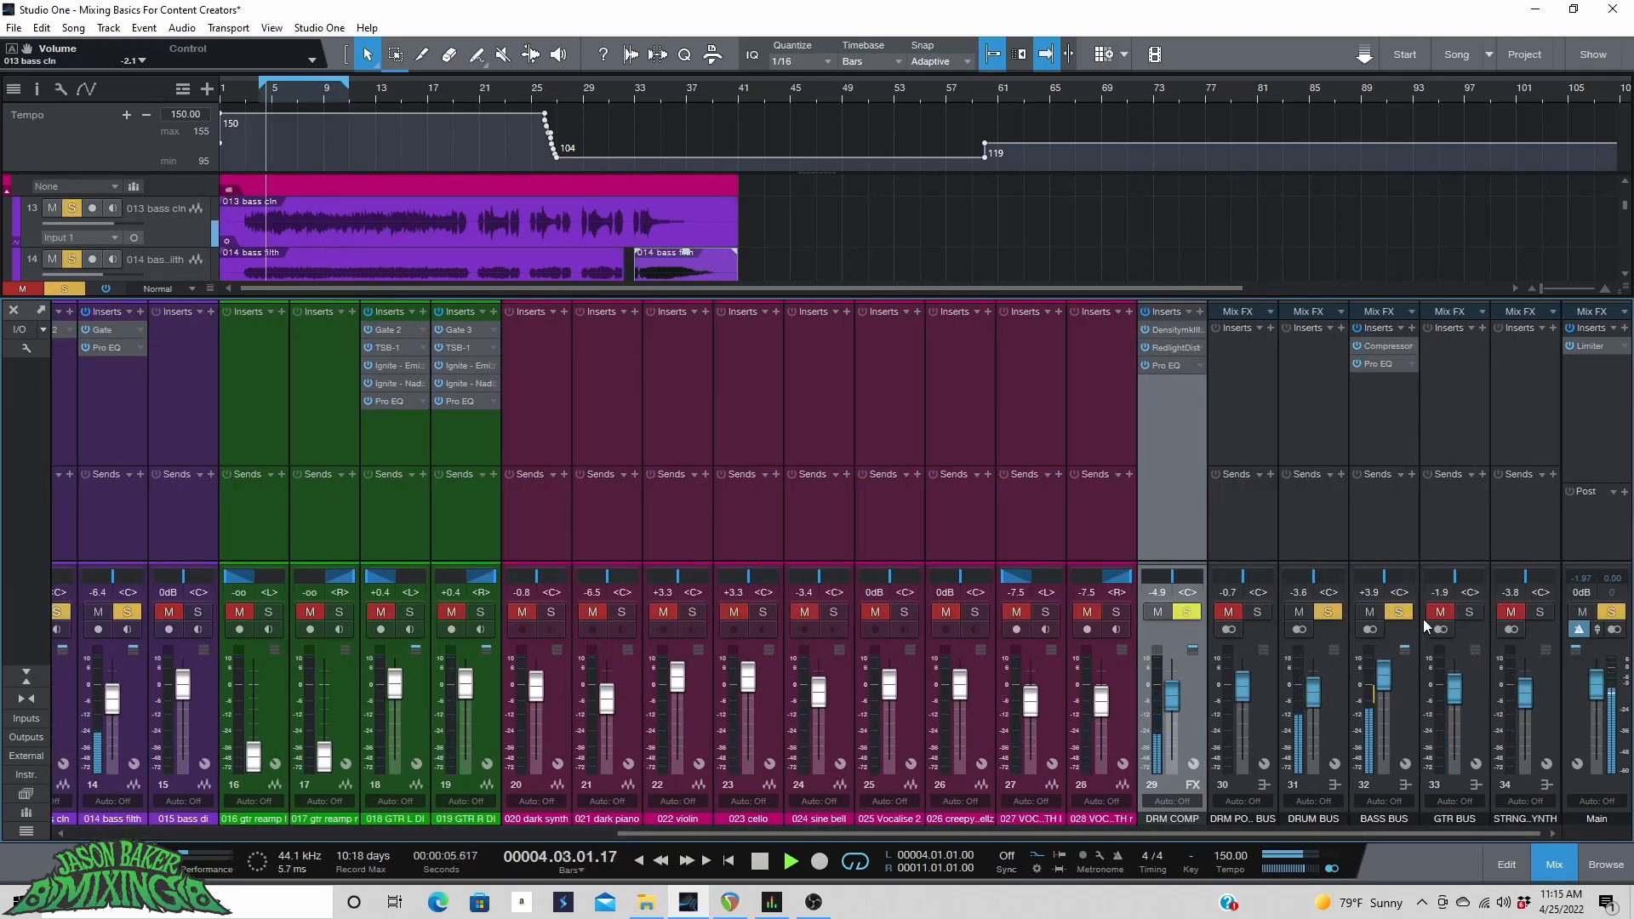
{"action": "left_click", "coordinate": [1411, 328]}
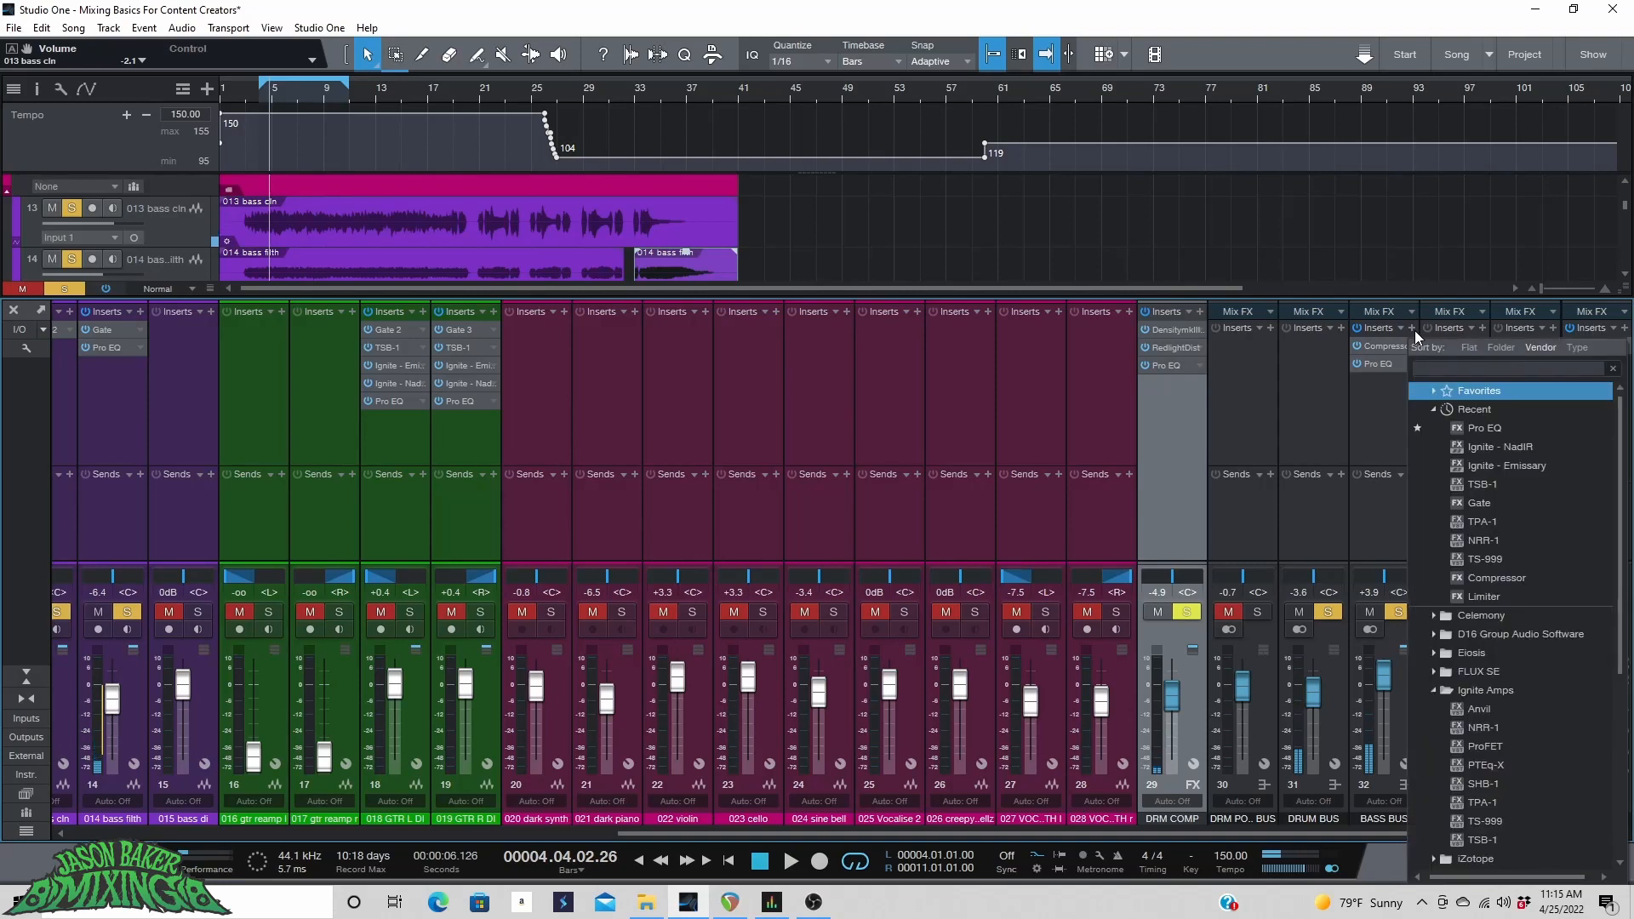
{"action": "type", "text": "LIM"}
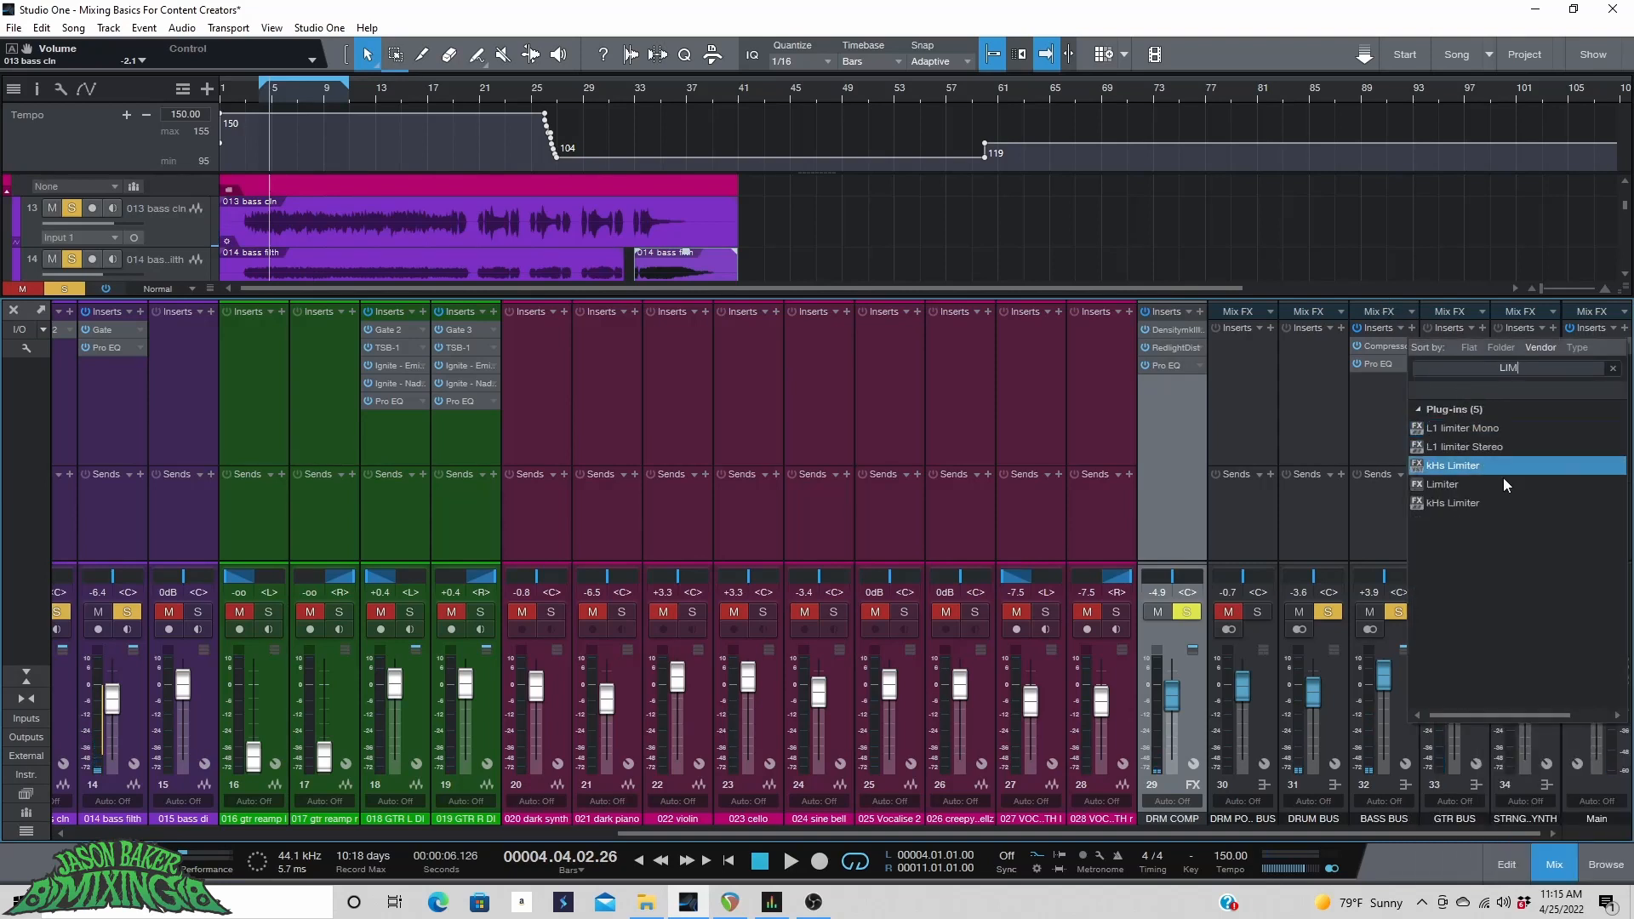
{"action": "left_click", "coordinate": [1458, 485]}
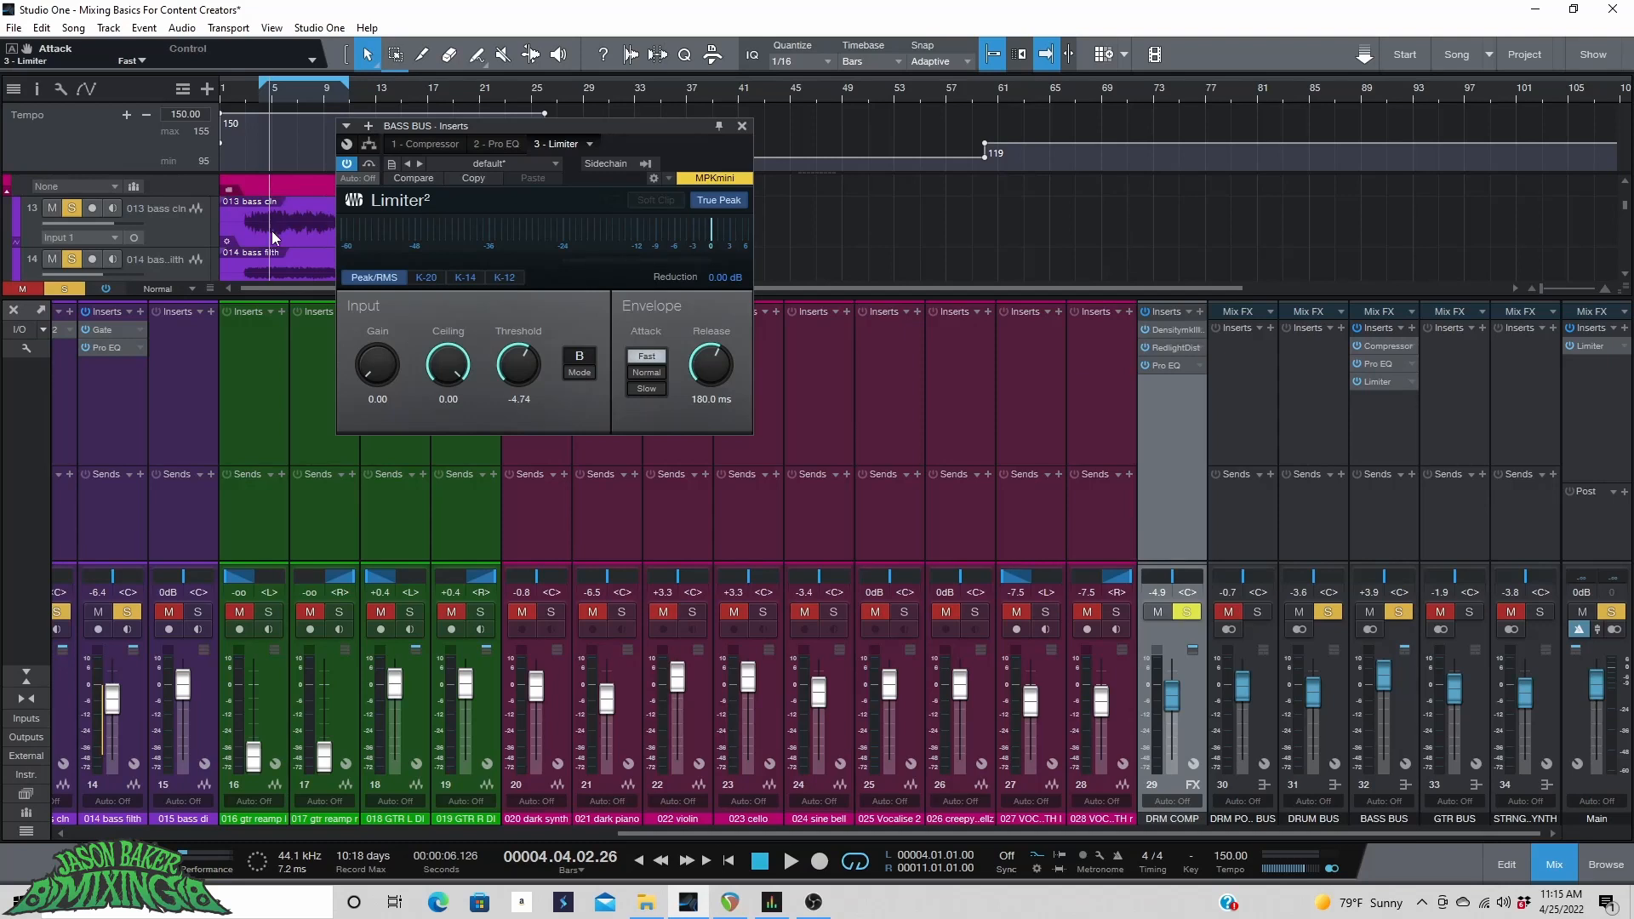
Play the song, lower the bass bus Limiter threshold to -7.38, and unsolo the BASS BUS.
{"action": "key", "text": "space"}
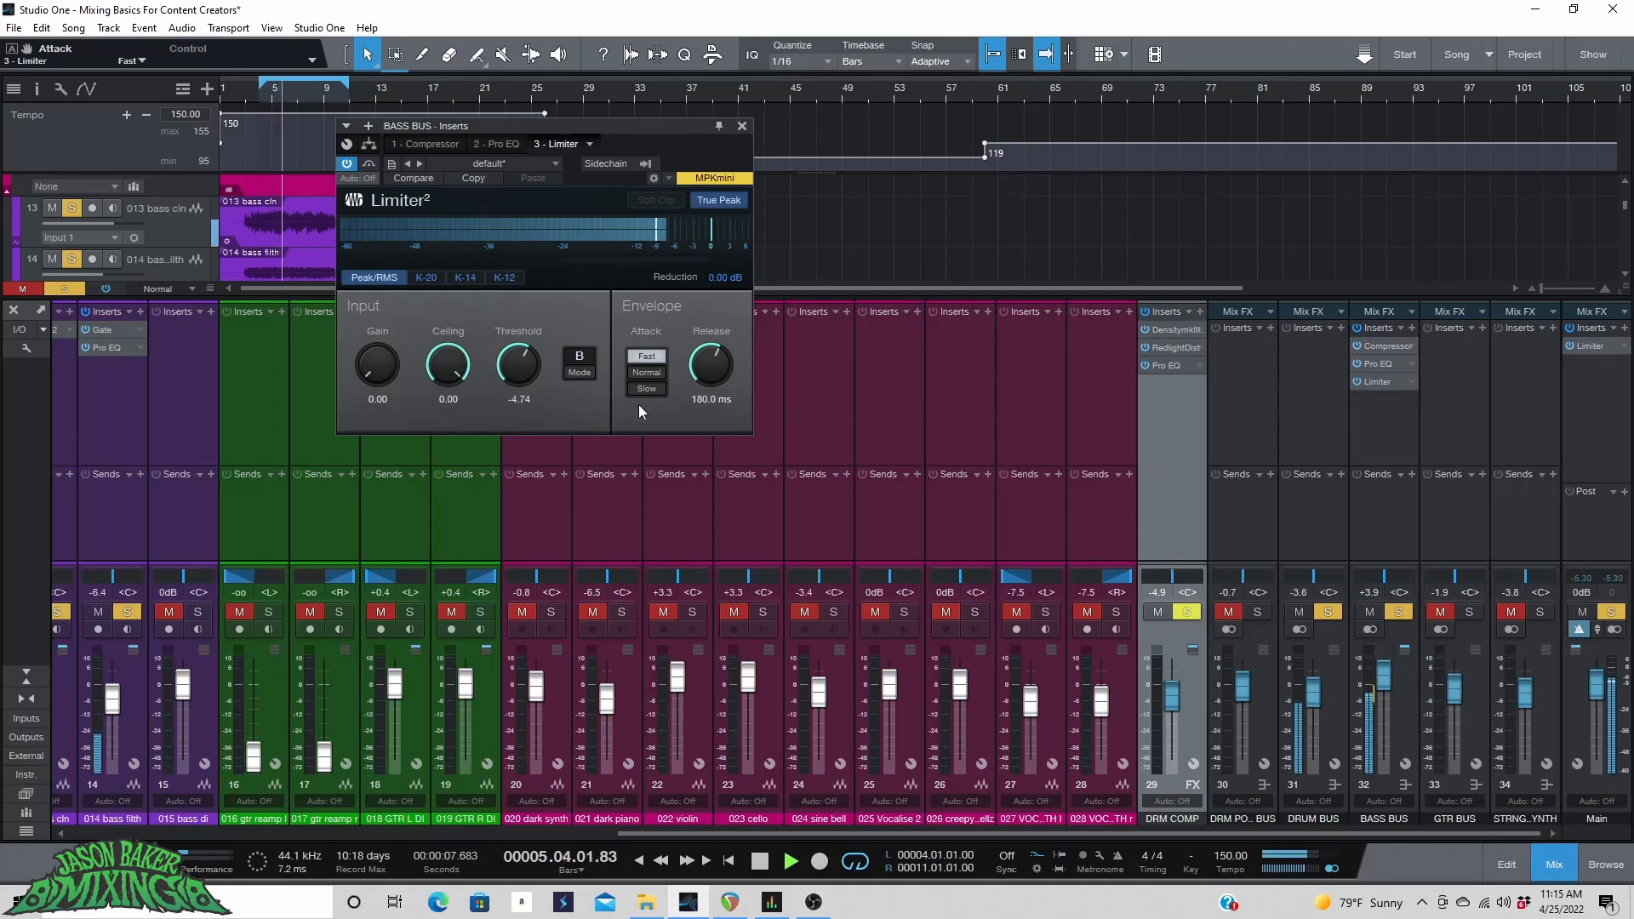
{"action": "left_click_drag", "start_coordinate": [448, 364], "coordinate": [515, 395]}
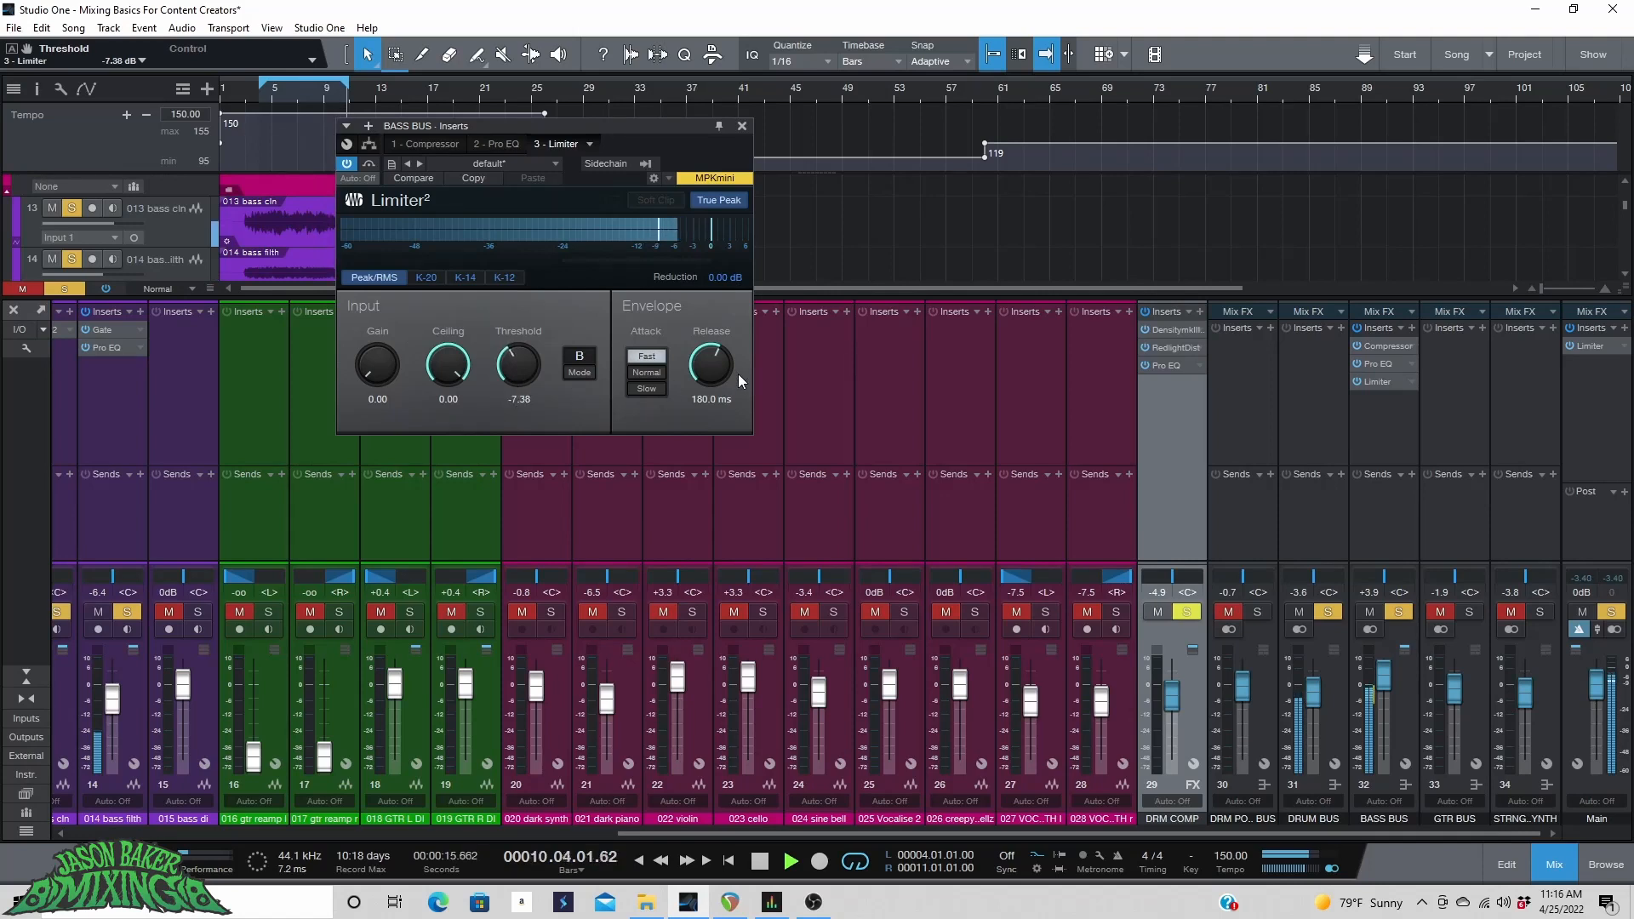
{"action": "left_click", "coordinate": [1398, 612]}
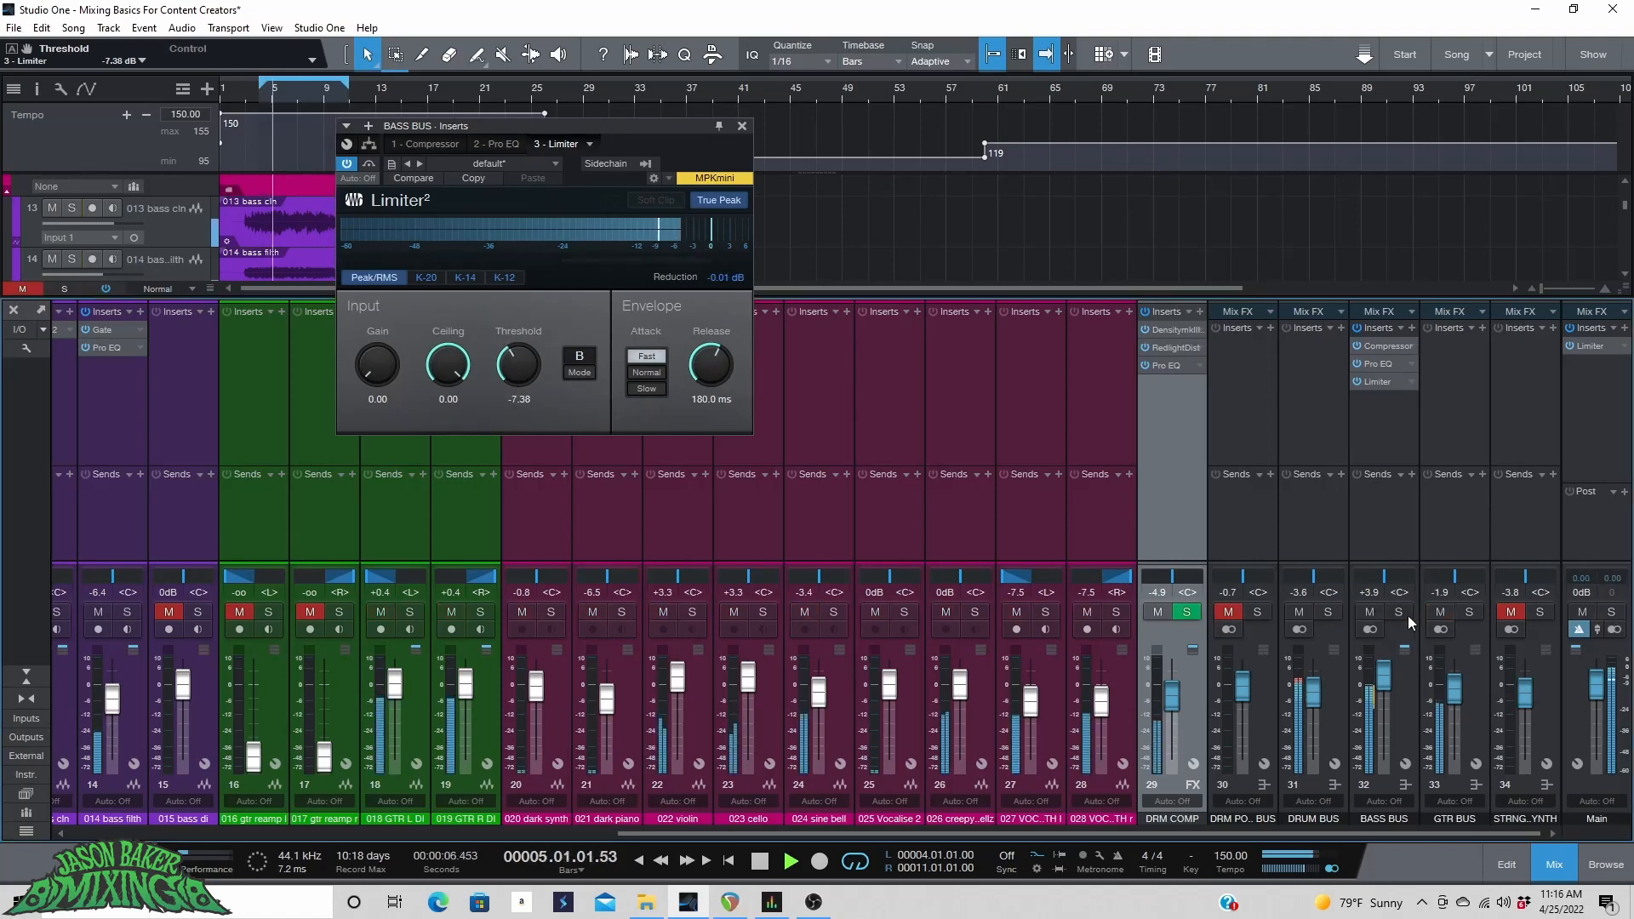
Set the BASS BUS fader to +3.7 dB and the 014 bass filth fader to -2.1 dB, closing the Limiter window.
{"action": "left_click_drag", "start_coordinate": [1383, 681], "coordinate": [1383, 683]}
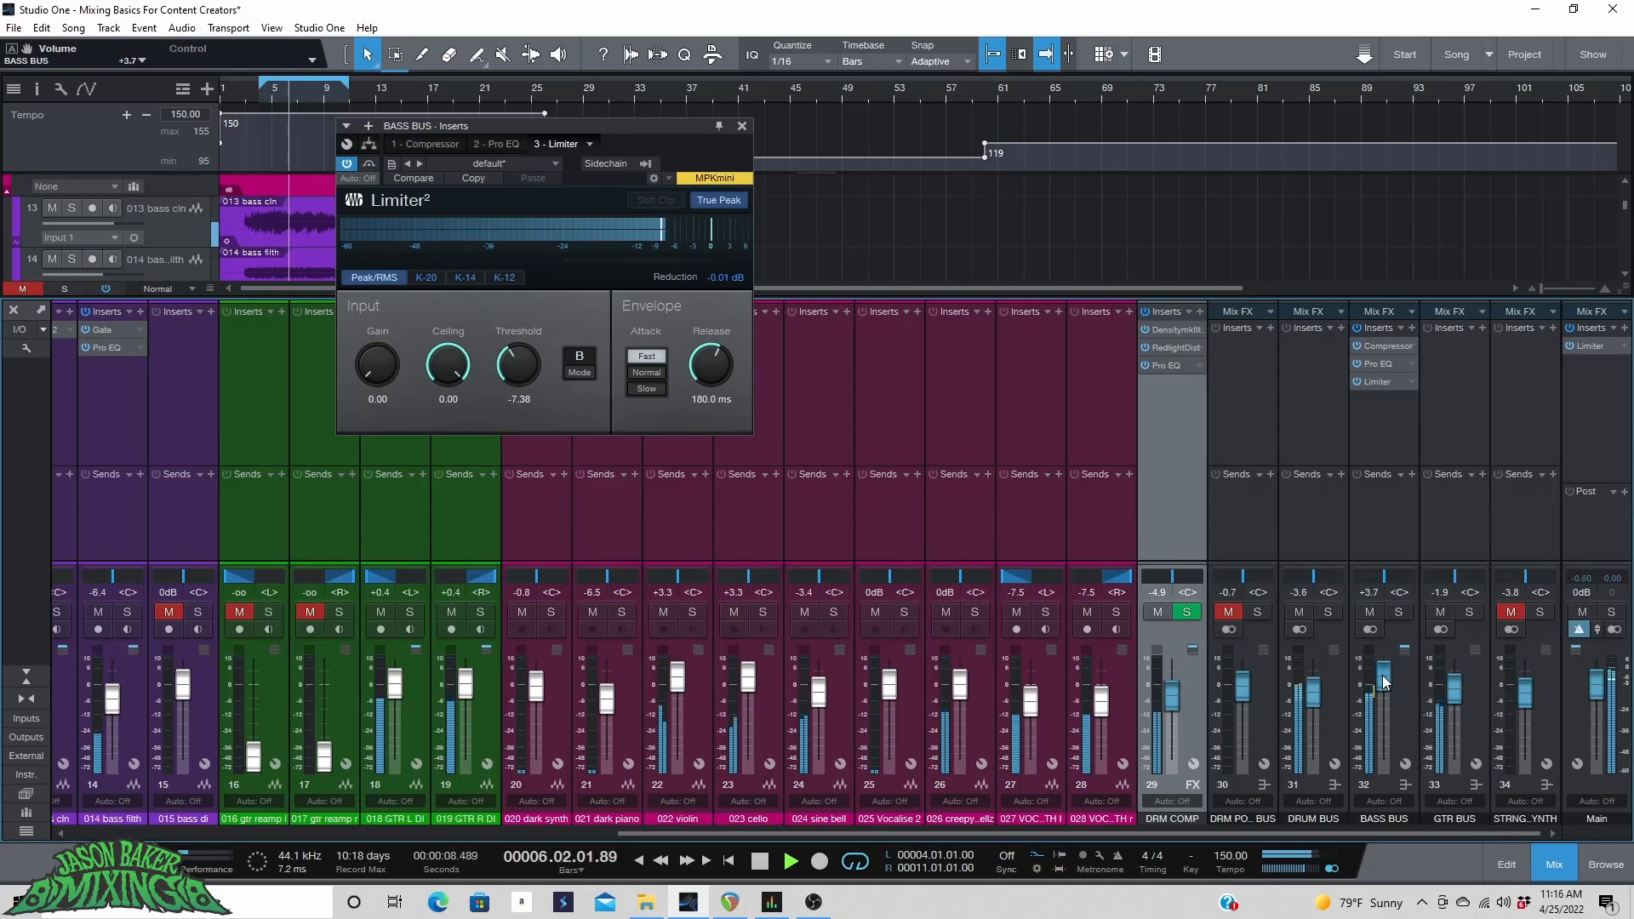
{"action": "left_click_drag", "start_coordinate": [110, 714], "coordinate": [116, 705]}
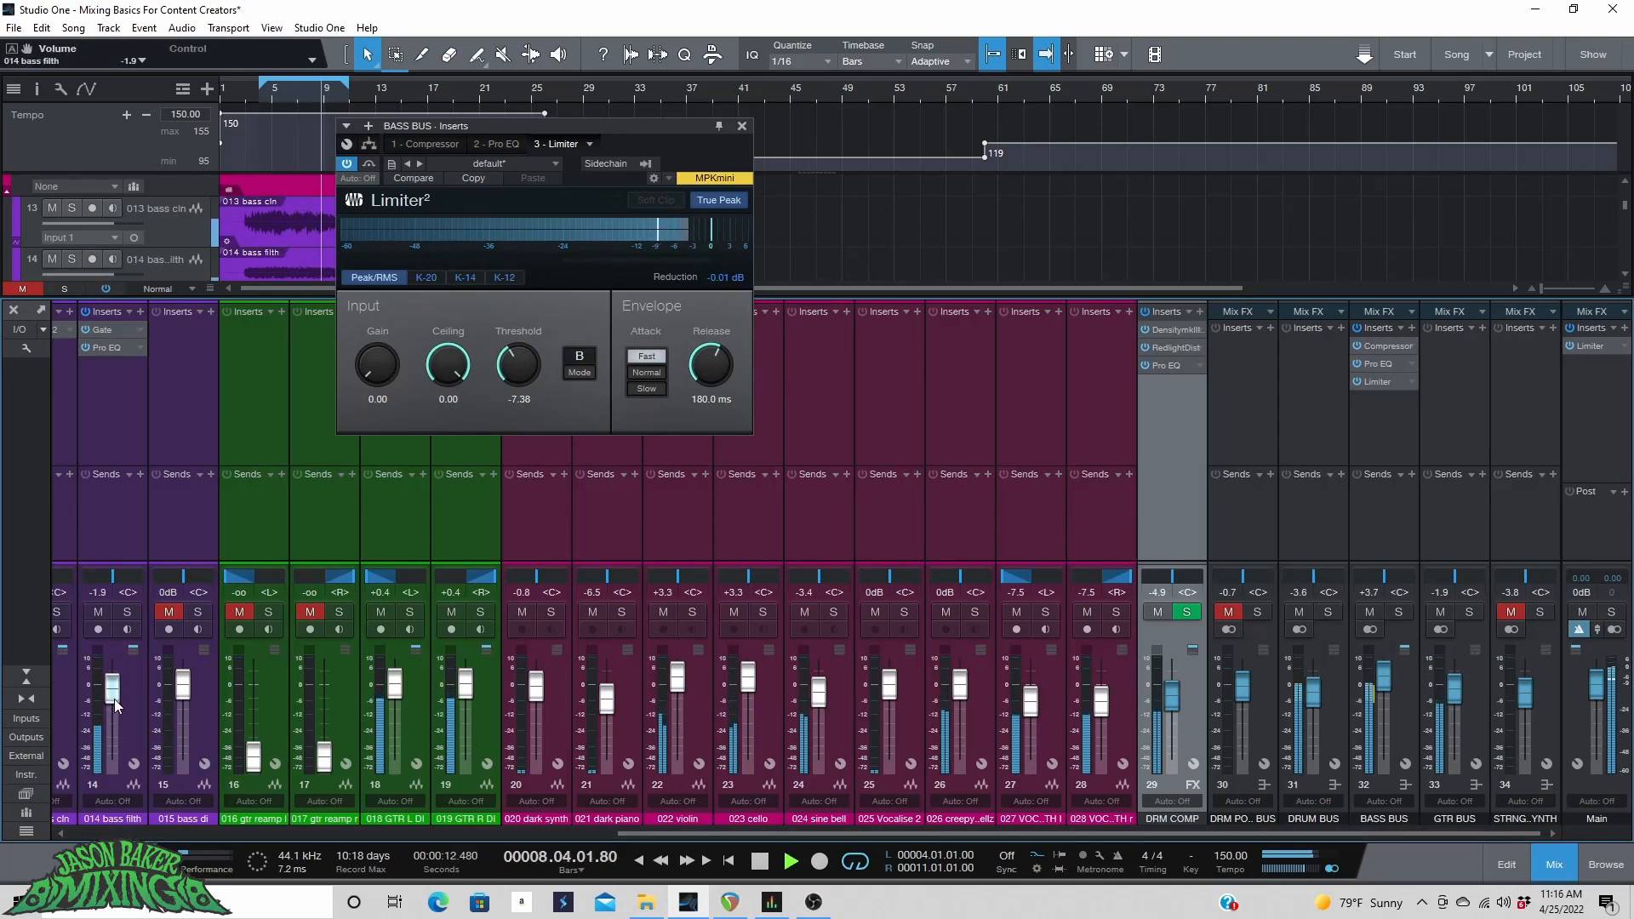
{"action": "left_click_drag", "start_coordinate": [117, 704], "coordinate": [117, 712]}
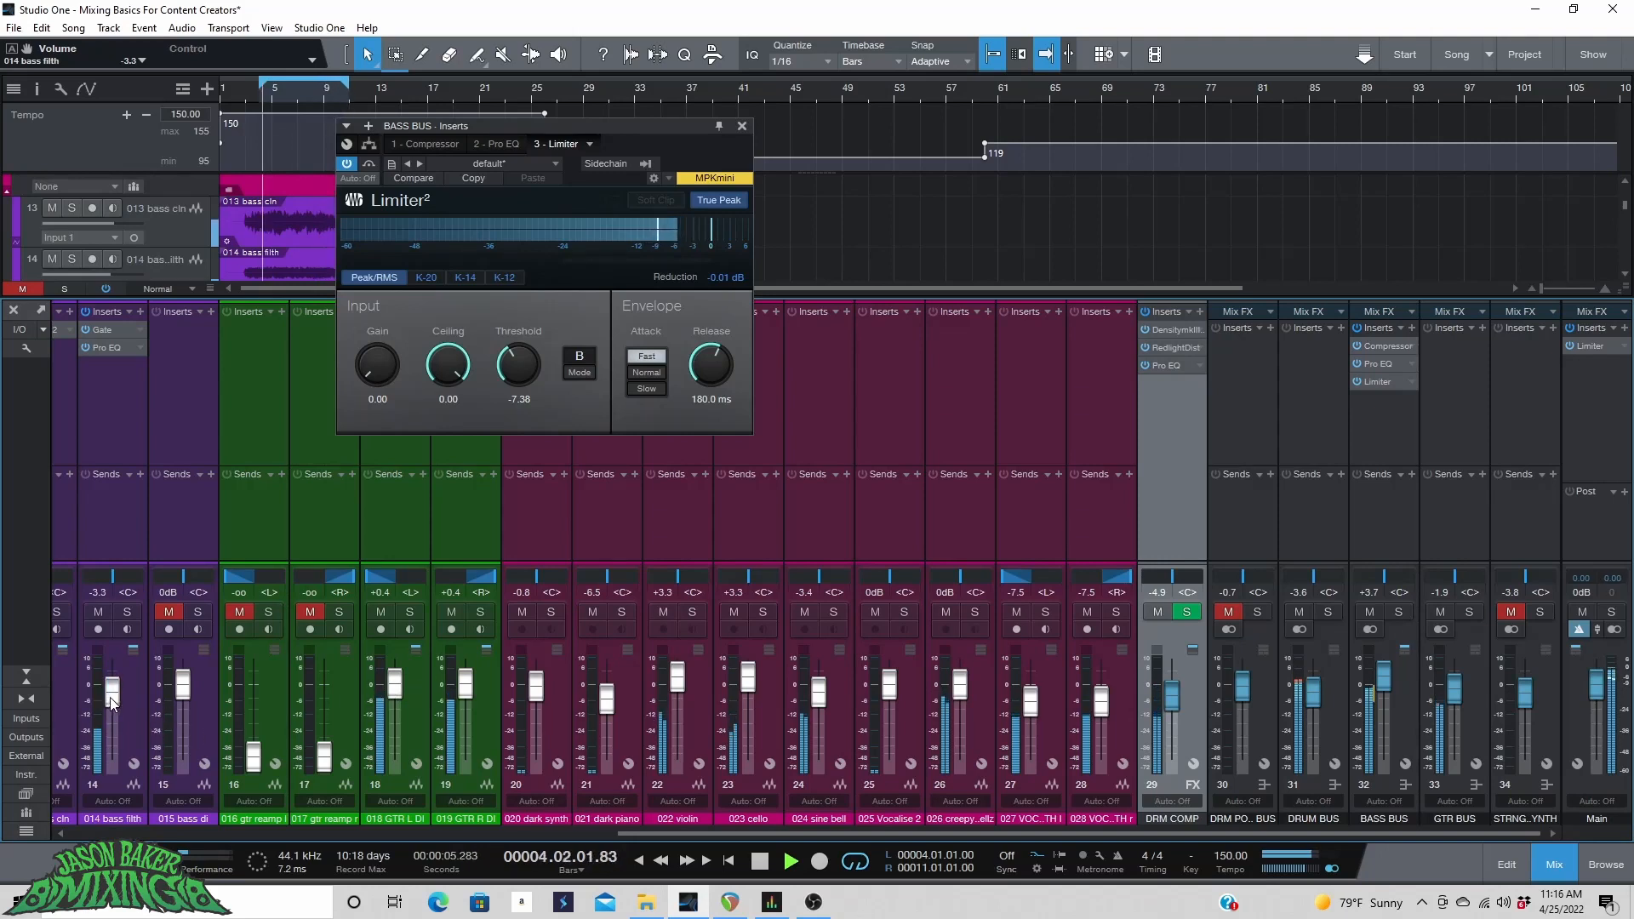
{"action": "left_click", "coordinate": [742, 126]}
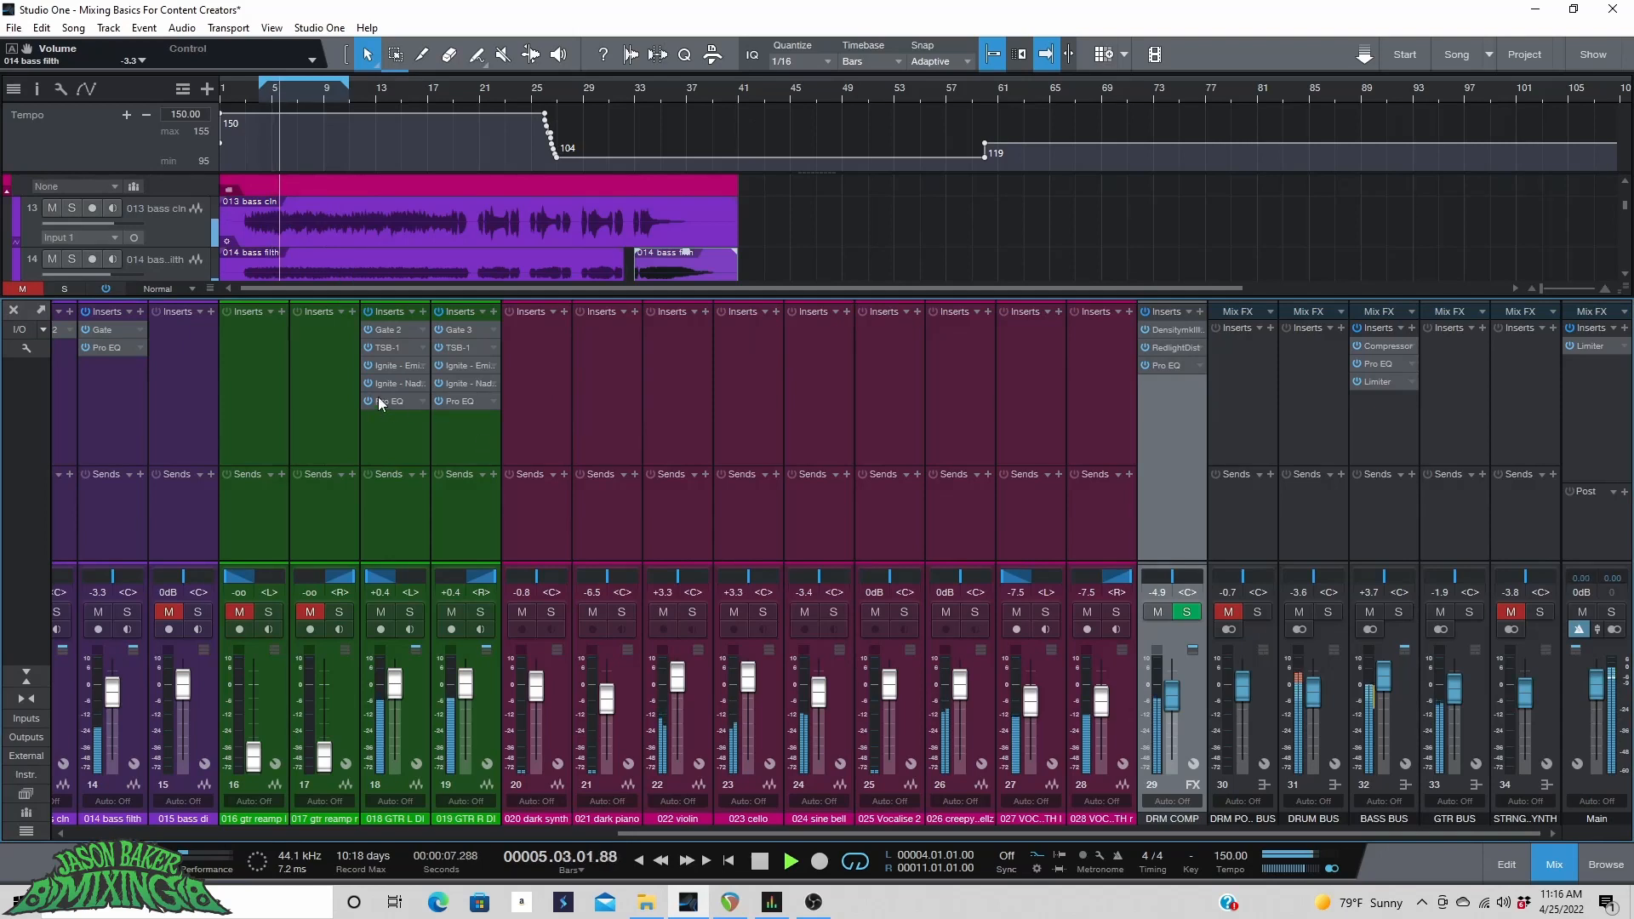
{"action": "left_click_drag", "start_coordinate": [111, 696], "coordinate": [111, 692]}
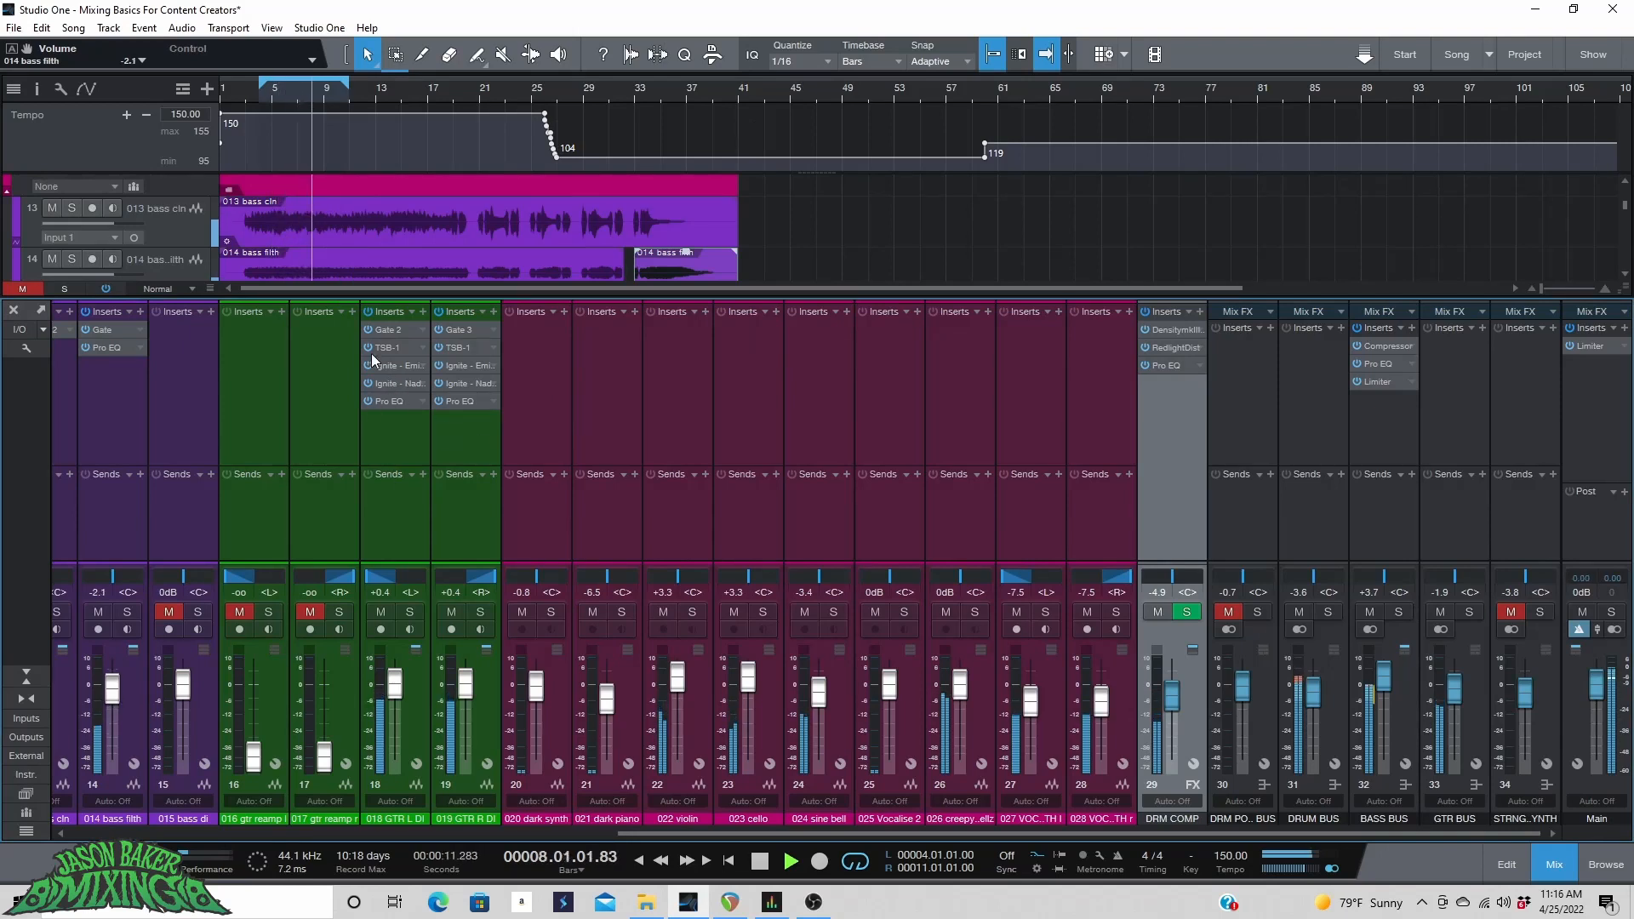
Set the 006 kick fader to +4.0 dB and the 007snare fader to +1.7 dB.
{"action": "left_click_drag", "start_coordinate": [698, 834], "coordinate": [154, 851]}
{"action": "left_click_drag", "start_coordinate": [440, 681], "coordinate": [442, 676]}
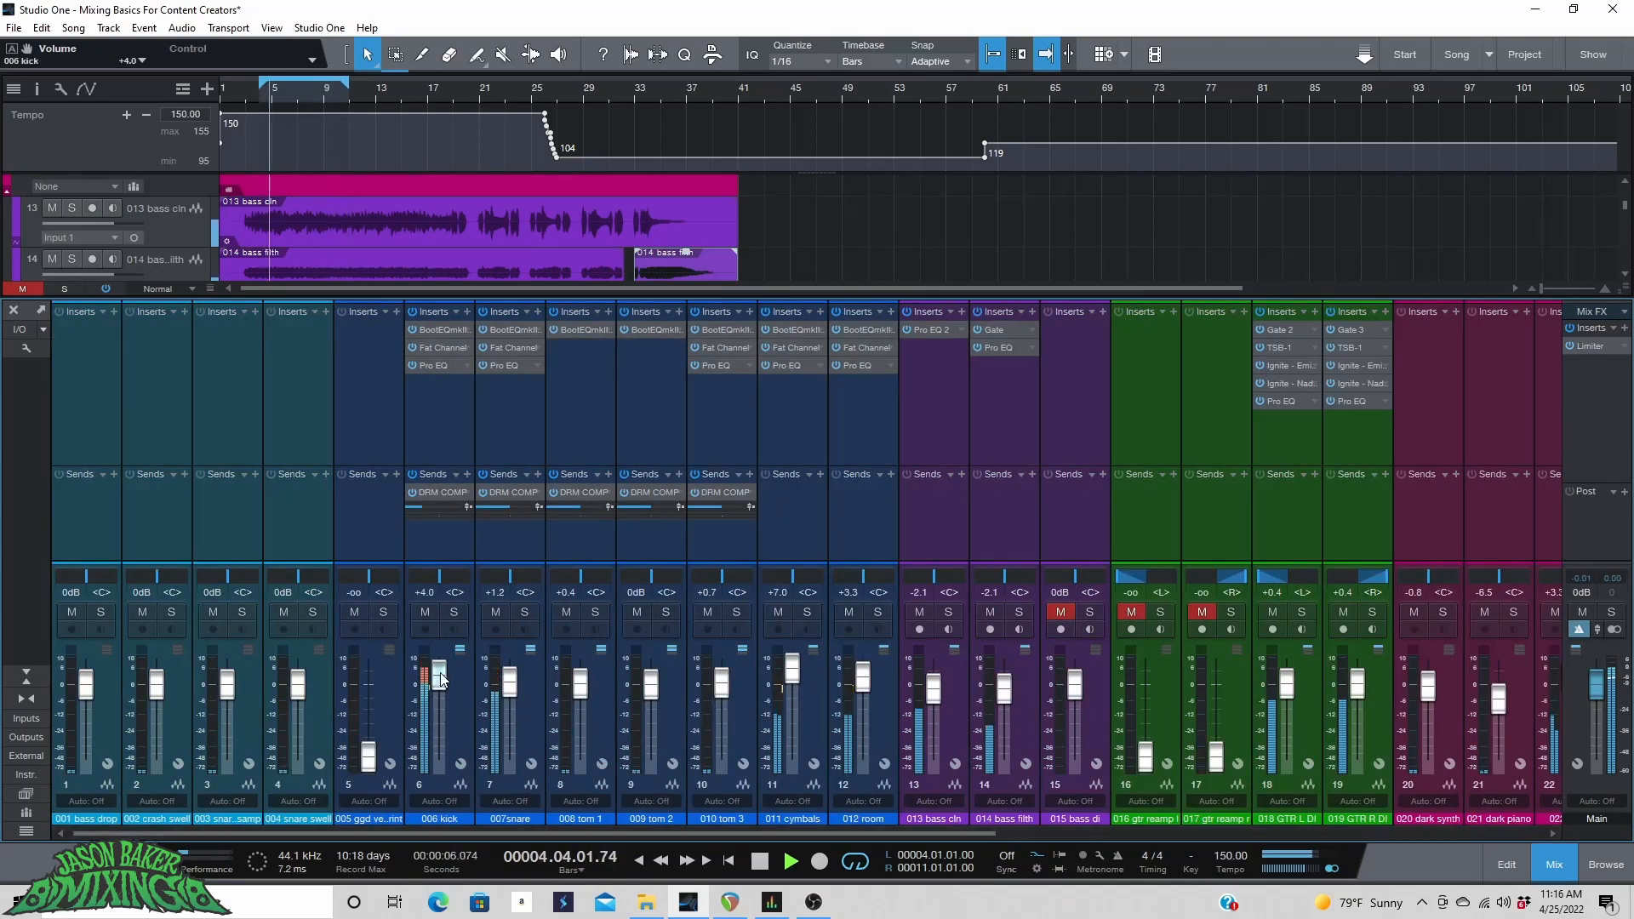
{"action": "left_click_drag", "start_coordinate": [510, 685], "coordinate": [511, 683]}
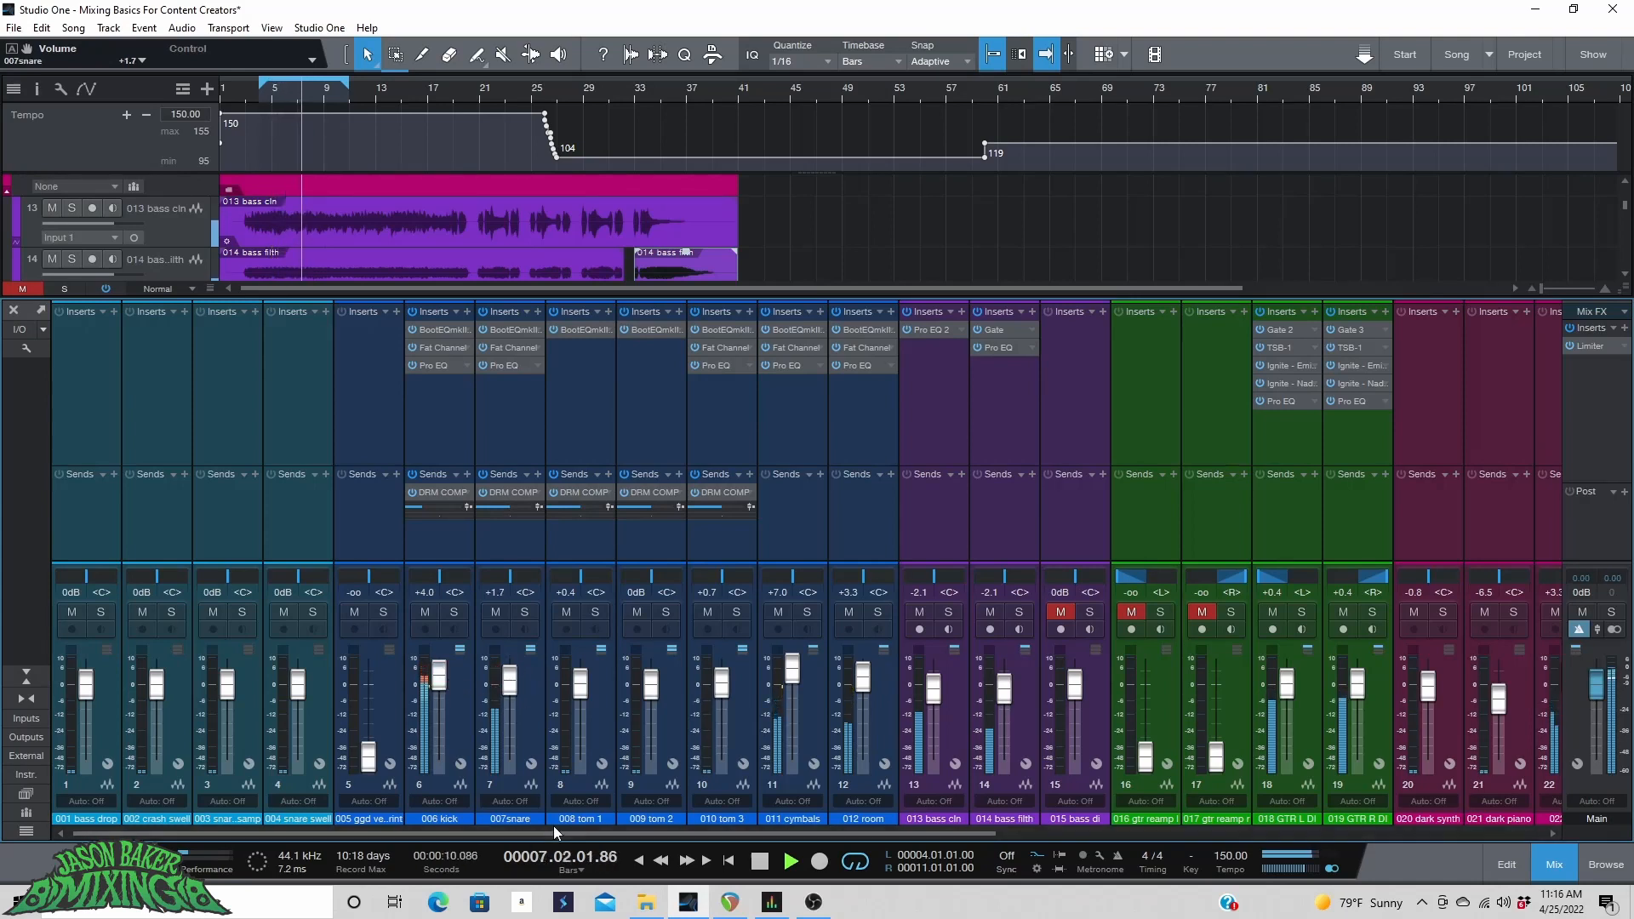
{"action": "left_click_drag", "start_coordinate": [551, 832], "coordinate": [1182, 804]}
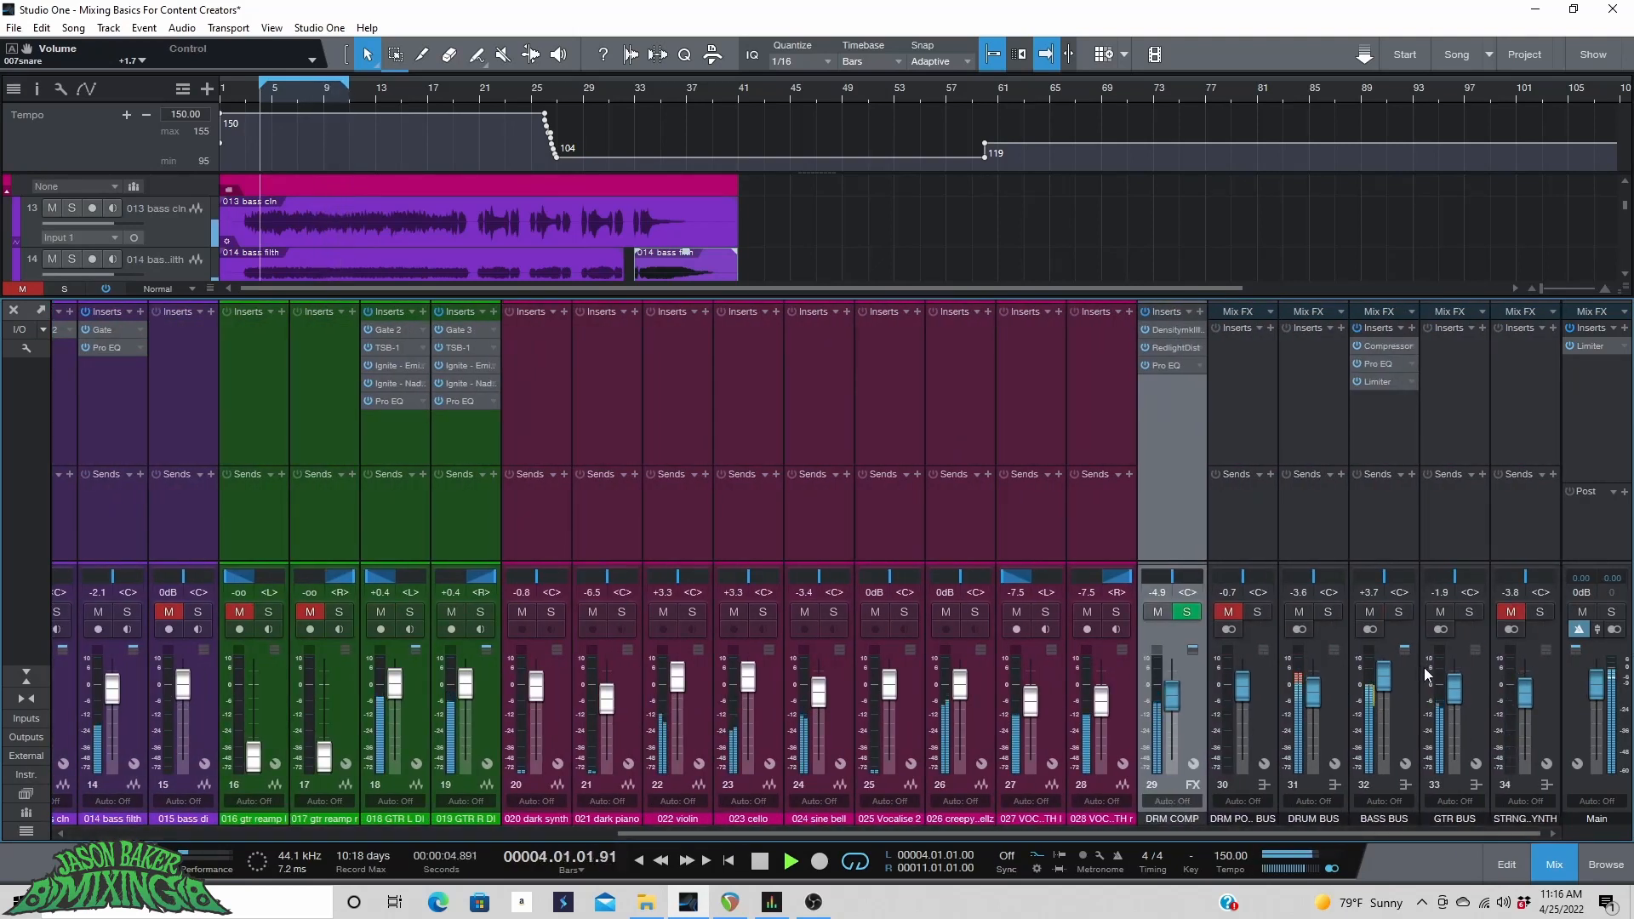
Insert DensitymkIII on the Main bus and move it before the Limiter.
{"action": "key", "text": "space"}
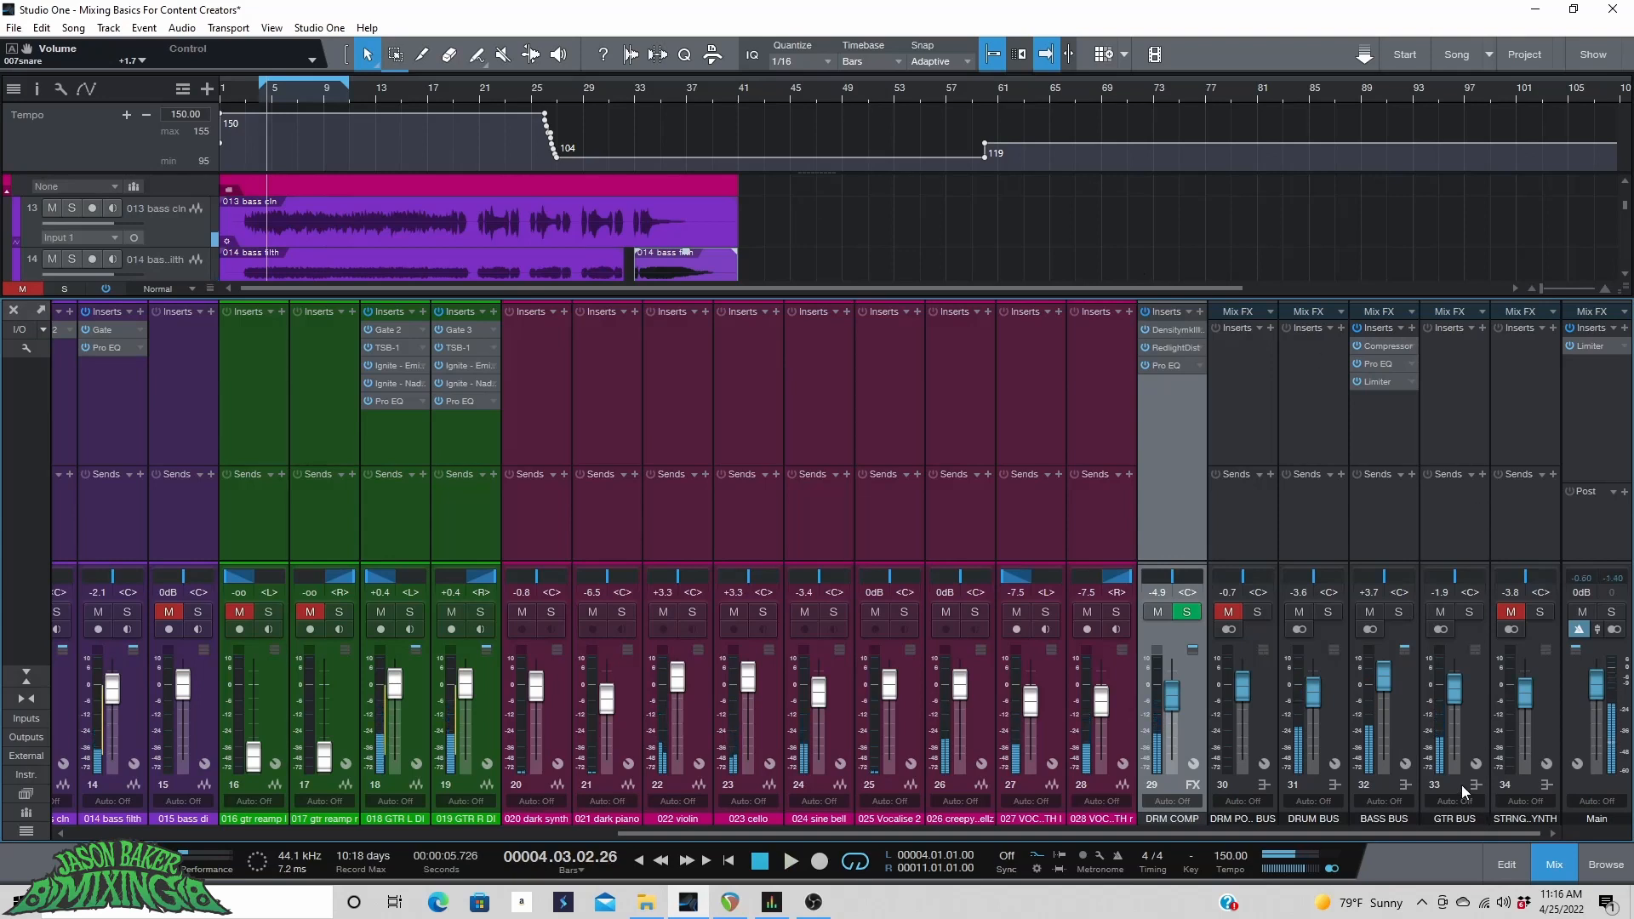
{"action": "left_click", "coordinate": [1626, 329]}
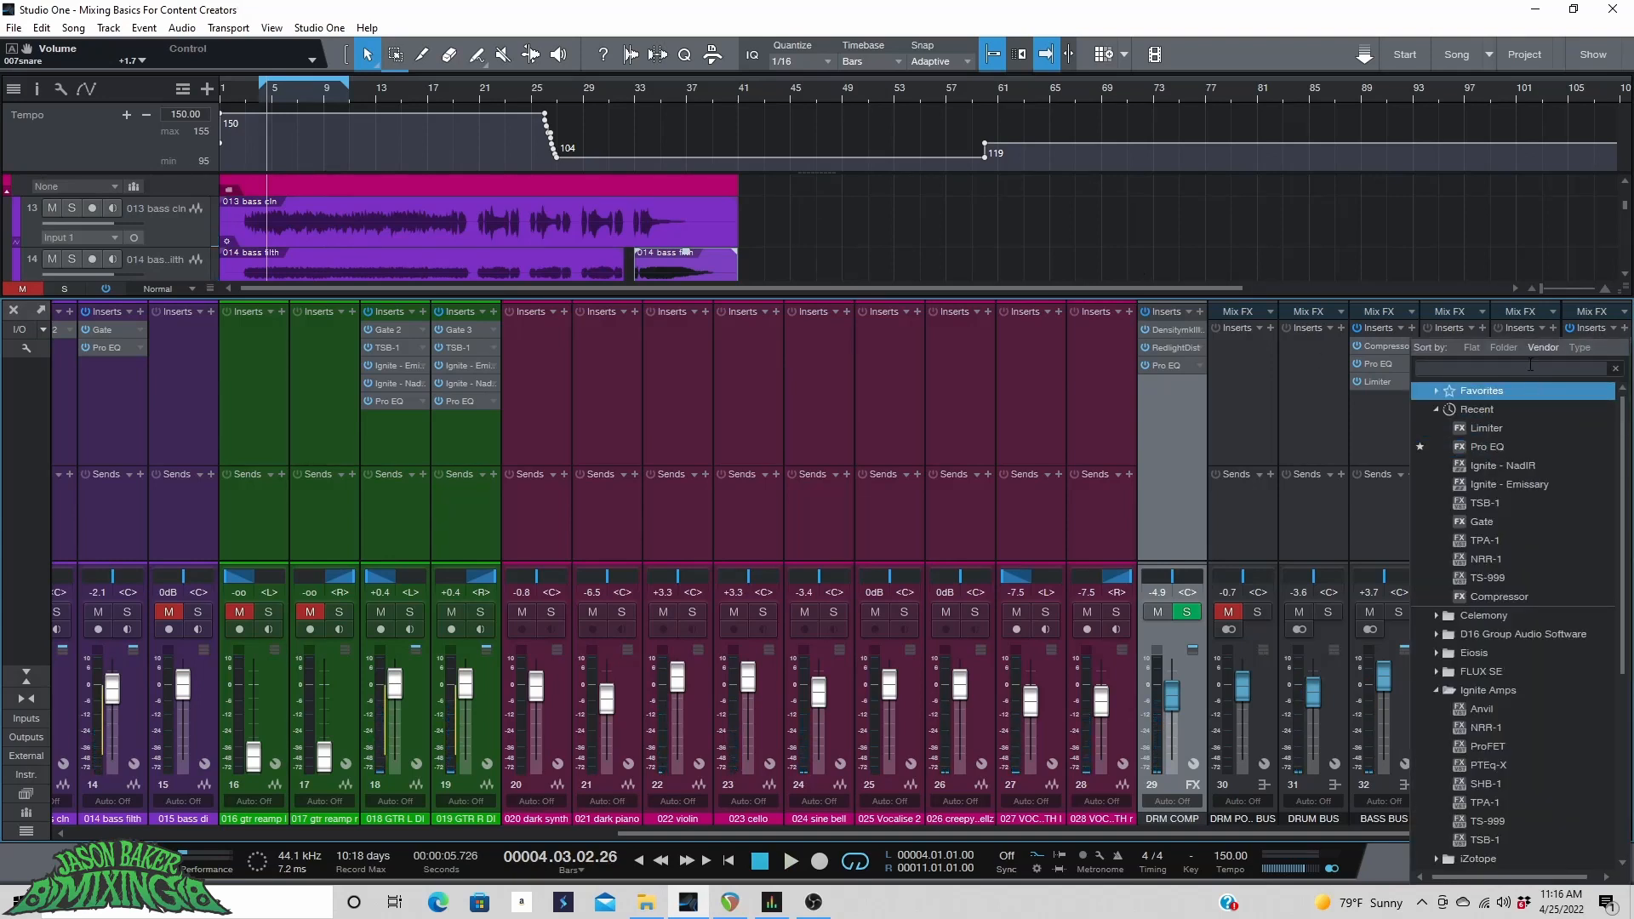
{"action": "type", "text": "DENSI"}
{"action": "double_click", "coordinate": [1546, 431]}
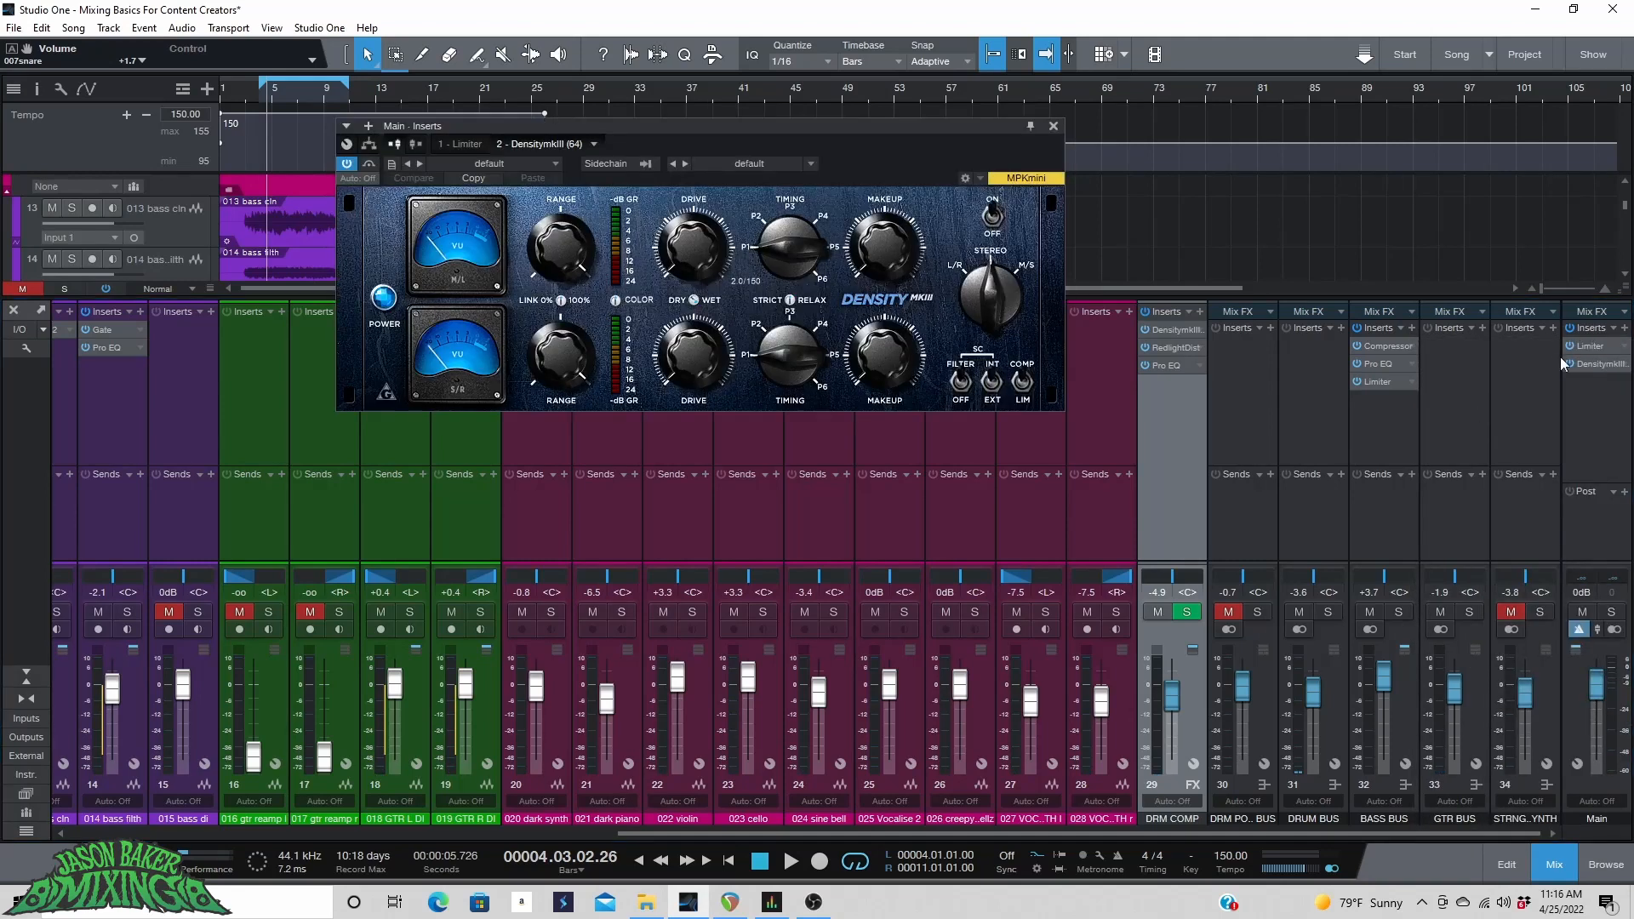
{"action": "left_click_drag", "start_coordinate": [1603, 365], "coordinate": [1599, 346]}
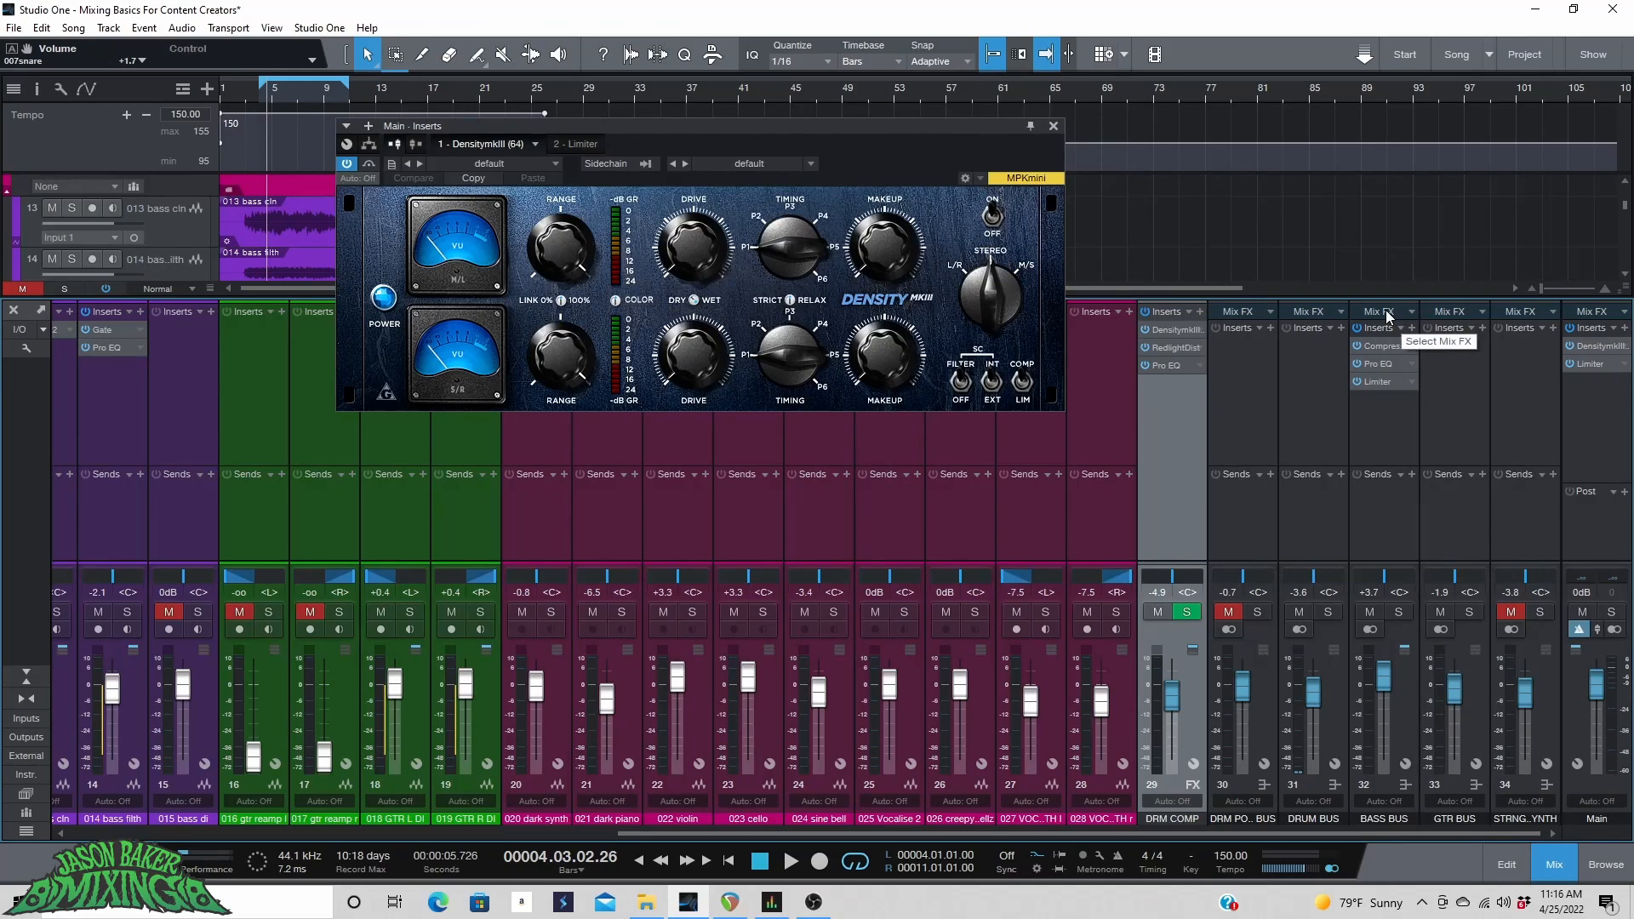
Solo the drum bus and switch the Density's Strict/Relax mode to Relax while playing the song.
{"action": "left_click", "coordinate": [1331, 612]}
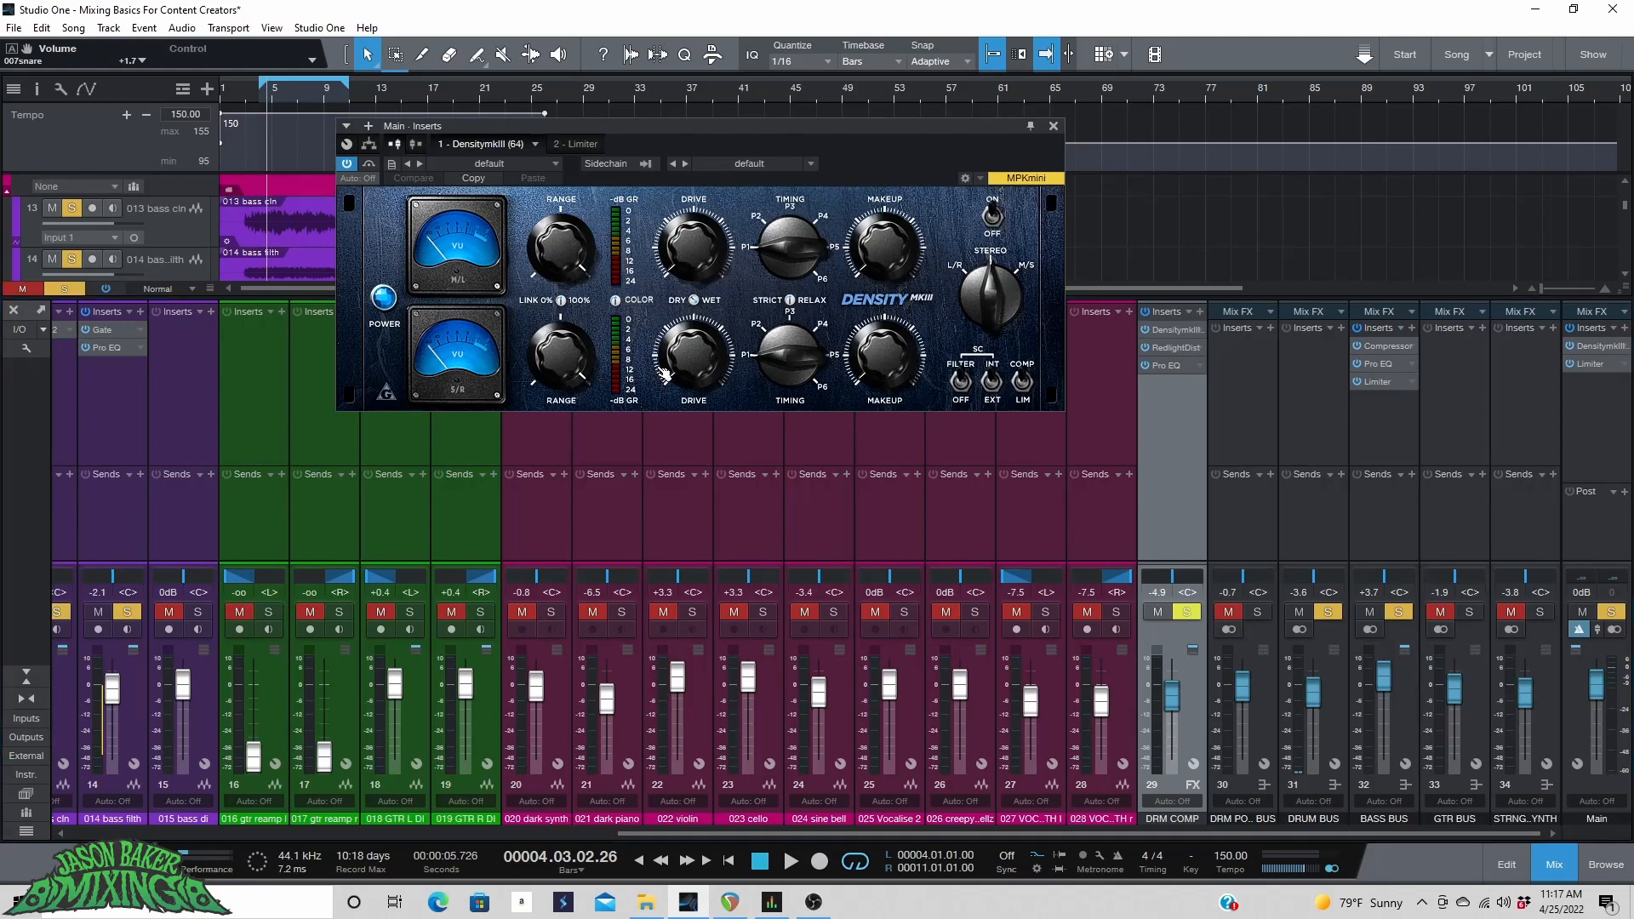
{"action": "left_click_drag", "start_coordinate": [682, 281], "coordinate": [689, 269]}
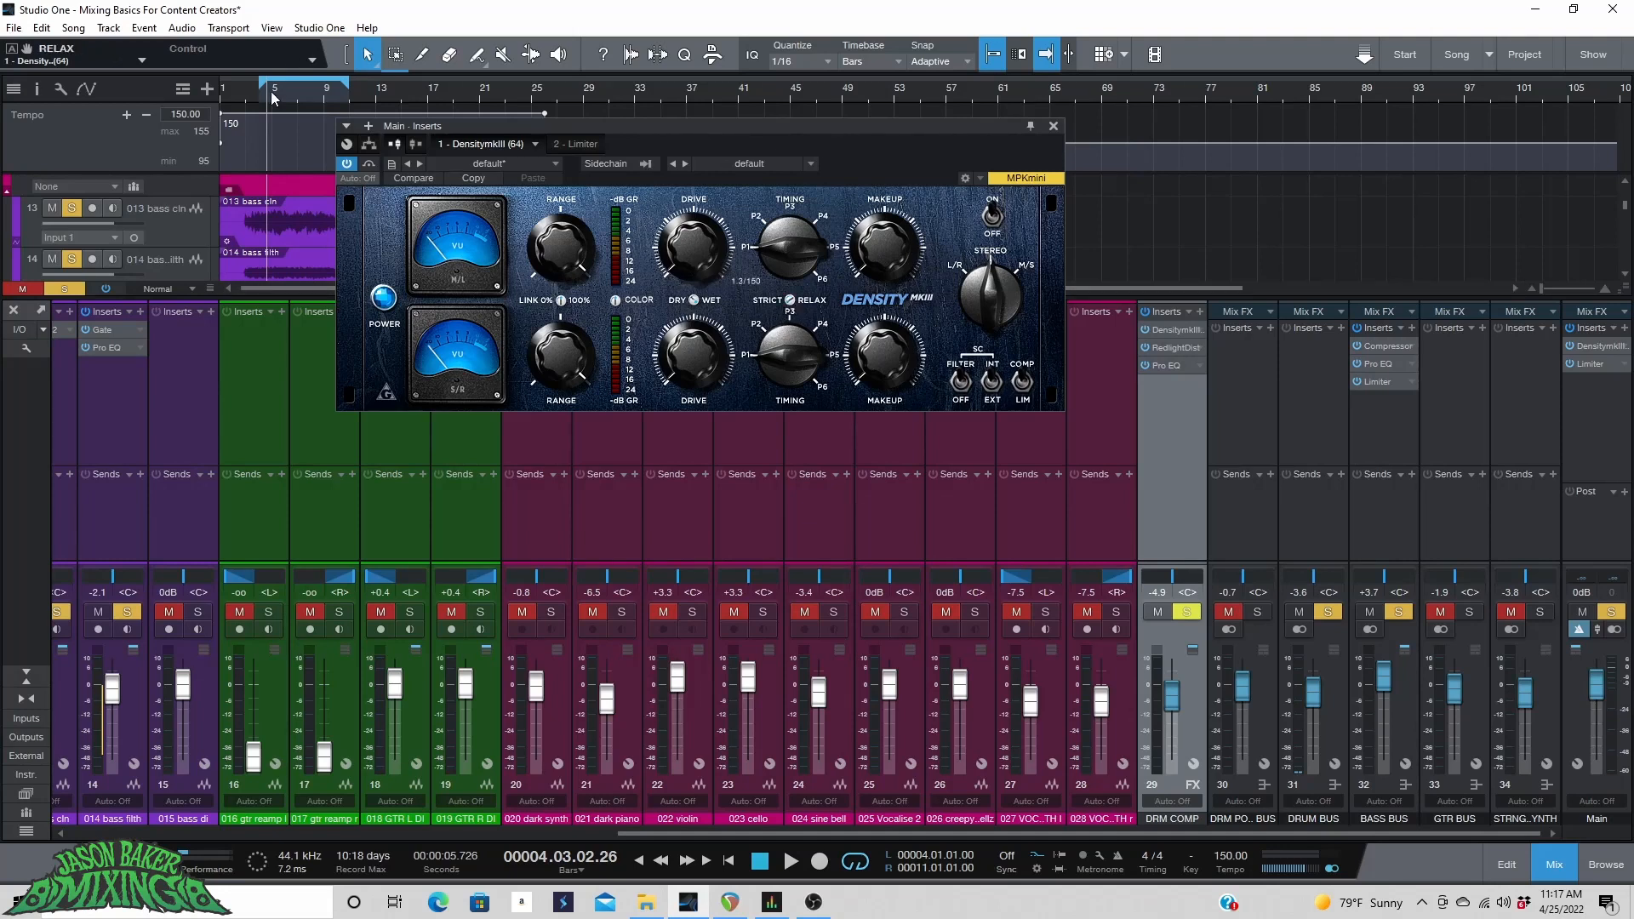
{"action": "key", "text": "space"}
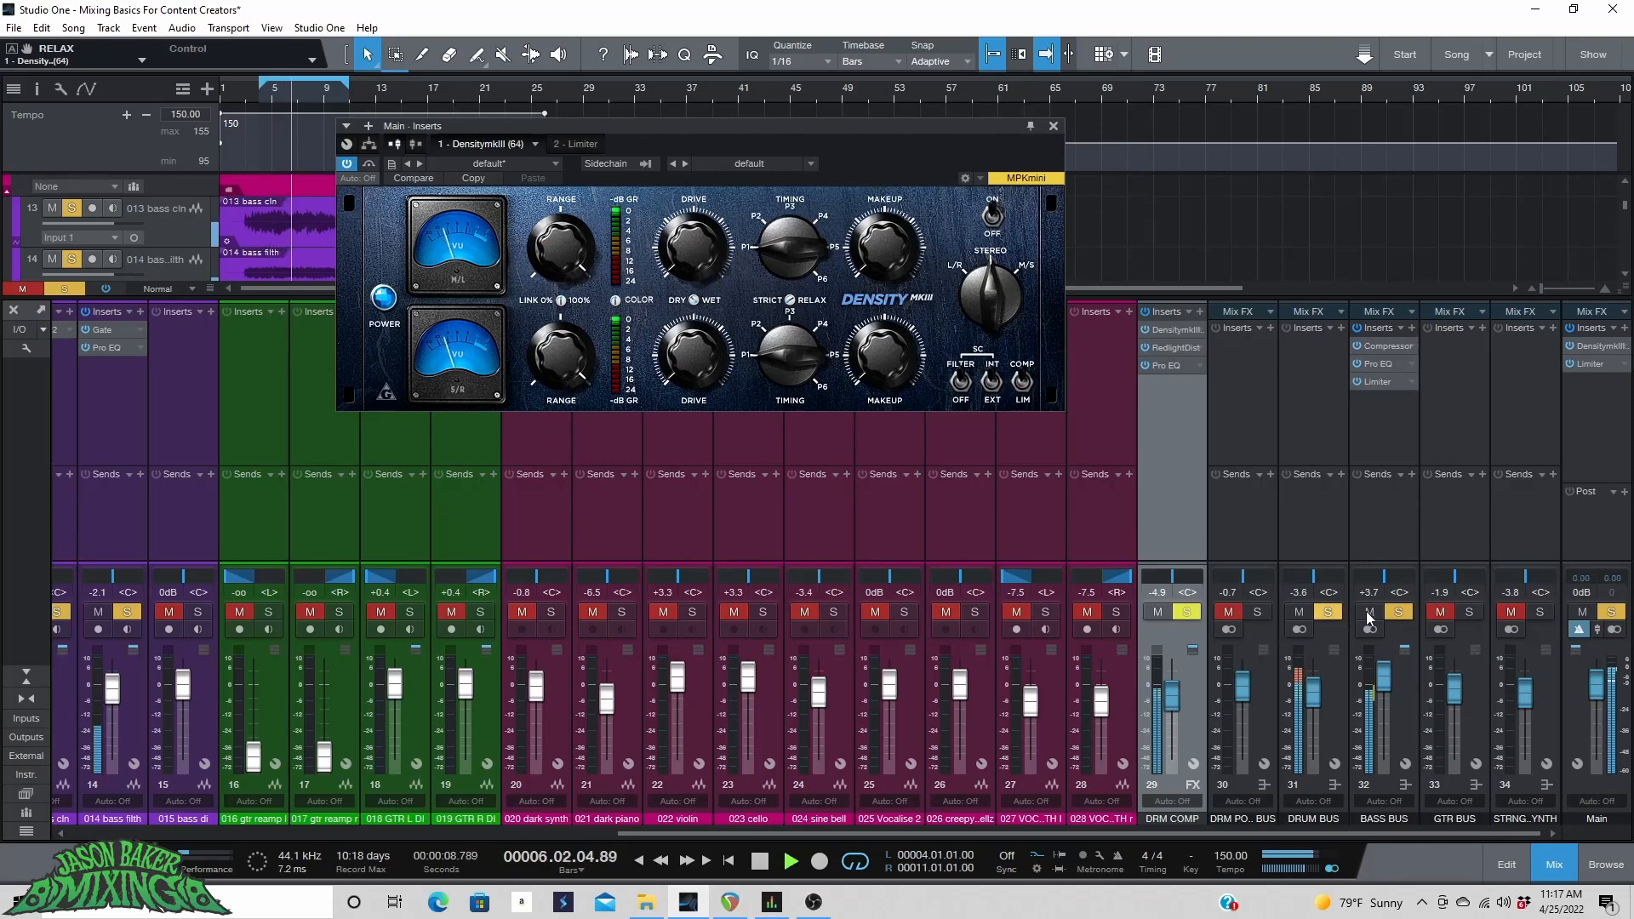
{"action": "left_click", "coordinate": [1398, 613]}
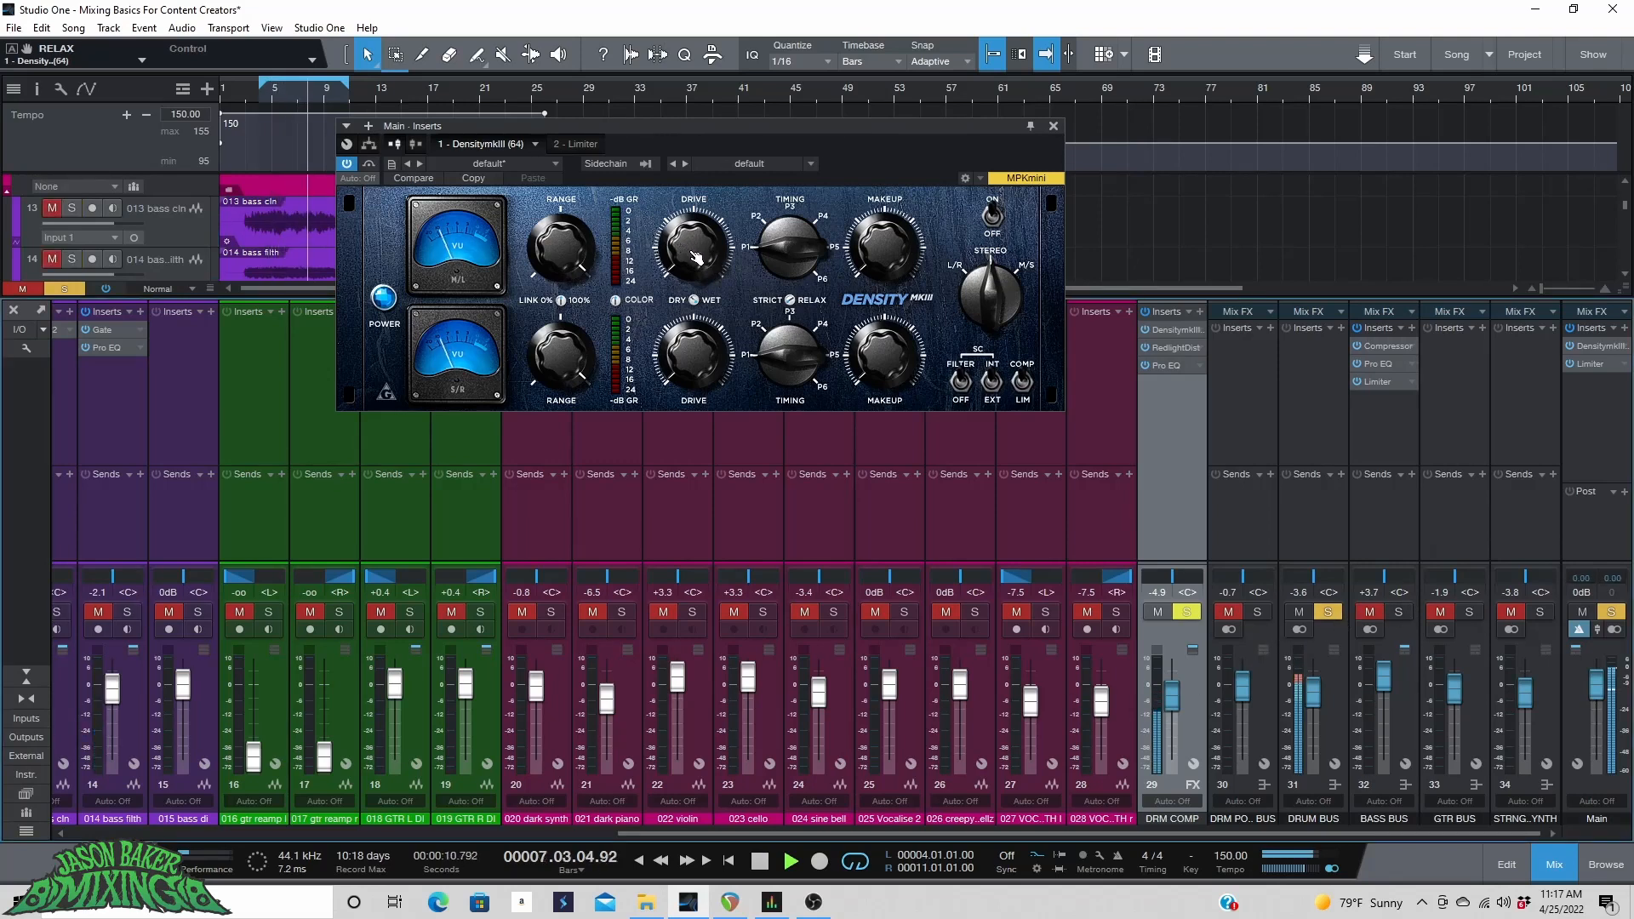
Adjust the Density's drive, range and makeup knobs on the Main bus.
{"action": "left_click_drag", "start_coordinate": [561, 248], "coordinate": [561, 278]}
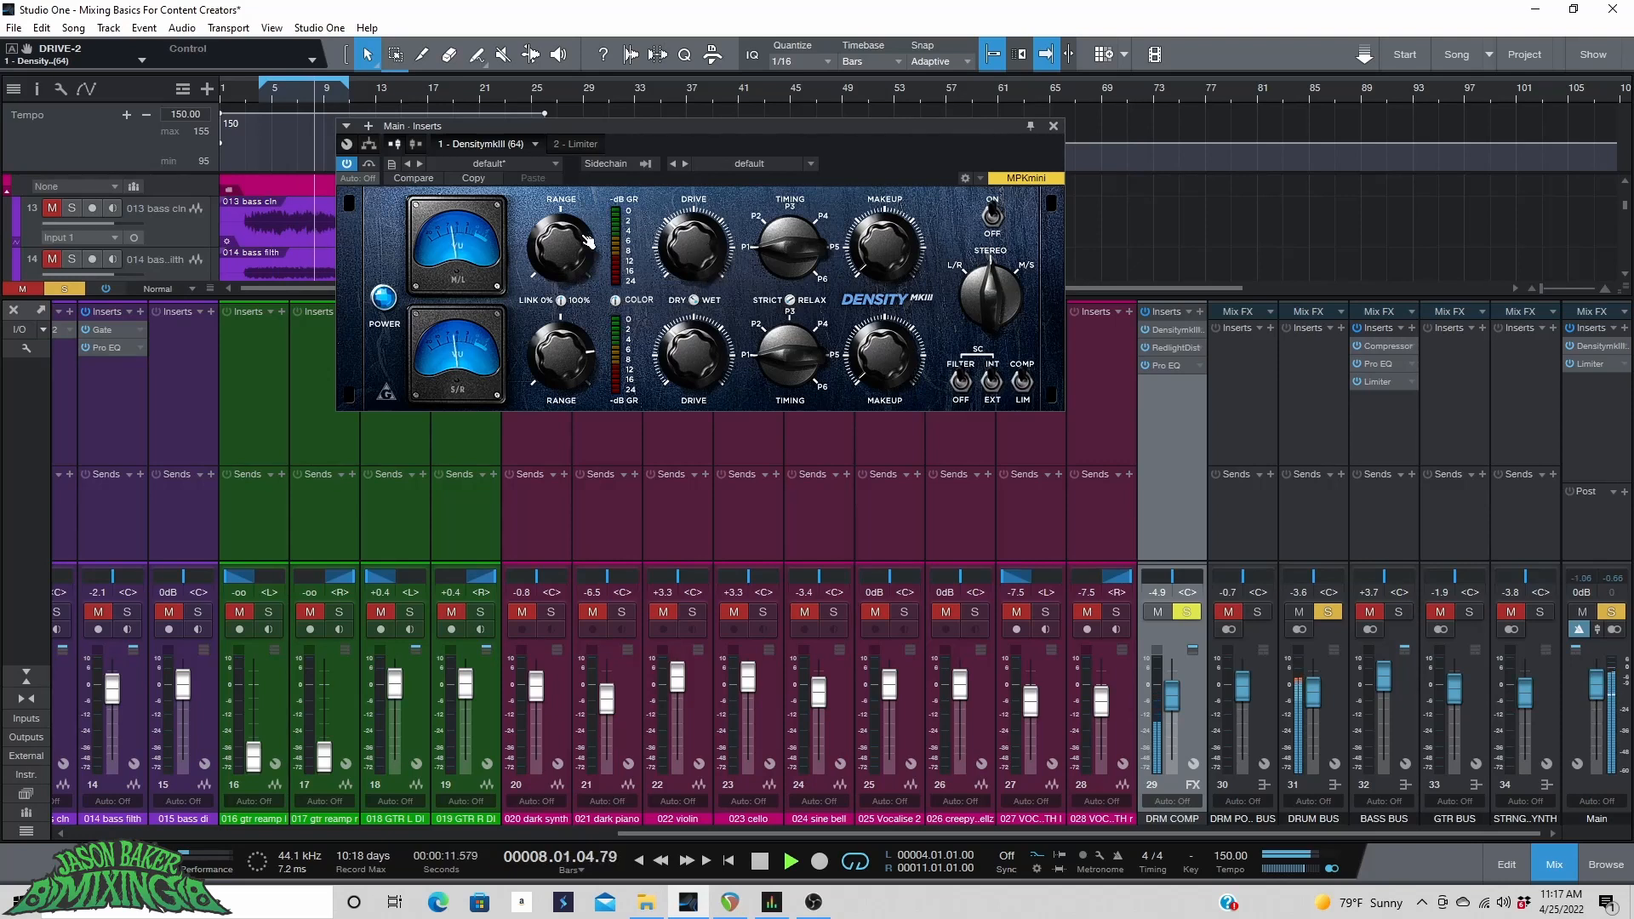
{"action": "left_click_drag", "start_coordinate": [588, 241], "coordinate": [588, 204]}
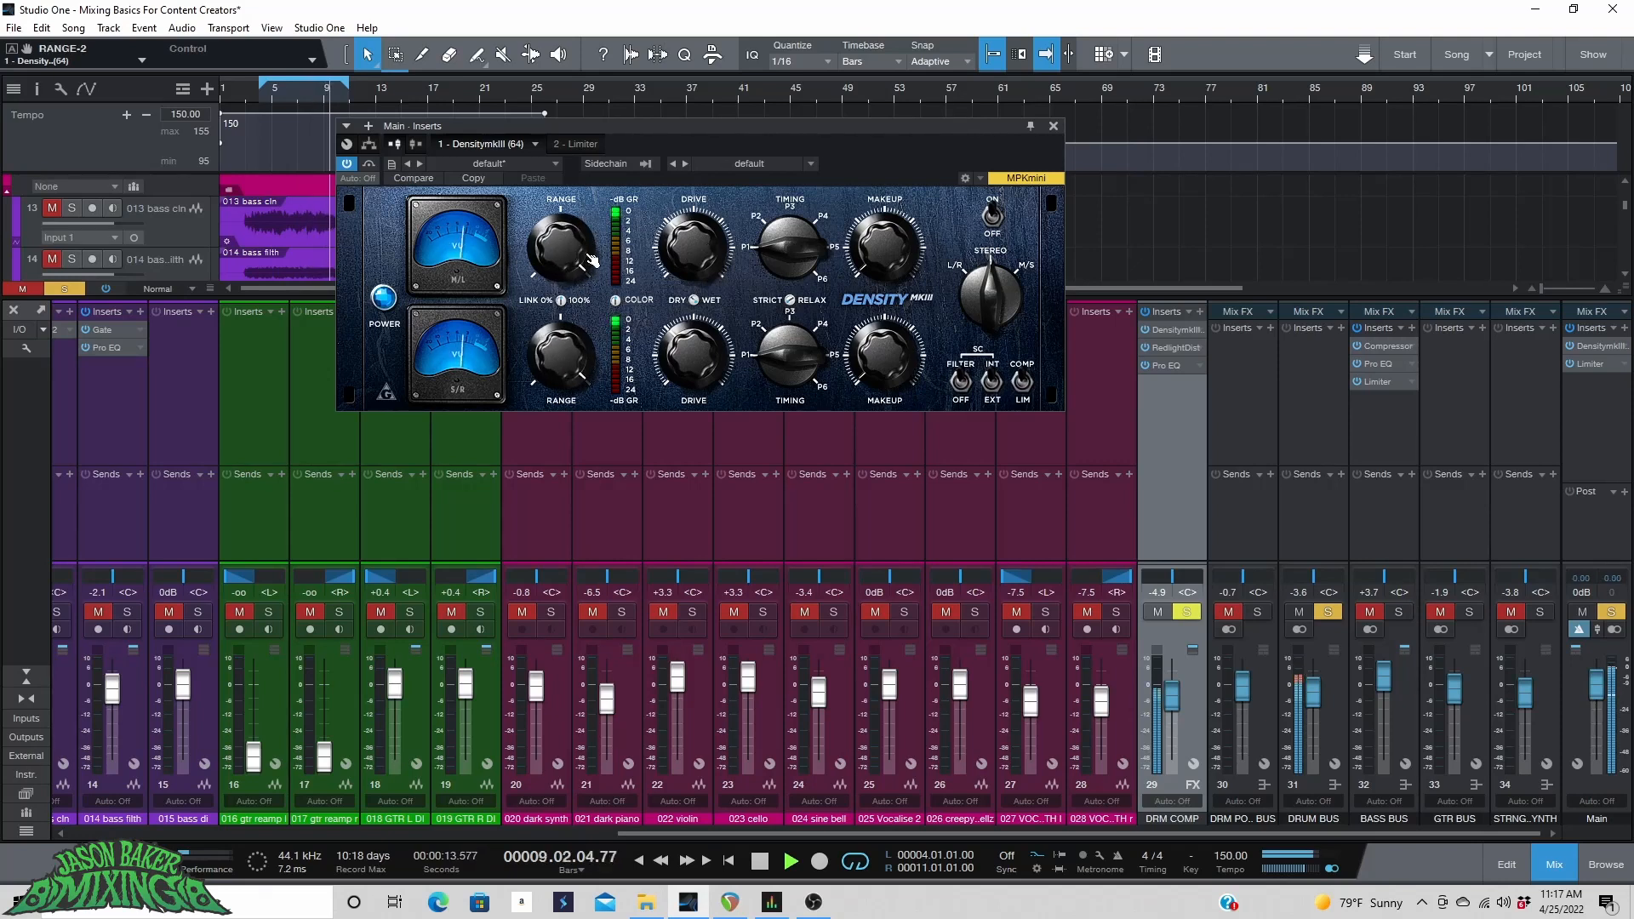
{"action": "left_click_drag", "start_coordinate": [579, 249], "coordinate": [578, 336]}
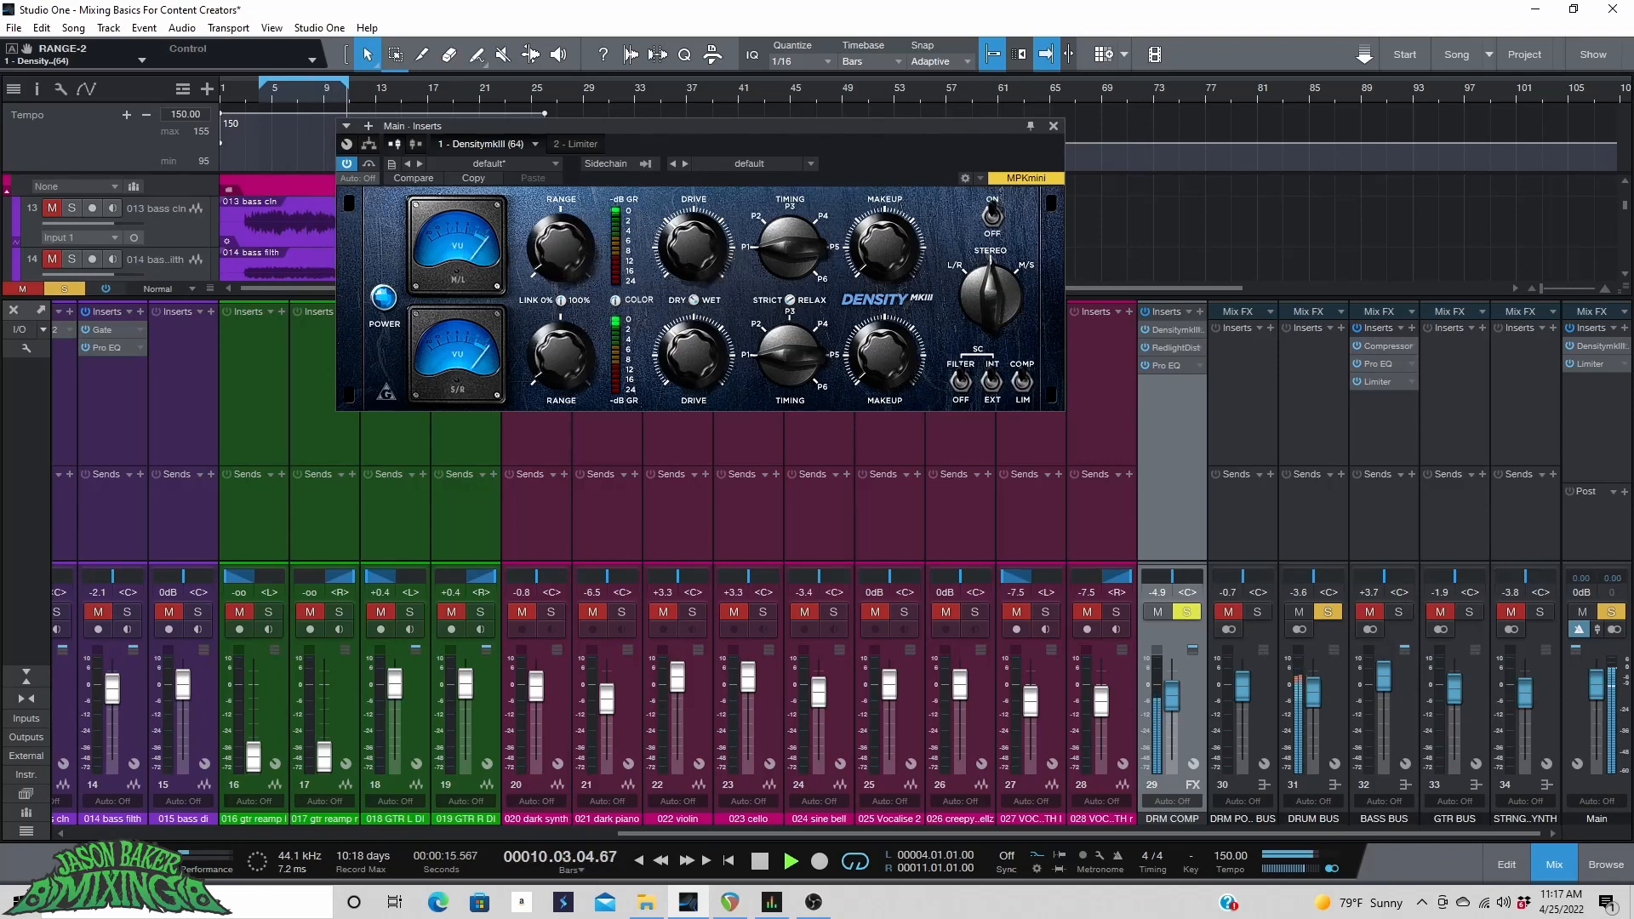
{"action": "left_click_drag", "start_coordinate": [578, 248], "coordinate": [575, 228]}
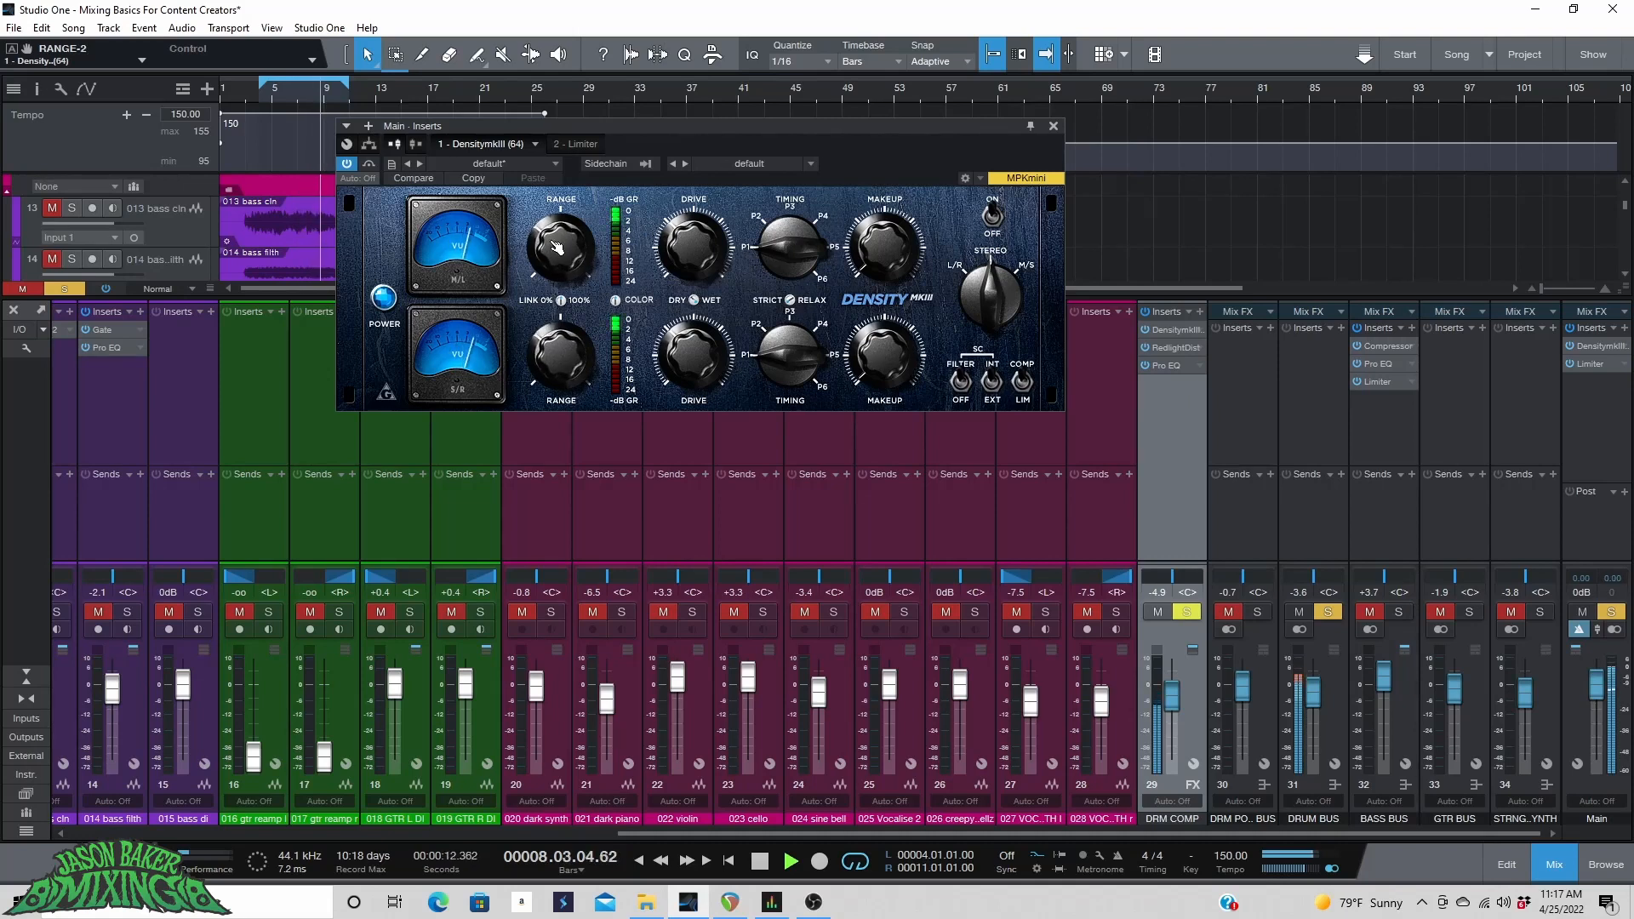
{"action": "left_click_drag", "start_coordinate": [882, 252], "coordinate": [882, 236]}
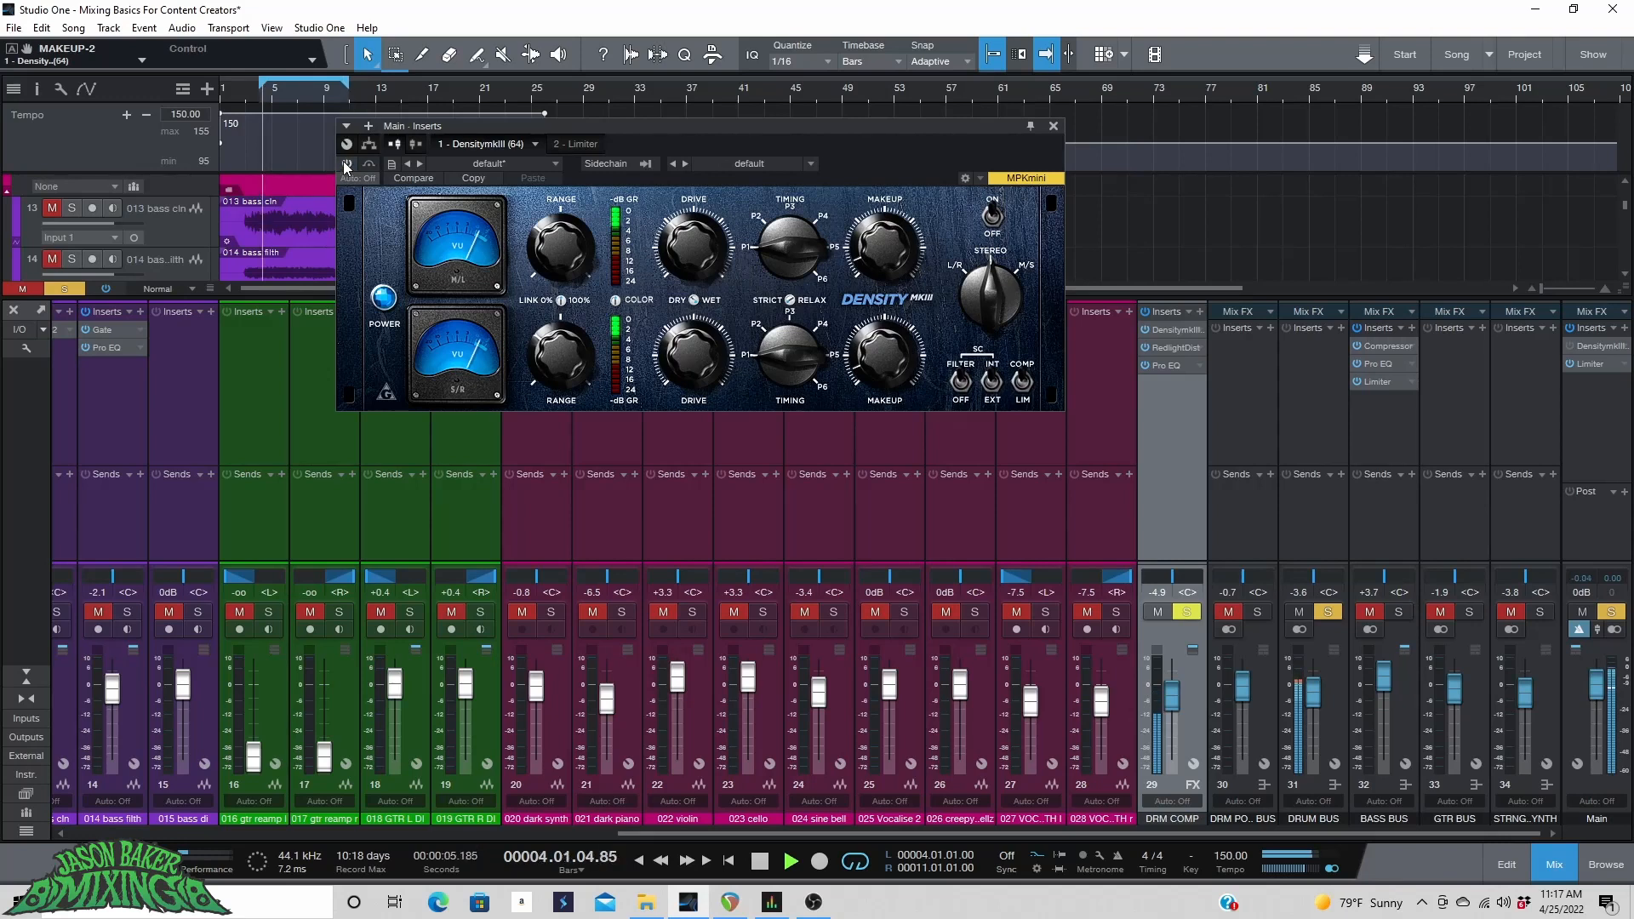
Toggle the Density's bypass to compare the processed and unprocessed mix.
{"action": "left_click", "coordinate": [345, 164]}
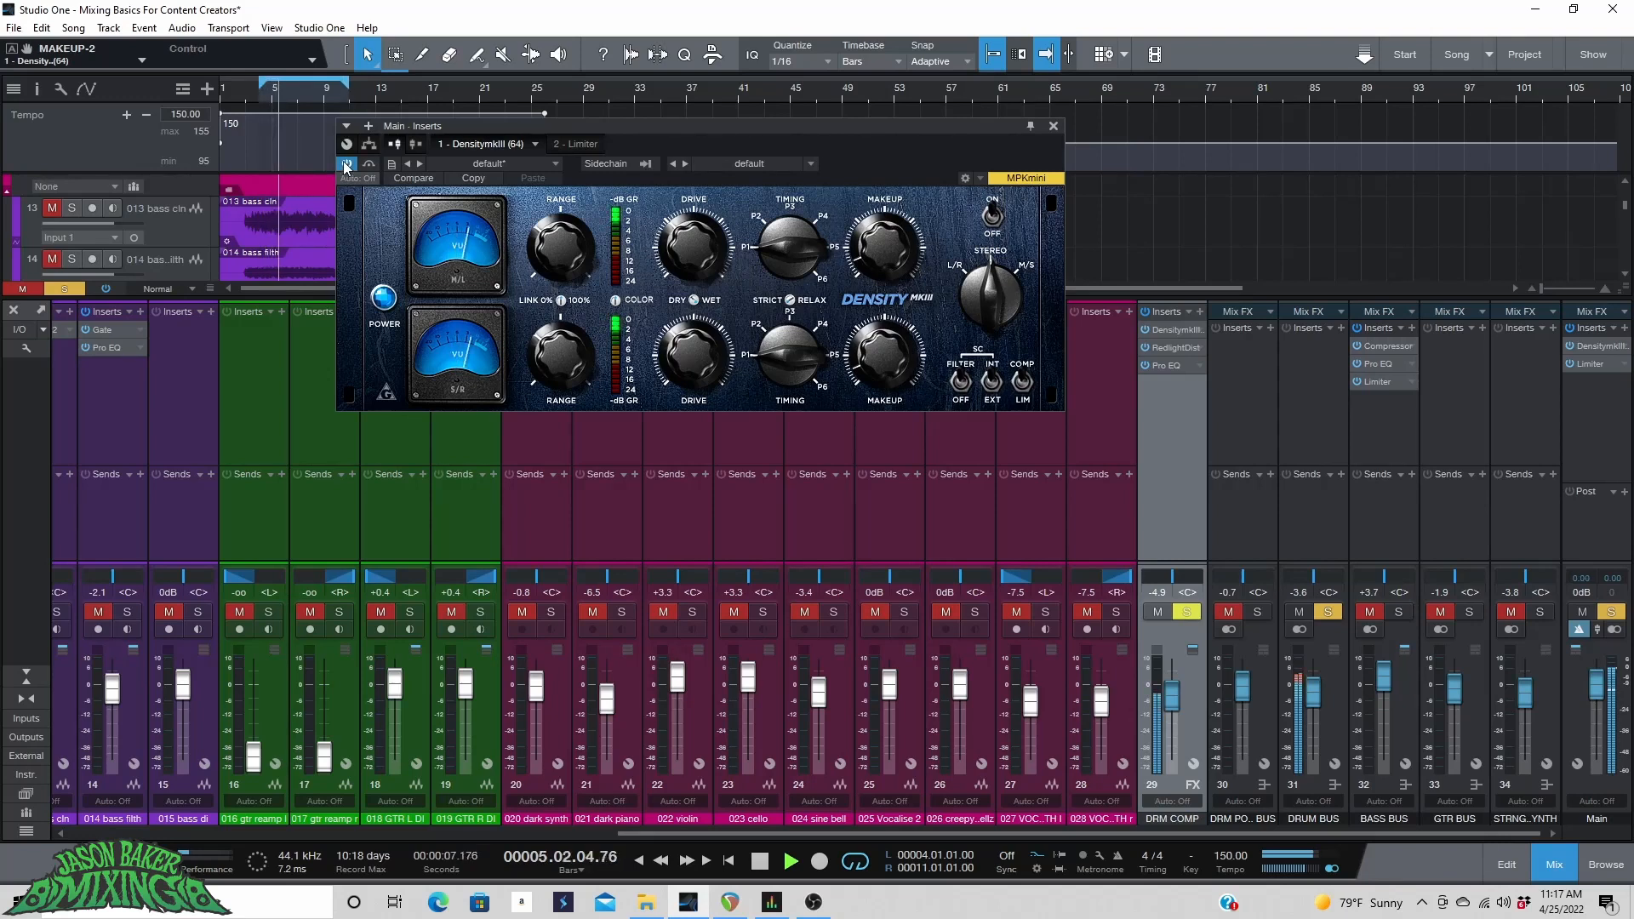
{"action": "left_click", "coordinate": [345, 168]}
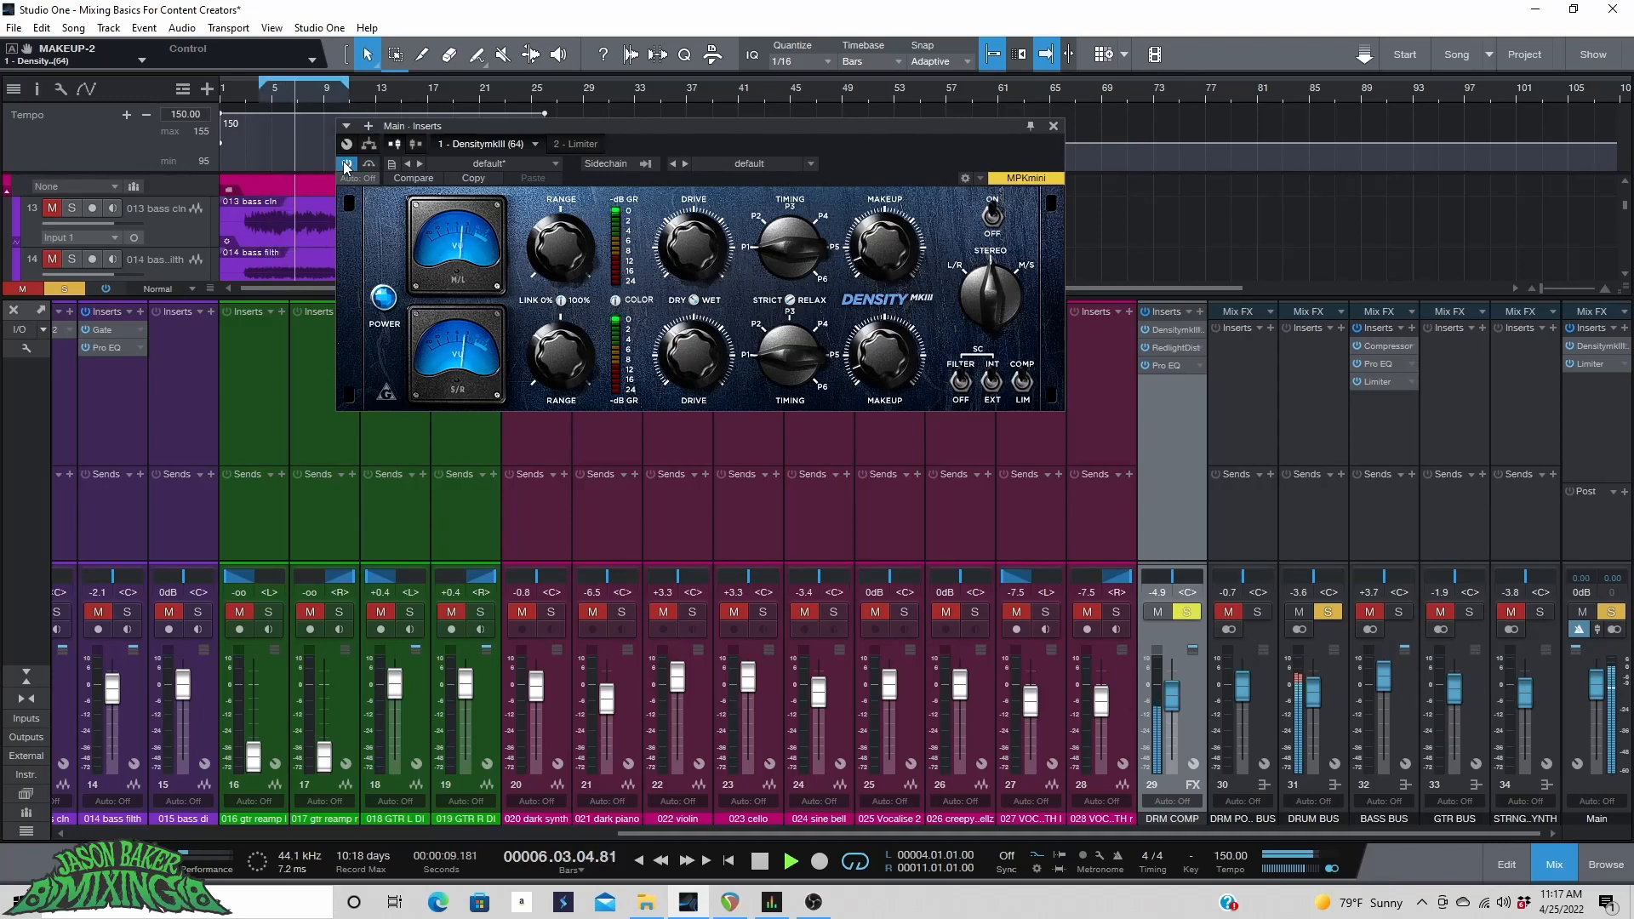
{"action": "left_click", "coordinate": [345, 165]}
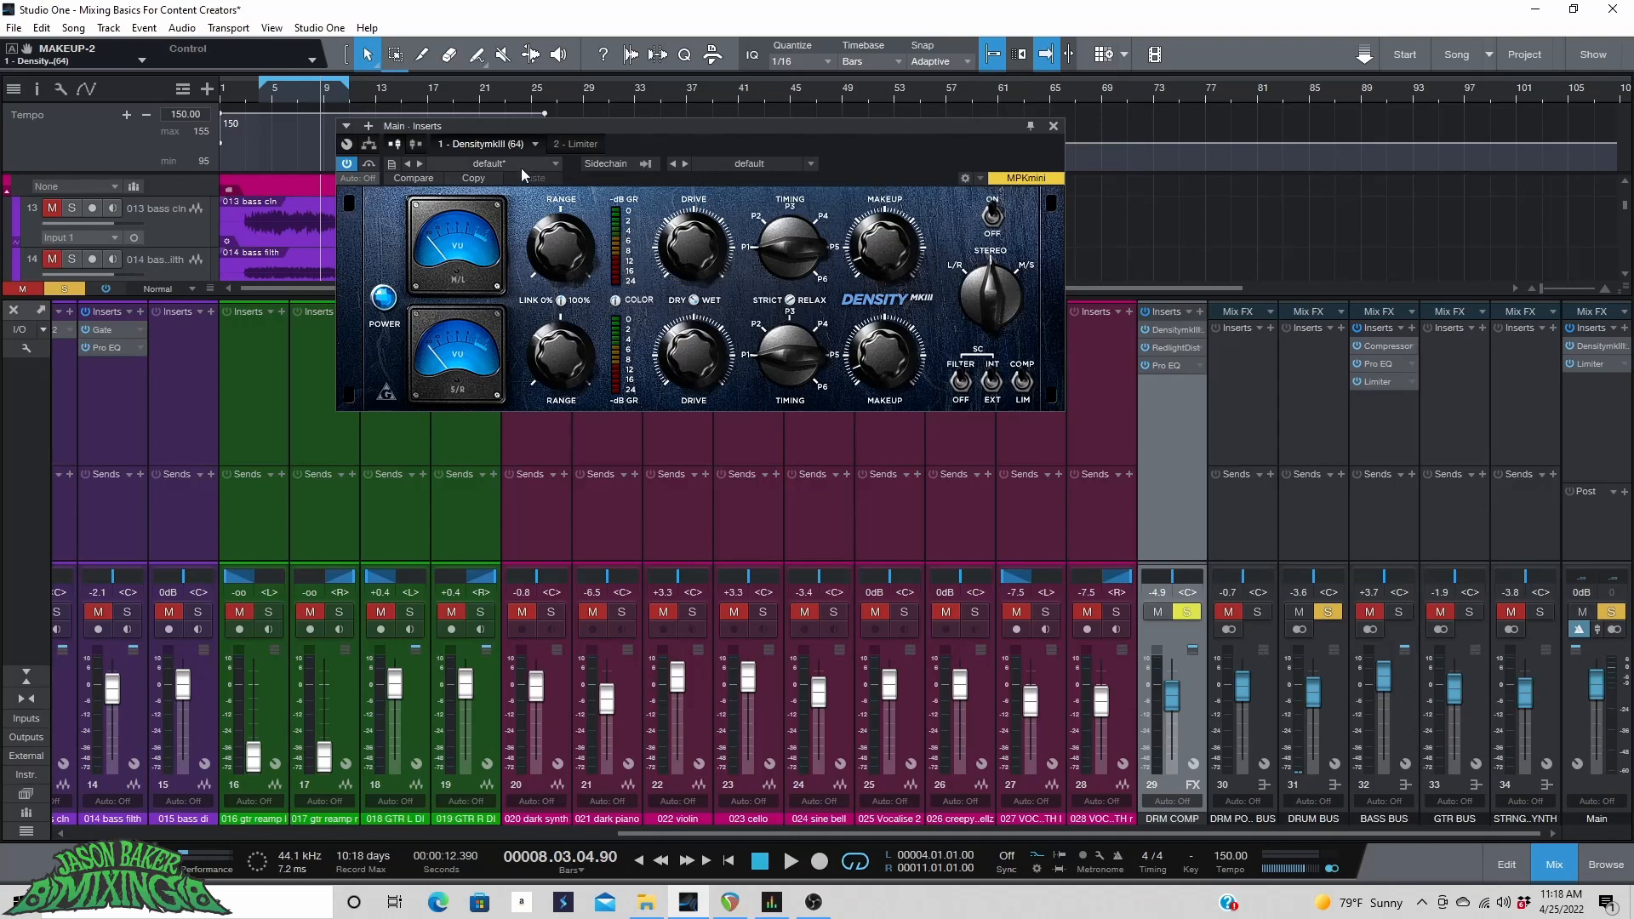
Play the song from bar 5 to audition the mix.
{"action": "left_click", "coordinate": [262, 89]}
{"action": "key", "text": "space"}
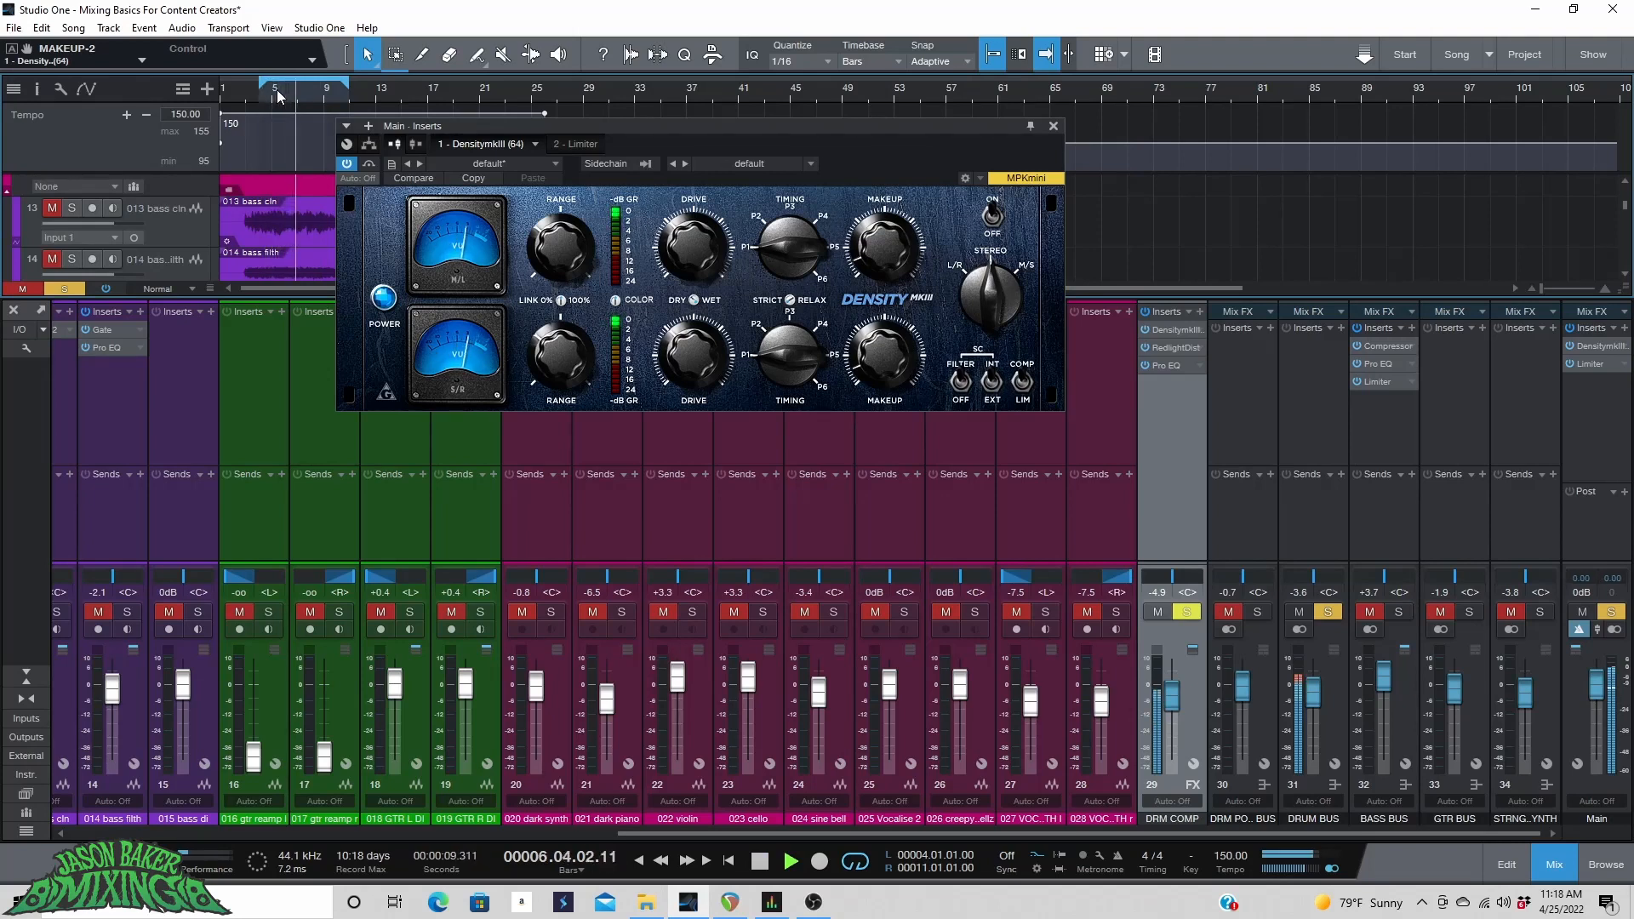
{"action": "key", "text": "space"}
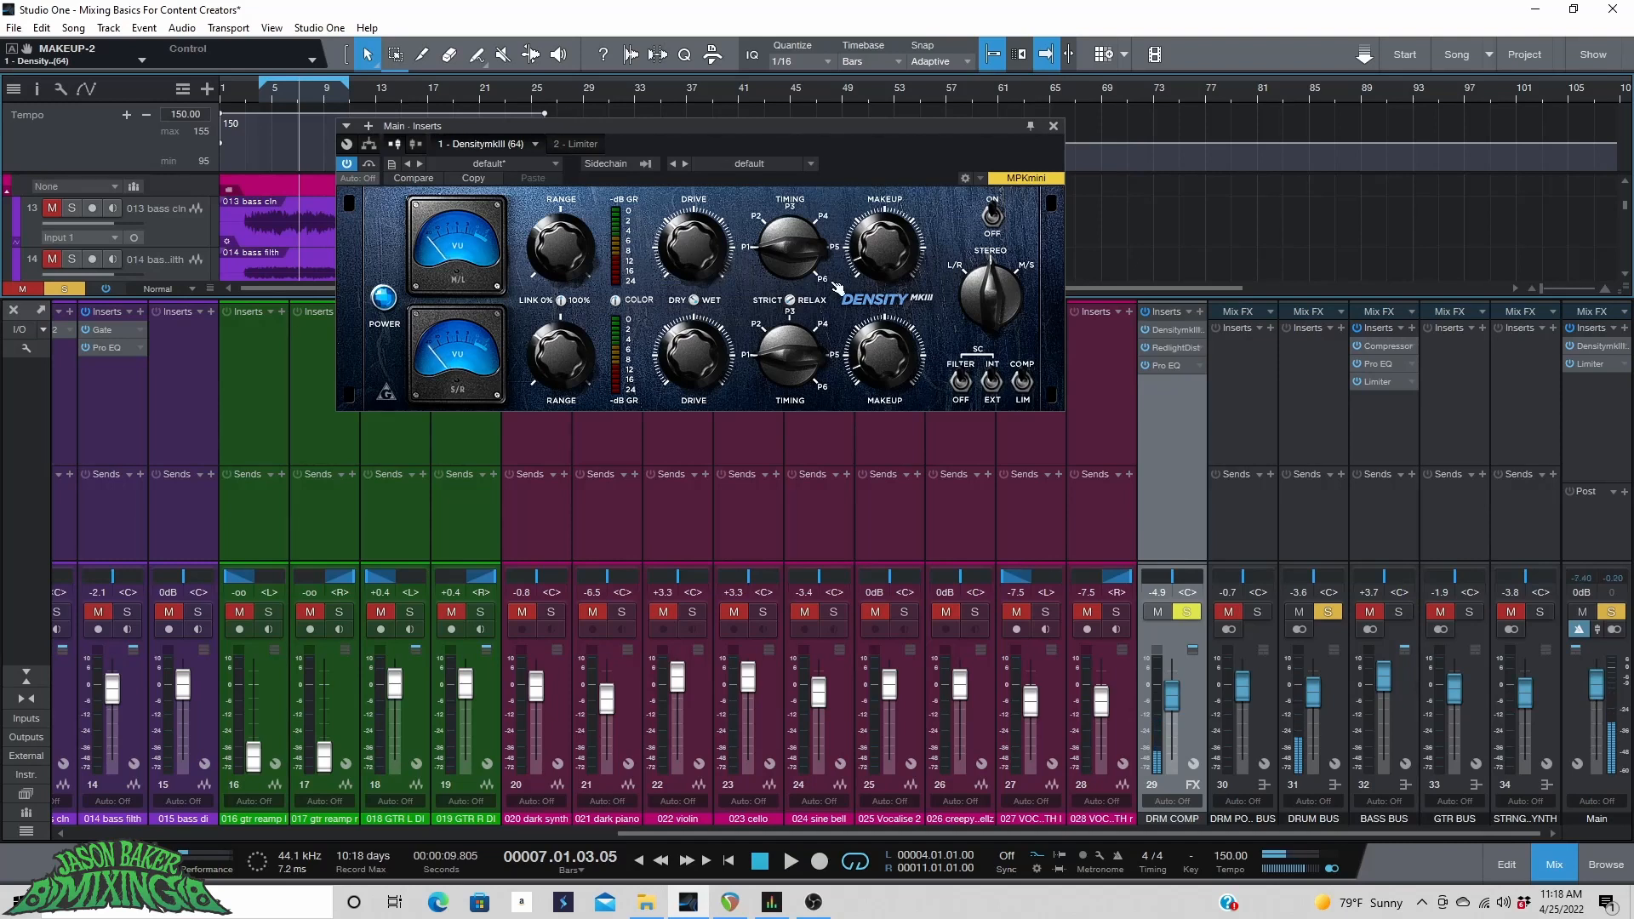
{"action": "key", "text": "space"}
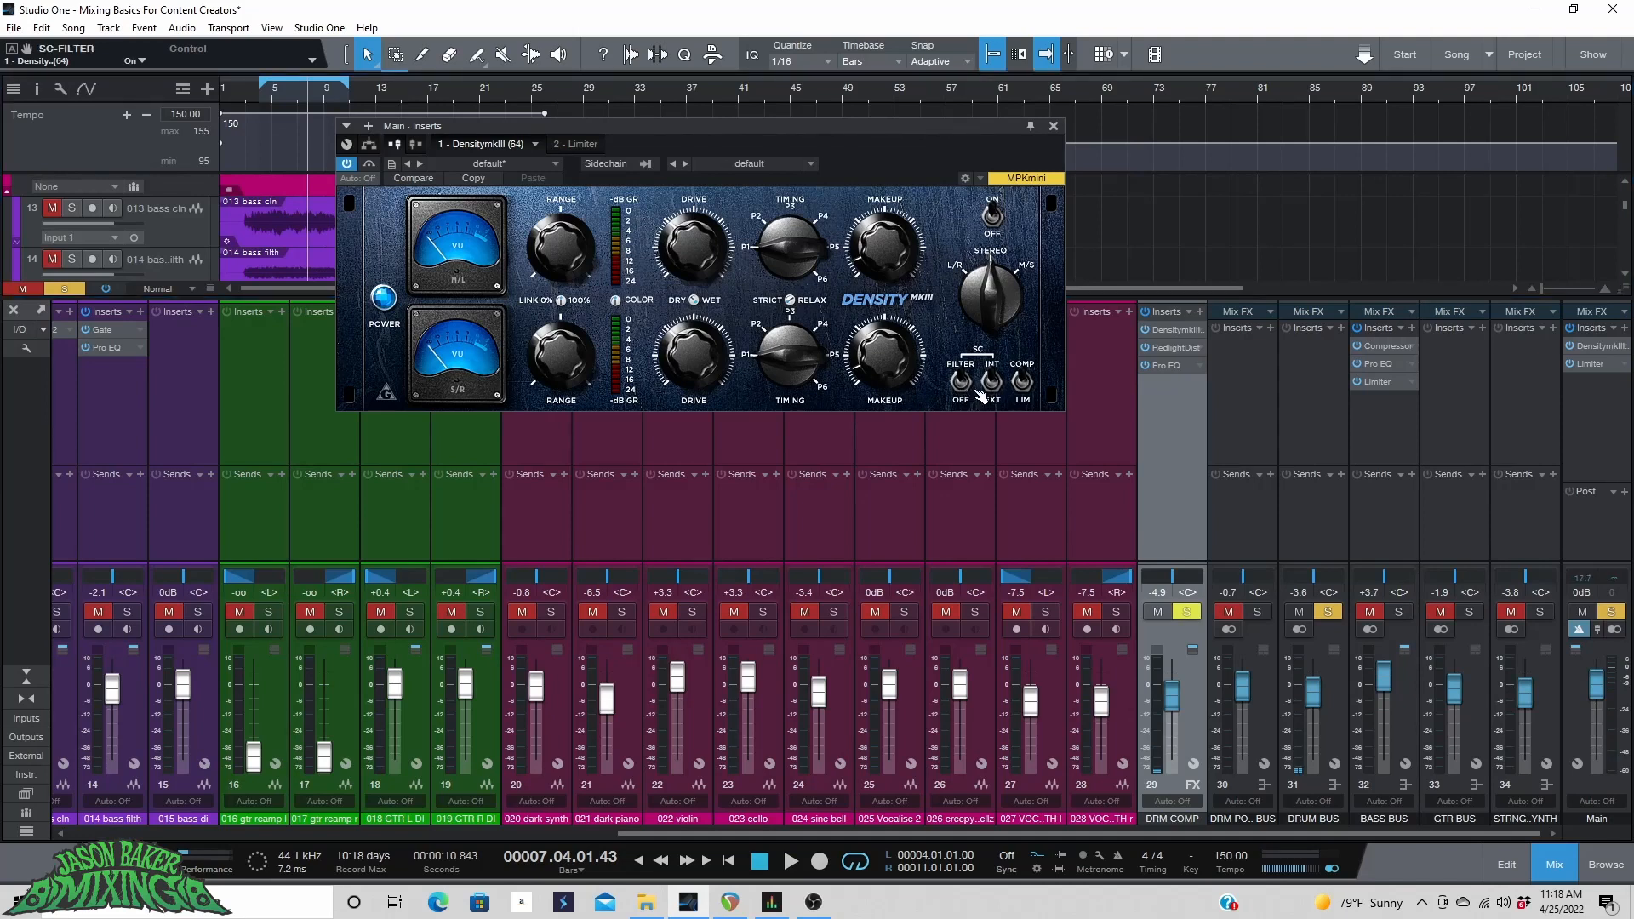
{"action": "key", "text": "space"}
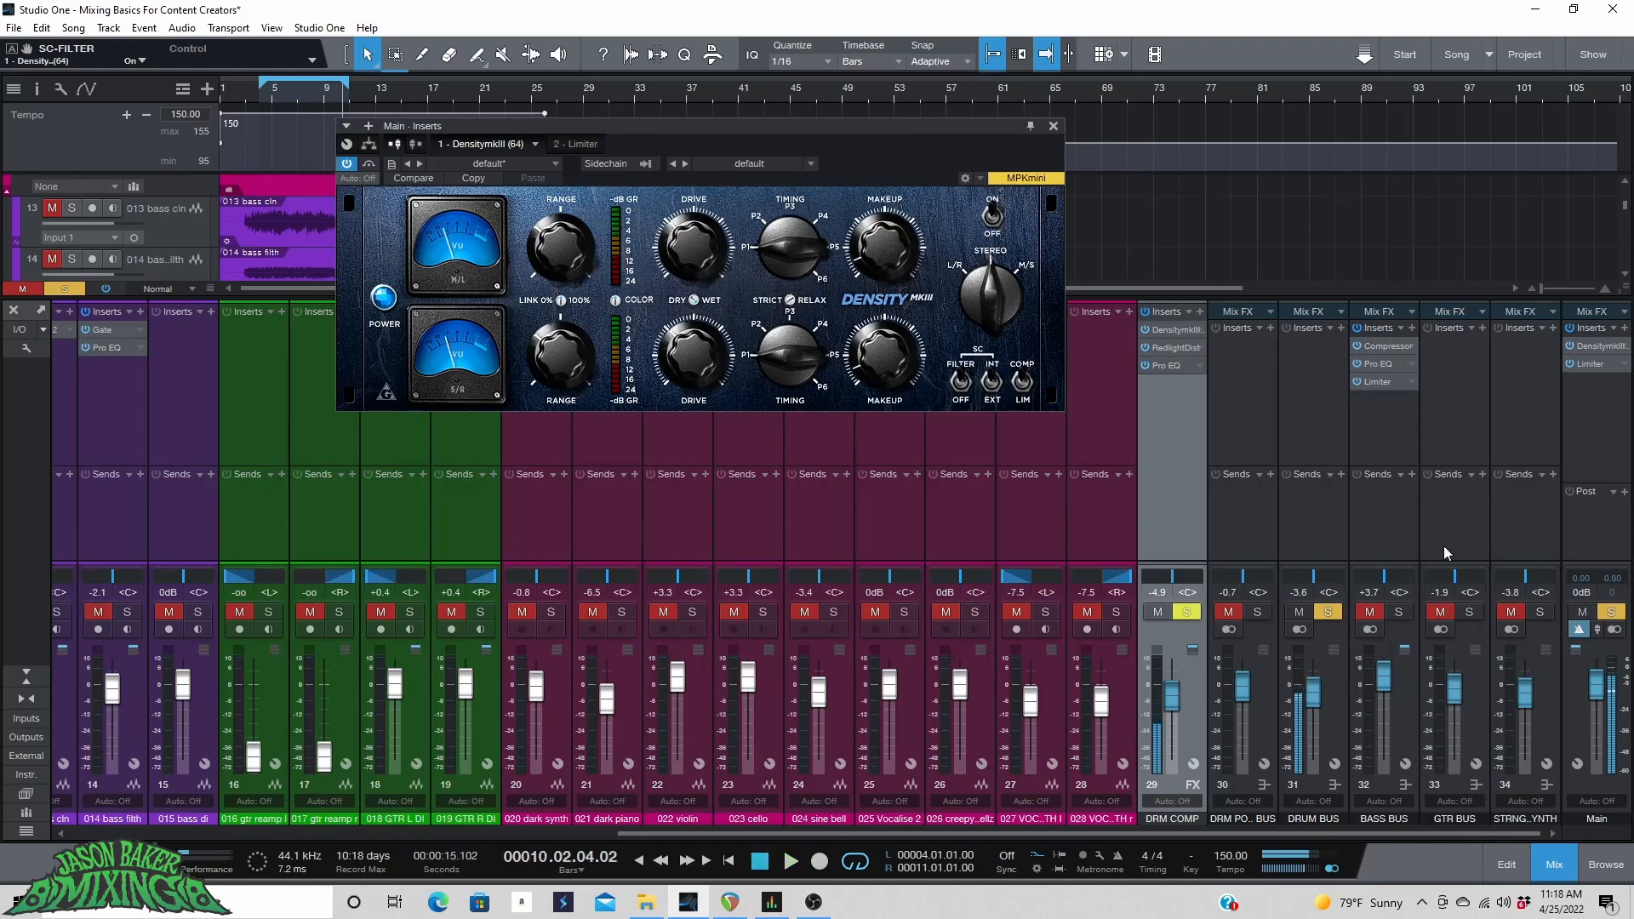
Toggle solo on the bass and guitar buses and switch the Main bus Density's bypass off and back on.
{"action": "left_click", "coordinate": [1397, 614]}
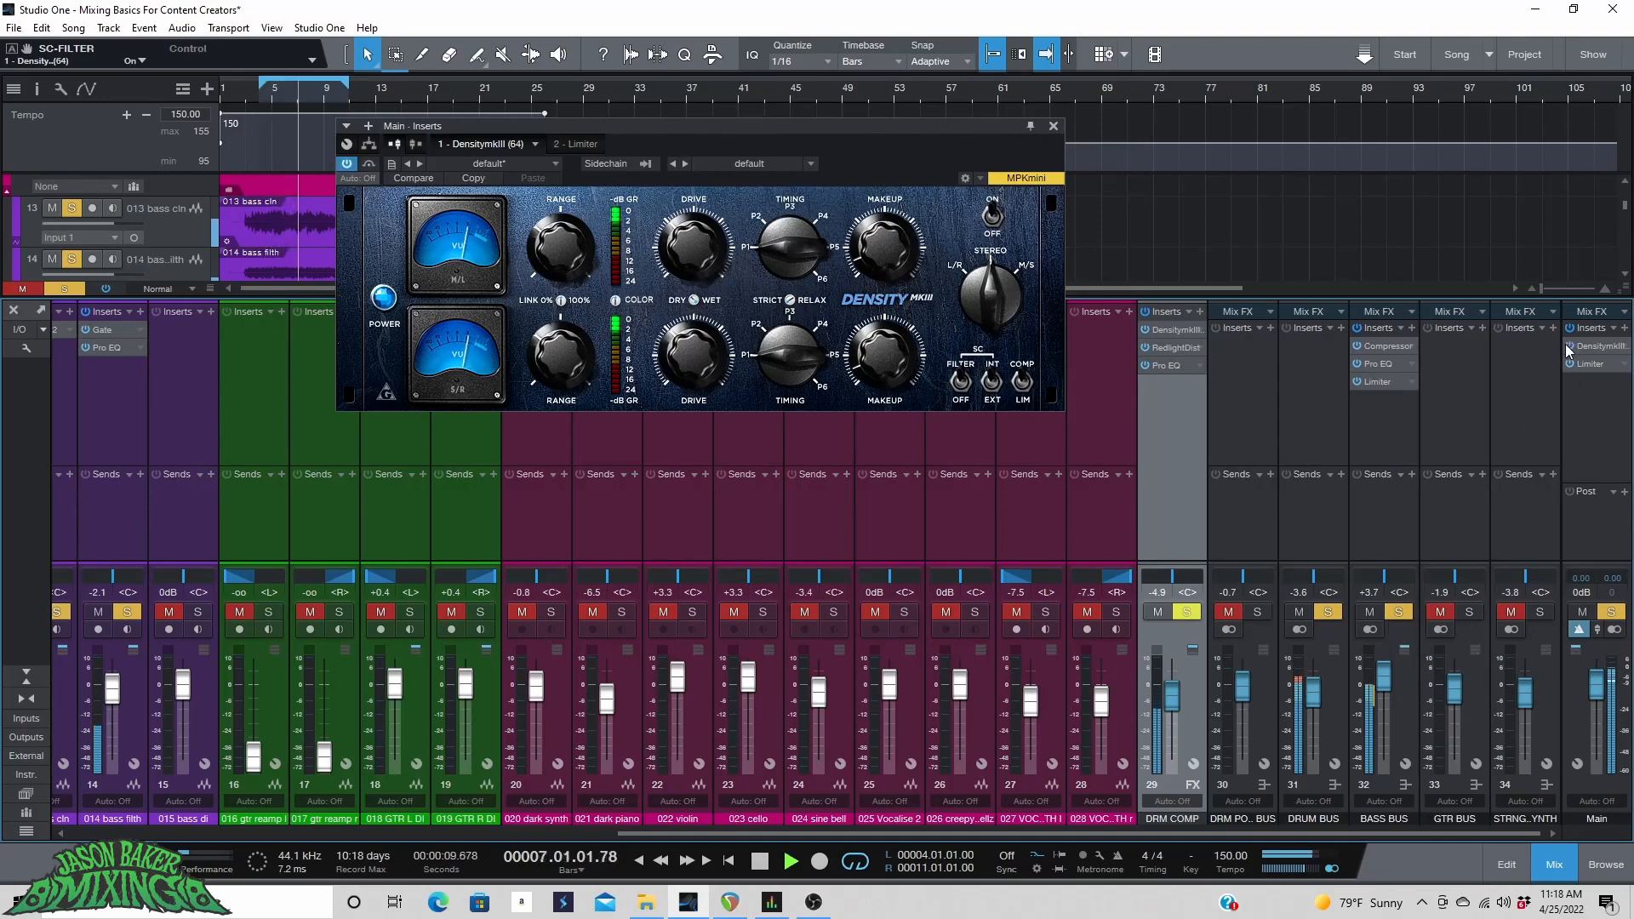
{"action": "left_click", "coordinate": [1469, 612]}
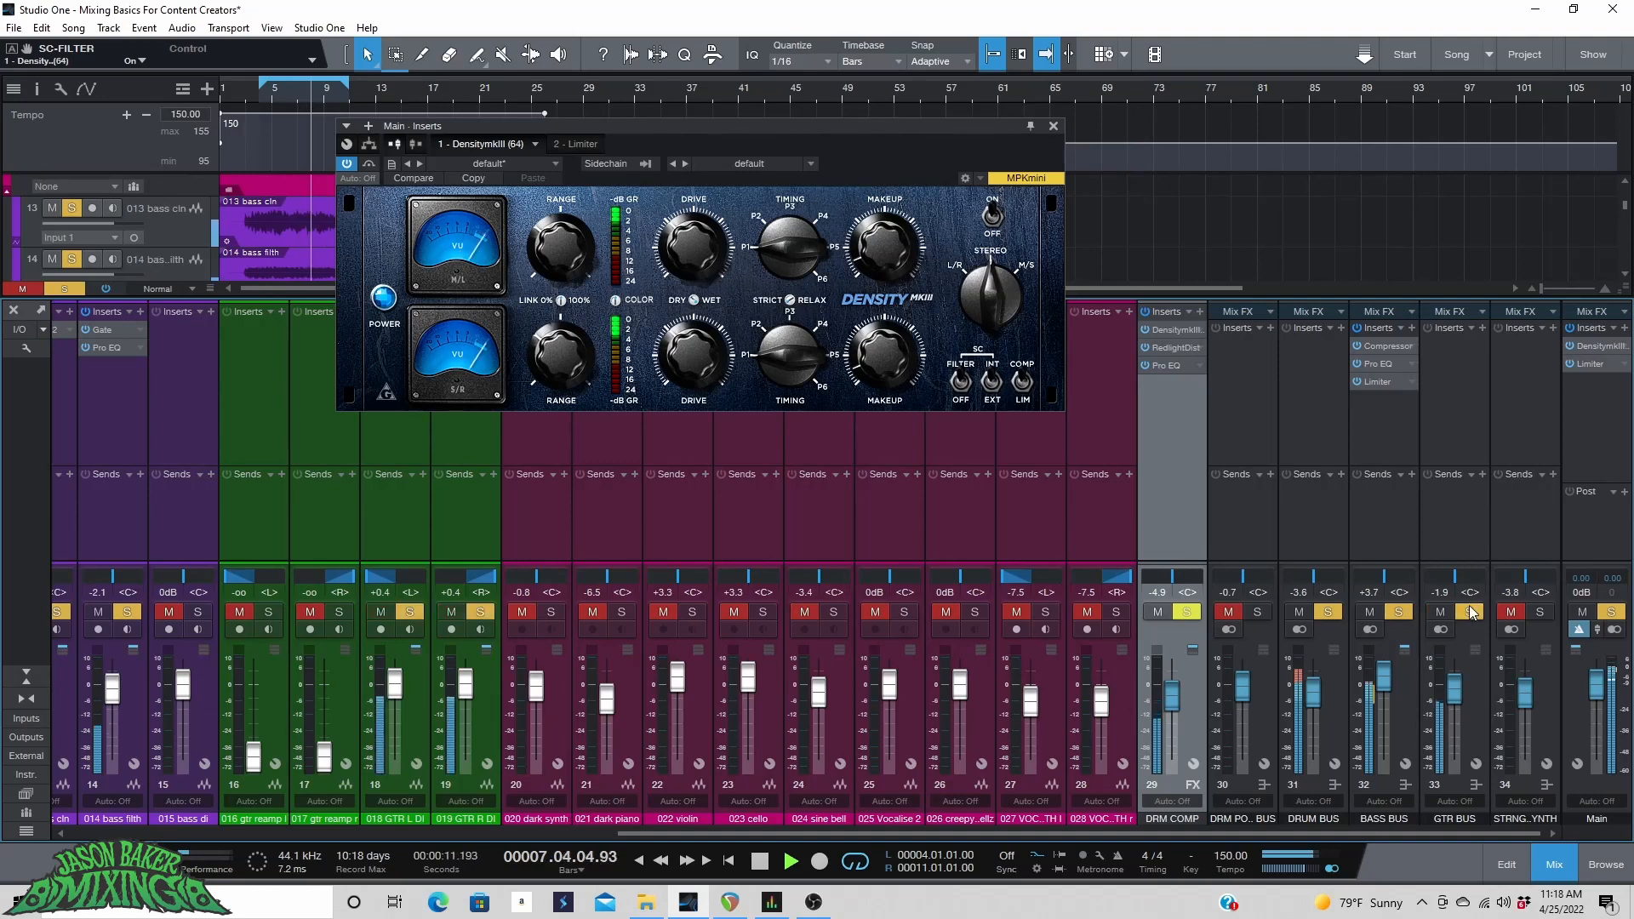
{"action": "left_click", "coordinate": [1570, 347]}
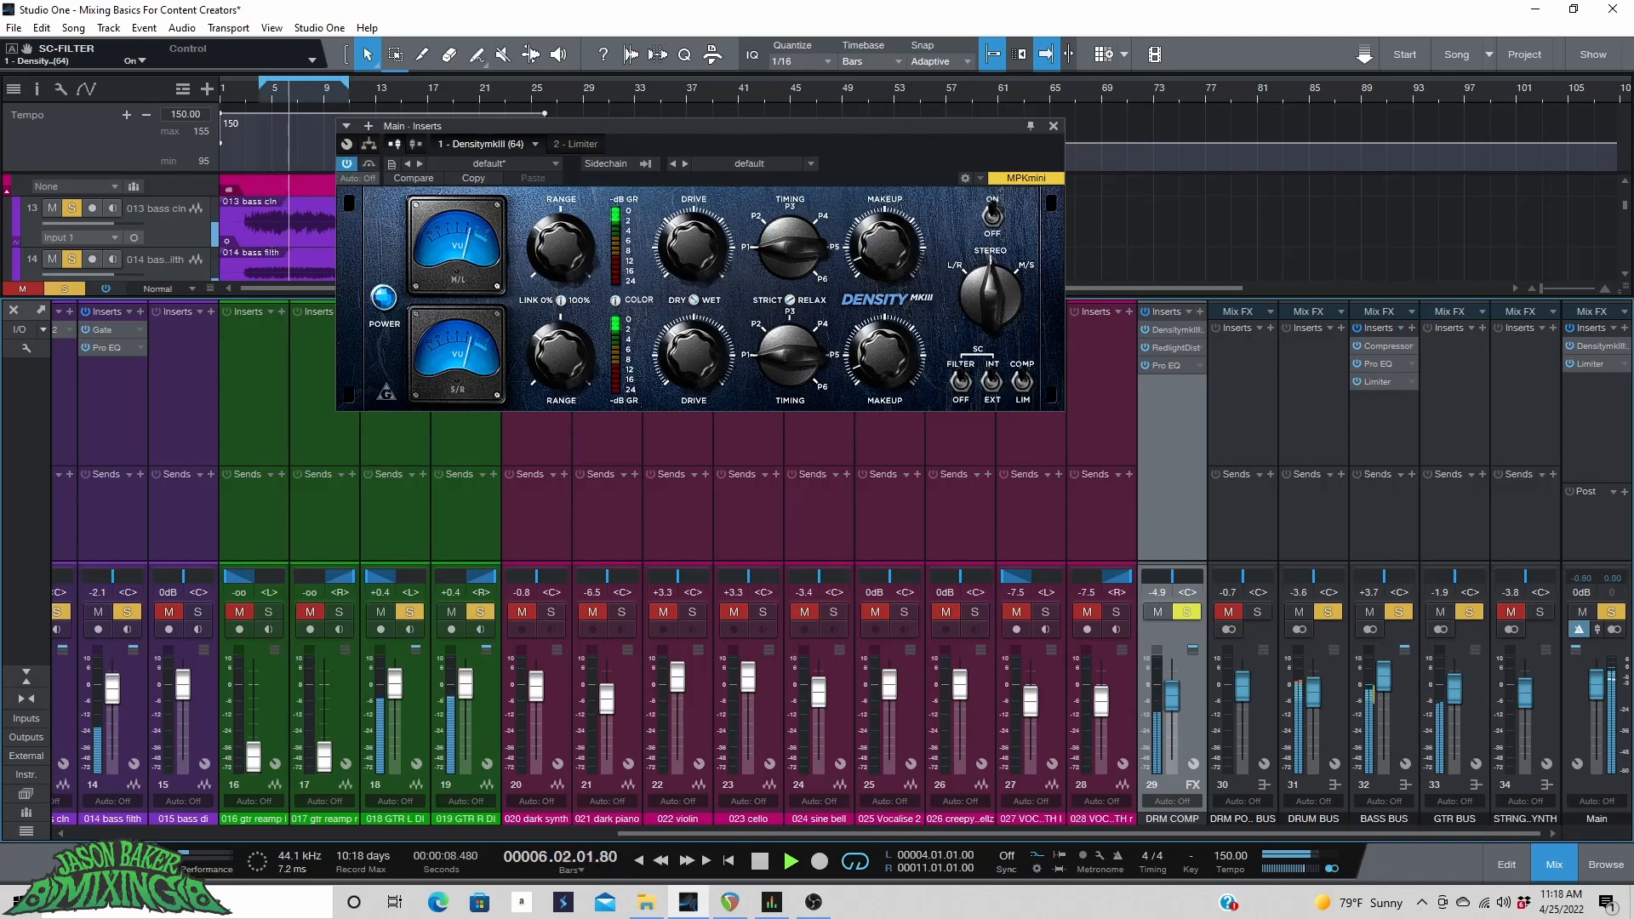
{"action": "left_click", "coordinate": [1570, 346]}
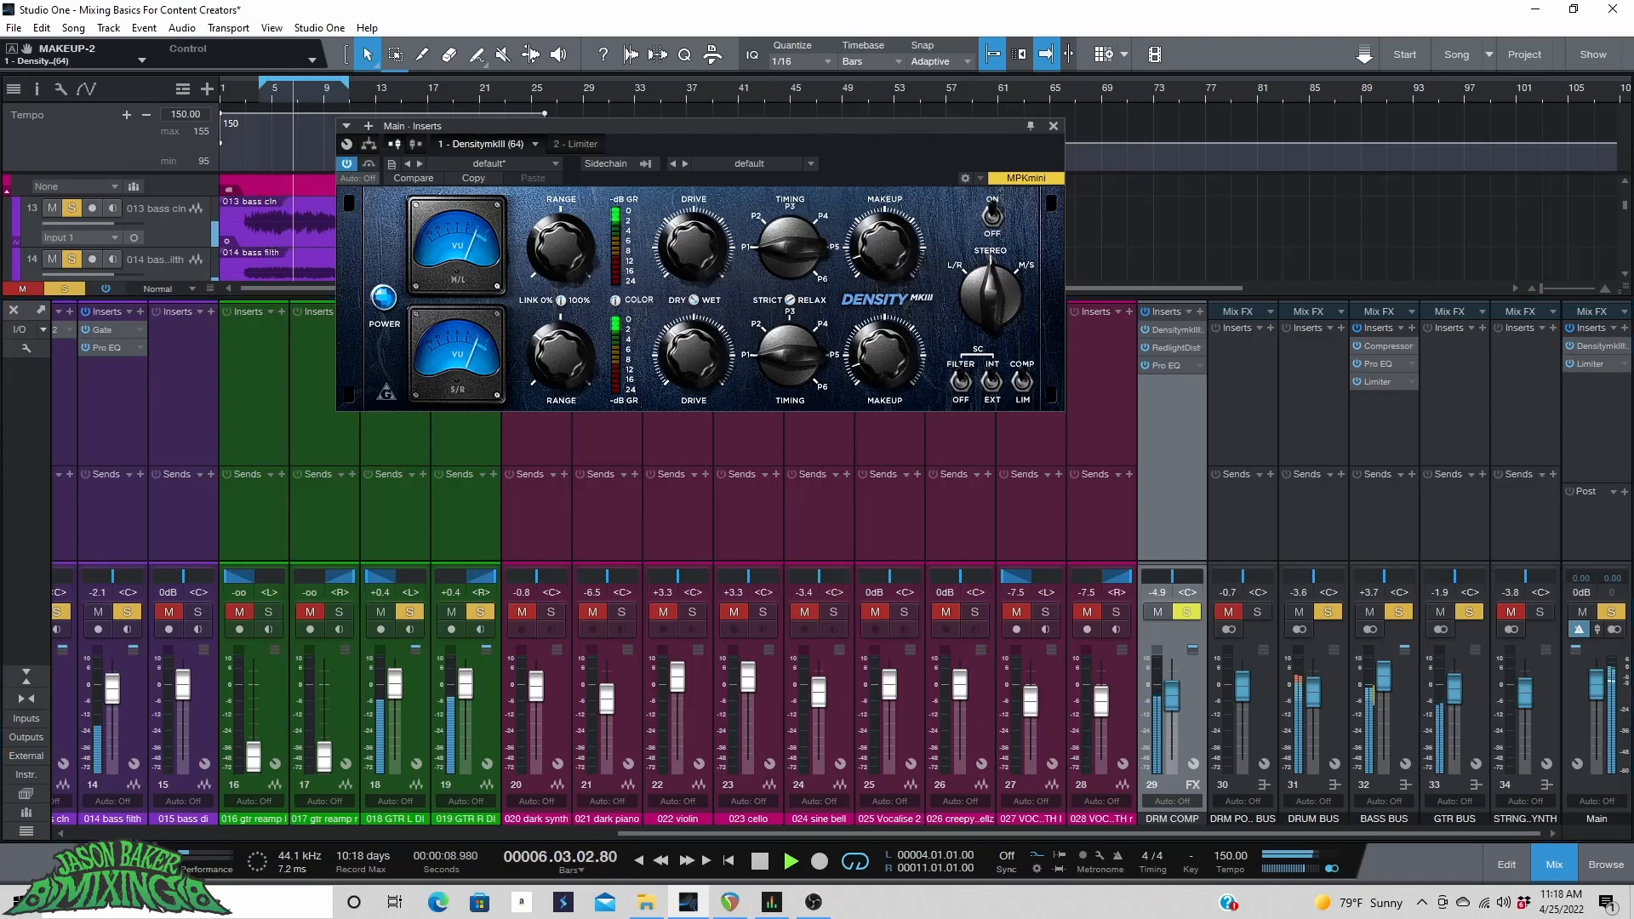
Open the Main bus Limiter and set its threshold to 0.00 dB before returning to the Density.
{"action": "left_click", "coordinate": [1580, 365]}
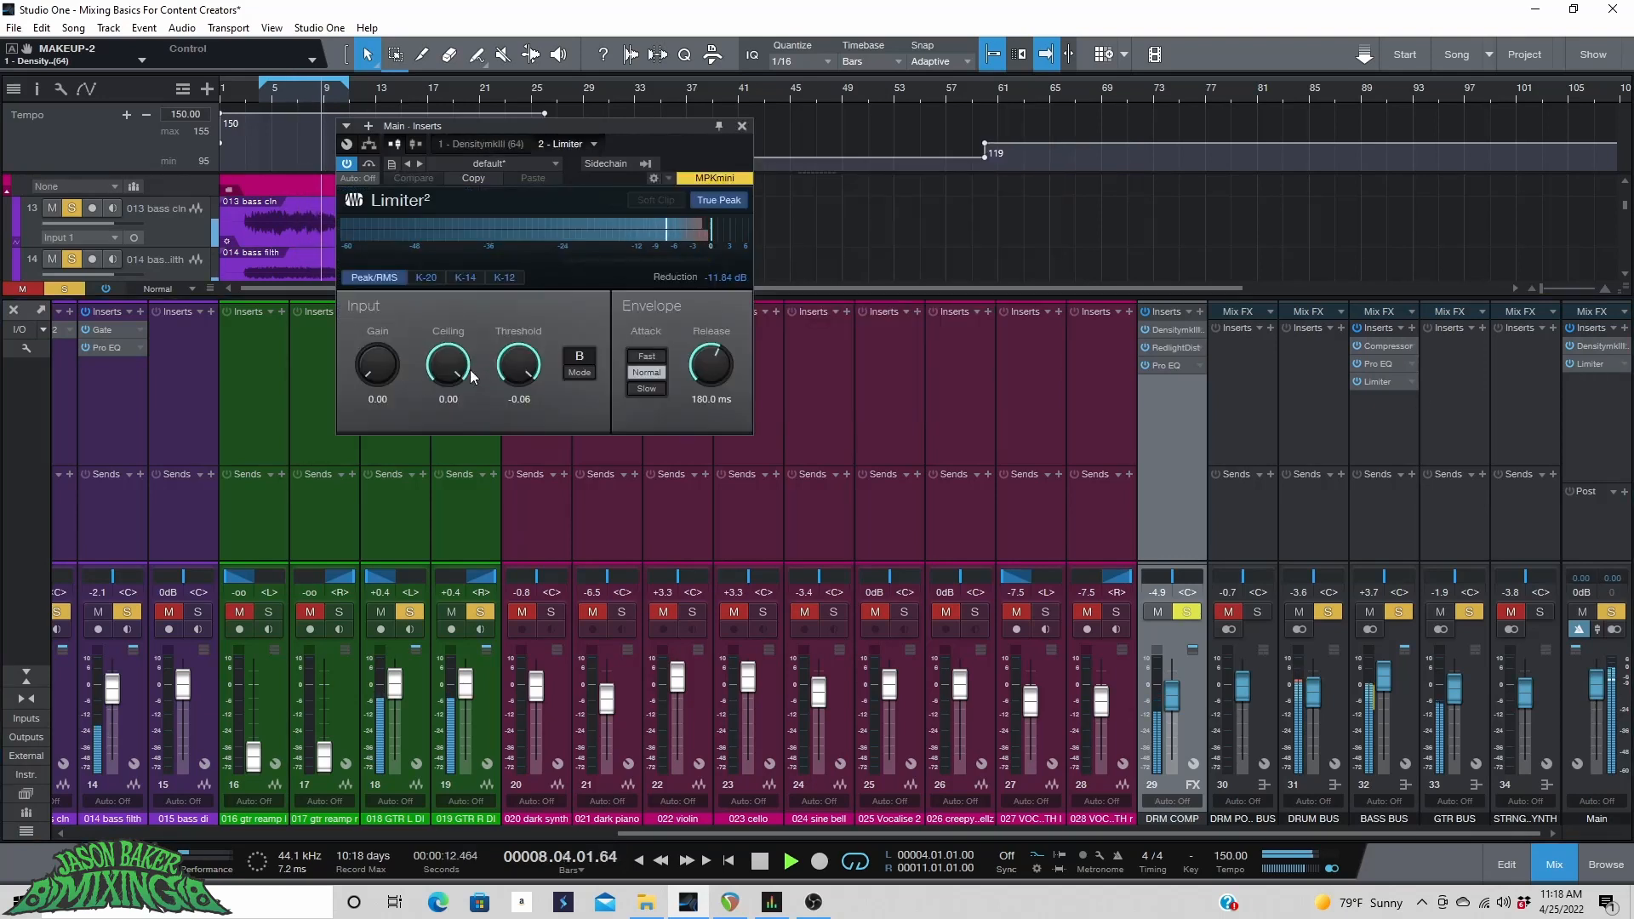
{"action": "left_click_drag", "start_coordinate": [510, 371], "coordinate": [514, 361]}
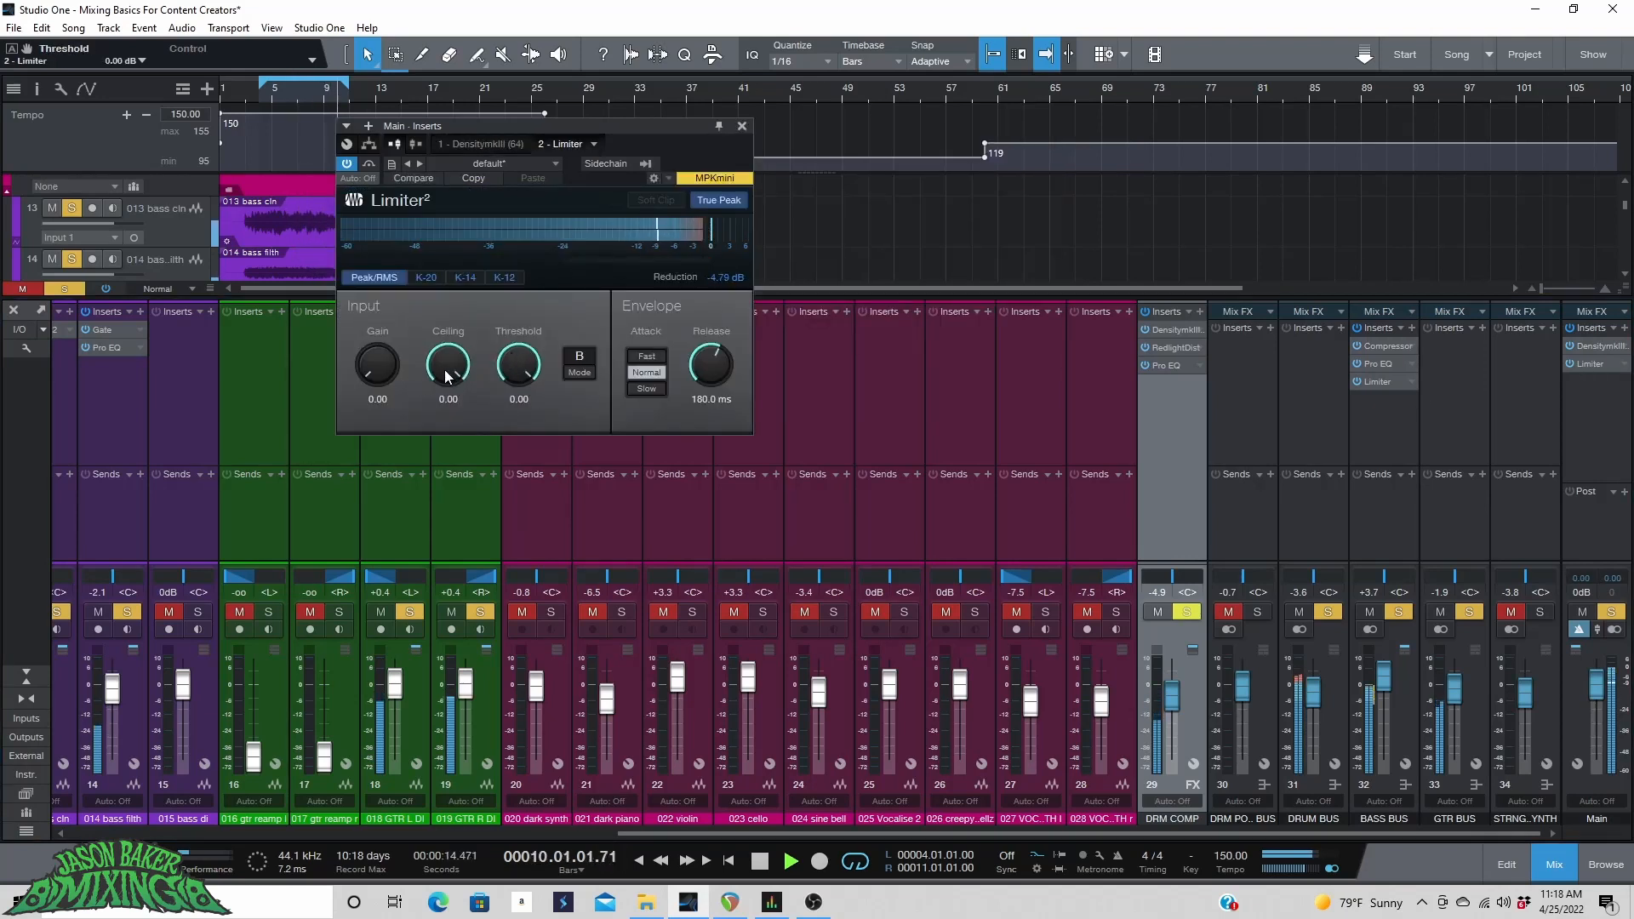
{"action": "left_click", "coordinate": [481, 144]}
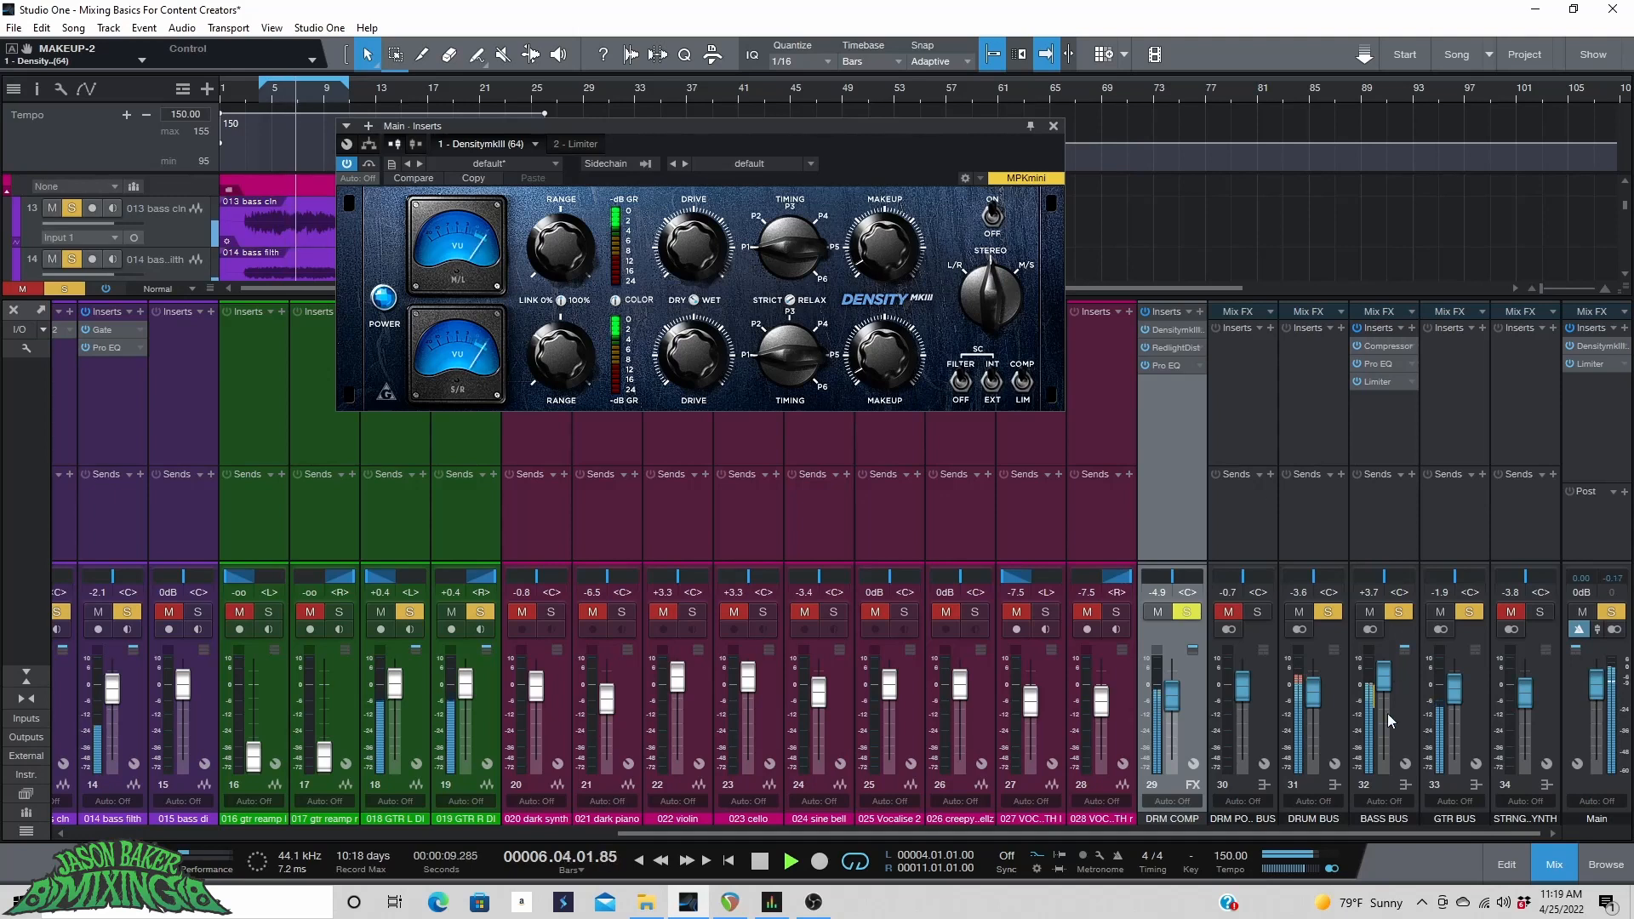
Raise the guitar bus fader to -0.4 dB and restart playback from bar 10.
{"action": "left_click_drag", "start_coordinate": [1458, 713], "coordinate": [1454, 693]}
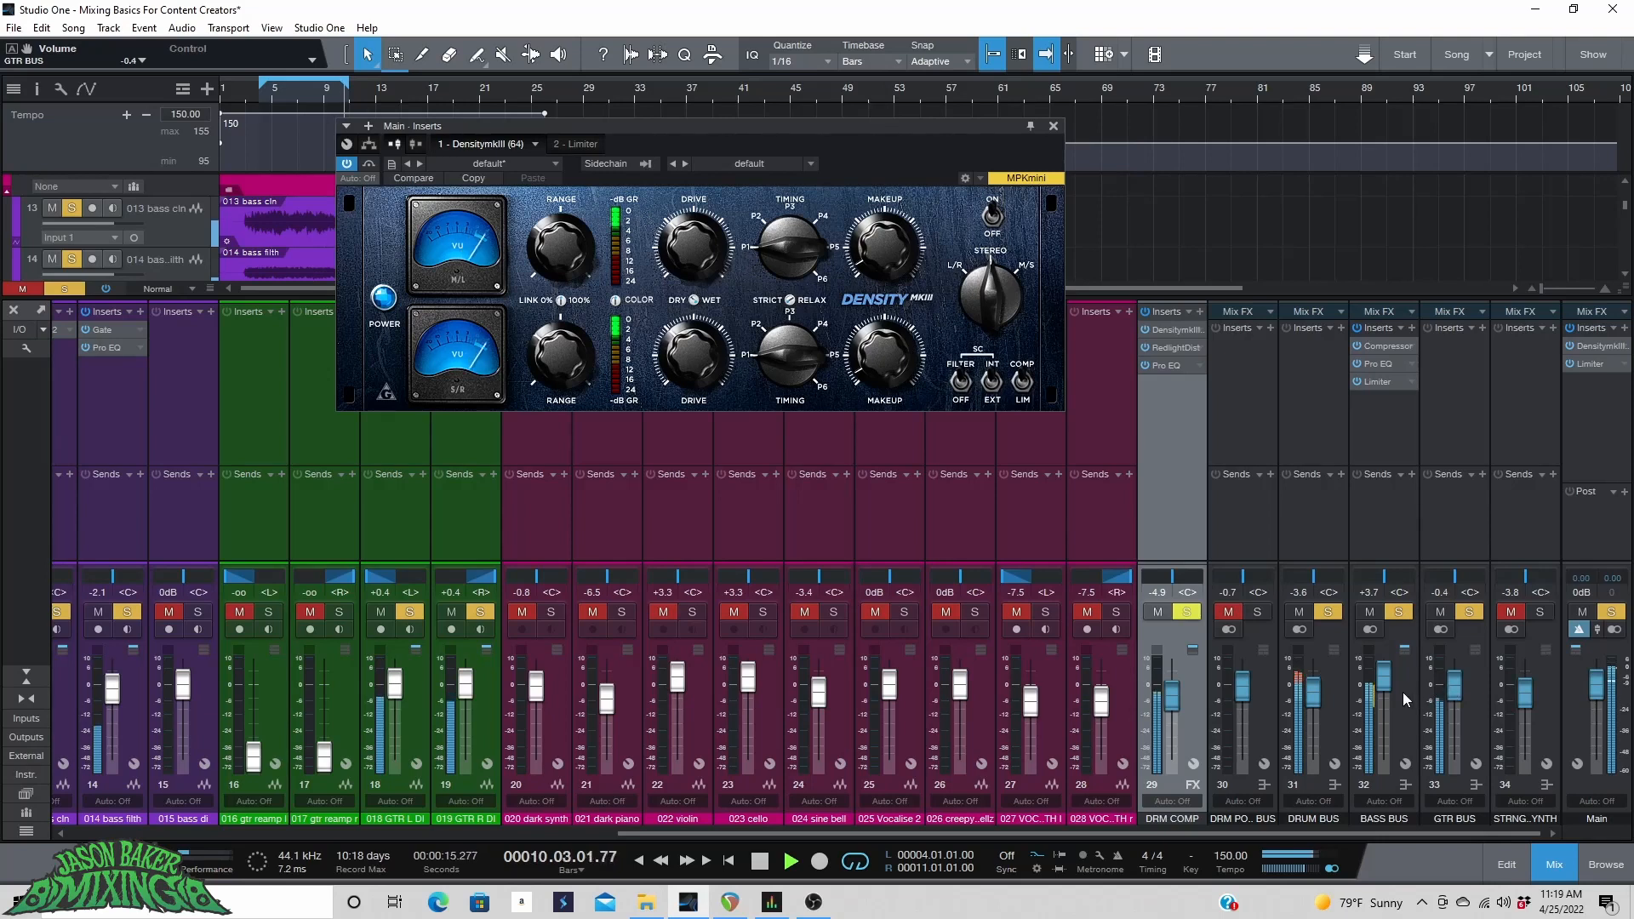
{"action": "key", "text": "space"}
{"action": "left_click_drag", "start_coordinate": [704, 127], "coordinate": [637, 221]}
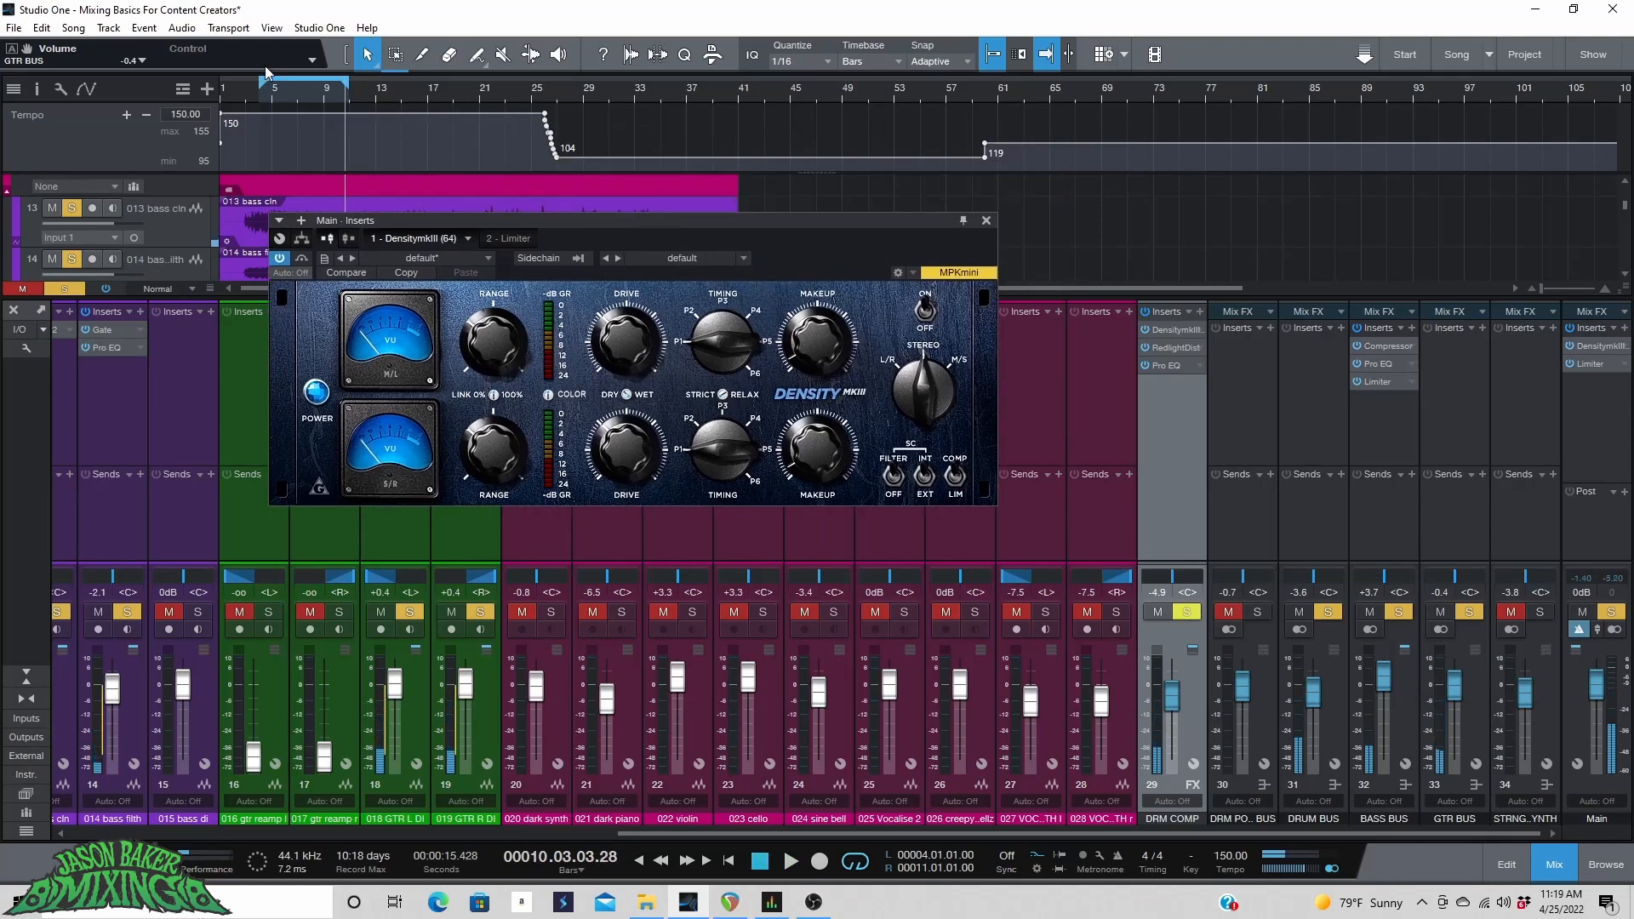
{"action": "scroll", "coordinate": [335, 90], "scroll_direction": "up", "scroll_amount": 7}
{"action": "left_click", "coordinate": [338, 93]}
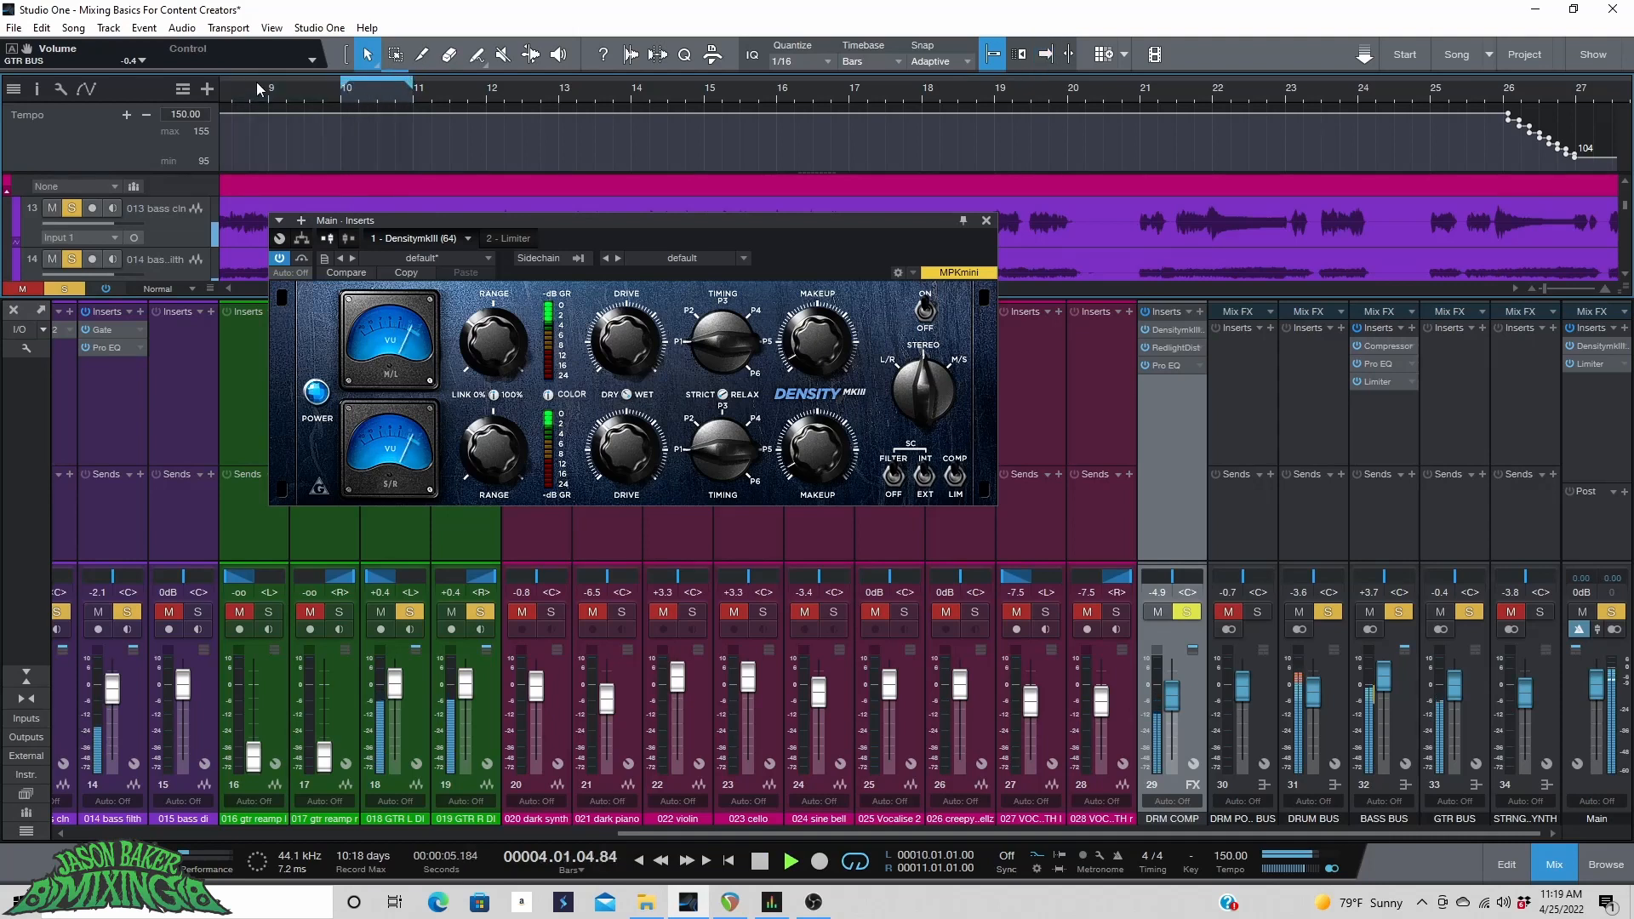
{"action": "left_click", "coordinate": [337, 98]}
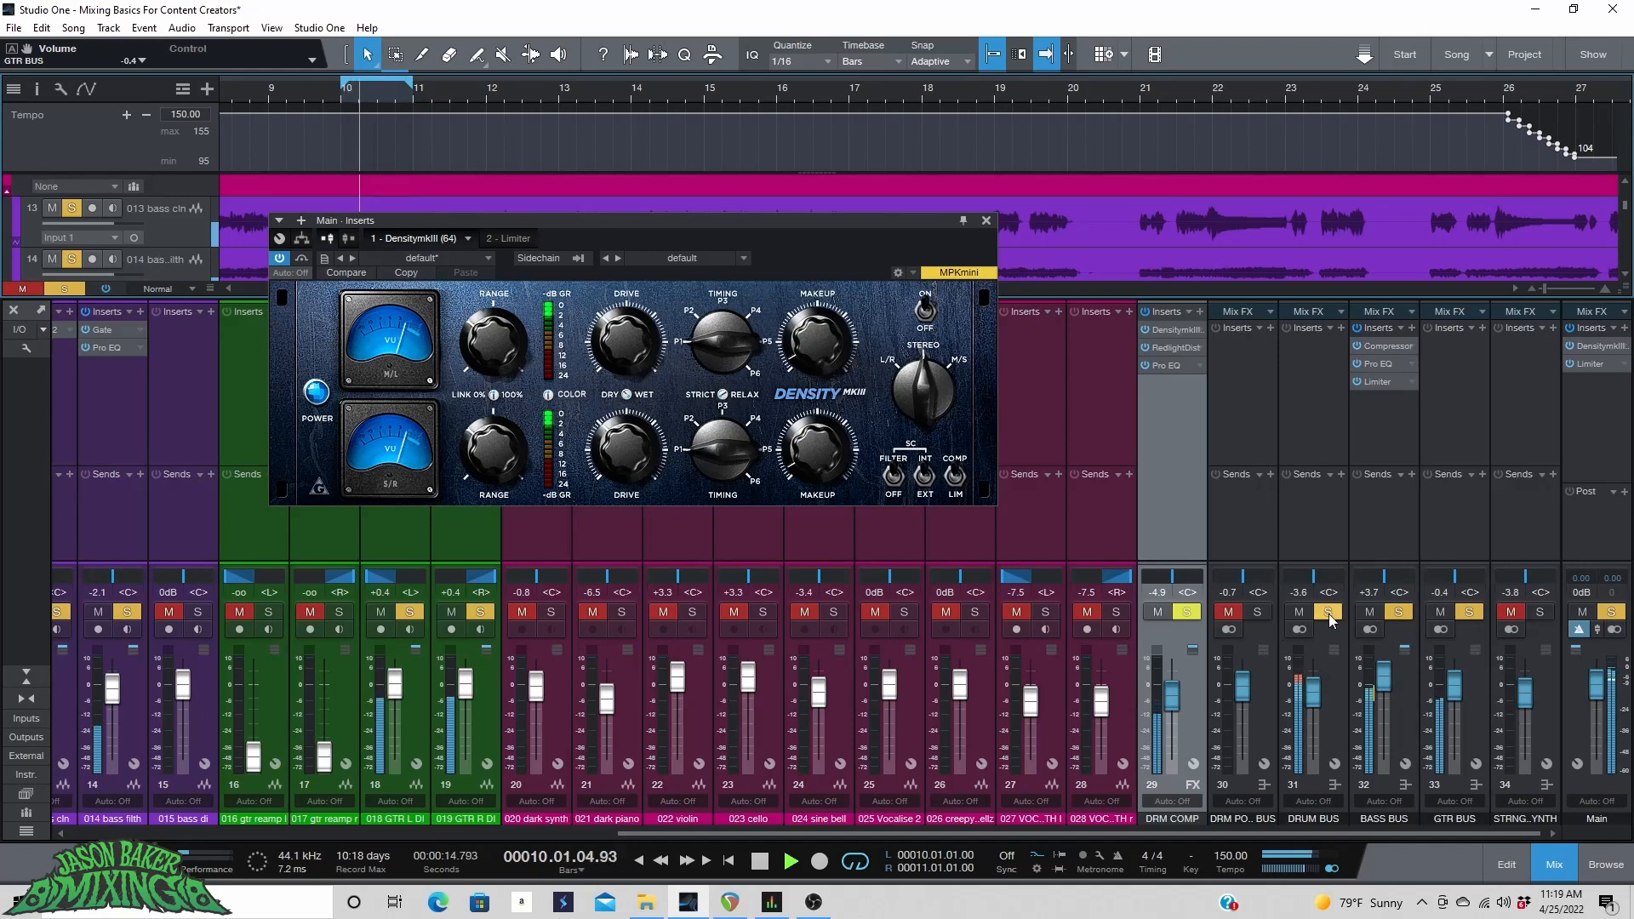
Change the bus solos to isolate the bass bus and open its insert chain while auditioning.
{"action": "left_click", "coordinate": [1328, 612]}
{"action": "left_click", "coordinate": [1398, 612]}
{"action": "left_click", "coordinate": [1468, 611]}
{"action": "left_click", "coordinate": [1330, 612]}
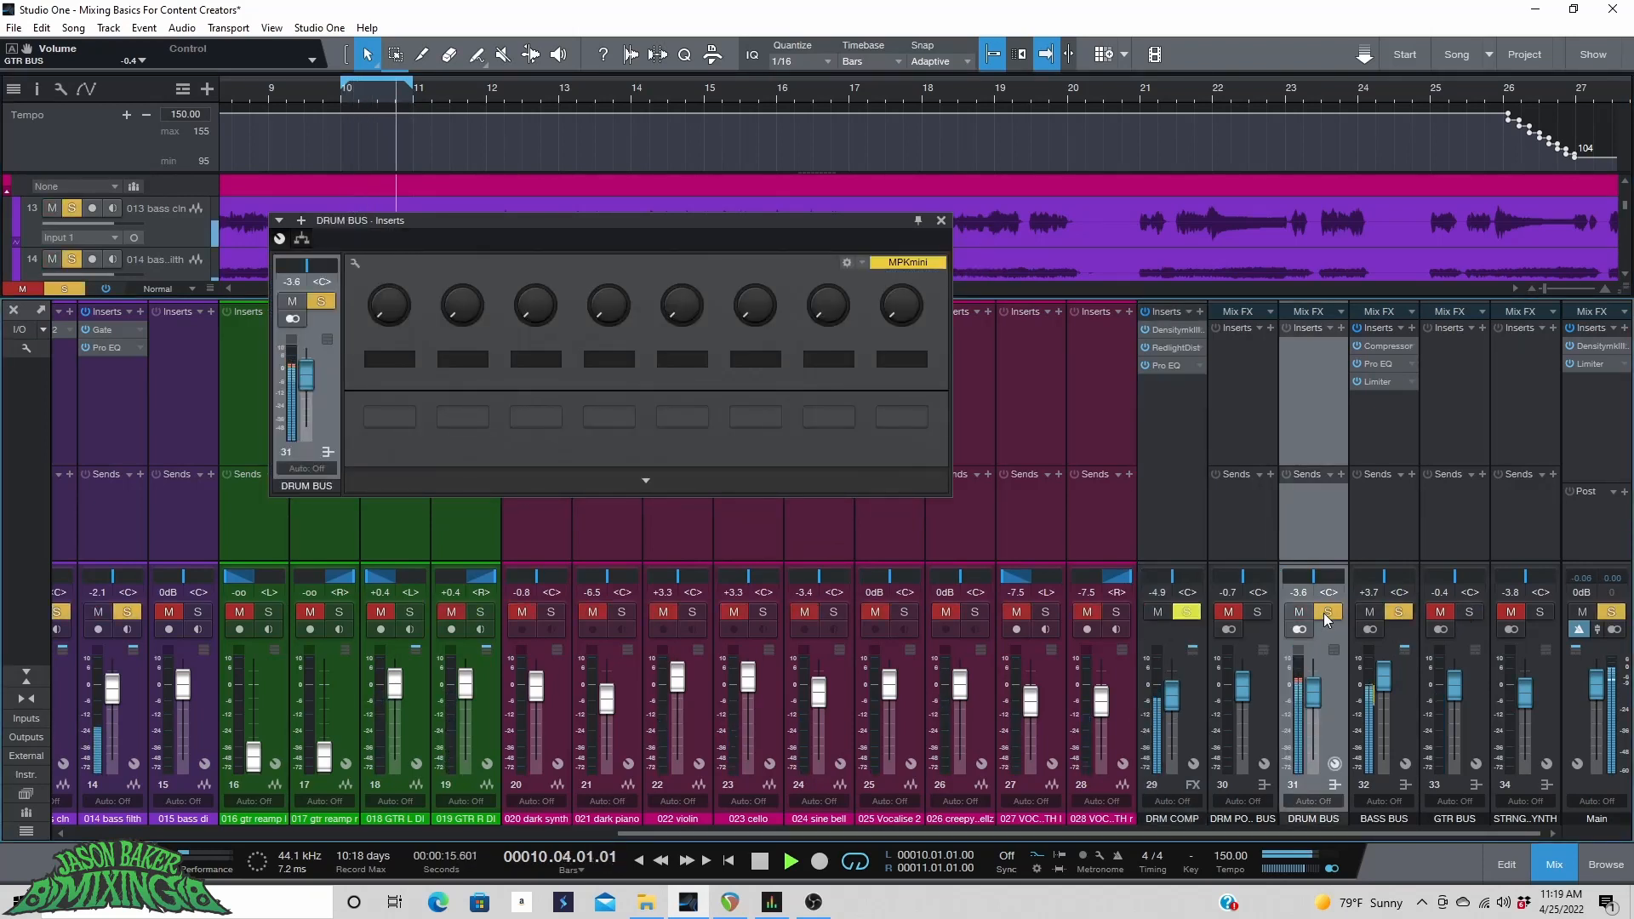
{"action": "left_click", "coordinate": [1394, 637]}
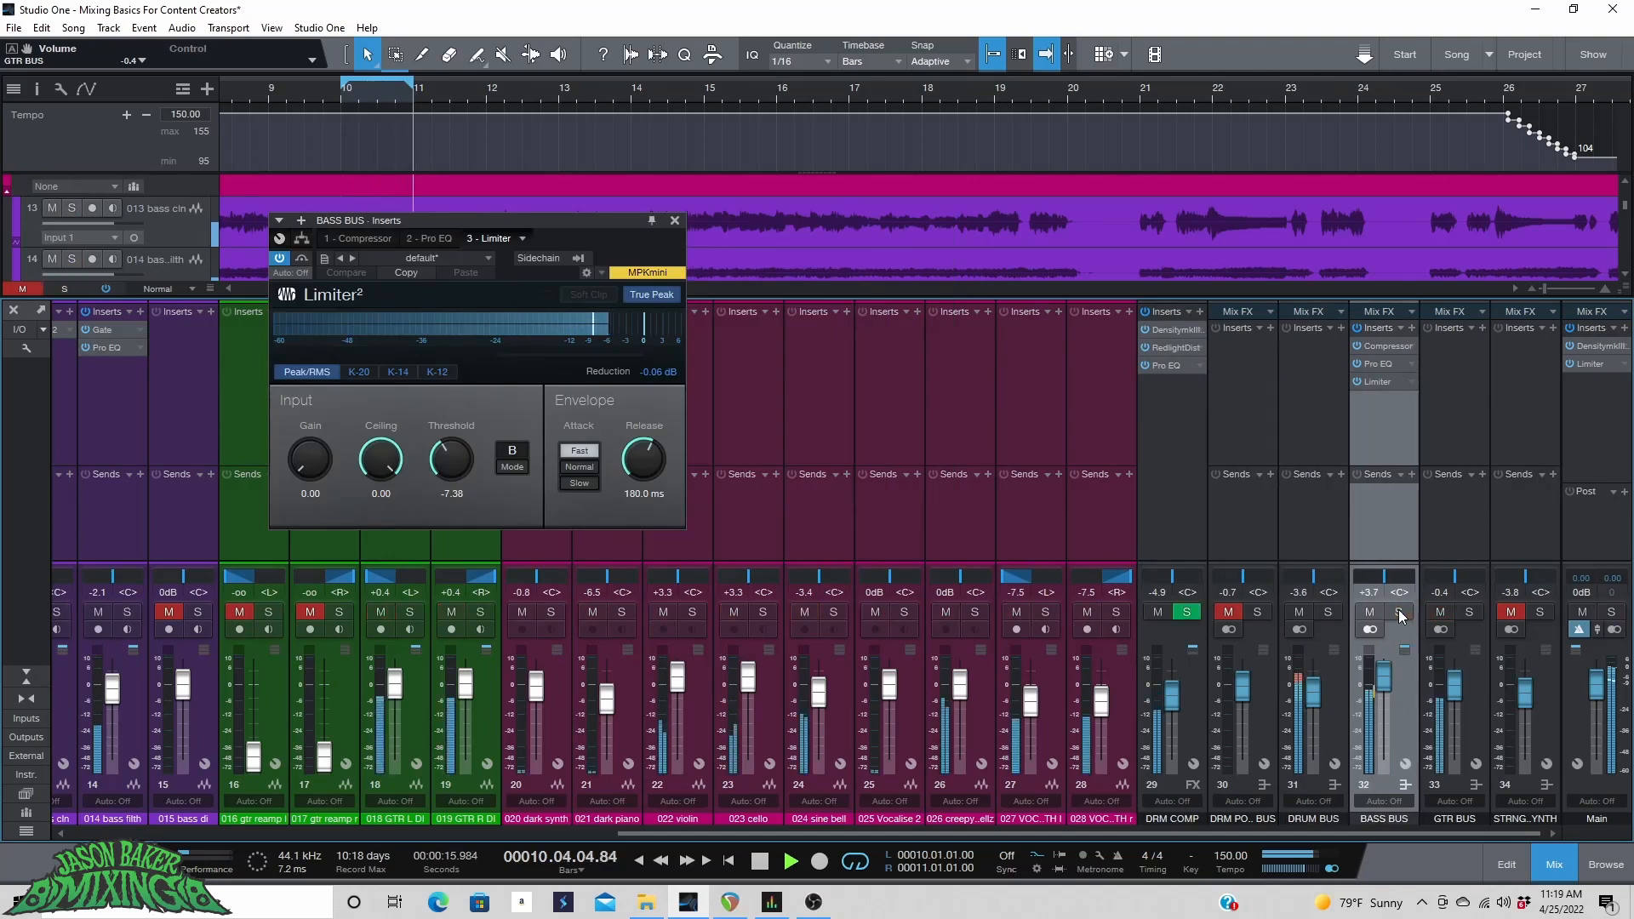
{"action": "left_click", "coordinate": [1327, 612]}
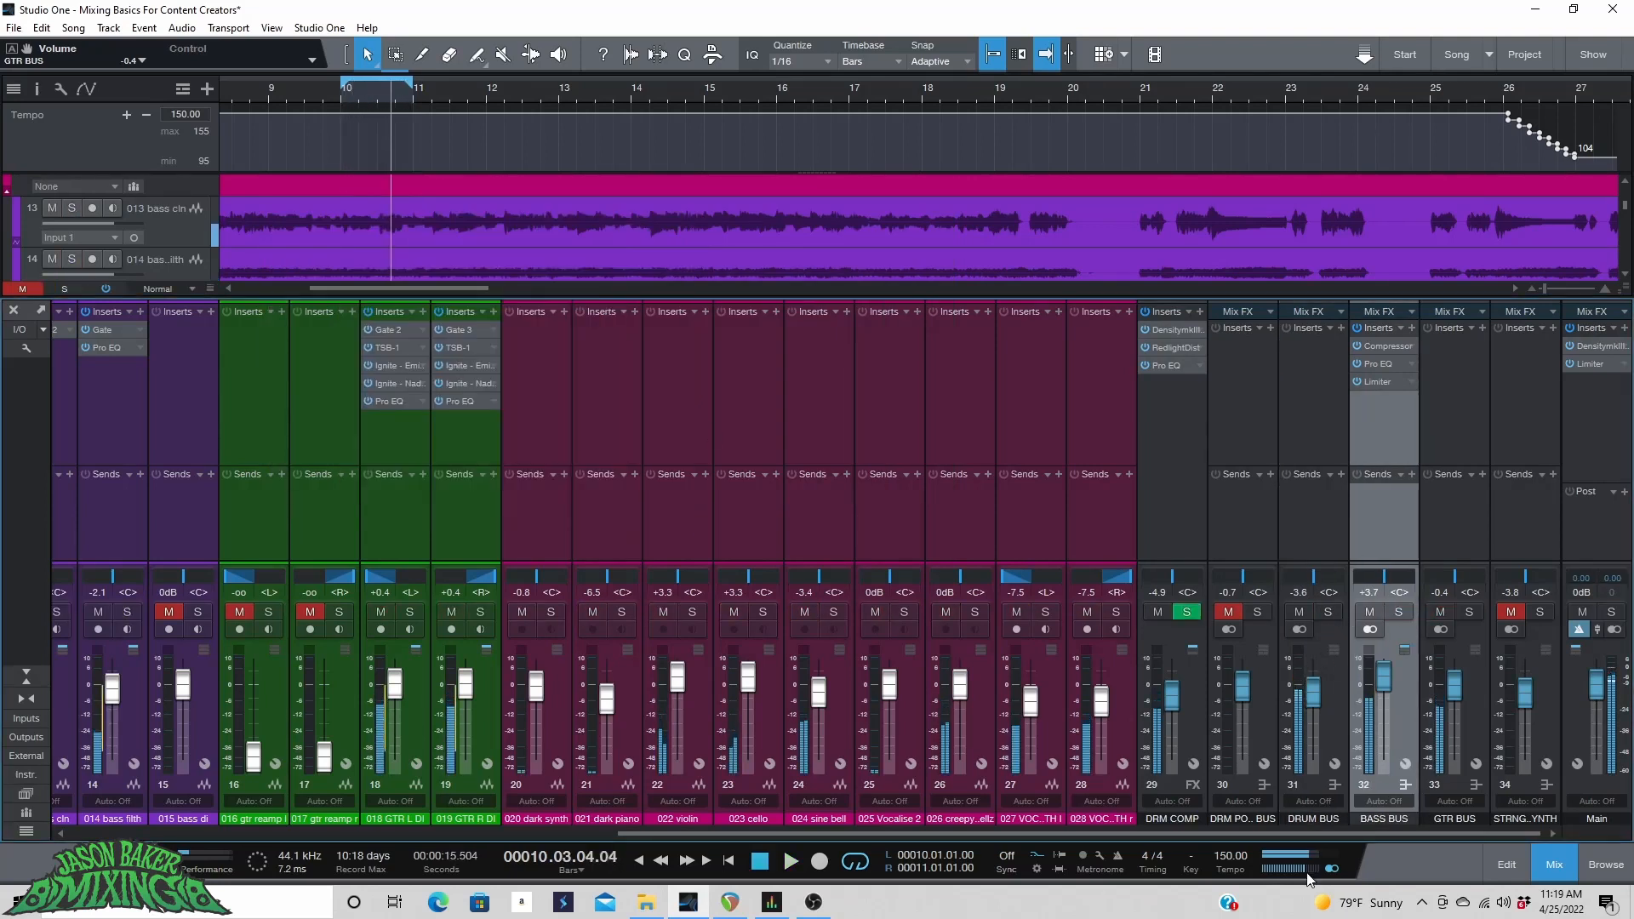
{"action": "key", "text": "space"}
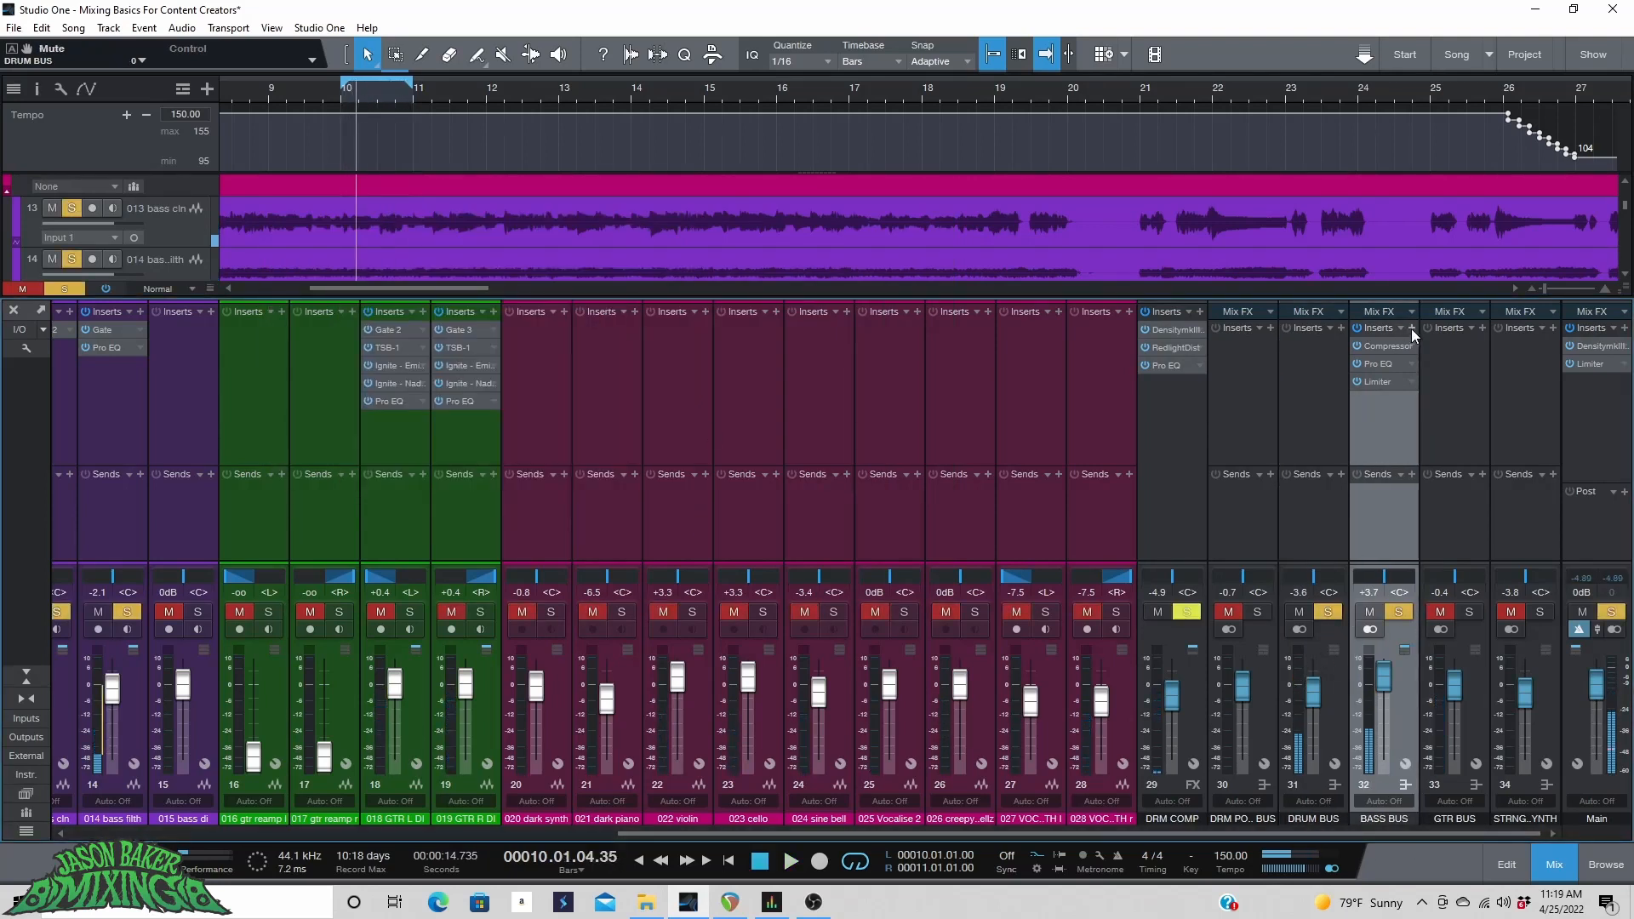
Add a Multiband Dynamics insert to the bass bus by searching the plug-in list for MULTI.
{"action": "left_click", "coordinate": [1411, 328]}
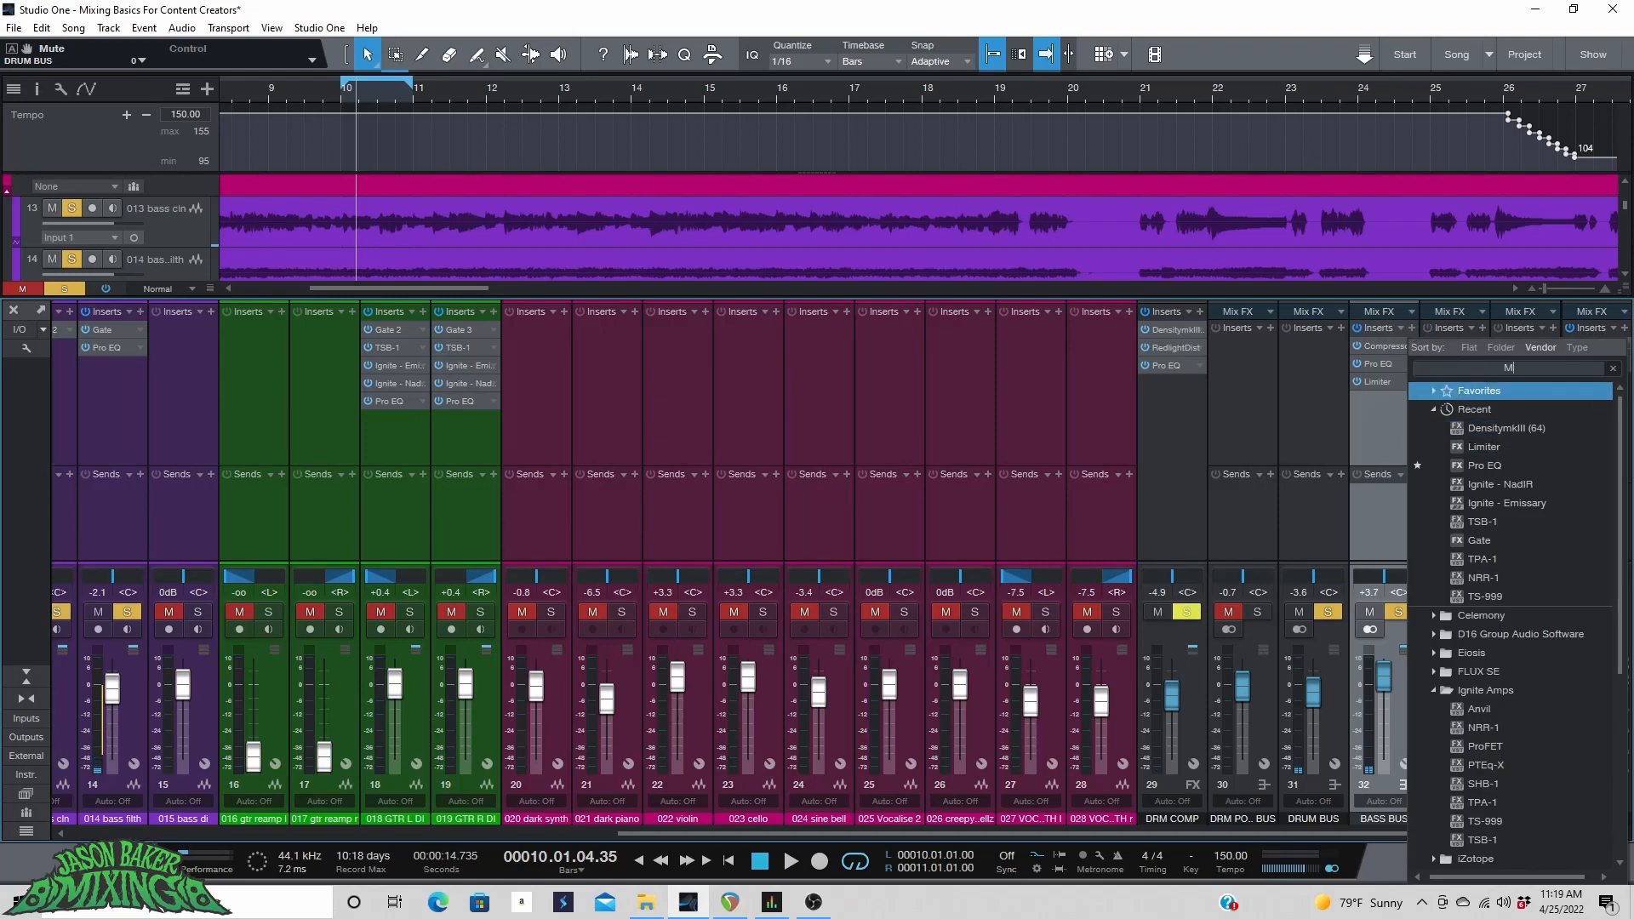
{"action": "type", "text": "MULTI"}
{"action": "left_click", "coordinate": [1459, 449]}
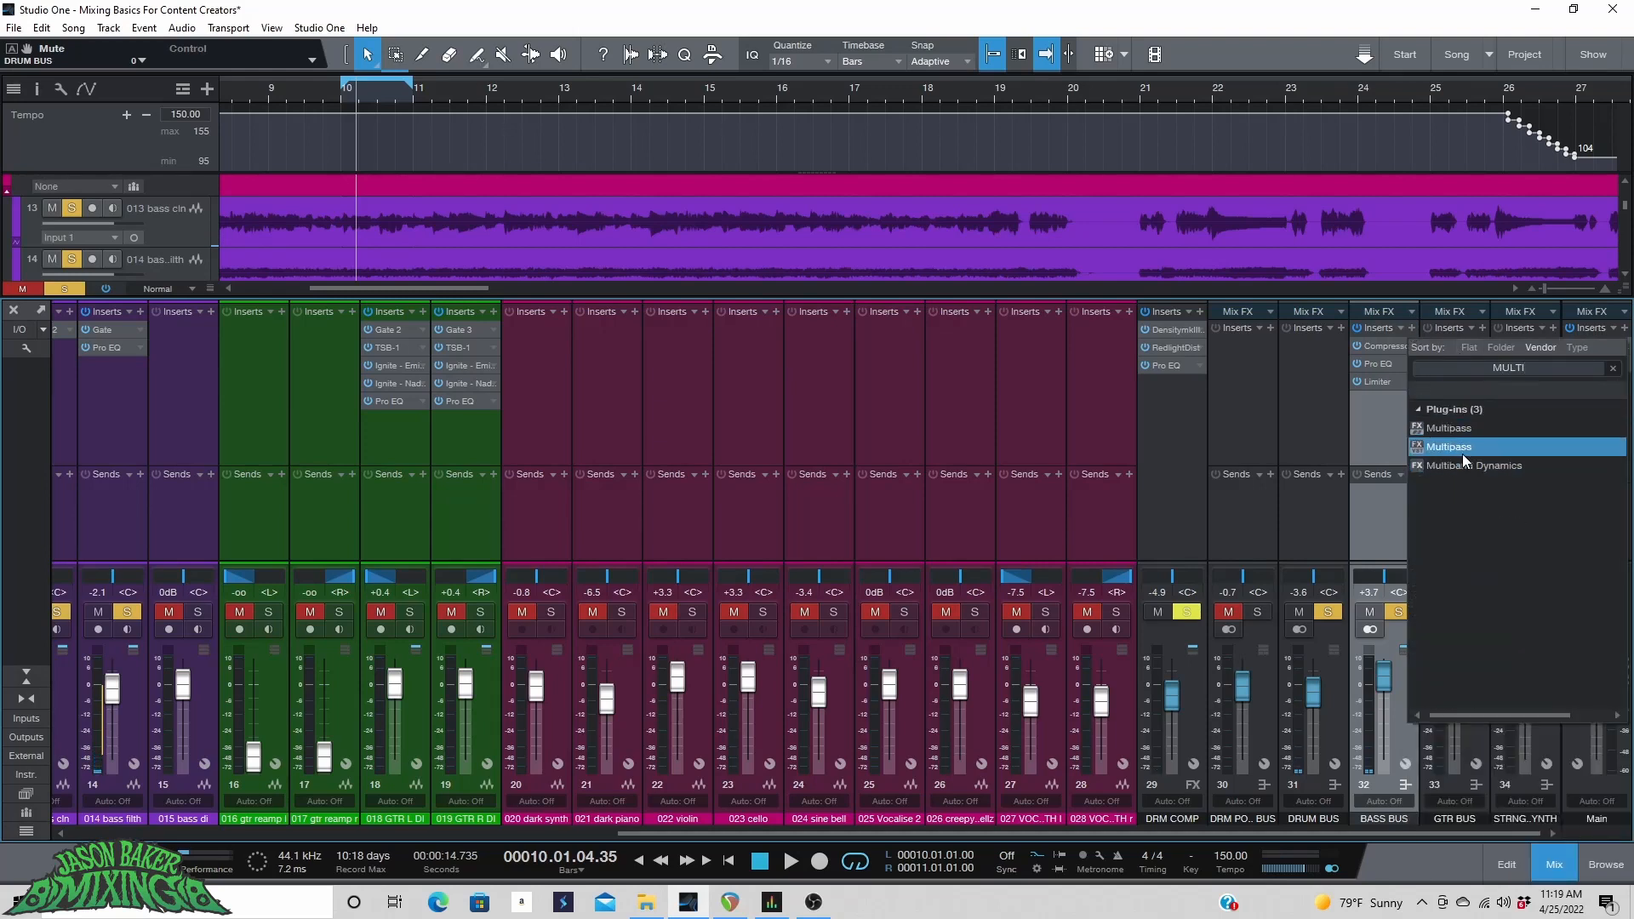
{"action": "left_click", "coordinate": [1461, 465]}
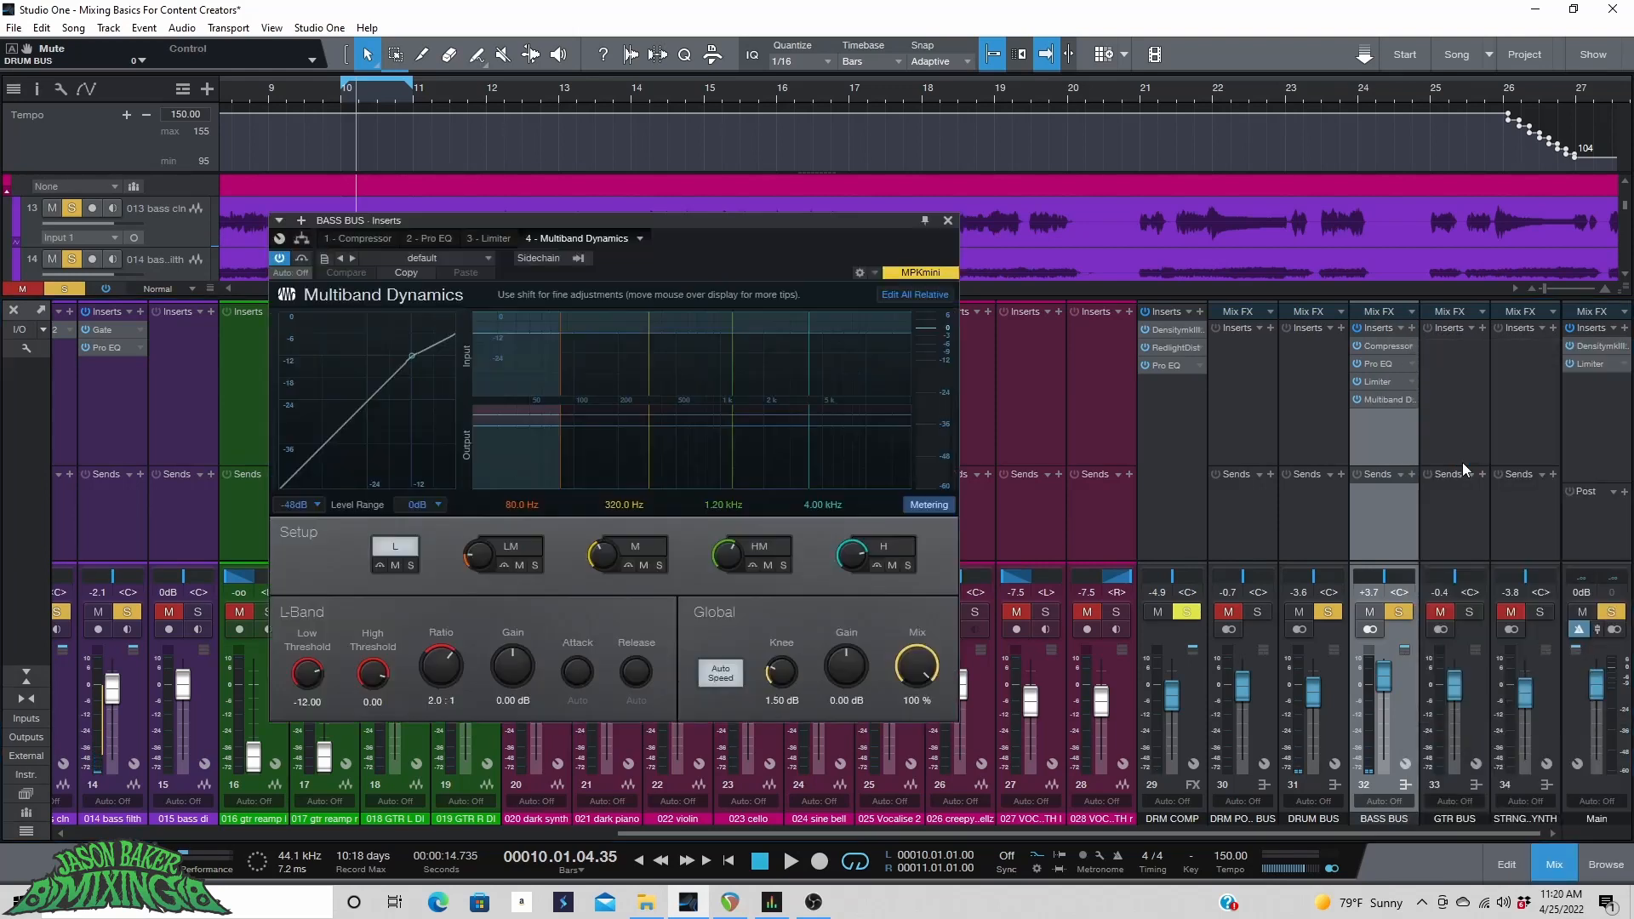
Solo the high-mid band and narrow it to about 1.27–2.53 kHz while auditioning, unsoloing it afterwards.
{"action": "left_click", "coordinate": [771, 549]}
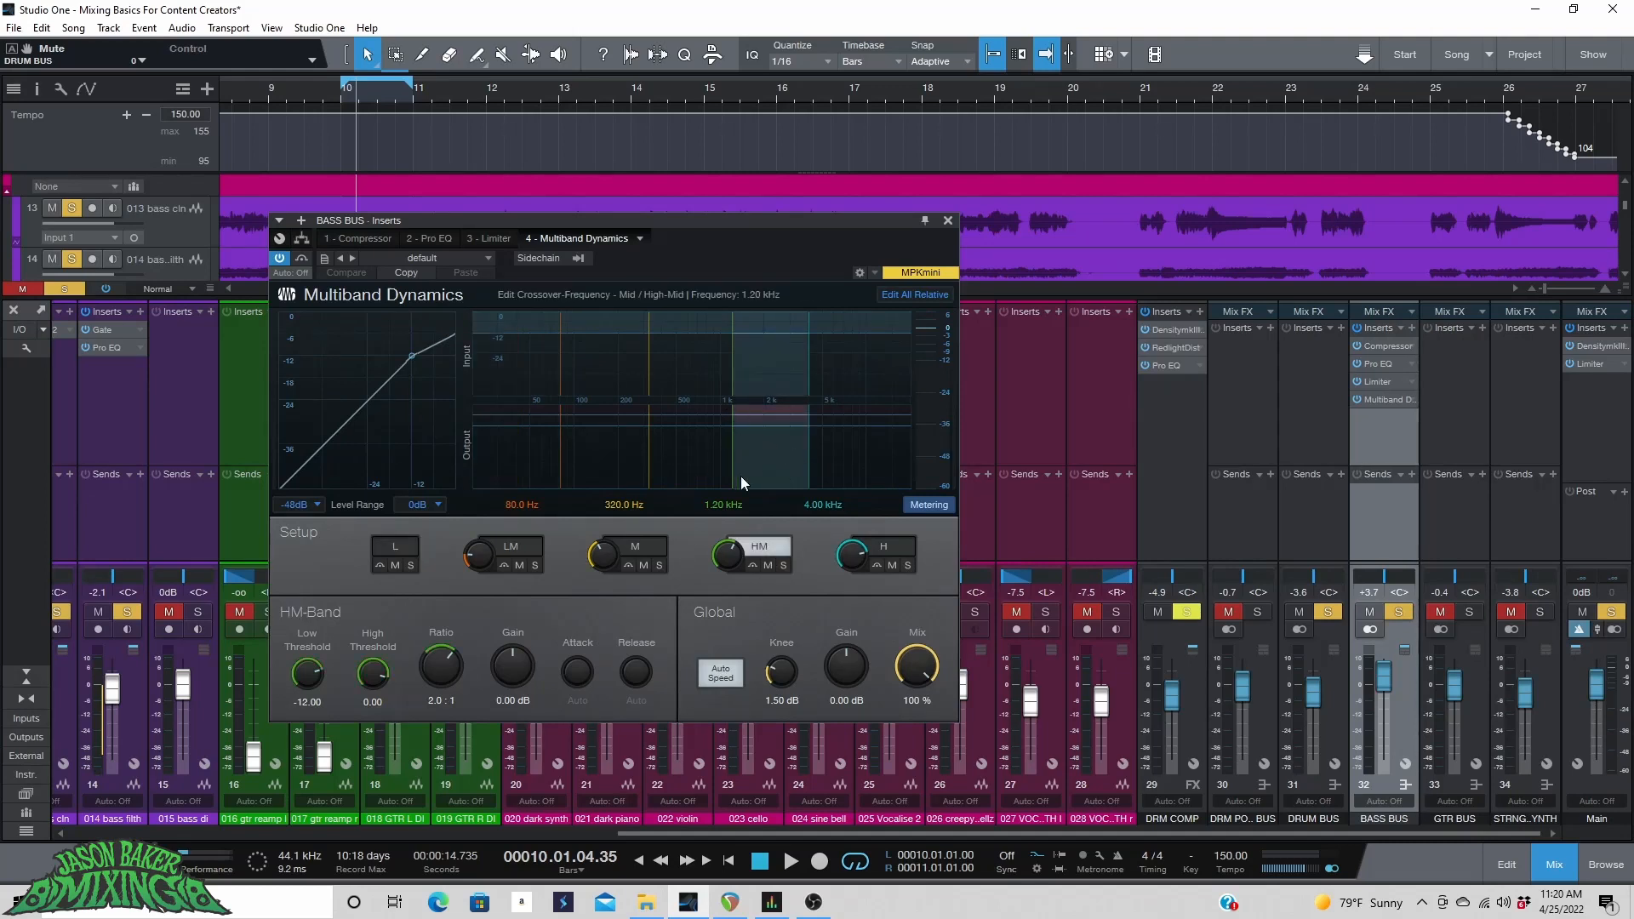
{"action": "left_click", "coordinate": [783, 565]}
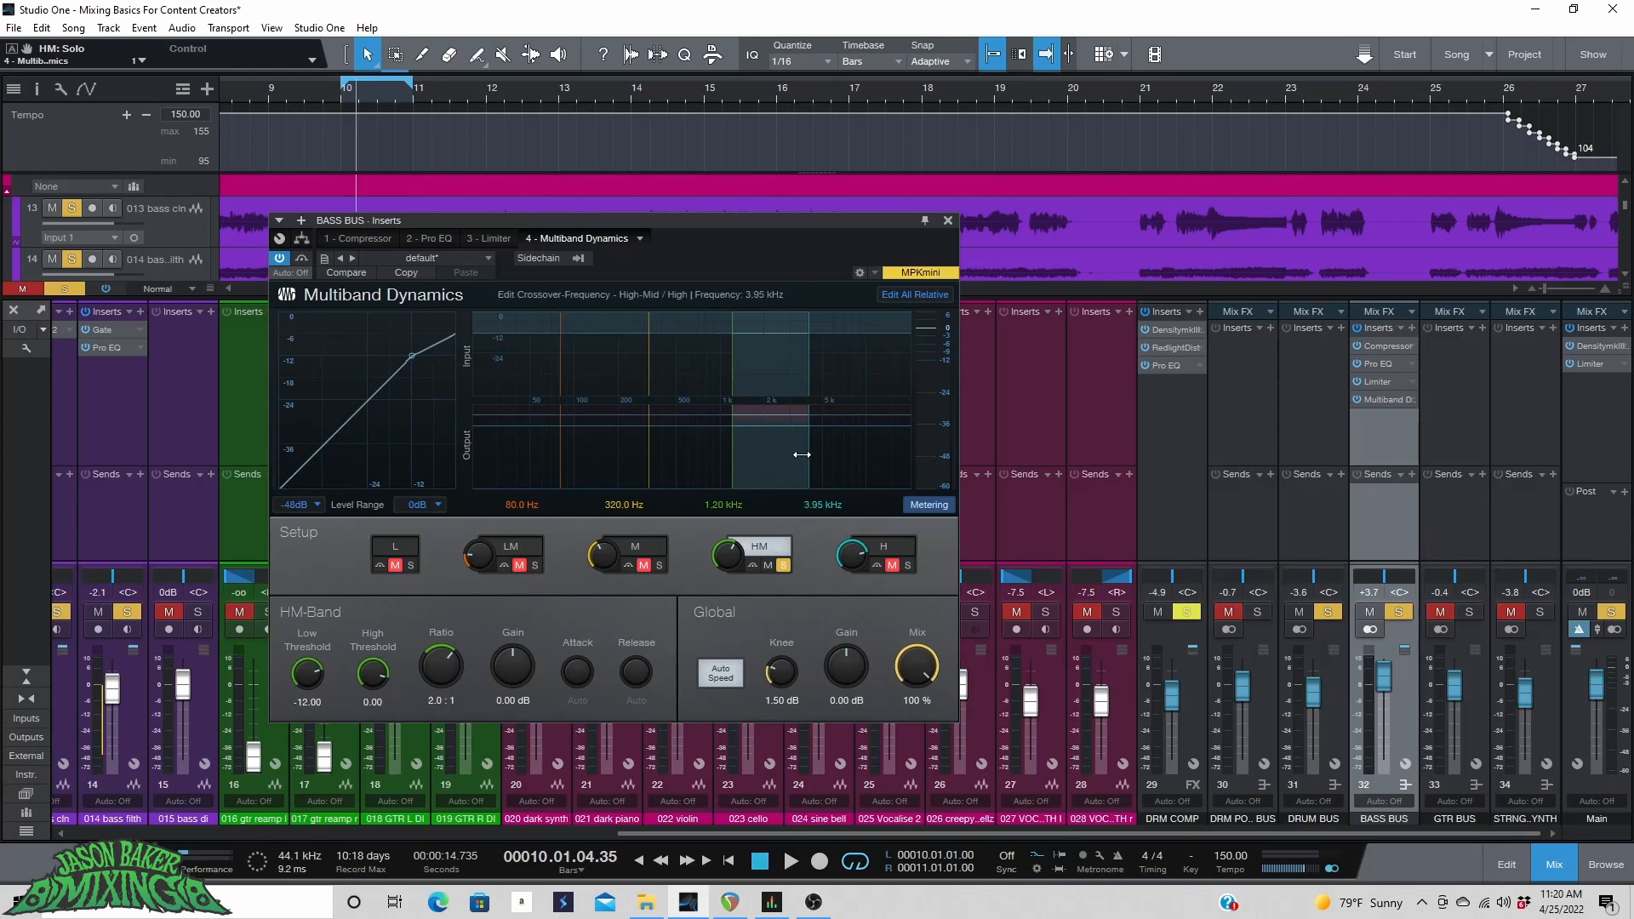
{"action": "left_click_drag", "start_coordinate": [804, 455], "coordinate": [742, 462]}
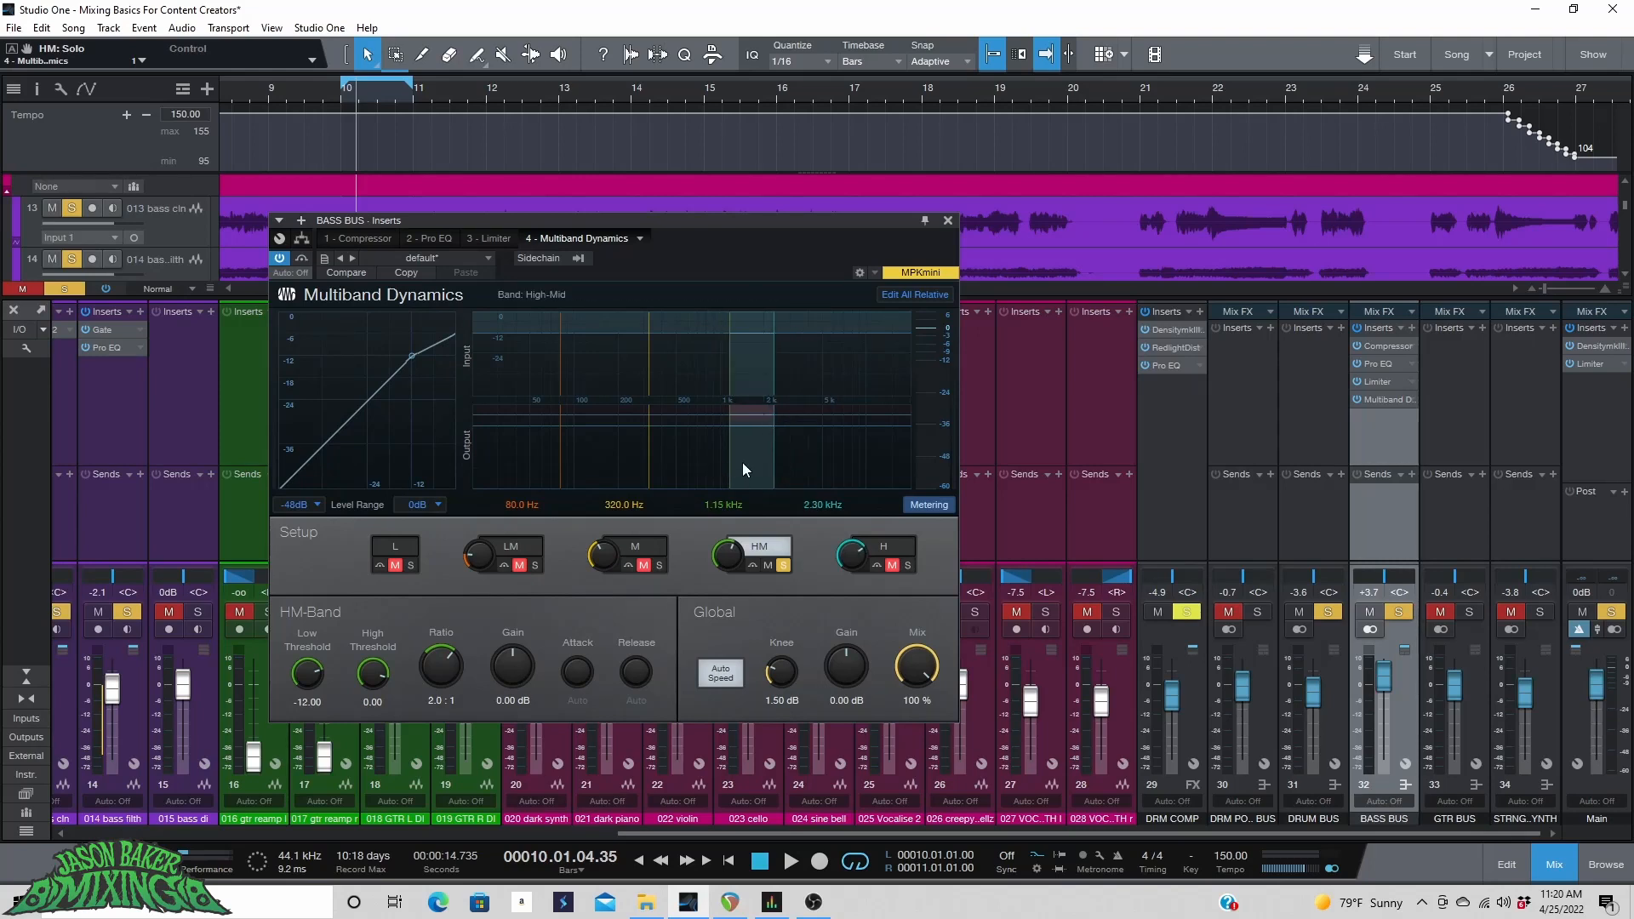
{"action": "key", "text": "space"}
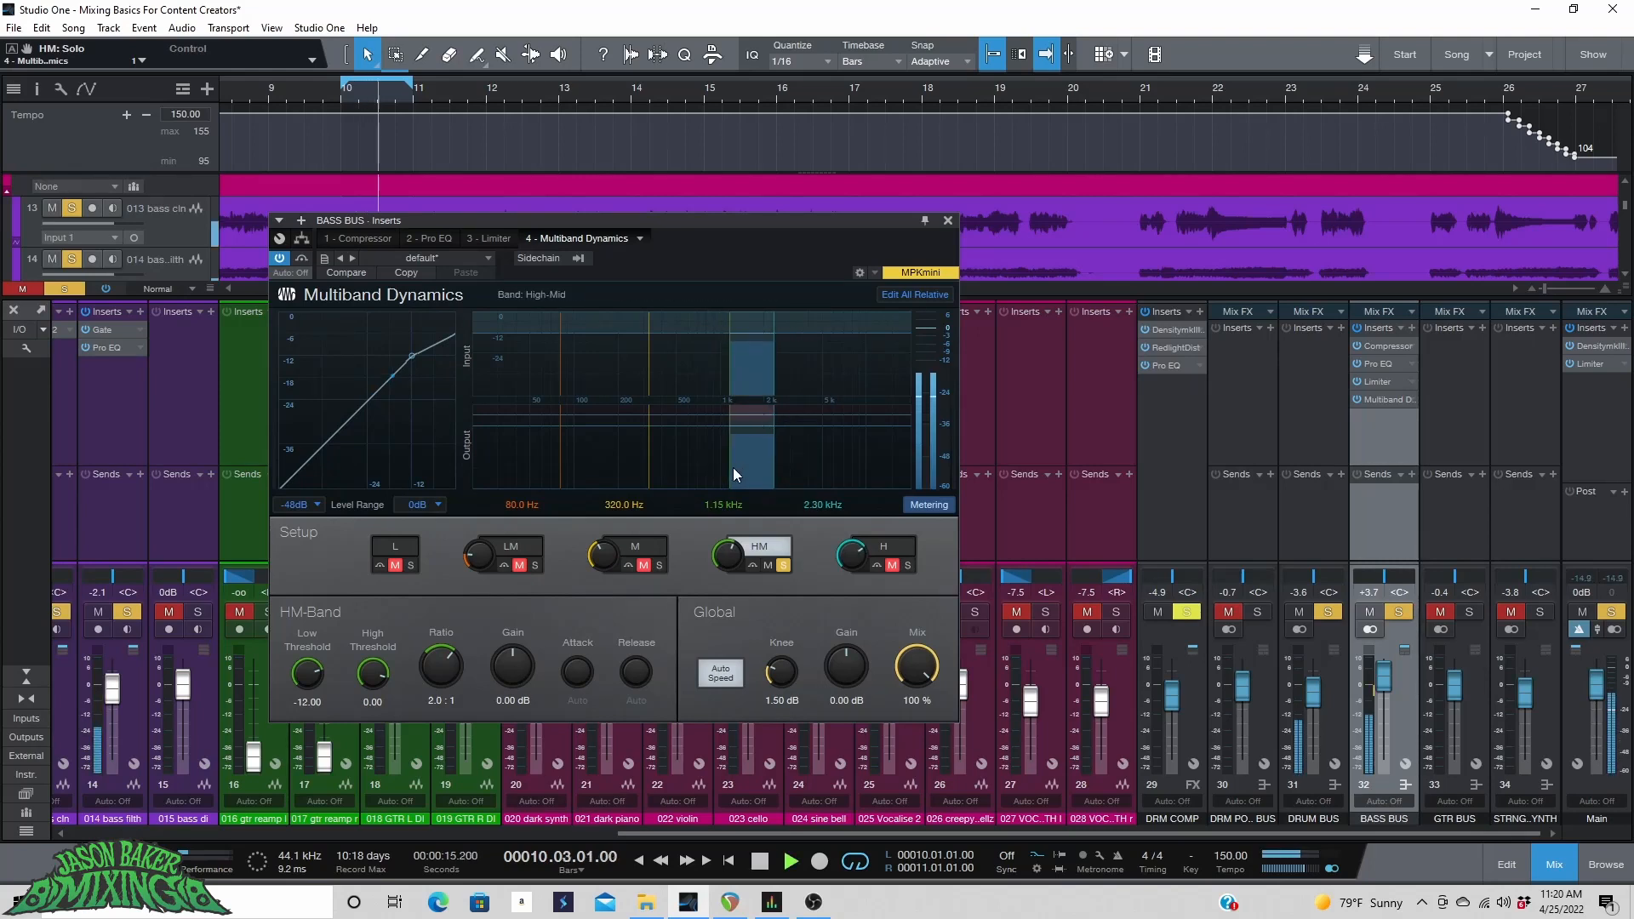
{"action": "left_click_drag", "start_coordinate": [770, 464], "coordinate": [739, 474]}
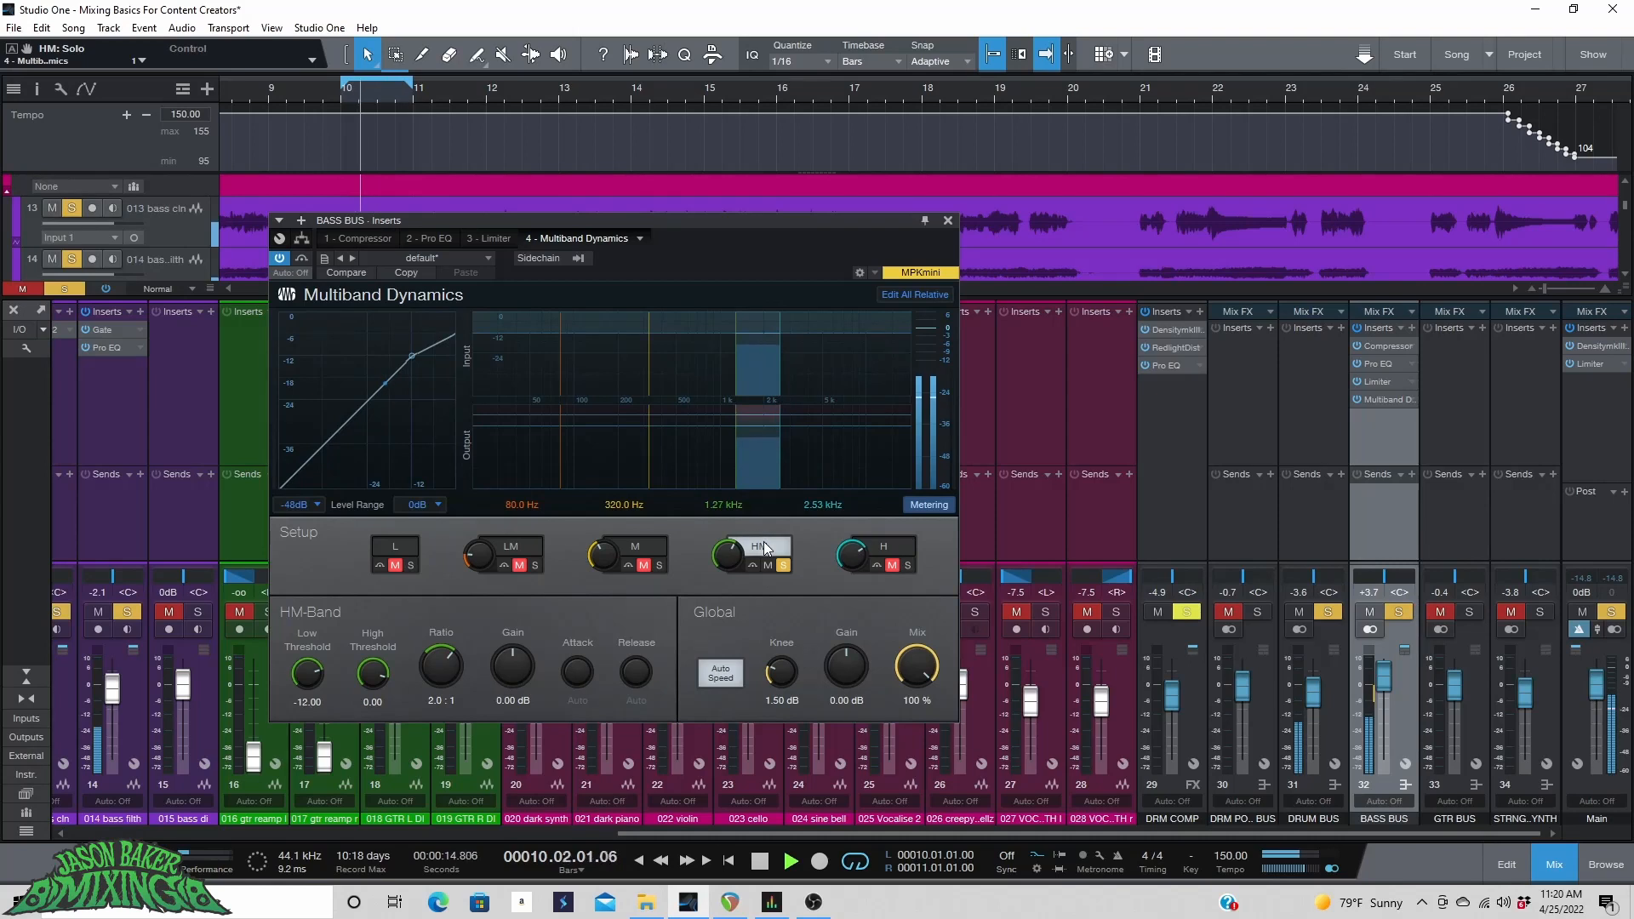
{"action": "key", "text": "space"}
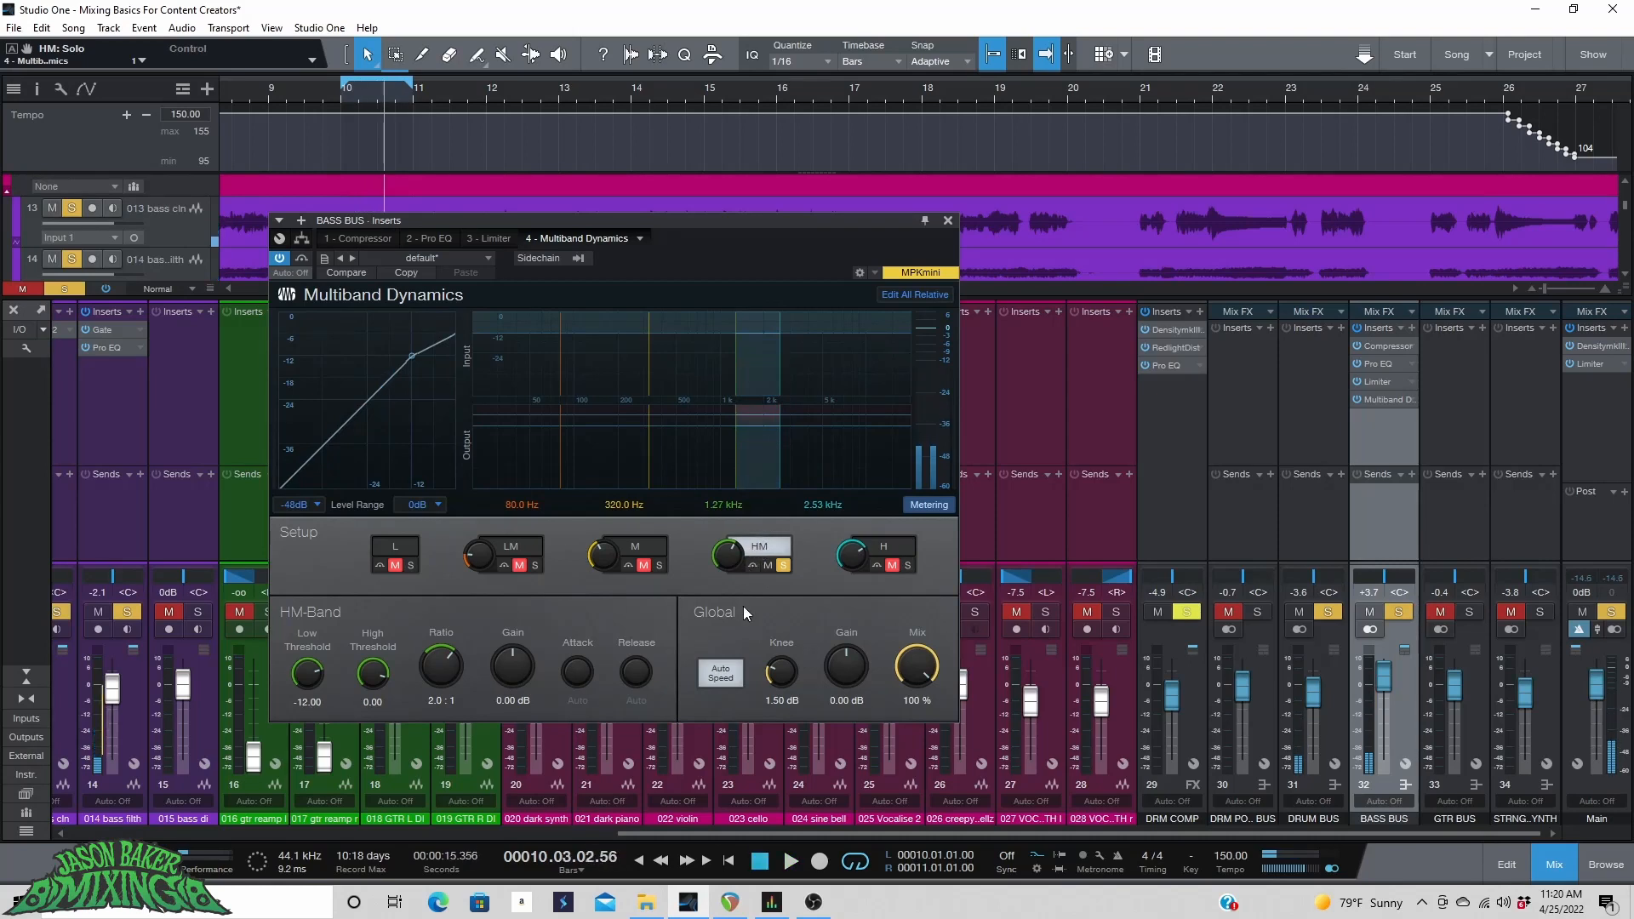
{"action": "left_click", "coordinate": [783, 565]}
Solo the mid band and move its lower crossover down to about 143.7 Hz while listening.
{"action": "left_click", "coordinate": [640, 551]}
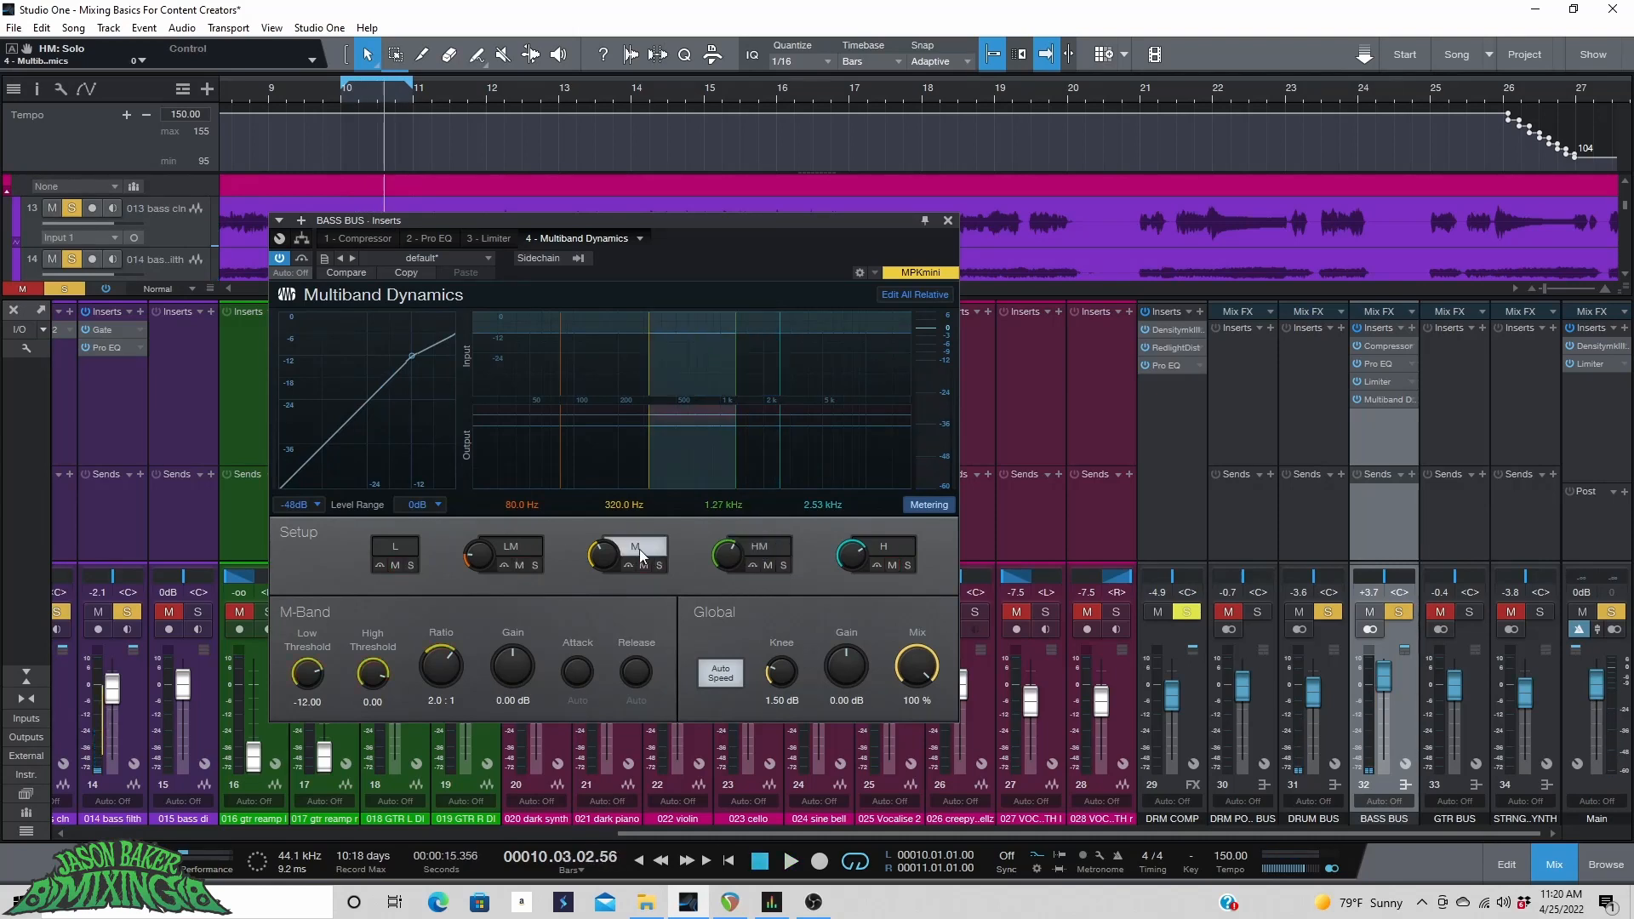
{"action": "left_click", "coordinate": [661, 563]}
{"action": "key", "text": "space"}
{"action": "left_click_drag", "start_coordinate": [691, 477], "coordinate": [597, 465]}
{"action": "key", "text": "space"}
{"action": "key", "text": "space"}
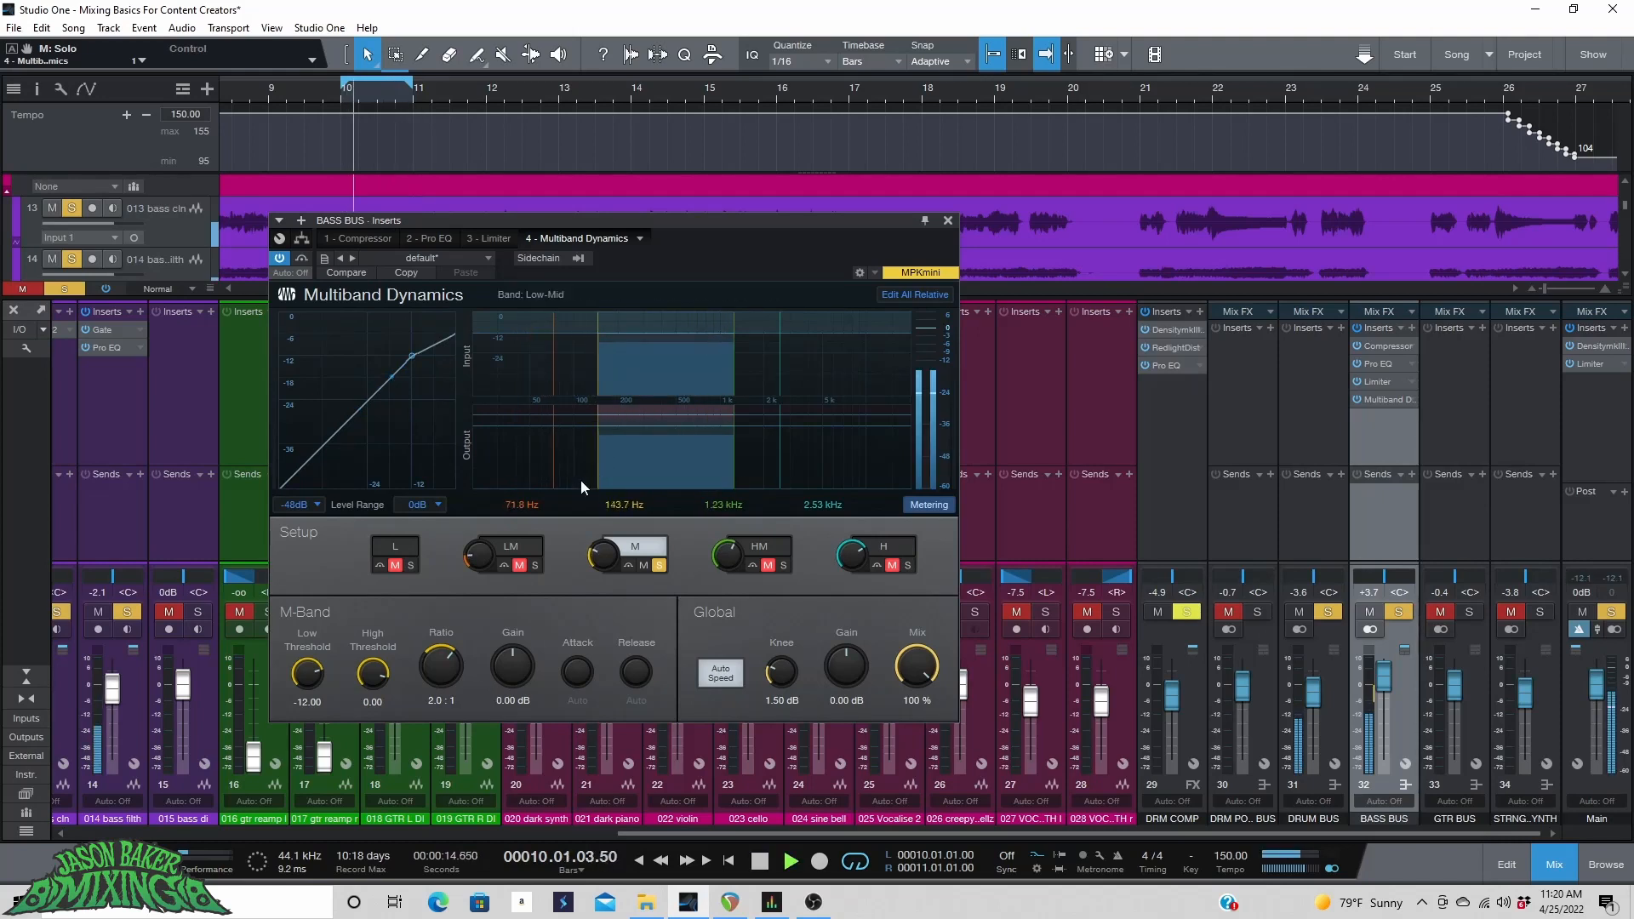
Solo the low-mid band and set its crossovers to about 76.5 Hz and 153.0 Hz.
{"action": "left_click", "coordinate": [535, 566]}
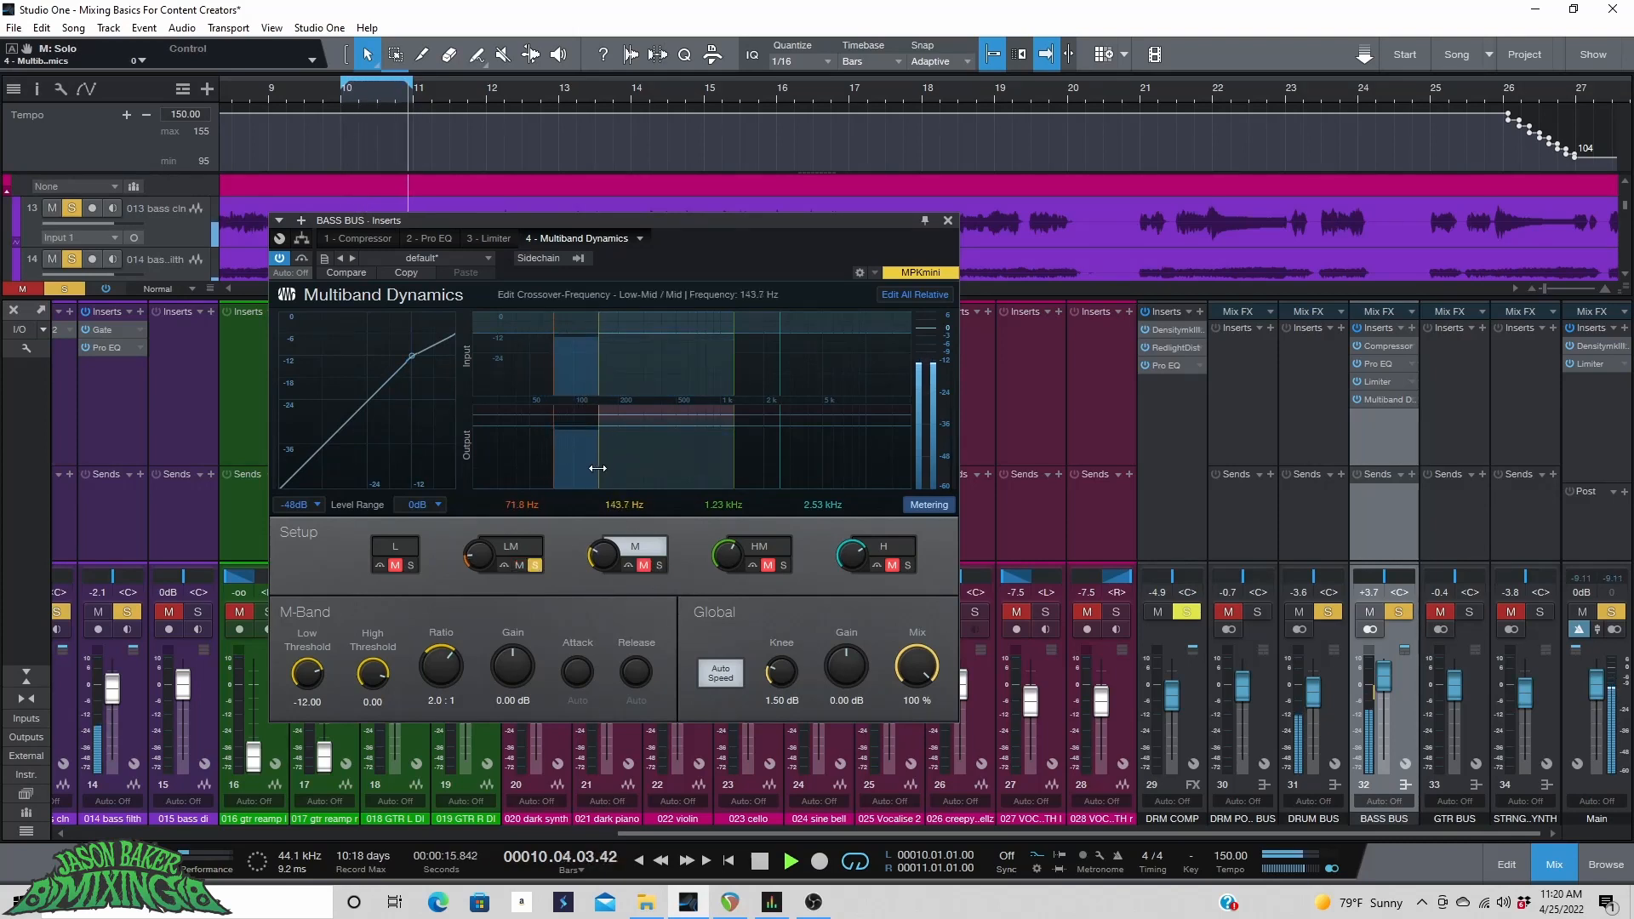
{"action": "mouse_move", "coordinate": [554, 475]}
{"action": "left_mouse_down"}
{"action": "mouse_move", "coordinate": [493, 468]}
{"action": "mouse_move", "coordinate": [560, 468]}
{"action": "left_mouse_up"}
{"action": "left_click", "coordinate": [570, 475]}
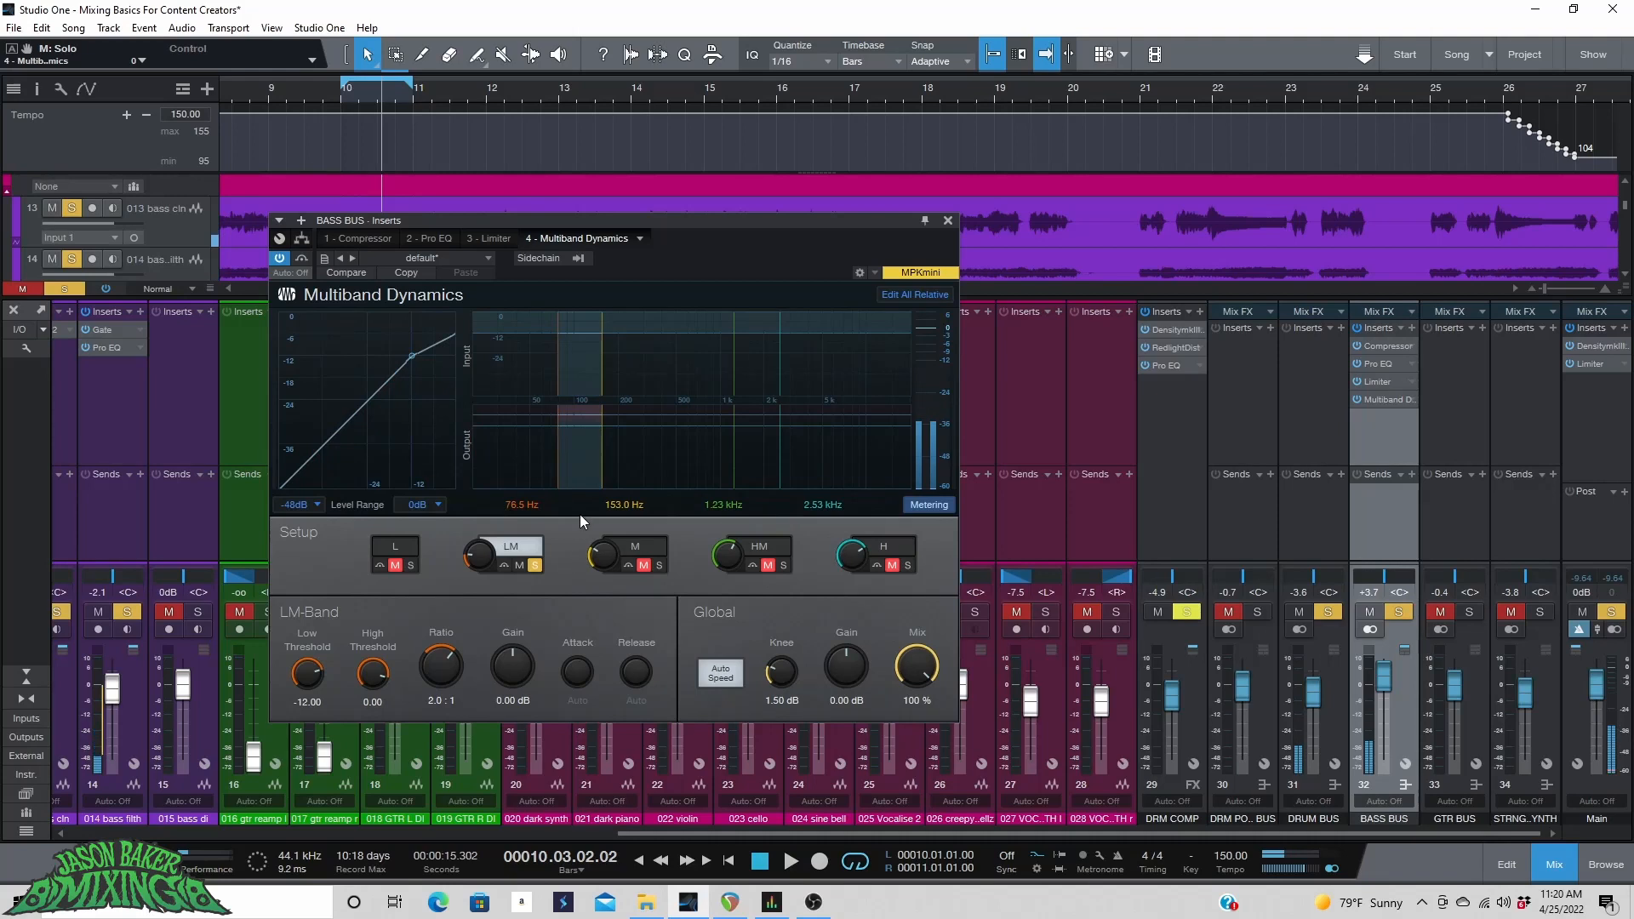
Play the bass bus from bar 5 and unsolo the low-mid band to hear all bands together.
{"action": "left_click", "coordinate": [237, 81]}
{"action": "key", "text": "w"}
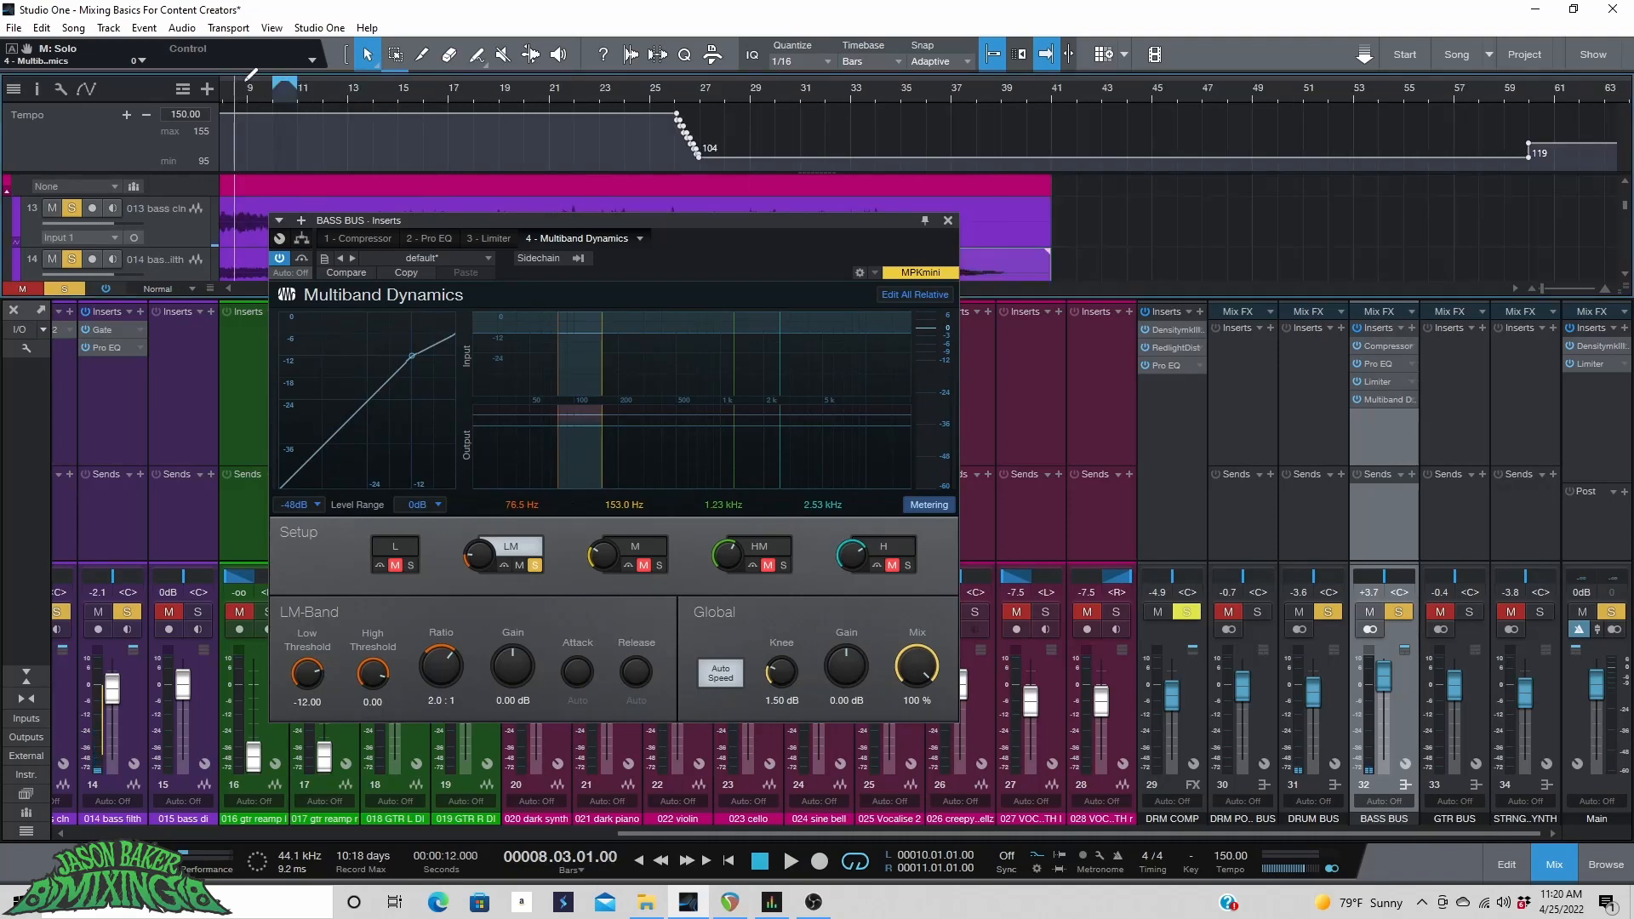
{"action": "left_click_drag", "start_coordinate": [406, 234], "coordinate": [798, 317]}
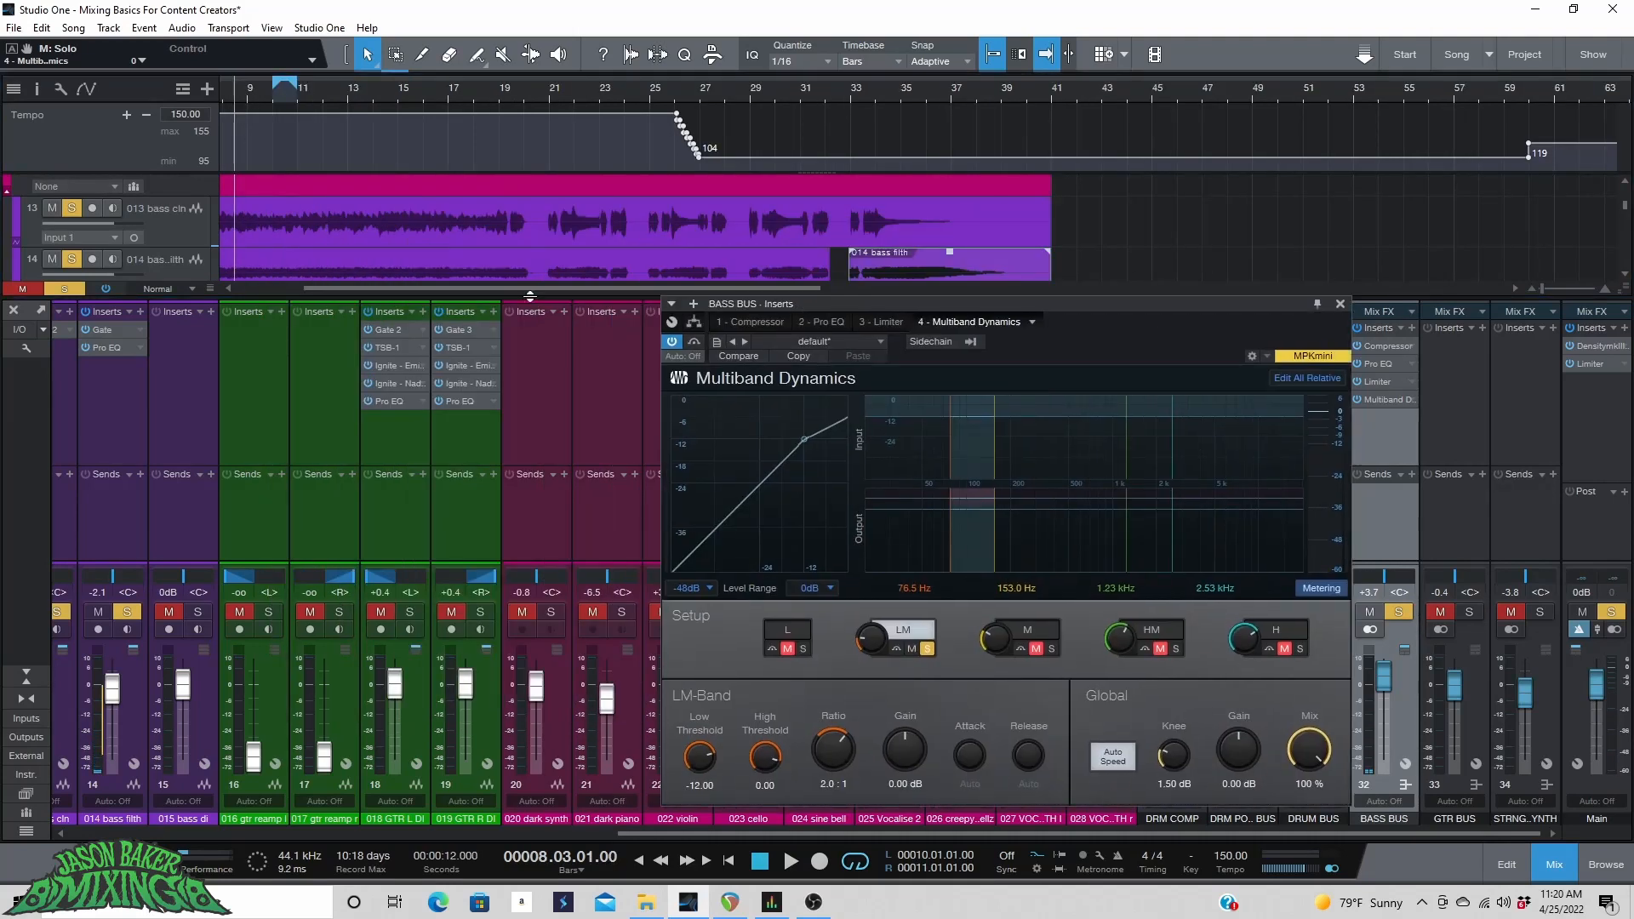
{"action": "scroll", "coordinate": [533, 293], "scroll_direction": "left", "scroll_amount": 3}
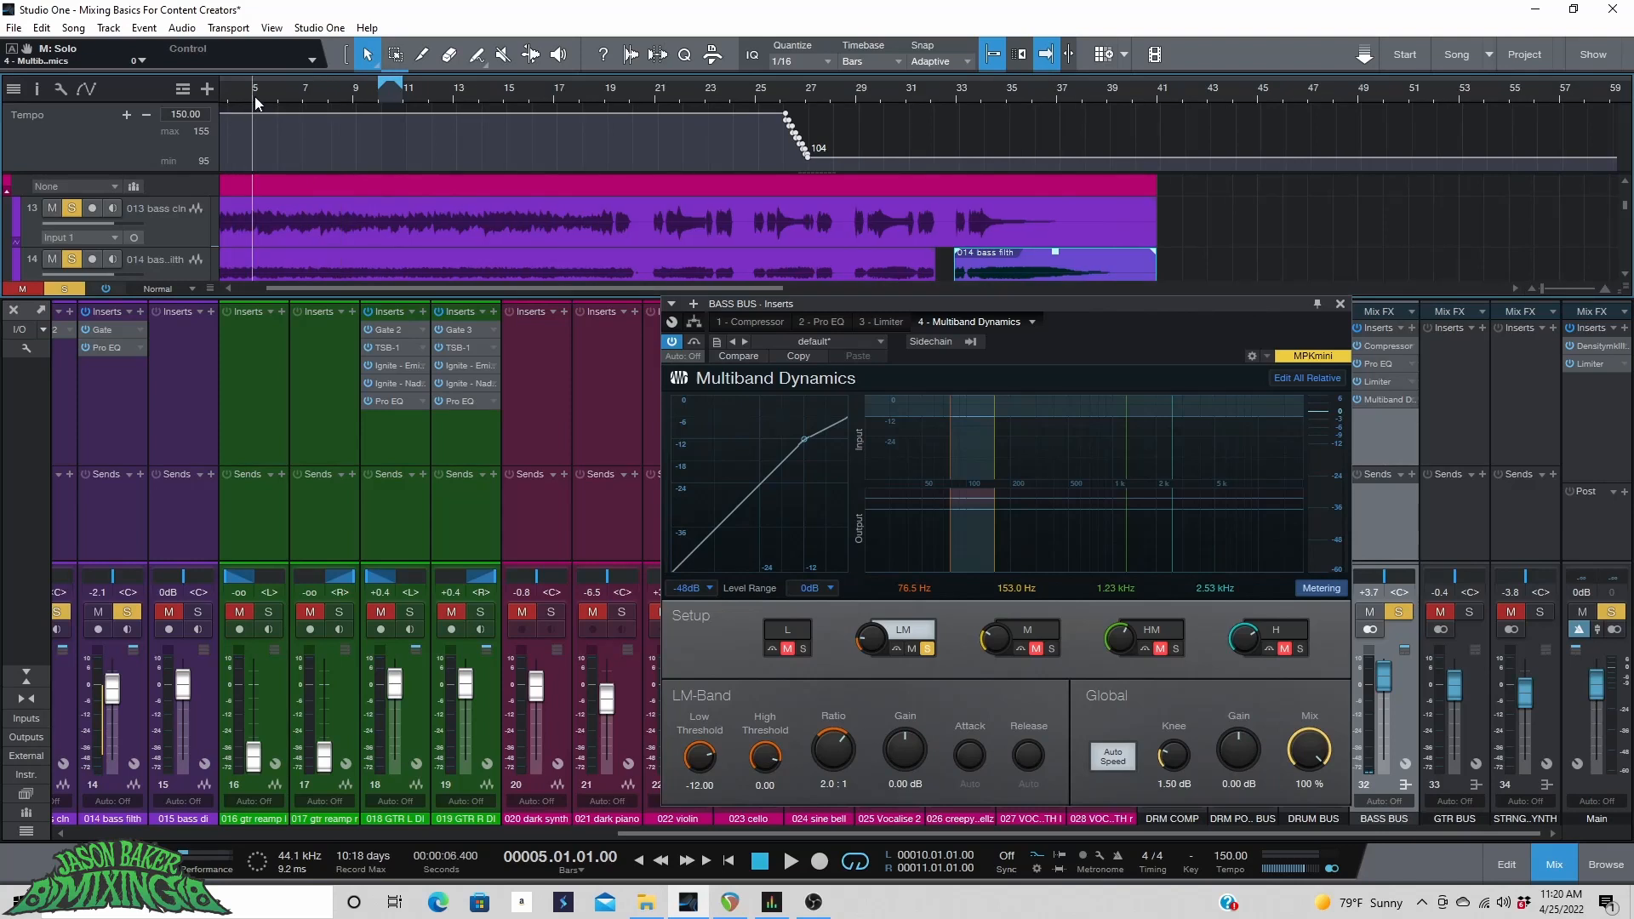
{"action": "key", "text": "space"}
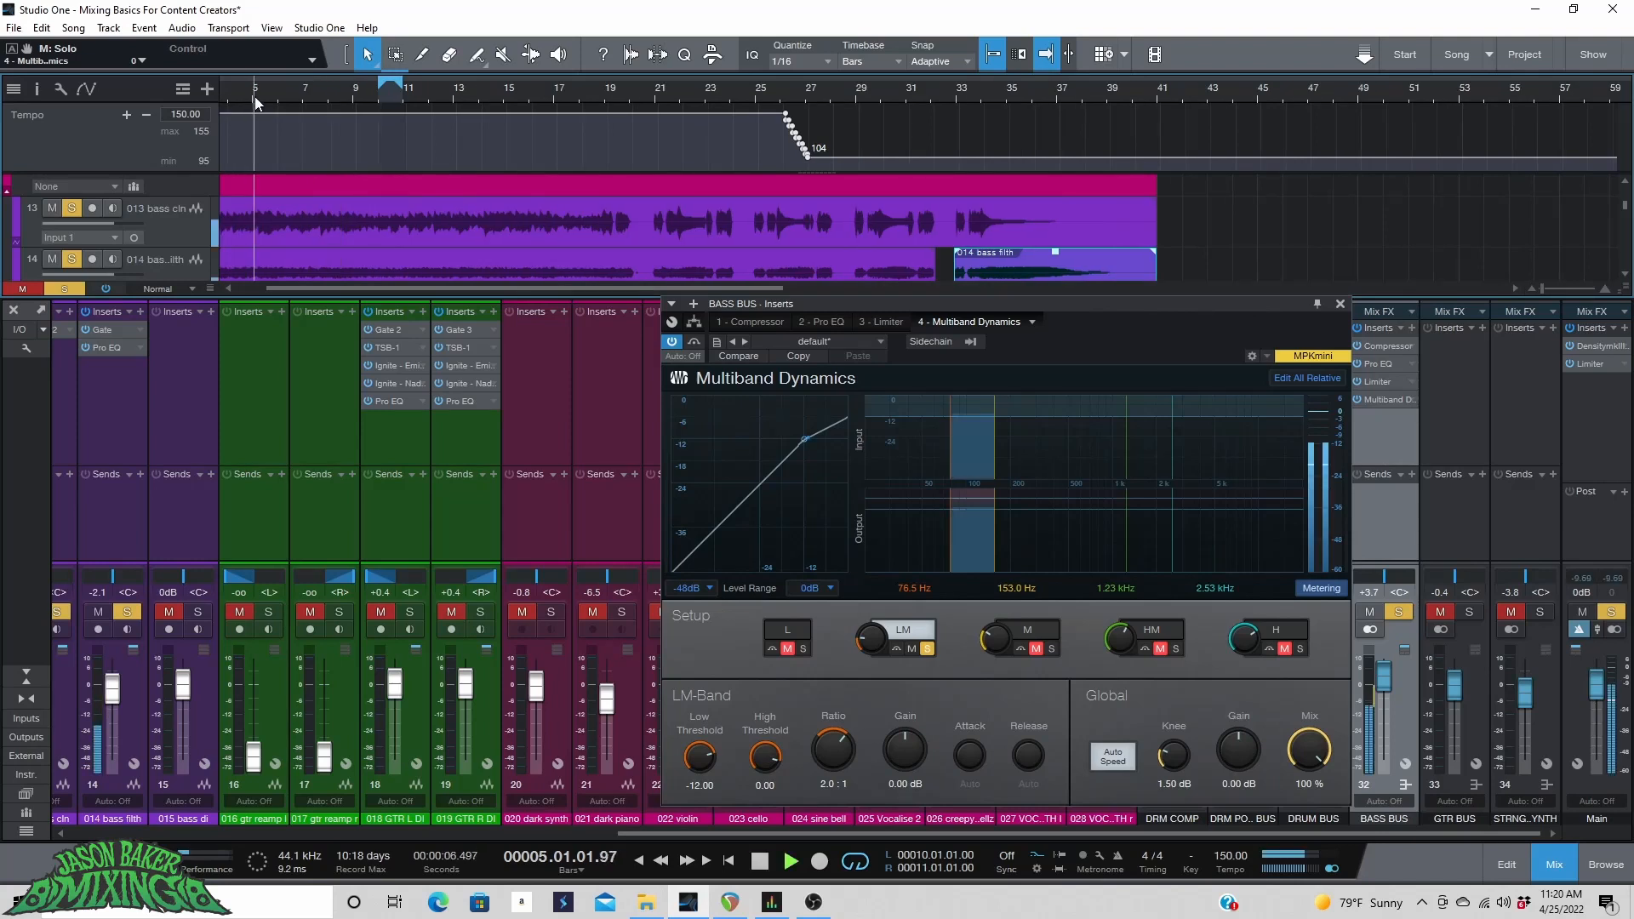
{"action": "left_click", "coordinate": [925, 646]}
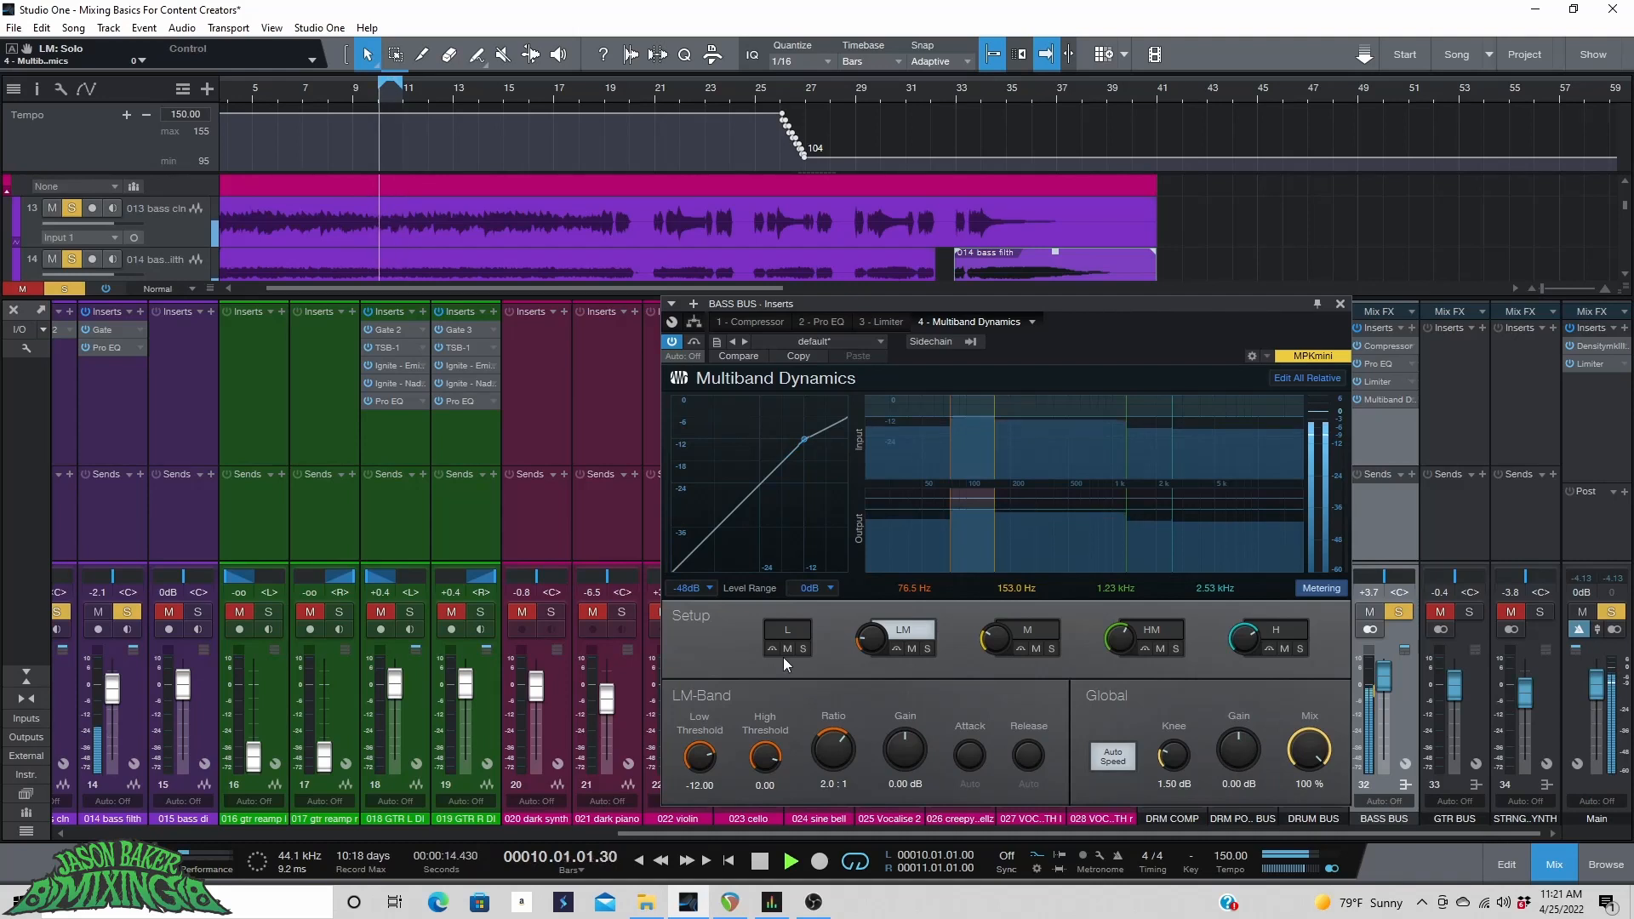
{"action": "left_click", "coordinate": [263, 90]}
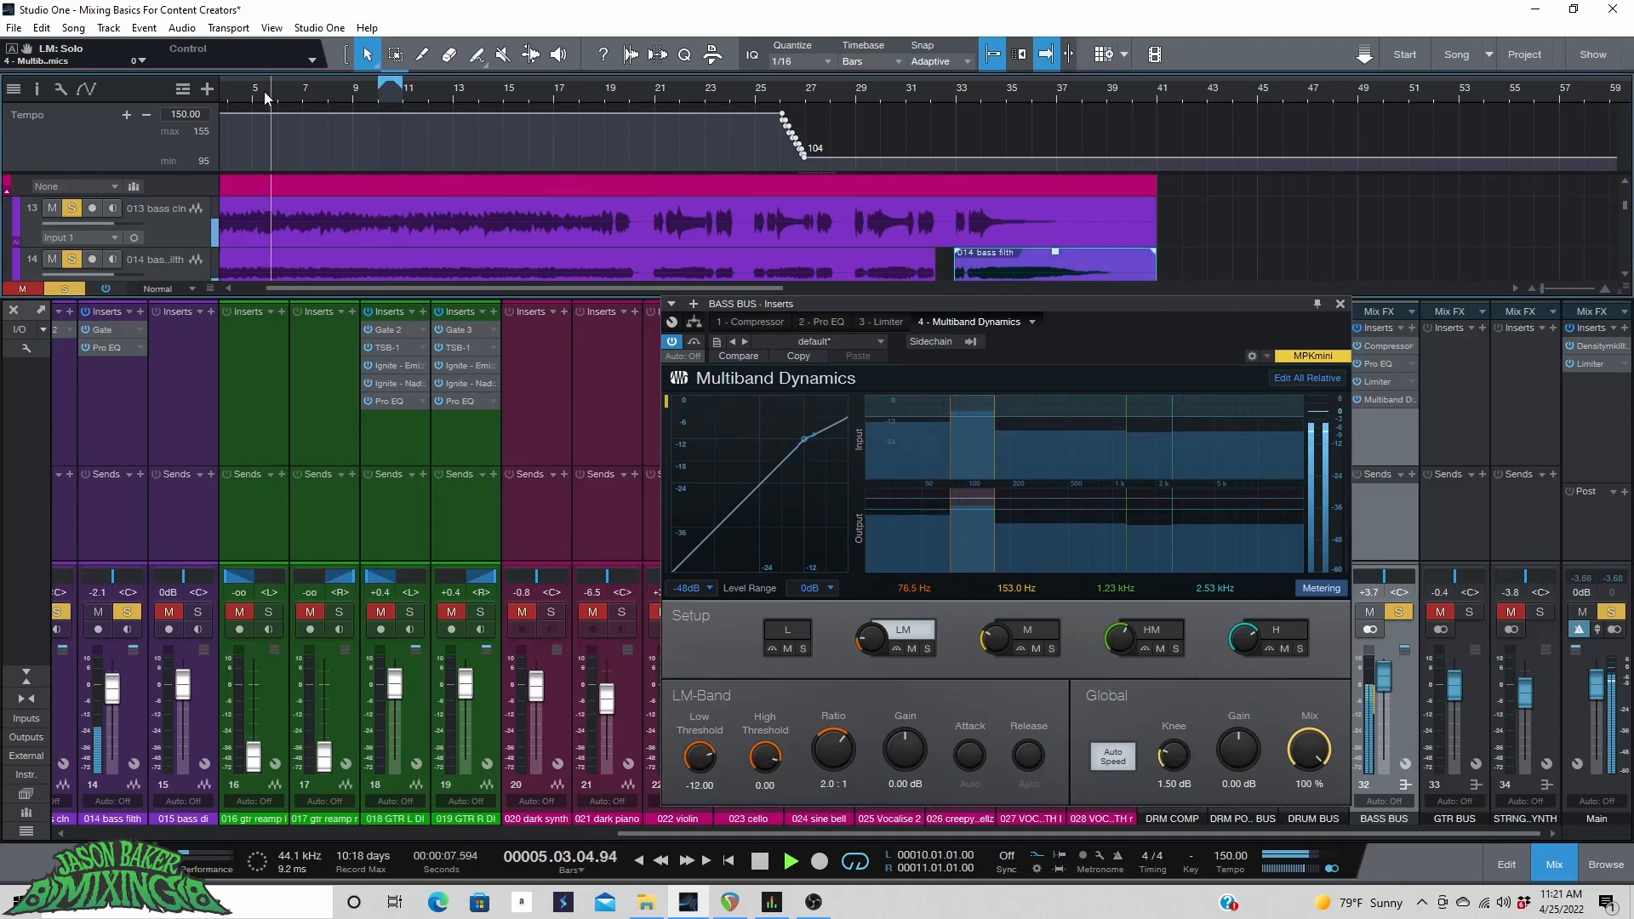
{"action": "key", "text": "space"}
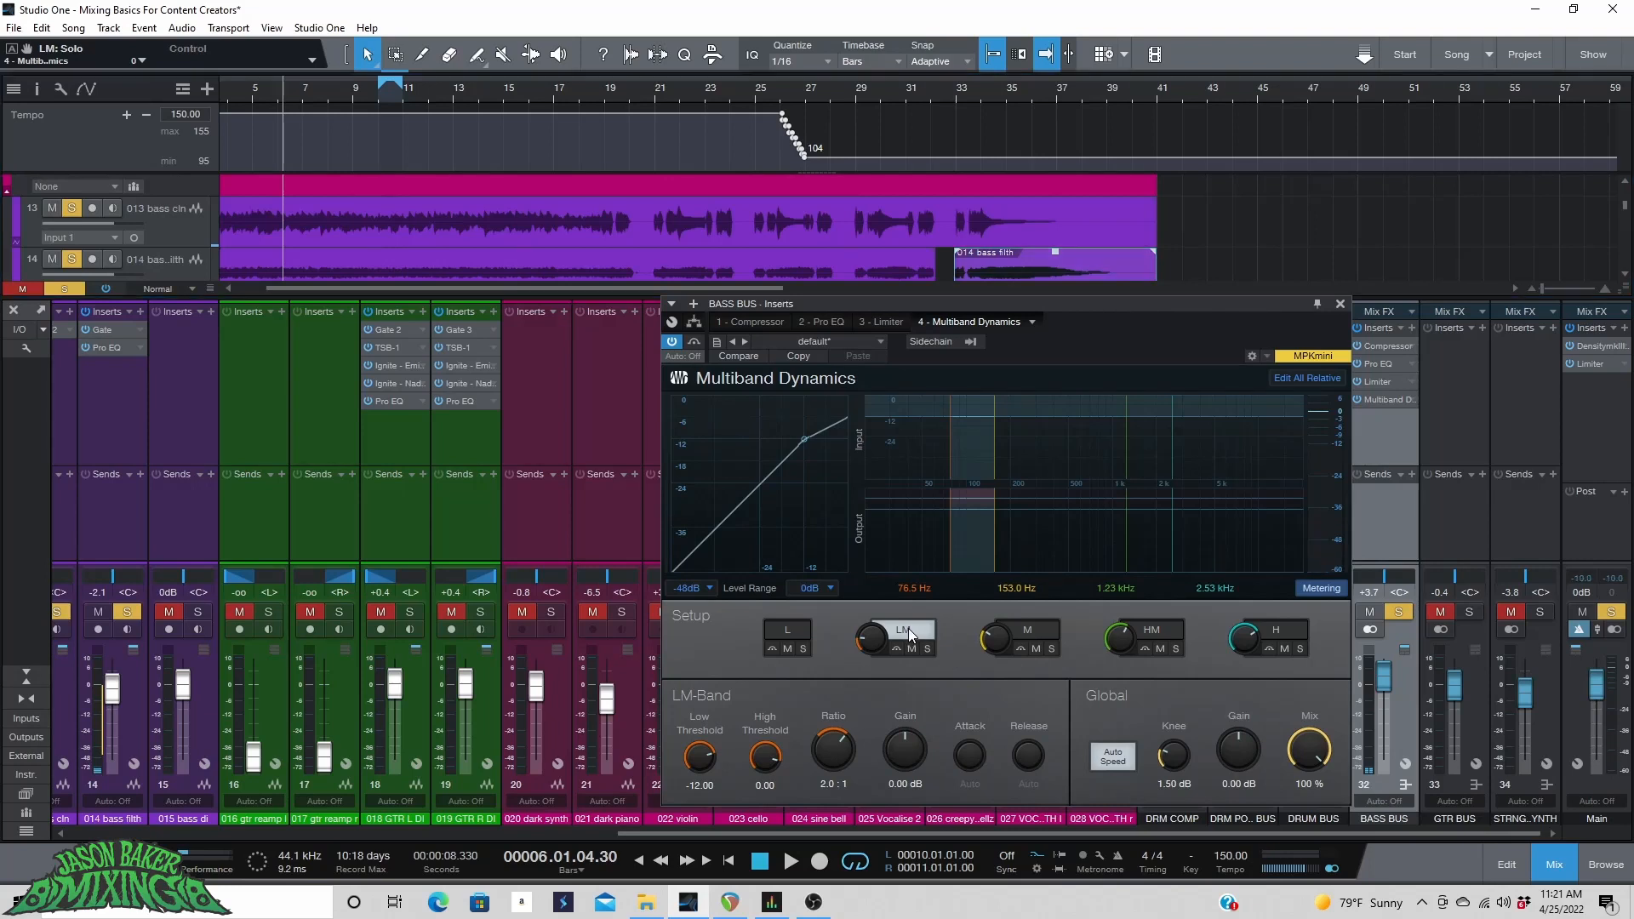
{"action": "left_click", "coordinate": [366, 100]}
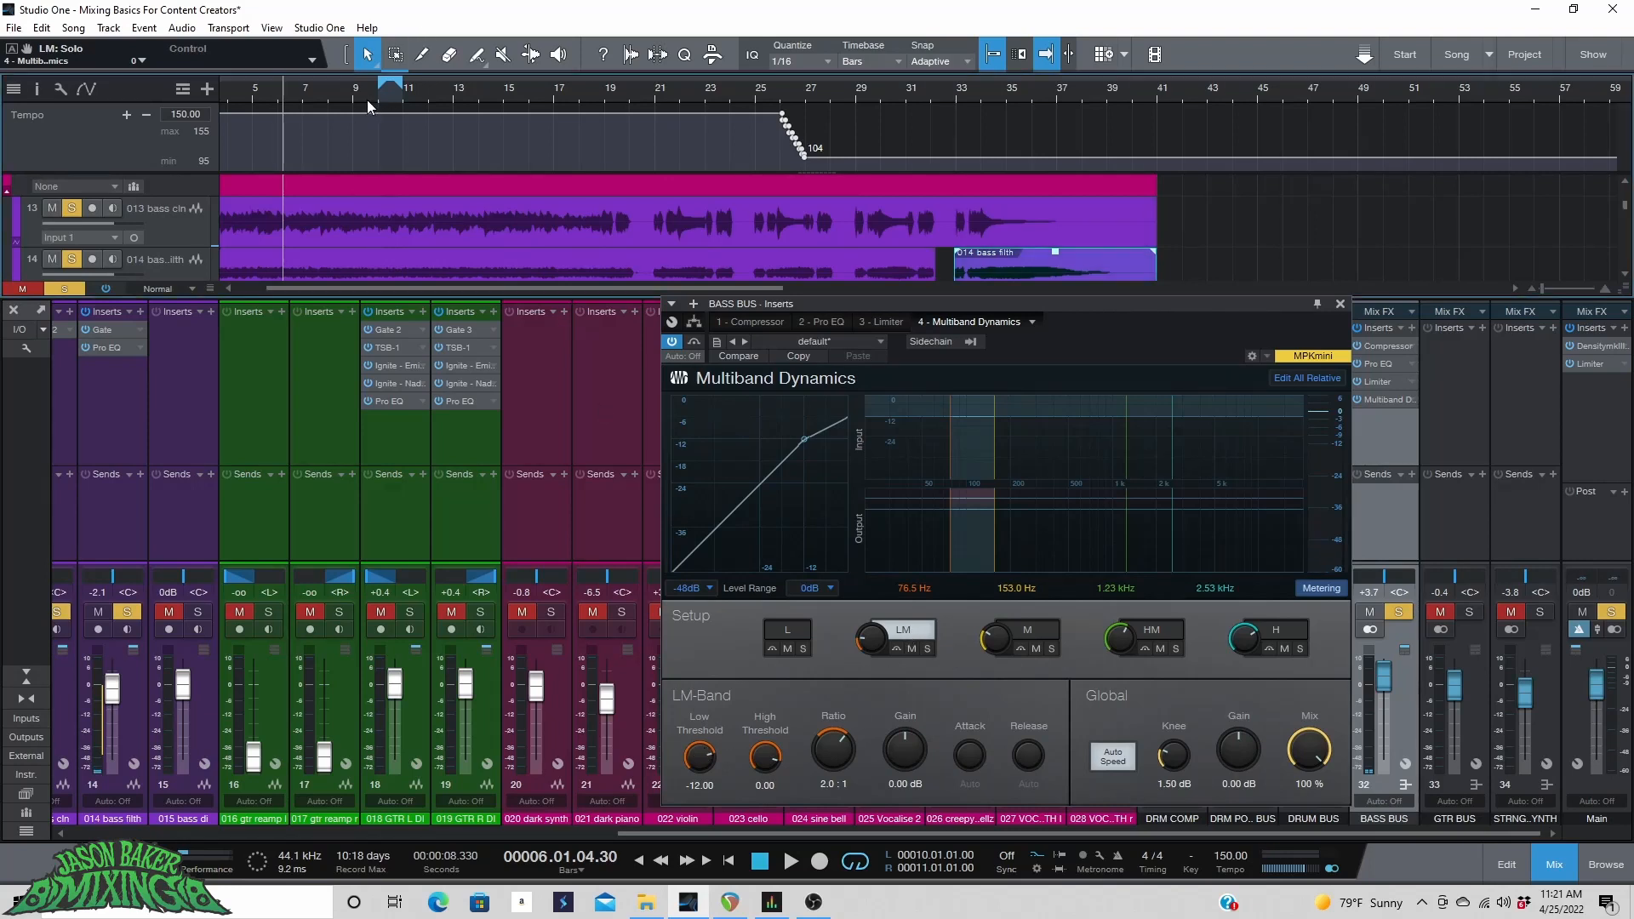
Play the bass bus and set the low-mid band's low threshold to -17.40 dB.
{"action": "key", "text": "space"}
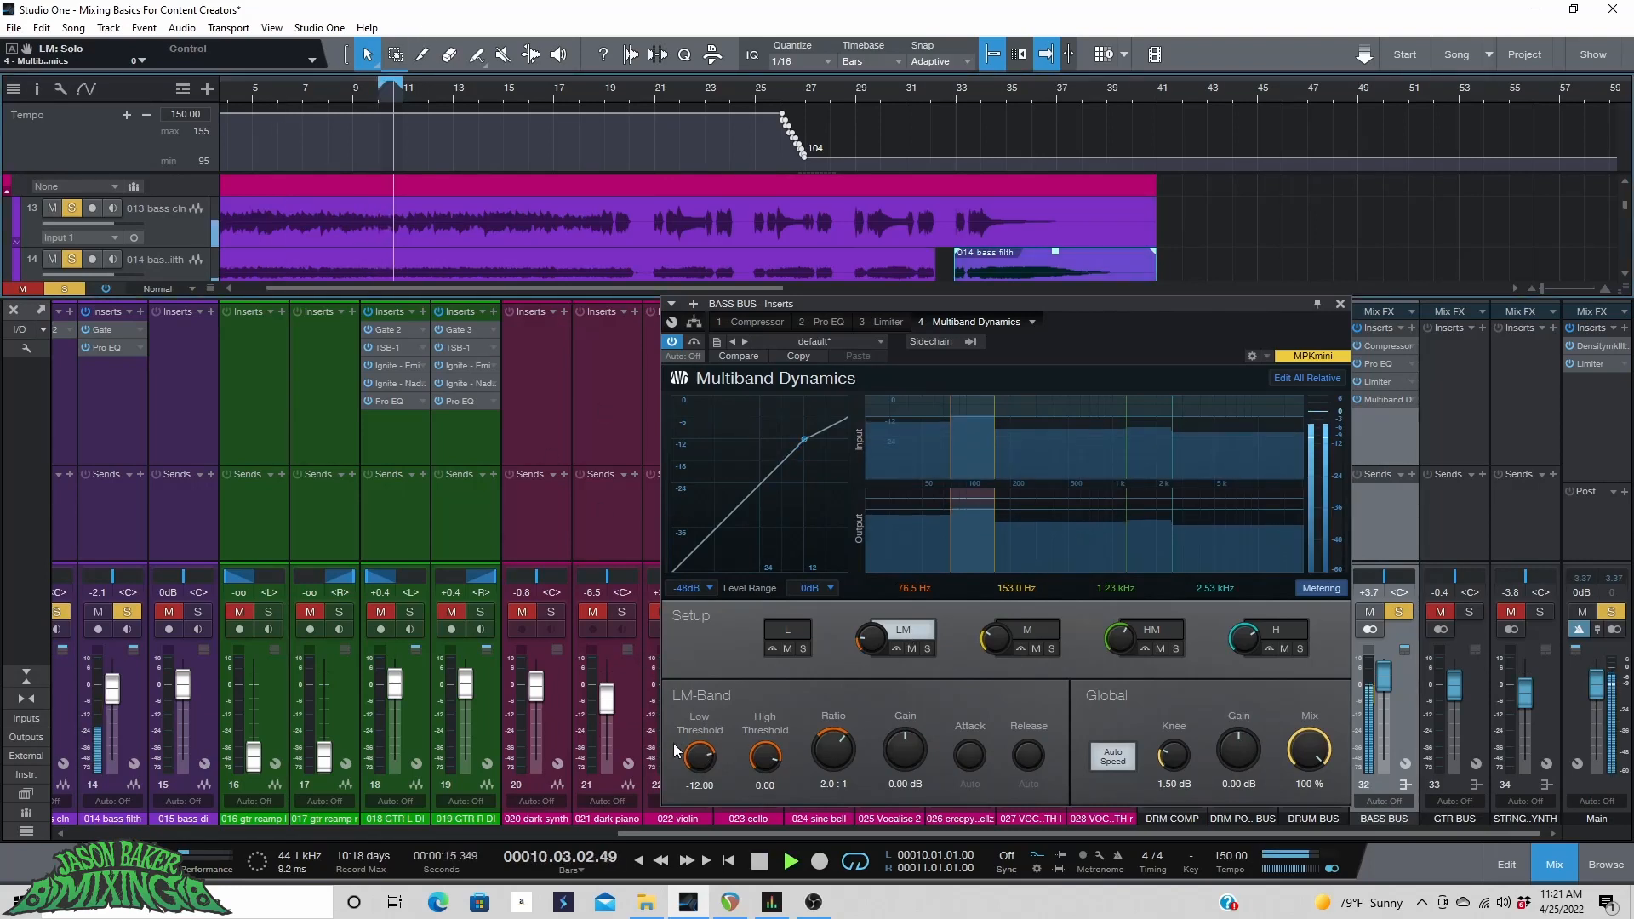
{"action": "key", "text": "space"}
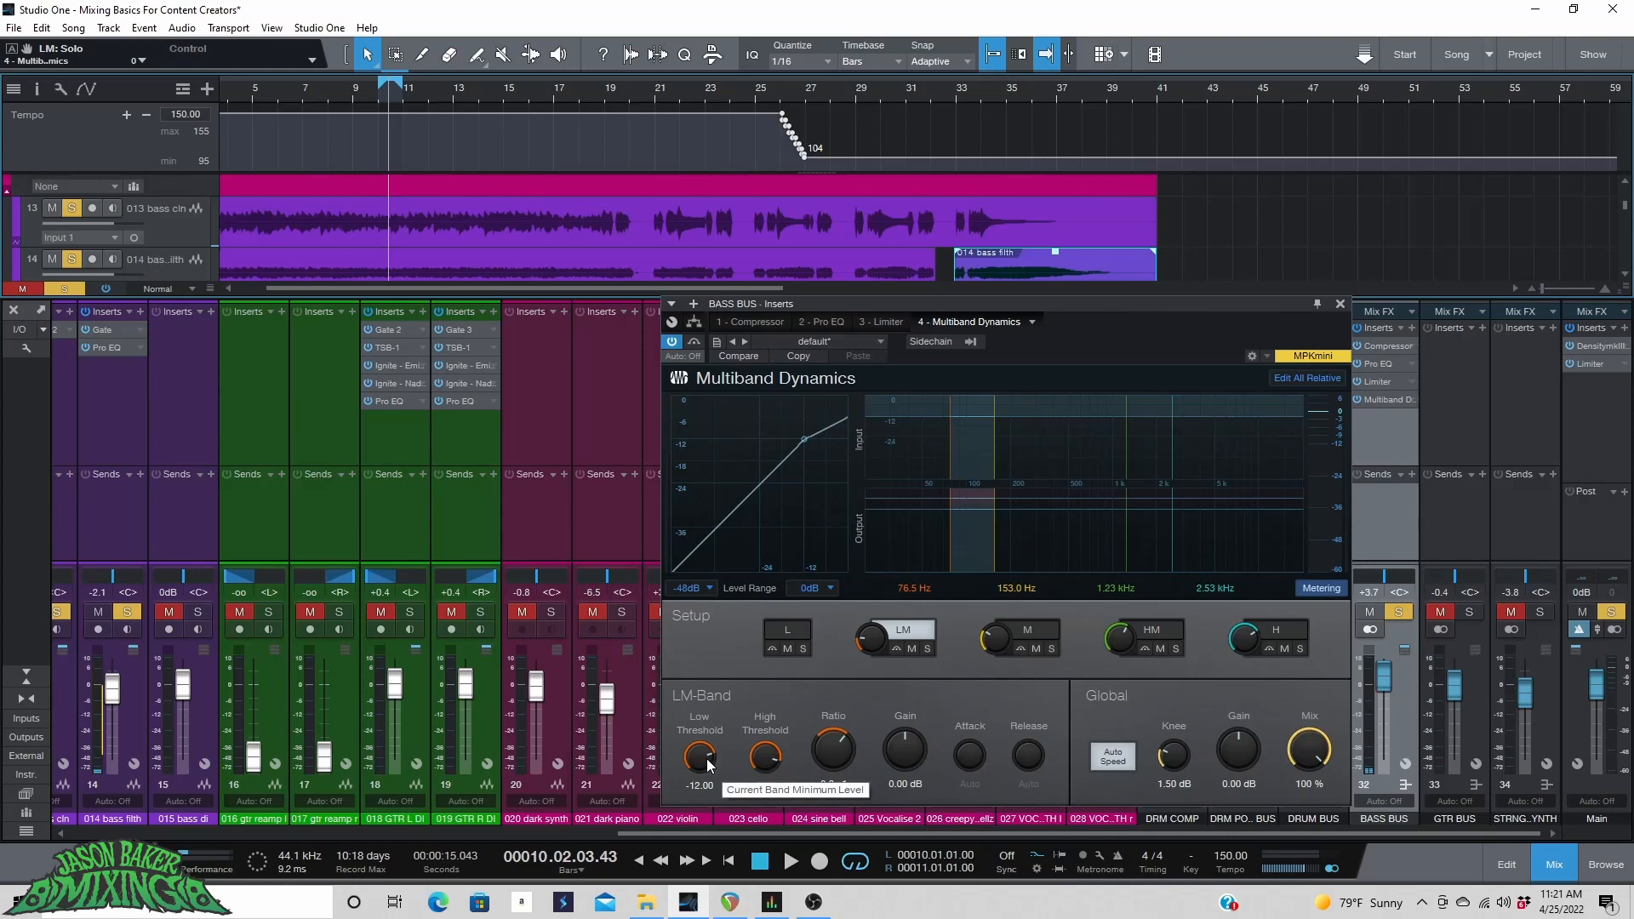
{"action": "left_click_drag", "start_coordinate": [707, 764], "coordinate": [706, 763]}
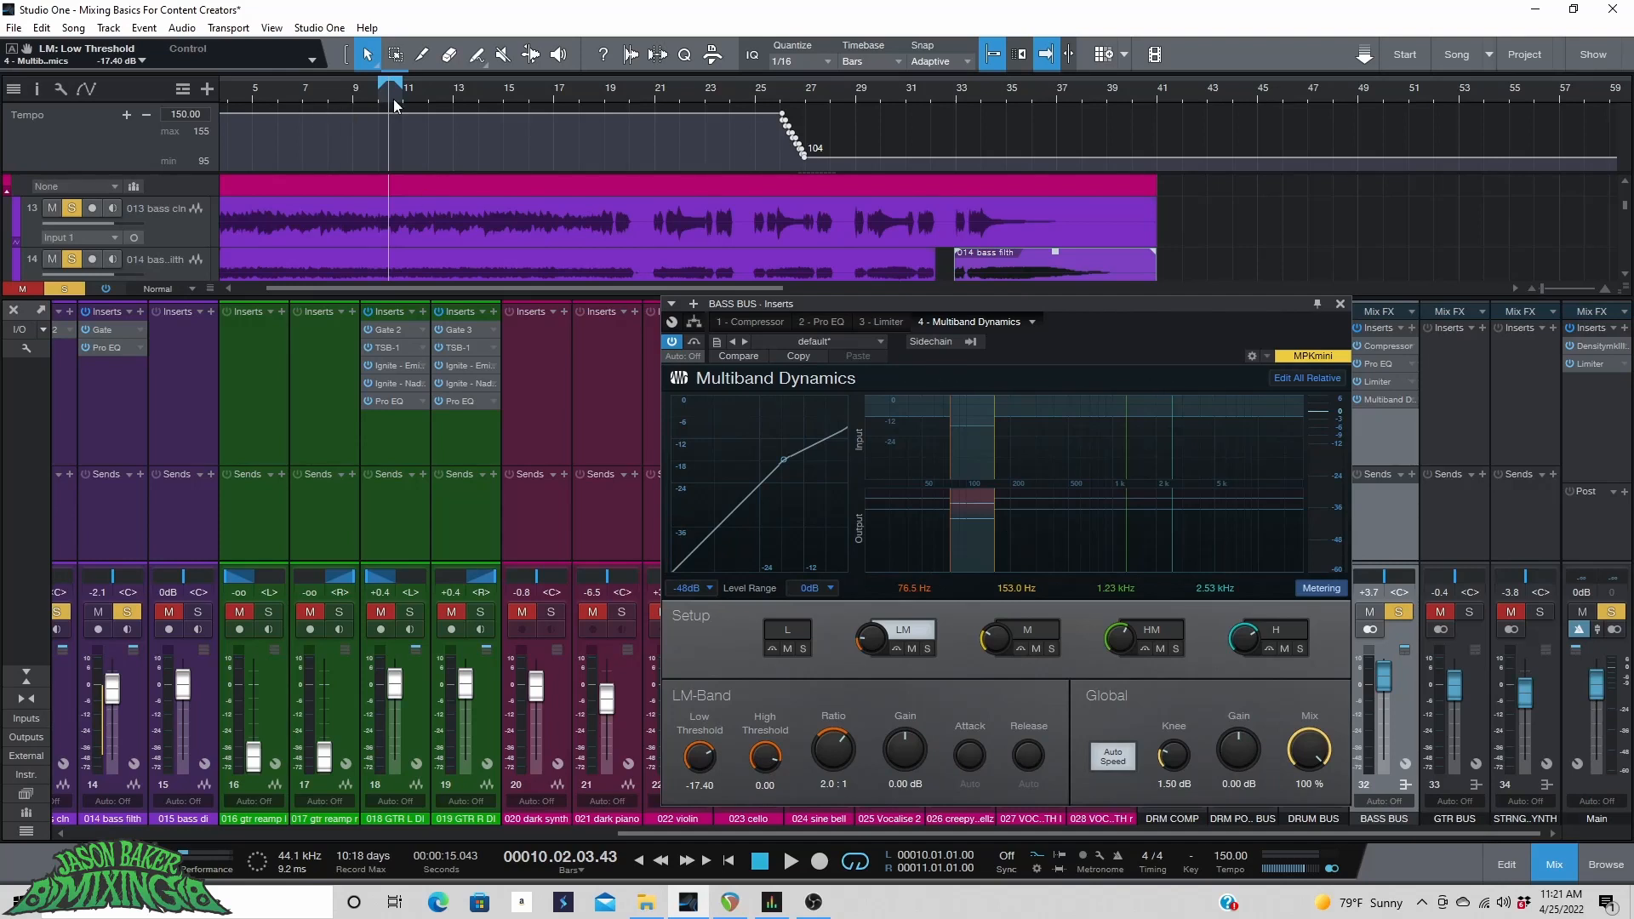
Play the bass bus from bar 7, comparing the sound with Multiband Dynamics bypassed and active.
{"action": "left_click", "coordinate": [304, 89]}
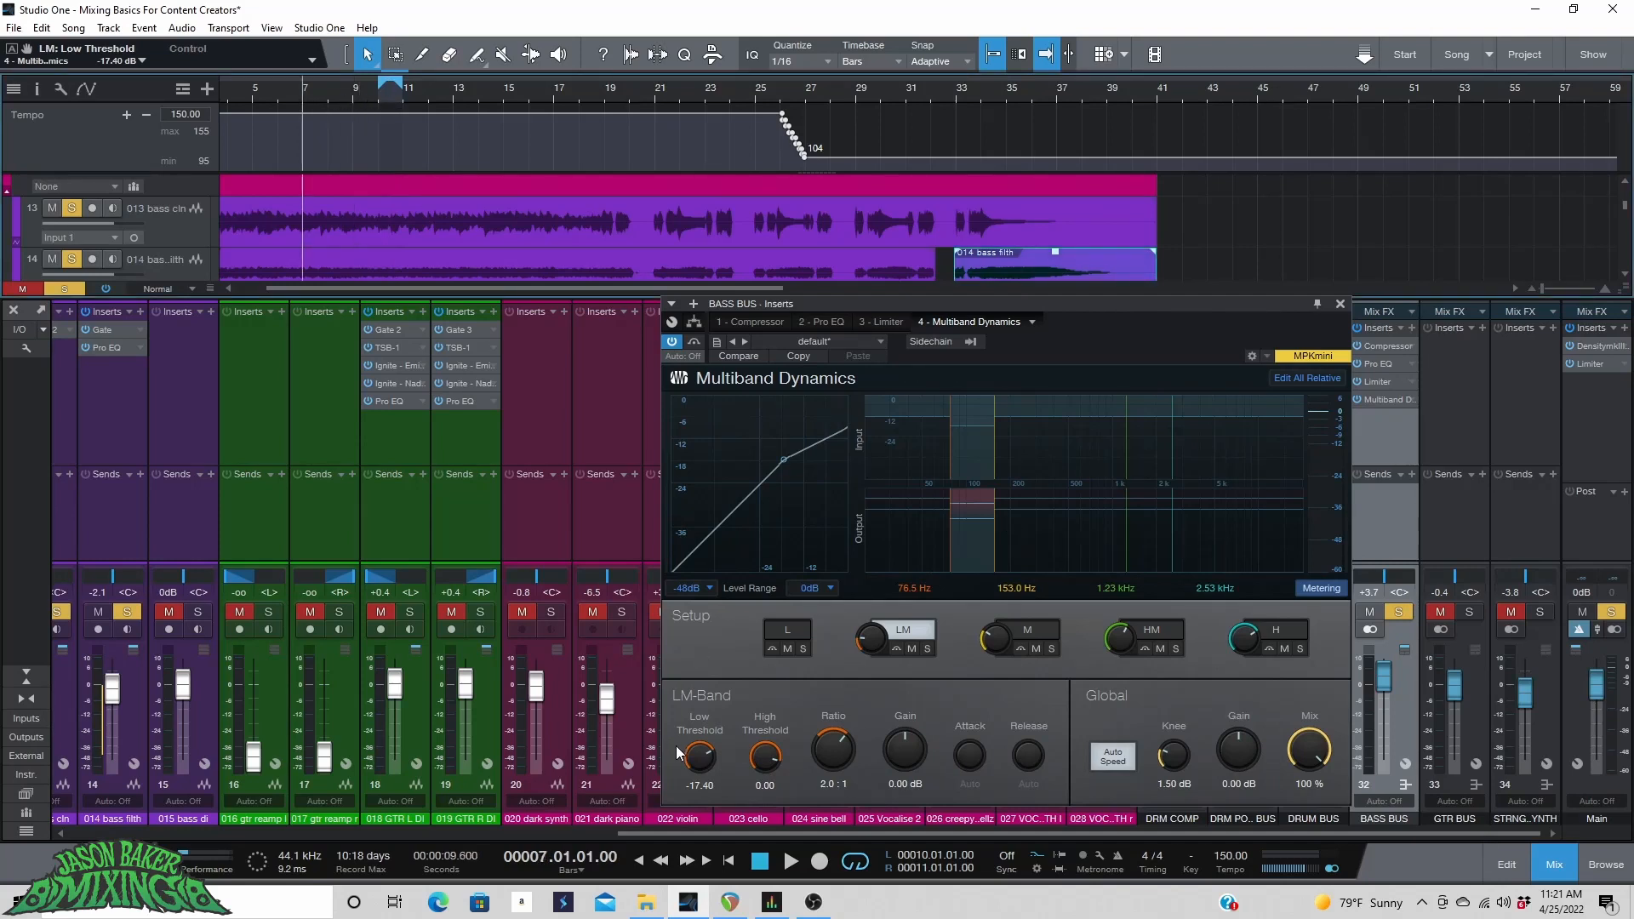
{"action": "key", "text": "space"}
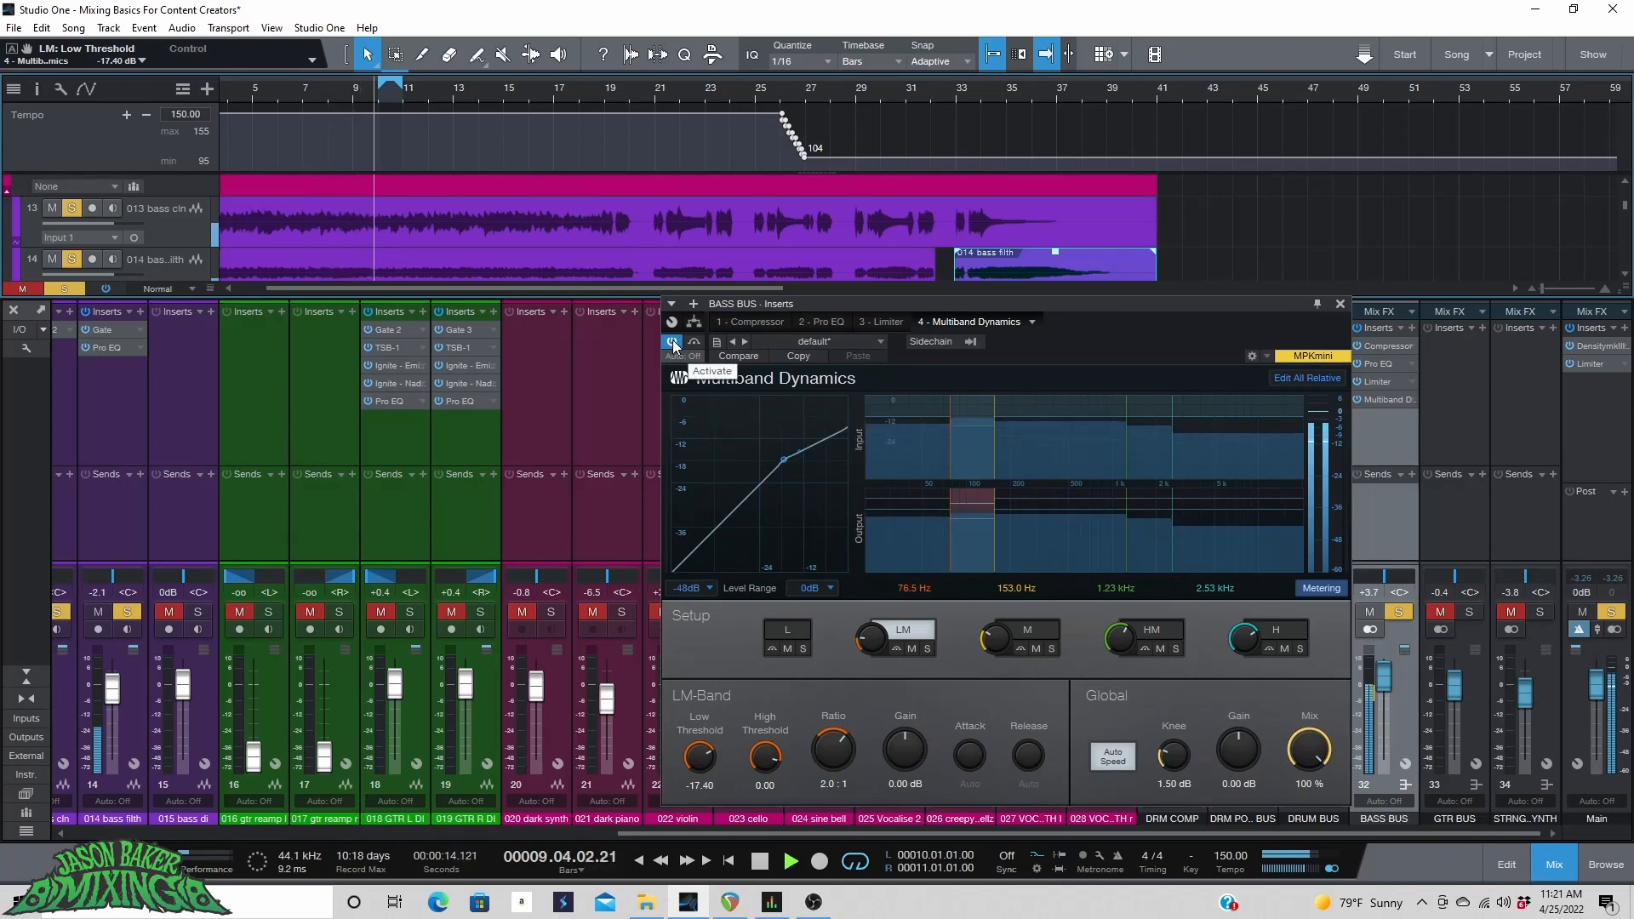
{"action": "key", "text": "space"}
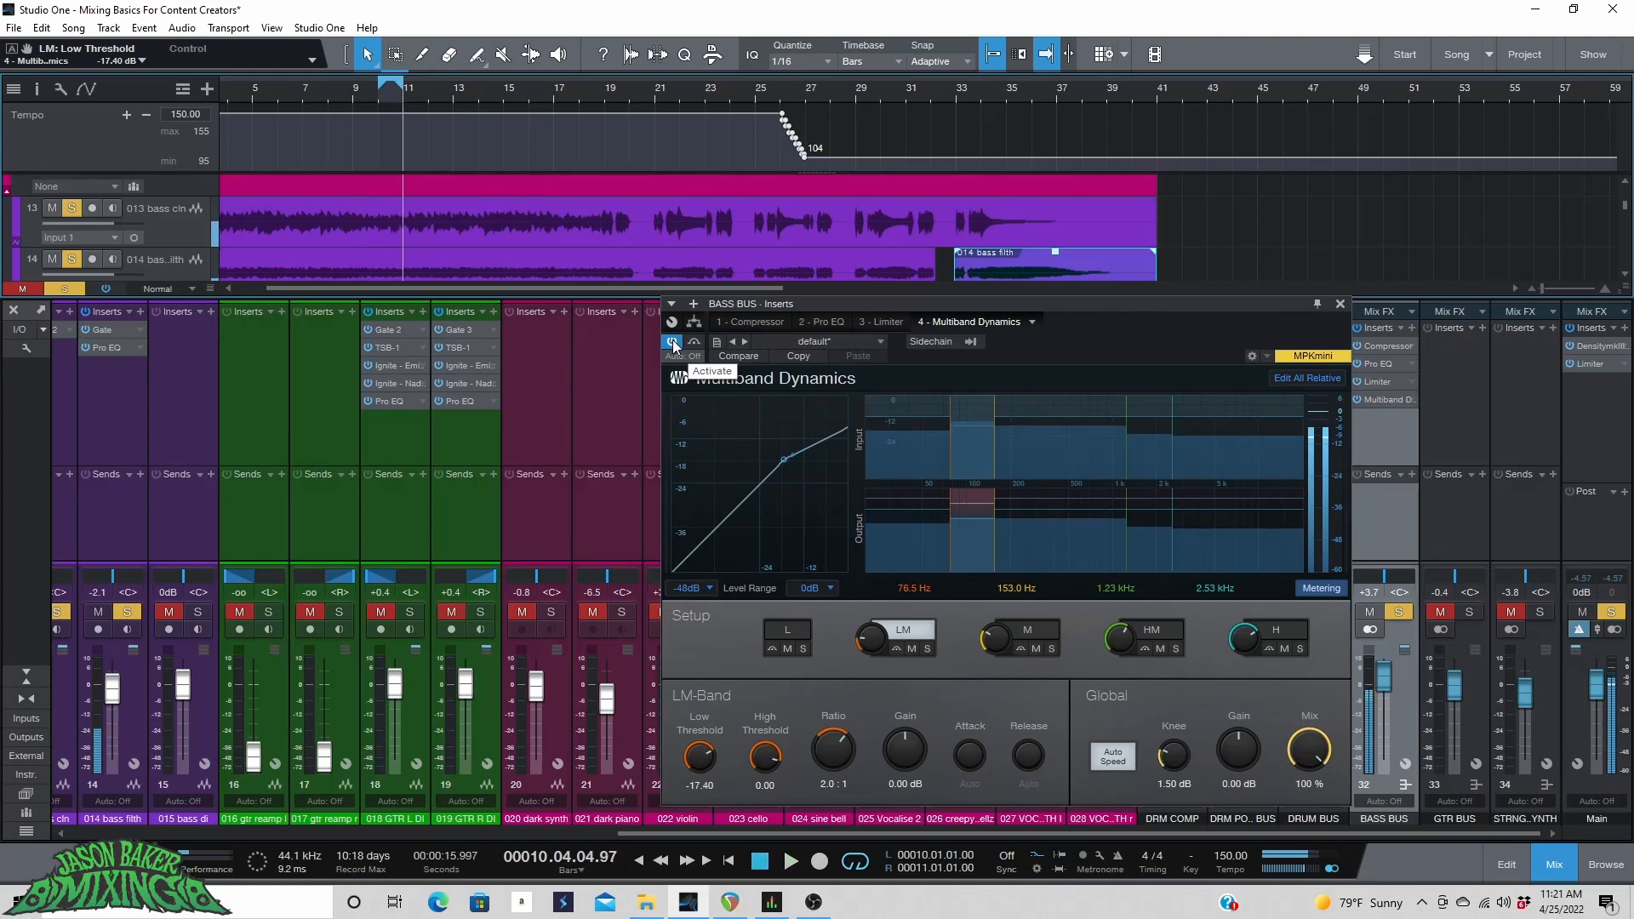
{"action": "left_click_drag", "start_coordinate": [401, 81], "coordinate": [402, 80]}
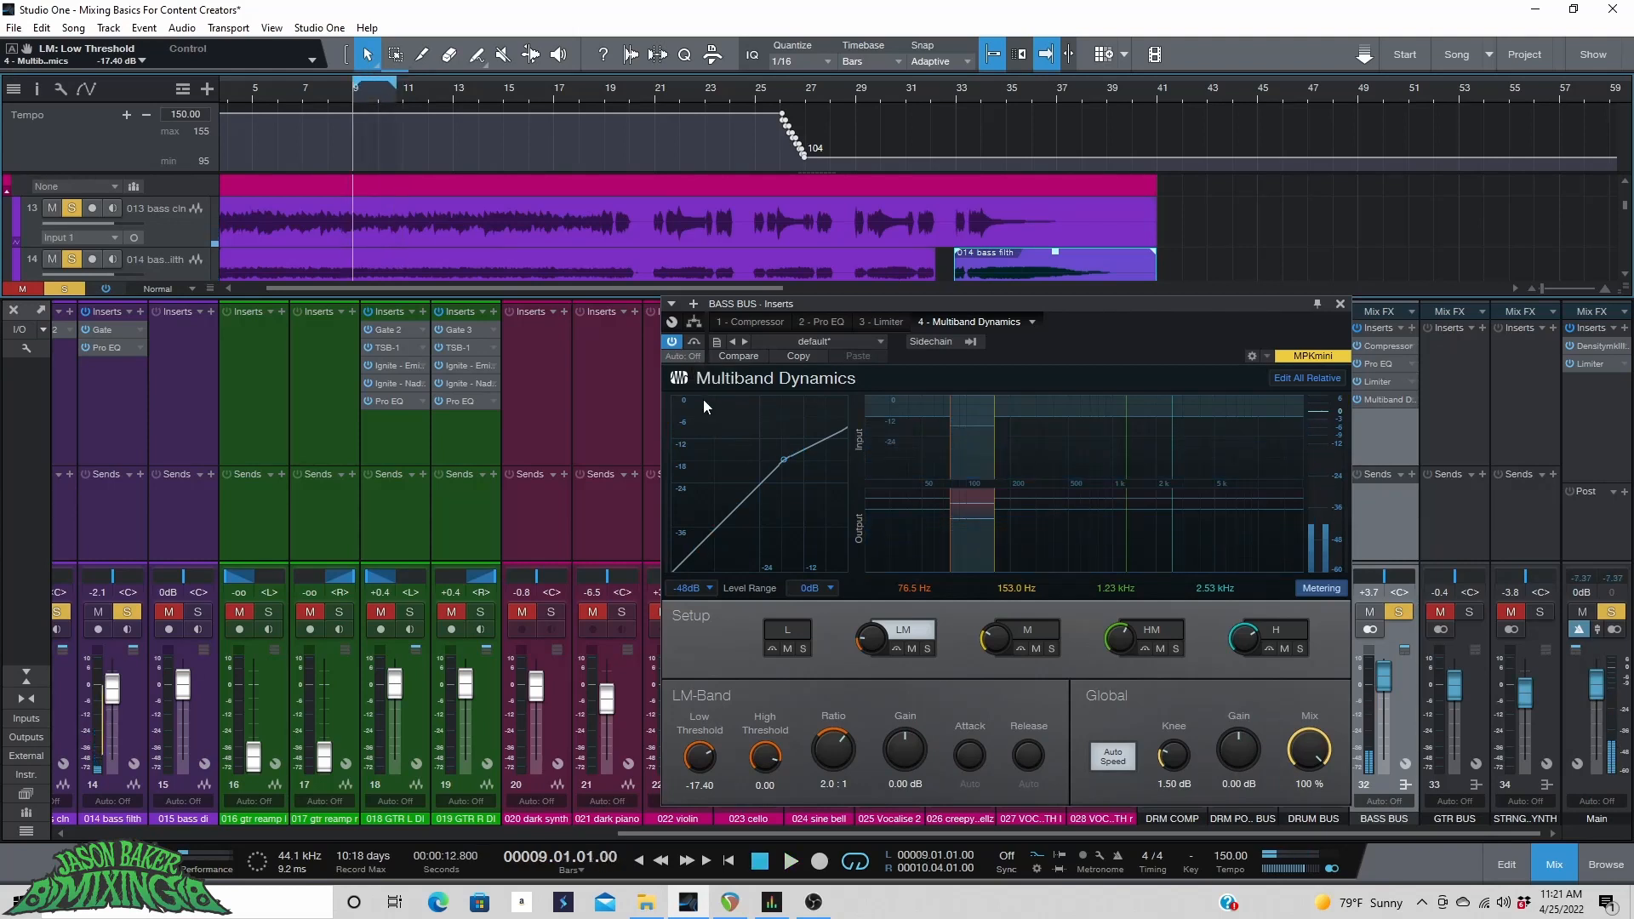
{"action": "left_click", "coordinate": [672, 341]}
{"action": "key", "text": "space"}
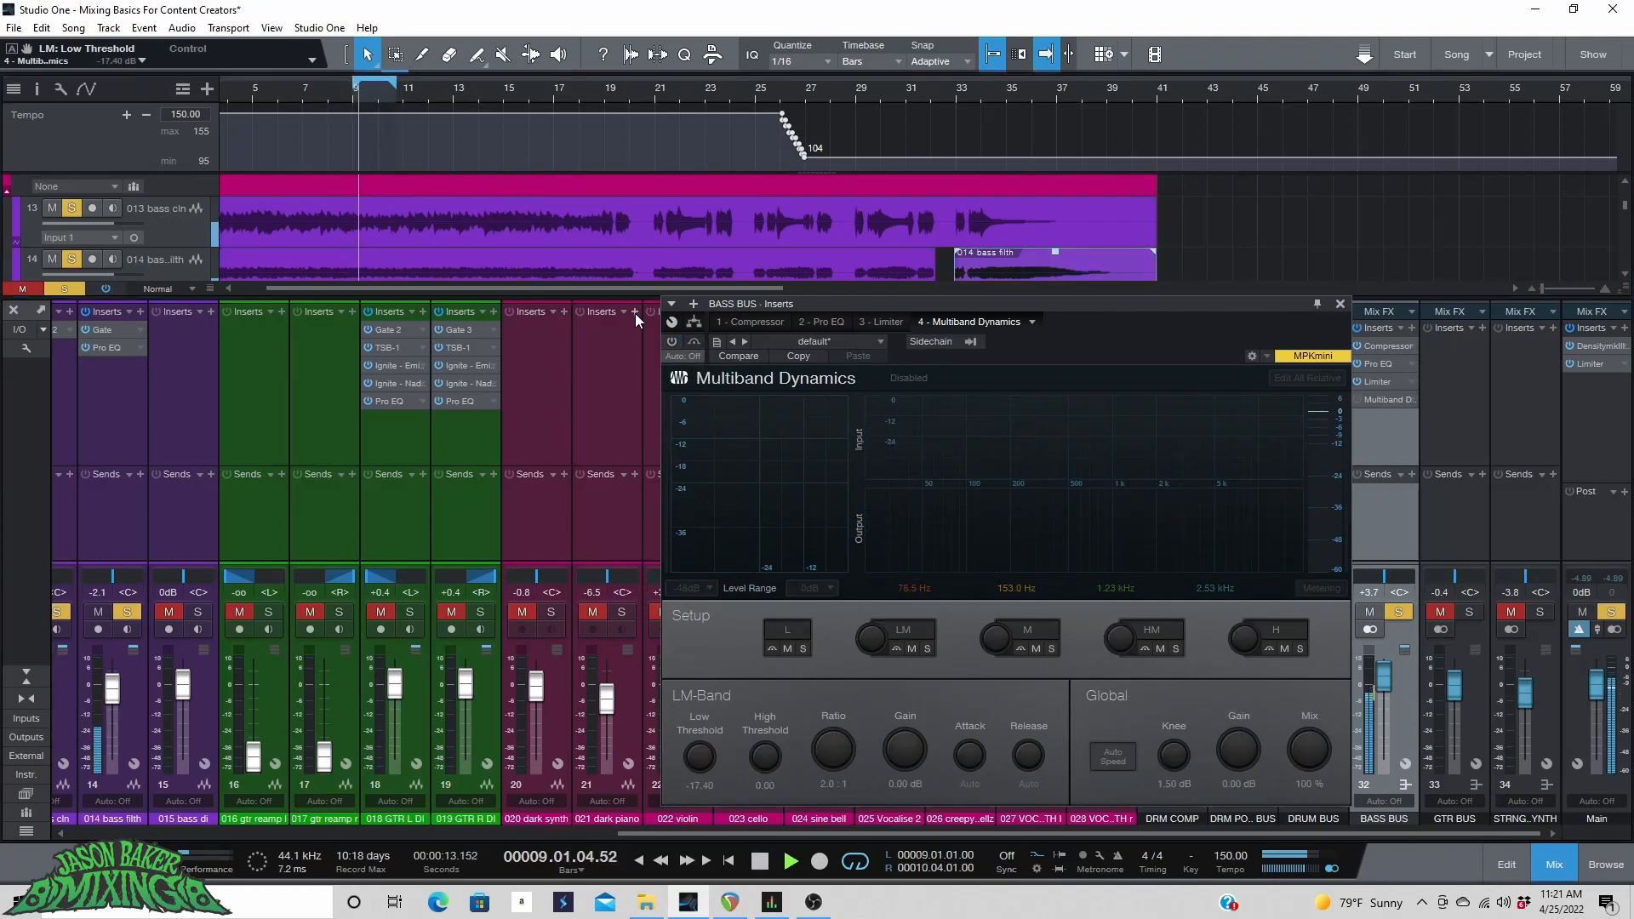
{"action": "left_click", "coordinate": [672, 340]}
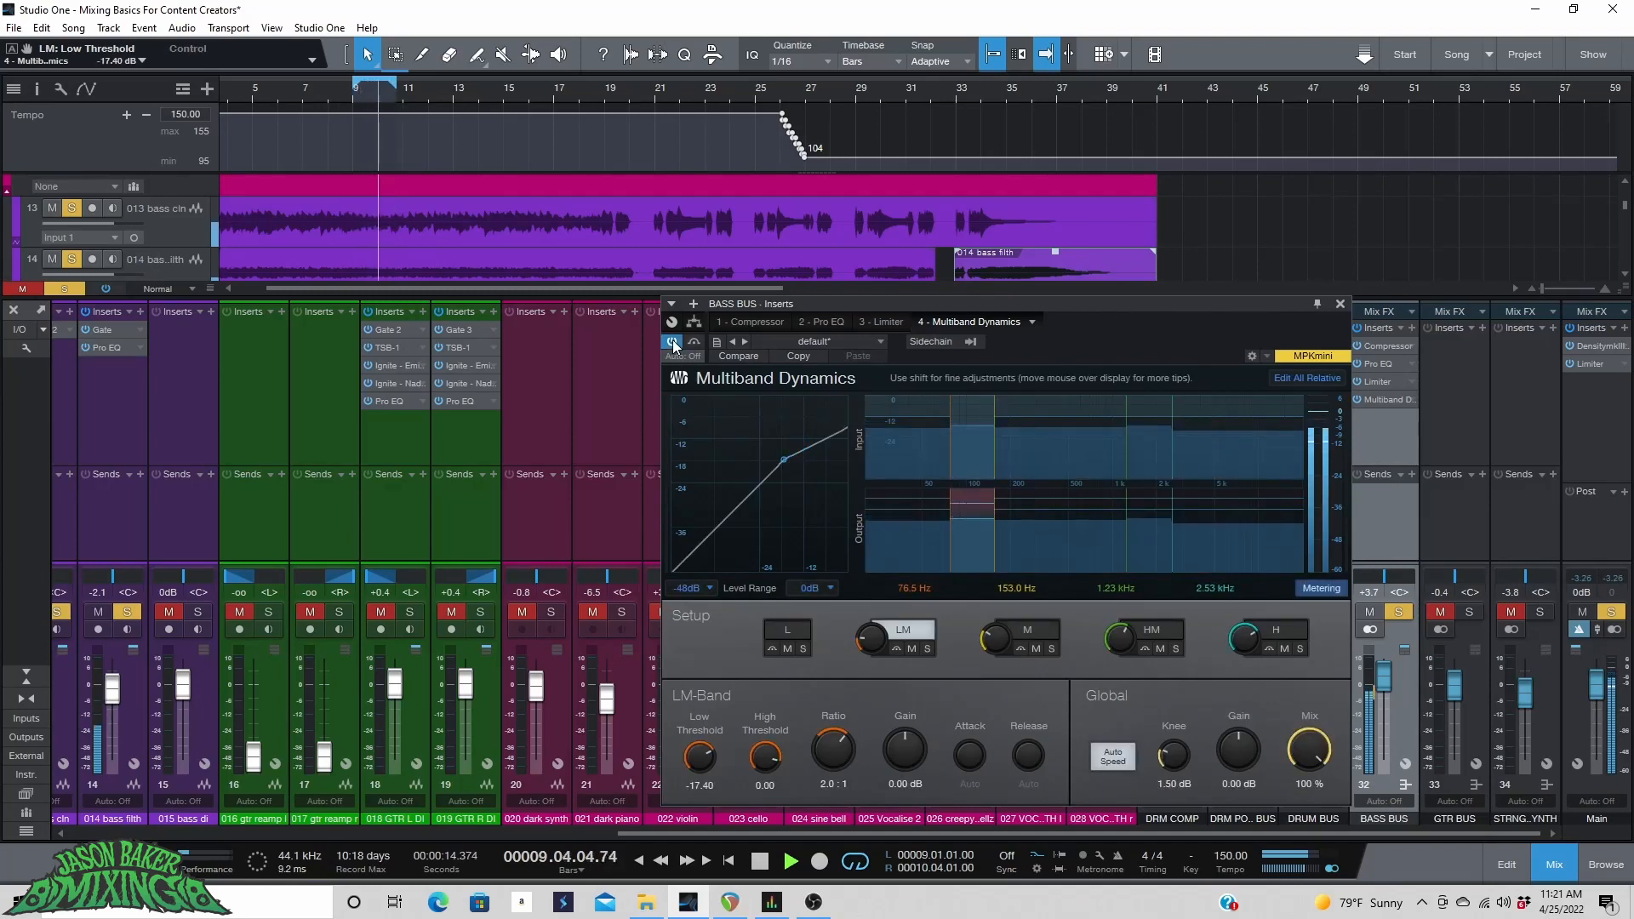
{"action": "key", "text": "space"}
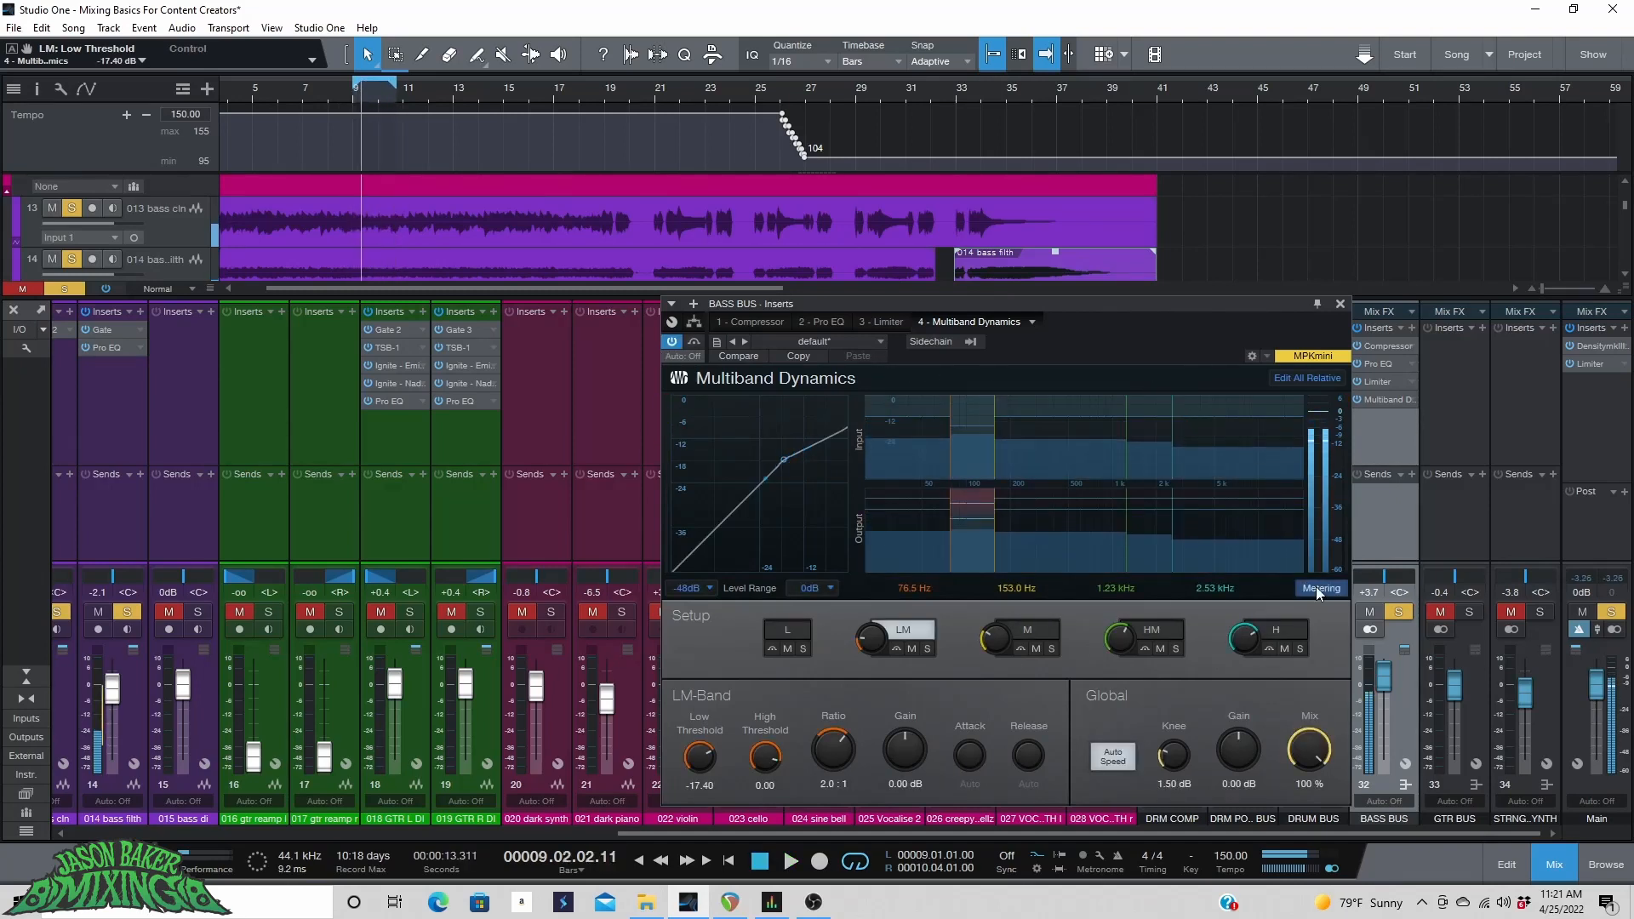
Unsolo the bass bus and close the Multiband Dynamics window.
{"action": "left_click", "coordinate": [1397, 611]}
{"action": "key", "text": "space"}
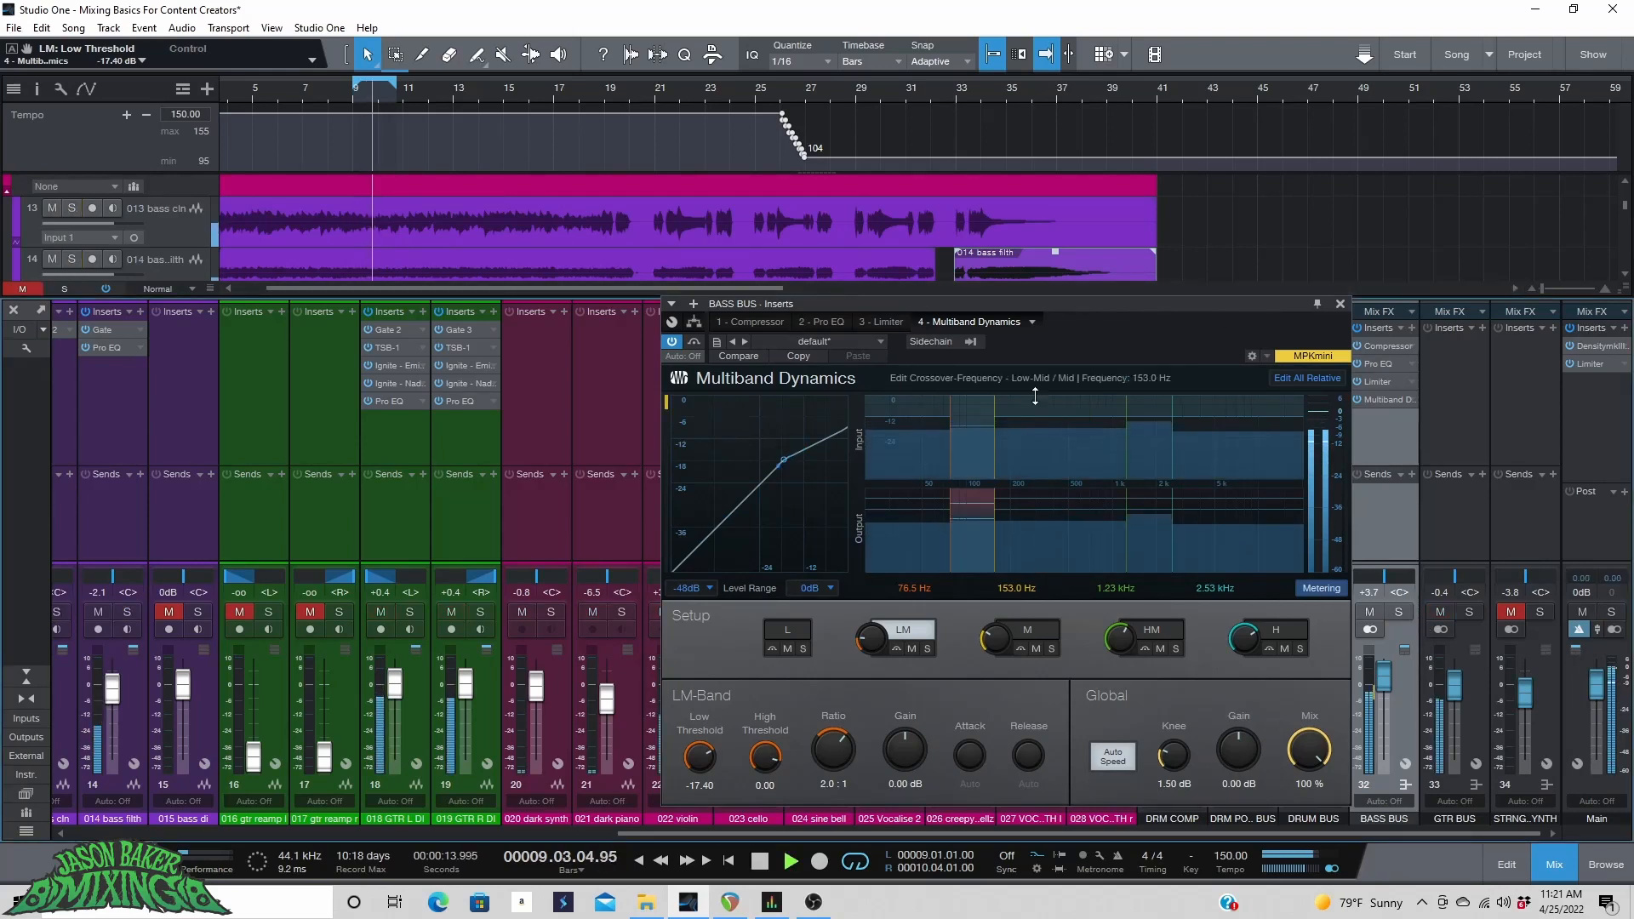
{"action": "left_click", "coordinate": [1340, 304]}
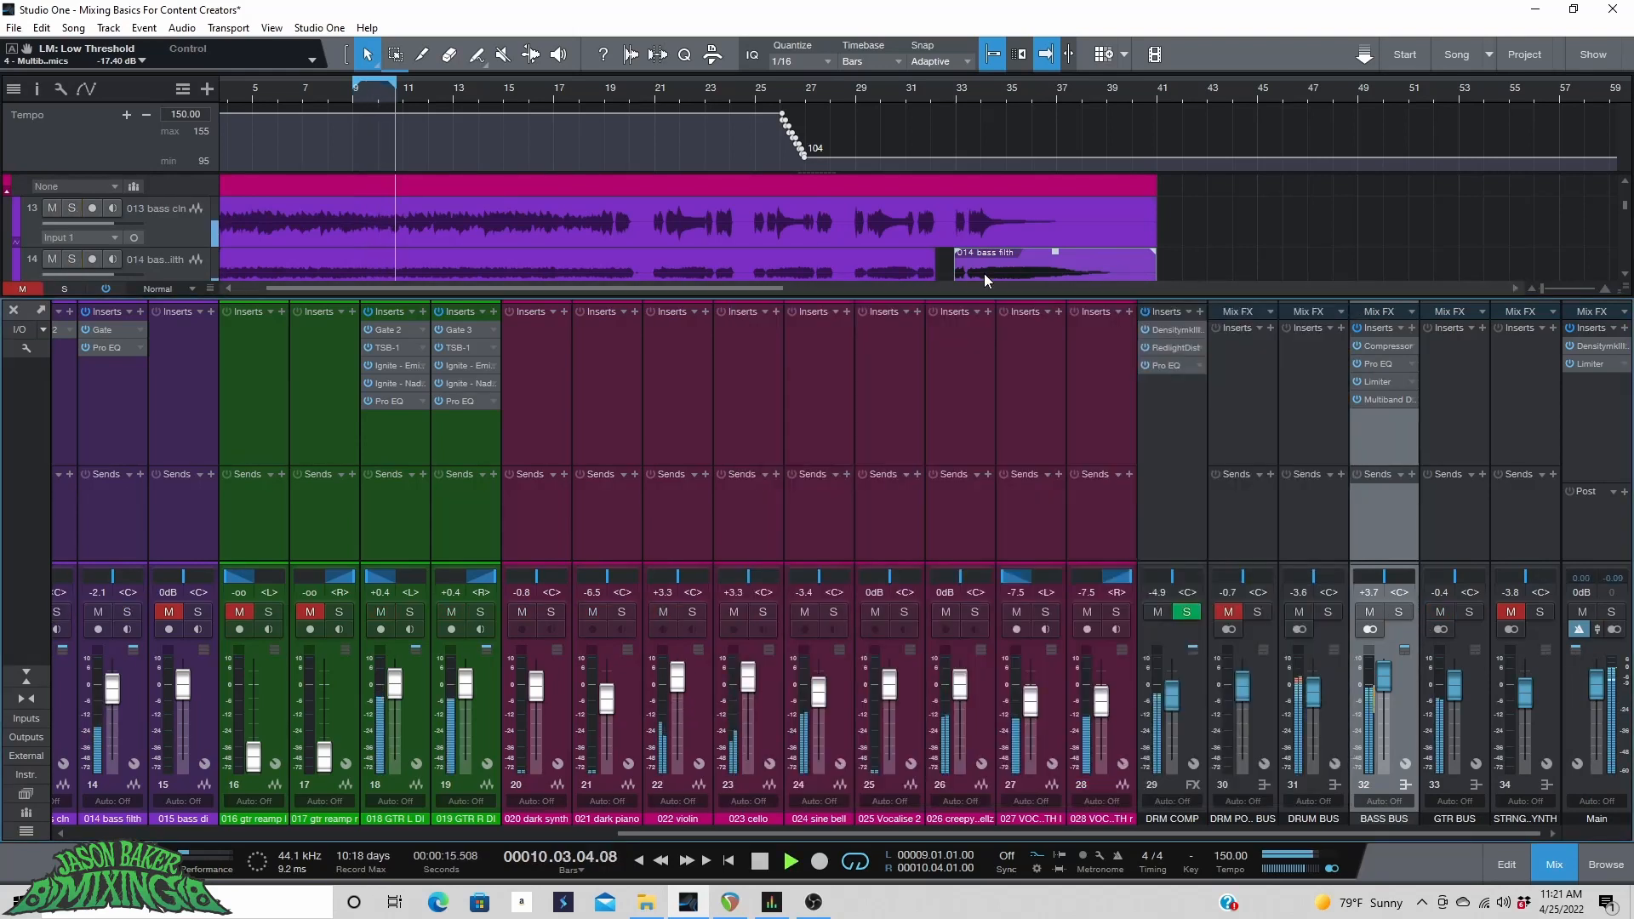
Play the song from several positions and toggle the mute on the STRNG..YNTH bus.
{"action": "left_click", "coordinate": [293, 96]}
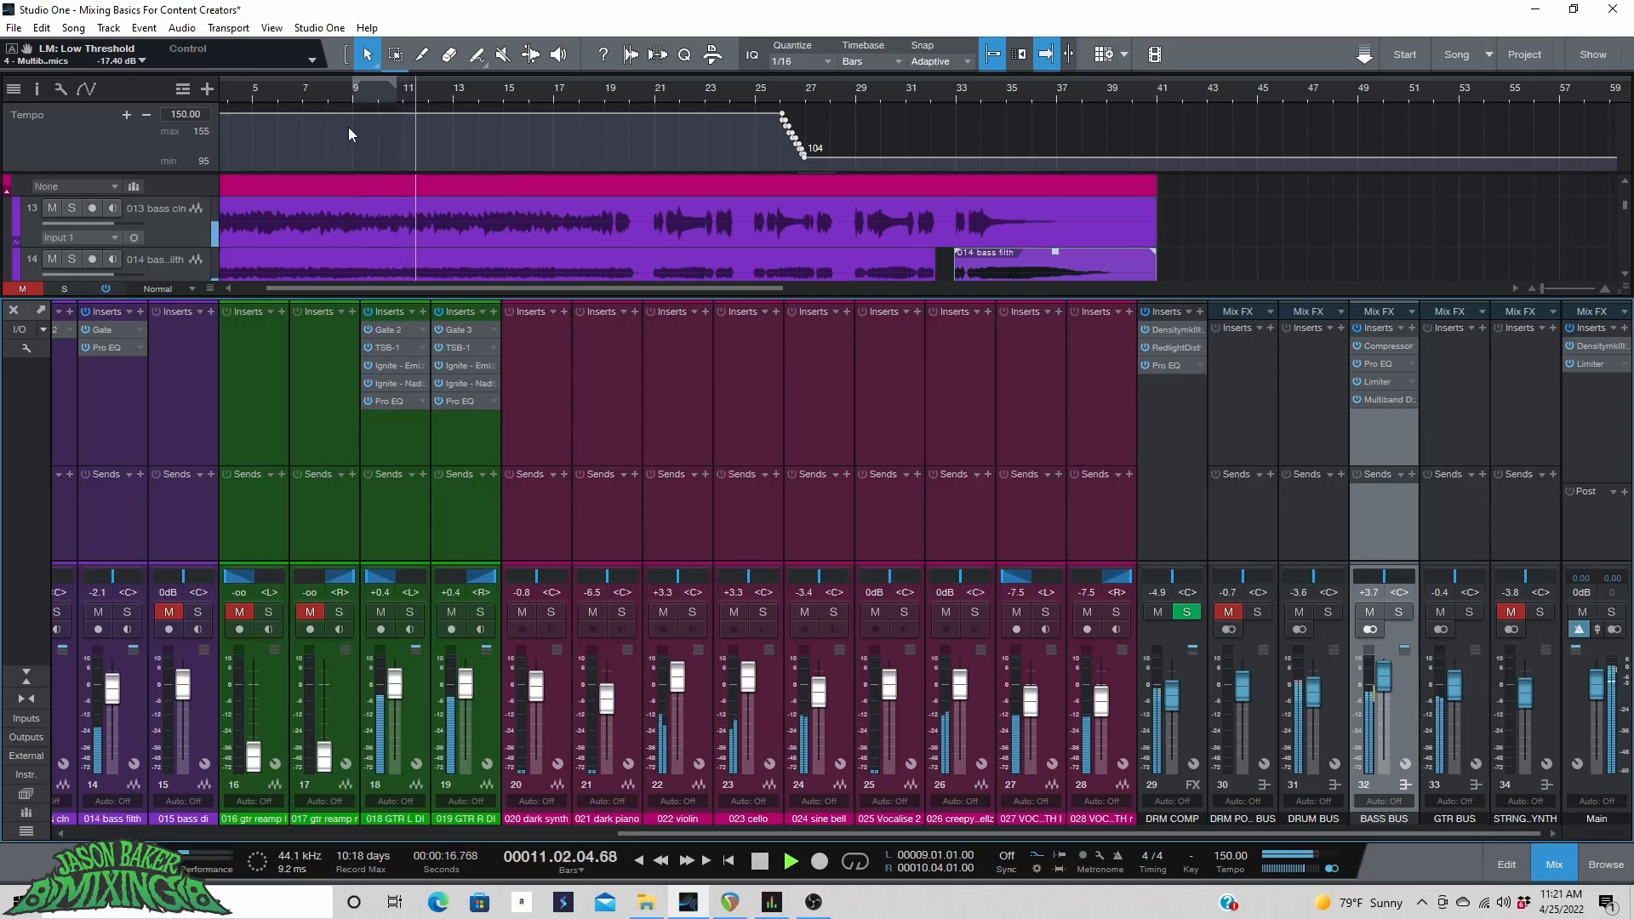
{"action": "key", "text": "space"}
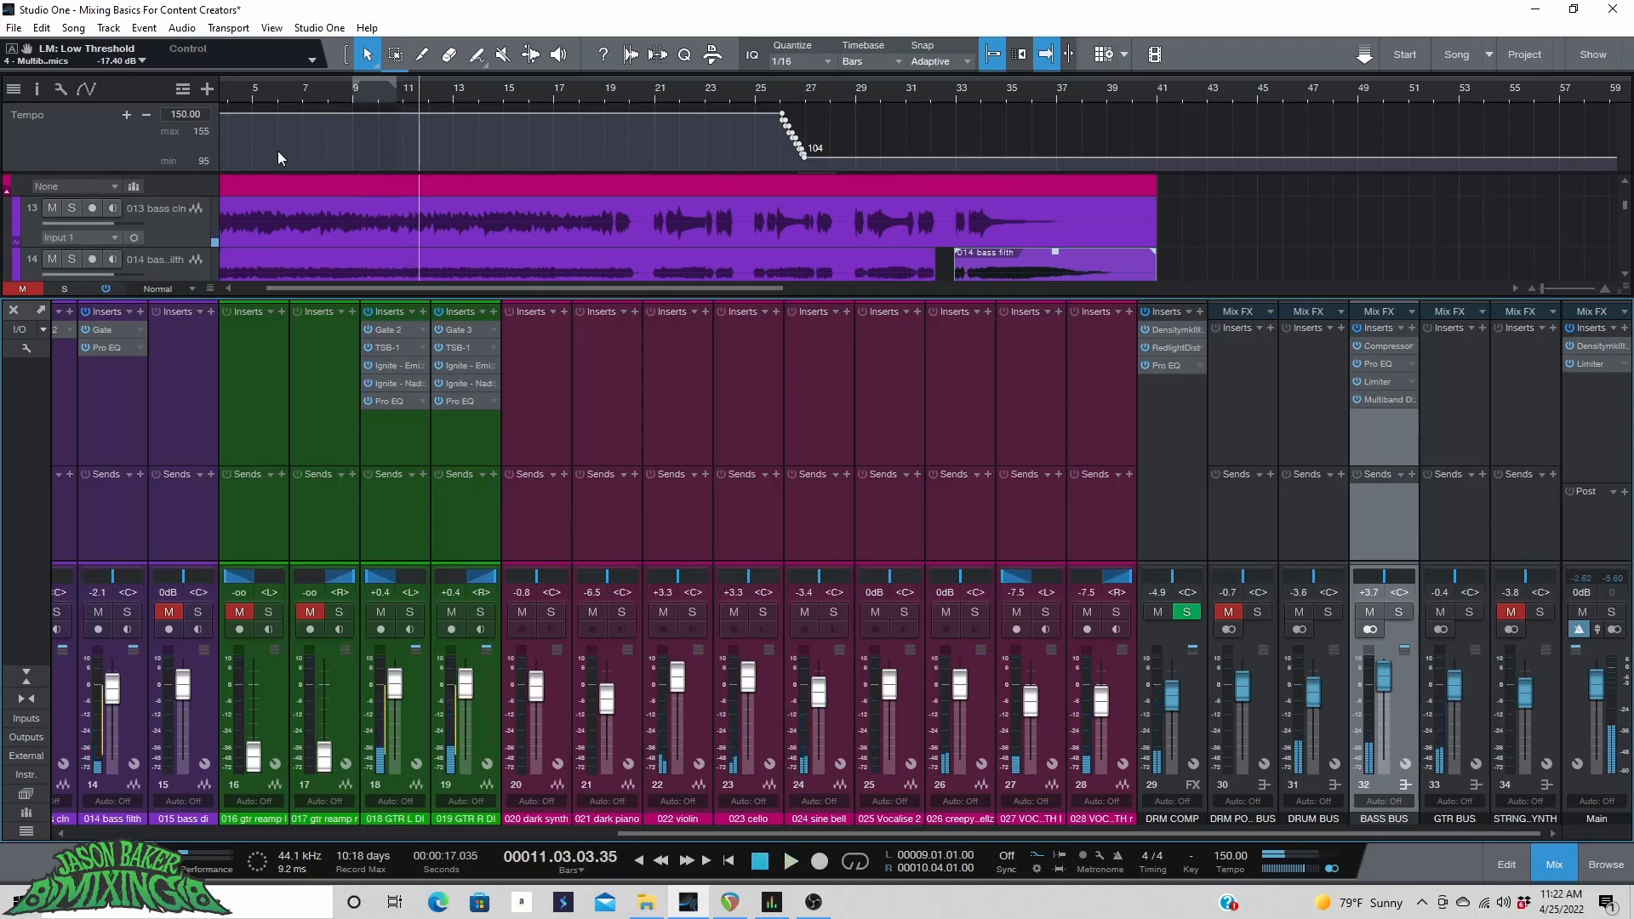
{"action": "left_click", "coordinate": [346, 85]}
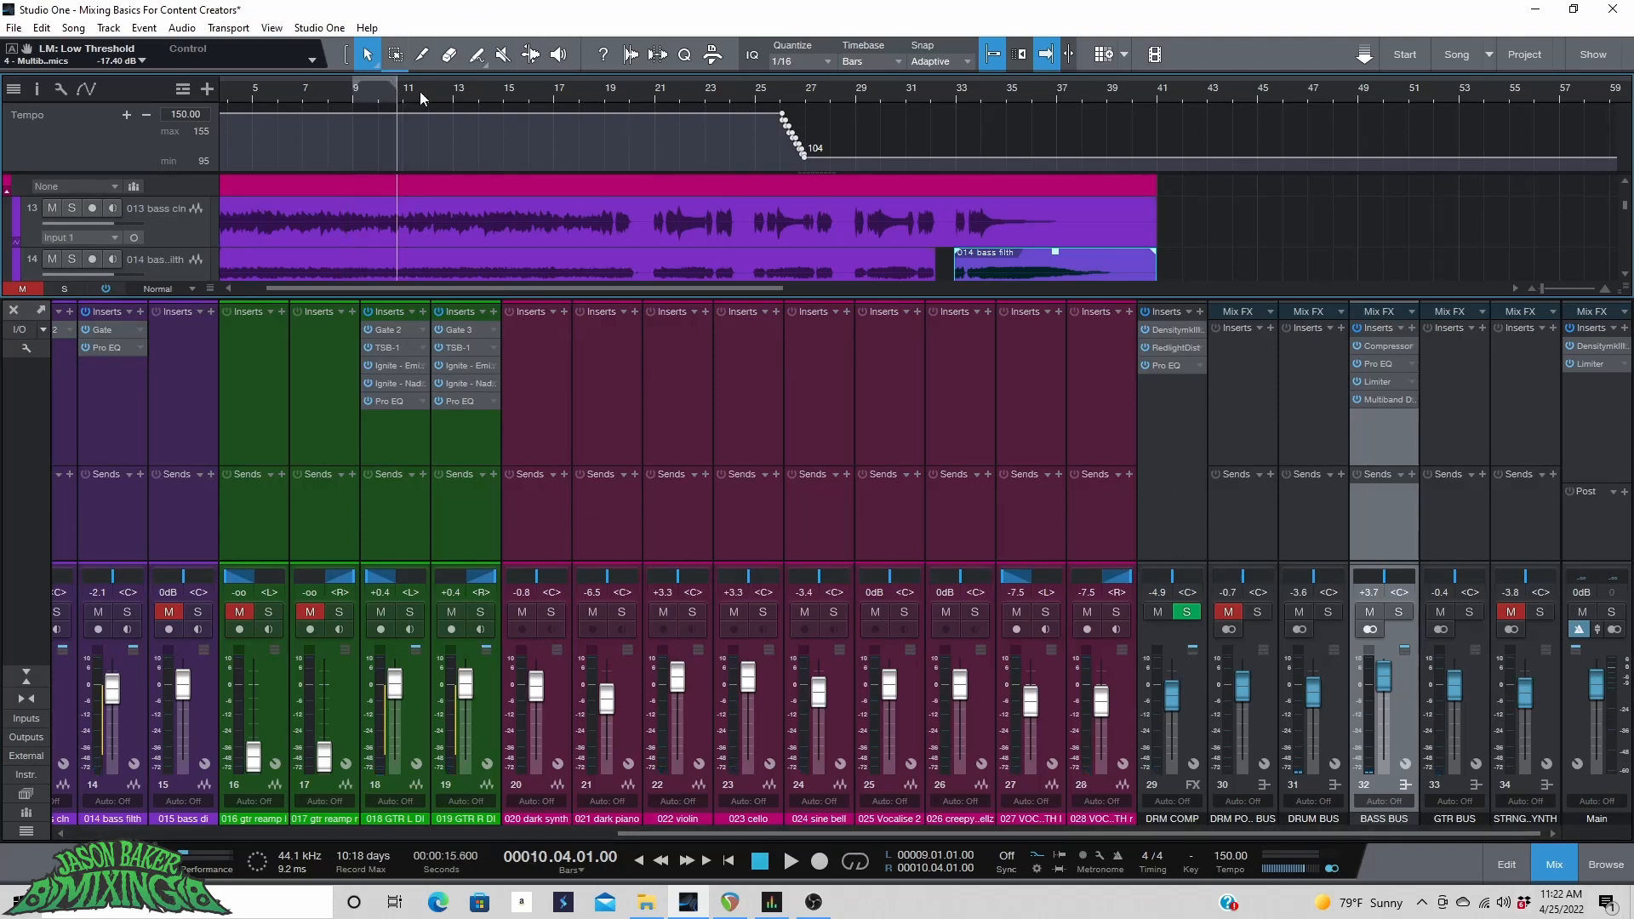
{"action": "key", "text": "space"}
{"action": "left_click", "coordinate": [768, 90]}
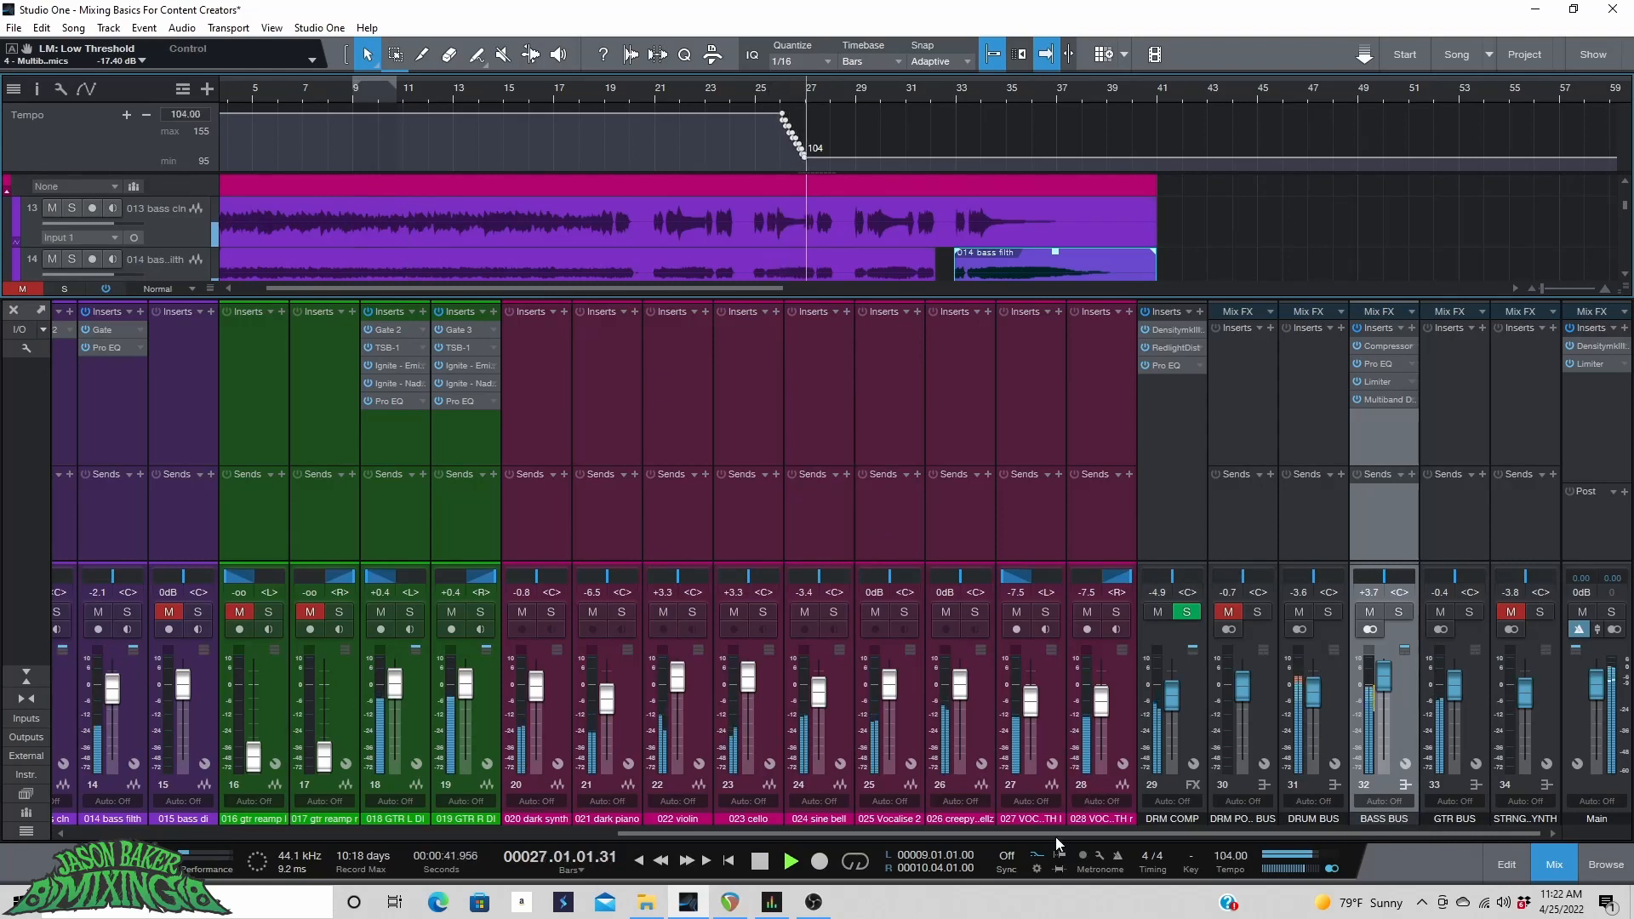
{"action": "key", "text": "space"}
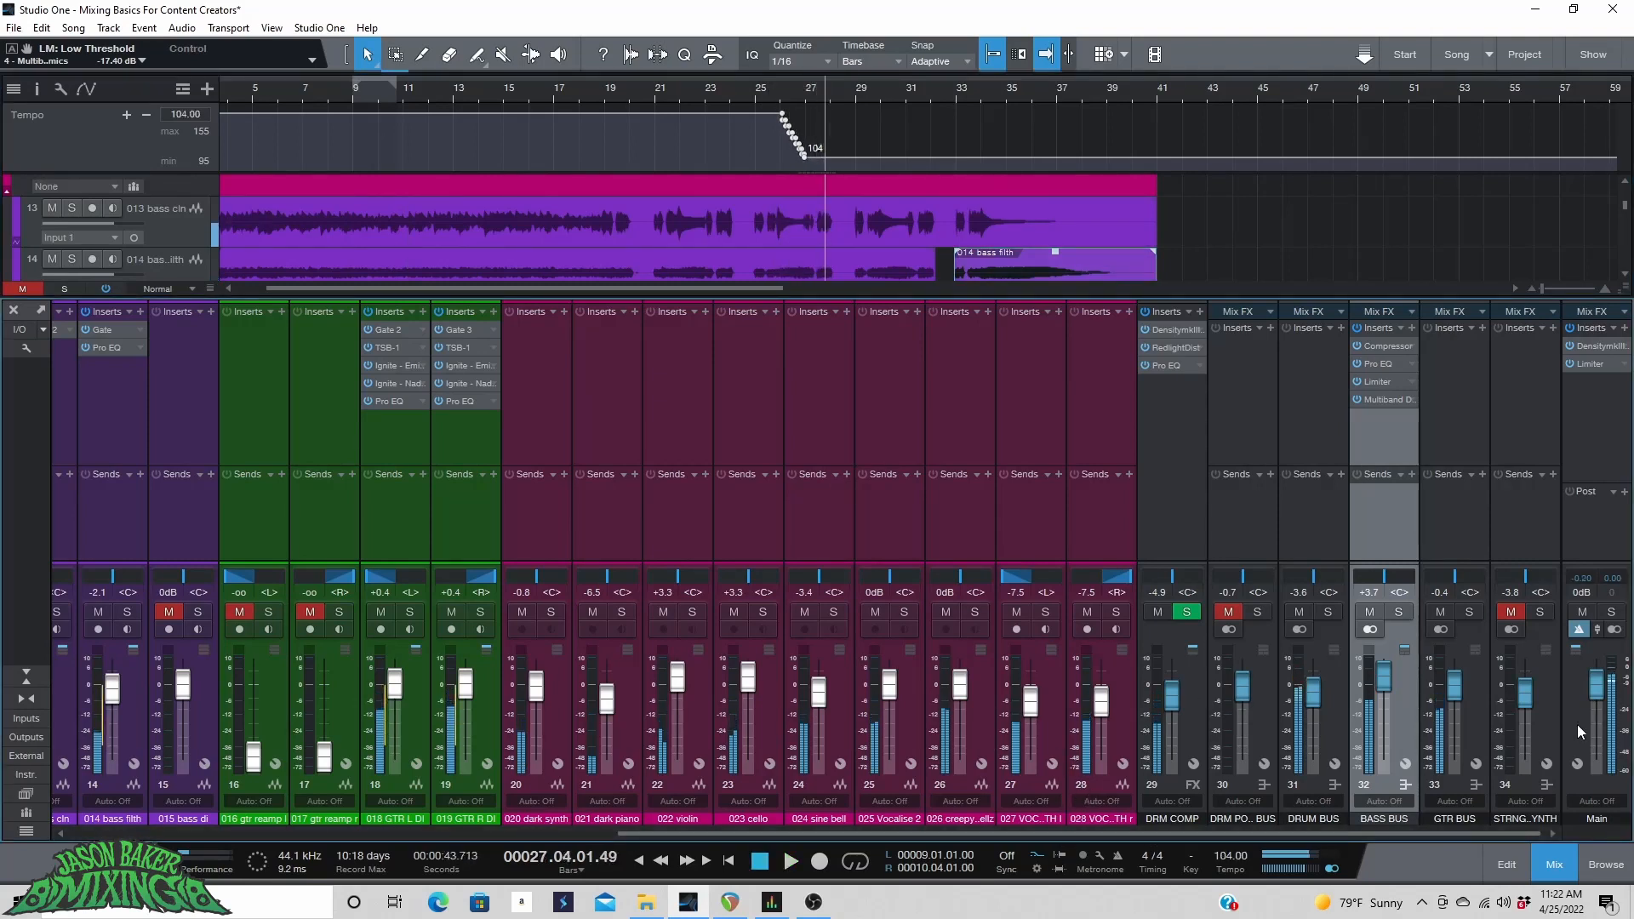
{"action": "left_click", "coordinate": [1512, 612]}
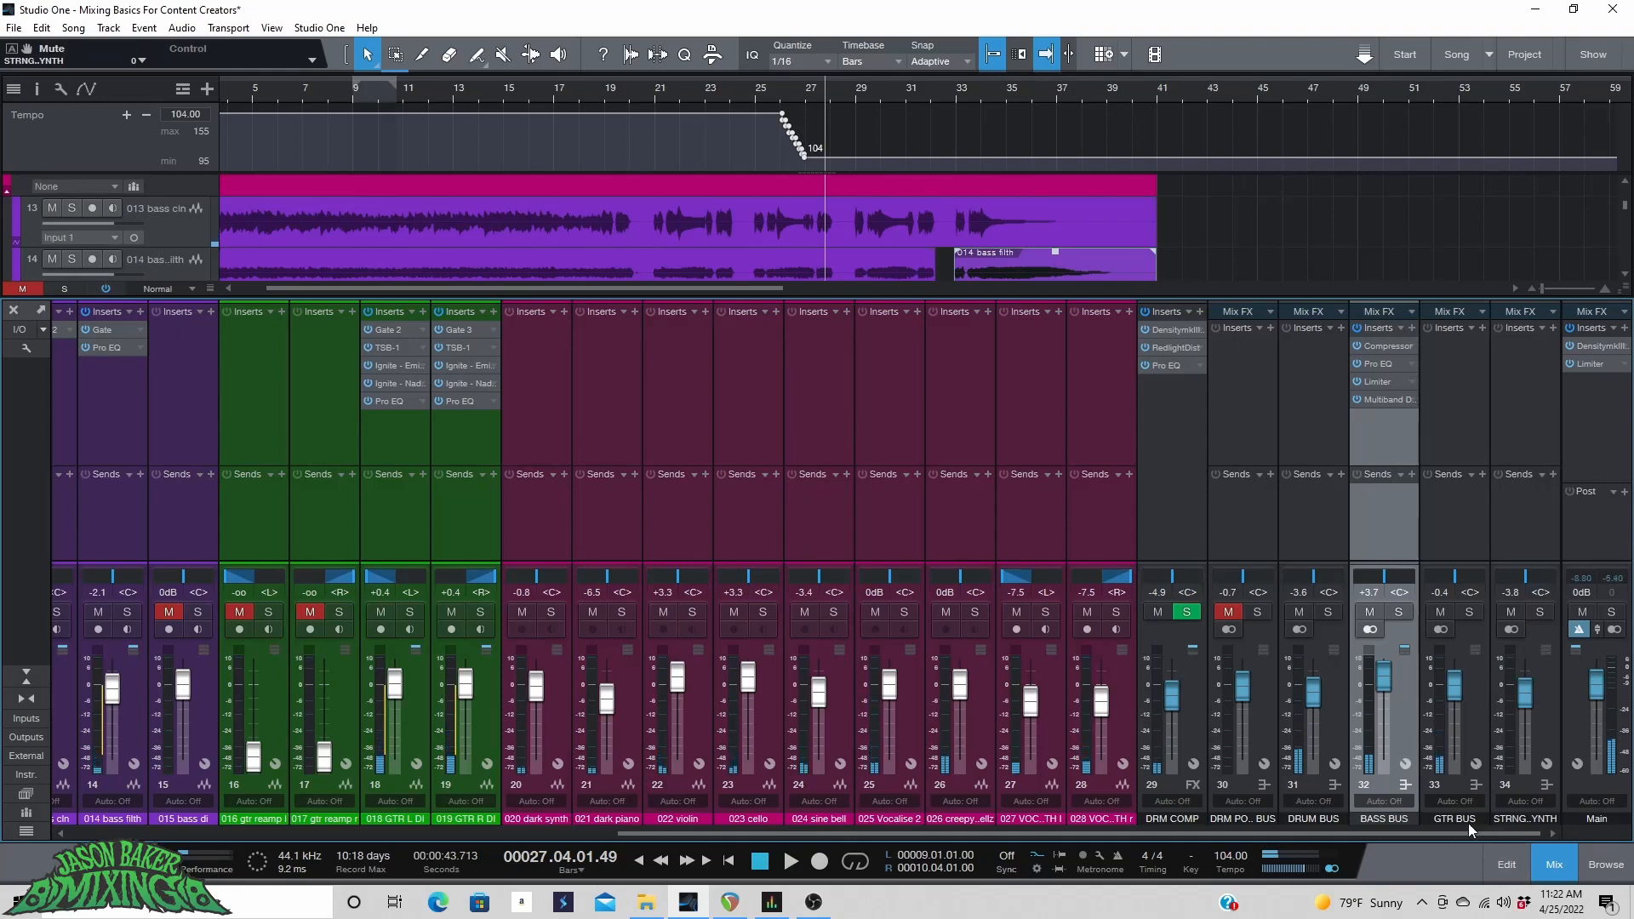
Set a loop range from bar 3 to bar 17, enable looping and start playback.
{"action": "left_click_drag", "start_coordinate": [1467, 833], "coordinate": [906, 834]}
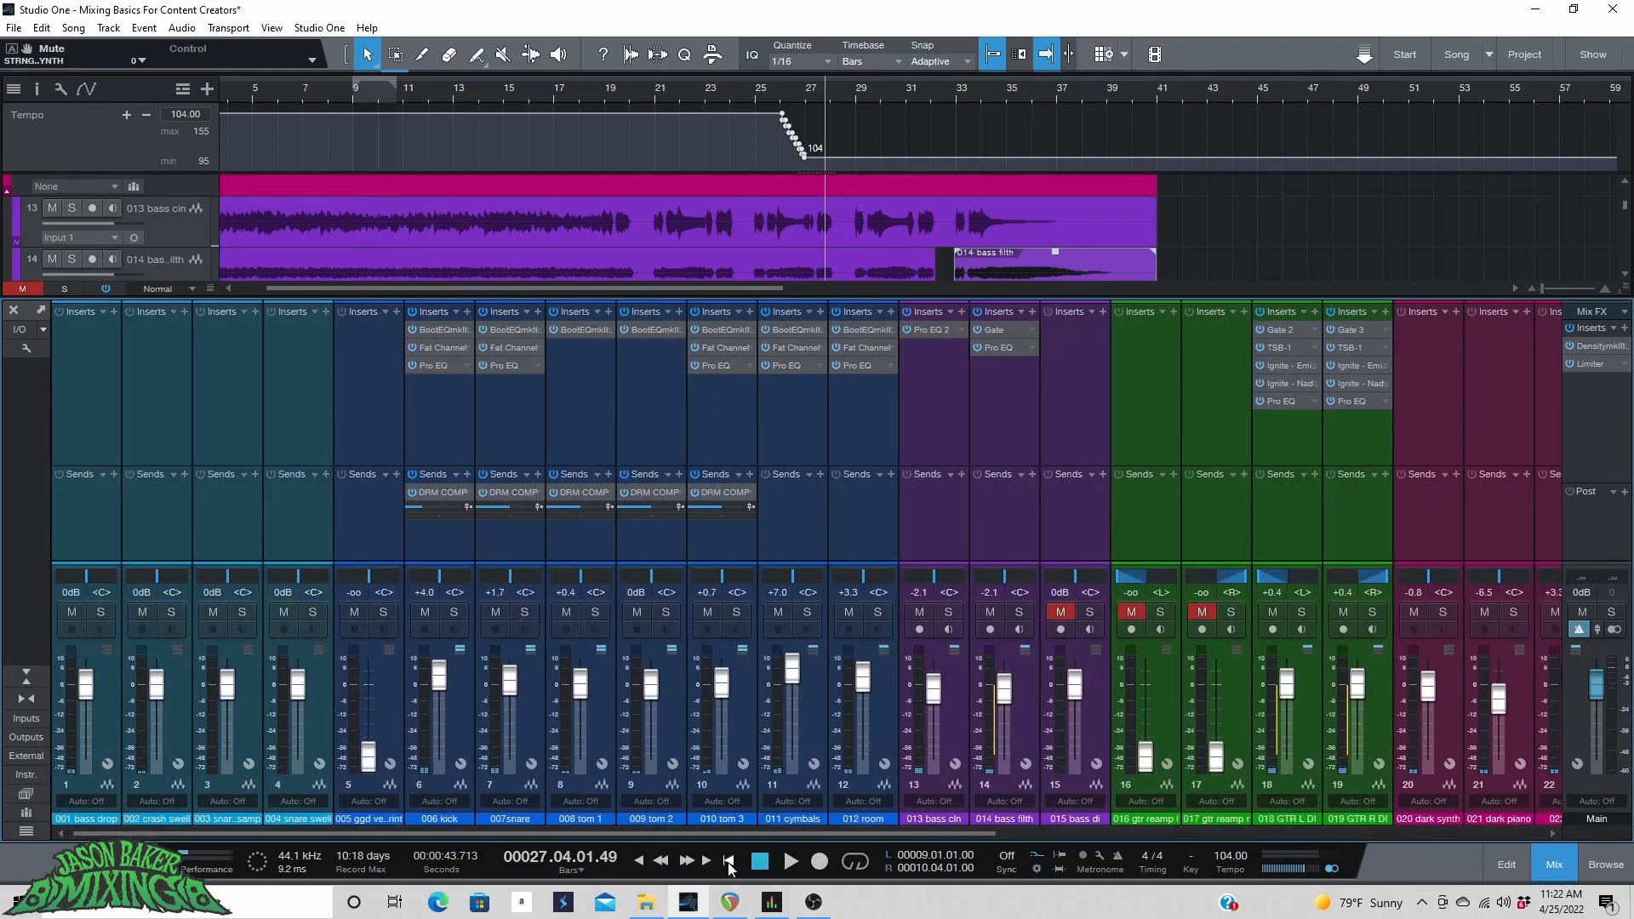
{"action": "left_click_drag", "start_coordinate": [735, 830], "coordinate": [1288, 850]}
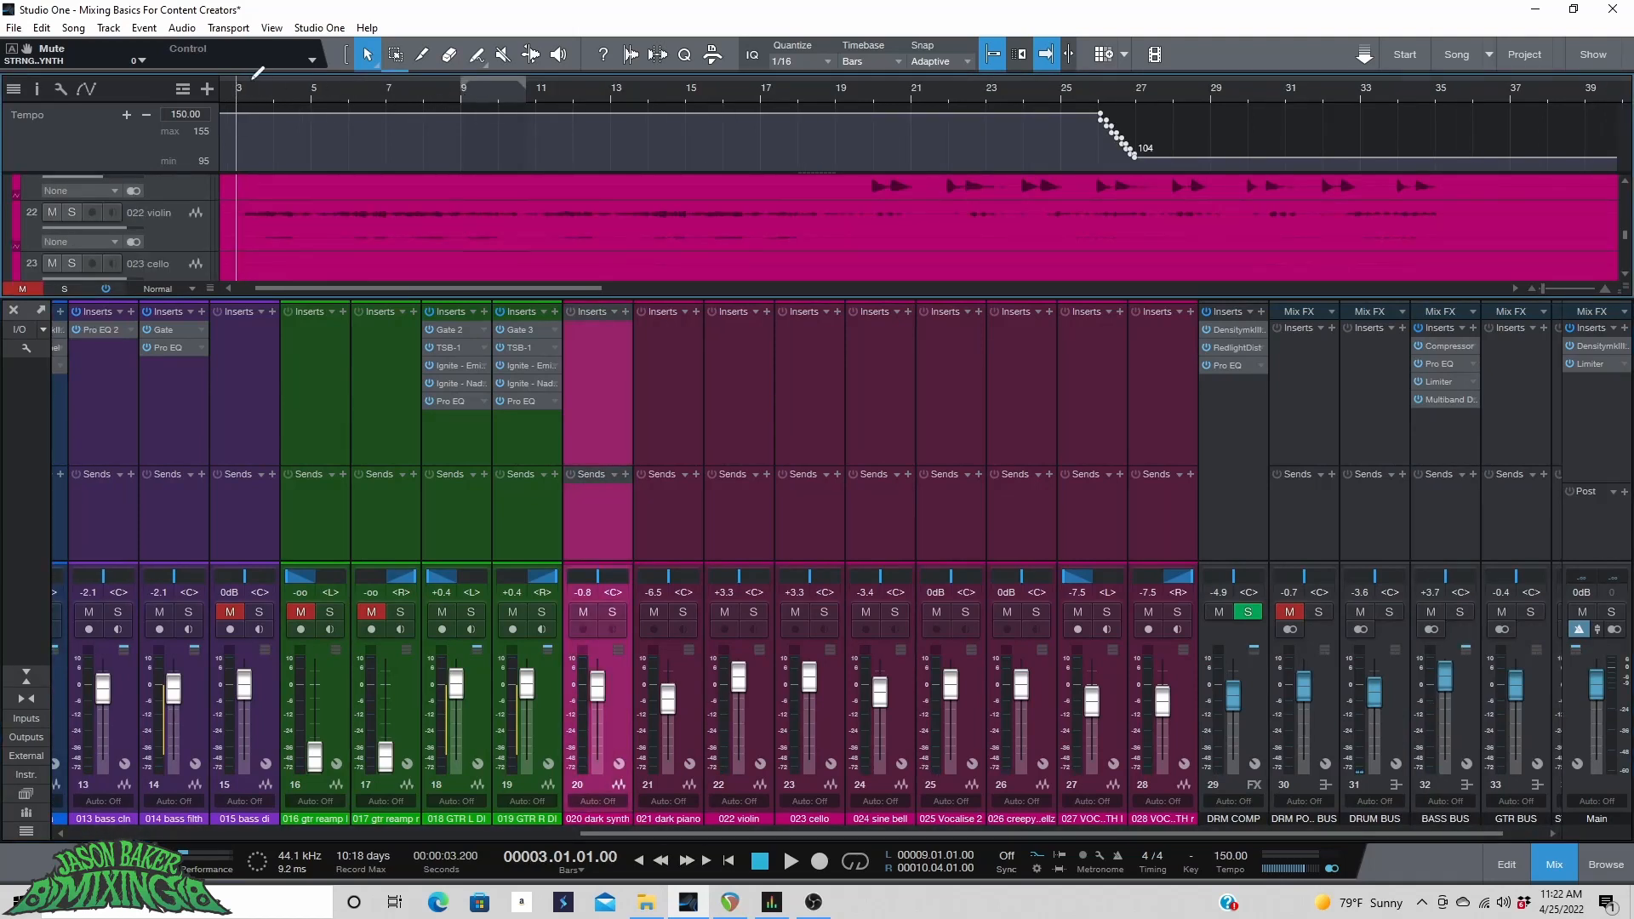
{"action": "left_click_drag", "start_coordinate": [247, 75], "coordinate": [759, 74]}
{"action": "left_click", "coordinate": [855, 861]}
{"action": "key", "text": "space"}
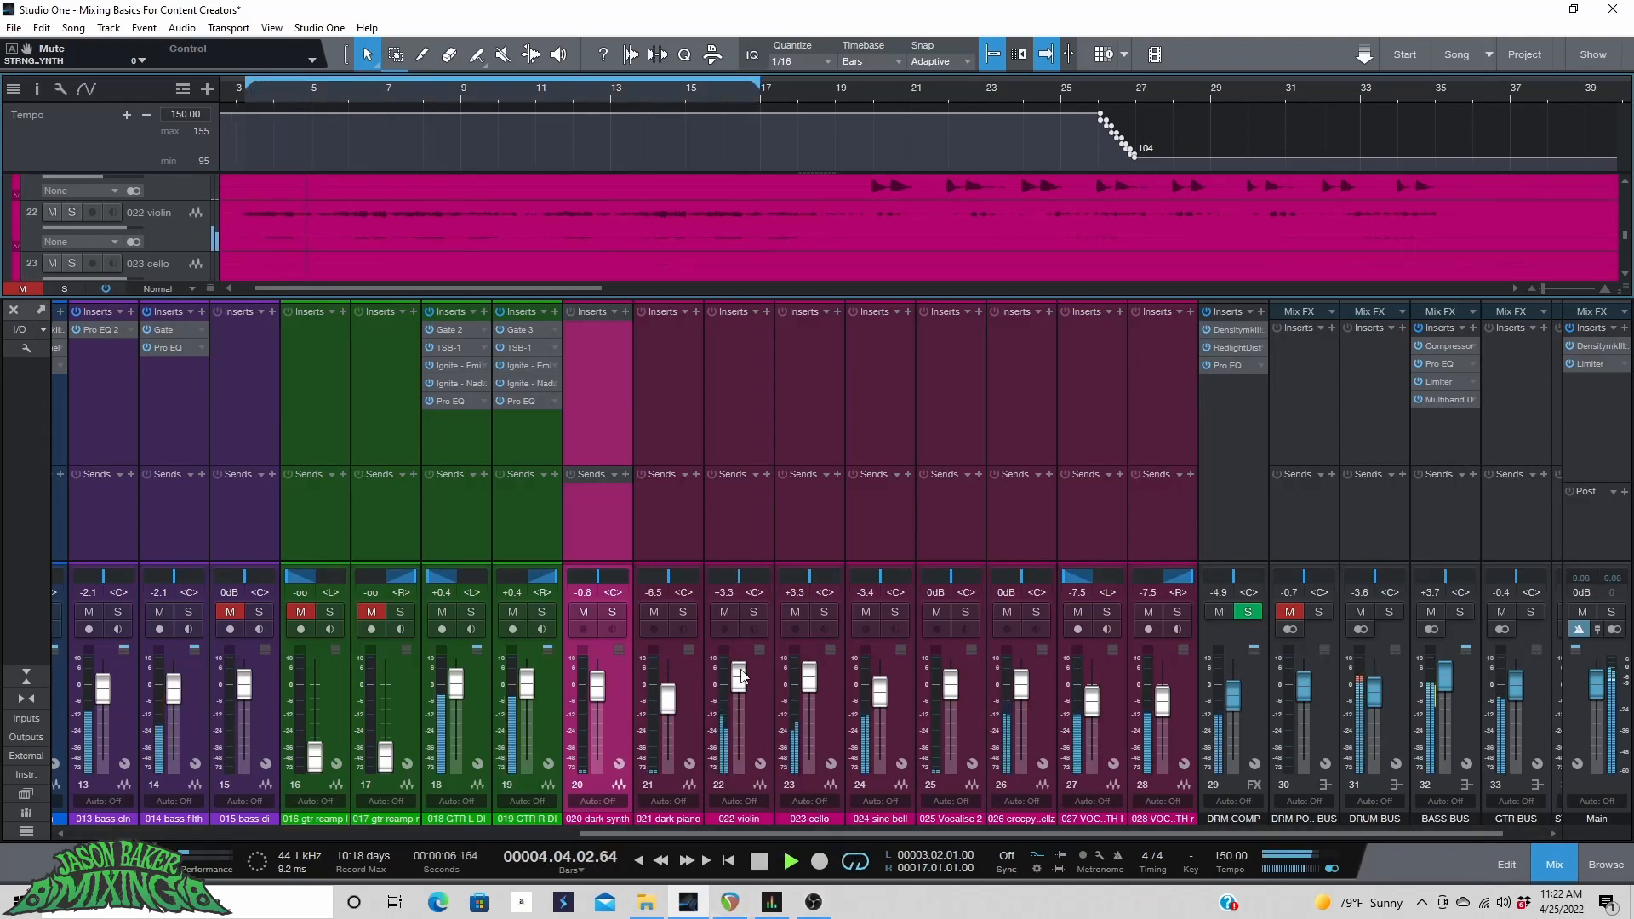
Solo the violin and cello channels and raise the cello's volume to +5.2 dB.
{"action": "left_click", "coordinate": [753, 612]}
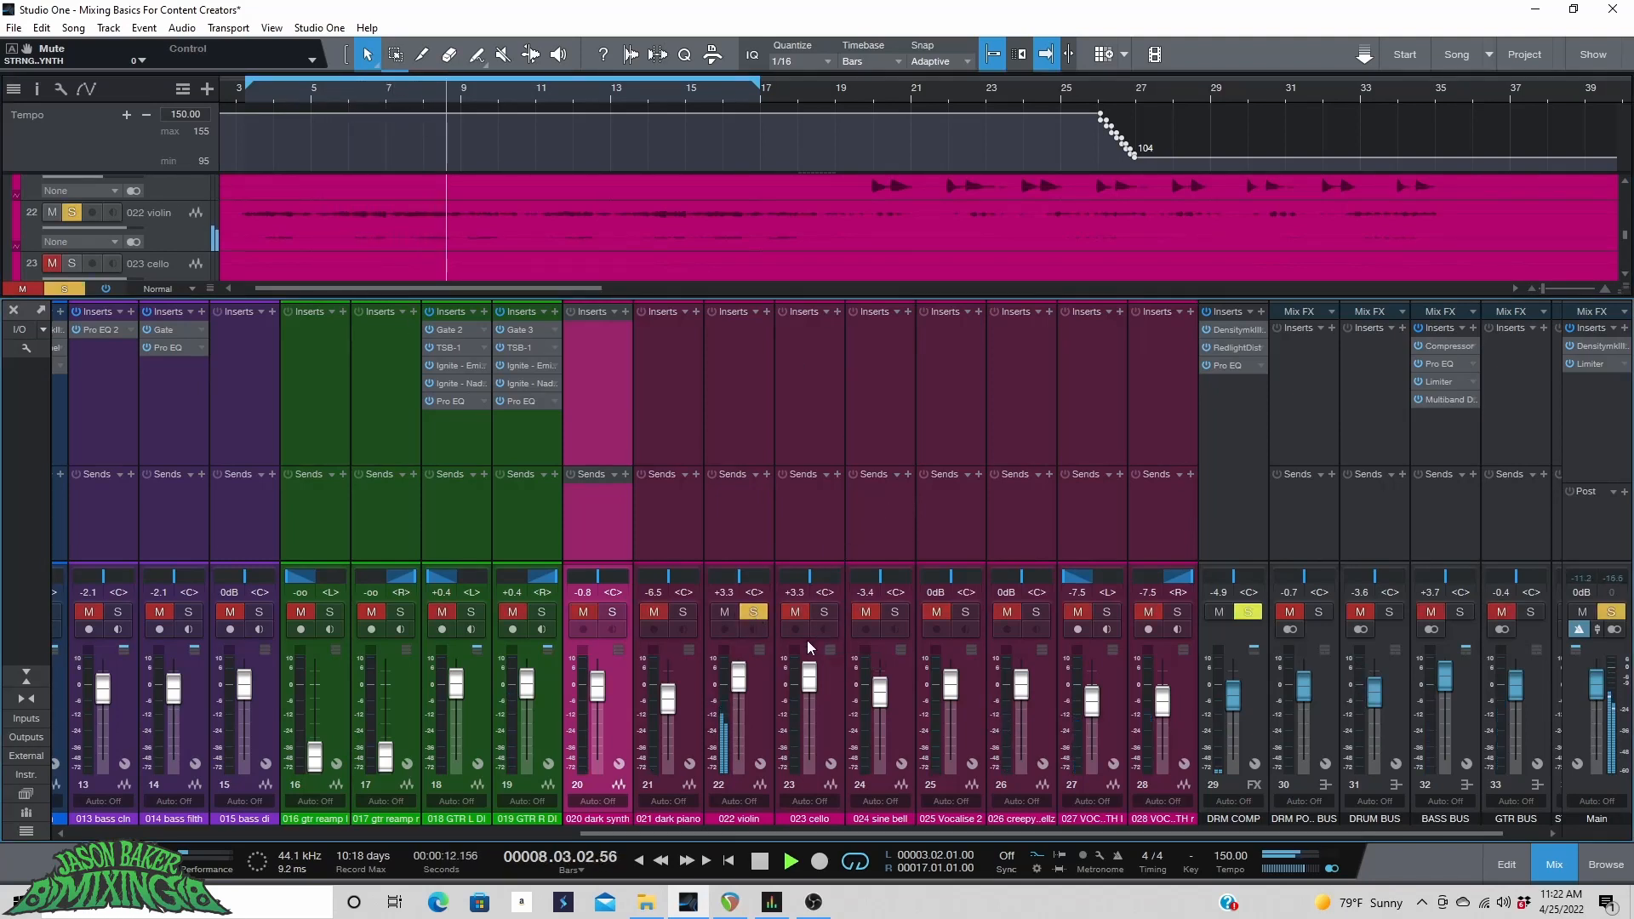
{"action": "left_click", "coordinate": [825, 611]}
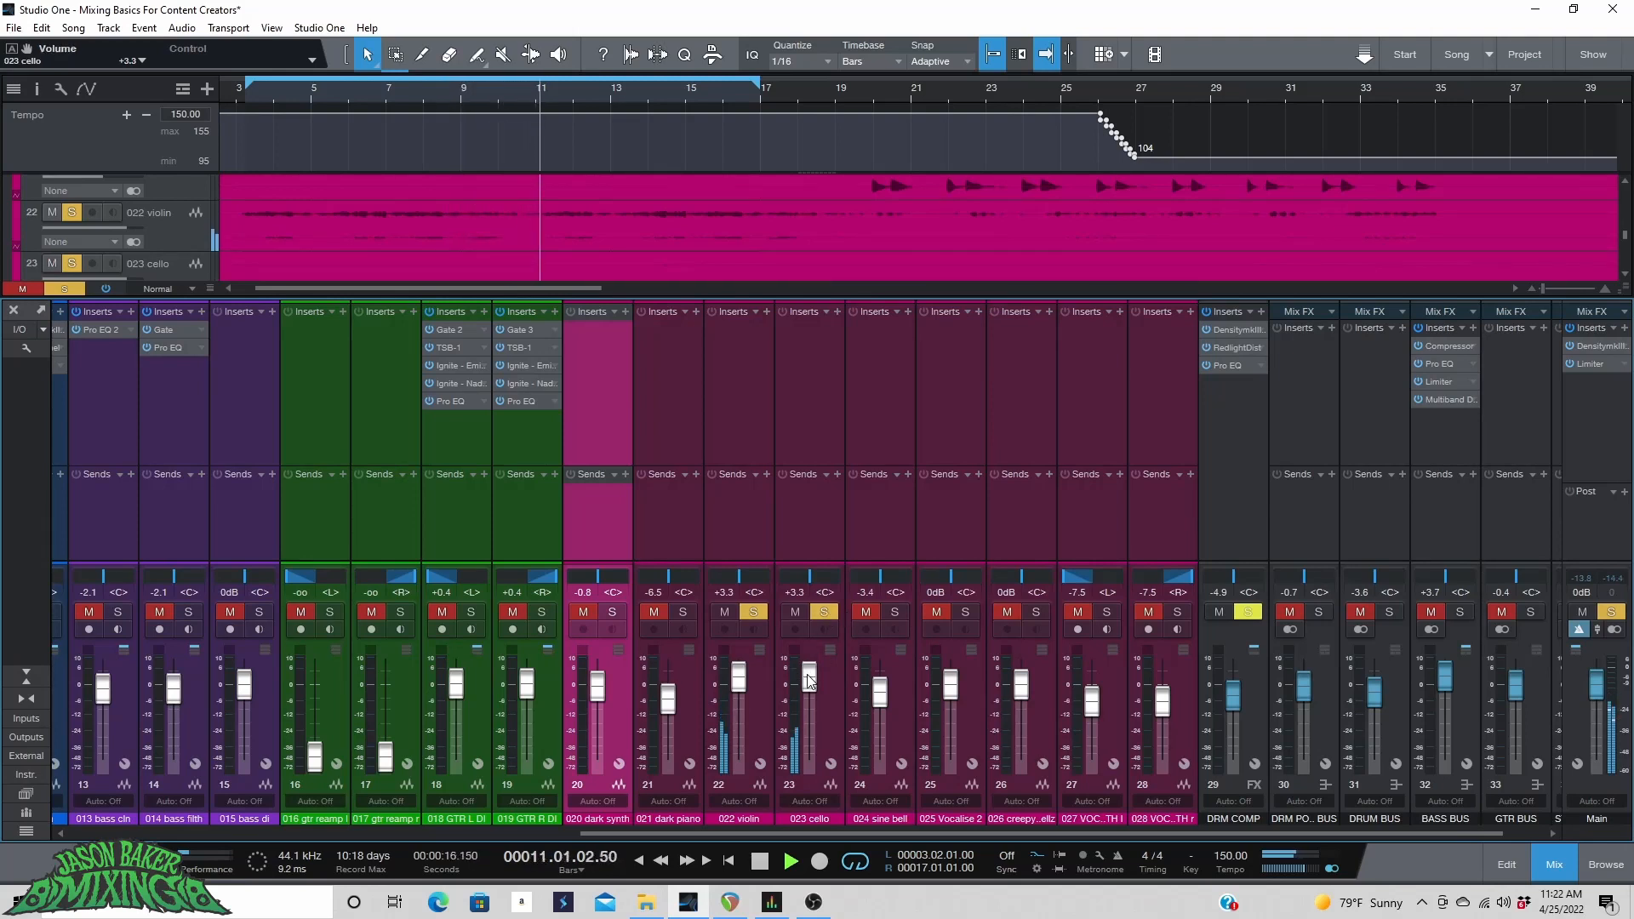
{"action": "scroll", "coordinate": [812, 674], "scroll_direction": "up", "scroll_amount": 3}
{"action": "scroll", "coordinate": [812, 675], "scroll_direction": "down", "scroll_amount": 1}
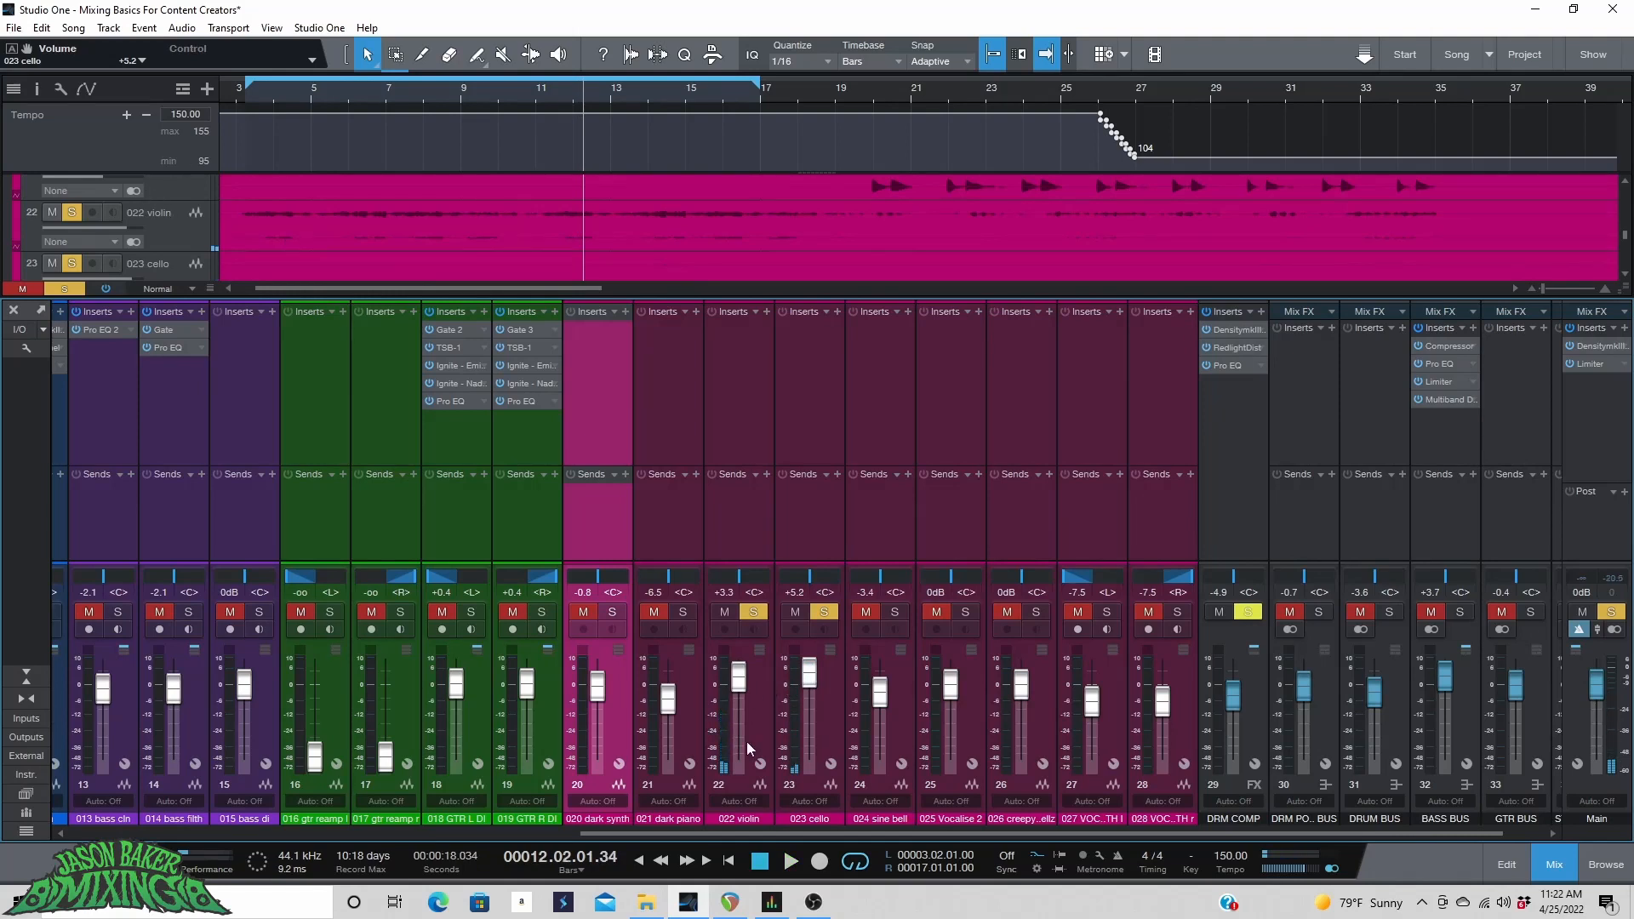
Pack the violin and cello tracks into a folder and add a bus channel for the folder.
{"action": "scroll", "coordinate": [197, 208], "scroll_direction": "down", "scroll_amount": 1}
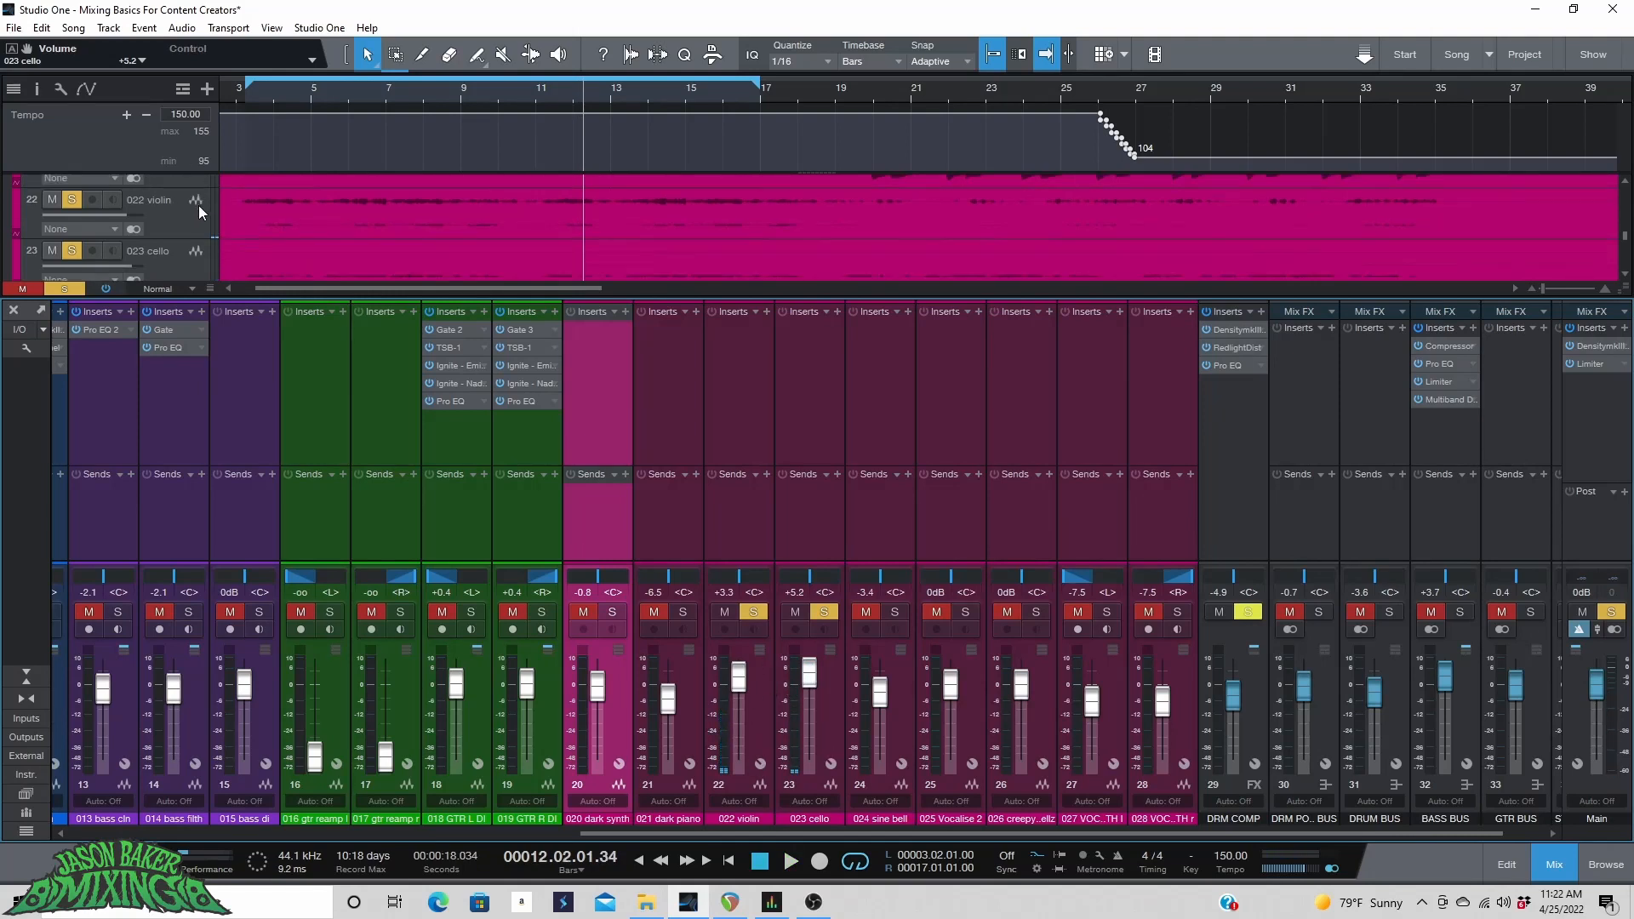
{"action": "left_click", "coordinate": [192, 222]}
{"action": "left_click", "coordinate": [175, 259], "text": "shift"}
{"action": "right_click", "coordinate": [184, 223]}
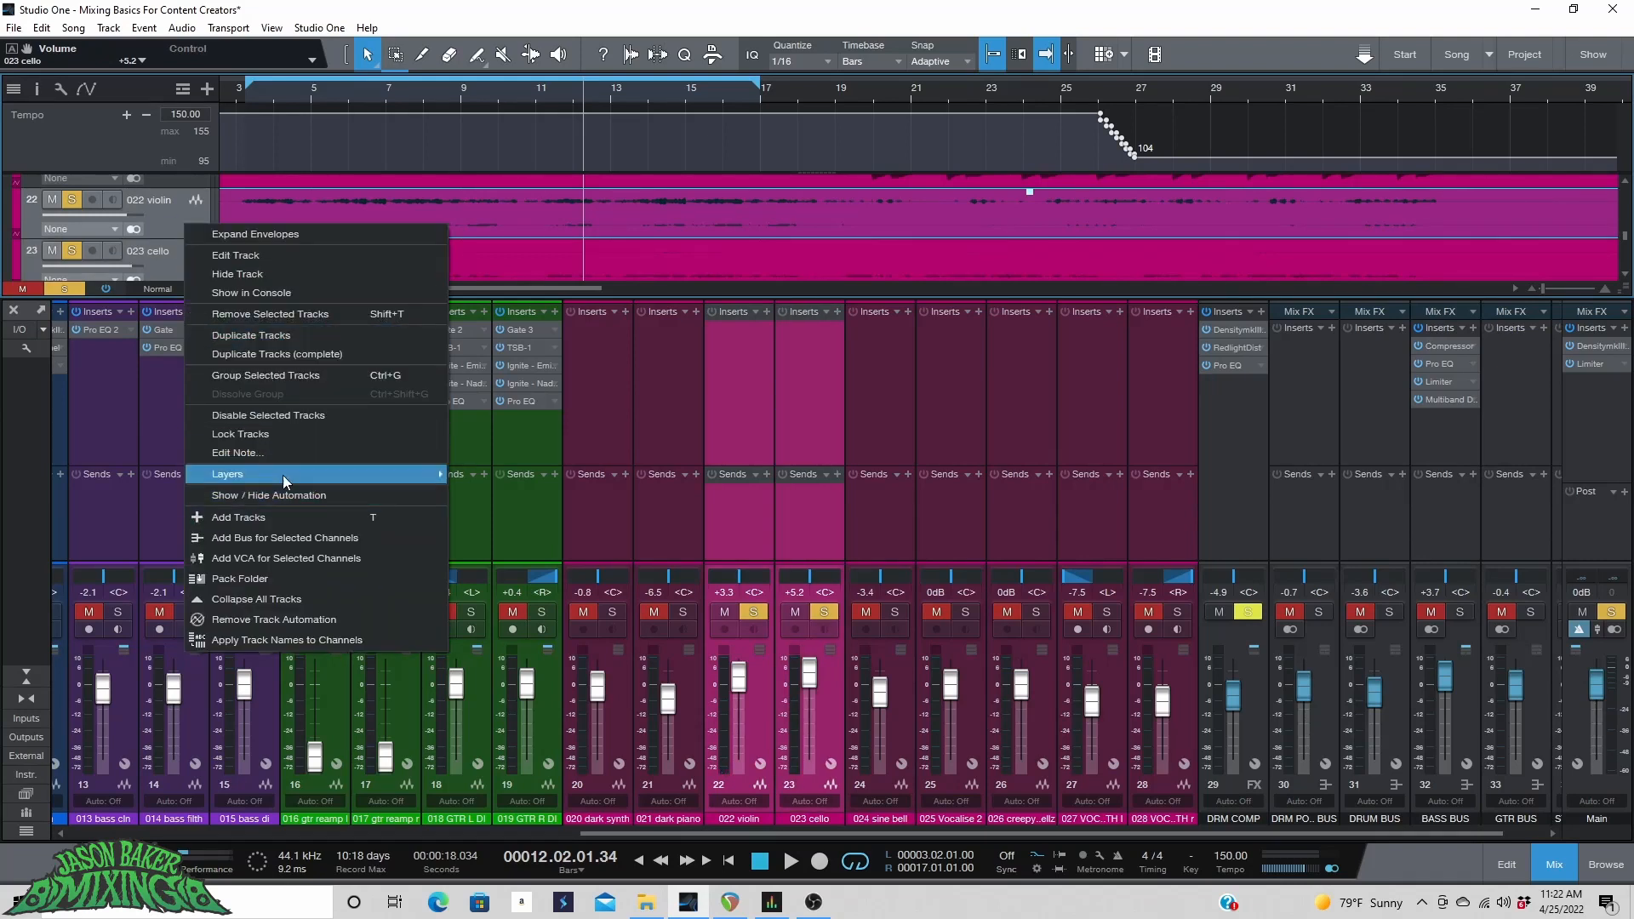
{"action": "left_click", "coordinate": [257, 581]}
{"action": "left_click", "coordinate": [95, 230]}
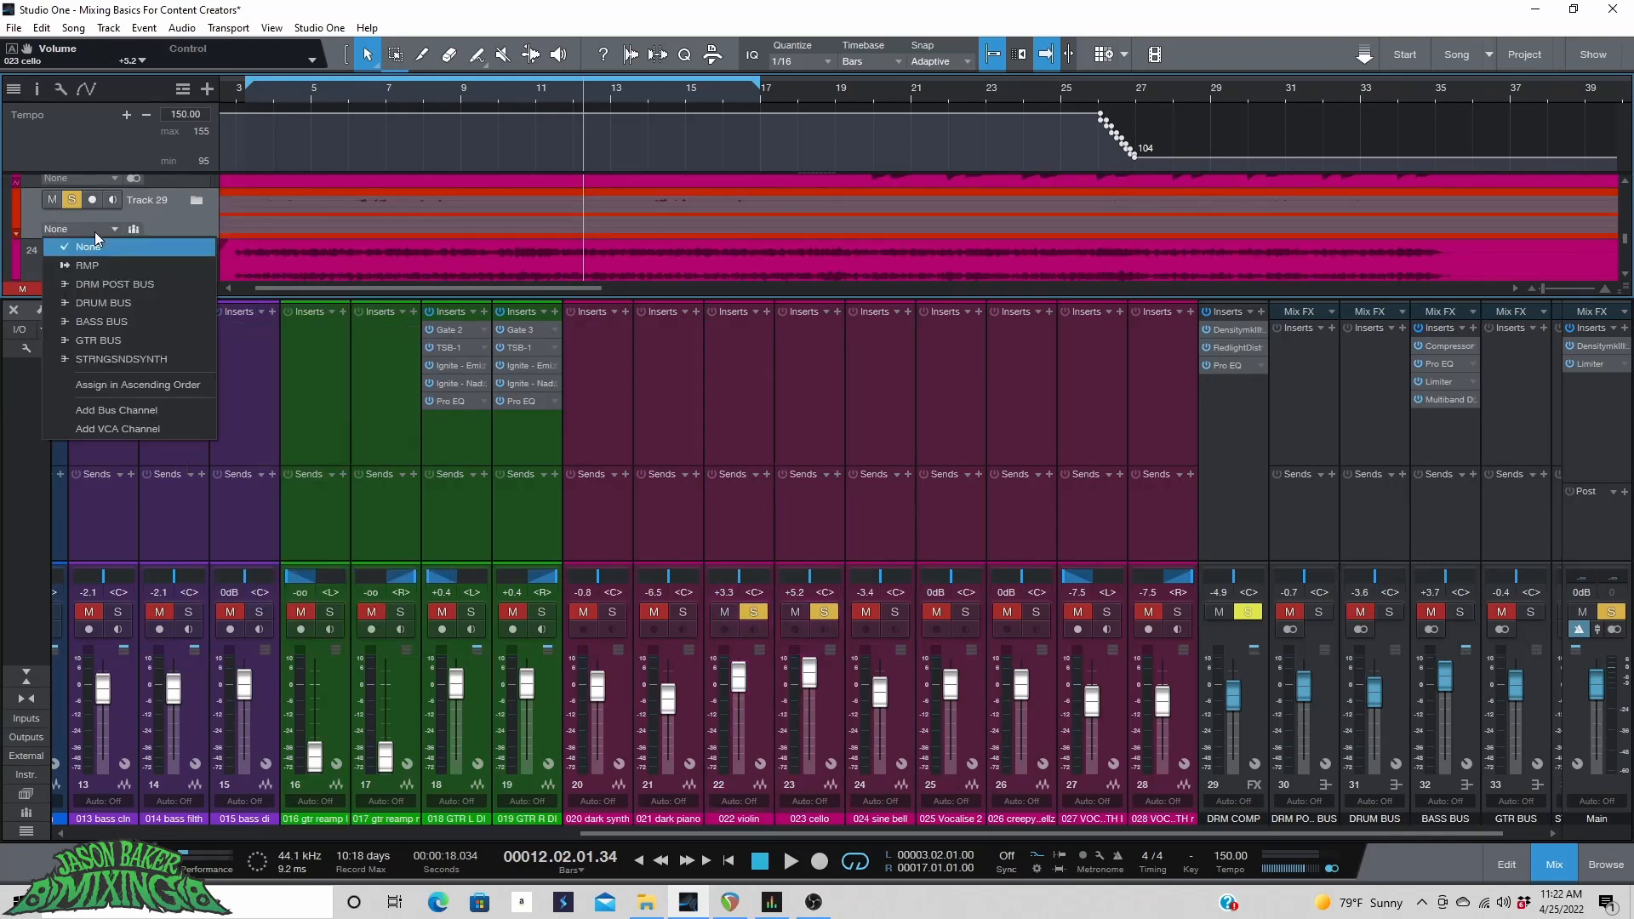
{"action": "left_click", "coordinate": [131, 410]}
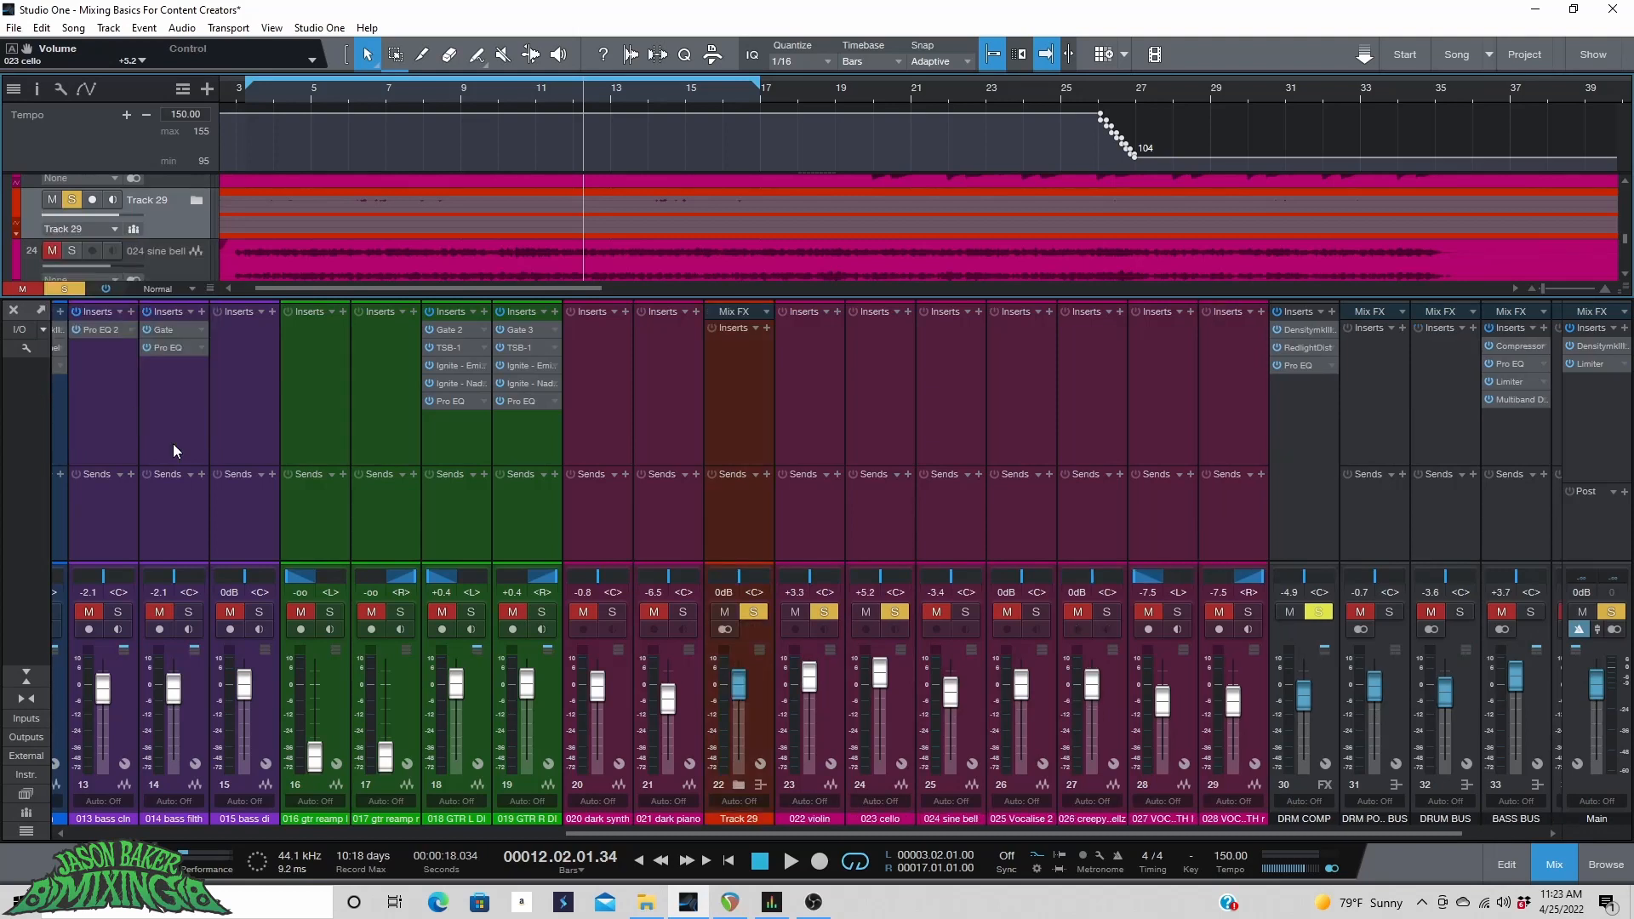
Show the channel I/O connections and route the new folder bus output to STRINGSNDSYNTH.
{"action": "left_click", "coordinate": [27, 346]}
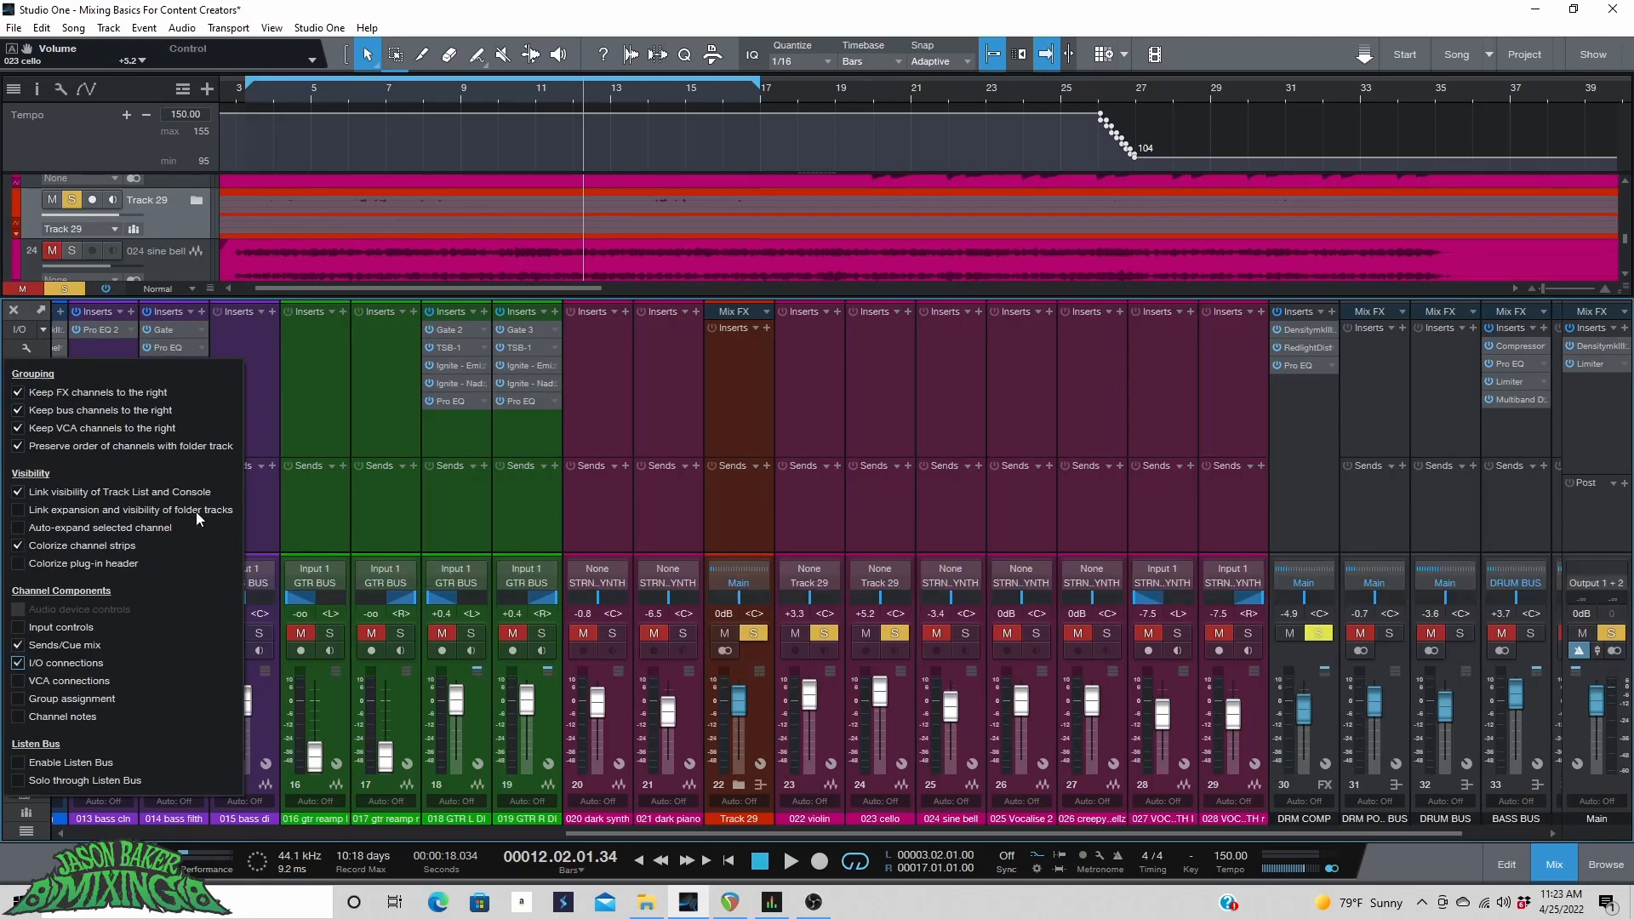
{"action": "left_click", "coordinate": [706, 579]}
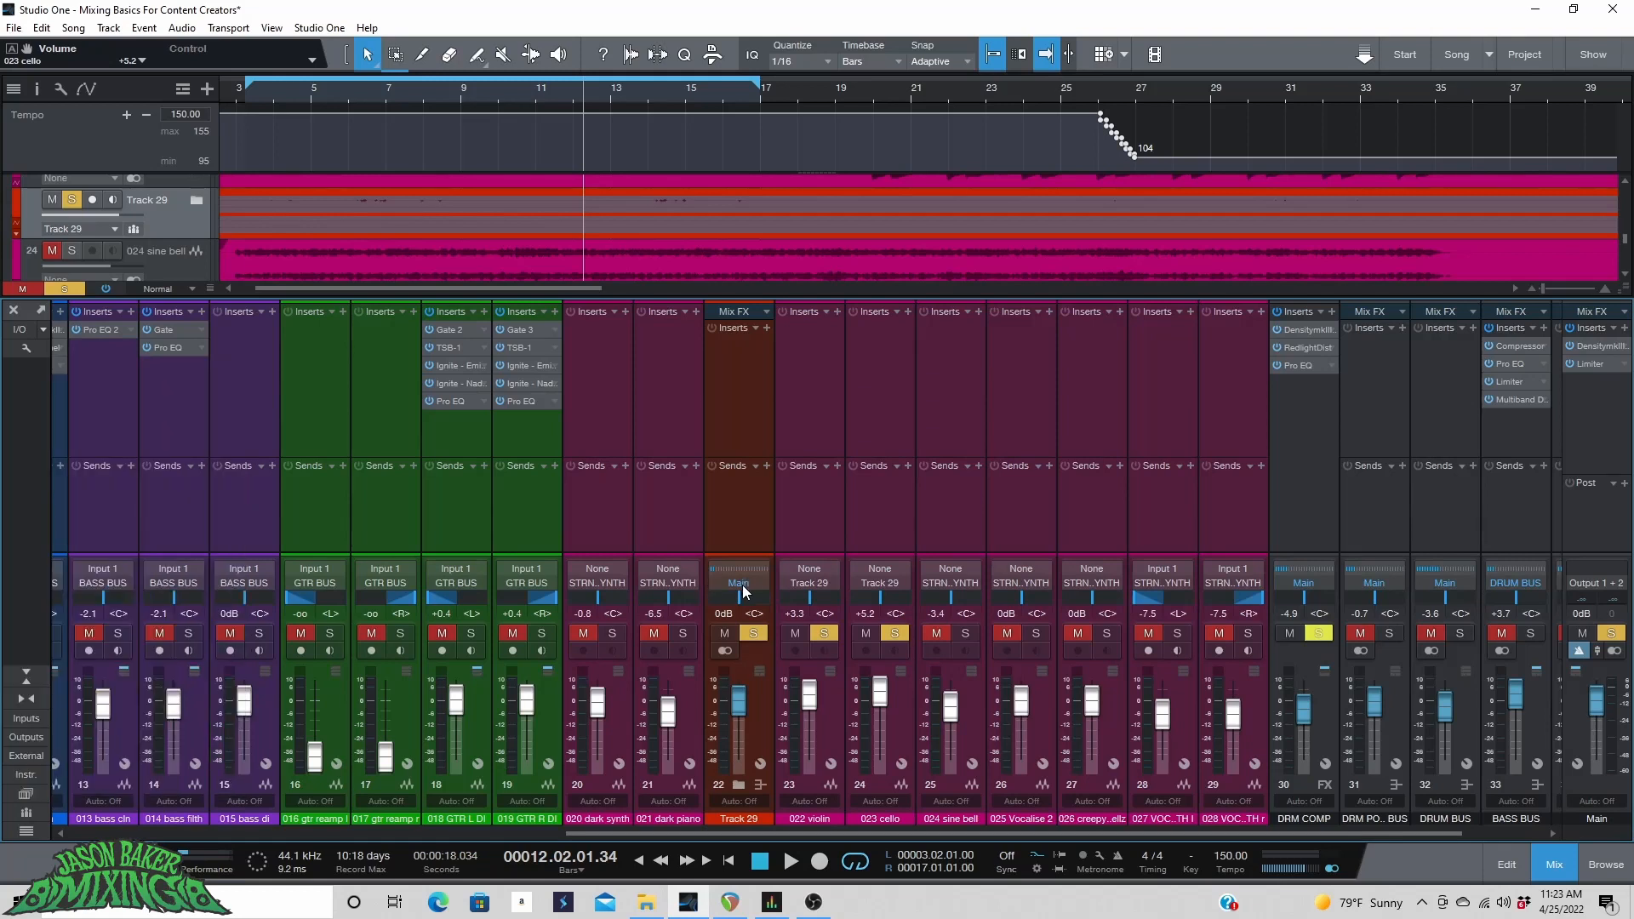
{"action": "left_click", "coordinate": [742, 591]}
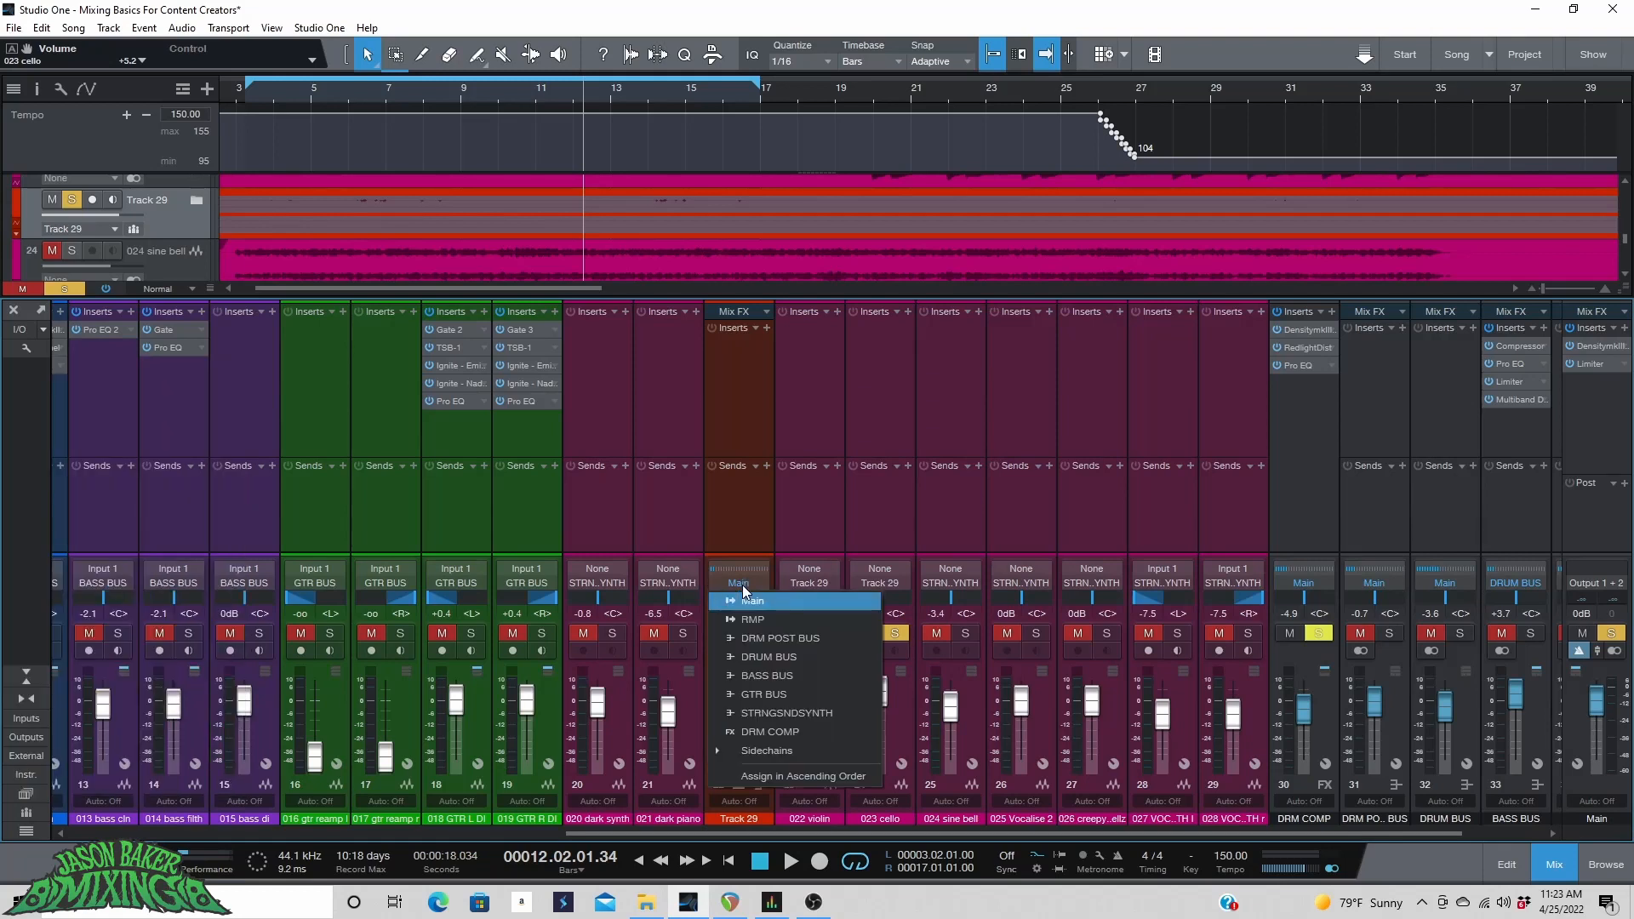
{"action": "left_click", "coordinate": [799, 717]}
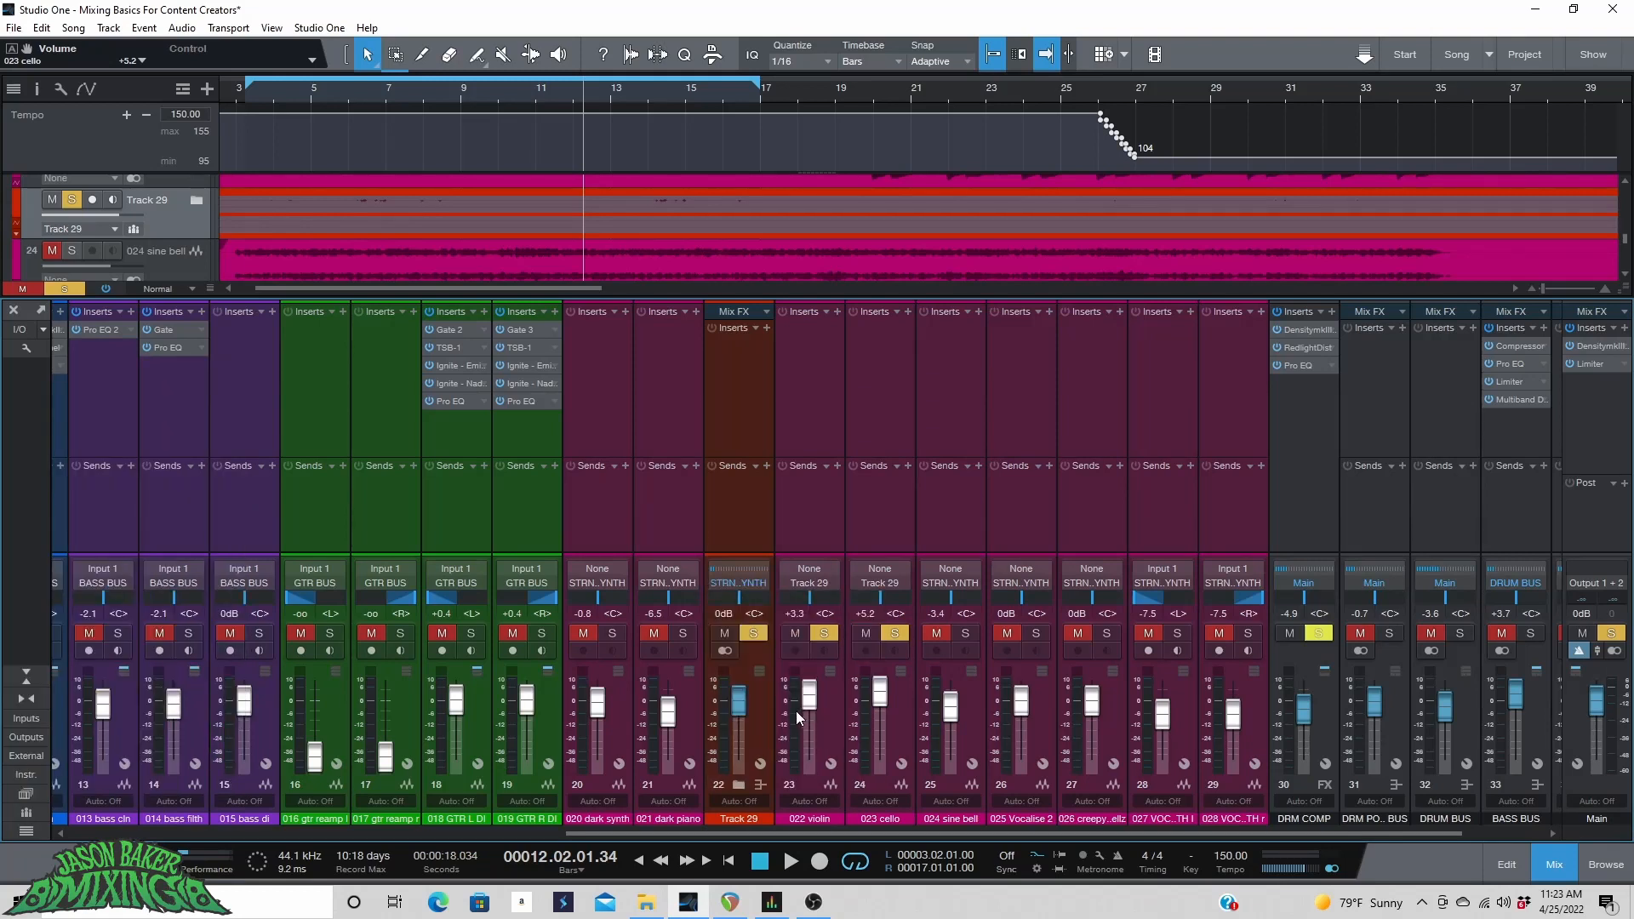
Rename the new bus channel STRINGS and start playback.
{"action": "double_click", "coordinate": [737, 818]}
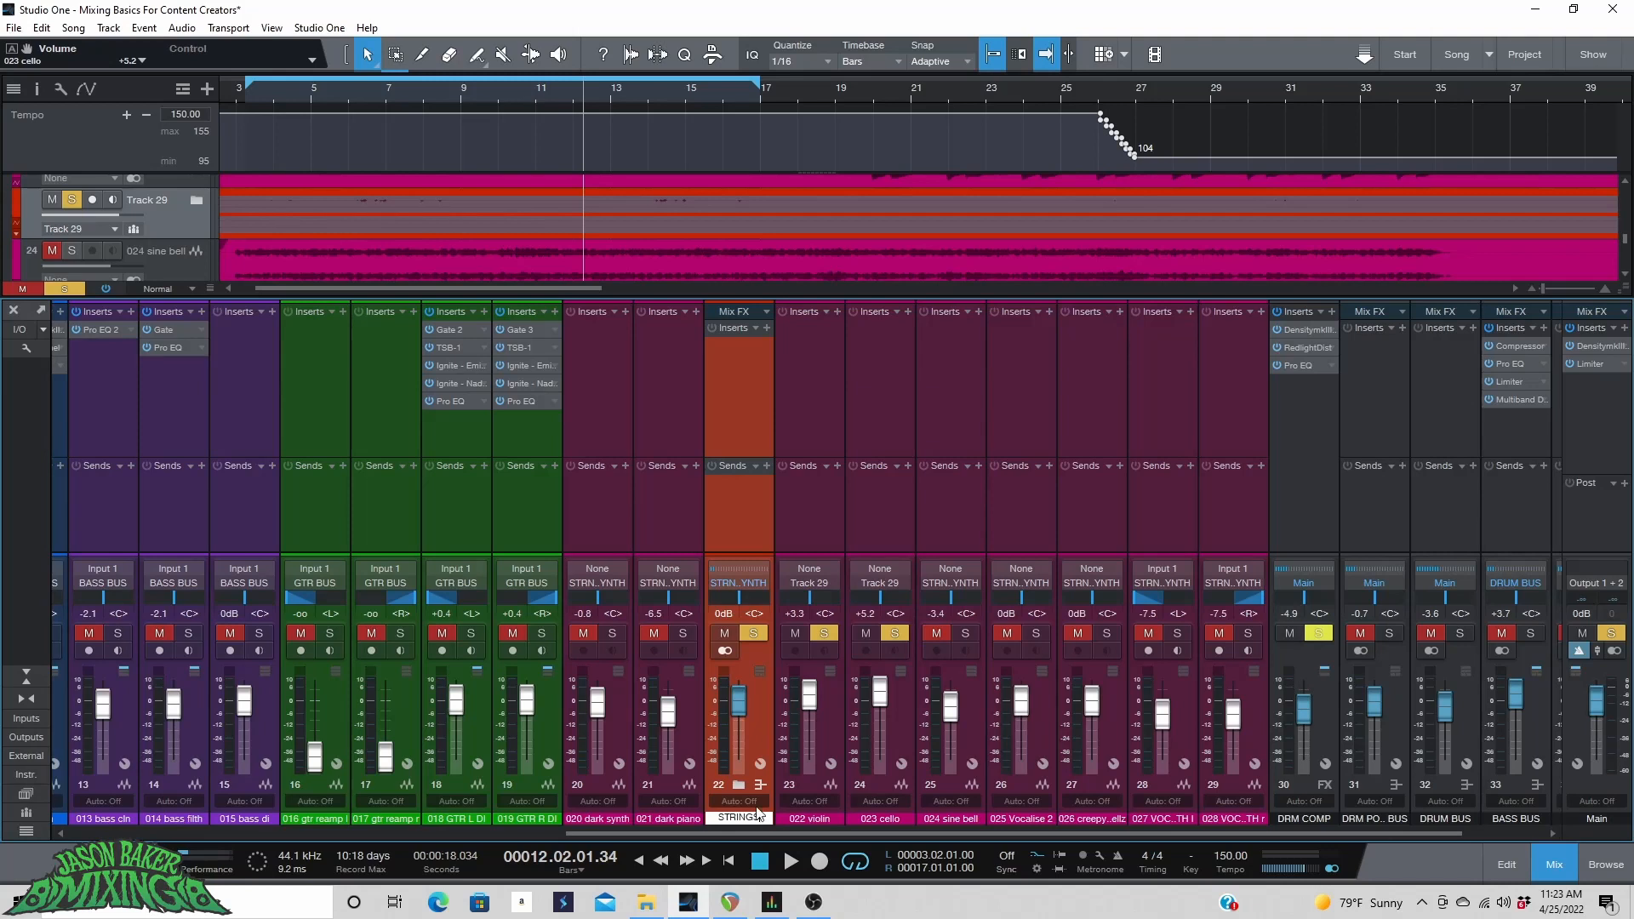
{"action": "type", "text": "STRINGS"}
{"action": "key", "text": "Return"}
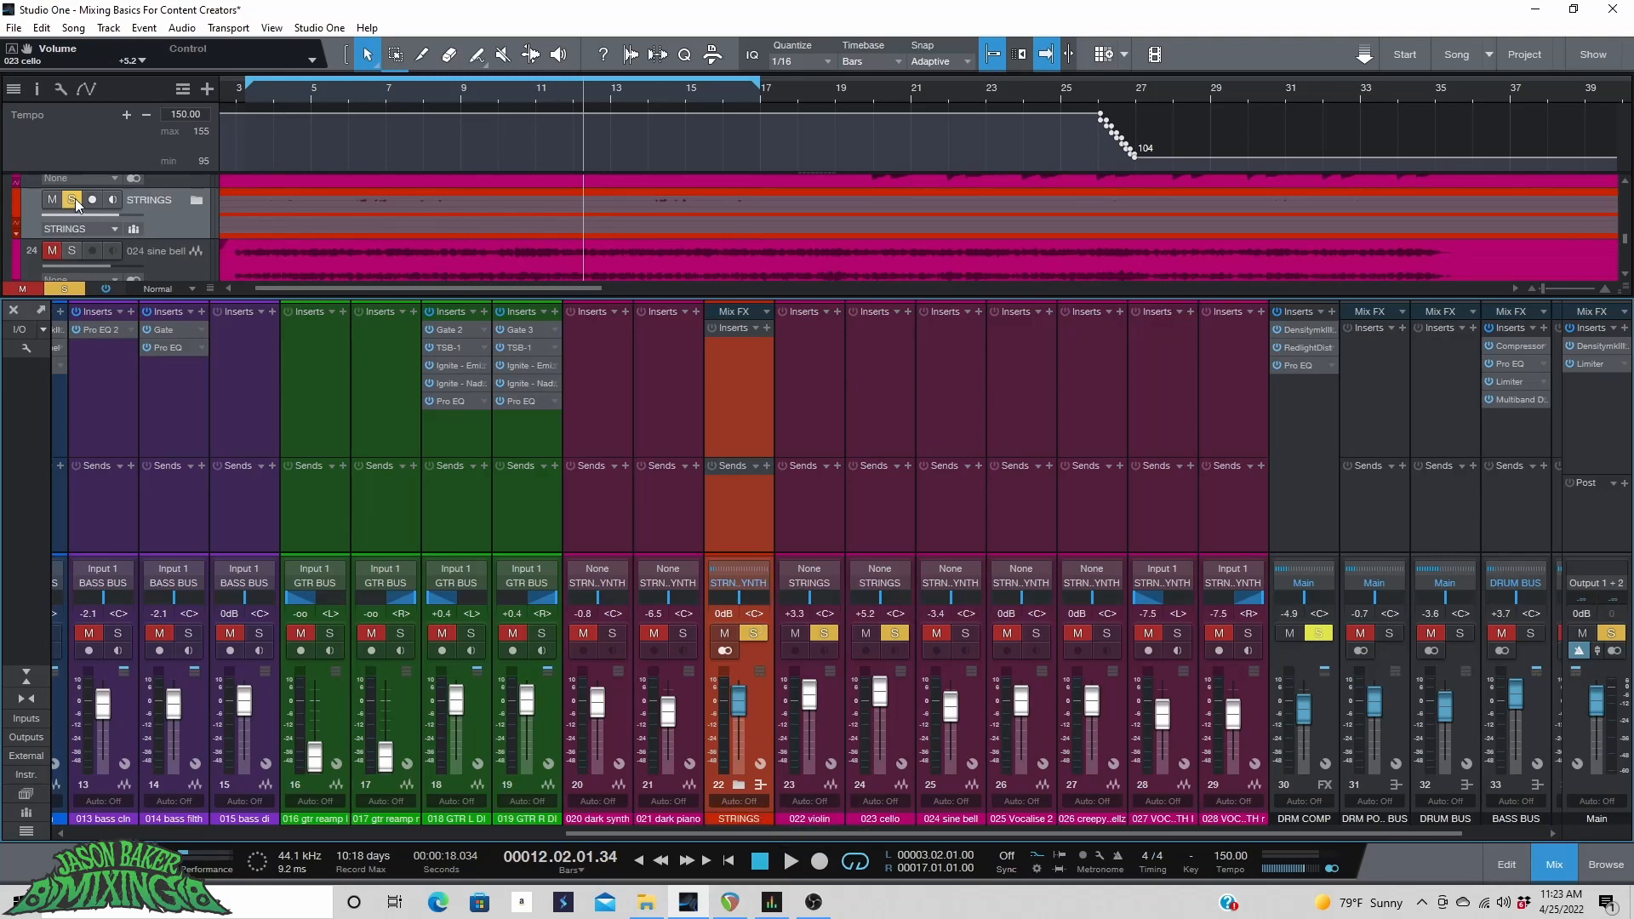
{"action": "key", "text": "space"}
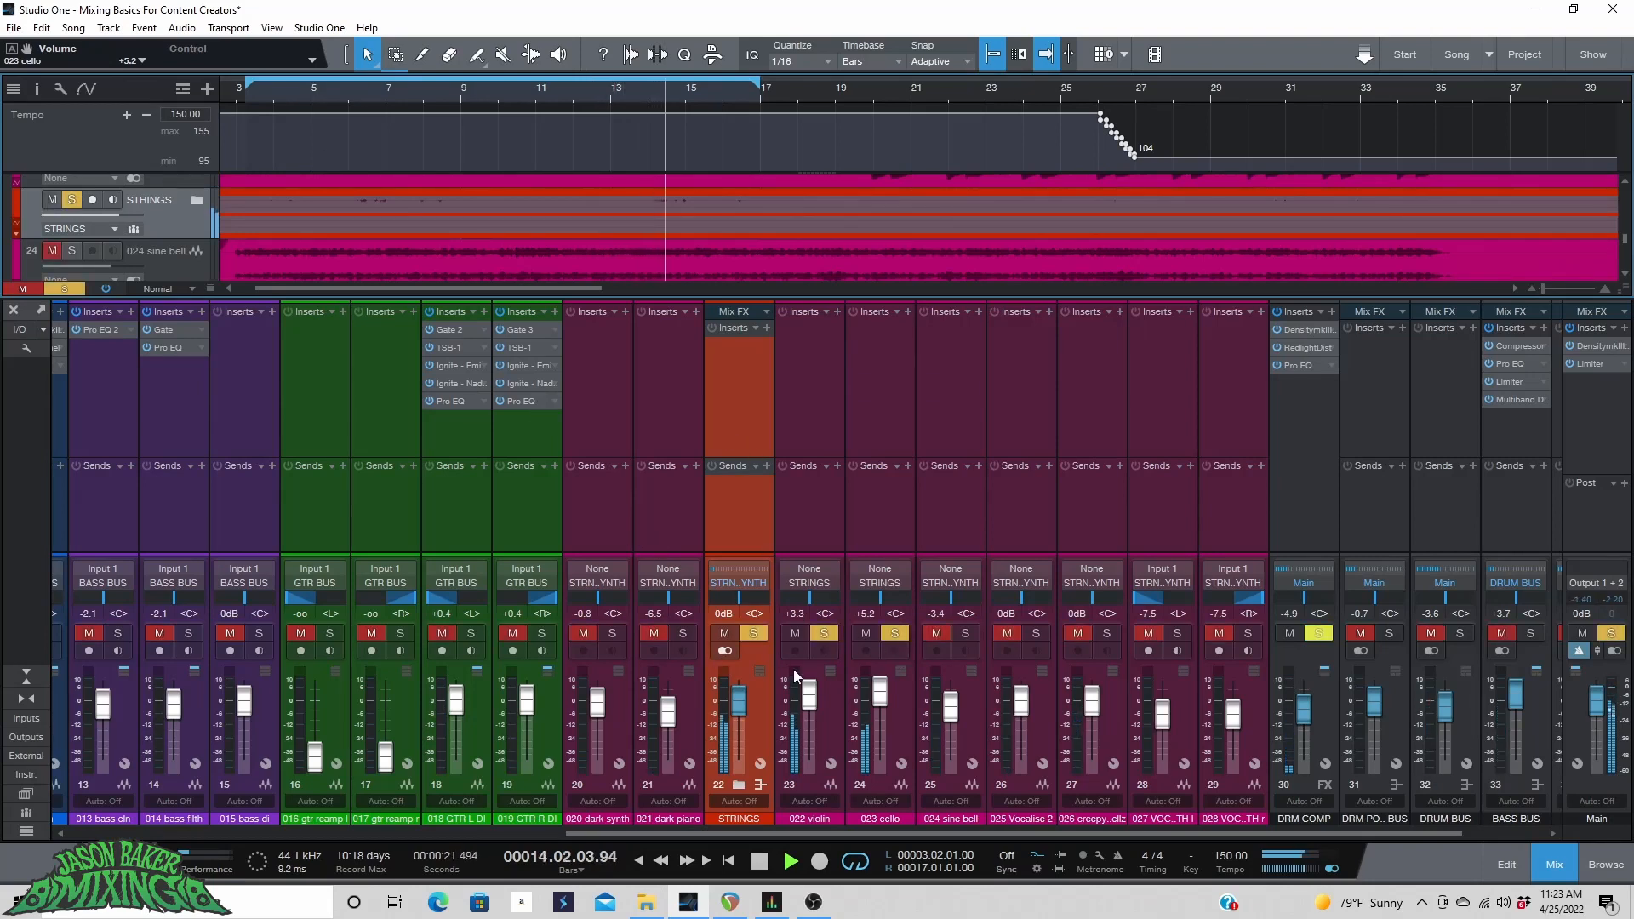
Lower the violin channel's volume to +1.4 dB and stop playback.
{"action": "left_click_drag", "start_coordinate": [809, 694], "coordinate": [812, 701]}
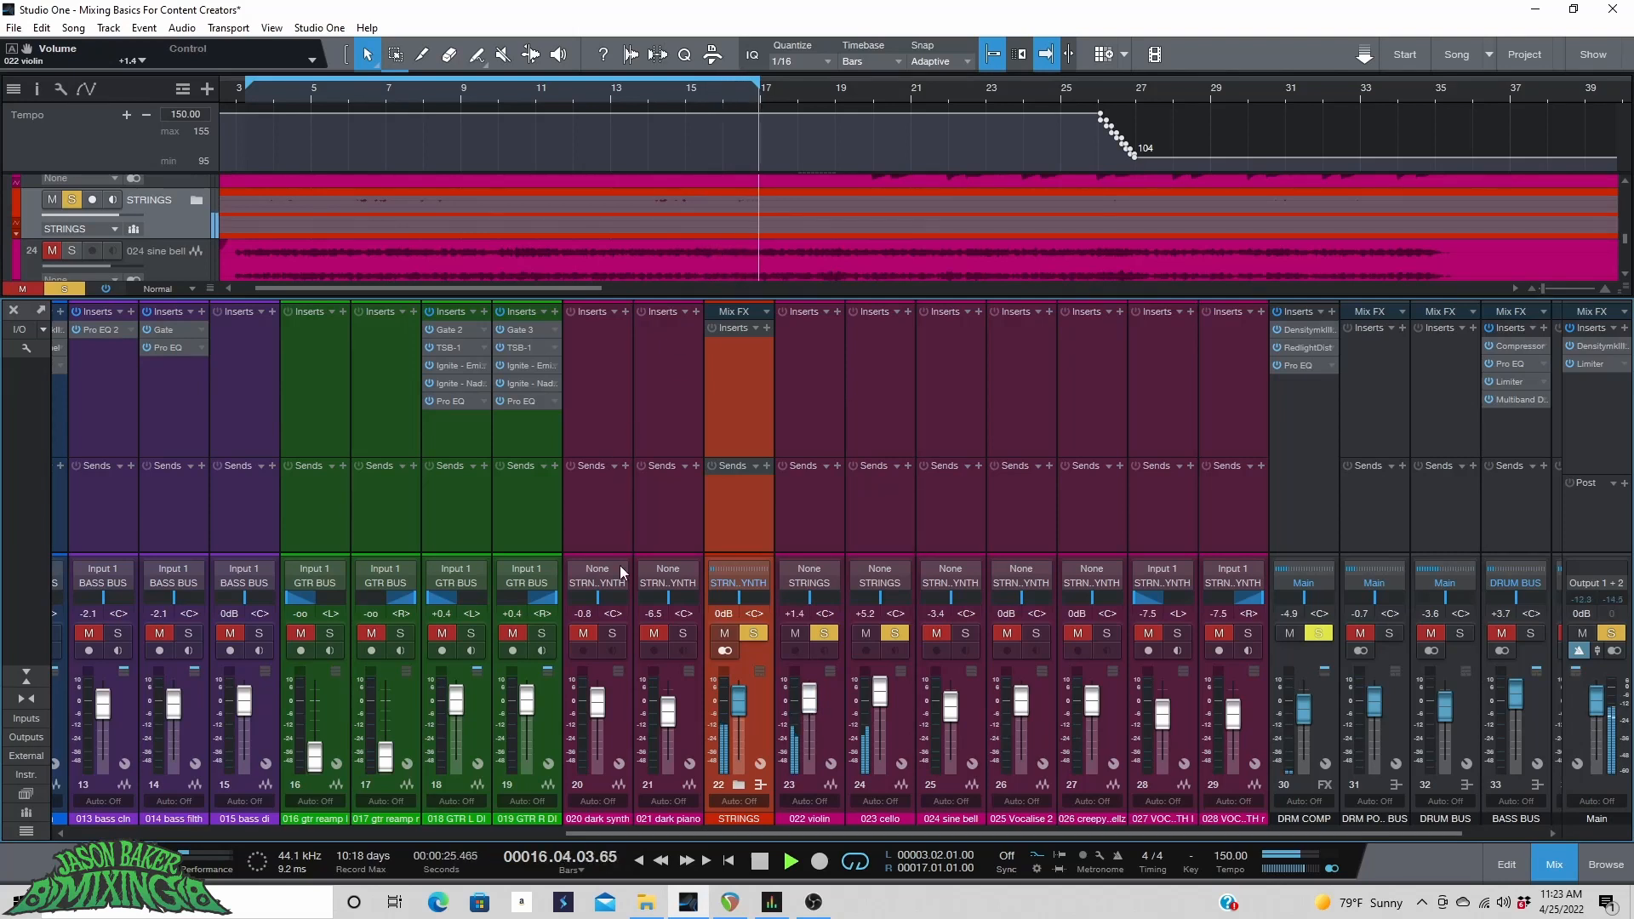
{"action": "key", "text": "space"}
Insert the BootEQ mkIII plug-in on the STRINGS bus channel.
{"action": "left_click", "coordinate": [766, 327]}
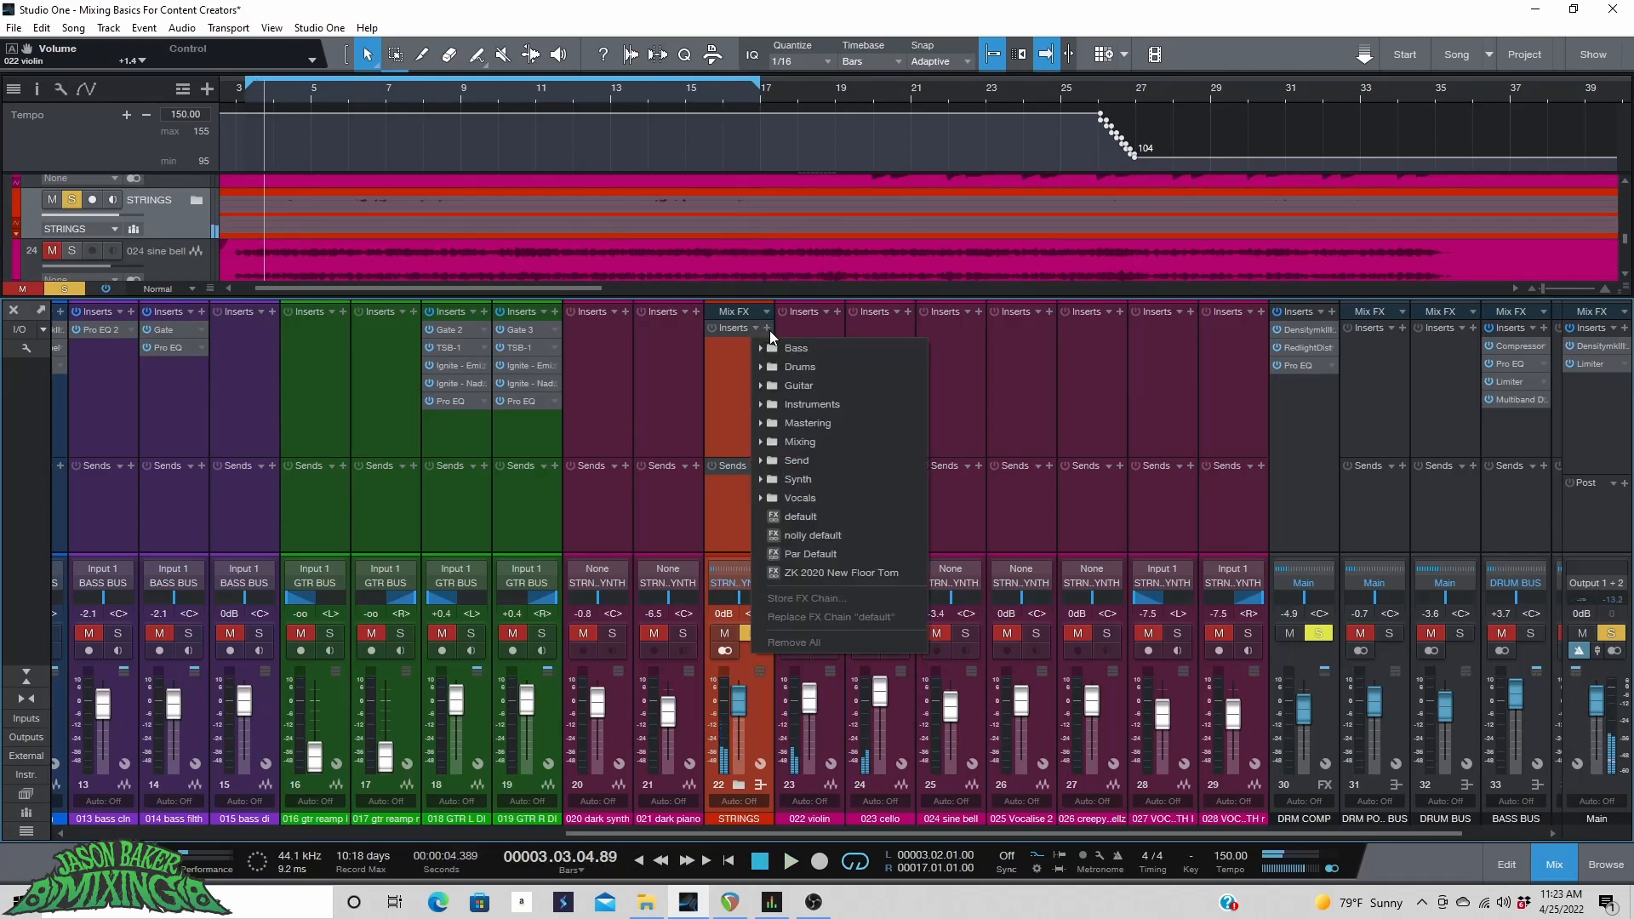
{"action": "left_click", "coordinate": [769, 330]}
{"action": "left_click", "coordinate": [769, 330]}
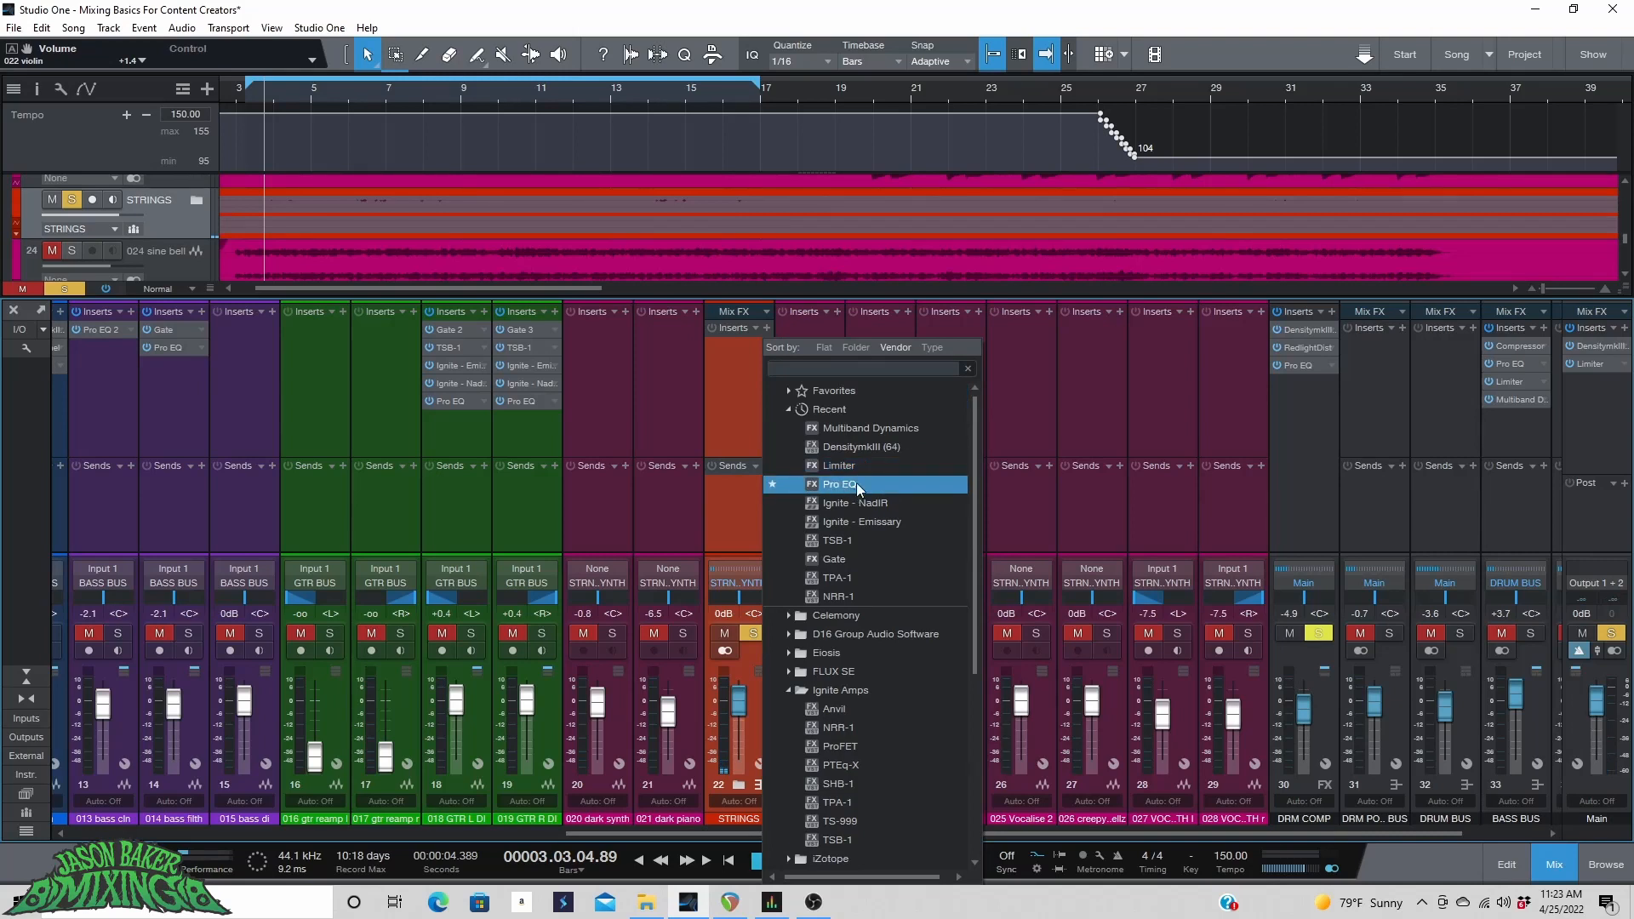
{"action": "scroll", "coordinate": [888, 517], "scroll_direction": "down", "scroll_amount": 1}
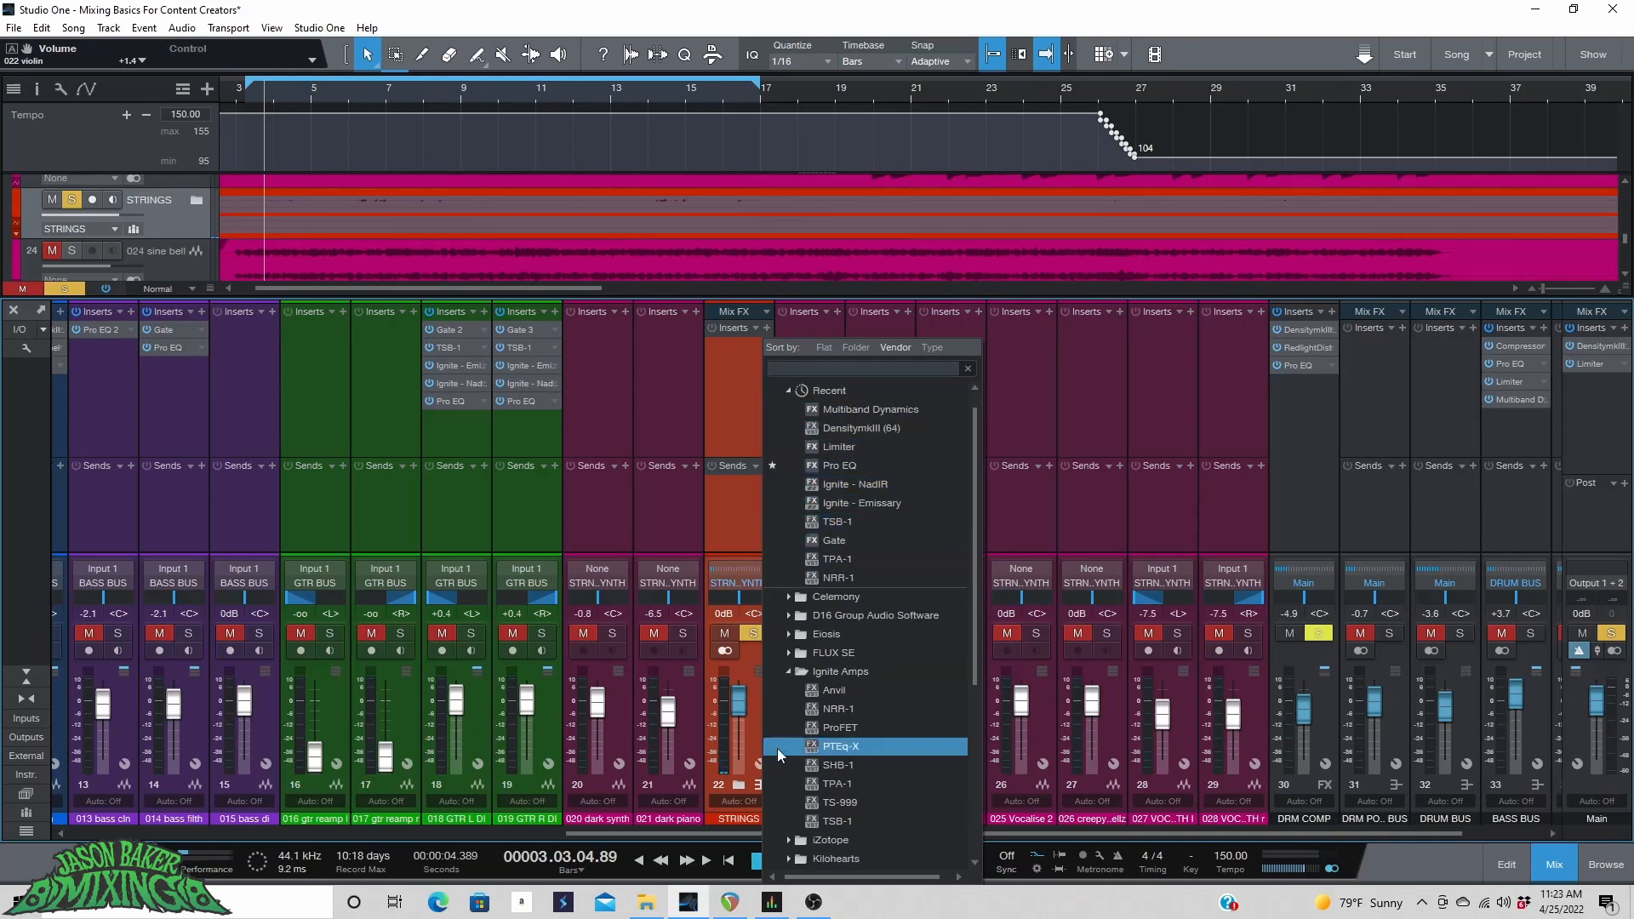
{"action": "left_click", "coordinate": [851, 902]}
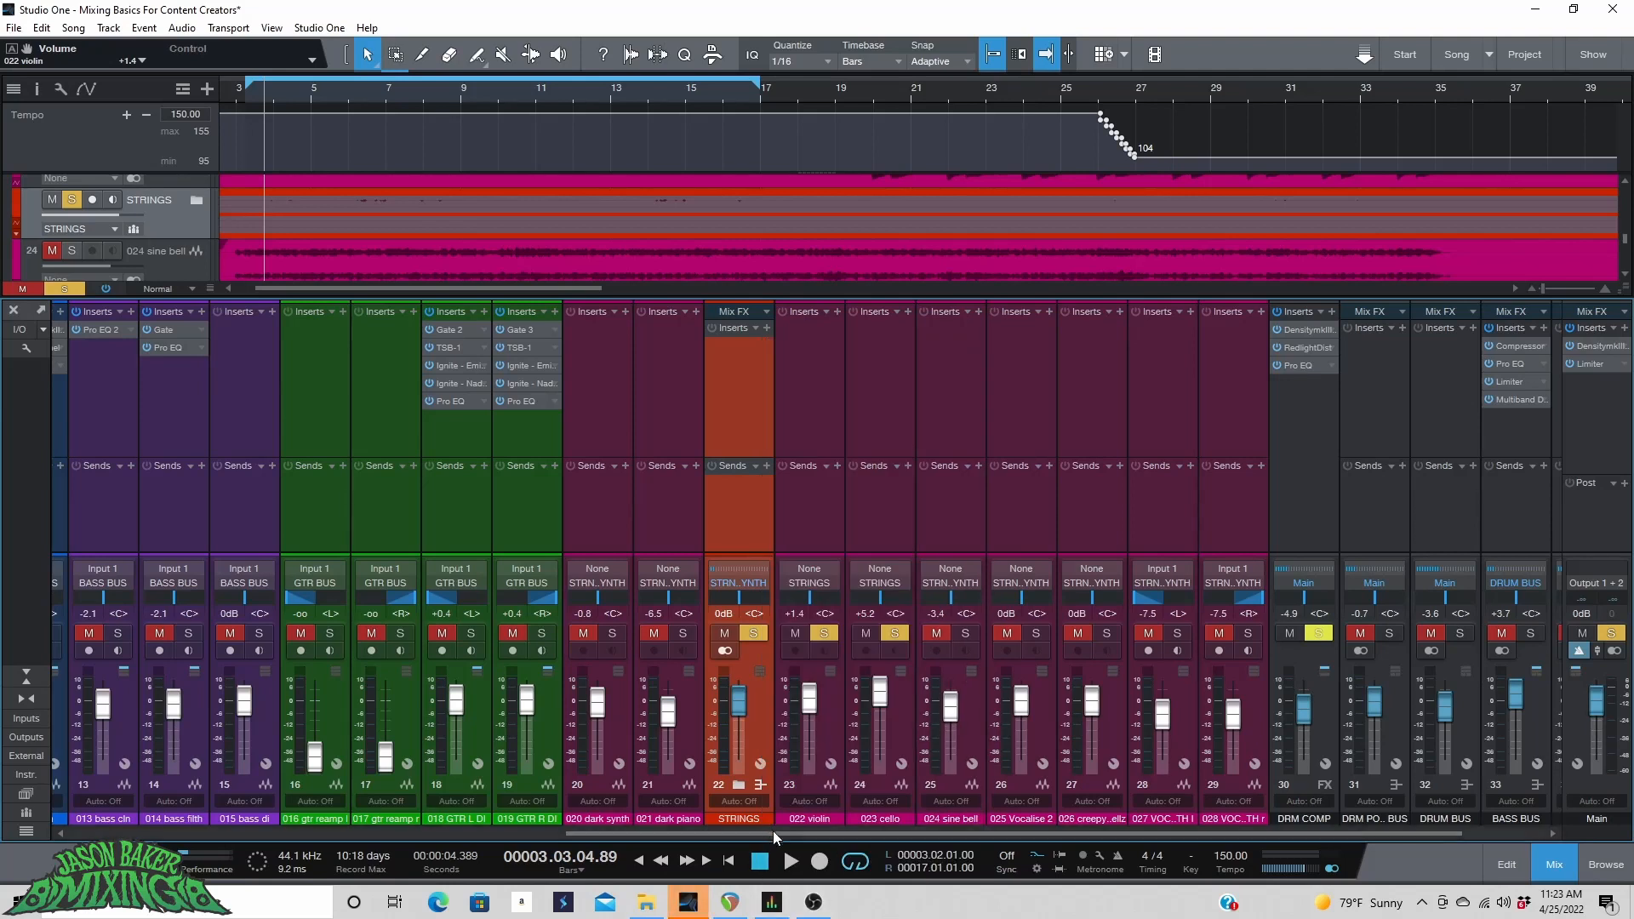
{"action": "left_click_drag", "start_coordinate": [773, 830], "coordinate": [63, 827]}
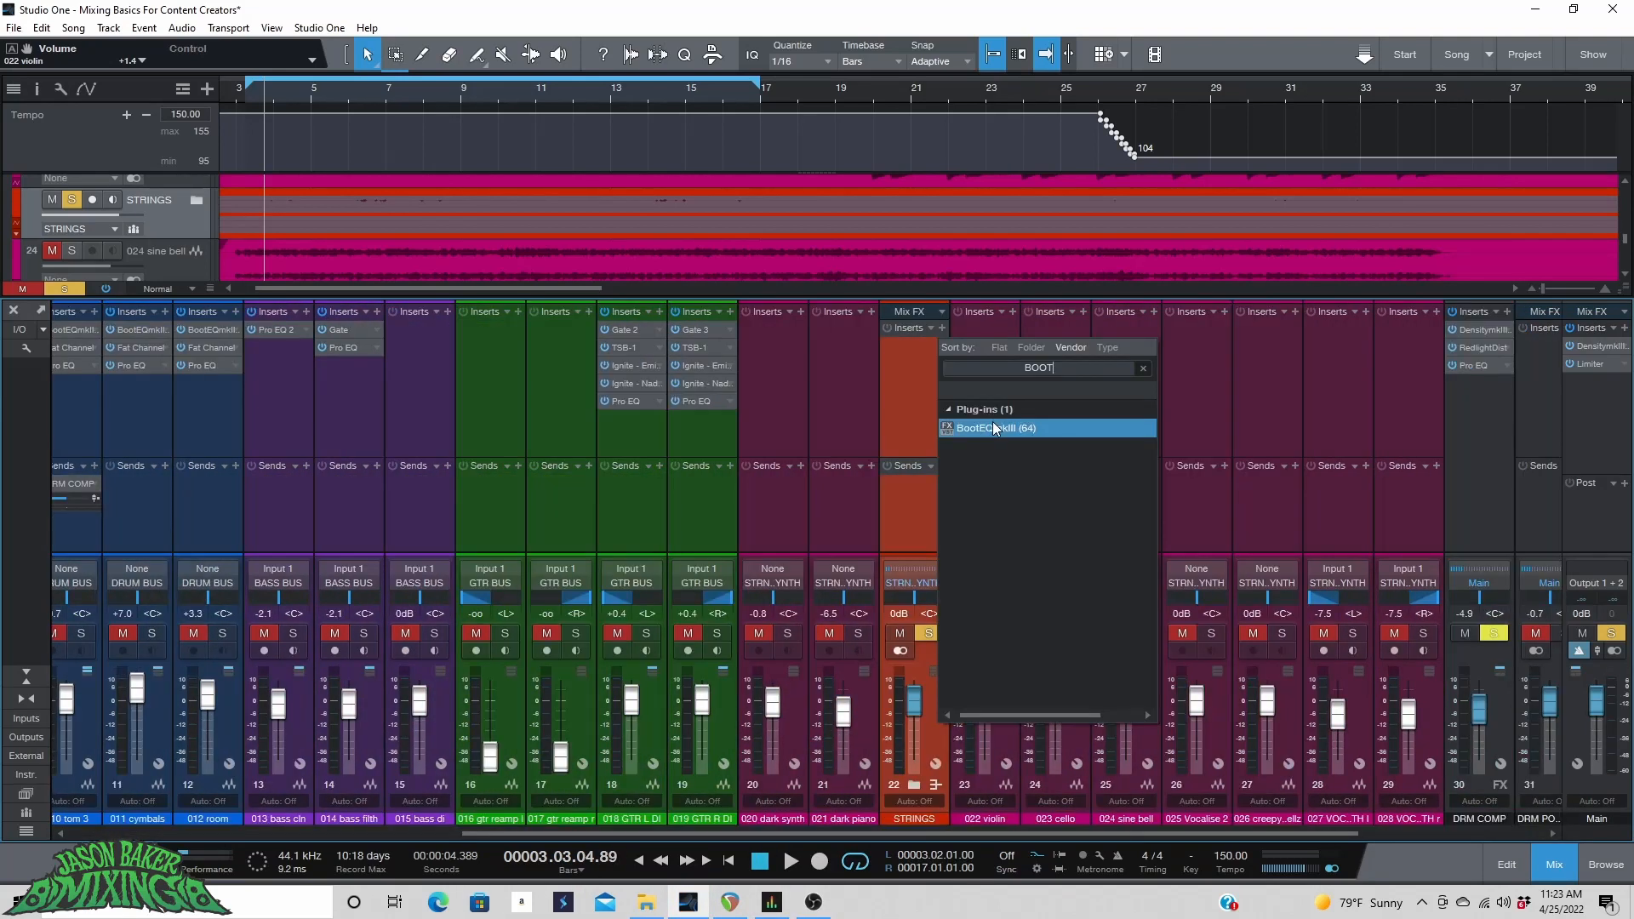
{"action": "left_click", "coordinate": [992, 425]}
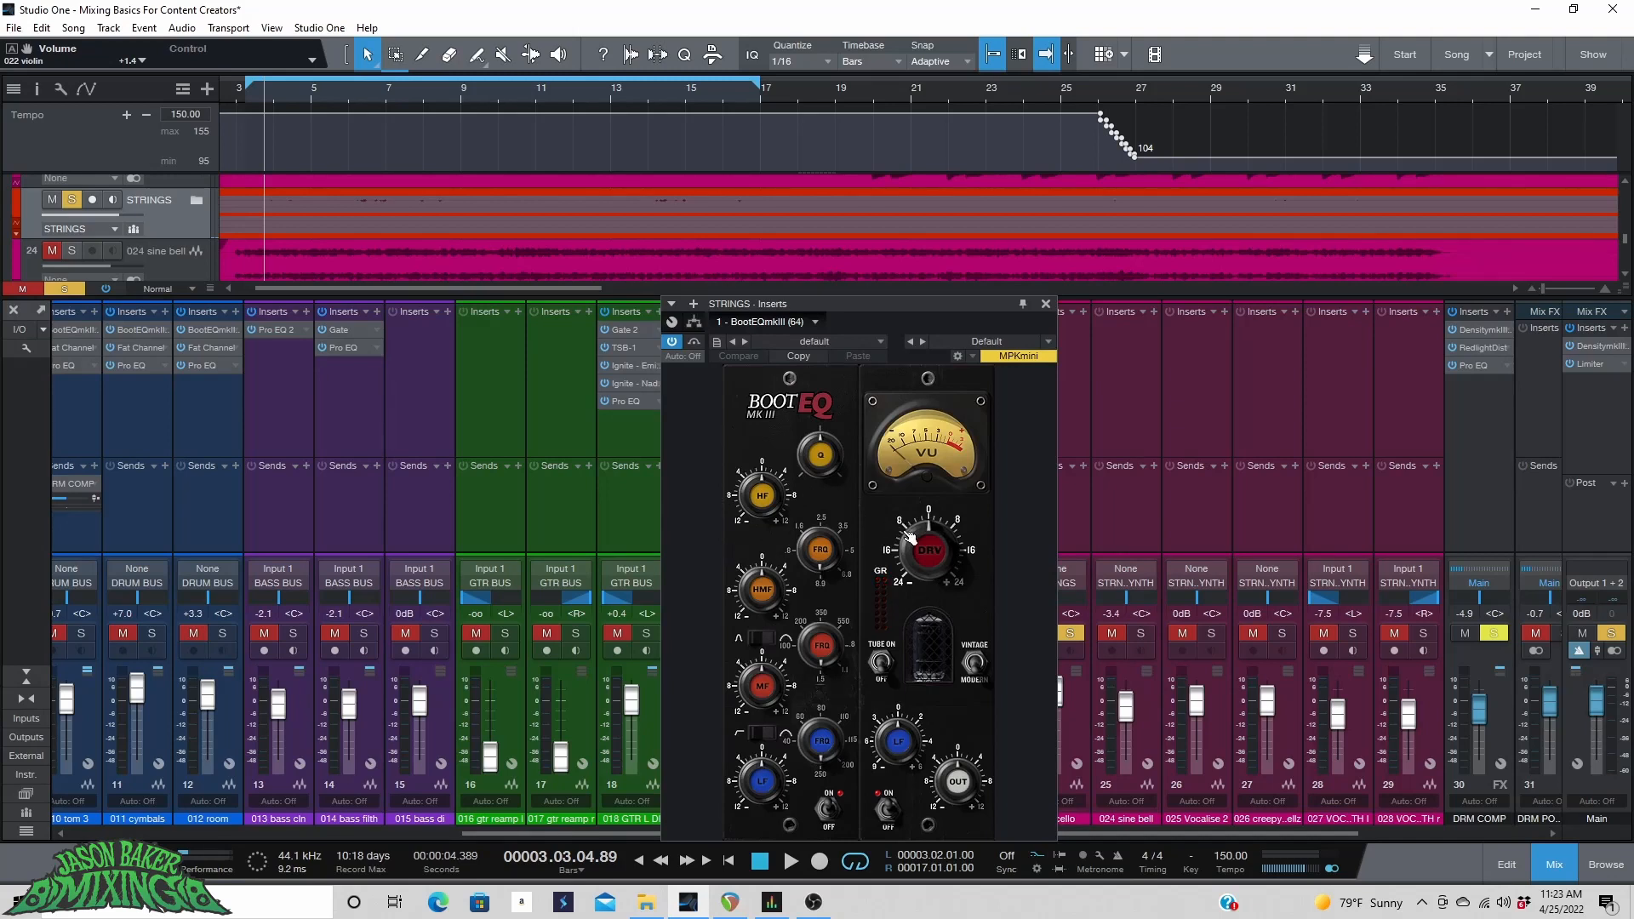
Raise the BootEQ drive slightly, restart playback, and lower the HF gain on the STRINGS bus.
{"action": "left_click_drag", "start_coordinate": [909, 536], "coordinate": [909, 511]}
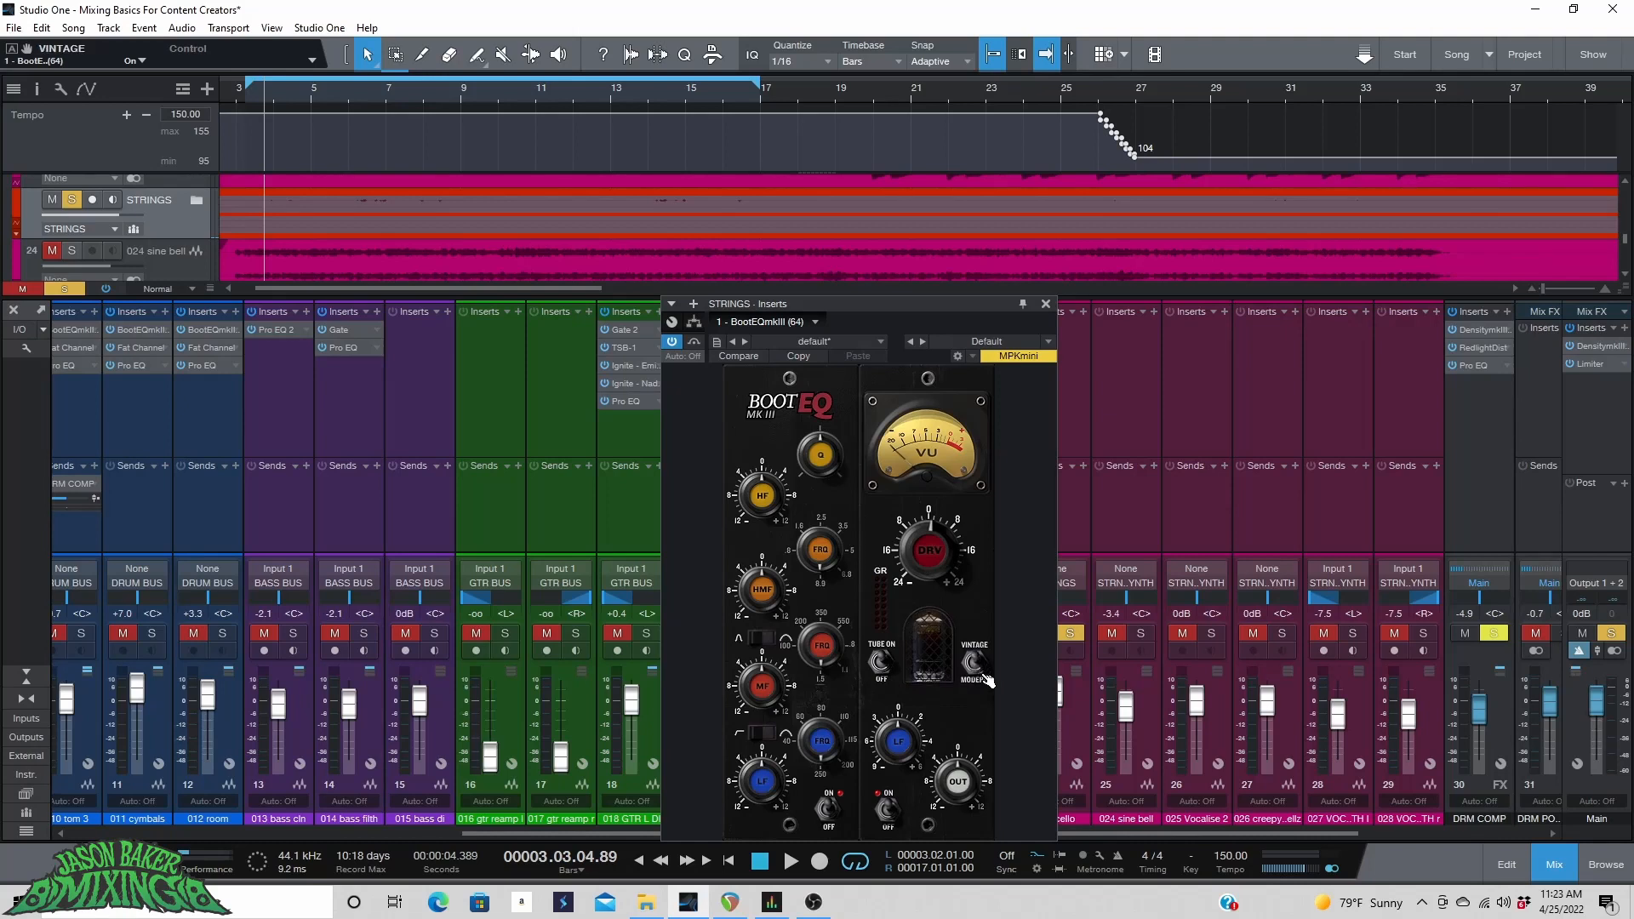
{"action": "left_click_drag", "start_coordinate": [849, 308], "coordinate": [752, 115]}
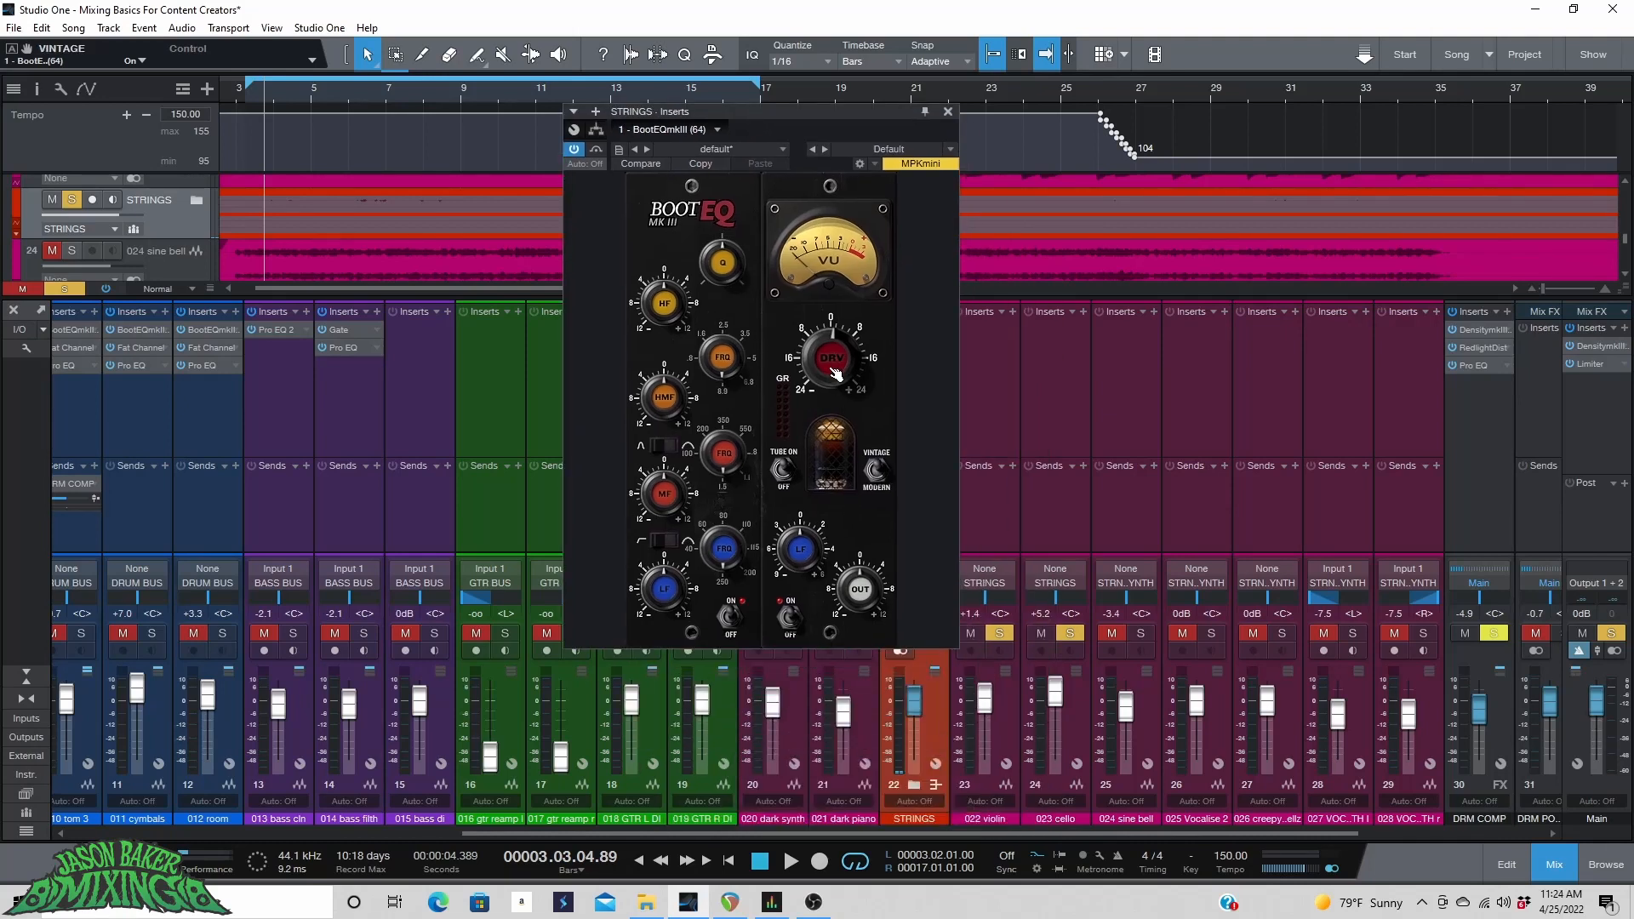
{"action": "key", "text": "space"}
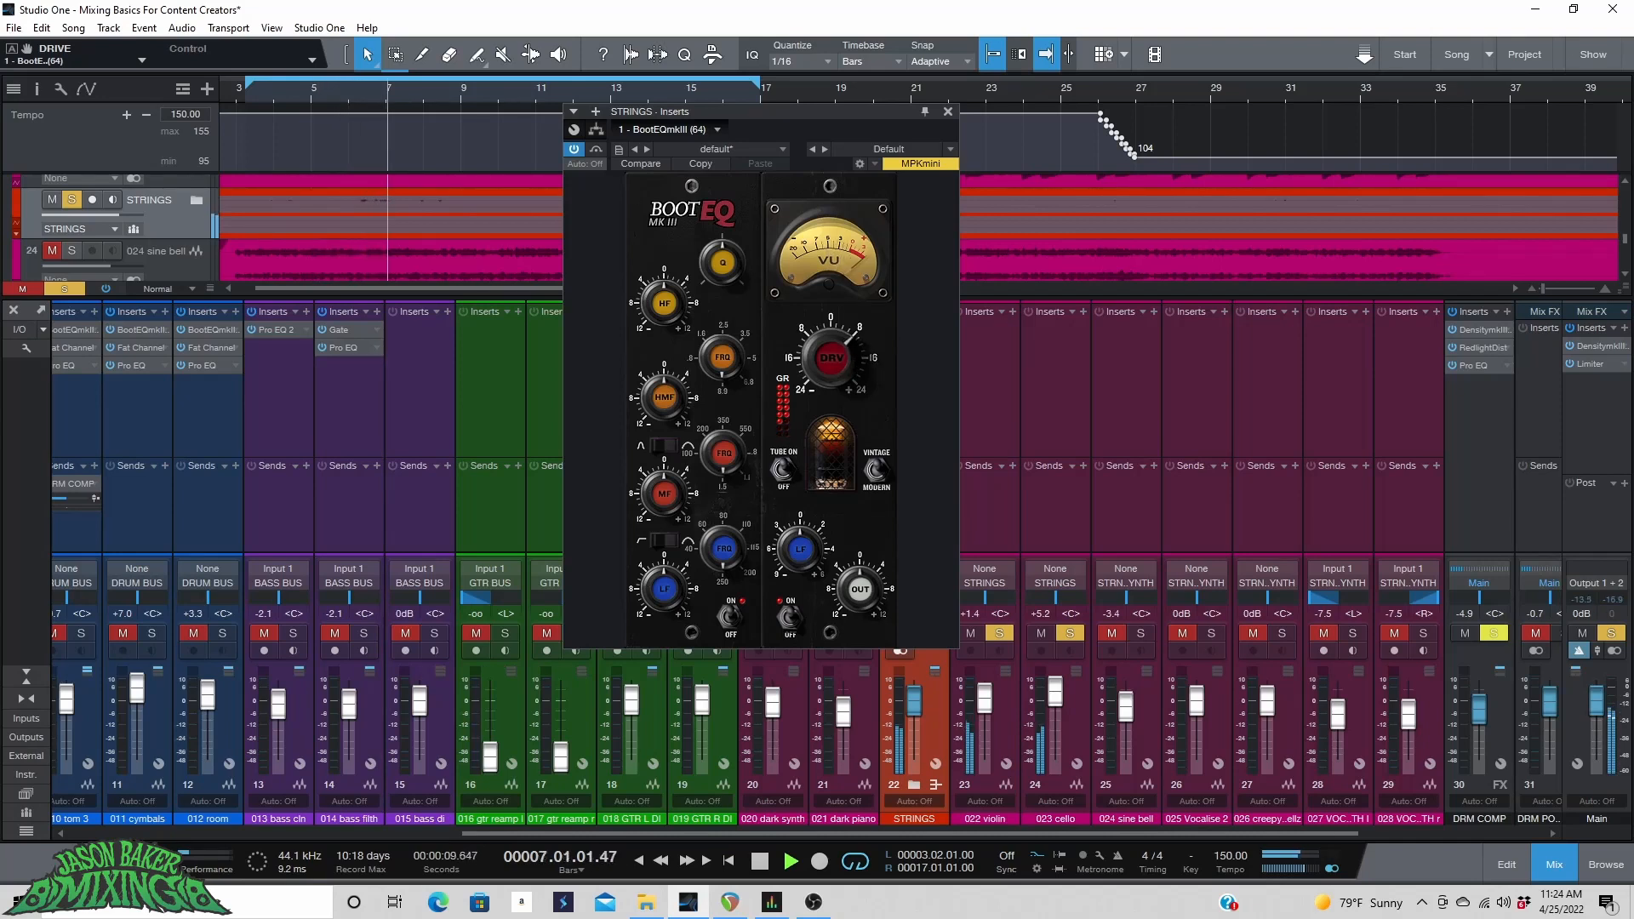
{"action": "left_click_drag", "start_coordinate": [664, 316], "coordinate": [664, 349]}
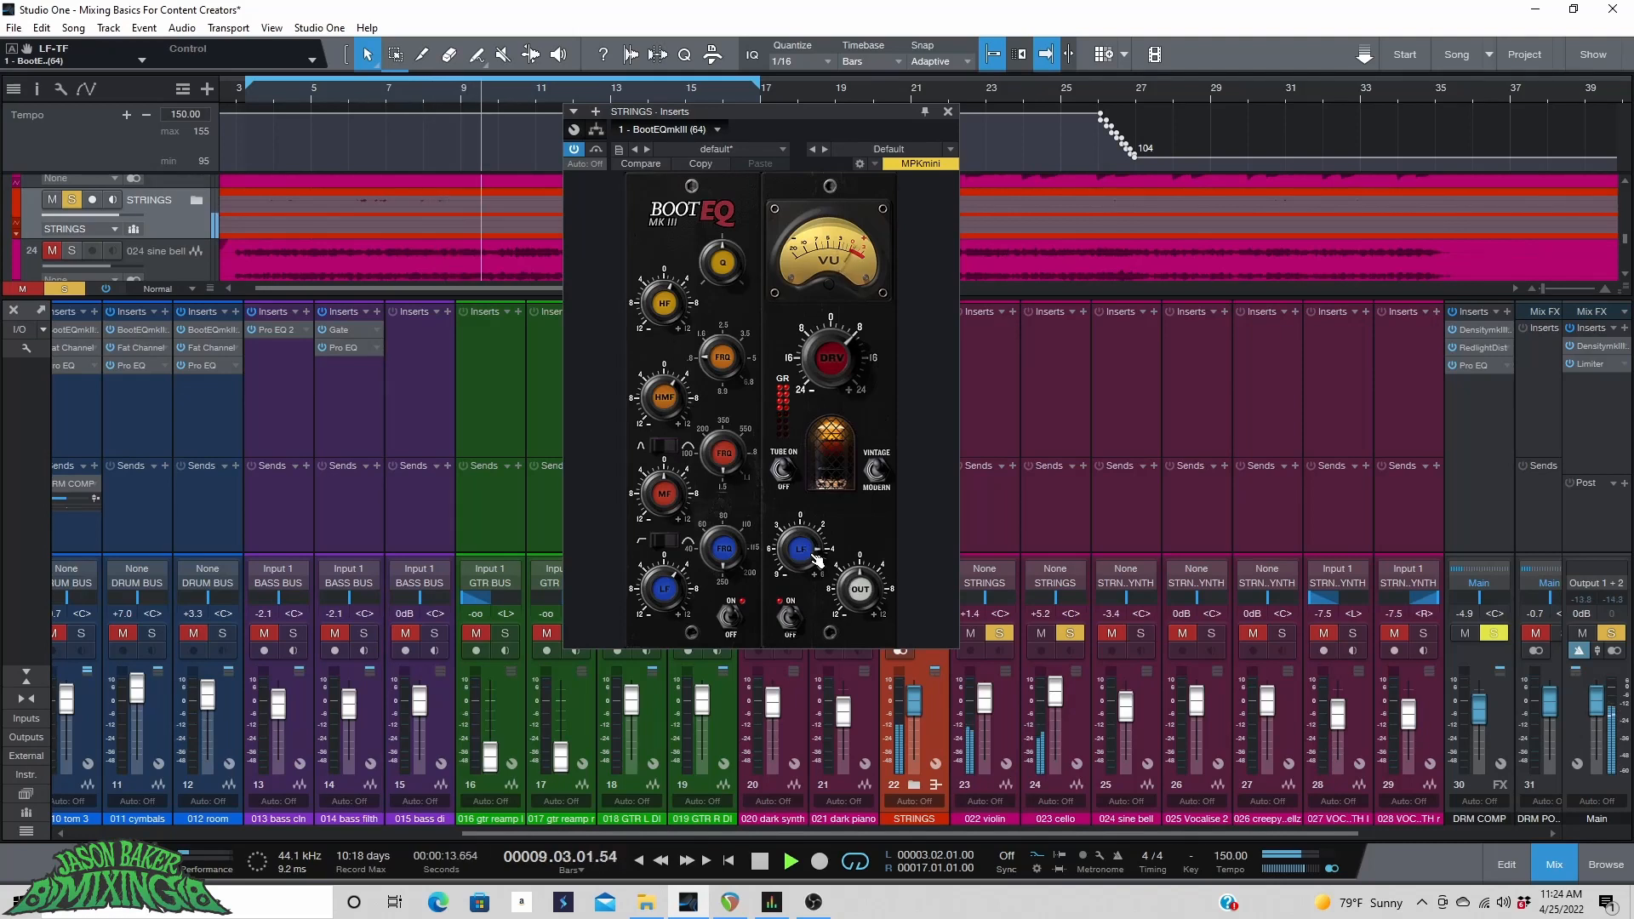
Toggle the BootEQ bypass on the strings bus to compare it, leaving it active, and close the plugin window.
{"action": "left_click", "coordinate": [574, 150]}
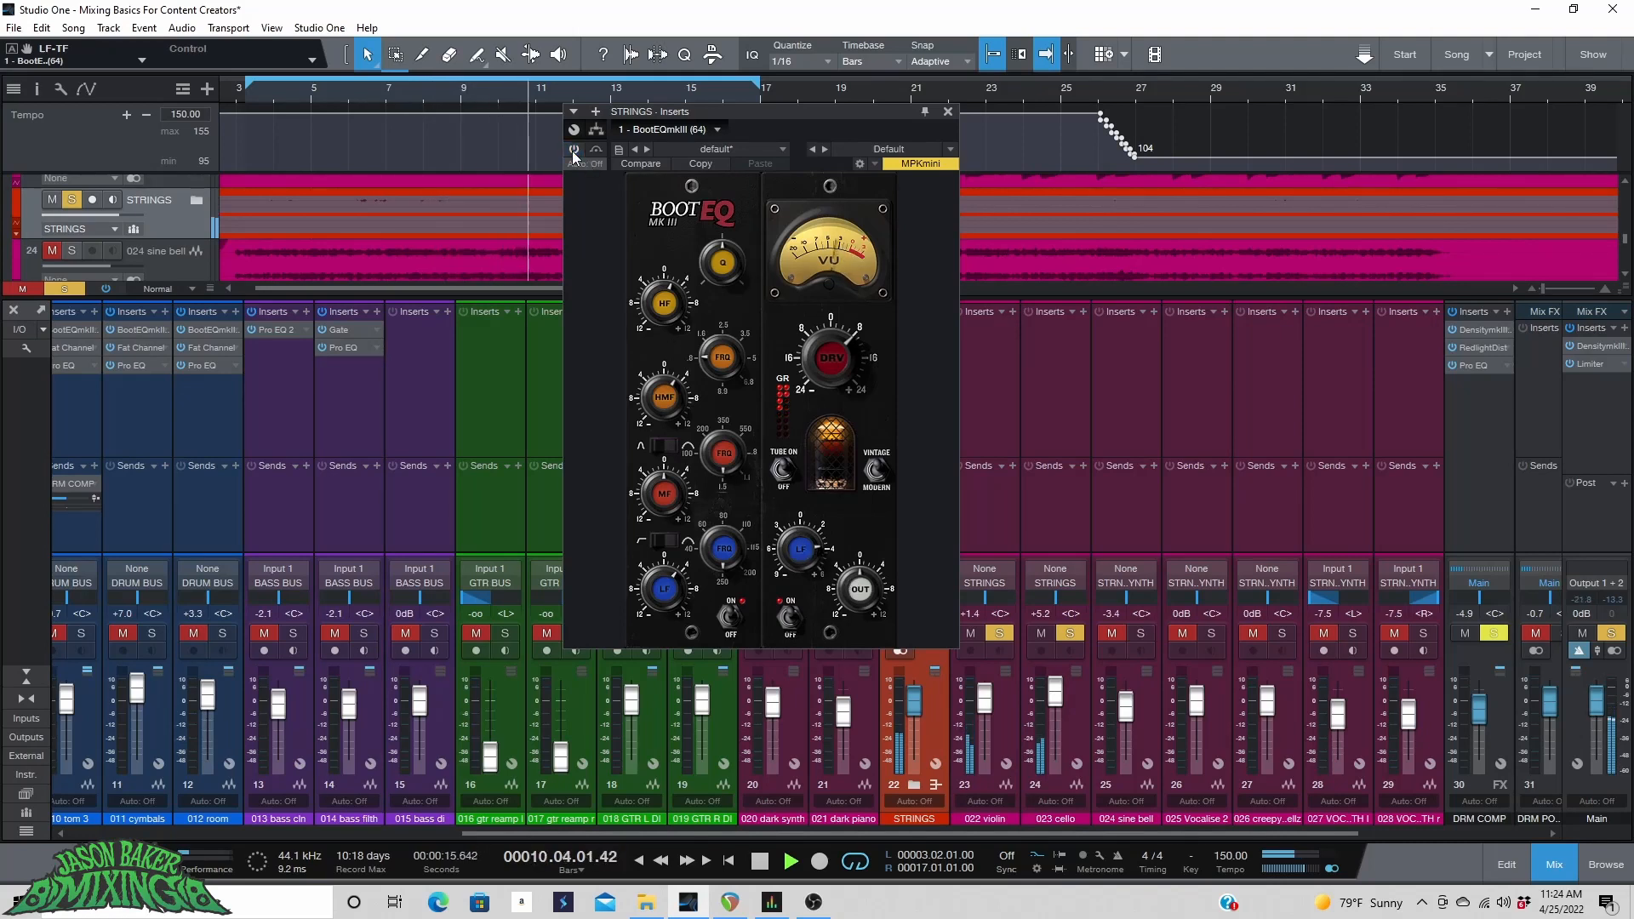
{"action": "left_click", "coordinate": [573, 151]}
{"action": "left_click", "coordinate": [574, 151]}
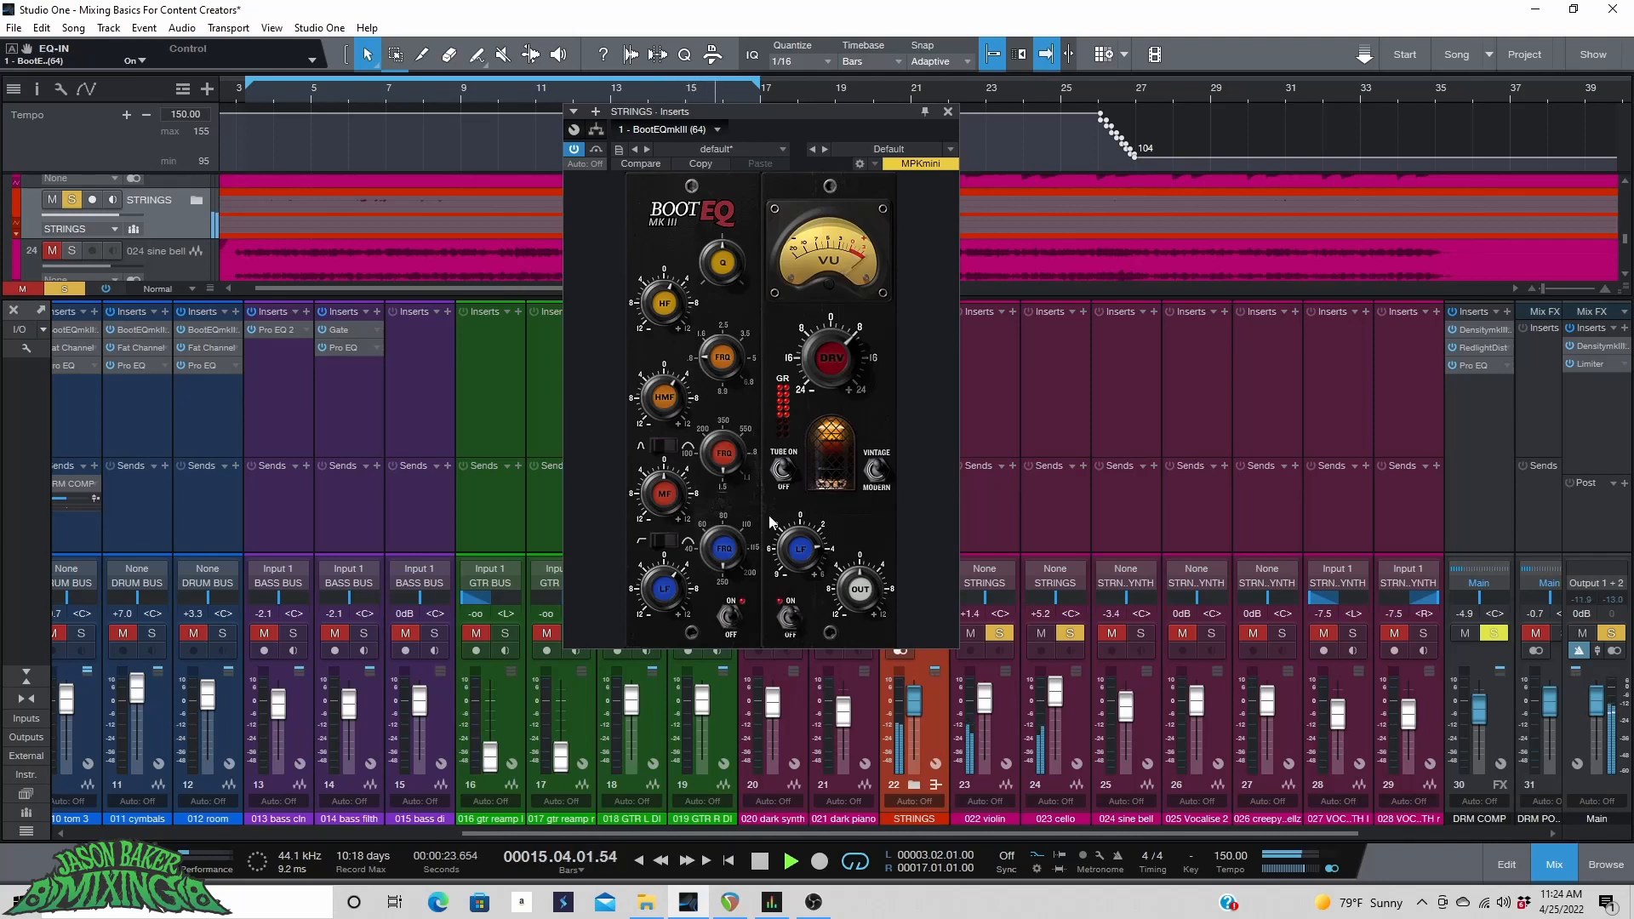
{"action": "left_click", "coordinate": [949, 113]}
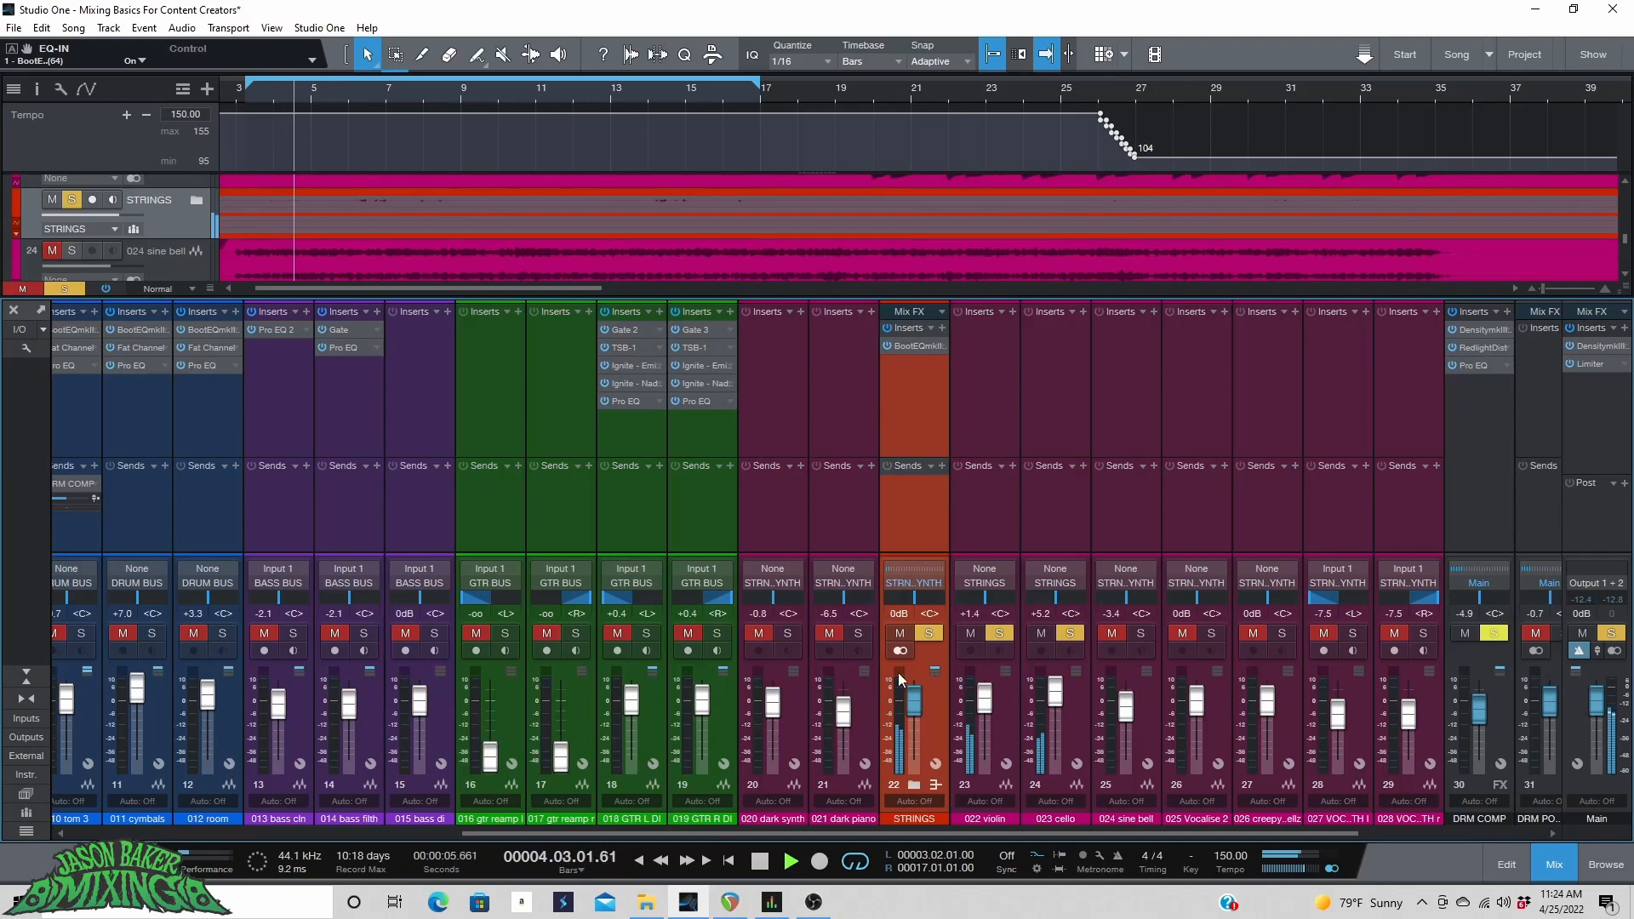
Unsolo the strings bus, set its fader to about +1.4 dB, and start playback.
{"action": "left_click", "coordinate": [930, 634]}
{"action": "mouse_move", "coordinate": [909, 706]}
{"action": "left_mouse_down"}
{"action": "mouse_move", "coordinate": [909, 684]}
{"action": "mouse_move", "coordinate": [910, 697]}
{"action": "left_mouse_up"}
{"action": "left_click_drag", "start_coordinate": [888, 839], "coordinate": [1524, 706]}
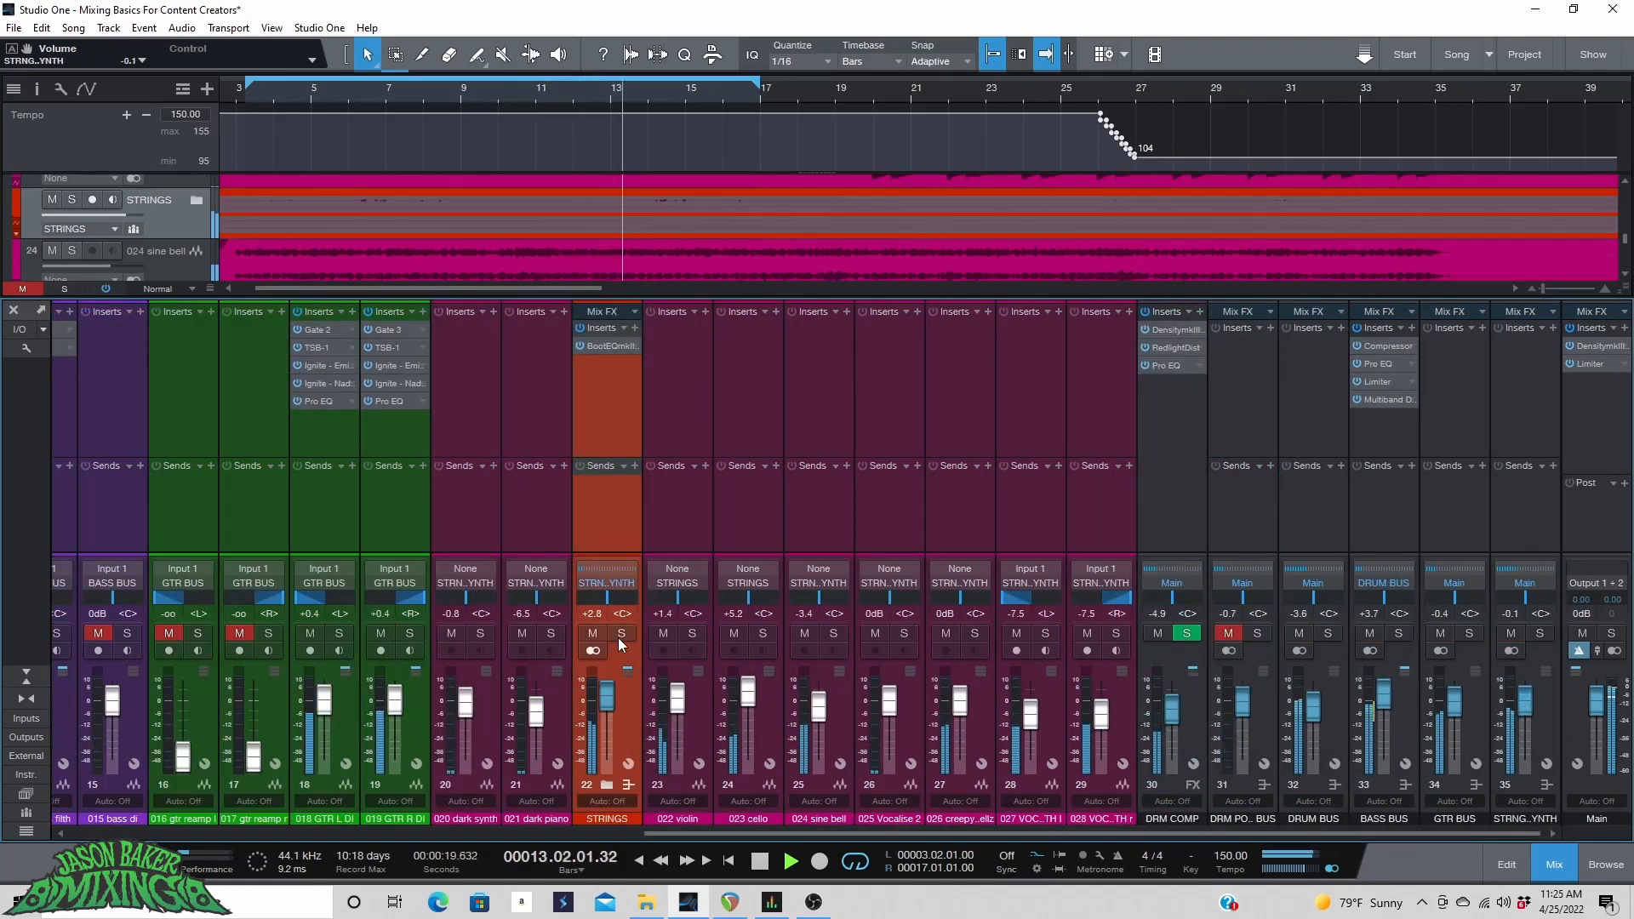
{"action": "left_click_drag", "start_coordinate": [599, 697], "coordinate": [603, 699]}
{"action": "key", "text": "space"}
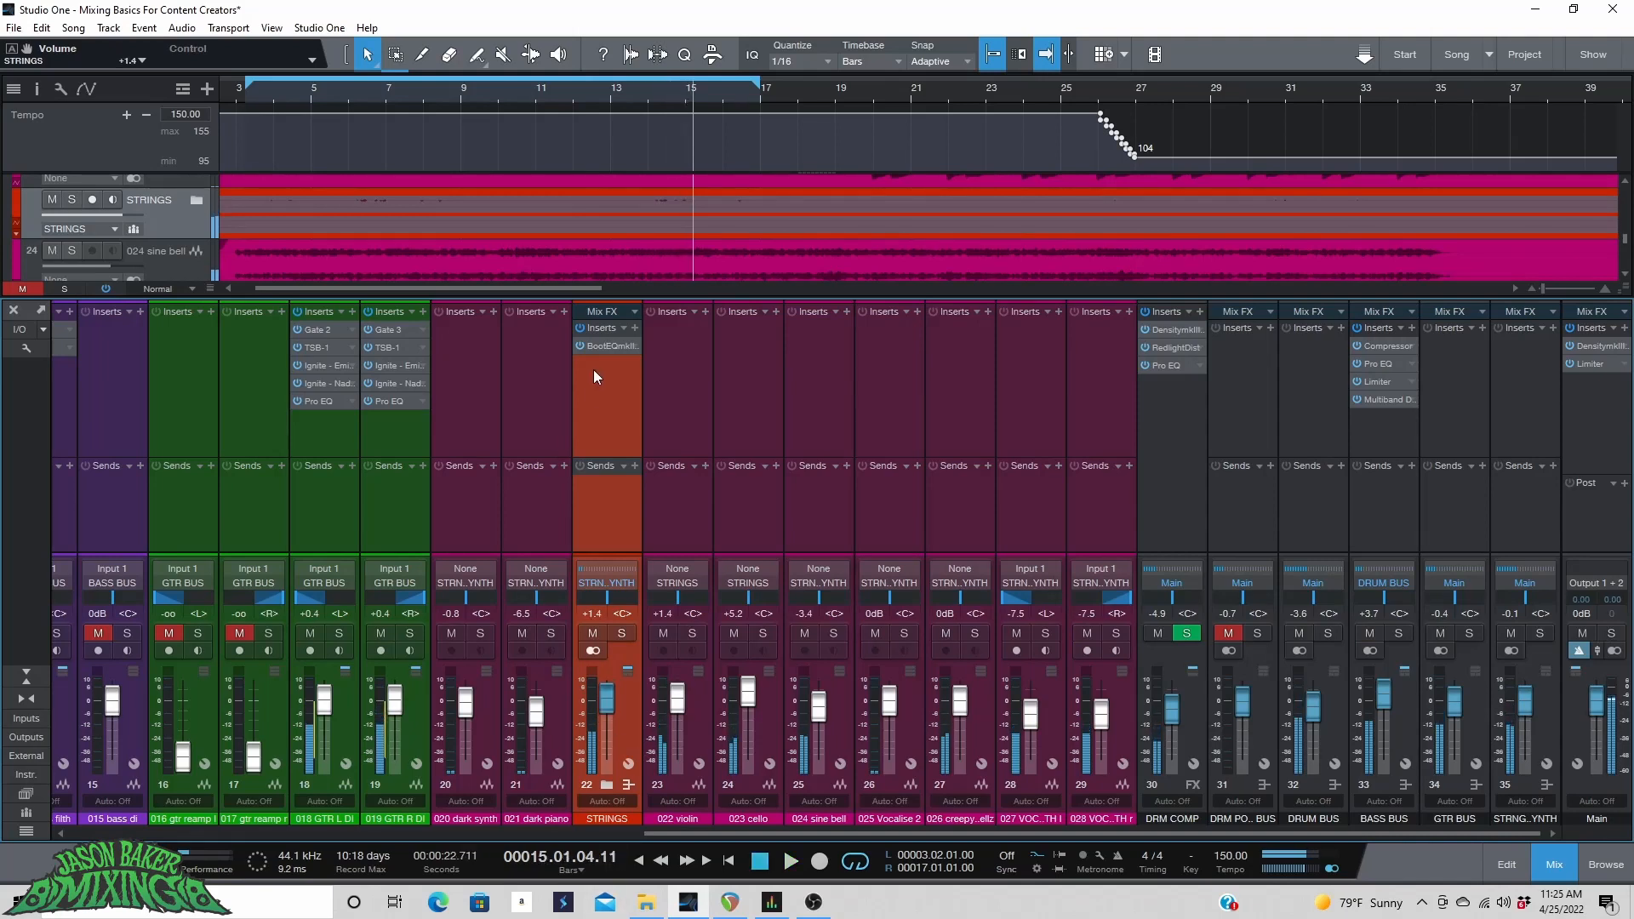
Insert Pro EQ on the strings bus after BootEQ and turn on its spectrum display during playback.
{"action": "left_click", "coordinate": [634, 328]}
{"action": "left_click", "coordinate": [717, 502]}
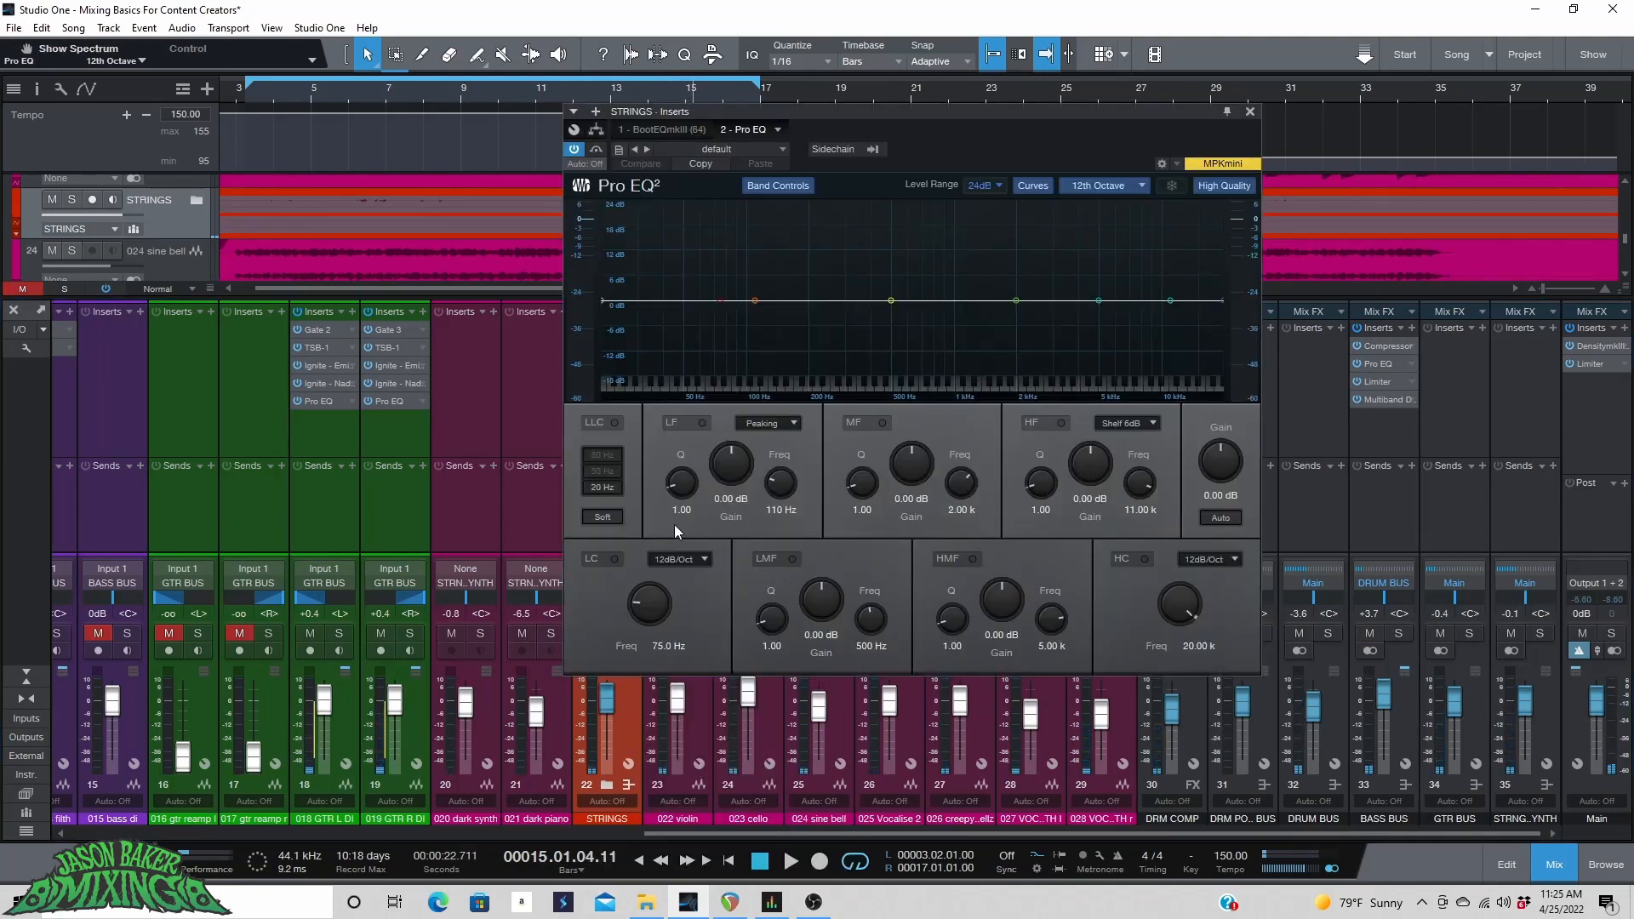
{"action": "left_click", "coordinate": [318, 89]}
{"action": "key", "text": "space"}
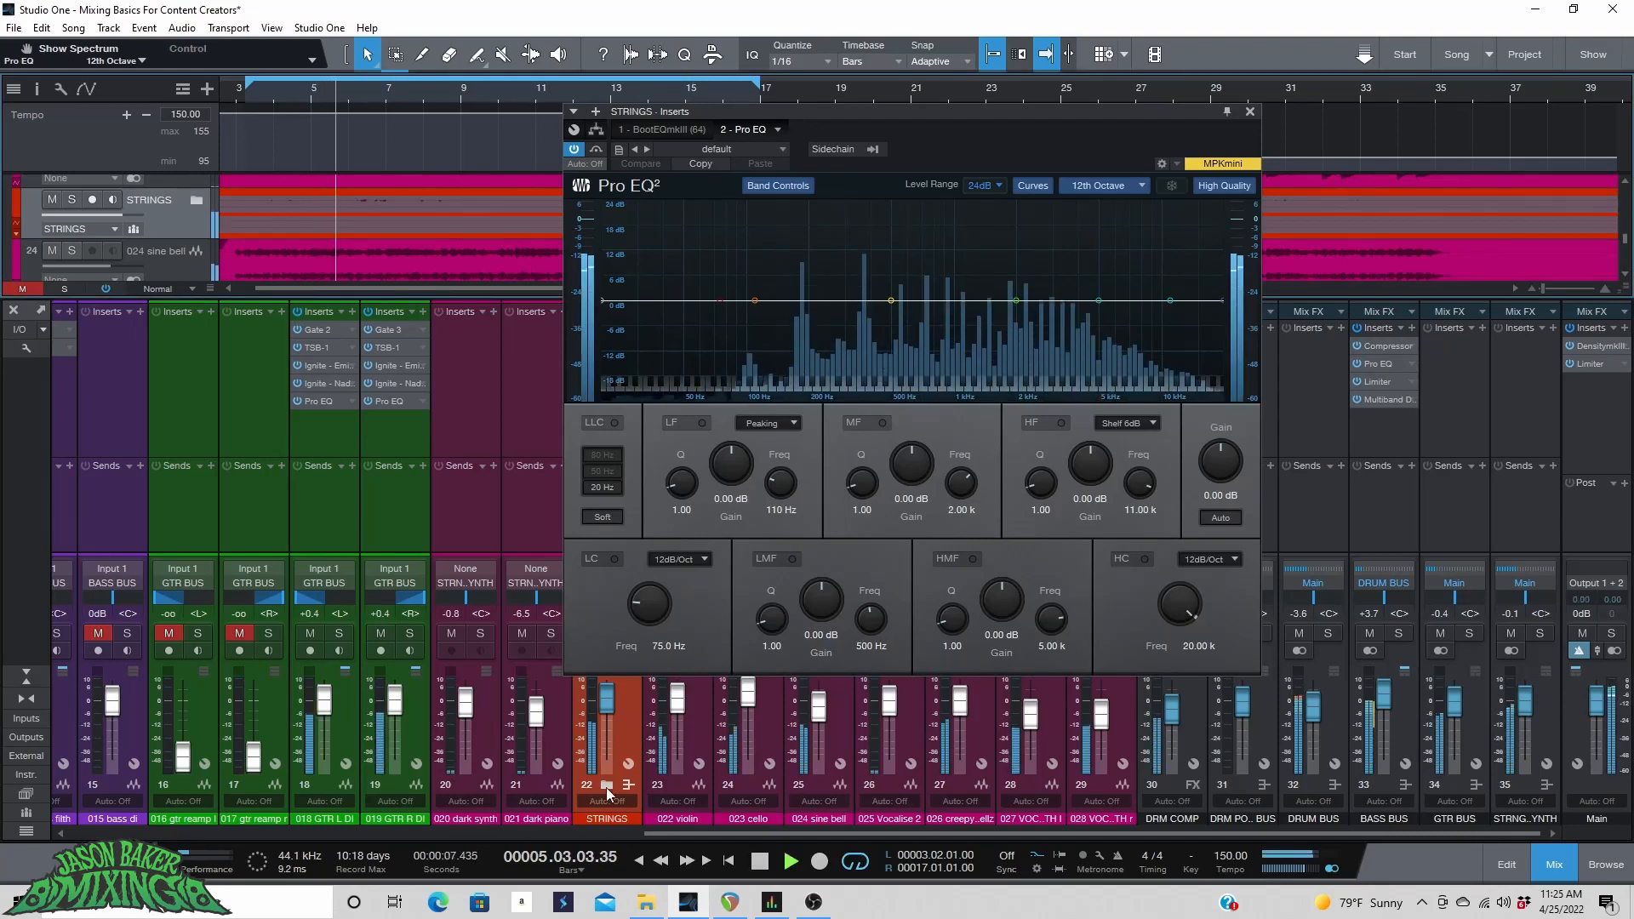
Enable the Pro EQ low cut with a 24dB/Oct slope at 110 Hz.
{"action": "left_click", "coordinate": [614, 559]}
{"action": "left_click", "coordinate": [678, 559]}
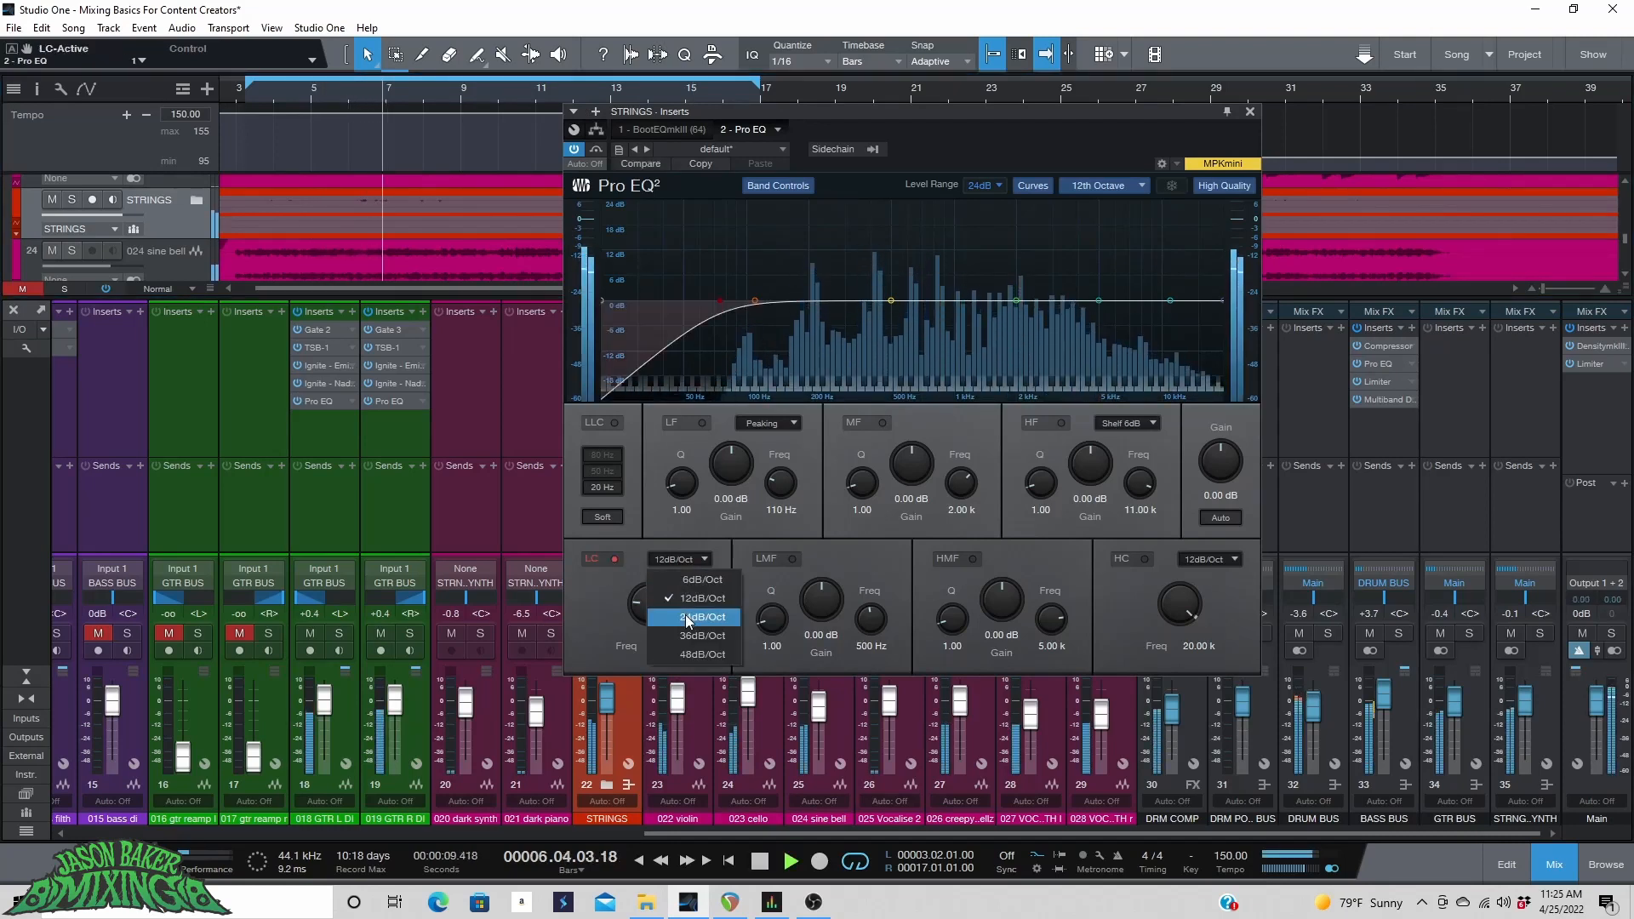
{"action": "left_click", "coordinate": [685, 600]}
{"action": "left_click_drag", "start_coordinate": [648, 606], "coordinate": [643, 602]}
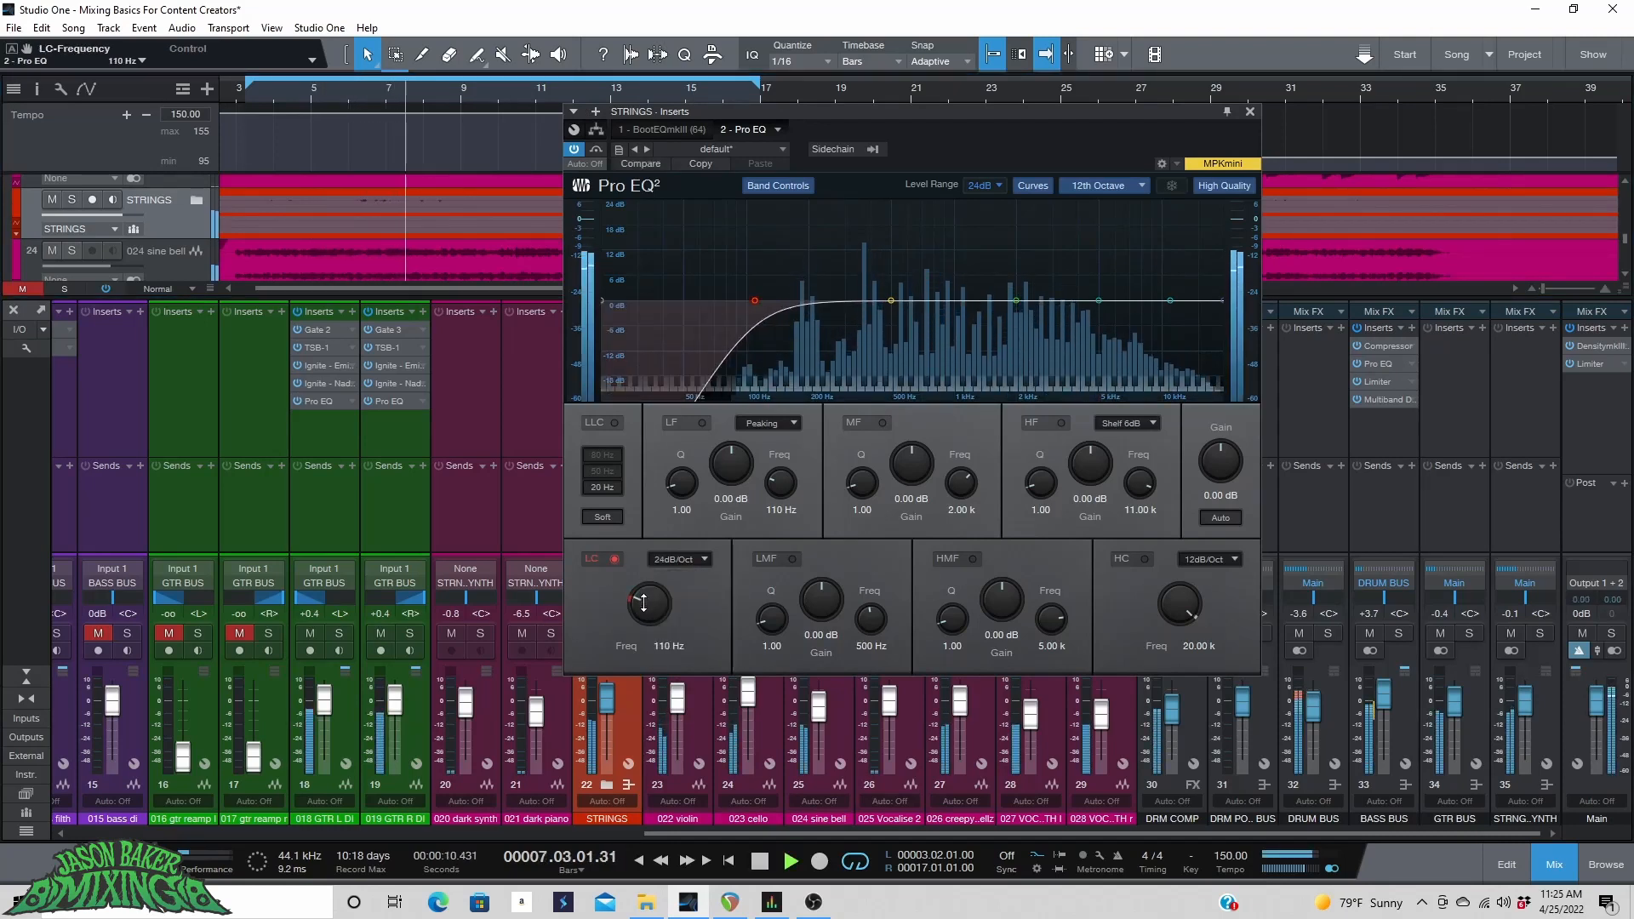
Enable the high cut with a 24dB/Oct slope and set it to about 11.12 kHz.
{"action": "left_click", "coordinate": [1145, 559]}
{"action": "left_click", "coordinate": [1208, 559]}
{"action": "left_click", "coordinate": [1202, 600]}
{"action": "left_click_drag", "start_coordinate": [1189, 610], "coordinate": [983, 648]}
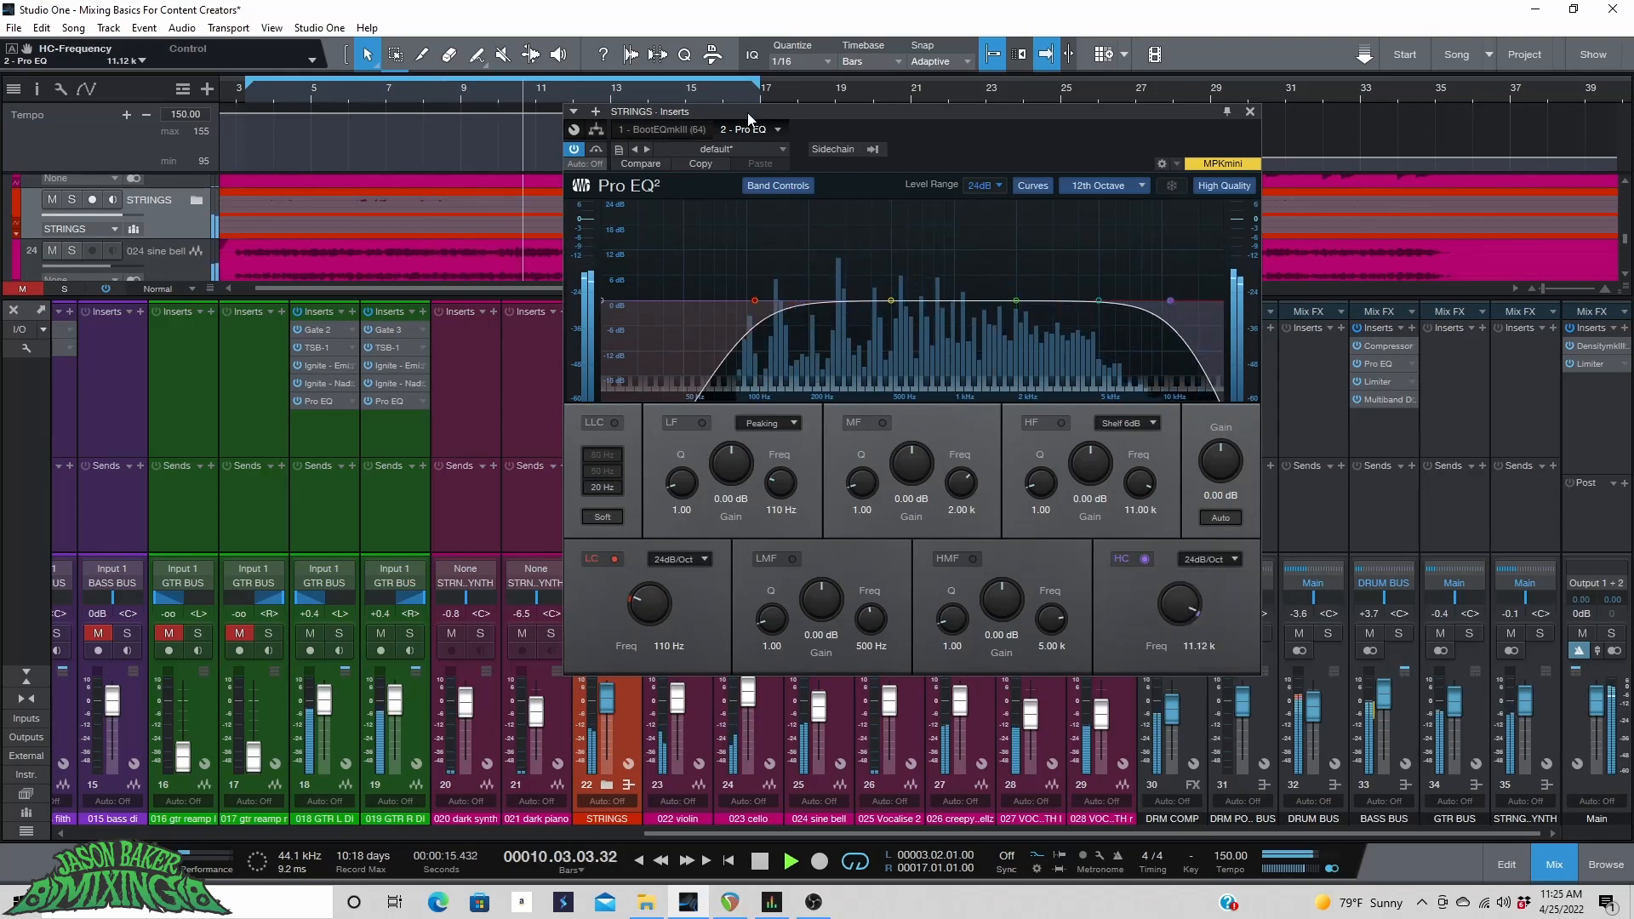
Solo the strings bus, sweep a mid-band boost, and set the mid band to -5.73 dB at 376 Hz.
{"action": "left_click_drag", "start_coordinate": [748, 113], "coordinate": [927, 107]}
{"action": "left_click", "coordinate": [621, 633]}
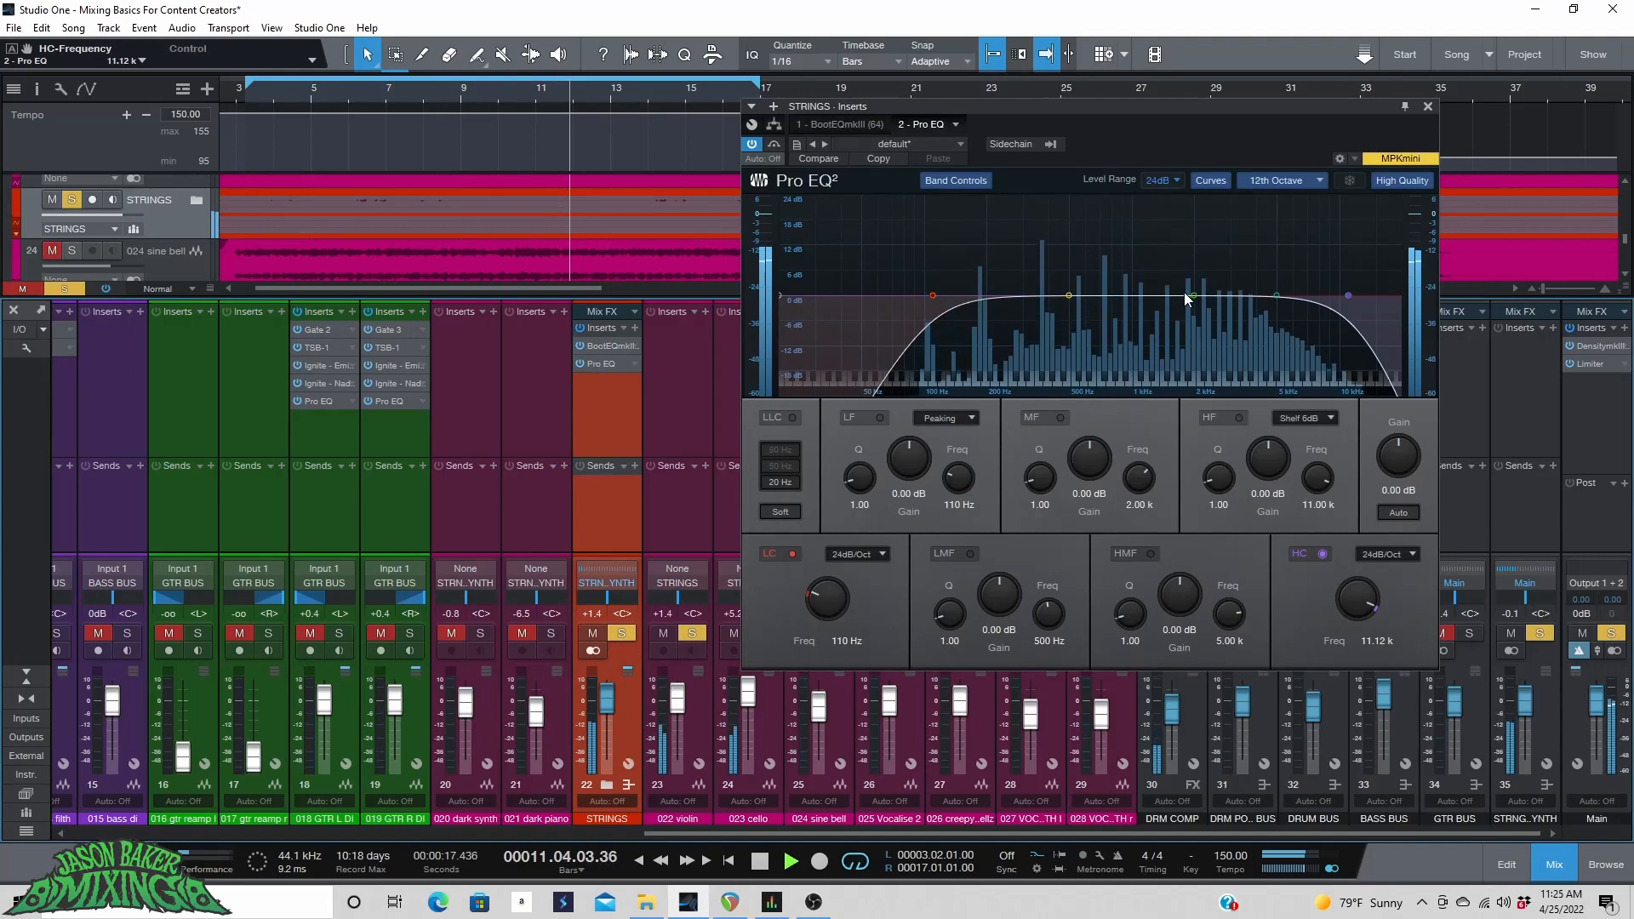
{"action": "left_click_drag", "start_coordinate": [1069, 295], "coordinate": [1046, 215]}
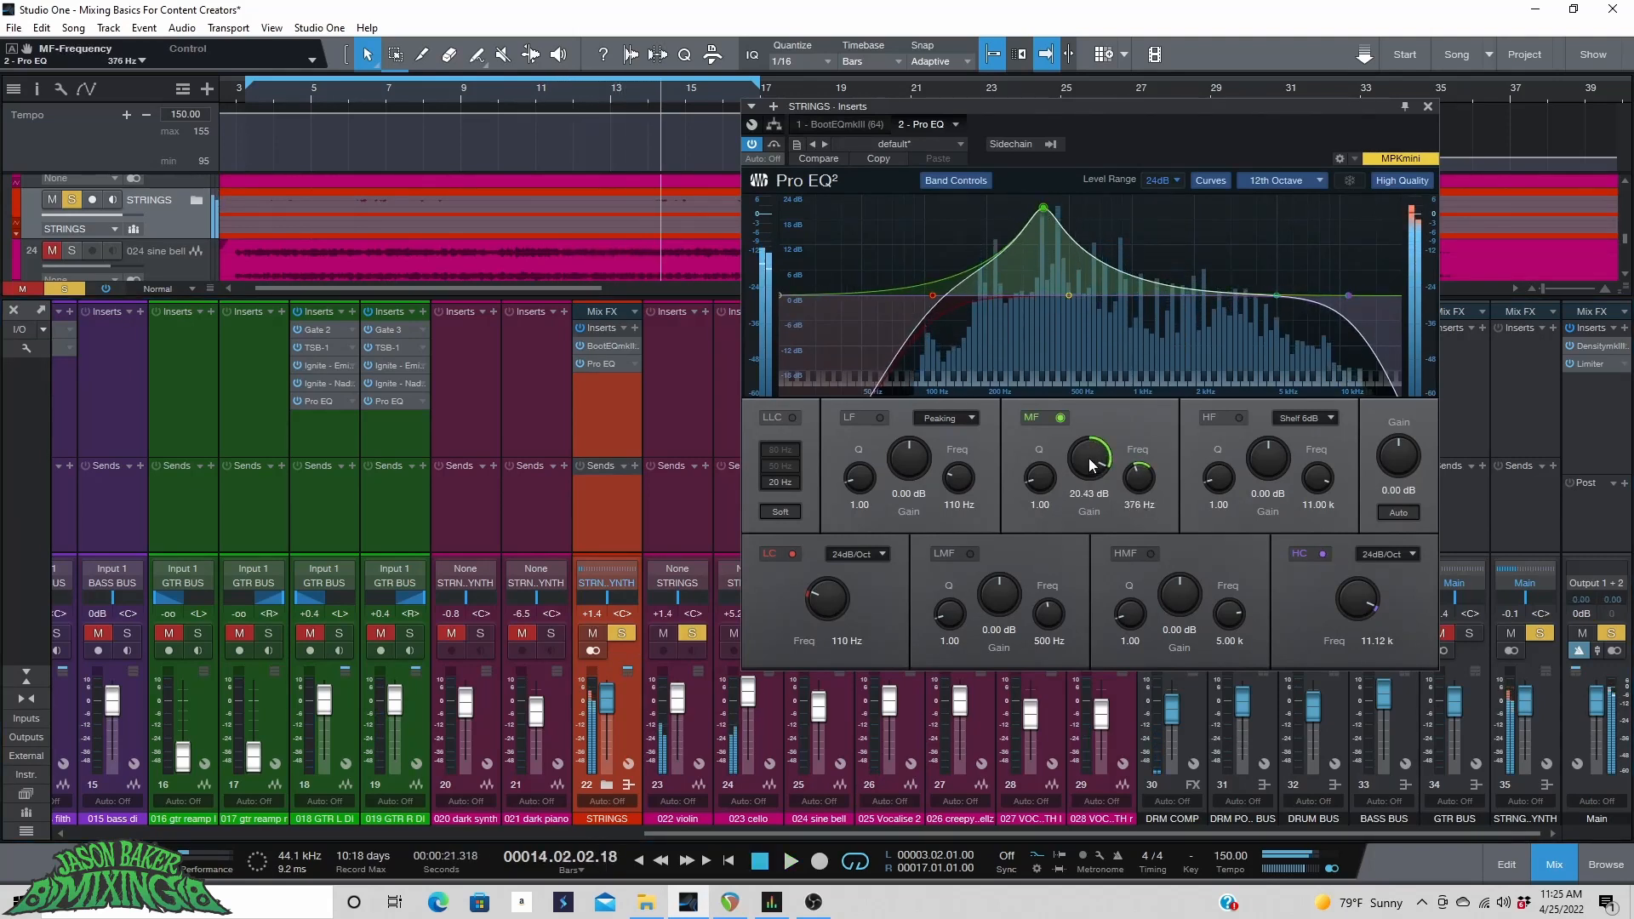
{"action": "left_click_drag", "start_coordinate": [1089, 458], "coordinate": [1075, 549]}
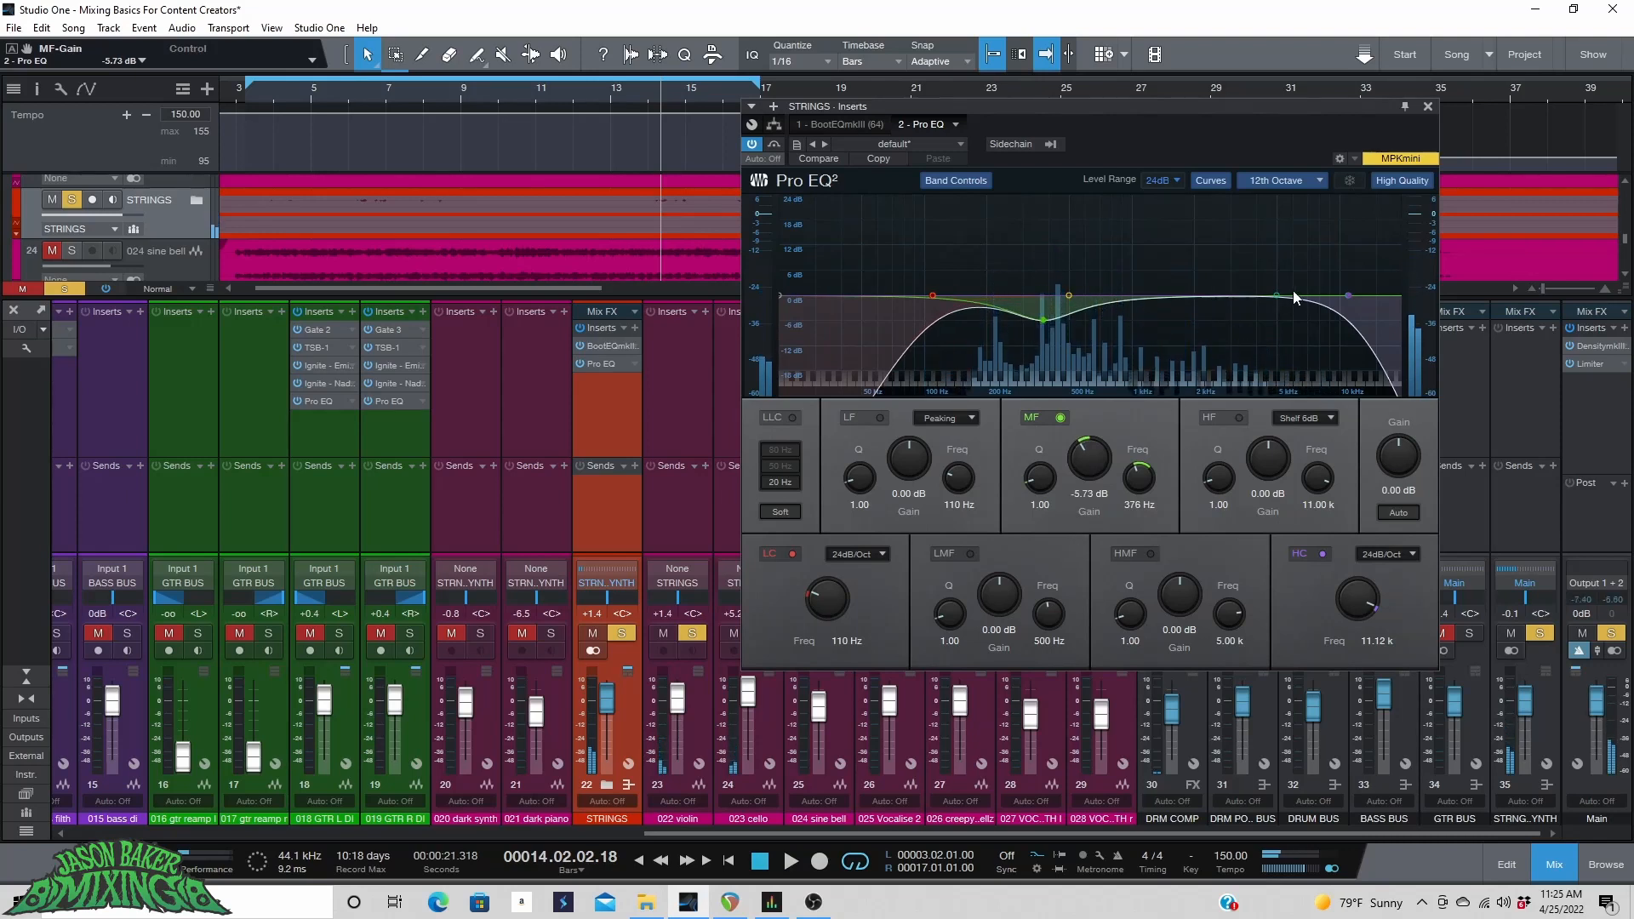
Sweep the high-mid band and set it to a -3.53 dB cut at 7.43 kHz.
{"action": "left_click_drag", "start_coordinate": [1276, 295], "coordinate": [1318, 216]}
{"action": "key", "text": "space"}
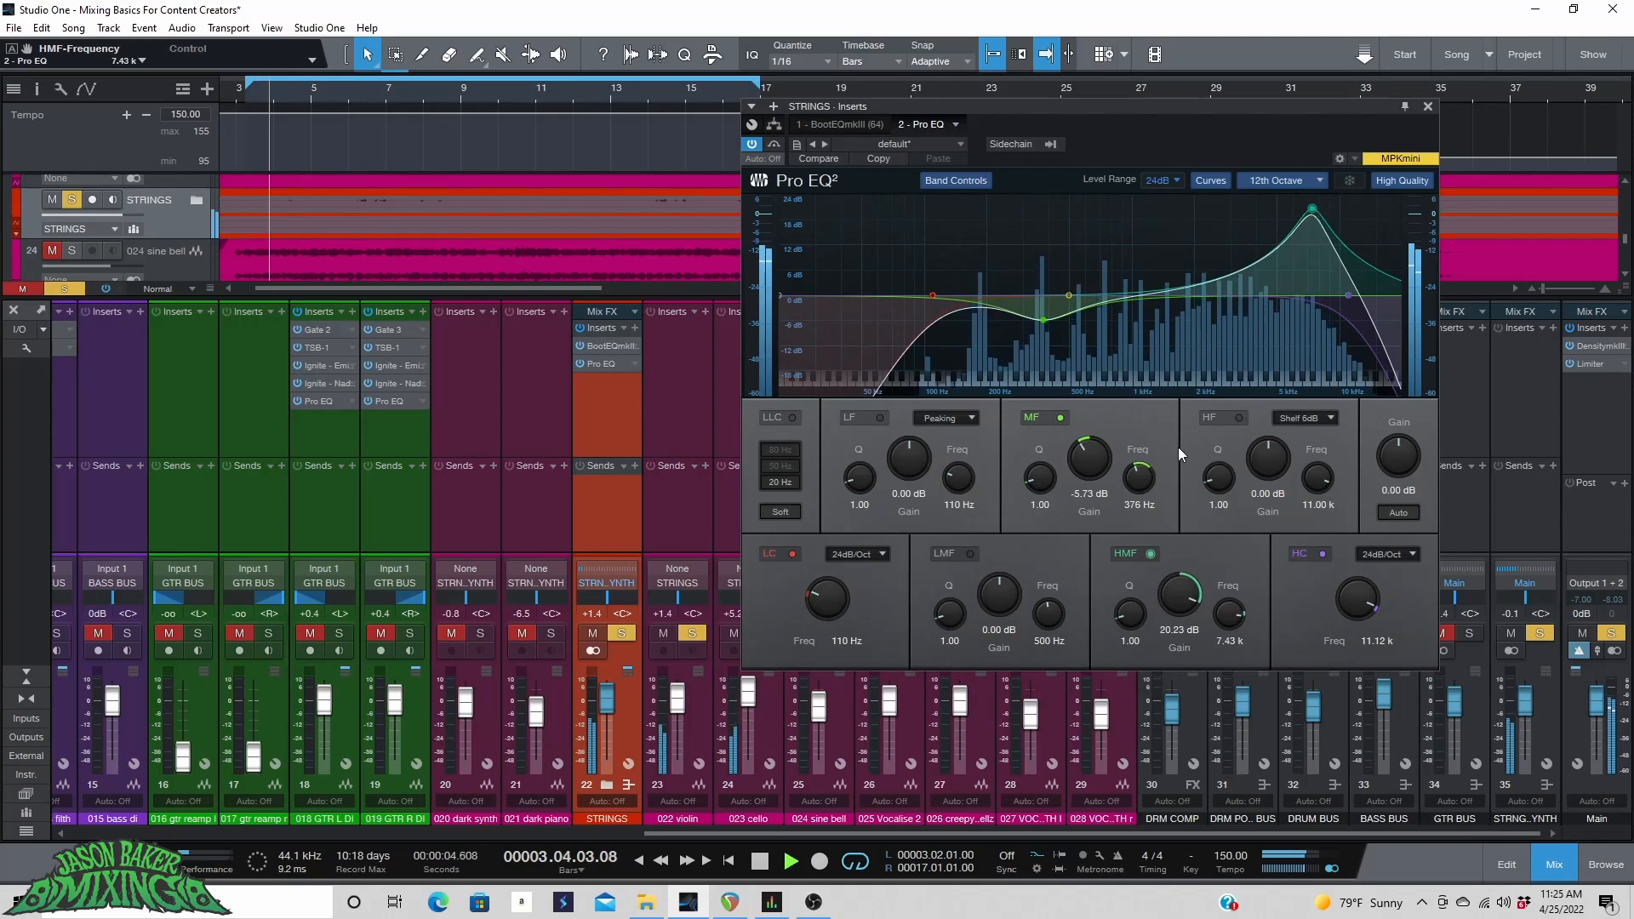
{"action": "left_click_drag", "start_coordinate": [1175, 594], "coordinate": [1141, 667]}
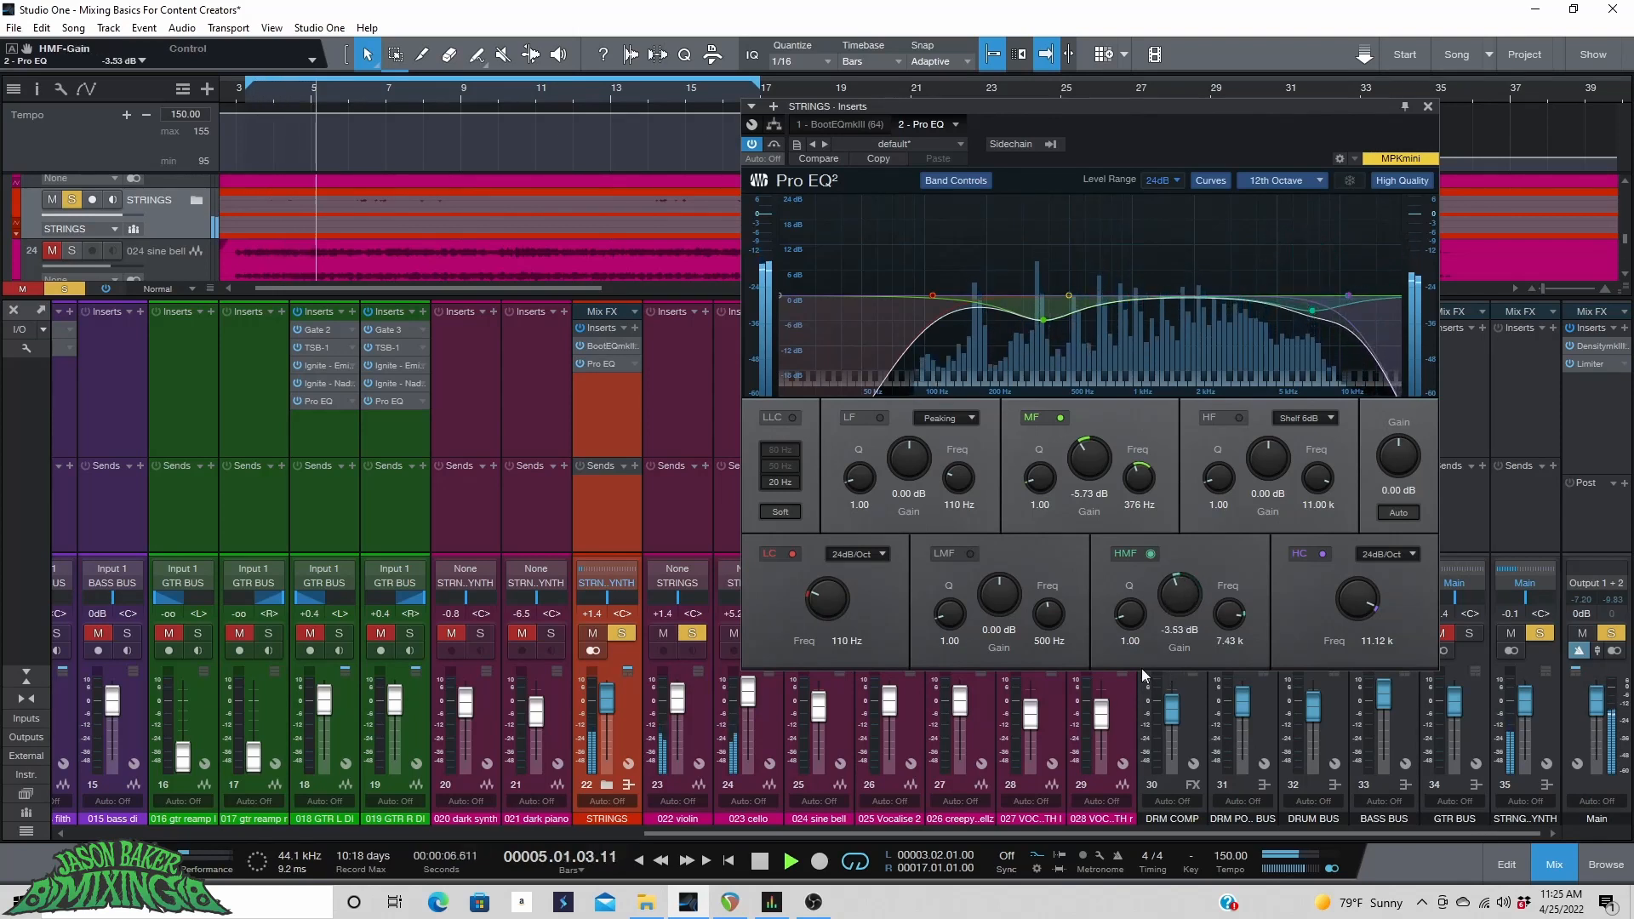
Unsolo the strings bus, raise its fader to +1.9 dB, and close the Pro EQ window.
{"action": "left_click", "coordinate": [621, 633]}
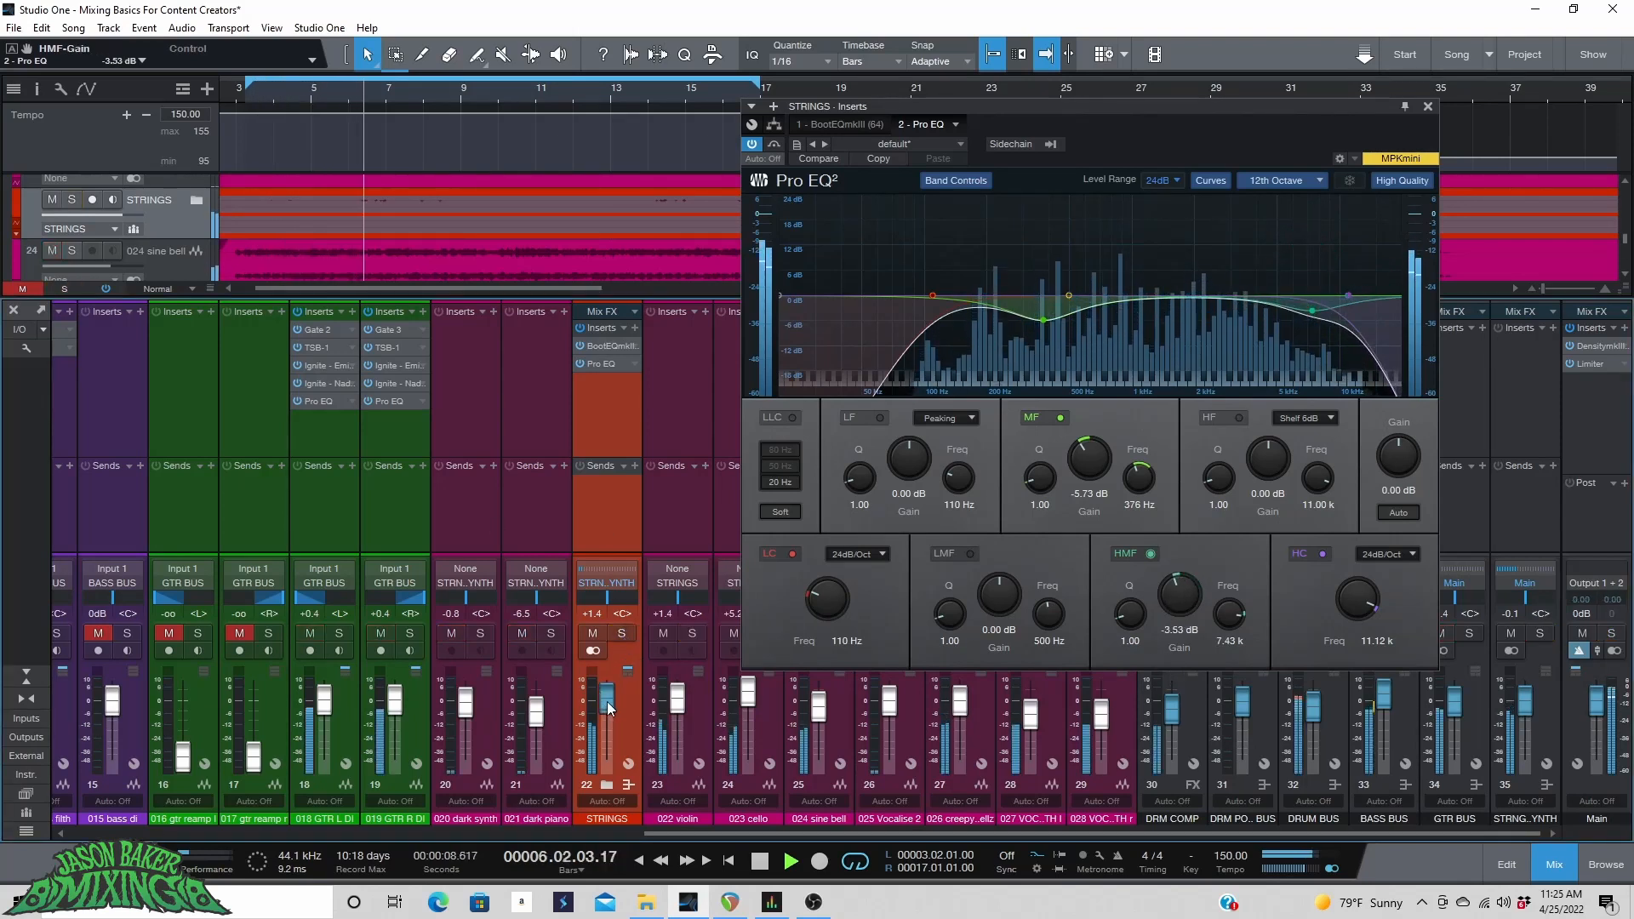
{"action": "left_click_drag", "start_coordinate": [606, 701], "coordinate": [608, 696]}
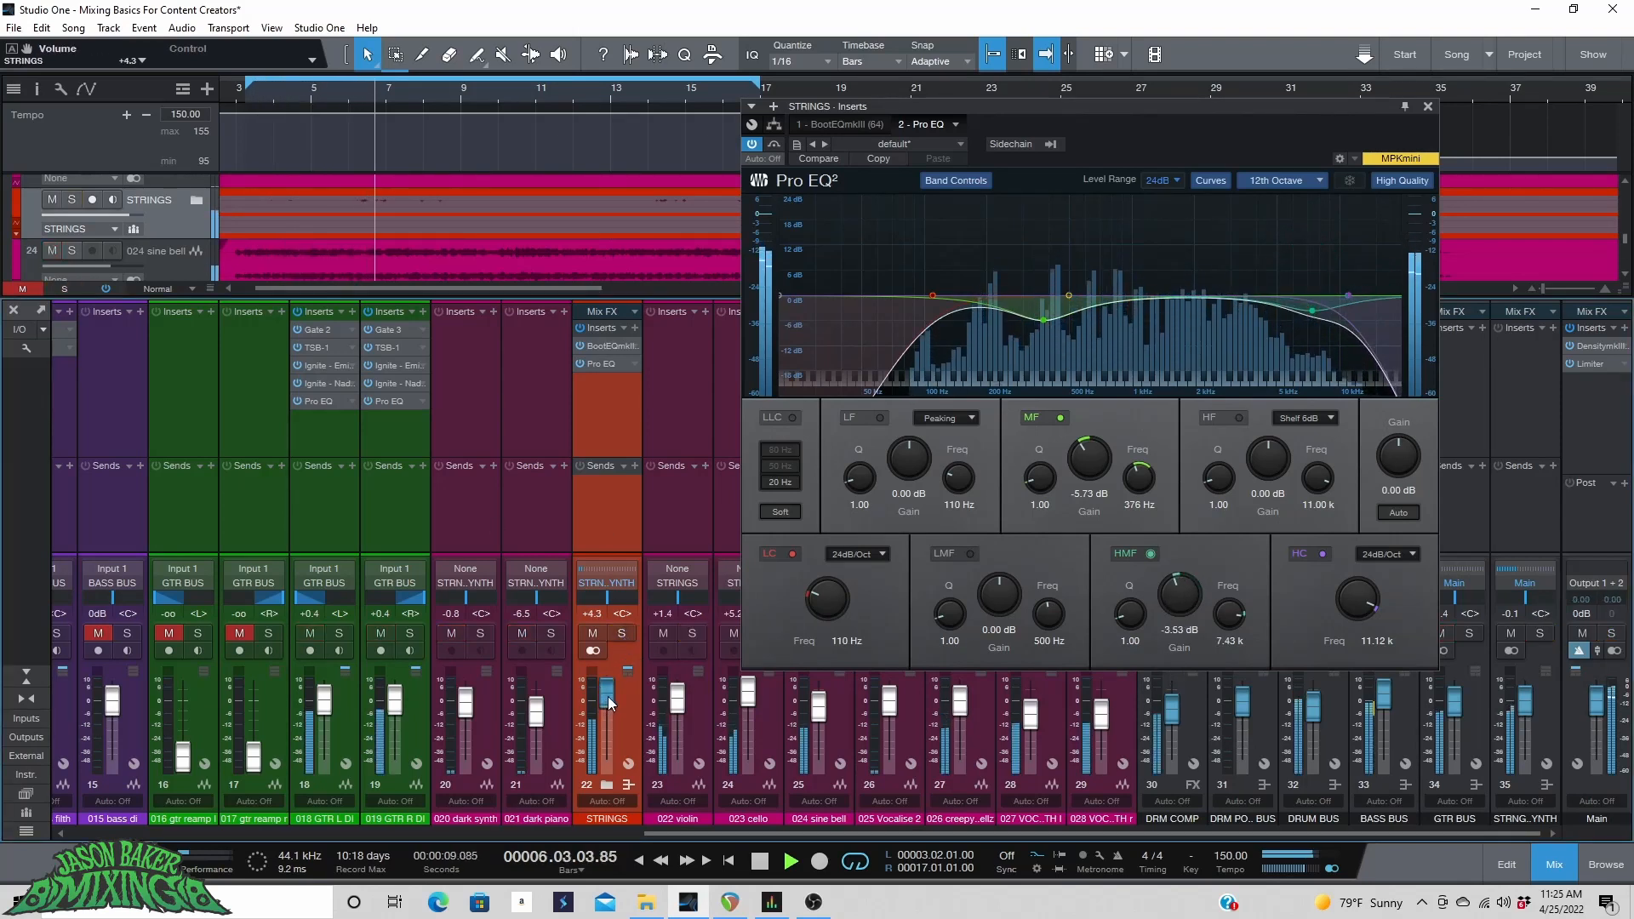
{"action": "left_click", "coordinate": [623, 633]}
{"action": "left_click", "coordinate": [624, 633]}
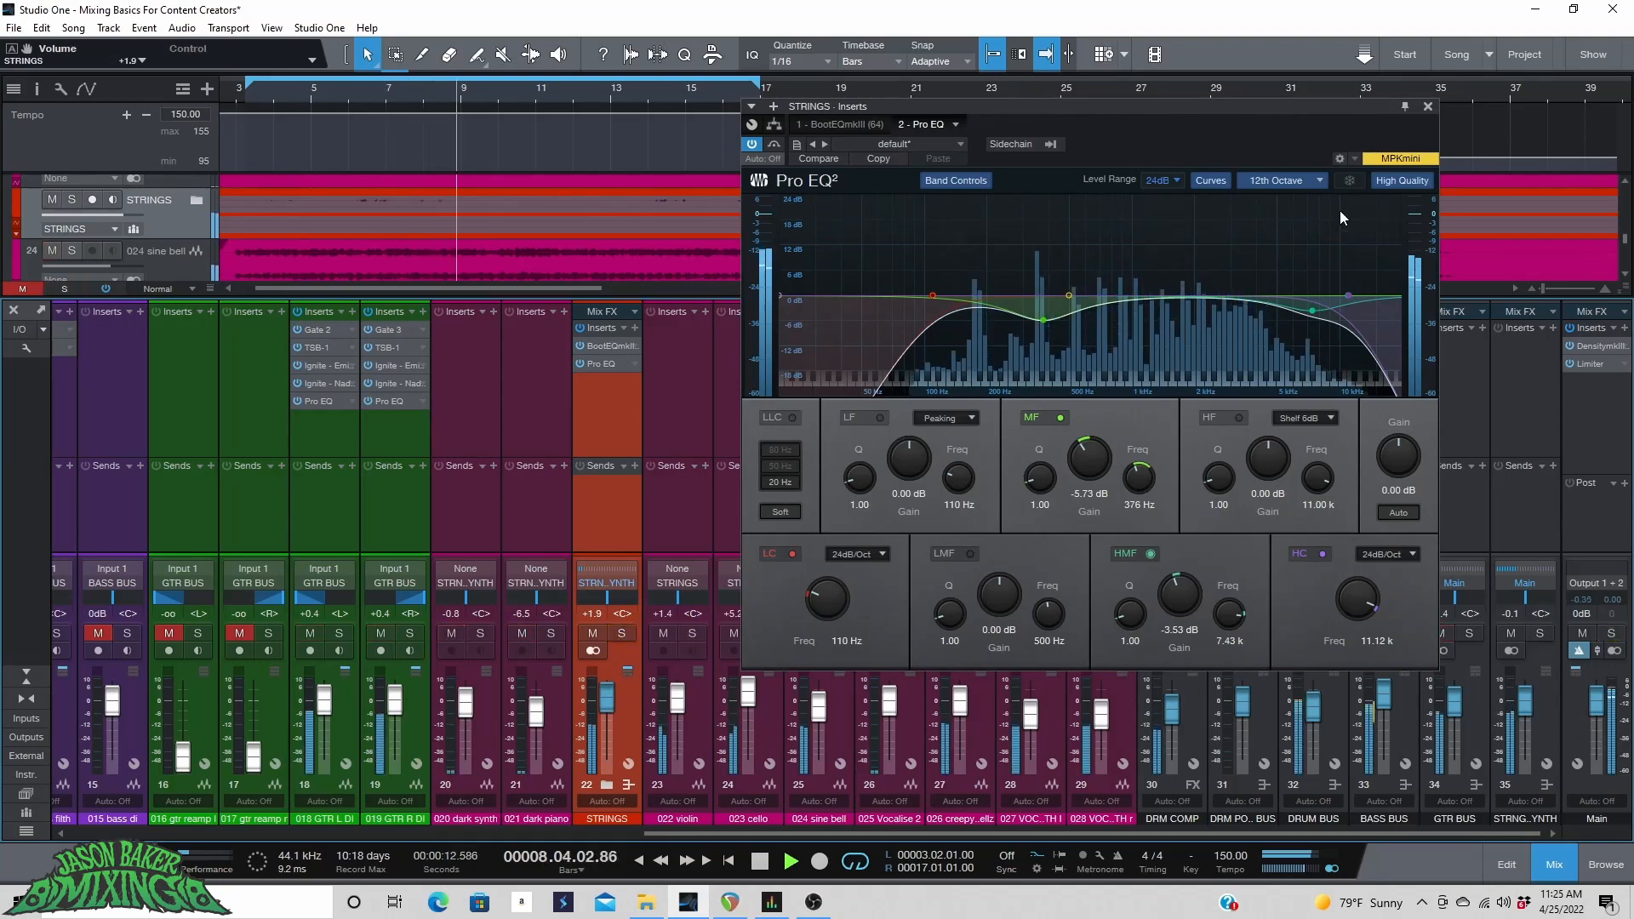
{"action": "left_click", "coordinate": [1427, 107]}
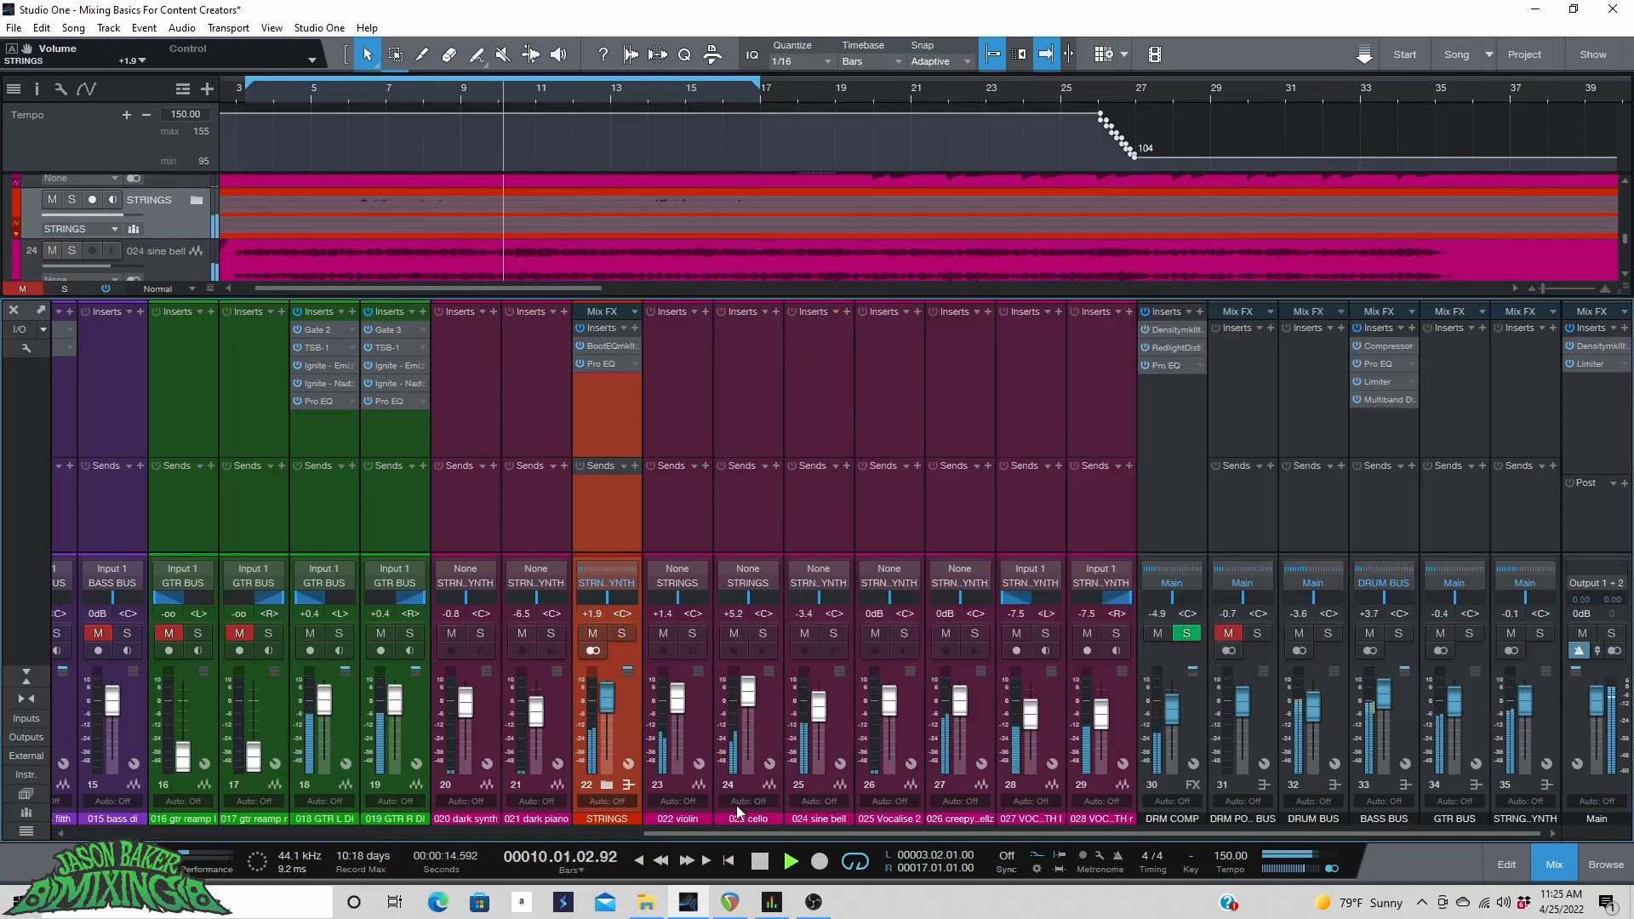
Select the 024 sine bell channel, solo it, and audition it in playback.
{"action": "mouse_move", "coordinate": [744, 834]}
{"action": "left_mouse_down"}
{"action": "mouse_move", "coordinate": [732, 840]}
{"action": "mouse_move", "coordinate": [742, 832]}
{"action": "left_mouse_up"}
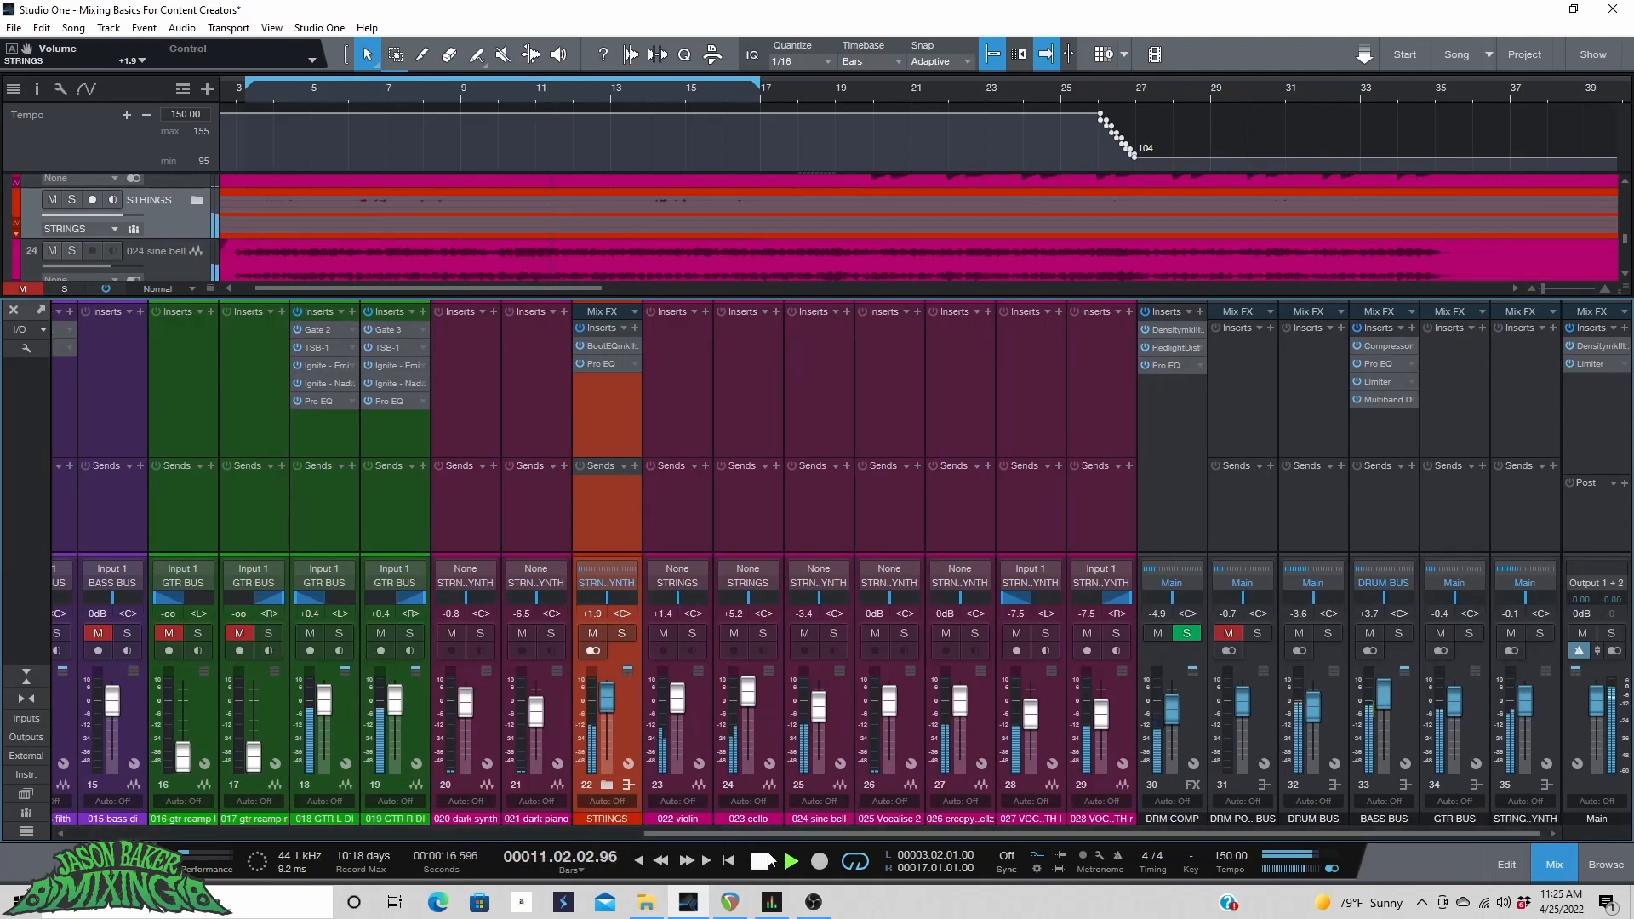
{"action": "left_click", "coordinate": [762, 861]}
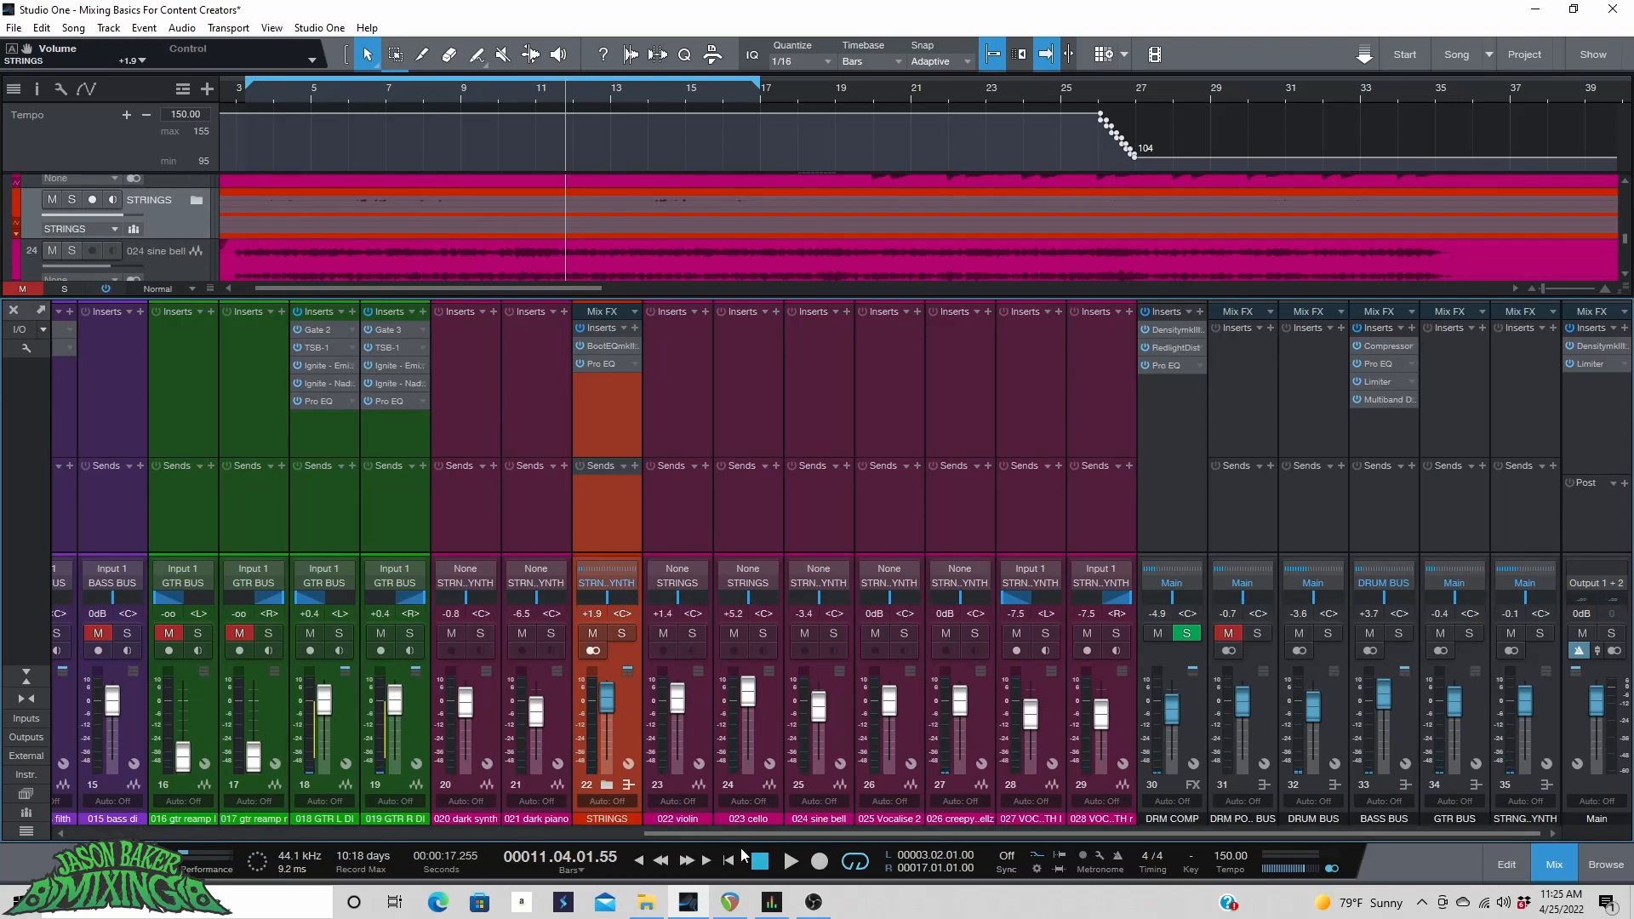
{"action": "left_click", "coordinate": [847, 732]}
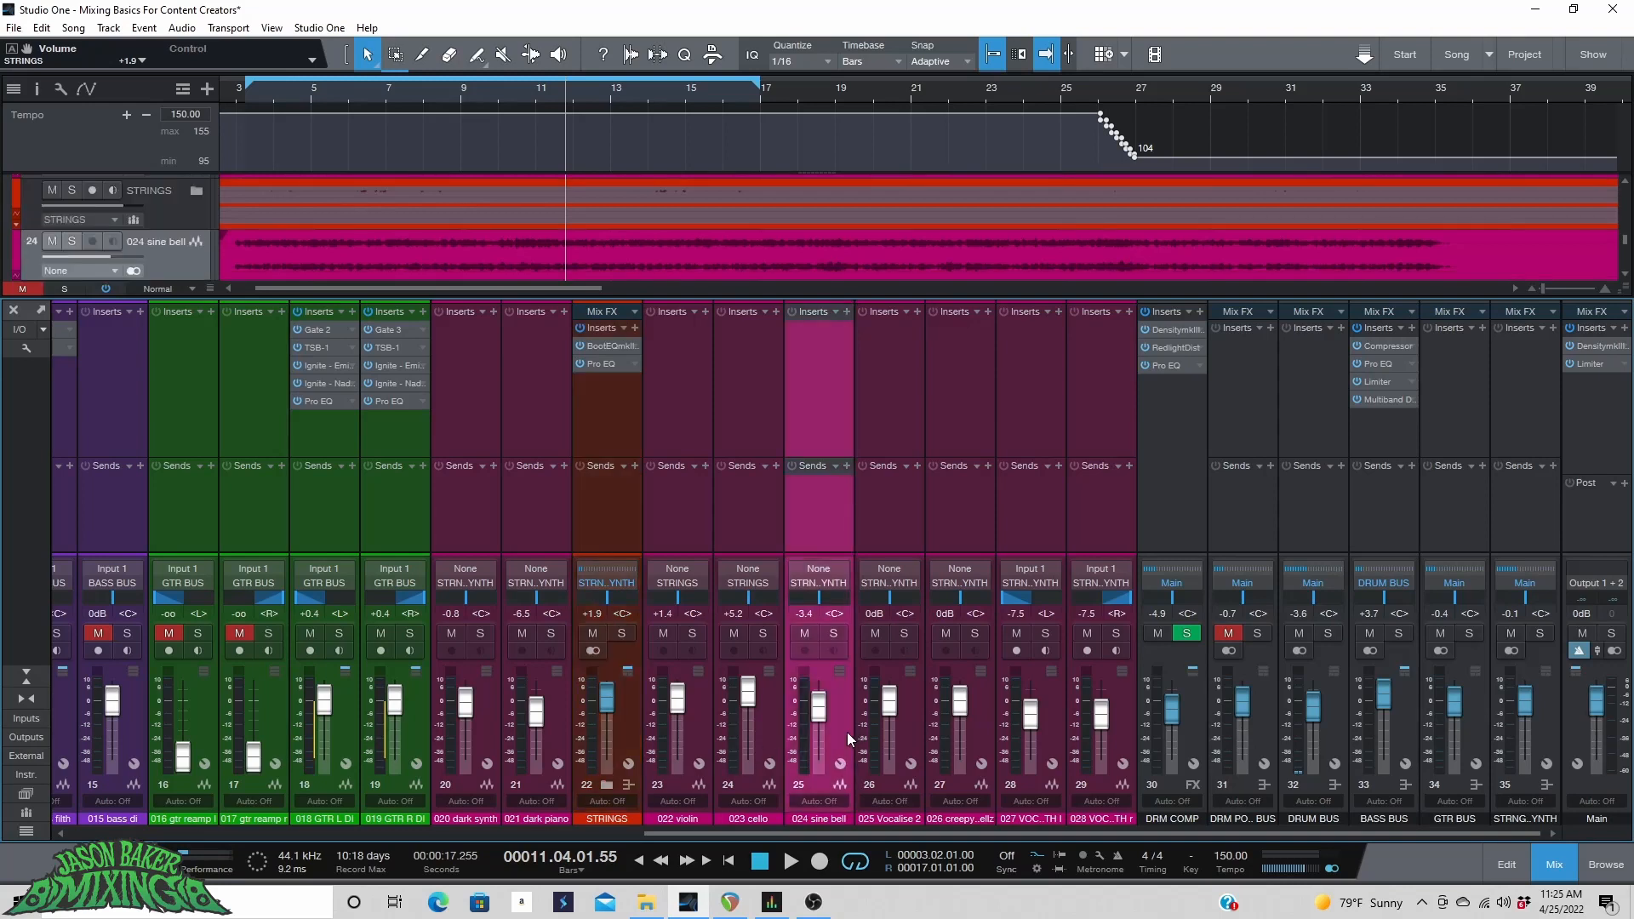
{"action": "left_click", "coordinate": [831, 635]}
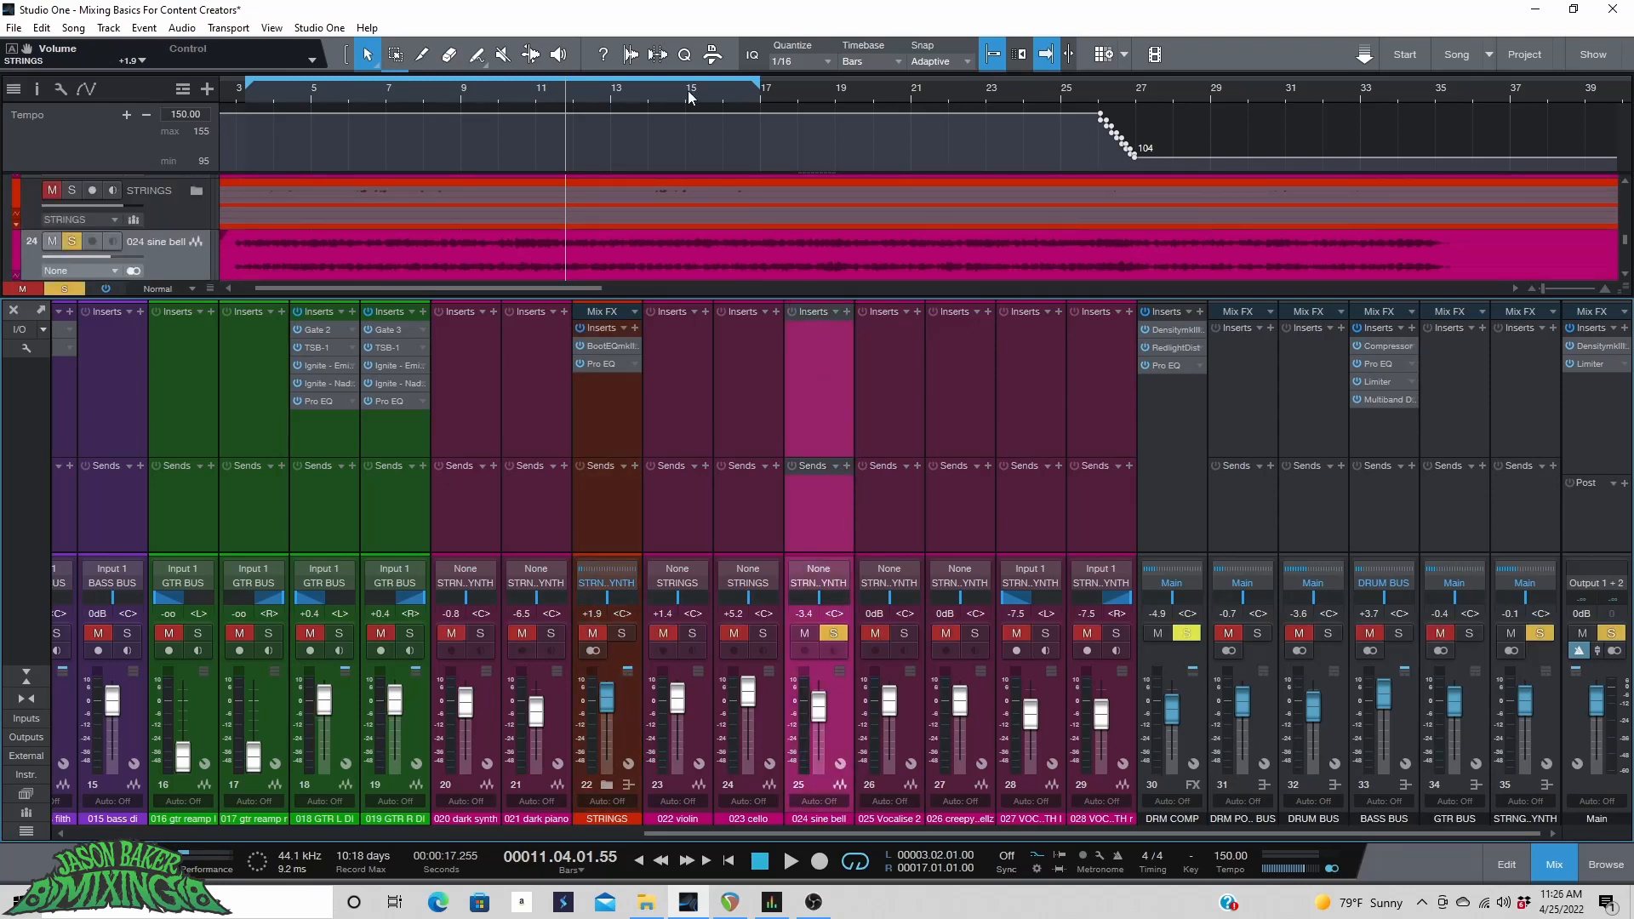
{"action": "key", "text": "space"}
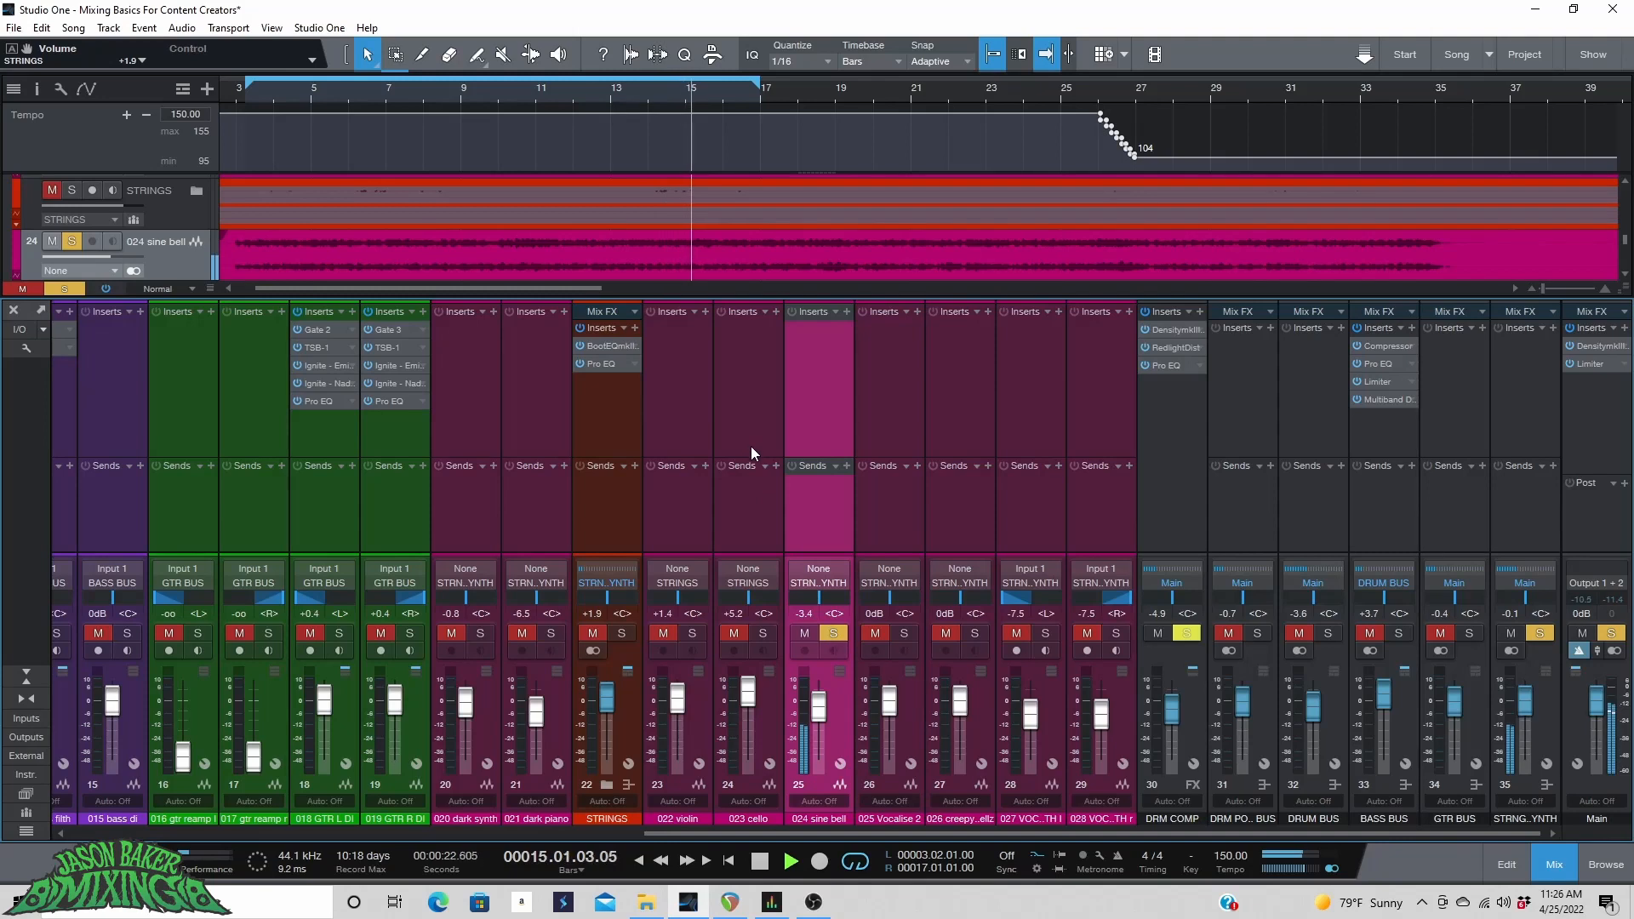
{"action": "key", "text": "space"}
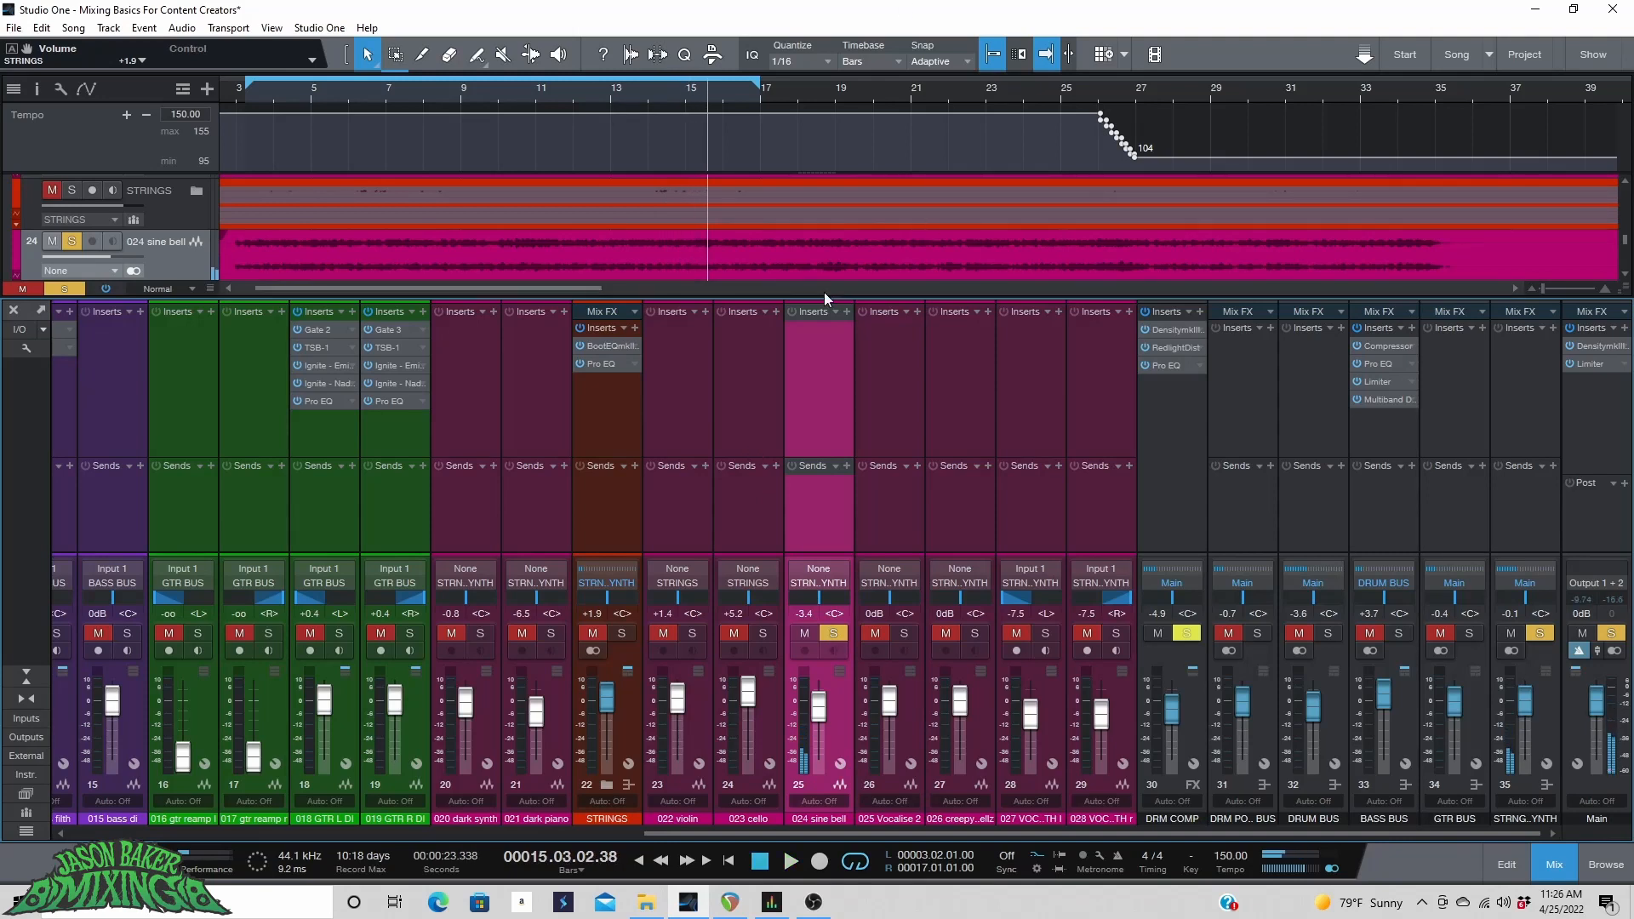
Search the insert browser for "red" and add RedlightDist to the sine bell channel.
{"action": "left_click", "coordinate": [846, 312]}
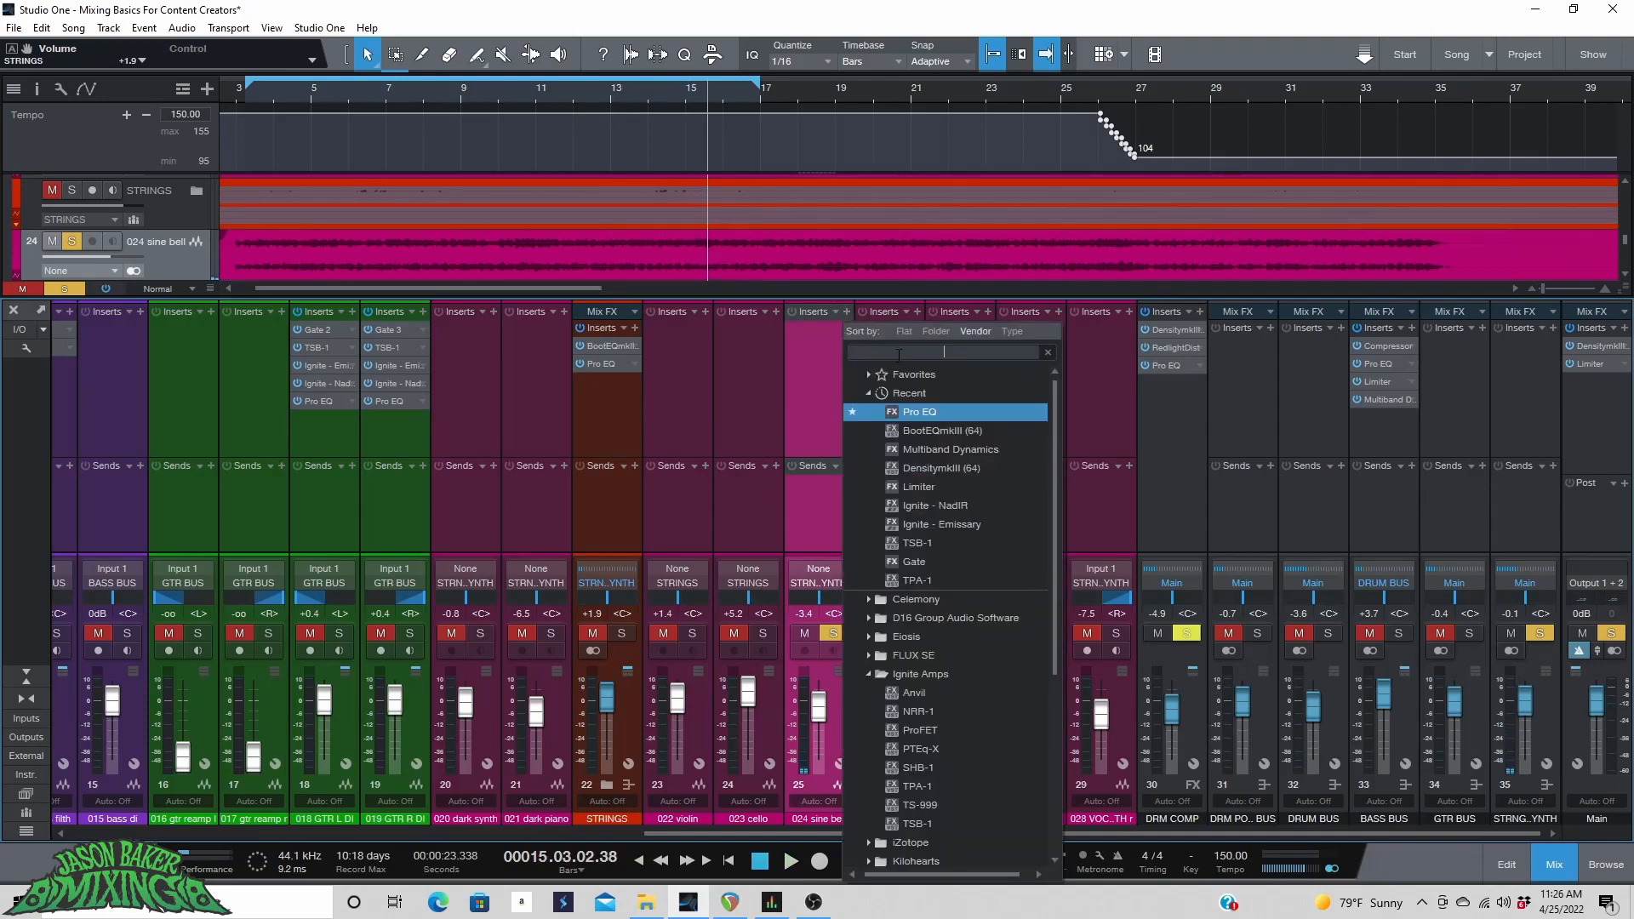
{"action": "type", "text": "red"}
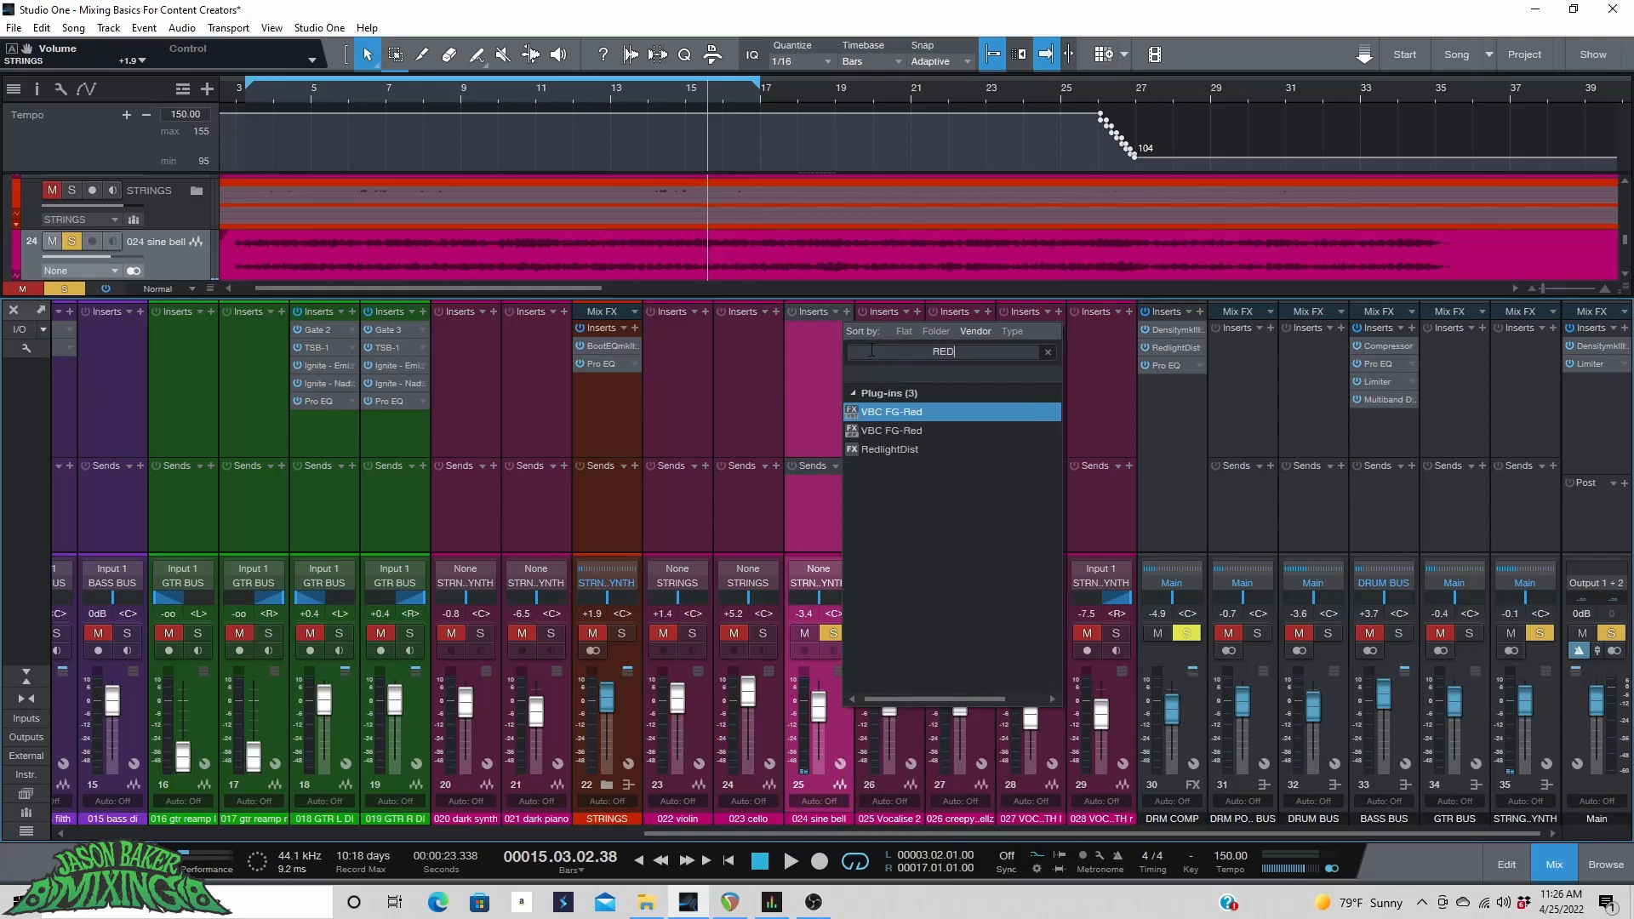
{"action": "left_click", "coordinate": [887, 447]}
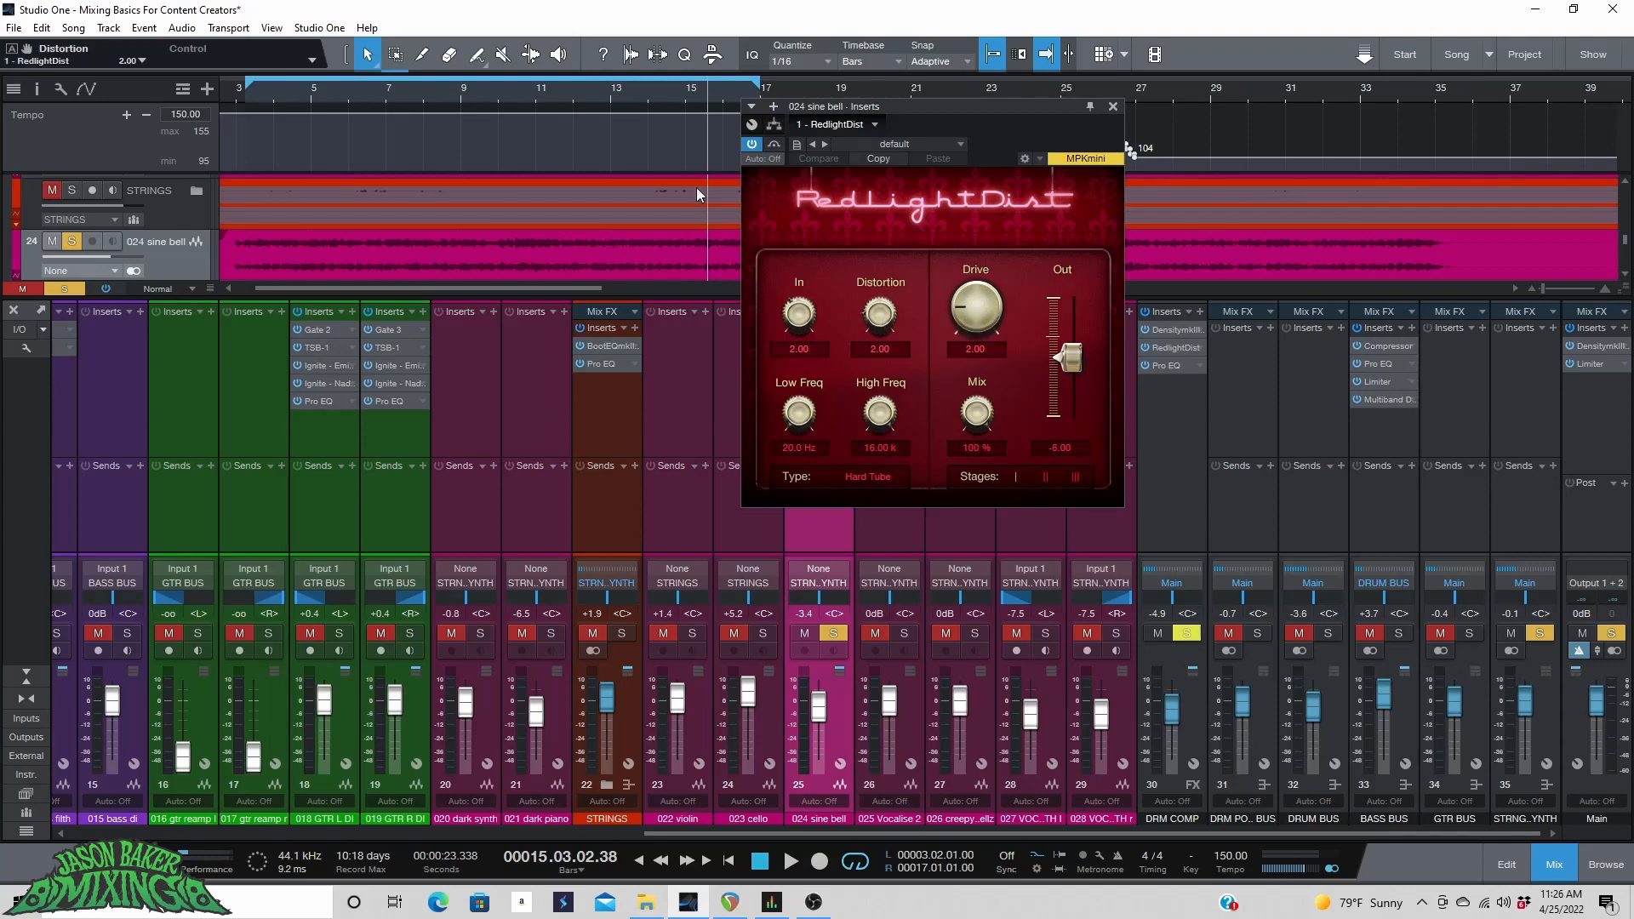
Set the RedlightDist Drive to 9.81 and Distortion to 3.60 while playing back.
{"action": "left_click", "coordinate": [312, 99]}
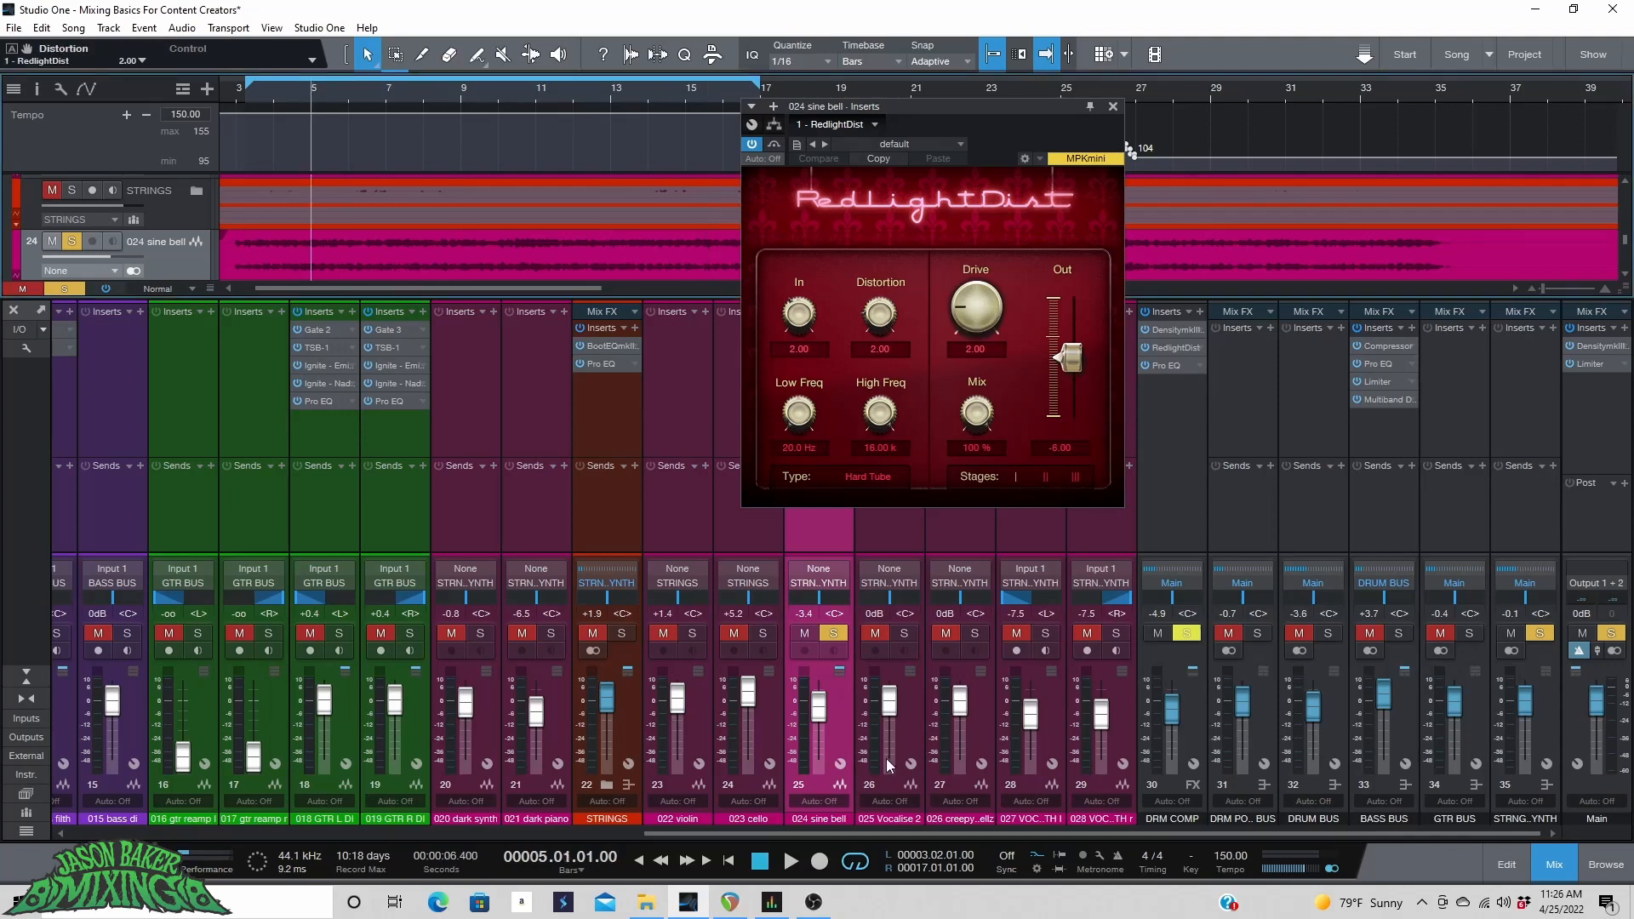
{"action": "key", "text": "space"}
{"action": "left_click_drag", "start_coordinate": [976, 308], "coordinate": [980, 265]}
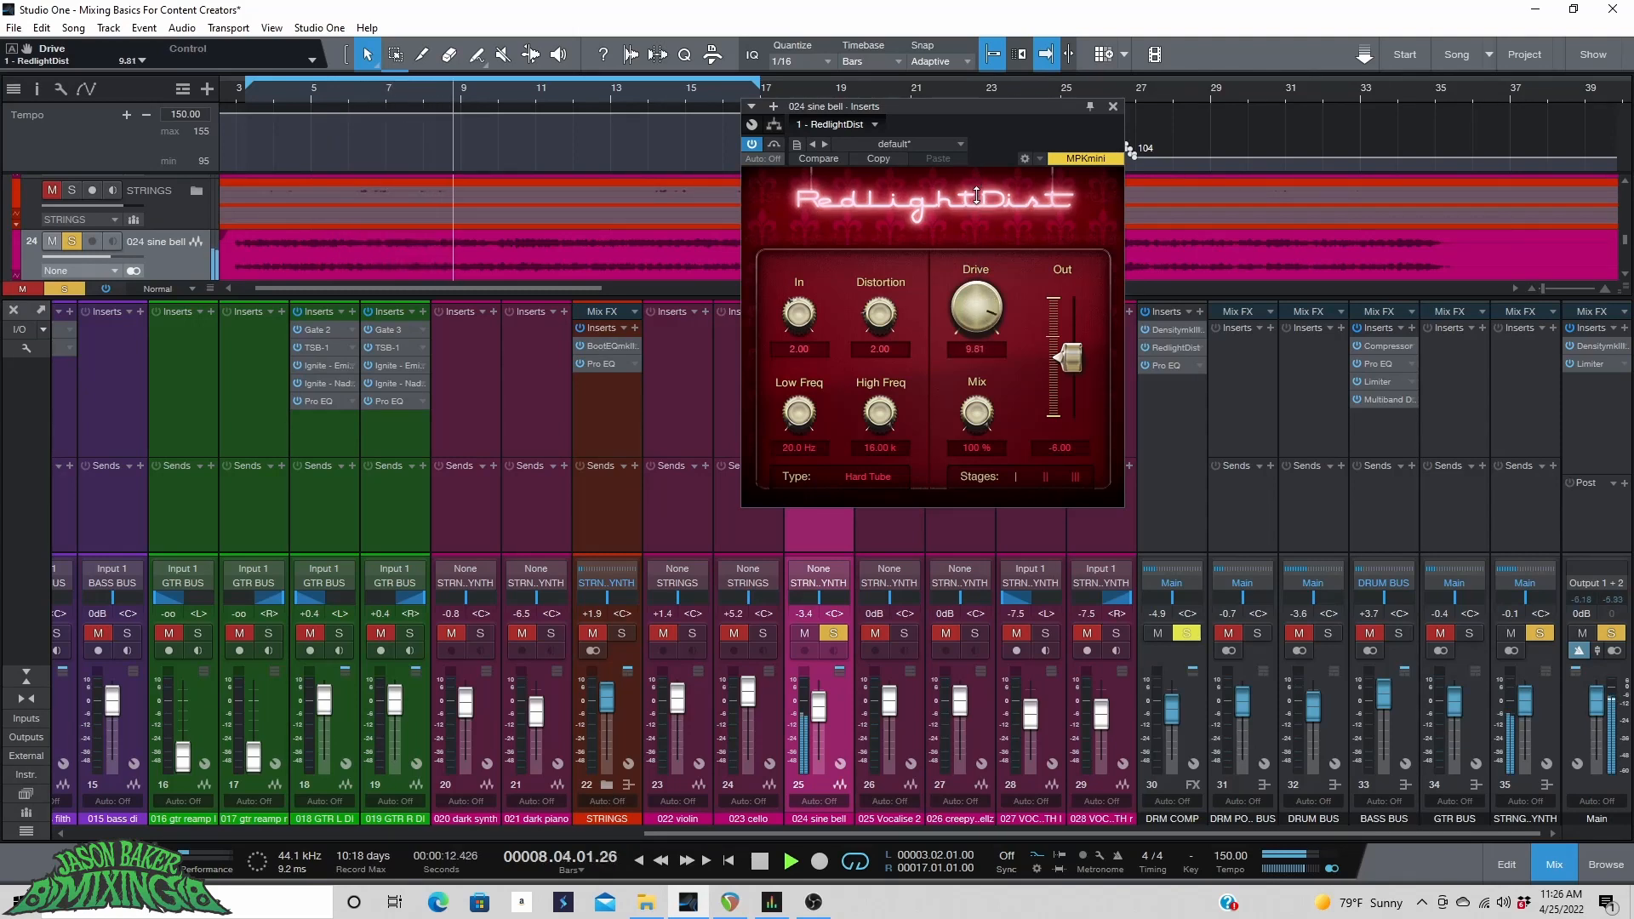
{"action": "left_click_drag", "start_coordinate": [902, 313], "coordinate": [883, 298]}
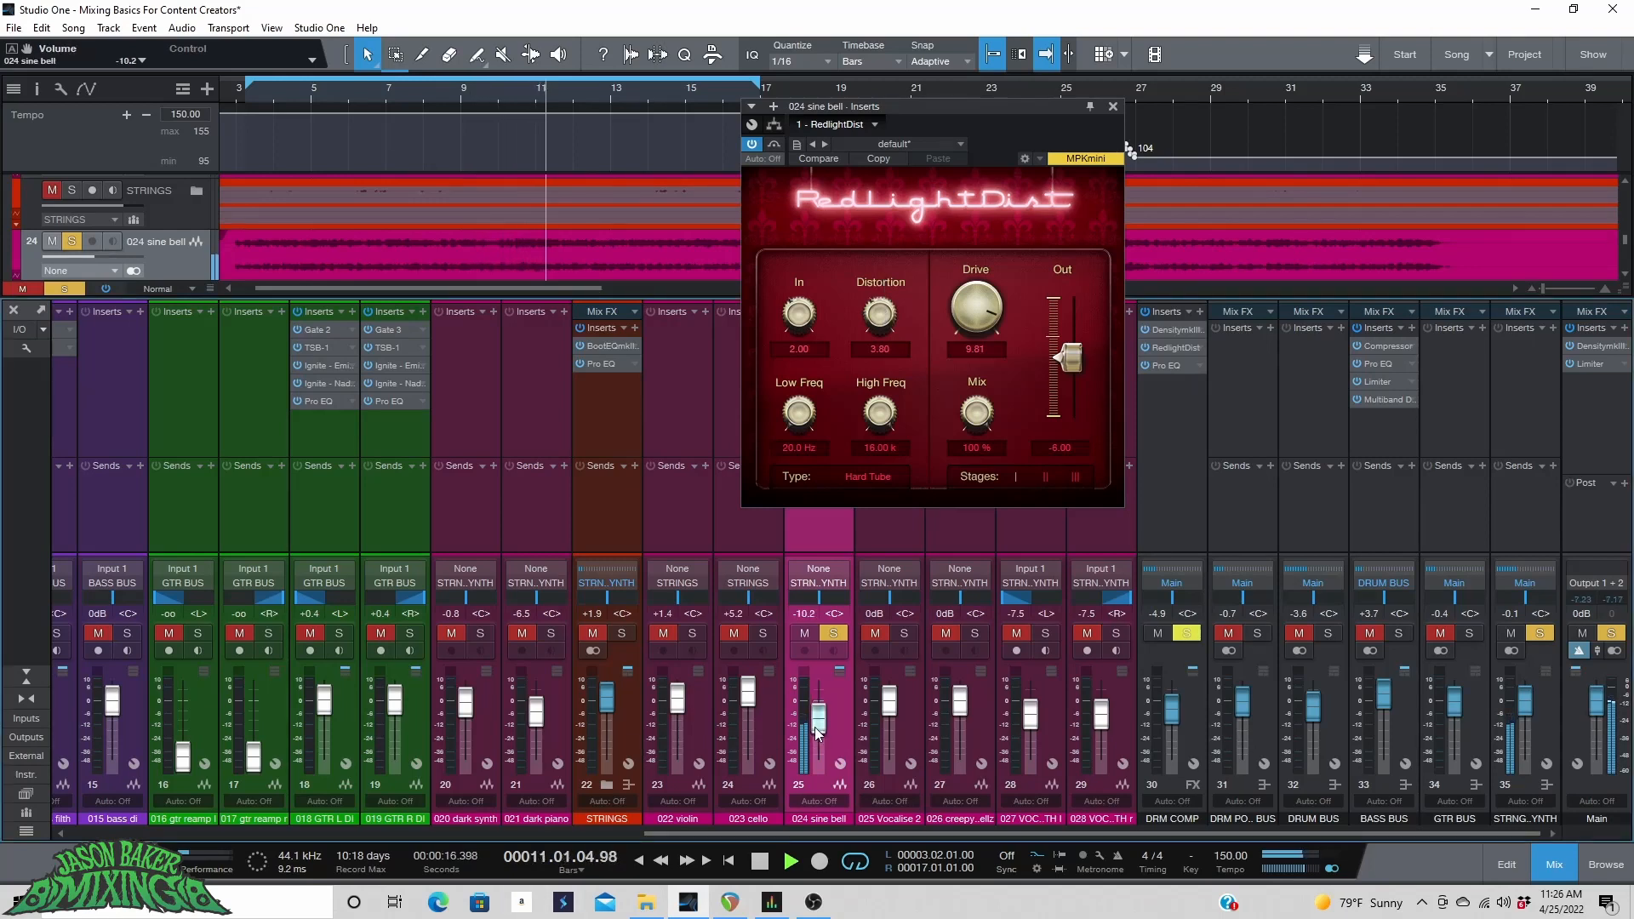
Lower the sine bell fader to -11.2 dB and toggle its solo back on.
{"action": "left_click_drag", "start_coordinate": [822, 713], "coordinate": [820, 731]}
{"action": "left_click", "coordinate": [834, 633]}
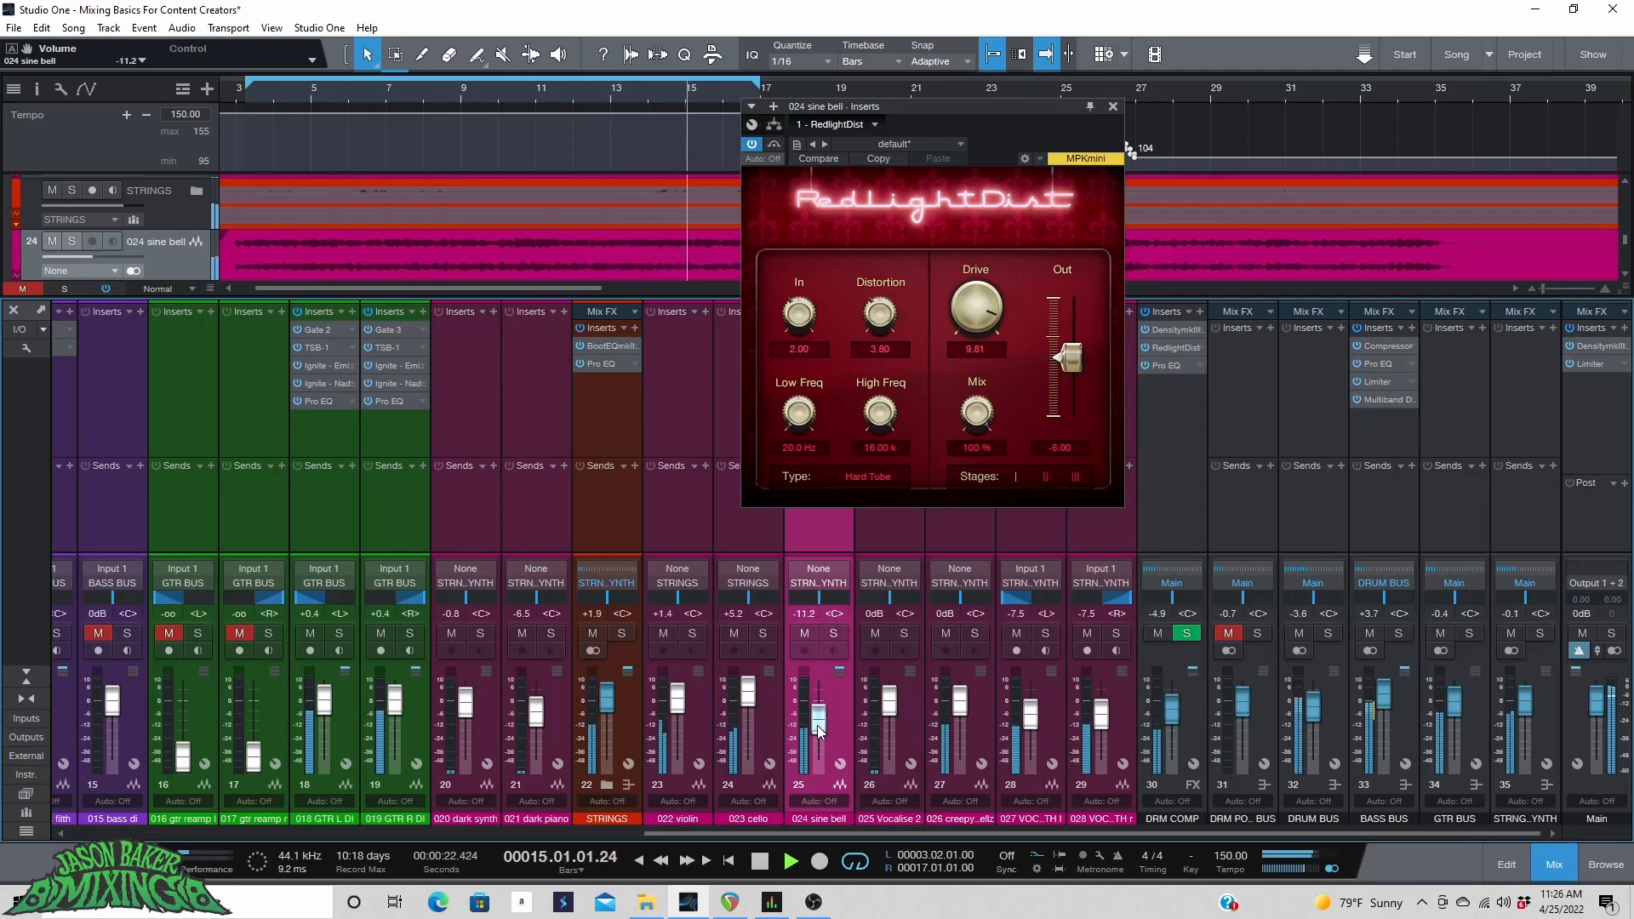
{"action": "left_click", "coordinate": [841, 635]}
{"action": "key", "text": "space"}
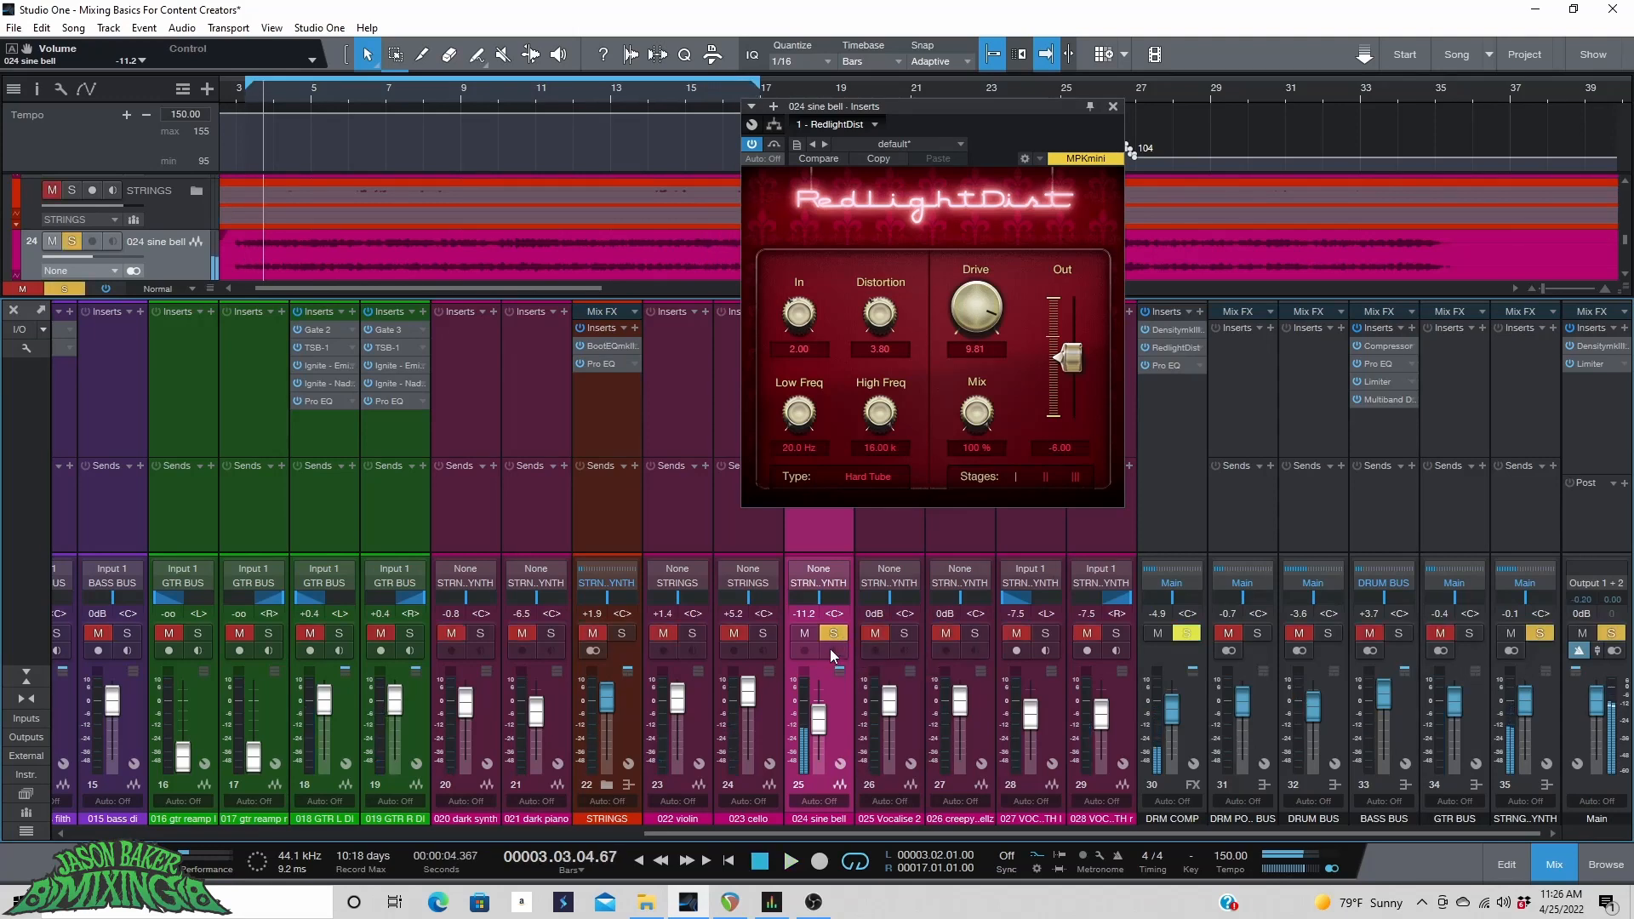
Add Pro EQ after RedlightDist on the sine bell channel.
{"action": "left_click", "coordinate": [772, 106]}
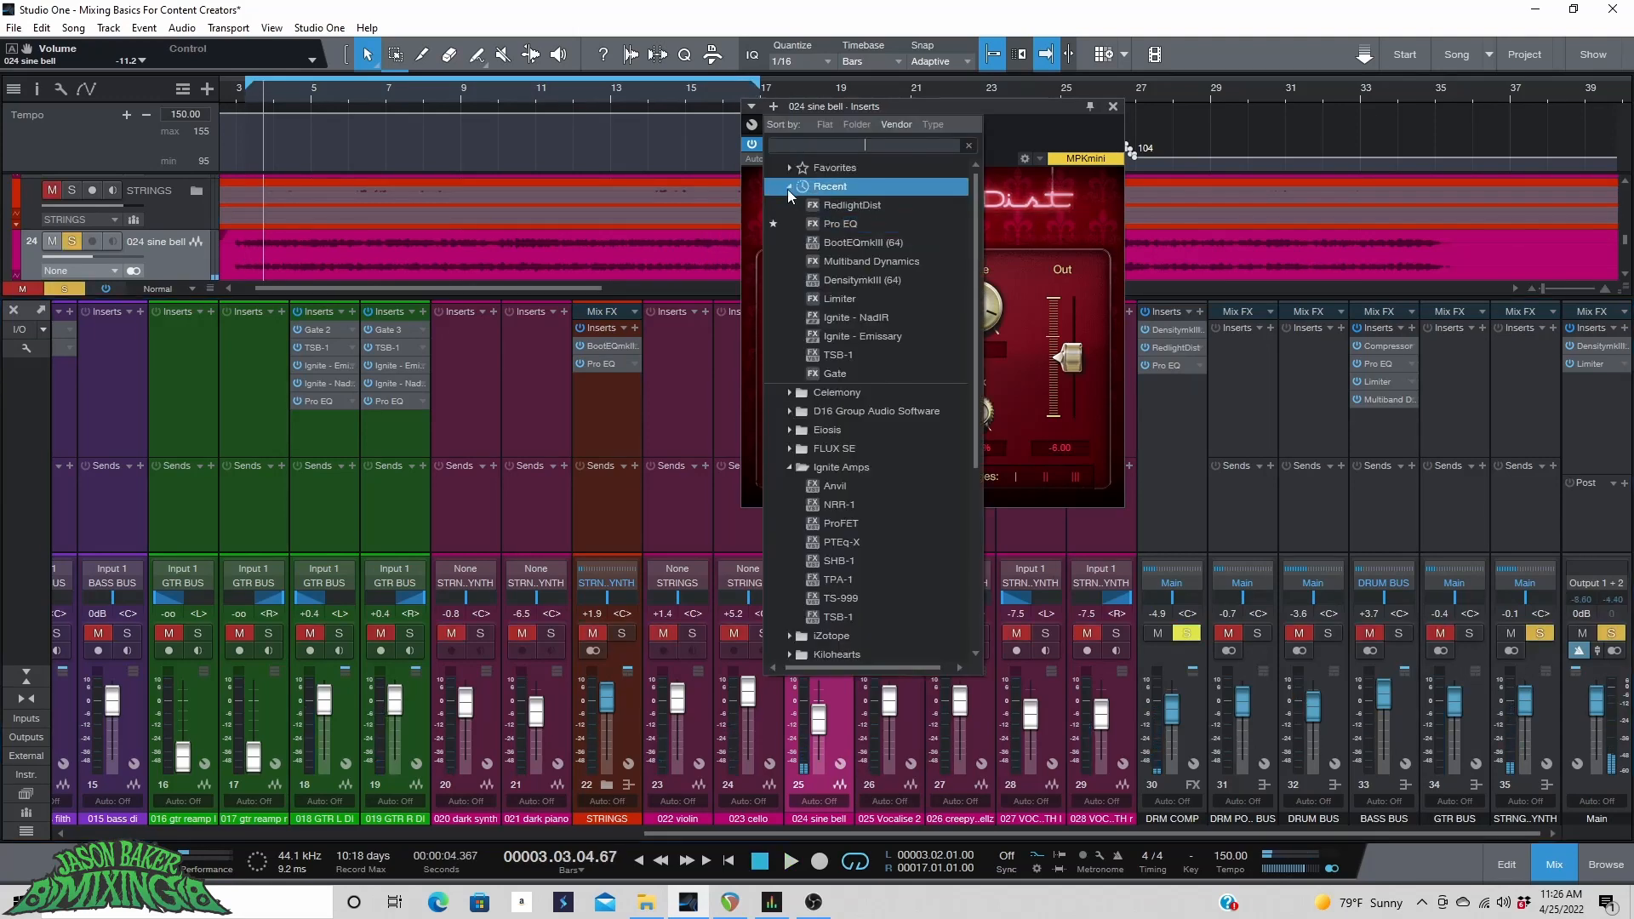
{"action": "left_click", "coordinate": [829, 228]}
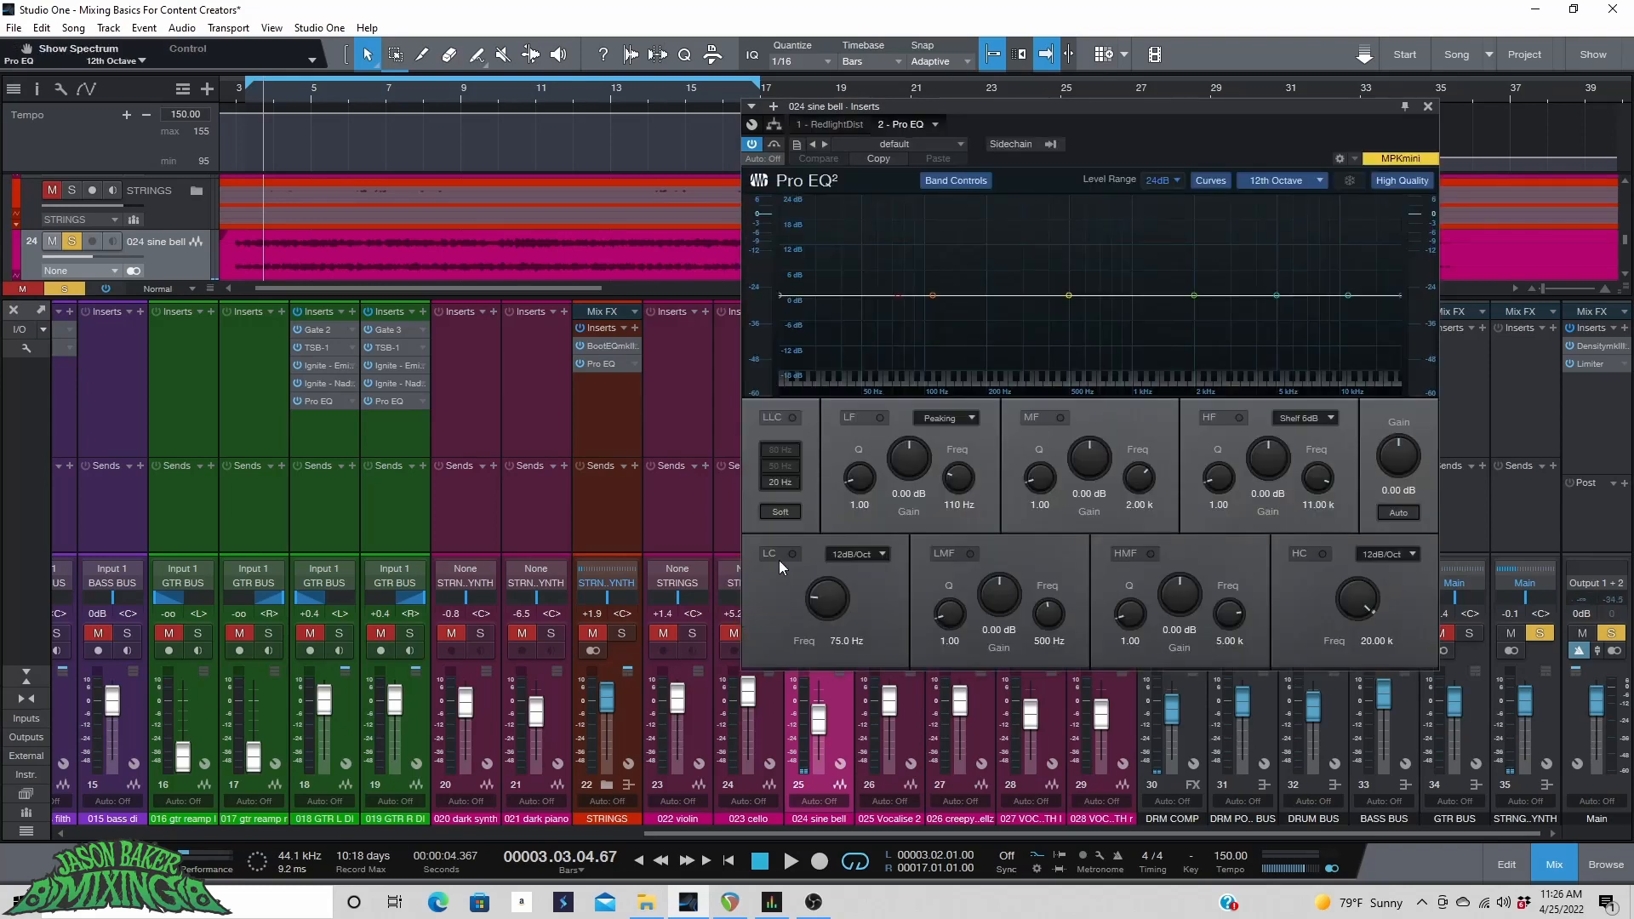
Enable the low cut and high cut bands in the sine bell's Pro EQ and start playback.
{"action": "left_click", "coordinate": [792, 554]}
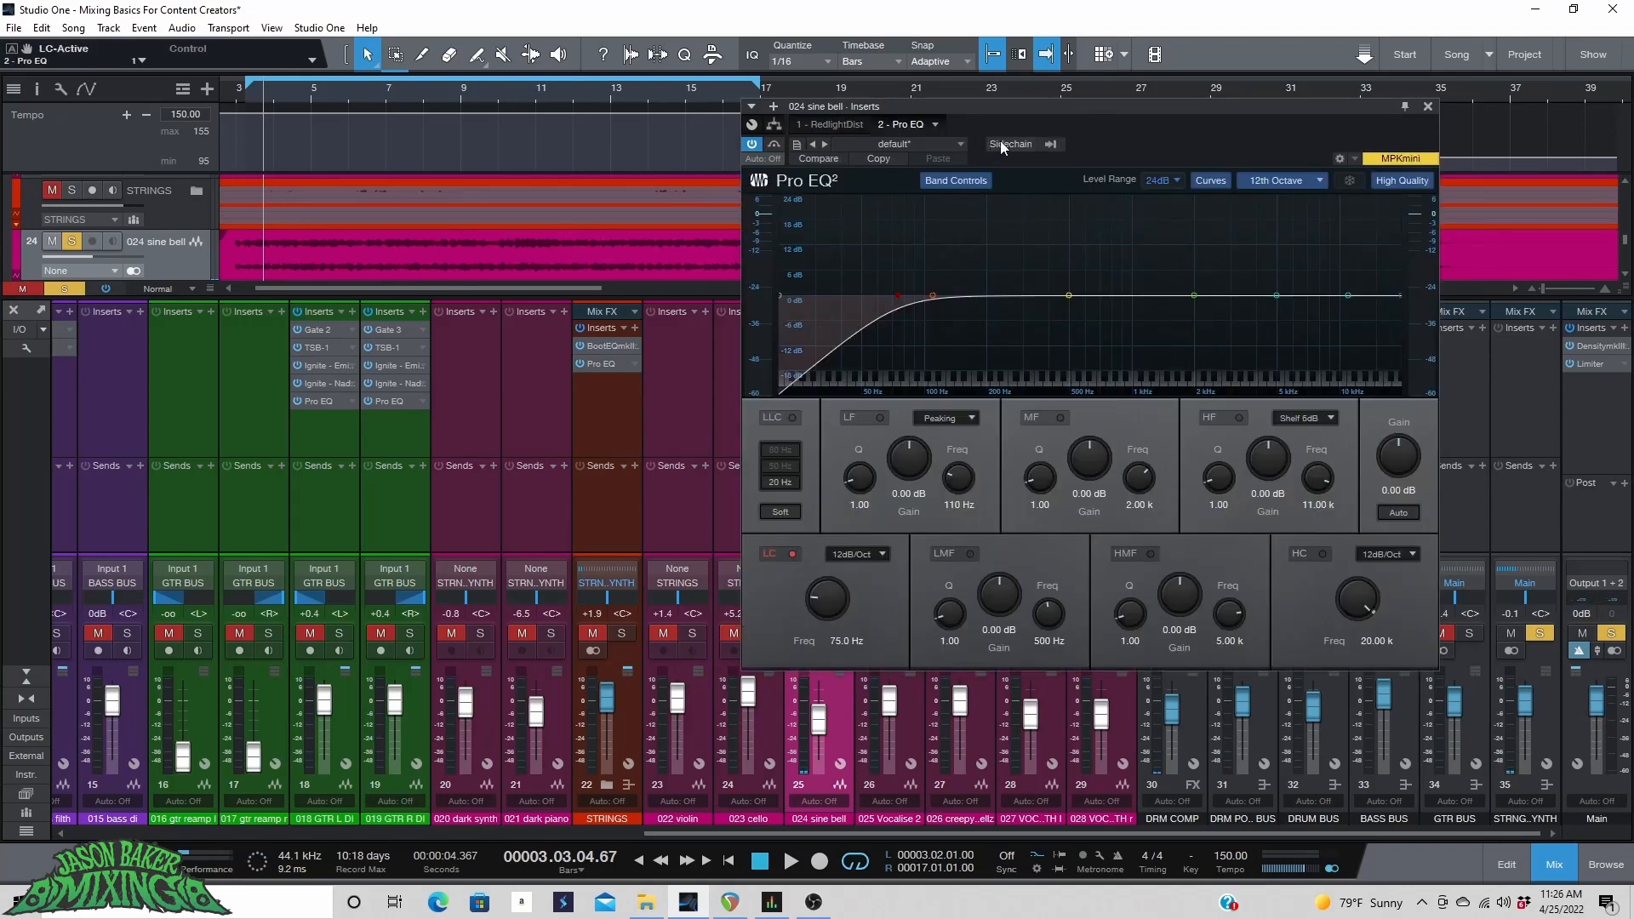
{"action": "left_click_drag", "start_coordinate": [999, 108], "coordinate": [1131, 98]}
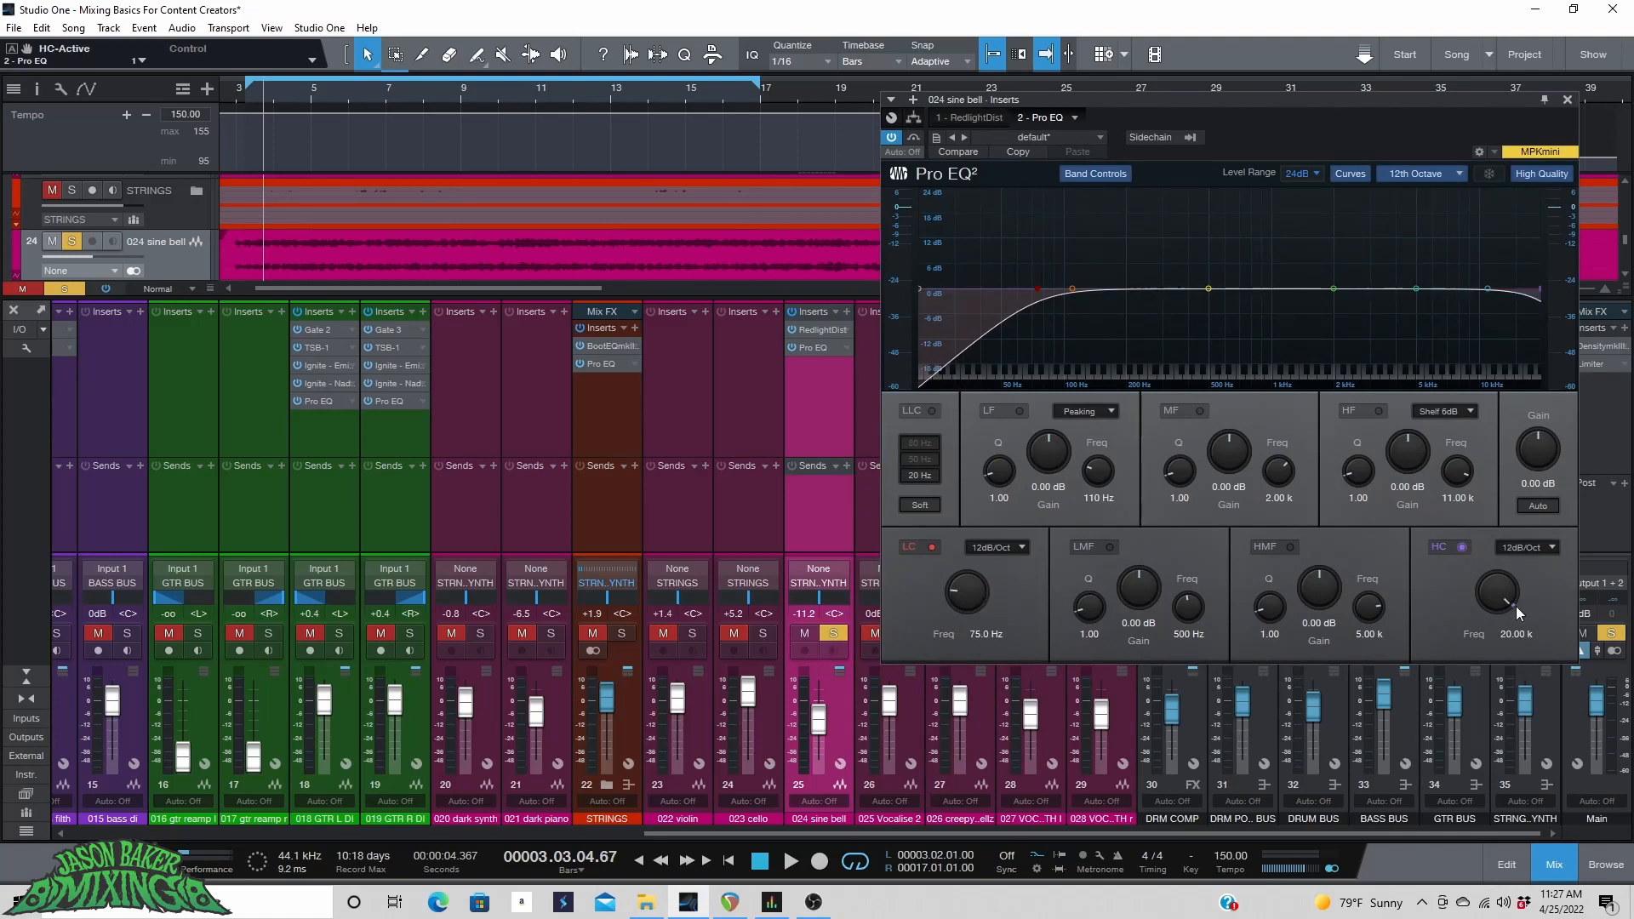
{"action": "key", "text": "space"}
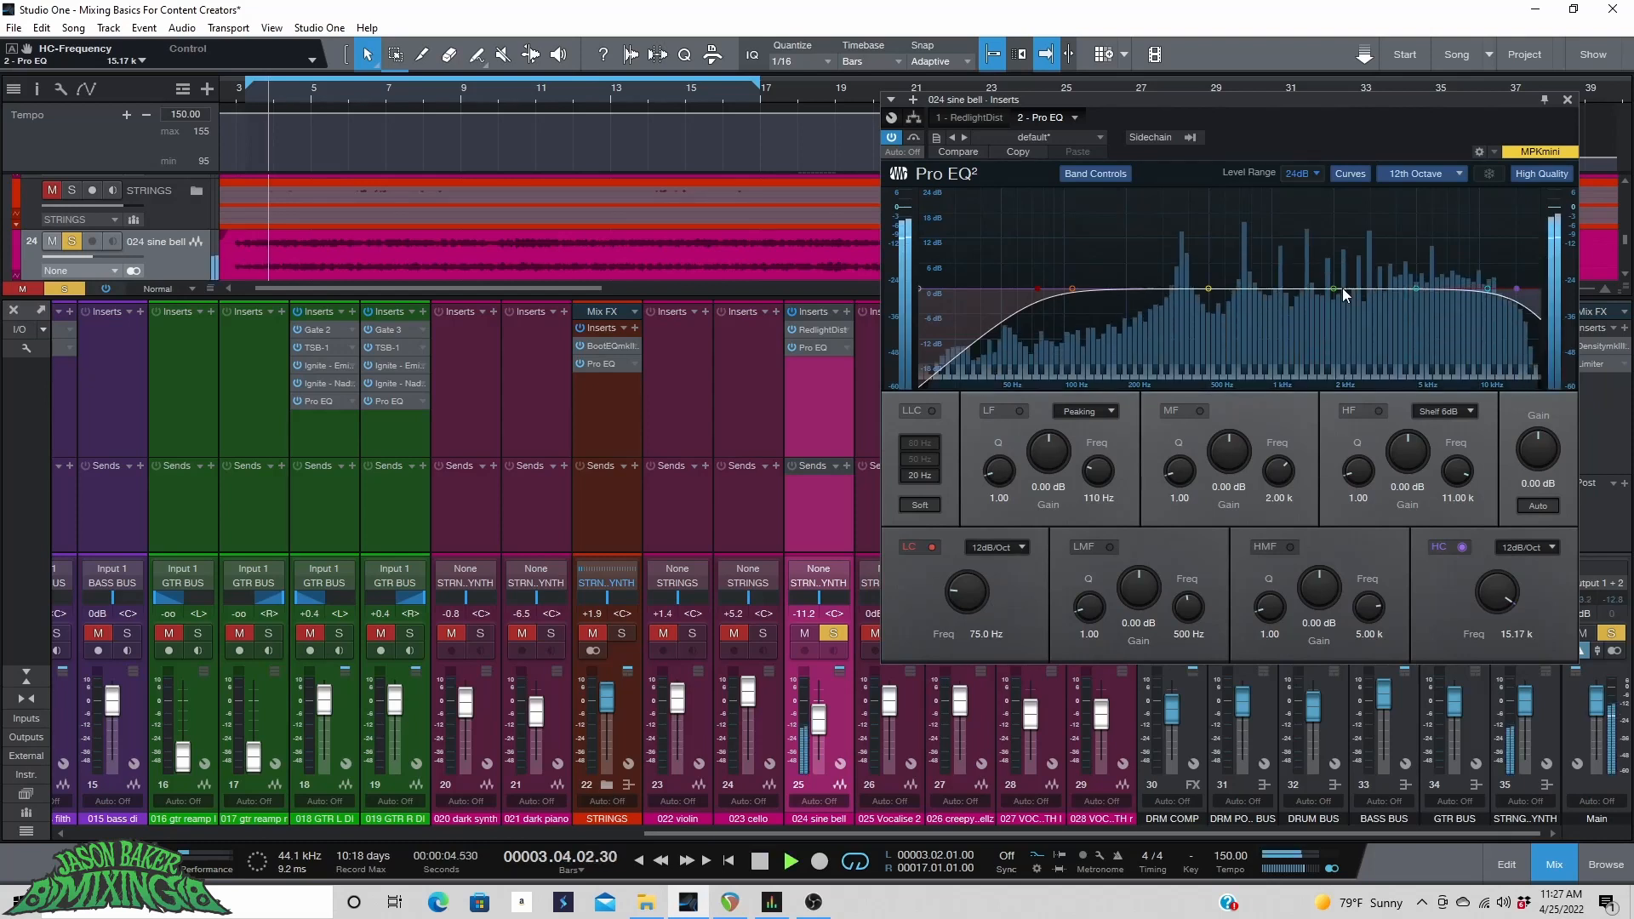
Sweep a boosted mid band, then cut it to -4.76 dB at 1.67 kHz with a Q of 1.26.
{"action": "left_click_drag", "start_coordinate": [1333, 289], "coordinate": [1318, 192]}
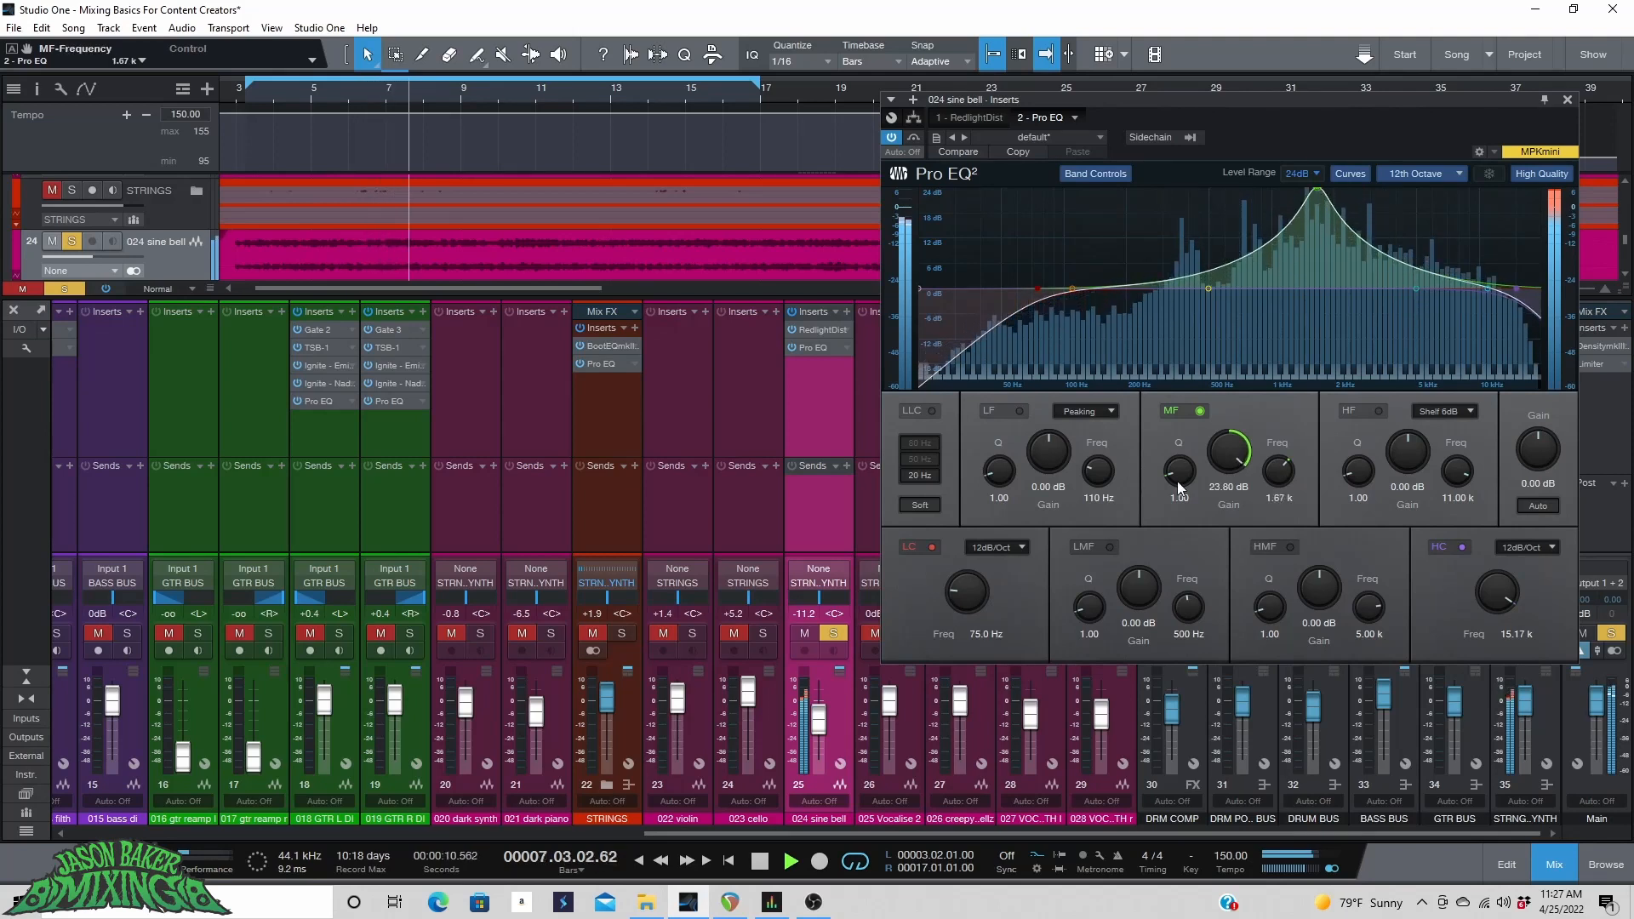
{"action": "left_click_drag", "start_coordinate": [1177, 468], "coordinate": [1217, 543]}
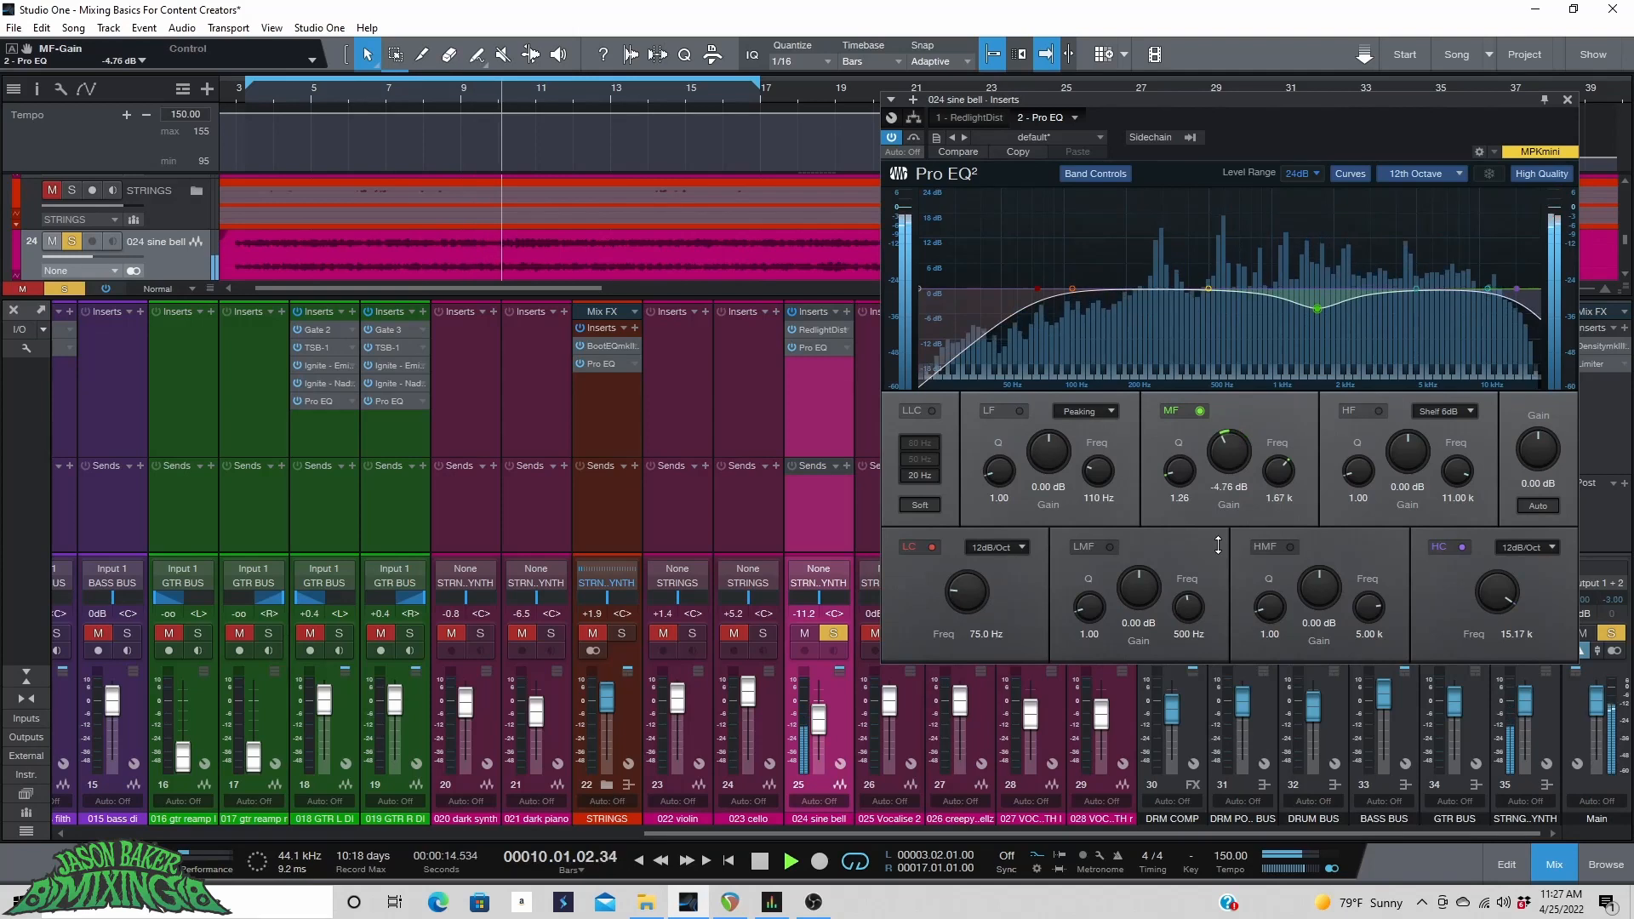
Cut the low-mid band -3.10 dB at 702 Hz and the high-mid band -3.20 dB at 6.09 kHz, Q 2.68.
{"action": "left_click_drag", "start_coordinate": [1208, 288], "coordinate": [1240, 198]}
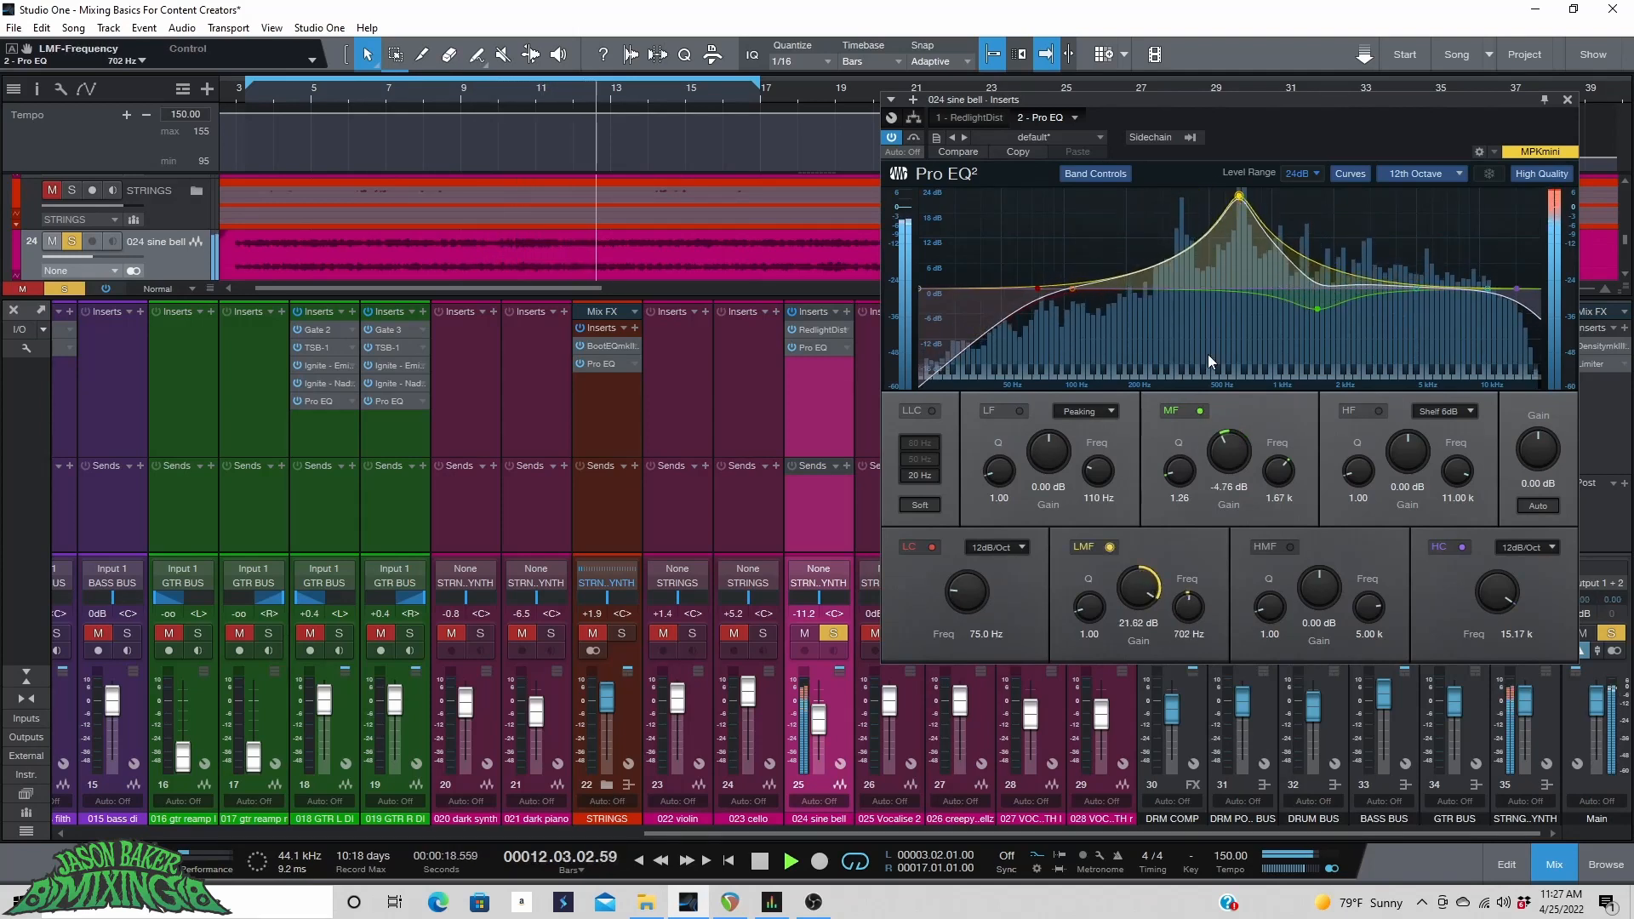
{"action": "left_click_drag", "start_coordinate": [1139, 587], "coordinate": [1131, 652]}
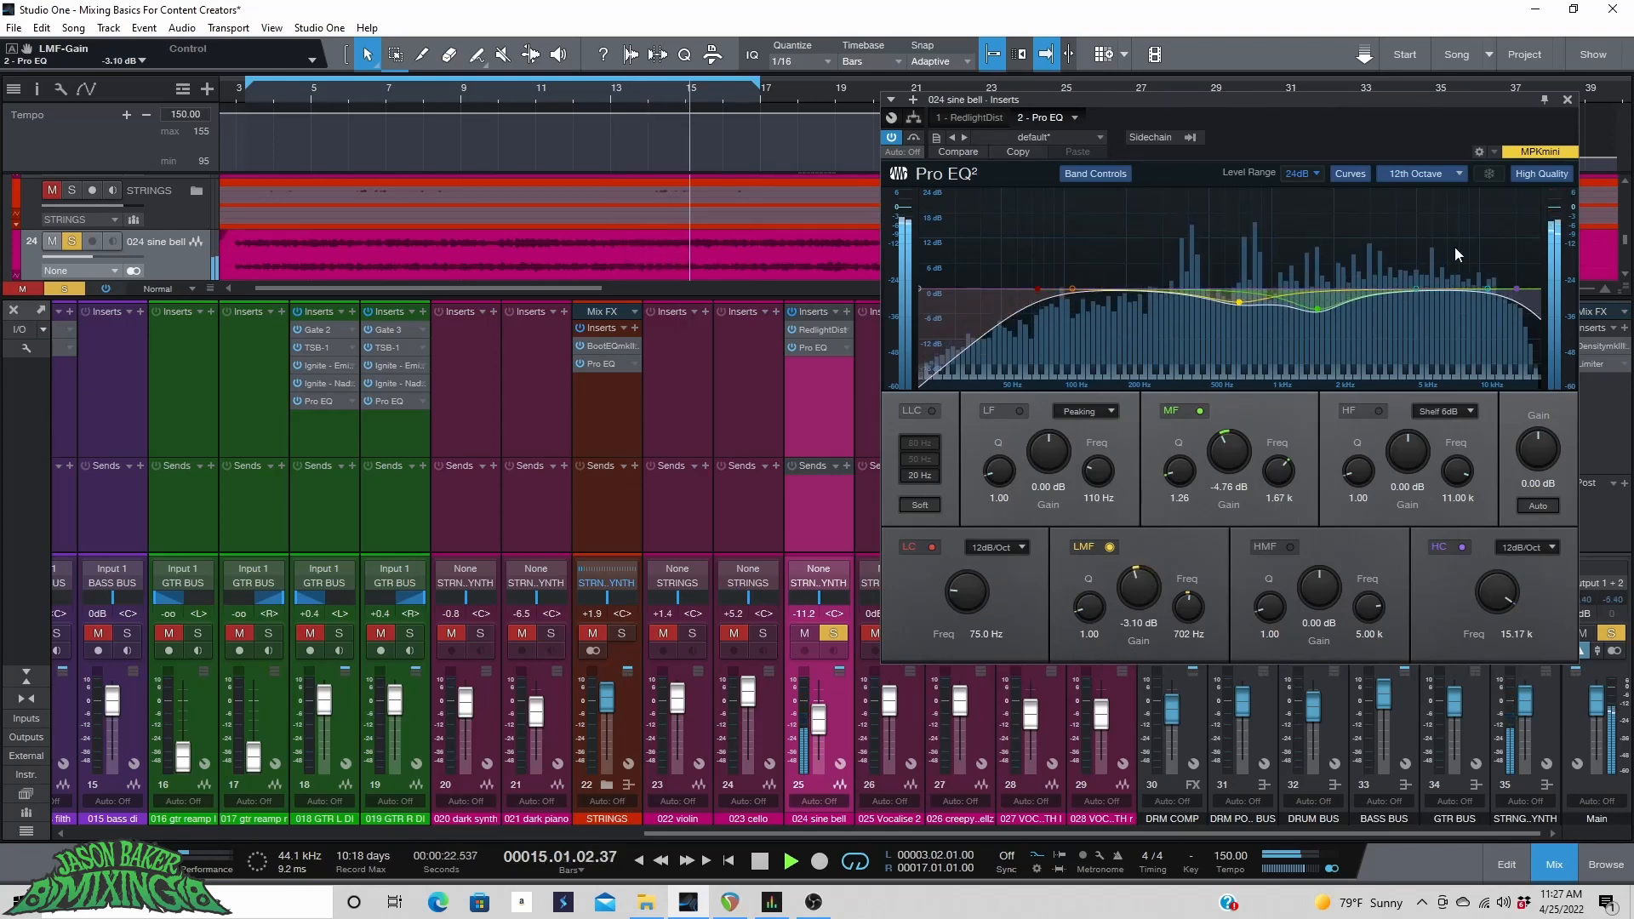
{"action": "left_click_drag", "start_coordinate": [1417, 286], "coordinate": [1433, 208]}
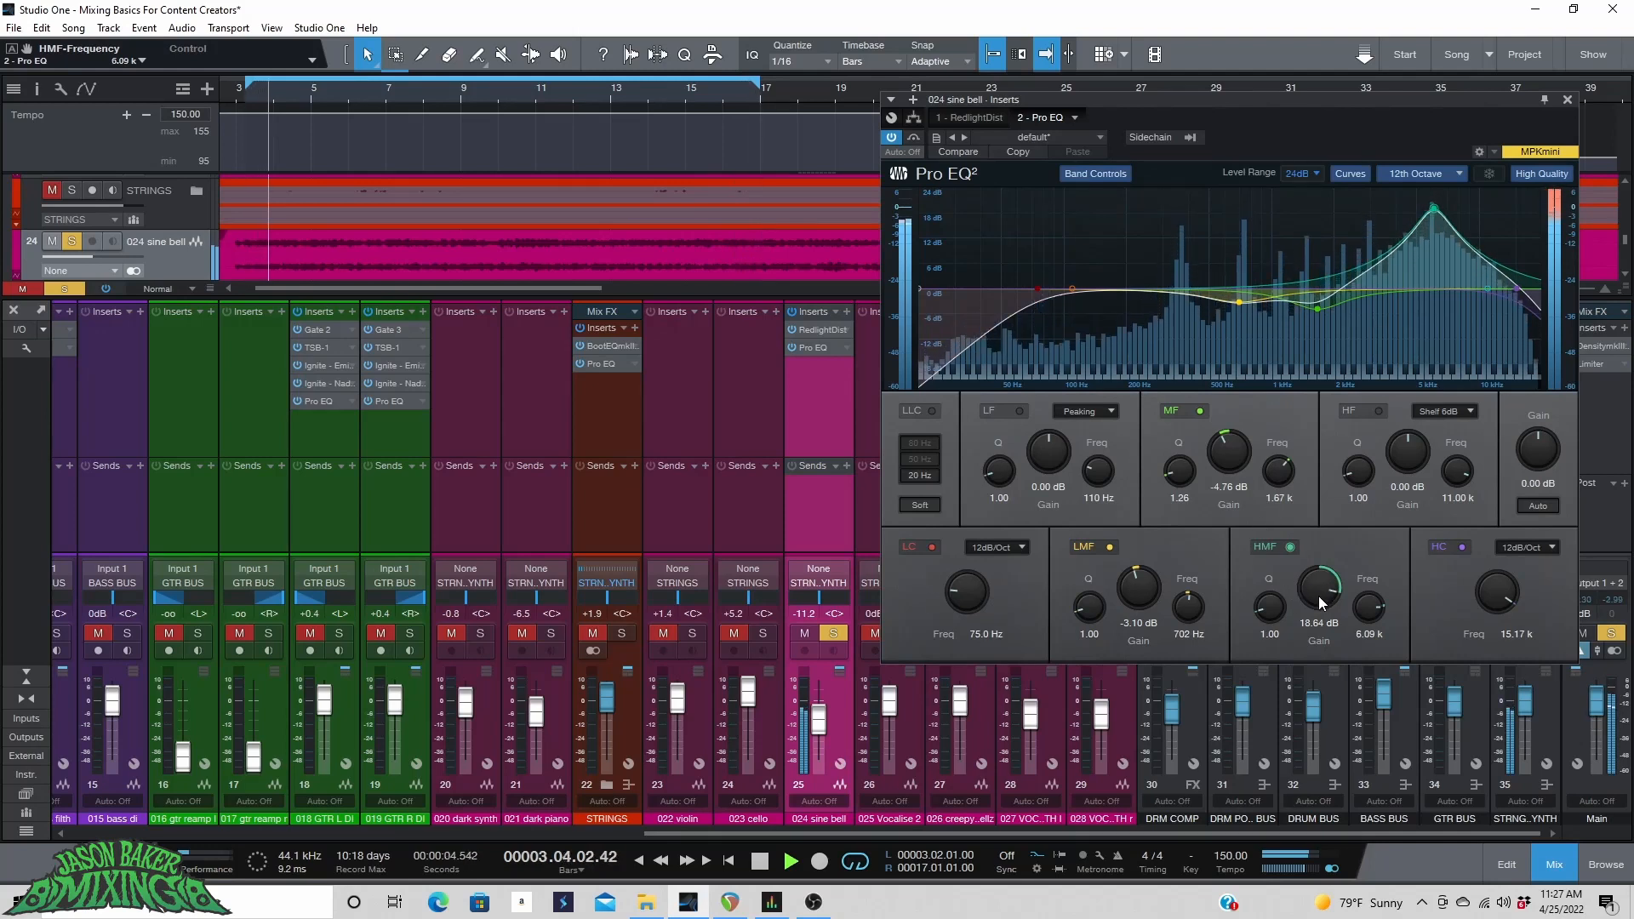
{"action": "left_click_drag", "start_coordinate": [1323, 596], "coordinate": [1269, 592]}
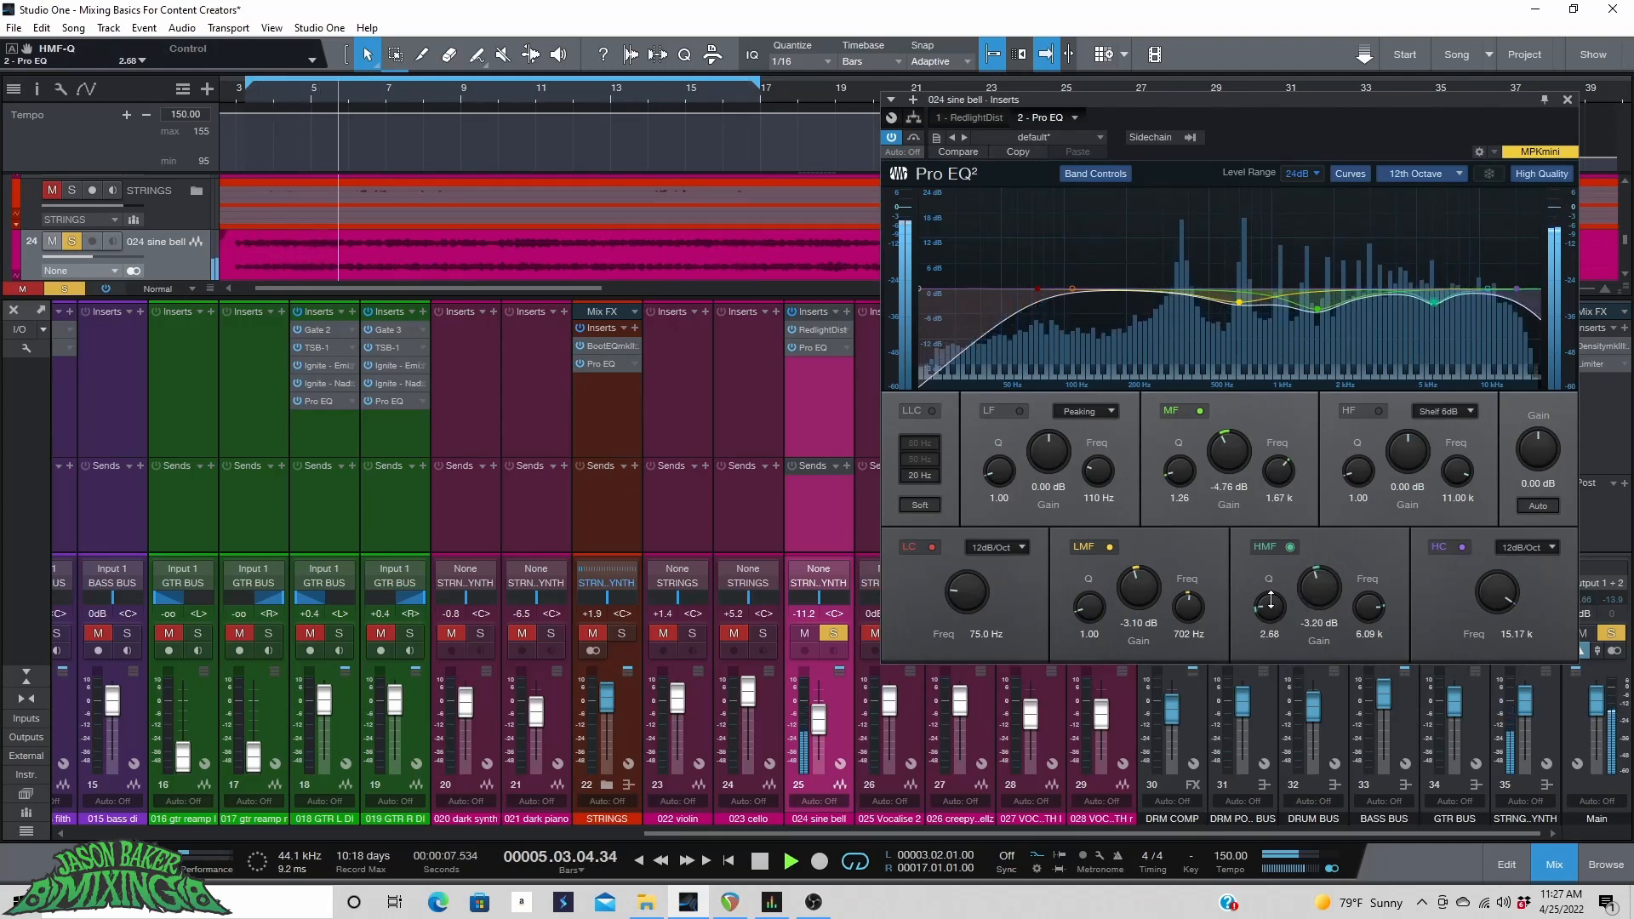
Unsolo the sine bell channel and set its fader to -9.2 dB.
{"action": "left_click", "coordinate": [833, 633]}
{"action": "left_click_drag", "start_coordinate": [818, 715], "coordinate": [819, 719]}
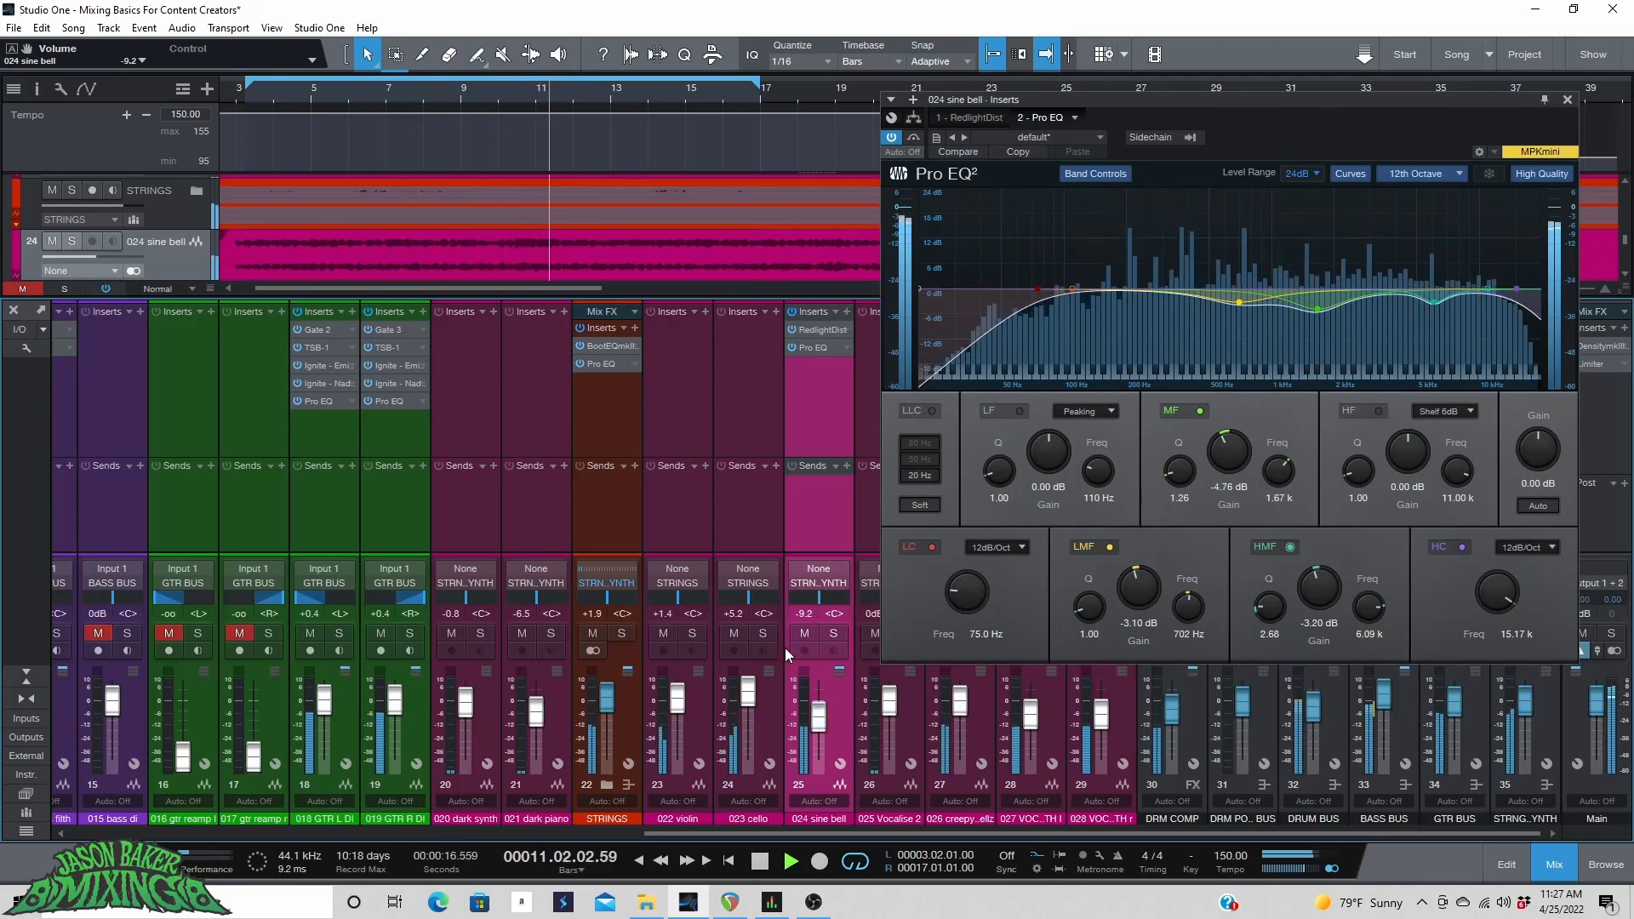
Mute the sine bell channel and raise the STRINGS bus fader to +3.3 dB.
{"action": "left_click", "coordinate": [805, 633]}
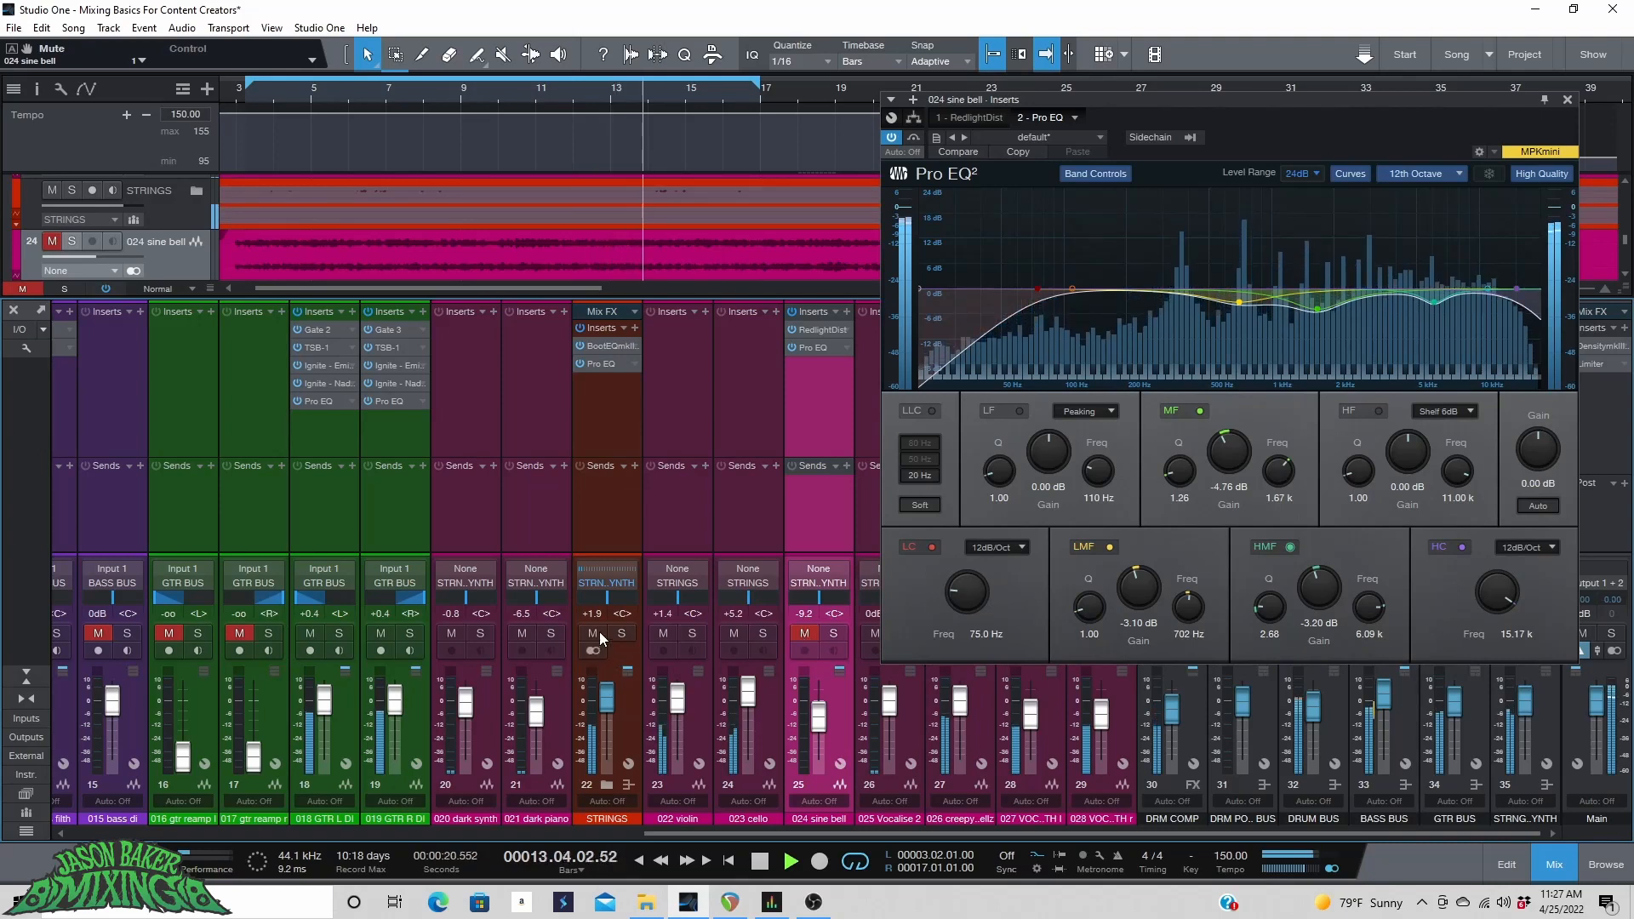
{"action": "left_click_drag", "start_coordinate": [606, 698], "coordinate": [607, 696]}
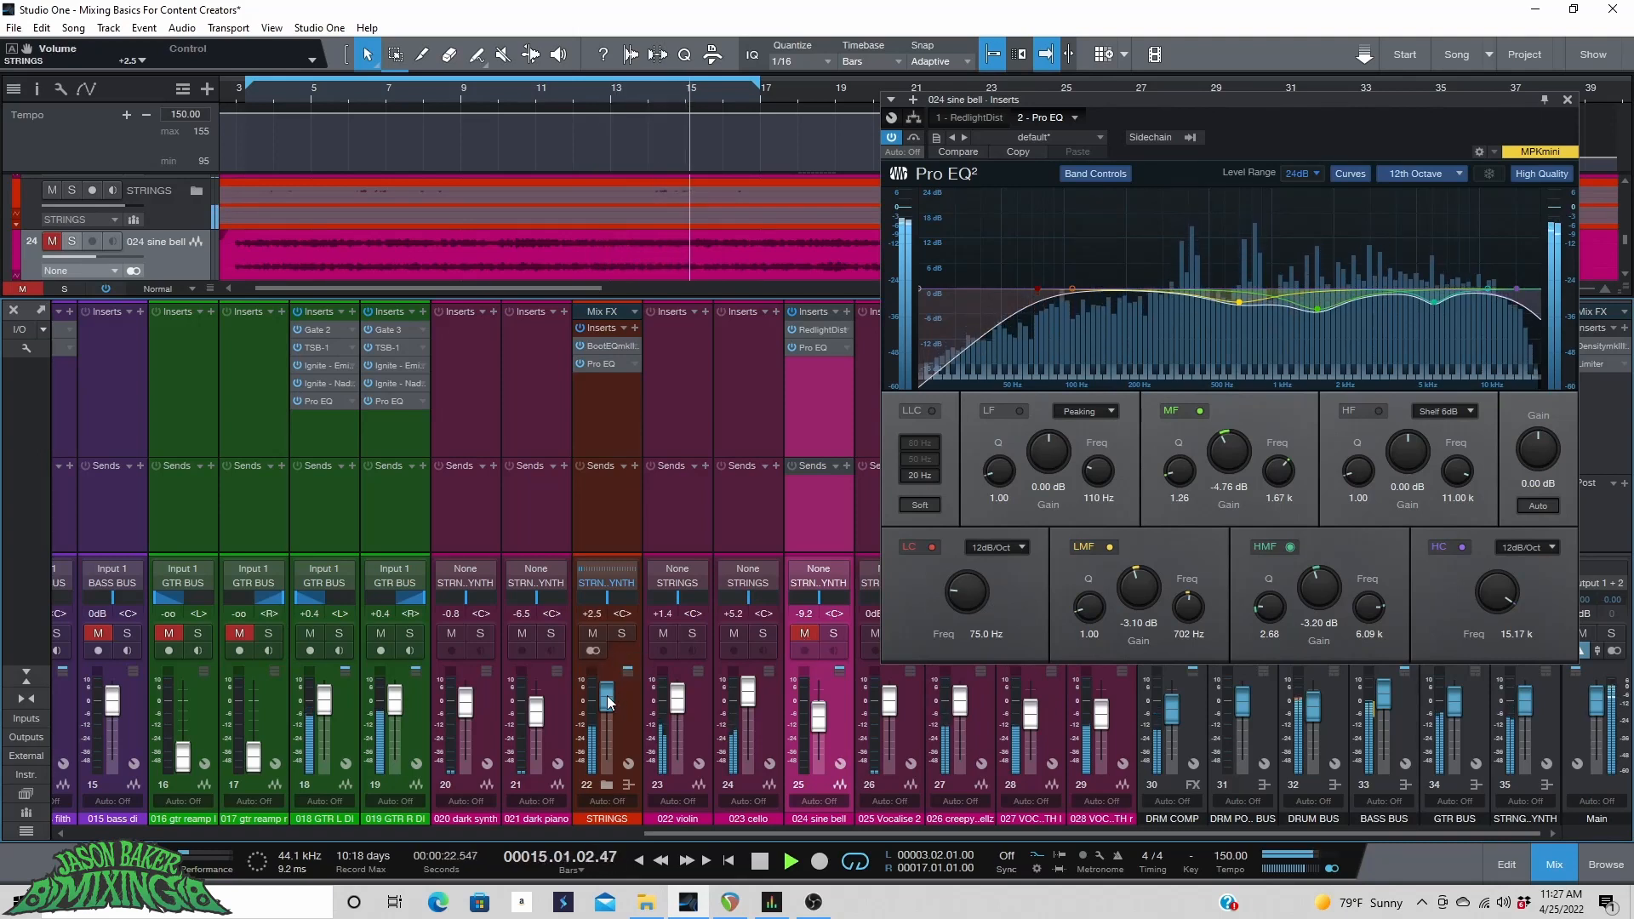
{"action": "scroll", "coordinate": [606, 696], "scroll_direction": "up", "scroll_amount": 1}
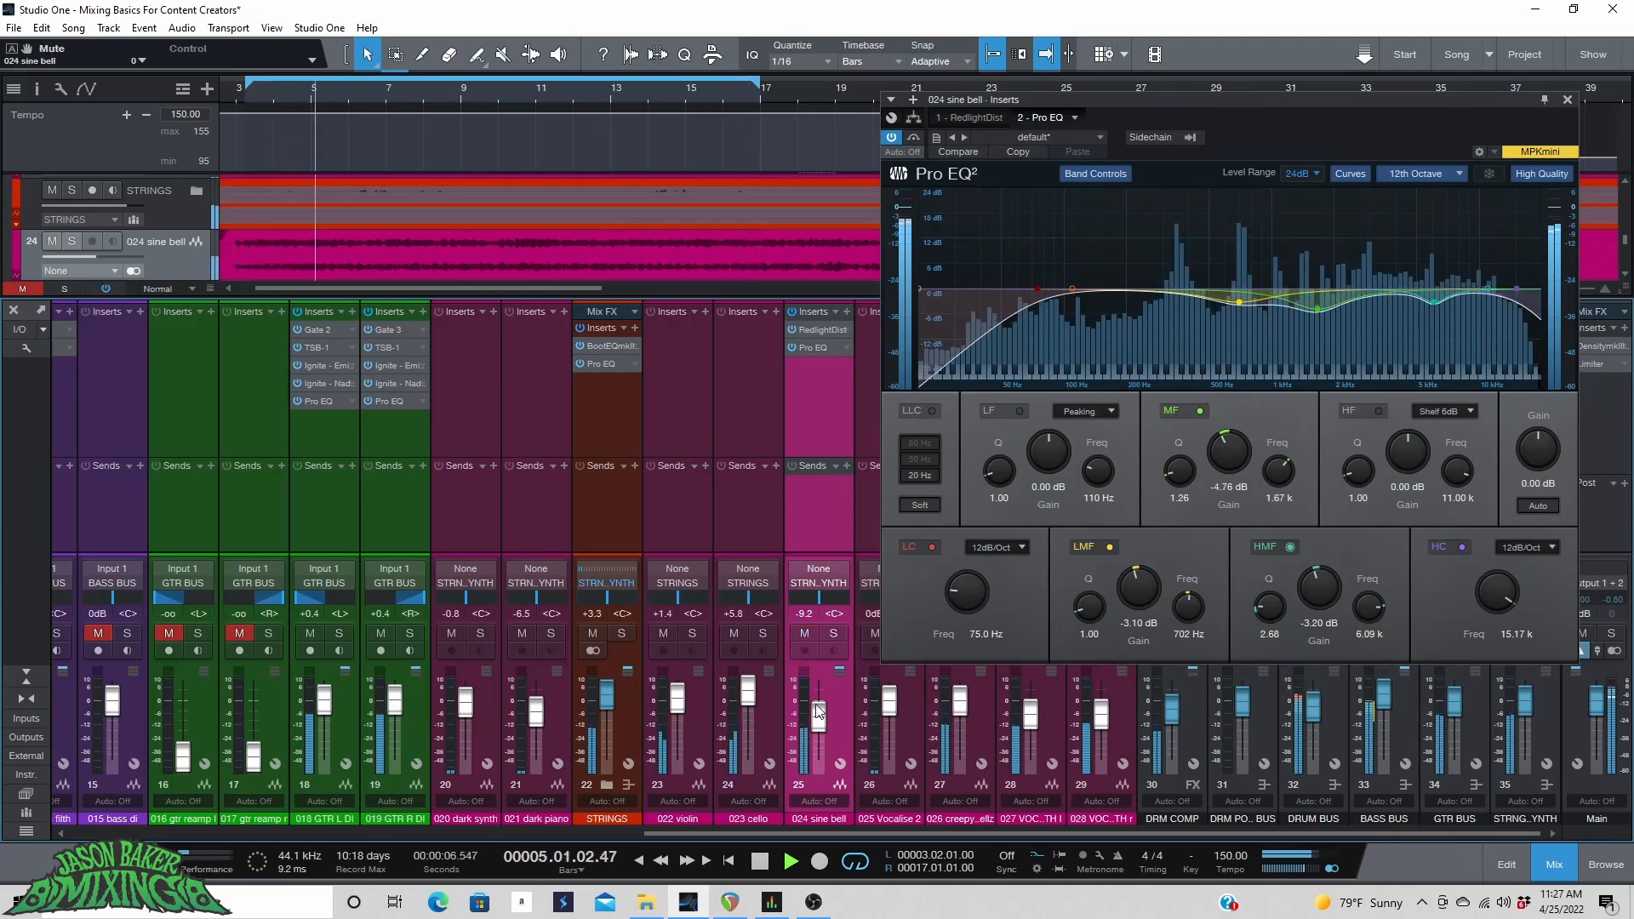
Set the sine bell fader to -9.6 dB and close the Pro EQ window.
{"action": "left_click_drag", "start_coordinate": [819, 716], "coordinate": [819, 722]}
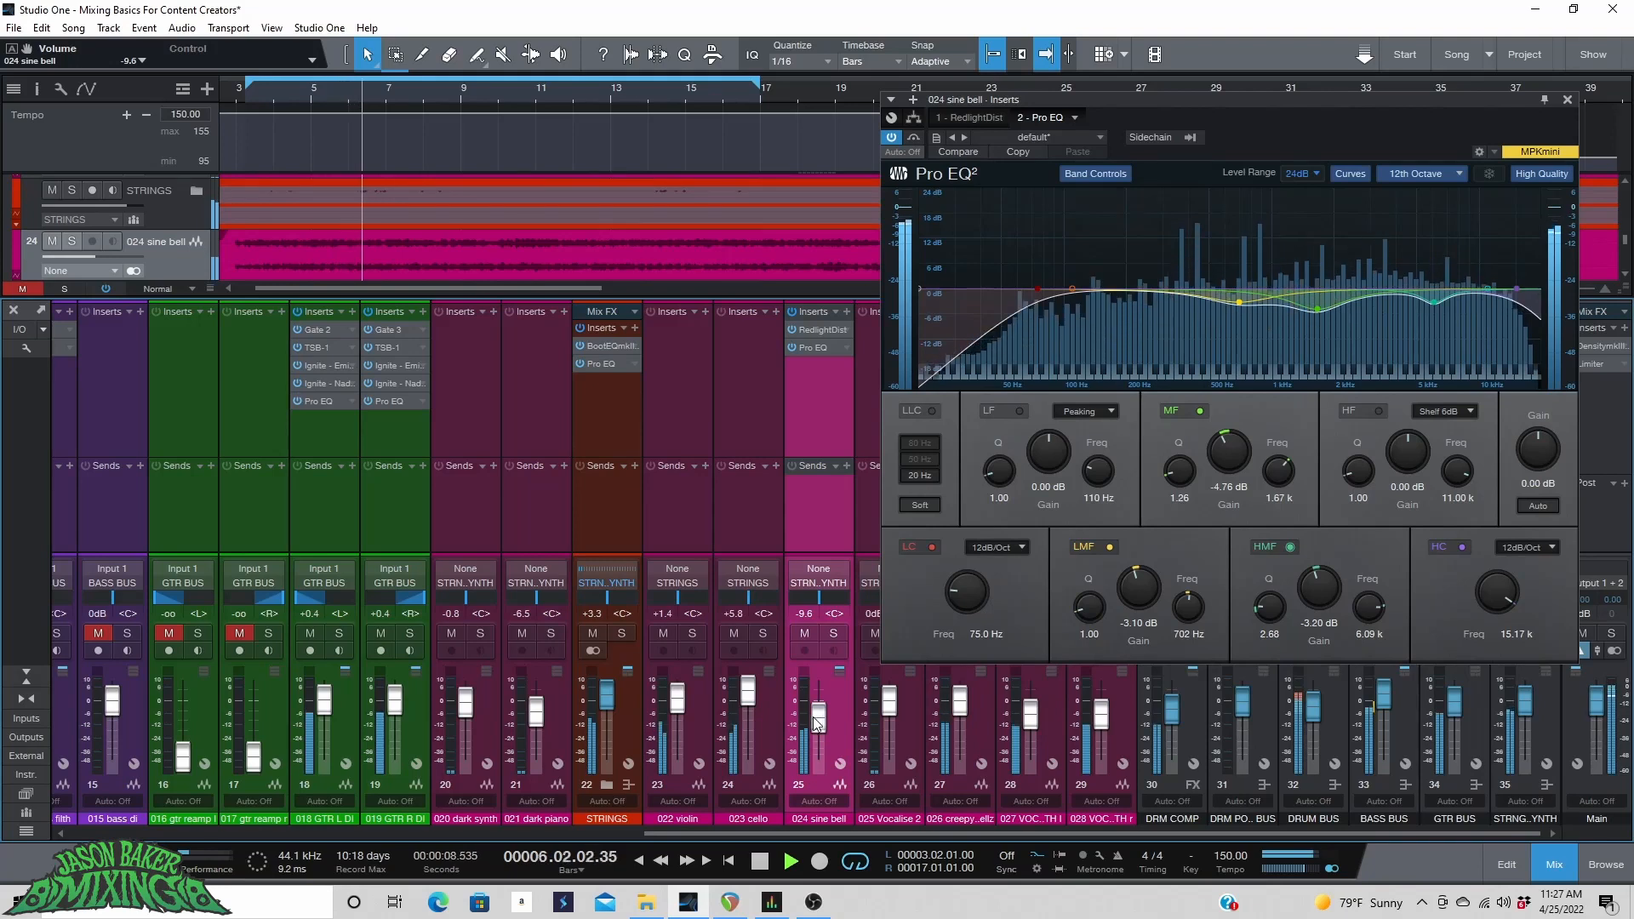
{"action": "left_click", "coordinate": [1567, 99]}
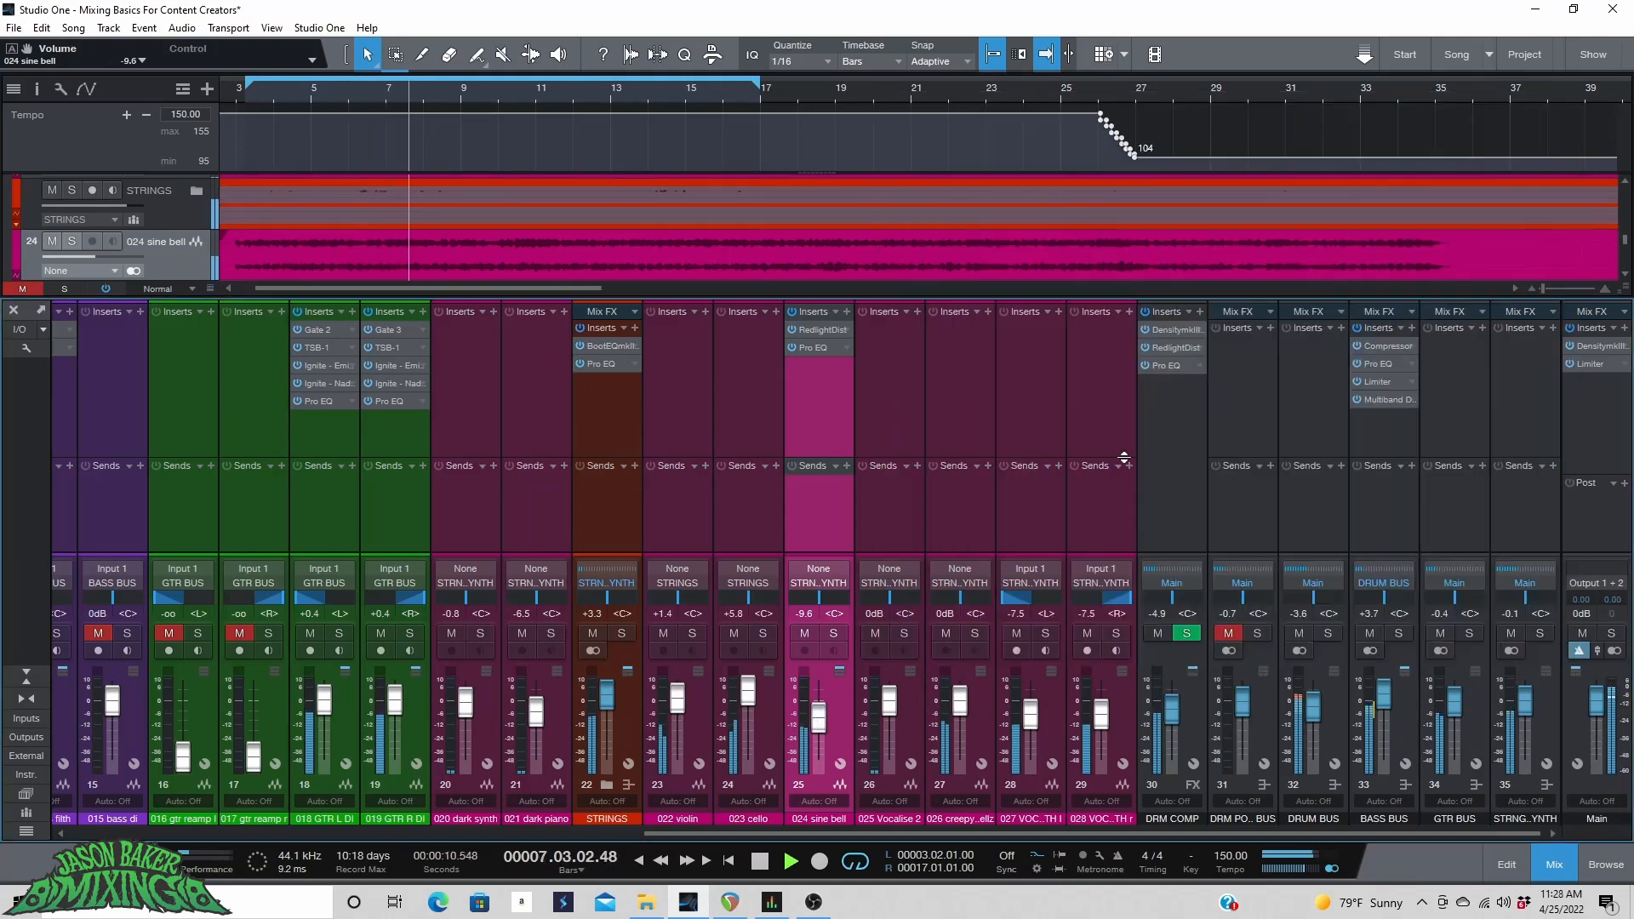
Move the 025 Vocalise 2 channel in the mixer to sit just before the STRINGS bus.
{"action": "left_click", "coordinate": [909, 732]}
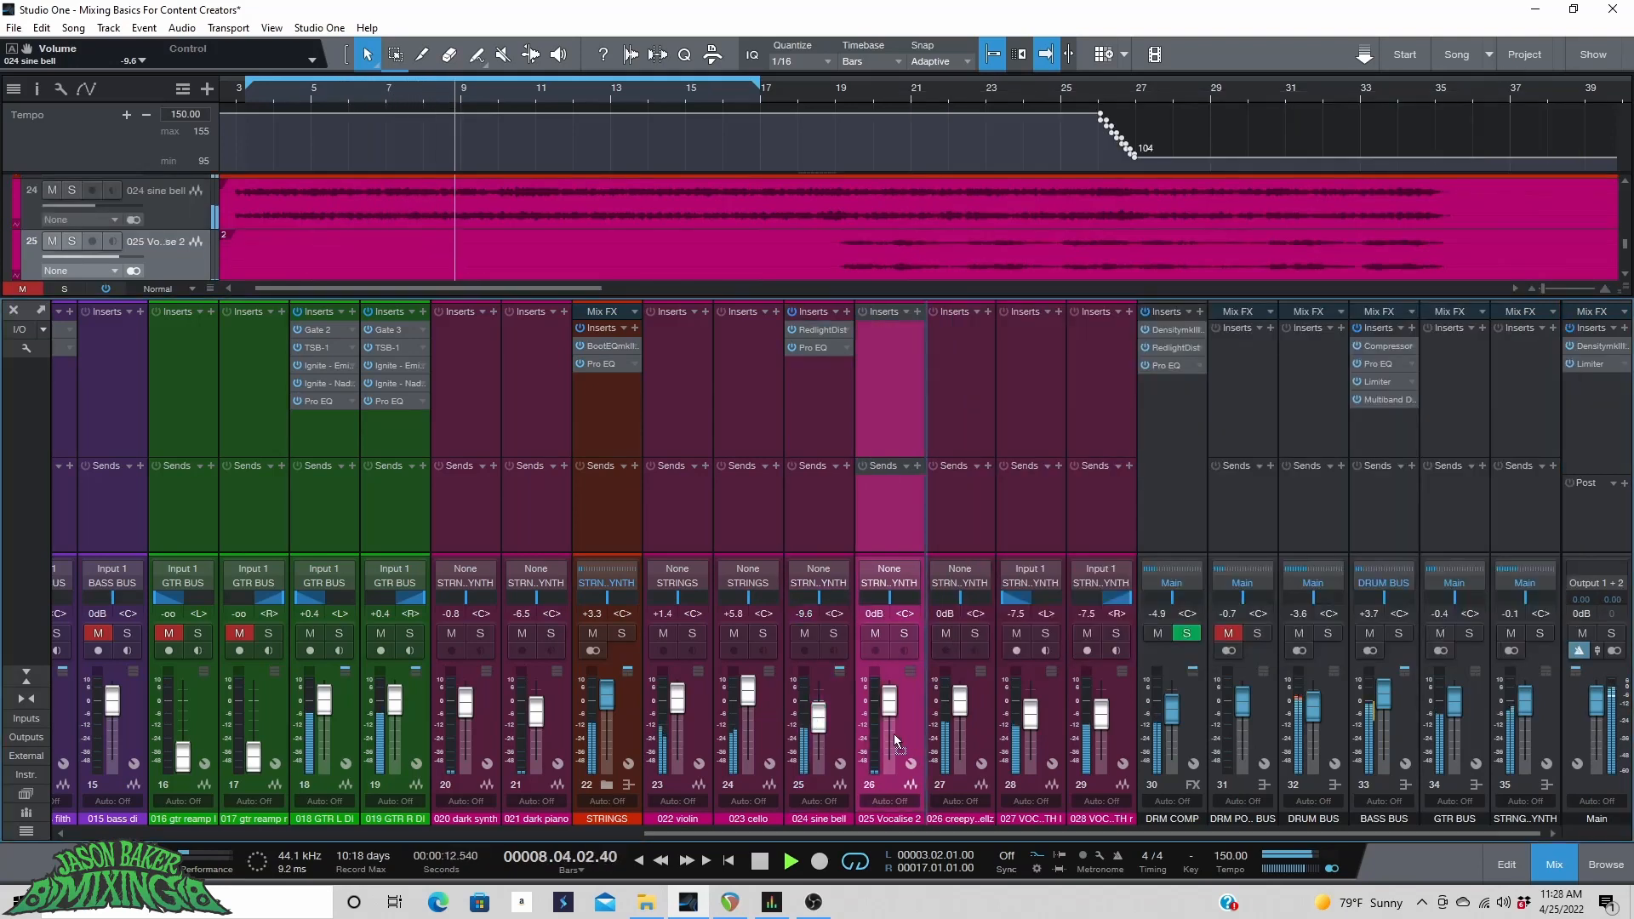
{"action": "left_click_drag", "start_coordinate": [896, 740], "coordinate": [629, 728]}
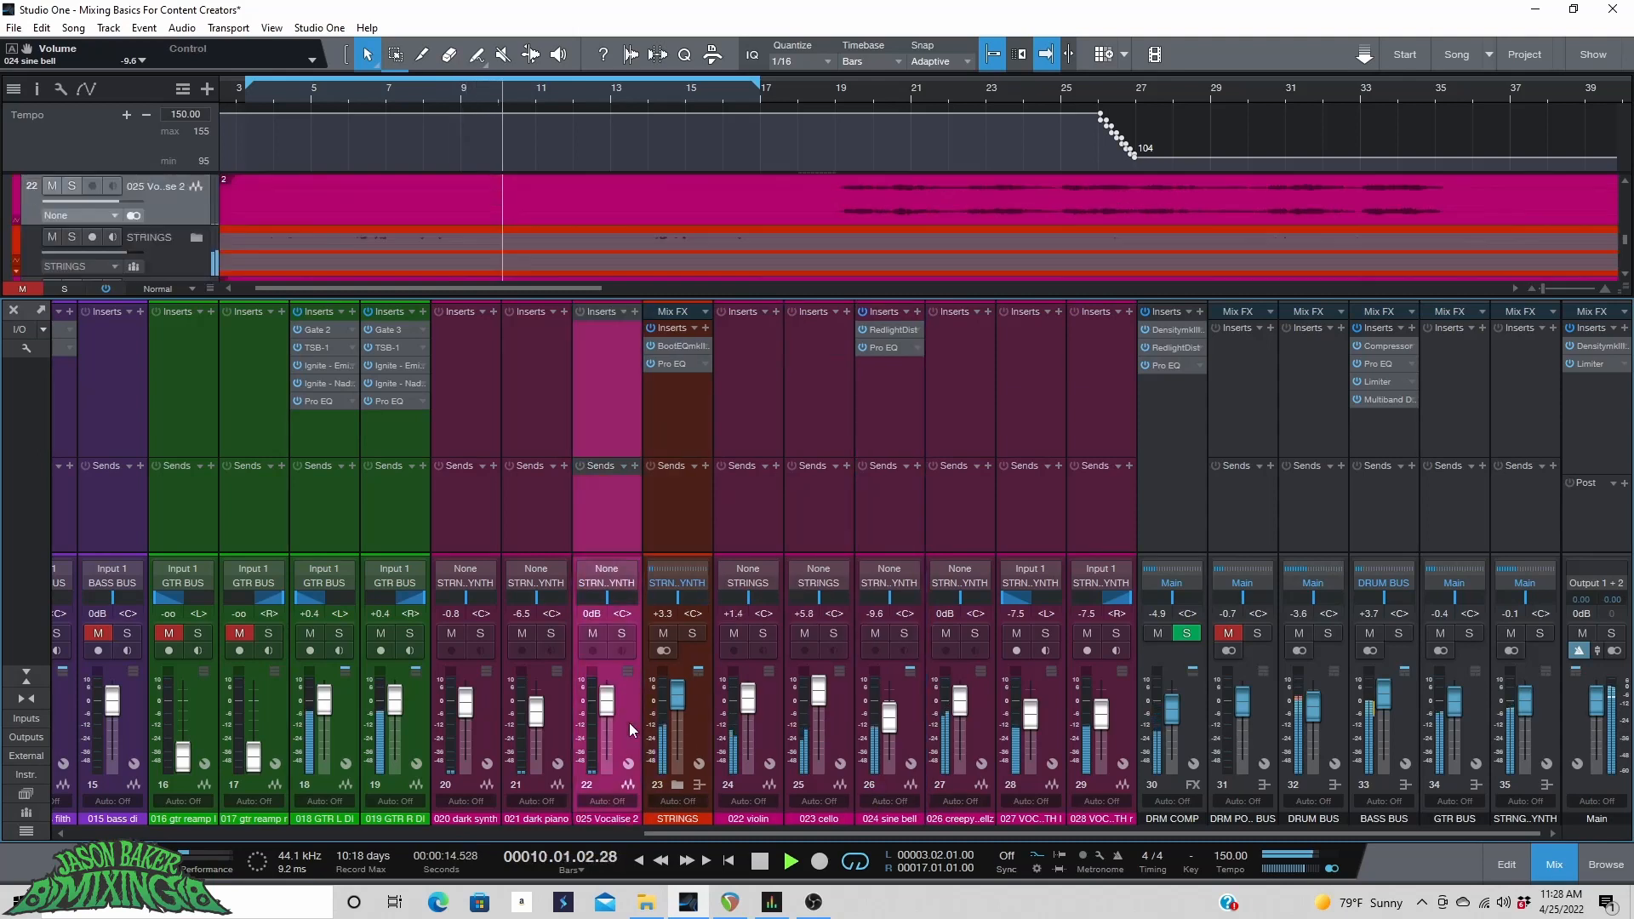
Solo the 026 creepy swellz track and start playback.
{"action": "scroll", "coordinate": [960, 92], "scroll_direction": "down", "scroll_amount": 4}
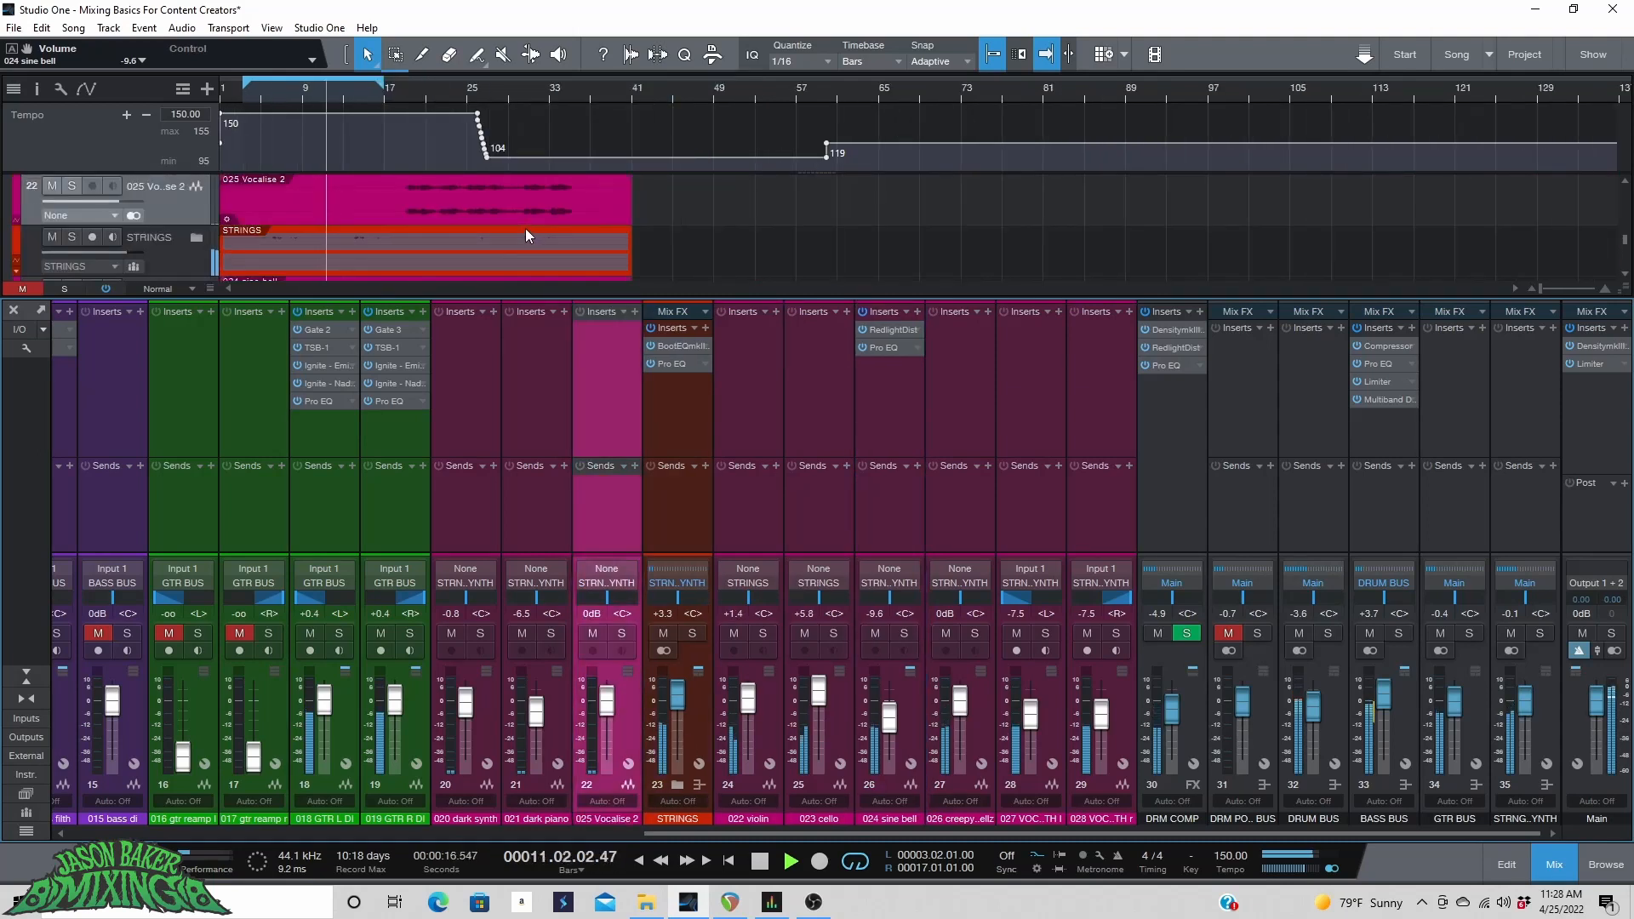
{"action": "scroll", "coordinate": [526, 228], "scroll_direction": "up", "scroll_amount": 3}
{"action": "scroll", "coordinate": [527, 228], "scroll_direction": "down", "scroll_amount": 6}
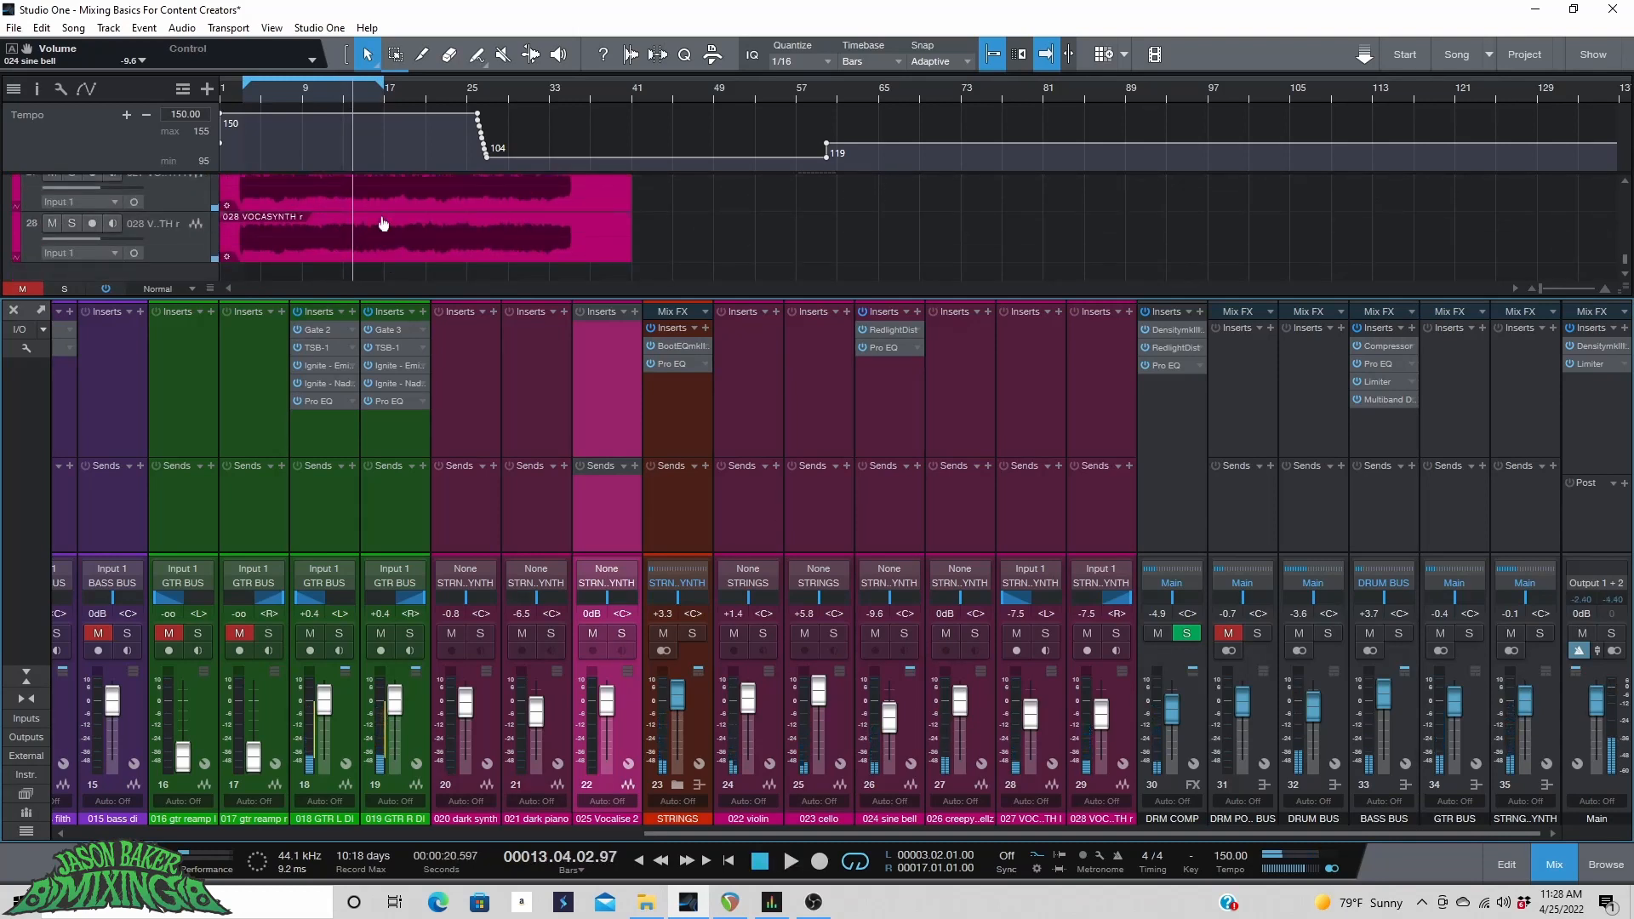
{"action": "scroll", "coordinate": [381, 213], "scroll_direction": "up", "scroll_amount": 3}
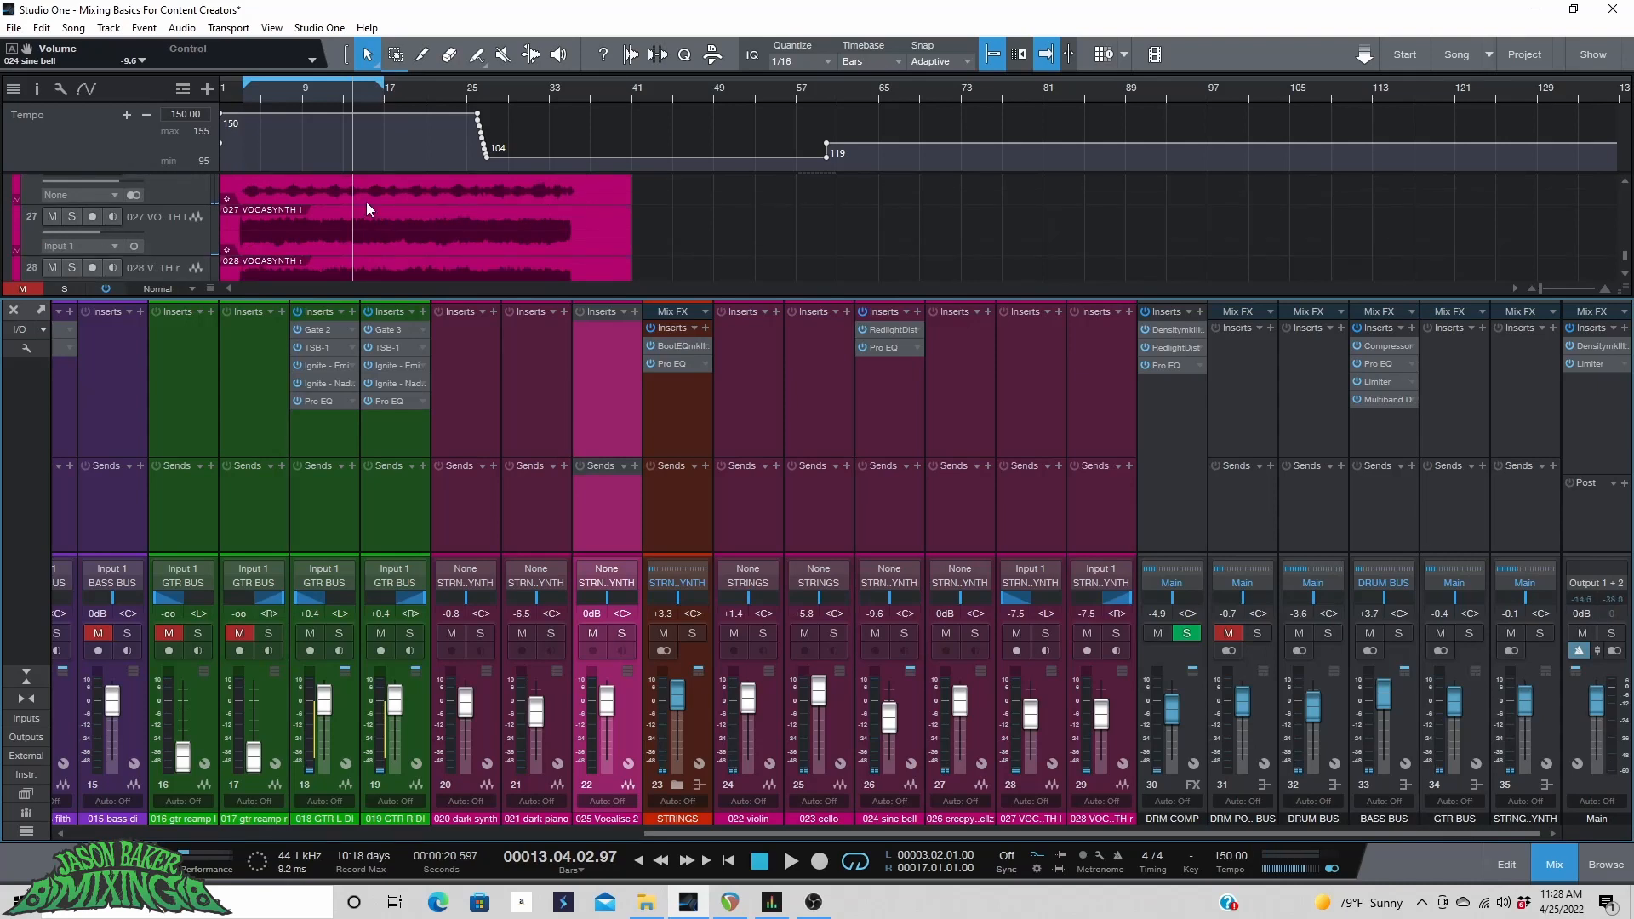
{"action": "scroll", "coordinate": [366, 201], "scroll_direction": "up", "scroll_amount": 2}
{"action": "scroll", "coordinate": [230, 223], "scroll_direction": "down", "scroll_amount": 1}
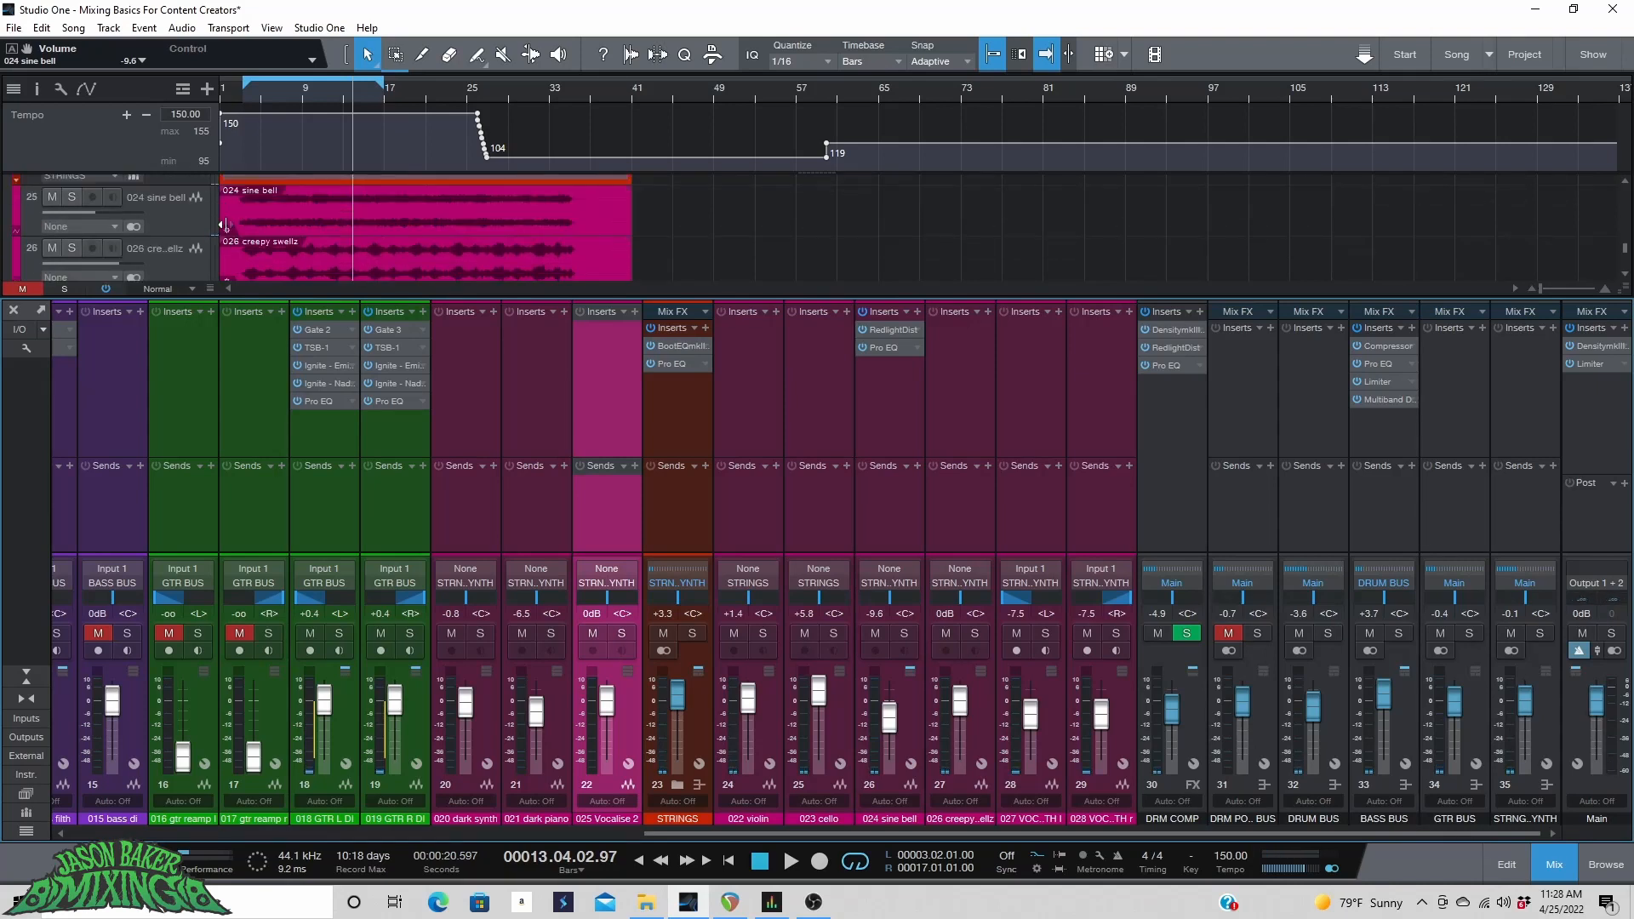
{"action": "left_click", "coordinate": [154, 187]}
{"action": "scroll", "coordinate": [141, 192], "scroll_direction": "up", "scroll_amount": 1}
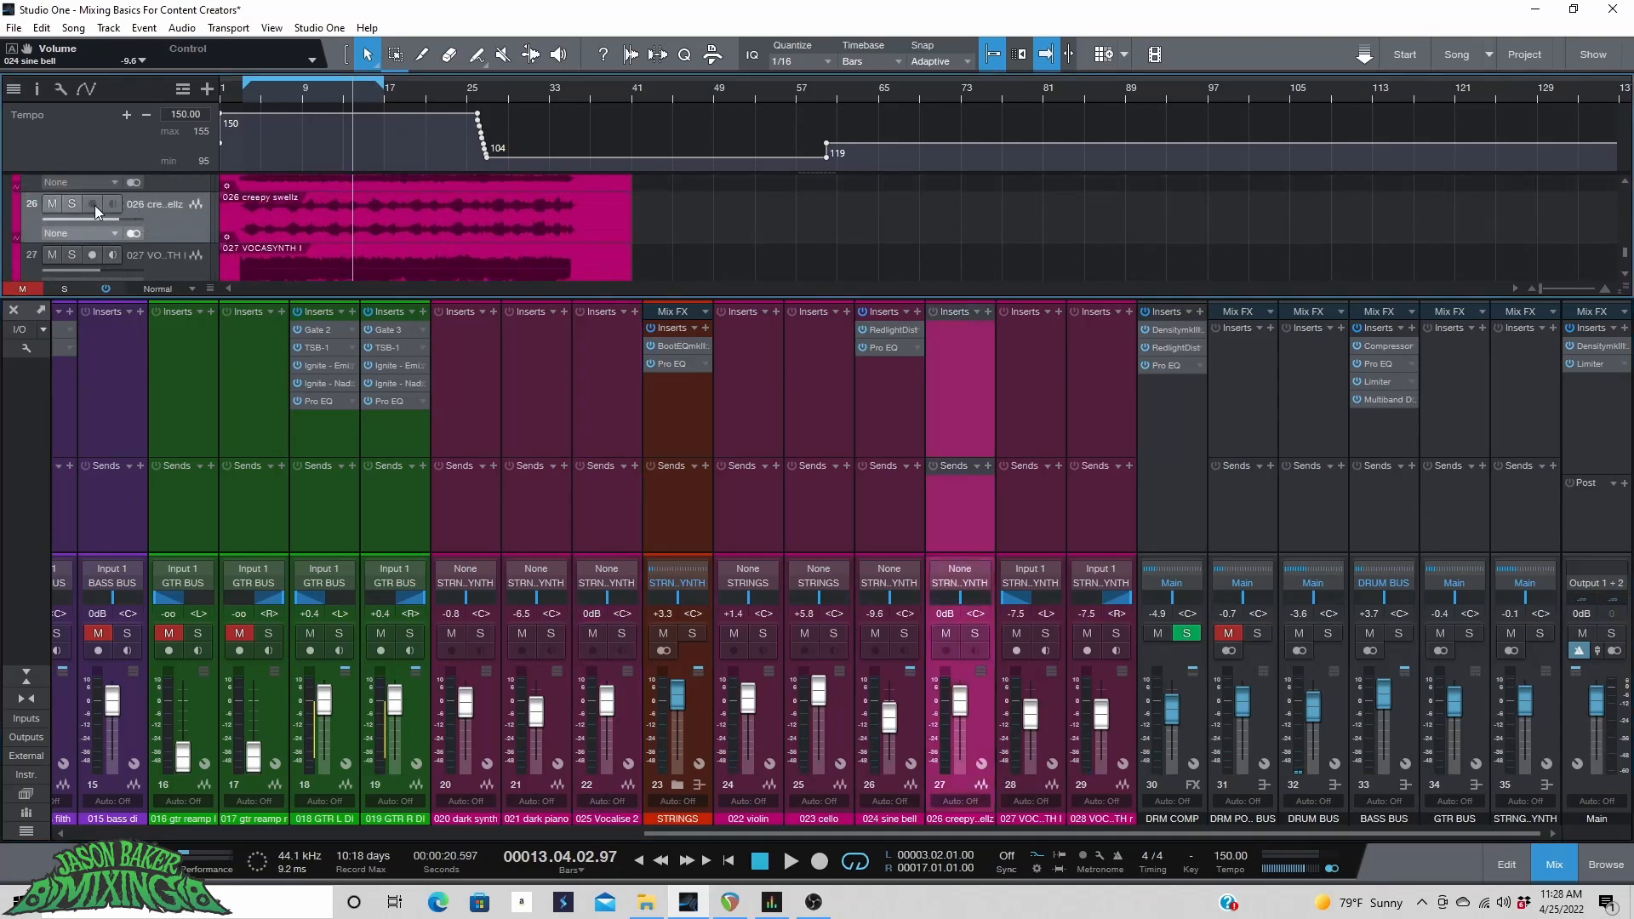
{"action": "left_click", "coordinate": [73, 204]}
{"action": "key", "text": "space"}
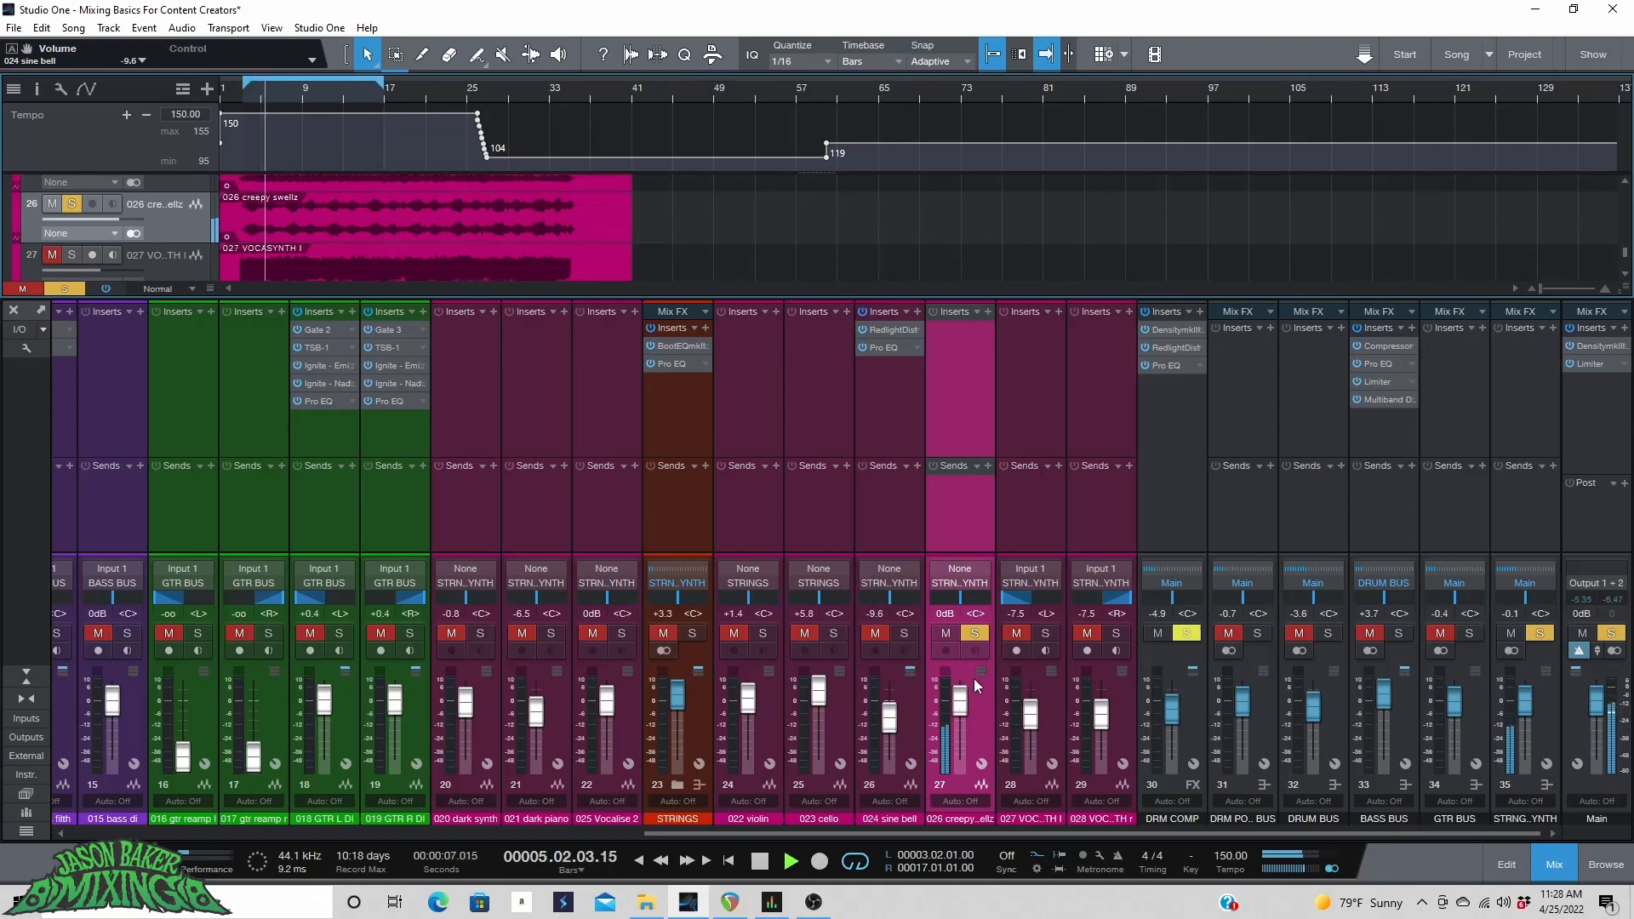
Add BootEQmkIII as an insert on the creepy swellz channel.
{"action": "key", "text": "space"}
{"action": "left_click", "coordinate": [987, 313]}
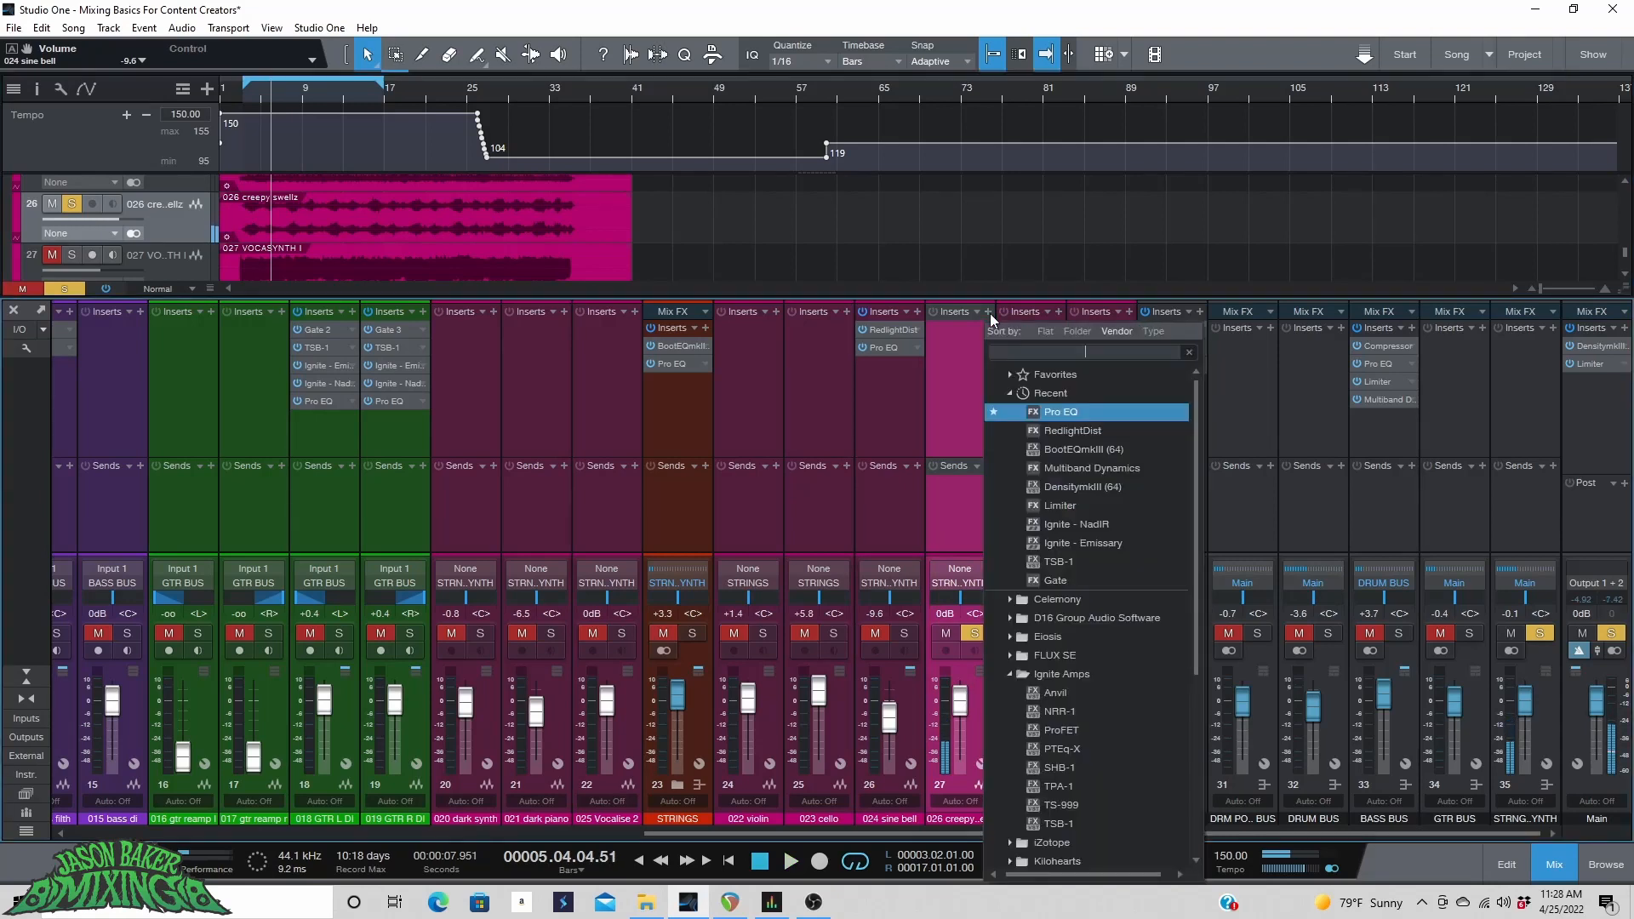
{"action": "left_click", "coordinate": [1047, 409]}
{"action": "left_click_drag", "start_coordinate": [991, 295], "coordinate": [991, 301]}
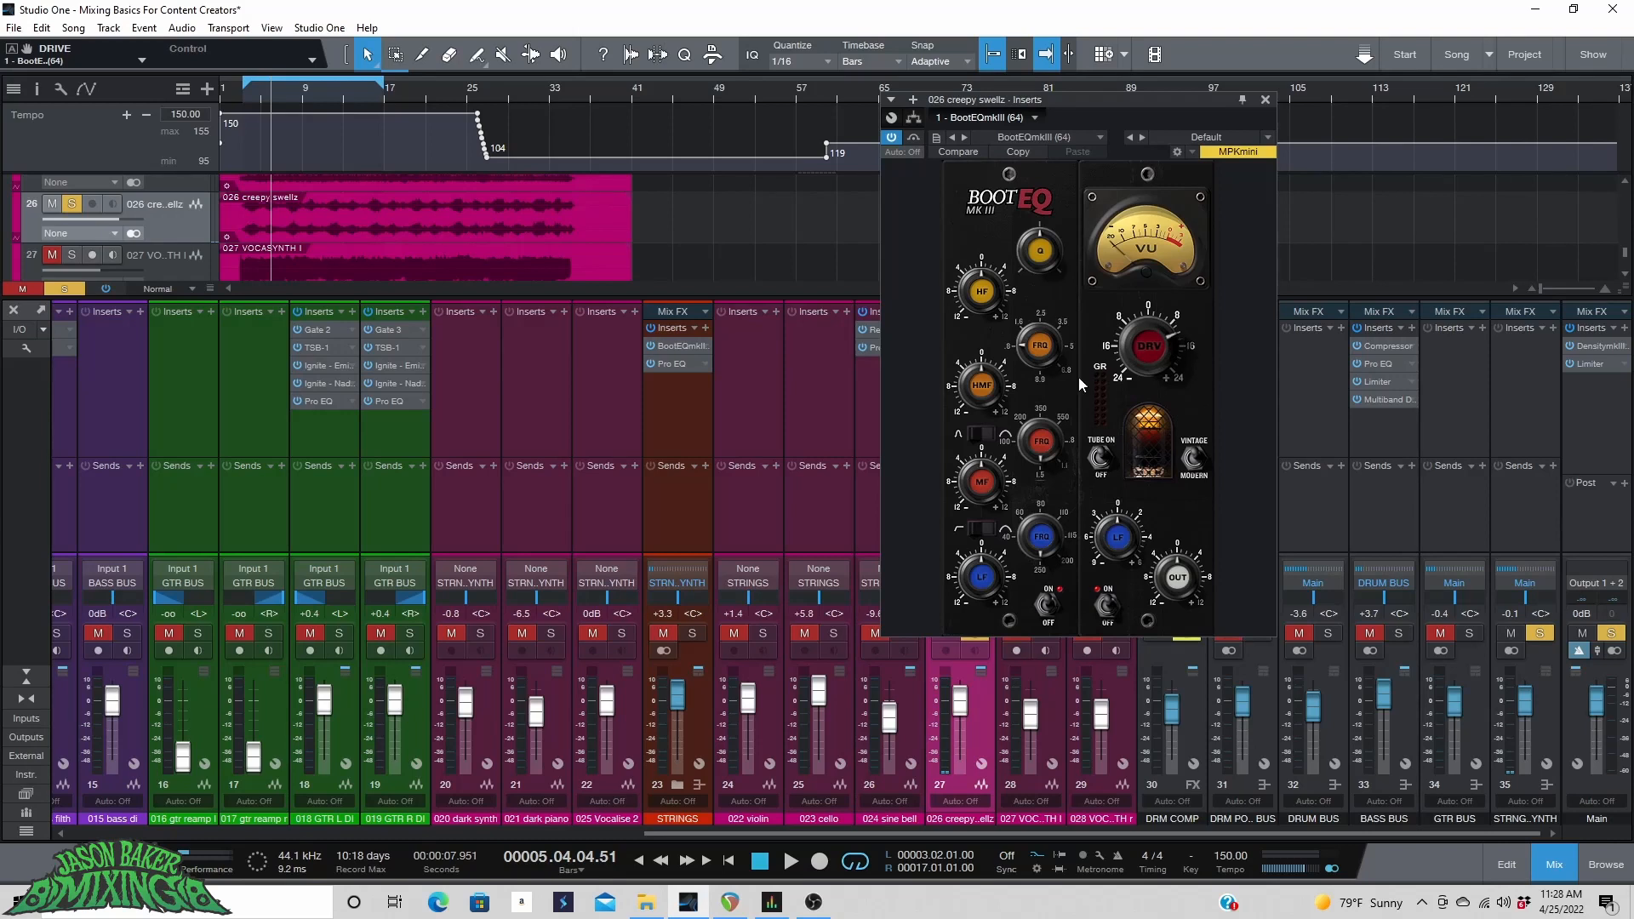
{"action": "key", "text": "space"}
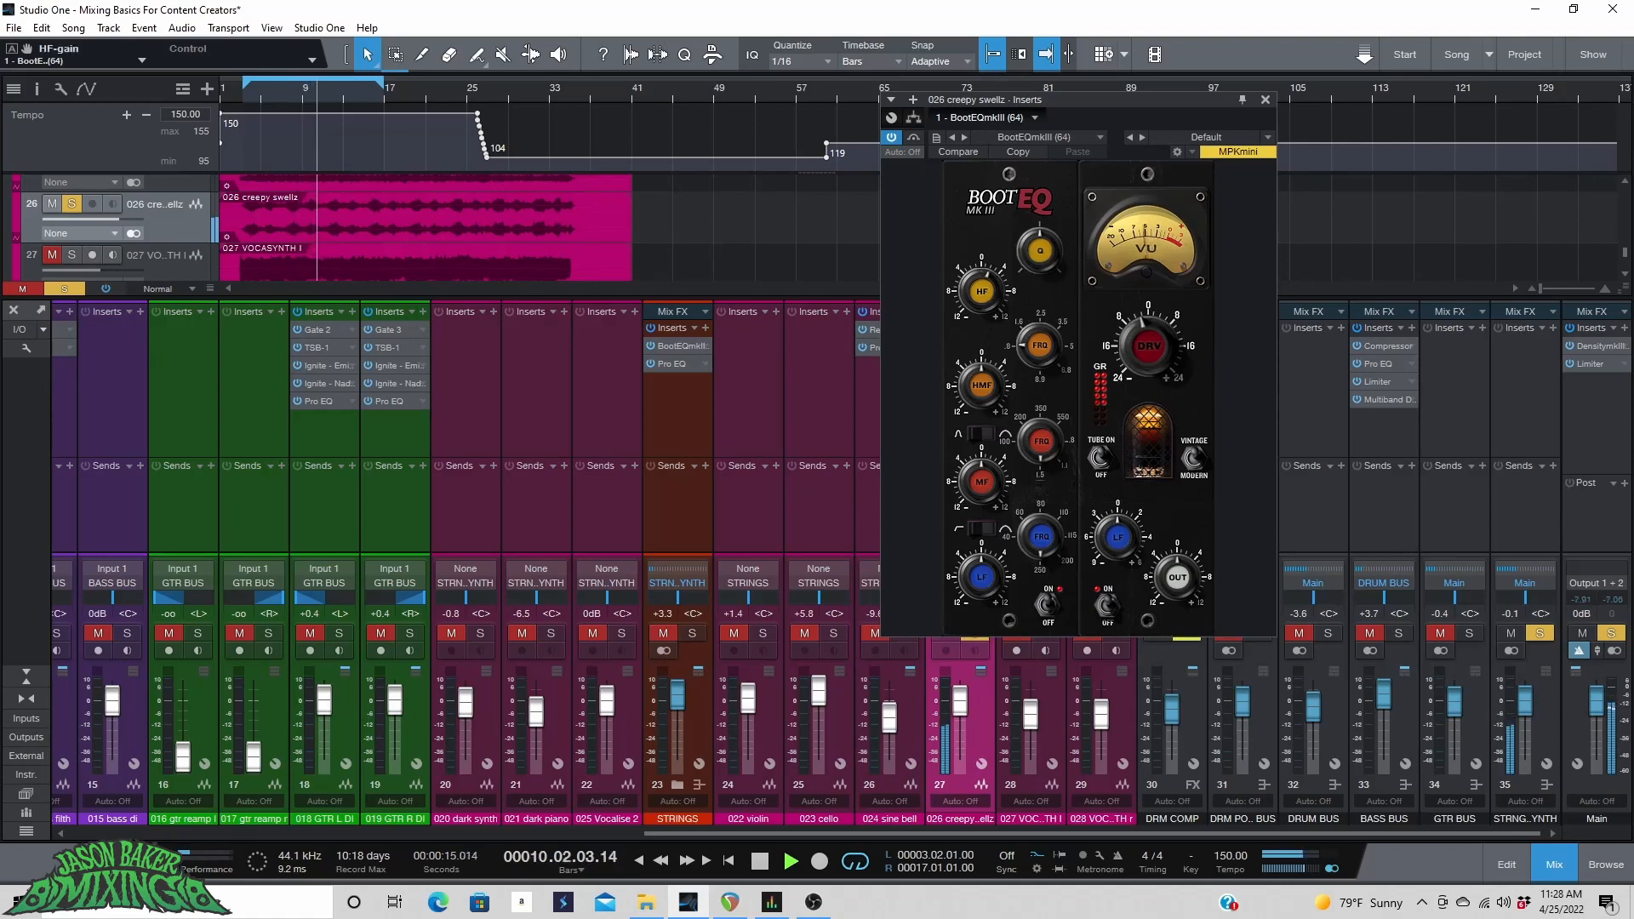
{"action": "key", "text": "space"}
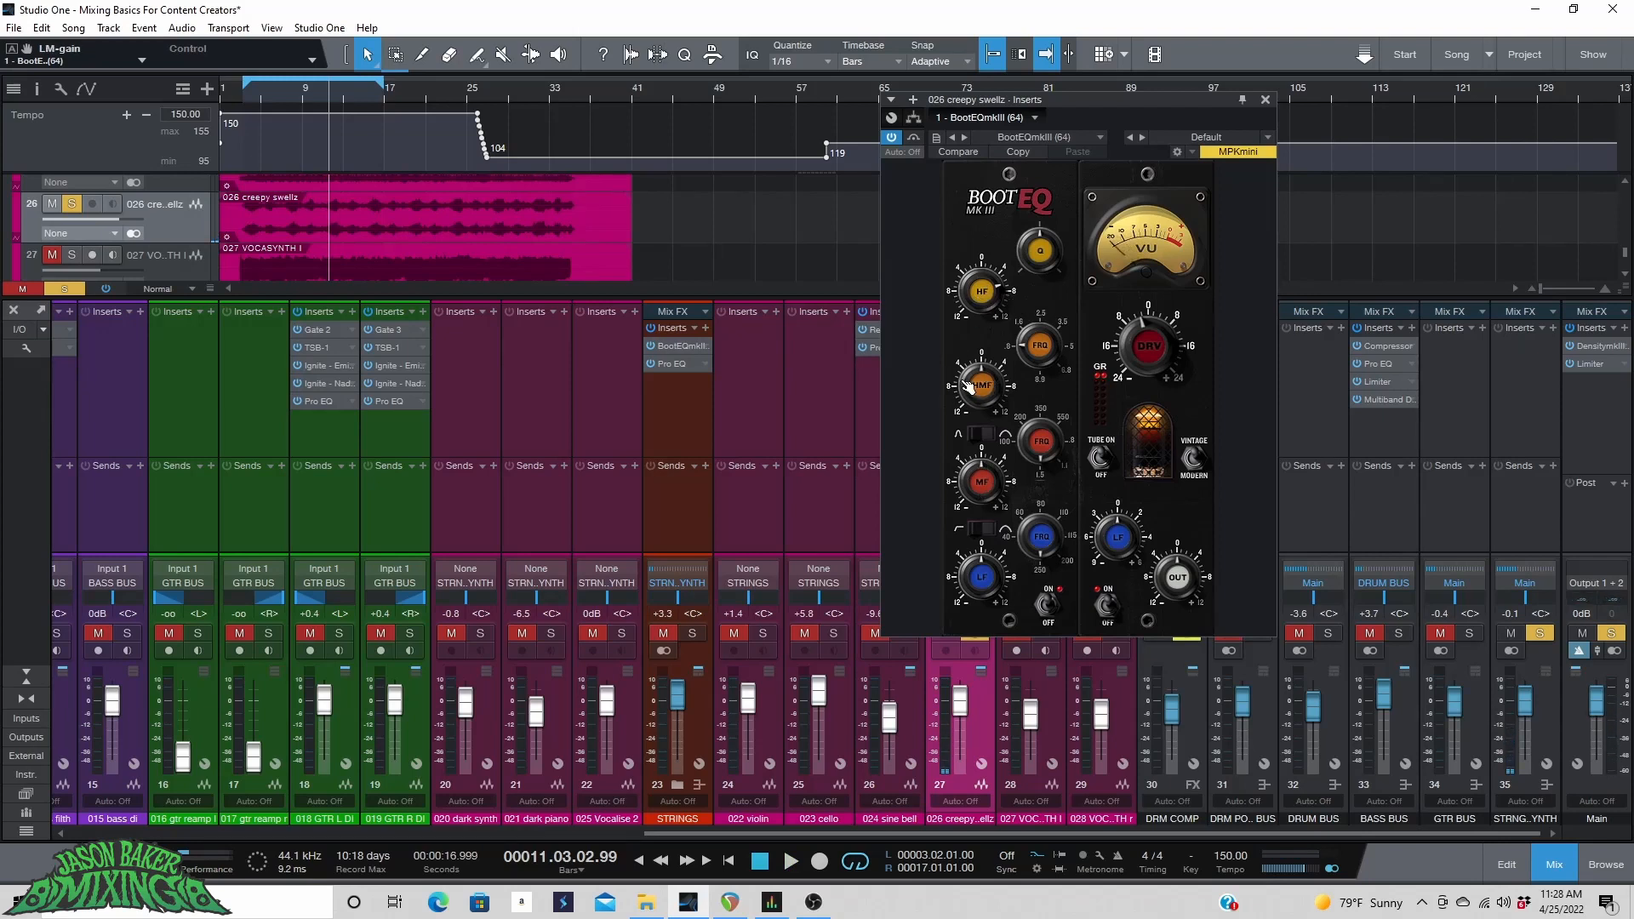
{"action": "key", "text": "space"}
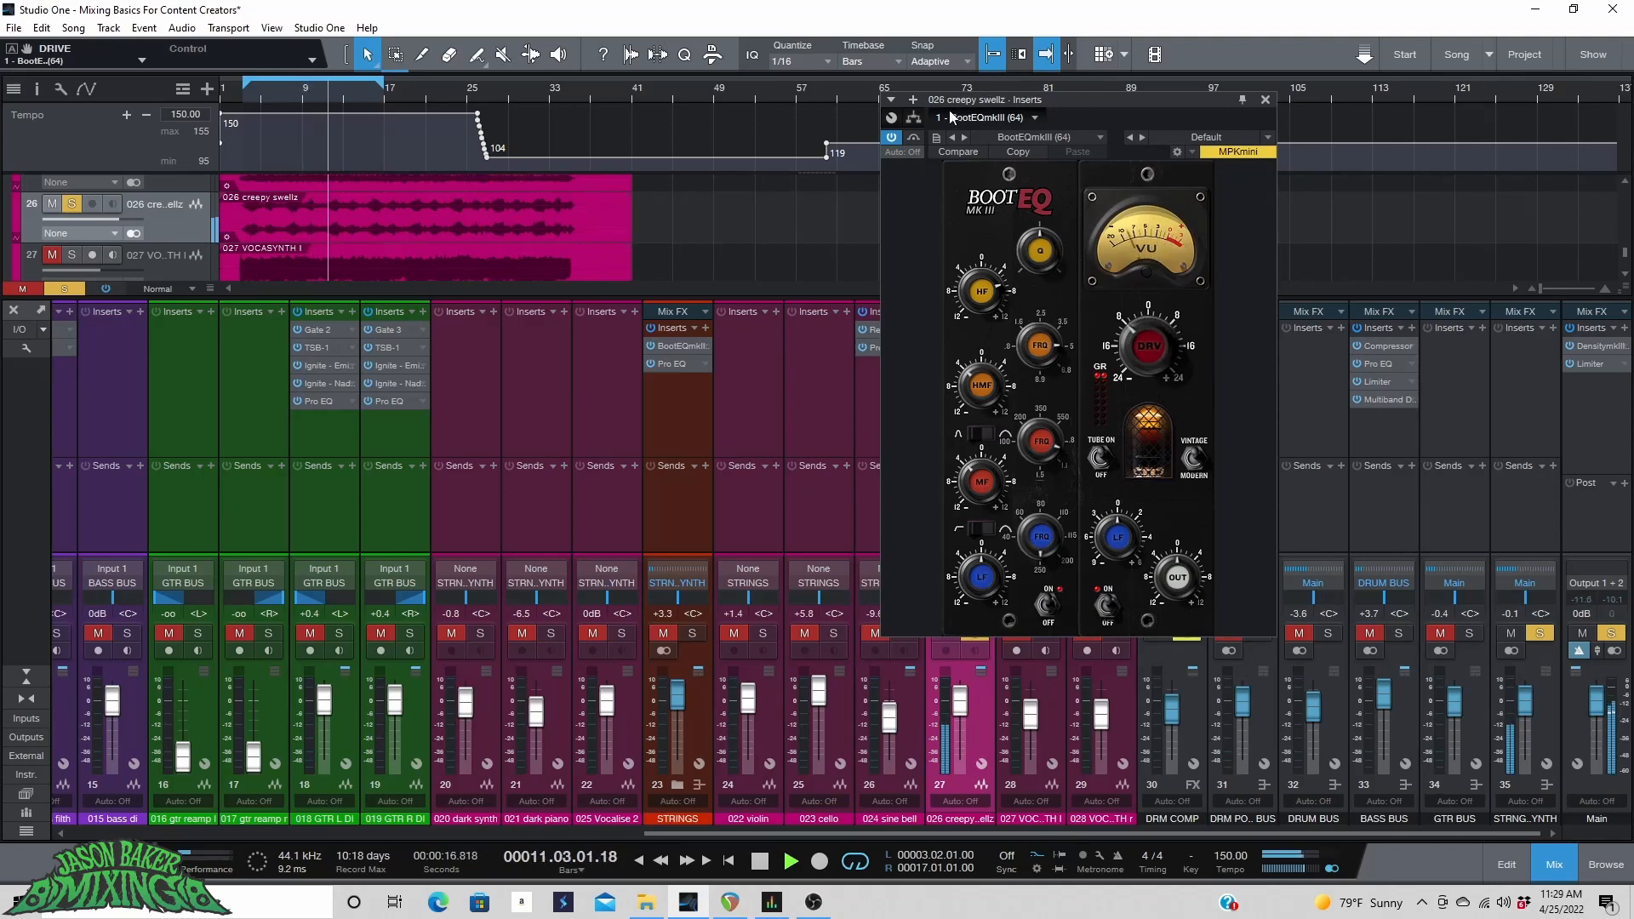
Add Pro EQ after BootEQmkIII on the creepy swellz channel.
{"action": "key", "text": "space"}
{"action": "left_click", "coordinate": [913, 98]}
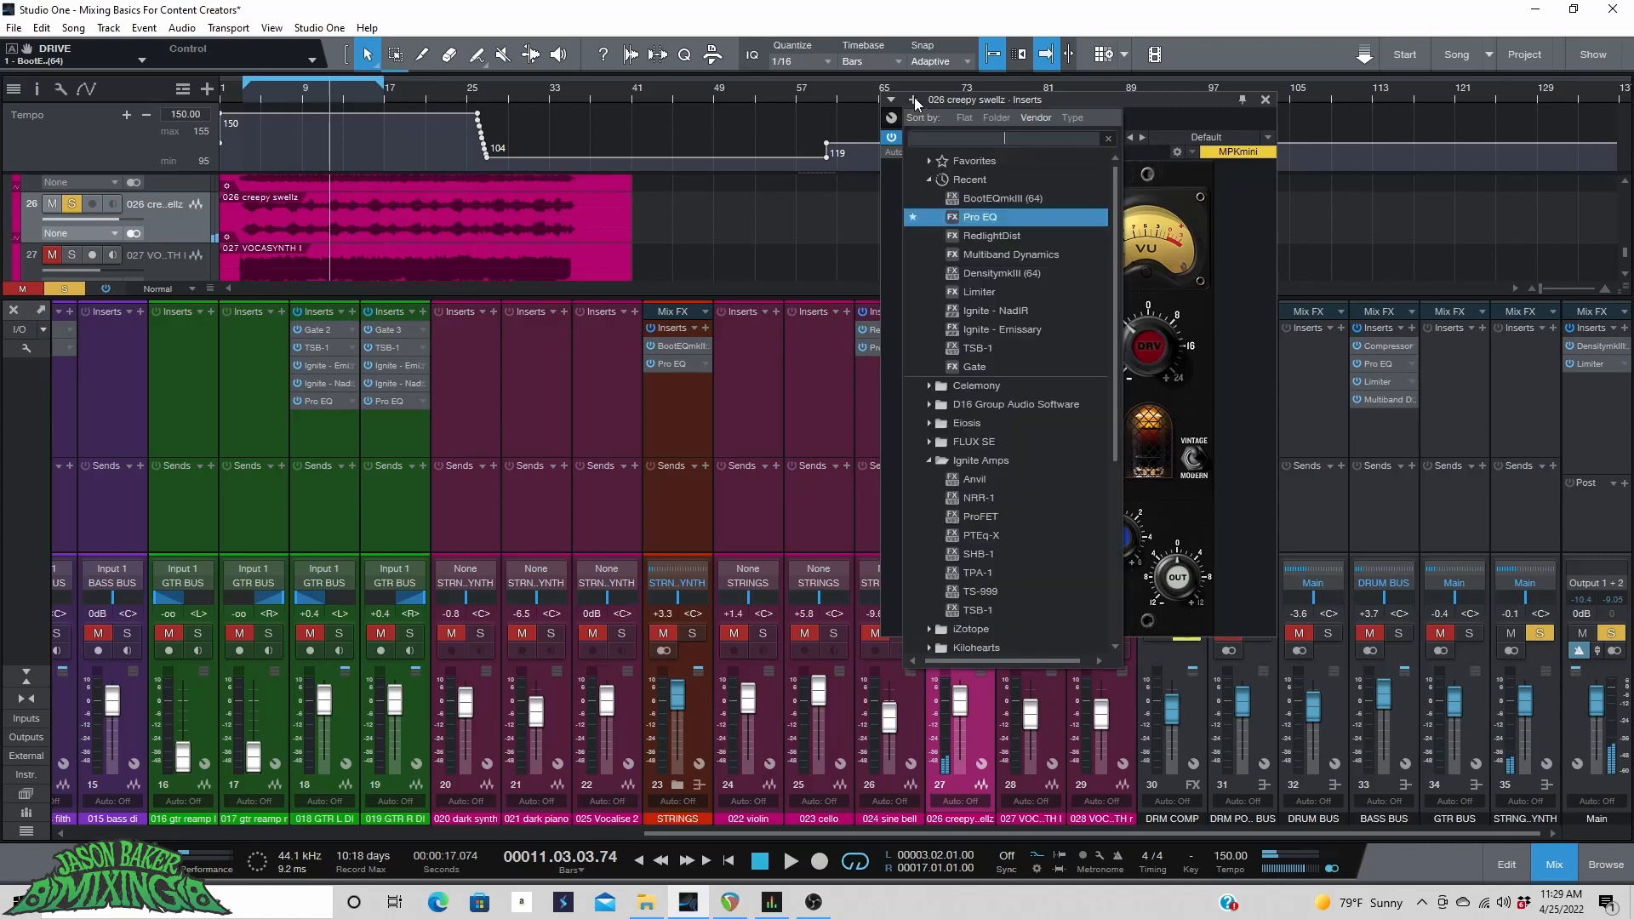
{"action": "left_click", "coordinate": [1040, 223]}
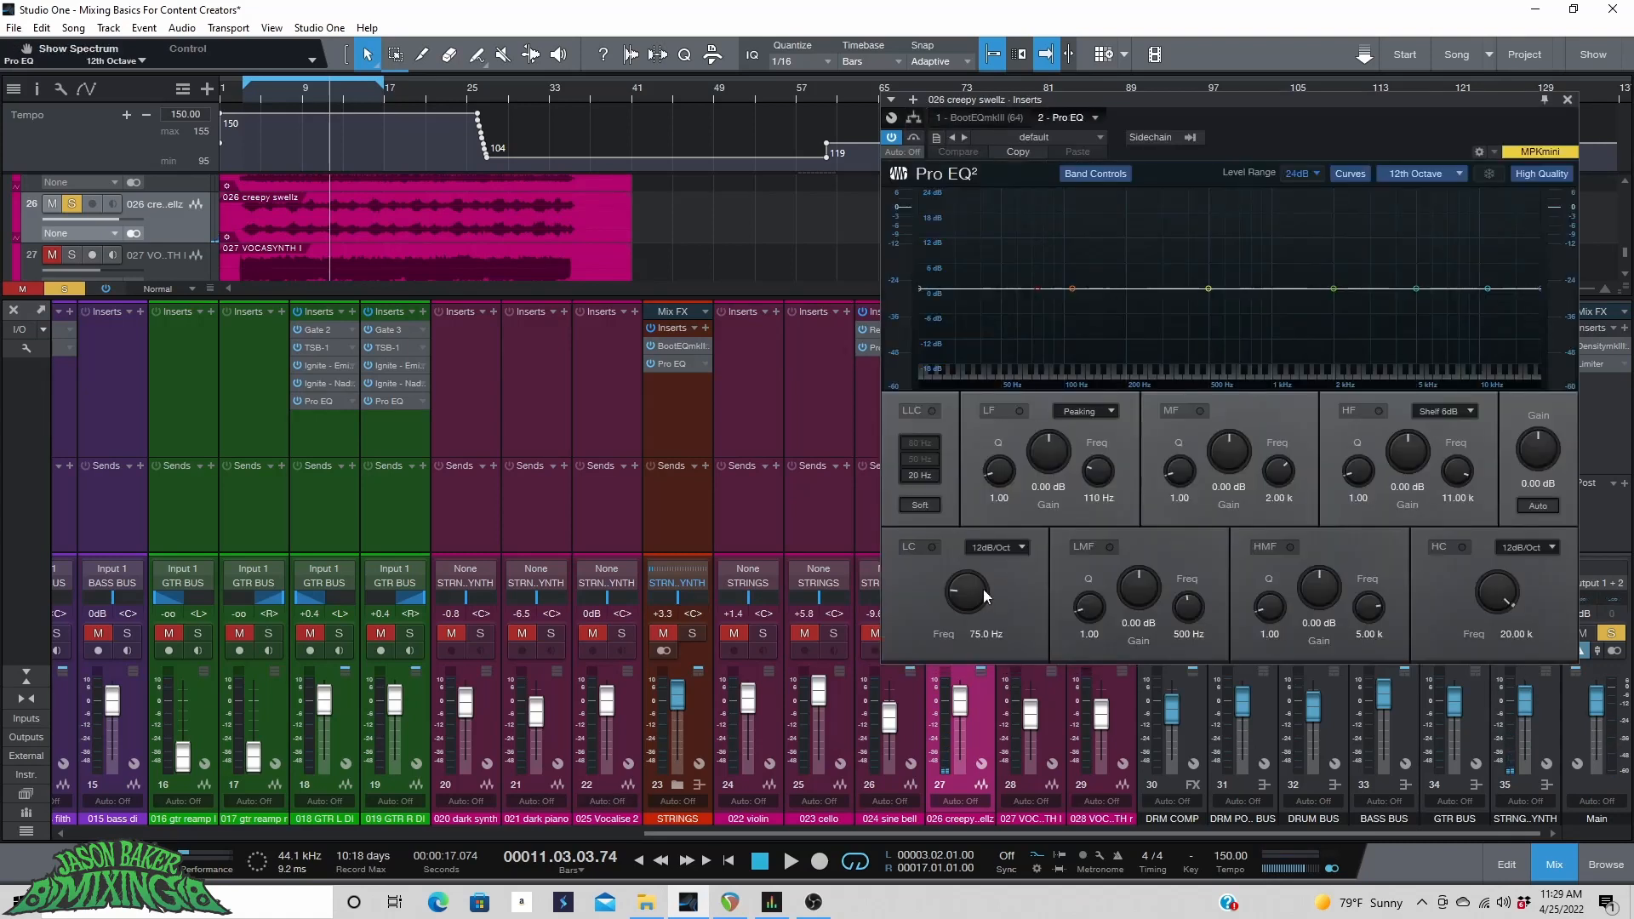
Enable the Pro EQ low cut and set its slope to 24 dB/Oct.
{"action": "key", "text": "space"}
{"action": "left_click", "coordinate": [932, 547]}
{"action": "left_click", "coordinate": [978, 547]}
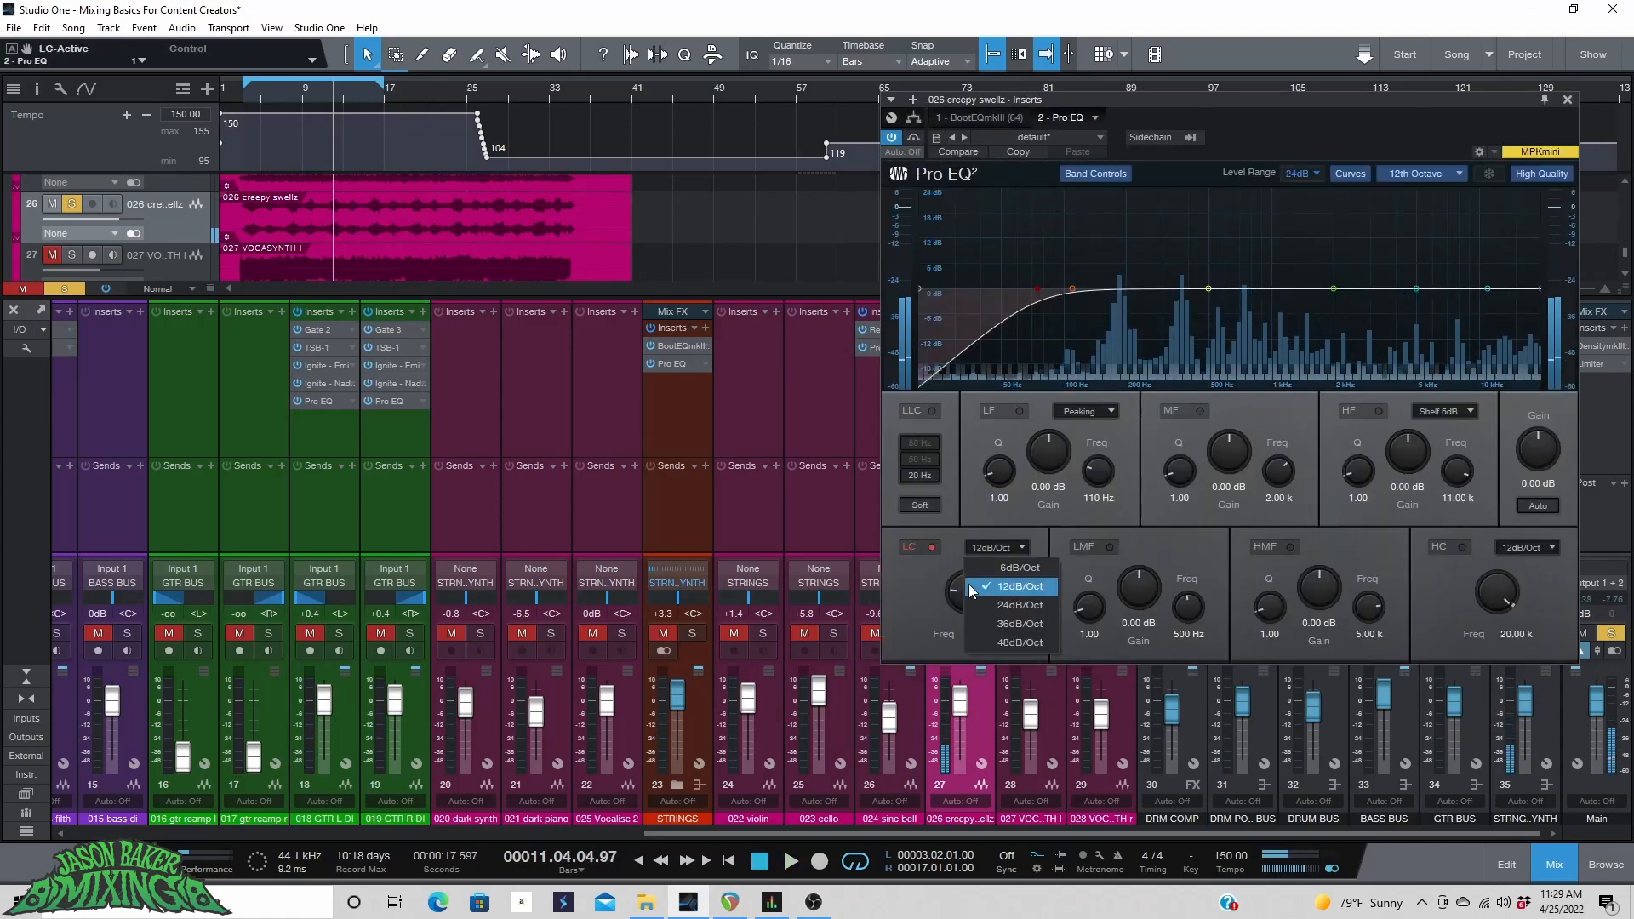
{"action": "left_click", "coordinate": [991, 605]}
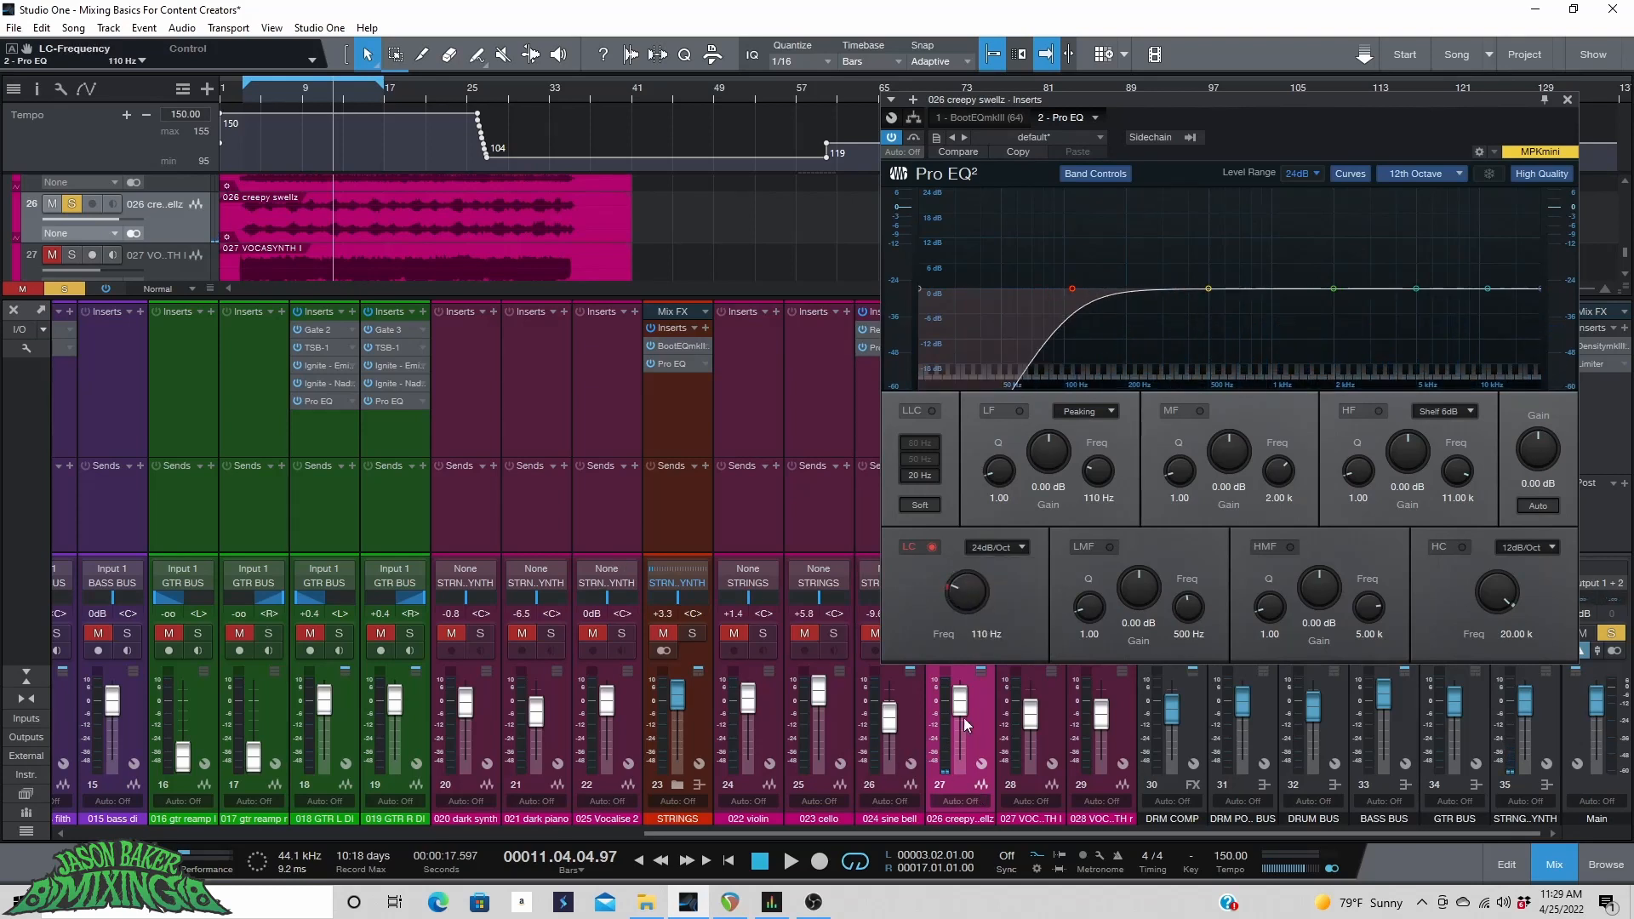
Enable the high cut with a 24 dB/Oct slope and set its frequency to 14.16 kHz.
{"action": "left_click", "coordinate": [1461, 547]}
{"action": "left_click", "coordinate": [1523, 547]}
{"action": "left_click", "coordinate": [1531, 605]}
{"action": "left_click_drag", "start_coordinate": [1495, 587], "coordinate": [1491, 588]}
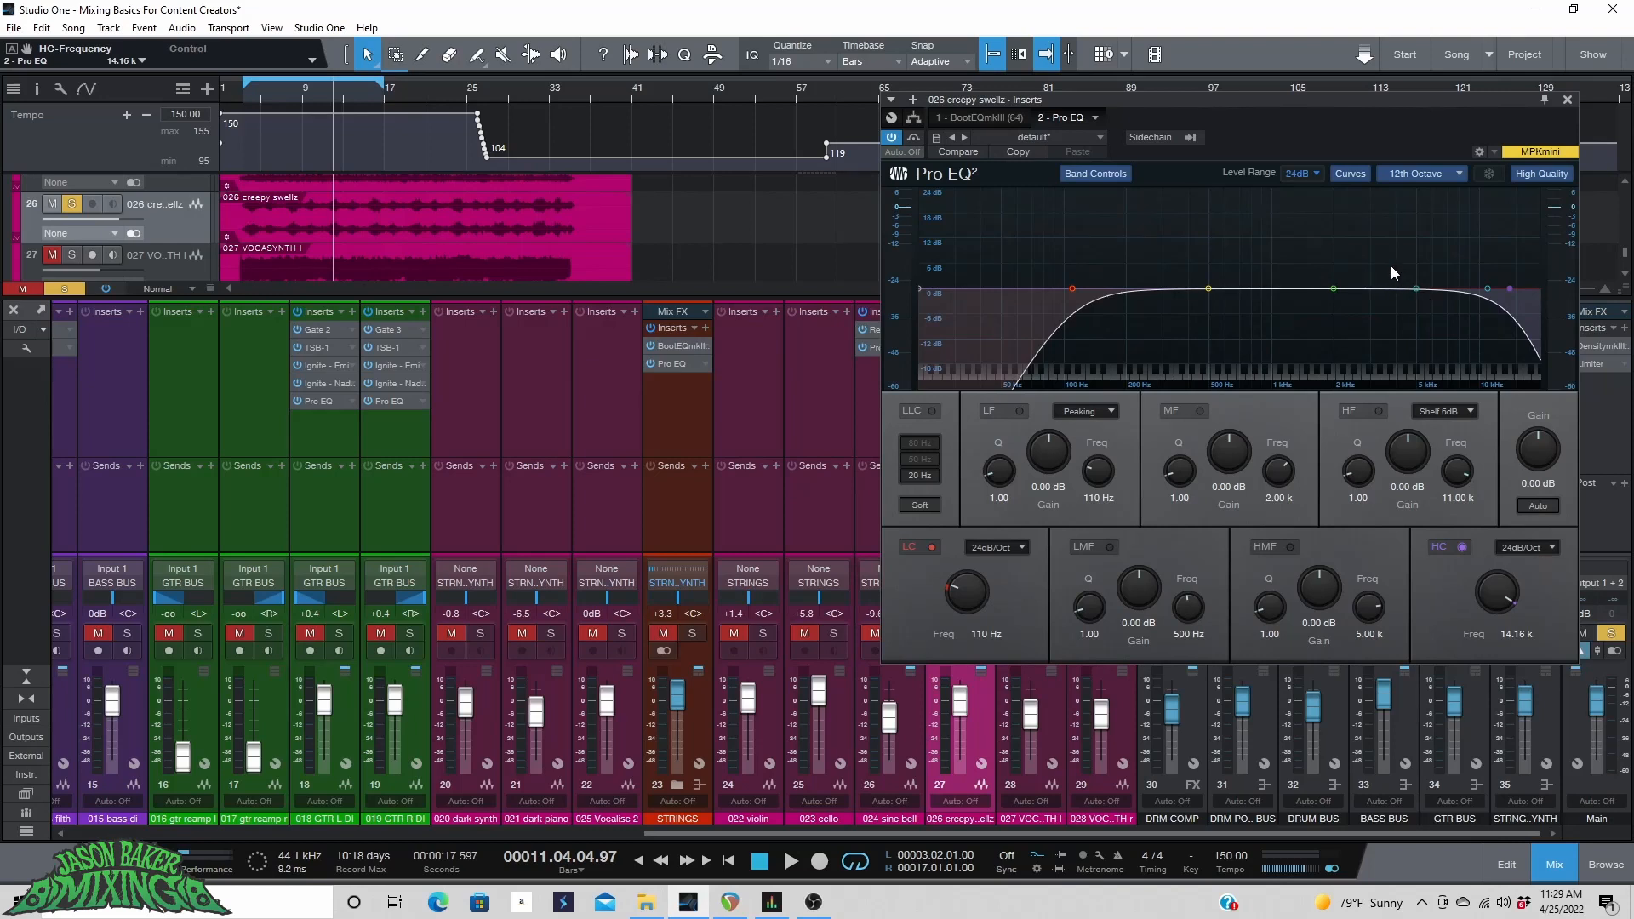
Sweep a narrow high-mid boost on Pro EQ, then set it to a -5.04 dB cut at 8.01 kHz with Q 5.14.
{"action": "left_click_drag", "start_coordinate": [1413, 288], "coordinate": [1407, 242]}
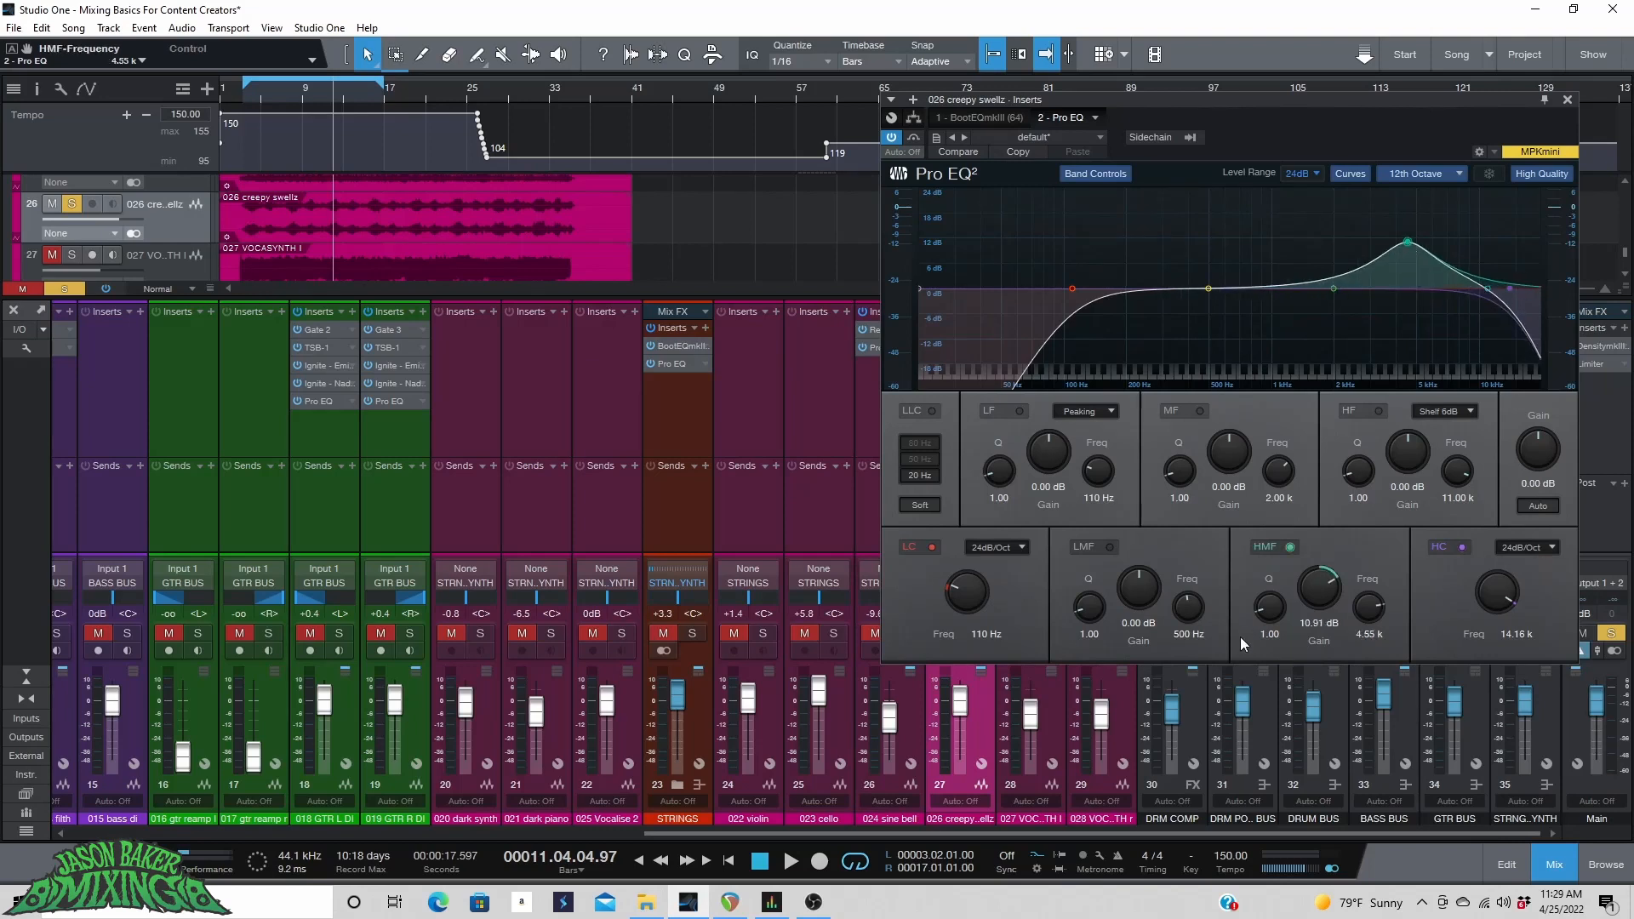
{"action": "left_click_drag", "start_coordinate": [1266, 609], "coordinate": [1262, 557]}
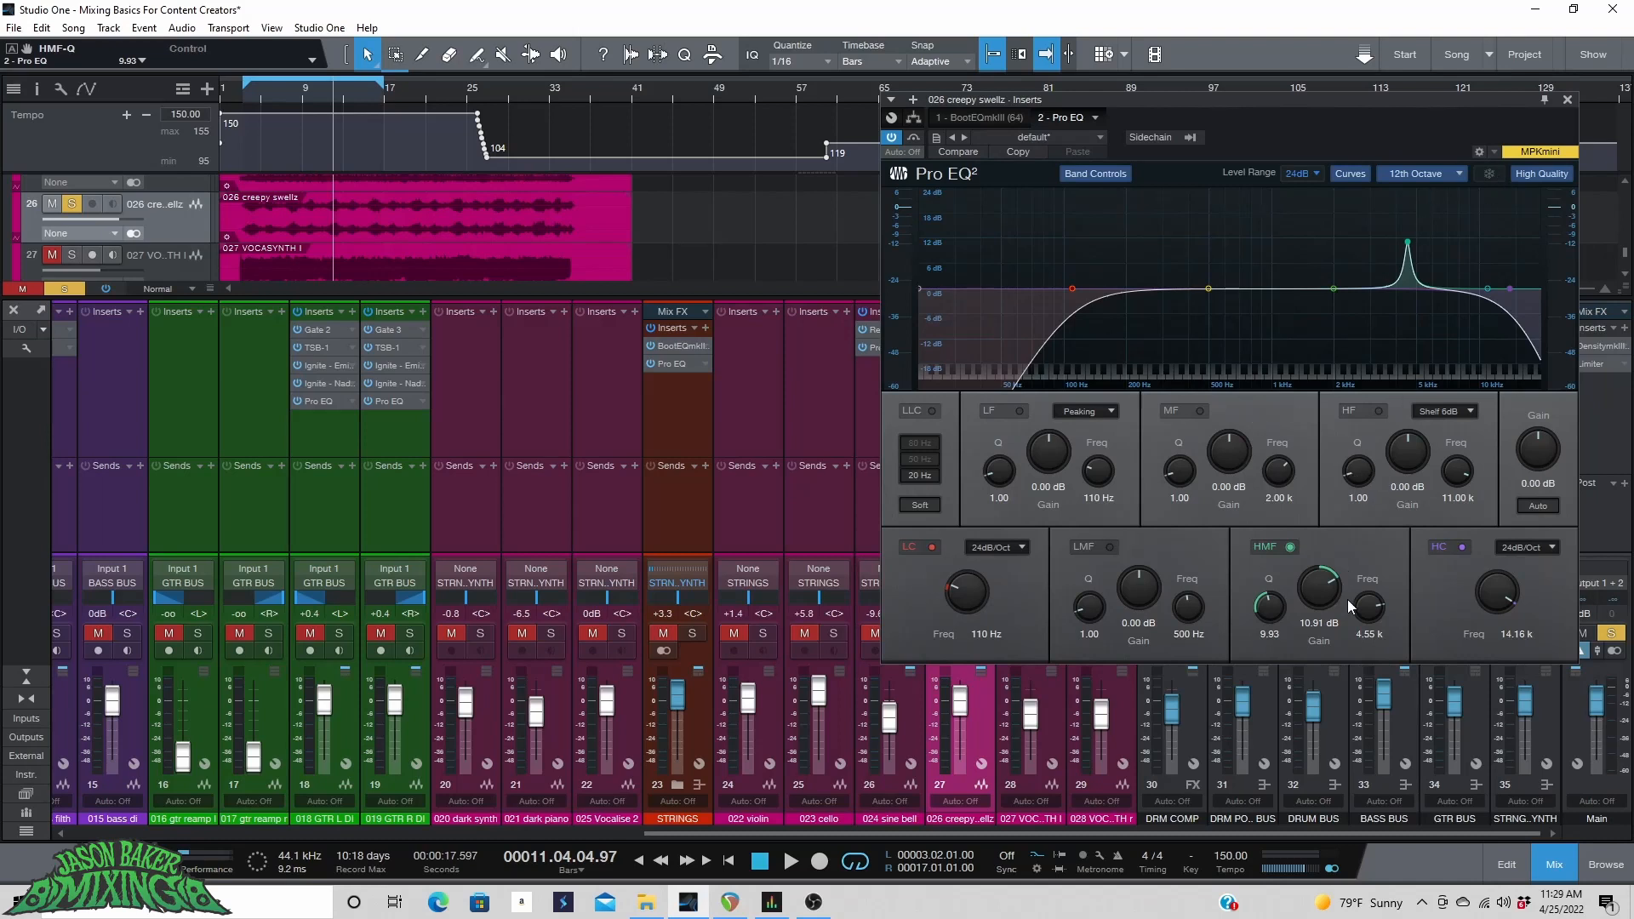
{"action": "left_click_drag", "start_coordinate": [1259, 610], "coordinate": [1262, 596]}
{"action": "left_click_drag", "start_coordinate": [1410, 241], "coordinate": [1458, 182]}
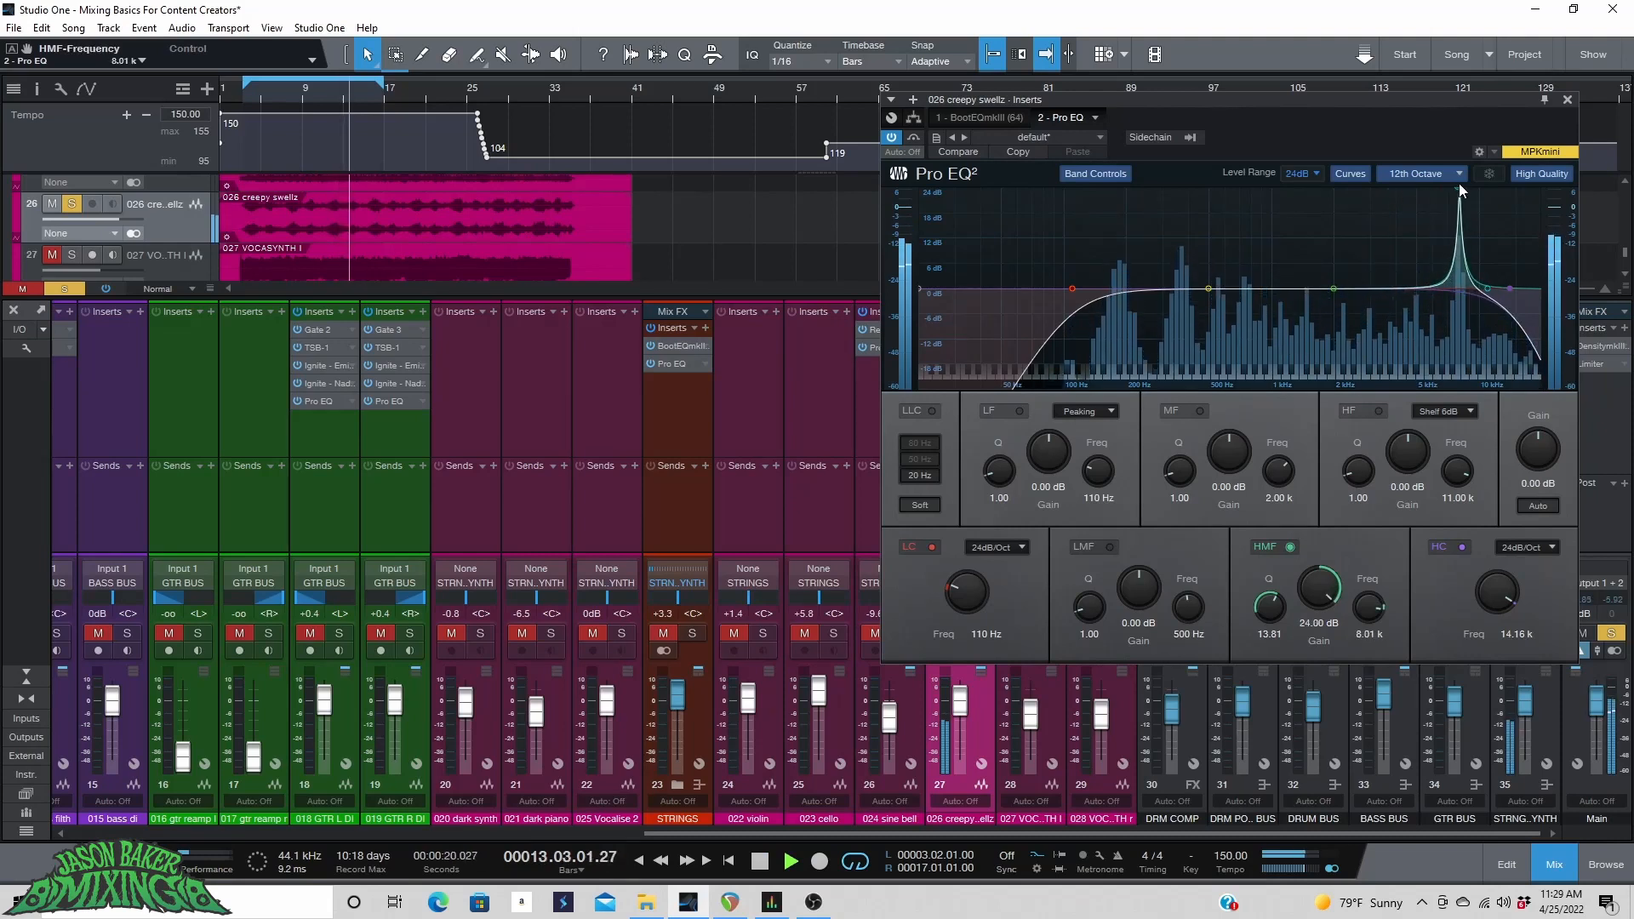
{"action": "left_click_drag", "start_coordinate": [1318, 591], "coordinate": [1264, 636]}
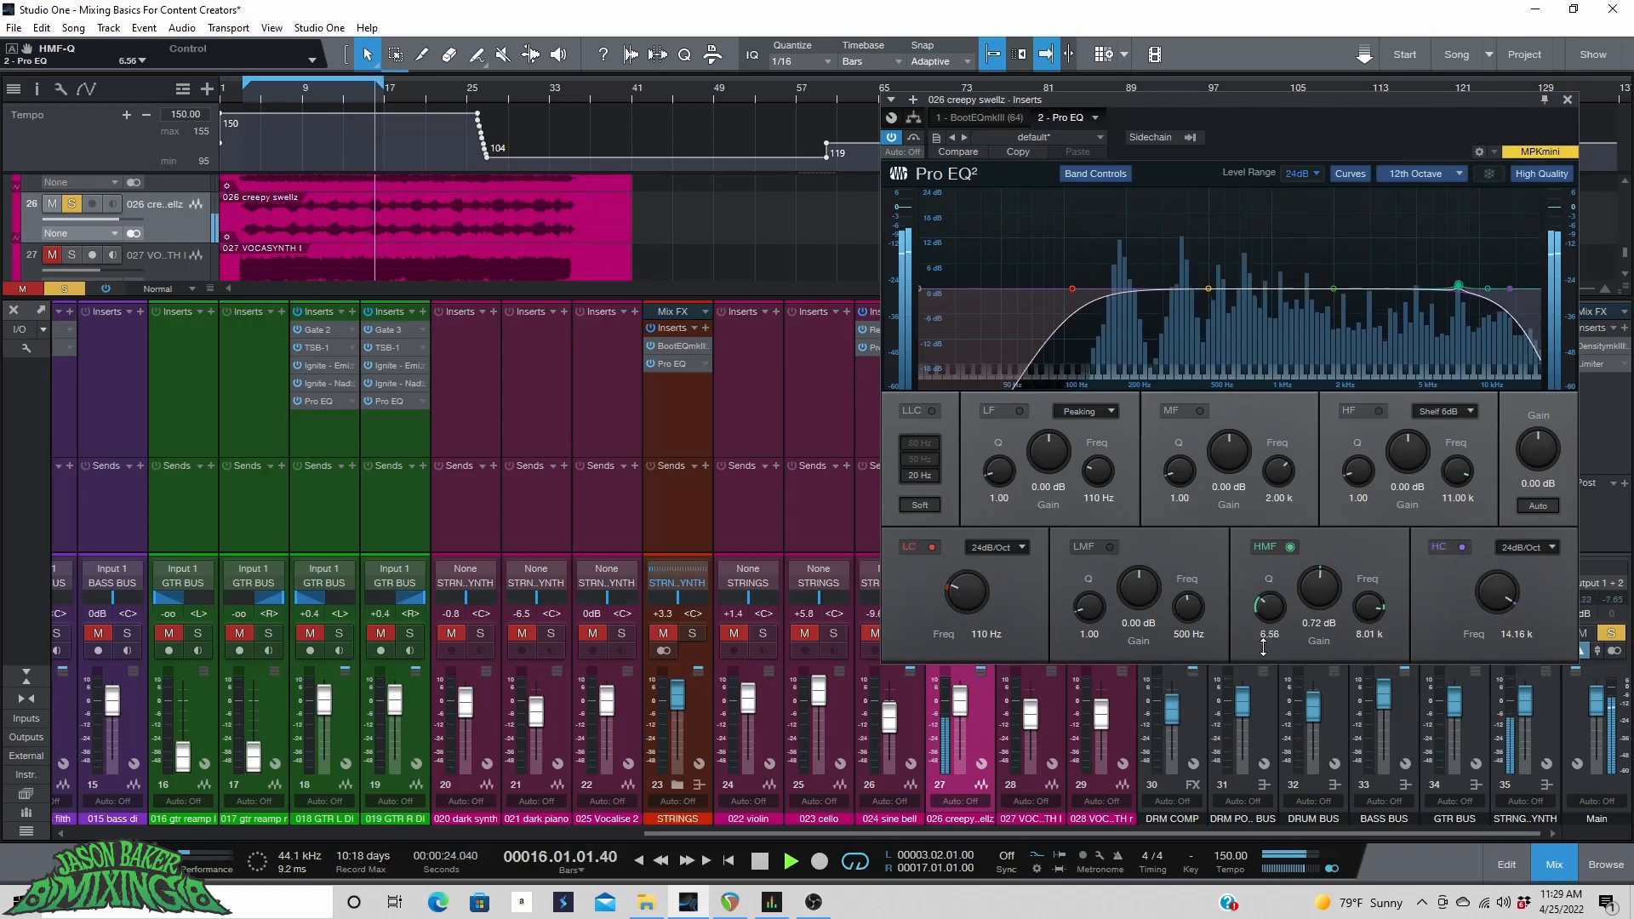
{"action": "left_click_drag", "start_coordinate": [1315, 588], "coordinate": [1267, 621]}
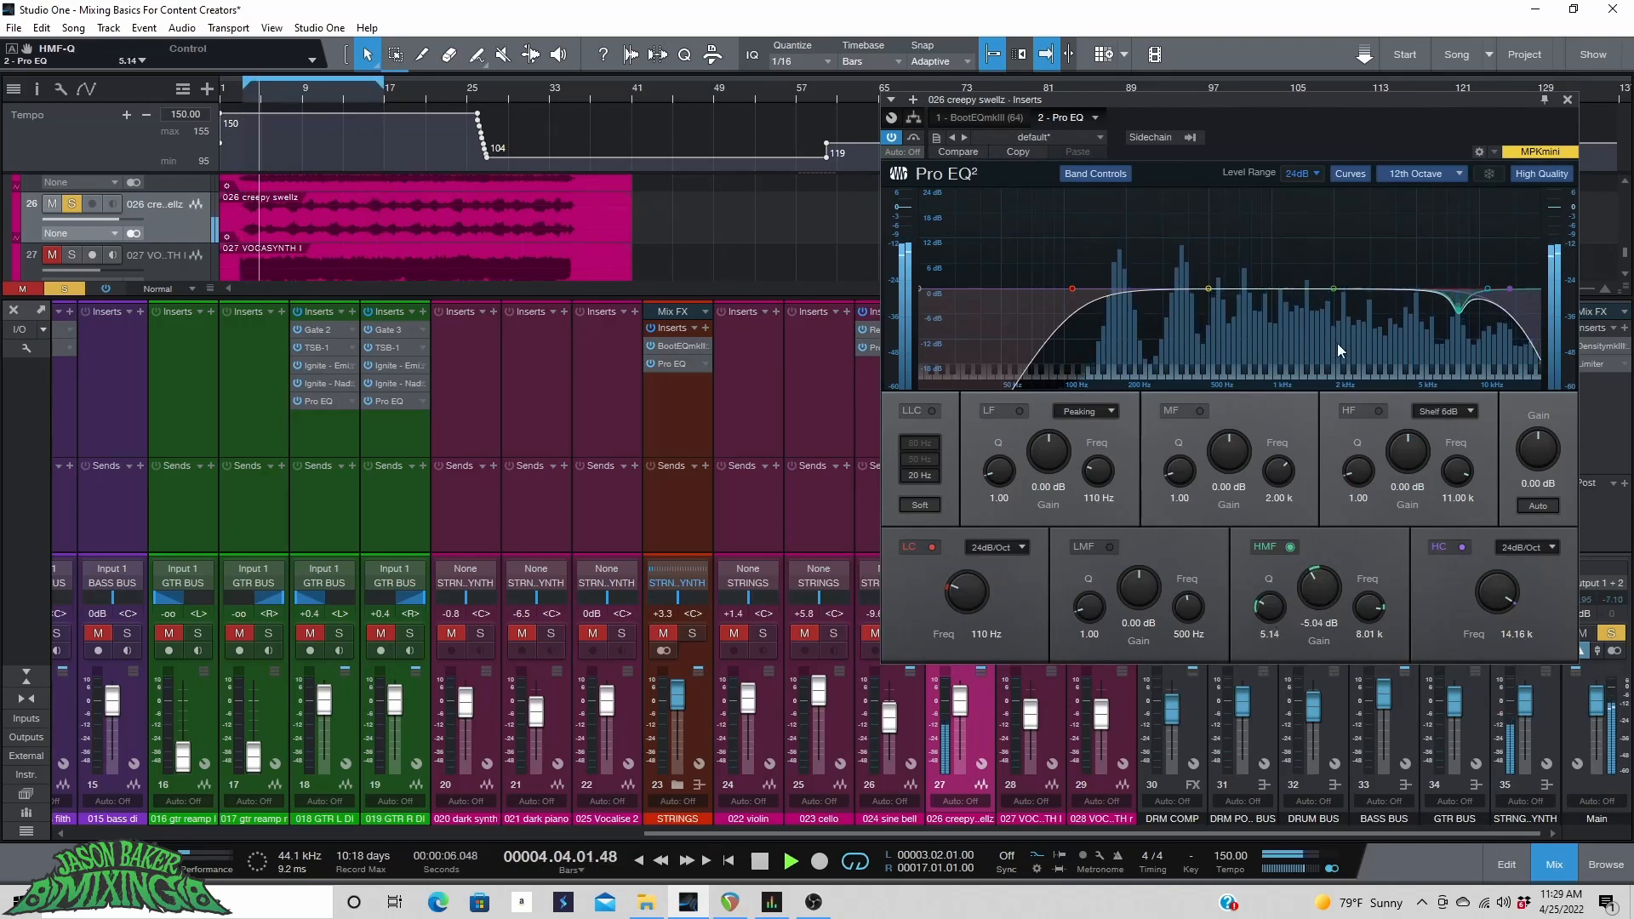
Cut the mid band by 4.08 dB at 722 Hz (Q 2.42) and the low-mid band by 4.80 dB at 1.46 kHz (Q 4.24).
{"action": "left_click_drag", "start_coordinate": [1330, 286], "coordinate": [1240, 189]}
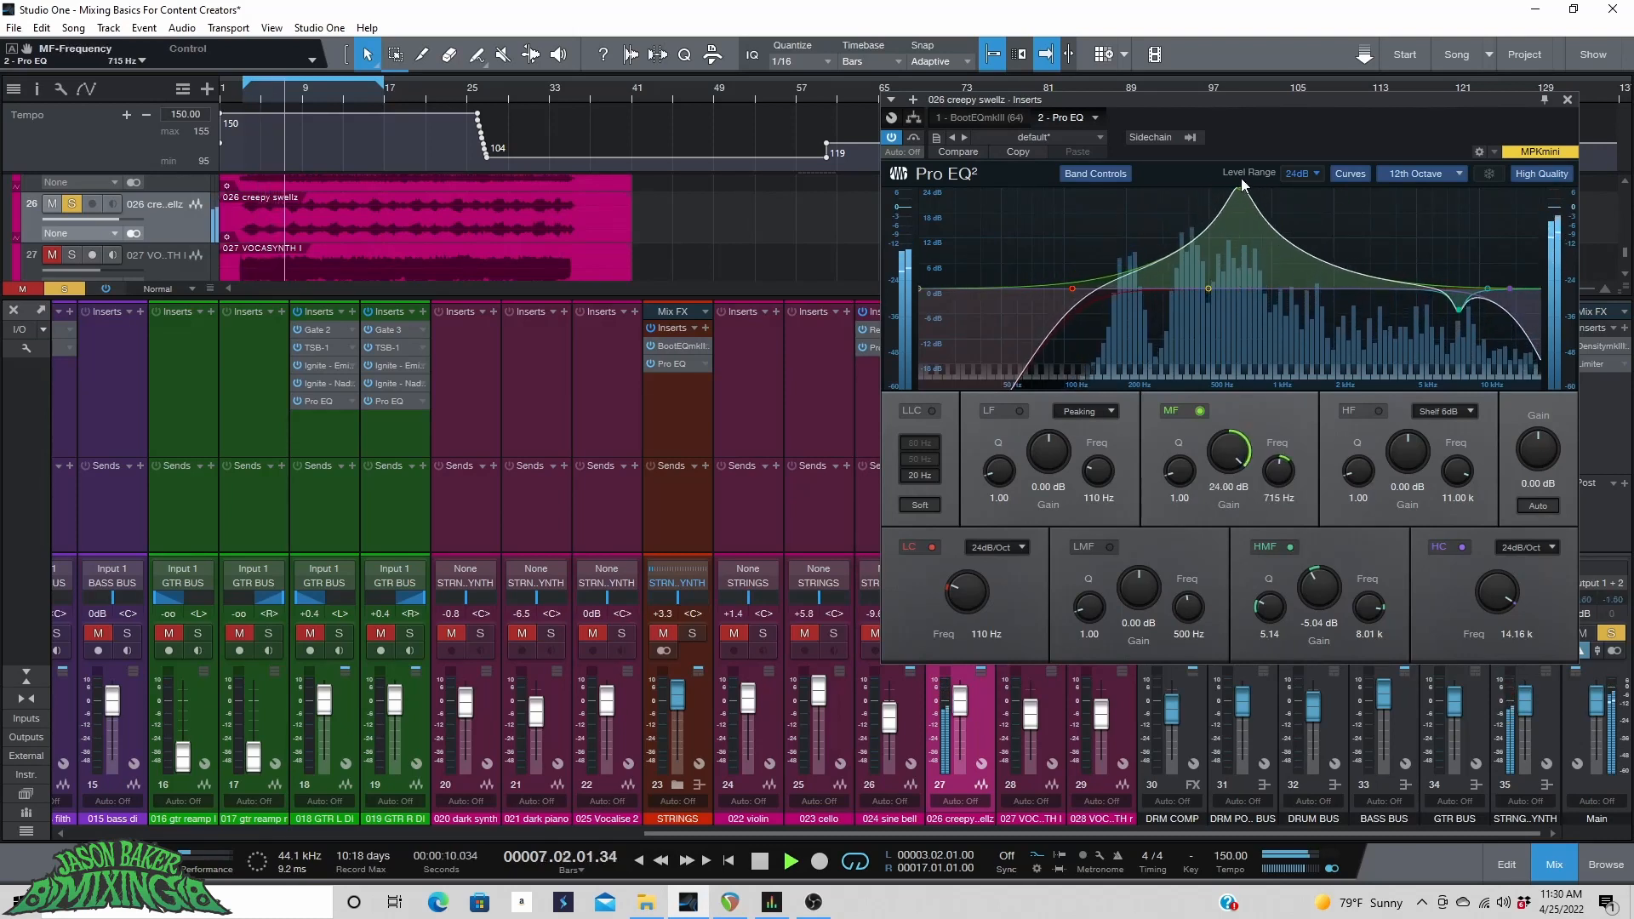
{"action": "left_click_drag", "start_coordinate": [1179, 471], "coordinate": [1239, 567]}
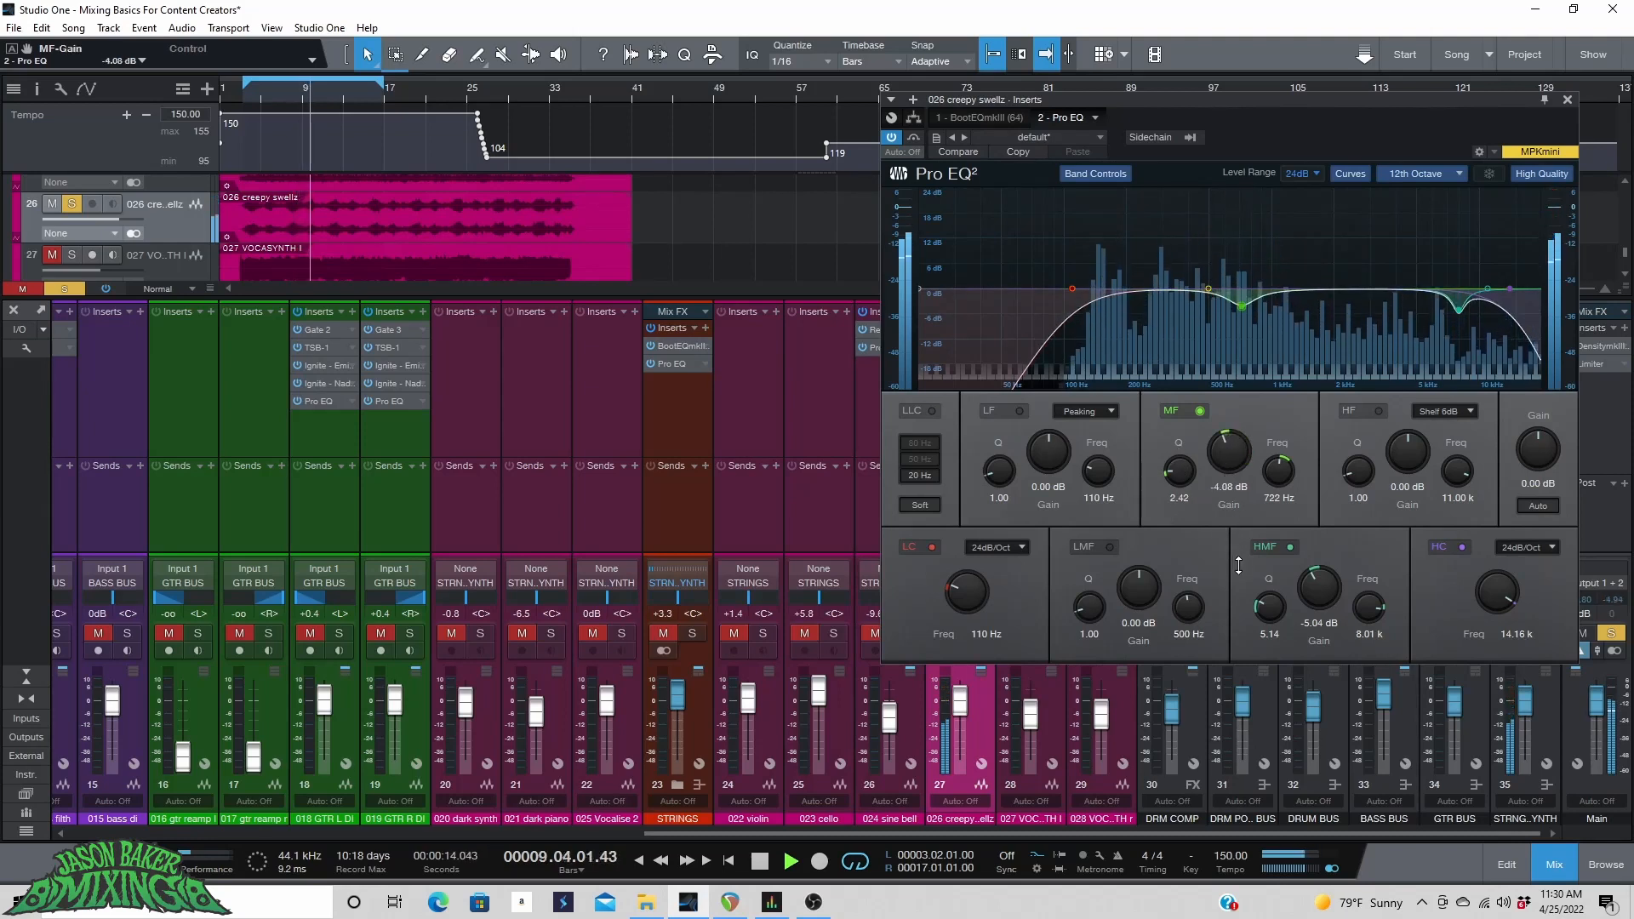
{"action": "left_click_drag", "start_coordinate": [1209, 288], "coordinate": [1307, 183]}
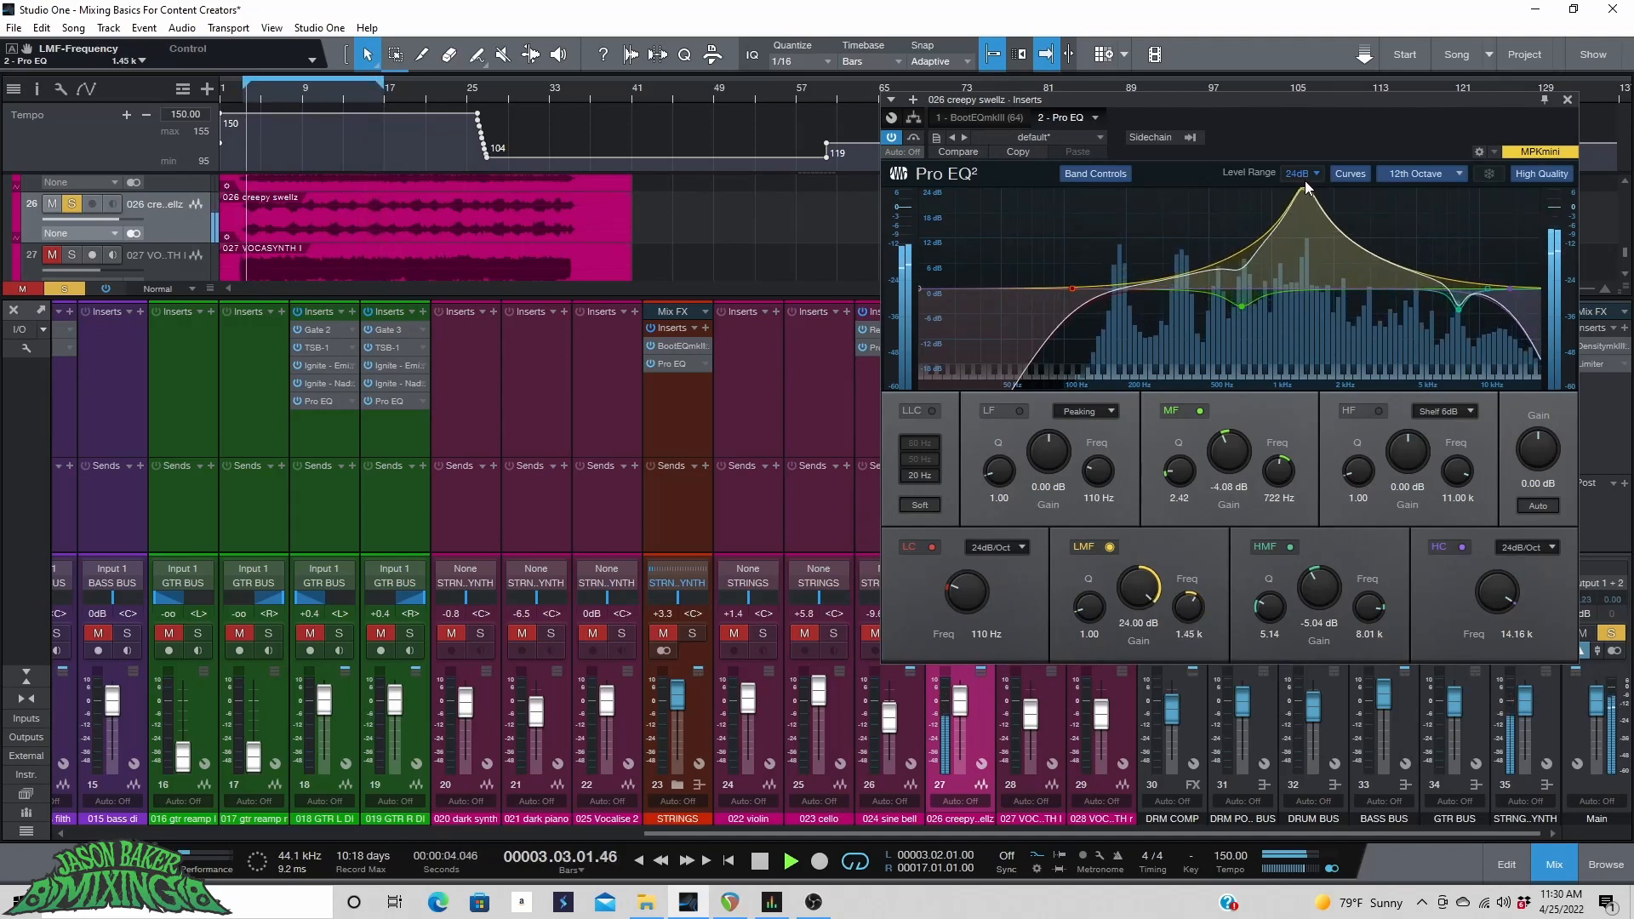
{"action": "left_click_drag", "start_coordinate": [1151, 570], "coordinate": [1134, 647]}
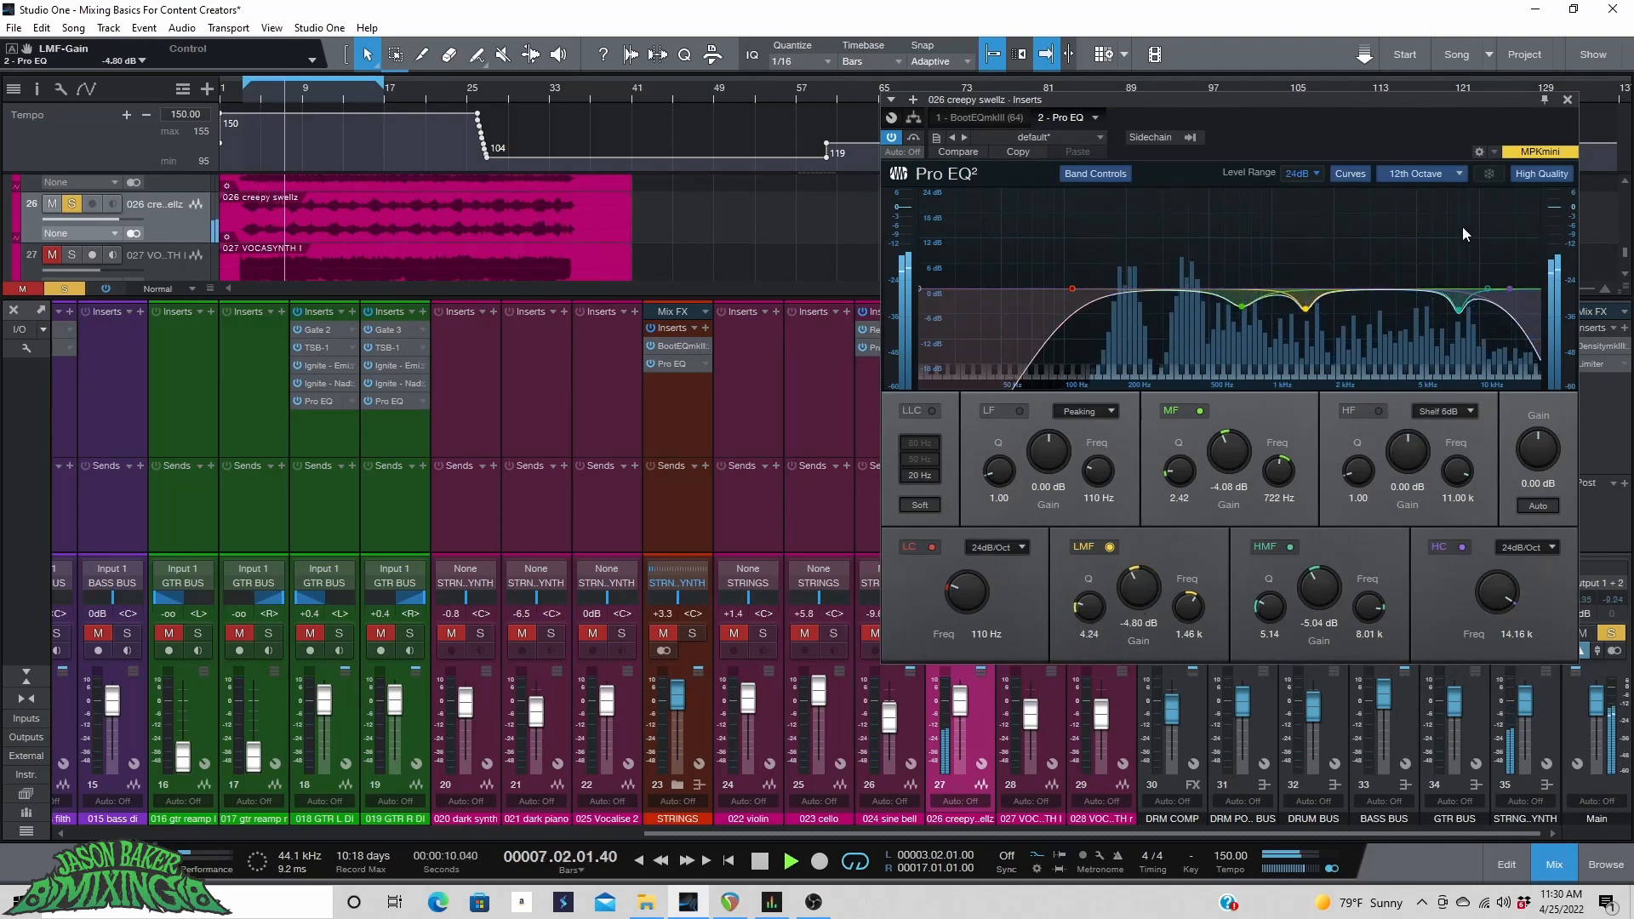
Unsolo creepy swellz, play back from bar 4, and set the track's volume to +1.0 dB.
{"action": "key", "text": "space"}
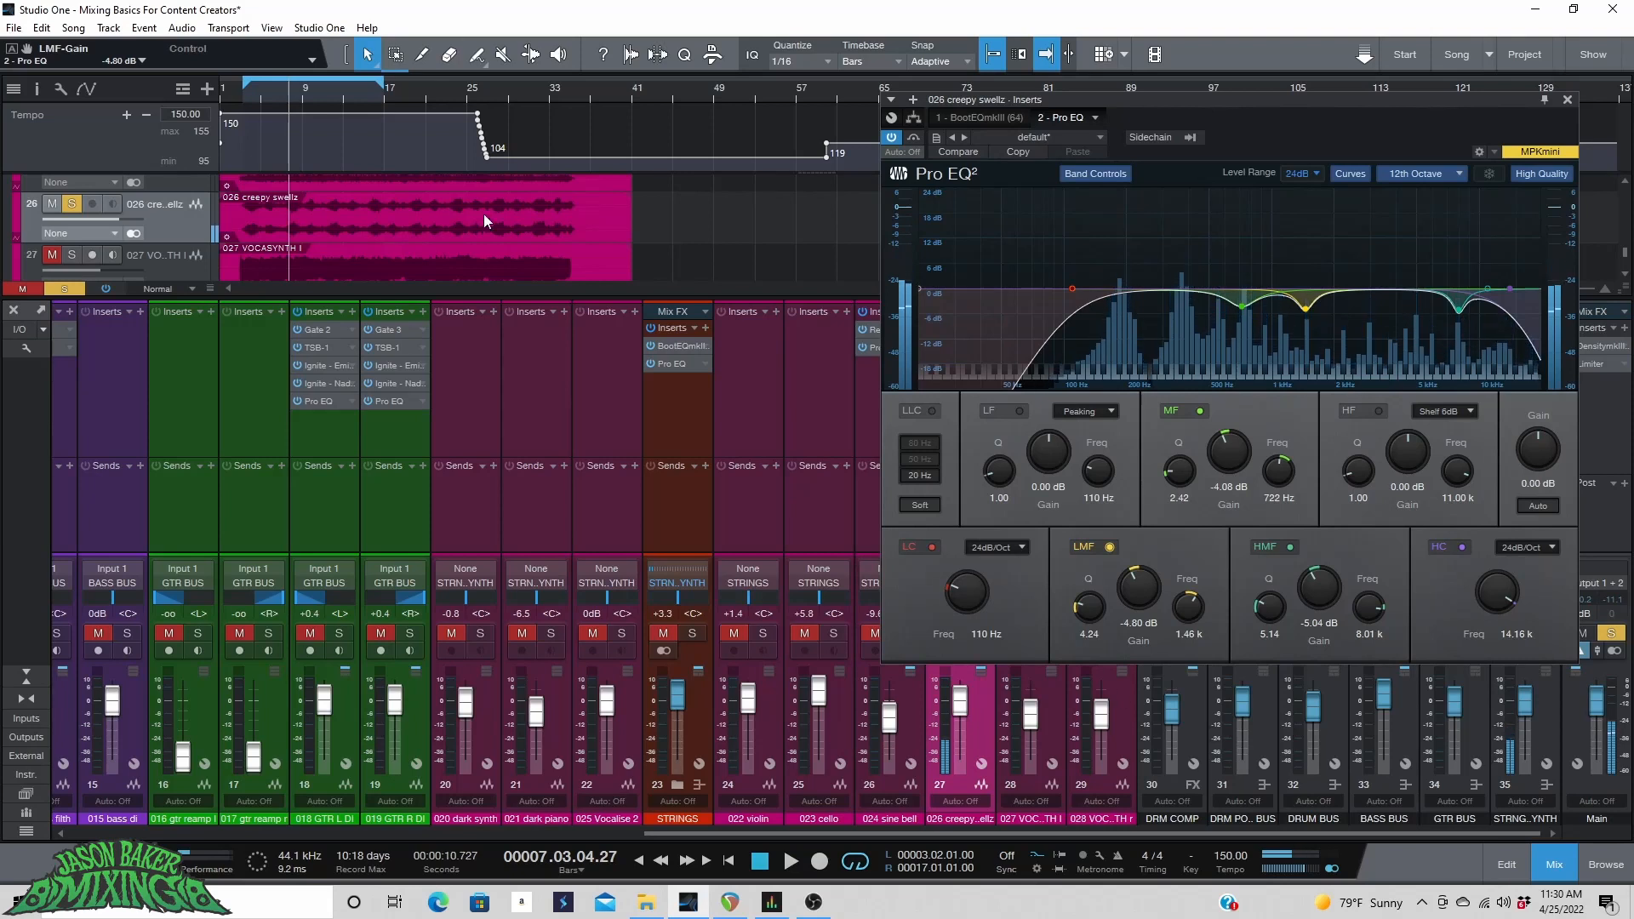
{"action": "left_click", "coordinate": [71, 204]}
{"action": "left_click", "coordinate": [254, 99]}
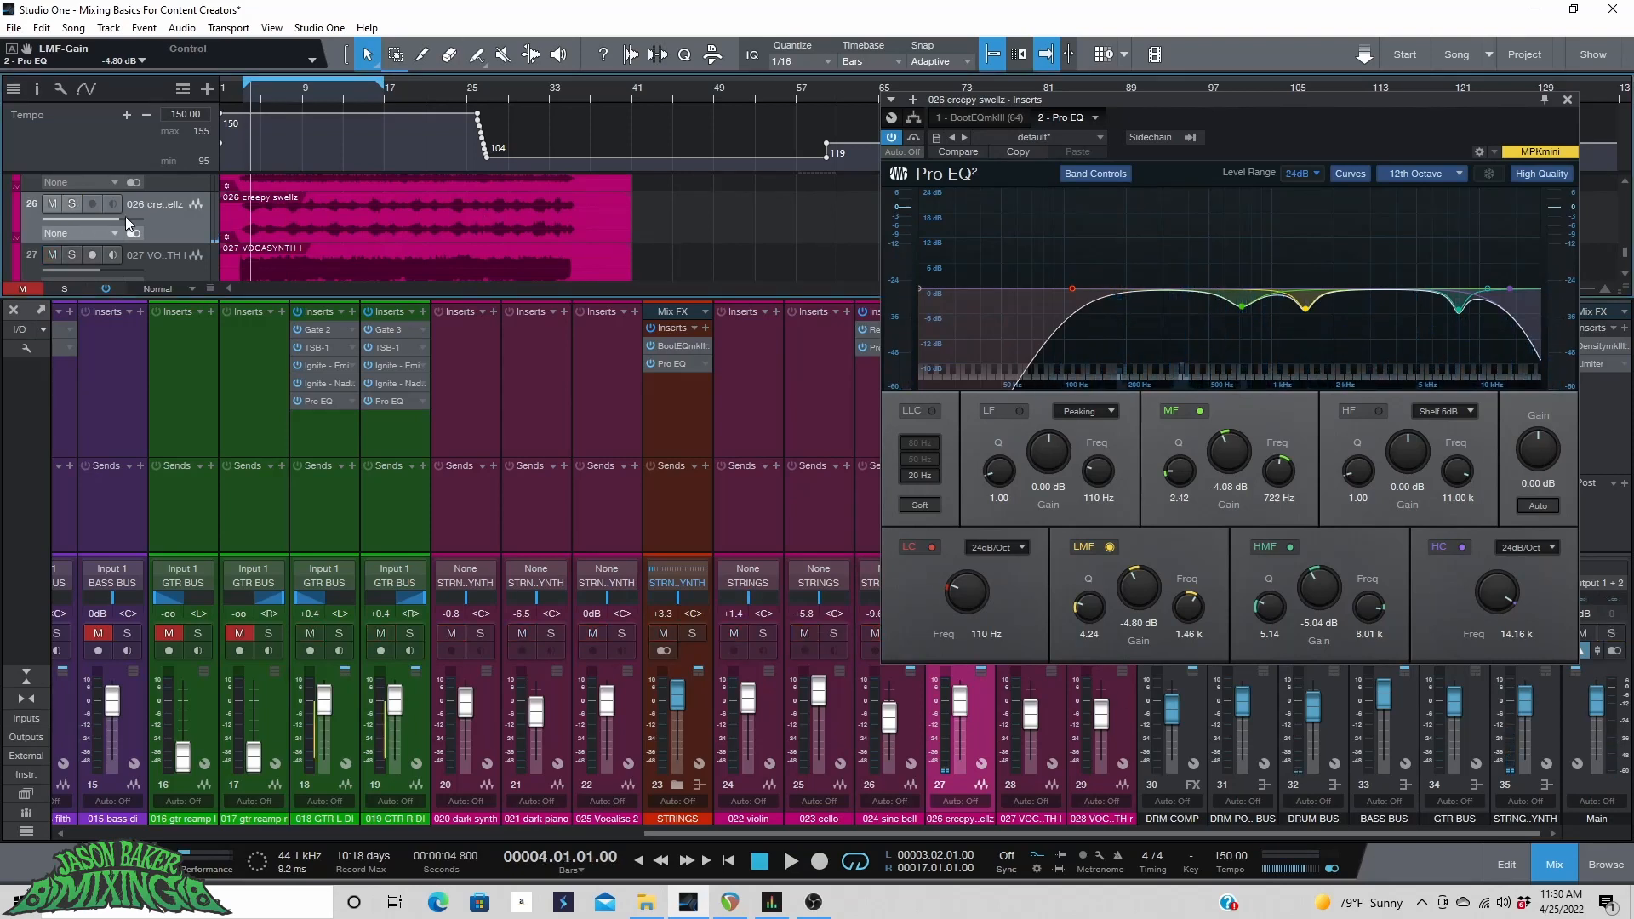
{"action": "key", "text": "space"}
{"action": "left_click_drag", "start_coordinate": [124, 222], "coordinate": [115, 222]}
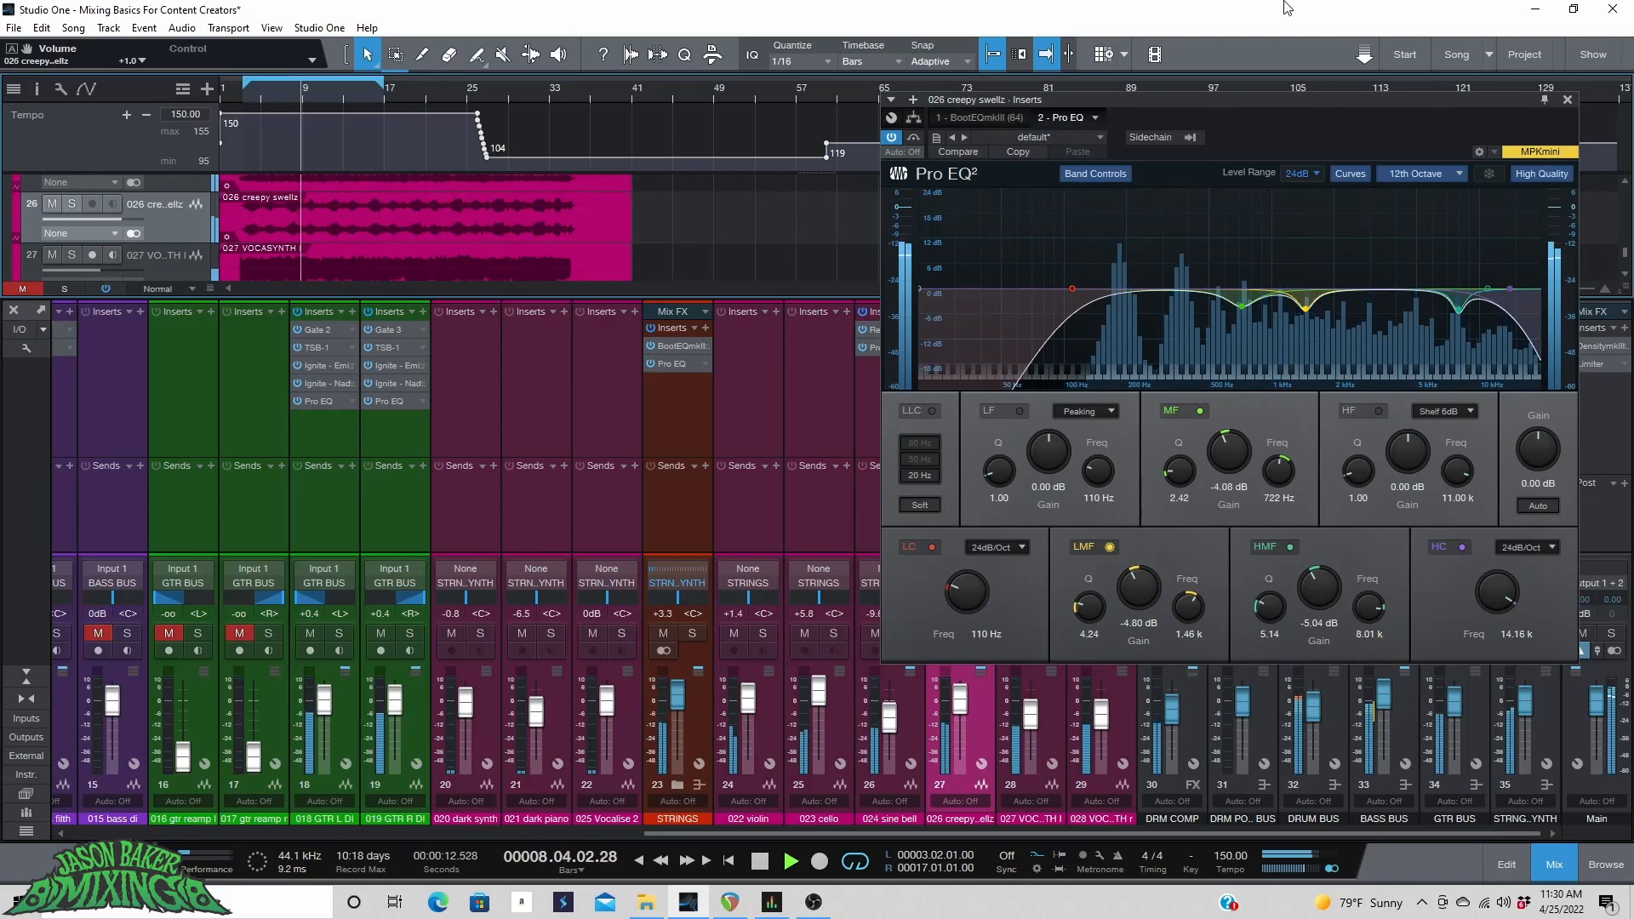
Close the Pro EQ window, select both vocasynth tracks, solo them and listen to them playing.
{"action": "left_click", "coordinate": [1567, 100]}
{"action": "scroll", "coordinate": [354, 218], "scroll_direction": "down", "scroll_amount": 2}
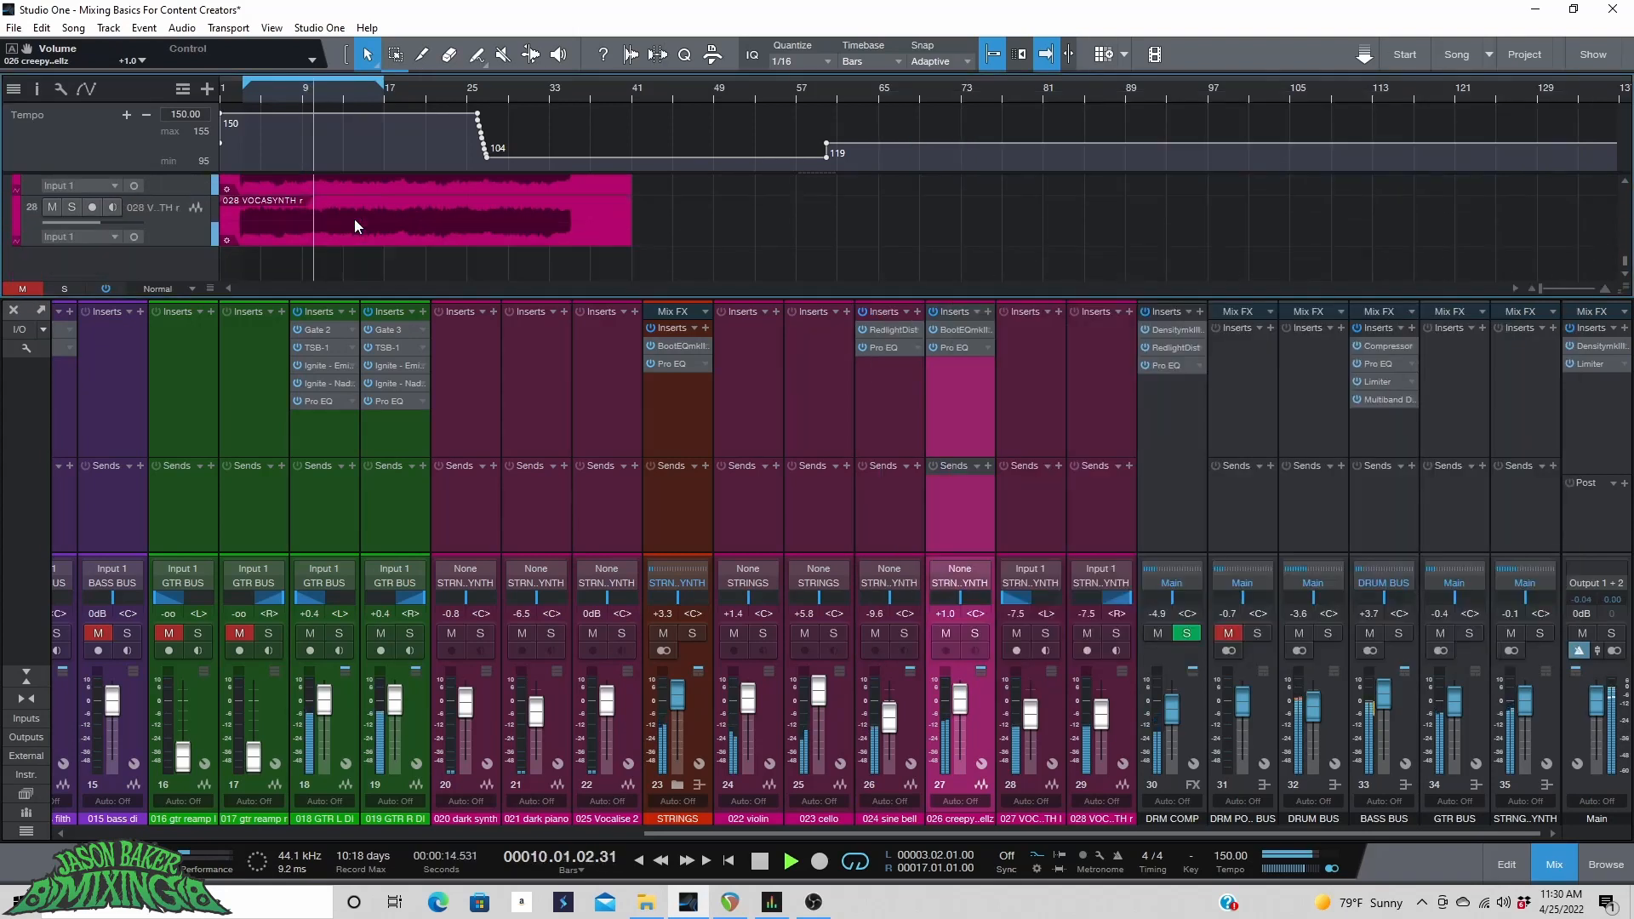
{"action": "scroll", "coordinate": [354, 218], "scroll_direction": "up", "scroll_amount": 2}
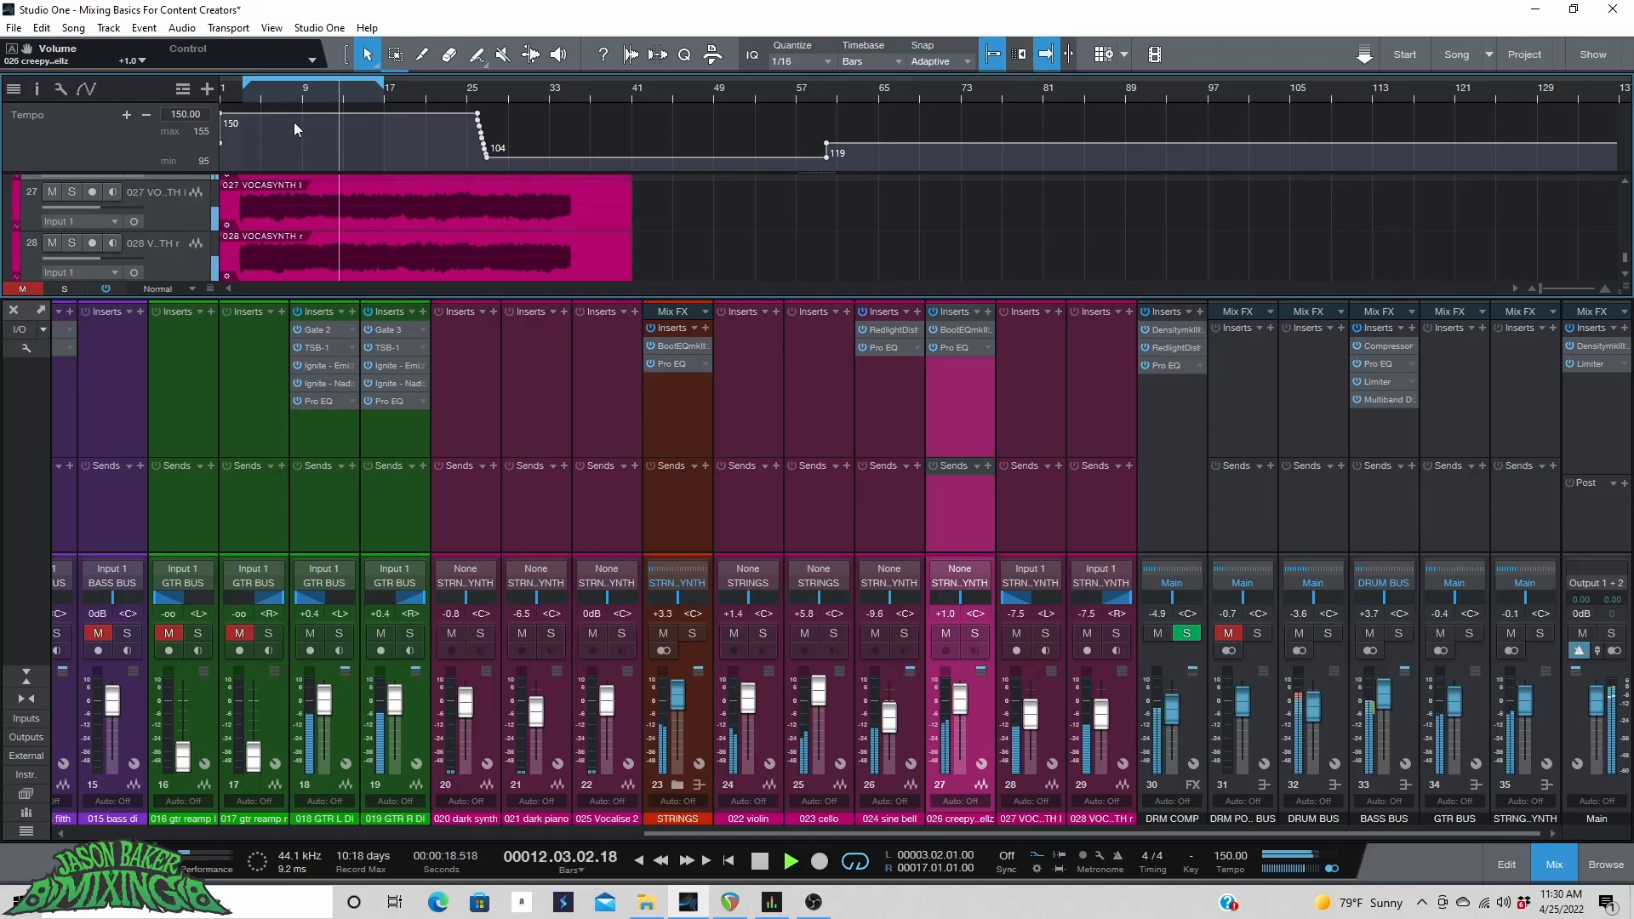
{"action": "left_click", "coordinate": [186, 220]}
{"action": "left_click", "coordinate": [172, 264]}
{"action": "left_click", "coordinate": [180, 225]}
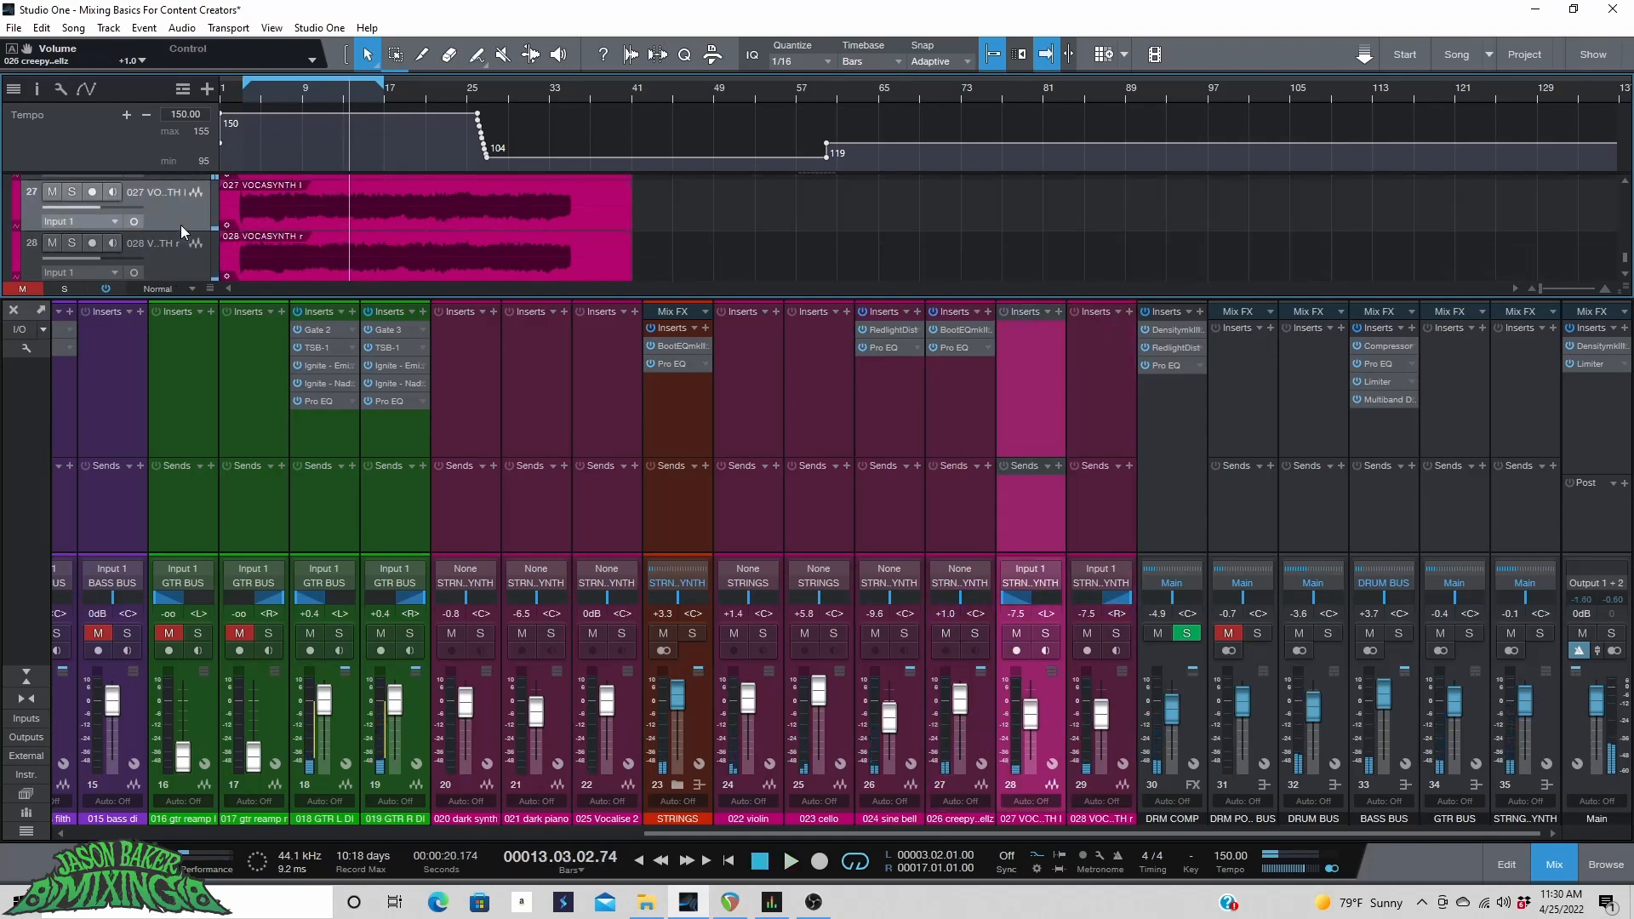
{"action": "left_click", "coordinate": [1045, 633]}
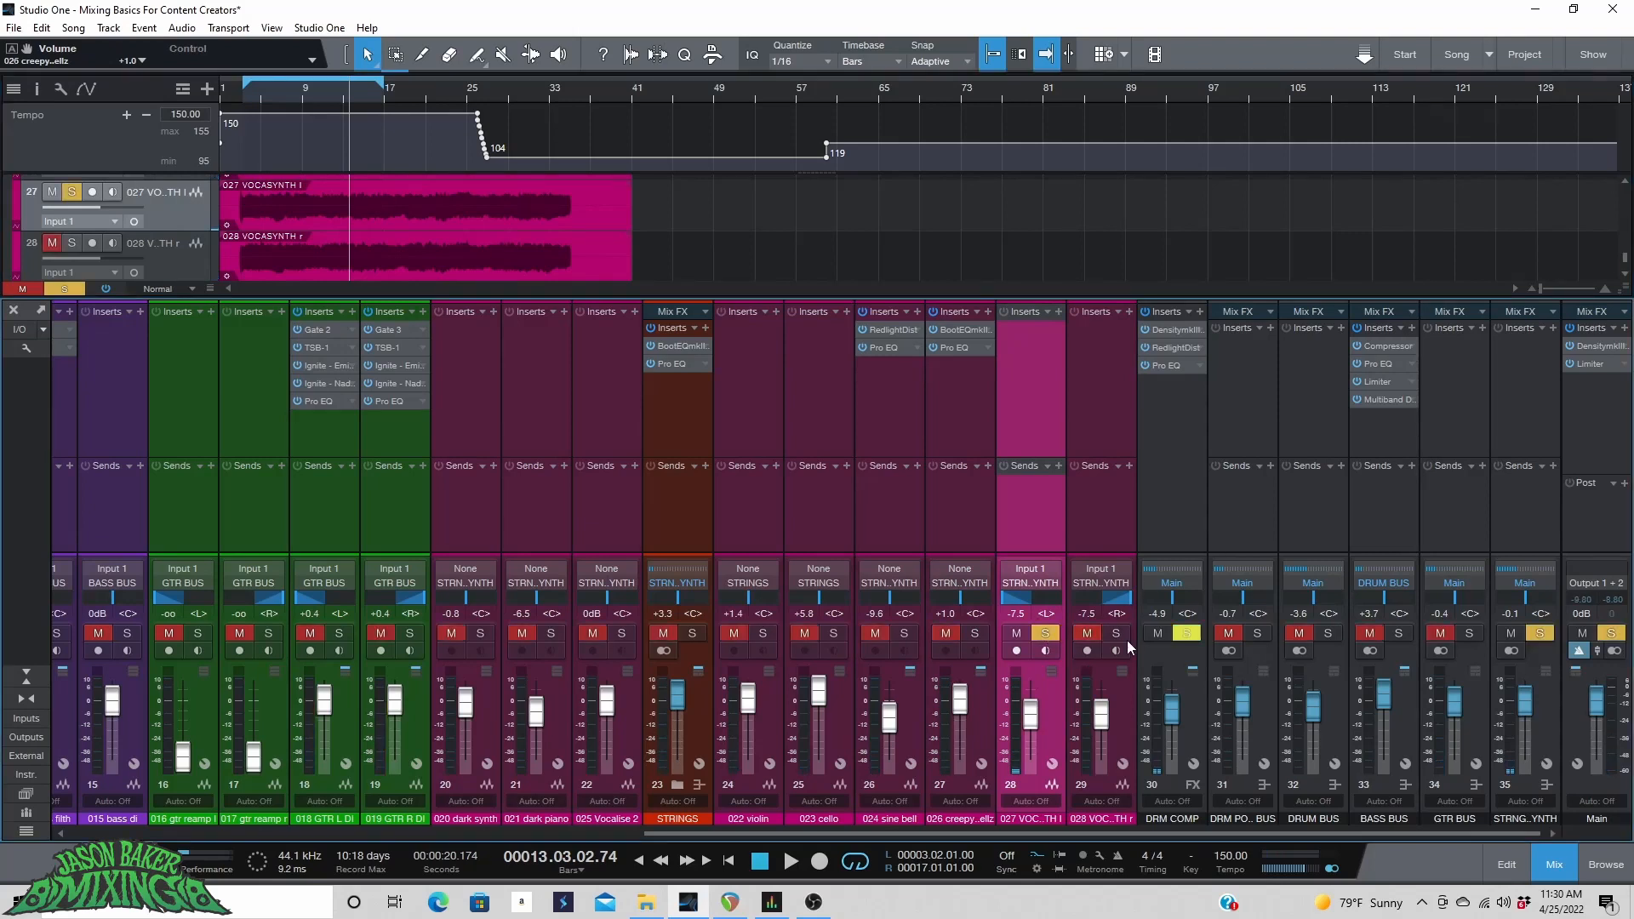
{"action": "left_click", "coordinate": [1135, 701], "text": "shift"}
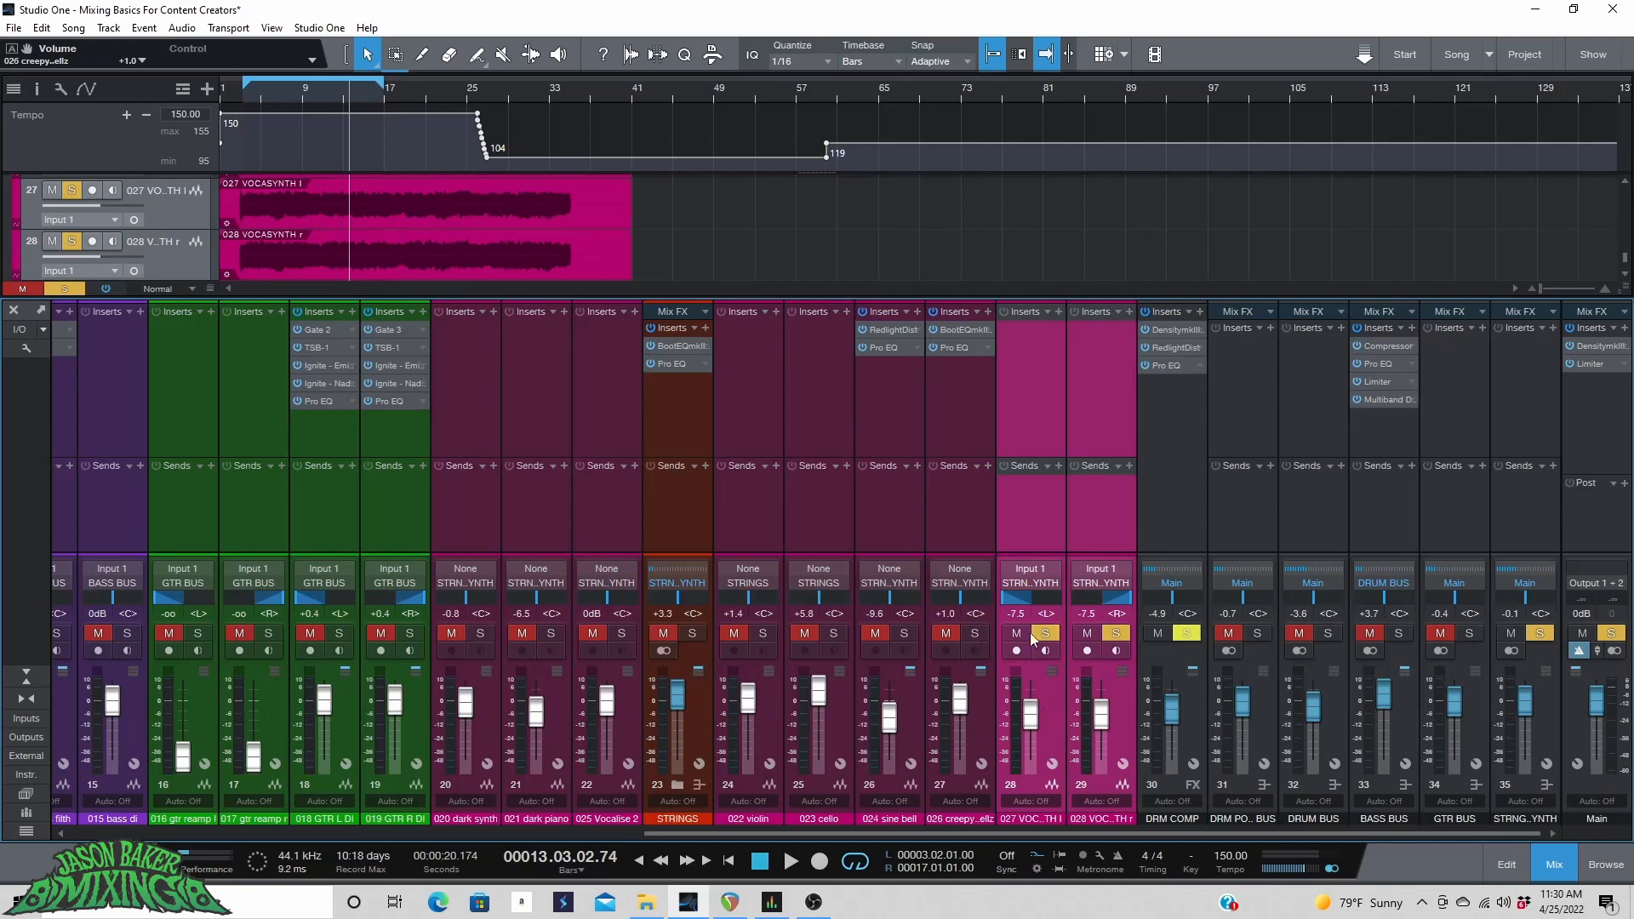
{"action": "key", "text": "space"}
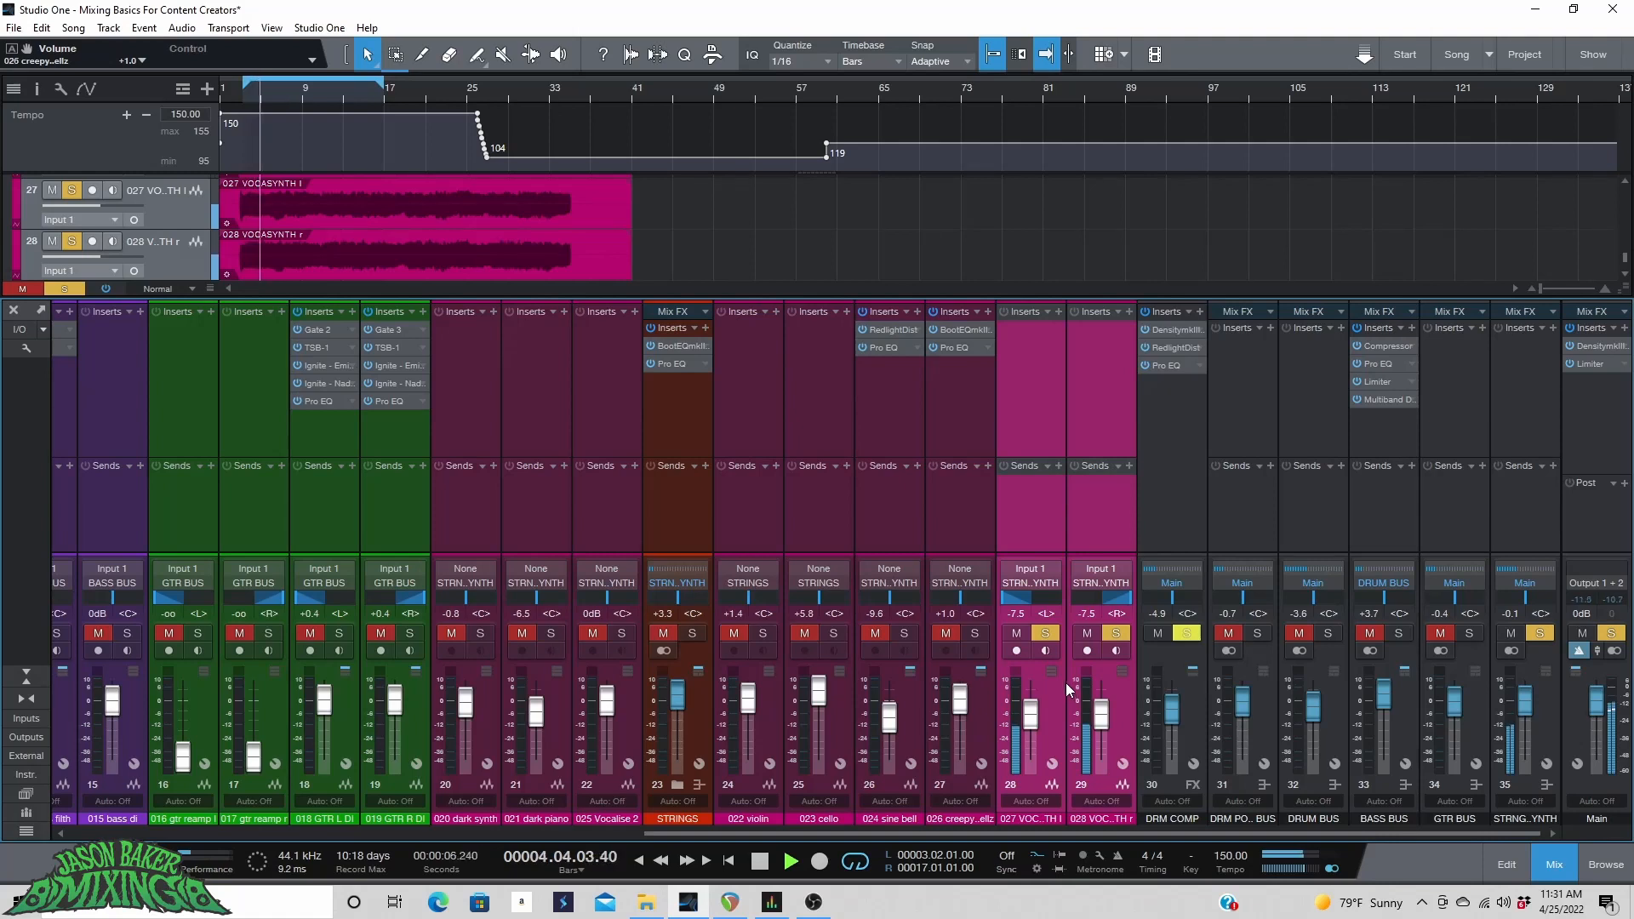
{"action": "key", "text": "space"}
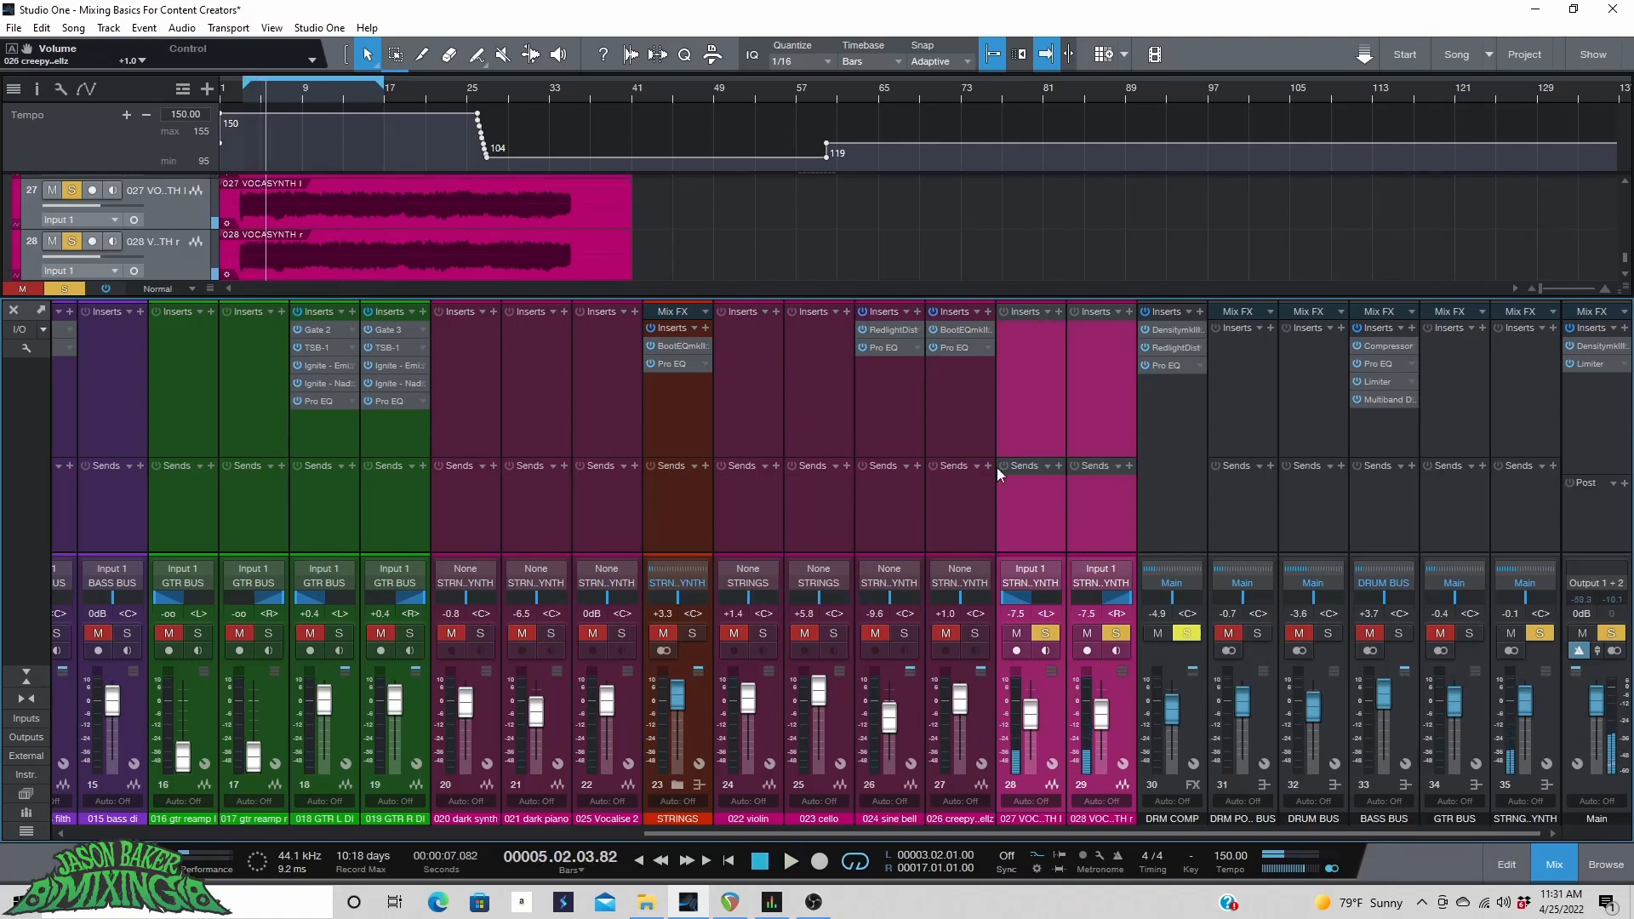
{"action": "left_click", "coordinate": [1044, 716]}
Copy BootEQmkIII from the strings channel onto the 027 VOCASYNTH I channel and add RedlightDist after it.
{"action": "left_click_drag", "start_coordinate": [687, 347], "coordinate": [989, 308]}
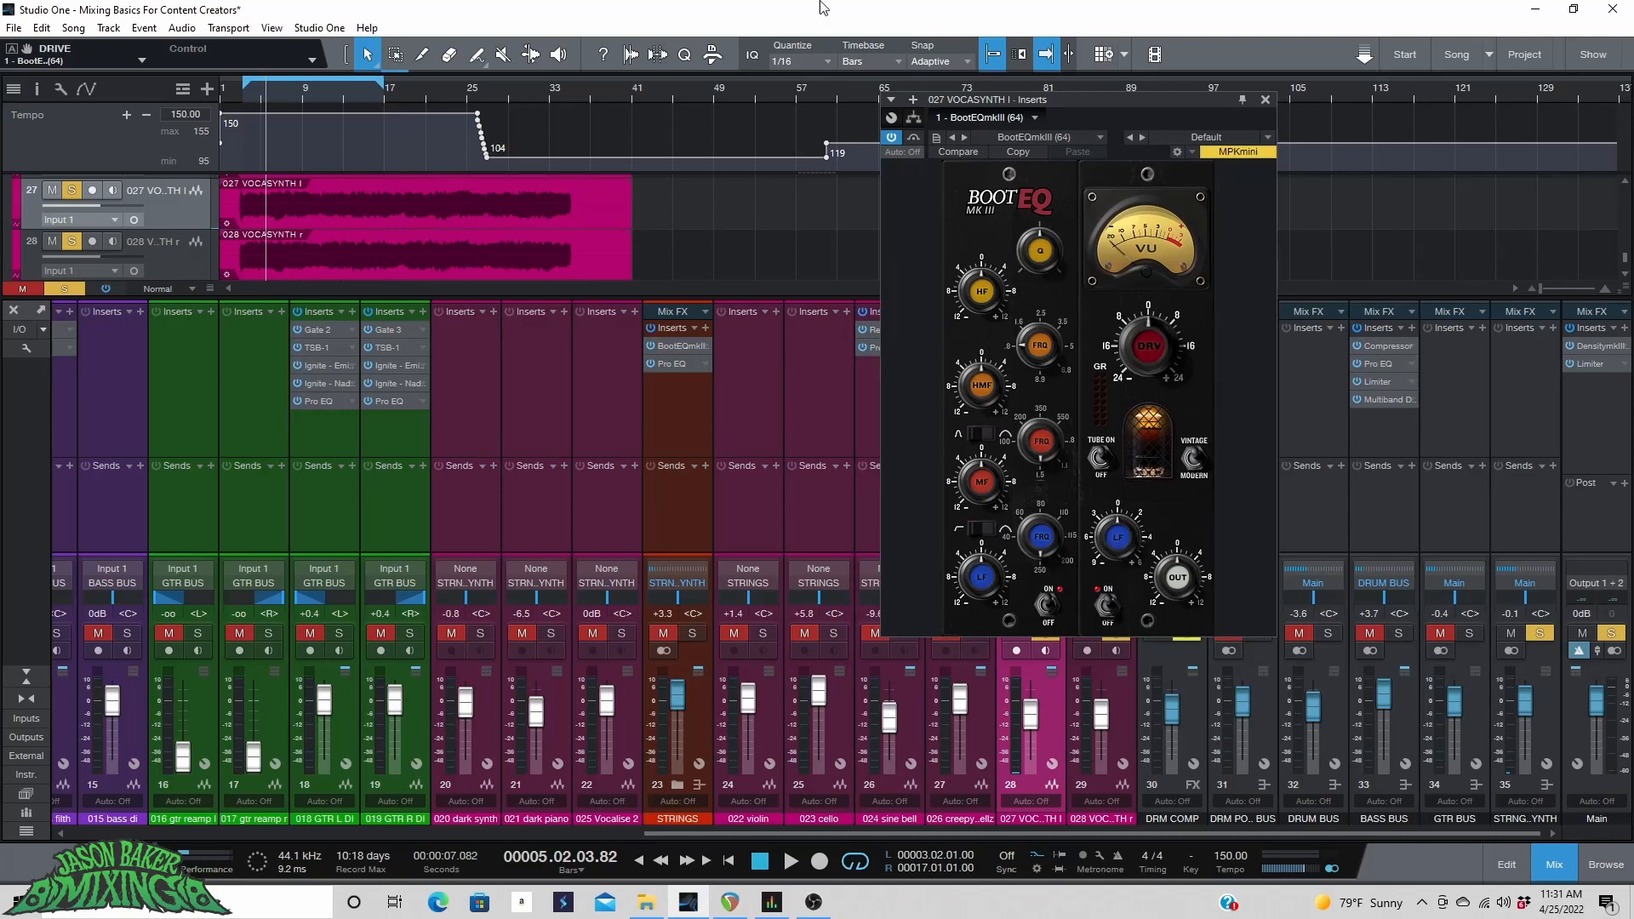
{"action": "left_click", "coordinate": [911, 100]}
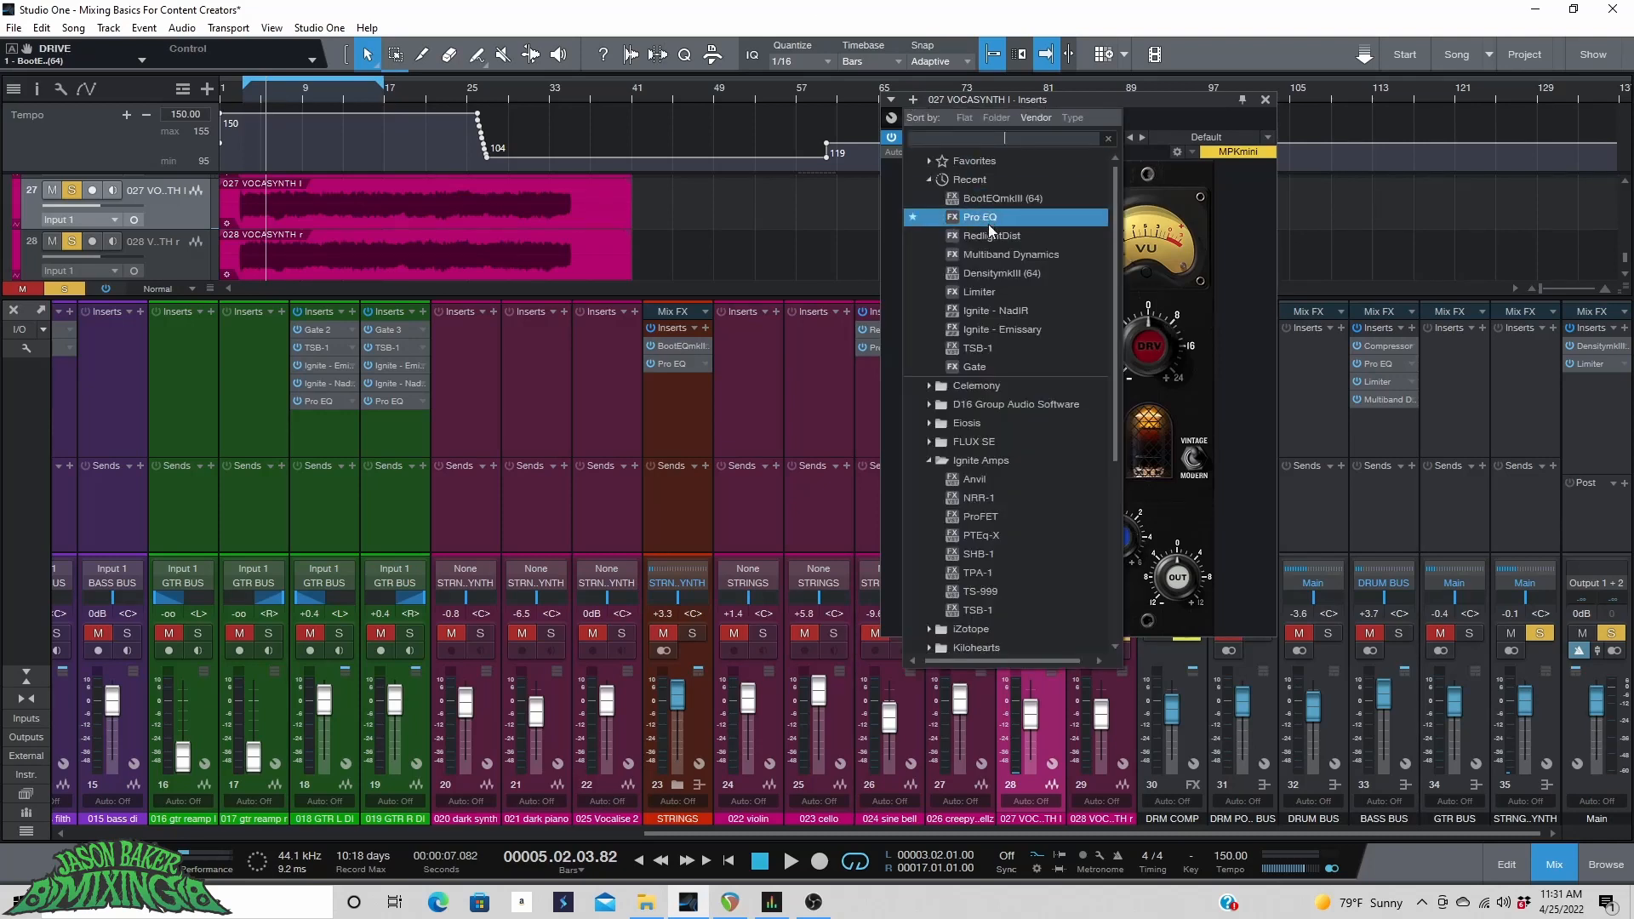
{"action": "left_click", "coordinate": [990, 234]}
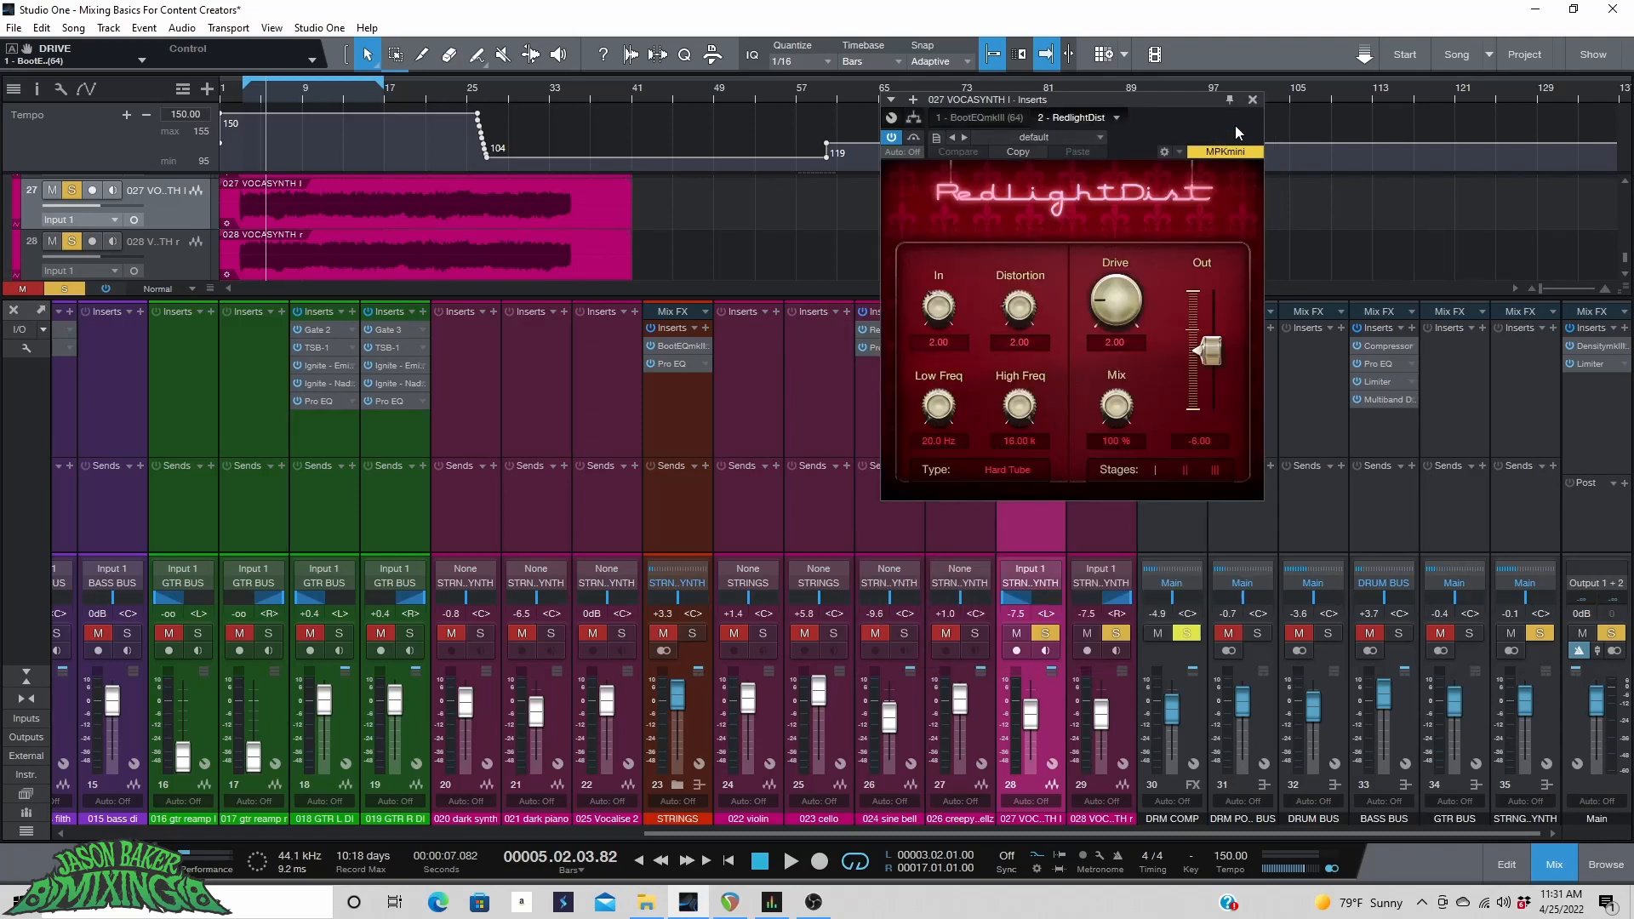
{"action": "left_click", "coordinate": [1252, 101]}
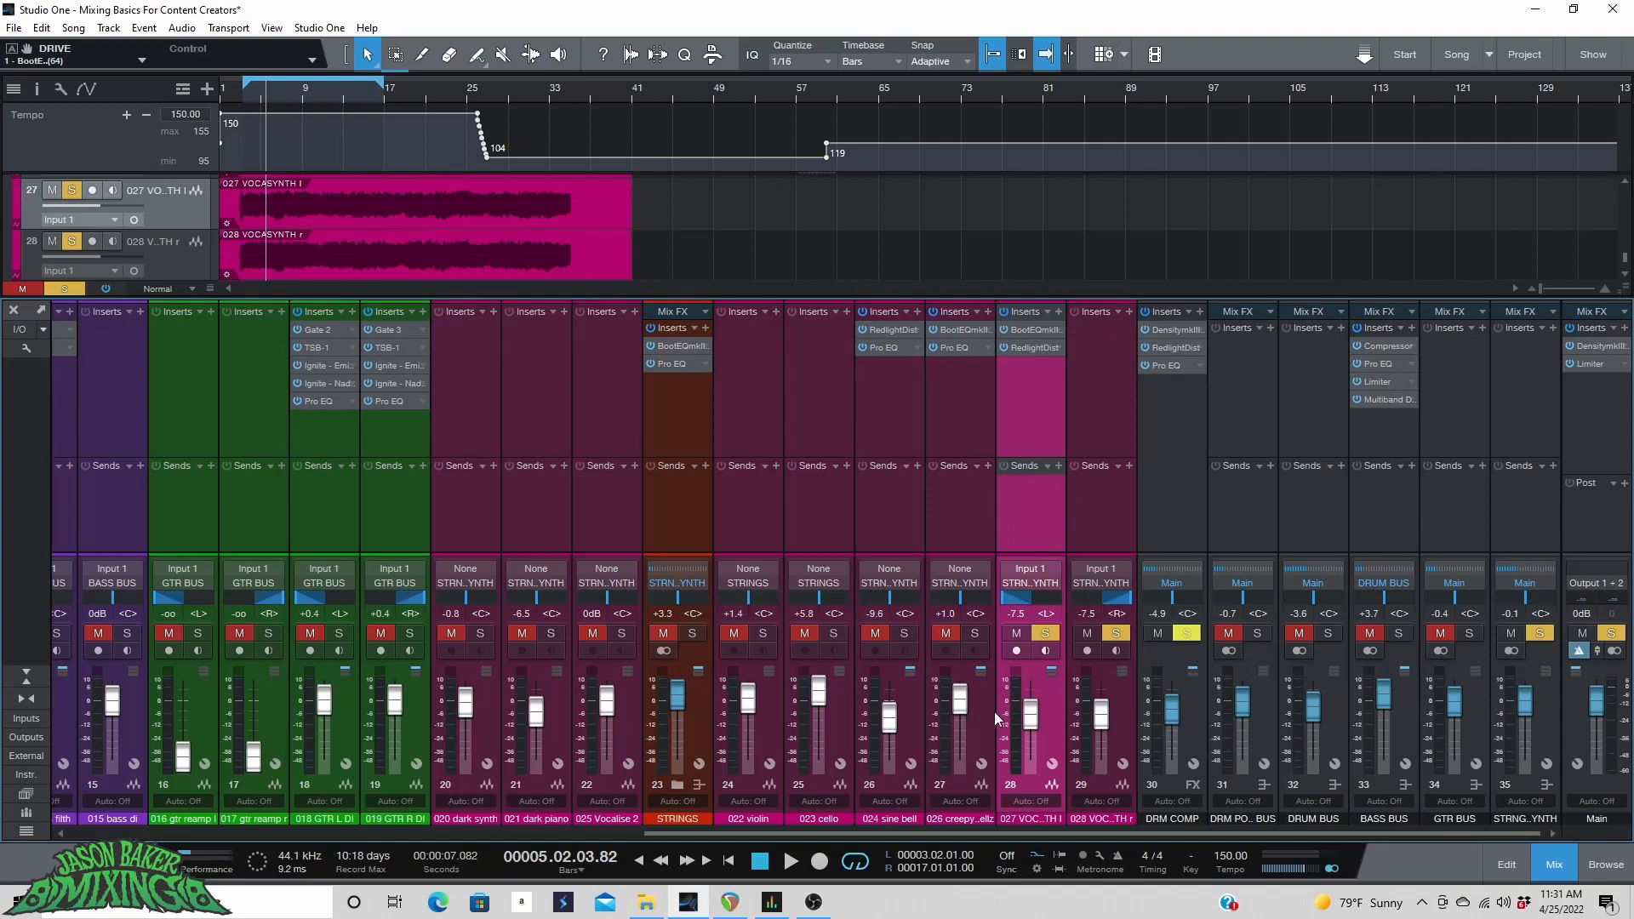
Pack the two vocasynth tracks into a folder track named VOXSYNTH.
{"action": "left_click", "coordinate": [1121, 696], "text": "shift"}
{"action": "right_click", "coordinate": [200, 223]}
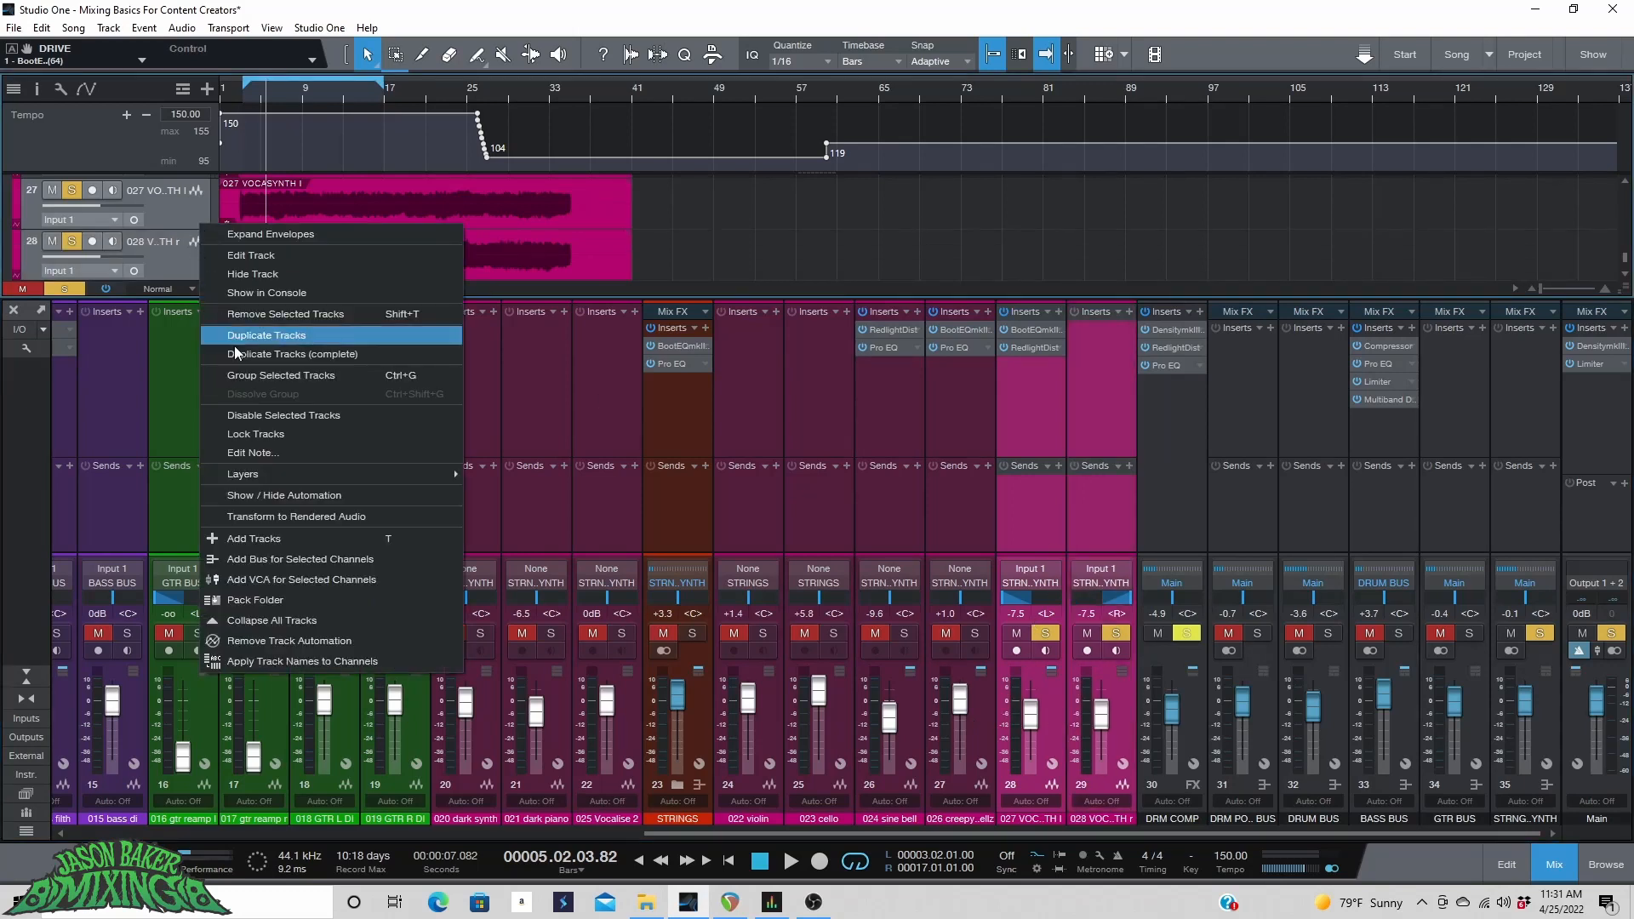
{"action": "left_click", "coordinate": [257, 601]}
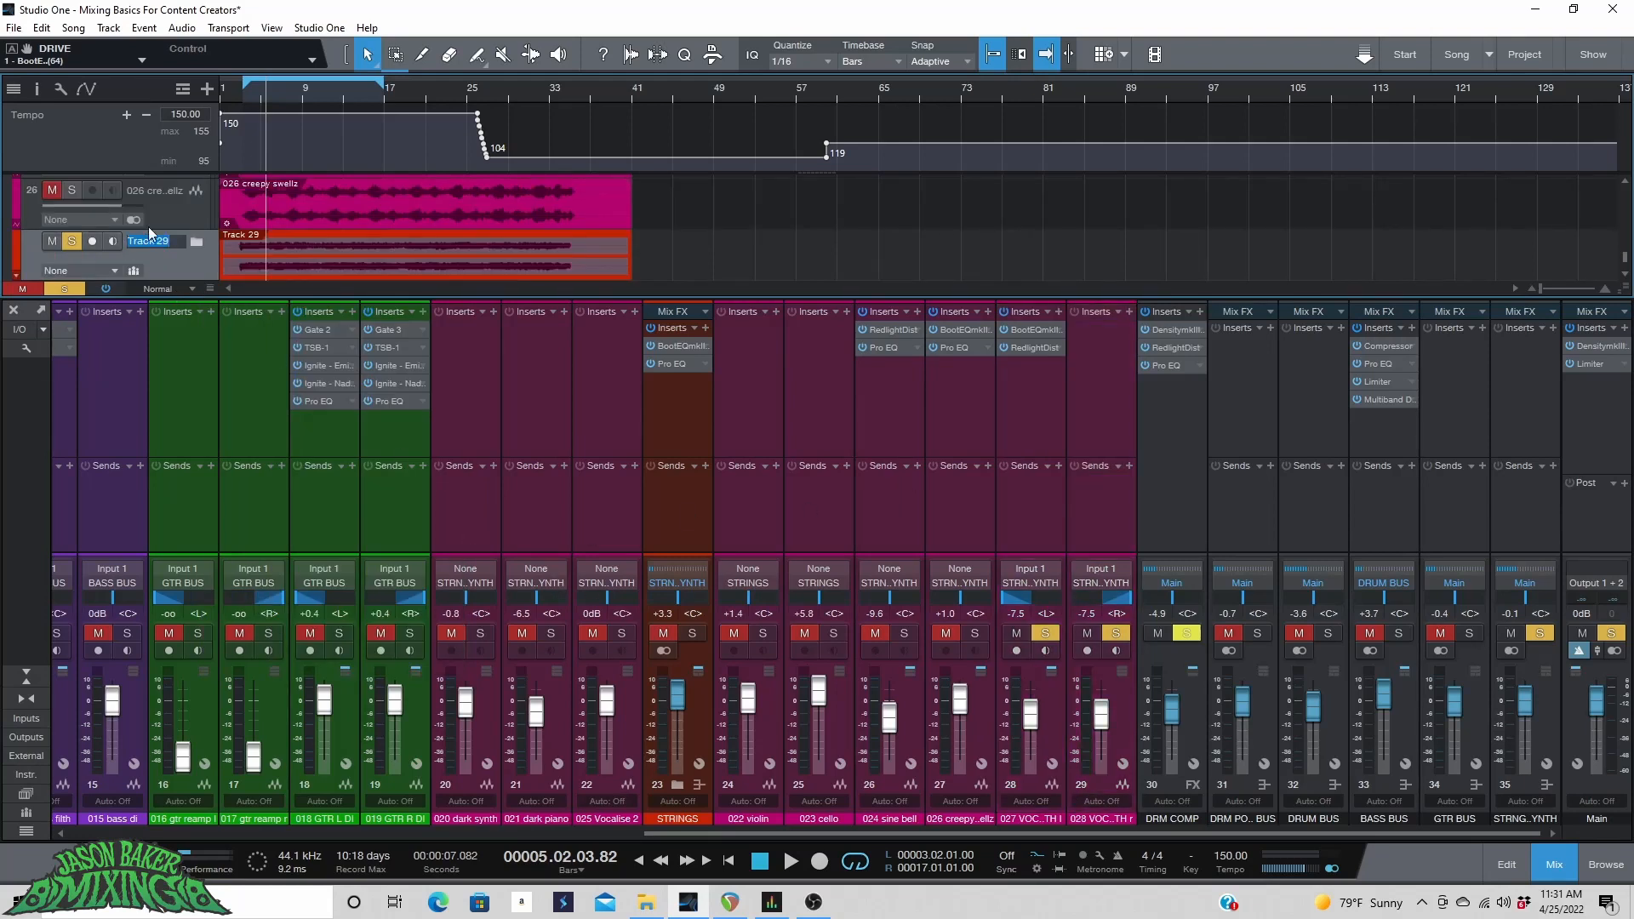
{"action": "type", "text": "VOXSYNTH"}
Add a bus channel for the VOXSYNTH folder and route its output to STRINGSNDSYNTH.
{"action": "right_click", "coordinate": [162, 256]}
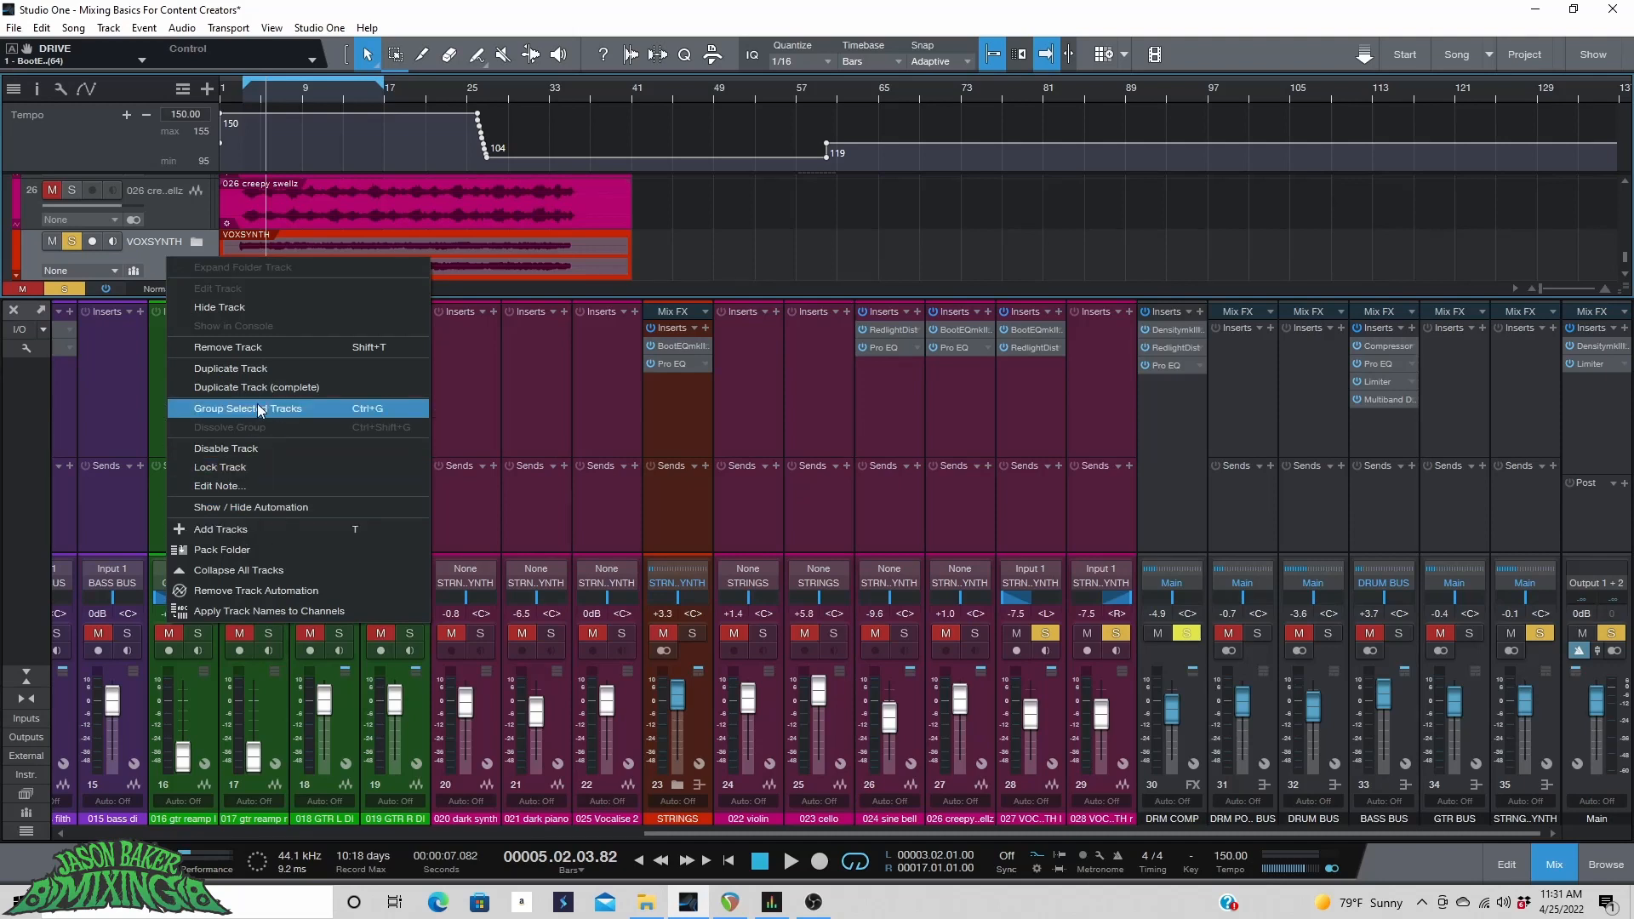
{"action": "left_click", "coordinate": [114, 268]}
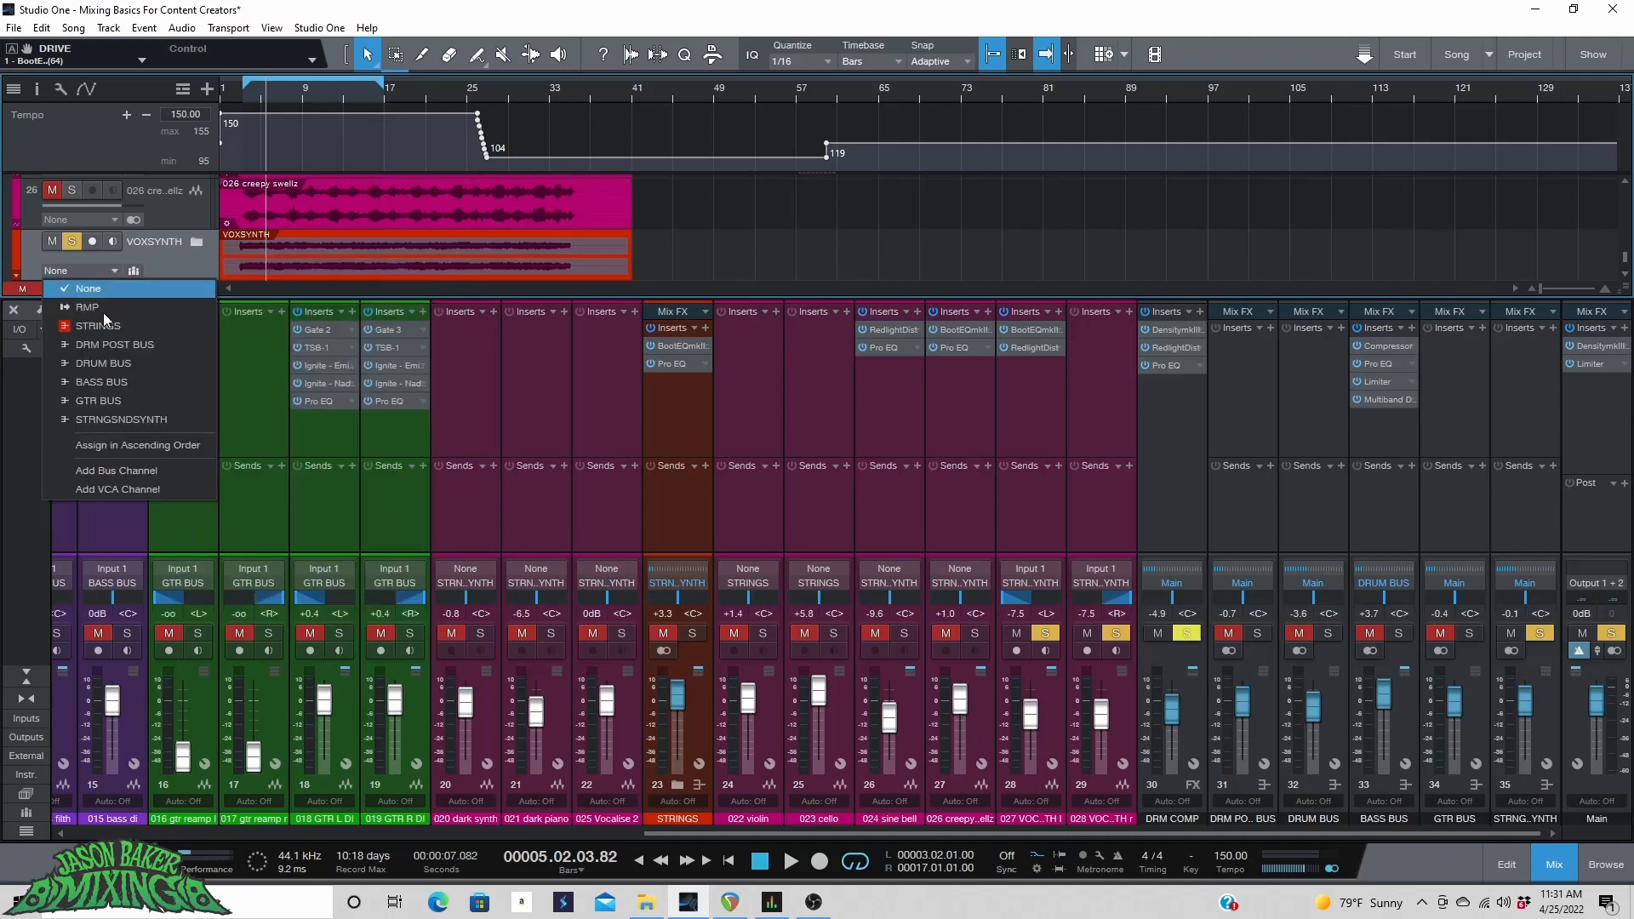
{"action": "left_click", "coordinate": [127, 472]}
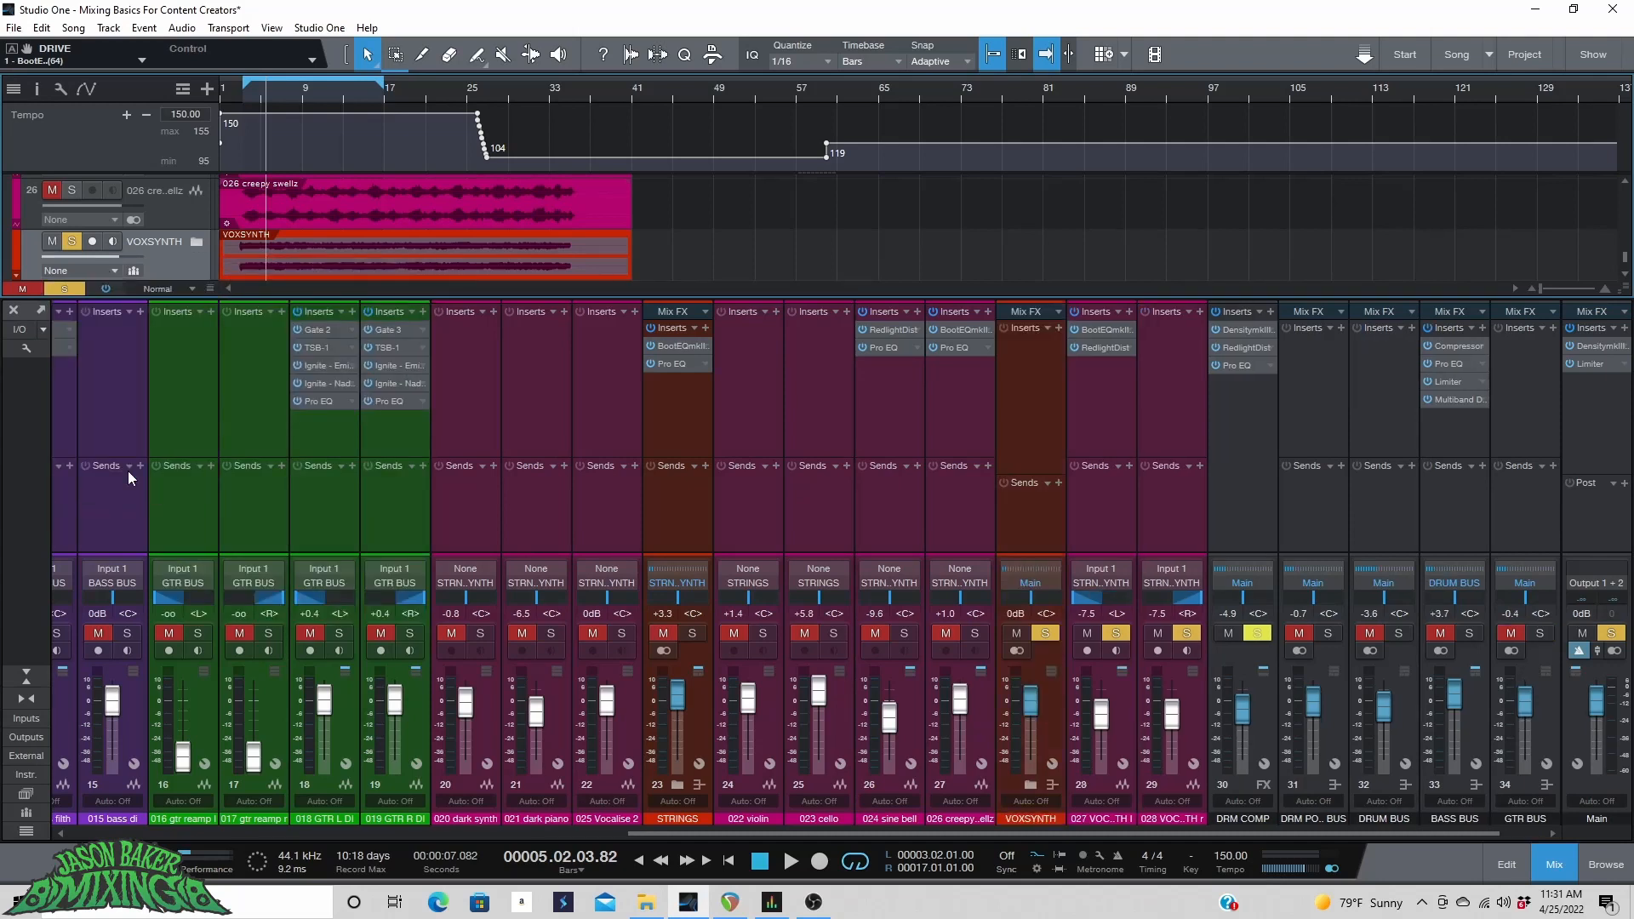
{"action": "left_click", "coordinate": [1033, 587]}
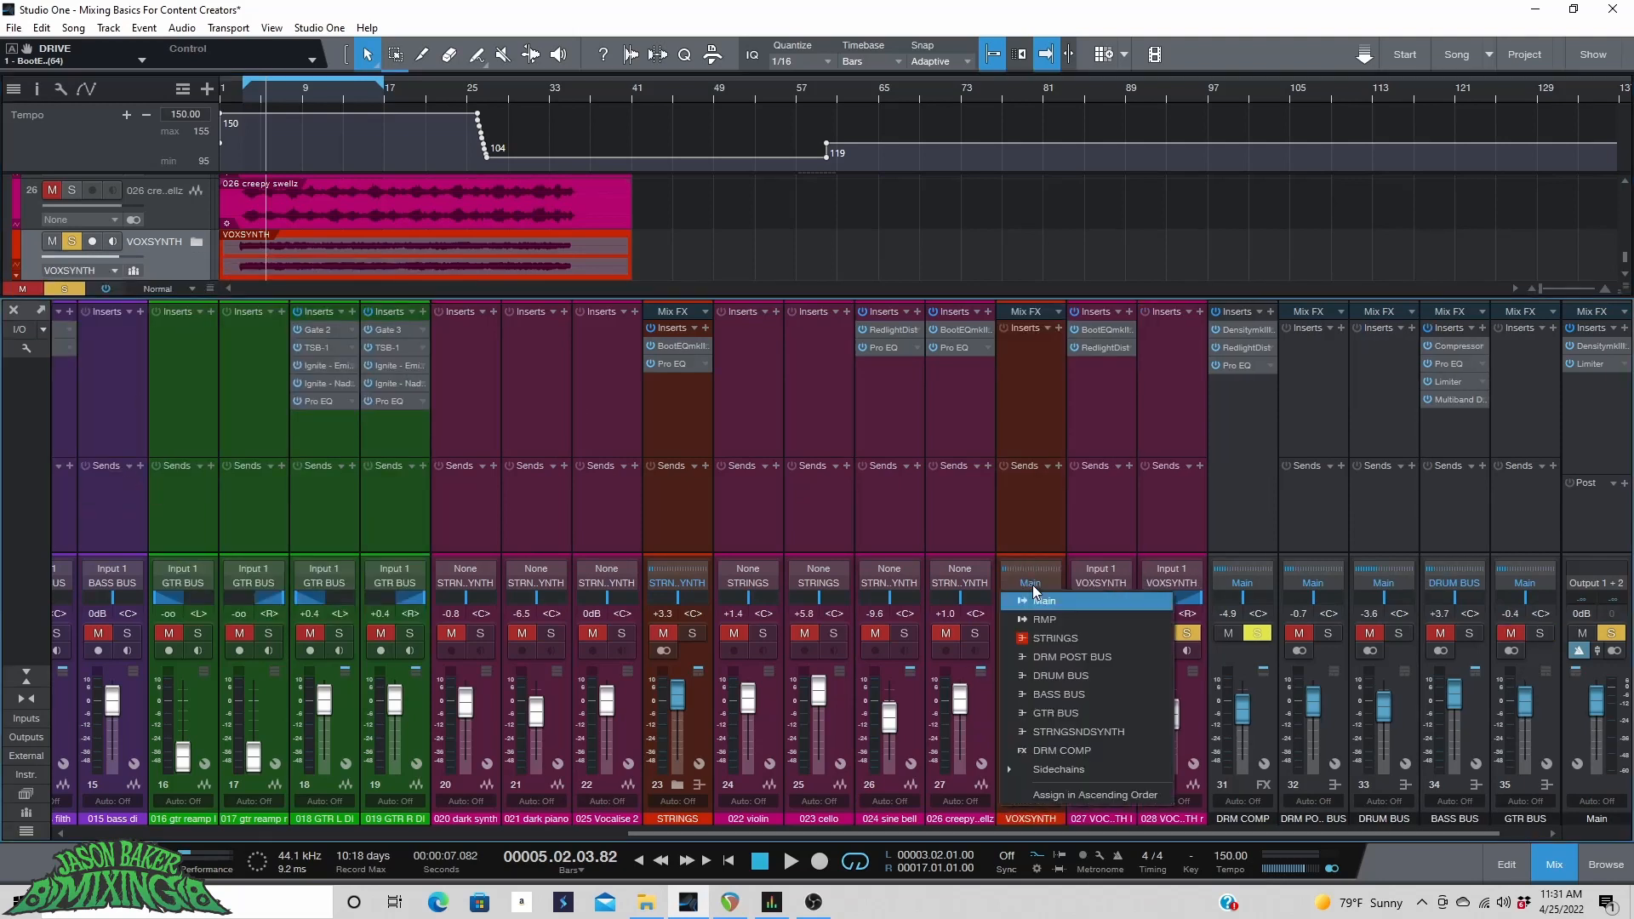
{"action": "left_click", "coordinate": [1072, 739]}
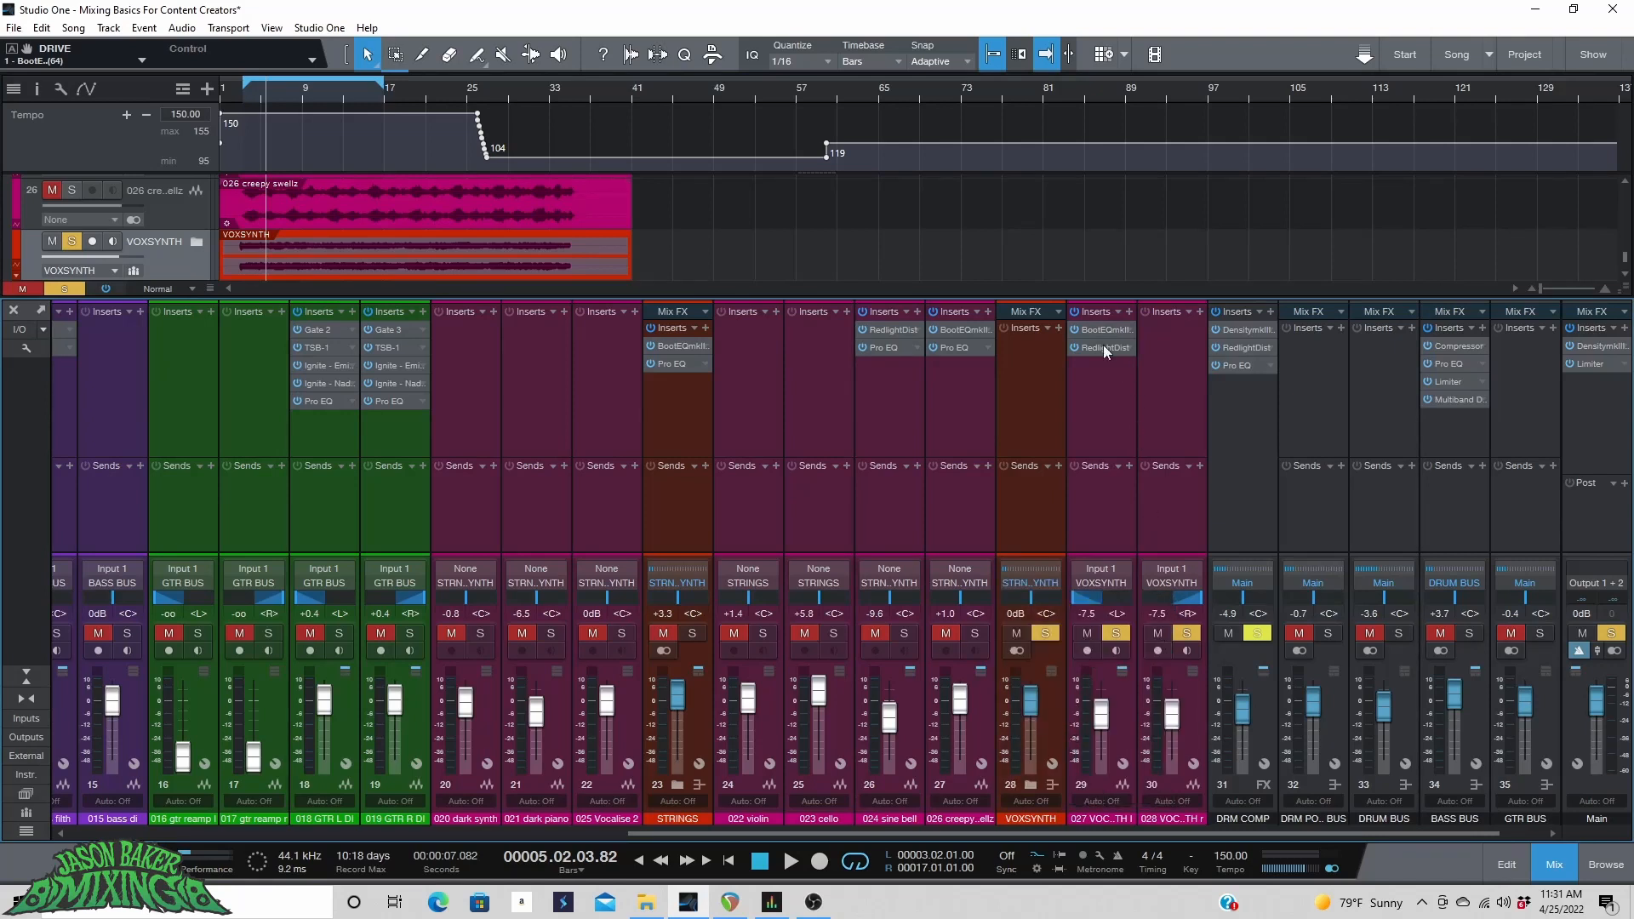
Copy the BootEQmkIII and RedlightDist insert chain onto the VOXSYNTH bus, solo the bus and play it.
{"action": "left_click_drag", "start_coordinate": [1072, 333], "coordinate": [1026, 378]}
{"action": "left_click", "coordinate": [1264, 101]}
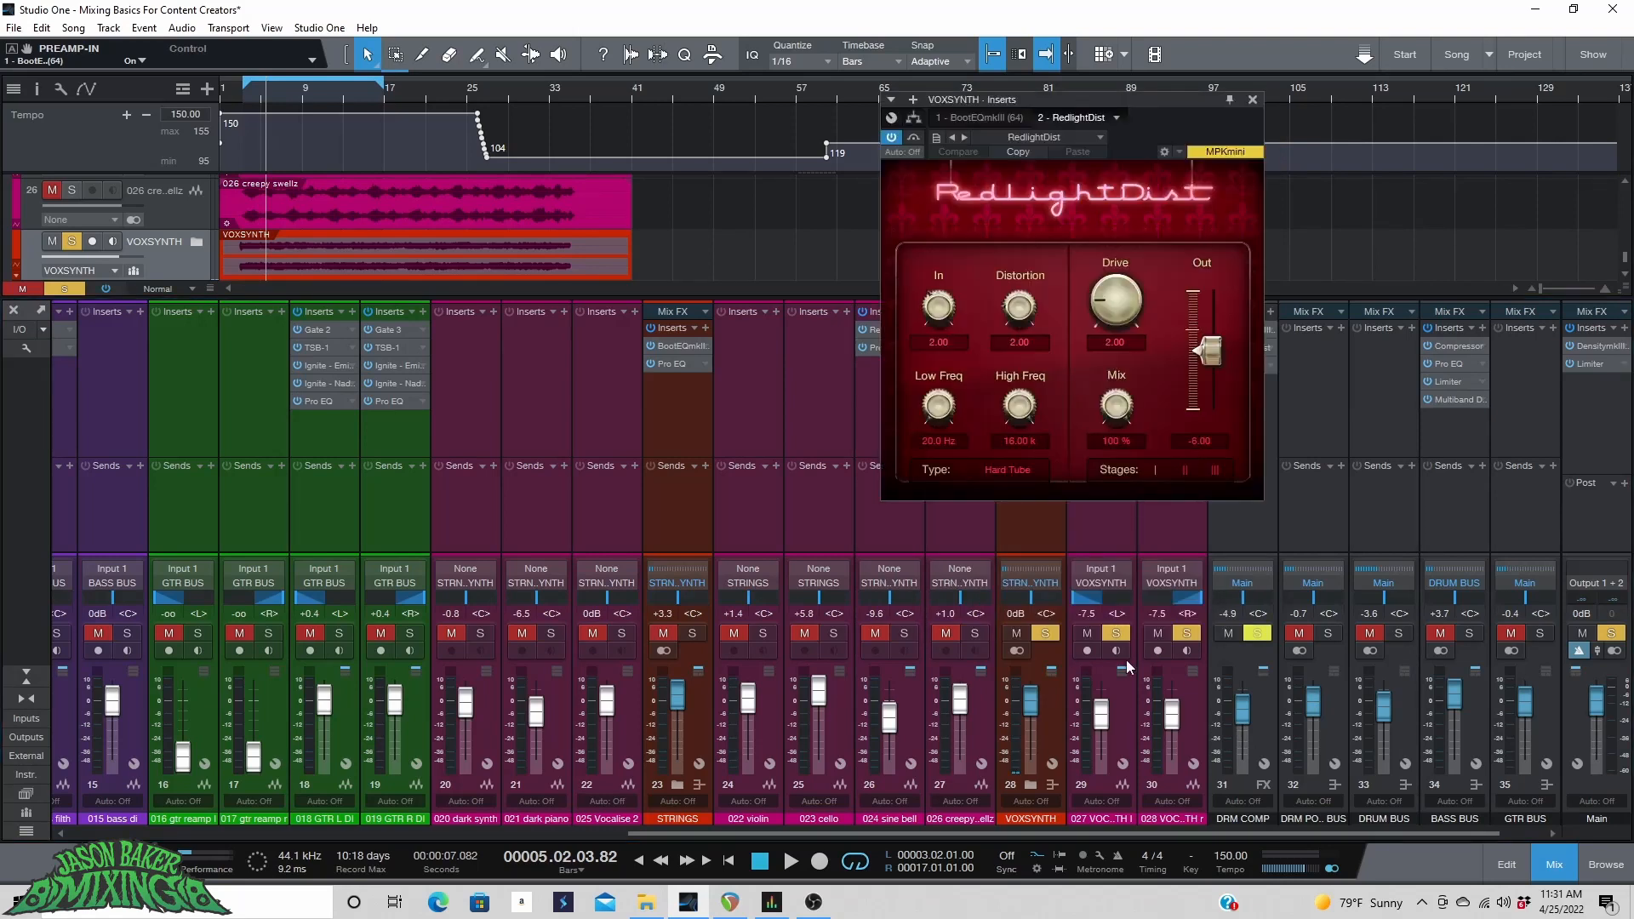
{"action": "left_click", "coordinate": [1116, 633]}
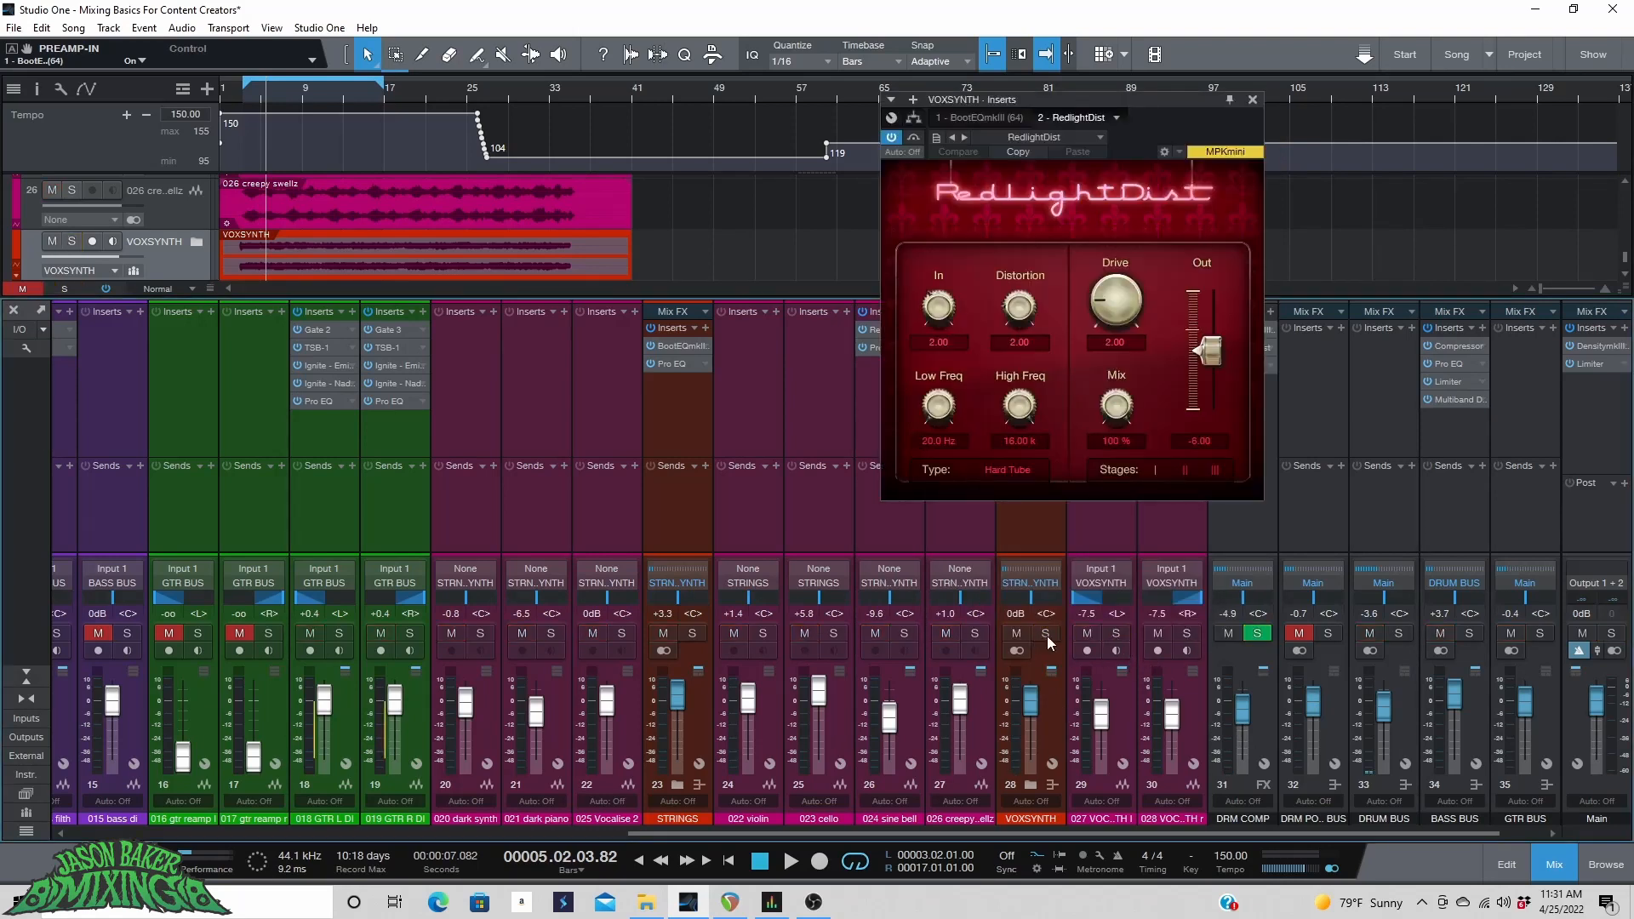
{"action": "left_click", "coordinate": [1047, 635]}
{"action": "key", "text": "space"}
Remove all inserts from the 027 VOCASYNTH I channel.
{"action": "left_click", "coordinate": [1253, 100]}
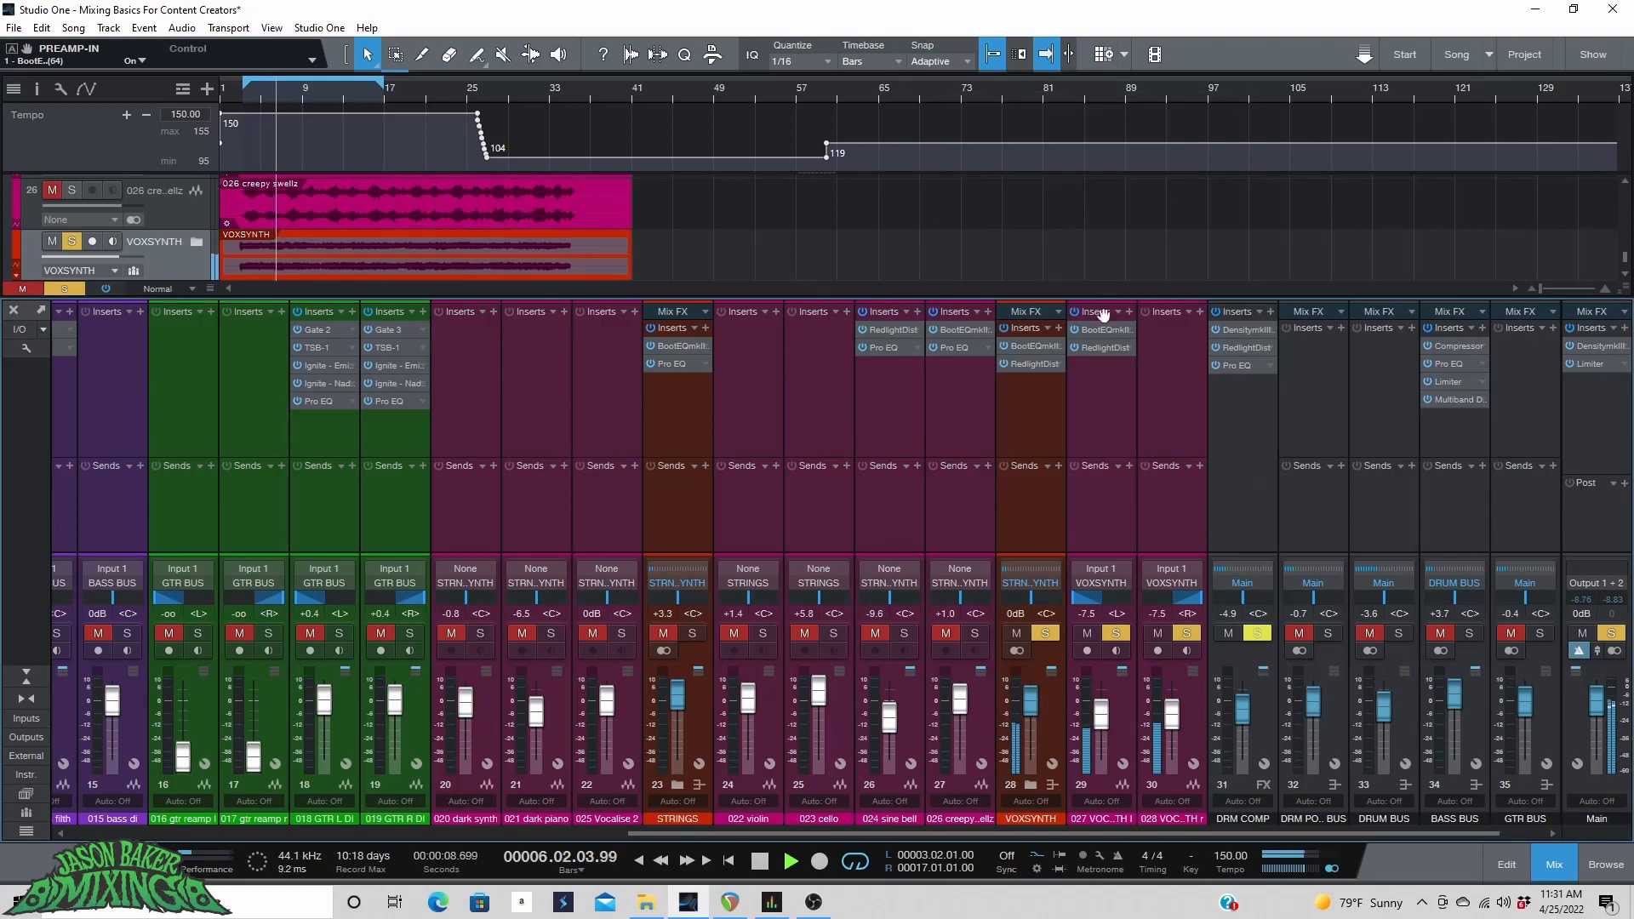
{"action": "left_click", "coordinate": [1118, 312]}
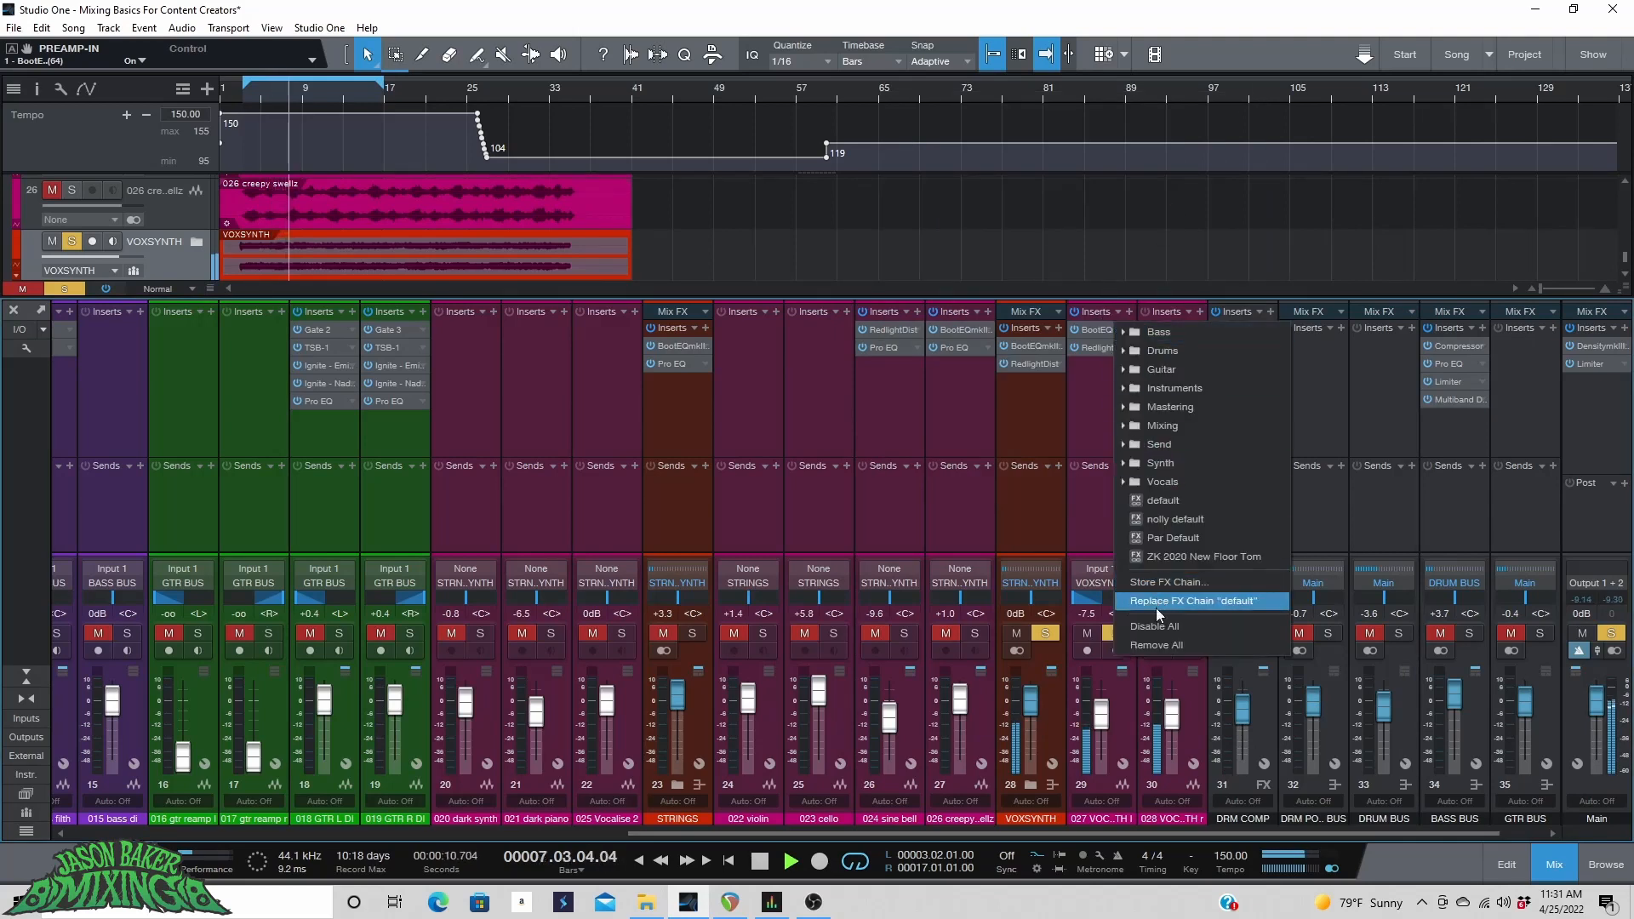
{"action": "left_click", "coordinate": [1152, 645]}
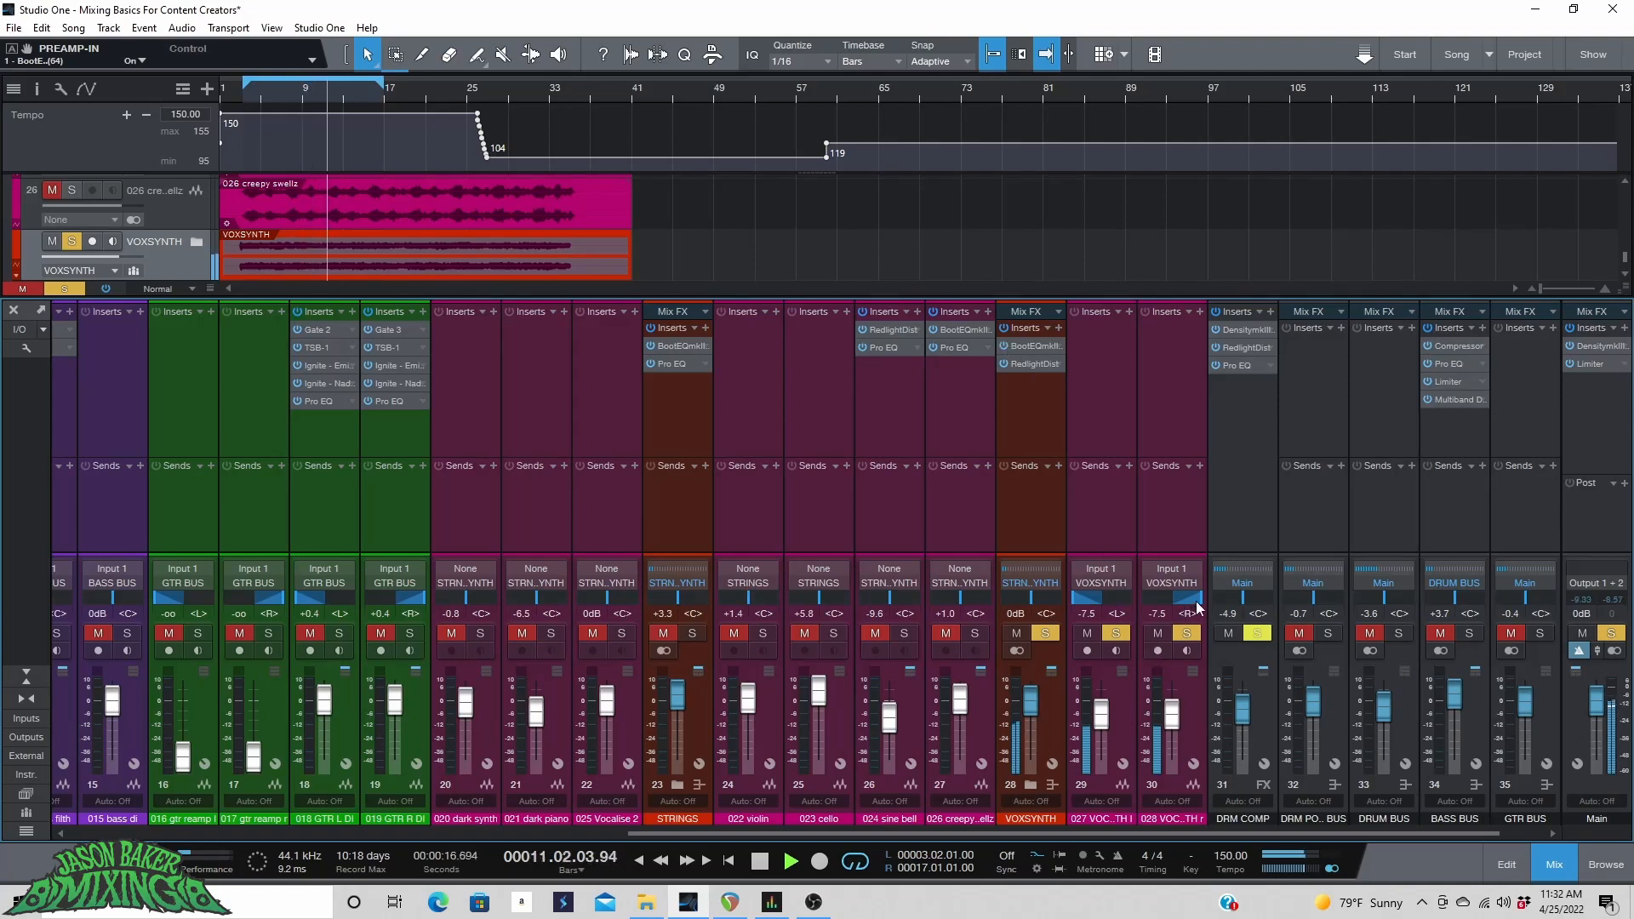
Open the BootEQmkIII on the VOXSYNTH bus, nudge one of its knobs slightly and clear the active solos.
{"action": "left_click", "coordinate": [1019, 347]}
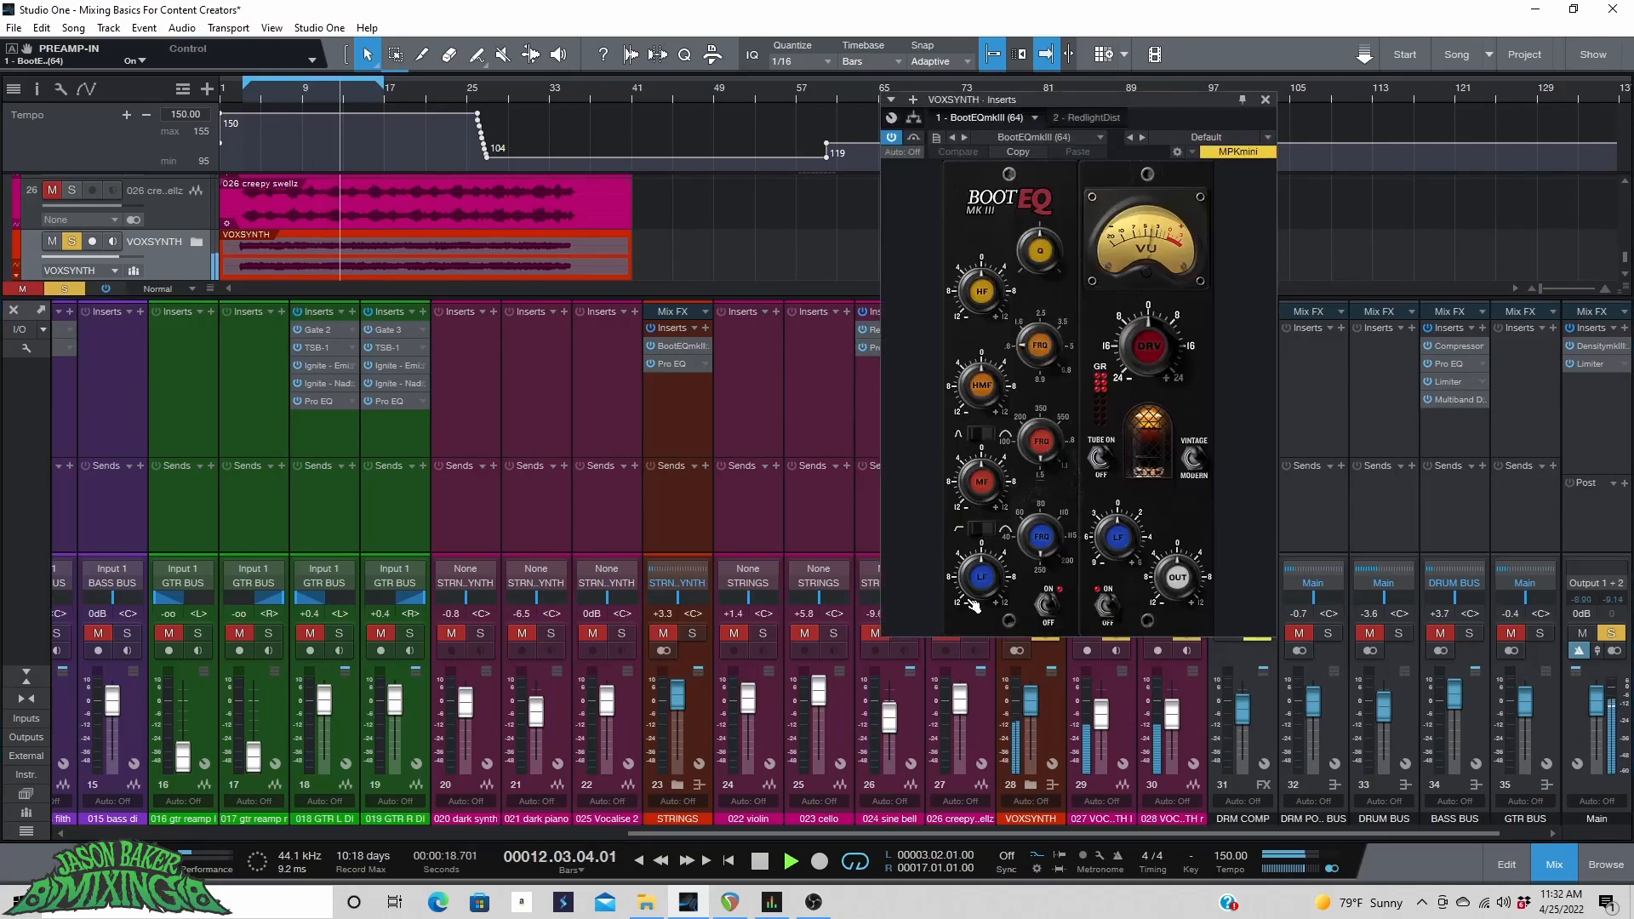
{"action": "left_click_drag", "start_coordinate": [1101, 538], "coordinate": [1101, 527]}
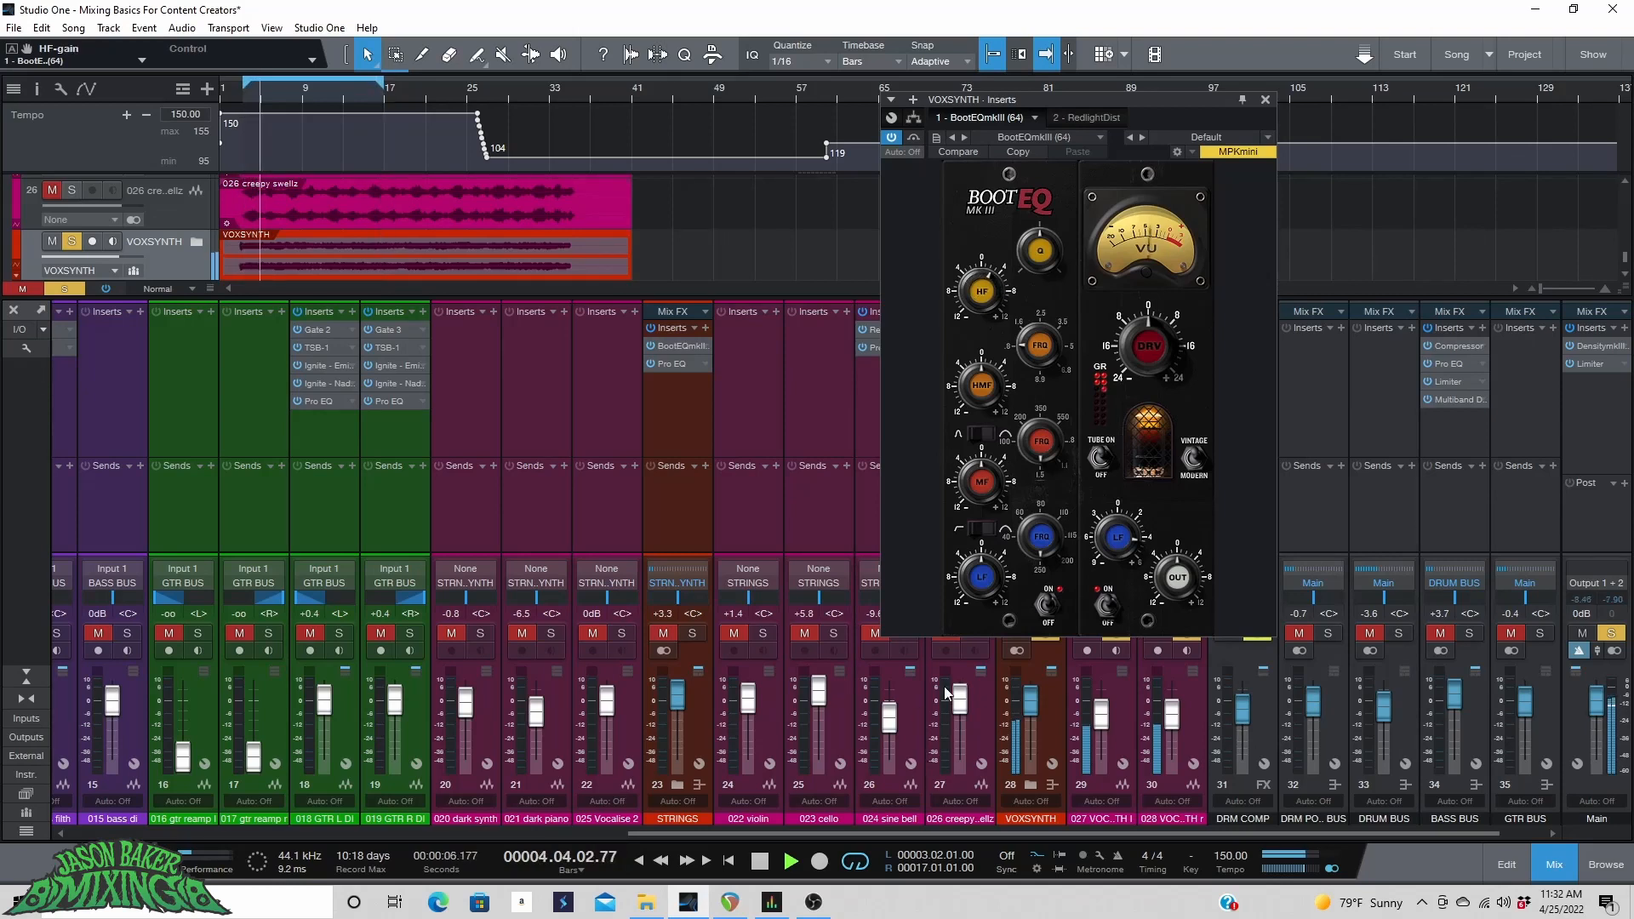
{"action": "left_click", "coordinate": [66, 288]}
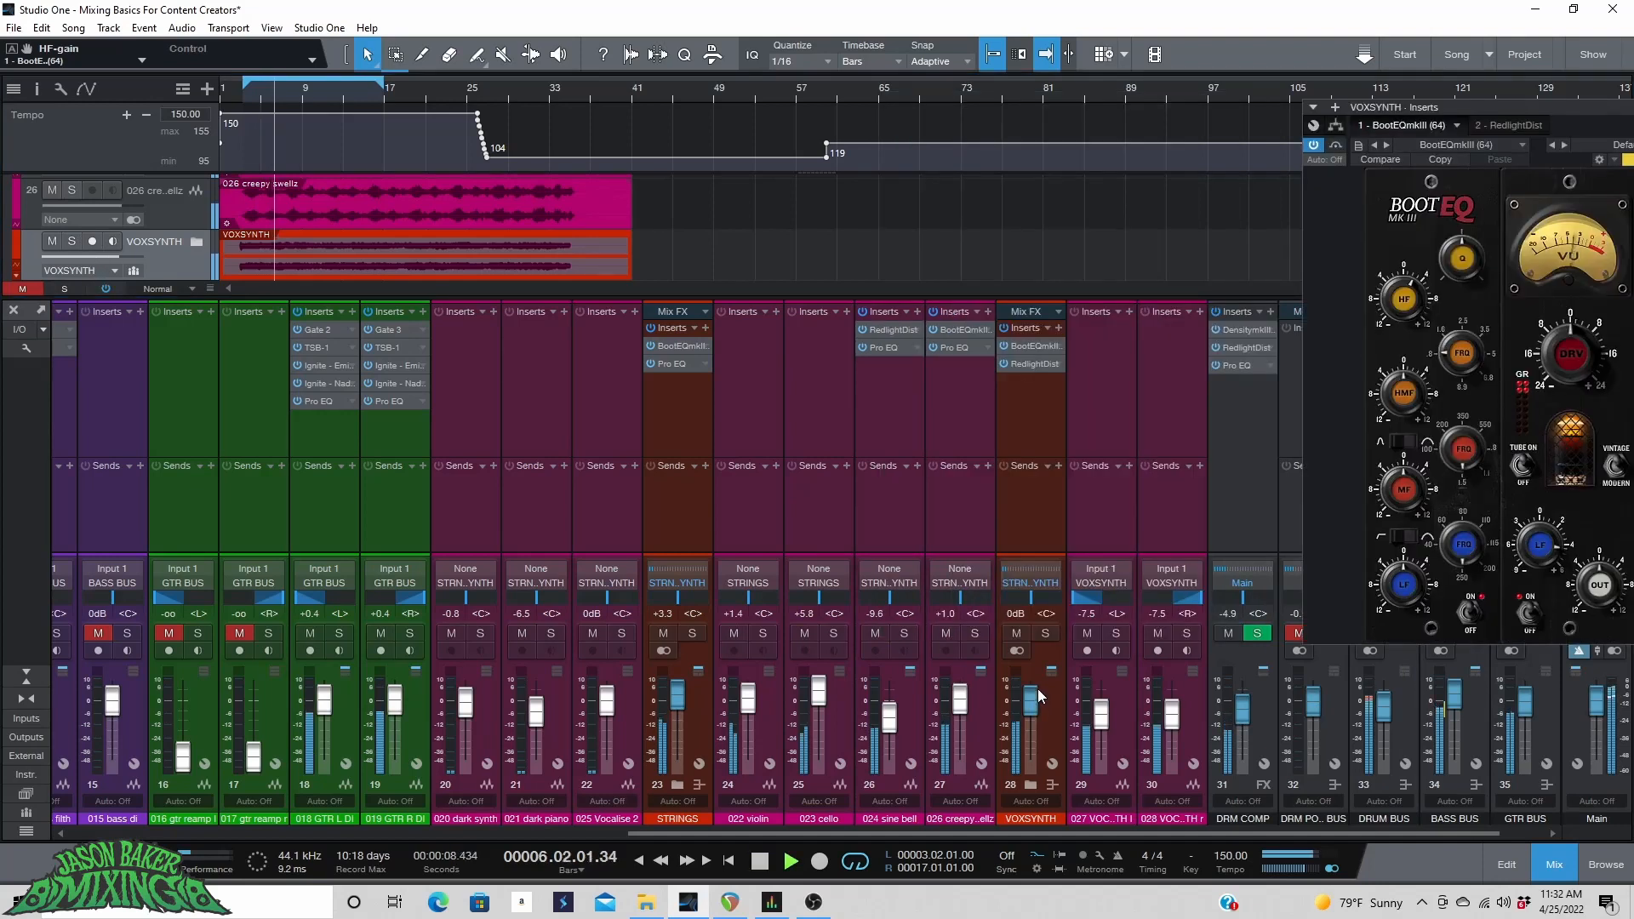
Solo the VOXSYNTH bus again, raise its fader to +1.9 dB and play the song to listen.
{"action": "left_click", "coordinate": [1043, 635]}
{"action": "left_click_drag", "start_coordinate": [1026, 707], "coordinate": [1028, 698]}
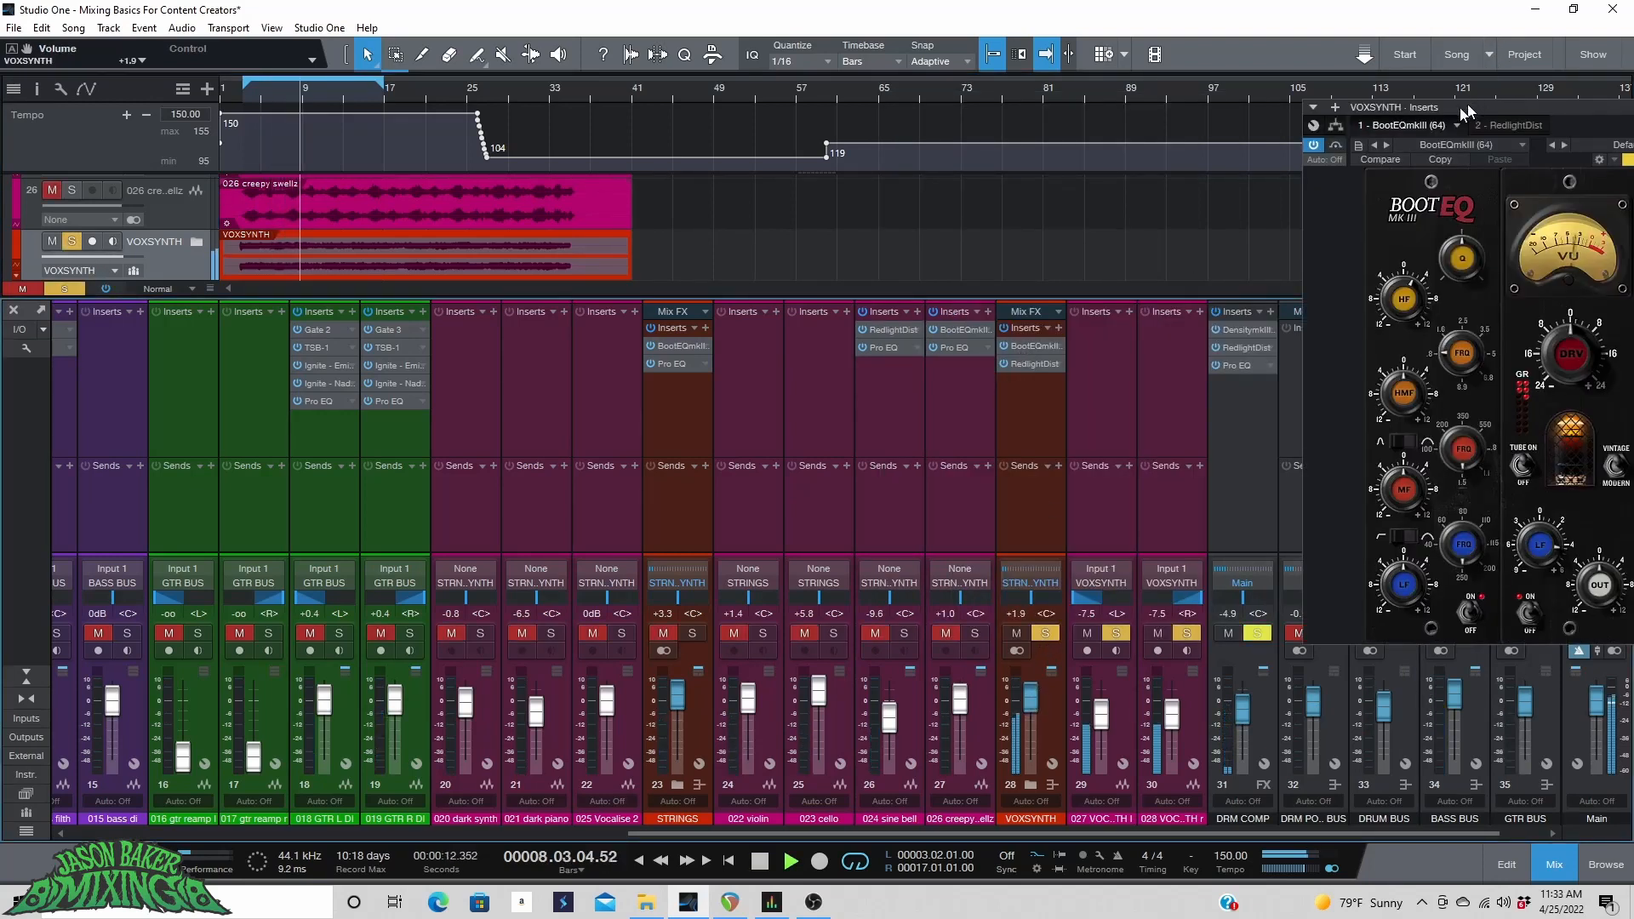
{"action": "left_click_drag", "start_coordinate": [1458, 107], "coordinate": [1165, 118]}
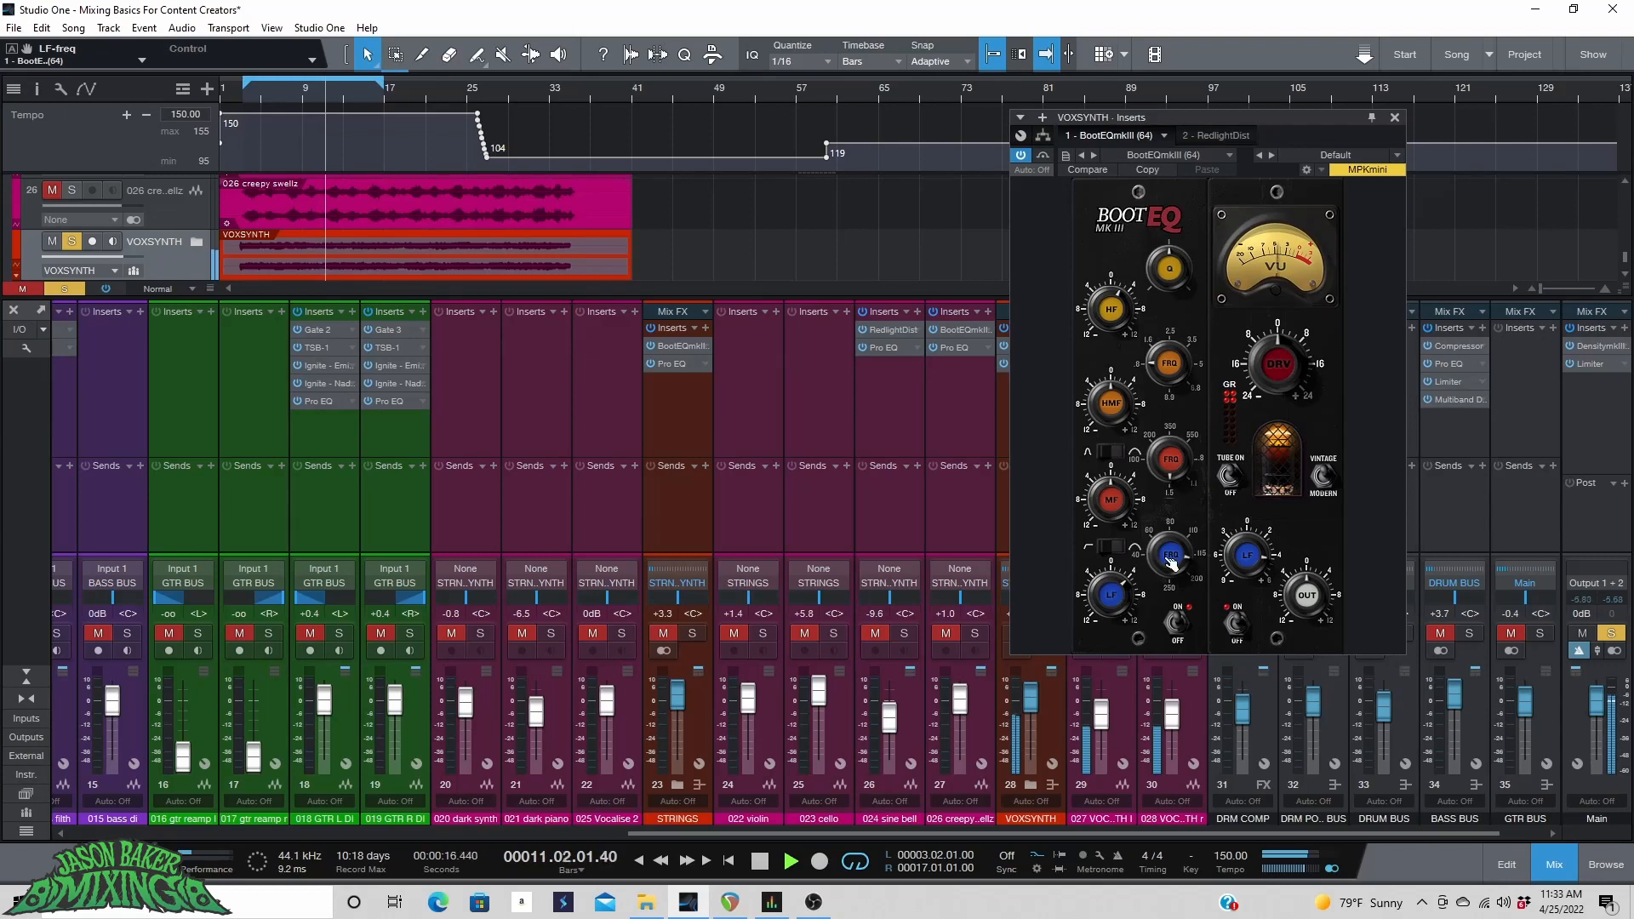
{"action": "key", "text": "space"}
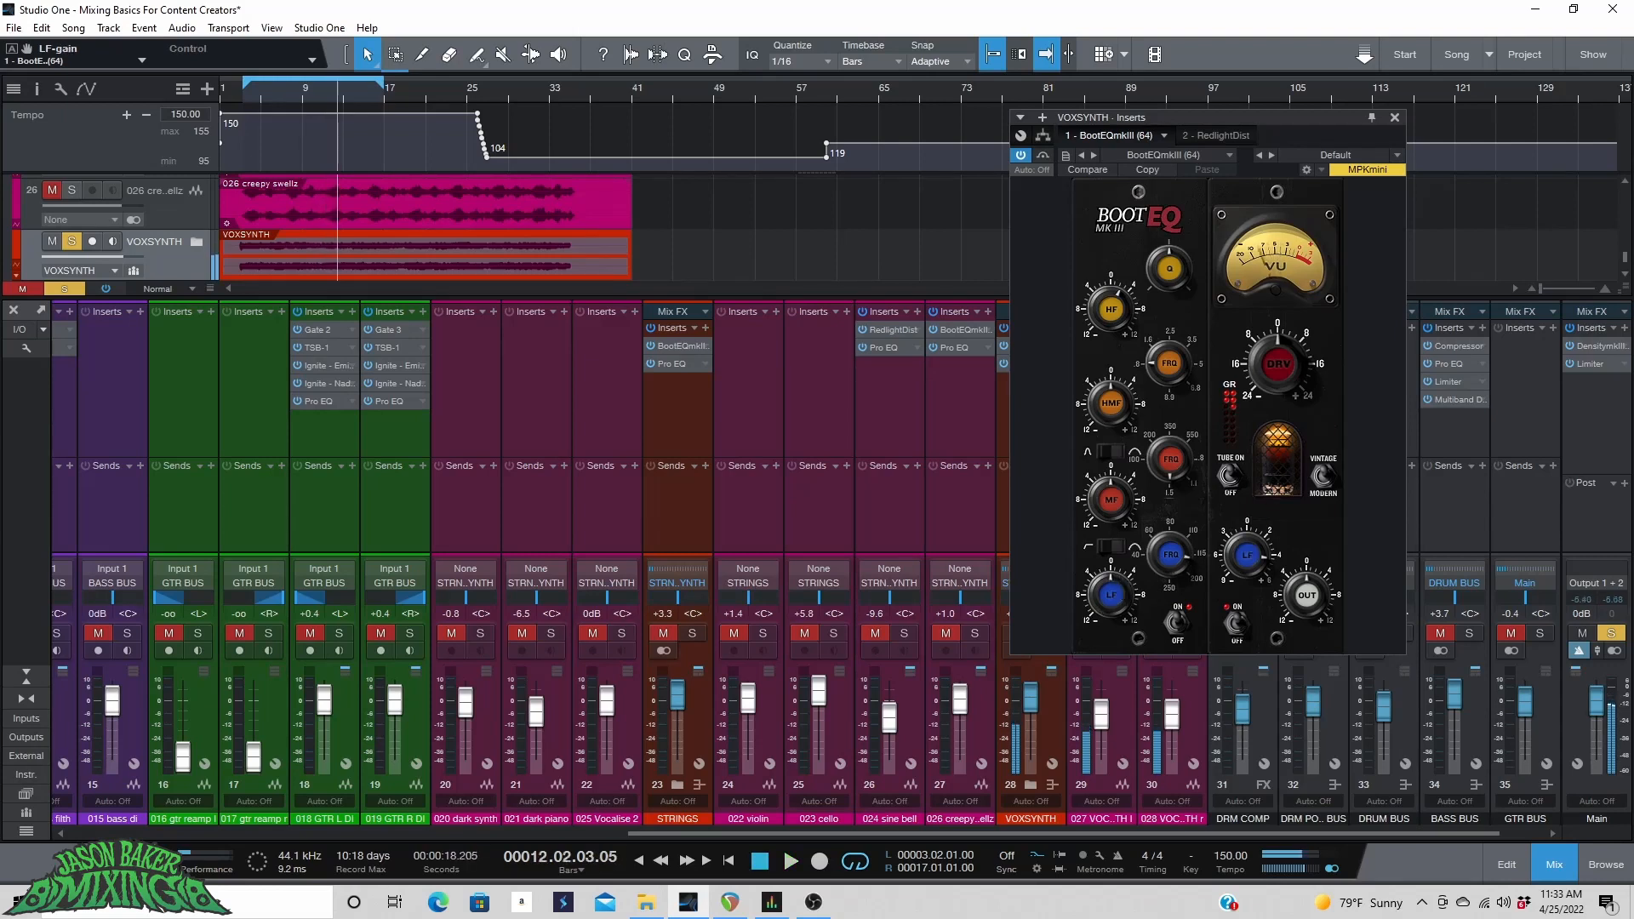
{"action": "key", "text": "space"}
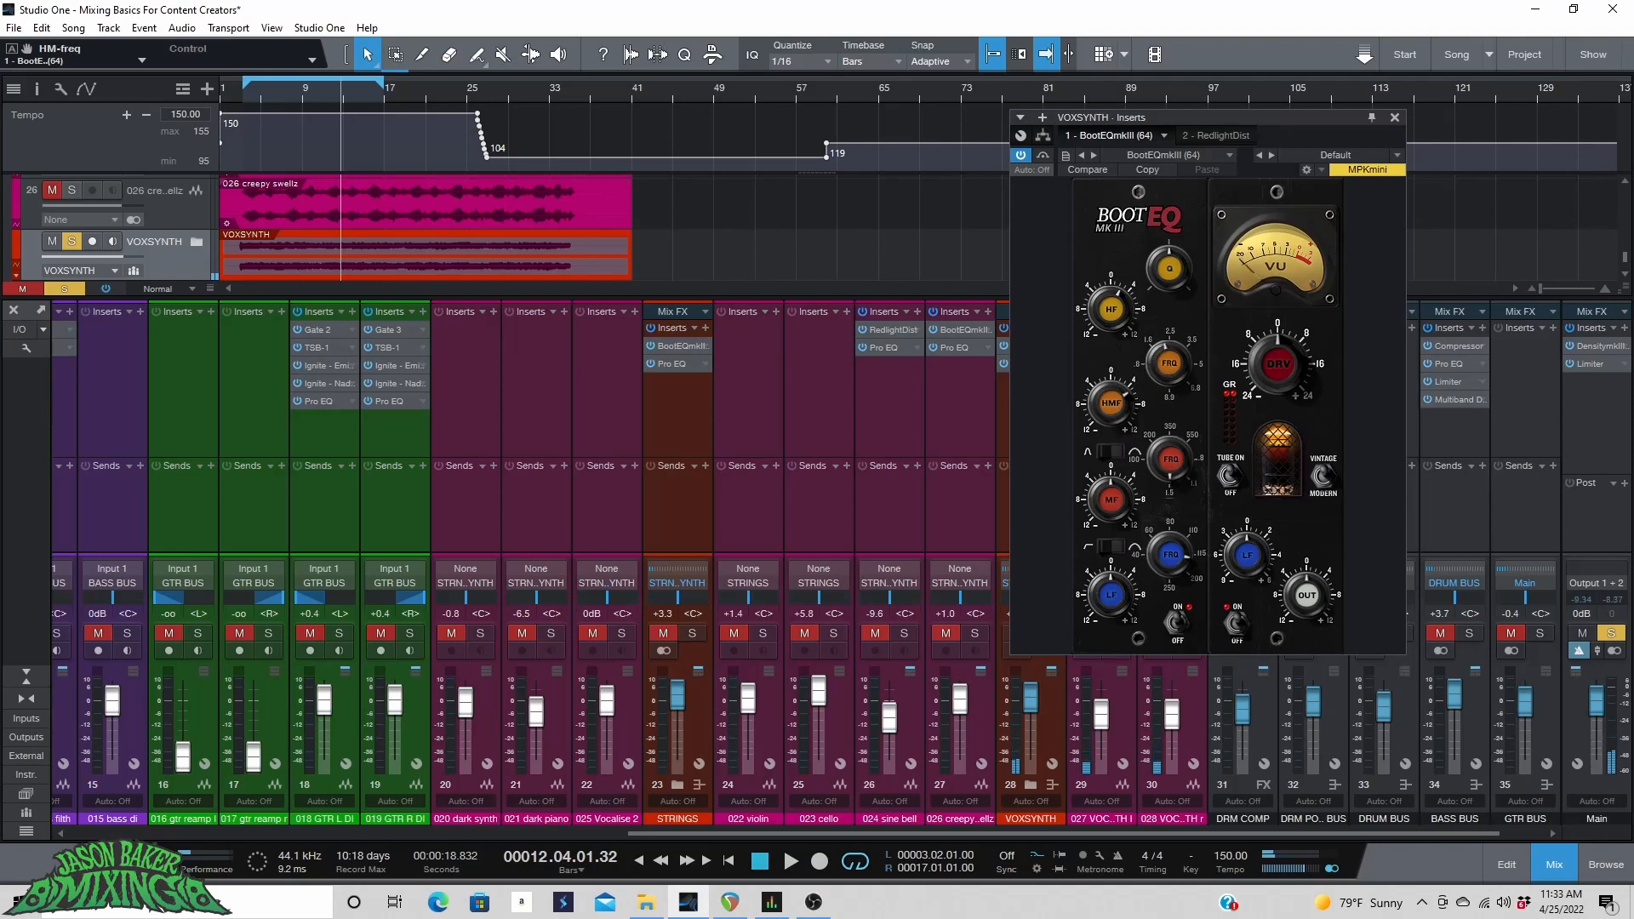
{"action": "key", "text": "space"}
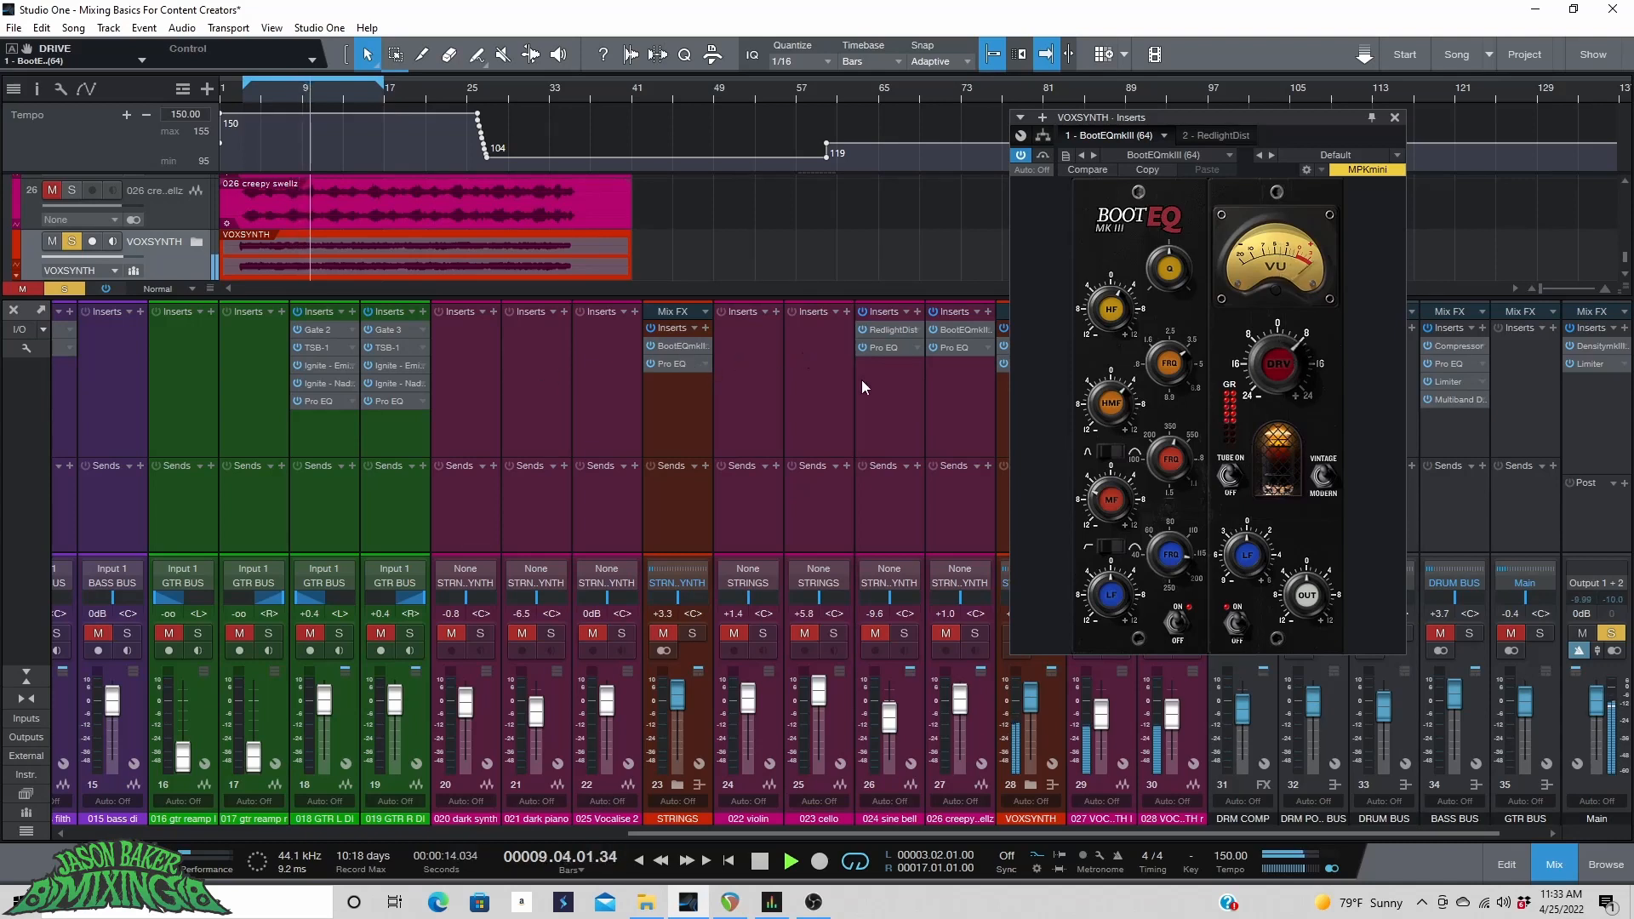
Raise the RedlightDist Drive on the VOXSYNTH bus to 7.45 and set the bus fader to -3.9 dB.
{"action": "scroll", "coordinate": [936, 323], "scroll_direction": "right", "scroll_amount": 1}
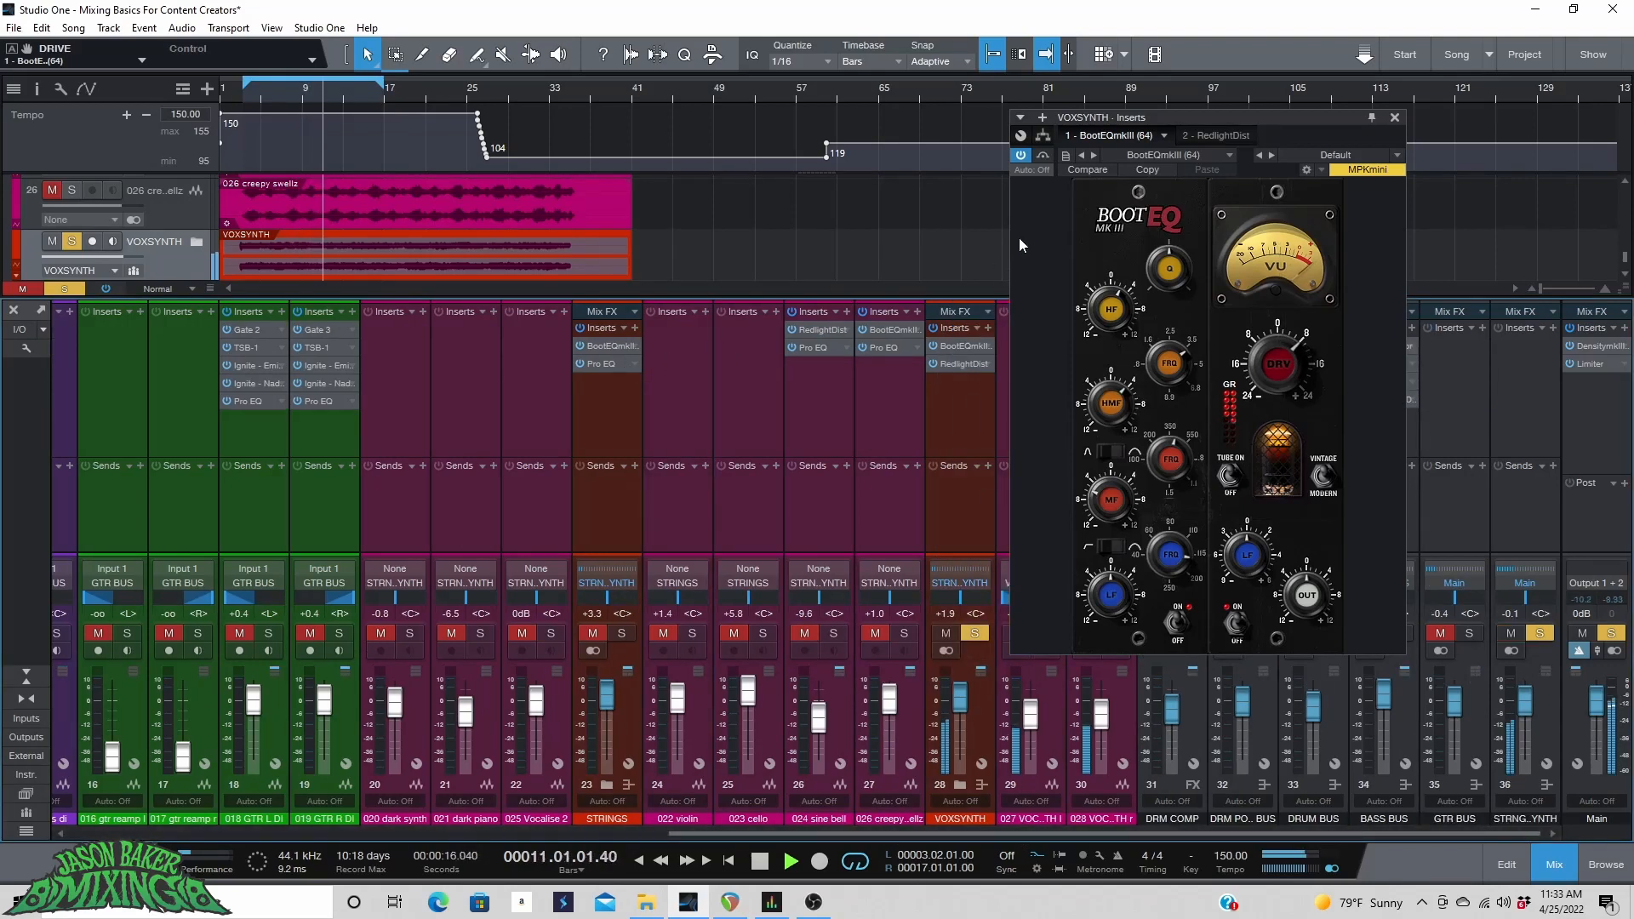
{"action": "left_click", "coordinate": [958, 363]}
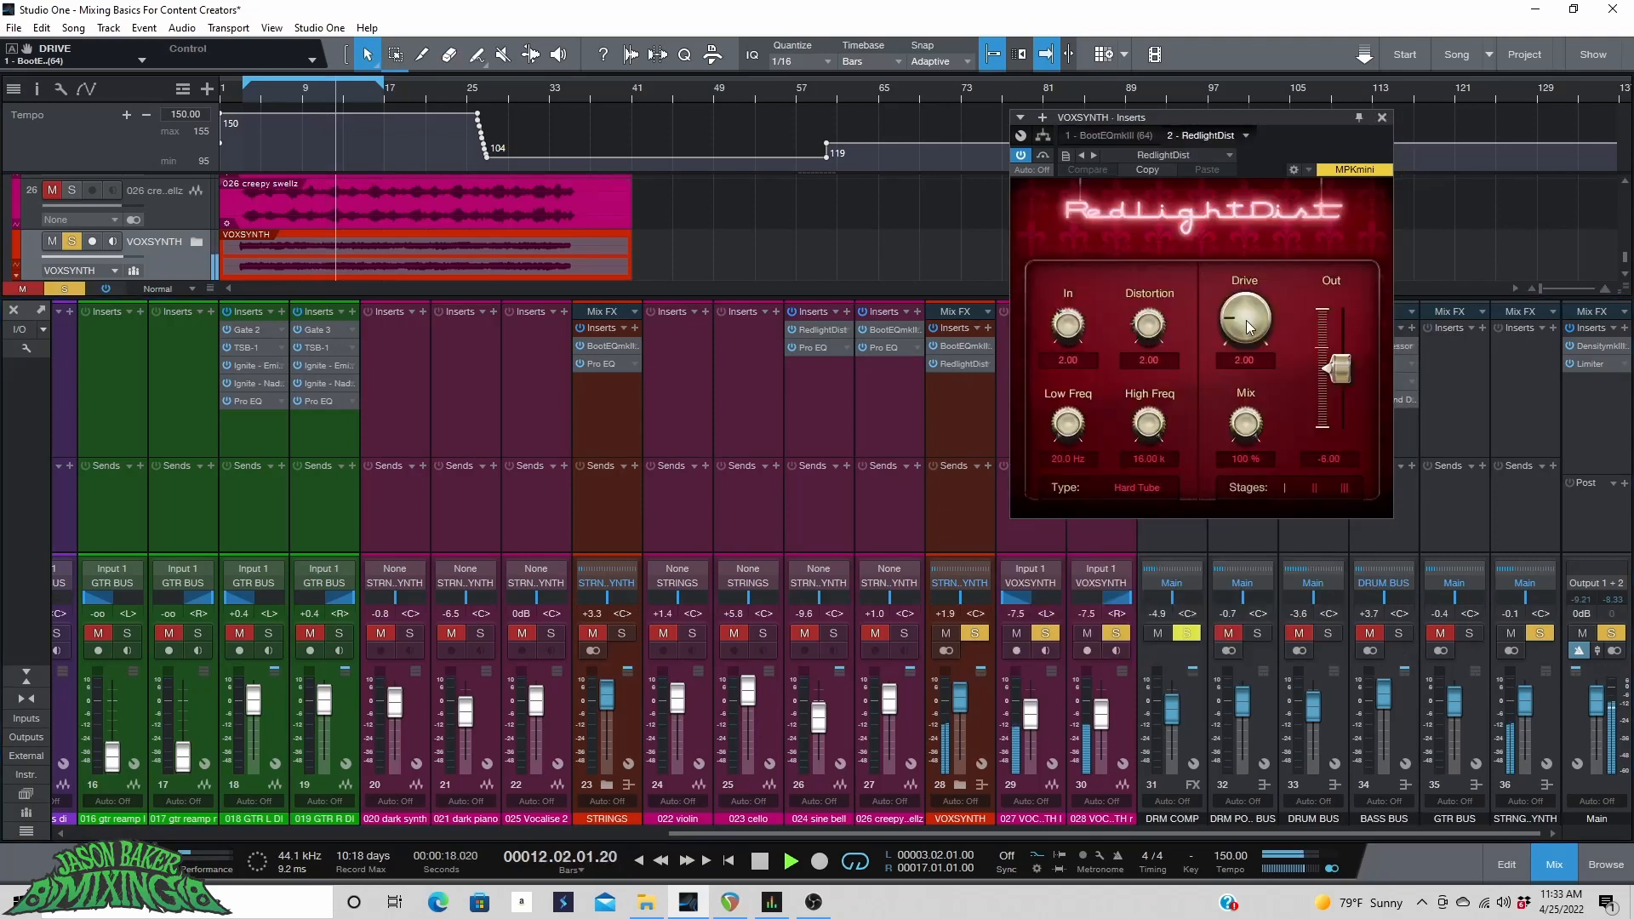
{"action": "left_click_drag", "start_coordinate": [1246, 328], "coordinate": [1233, 238]}
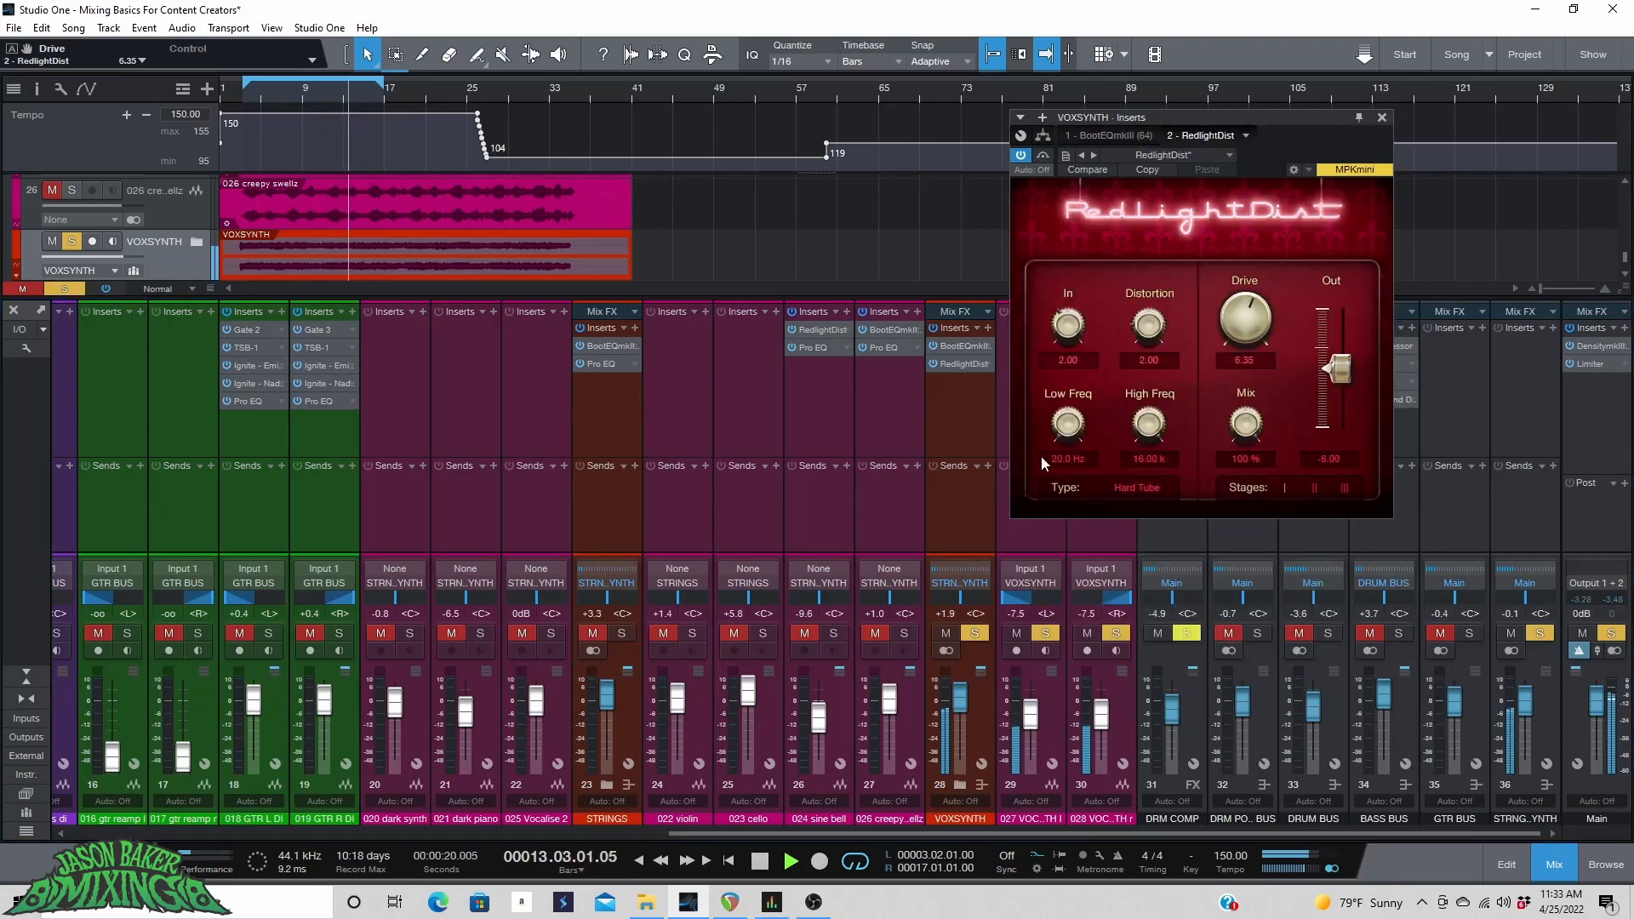
{"action": "left_click_drag", "start_coordinate": [1240, 326], "coordinate": [1240, 300]}
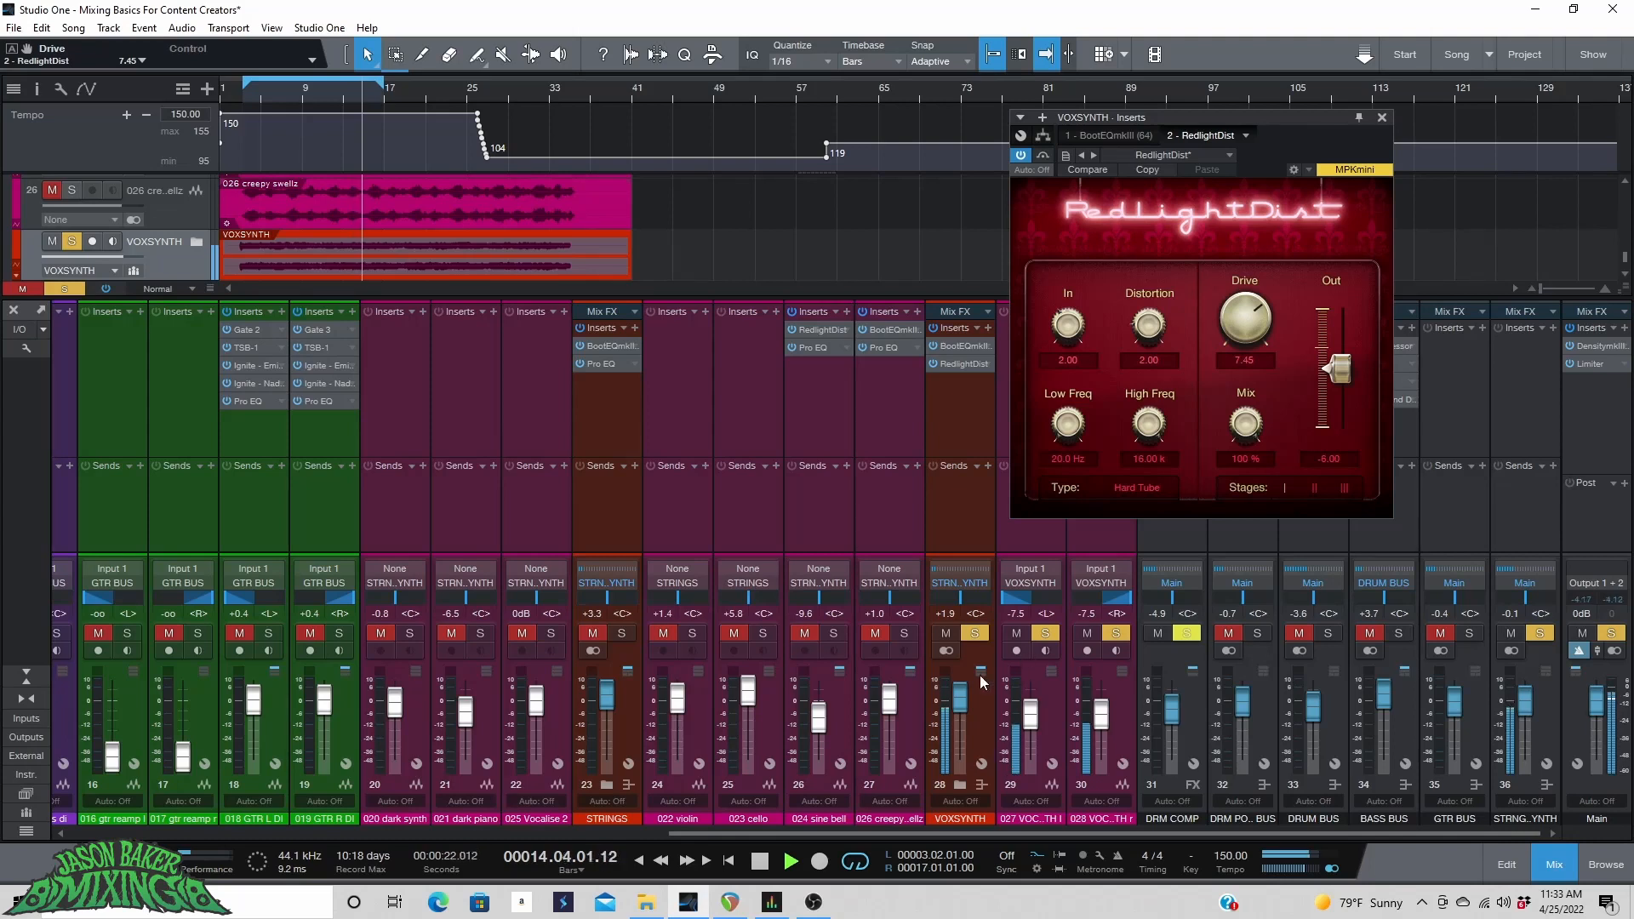
{"action": "left_click_drag", "start_coordinate": [961, 704], "coordinate": [963, 720]}
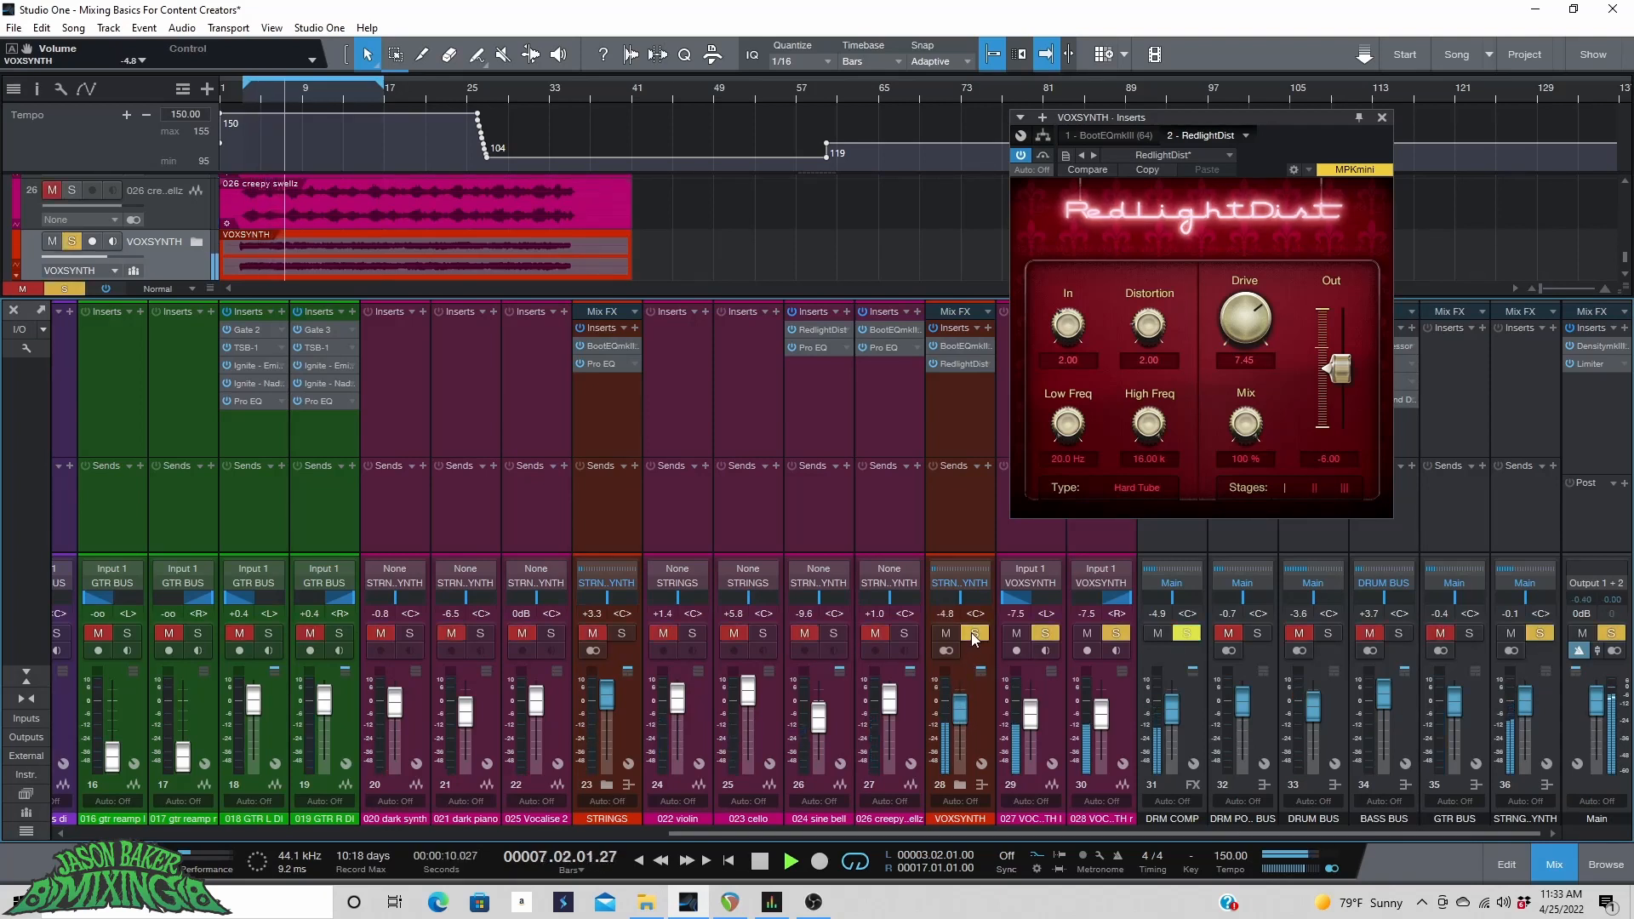
{"action": "left_click_drag", "start_coordinate": [959, 723], "coordinate": [958, 716]}
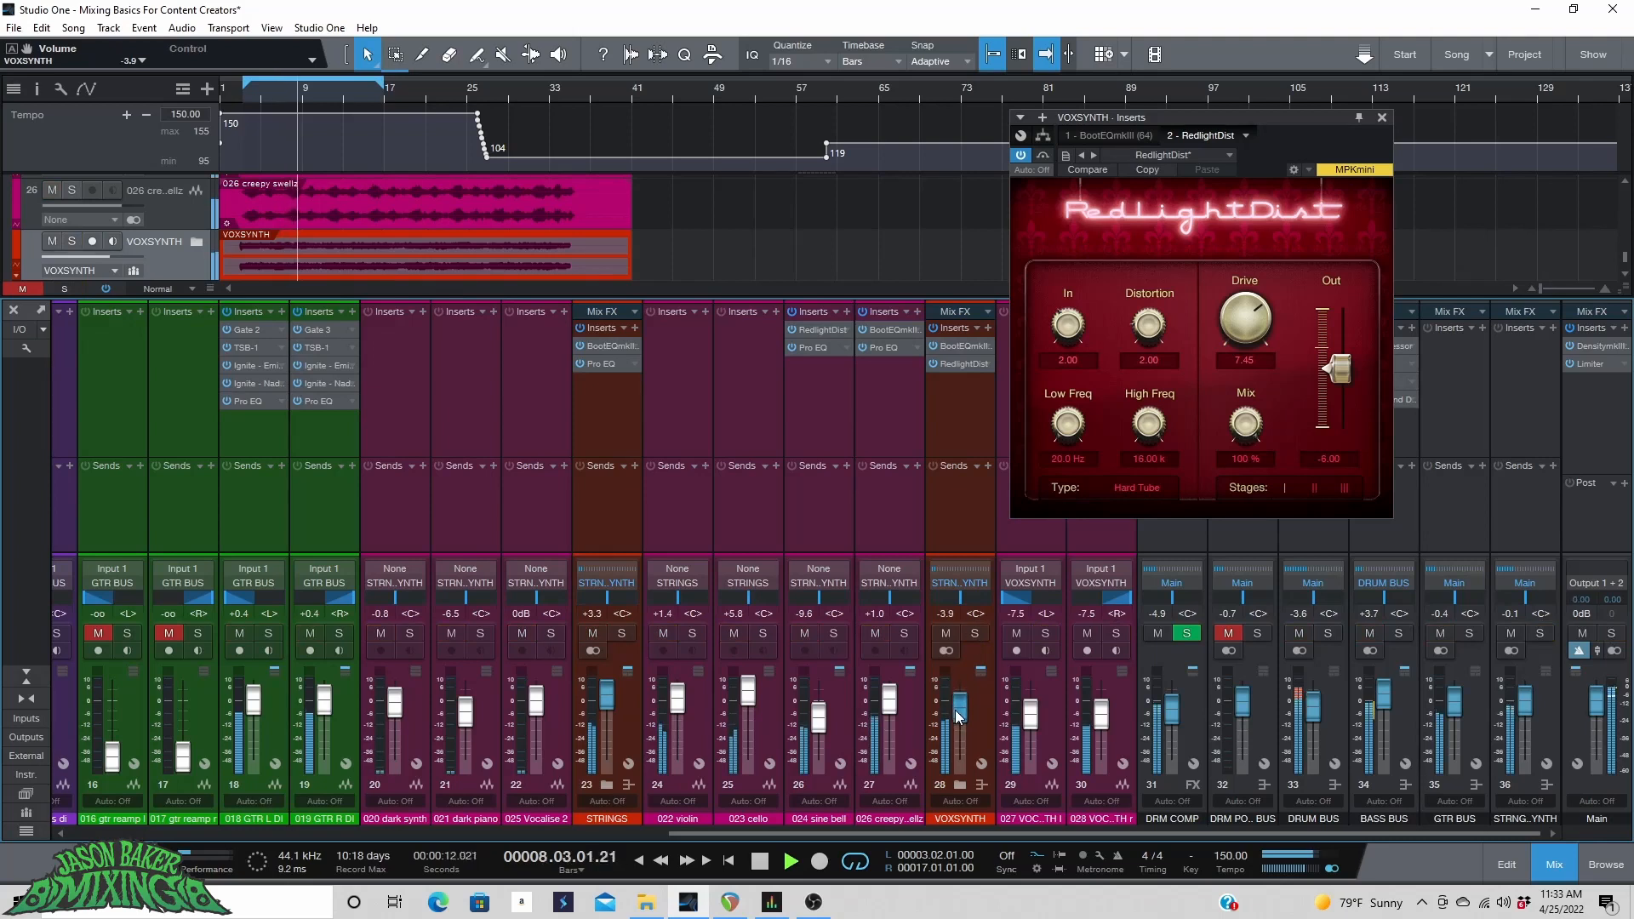
Insert Pro EQ on the VOXSYNTH bus and enable a 24dB/Oct low cut at 184 Hz.
{"action": "left_click", "coordinate": [987, 329]}
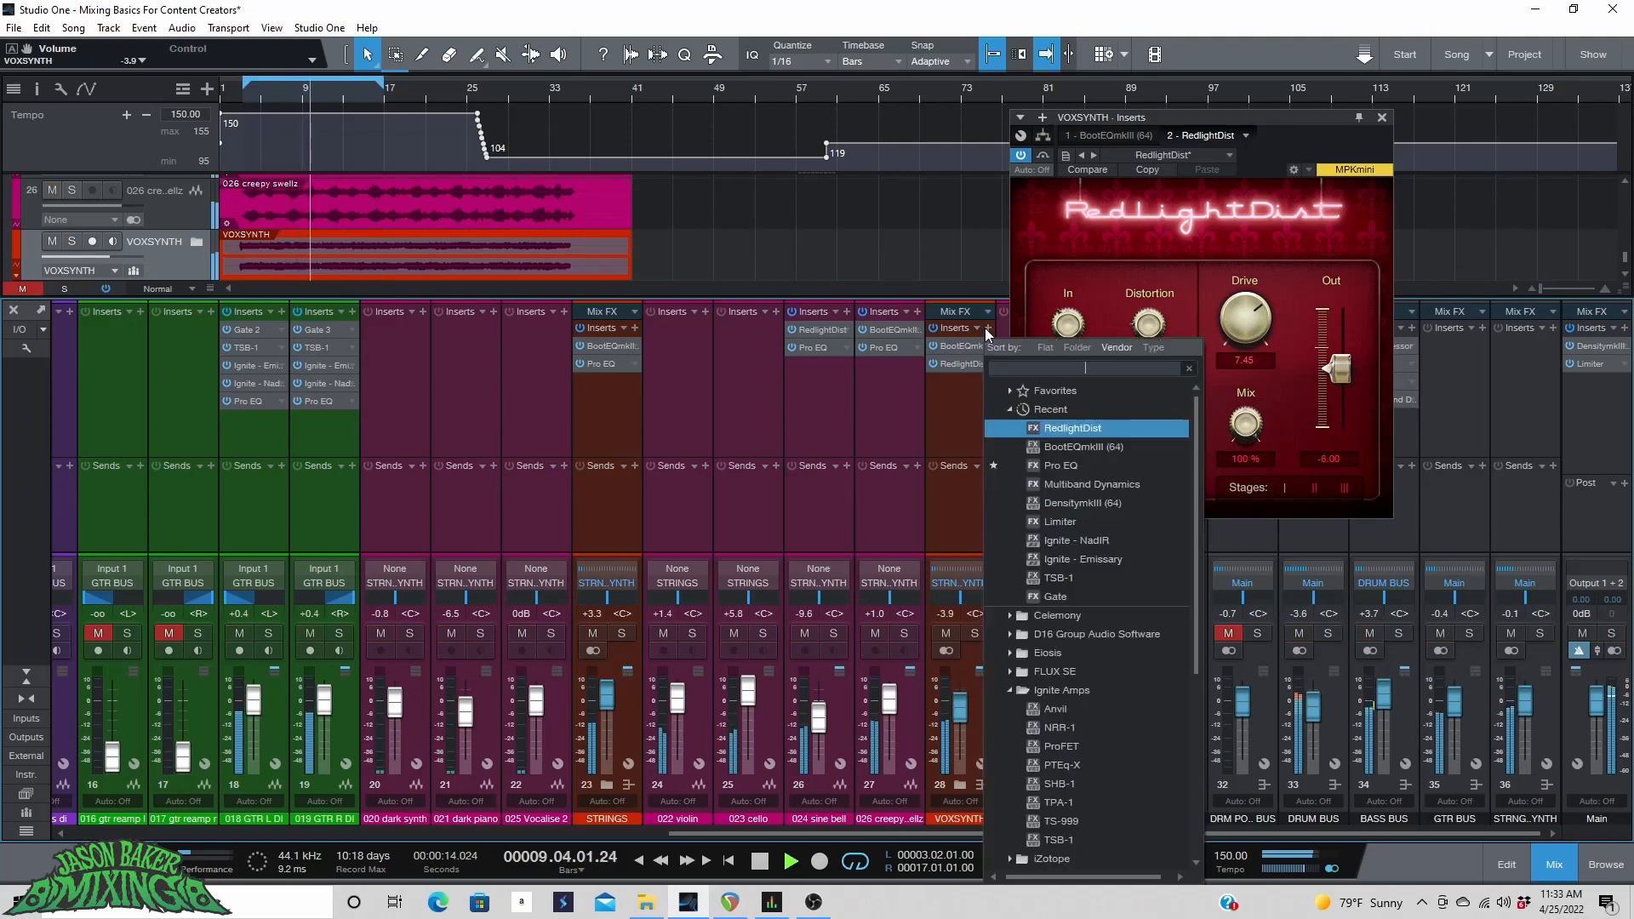
{"action": "left_click", "coordinate": [1088, 461]}
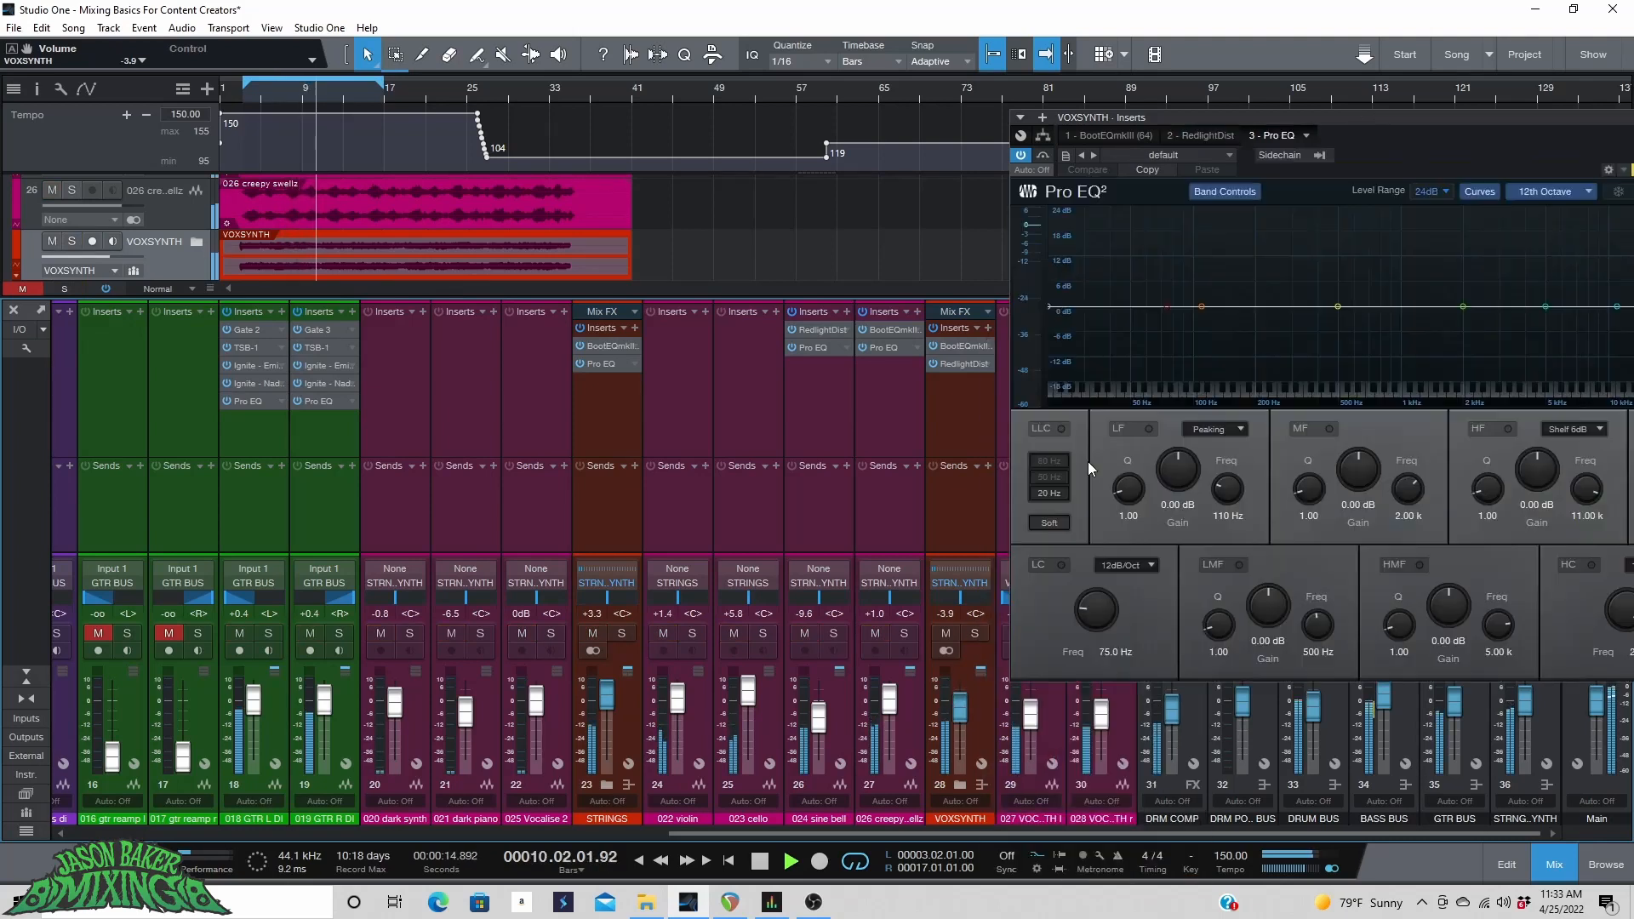
{"action": "left_click", "coordinate": [1060, 565]}
{"action": "left_click", "coordinate": [1123, 565]}
{"action": "left_click", "coordinate": [1145, 622]}
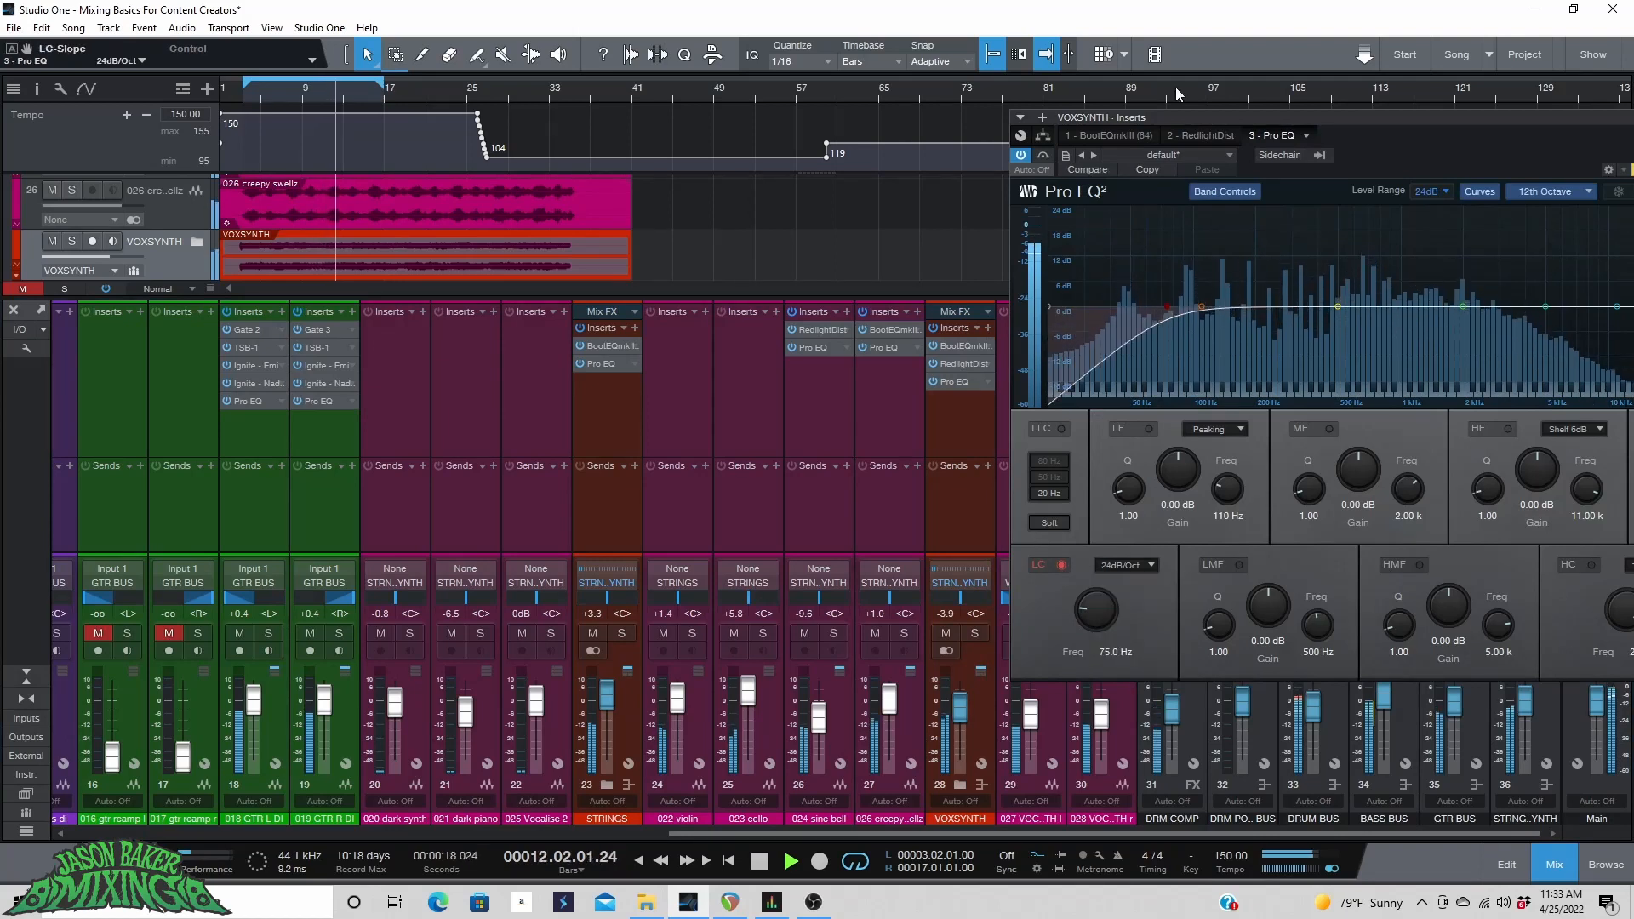
{"action": "left_click_drag", "start_coordinate": [1176, 117], "coordinate": [955, 135]}
{"action": "mouse_move", "coordinate": [846, 618]}
{"action": "left_mouse_down"}
{"action": "mouse_move", "coordinate": [860, 600]}
{"action": "mouse_move", "coordinate": [870, 627]}
{"action": "left_mouse_up"}
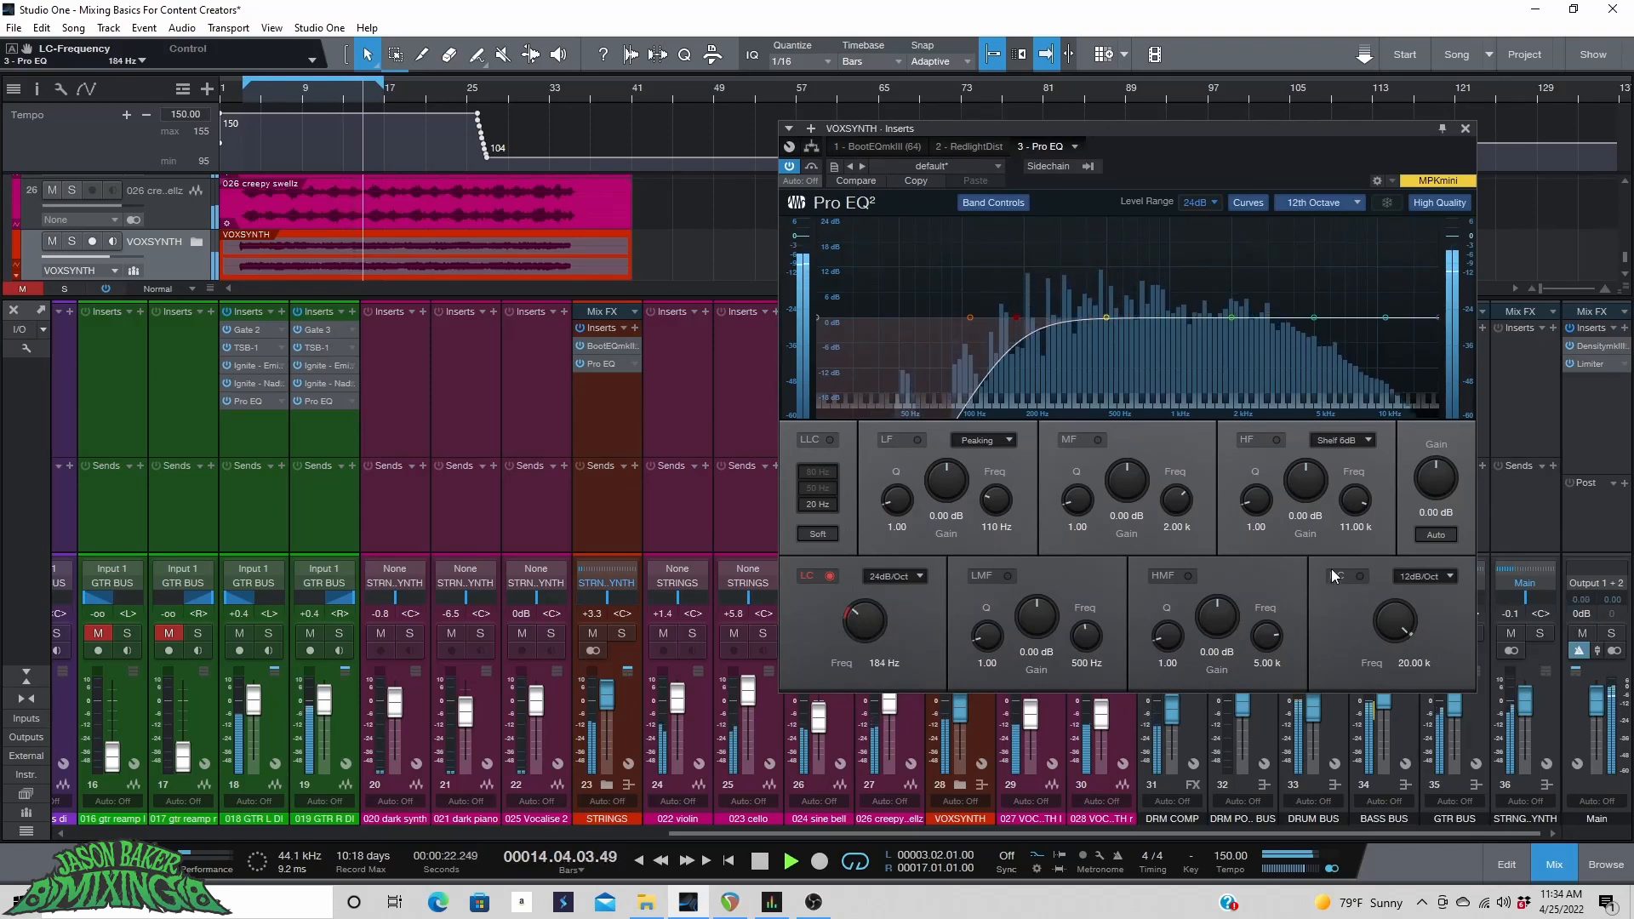
Enable a 24dB/Oct high cut at 9.35 kHz and boost the mid band about 1.8 dB near 486 Hz.
{"action": "left_click", "coordinate": [1359, 576]}
{"action": "left_click", "coordinate": [1419, 582]}
{"action": "left_click", "coordinate": [1430, 635]}
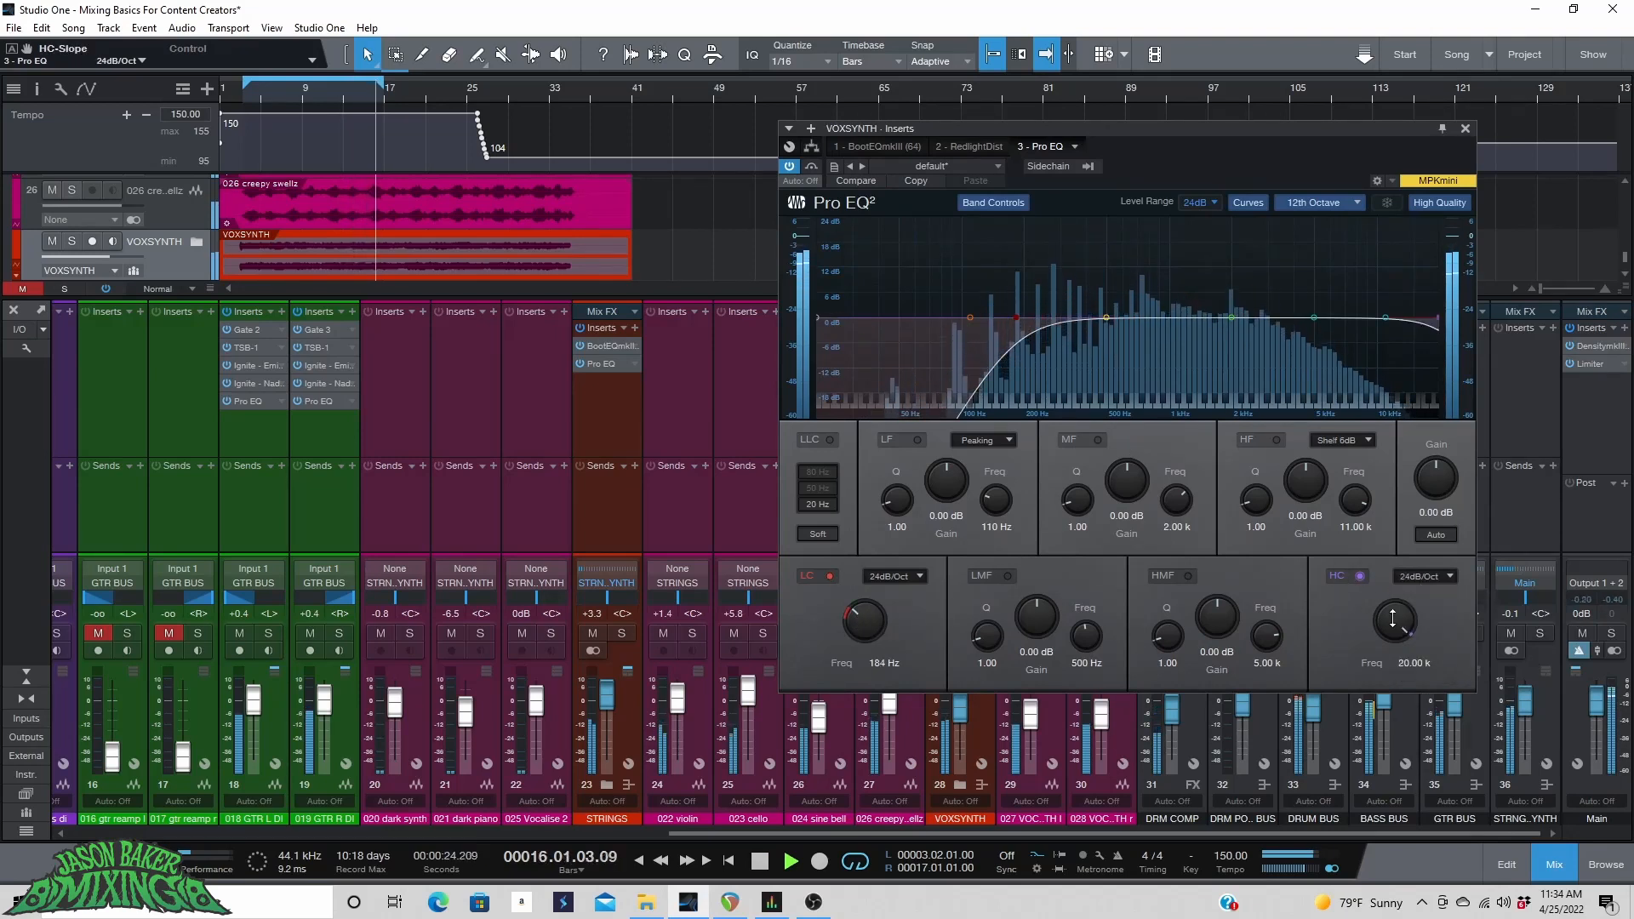
{"action": "left_click", "coordinate": [1231, 317]}
{"action": "left_click_drag", "start_coordinate": [1231, 318], "coordinate": [1105, 312]}
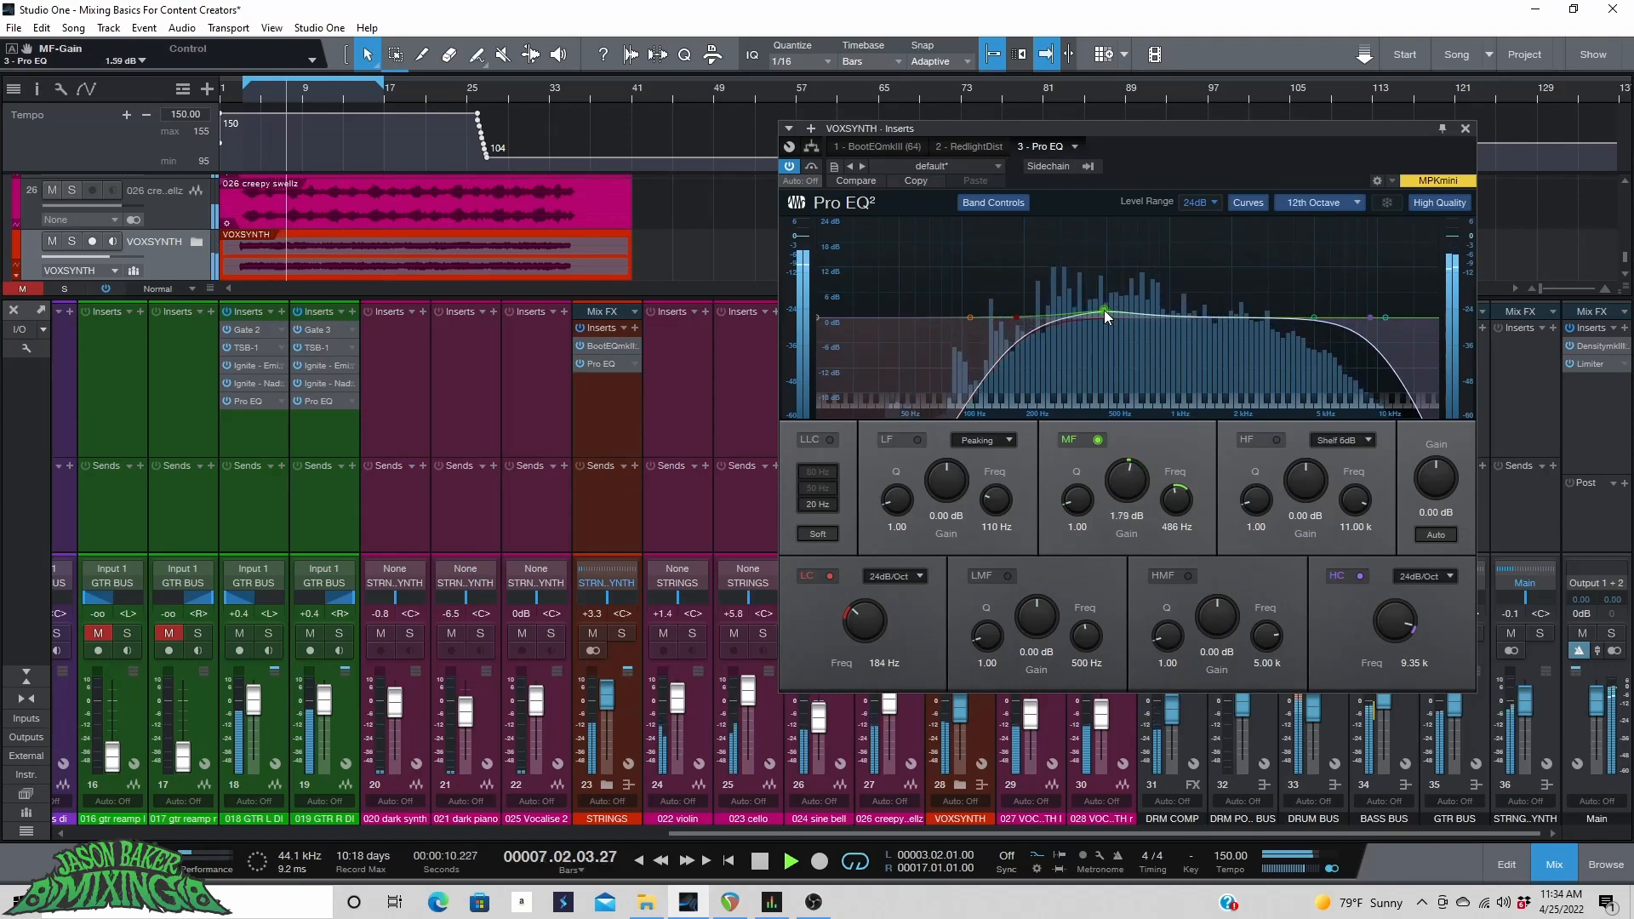
Set the high-mid band to a -3.15 dB cut at 4.10 kHz with a Q of 4.62.
{"action": "left_click_drag", "start_coordinate": [1314, 318], "coordinate": [1298, 221]}
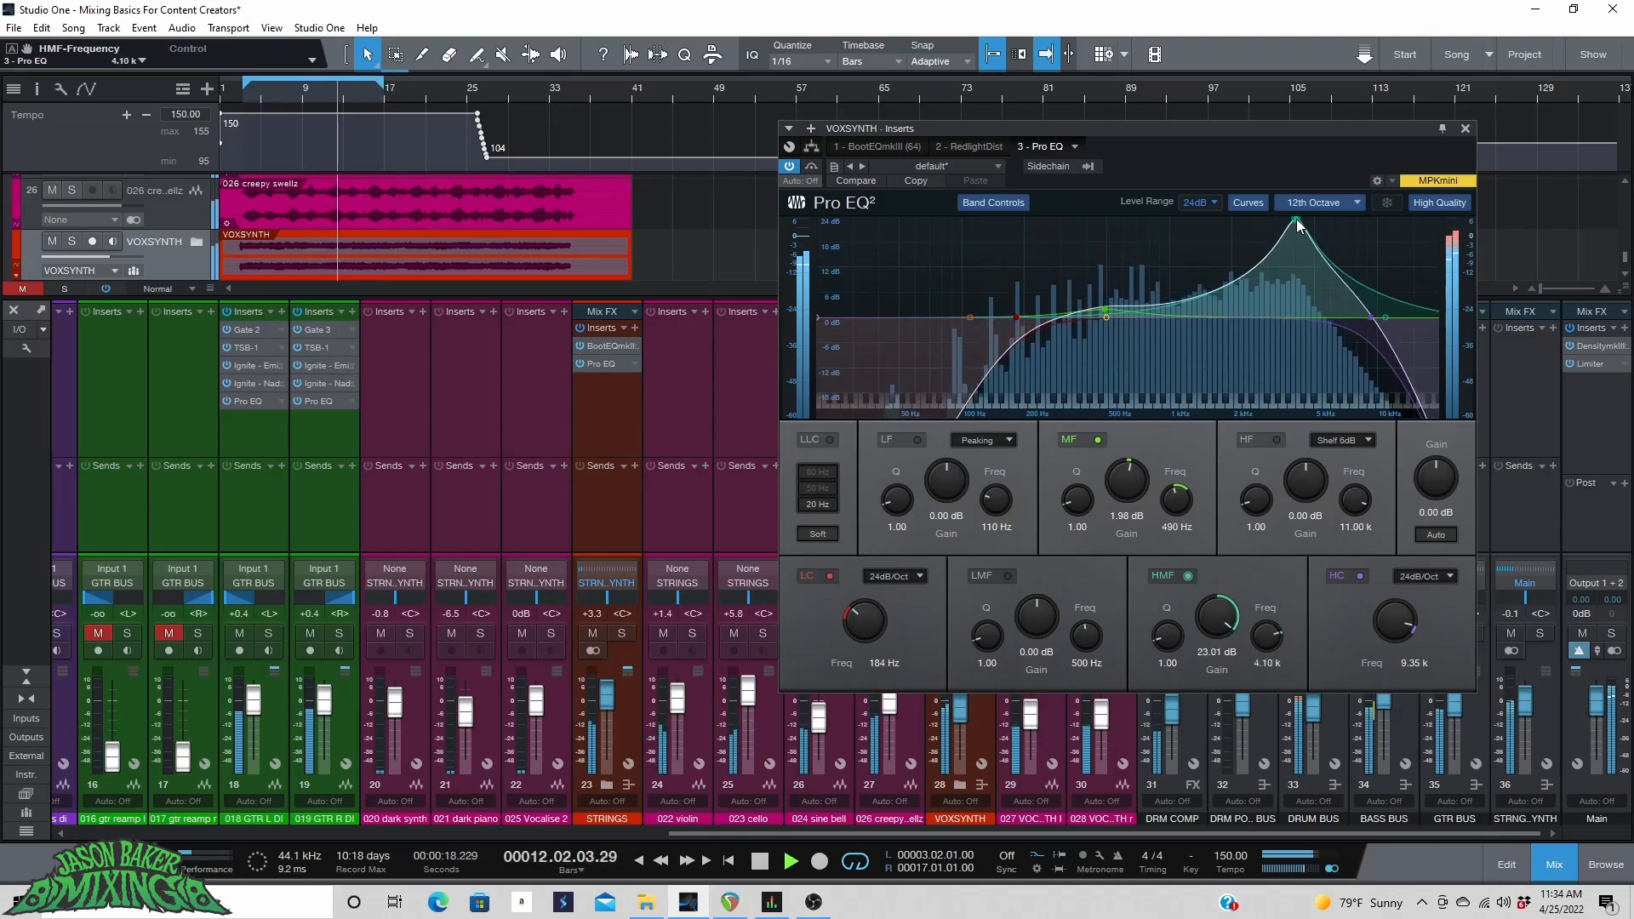
{"action": "left_click_drag", "start_coordinate": [1215, 613], "coordinate": [1215, 742]}
{"action": "left_click_drag", "start_coordinate": [1169, 638], "coordinate": [1169, 606]}
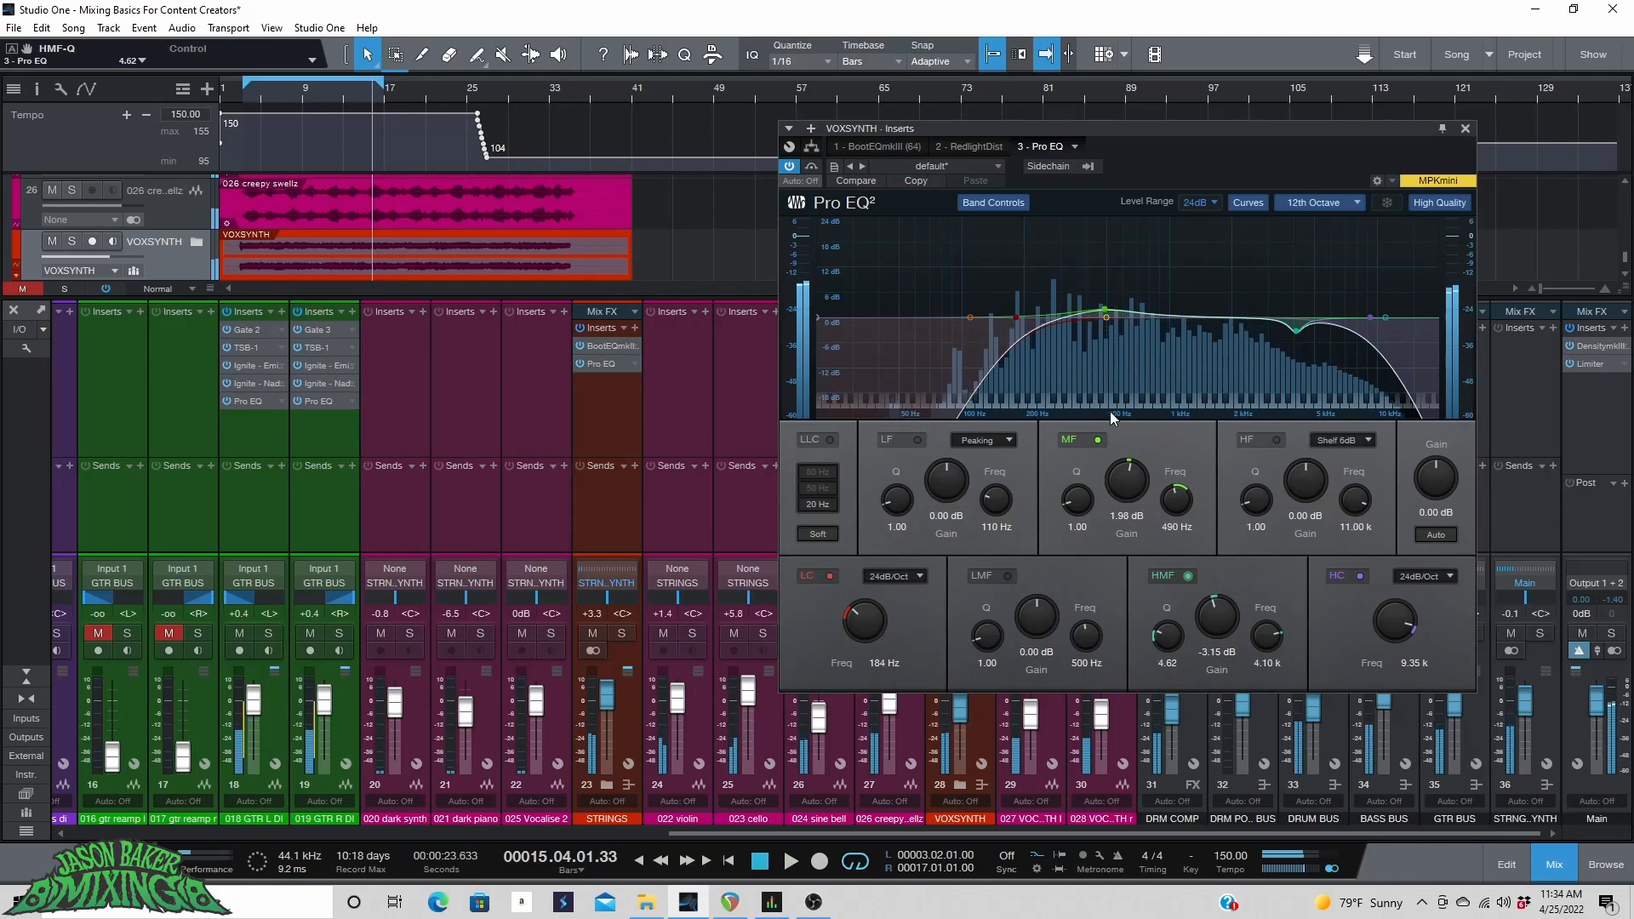
Close the Pro EQ, stop playback and lower the VOXSYNTH bus fader to -5.8 dB.
{"action": "left_click", "coordinate": [1465, 129]}
{"action": "key", "text": "space"}
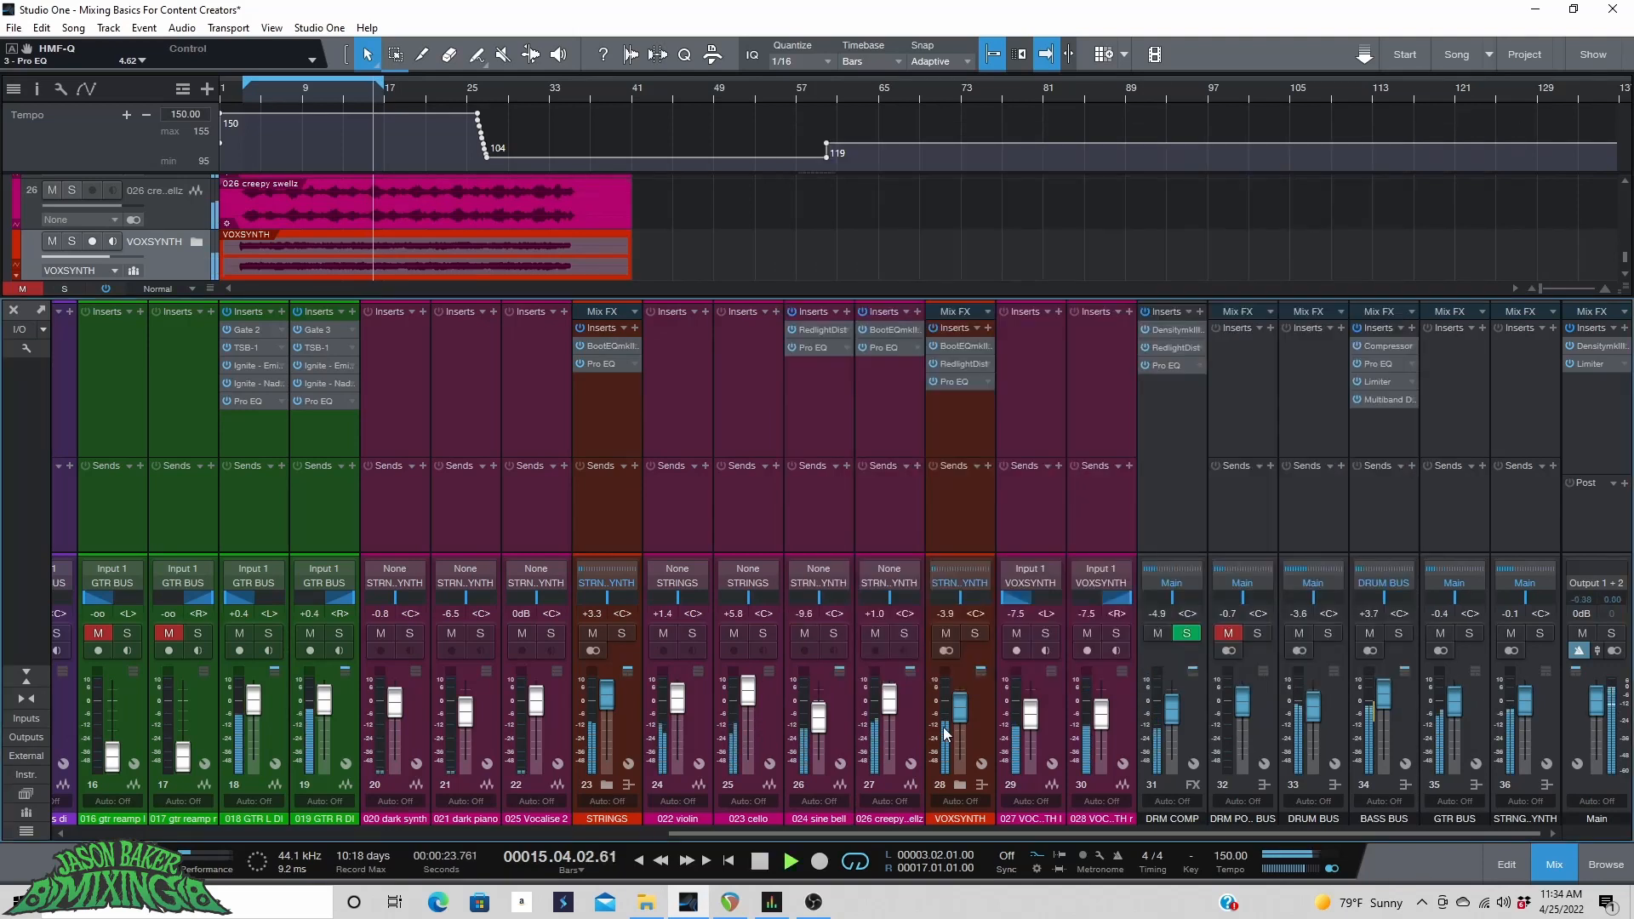
{"action": "left_click_drag", "start_coordinate": [961, 709], "coordinate": [961, 721]}
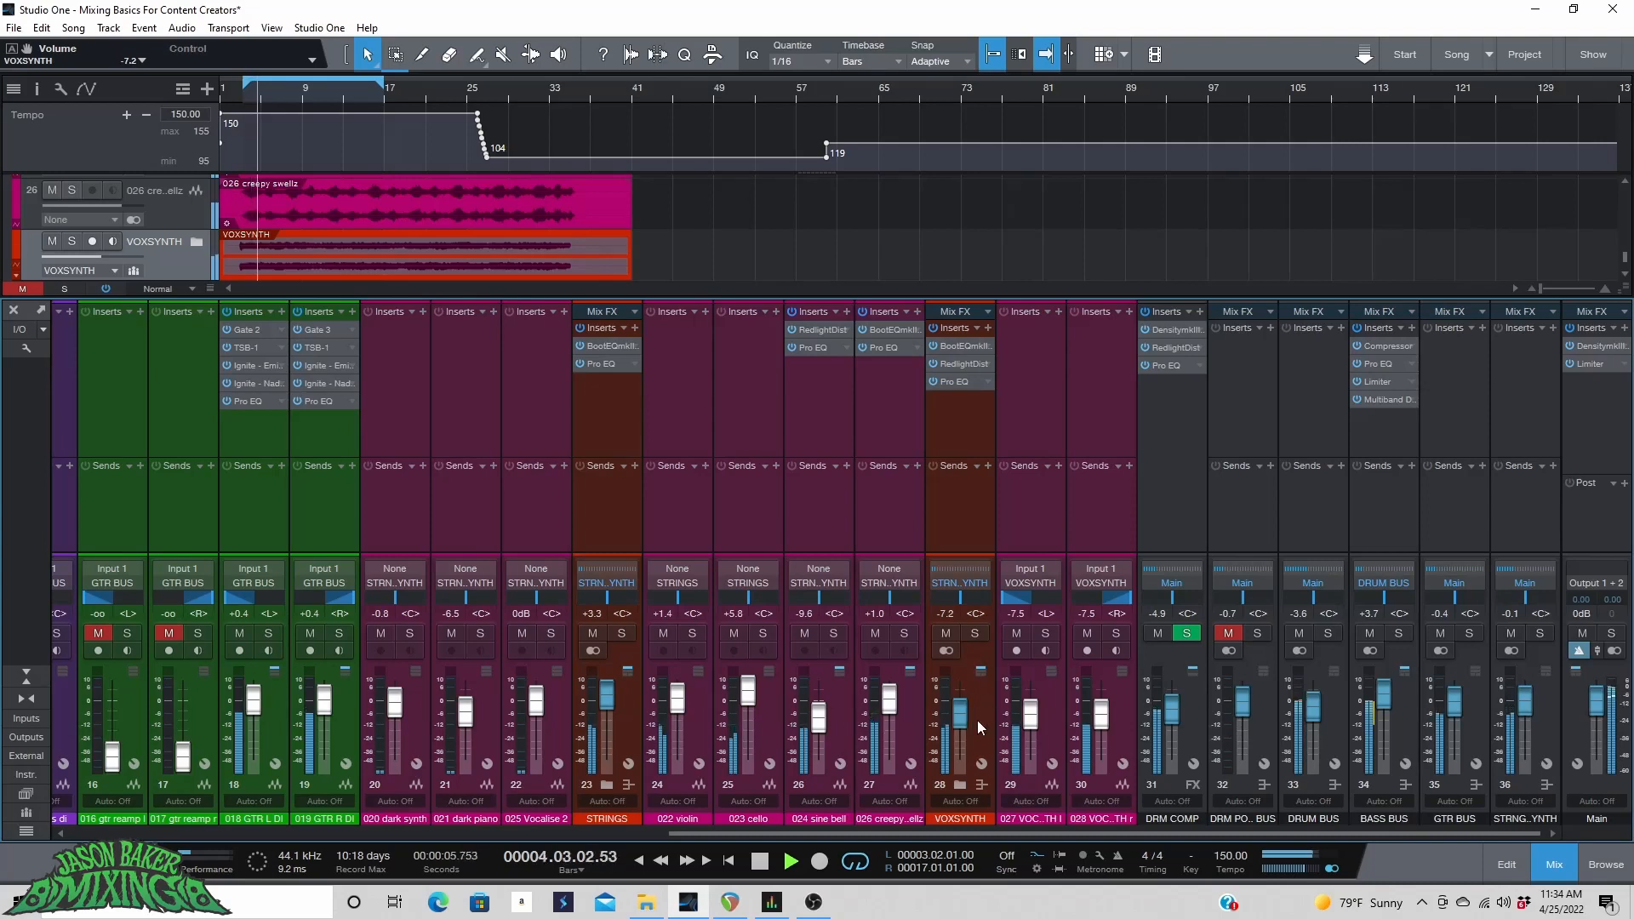
{"action": "left_click_drag", "start_coordinate": [961, 713], "coordinate": [942, 760]}
Set the loop range to bars 20 through 34 and start playback.
{"action": "scroll", "coordinate": [544, 226], "scroll_direction": "up", "scroll_amount": 5}
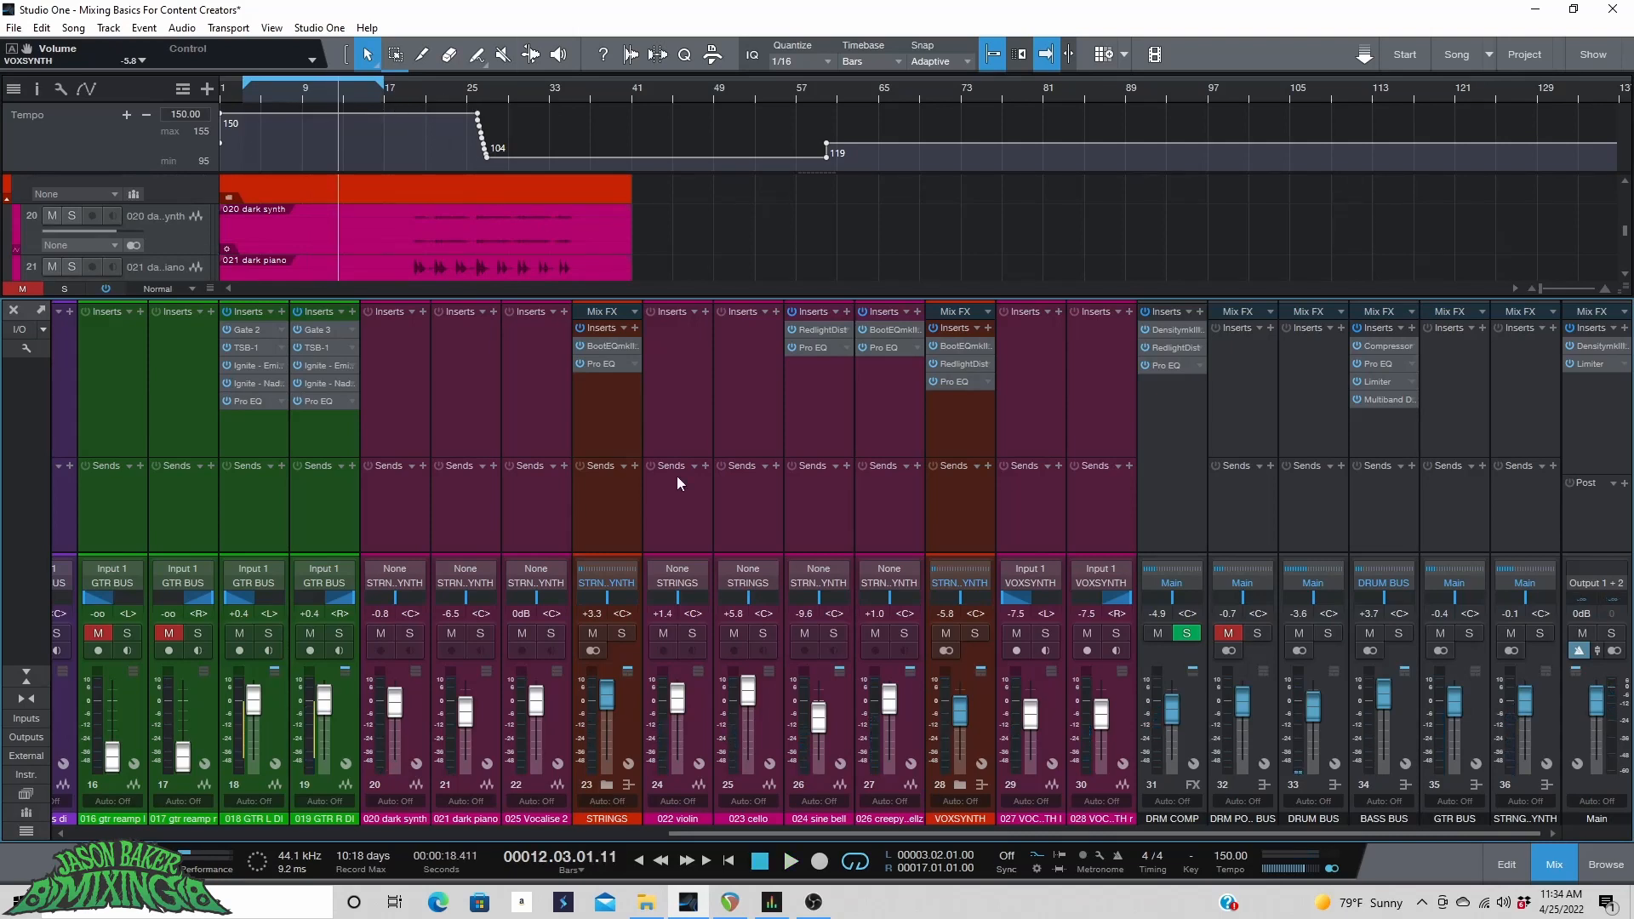
{"action": "scroll", "coordinate": [734, 213], "scroll_direction": "up", "scroll_amount": 10}
{"action": "left_click_drag", "start_coordinate": [401, 95], "coordinate": [742, 99]}
{"action": "key", "text": "space"}
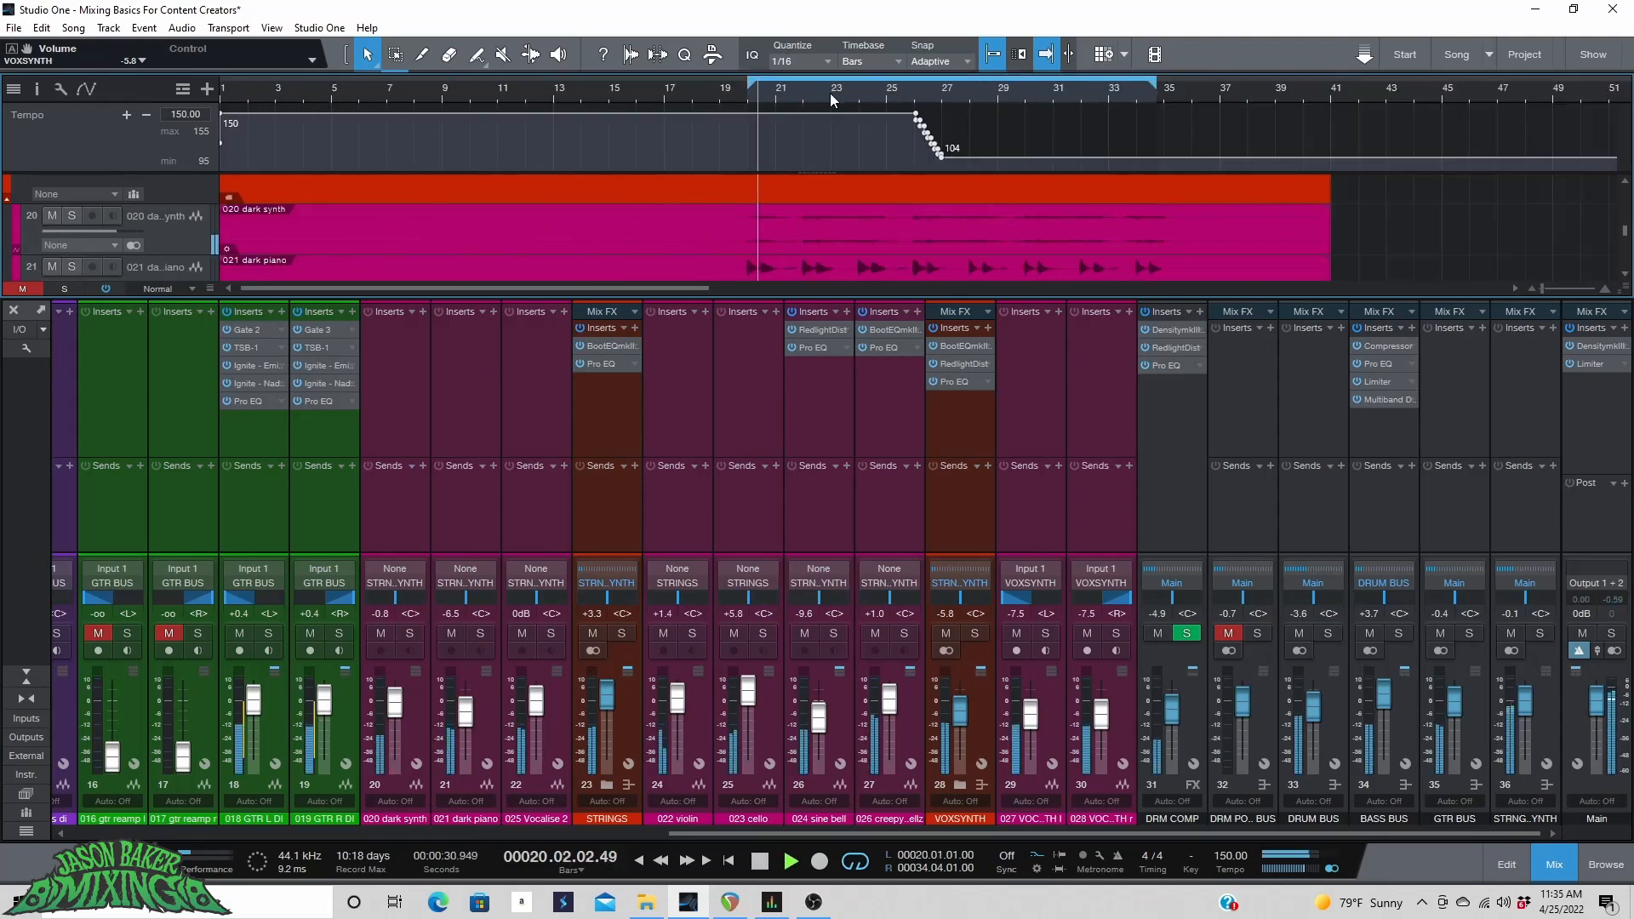
Close the mixer and toggle solos on the dark synth and dark piano tracks while playing the loop.
{"action": "scroll", "coordinate": [730, 89], "scroll_direction": "down", "scroll_amount": 2}
{"action": "scroll", "coordinate": [542, 95], "scroll_direction": "up", "scroll_amount": 5}
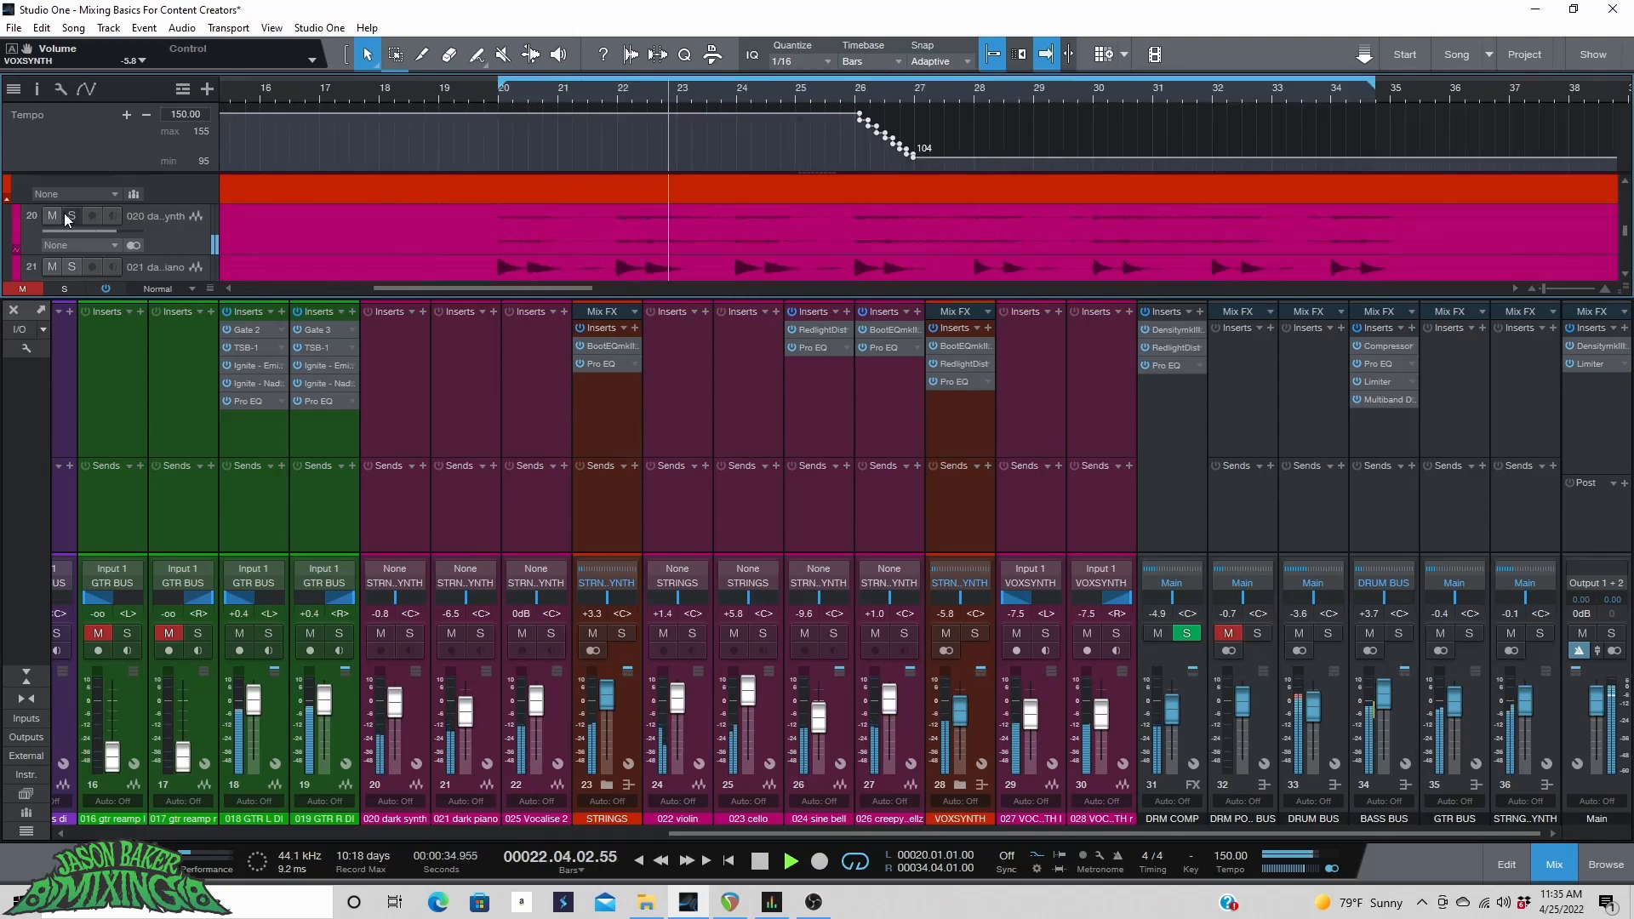
{"action": "left_click", "coordinate": [72, 217]}
{"action": "left_click", "coordinate": [535, 92]}
{"action": "key", "text": "F3"}
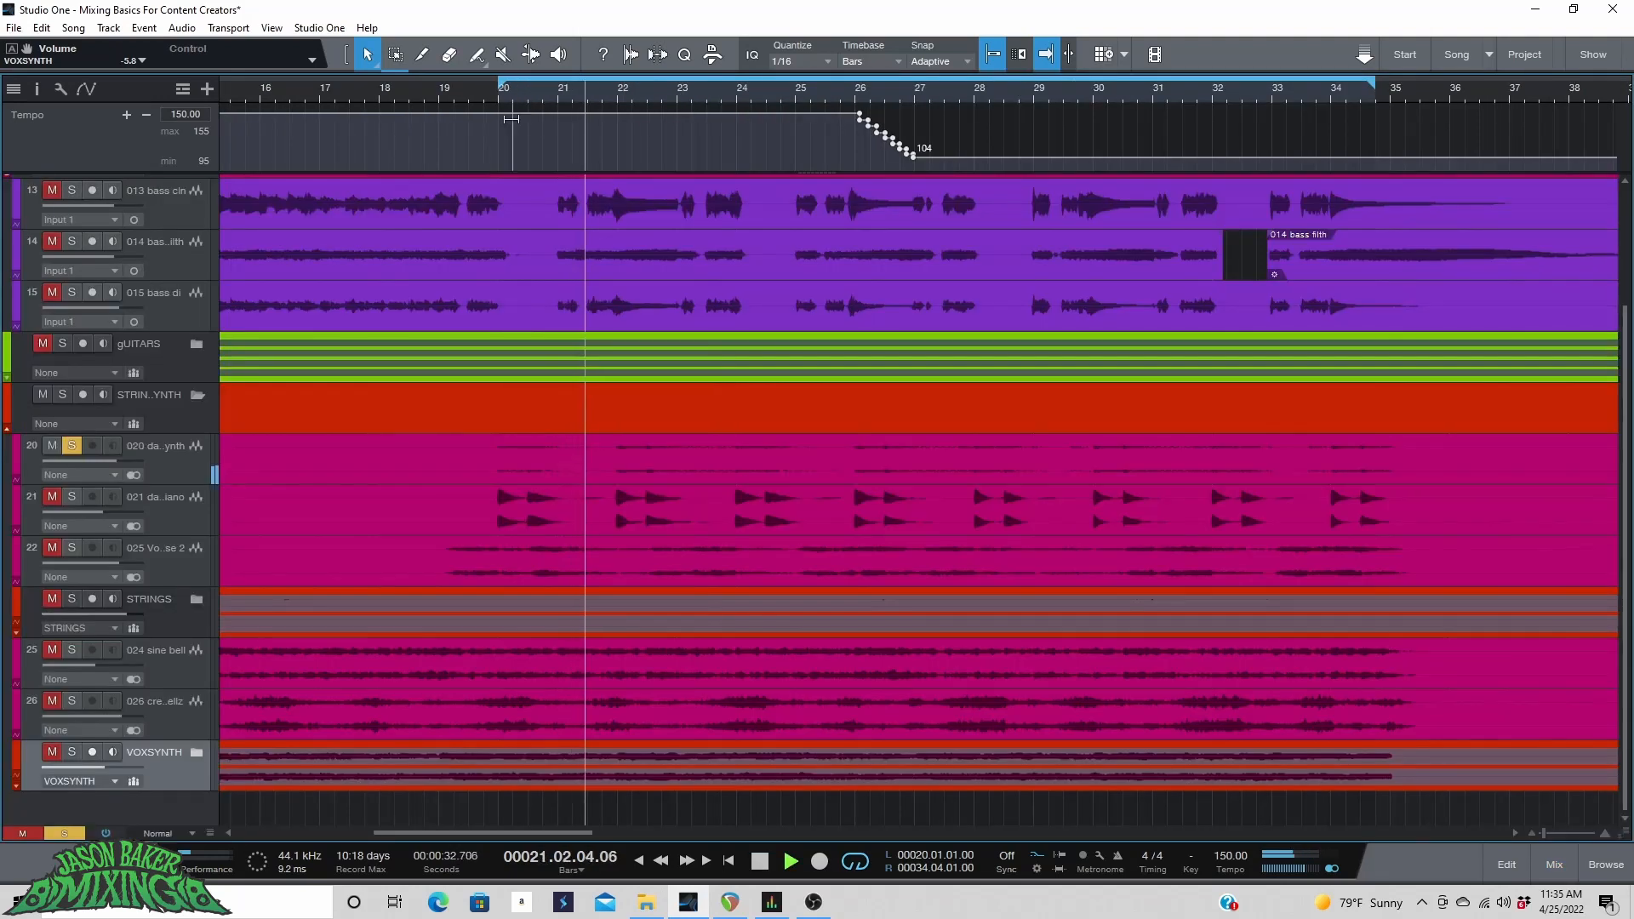
{"action": "left_click", "coordinate": [74, 497]}
{"action": "left_click", "coordinate": [74, 450]}
{"action": "key", "text": "space"}
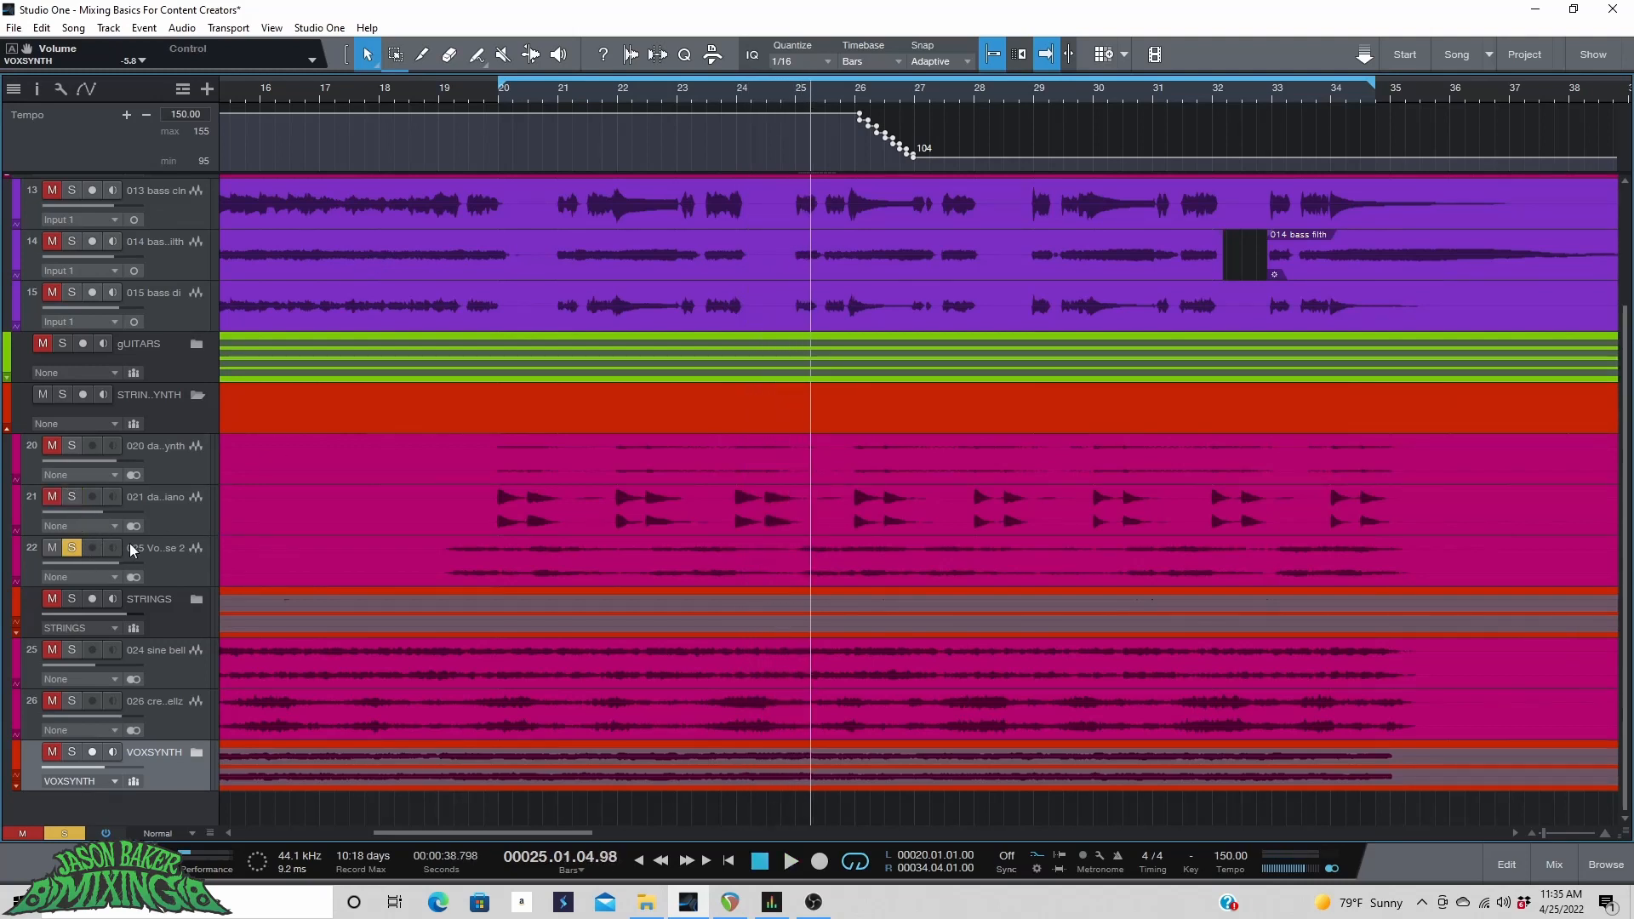
Restart playback from bar 19 and solo the 025 Vocalise 2 and 021 dark piano tracks.
{"action": "left_click", "coordinate": [502, 90]}
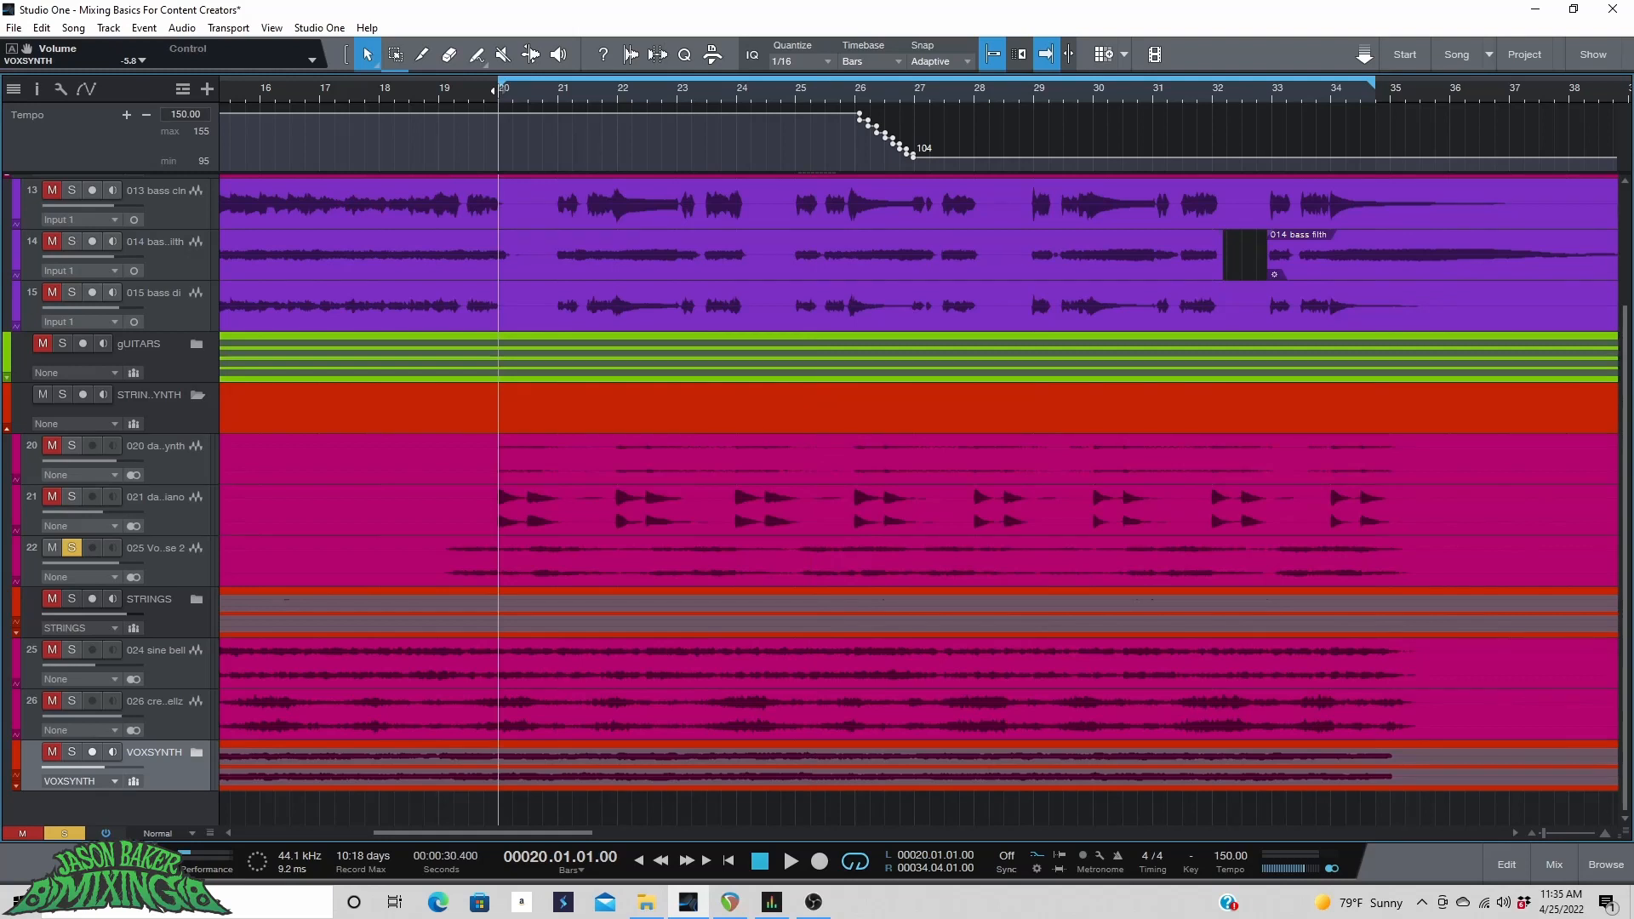
{"action": "left_click_drag", "start_coordinate": [478, 89], "coordinate": [452, 90]}
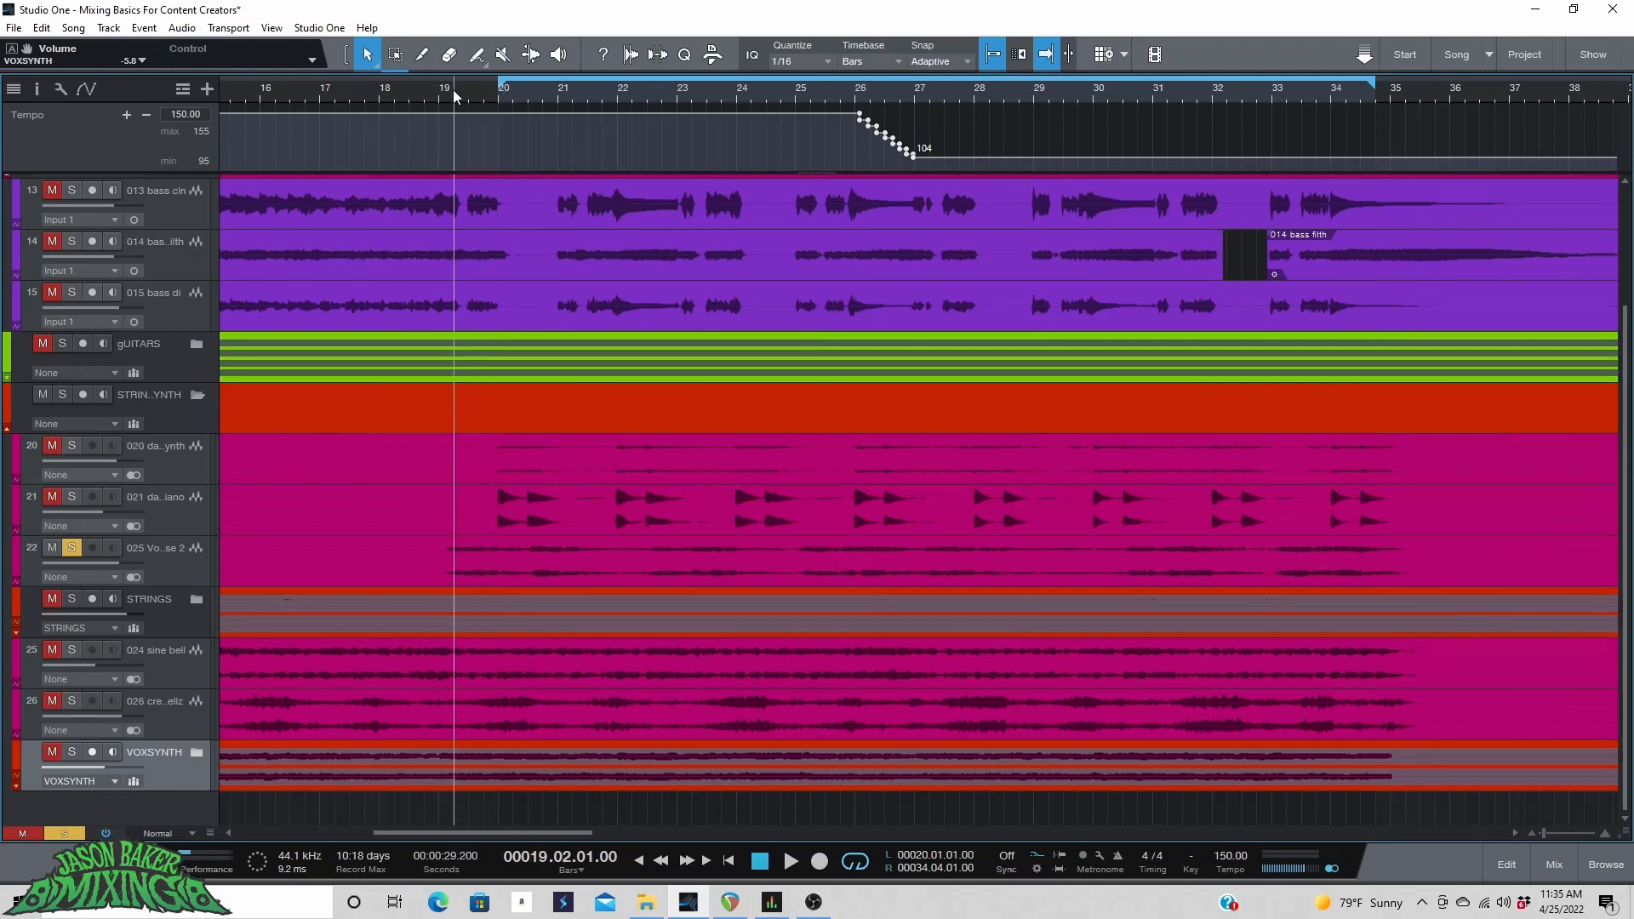
{"action": "key", "text": "space"}
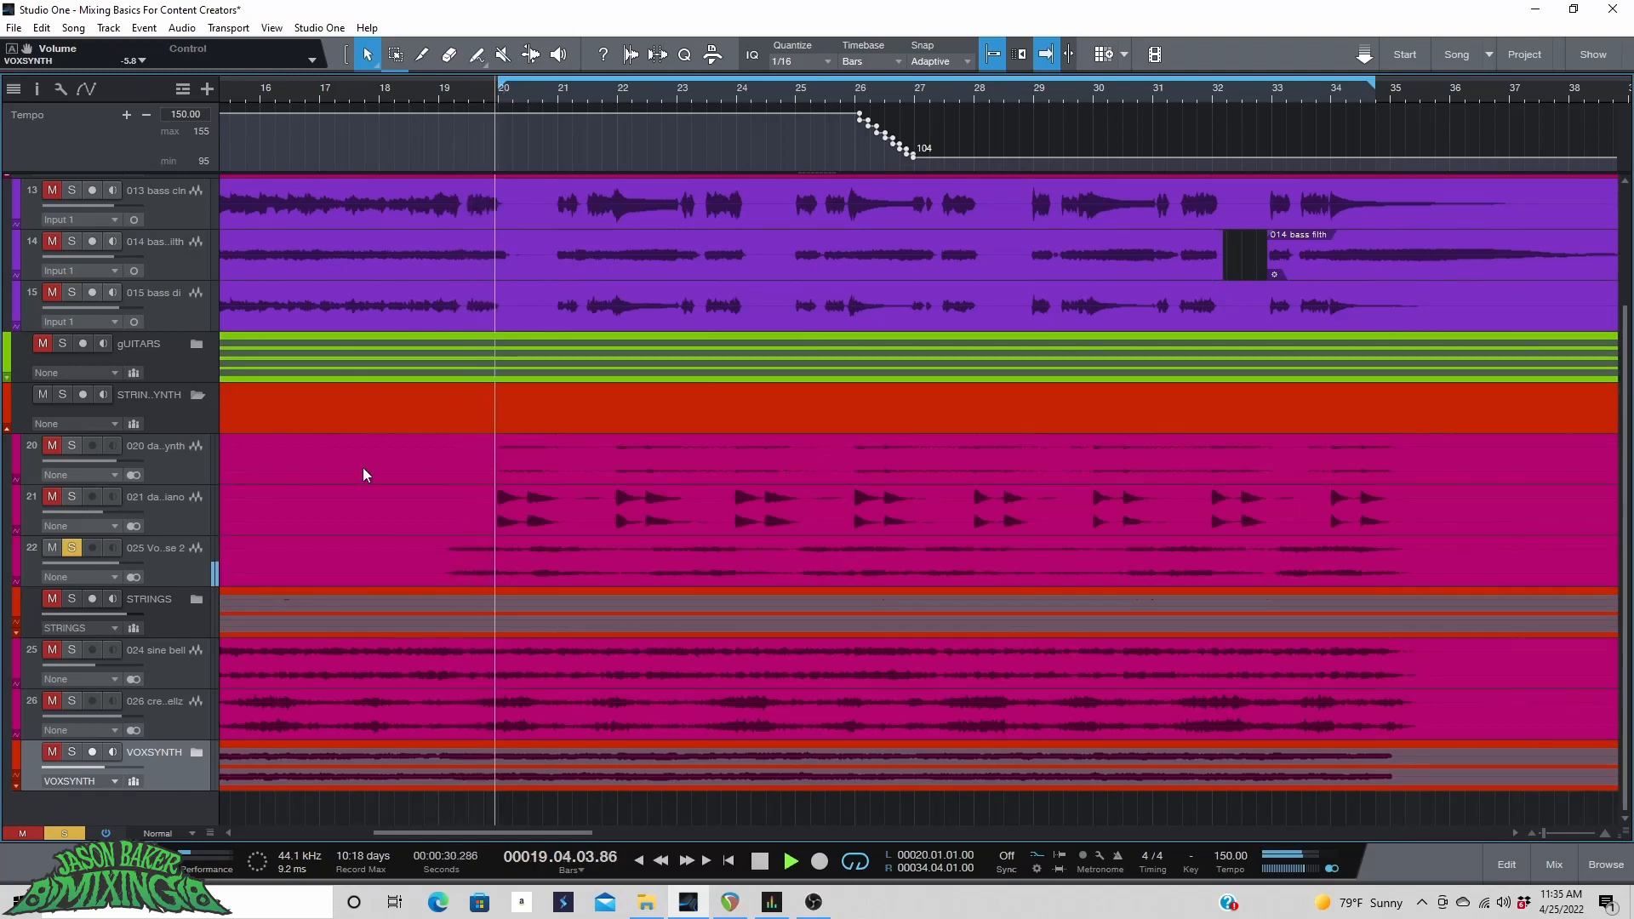
{"action": "left_click", "coordinate": [76, 548]}
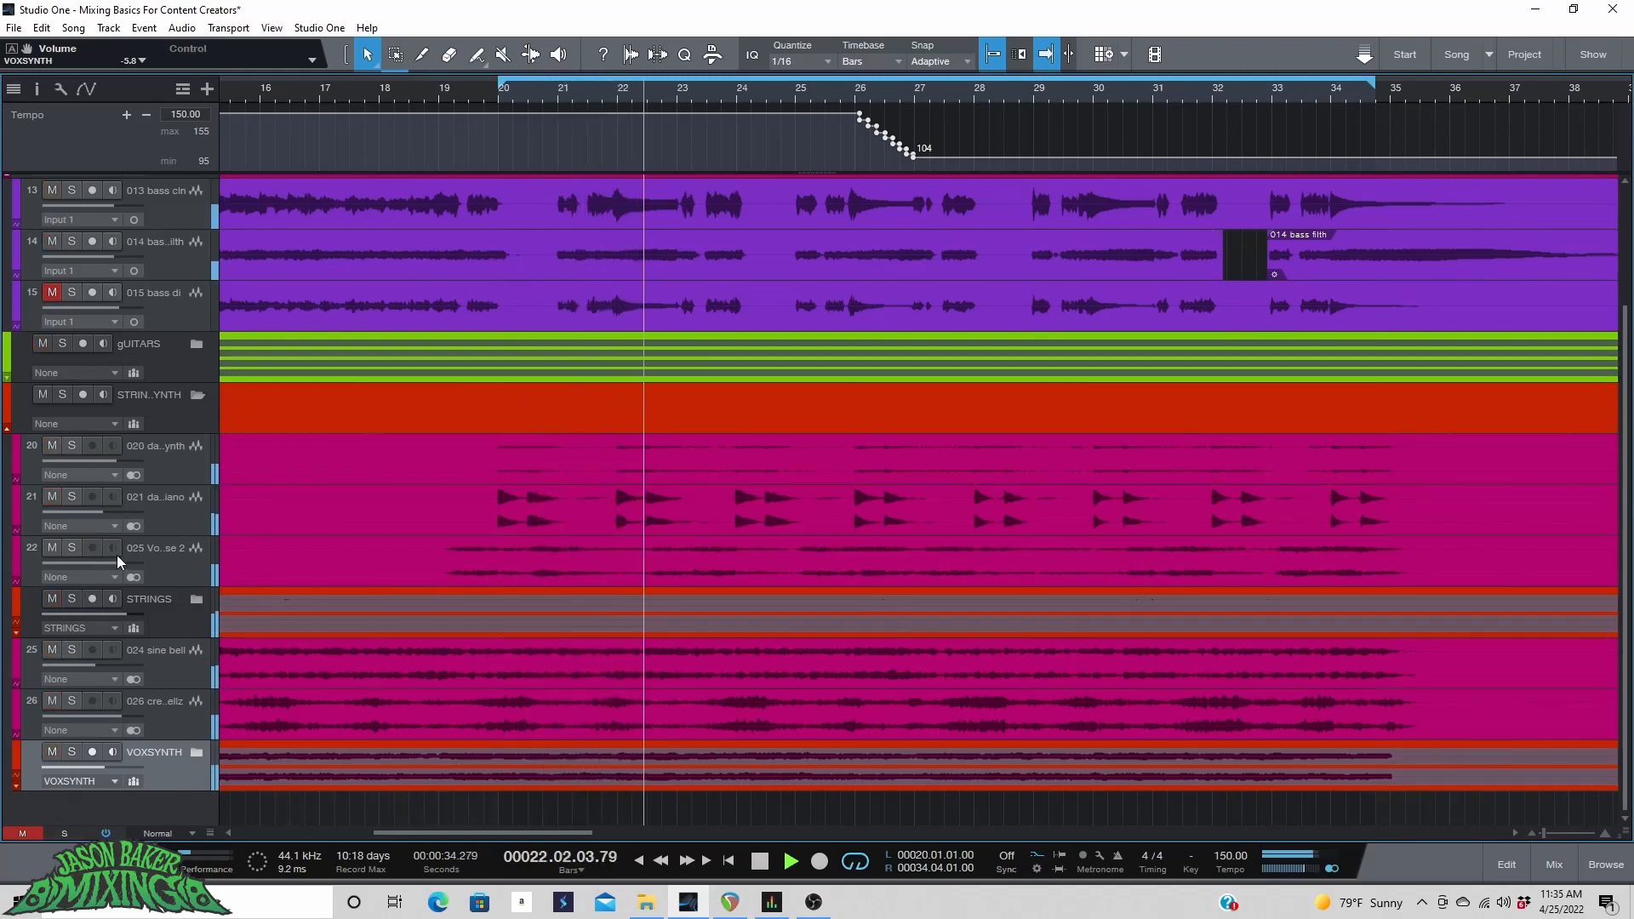
{"action": "left_click", "coordinate": [72, 548]}
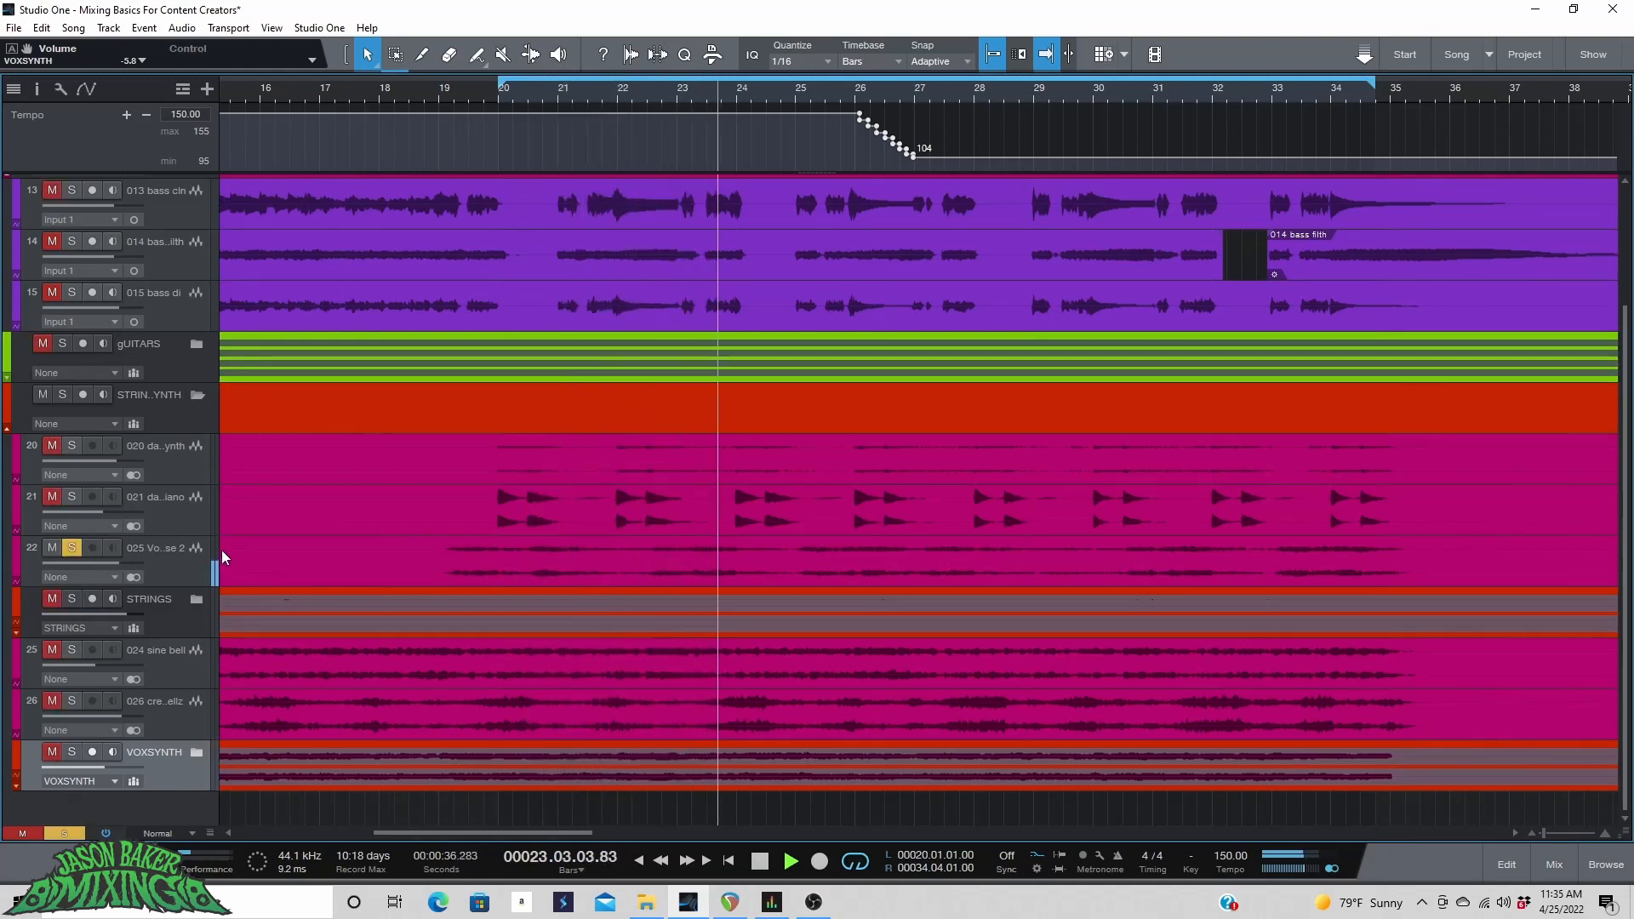
{"action": "left_click", "coordinate": [72, 496]}
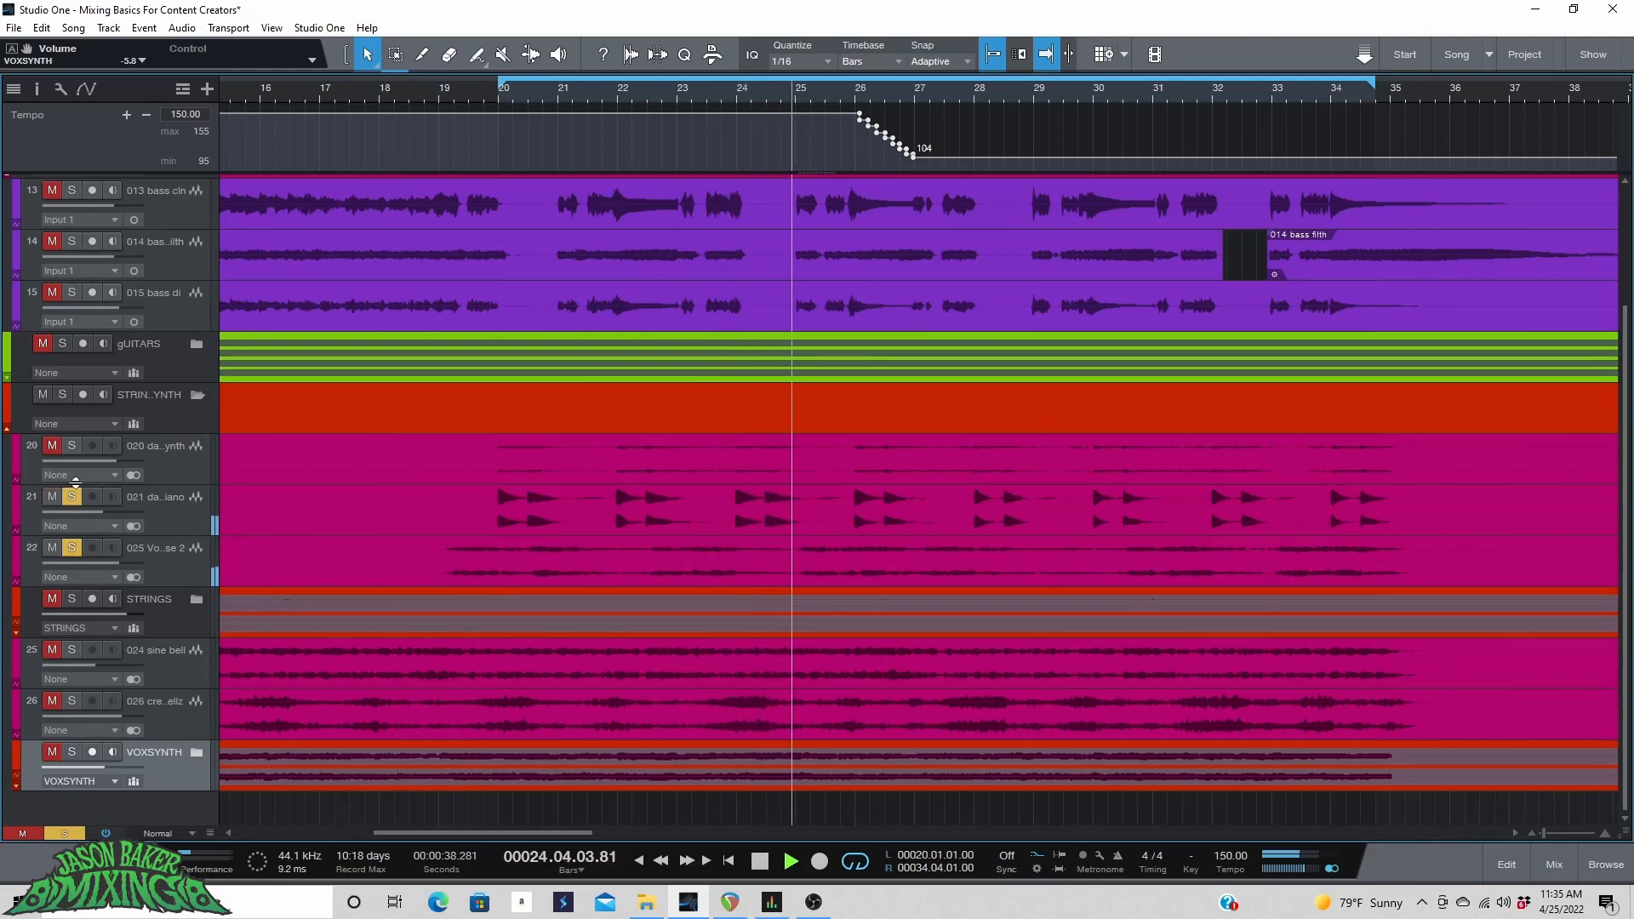
Solo only the 020 dark synth track and play from bar 20.
{"action": "left_click", "coordinate": [71, 445]}
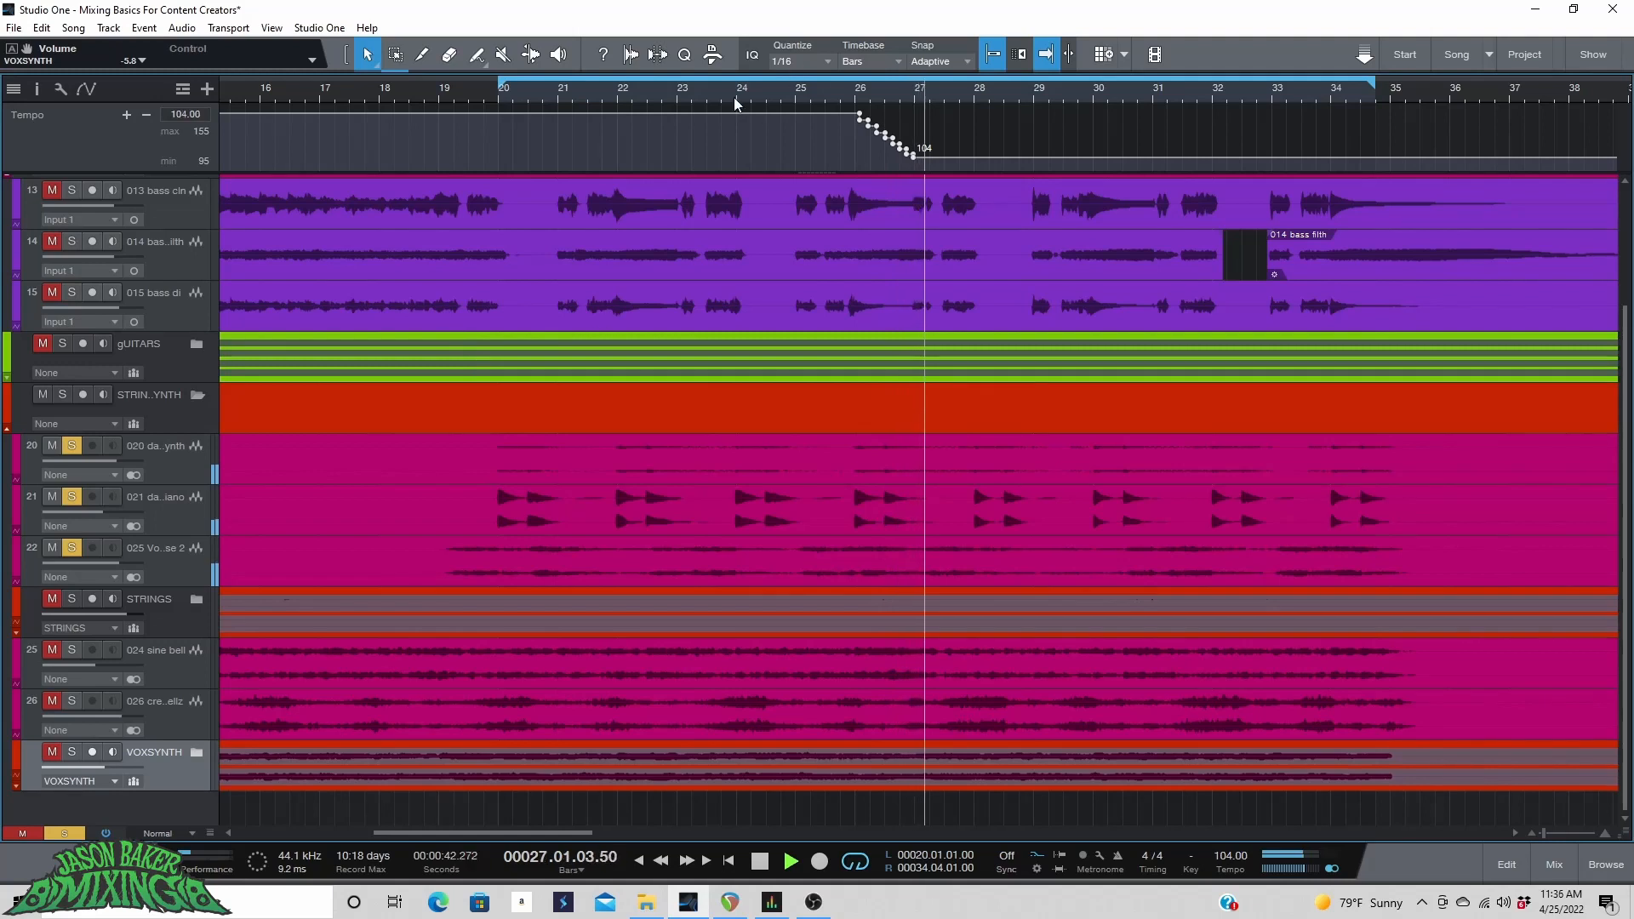
{"action": "left_click", "coordinate": [74, 546]}
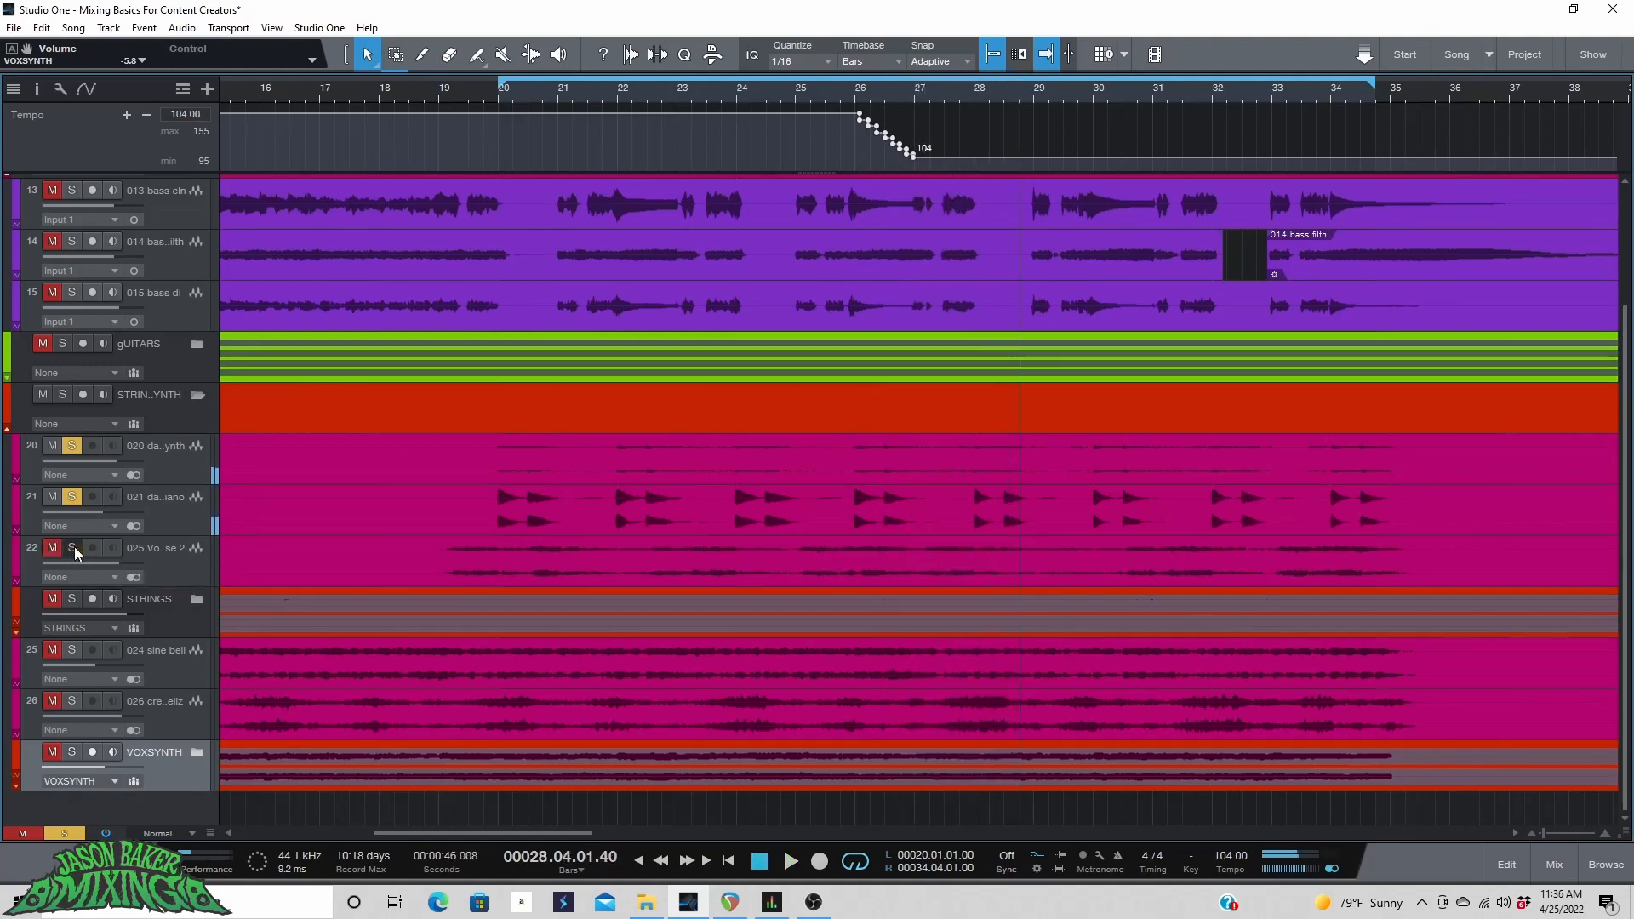
{"action": "left_click", "coordinate": [73, 493]}
{"action": "left_click", "coordinate": [489, 95]}
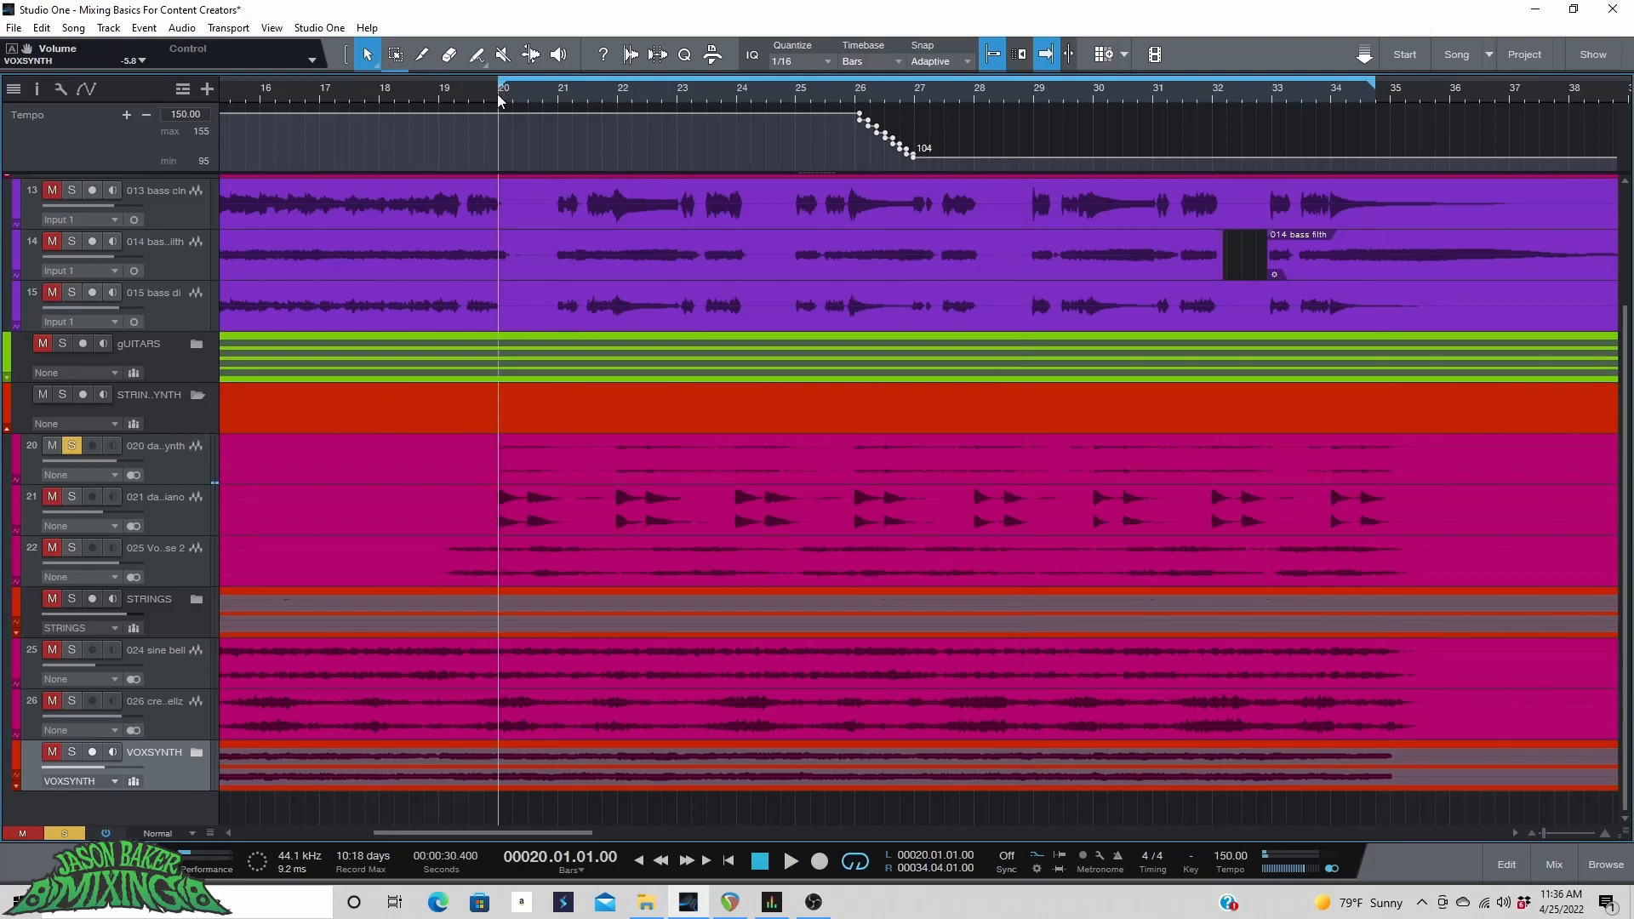
{"action": "key", "text": "space"}
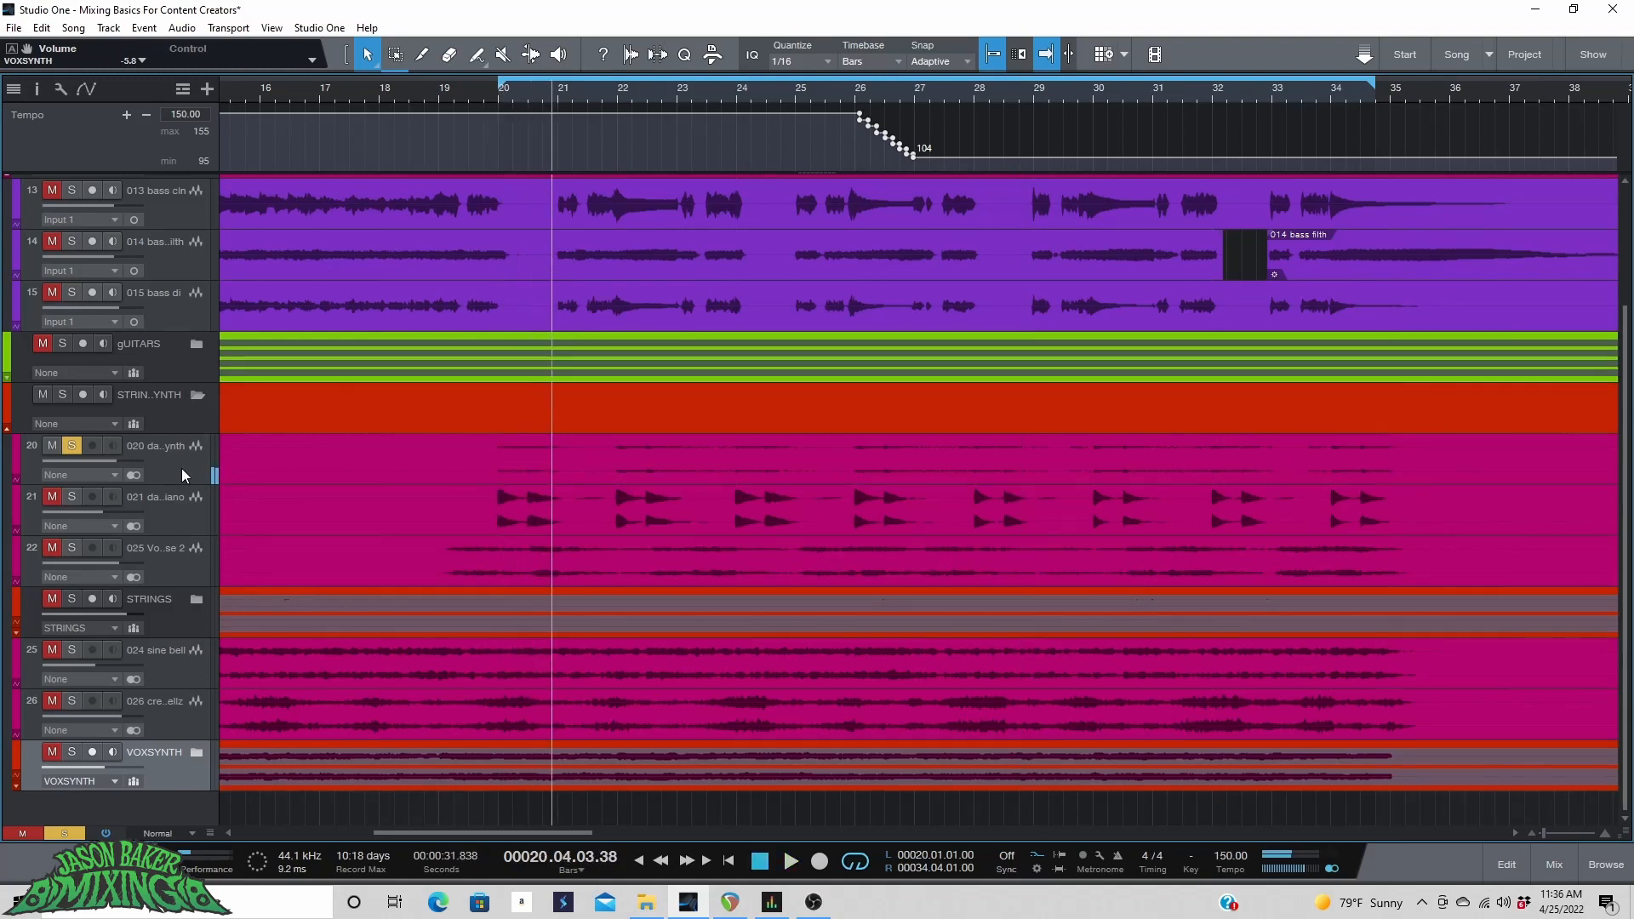
Open the mixer and insert BootEQ mkIII on the 020 dark synth channel.
{"action": "left_click", "coordinate": [181, 464]}
{"action": "left_click", "coordinate": [1554, 864]}
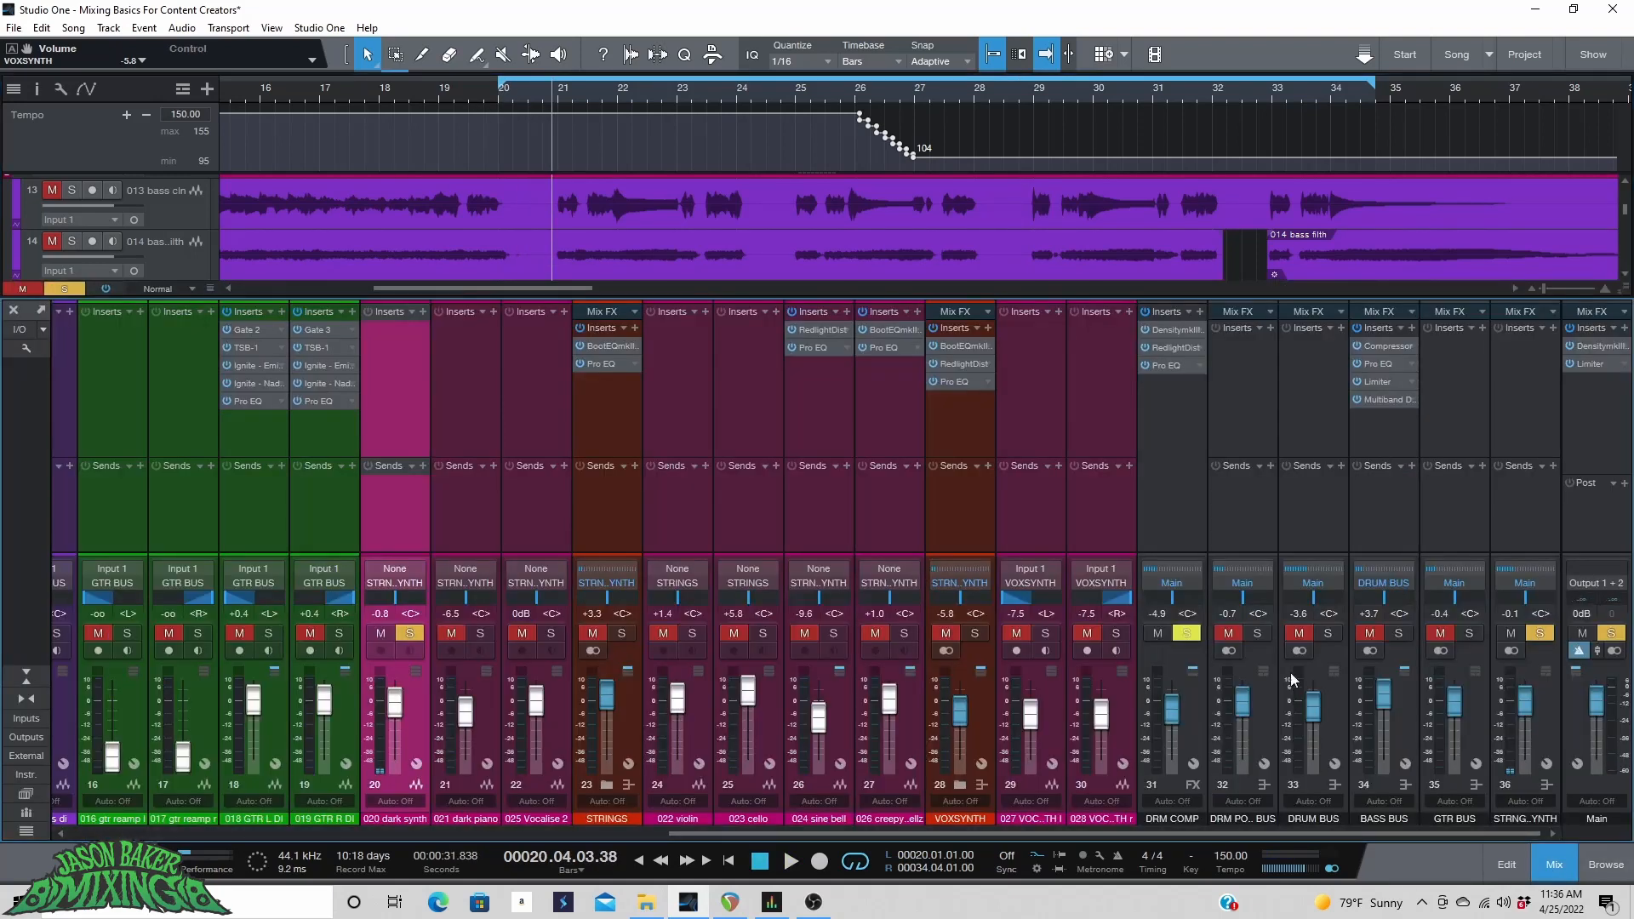
{"action": "left_click_drag", "start_coordinate": [976, 833], "coordinate": [915, 834]}
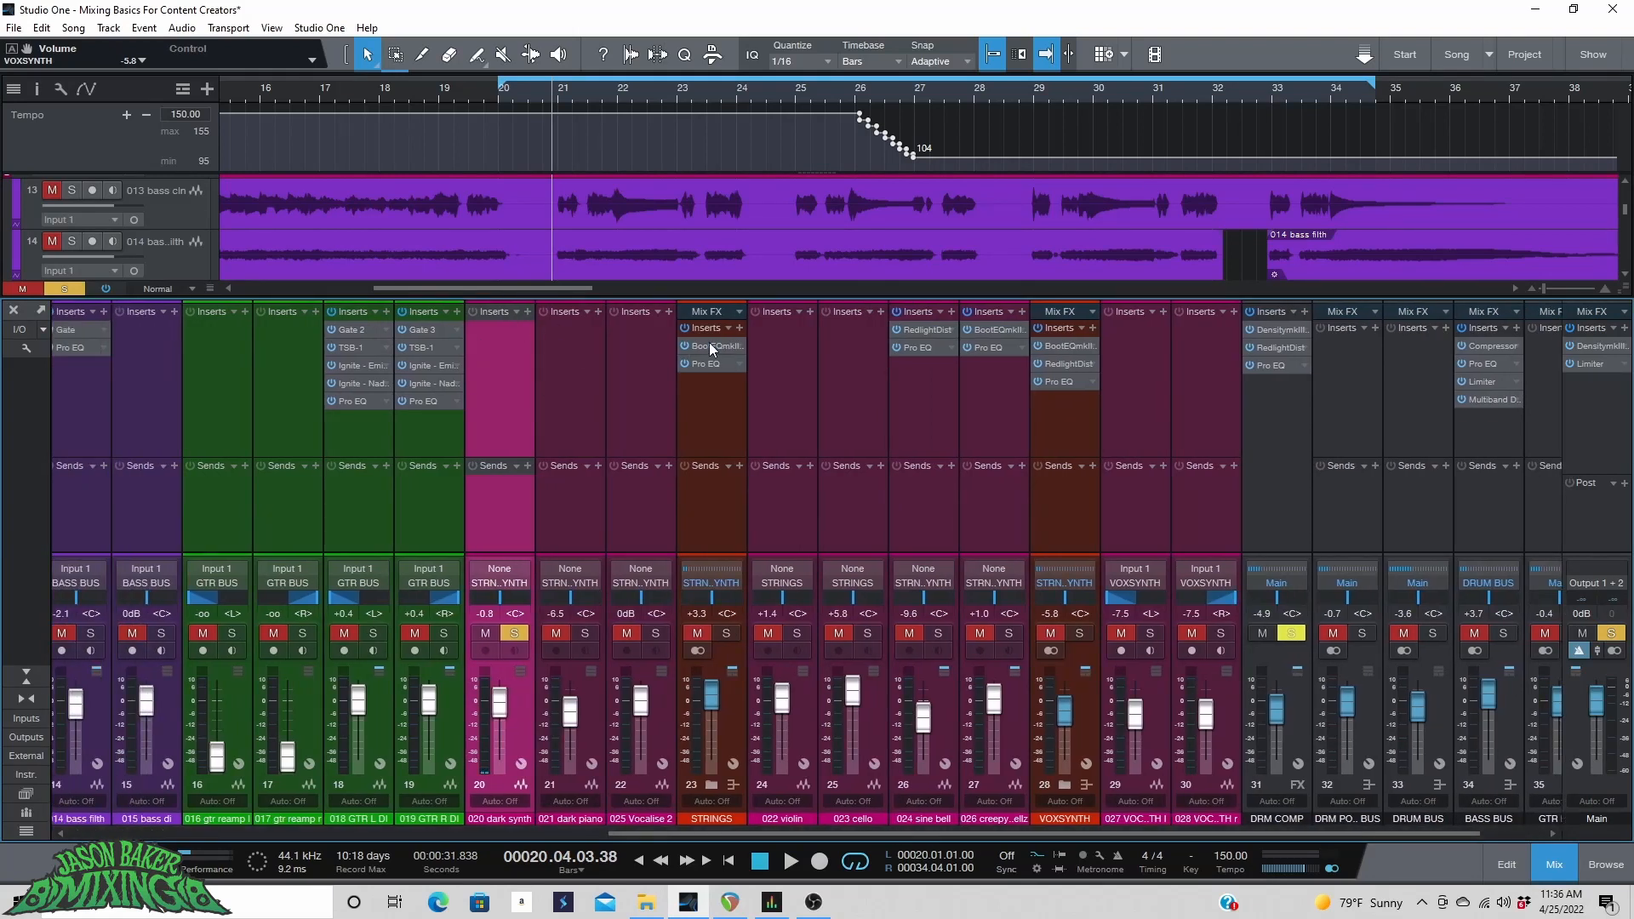
{"action": "left_click", "coordinate": [528, 312]}
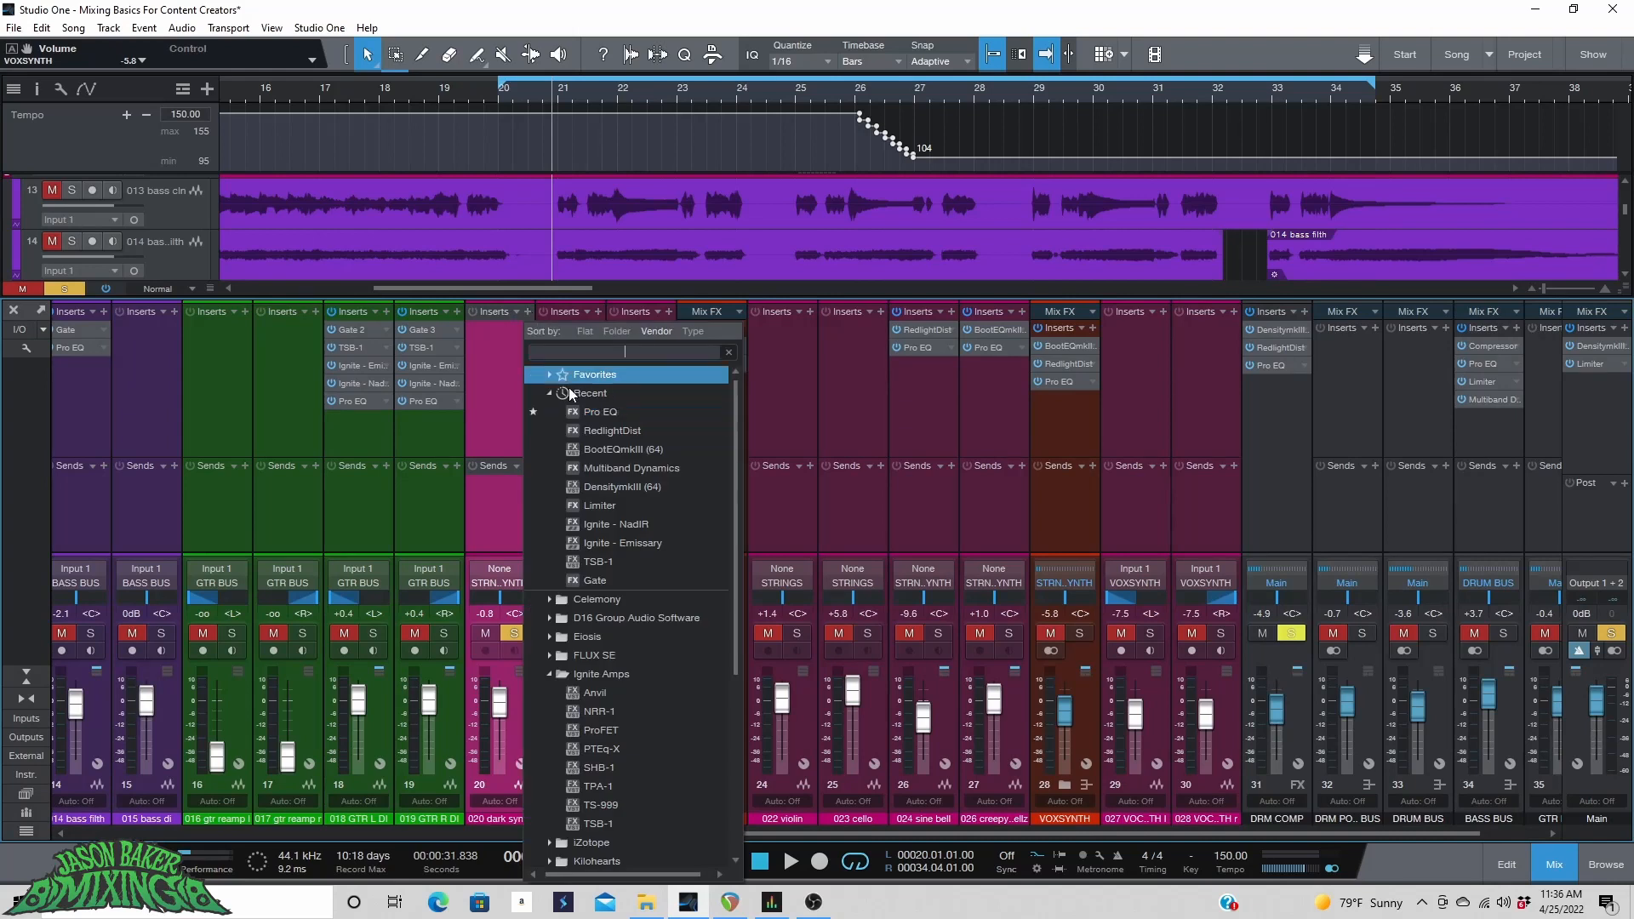
{"action": "left_click", "coordinate": [622, 451]}
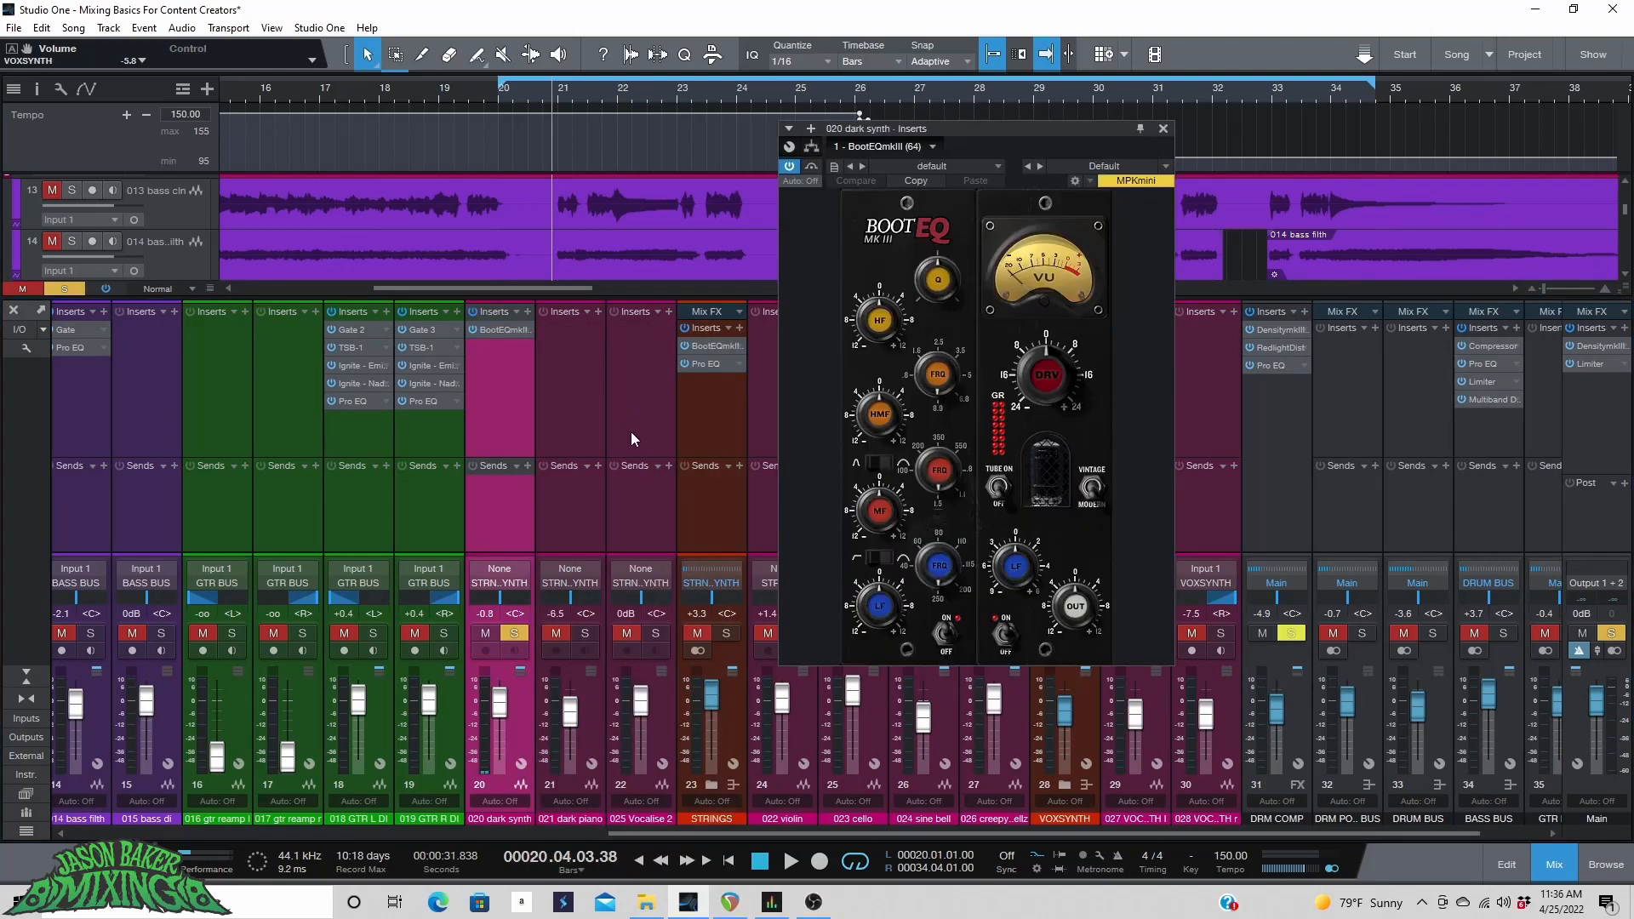
While playing, raise the BootEQ drive, turn the tube on, switch to modern, and adjust the high-mid and low-mid gains.
{"action": "key", "text": "space"}
{"action": "left_click_drag", "start_coordinate": [1046, 375], "coordinate": [1046, 332]}
{"action": "left_click", "coordinate": [998, 488]}
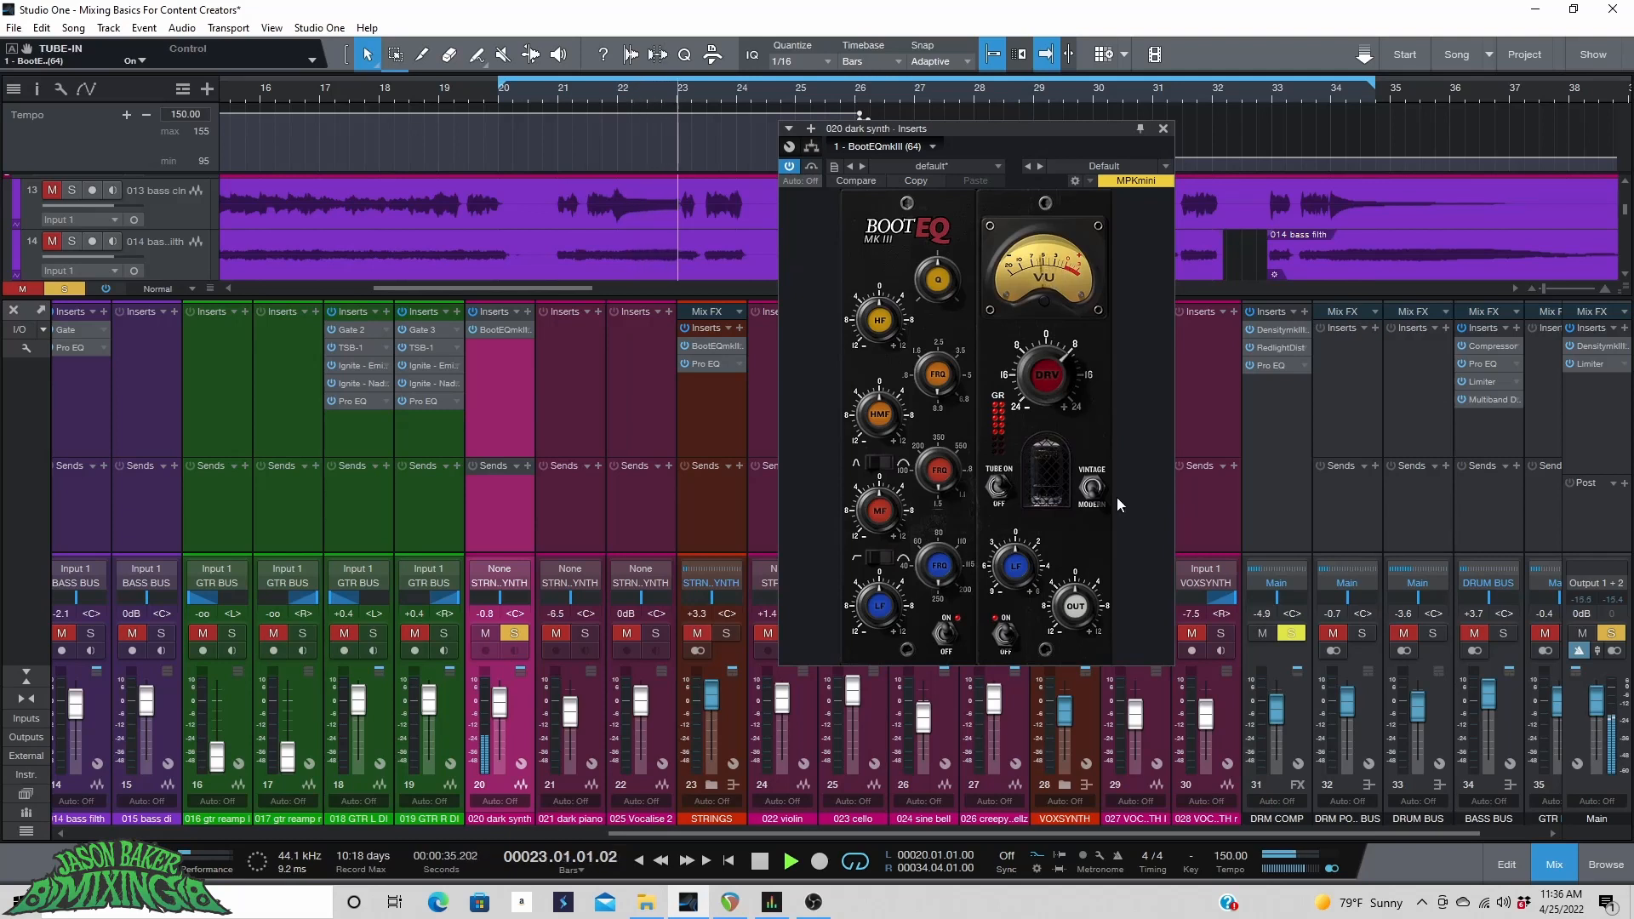
{"action": "left_click", "coordinate": [1093, 490]}
{"action": "left_click_drag", "start_coordinate": [894, 323], "coordinate": [894, 299]}
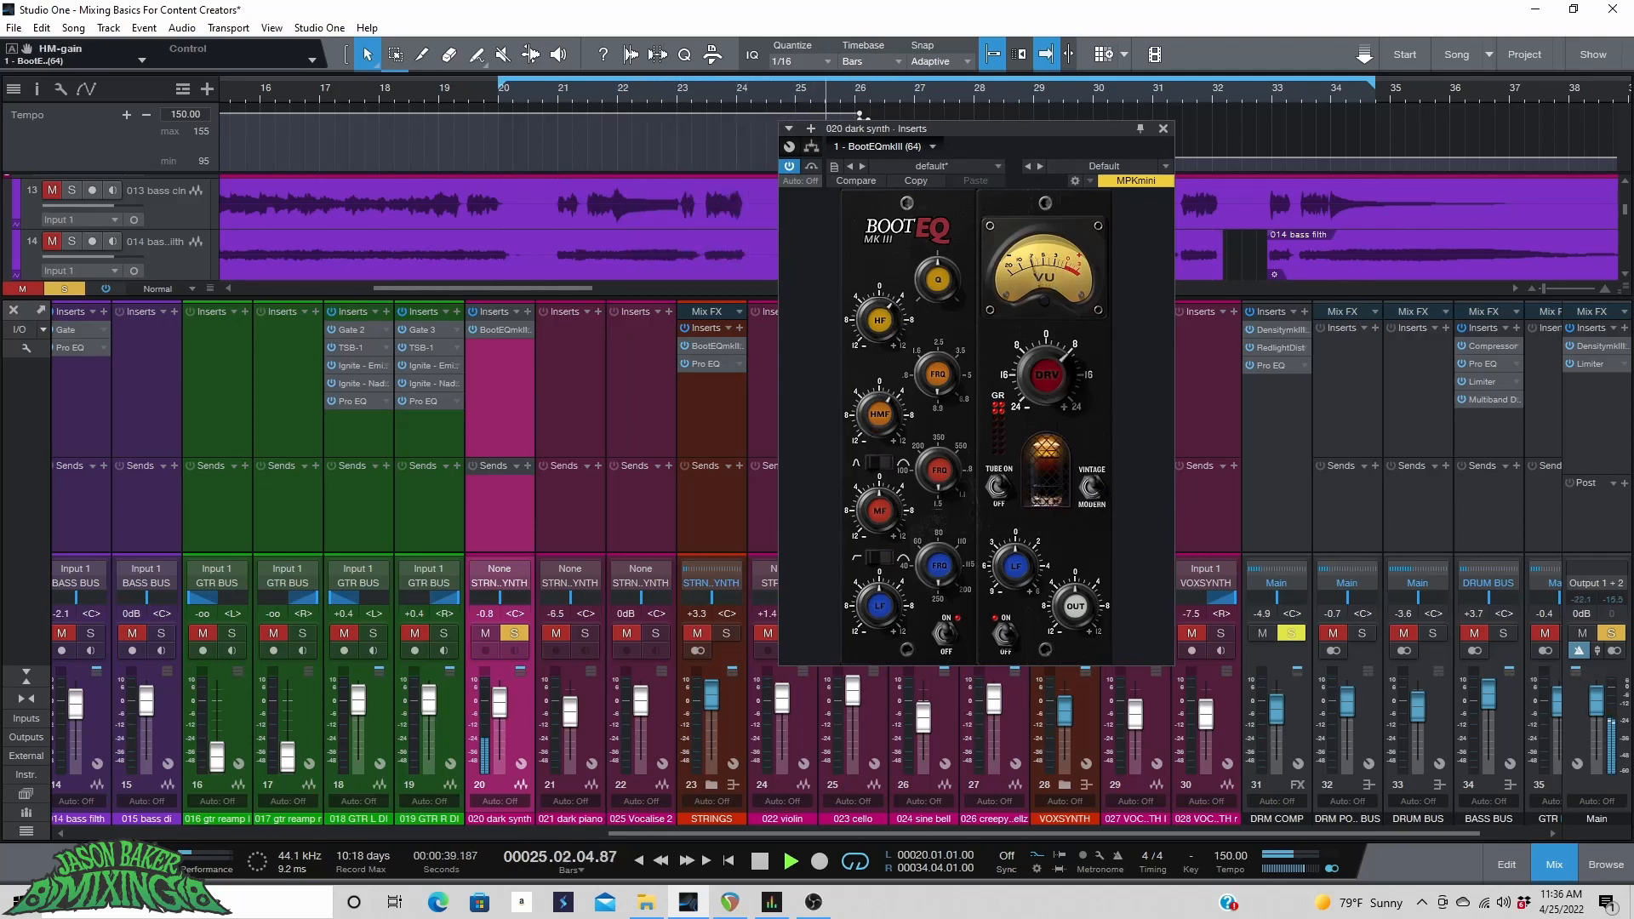
{"action": "left_click_drag", "start_coordinate": [929, 393], "coordinate": [929, 388]}
{"action": "left_click_drag", "start_coordinate": [885, 515], "coordinate": [885, 513]}
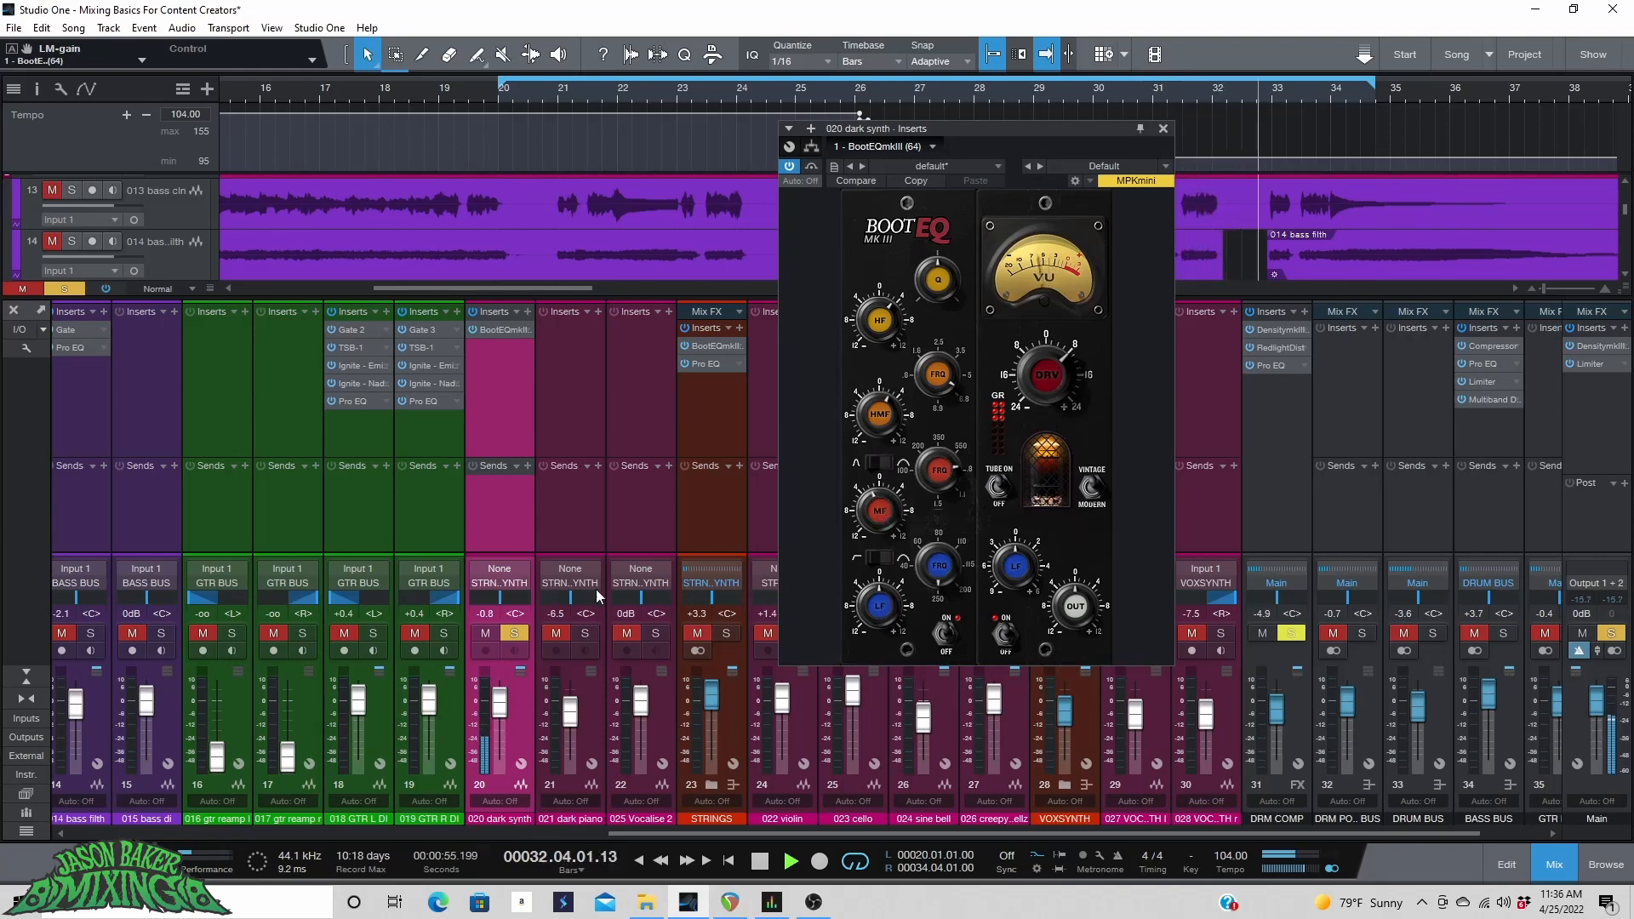
{"action": "key", "text": "space"}
Insert RedlightDist on the dark synth and set its drive to 2.28 while listening.
{"action": "left_click", "coordinate": [527, 312]}
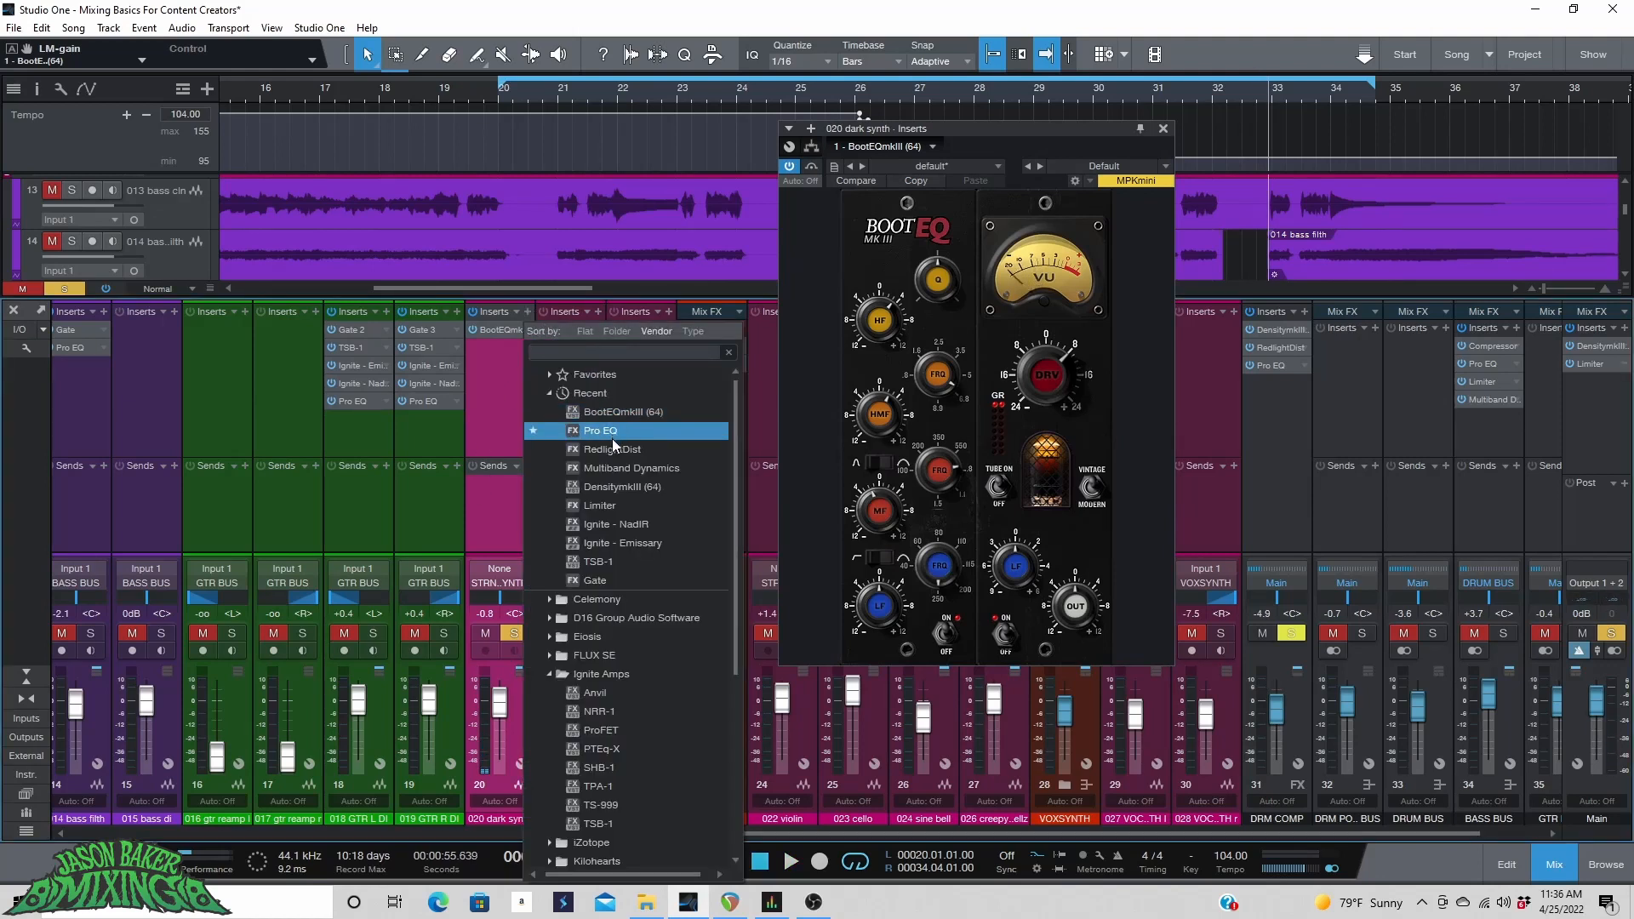
{"action": "left_click", "coordinate": [596, 449]}
{"action": "key", "text": "space"}
{"action": "mouse_move", "coordinate": [1008, 328]}
{"action": "left_mouse_down"}
{"action": "mouse_move", "coordinate": [1011, 275]}
{"action": "mouse_move", "coordinate": [997, 308]}
{"action": "left_mouse_up"}
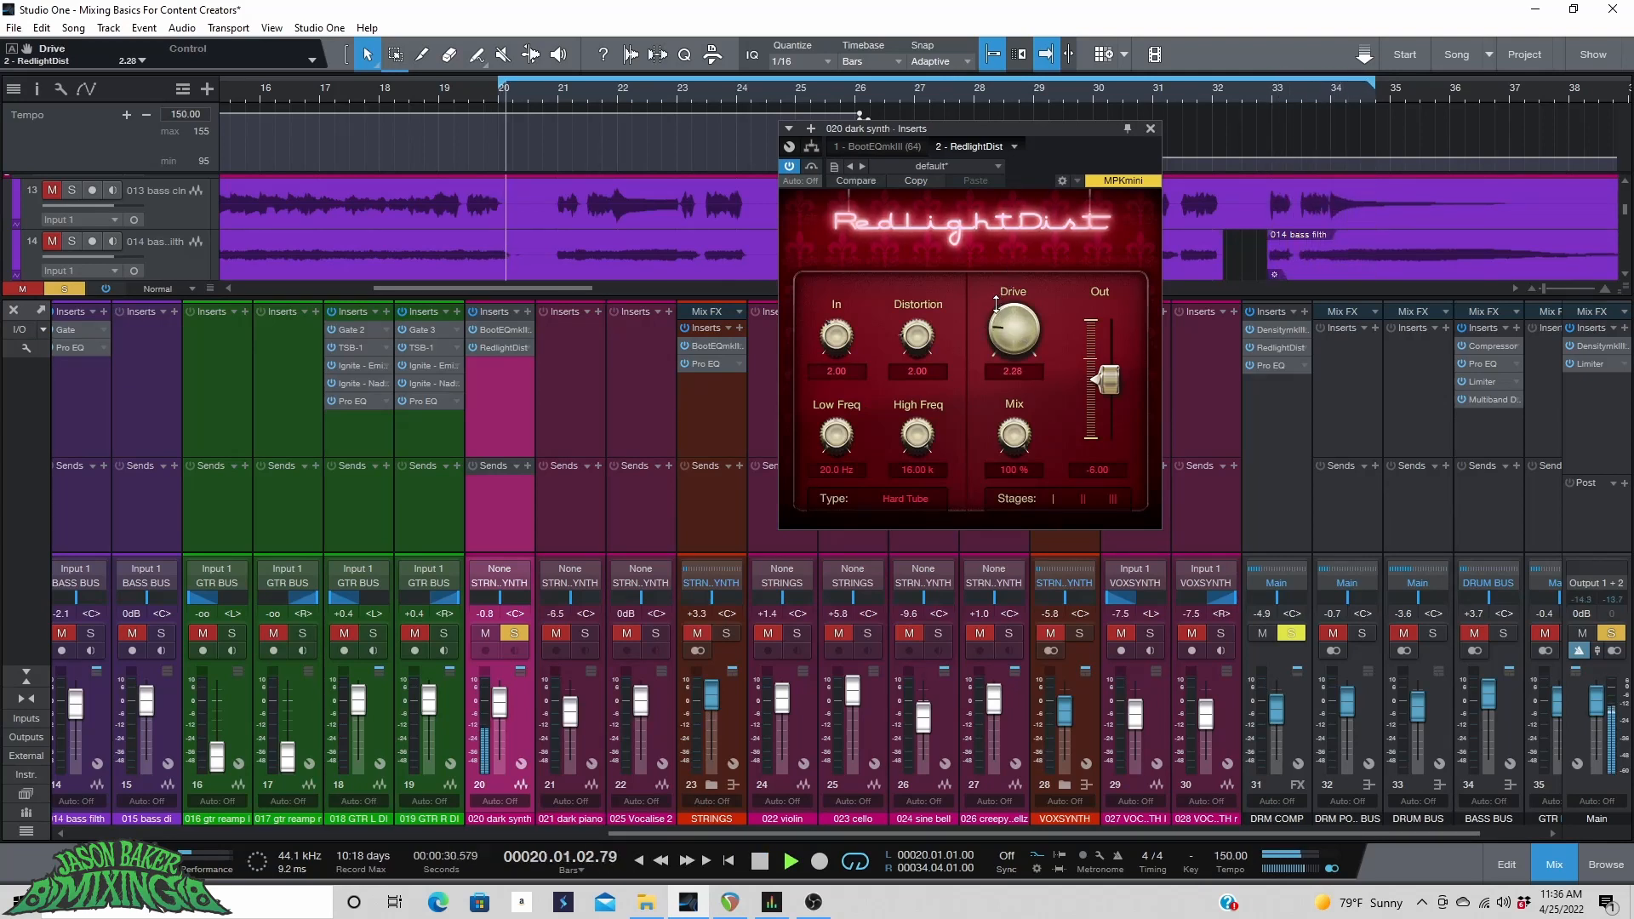
{"action": "key", "text": "space"}
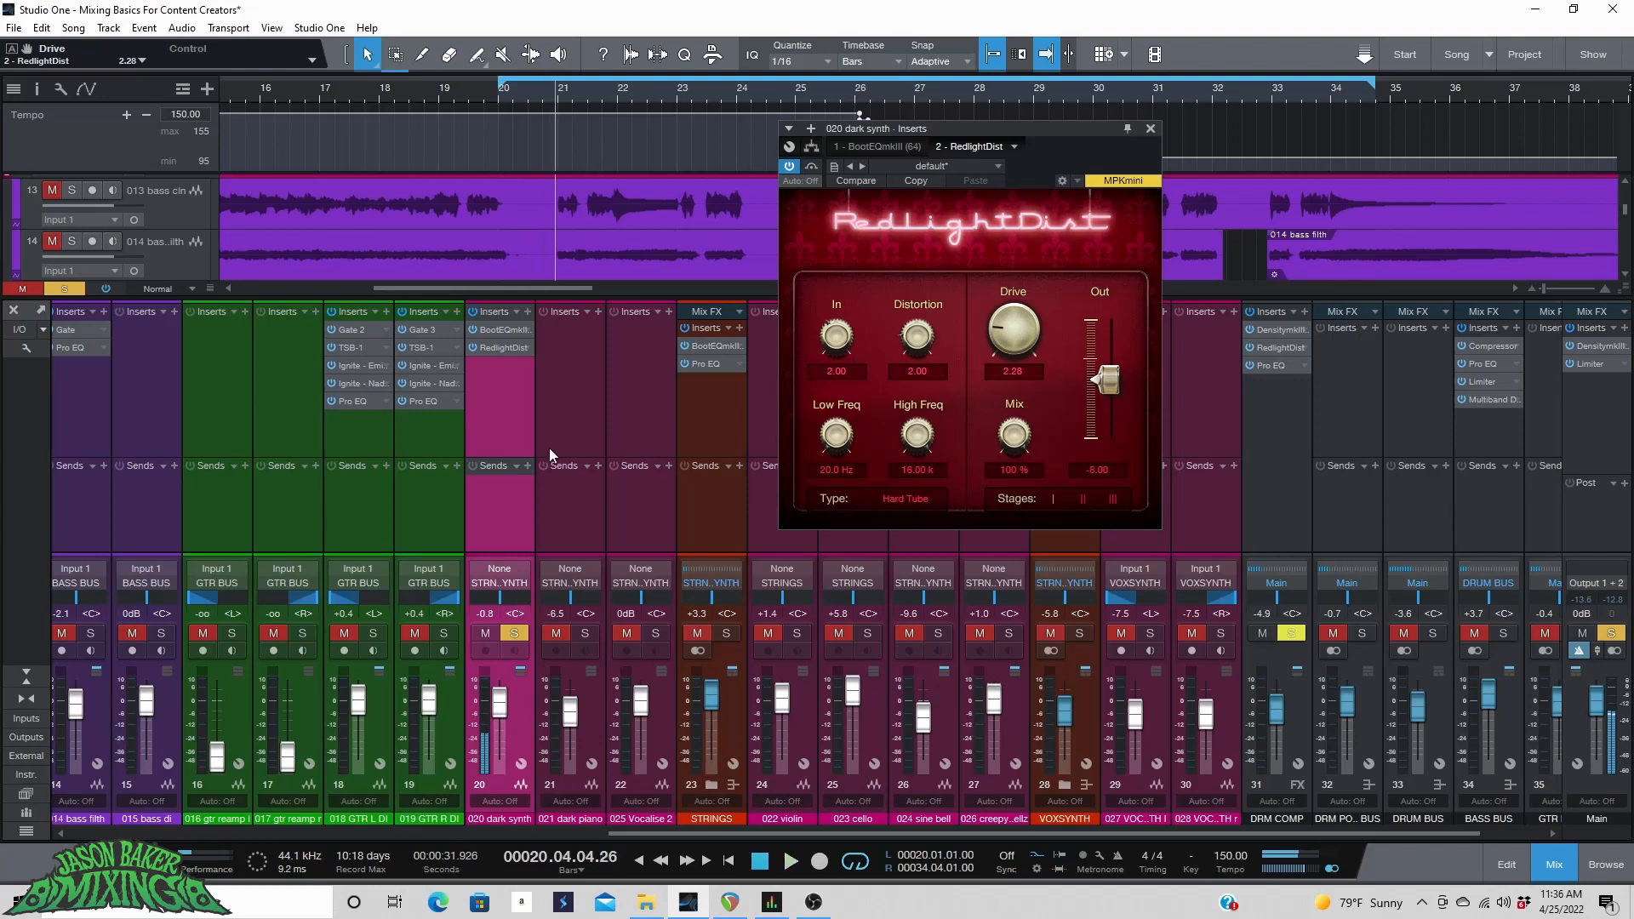
Add Pro EQ to the dark synth and enable a 24 dB/Oct low cut at about 98.9 Hz.
{"action": "left_click", "coordinate": [527, 311]}
{"action": "left_click", "coordinate": [599, 449]}
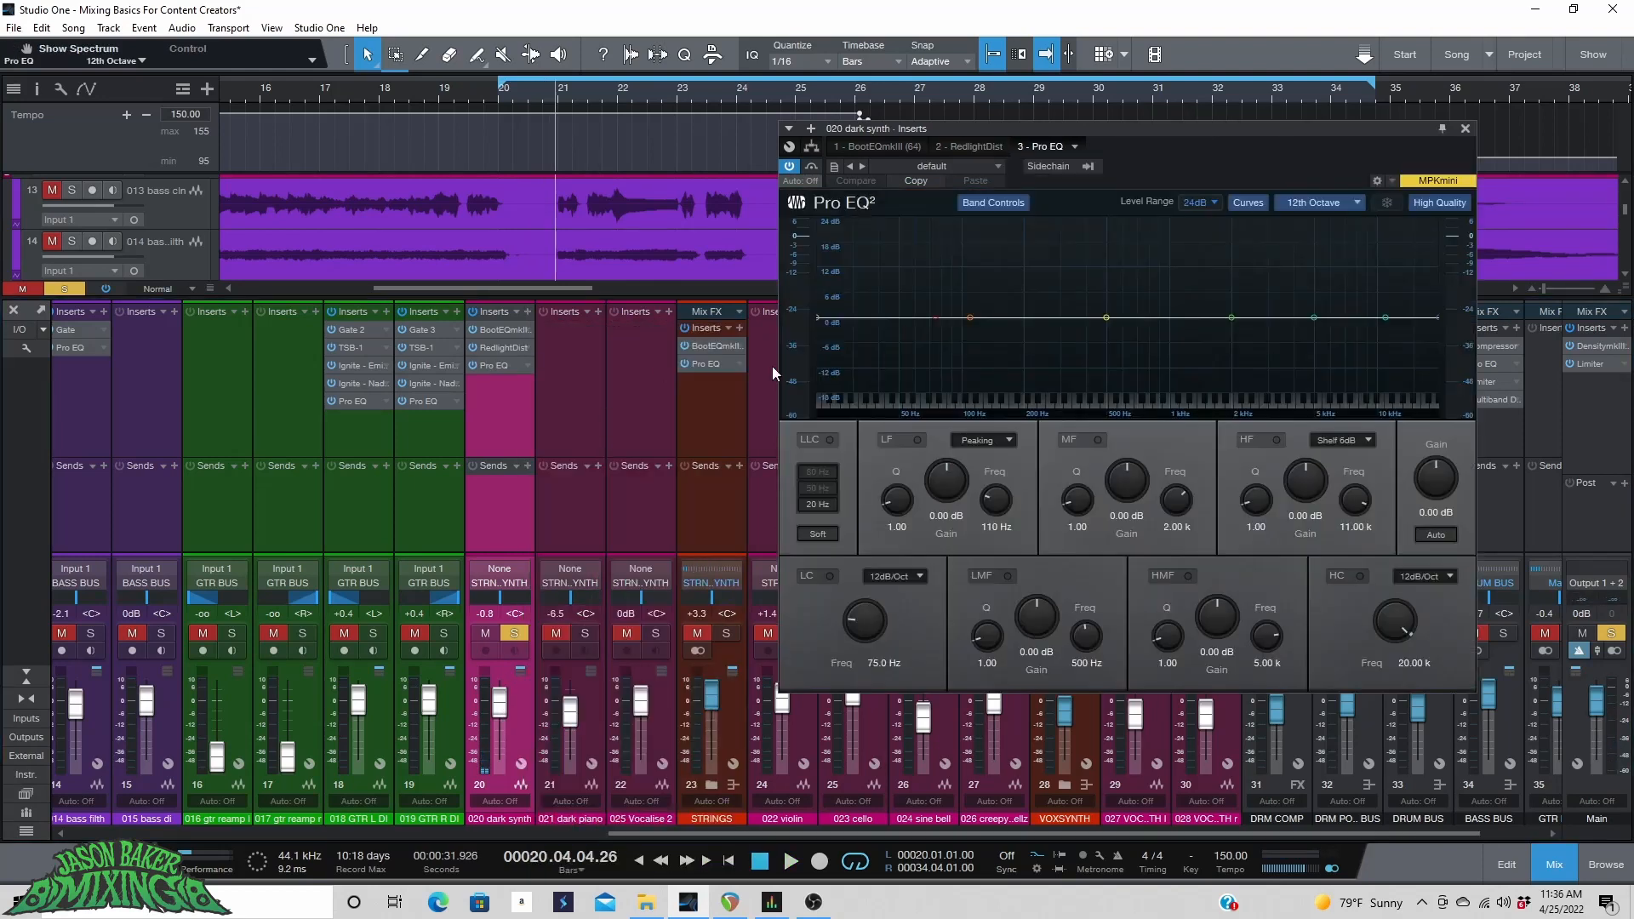
{"action": "left_click", "coordinate": [827, 576]}
{"action": "left_click", "coordinate": [893, 576]}
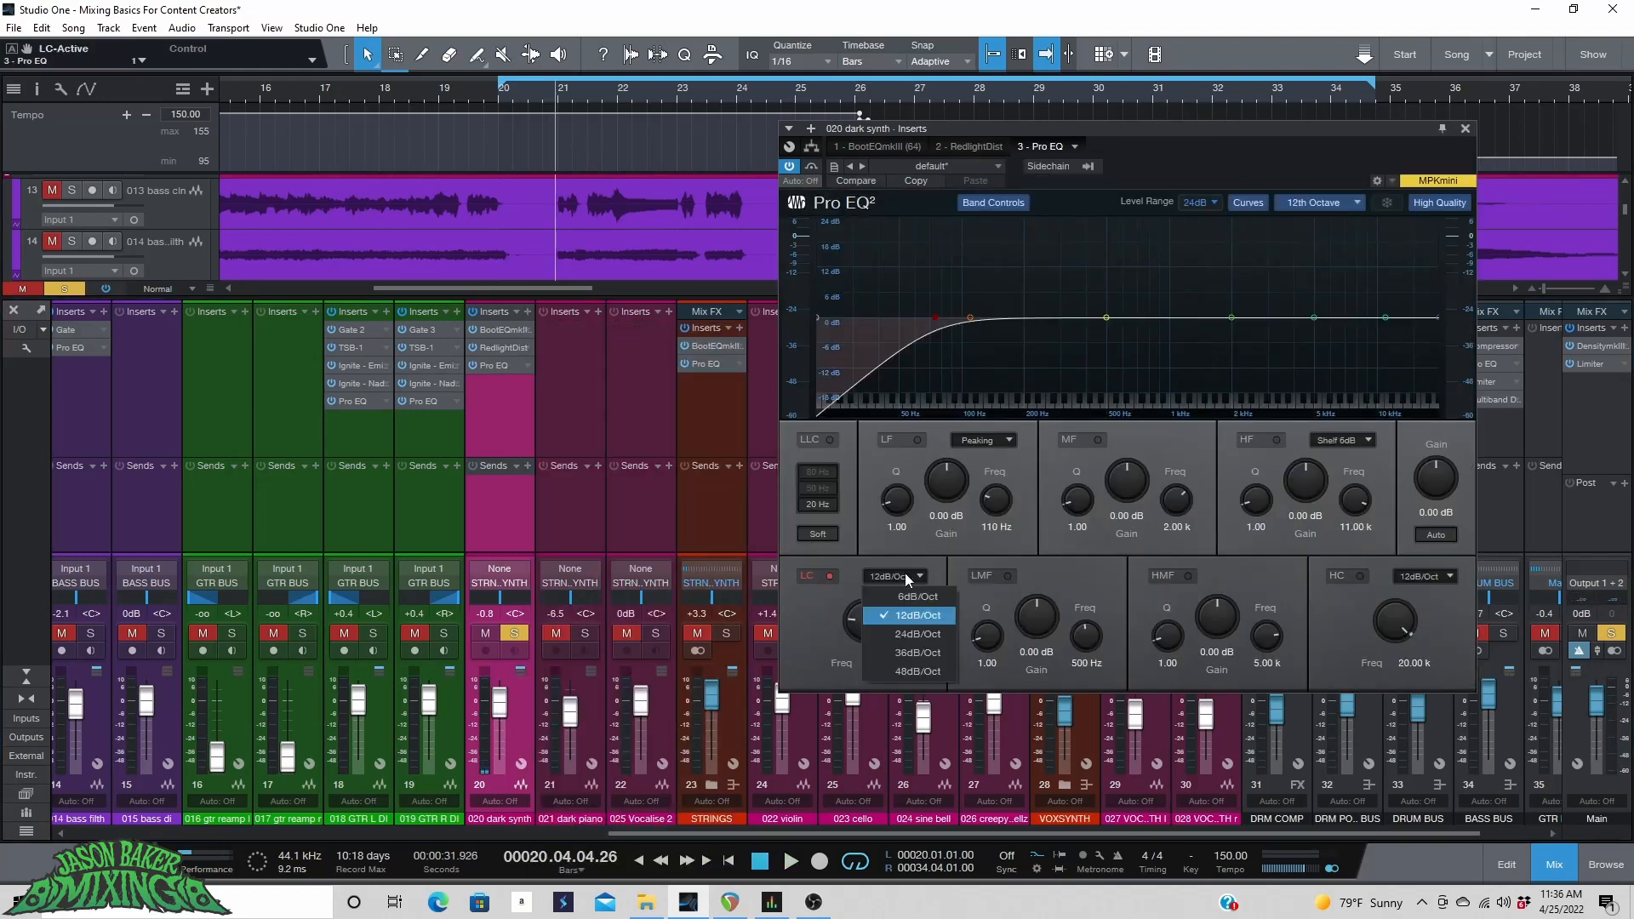
{"action": "left_click", "coordinate": [911, 628]}
{"action": "left_click_drag", "start_coordinate": [872, 618], "coordinate": [878, 614]}
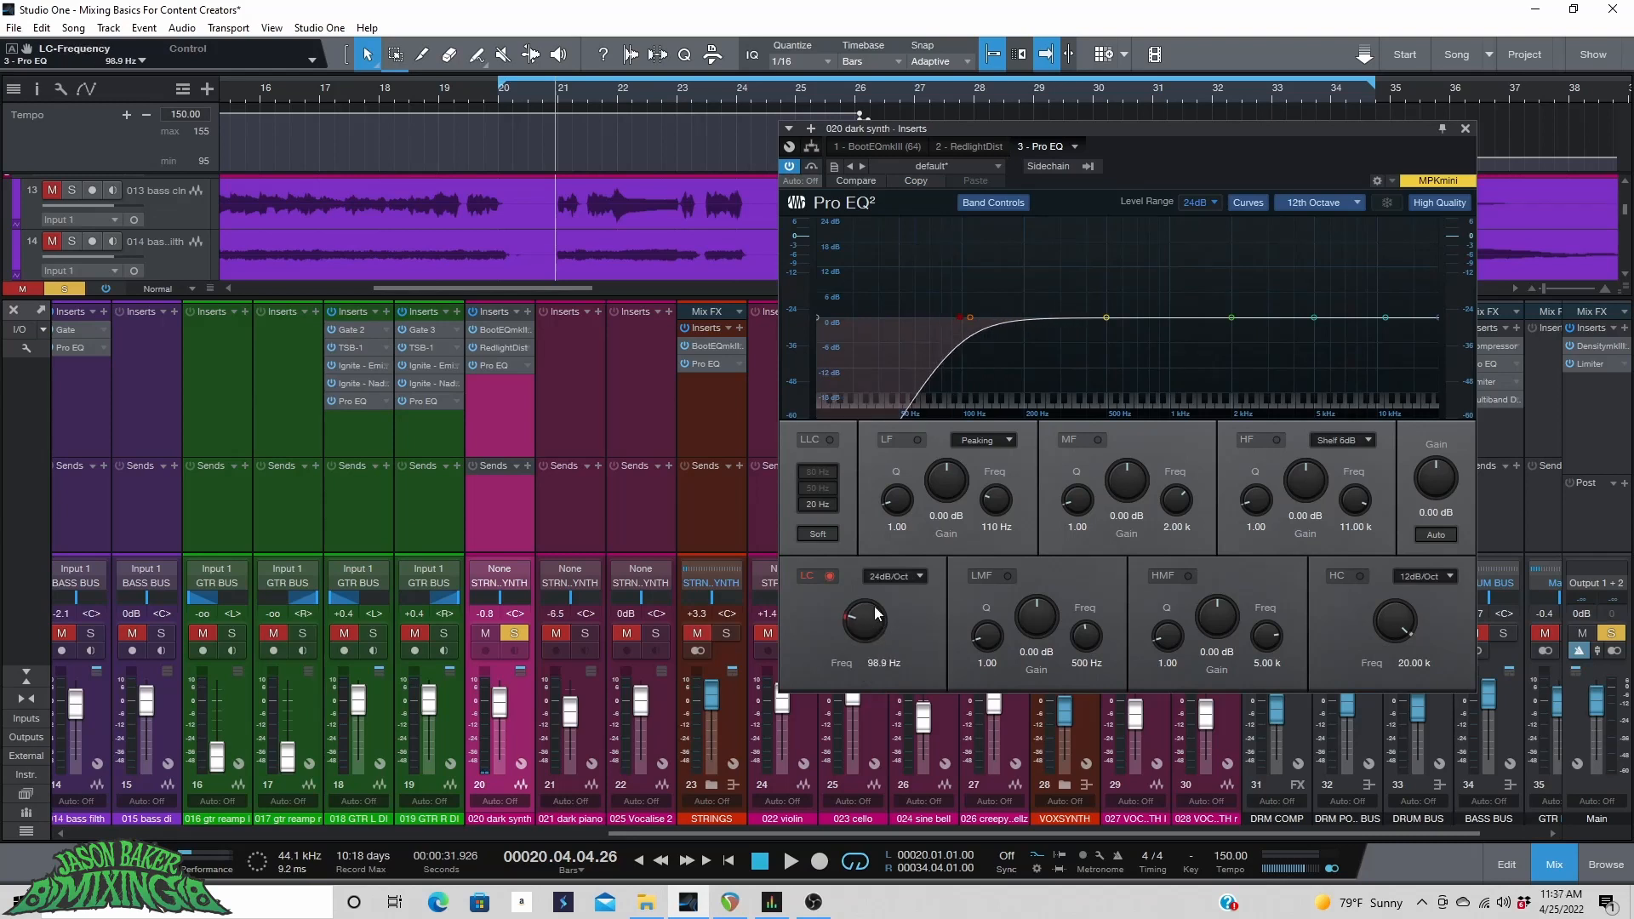
Enable a 24 dB/Oct high cut at about 6.18 kHz and start playback.
{"action": "left_click", "coordinate": [1358, 576]}
{"action": "left_click", "coordinate": [1422, 576]}
{"action": "left_click", "coordinate": [1417, 636]}
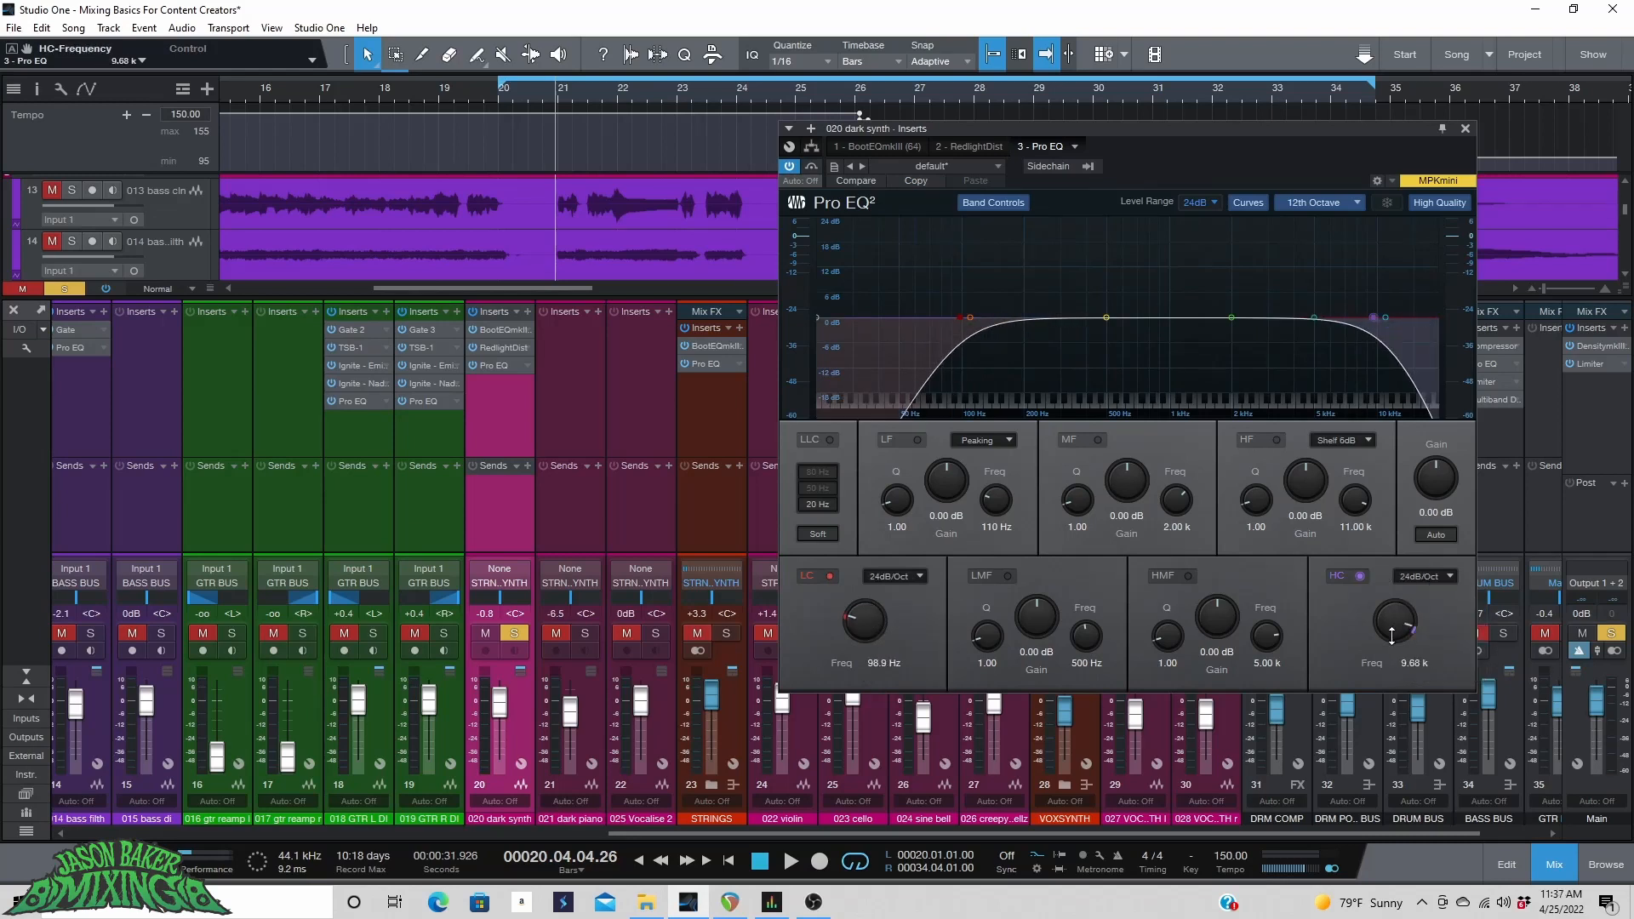
{"action": "left_click_drag", "start_coordinate": [1393, 626], "coordinate": [1401, 628]}
{"action": "key", "text": "space"}
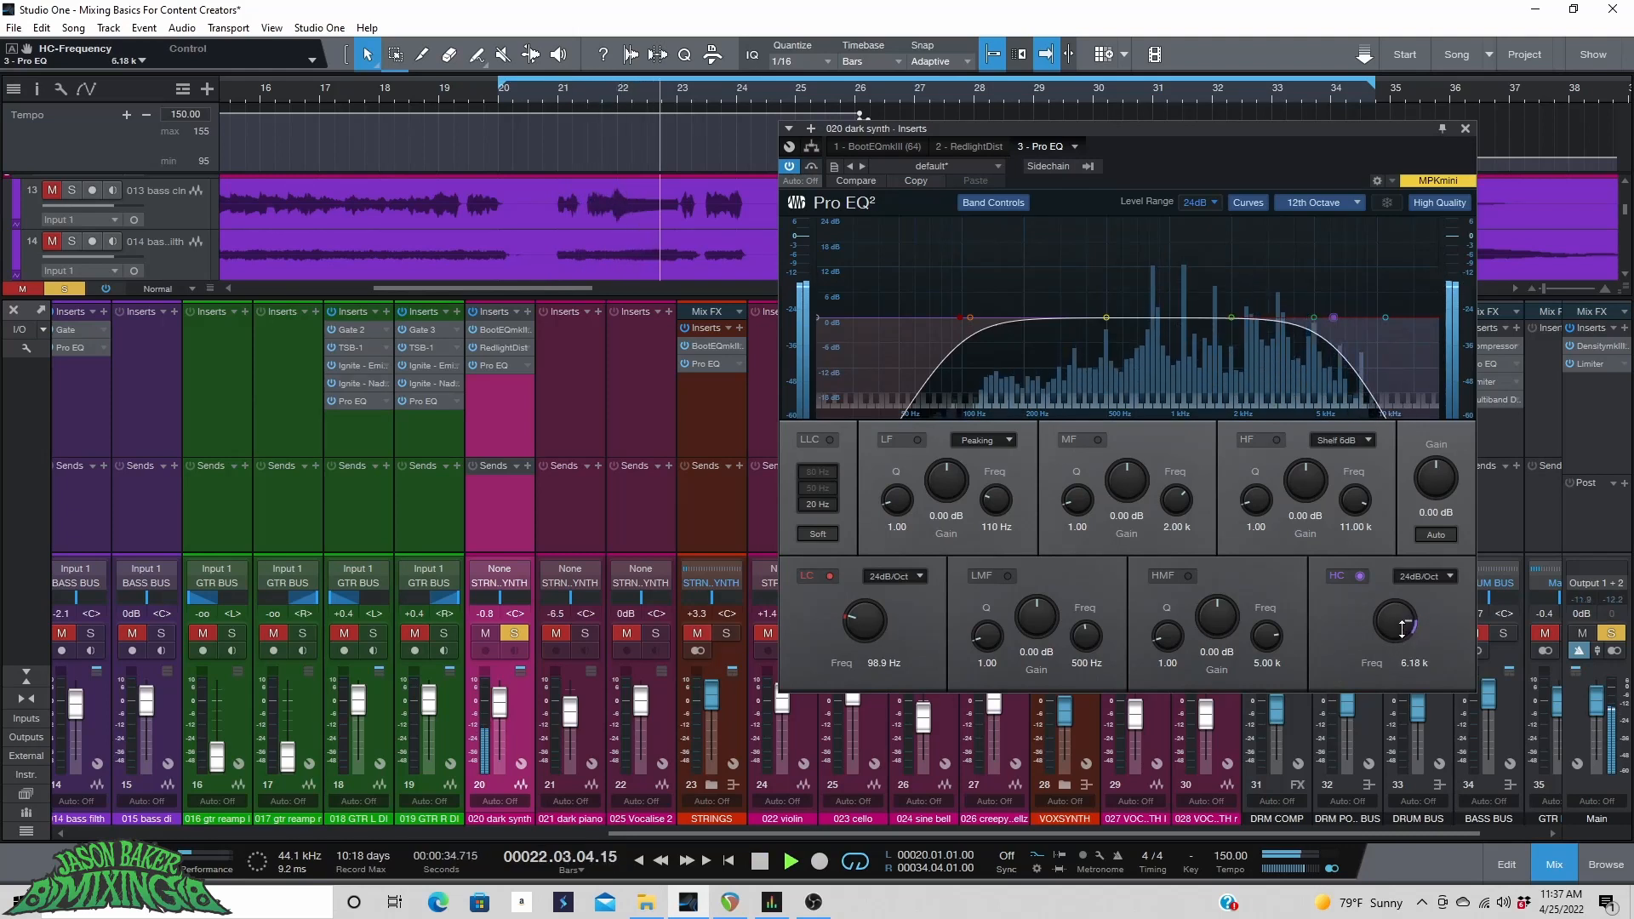
Cut the mid band about 4 dB near 1.08 kHz and the high-mid about 1.4 dB near 3.46 kHz.
{"action": "left_click", "coordinate": [1232, 317]}
{"action": "left_click_drag", "start_coordinate": [1232, 315], "coordinate": [1175, 226]}
{"action": "left_click_drag", "start_coordinate": [1126, 483], "coordinate": [1124, 574]}
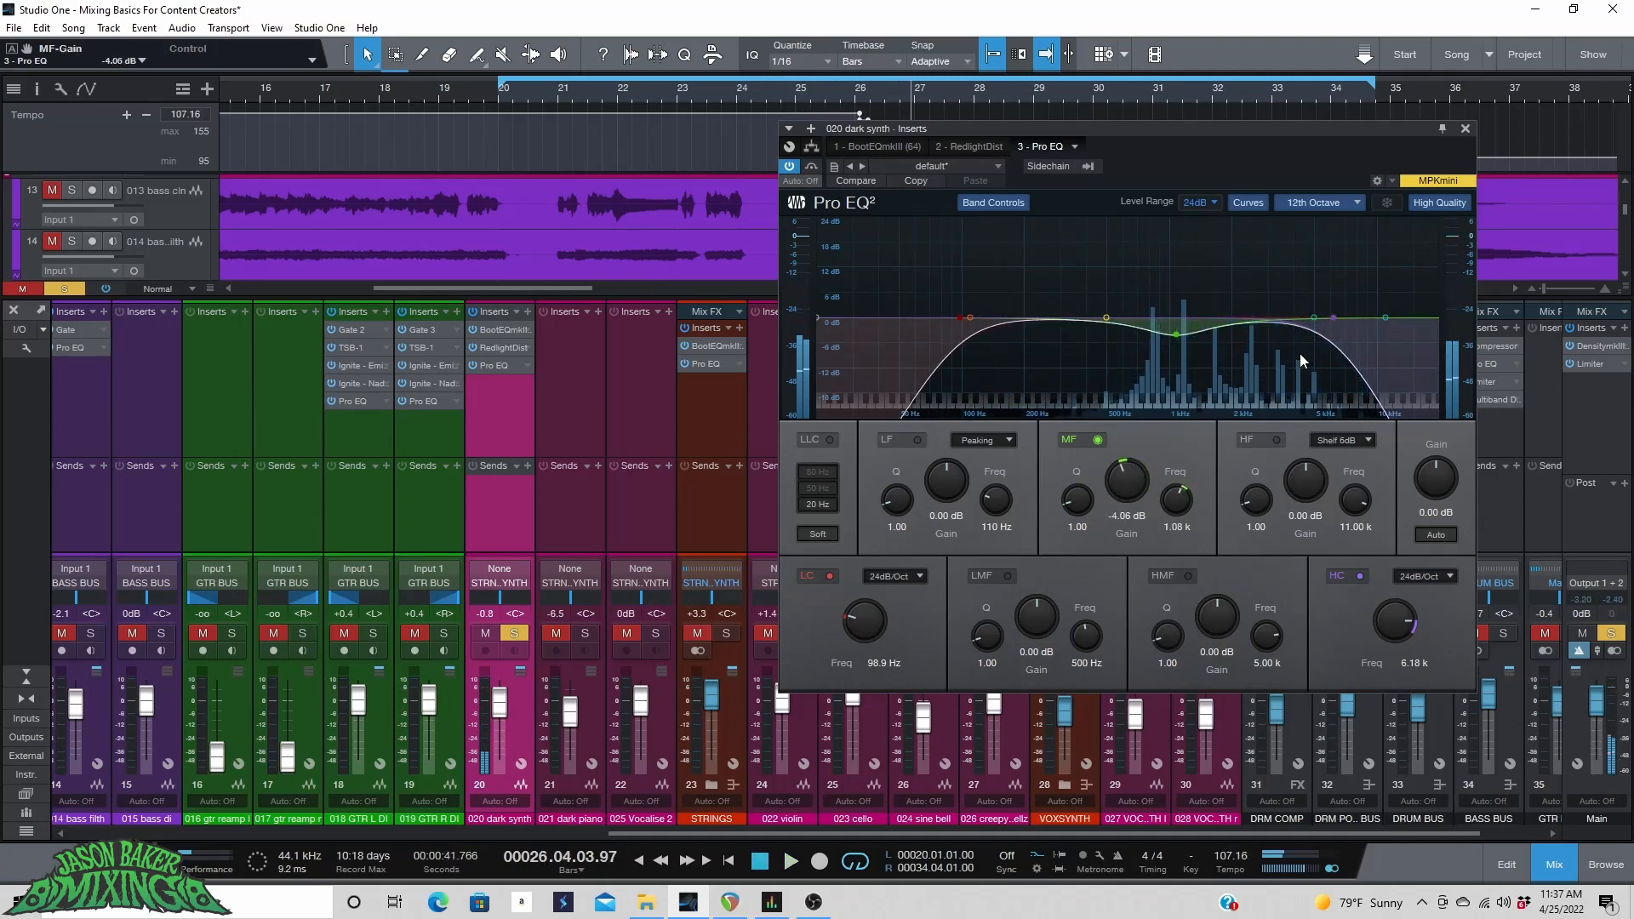
{"action": "mouse_move", "coordinate": [1312, 319]}
{"action": "left_mouse_down"}
{"action": "mouse_move", "coordinate": [1281, 293]}
{"action": "mouse_move", "coordinate": [1303, 285]}
{"action": "mouse_move", "coordinate": [1290, 278]}
{"action": "mouse_move", "coordinate": [1280, 323]}
{"action": "left_mouse_up"}
{"action": "key", "text": "space"}
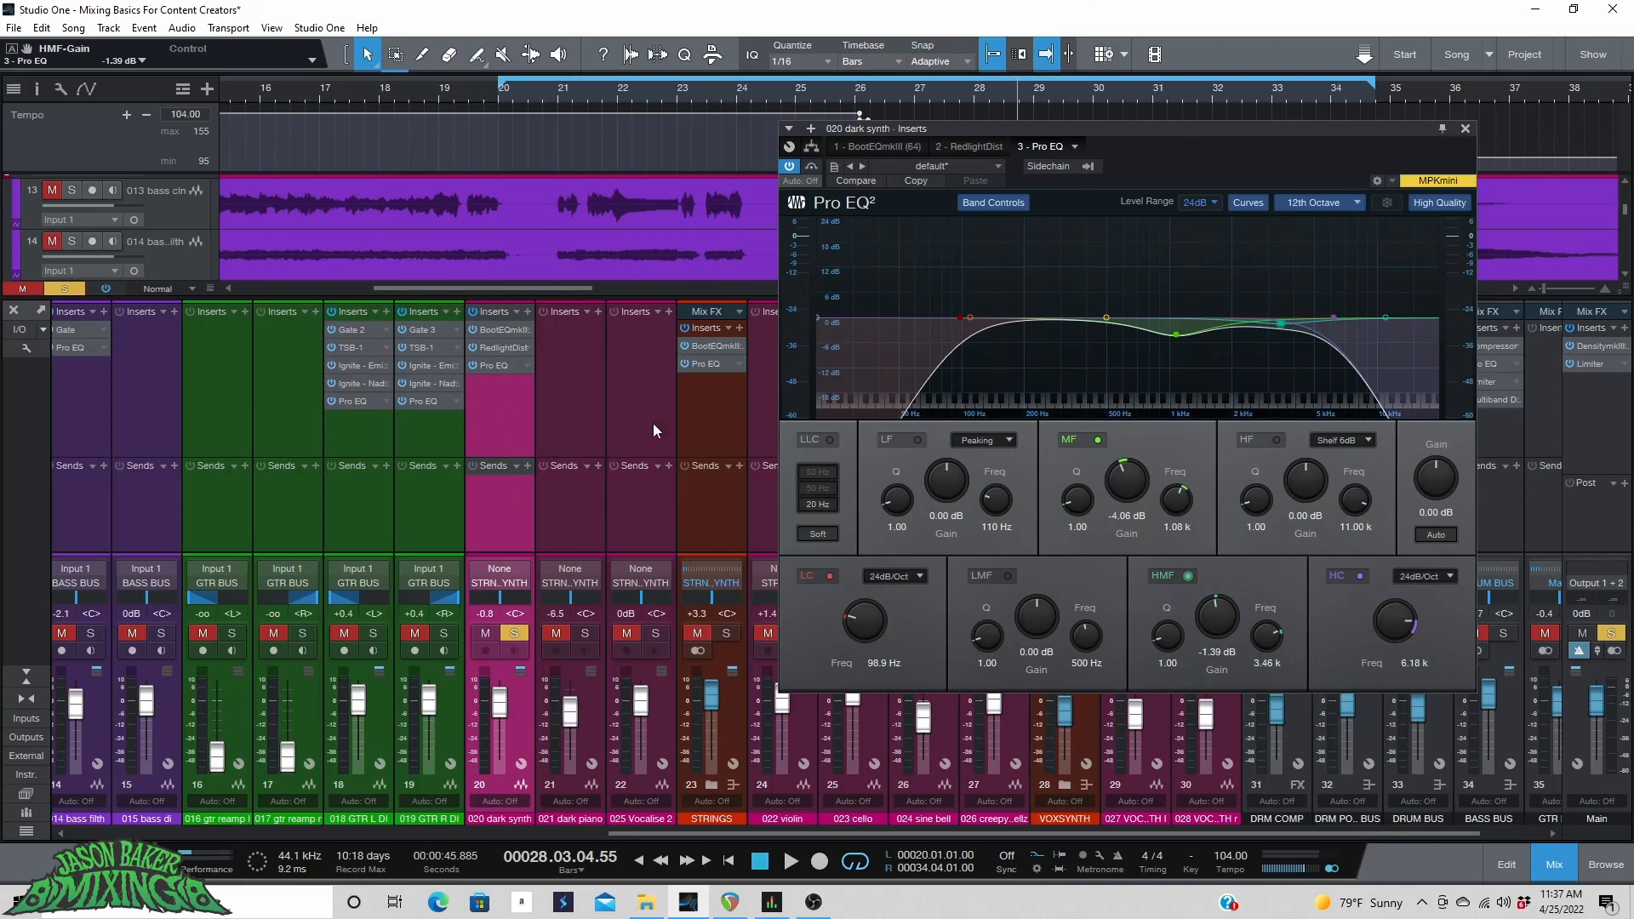
Abandon the plug-in search for reverb and close the Pro EQ window.
{"action": "left_click", "coordinate": [526, 311]}
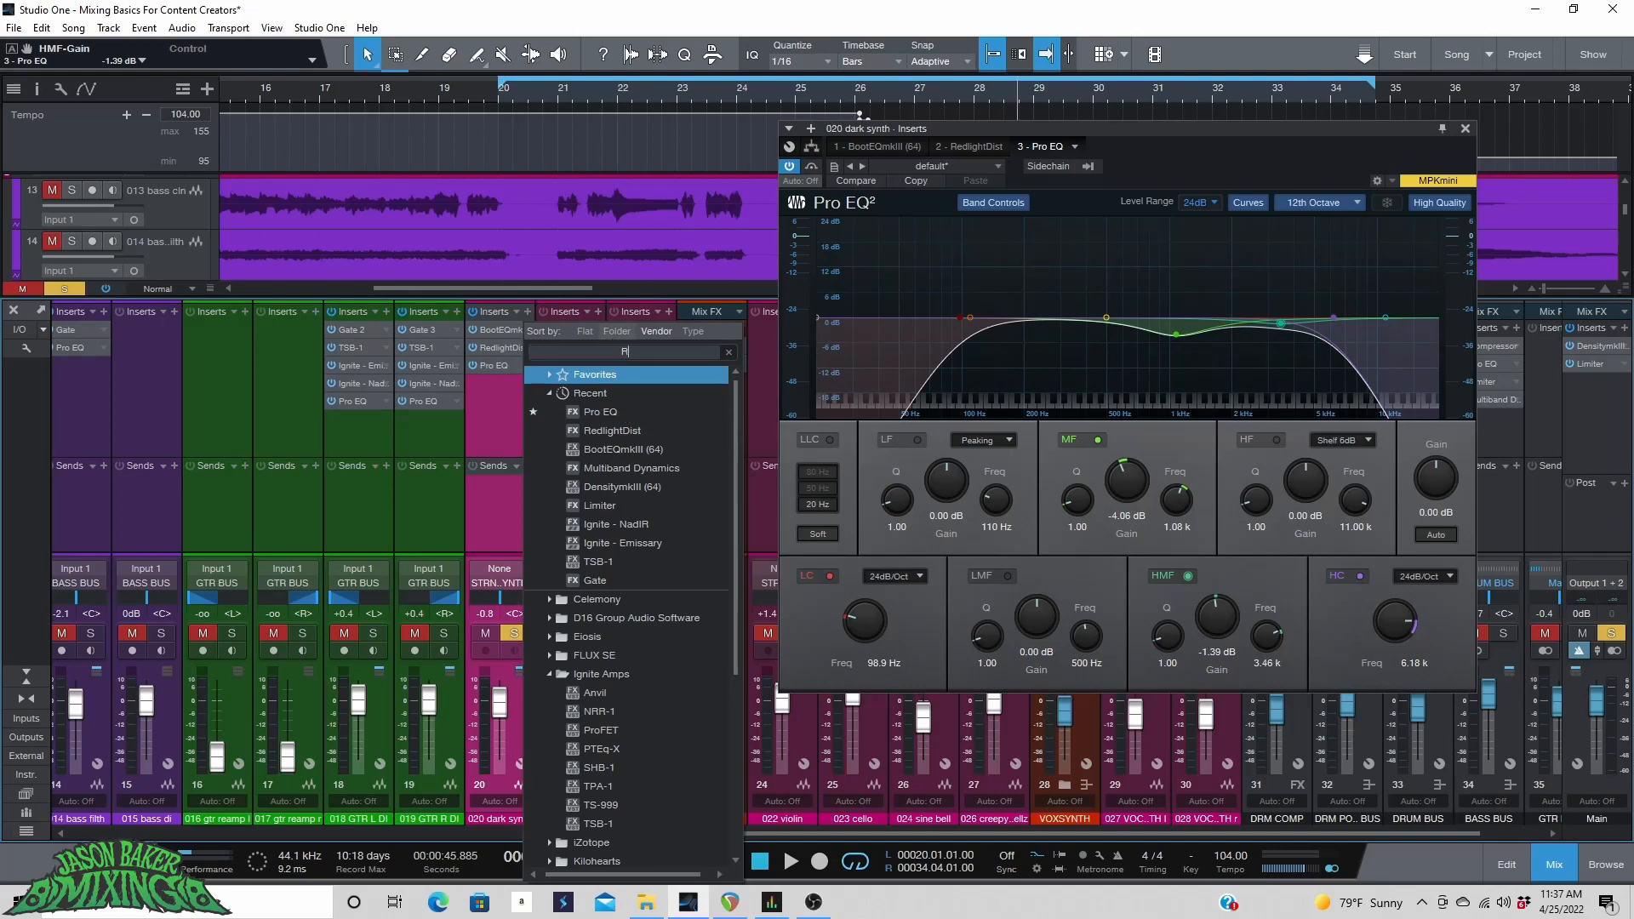
{"action": "type", "text": "REB"}
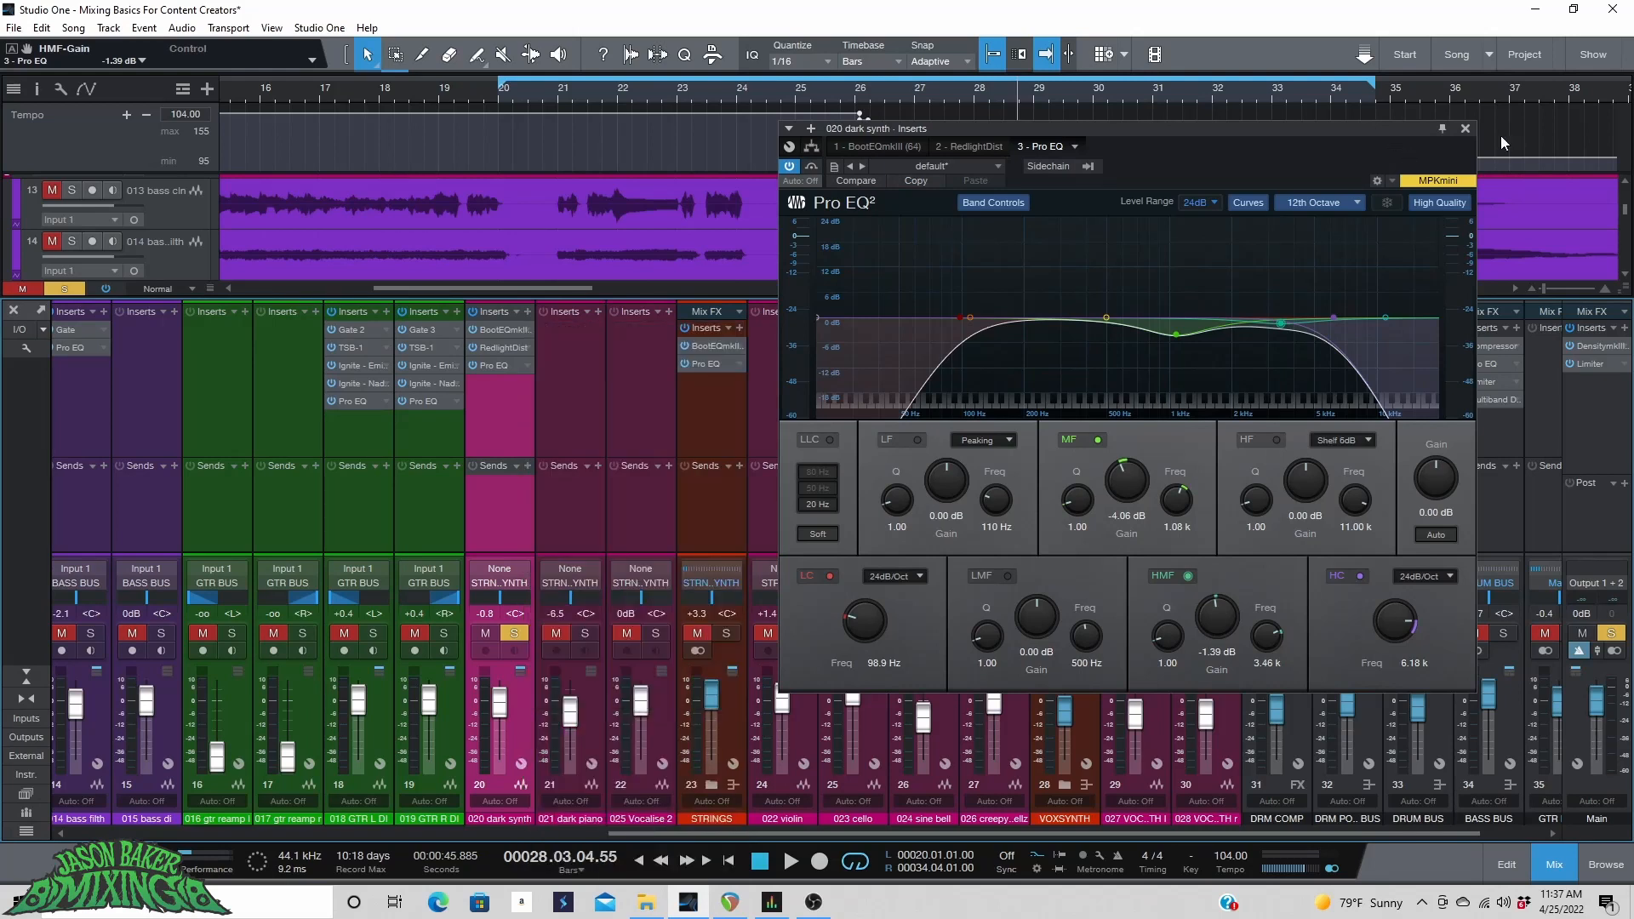
{"action": "left_click", "coordinate": [1465, 128]}
Select the dark synth, dark piano, Vocalise 2, STRINGS, sine bell, creepy swellz and VOXSYNTH channels and add a shared FX channel send.
{"action": "left_click", "coordinate": [528, 711]}
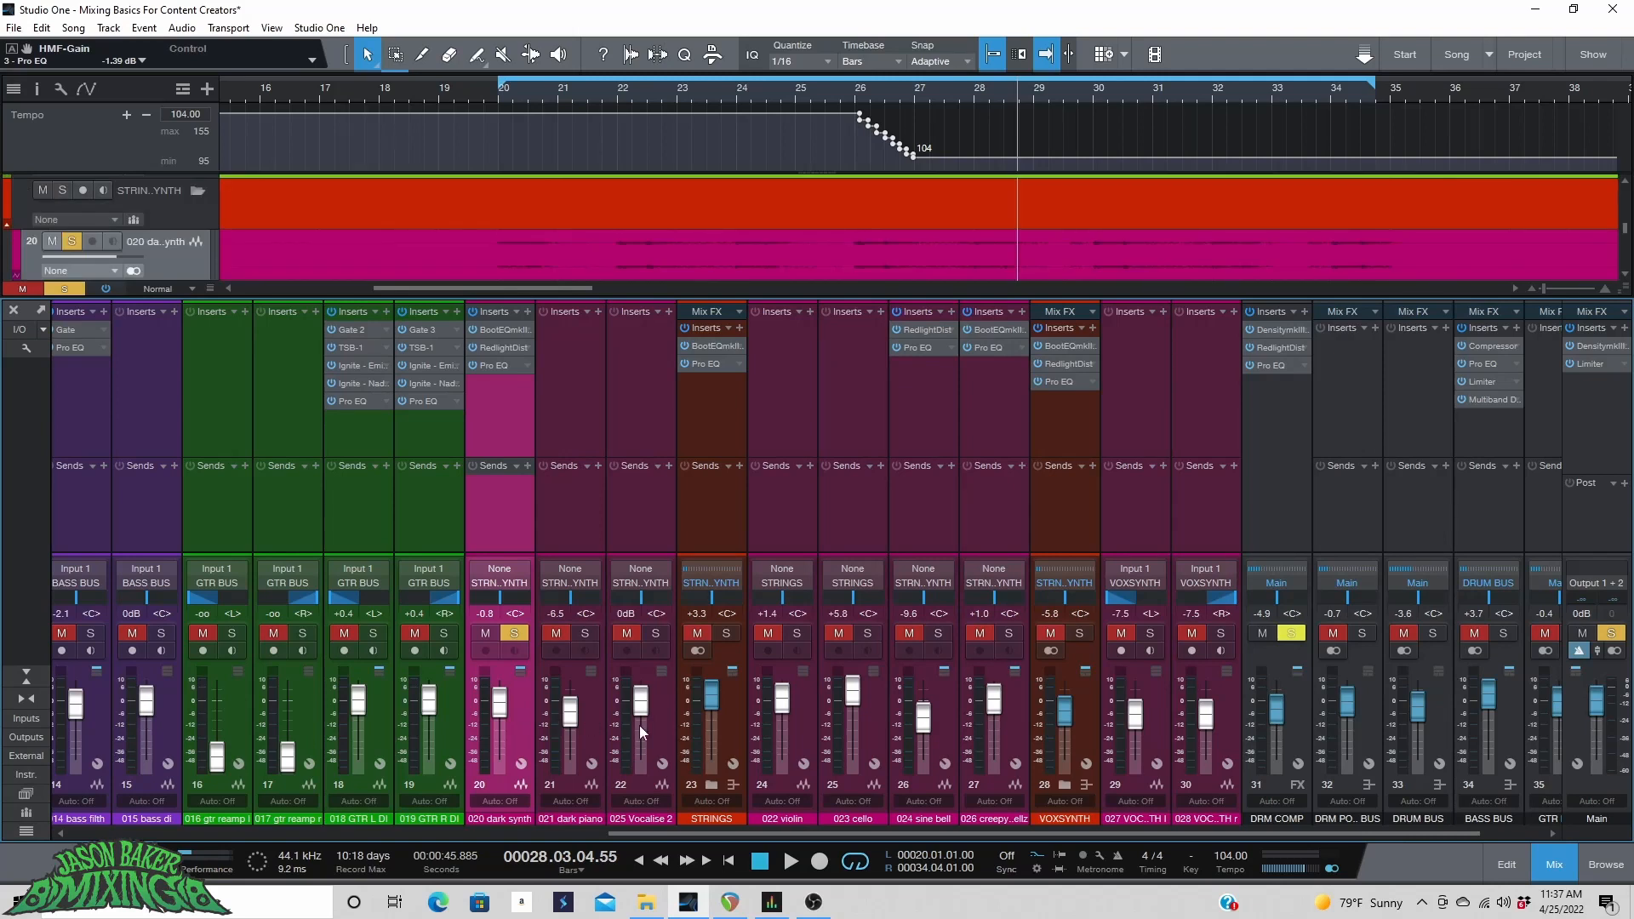
{"action": "left_click", "coordinate": [592, 718]}
{"action": "left_click", "coordinate": [652, 720]}
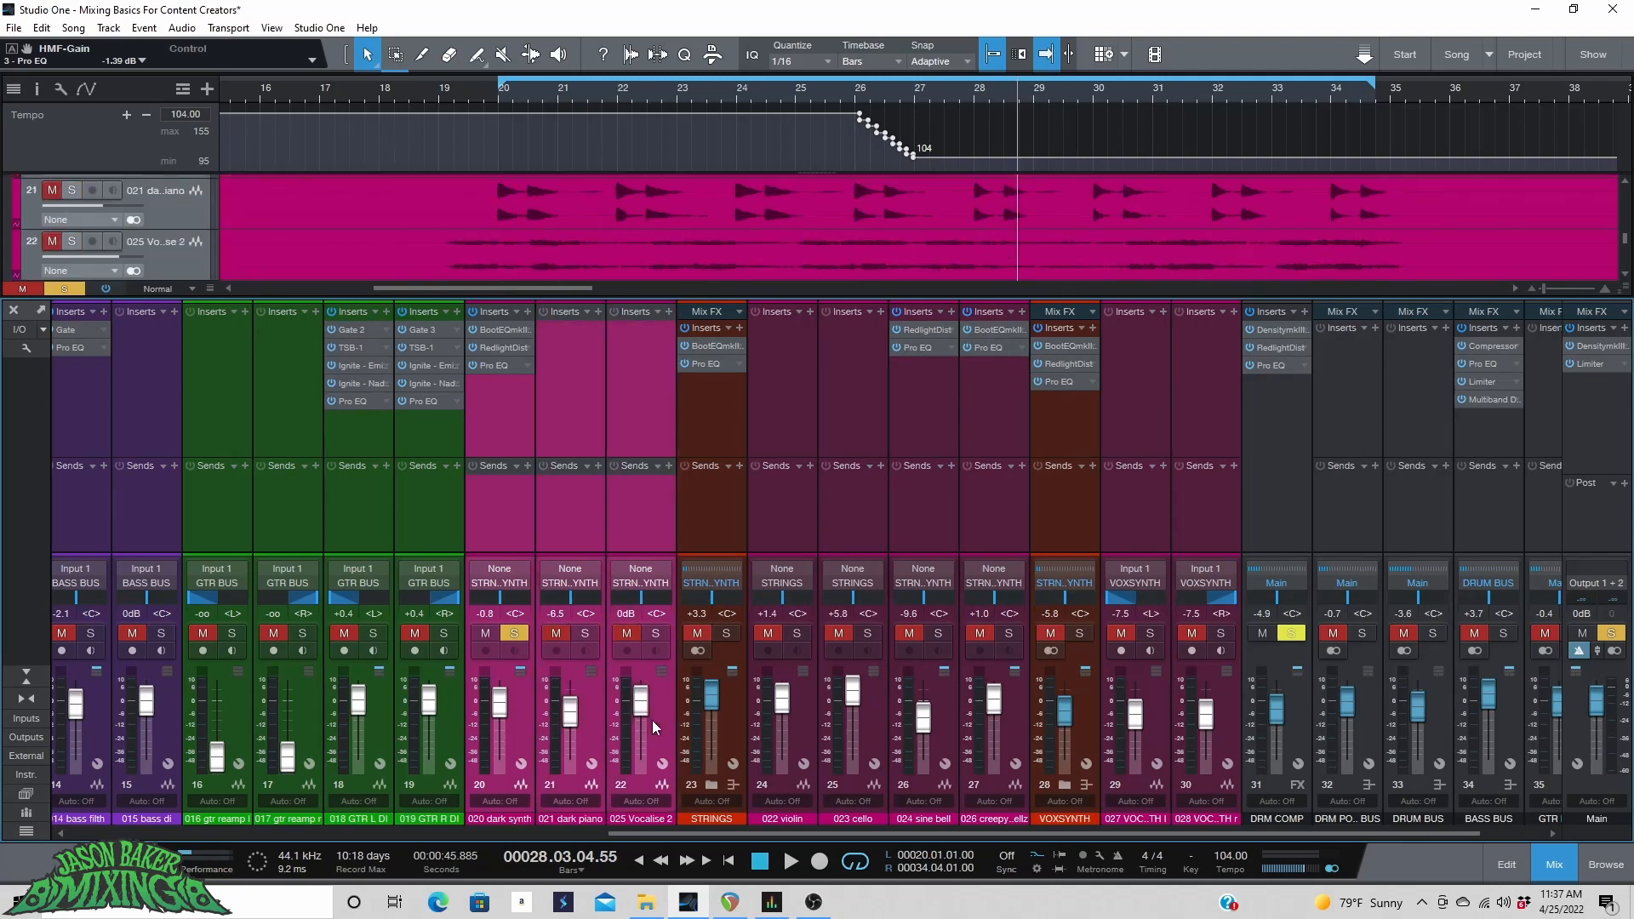
{"action": "left_click", "coordinate": [737, 721]}
{"action": "left_click", "coordinate": [946, 712]}
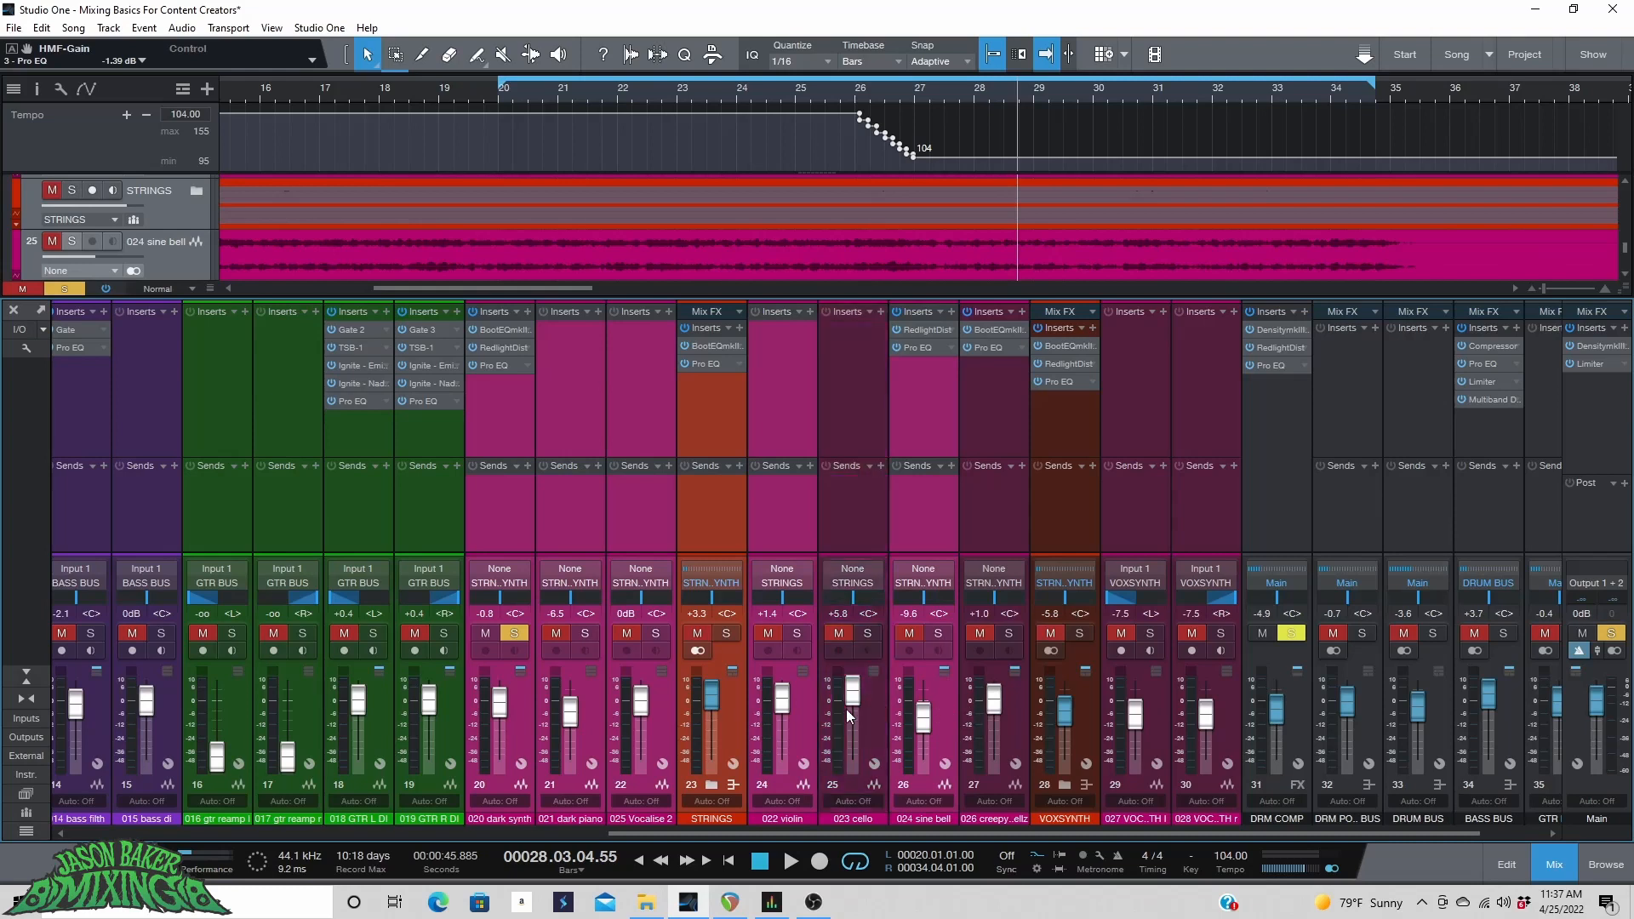
{"action": "left_click", "coordinate": [1018, 707]}
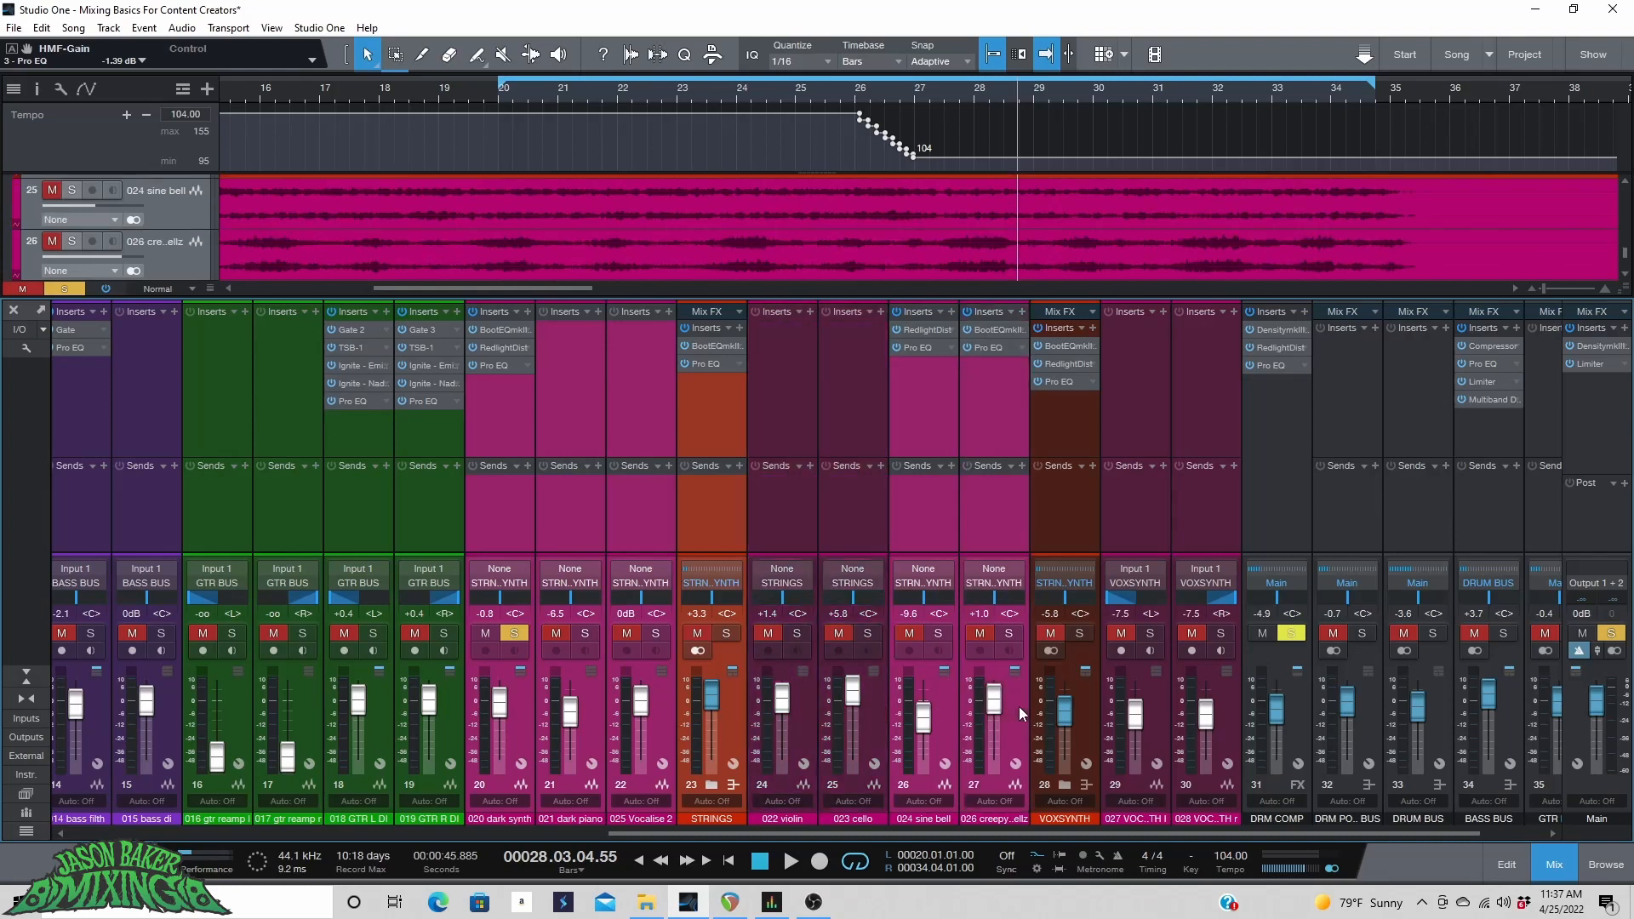
{"action": "left_click", "coordinate": [1085, 714]}
{"action": "left_click", "coordinate": [741, 463]}
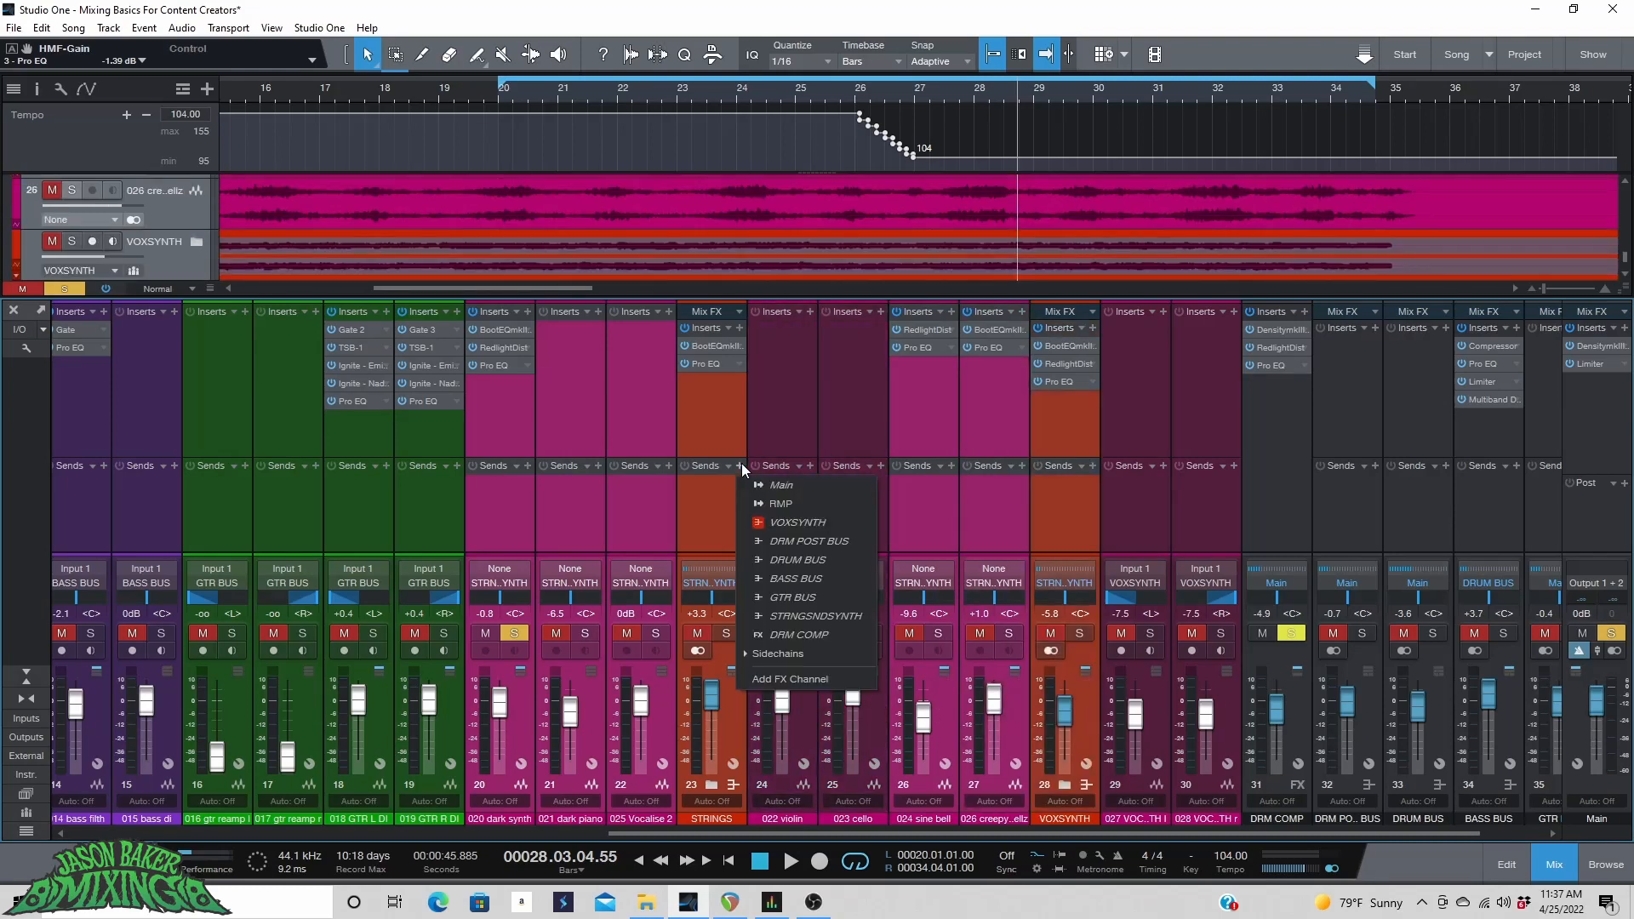
{"action": "left_click", "coordinate": [800, 682]}
Pull the new FX channel's fader fully down and rename the channel SYNTH VERB.
{"action": "left_click_drag", "start_coordinate": [885, 833], "coordinate": [1097, 831]}
{"action": "left_click_drag", "start_coordinate": [1174, 713], "coordinate": [1172, 769]}
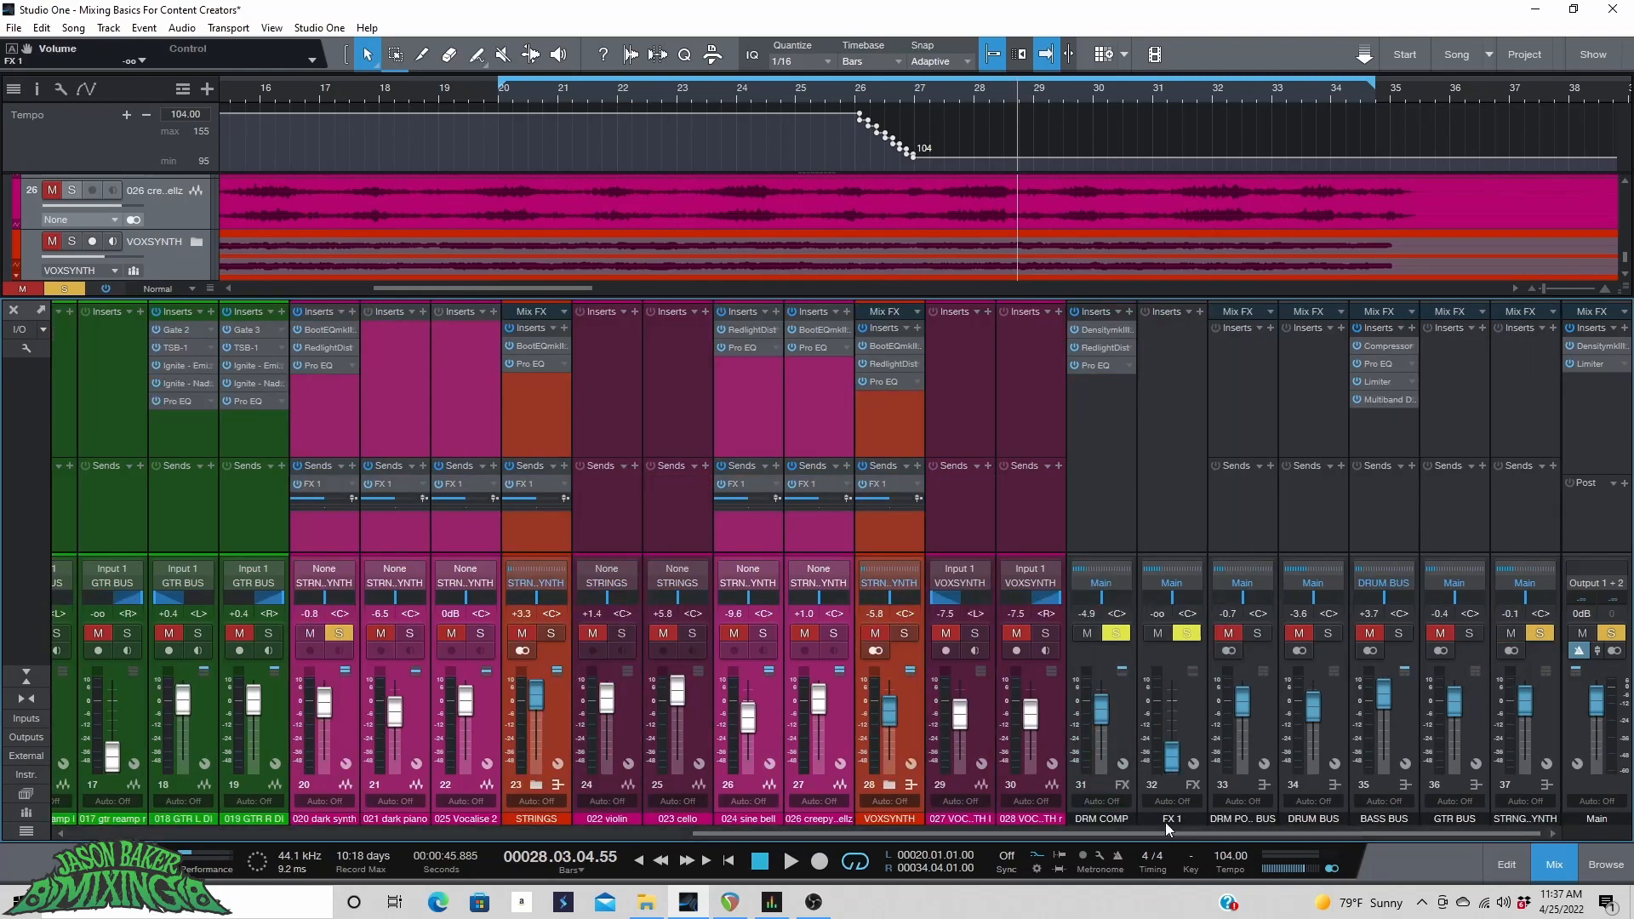
{"action": "double_click", "coordinate": [1171, 817]}
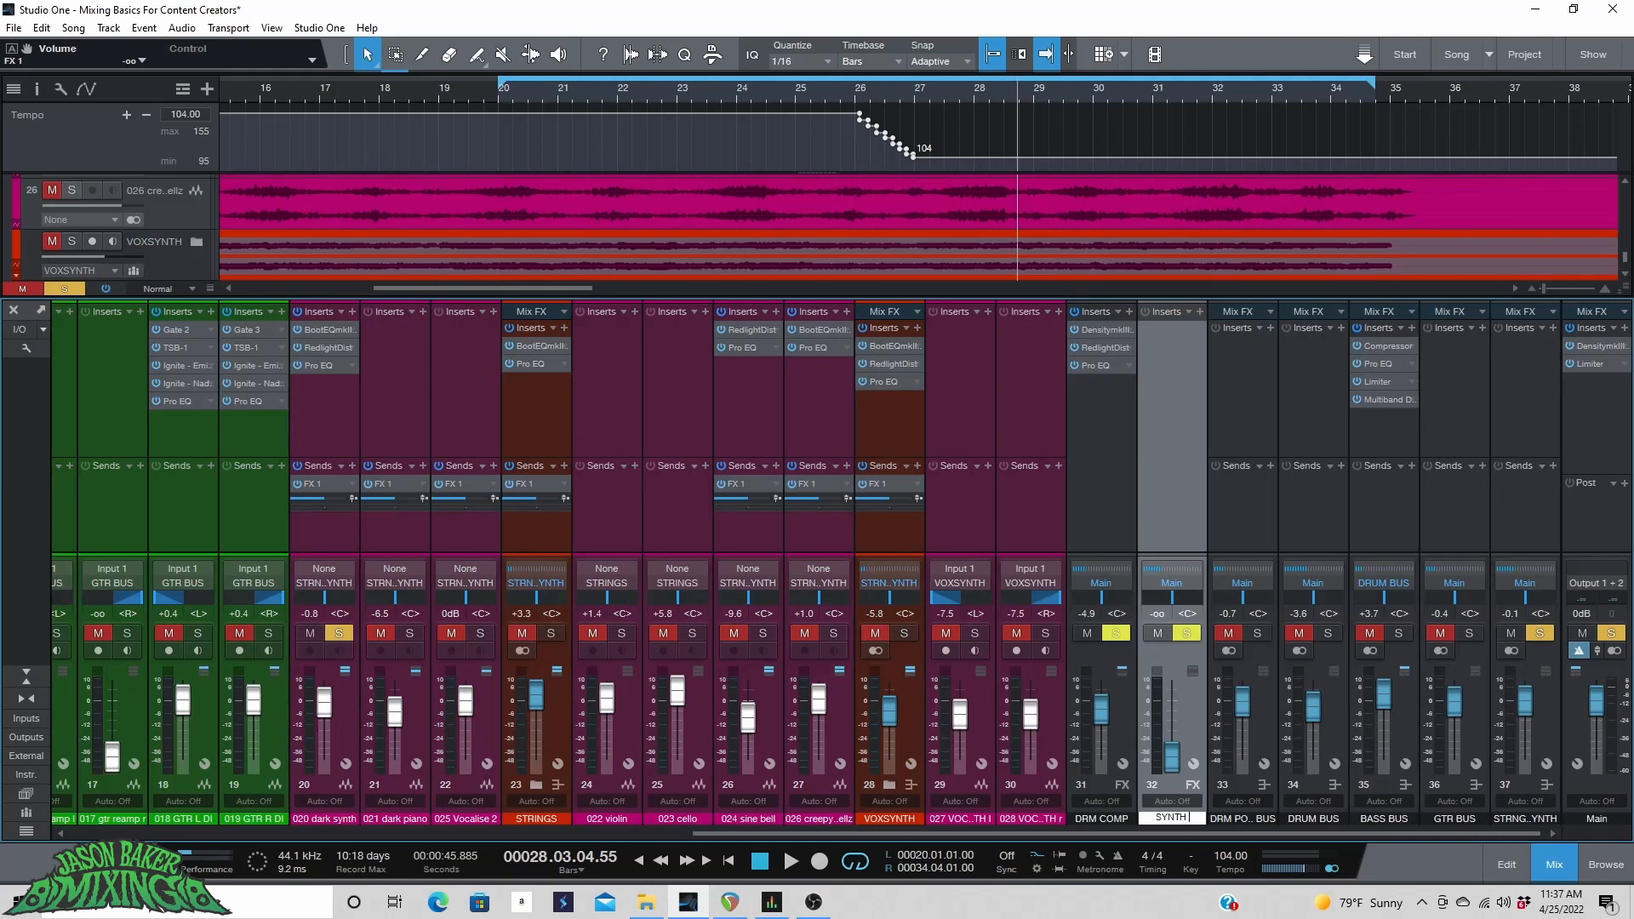
{"action": "type", "text": "SYNTH VERB"}
{"action": "key", "text": "Return"}
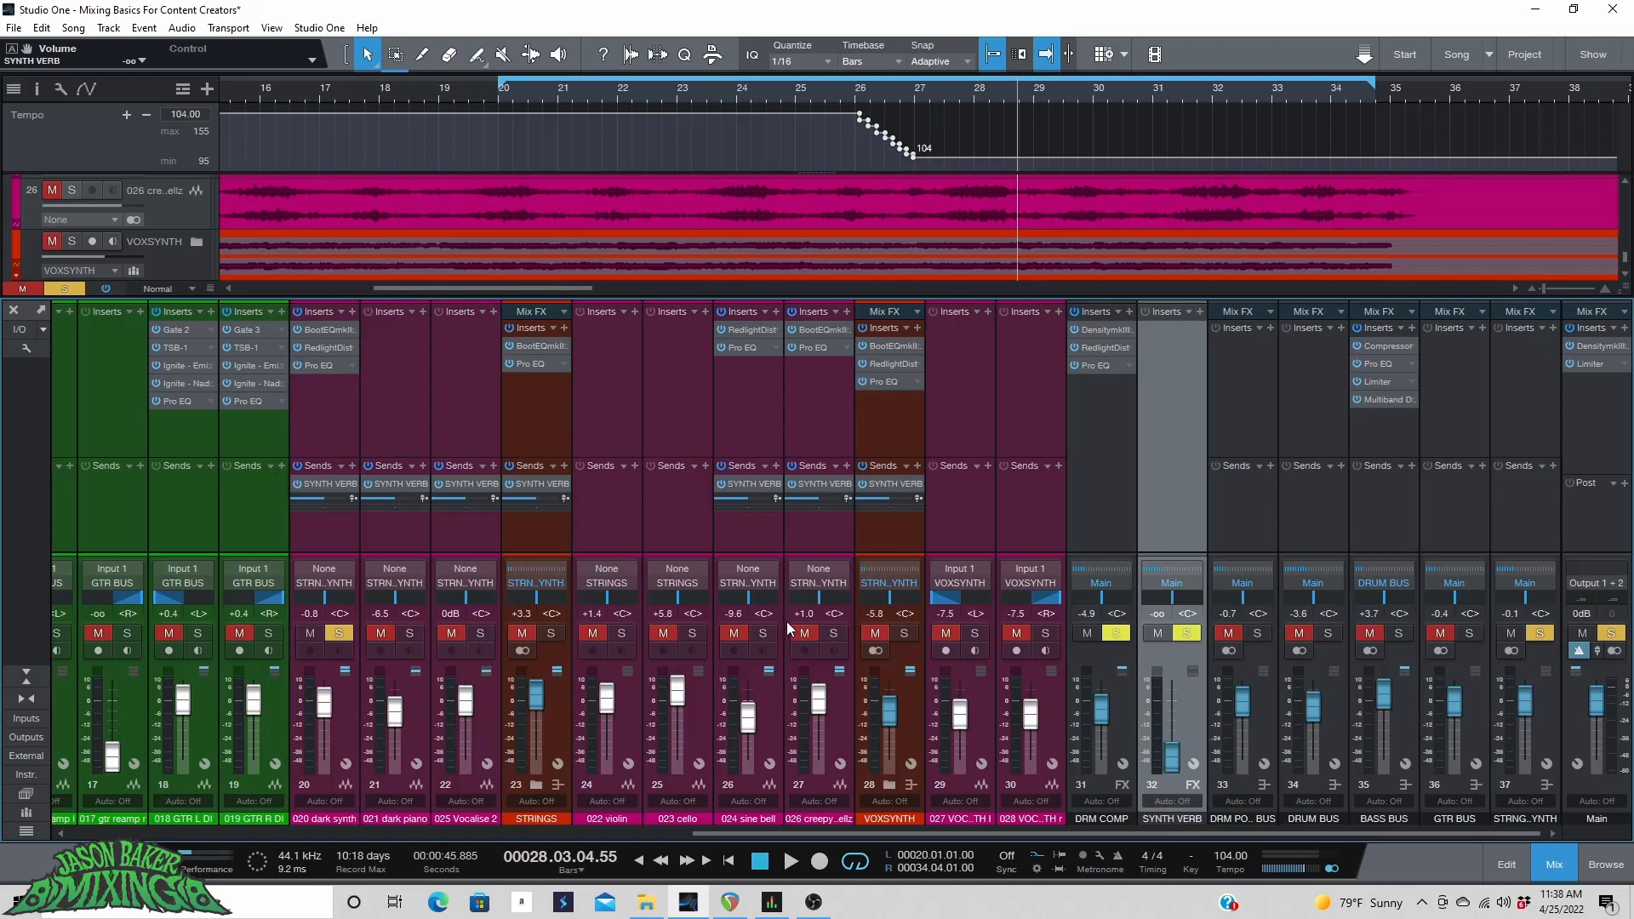
Insert a Room Reverb plug-in on the SYNTH VERB FX channel from the PreSonus plug-ins.
{"action": "left_click", "coordinate": [1200, 312]}
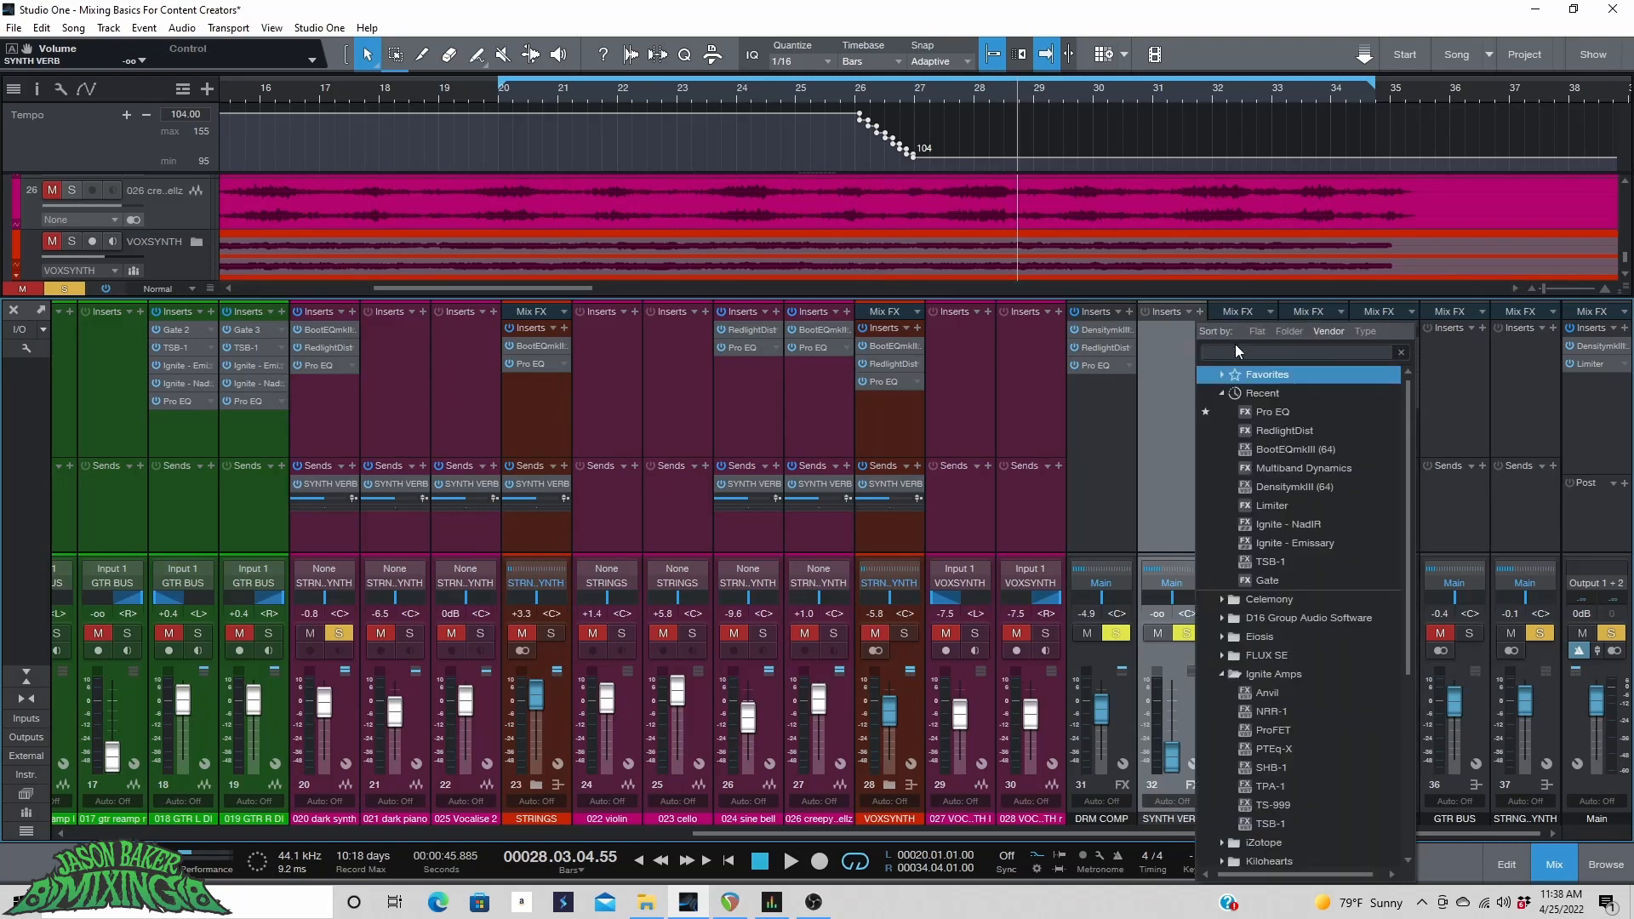
{"action": "type", "text": "VERB"}
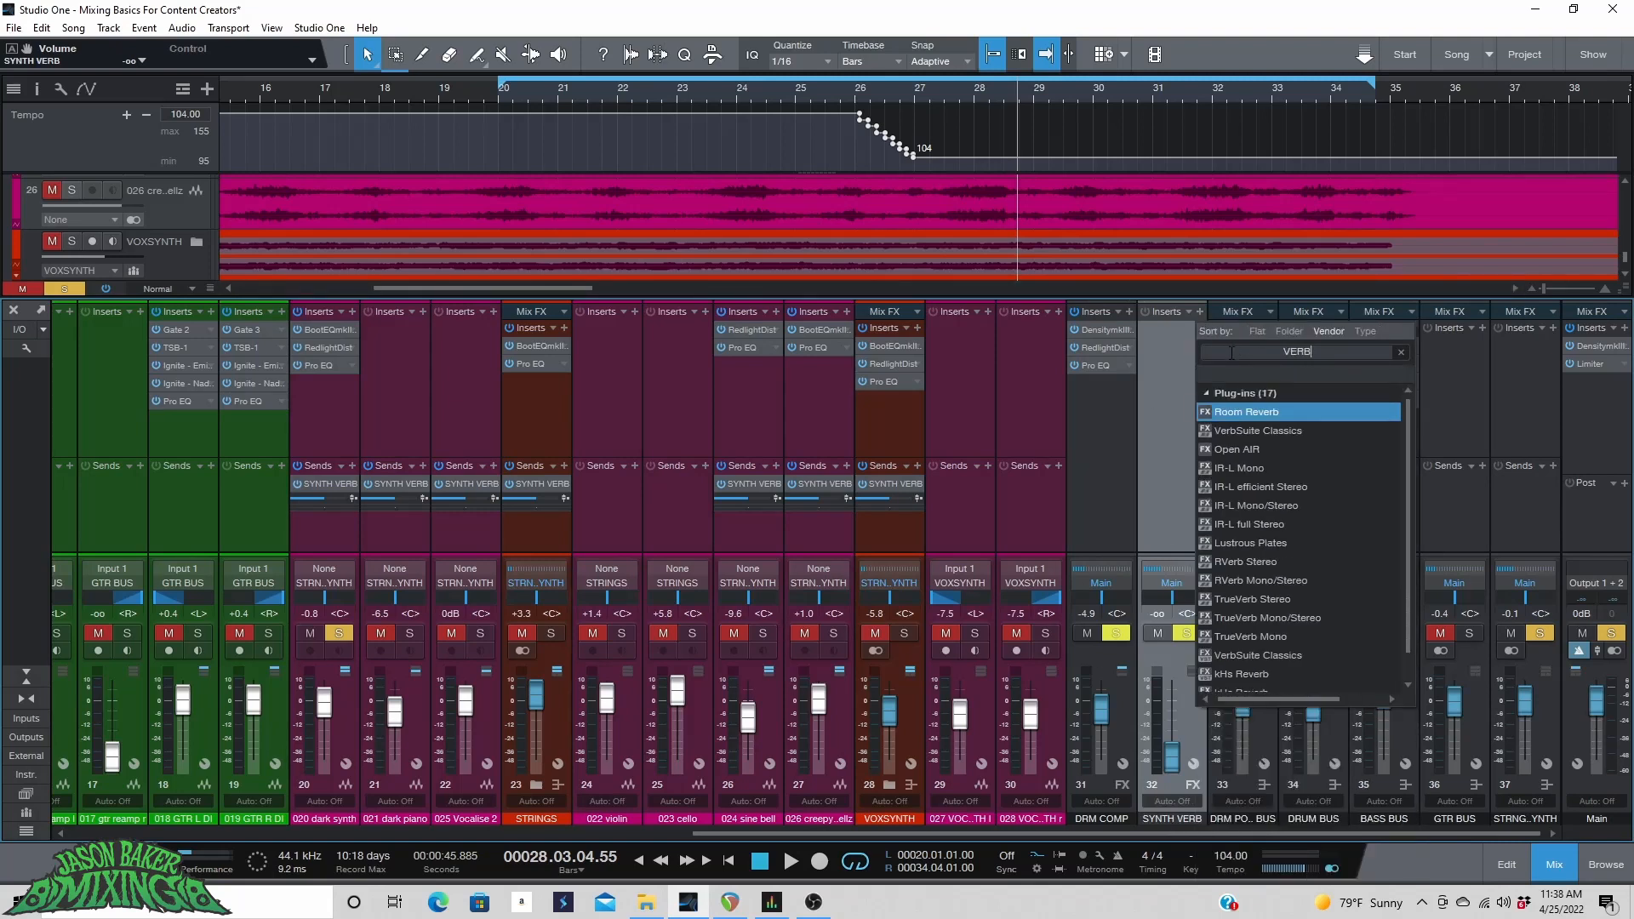
{"action": "key", "text": "BackSpace"}
{"action": "key", "text": "BackSpace"}
{"action": "key", "text": "BackSpace"}
{"action": "key", "text": "BackSpace"}
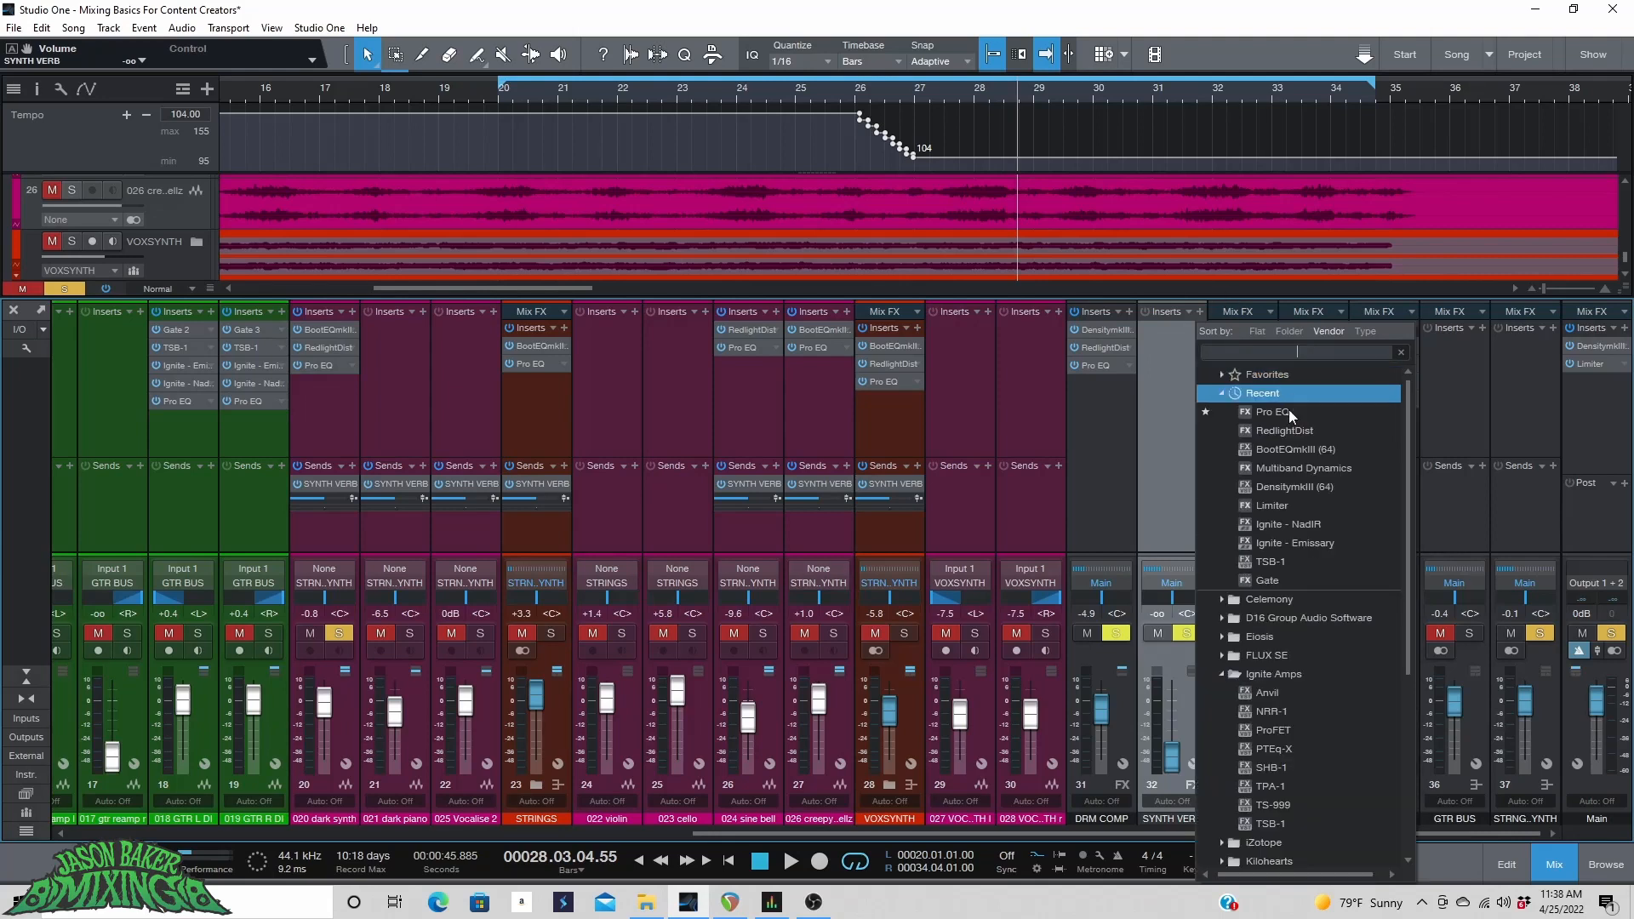
{"action": "scroll", "coordinate": [1308, 616], "scroll_direction": "down", "scroll_amount": 2}
{"action": "scroll", "coordinate": [1307, 626], "scroll_direction": "down", "scroll_amount": 3}
{"action": "scroll", "coordinate": [1262, 660], "scroll_direction": "down", "scroll_amount": 8}
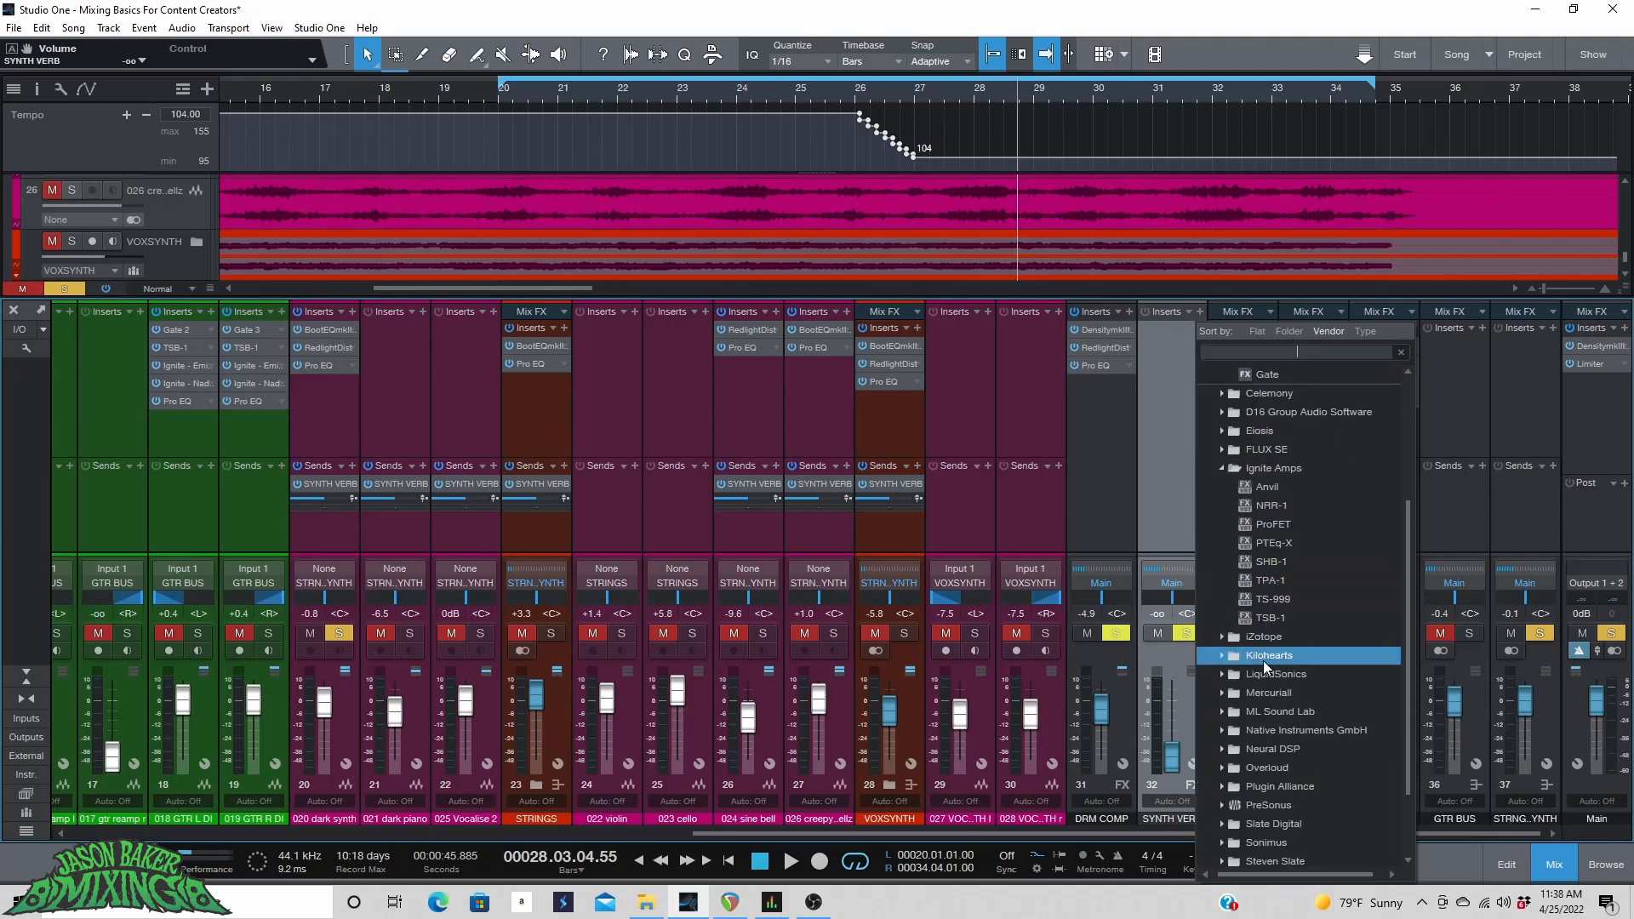
{"action": "left_click", "coordinate": [1268, 708]}
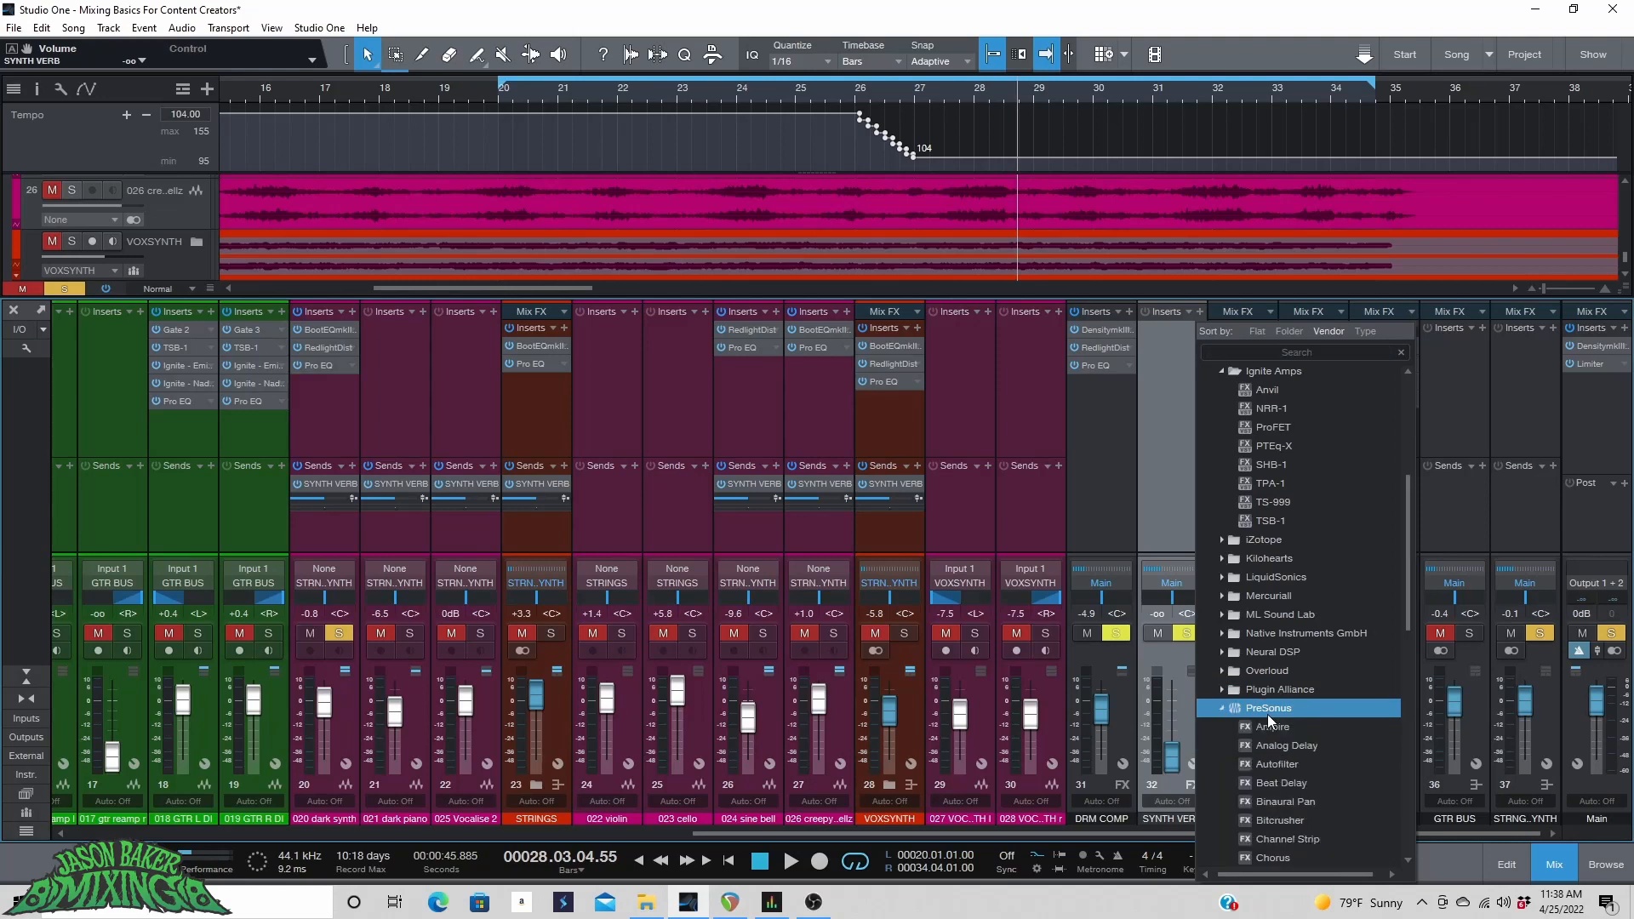
{"action": "scroll", "coordinate": [1315, 718], "scroll_direction": "down", "scroll_amount": 1}
{"action": "scroll", "coordinate": [1315, 718], "scroll_direction": "down", "scroll_amount": 5}
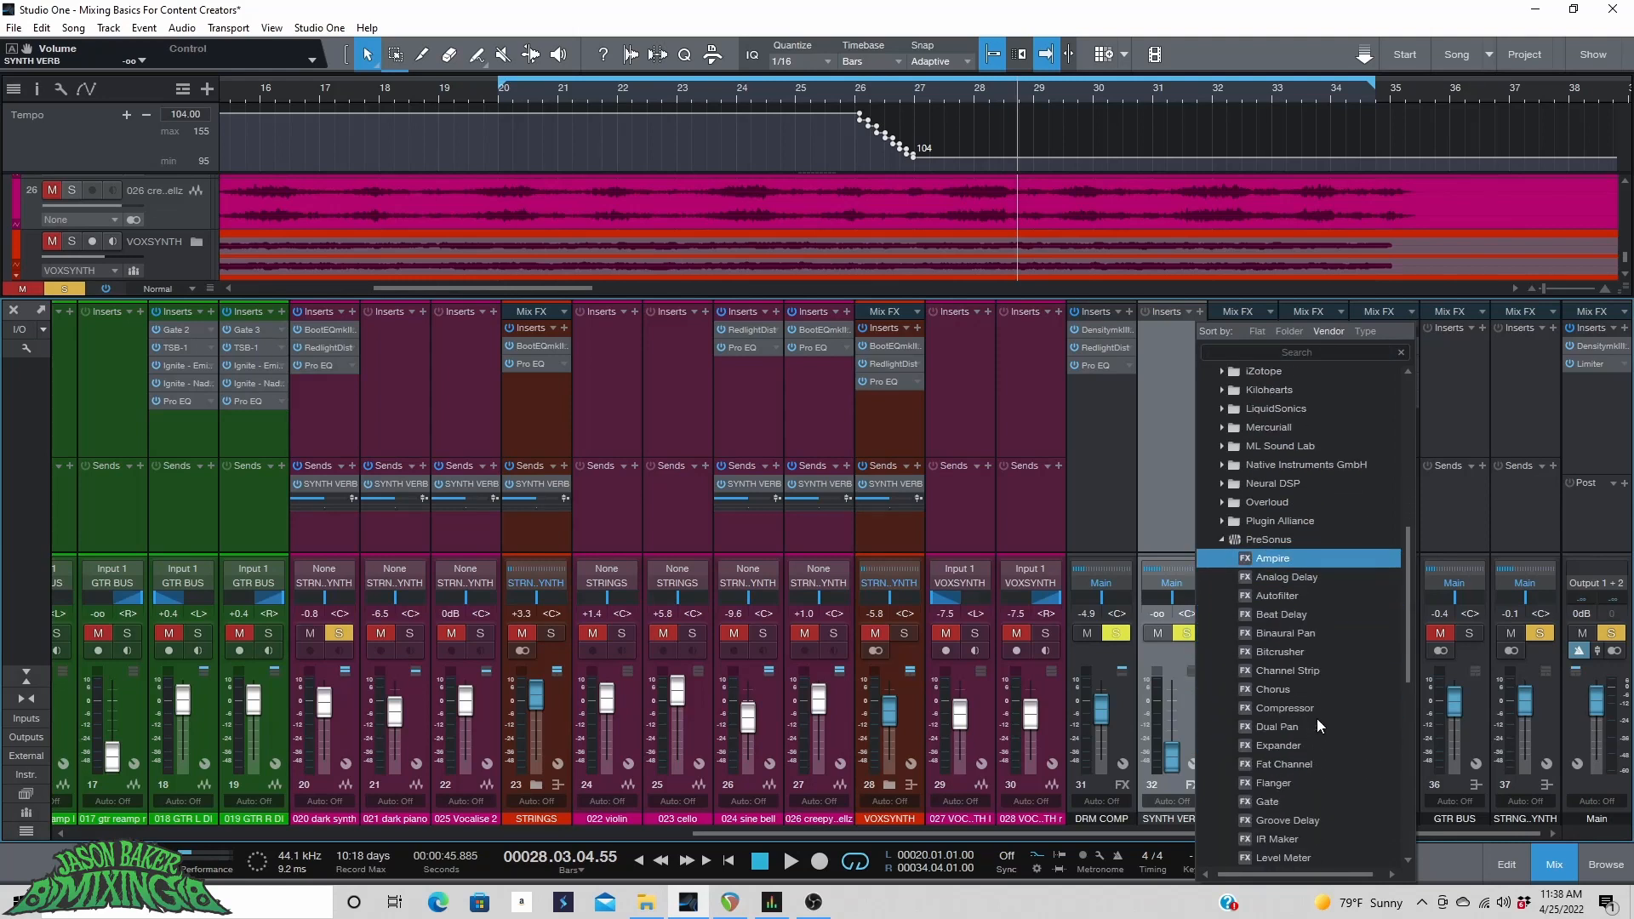
{"action": "scroll", "coordinate": [1316, 718], "scroll_direction": "down", "scroll_amount": 2}
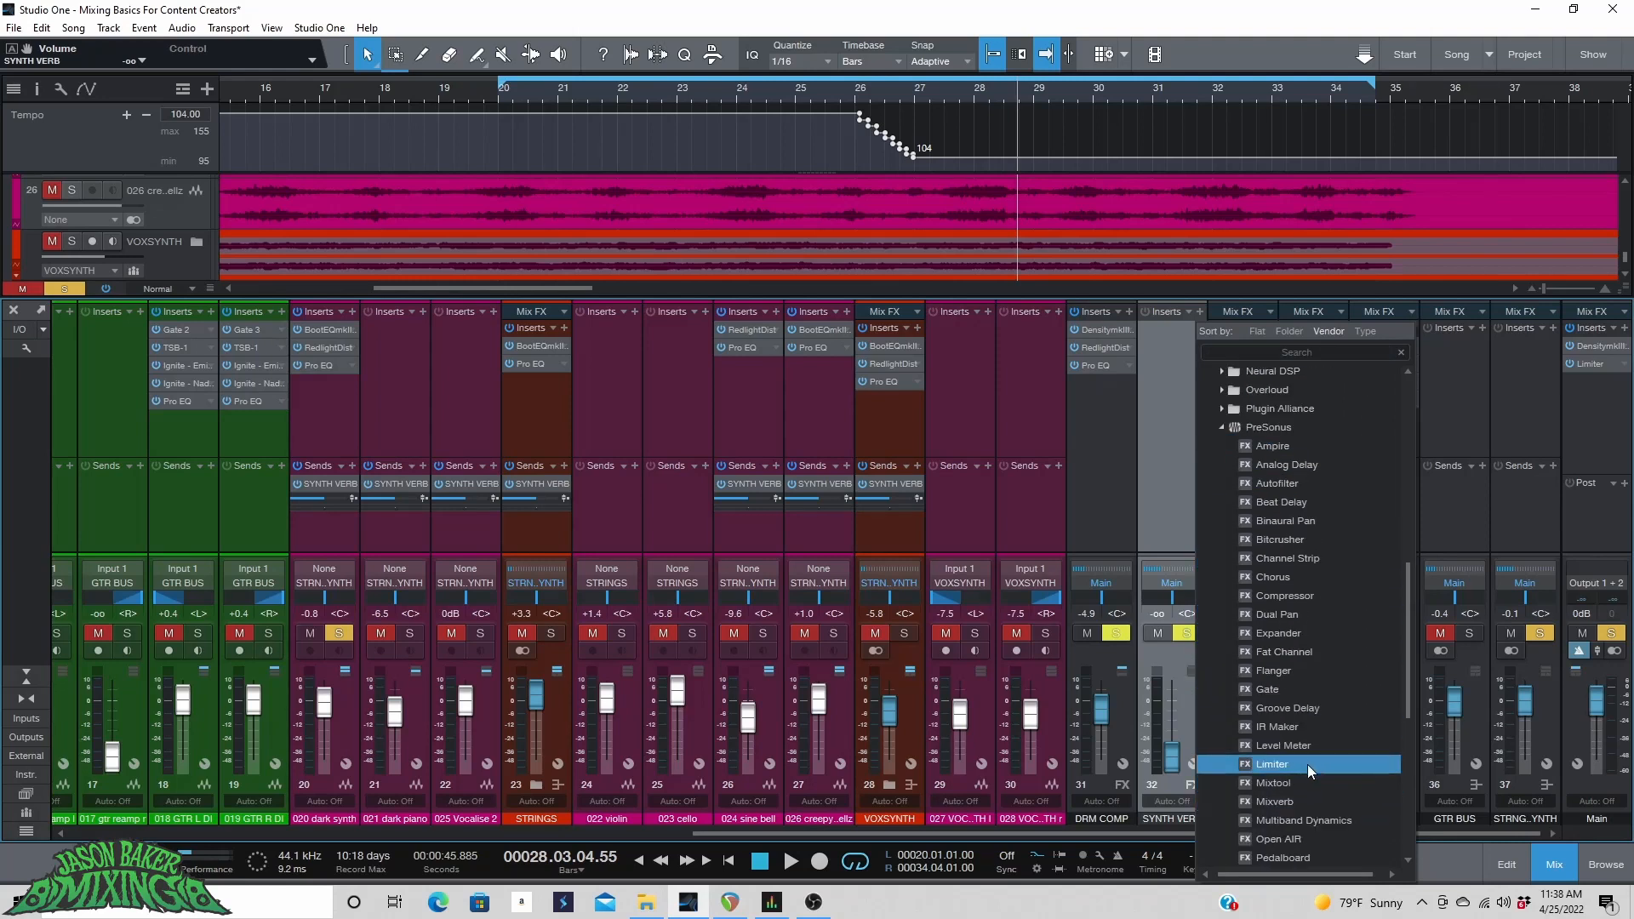
{"action": "scroll", "coordinate": [1299, 799], "scroll_direction": "down", "scroll_amount": 3}
{"action": "left_click", "coordinate": [1320, 809]}
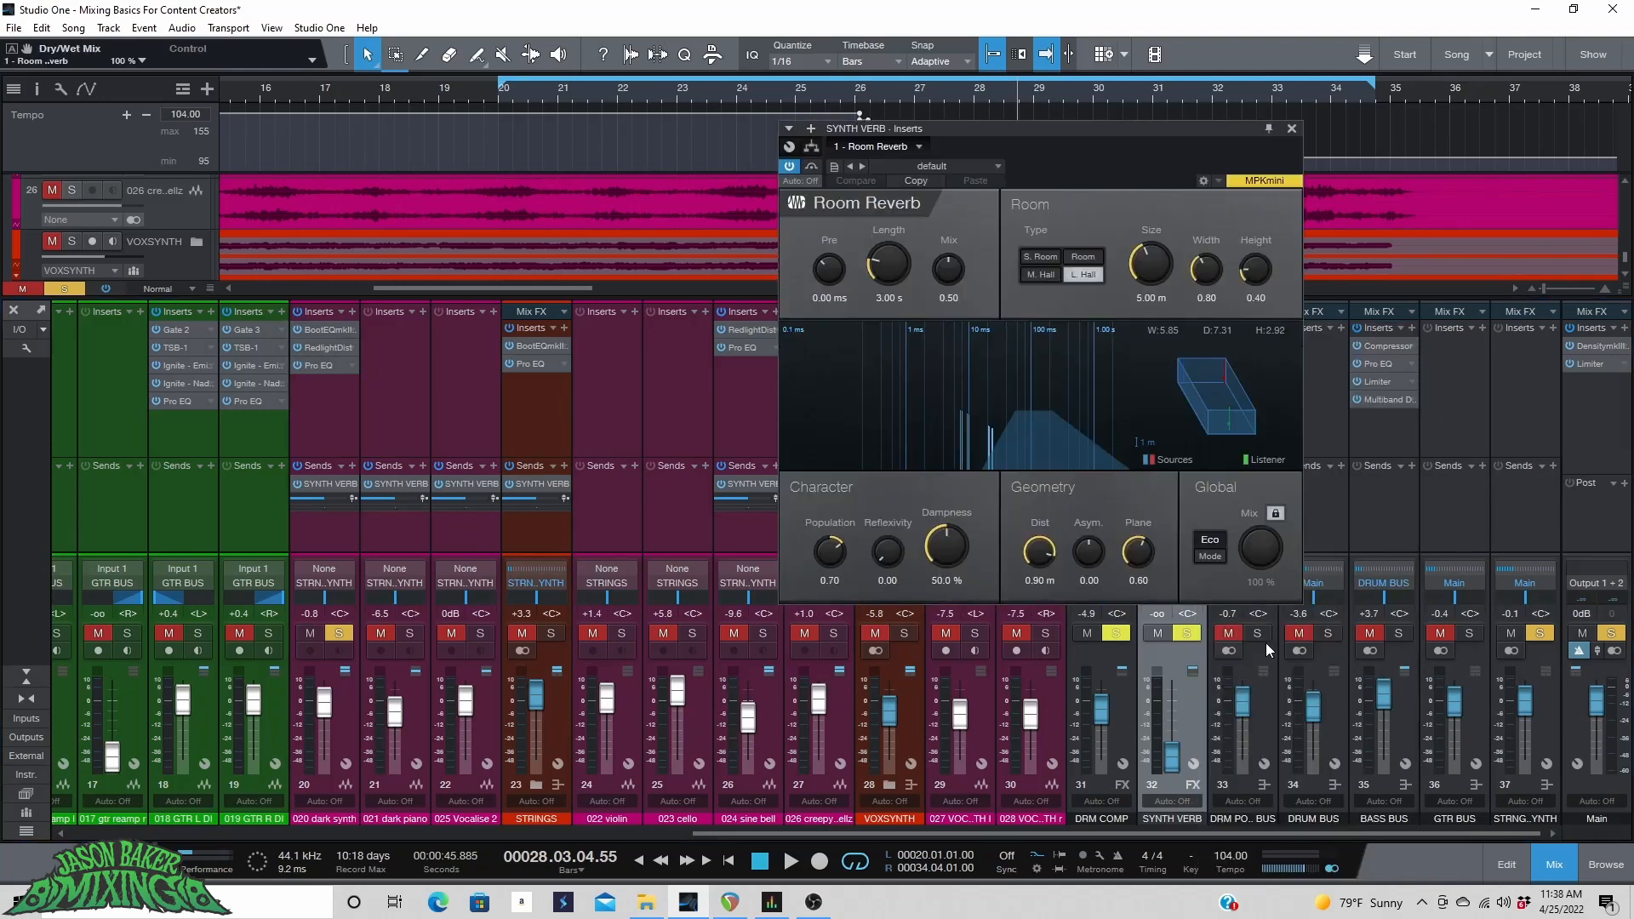
Play the song from bar 21 and set the Room Reverb's size to 8.31 m and length to 2.10 s.
{"action": "left_click", "coordinate": [603, 95]}
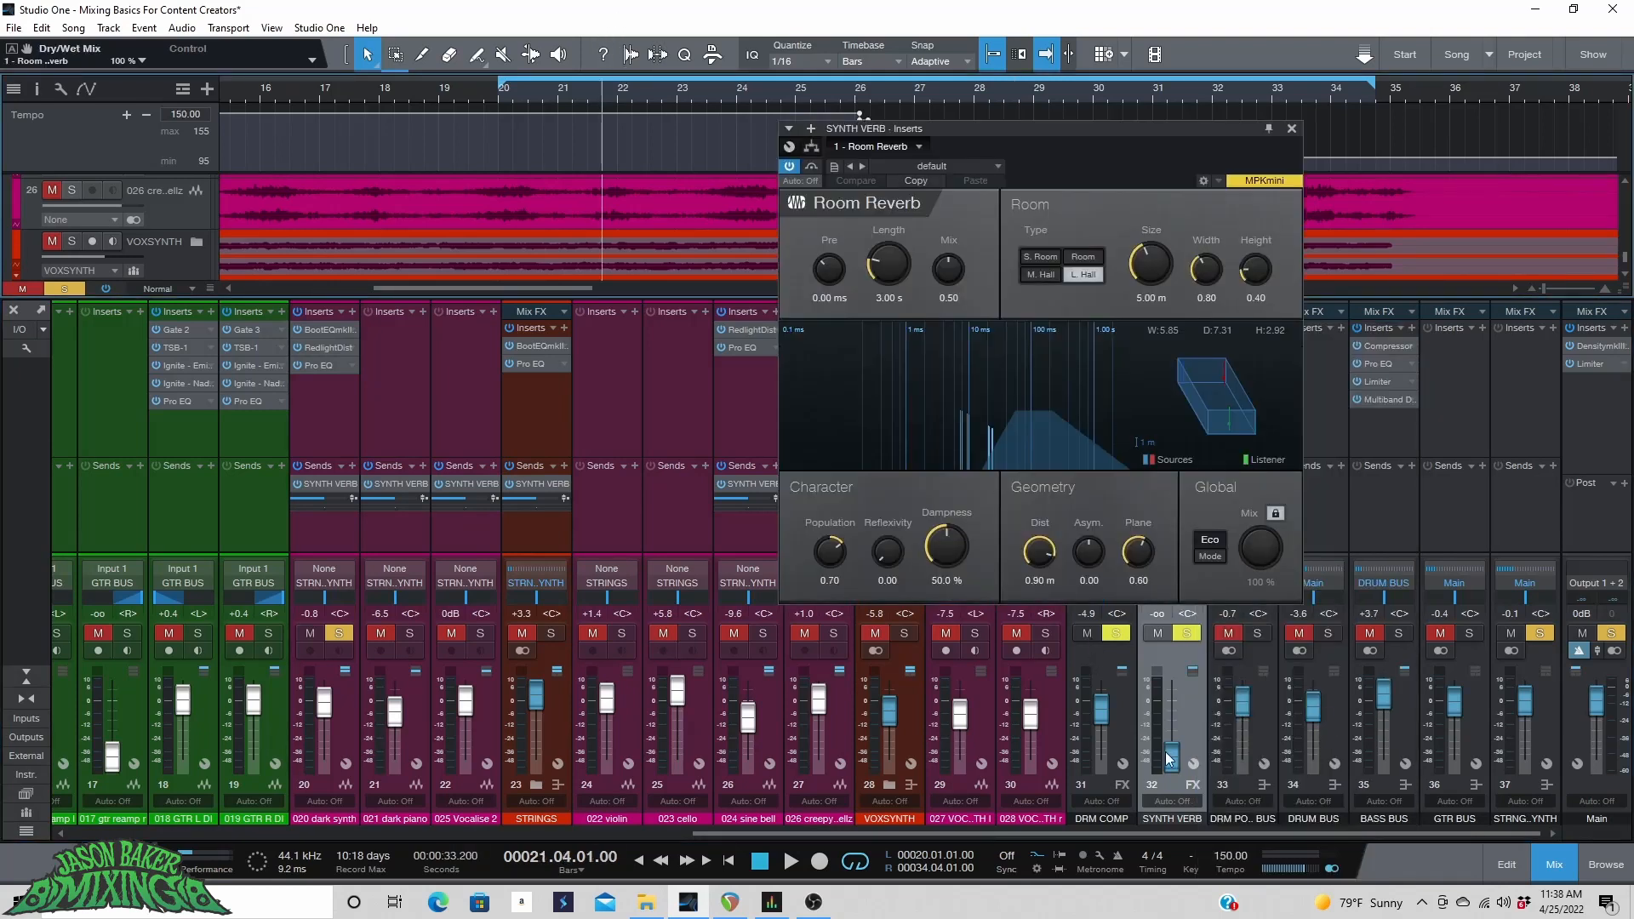
{"action": "key", "text": "space"}
{"action": "left_click_drag", "start_coordinate": [1172, 760], "coordinate": [1178, 693]}
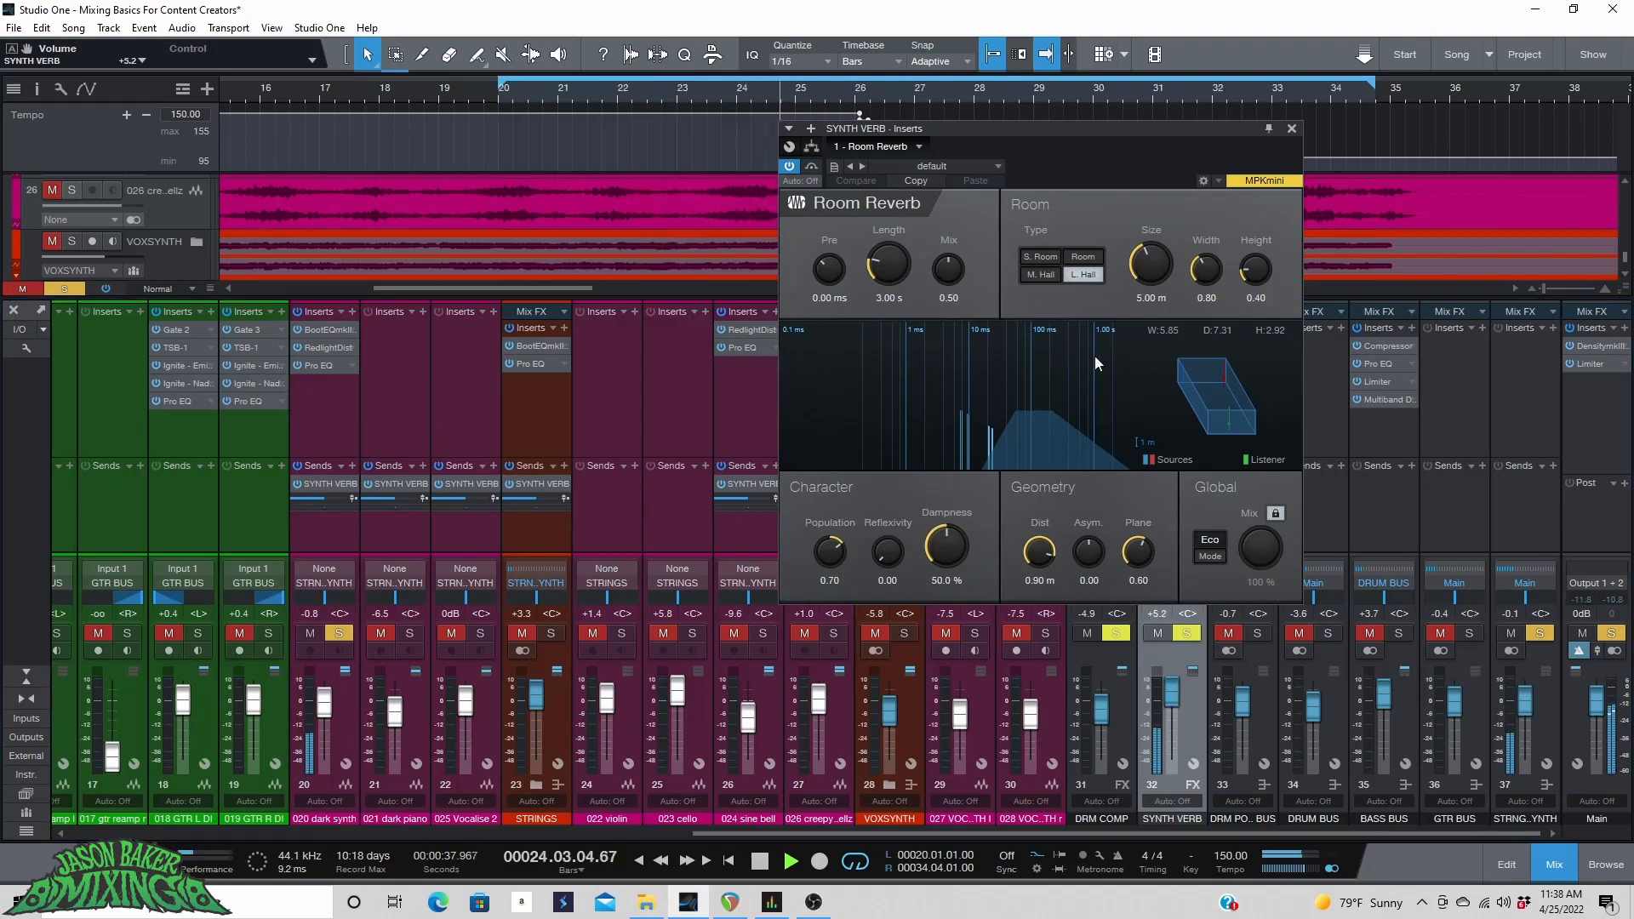
{"action": "left_click_drag", "start_coordinate": [1131, 272], "coordinate": [1257, 244]}
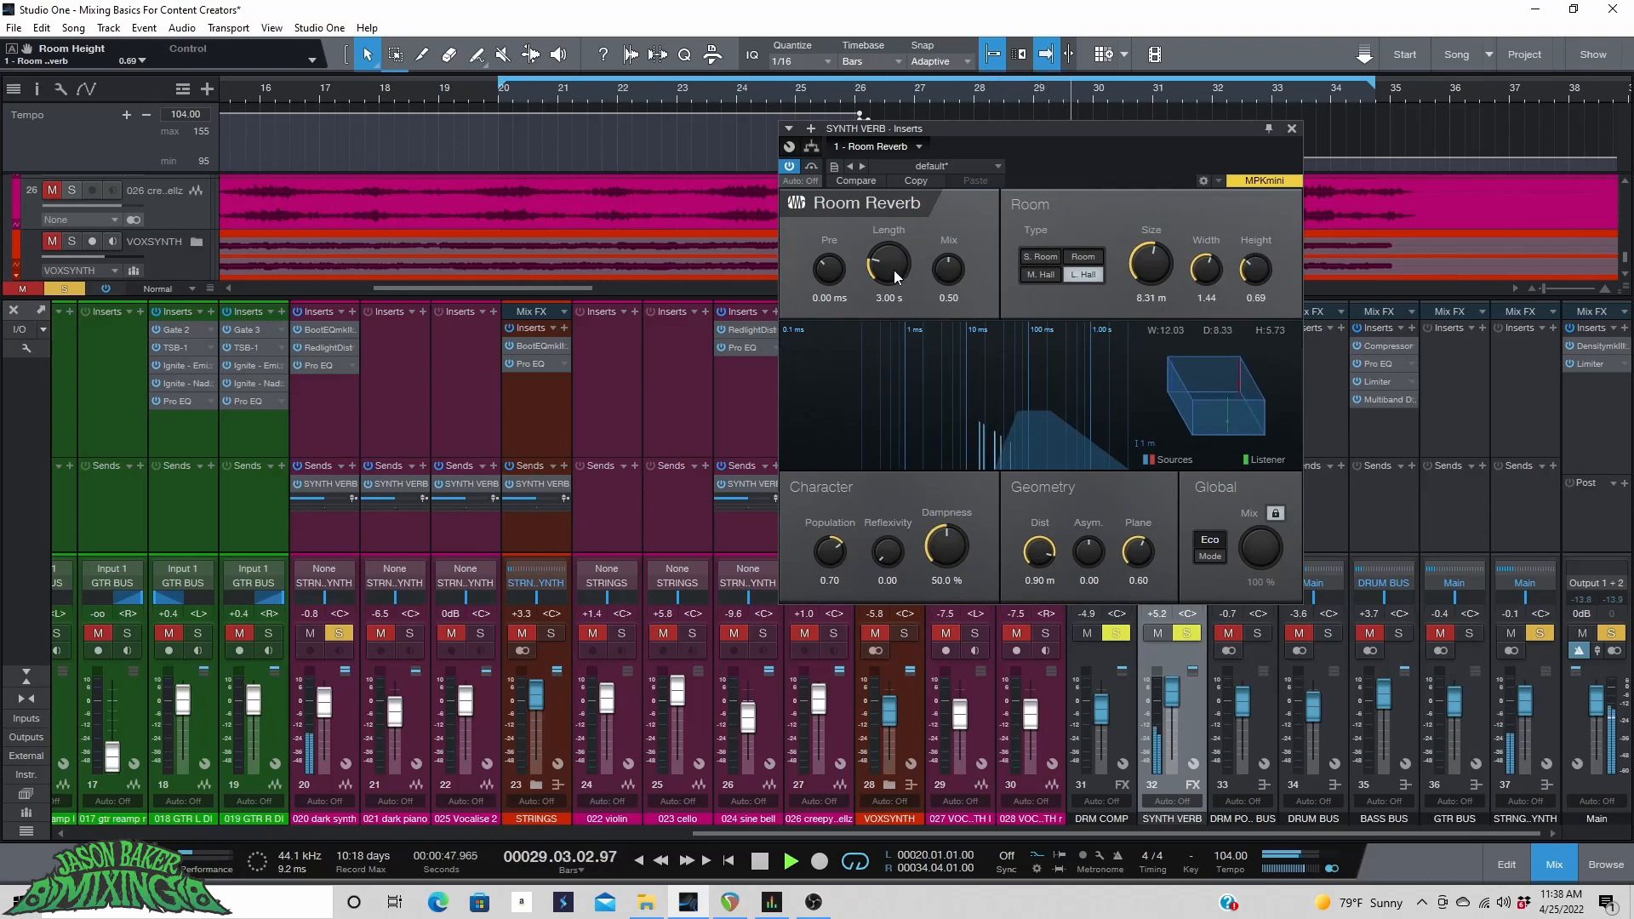
{"action": "left_click_drag", "start_coordinate": [893, 269], "coordinate": [893, 271]}
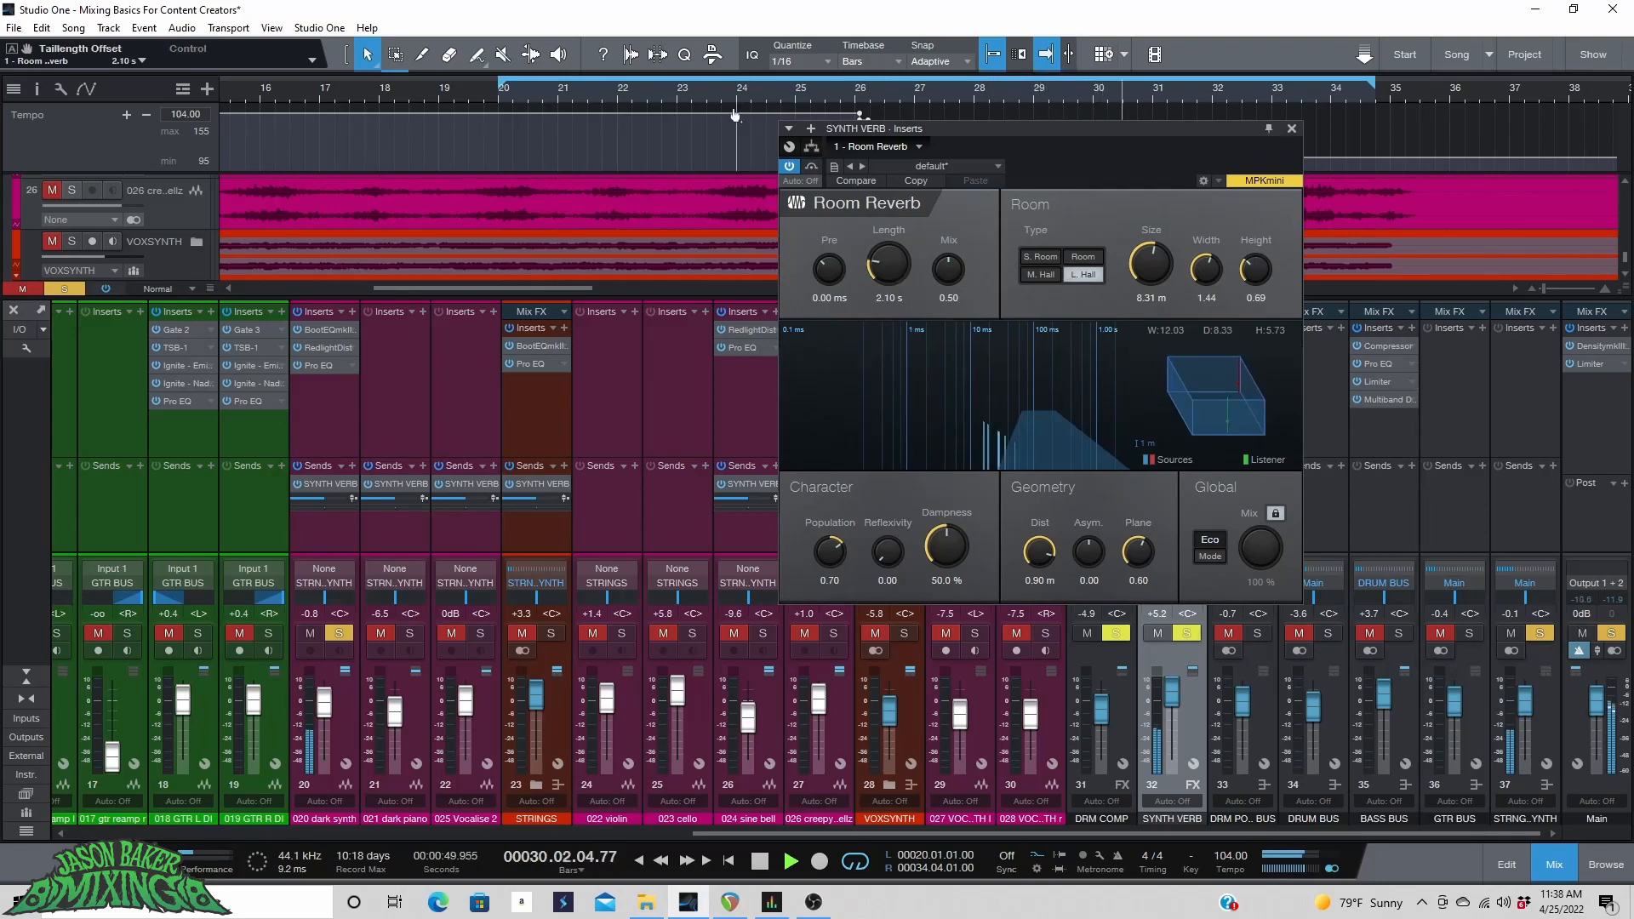
Set the SYNTH VERB fader to about +0.9 dB and close the reverb window.
{"action": "left_click_drag", "start_coordinate": [1172, 691], "coordinate": [1175, 703]}
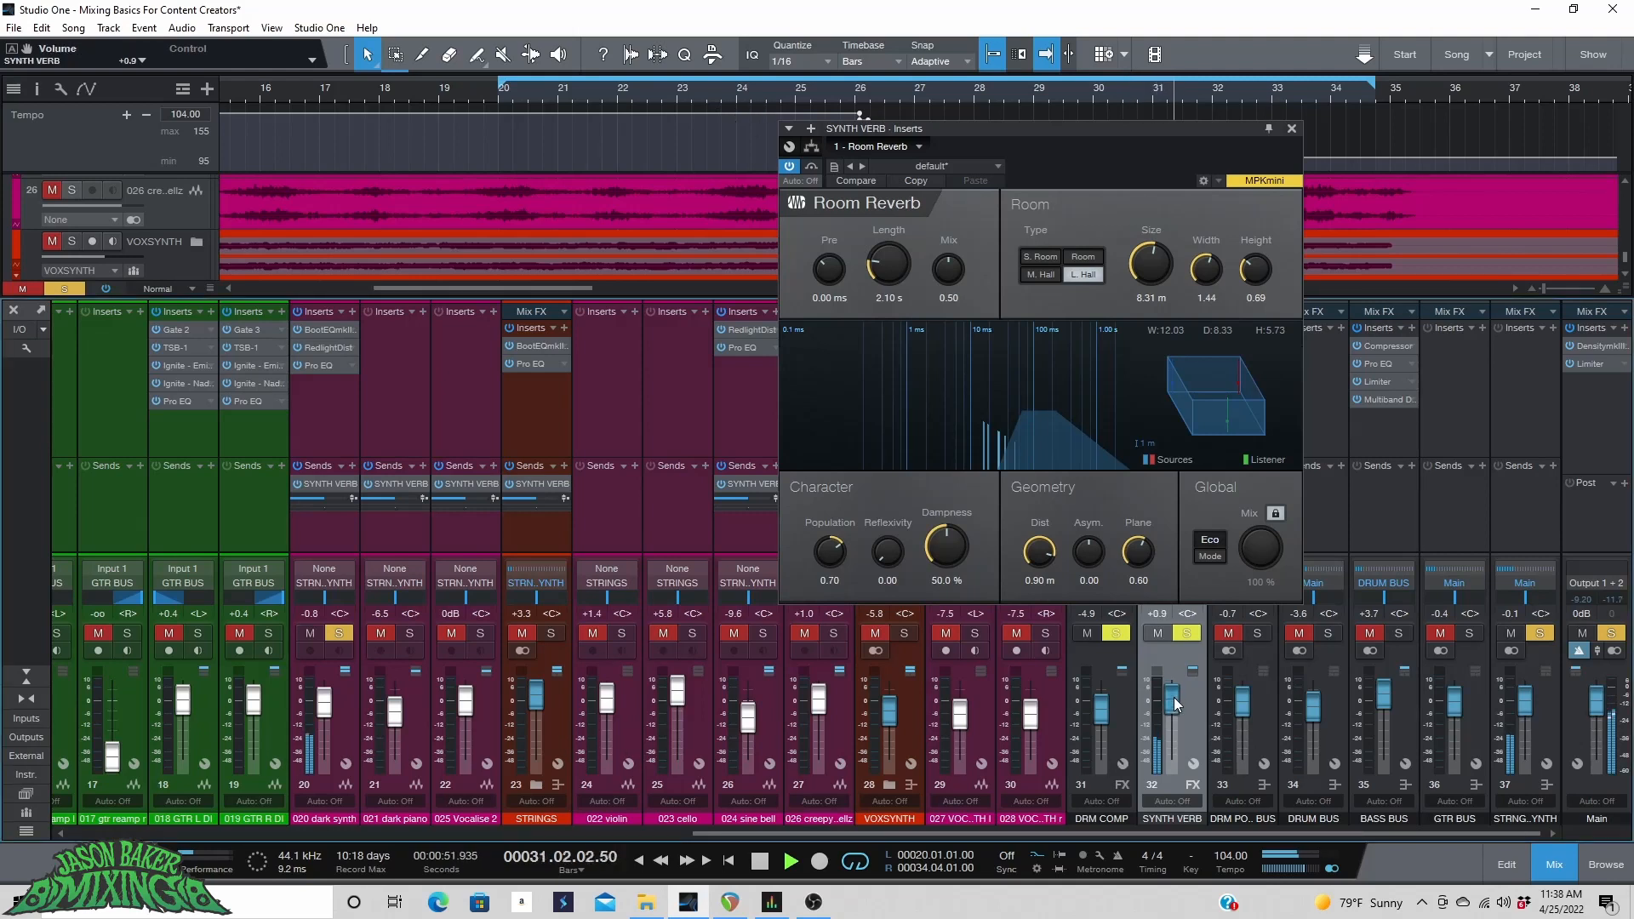
{"action": "left_click", "coordinate": [1288, 130]}
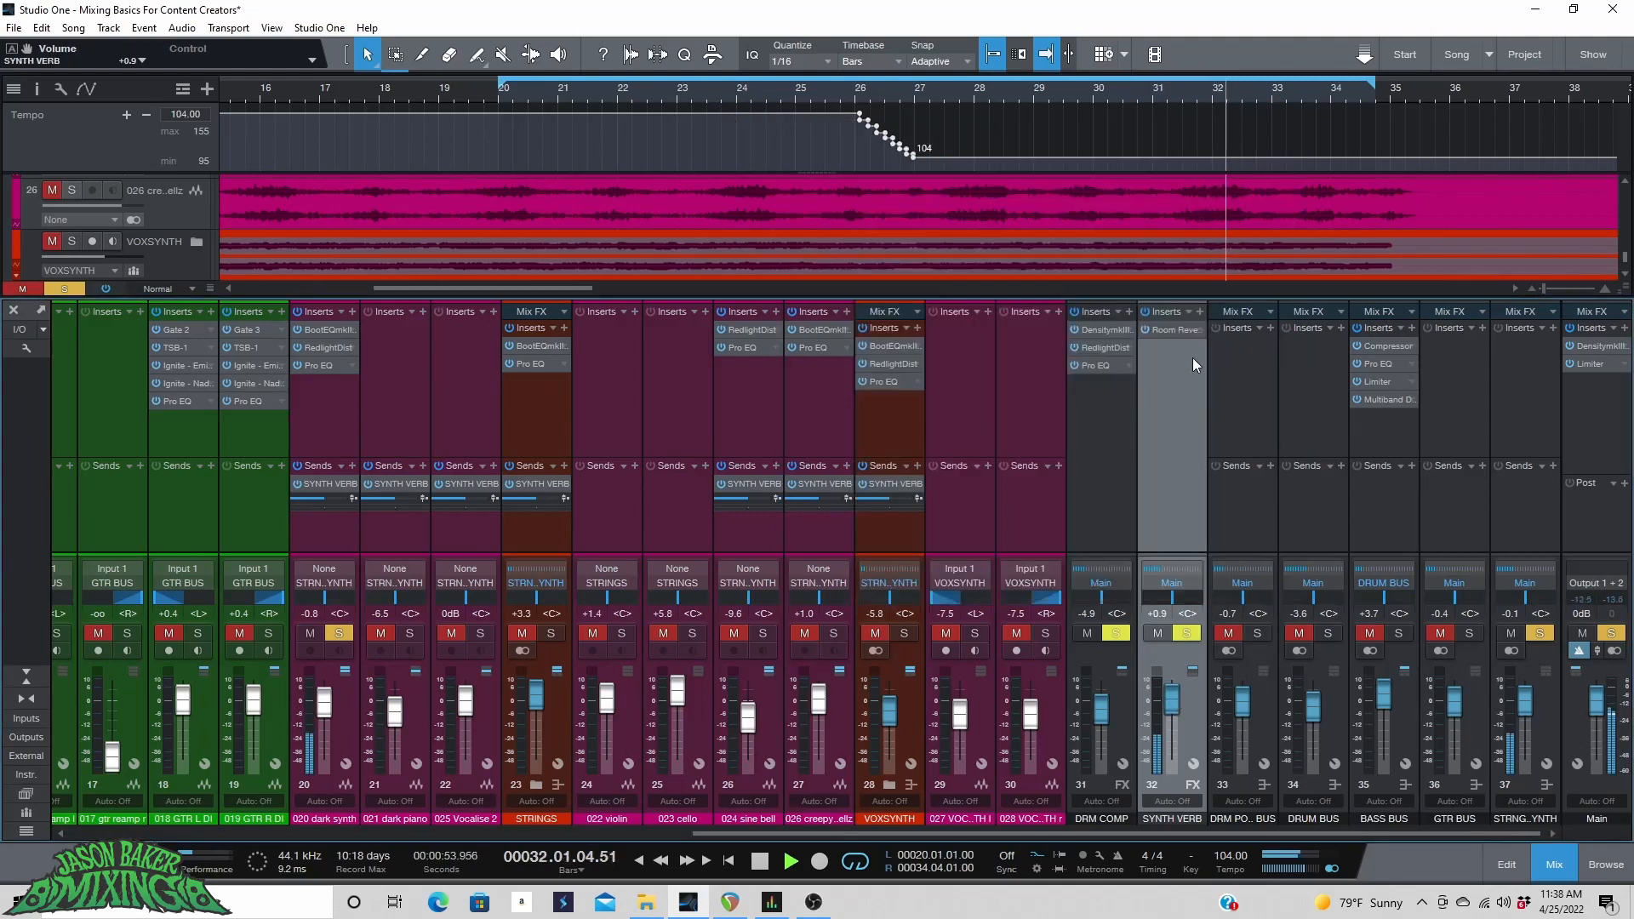
Insert a Pro EQ on SYNTH VERB and cut the high-mid band about 4.6 dB near 995 Hz.
{"action": "left_click", "coordinate": [1197, 314]}
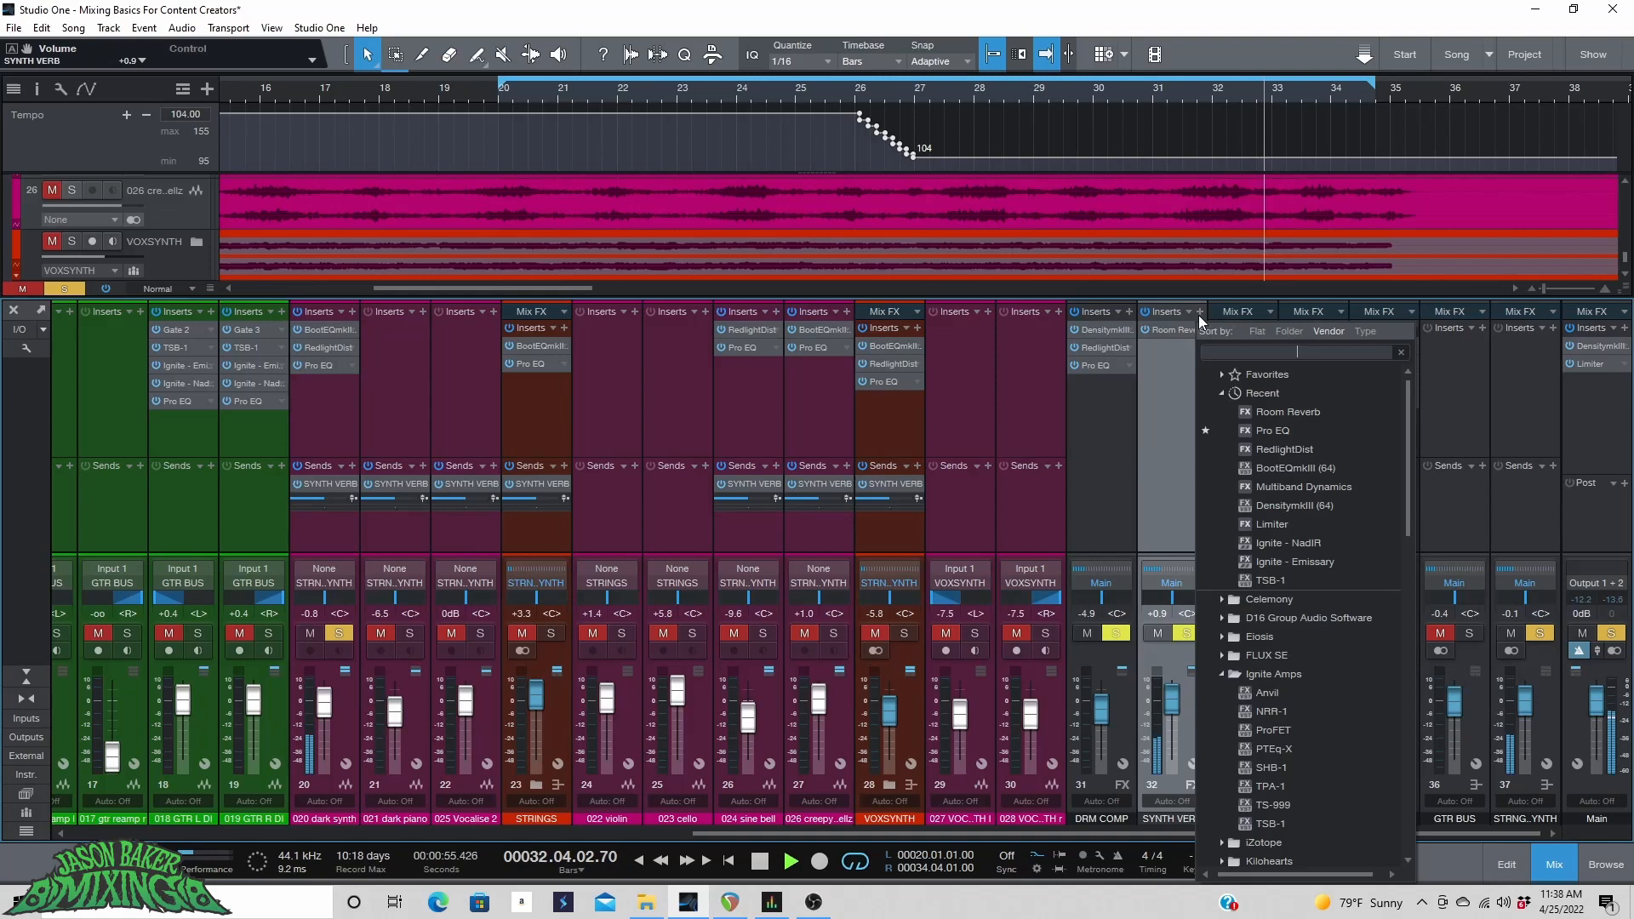
{"action": "left_click", "coordinate": [1268, 429]}
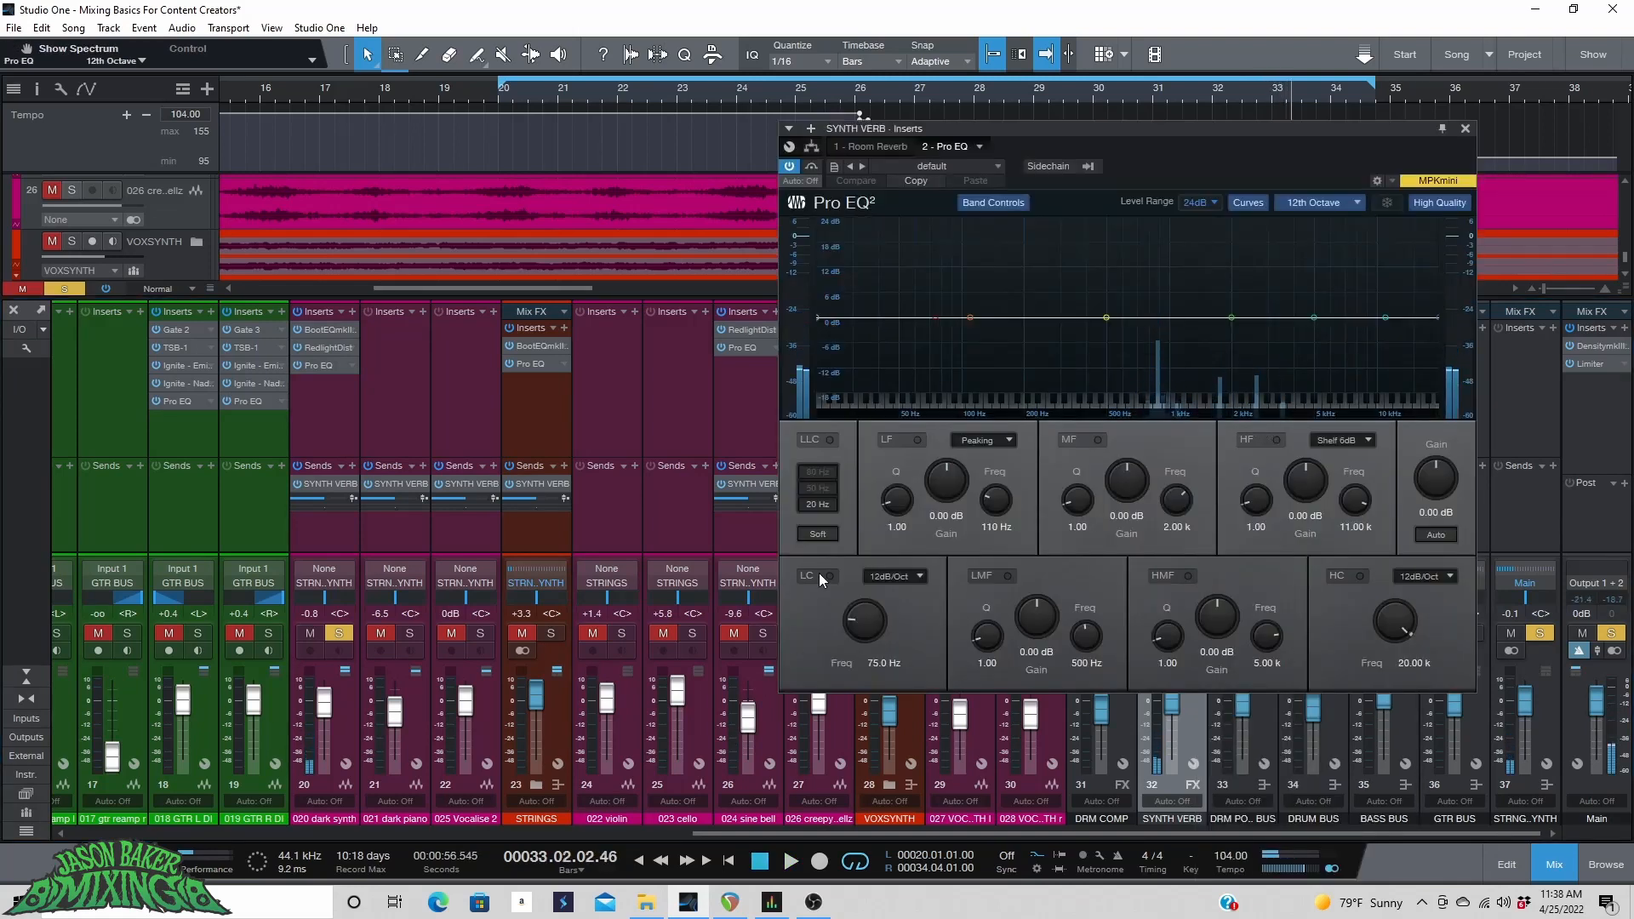
{"action": "key", "text": "space"}
{"action": "left_click_drag", "start_coordinate": [1314, 318], "coordinate": [1167, 223]}
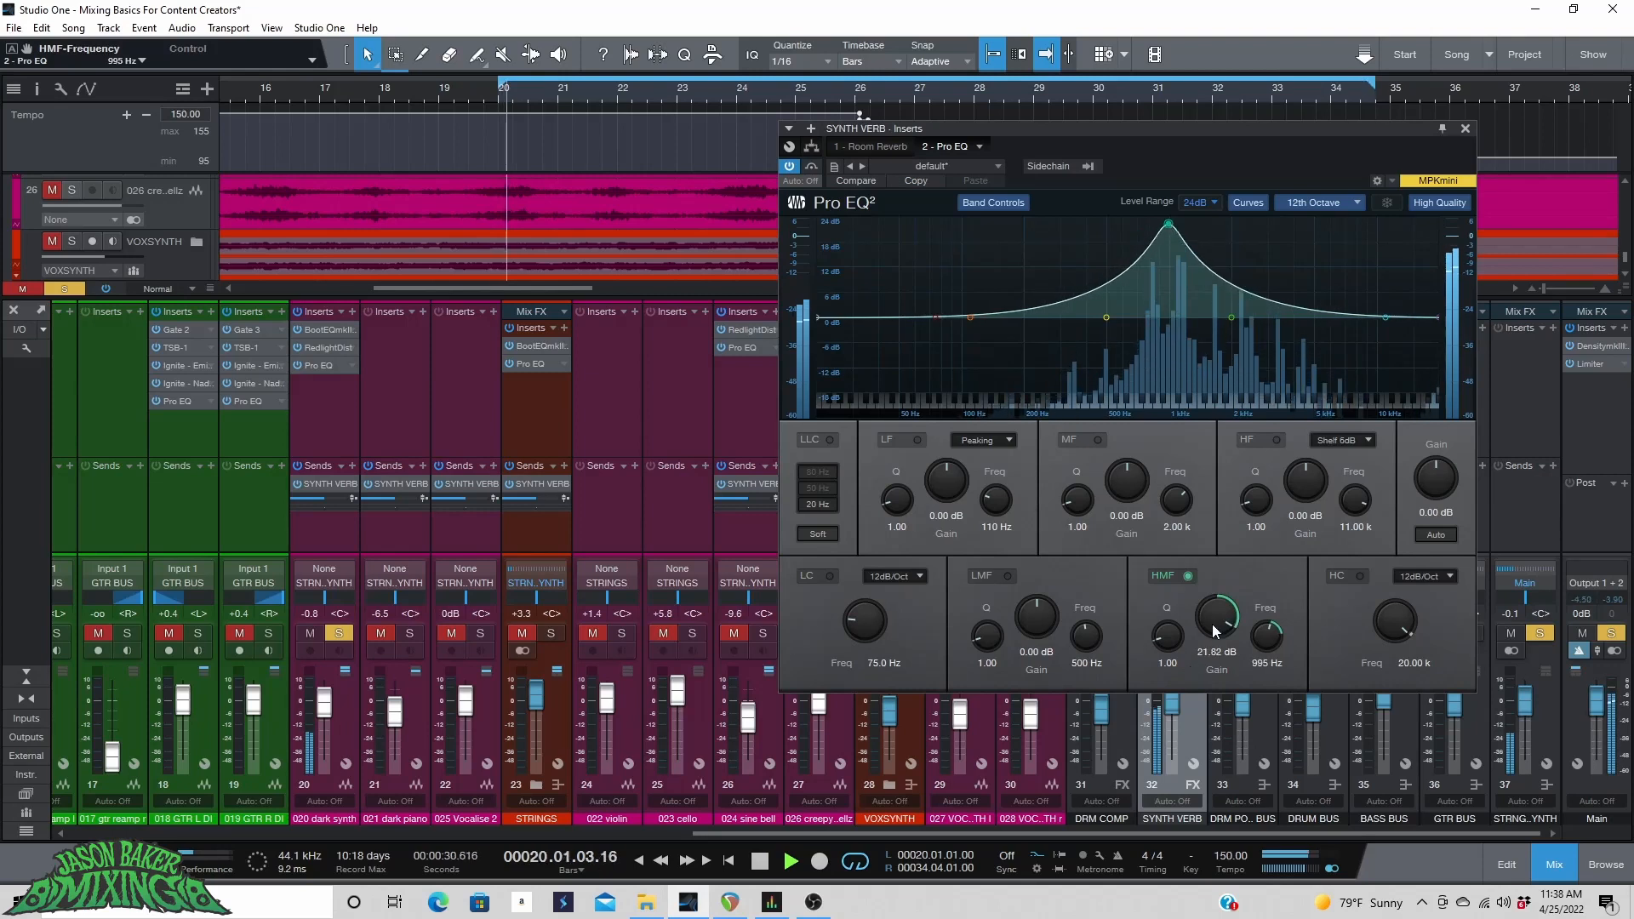
{"action": "left_click_drag", "start_coordinate": [1211, 624], "coordinate": [1212, 717]}
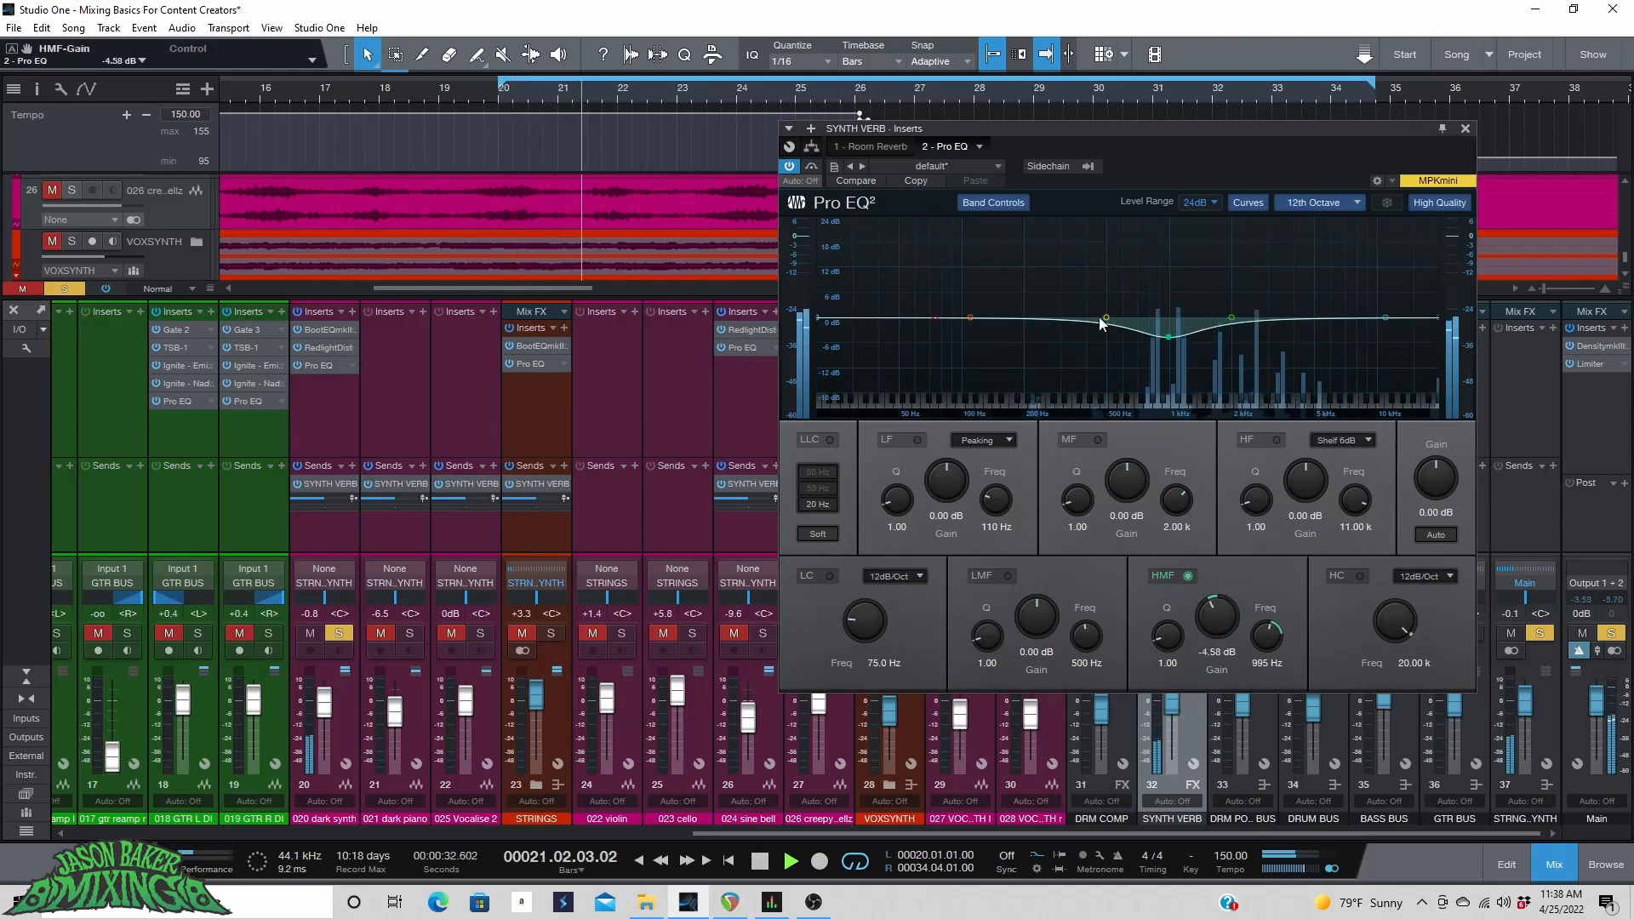
Cut the low band about 3.4 dB near 3.33 kHz, enable a 140 Hz low cut and 9.04 kHz high cut, then close the EQ.
{"action": "left_click_drag", "start_coordinate": [970, 317], "coordinate": [1277, 332]}
{"action": "left_click", "coordinate": [816, 579]}
{"action": "left_click_drag", "start_coordinate": [863, 623], "coordinate": [864, 605]}
{"action": "left_click", "coordinate": [1359, 576]}
{"action": "left_click_drag", "start_coordinate": [1395, 621], "coordinate": [1395, 645]}
{"action": "key", "text": "space"}
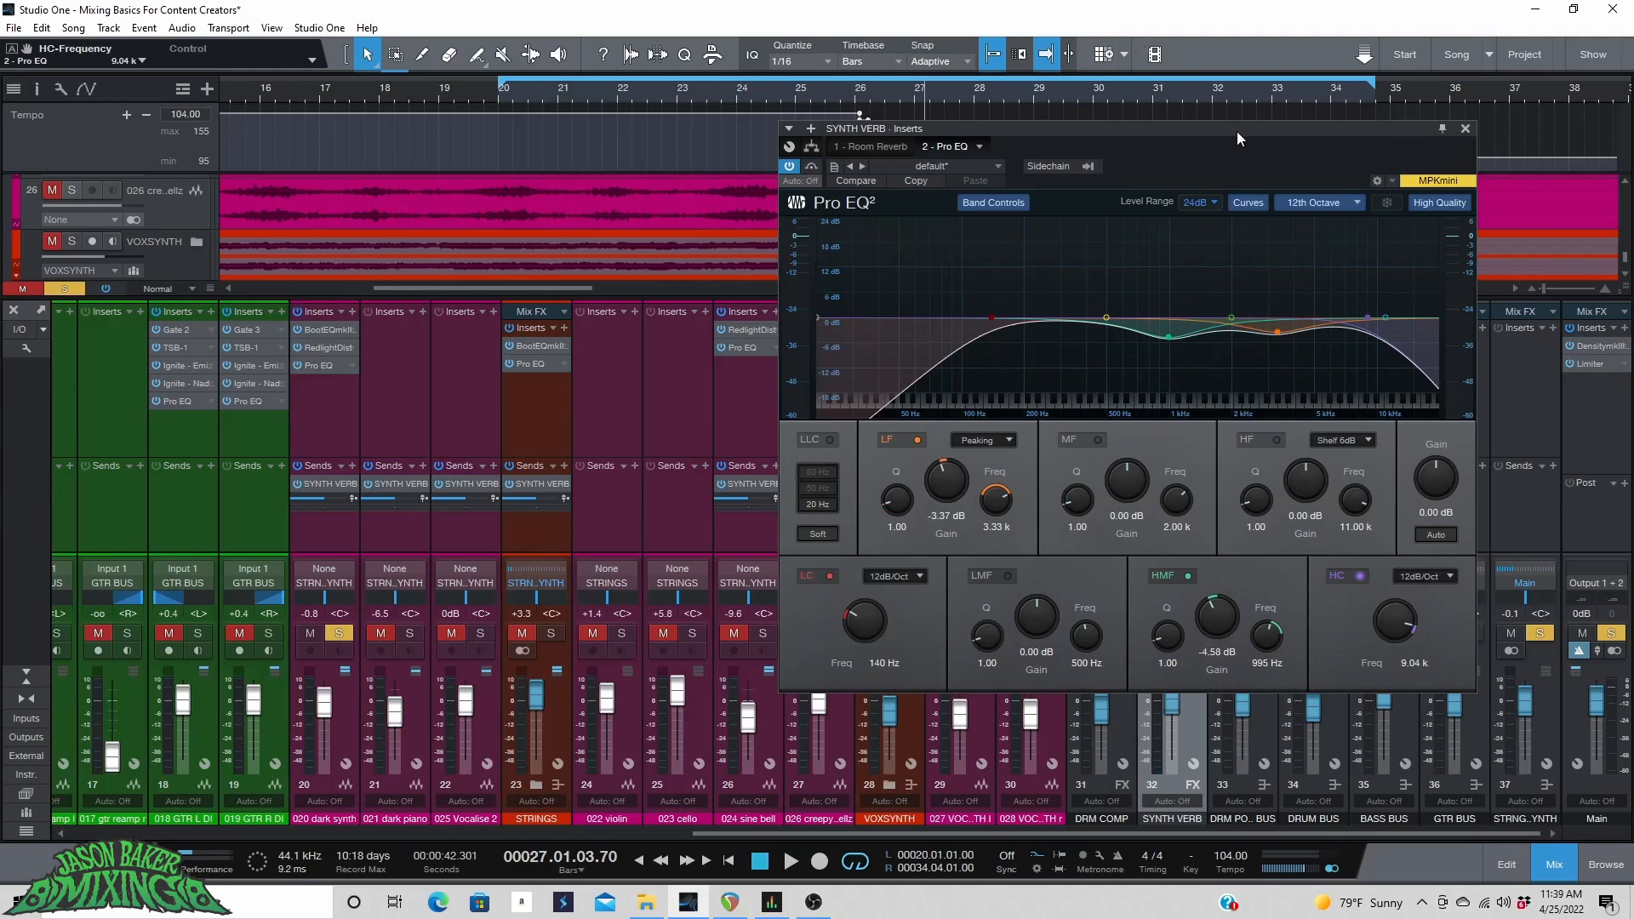
{"action": "left_click", "coordinate": [521, 92]}
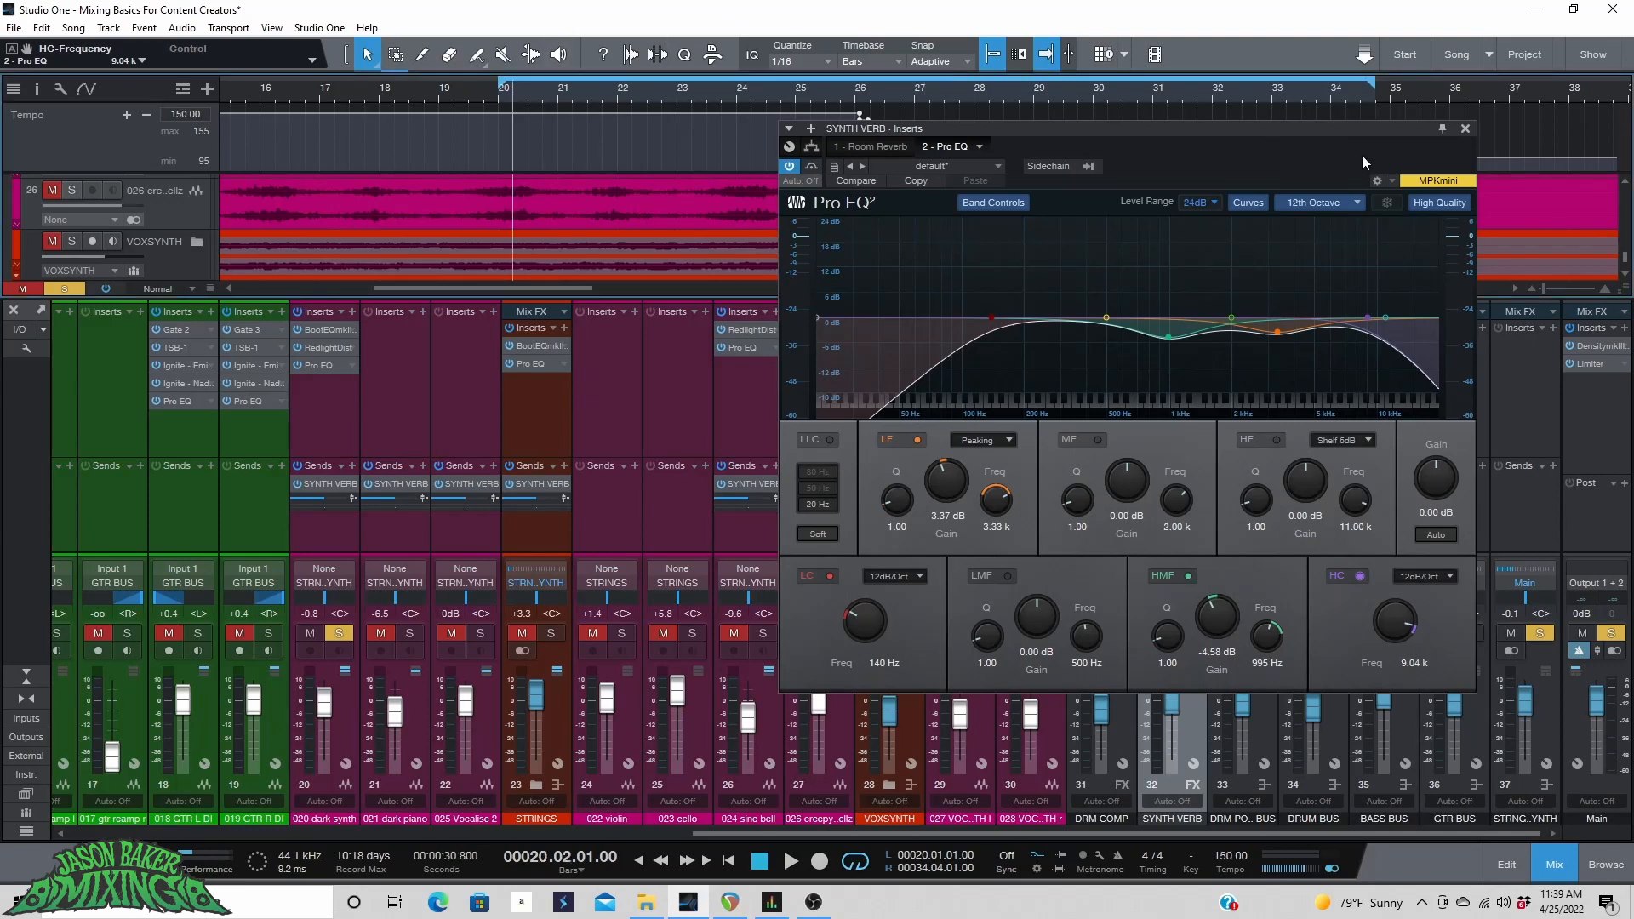
{"action": "left_click", "coordinate": [1465, 129]}
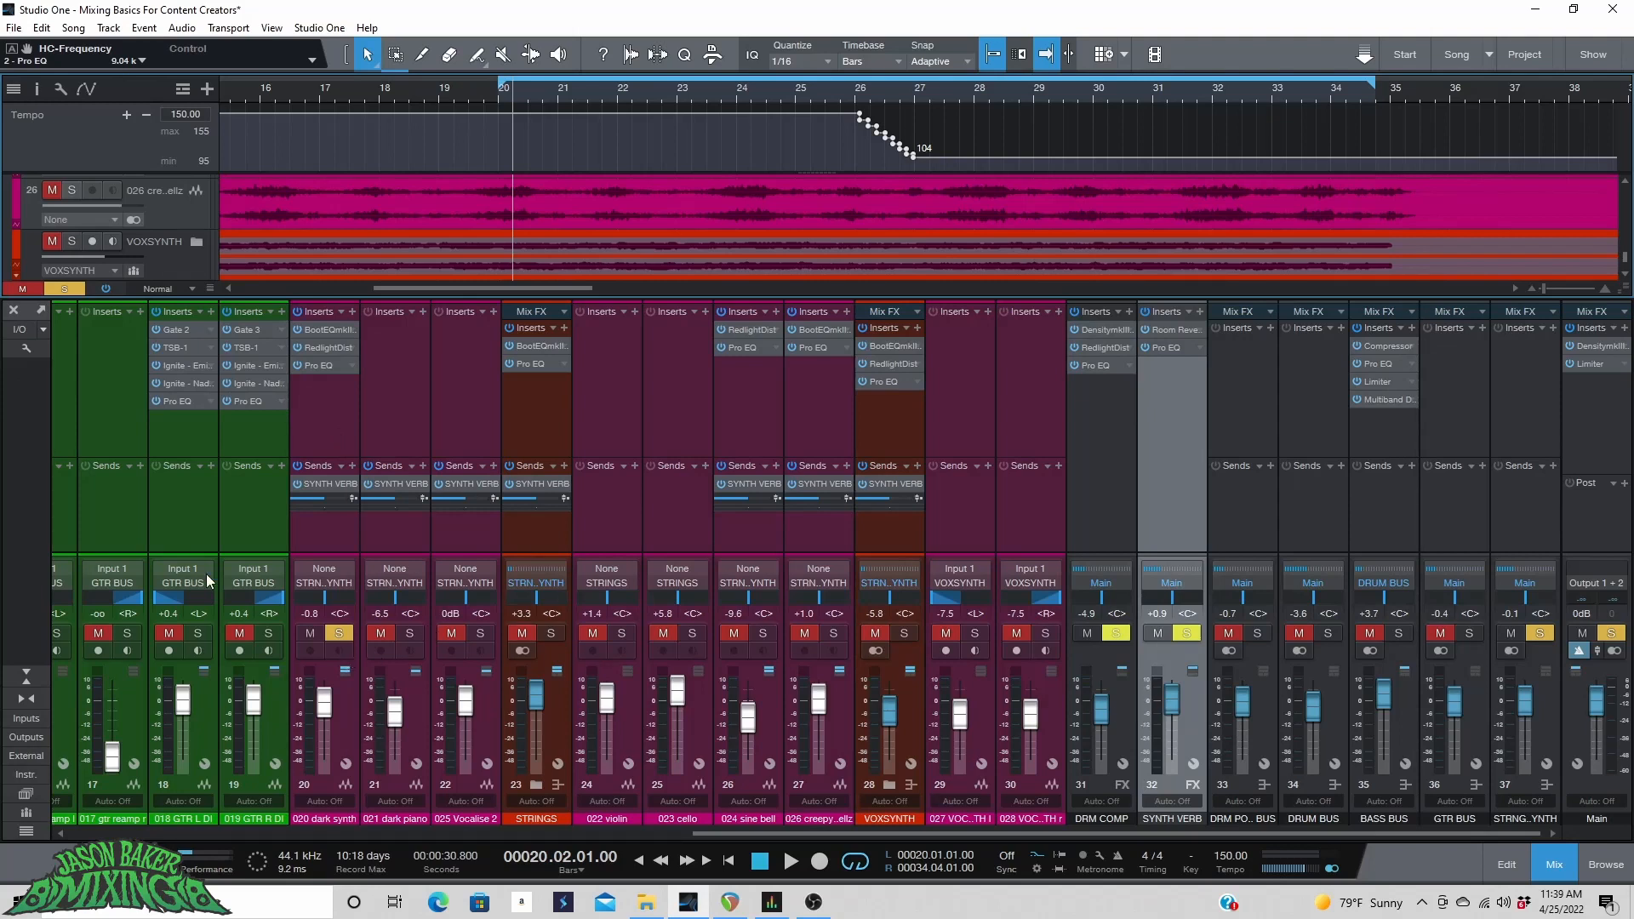
Solo the STRINGS and VOXSYNTH channels and set the SYNTH VERB fader to about +2.8 dB.
{"action": "left_click", "coordinate": [349, 635]}
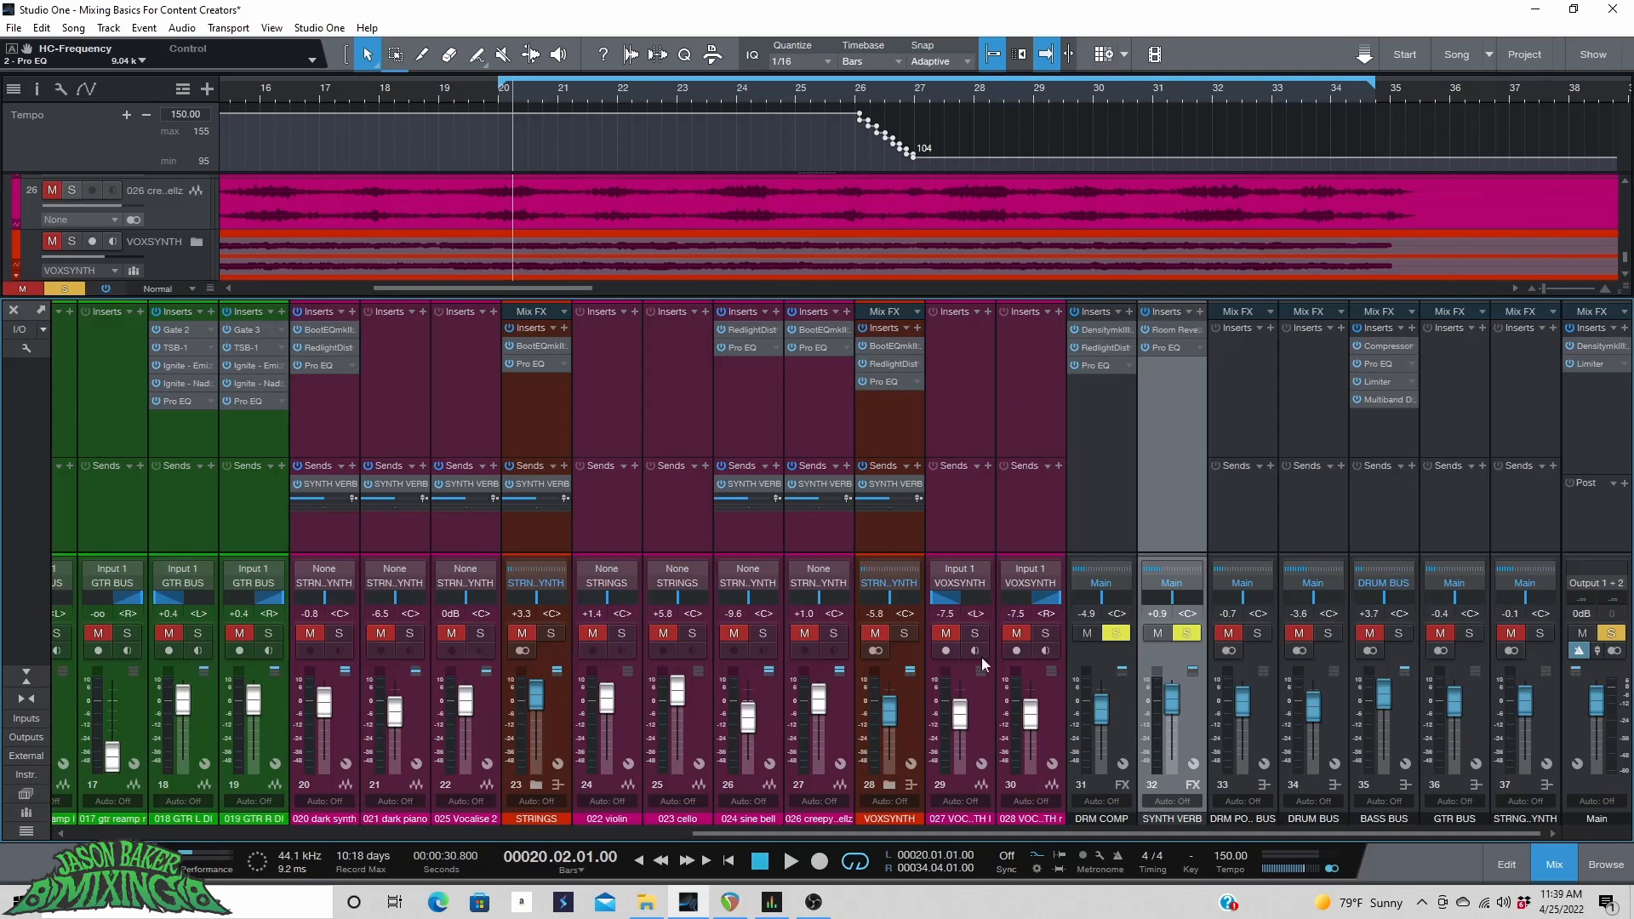
{"action": "left_click", "coordinate": [531, 631]}
{"action": "left_click", "coordinate": [553, 633]}
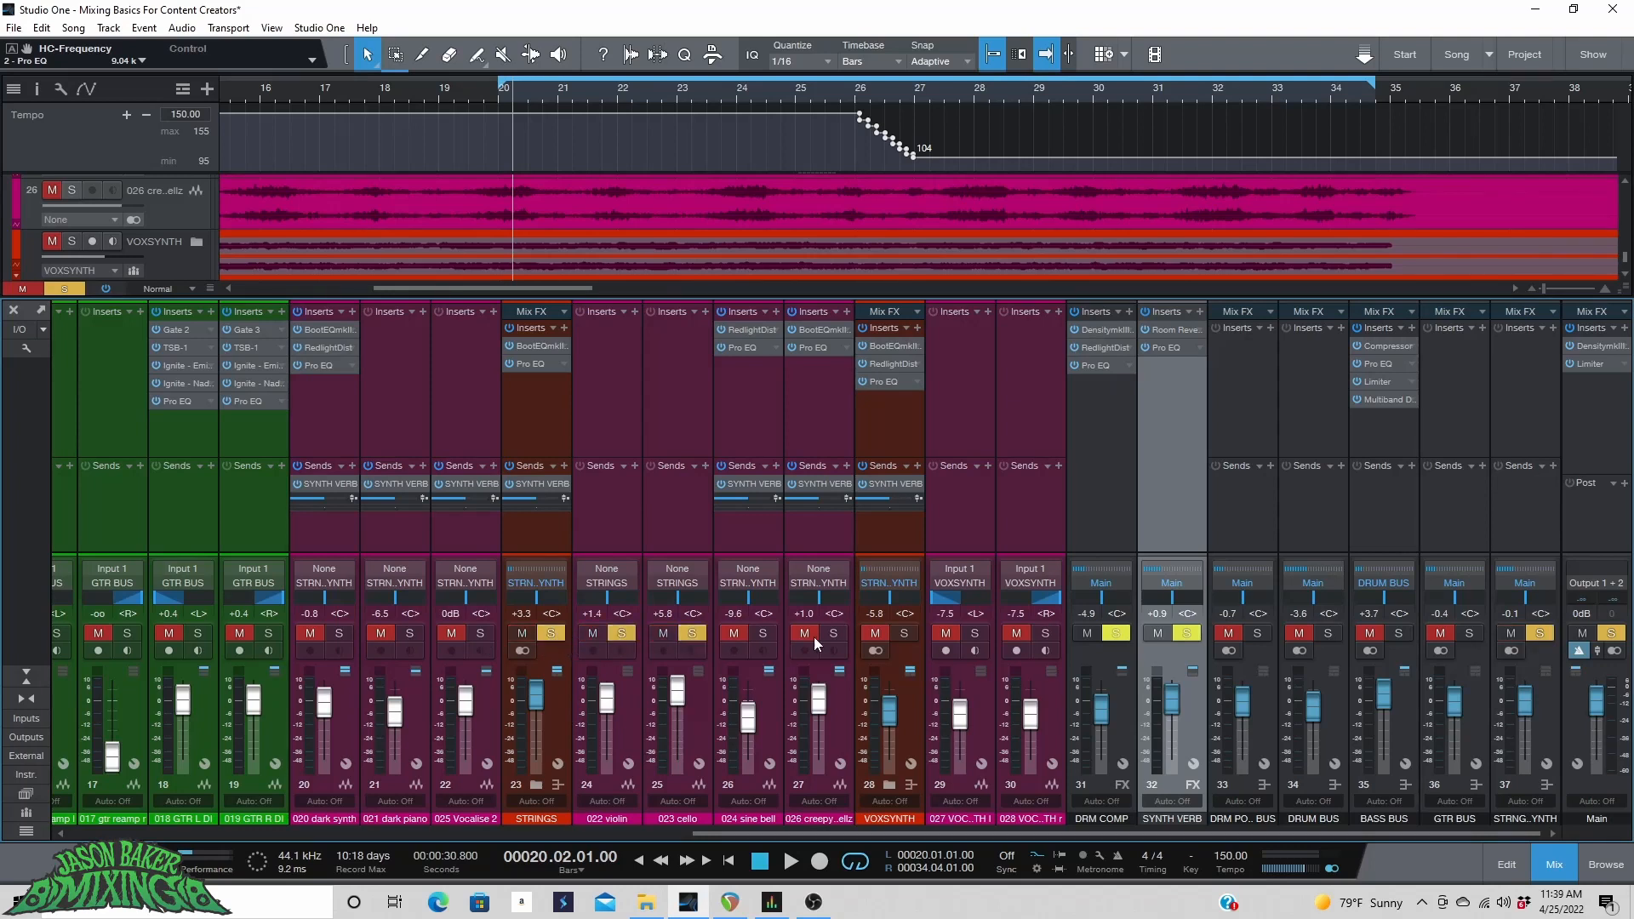
{"action": "left_click", "coordinate": [905, 634]}
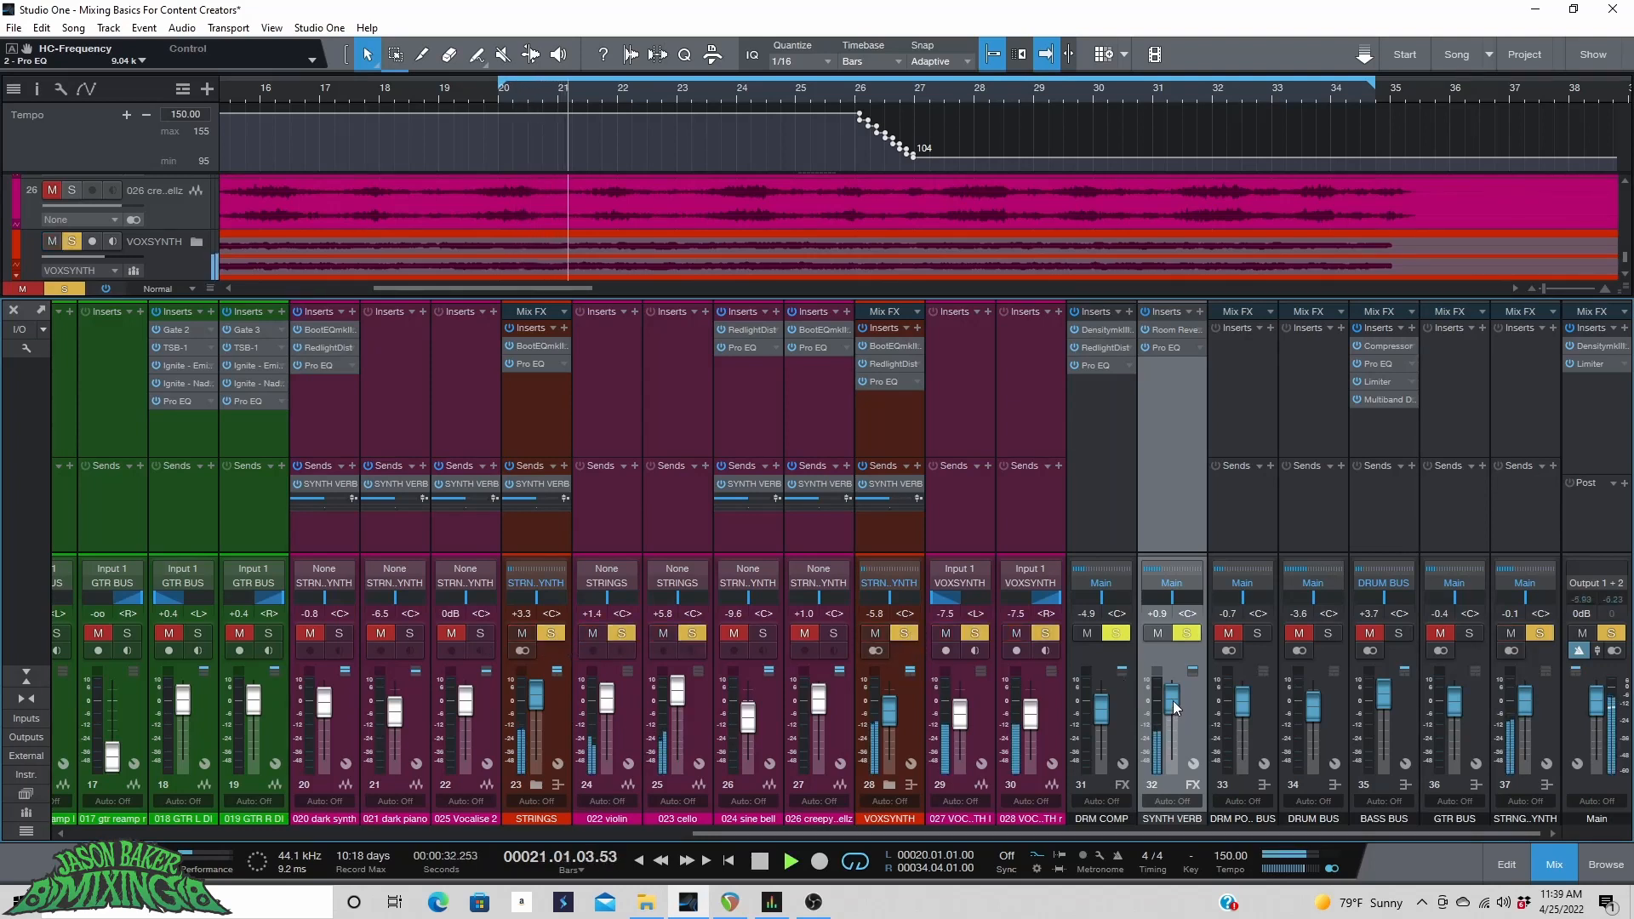
{"action": "mouse_move", "coordinate": [1172, 705]}
{"action": "left_mouse_down"}
{"action": "mouse_move", "coordinate": [1172, 679]}
{"action": "mouse_move", "coordinate": [1175, 703]}
{"action": "left_mouse_up"}
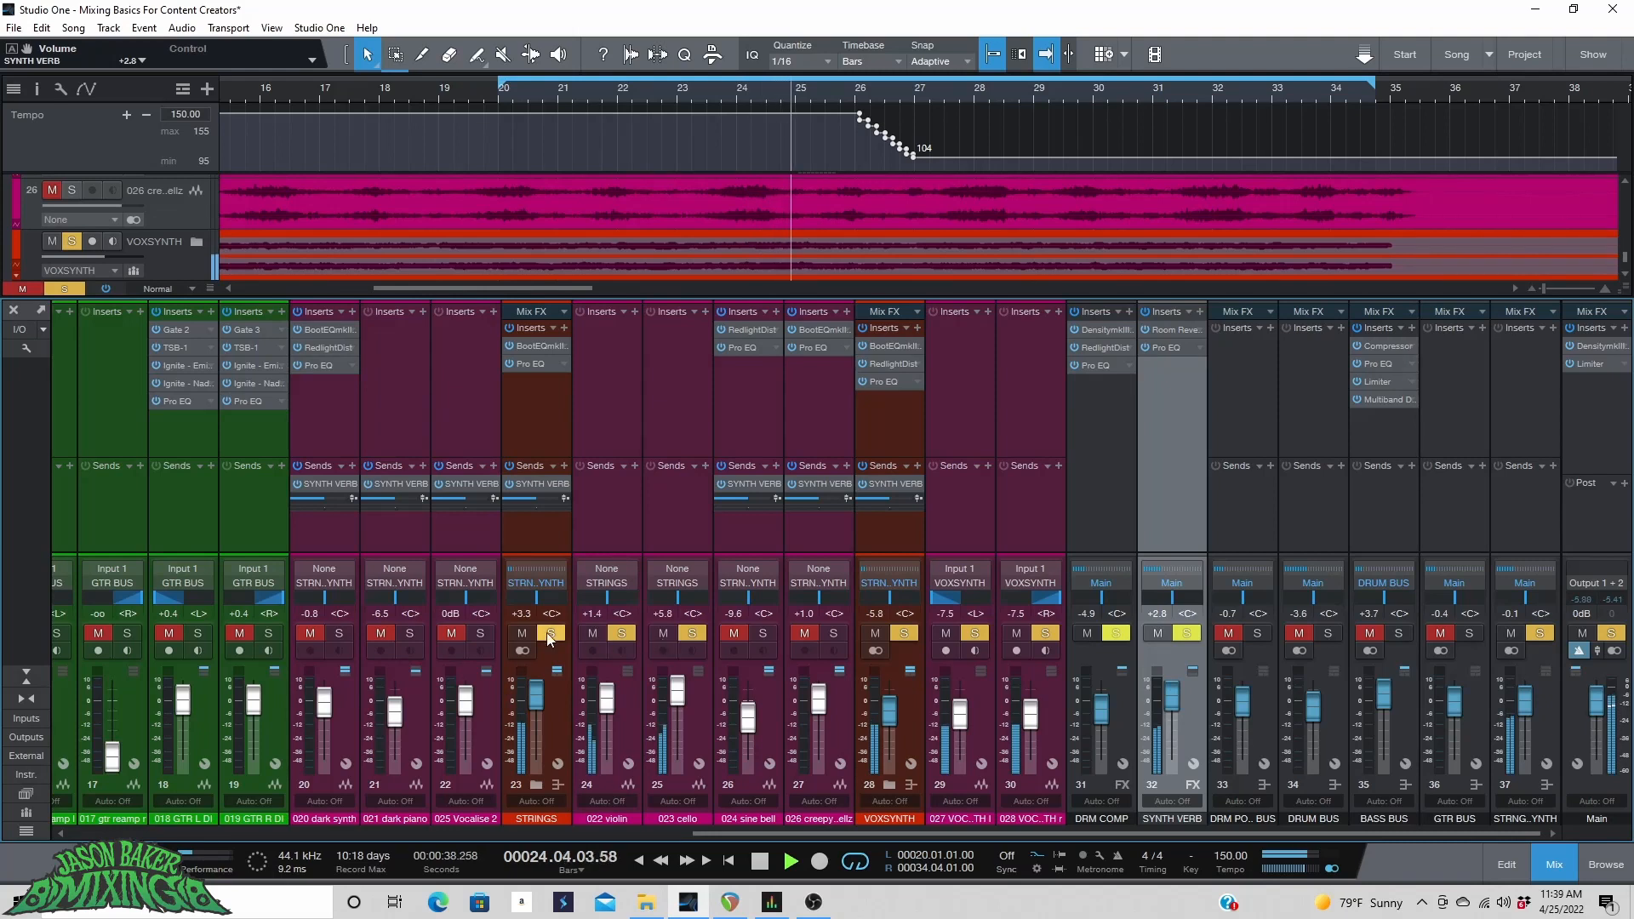
Clear all solos and set the dark synth fader to about -1.5 dB.
{"action": "left_click", "coordinate": [64, 288]}
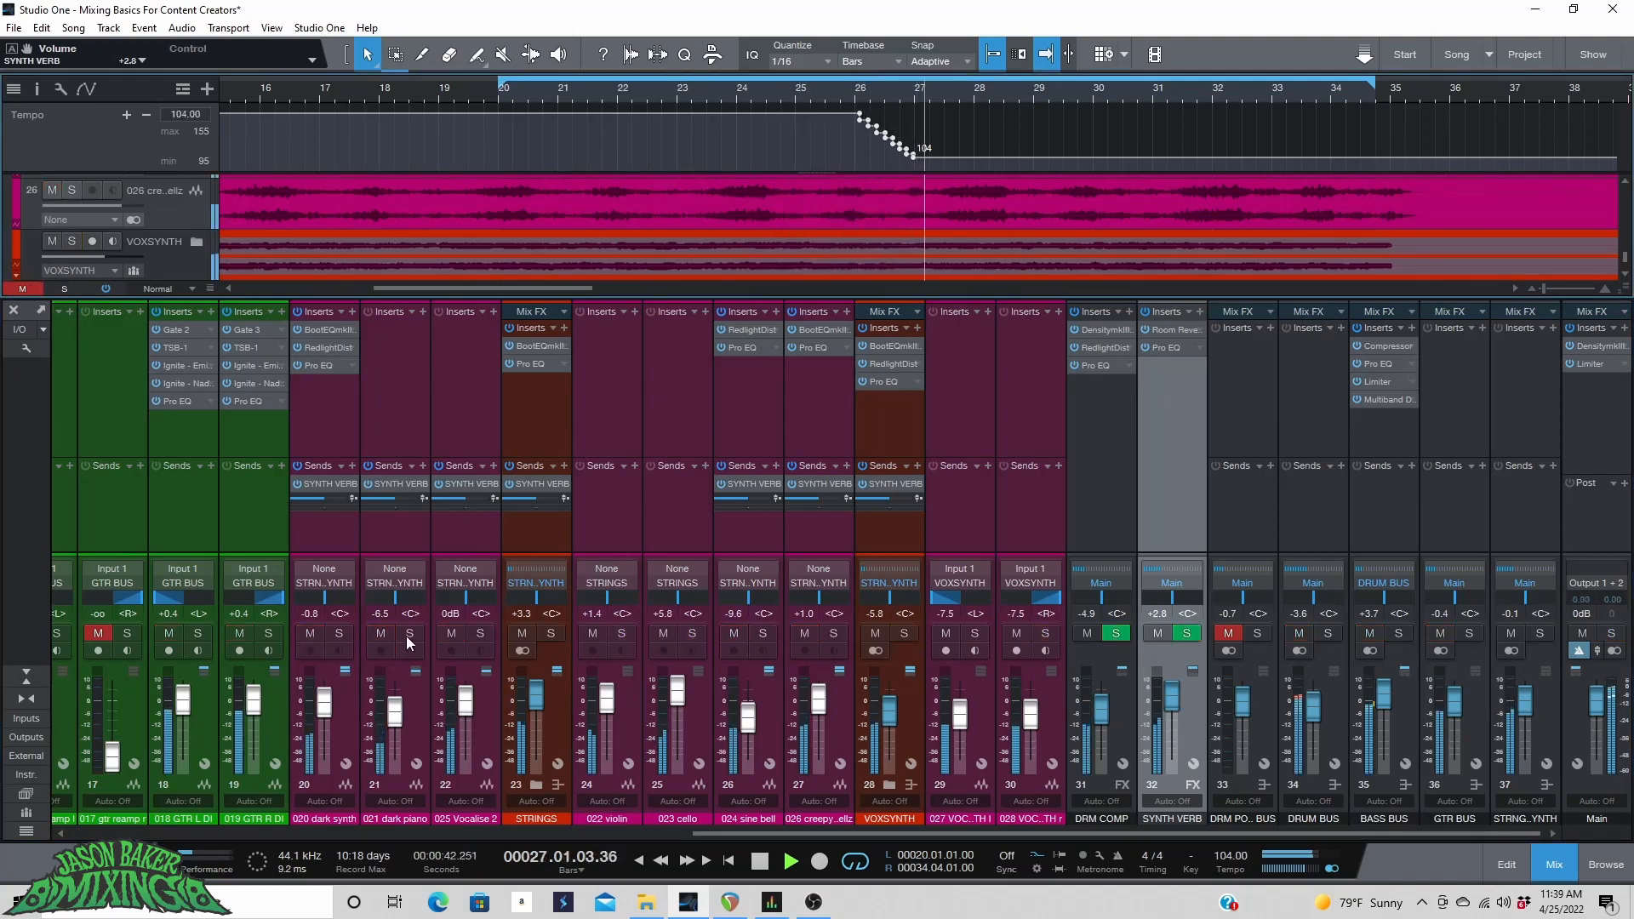
{"action": "left_click_drag", "start_coordinate": [324, 702], "coordinate": [326, 705]}
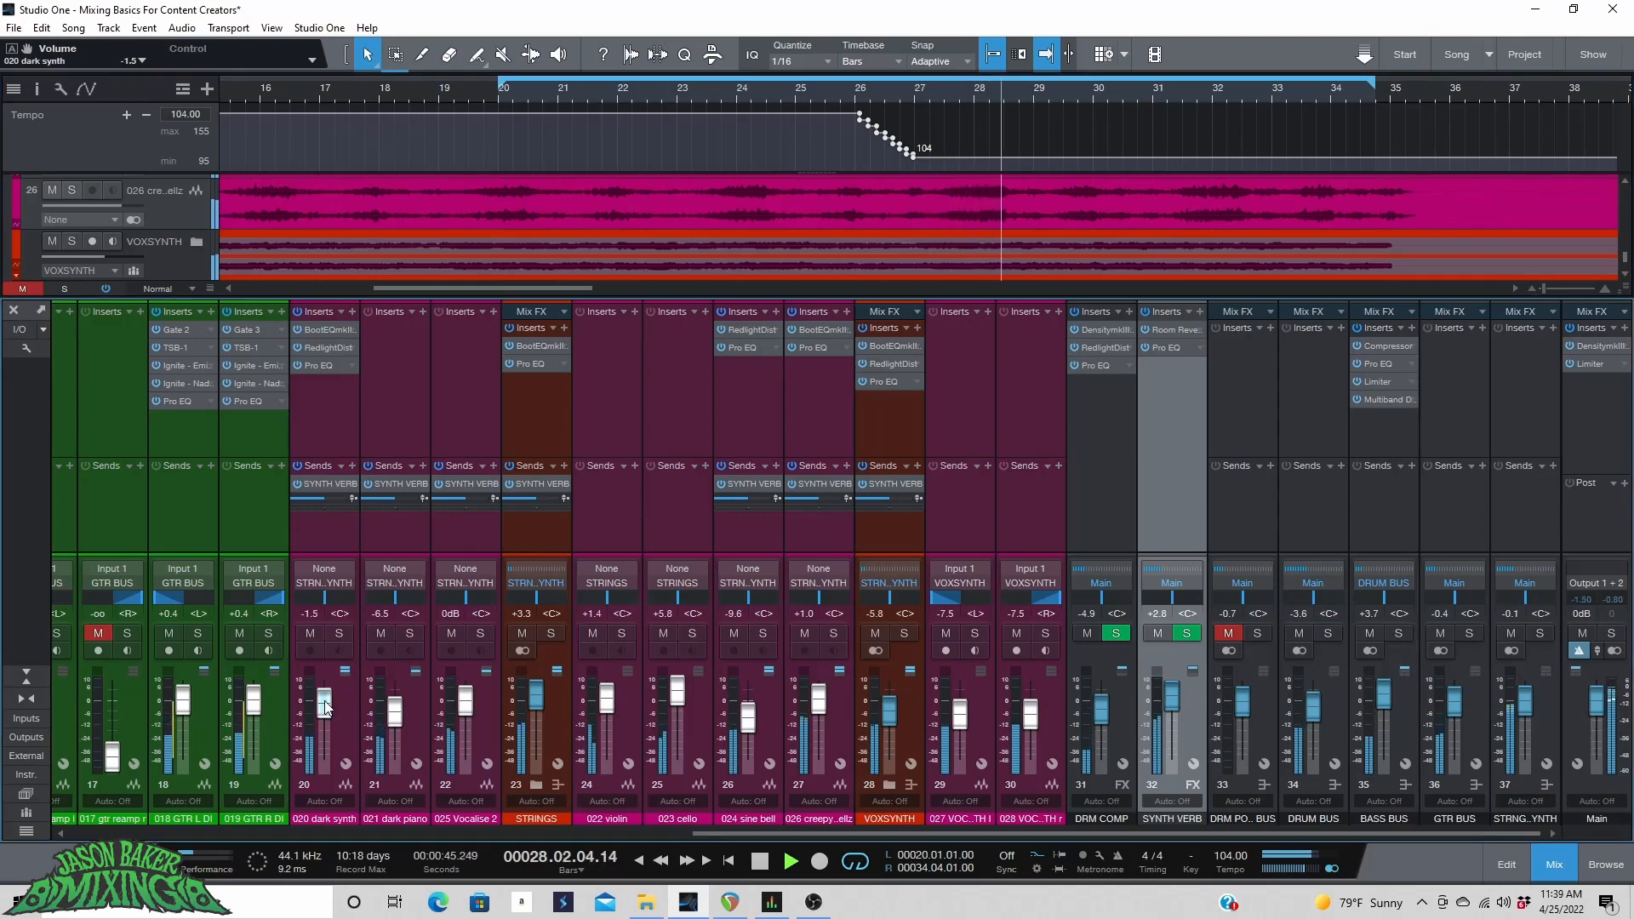
Solo the dark piano and insert BootEQmkII on it, switching on its tube stage and Vintage/Modern switch.
{"action": "left_click", "coordinate": [408, 633]}
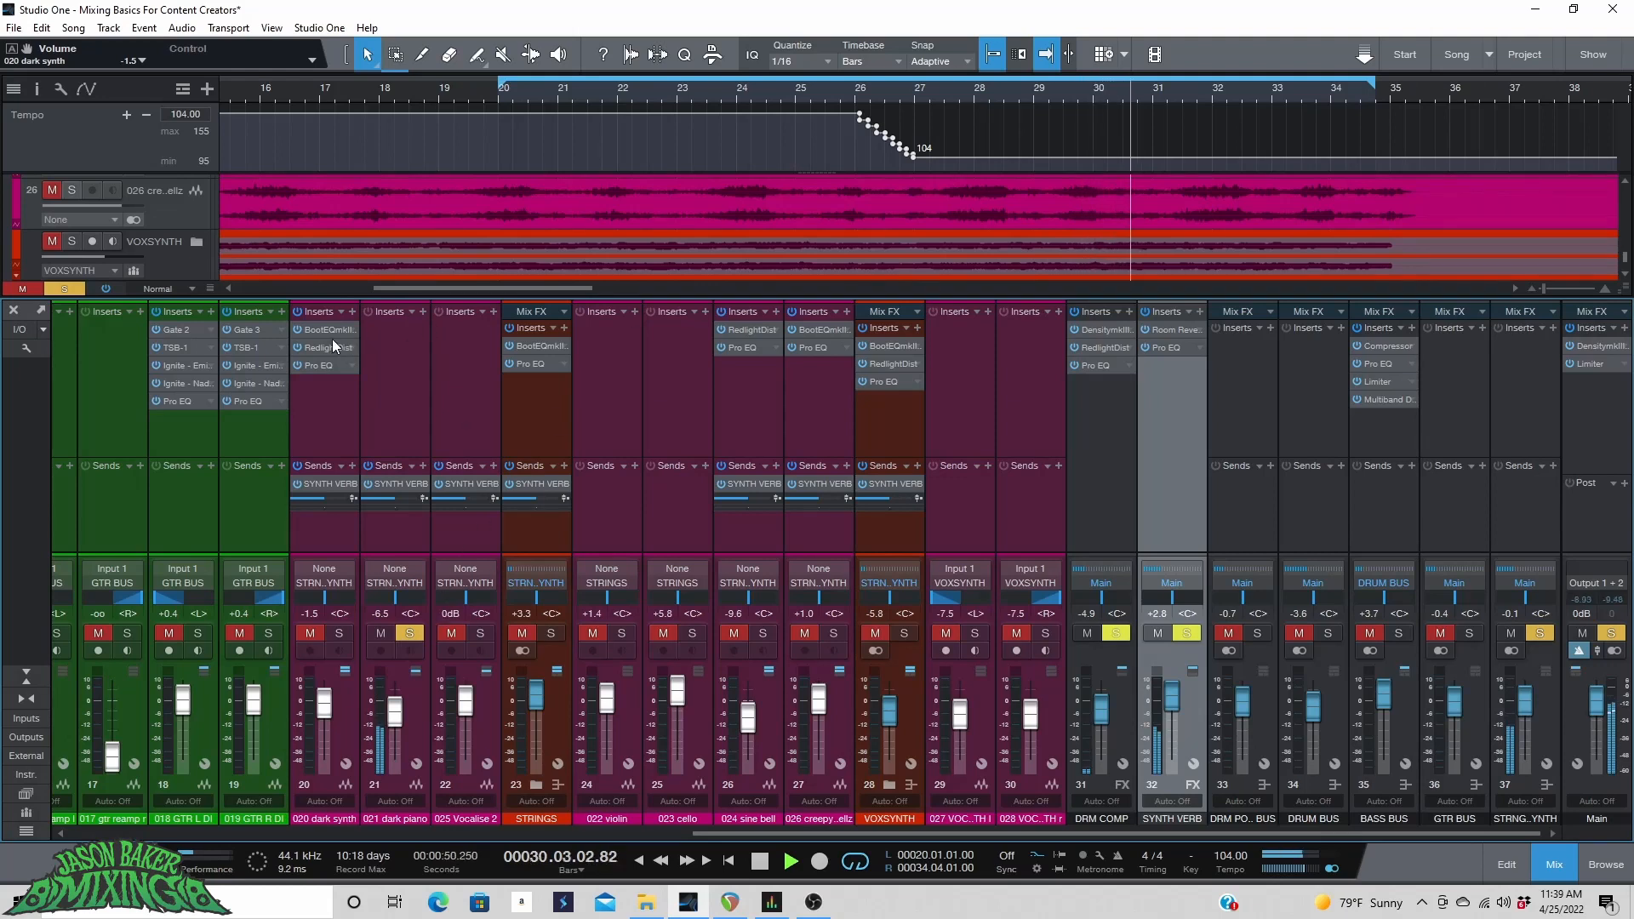
{"action": "key", "text": "space"}
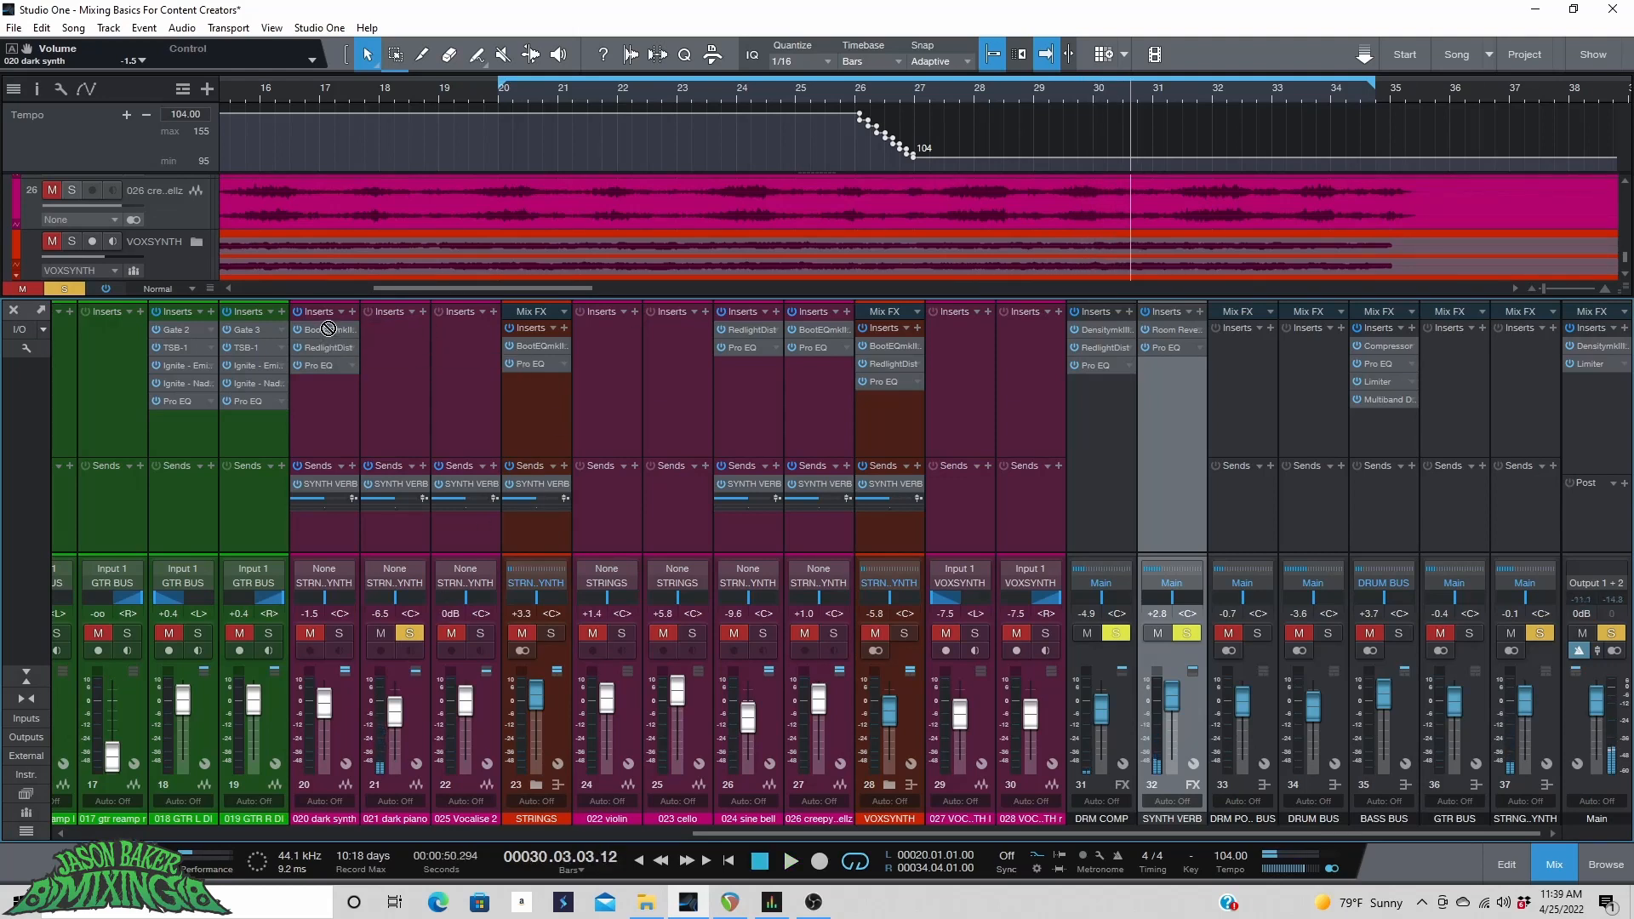
{"action": "left_click", "coordinate": [420, 312]}
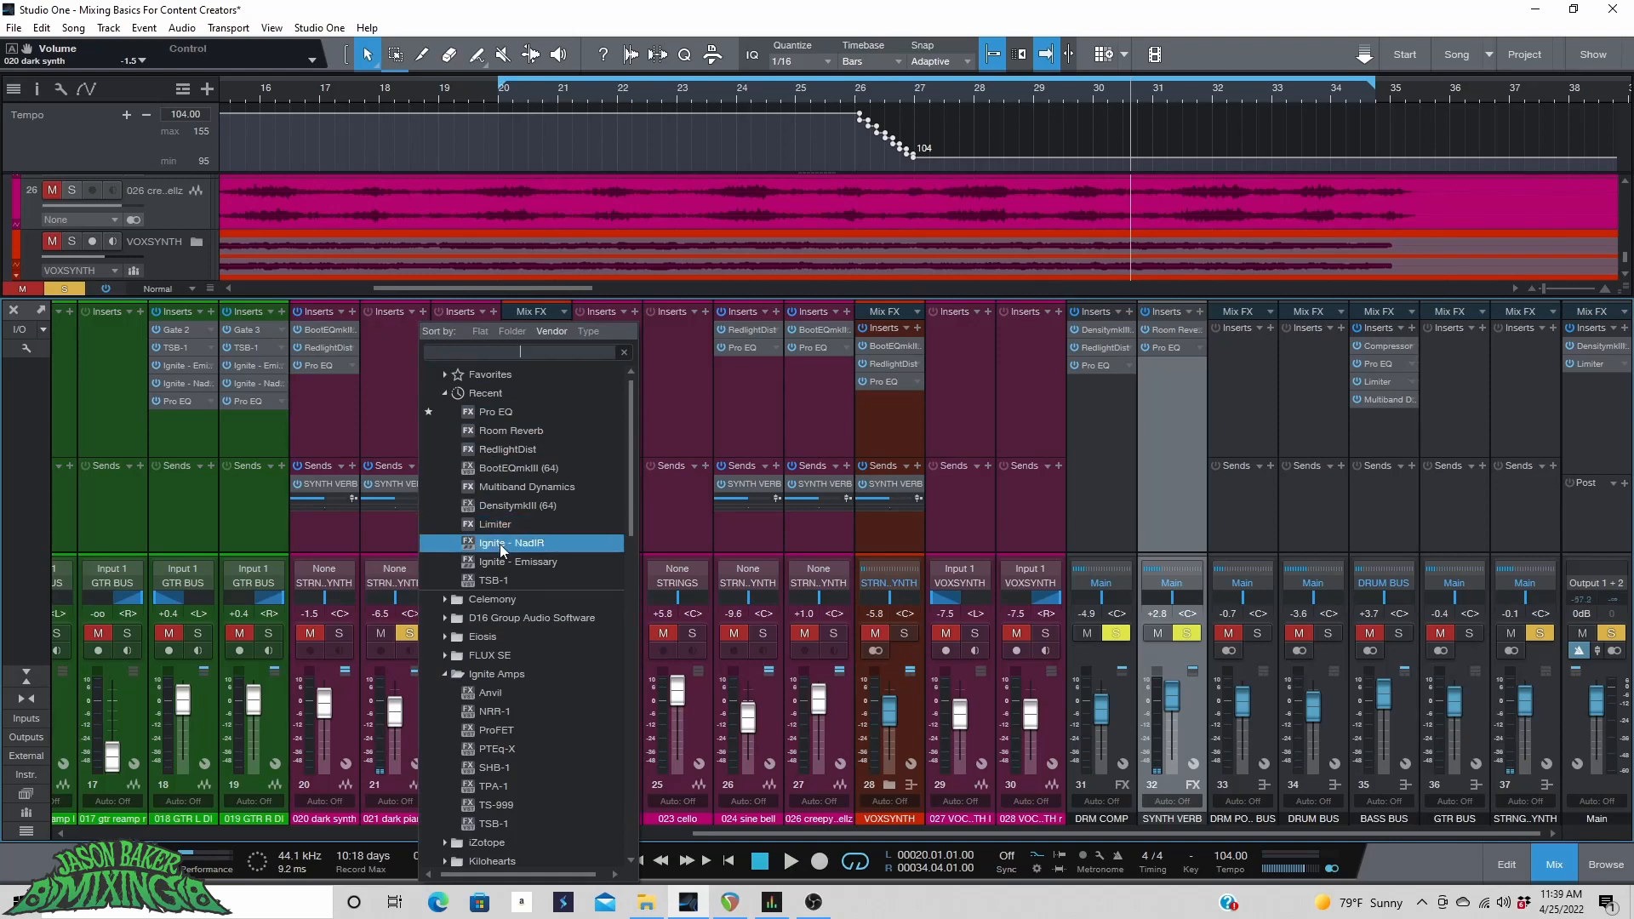
{"action": "left_click", "coordinate": [518, 469]}
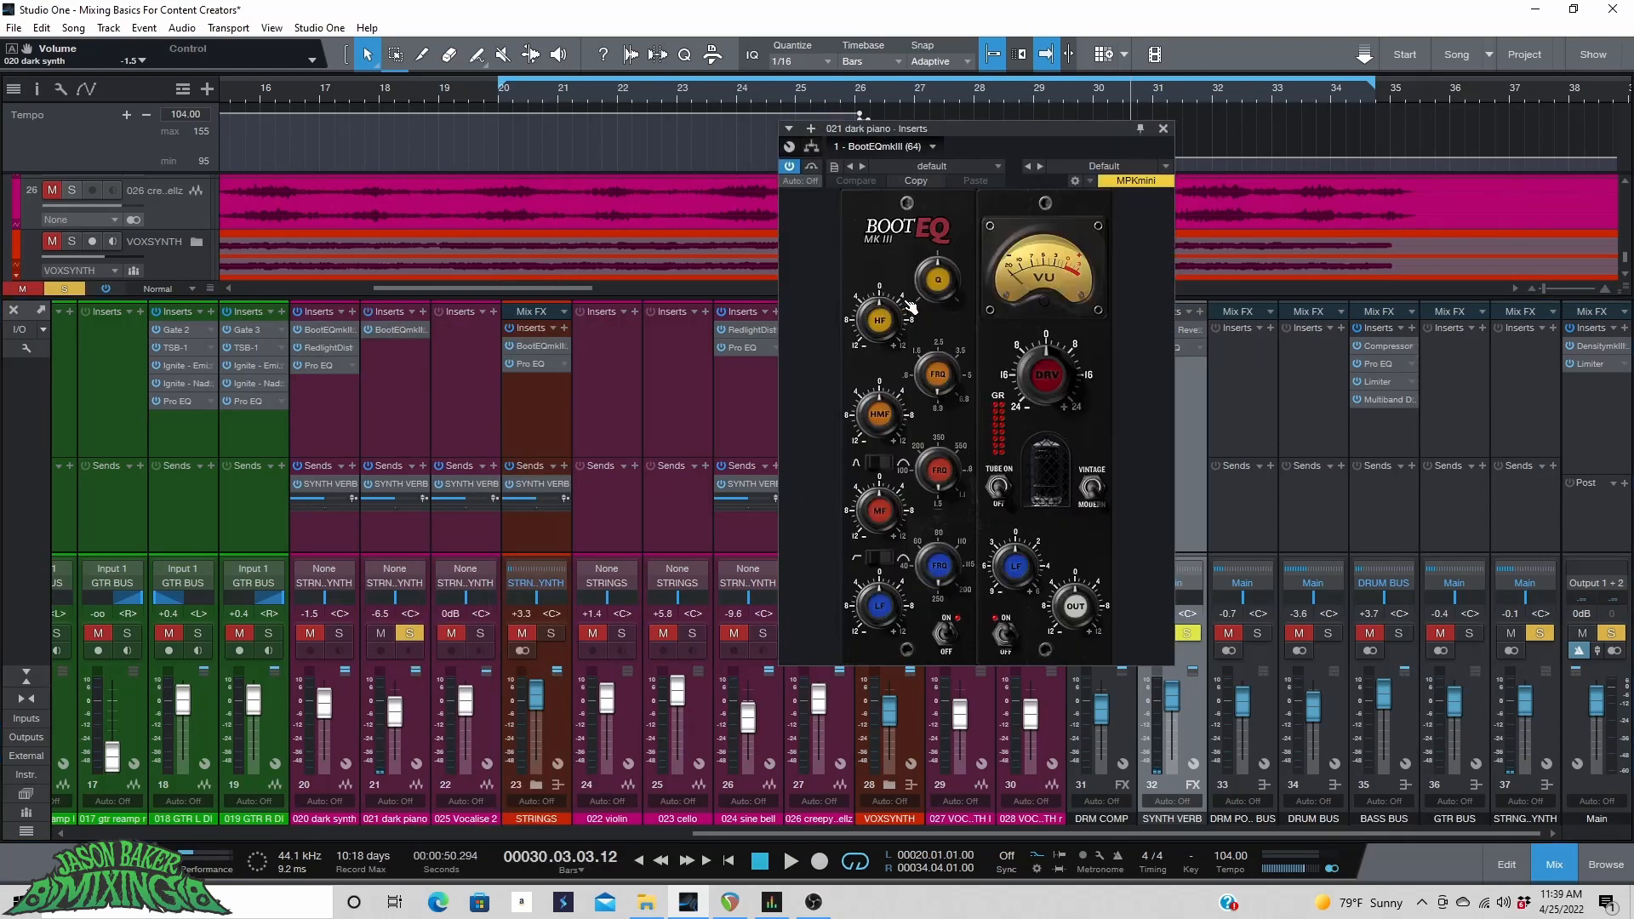
{"action": "key", "text": "space"}
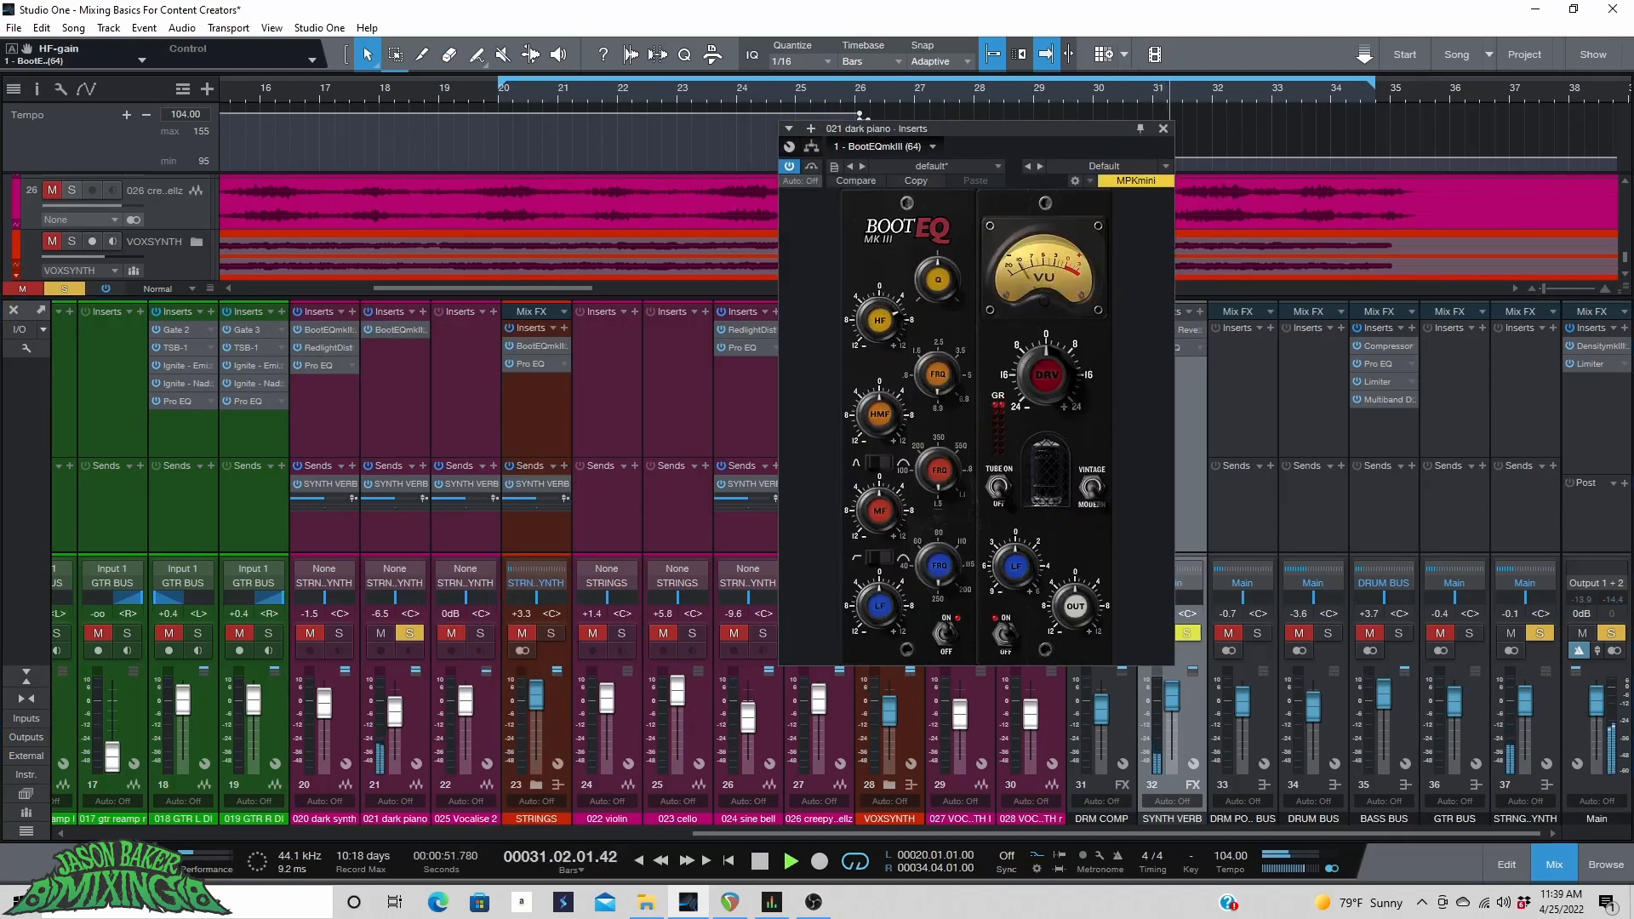
{"action": "left_click", "coordinate": [999, 487]}
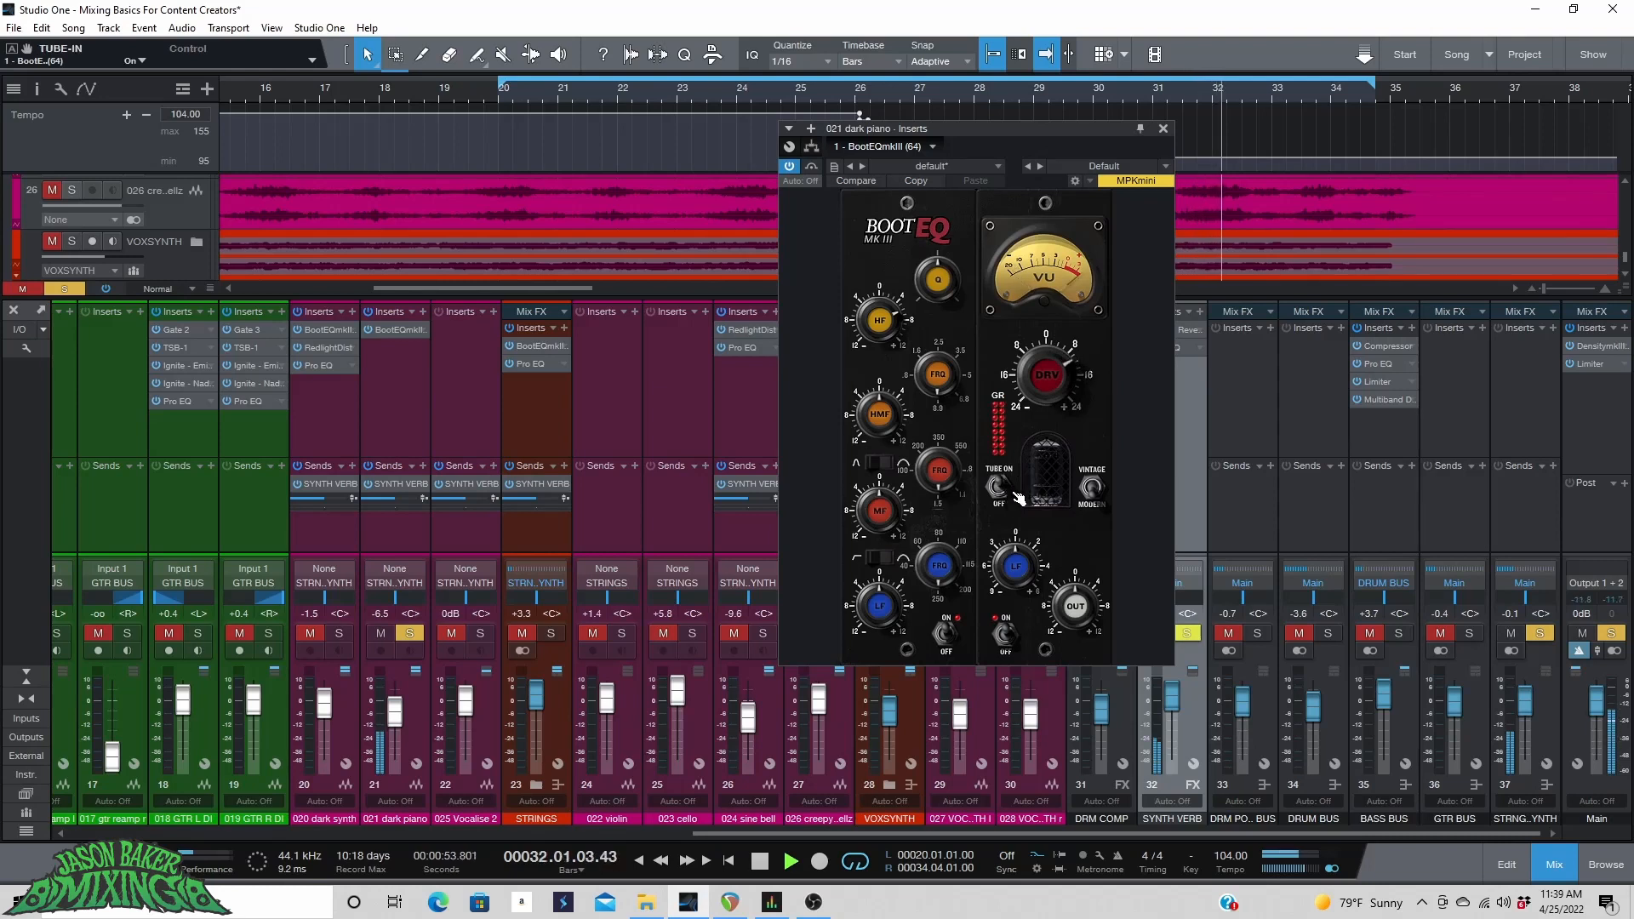
{"action": "left_click", "coordinate": [1102, 494]}
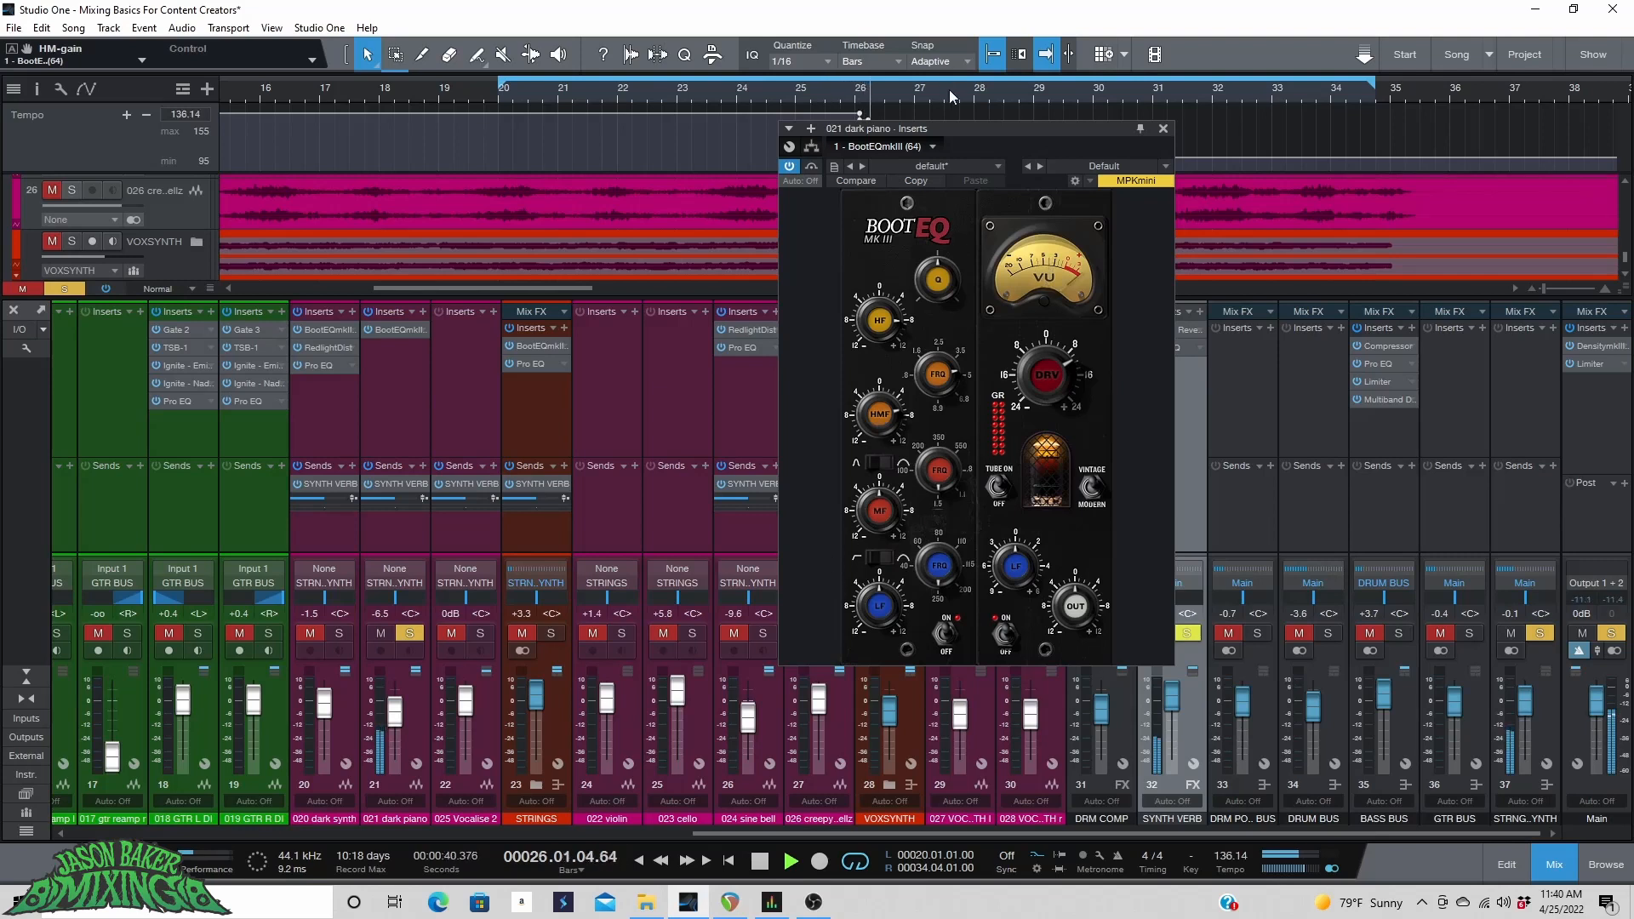
Add a Pro EQ after the BootEQmkII on the dark piano channel.
{"action": "left_click", "coordinate": [429, 304]}
{"action": "left_click", "coordinate": [422, 311]}
{"action": "left_click", "coordinate": [473, 426]}
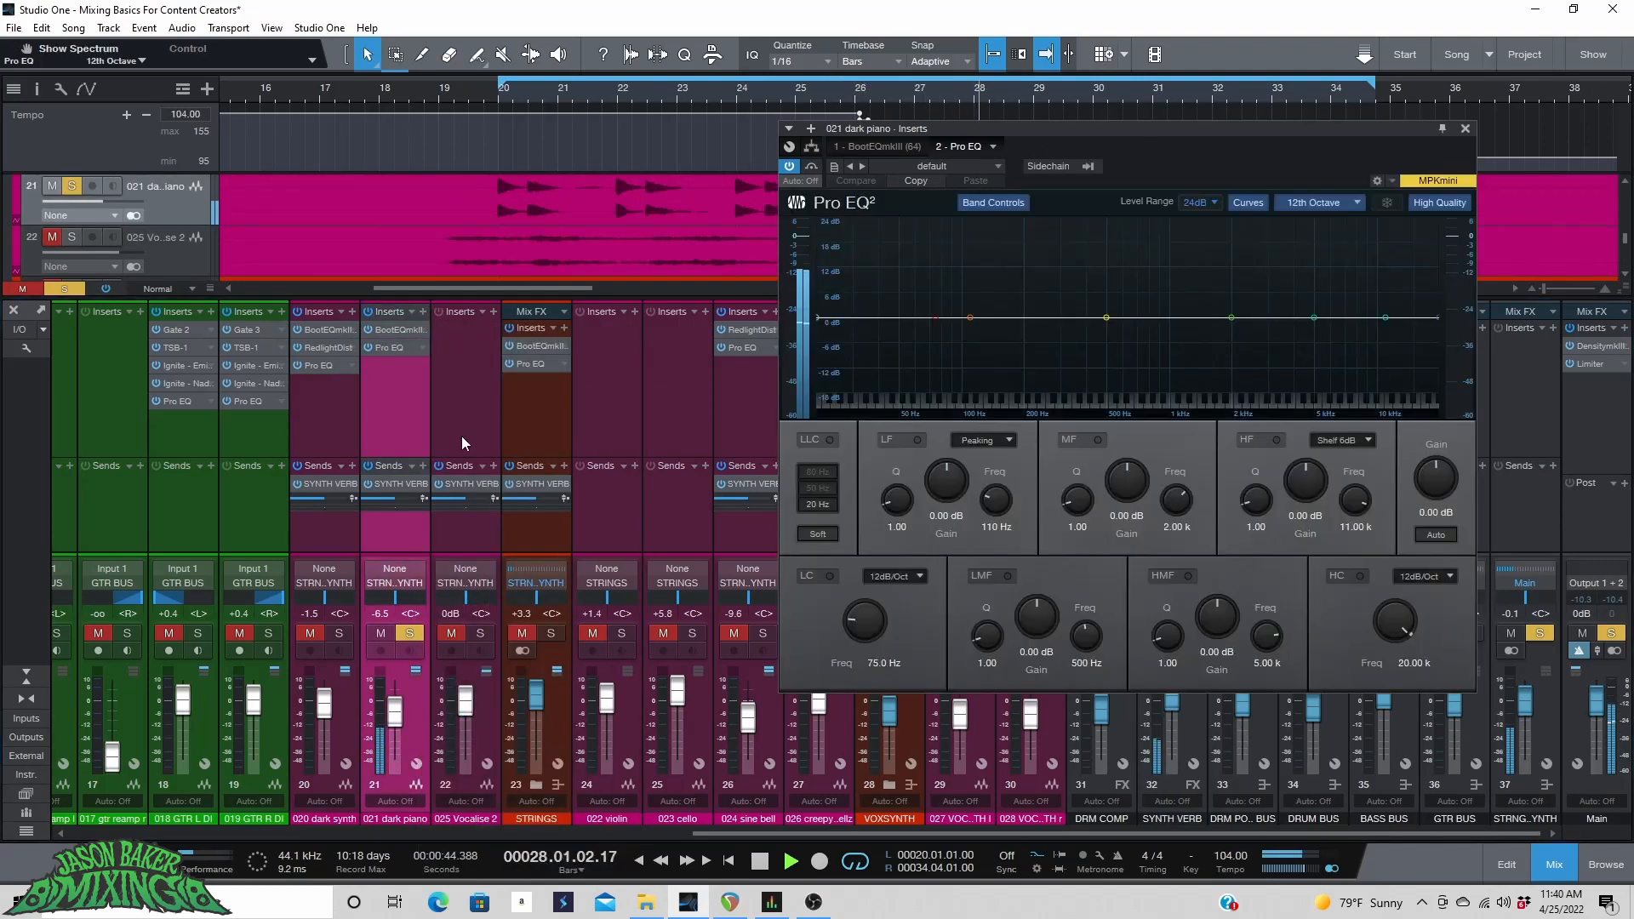
On the dark piano's Pro EQ, enable a 24 dB/Oct low cut at about 114 Hz and cut the mid band about -3.77 dB at 490 Hz.
{"action": "left_click", "coordinate": [830, 576]}
{"action": "left_click", "coordinate": [893, 576]}
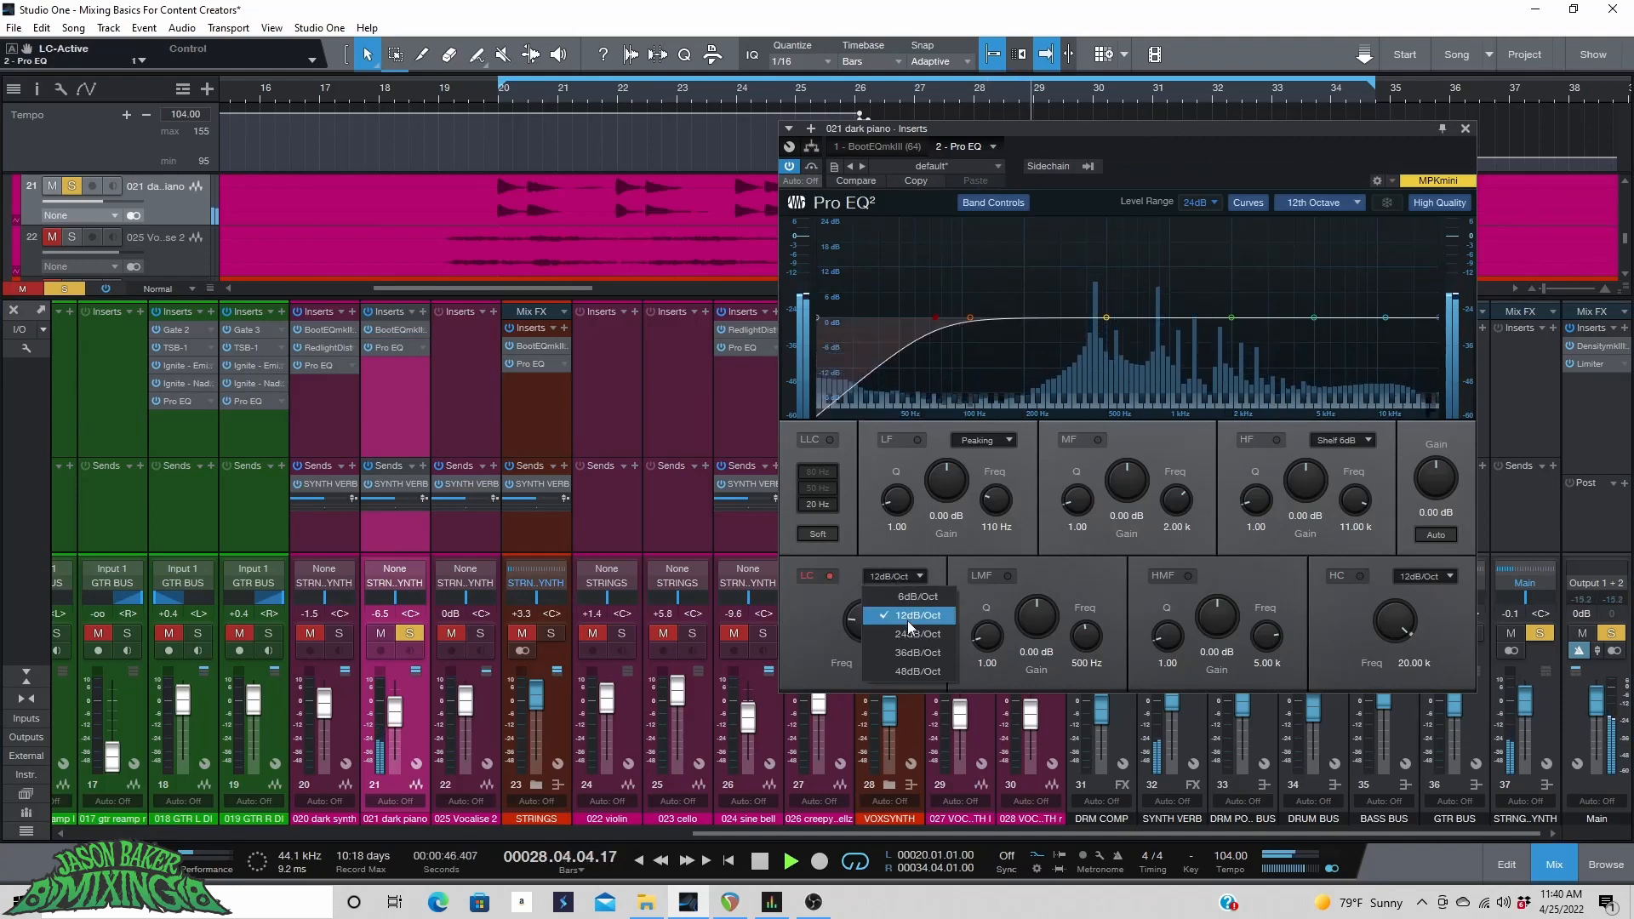
{"action": "left_click", "coordinate": [917, 634]}
{"action": "left_click_drag", "start_coordinate": [868, 621], "coordinate": [867, 611]}
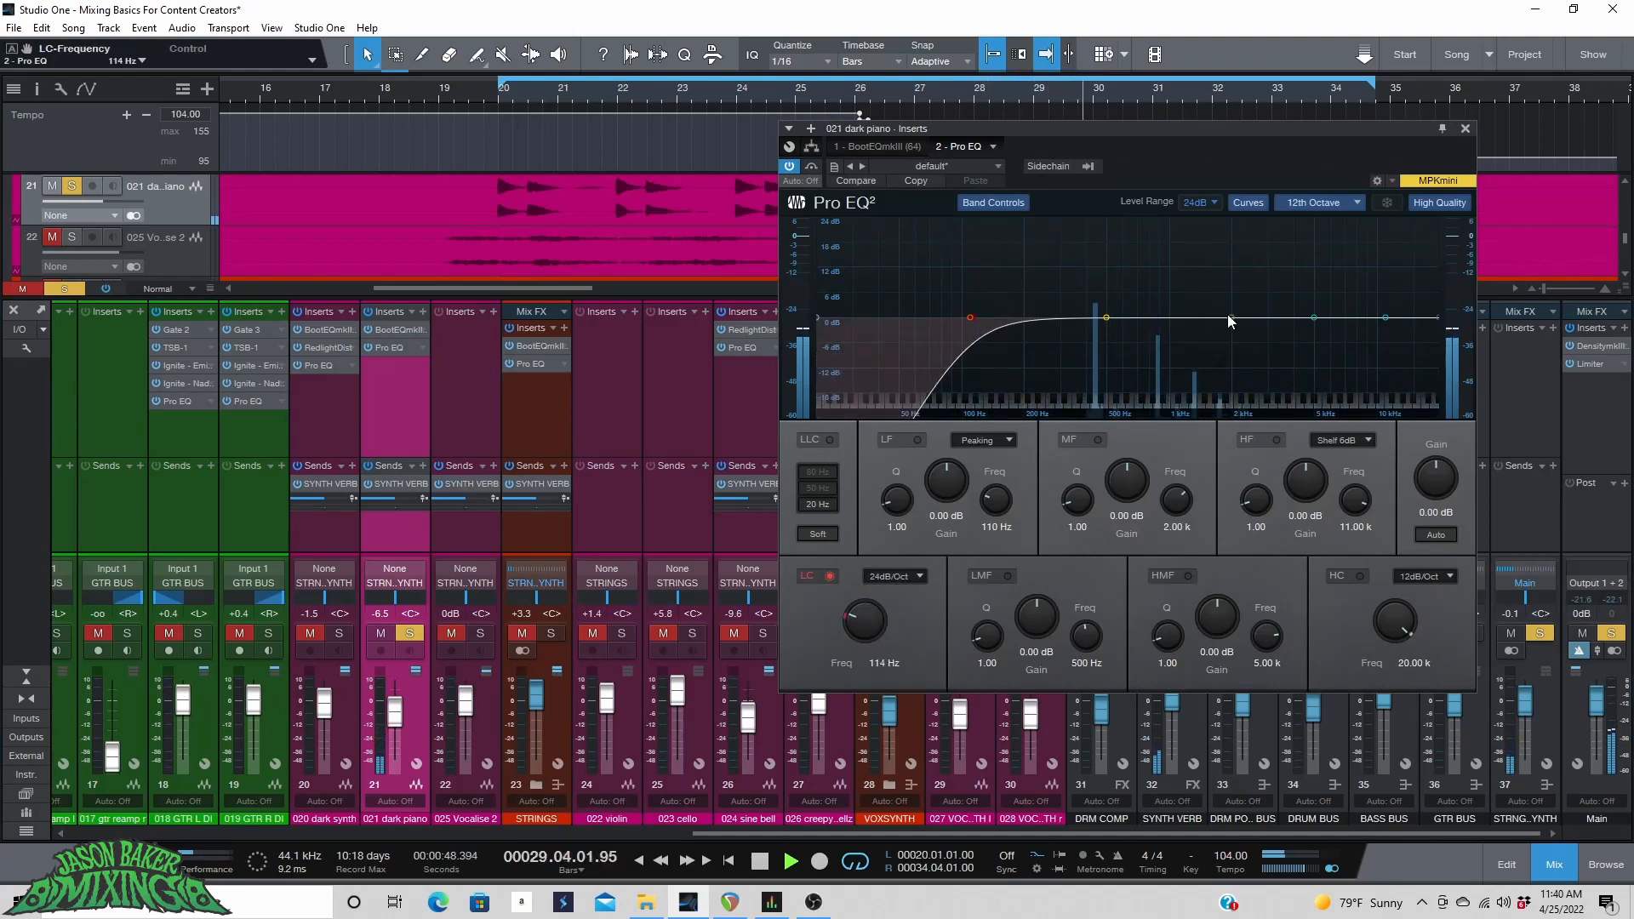
{"action": "left_click_drag", "start_coordinate": [1227, 321], "coordinate": [1104, 332]}
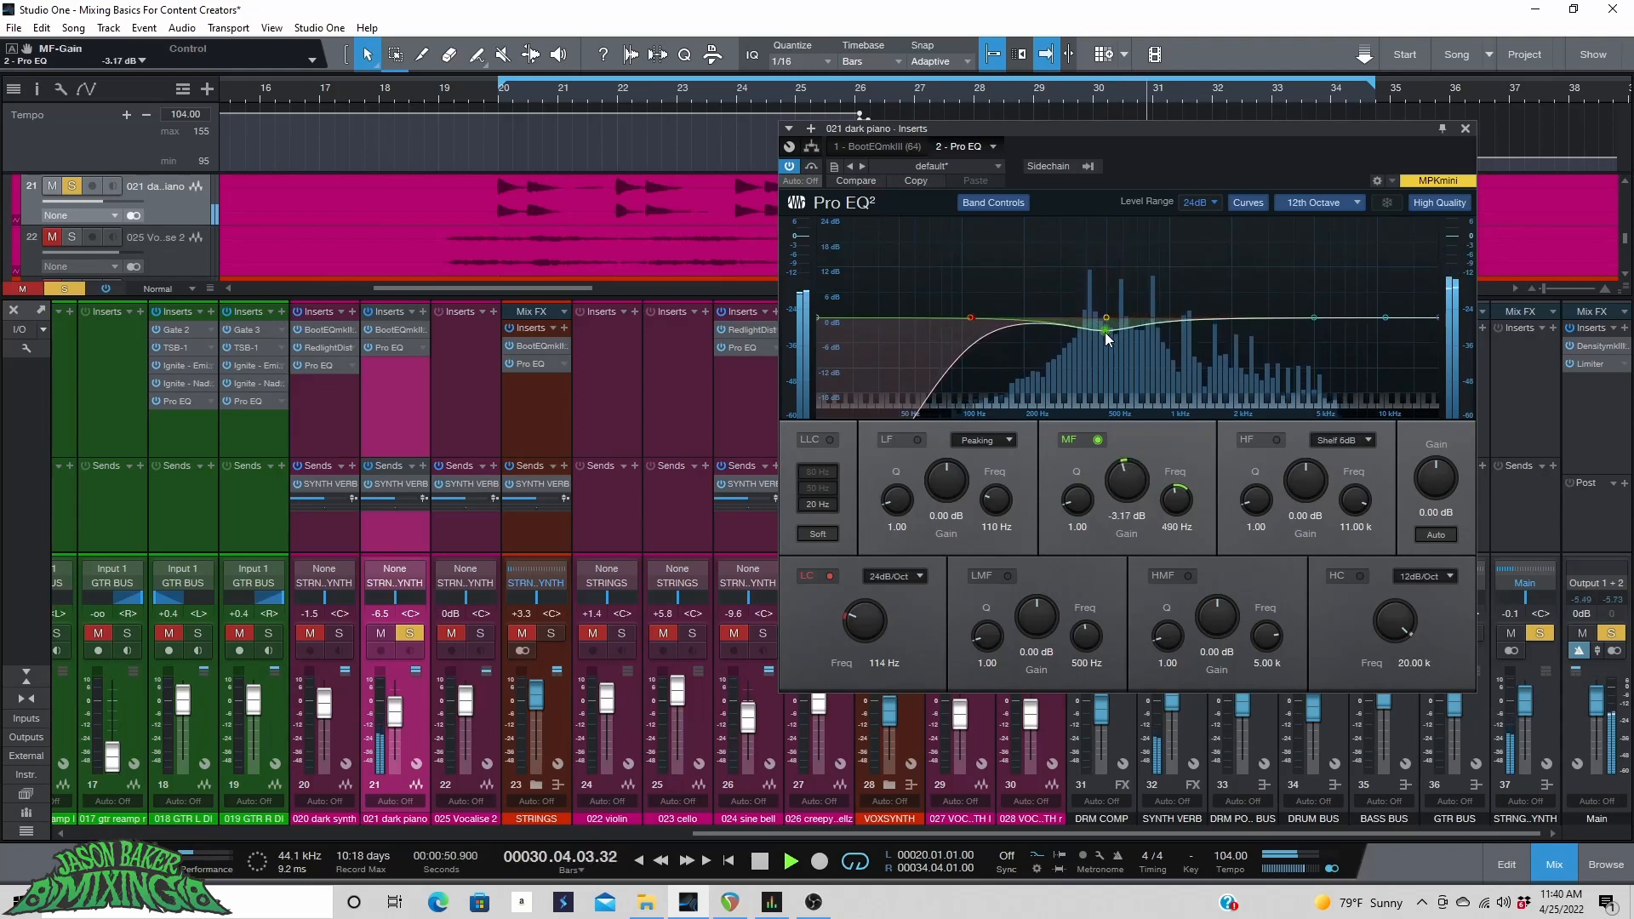
Enable a 24 dB/Oct high cut at about 8.73 kHz and boost the high-mid band about 1.79 dB at 4.38 kHz.
{"action": "left_click", "coordinate": [1359, 576]}
{"action": "left_click", "coordinate": [1437, 576]}
{"action": "left_click", "coordinate": [1429, 630]}
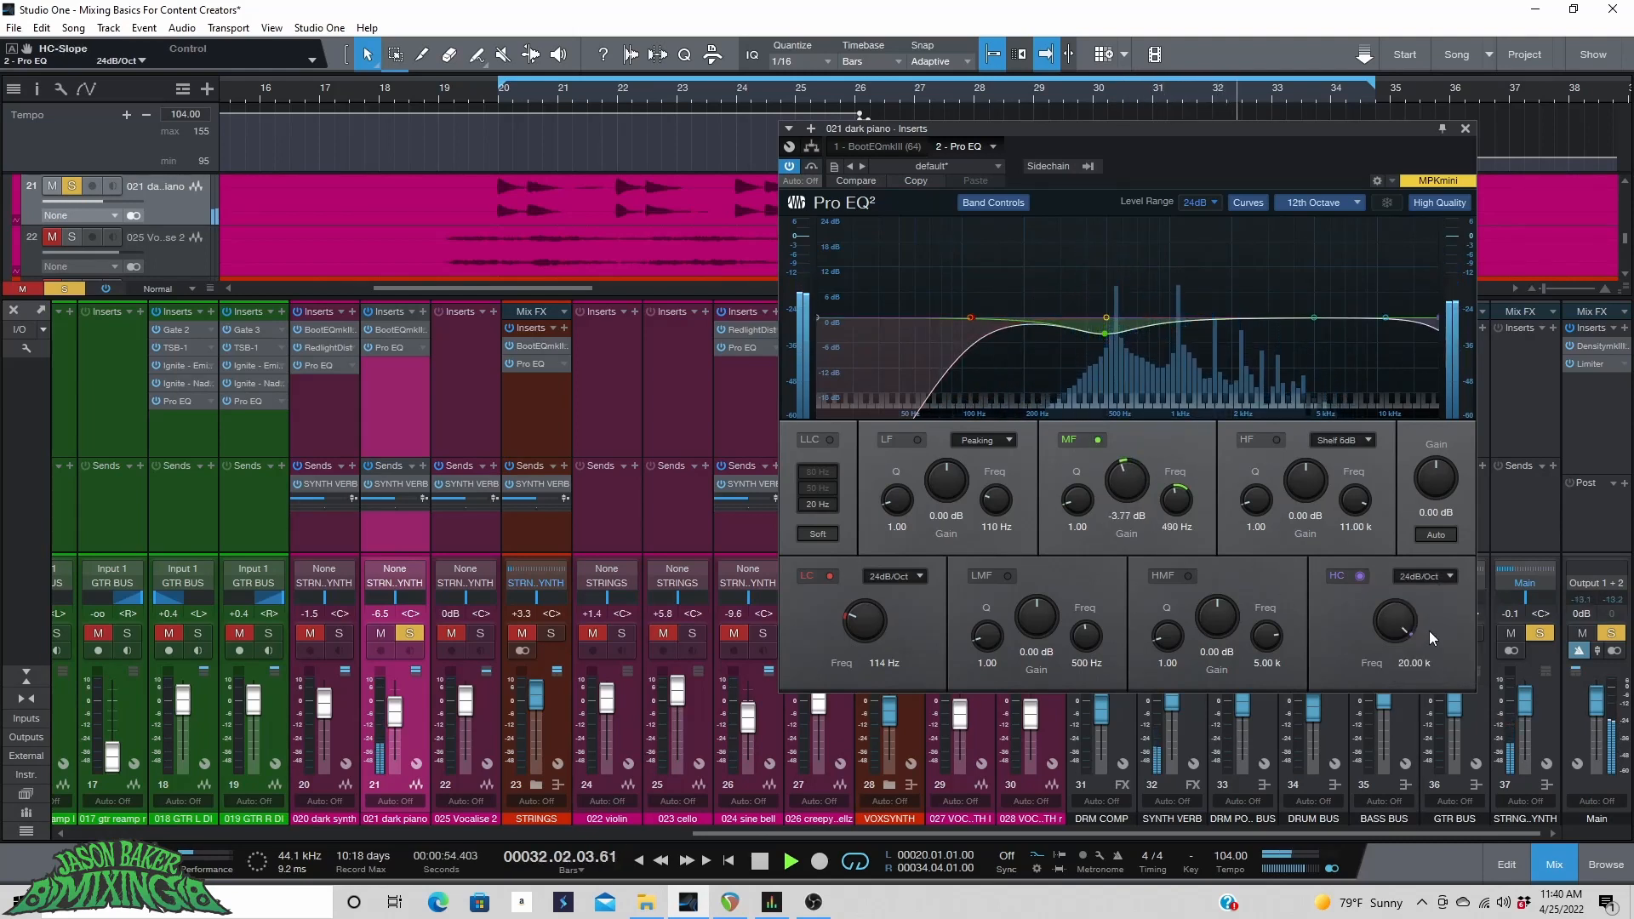
{"action": "left_click_drag", "start_coordinate": [1398, 623], "coordinate": [1398, 644]}
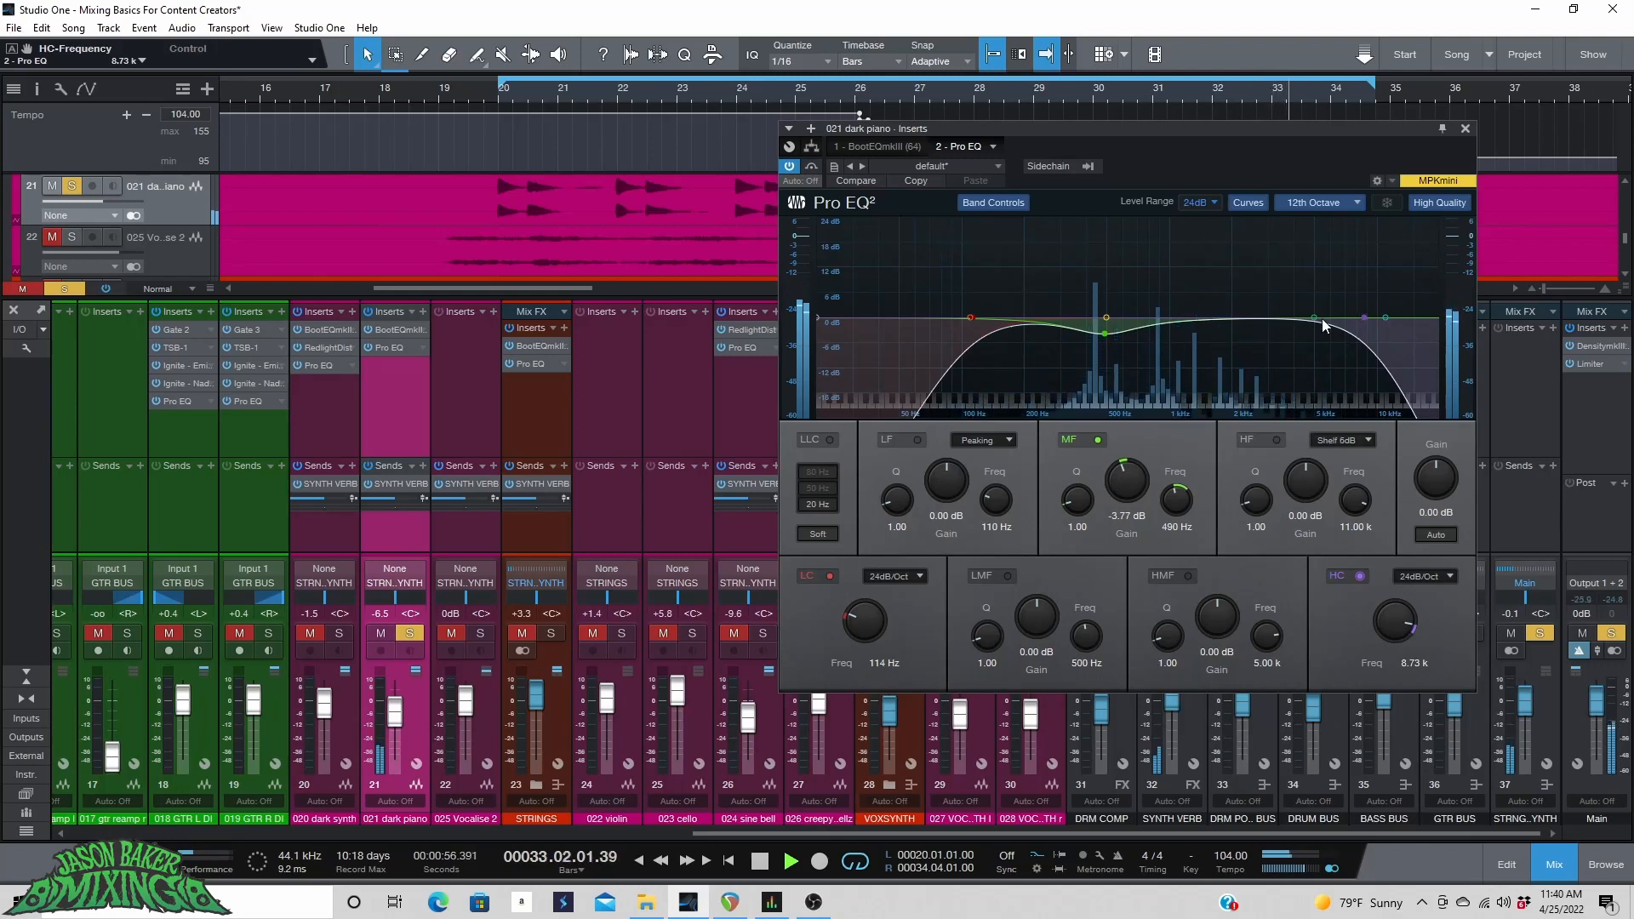
{"action": "mouse_move", "coordinate": [1321, 321]}
{"action": "left_mouse_down"}
{"action": "mouse_move", "coordinate": [1167, 234]}
{"action": "mouse_move", "coordinate": [1280, 226]}
{"action": "mouse_move", "coordinate": [1302, 309]}
{"action": "left_mouse_up"}
Unsolo the dark piano and set its fader to about +6.2 dB.
{"action": "left_click", "coordinate": [409, 633]}
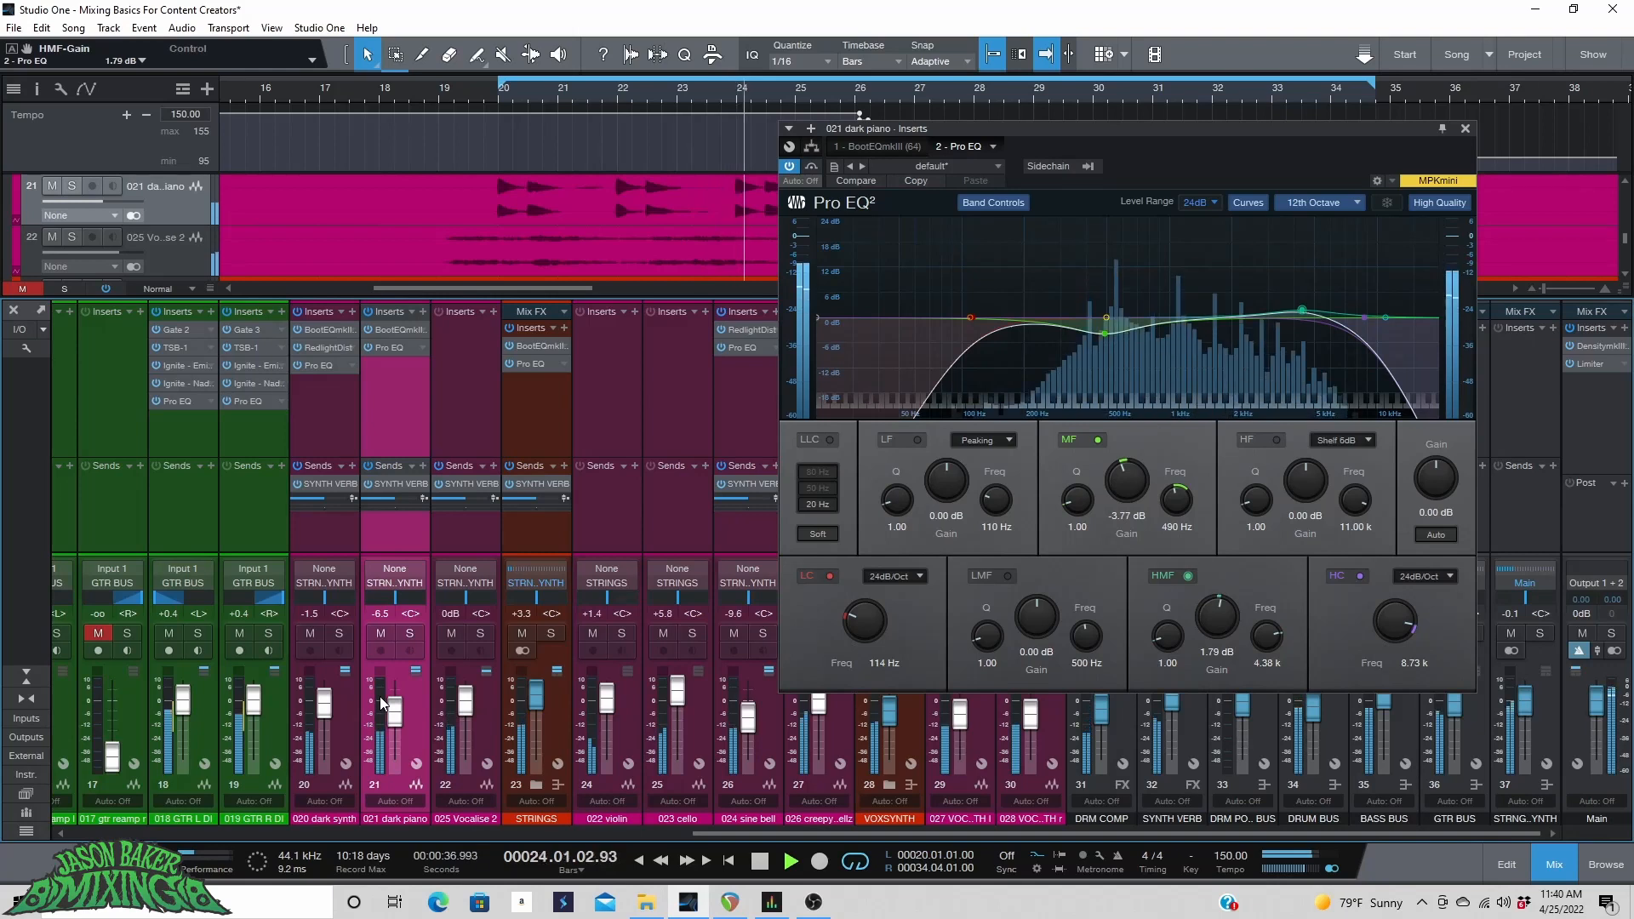
{"action": "left_click_drag", "start_coordinate": [394, 719], "coordinate": [399, 711]}
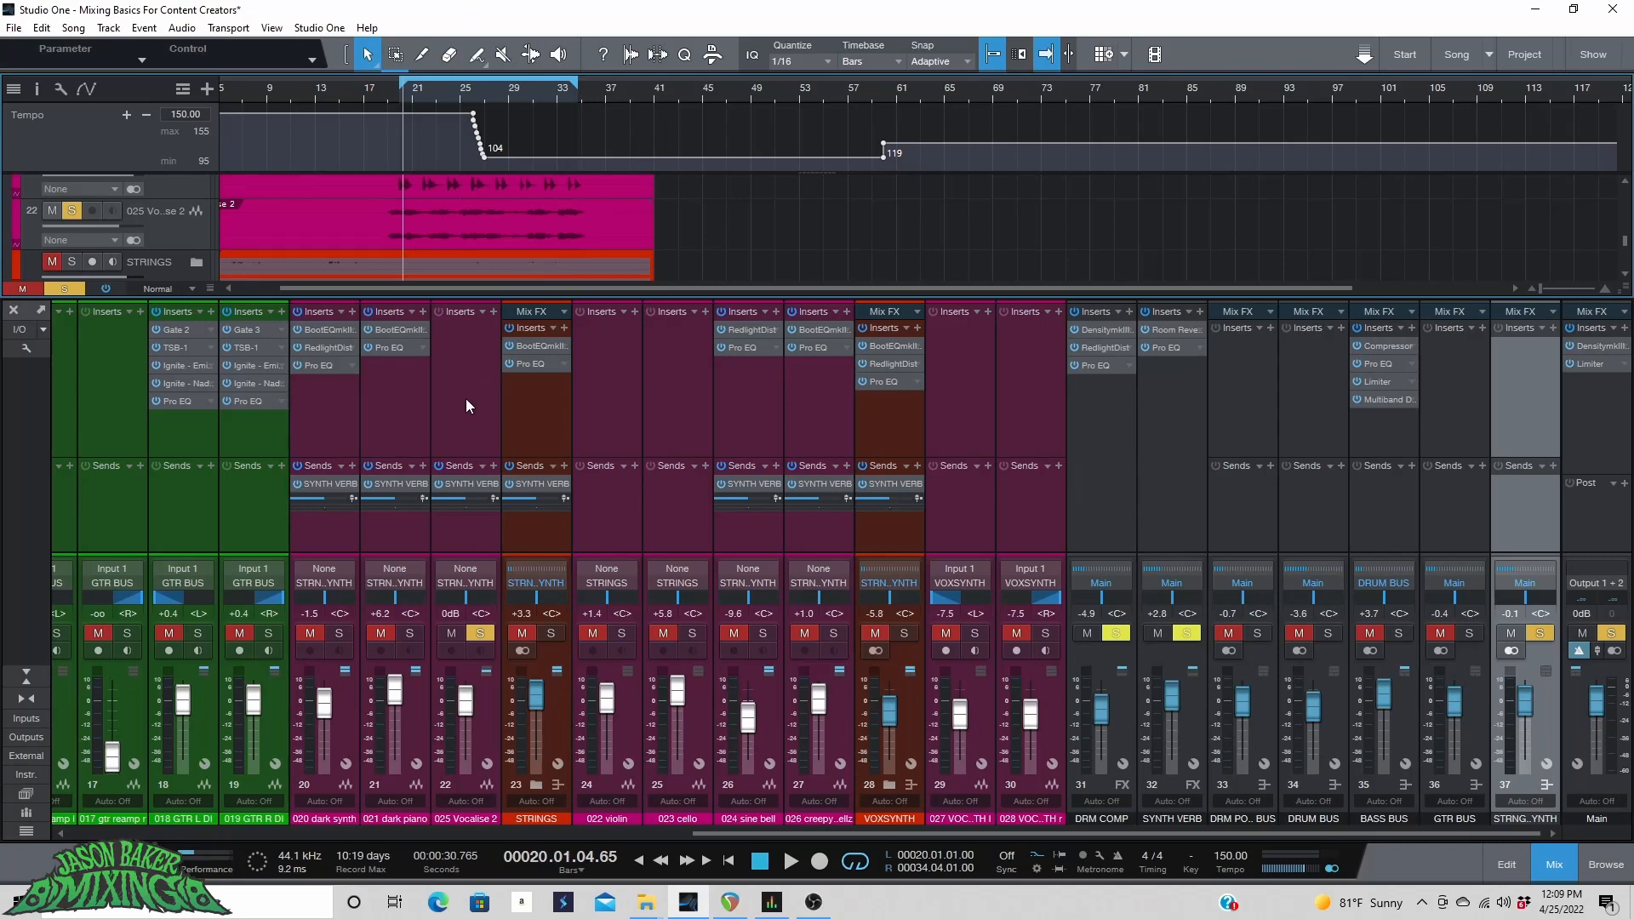
Insert BootEQmkIII on the Vocalise 2 channel and switch on its tube and Vintage settings.
{"action": "left_click", "coordinate": [493, 312]}
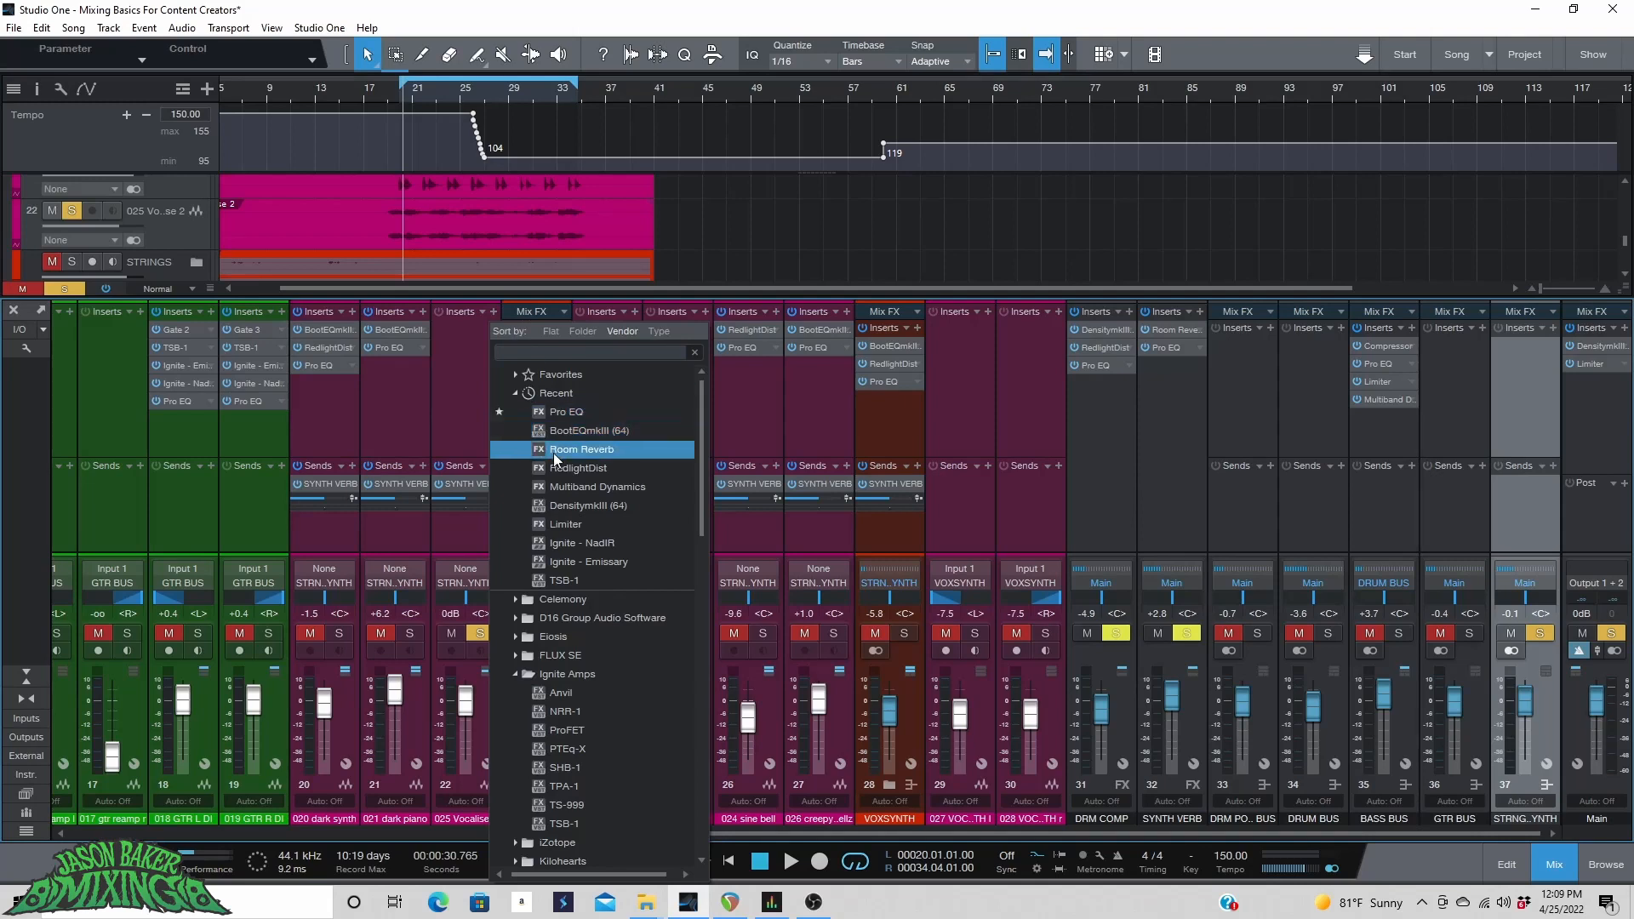
{"action": "left_click", "coordinate": [587, 432]}
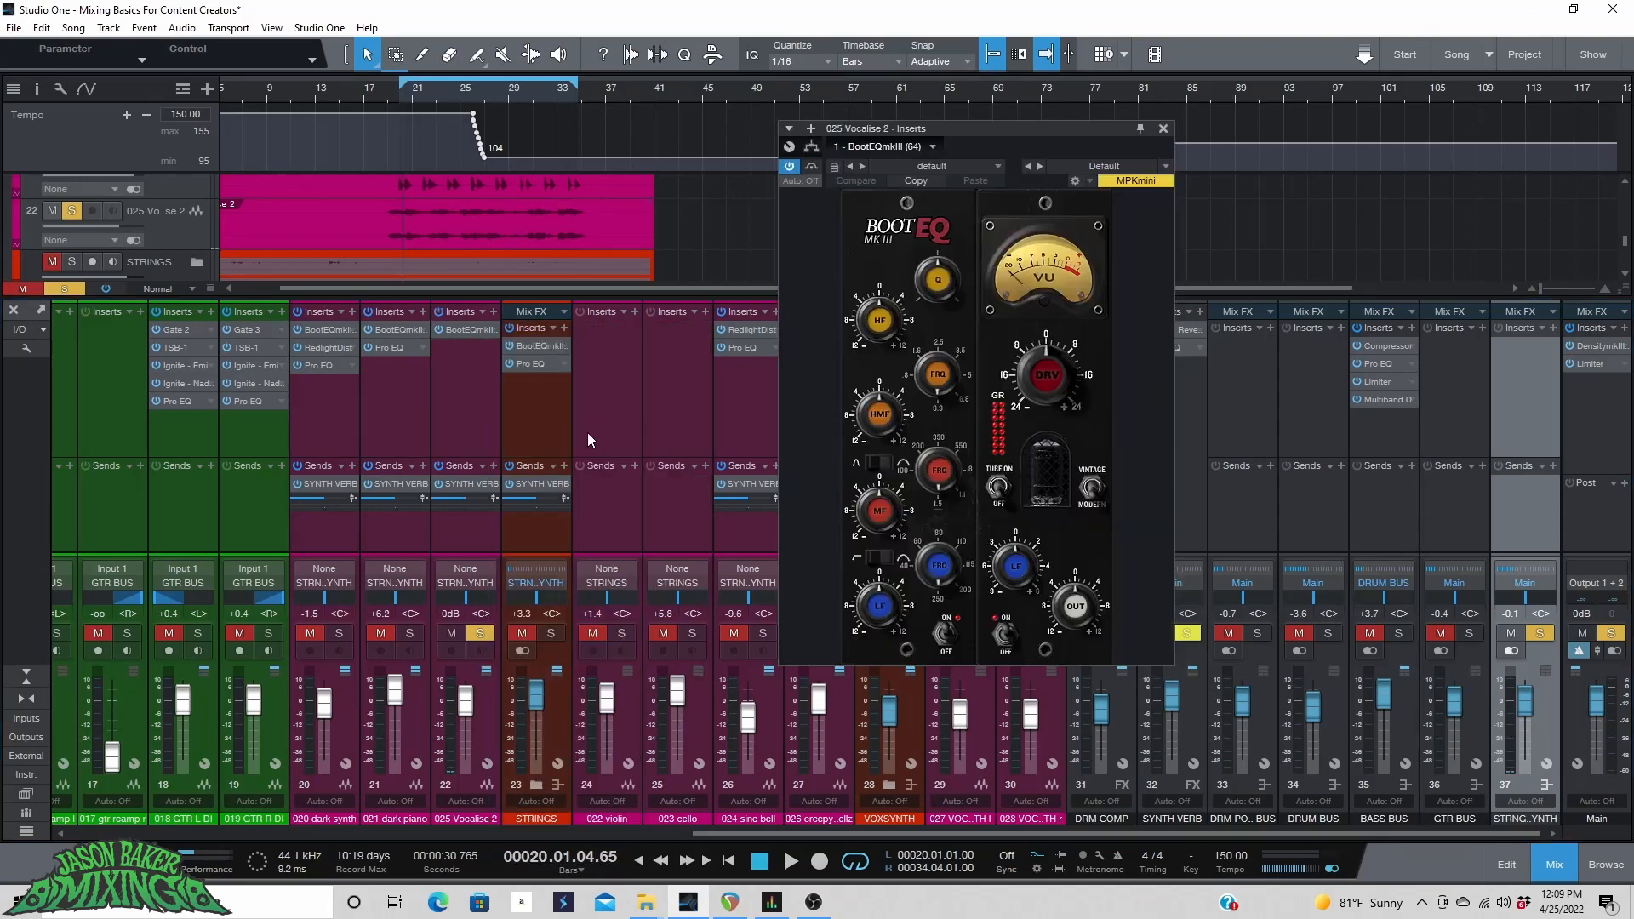
{"action": "left_click_drag", "start_coordinate": [1048, 383], "coordinate": [1047, 340]}
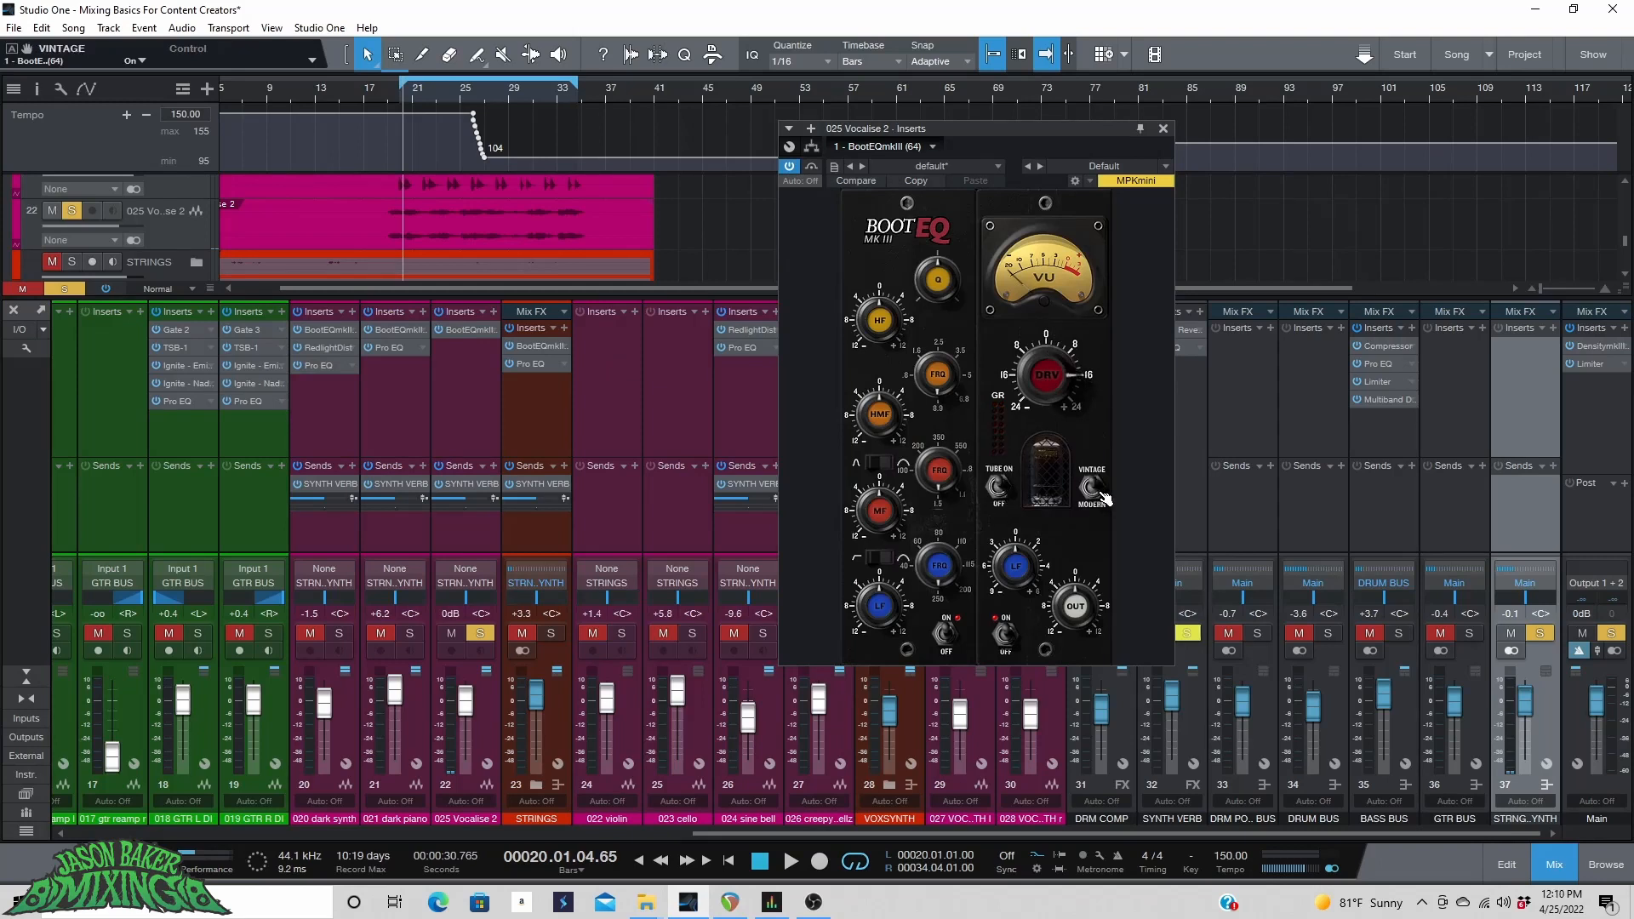
Add Pro EQ and RedlightDist to the Vocalise 2 inserts, moving RedlightDist above the Pro EQ.
{"action": "left_click", "coordinate": [493, 311]}
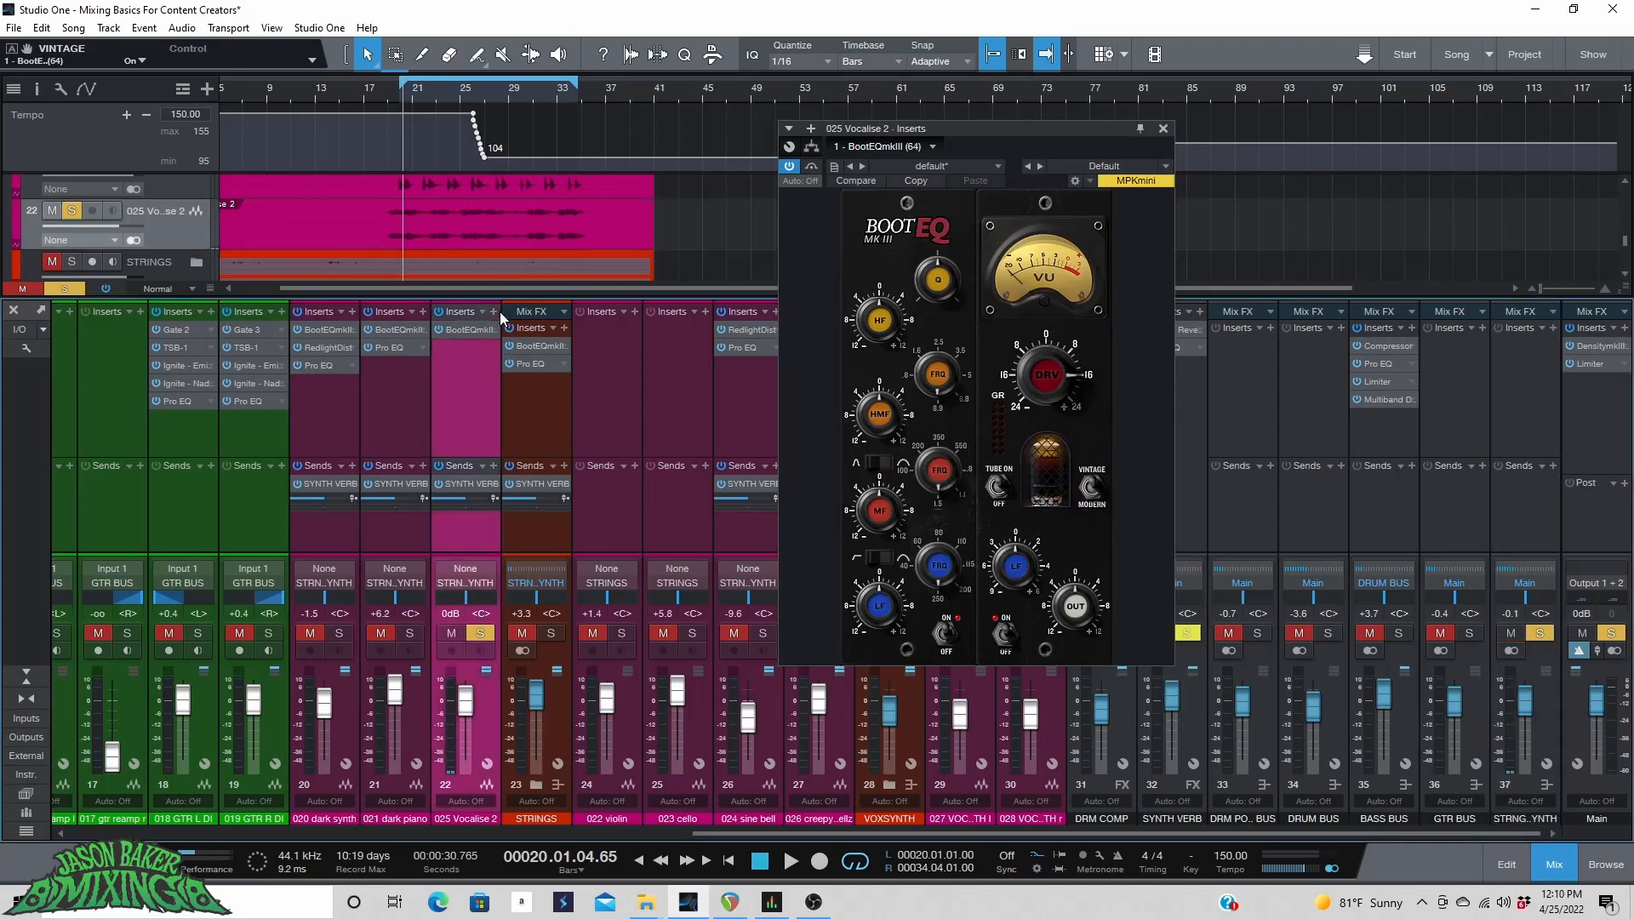
{"action": "left_click", "coordinate": [560, 437]}
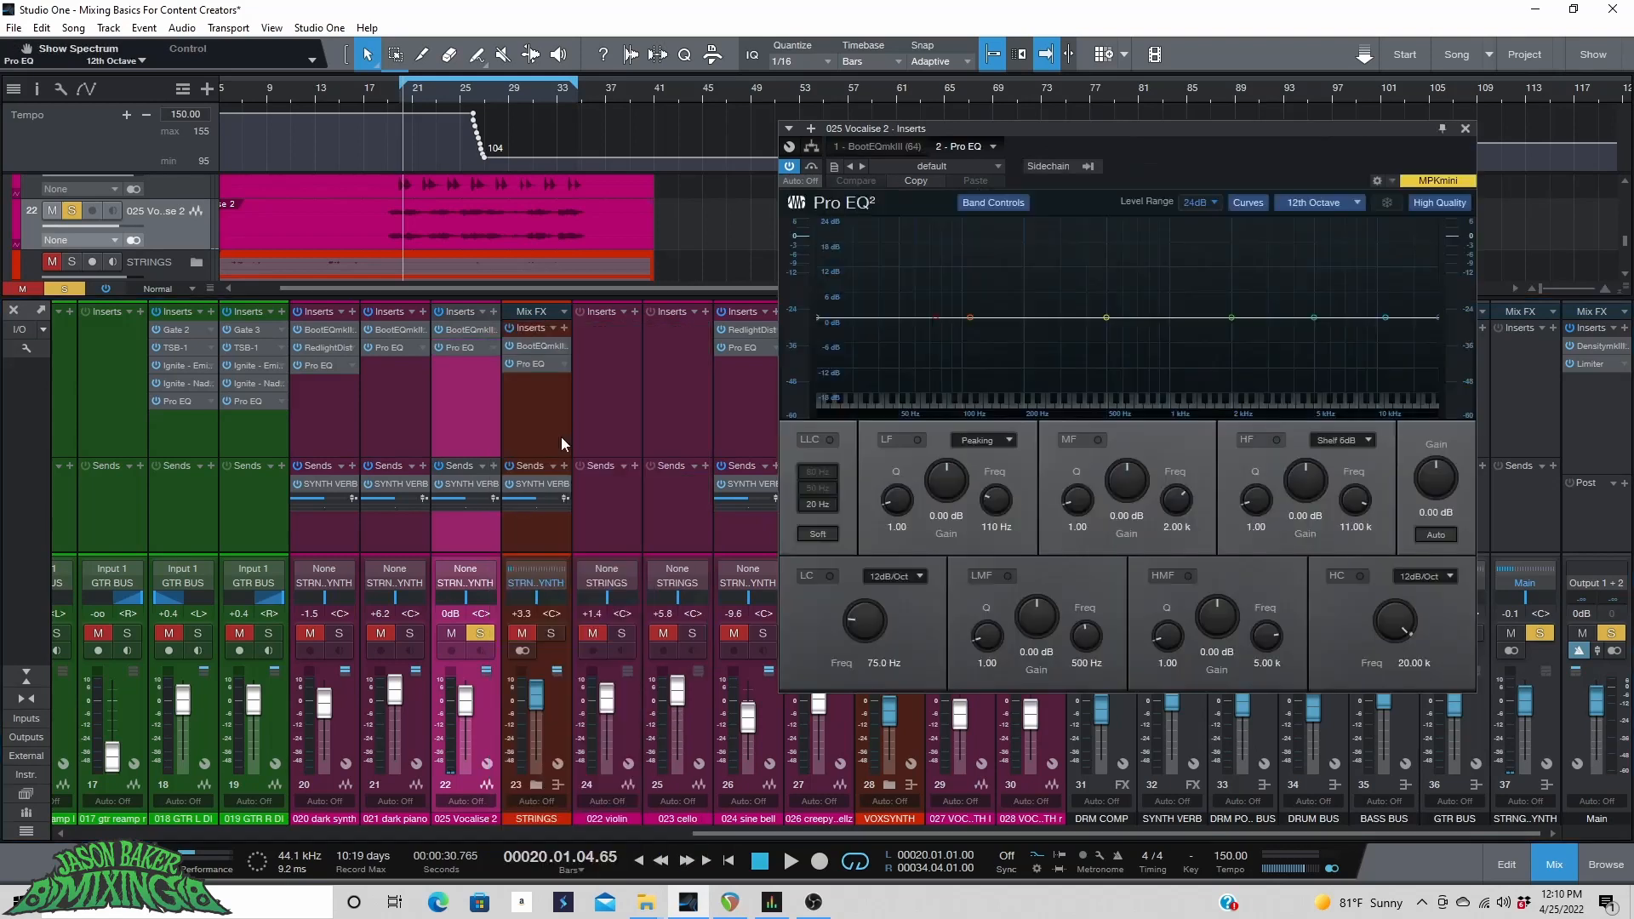
{"action": "left_click", "coordinate": [491, 312]}
{"action": "left_click", "coordinate": [557, 369]}
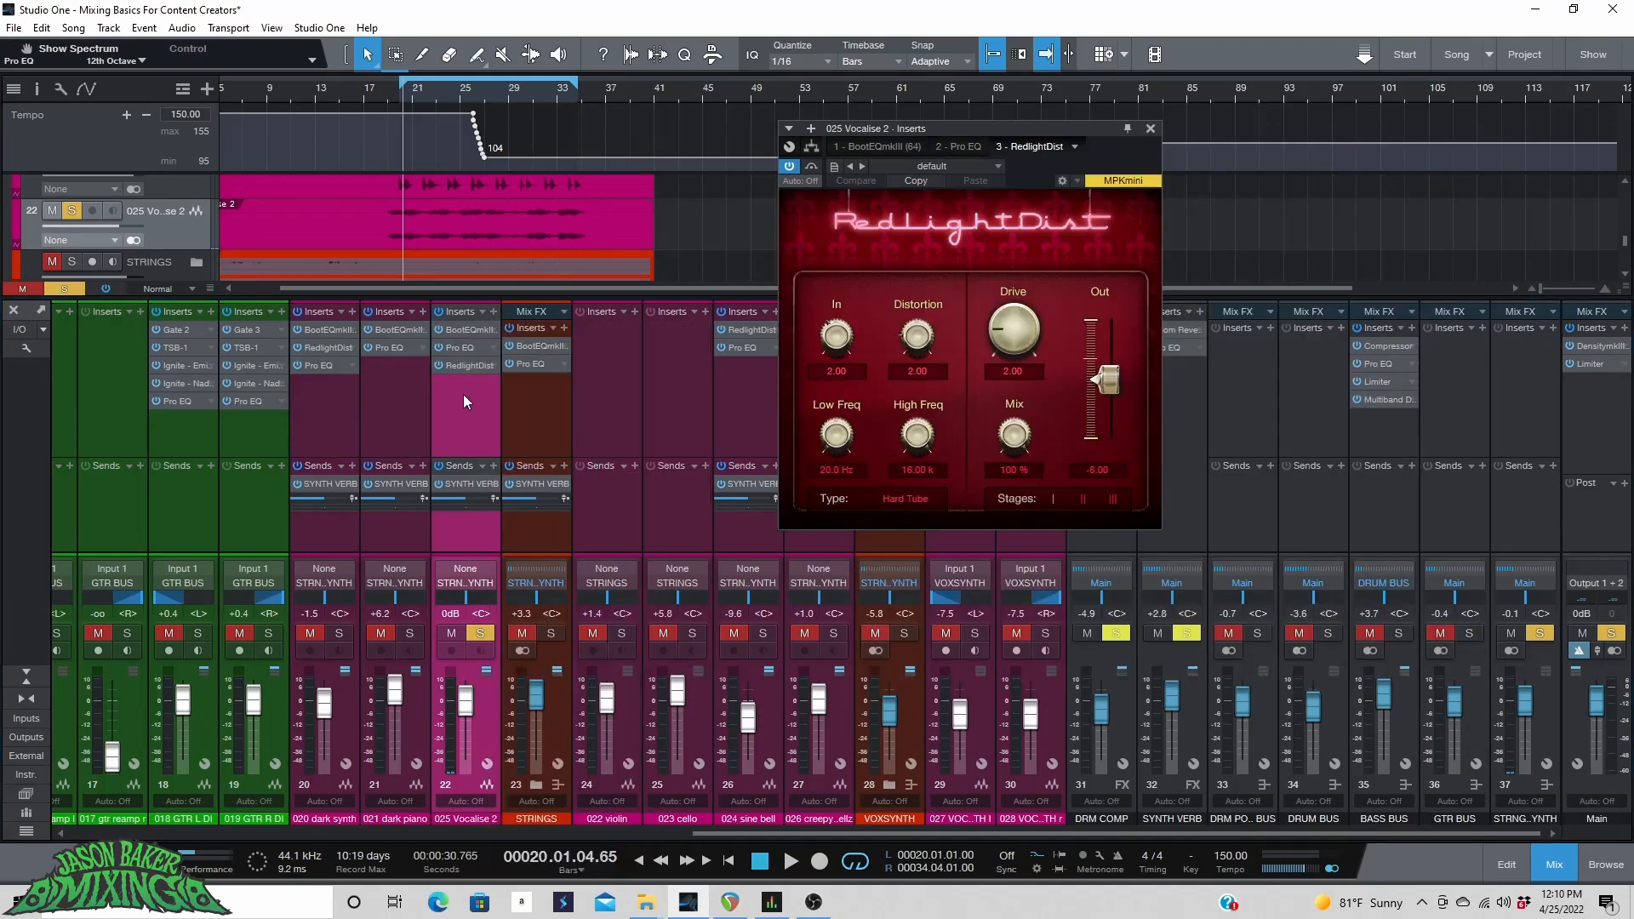
{"action": "left_click_drag", "start_coordinate": [466, 371], "coordinate": [463, 338]}
Toggle the RedlightDist insert's bypass on Vocalise 2 and start playback.
{"action": "left_click", "coordinate": [473, 329]}
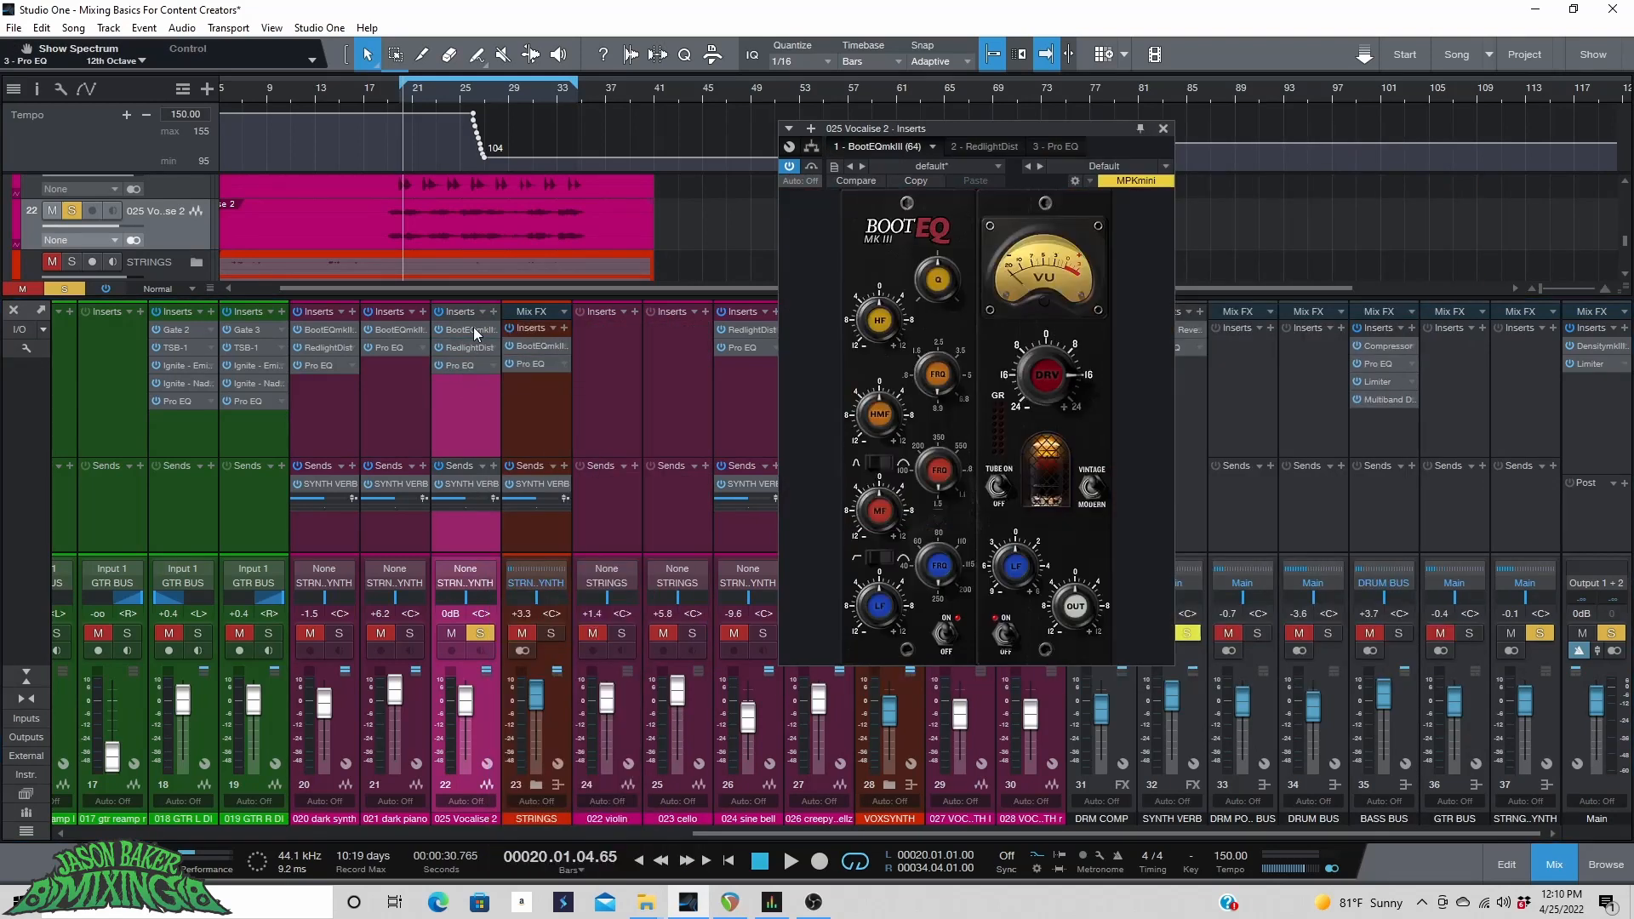
{"action": "left_click", "coordinate": [438, 347]}
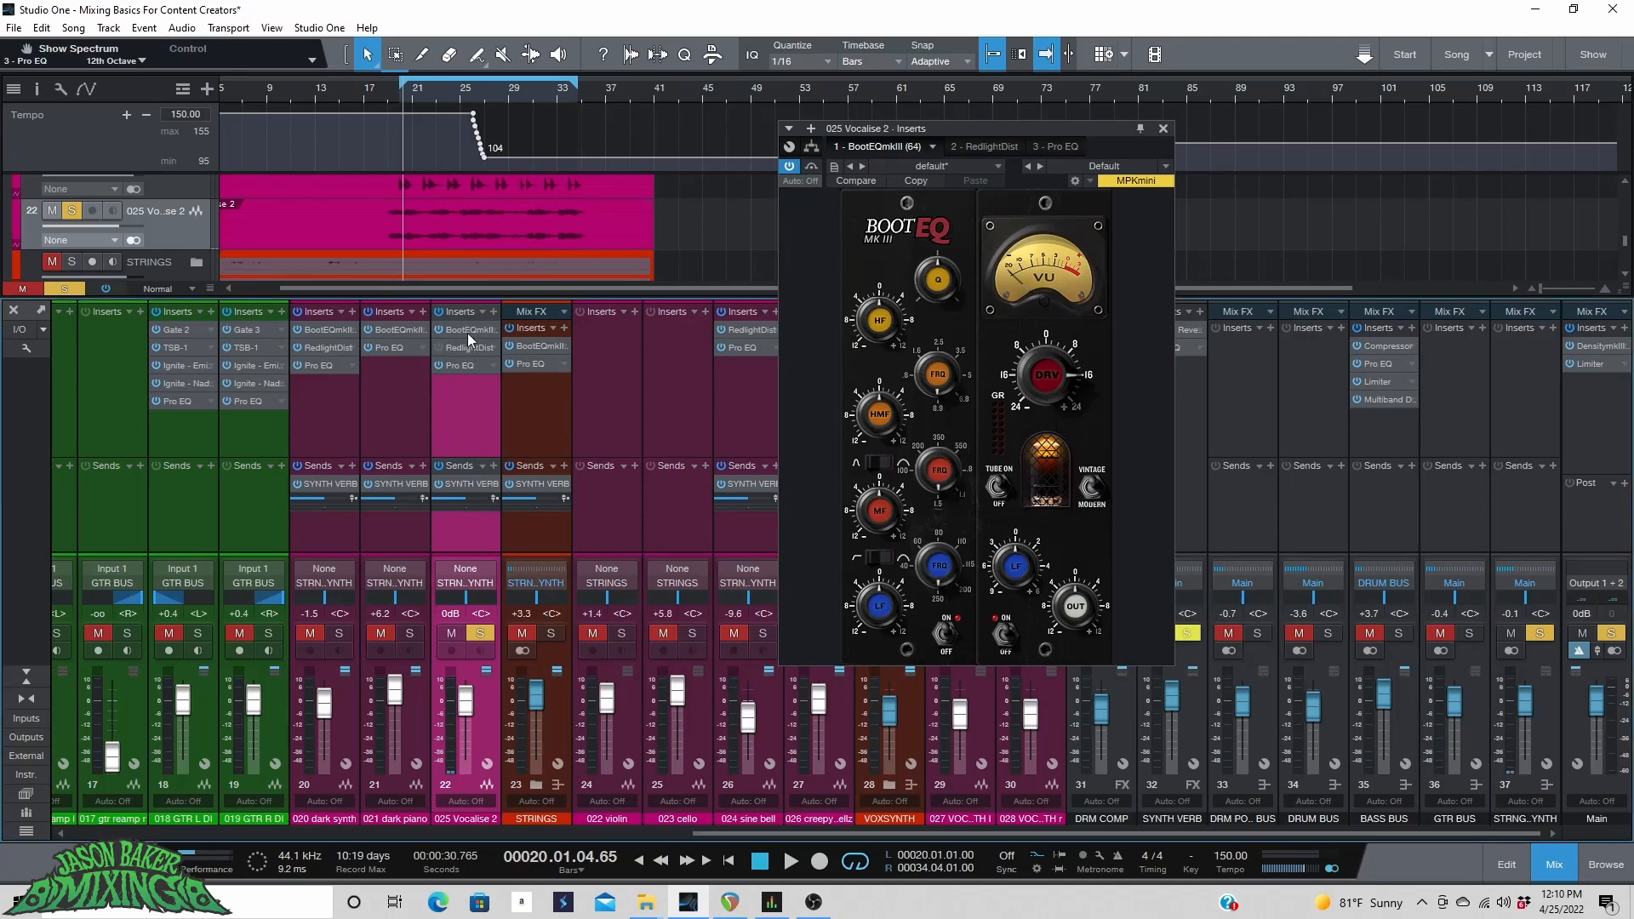
{"action": "left_click", "coordinate": [467, 332]}
{"action": "left_click", "coordinate": [466, 330]}
{"action": "key", "text": "space"}
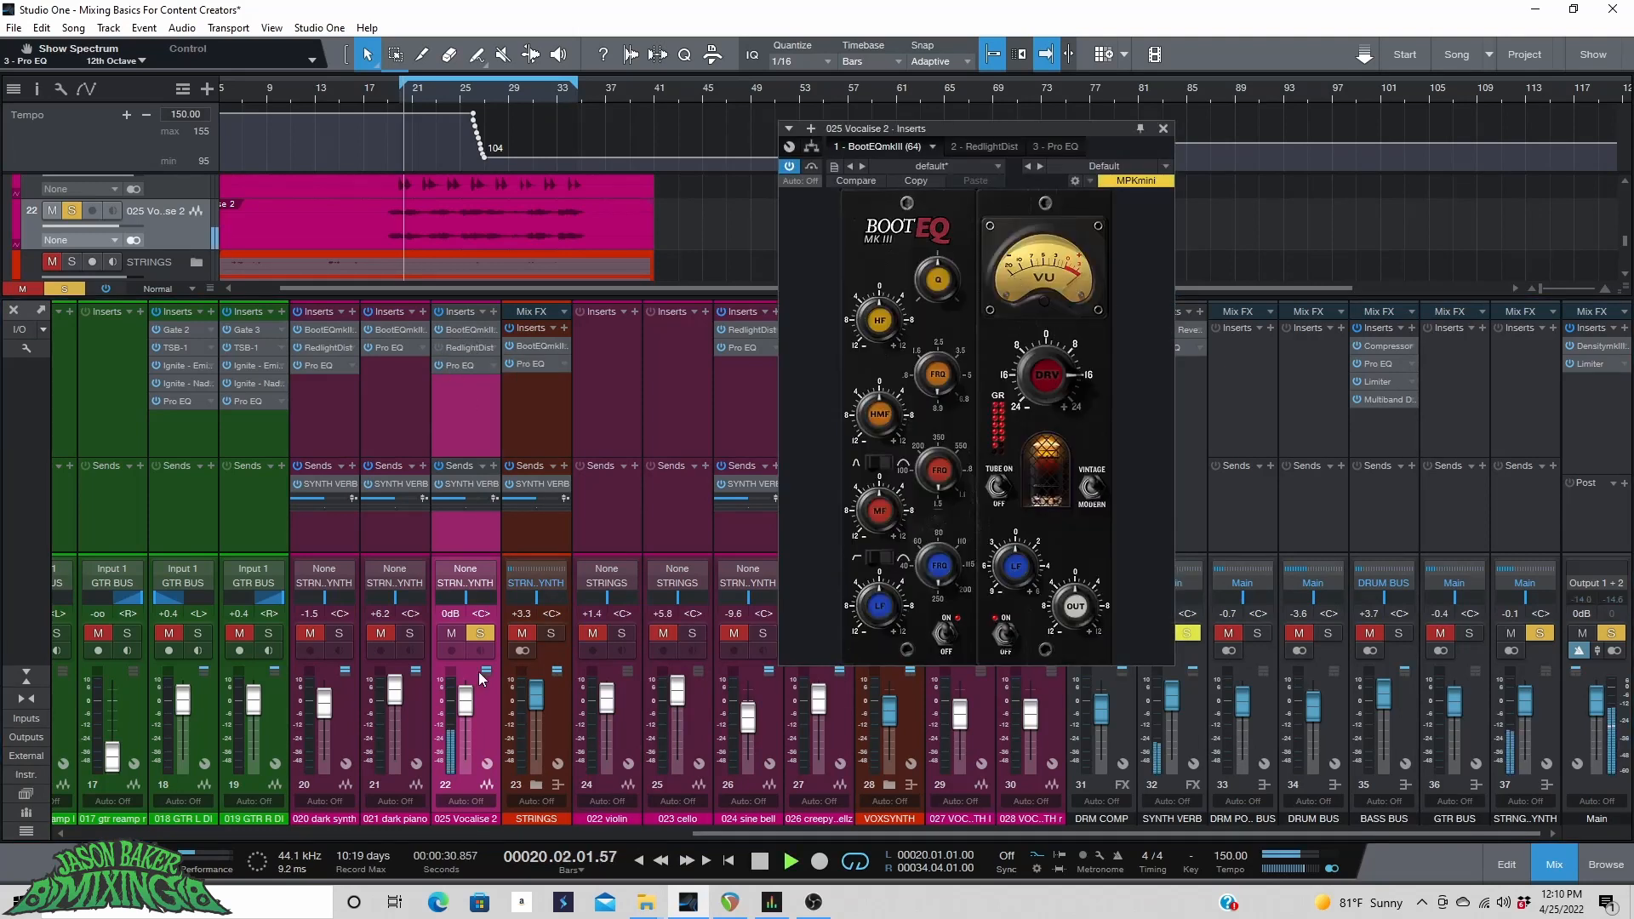
Solo the Vocalise 2 channel and set its fader to about +6.2 dB.
{"action": "left_click", "coordinate": [480, 633]}
{"action": "left_click_drag", "start_coordinate": [465, 701], "coordinate": [465, 690]}
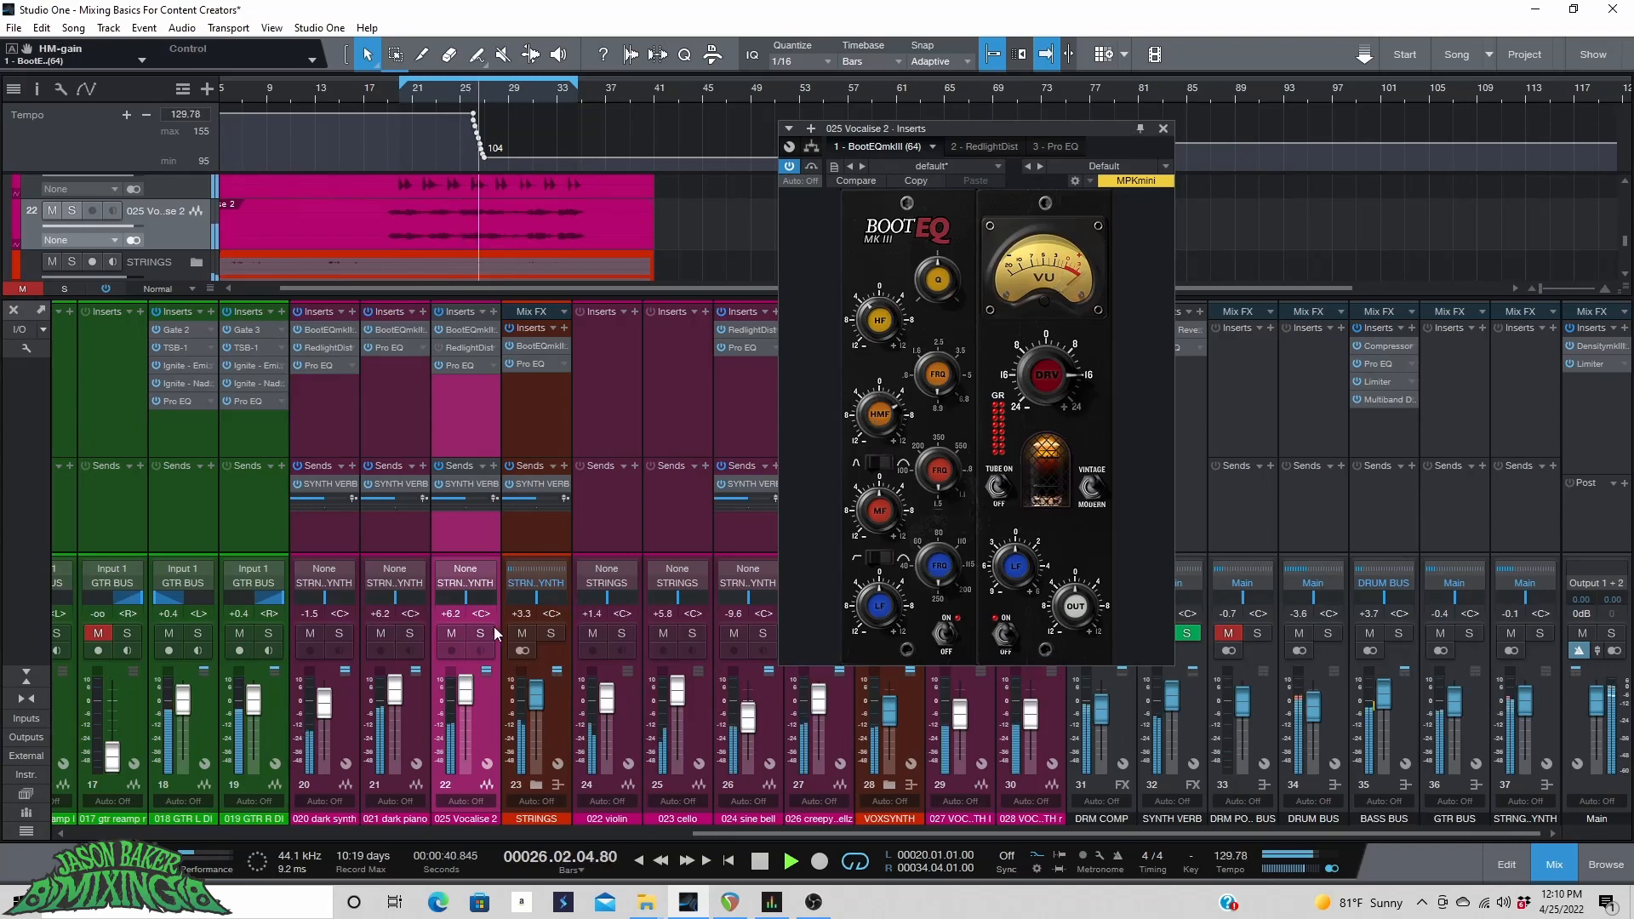
{"action": "key", "text": "s"}
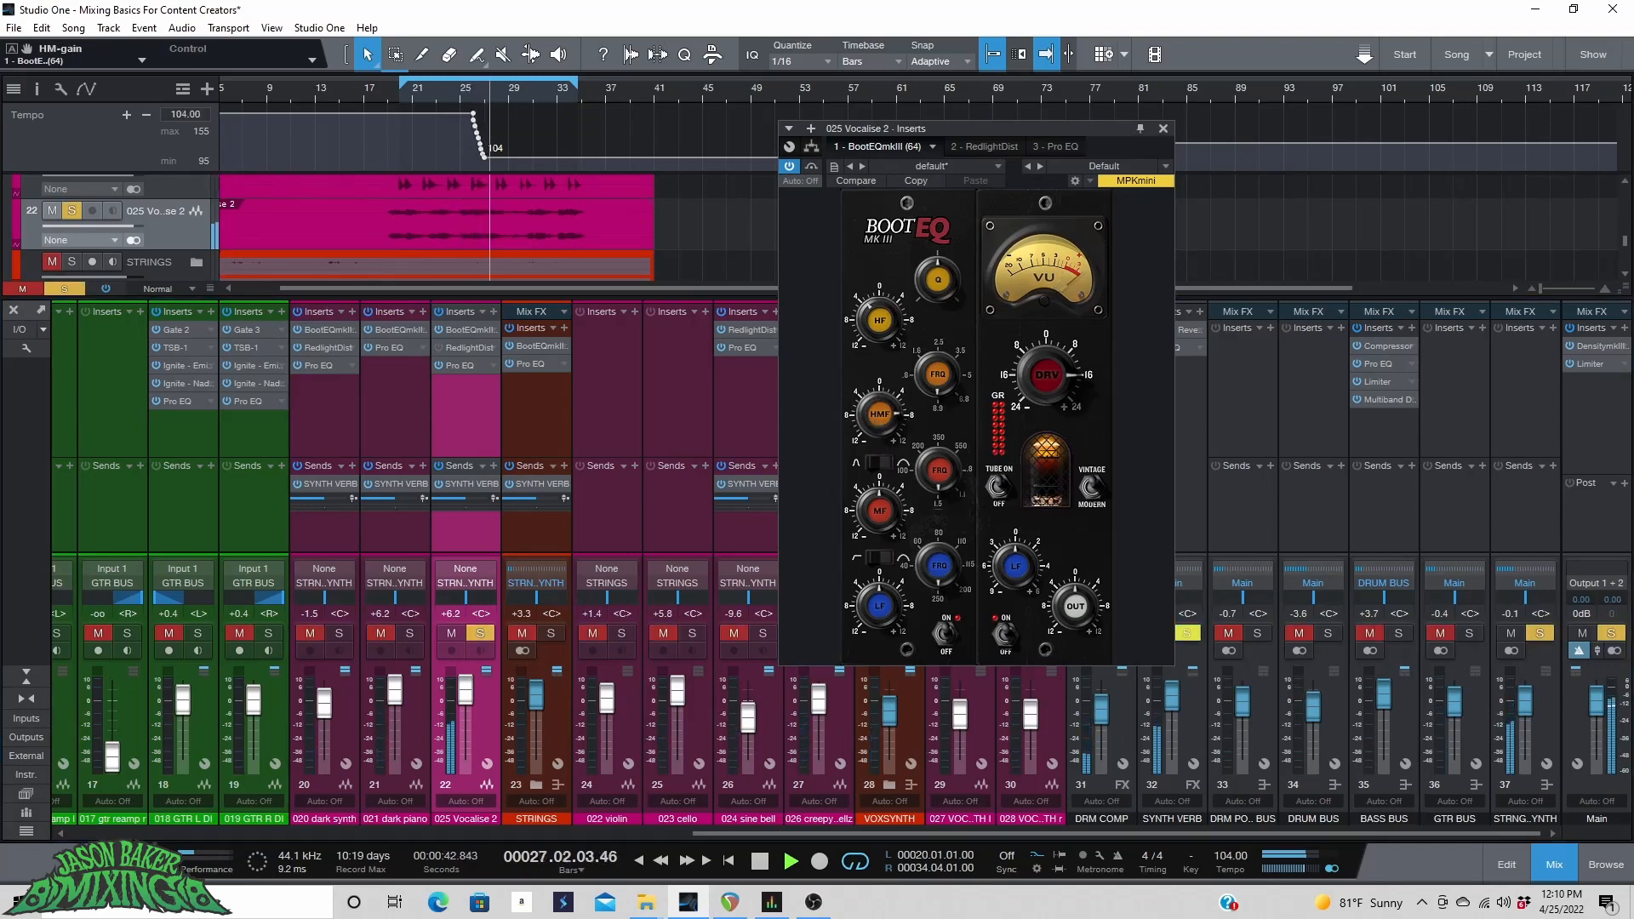
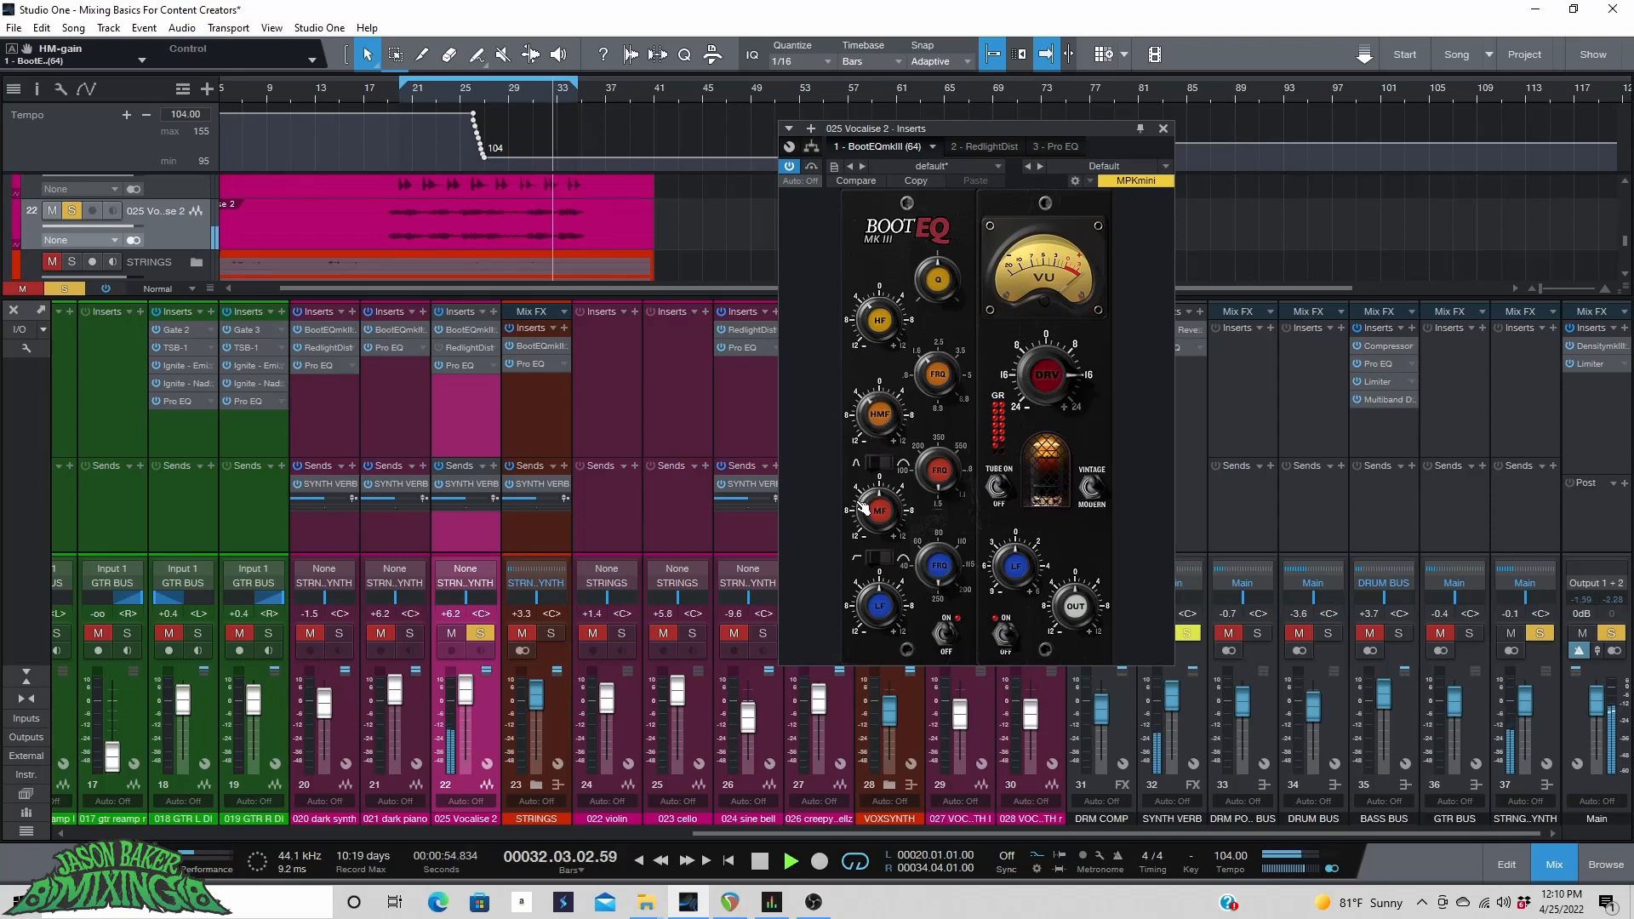
Adjust the BootEQ low-mid frequency and gain knobs and raise its drive on the Vocalise 2 channel.
{"action": "left_click_drag", "start_coordinate": [872, 510], "coordinate": [873, 502]}
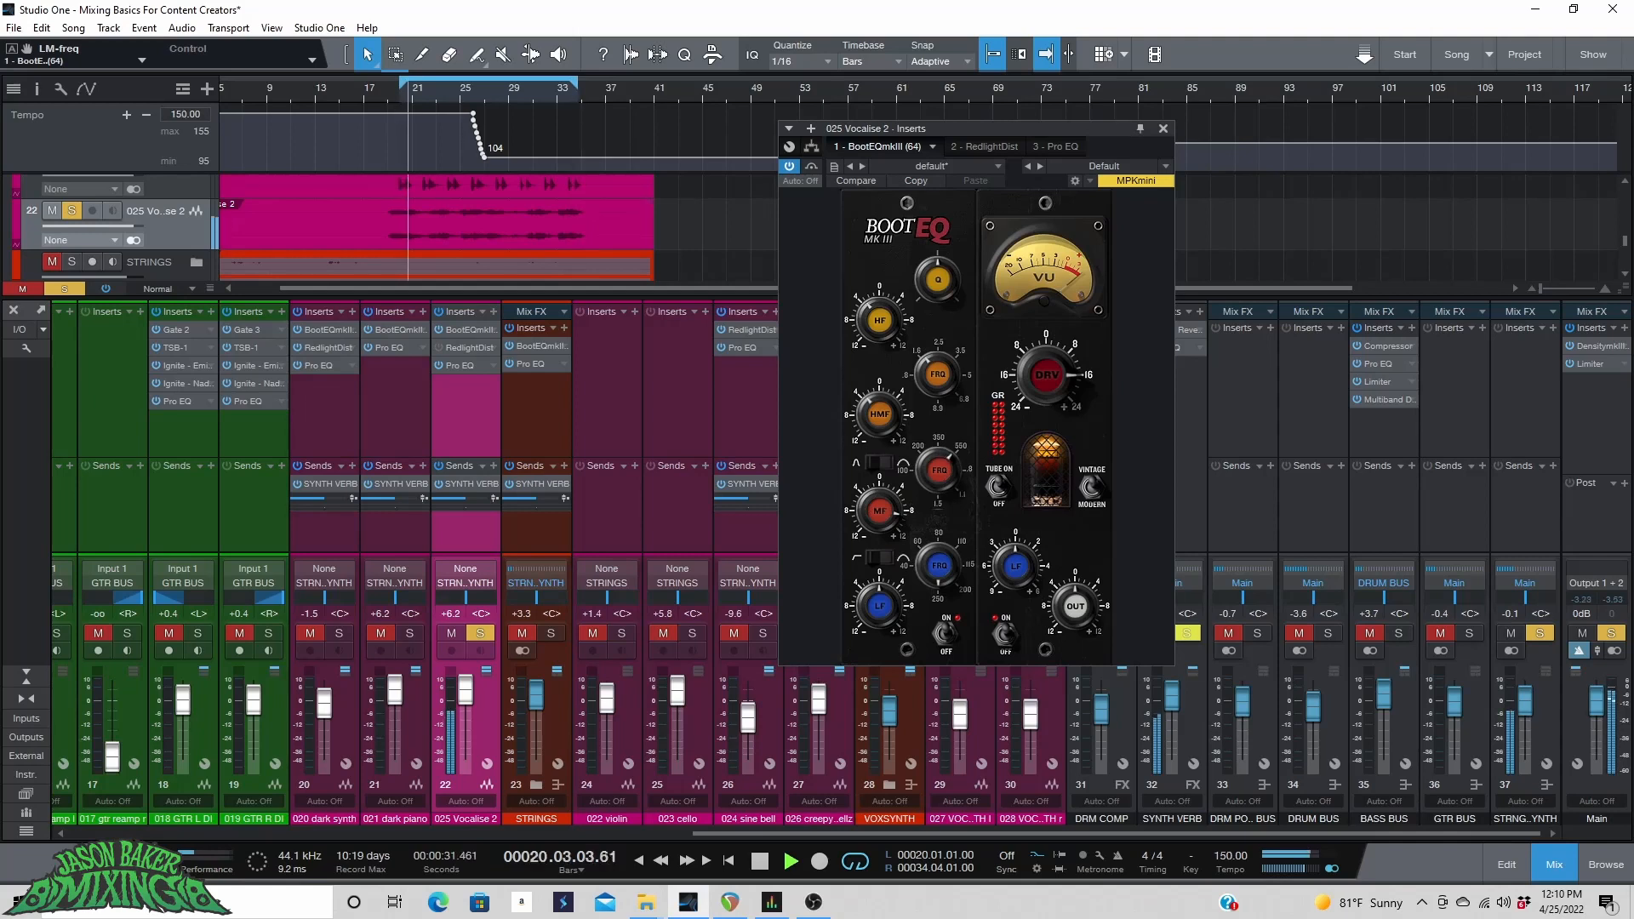
{"action": "left_click_drag", "start_coordinate": [884, 510], "coordinate": [883, 518]}
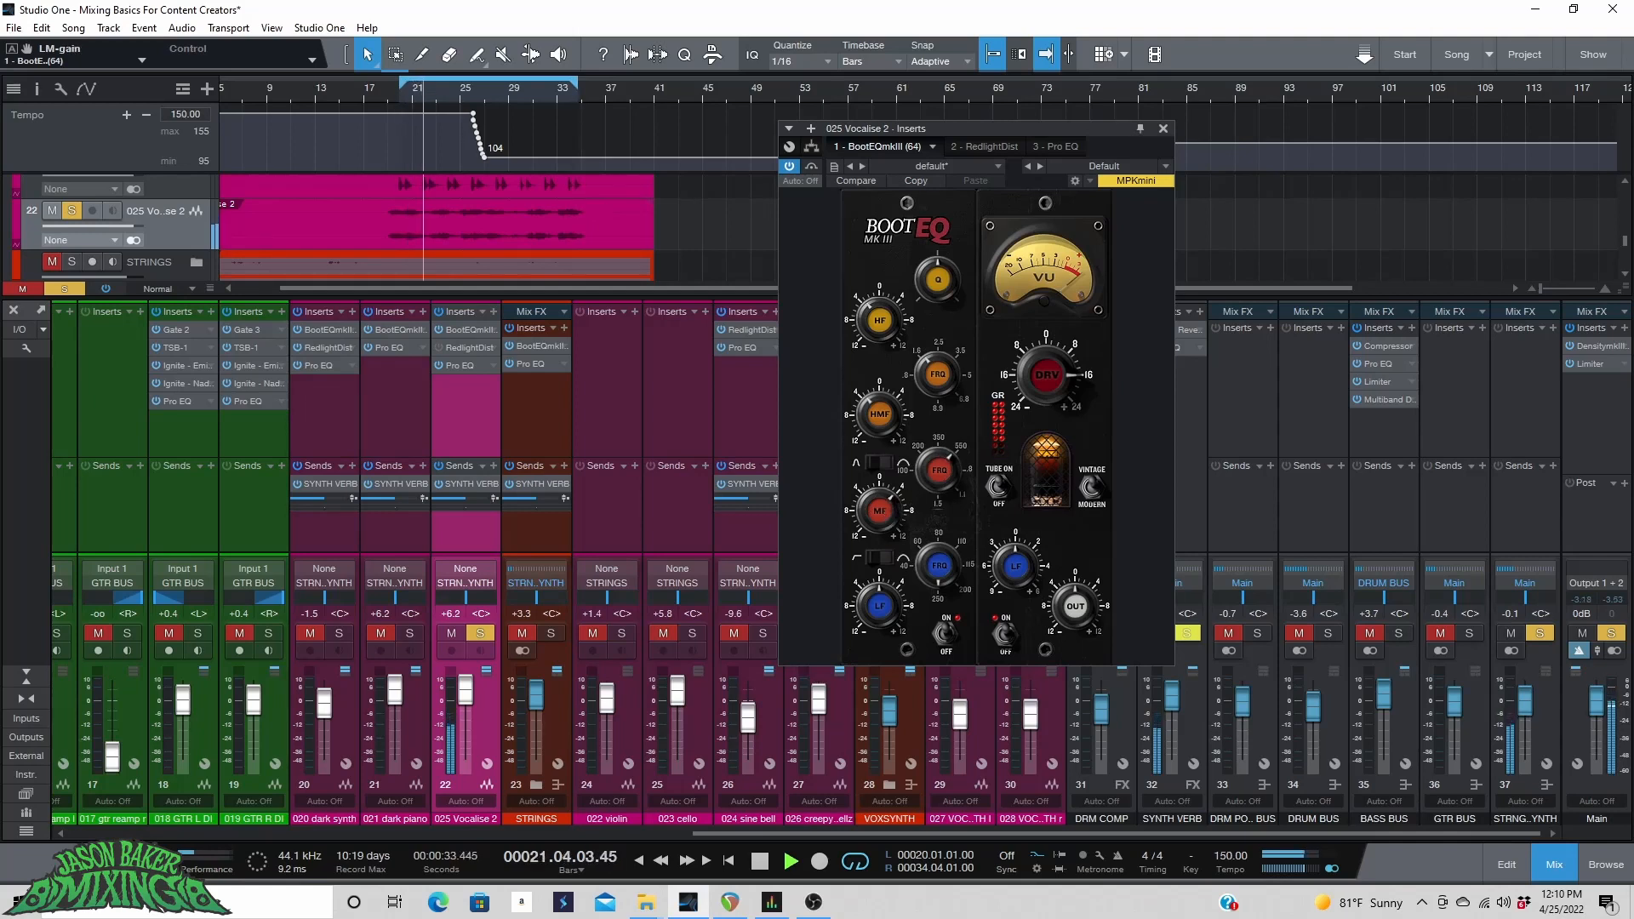
{"action": "left_click_drag", "start_coordinate": [1036, 372], "coordinate": [1036, 371]}
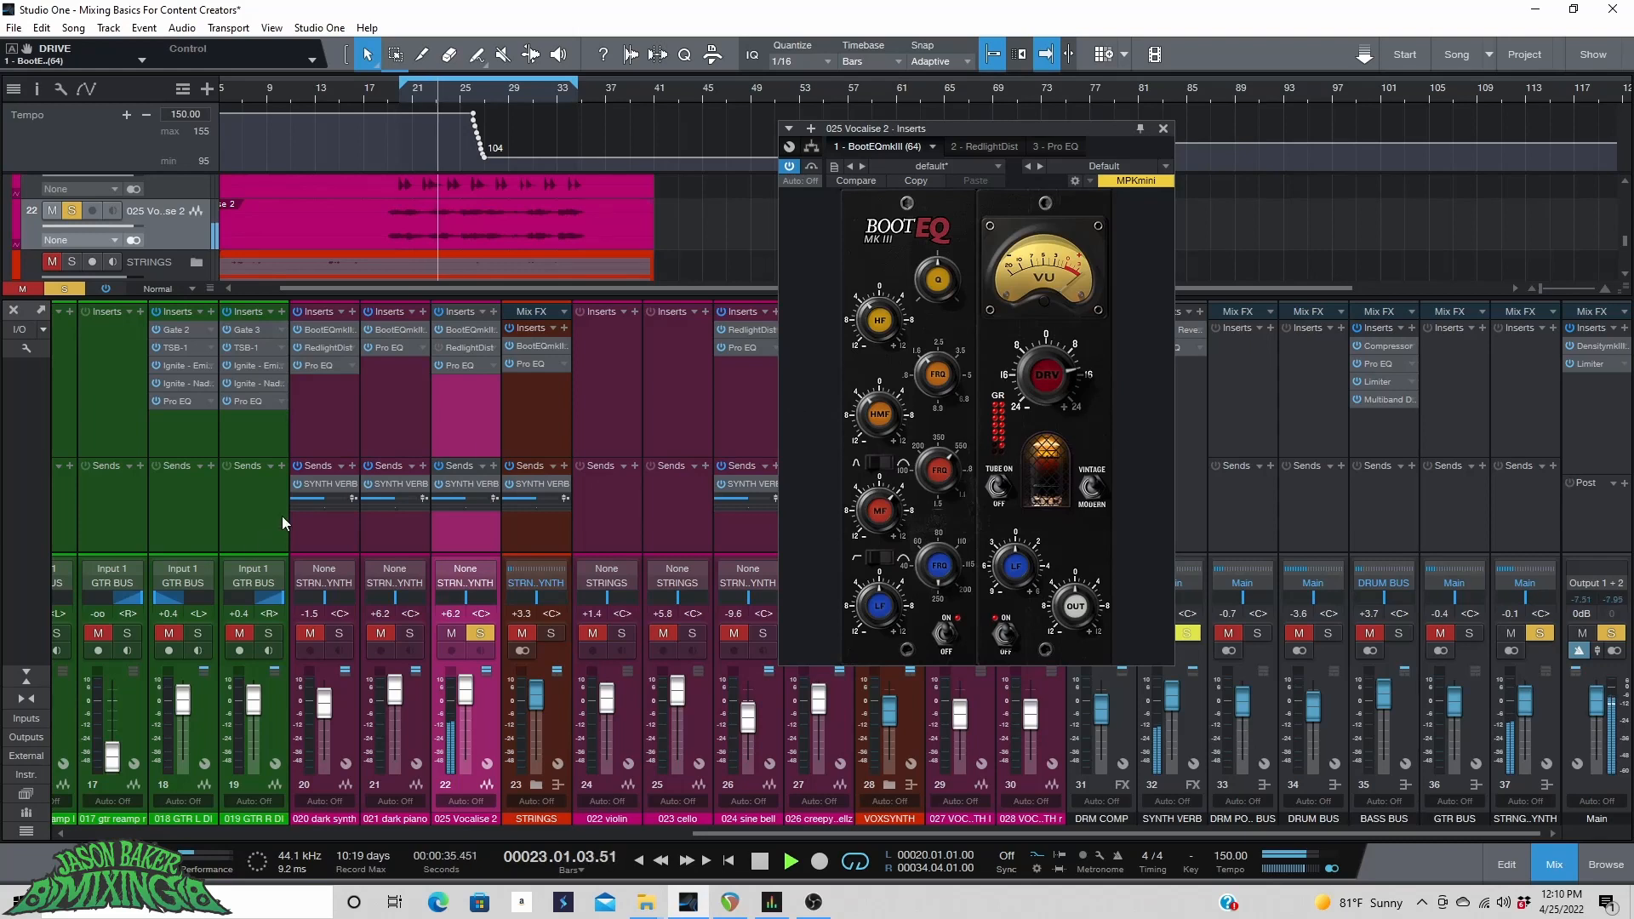
Set the Vocalise 2 fader to about +5.7 dB and the STRNG..YNTH bus fader to about -8.2 dB.
{"action": "left_click_drag", "start_coordinate": [471, 695], "coordinate": [471, 697]}
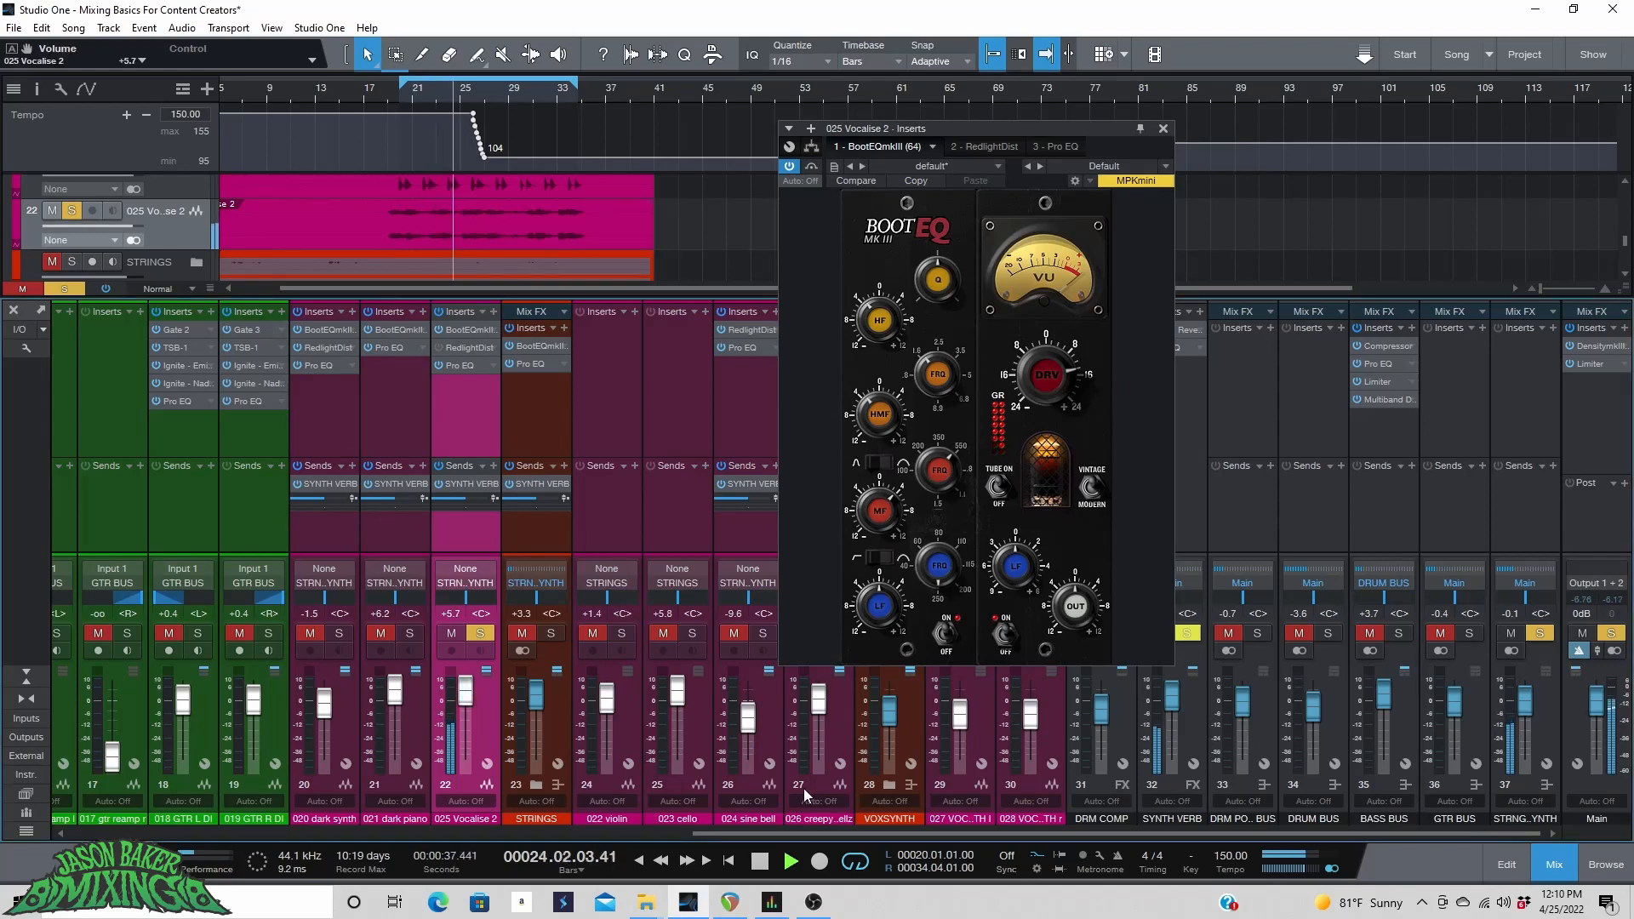
{"action": "left_click_drag", "start_coordinate": [1520, 724], "coordinate": [1523, 719]}
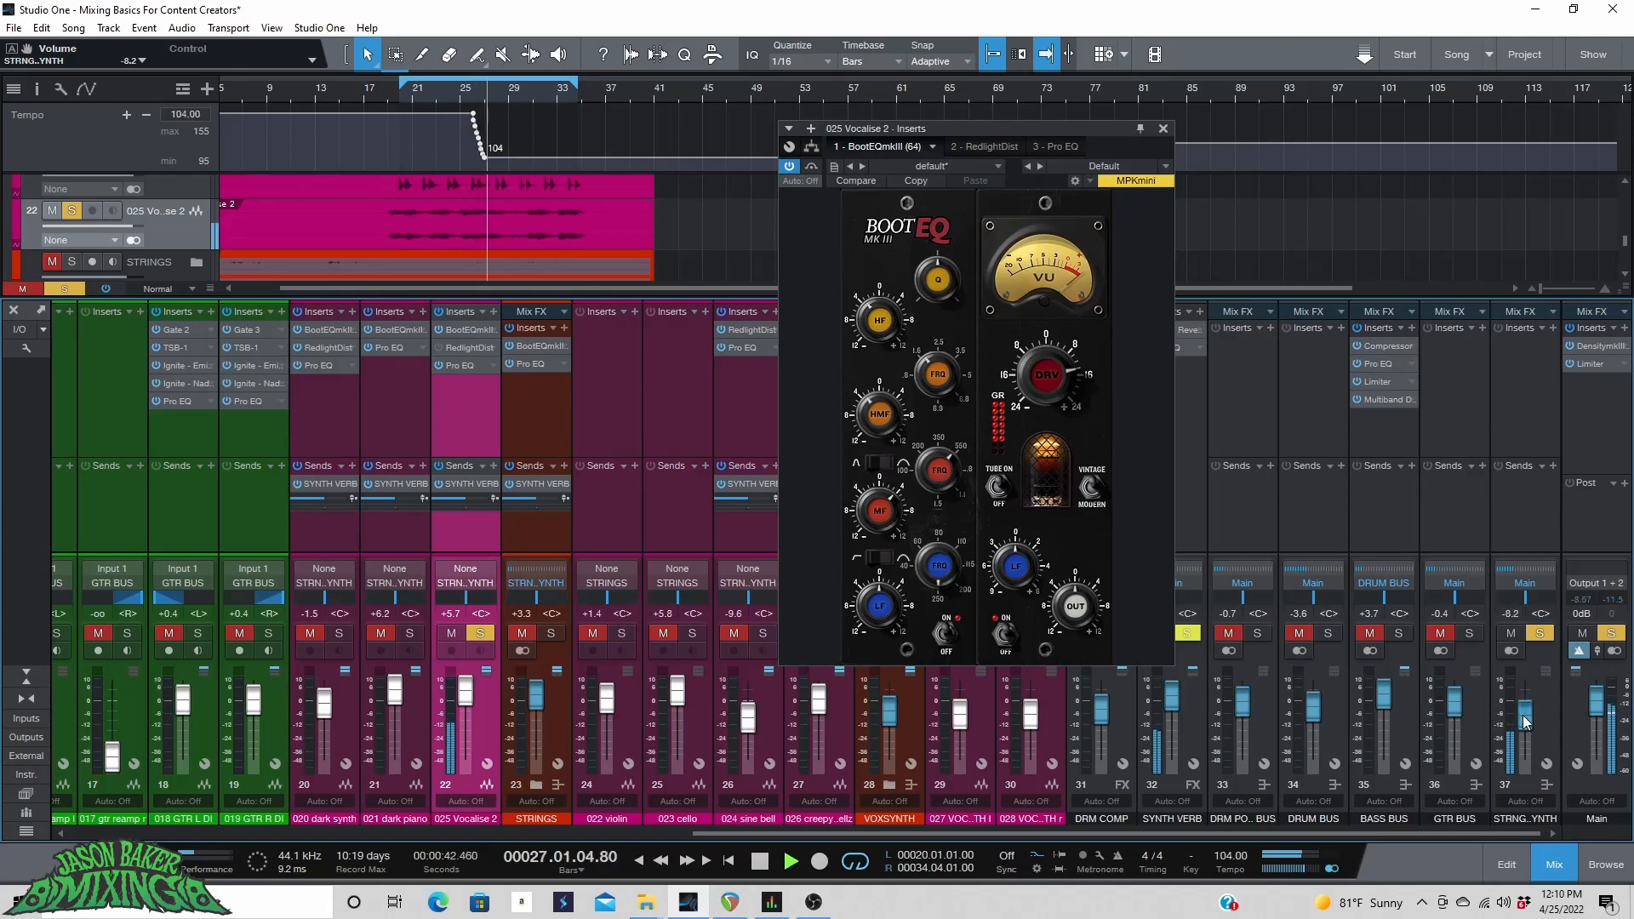
Open the RedlightDist insert on Vocalise 2 and raise its Drive to 2.33 during playback.
{"action": "left_click", "coordinate": [458, 350]}
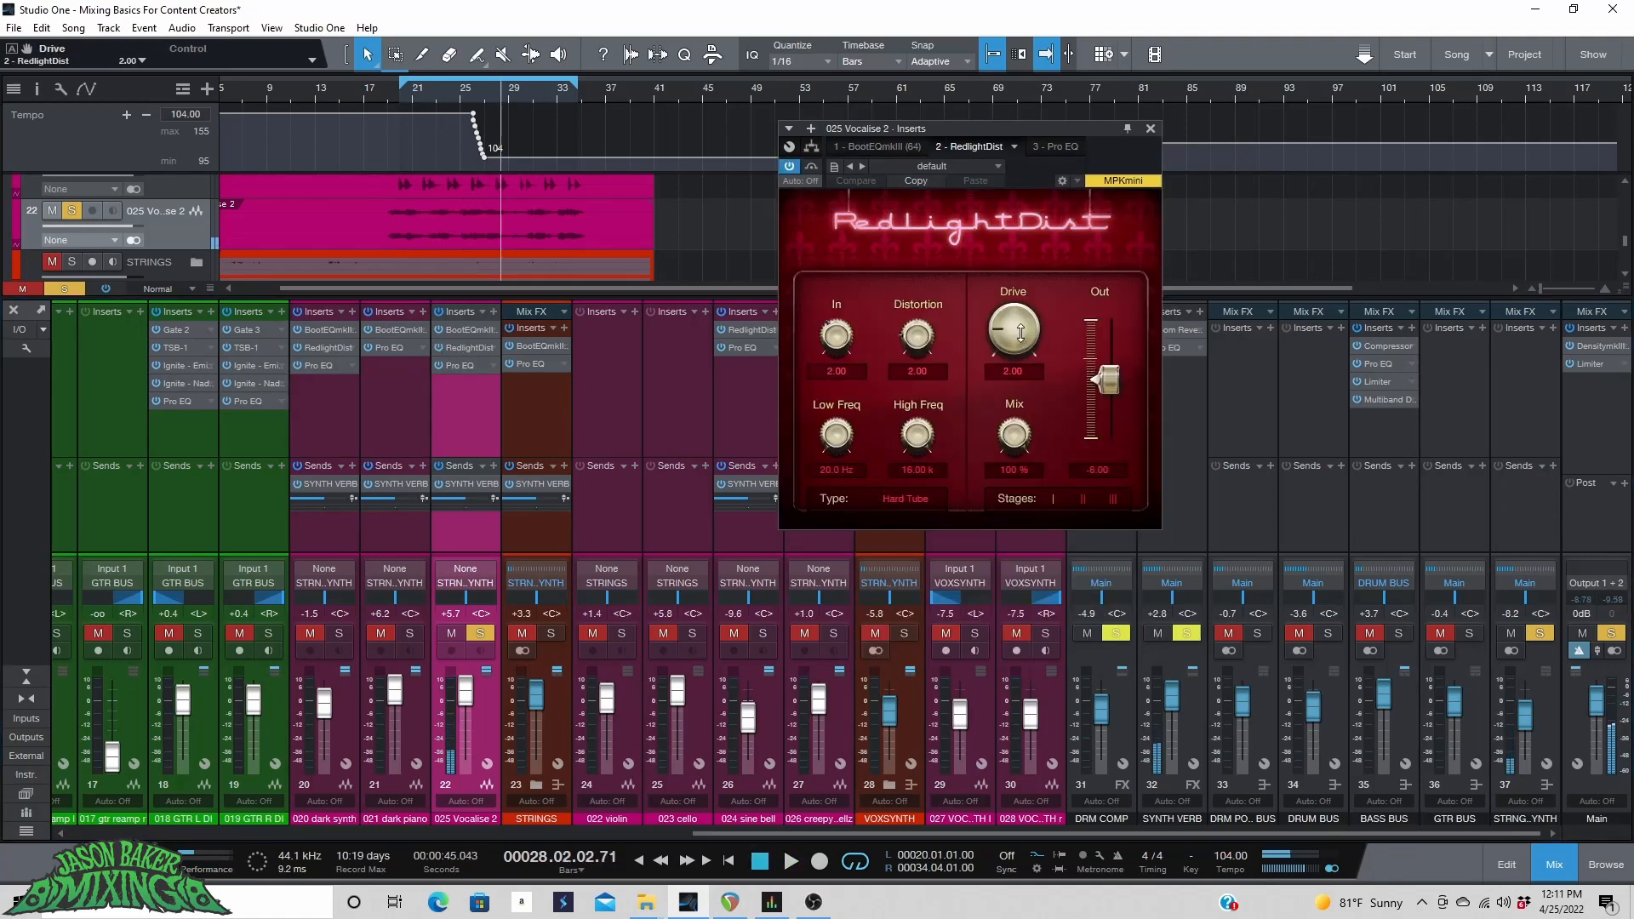
{"action": "key", "text": "space"}
{"action": "left_click_drag", "start_coordinate": [1020, 322], "coordinate": [1009, 338]}
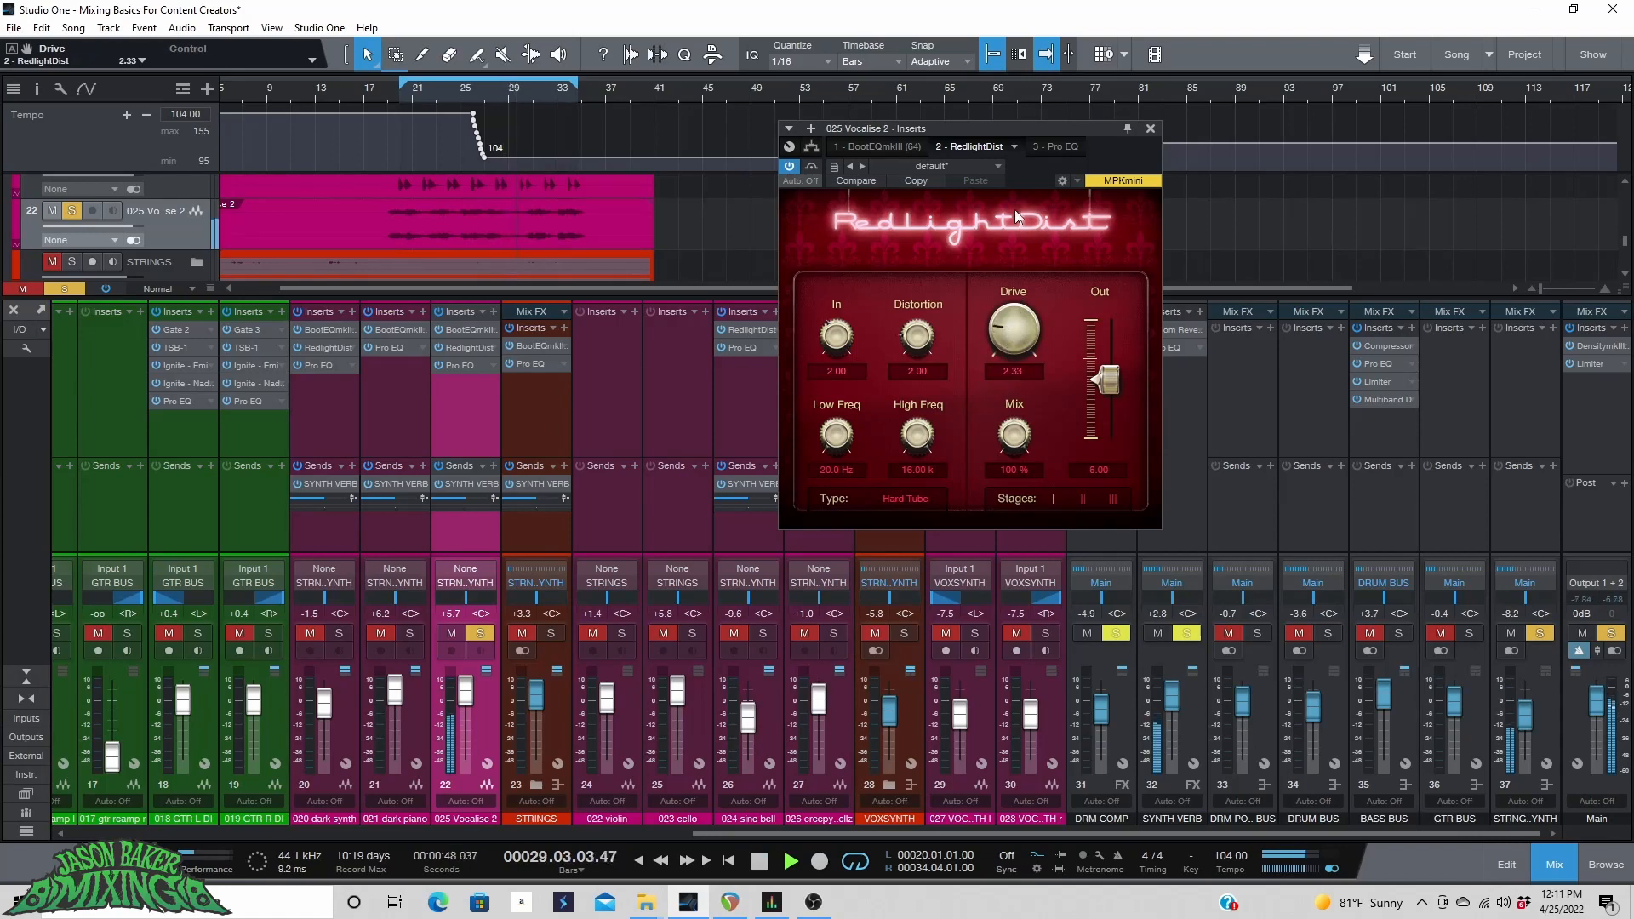
Open the Pro EQ insert and pull the Vocalise 2 fader down to about -0.5 dB.
{"action": "left_click", "coordinate": [1053, 147]}
{"action": "key", "text": "space"}
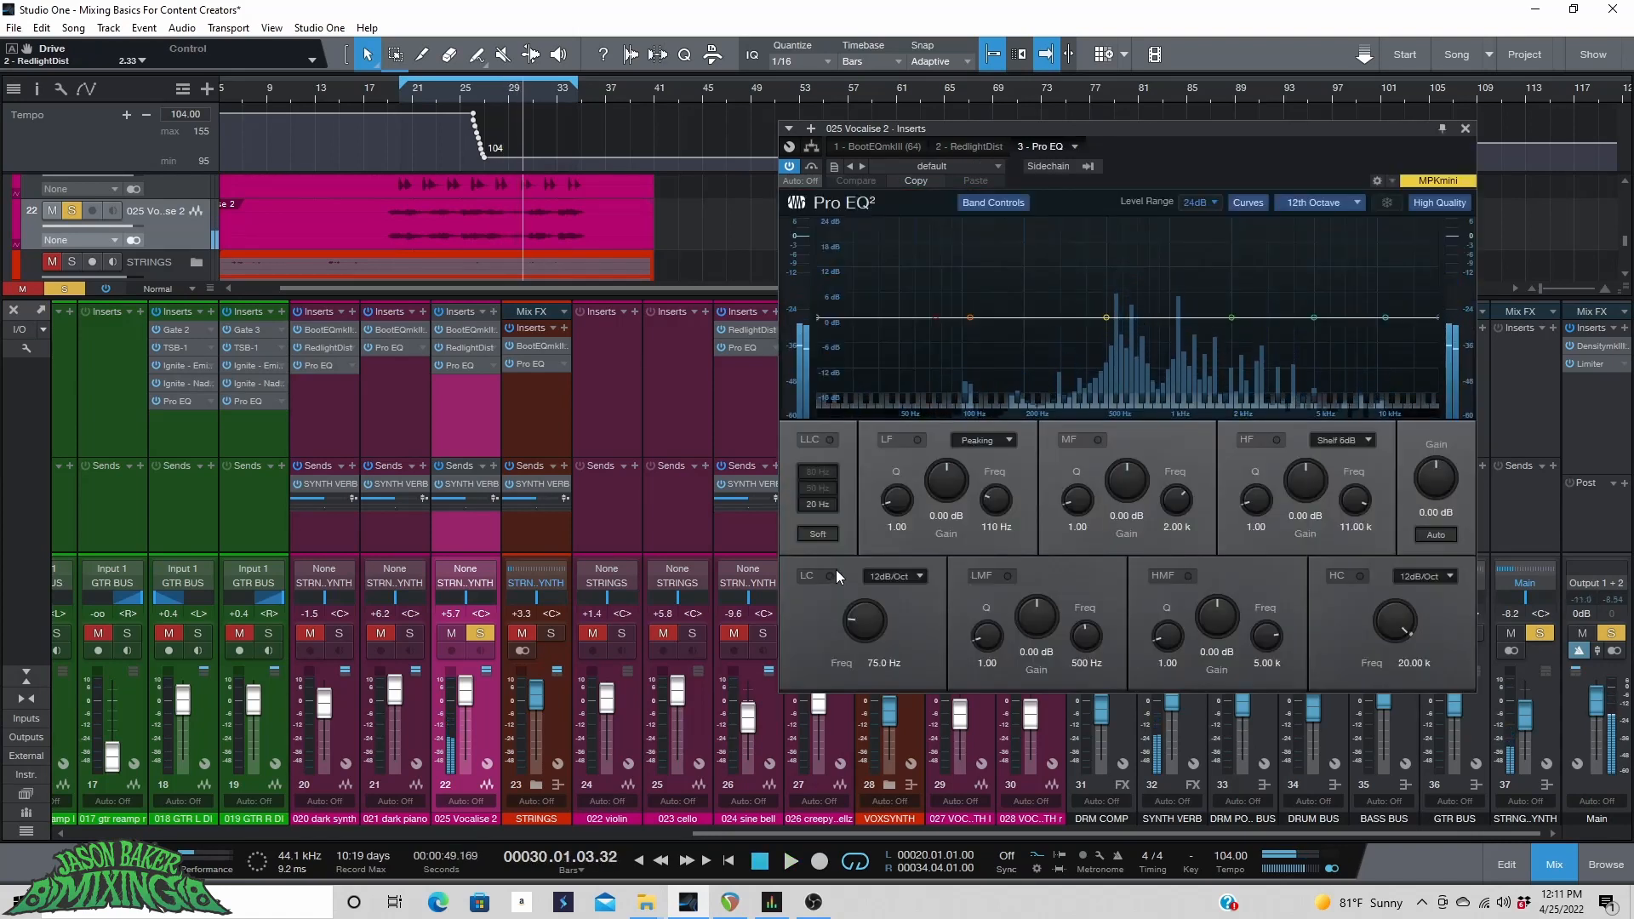
{"action": "key", "text": "space"}
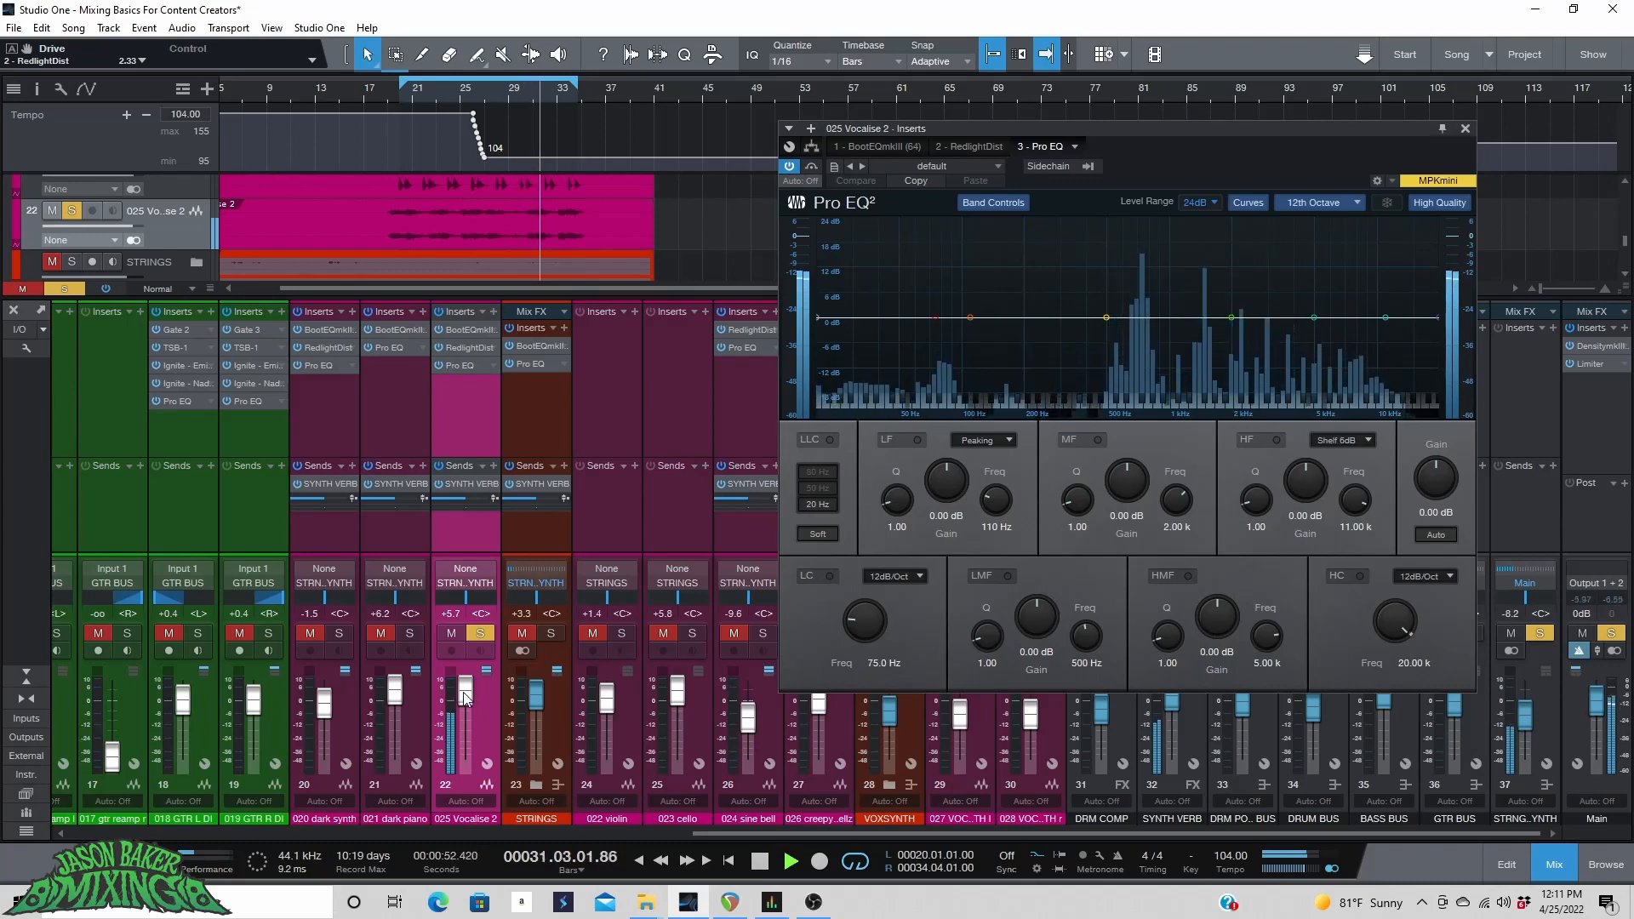
{"action": "left_click_drag", "start_coordinate": [465, 696], "coordinate": [466, 709]}
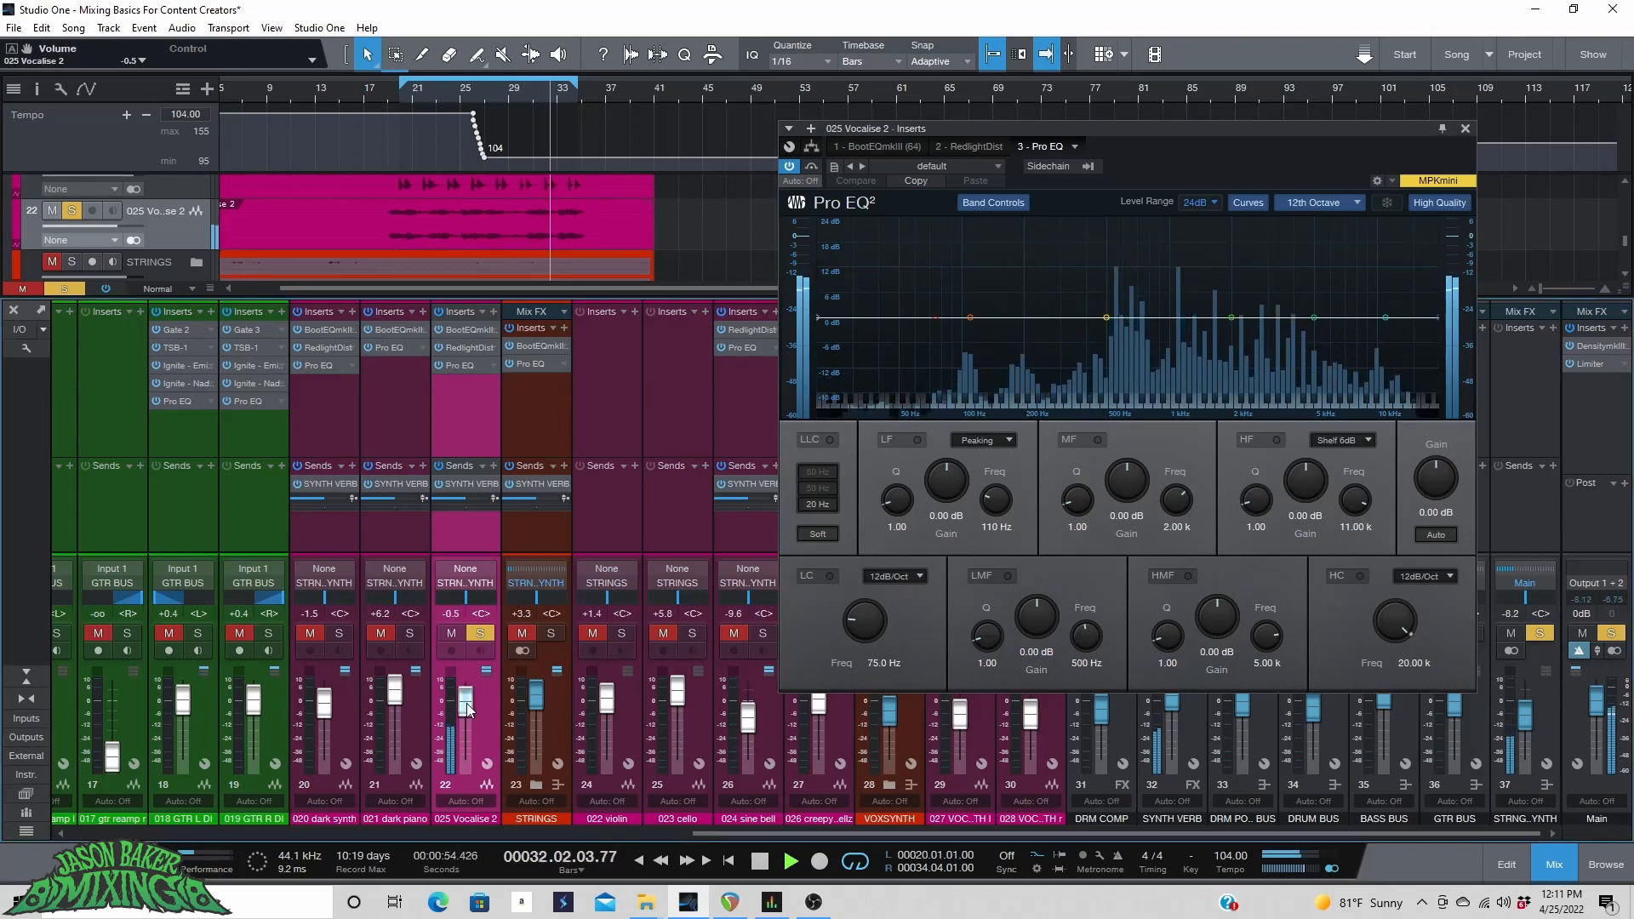
Remove the RedlightDist insert from the Vocalise 2 channel.
{"action": "left_click", "coordinate": [440, 348]}
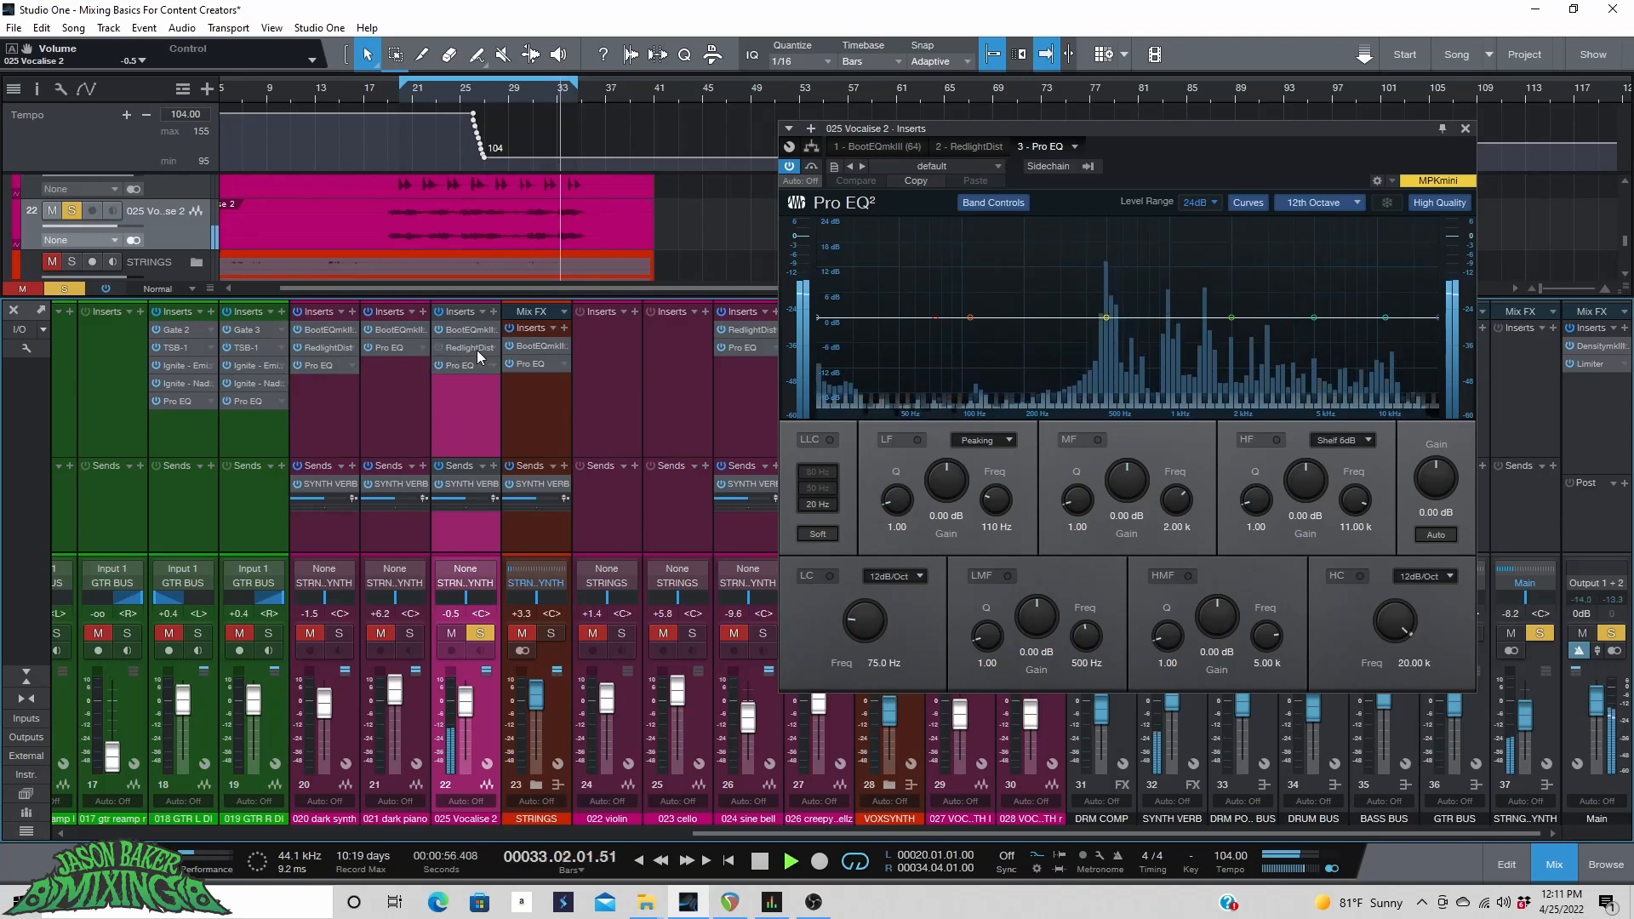
{"action": "right_click", "coordinate": [490, 345]}
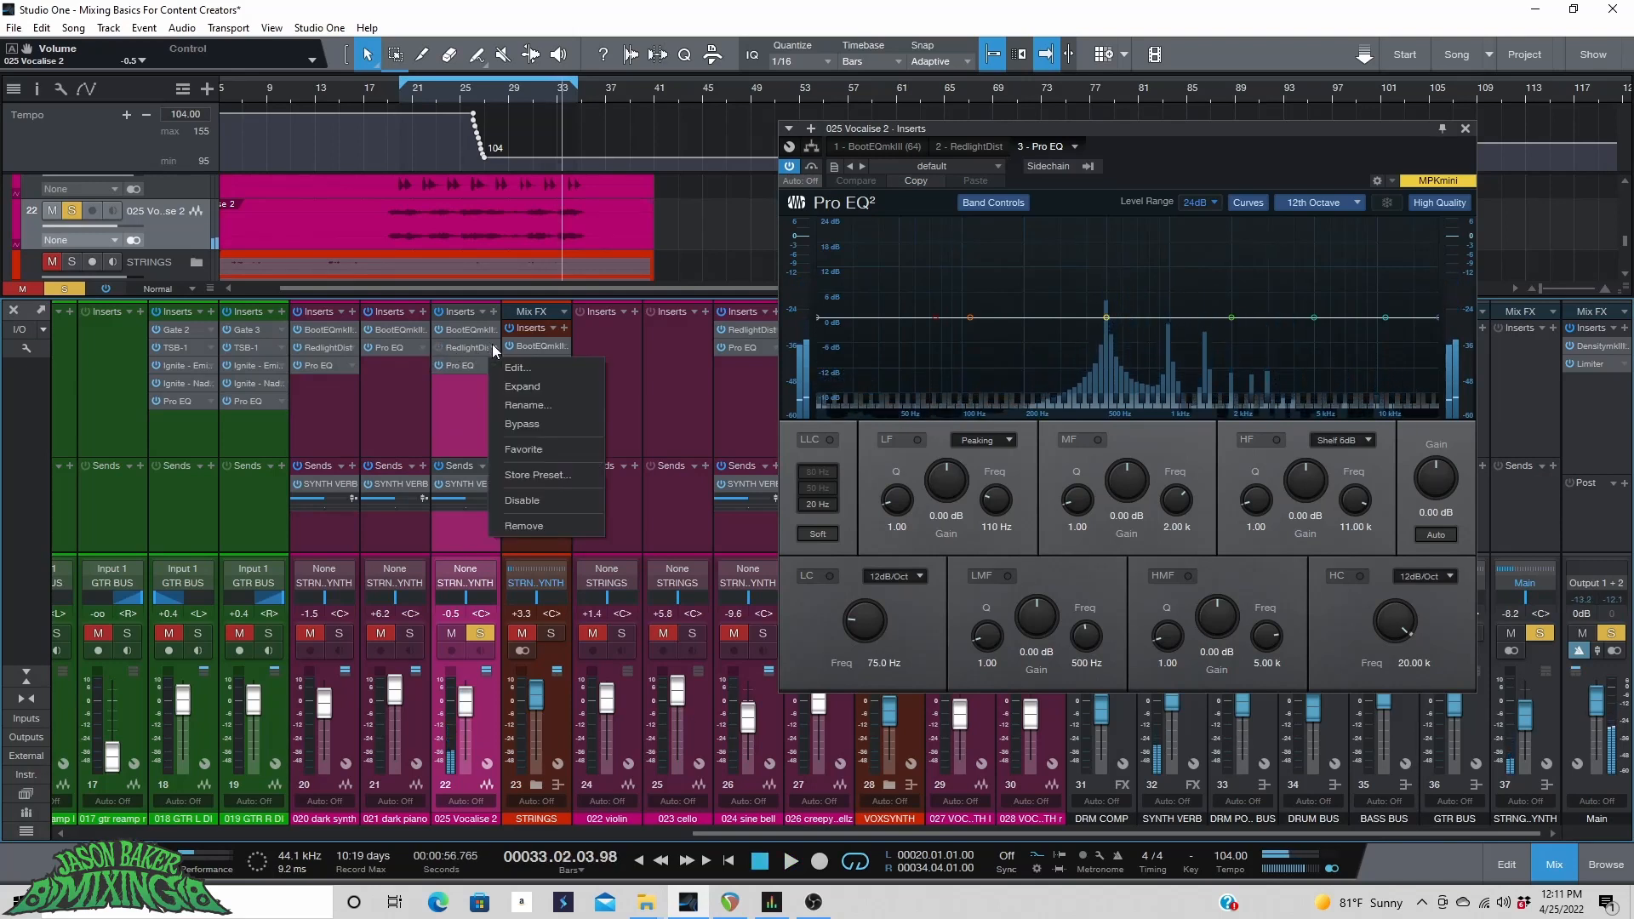
{"action": "left_click", "coordinate": [515, 525]}
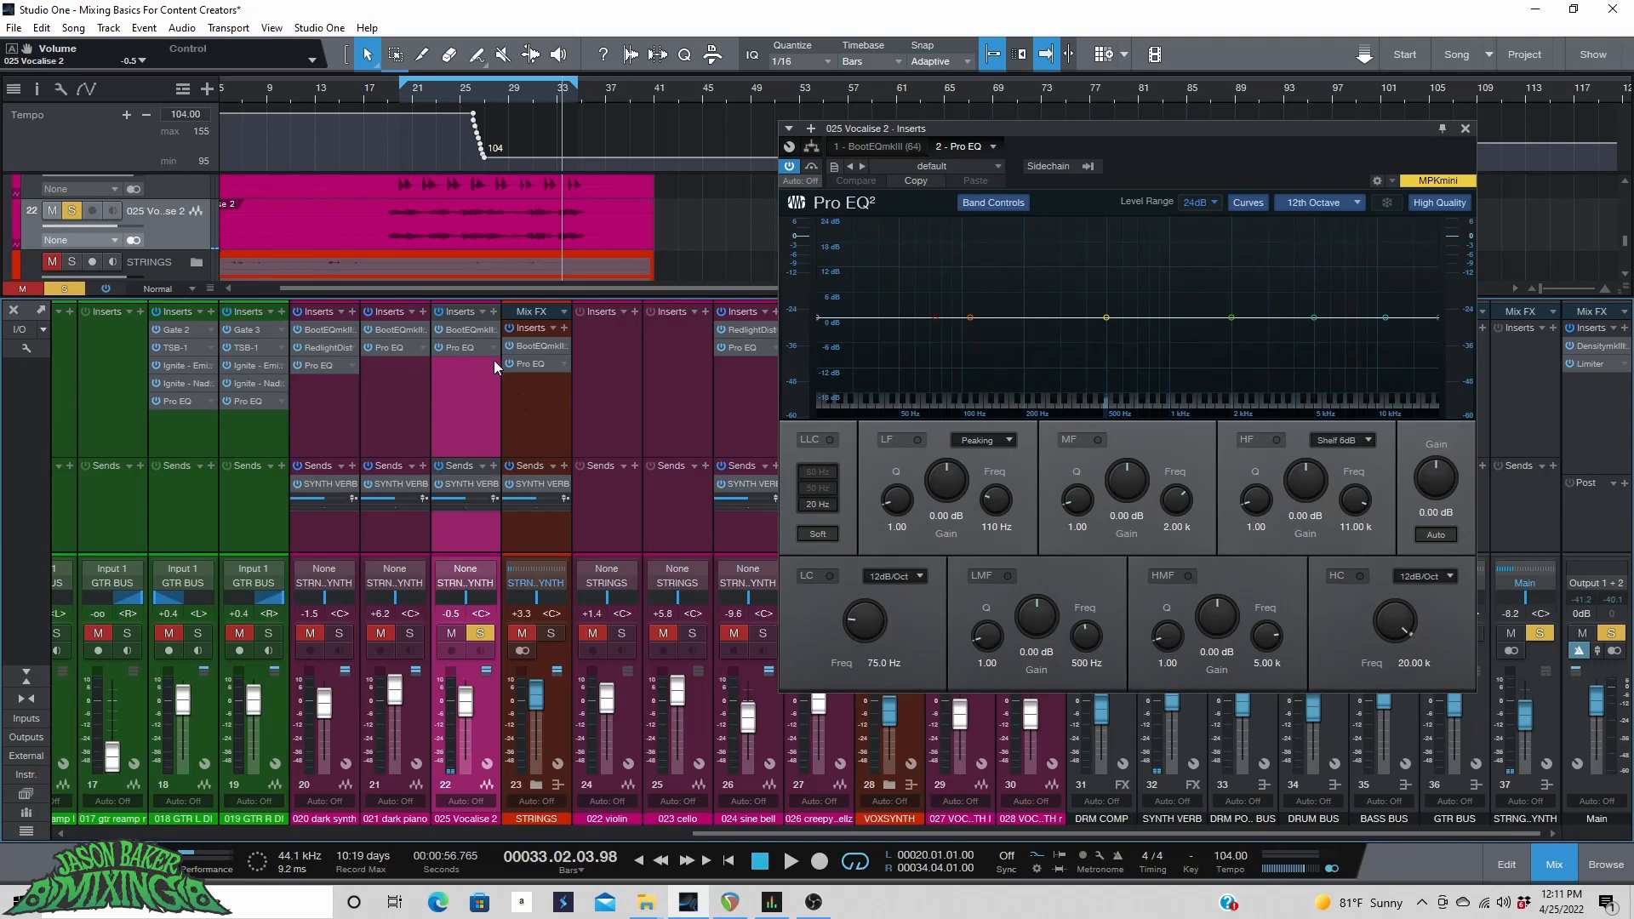
Enable the Pro EQ low cut at 24 dB/Oct and set its frequency to 191 Hz.
{"action": "left_click", "coordinate": [830, 575]}
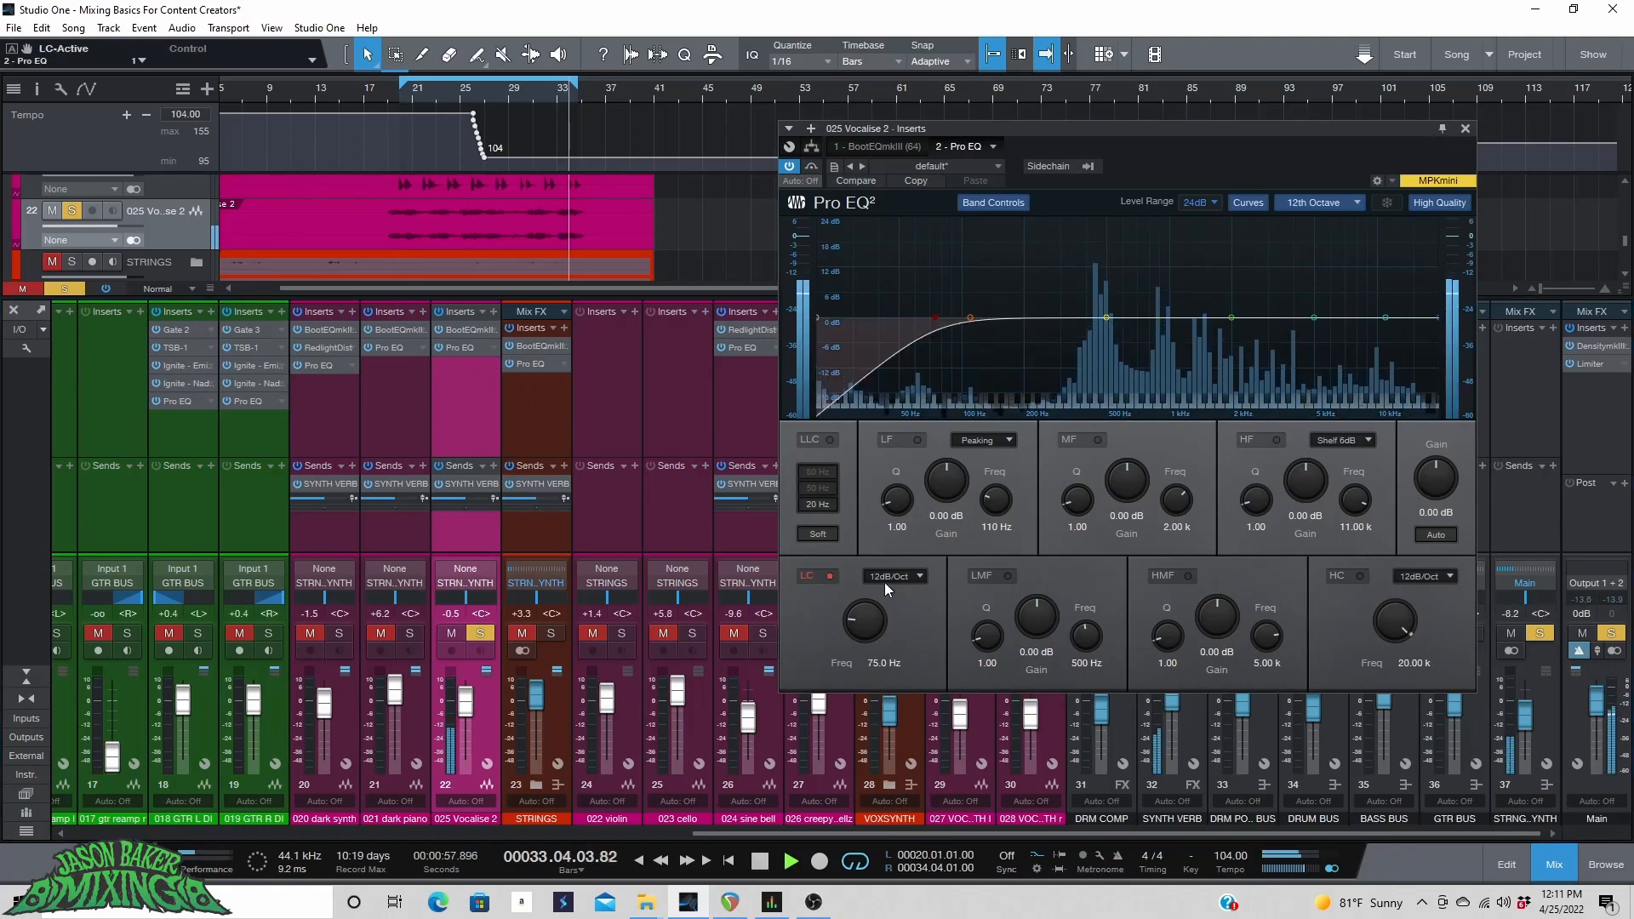
{"action": "left_click", "coordinate": [892, 576]}
{"action": "left_click", "coordinate": [917, 634]}
{"action": "left_click_drag", "start_coordinate": [867, 630], "coordinate": [862, 609]}
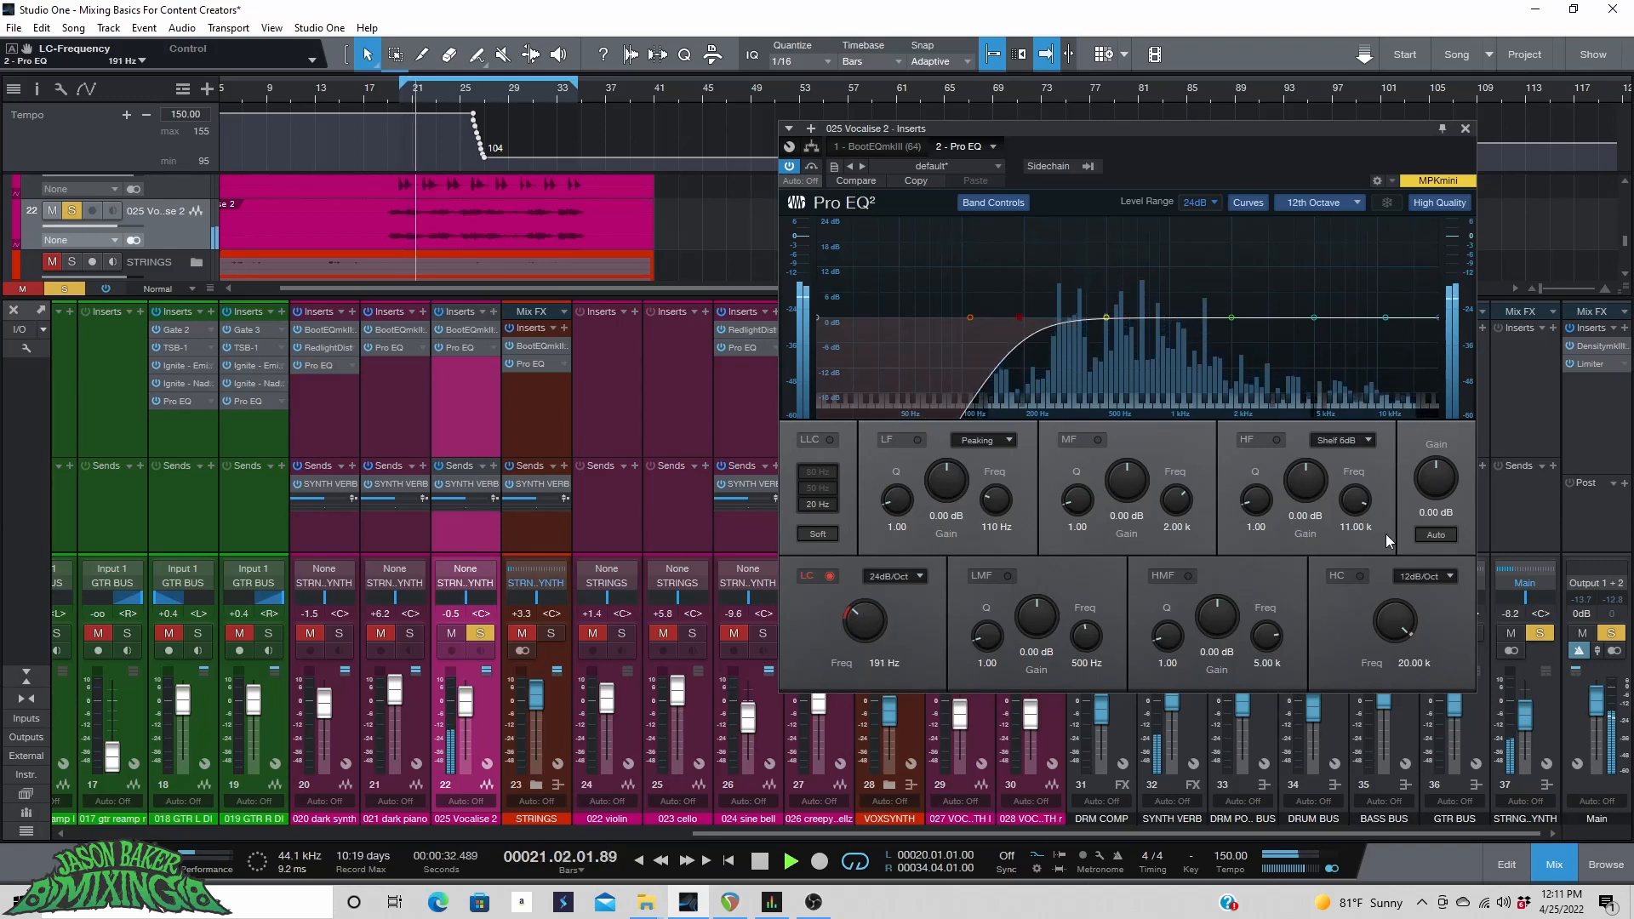
Enable the Pro EQ high cut at 24 dB/Oct and set its frequency to 10.38 kHz.
{"action": "left_click", "coordinate": [1359, 576]}
{"action": "left_click", "coordinate": [1425, 576]}
{"action": "left_click", "coordinate": [1421, 626]}
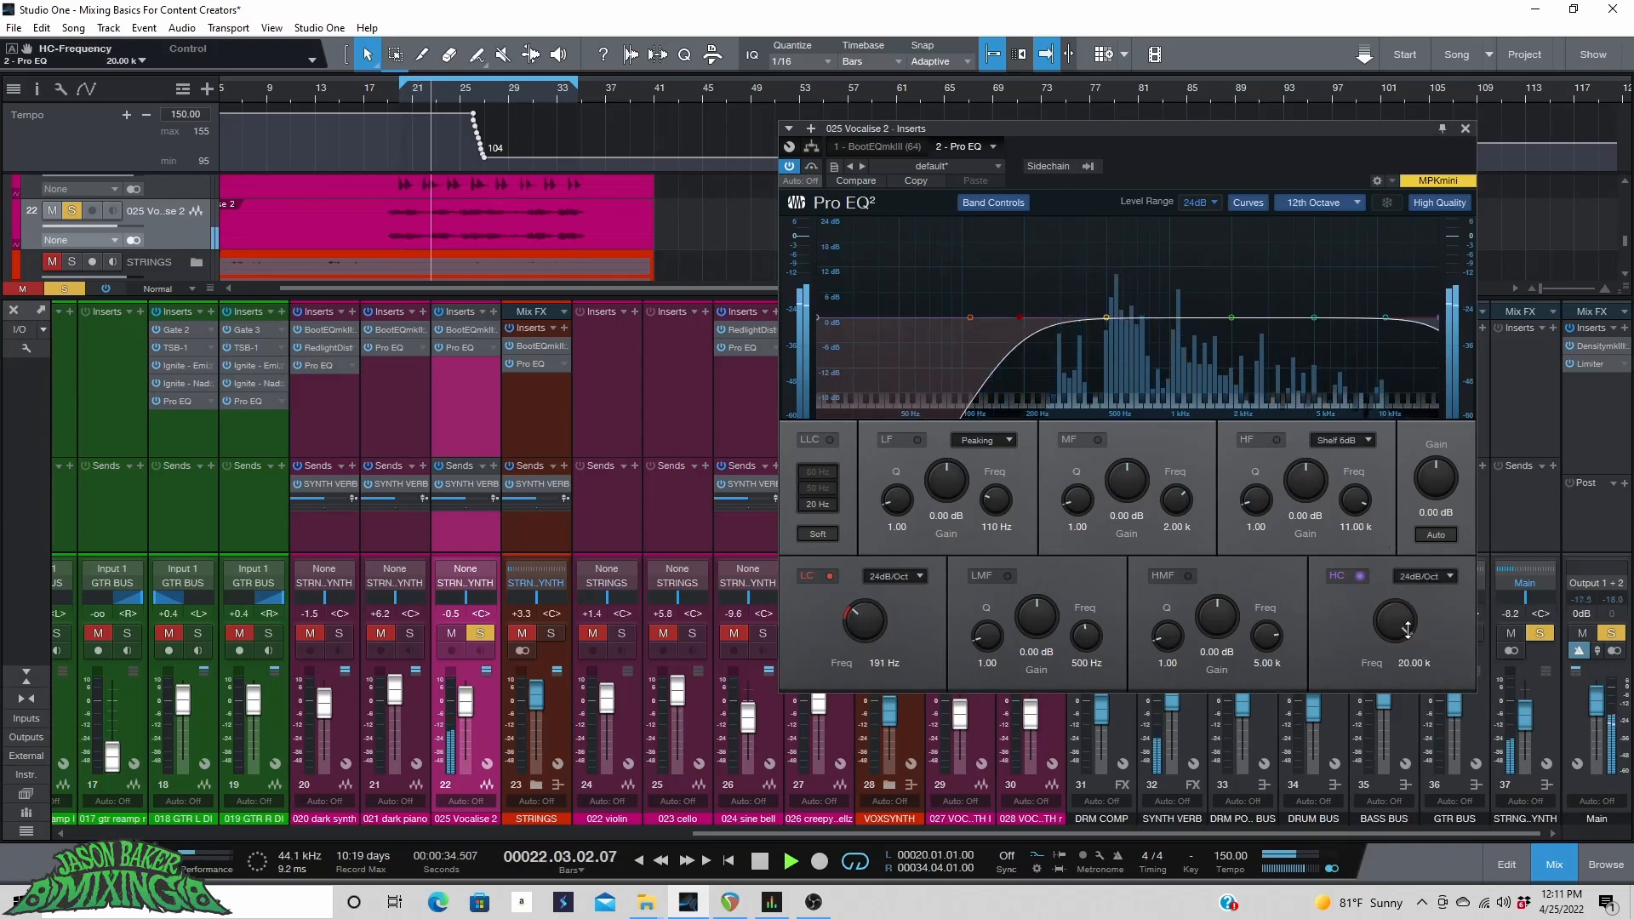
{"action": "left_click_drag", "start_coordinate": [1402, 627], "coordinate": [1402, 642]}
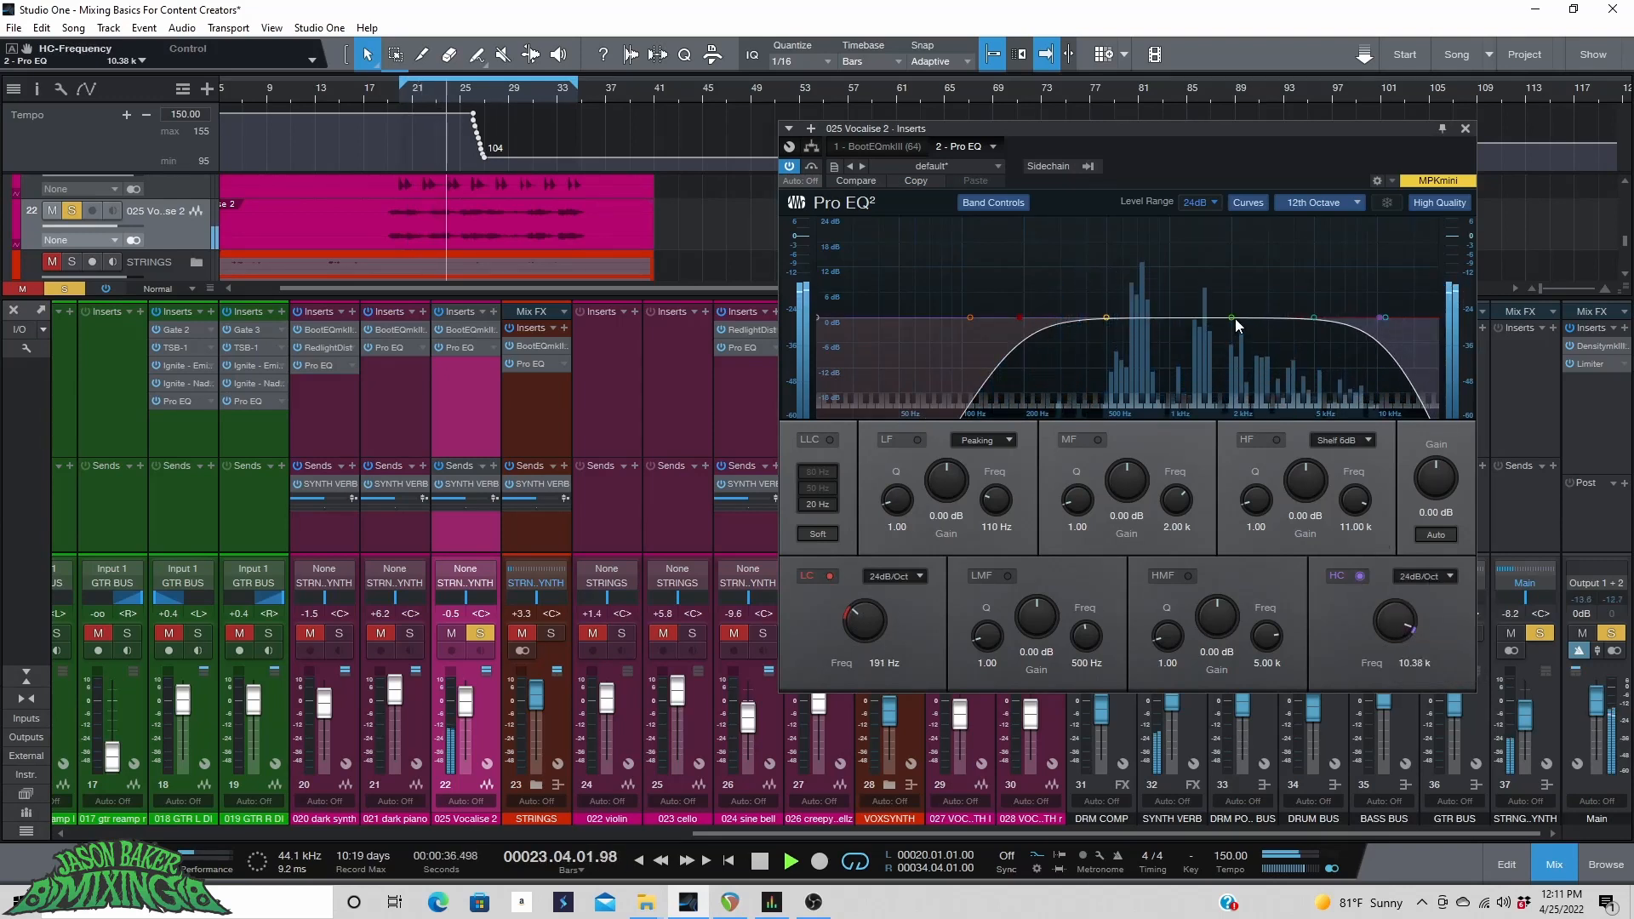
Cut the mid band by about -3.37 dB at 736 Hz in the Pro EQ.
{"action": "left_click_drag", "start_coordinate": [1233, 318], "coordinate": [1140, 331]}
{"action": "left_click_drag", "start_coordinate": [1314, 316], "coordinate": [1045, 226]}
{"action": "left_click_drag", "start_coordinate": [1211, 228], "coordinate": [1187, 338]}
Sweep a narrow high-mid boost, then set the HMF band to -2.81 dB at 1.64 kHz with Q 3.20.
{"action": "left_click_drag", "start_coordinate": [1211, 705], "coordinate": [1207, 611]}
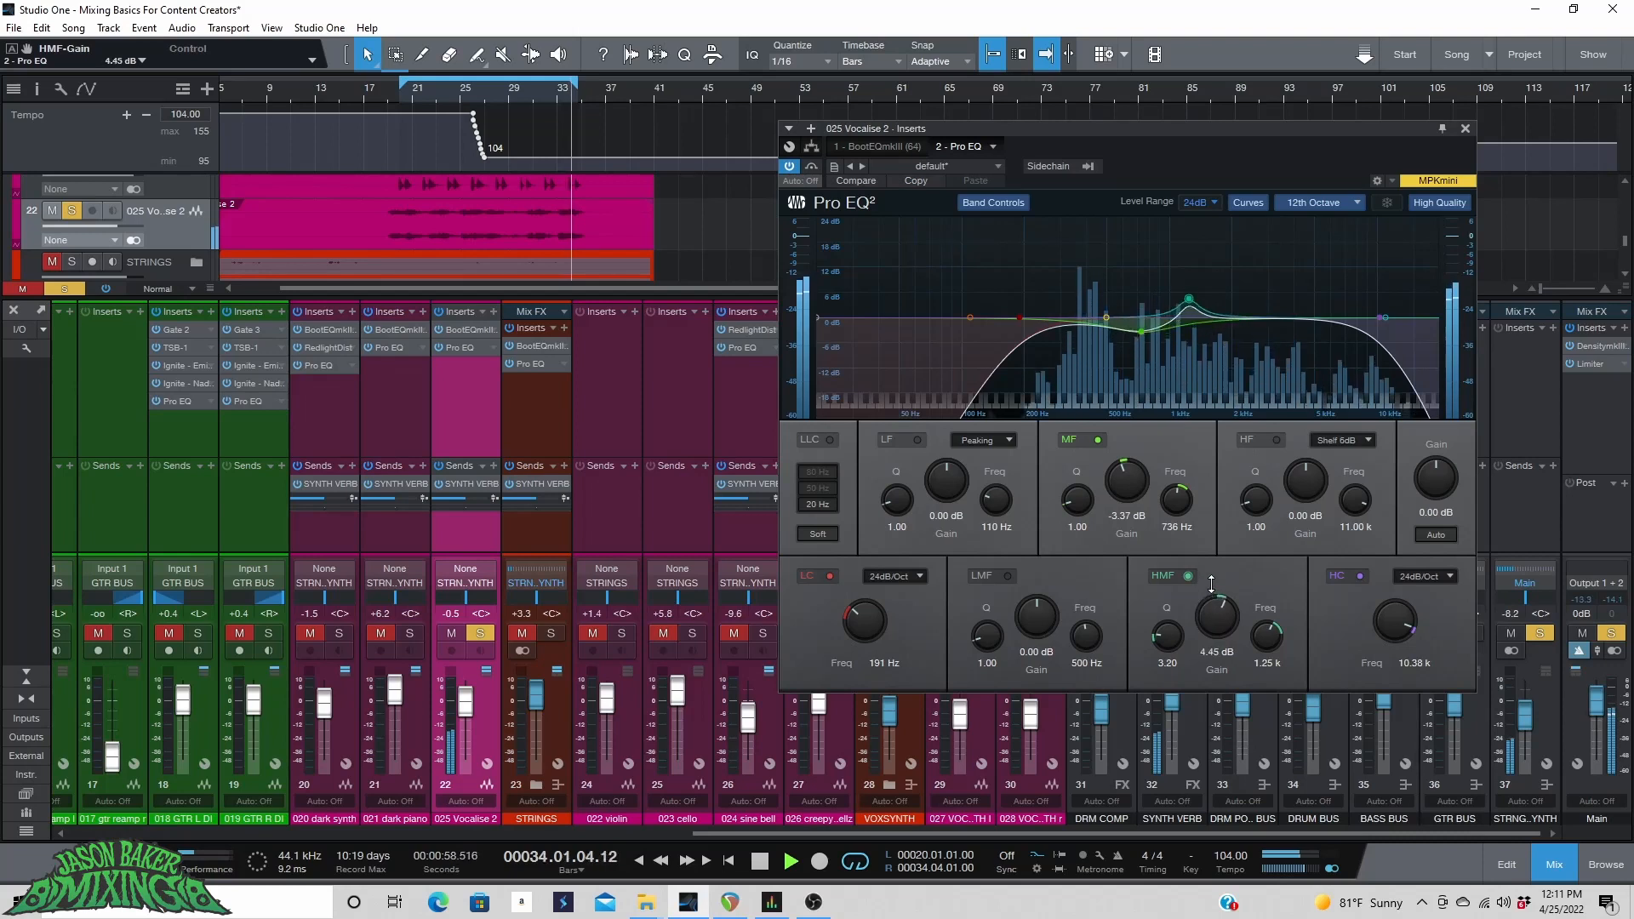
{"action": "left_click_drag", "start_coordinate": [1188, 338], "coordinate": [1215, 258]}
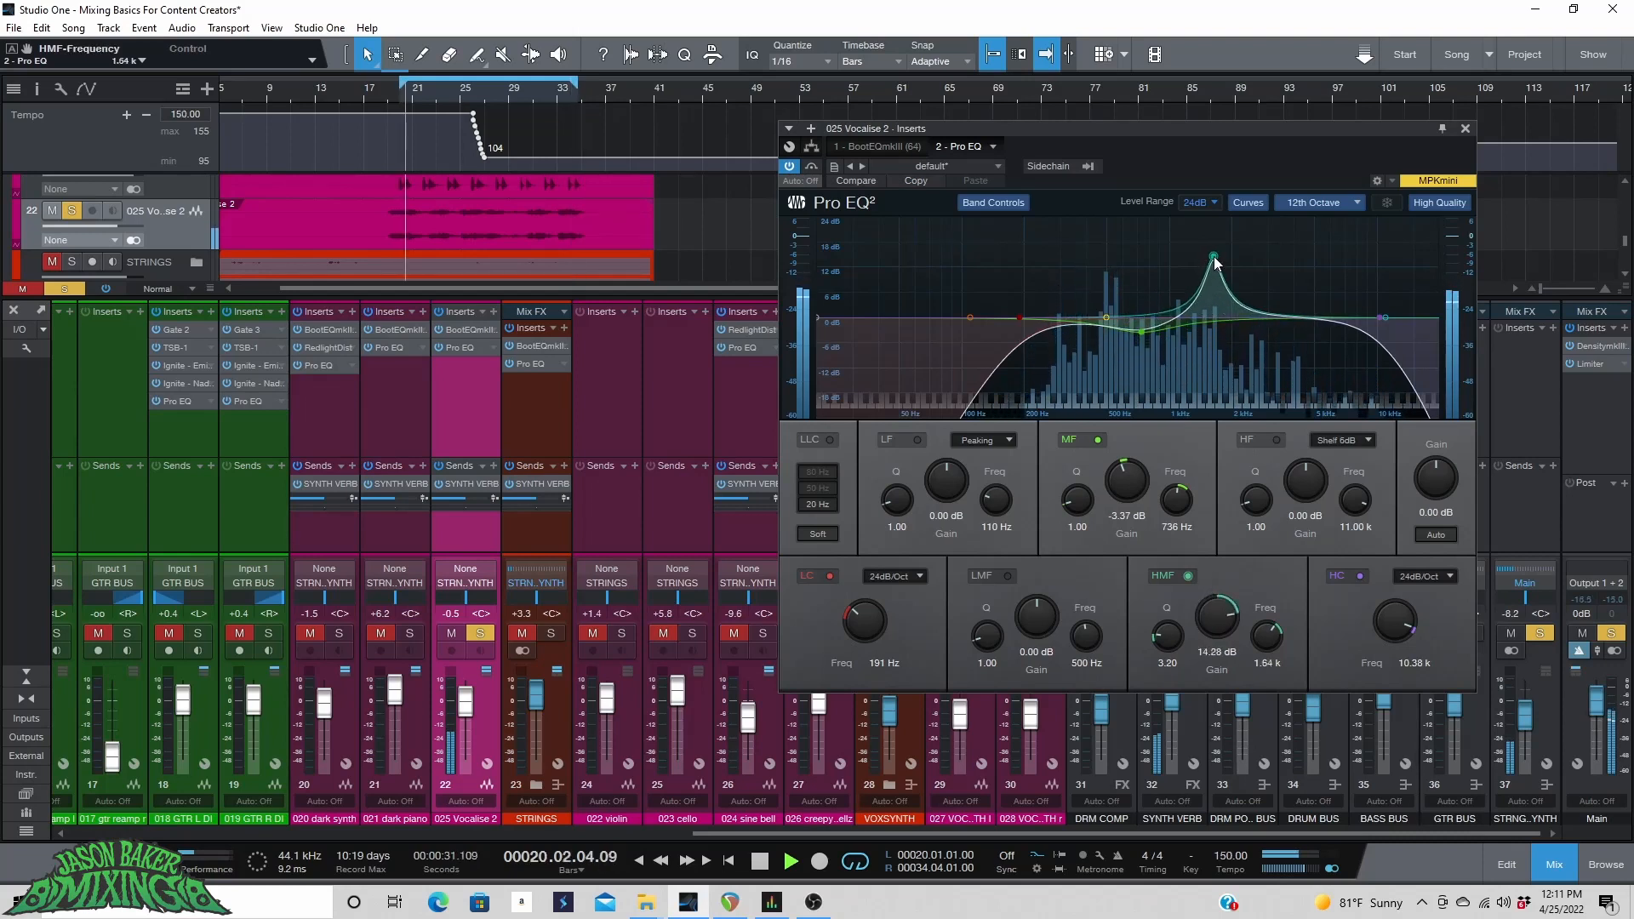
{"action": "left_click_drag", "start_coordinate": [1223, 620], "coordinate": [1222, 672]}
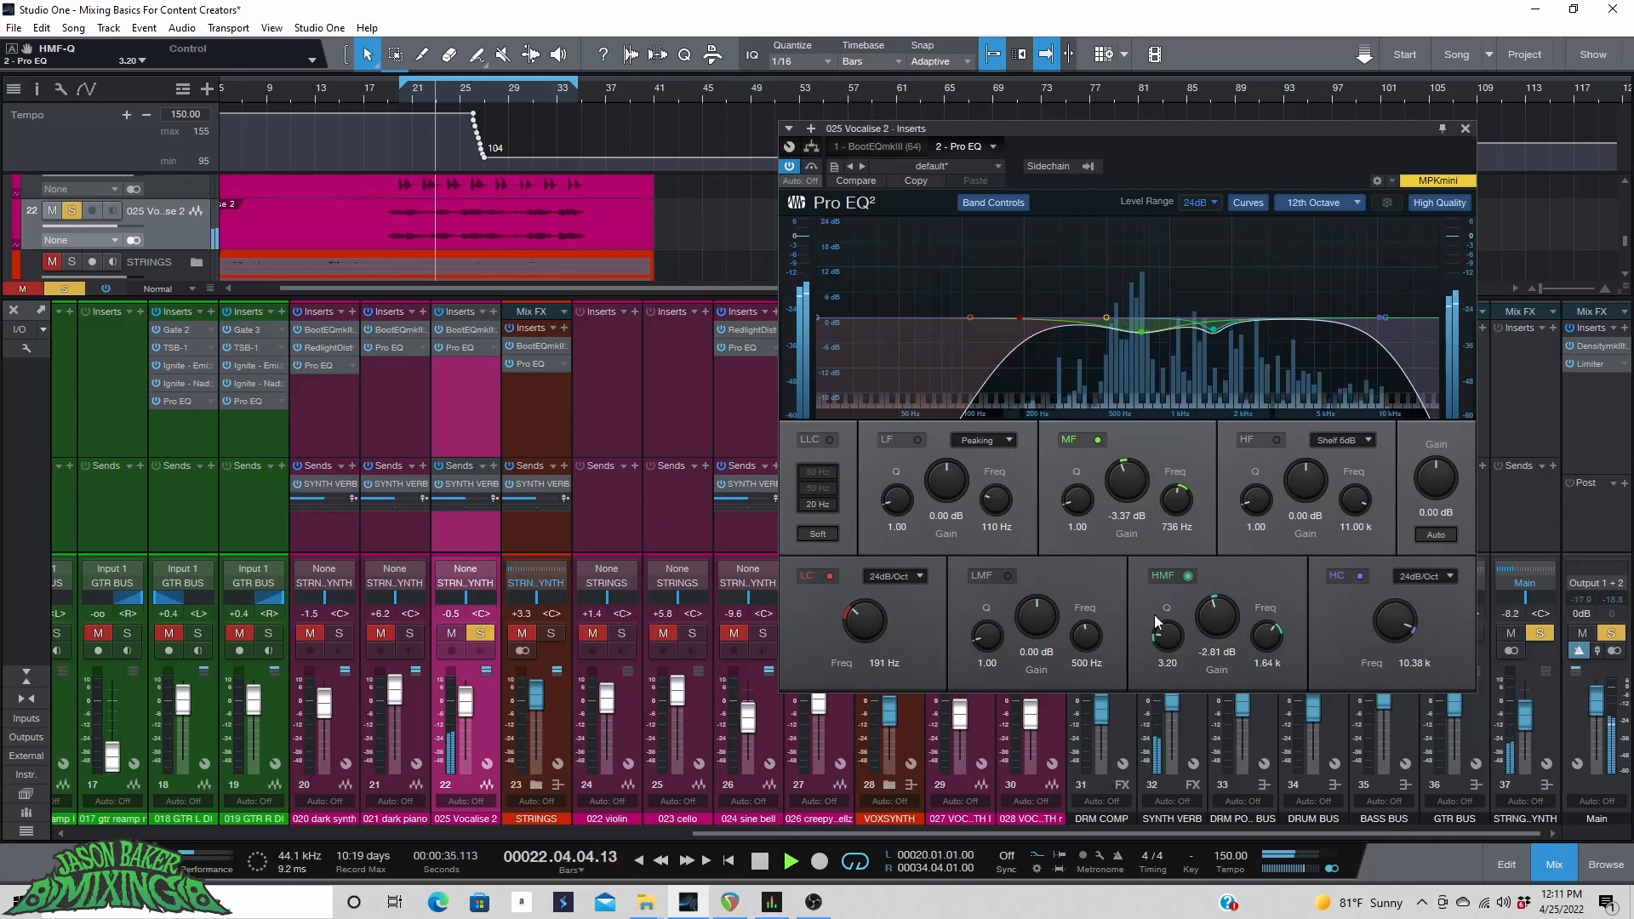
Unsolo Vocalise 2 and set its fader to about -0.1 dB.
{"action": "left_click", "coordinate": [482, 633]}
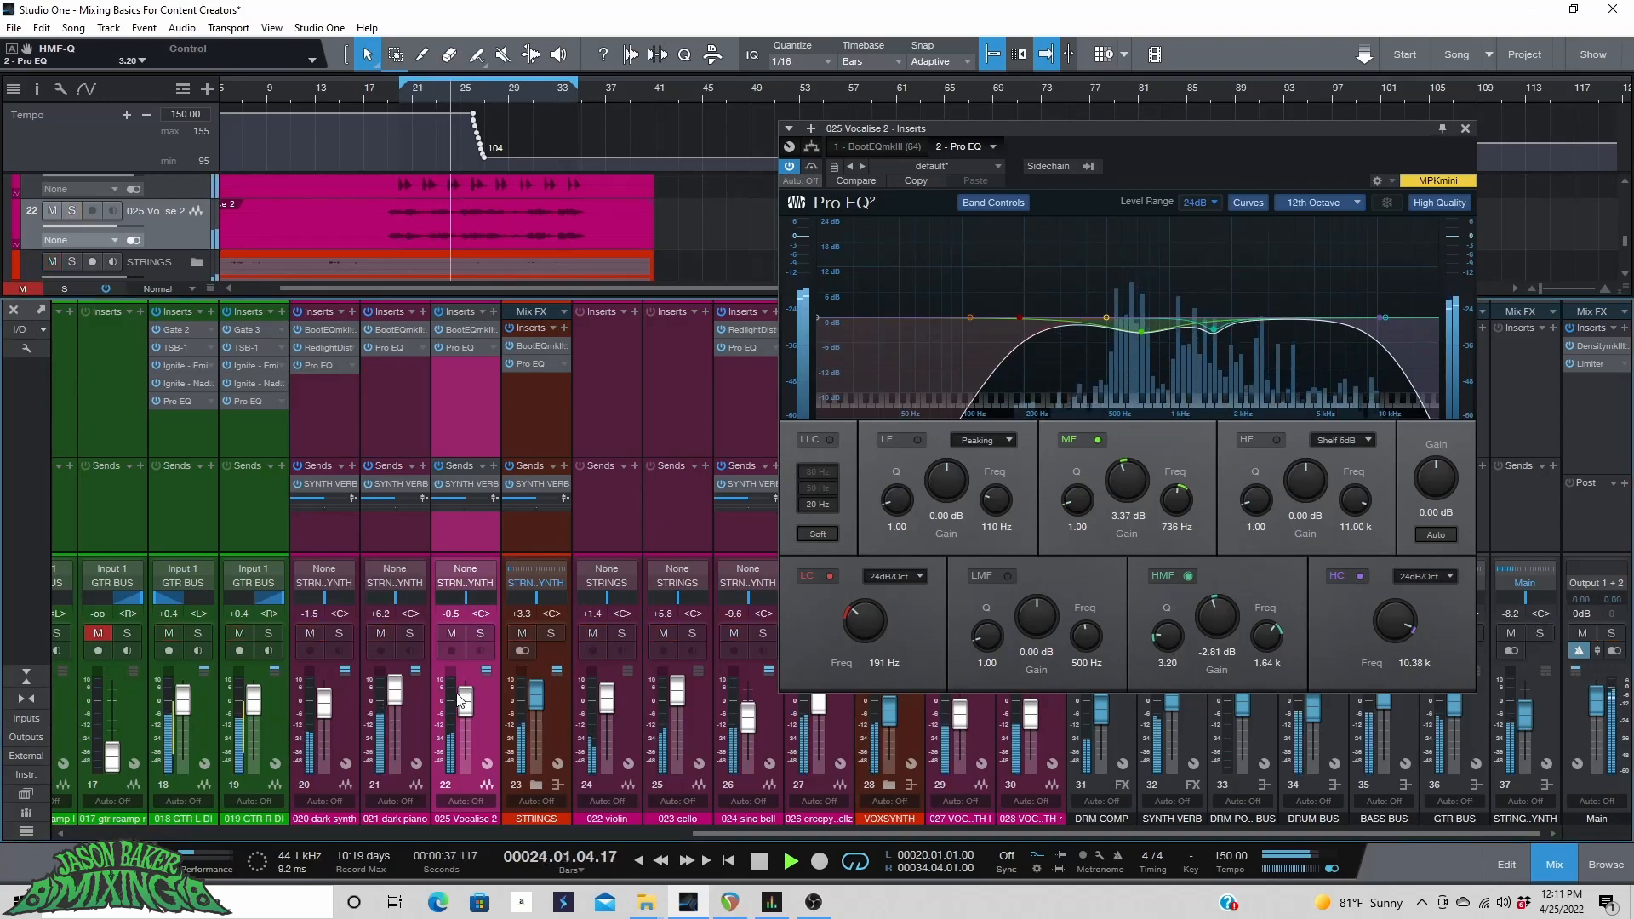
{"action": "left_click_drag", "start_coordinate": [465, 704], "coordinate": [465, 702]}
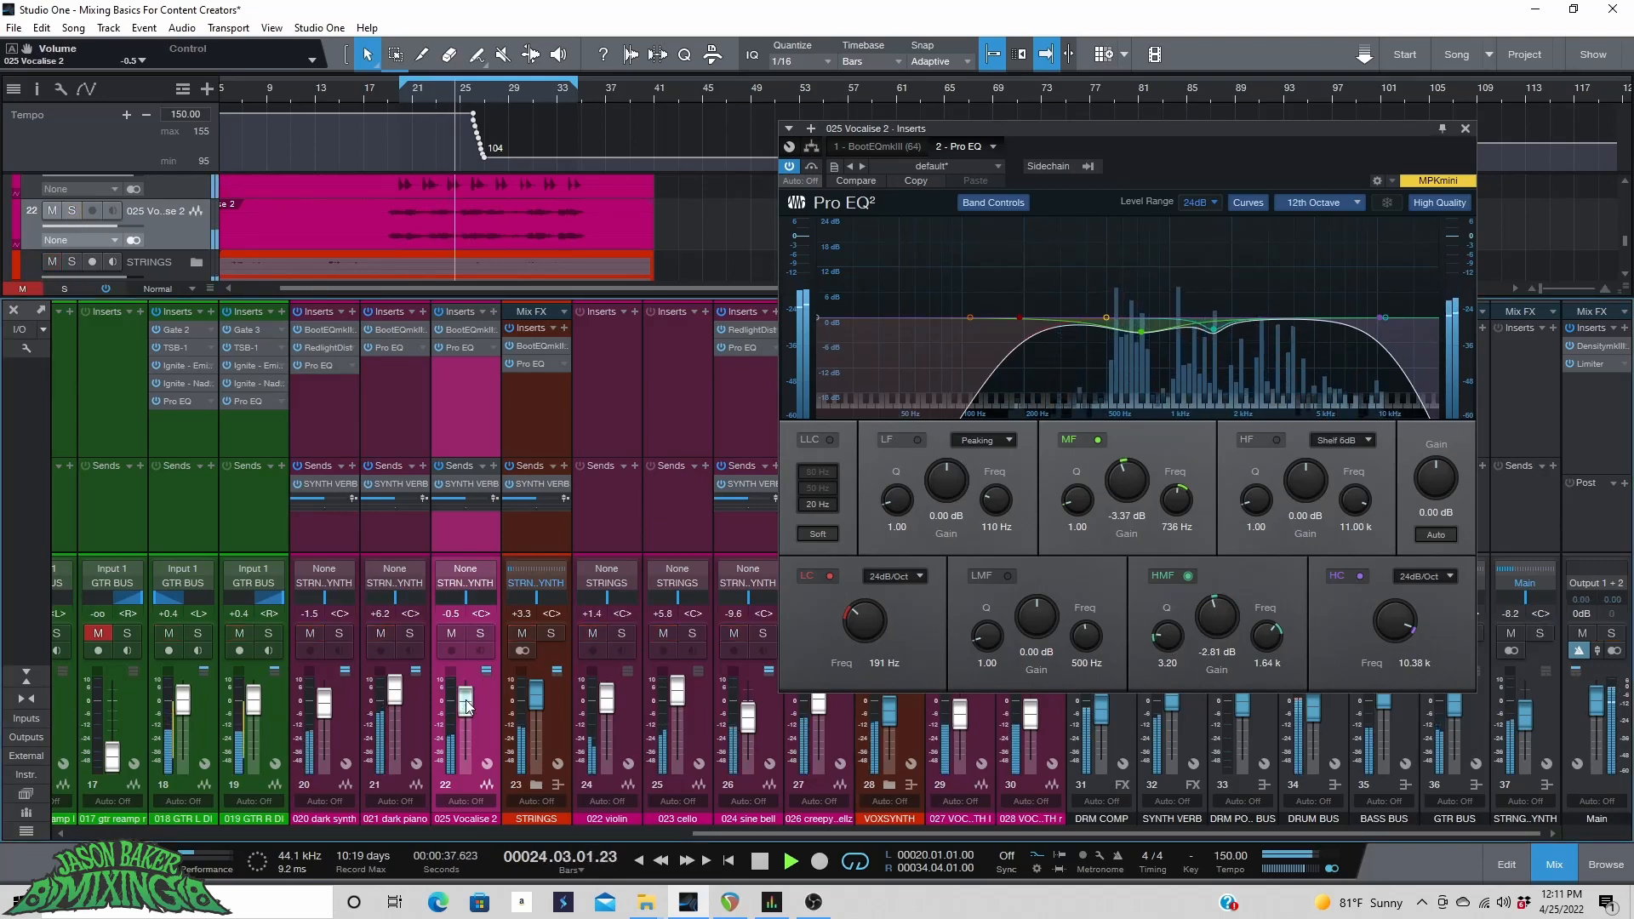
Lower the dark synth fader to about -5.3 dB and set the dark piano fader to about +2.3 dB.
{"action": "left_click", "coordinate": [409, 713]}
{"action": "left_click", "coordinate": [347, 713], "text": "shift"}
{"action": "left_click_drag", "start_coordinate": [392, 697], "coordinate": [391, 705]}
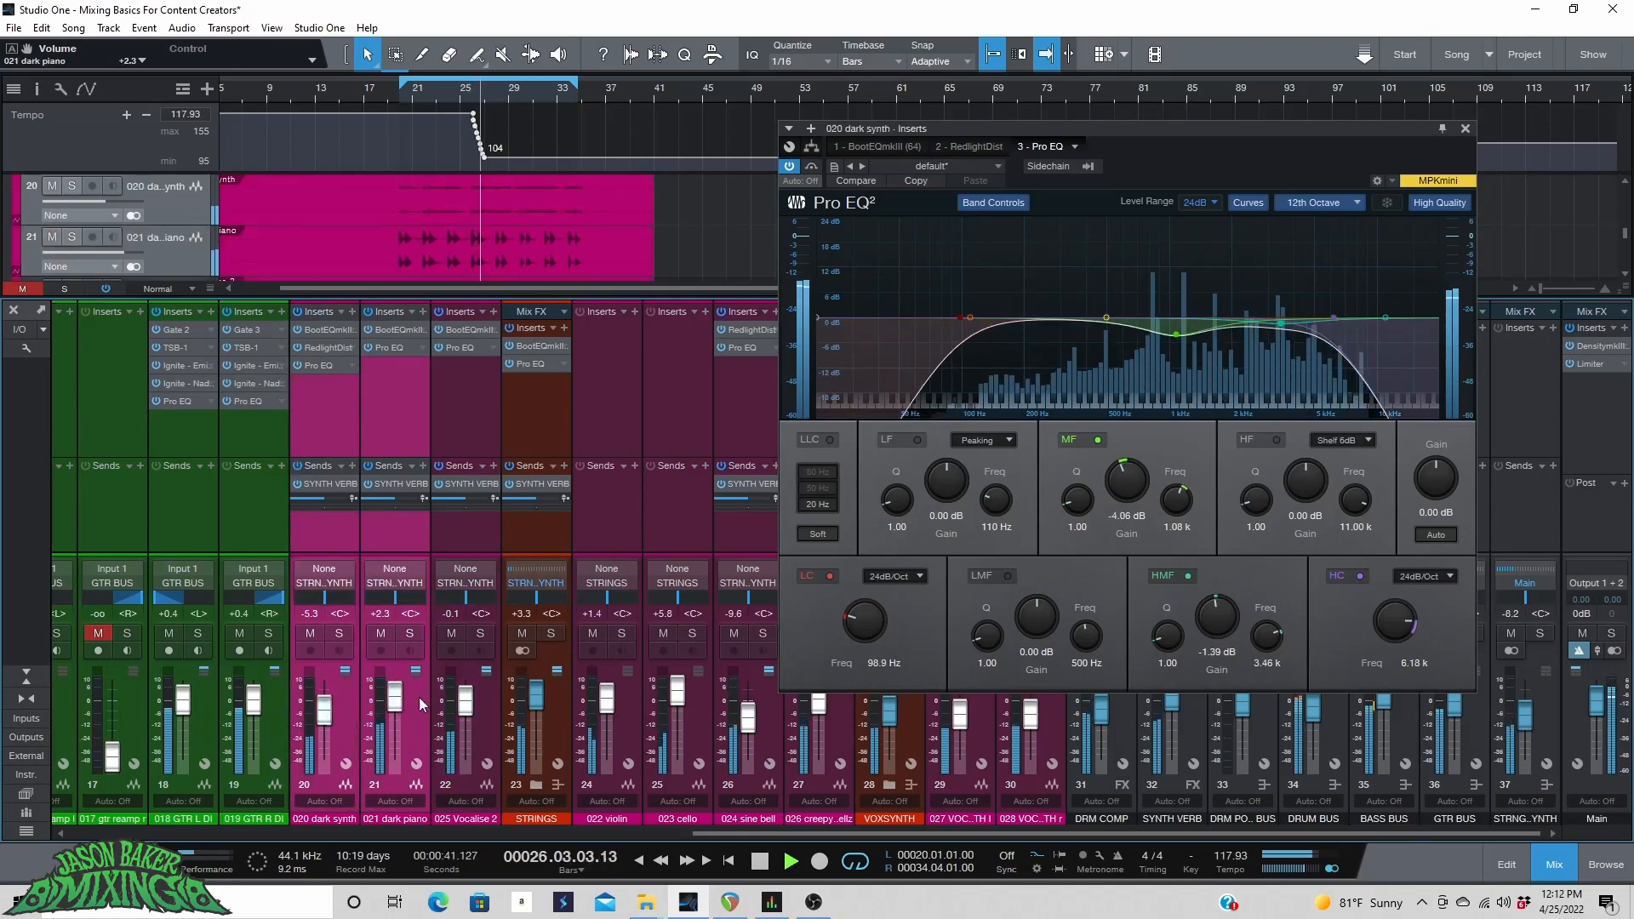
Restart playback from bar 20 and close the insert editor window.
{"action": "key", "text": "space"}
{"action": "left_click", "coordinate": [401, 100]}
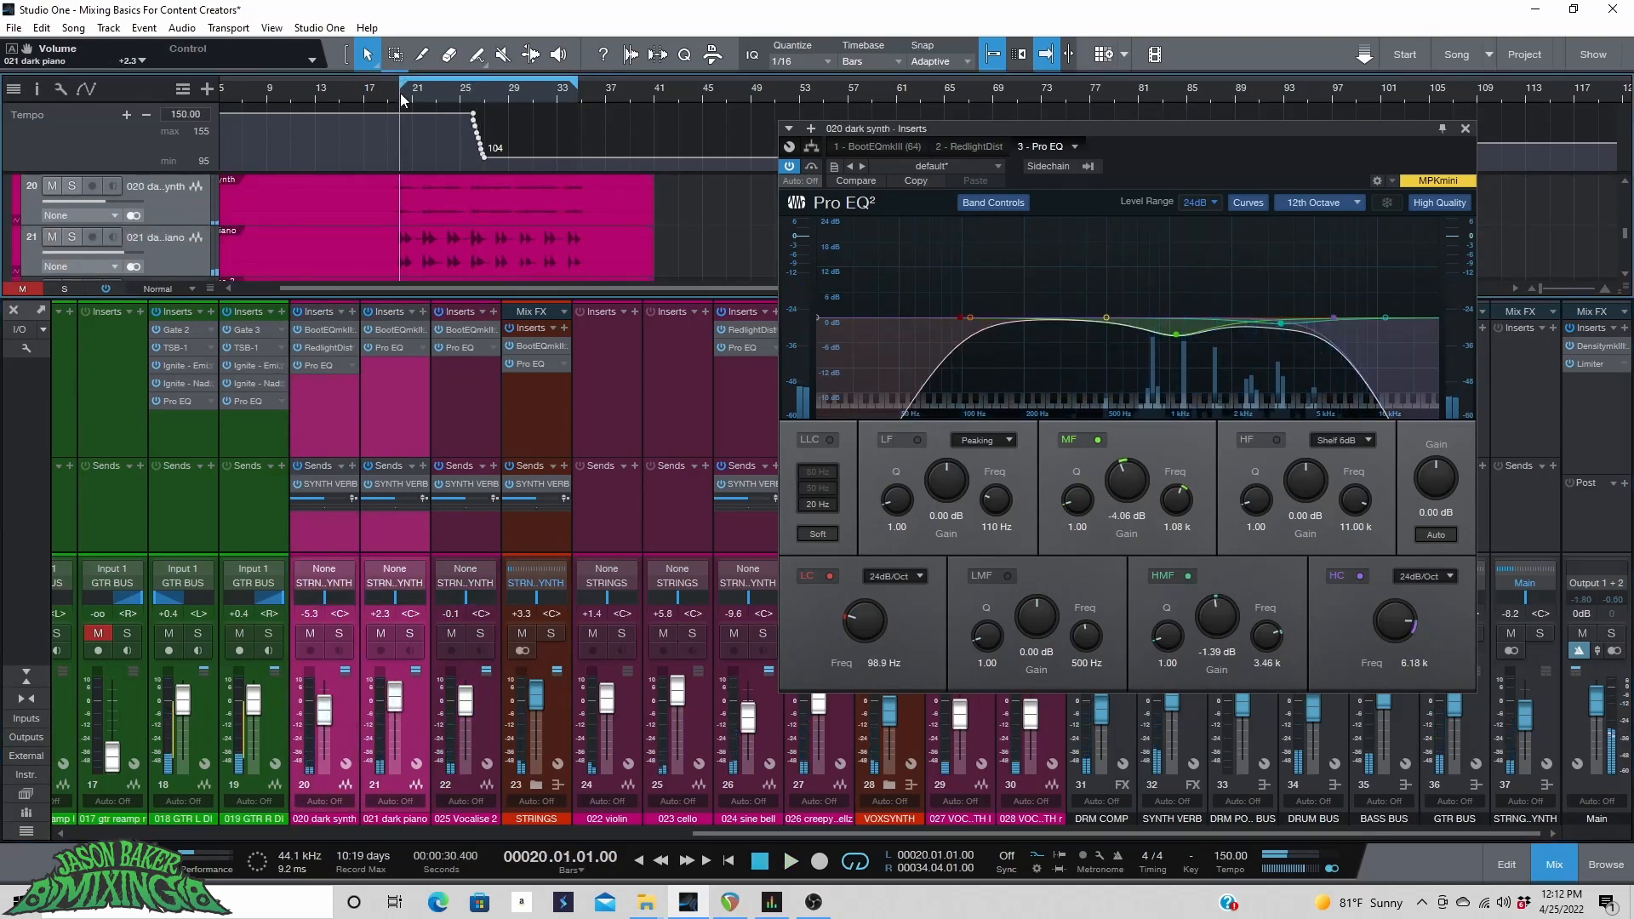
{"action": "left_click", "coordinate": [1464, 128]}
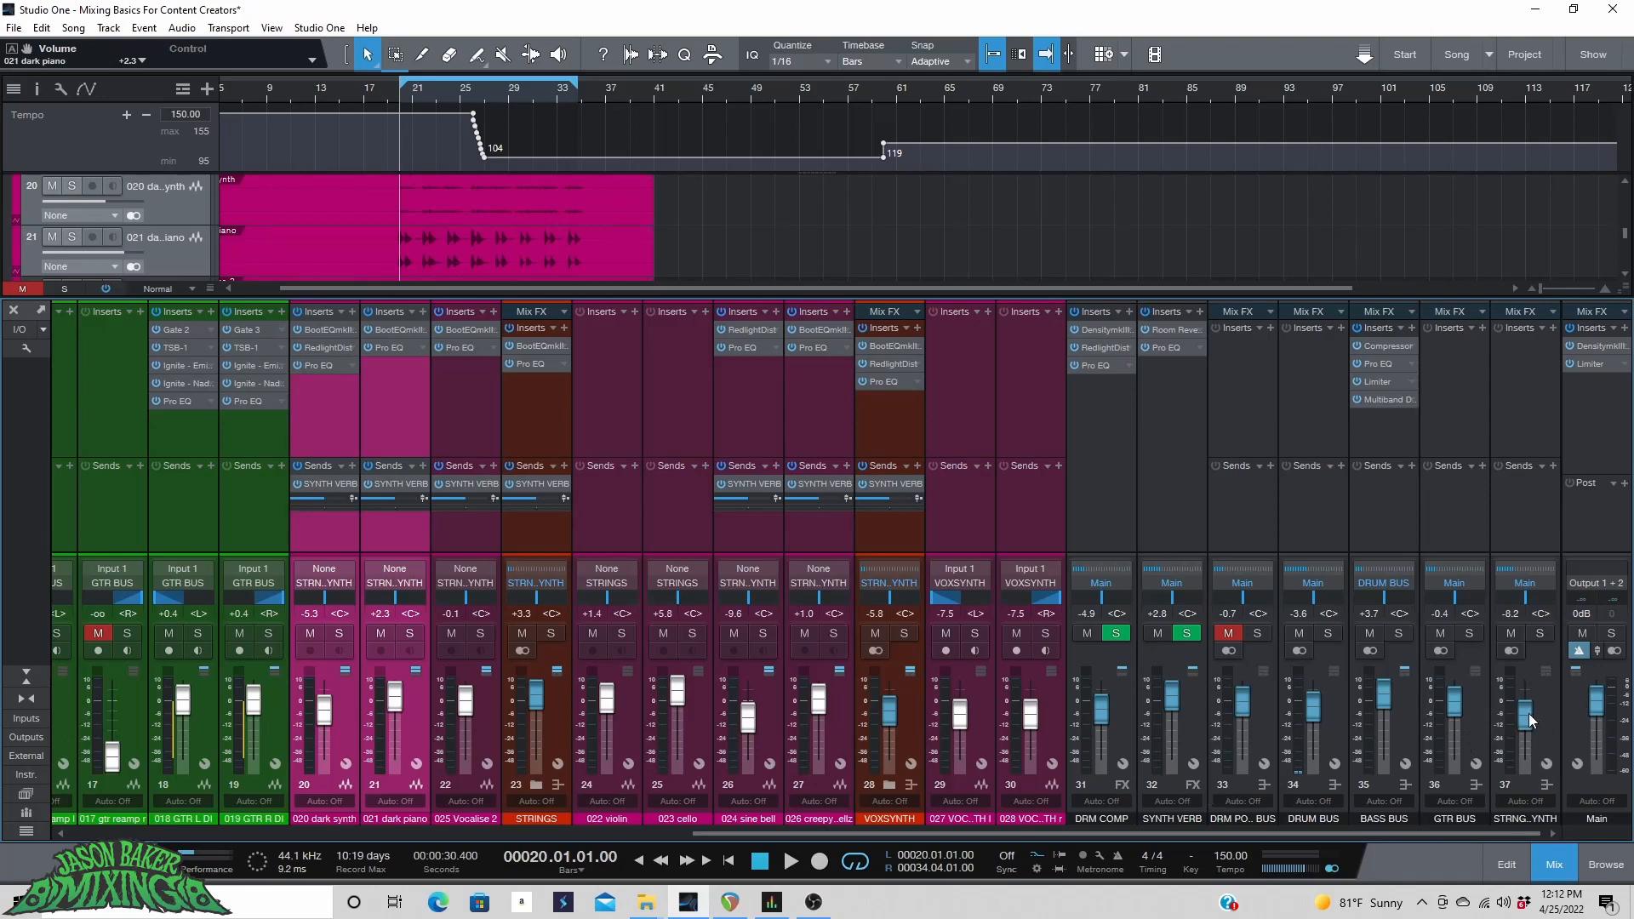
Mute out the STRNG..YNTH bus fader and bring it back to about -3.9 dB.
{"action": "left_click_drag", "start_coordinate": [1525, 717], "coordinate": [1529, 766]}
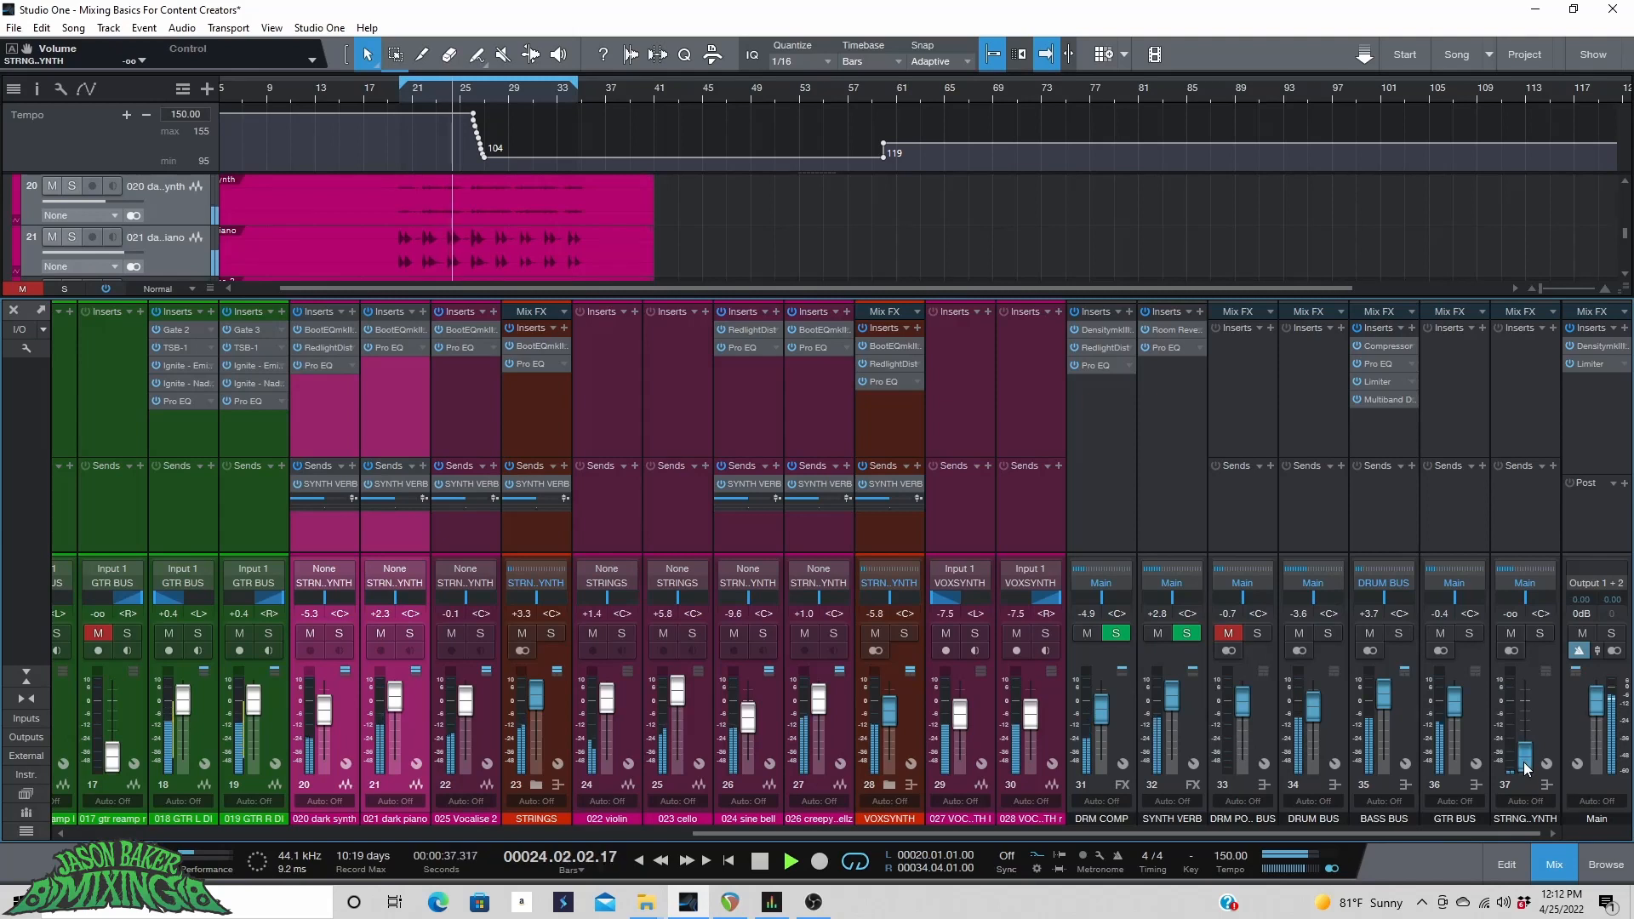
{"action": "left_click_drag", "start_coordinate": [1524, 769], "coordinate": [1528, 719]}
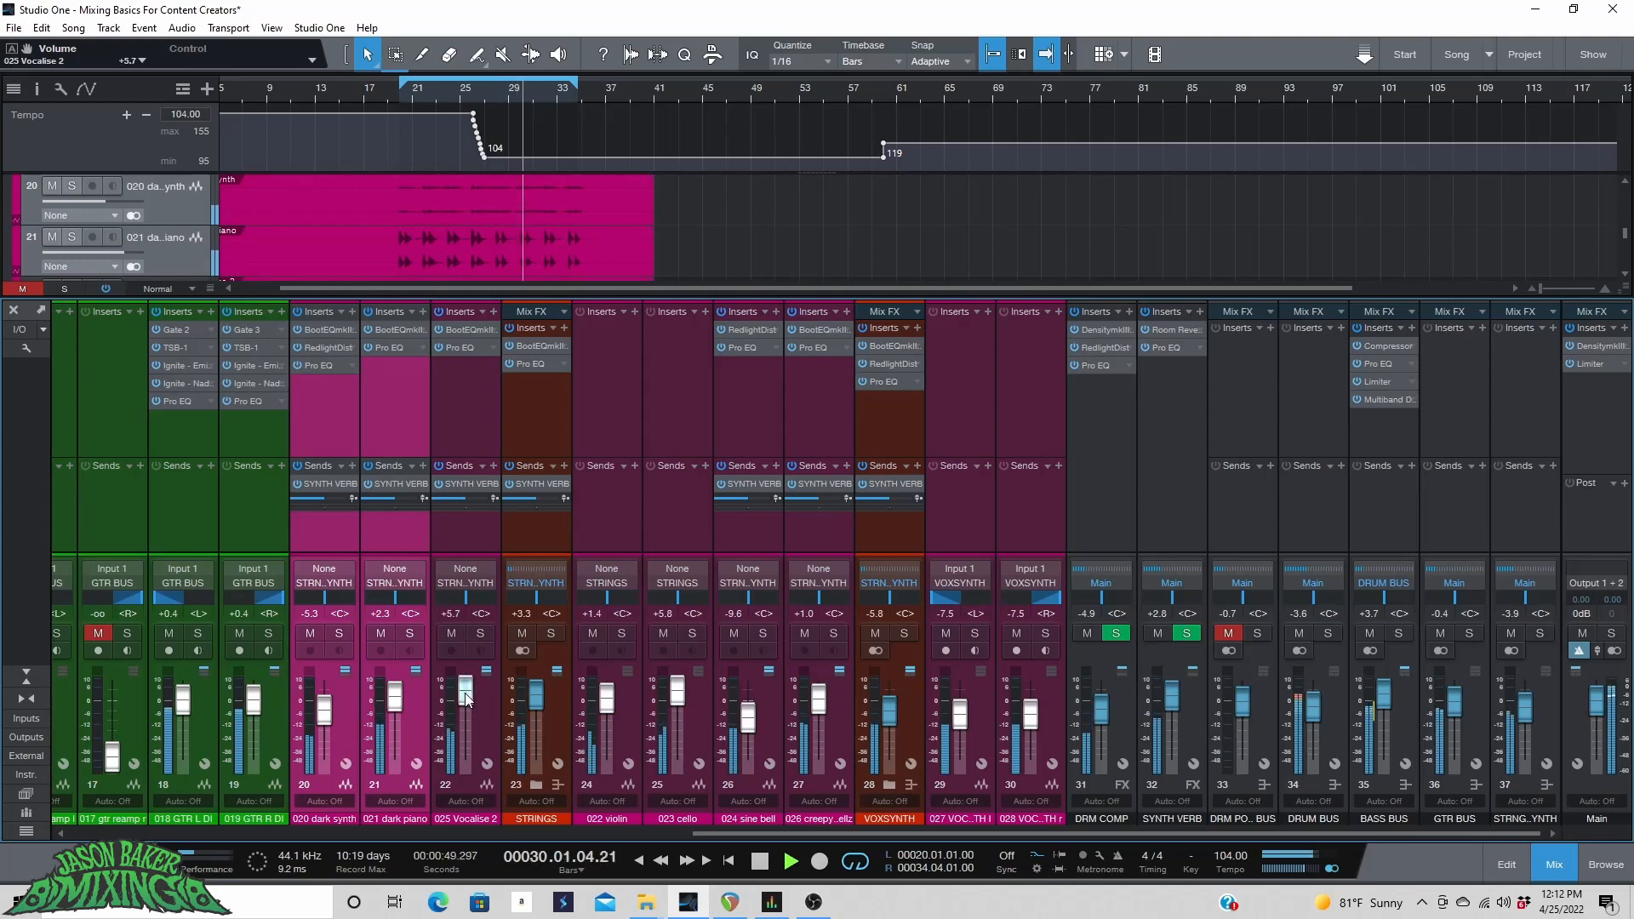
Set the Vocalise 2 fader to about +6.2 dB and the SYNTH VERB fader to about -7.2 dB.
{"action": "left_click_drag", "start_coordinate": [465, 700], "coordinate": [469, 698]}
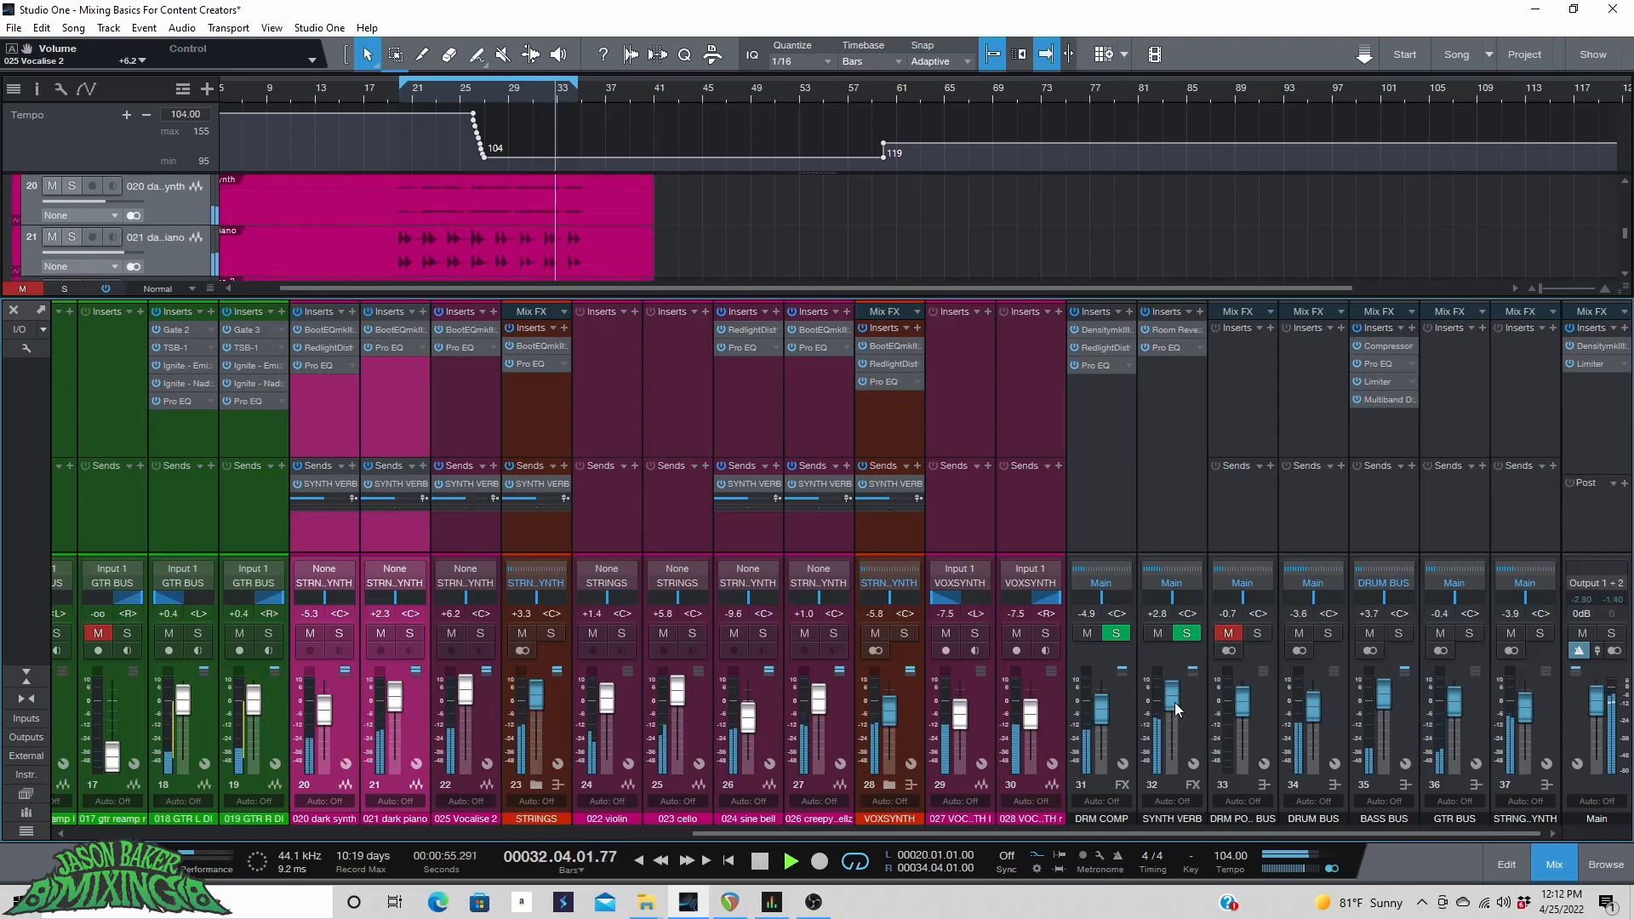
{"action": "left_click_drag", "start_coordinate": [1172, 699], "coordinate": [1172, 729]}
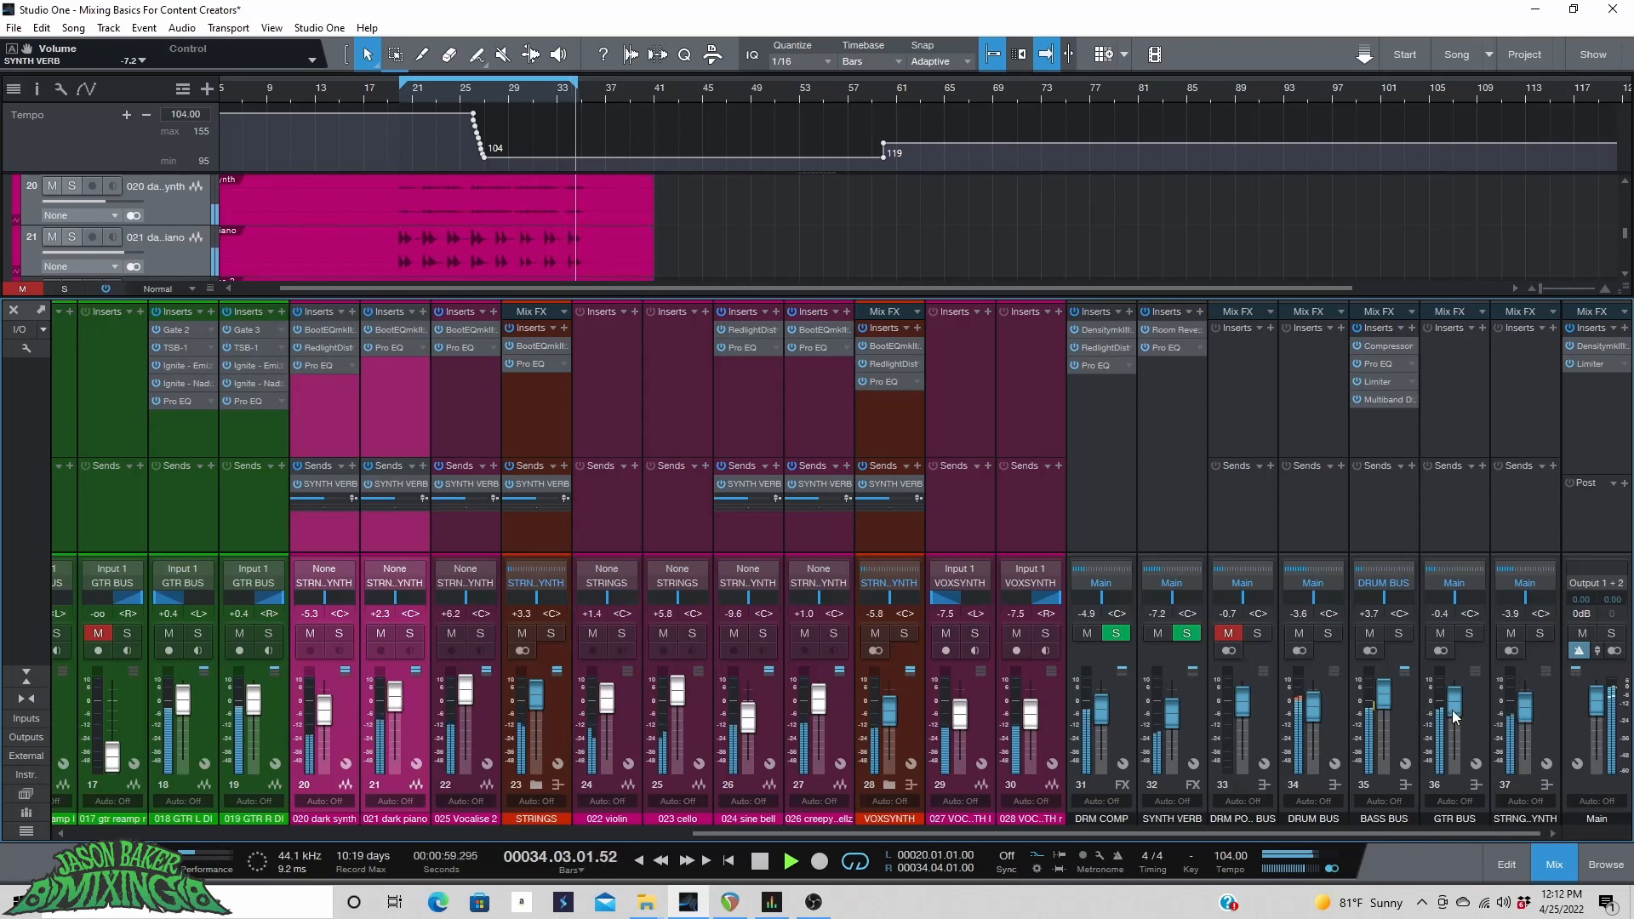
{"action": "left_click_drag", "start_coordinate": [1454, 717], "coordinate": [1455, 715]}
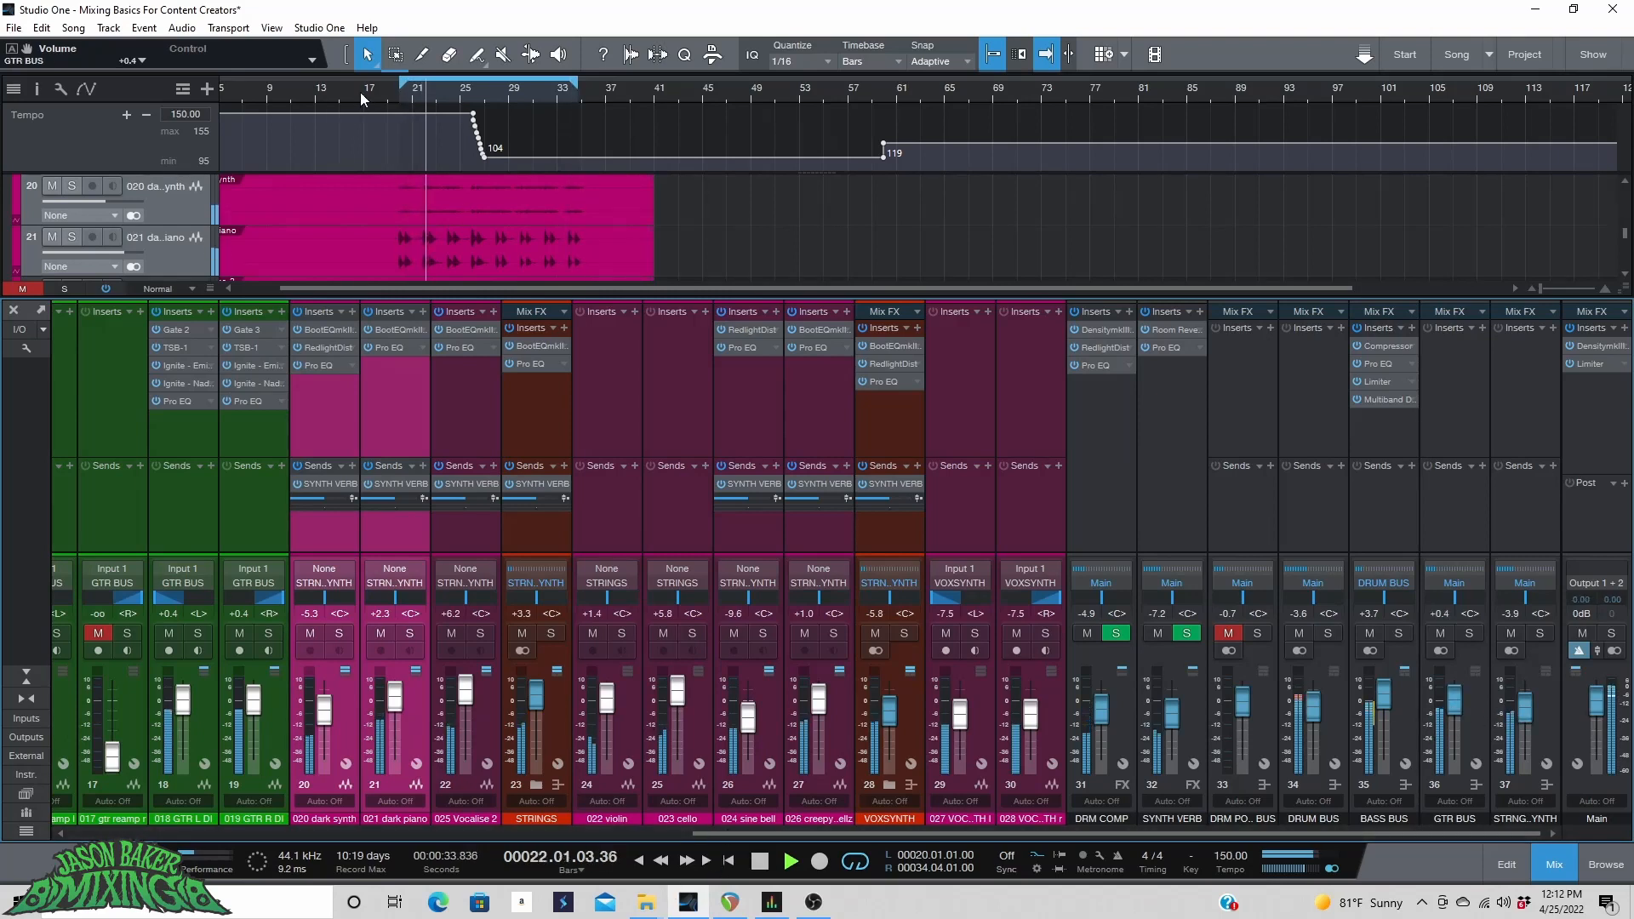
Return to the song start and lower the sine bell fader to about -12.1 dB and creepy to -2.5 dB.
{"action": "key", "text": "Home"}
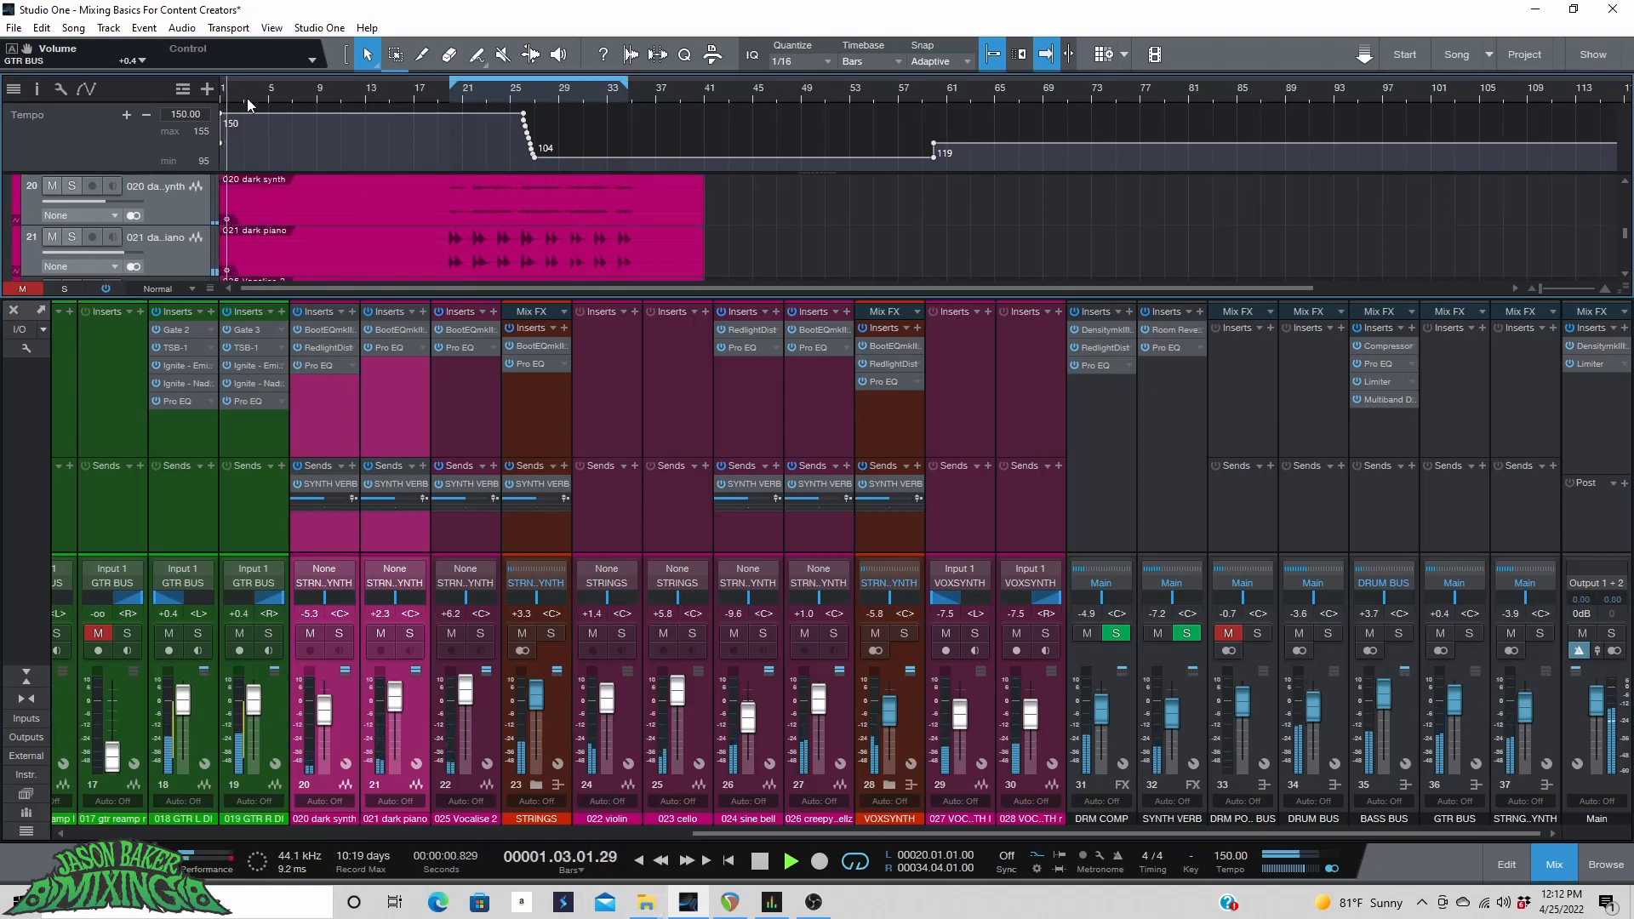
{"action": "scroll", "coordinate": [257, 102], "scroll_direction": "up", "scroll_amount": 4}
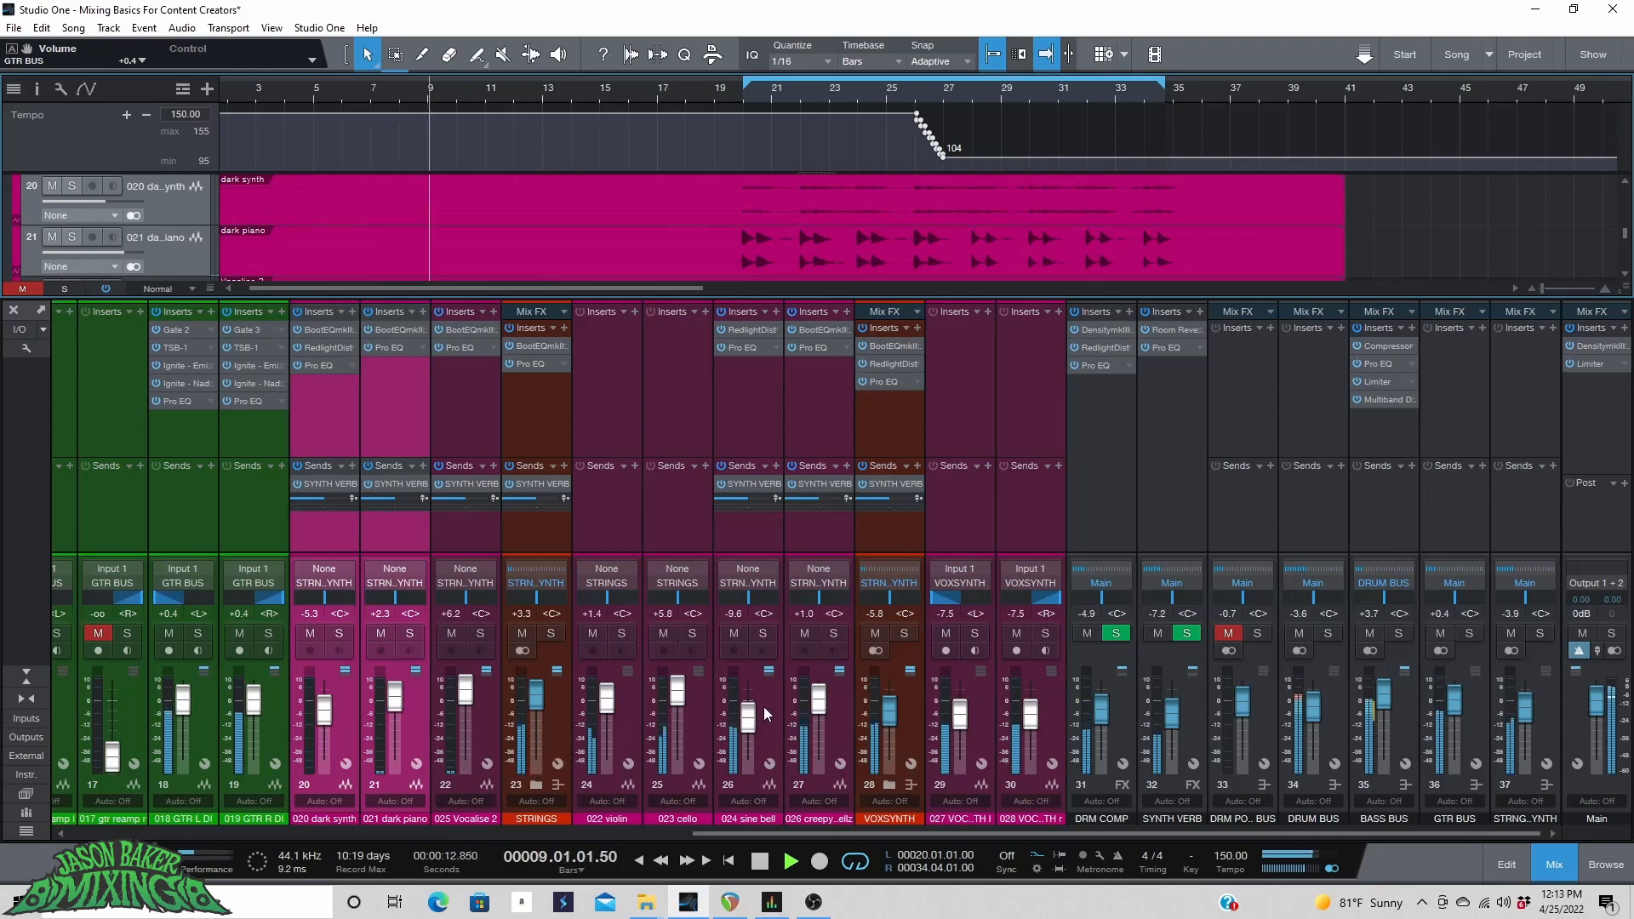
{"action": "left_click_drag", "start_coordinate": [751, 713], "coordinate": [823, 711]}
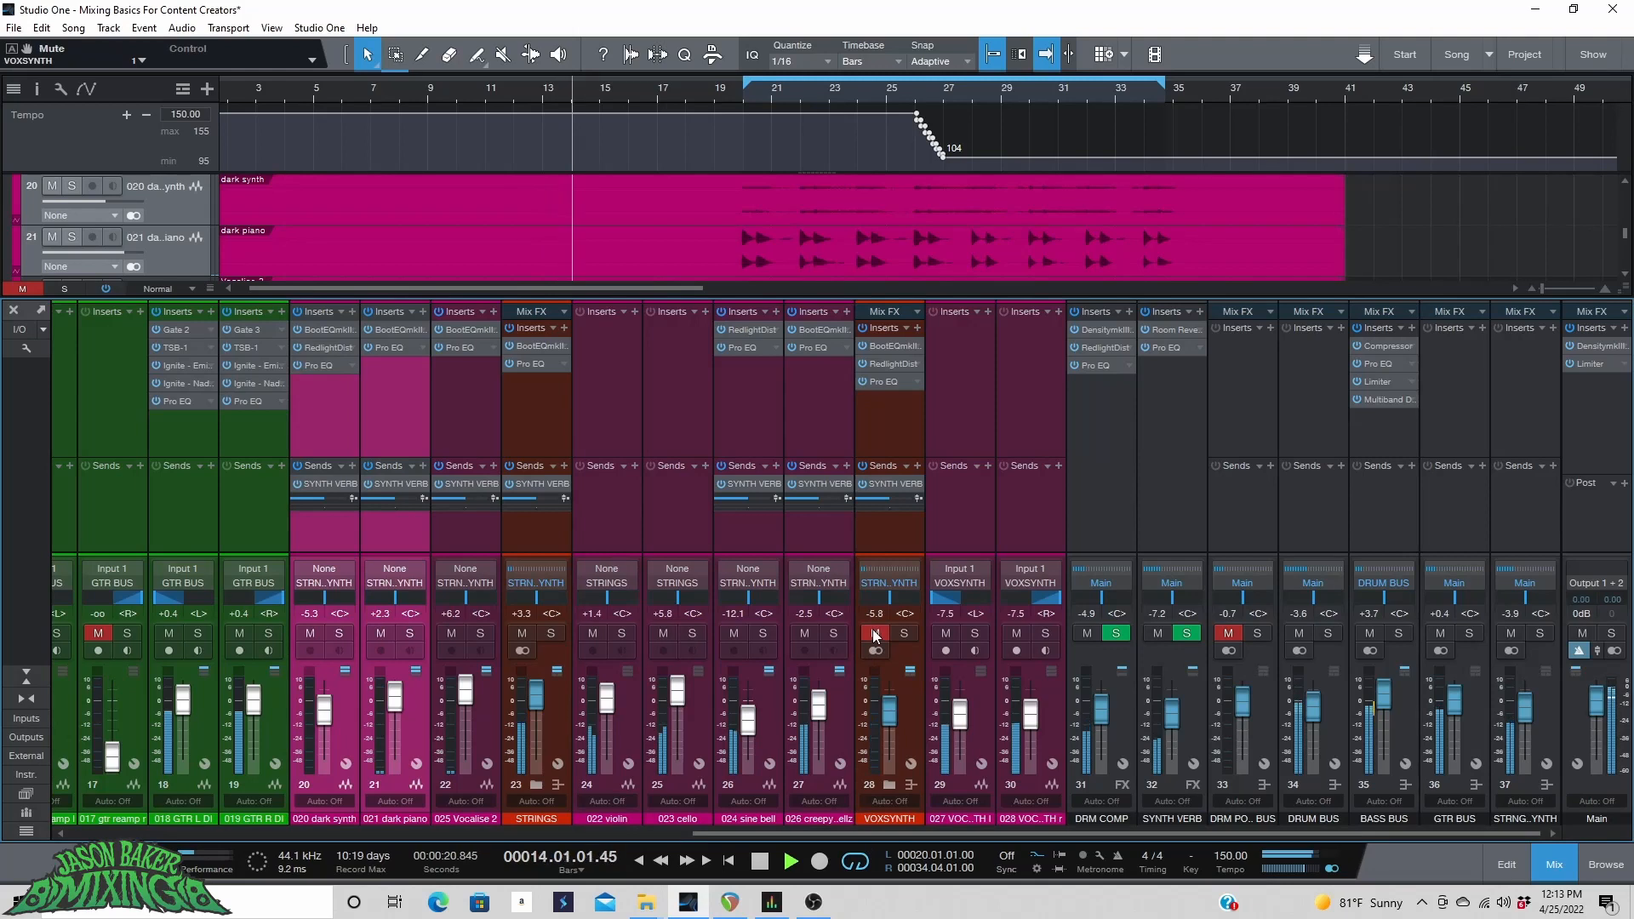
Raise the VOXSYNTH fader to about -2.5 dB and the STRINGS fader to about +4.3 dB.
{"action": "left_click_drag", "start_coordinate": [890, 709], "coordinate": [892, 703]}
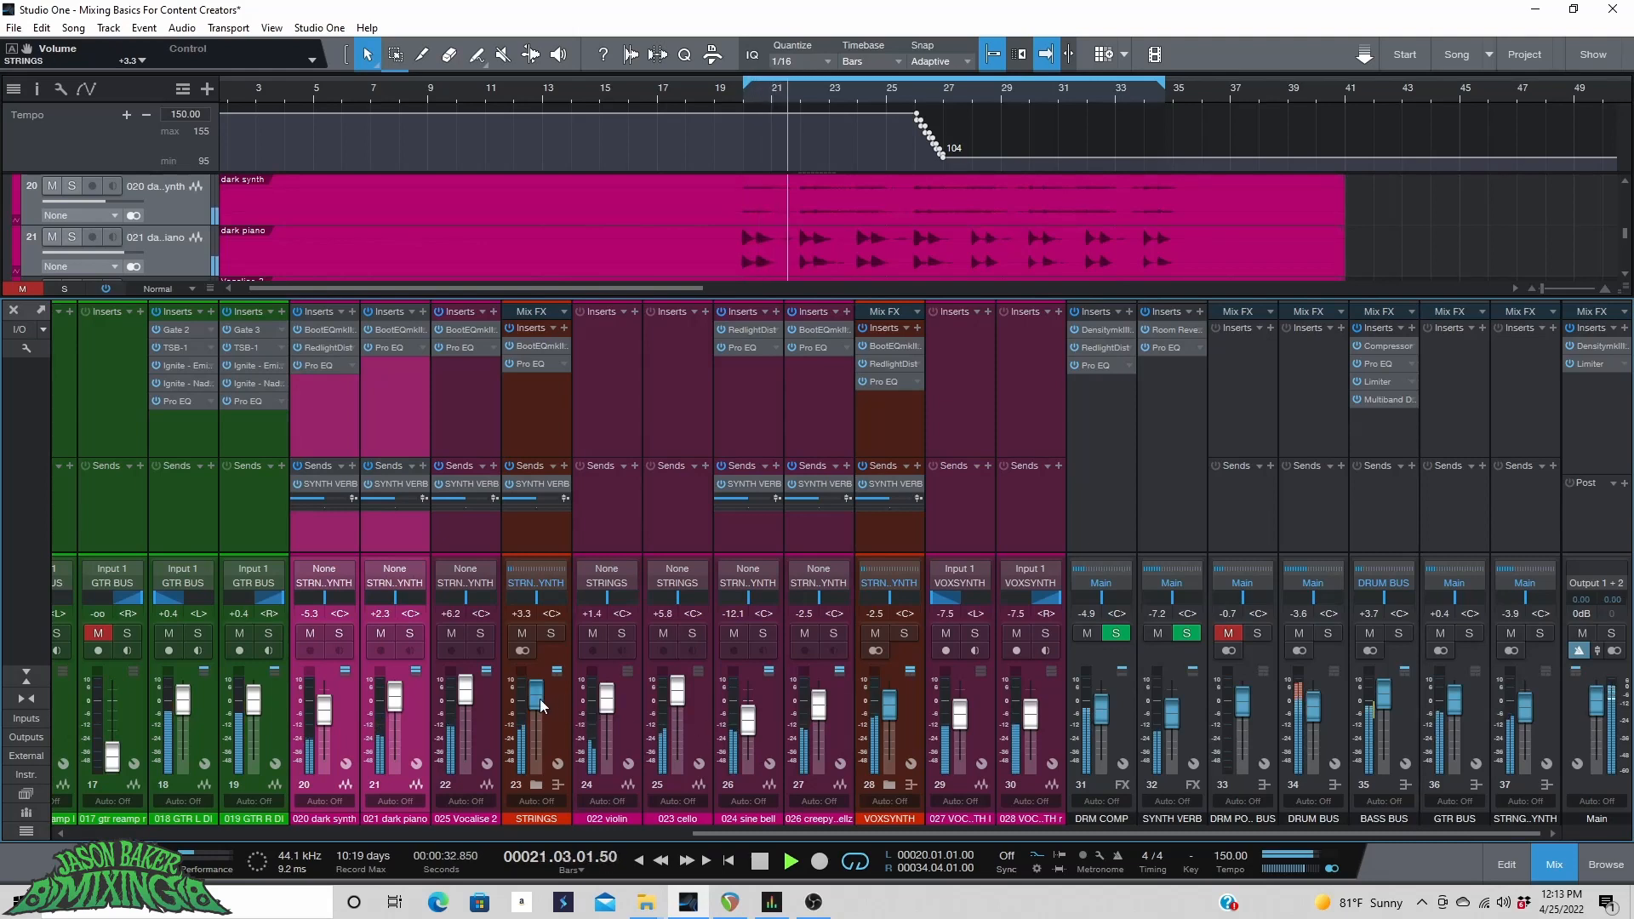
{"action": "scroll", "coordinate": [540, 698], "scroll_direction": "up", "scroll_amount": 1}
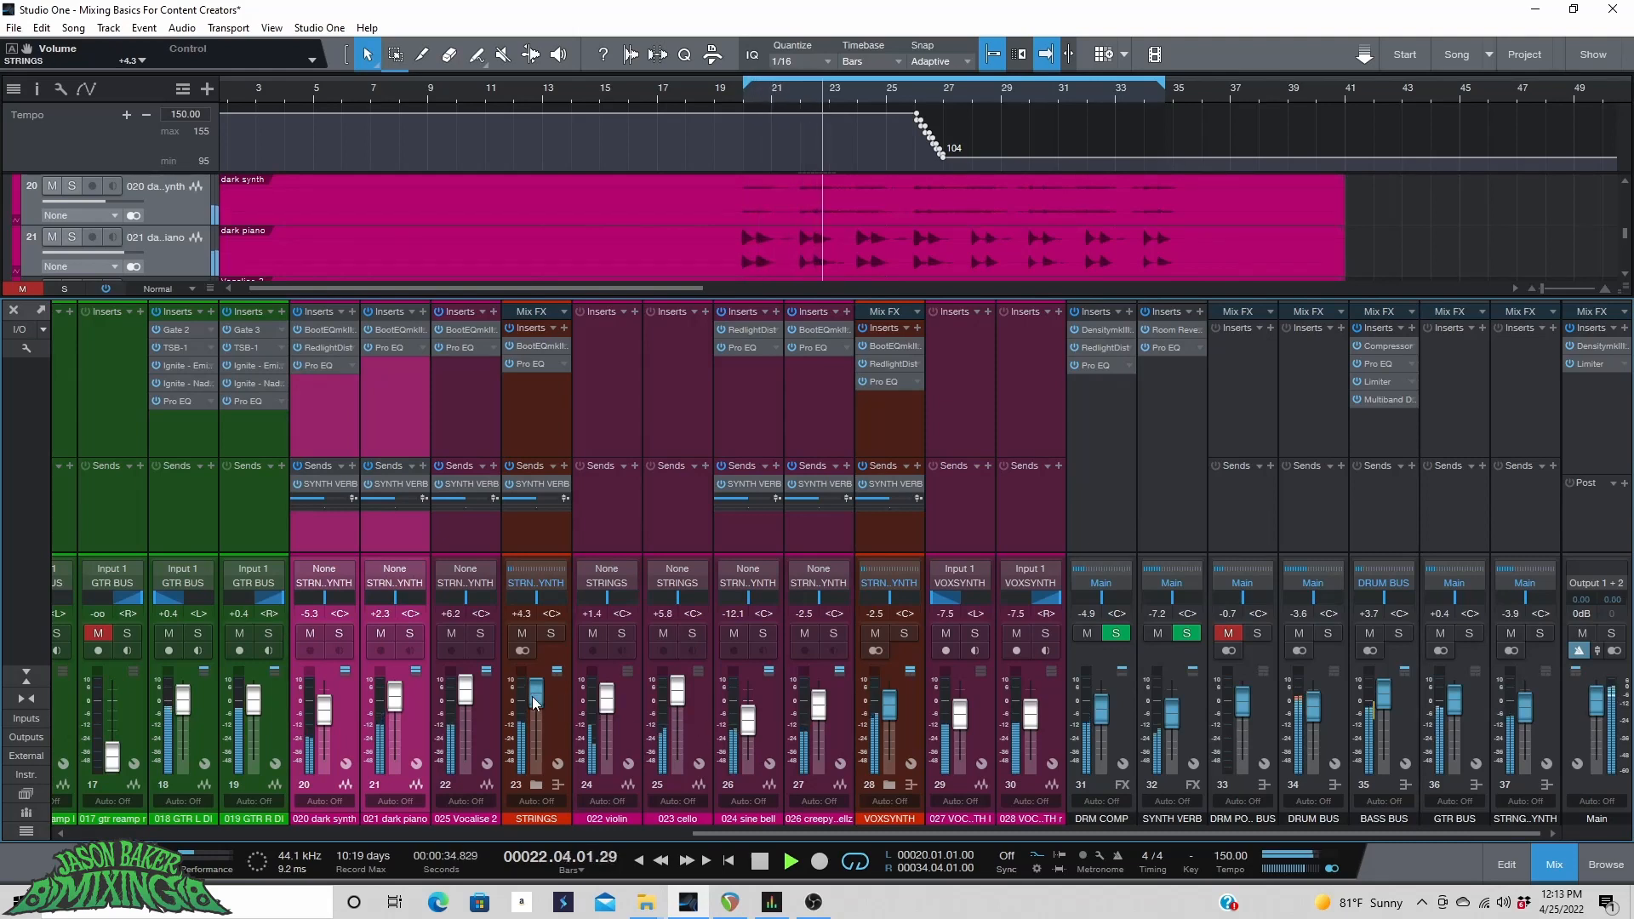
Raise the dark synth fader to about -3.4 dB and set the Vocalise 2 fader to about +6.6 dB.
{"action": "scroll", "coordinate": [394, 700], "scroll_direction": "up", "scroll_amount": 2}
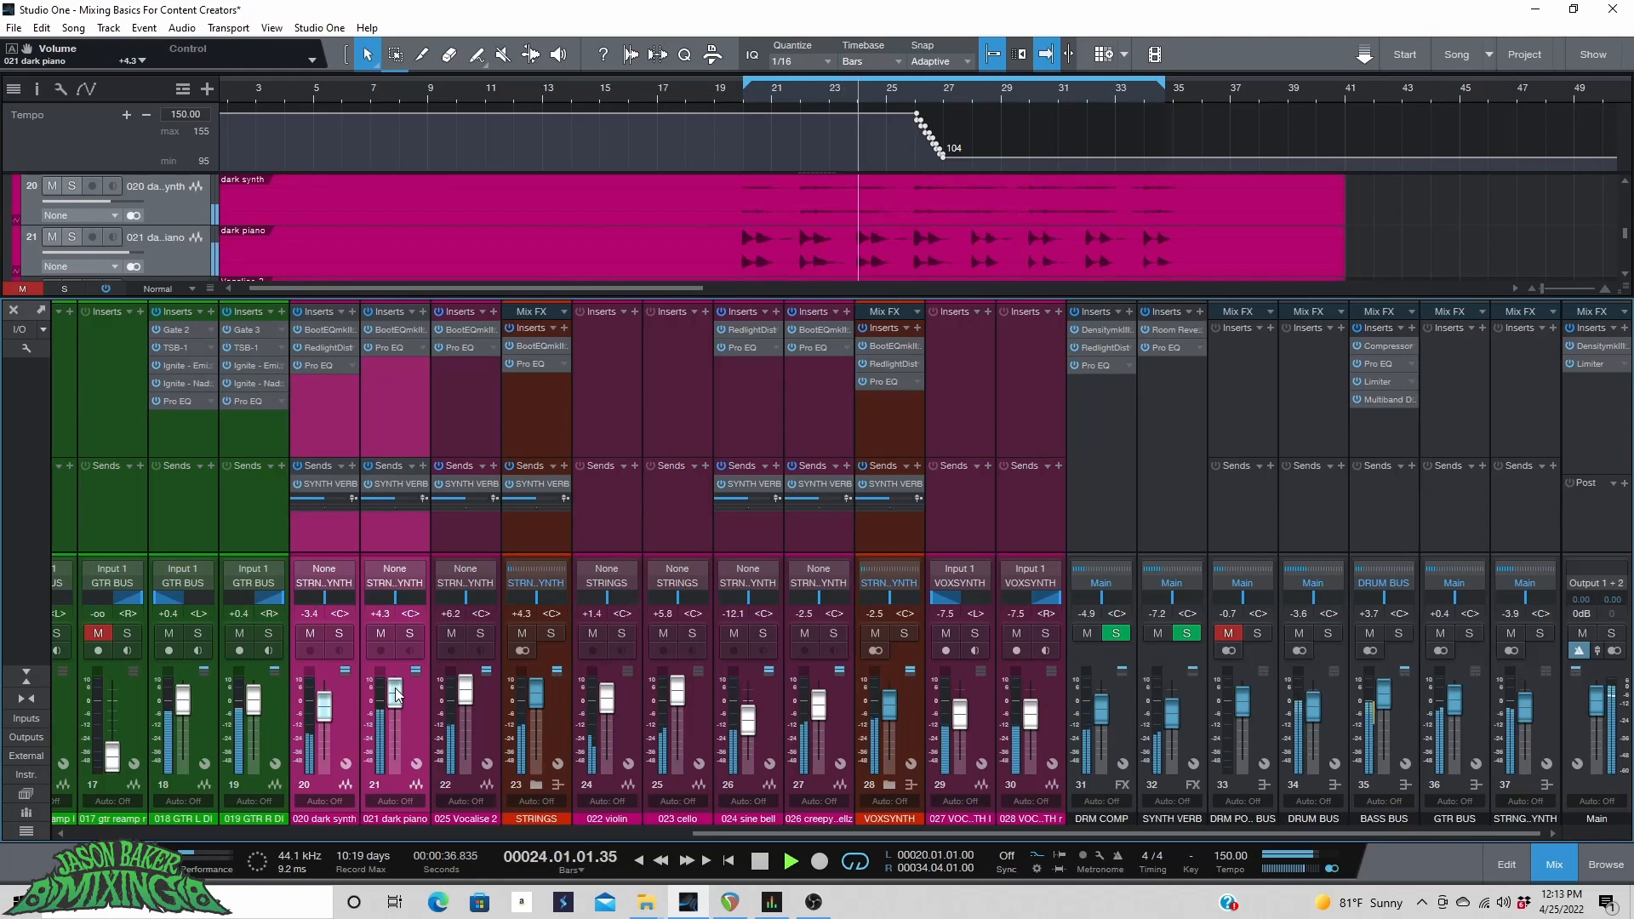
{"action": "left_click", "coordinate": [481, 708]}
{"action": "scroll", "coordinate": [471, 706], "scroll_direction": "up", "scroll_amount": 1}
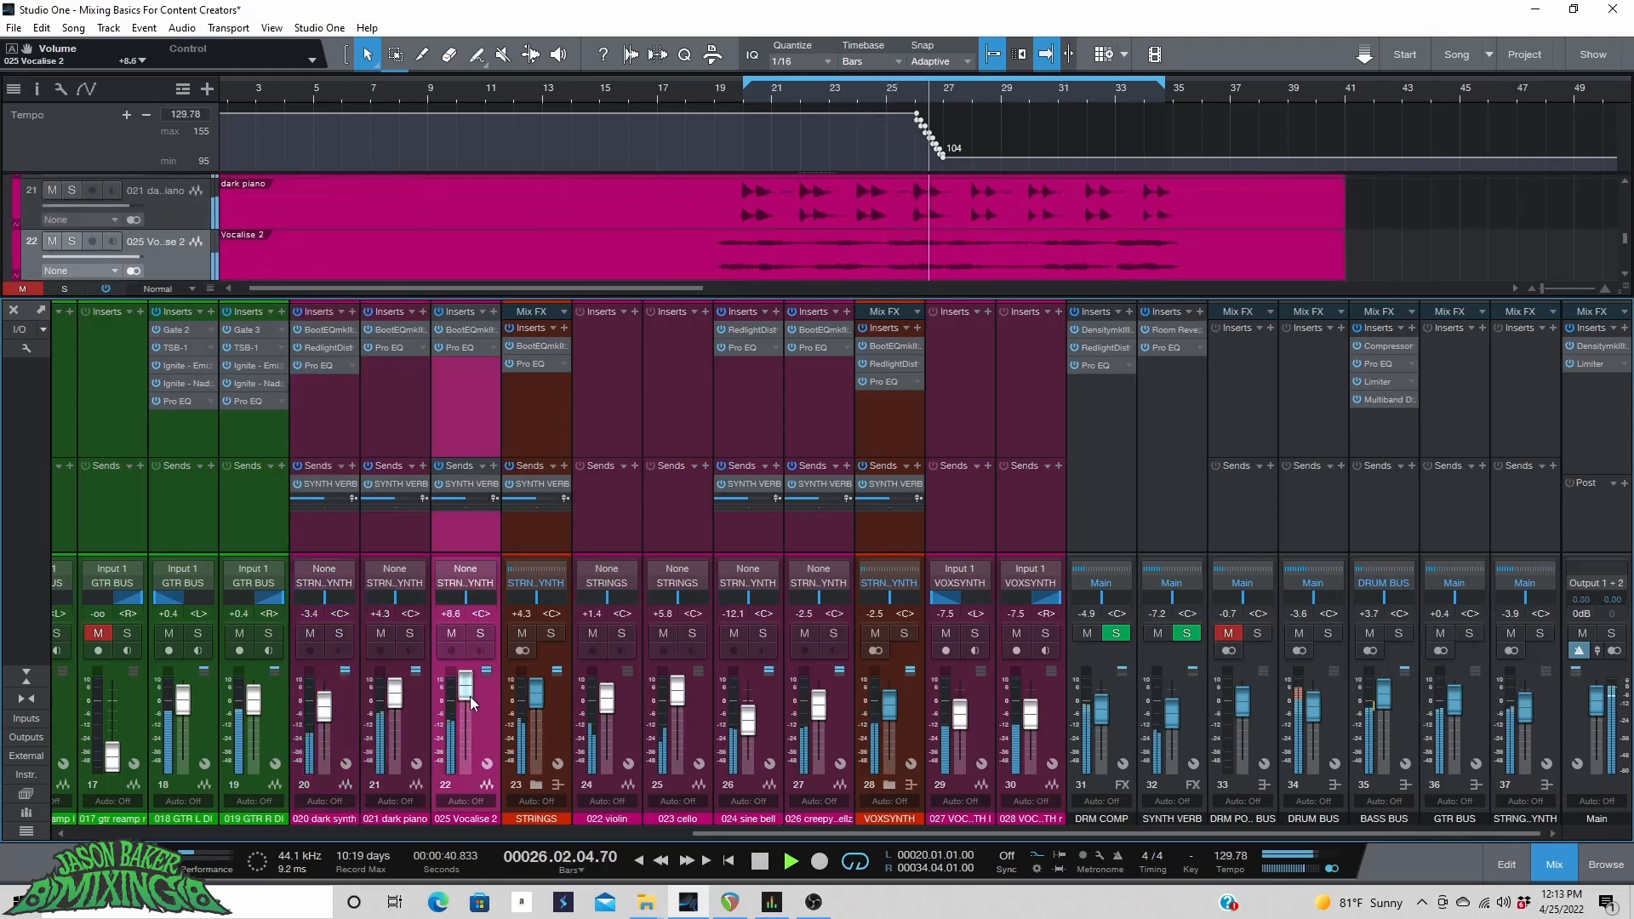
{"action": "scroll", "coordinate": [470, 697], "scroll_direction": "down", "scroll_amount": 1}
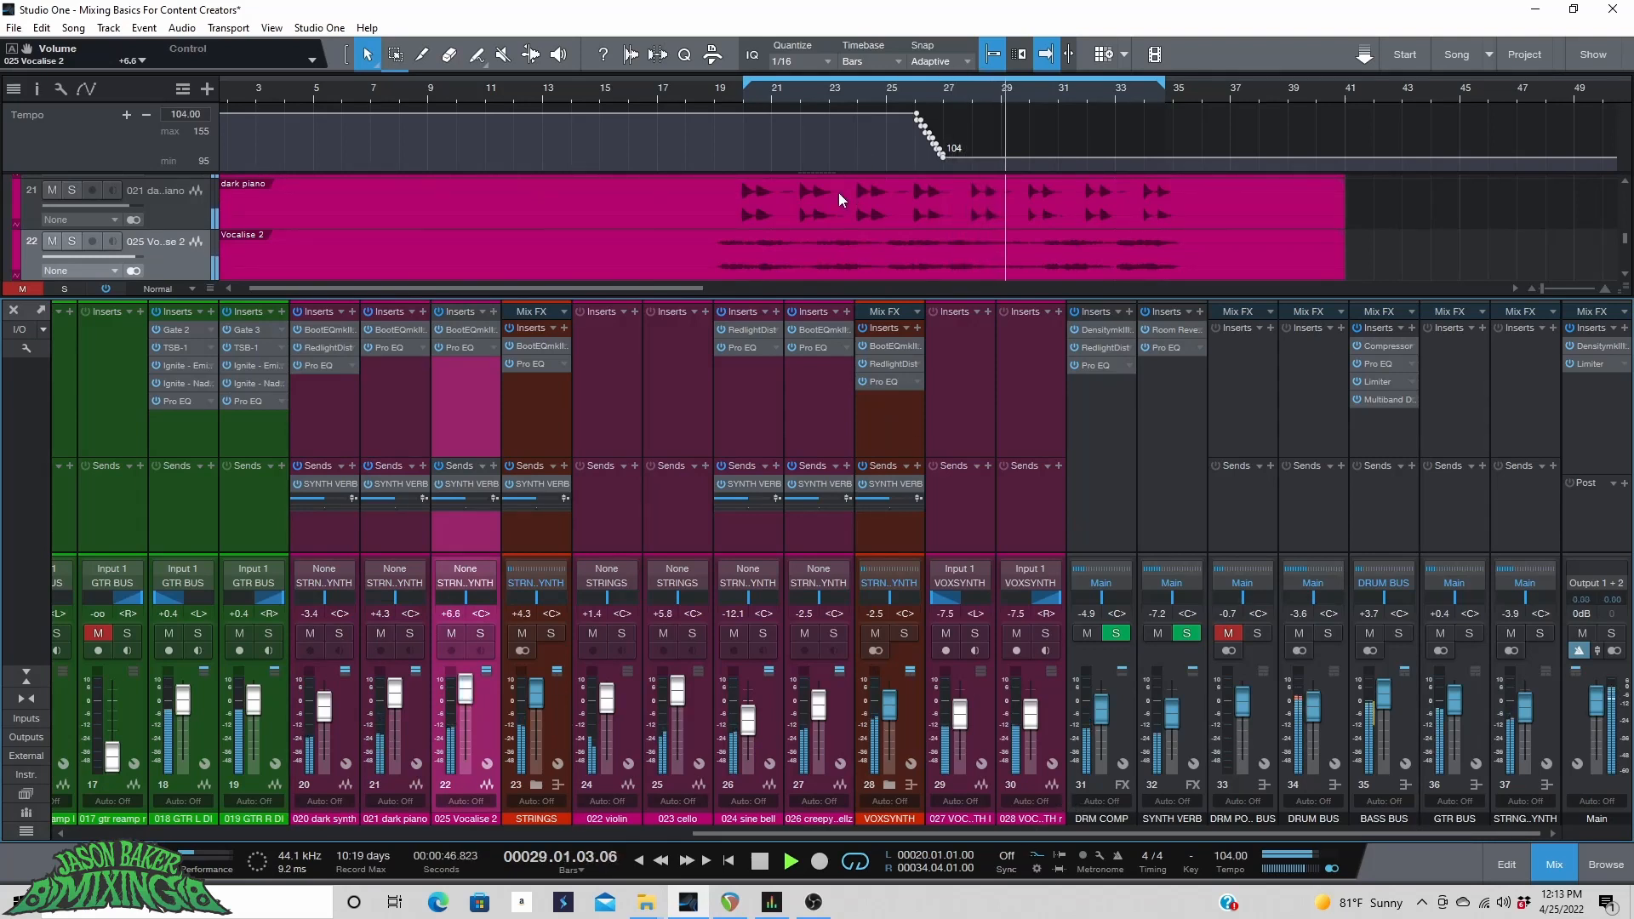
Lower the STRNG..YNTH bus fader to about -4.6 dB and compare it muted and unmuted.
{"action": "scroll", "coordinate": [1528, 718], "scroll_direction": "down", "scroll_amount": 1}
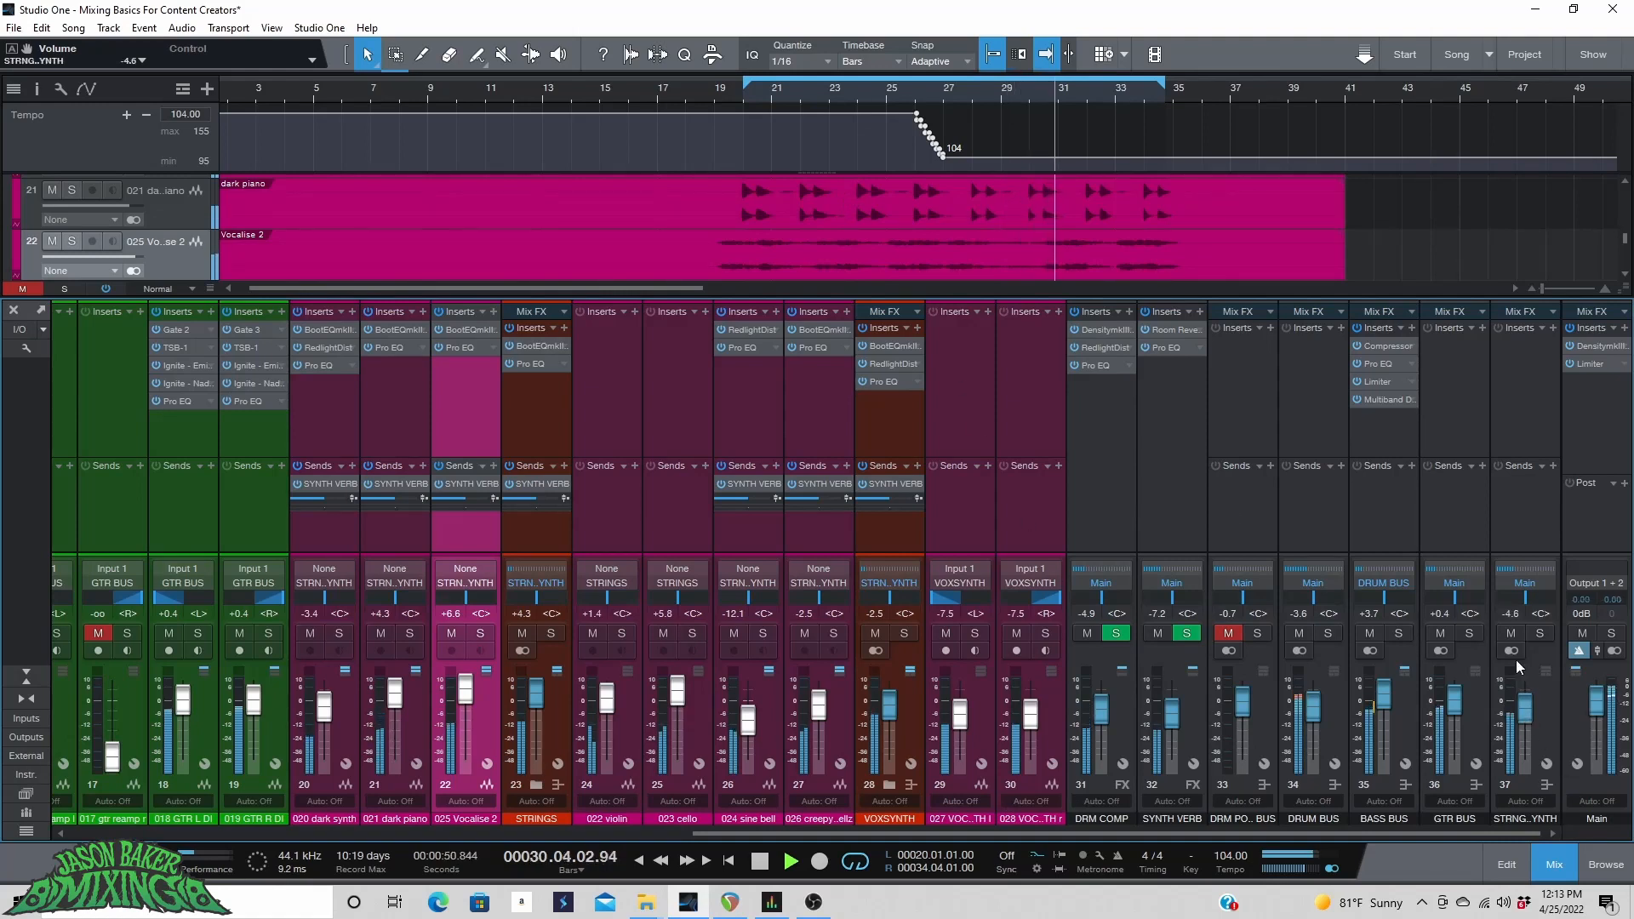
{"action": "left_click", "coordinate": [1513, 633]}
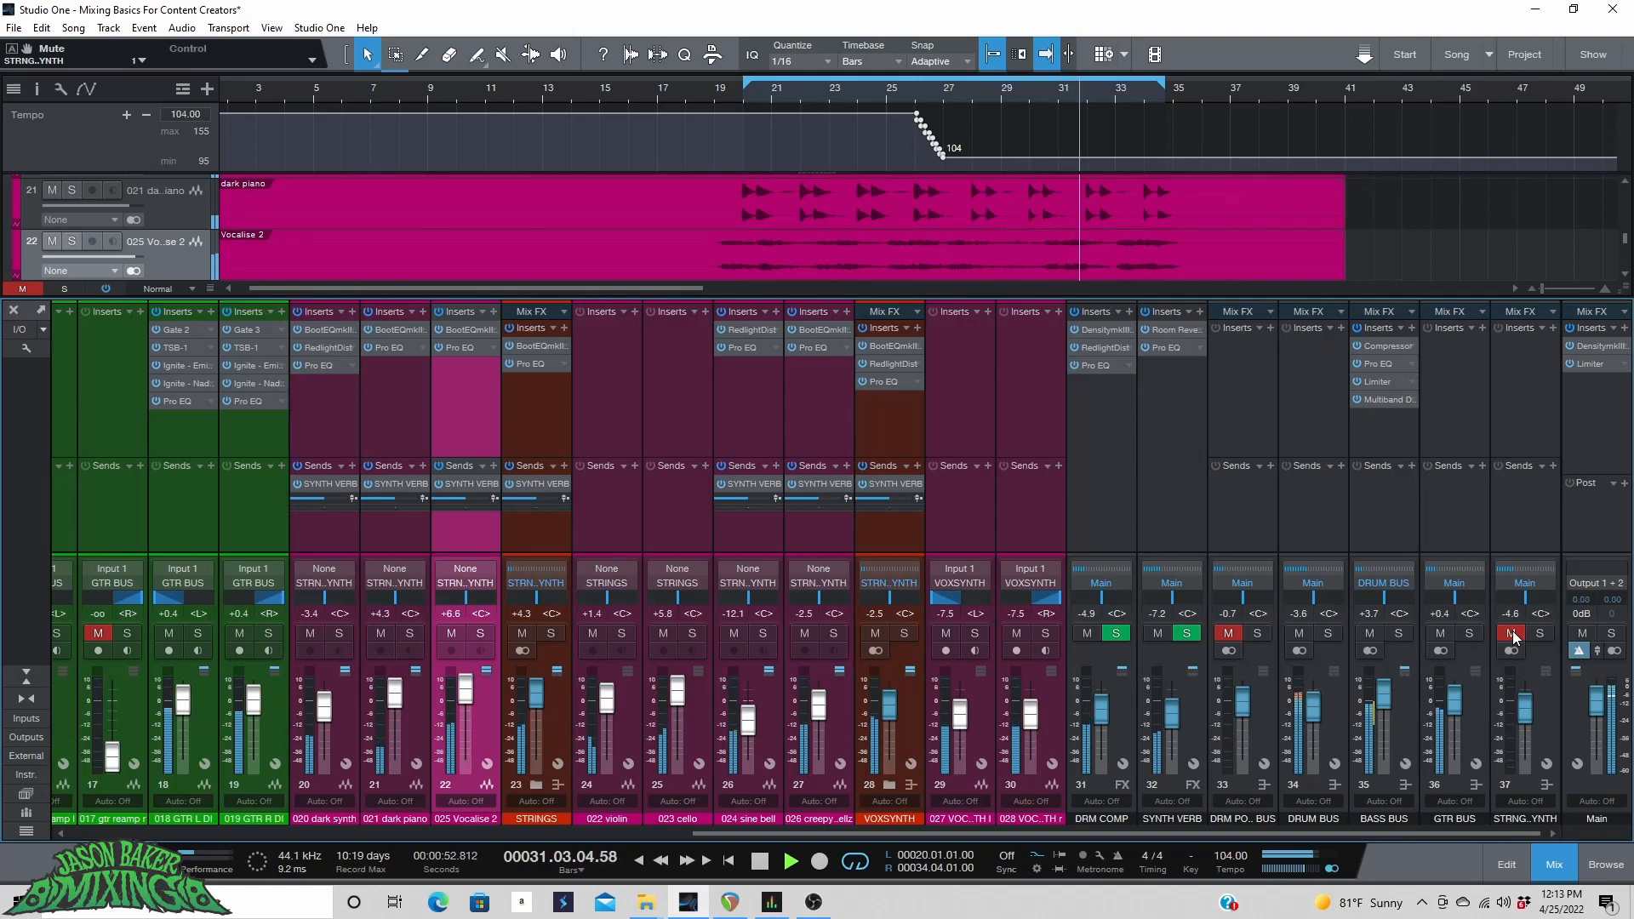
{"action": "left_click", "coordinate": [1511, 632]}
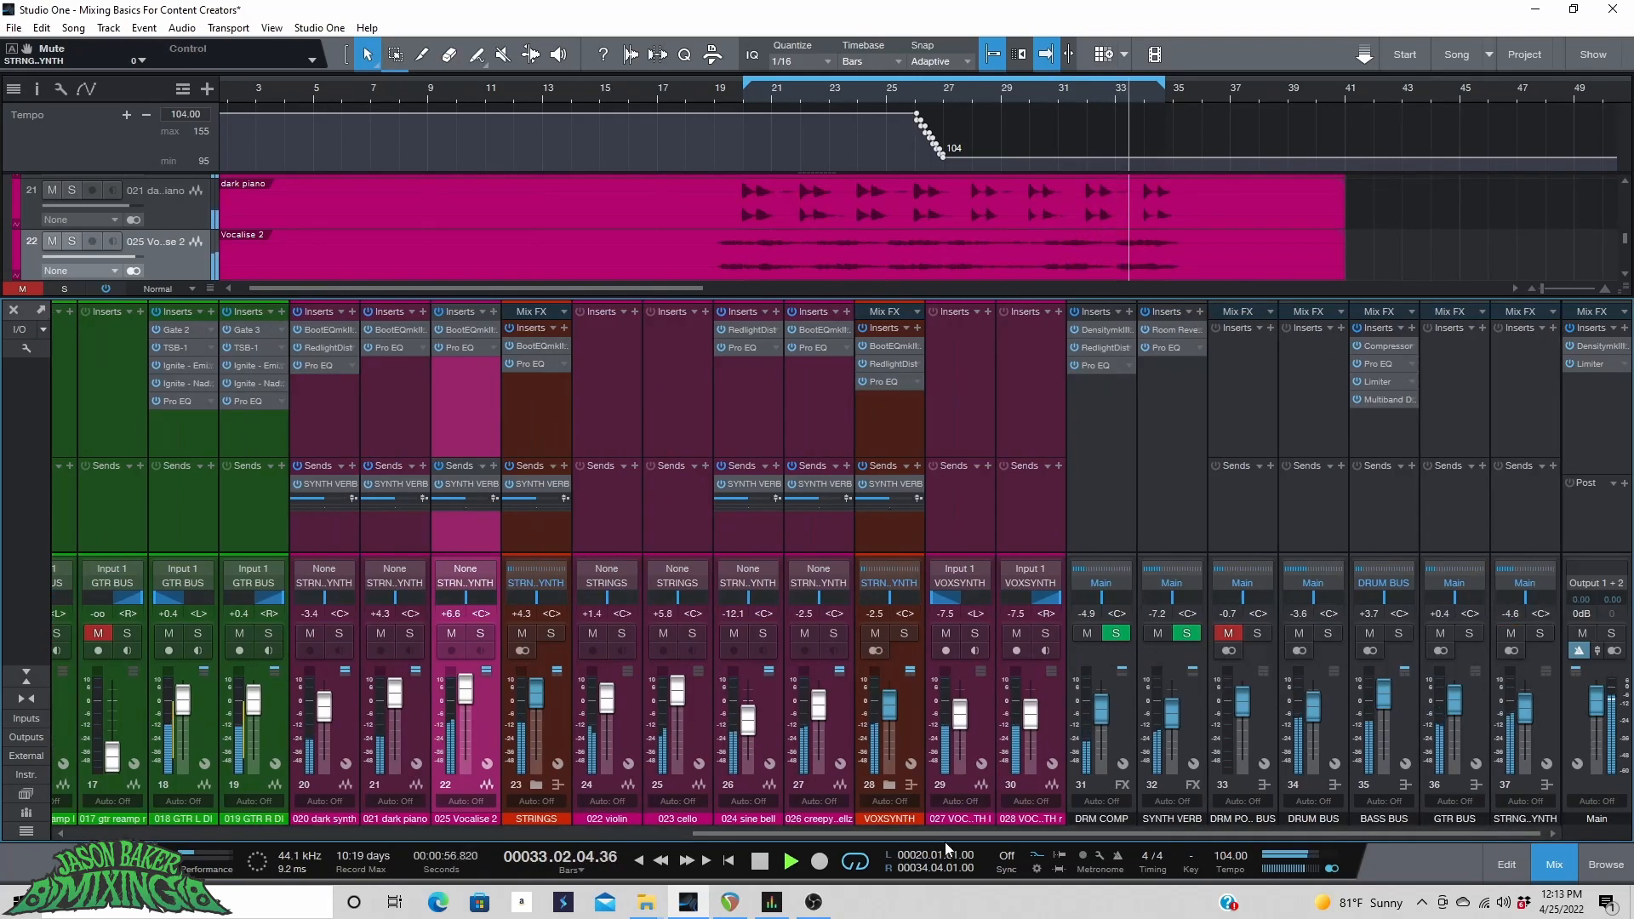
Move the DRM PO.. BUS channel to the far end of the mixer, after the STRNG..YNTH bus.
{"action": "left_click_drag", "start_coordinate": [1274, 665], "coordinate": [1557, 693]}
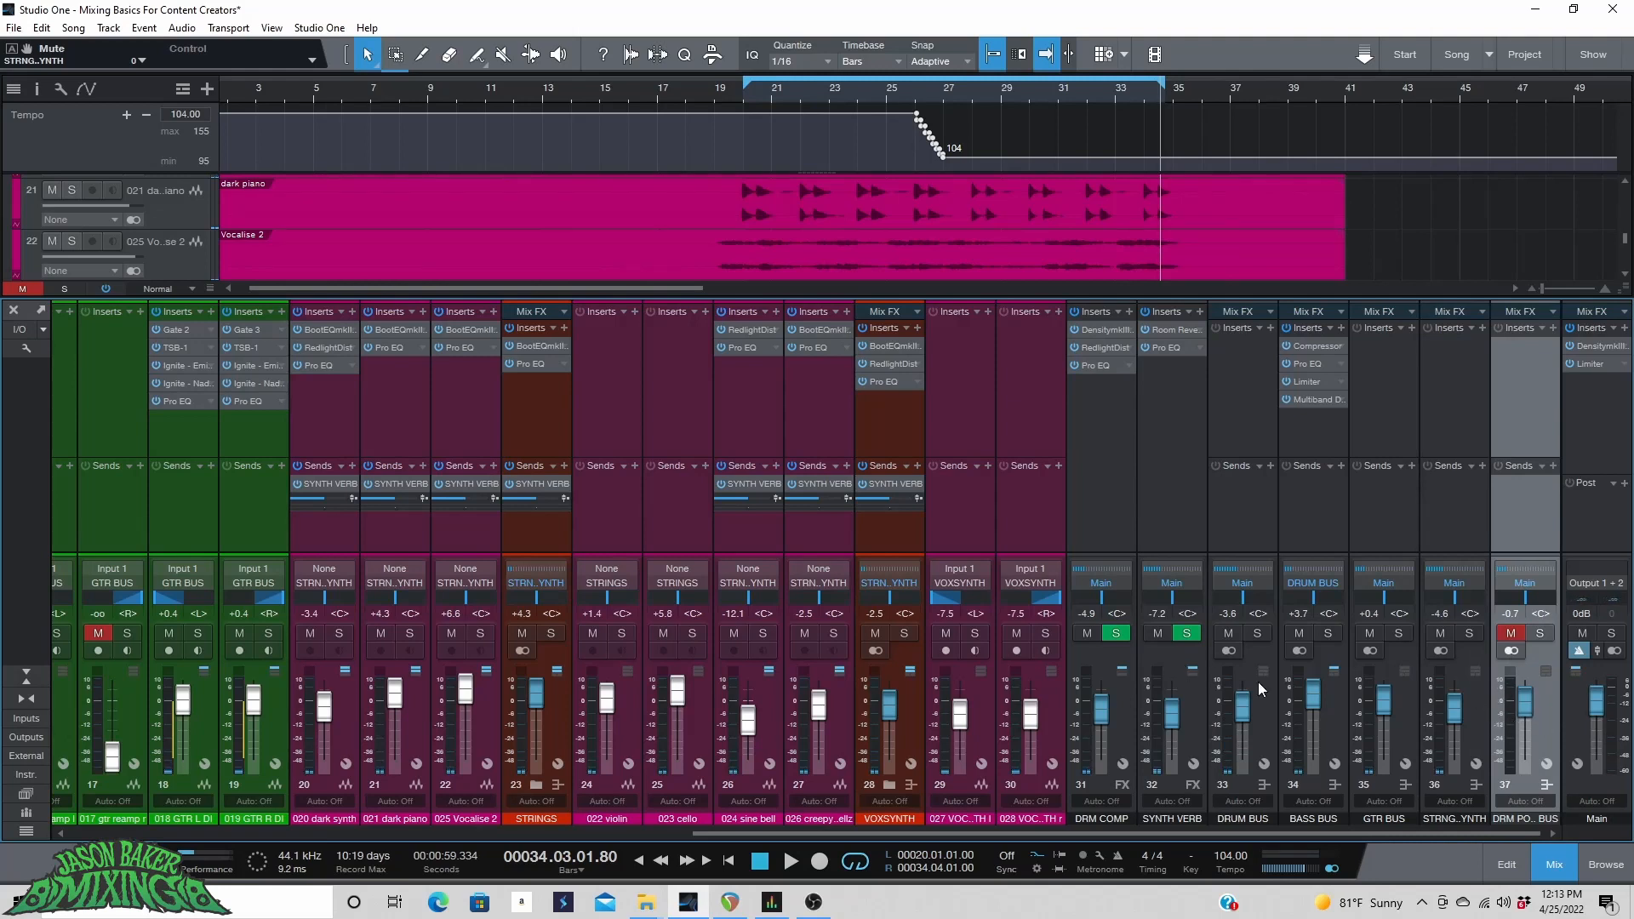
Play the song from near the start and compare the STRNG..YNTH bus muted and unmuted.
{"action": "left_click_drag", "start_coordinate": [681, 100], "coordinate": [687, 89]}
{"action": "left_click", "coordinate": [271, 100]}
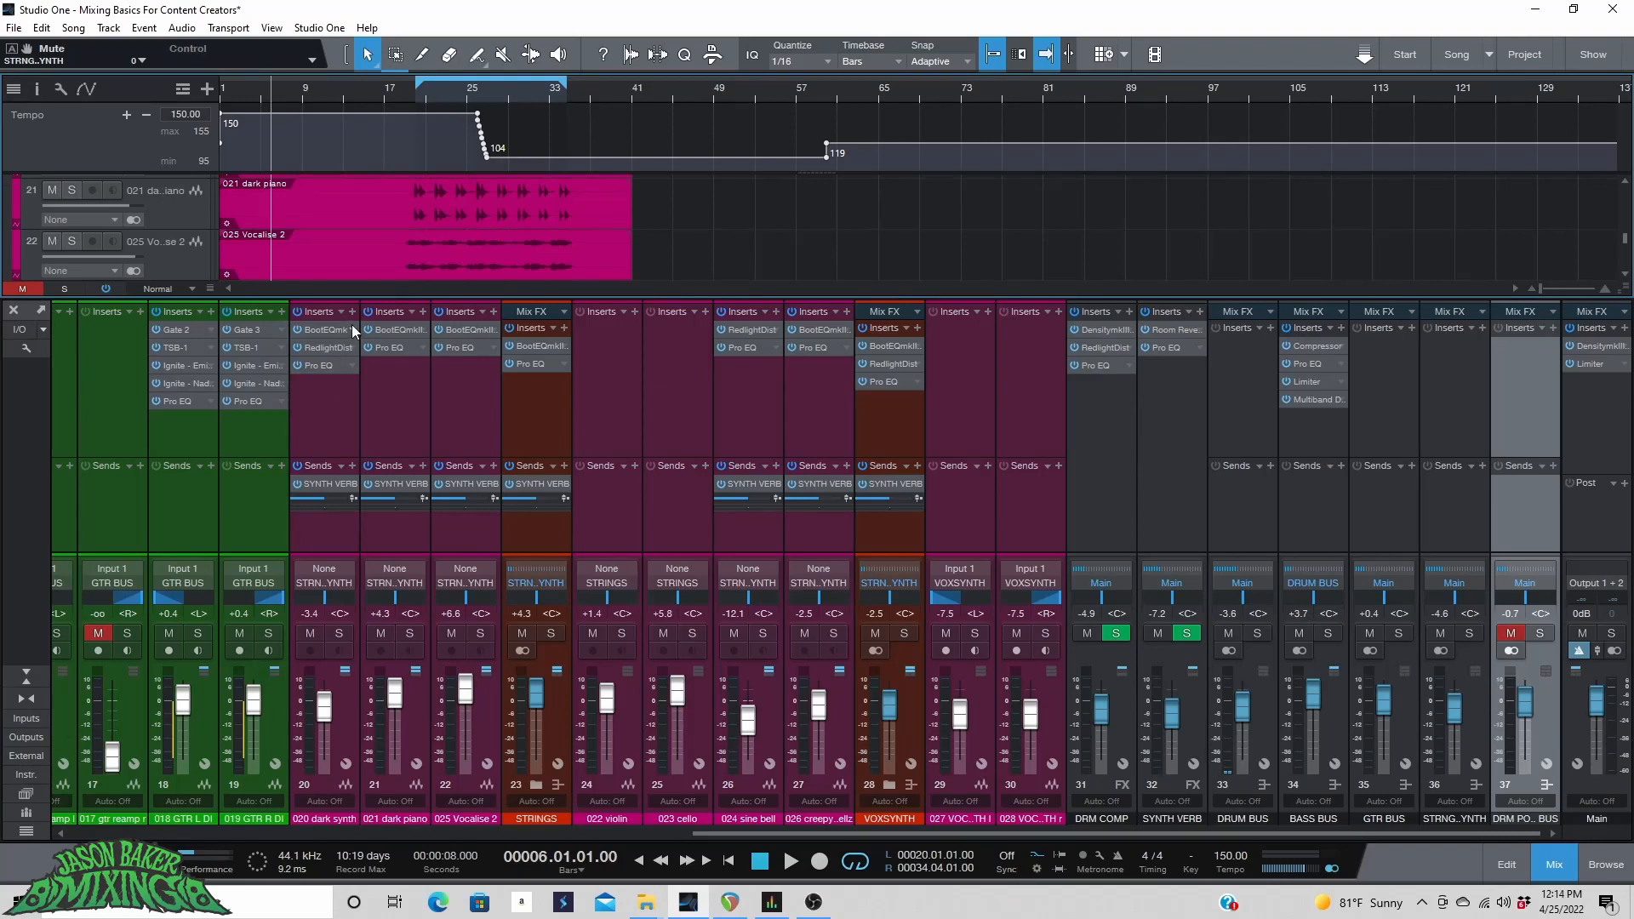
{"action": "key", "text": "space"}
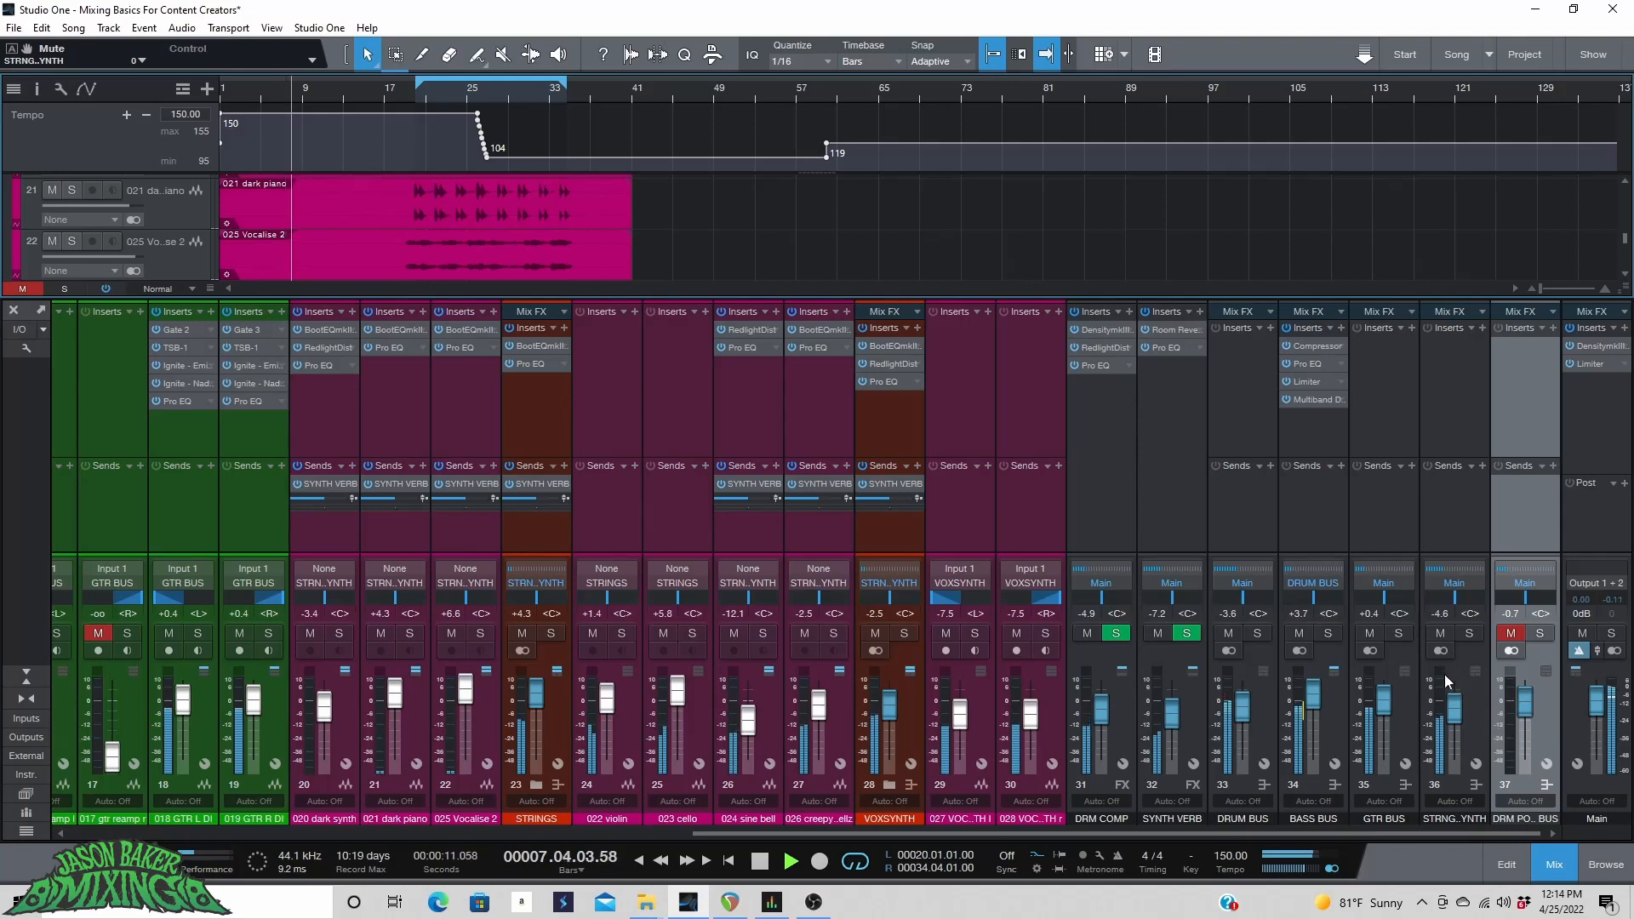
{"action": "left_click", "coordinate": [1441, 634]}
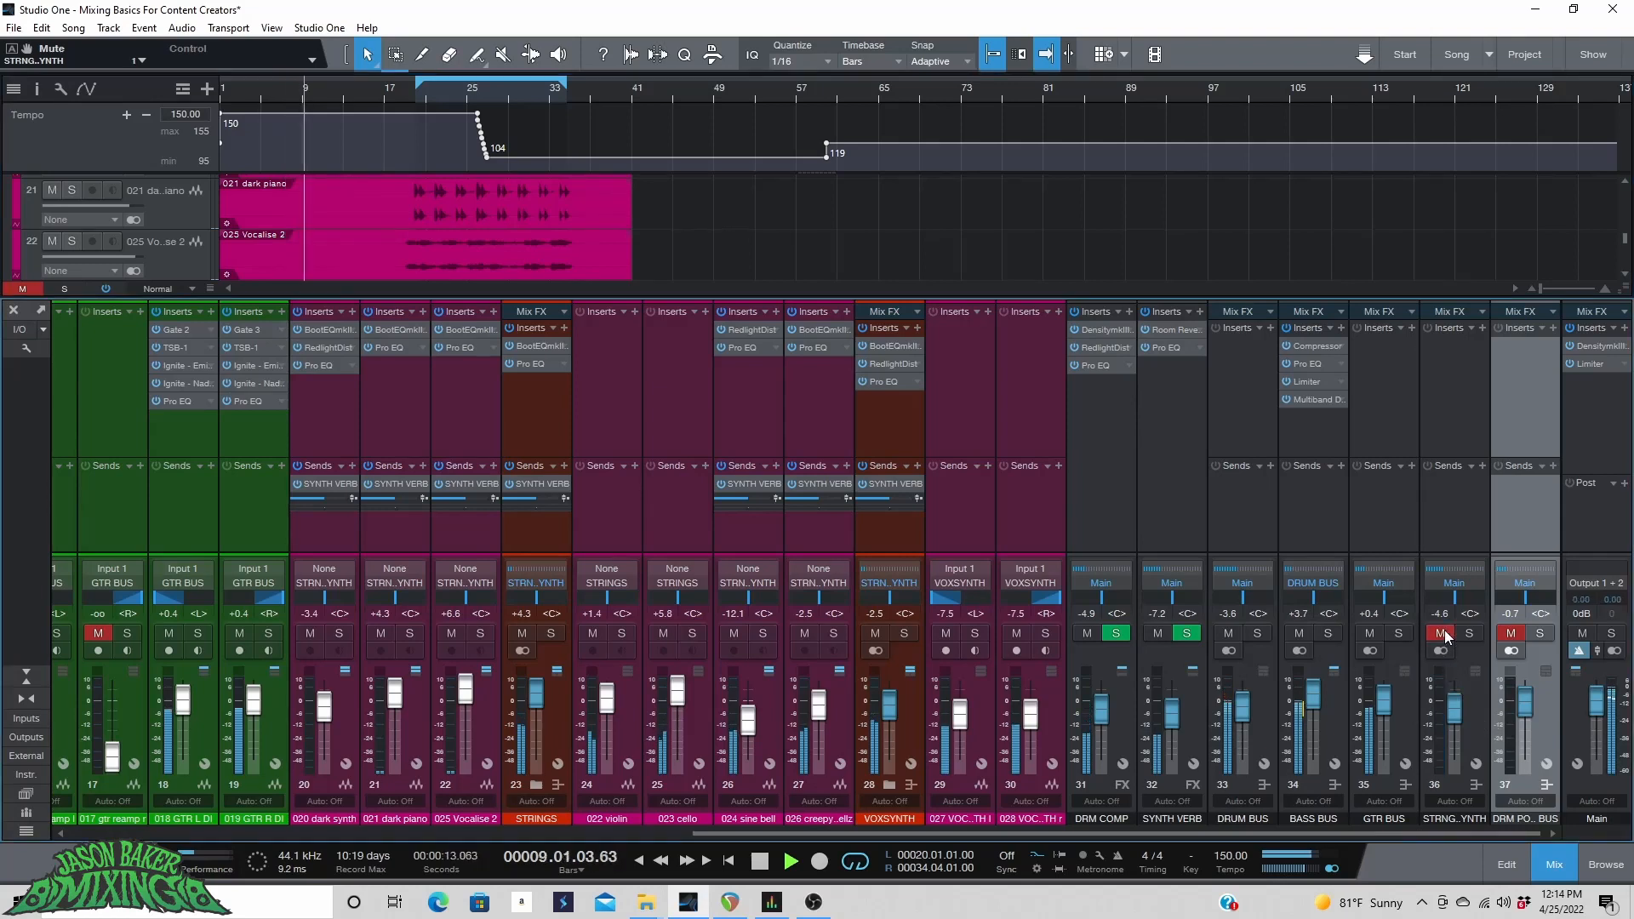
{"action": "left_click", "coordinate": [1441, 634]}
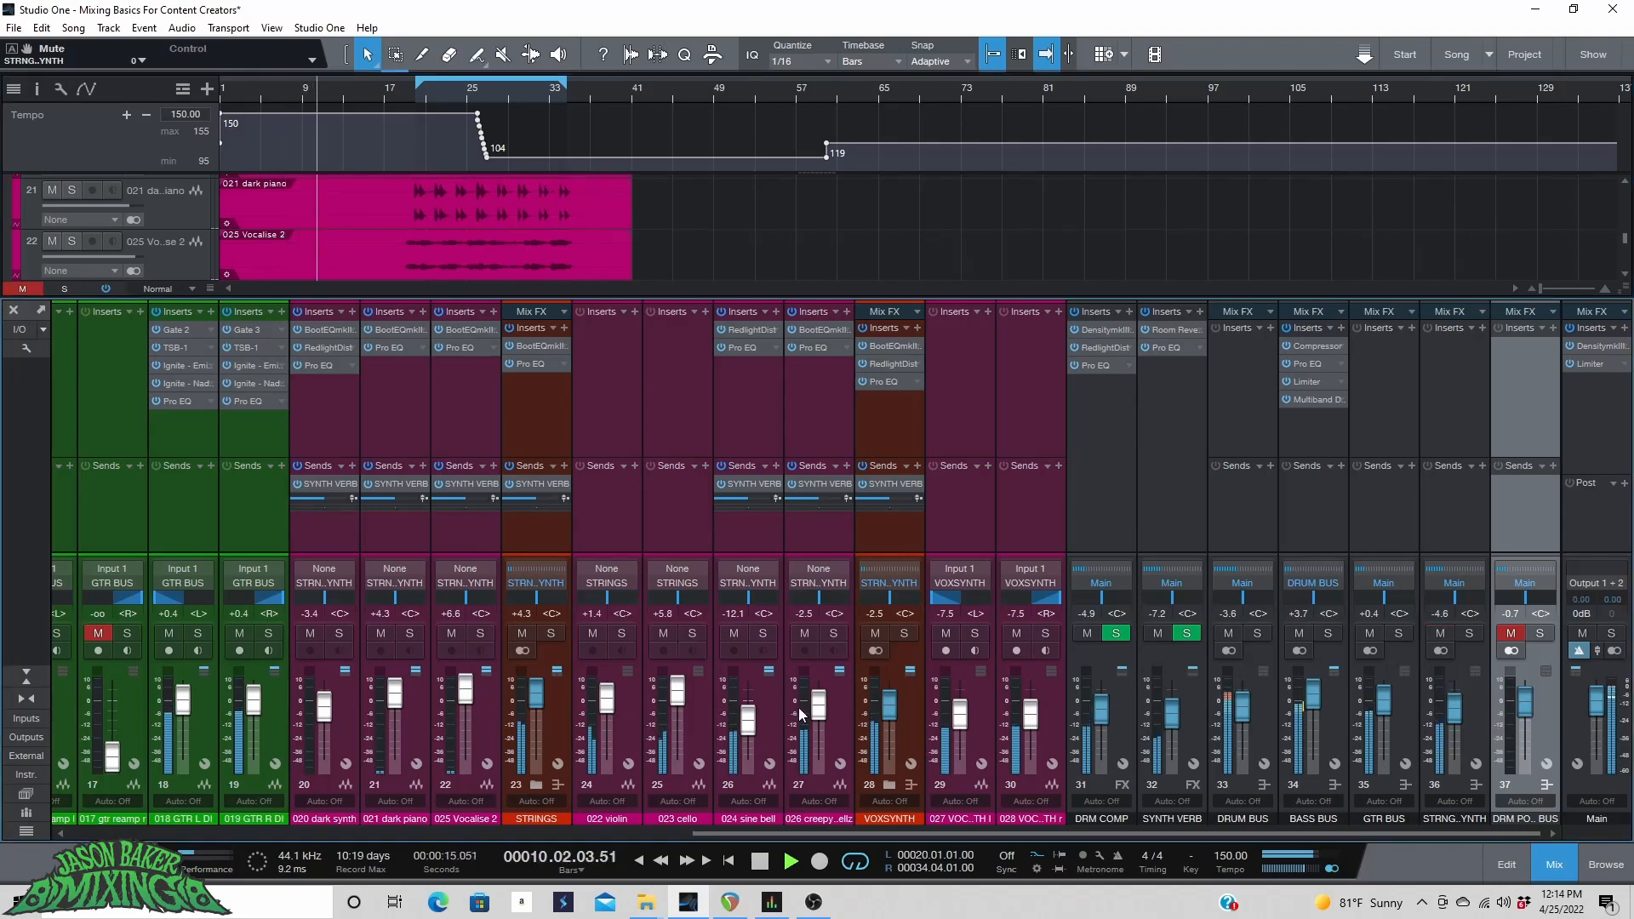
Raise the sine bell fader to about -6.8 dB and stop playback.
{"action": "left_click_drag", "start_coordinate": [748, 728], "coordinate": [748, 722]}
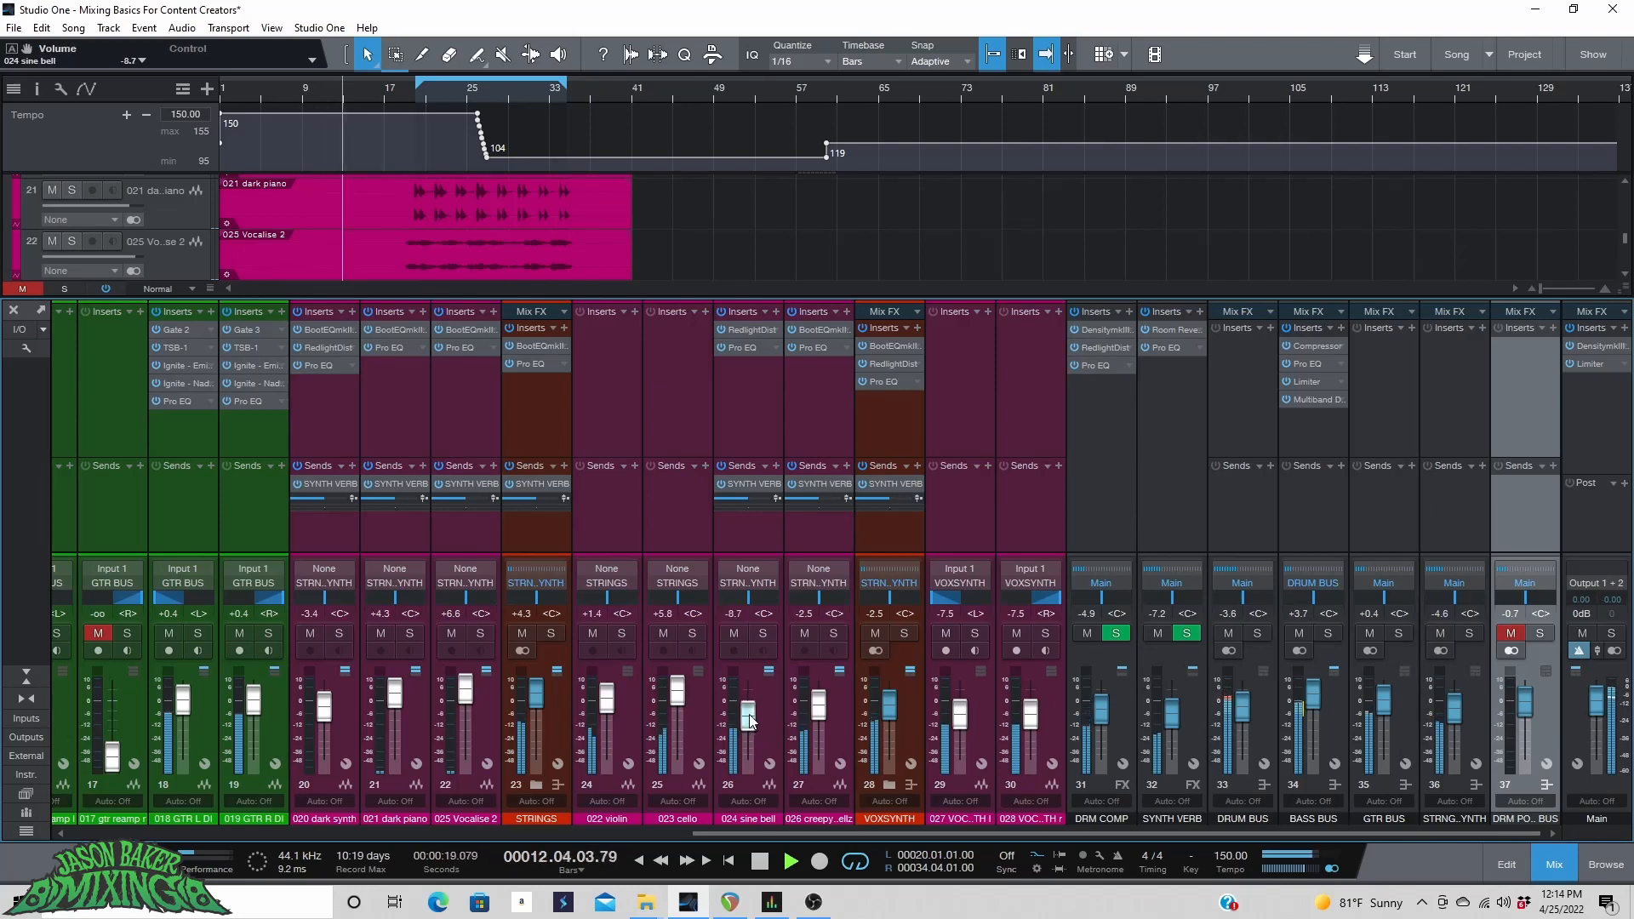
{"action": "left_click_drag", "start_coordinate": [748, 721], "coordinate": [749, 714]}
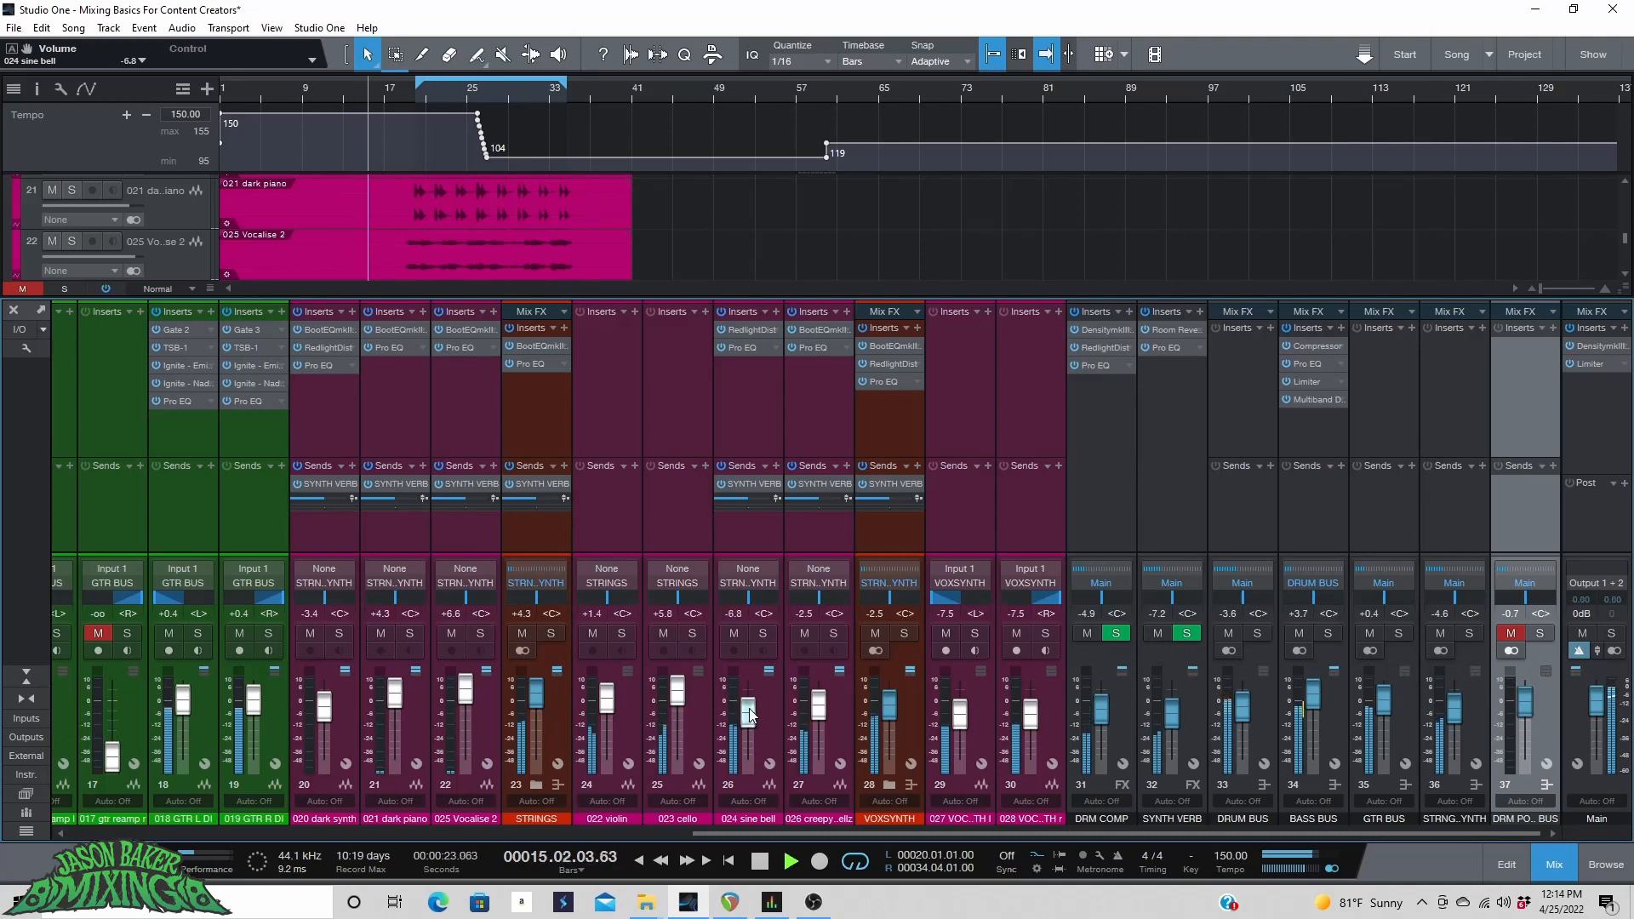
{"action": "key", "text": "space"}
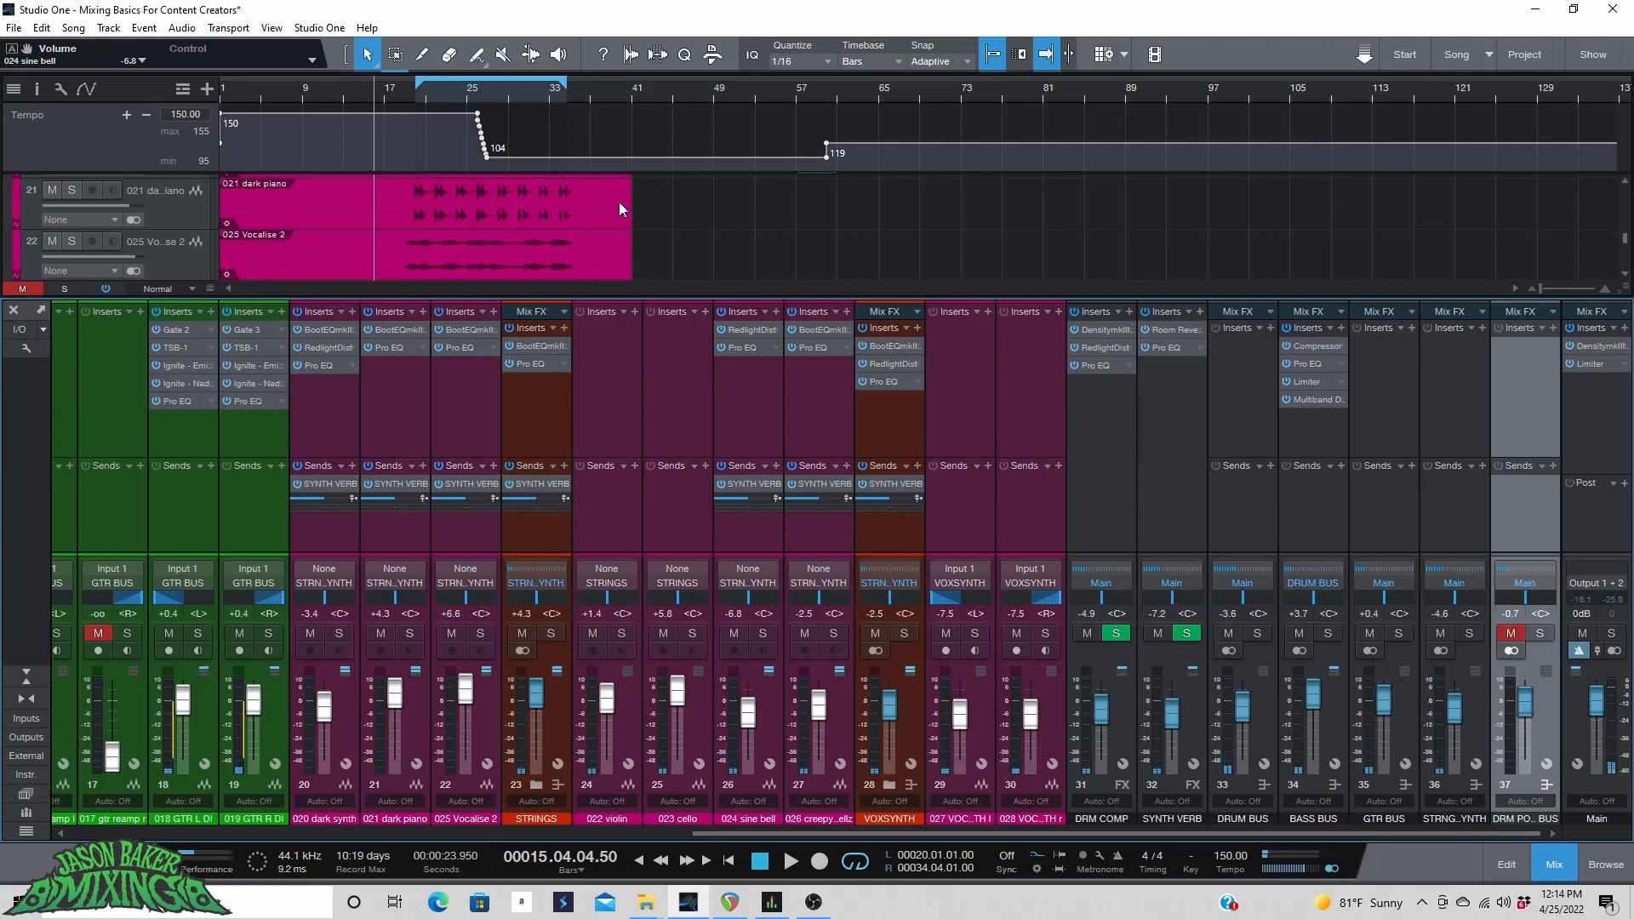
Expand the drum post folder track and solo the DRM PO.. BUS channel.
{"action": "scroll", "coordinate": [395, 239], "scroll_direction": "up", "scroll_amount": 5}
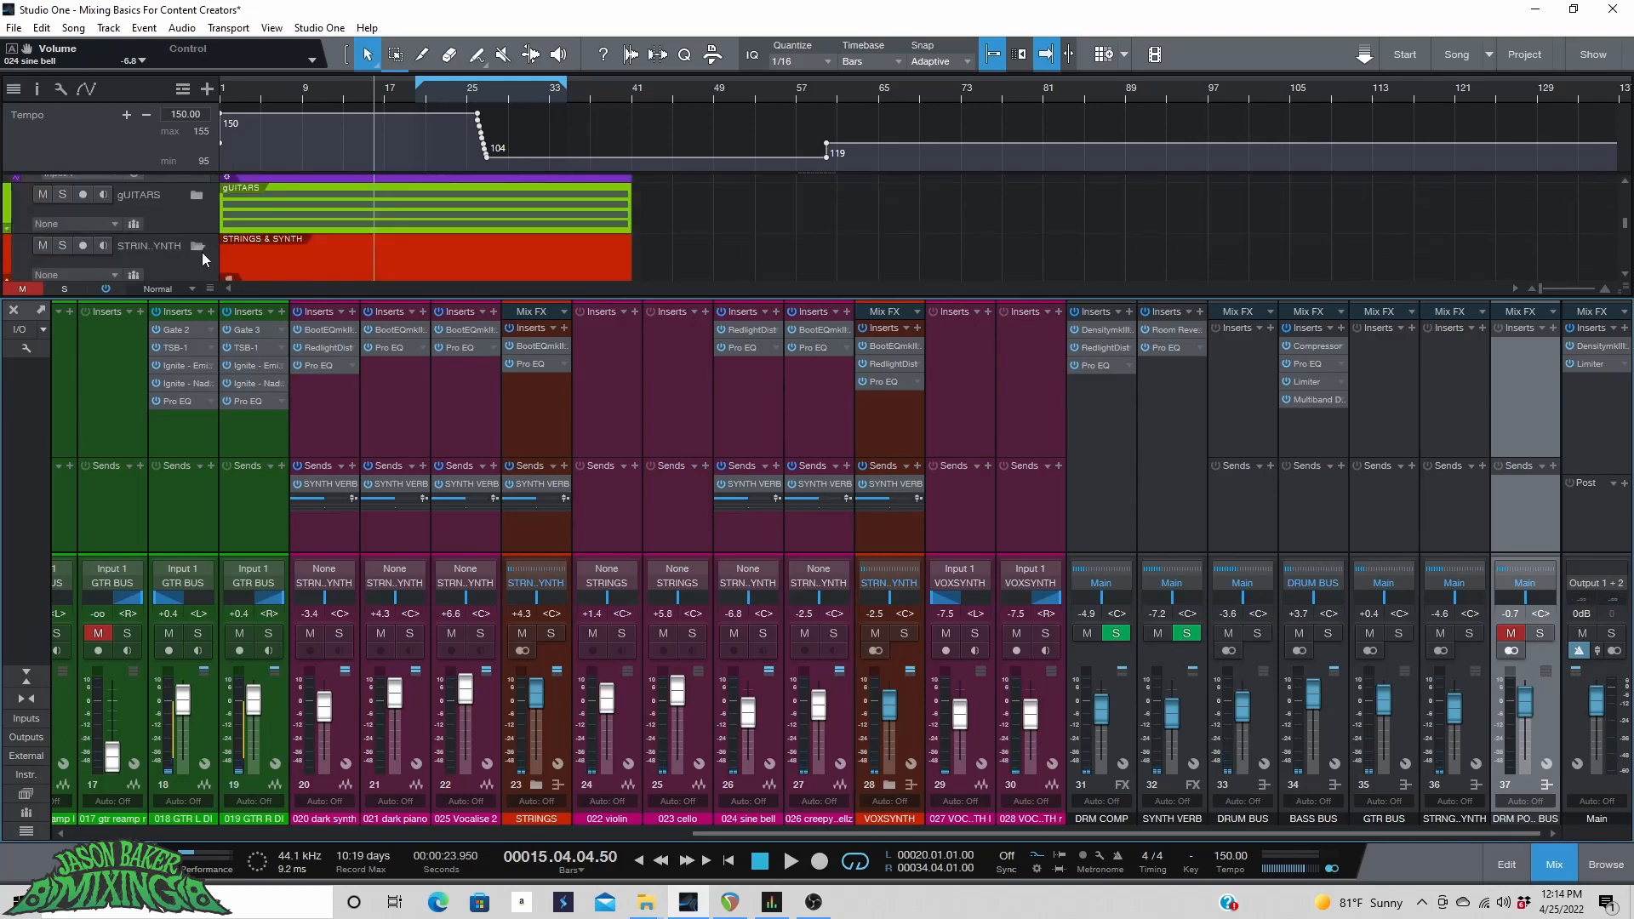
{"action": "scroll", "coordinate": [199, 248], "scroll_direction": "up", "scroll_amount": 5}
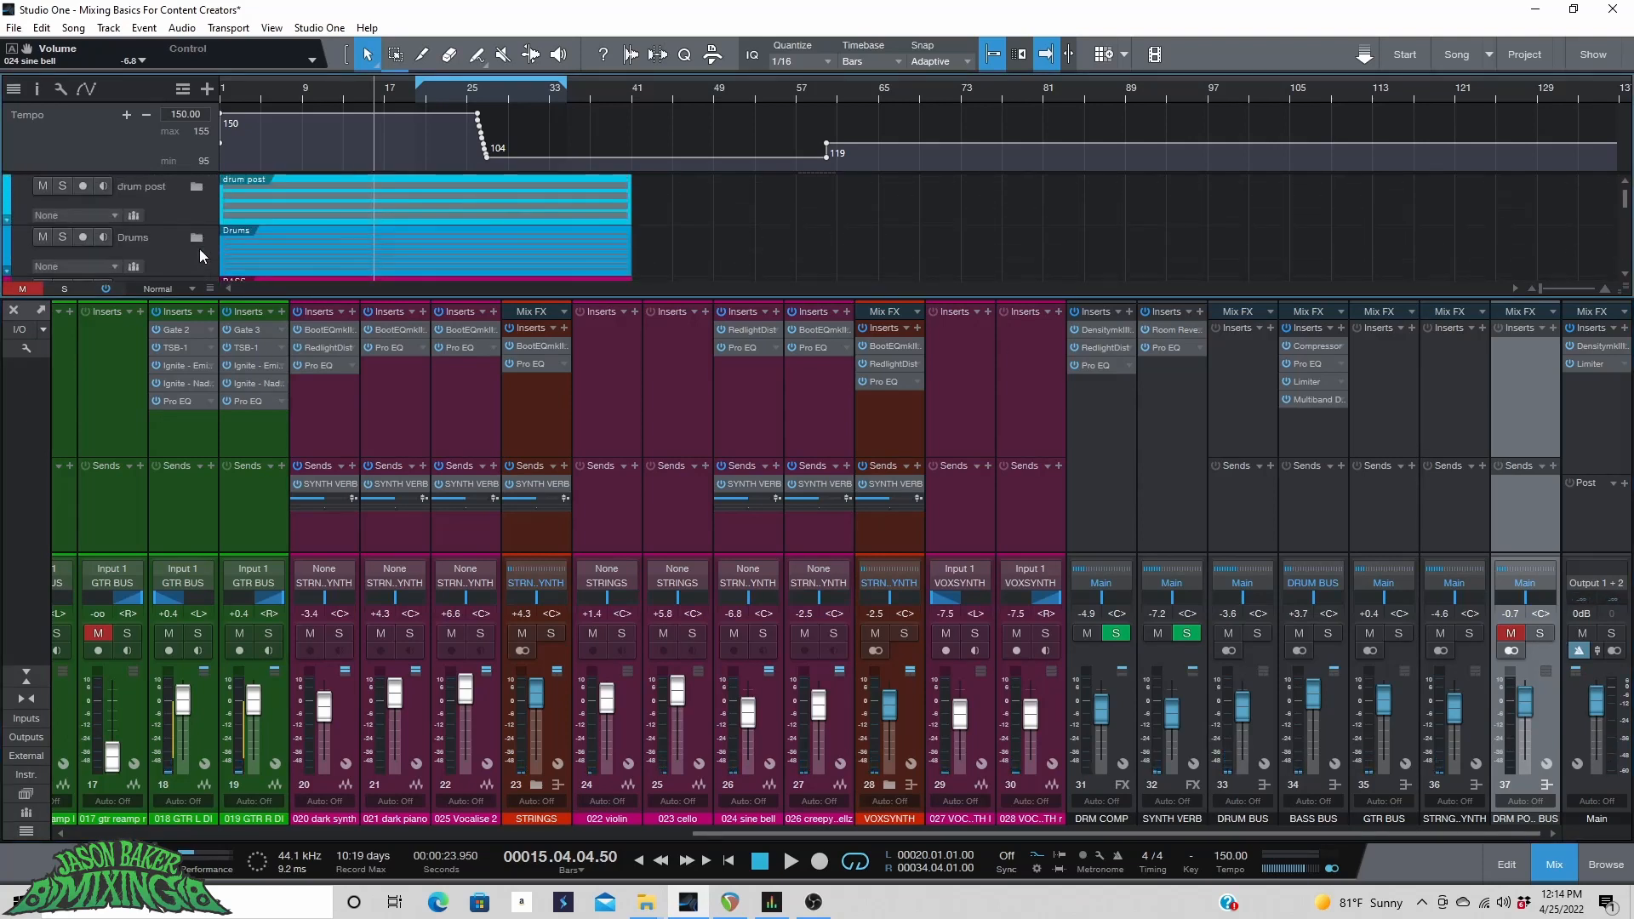
{"action": "left_click", "coordinate": [195, 188]}
{"action": "scroll", "coordinate": [437, 199], "scroll_direction": "down", "scroll_amount": 1}
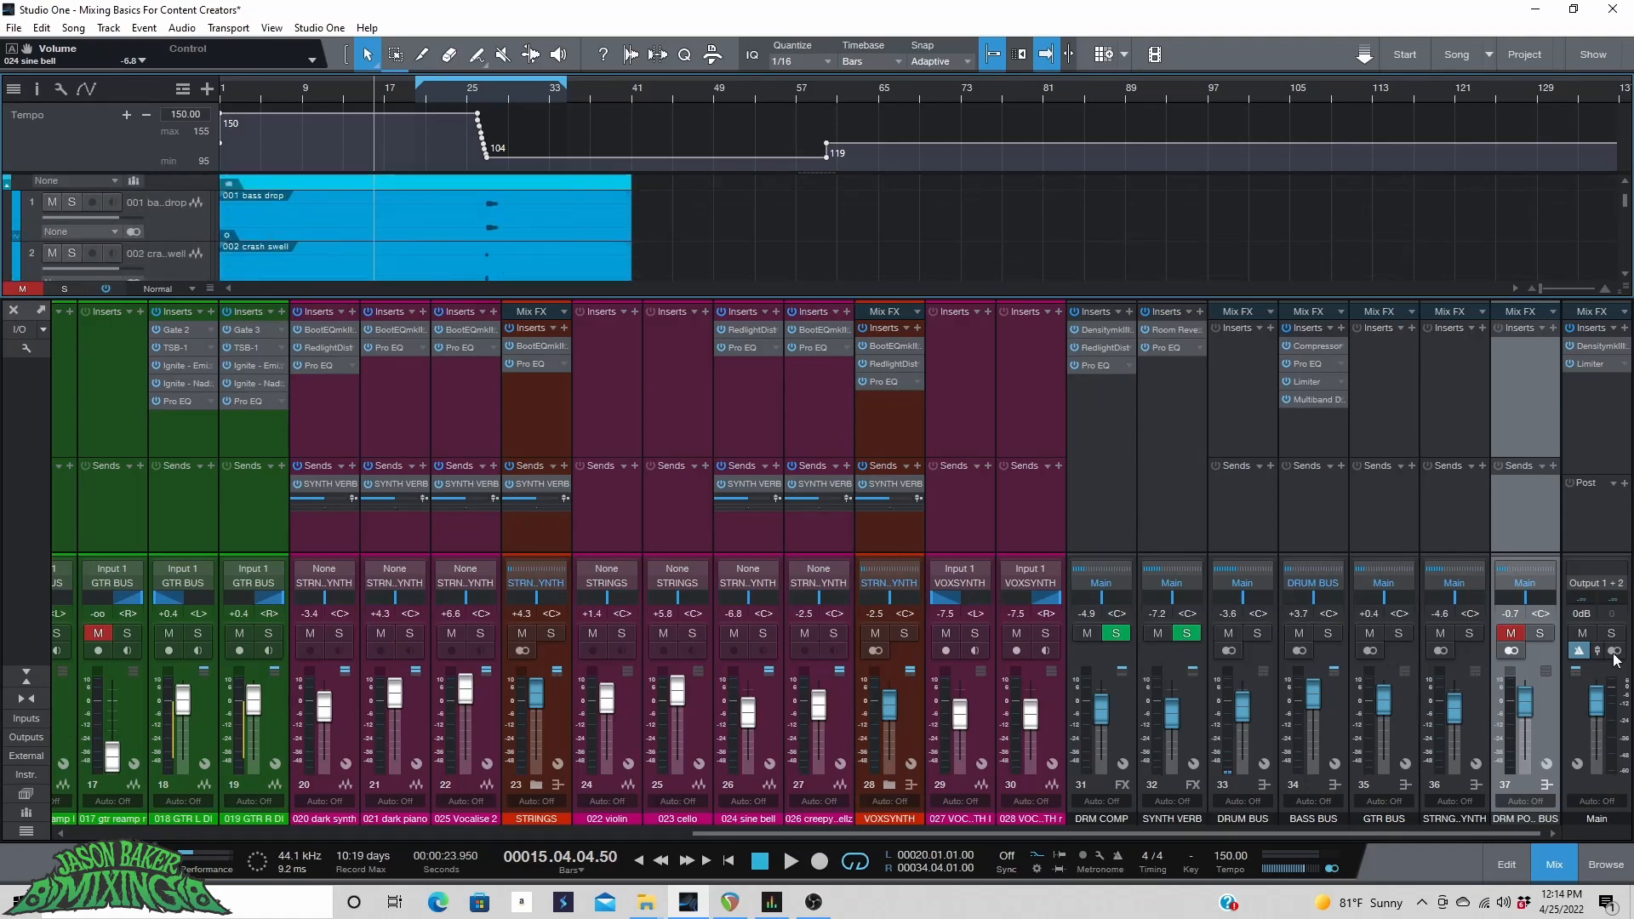
{"action": "left_click", "coordinate": [1539, 635]}
Review the drum post tracks and play the song from bar 20 with the drum post bus soloed.
{"action": "scroll", "coordinate": [188, 266], "scroll_direction": "down", "scroll_amount": 1}
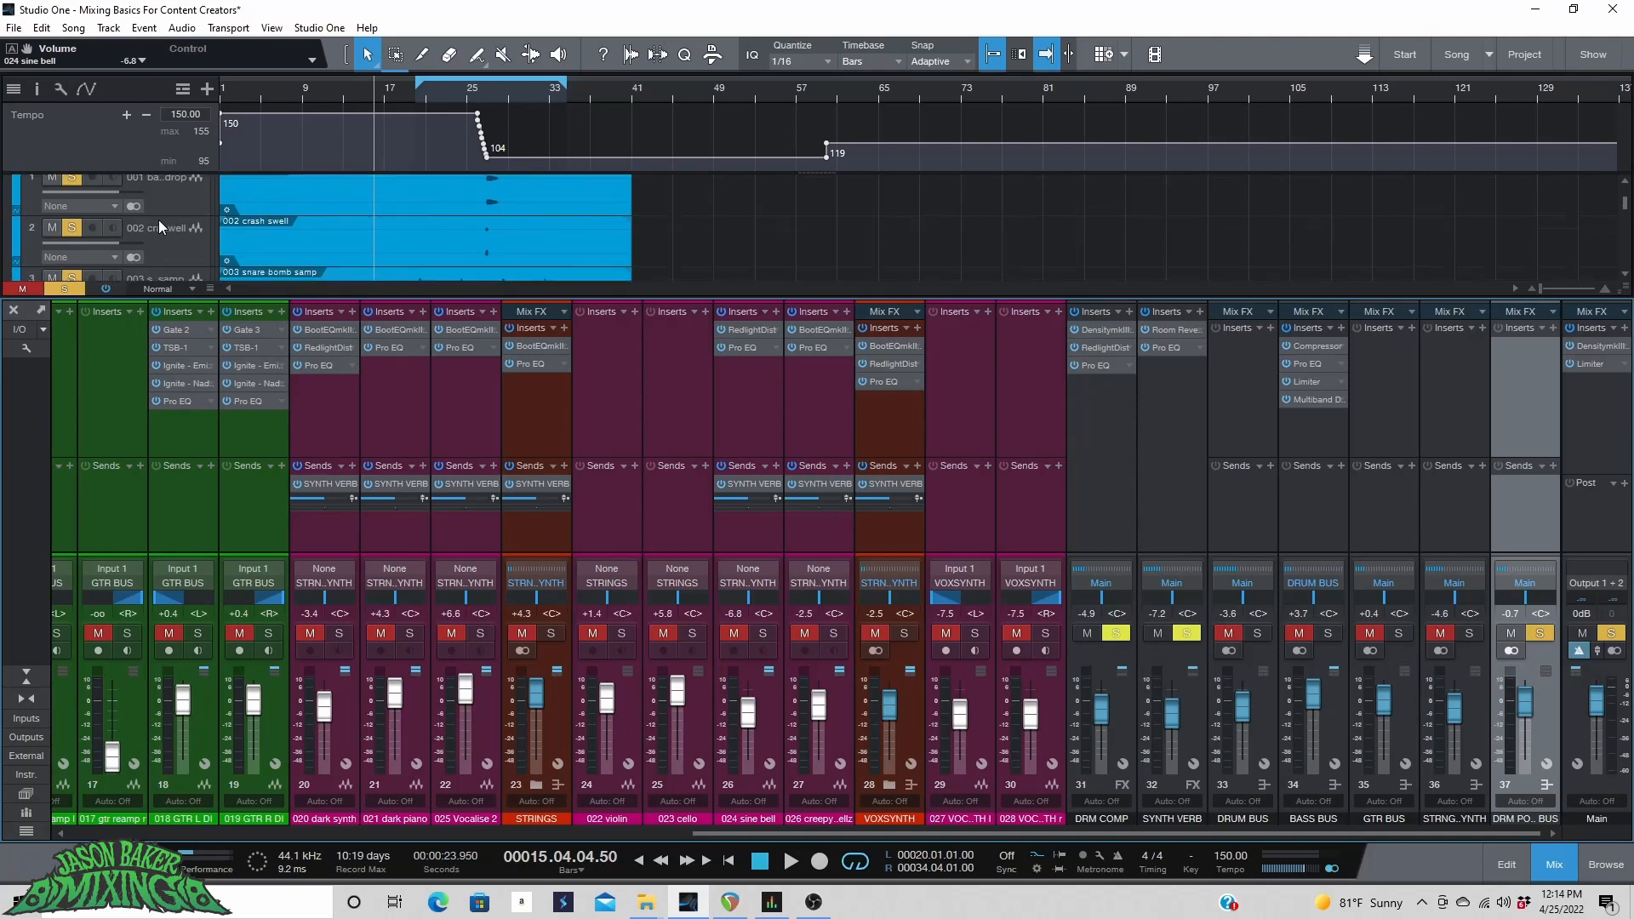
{"action": "scroll", "coordinate": [295, 231], "scroll_direction": "down", "scroll_amount": 1}
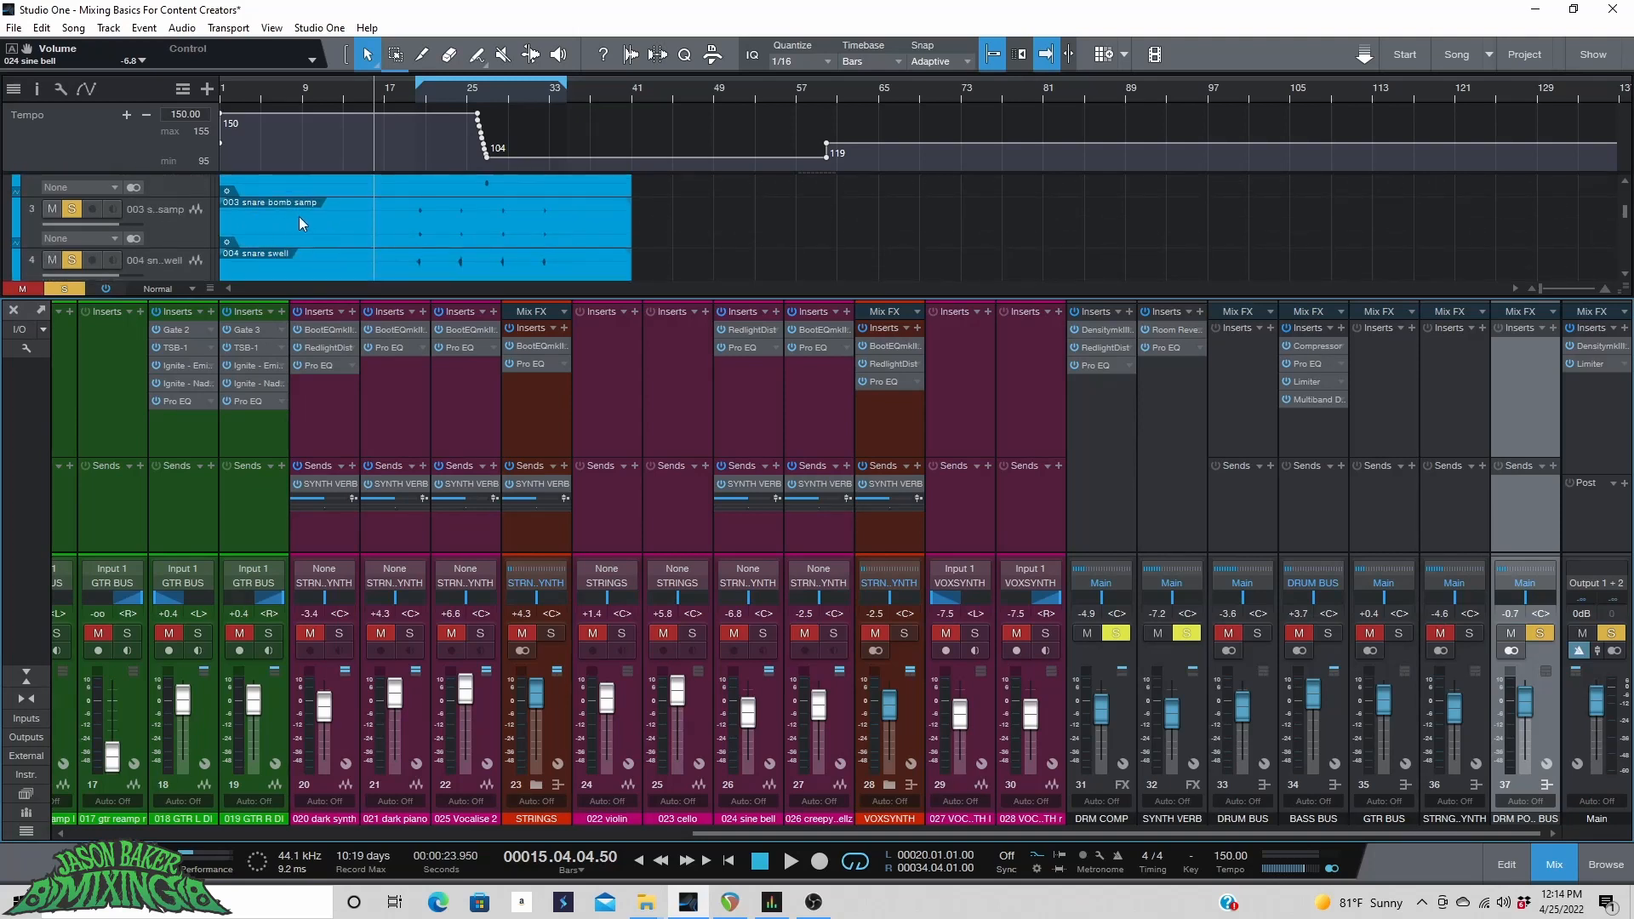
{"action": "scroll", "coordinate": [299, 220], "scroll_direction": "down", "scroll_amount": 1}
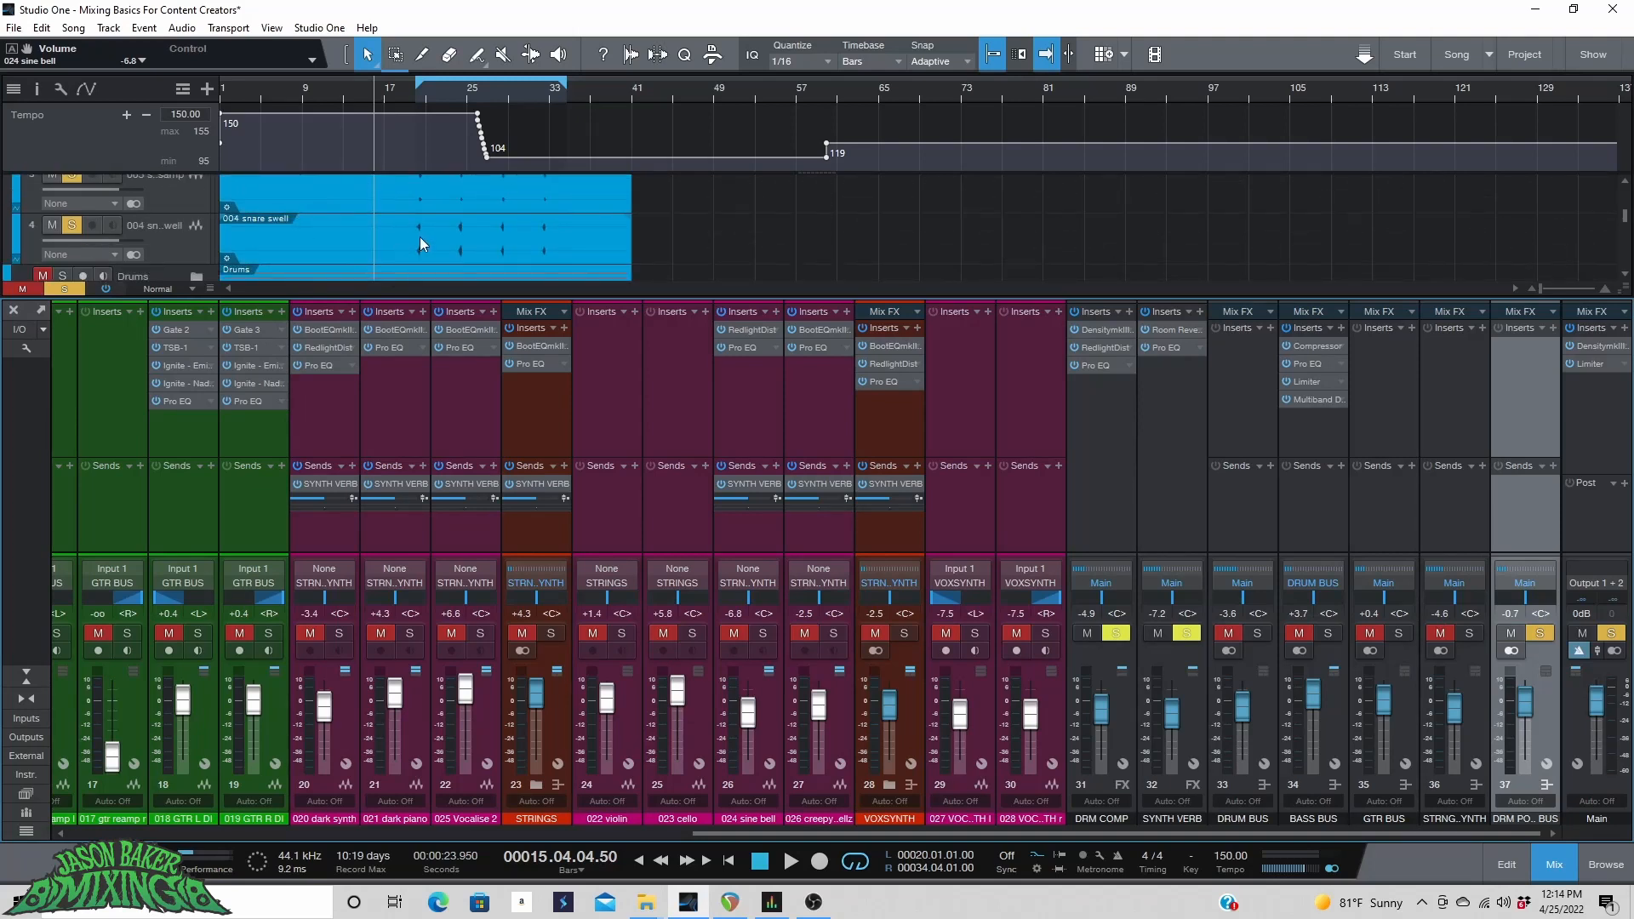
{"action": "scroll", "coordinate": [206, 226], "scroll_direction": "up", "scroll_amount": 1}
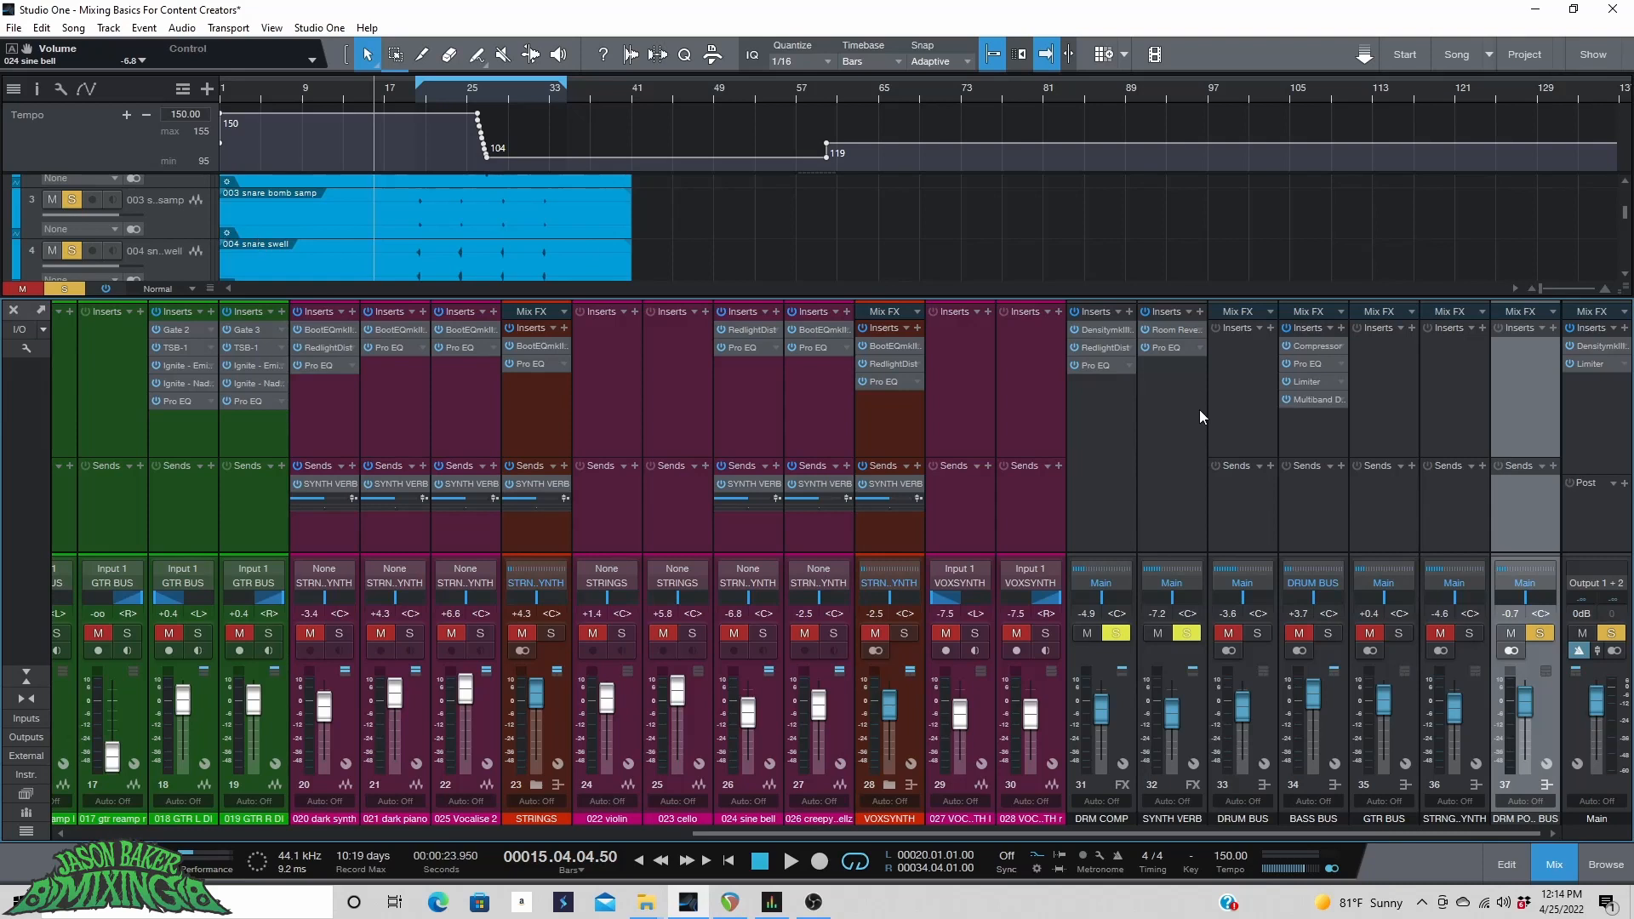
{"action": "left_click", "coordinate": [414, 90]}
{"action": "scroll", "coordinate": [410, 89], "scroll_direction": "up", "scroll_amount": 4}
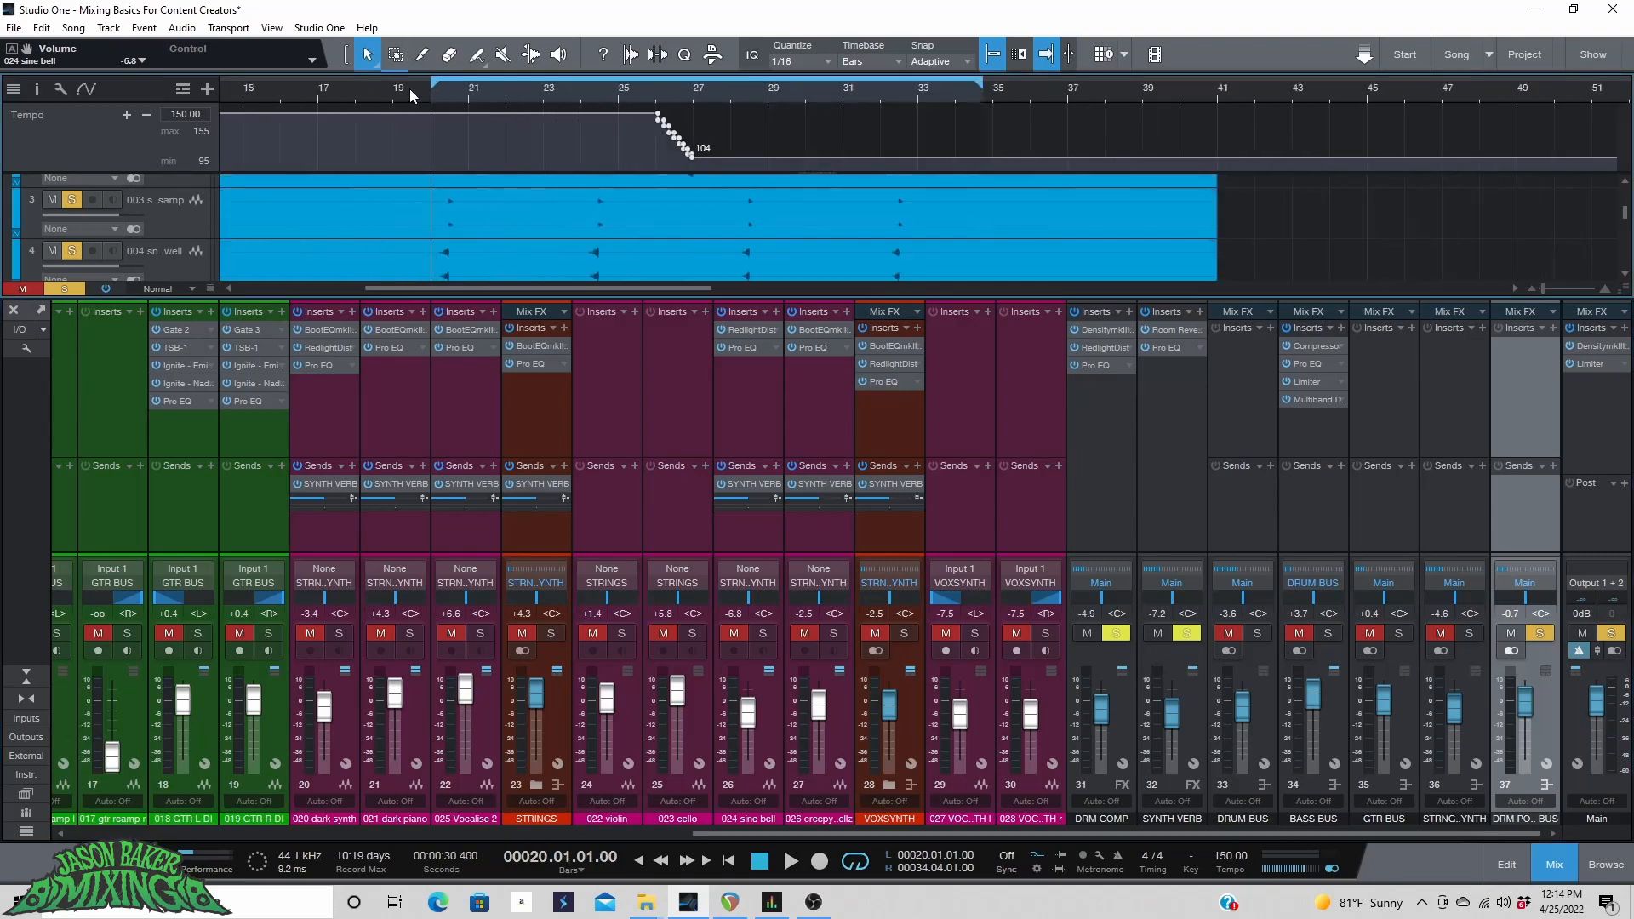
{"action": "scroll", "coordinate": [435, 221], "scroll_direction": "up", "scroll_amount": 3}
{"action": "scroll", "coordinate": [438, 224], "scroll_direction": "down", "scroll_amount": 2}
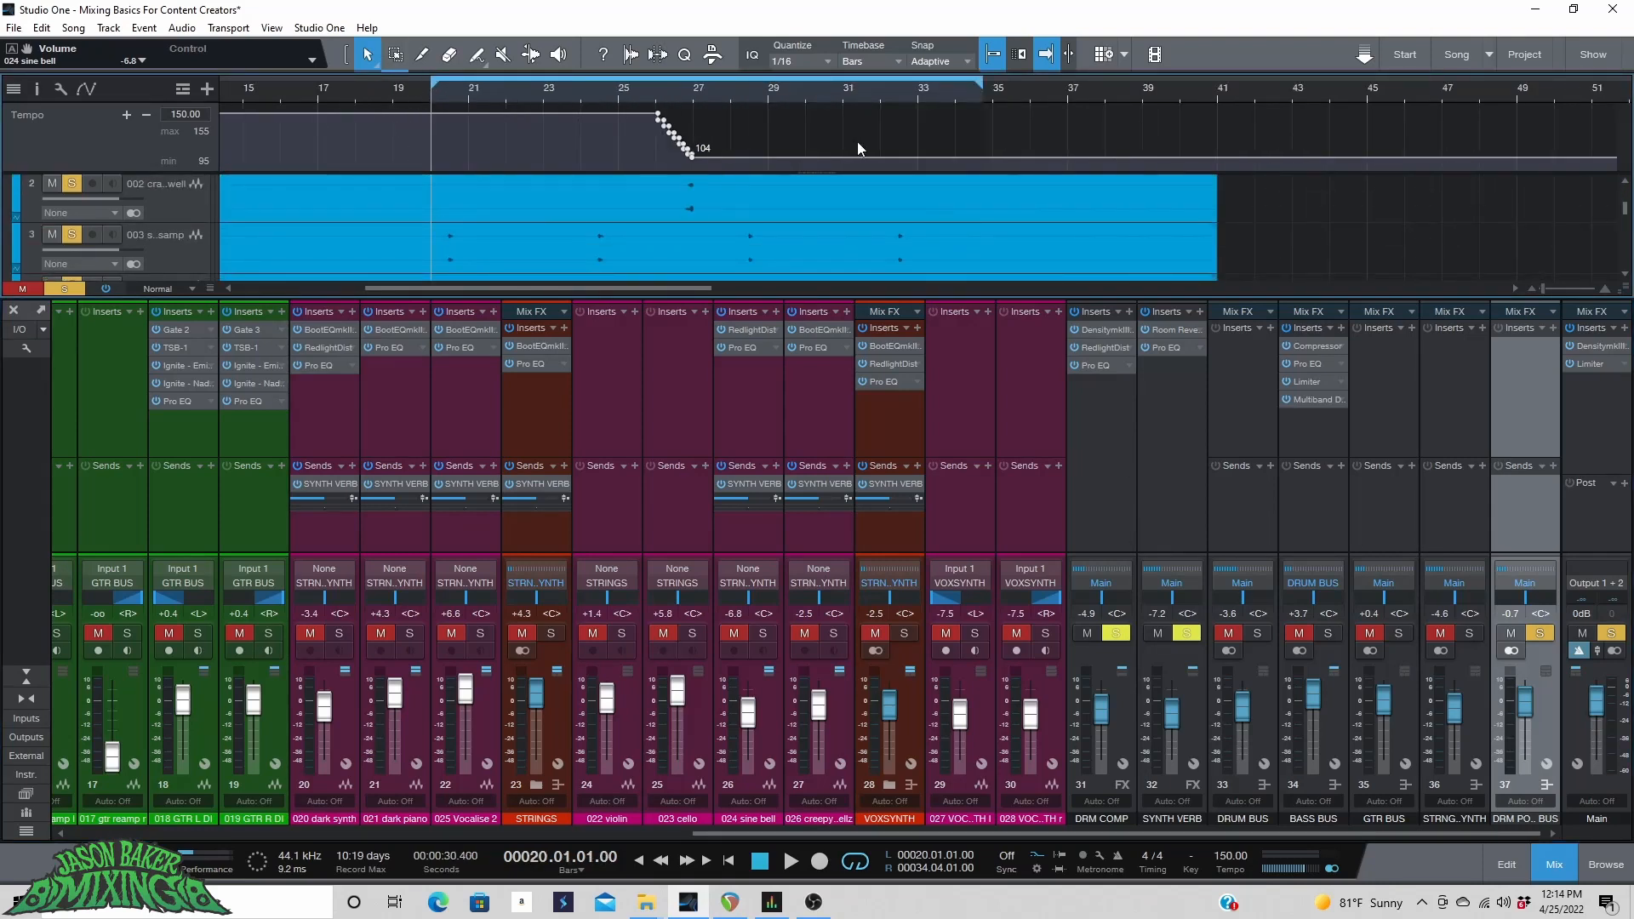
{"action": "key", "text": "space"}
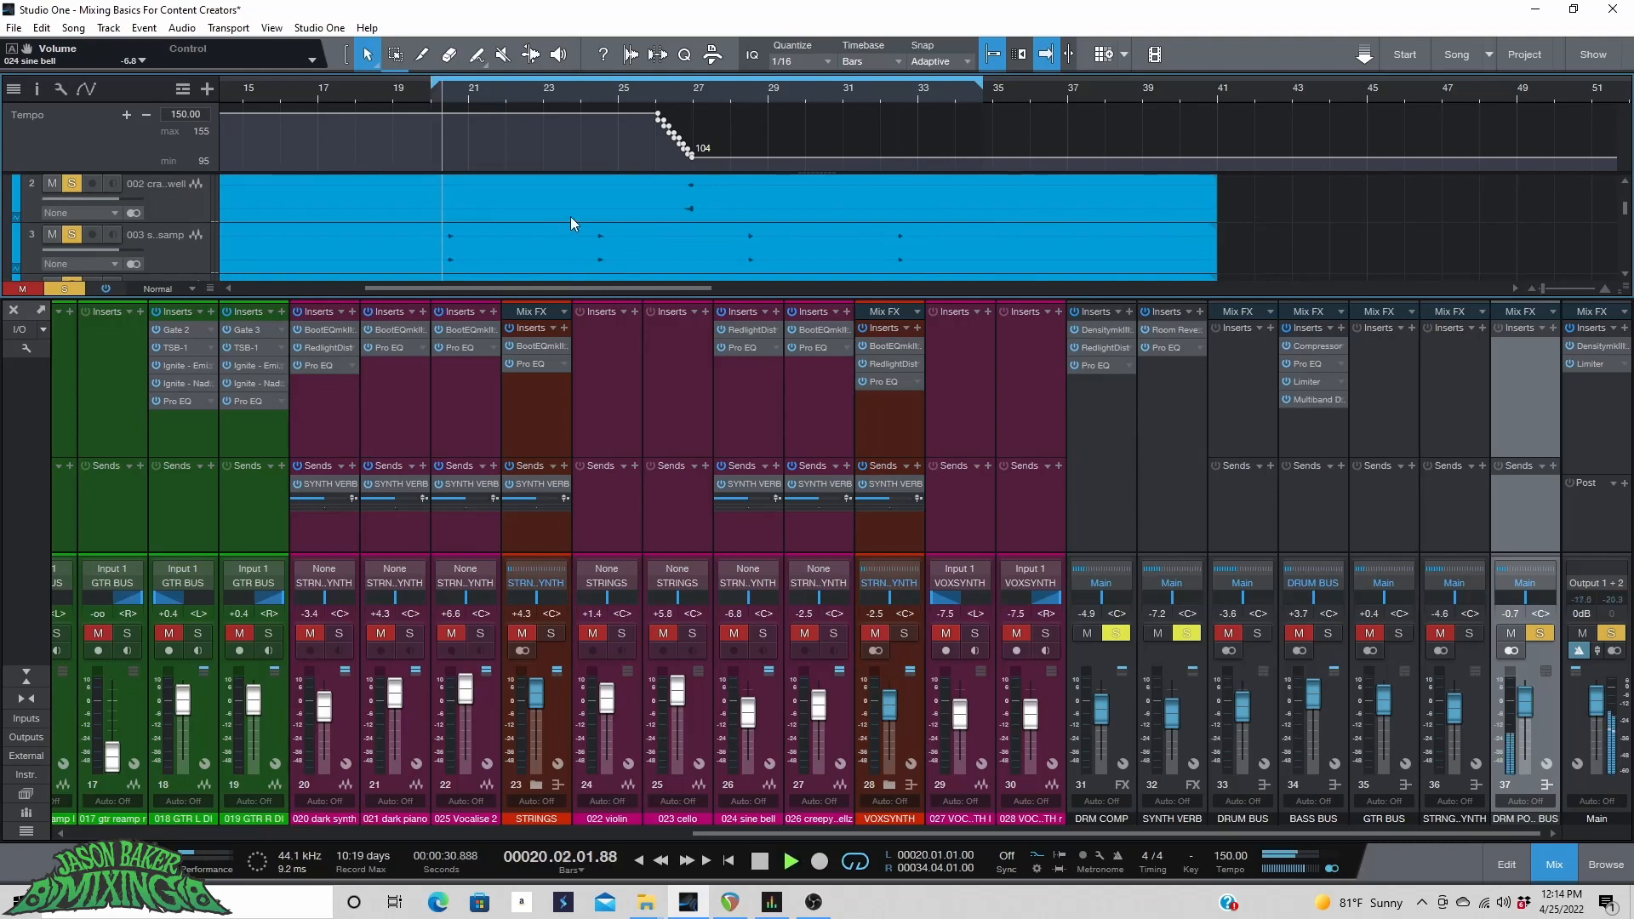
Stop playback and scroll the mixer back to the first drum post channels.
{"action": "scroll", "coordinate": [522, 217], "scroll_direction": "down", "scroll_amount": 2}
{"action": "scroll", "coordinate": [587, 194], "scroll_direction": "up", "scroll_amount": 1}
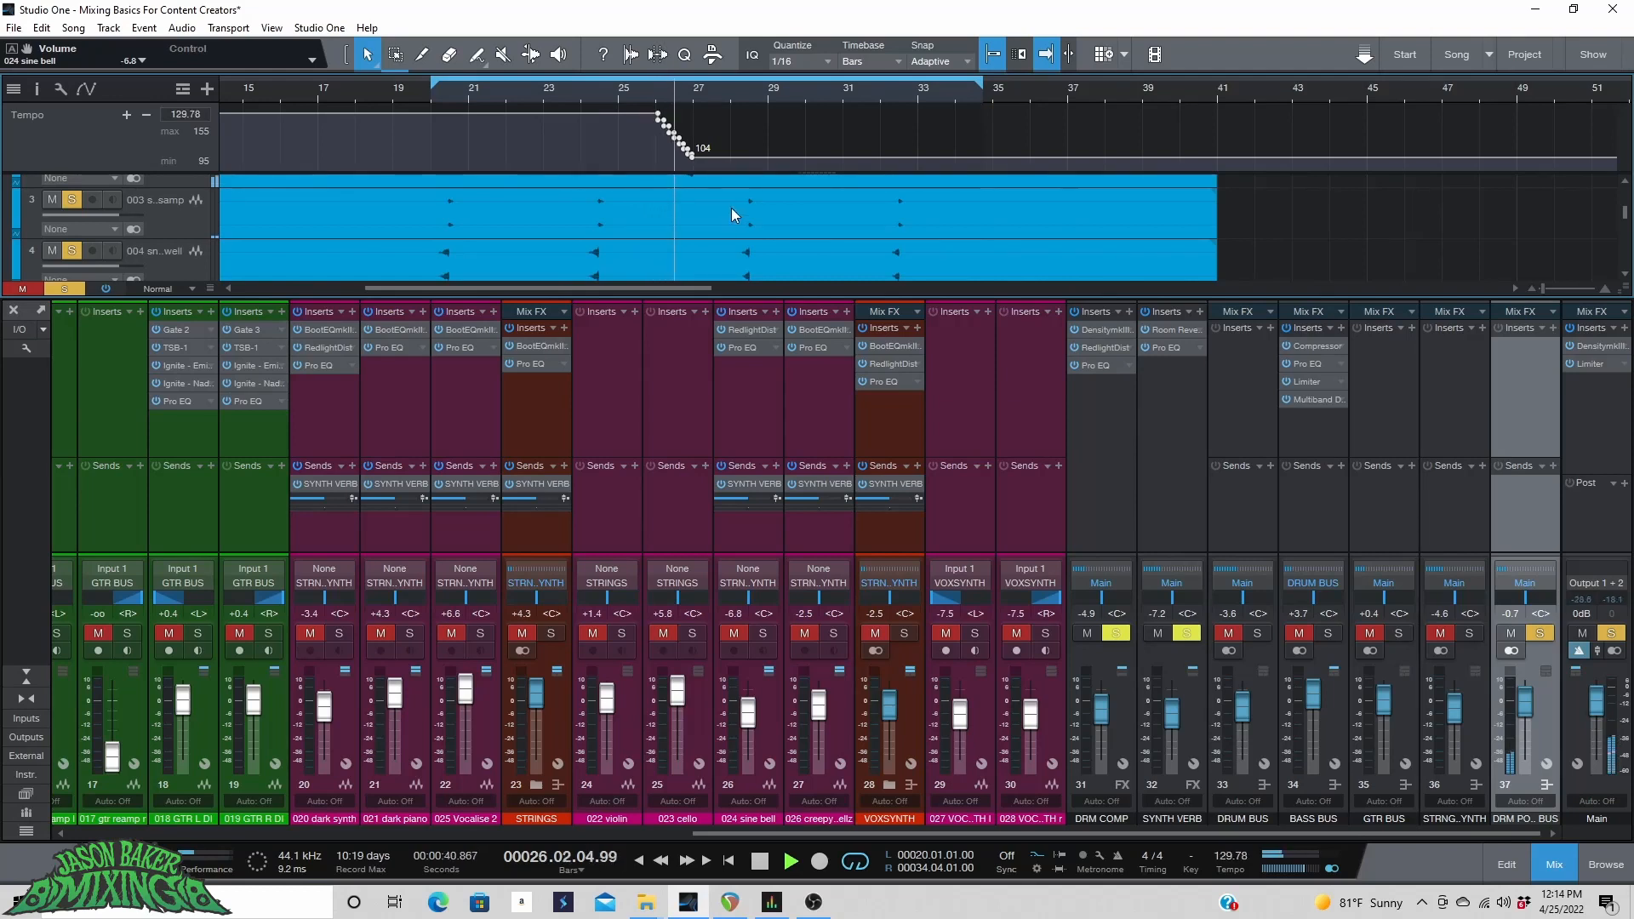
{"action": "scroll", "coordinate": [720, 207], "scroll_direction": "up", "scroll_amount": 2}
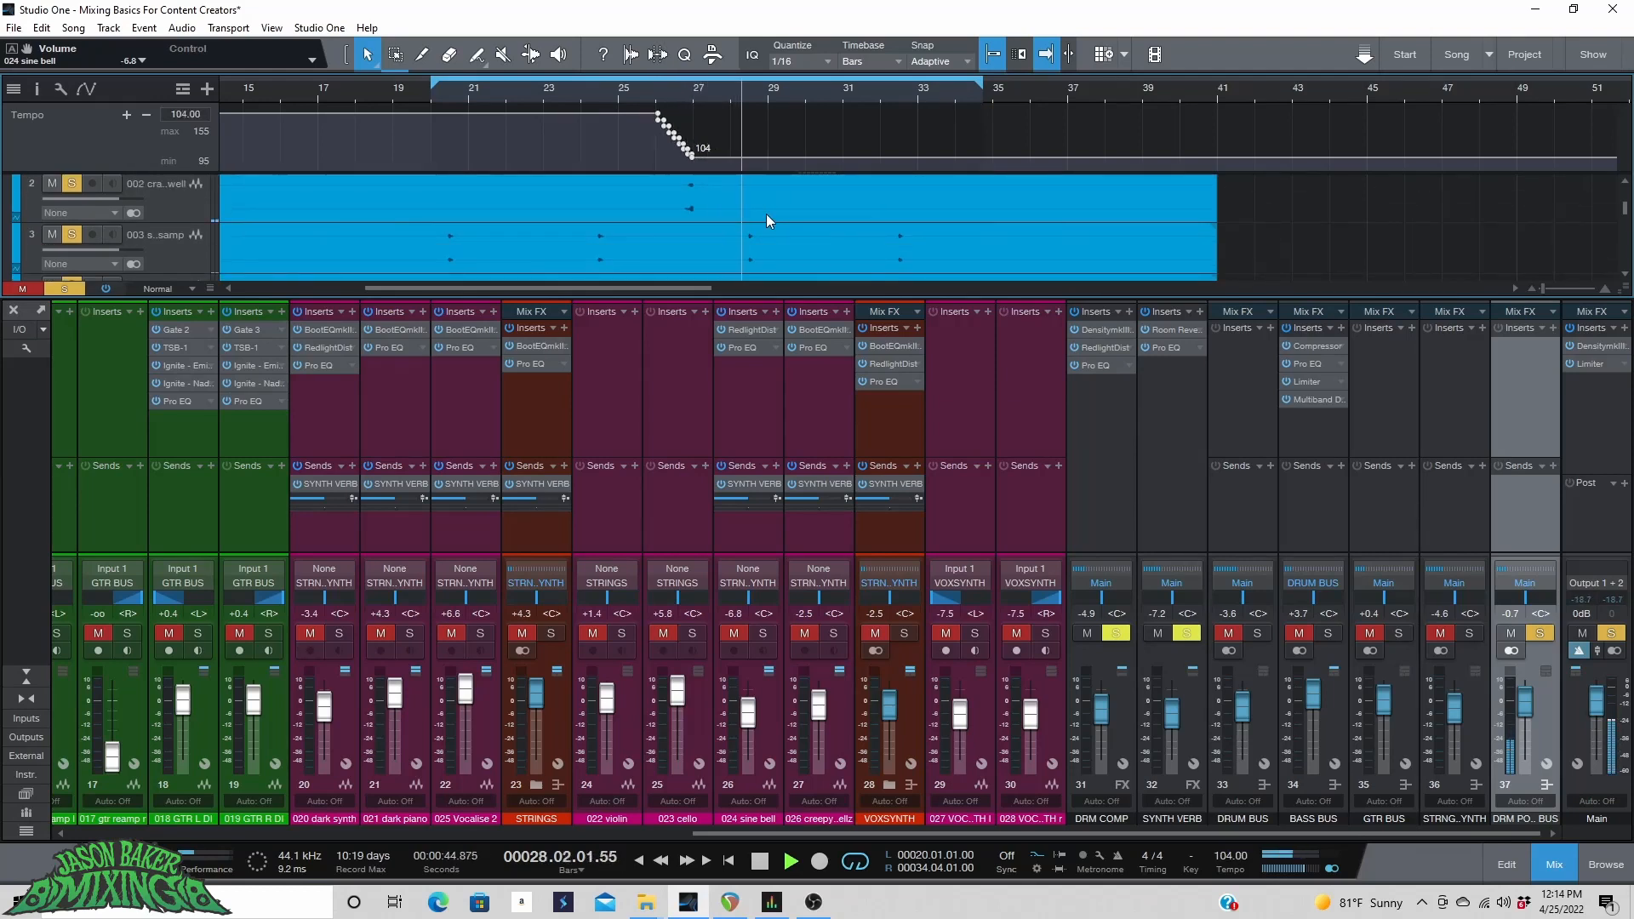
{"action": "key", "text": "space"}
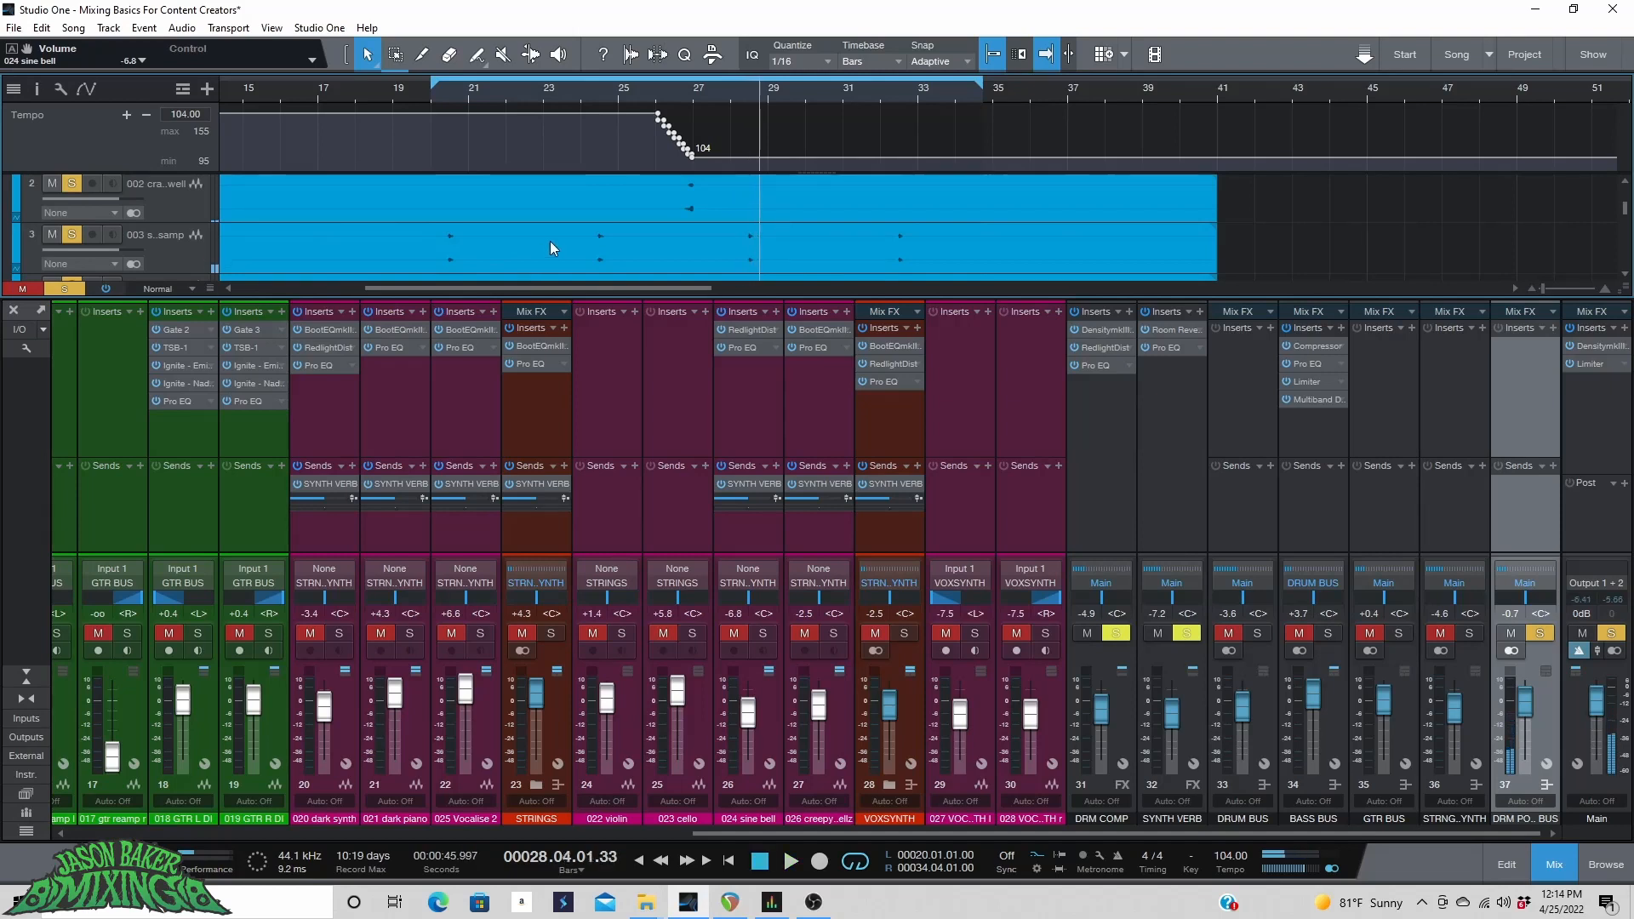
{"action": "scroll", "coordinate": [550, 246], "scroll_direction": "down", "scroll_amount": 4}
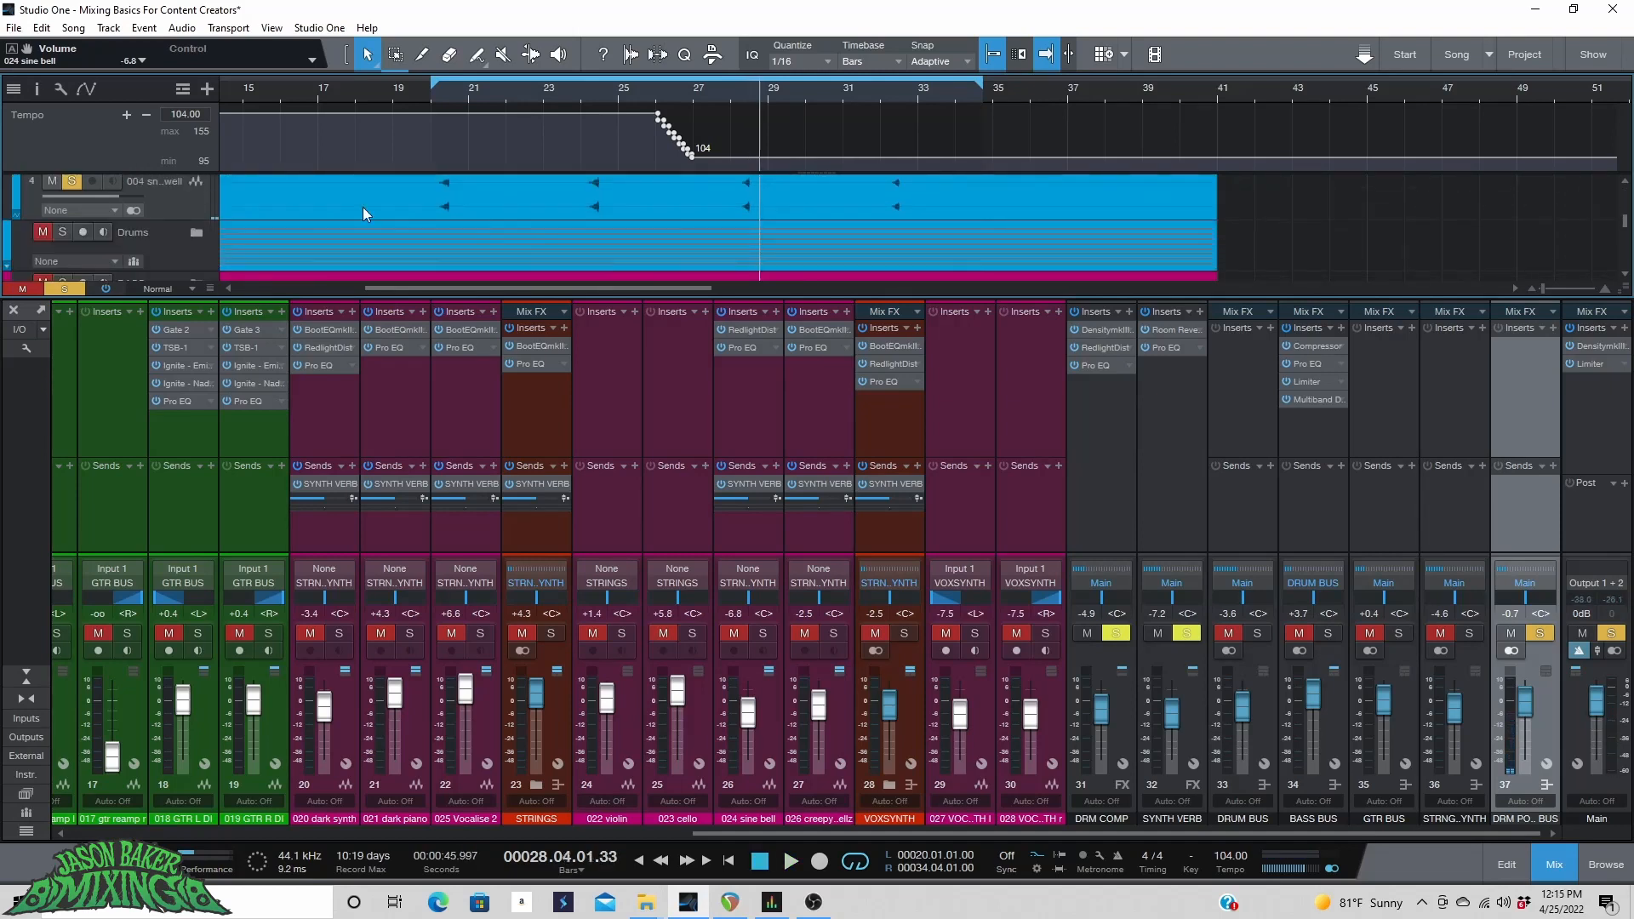
{"action": "scroll", "coordinate": [400, 207], "scroll_direction": "up", "scroll_amount": 2}
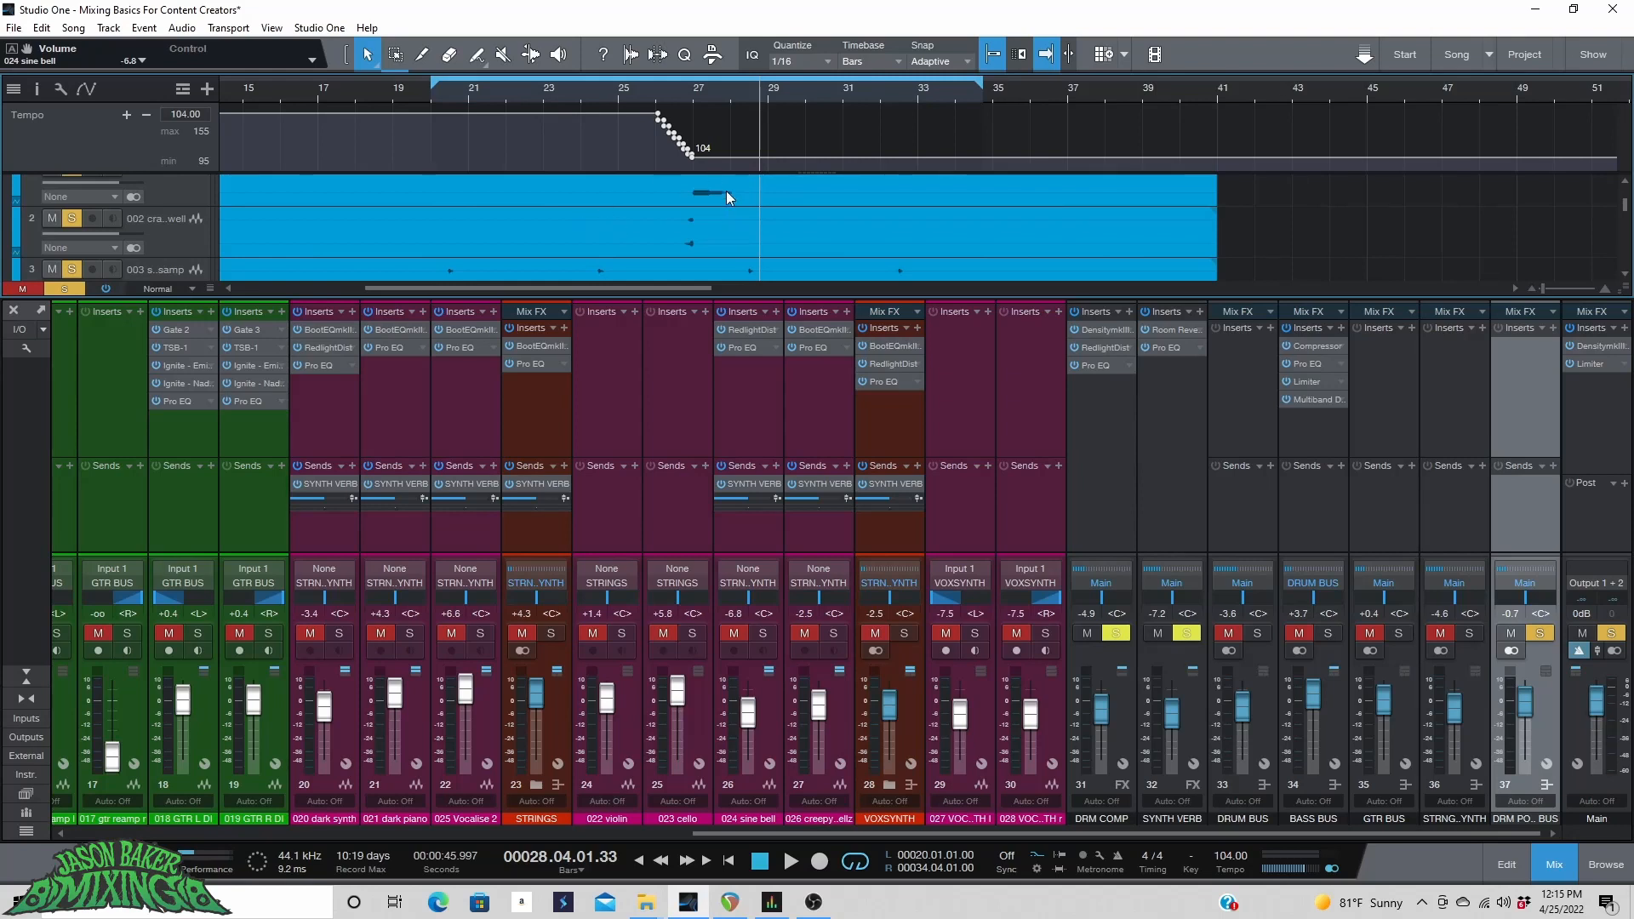
{"action": "scroll", "coordinate": [727, 190], "scroll_direction": "down", "scroll_amount": 2}
{"action": "scroll", "coordinate": [339, 211], "scroll_direction": "up", "scroll_amount": 1}
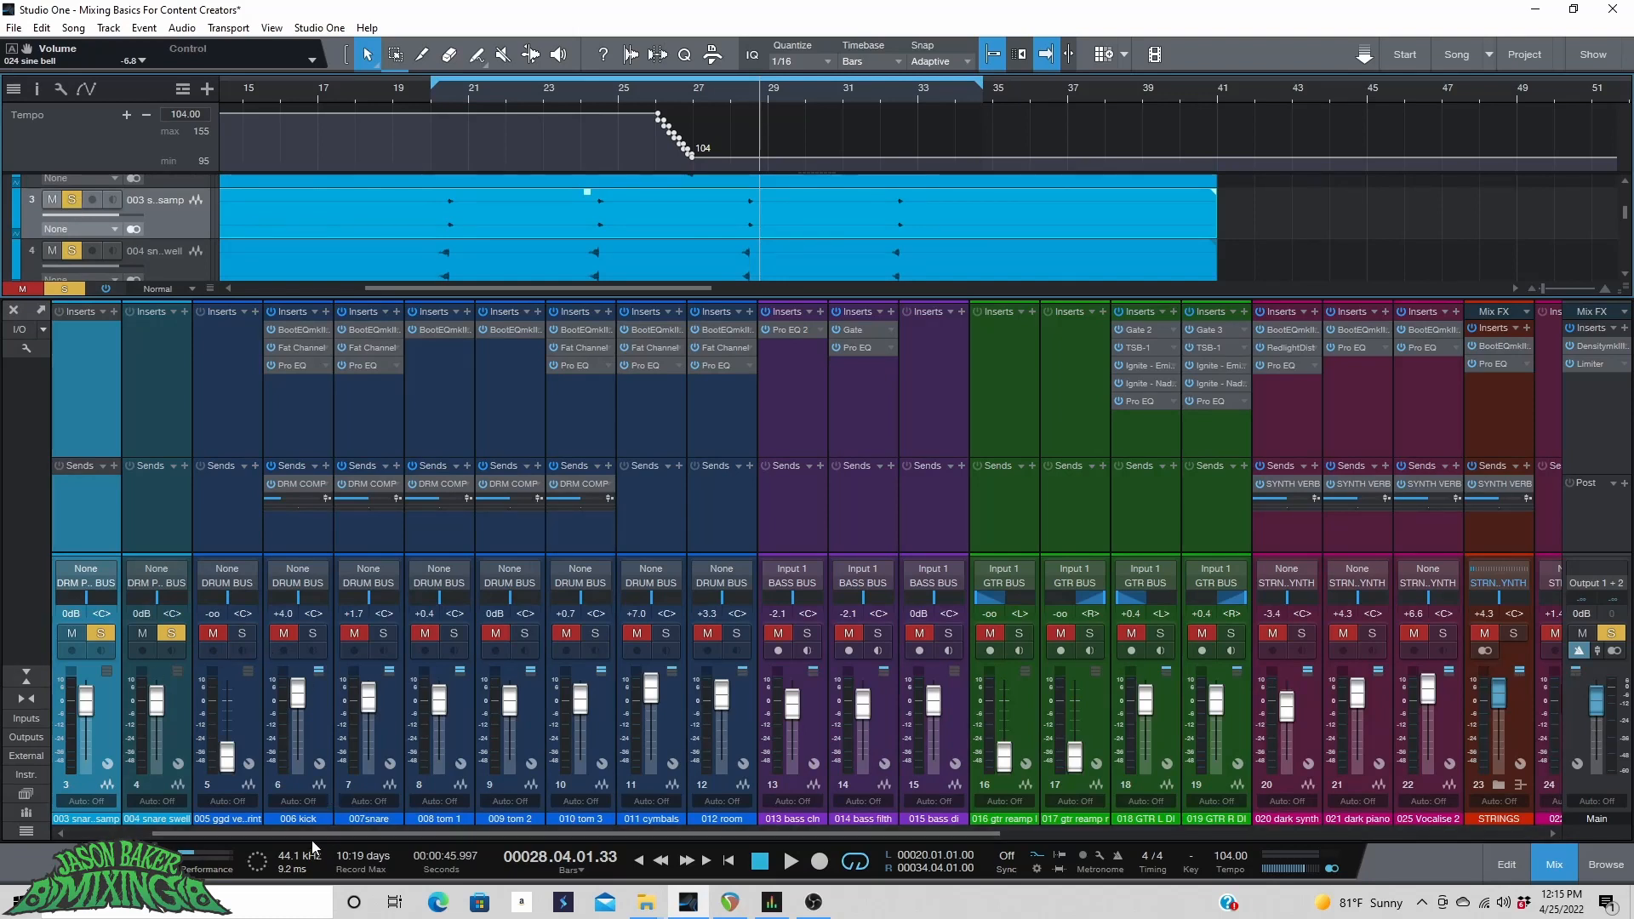
{"action": "scroll", "coordinate": [312, 837], "scroll_direction": "left", "scroll_amount": 2}
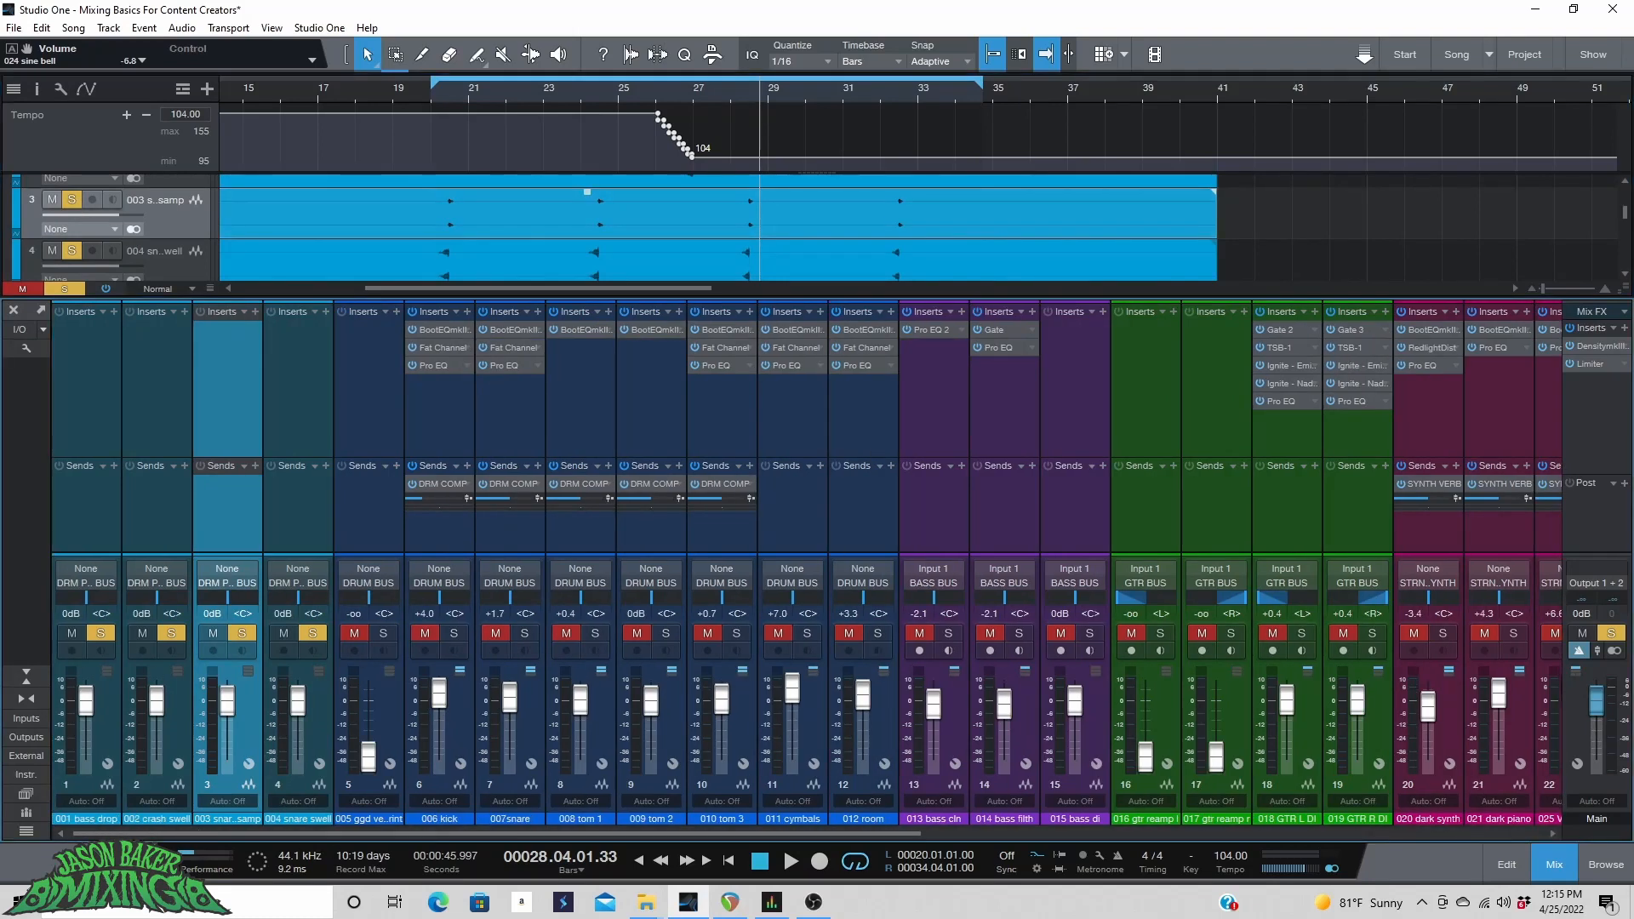
Play from bar 20 and leave only the snare bomb sample track soloed, unsoloing the bass drop, crash swell and snare swell.
{"action": "left_click", "coordinate": [444, 97]}
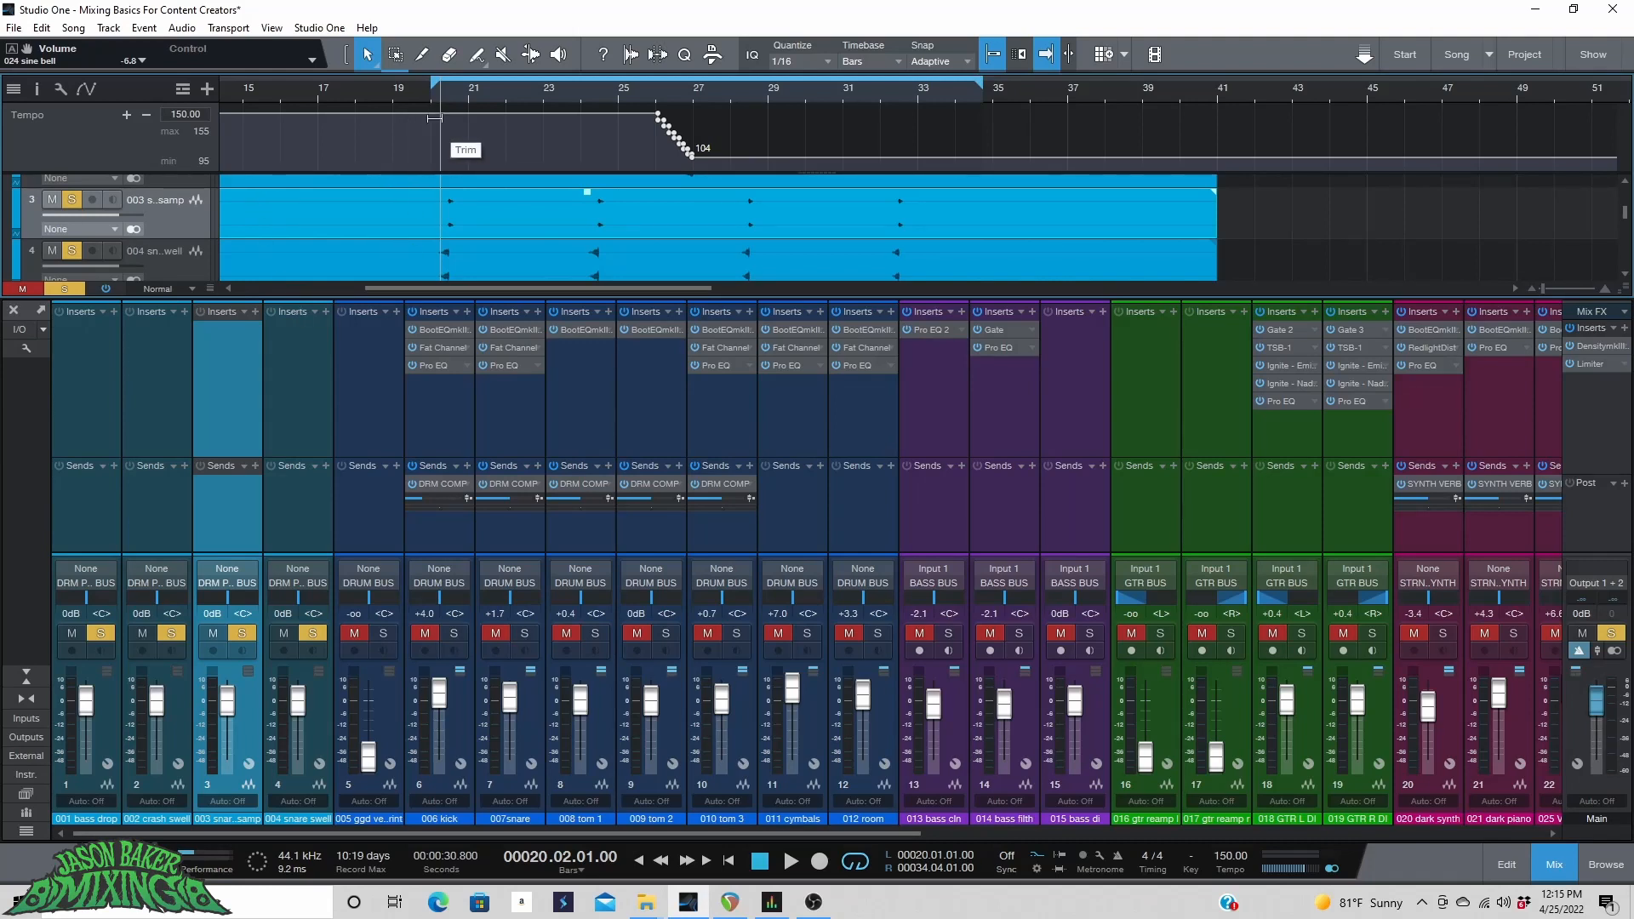
{"action": "key", "text": "space"}
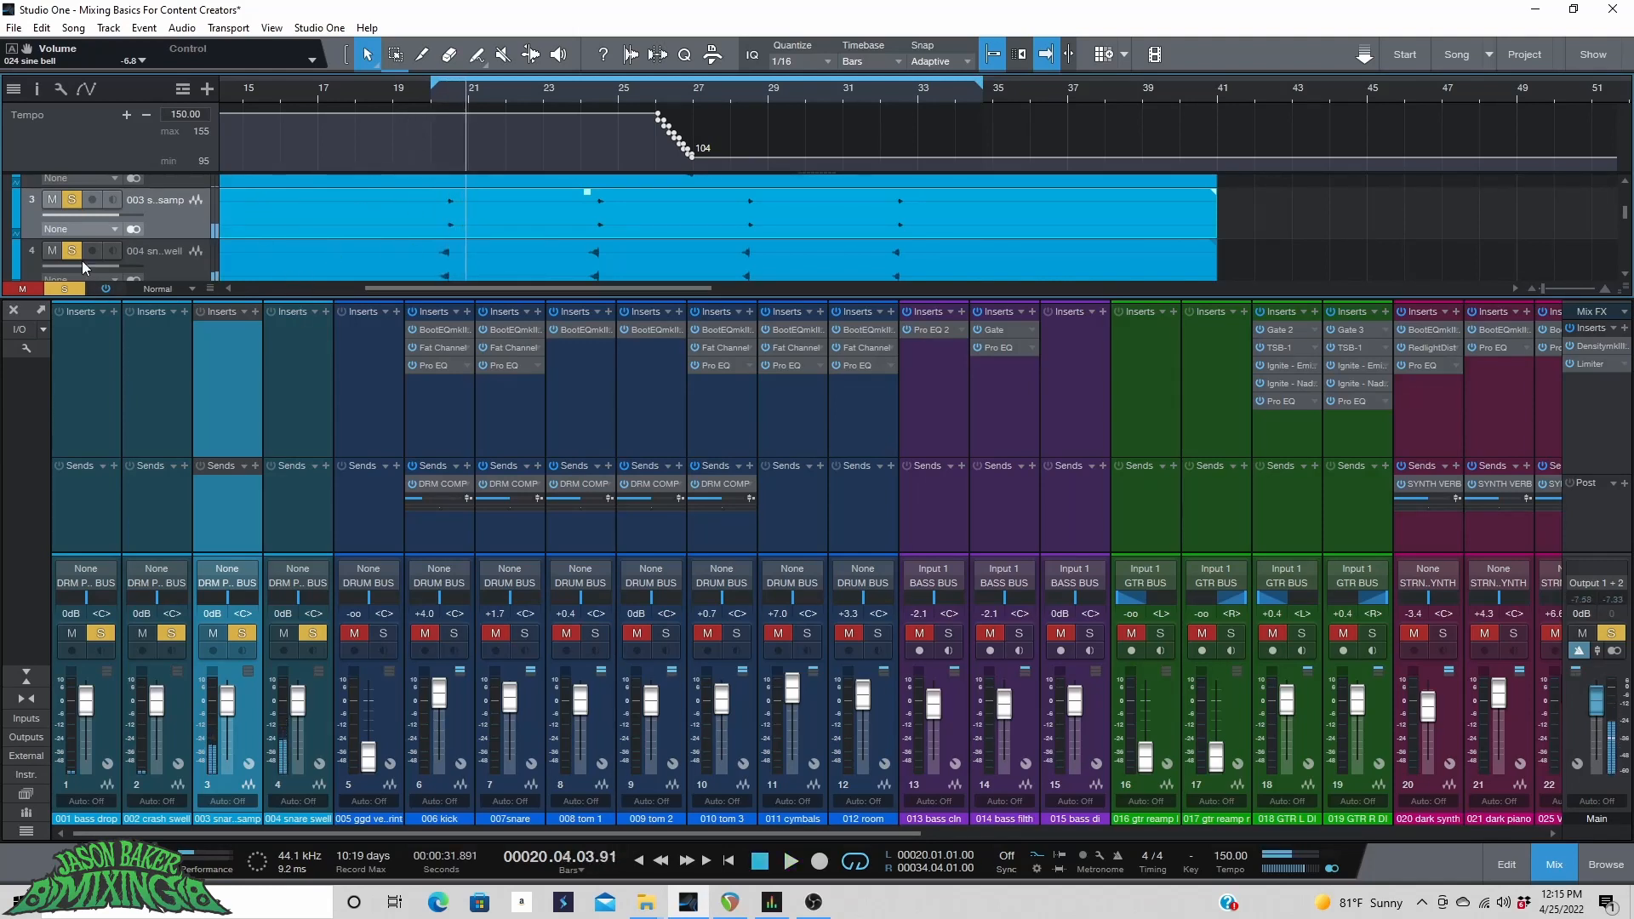
{"action": "left_click", "coordinate": [71, 250]}
{"action": "scroll", "coordinate": [80, 226], "scroll_direction": "up", "scroll_amount": 1}
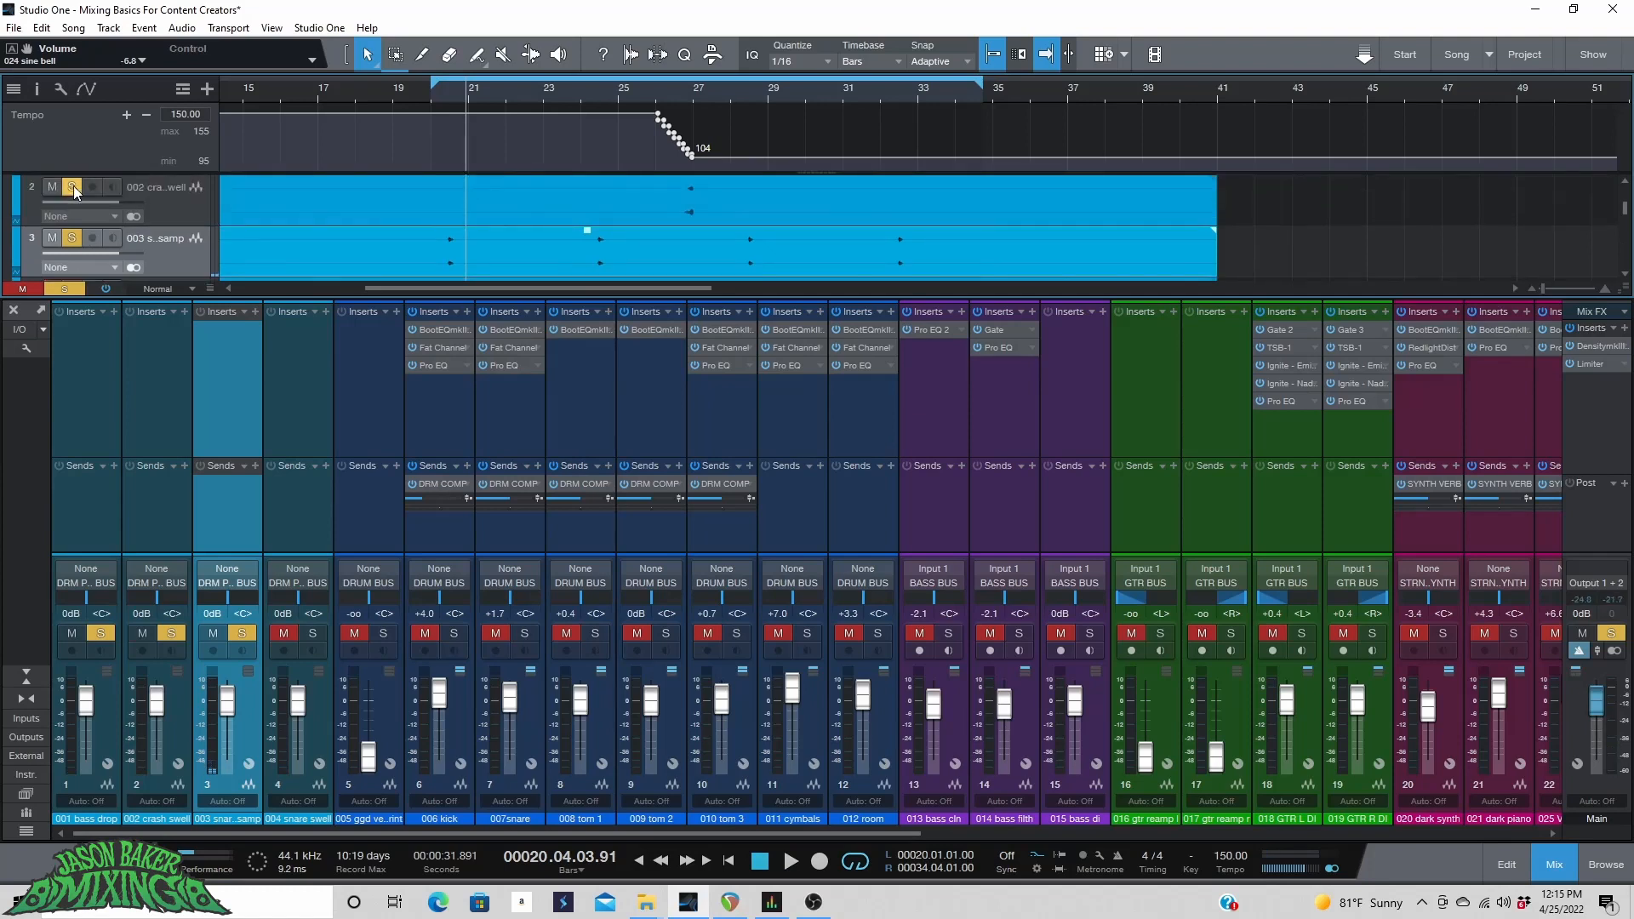
{"action": "left_click", "coordinate": [72, 199]}
{"action": "scroll", "coordinate": [129, 215], "scroll_direction": "up", "scroll_amount": 2}
{"action": "left_click", "coordinate": [72, 226]}
{"action": "scroll", "coordinate": [100, 229], "scroll_direction": "down", "scroll_amount": 3}
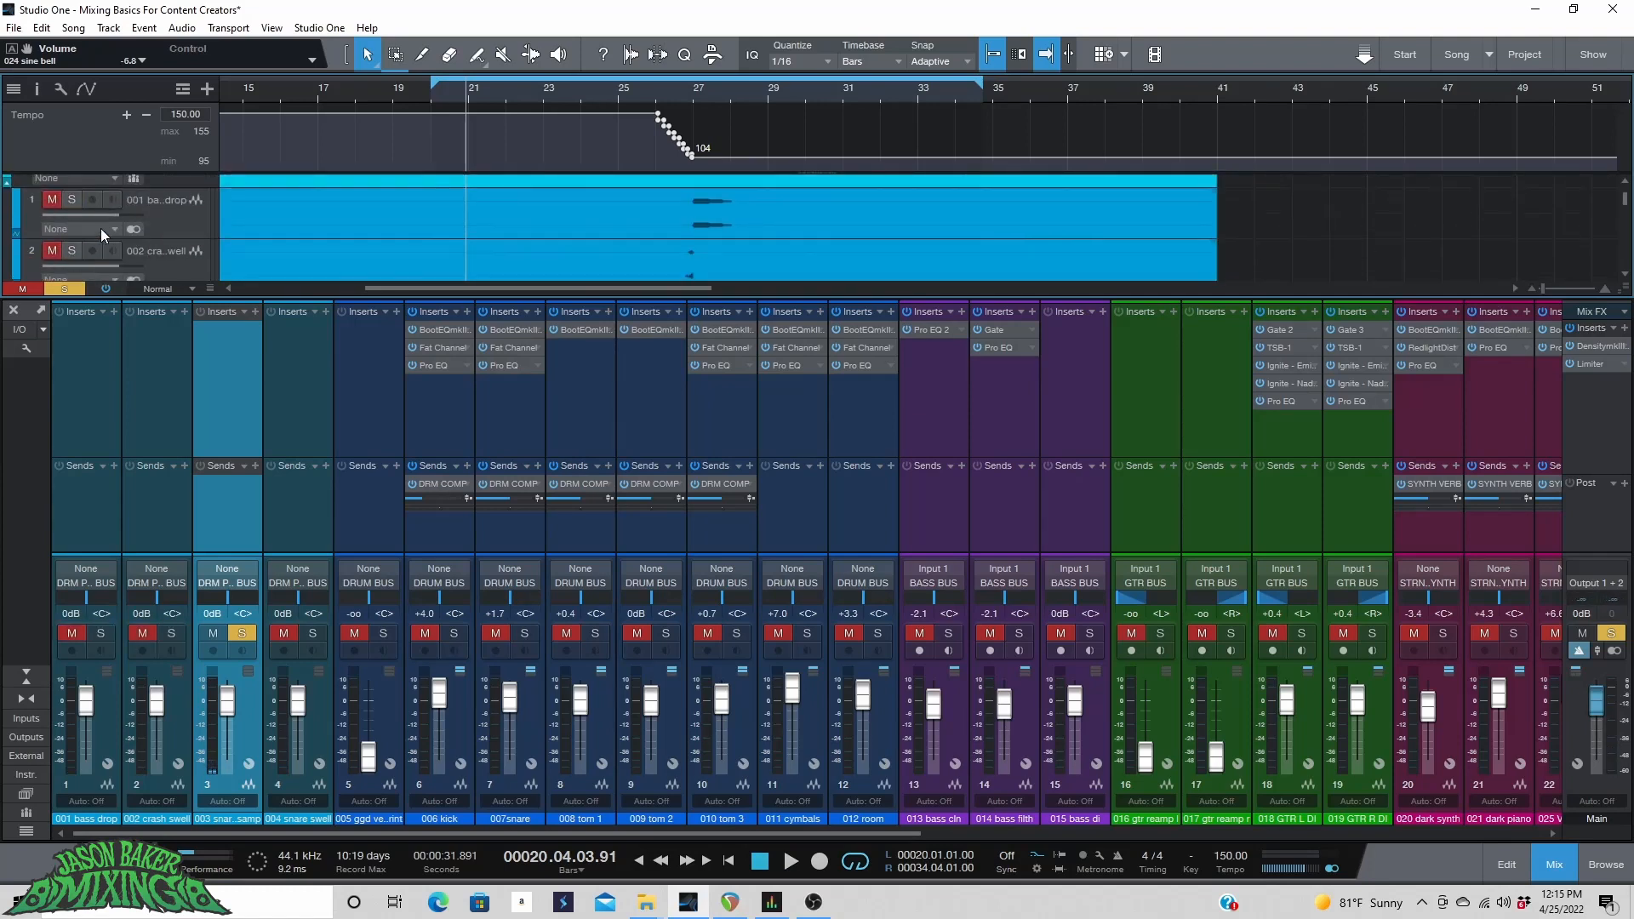
Insert a Room Reverb plug-in on the snare bomb sample channel.
{"action": "scroll", "coordinate": [100, 228], "scroll_direction": "down", "scroll_amount": 2}
{"action": "scroll", "coordinate": [94, 231], "scroll_direction": "up", "scroll_amount": 2}
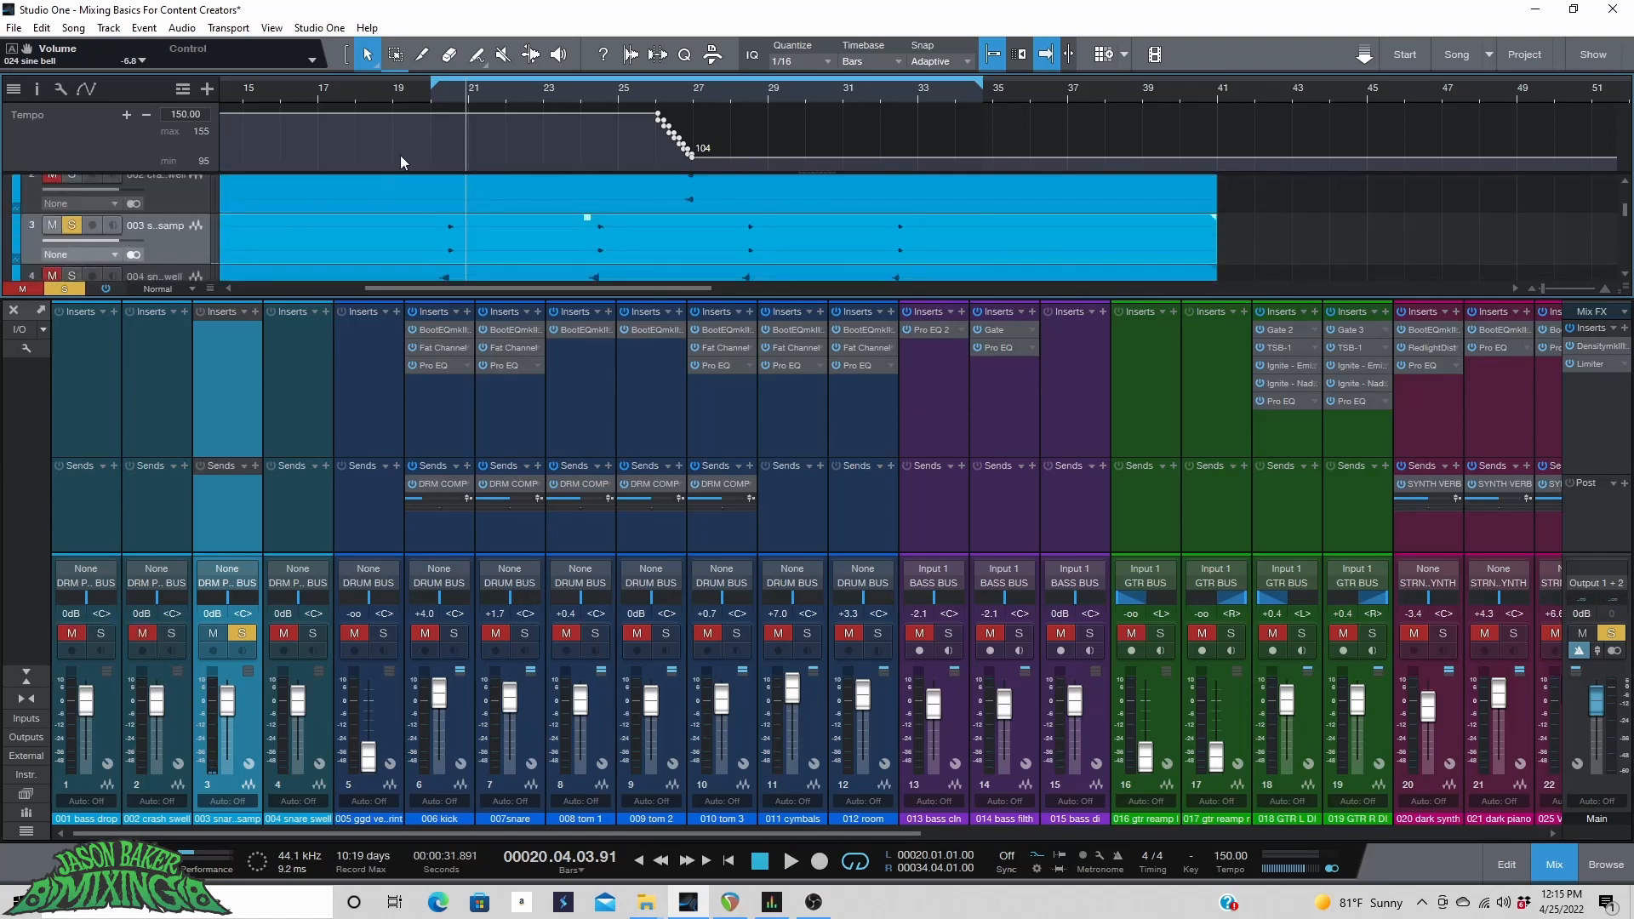
{"action": "left_click", "coordinate": [435, 94]}
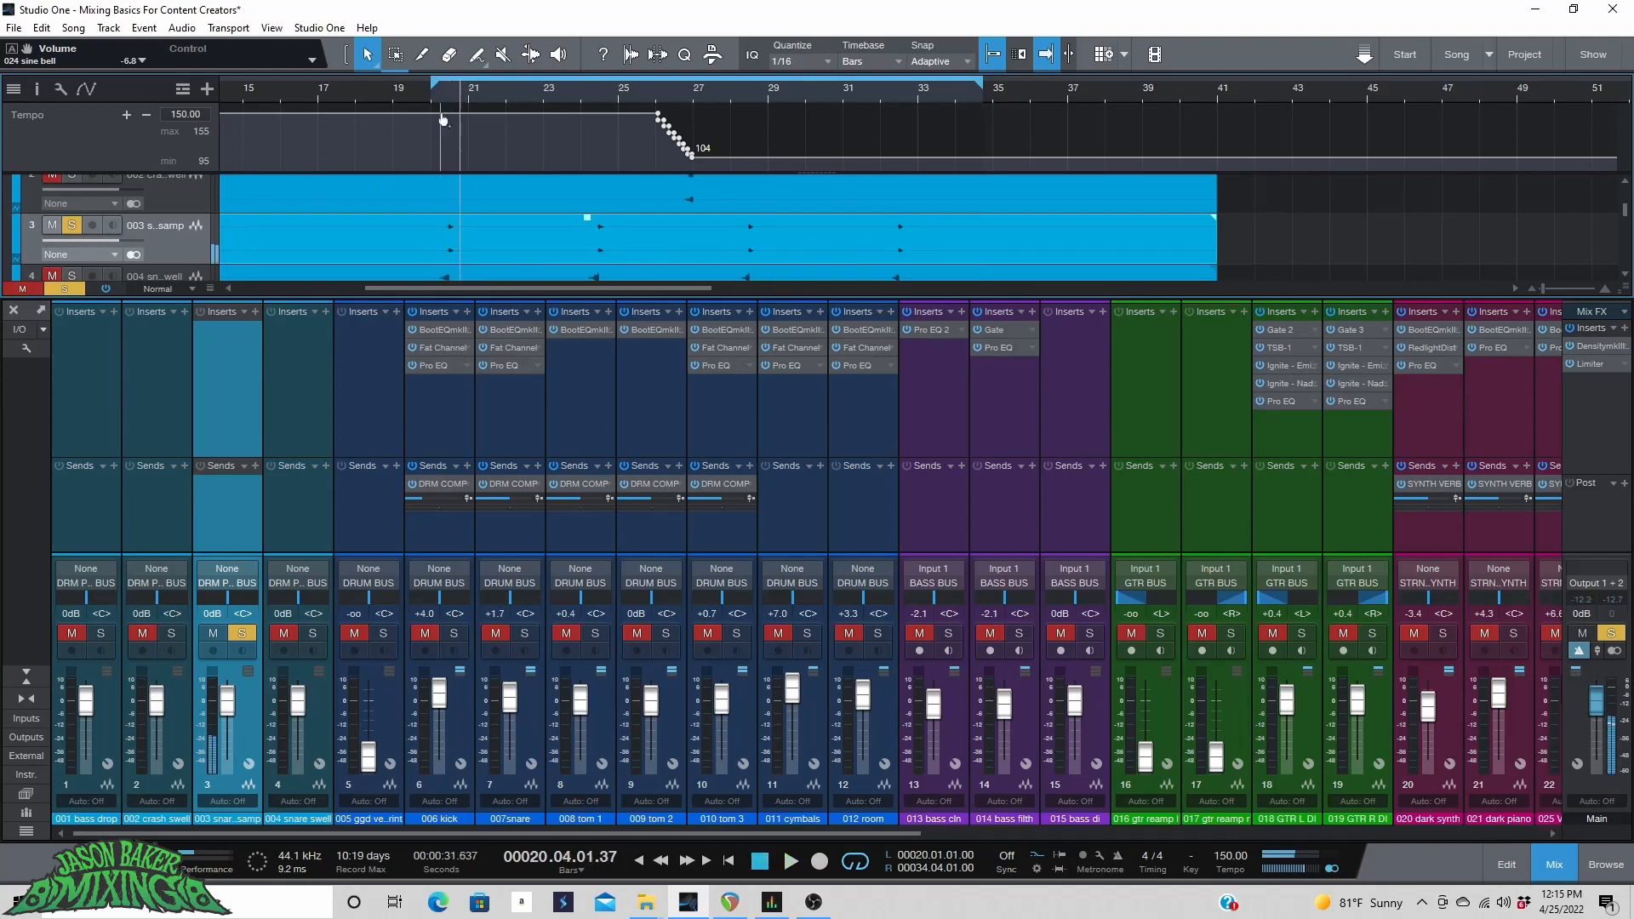
{"action": "left_click", "coordinate": [256, 313]}
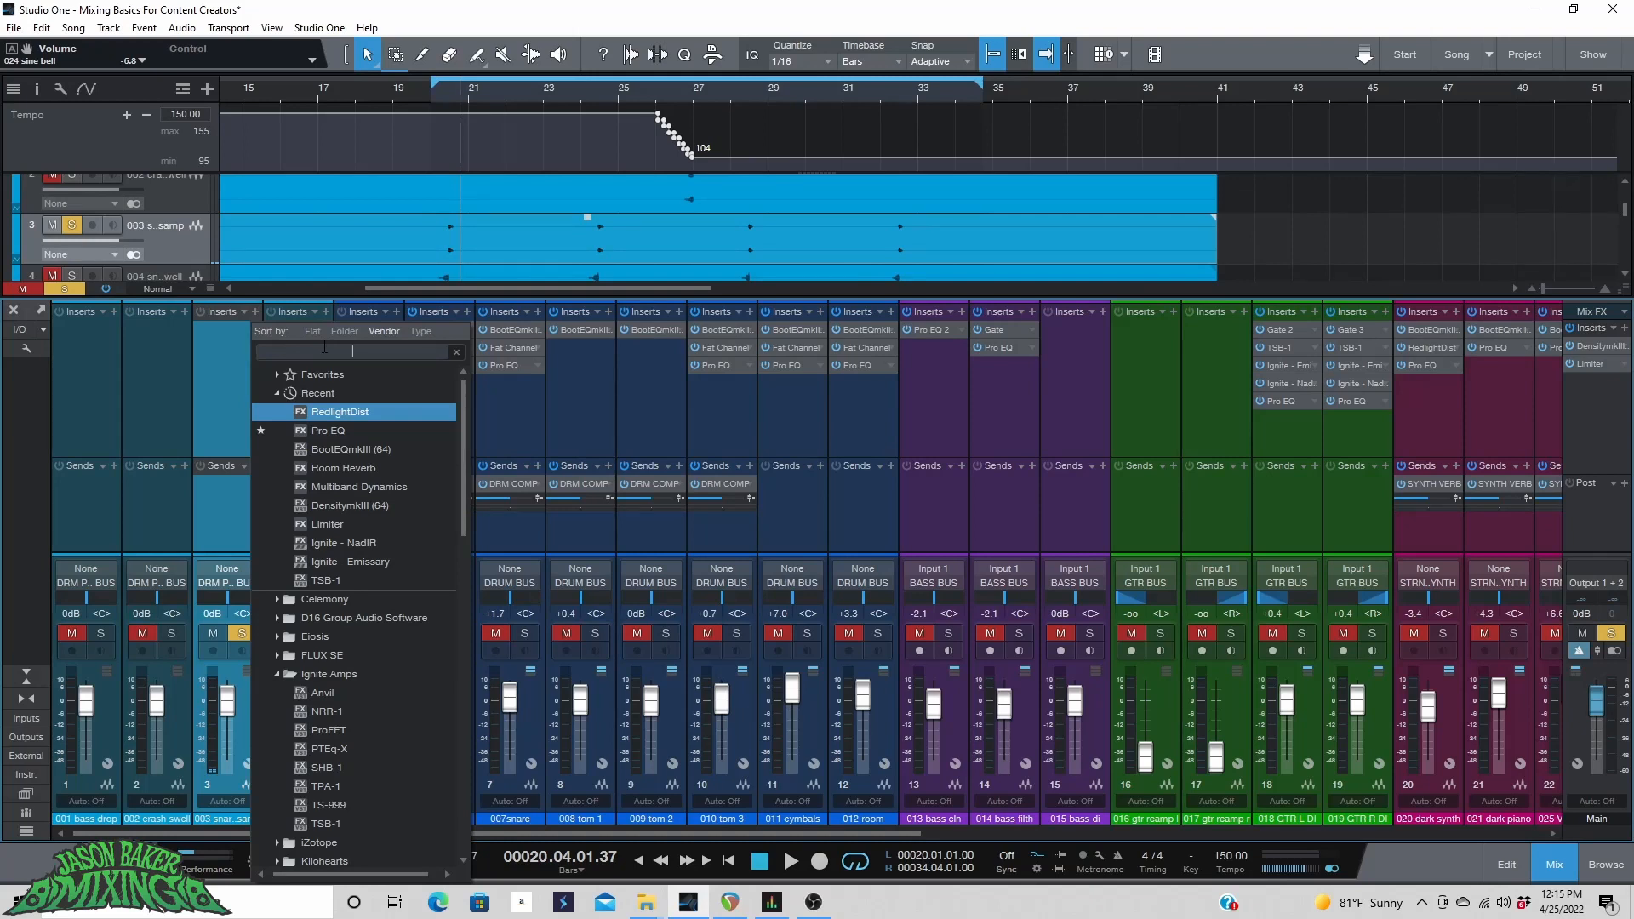
{"action": "type", "text": "REVE"}
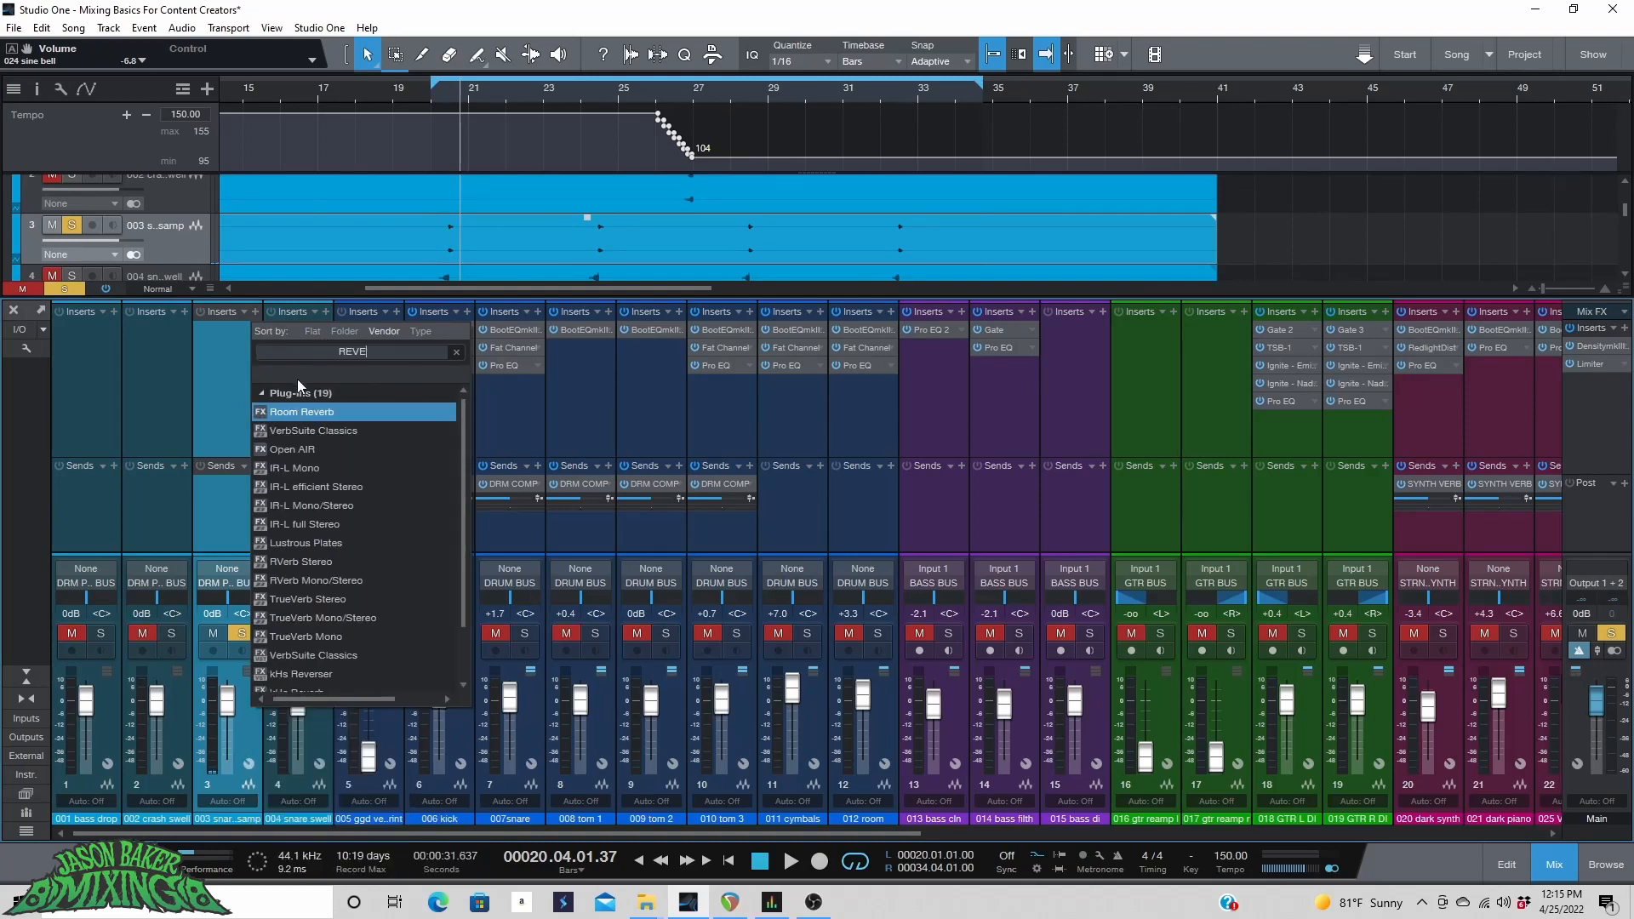
{"action": "left_click", "coordinate": [329, 410]}
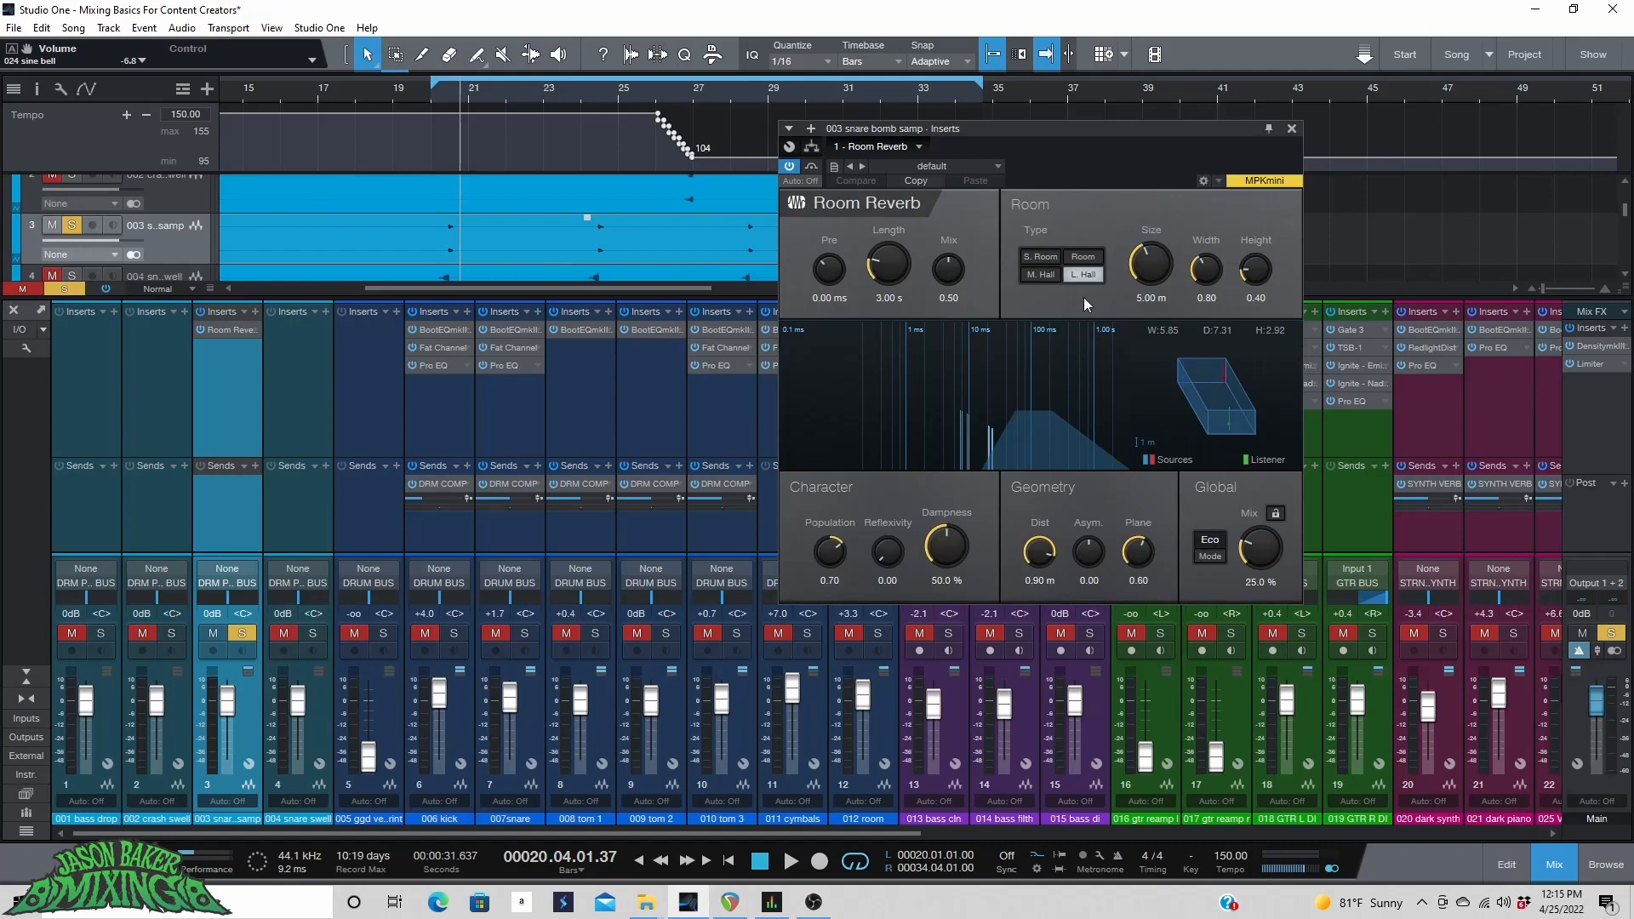
Enlarge the Room Reverb's room to 11.15 m size, 1.41 width and 0.50 height, and play from bar 20.
{"action": "left_click_drag", "start_coordinate": [1157, 268], "coordinate": [1245, 253]}
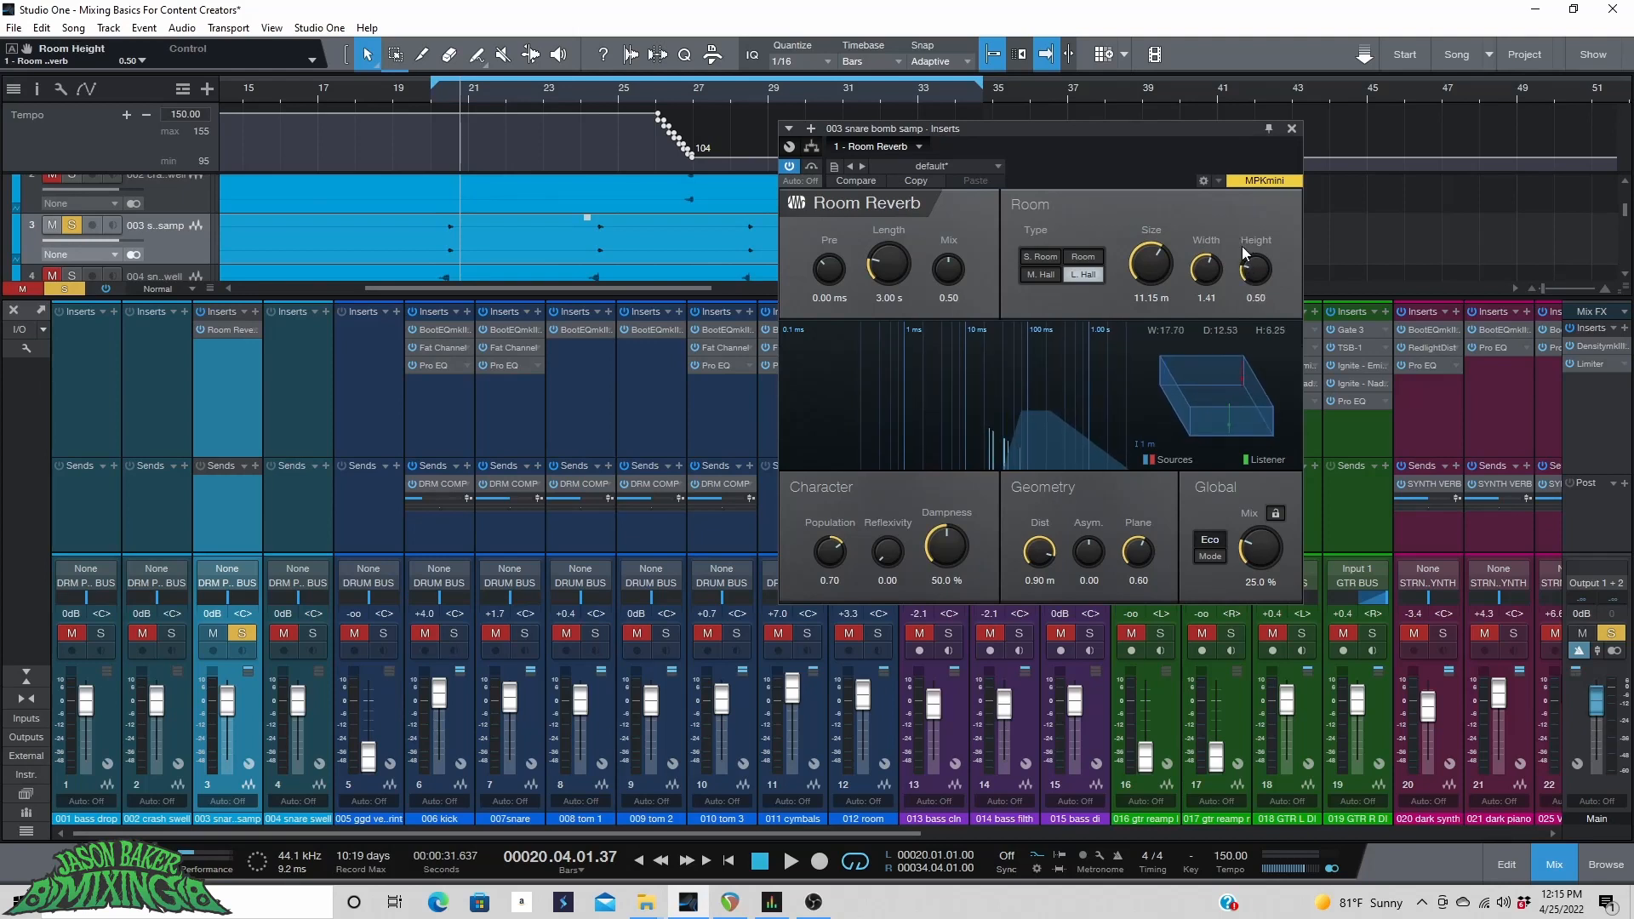
{"action": "left_click", "coordinate": [439, 95]}
{"action": "key", "text": "space"}
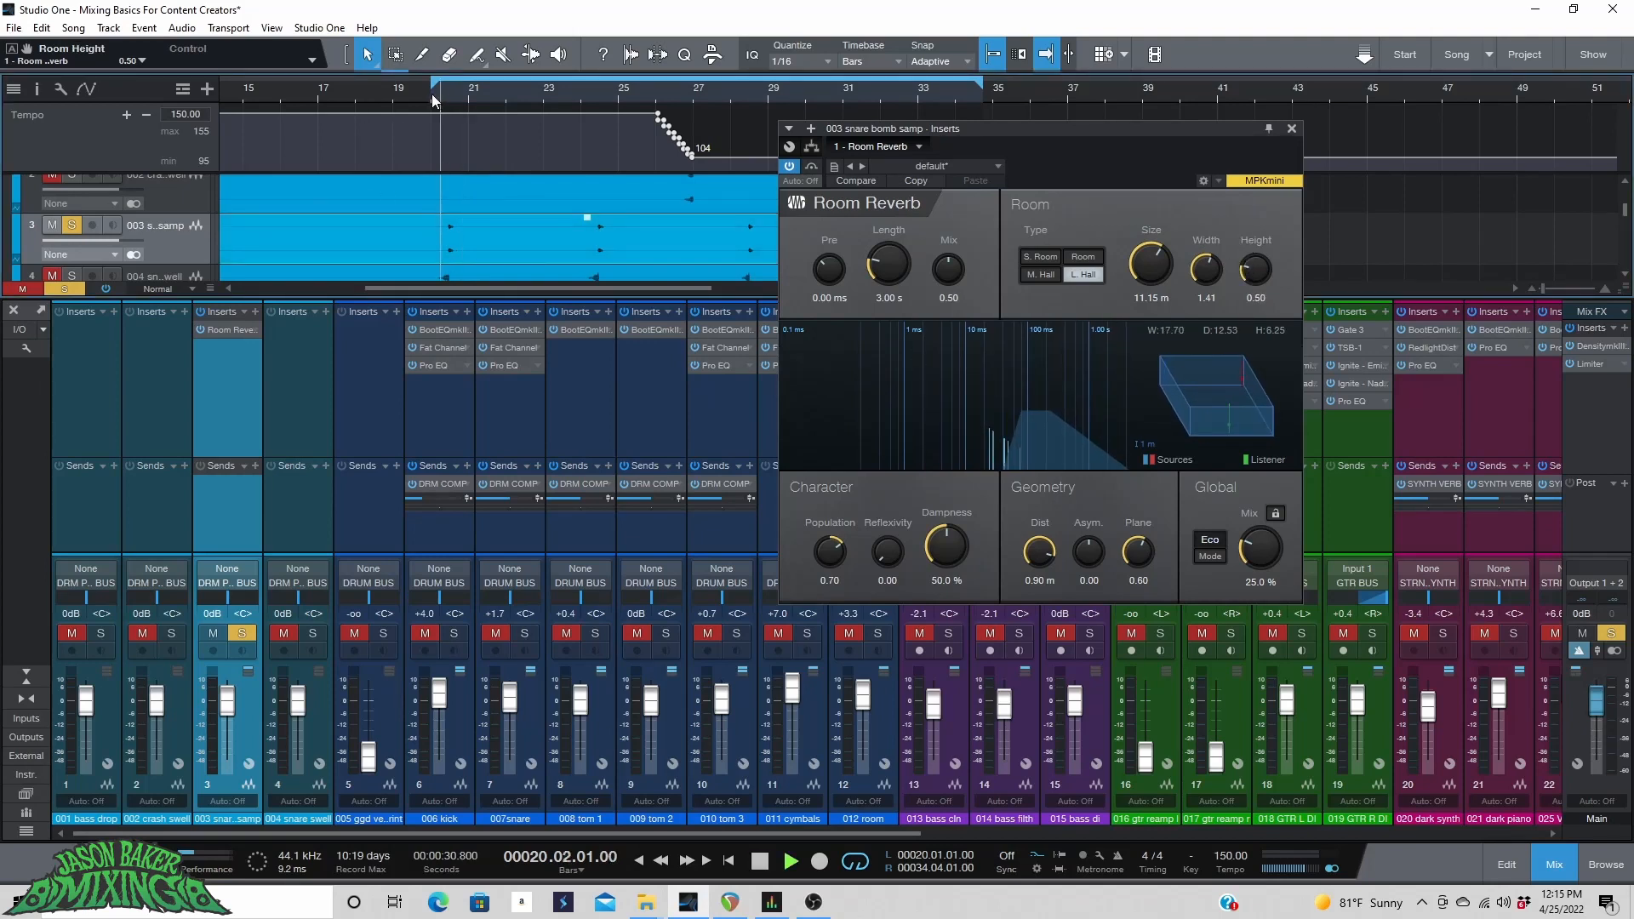
Set the Room Reverb's global Mix to 100 % and replay from bar 20.
{"action": "left_click_drag", "start_coordinate": [1257, 546], "coordinate": [1257, 502]}
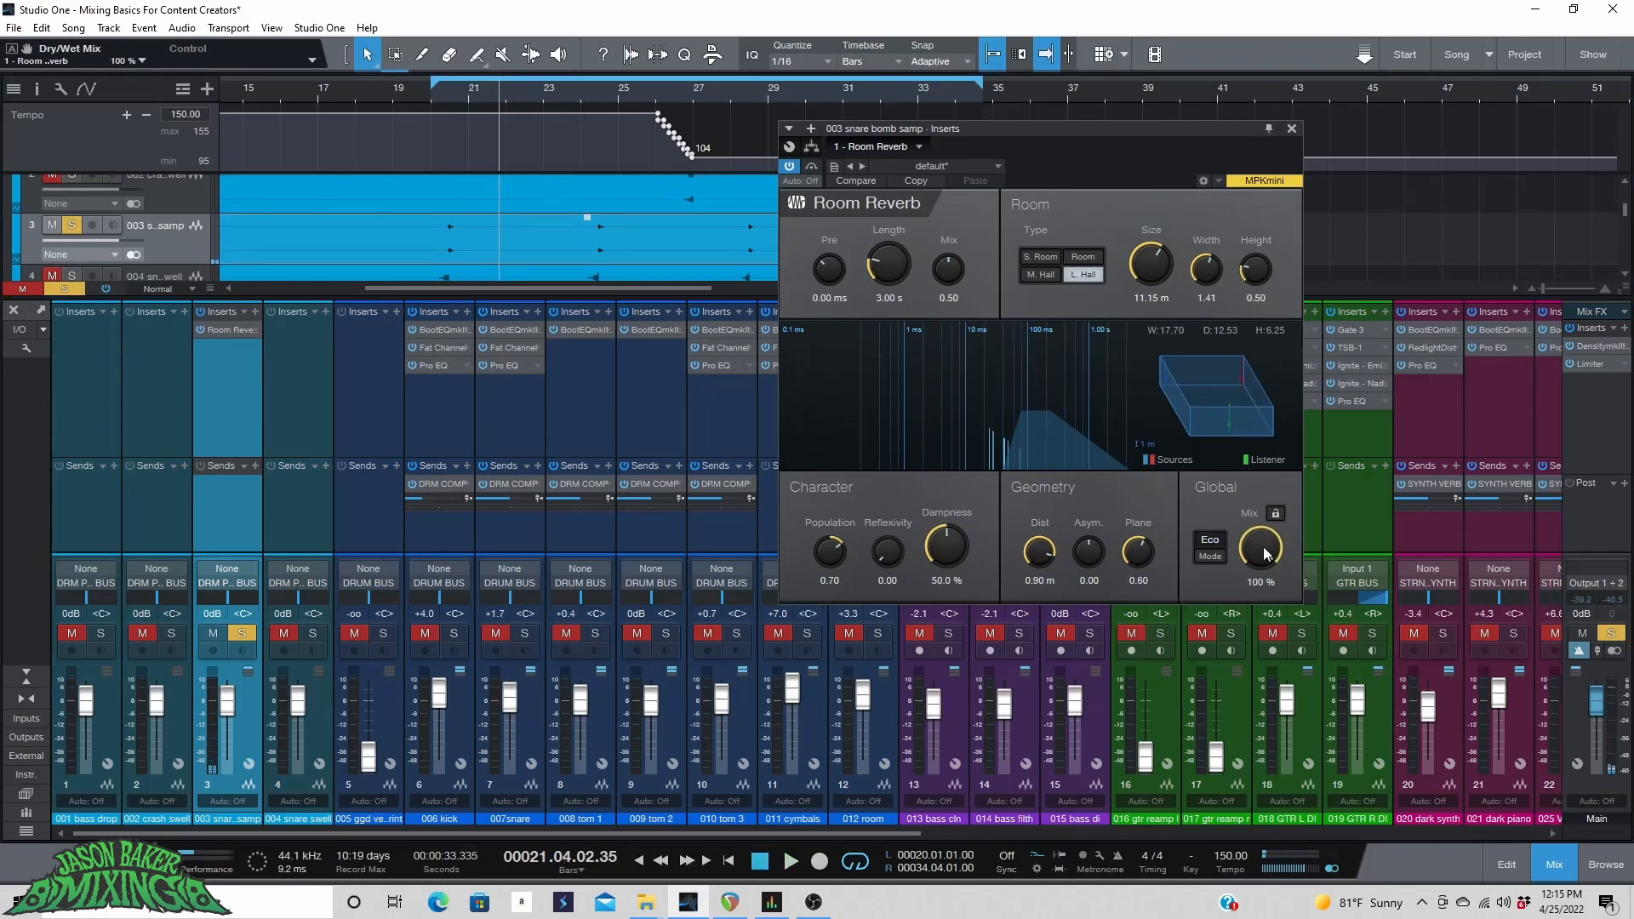
{"action": "left_click", "coordinate": [427, 94]}
{"action": "key", "text": "space"}
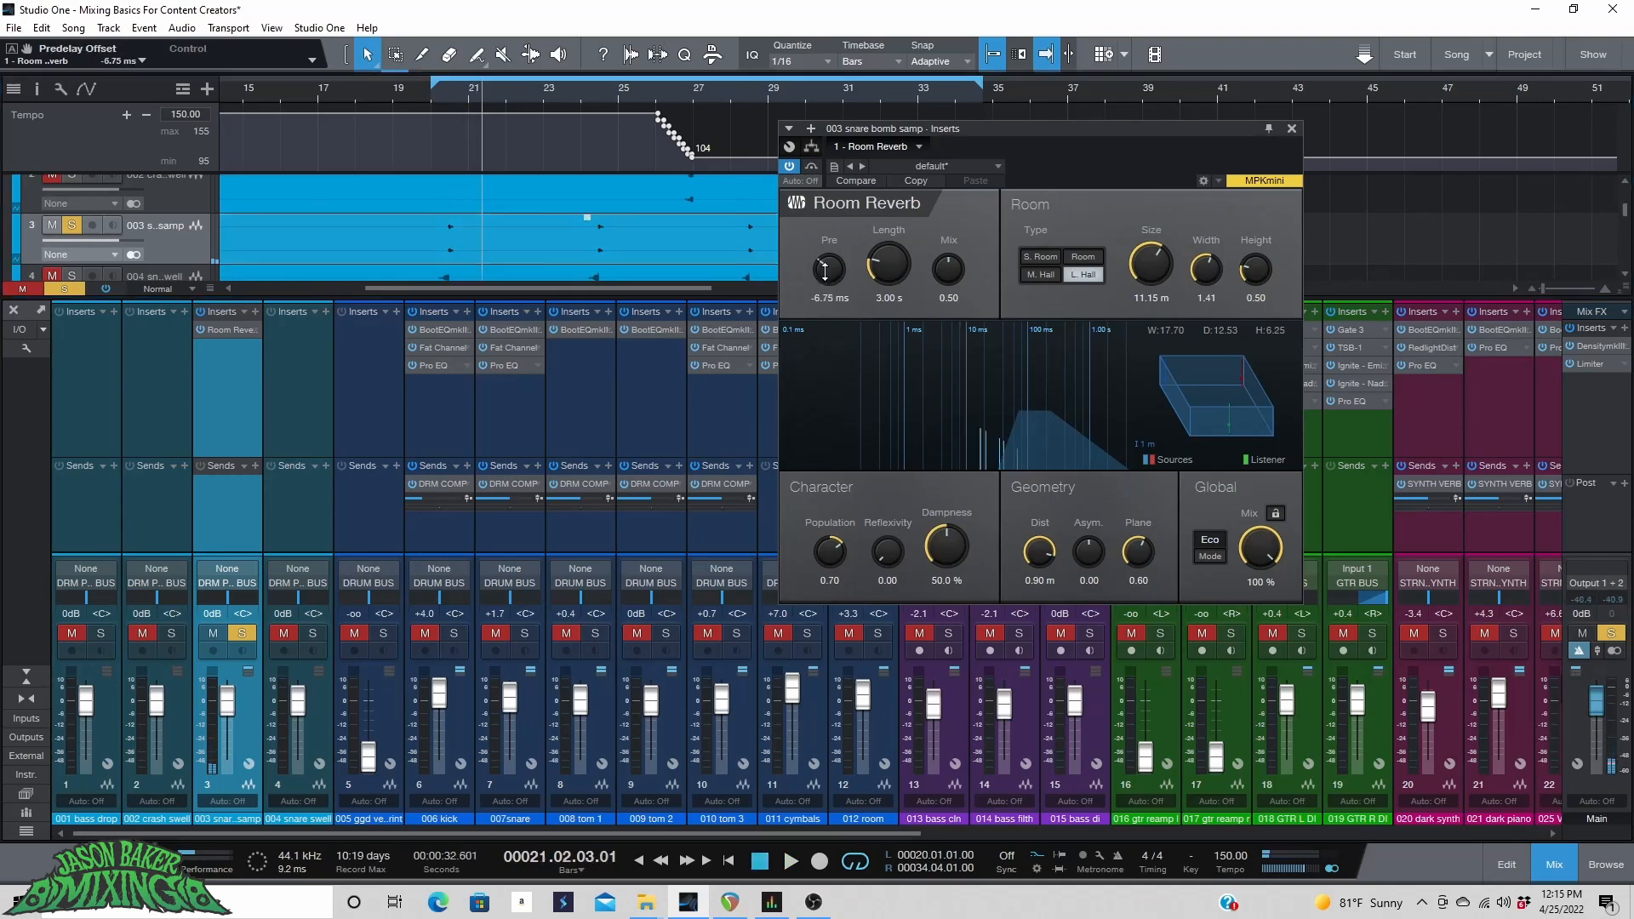
Set the Room Reverb's predelay to -67.5 ms and audition it from bar 20.
{"action": "left_click_drag", "start_coordinate": [816, 283], "coordinate": [825, 296]}
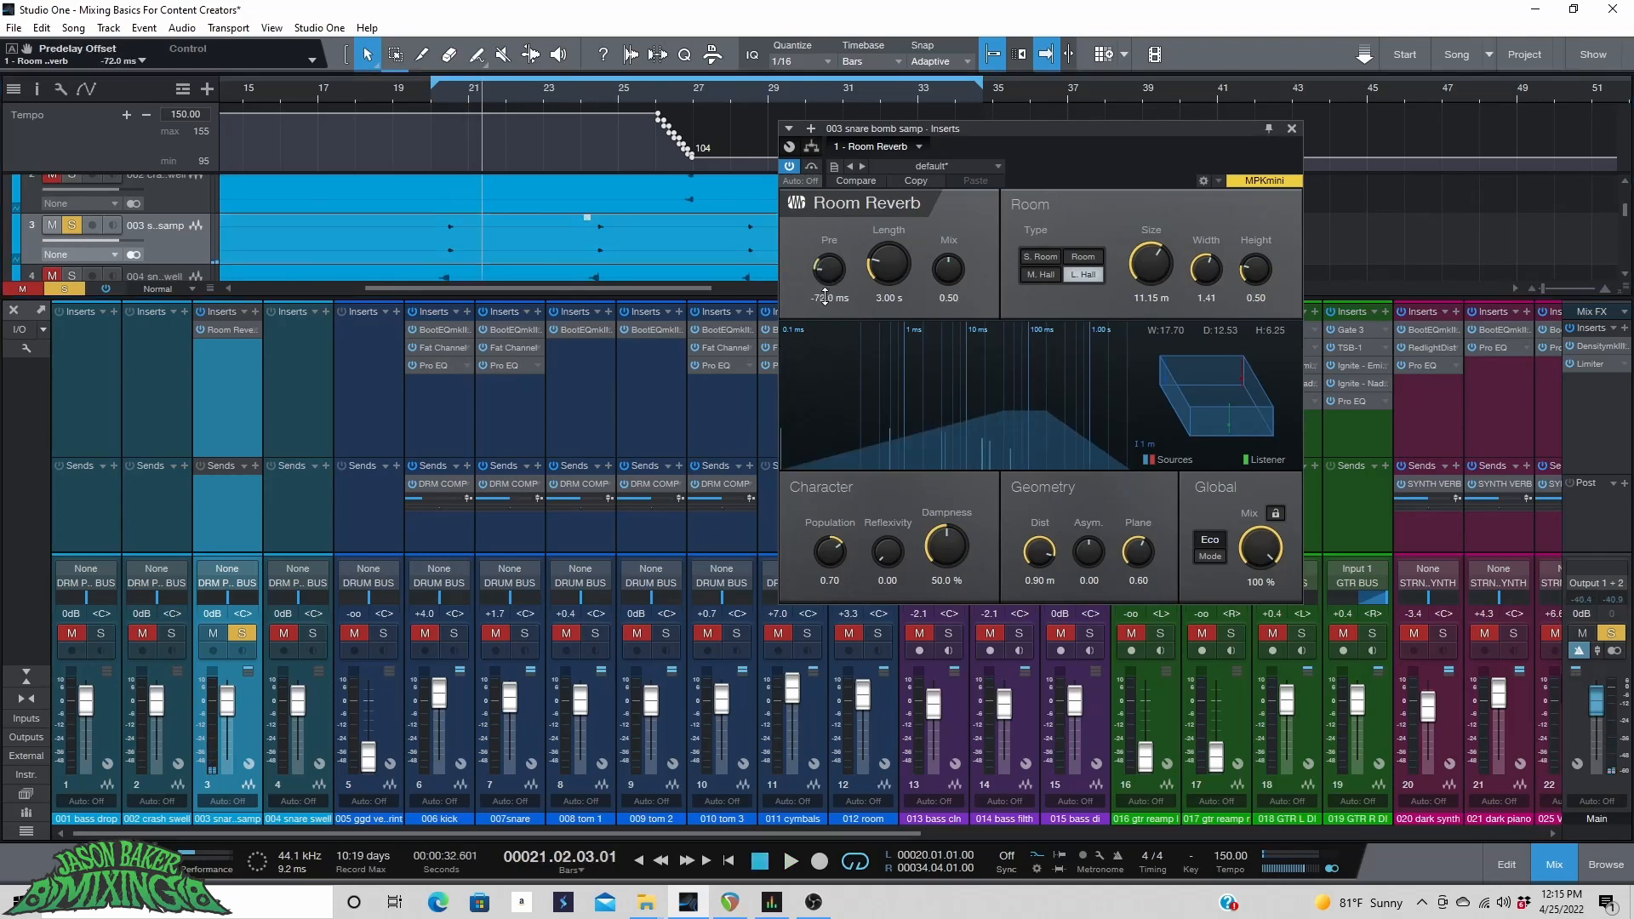
{"action": "left_click", "coordinate": [422, 91]}
{"action": "key", "text": "space"}
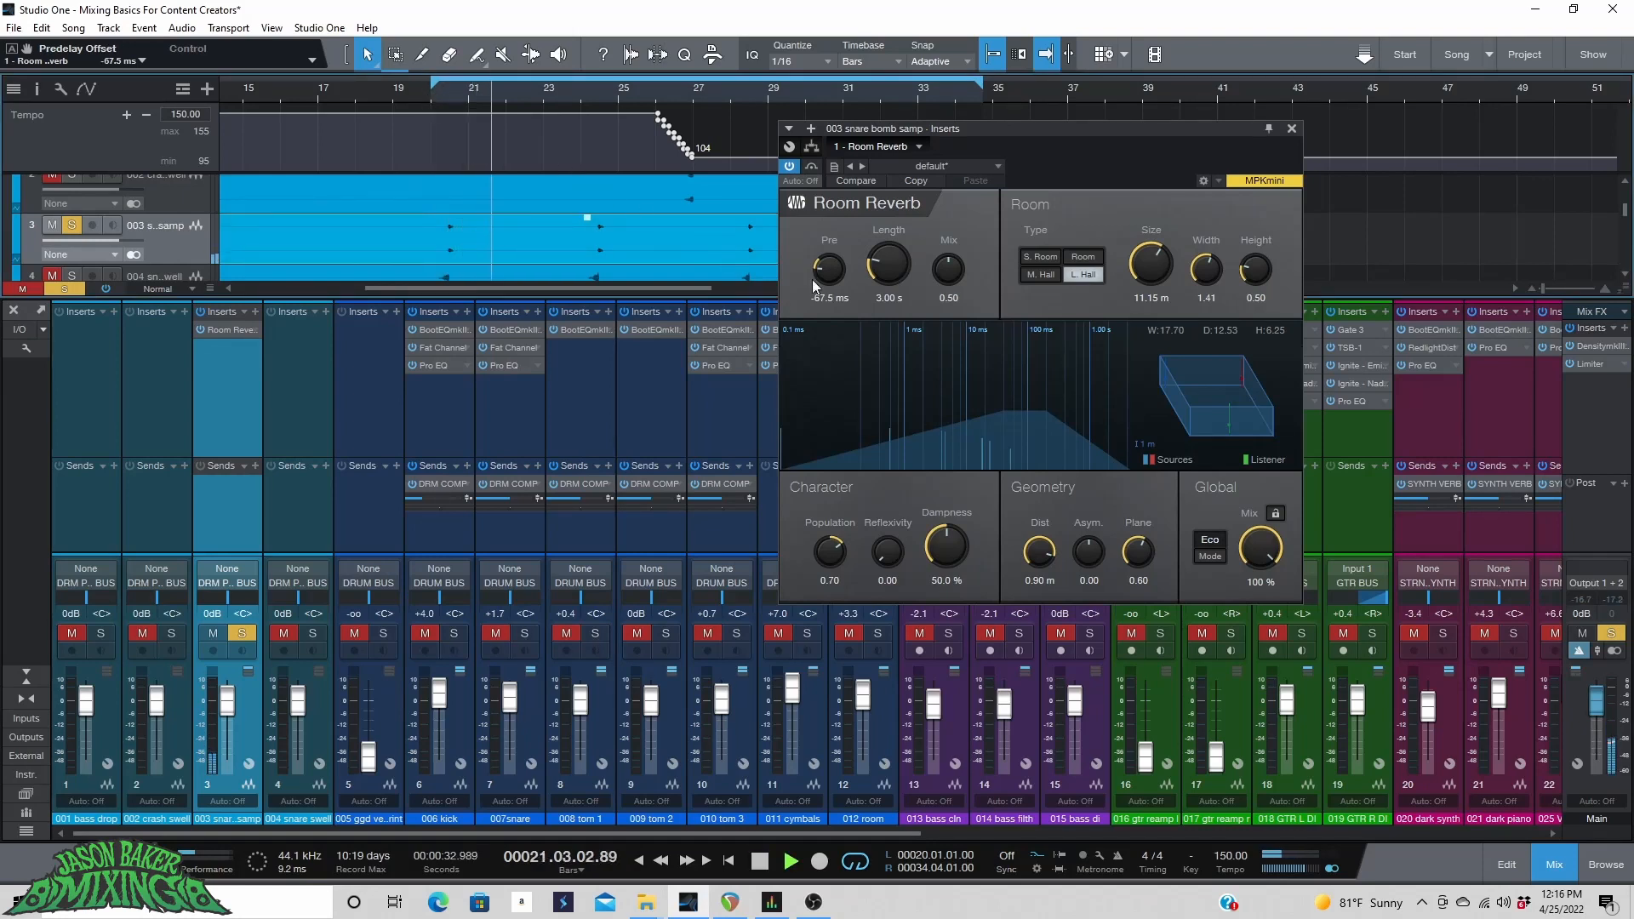
{"action": "key", "text": "space"}
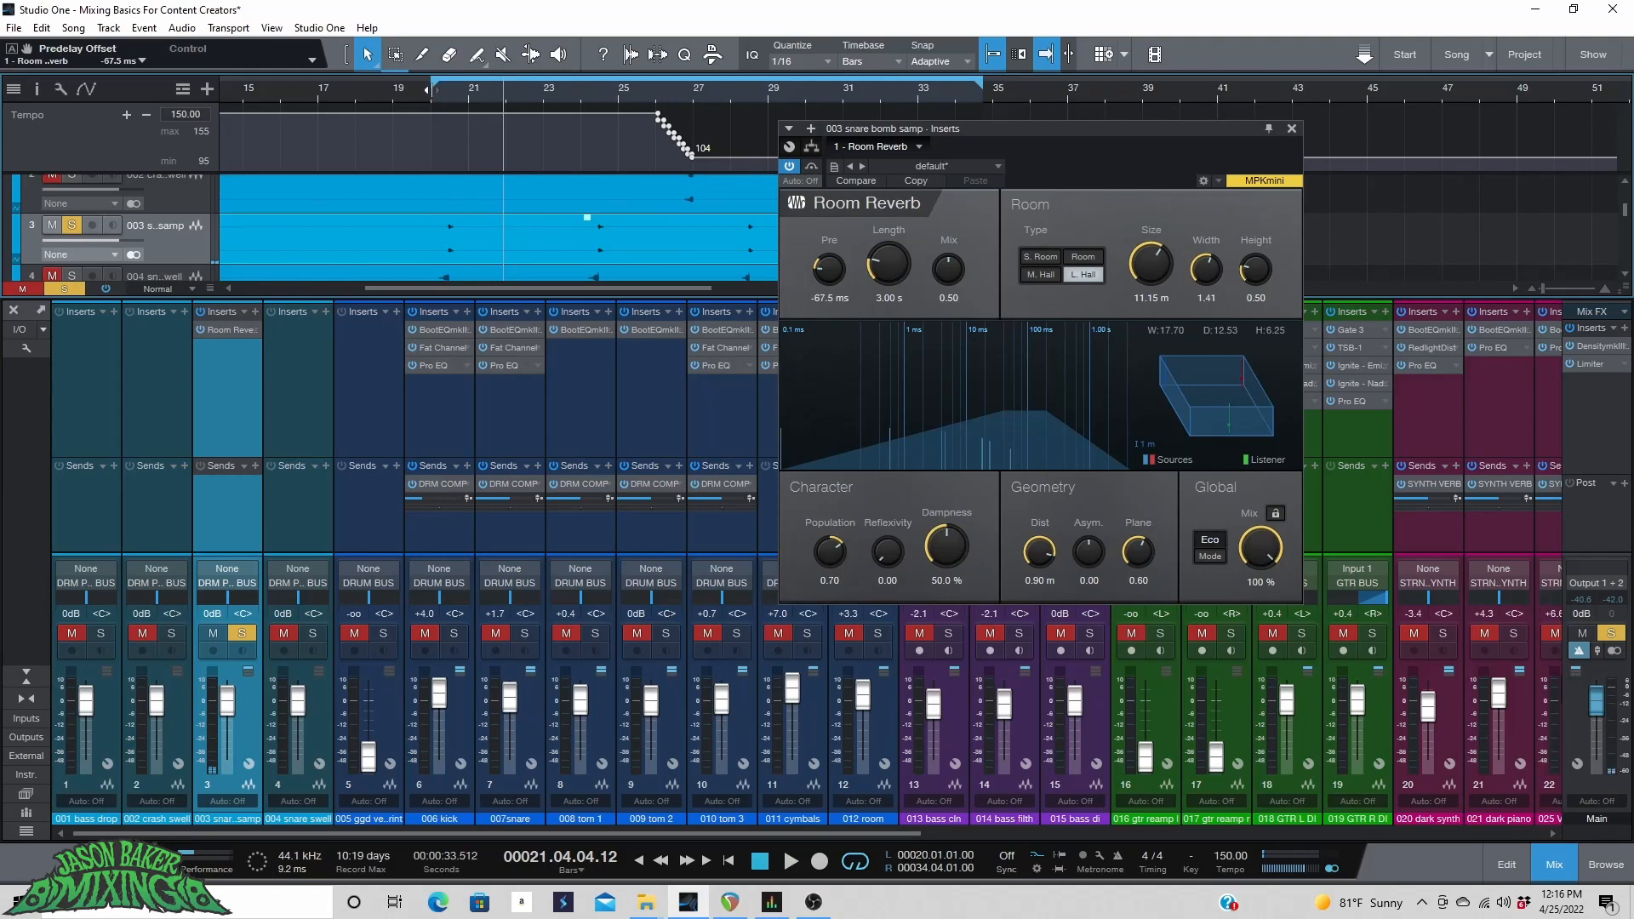
{"action": "key", "text": "space"}
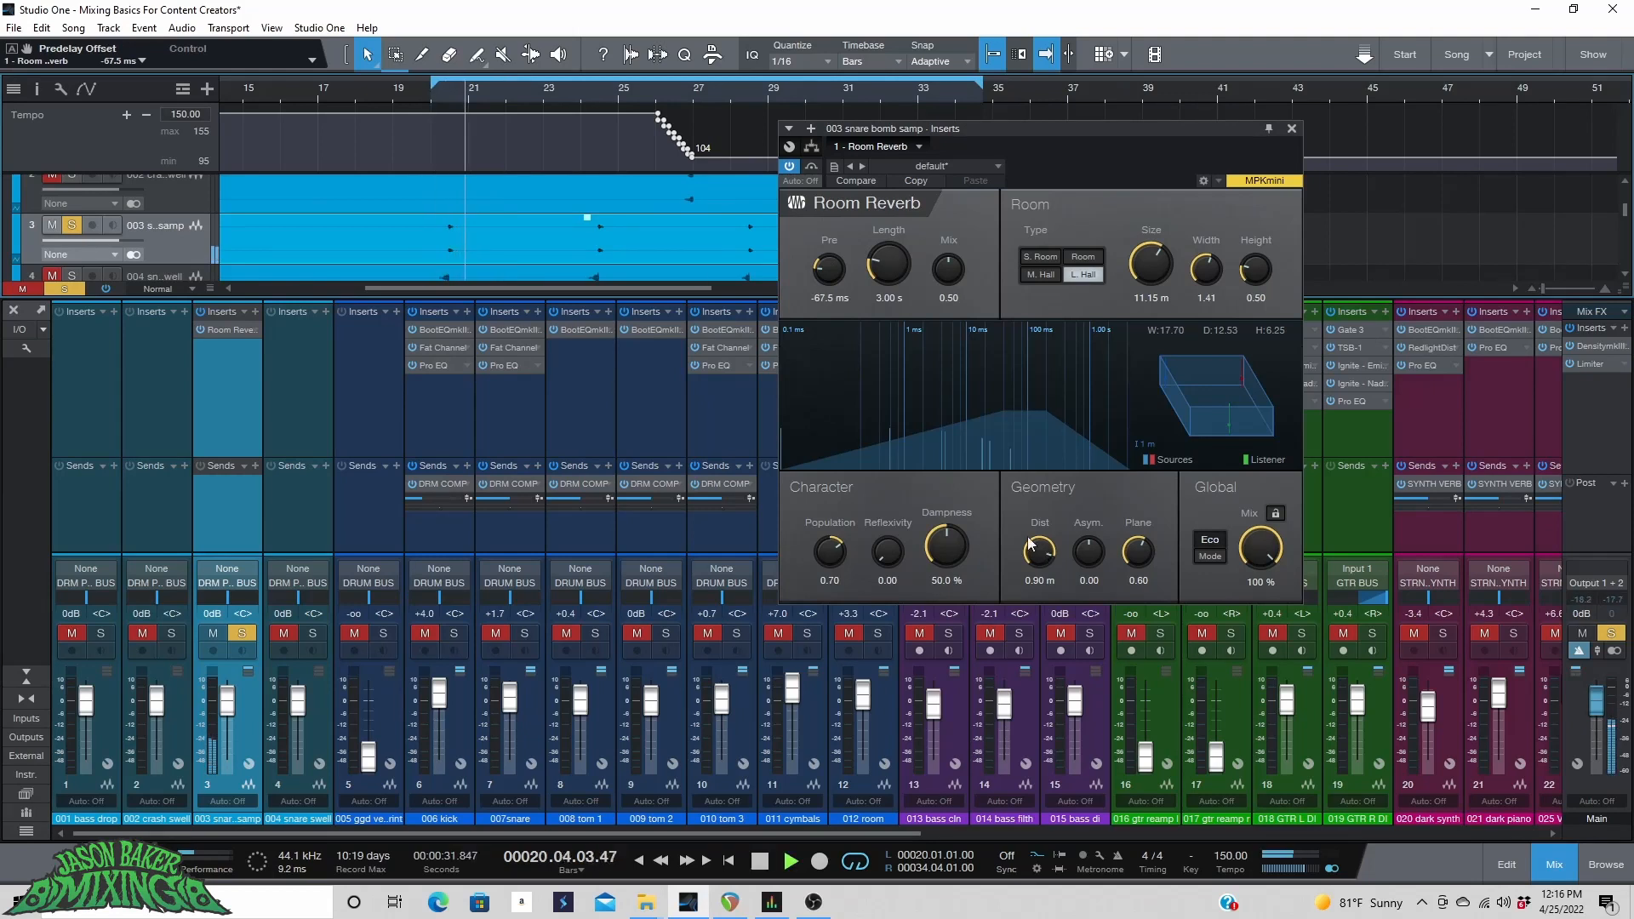
{"action": "key", "text": "space"}
Unsolo the snare bomb sample and mute the bass drop, crash swell and snare swell channels.
{"action": "left_click", "coordinate": [242, 636]}
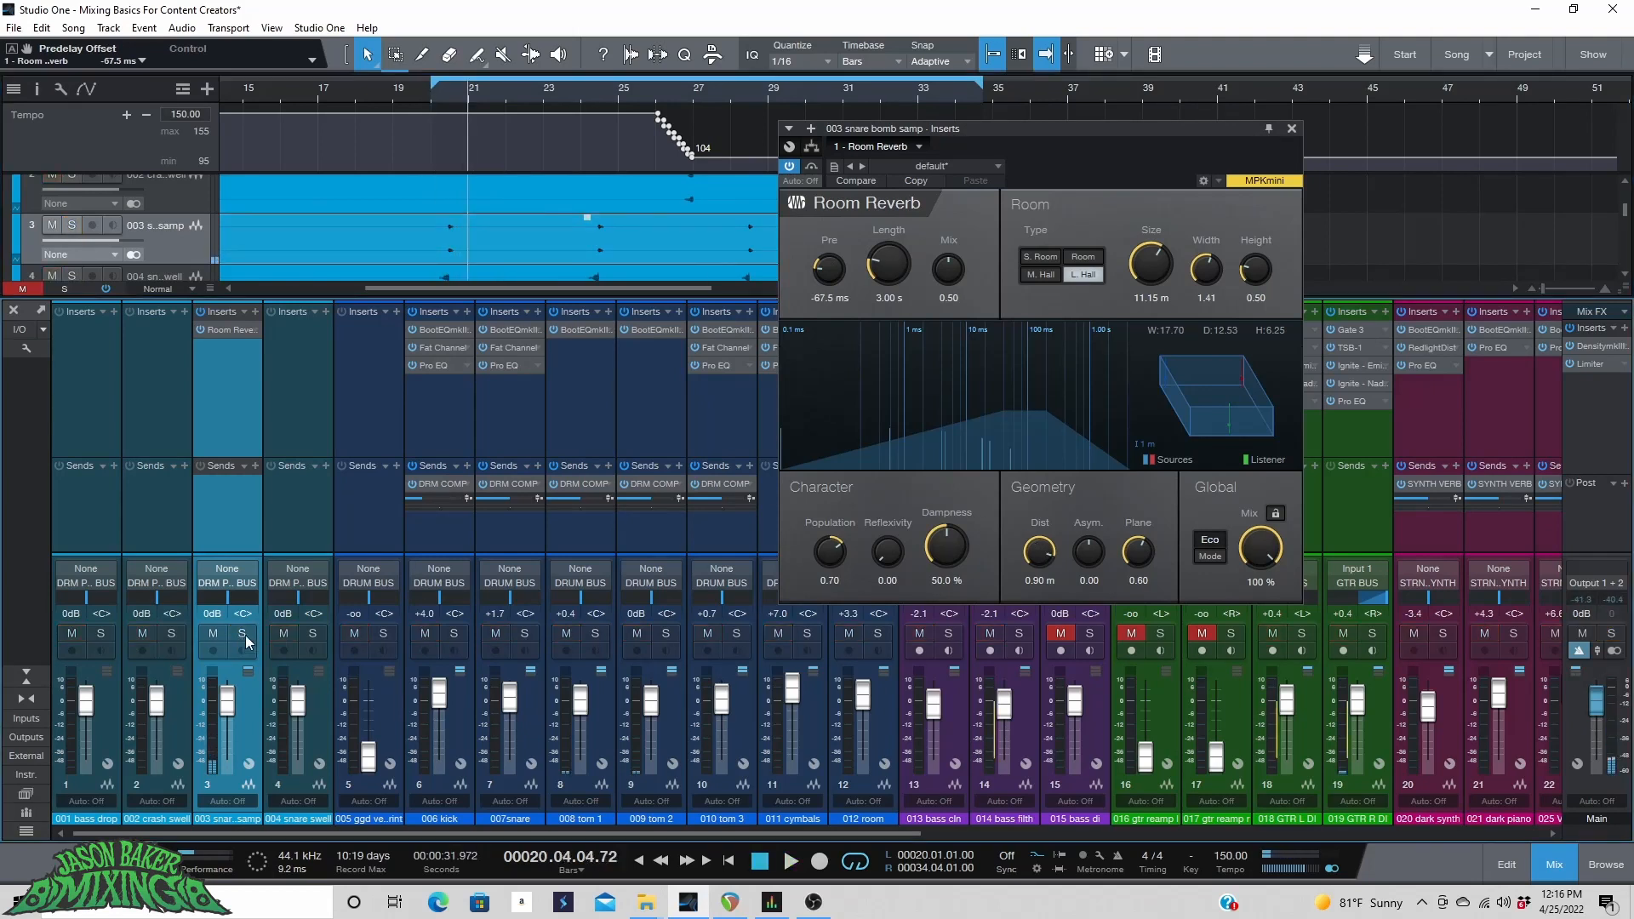
{"action": "left_click", "coordinate": [285, 633]}
{"action": "left_click", "coordinate": [142, 633]}
{"action": "left_click", "coordinate": [71, 634]}
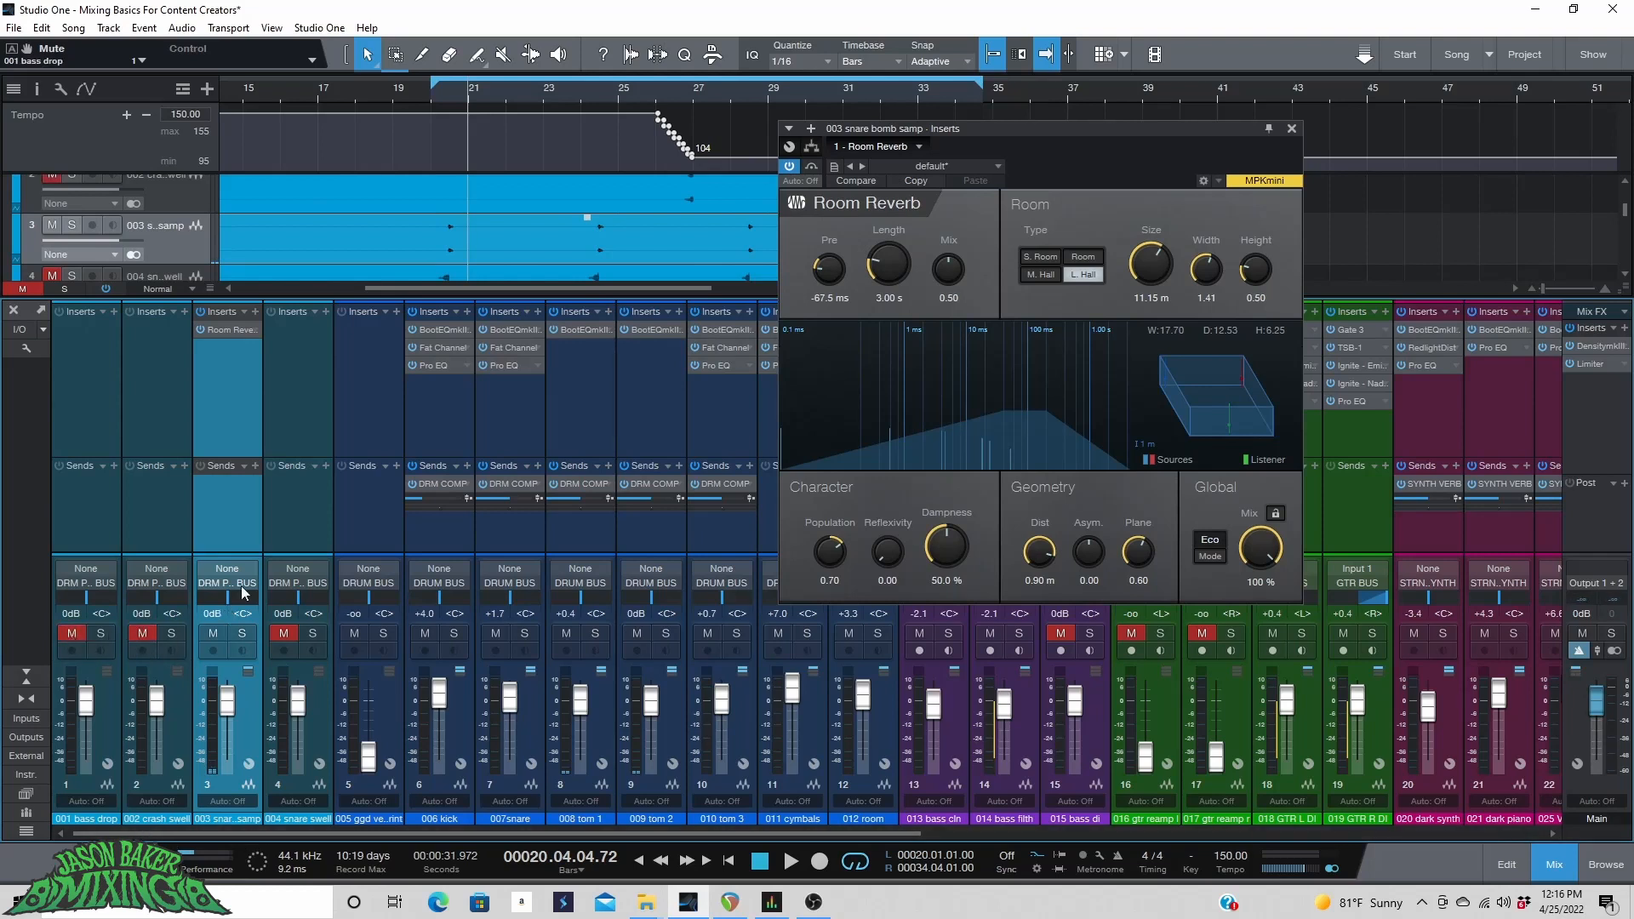
Raise the snare bomb sample track's volume to about +6.4 dB and play from bar 20.
{"action": "left_click_drag", "start_coordinate": [111, 241], "coordinate": [133, 242]}
{"action": "left_click", "coordinate": [432, 97]}
{"action": "key", "text": "space"}
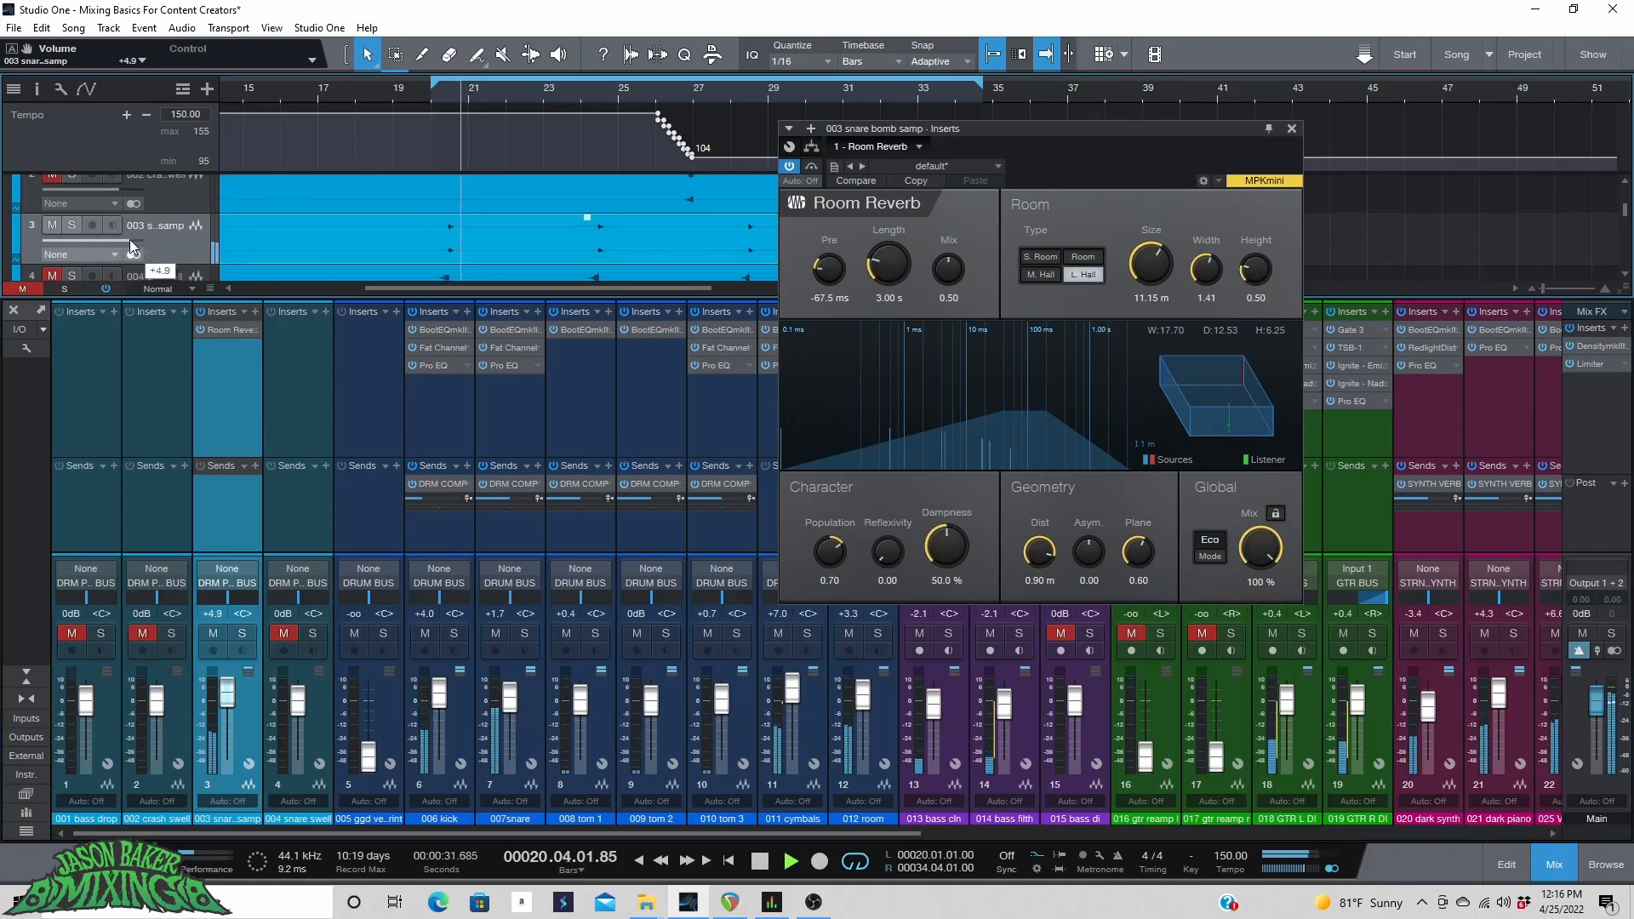
{"action": "key", "text": "space"}
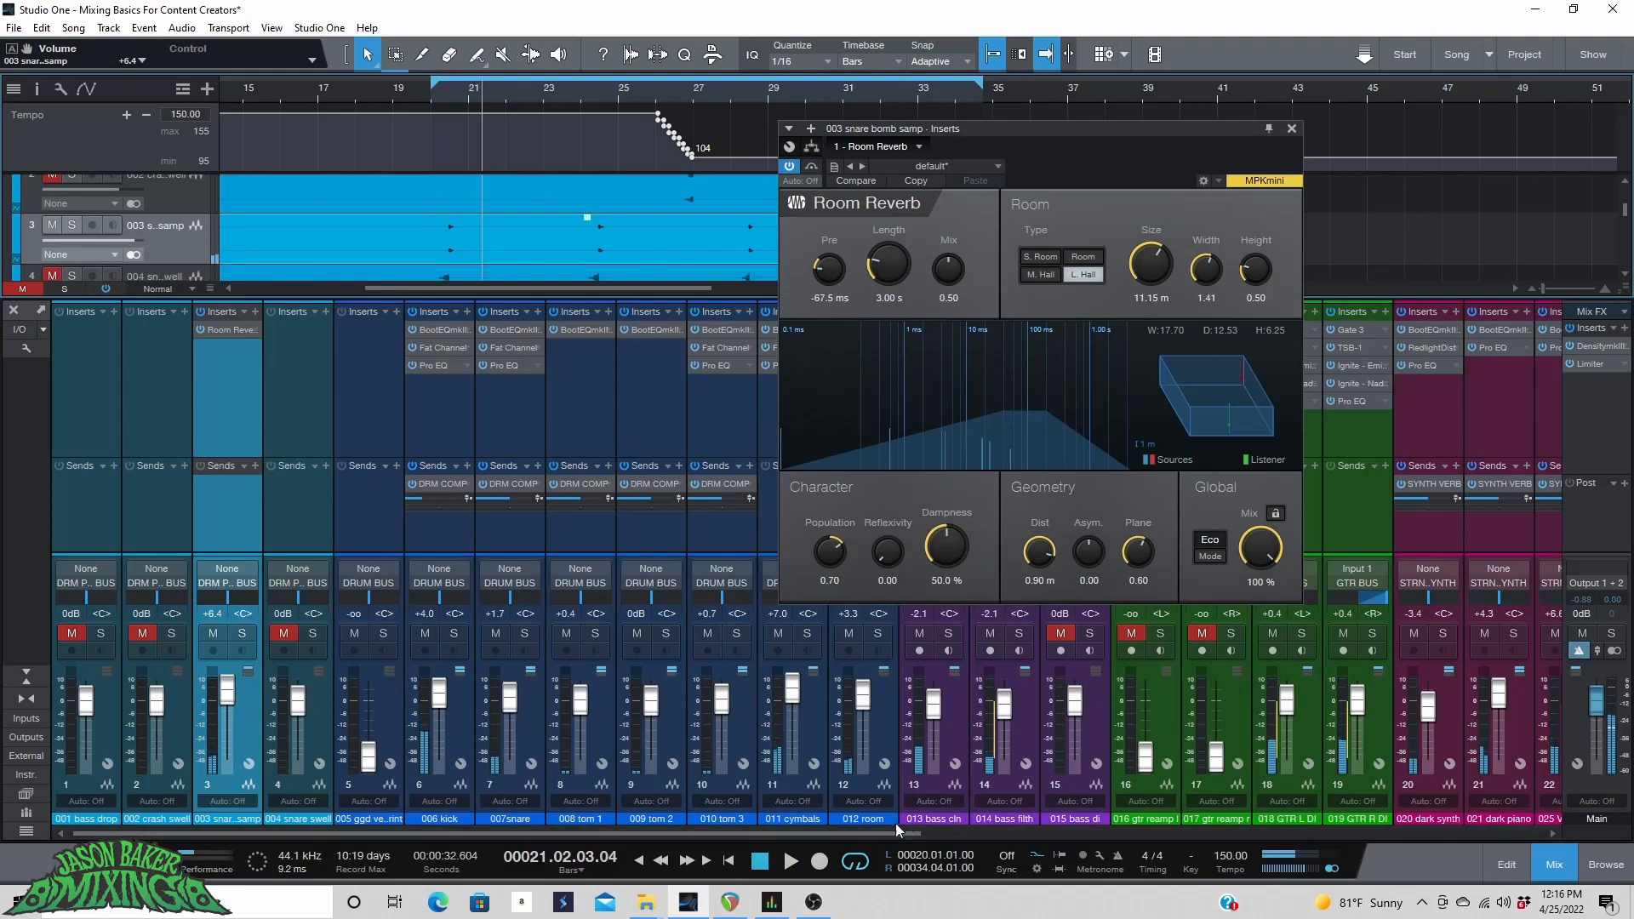
Unmute the drum post bus channel and play from bar 20.
{"action": "left_click_drag", "start_coordinate": [898, 829], "coordinate": [1555, 829]}
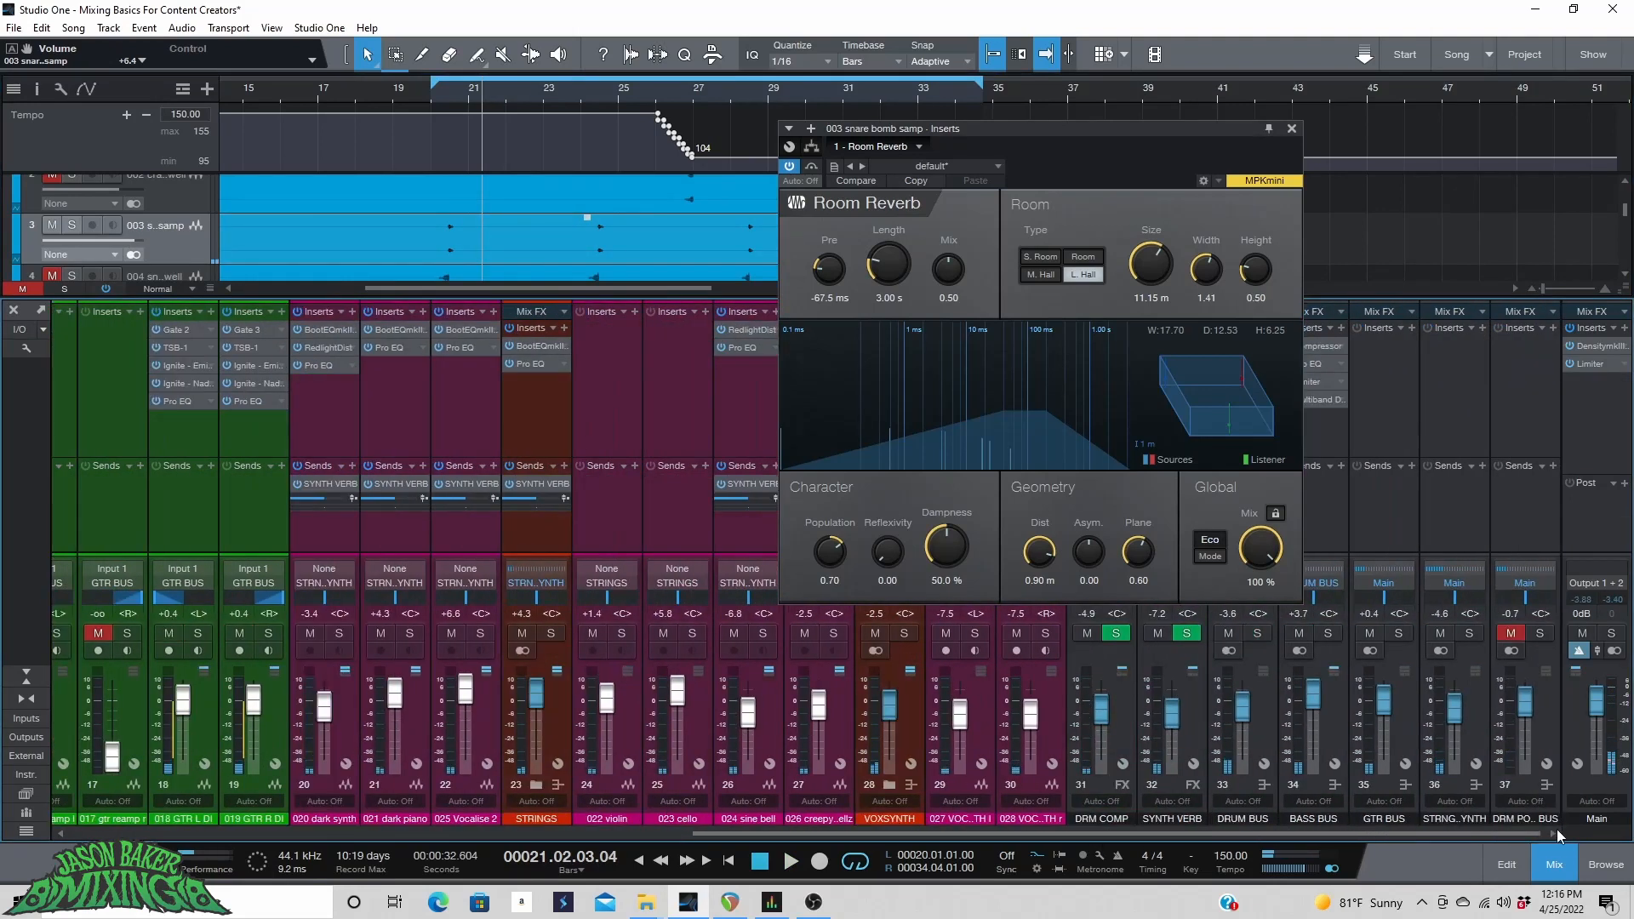
{"action": "left_click", "coordinate": [1510, 633]}
{"action": "left_click", "coordinate": [445, 91]}
{"action": "key", "text": "space"}
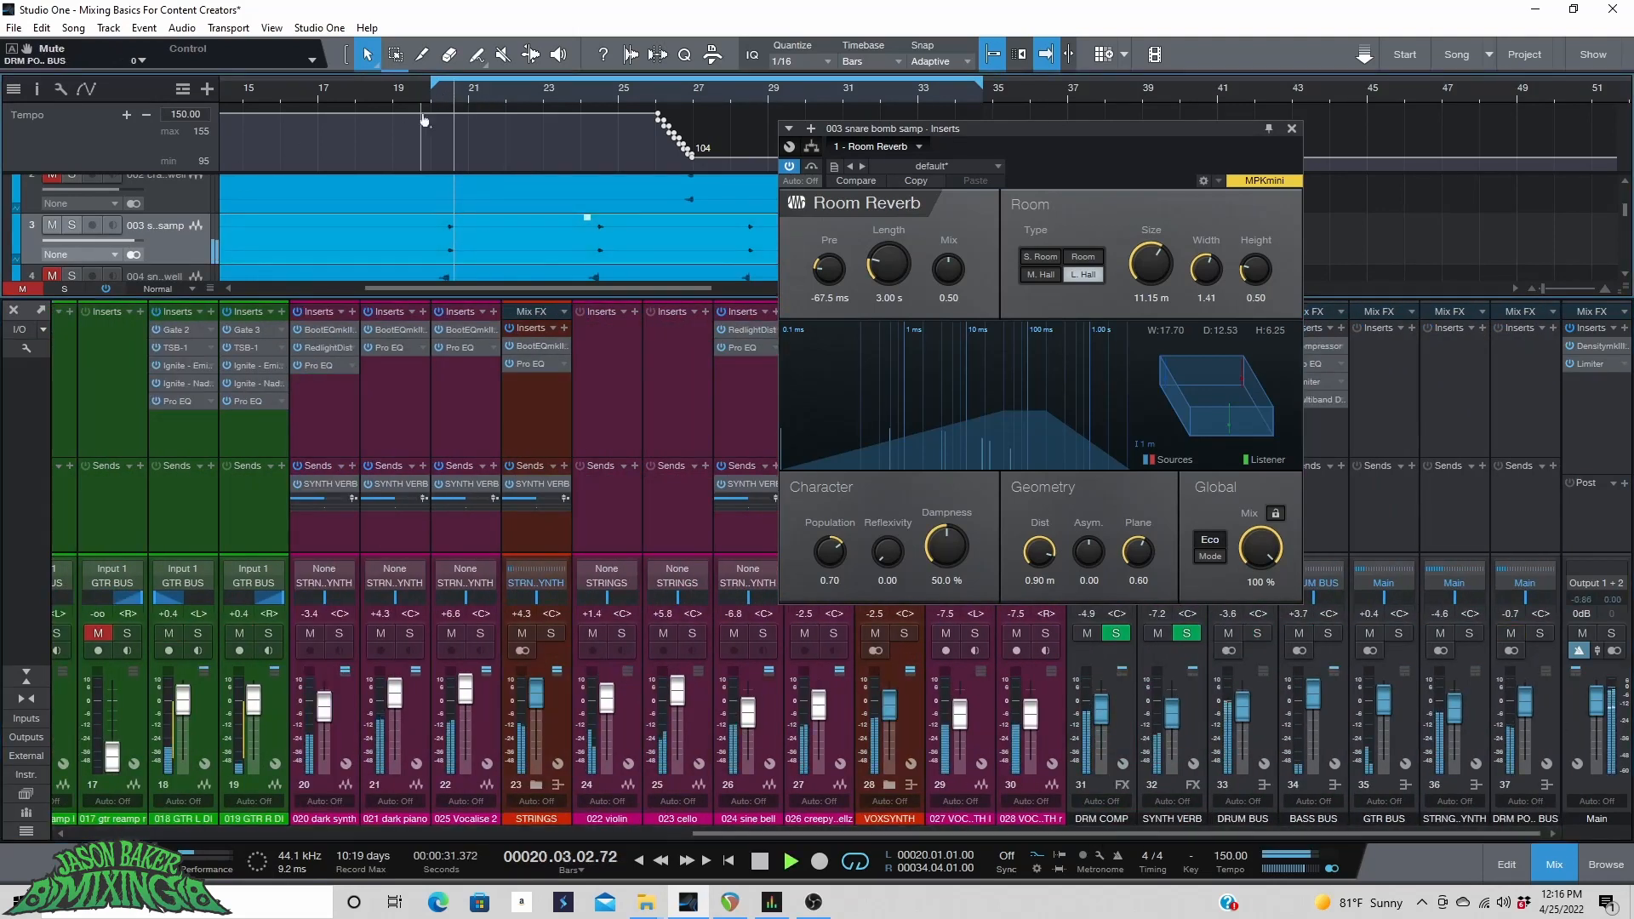
Raise the snare bomb sample track's volume to +9.4 dB while playing from bar 20.
{"action": "left_click", "coordinate": [414, 90]}
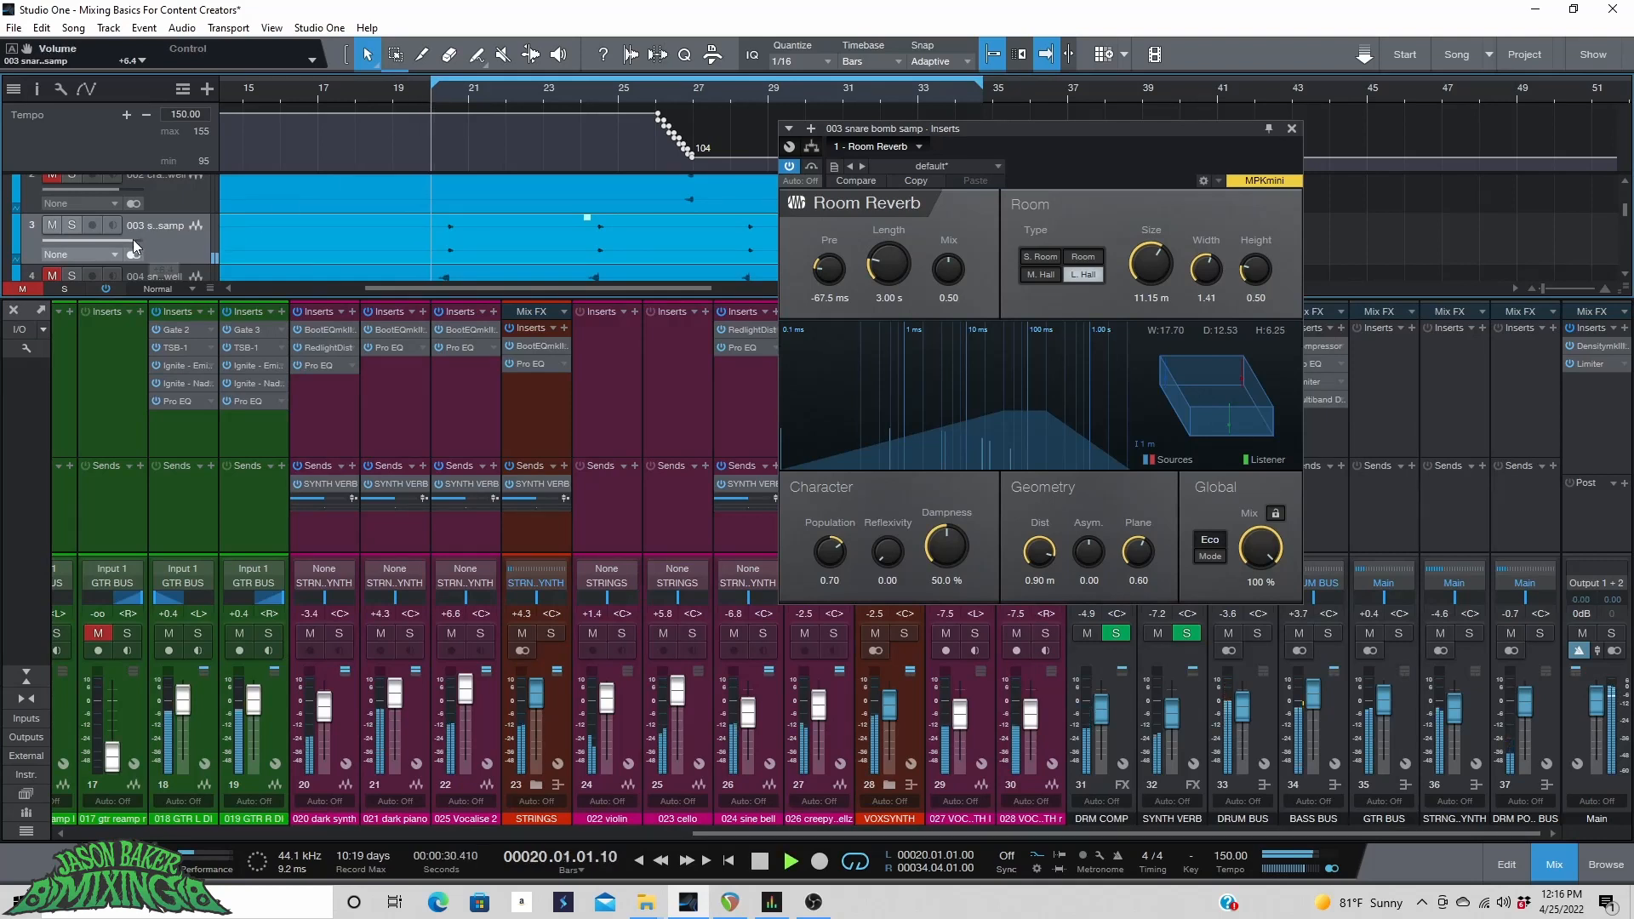
{"action": "left_click_drag", "start_coordinate": [133, 240], "coordinate": [140, 242]}
{"action": "key", "text": "space"}
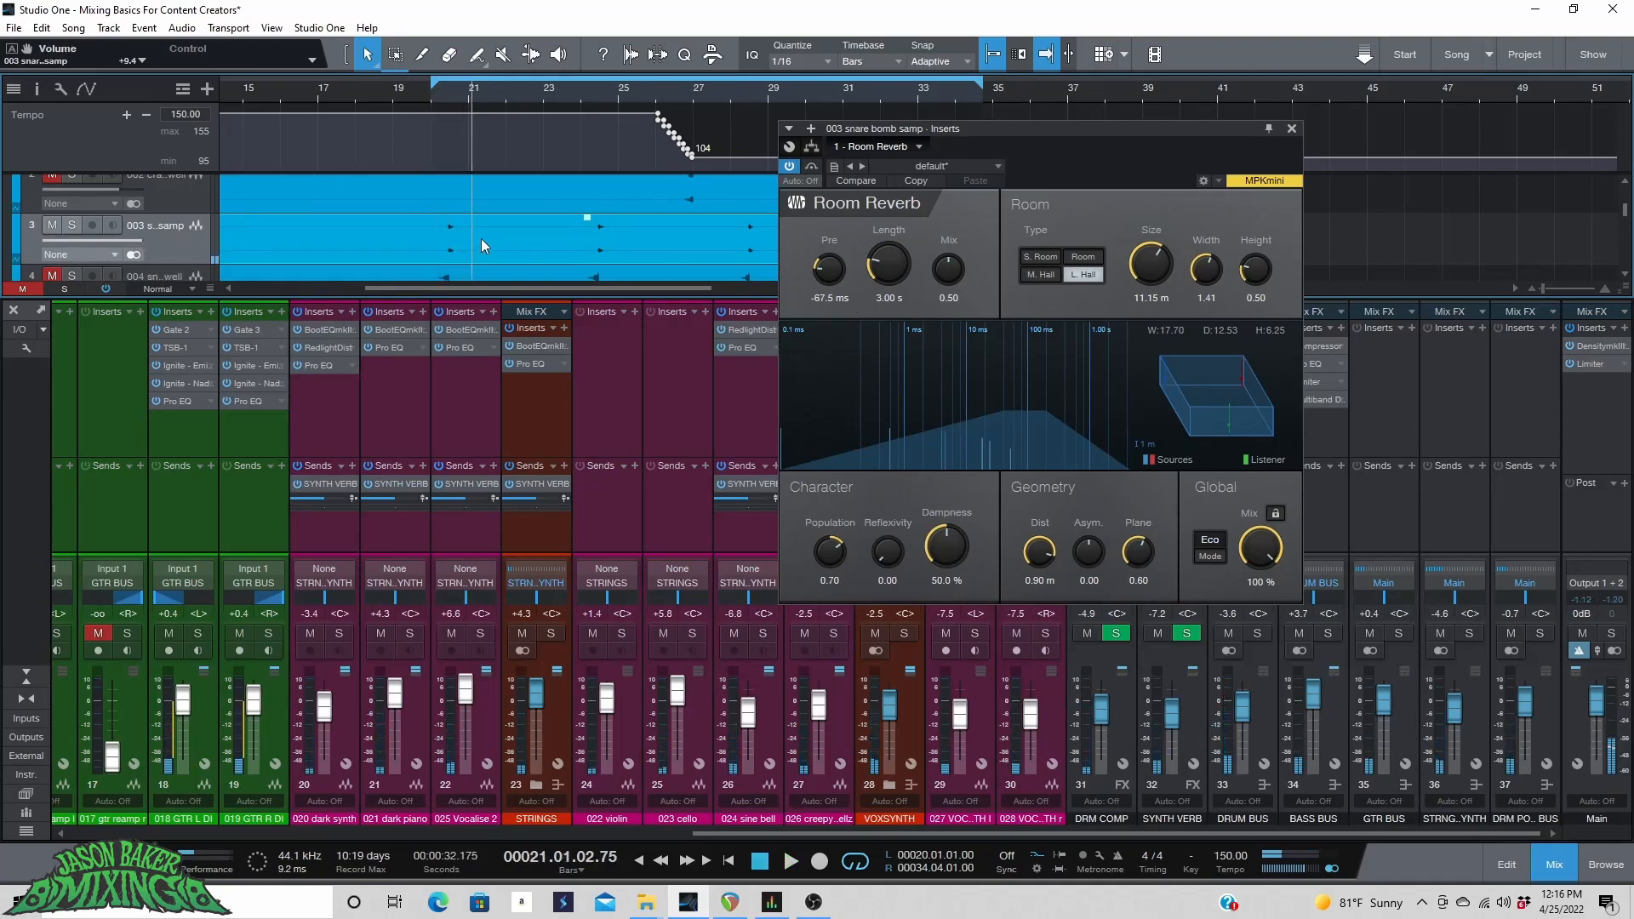
{"action": "left_click", "coordinate": [155, 247]}
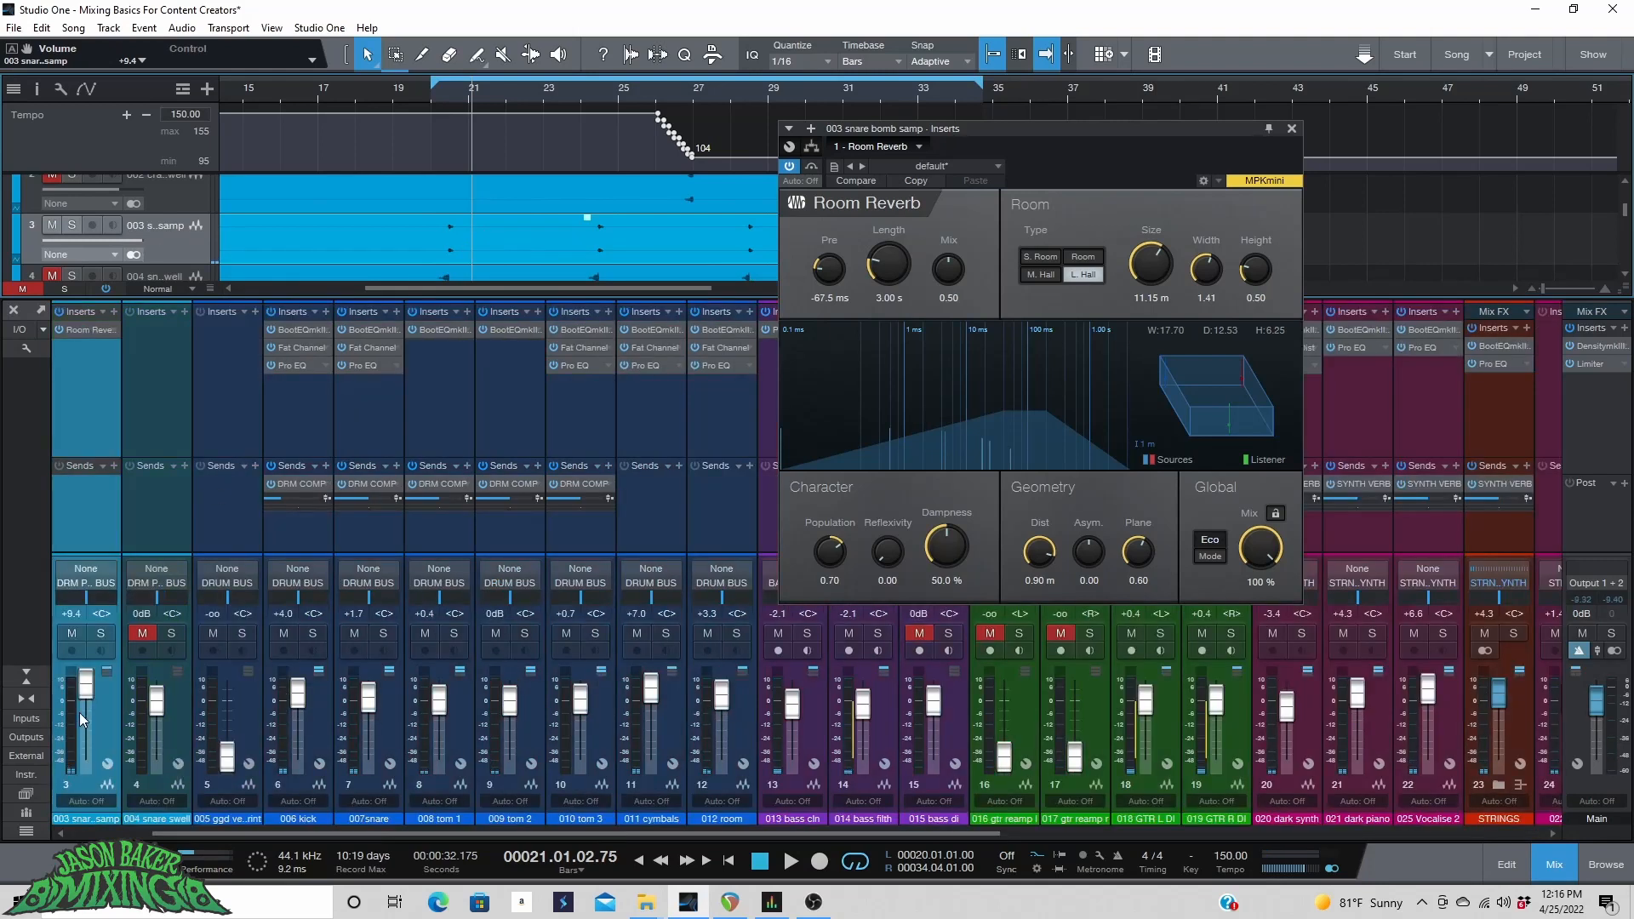
Raise the drum post bus fader to +10.0 dB while playing from bar 20.
{"action": "left_click_drag", "start_coordinate": [353, 834], "coordinate": [1123, 833]}
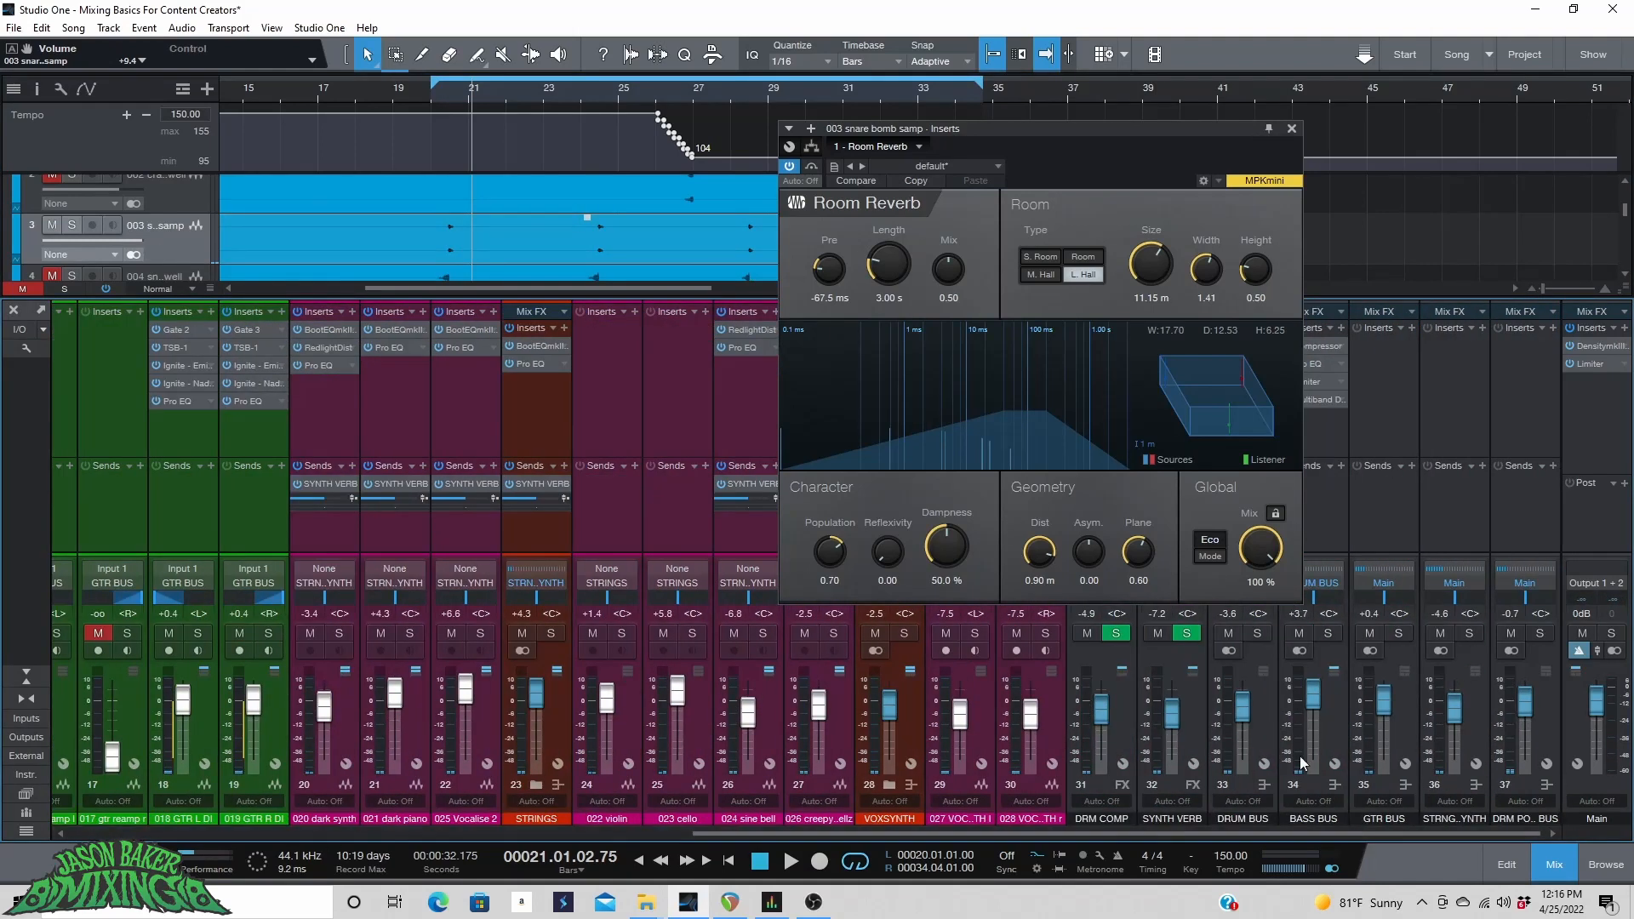
{"action": "left_click_drag", "start_coordinate": [1511, 699], "coordinate": [1525, 693]}
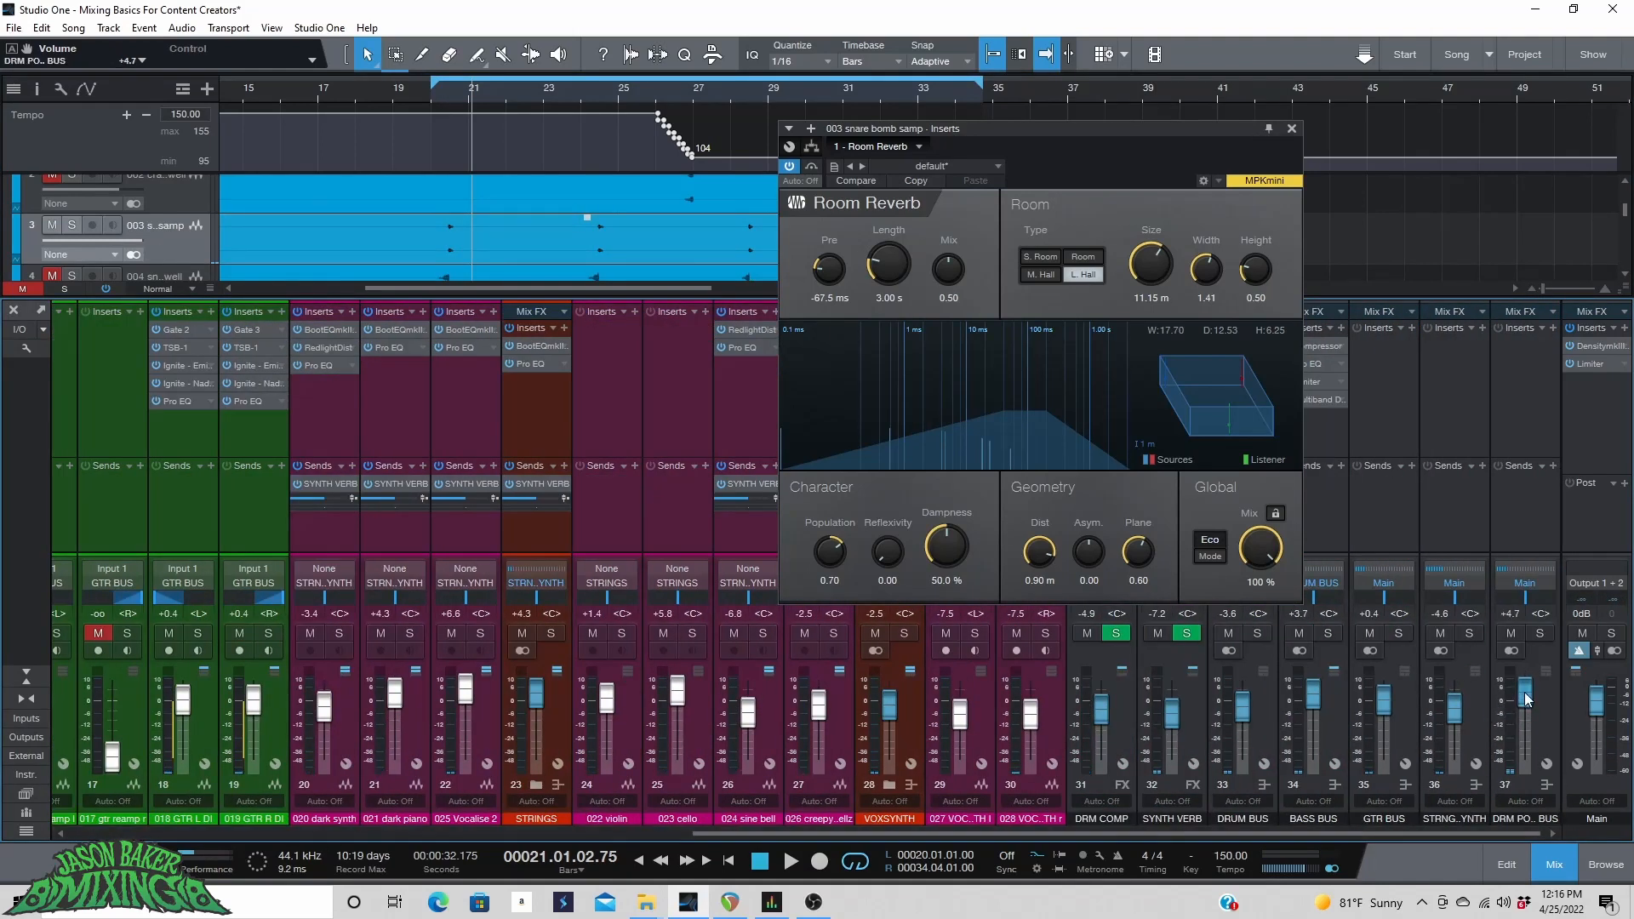
{"action": "left_click", "coordinate": [419, 100]}
{"action": "key", "text": "space"}
{"action": "left_click_drag", "start_coordinate": [1521, 693], "coordinate": [1523, 684]}
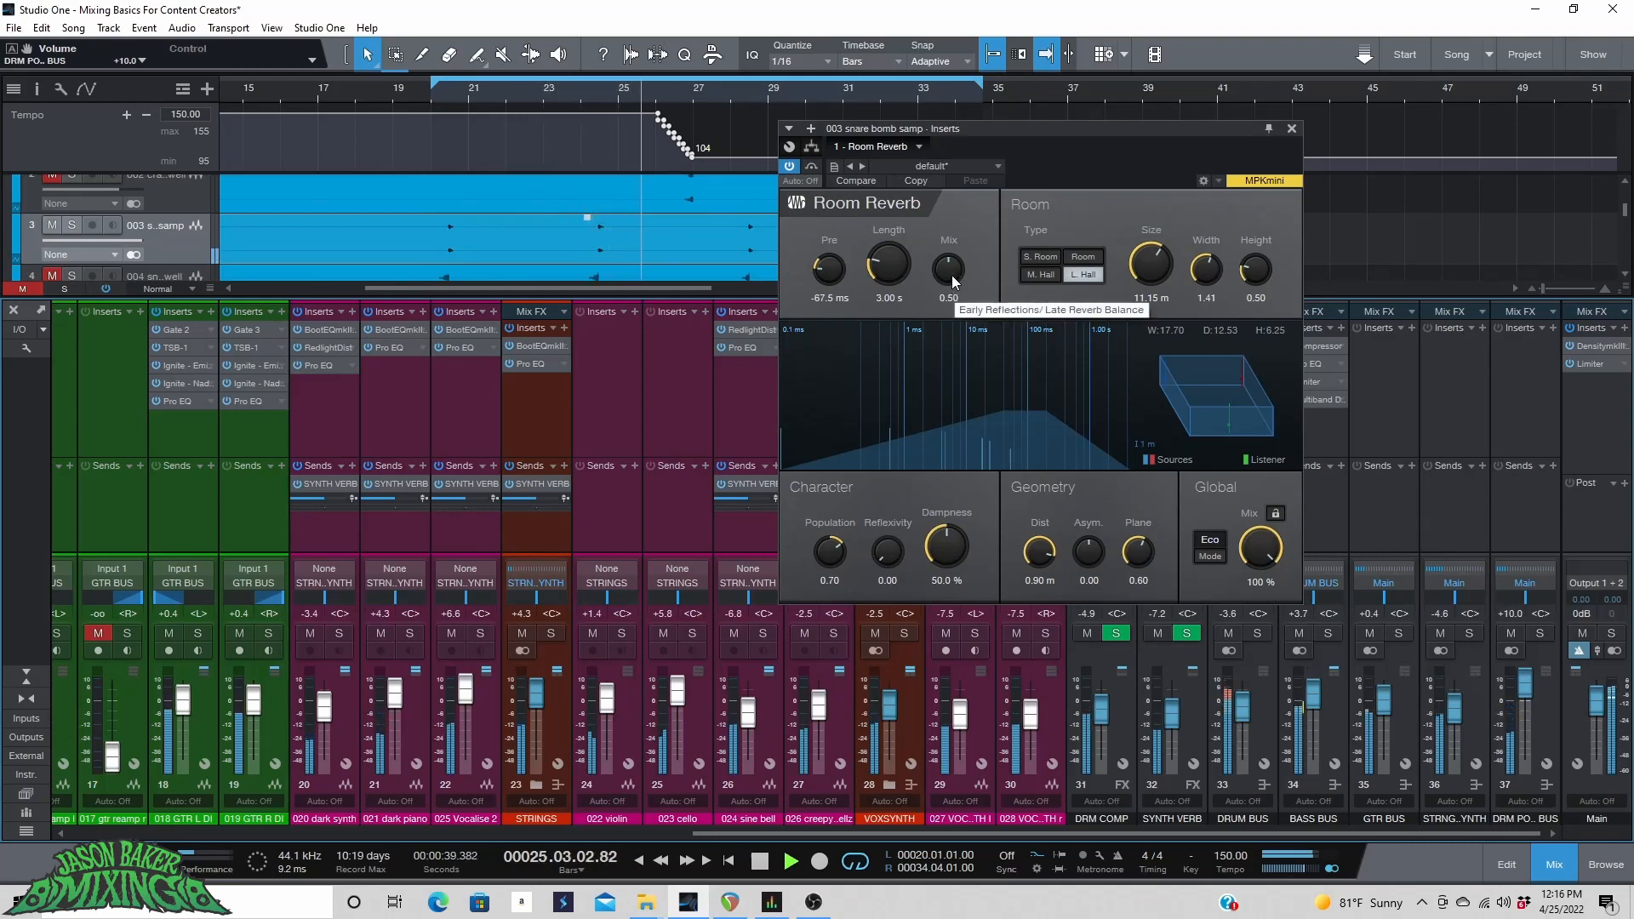
Set the Room Reverb's early reflections/late reverb Mix balance to 1.00.
{"action": "left_click_drag", "start_coordinate": [954, 282], "coordinate": [953, 62]}
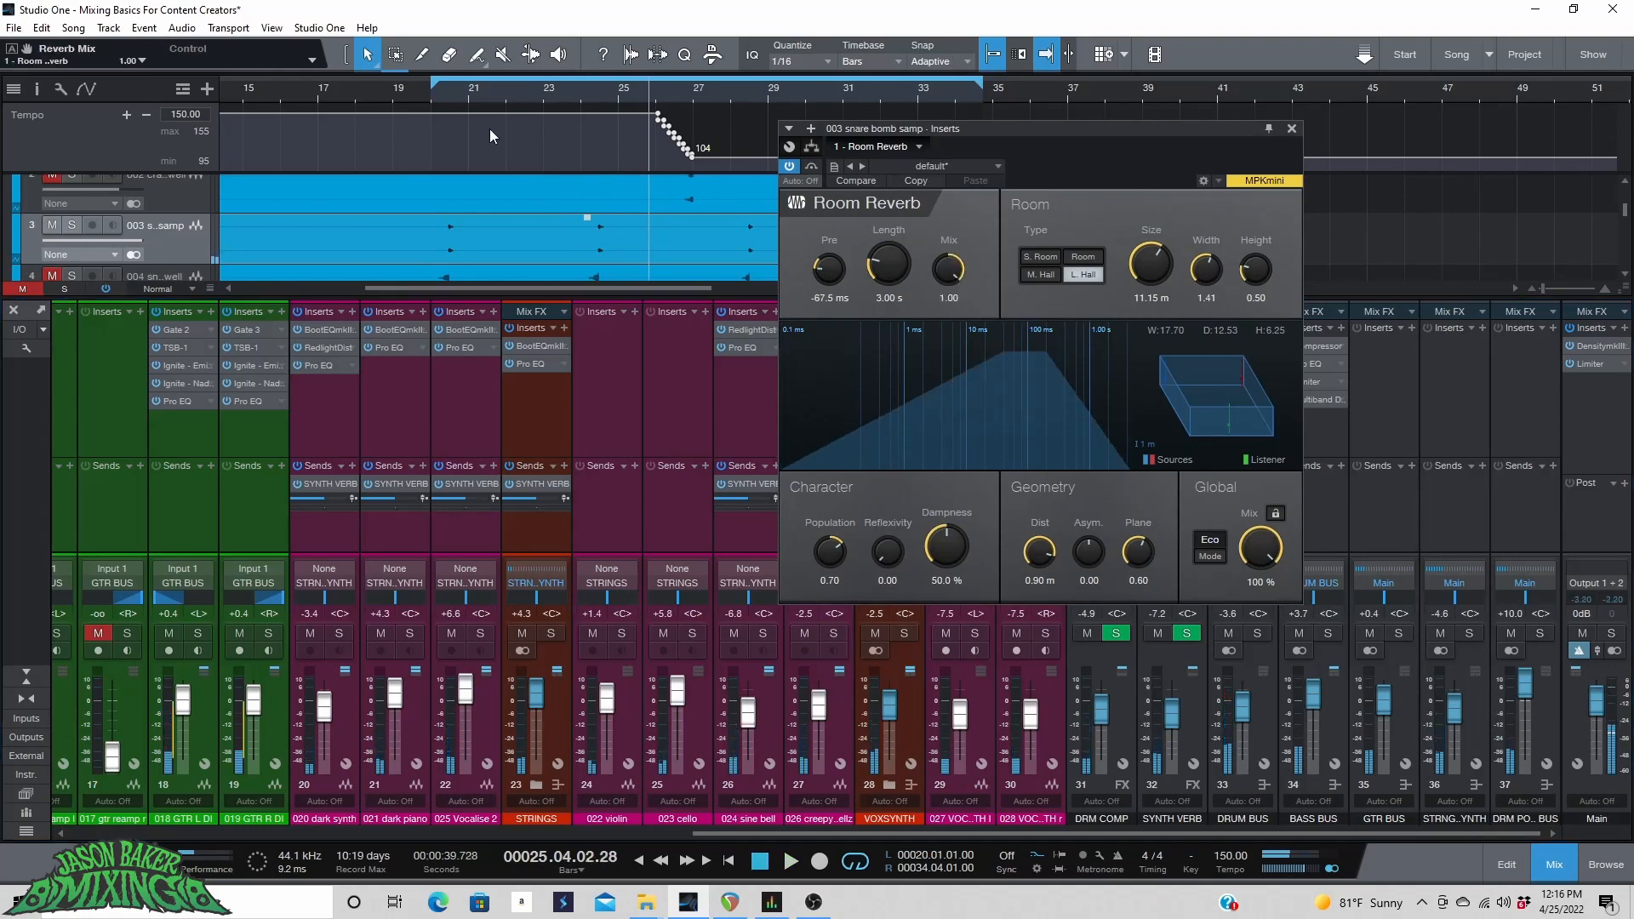
{"action": "left_click", "coordinate": [439, 92]}
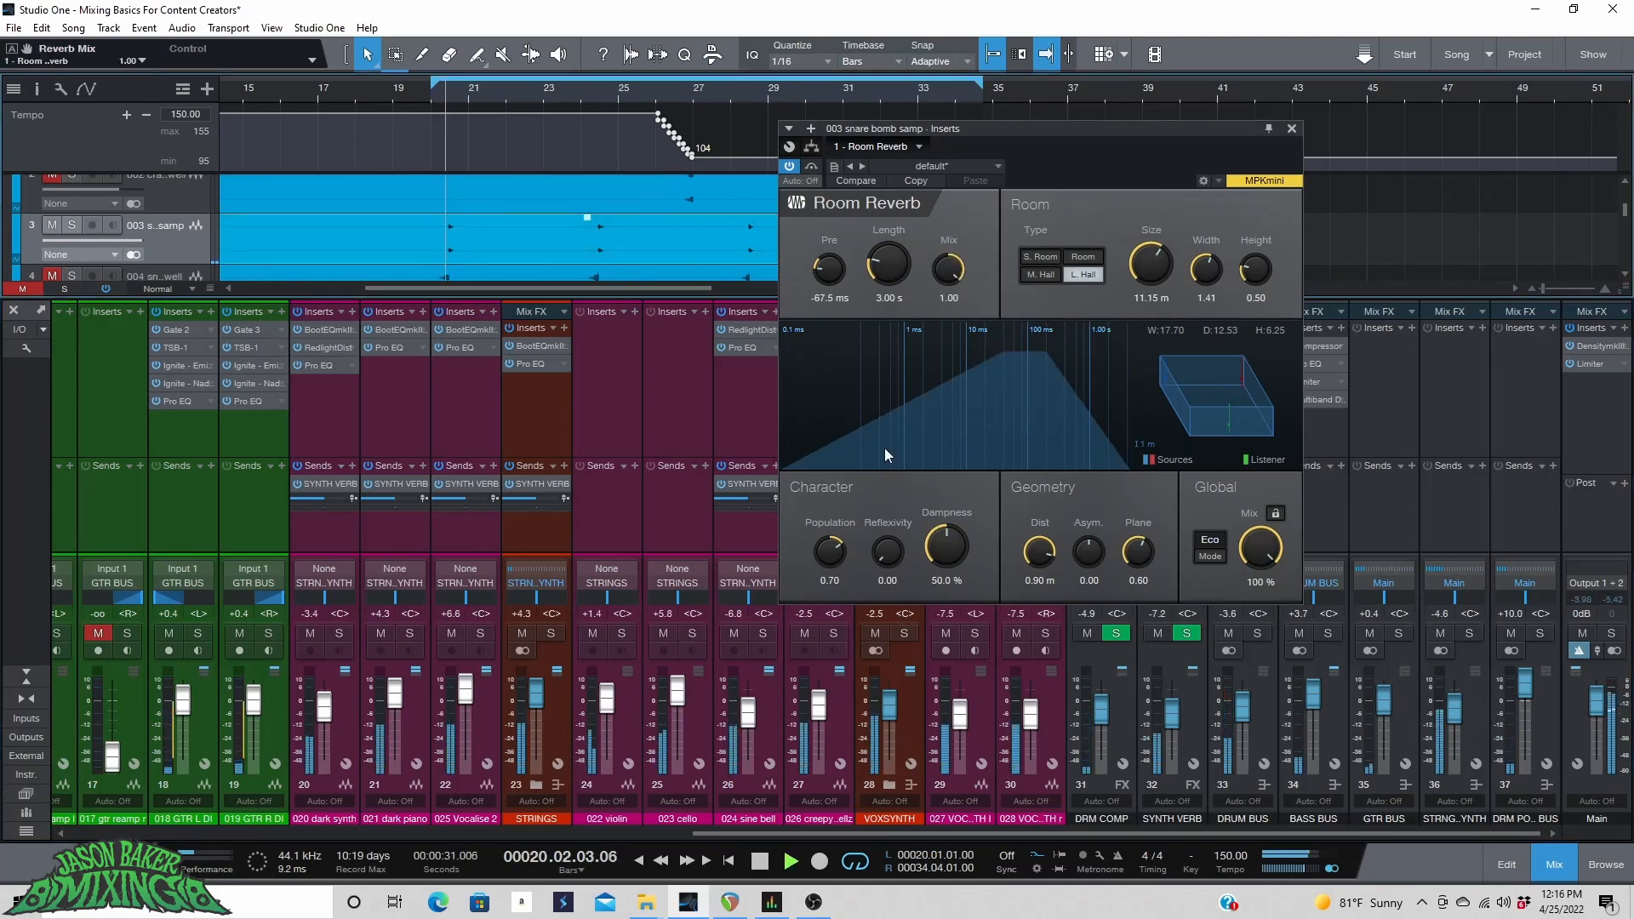
Lower the drum post bus fader to +1.4 dB.
{"action": "left_click_drag", "start_coordinate": [1529, 690], "coordinate": [1527, 706]}
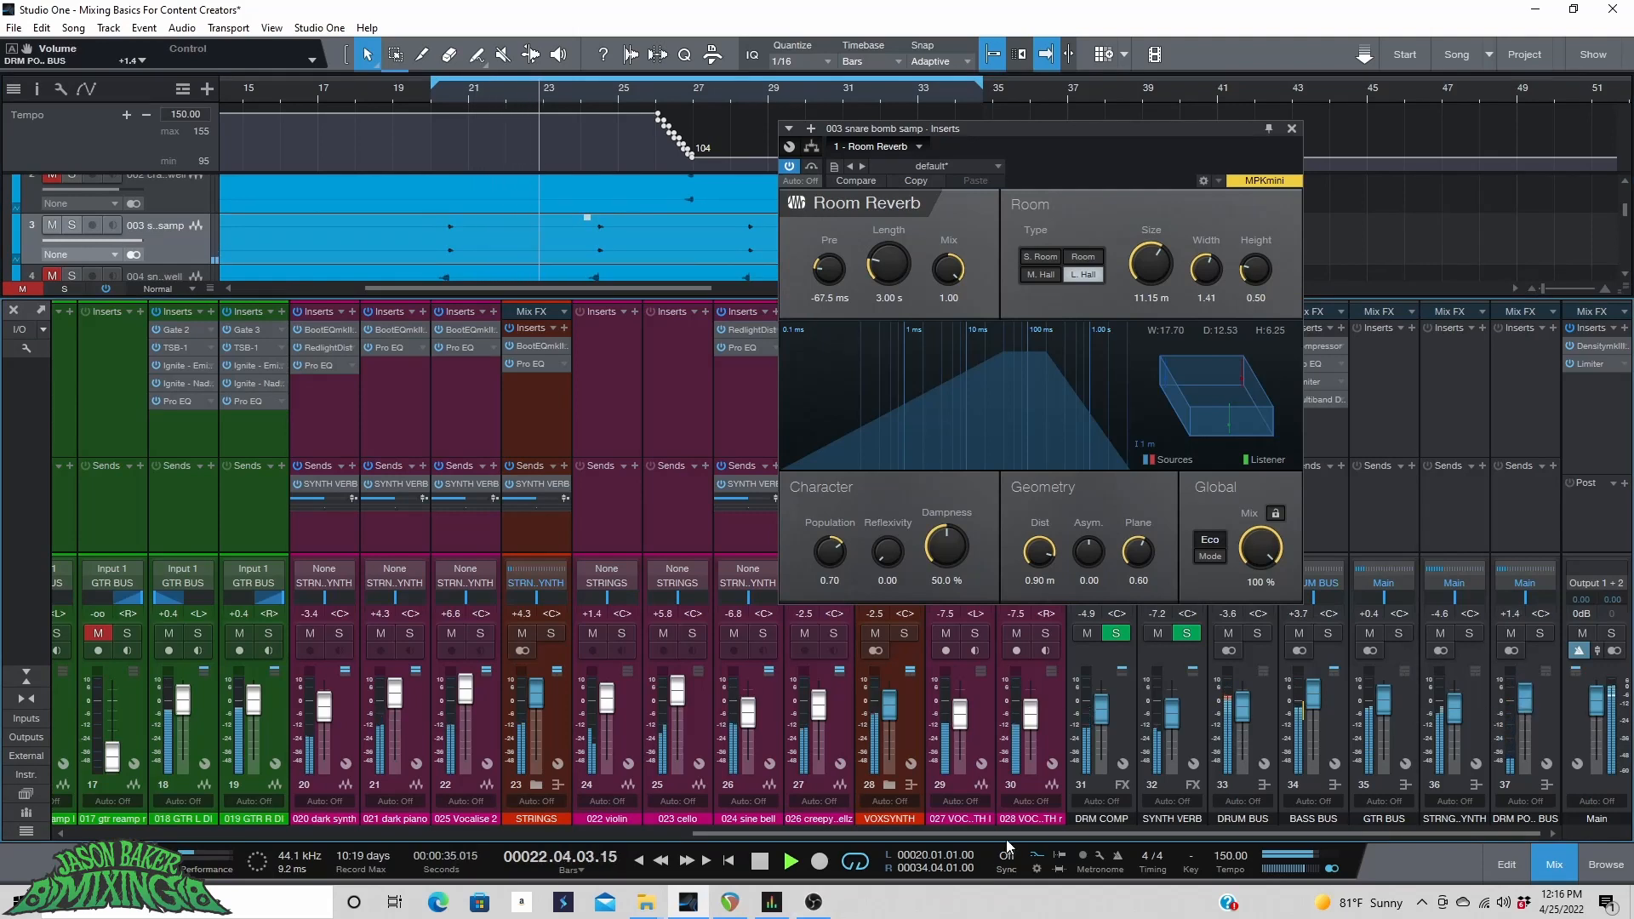
Set the snare bomb sample channel fader to +7.8 dB while playing from bar 20.
{"action": "left_click_drag", "start_coordinate": [1010, 835], "coordinate": [227, 851]}
{"action": "left_click_drag", "start_coordinate": [227, 690], "coordinate": [228, 701]}
{"action": "left_click", "coordinate": [439, 92]}
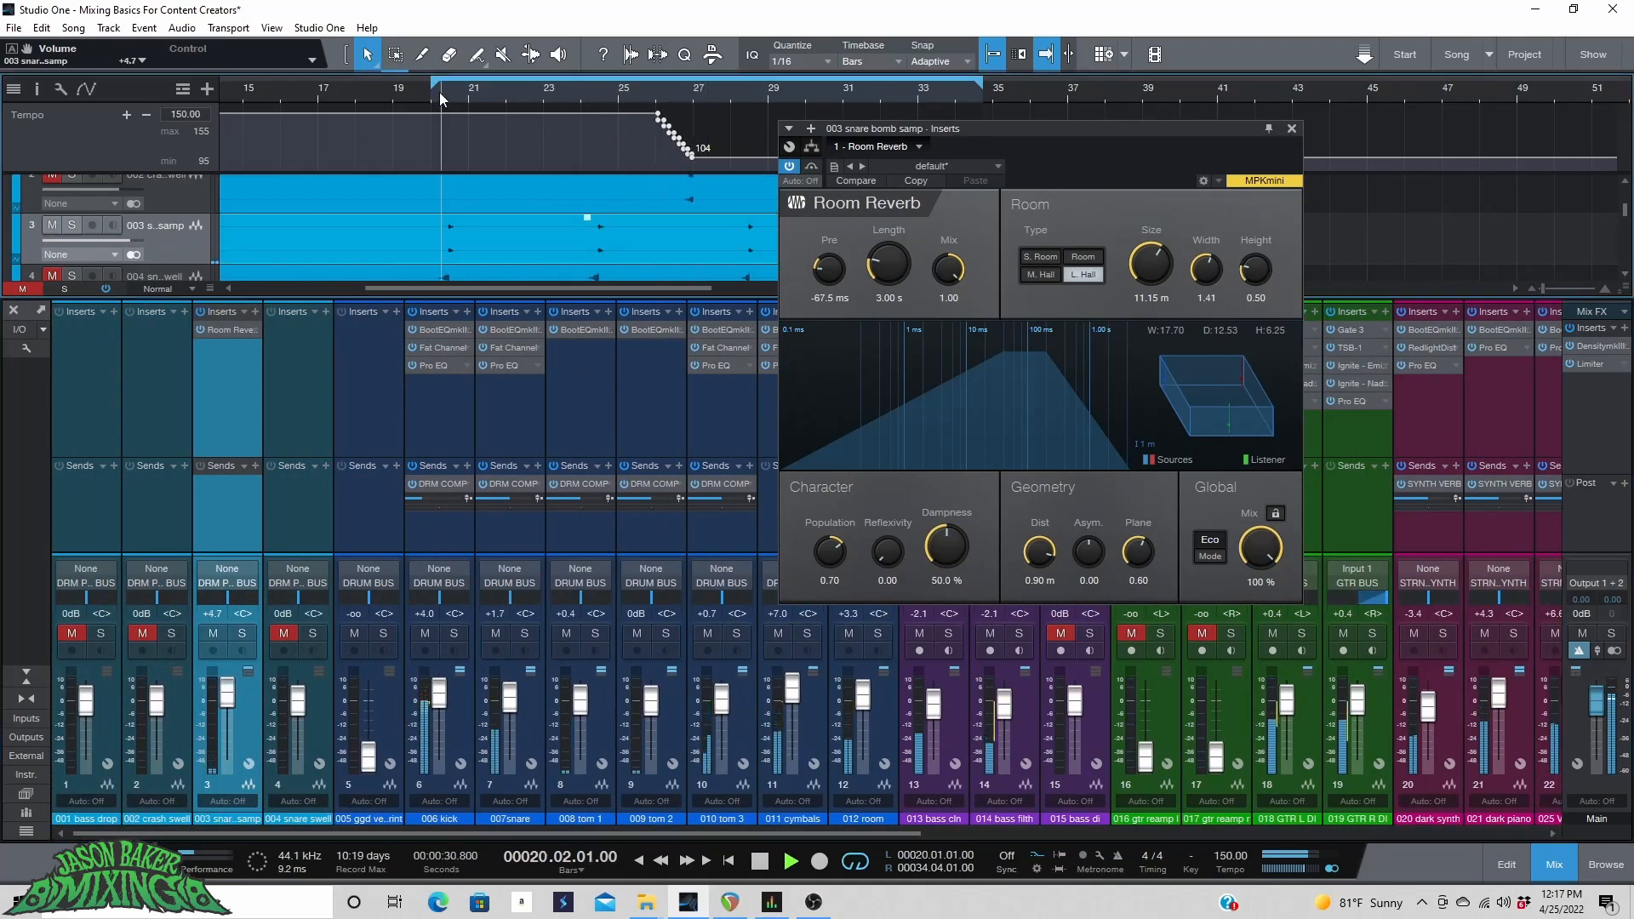
{"action": "left_click", "coordinate": [429, 93]}
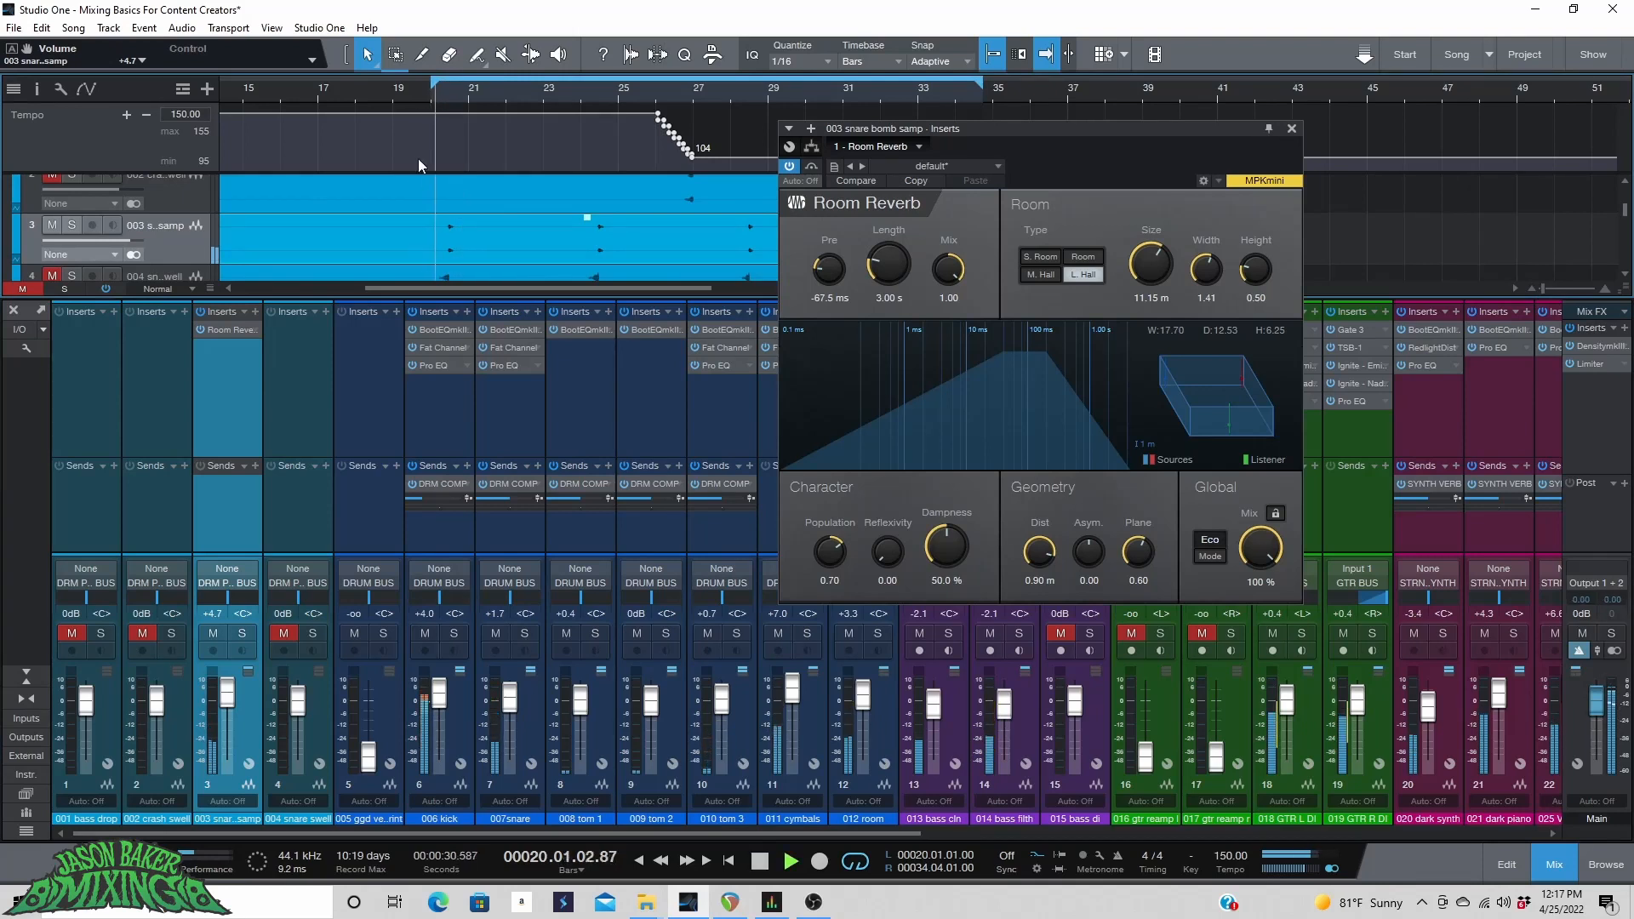
{"action": "key", "text": "space"}
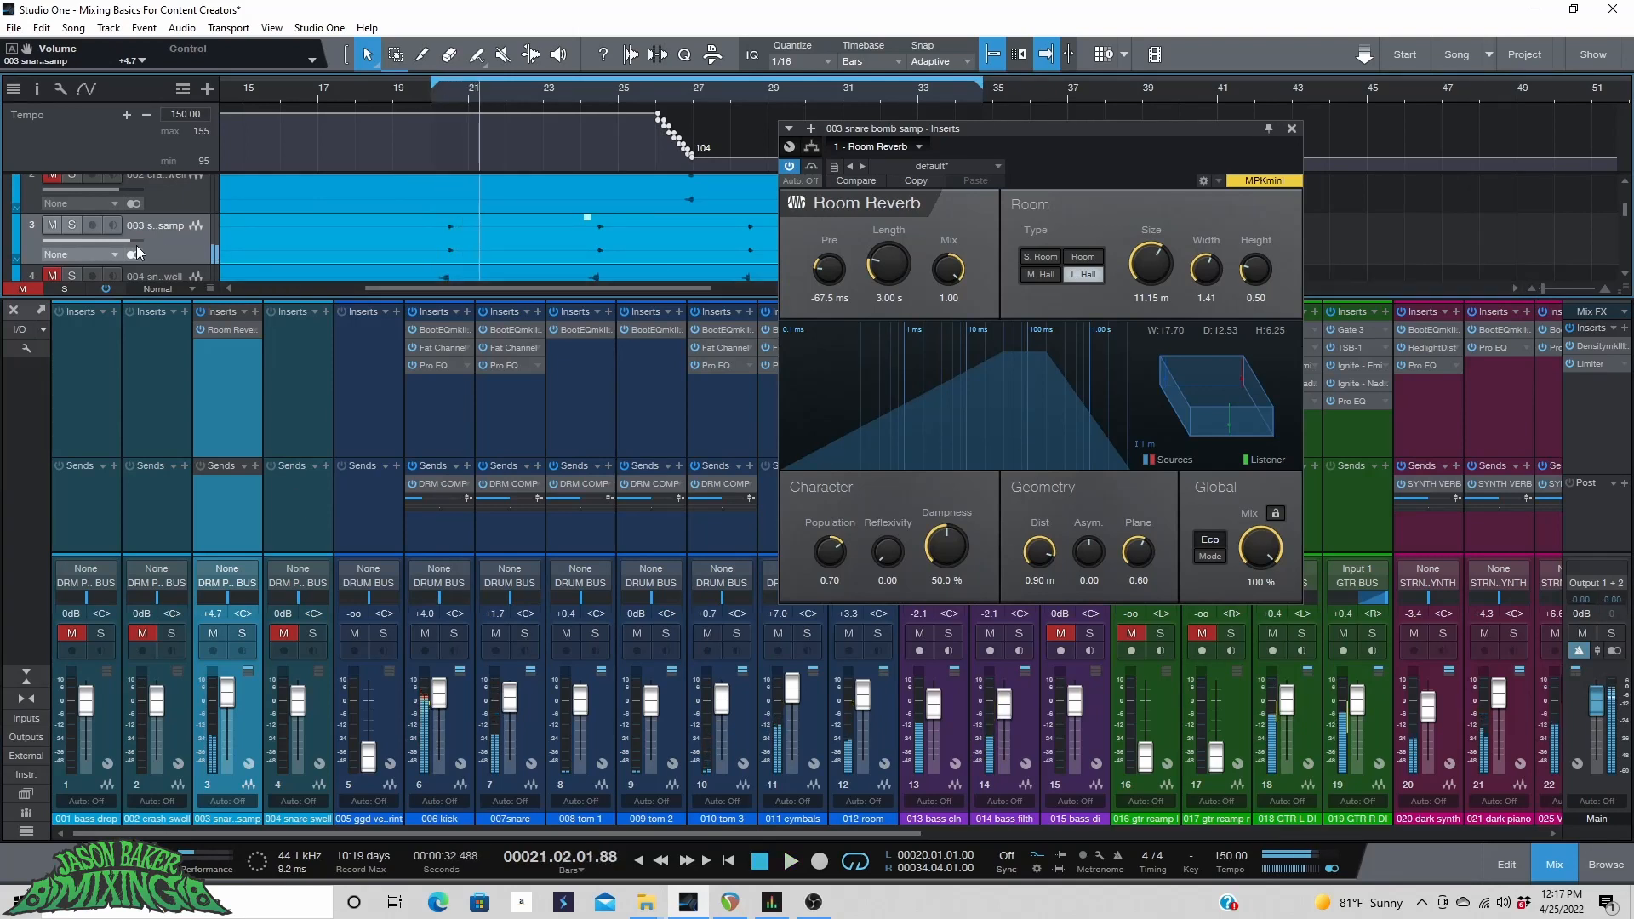
{"action": "scroll", "coordinate": [117, 243], "scroll_direction": "up", "scroll_amount": 3}
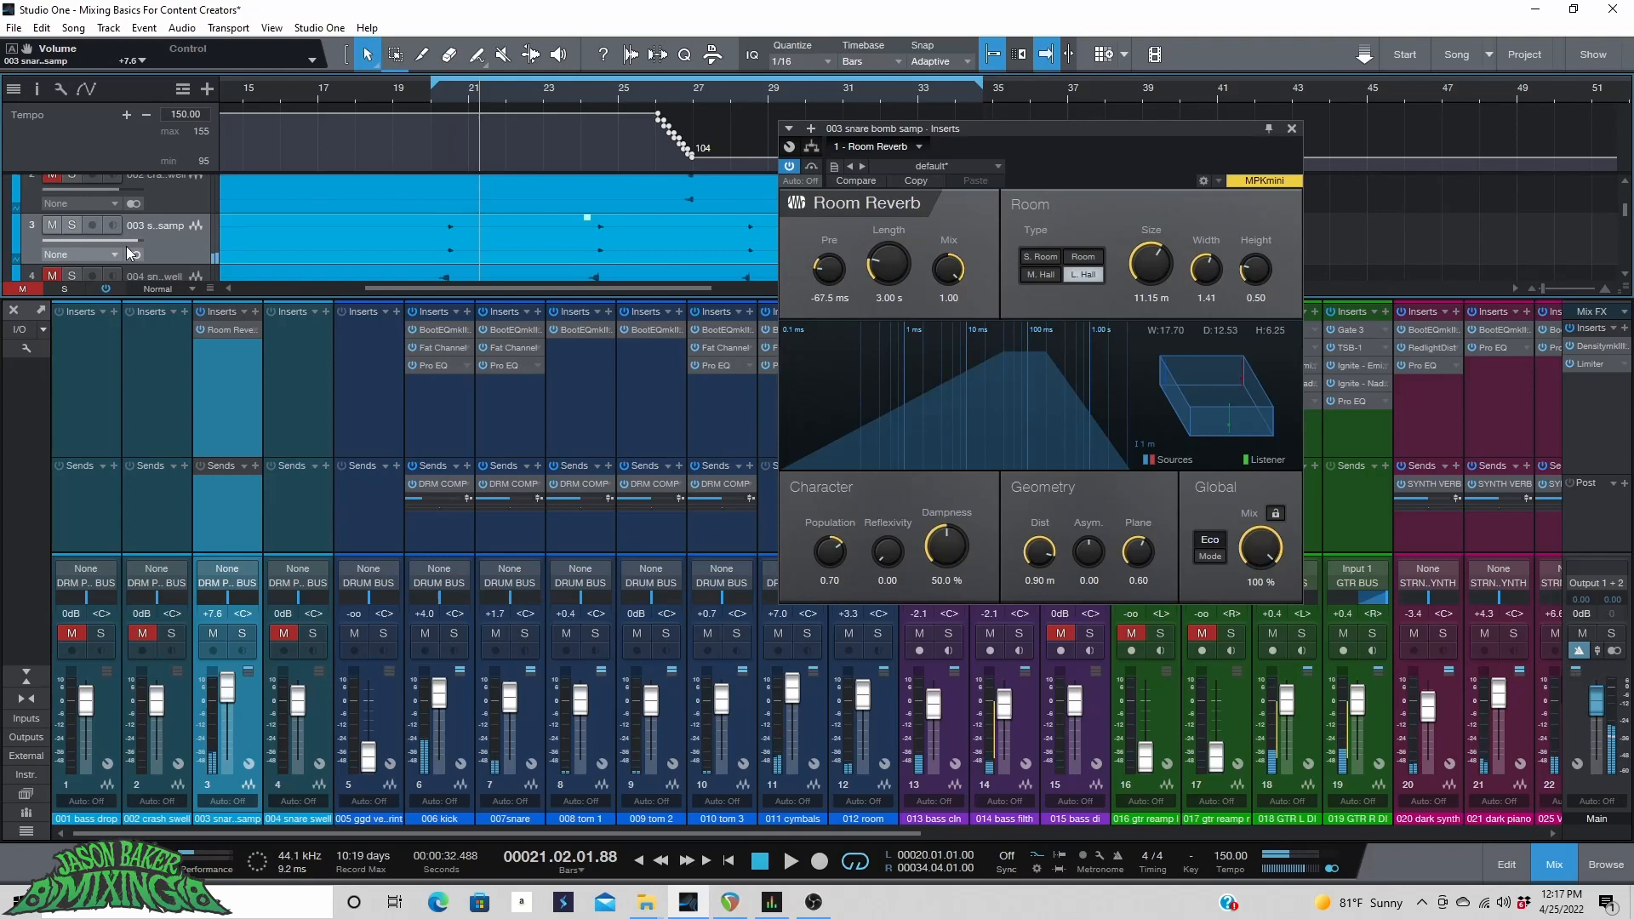
Set the Room Reverb's predelay to 0 ms while auditioning from bar 20.
{"action": "left_click", "coordinate": [422, 87]}
{"action": "key", "text": "space"}
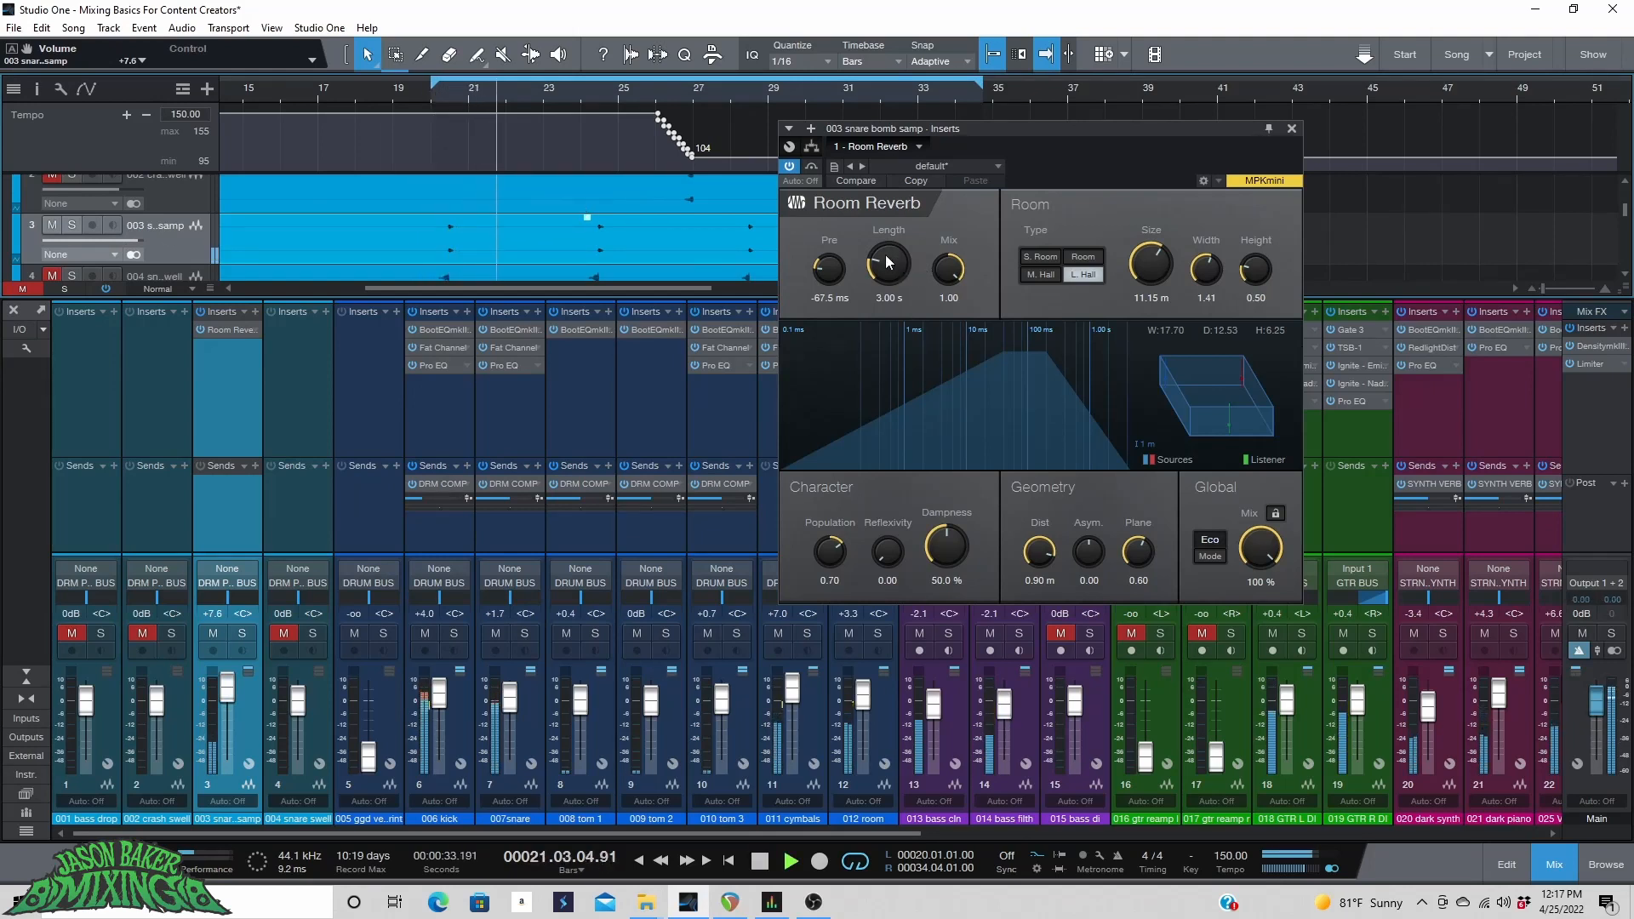
{"action": "left_click_drag", "start_coordinate": [827, 274], "coordinate": [834, 254]}
{"action": "double_click", "coordinate": [822, 299]}
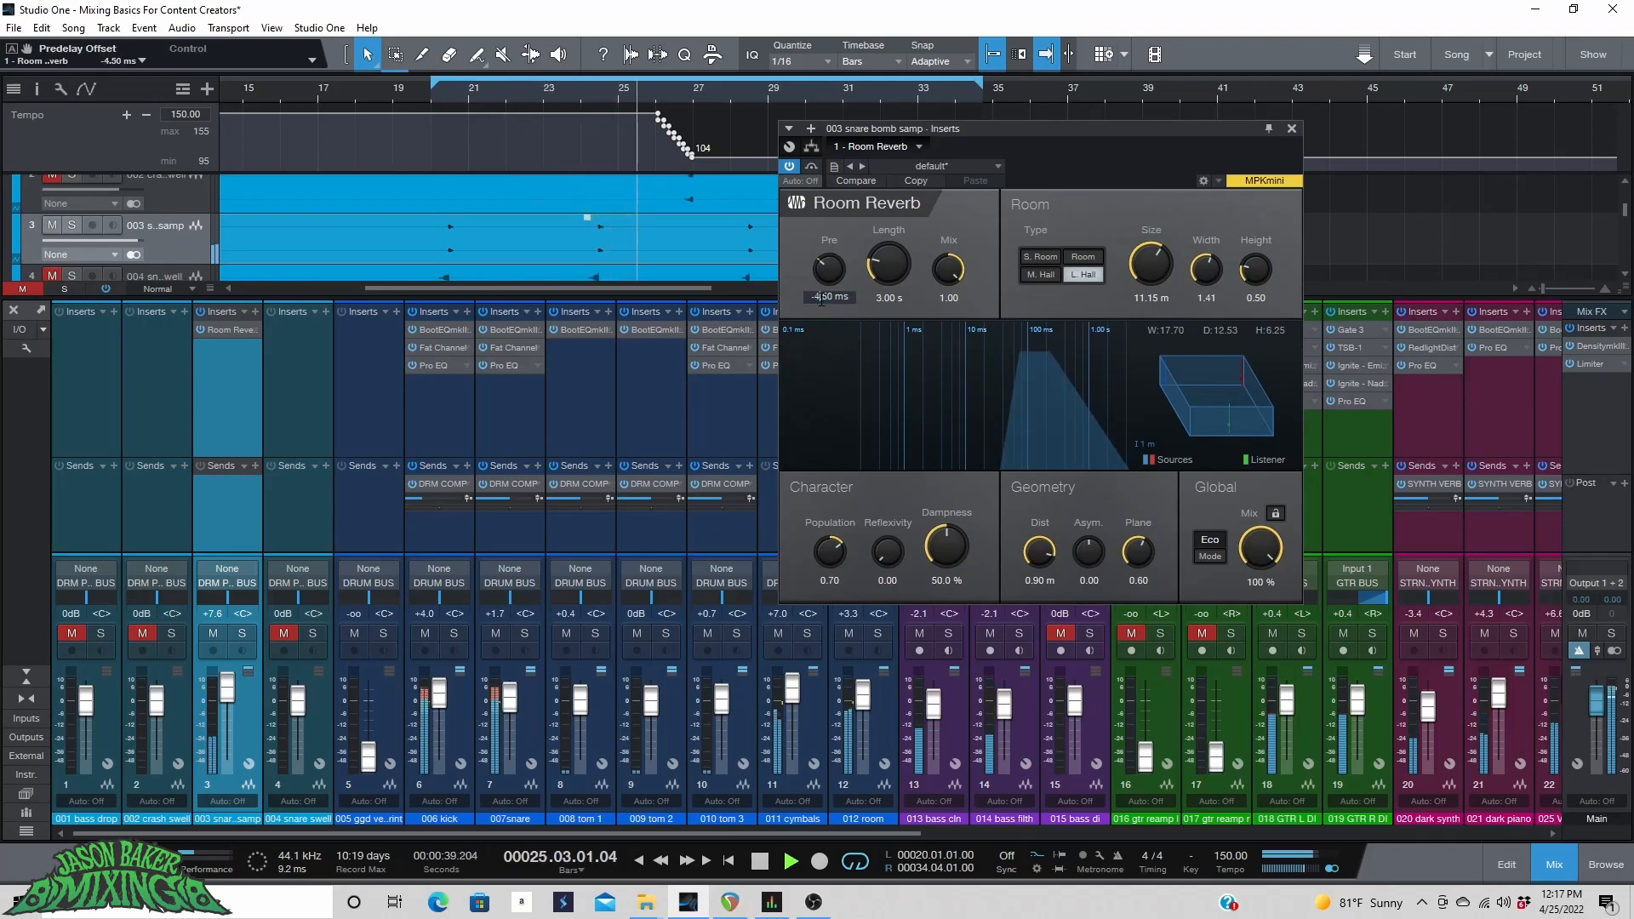
{"action": "type", "text": "0"}
{"action": "key", "text": "Return"}
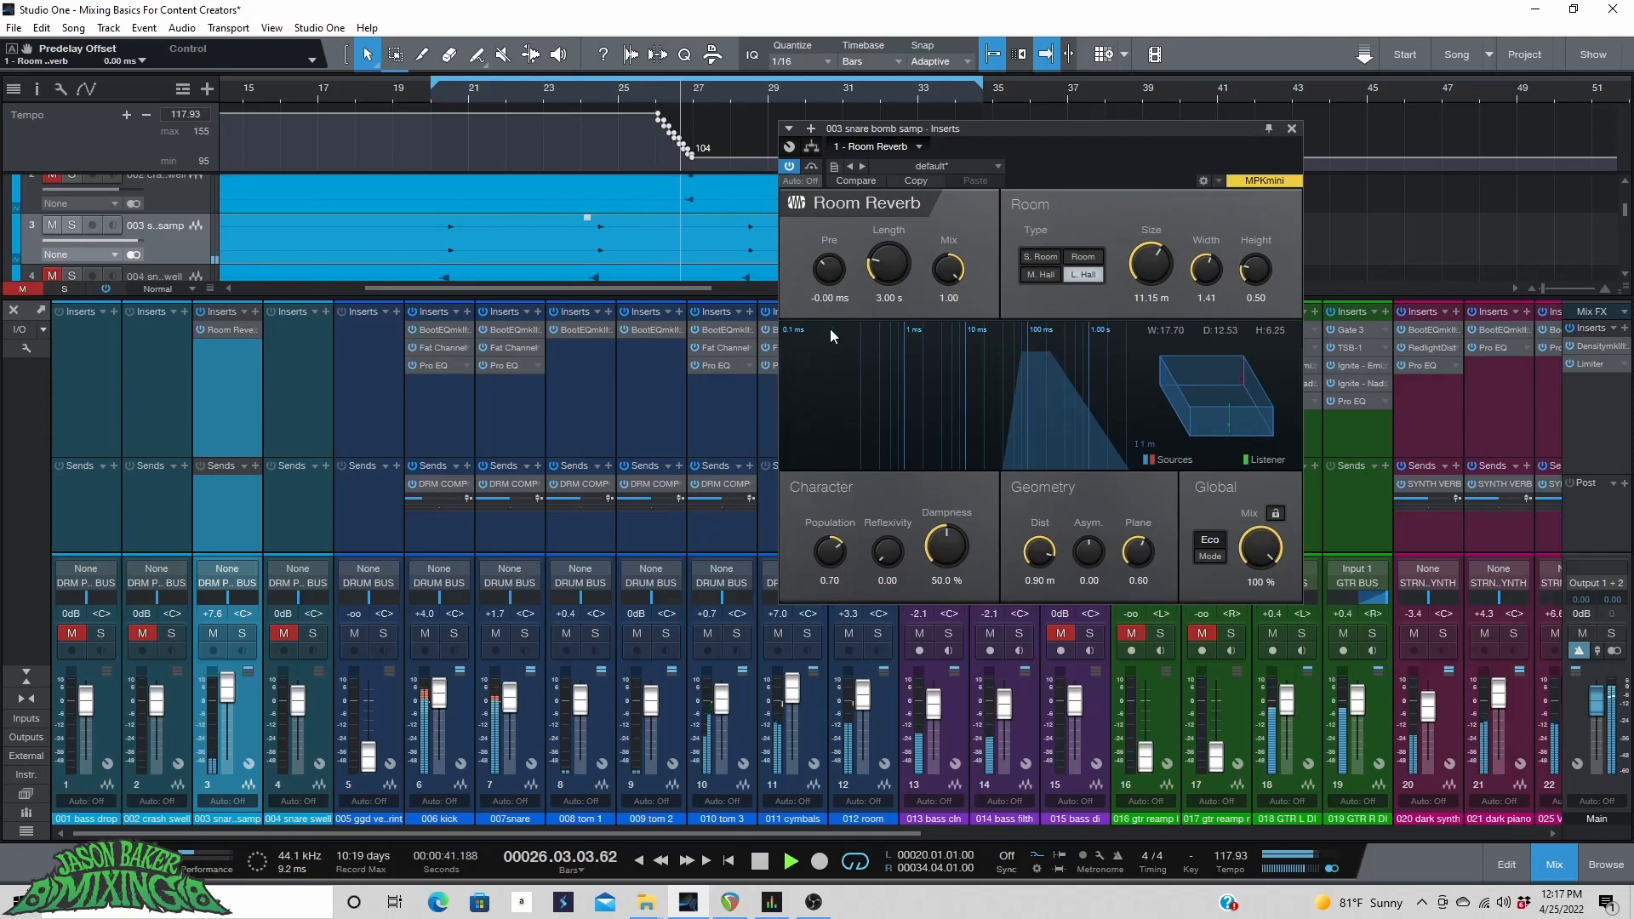
{"action": "left_click", "coordinate": [416, 92]}
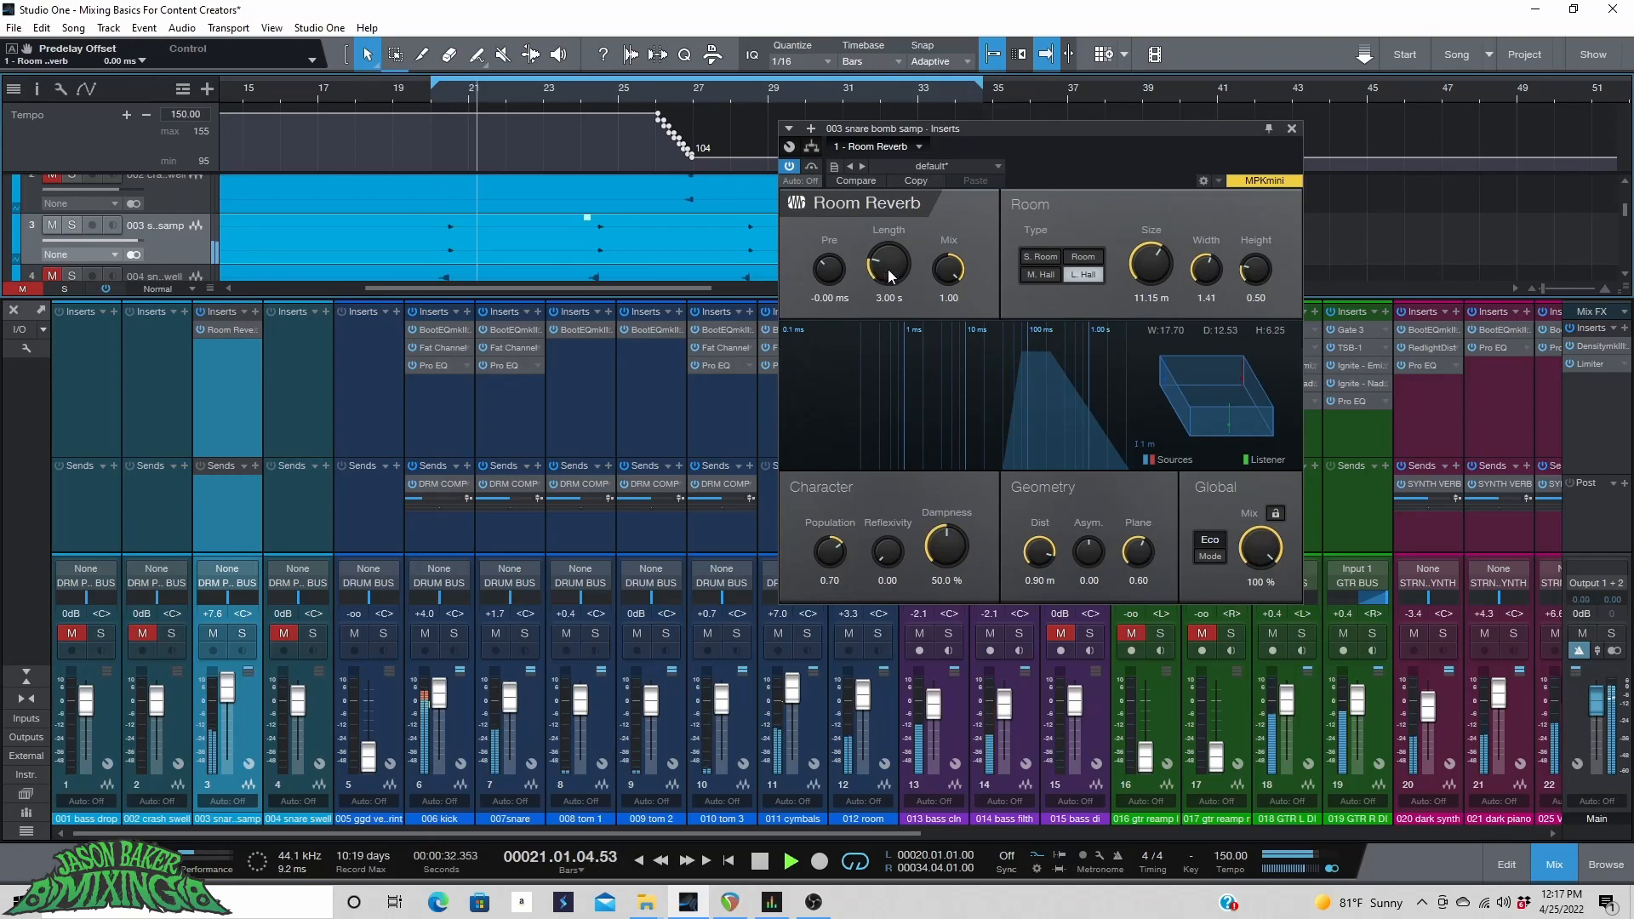
Switch the Room Reverb to HQ mode and shrink its room size to 1.96 m while playing from bar 20.
{"action": "left_click", "coordinate": [1215, 553]}
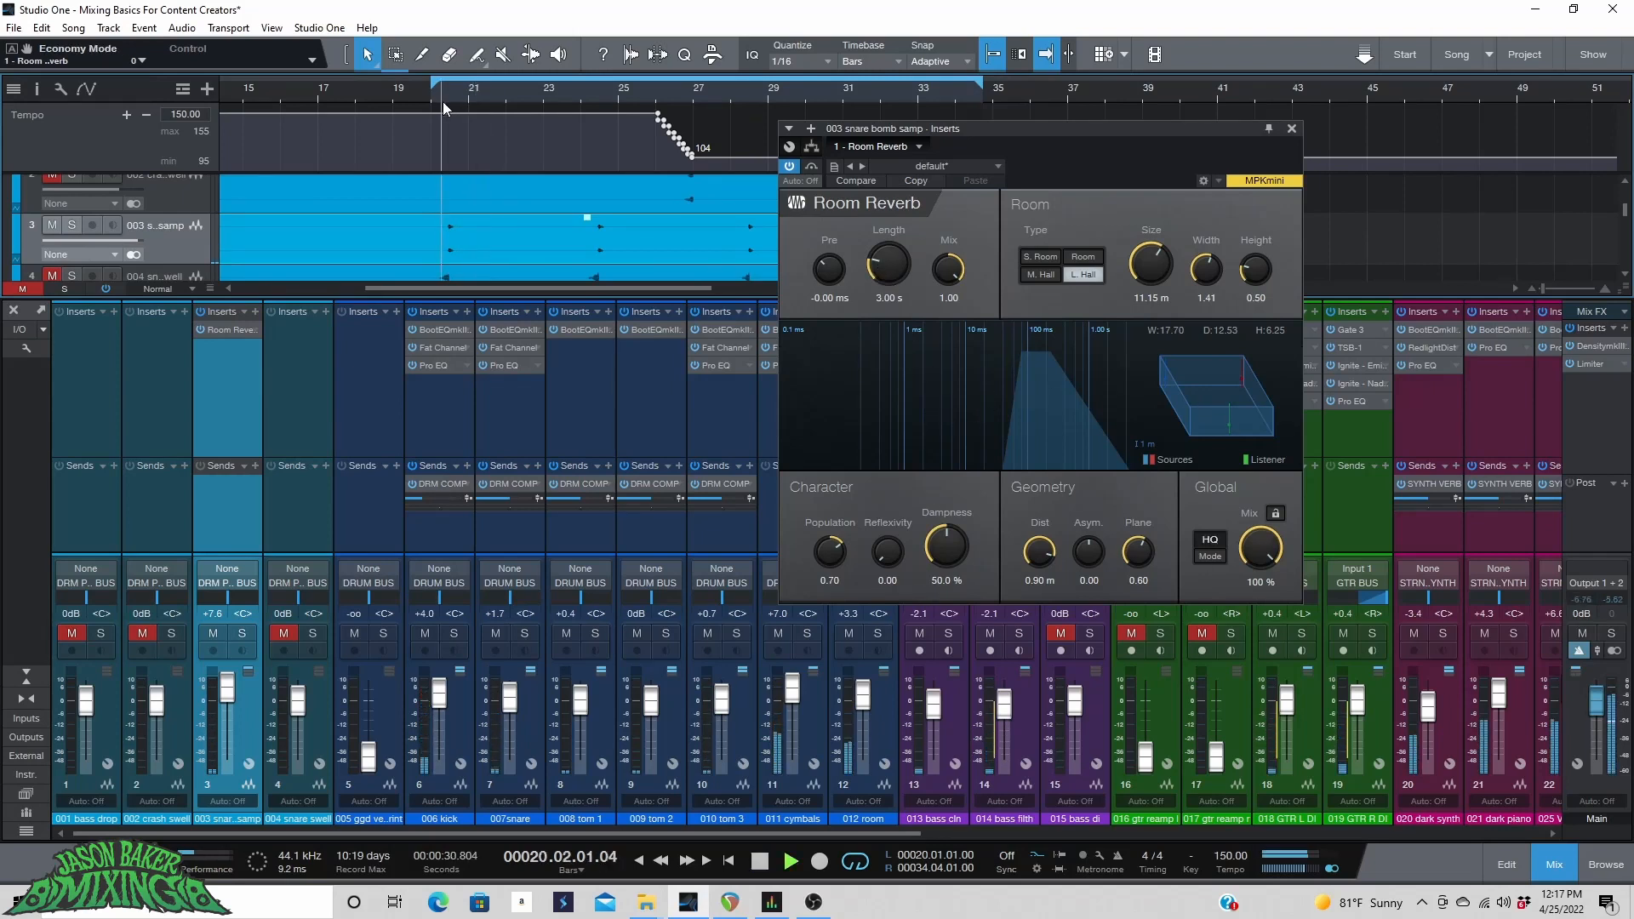
{"action": "key", "text": "space"}
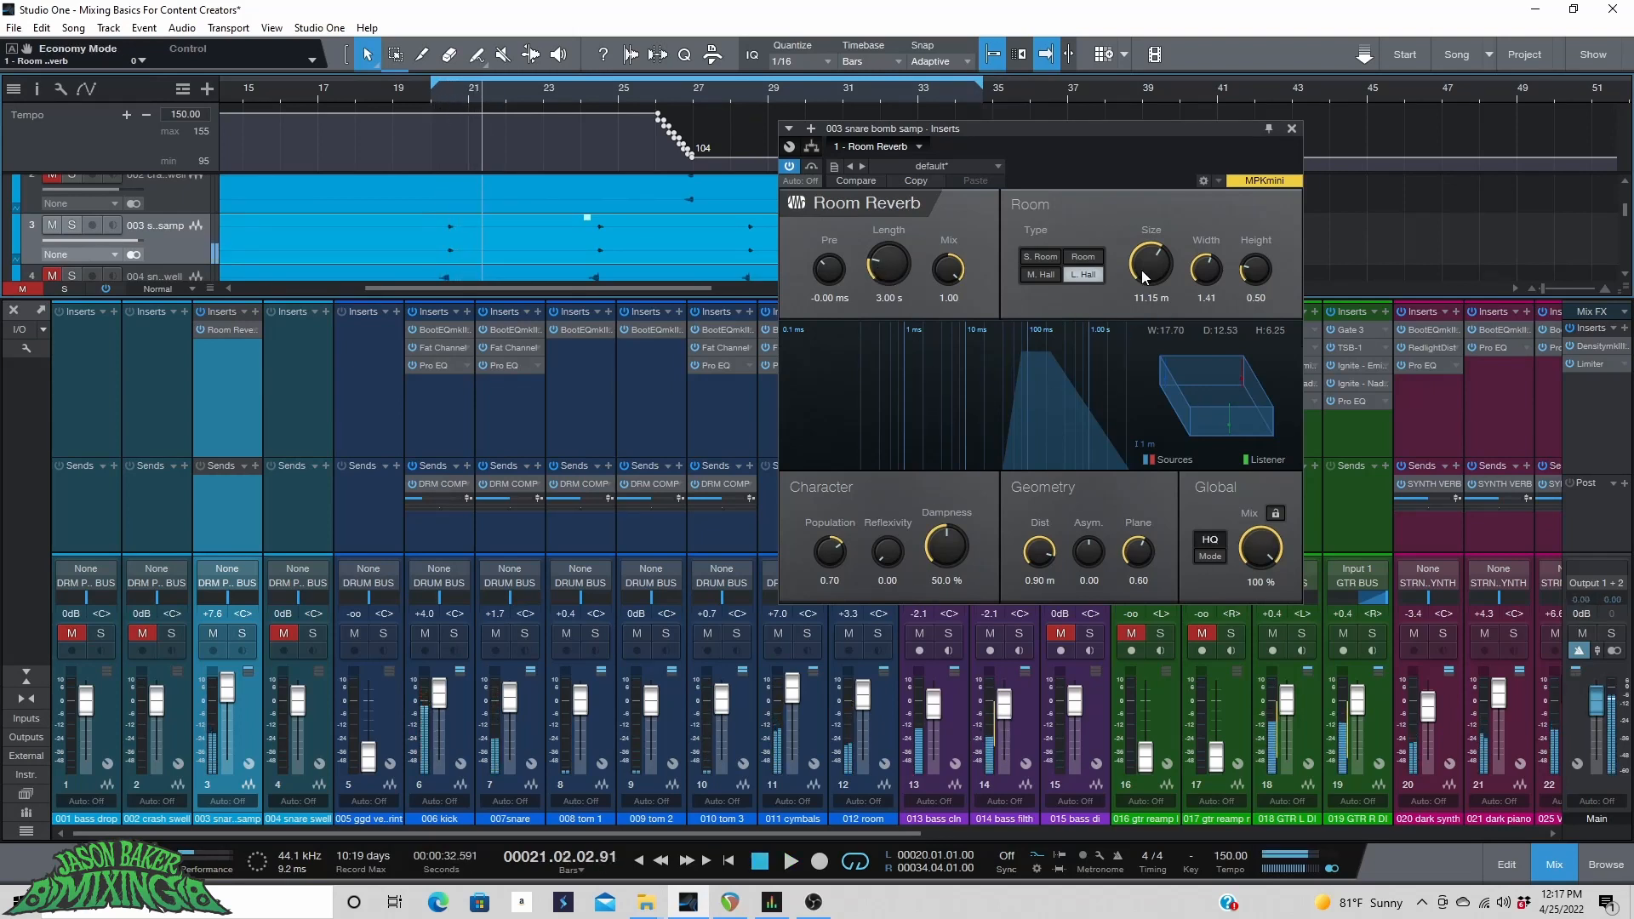
{"action": "left_click_drag", "start_coordinate": [1145, 268], "coordinate": [1132, 340]}
{"action": "left_click", "coordinate": [430, 96]}
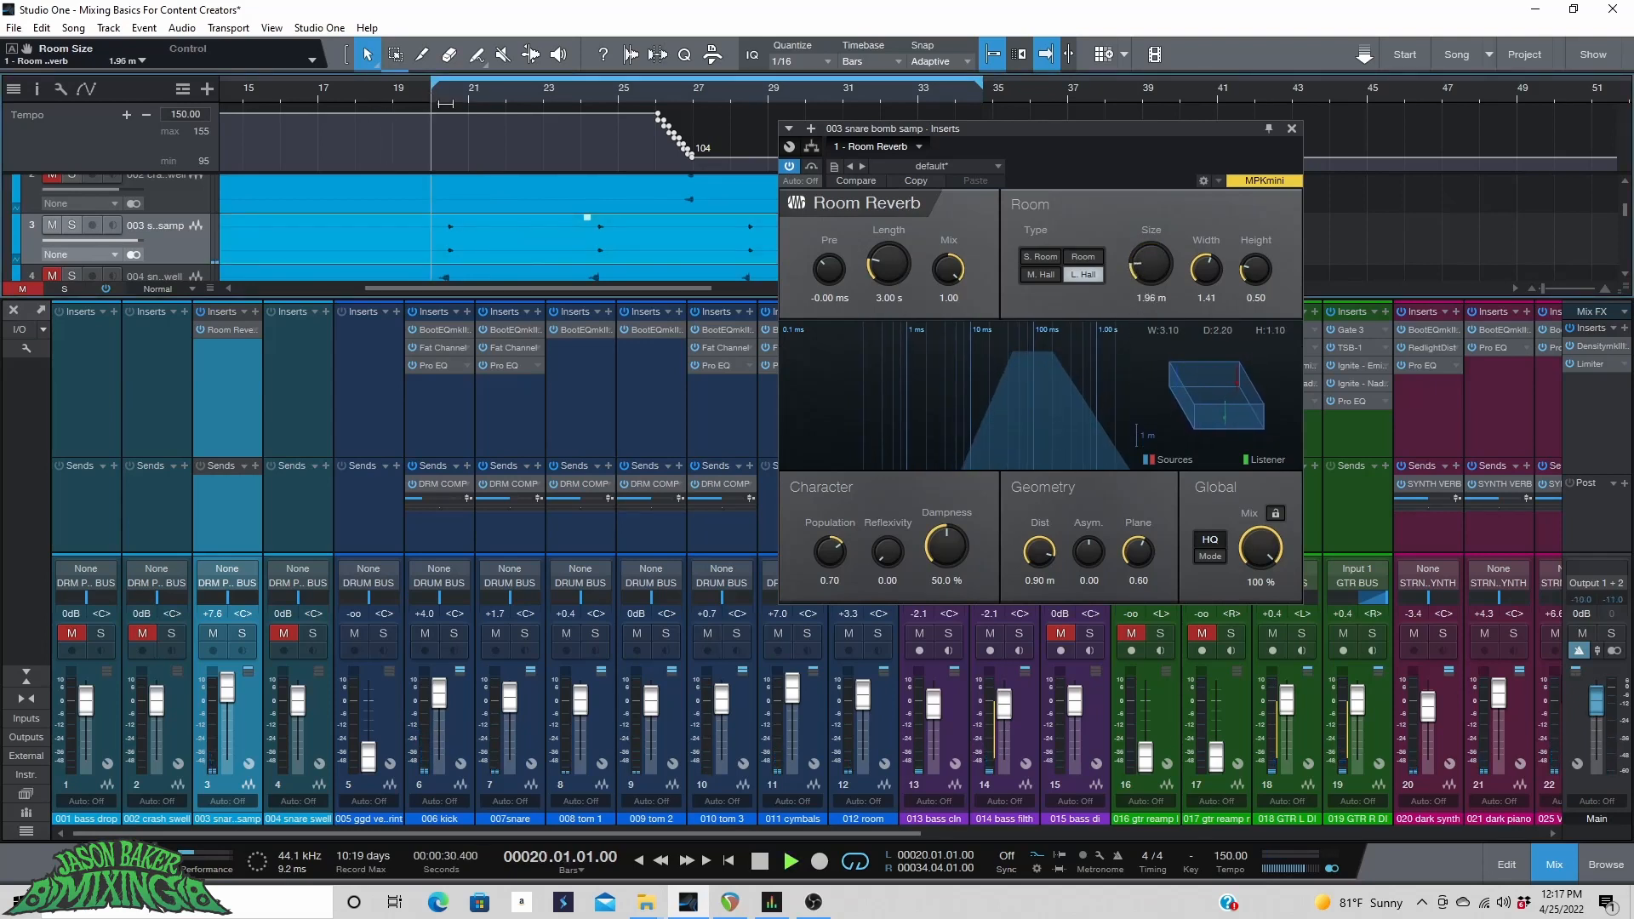
{"action": "key", "text": "space"}
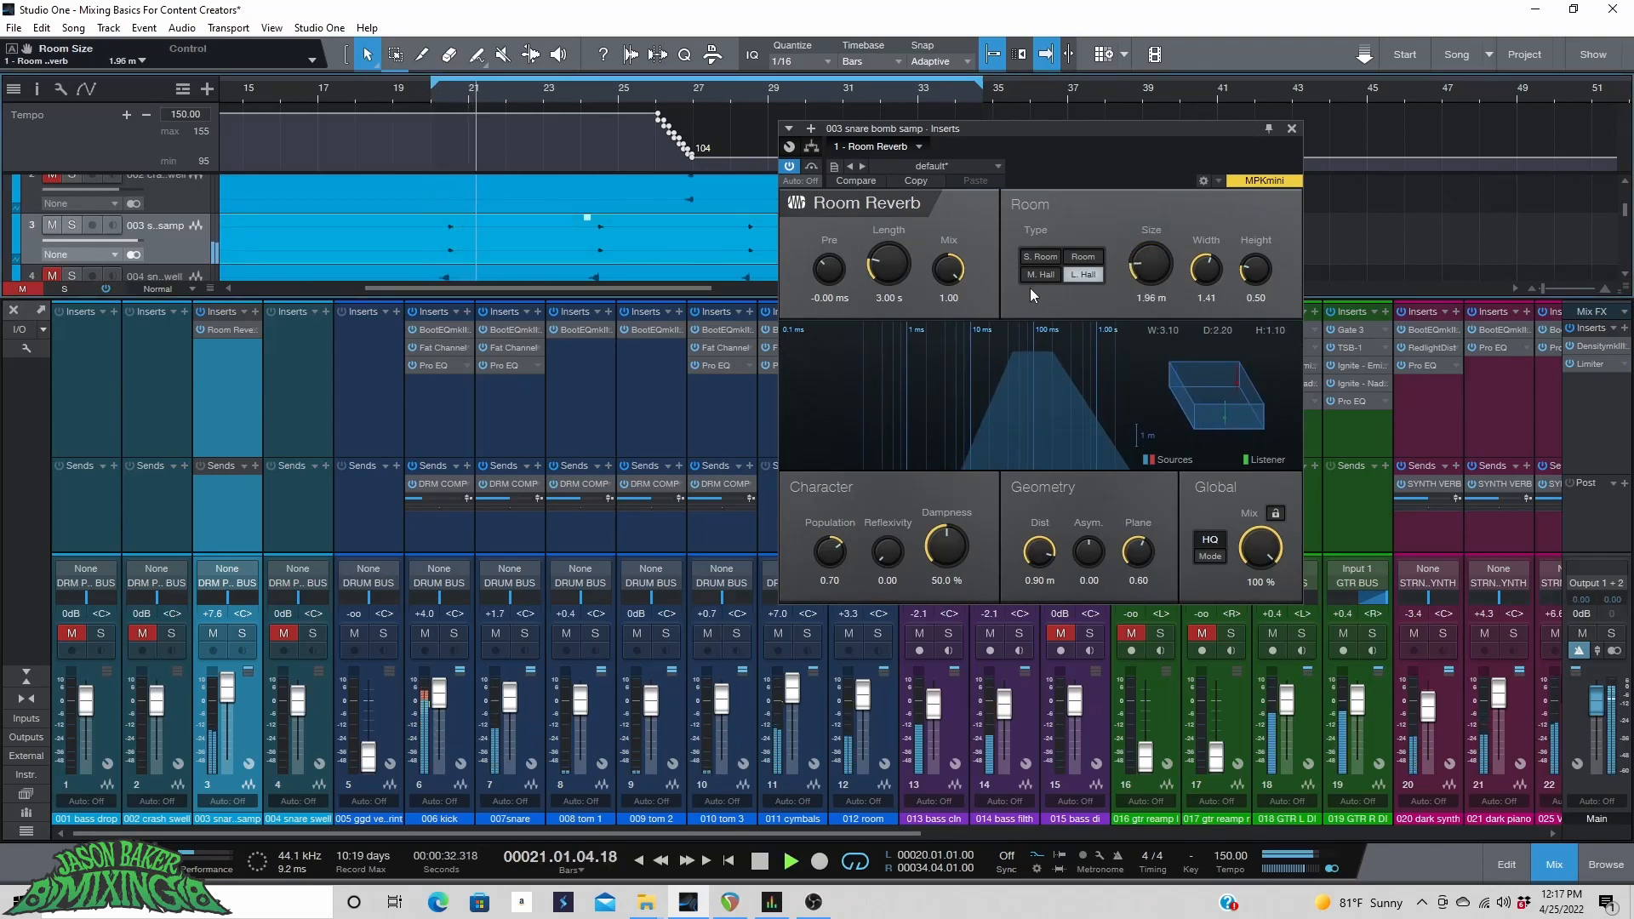
Set the snare bomb sample channel fader to +0.9 dB while auditioning from bar 20.
{"action": "left_click_drag", "start_coordinate": [222, 696], "coordinate": [224, 677]}
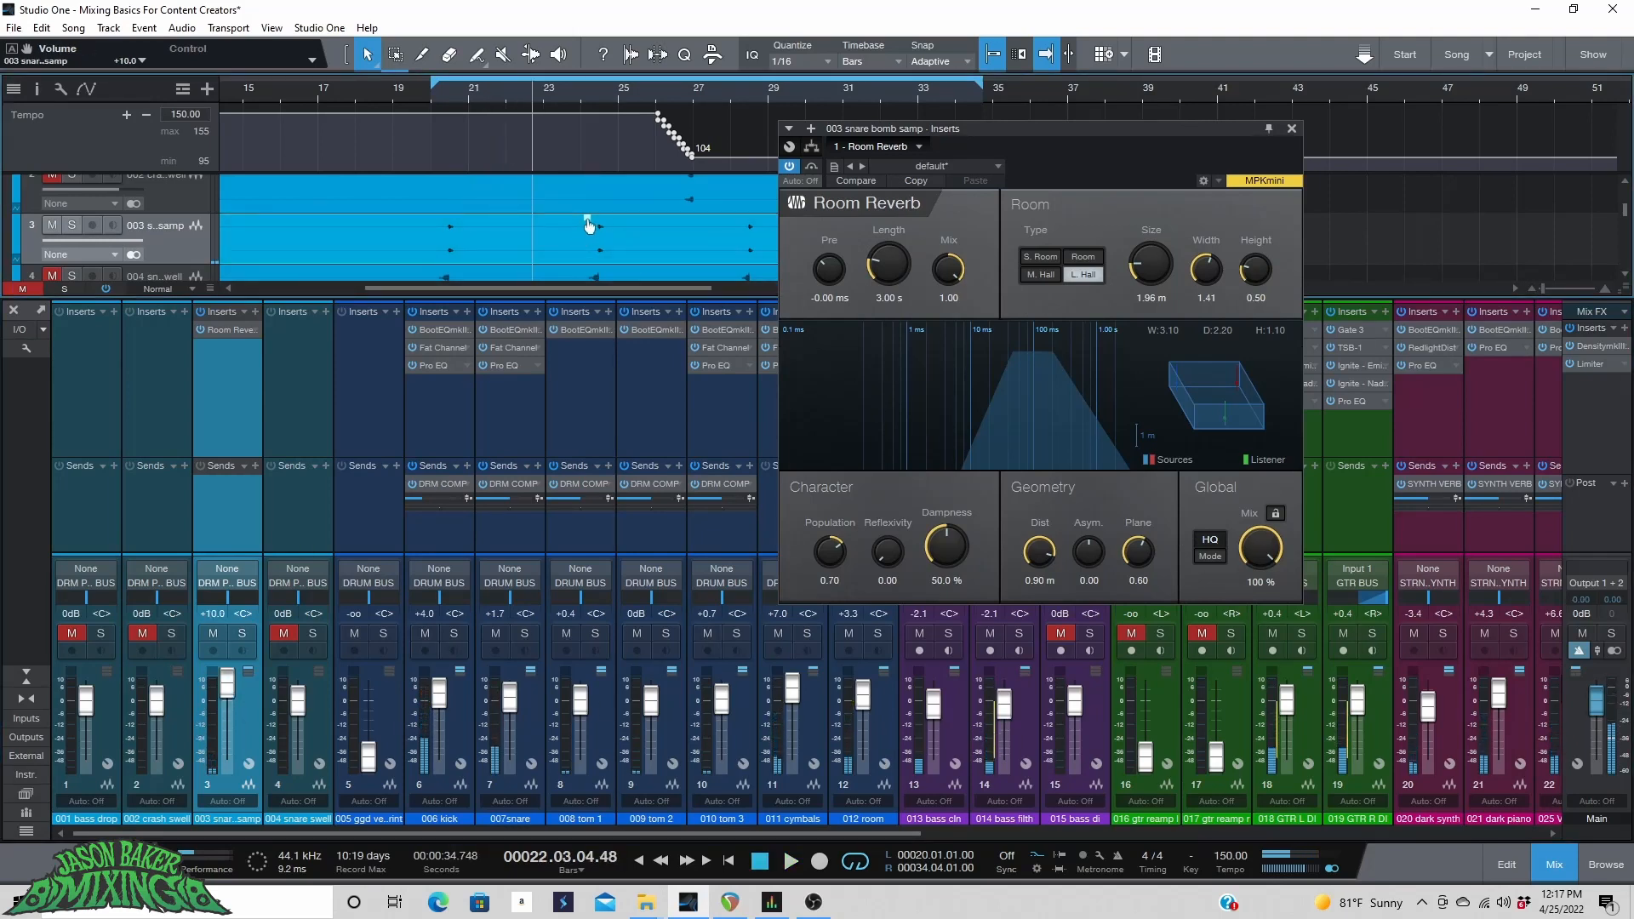
{"action": "left_click_drag", "start_coordinate": [587, 220], "coordinate": [589, 211]}
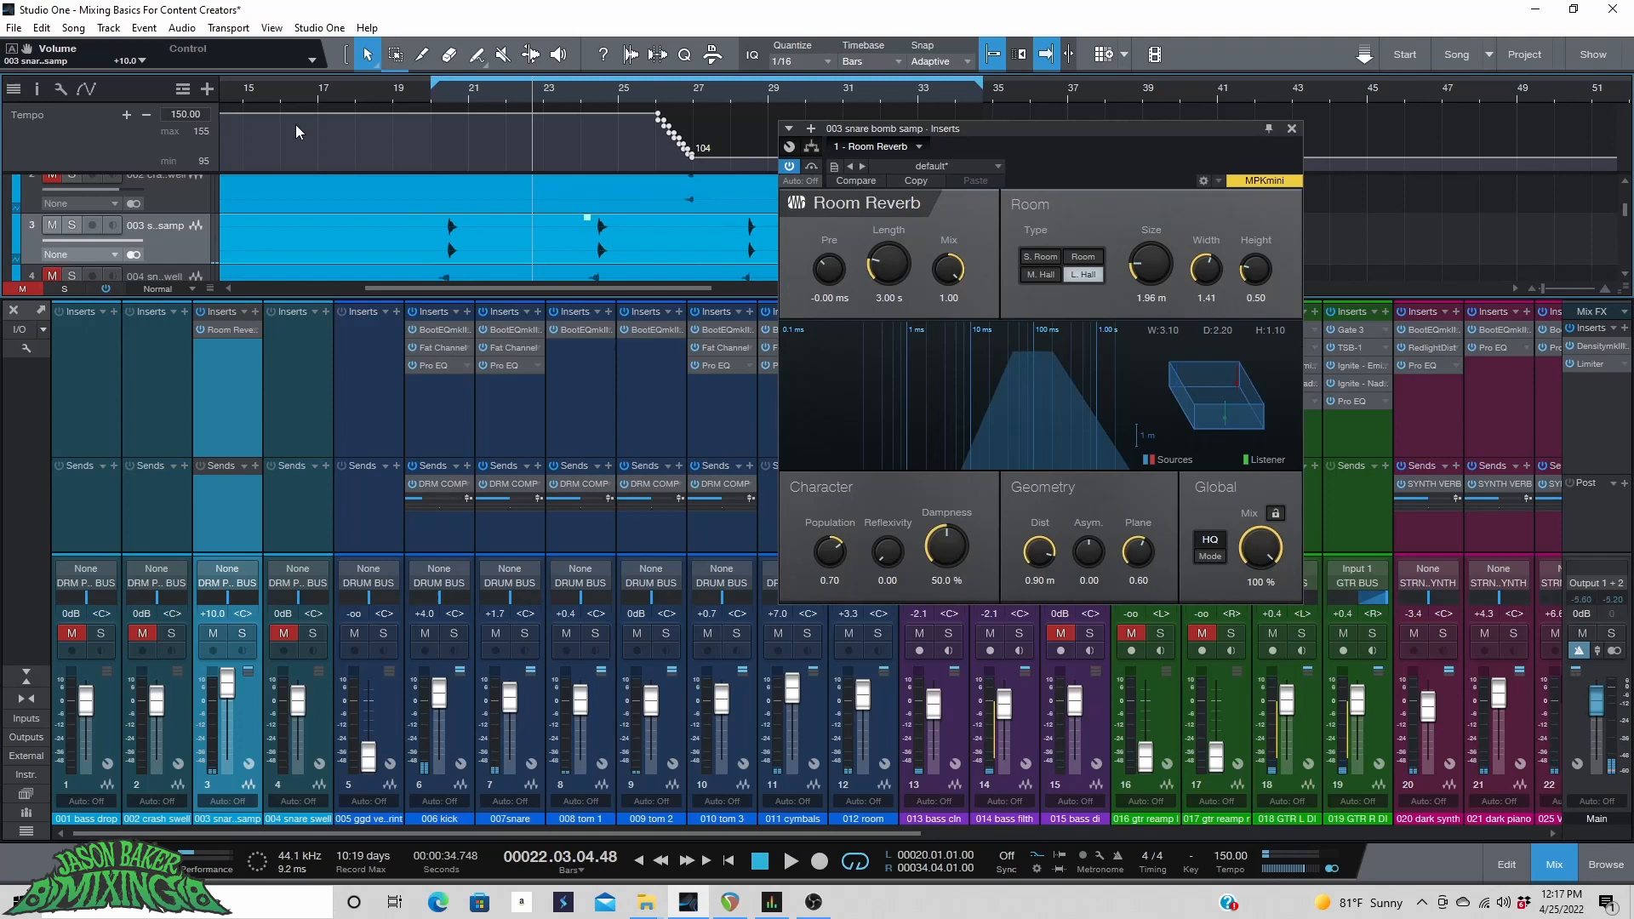
{"action": "left_click", "coordinate": [430, 91]}
{"action": "left_click_drag", "start_coordinate": [227, 681], "coordinate": [226, 725]}
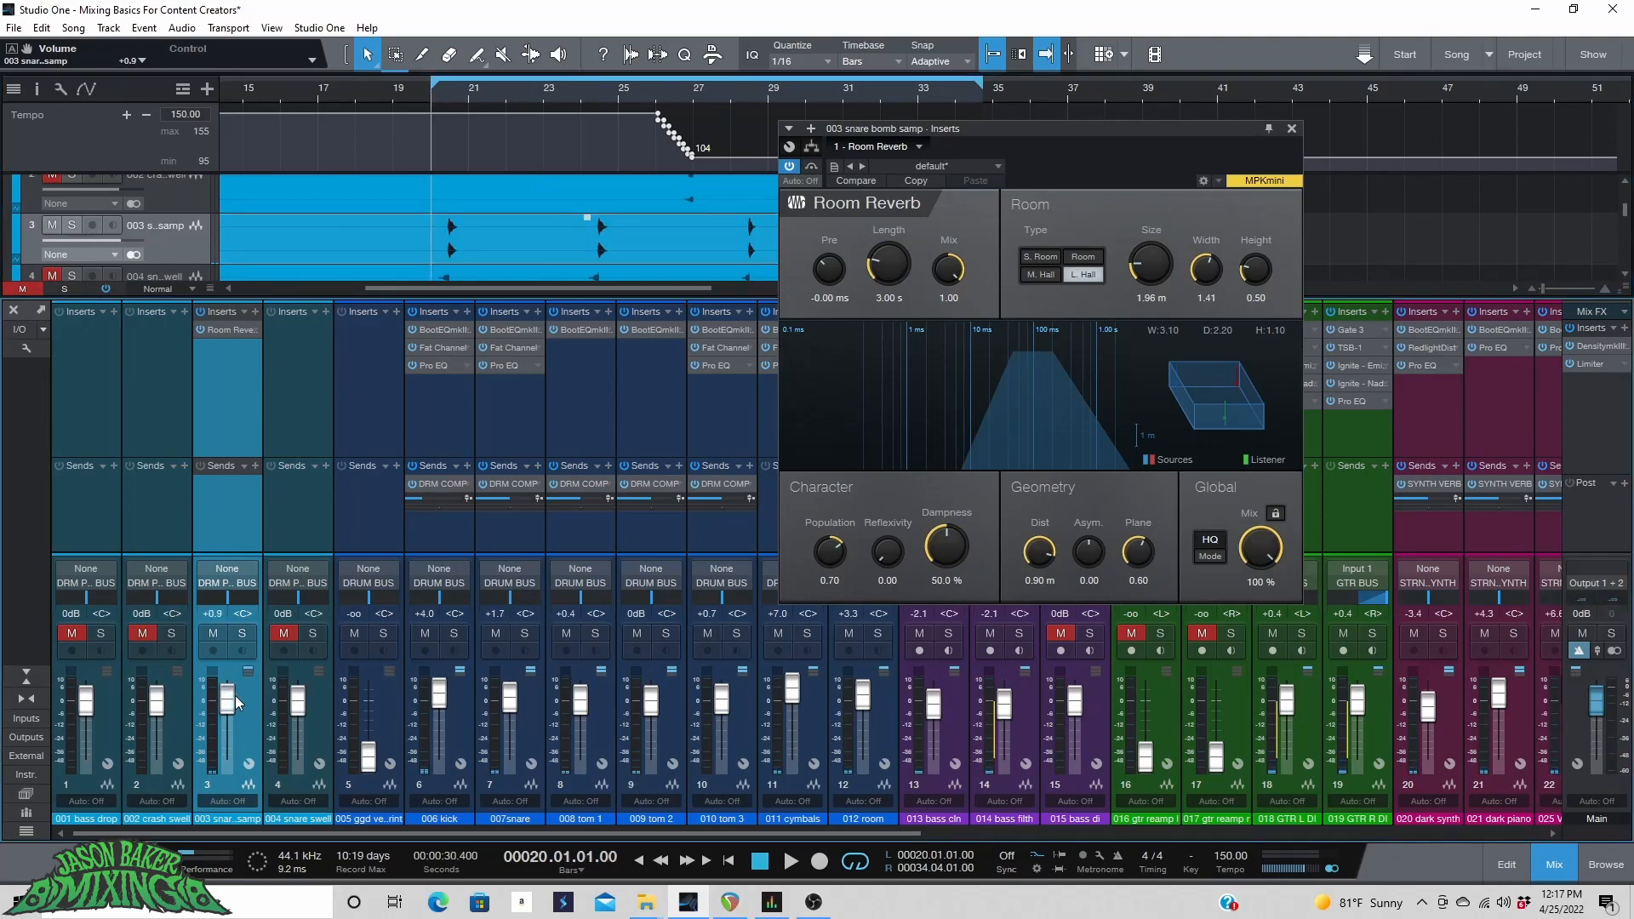
{"action": "key", "text": "space"}
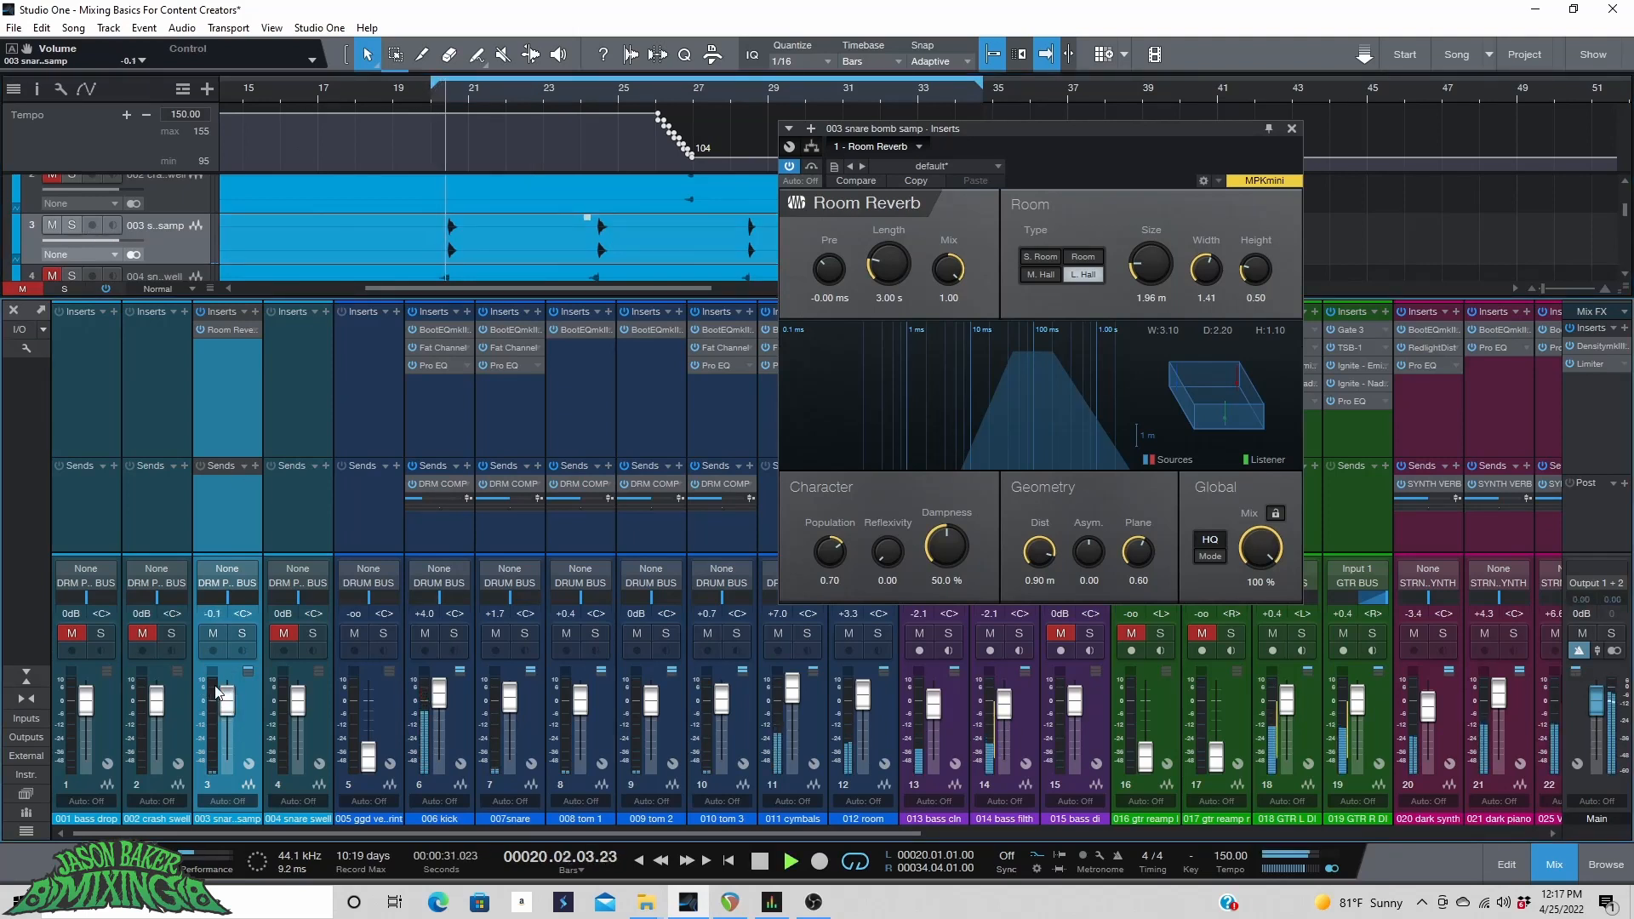
{"action": "left_click_drag", "start_coordinate": [227, 709], "coordinate": [228, 707]}
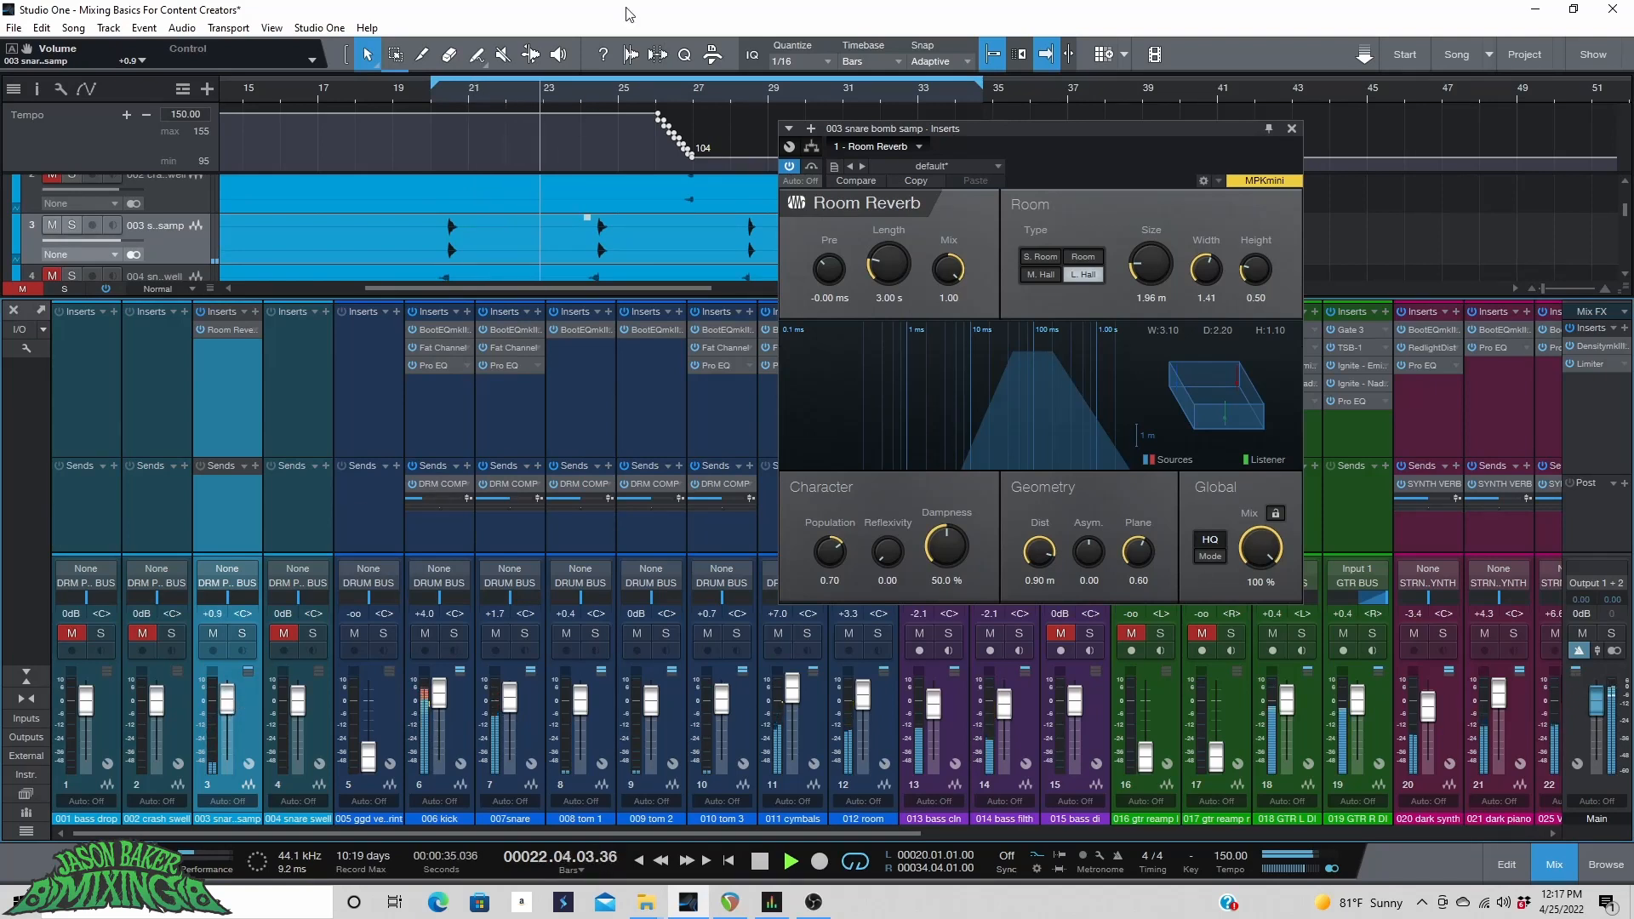
Insert a Pro EQ after the Room Reverb on the snare bomb sample channel.
{"action": "scroll", "coordinate": [601, 87], "scroll_direction": "up", "scroll_amount": 3}
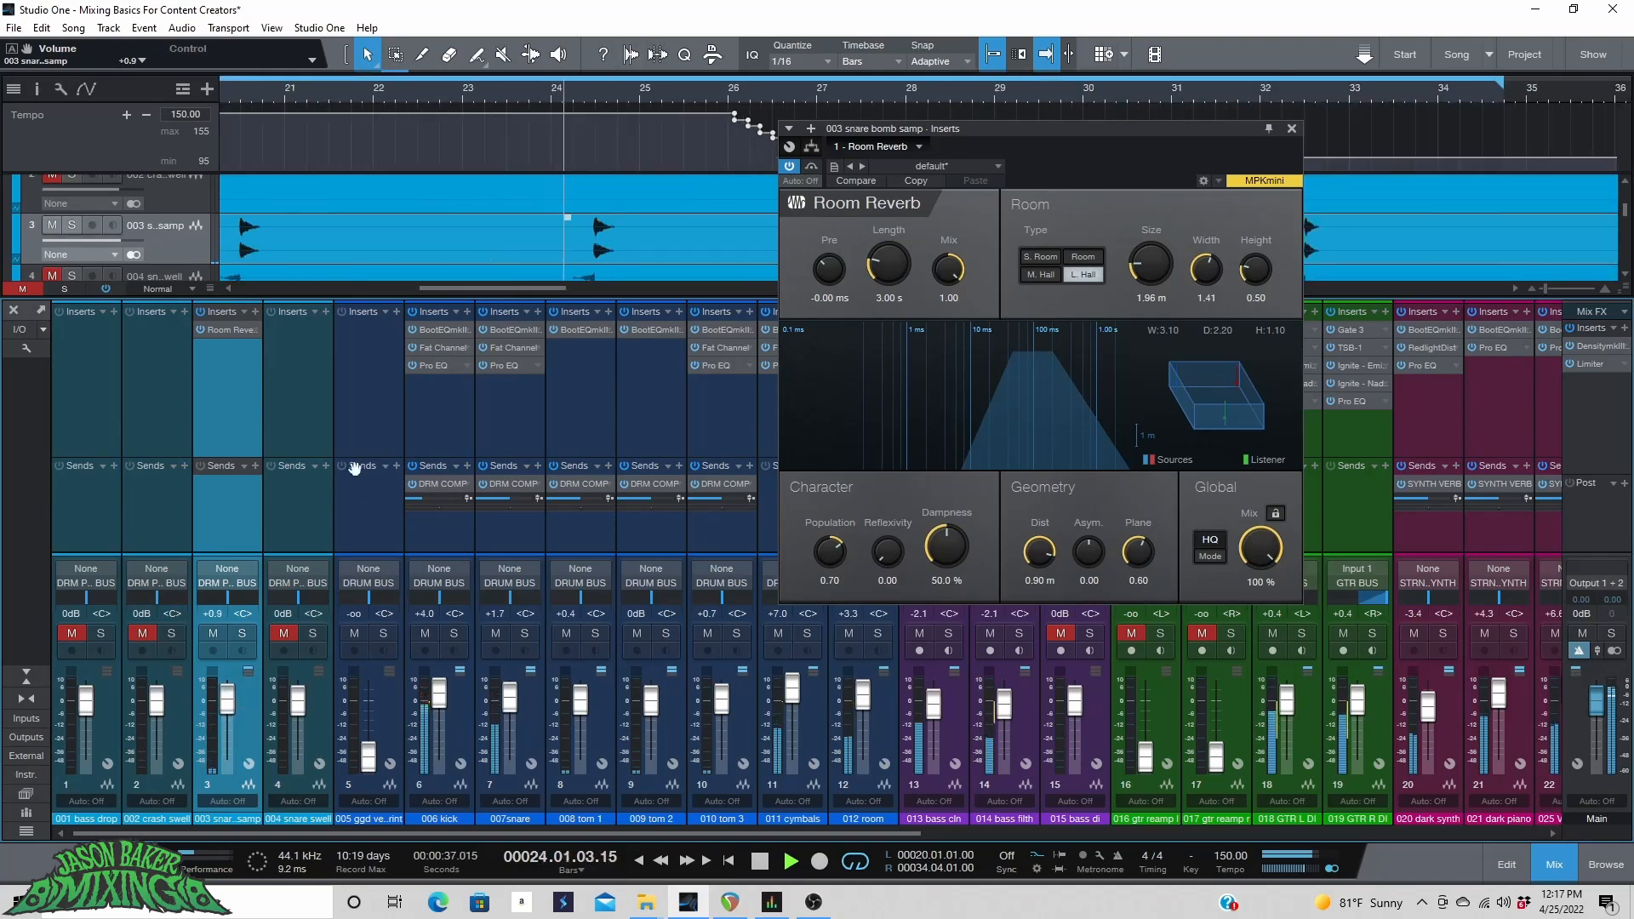
{"action": "key", "text": "space"}
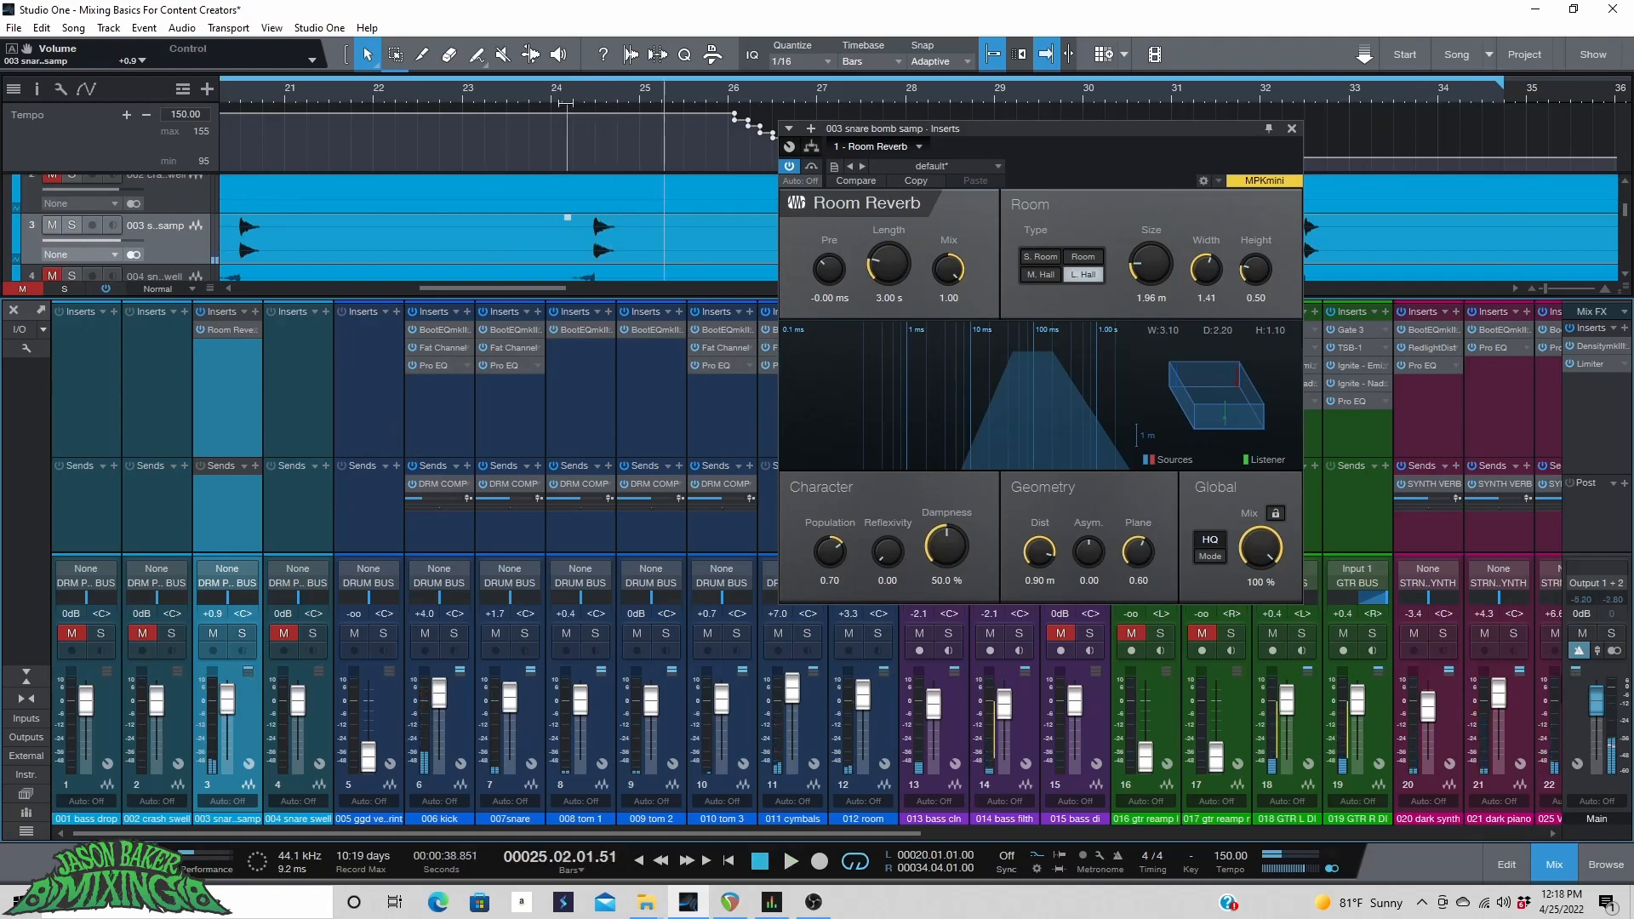
{"action": "scroll", "coordinate": [564, 102], "scroll_direction": "down", "scroll_amount": 3}
{"action": "left_click", "coordinate": [429, 95]}
{"action": "key", "text": "space"}
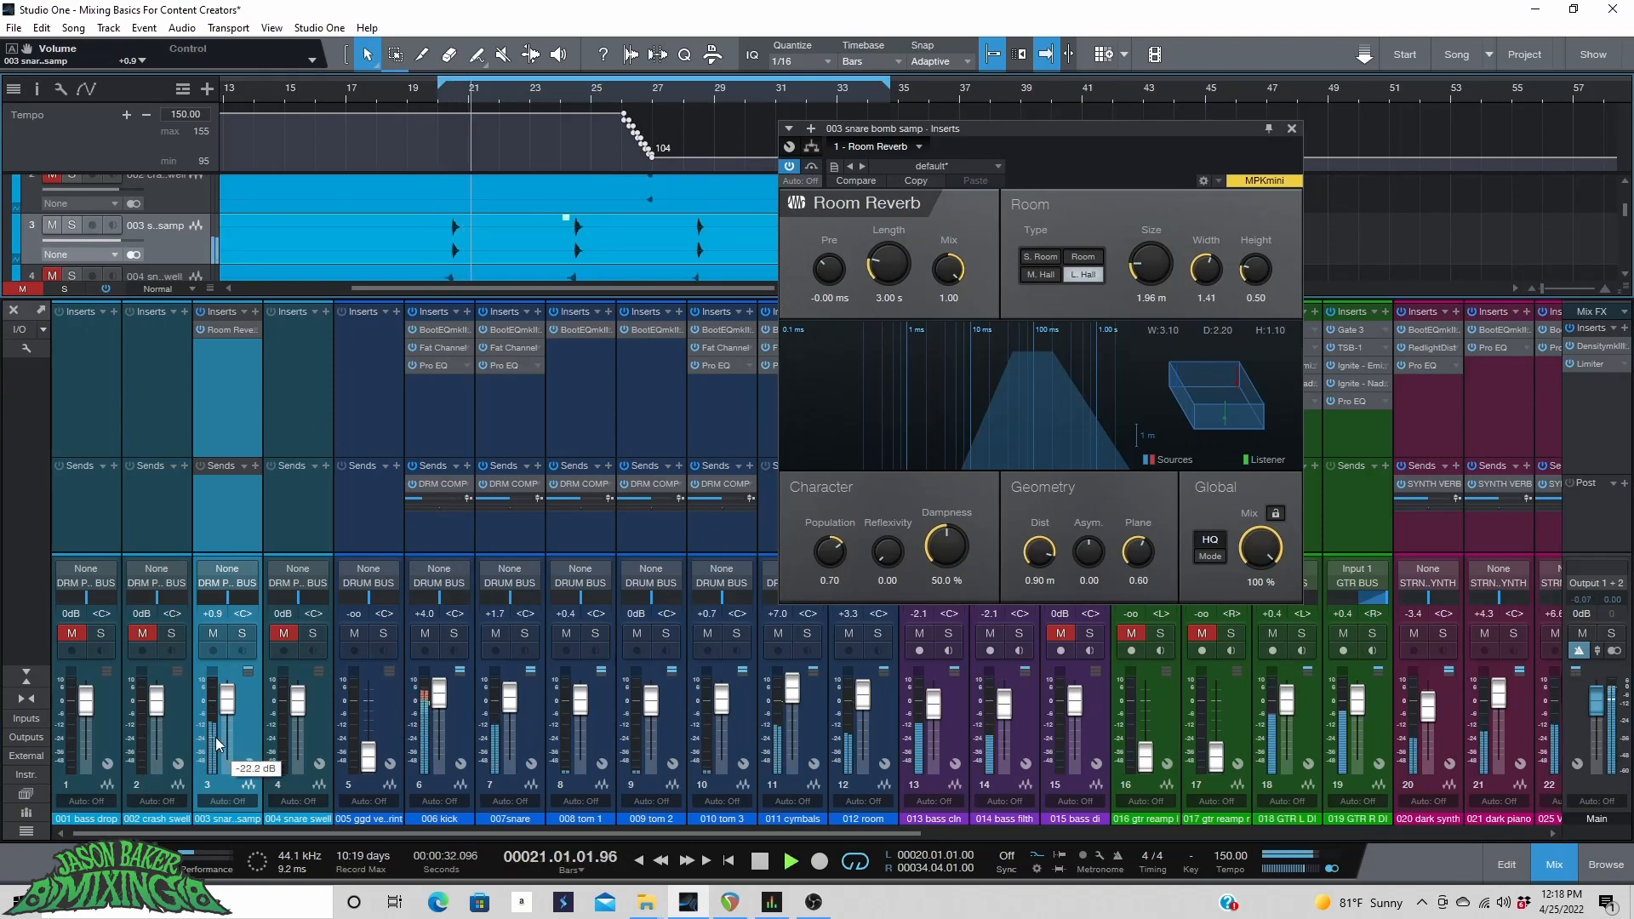
{"action": "key", "text": "space"}
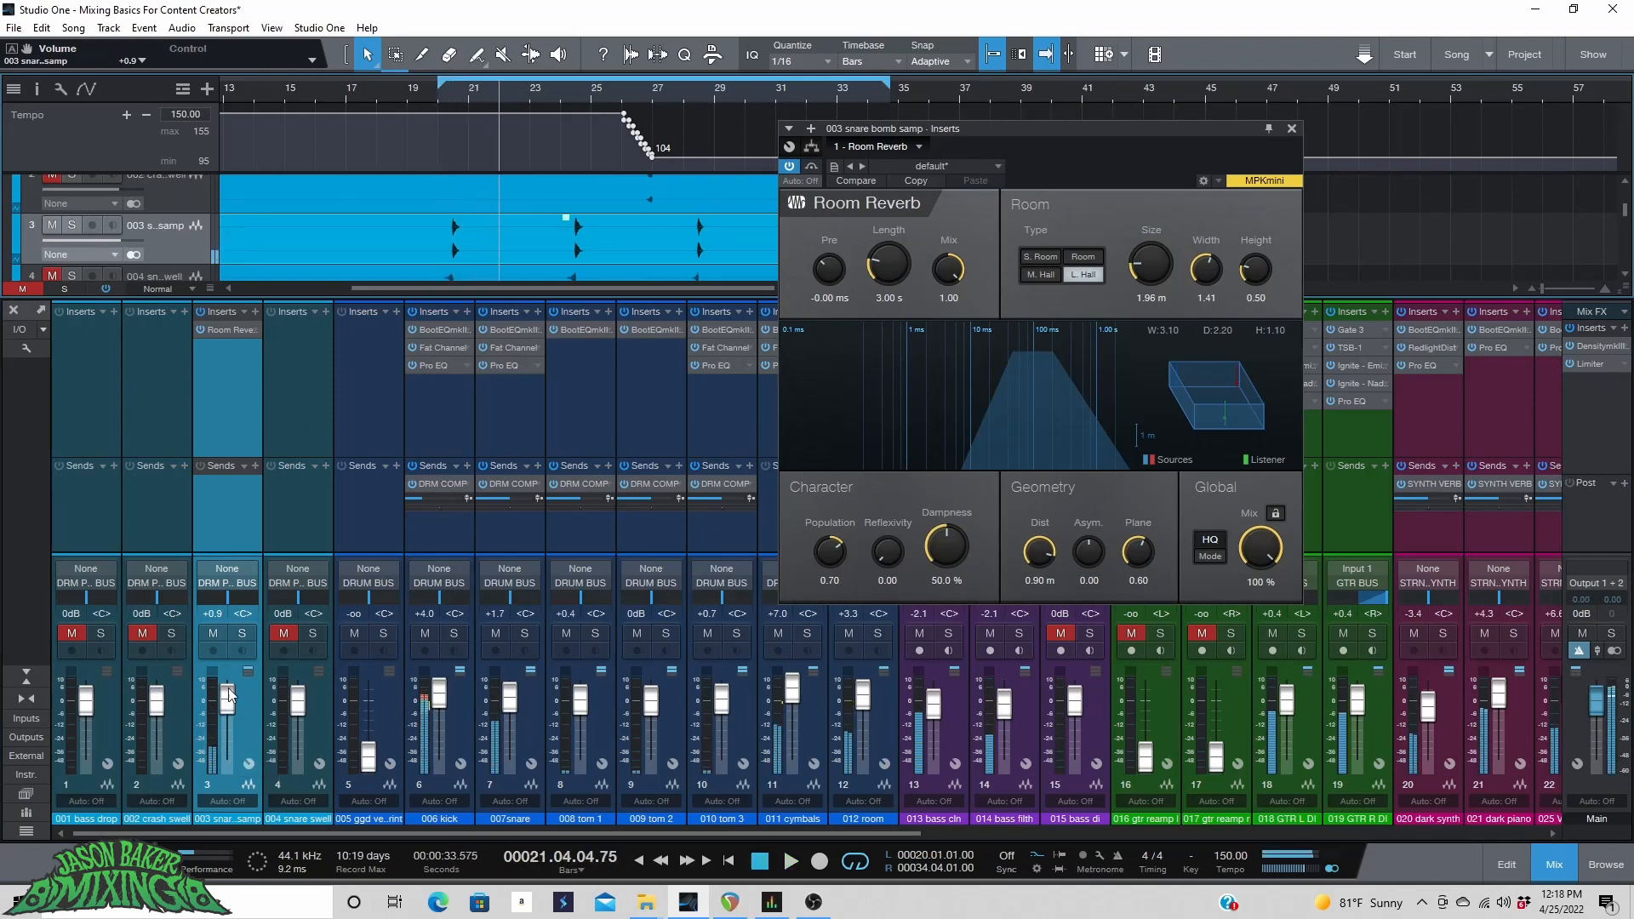
{"action": "left_click", "coordinate": [255, 312]}
{"action": "left_click", "coordinate": [333, 449]}
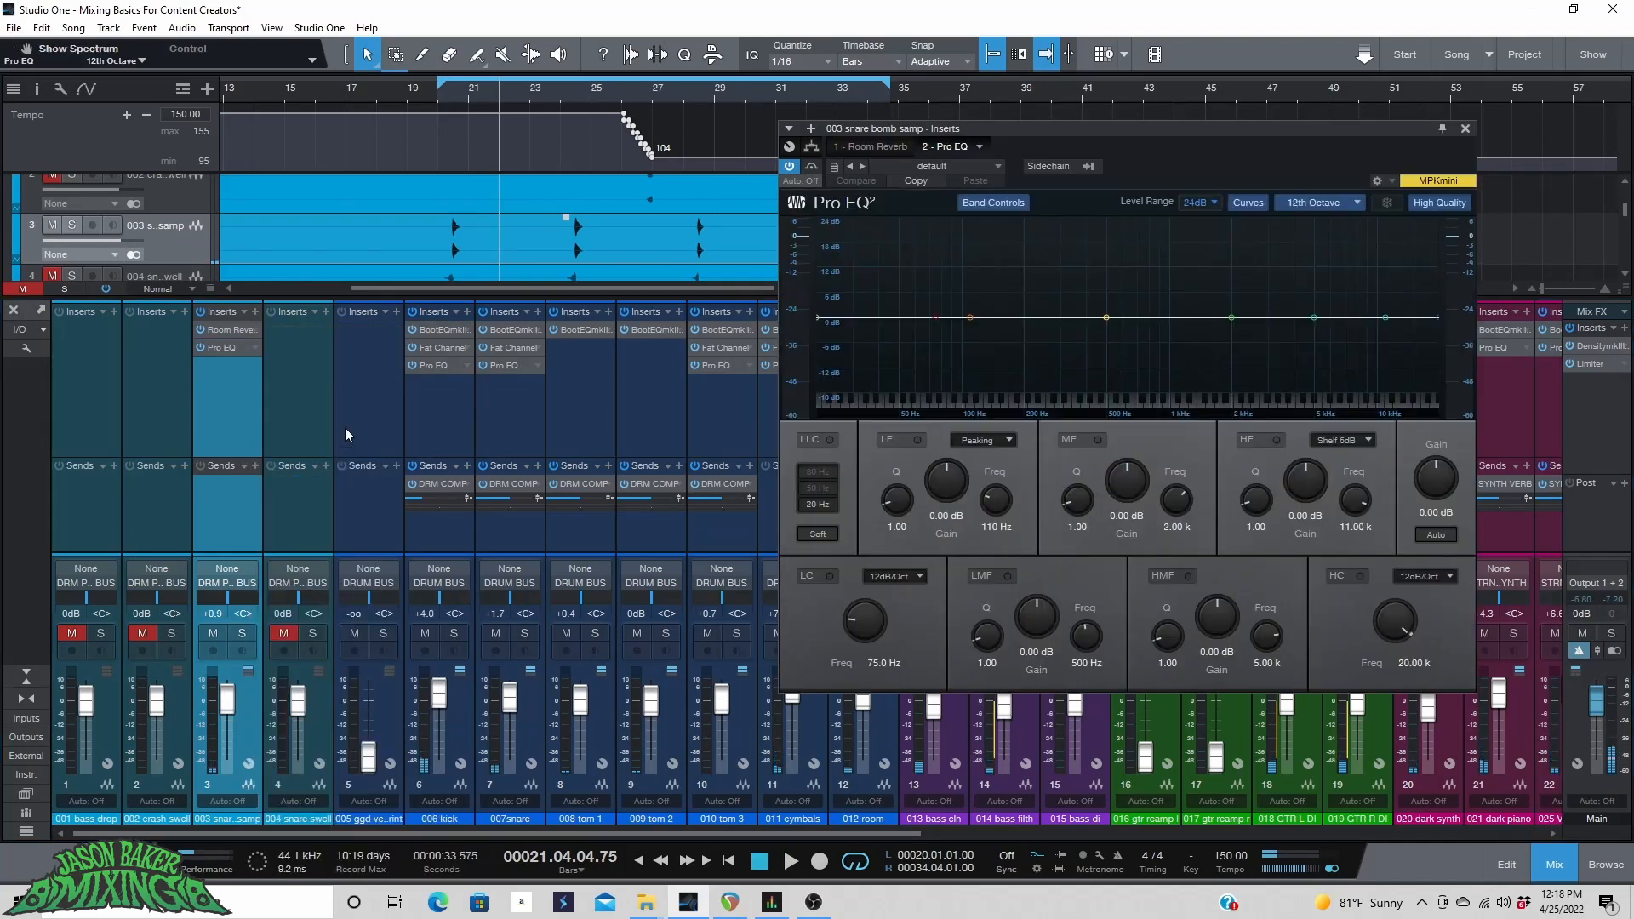
Enable the Pro EQ low cut with a 24 dB/Oct slope and set its frequency to 114 Hz.
{"action": "left_click", "coordinate": [439, 100]}
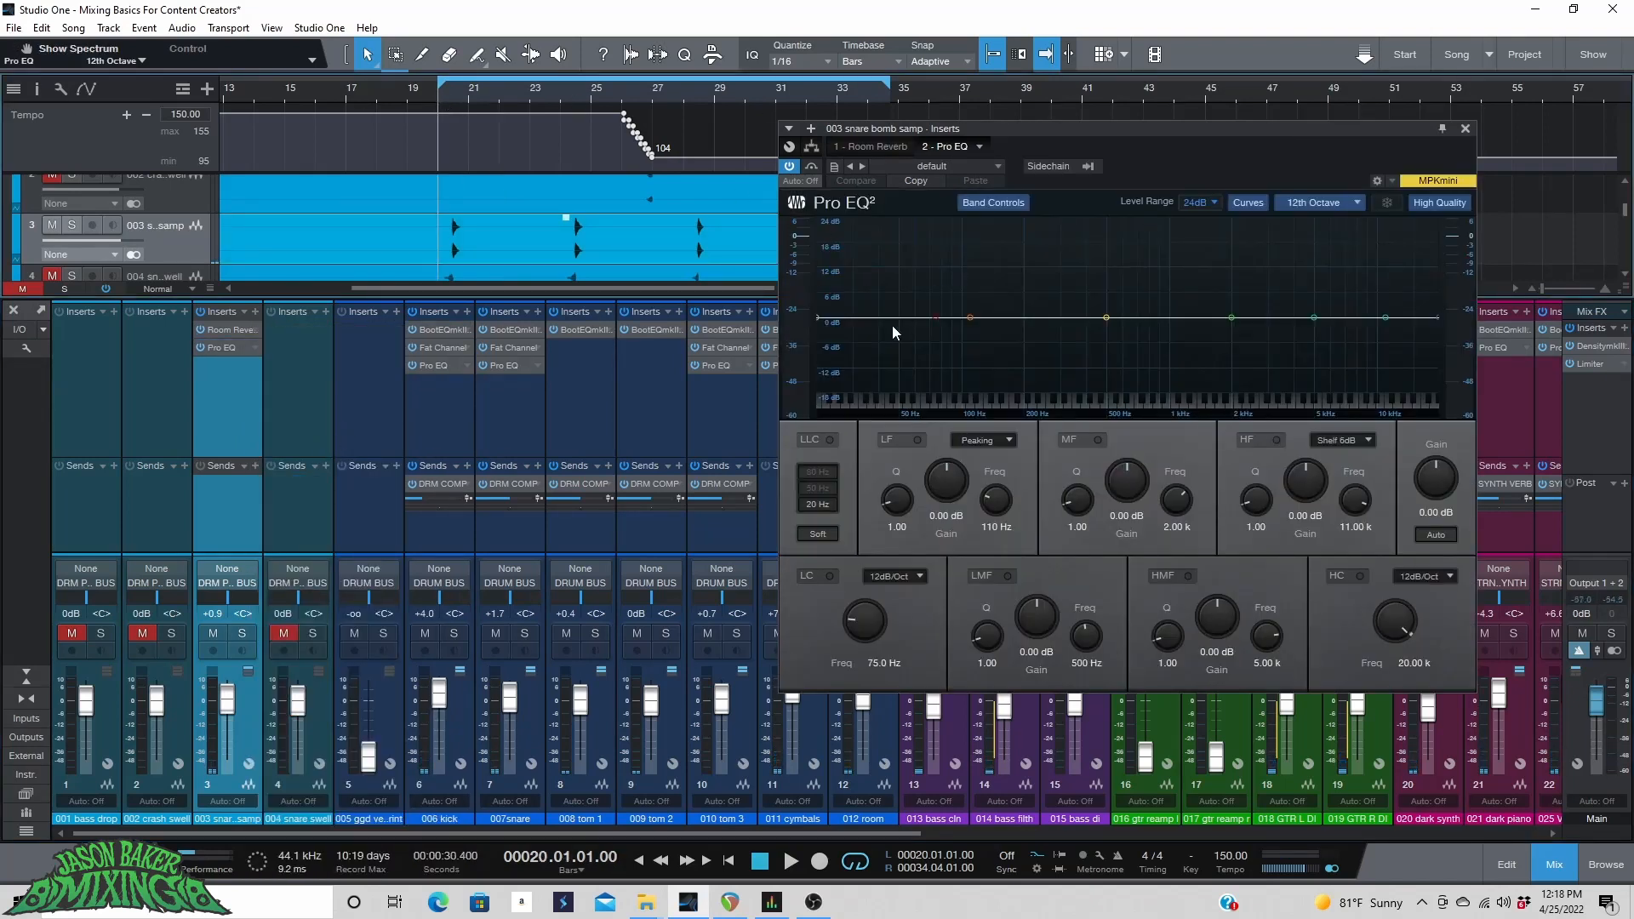
{"action": "left_click", "coordinate": [830, 576]}
{"action": "left_click", "coordinate": [866, 576]}
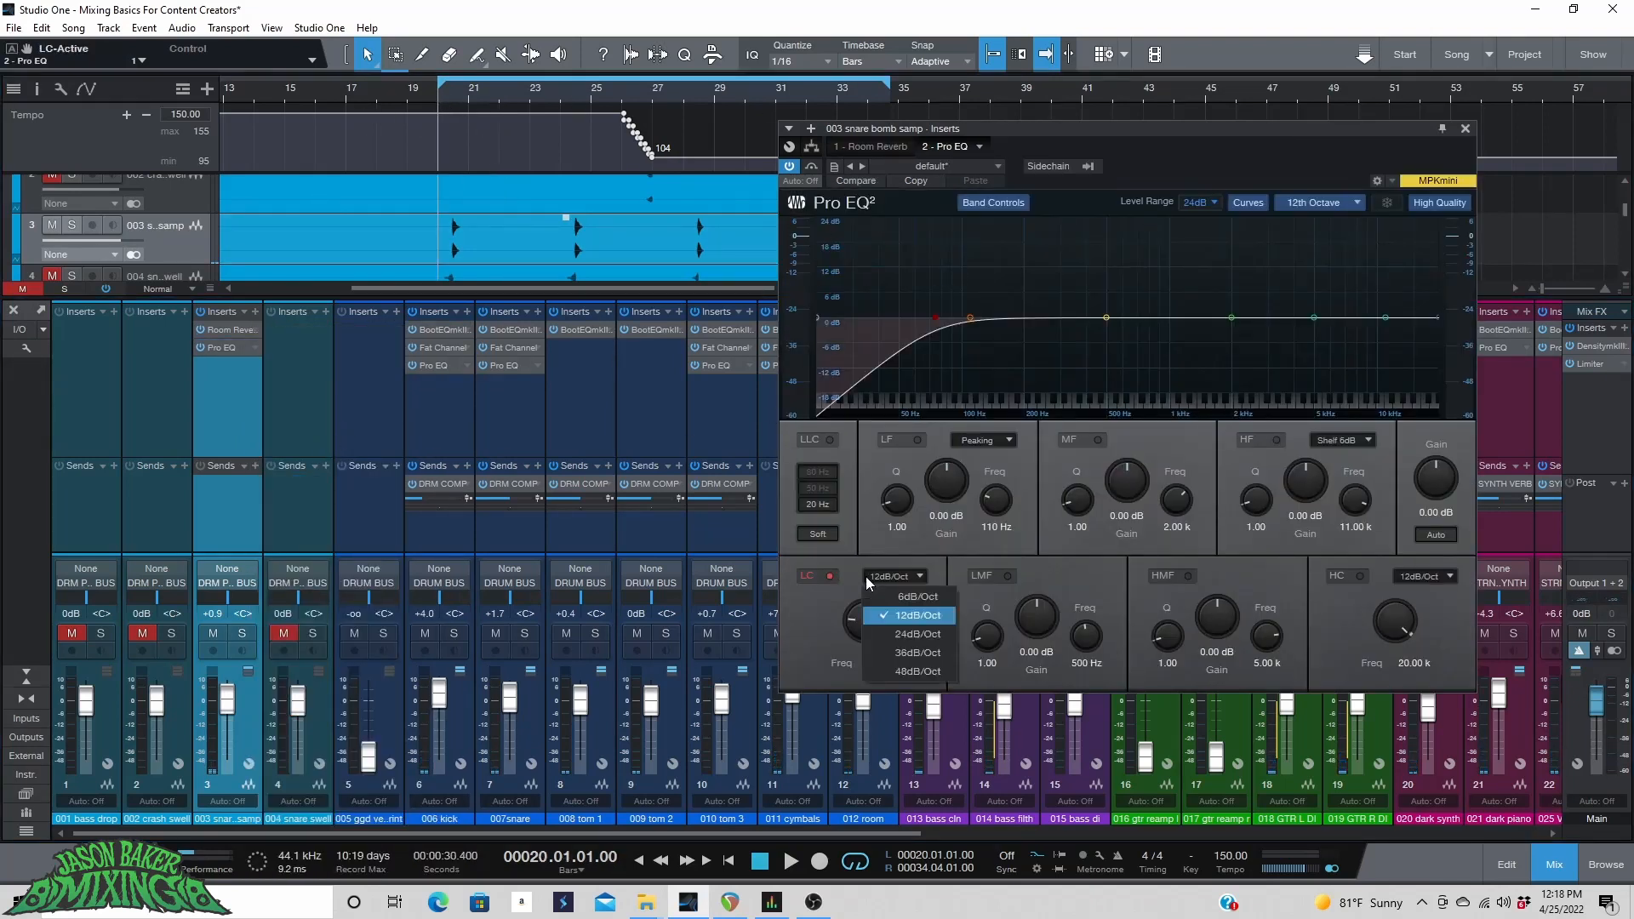
{"action": "left_click", "coordinate": [902, 634]}
{"action": "left_click_drag", "start_coordinate": [858, 619], "coordinate": [858, 621]}
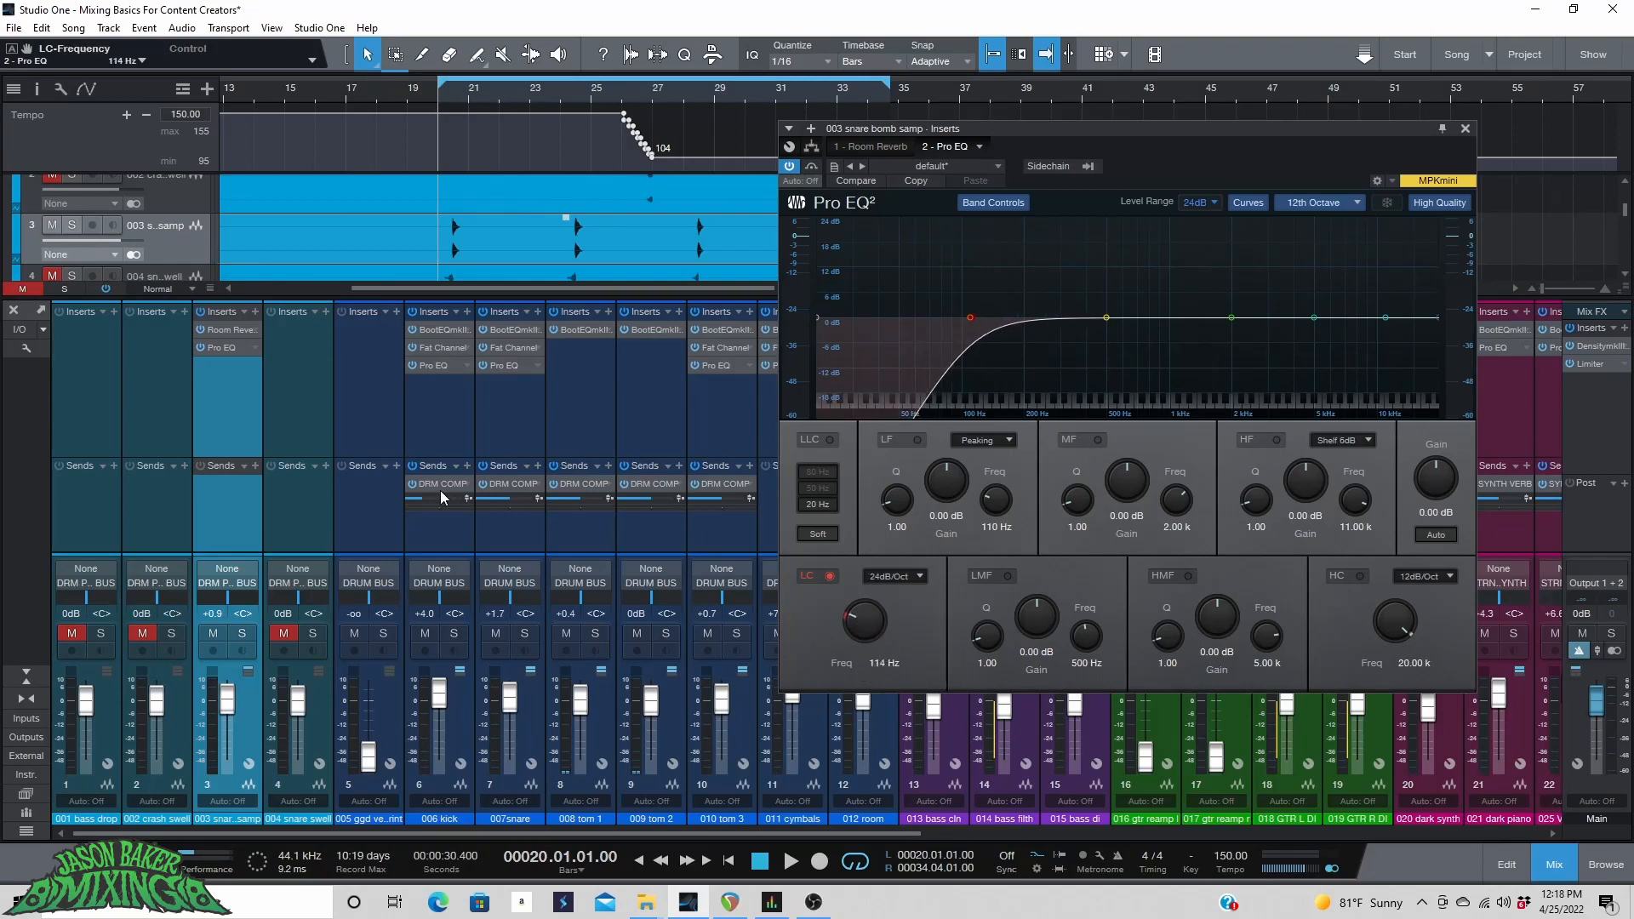
Solo the snare bomb sample track and sweep a boosted low-mid EQ band to about 422 Hz.
{"action": "left_click", "coordinate": [71, 224]}
{"action": "key", "text": "space"}
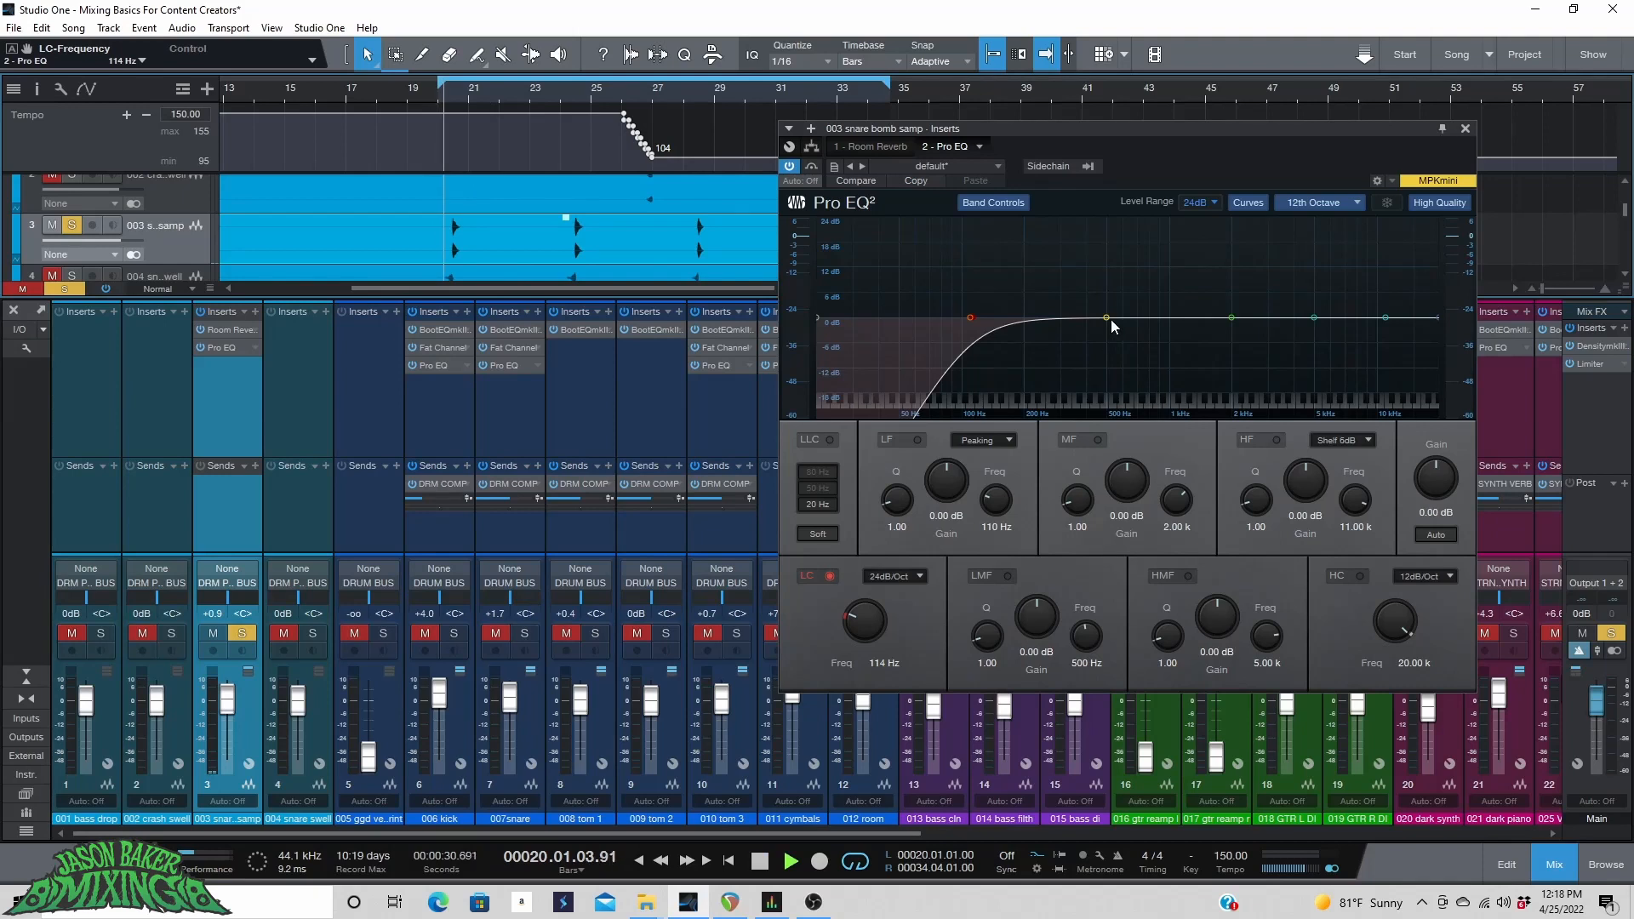
{"action": "left_click_drag", "start_coordinate": [1111, 319], "coordinate": [1091, 230]}
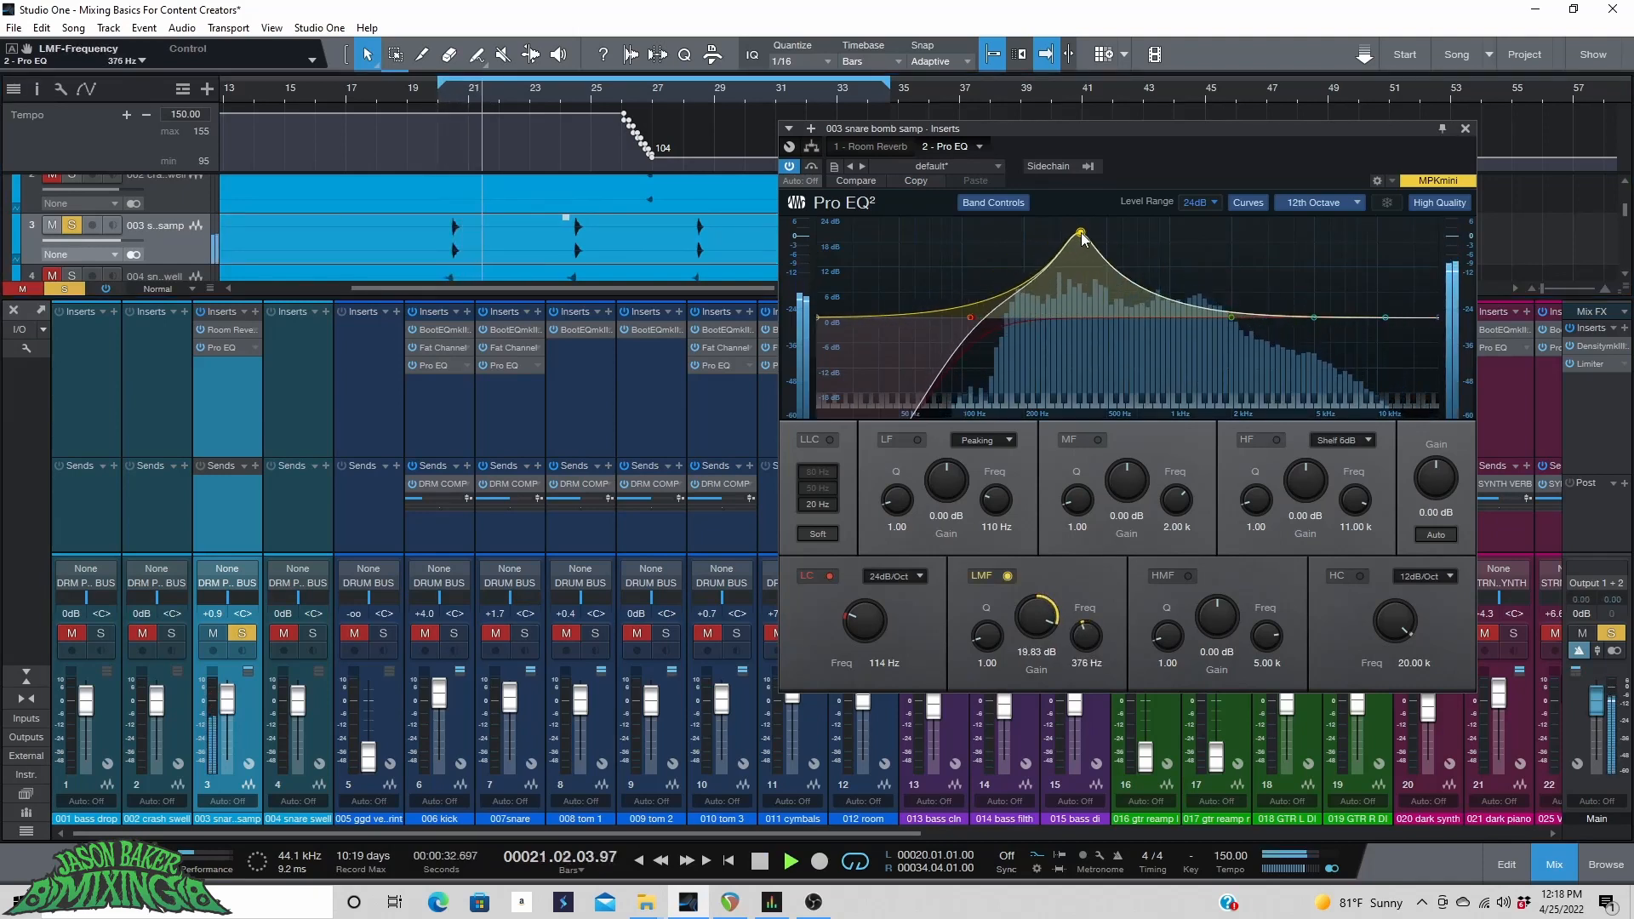
{"action": "key", "text": "space"}
{"action": "left_click", "coordinate": [444, 92]}
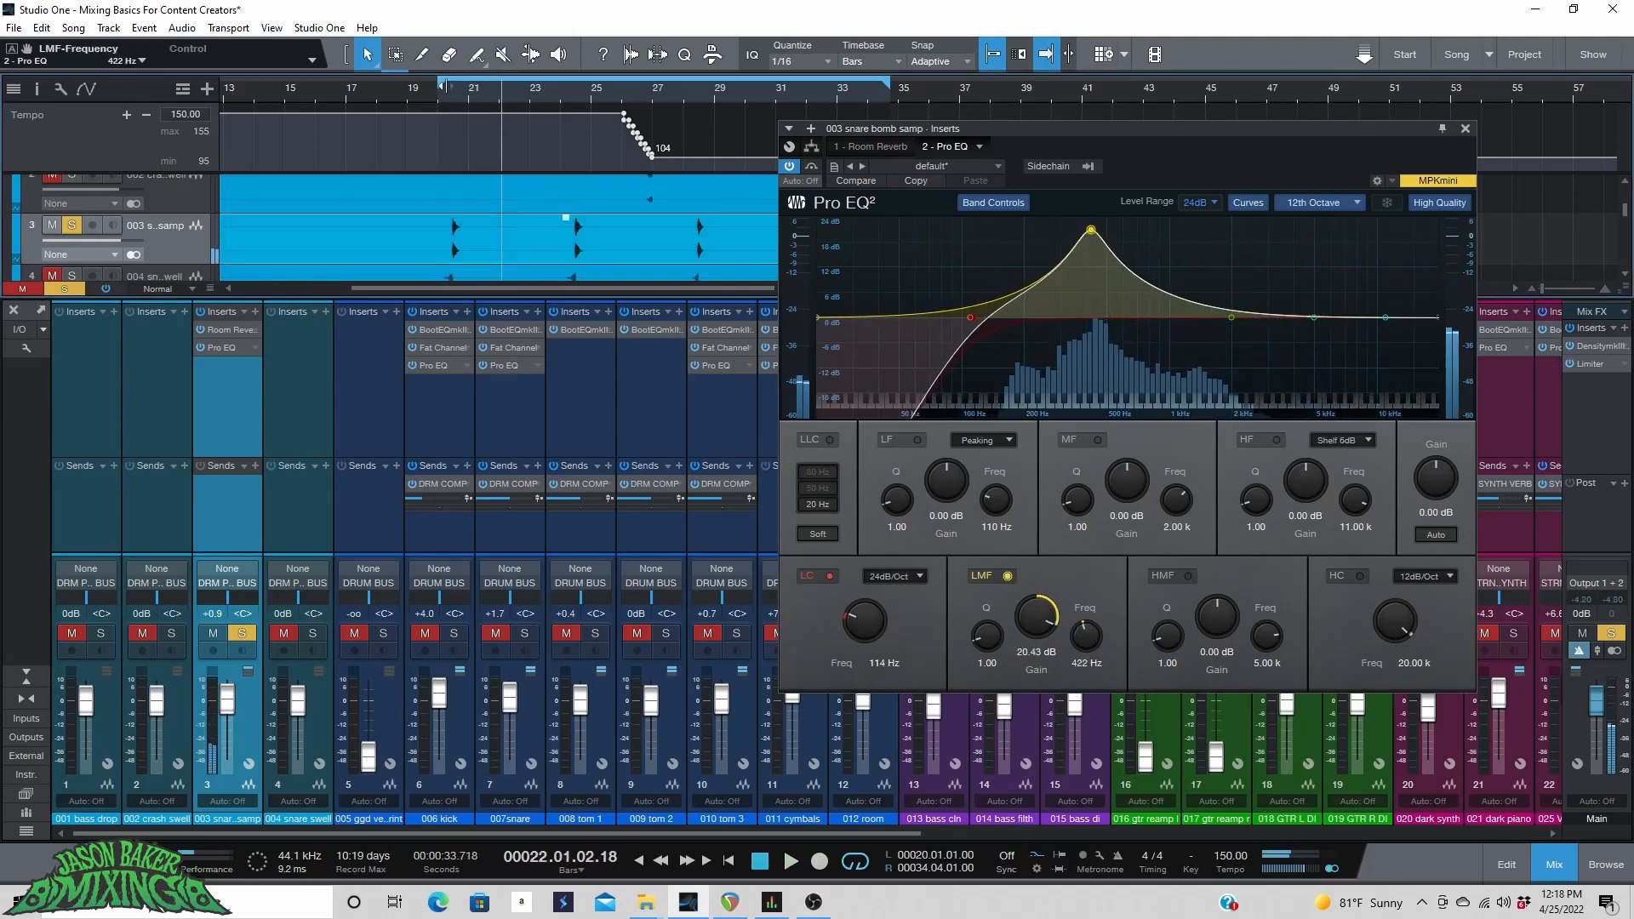
{"action": "key", "text": "space"}
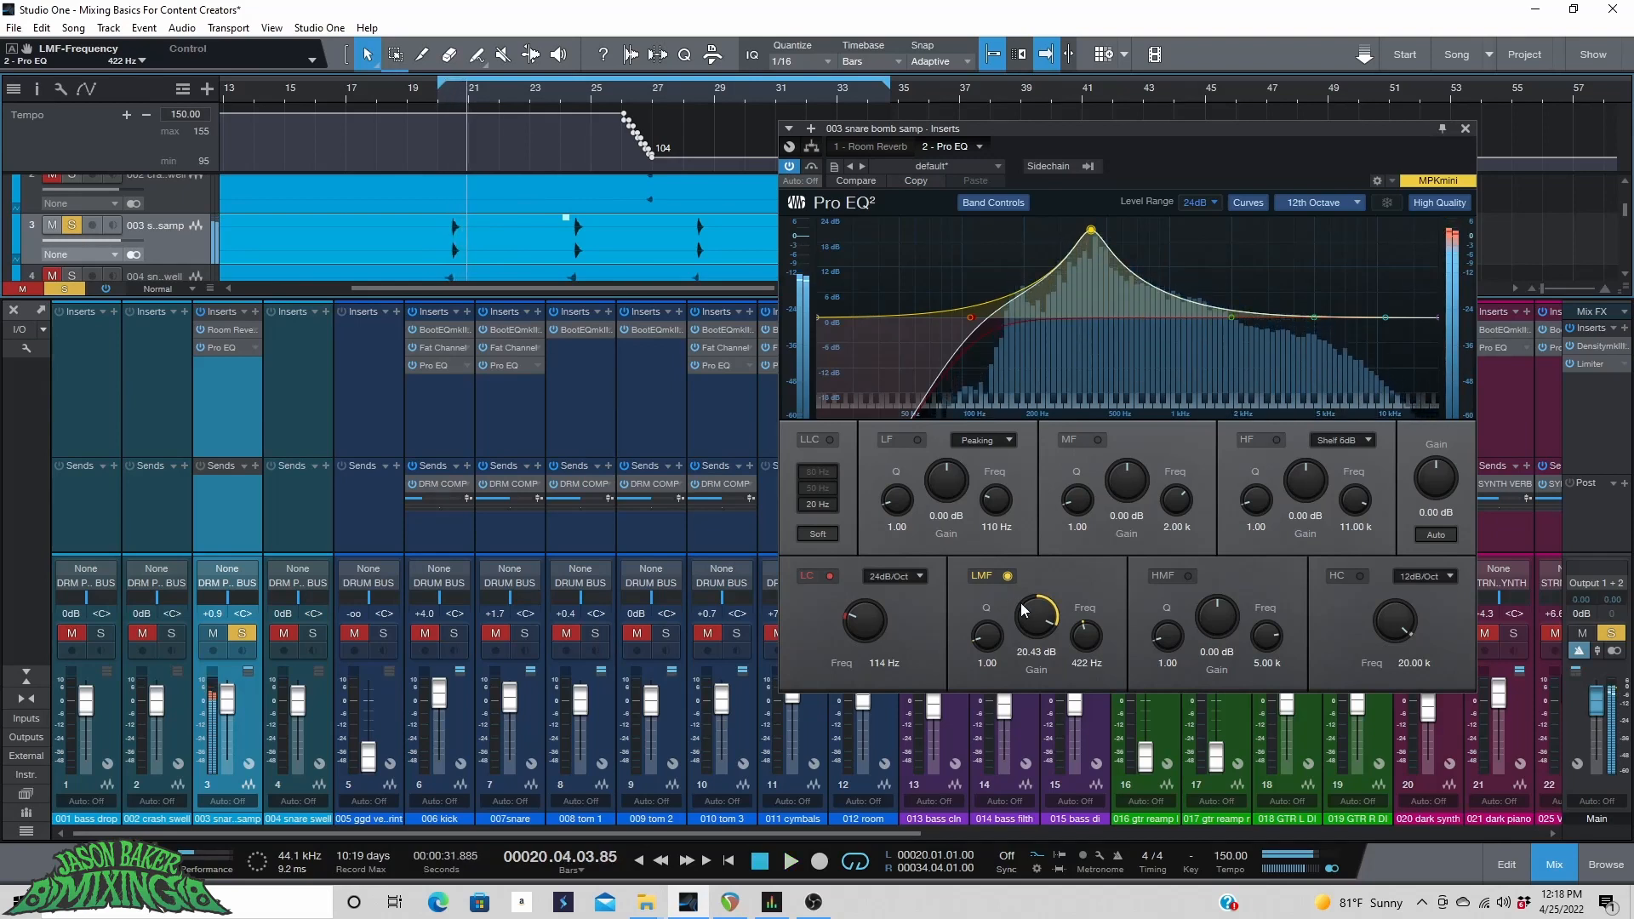
Set the low-mid band's gain to -4.53 dB.
{"action": "key", "text": "space"}
{"action": "left_click_drag", "start_coordinate": [1035, 619], "coordinate": [1037, 681]}
{"action": "left_click_drag", "start_coordinate": [1037, 691], "coordinate": [1037, 694]}
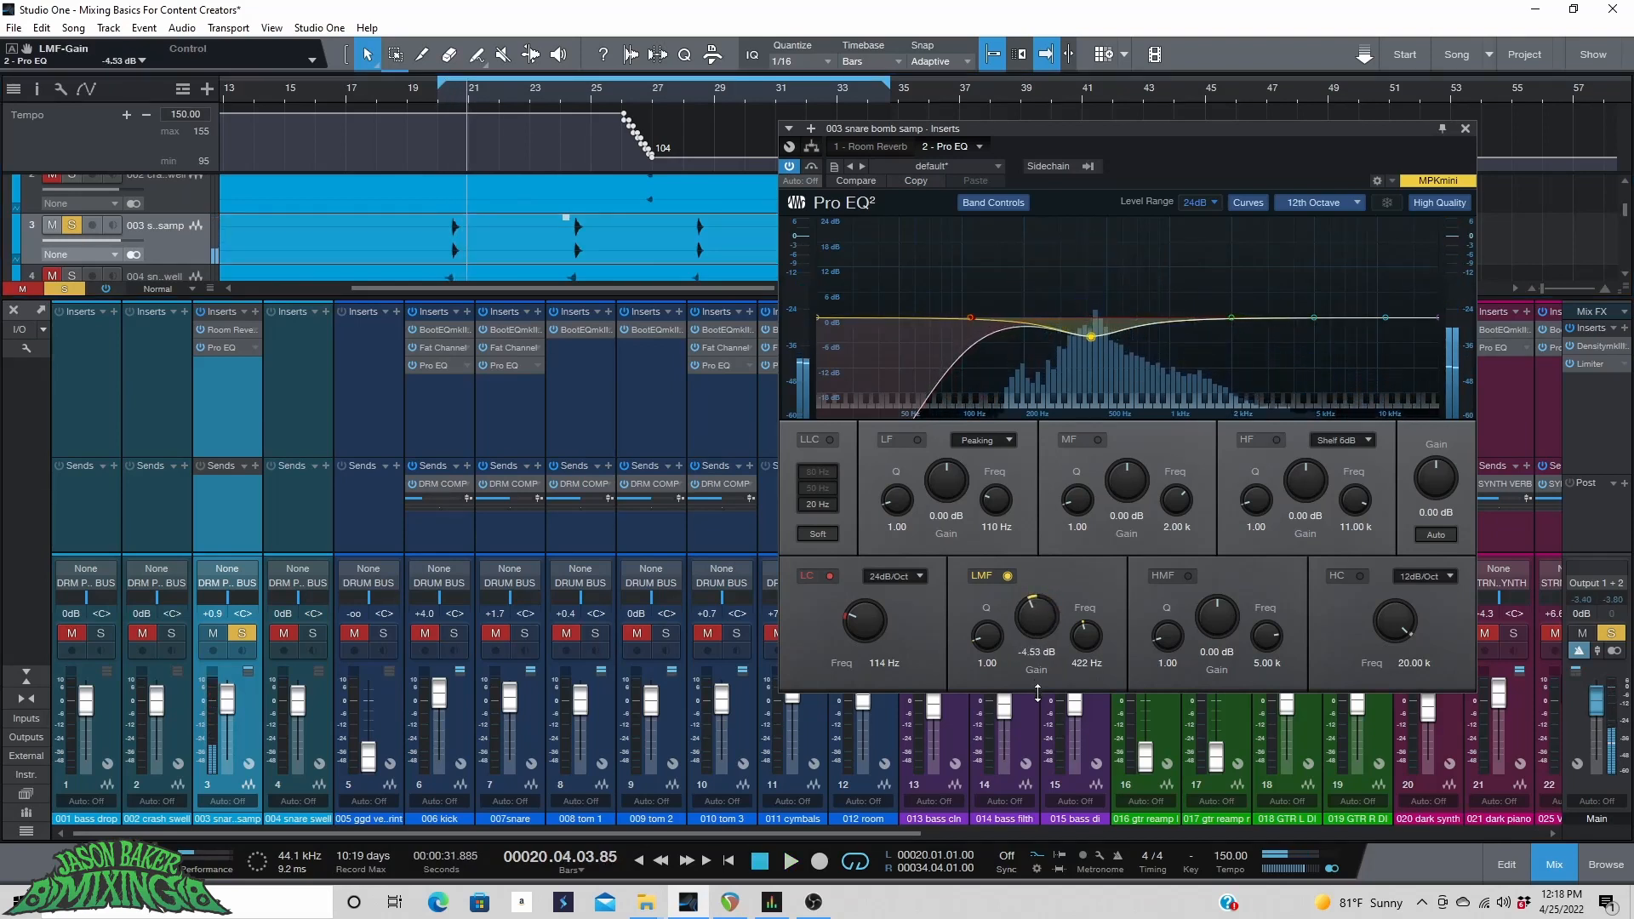
Enable the Pro EQ high cut and set its frequency to 10.38 kHz.
{"action": "left_click", "coordinate": [1358, 576]}
{"action": "left_click_drag", "start_coordinate": [1389, 616], "coordinate": [1390, 625]}
{"action": "key", "text": "space"}
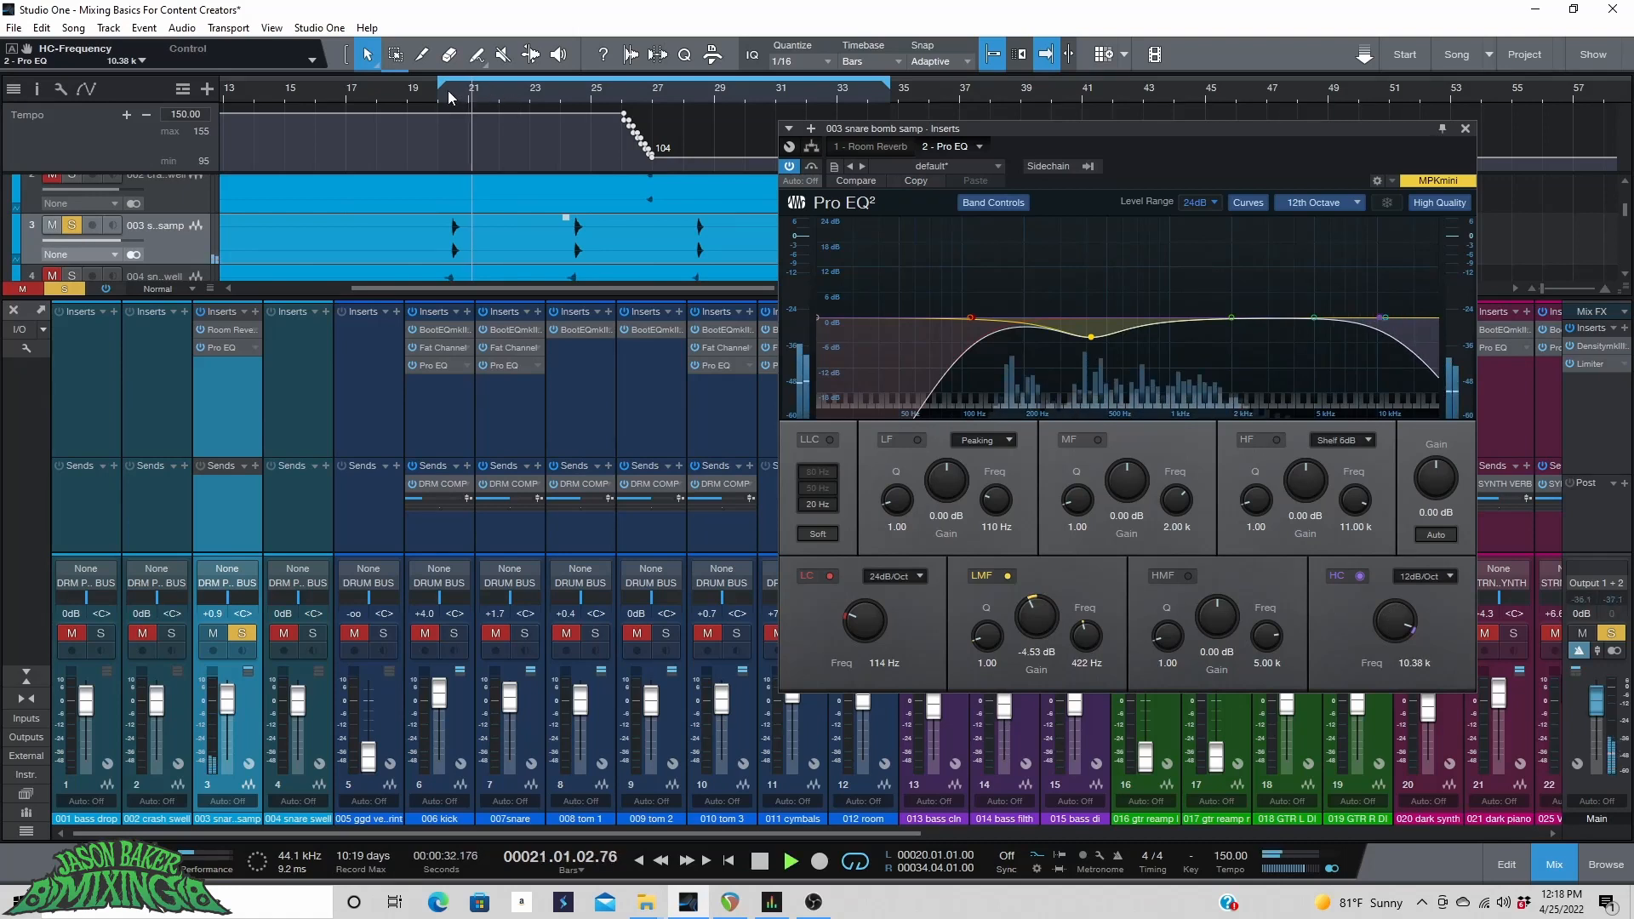
Sweep a boosted mid band to 4.72 kHz, then cut it to -3.38 dB with a Q of 1.13.
{"action": "left_click_drag", "start_coordinate": [1239, 317], "coordinate": [1311, 248]}
{"action": "left_click", "coordinate": [443, 97]}
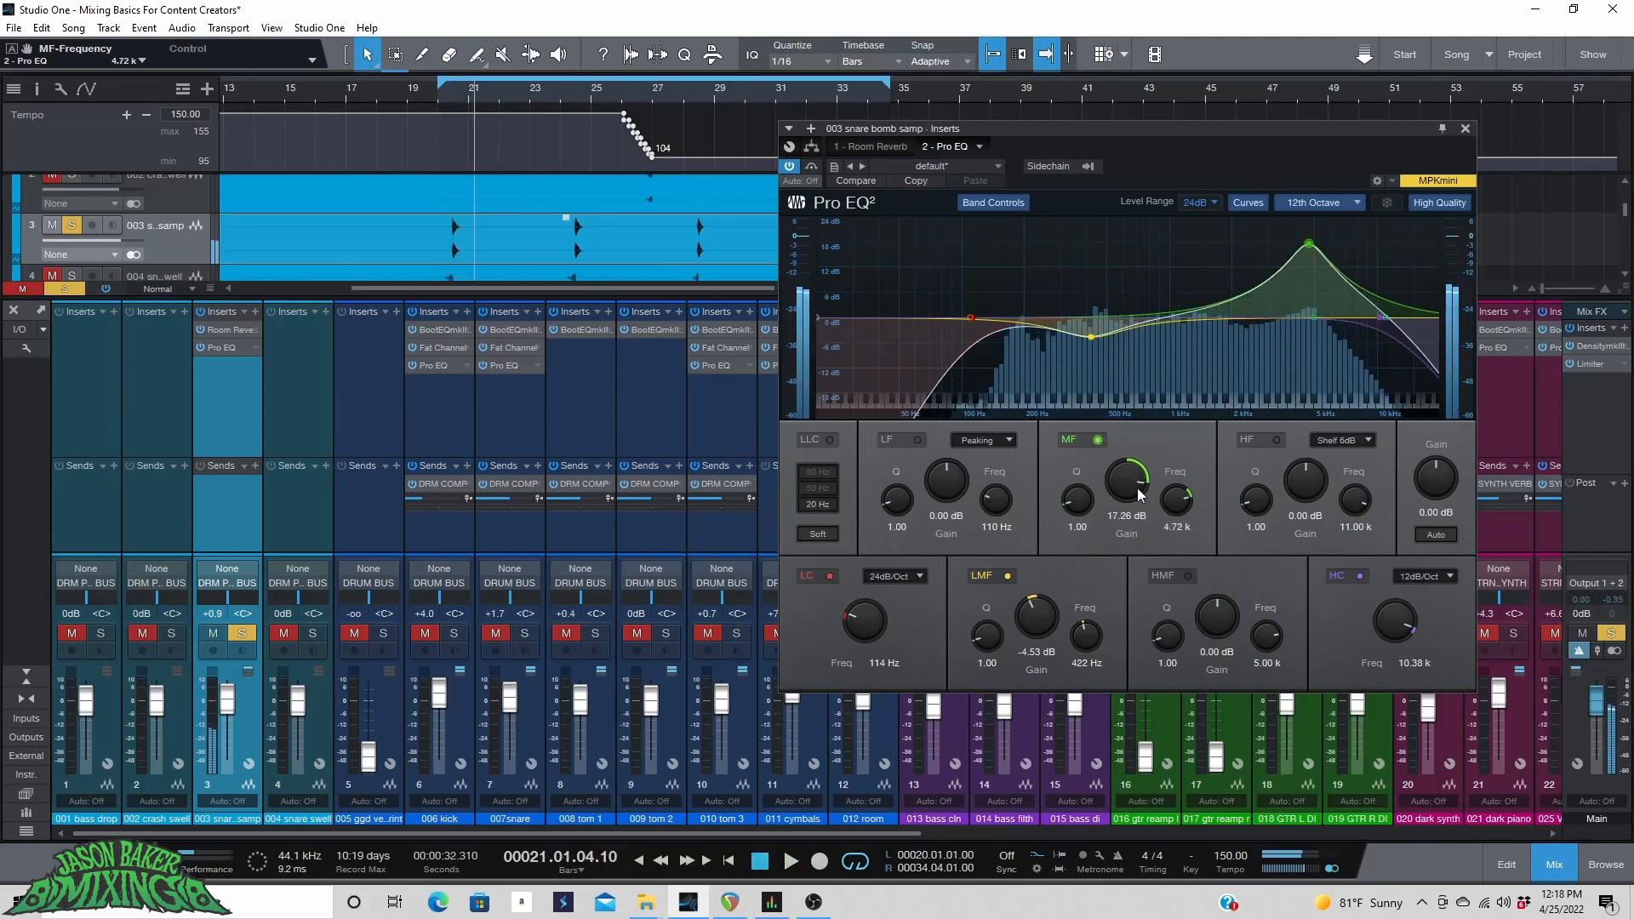
{"action": "left_click_drag", "start_coordinate": [1140, 495], "coordinate": [1071, 532]}
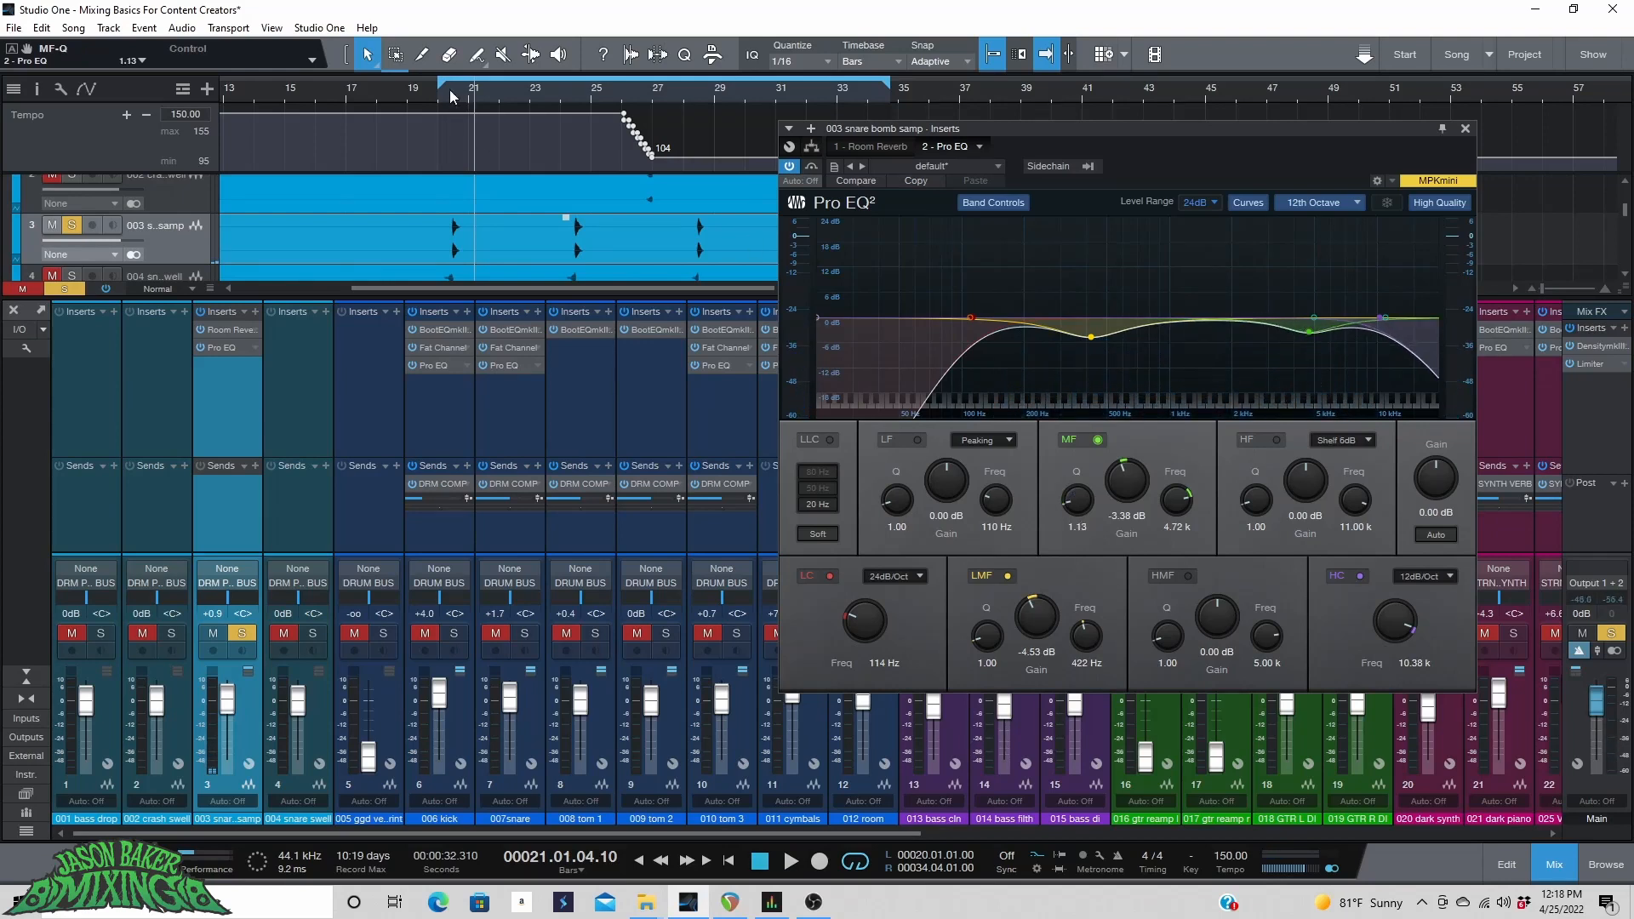
{"action": "key", "text": "space"}
Unsolo the snare bomb sample track and raise its volume to +2.8 dB while auditioning from bar 20.
{"action": "key", "text": "s"}
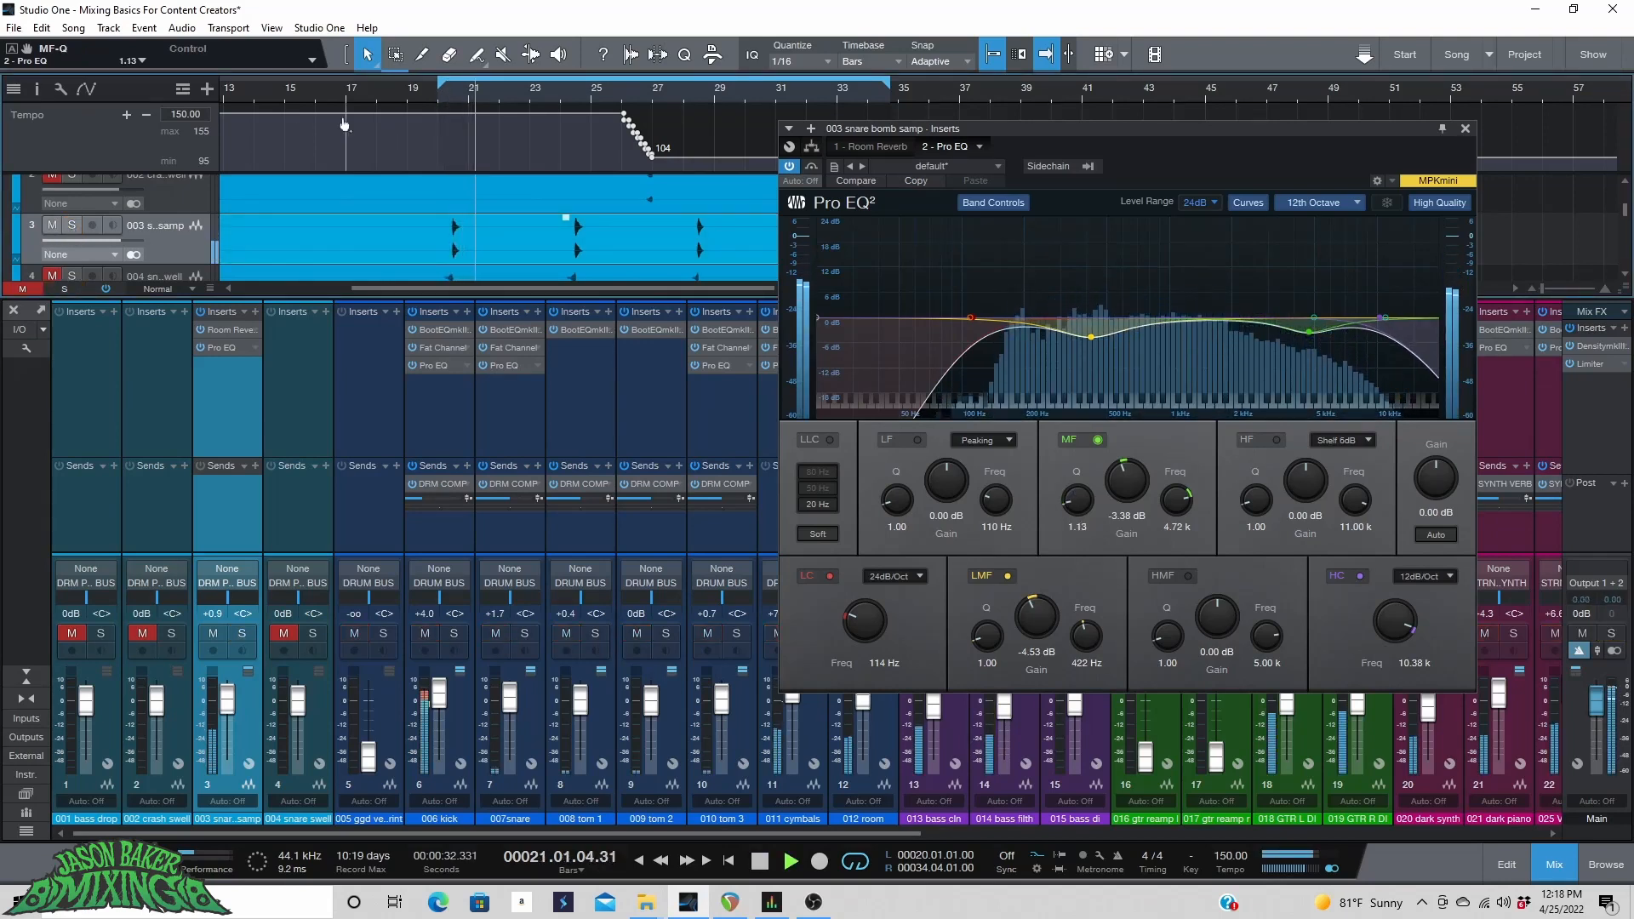
{"action": "left_click", "coordinate": [388, 102]}
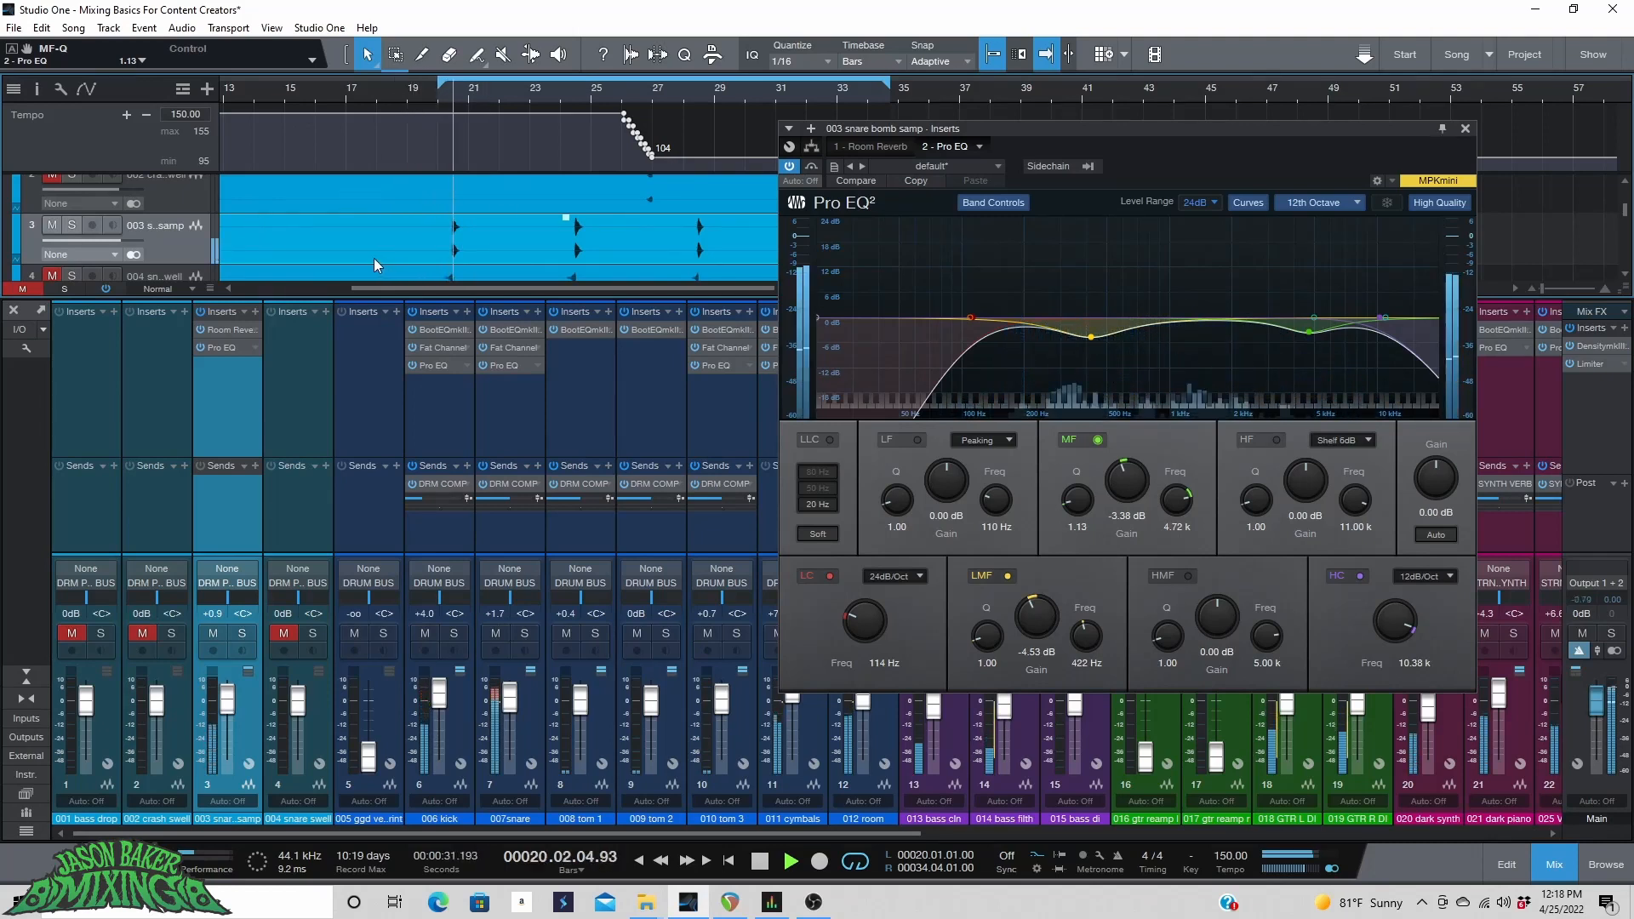
{"action": "left_click_drag", "start_coordinate": [109, 241], "coordinate": [115, 242]}
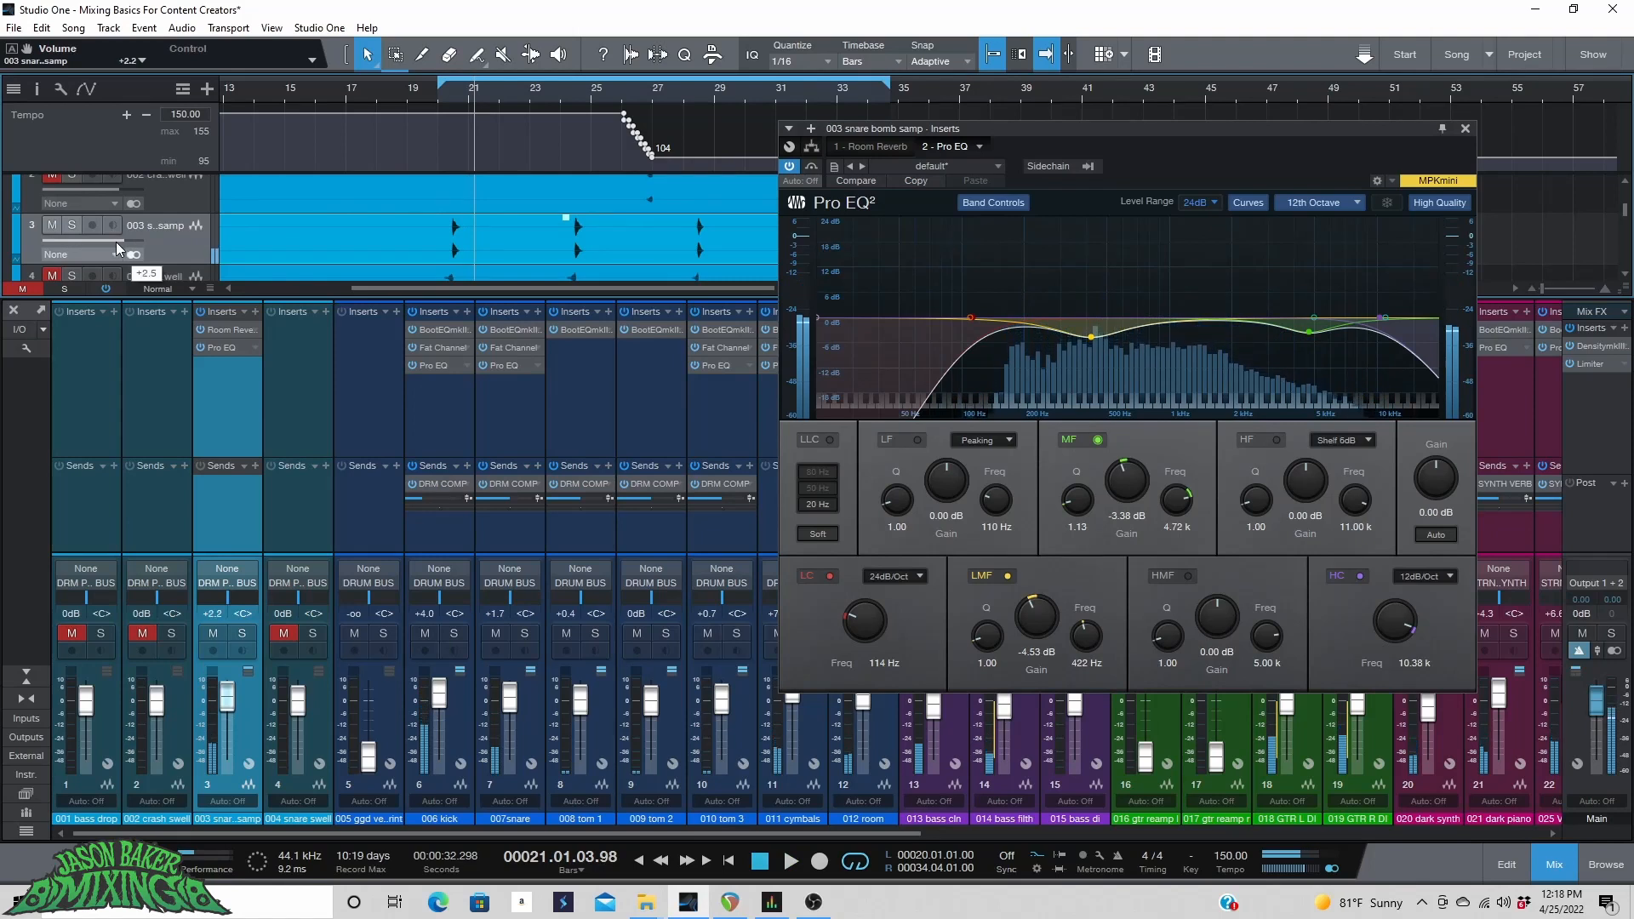
{"action": "left_click", "coordinate": [425, 100]}
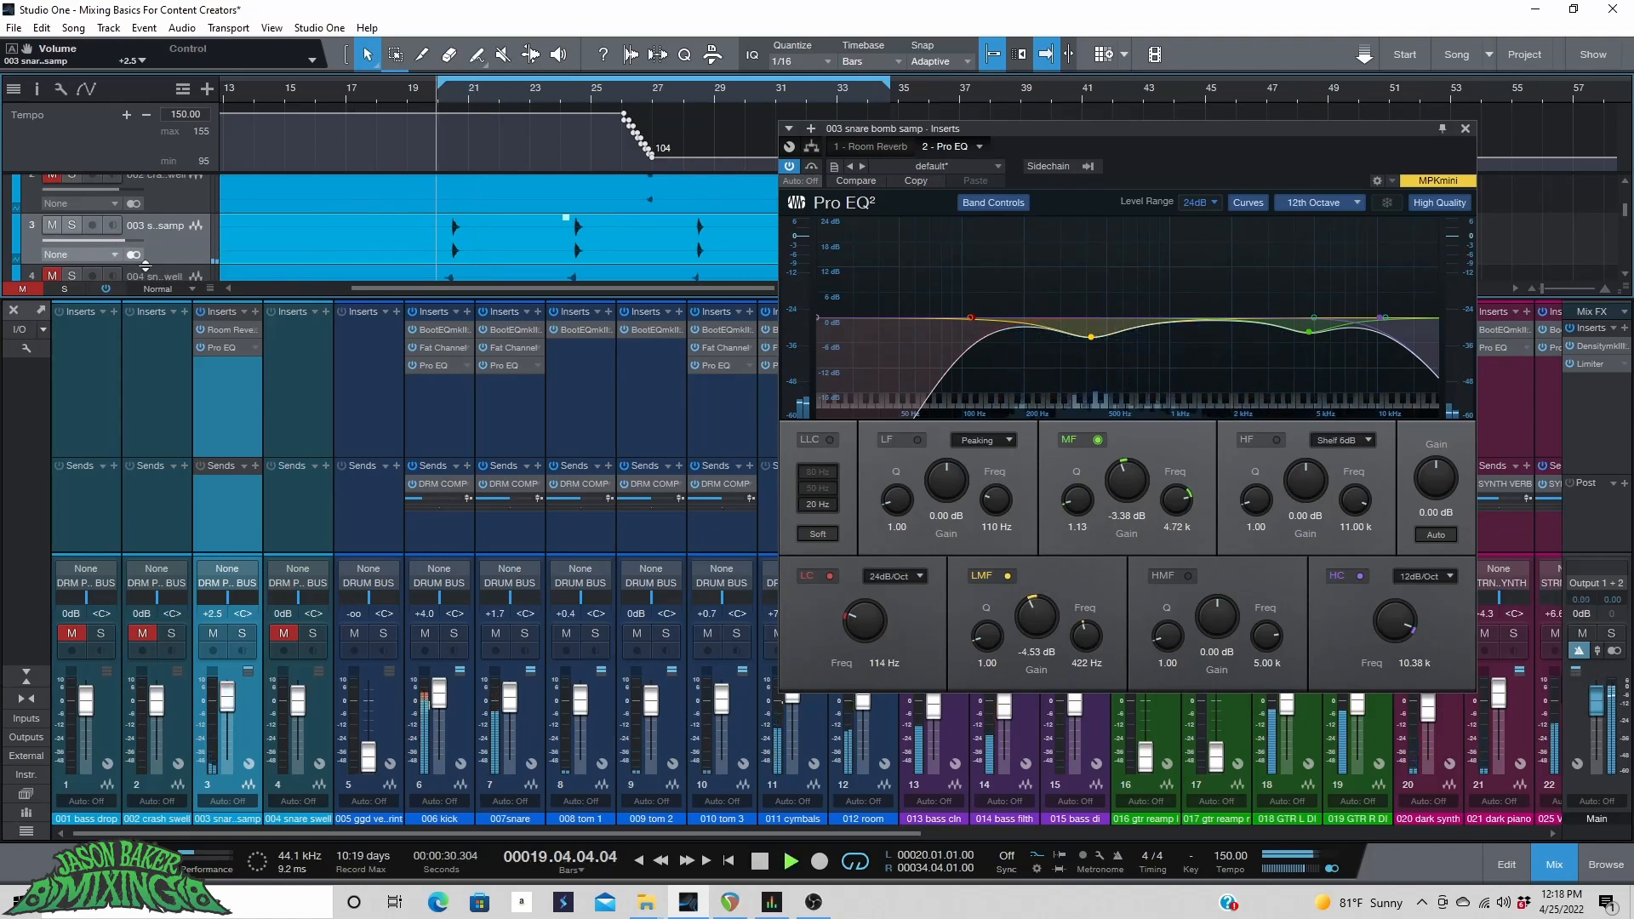
{"action": "left_click_drag", "start_coordinate": [120, 241], "coordinate": [125, 242]}
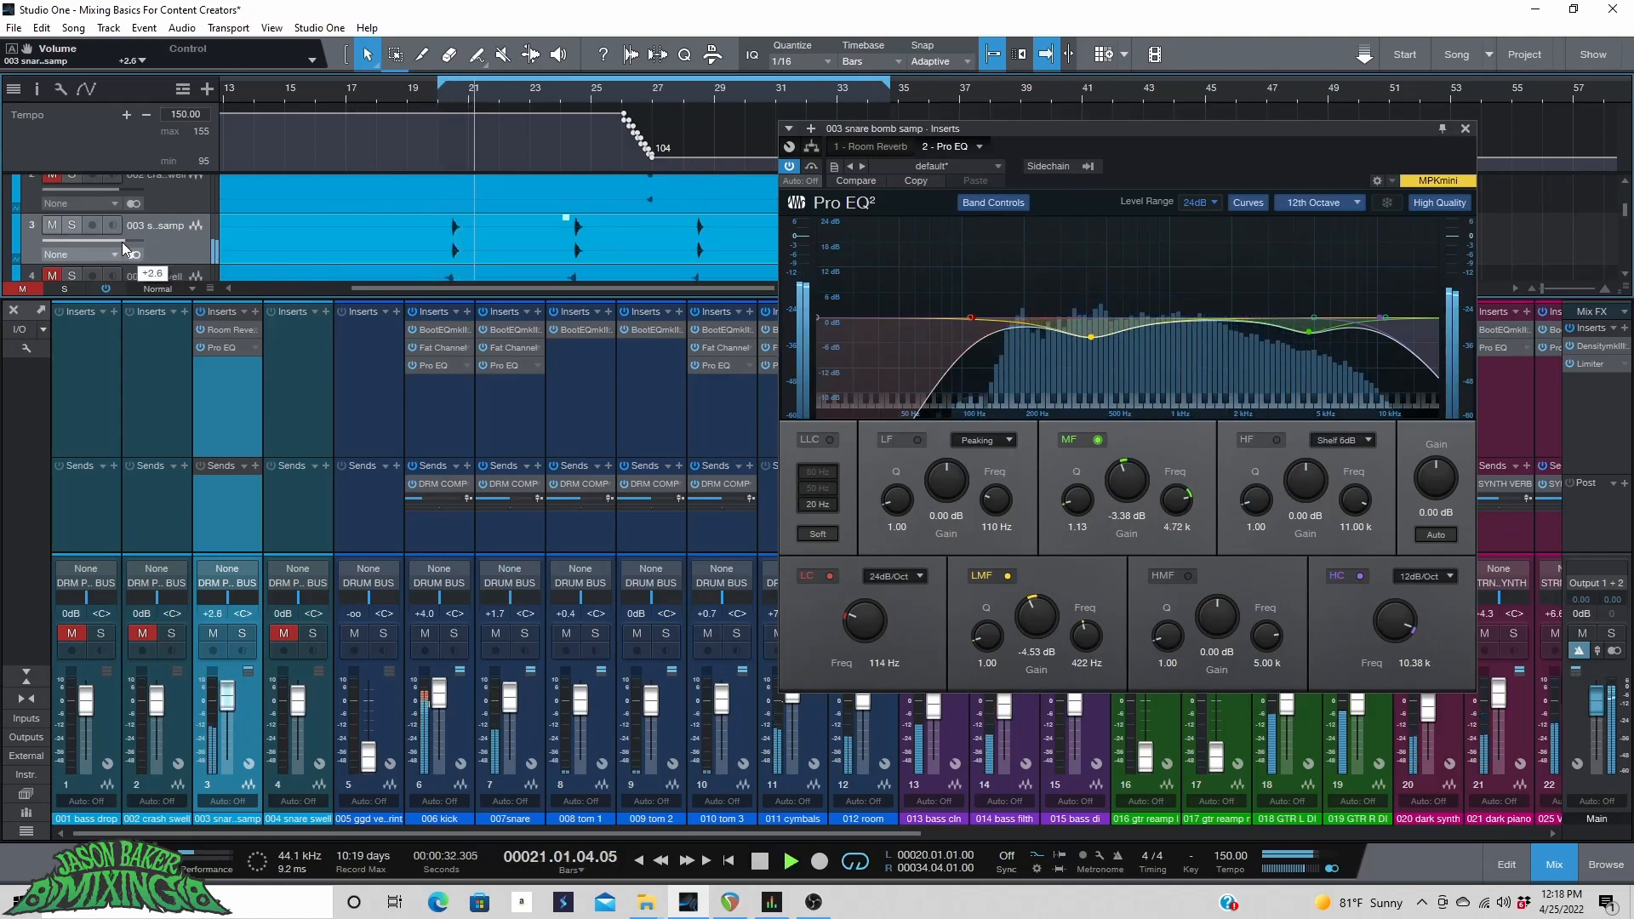
Return to the Room Reverb and set its room size to 2.24 m while playing from bar 20.
{"action": "left_click", "coordinate": [881, 144]}
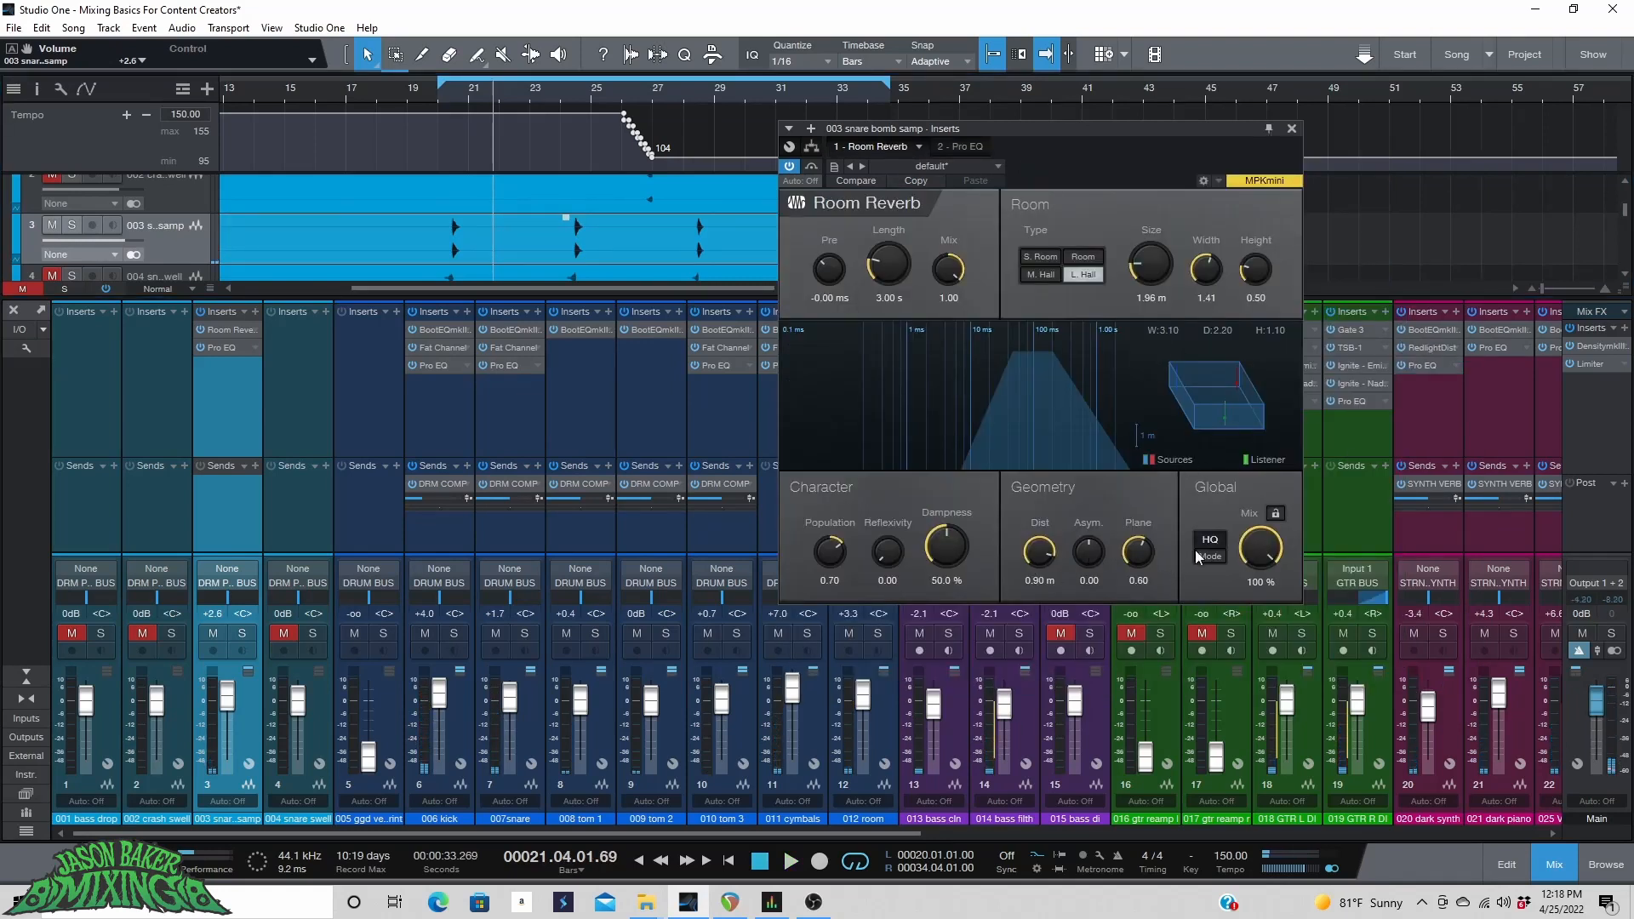
{"action": "left_click_drag", "start_coordinate": [1138, 269], "coordinate": [1144, 232]}
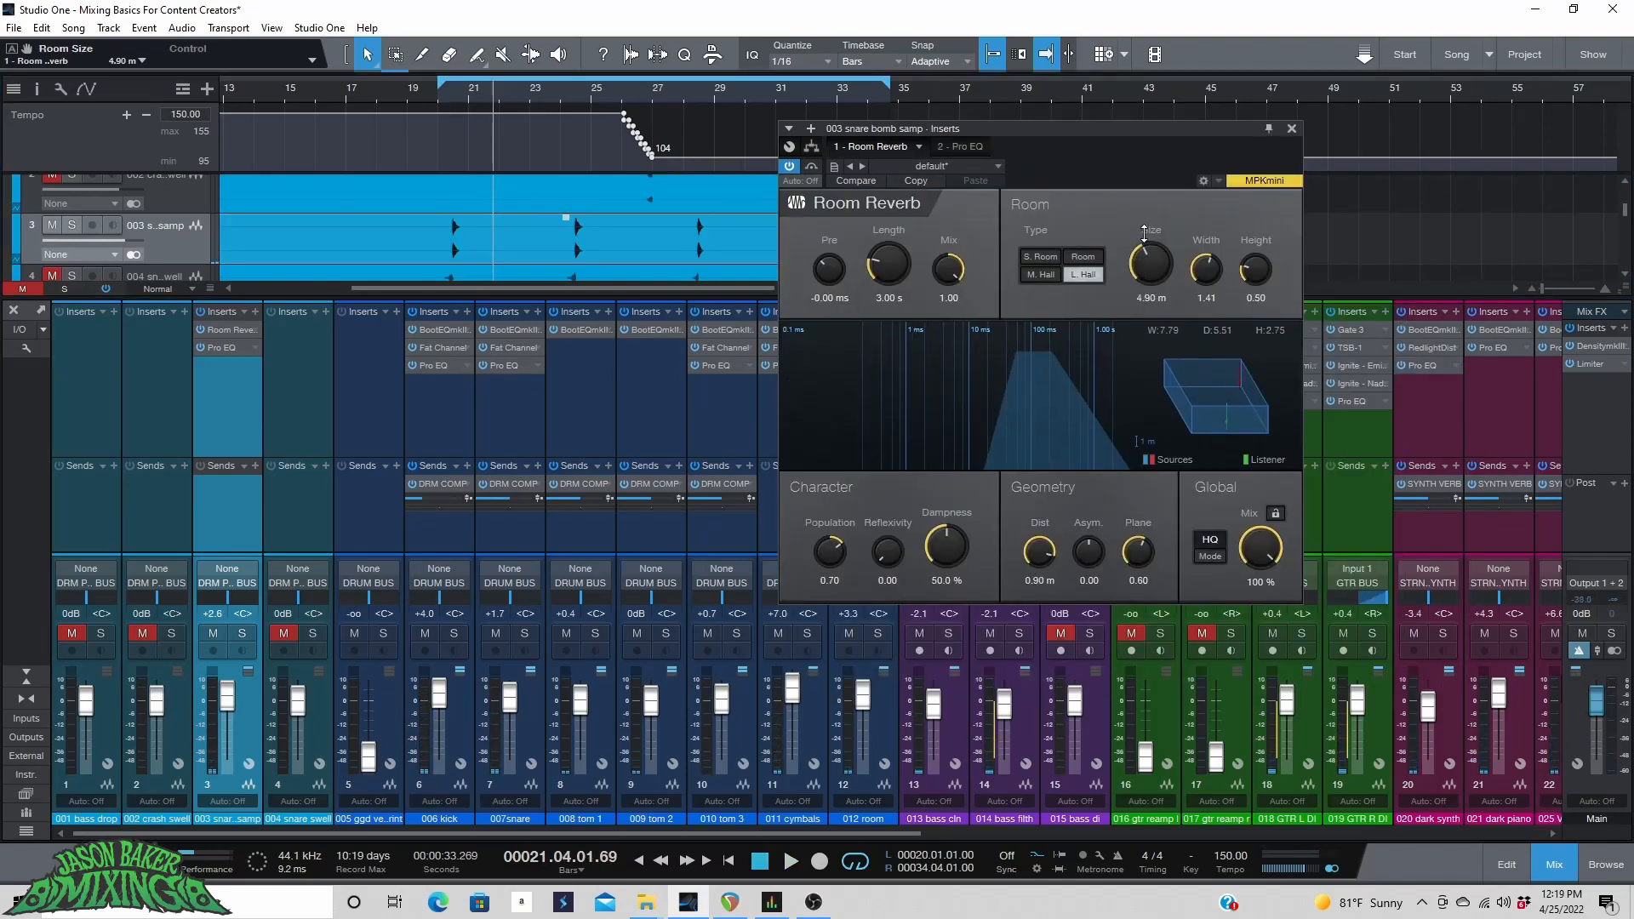
{"action": "left_click", "coordinate": [443, 88]}
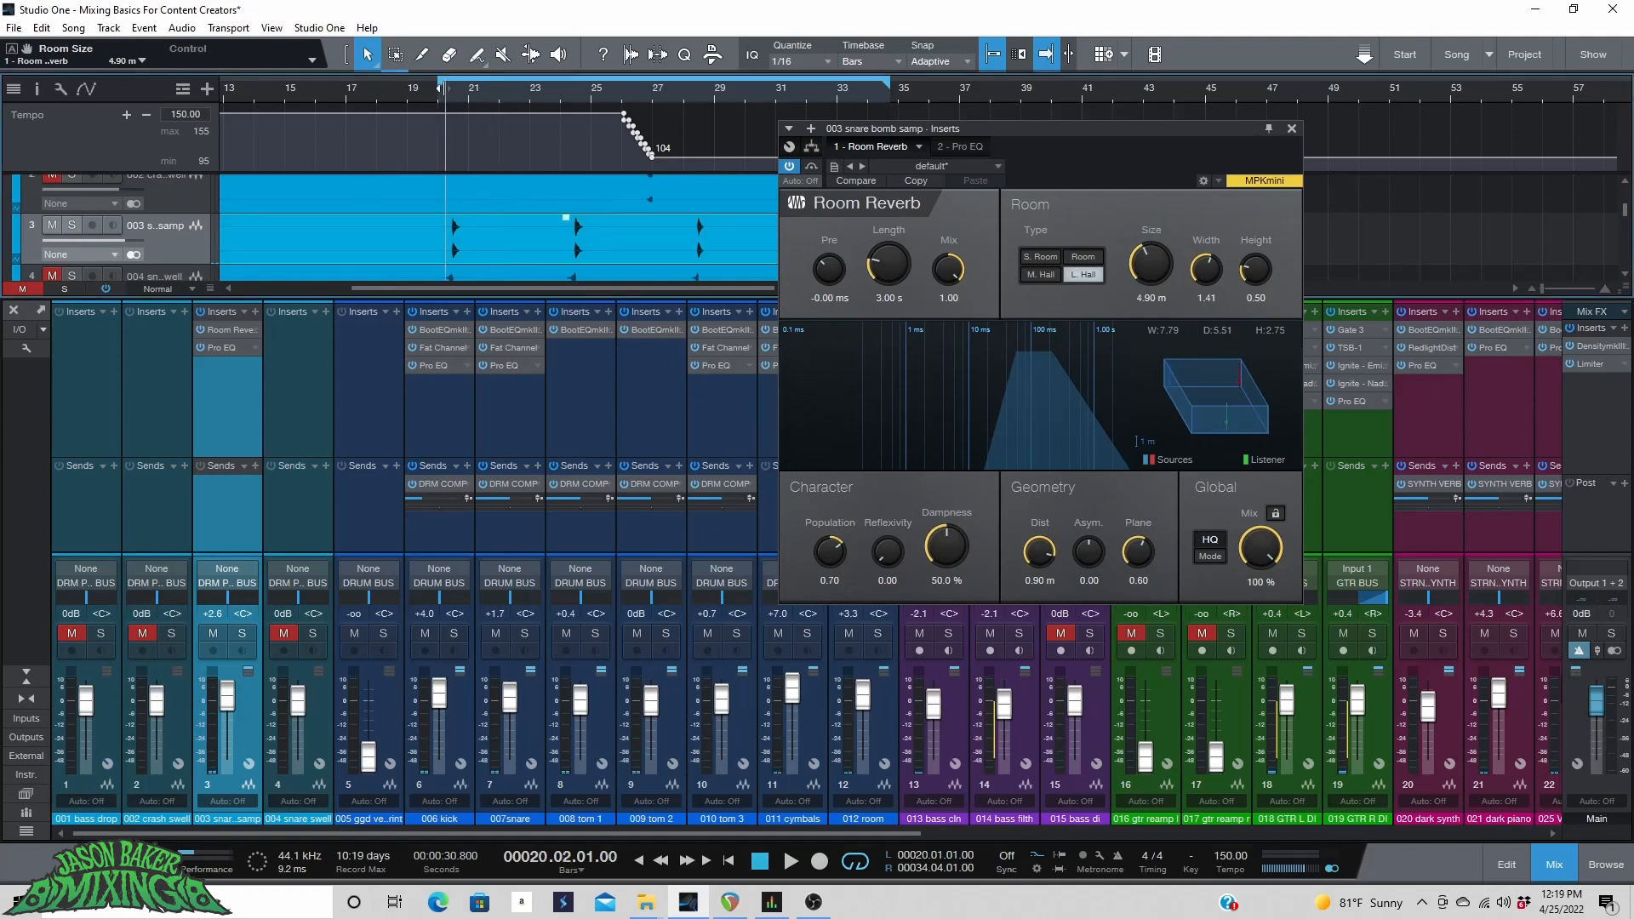
{"action": "key", "text": "space"}
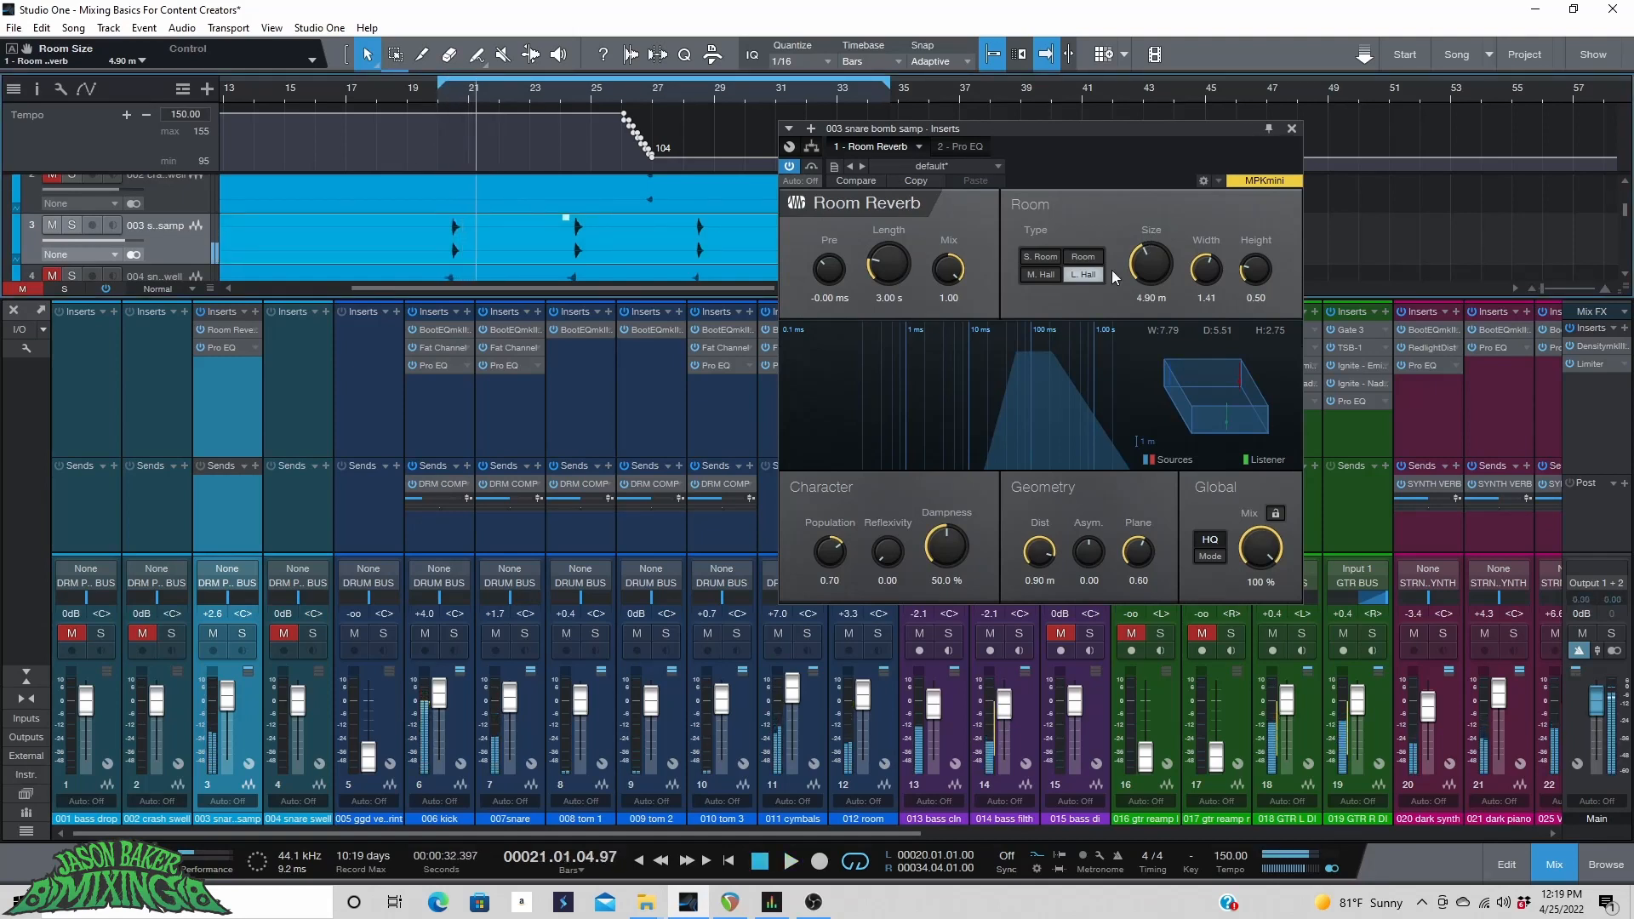
{"action": "left_click_drag", "start_coordinate": [1159, 276], "coordinate": [1149, 297]}
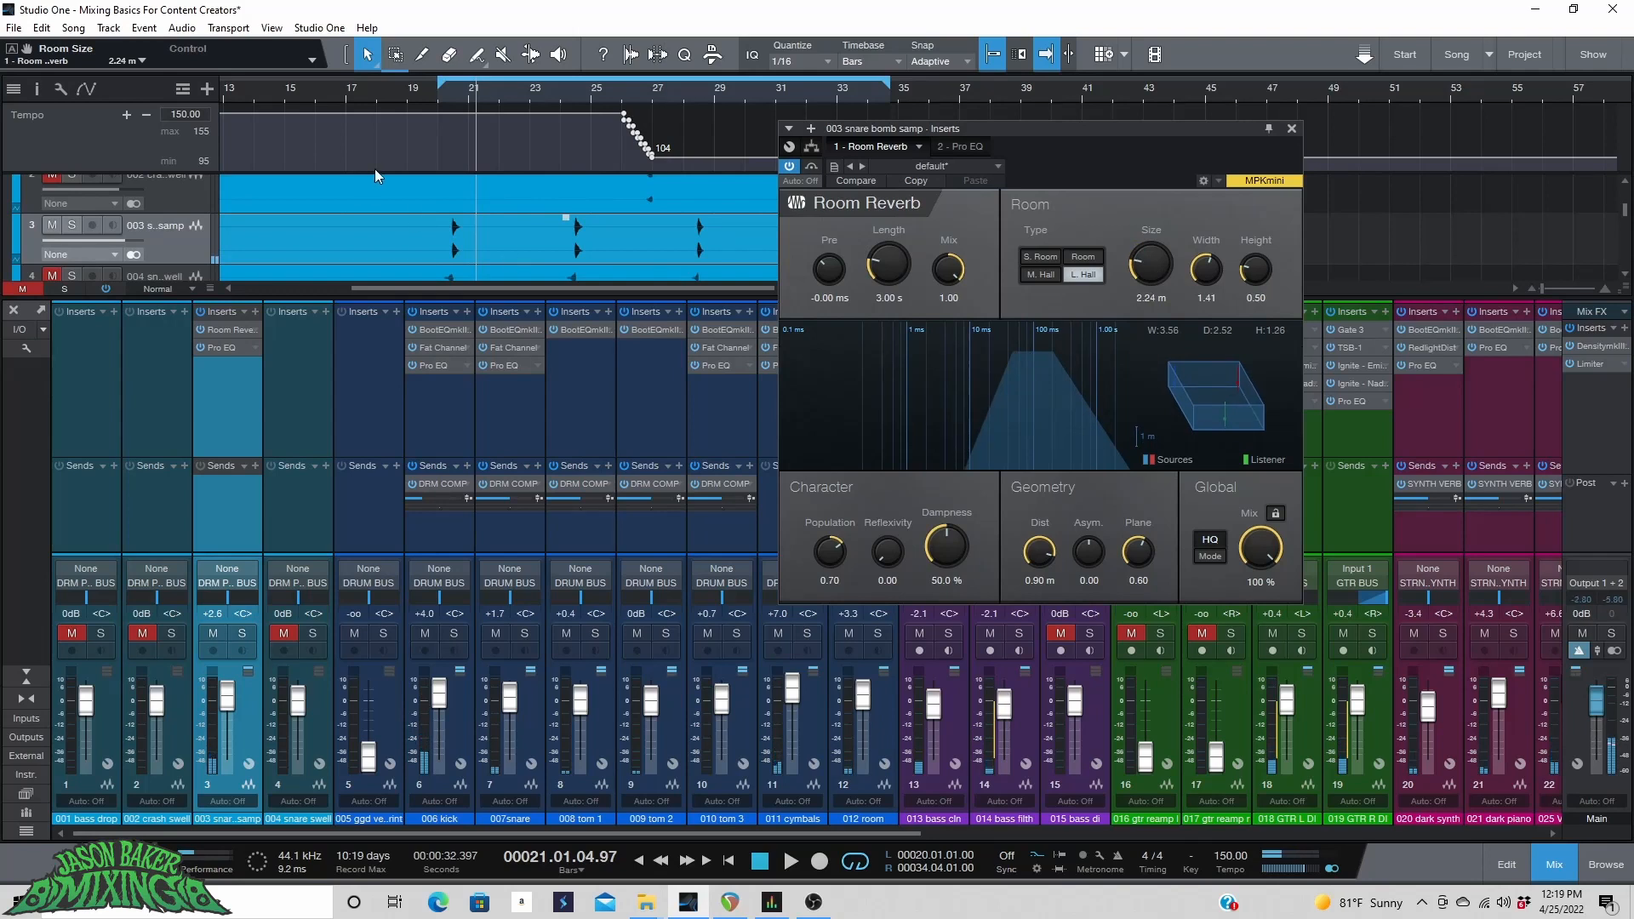
Try raising the snare bomb sample track's volume while playing from bar 20.
{"action": "left_click", "coordinate": [422, 97]}
{"action": "key", "text": "space"}
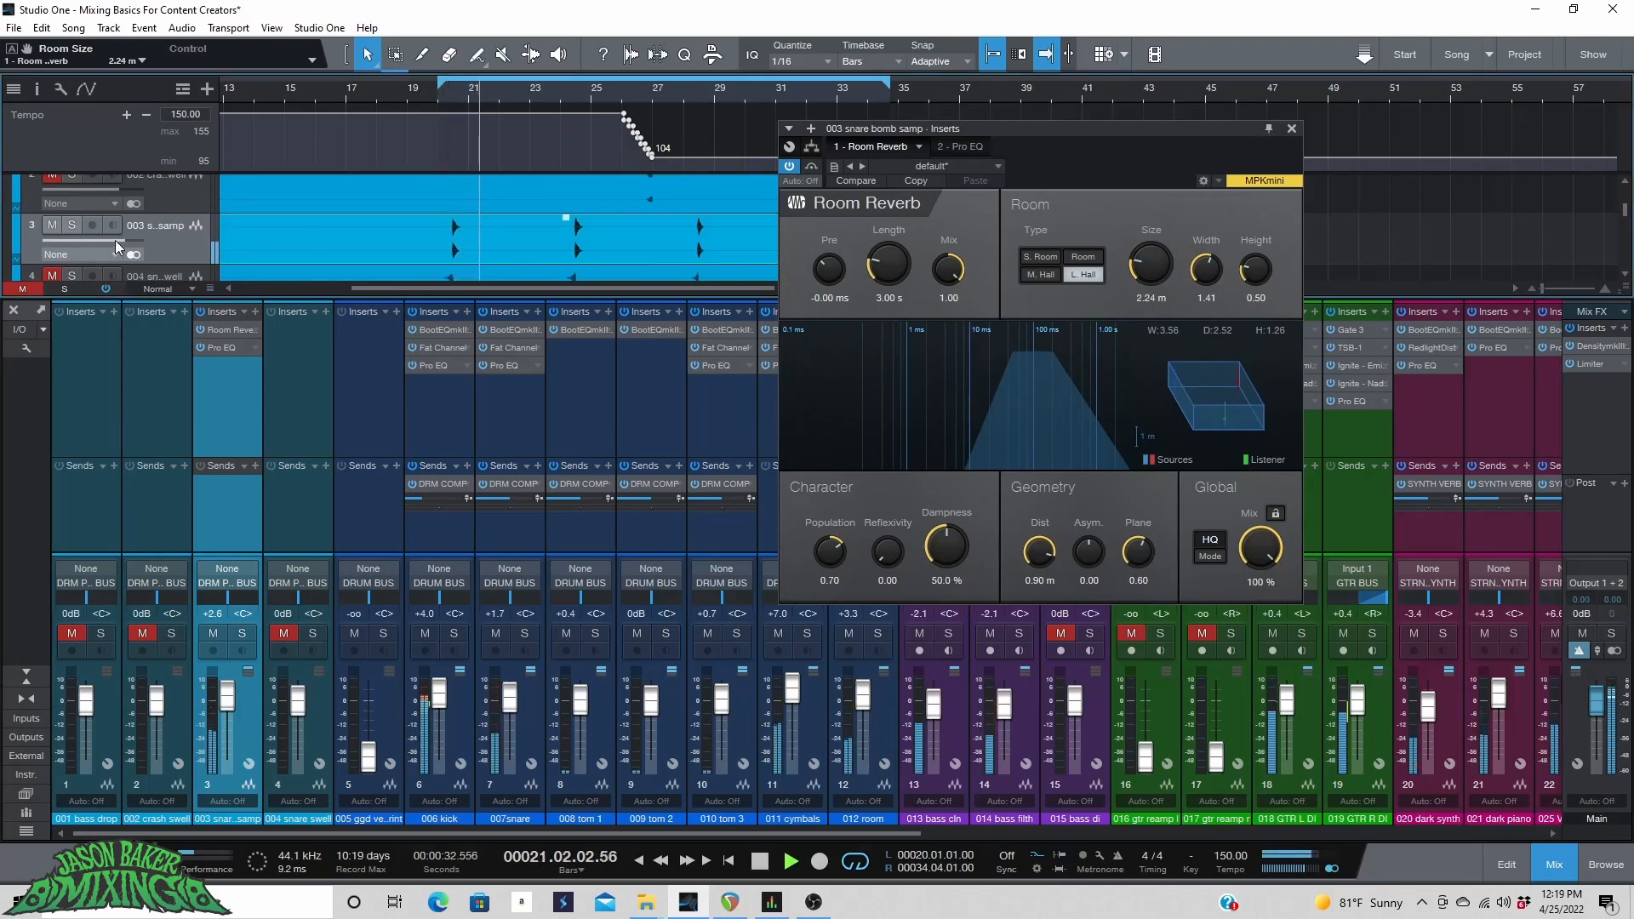
{"action": "left_click_drag", "start_coordinate": [115, 240], "coordinate": [136, 245]}
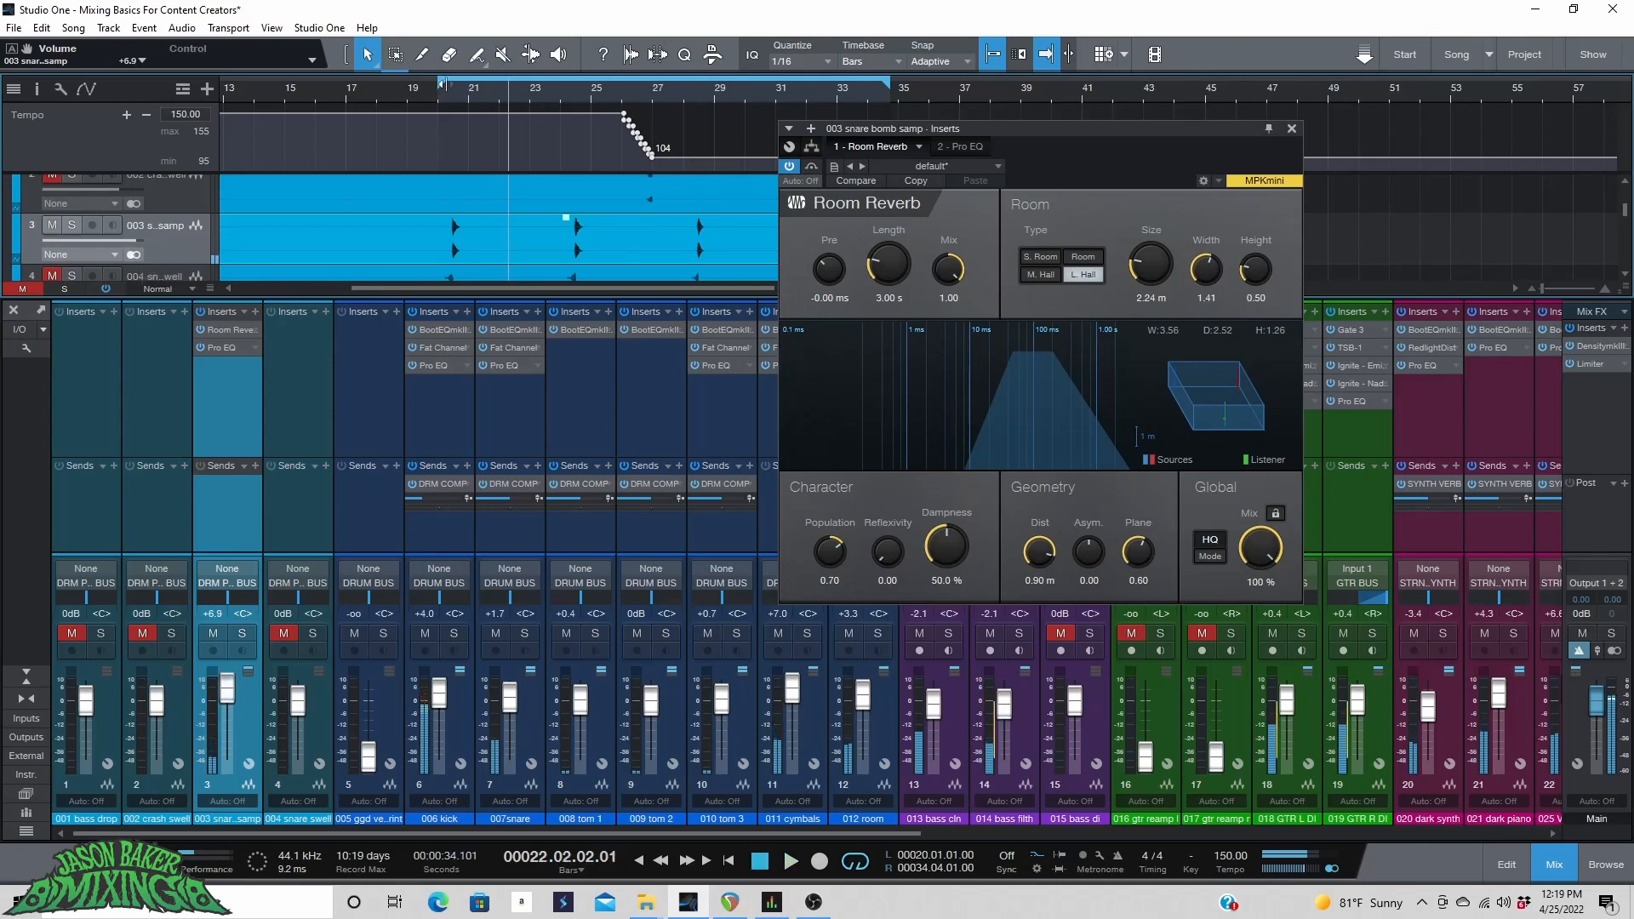
{"action": "key", "text": "space"}
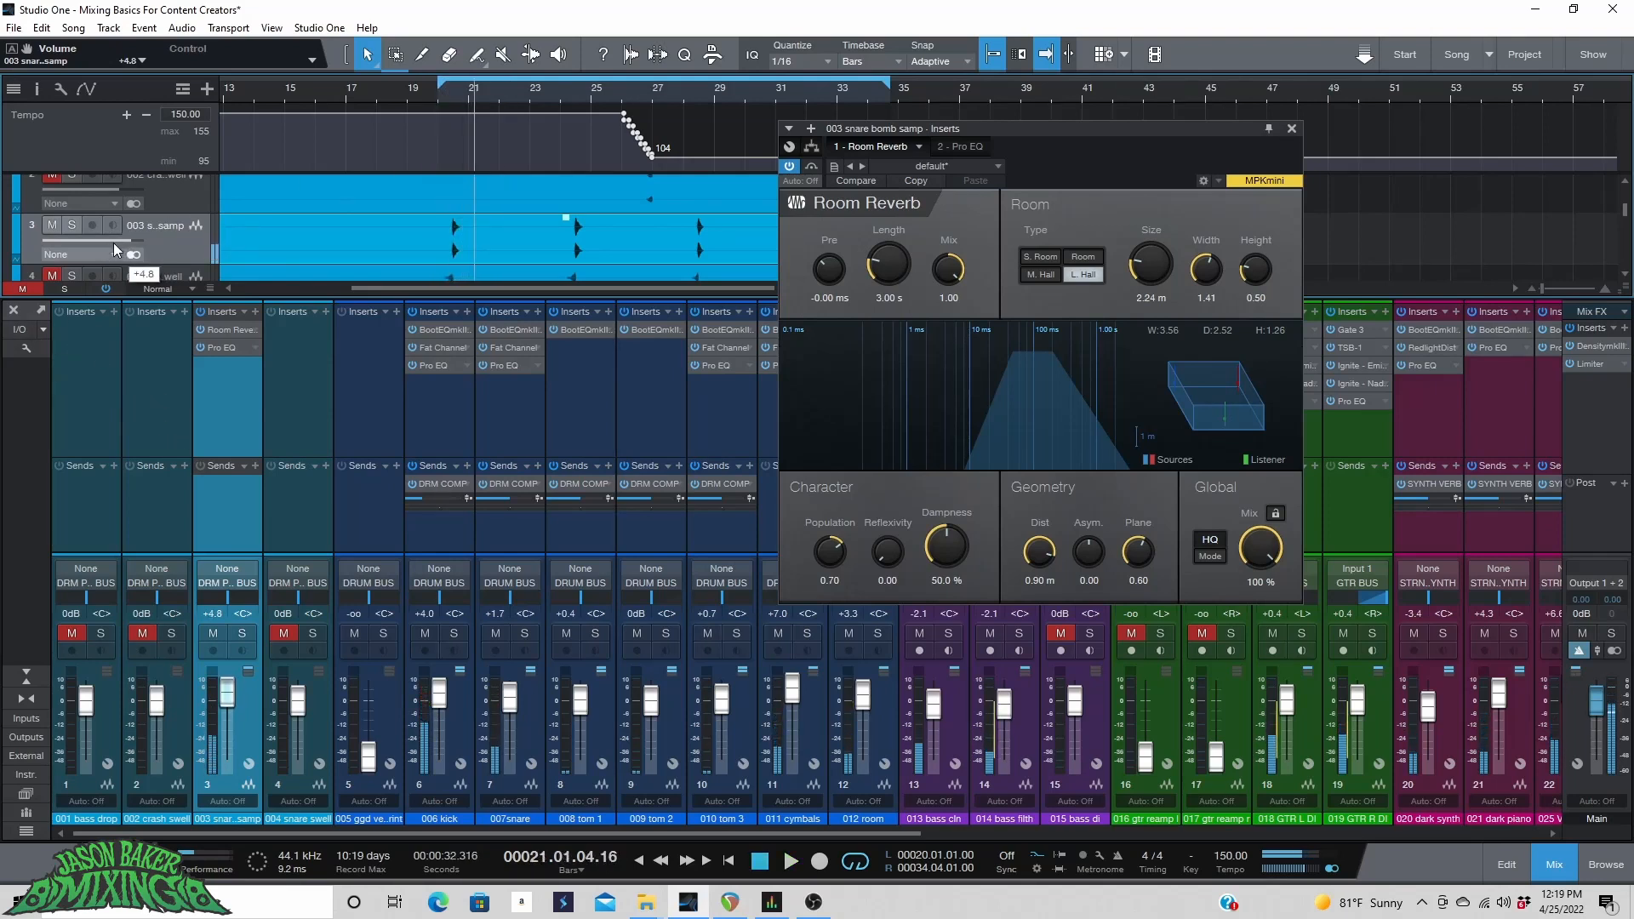
{"action": "left_click", "coordinate": [446, 98]}
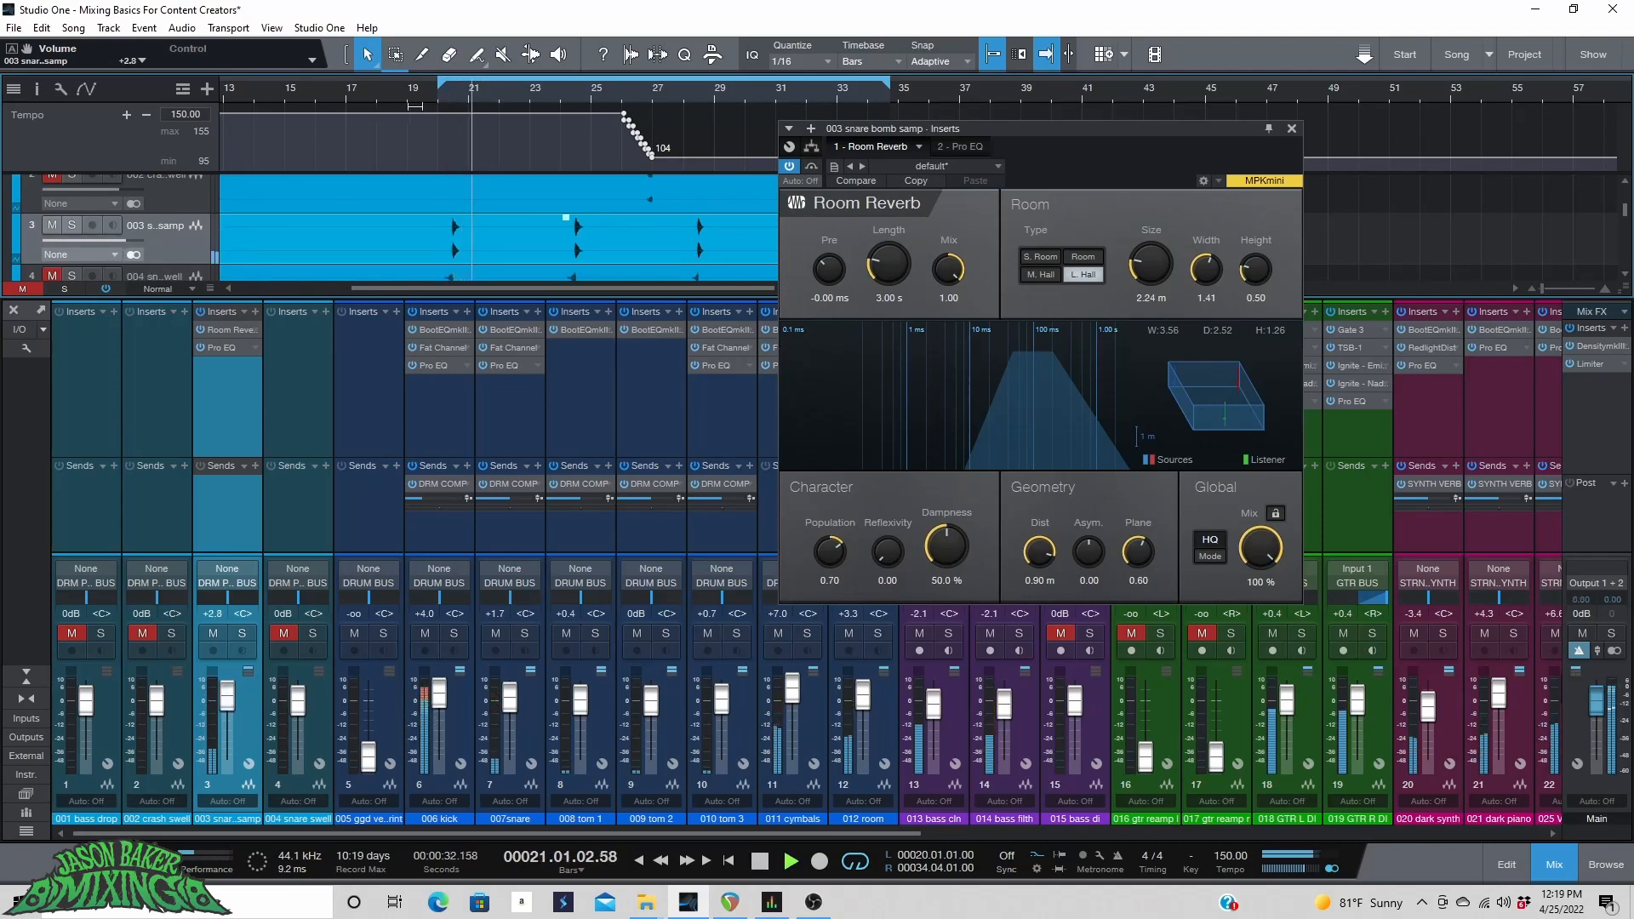
{"action": "left_click", "coordinate": [432, 99]}
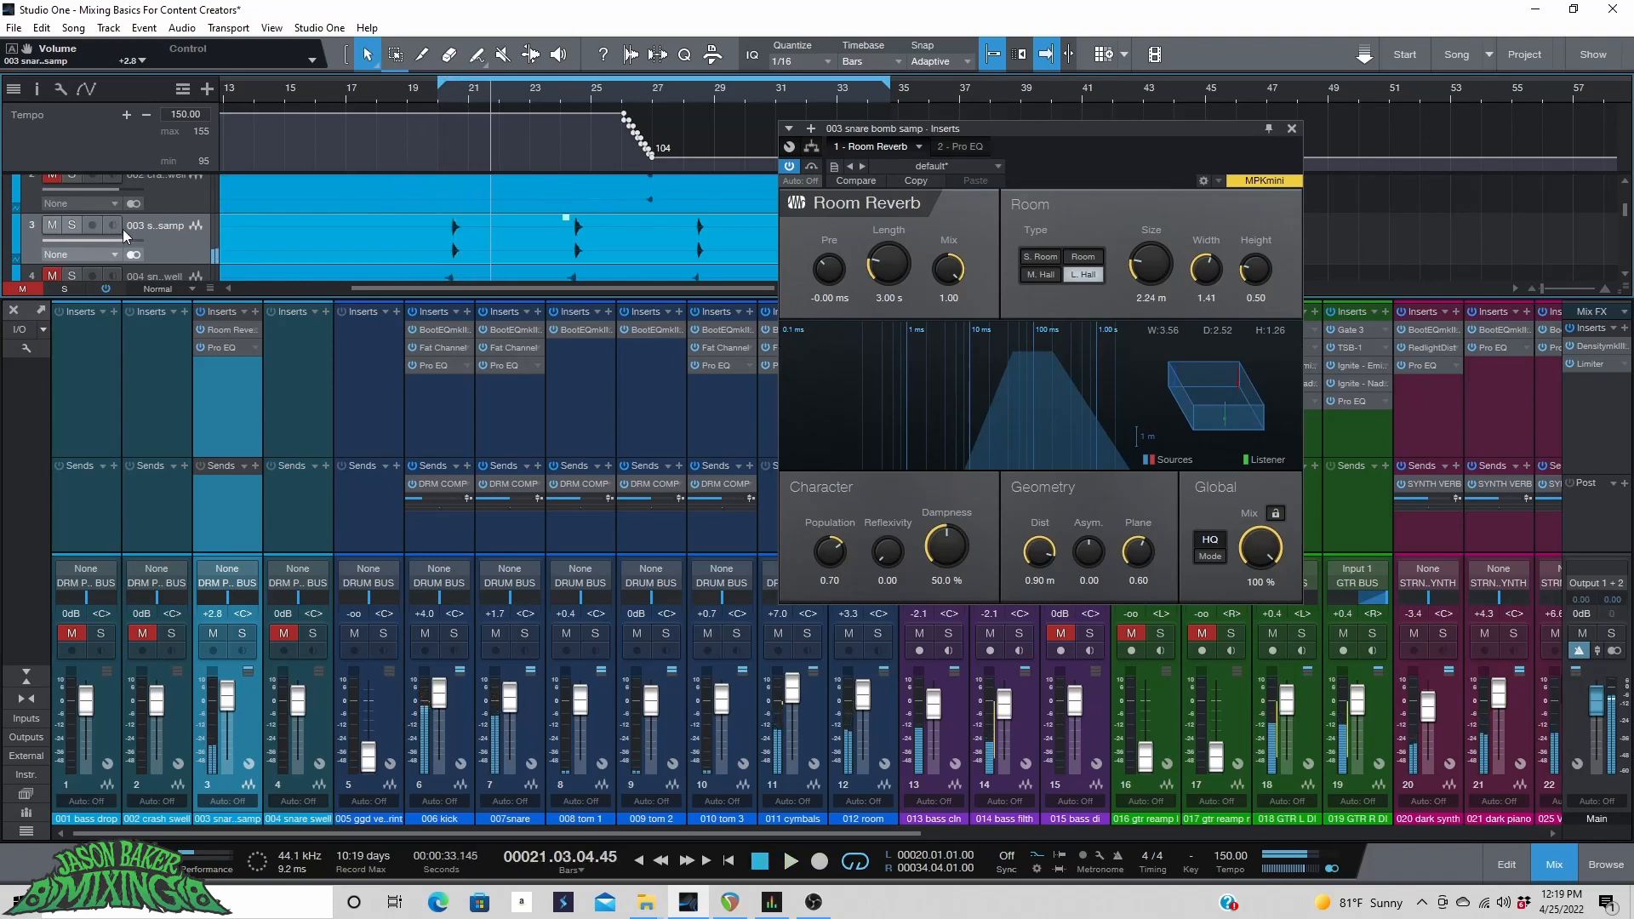
Unmute the snare swell track and raise its volume to +3.7 dB while playing from bar 20.
{"action": "scroll", "coordinate": [136, 232], "scroll_direction": "down", "scroll_amount": 1}
{"action": "left_click", "coordinate": [179, 245]}
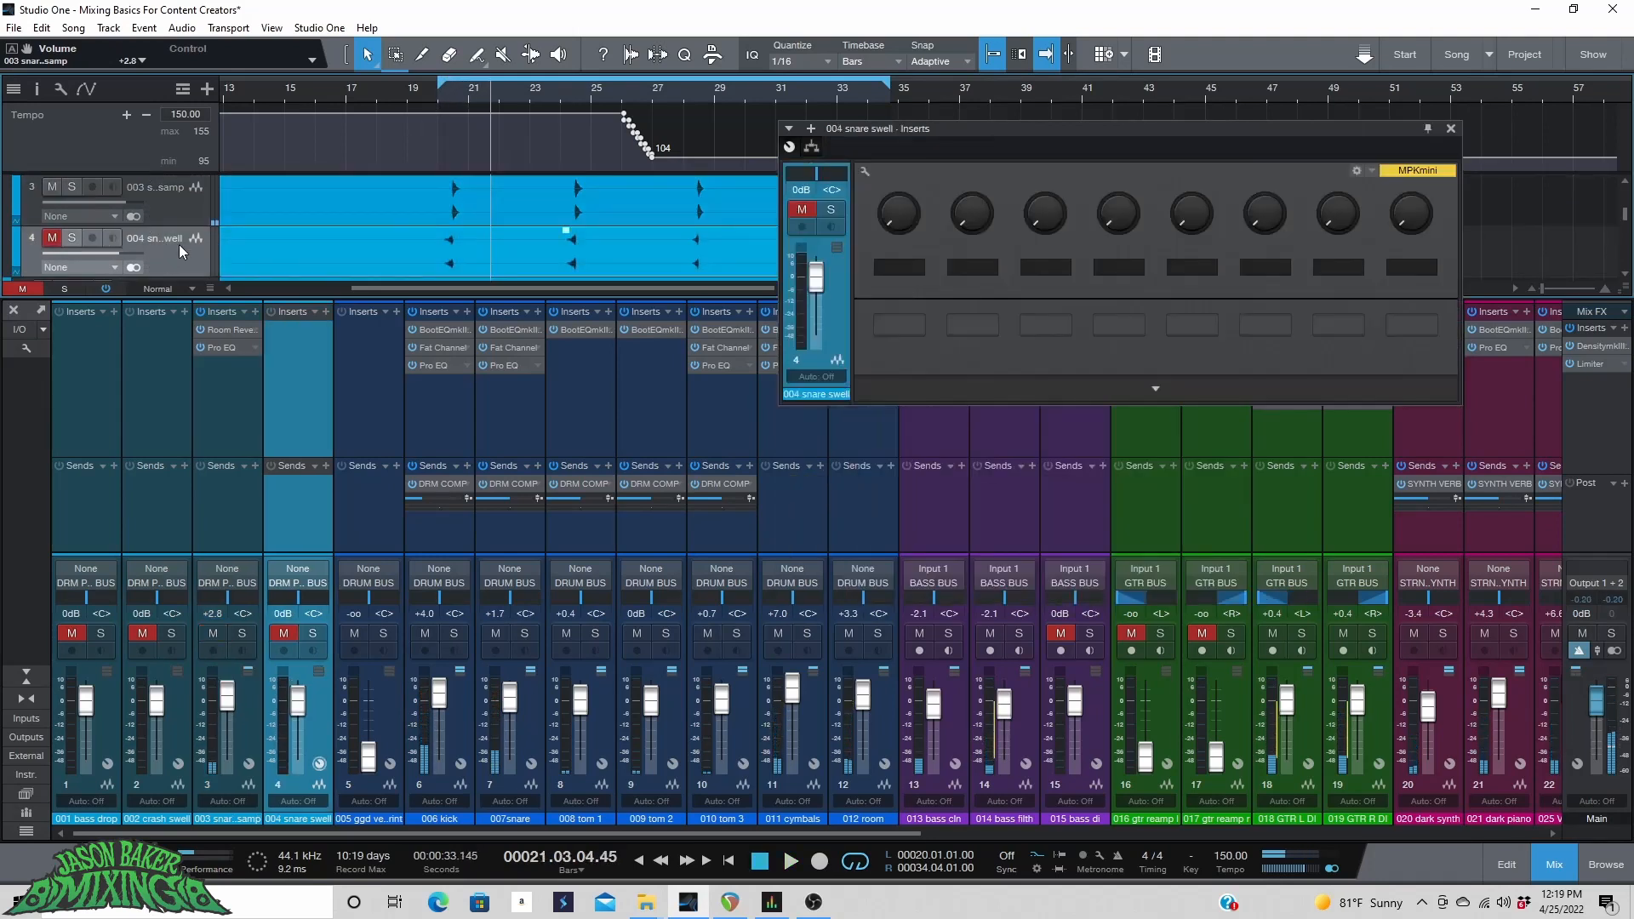
{"action": "left_click", "coordinate": [52, 241]}
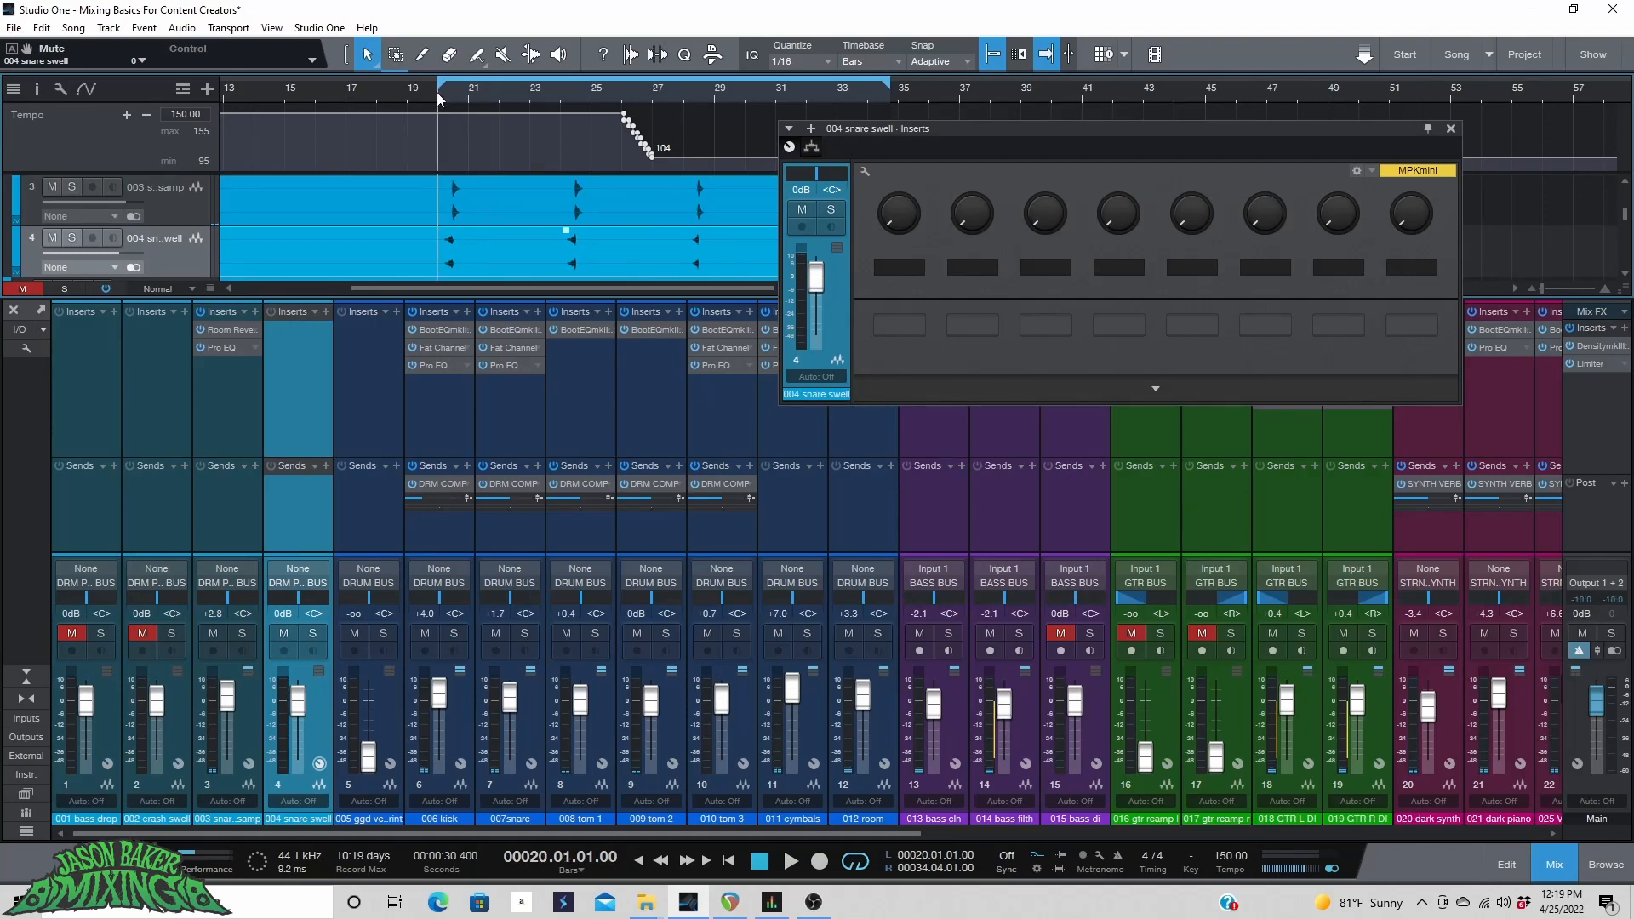
{"action": "scroll", "coordinate": [439, 99], "scroll_direction": "up", "scroll_amount": 4}
{"action": "left_click_drag", "start_coordinate": [119, 247], "coordinate": [125, 257]}
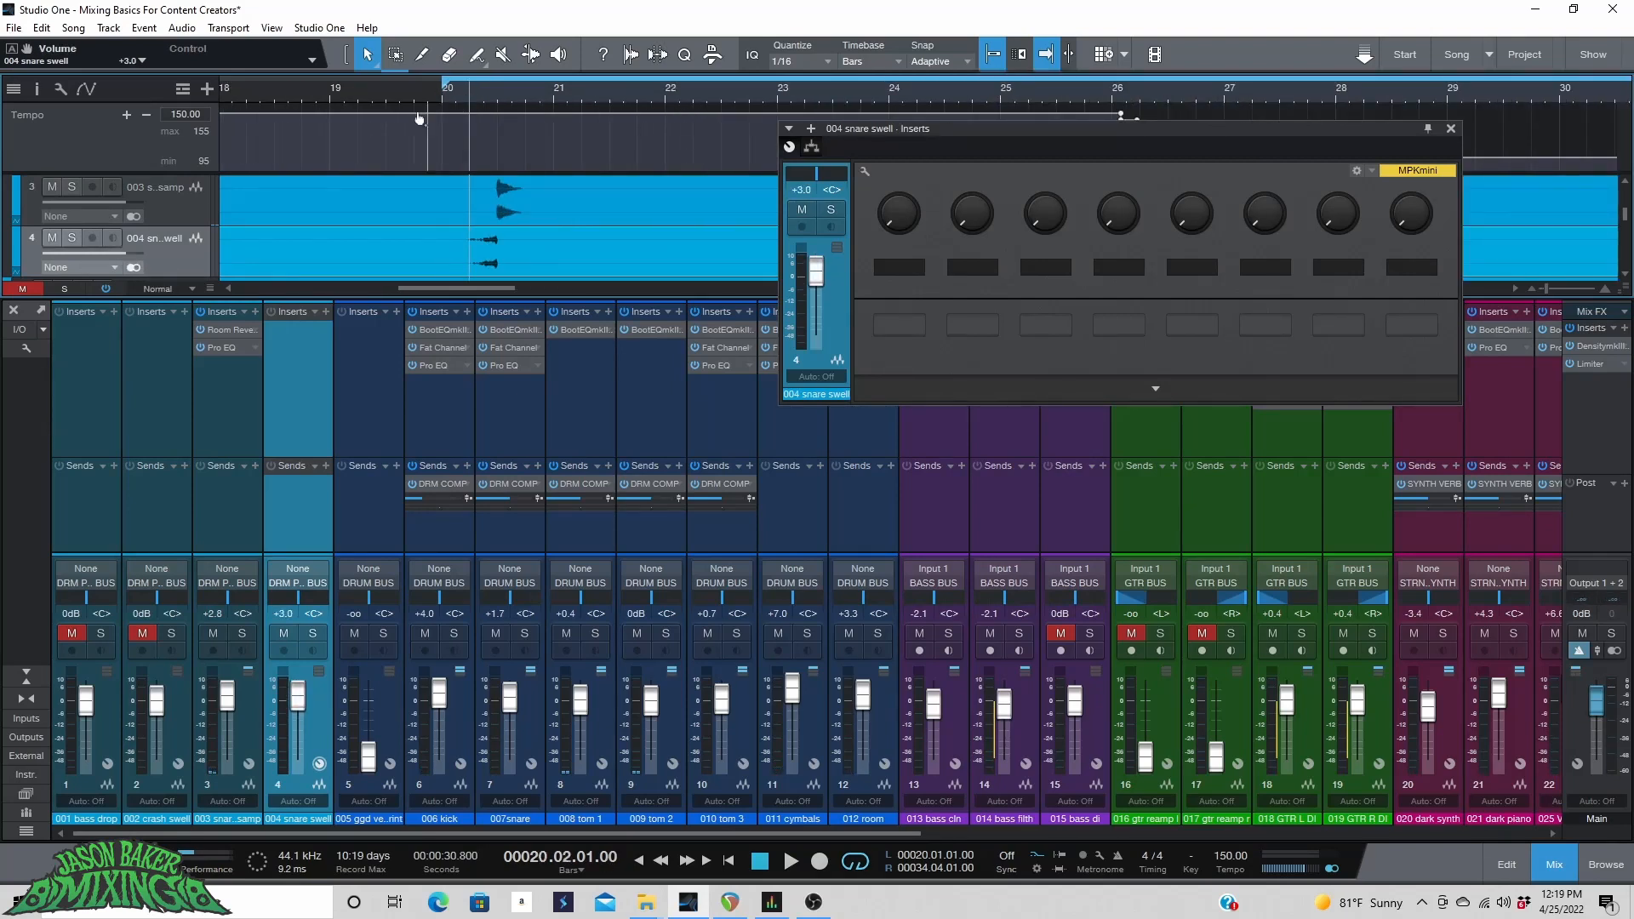
{"action": "key", "text": "space"}
{"action": "left_click_drag", "start_coordinate": [129, 255], "coordinate": [132, 262]}
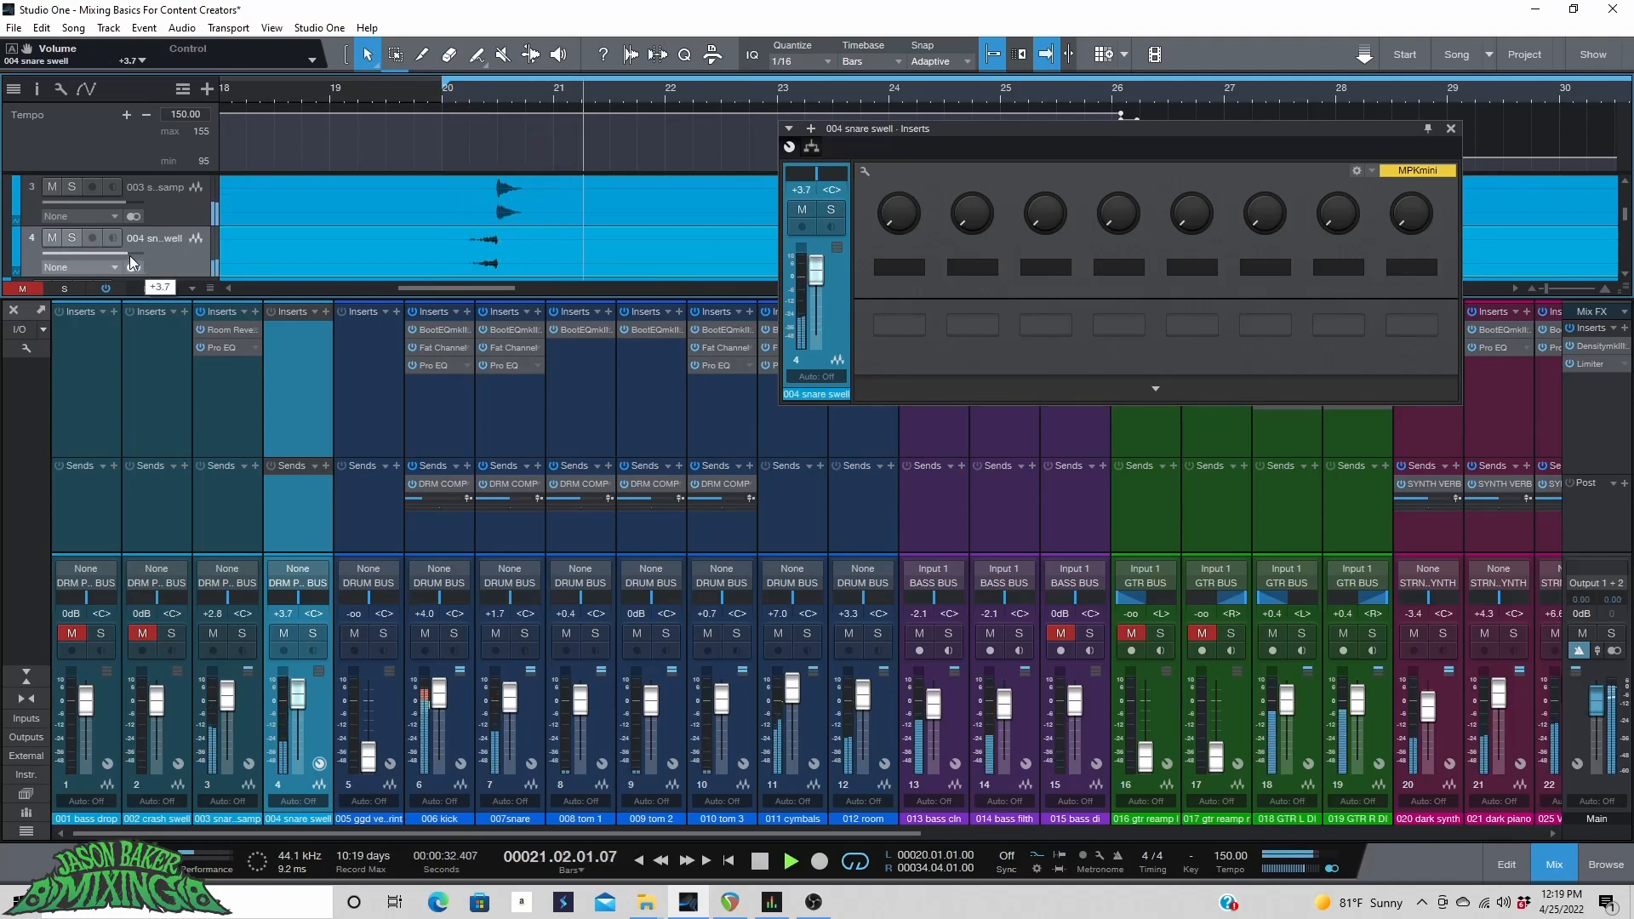
{"action": "left_click", "coordinate": [418, 89]}
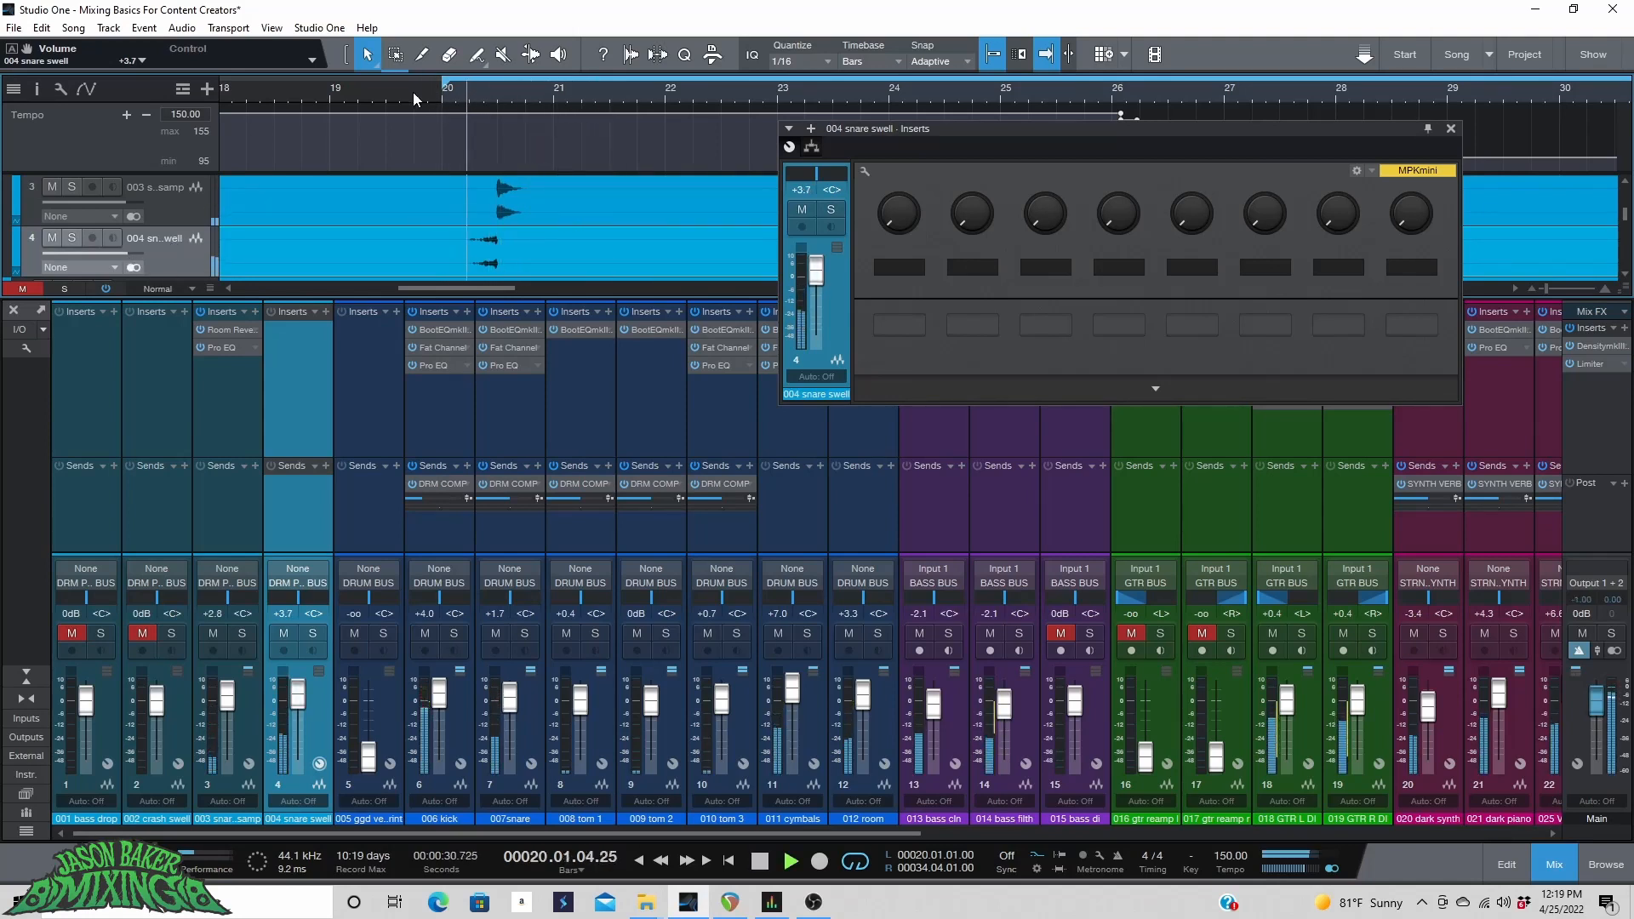
{"action": "left_click", "coordinate": [411, 94]}
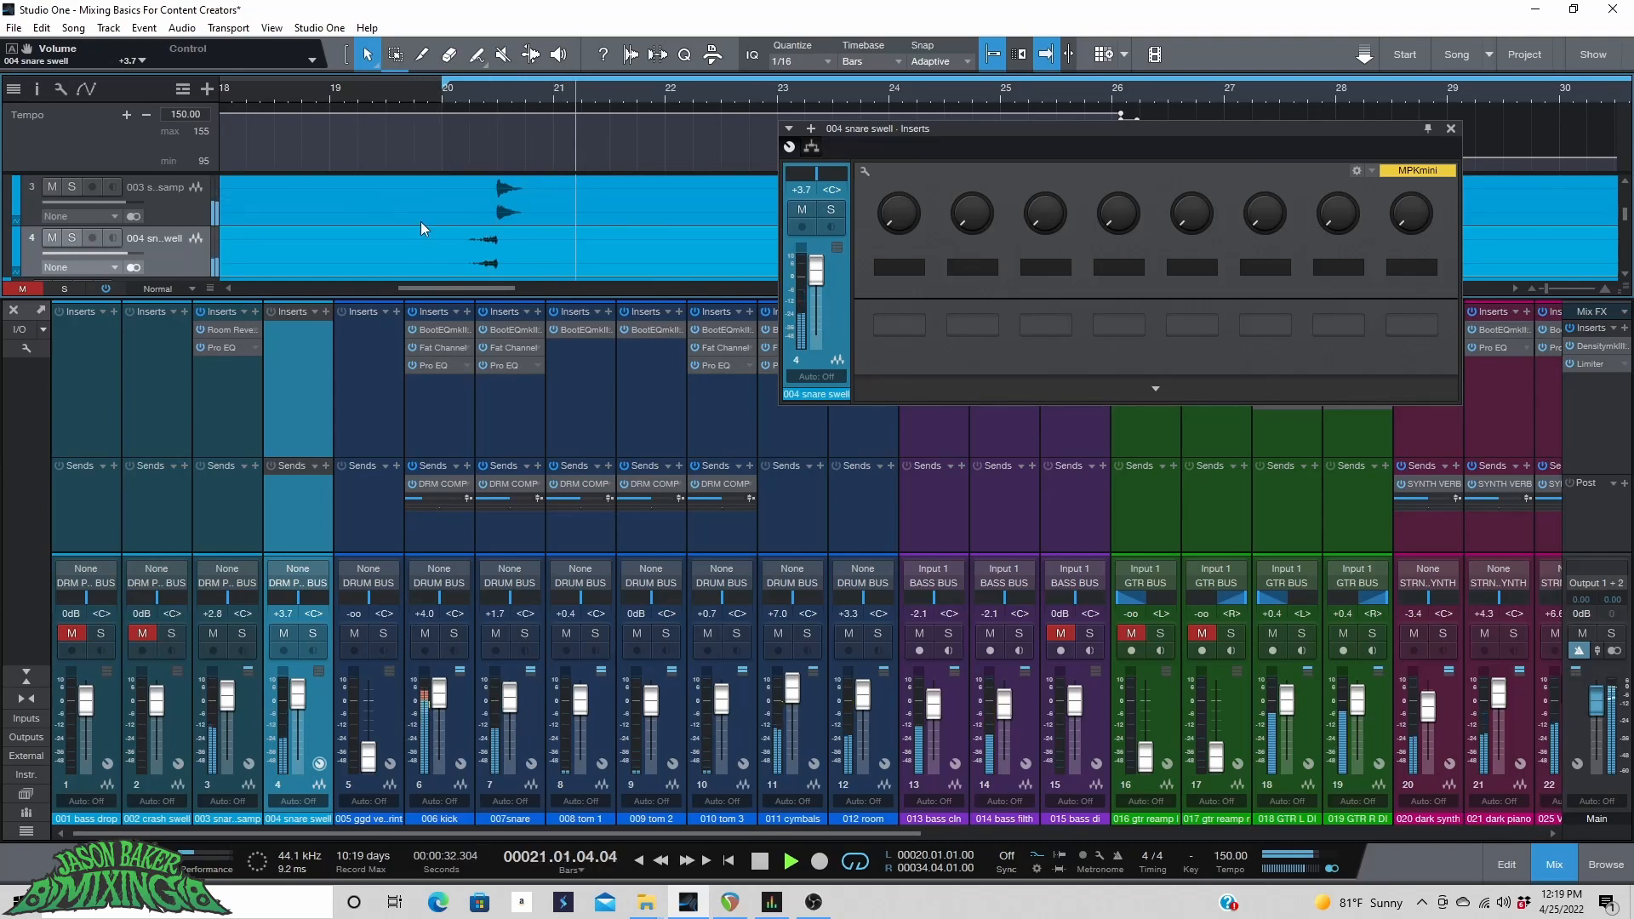
{"action": "key", "text": "space"}
Close the snare swell insert window, unmute the crash swell track and set its volume to +2.3 dB around bar 26.
{"action": "scroll", "coordinate": [451, 240], "scroll_direction": "up", "scroll_amount": 3}
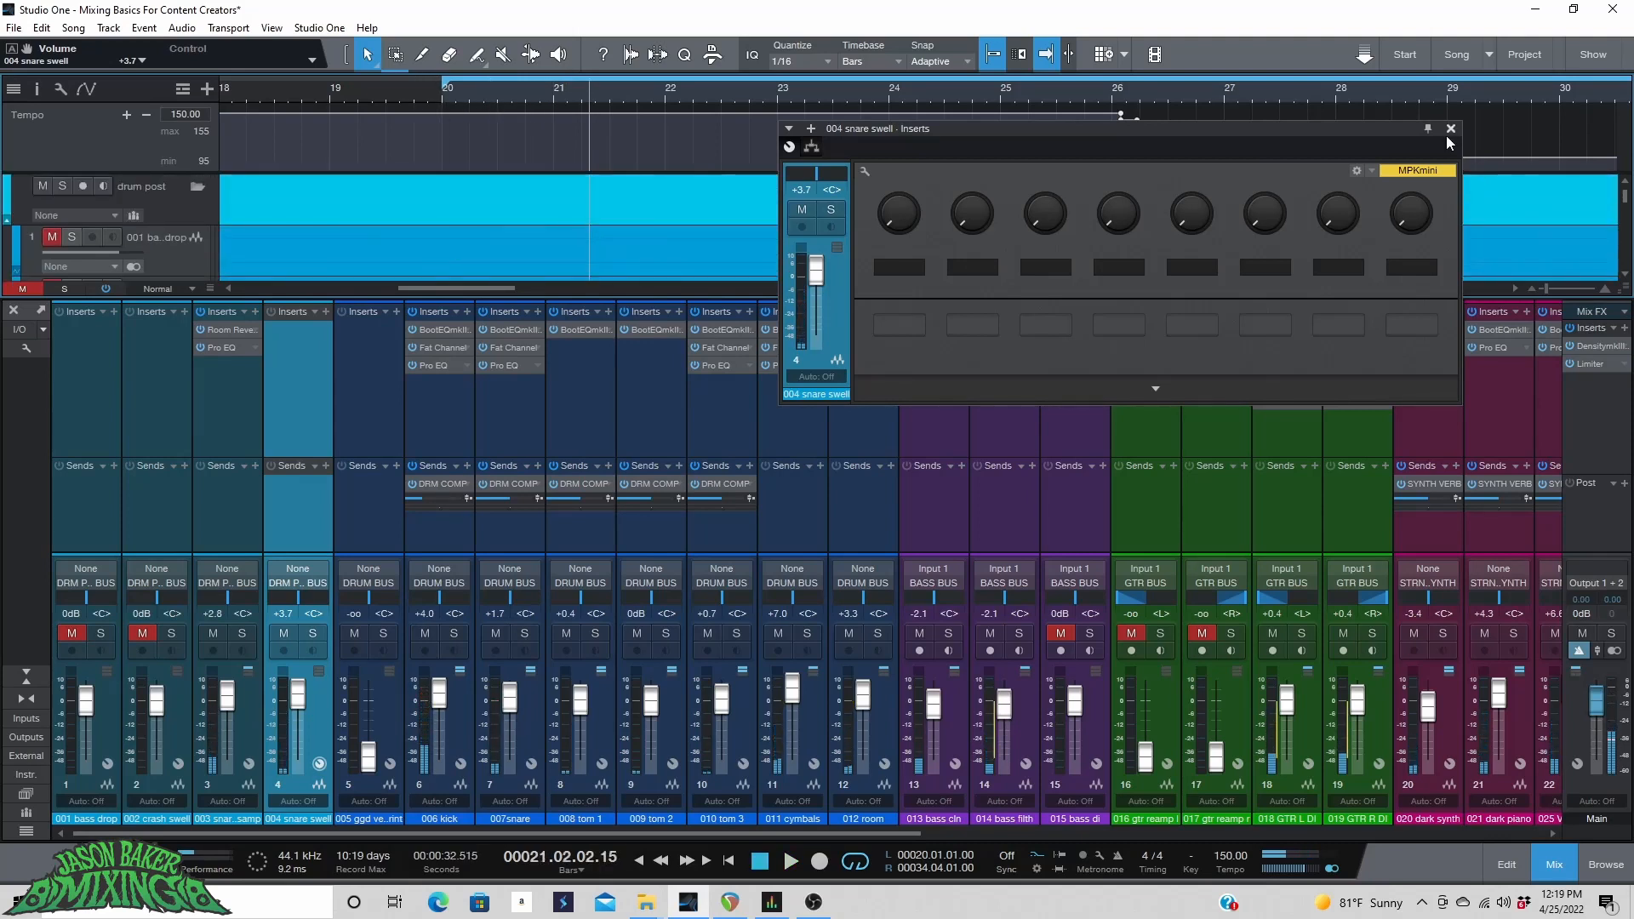
{"action": "left_click", "coordinate": [1451, 128]}
{"action": "scroll", "coordinate": [1177, 87], "scroll_direction": "down", "scroll_amount": 3}
{"action": "scroll", "coordinate": [1183, 247], "scroll_direction": "down", "scroll_amount": 2}
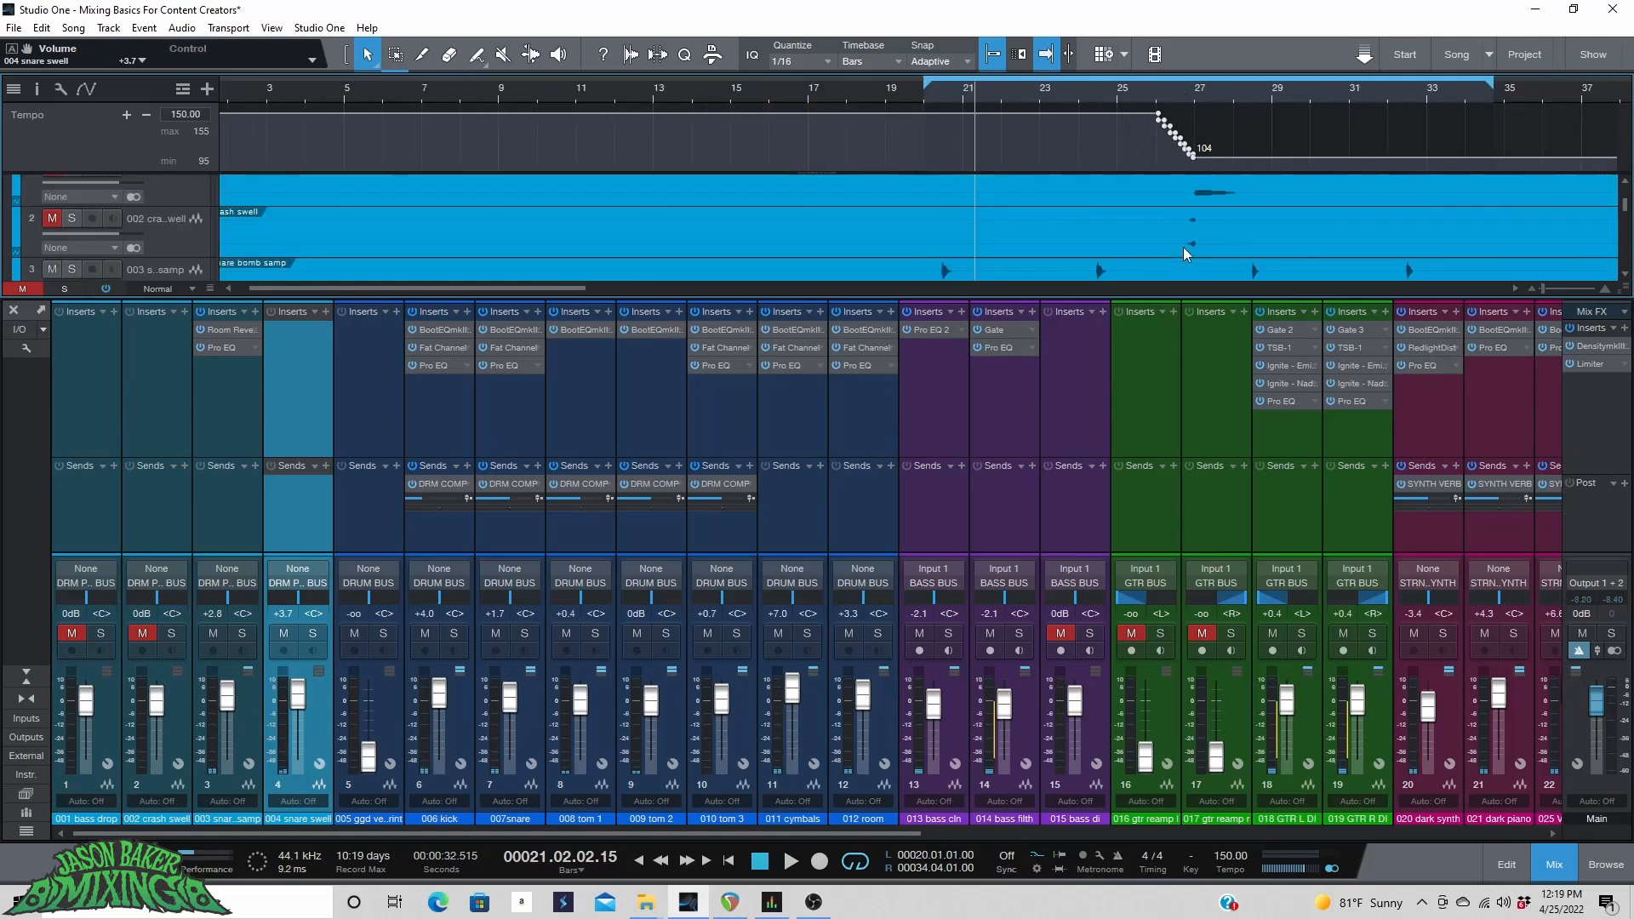
{"action": "scroll", "coordinate": [1185, 245], "scroll_direction": "down", "scroll_amount": 1}
{"action": "left_click", "coordinate": [1185, 94]}
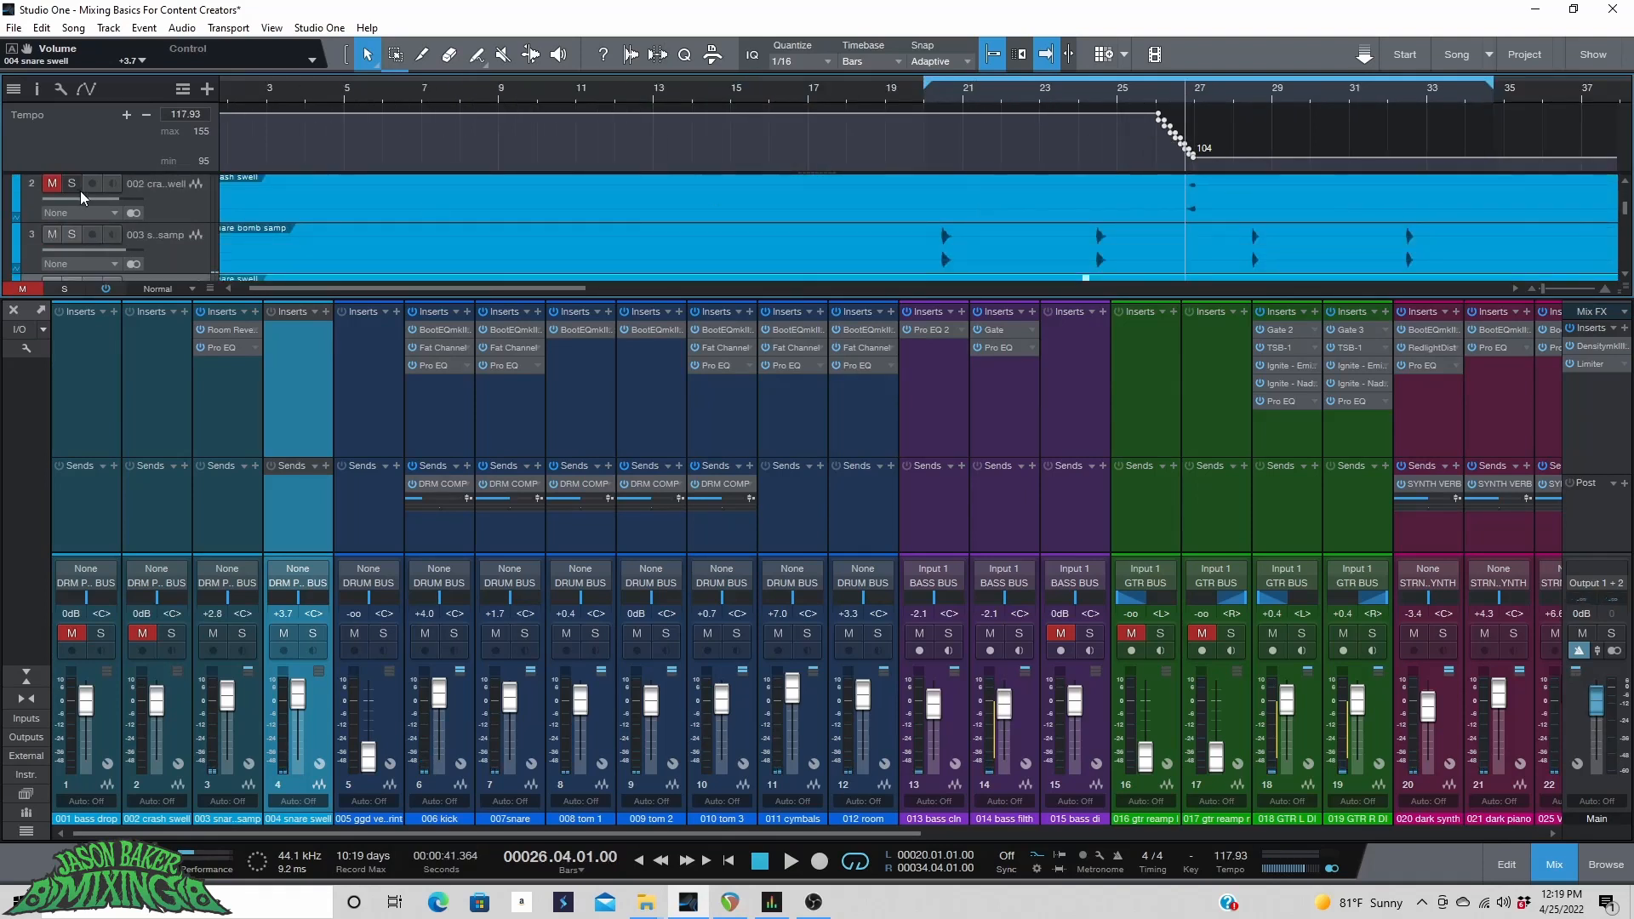
{"action": "left_click", "coordinate": [51, 184]}
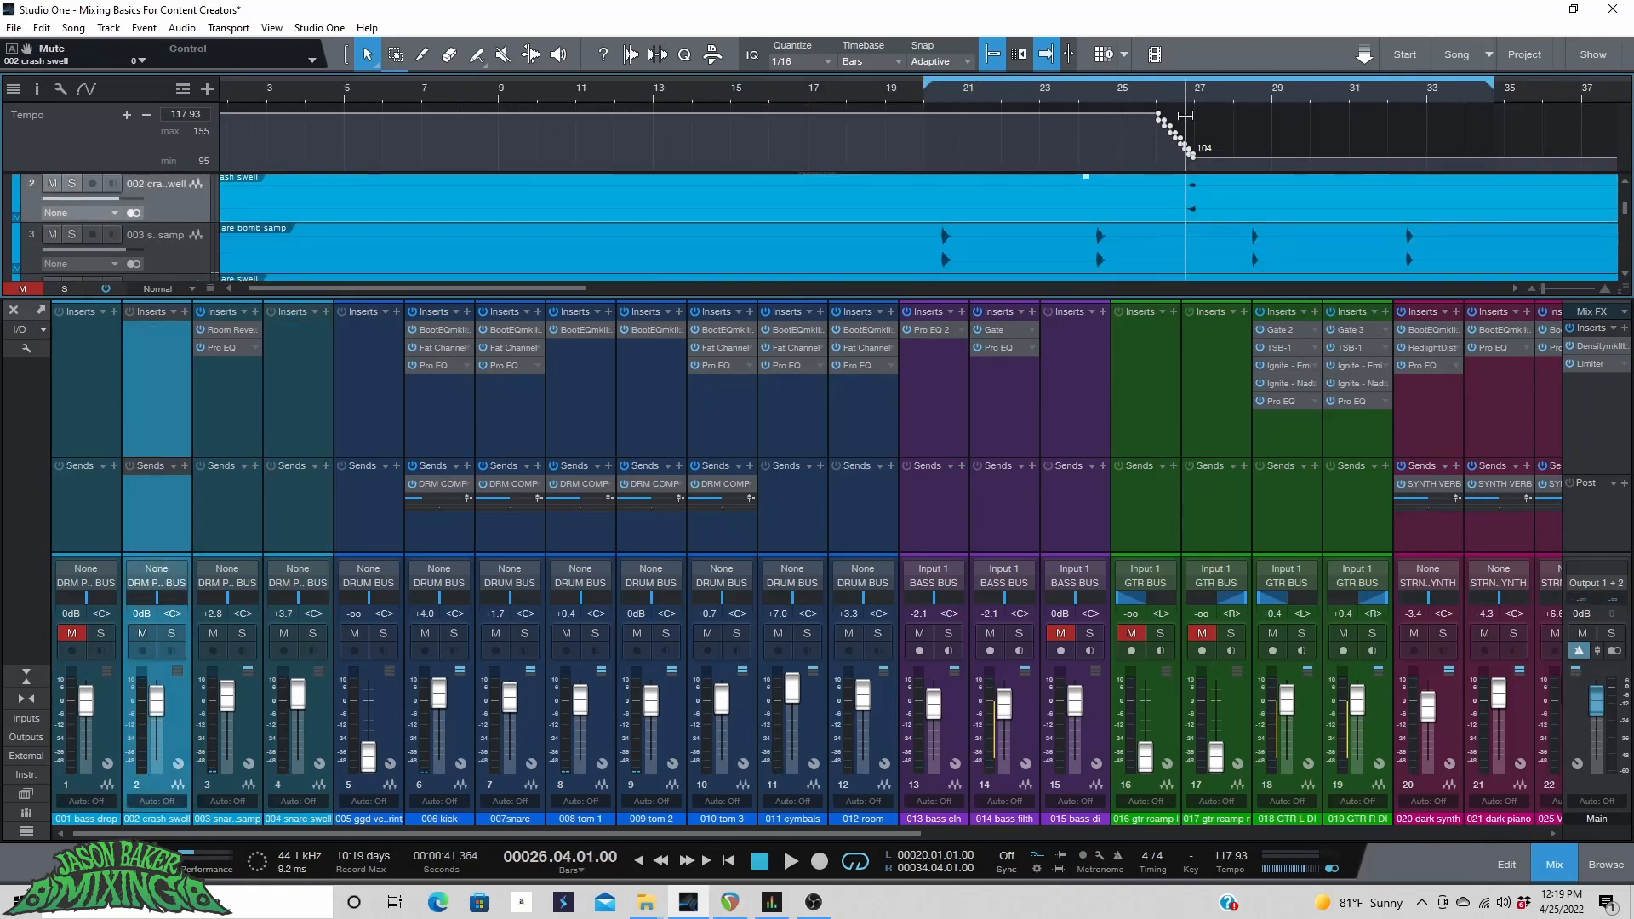
{"action": "scroll", "coordinate": [1177, 95], "scroll_direction": "up", "scroll_amount": 3}
{"action": "key", "text": "space"}
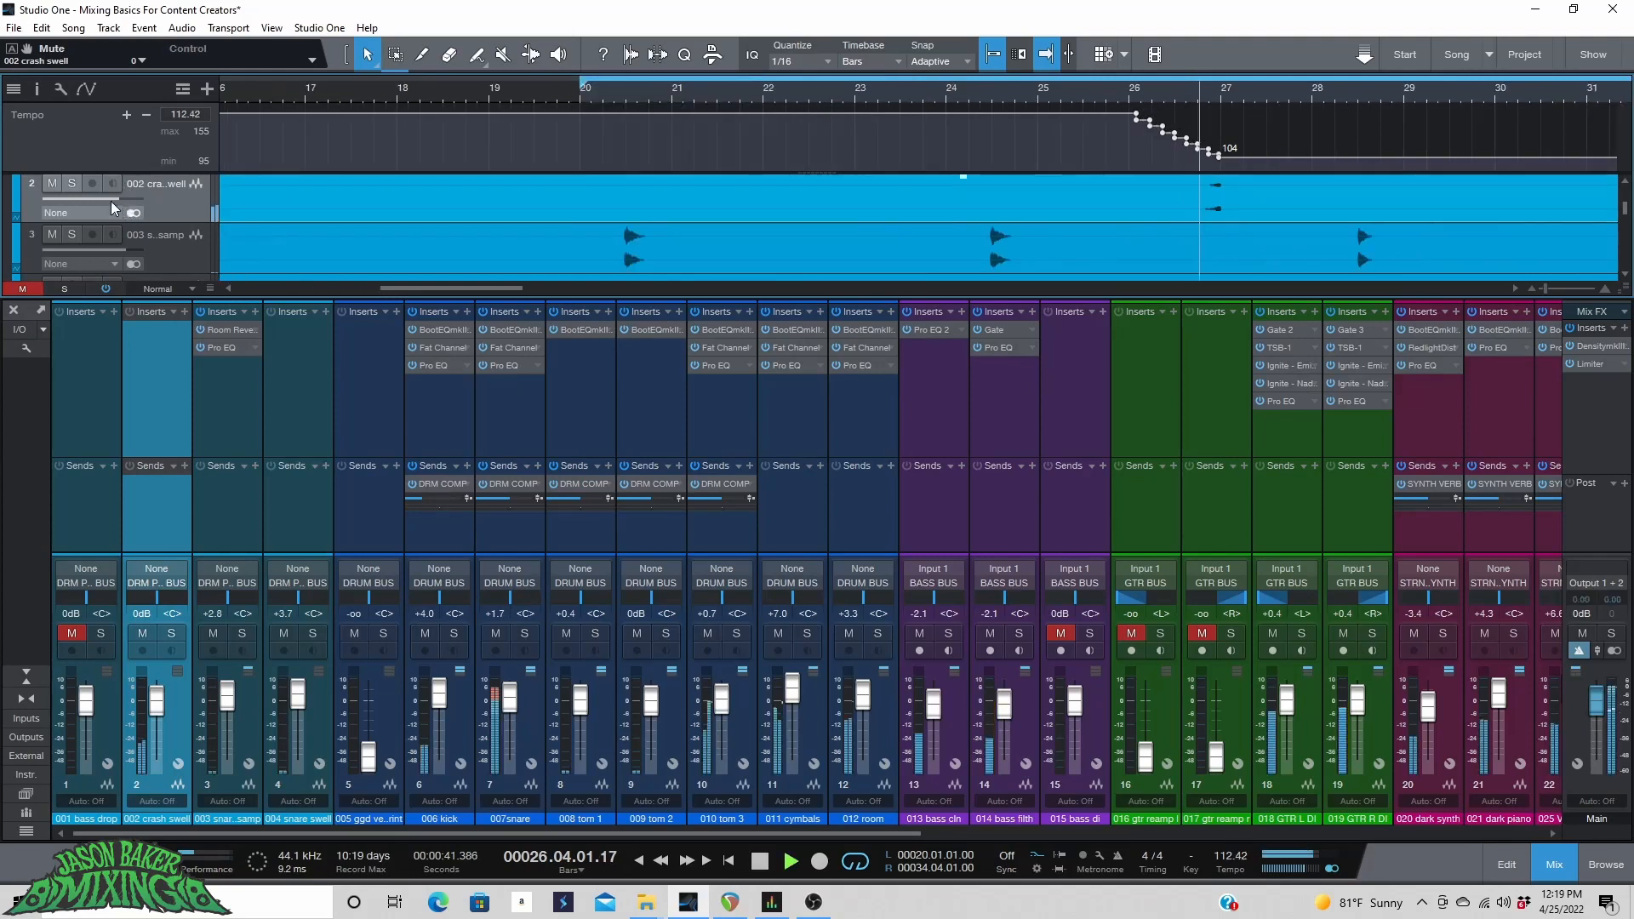
{"action": "left_click_drag", "start_coordinate": [112, 198], "coordinate": [124, 200]}
{"action": "key", "text": "space"}
{"action": "left_click", "coordinate": [1128, 101]}
{"action": "key", "text": "space"}
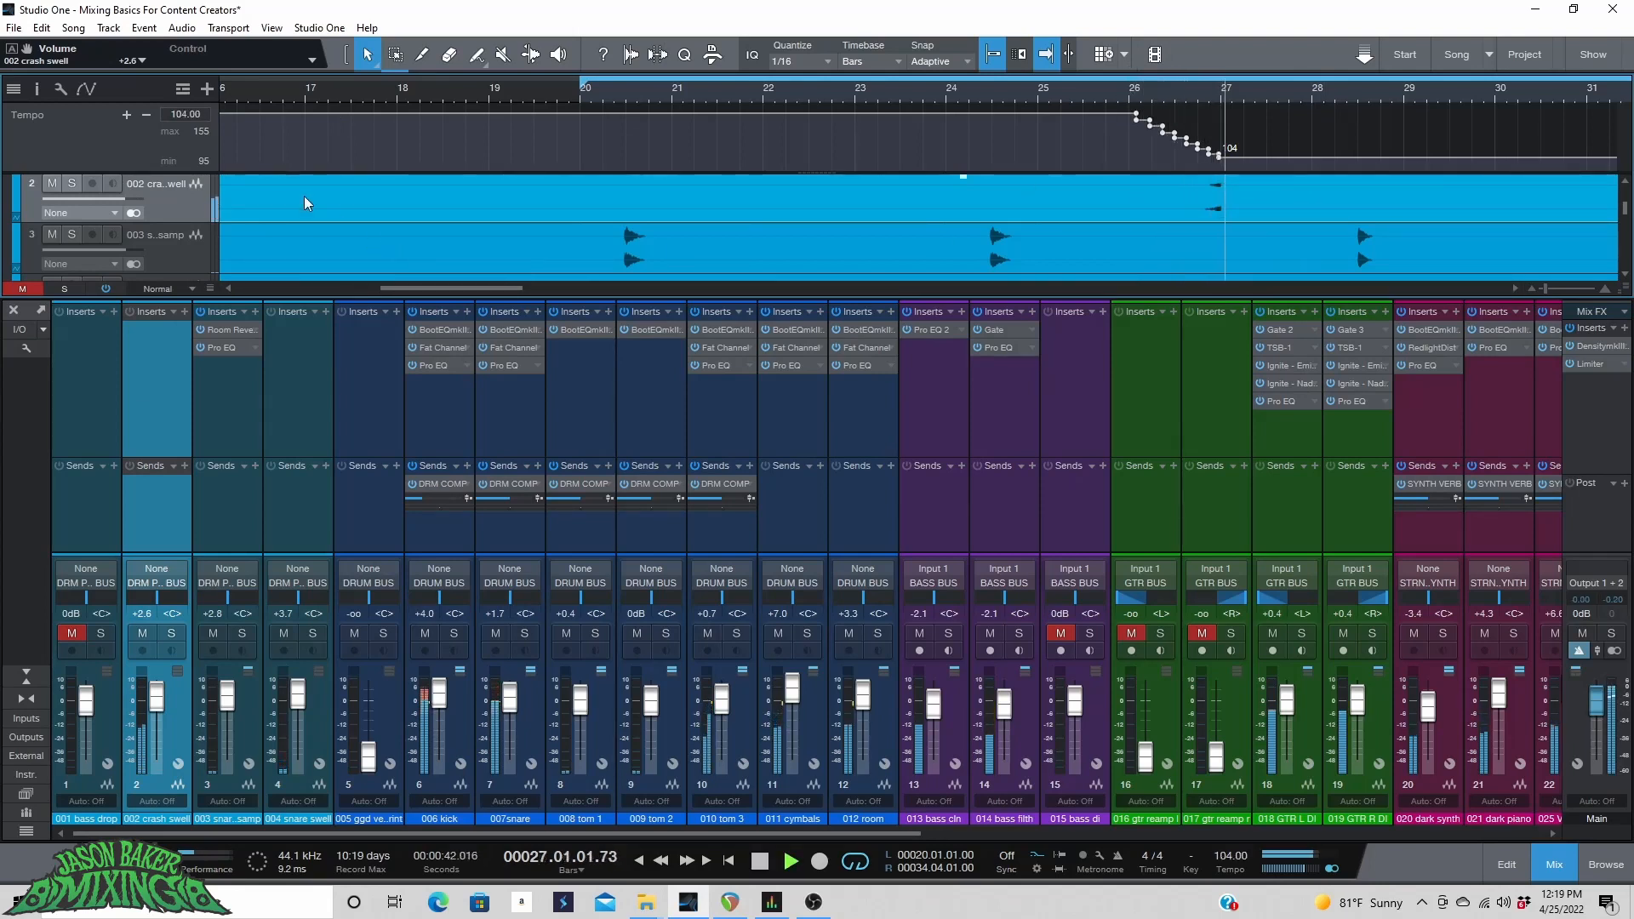
{"action": "left_click_drag", "start_coordinate": [123, 199], "coordinate": [133, 209]}
{"action": "key", "text": "space"}
Solo the bass drop track and audition it from around bar 26.
{"action": "scroll", "coordinate": [134, 209], "scroll_direction": "up", "scroll_amount": 2}
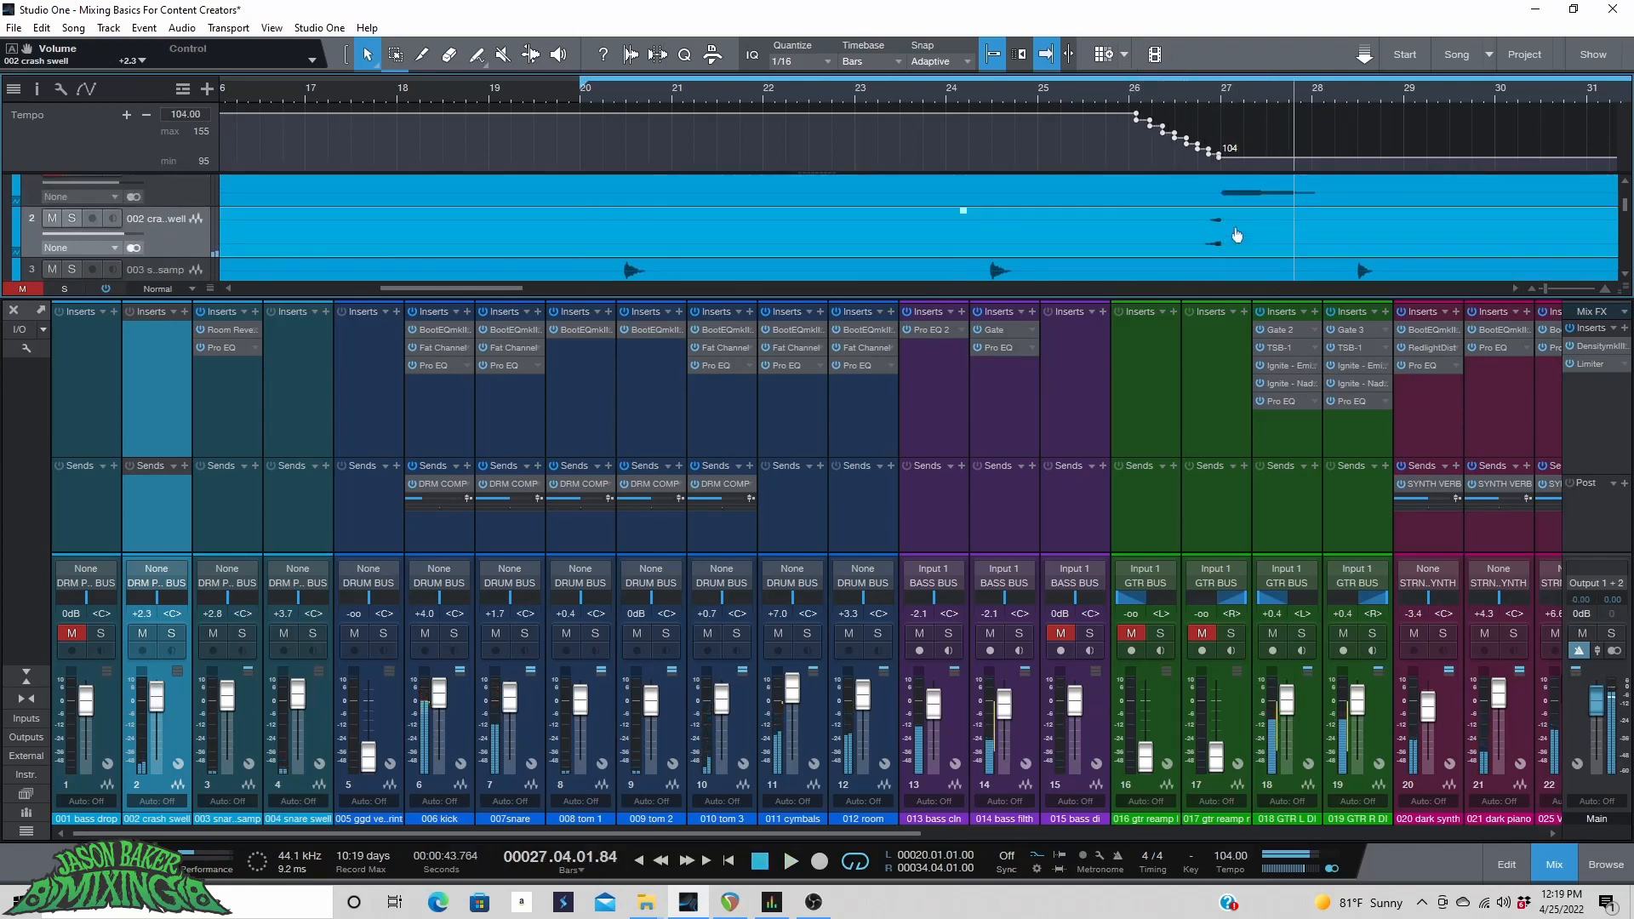
{"action": "left_click", "coordinate": [1206, 95]}
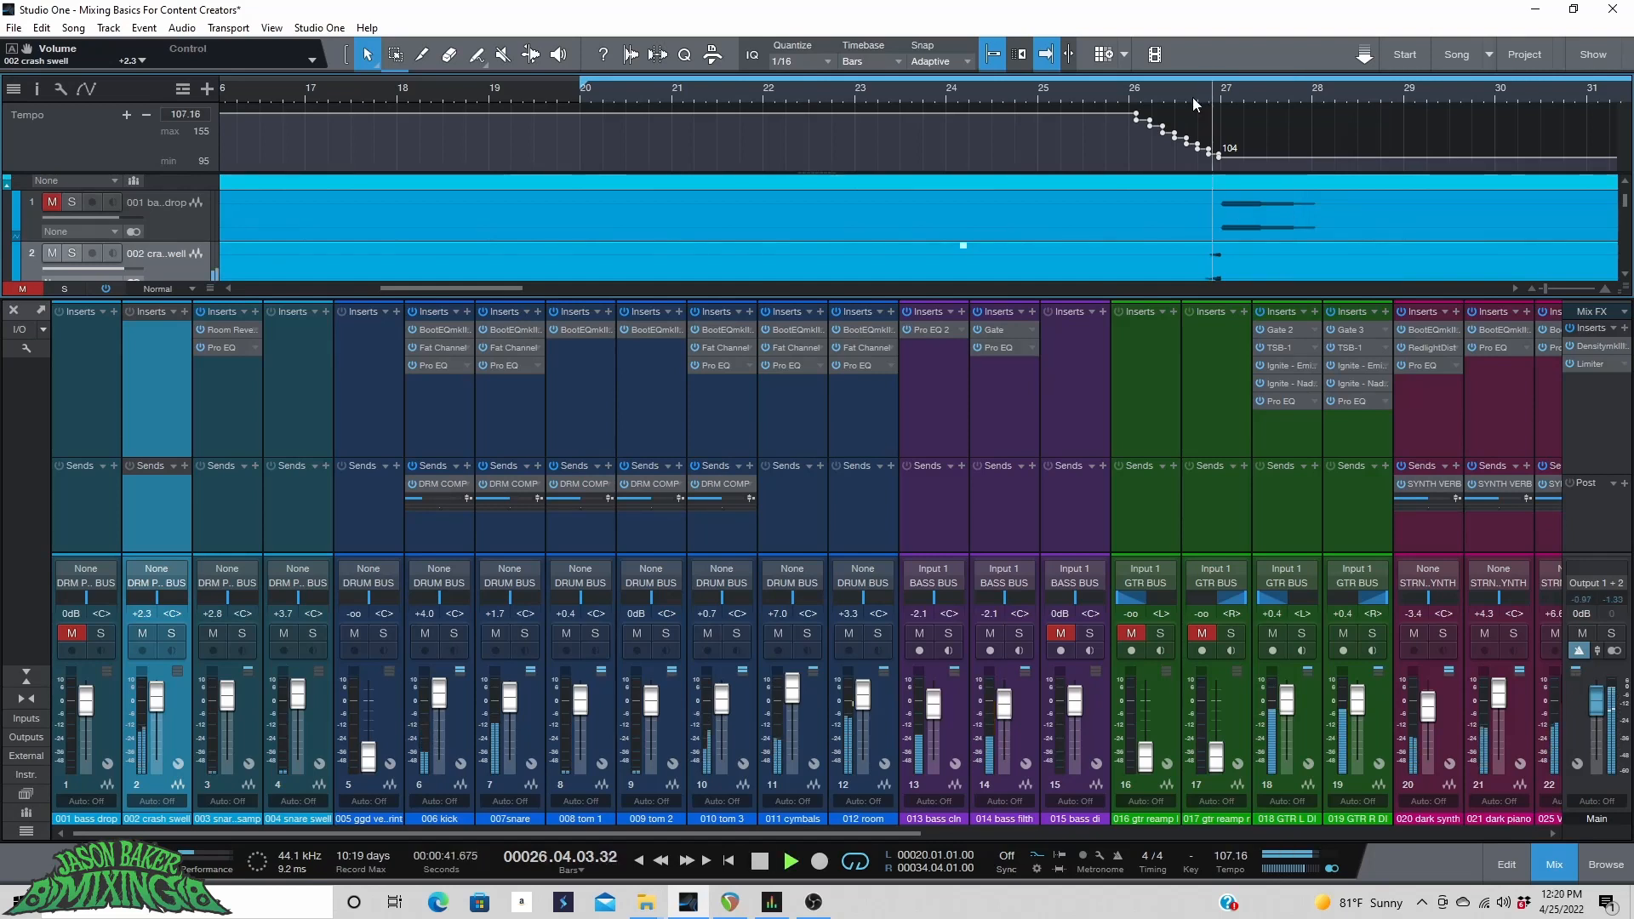
{"action": "left_click", "coordinate": [1192, 97]}
{"action": "key", "text": "space"}
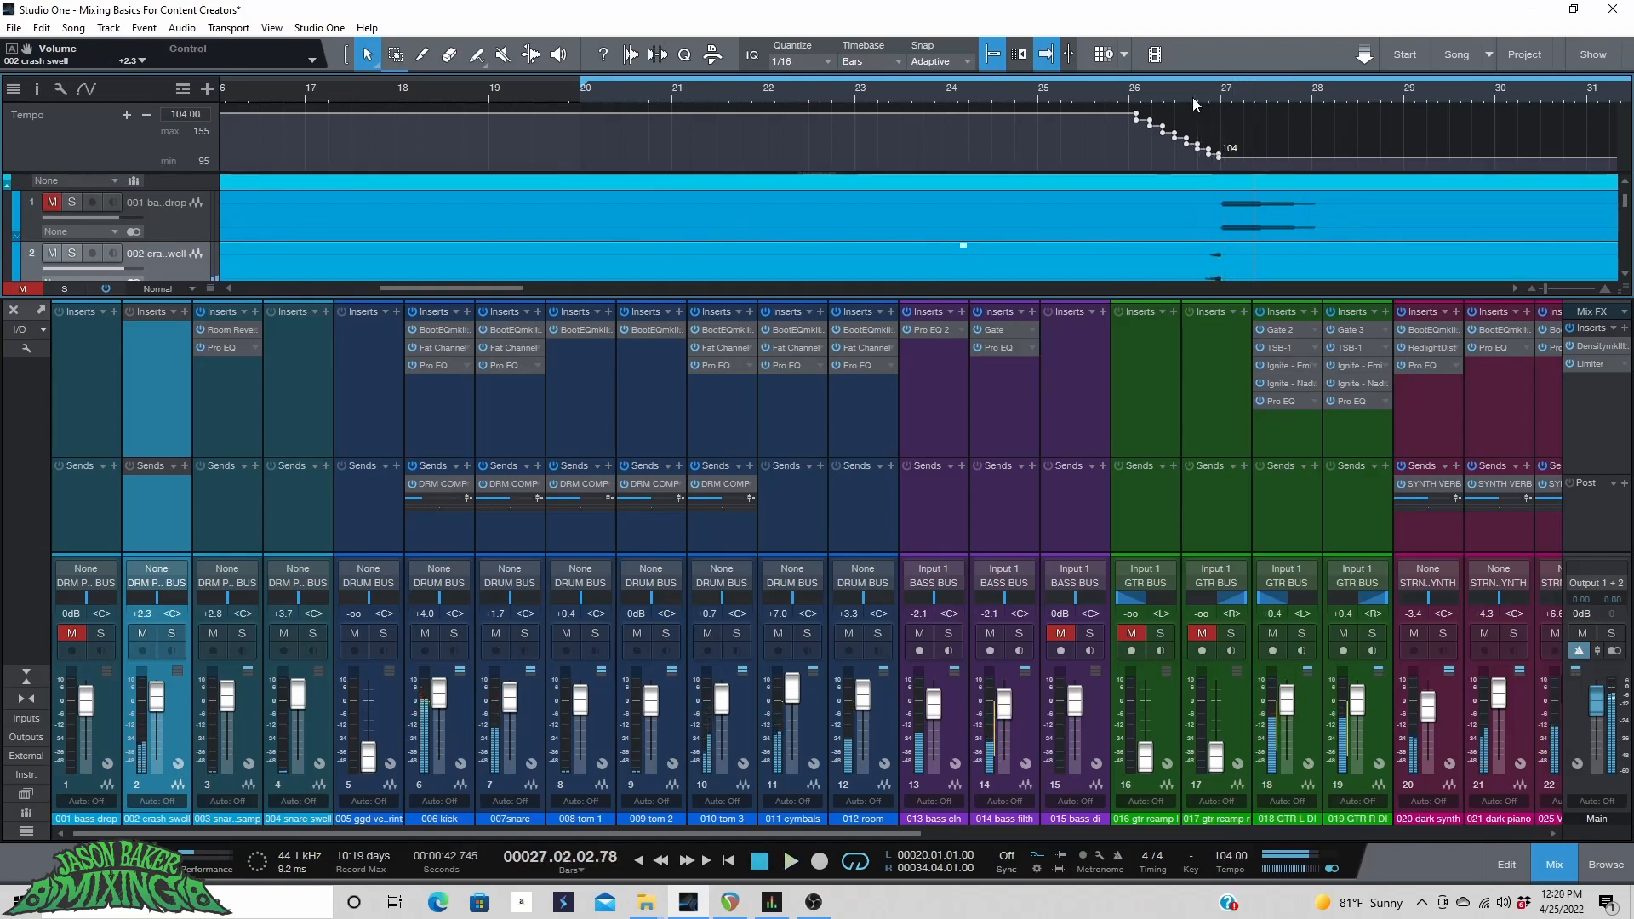
{"action": "key", "text": "space"}
{"action": "left_click", "coordinate": [1224, 95]}
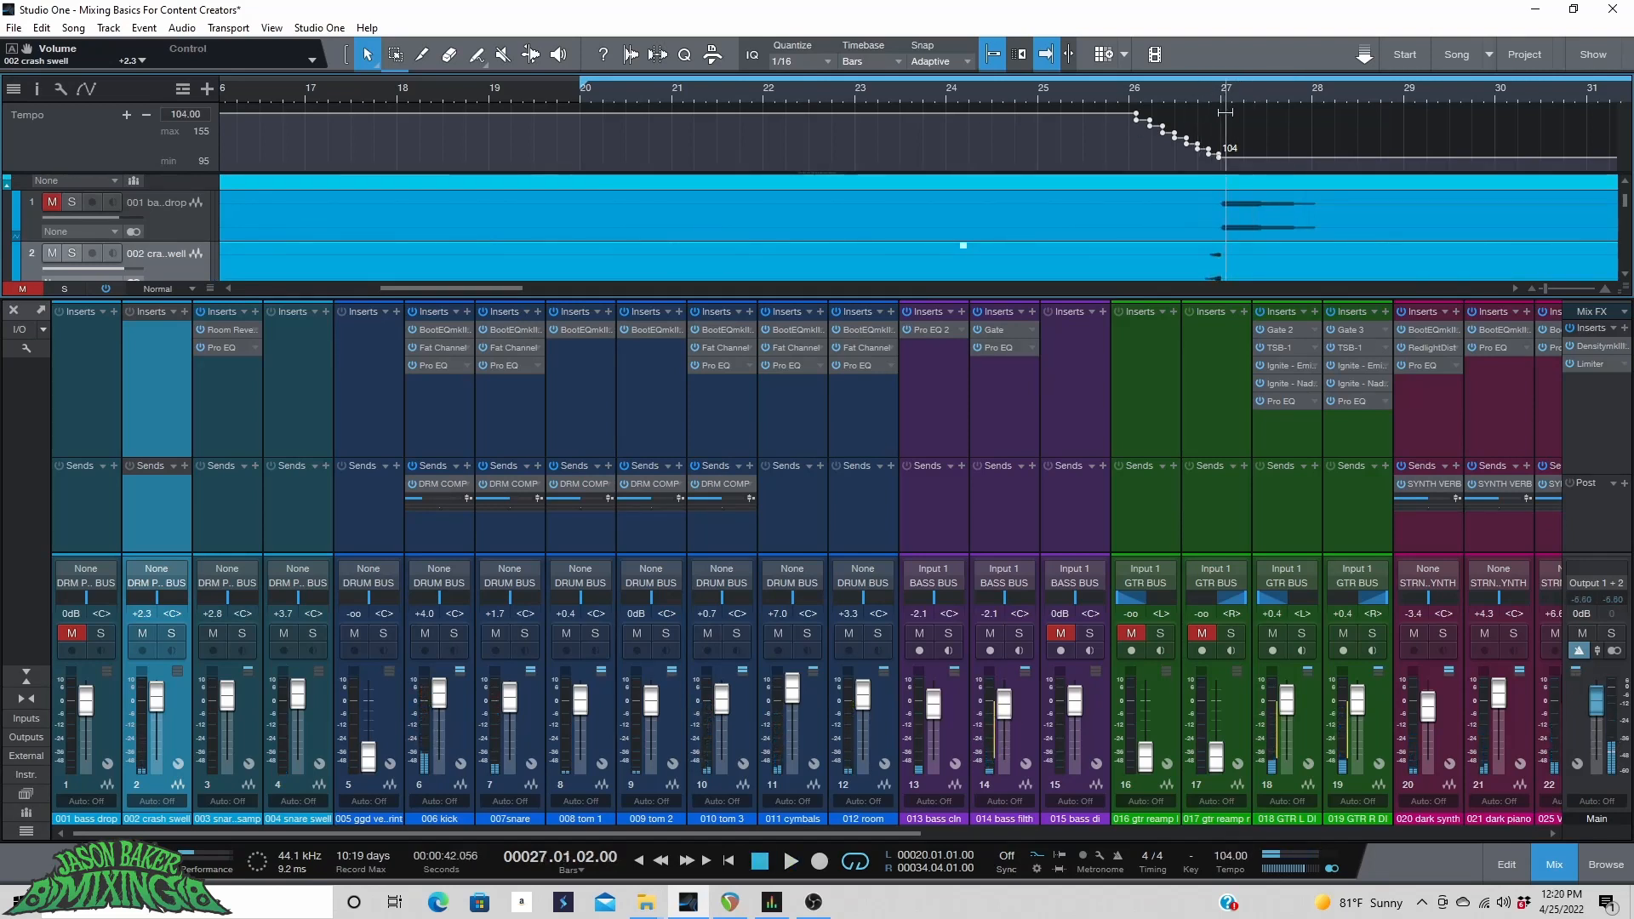
{"action": "left_click", "coordinate": [70, 201]}
{"action": "key", "text": "space"}
{"action": "left_click", "coordinate": [1163, 84]}
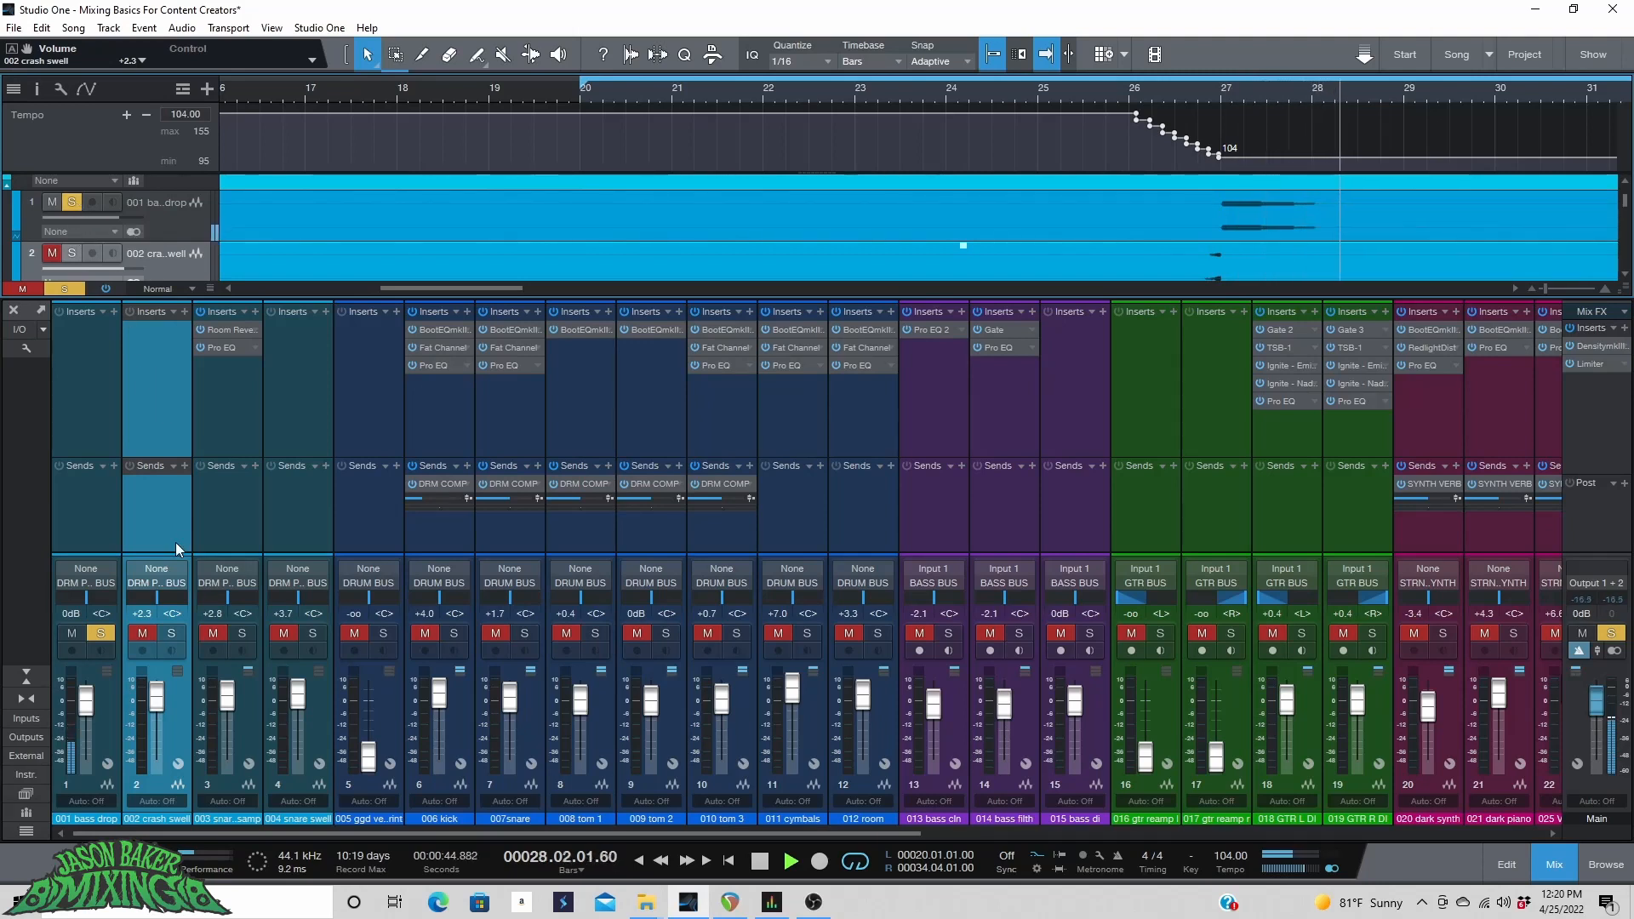
{"action": "left_click", "coordinate": [1197, 98]}
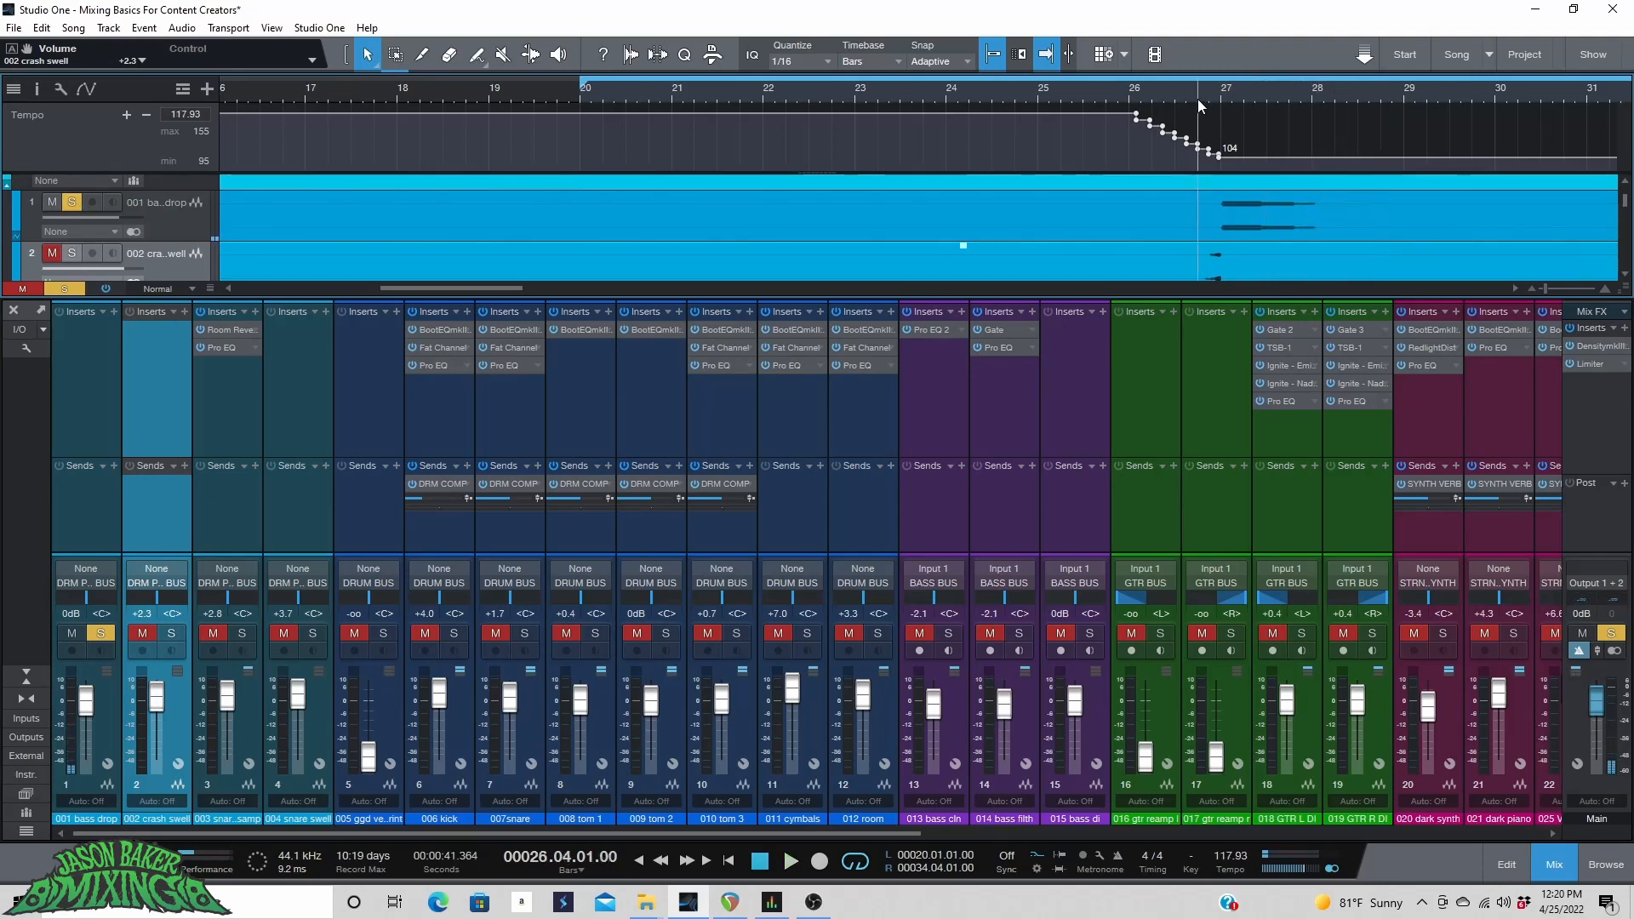
{"action": "key", "text": "space"}
{"action": "key", "text": "space"}
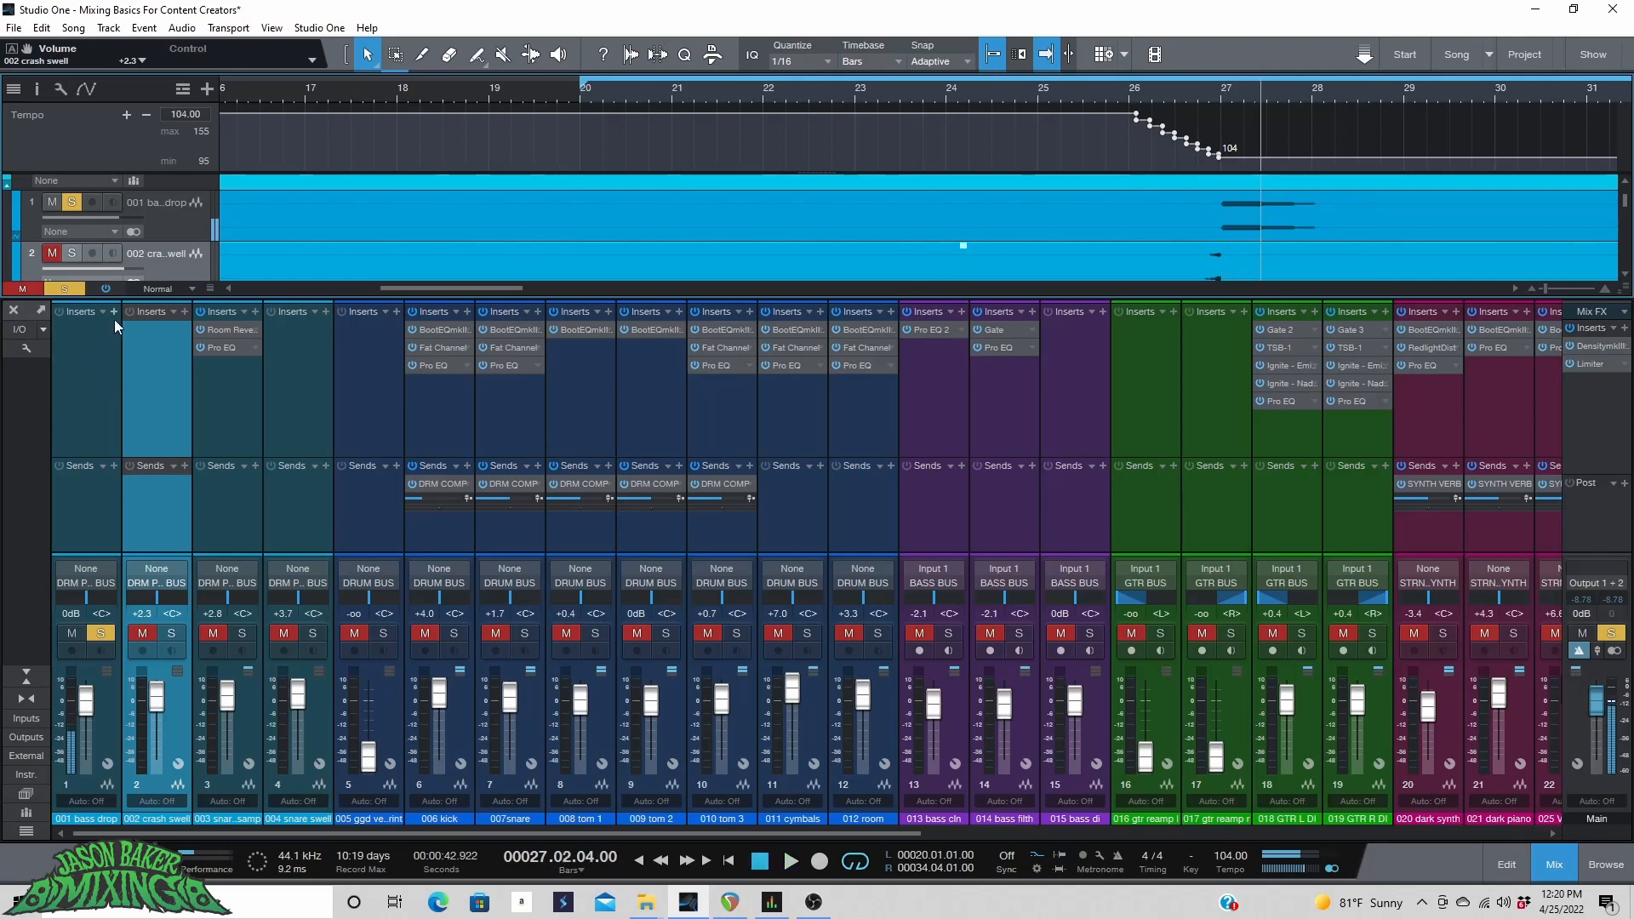
Insert a Compressor on the bass drop track and lower its threshold to -21.76 dB.
{"action": "left_click", "coordinate": [114, 312]}
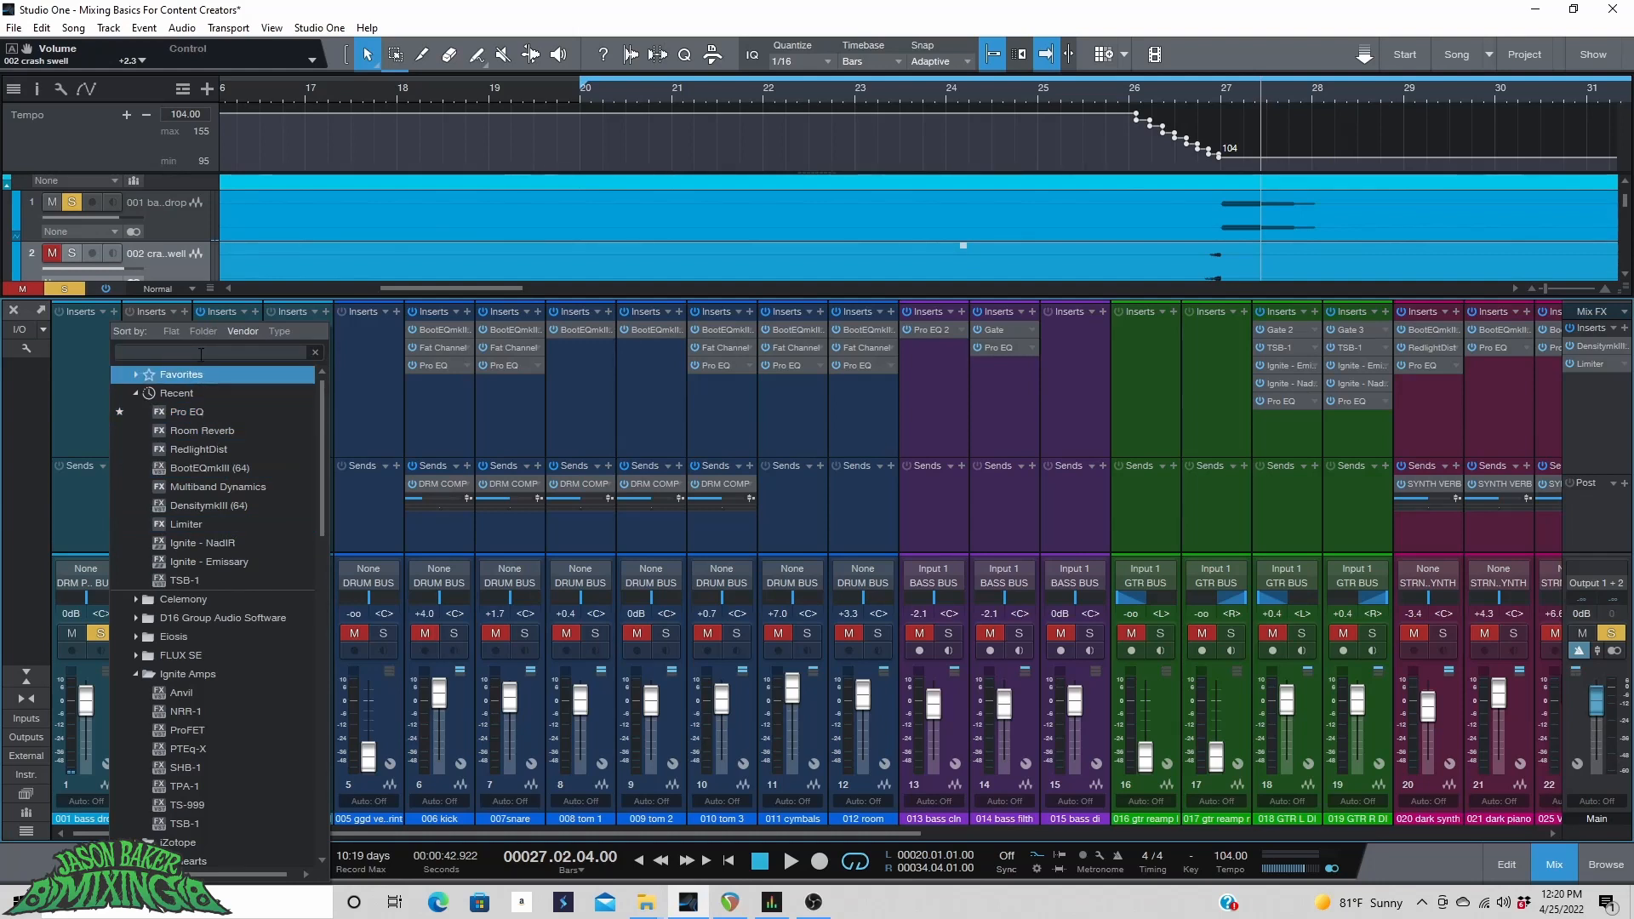
{"action": "type", "text": "COMP"}
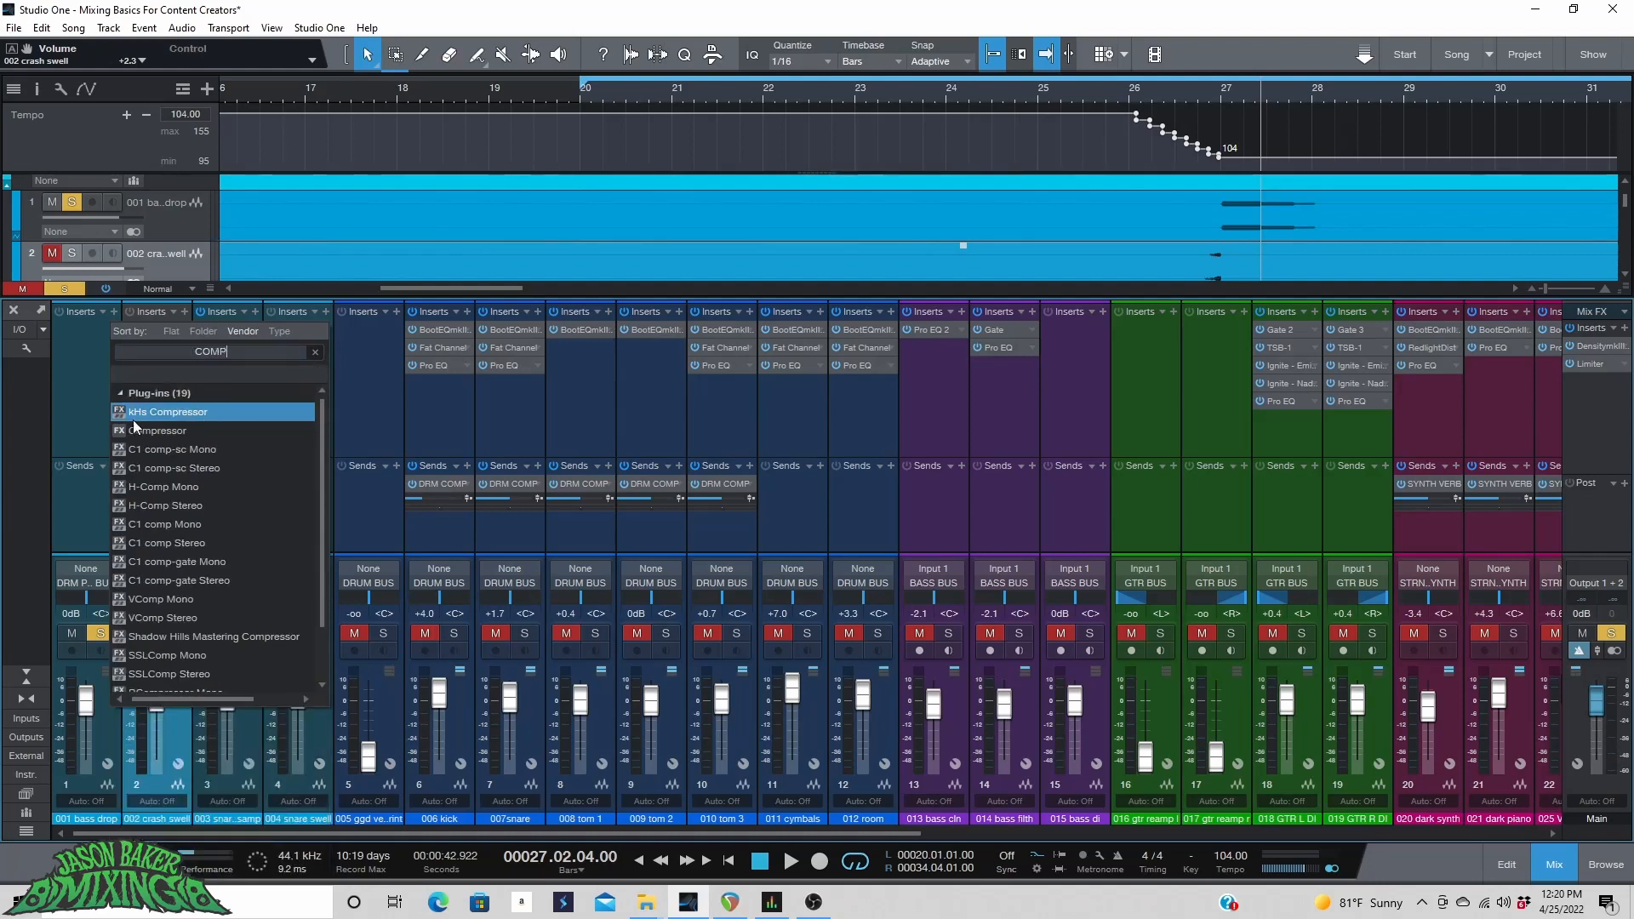
{"action": "left_click", "coordinate": [148, 429]}
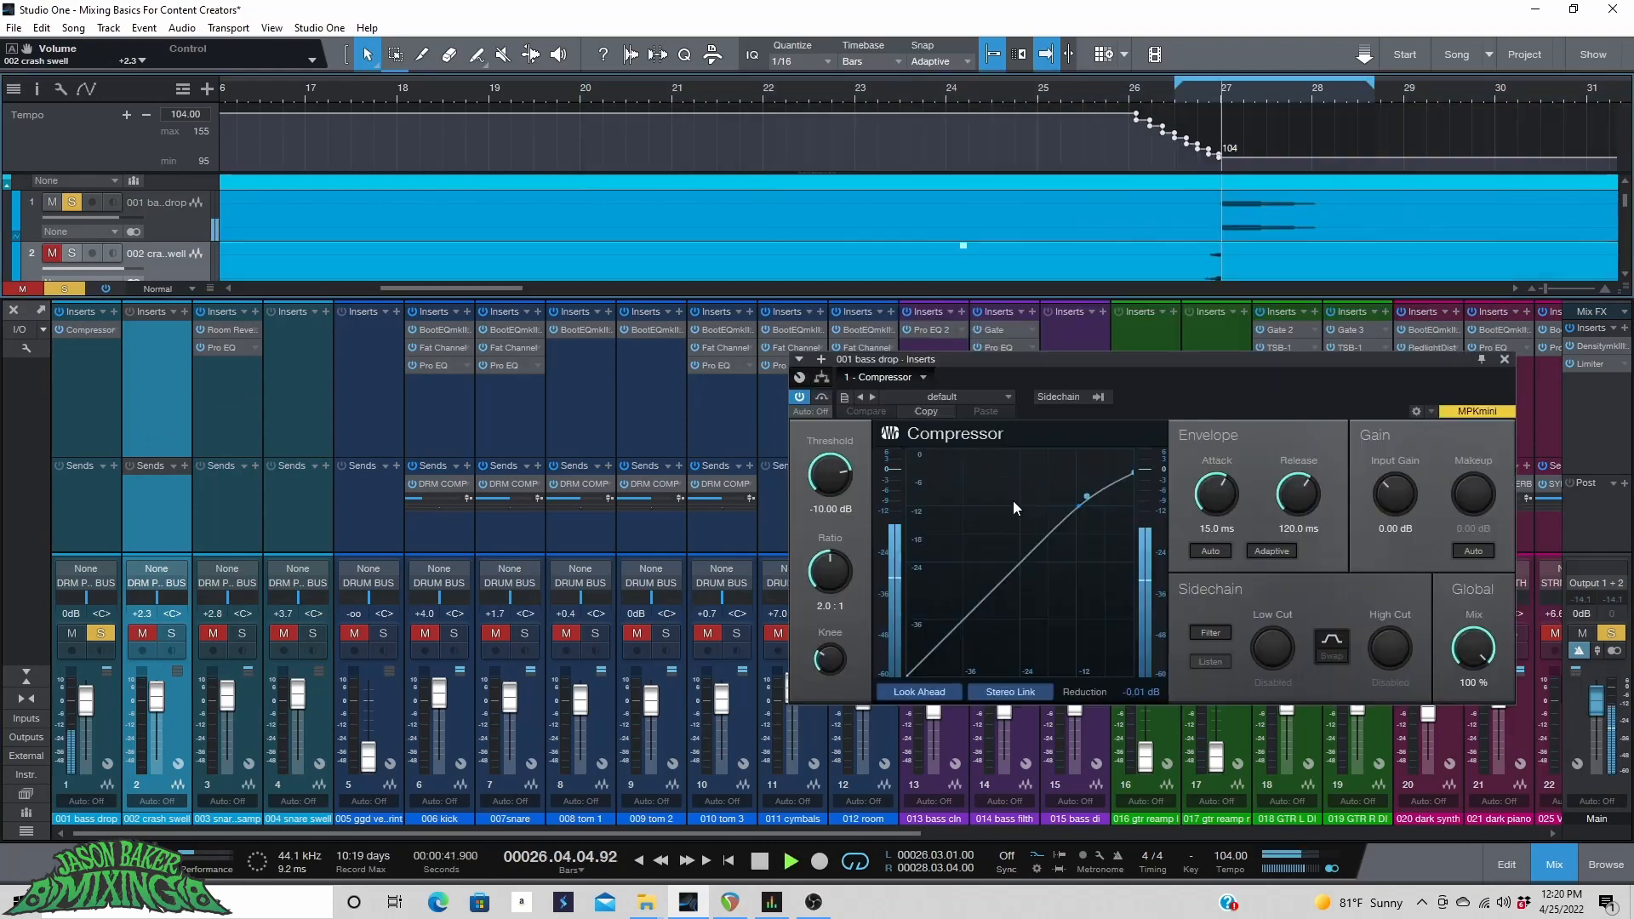
{"action": "mouse_move", "coordinate": [834, 480]}
{"action": "left_mouse_down"}
{"action": "mouse_move", "coordinate": [830, 517]}
{"action": "mouse_move", "coordinate": [829, 486]}
{"action": "left_mouse_up"}
Set the Compressor attack to 0.25 ms while playing from around bar 27.
{"action": "left_click", "coordinate": [1202, 99]}
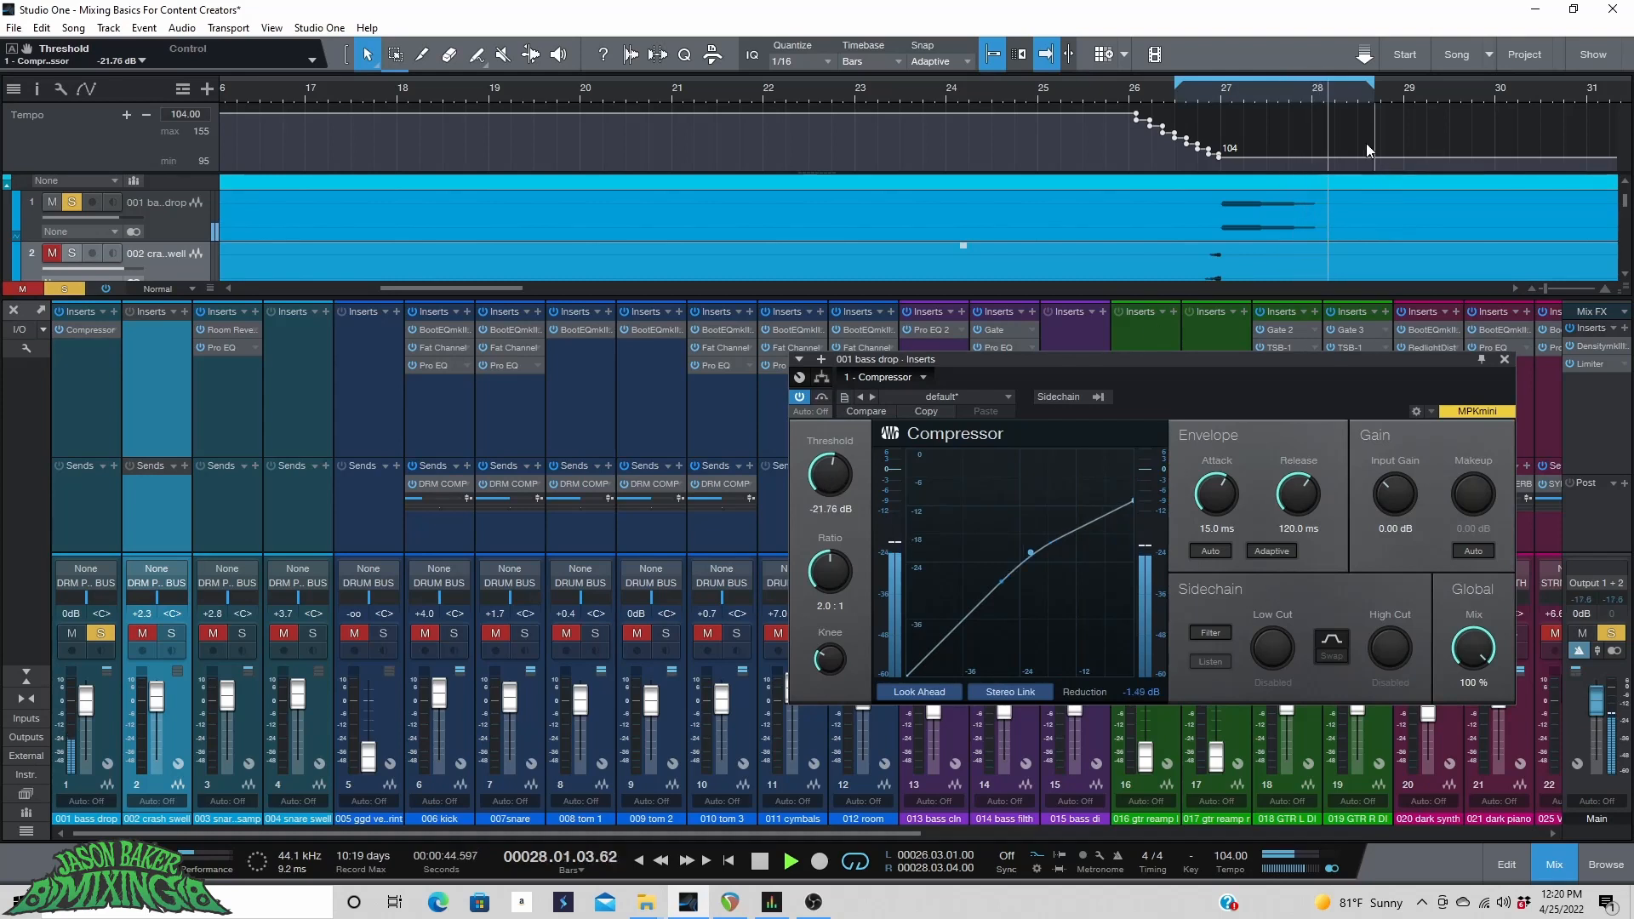
{"action": "left_click", "coordinate": [1208, 93]}
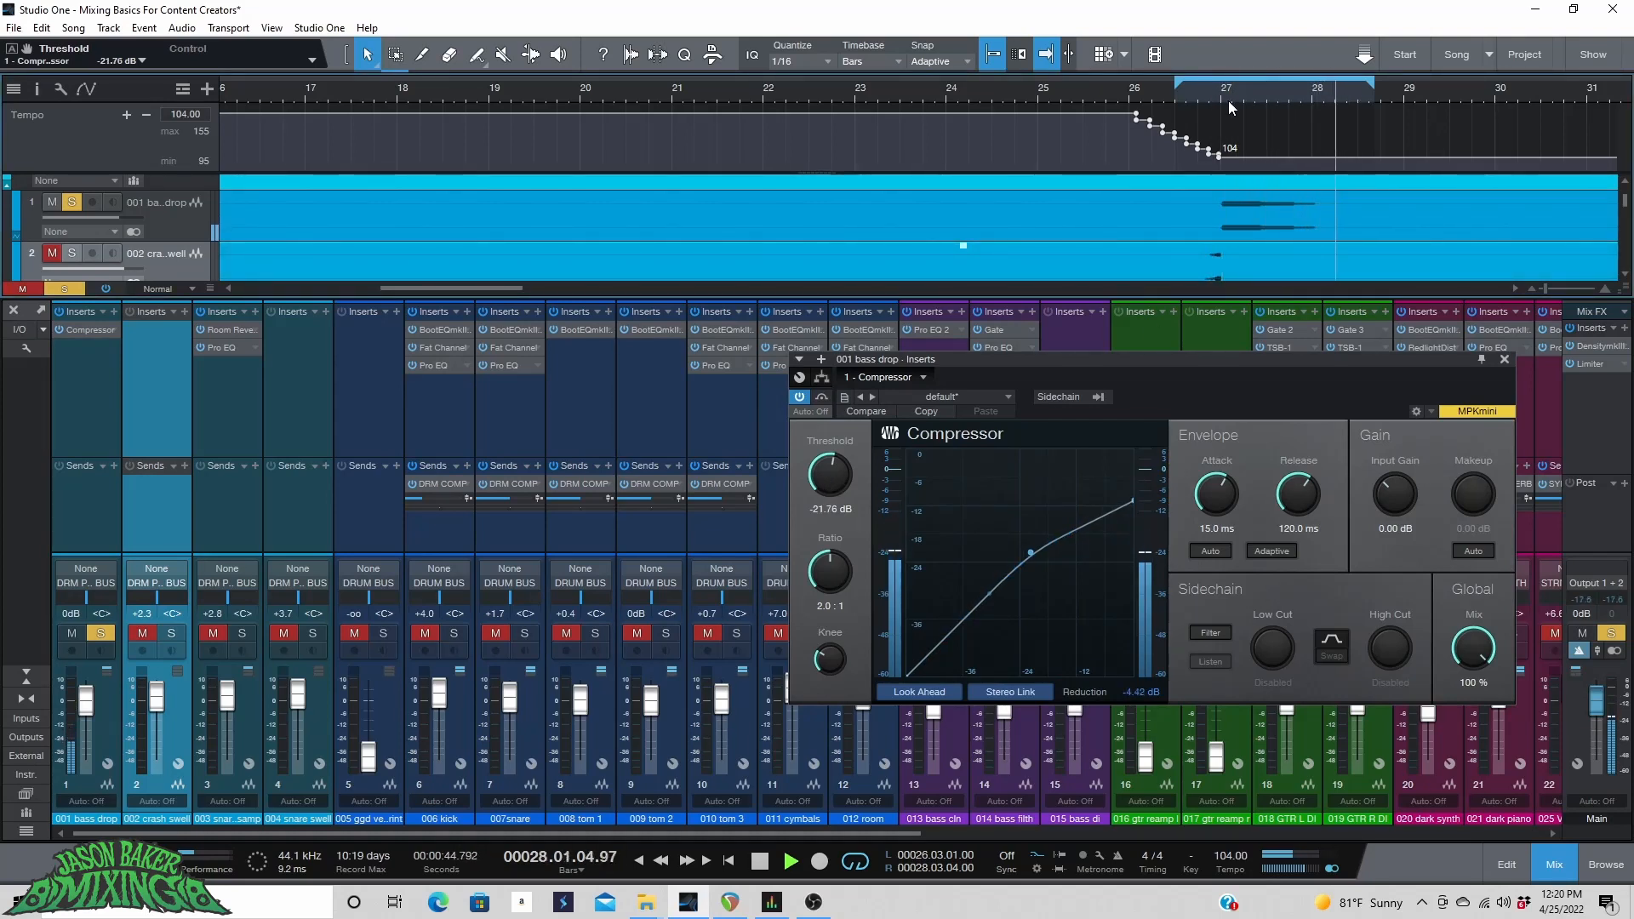
{"action": "key", "text": "space"}
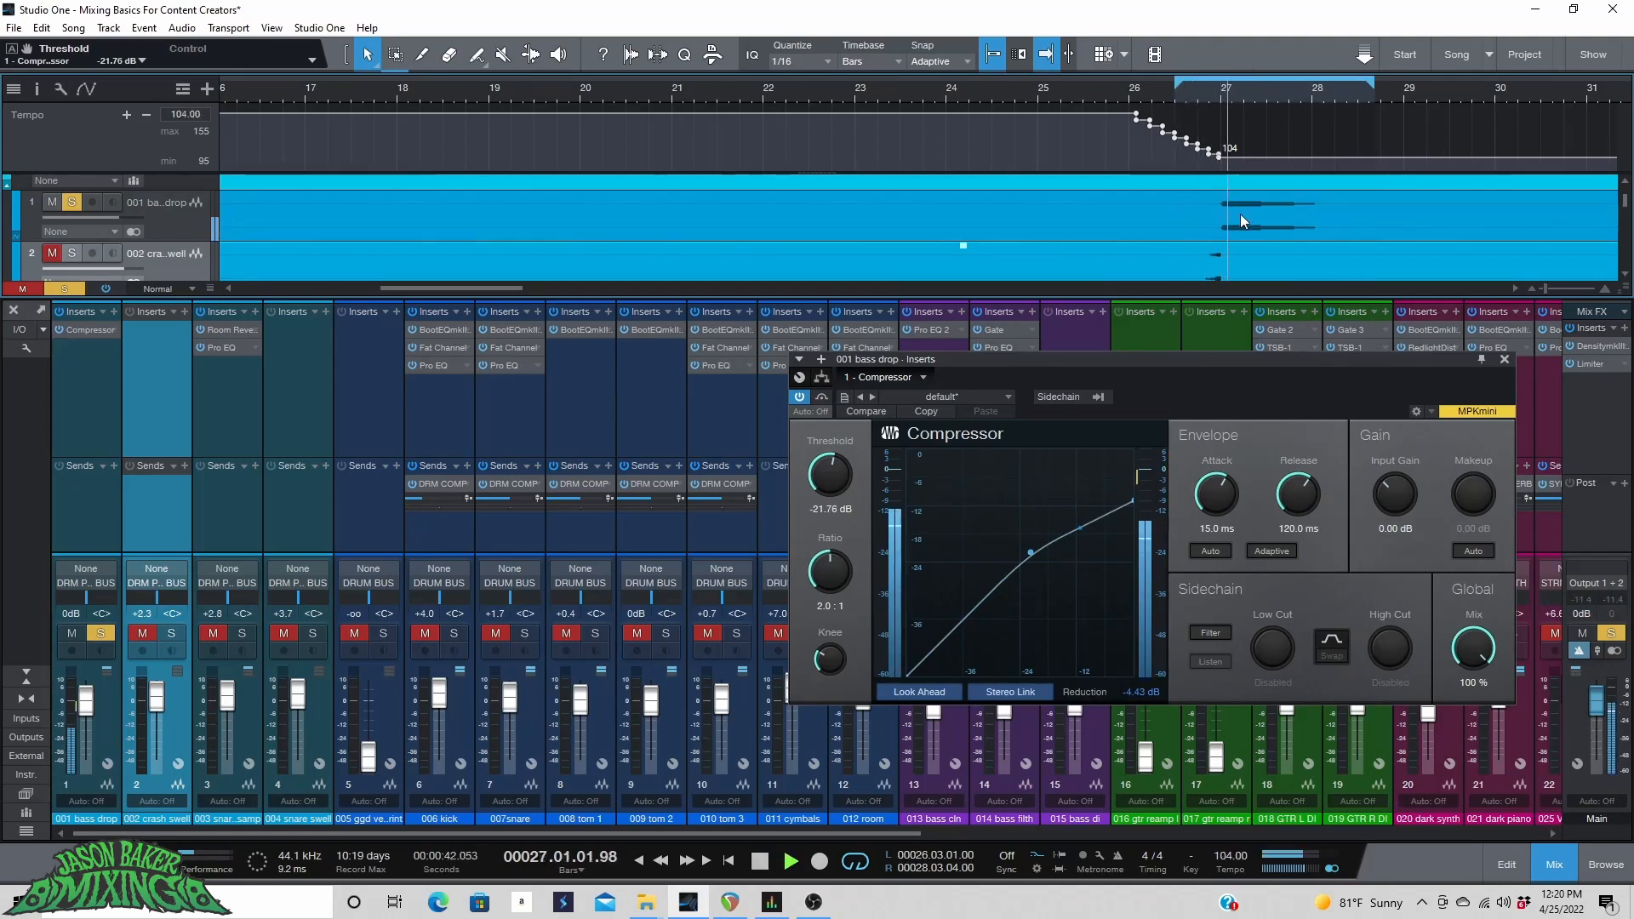
{"action": "key", "text": "space"}
{"action": "left_click_drag", "start_coordinate": [1222, 487], "coordinate": [1200, 534]}
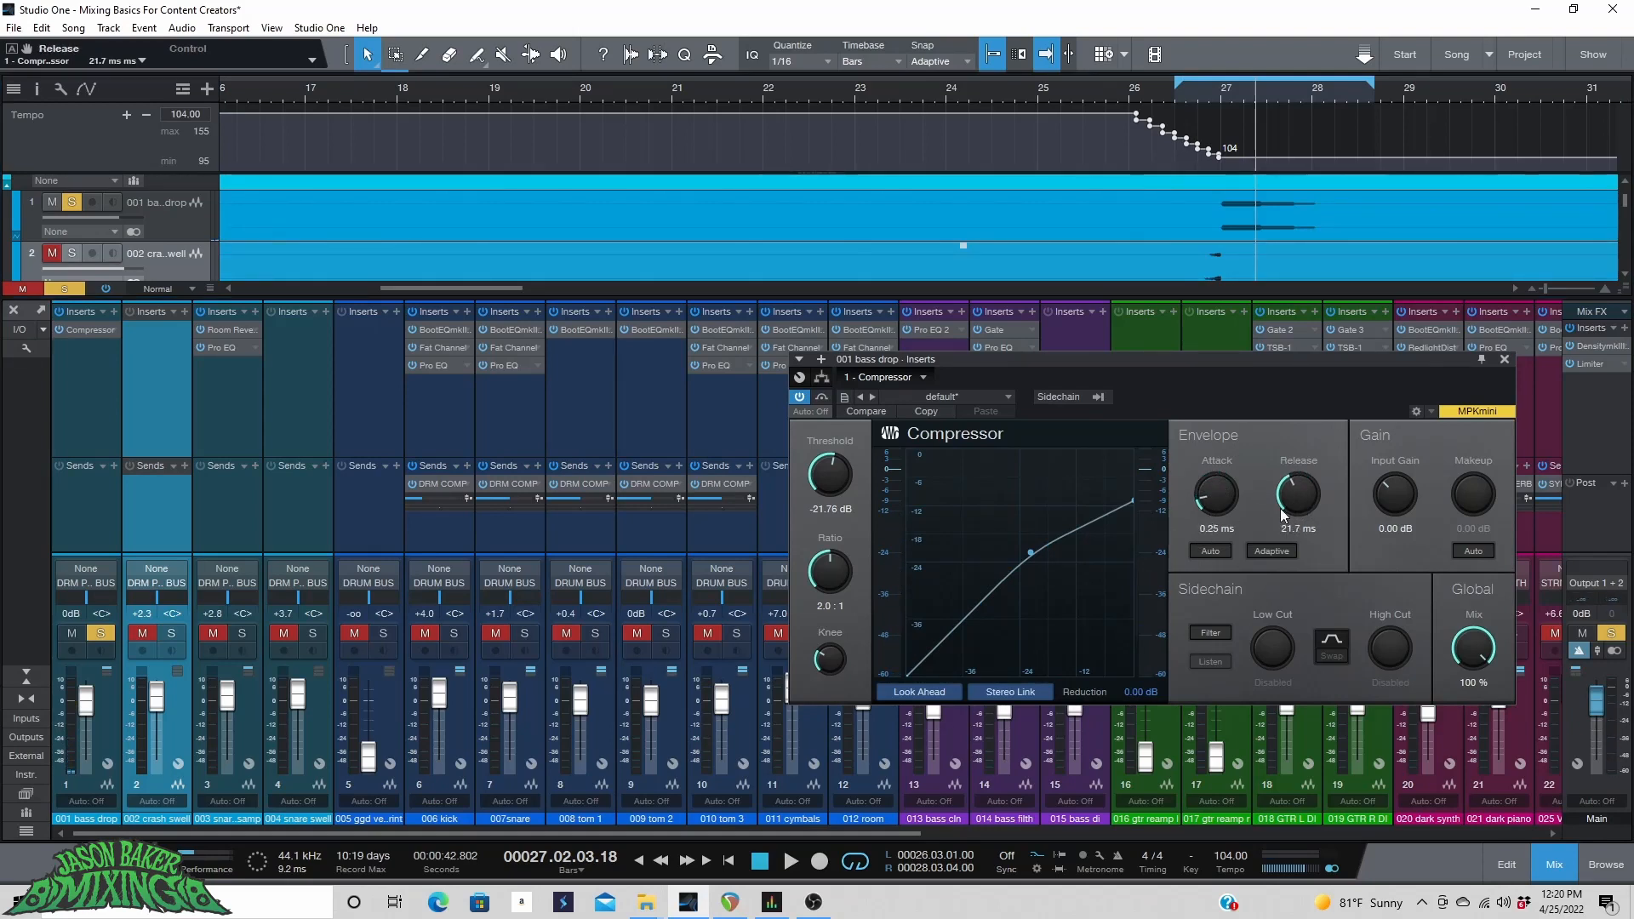
Adjust the Compressor release to about 88.5 ms while auditioning from around bar 27.
{"action": "left_click", "coordinate": [1212, 90]}
{"action": "key", "text": "space"}
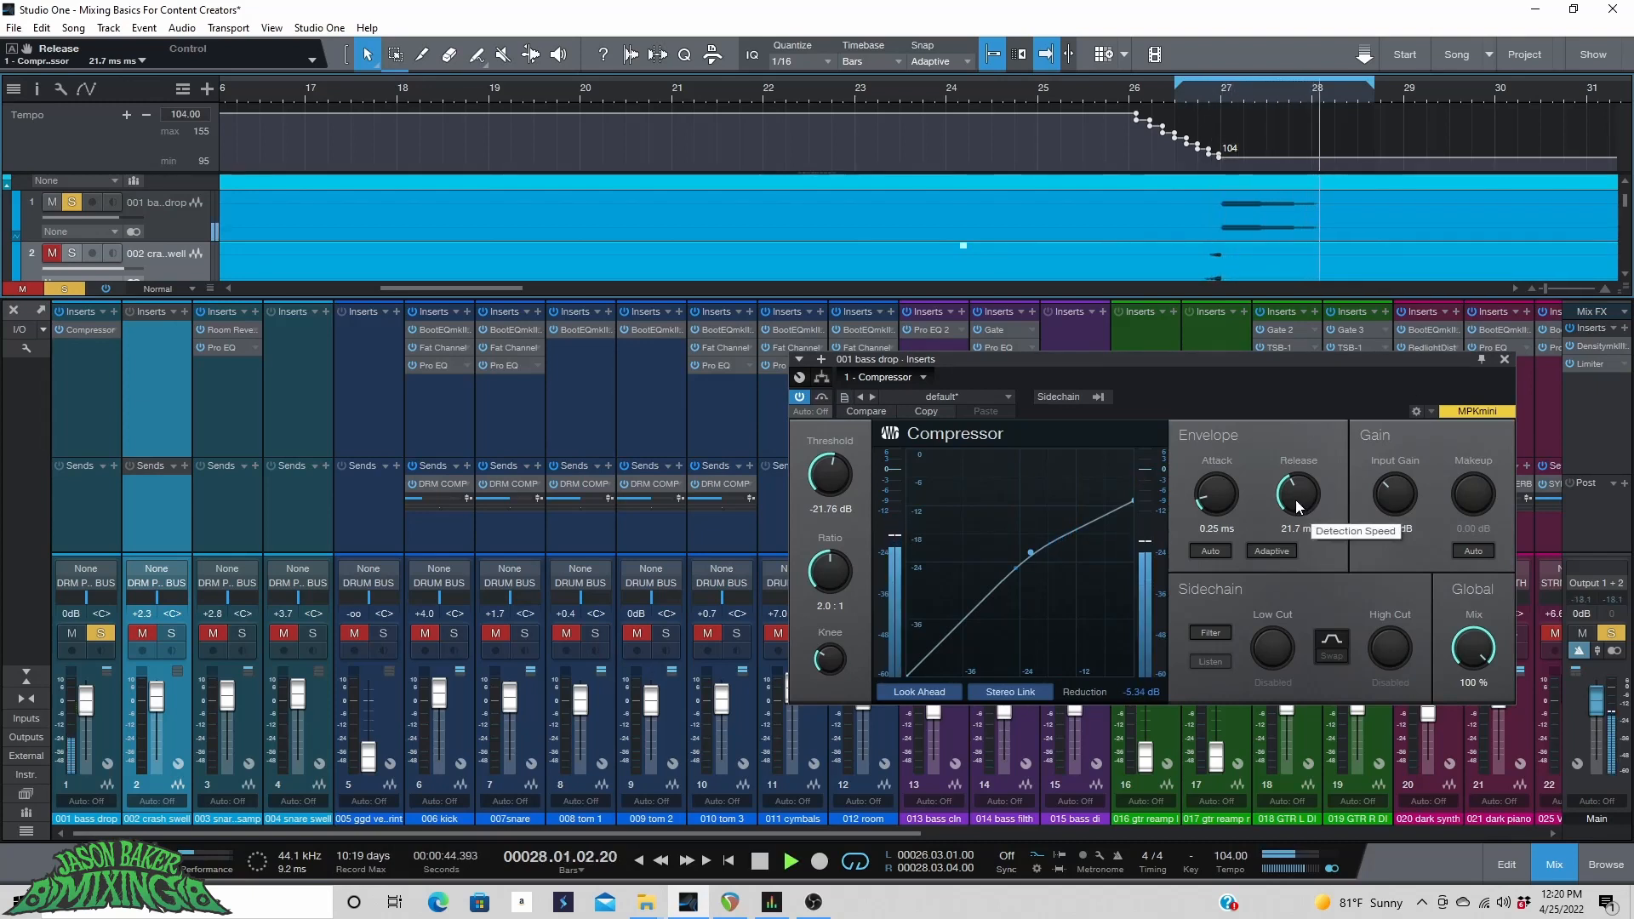
{"action": "left_click_drag", "start_coordinate": [1295, 499], "coordinate": [1280, 423]}
{"action": "left_click", "coordinate": [1212, 92]}
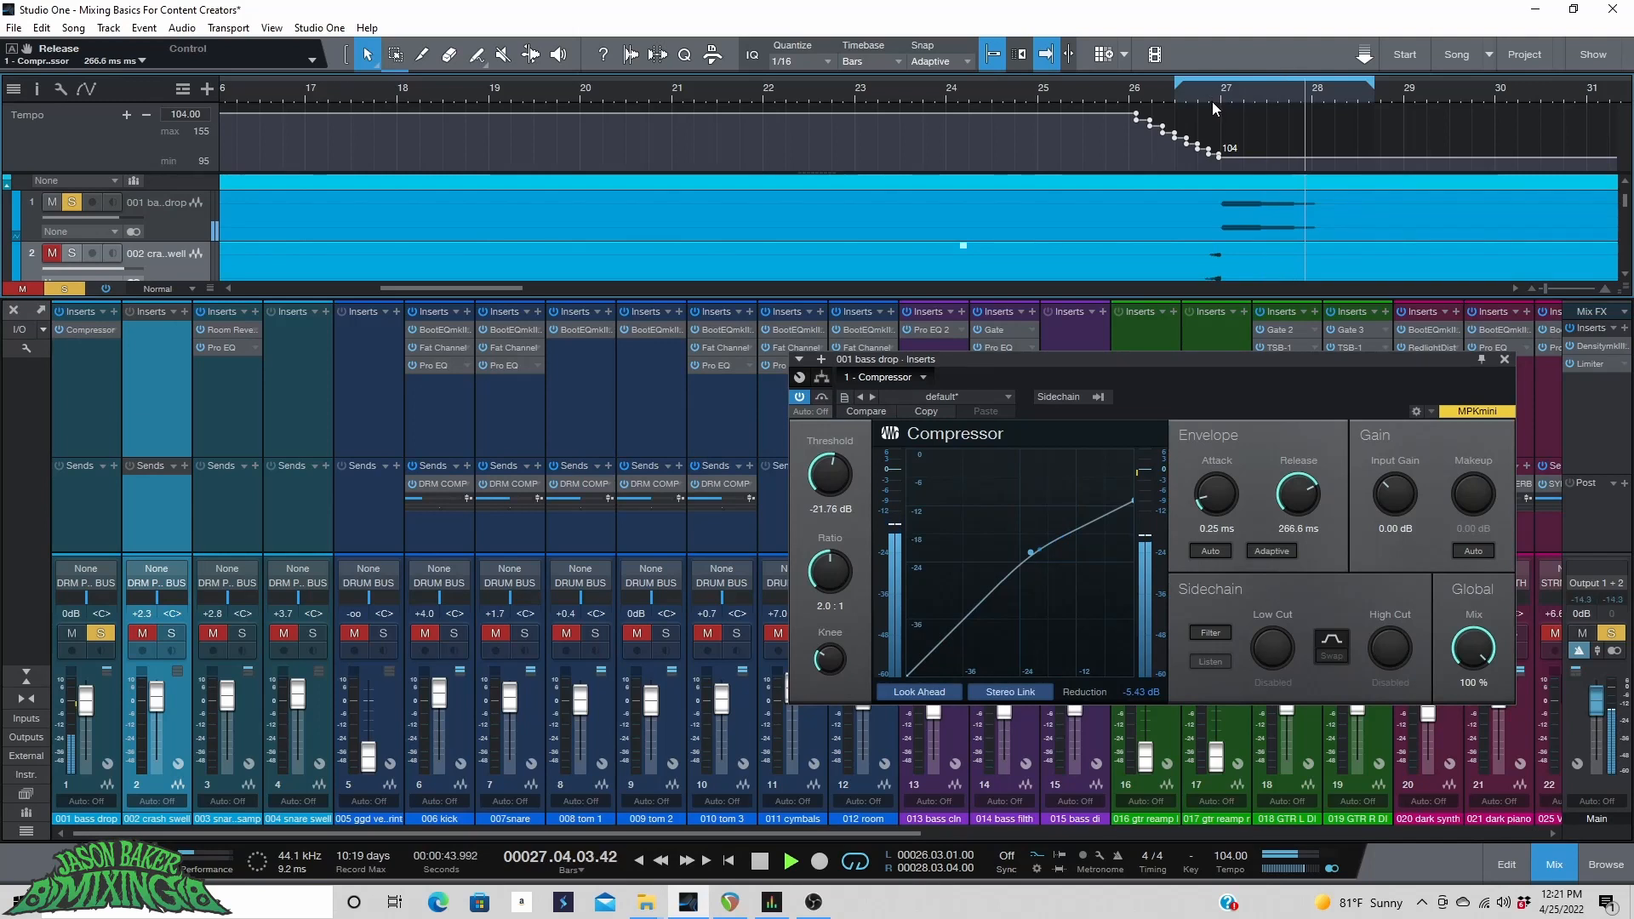
{"action": "mouse_move", "coordinate": [1309, 498]}
{"action": "left_mouse_down"}
{"action": "mouse_move", "coordinate": [1304, 521]}
{"action": "mouse_move", "coordinate": [1300, 490]}
{"action": "left_mouse_up"}
{"action": "left_click", "coordinate": [1194, 92]}
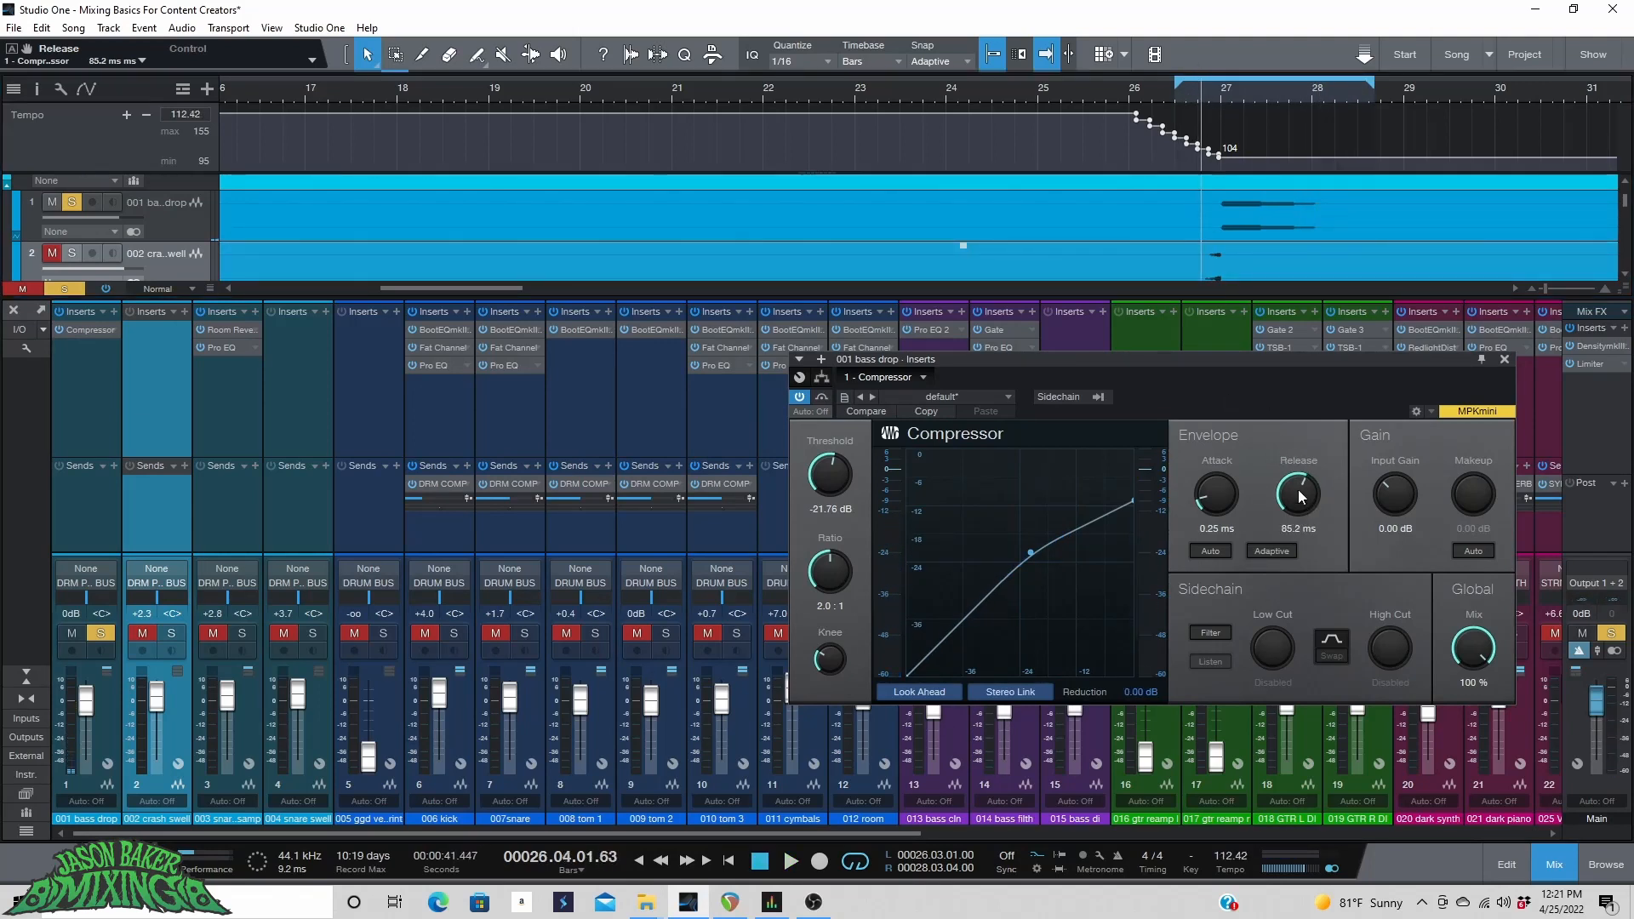
{"action": "left_click", "coordinate": [1200, 85]}
{"action": "key", "text": "space"}
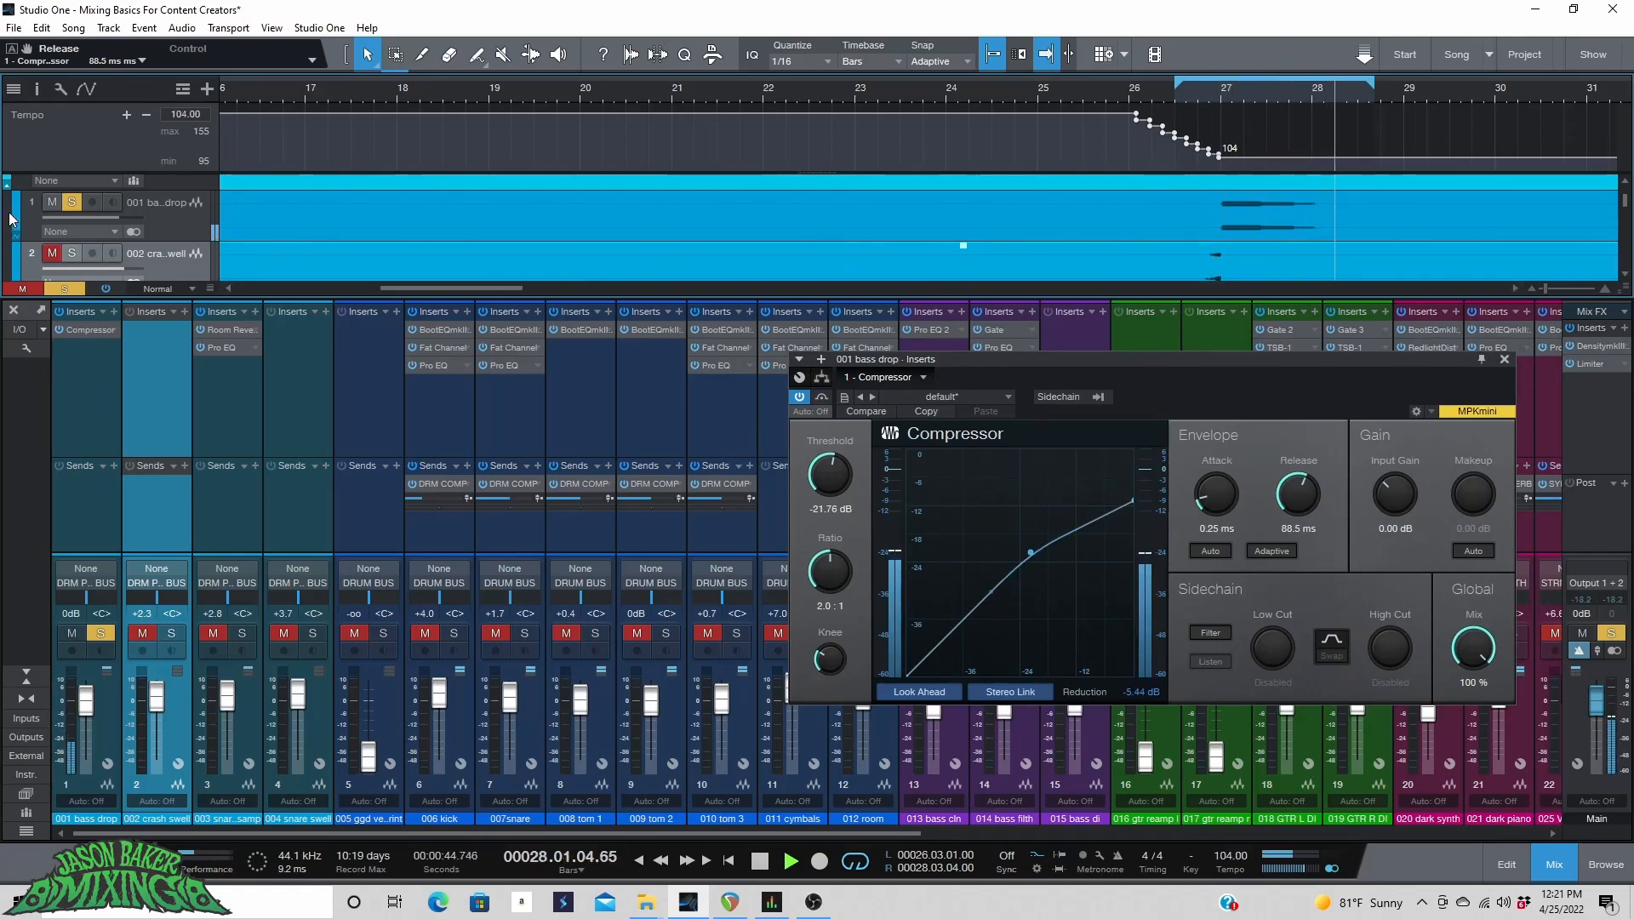
Unsolo the bass drop track and play the song from around bar 27.
{"action": "key", "text": "space"}
{"action": "left_click", "coordinate": [73, 203]}
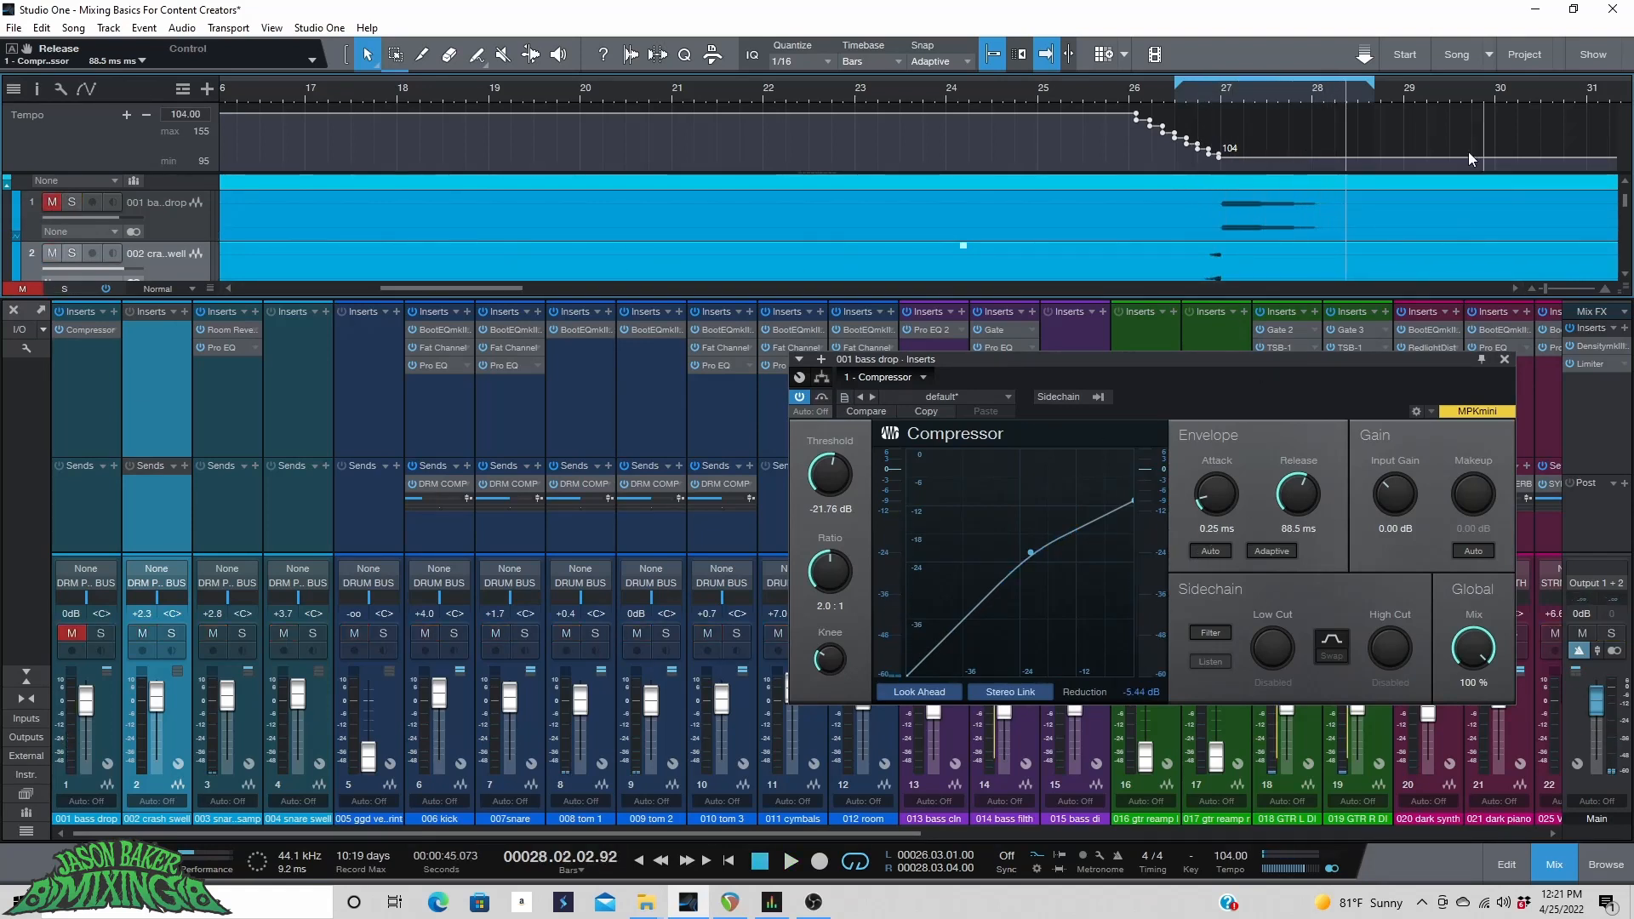
{"action": "left_click", "coordinate": [1170, 95]}
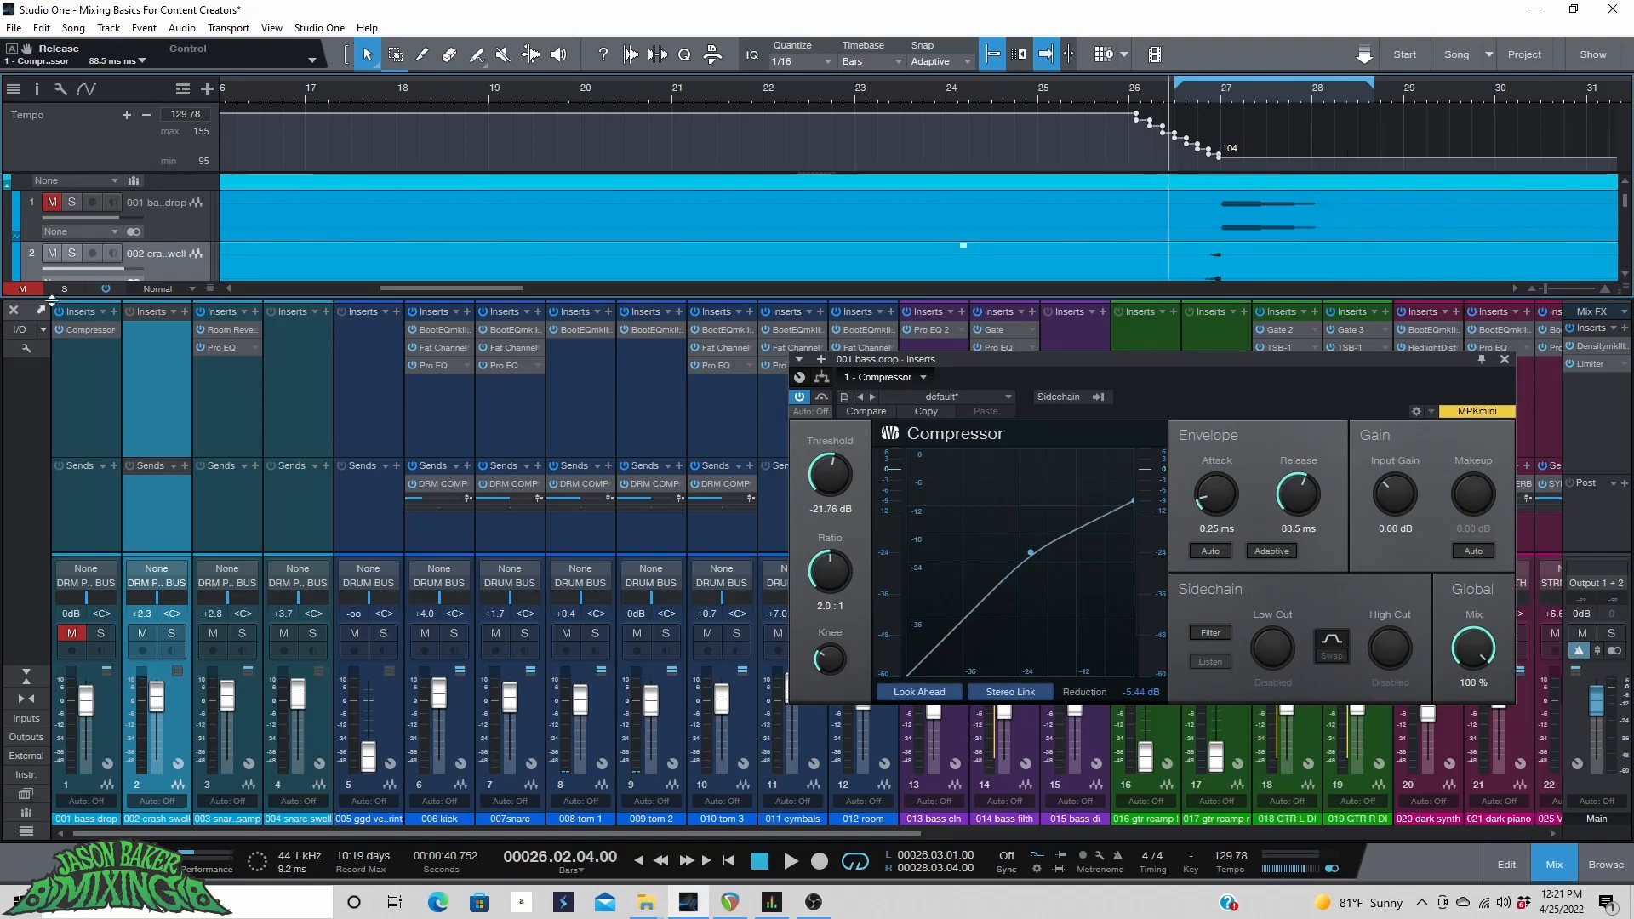
{"action": "key", "text": "space"}
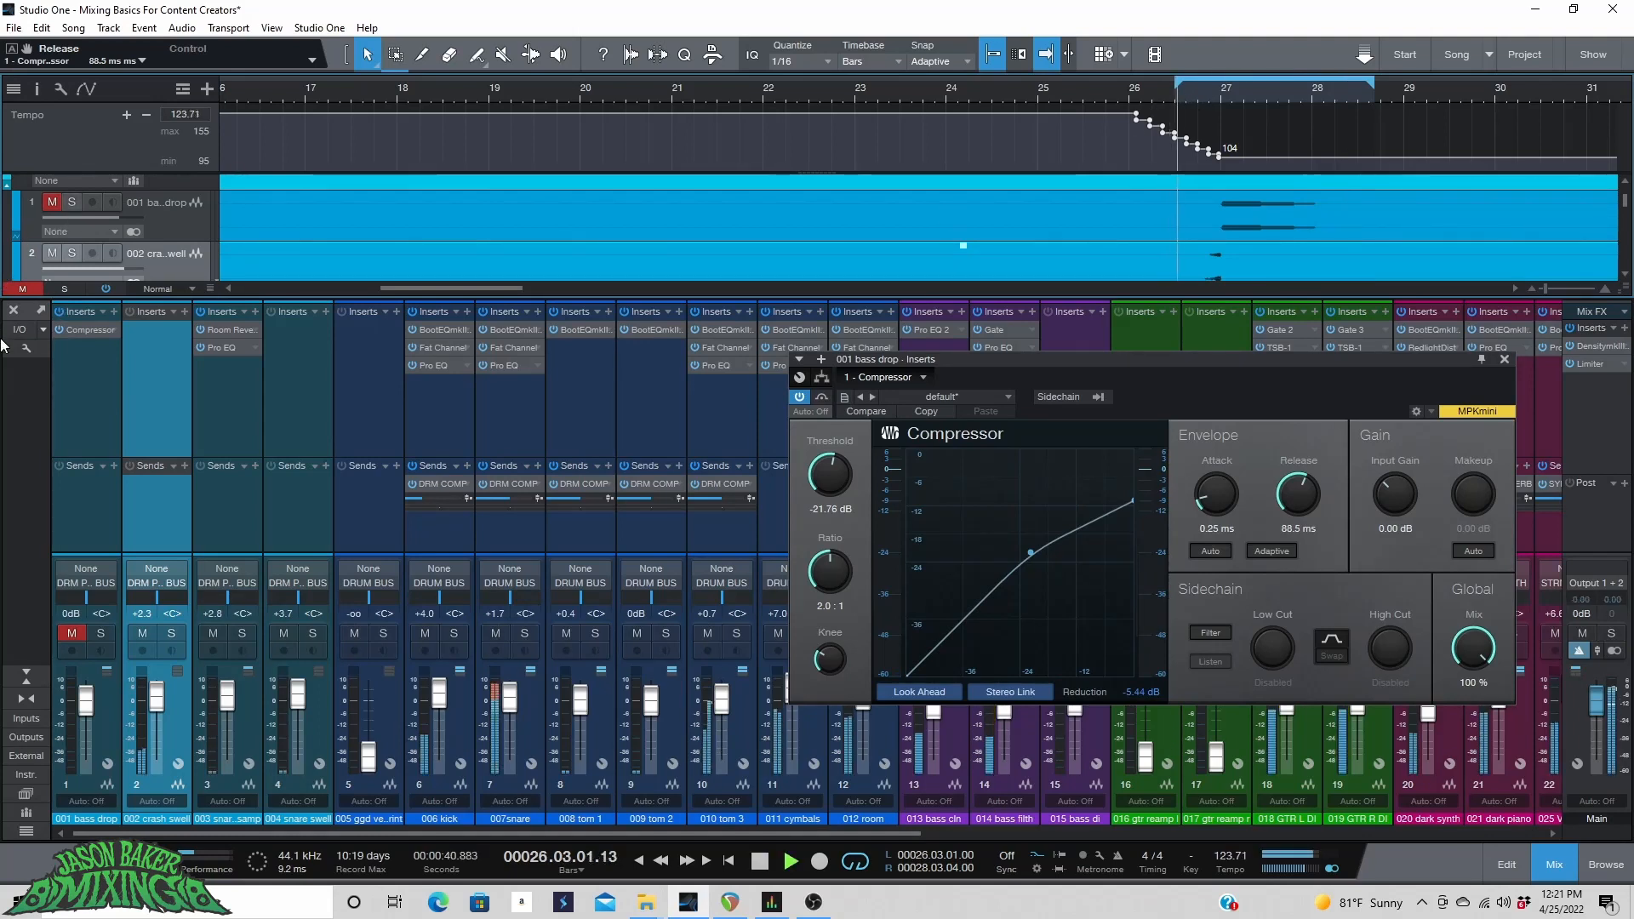
Unmute the bass drop track and raise its volume to +4.6 dB while auditioning from around bar 26.
{"action": "left_click", "coordinate": [45, 204]}
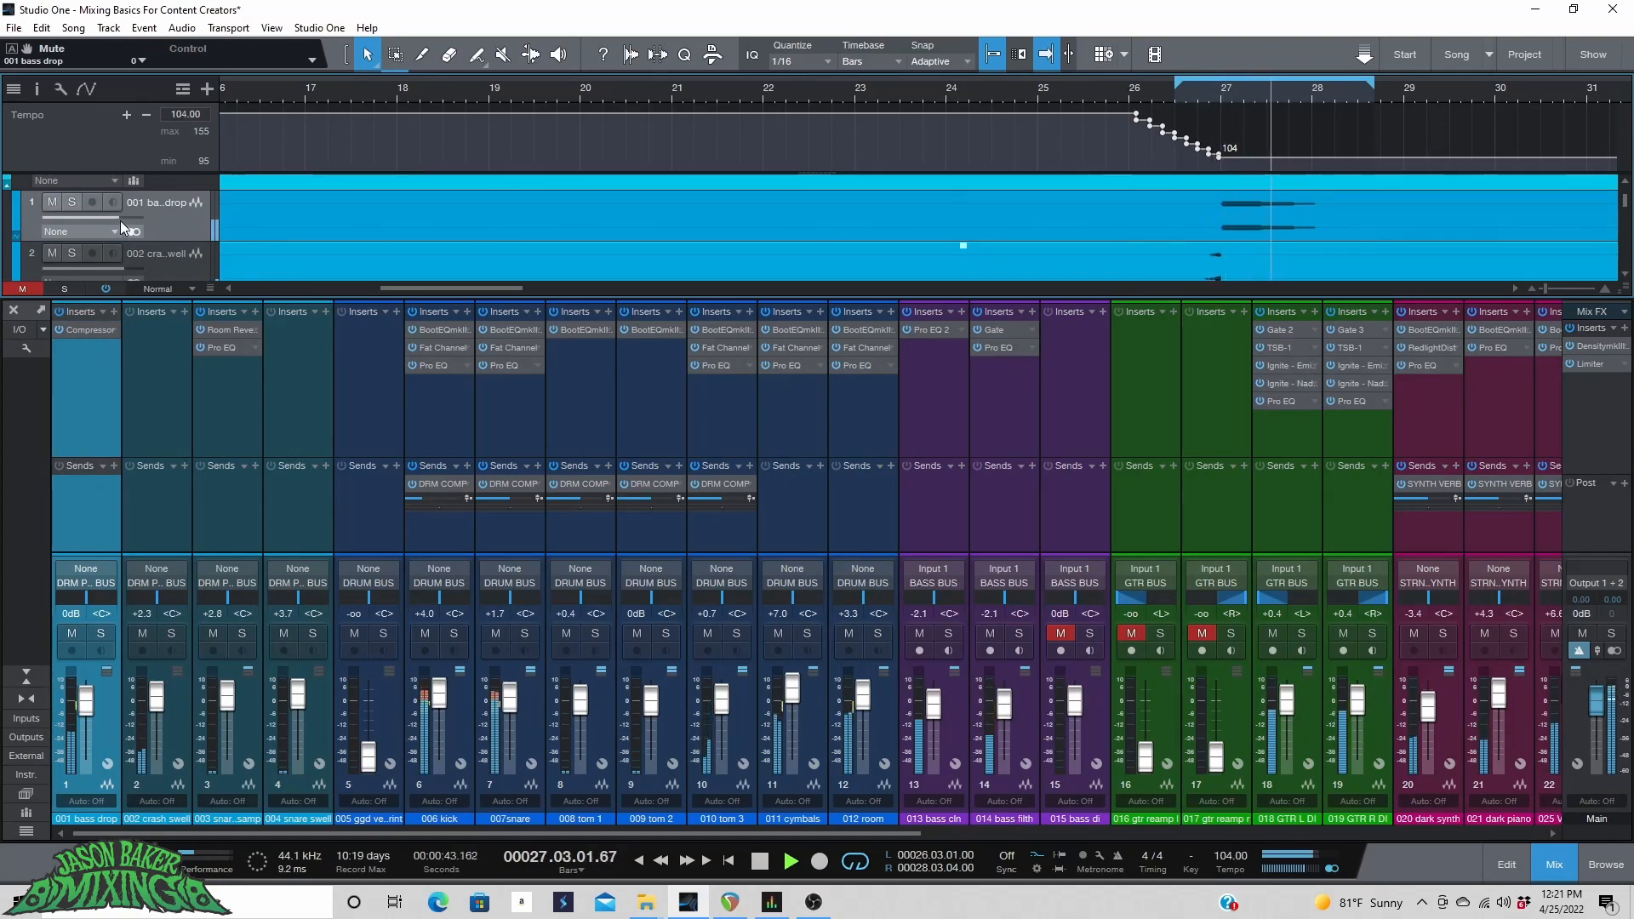
{"action": "left_click_drag", "start_coordinate": [120, 218], "coordinate": [131, 218]}
{"action": "key", "text": "space"}
{"action": "left_click", "coordinate": [1130, 88]}
{"action": "key", "text": "space"}
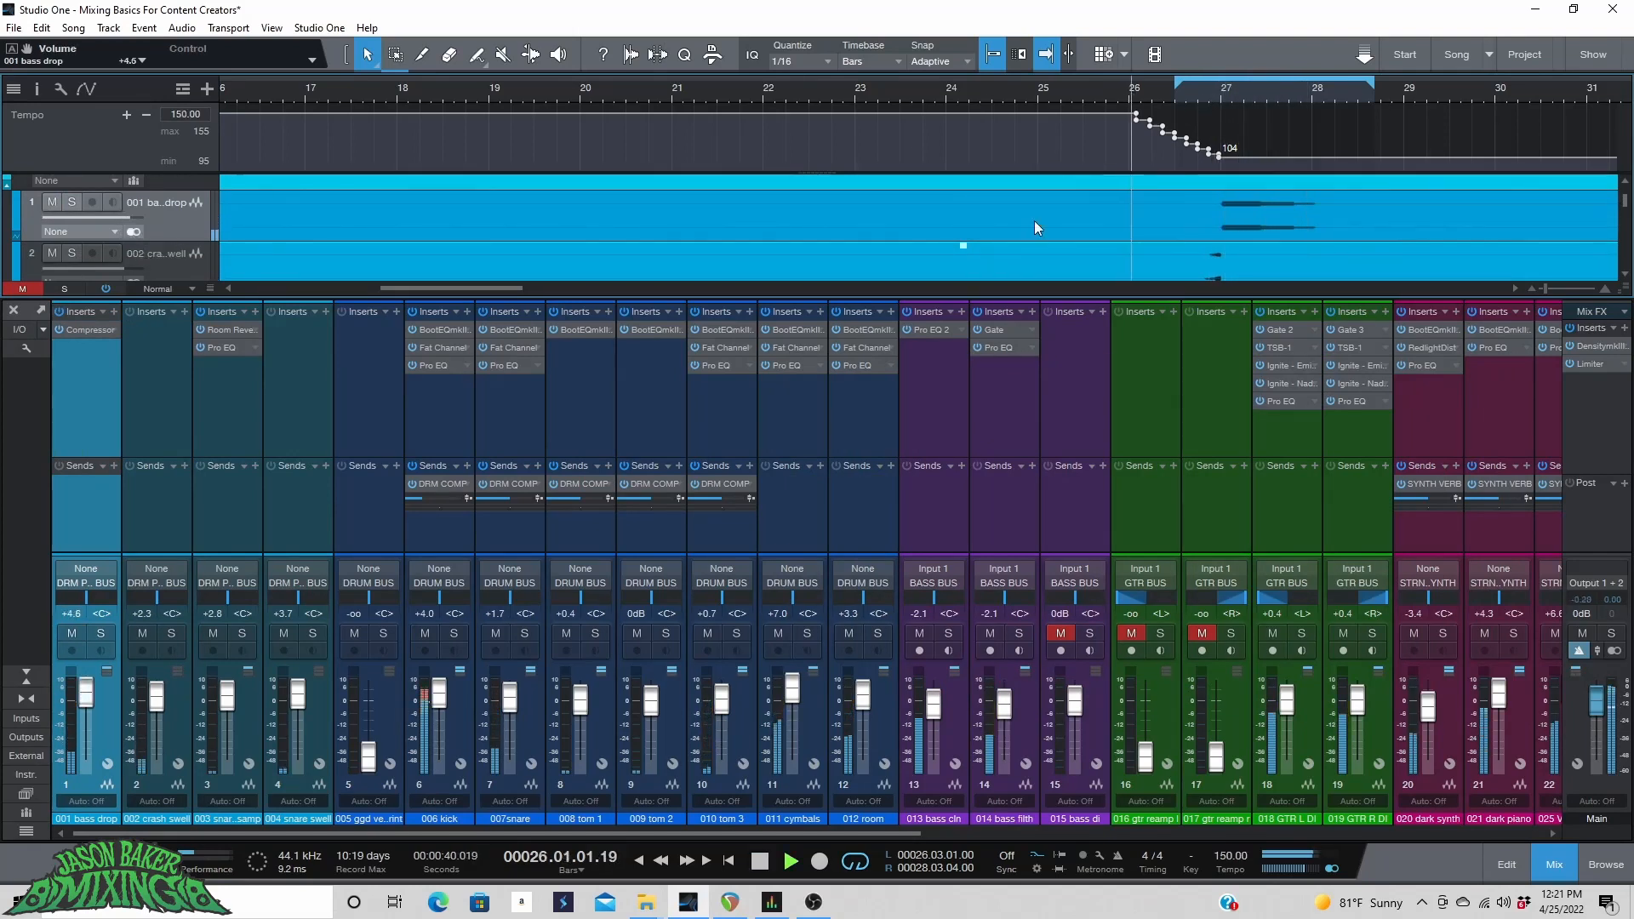
Raise the bass drop track's volume to +6.7 dB while auditioning from around bar 27.
{"action": "left_click_drag", "start_coordinate": [73, 218], "coordinate": [92, 218]}
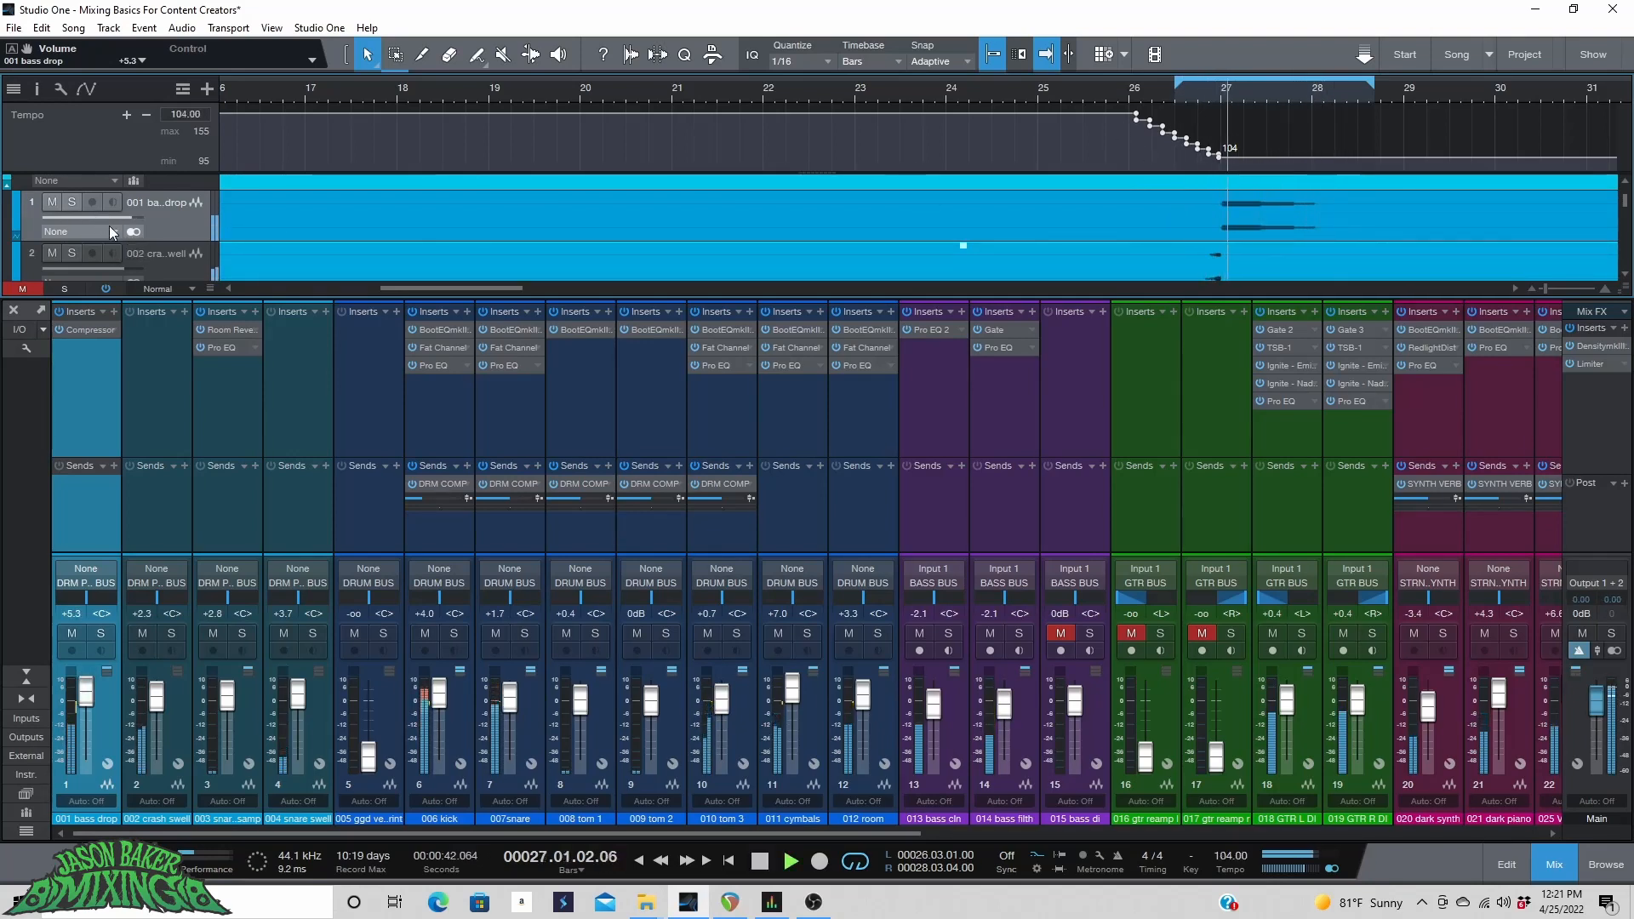
{"action": "left_click_drag", "start_coordinate": [113, 220], "coordinate": [118, 221]}
{"action": "key", "text": "space"}
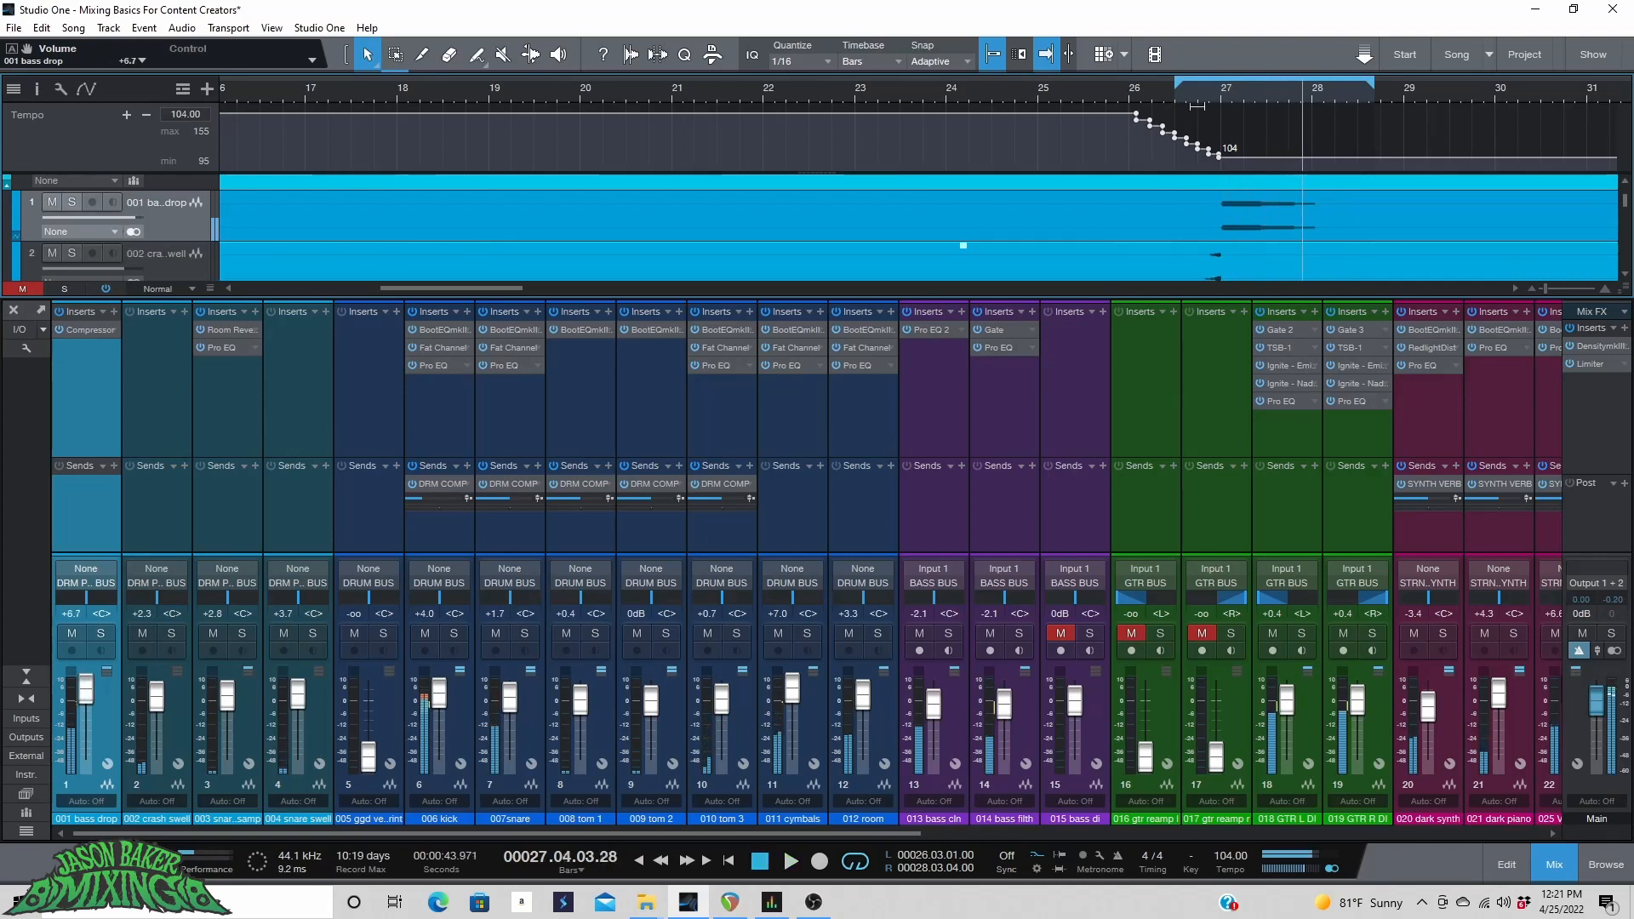
{"action": "left_click", "coordinate": [1201, 94]}
{"action": "key", "text": "space"}
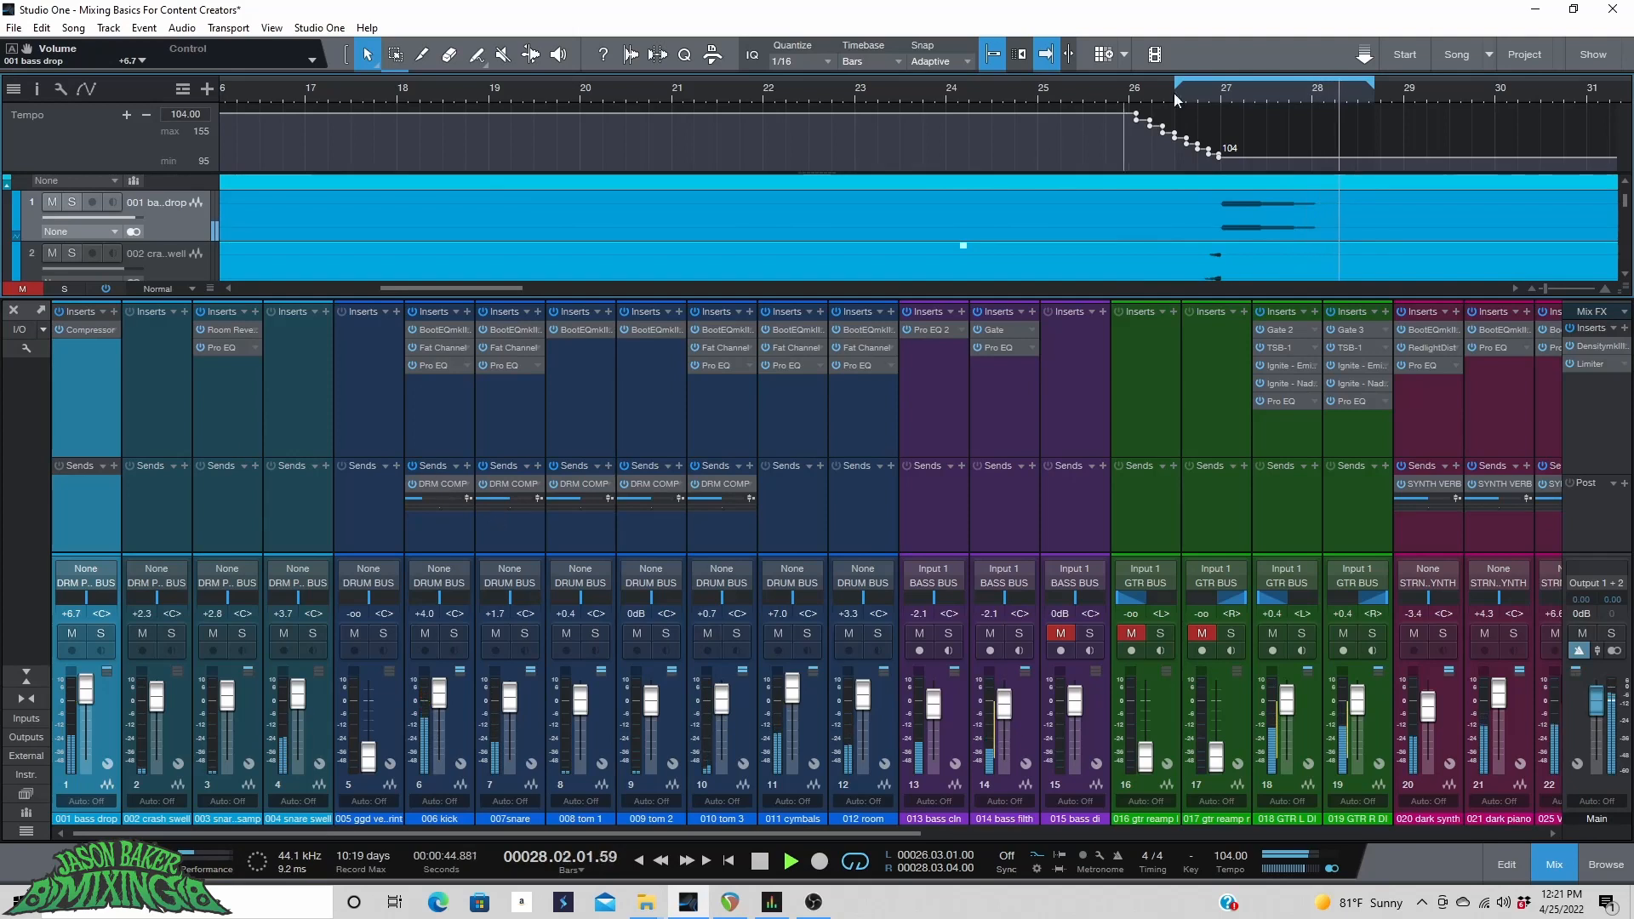
{"action": "key", "text": "space"}
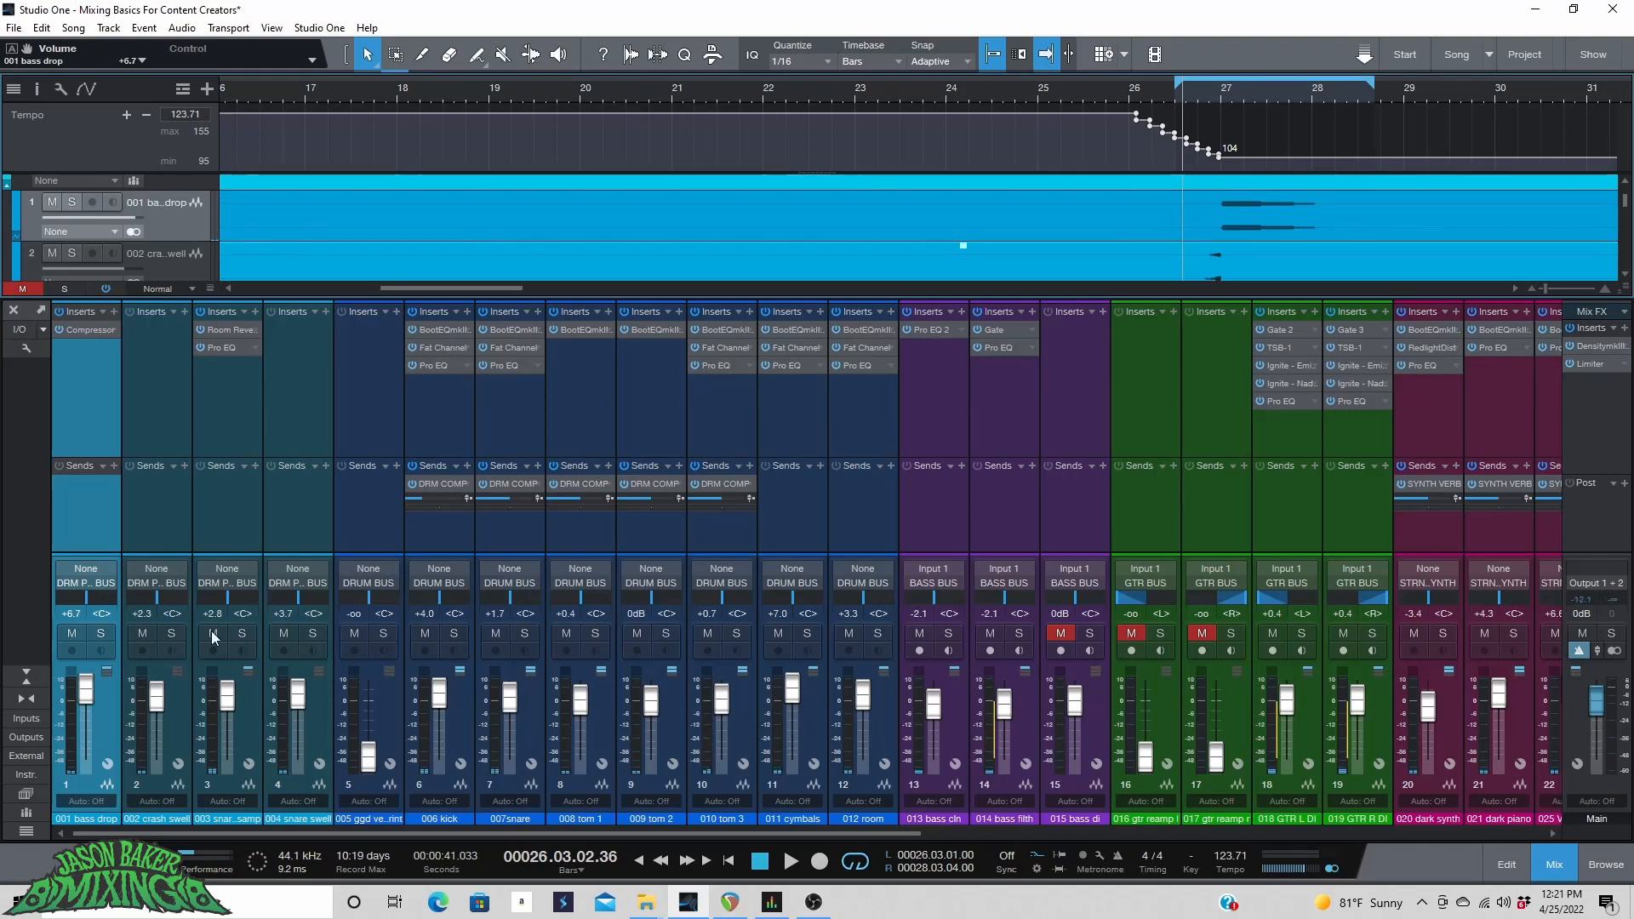
Browse the Ghosthack Cinematic Trailer SFX One Shots Impacts folder and preview several impact samples.
{"action": "left_click", "coordinate": [1605, 864]}
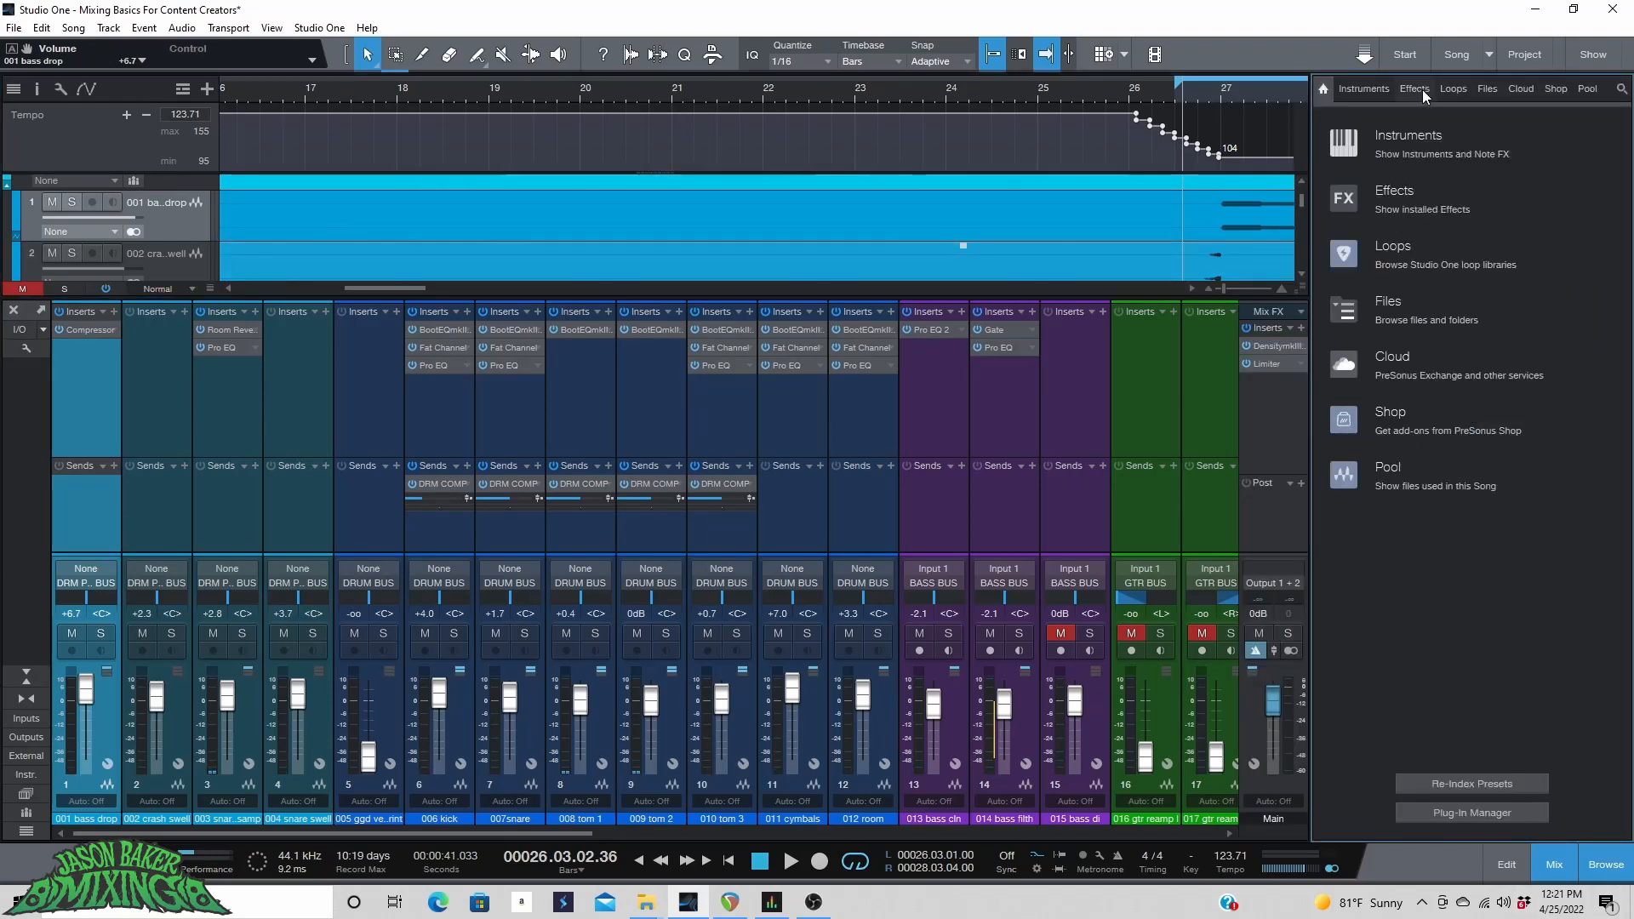
{"action": "left_click", "coordinate": [1486, 89]}
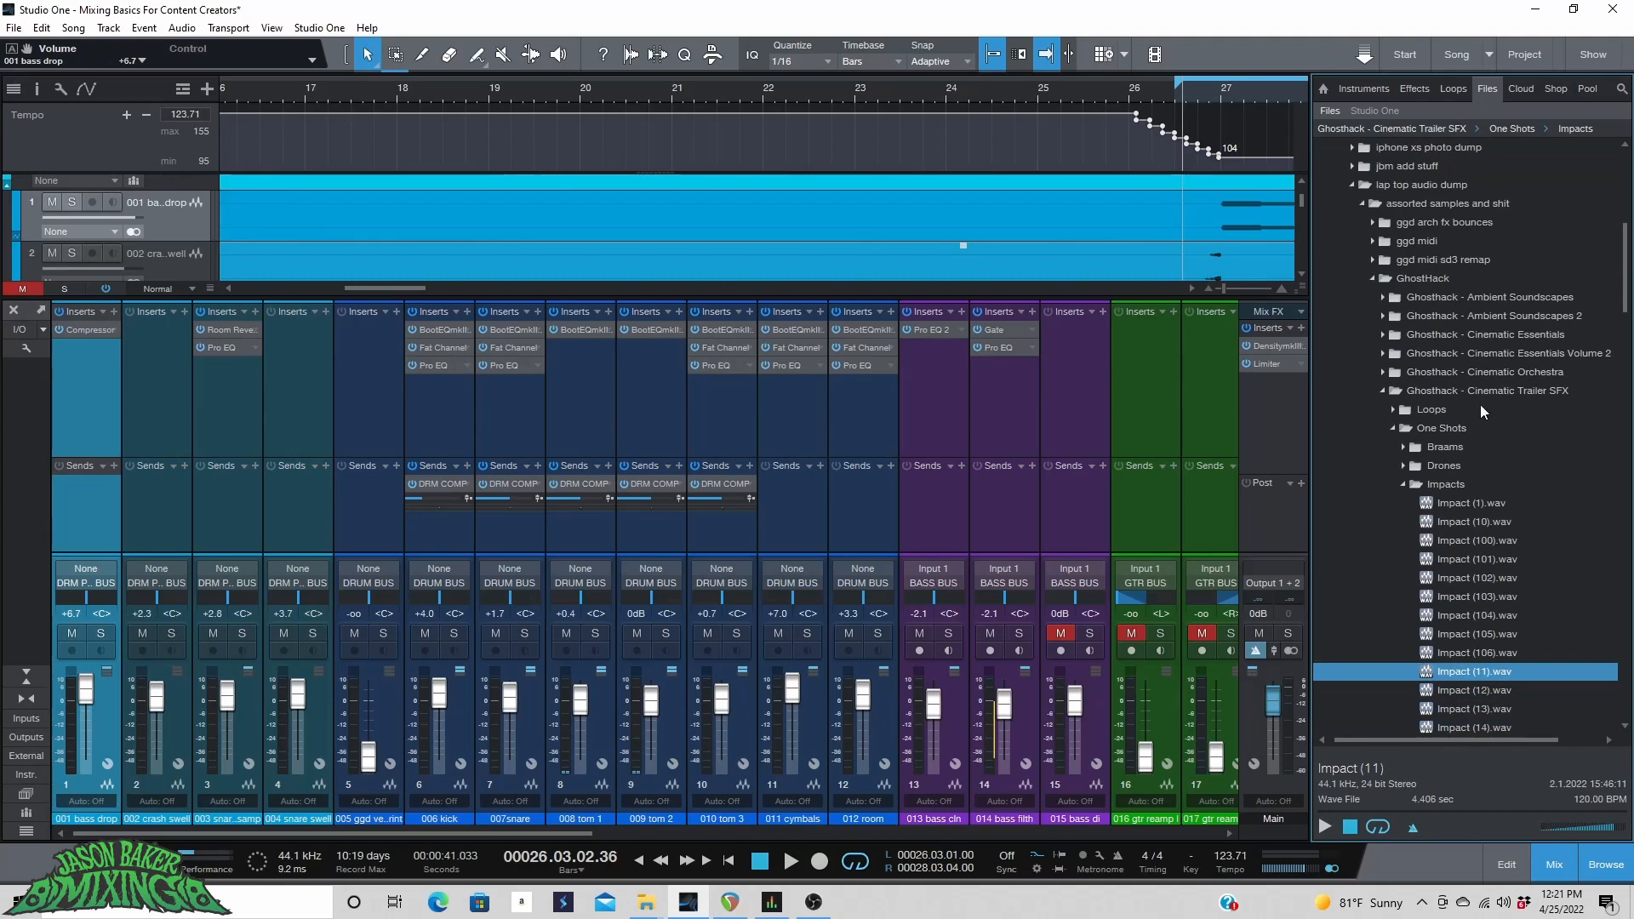
{"action": "scroll", "coordinate": [1489, 643], "scroll_direction": "down", "scroll_amount": 2}
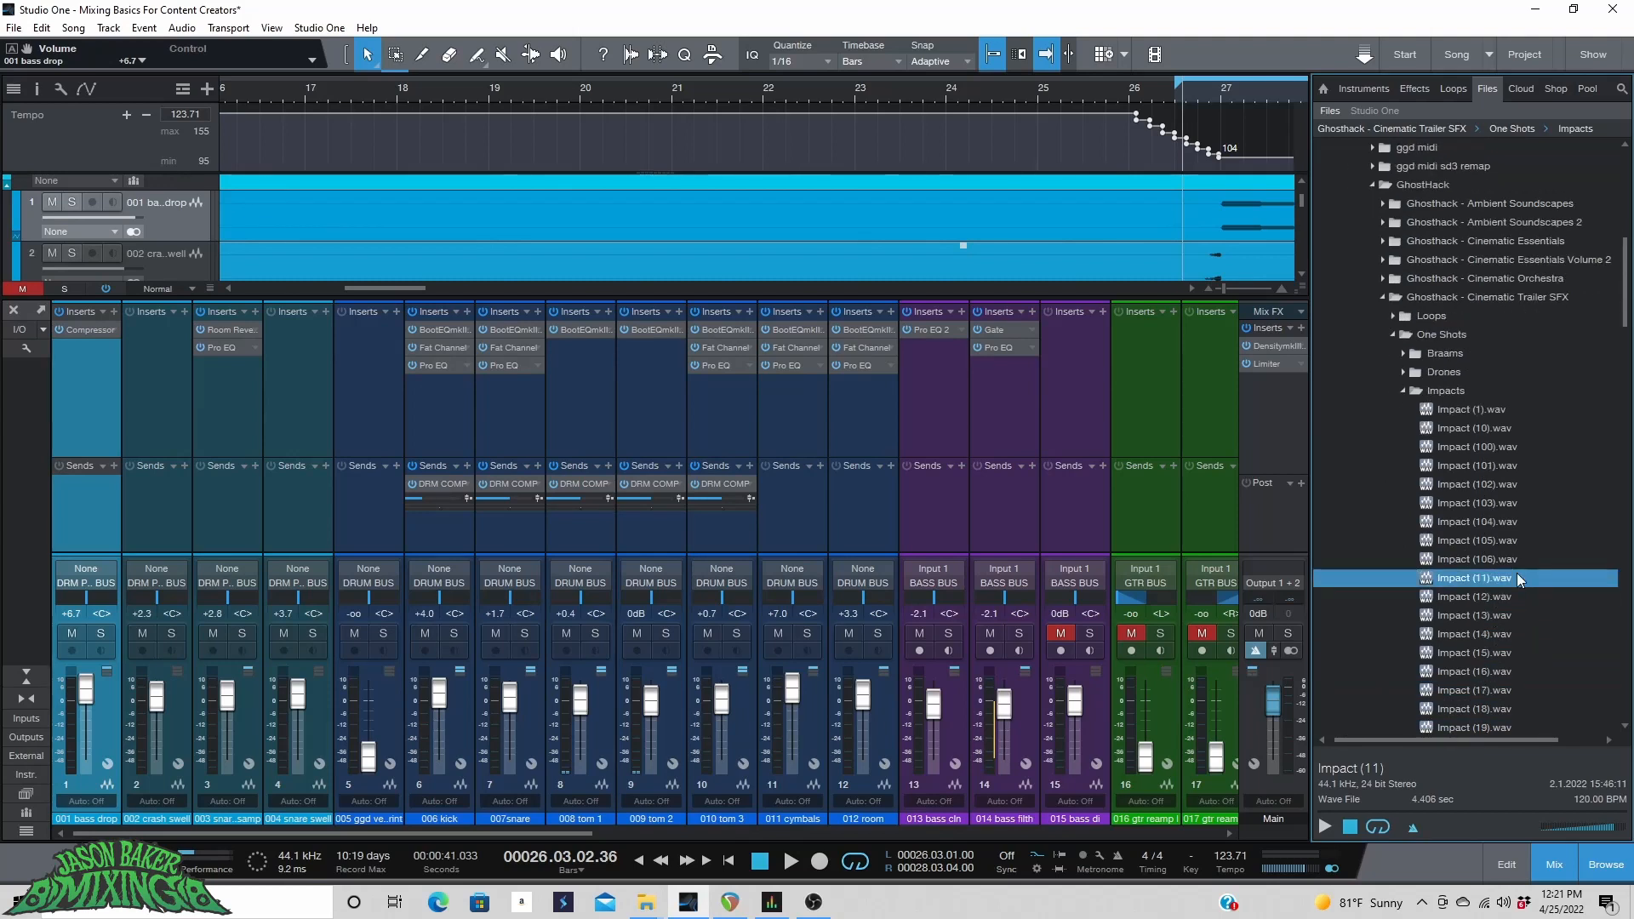
{"action": "left_click", "coordinate": [1484, 614]}
{"action": "left_click", "coordinate": [1482, 636]}
{"action": "left_click", "coordinate": [1482, 653]}
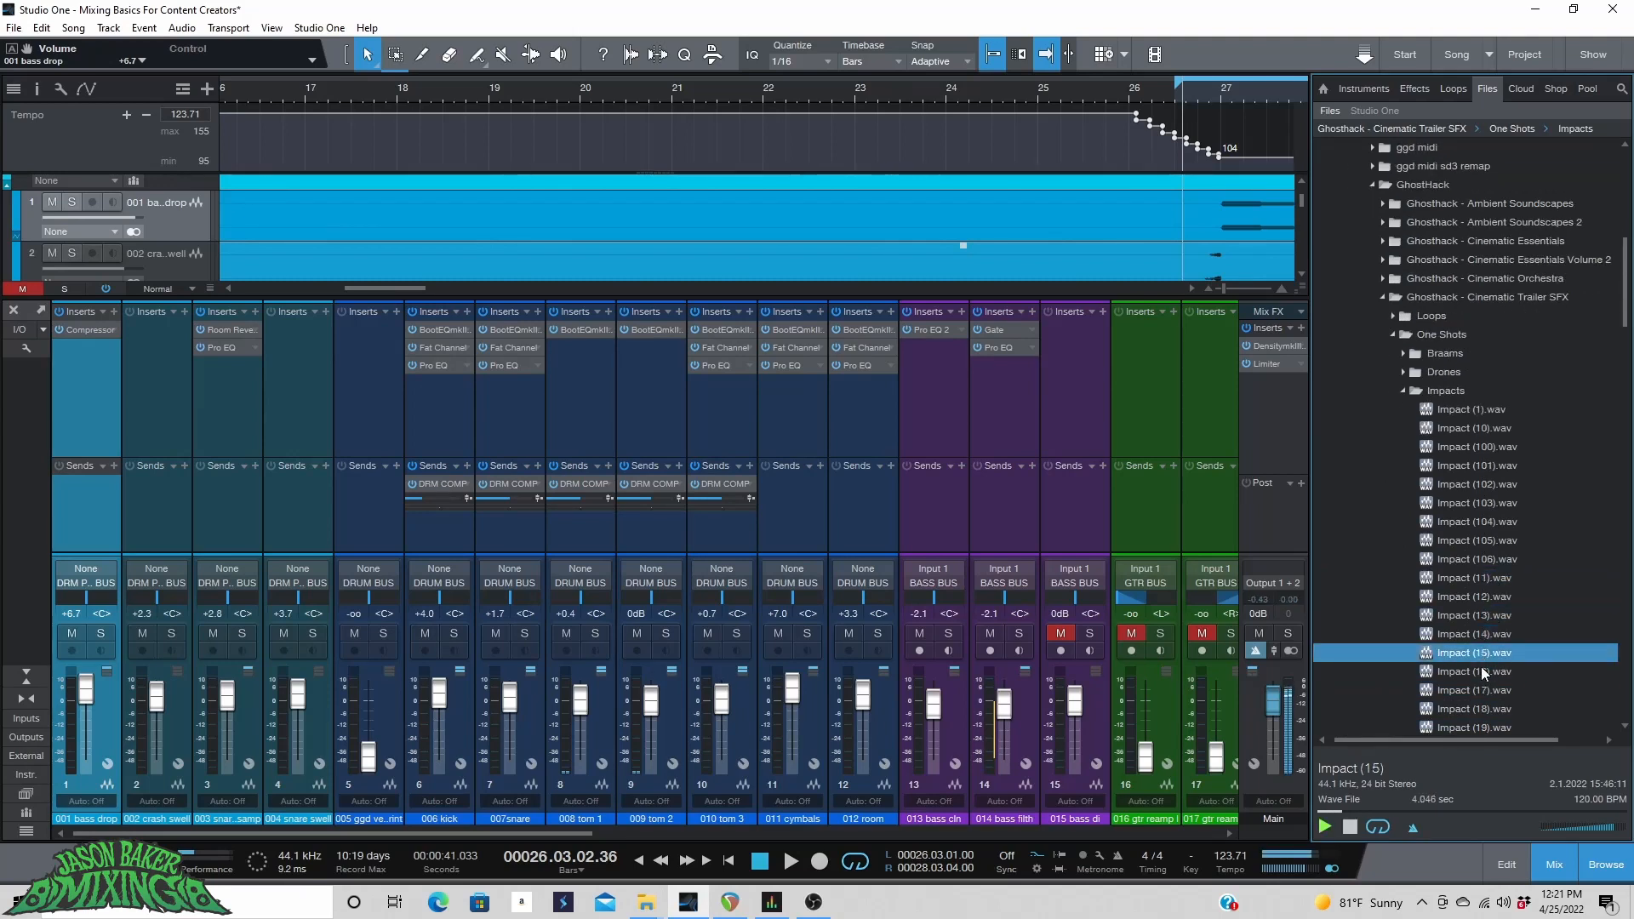
{"action": "left_click", "coordinate": [1481, 670]}
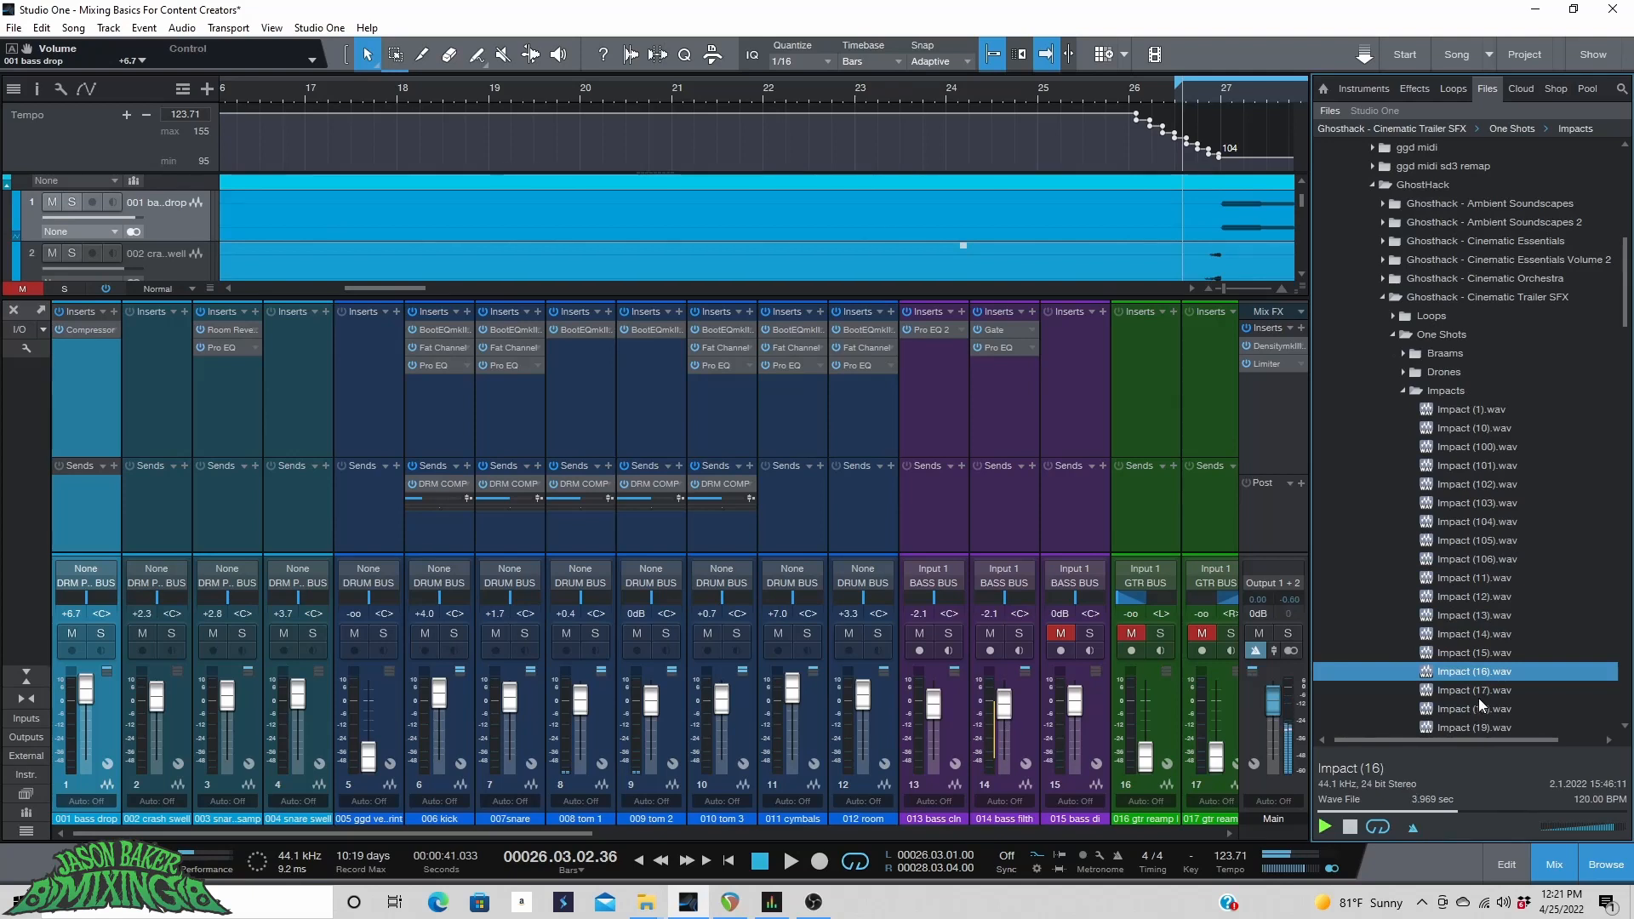
{"action": "left_click", "coordinate": [1477, 696]}
{"action": "left_click", "coordinate": [1473, 717]}
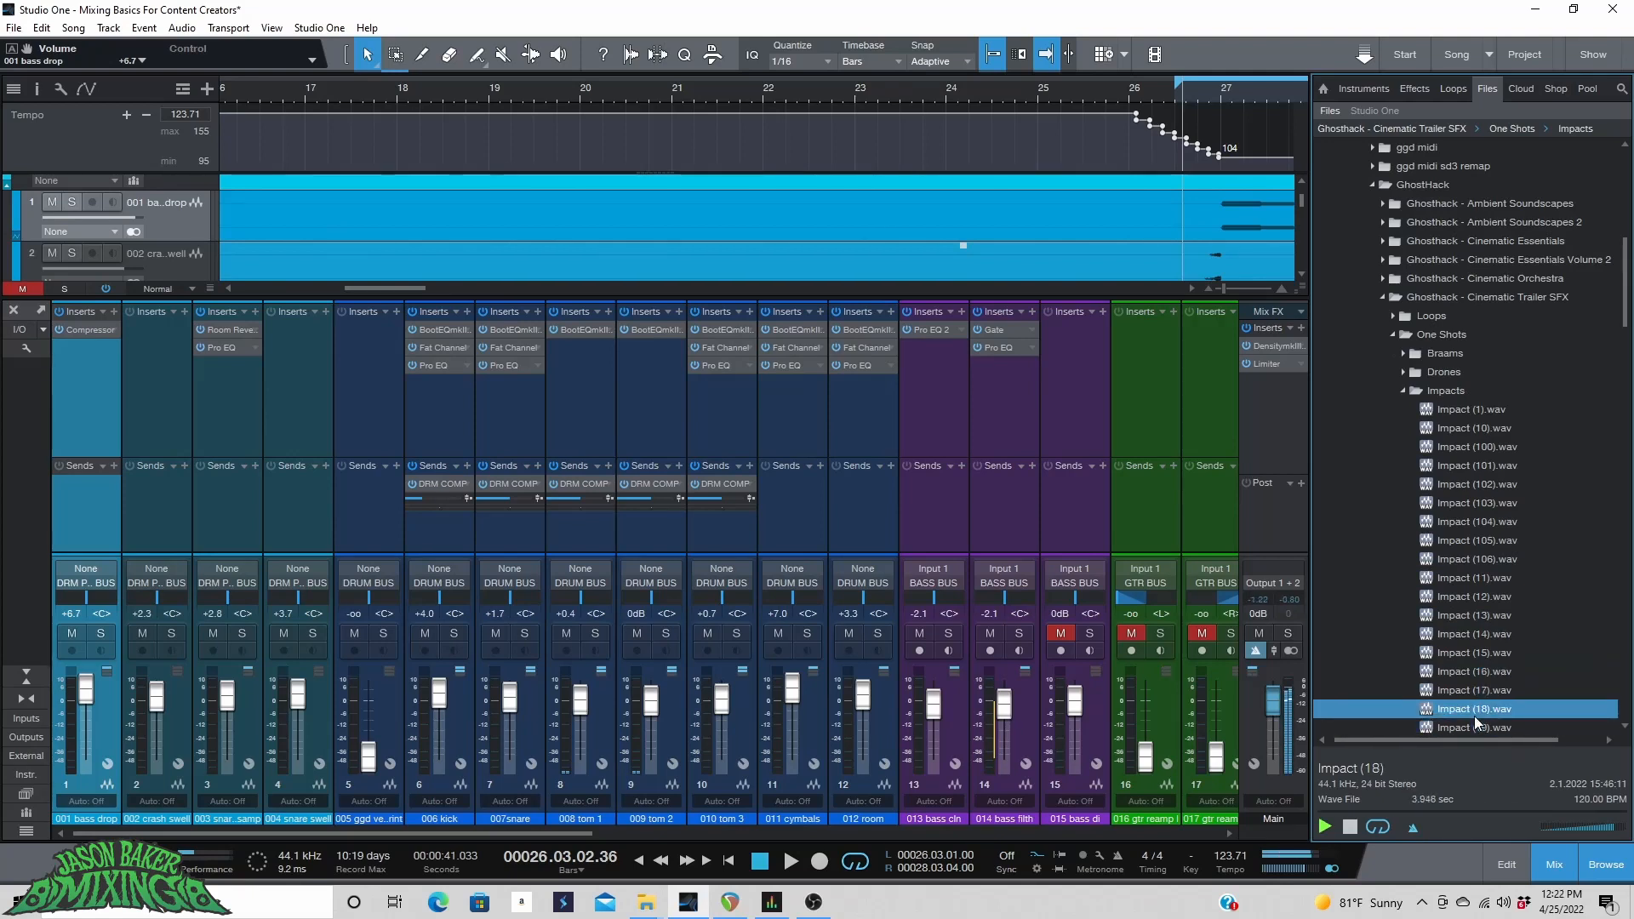
{"action": "left_click", "coordinate": [1473, 721]}
{"action": "scroll", "coordinate": [1474, 700], "scroll_direction": "down", "scroll_amount": 3}
{"action": "left_click", "coordinate": [1484, 656]}
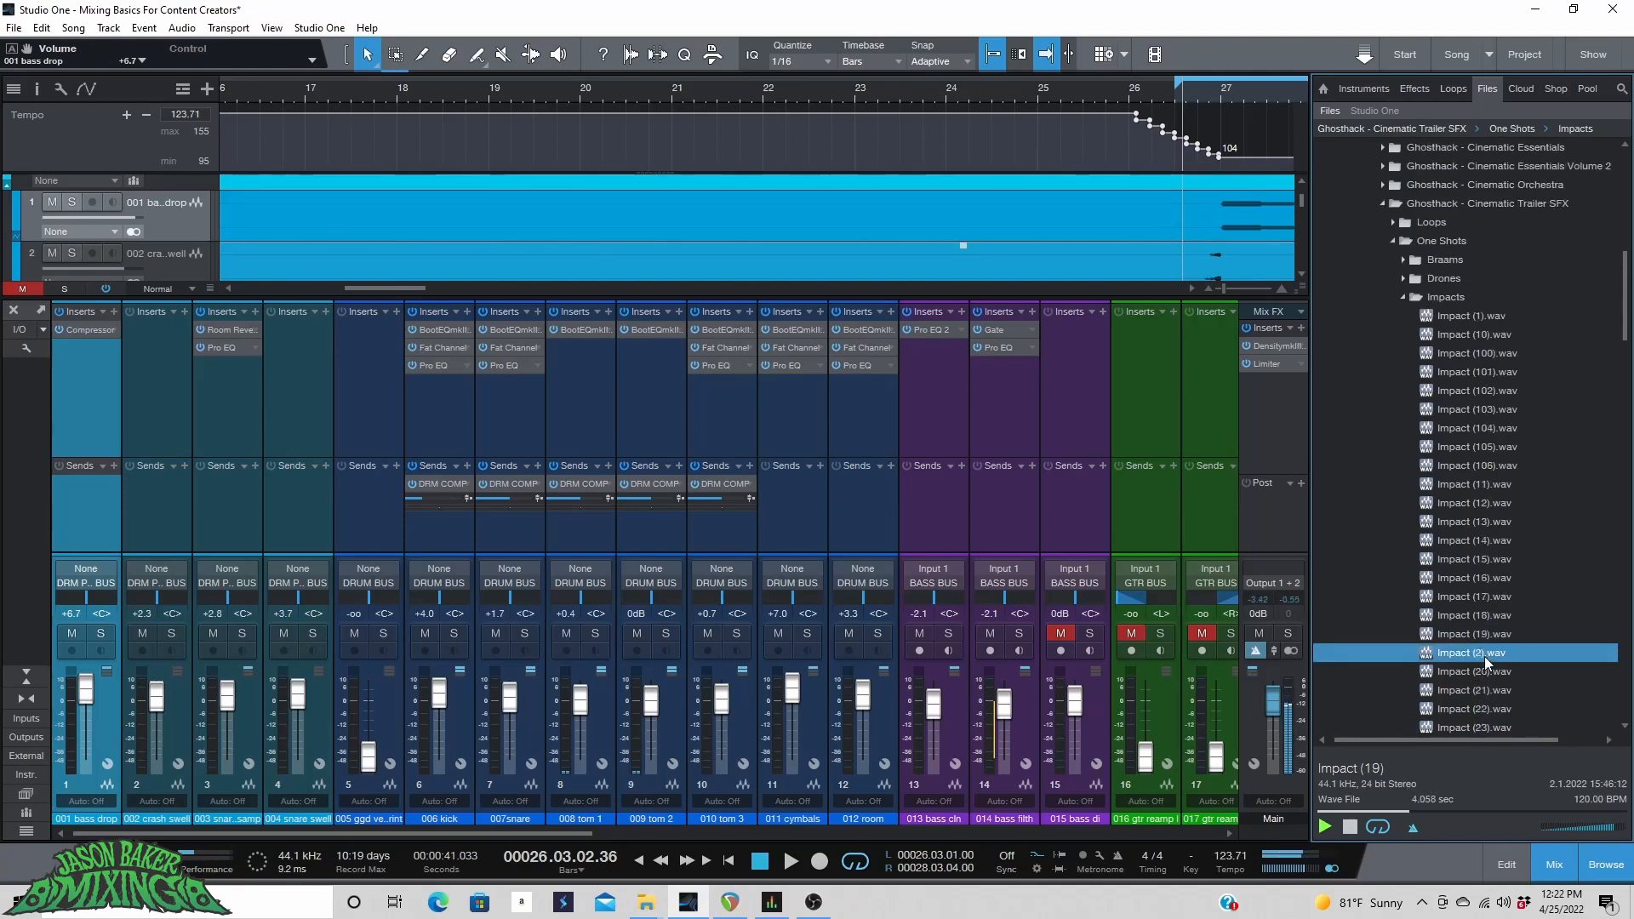
{"action": "left_click", "coordinate": [1488, 634]}
{"action": "left_click", "coordinate": [1488, 612]}
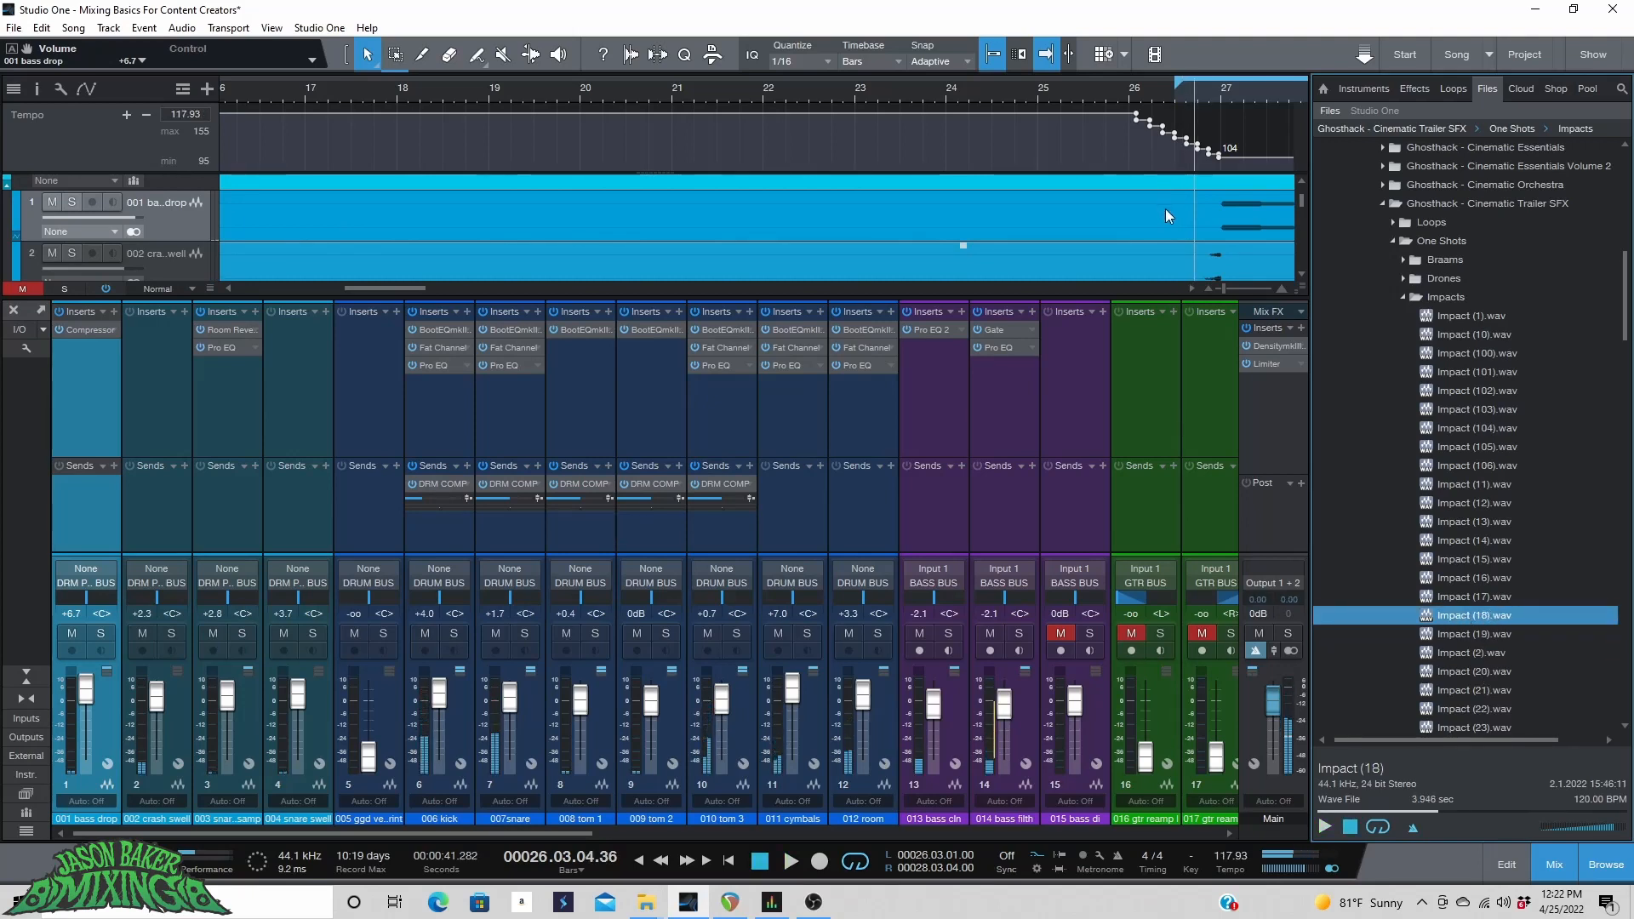
Add a stereo audio track and place Impact (18).wav on it at bar 27.
{"action": "scroll", "coordinate": [1166, 207], "scroll_direction": "up", "scroll_amount": 1}
{"action": "left_click", "coordinate": [109, 28]}
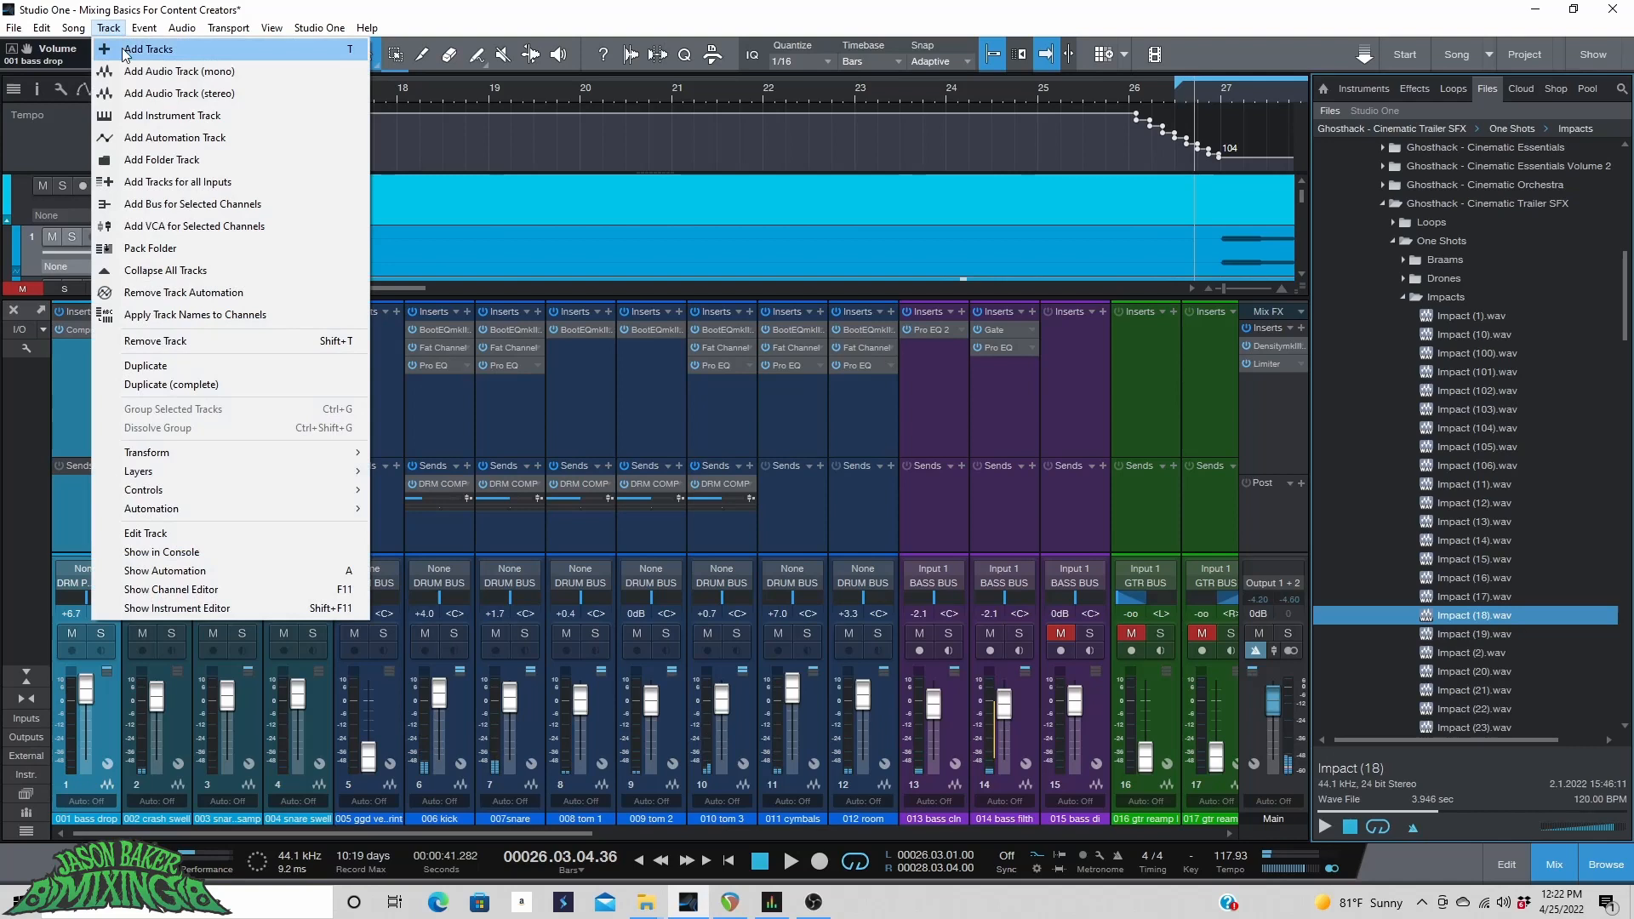
{"action": "left_click", "coordinate": [170, 94]}
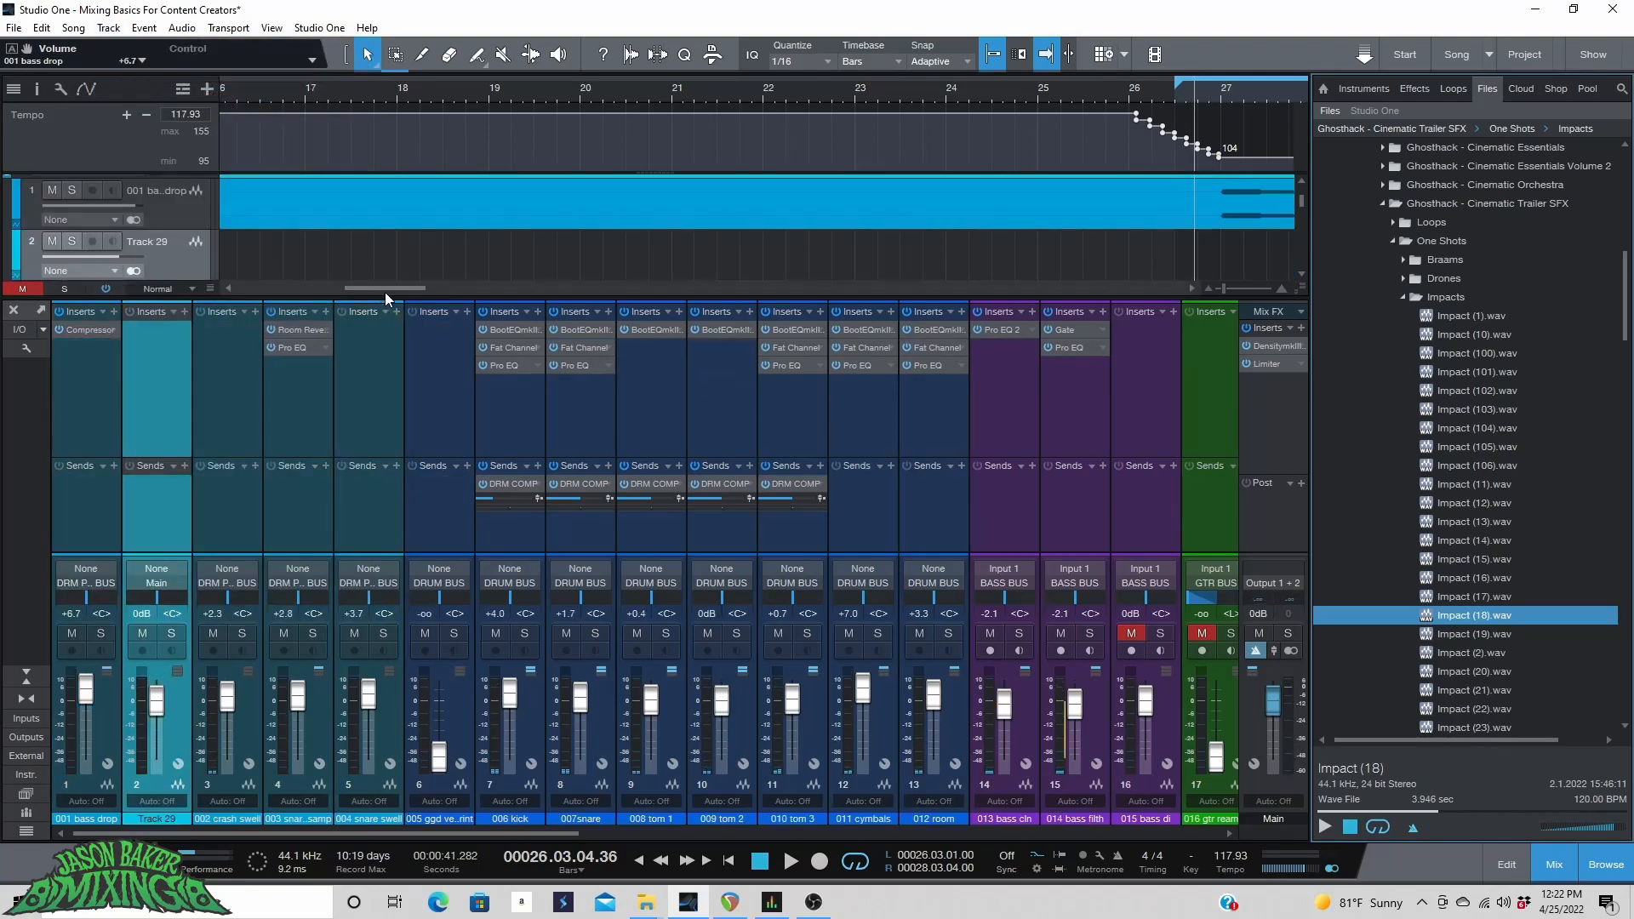
{"action": "left_click_drag", "start_coordinate": [385, 292], "coordinate": [443, 295]}
{"action": "left_click_drag", "start_coordinate": [1470, 615], "coordinate": [504, 267]}
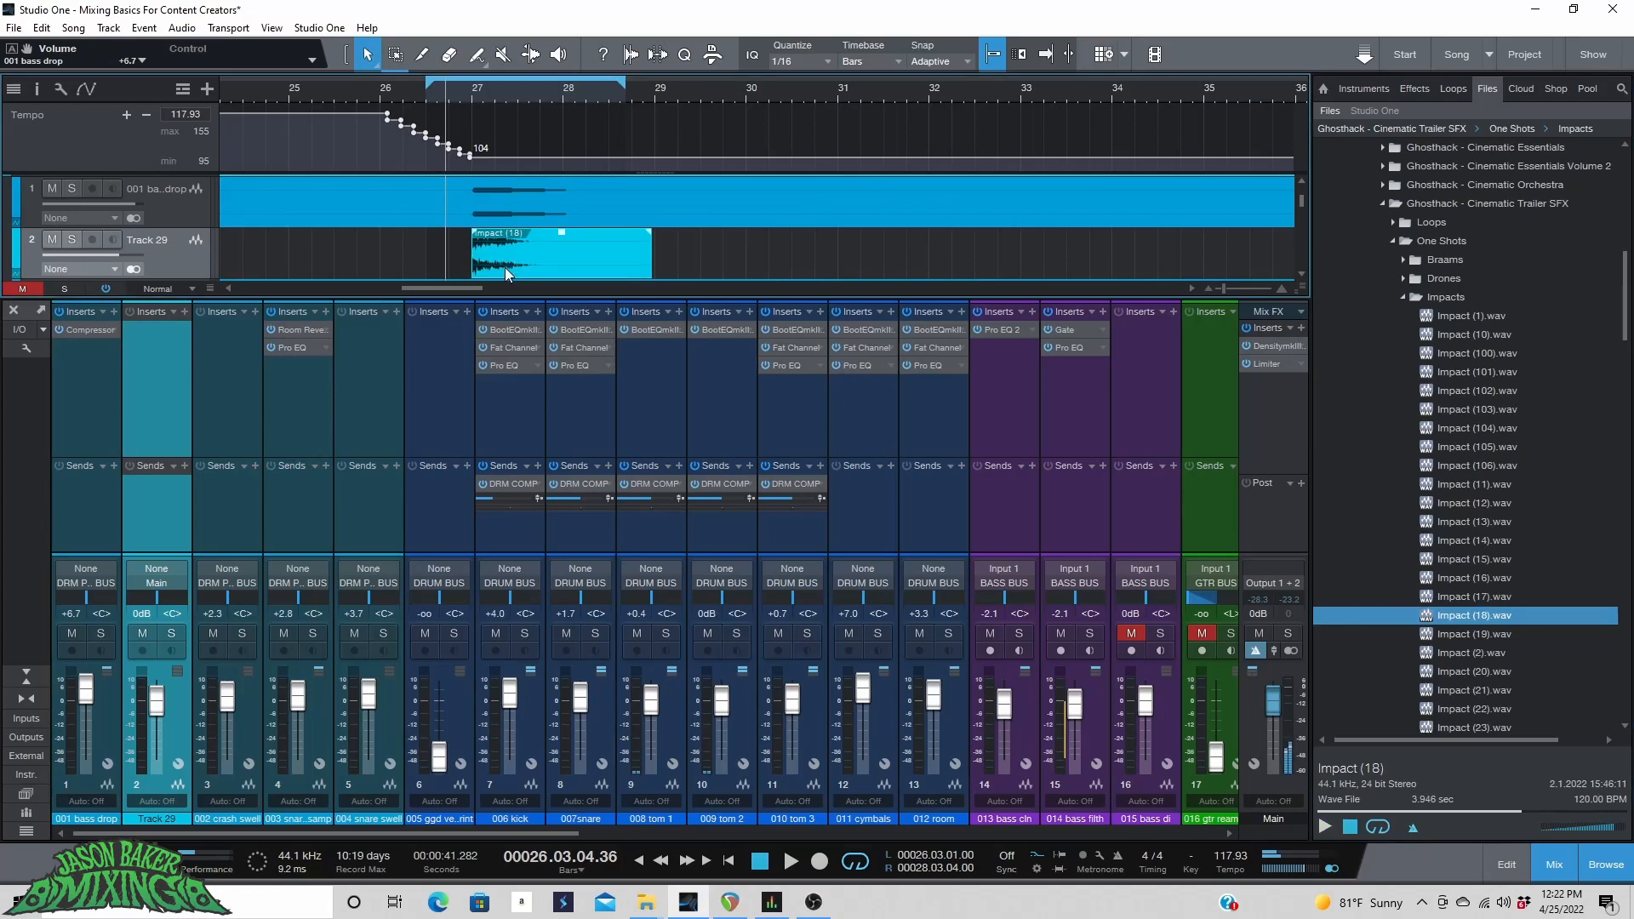
Check the new impact track's output, play from around bar 26 and set its volume to +4.5 dB.
{"action": "left_click", "coordinate": [415, 94]}
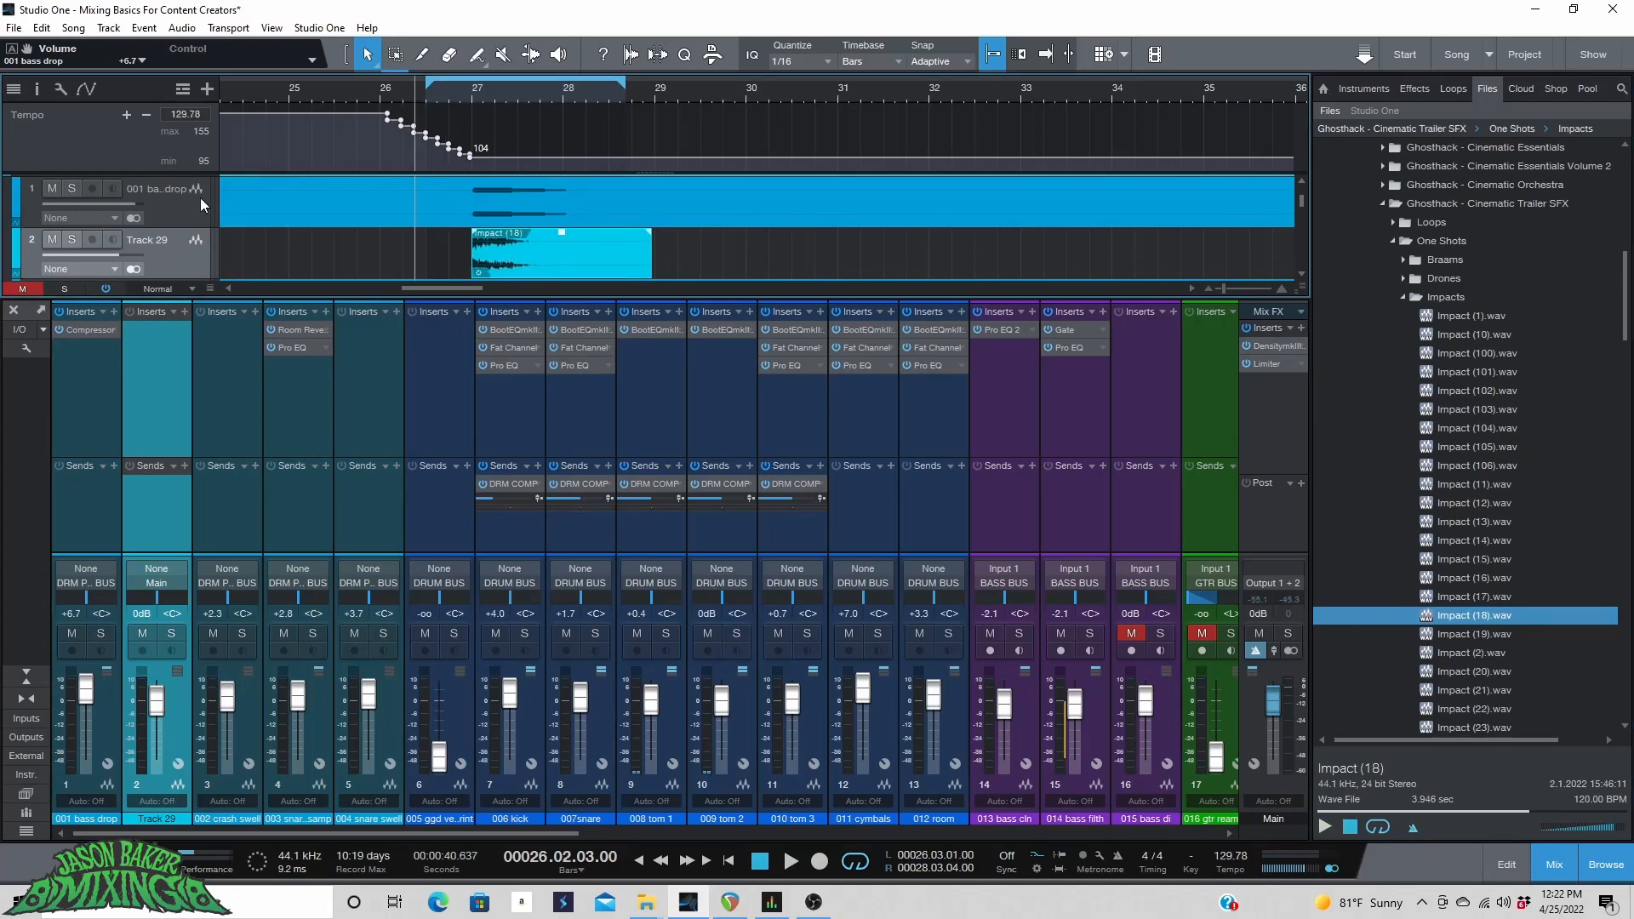
{"action": "left_click", "coordinate": [145, 582]}
{"action": "left_click", "coordinate": [221, 767]}
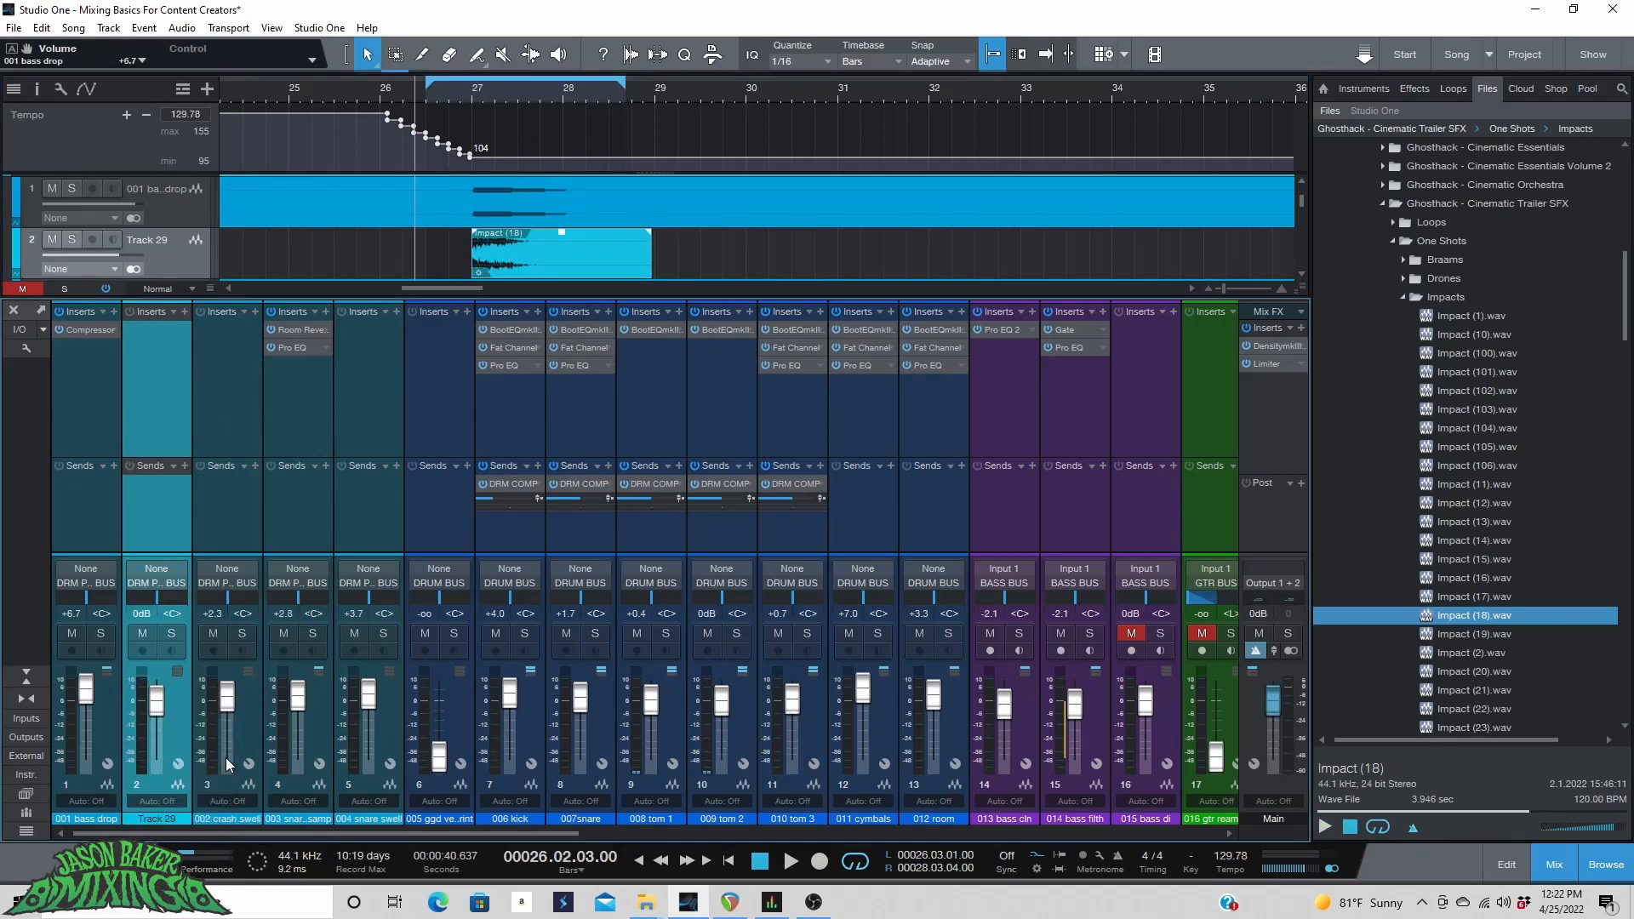
{"action": "key", "text": "space"}
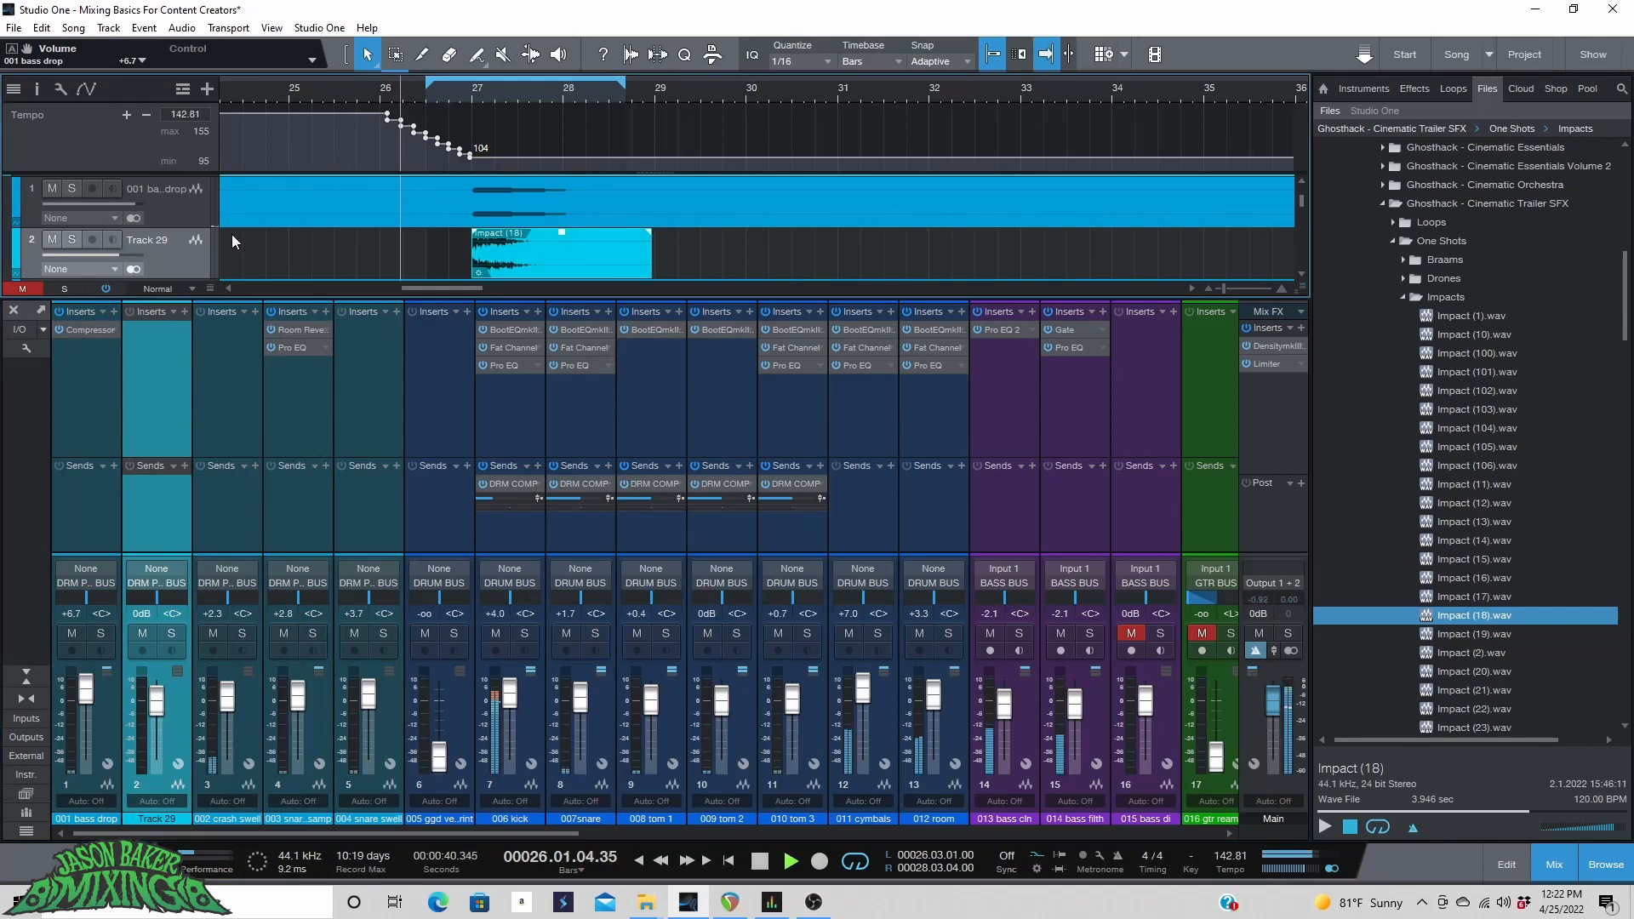
{"action": "left_click_drag", "start_coordinate": [119, 256], "coordinate": [129, 258]}
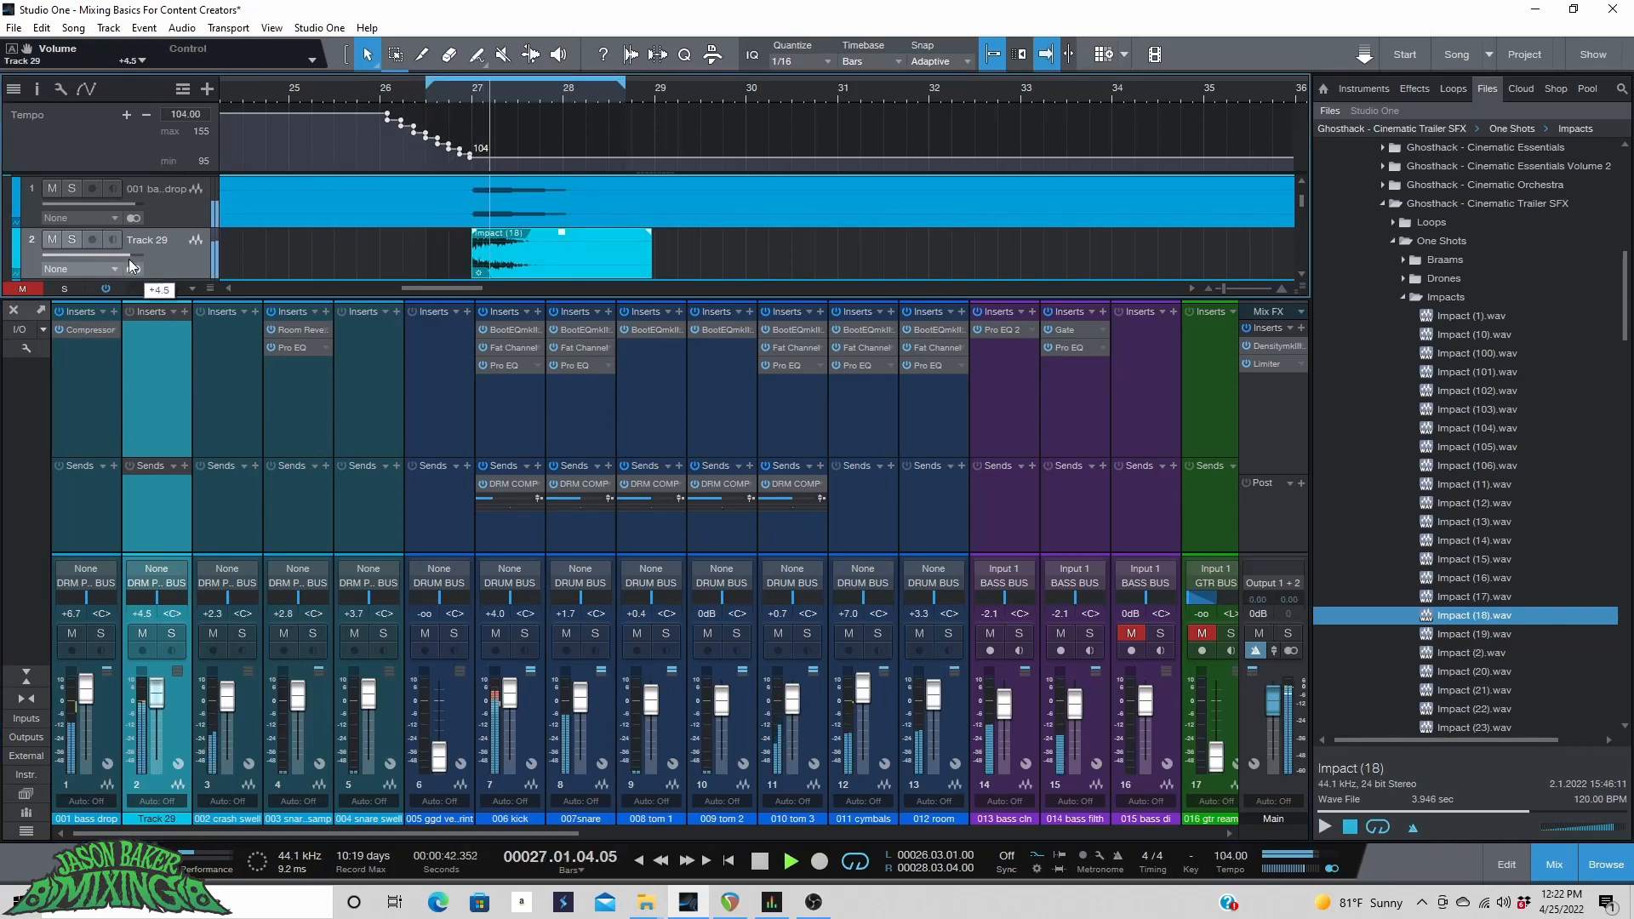
Lower the impact track's volume to +0.6 dB while replaying from around bar 26.
{"action": "left_click", "coordinate": [447, 95]}
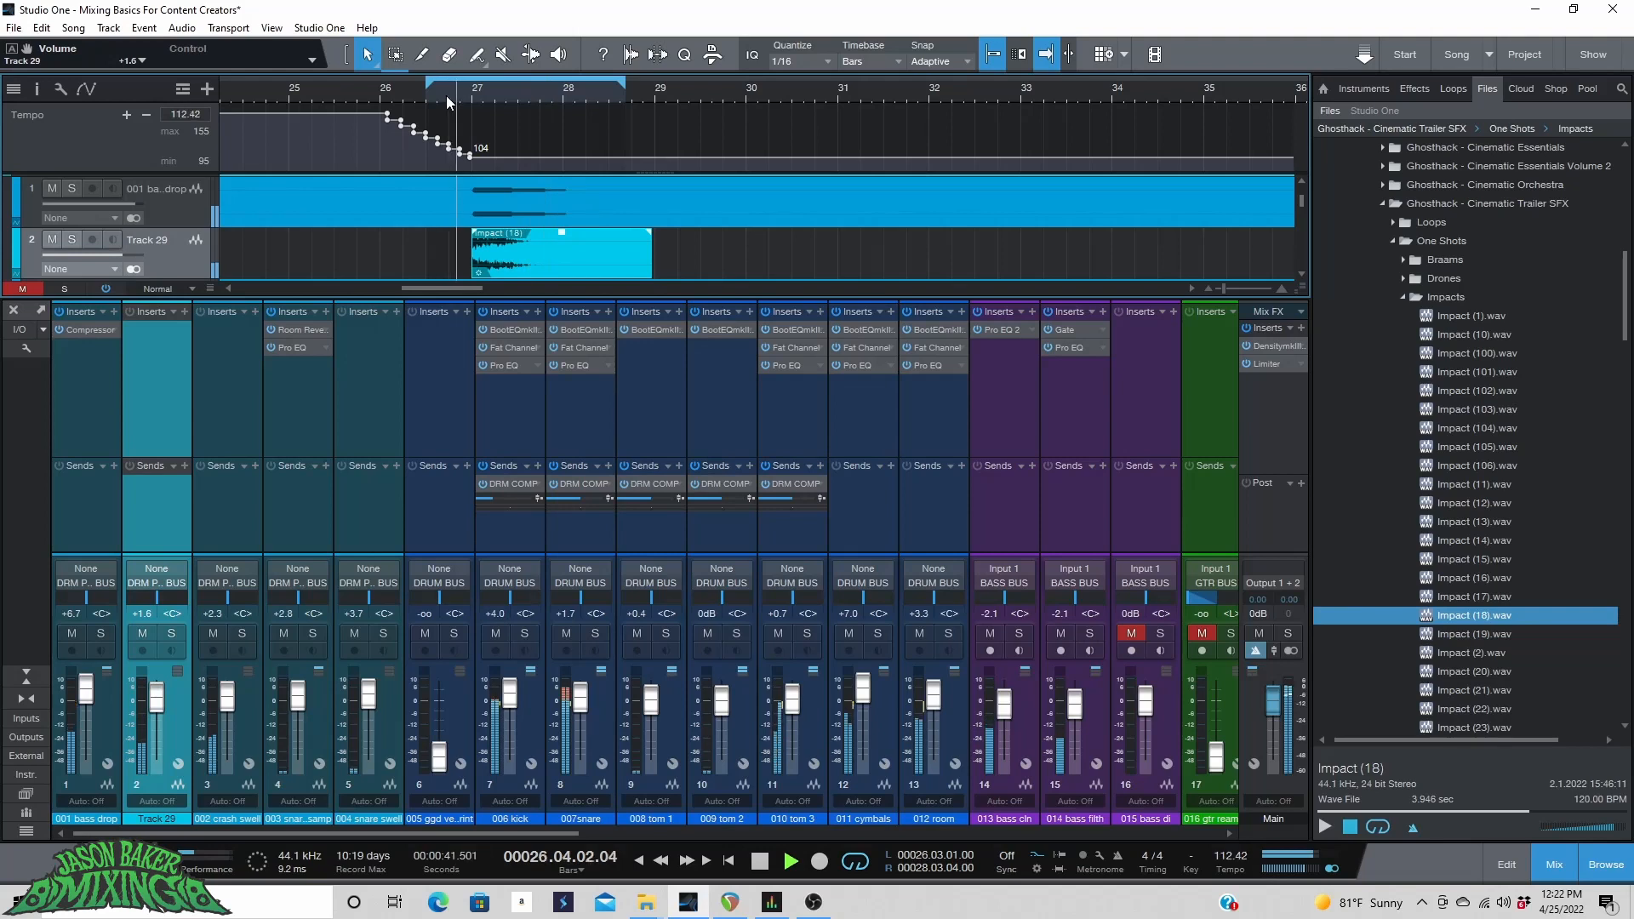
{"action": "left_click_drag", "start_coordinate": [121, 257], "coordinate": [115, 257]}
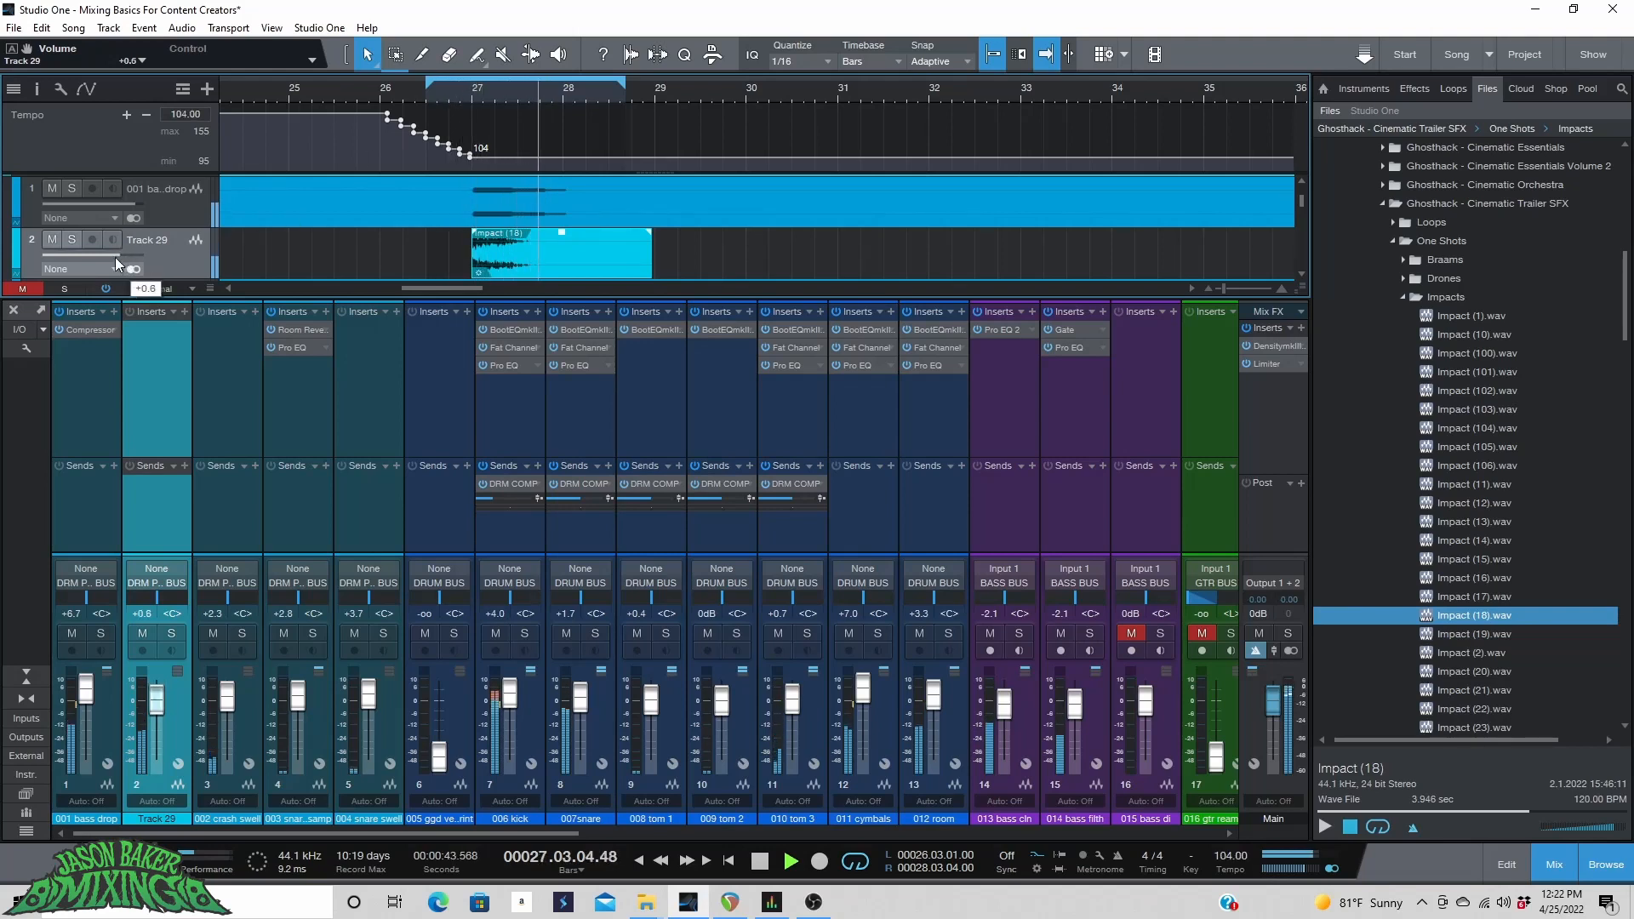
{"action": "key", "text": "space"}
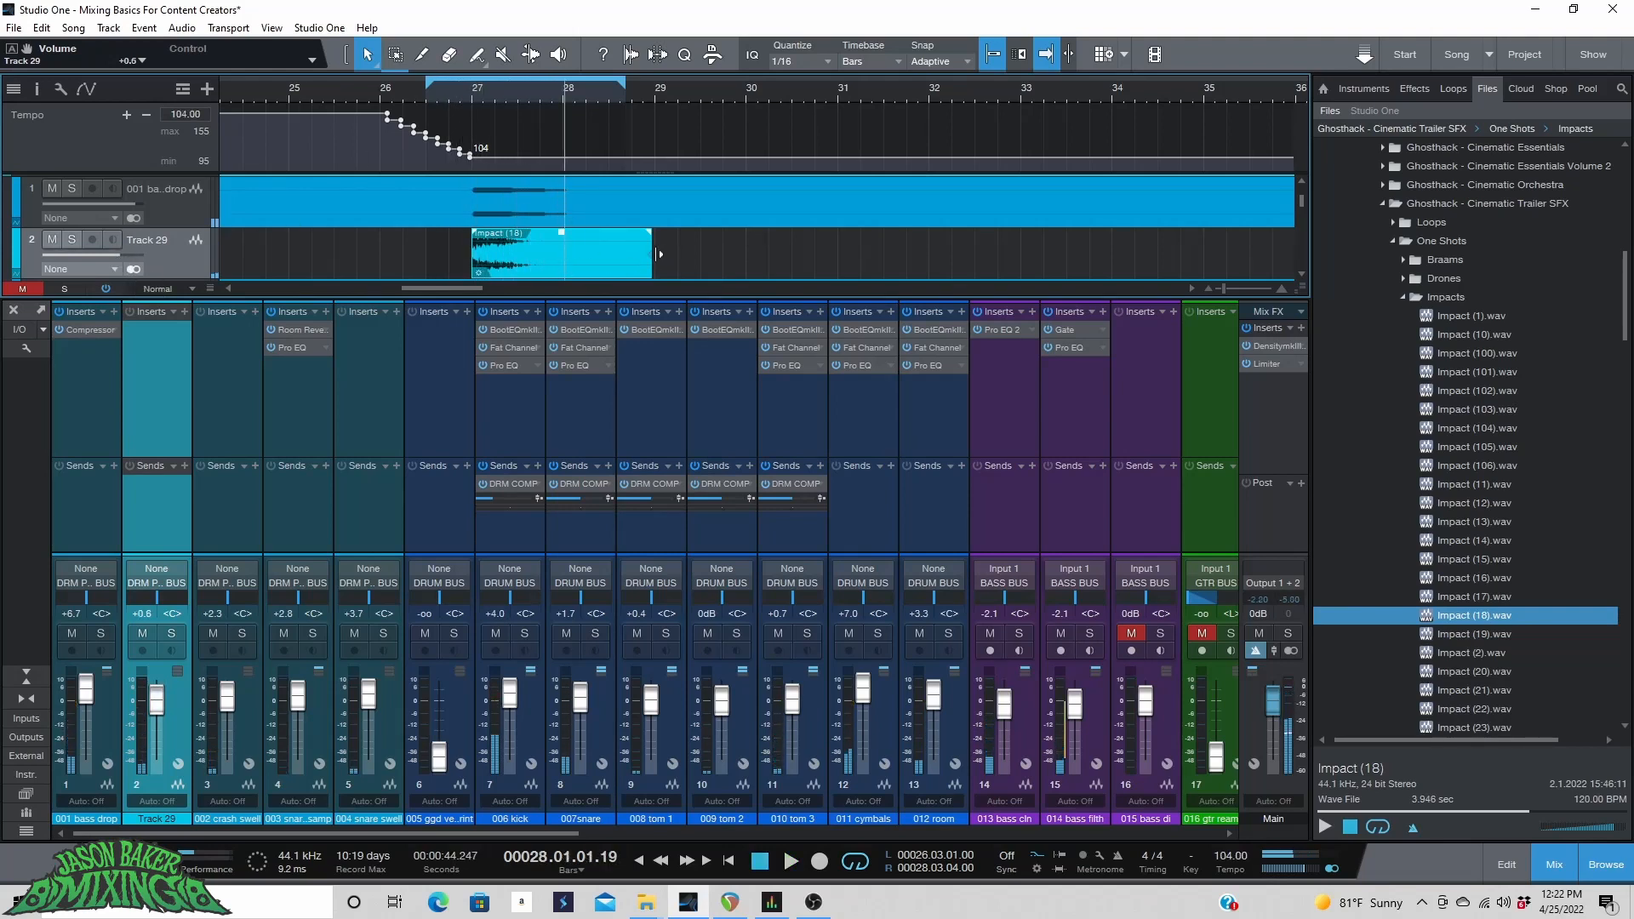
Trim the end of the impact clip shorter and zoom in around bar 27.
{"action": "left_click_drag", "start_coordinate": [660, 254], "coordinate": [496, 272]}
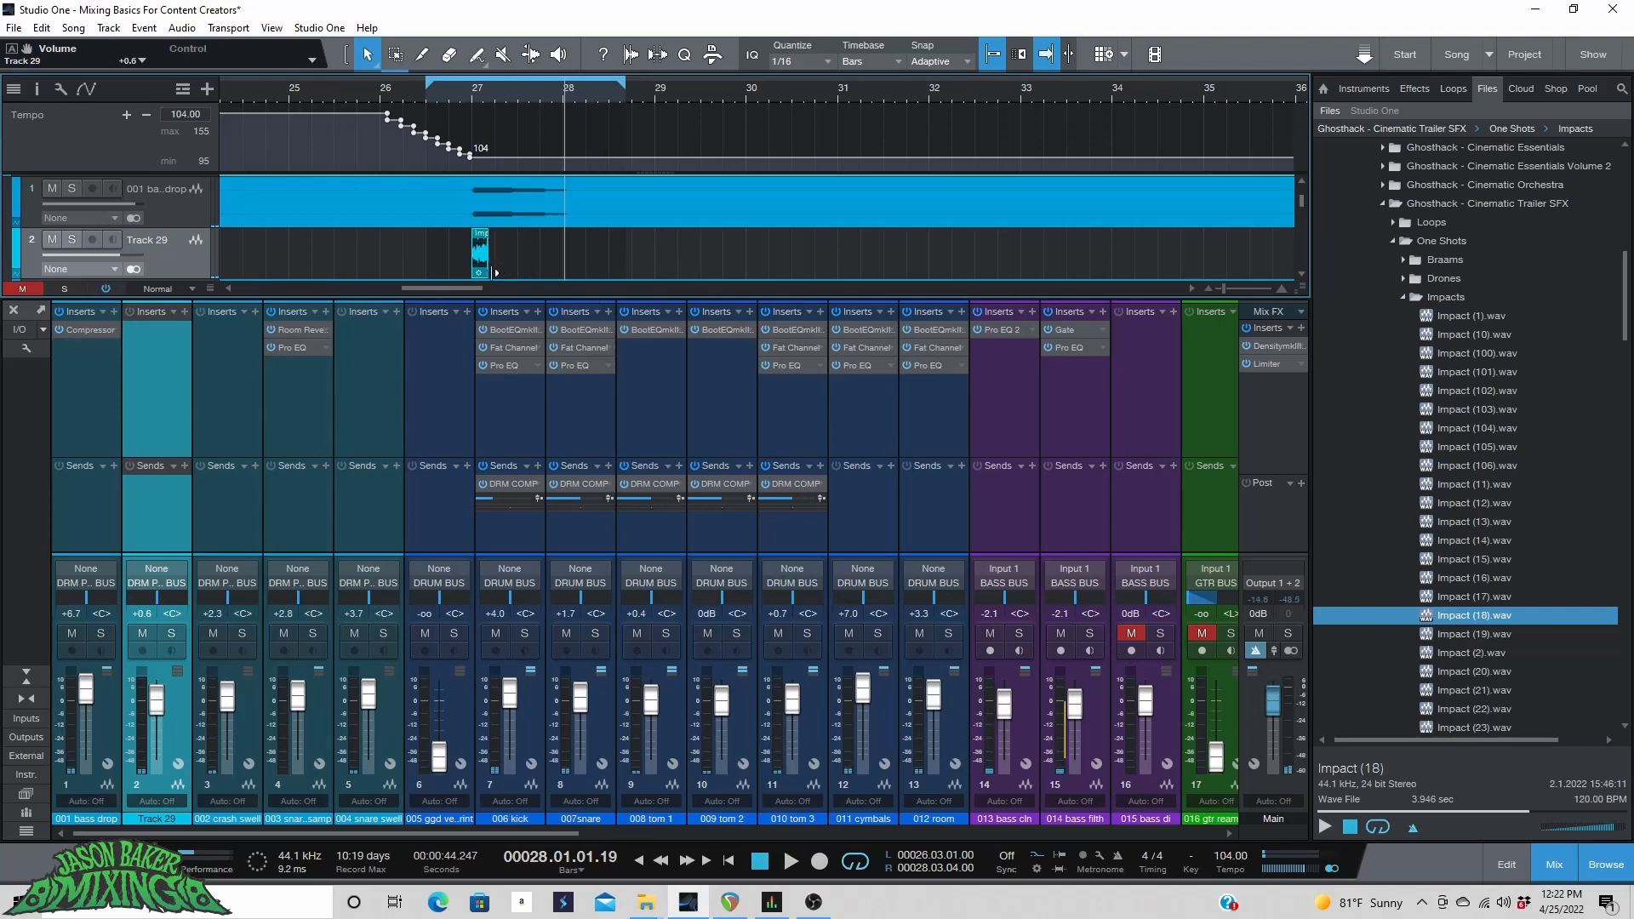
{"action": "left_click_drag", "start_coordinate": [483, 87], "coordinate": [496, 98]}
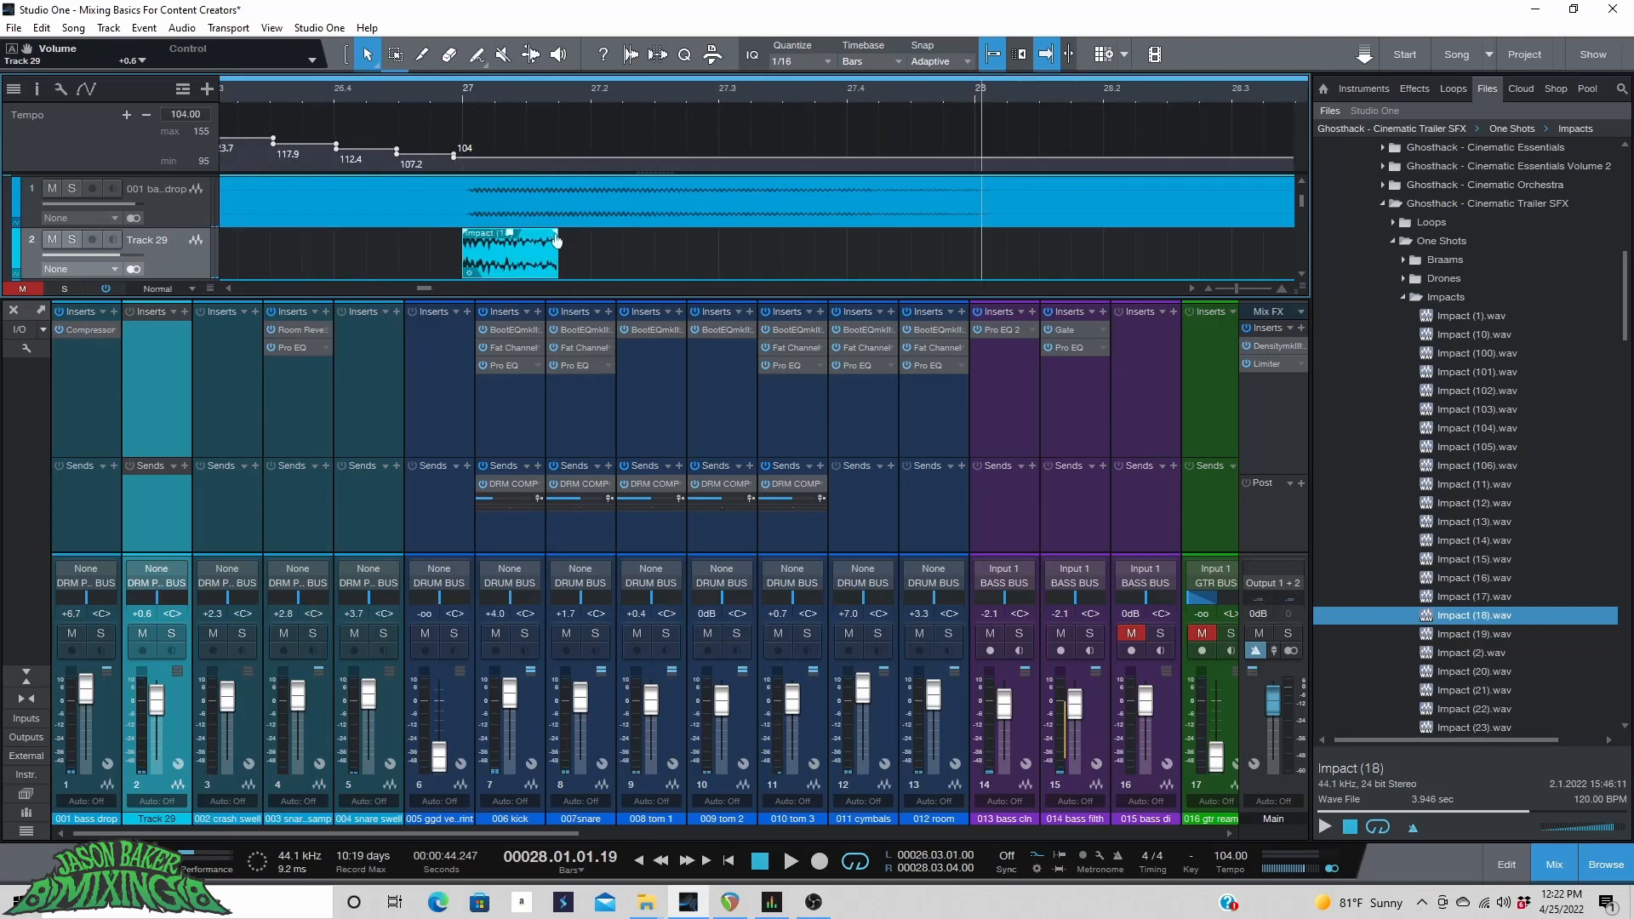
{"action": "mouse_move", "coordinate": [556, 241]}
{"action": "left_mouse_down"}
{"action": "mouse_move", "coordinate": [495, 258]}
{"action": "mouse_move", "coordinate": [541, 253]}
{"action": "left_mouse_up"}
Play the passage and raise the impact track's volume to +4.5 dB.
{"action": "key", "text": "space"}
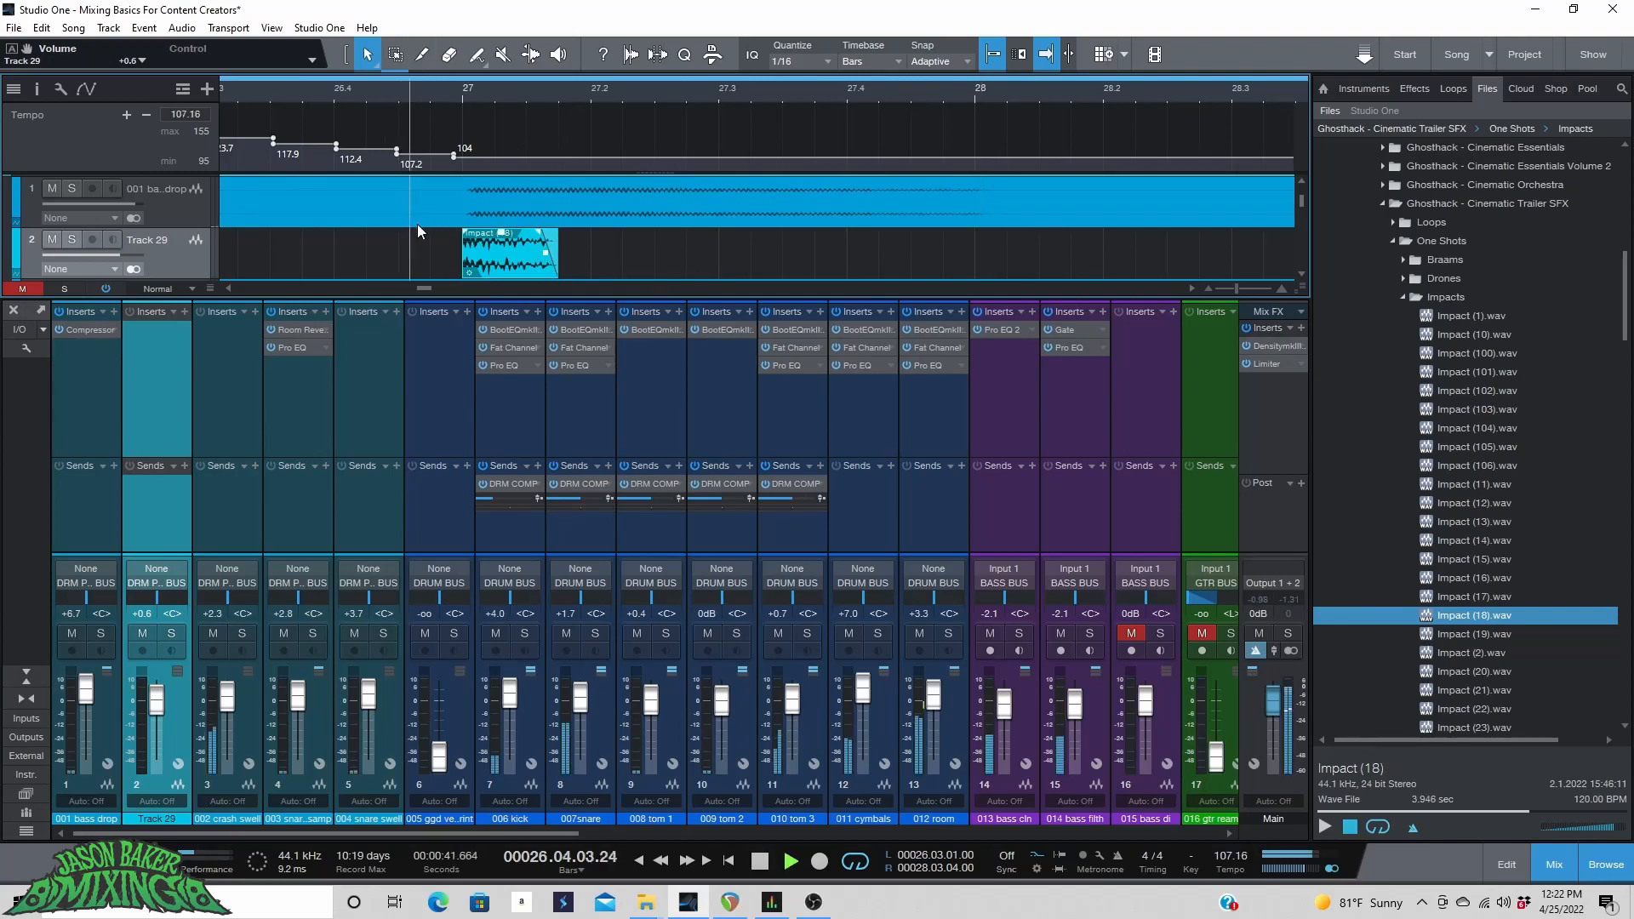
{"action": "left_click_drag", "start_coordinate": [112, 253], "coordinate": [122, 257]}
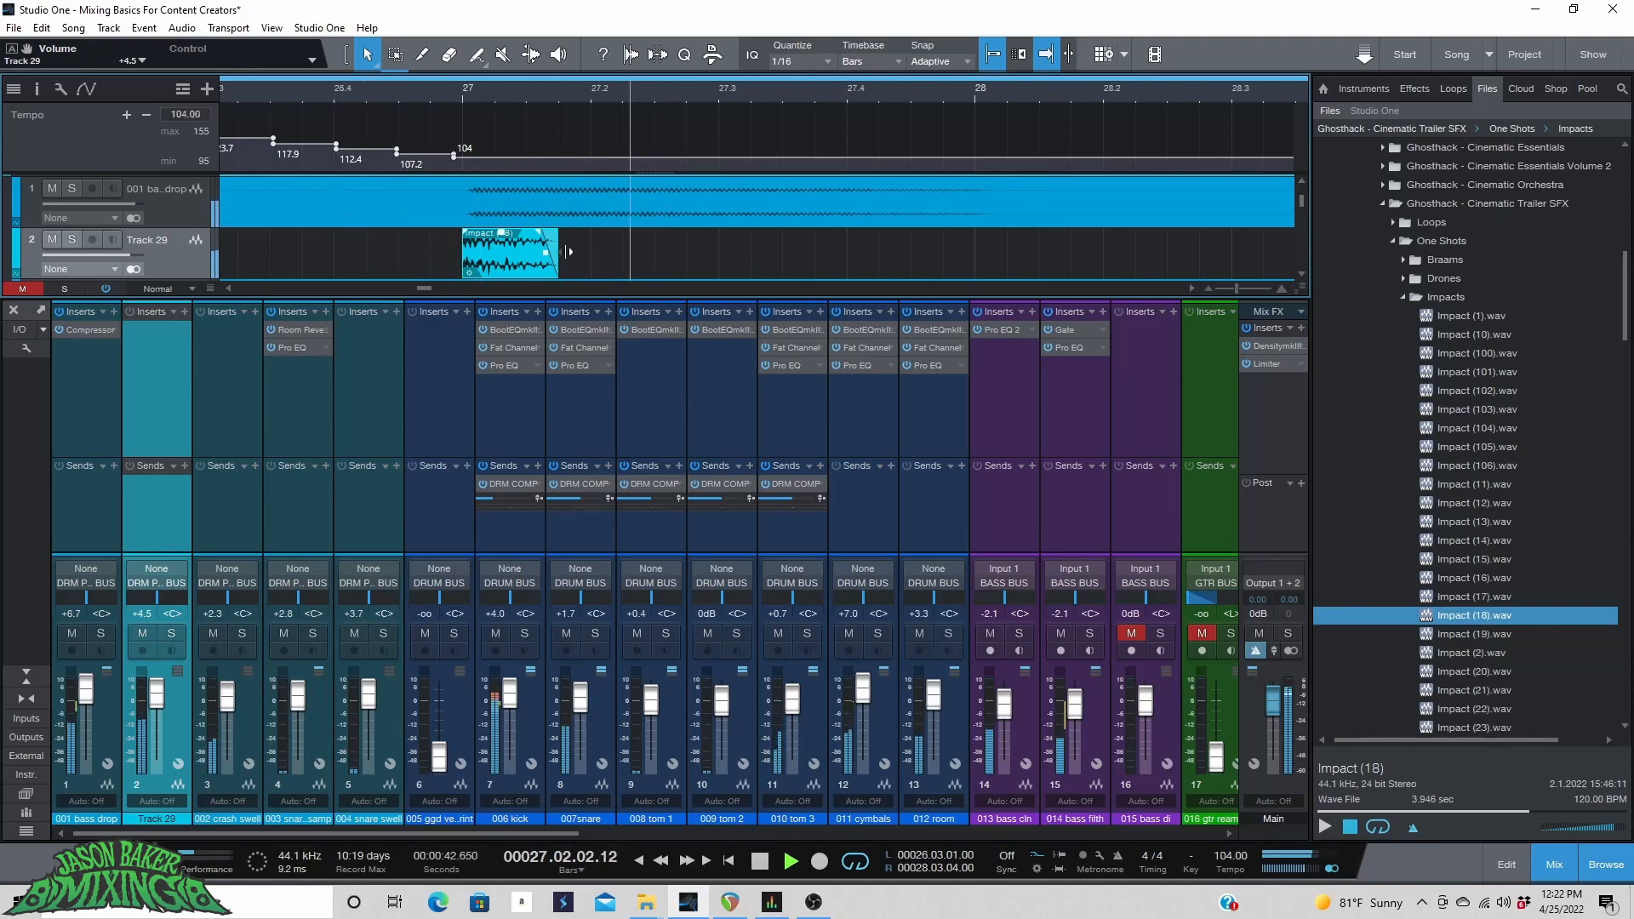
Add a fade-out of about 613 ms to the impact clip.
{"action": "left_click_drag", "start_coordinate": [557, 256], "coordinate": [522, 263]}
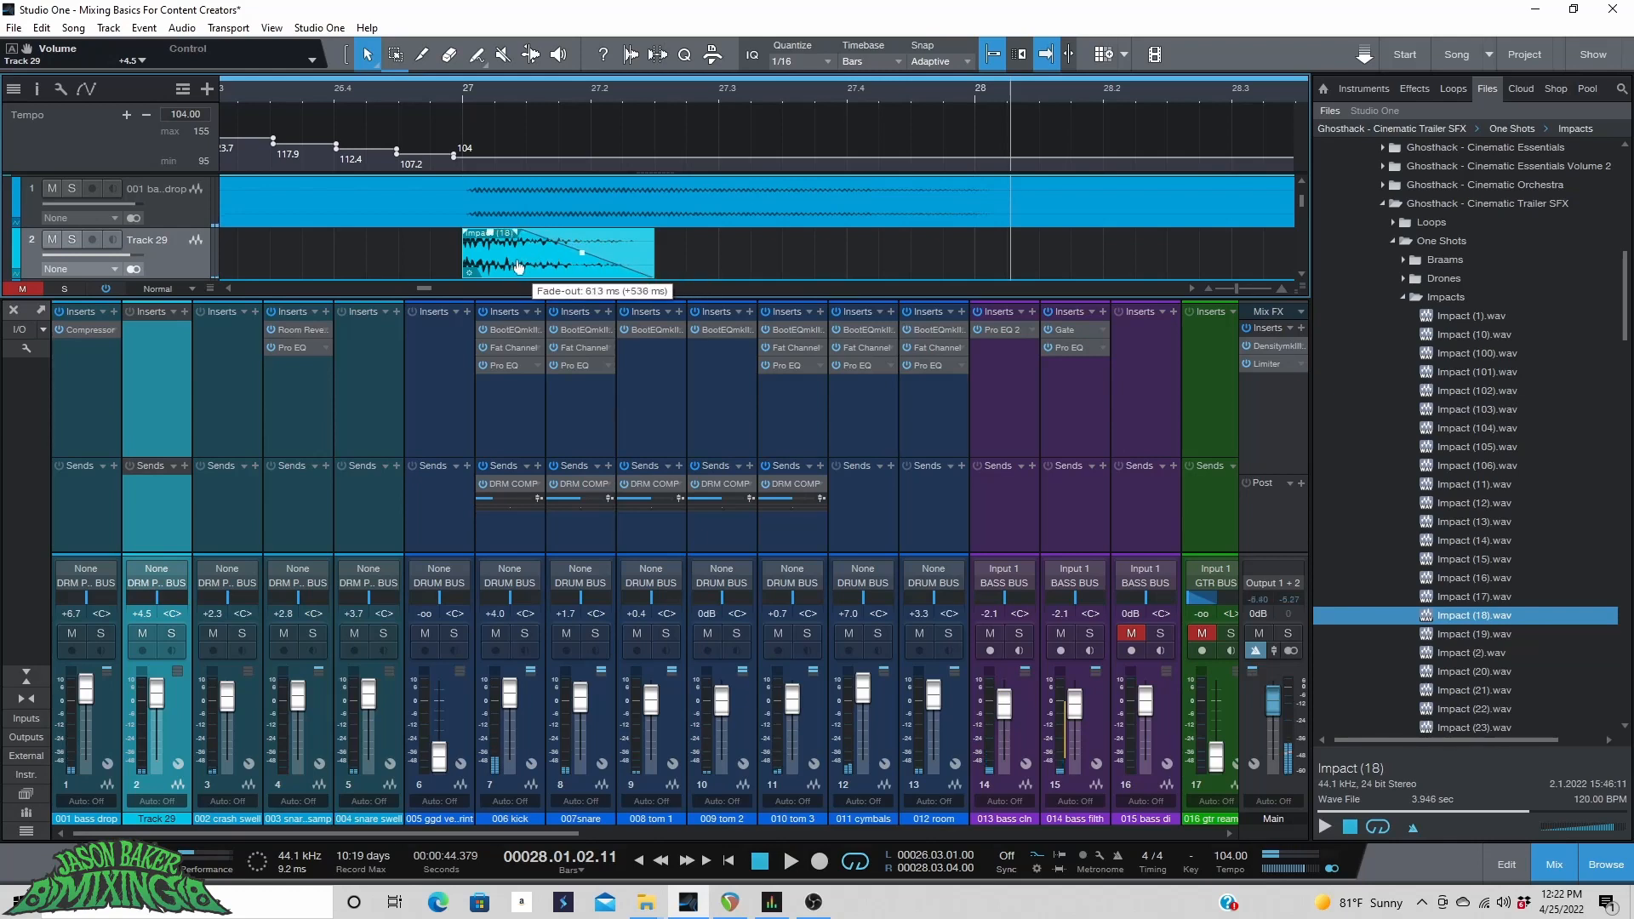
{"action": "left_click", "coordinate": [415, 94]}
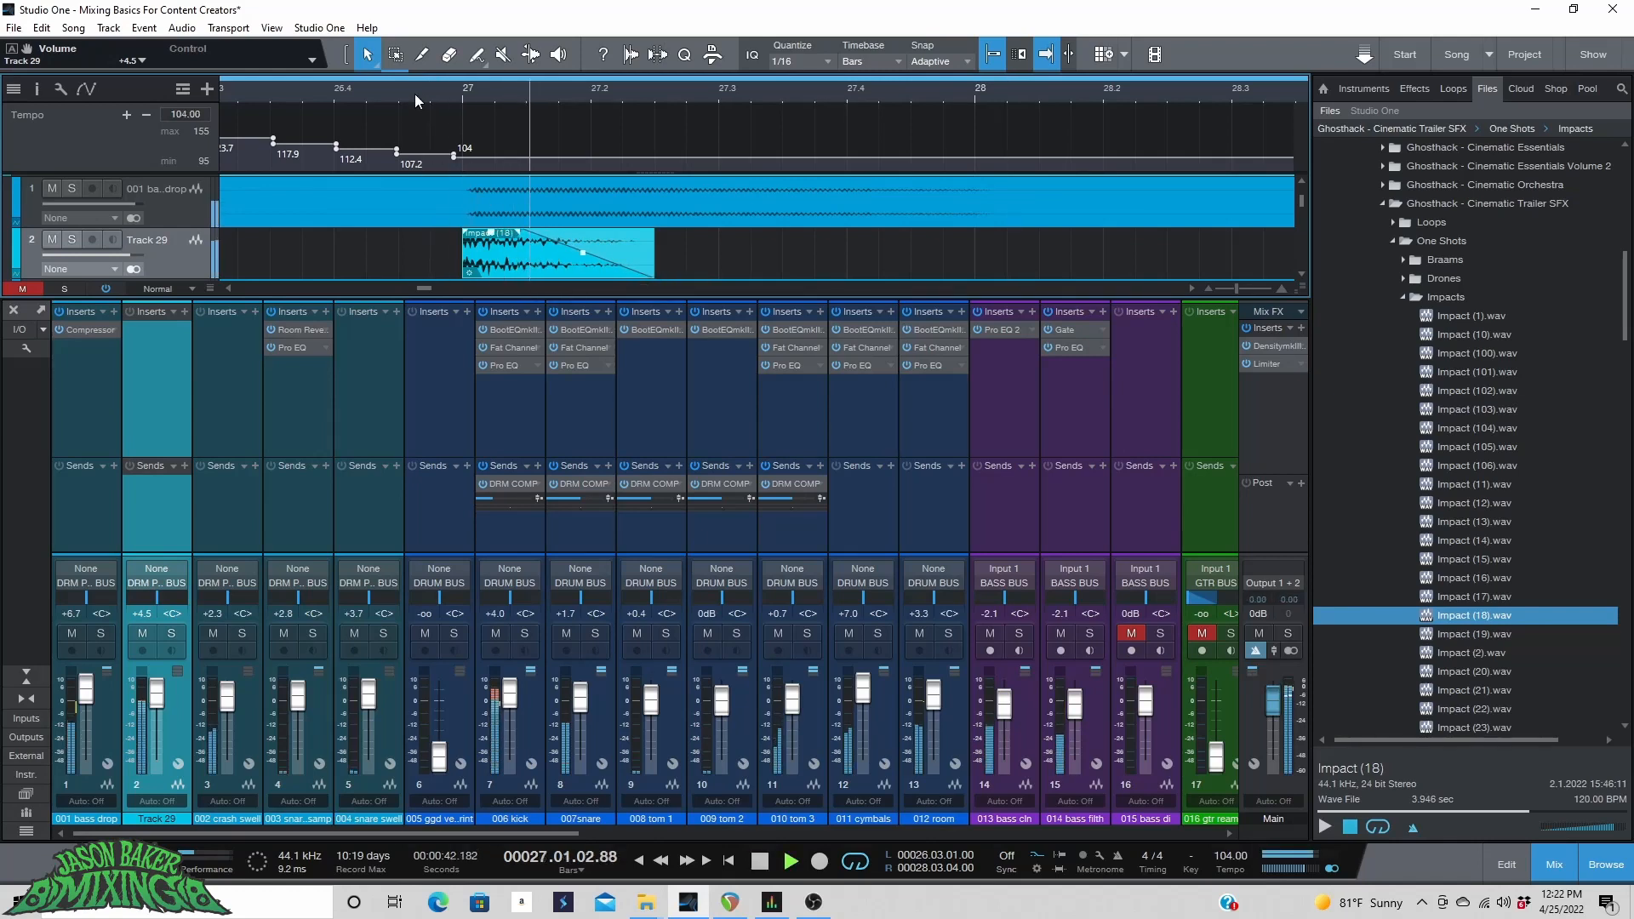
Resize the impact clip's end, lengthening it and then trimming it back to just before bar 27.3.
{"action": "left_click_drag", "start_coordinate": [653, 259], "coordinate": [724, 265]}
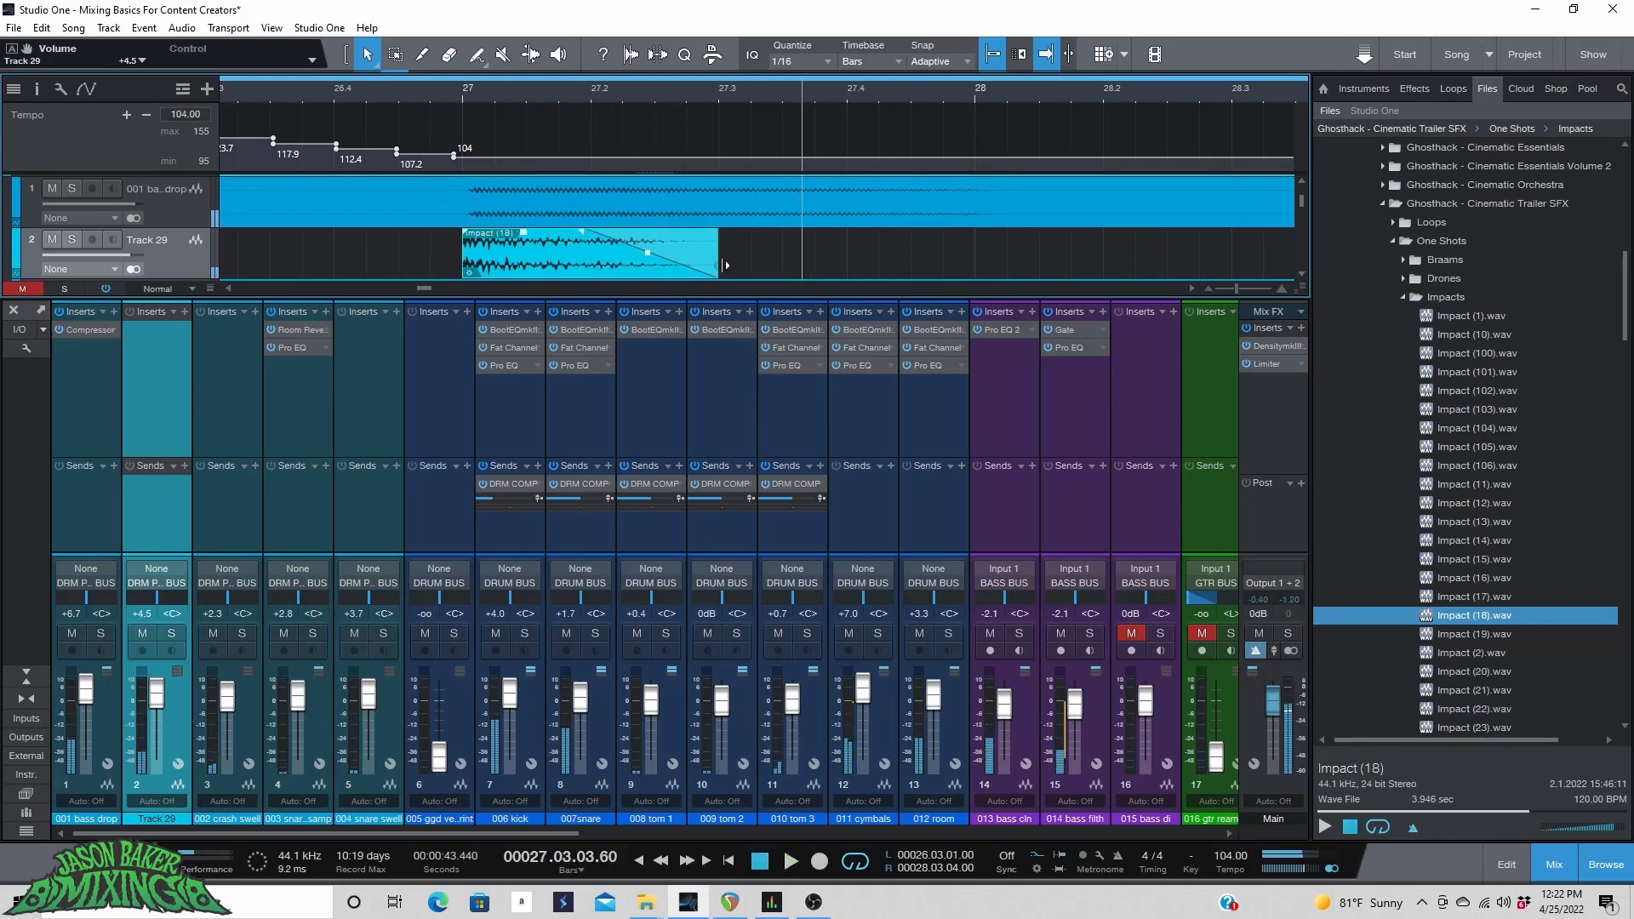
{"action": "left_click", "coordinate": [416, 91]}
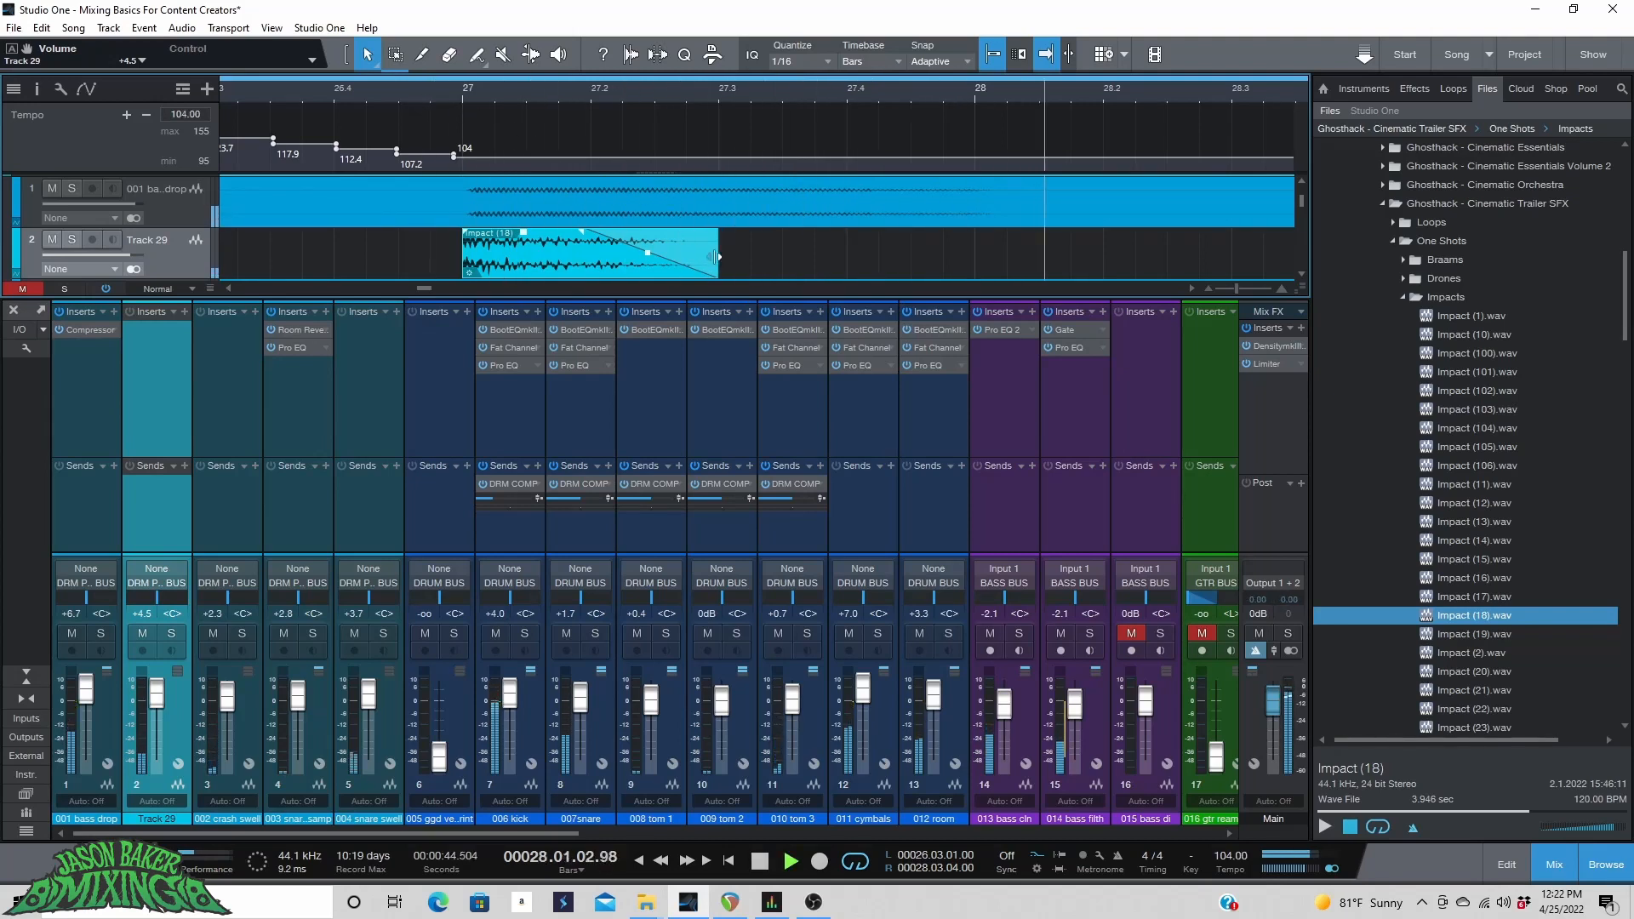
{"action": "left_click_drag", "start_coordinate": [718, 260], "coordinate": [687, 260]}
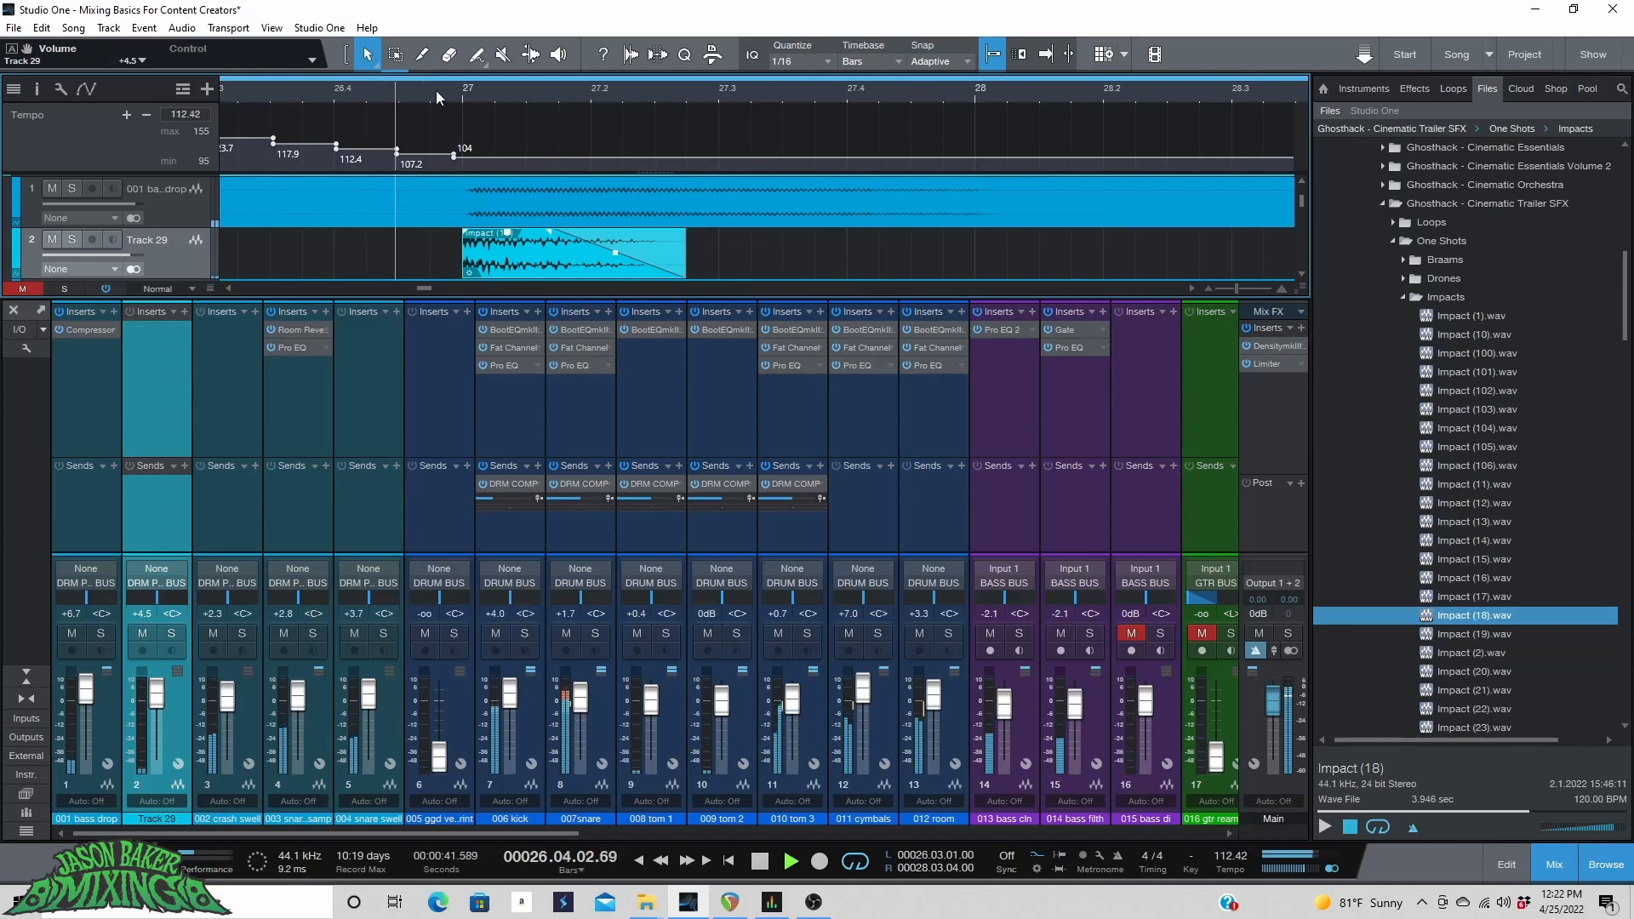
Audition the bass drop and impact tracks soloed around bar 26 during playback, then clear the solos.
{"action": "key", "text": "space"}
{"action": "key", "text": "f"}
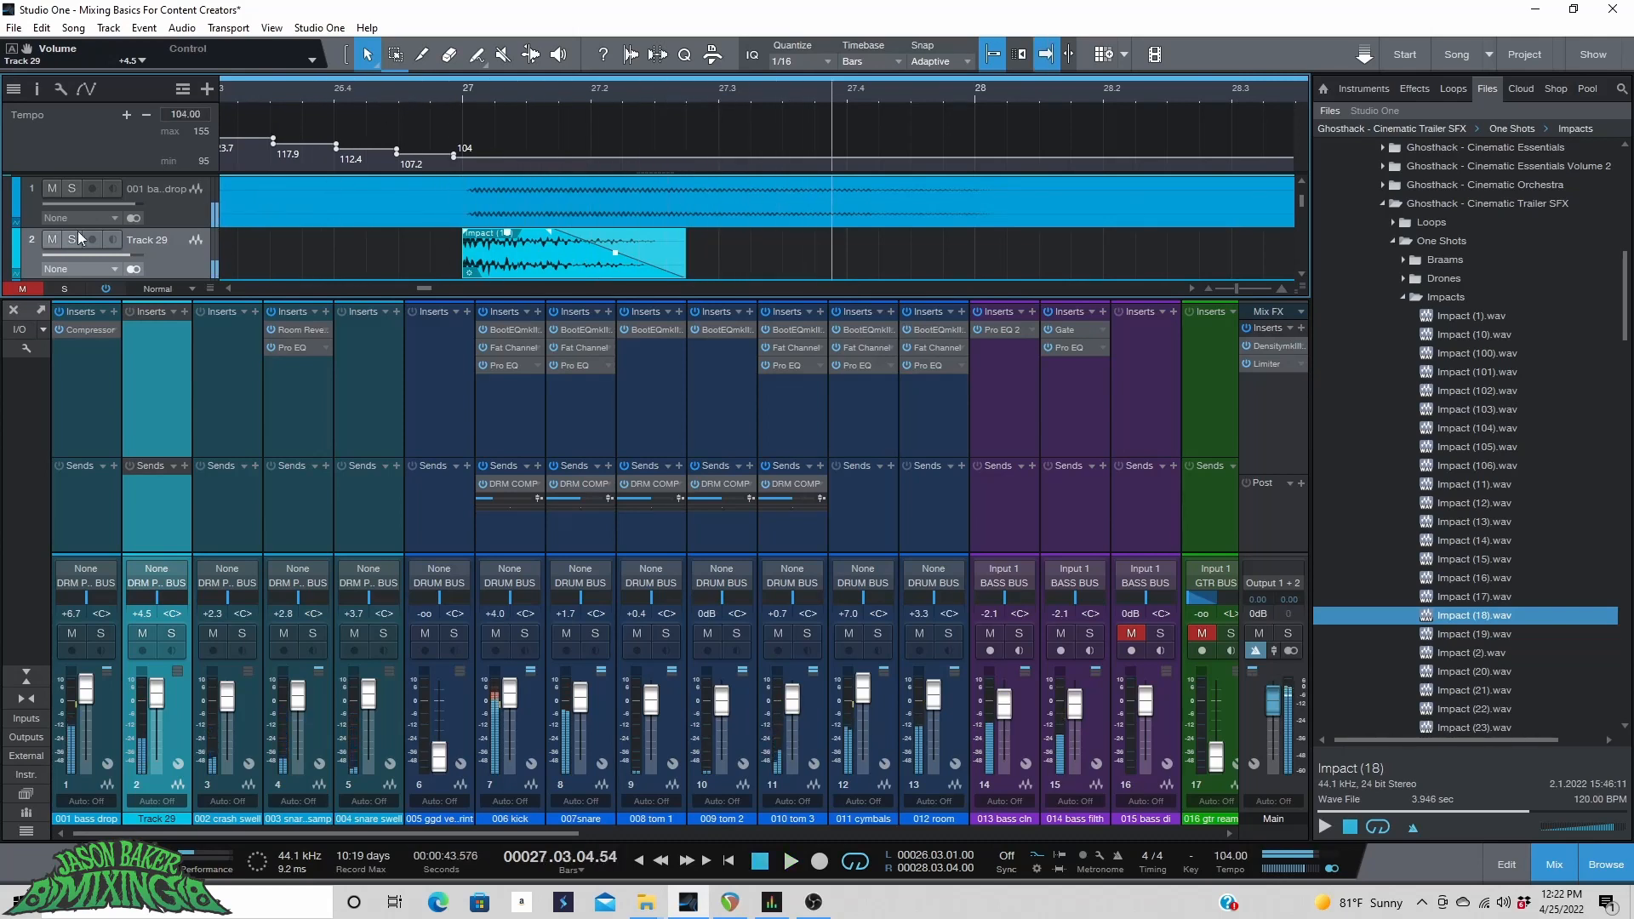
{"action": "left_click", "coordinate": [71, 239]}
{"action": "left_click", "coordinate": [374, 95]}
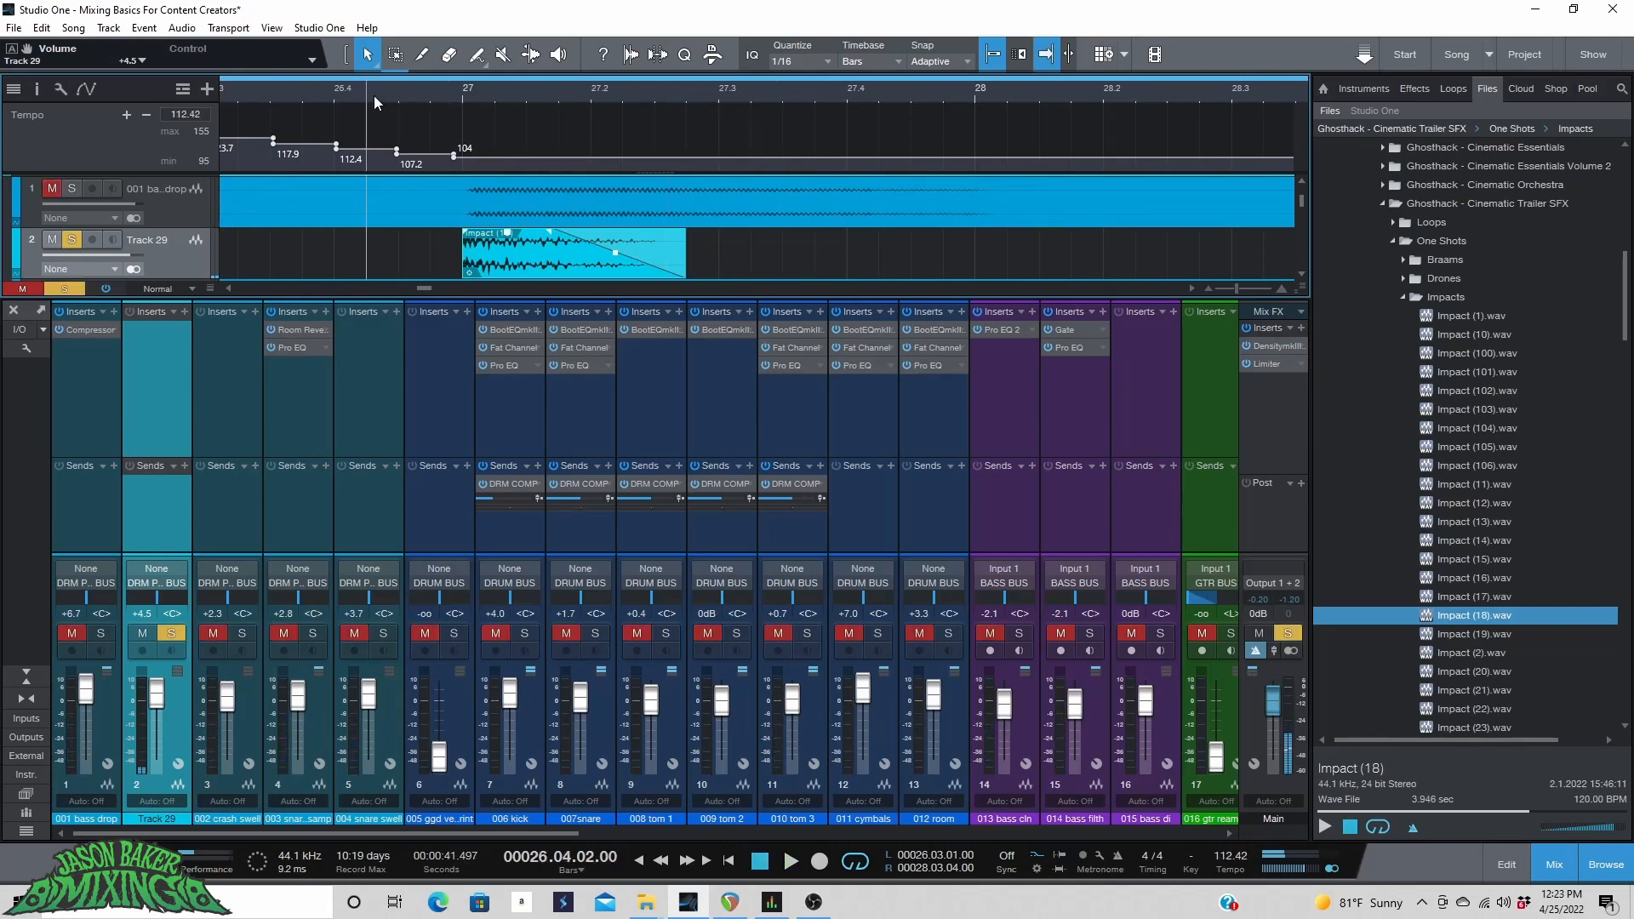
{"action": "key", "text": "space"}
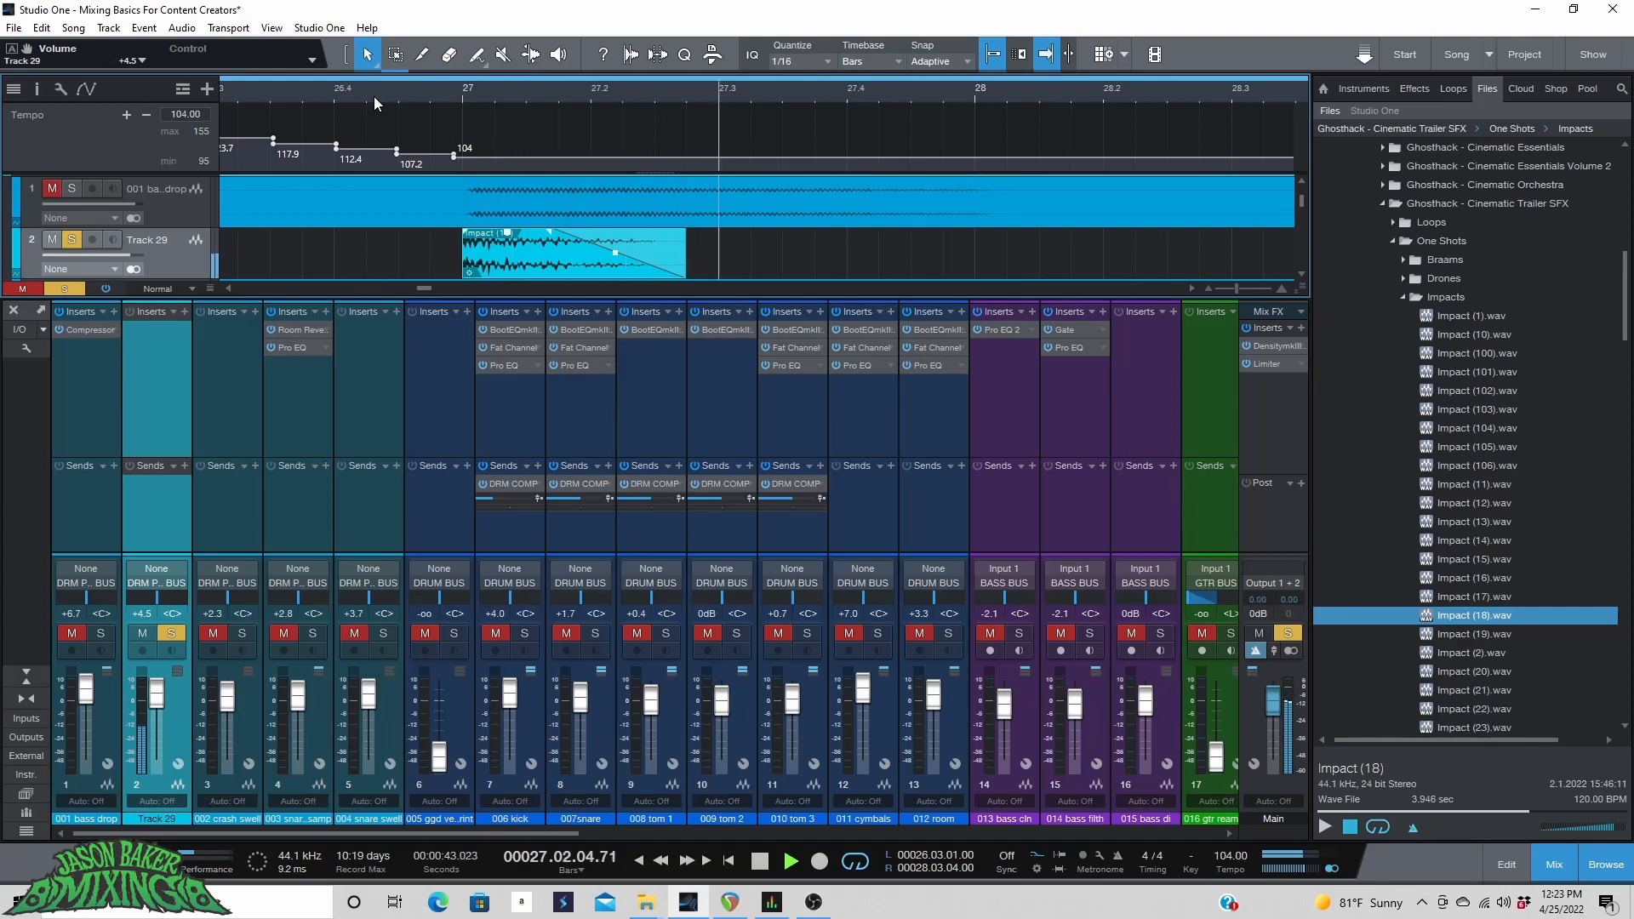
{"action": "left_click", "coordinate": [71, 188]}
{"action": "left_click", "coordinate": [424, 100]}
{"action": "key", "text": "space"}
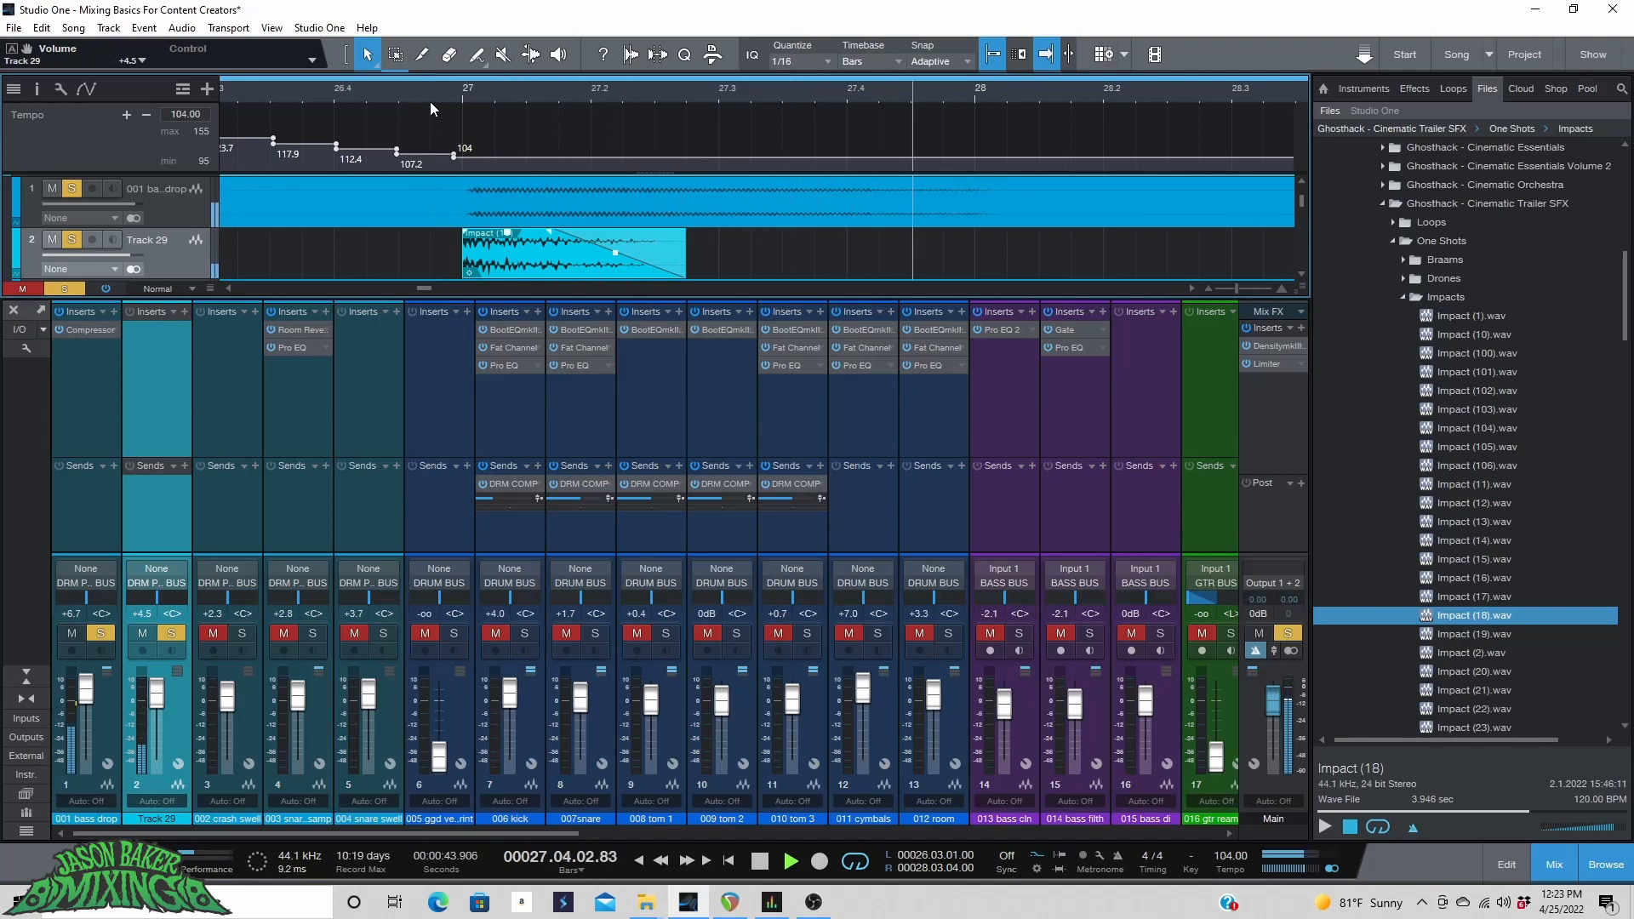
{"action": "key", "text": "space"}
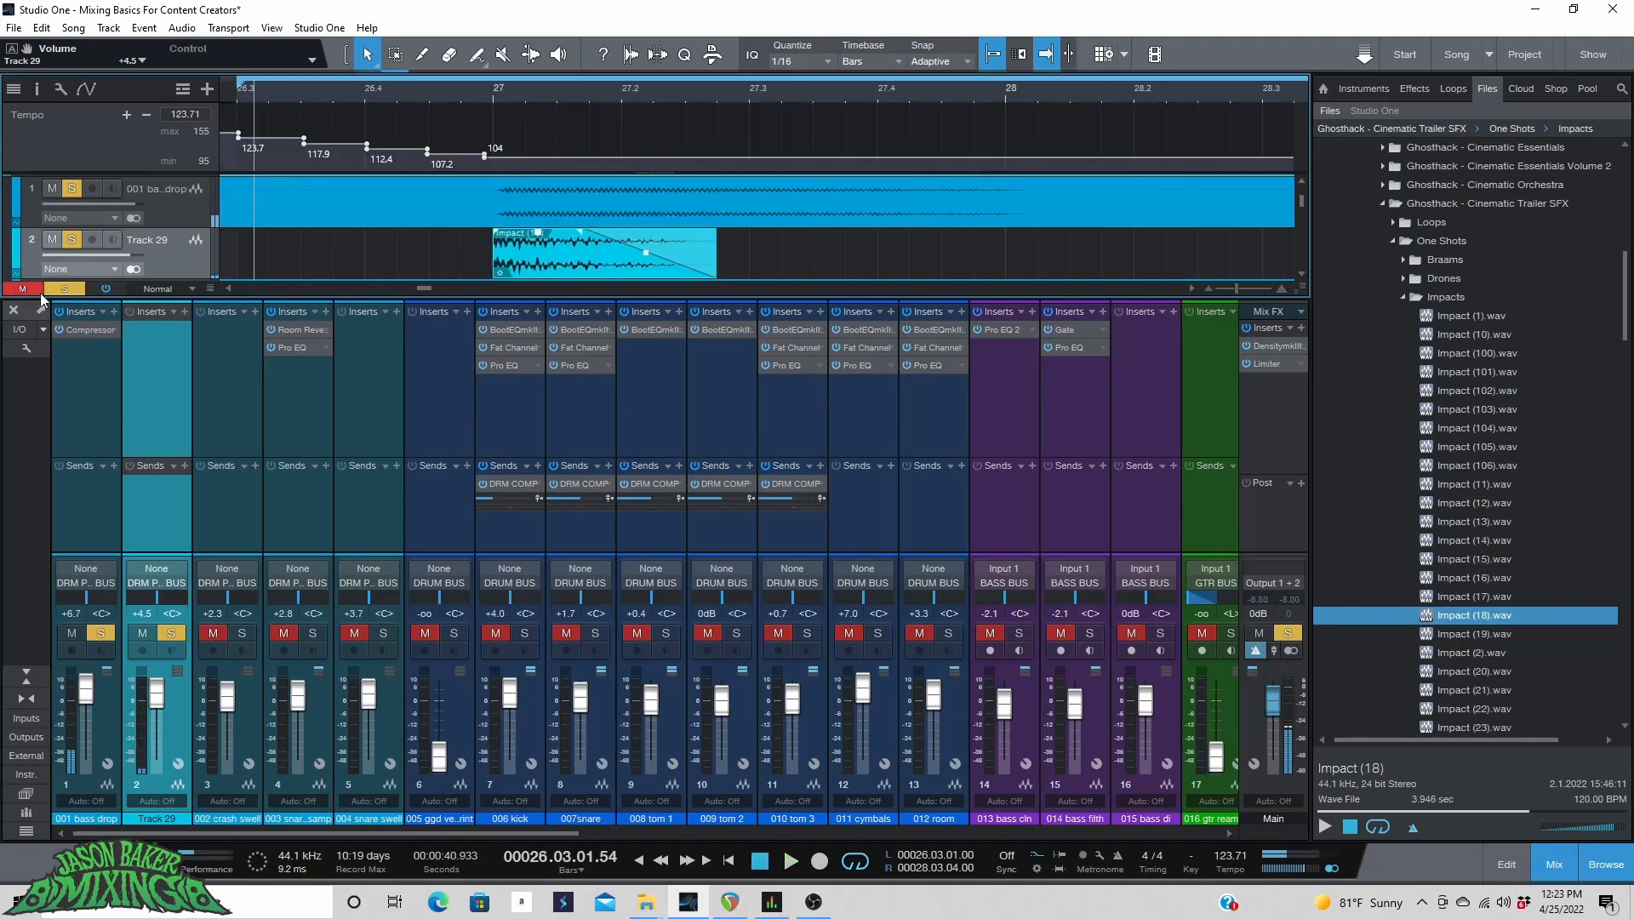
{"action": "left_click", "coordinate": [63, 288]}
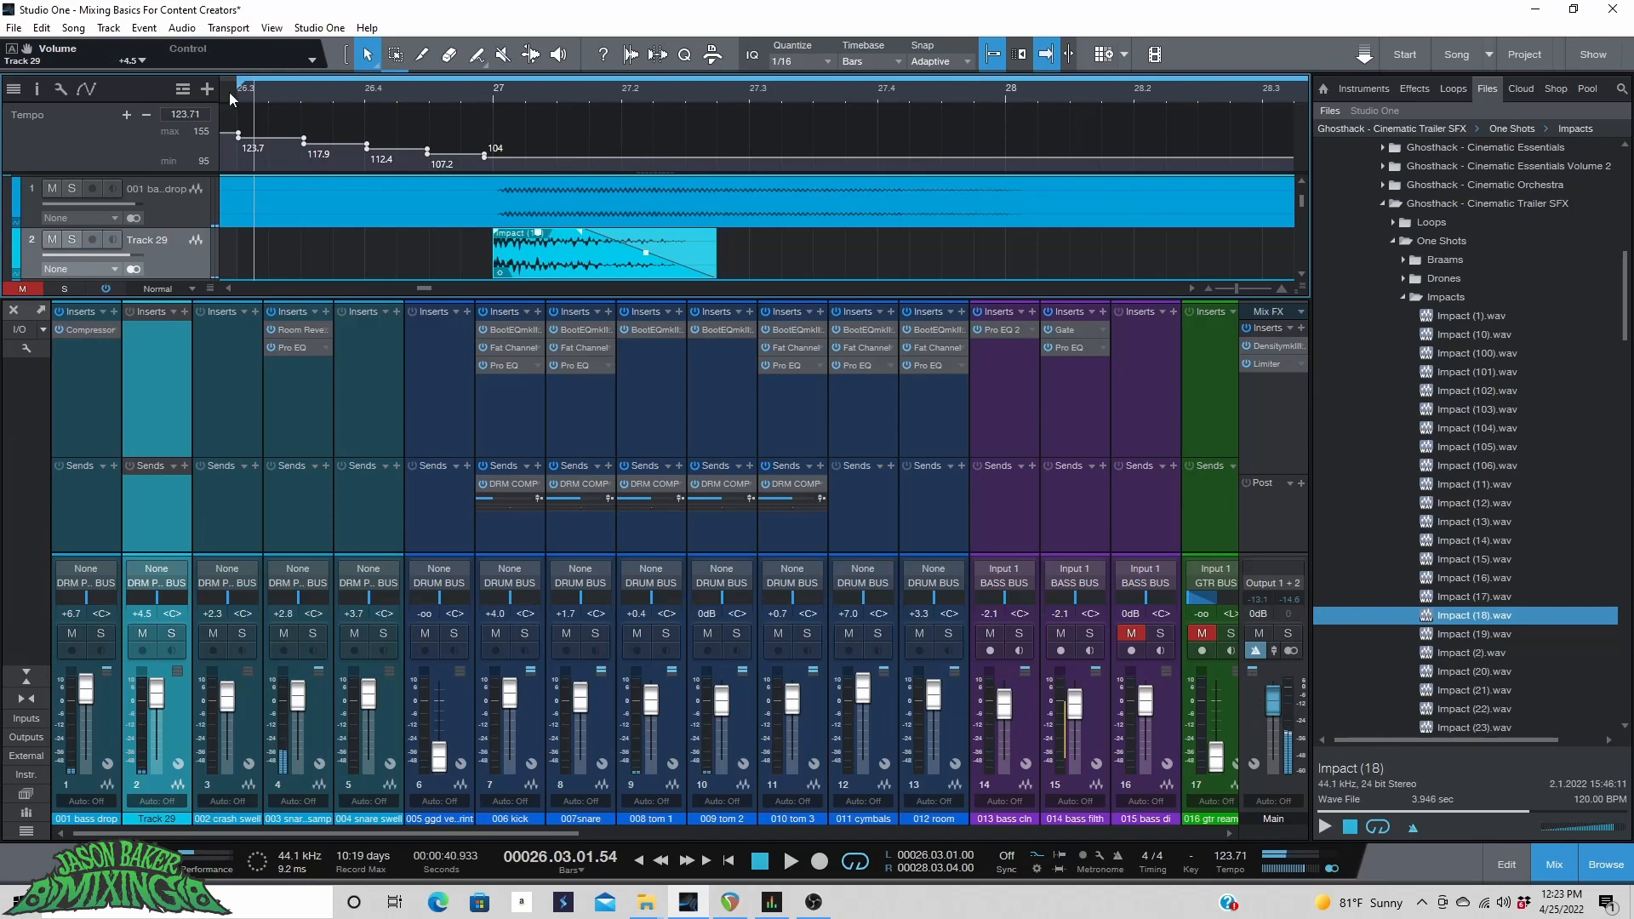
{"action": "key", "text": "space"}
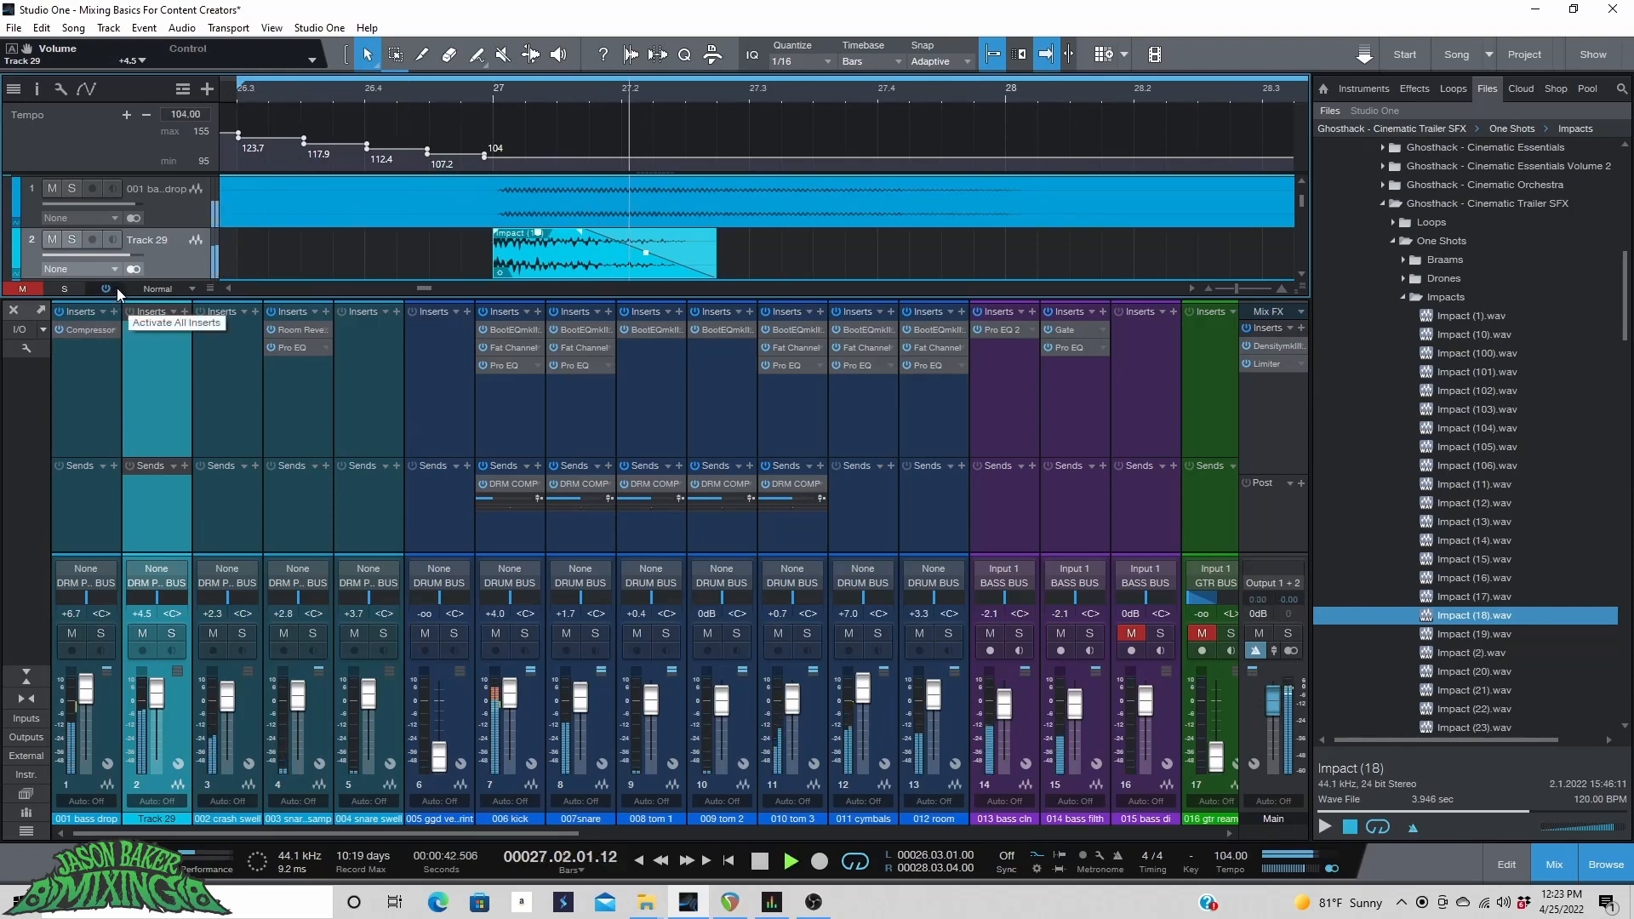
Zoom out the arrangement, hide the browser and set the BASS BUS fader to +2.5 dB while playing back.
{"action": "scroll", "coordinate": [866, 102], "scroll_direction": "down", "scroll_amount": 2}
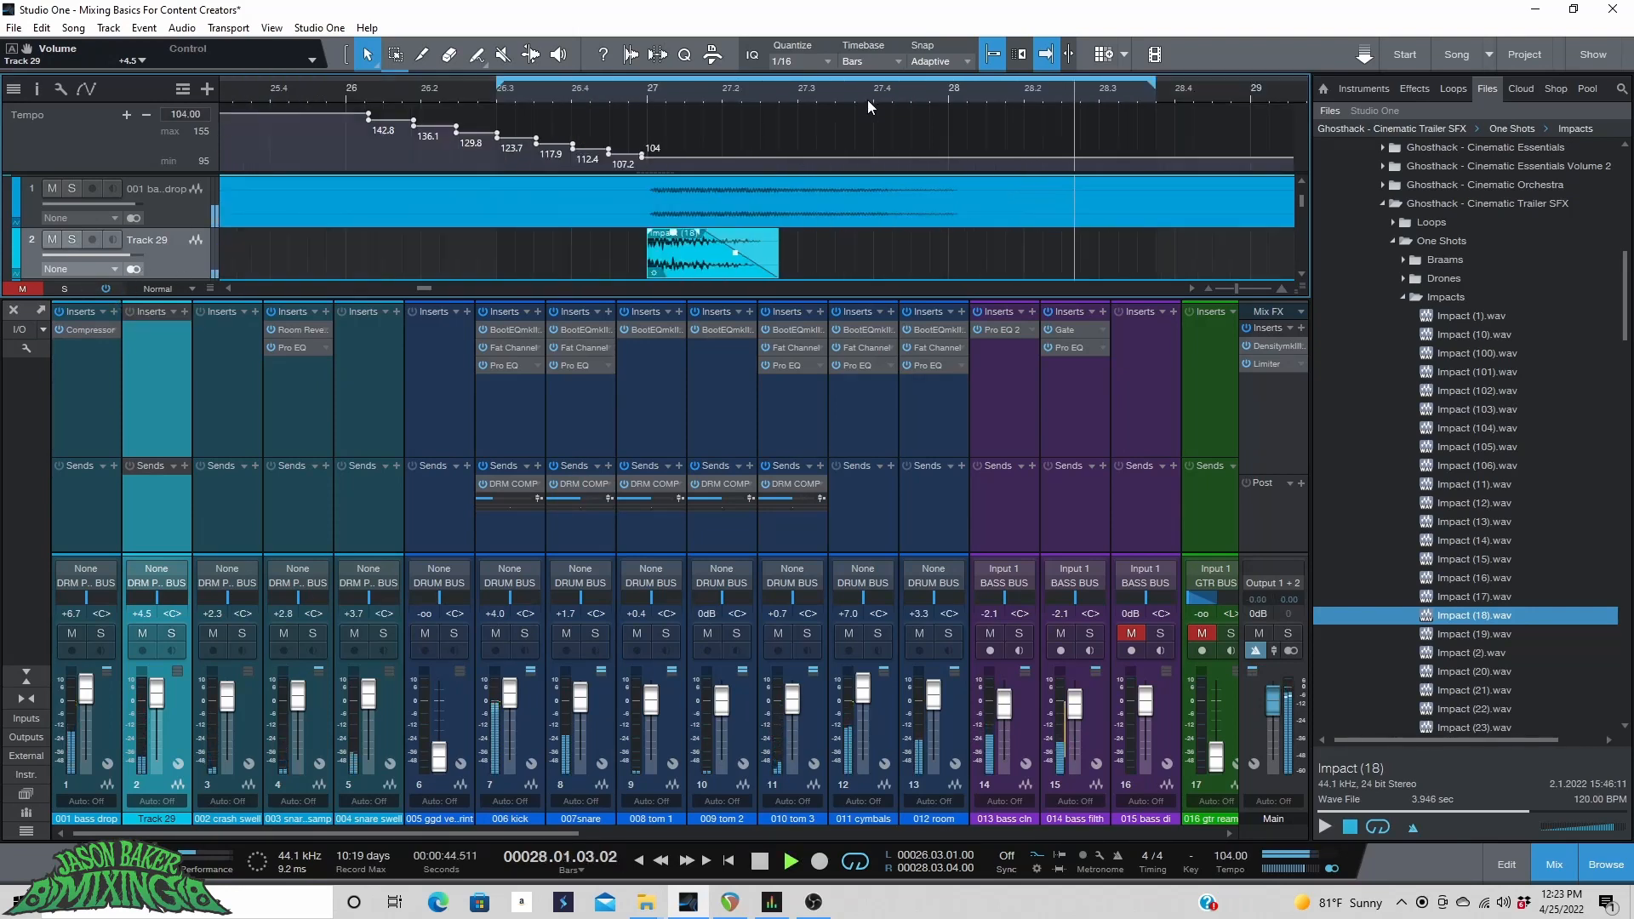
{"action": "scroll", "coordinate": [866, 99], "scroll_direction": "down", "scroll_amount": 1}
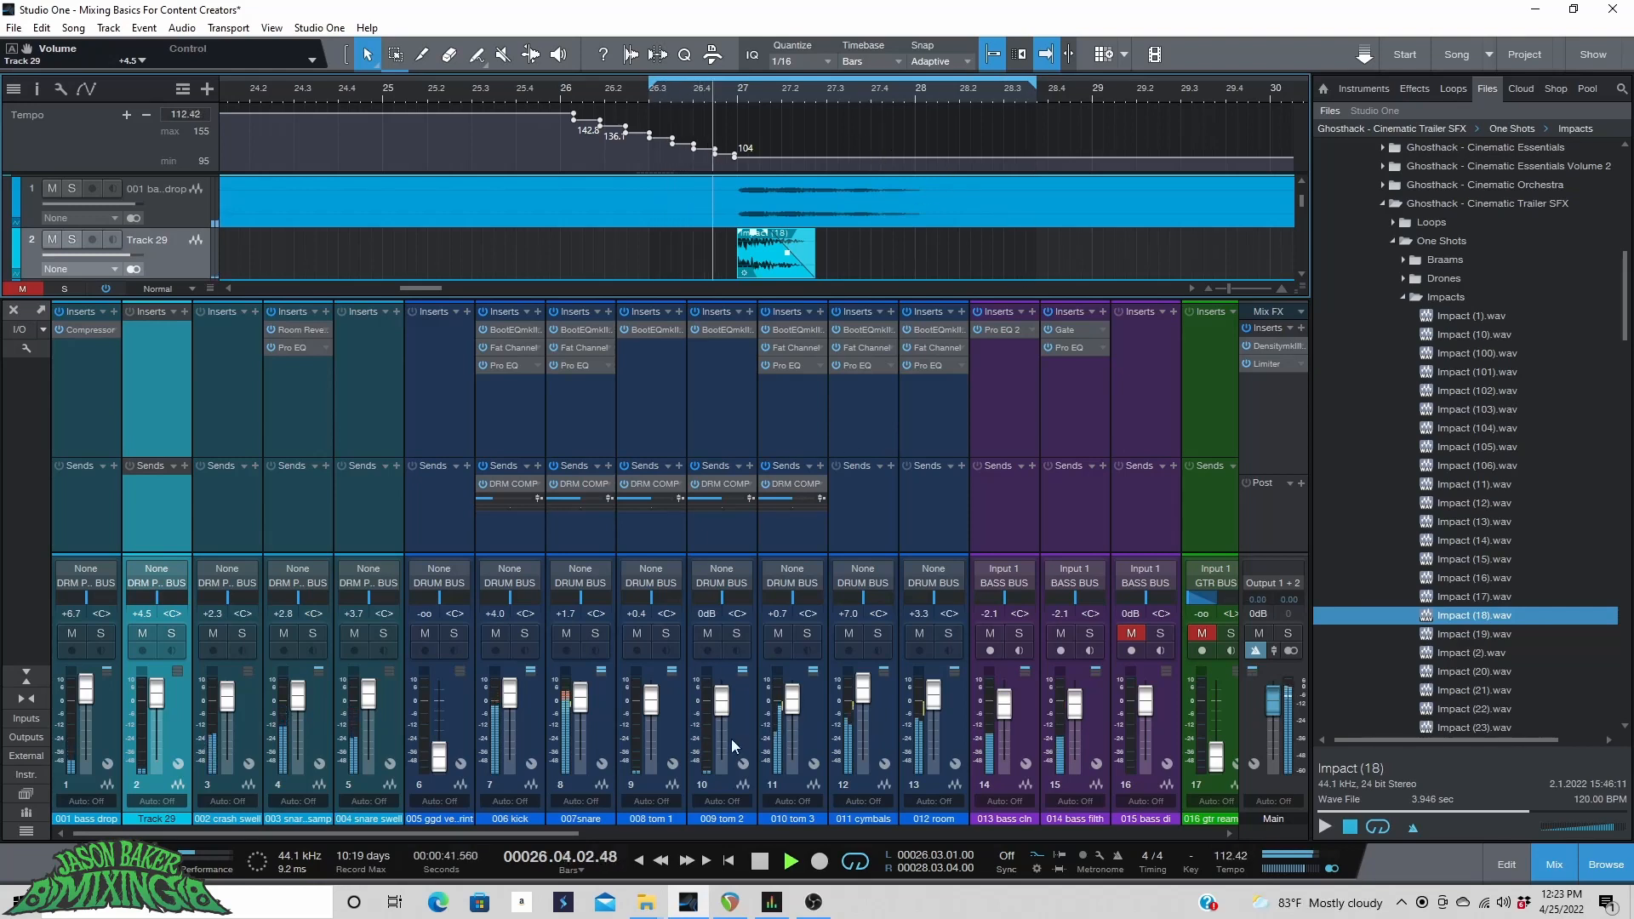
{"action": "scroll", "coordinate": [695, 95], "scroll_direction": "down", "scroll_amount": 2}
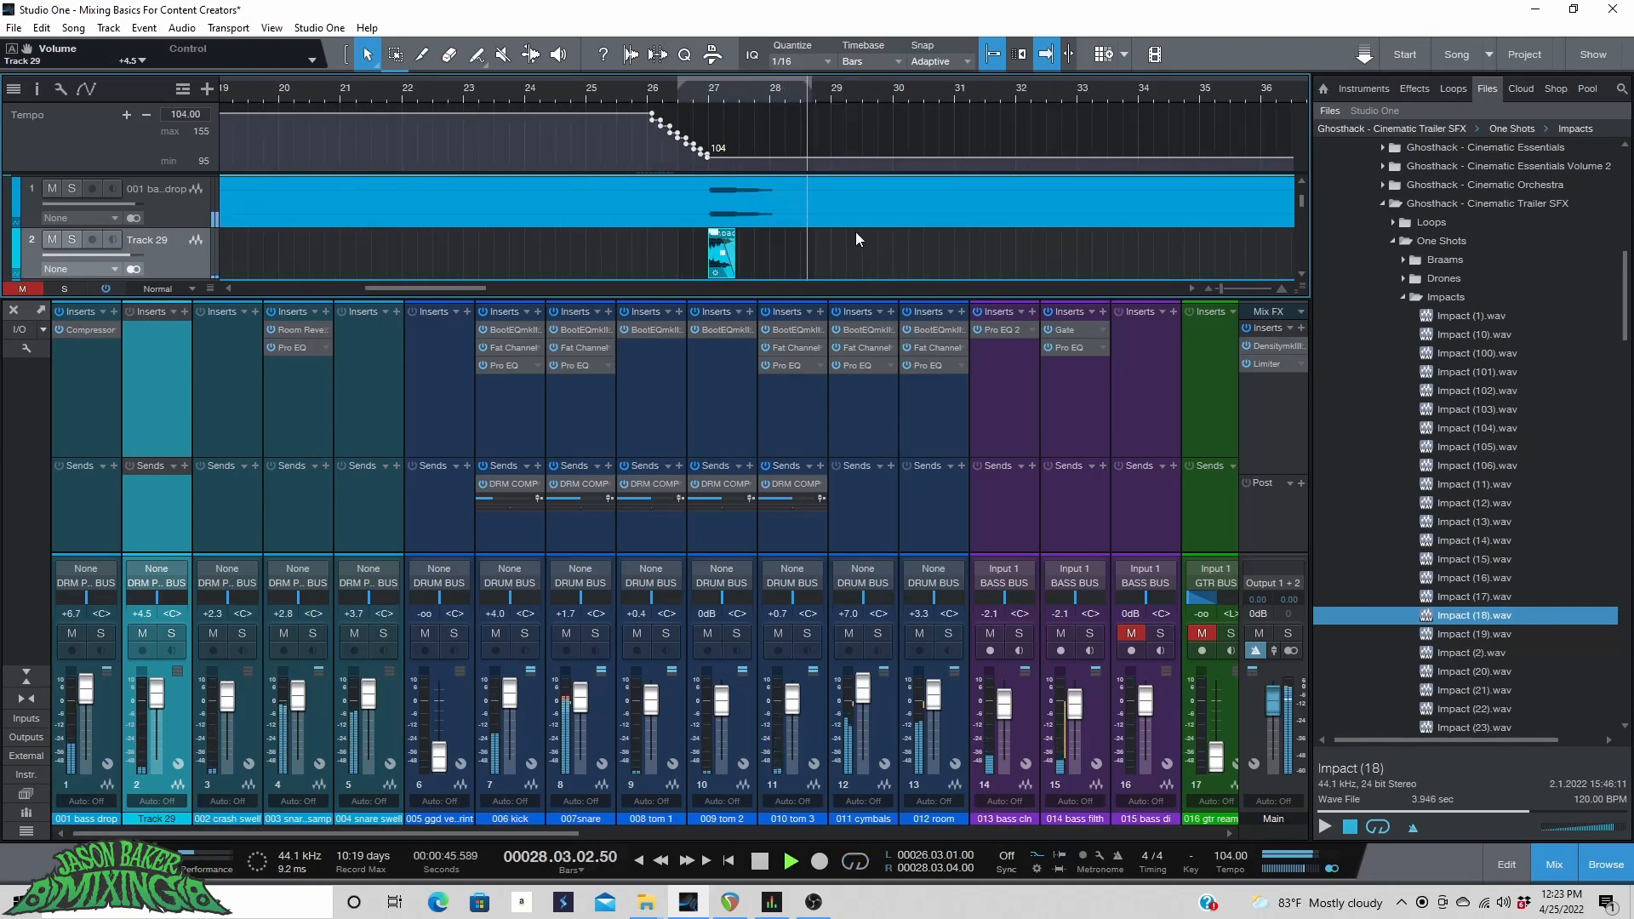
{"action": "scroll", "coordinate": [855, 232], "scroll_direction": "up", "scroll_amount": 1}
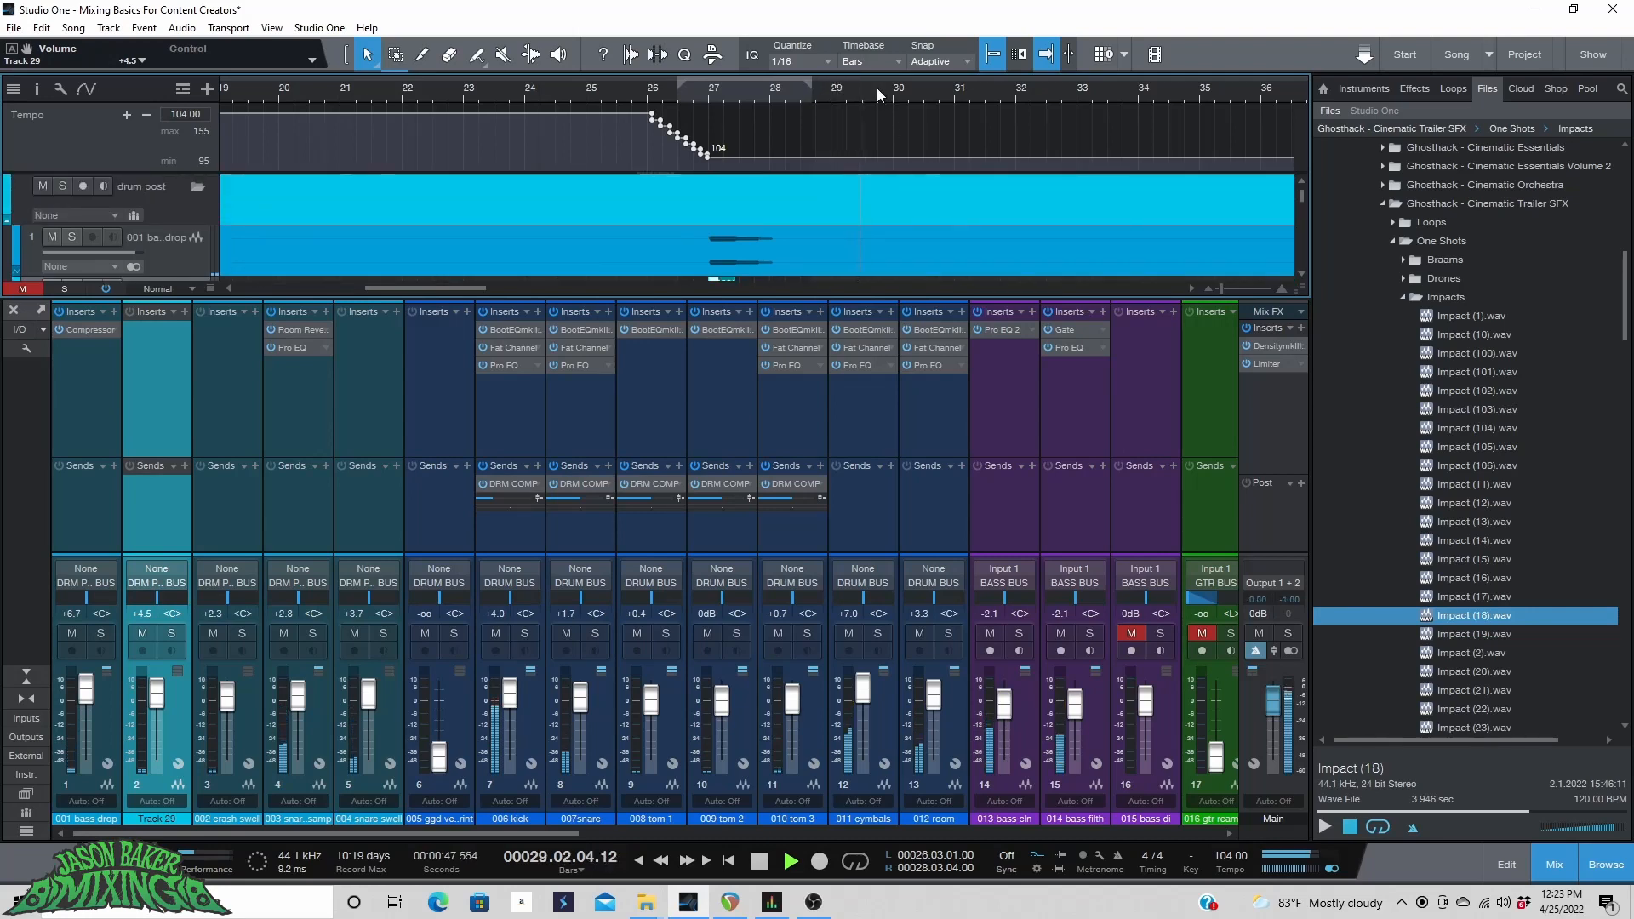
{"action": "scroll", "coordinate": [876, 89], "scroll_direction": "down", "scroll_amount": 2}
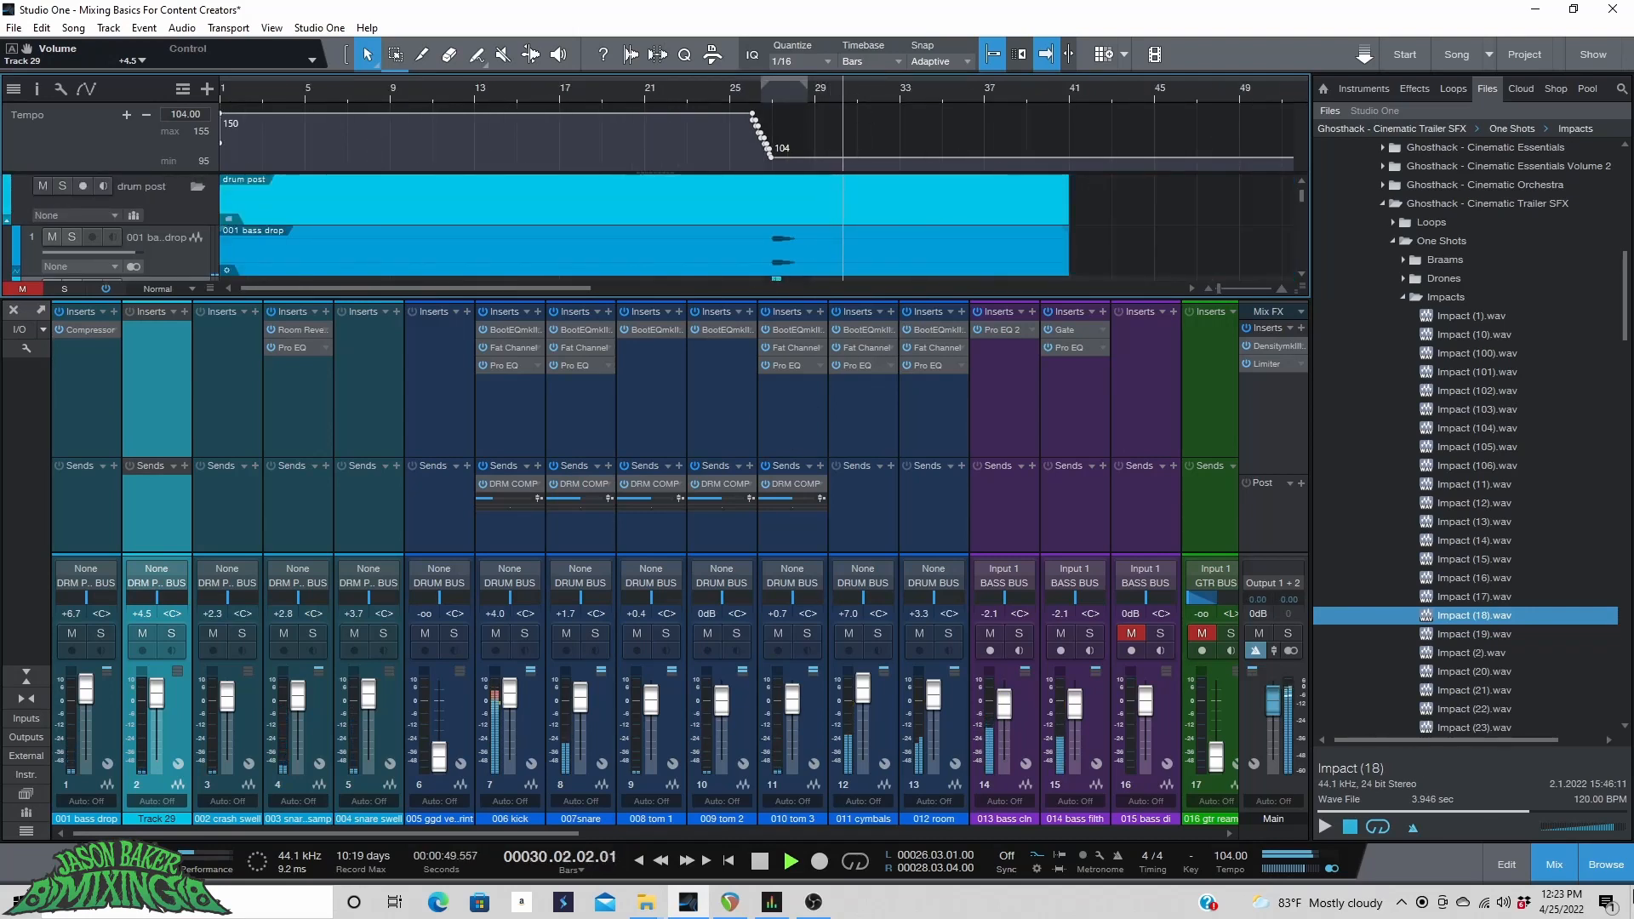
{"action": "left_click", "coordinate": [1599, 877]}
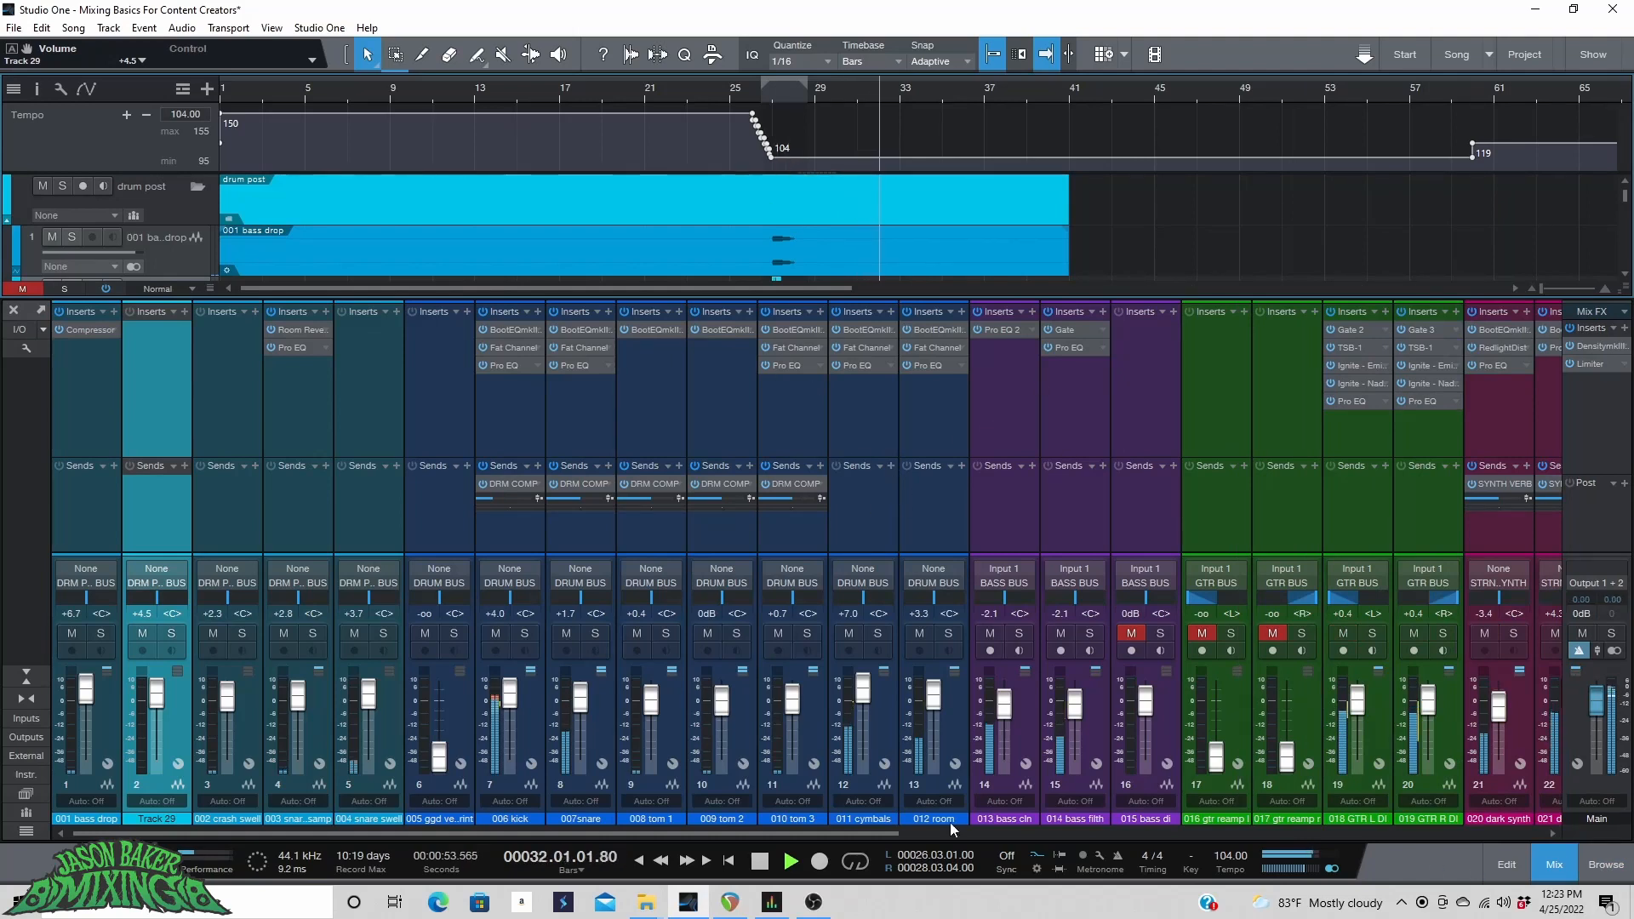
{"action": "left_click_drag", "start_coordinate": [867, 837], "coordinate": [1532, 837]}
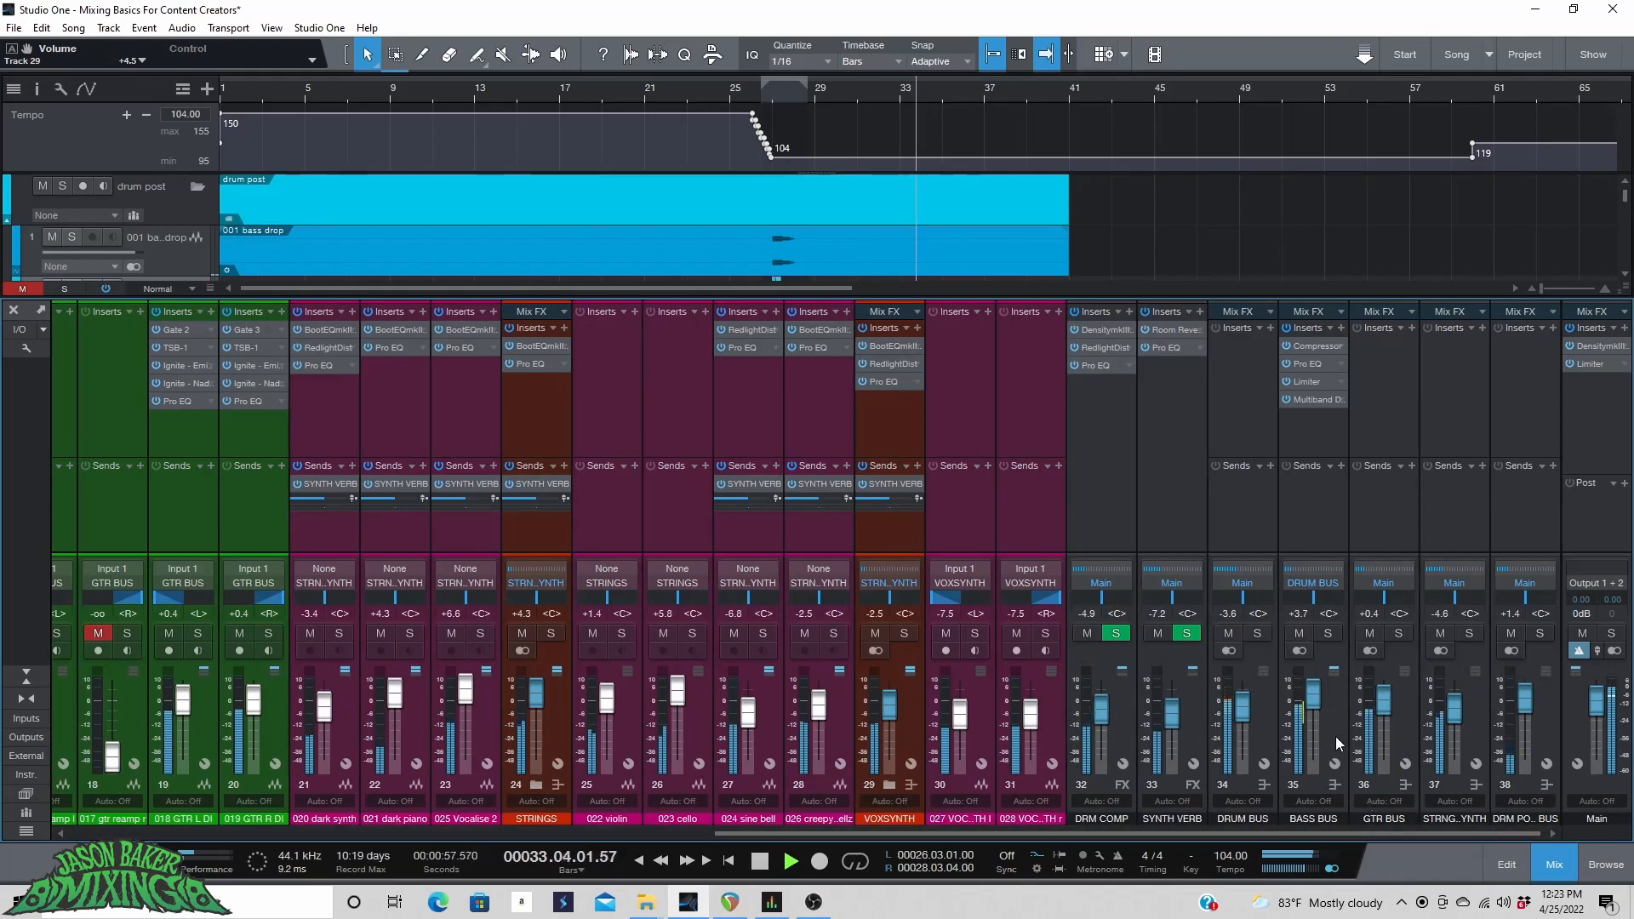
{"action": "key", "text": "space"}
{"action": "left_click", "coordinate": [1344, 711]}
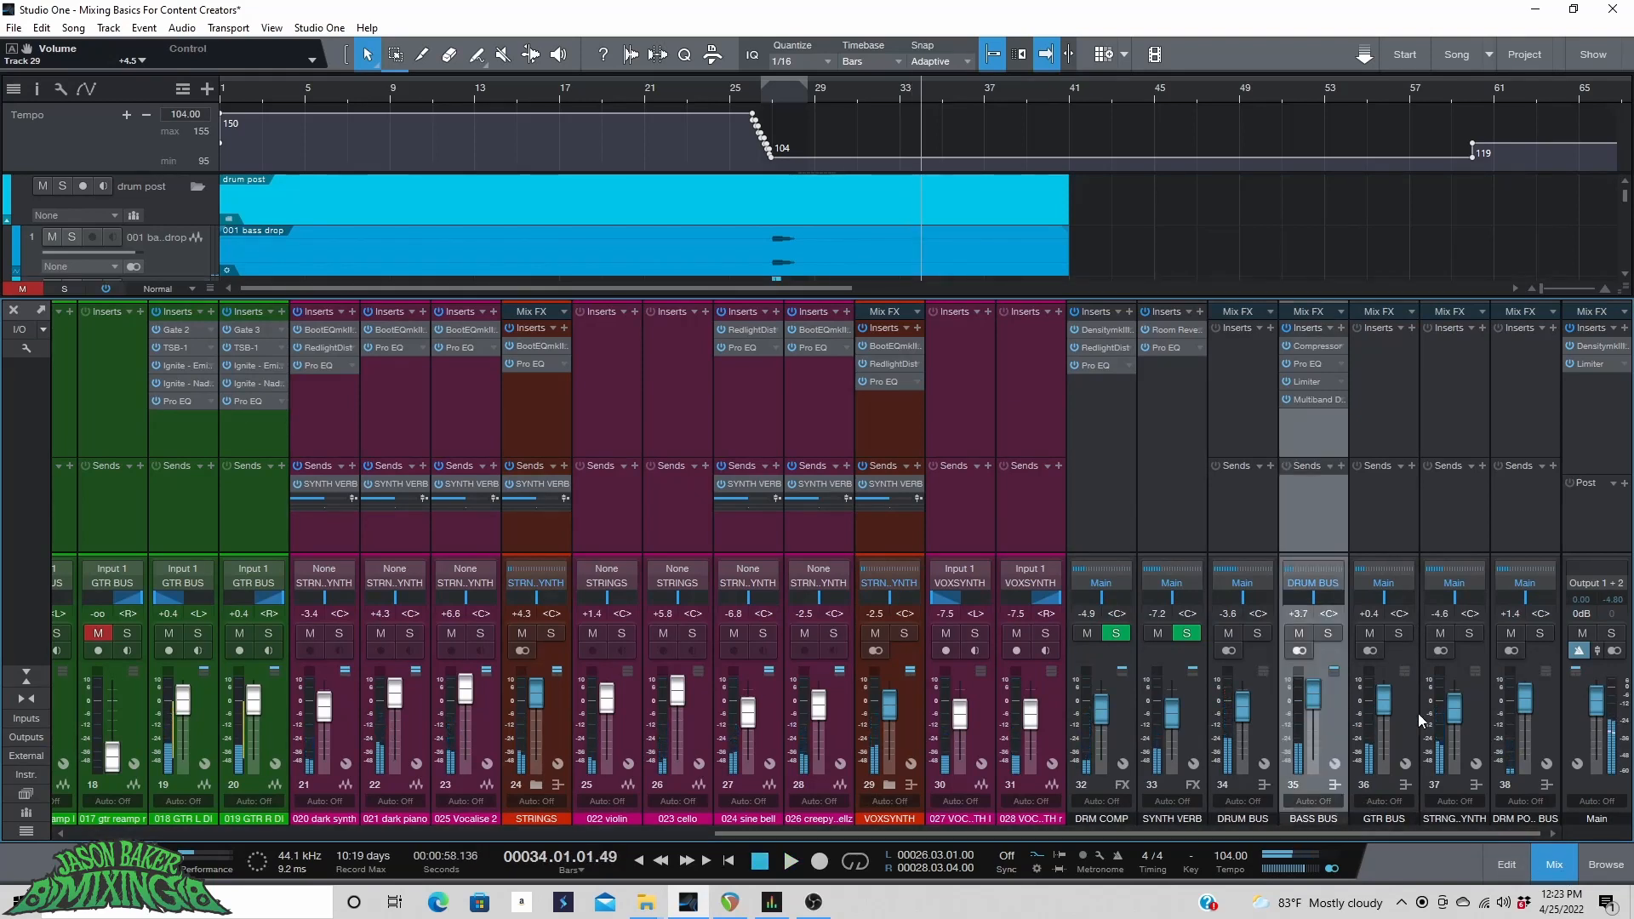
{"action": "left_click", "coordinate": [1540, 720], "text": "shift"}
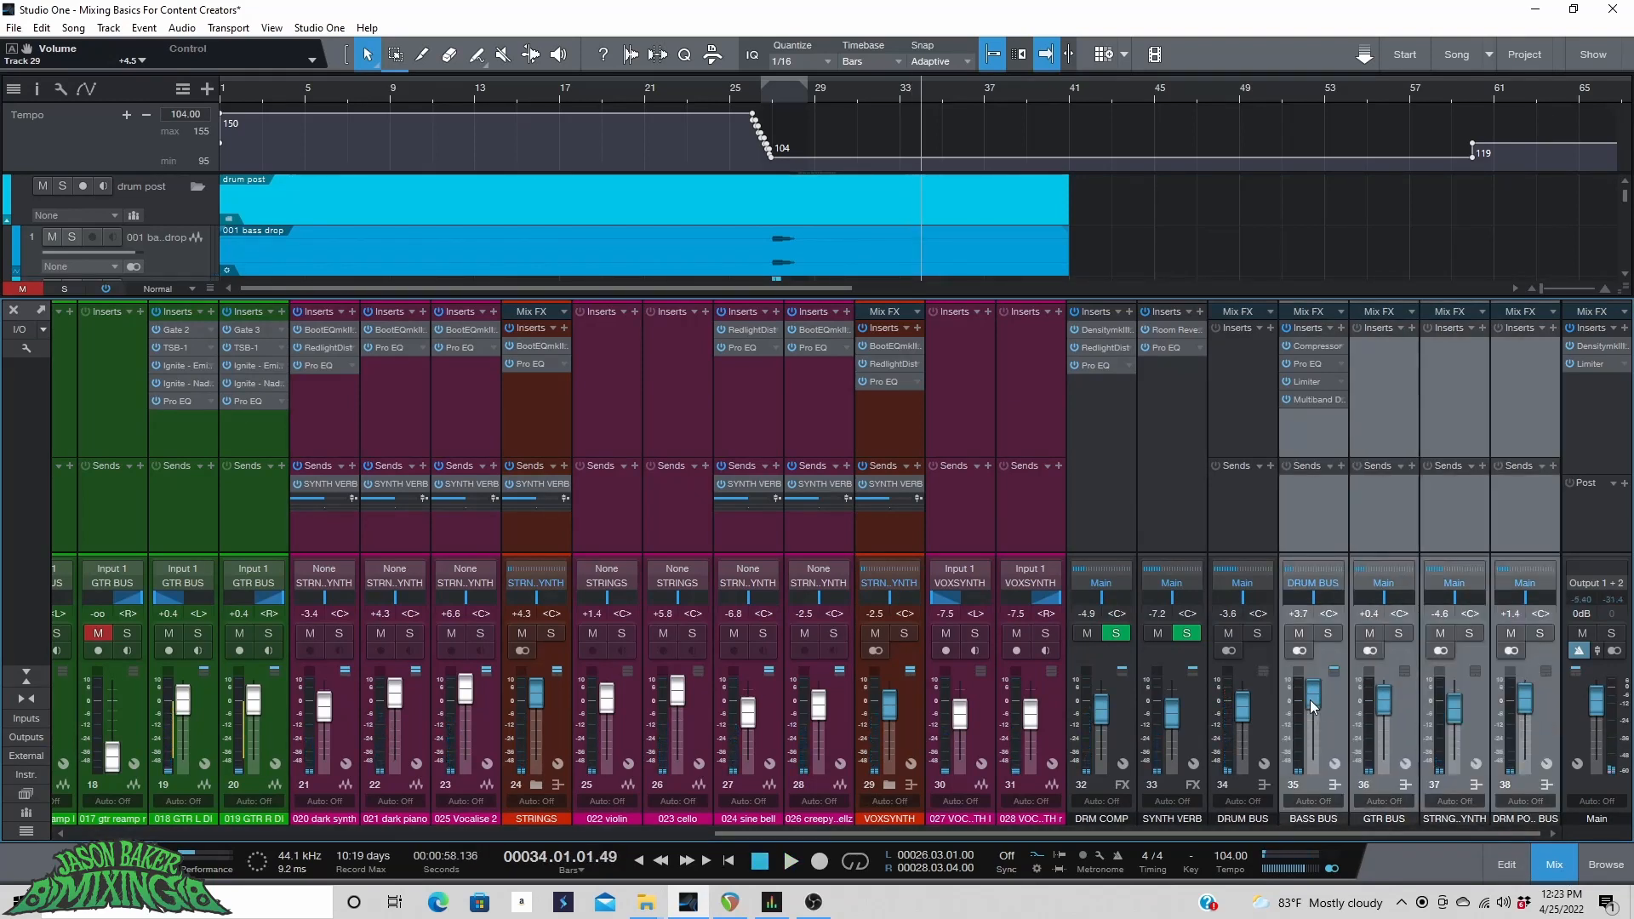
{"action": "scroll", "coordinate": [1309, 699], "scroll_direction": "down", "scroll_amount": 4}
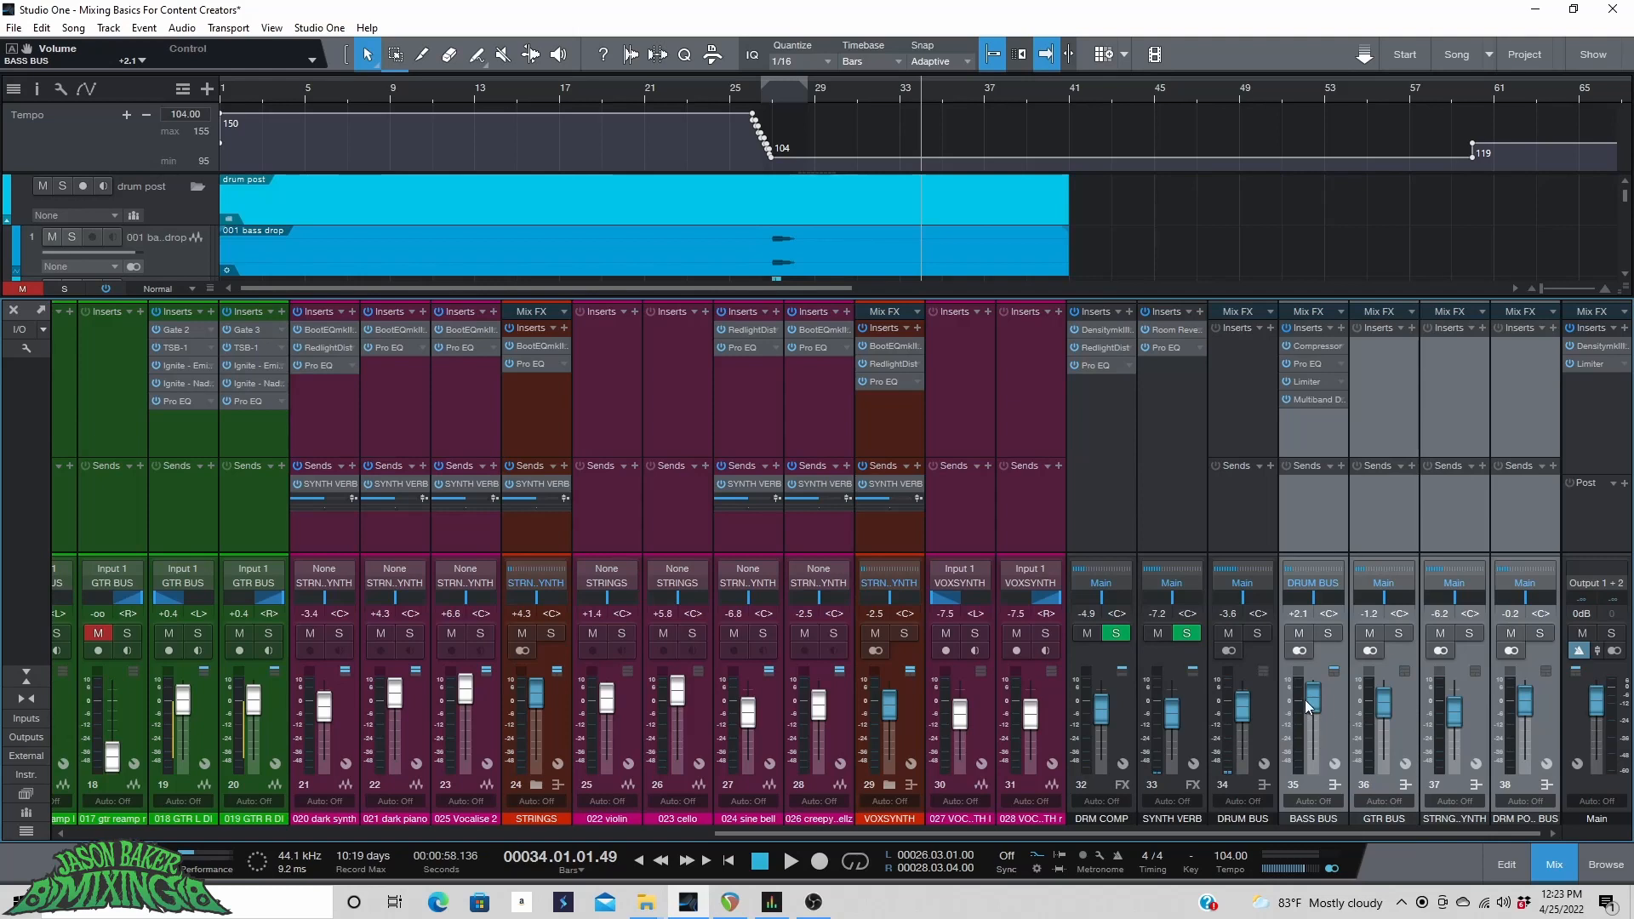
{"action": "left_click", "coordinate": [692, 85]}
{"action": "key", "text": "space"}
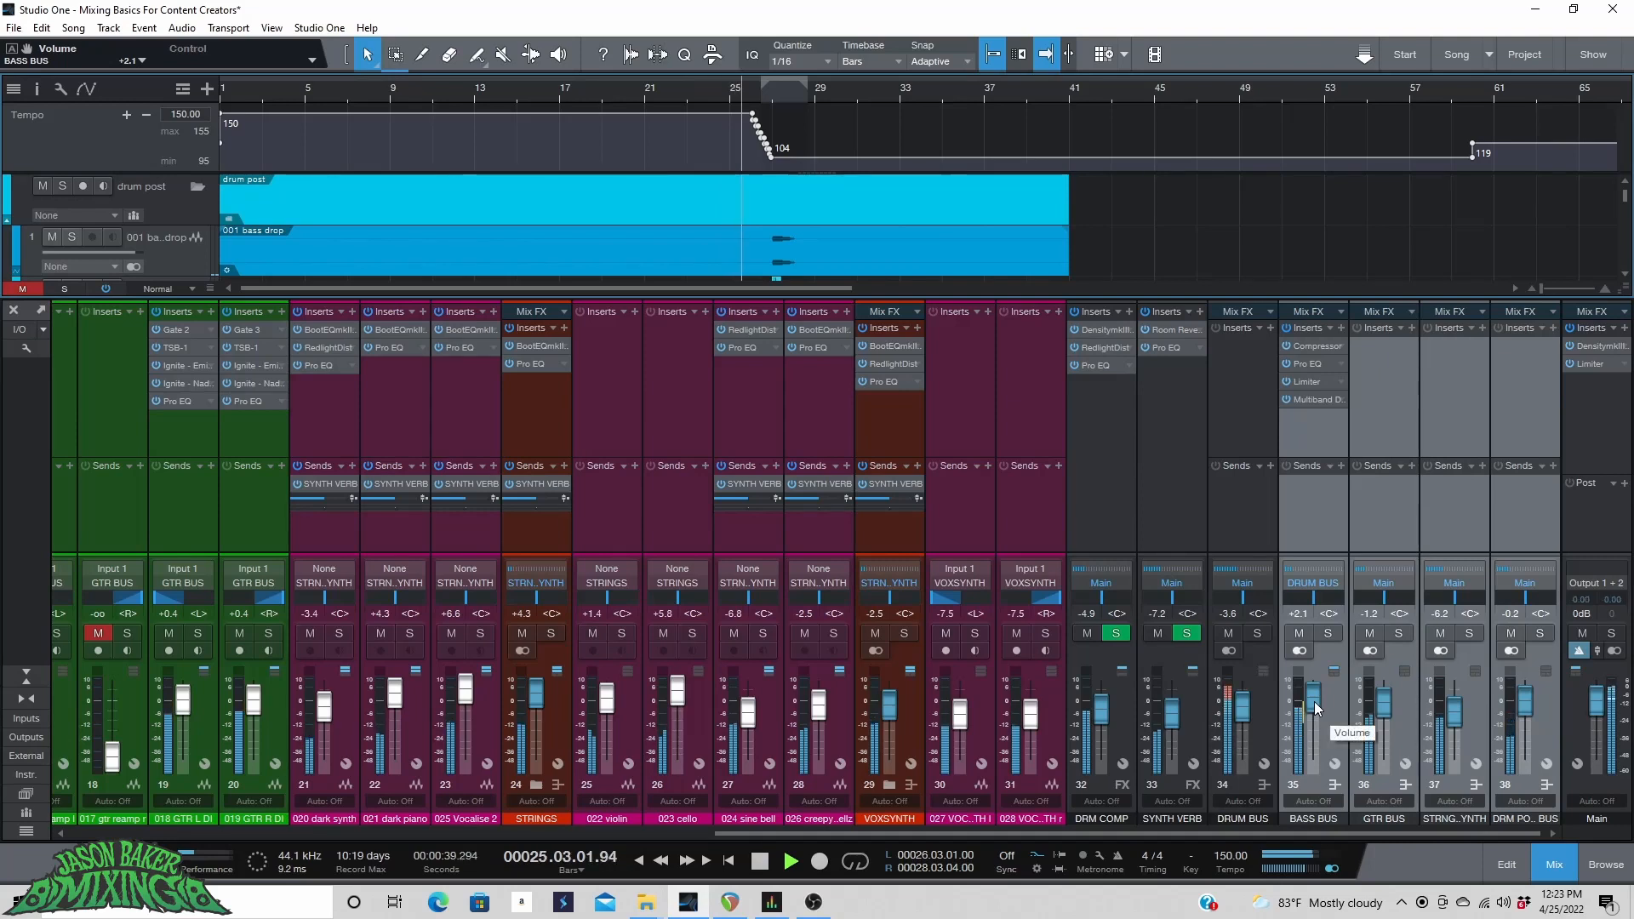
{"action": "scroll", "coordinate": [1313, 701], "scroll_direction": "up", "scroll_amount": 1}
Raise the GTR BUS fader to +2.5 dB during playback.
{"action": "left_click", "coordinate": [1397, 726]}
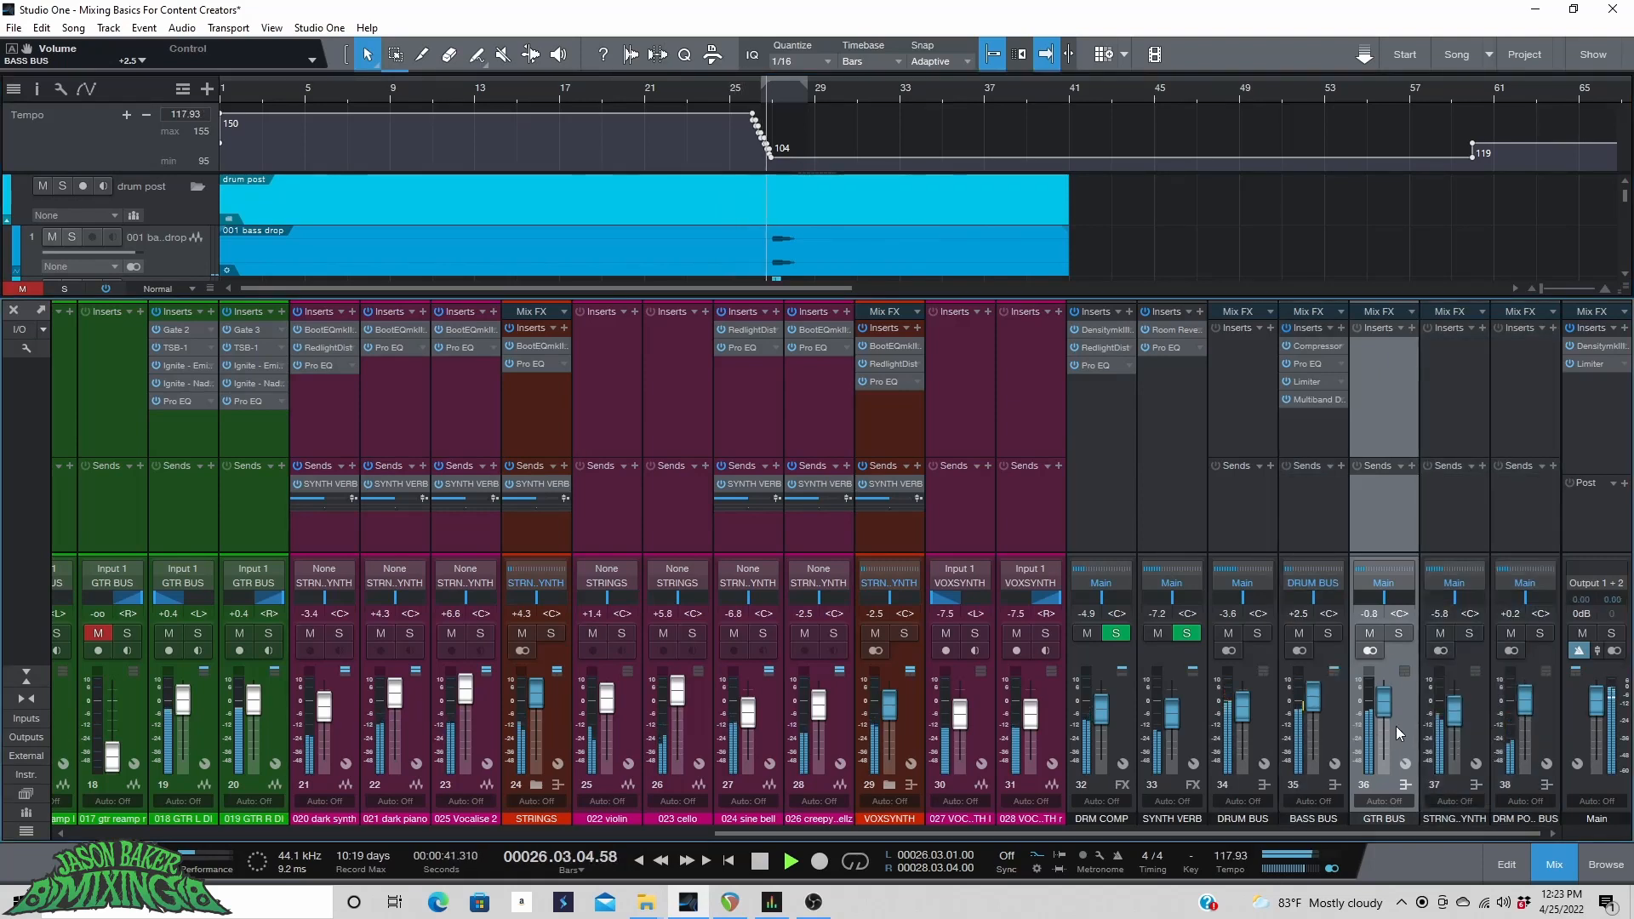
{"action": "key", "text": "space"}
{"action": "scroll", "coordinate": [1385, 704], "scroll_direction": "up", "scroll_amount": 5}
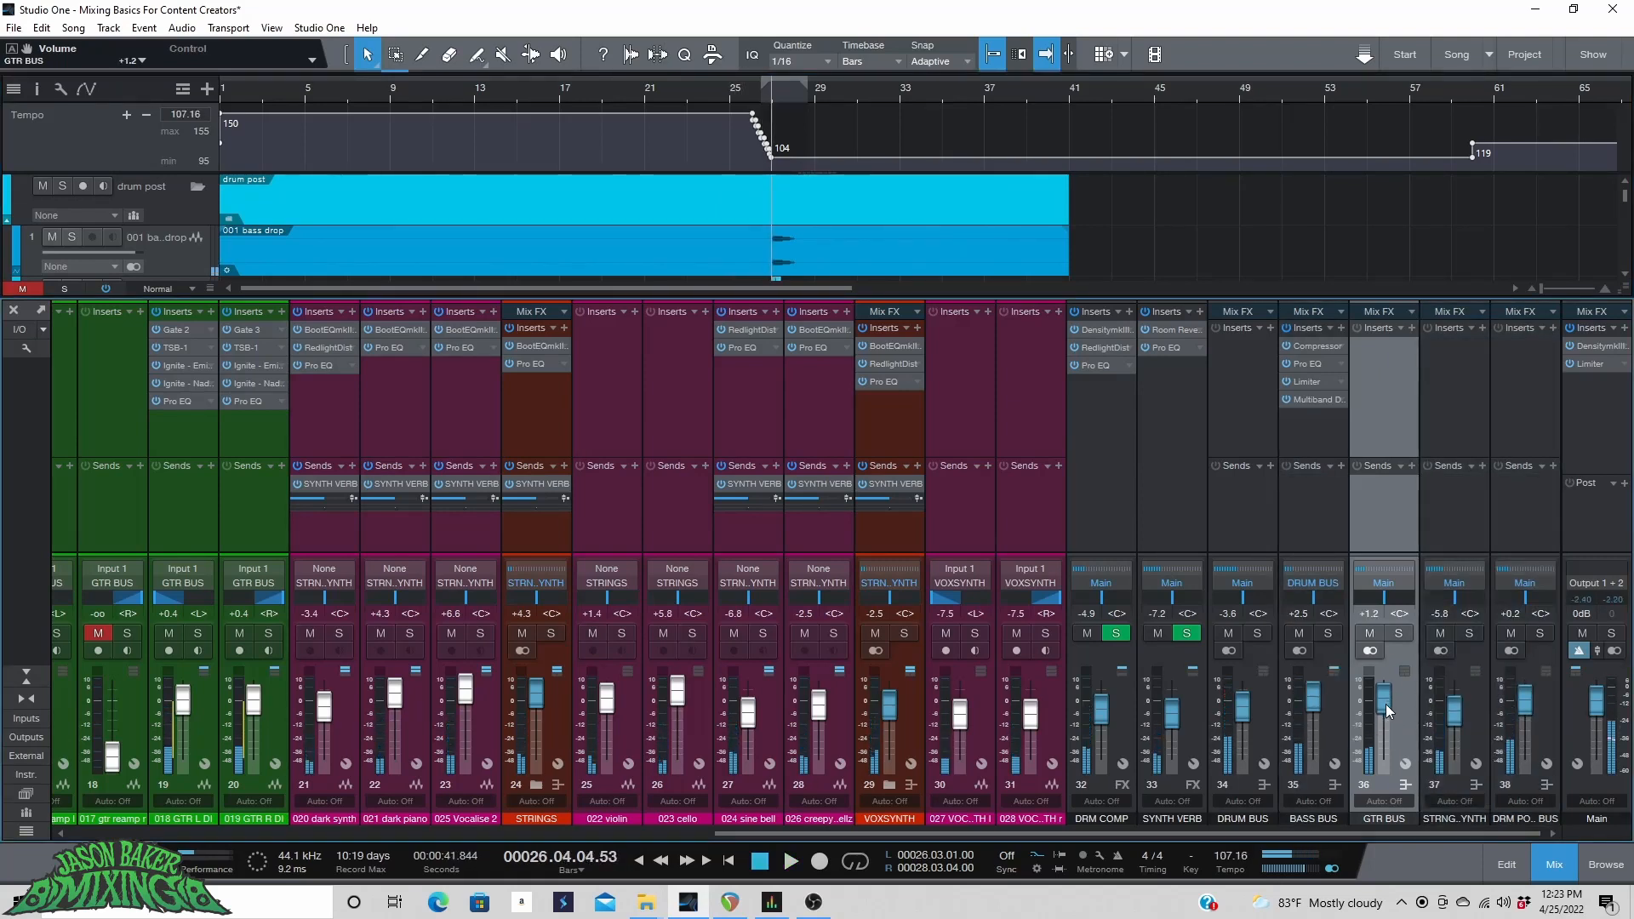
{"action": "key", "text": "space"}
{"action": "scroll", "coordinate": [1386, 692], "scroll_direction": "up", "scroll_amount": 1}
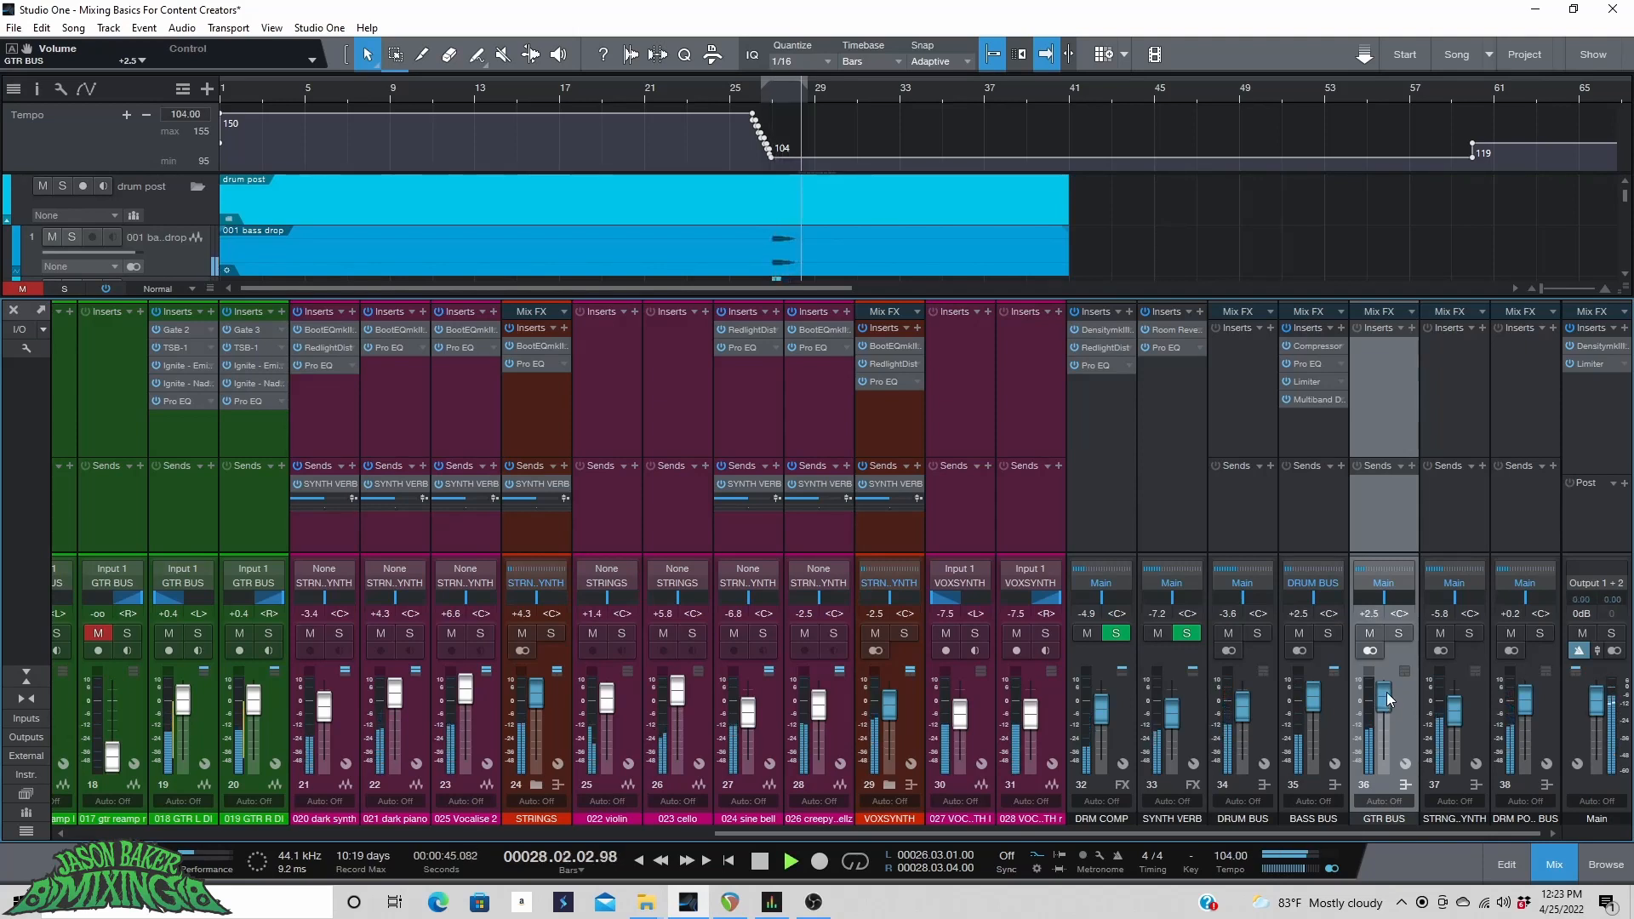
Raise the strings bus fader to -5.0 dB and play the song from its start.
{"action": "scroll", "coordinate": [1386, 691], "scroll_direction": "up", "scroll_amount": 1}
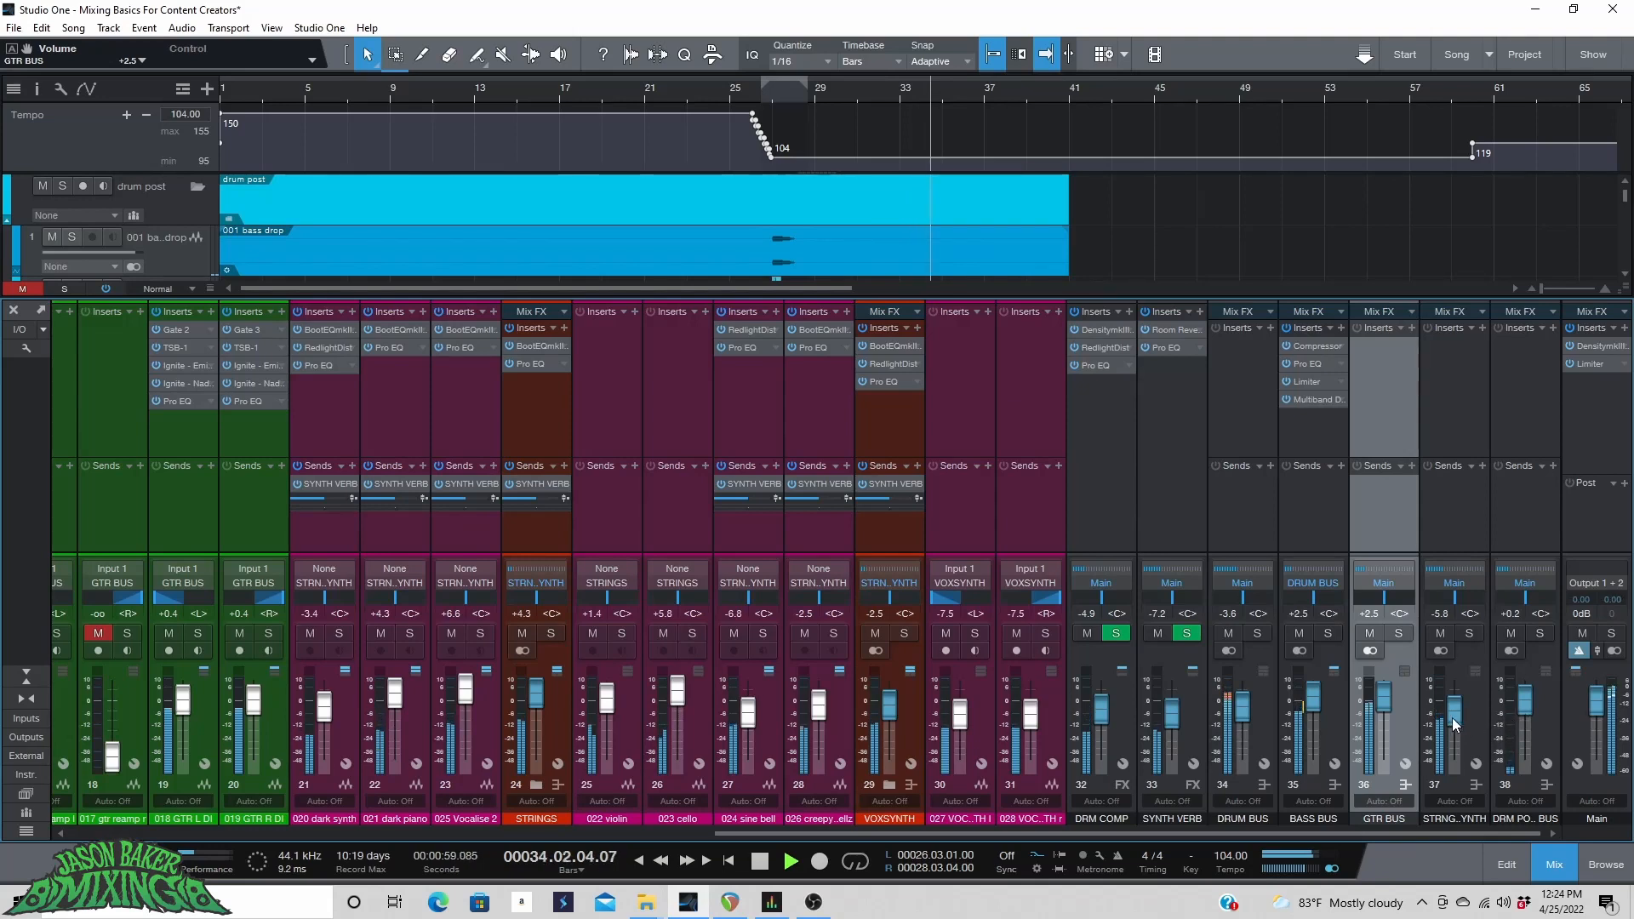
{"action": "scroll", "coordinate": [1454, 717], "scroll_direction": "up", "scroll_amount": 2}
{"action": "scroll", "coordinate": [1454, 717], "scroll_direction": "up", "scroll_amount": 1}
{"action": "key", "text": "space"}
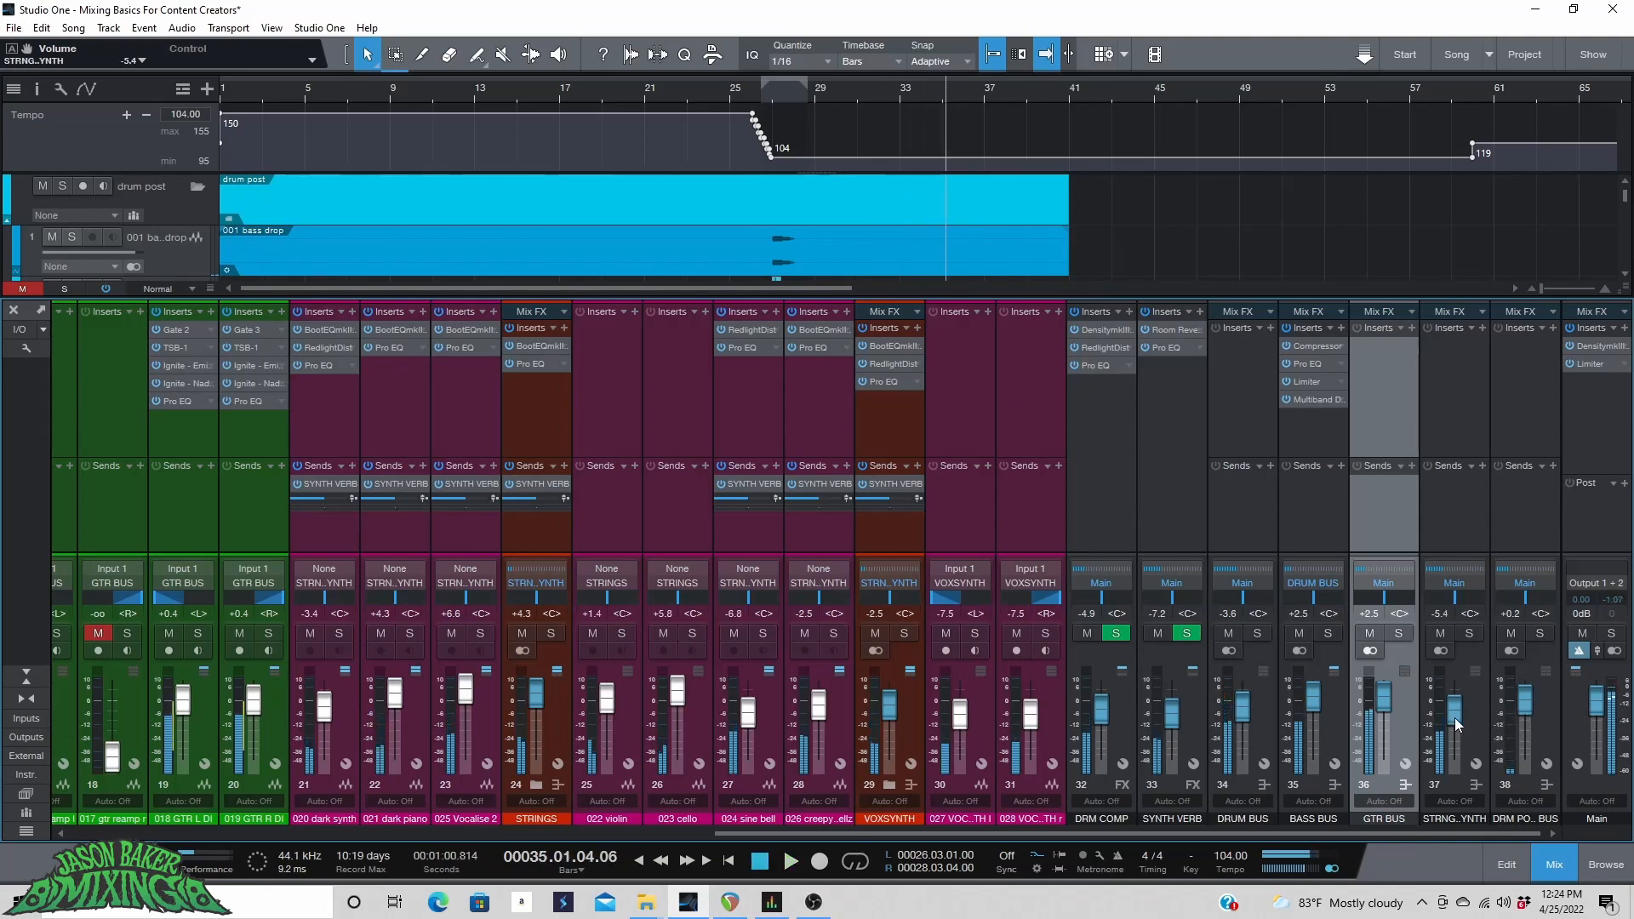
{"action": "left_click", "coordinate": [264, 99]}
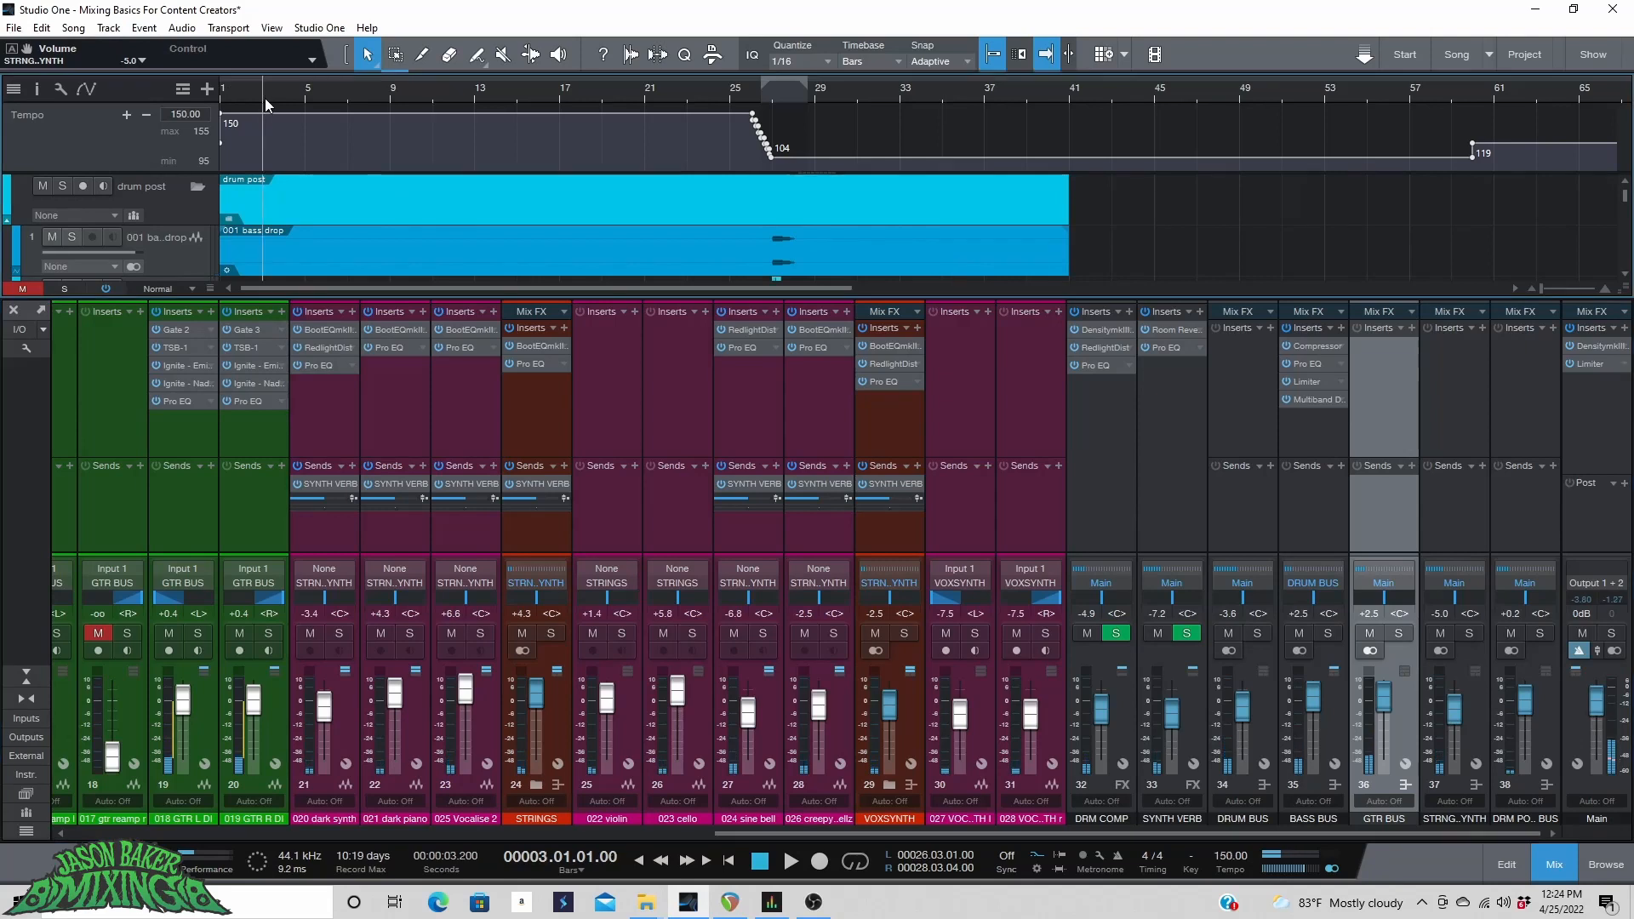
{"action": "key", "text": "space"}
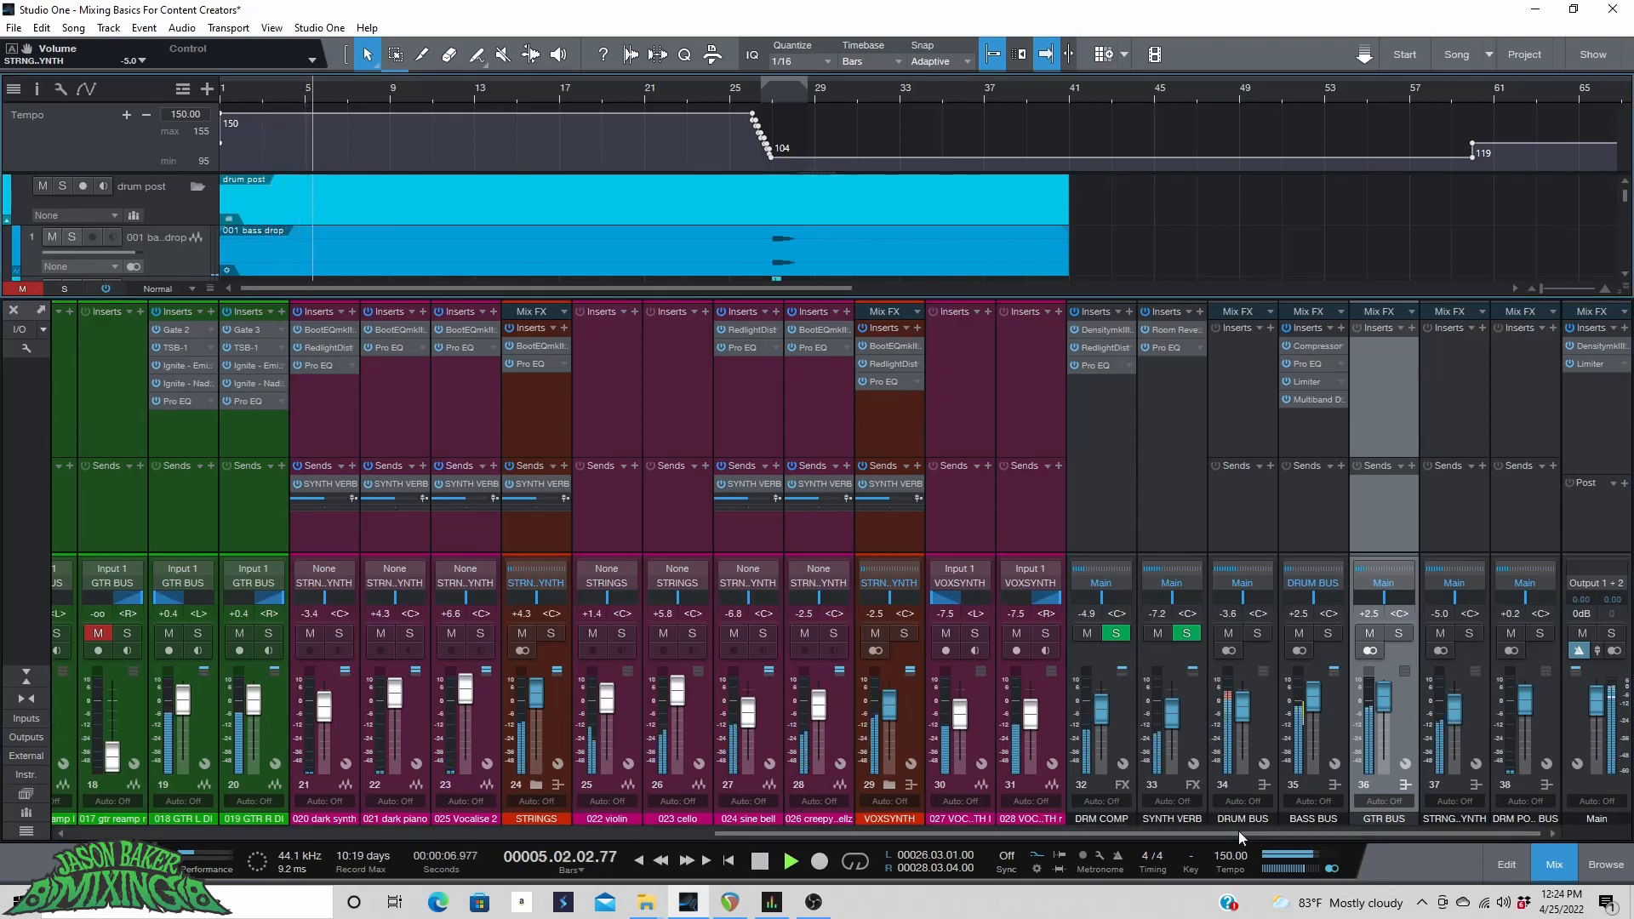
Open the kick channel's inserts and slightly tweak the Pro EQ low band, Fat Channel compressor and Boot EQ HF gain.
{"action": "left_click_drag", "start_coordinate": [1238, 832], "coordinate": [570, 853]}
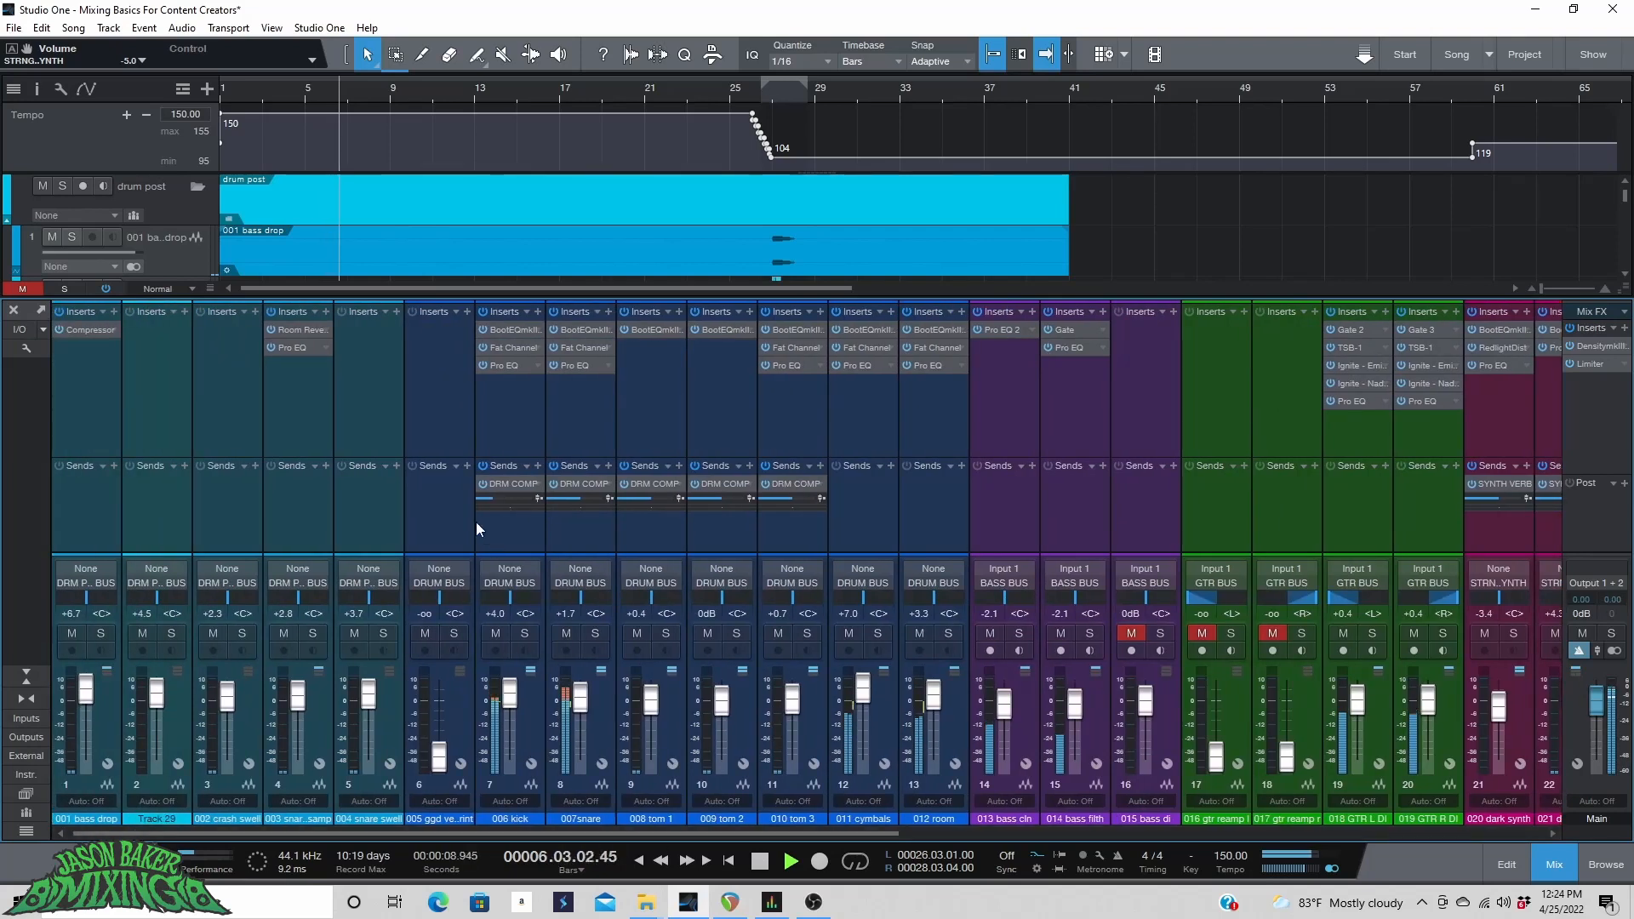
{"action": "left_click", "coordinate": [505, 365]}
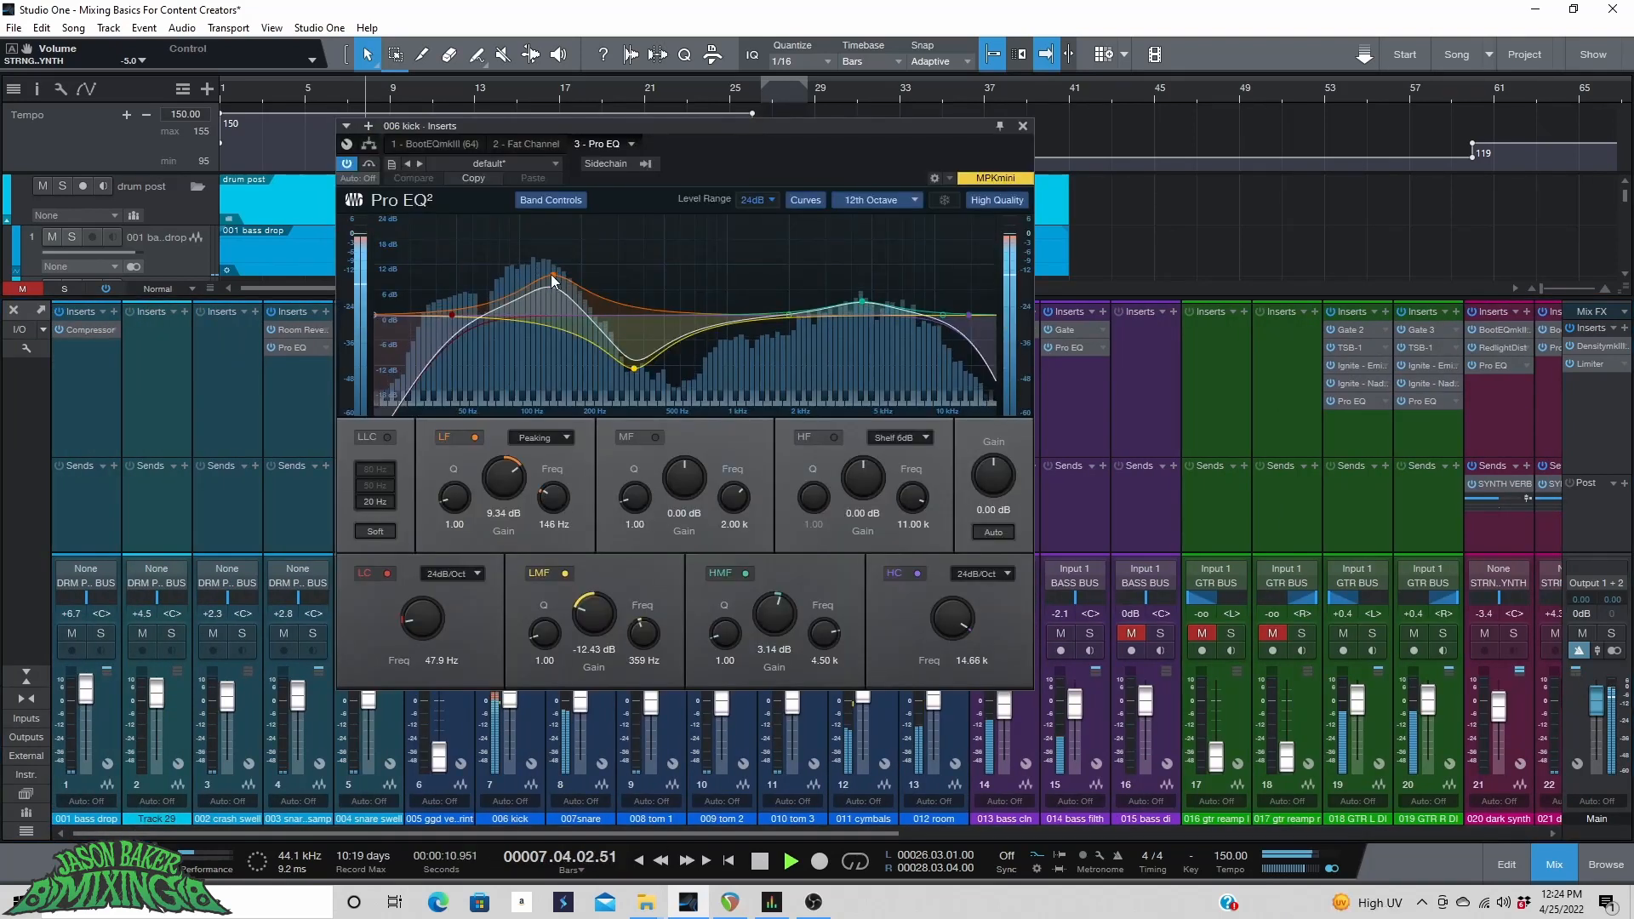
{"action": "left_click_drag", "start_coordinate": [552, 274], "coordinate": [550, 265]}
{"action": "left_click", "coordinate": [508, 144]}
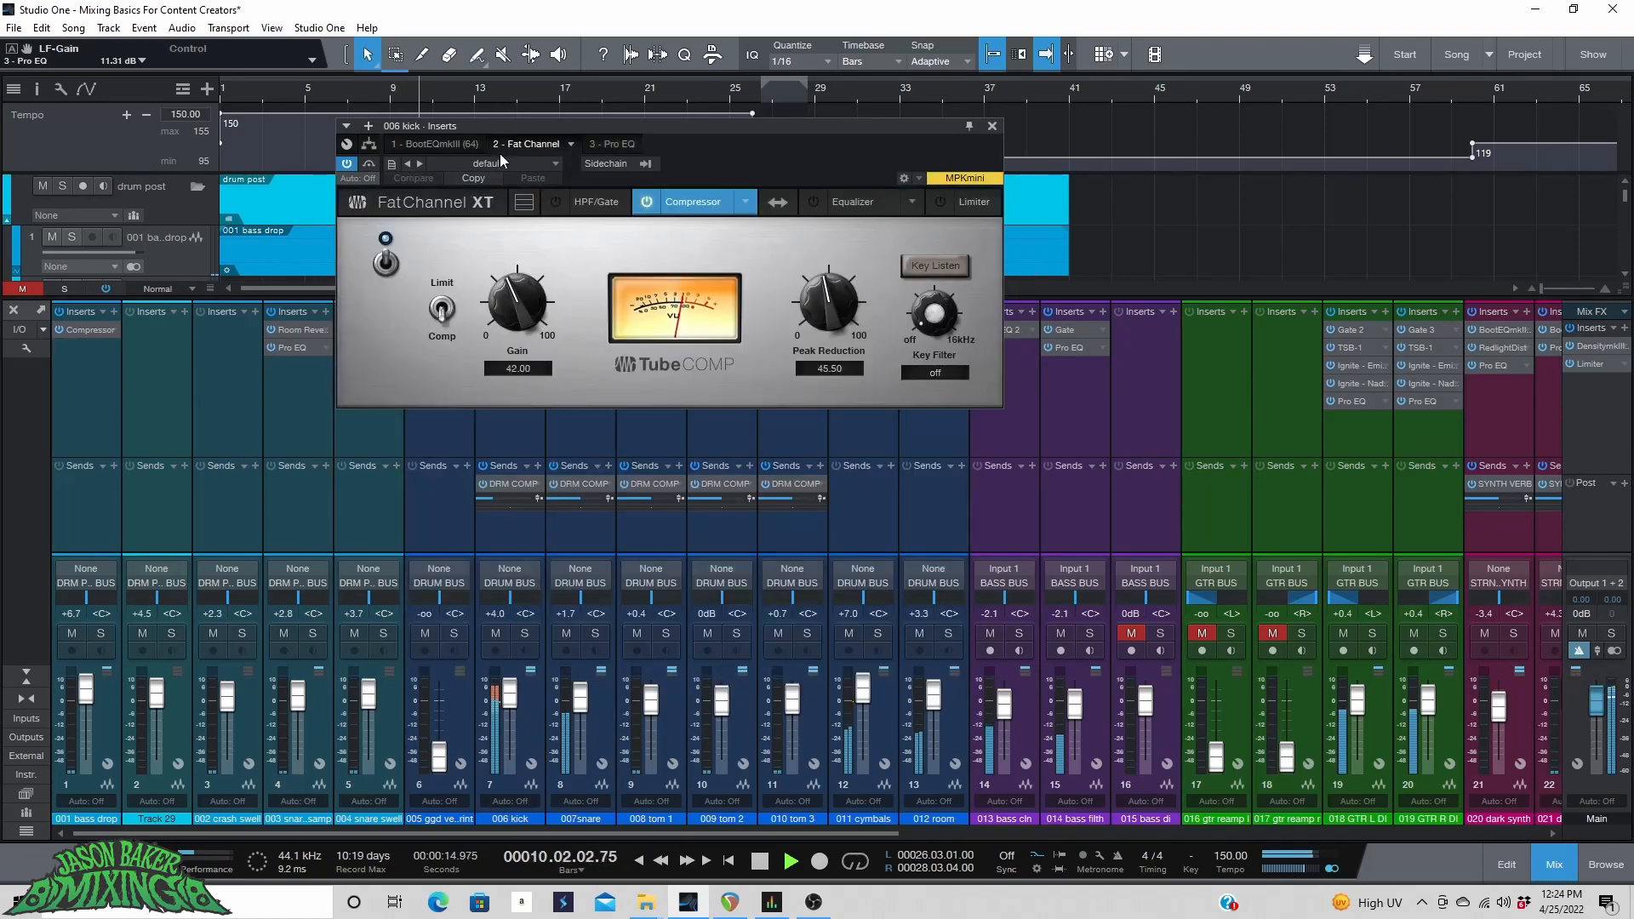
{"action": "left_click", "coordinate": [385, 263]}
{"action": "left_click", "coordinate": [436, 142]}
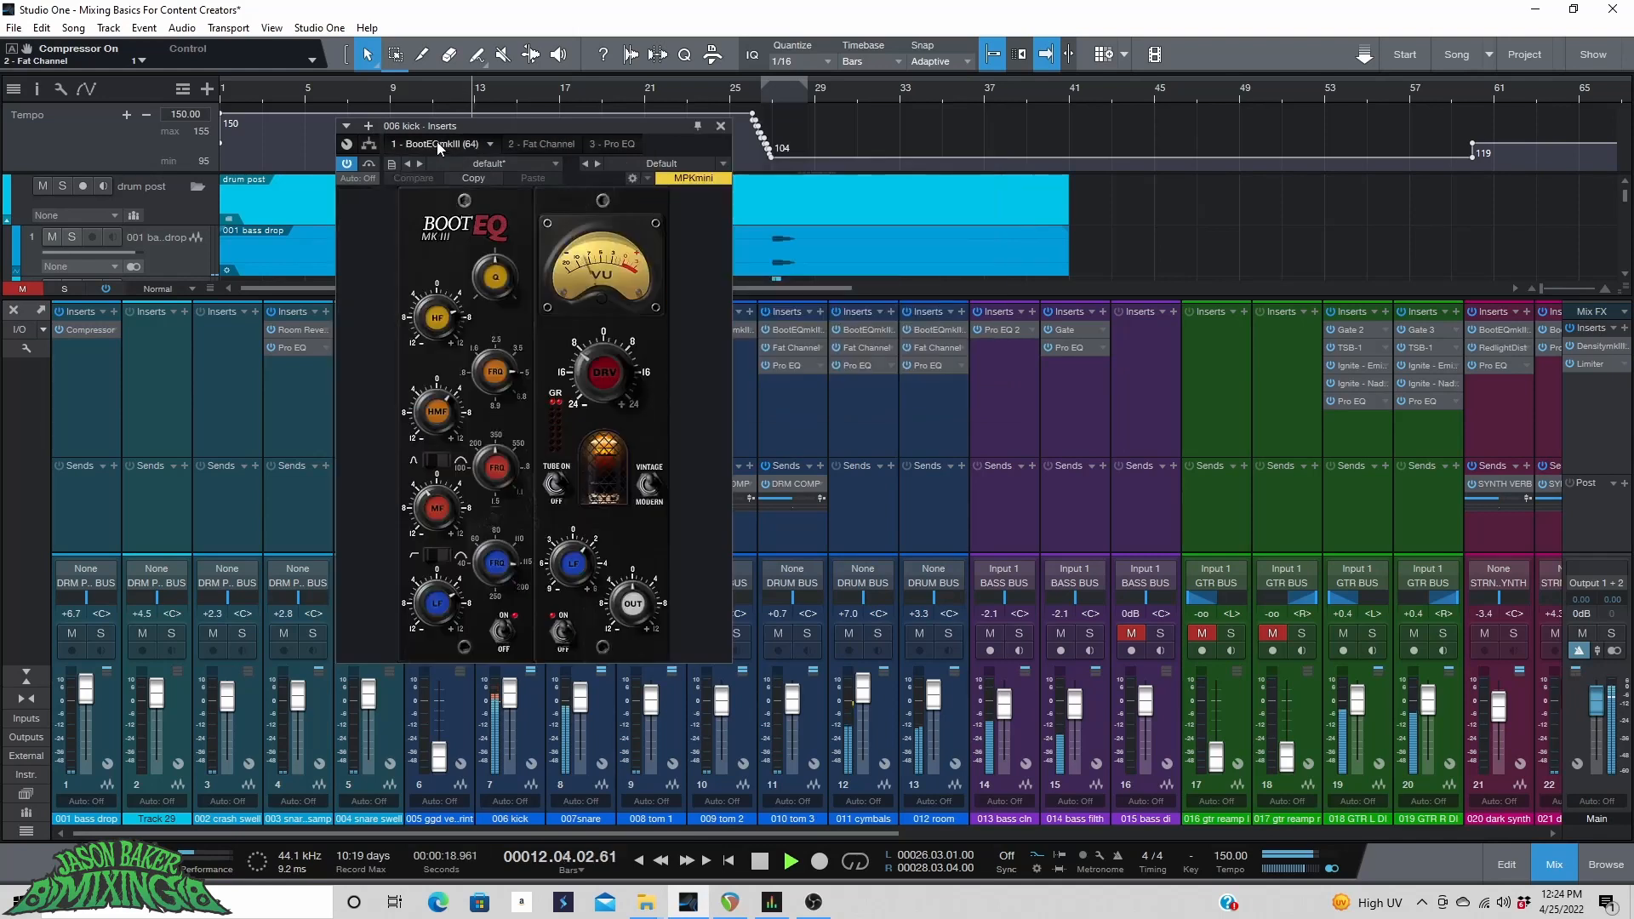
{"action": "left_click_drag", "start_coordinate": [438, 319], "coordinate": [437, 308]}
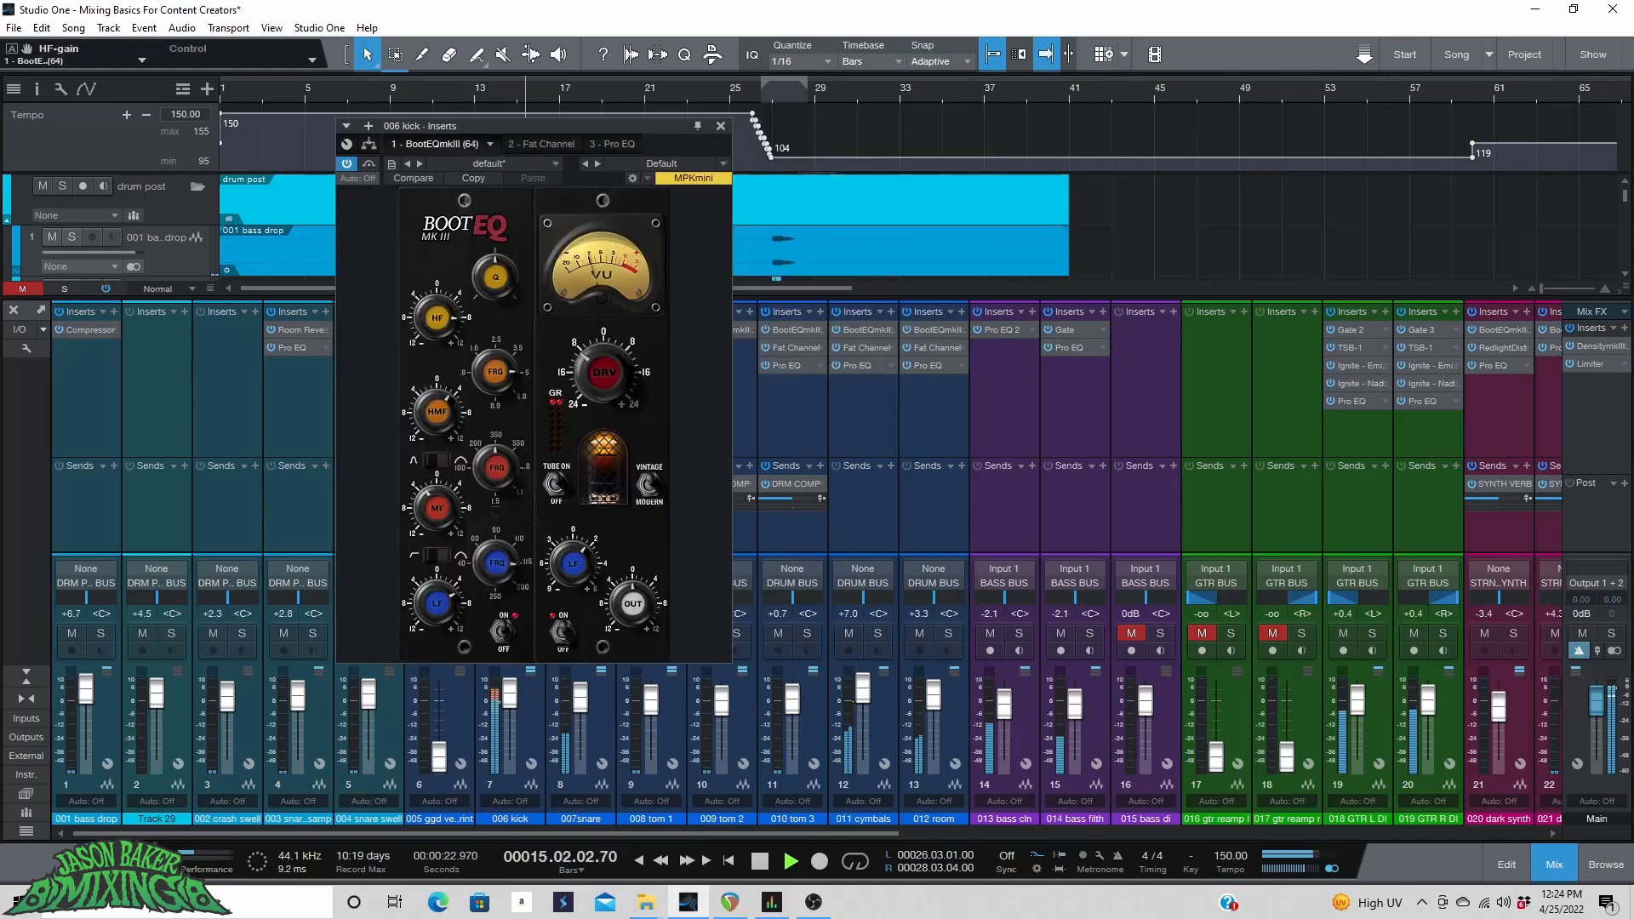
{"action": "left_click", "coordinate": [722, 126]}
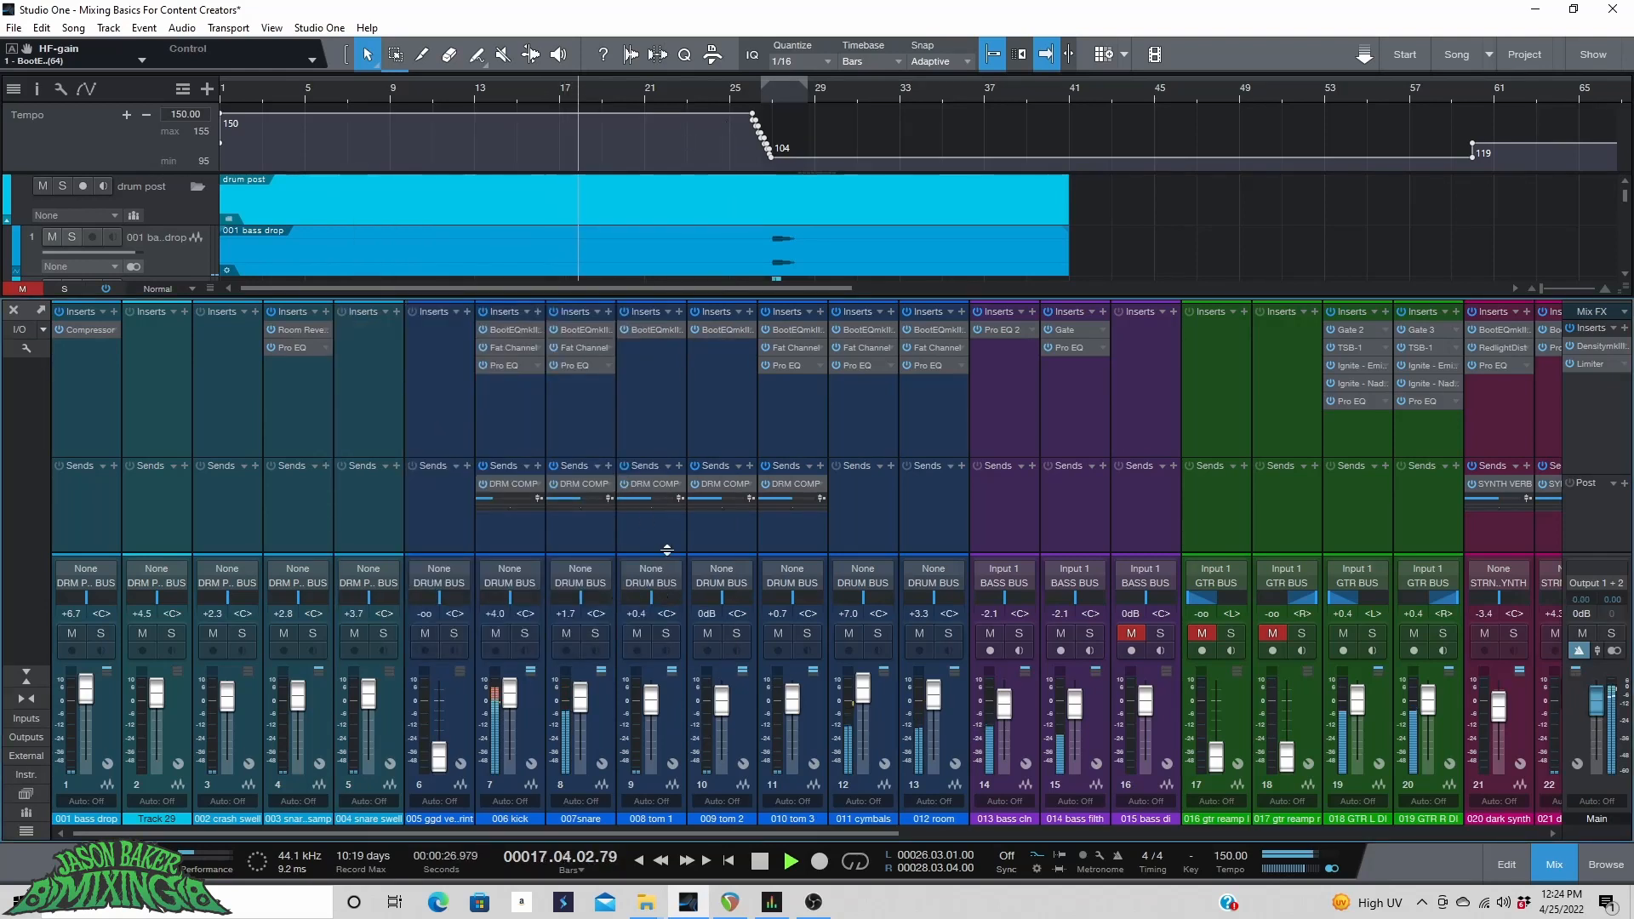
Lower the GTR BUS fader to +1.7 dB.
{"action": "left_click_drag", "start_coordinate": [706, 835], "coordinate": [851, 832]}
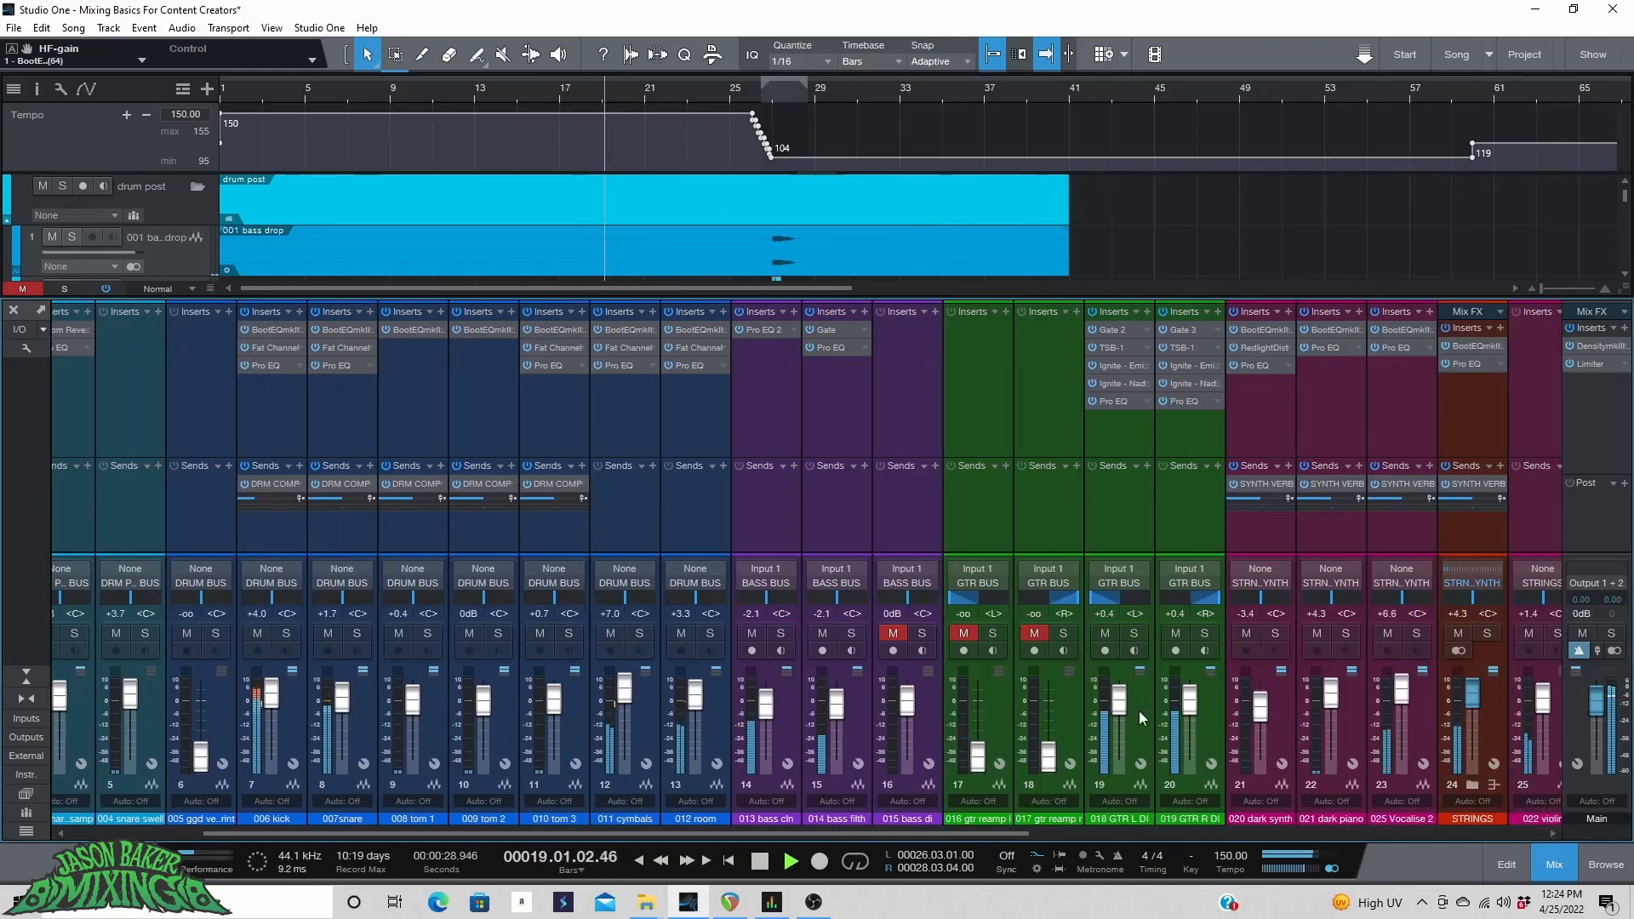
{"action": "left_click_drag", "start_coordinate": [1125, 704], "coordinate": [1122, 705]}
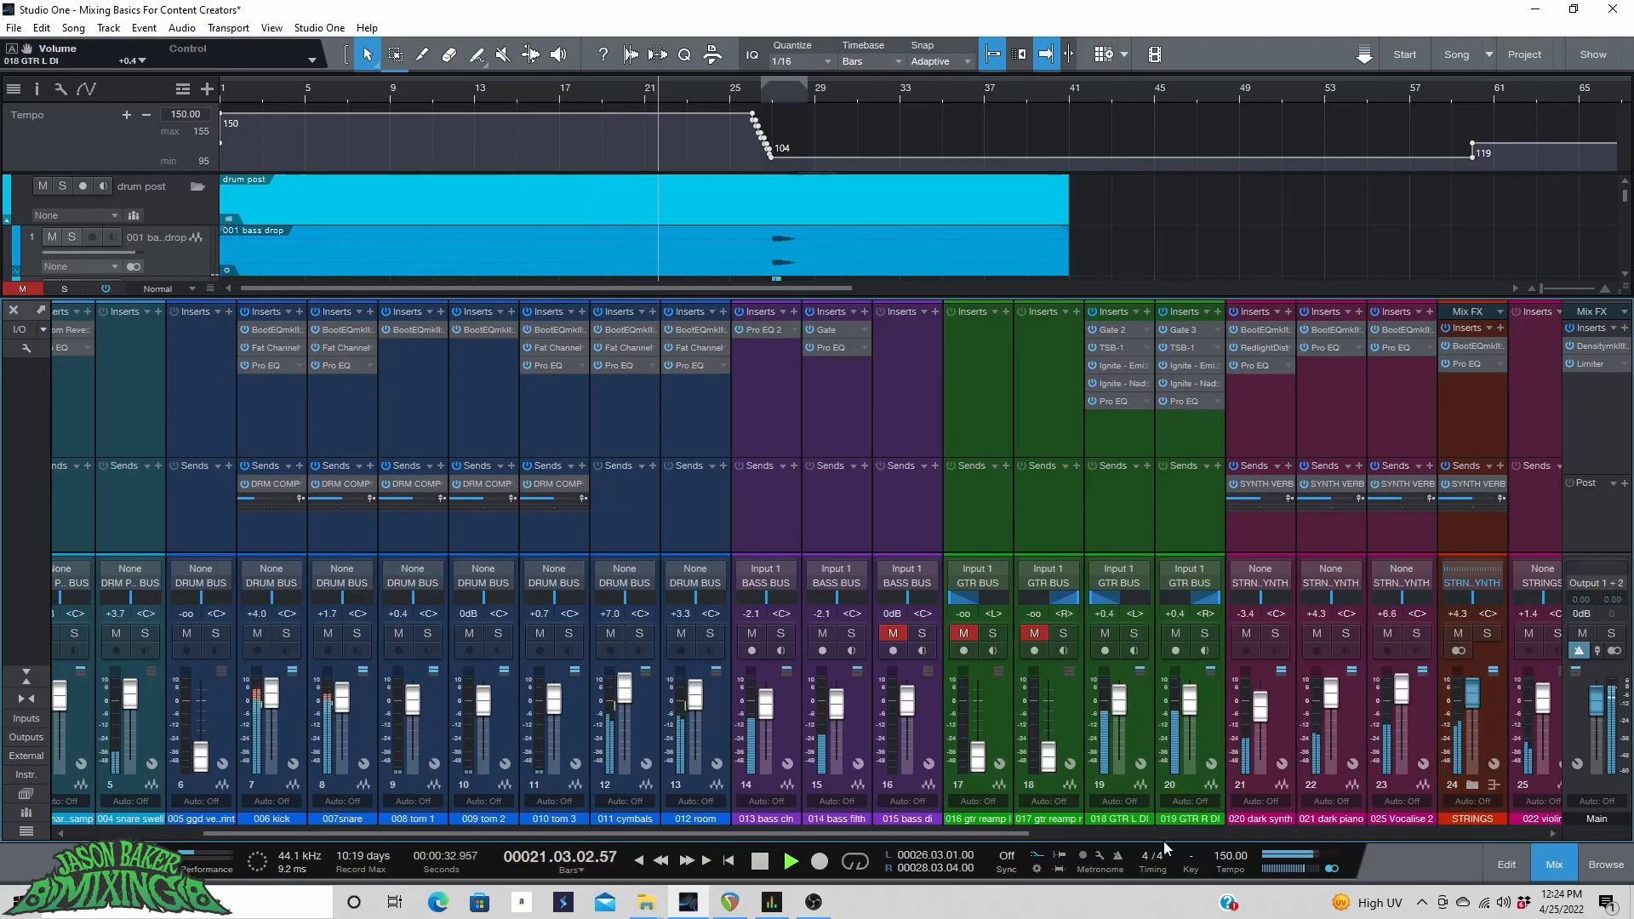
{"action": "left_click_drag", "start_coordinate": [1024, 835], "coordinate": [1540, 819]}
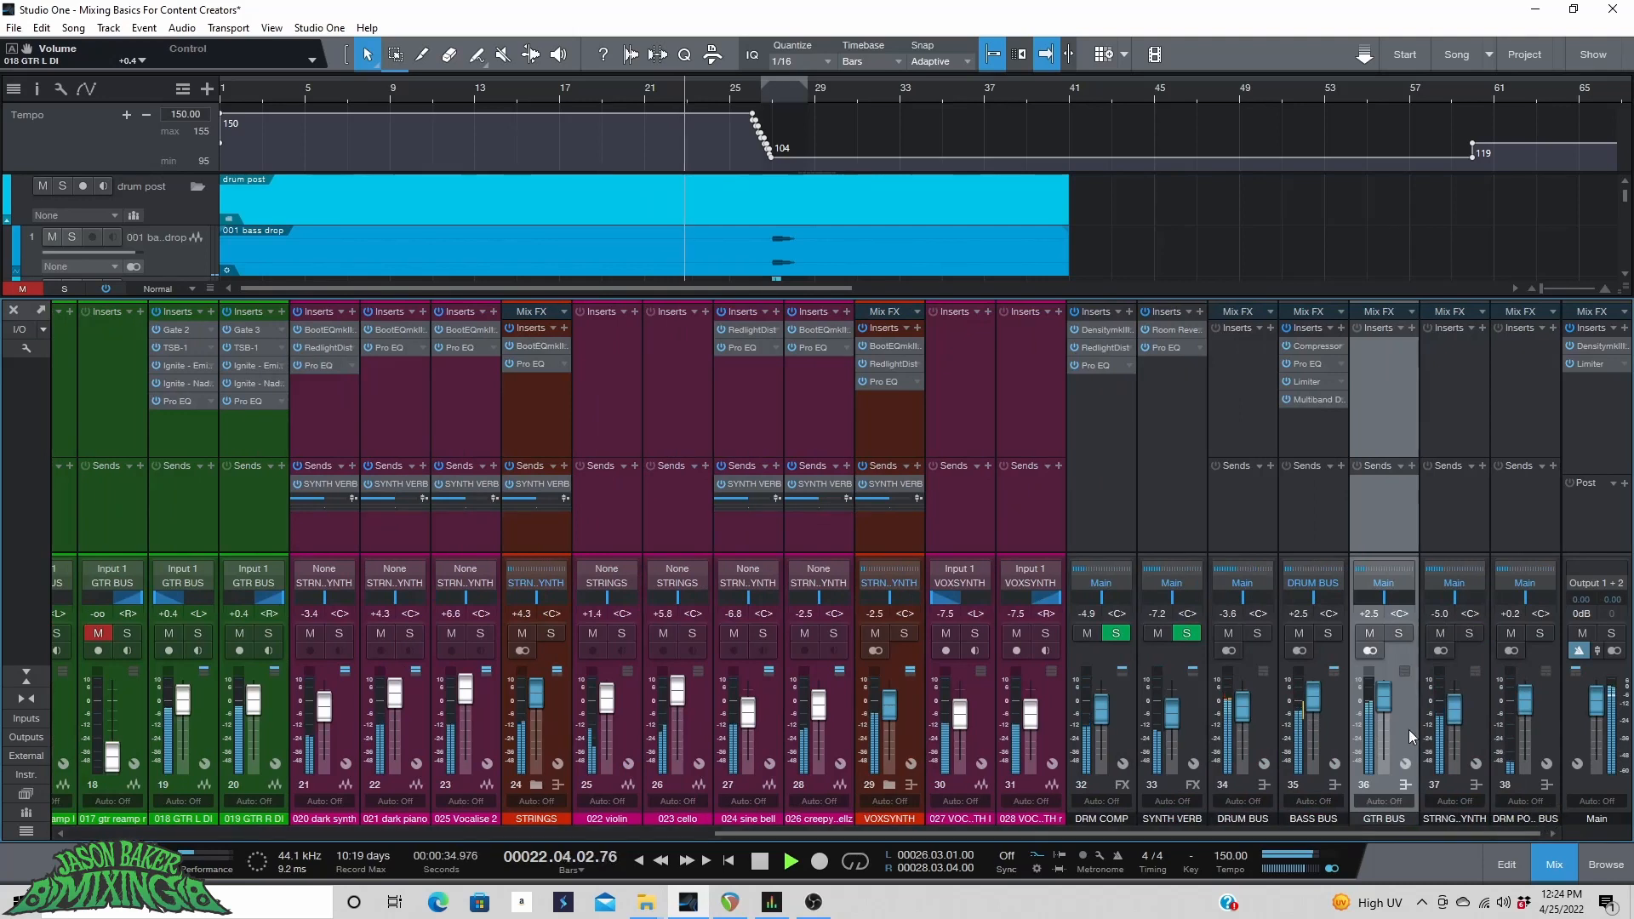
{"action": "scroll", "coordinate": [1387, 701], "scroll_direction": "down", "scroll_amount": 3}
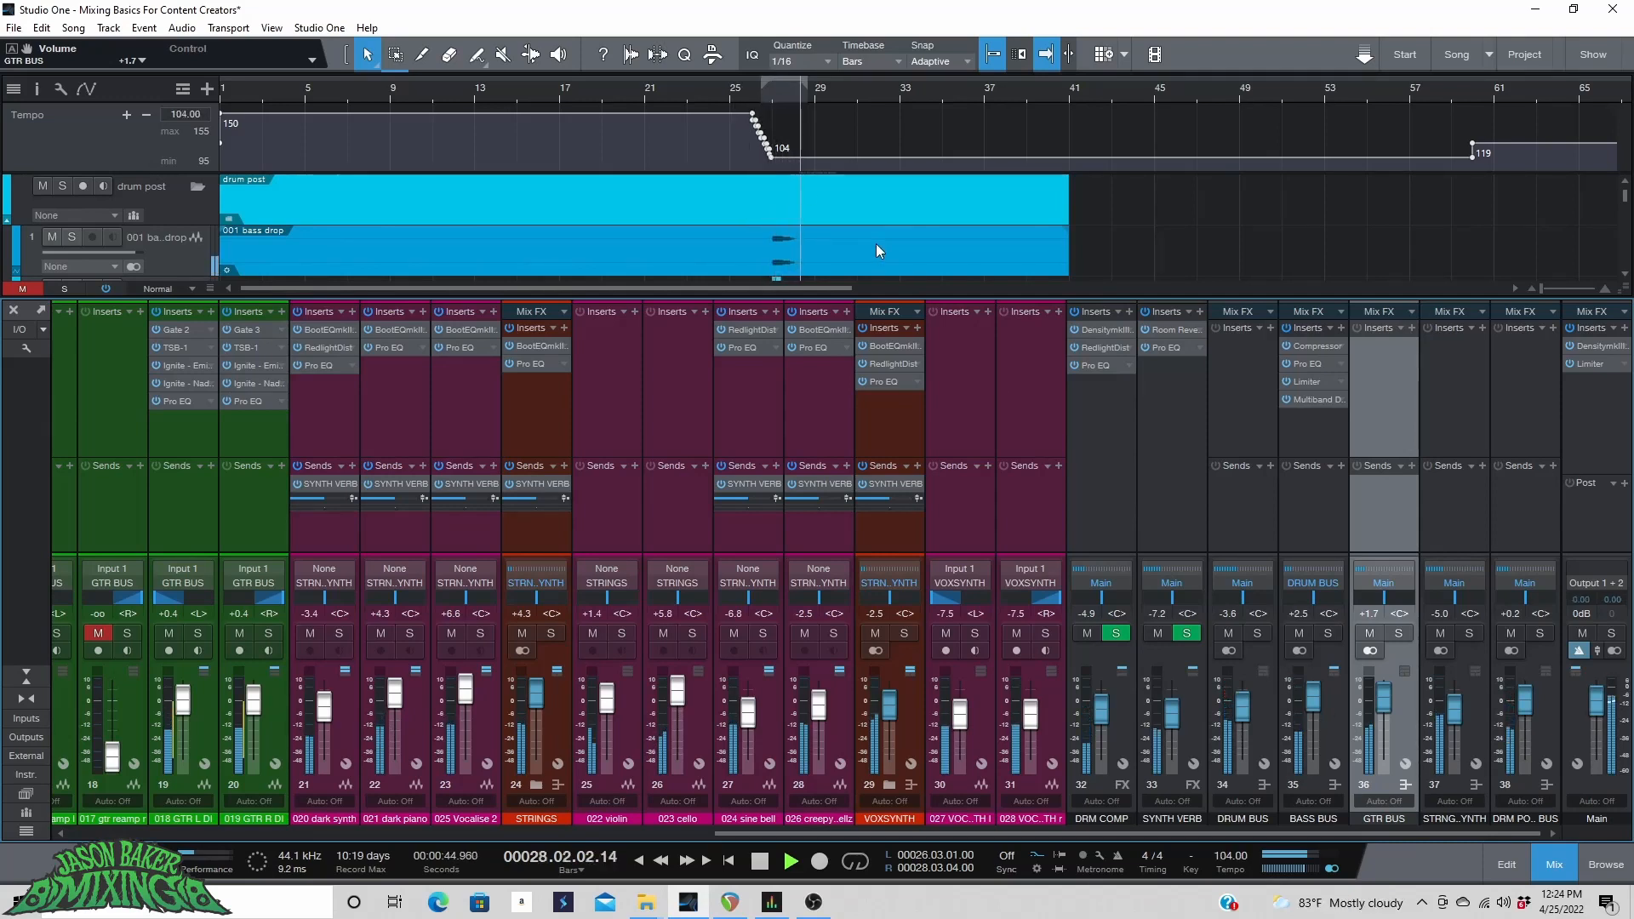
Stop playback and browse the arrangement tracks around the bass drop.
{"action": "scroll", "coordinate": [877, 240], "scroll_direction": "down", "scroll_amount": 2}
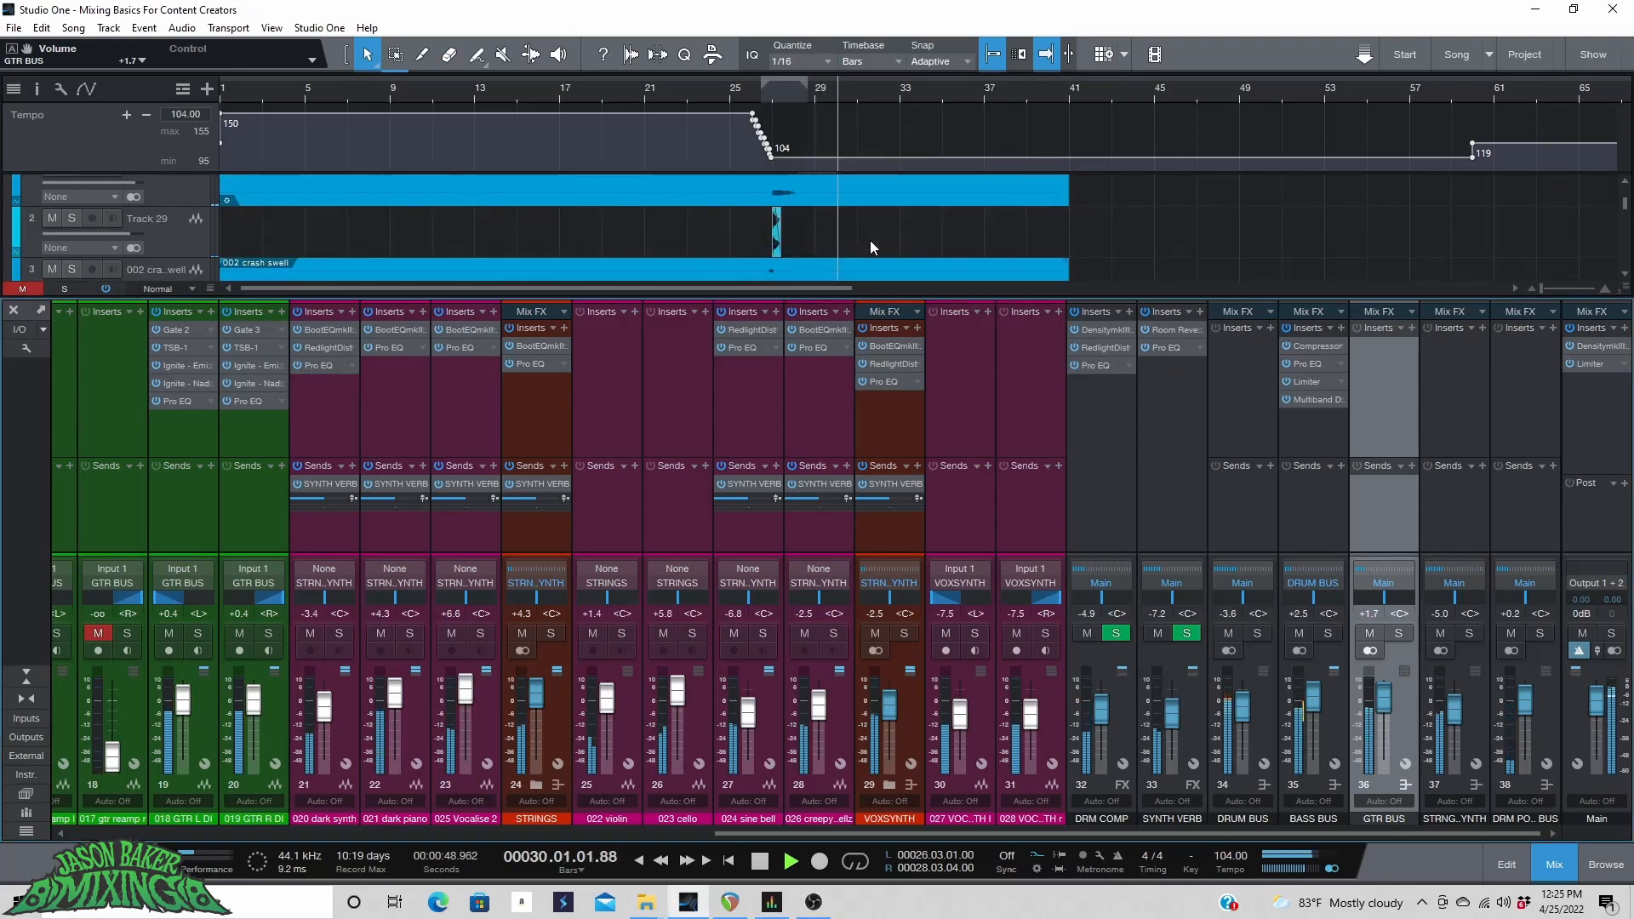
{"action": "scroll", "coordinate": [821, 95], "scroll_direction": "down", "scroll_amount": 2}
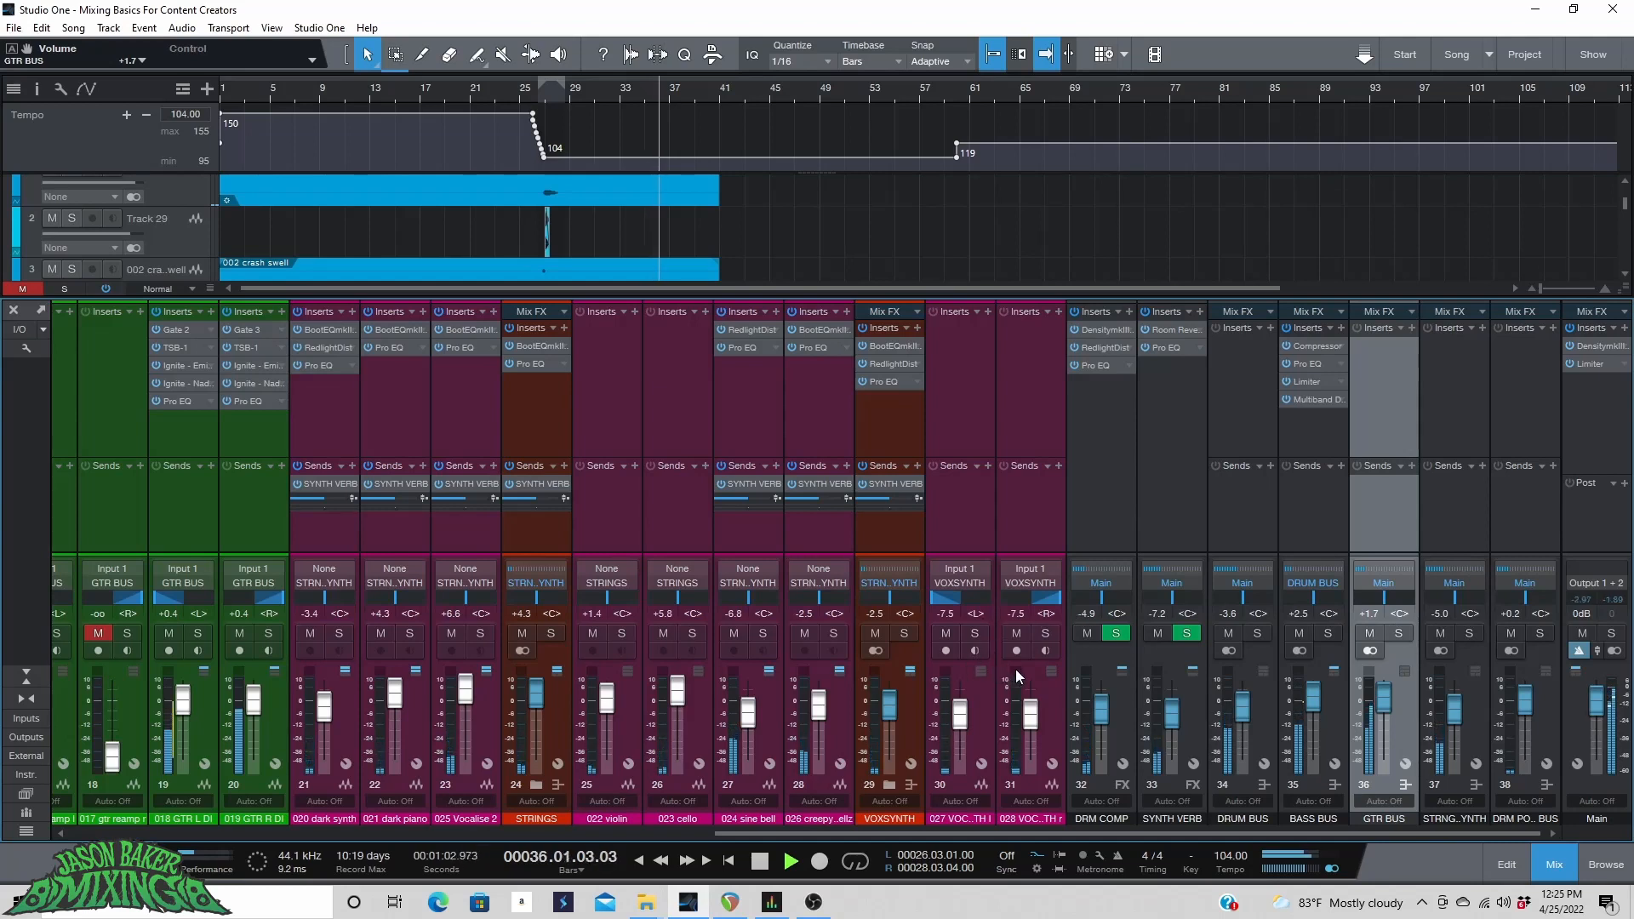
{"action": "key", "text": "space"}
{"action": "scroll", "coordinate": [639, 204], "scroll_direction": "up", "scroll_amount": 3}
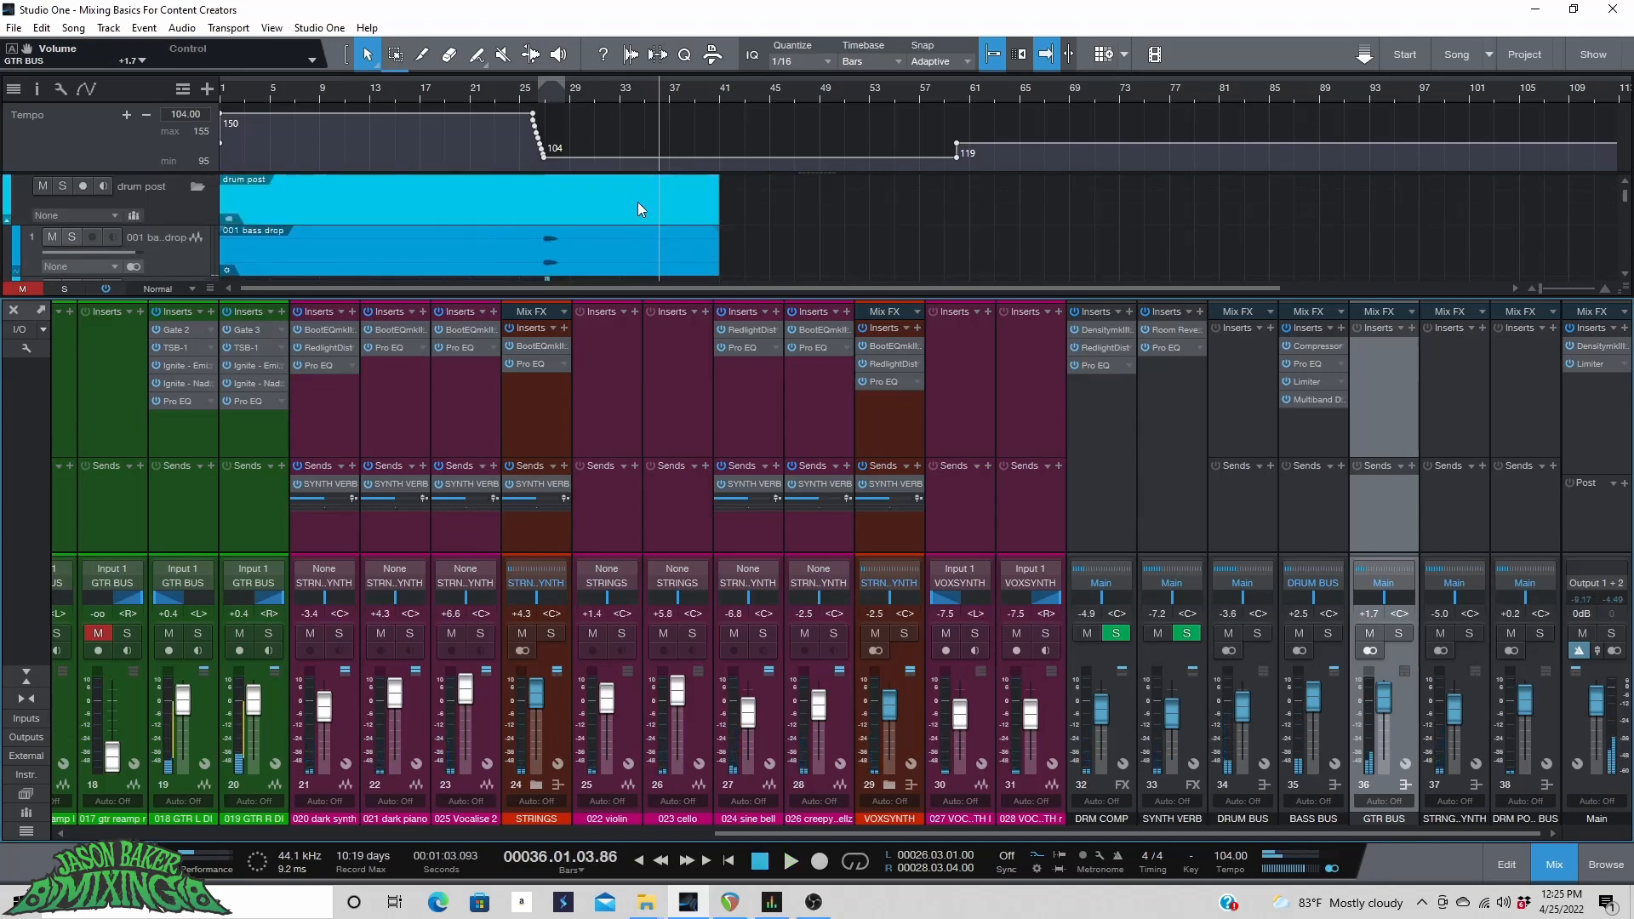
{"action": "scroll", "coordinate": [640, 209], "scroll_direction": "down", "scroll_amount": 5}
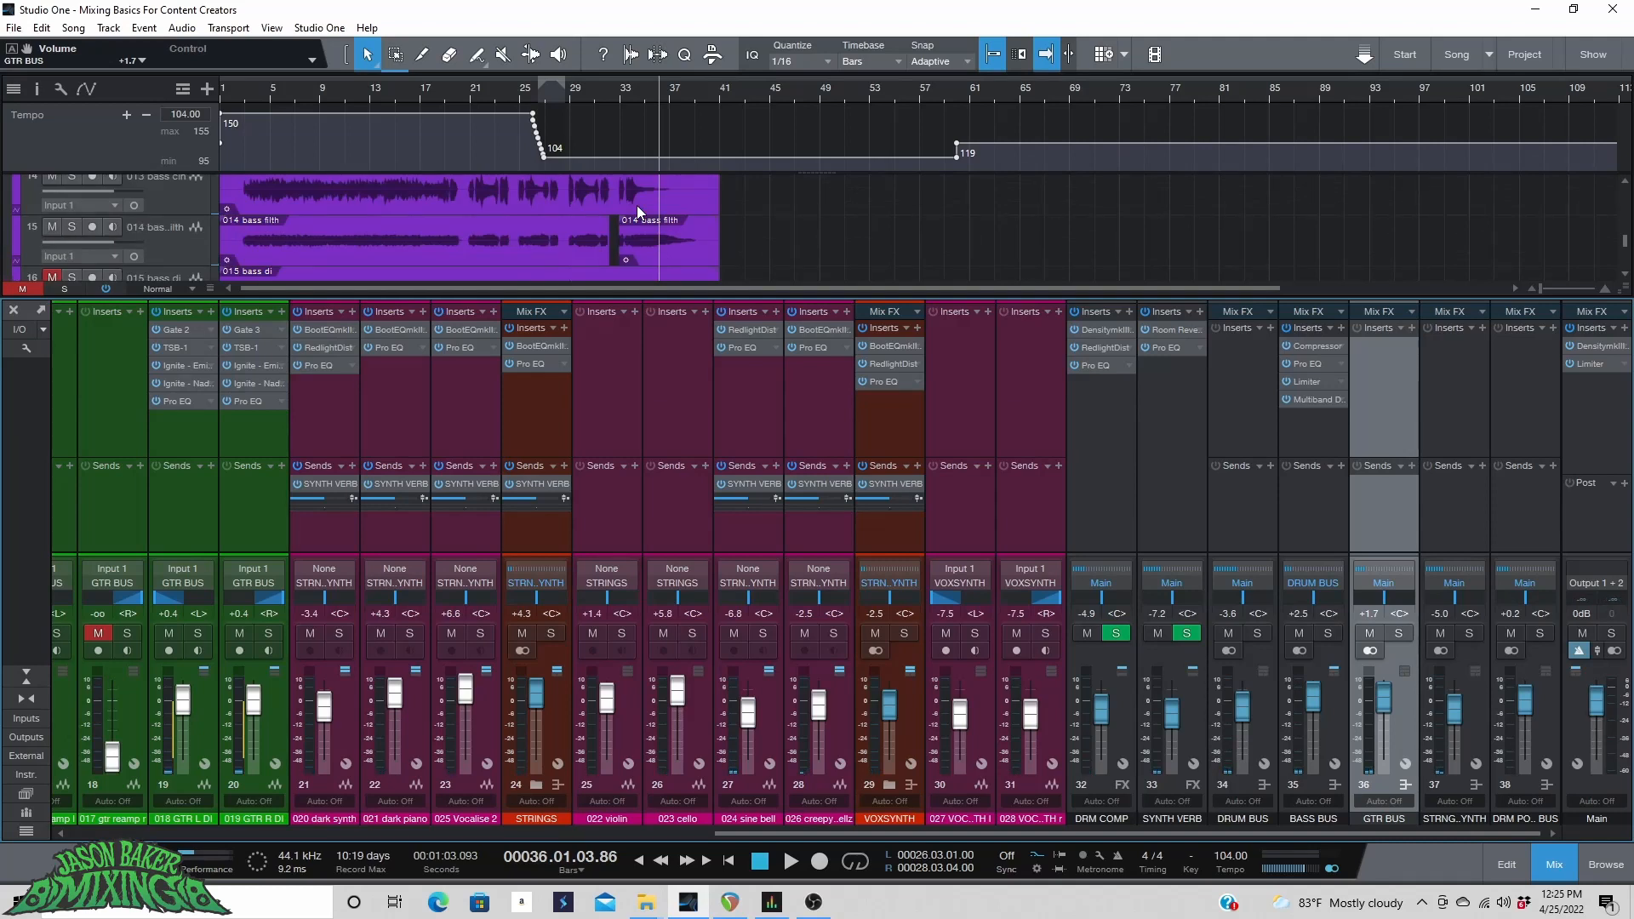
{"action": "key", "text": "4"}
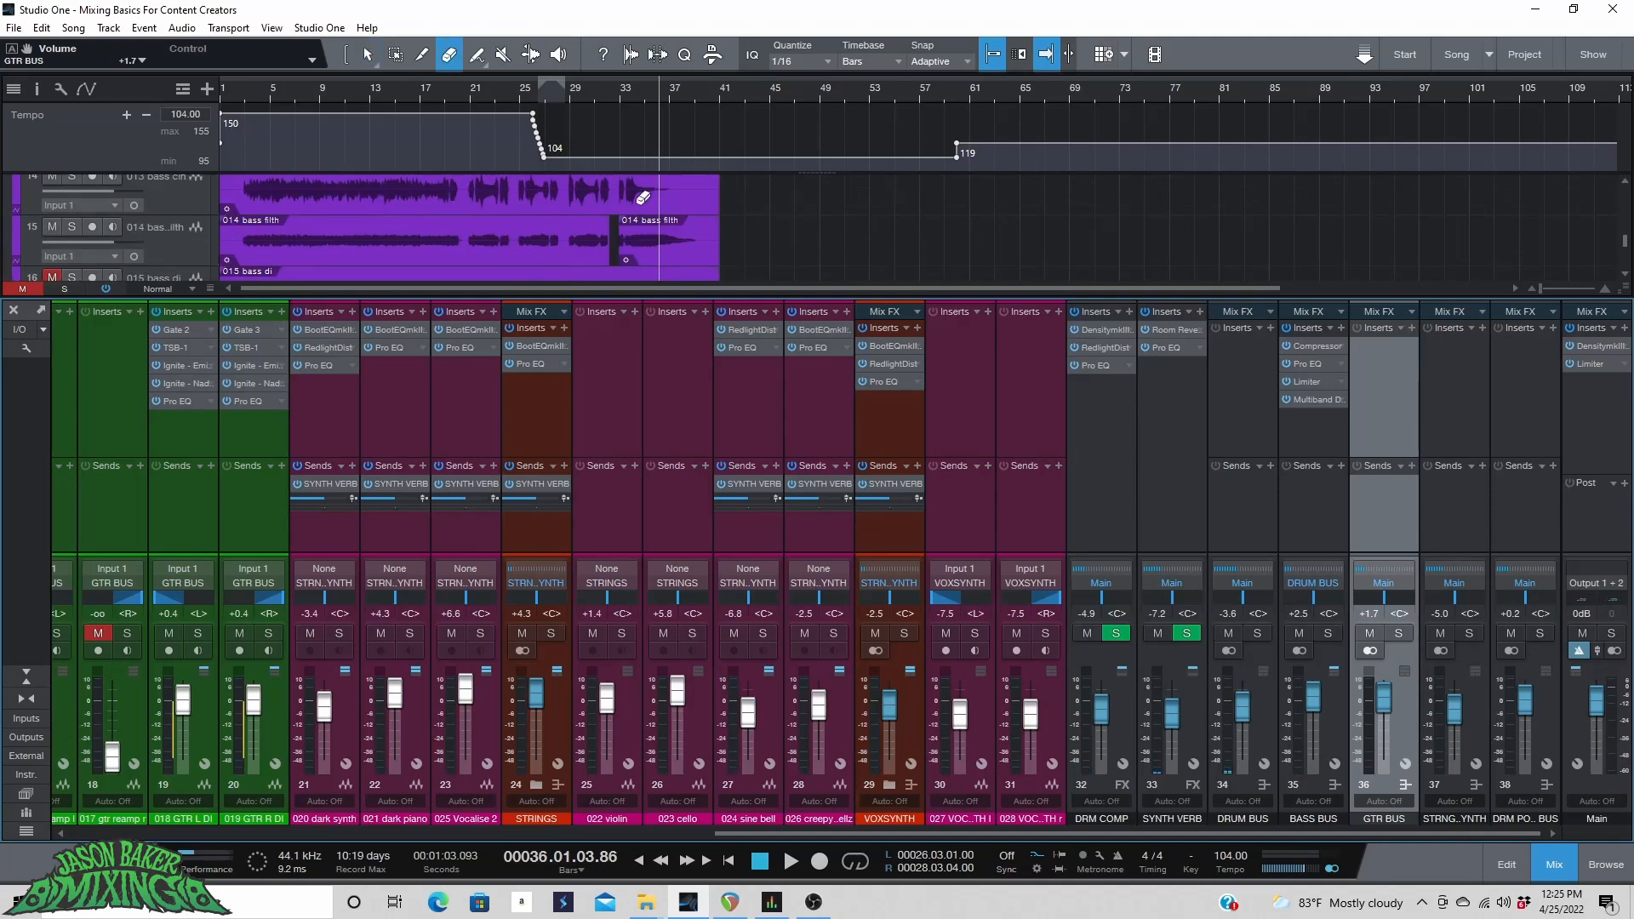
{"action": "left_click", "coordinate": [369, 54]}
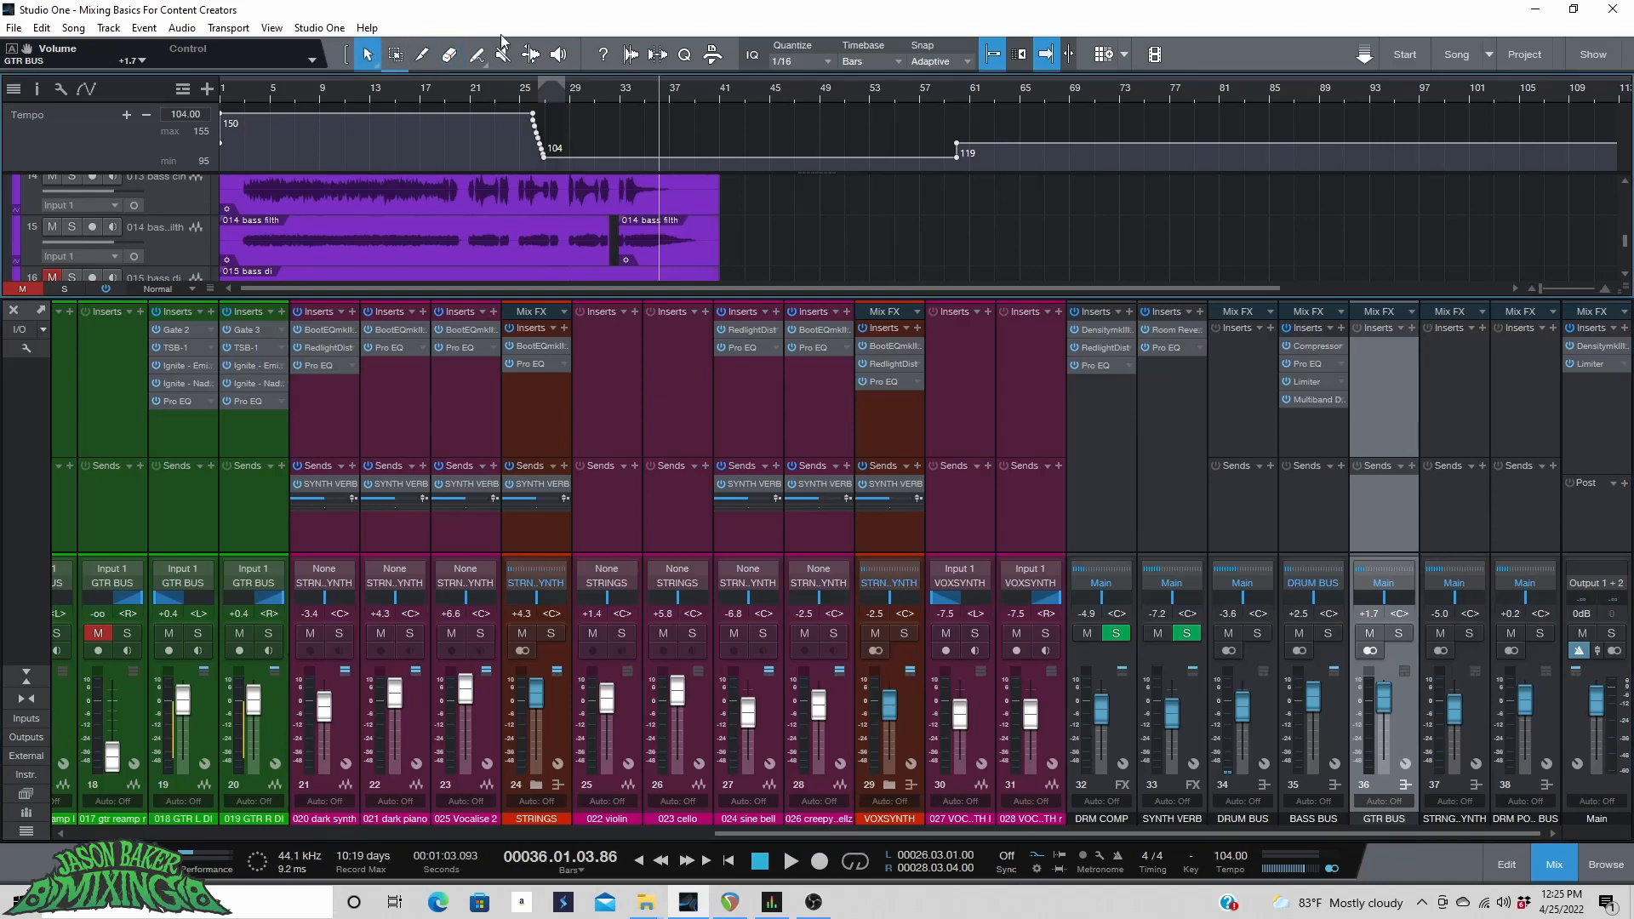
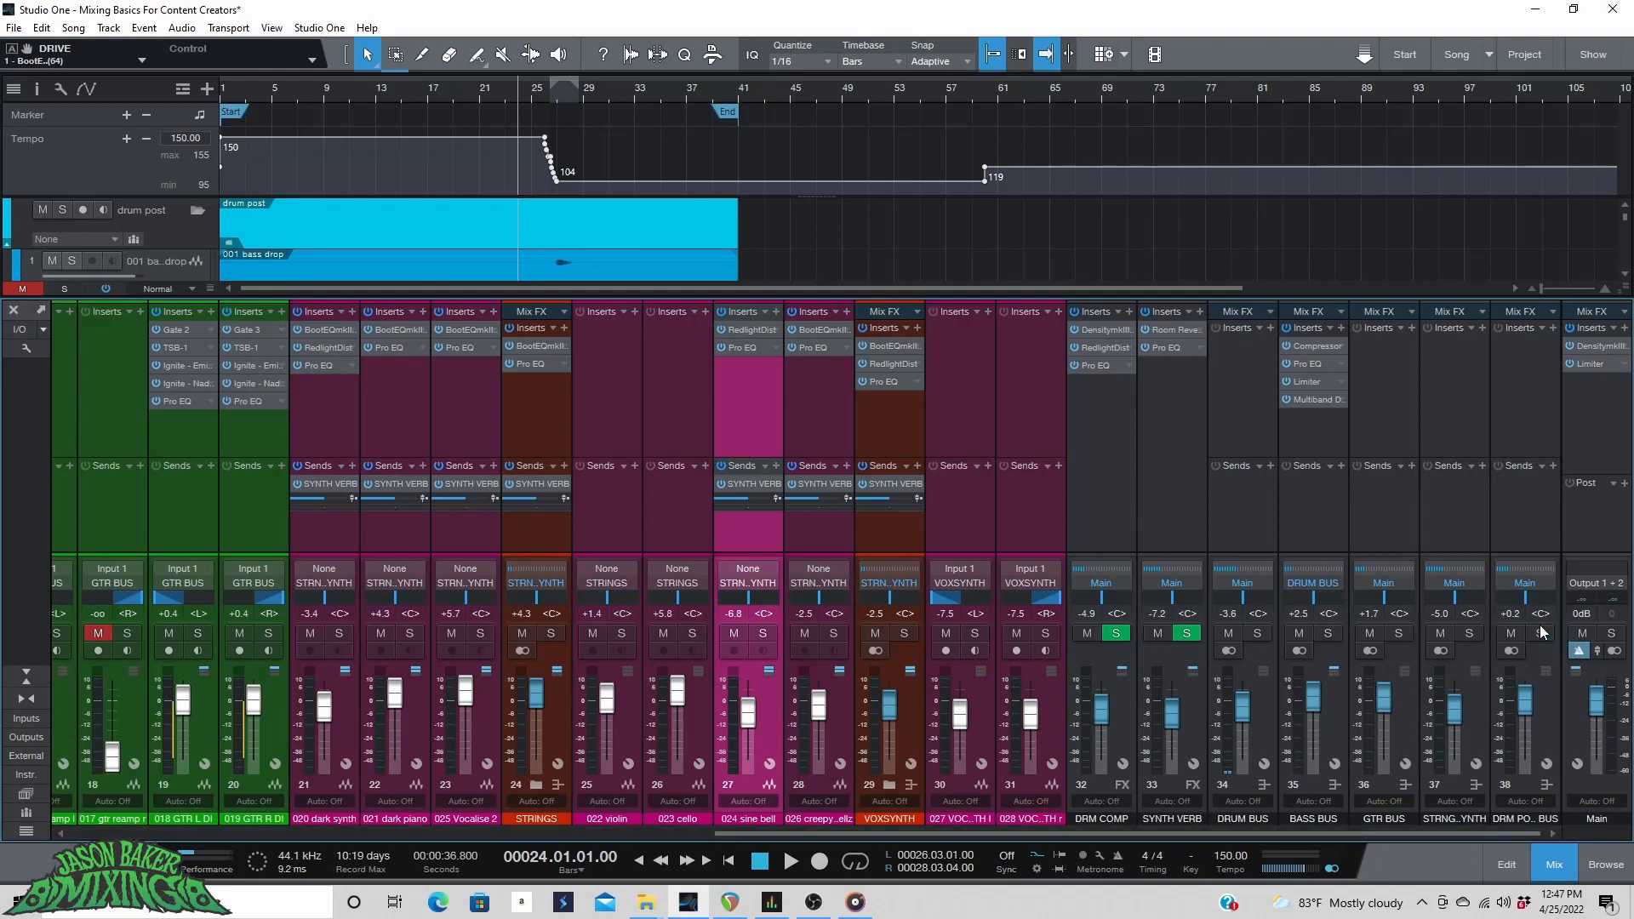
Solo the strings bus and audition the song from around bar 9.
{"action": "left_click", "coordinate": [1469, 633]}
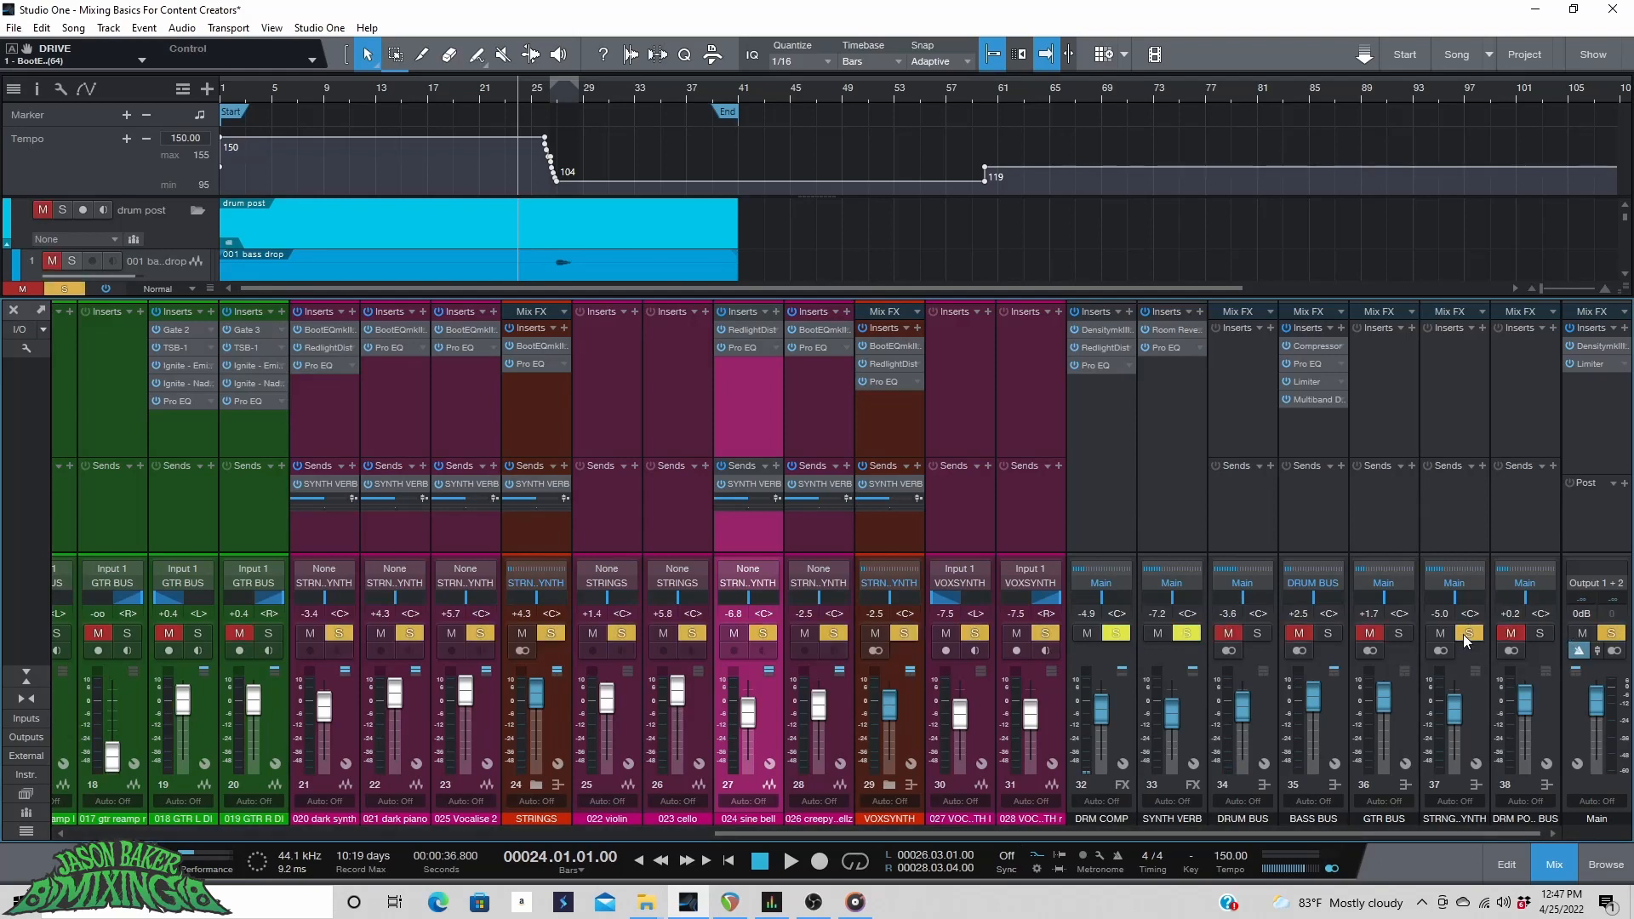
{"action": "left_click", "coordinate": [375, 94]}
{"action": "key", "text": "space"}
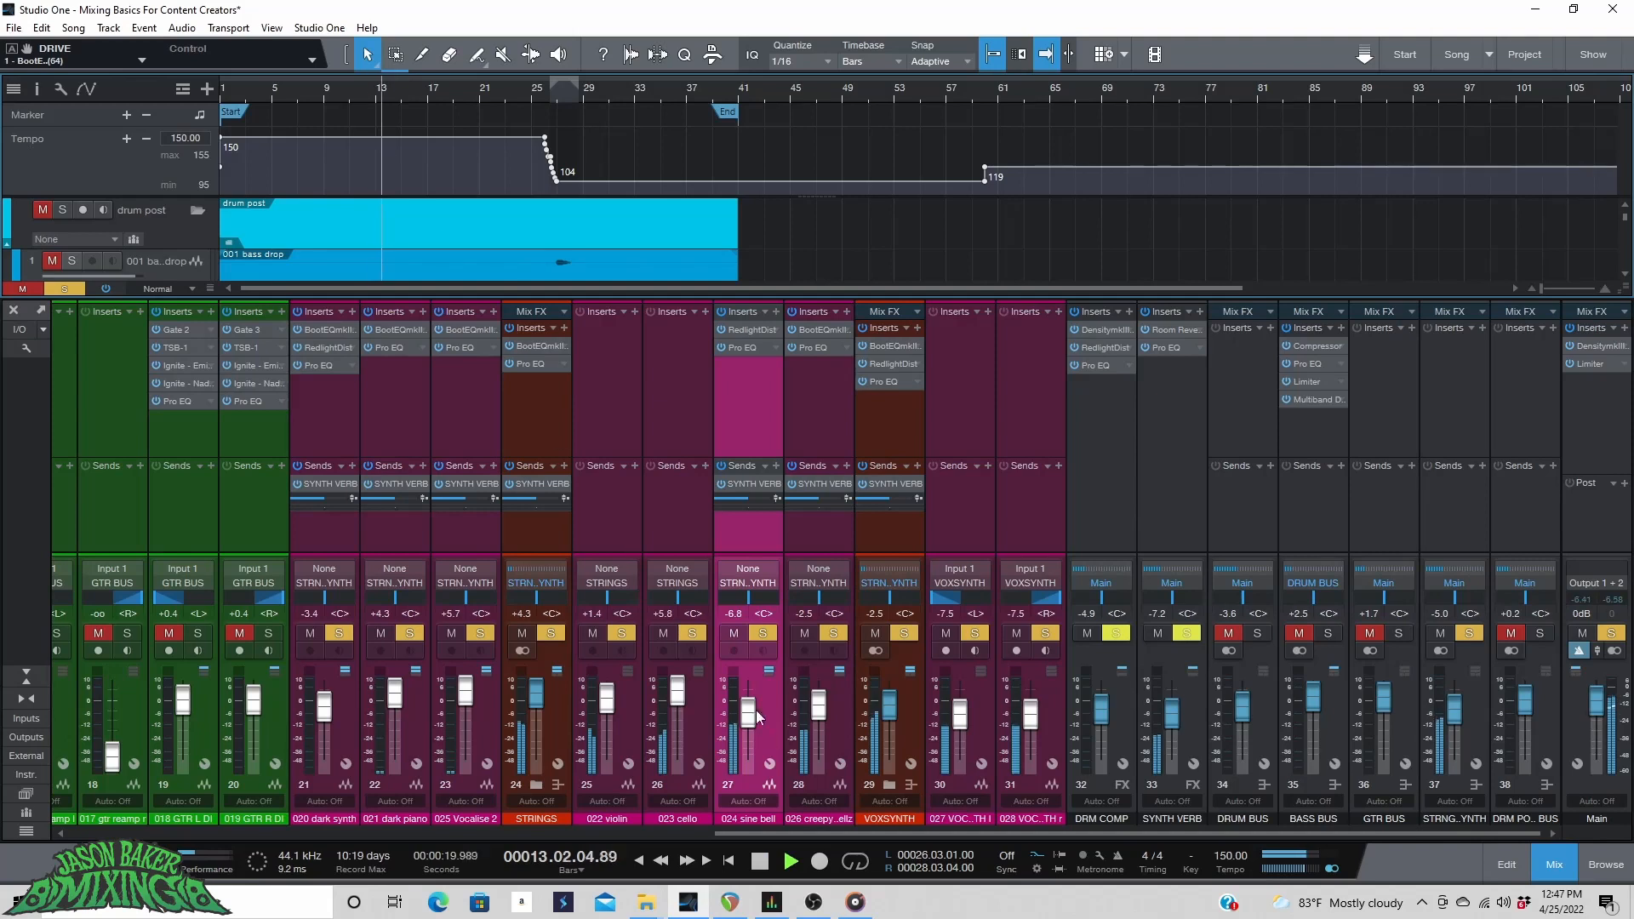
{"action": "key", "text": "space"}
Open the sine bell's RedlightDist insert and lower its Drive to 2.66 during playback.
{"action": "left_click", "coordinate": [742, 330]}
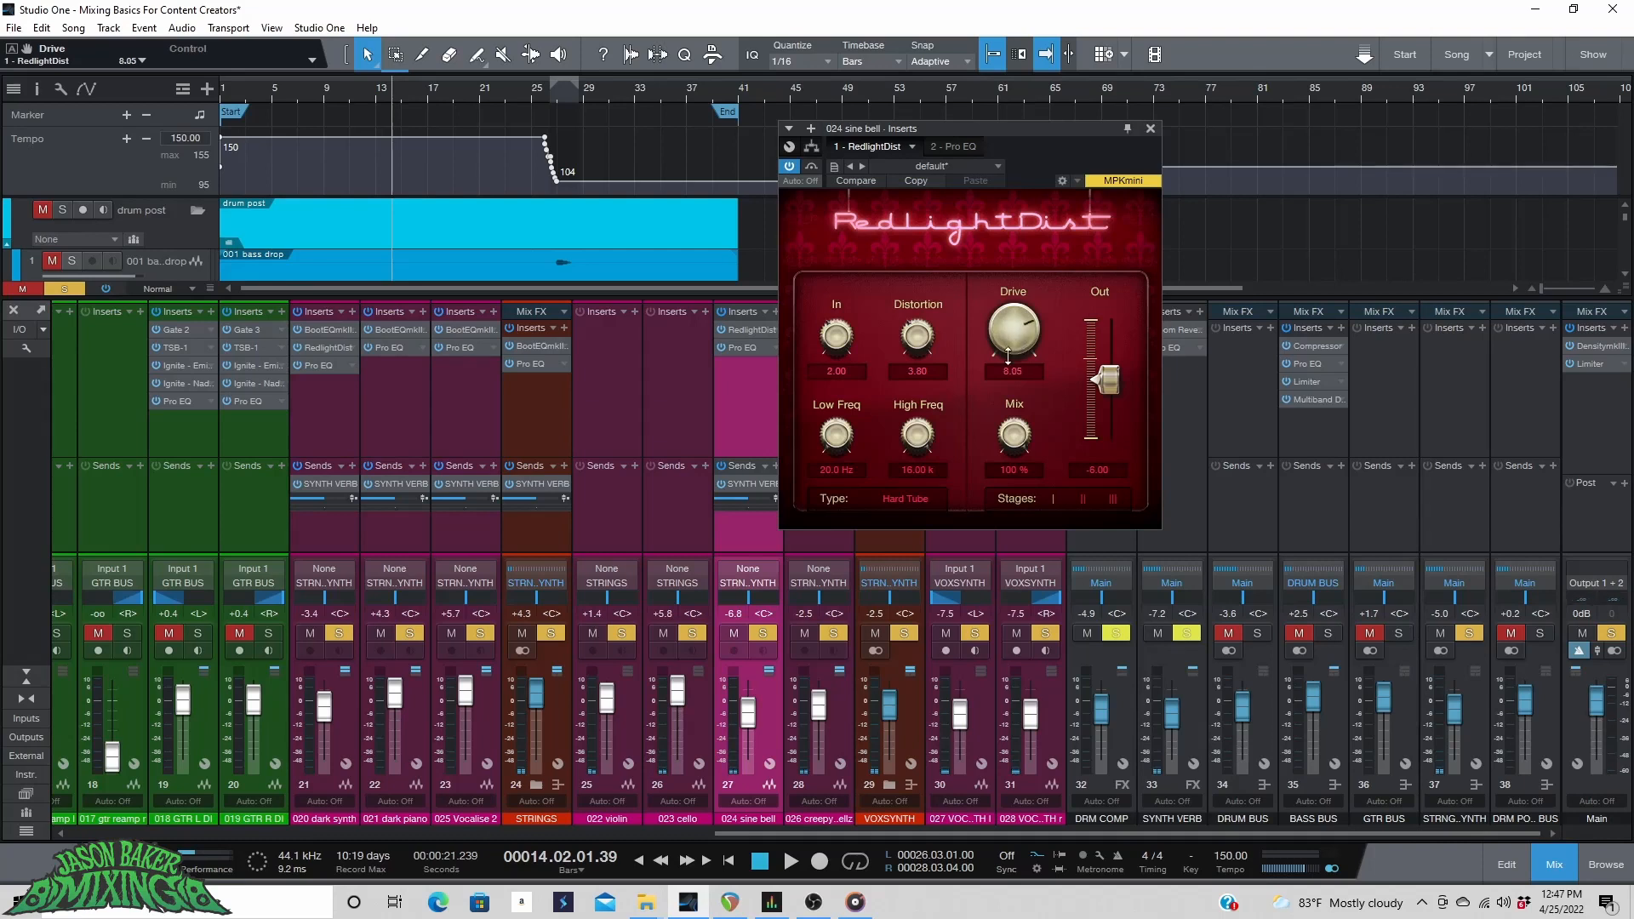
{"action": "key", "text": "space"}
{"action": "scroll", "coordinate": [999, 373], "scroll_direction": "down", "scroll_amount": 5}
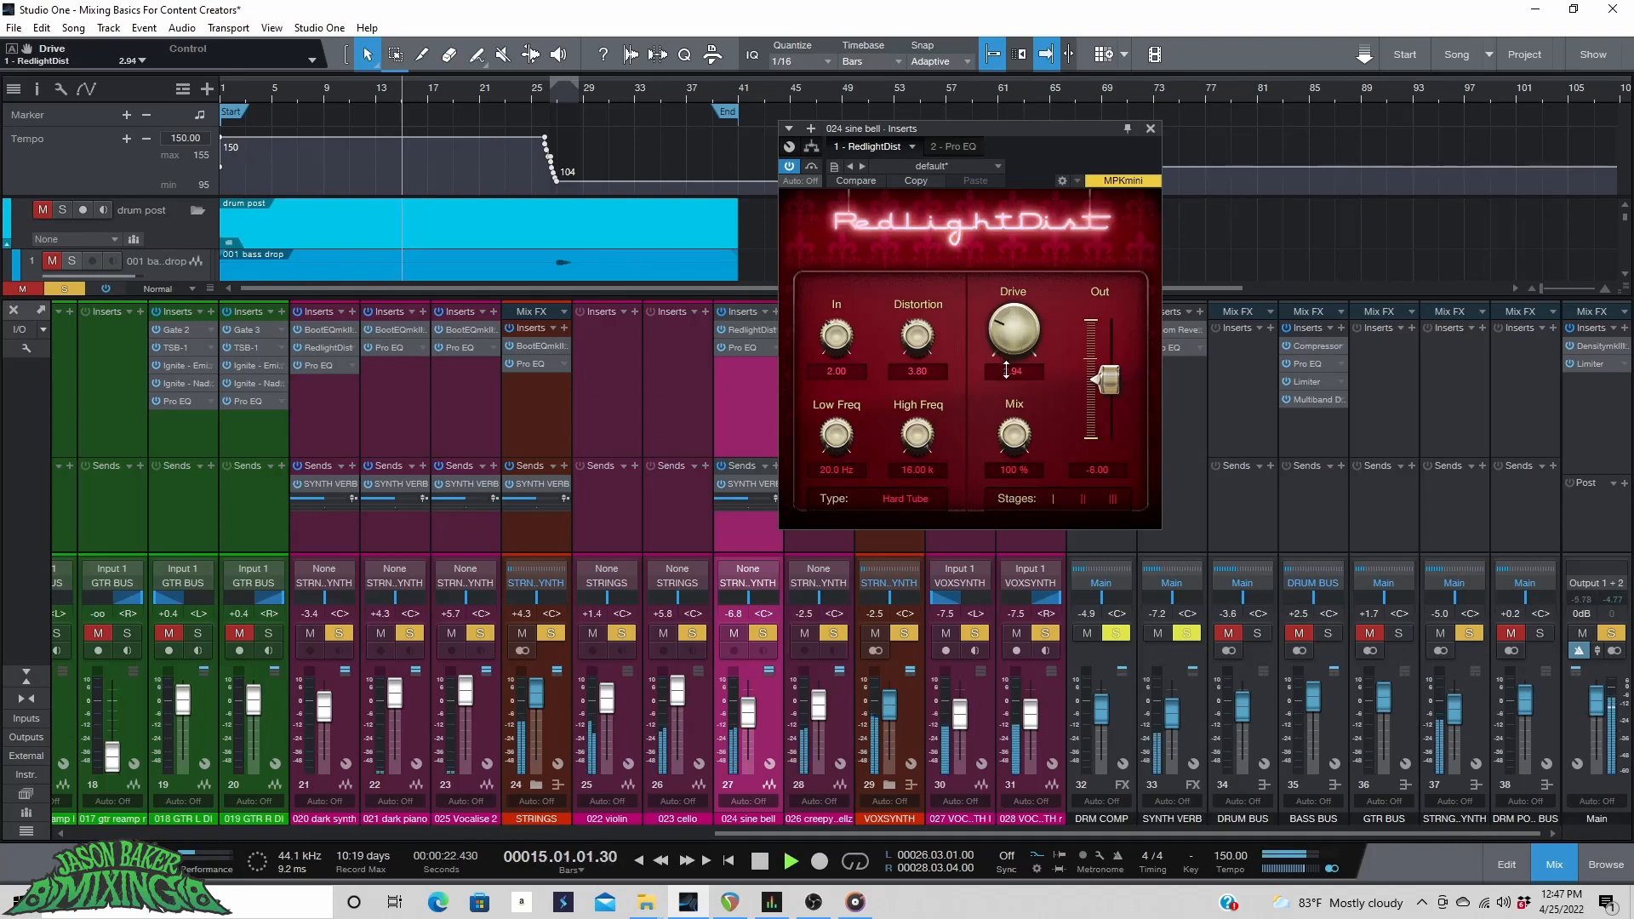
{"action": "scroll", "coordinate": [1002, 377], "scroll_direction": "down", "scroll_amount": 1}
Open the VOXSYNTH channel's RedlightDist insert and adjust its Drive.
{"action": "left_click", "coordinate": [557, 713]}
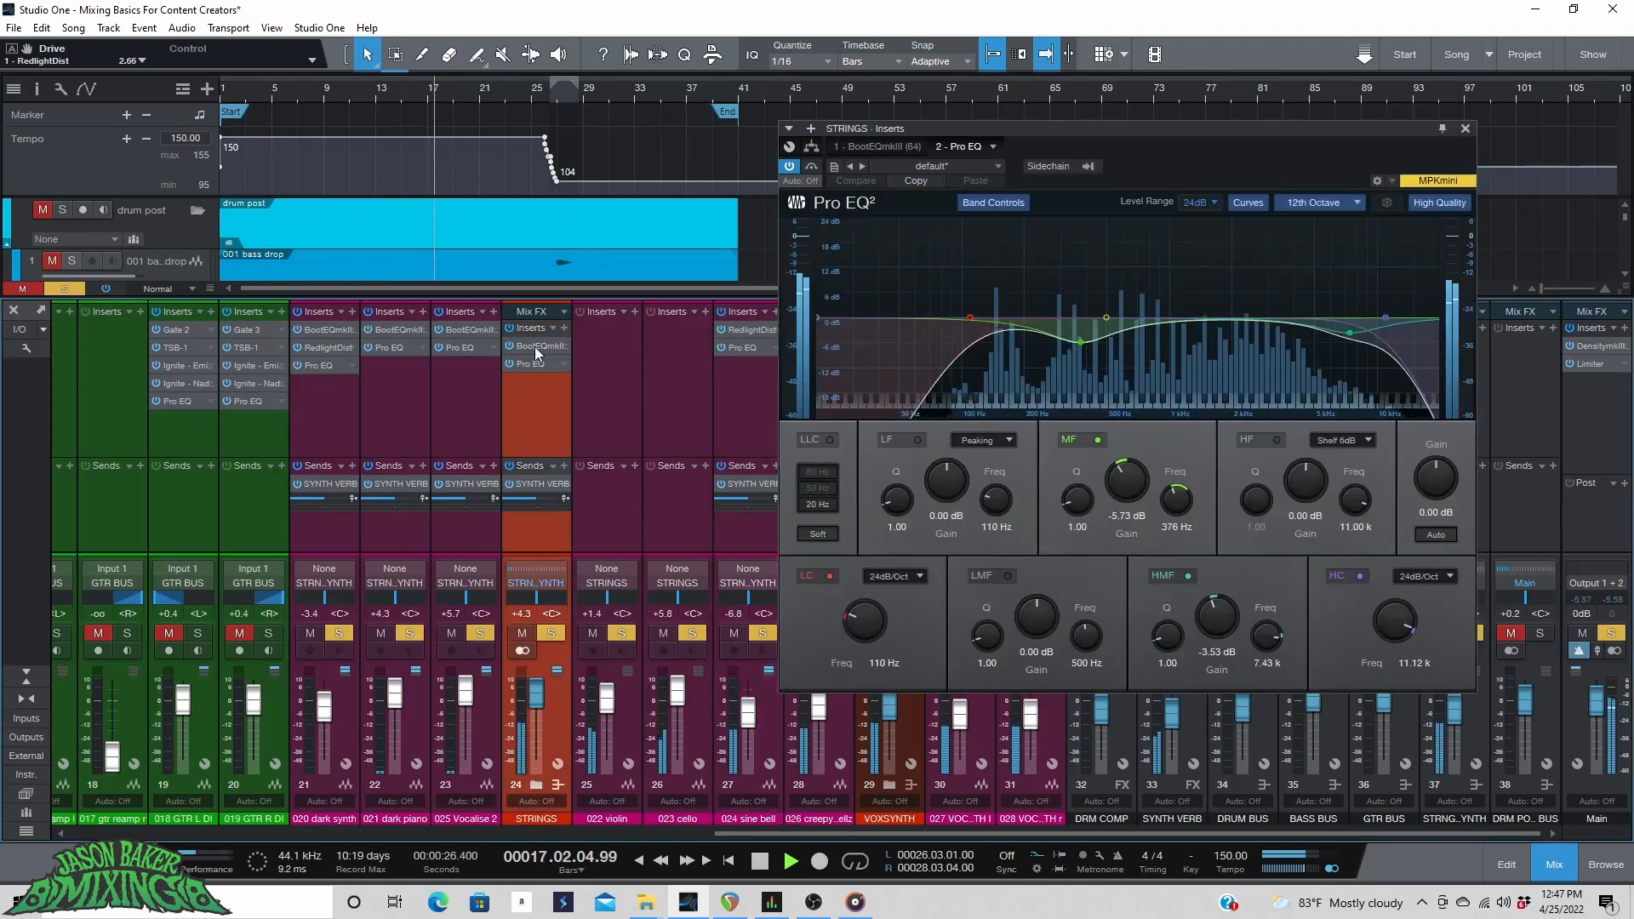
{"action": "left_click", "coordinate": [912, 751]}
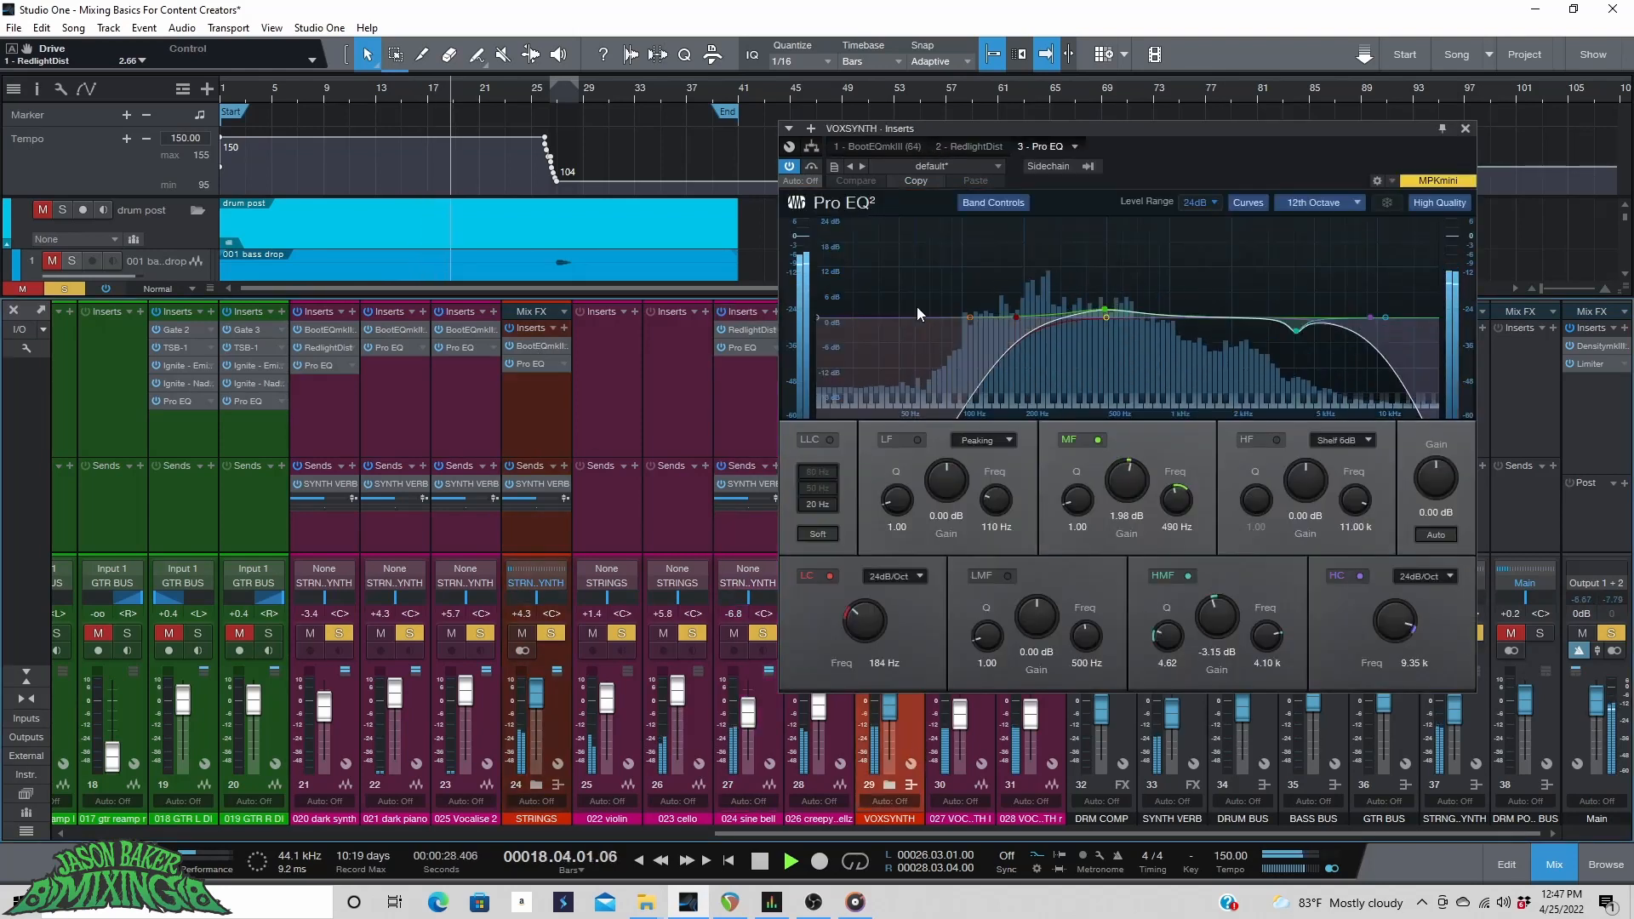
{"action": "left_click", "coordinate": [957, 146]}
{"action": "scroll", "coordinate": [1000, 381], "scroll_direction": "up", "scroll_amount": 3}
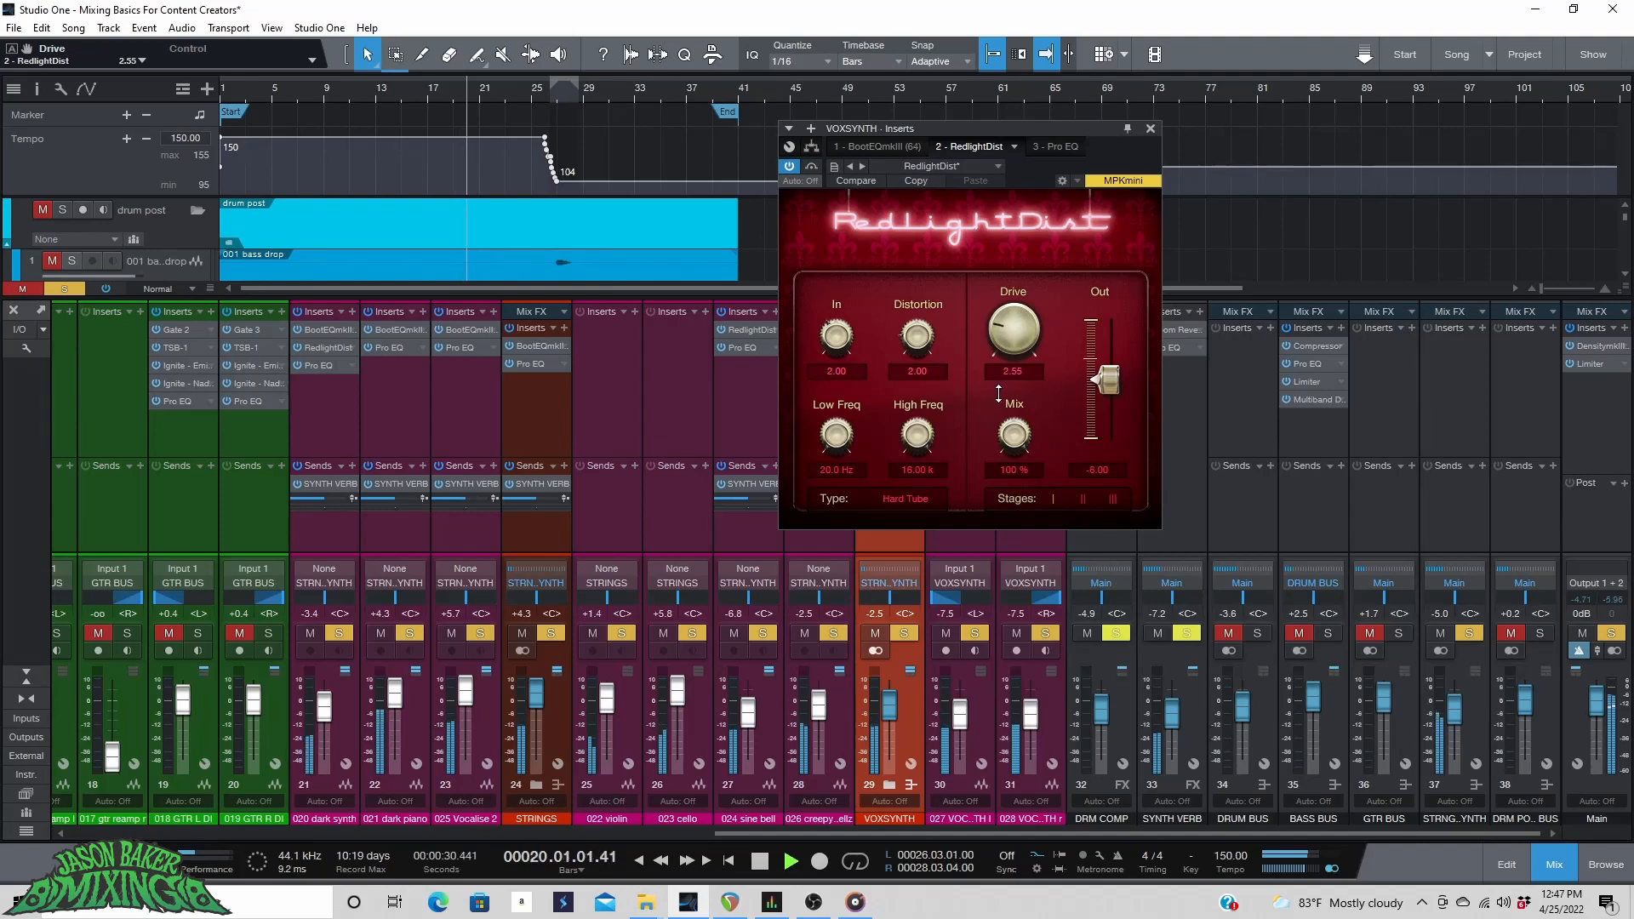
Raise the VOXSYNTH fader to +1.9 dB and lower its RedlightDist Drive to 0.96.
{"action": "left_click_drag", "start_coordinate": [885, 708], "coordinate": [885, 703]}
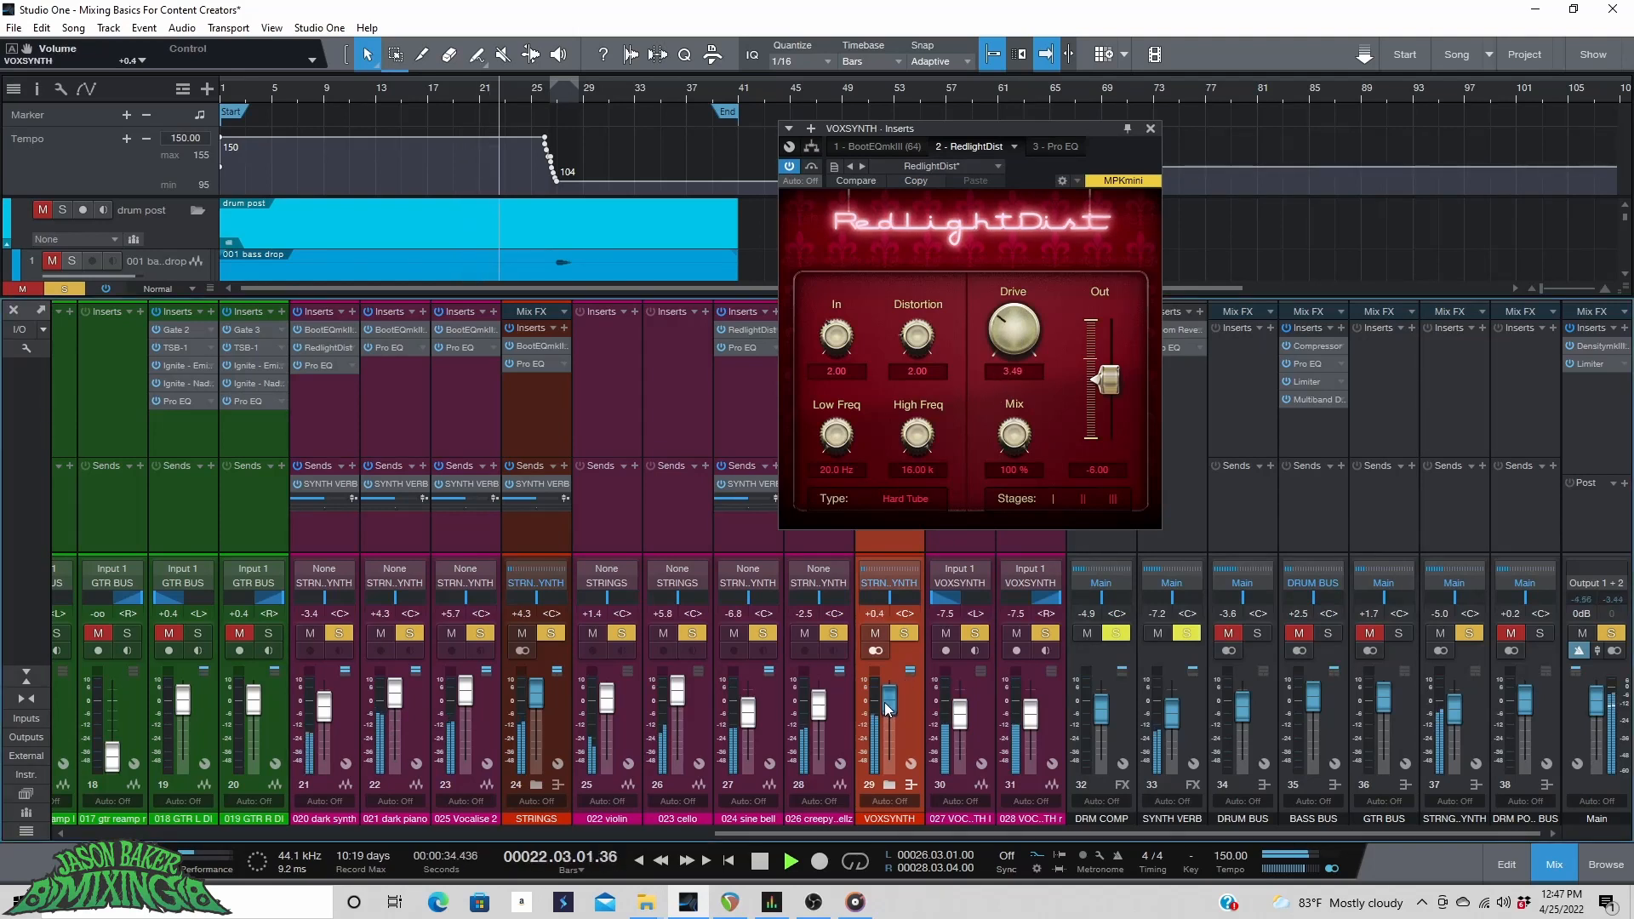
{"action": "left_click_drag", "start_coordinate": [998, 311], "coordinate": [1007, 356]}
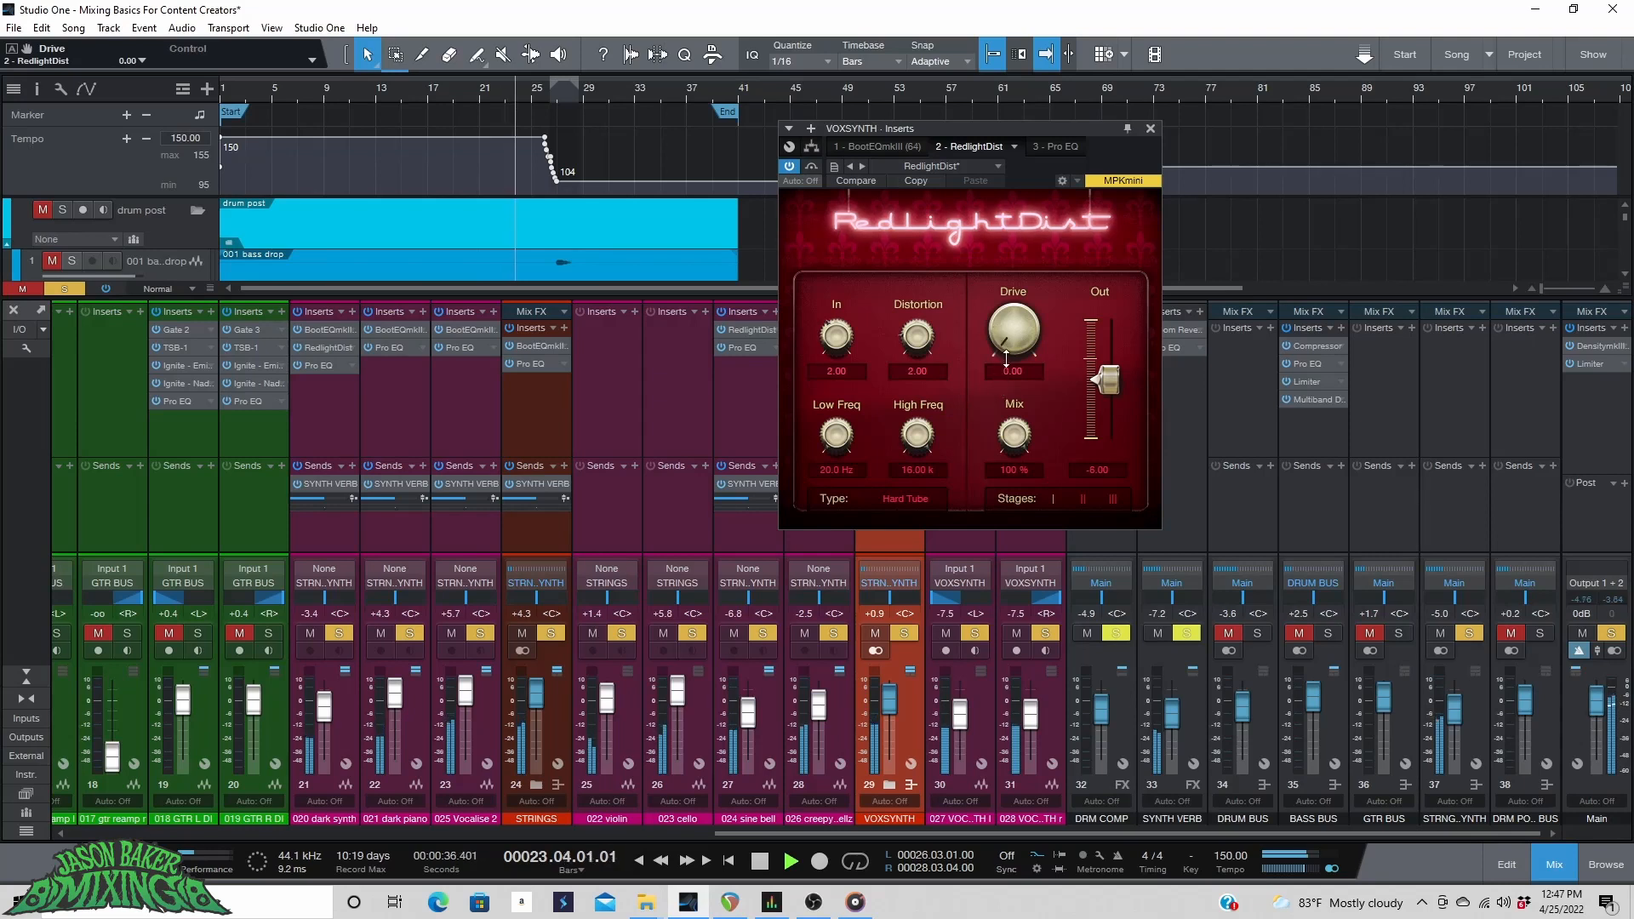
{"action": "left_click_drag", "start_coordinate": [889, 703], "coordinate": [893, 703]}
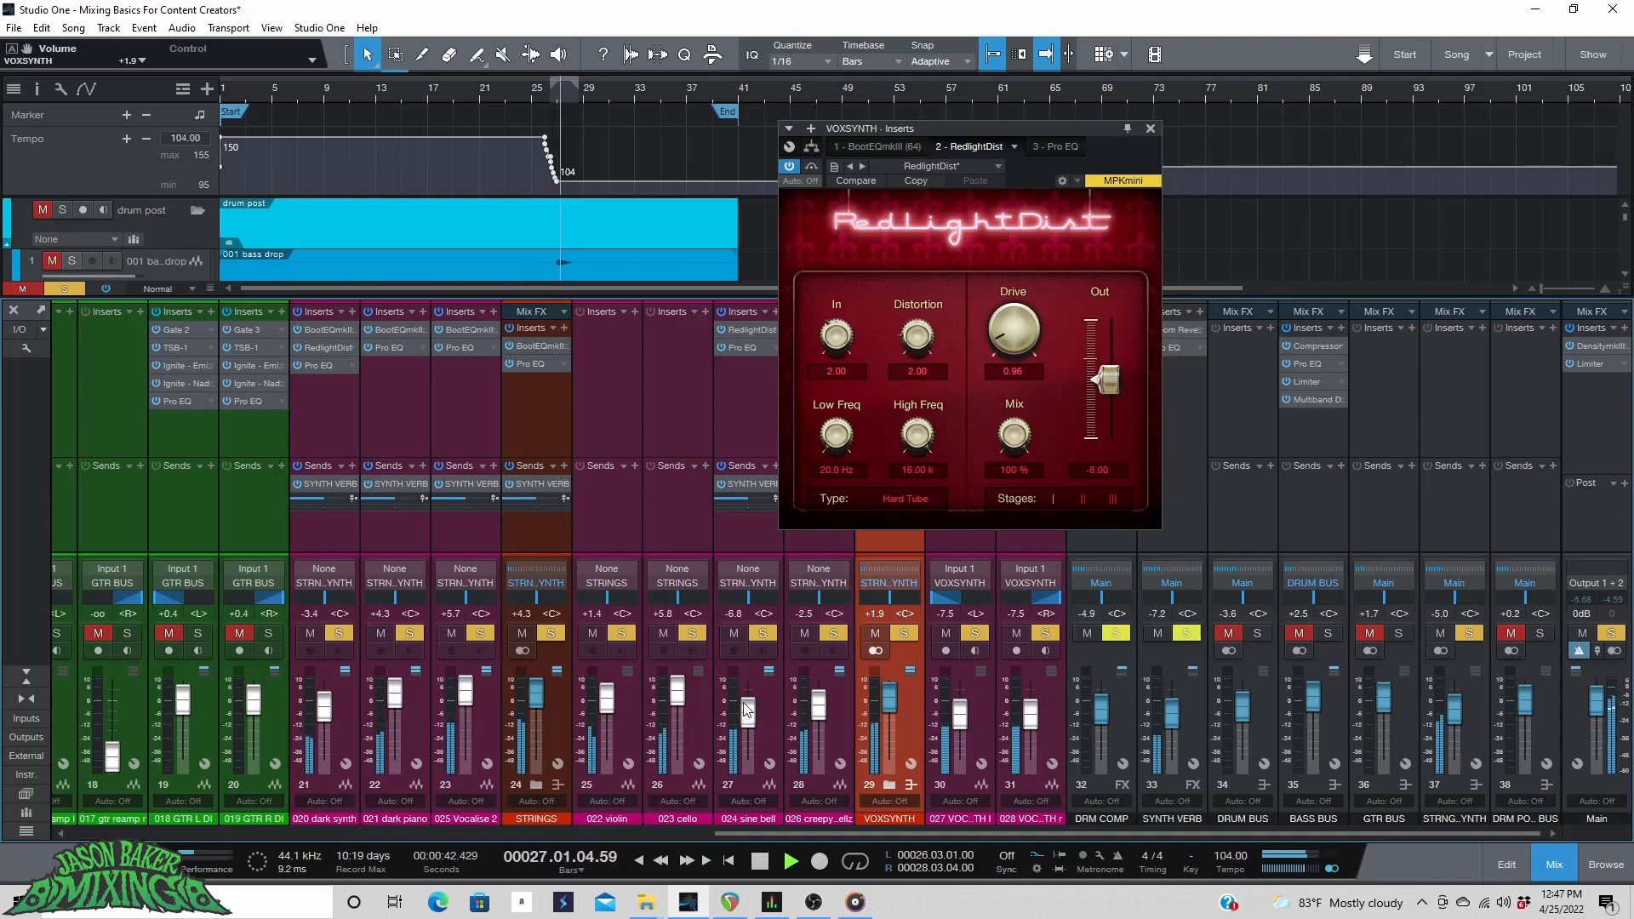
Lower the sine bell's RedlightDist Distortion to 2.00.
{"action": "left_click", "coordinate": [773, 717]}
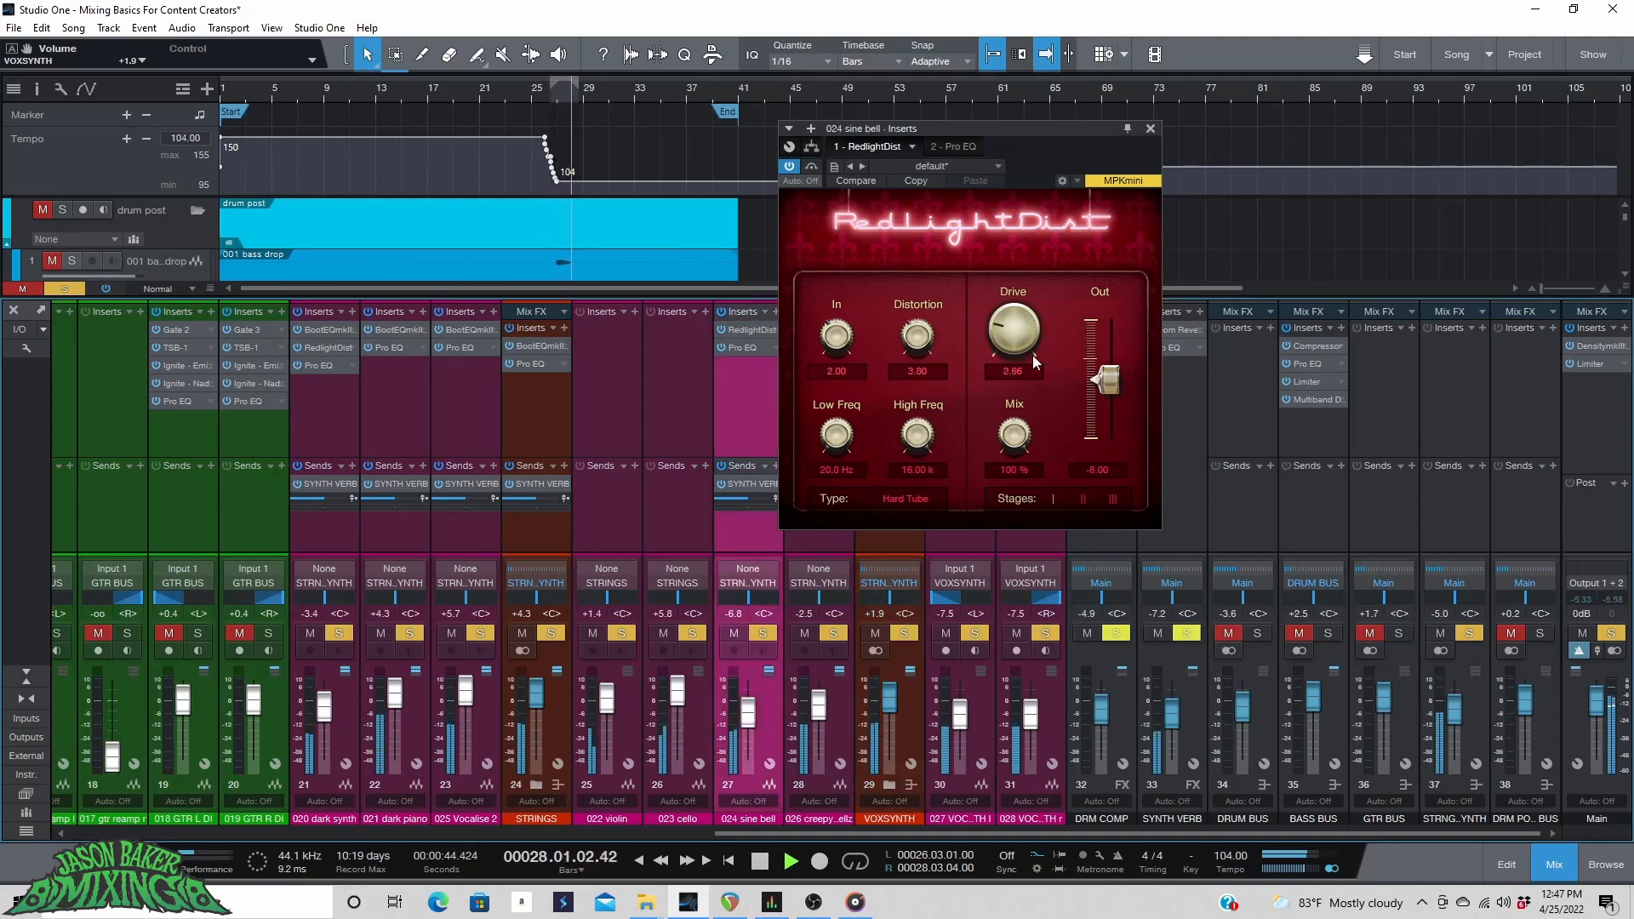
{"action": "left_click_drag", "start_coordinate": [907, 339], "coordinate": [904, 379]}
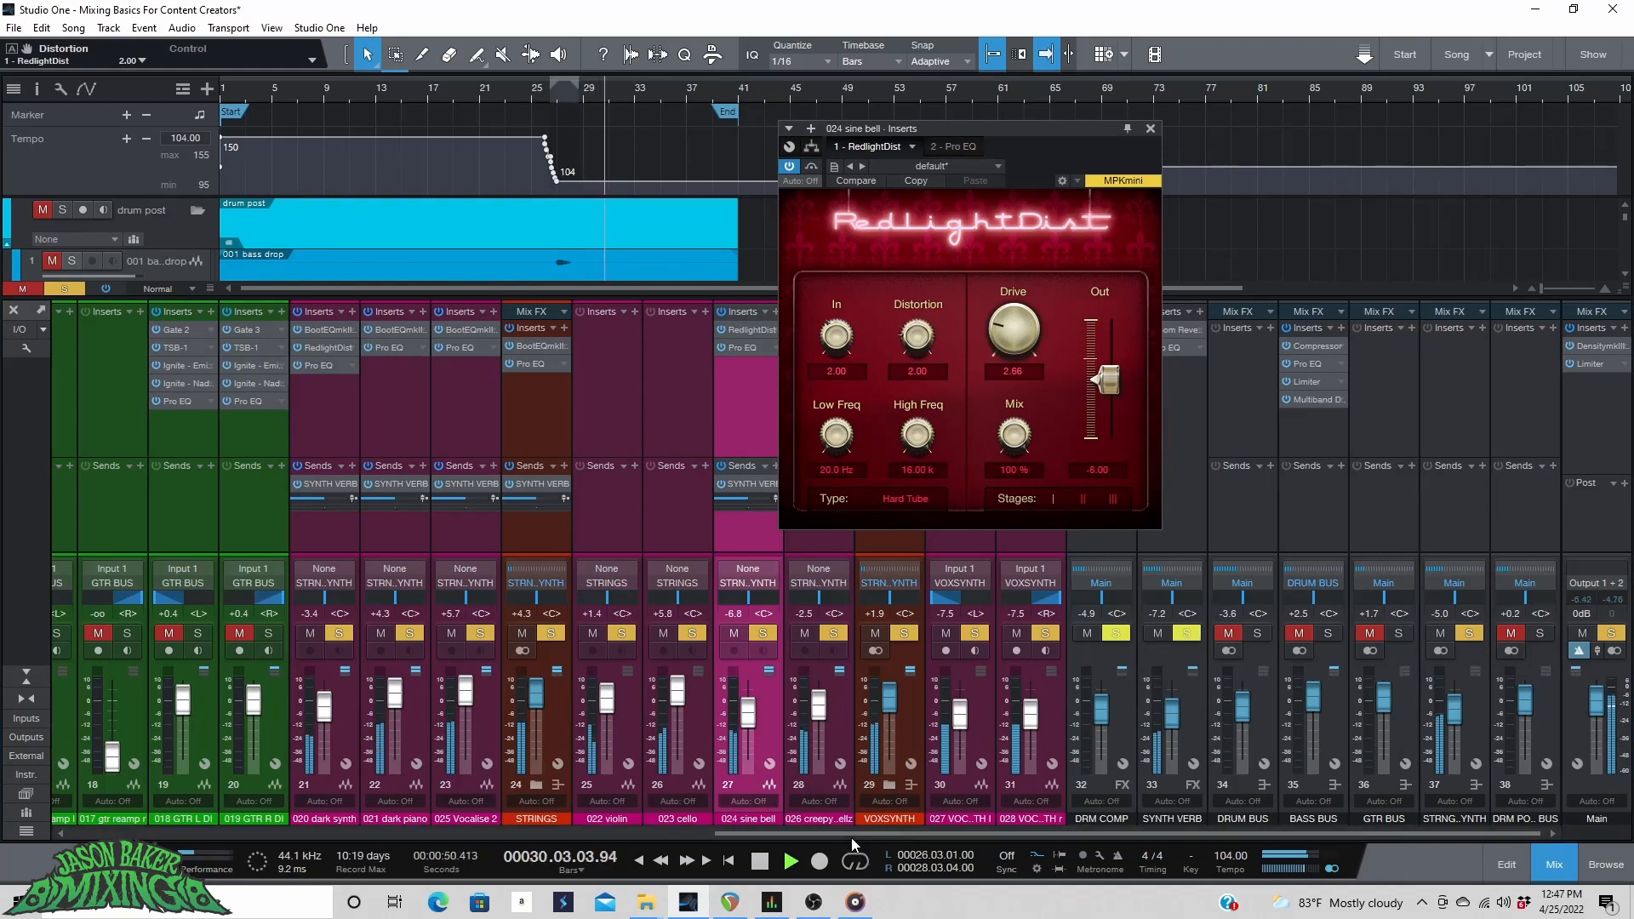
Open the dark synth channel's RedlightDist insert and set its Drive to 1.40.
{"action": "left_click", "coordinate": [414, 727]}
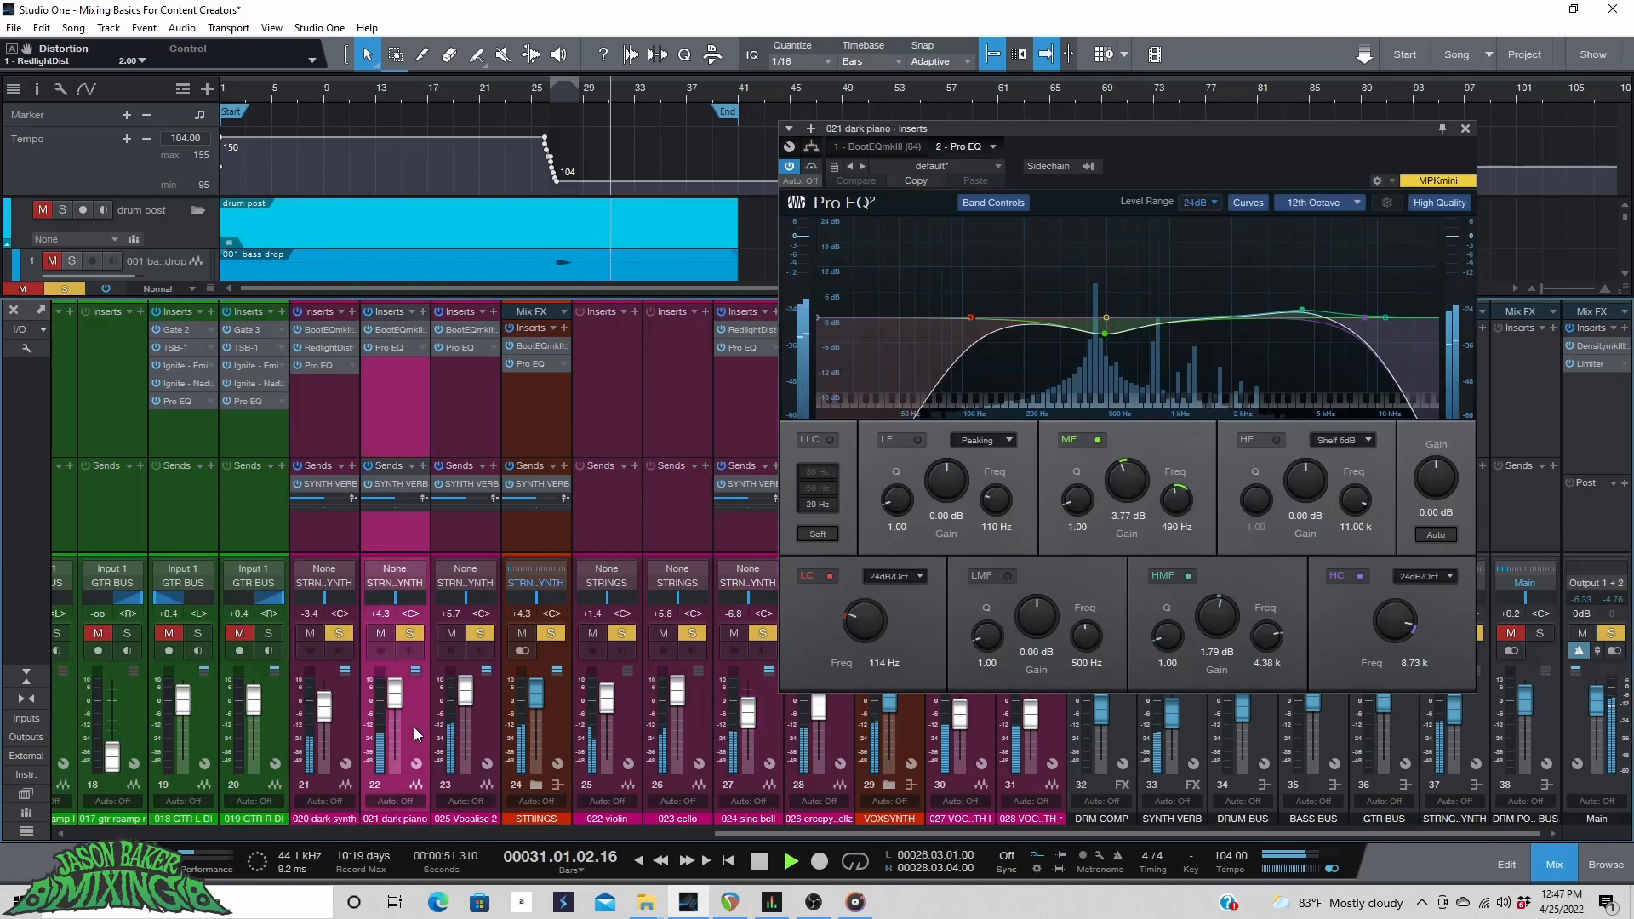
{"action": "left_click", "coordinate": [340, 723]}
{"action": "left_click", "coordinate": [309, 349]}
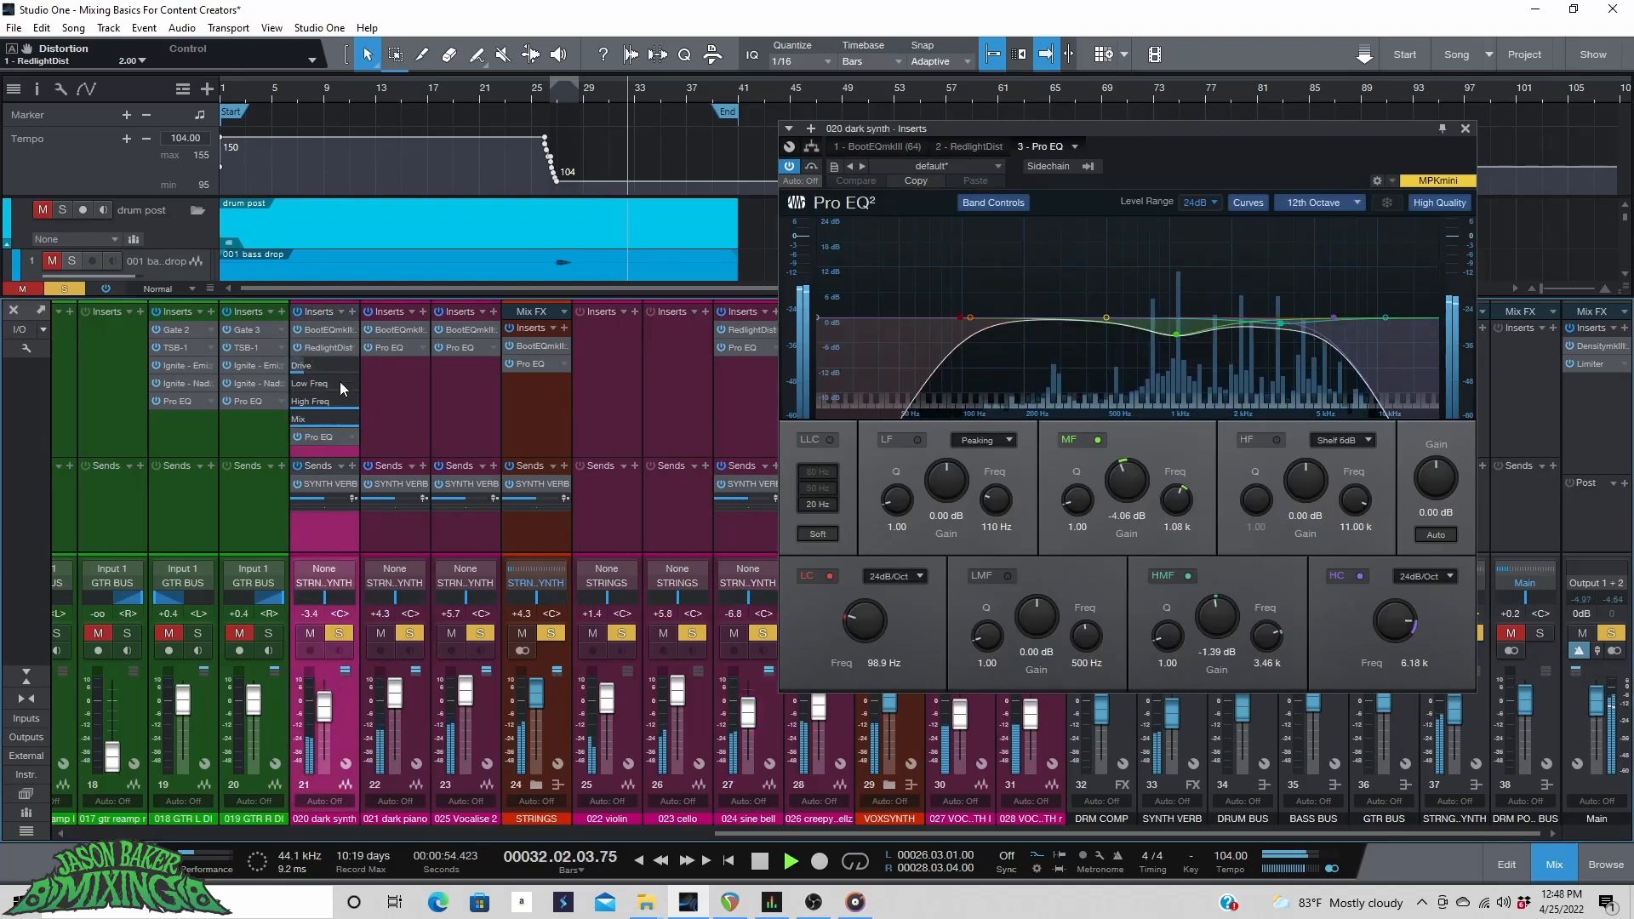
{"action": "double_click", "coordinate": [335, 346]}
{"action": "left_click_drag", "start_coordinate": [1013, 336], "coordinate": [1015, 369]}
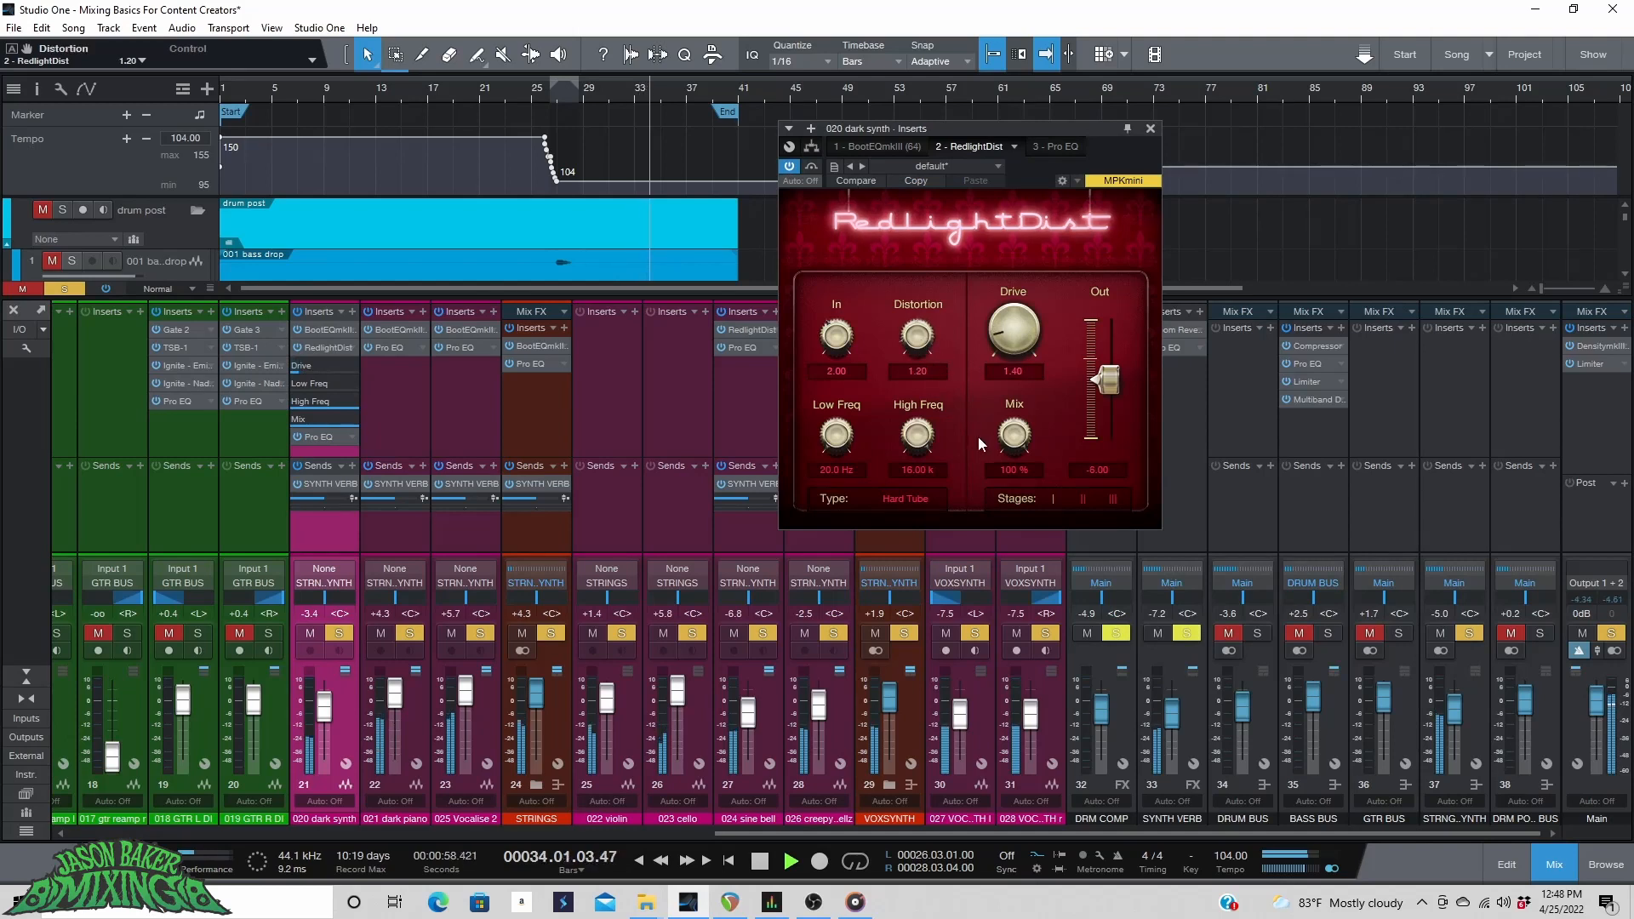
Unsolo all channels and raise the dark piano fader to +6.2 dB and the Vocalise 2 fader to +7.1 dB.
{"action": "left_click", "coordinate": [63, 288]}
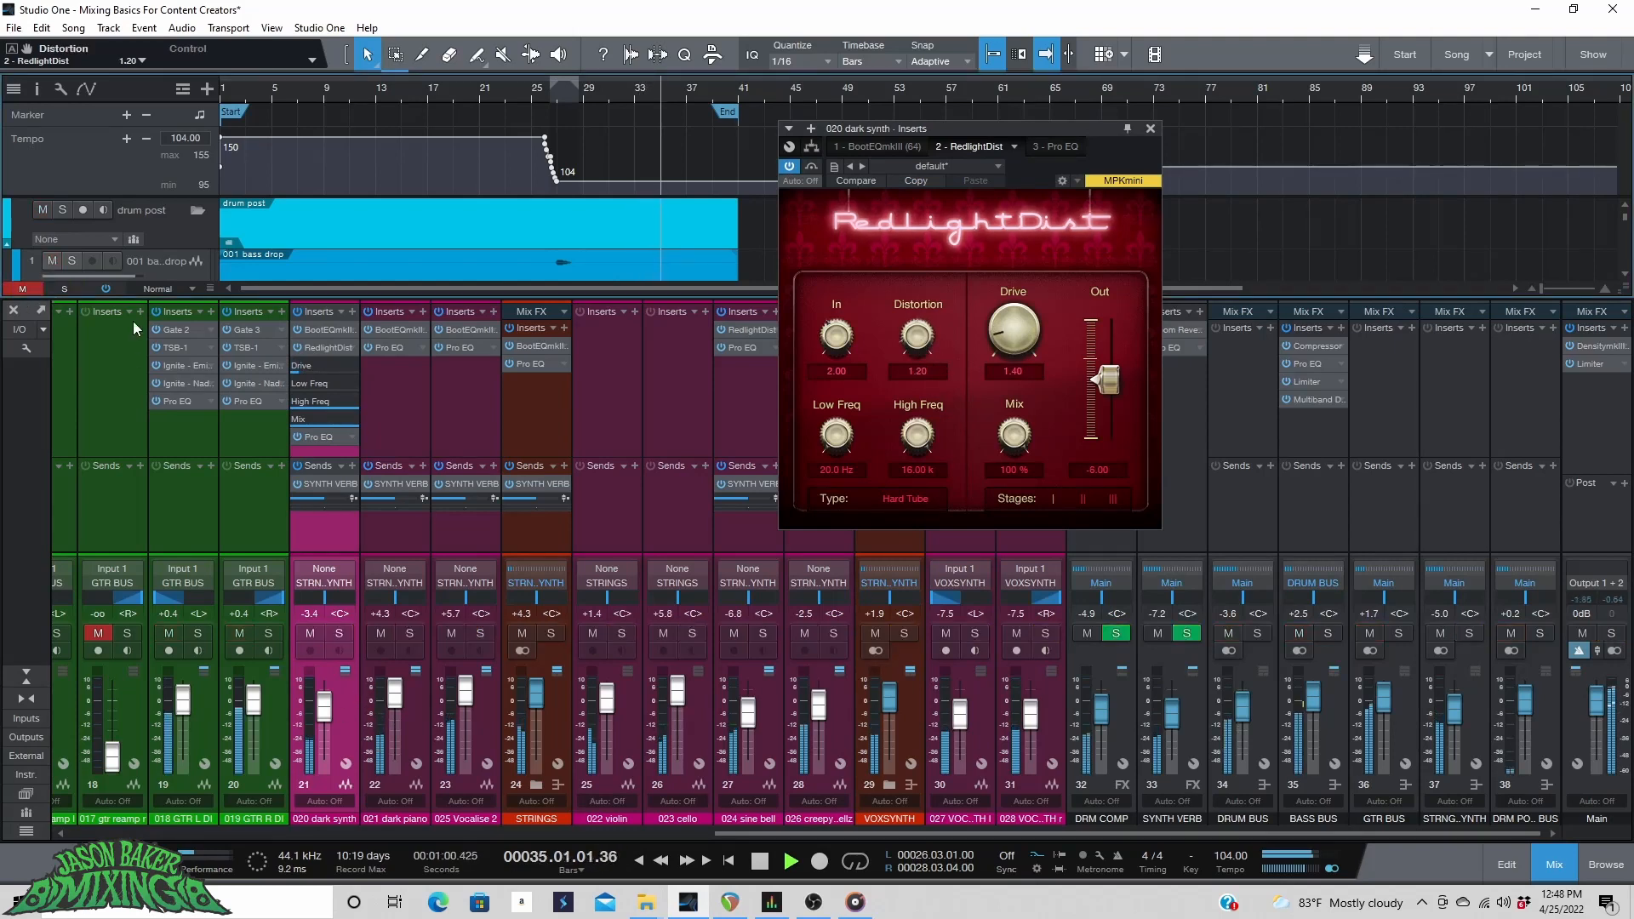
{"action": "left_click", "coordinate": [456, 88]}
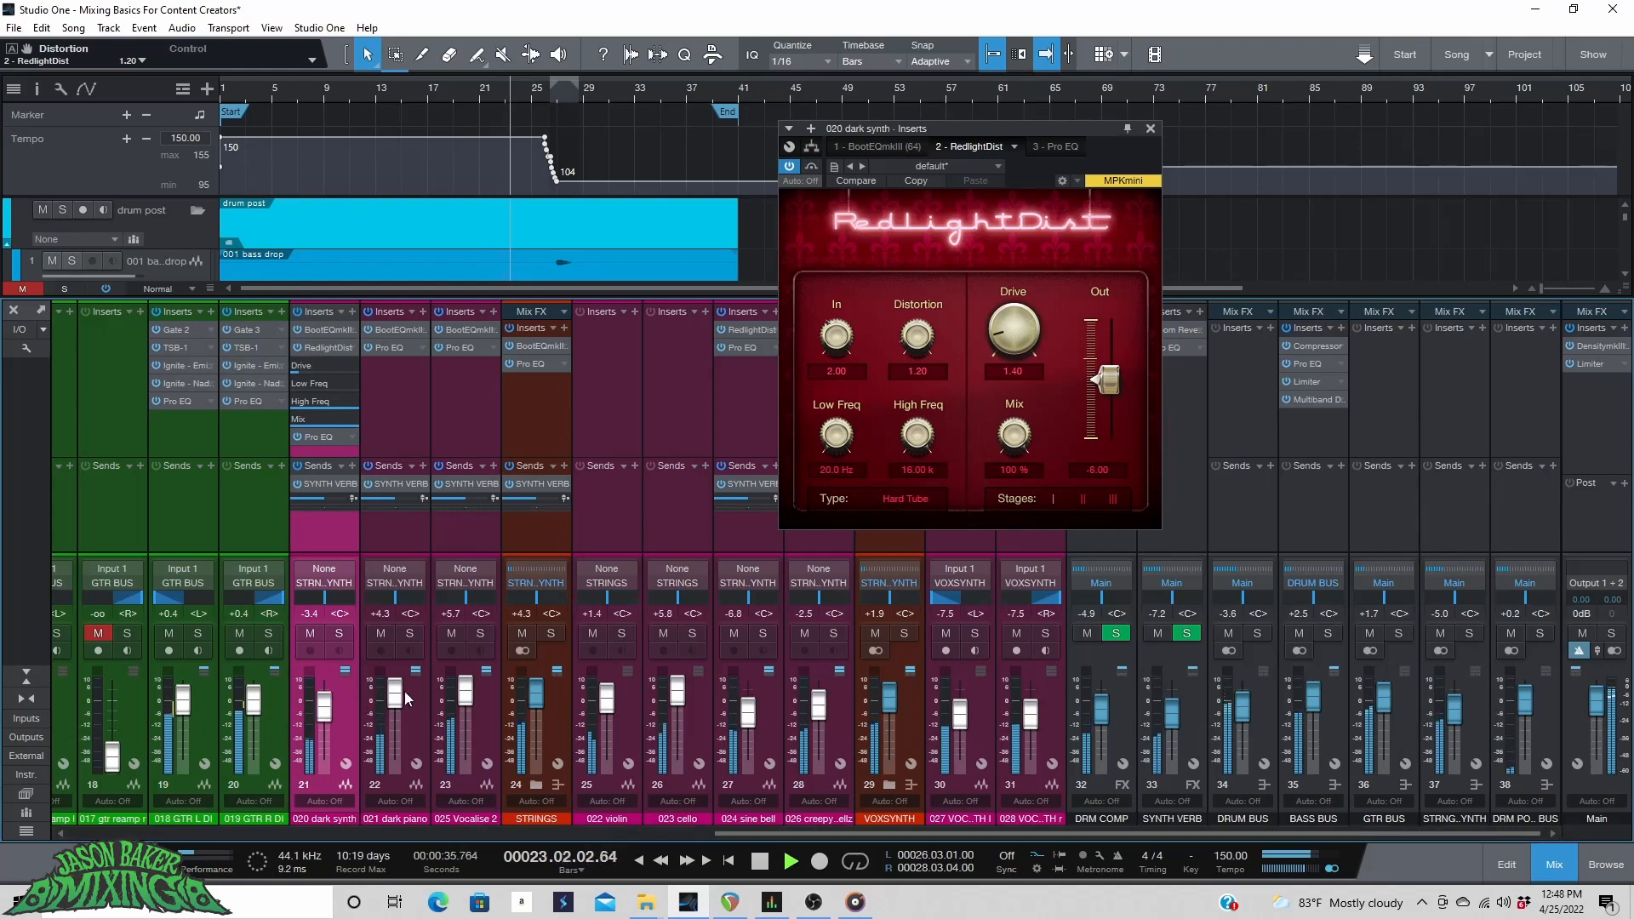
{"action": "scroll", "coordinate": [397, 699], "scroll_direction": "up", "scroll_amount": 3}
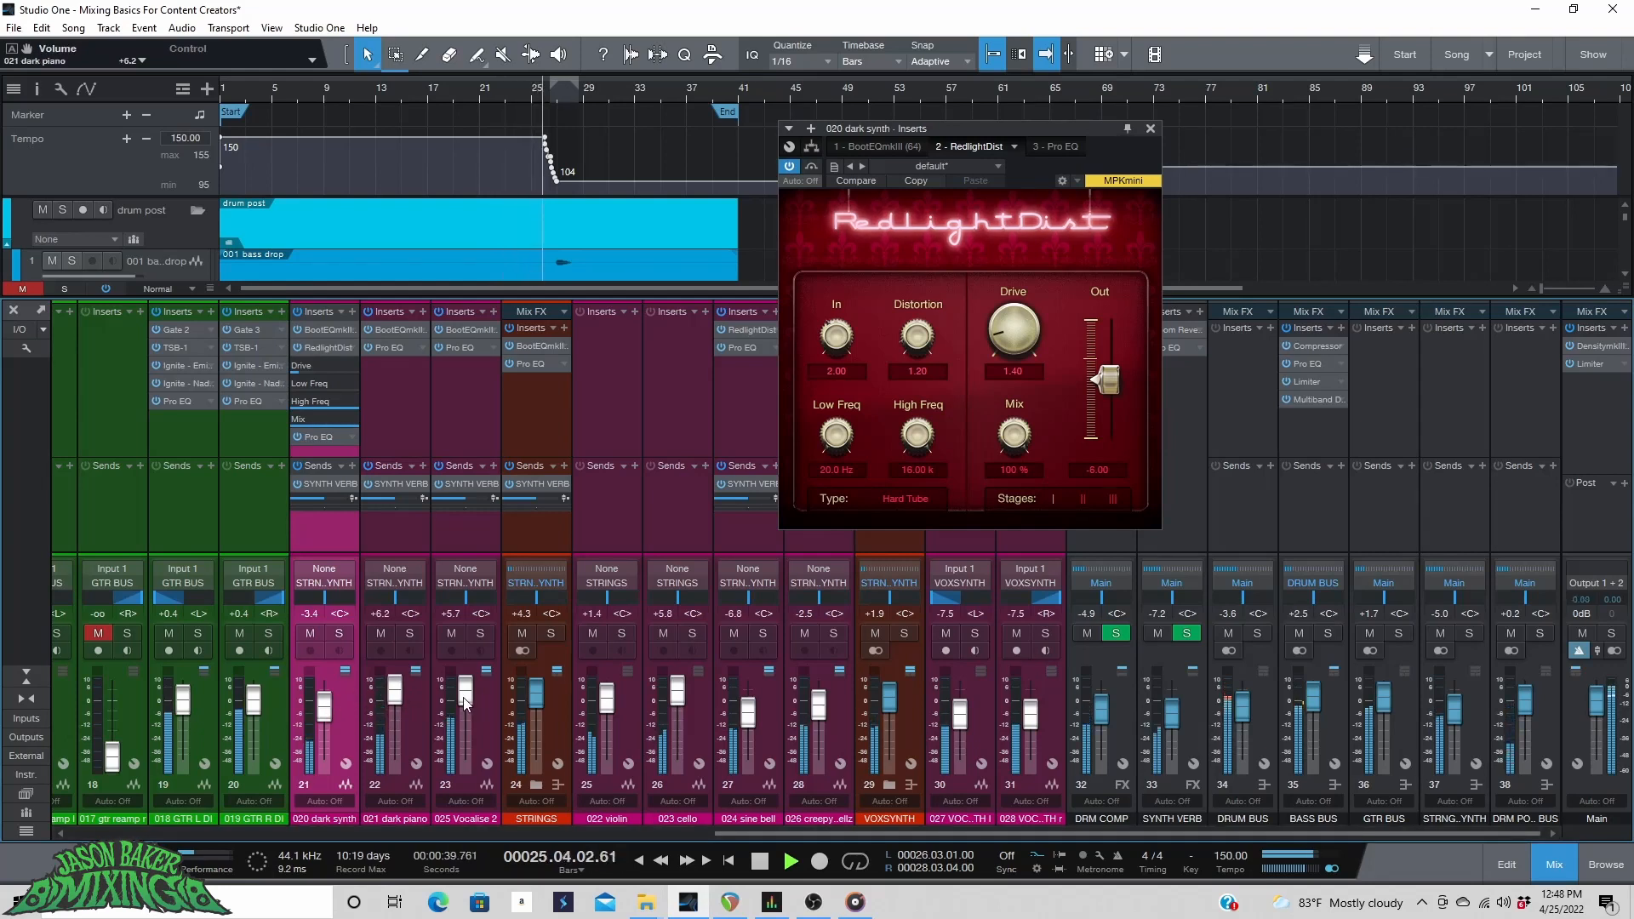
{"action": "scroll", "coordinate": [465, 703], "scroll_direction": "up", "scroll_amount": 1}
{"action": "scroll", "coordinate": [466, 703], "scroll_direction": "up", "scroll_amount": 1}
{"action": "scroll", "coordinate": [465, 702], "scroll_direction": "up", "scroll_amount": 1}
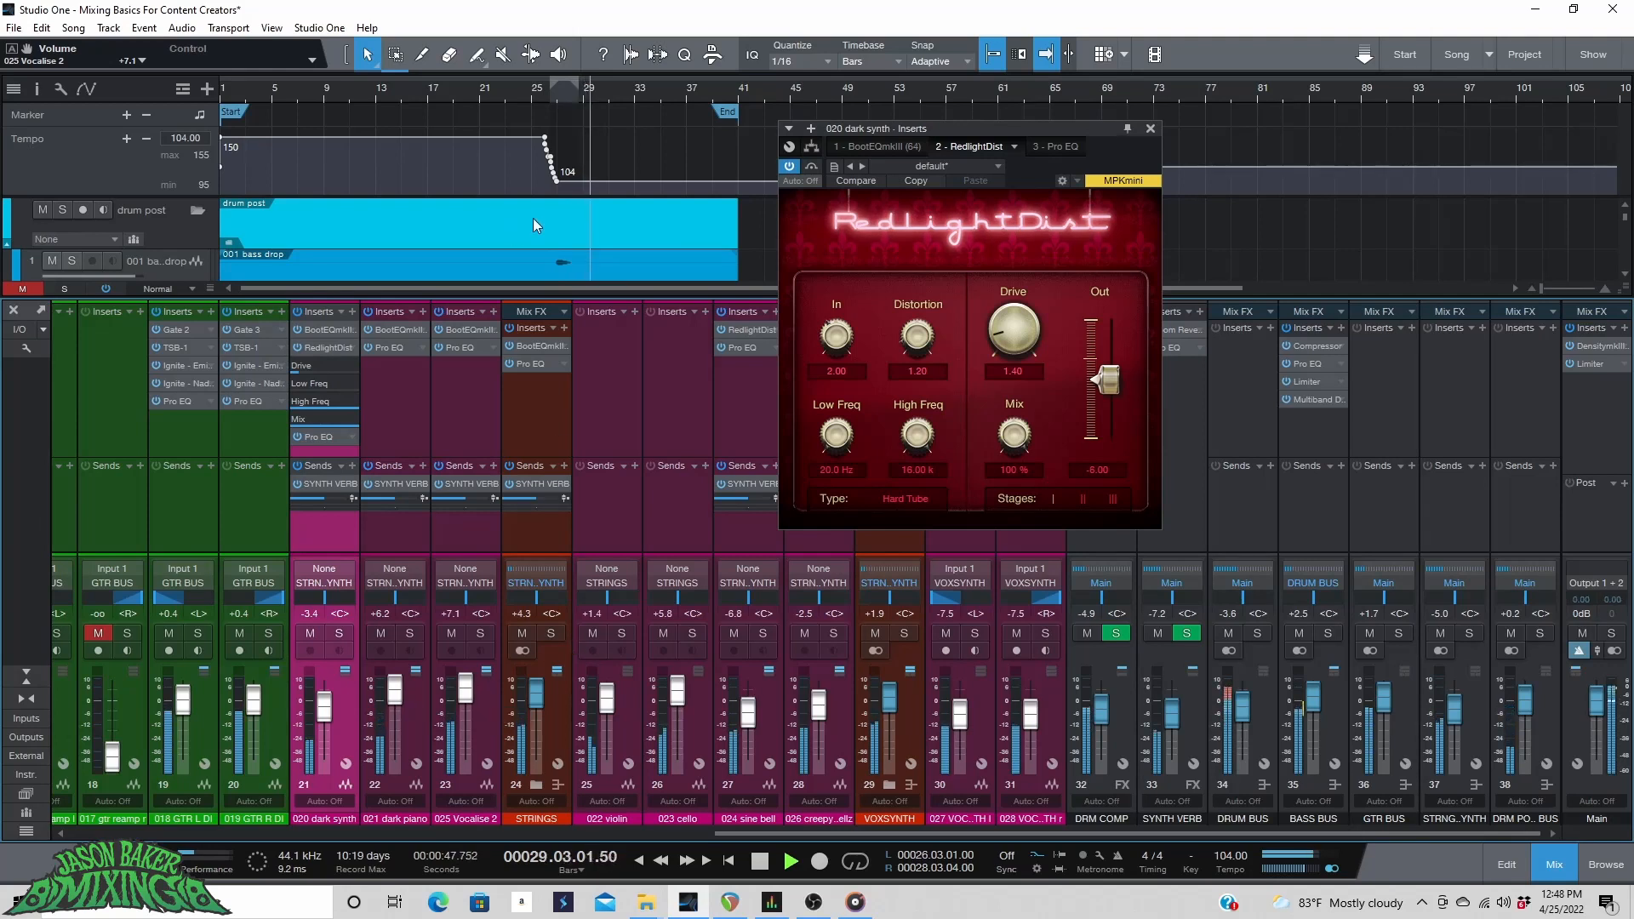
Close the plugin window, lower the strings bus fader to -6.3 dB and stop playback.
{"action": "left_click", "coordinate": [1149, 128]}
{"action": "scroll", "coordinate": [514, 94], "scroll_direction": "down", "scroll_amount": 2}
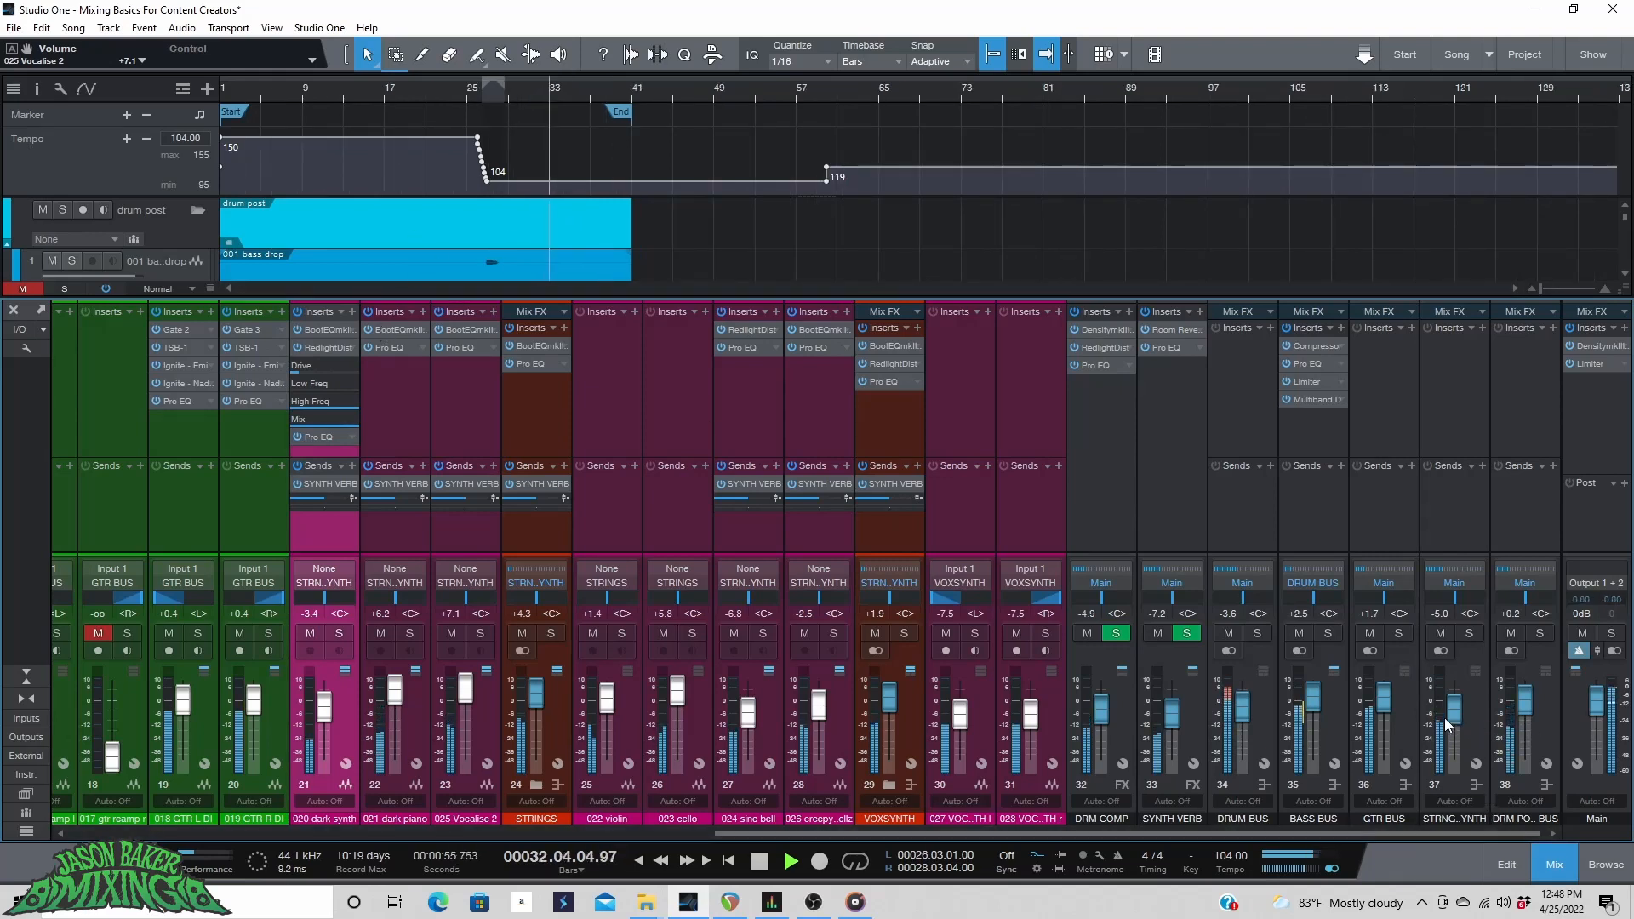
{"action": "scroll", "coordinate": [1451, 719], "scroll_direction": "down", "scroll_amount": 3}
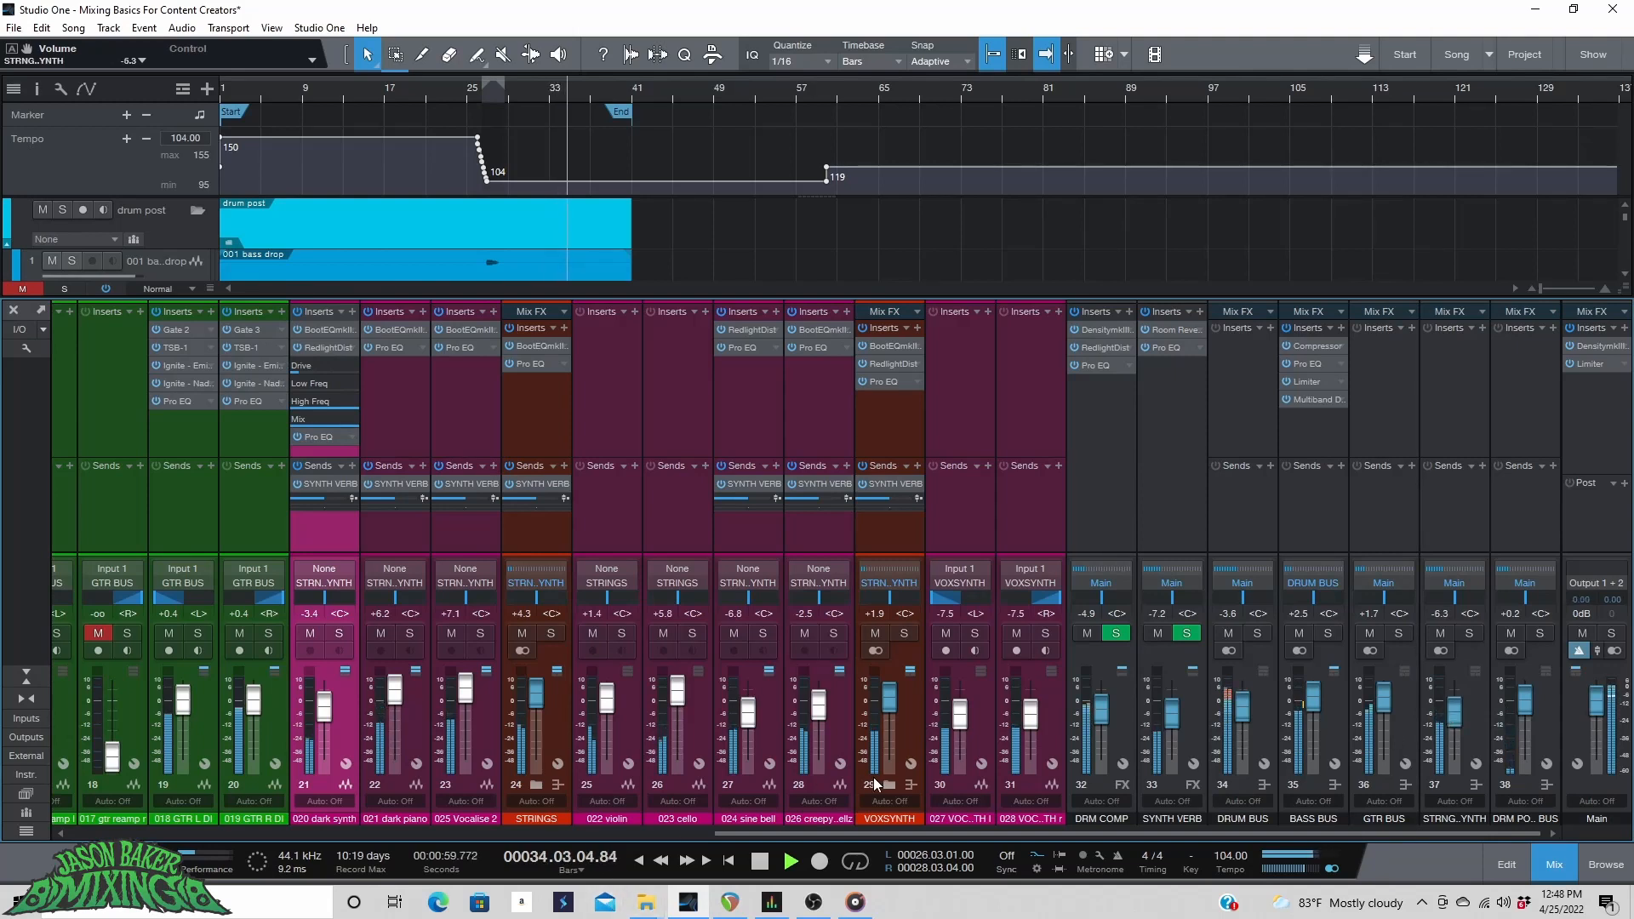
{"action": "key", "text": "space"}
Solo the drum bus and play the song from around bar 17.
{"action": "left_click_drag", "start_coordinate": [887, 830], "coordinate": [627, 830]}
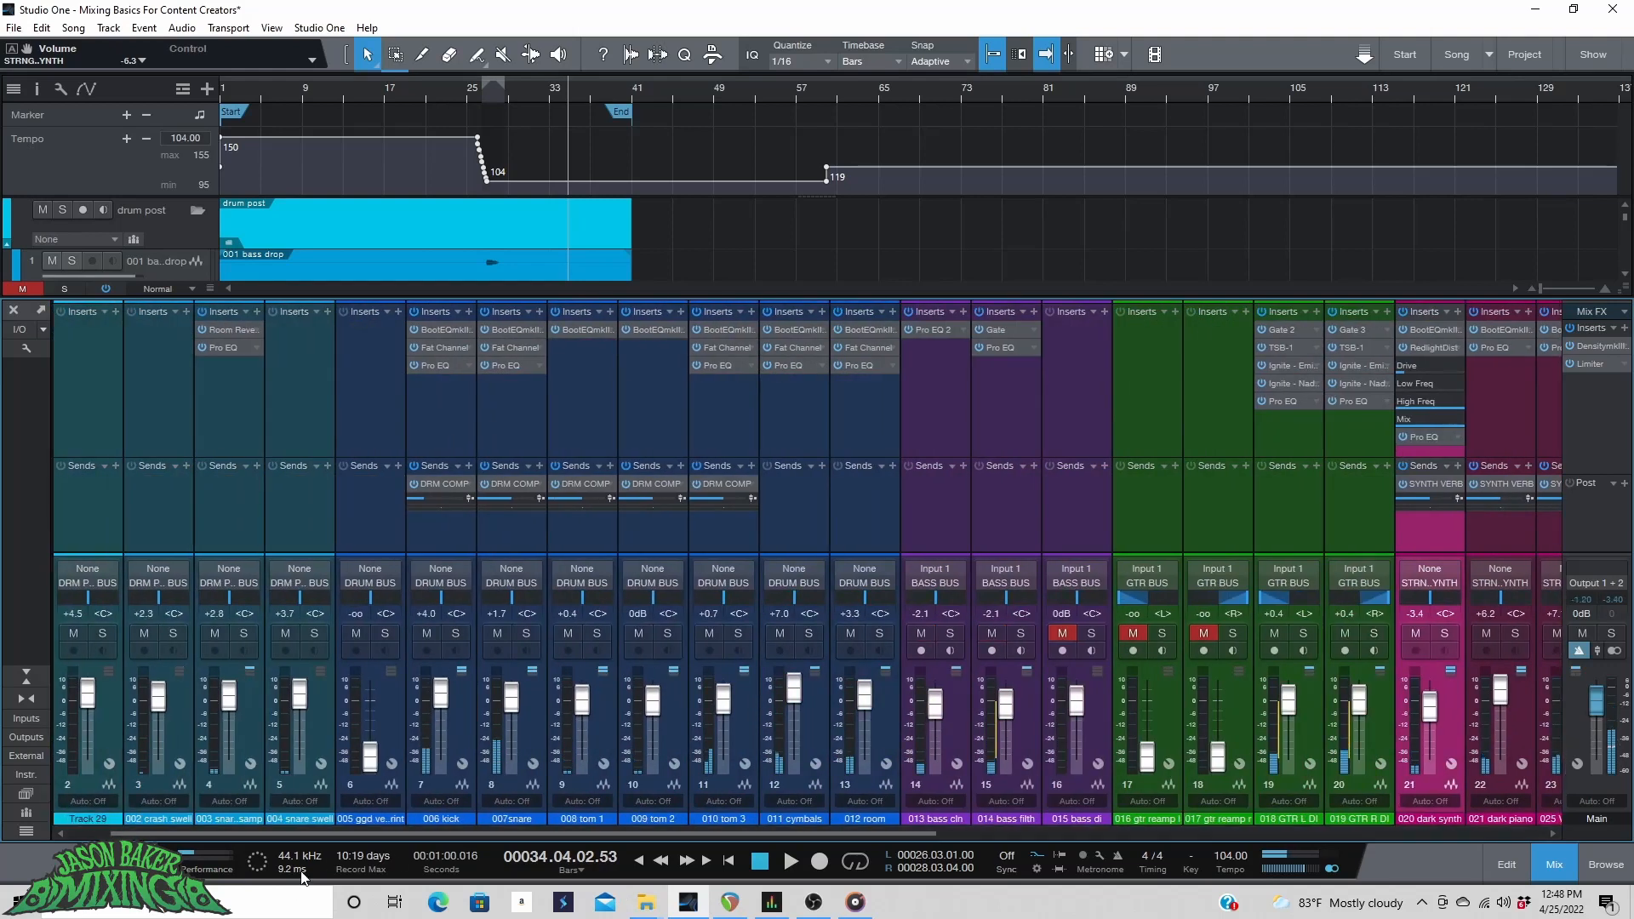
{"action": "left_click", "coordinate": [897, 706]}
{"action": "left_click_drag", "start_coordinate": [900, 832], "coordinate": [1501, 800]}
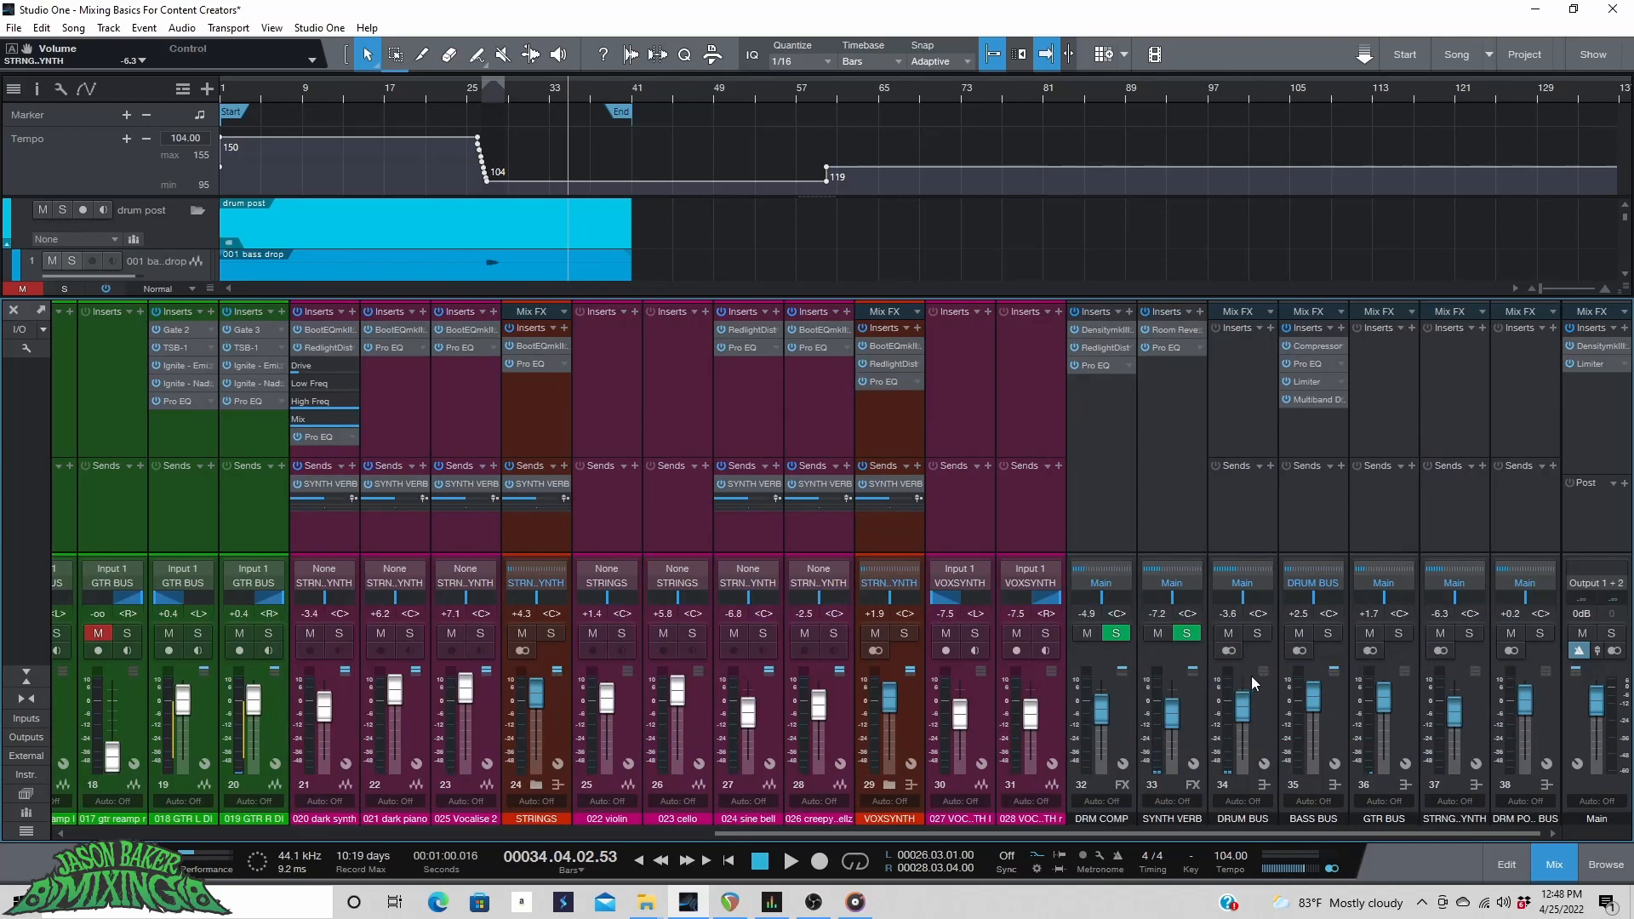
{"action": "left_click", "coordinate": [1257, 633]}
{"action": "left_click_drag", "start_coordinate": [1172, 833], "coordinate": [502, 821]}
{"action": "left_click", "coordinate": [404, 88]}
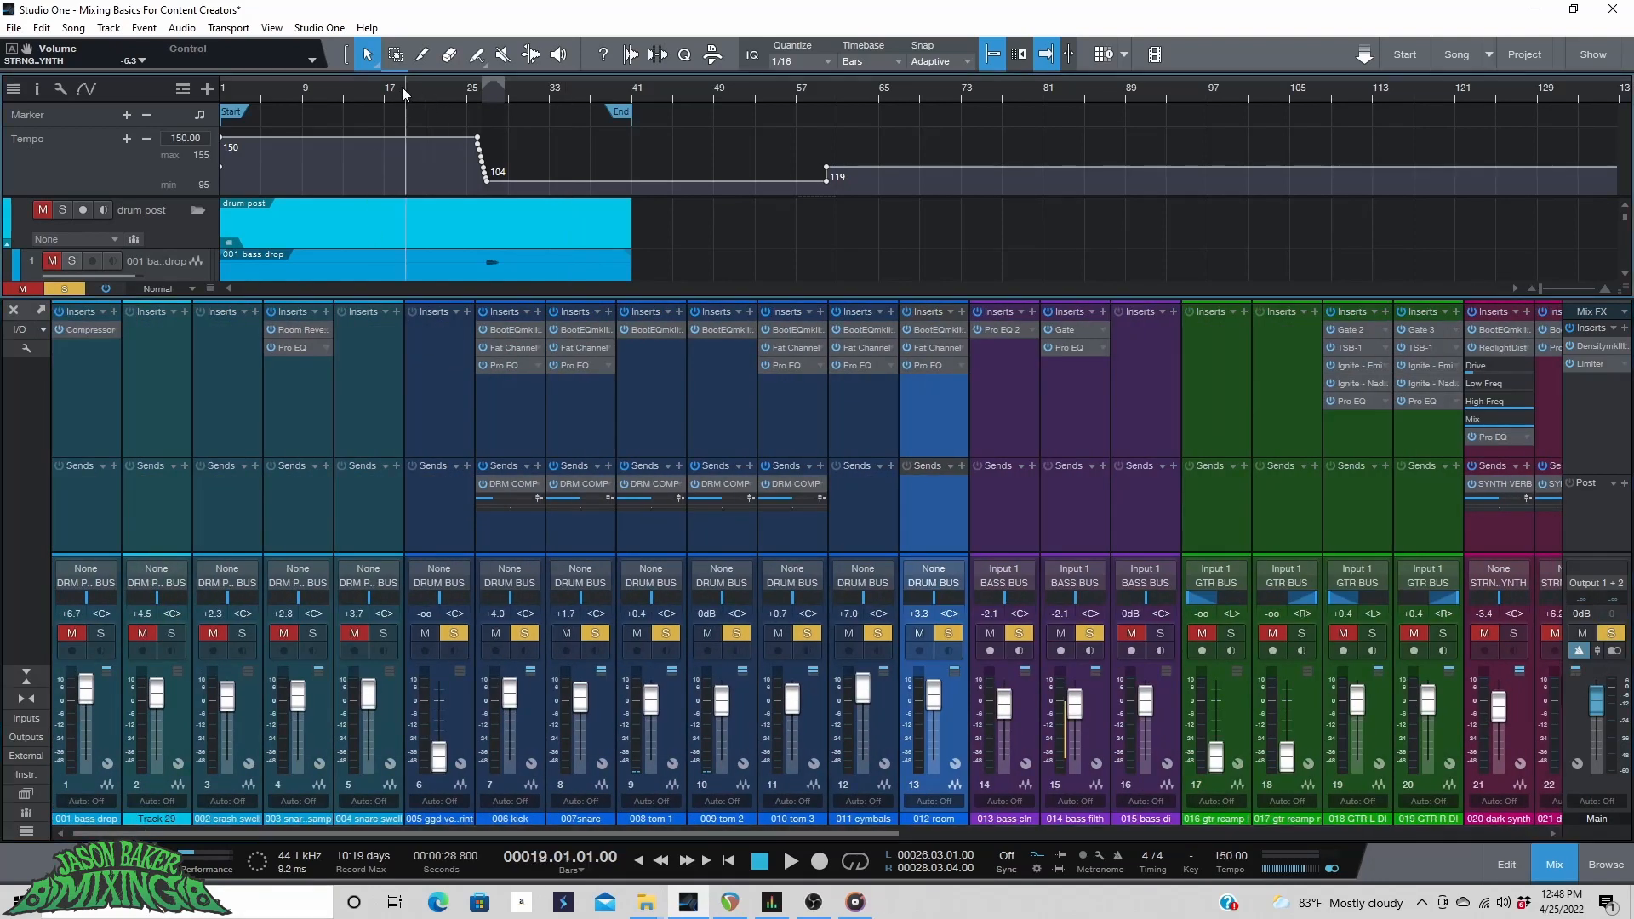
{"action": "key", "text": "space"}
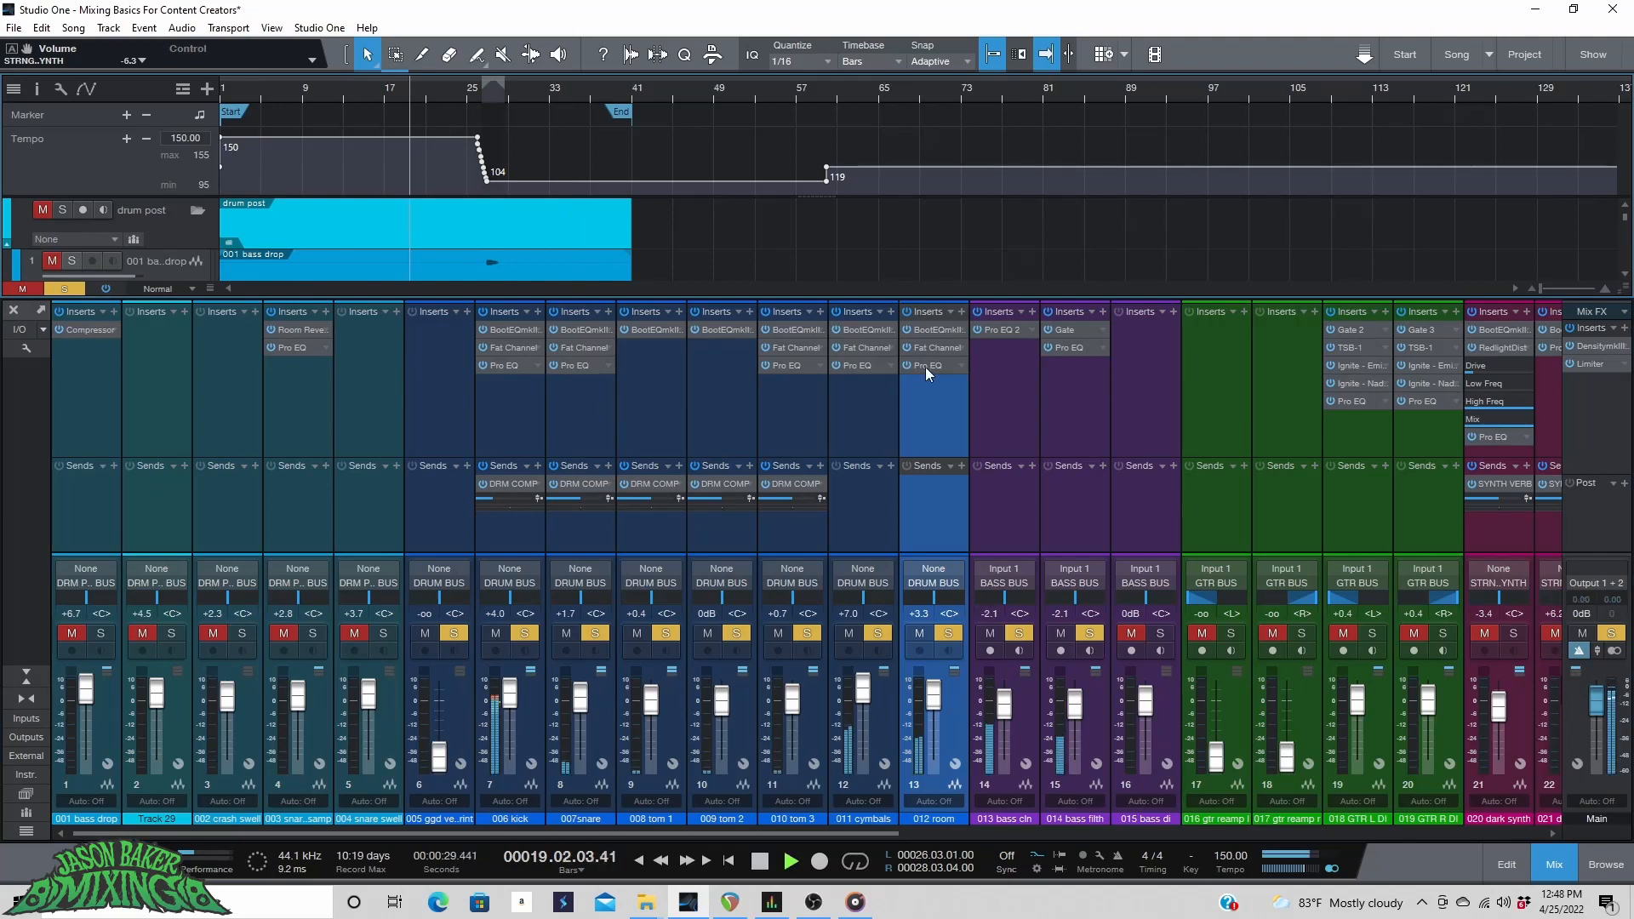
Solo the bass bus alongside the drums and restart playback near bar 13.
{"action": "left_click_drag", "start_coordinate": [860, 830], "coordinate": [1518, 831]}
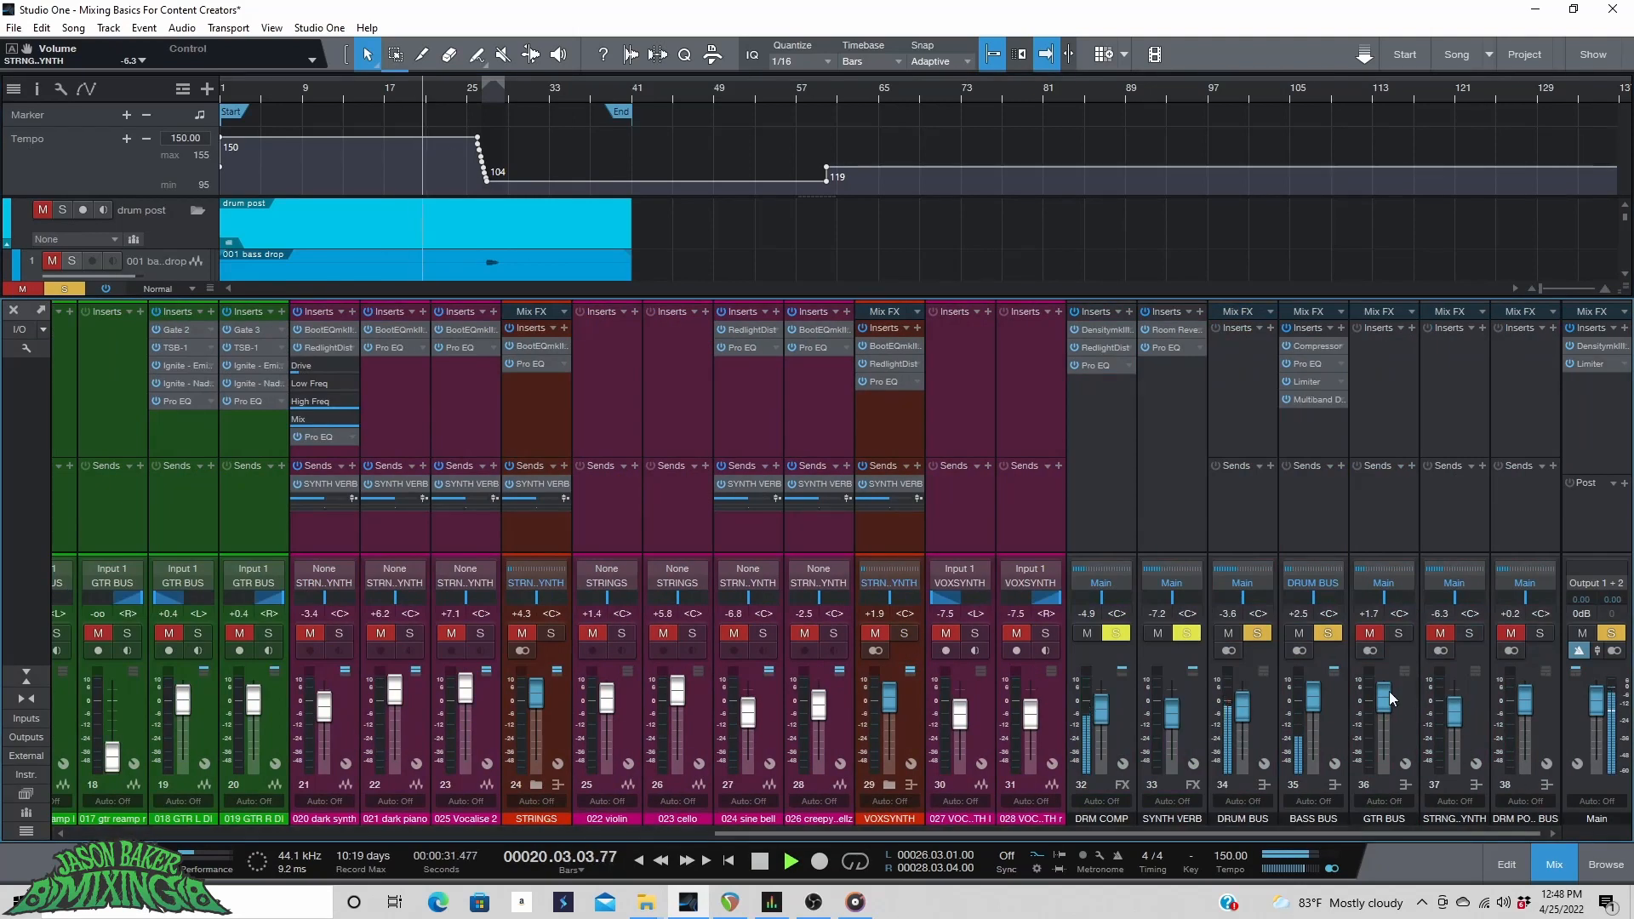
{"action": "left_click", "coordinate": [1306, 585]}
{"action": "left_click", "coordinate": [1325, 601]}
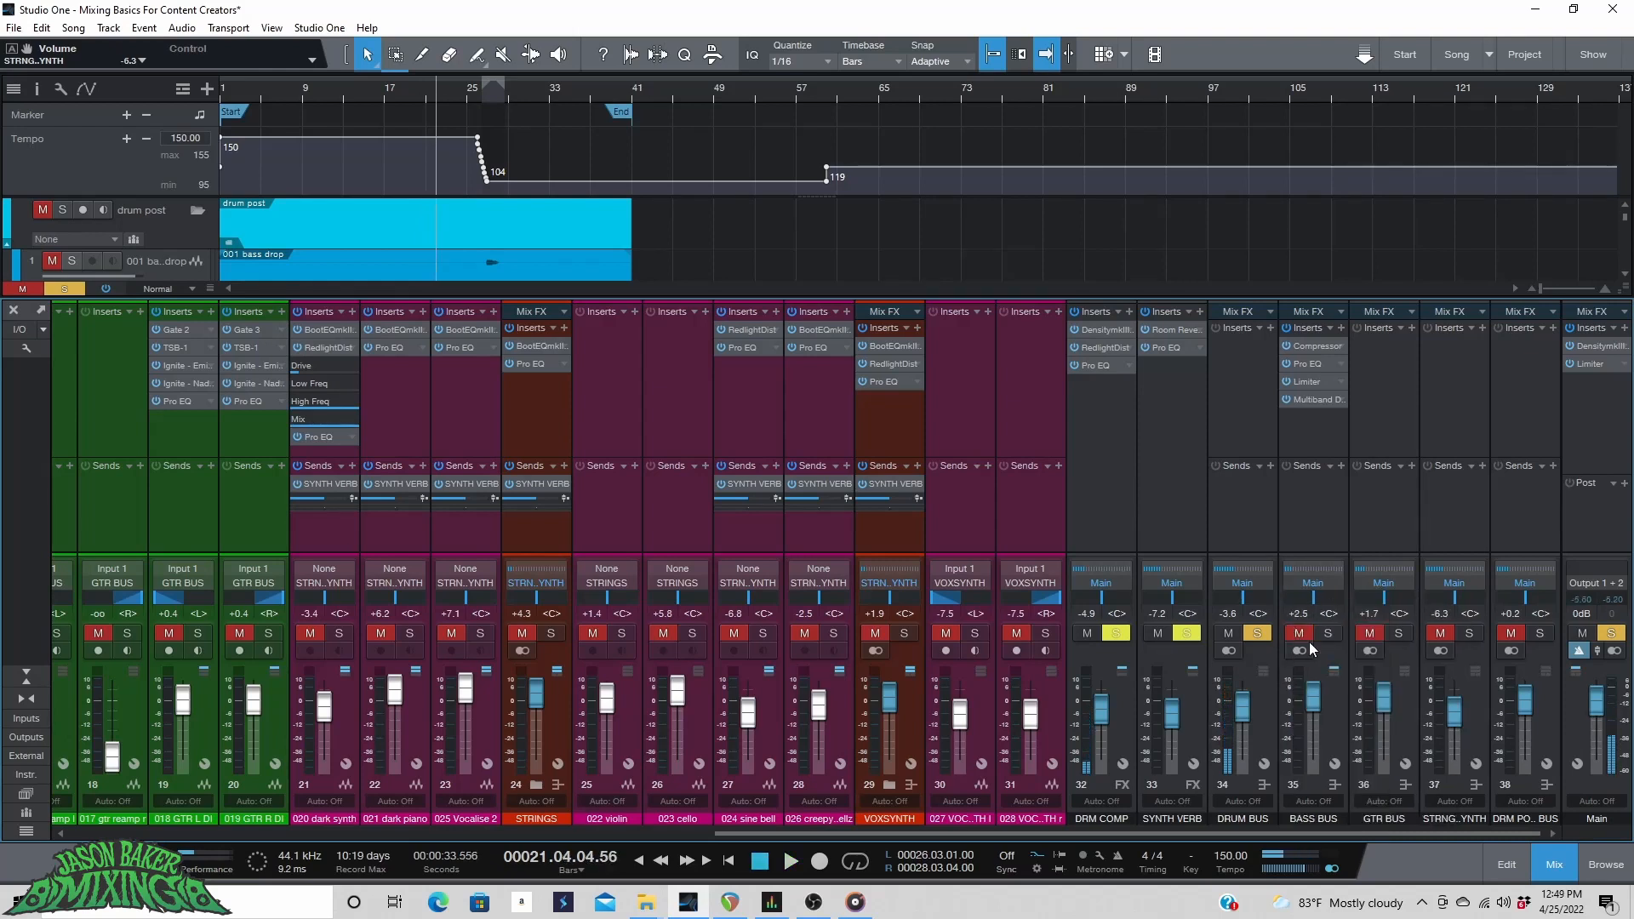
{"action": "left_click", "coordinate": [332, 90]}
{"action": "left_click_drag", "start_coordinate": [1225, 832], "coordinate": [585, 742]}
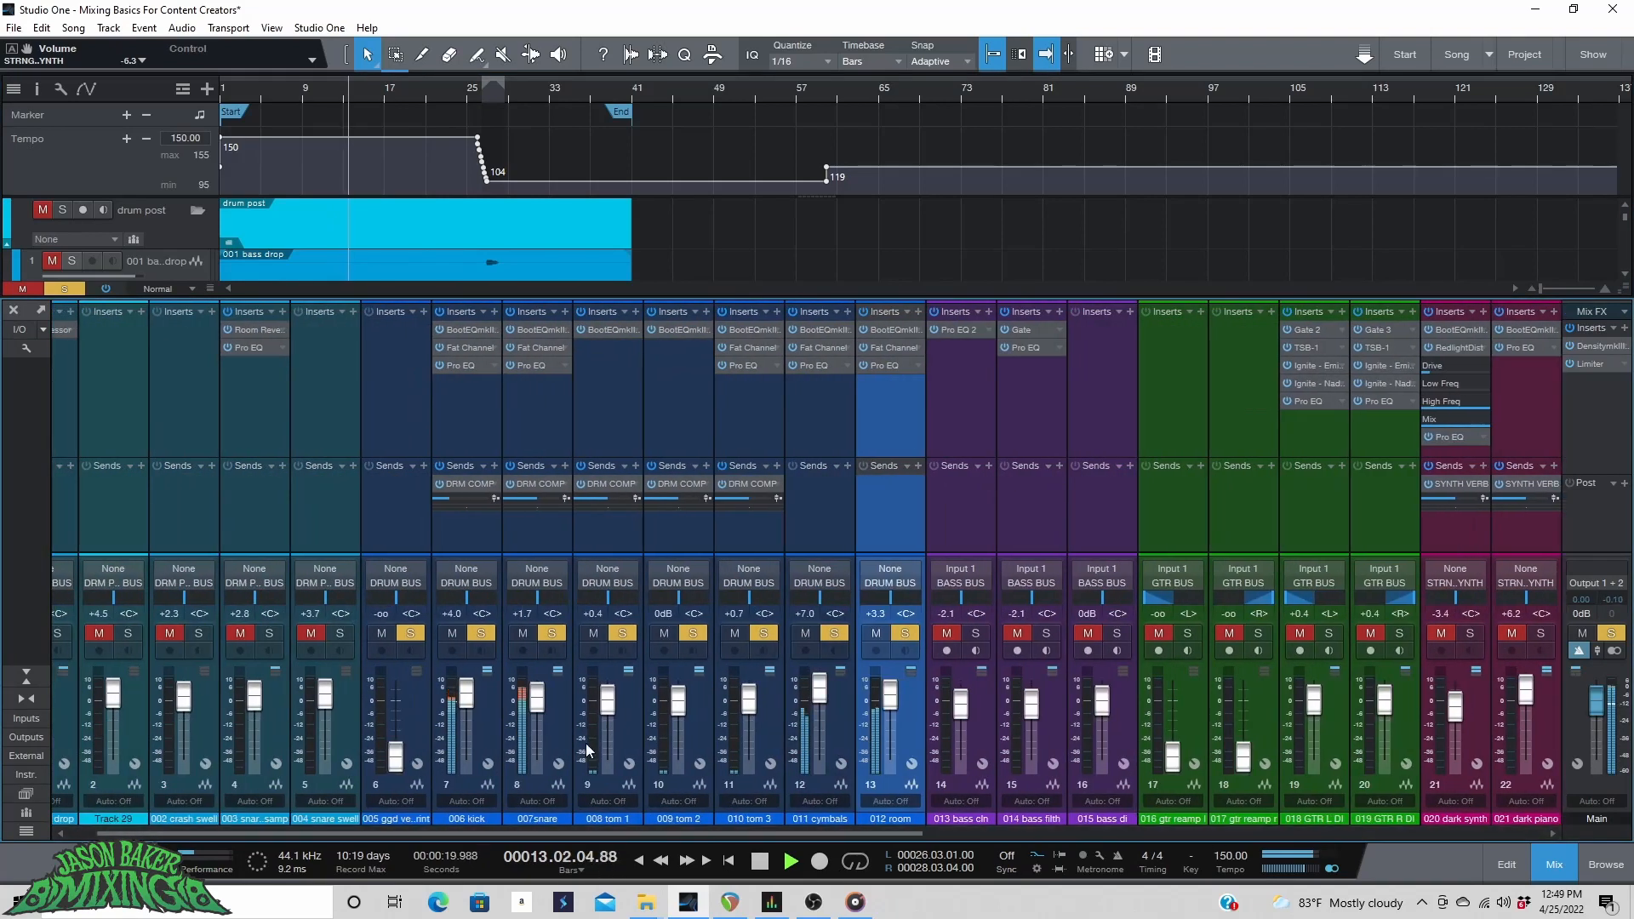
Sweep the room channel's Pro EQ HMF band and cut it to -2.84 dB around 4.95 kHz.
{"action": "left_click", "coordinate": [885, 364]}
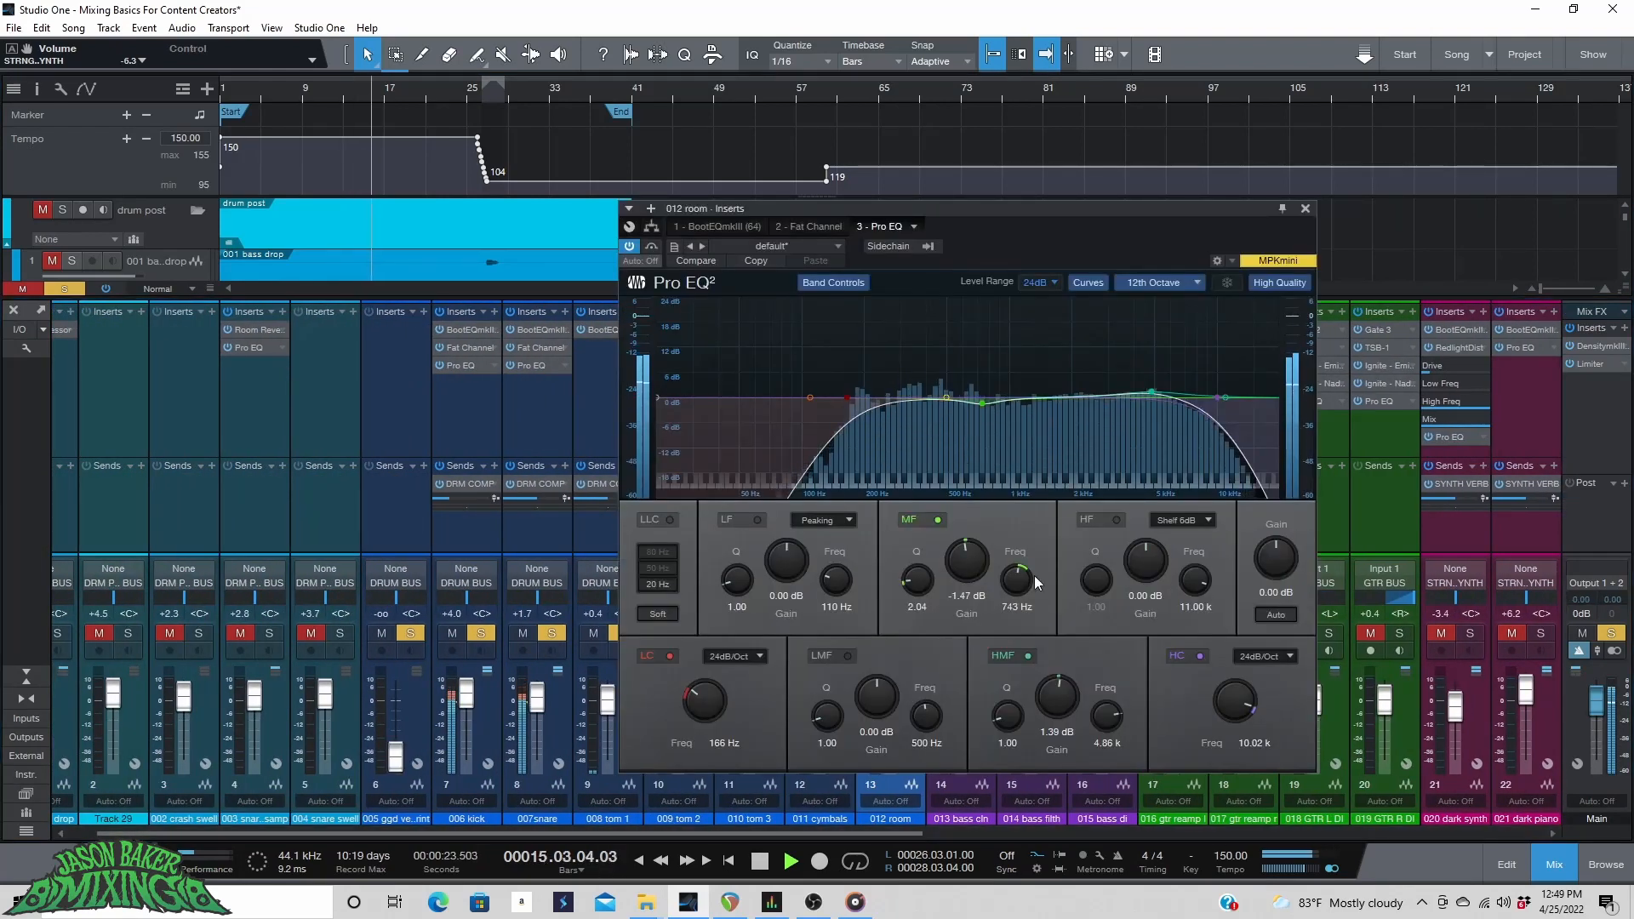
{"action": "left_click_drag", "start_coordinate": [1152, 391], "coordinate": [1153, 335]}
{"action": "key", "text": "space"}
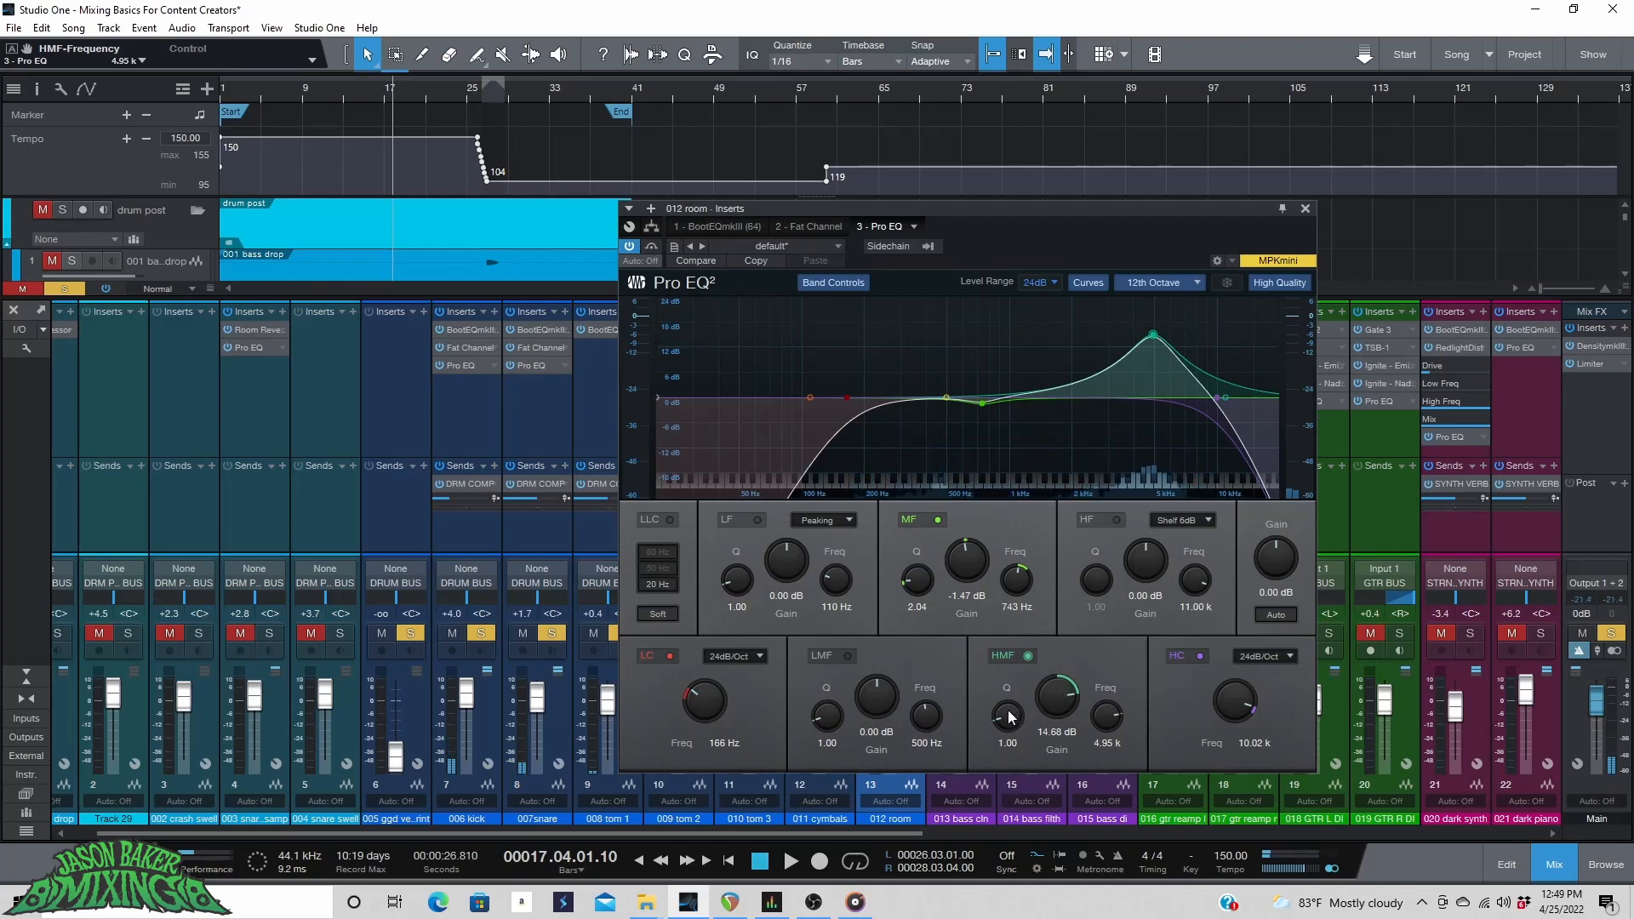
{"action": "mouse_move", "coordinate": [1063, 695]}
{"action": "left_mouse_down"}
{"action": "mouse_move", "coordinate": [1050, 732]}
{"action": "mouse_move", "coordinate": [1009, 699]}
{"action": "mouse_move", "coordinate": [1061, 713]}
{"action": "left_mouse_up"}
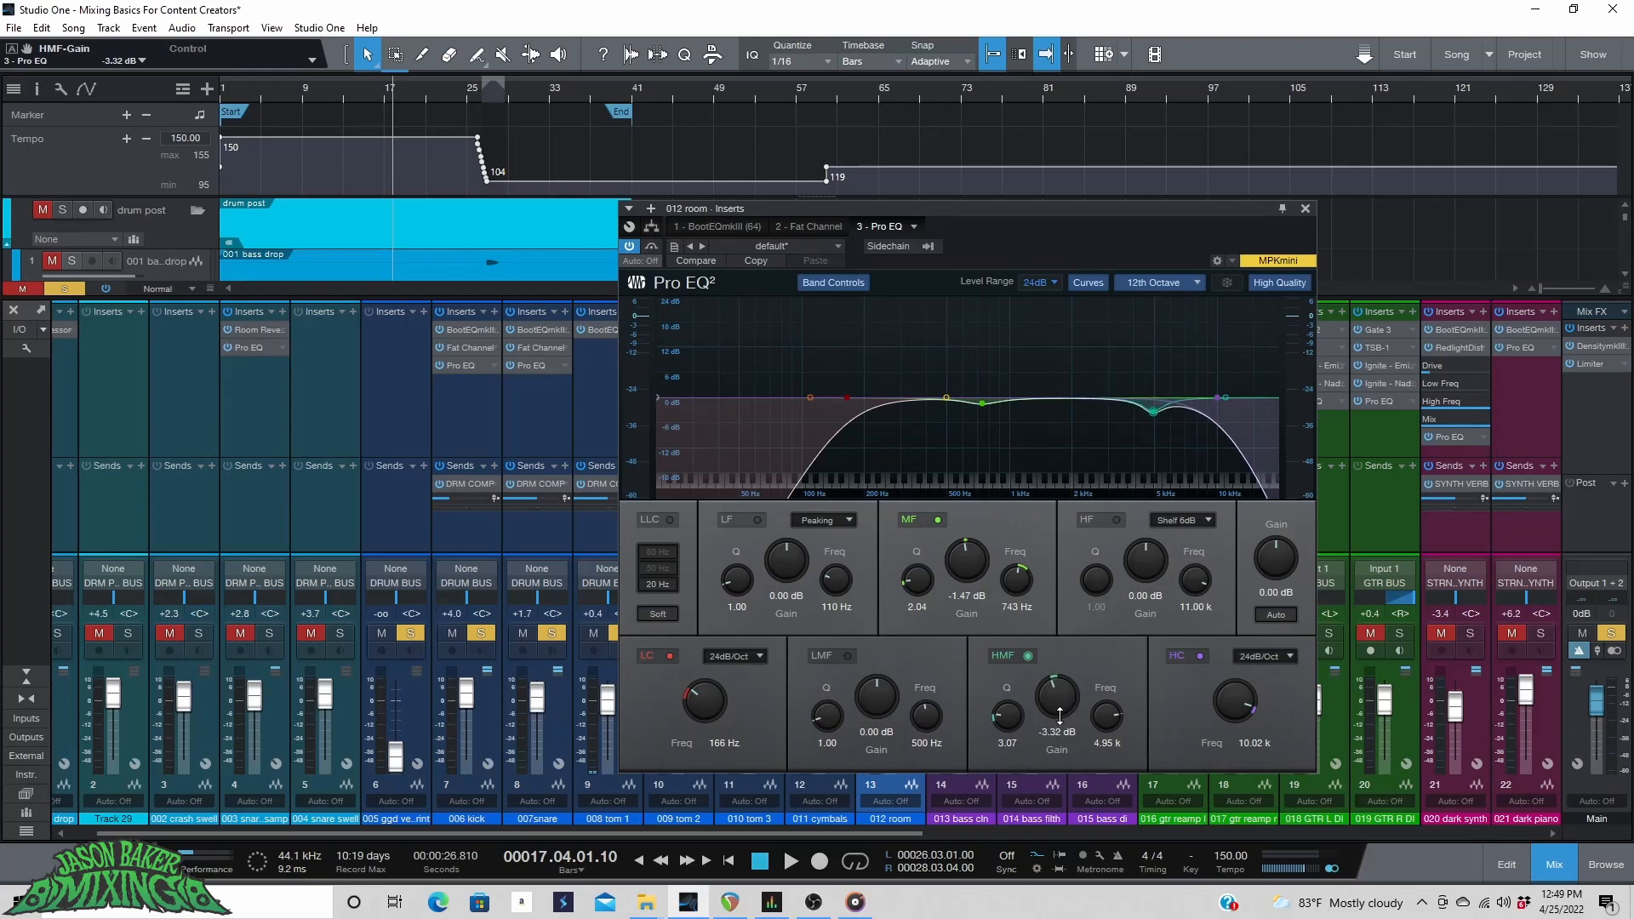
{"action": "left_click", "coordinate": [326, 86]}
{"action": "key", "text": "space"}
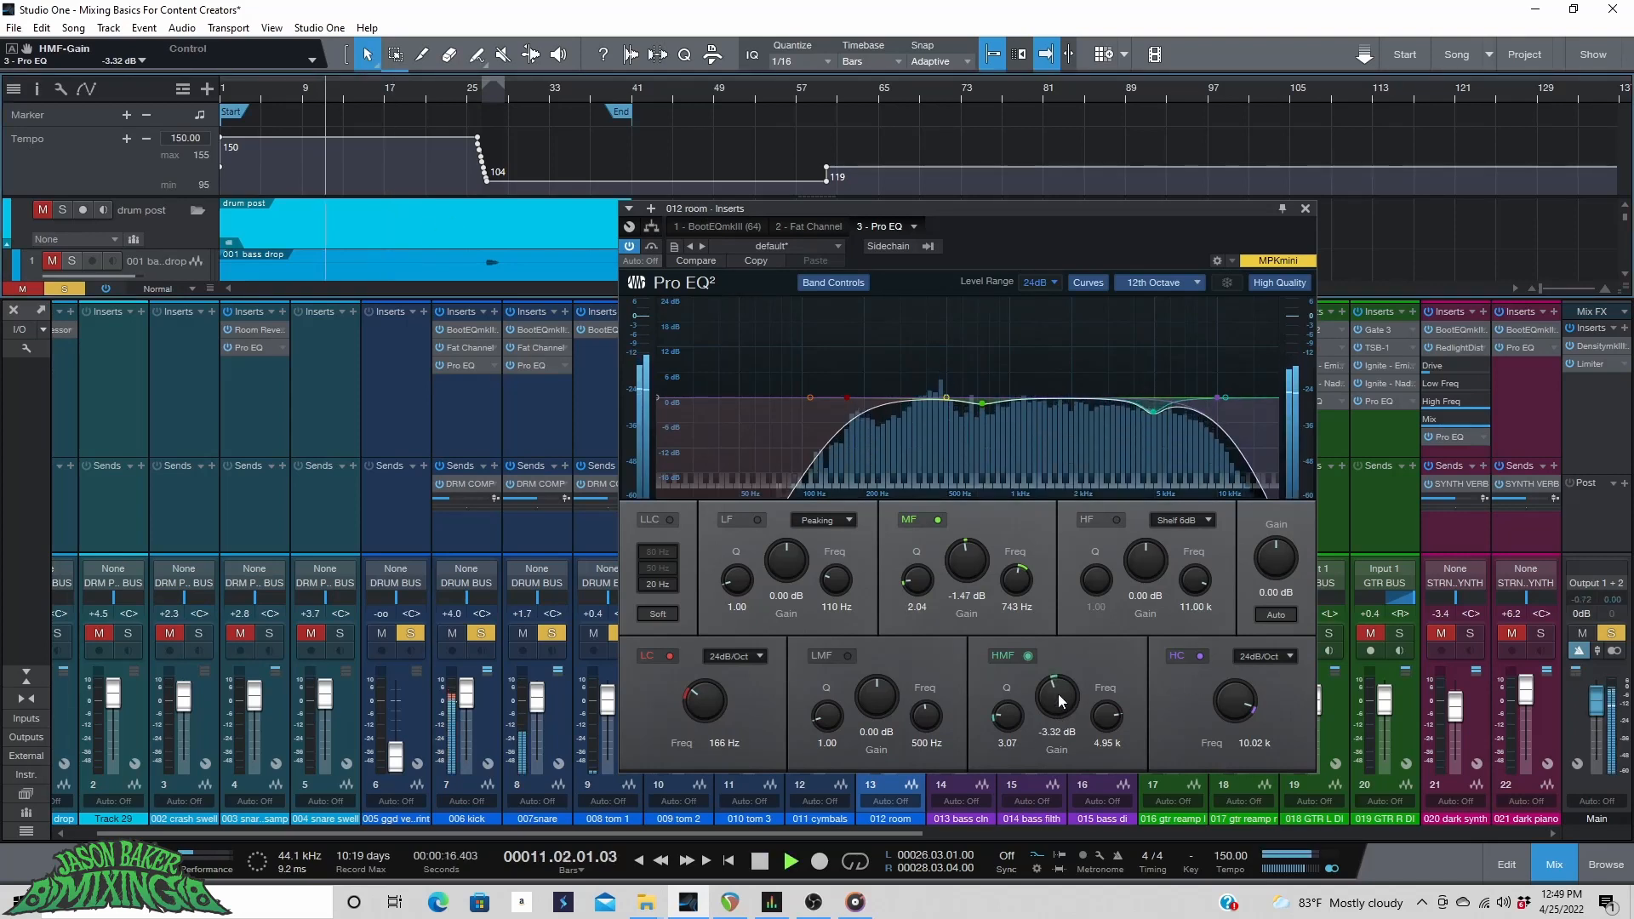
{"action": "mouse_move", "coordinate": [1060, 701]}
{"action": "left_mouse_down"}
{"action": "mouse_move", "coordinate": [1071, 665]}
{"action": "mouse_move", "coordinate": [1066, 698]}
{"action": "left_mouse_up"}
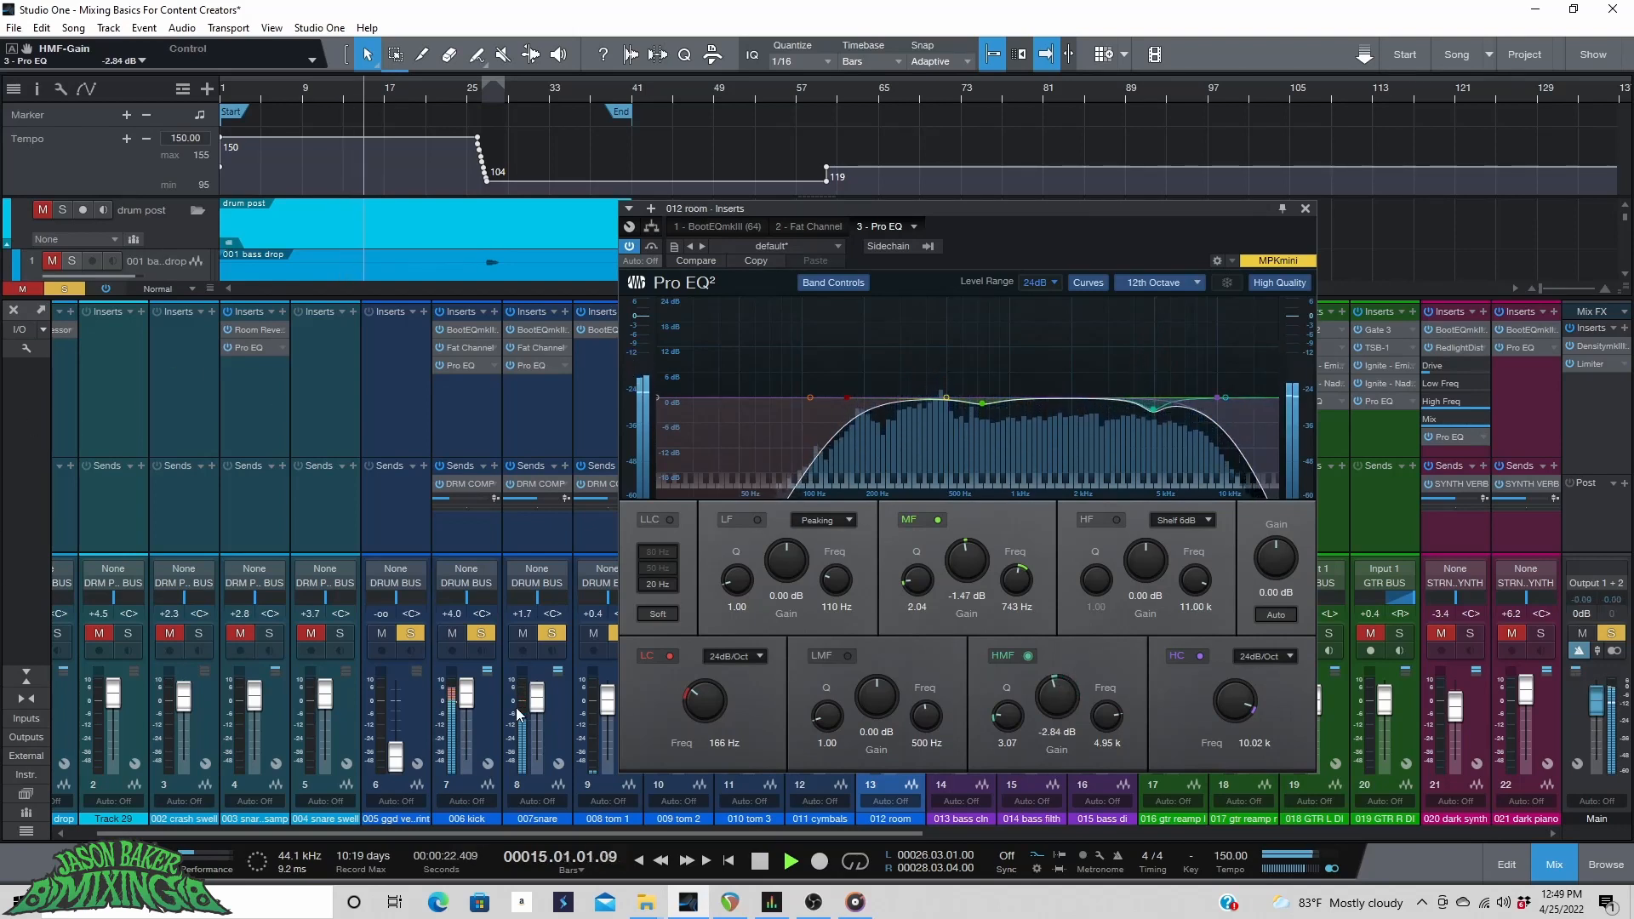
Raise the kick fader to +4.6 dB, stop playback and open the kick's Fat Channel insert.
{"action": "left_click_drag", "start_coordinate": [472, 699], "coordinate": [472, 698]}
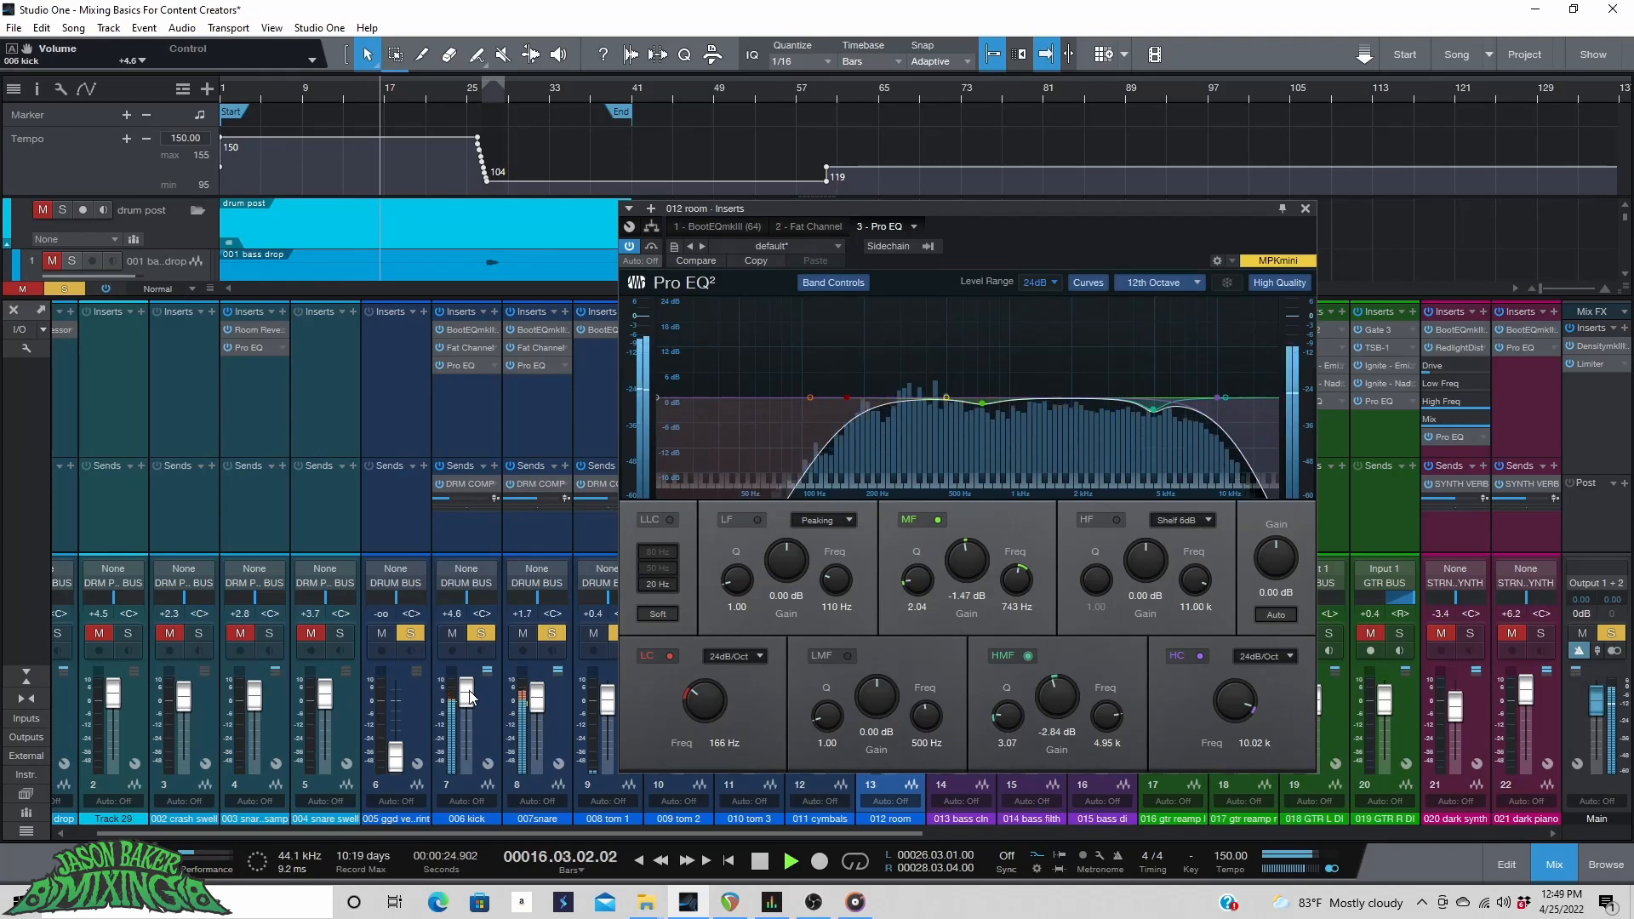
{"action": "key", "text": "space"}
{"action": "left_click", "coordinate": [460, 345]}
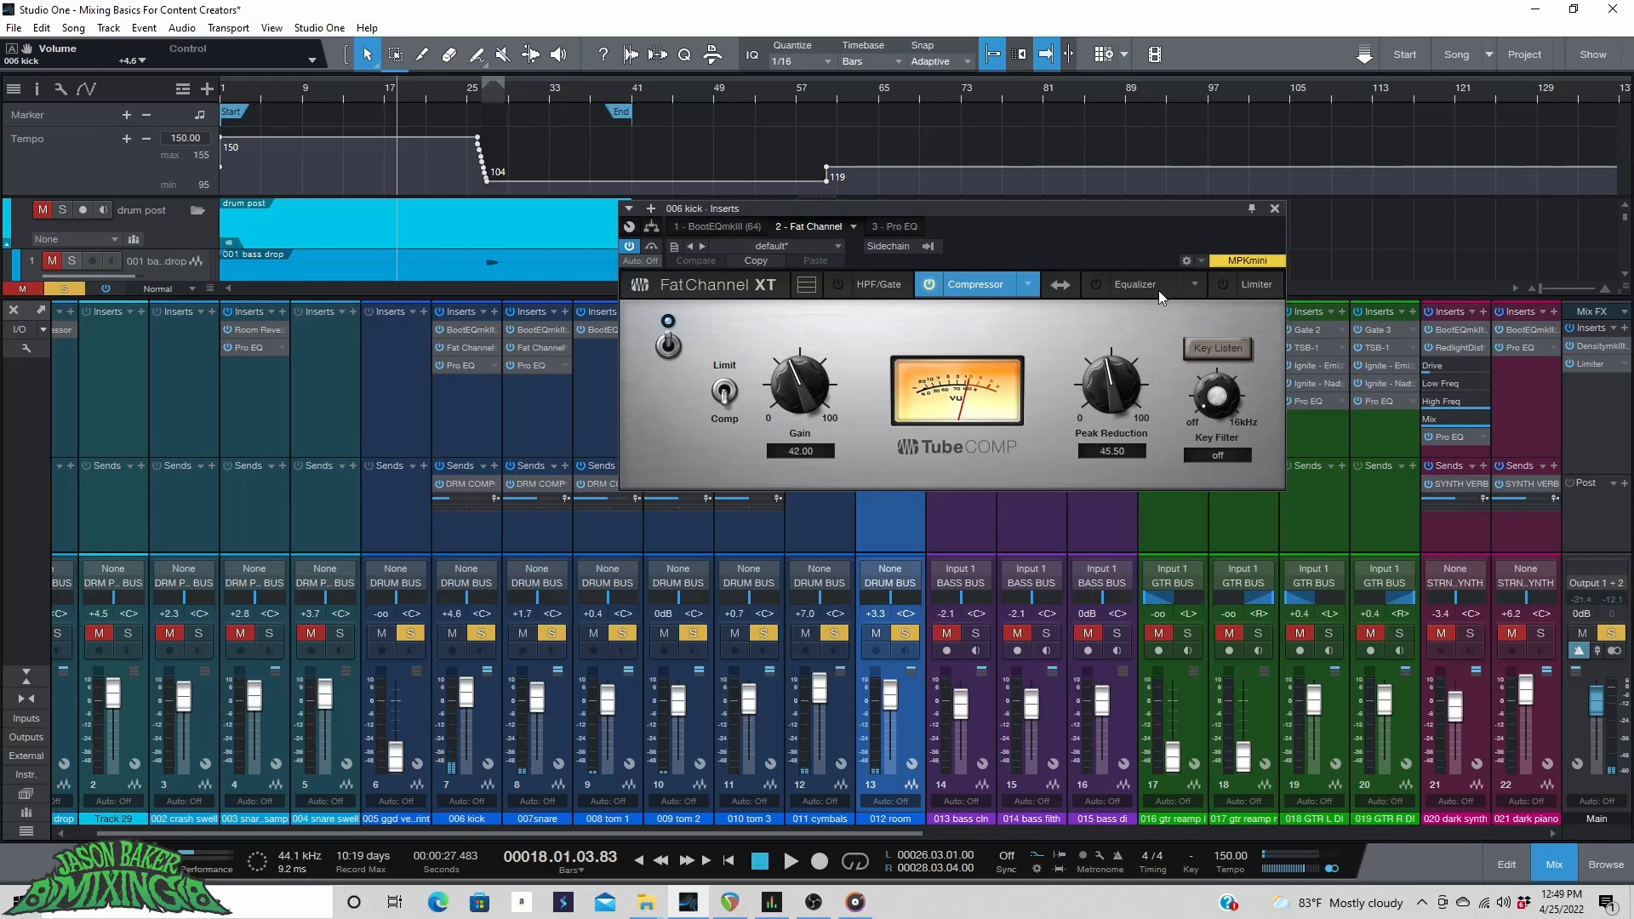
Switch the kick's Fat Channel equalizer to the Vintage EQ model.
{"action": "left_click", "coordinate": [1136, 284]}
{"action": "left_click", "coordinate": [1096, 286]}
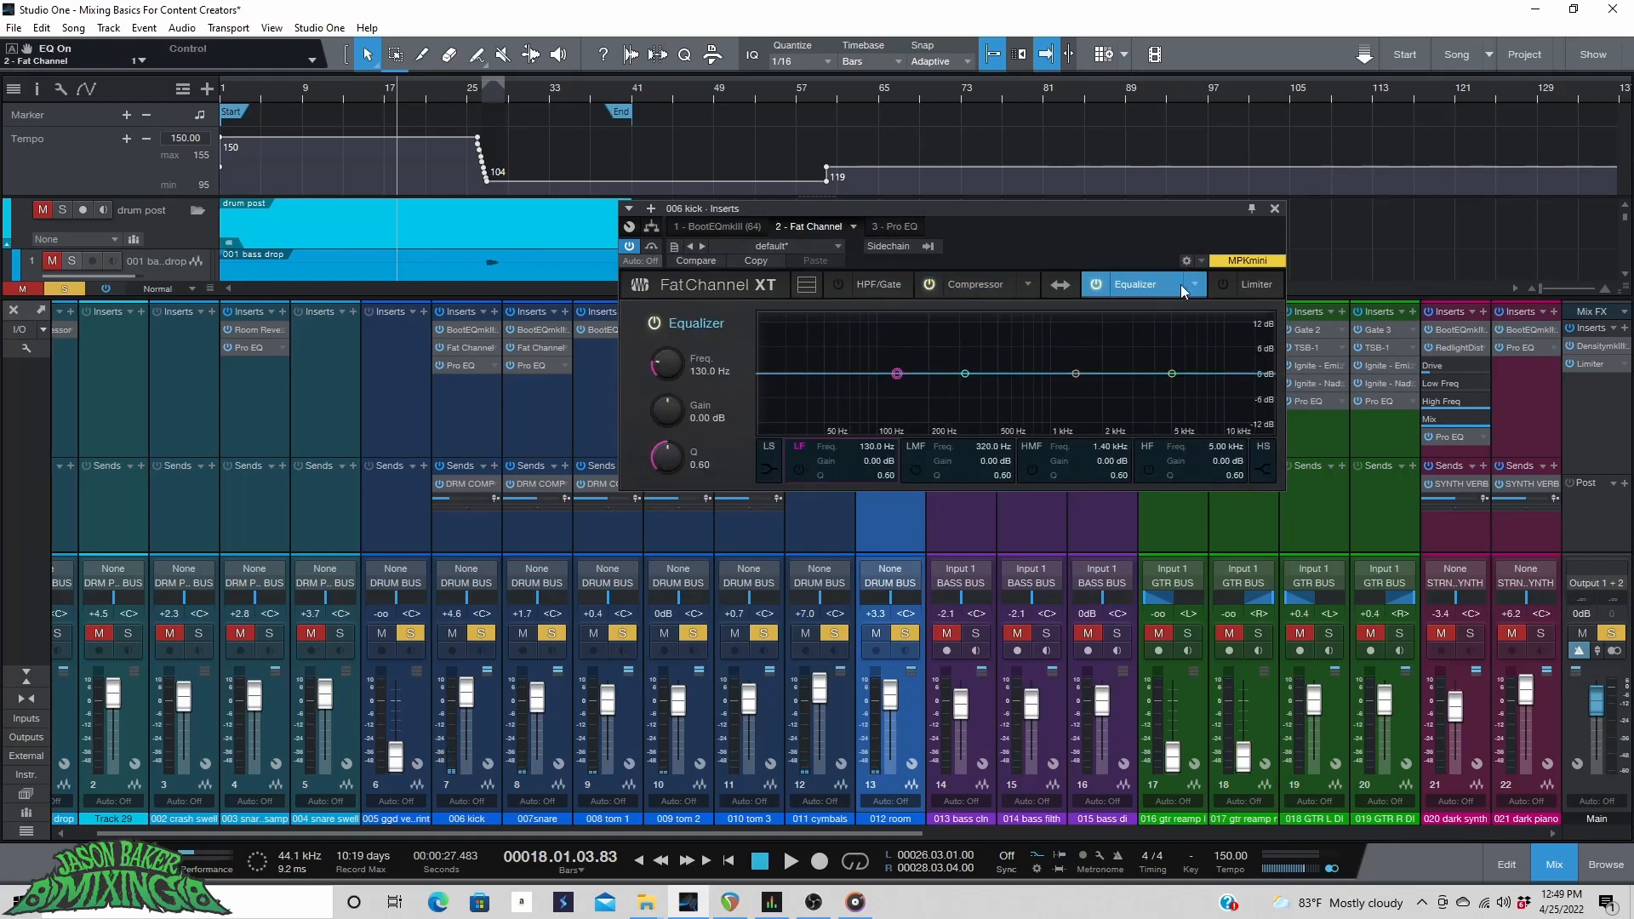
{"action": "left_click", "coordinate": [1195, 284]}
{"action": "left_click", "coordinate": [1072, 350]}
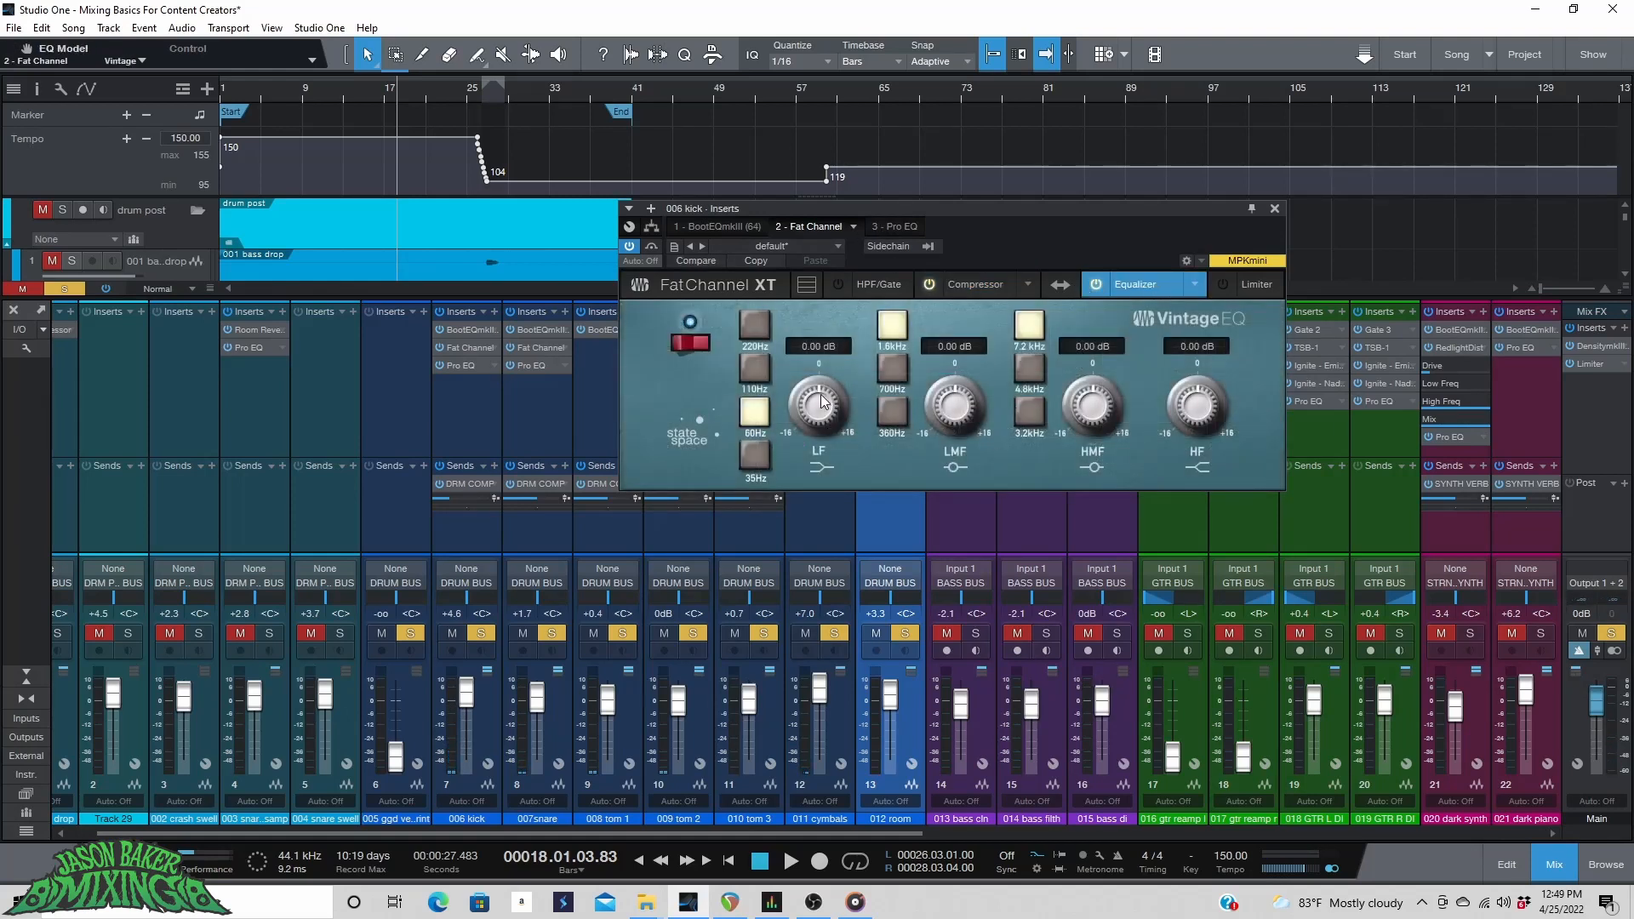
Boost the Vintage EQ low band at 220 Hz by 5.12 dB on the kick.
{"action": "left_click", "coordinate": [752, 370]}
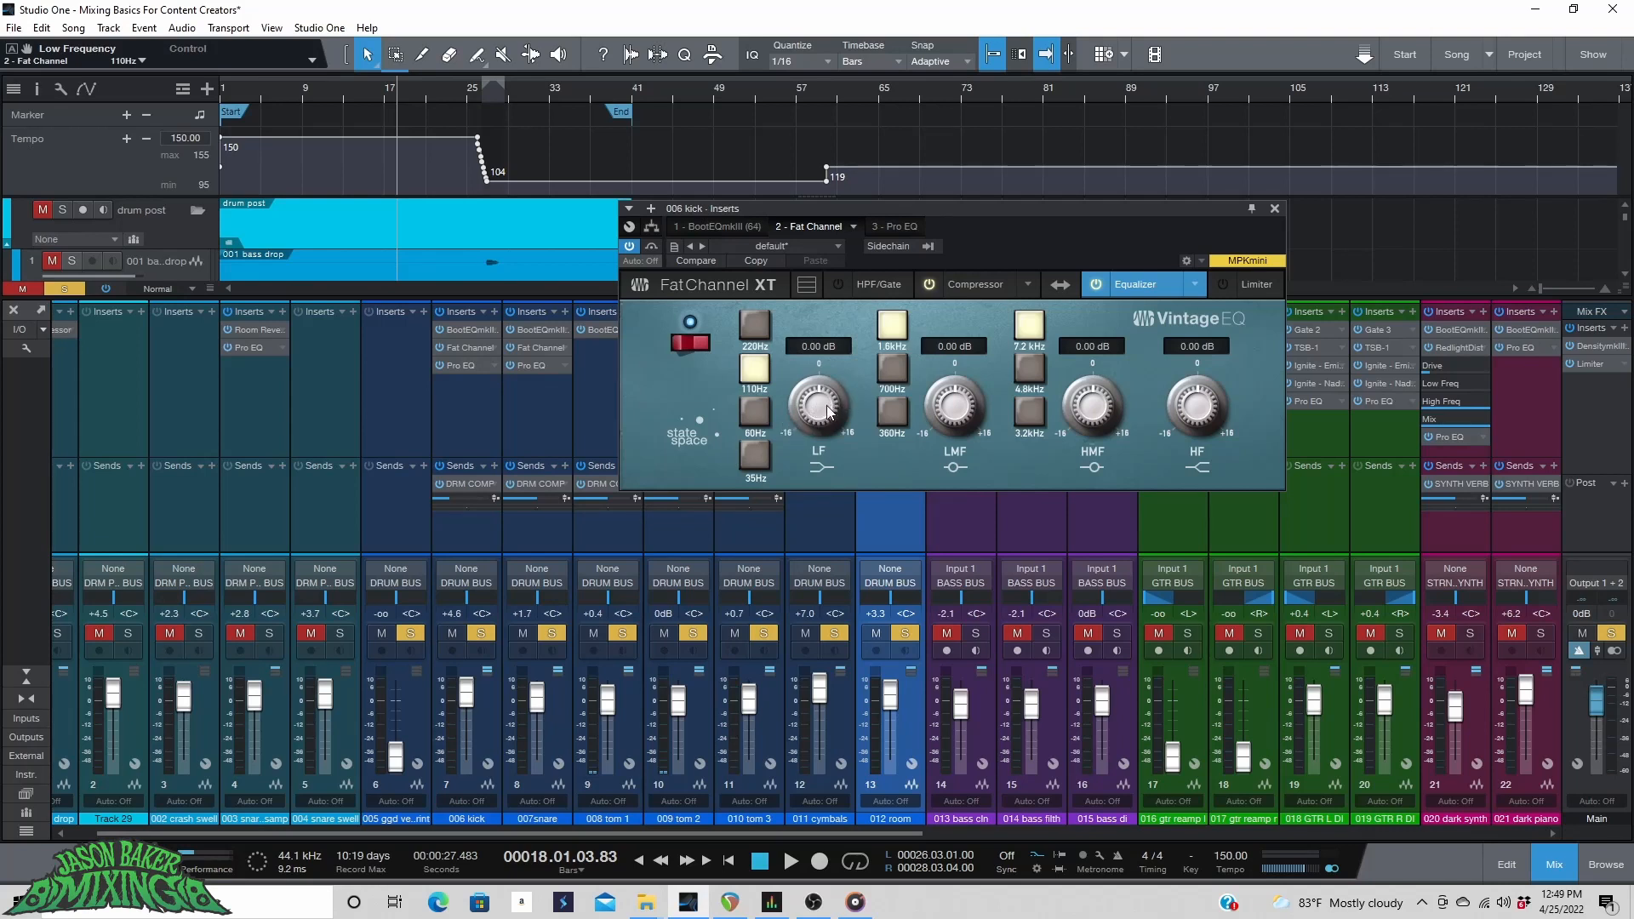
{"action": "left_click_drag", "start_coordinate": [824, 411], "coordinate": [833, 382]}
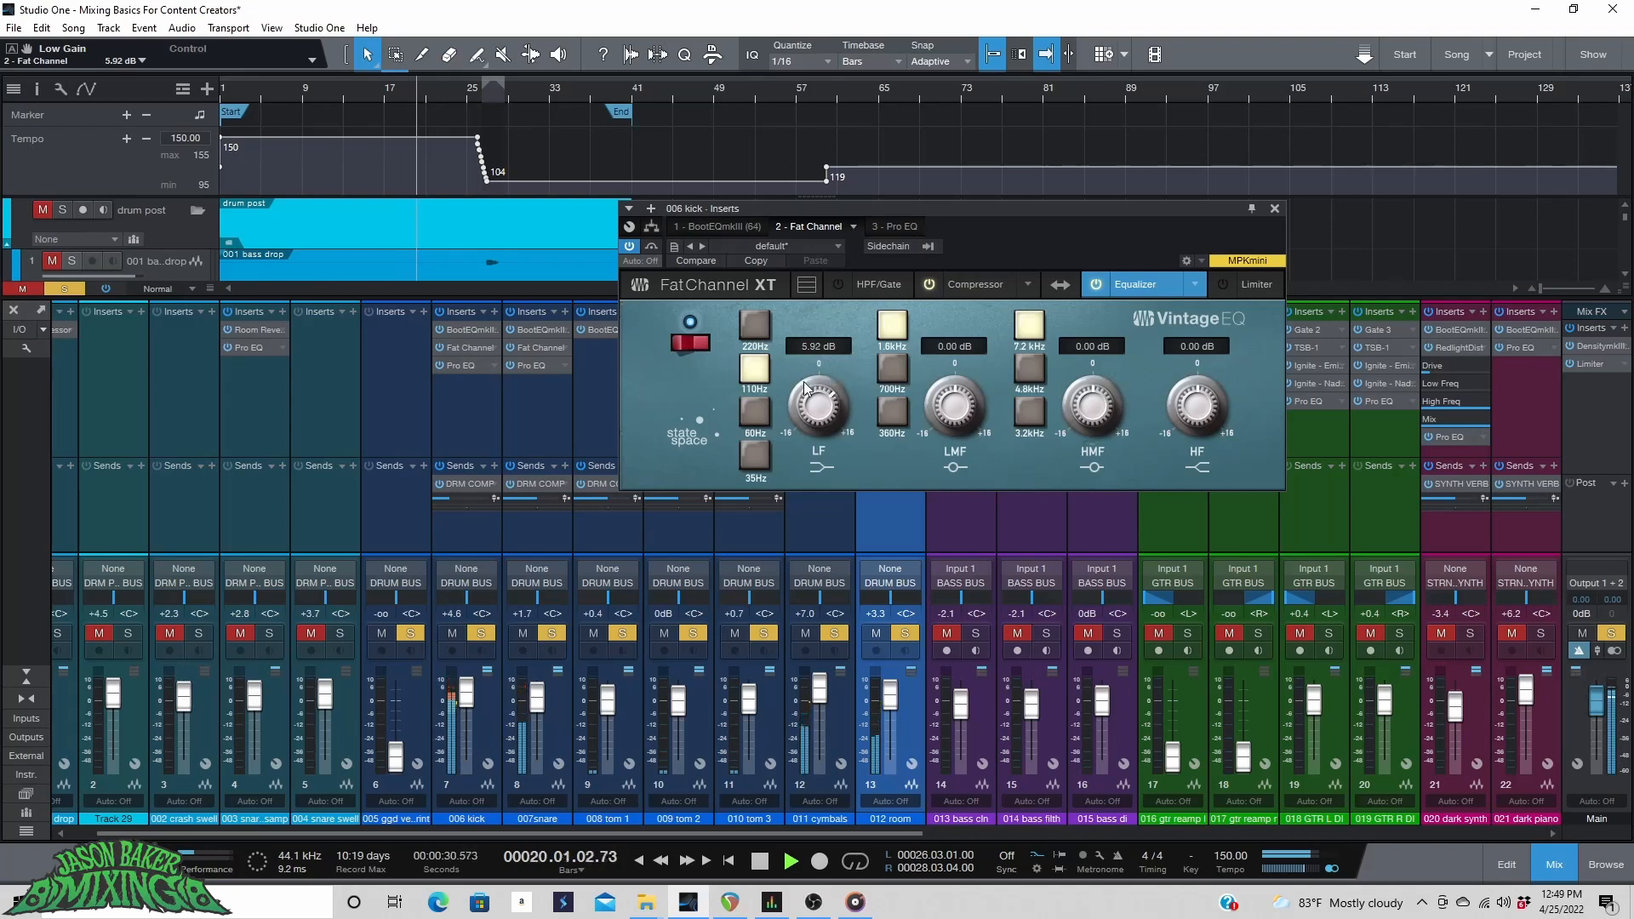
{"action": "left_click", "coordinate": [753, 323]}
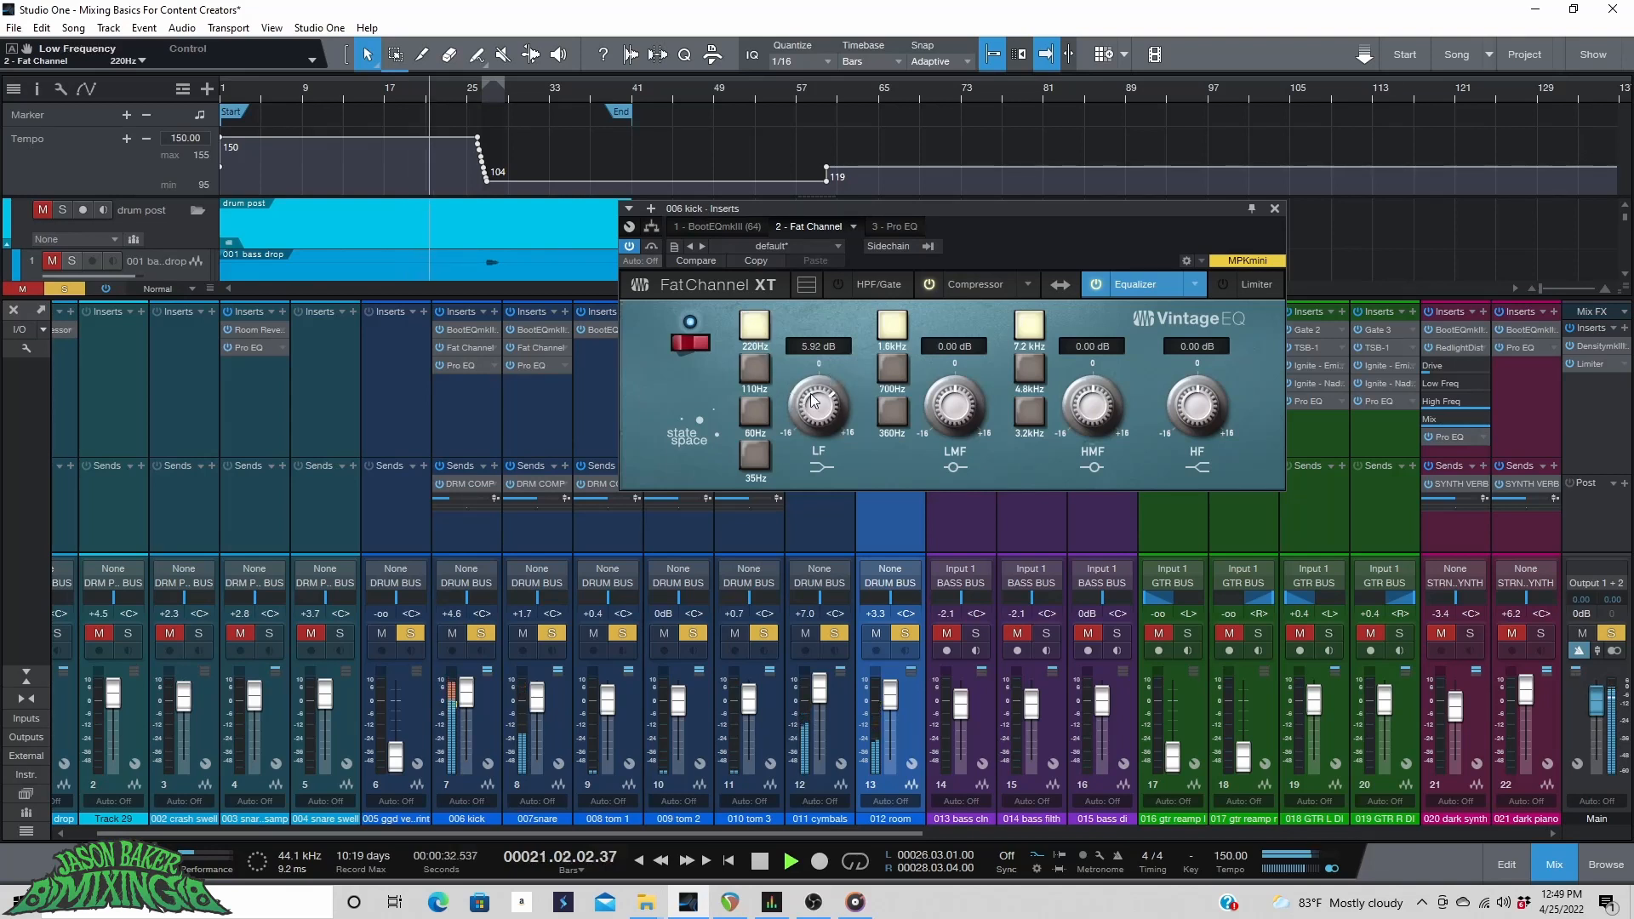
{"action": "left_click_drag", "start_coordinate": [824, 402], "coordinate": [823, 406]}
{"action": "left_click", "coordinate": [752, 368]}
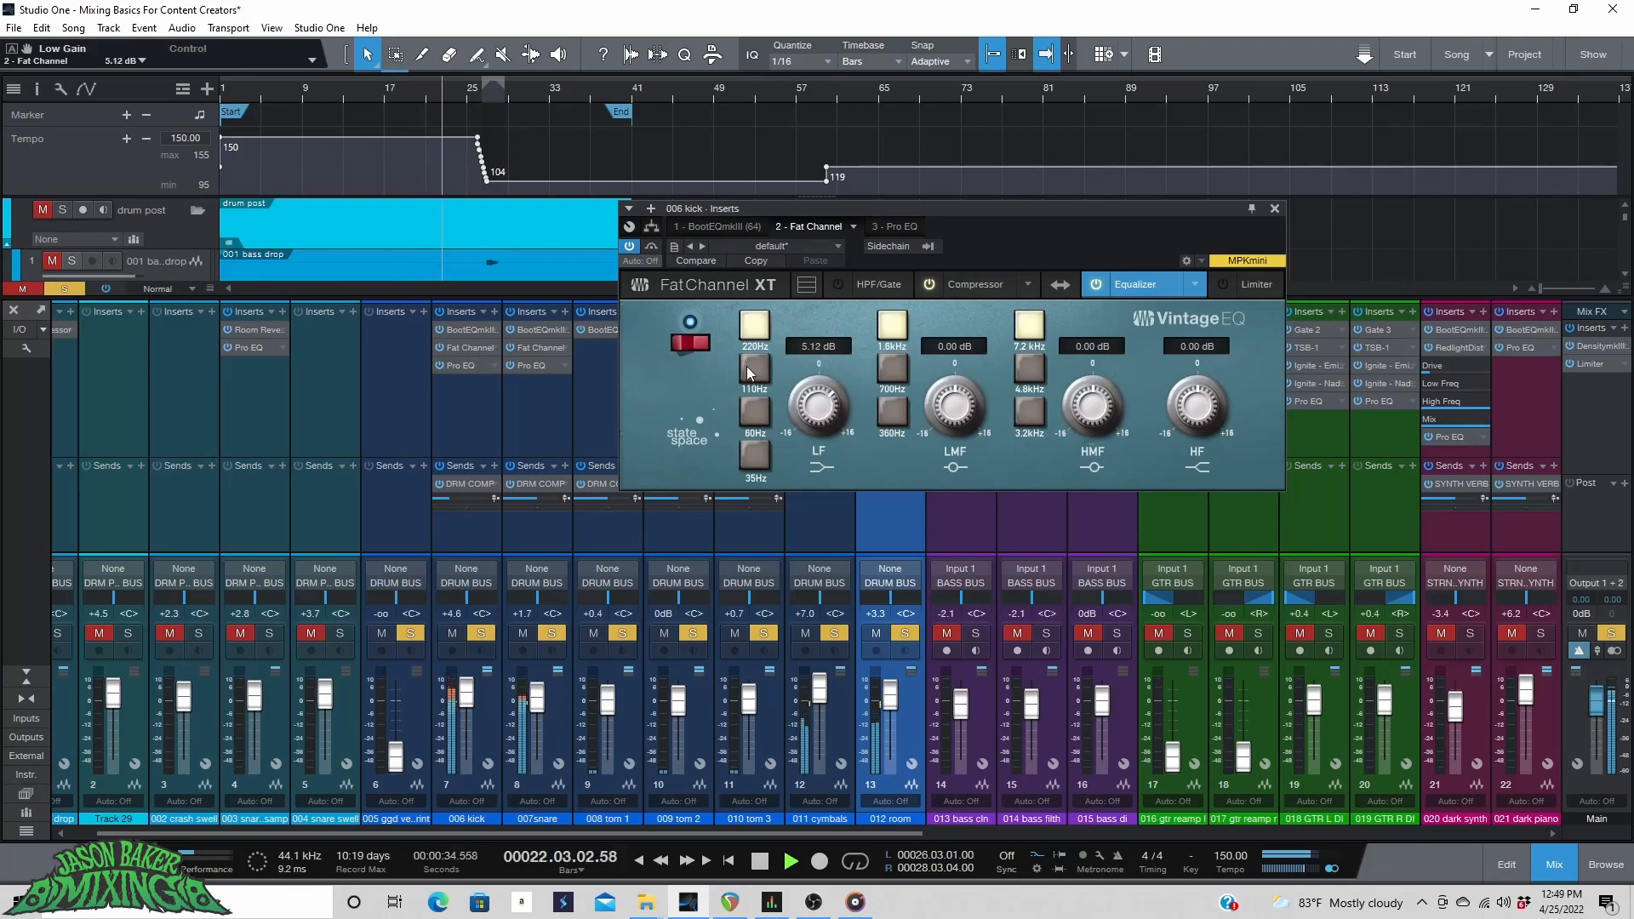
{"action": "left_click", "coordinate": [758, 324]}
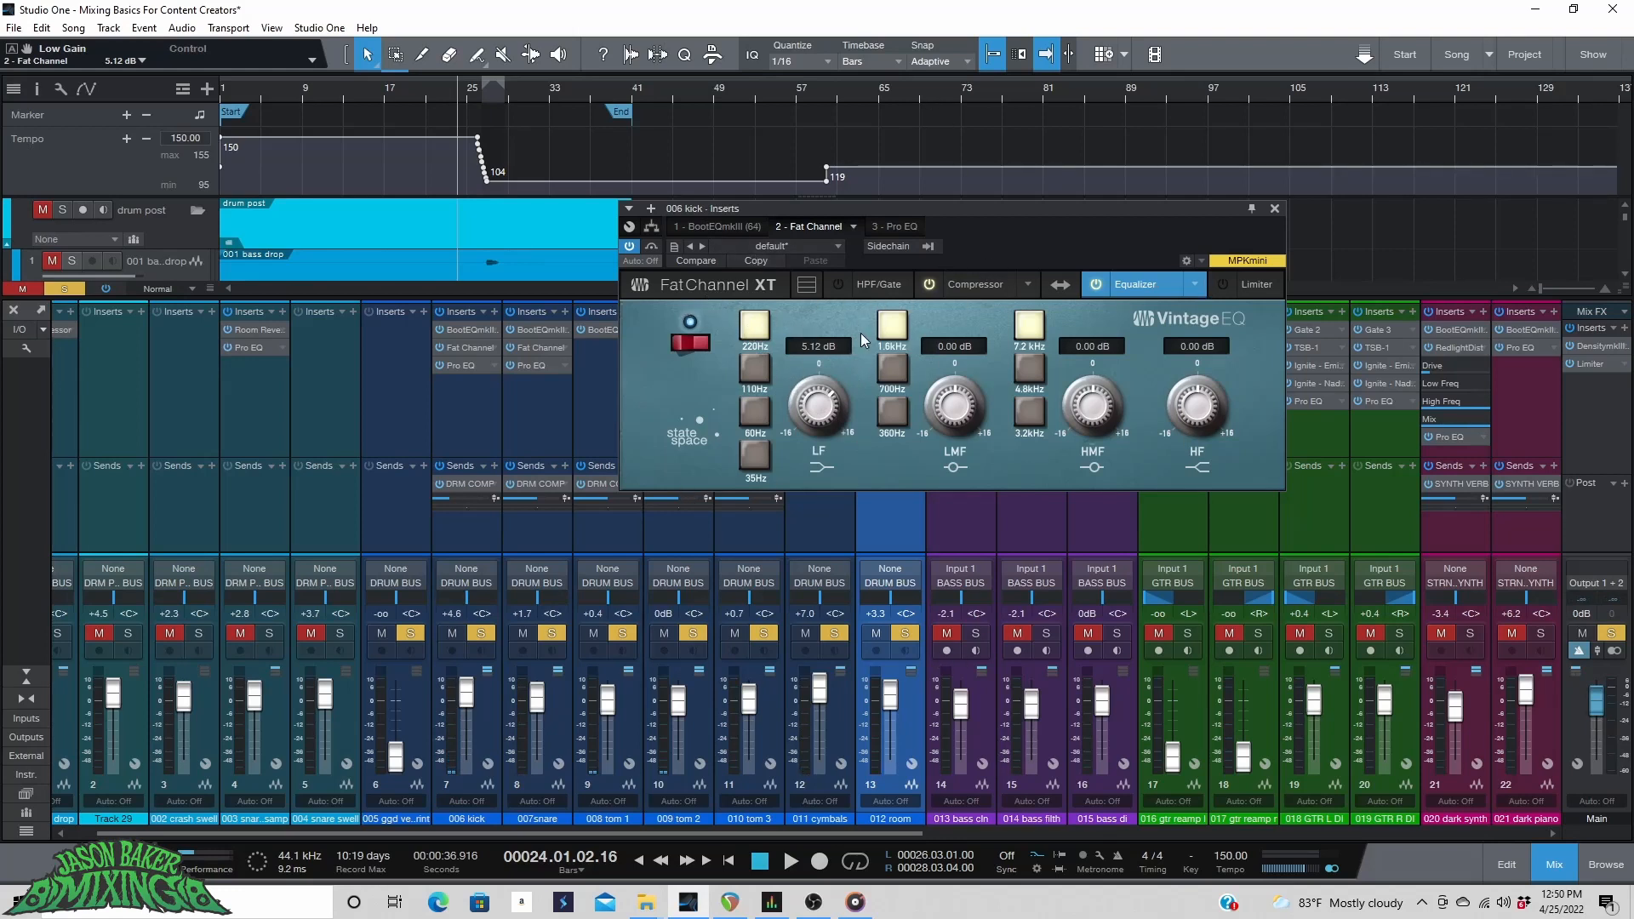
Play the song from around bar 13 and clear all track solos.
{"action": "left_click", "coordinate": [369, 92]}
{"action": "key", "text": "space"}
{"action": "left_click", "coordinate": [64, 289]}
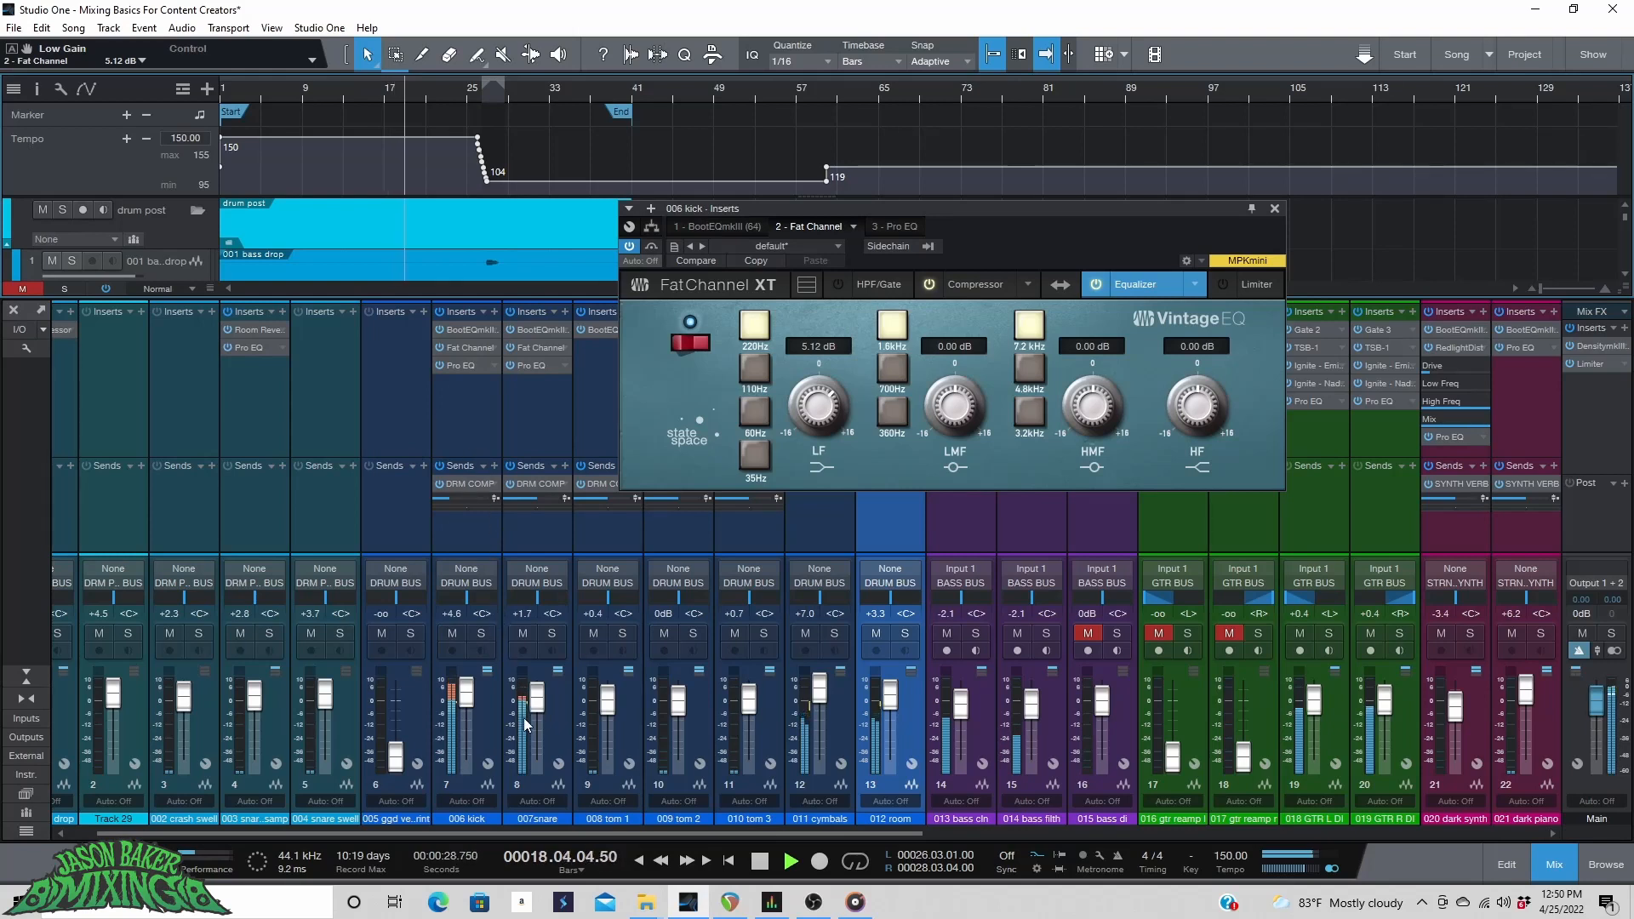
Set the kick and snare faders to +3.3 dB and close the kick's insert window.
{"action": "left_click_drag", "start_coordinate": [467, 699], "coordinate": [468, 703]}
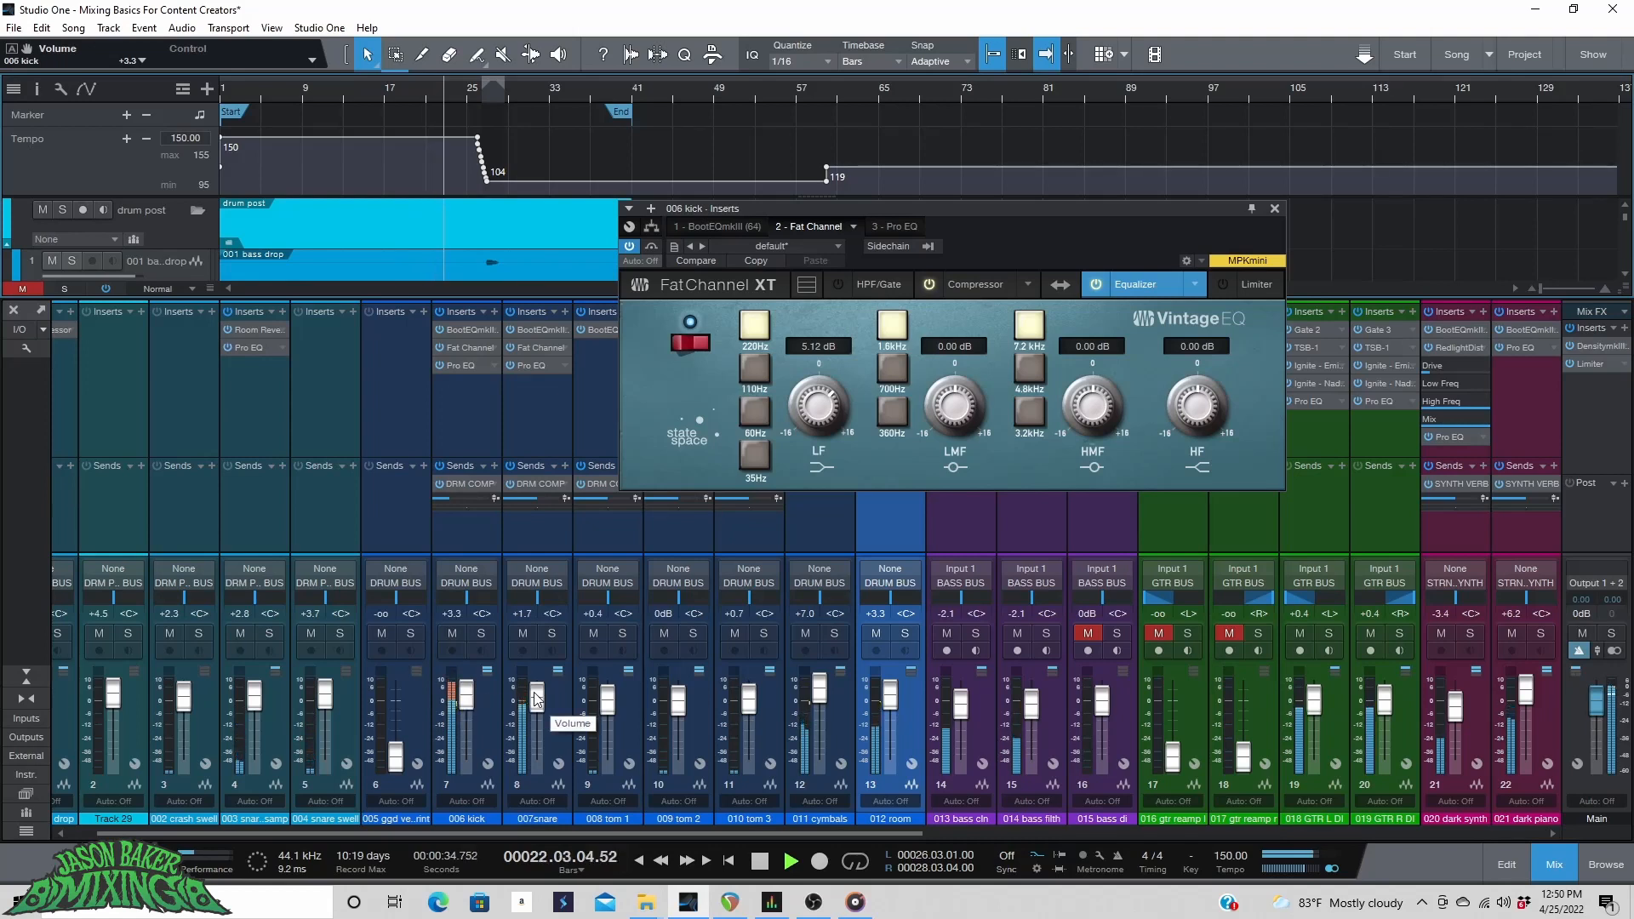
{"action": "left_click_drag", "start_coordinate": [536, 697], "coordinate": [536, 695]}
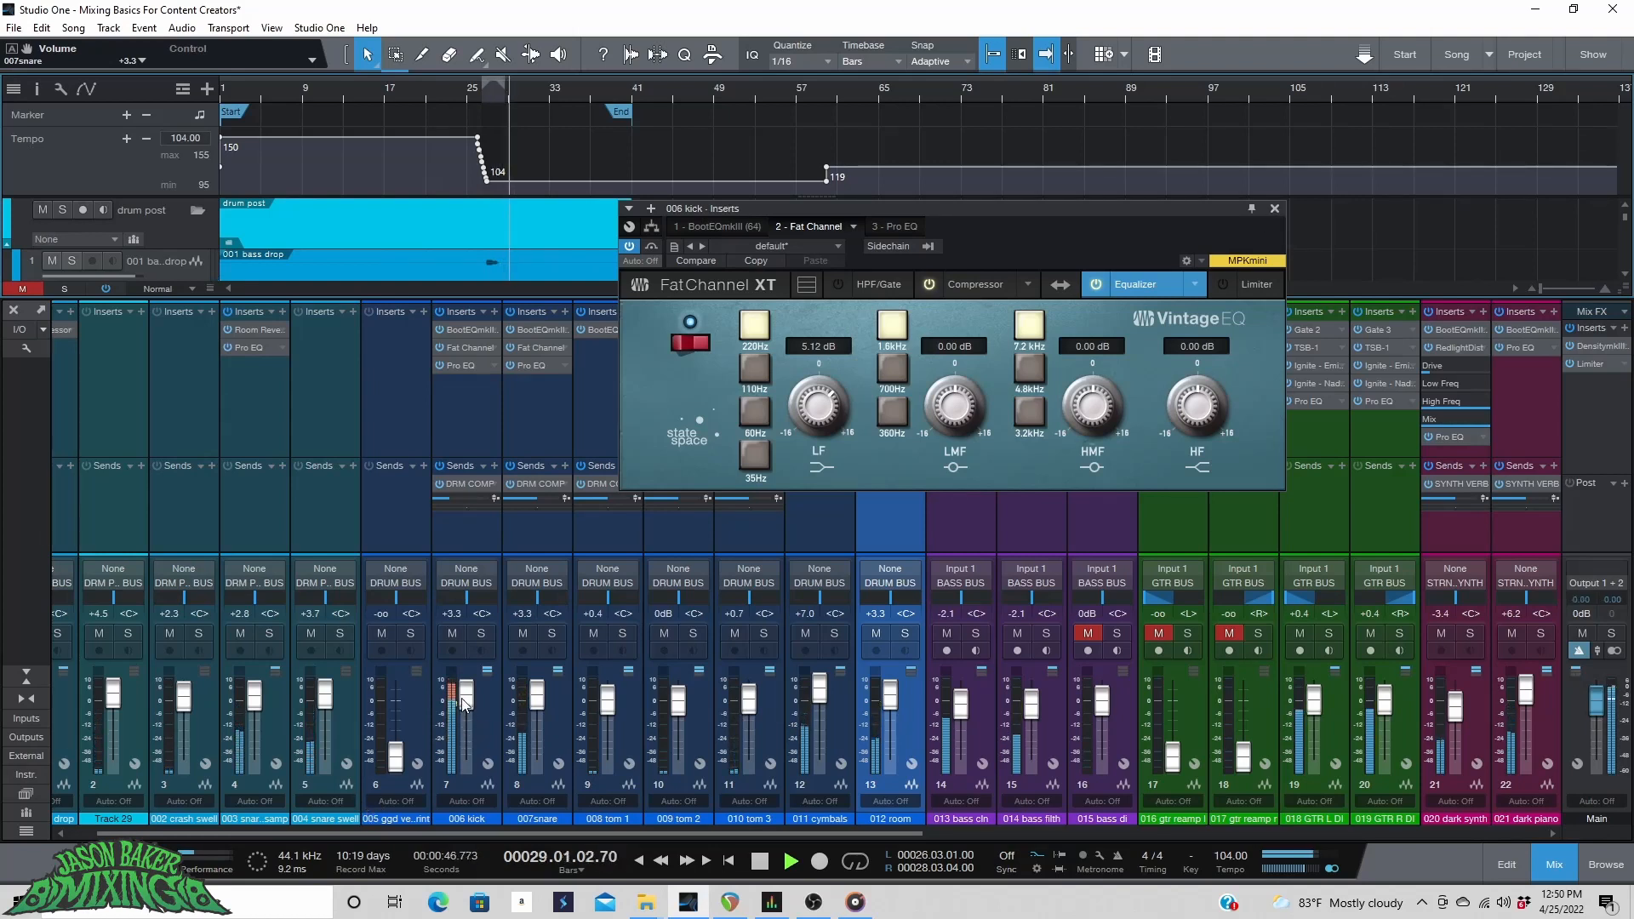
{"action": "left_click", "coordinate": [1273, 208]}
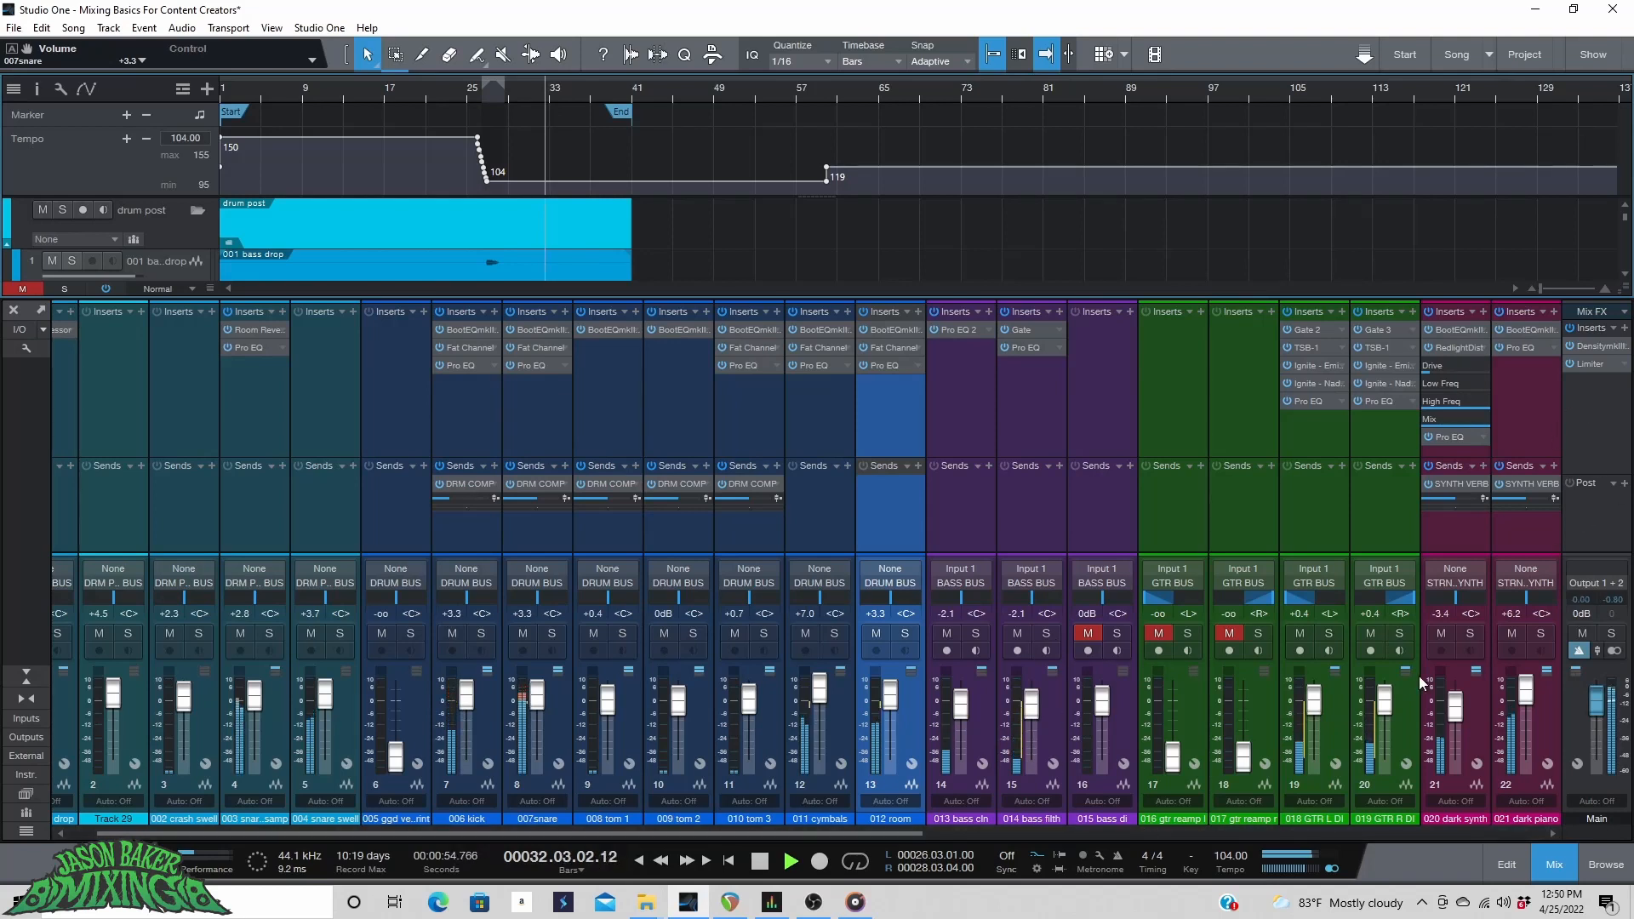
Review the main bus Density and Limiter inserts and the bass filth gate during playback.
{"action": "left_click", "coordinate": [1605, 346]}
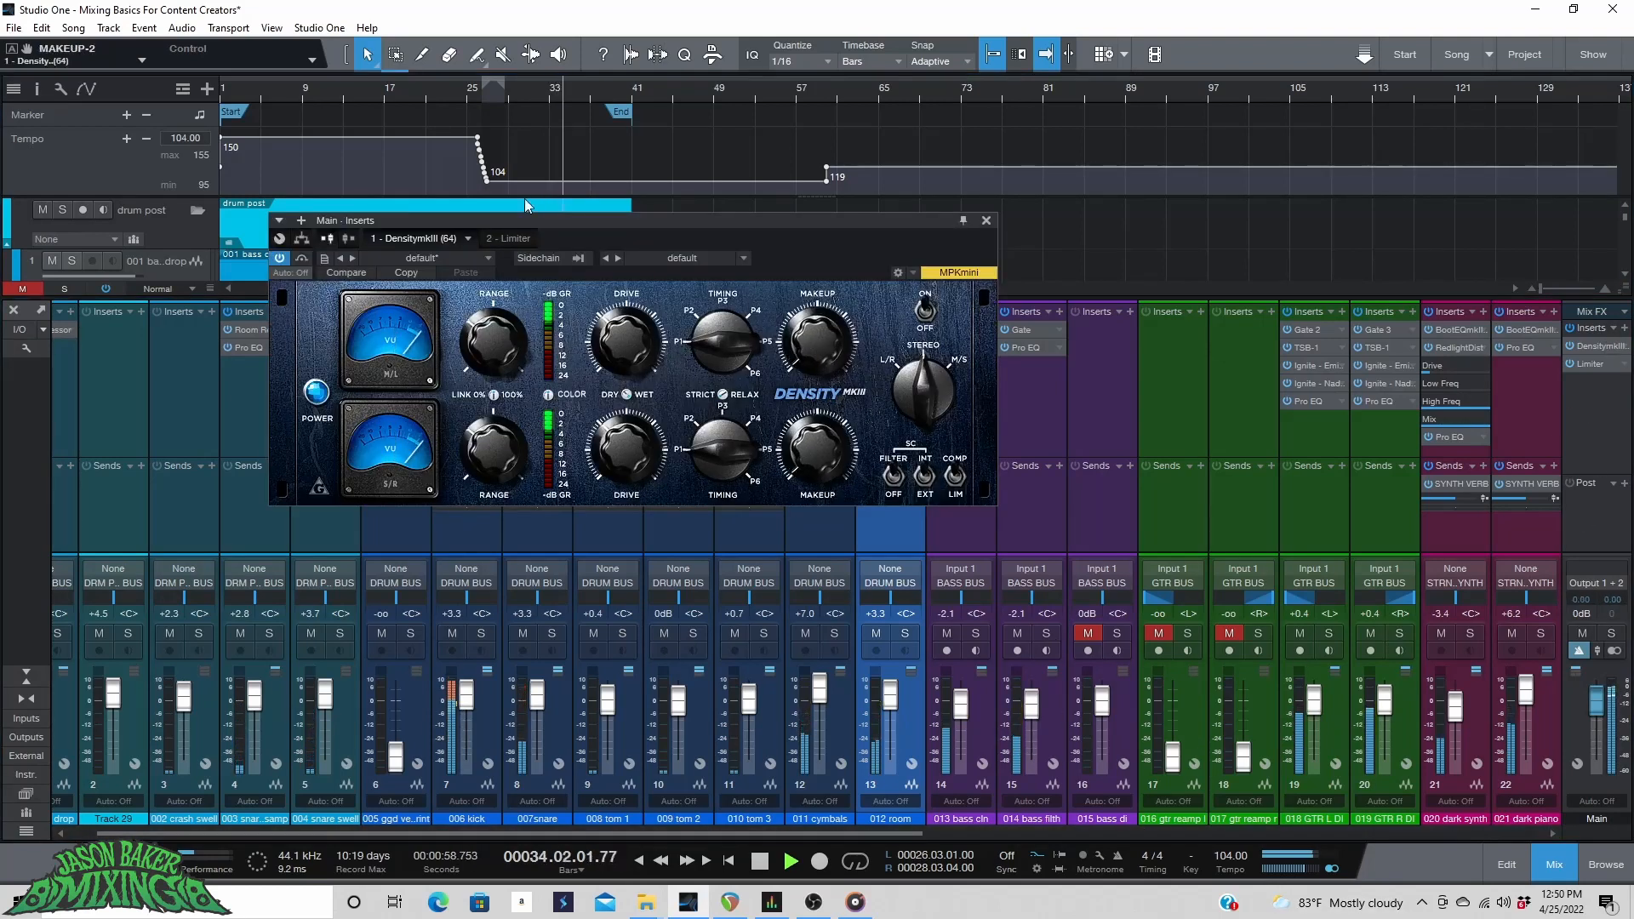
{"action": "left_click", "coordinate": [513, 238]}
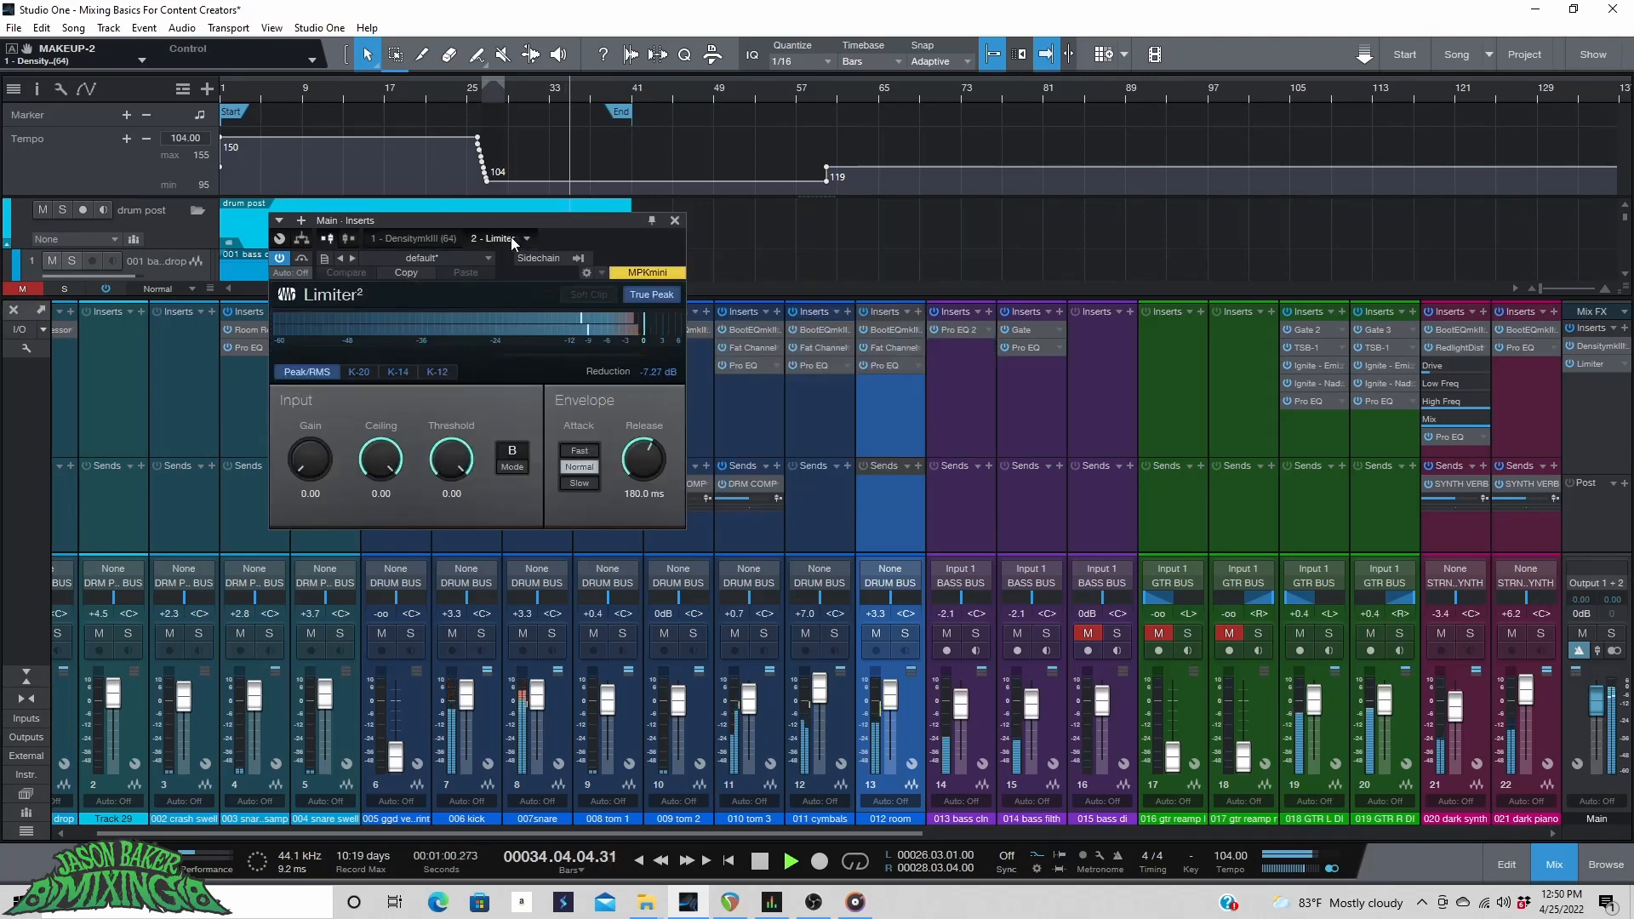
{"action": "key", "text": "space"}
{"action": "left_click", "coordinate": [475, 94]}
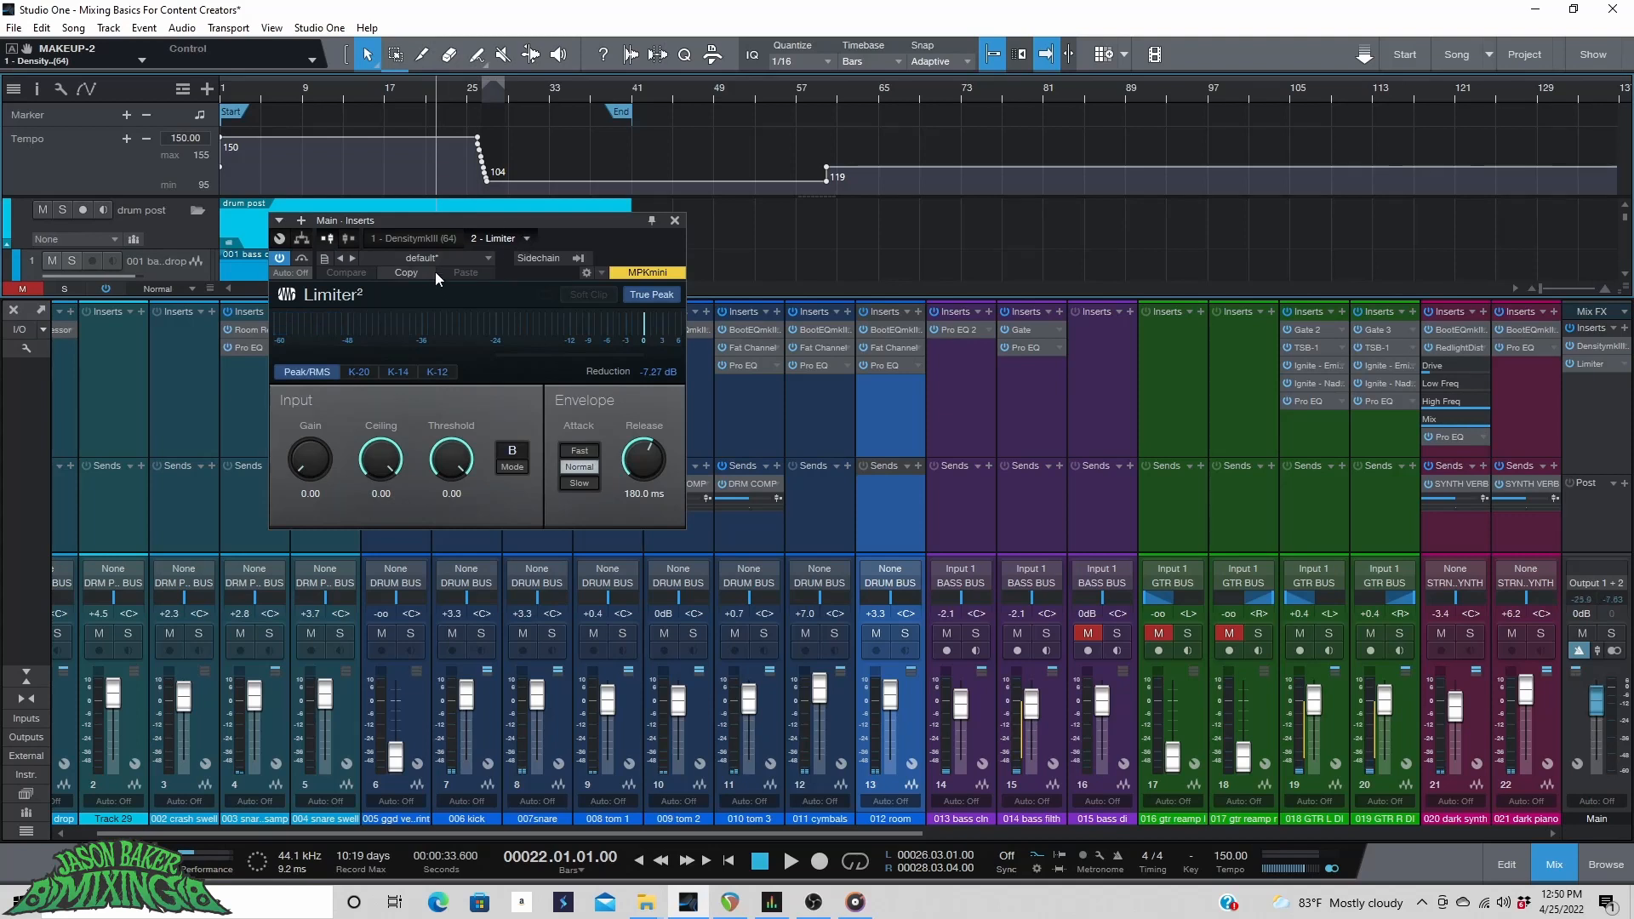
{"action": "left_click", "coordinate": [441, 238]}
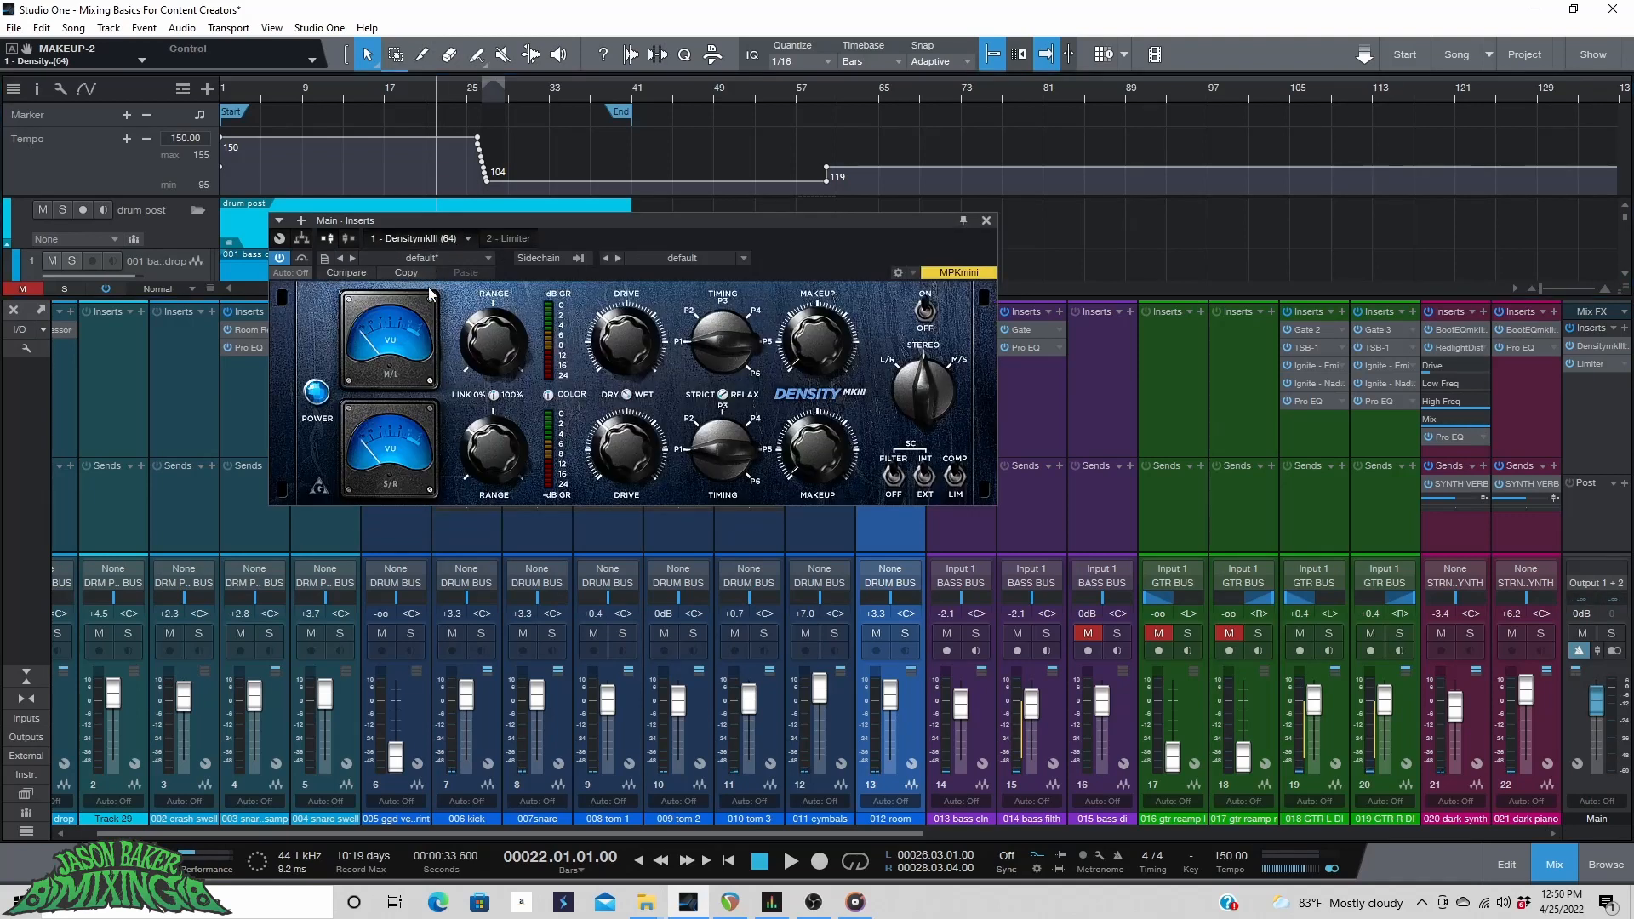
{"action": "key", "text": "space"}
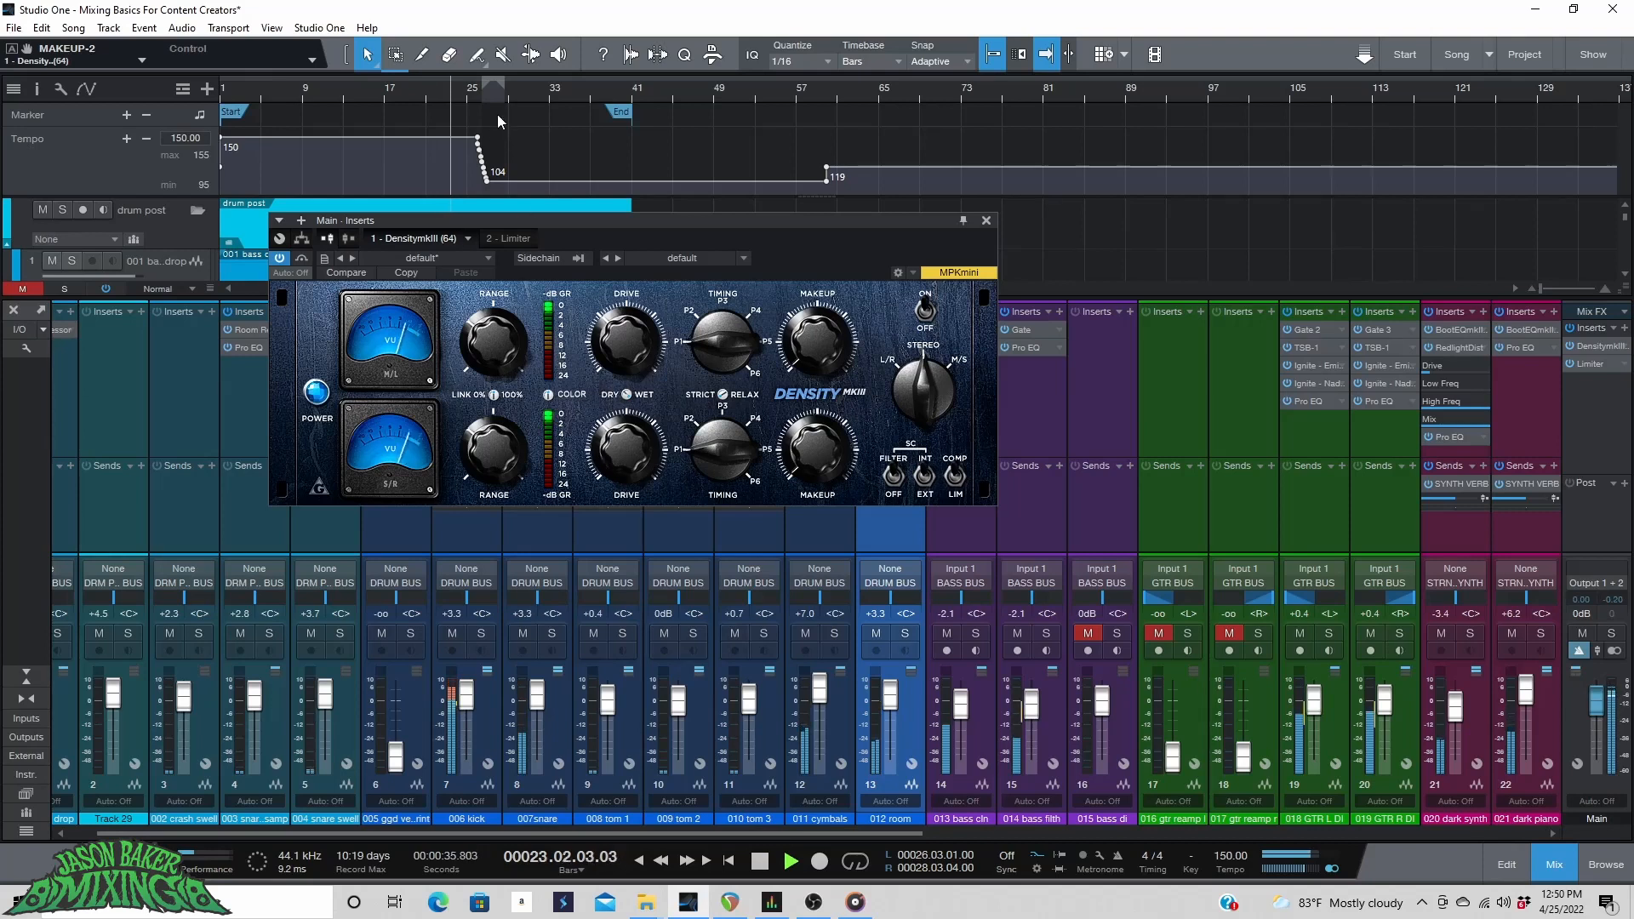
{"action": "left_click", "coordinate": [512, 237]}
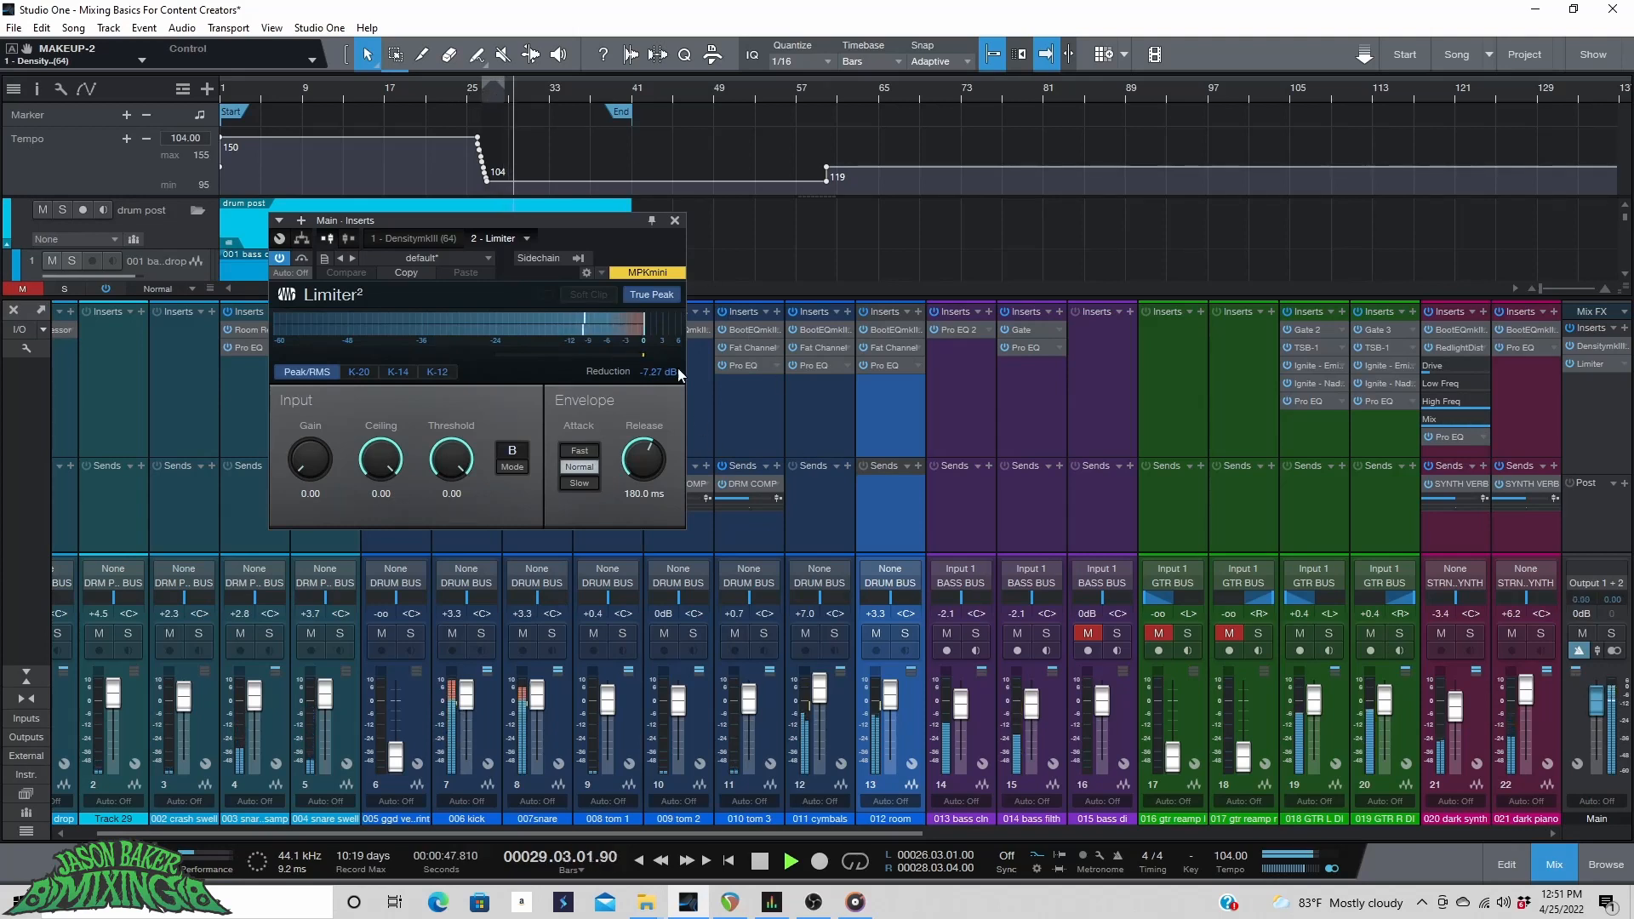
{"action": "left_click", "coordinate": [1055, 727]}
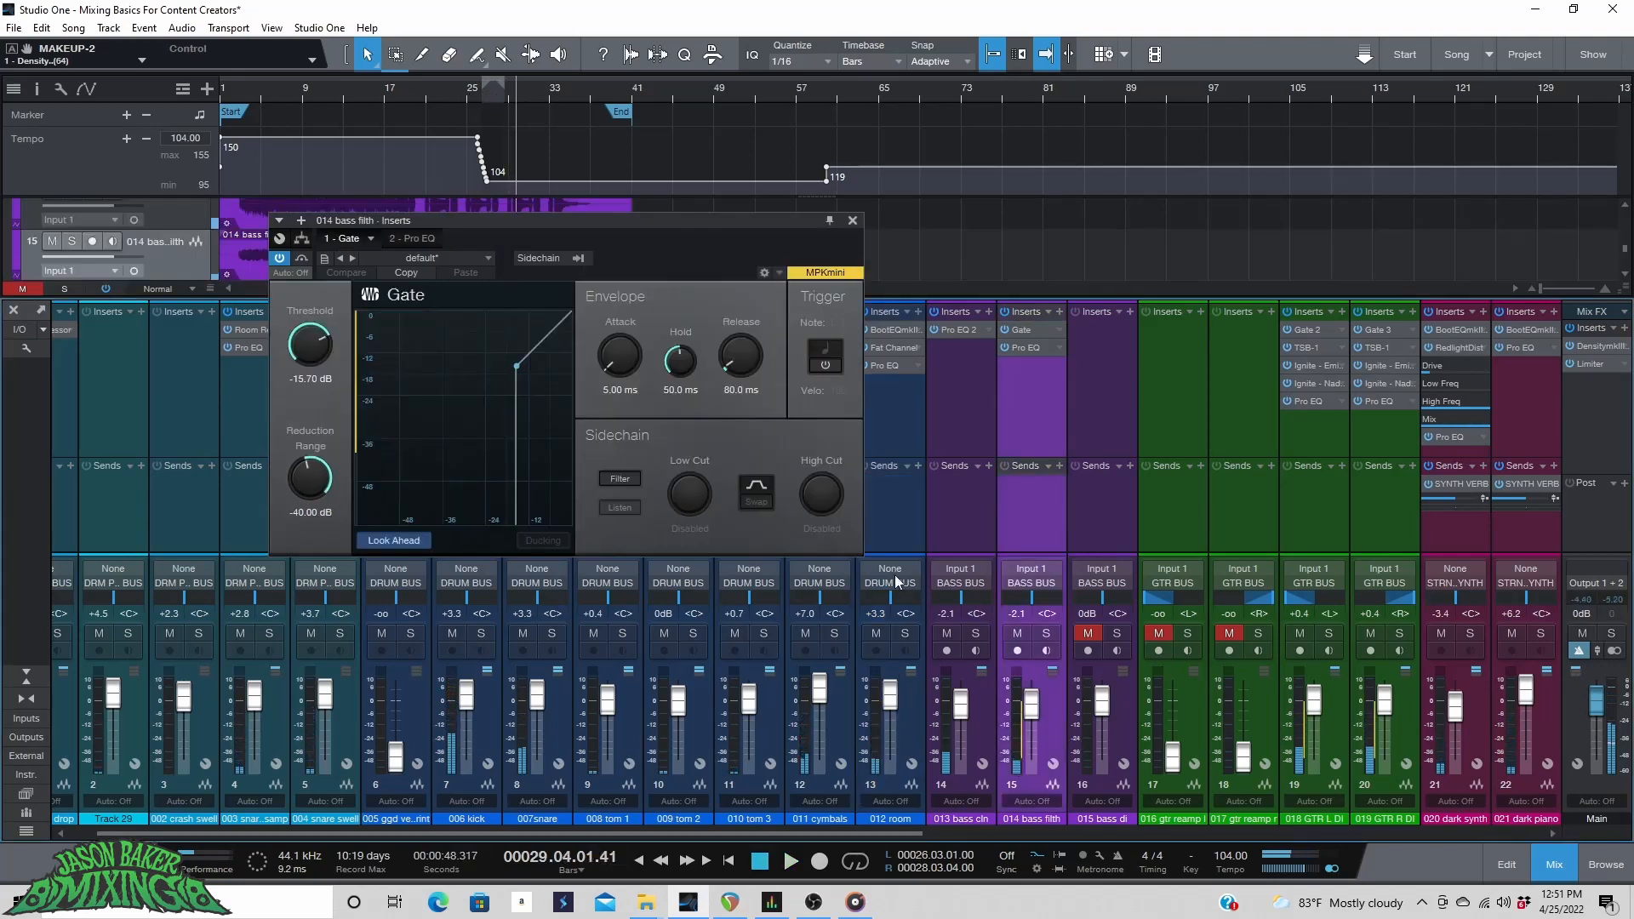
{"action": "left_click", "coordinate": [858, 221]}
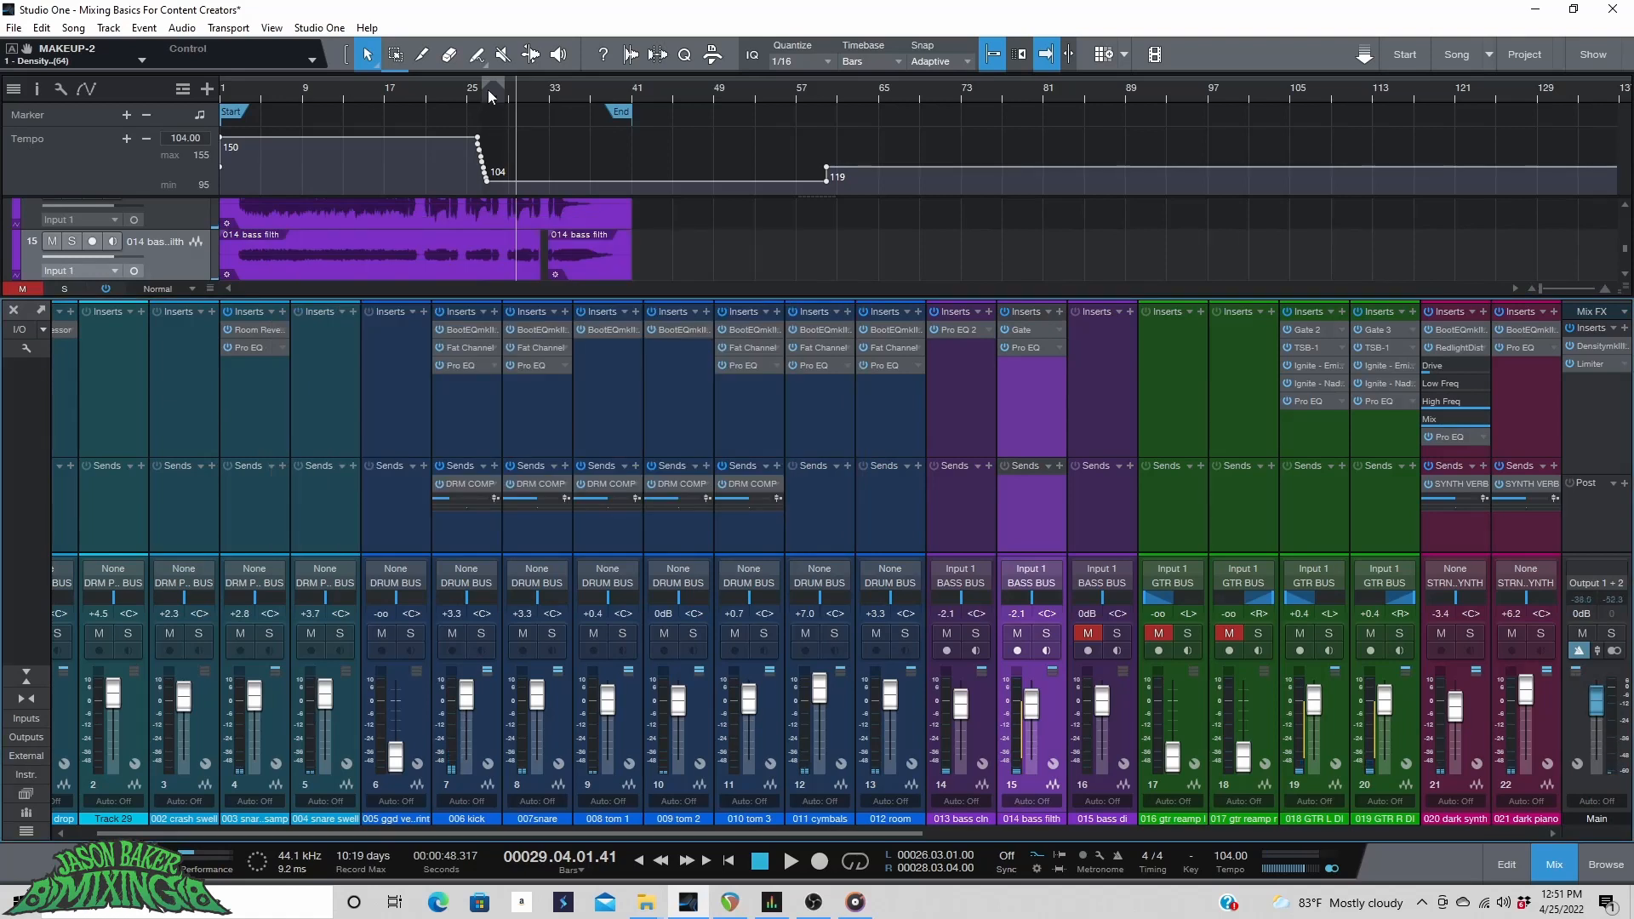
Split the bass filth event near bar 29.2 and trim its new start to leave a short gap.
{"action": "scroll", "coordinate": [489, 96], "scroll_direction": "up", "scroll_amount": 5}
{"action": "left_click", "coordinate": [531, 99]}
{"action": "key", "text": "space"}
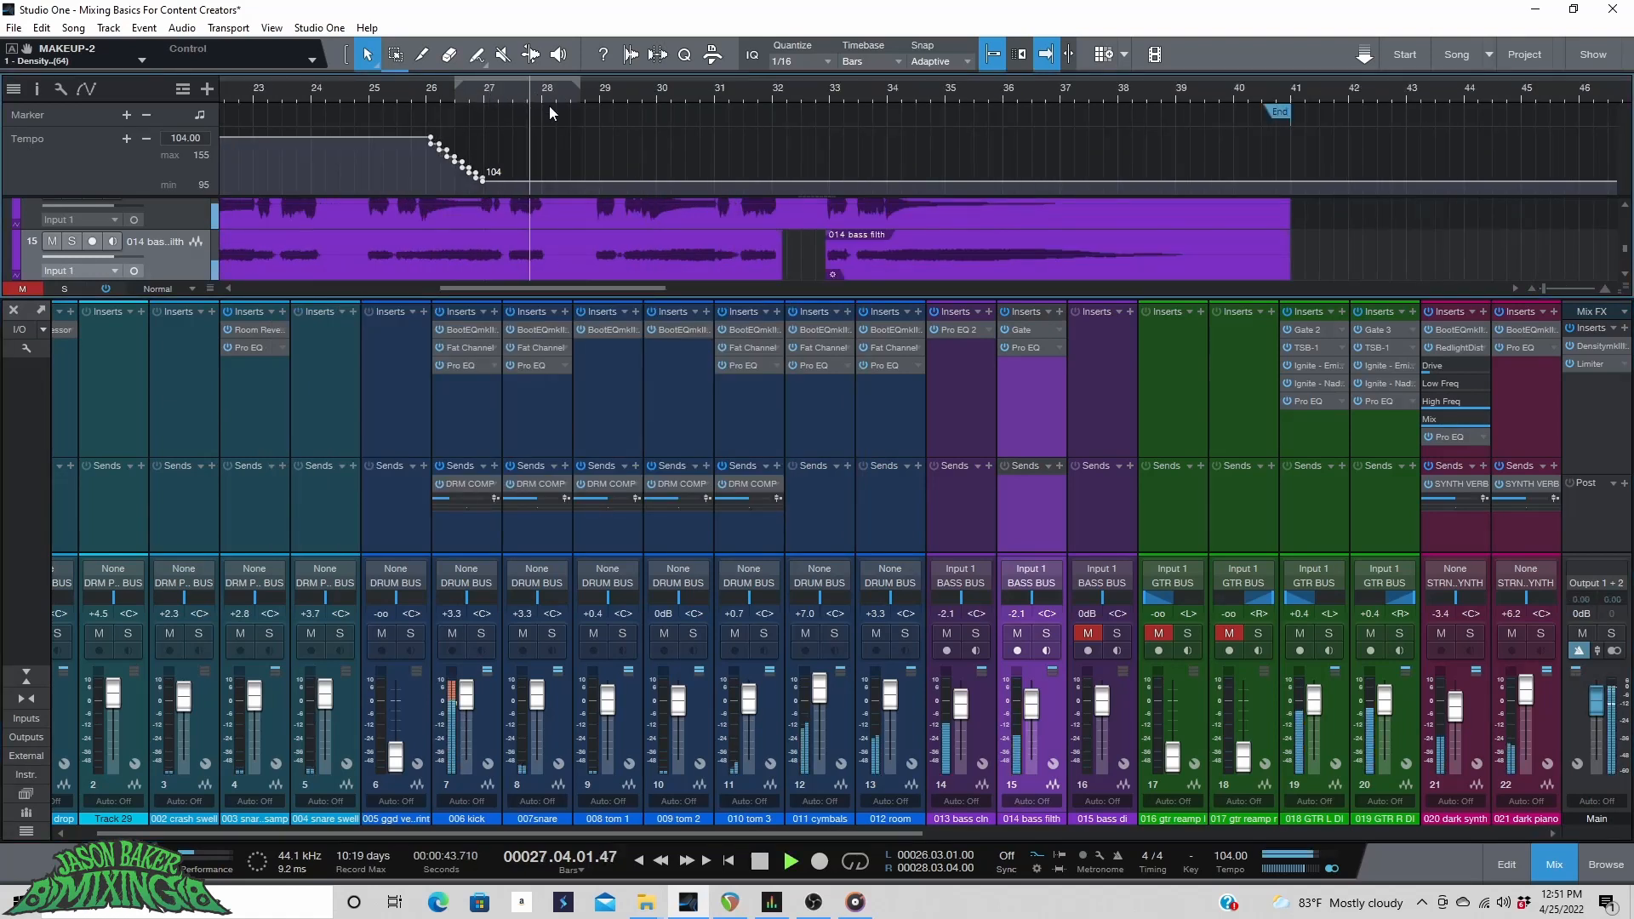
{"action": "left_click", "coordinate": [428, 61]}
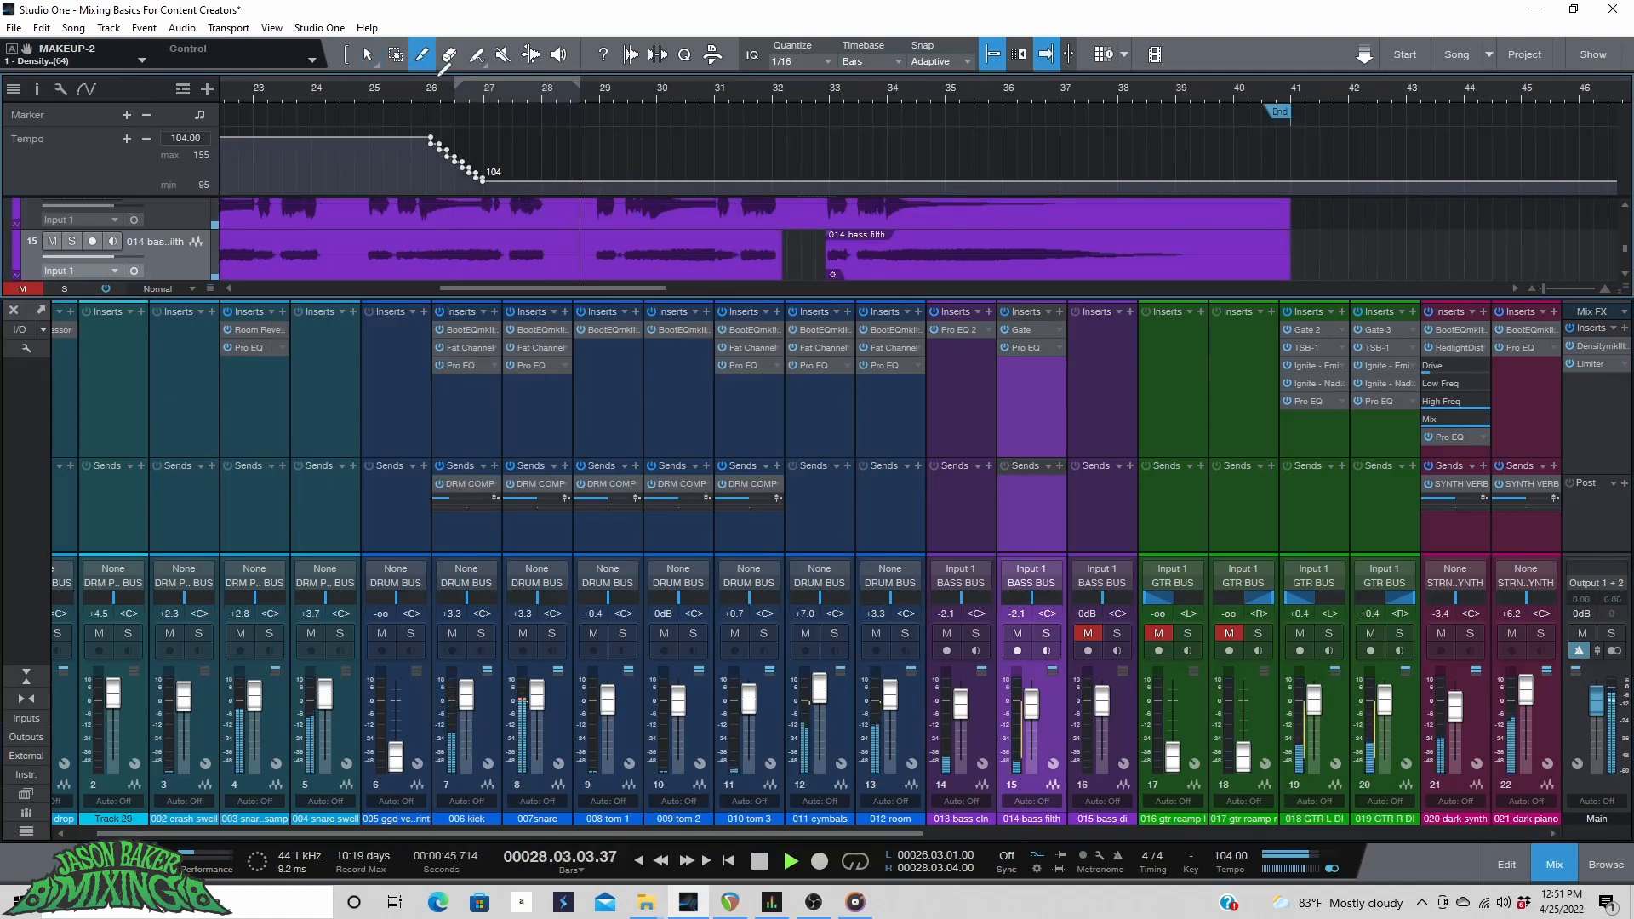
{"action": "scroll", "coordinate": [606, 89], "scroll_direction": "up", "scroll_amount": 3}
{"action": "key", "text": "space"}
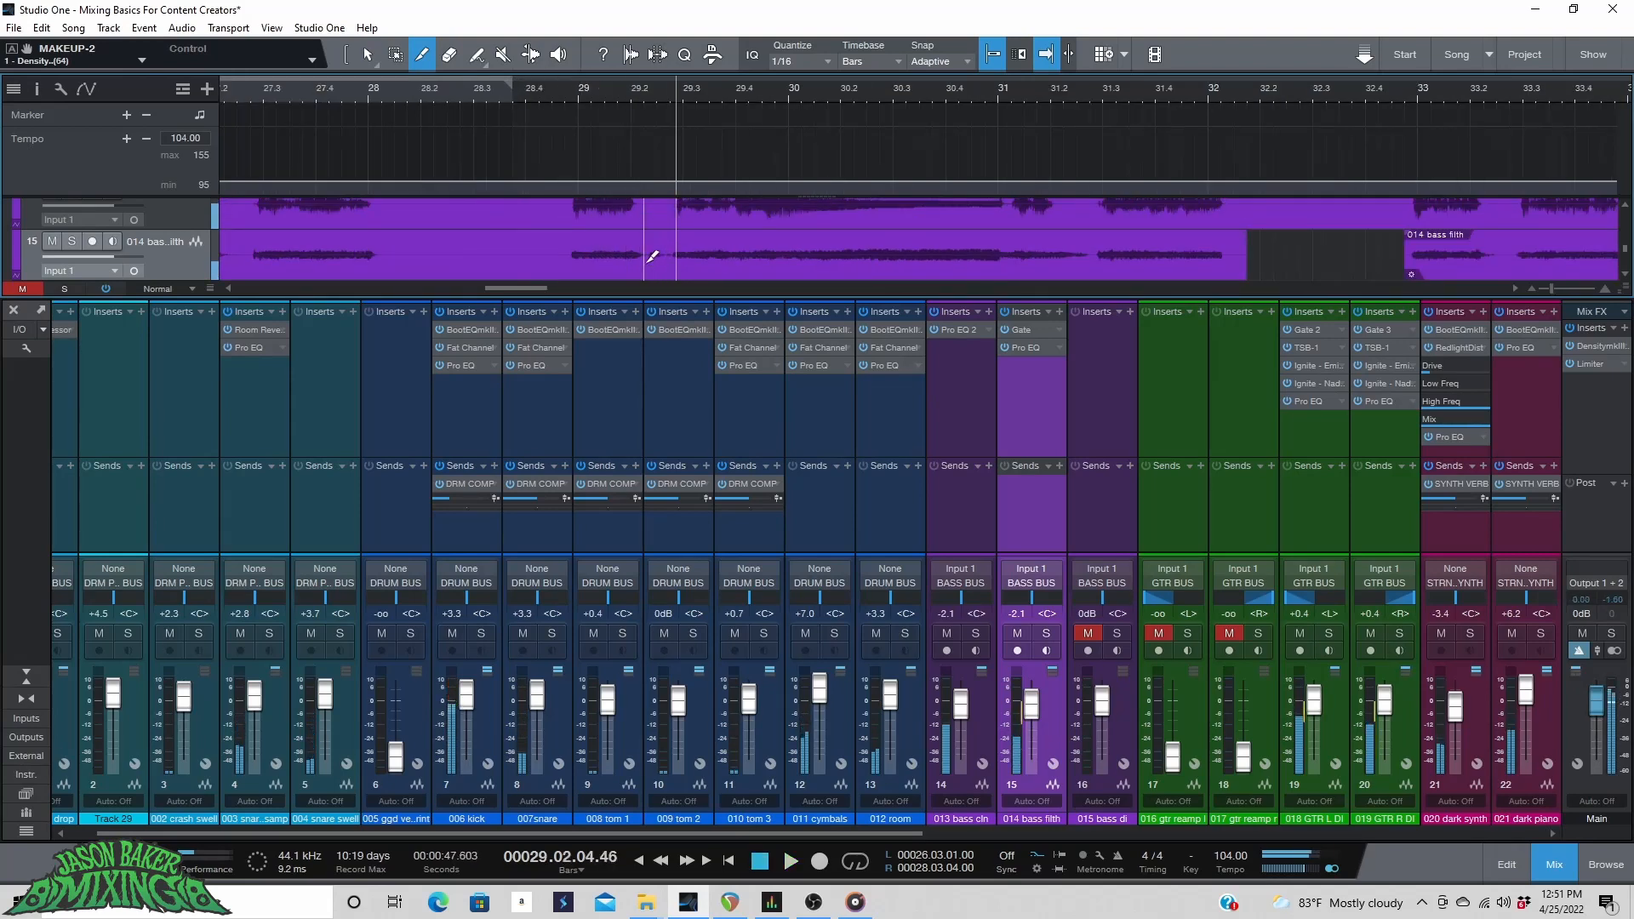
{"action": "left_click", "coordinate": [646, 263]}
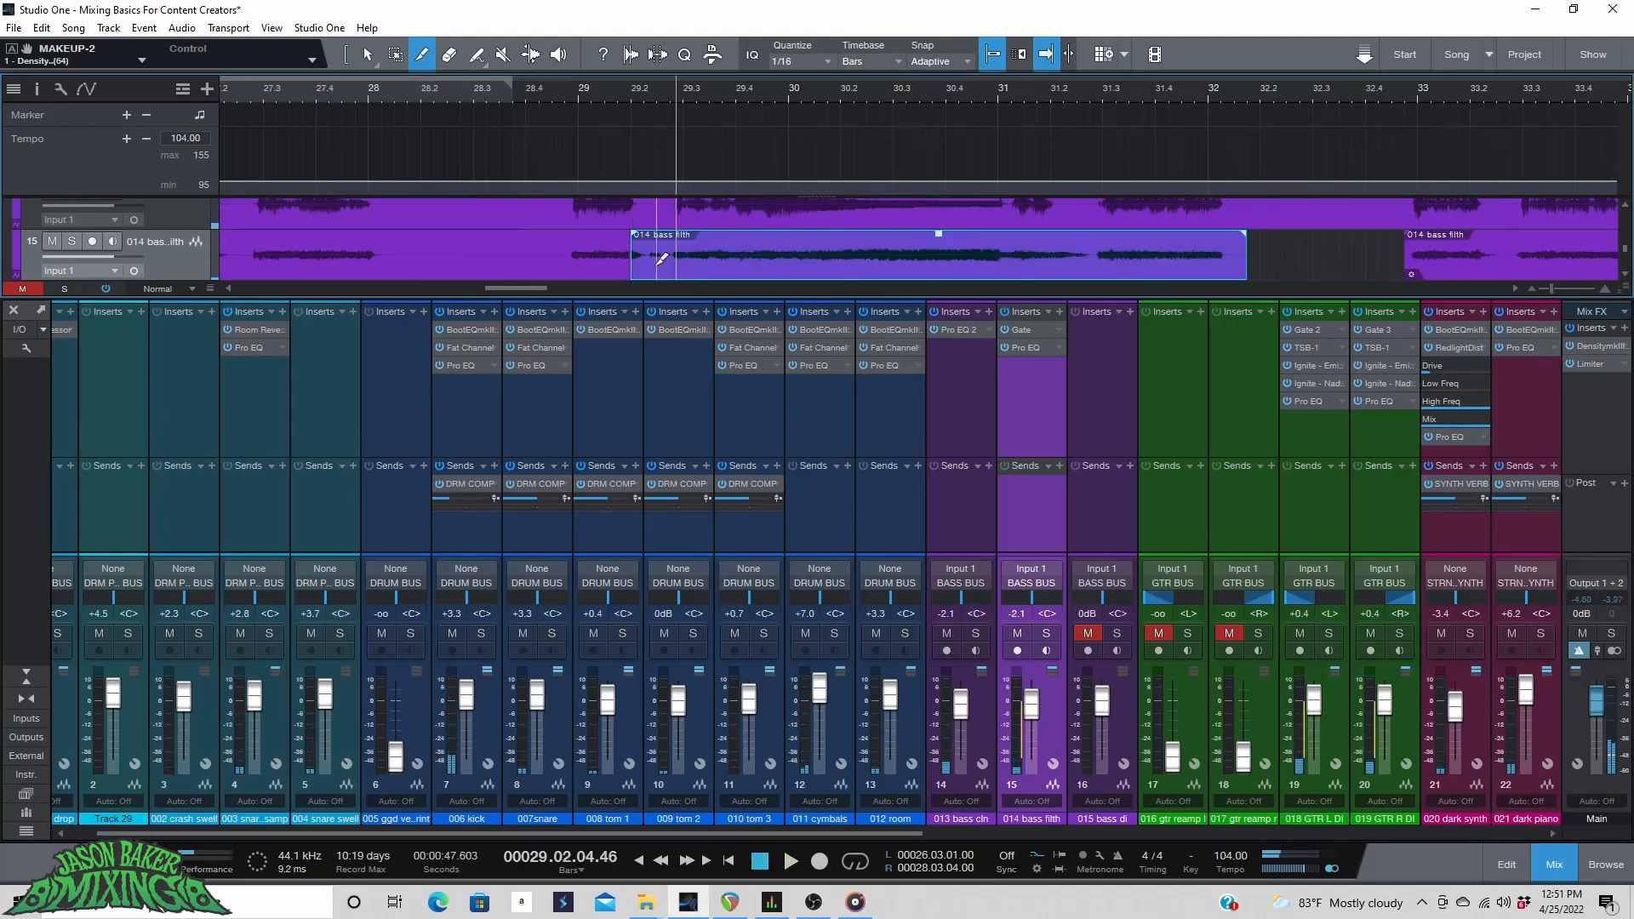
{"action": "key", "text": "1"}
{"action": "mouse_move", "coordinate": [635, 265]}
{"action": "left_mouse_down"}
{"action": "mouse_move", "coordinate": [672, 260]}
{"action": "mouse_move", "coordinate": [629, 245]}
{"action": "left_mouse_up"}
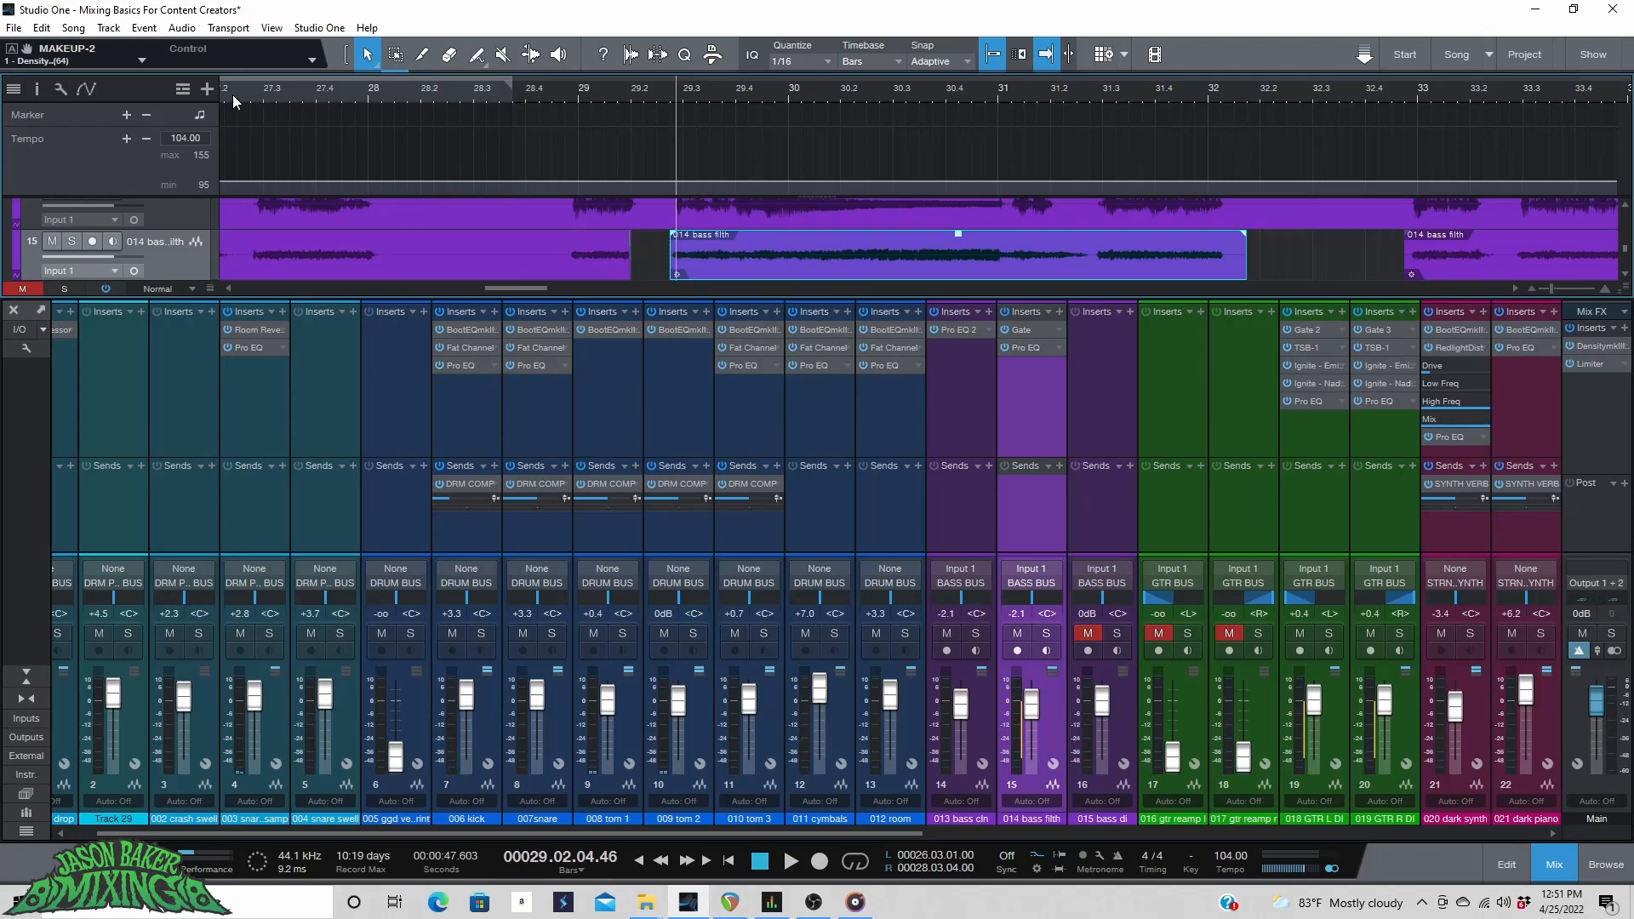
Play back the bass filth section around bars 26 to 29 to hear the gap.
{"action": "left_click", "coordinate": [237, 102]}
{"action": "key", "text": "space"}
{"action": "left_click_drag", "start_coordinate": [523, 289], "coordinate": [494, 295]}
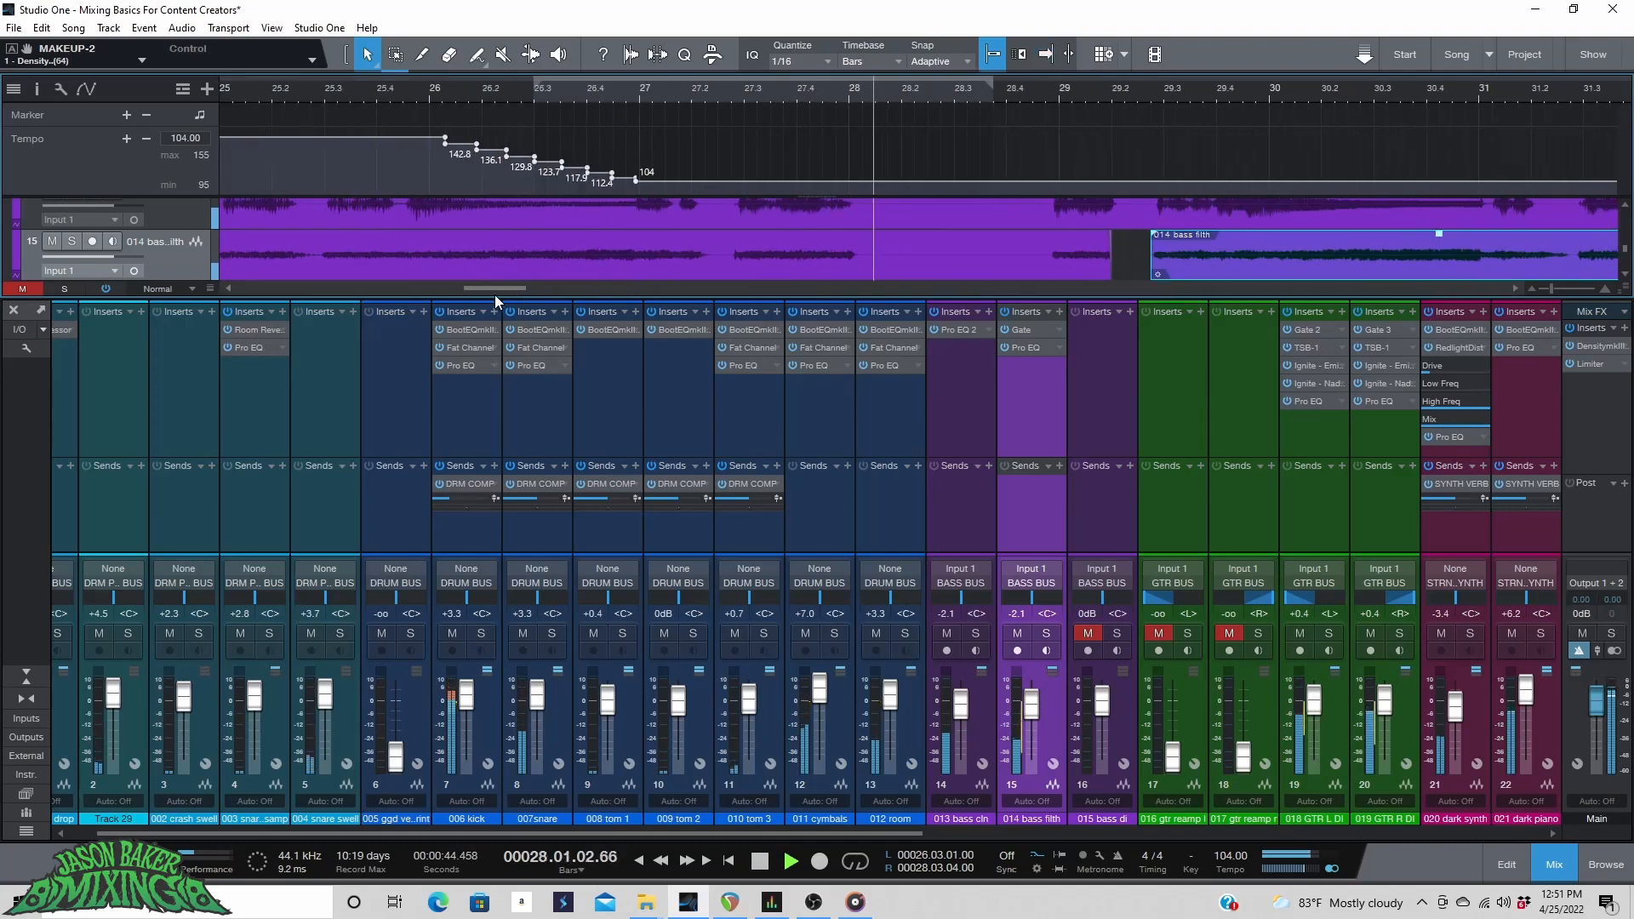
{"action": "left_click", "coordinate": [631, 101]}
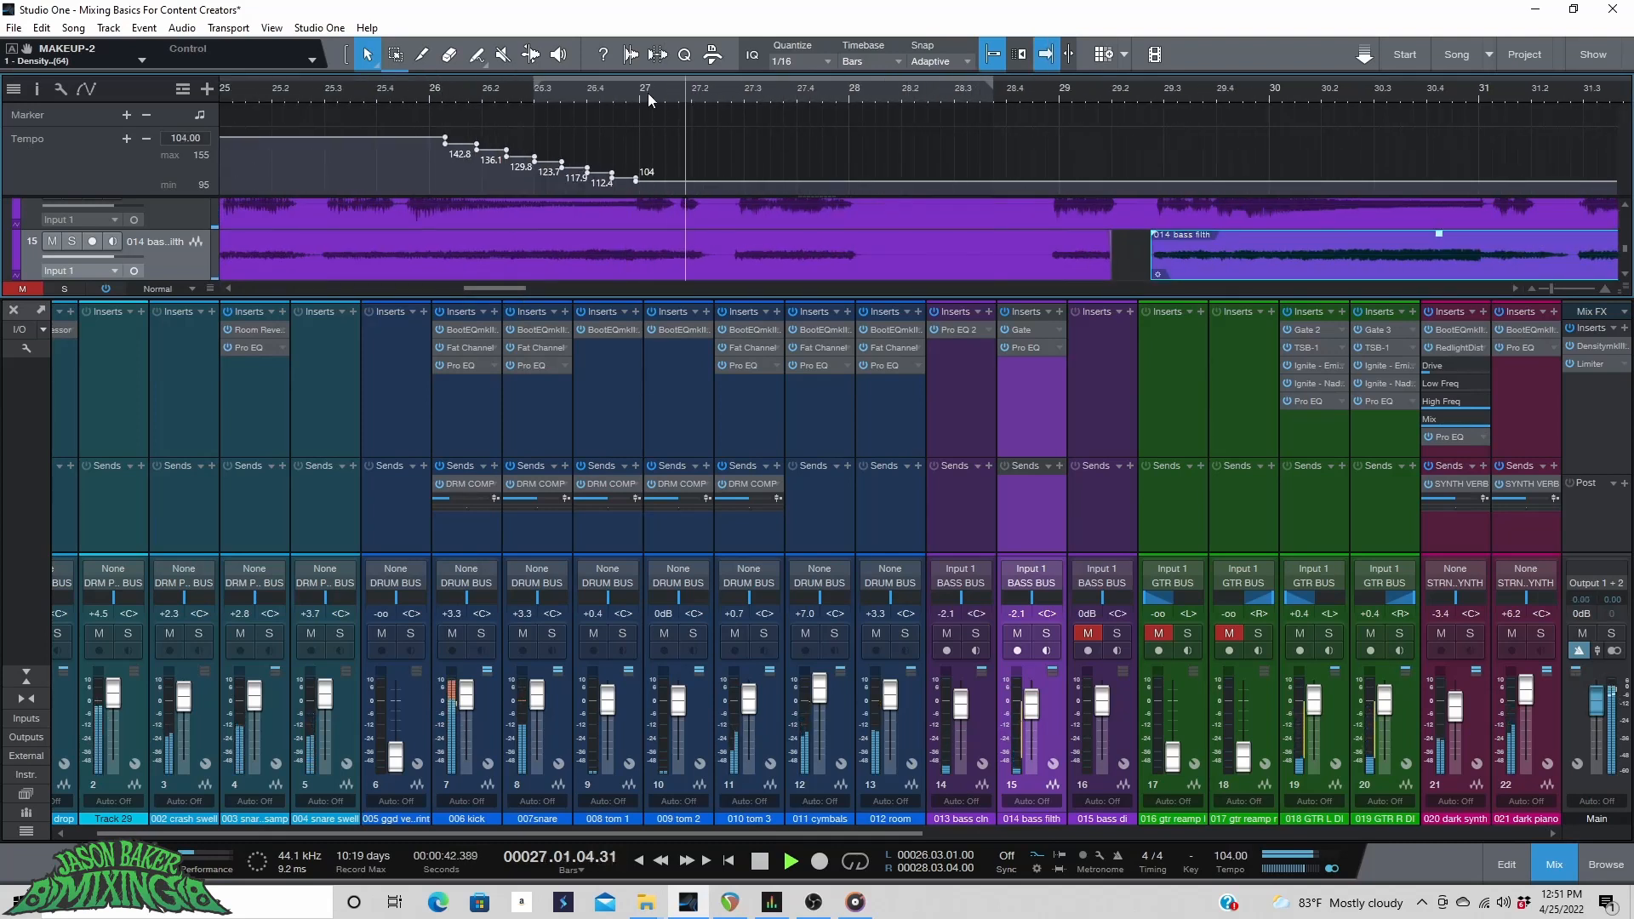
{"action": "key", "text": "space"}
{"action": "key", "text": "space"}
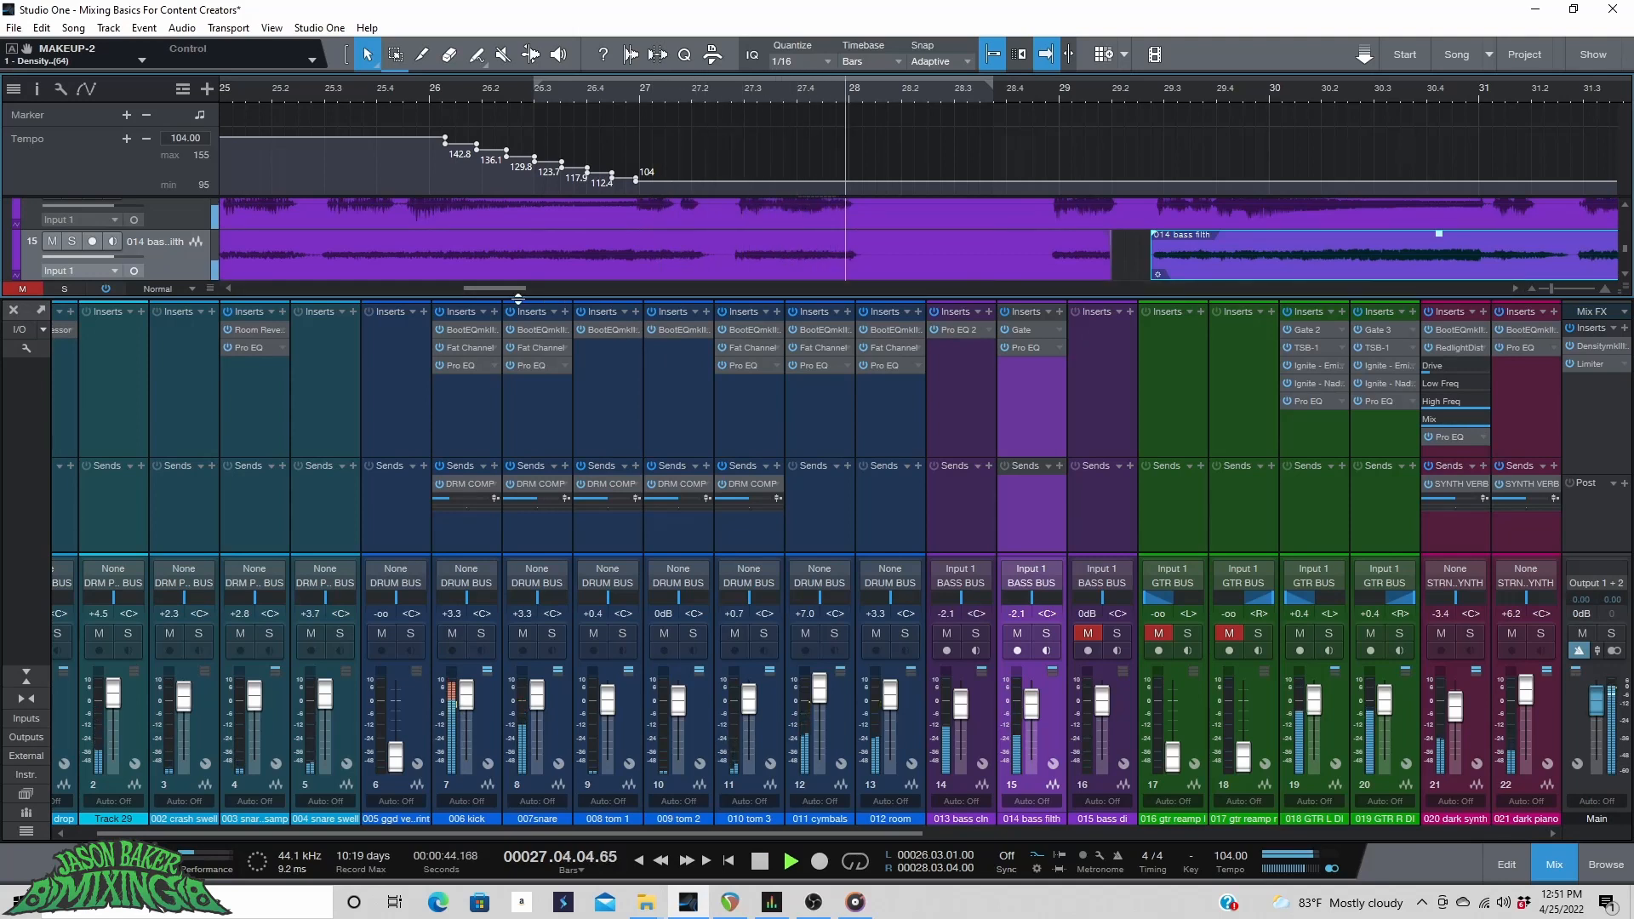
{"action": "left_click_drag", "start_coordinate": [510, 291], "coordinate": [539, 293]}
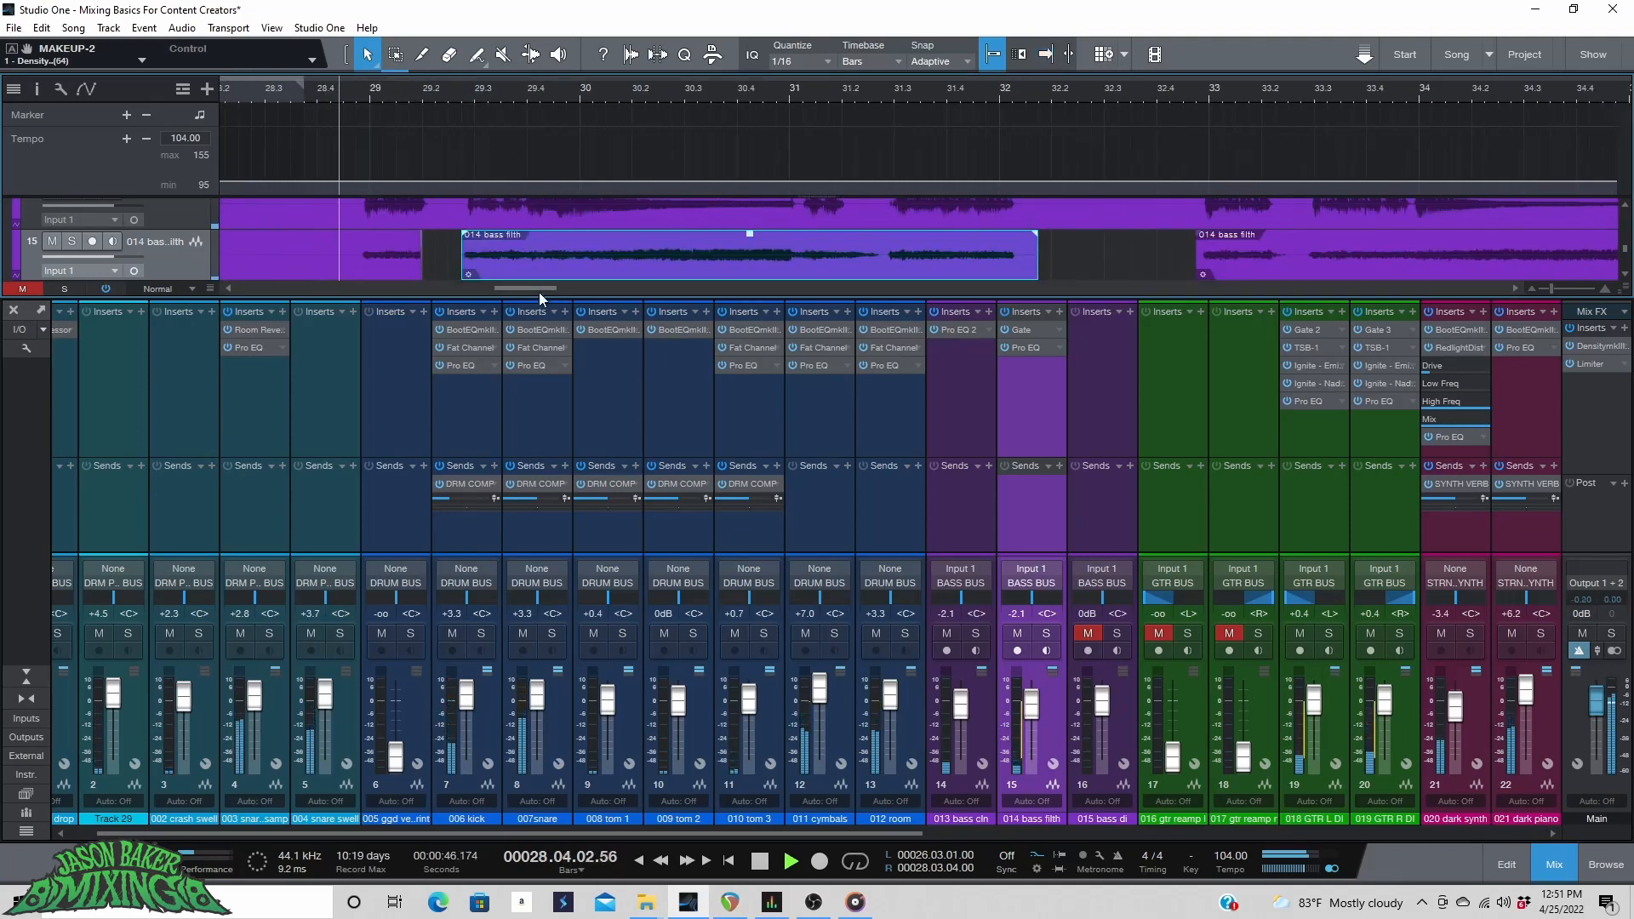
Split the bass filth event near bar 31.2 and trim the right part's start to open a gap.
{"action": "key", "text": "5"}
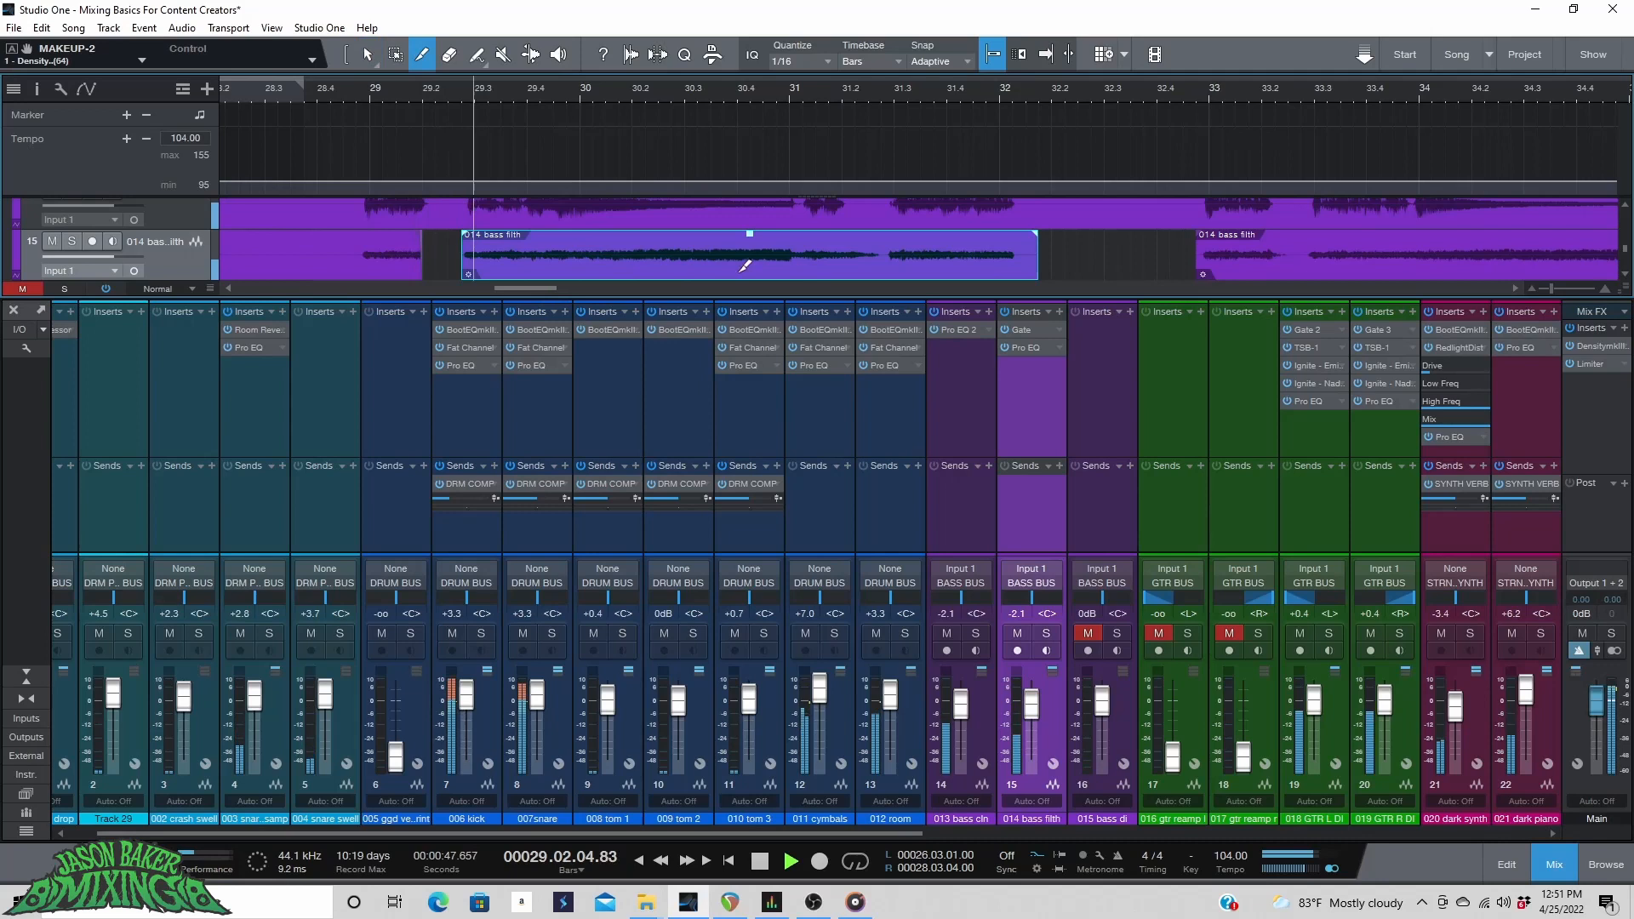
{"action": "left_click", "coordinate": [843, 257]}
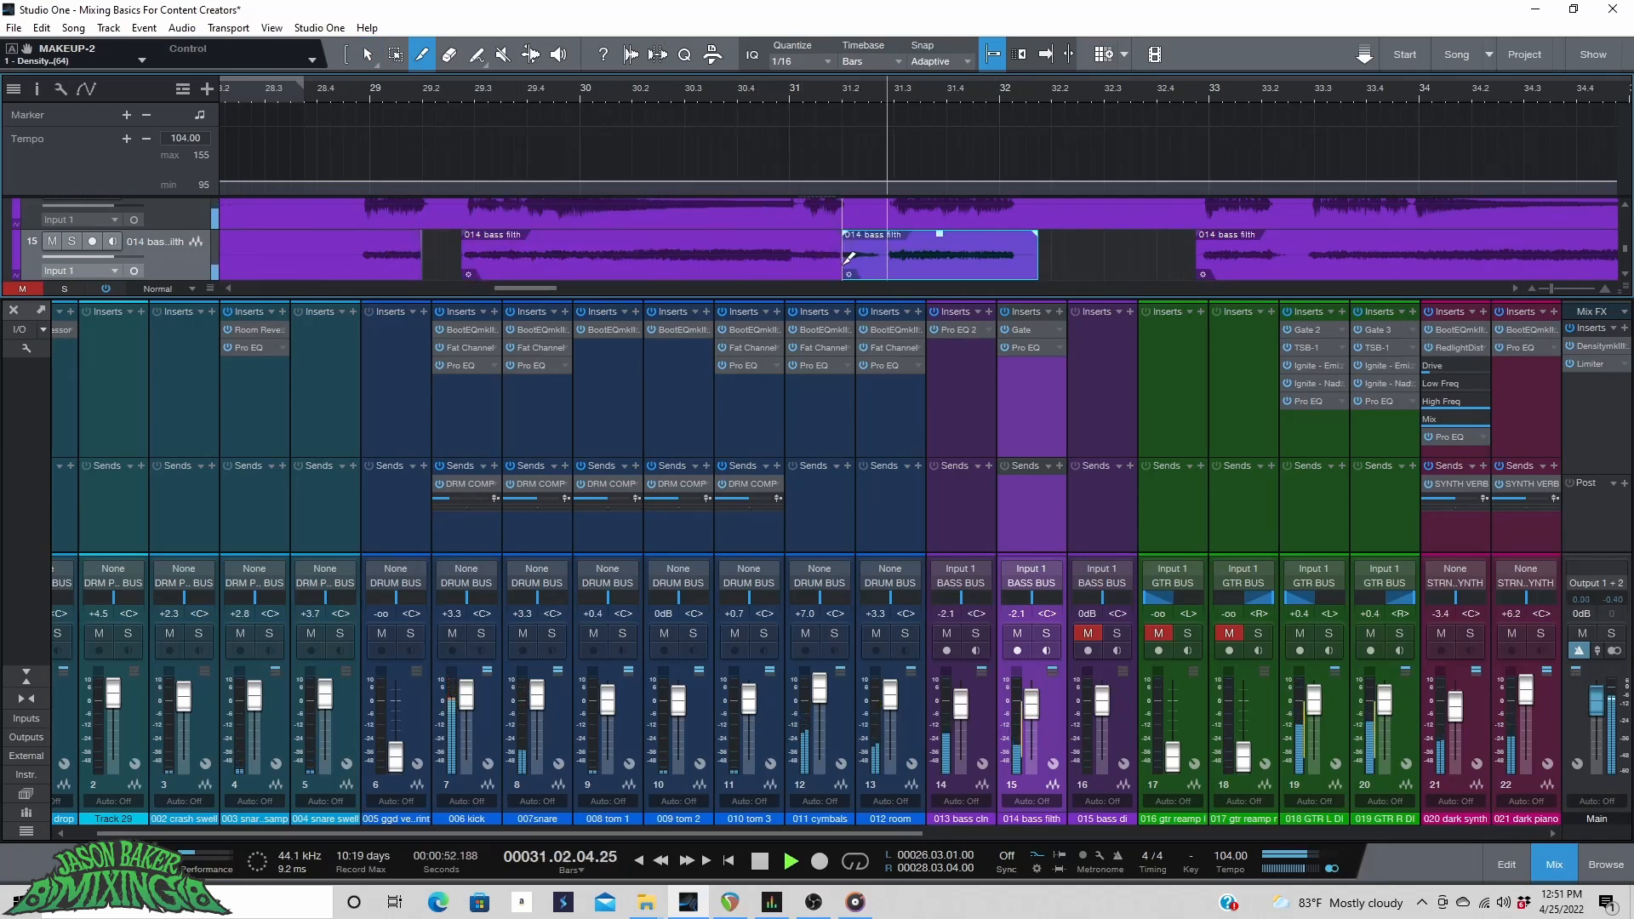
{"action": "key", "text": "1"}
{"action": "key", "text": "space"}
{"action": "mouse_move", "coordinate": [843, 264]}
{"action": "left_mouse_down"}
{"action": "mouse_move", "coordinate": [895, 266]}
{"action": "mouse_move", "coordinate": [838, 244]}
{"action": "left_mouse_up"}
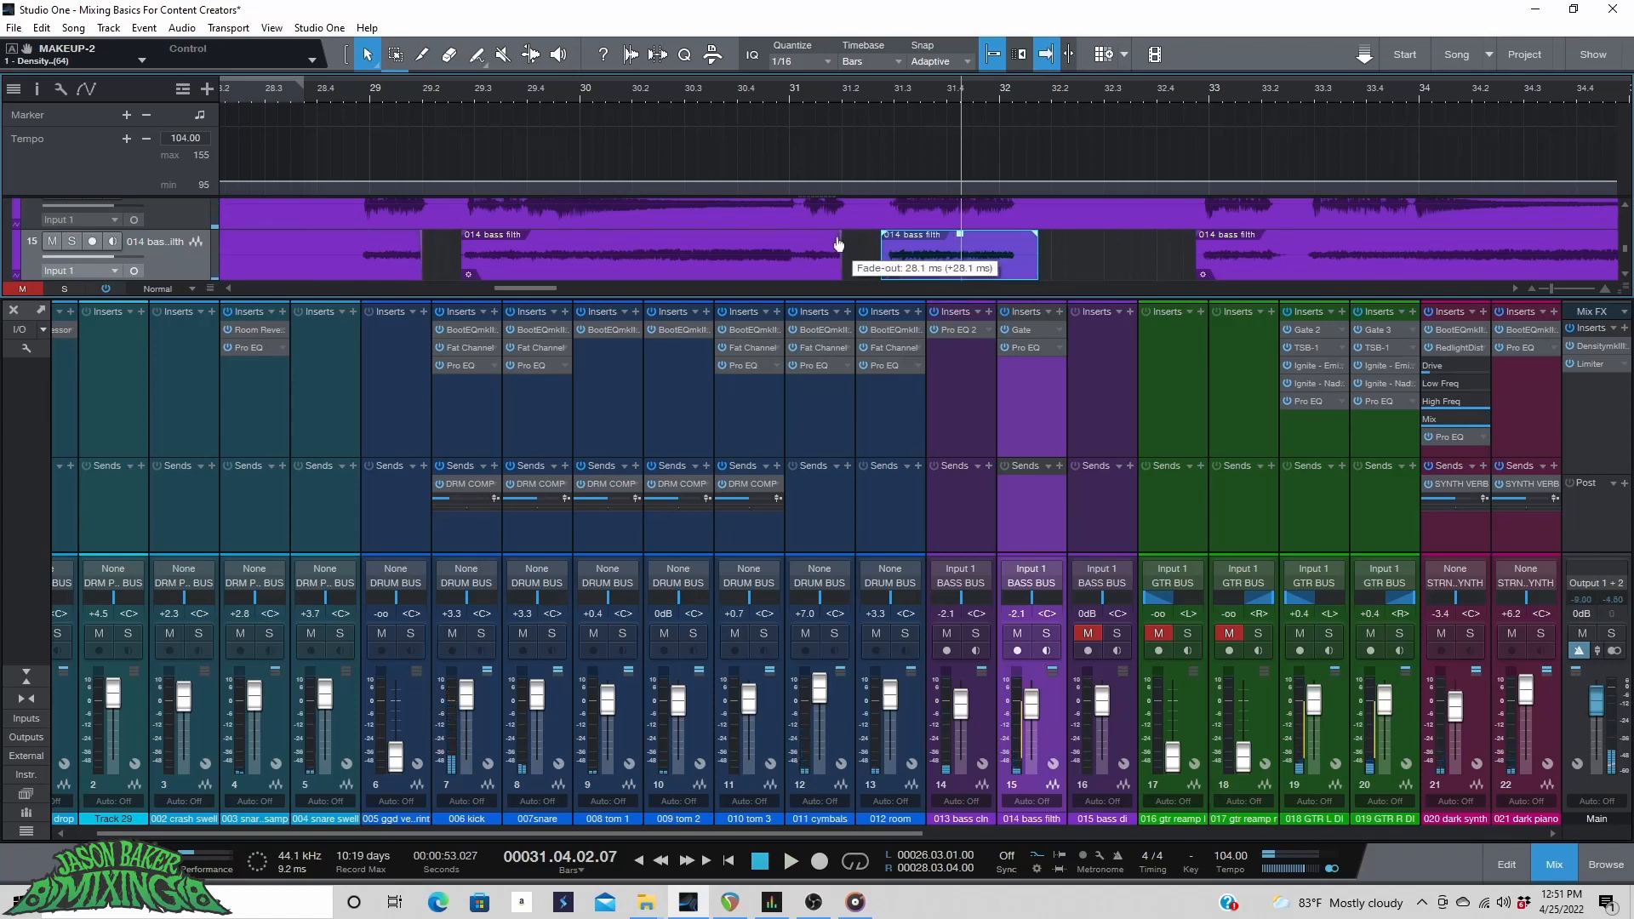
Split the bass filth event near bar 33.2 and play the section back.
{"action": "left_click", "coordinate": [748, 94]}
{"action": "key", "text": "space"}
{"action": "key", "text": "3"}
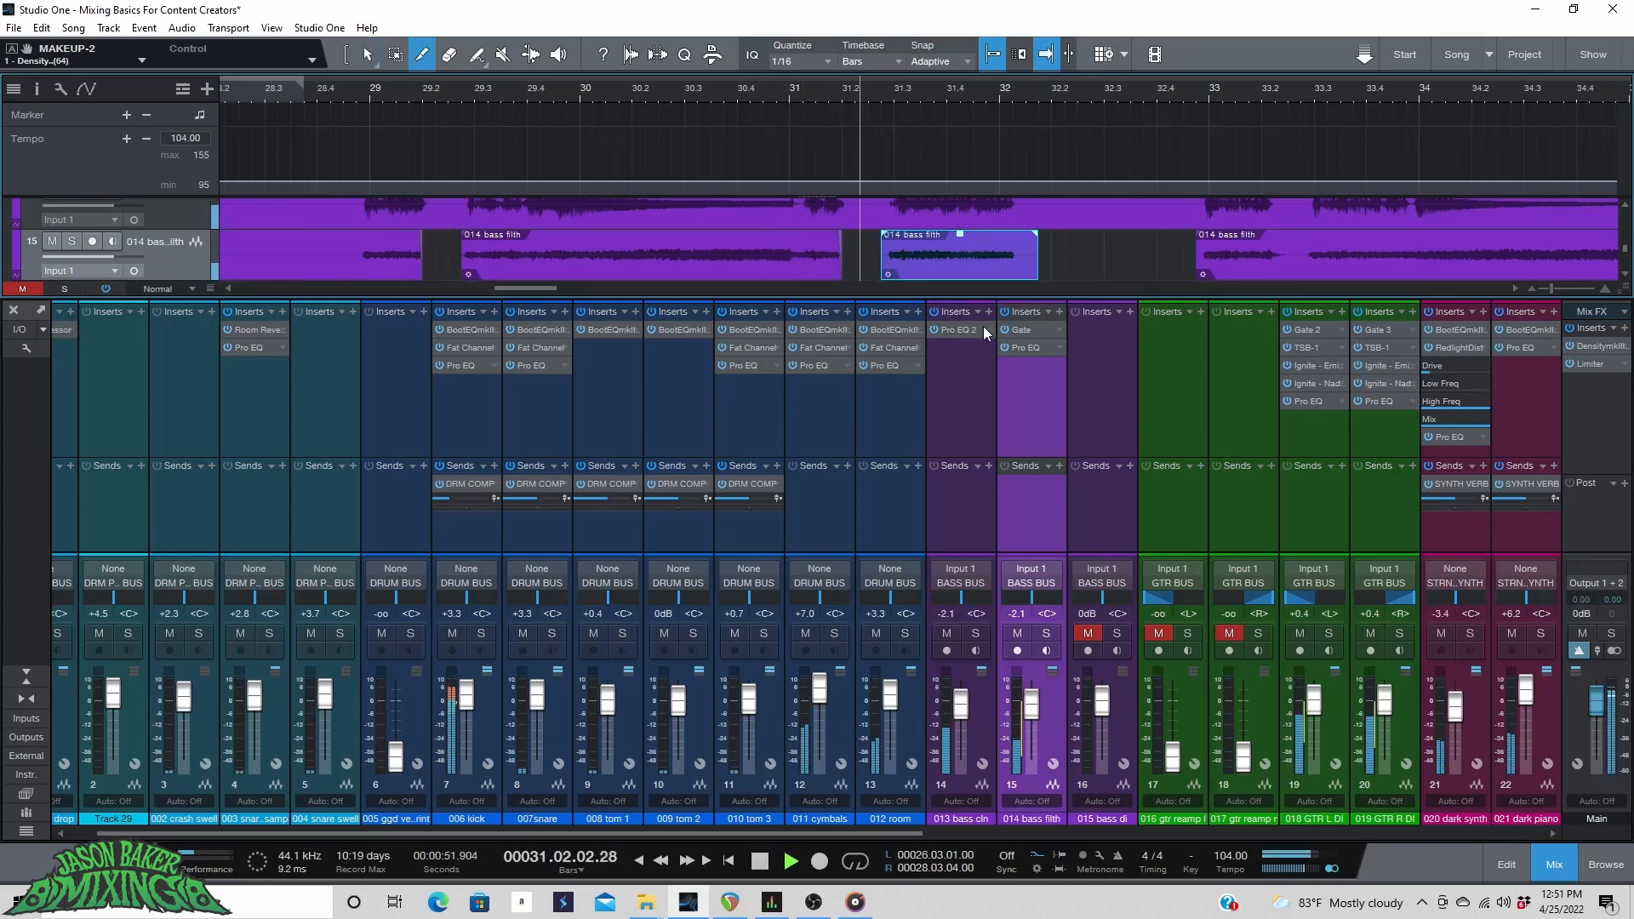
{"action": "left_click", "coordinate": [1272, 256]}
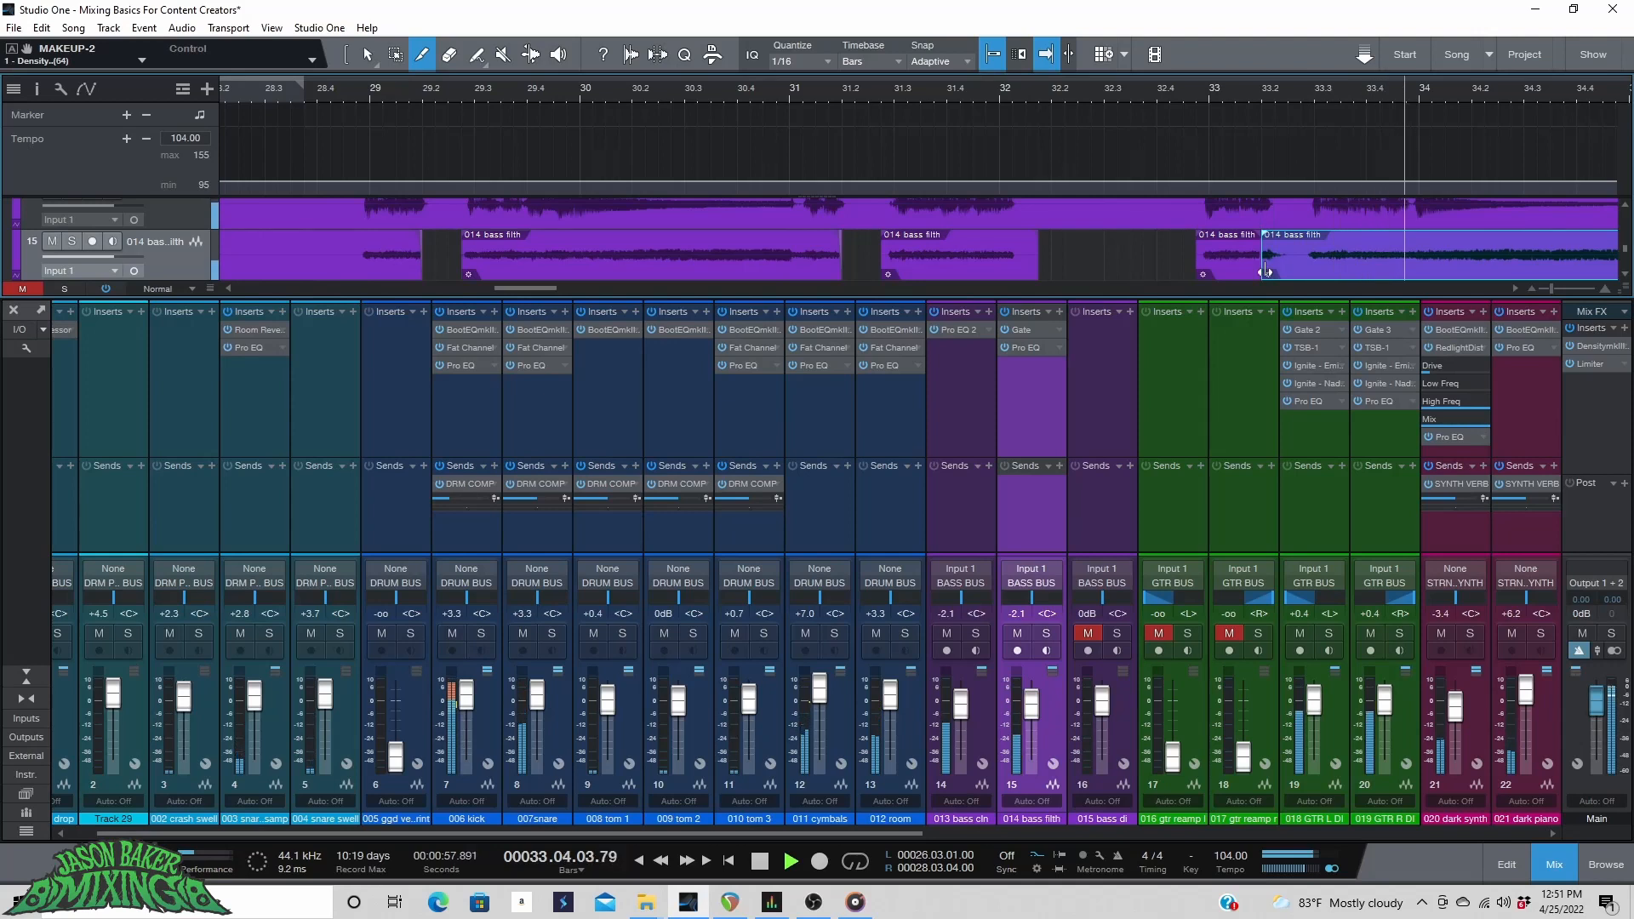
{"action": "key", "text": "ctrl+z"}
{"action": "left_click", "coordinate": [1277, 255]}
{"action": "key", "text": "1"}
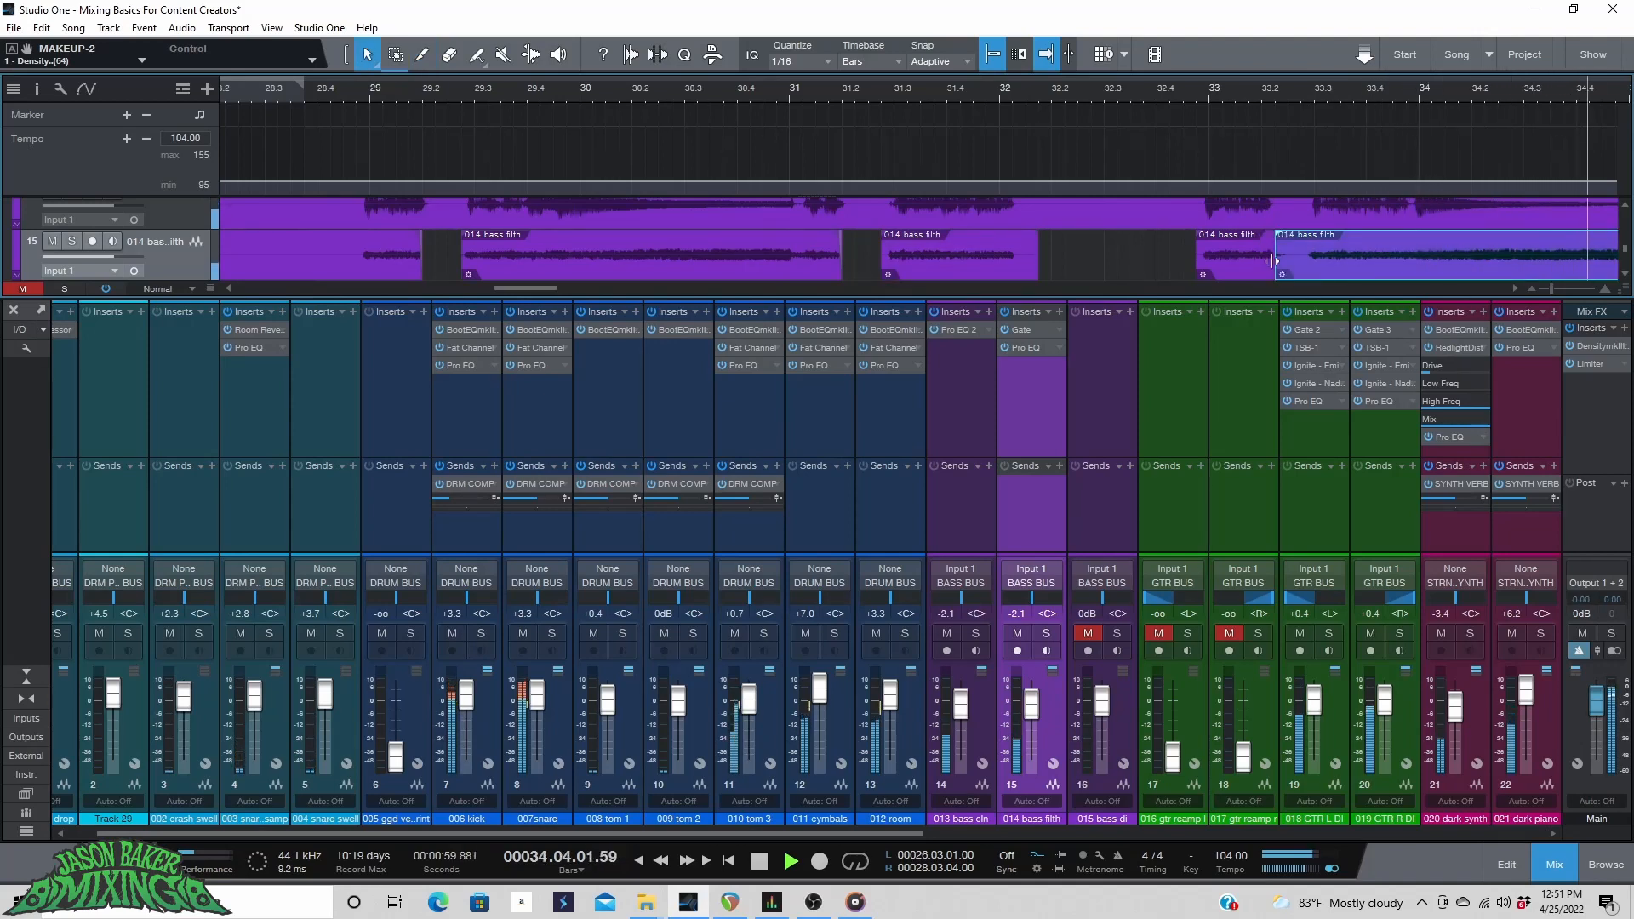
{"action": "key", "text": "space"}
{"action": "scroll", "coordinate": [602, 89], "scroll_direction": "down", "scroll_amount": 5}
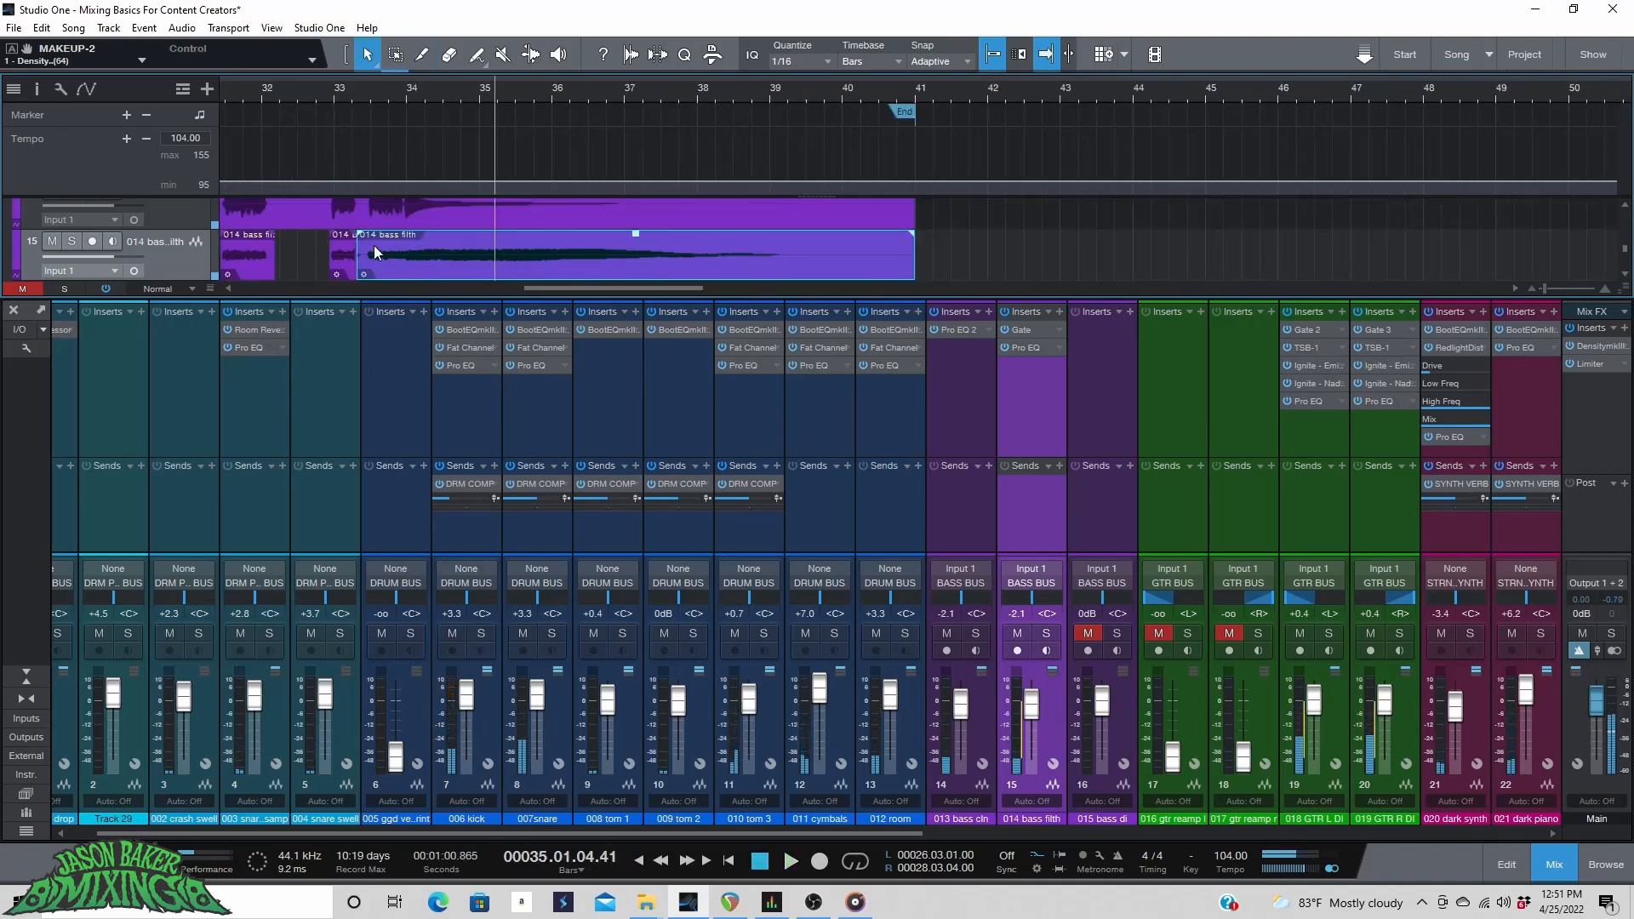
Play back the bass filth section from around bar 21 to review the chops, then save the project.
{"action": "scroll", "coordinate": [366, 94], "scroll_direction": "up", "scroll_amount": 3}
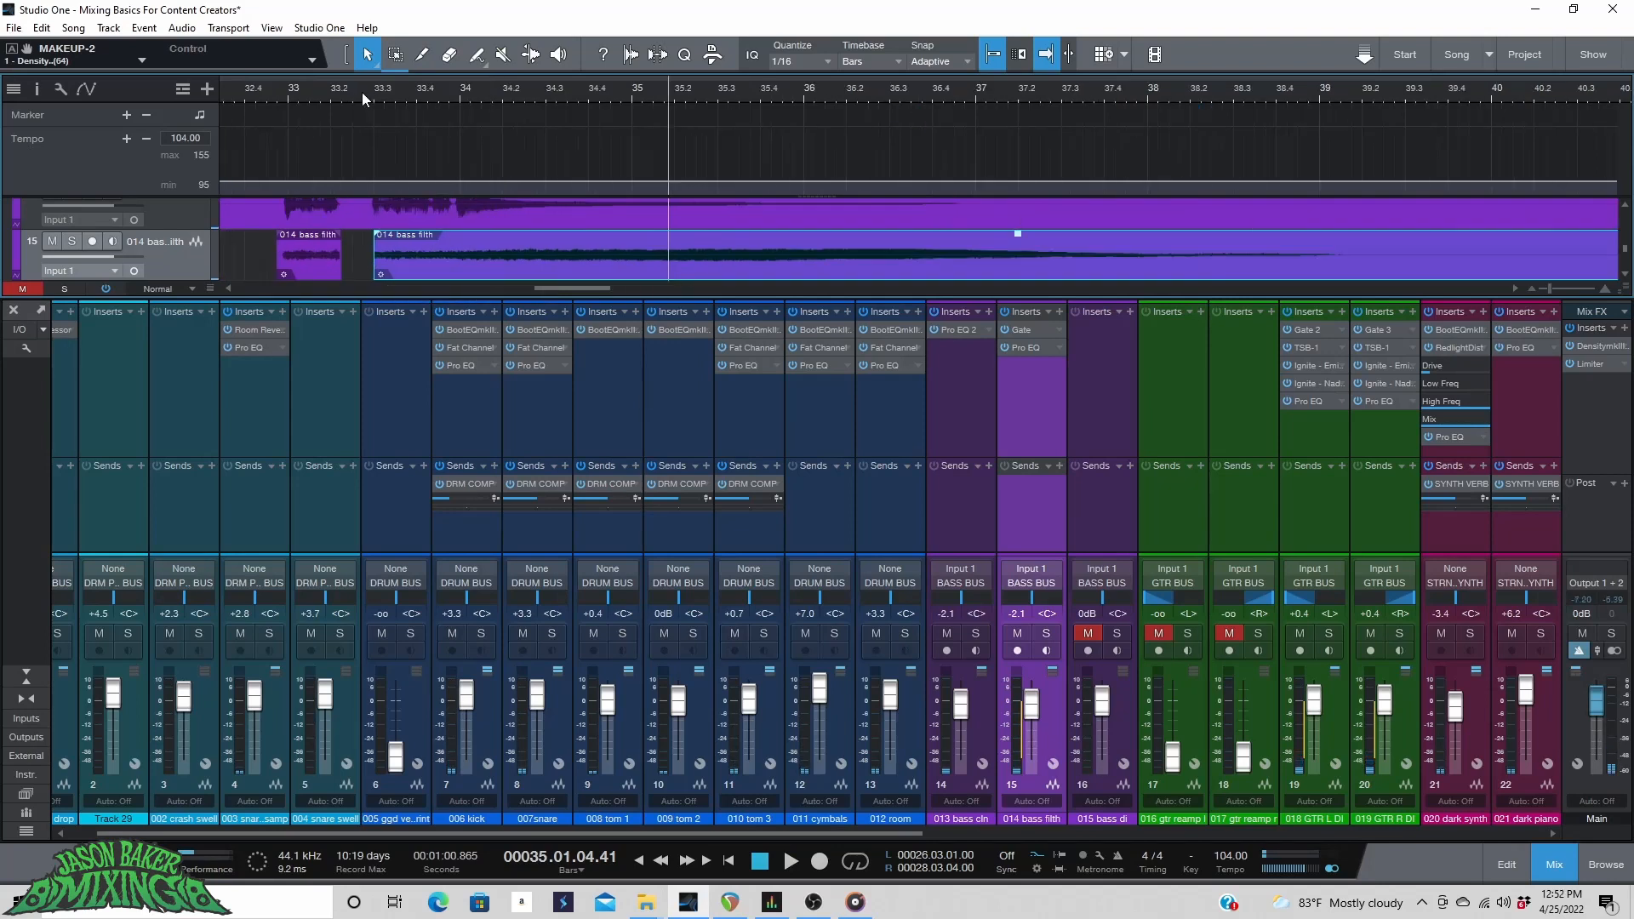
{"action": "left_click", "coordinate": [227, 86]}
{"action": "key", "text": "space"}
{"action": "left_click_drag", "start_coordinate": [576, 289], "coordinate": [555, 296]}
{"action": "scroll", "coordinate": [472, 84], "scroll_direction": "down", "scroll_amount": 5}
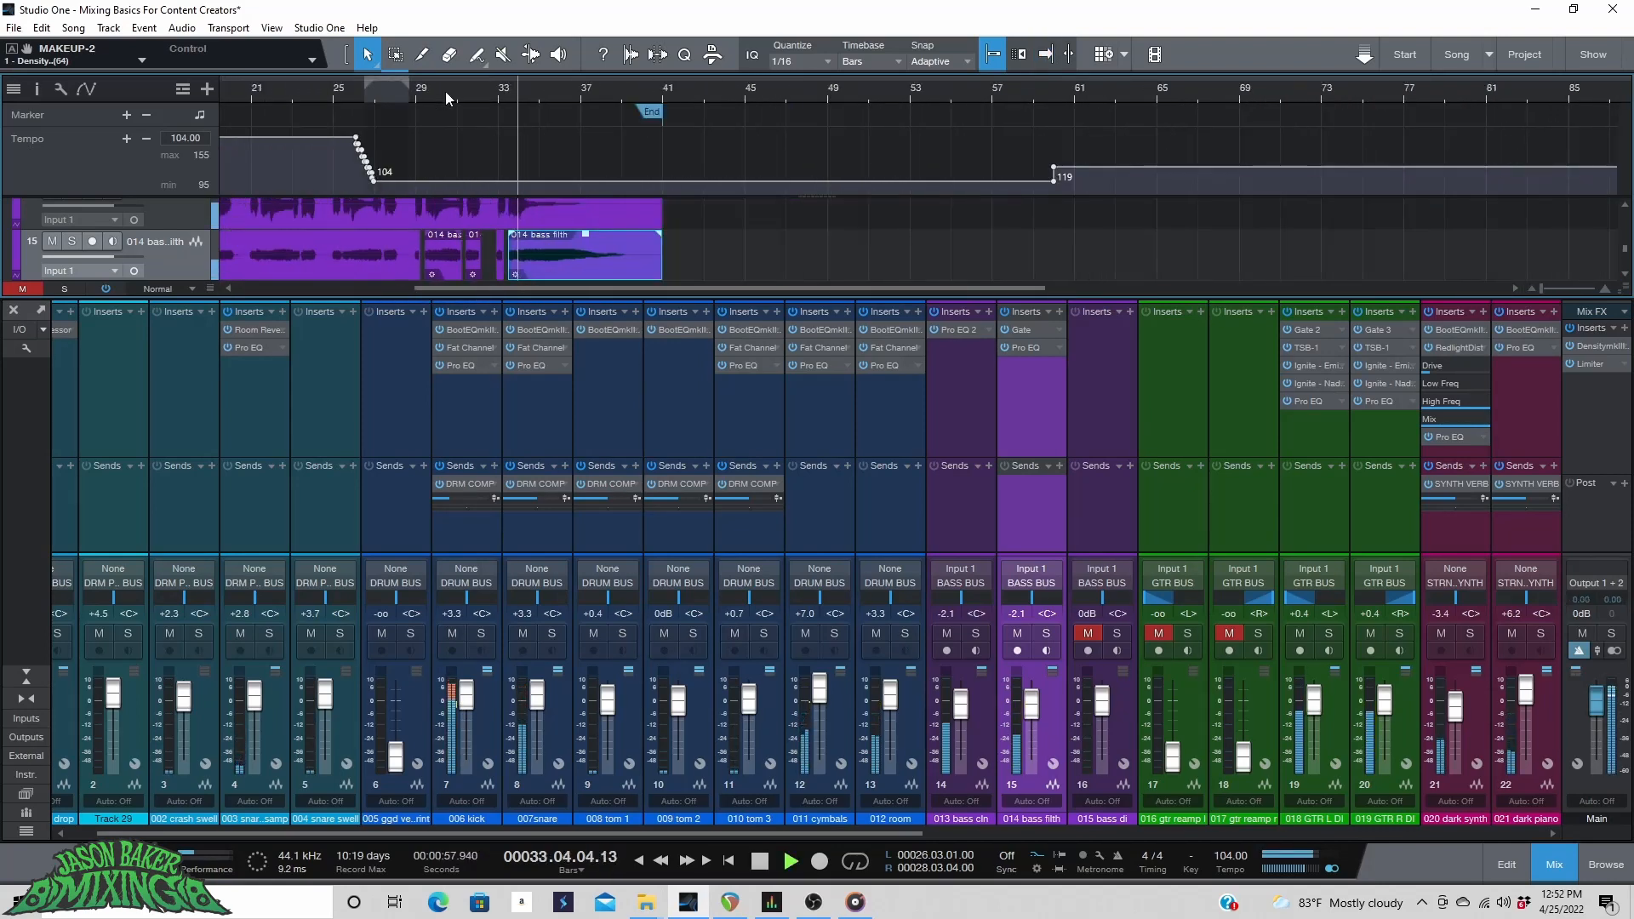
{"action": "key", "text": "f"}
{"action": "left_click", "coordinate": [298, 90]}
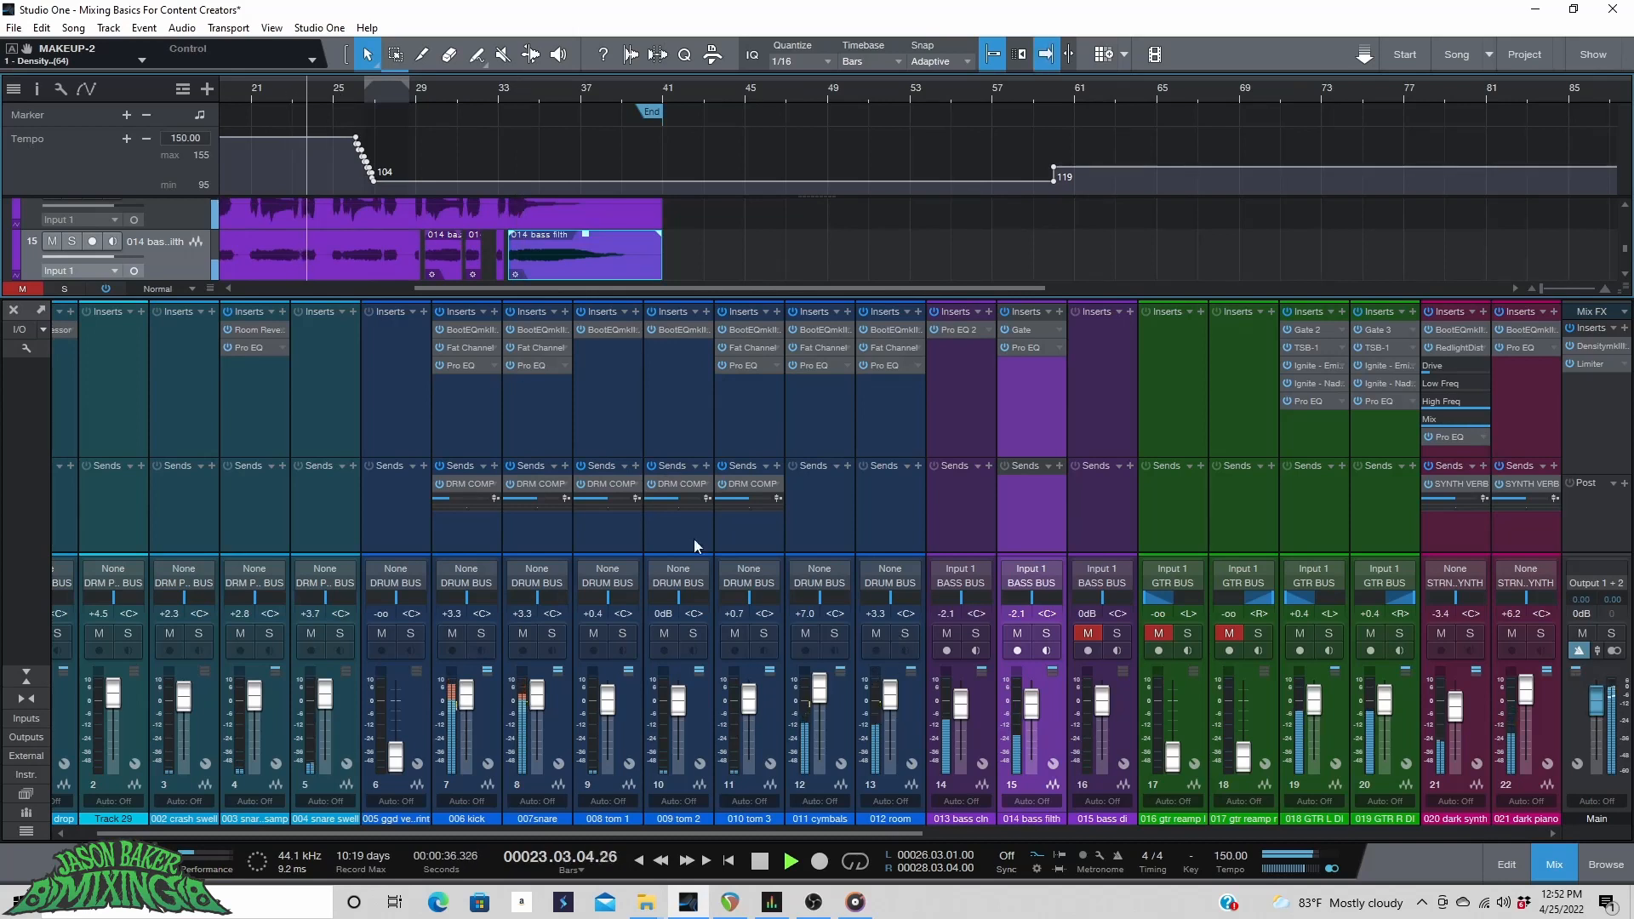
{"action": "left_click_drag", "start_coordinate": [539, 288], "coordinate": [523, 293]}
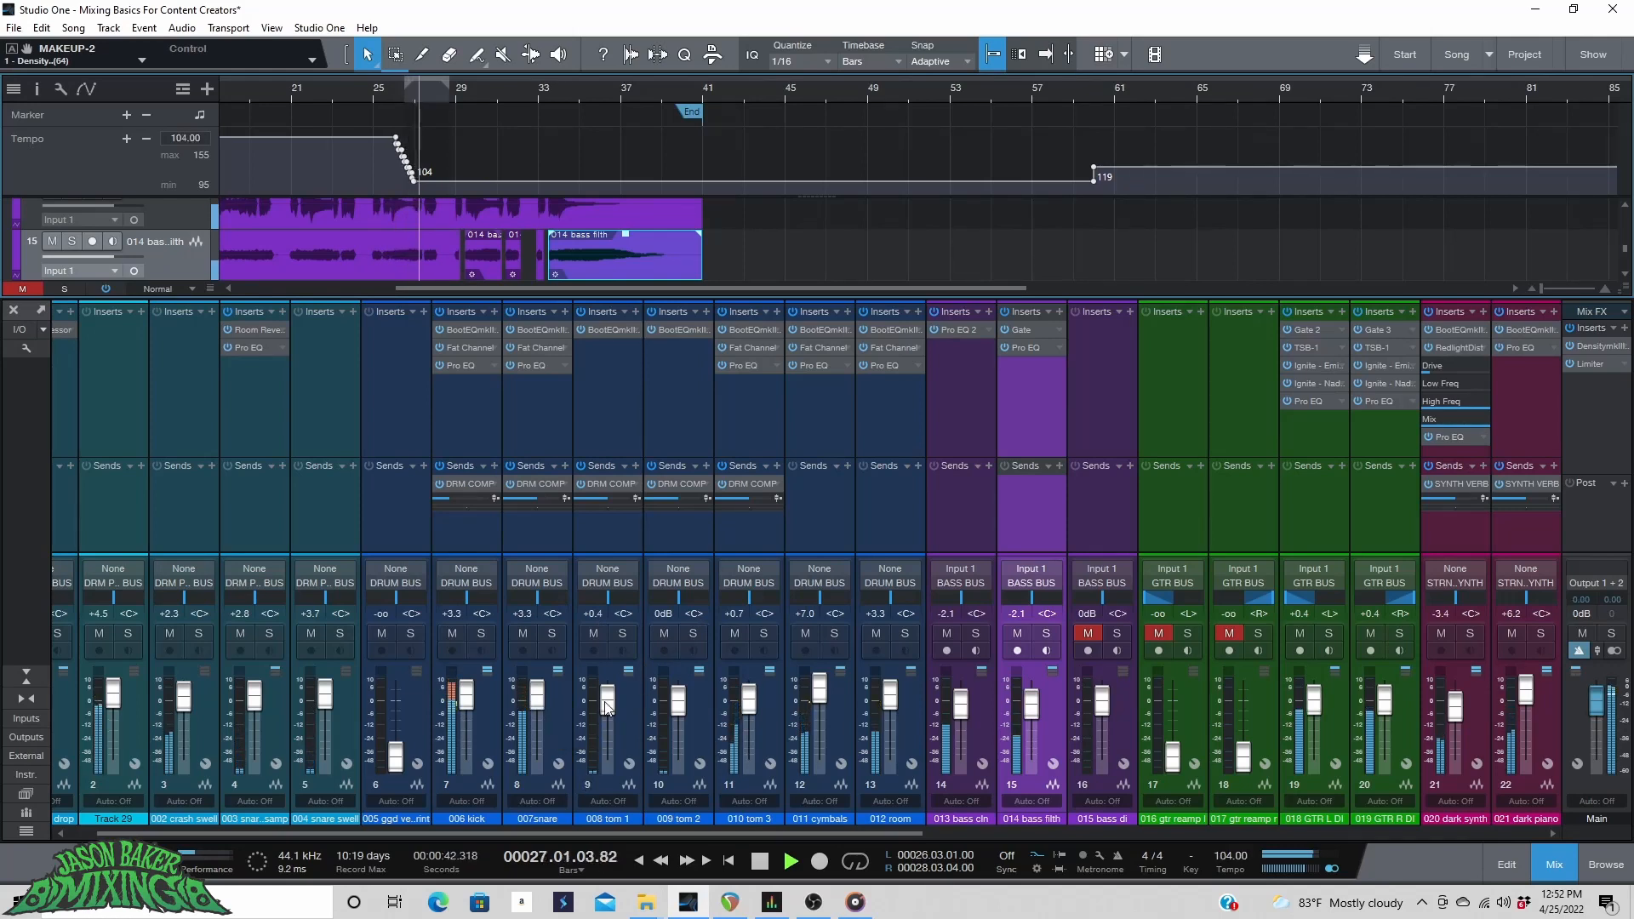
{"action": "key", "text": "ctrl+s"}
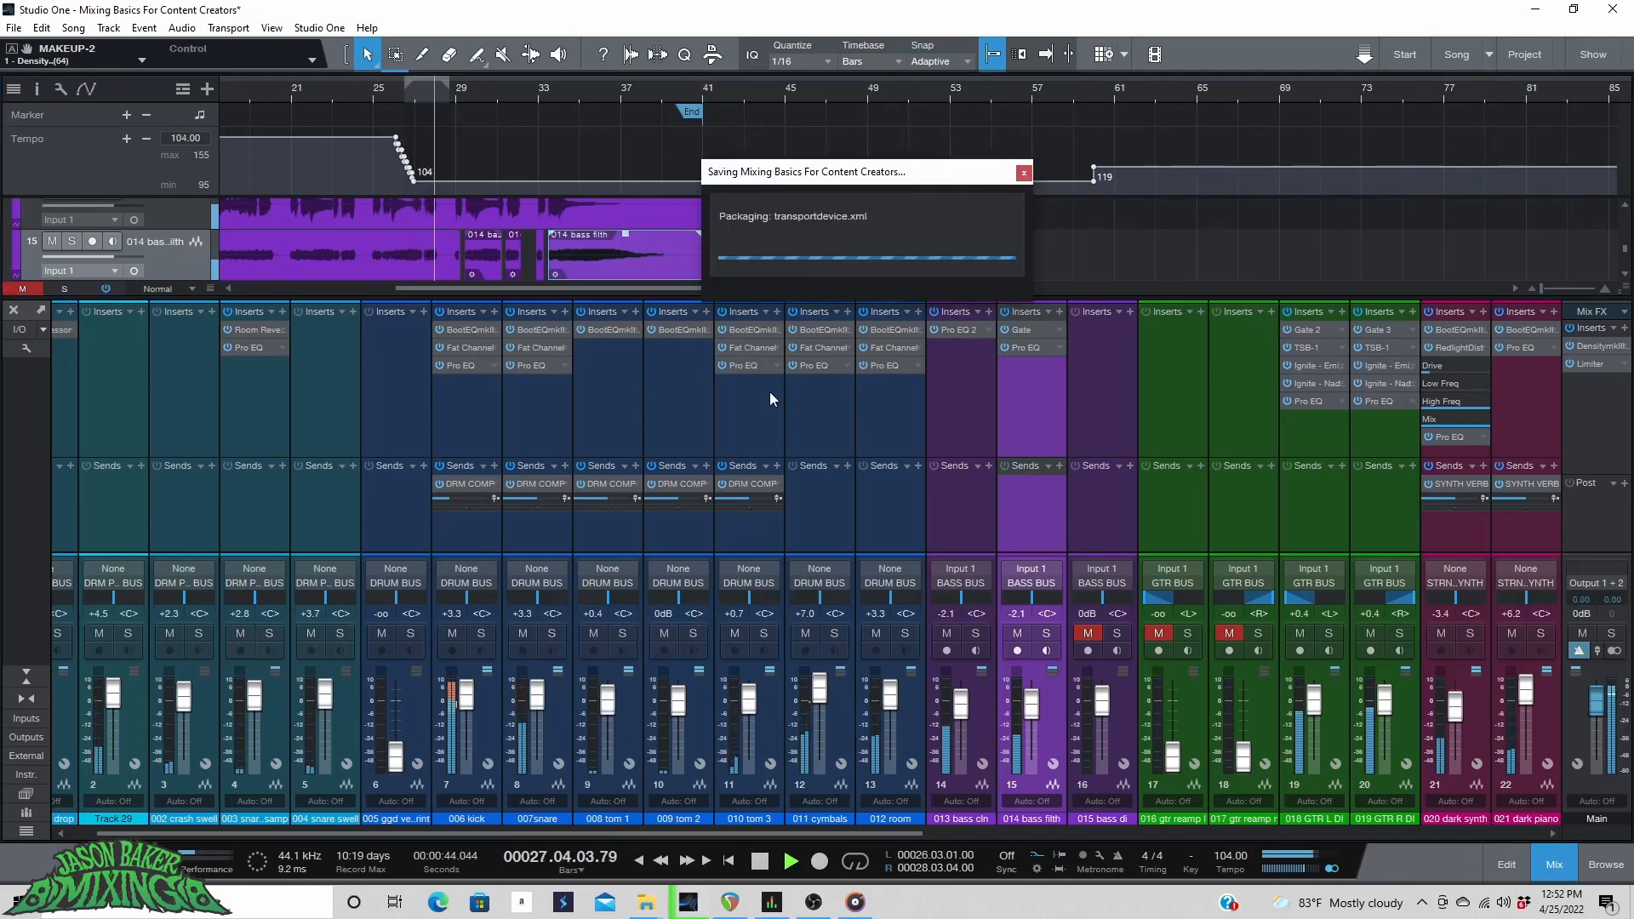
Open the Fat Channel insert on the 011 cymbals channel and bypass its compressor while playing back.
{"action": "left_click_drag", "start_coordinate": [908, 834], "coordinate": [1147, 855]}
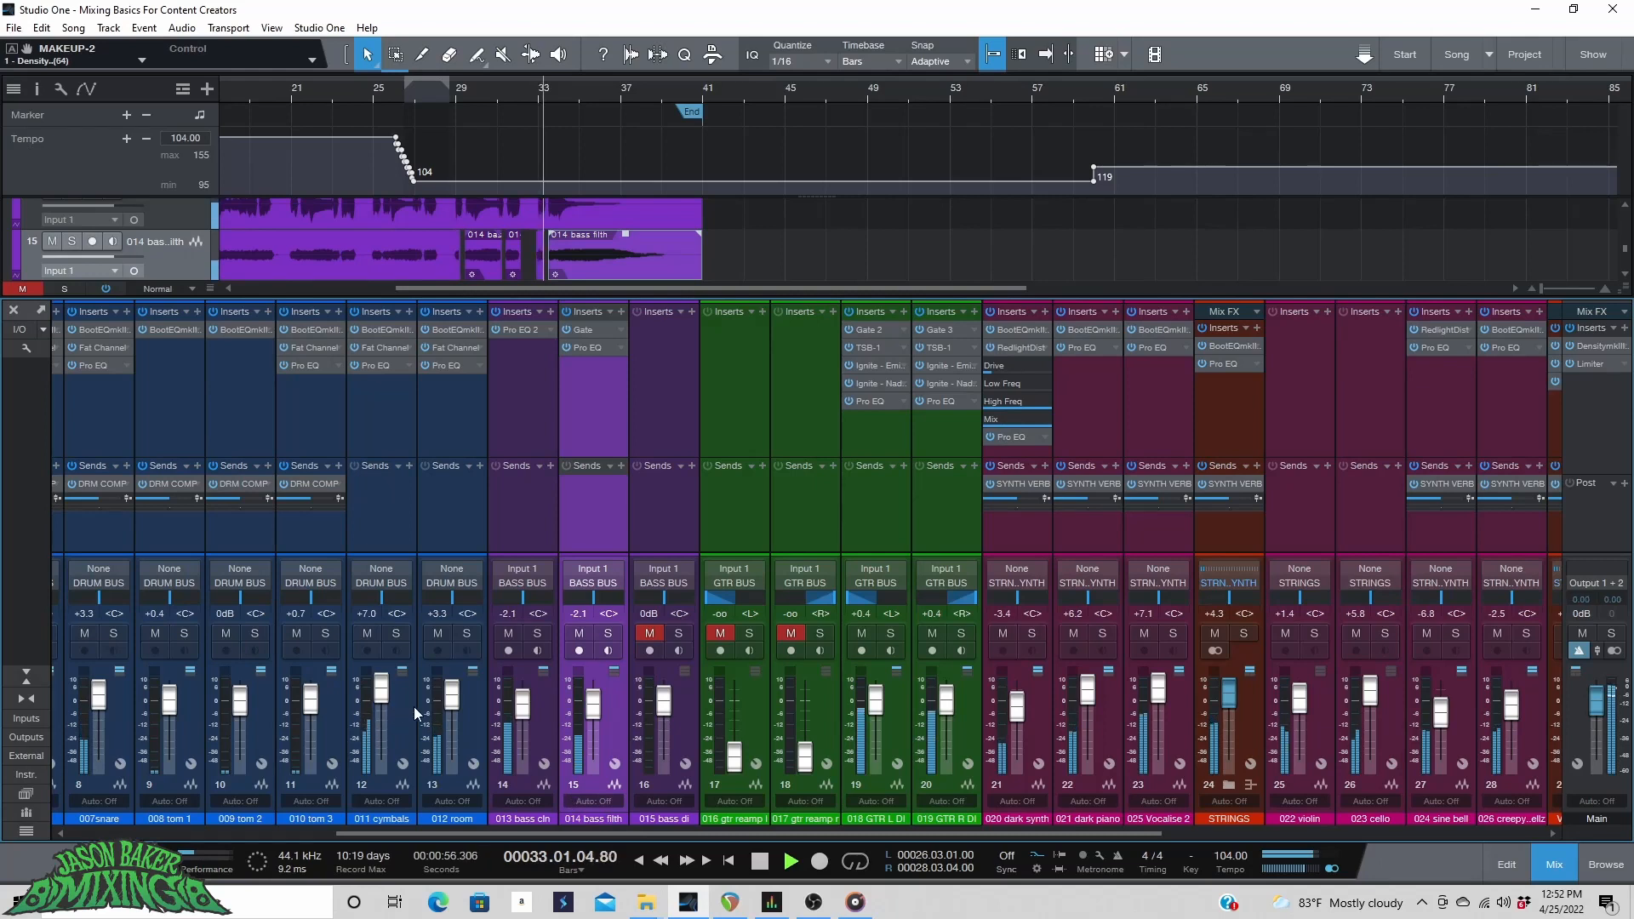
{"action": "key", "text": "space"}
{"action": "double_click", "coordinate": [382, 347]}
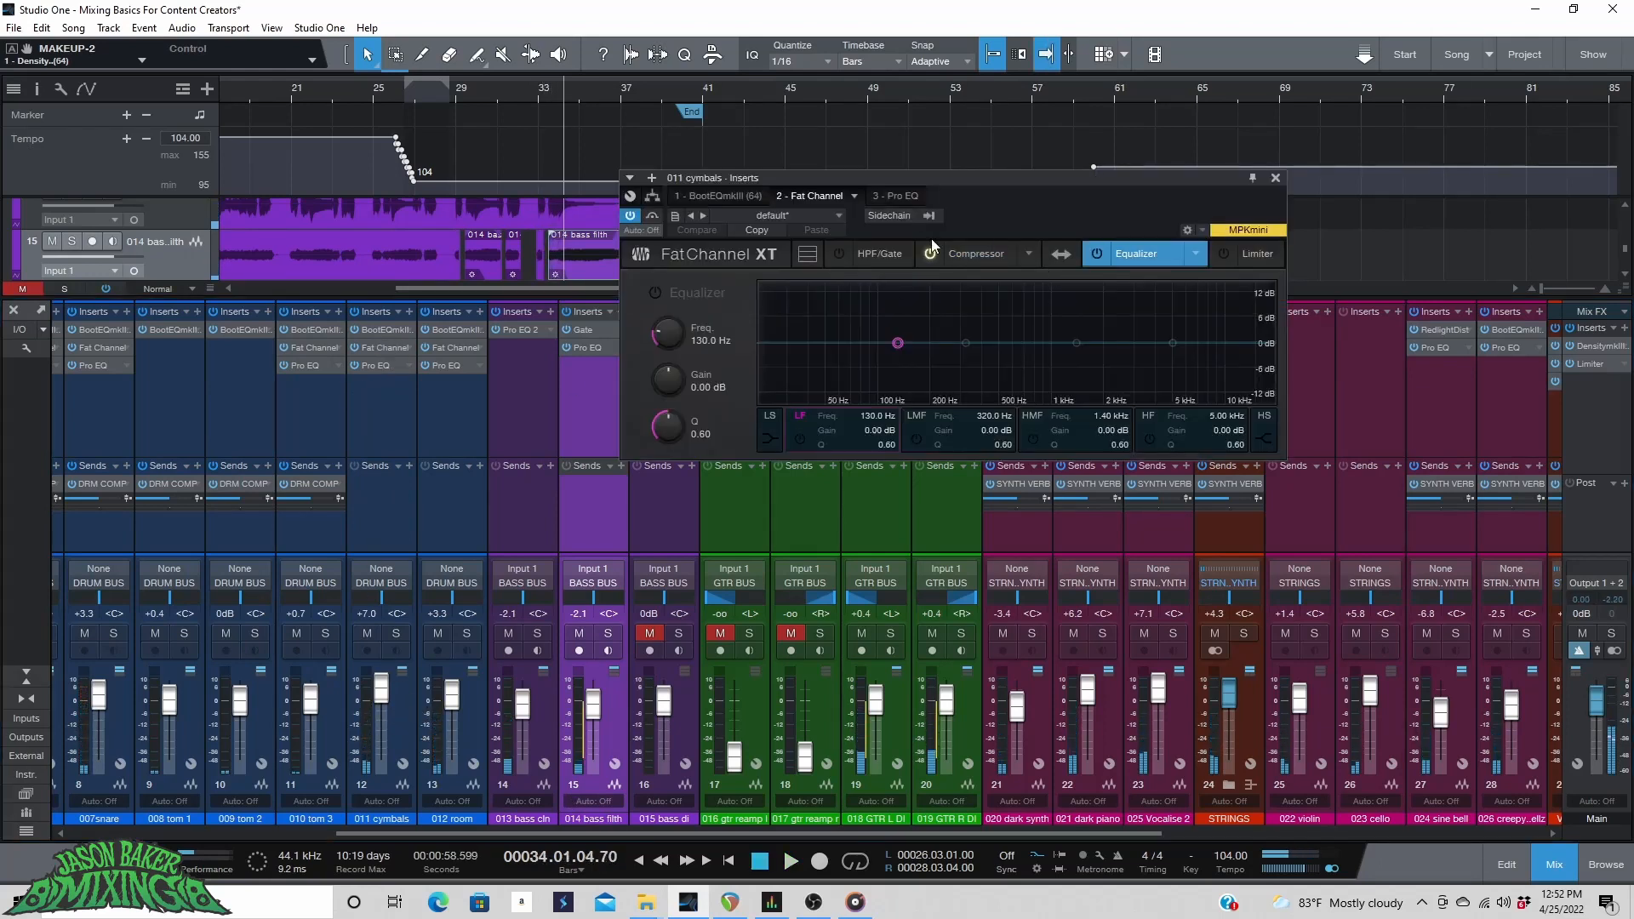
{"action": "left_click", "coordinate": [976, 249]}
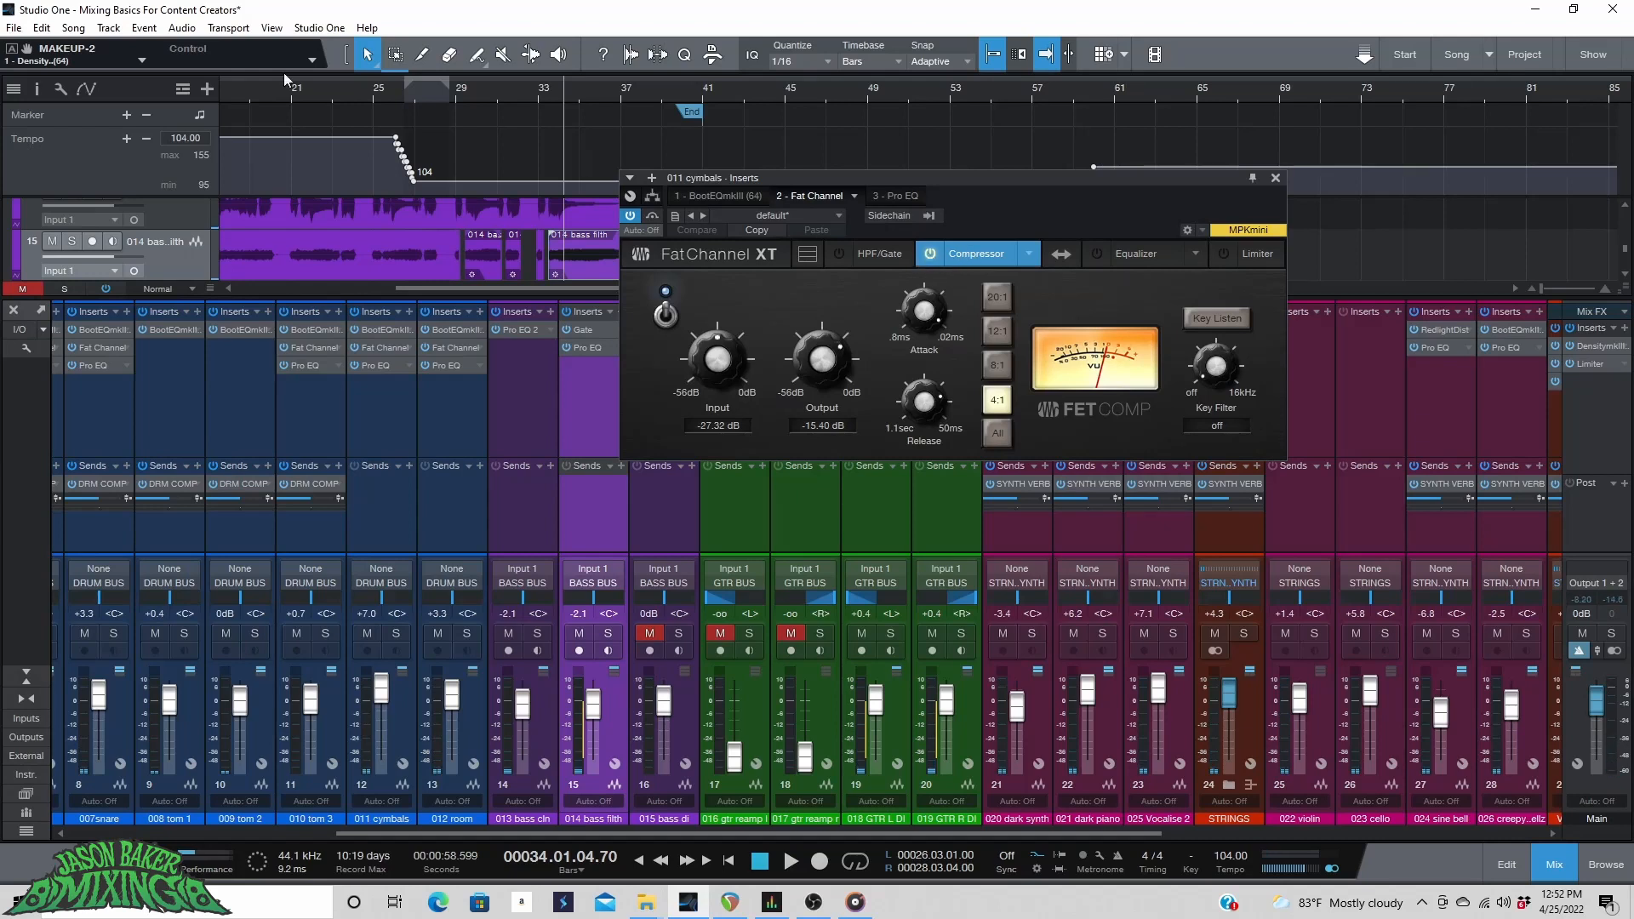
{"action": "left_click", "coordinate": [300, 87]}
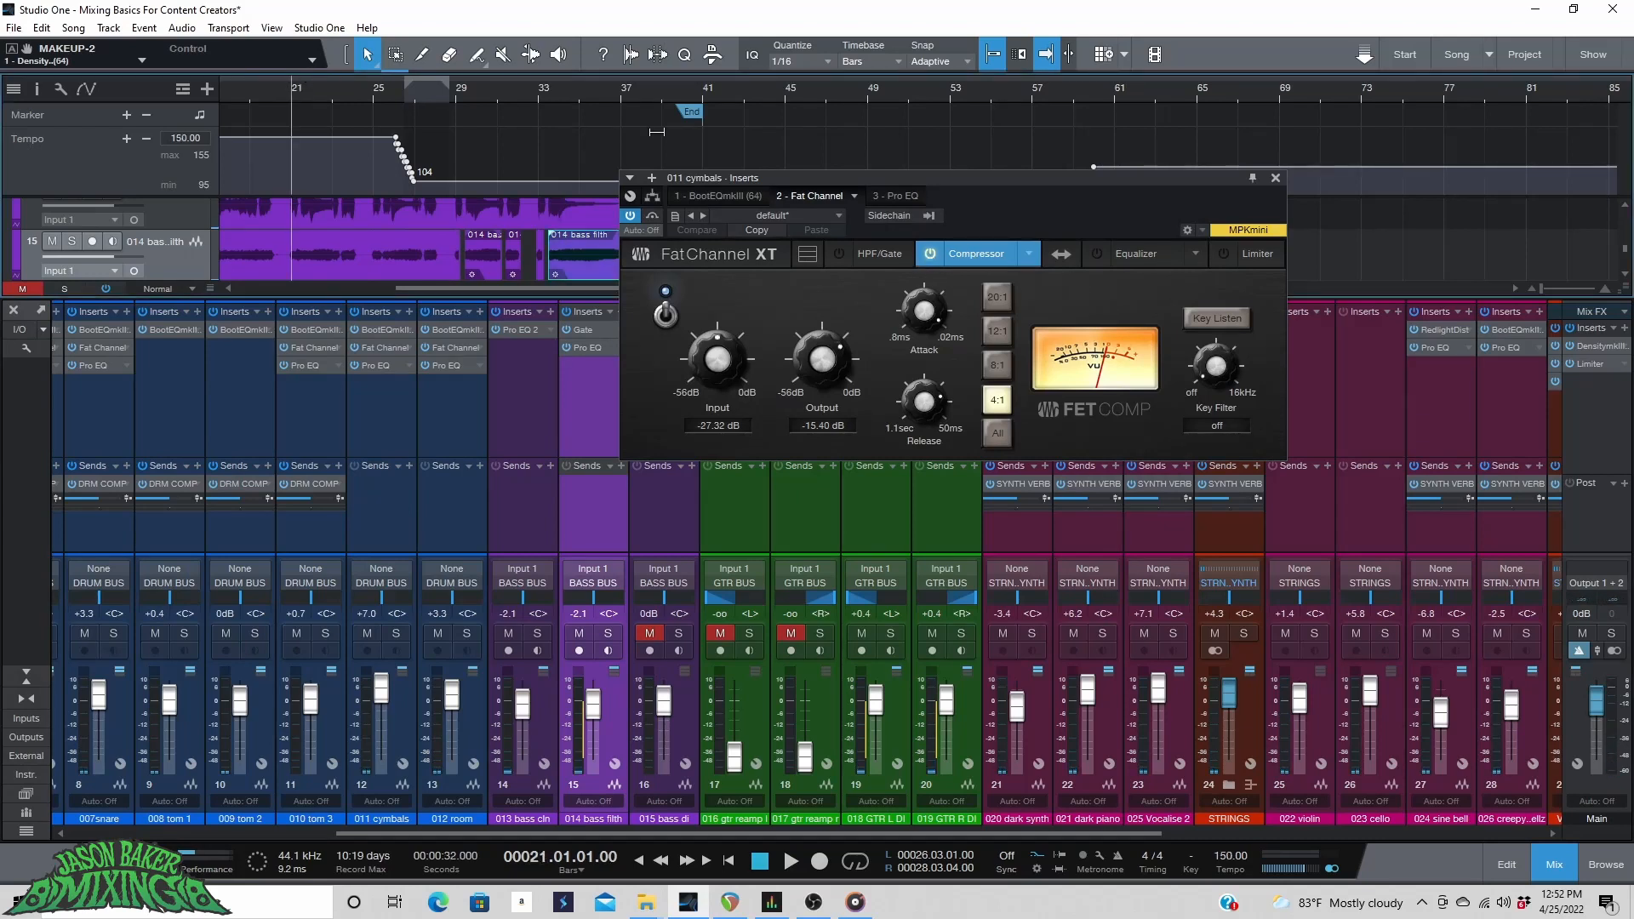
{"action": "key", "text": "space"}
{"action": "left_click", "coordinate": [930, 253]}
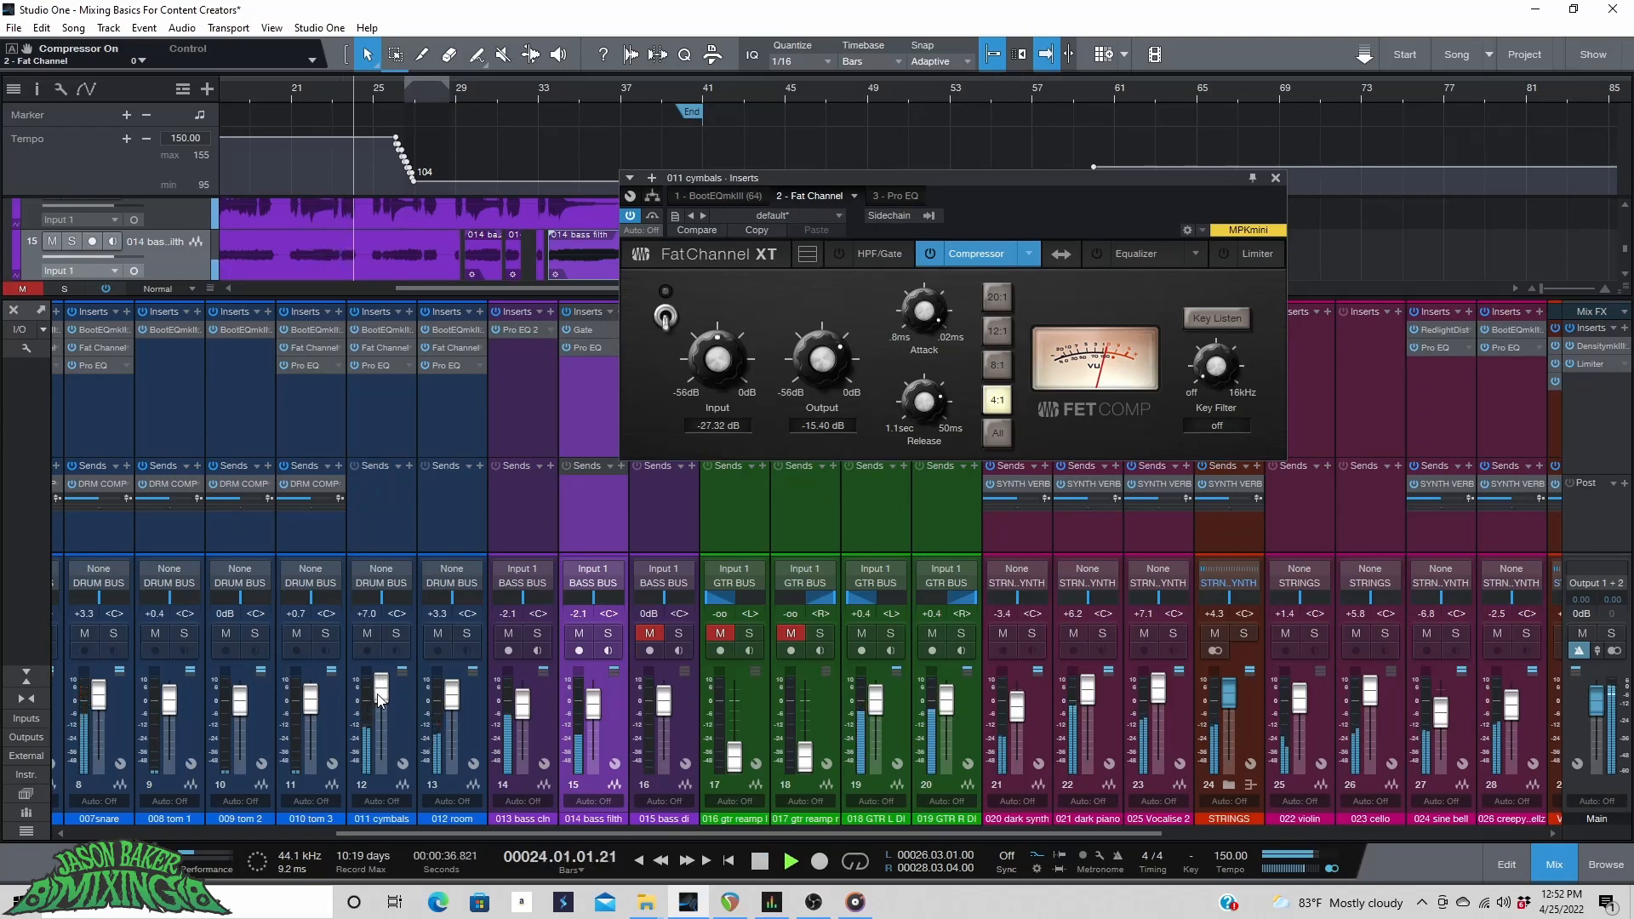
Raise the 011 cymbals fader to +8.3 dB and audition it with its BootEQ insert open.
{"action": "scroll", "coordinate": [380, 699], "scroll_direction": "up", "scroll_amount": 3}
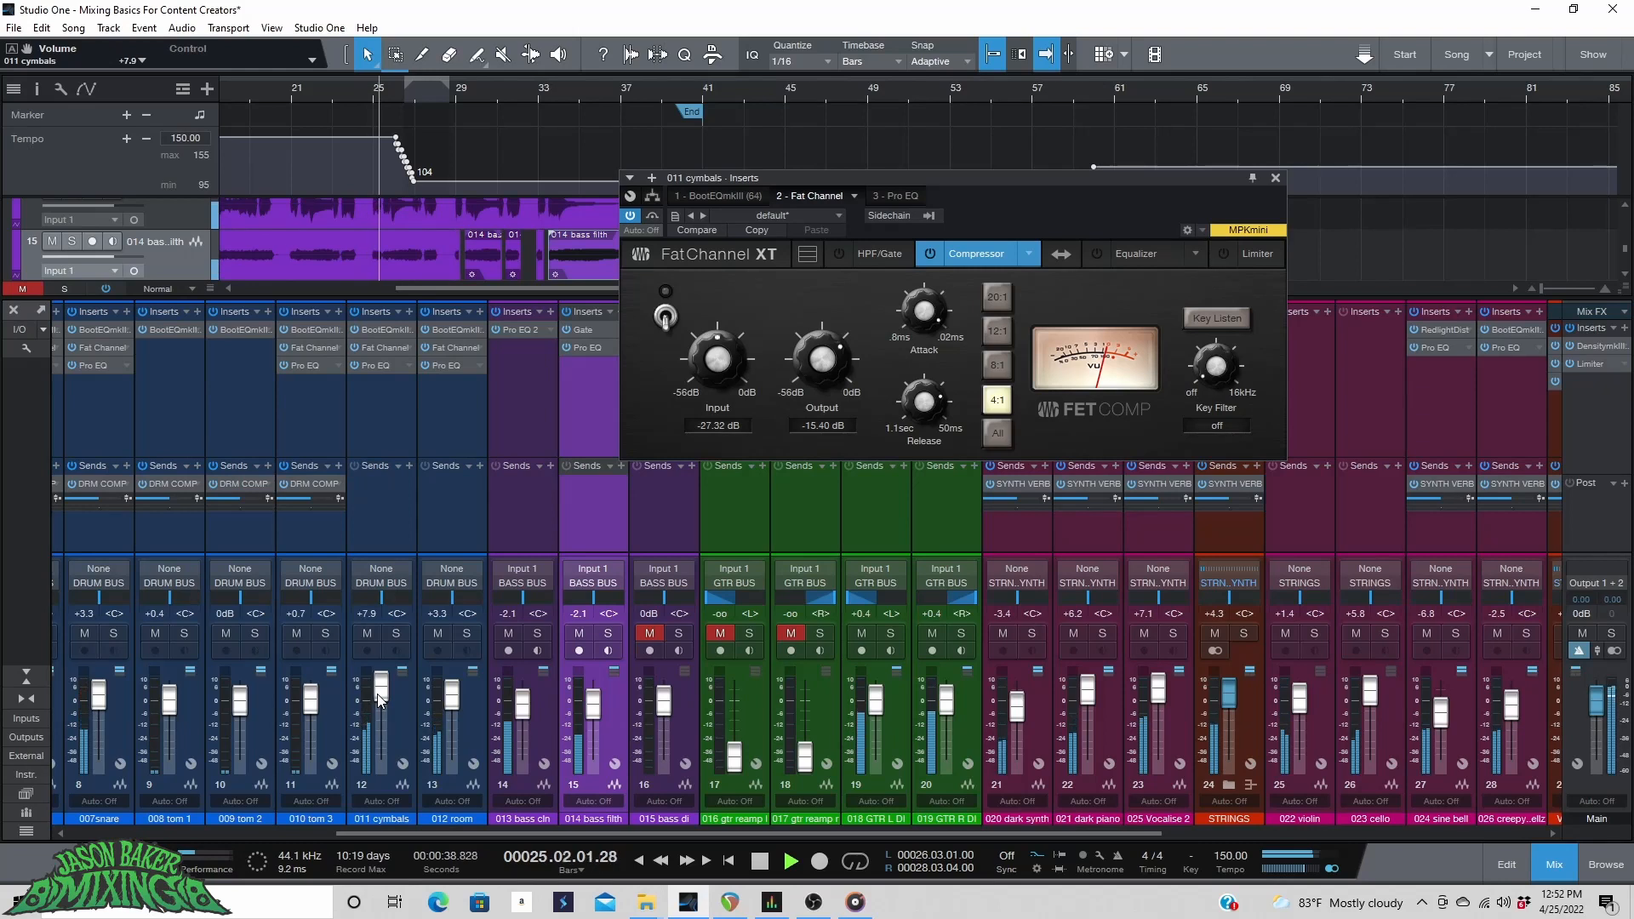
{"action": "scroll", "coordinate": [379, 699], "scroll_direction": "up", "scroll_amount": 1}
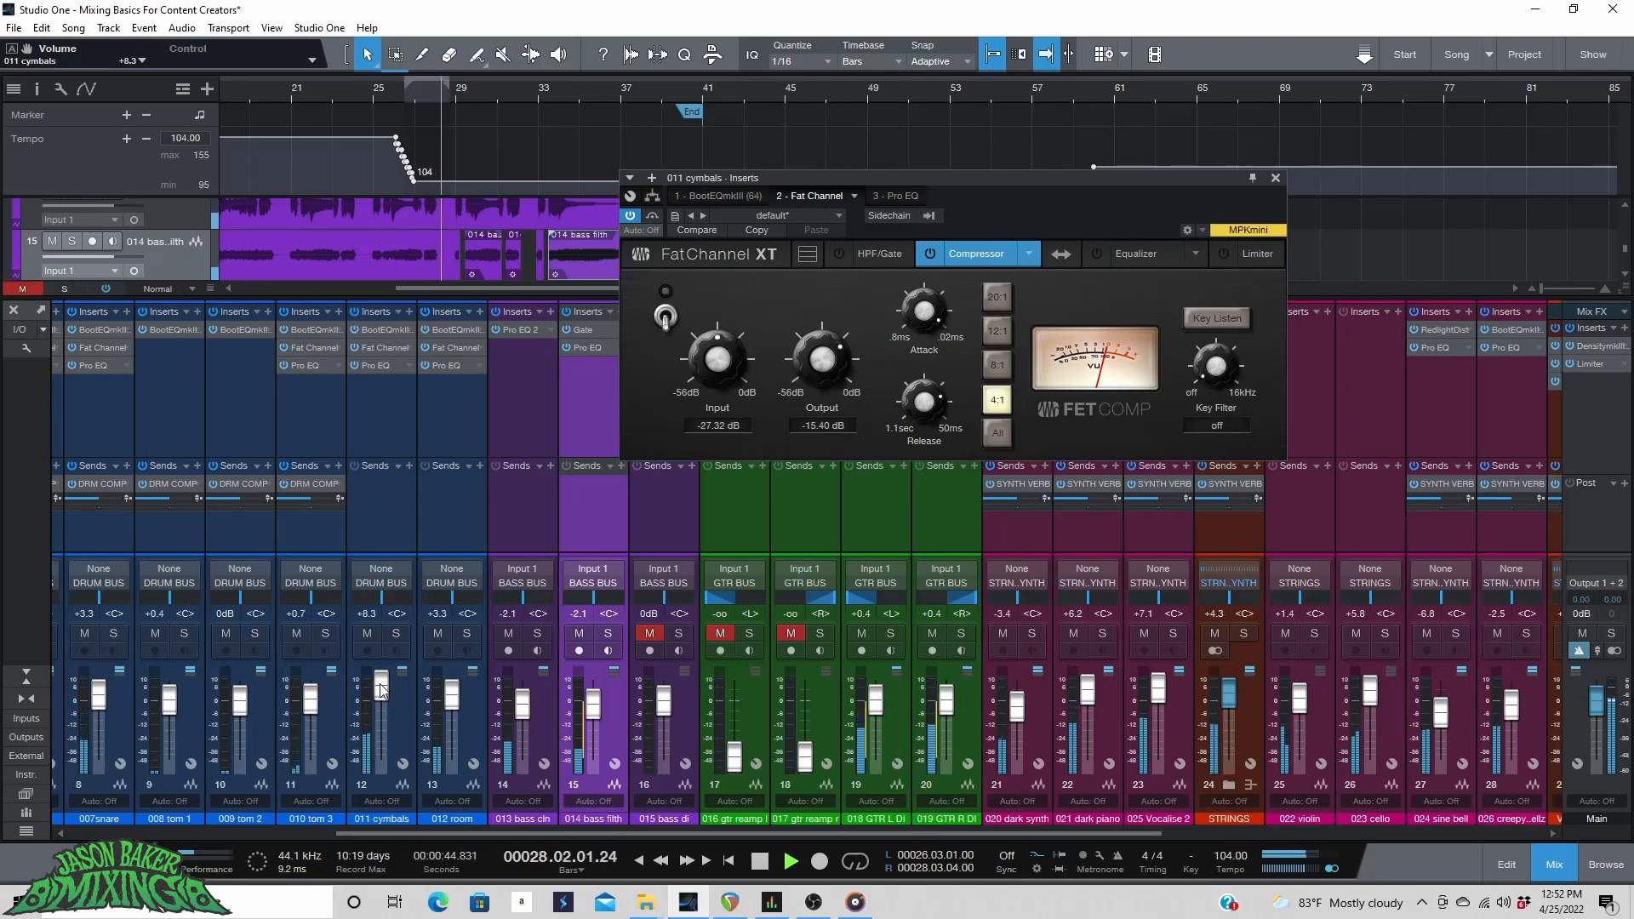
{"action": "left_click", "coordinate": [737, 192]}
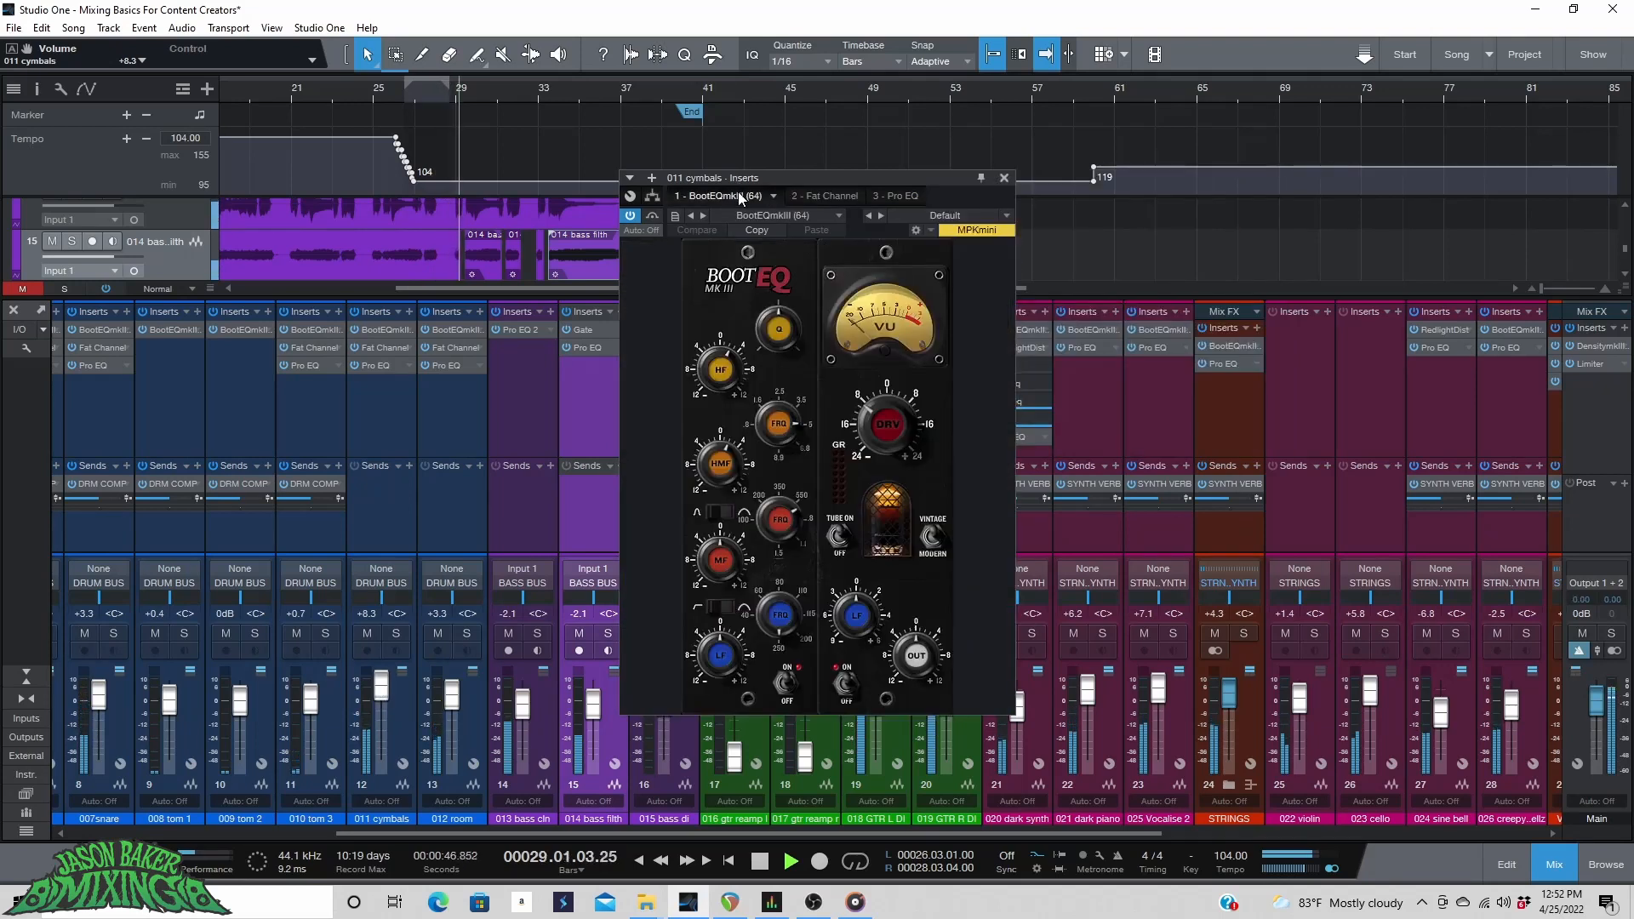
{"action": "key", "text": "space"}
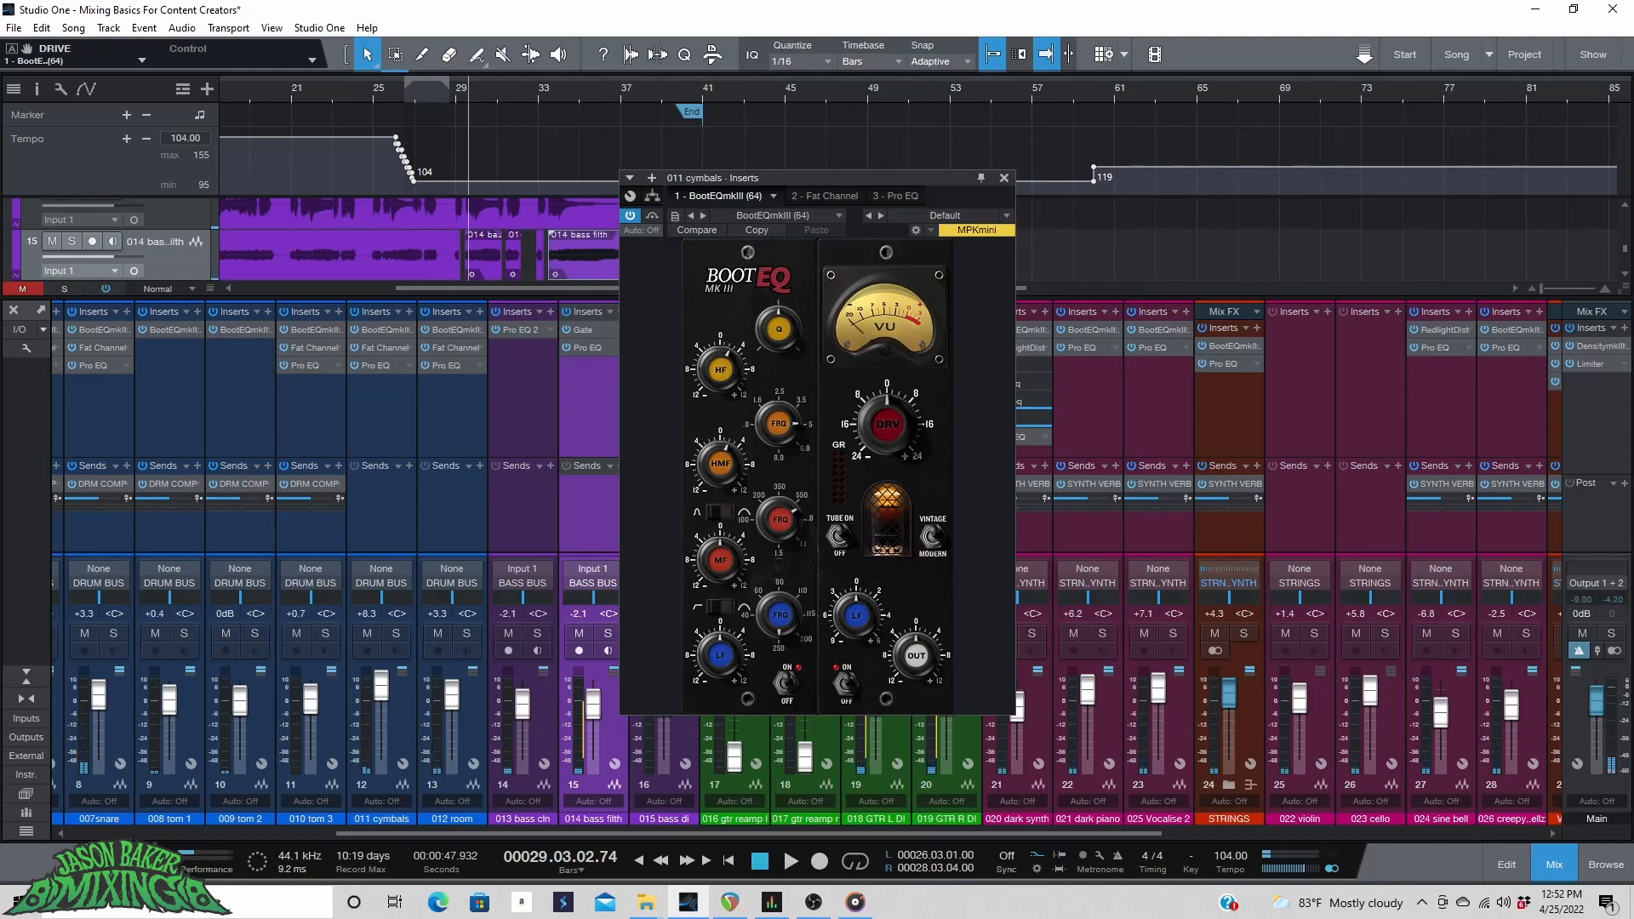
{"action": "key", "text": "space"}
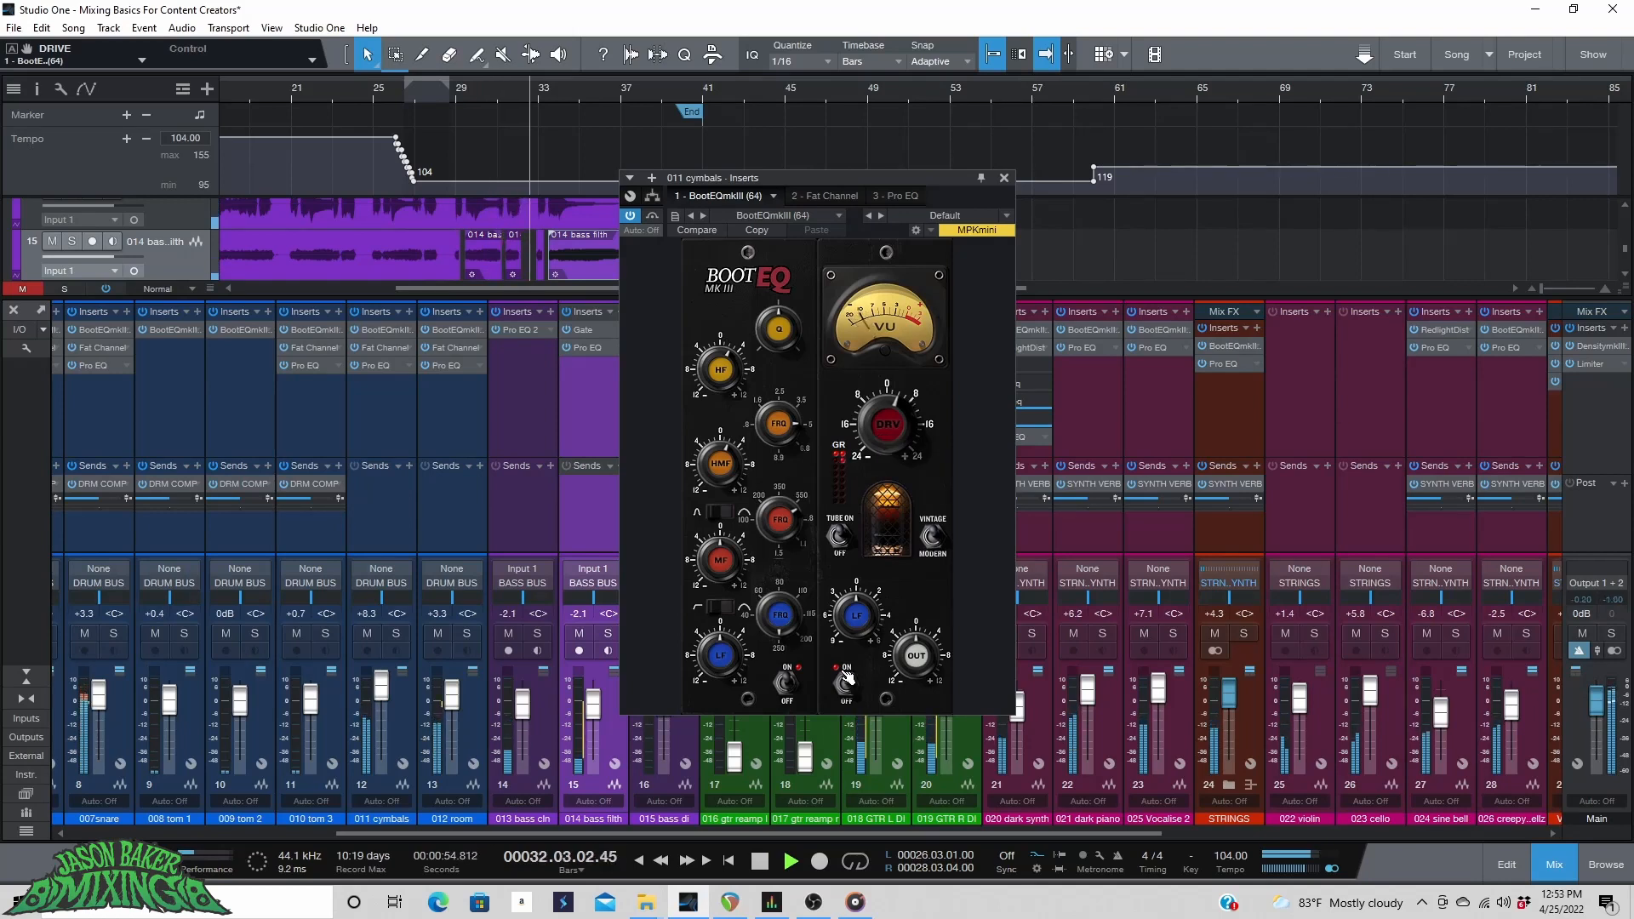
Remove the Fat Channel insert from the 011 cymbals channel and close the insert window.
{"action": "left_click", "coordinate": [829, 196]}
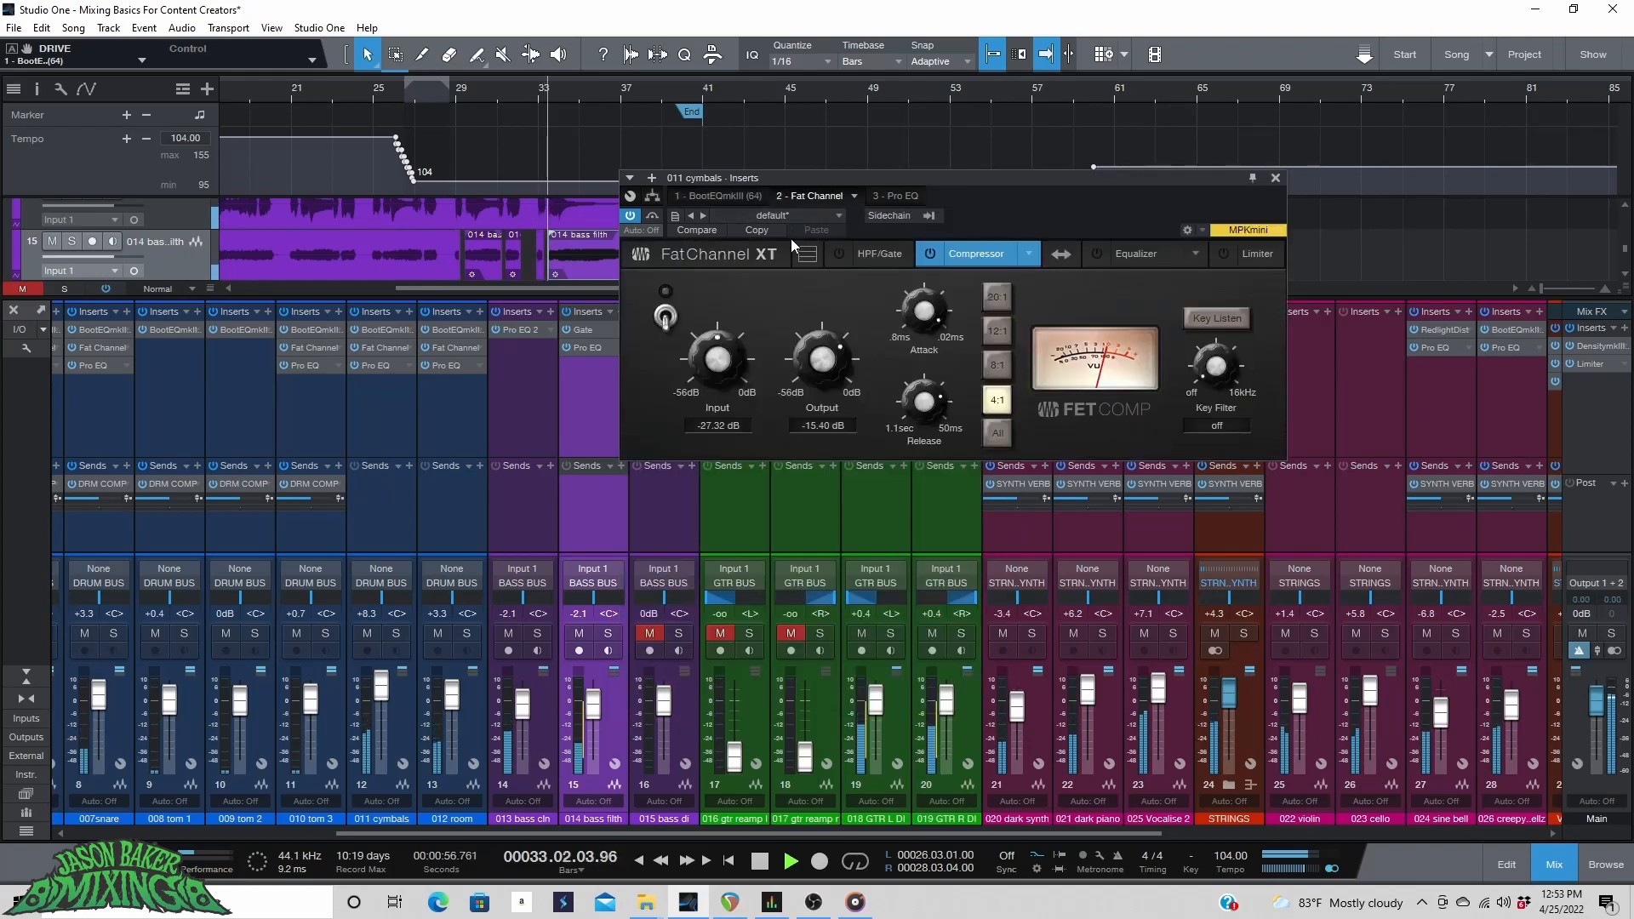
{"action": "left_click", "coordinate": [851, 197]}
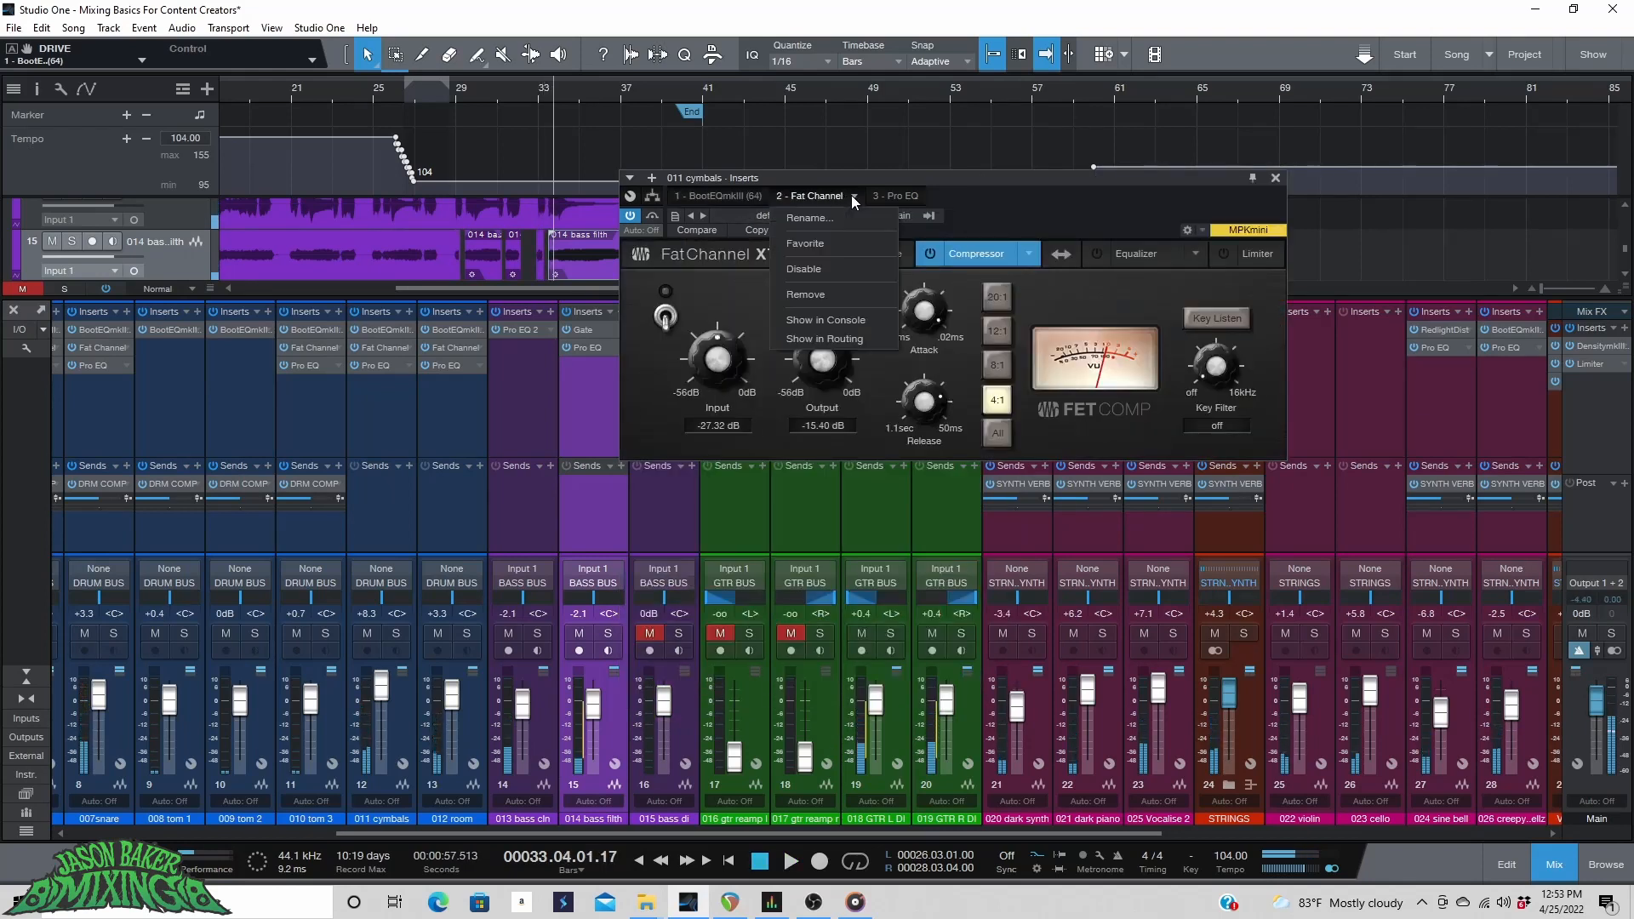
{"action": "left_click", "coordinate": [820, 299]}
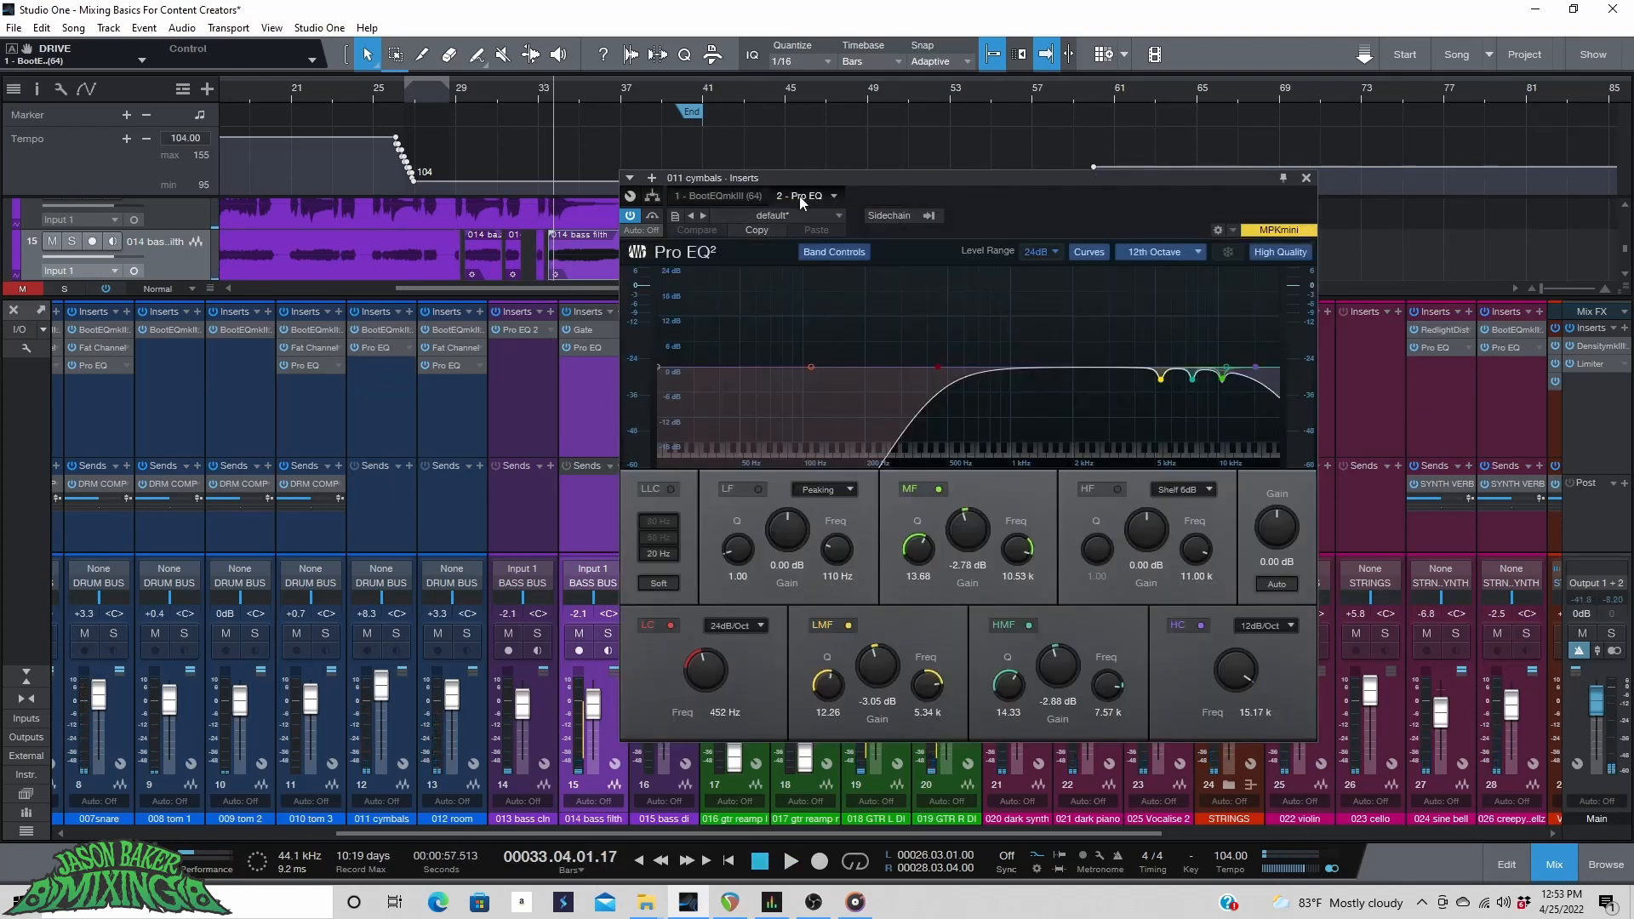
{"action": "left_click", "coordinate": [737, 195]}
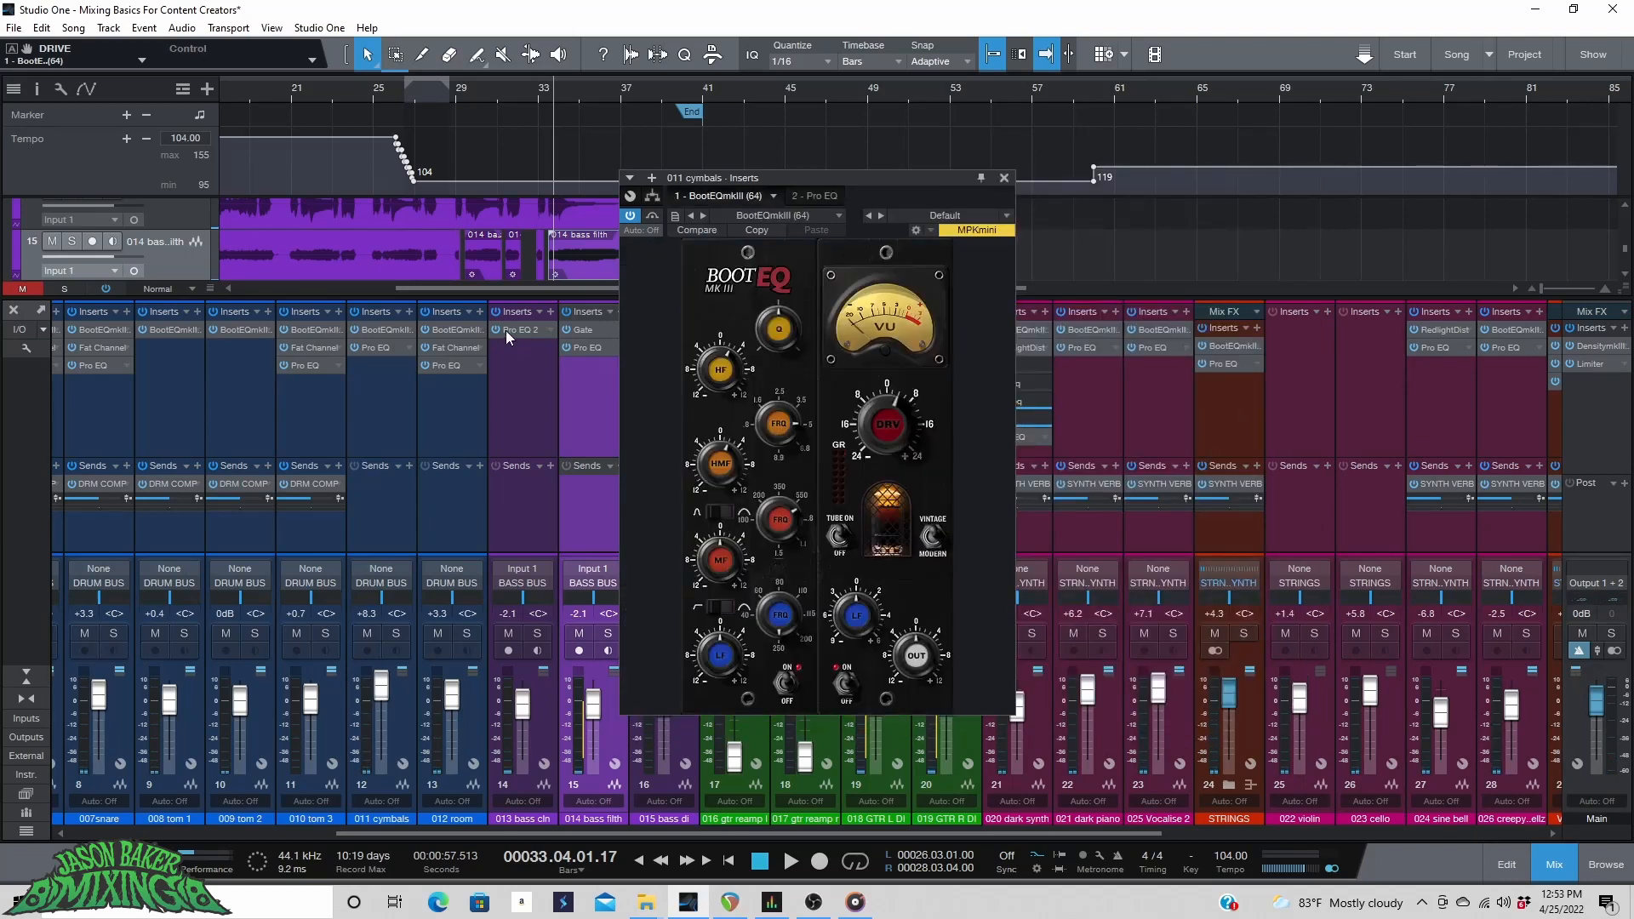
{"action": "key", "text": "space"}
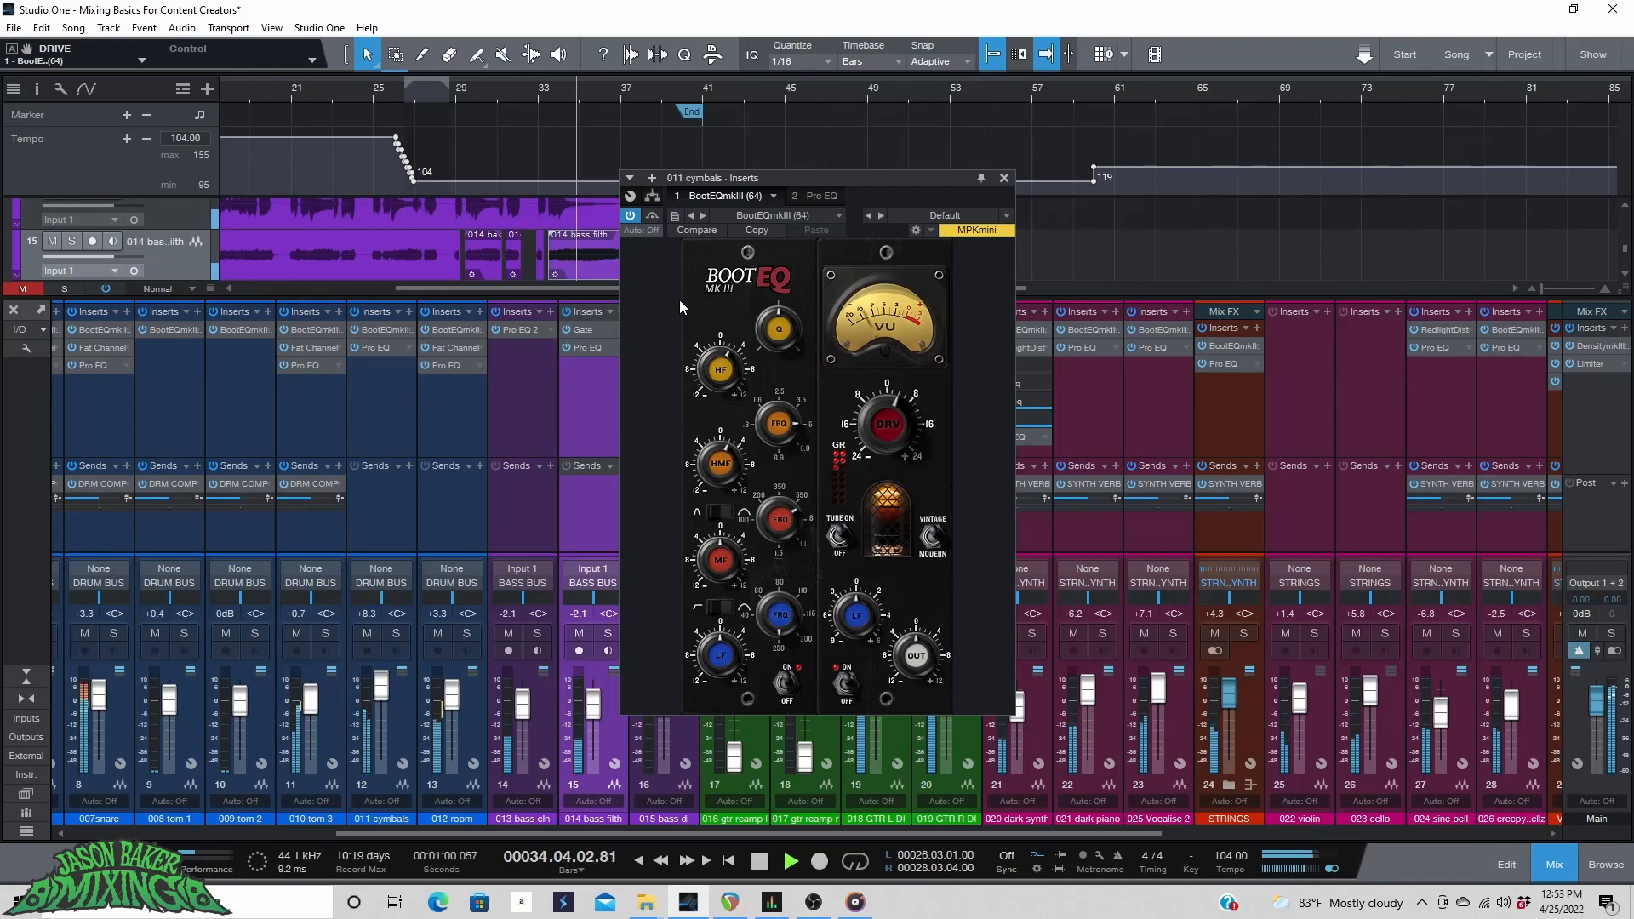
{"action": "left_click", "coordinate": [279, 78]}
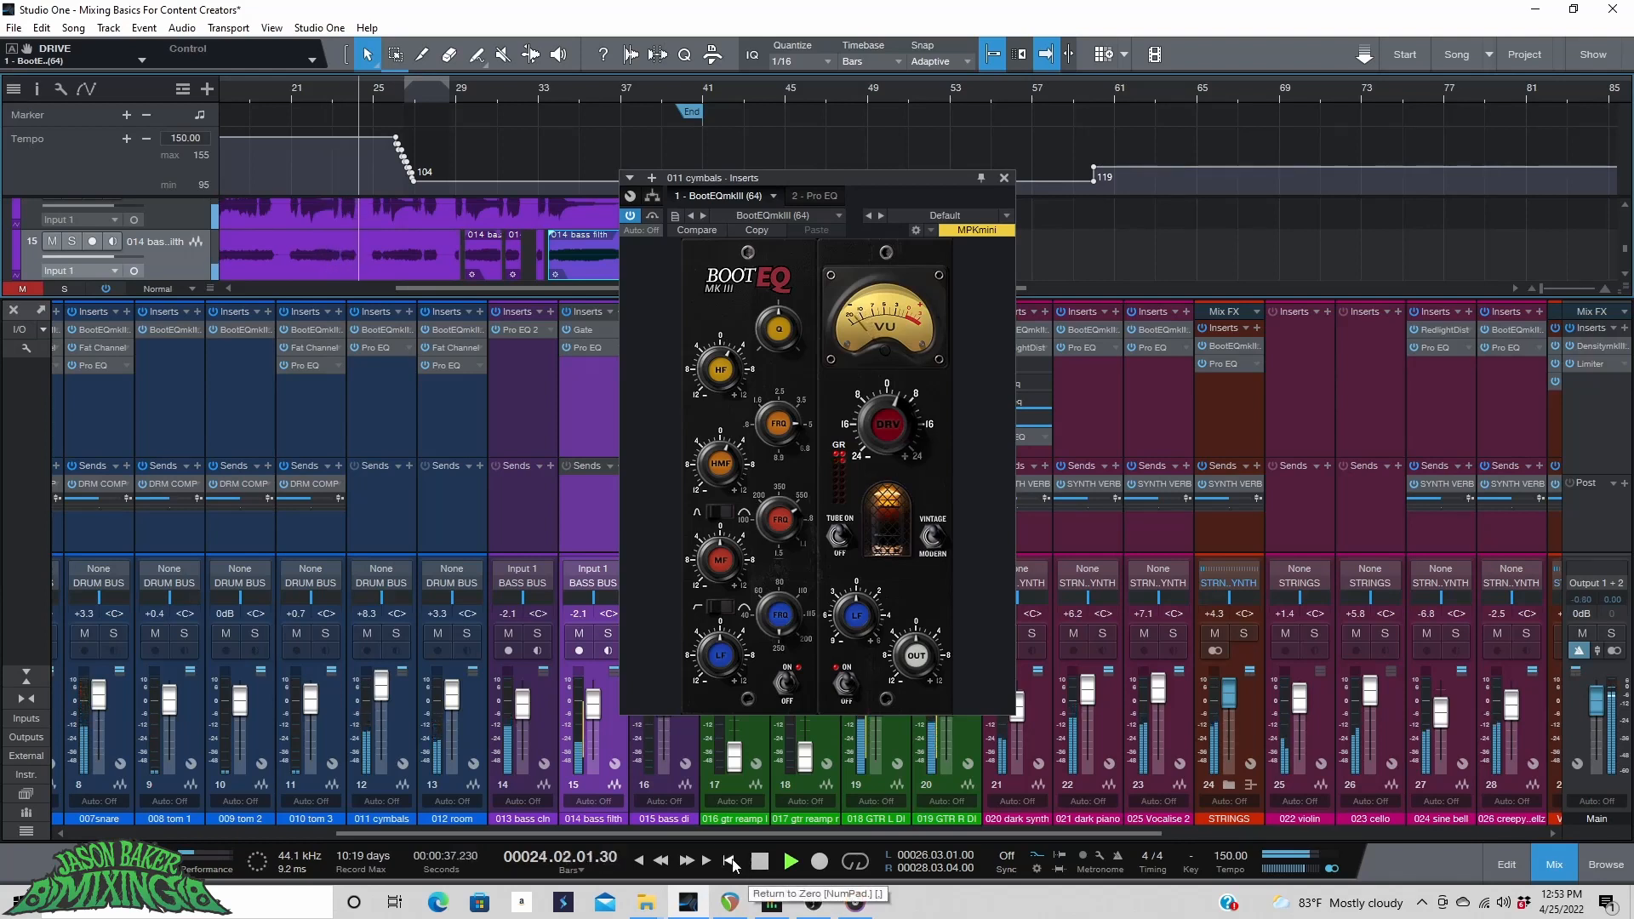
{"action": "left_click", "coordinate": [1004, 178]}
{"action": "key", "text": "space"}
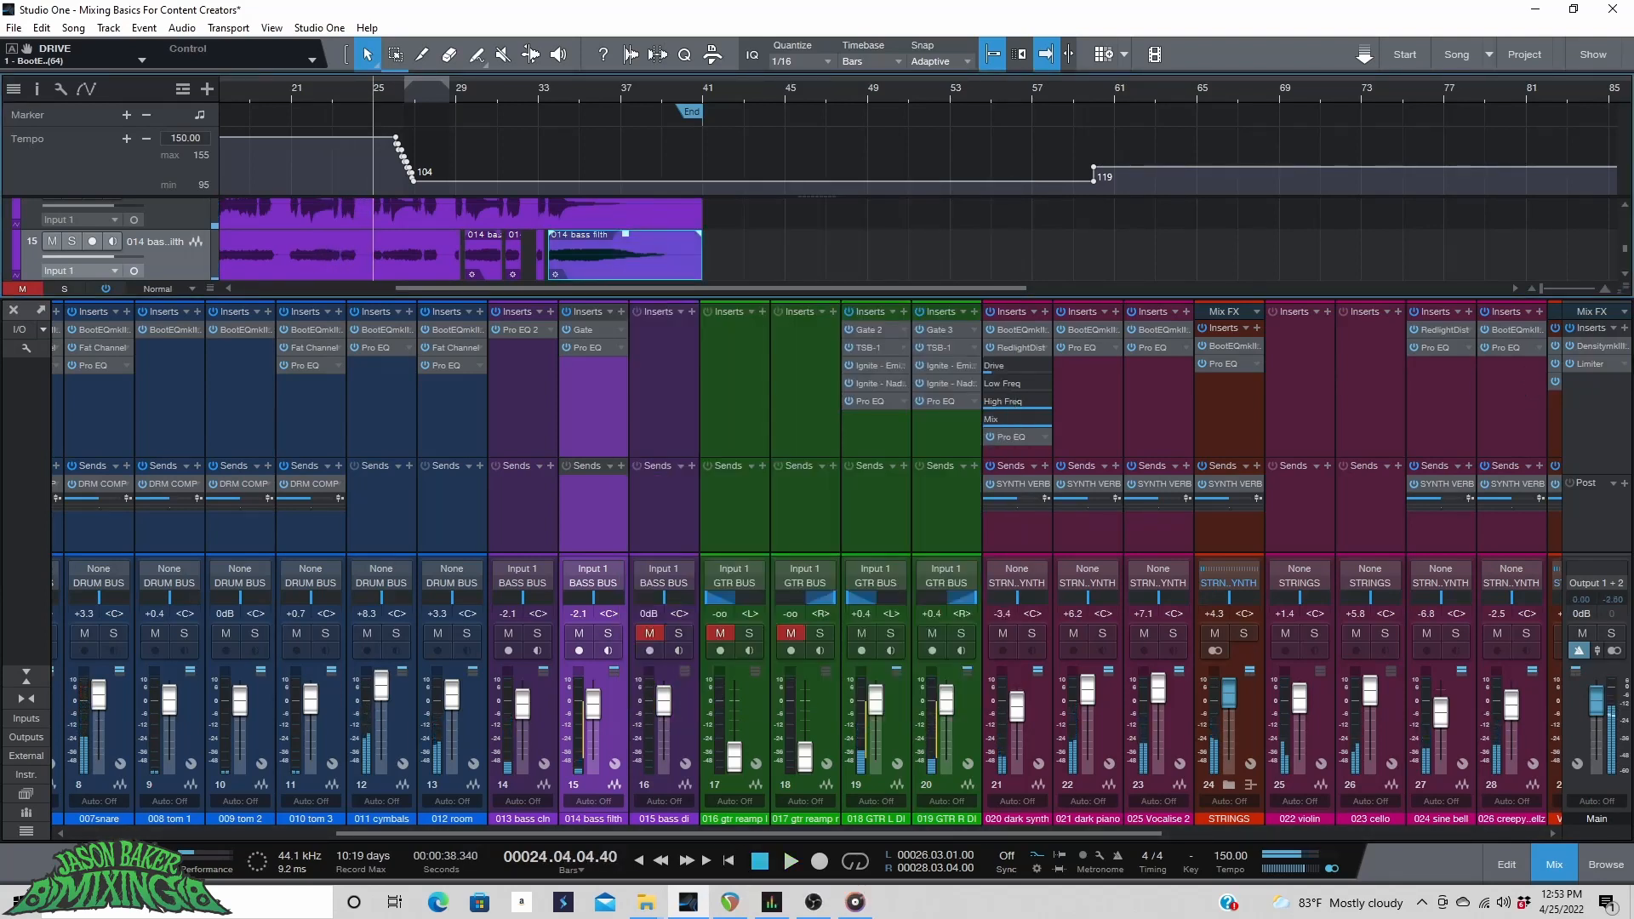
Add a Pro EQ insert to the Main output channel and move it before the Limiter.
{"action": "left_click", "coordinate": [1624, 330]}
{"action": "left_click", "coordinate": [1522, 445]}
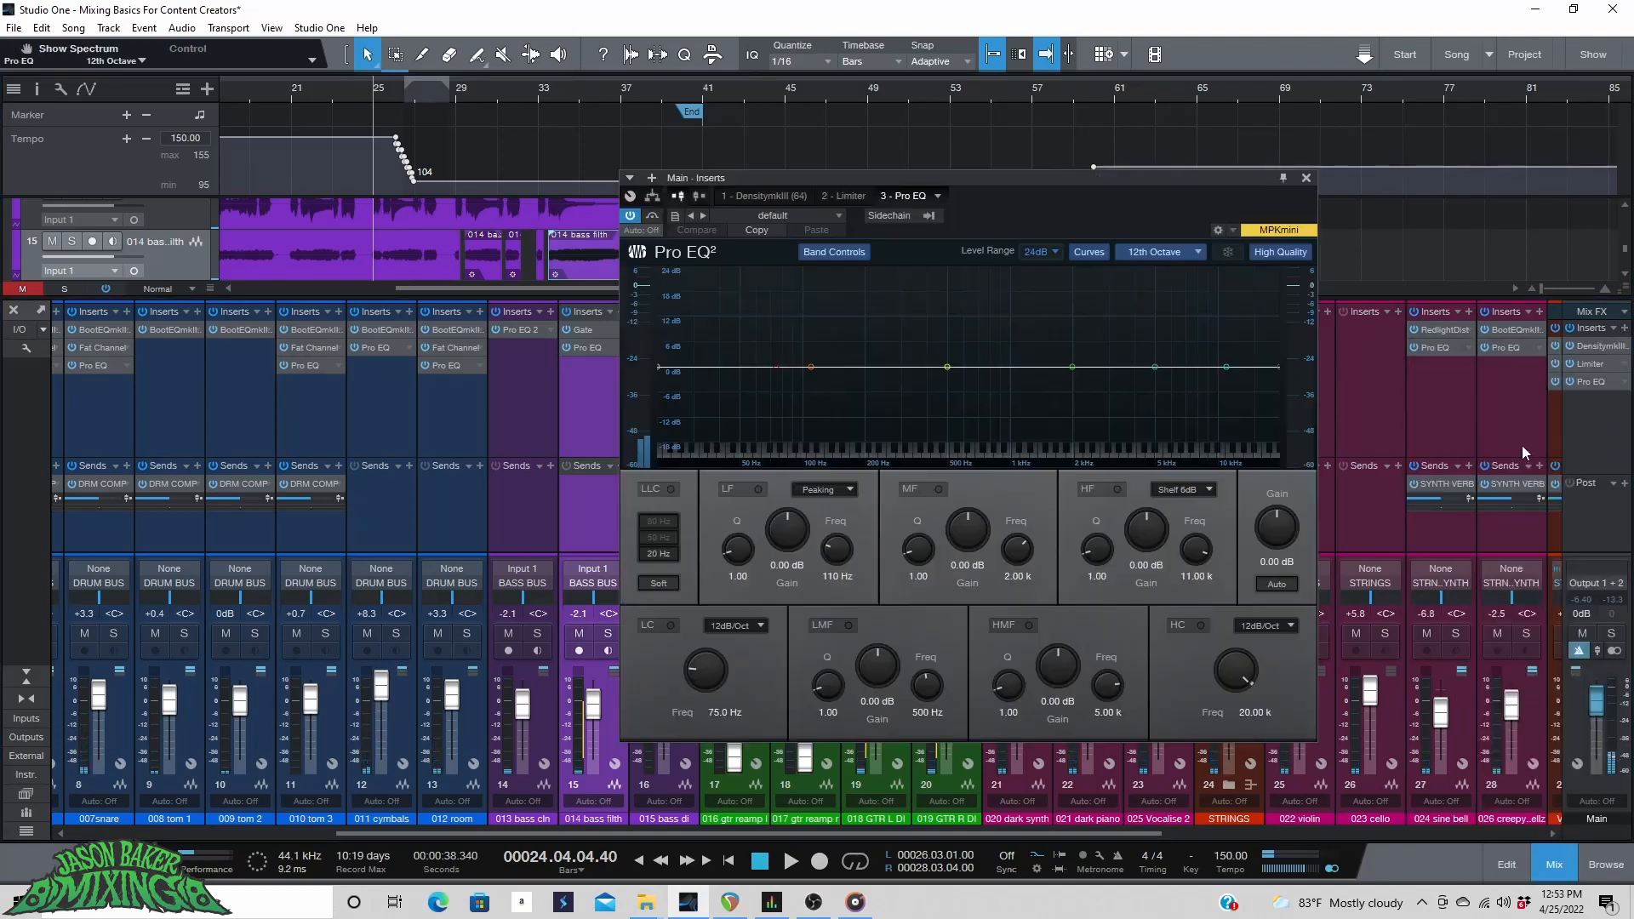
{"action": "left_click_drag", "start_coordinate": [1598, 381], "coordinate": [1606, 363]}
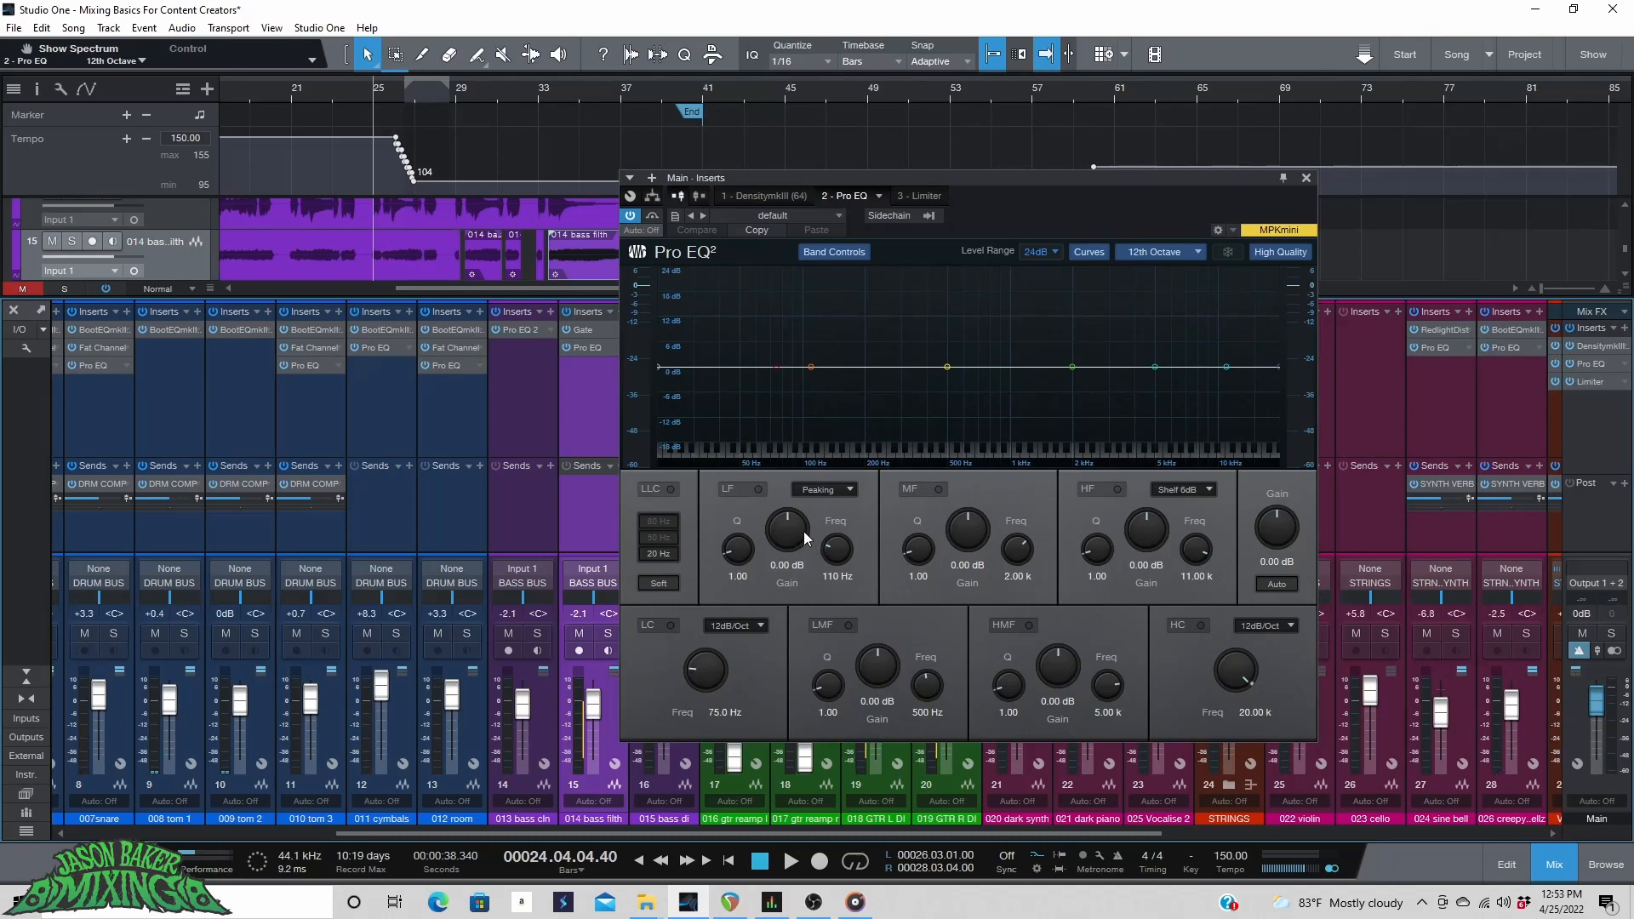
Set the Main Pro EQ's LF band to Shelf 6dB and boost its gain to about 5 dB.
{"action": "left_click", "coordinate": [844, 491]}
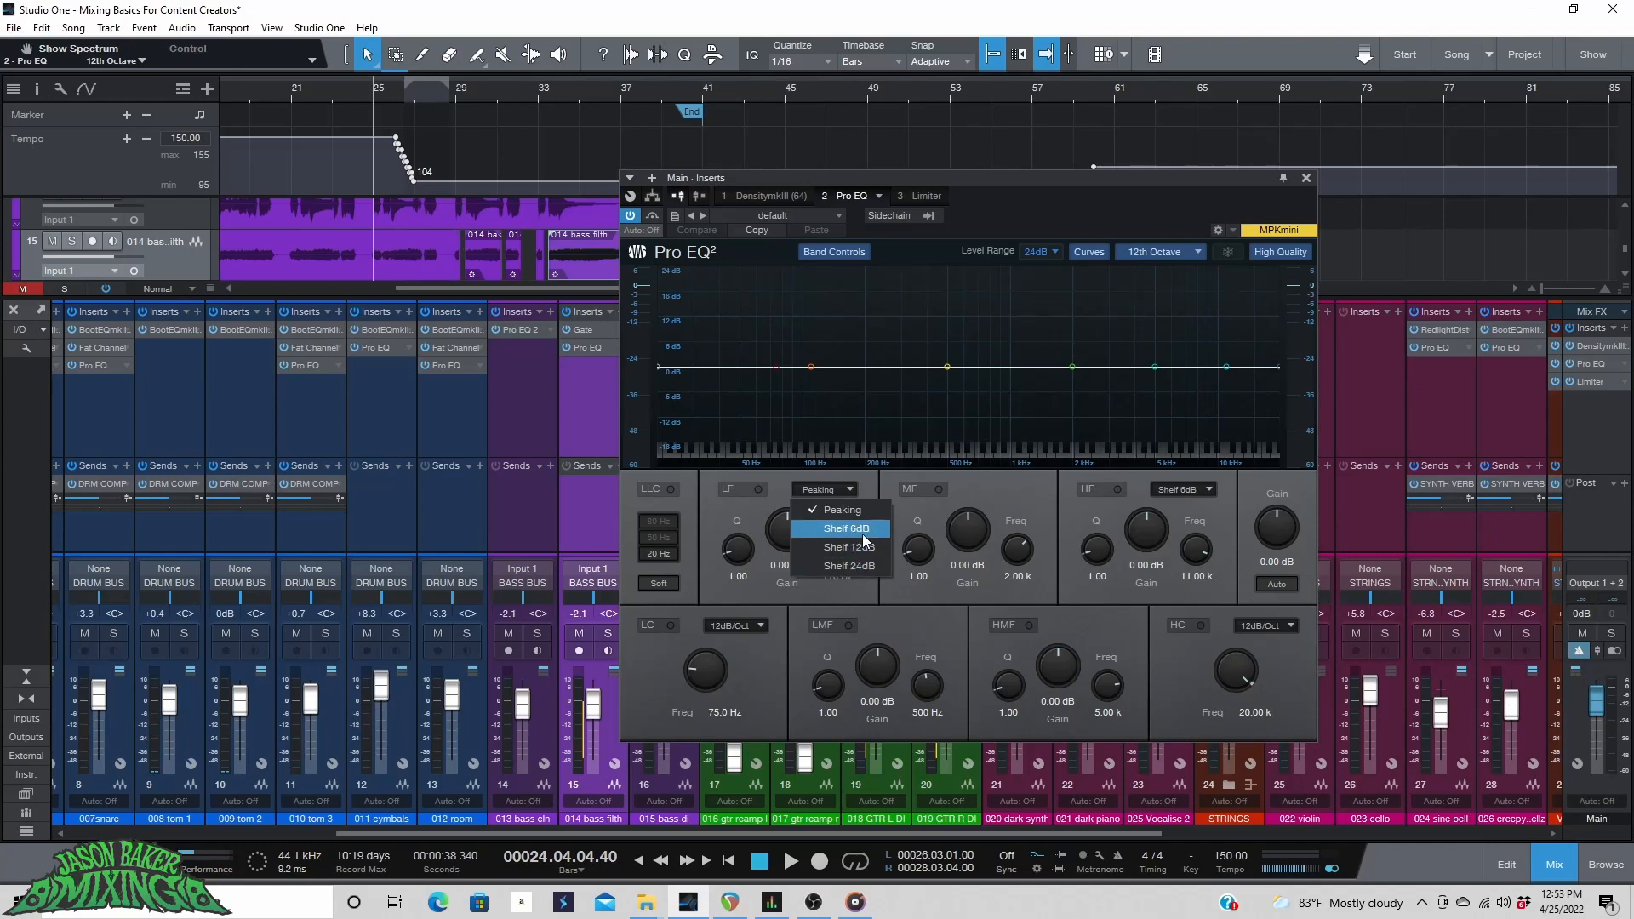
{"action": "left_click", "coordinate": [861, 534]}
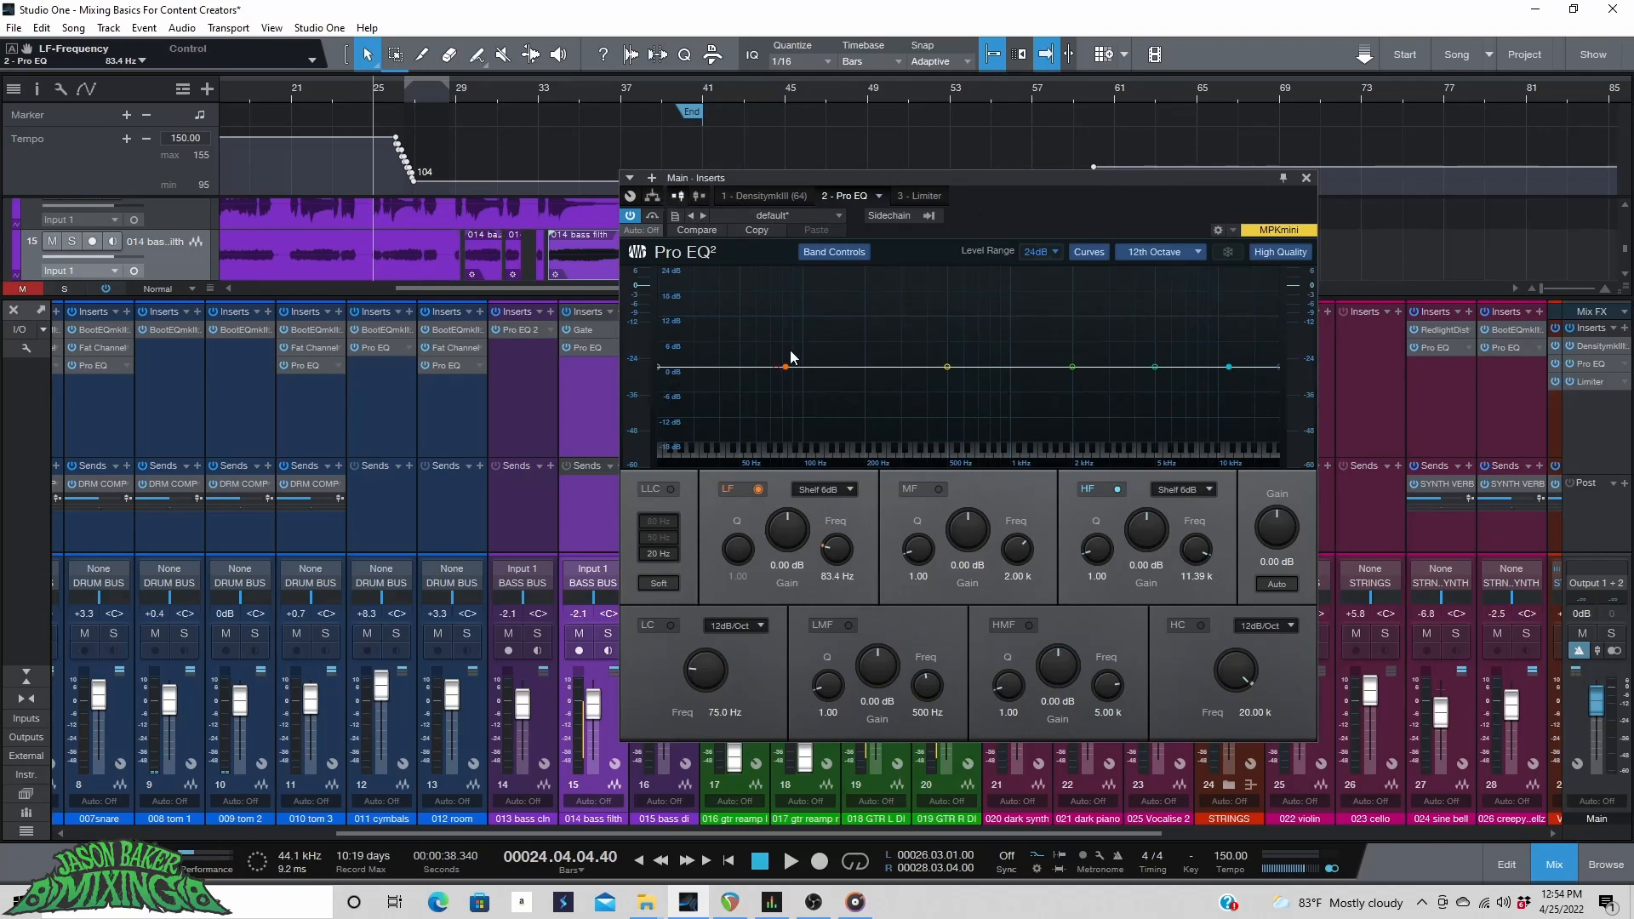
{"action": "left_click_drag", "start_coordinate": [784, 534], "coordinate": [785, 523]}
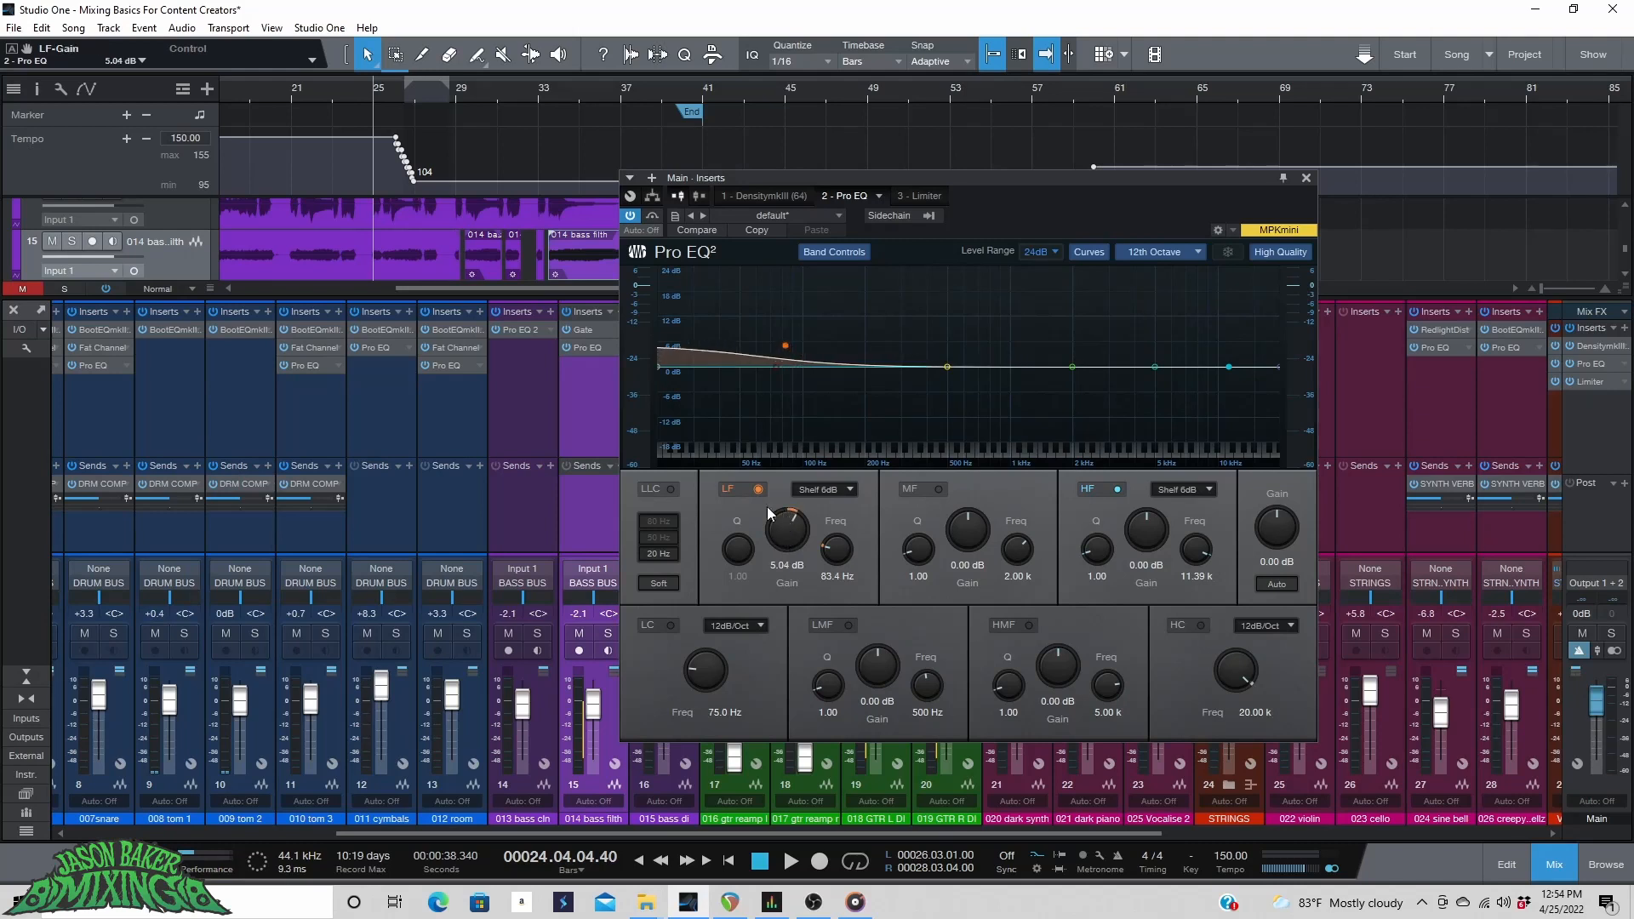
Play the song and toggle the Main Pro EQ's LF band on and off to compare the low shelf.
{"action": "left_click", "coordinate": [289, 80]}
{"action": "key", "text": "space"}
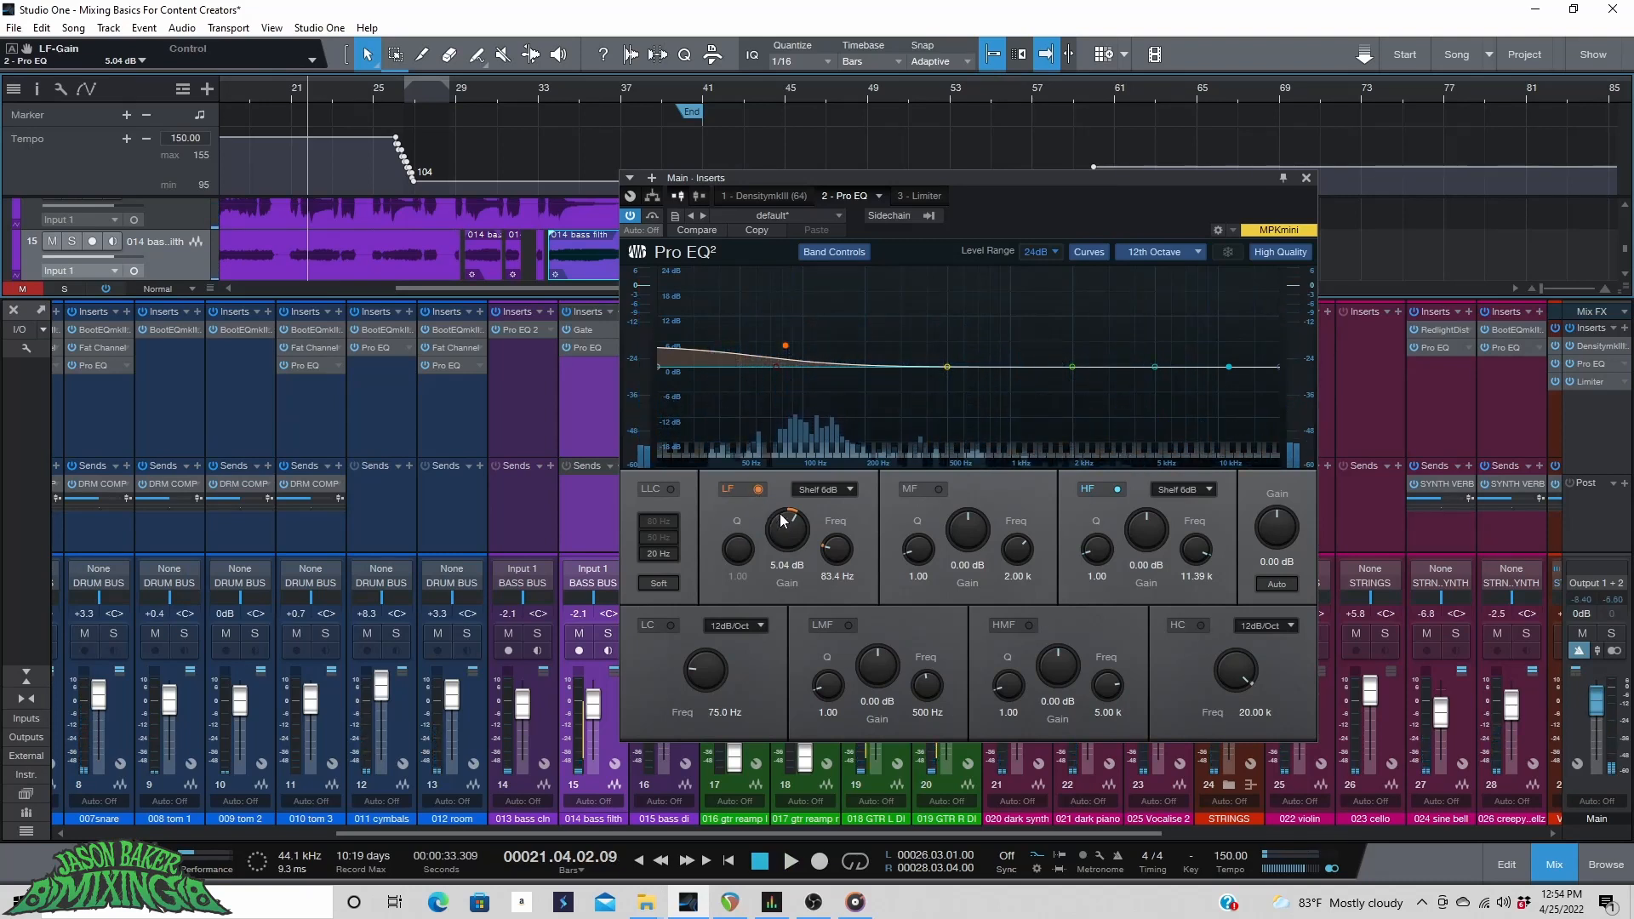
{"action": "key", "text": "space"}
{"action": "left_click", "coordinate": [756, 489]}
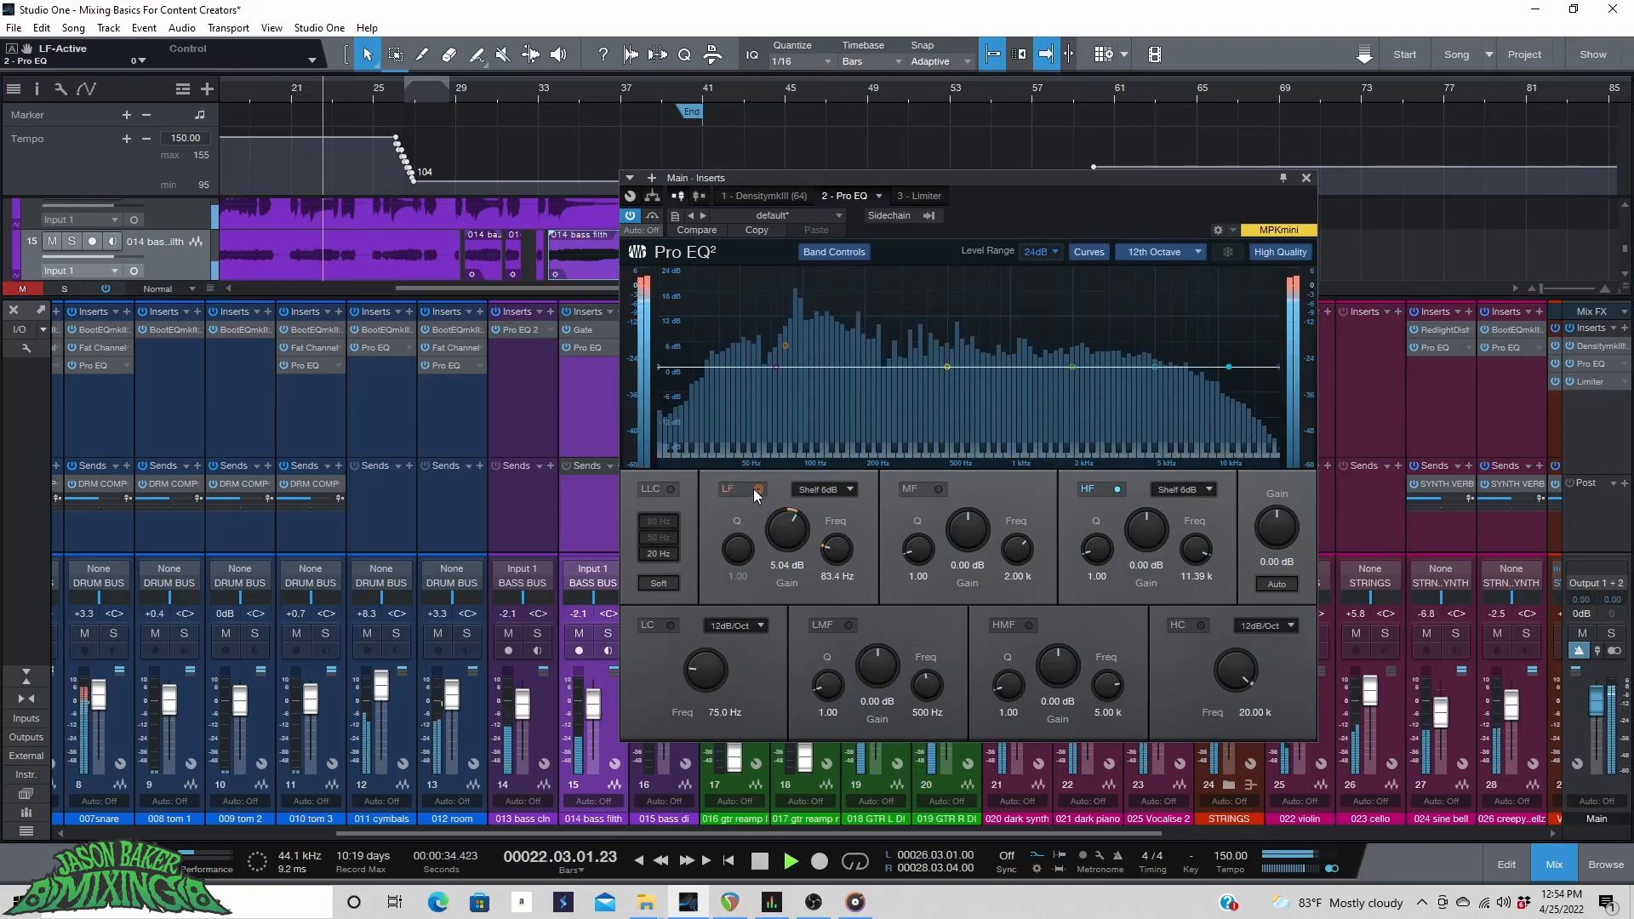
{"action": "left_click", "coordinate": [756, 489]}
{"action": "left_click", "coordinate": [755, 491]}
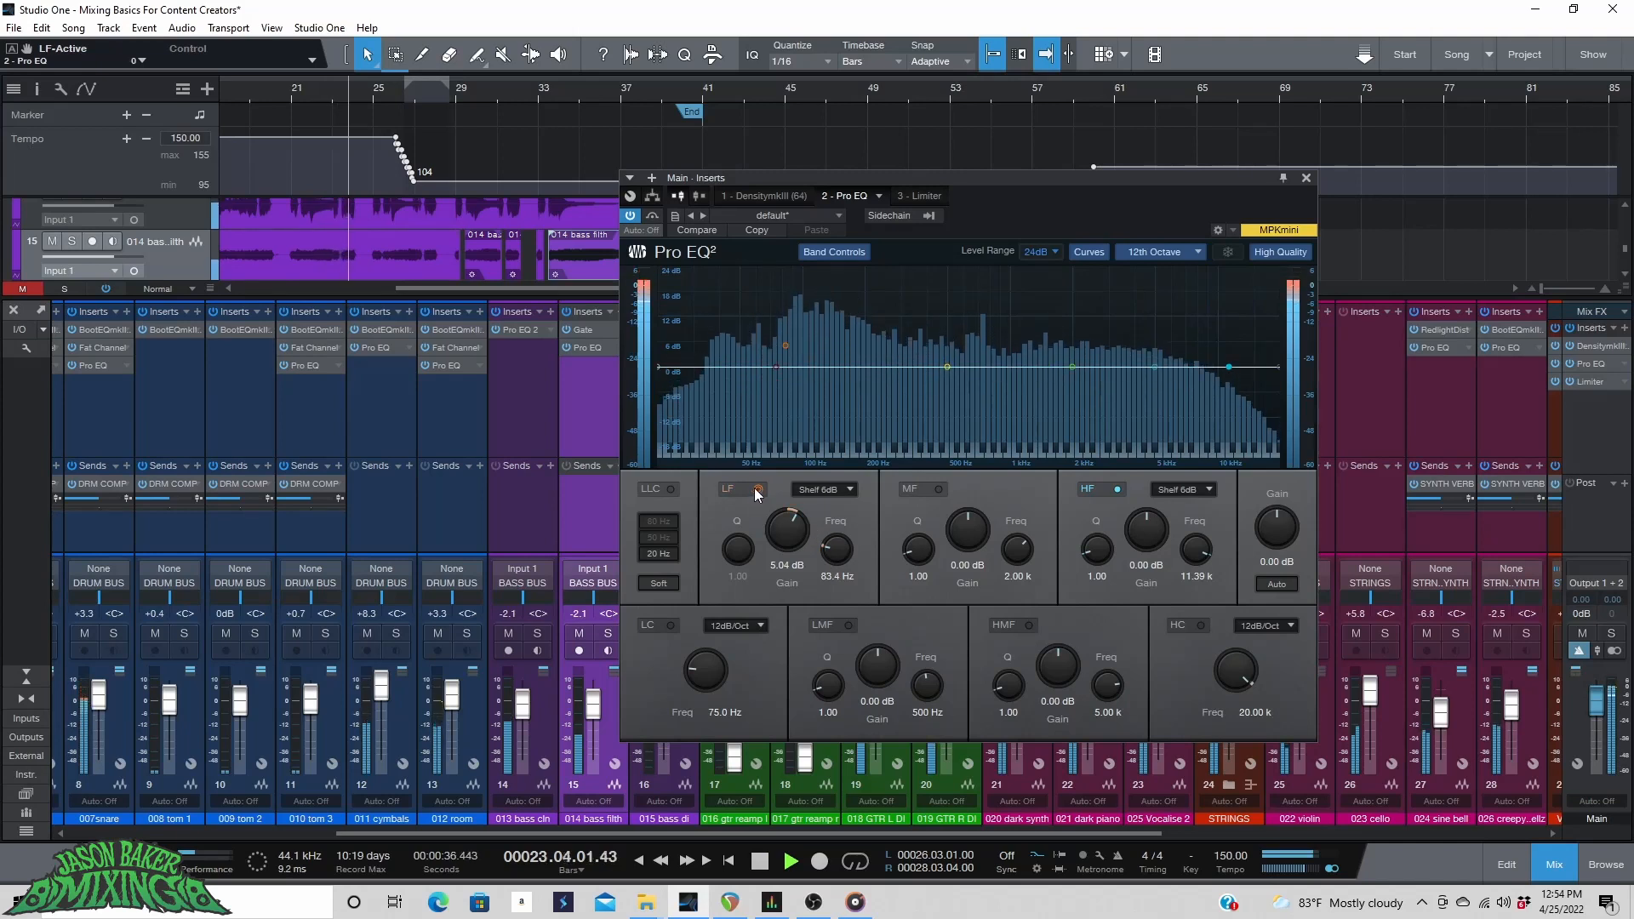
{"action": "left_click", "coordinate": [754, 491]}
{"action": "left_click", "coordinate": [754, 490]}
{"action": "left_click", "coordinate": [756, 490]}
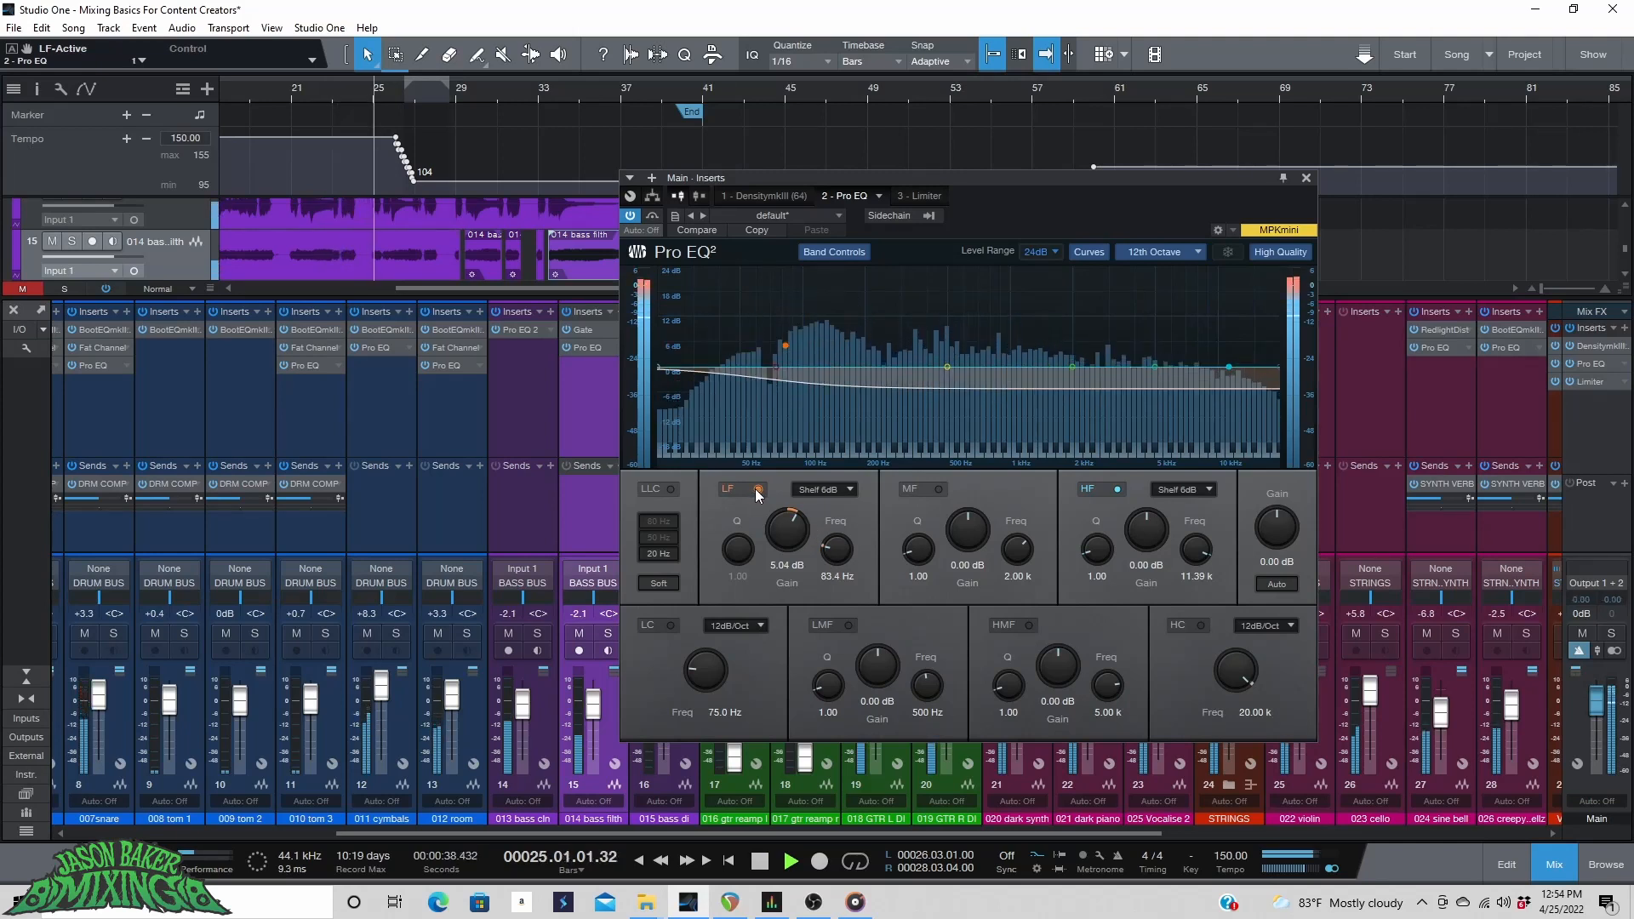
{"action": "left_click", "coordinate": [756, 490]}
{"action": "left_click", "coordinate": [755, 490]}
{"action": "left_click", "coordinate": [756, 490]}
{"action": "left_click", "coordinate": [755, 490]}
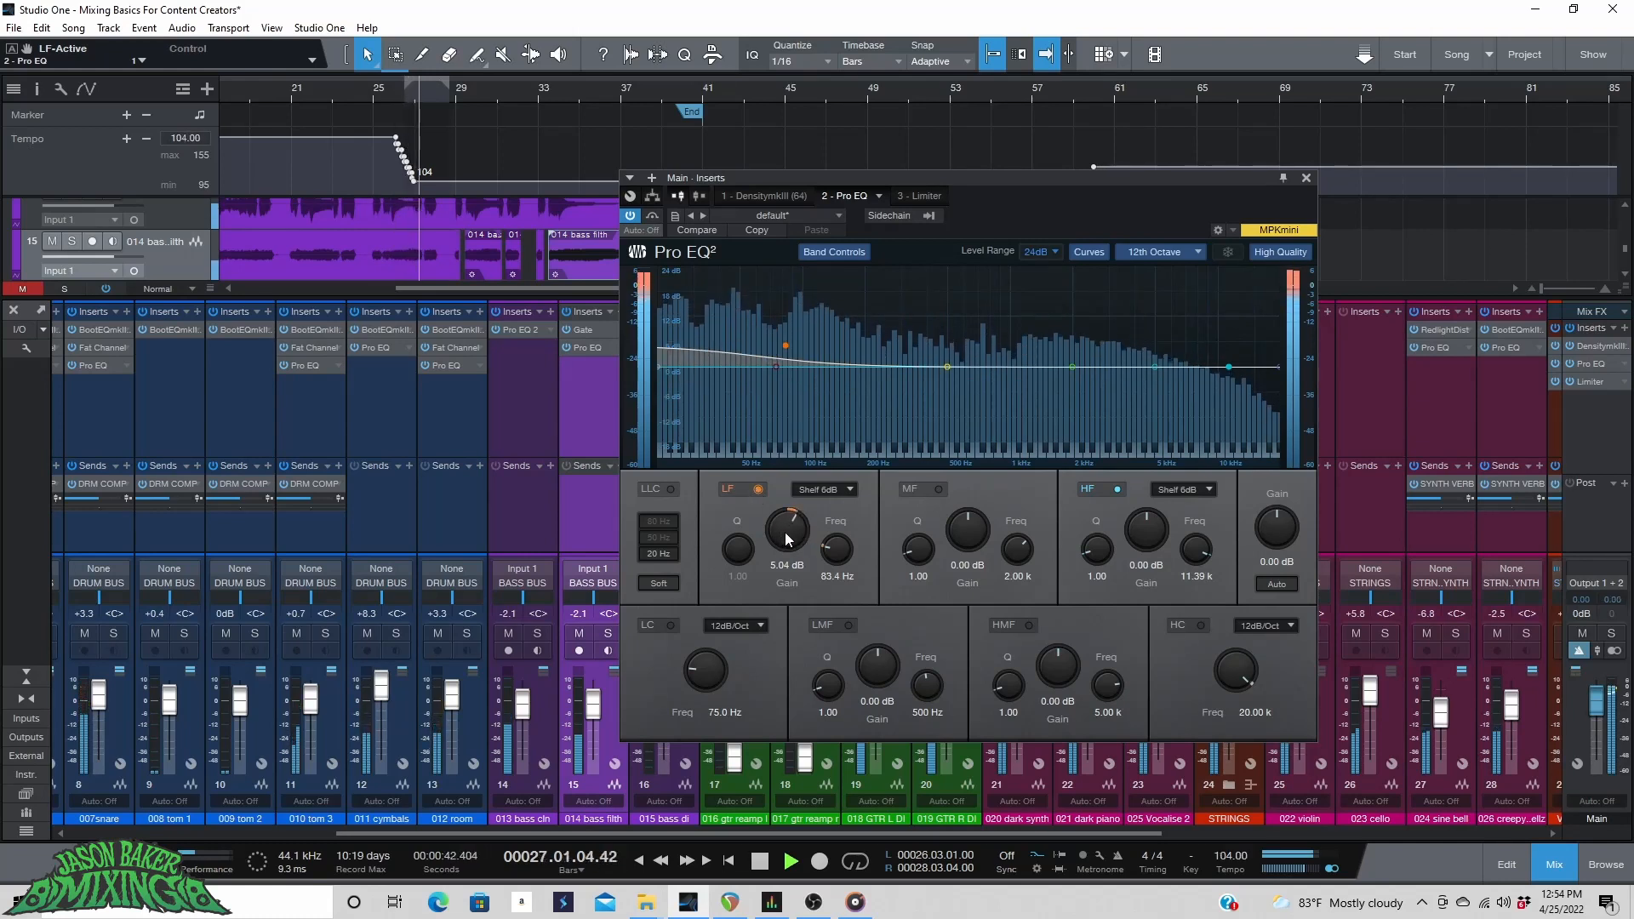
Lower the LF shelf to about 3.4 dB near 61 Hz and enable the low cut at 12dB/Oct.
{"action": "left_click_drag", "start_coordinate": [786, 534], "coordinate": [836, 547]}
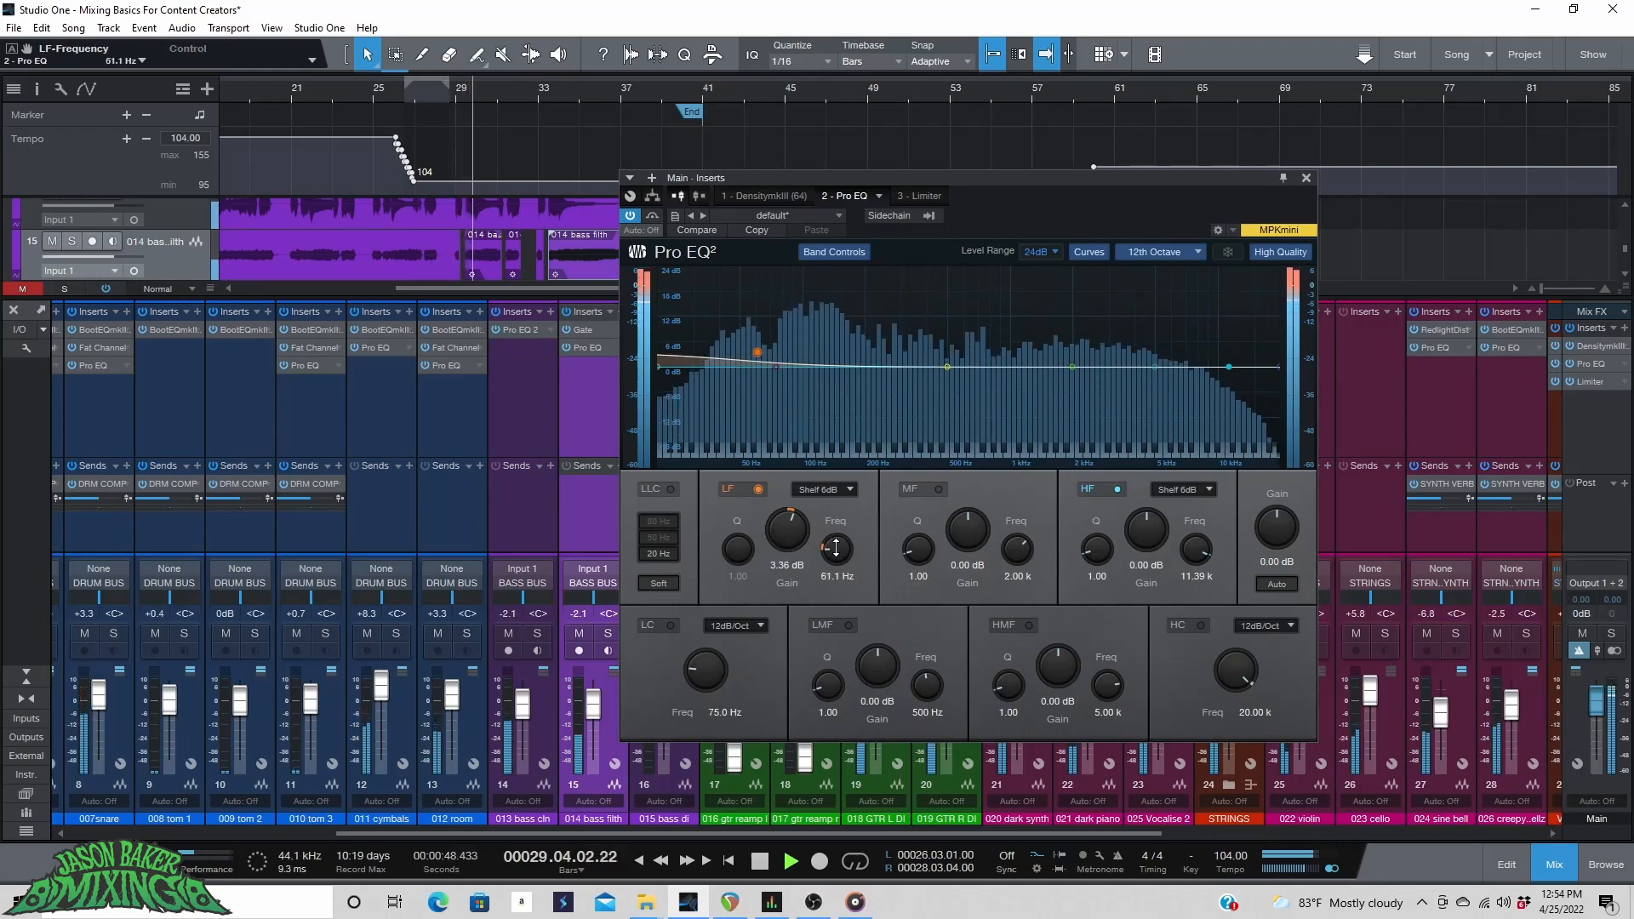
{"action": "left_click", "coordinate": [670, 625]}
{"action": "left_click", "coordinate": [728, 626]}
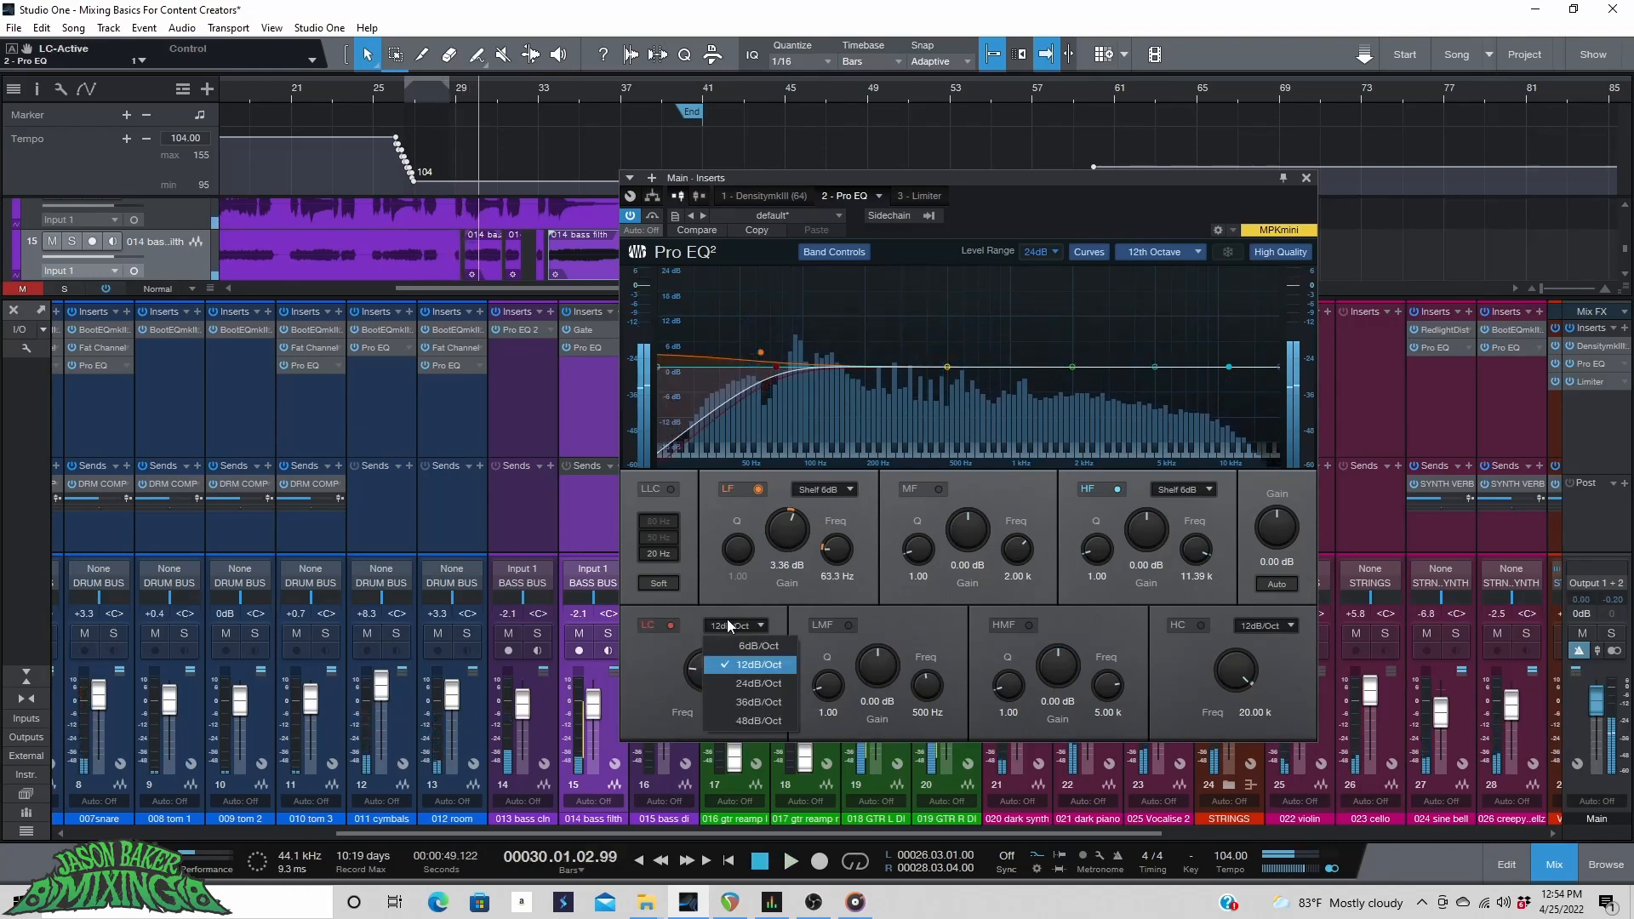
{"action": "left_click", "coordinate": [694, 677]}
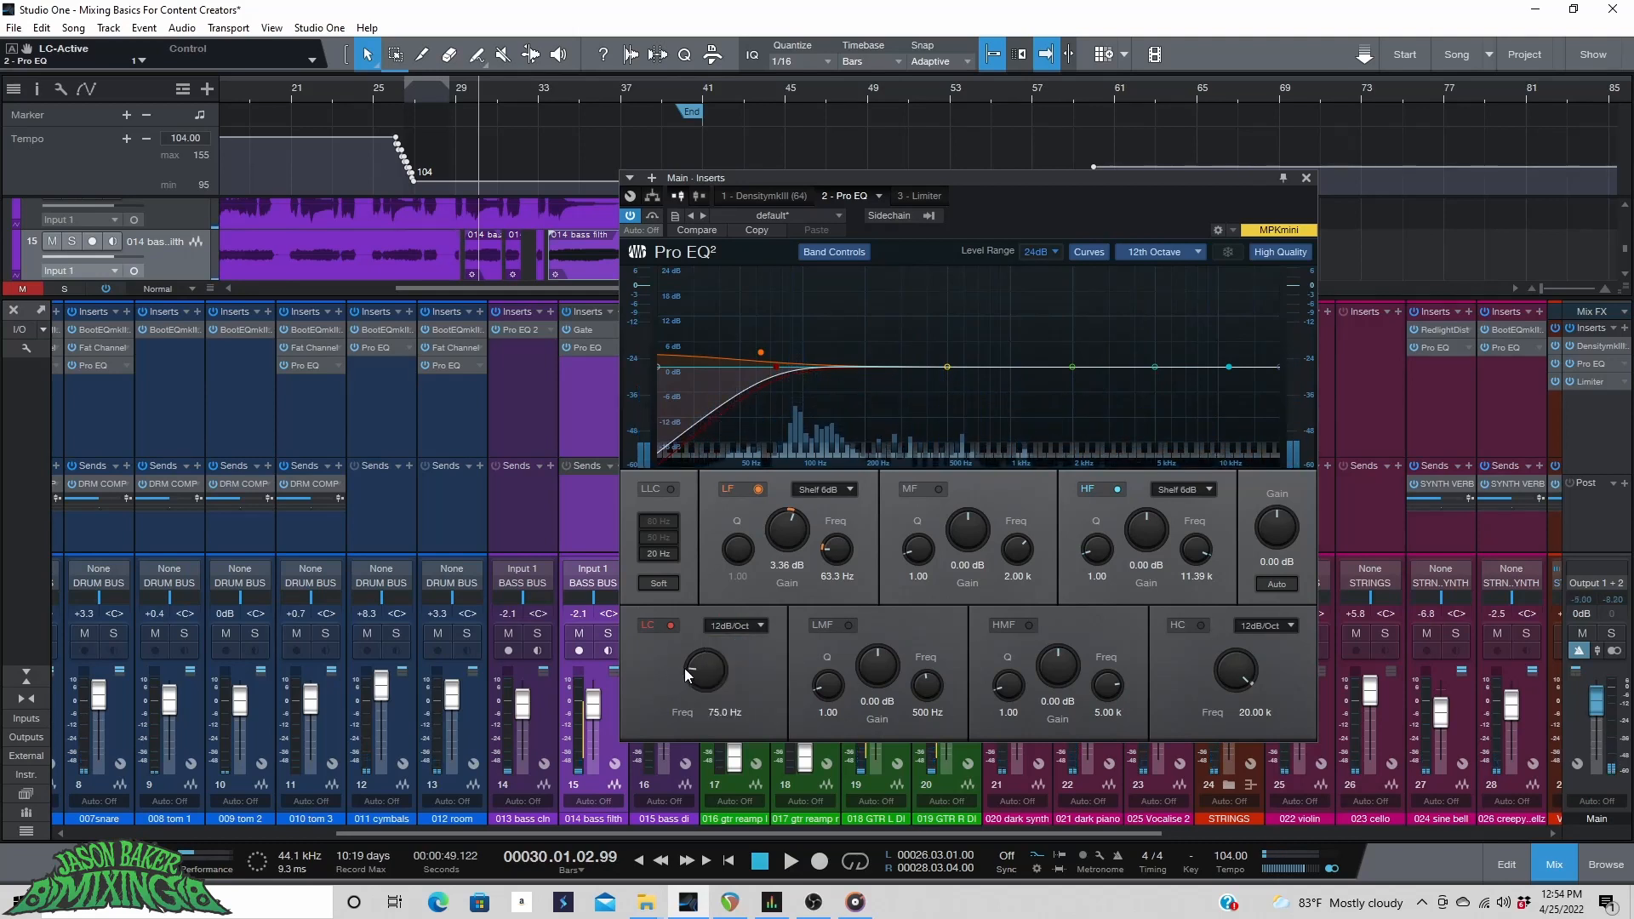
Lower the Main Pro EQ's low cut to about 40 Hz and raise the LF shelf gain to about 3.8 dB while the song plays.
{"action": "left_click_drag", "start_coordinate": [695, 676], "coordinate": [695, 673]}
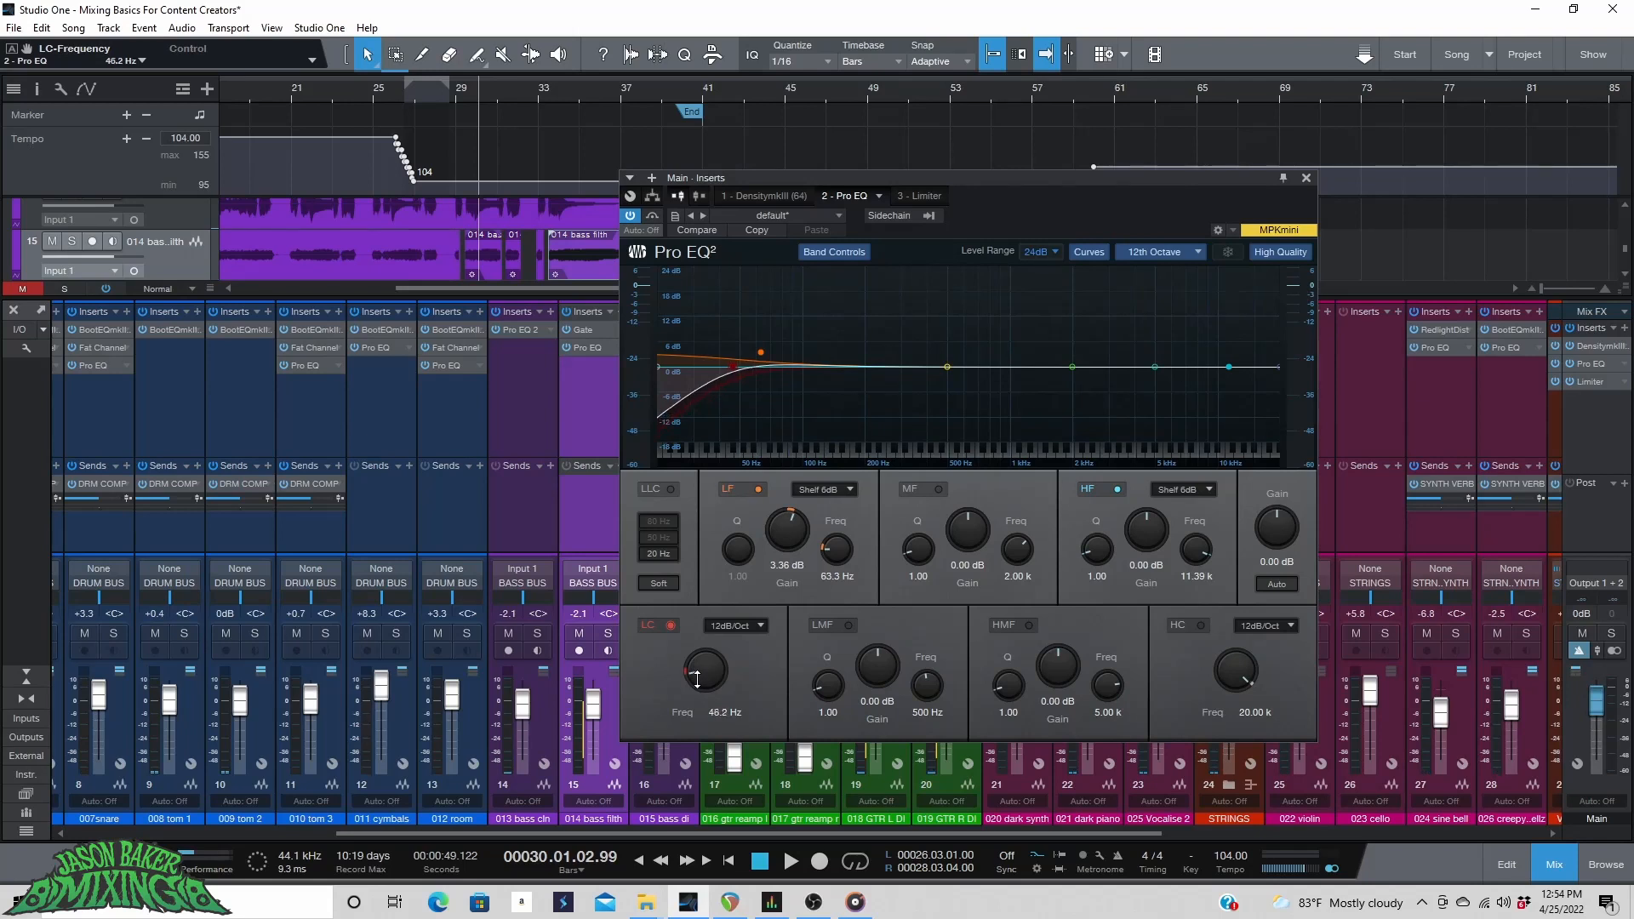
{"action": "left_click_drag", "start_coordinate": [697, 681], "coordinate": [696, 686]}
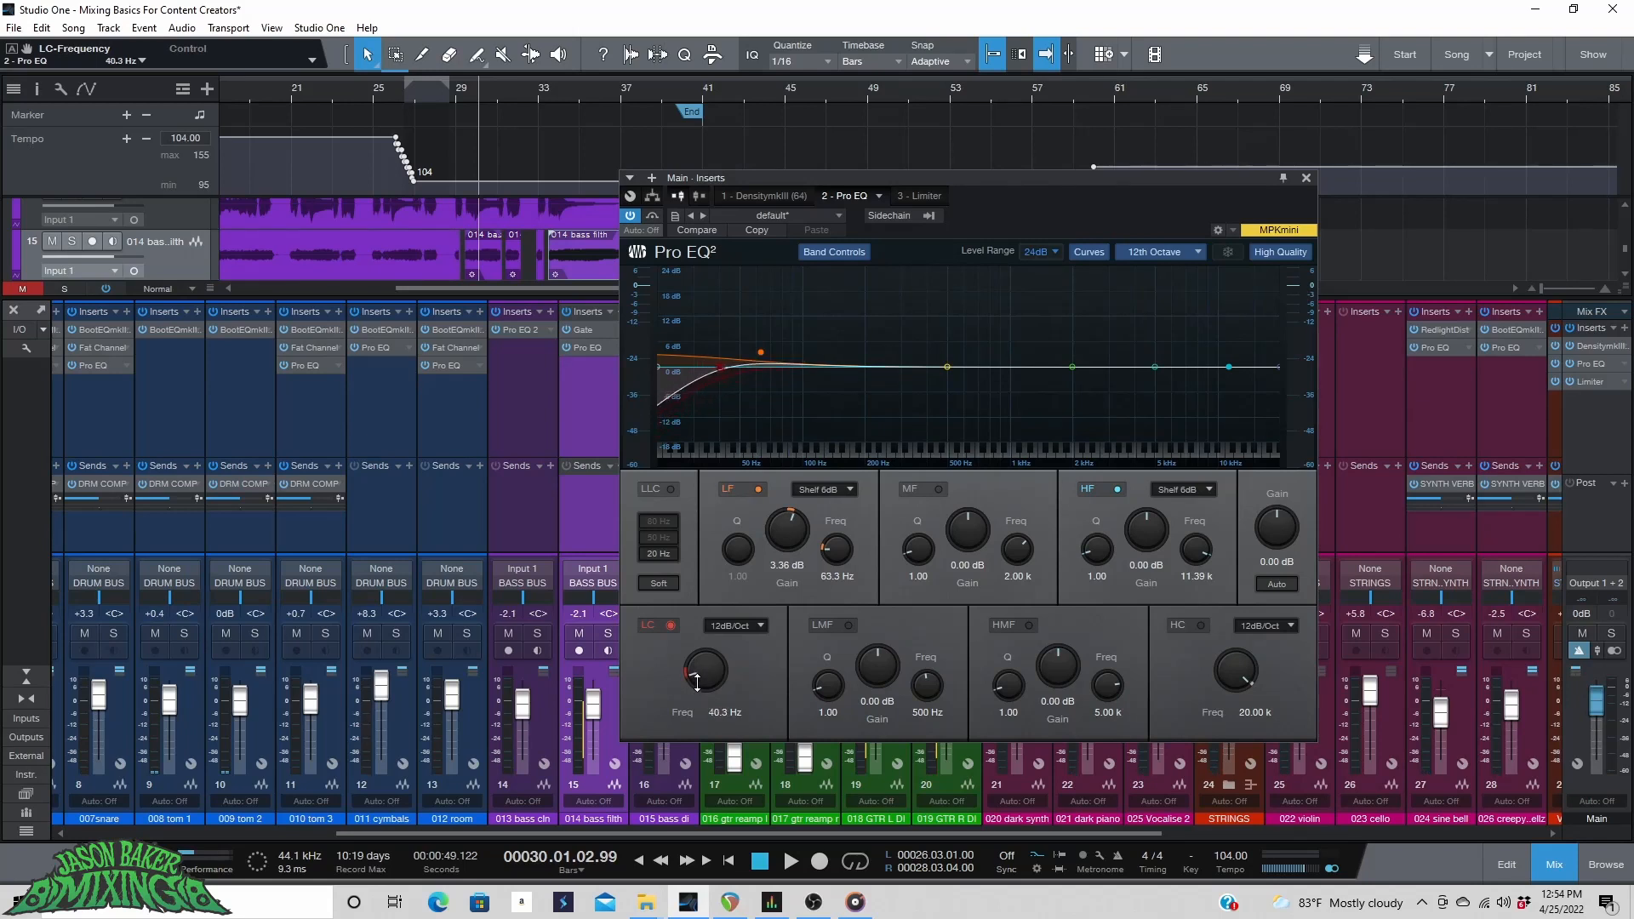
{"action": "key", "text": "space"}
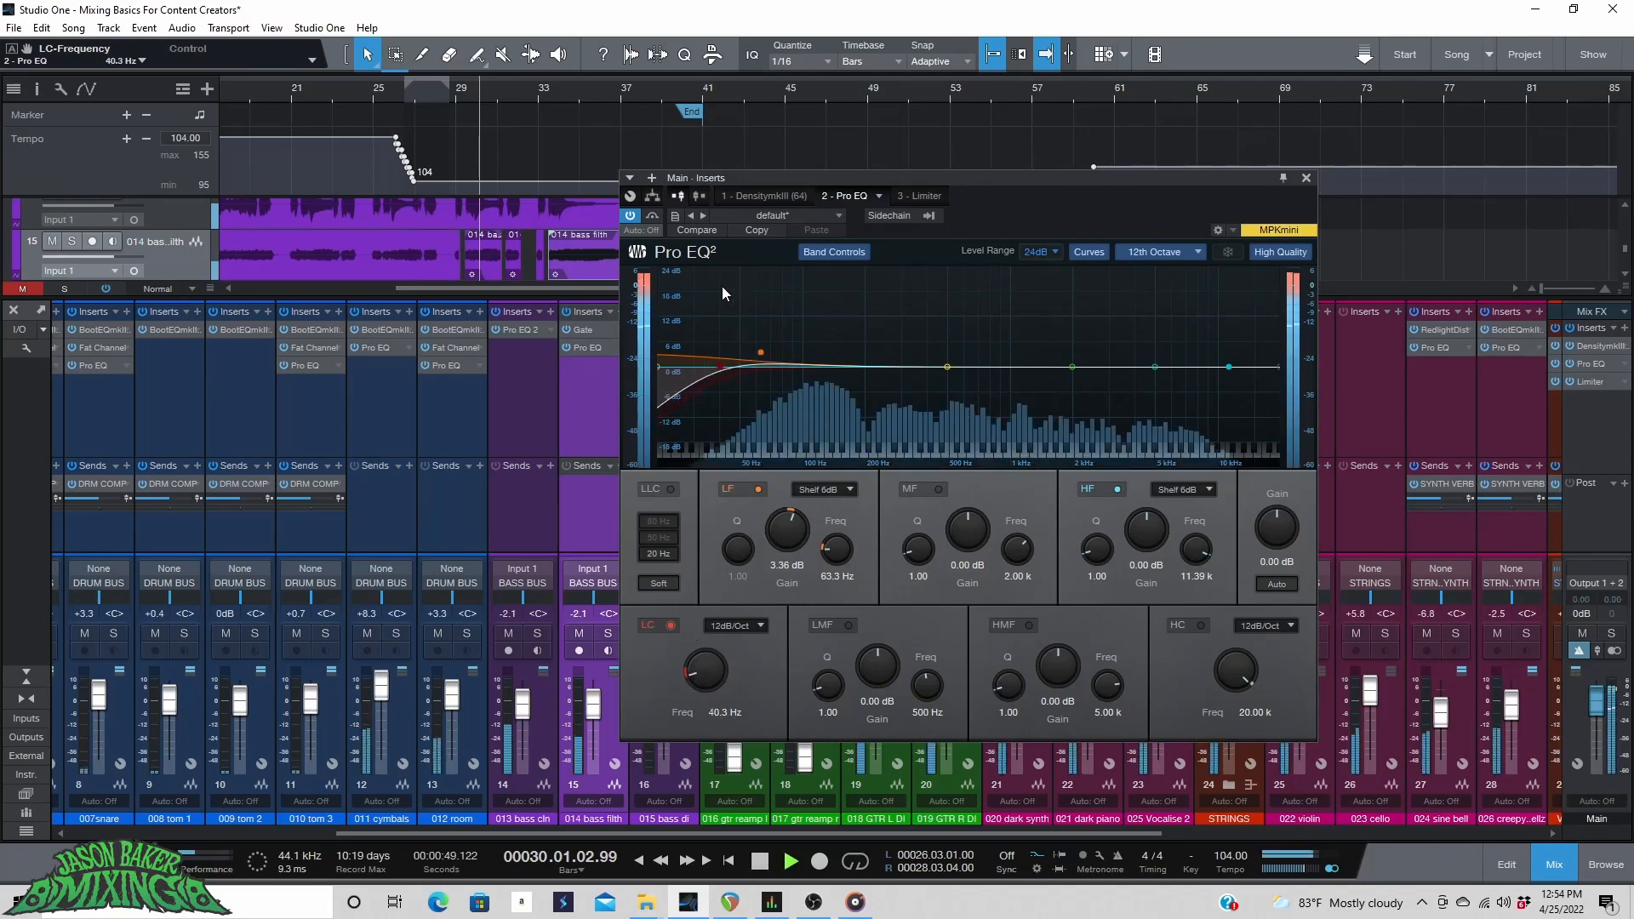
{"action": "left_click_drag", "start_coordinate": [791, 536], "coordinate": [792, 533]}
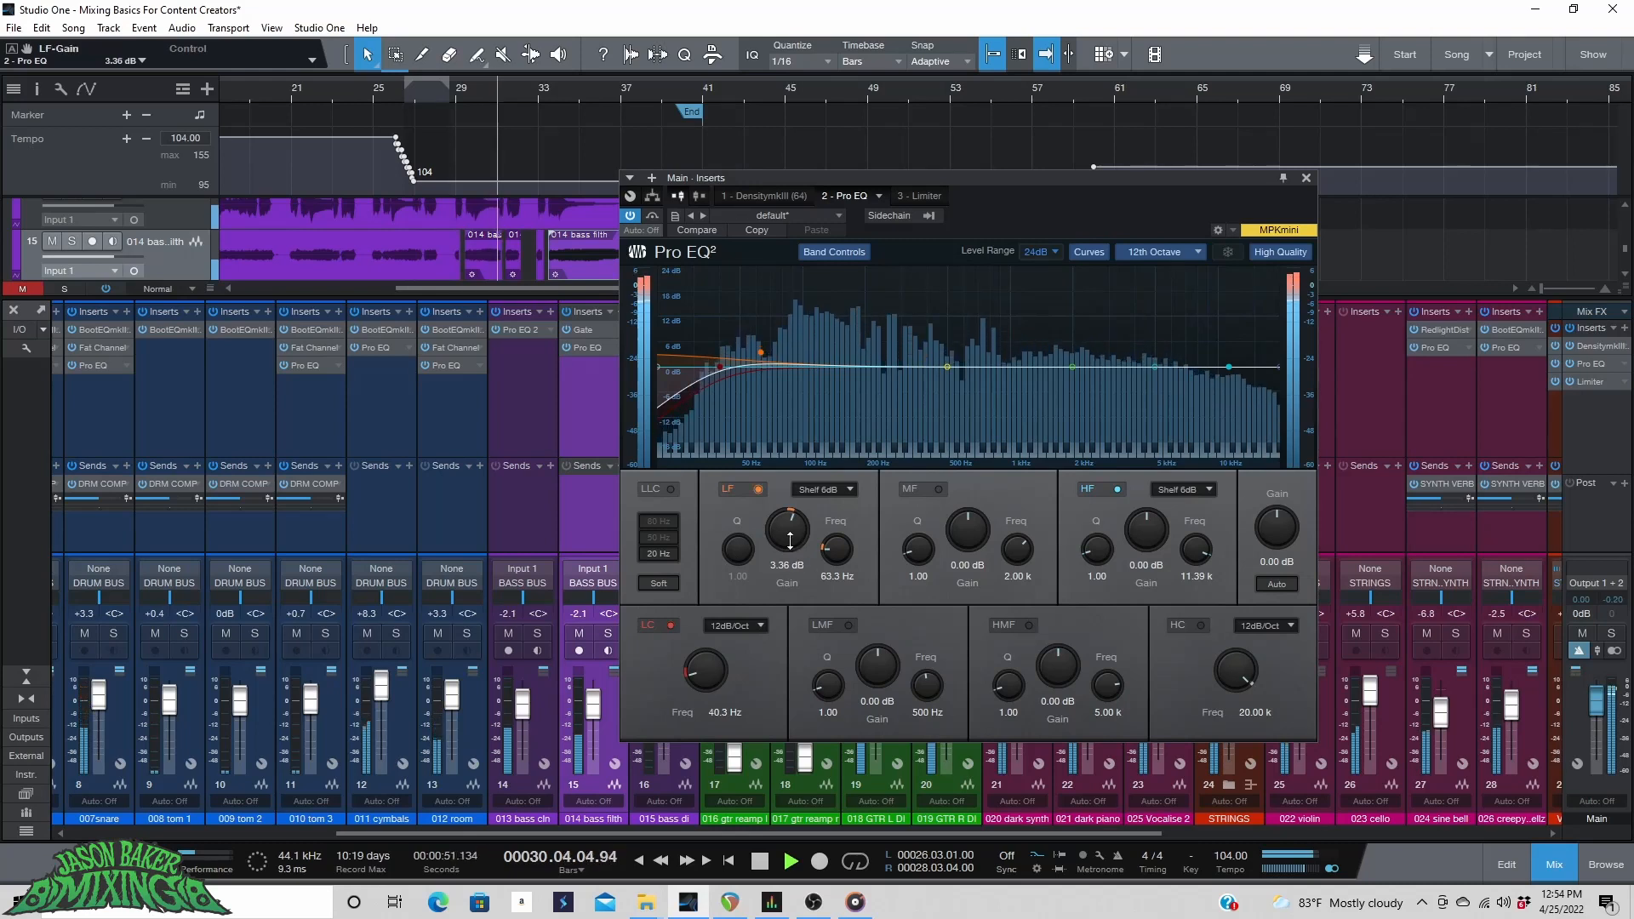
{"action": "key", "text": "space"}
Enable the high cut at 12dB/Oct and set its frequency to about 15.7 kHz.
{"action": "left_click", "coordinate": [1200, 626]}
{"action": "left_click", "coordinate": [1263, 625]}
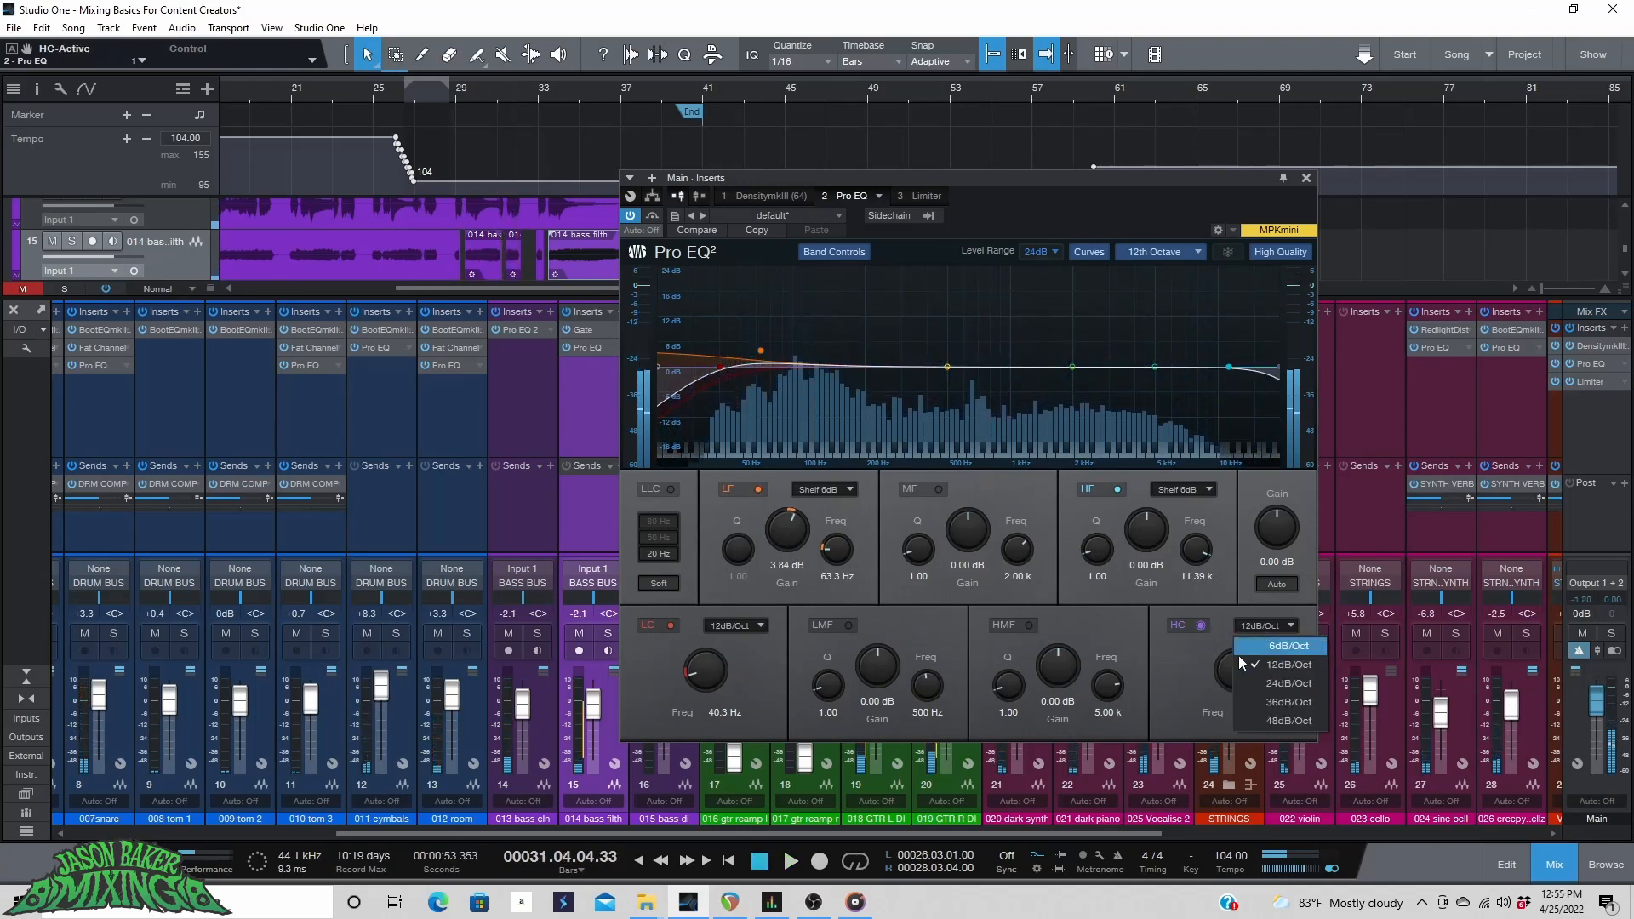
{"action": "left_click", "coordinate": [1197, 666]}
{"action": "left_click_drag", "start_coordinate": [1231, 669], "coordinate": [1229, 673]}
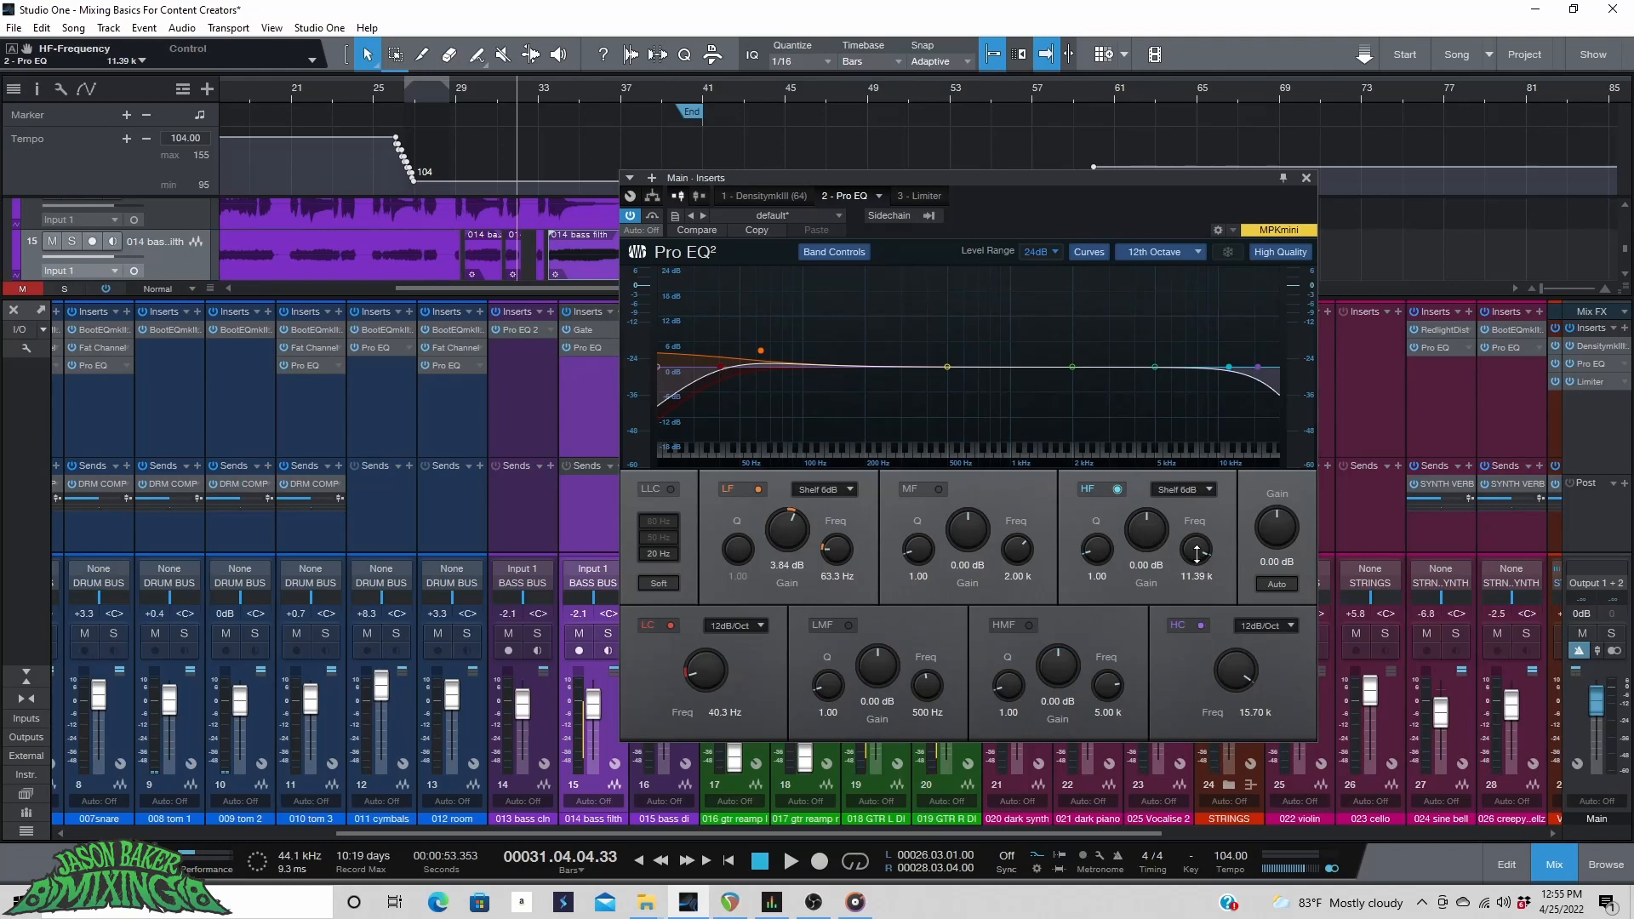
Play the song and boost the HF shelf gain to about 3.1 dB.
{"action": "key", "text": "space"}
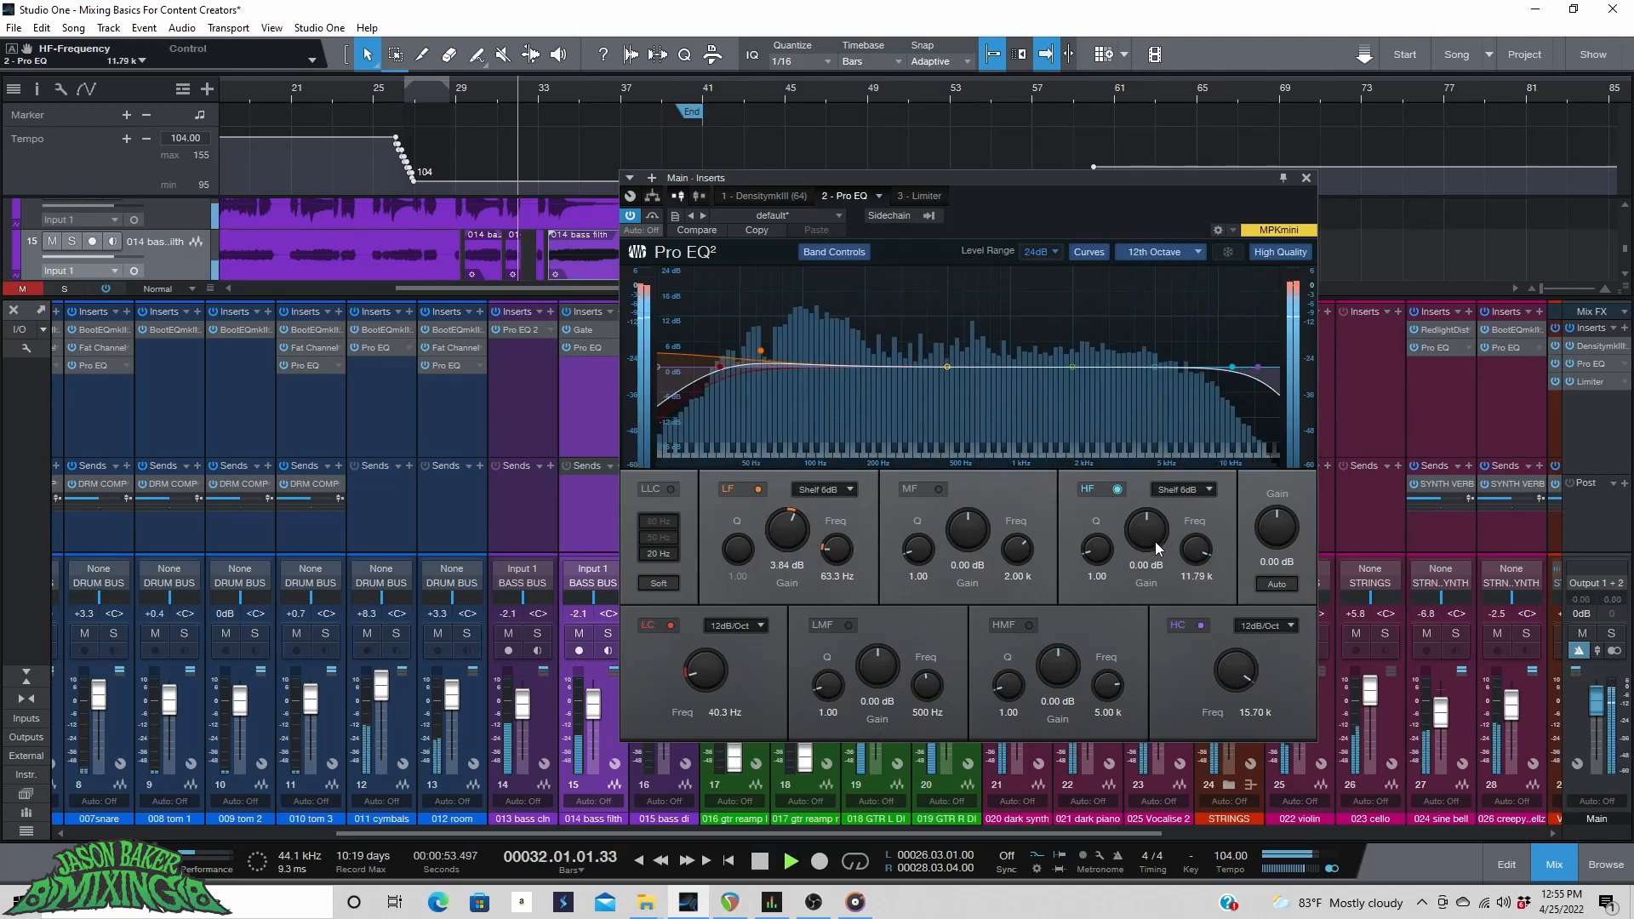
{"action": "left_click_drag", "start_coordinate": [1154, 538], "coordinate": [1154, 529]}
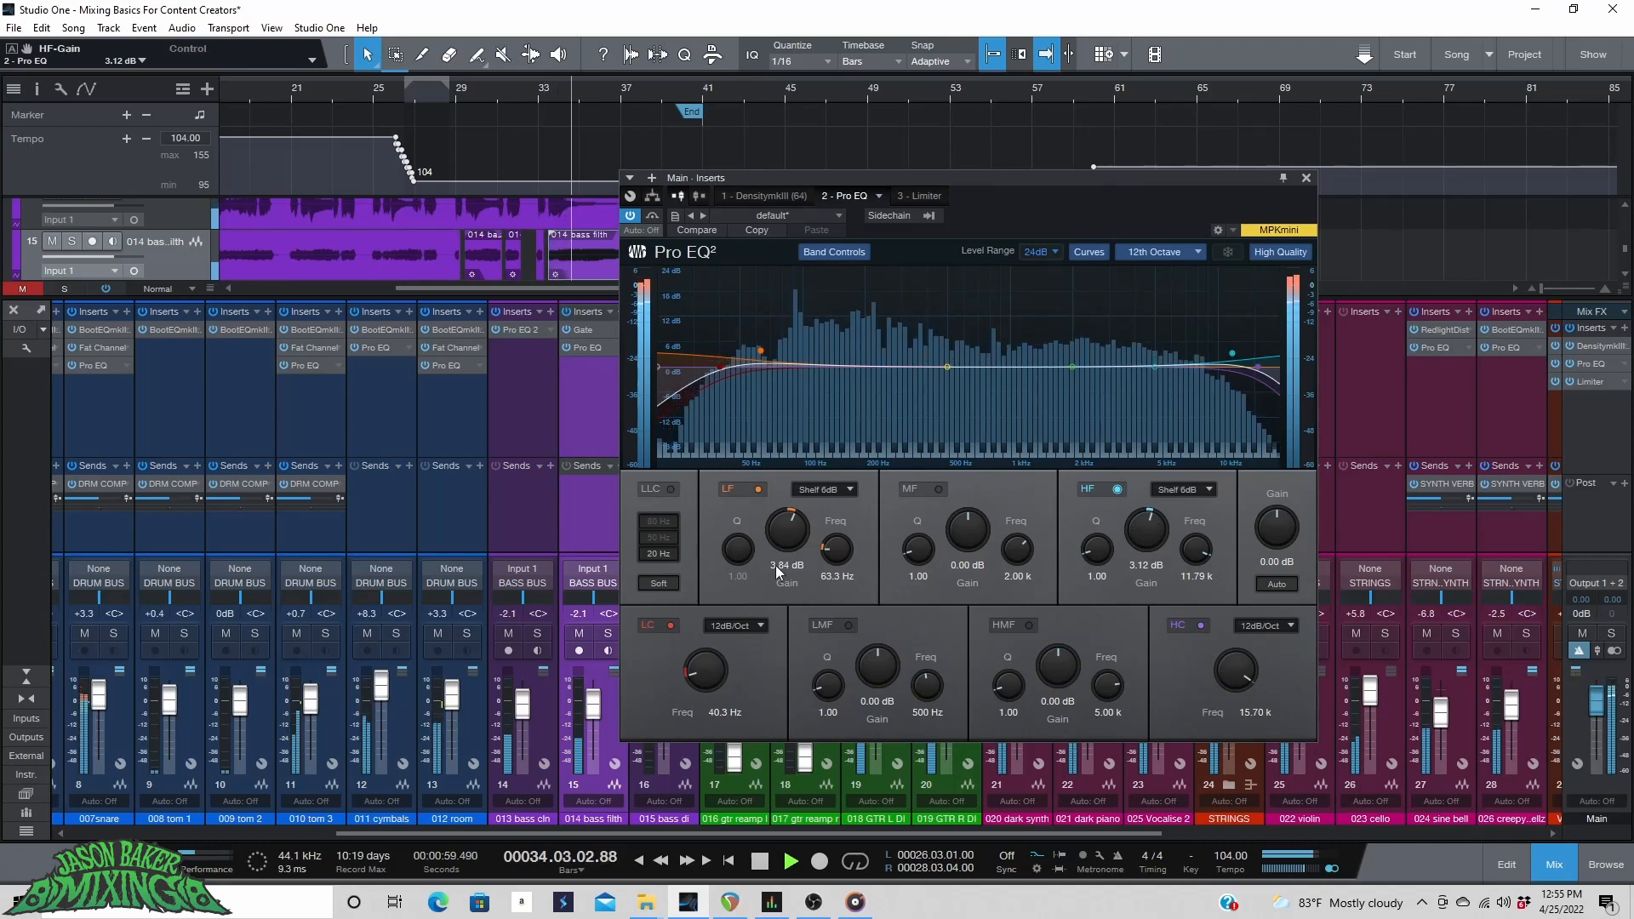
{"action": "key", "text": "space"}
Play the song and toggle the Main Pro EQ's bypass on and off to compare.
{"action": "left_click", "coordinate": [320, 83]}
{"action": "key", "text": "space"}
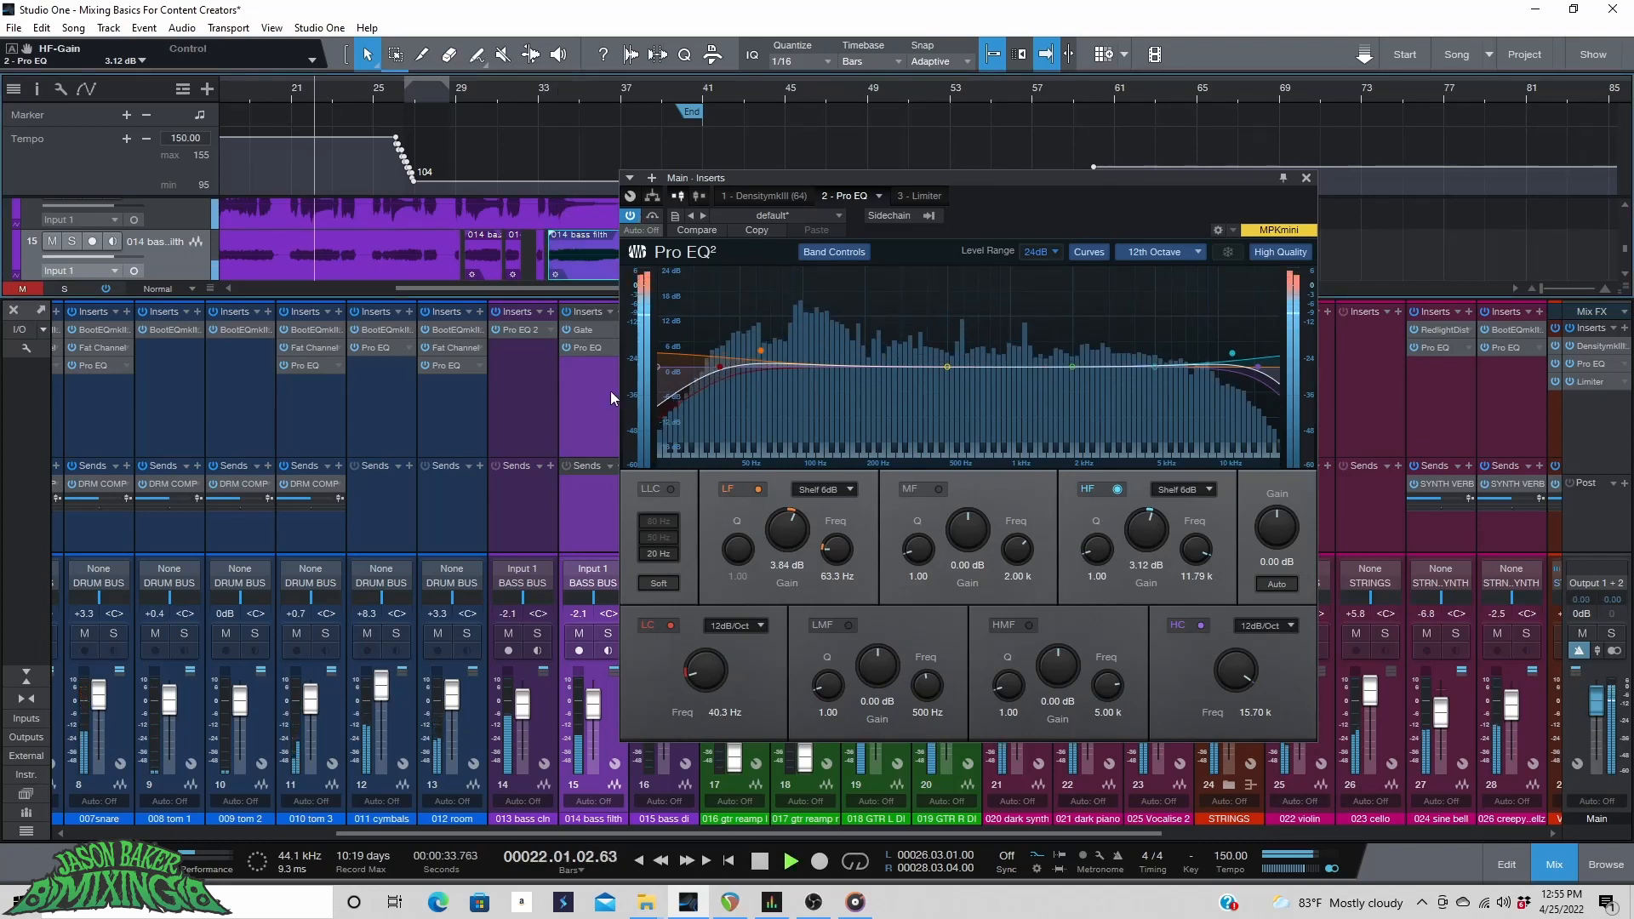
{"action": "left_click", "coordinate": [630, 217]}
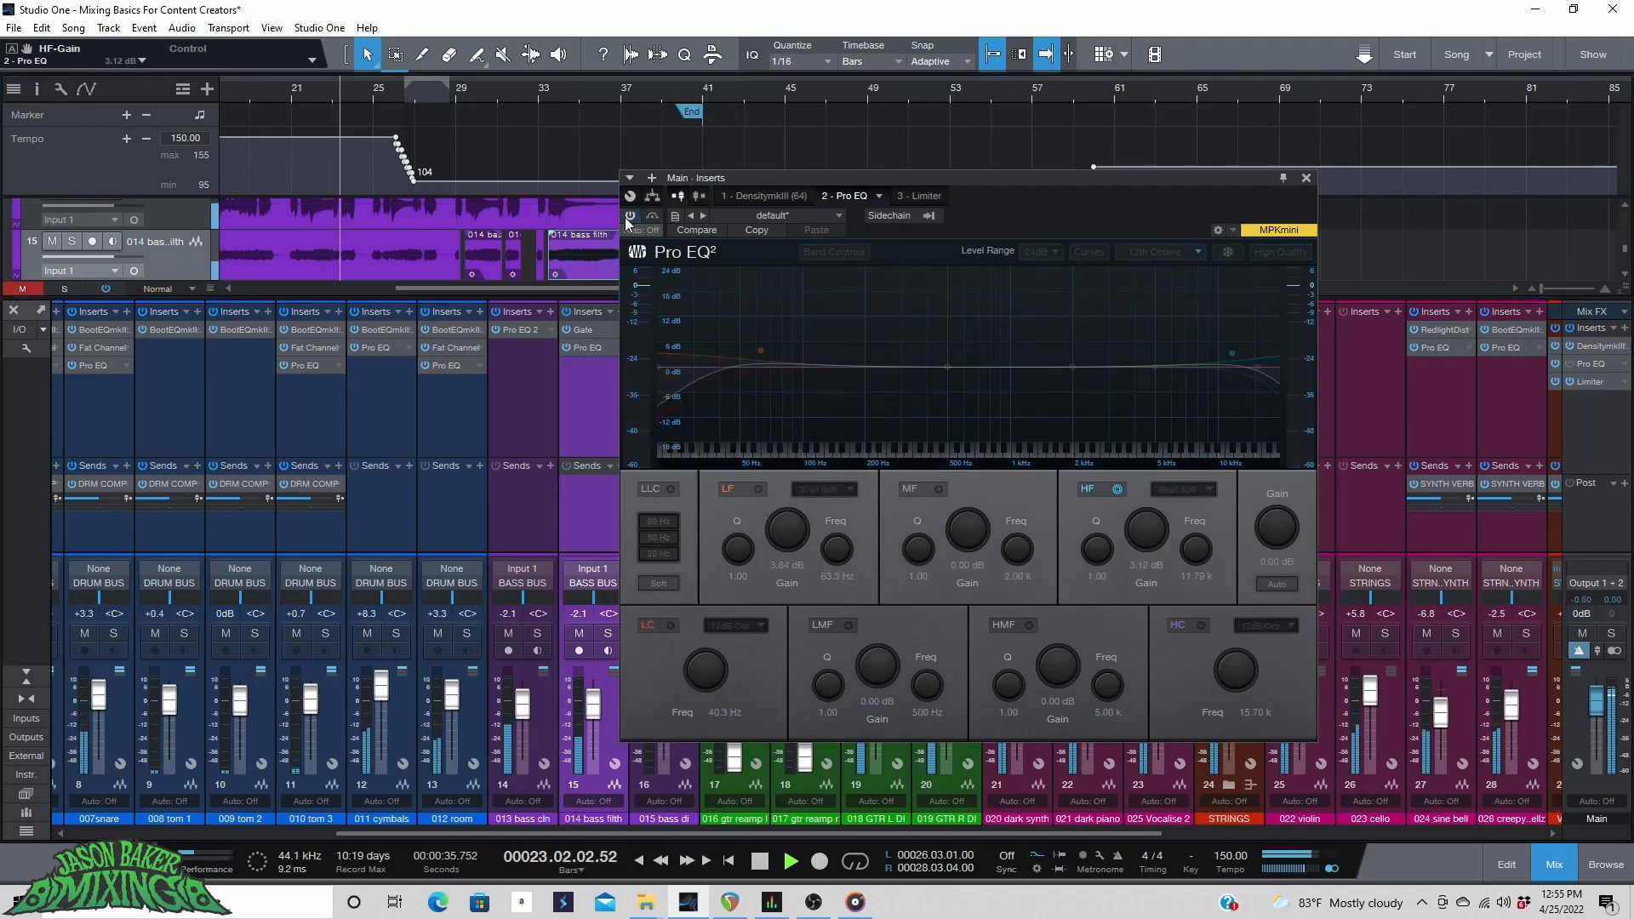
{"action": "left_click", "coordinate": [630, 217]}
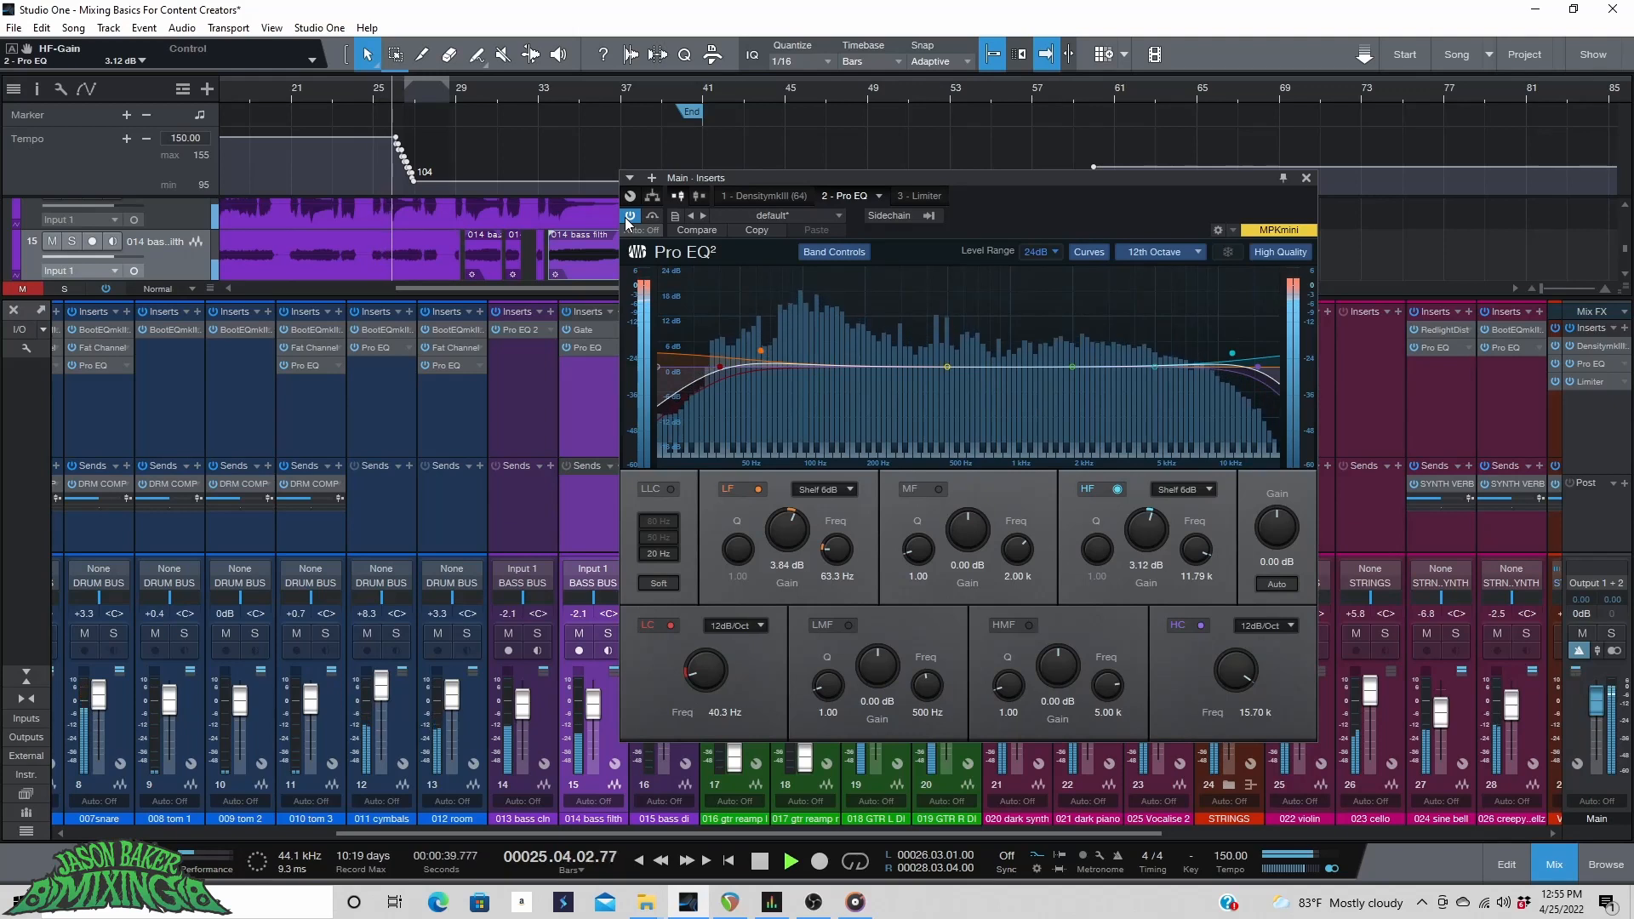
{"action": "key", "text": "space"}
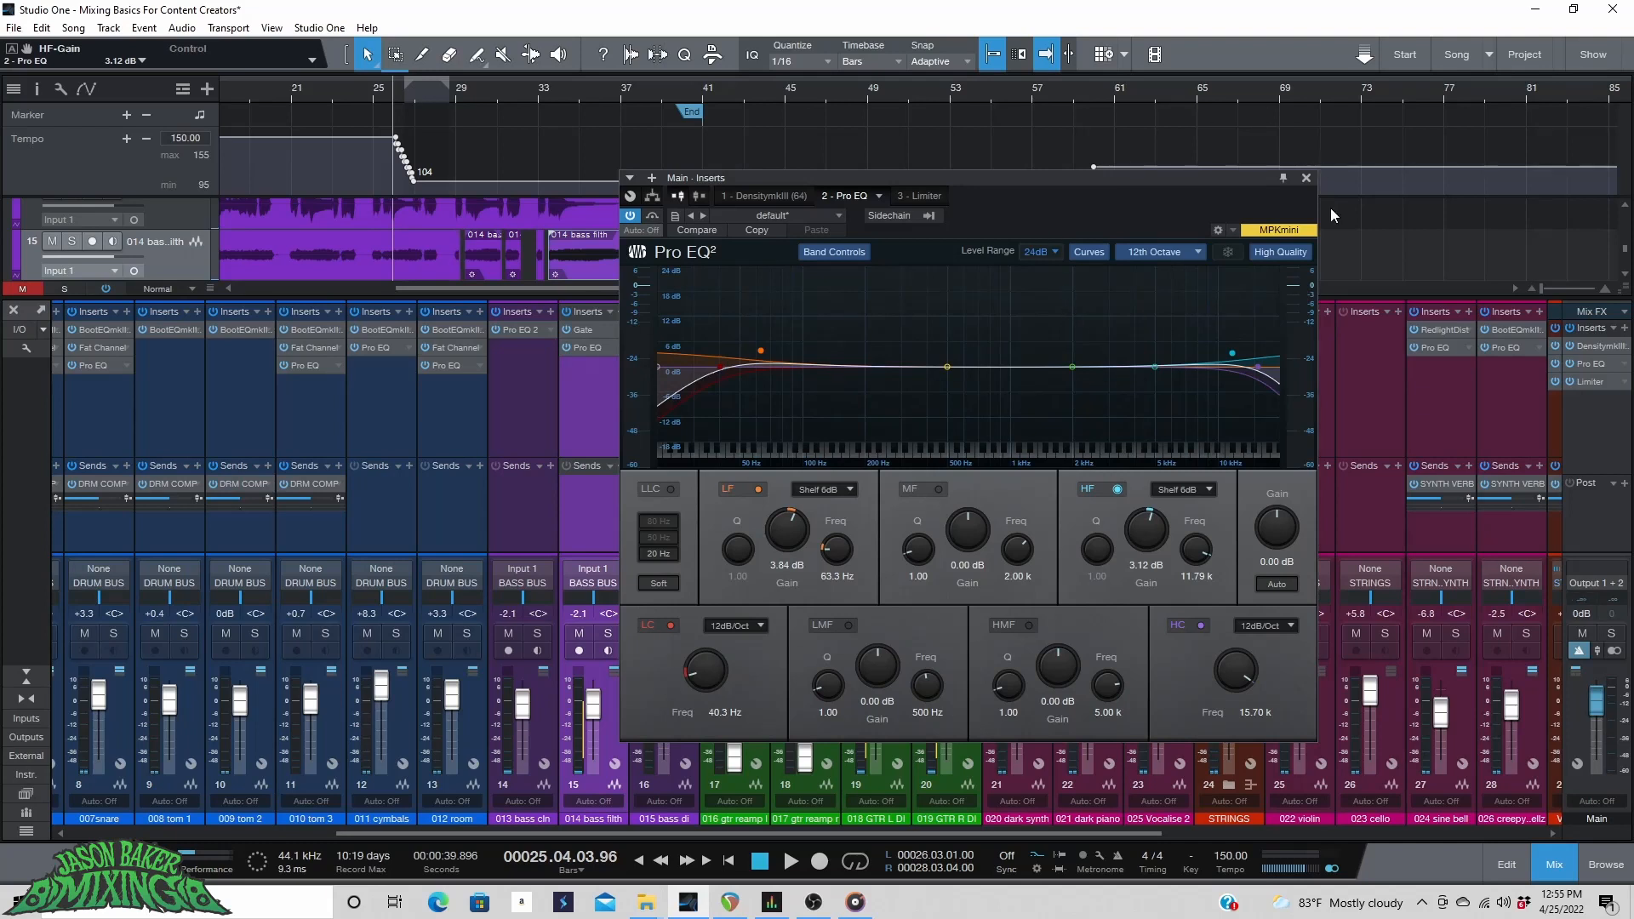
Sweep a narrow HMF boost with Q 12.52 to about 2.26 kHz, then cut it to -2.94 dB.
{"action": "left_click_drag", "start_coordinate": [1153, 367], "coordinate": [1154, 320]}
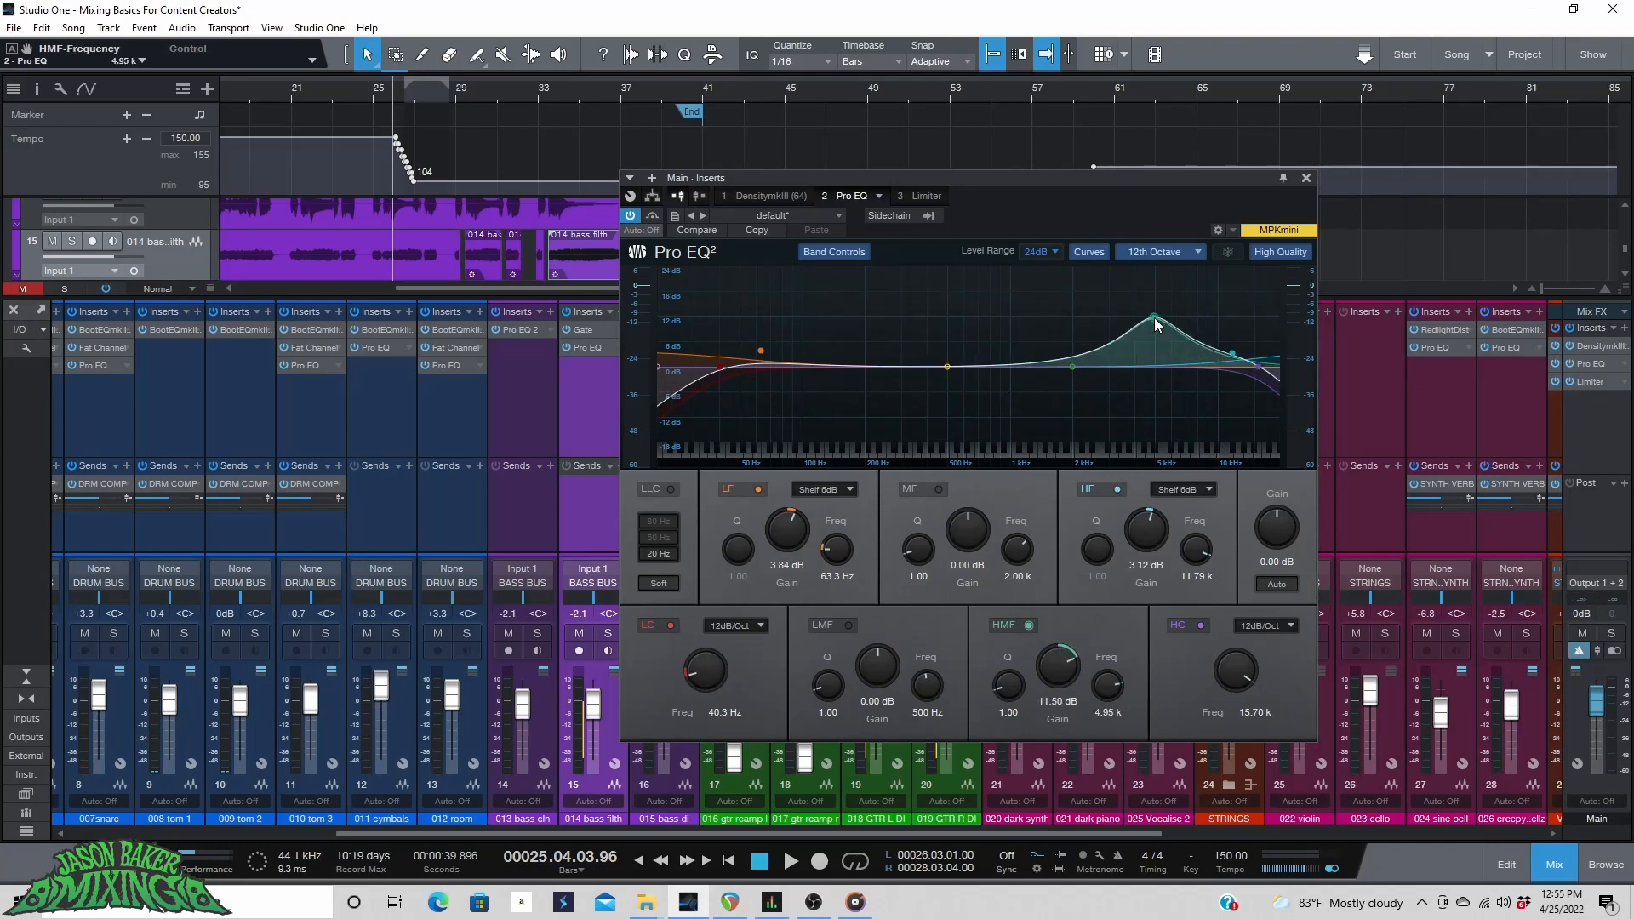
{"action": "left_click_drag", "start_coordinate": [989, 669], "coordinate": [1010, 633]}
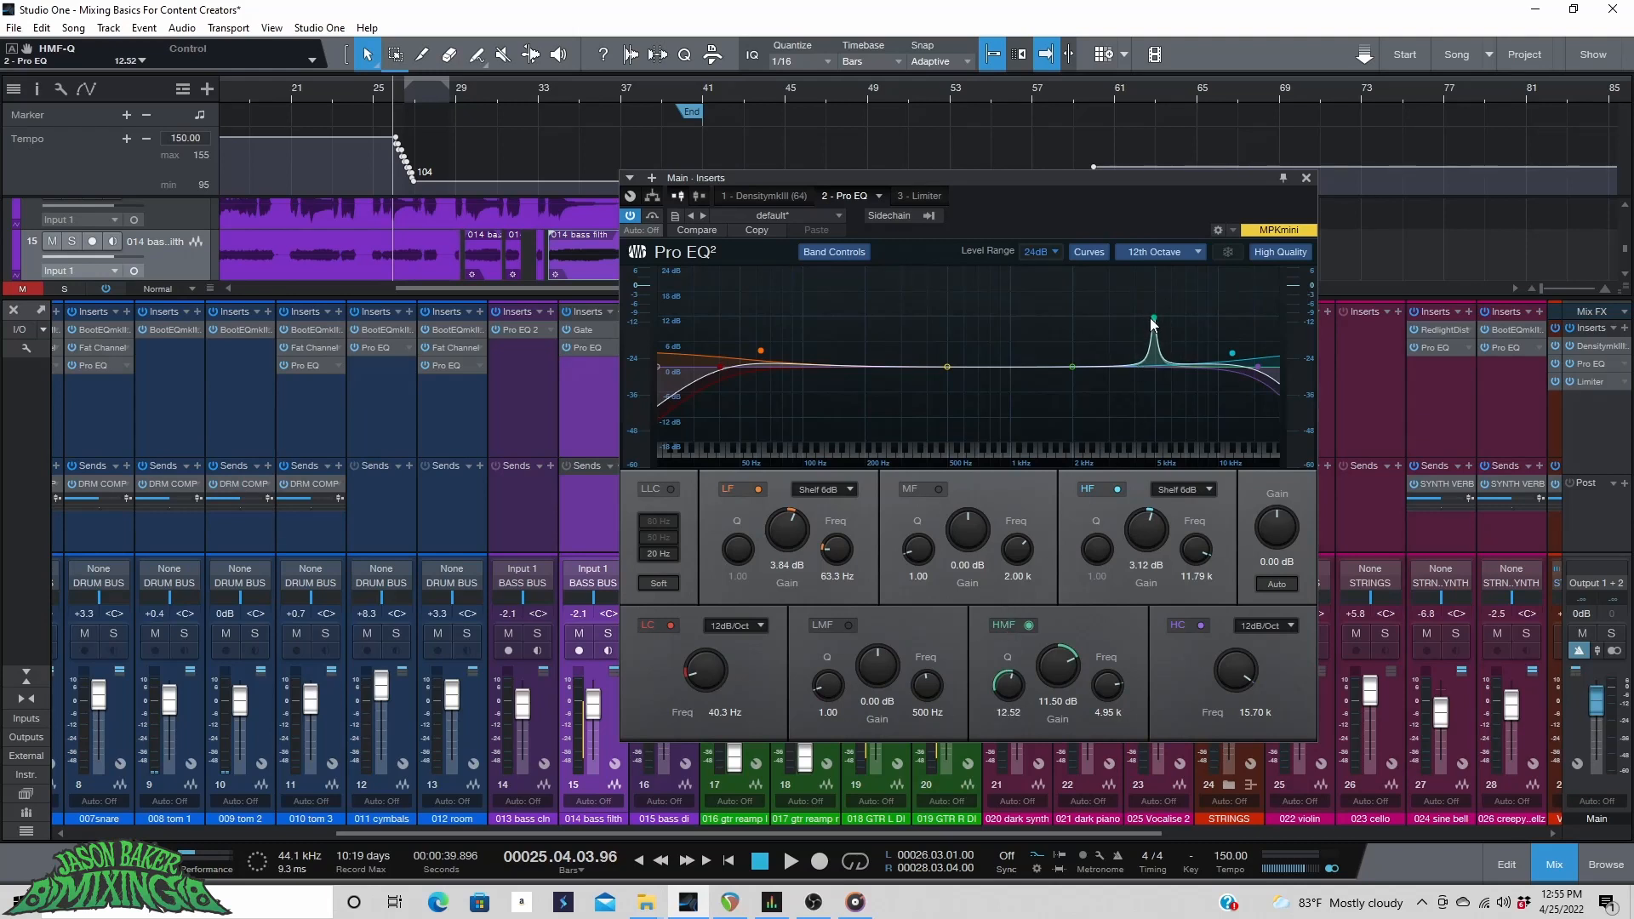
{"action": "left_click_drag", "start_coordinate": [1170, 304], "coordinate": [1094, 299]}
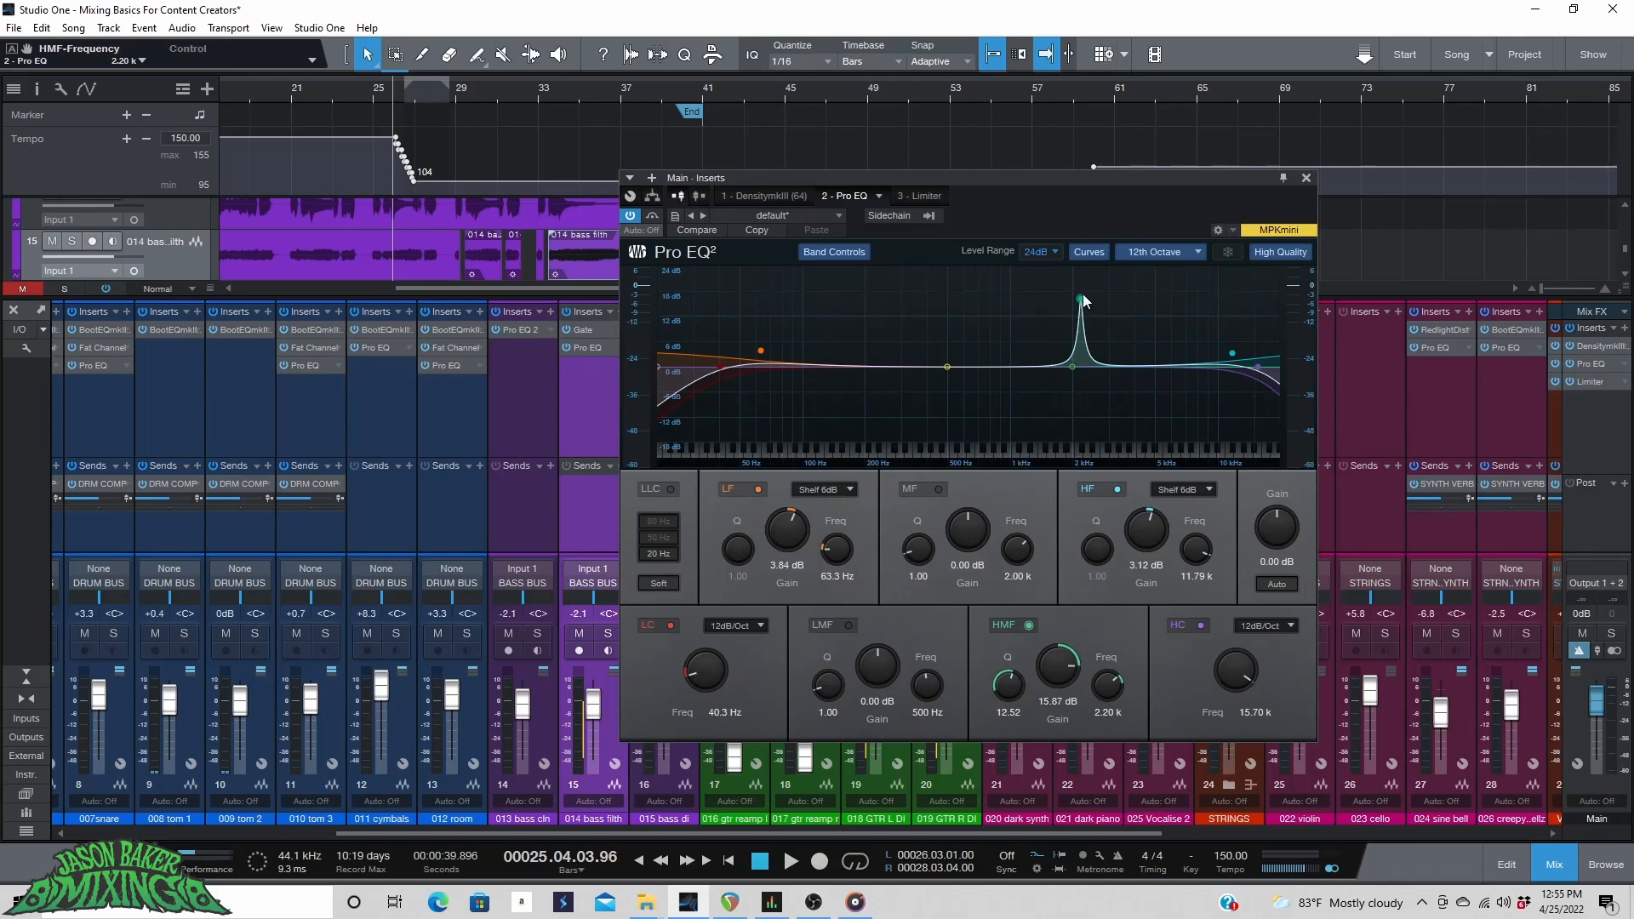
{"action": "key", "text": "space"}
{"action": "mouse_move", "coordinate": [1080, 304]}
{"action": "left_mouse_down"}
{"action": "mouse_move", "coordinate": [1014, 280]}
{"action": "mouse_move", "coordinate": [1147, 283]}
{"action": "mouse_move", "coordinate": [1083, 272]}
{"action": "left_mouse_up"}
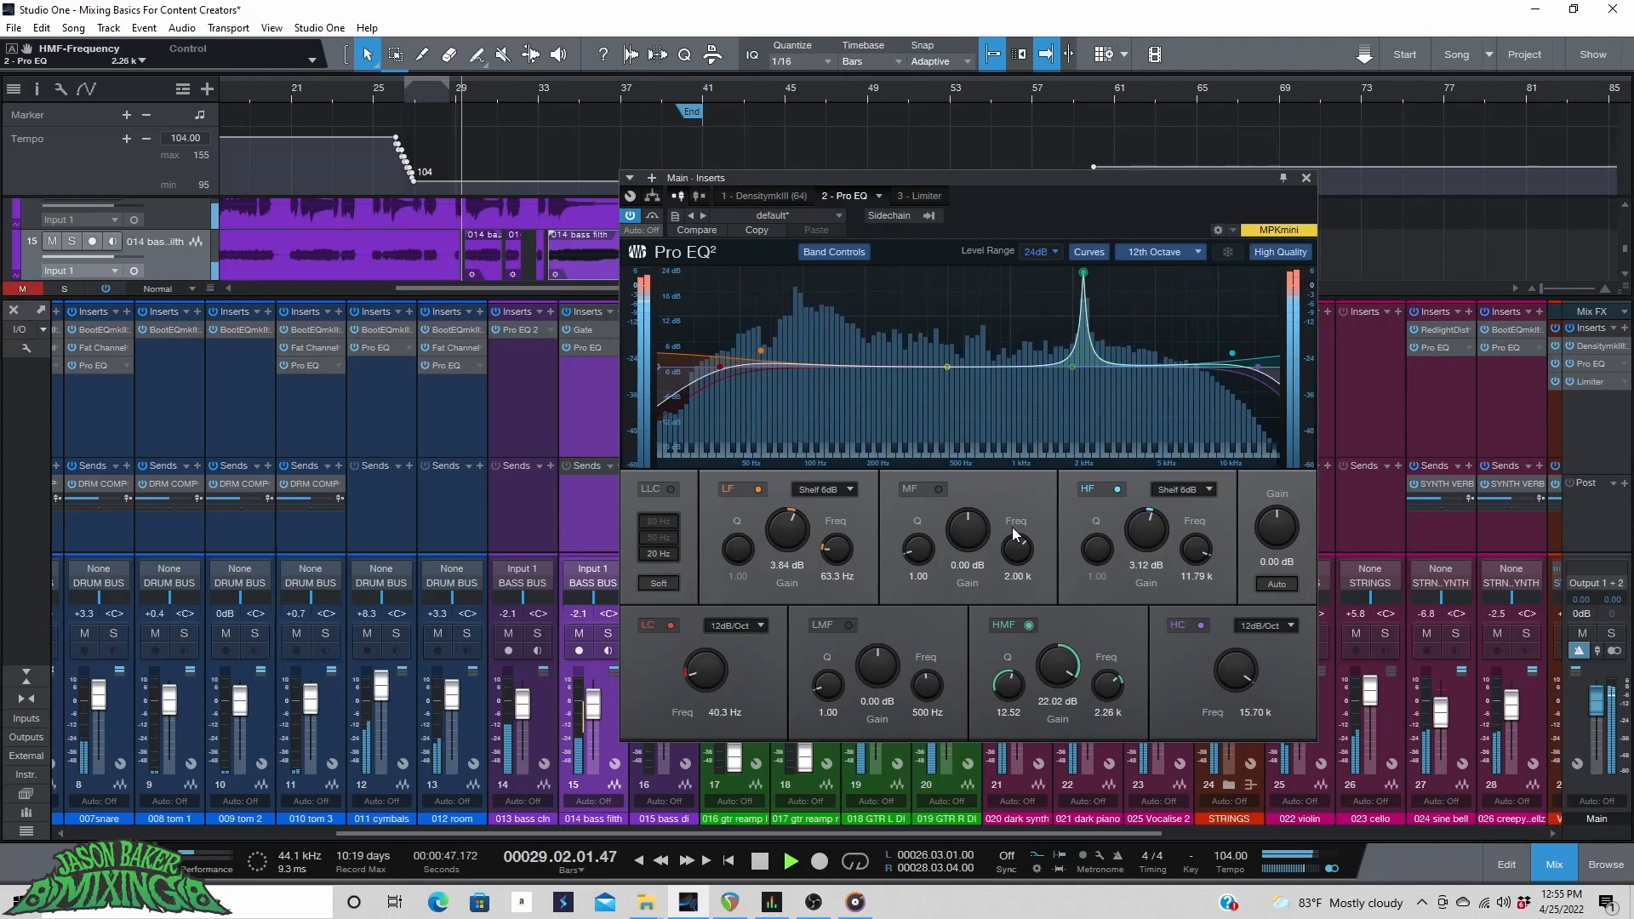
{"action": "left_click_drag", "start_coordinate": [1059, 667], "coordinate": [1059, 757]}
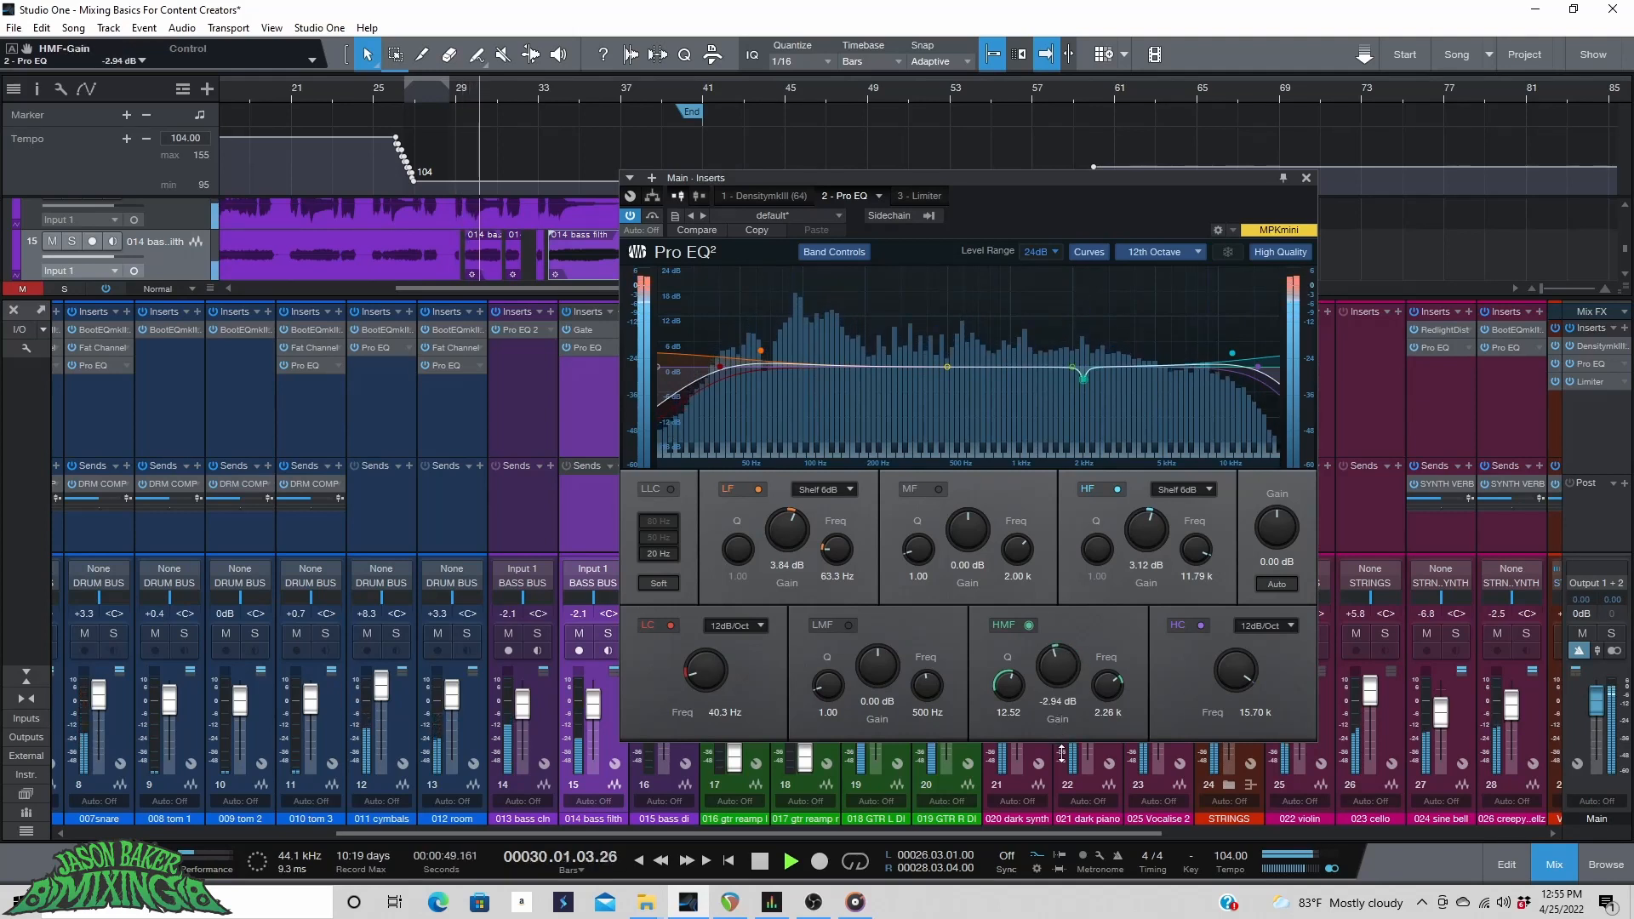
Sweep a narrow MF boost with Q 11.87 to about 3.36 kHz, then cut it to -3.32 dB.
{"action": "left_click_drag", "start_coordinate": [1073, 367], "coordinate": [1047, 299]}
{"action": "left_click_drag", "start_coordinate": [918, 554], "coordinate": [917, 502]}
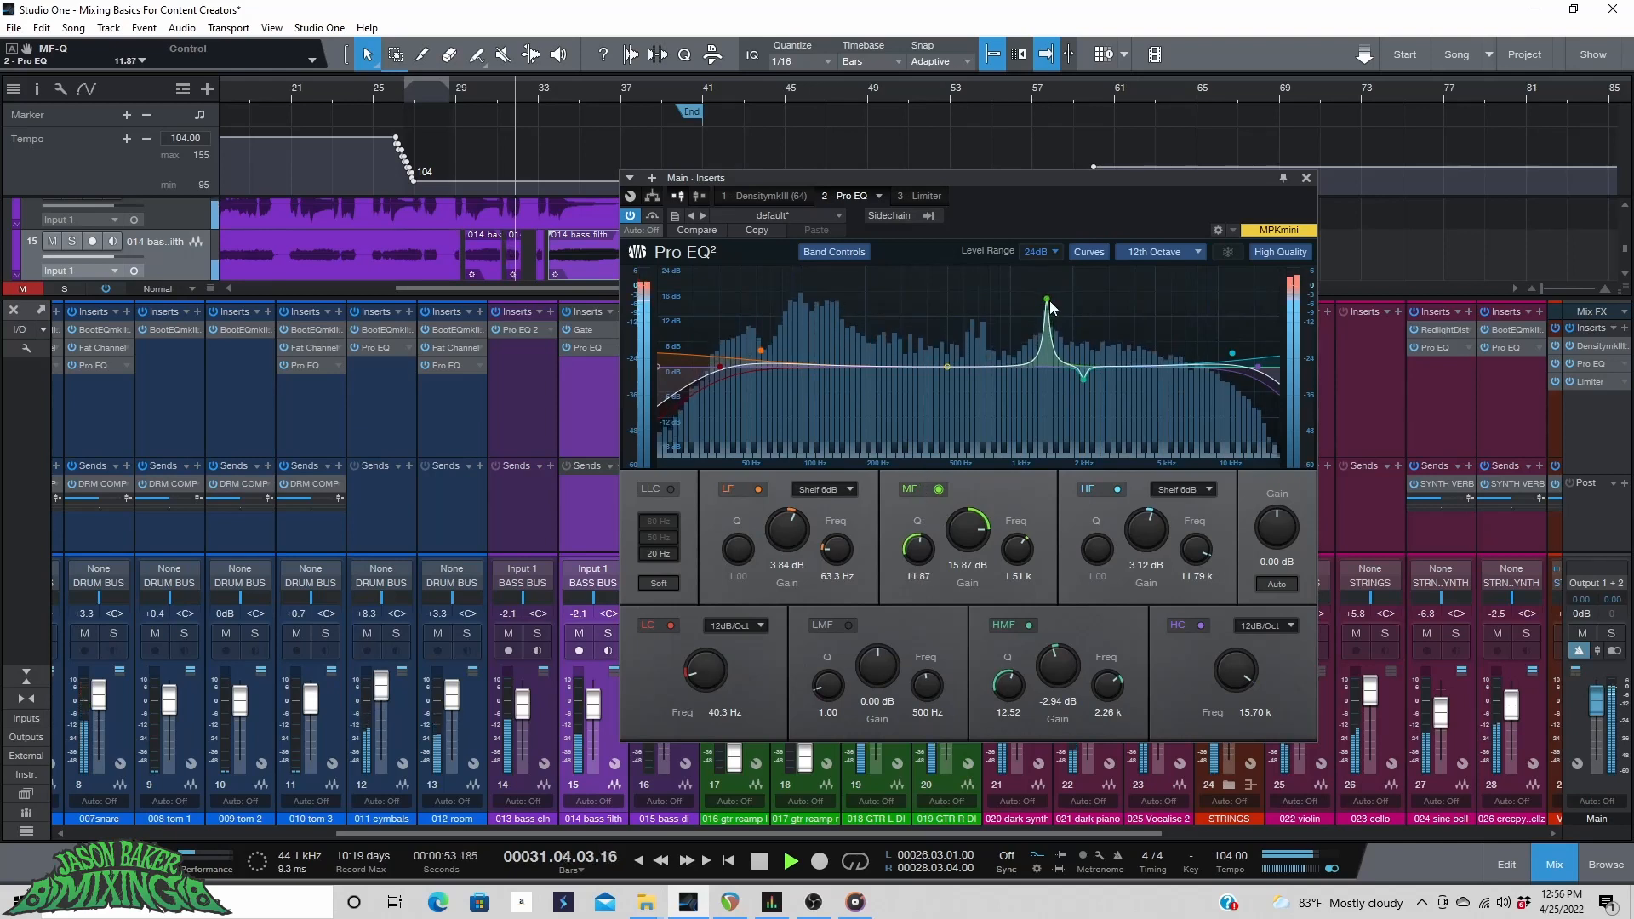
{"action": "left_click_drag", "start_coordinate": [1047, 298], "coordinate": [1118, 267]}
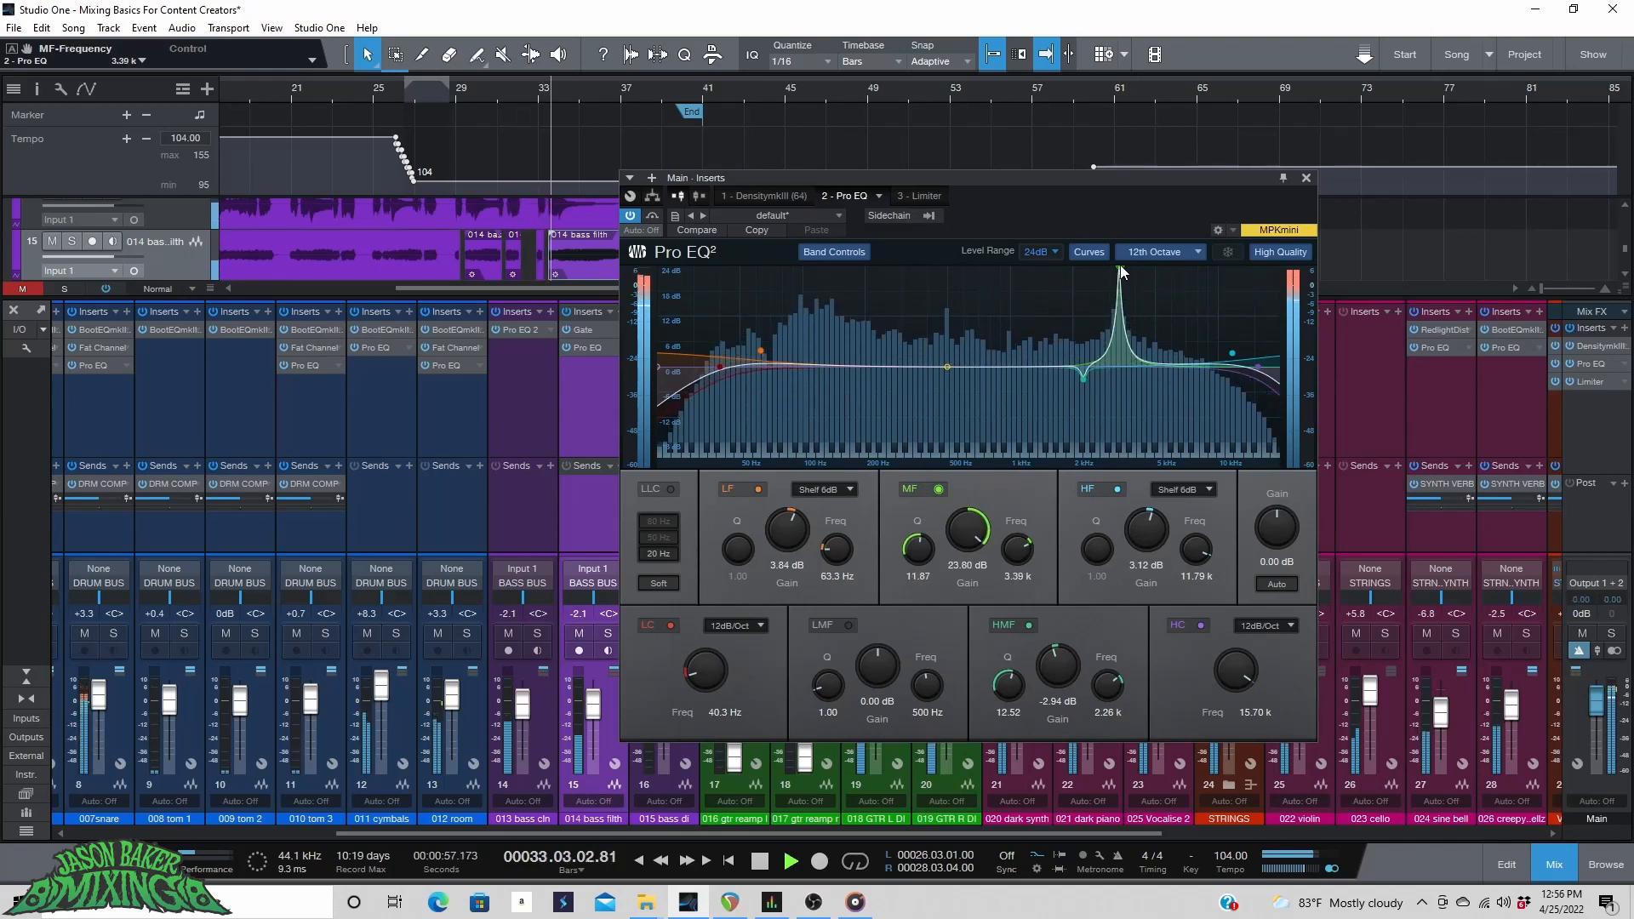
{"action": "left_click_drag", "start_coordinate": [967, 529], "coordinate": [971, 619]}
Sweep a narrow LMF boost with Q 11.74 to about 1.45 kHz, then cut it to -3.12 dB.
{"action": "left_click_drag", "start_coordinate": [947, 367], "coordinate": [948, 316]}
{"action": "left_click", "coordinate": [294, 91]}
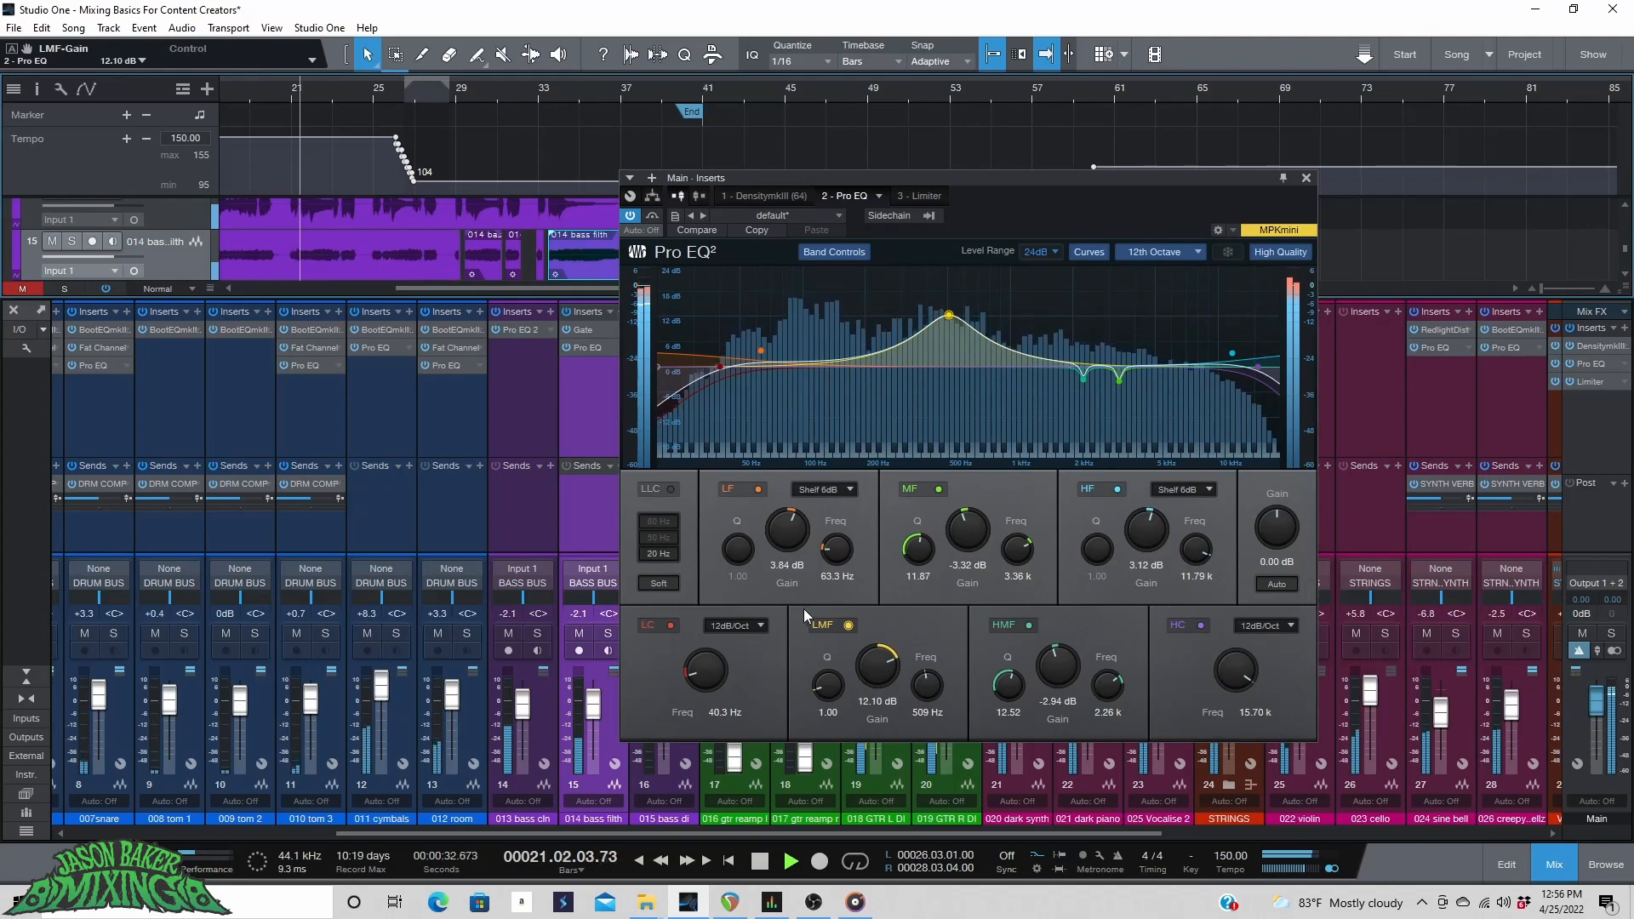
{"action": "left_click_drag", "start_coordinate": [828, 679], "coordinate": [828, 608]}
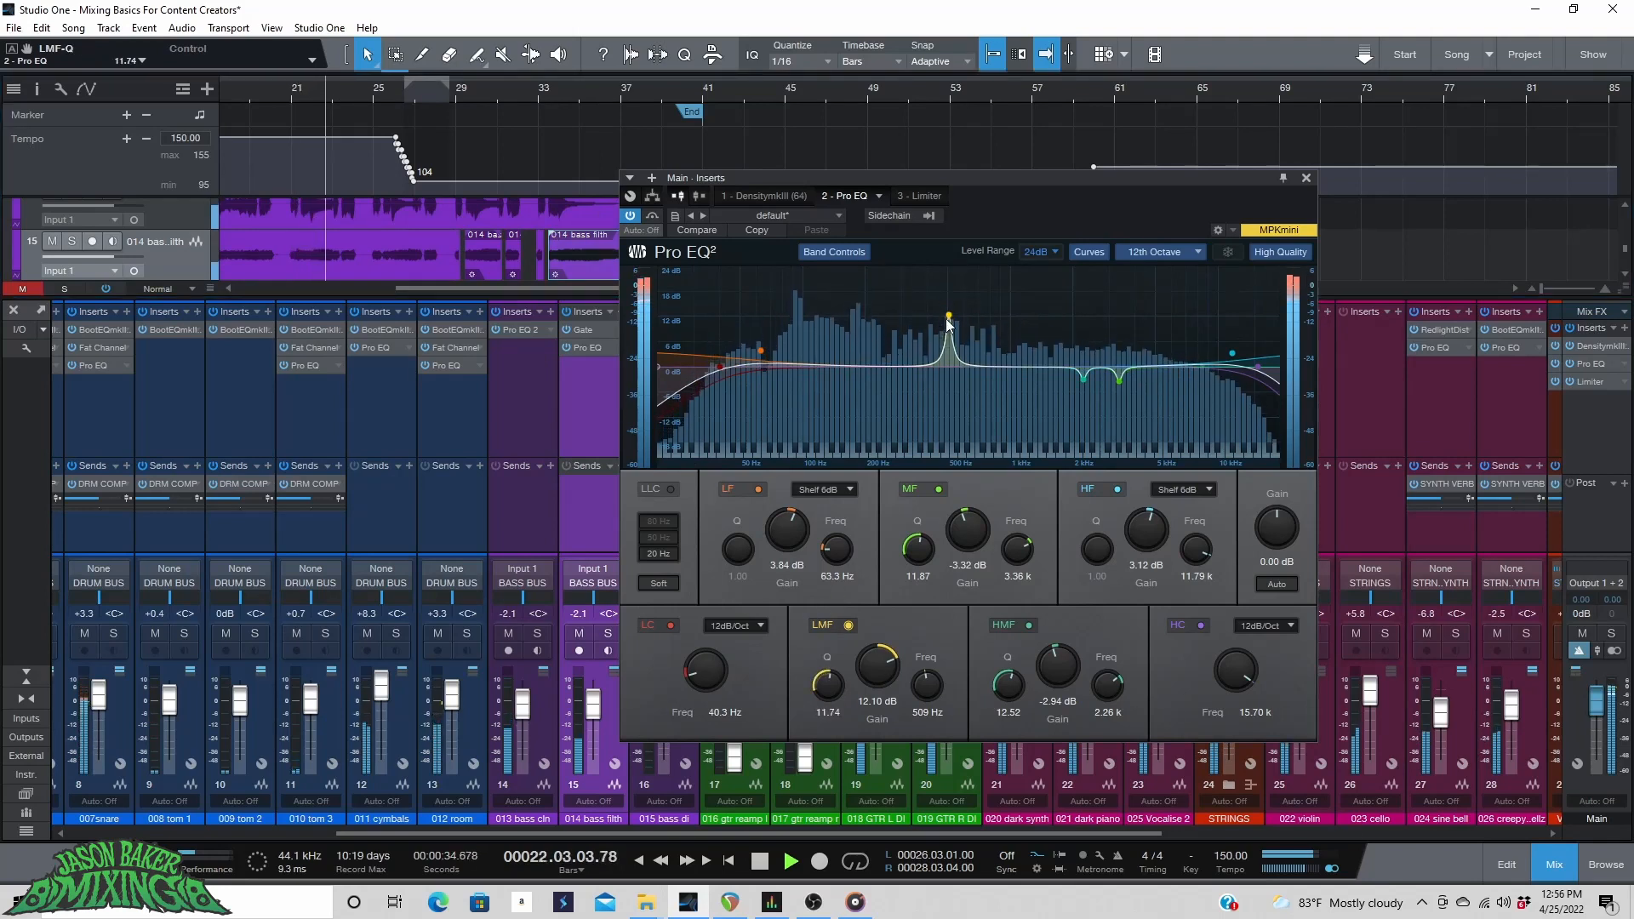
{"action": "left_click_drag", "start_coordinate": [950, 317], "coordinate": [1043, 263]}
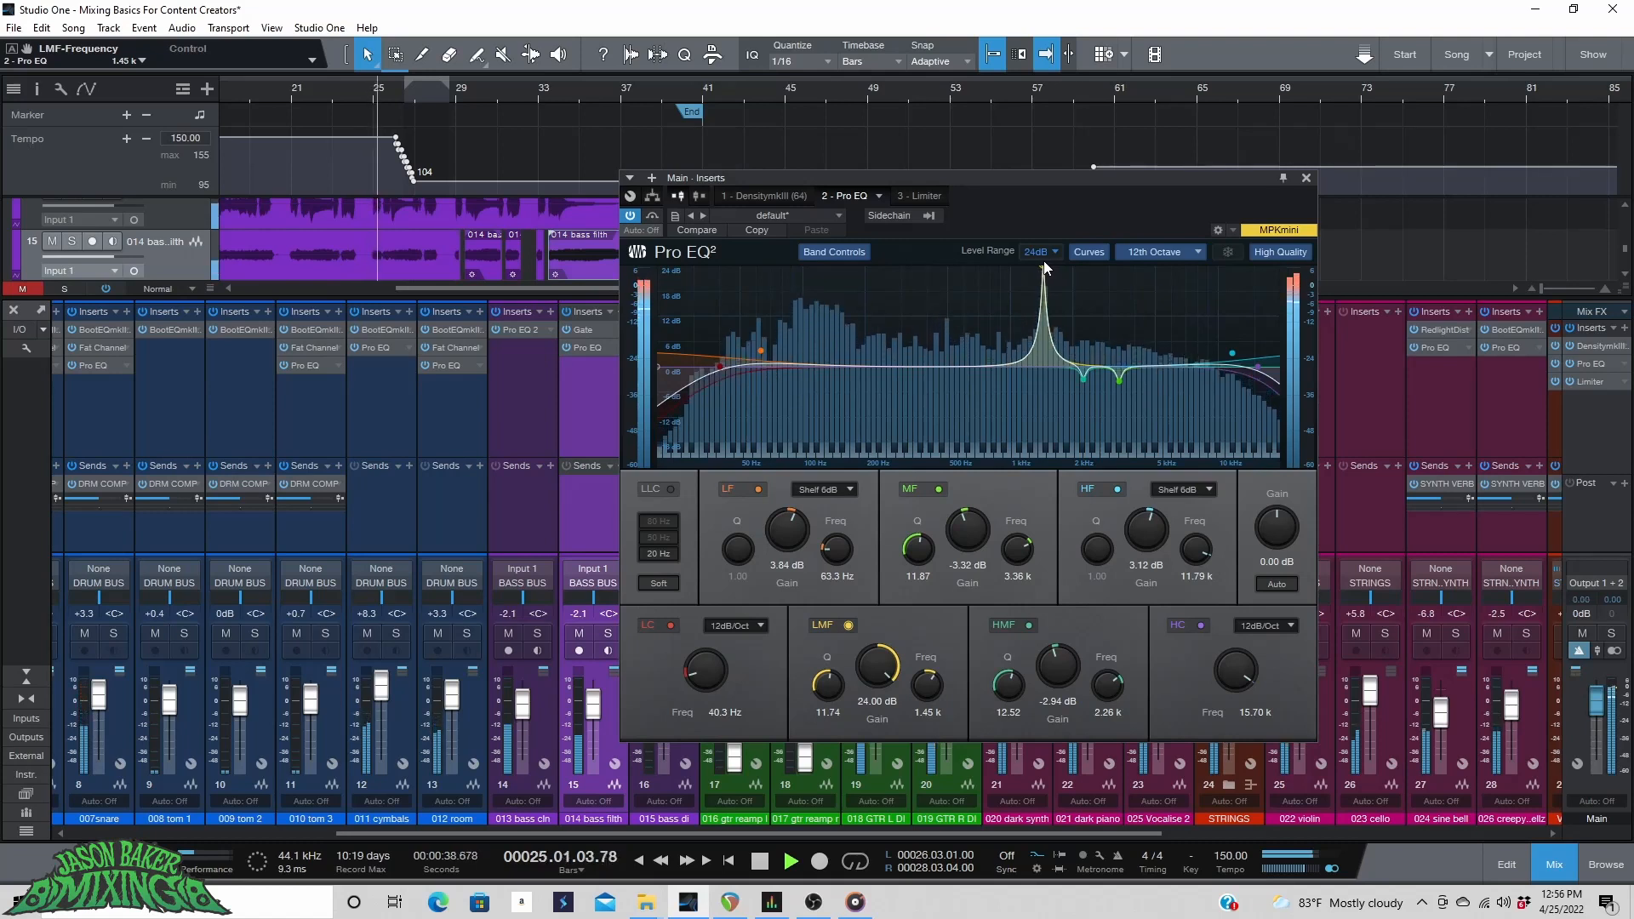
{"action": "left_click_drag", "start_coordinate": [887, 672], "coordinate": [895, 770]}
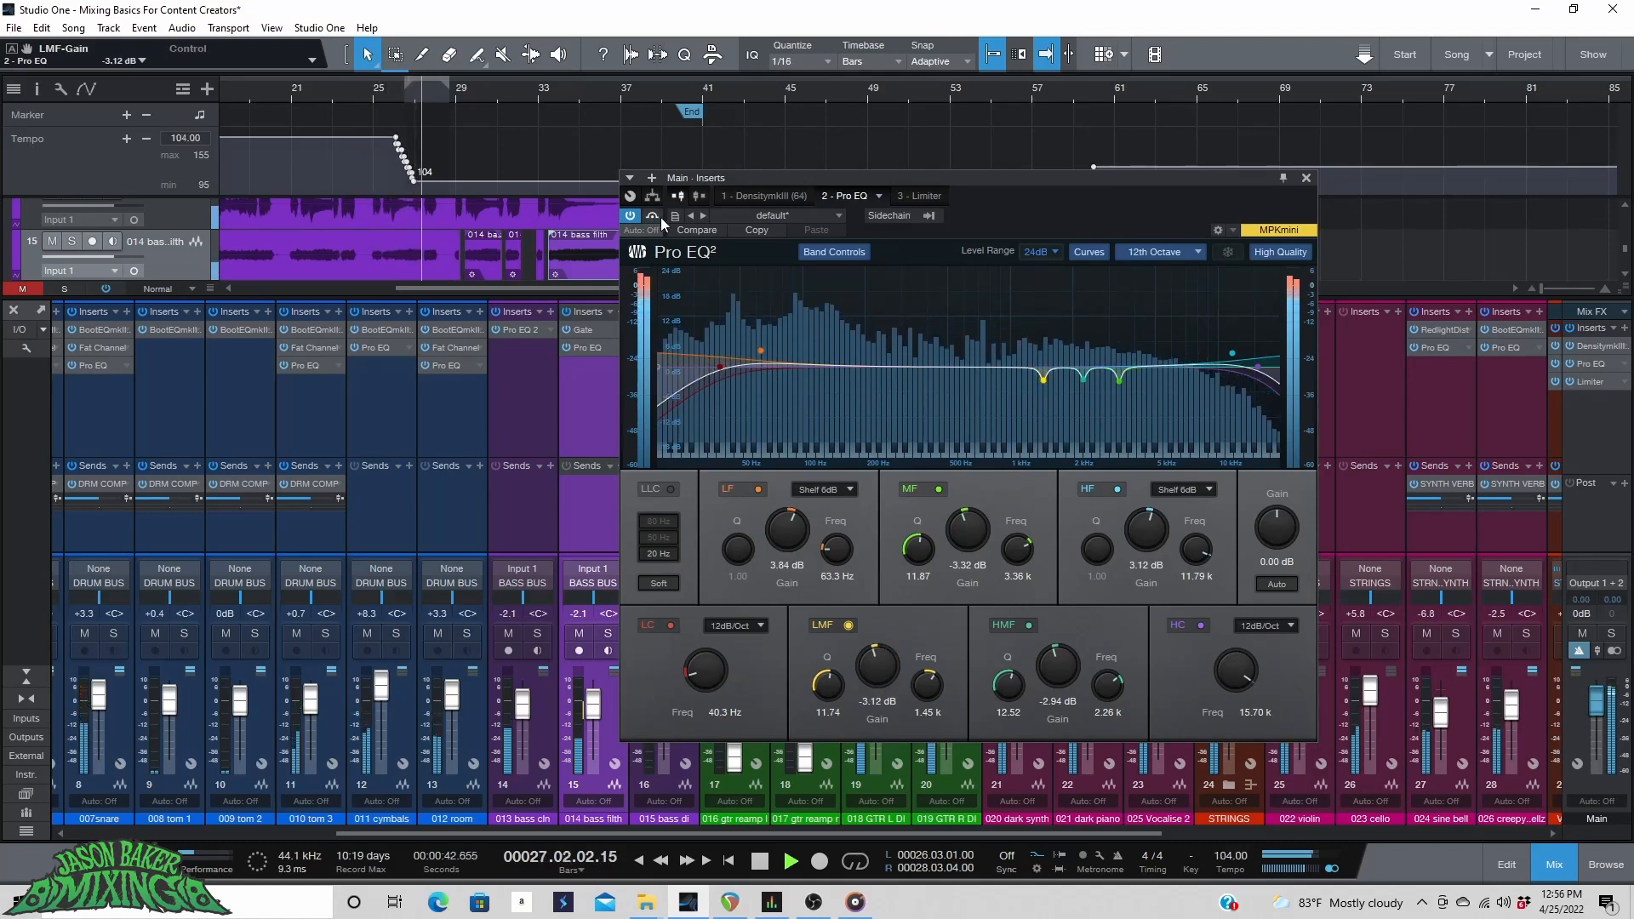
{"action": "key", "text": "space"}
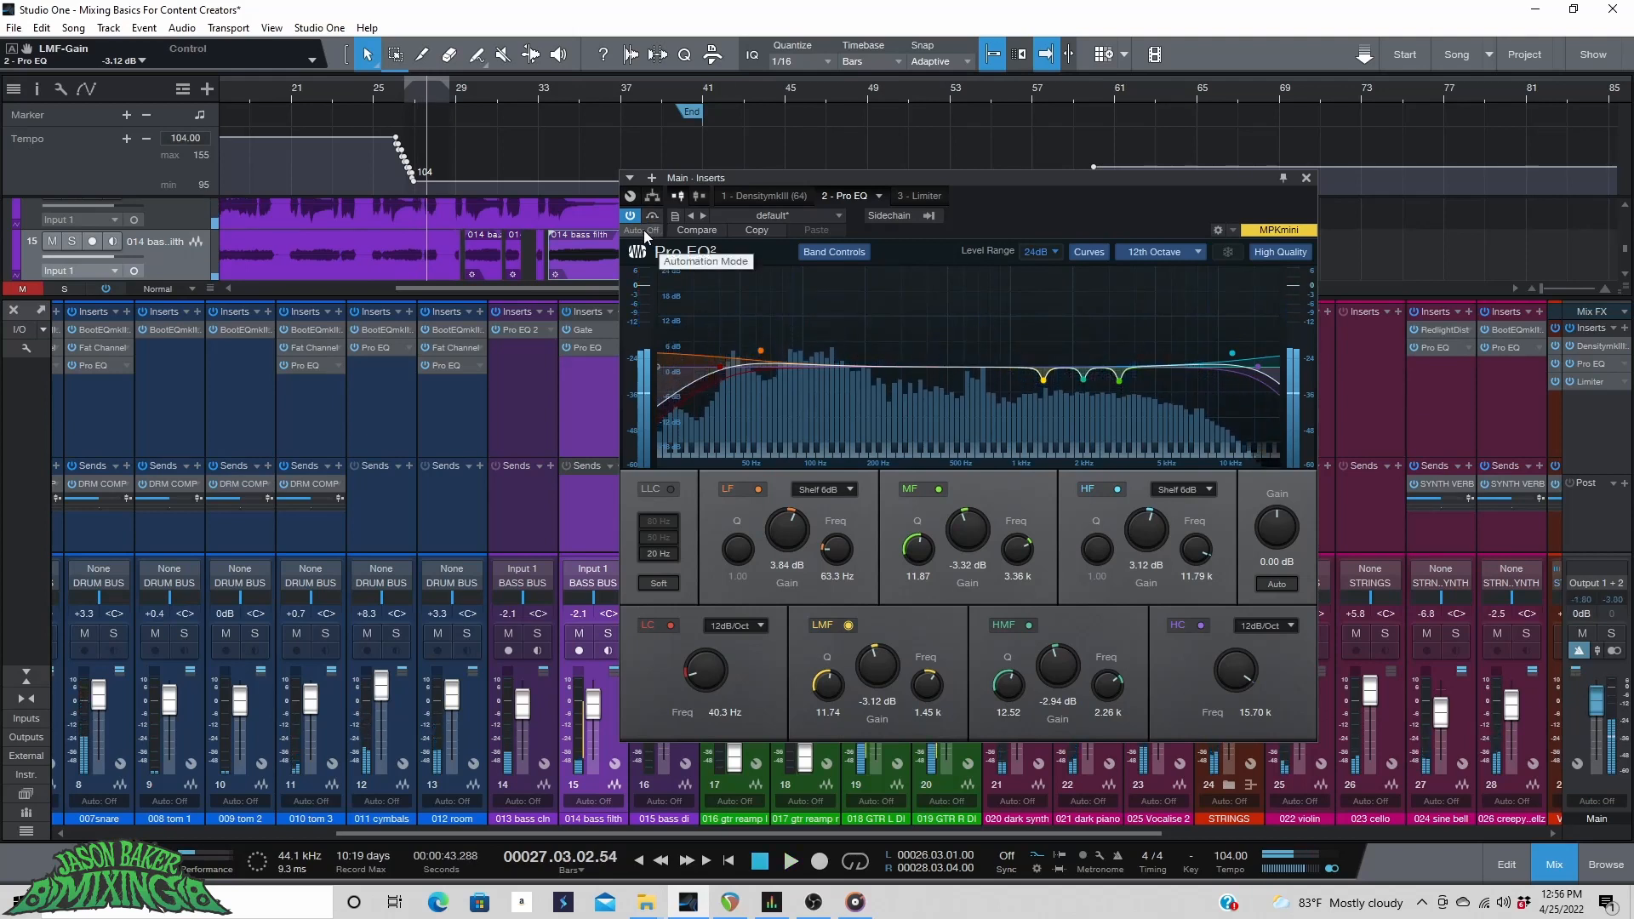
Play the song and toggle the Main Pro EQ's bypass on and off to compare the result.
{"action": "left_click", "coordinate": [298, 85]}
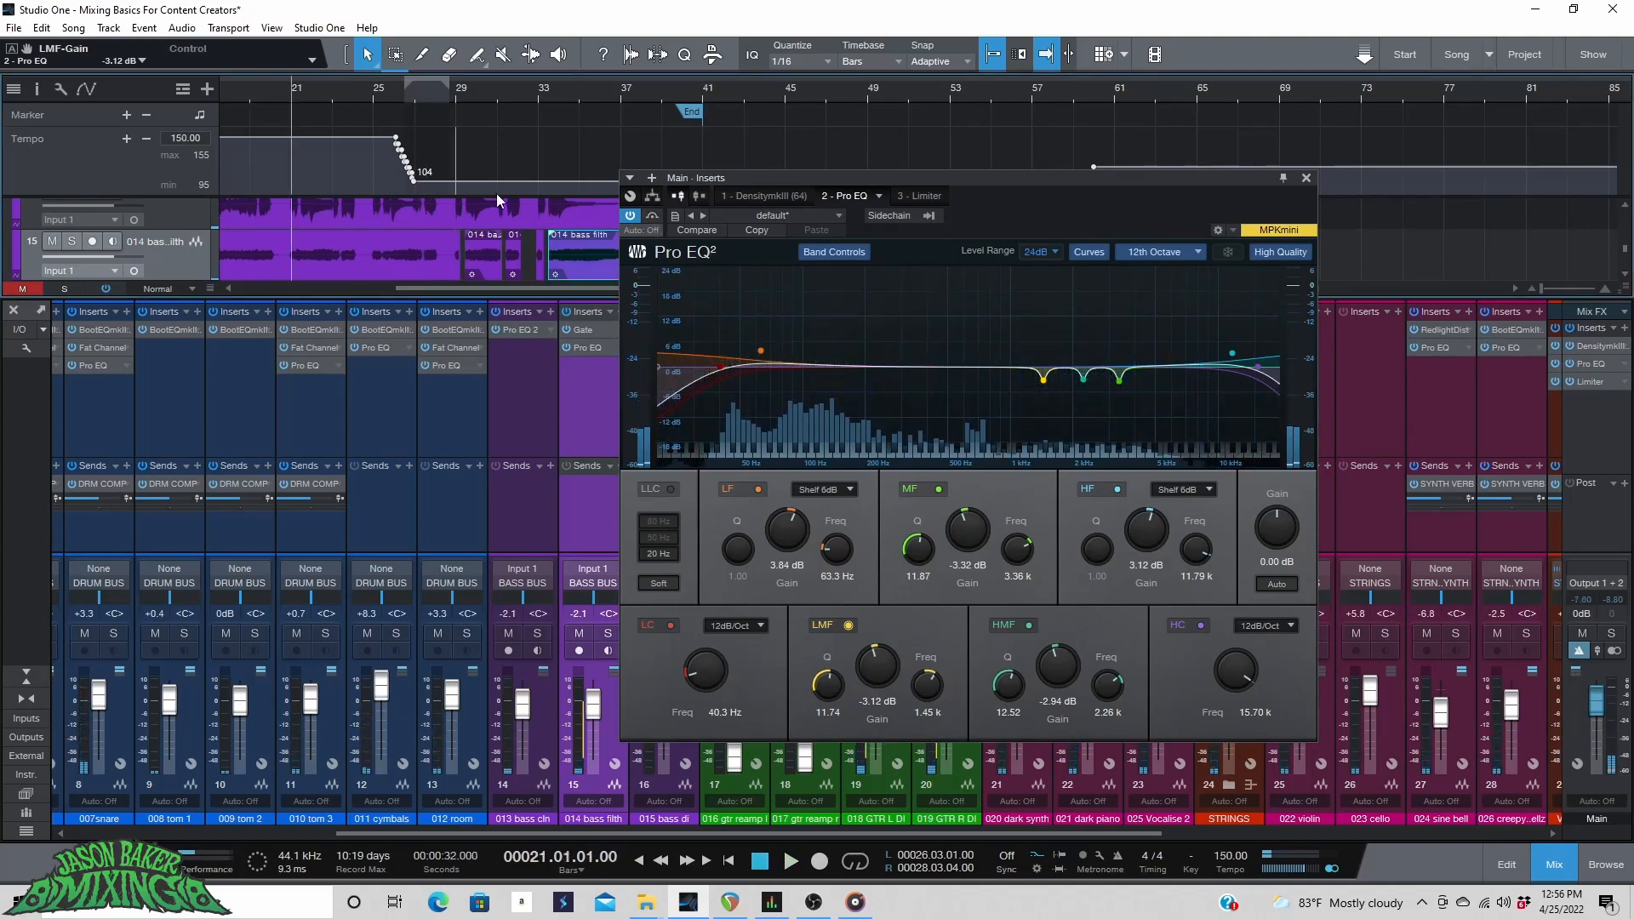
{"action": "key", "text": "space"}
{"action": "left_click", "coordinate": [630, 218]}
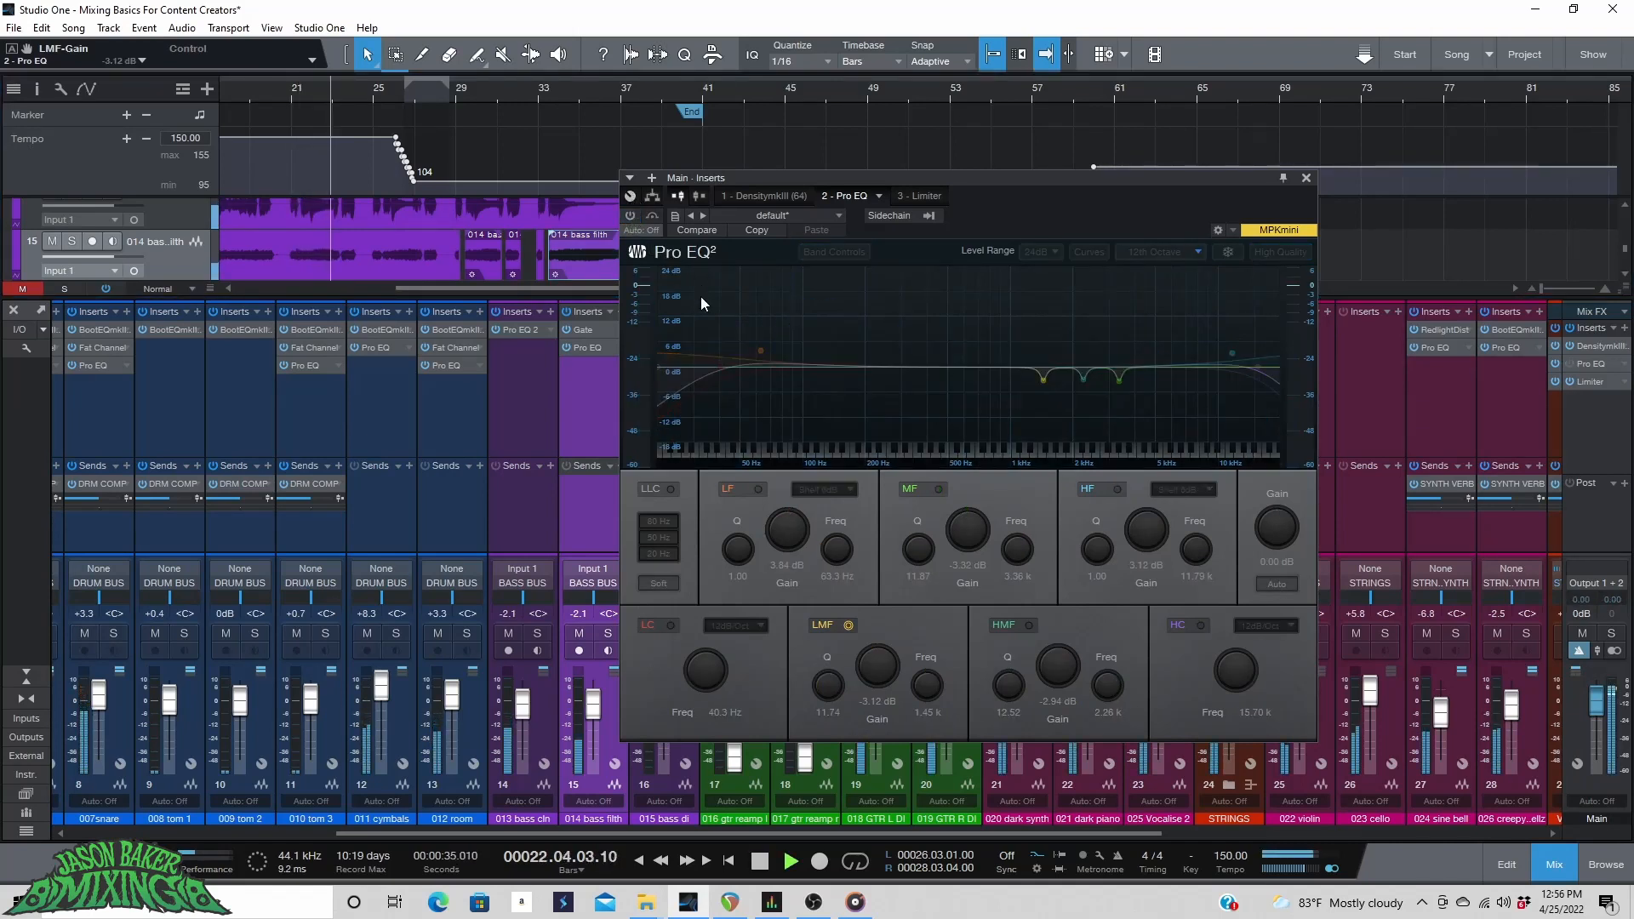
{"action": "left_click", "coordinate": [630, 217]}
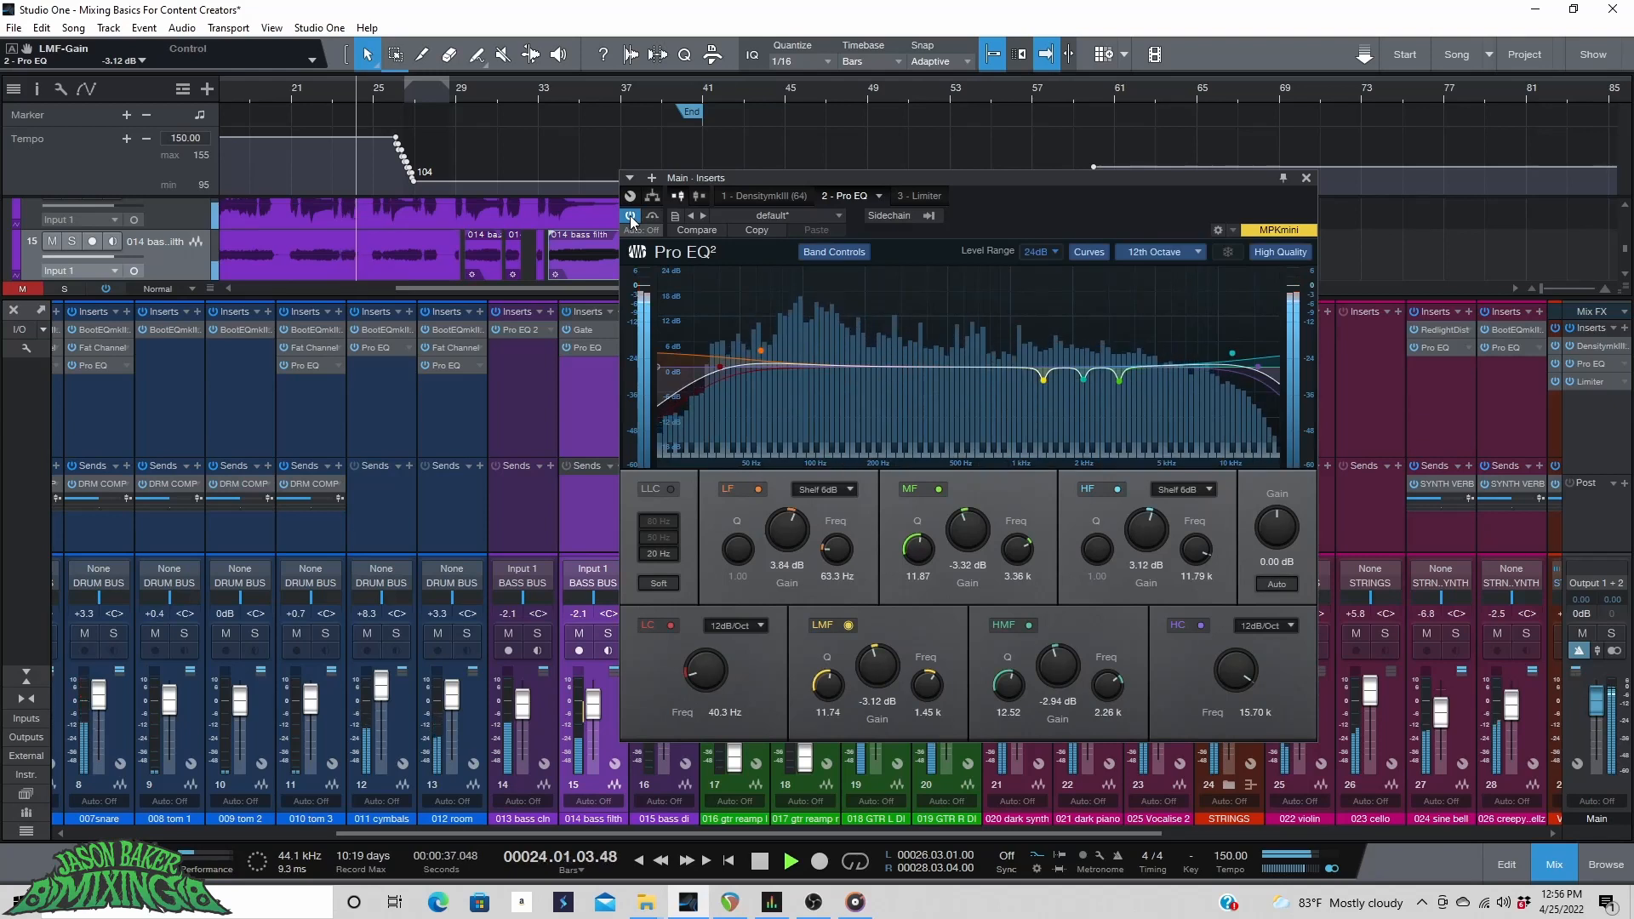
{"action": "left_click", "coordinate": [629, 216]}
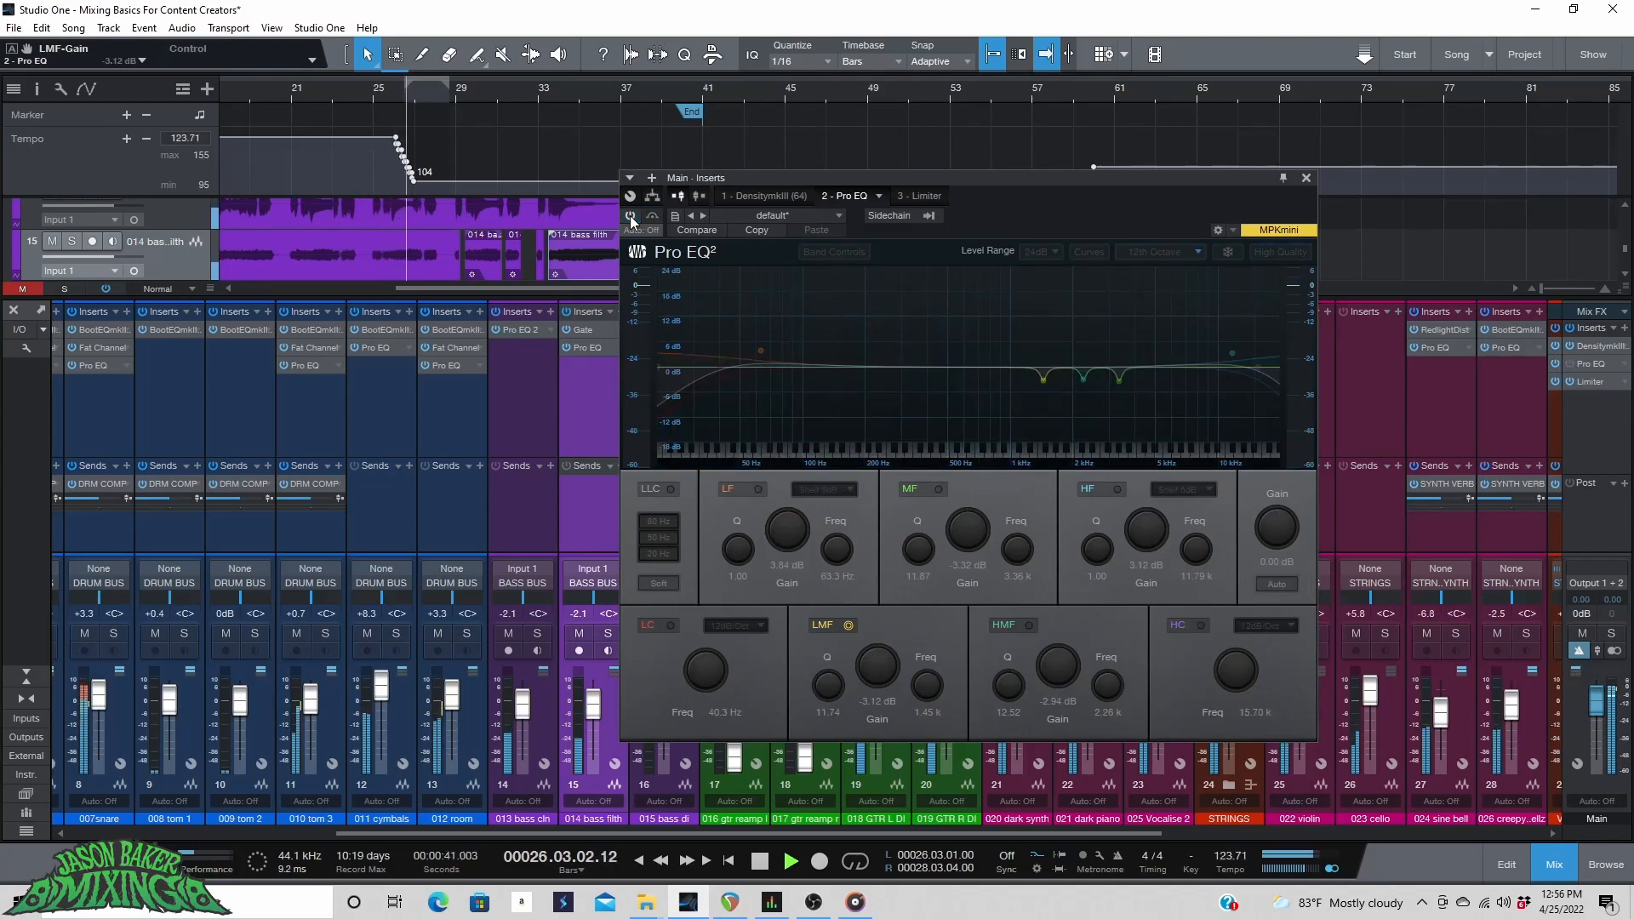
{"action": "left_click", "coordinate": [629, 216]}
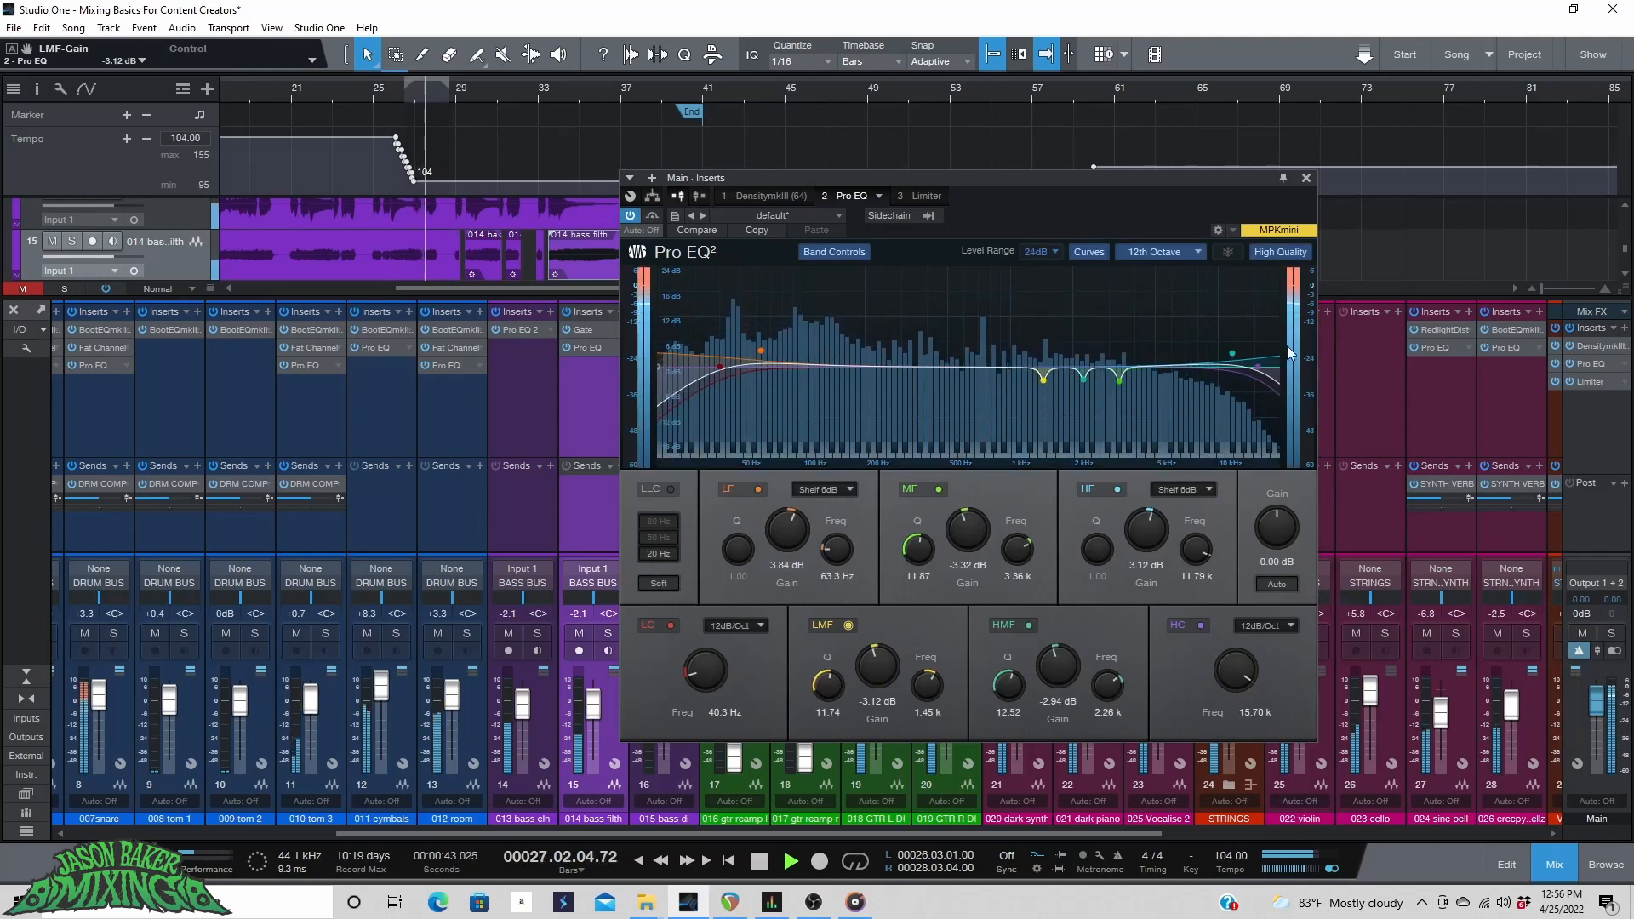
Close the Pro EQ window, play the song from the beginning, and bring the first mixer channels back into view.
{"action": "left_click", "coordinate": [1306, 178]}
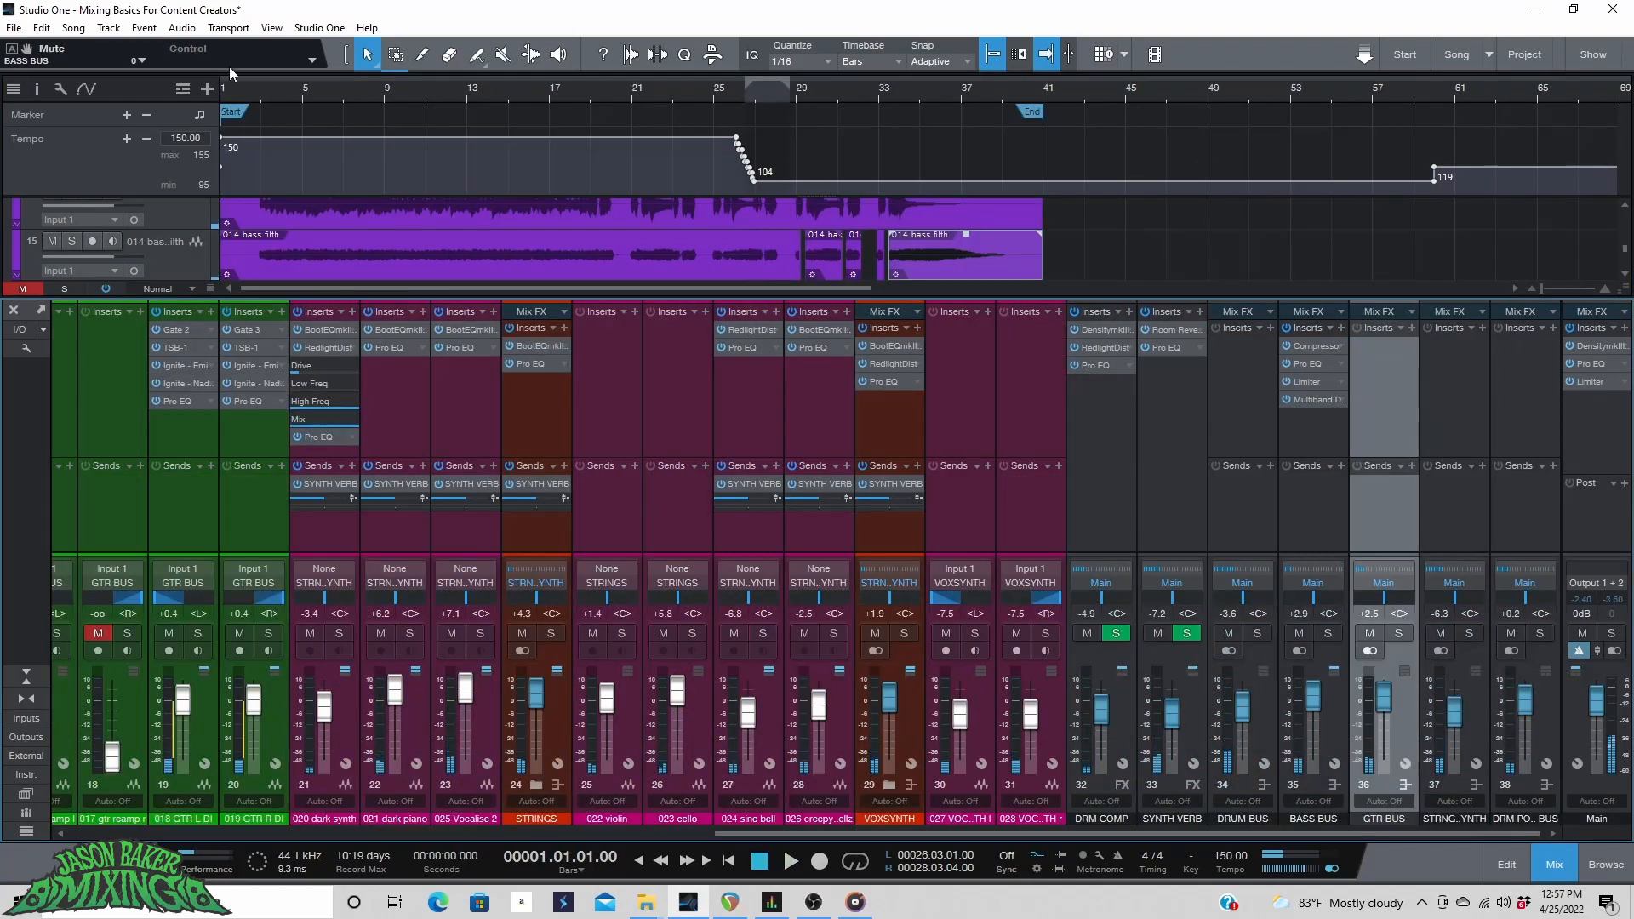
{"action": "left_click", "coordinate": [237, 92]}
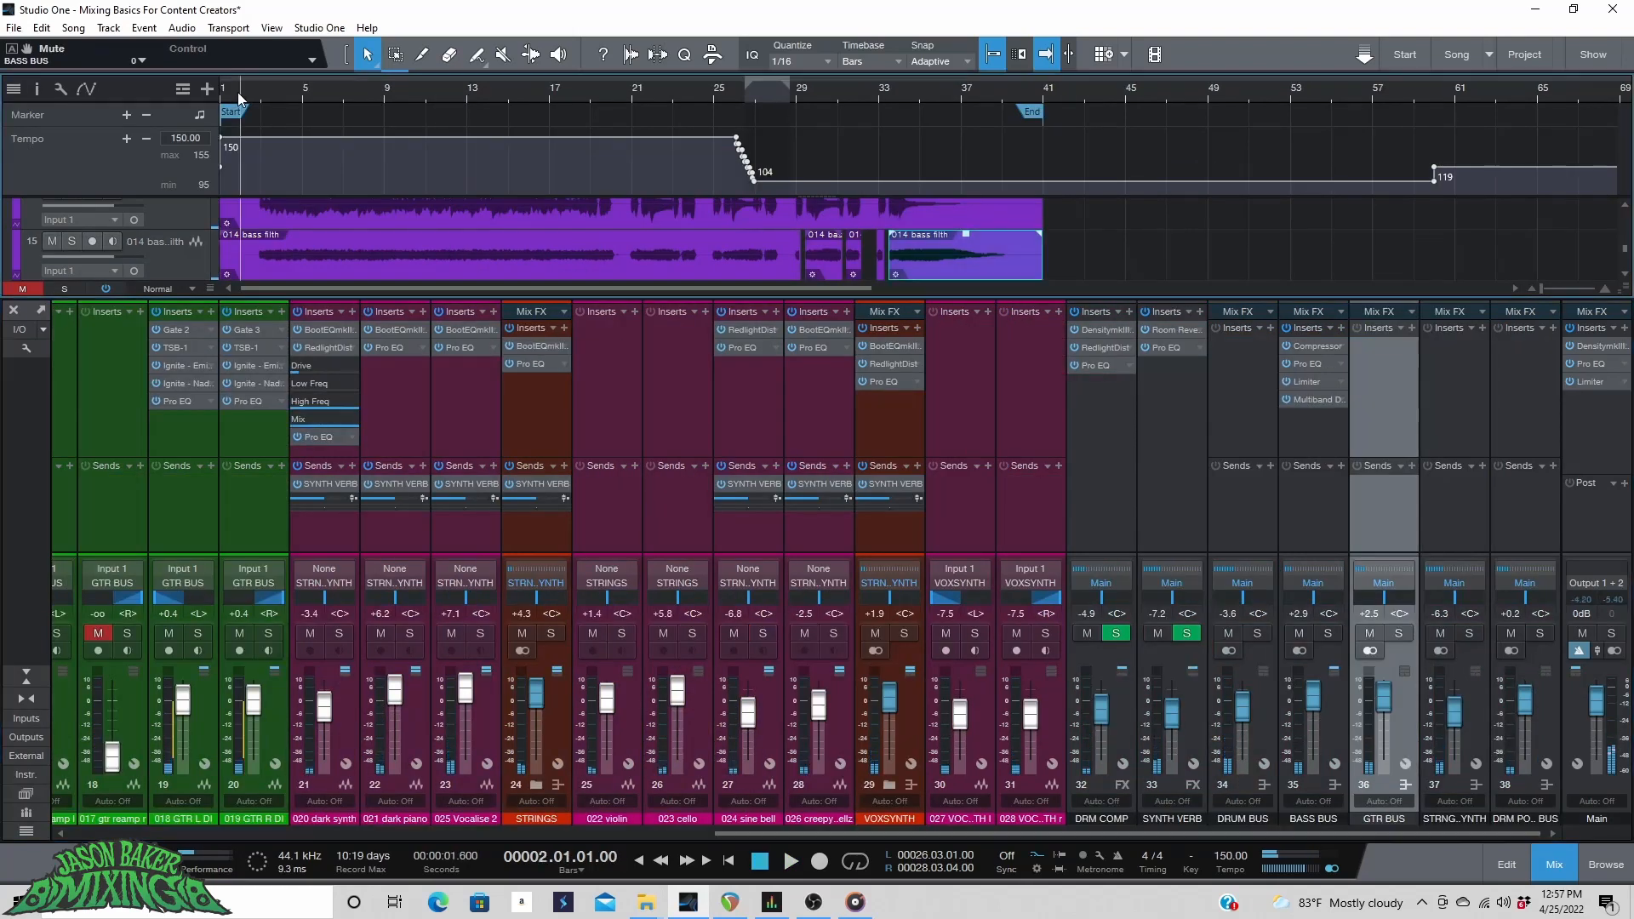
{"action": "scroll", "coordinate": [237, 92], "scroll_direction": "up", "scroll_amount": 3}
{"action": "left_click", "coordinate": [283, 97]}
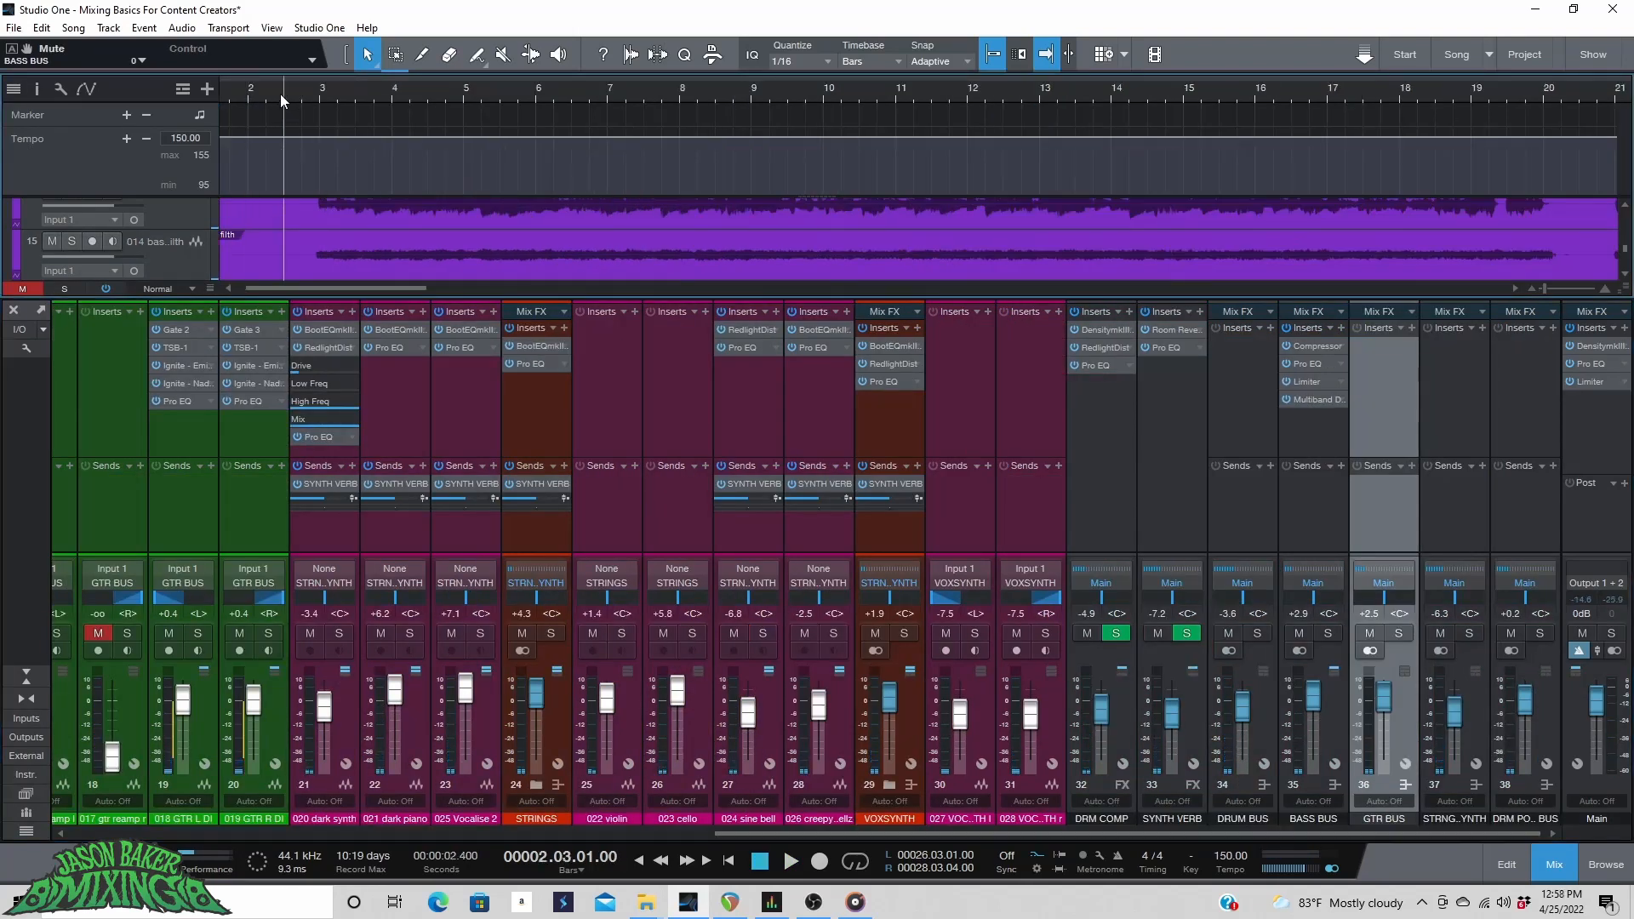
{"action": "key", "text": "space"}
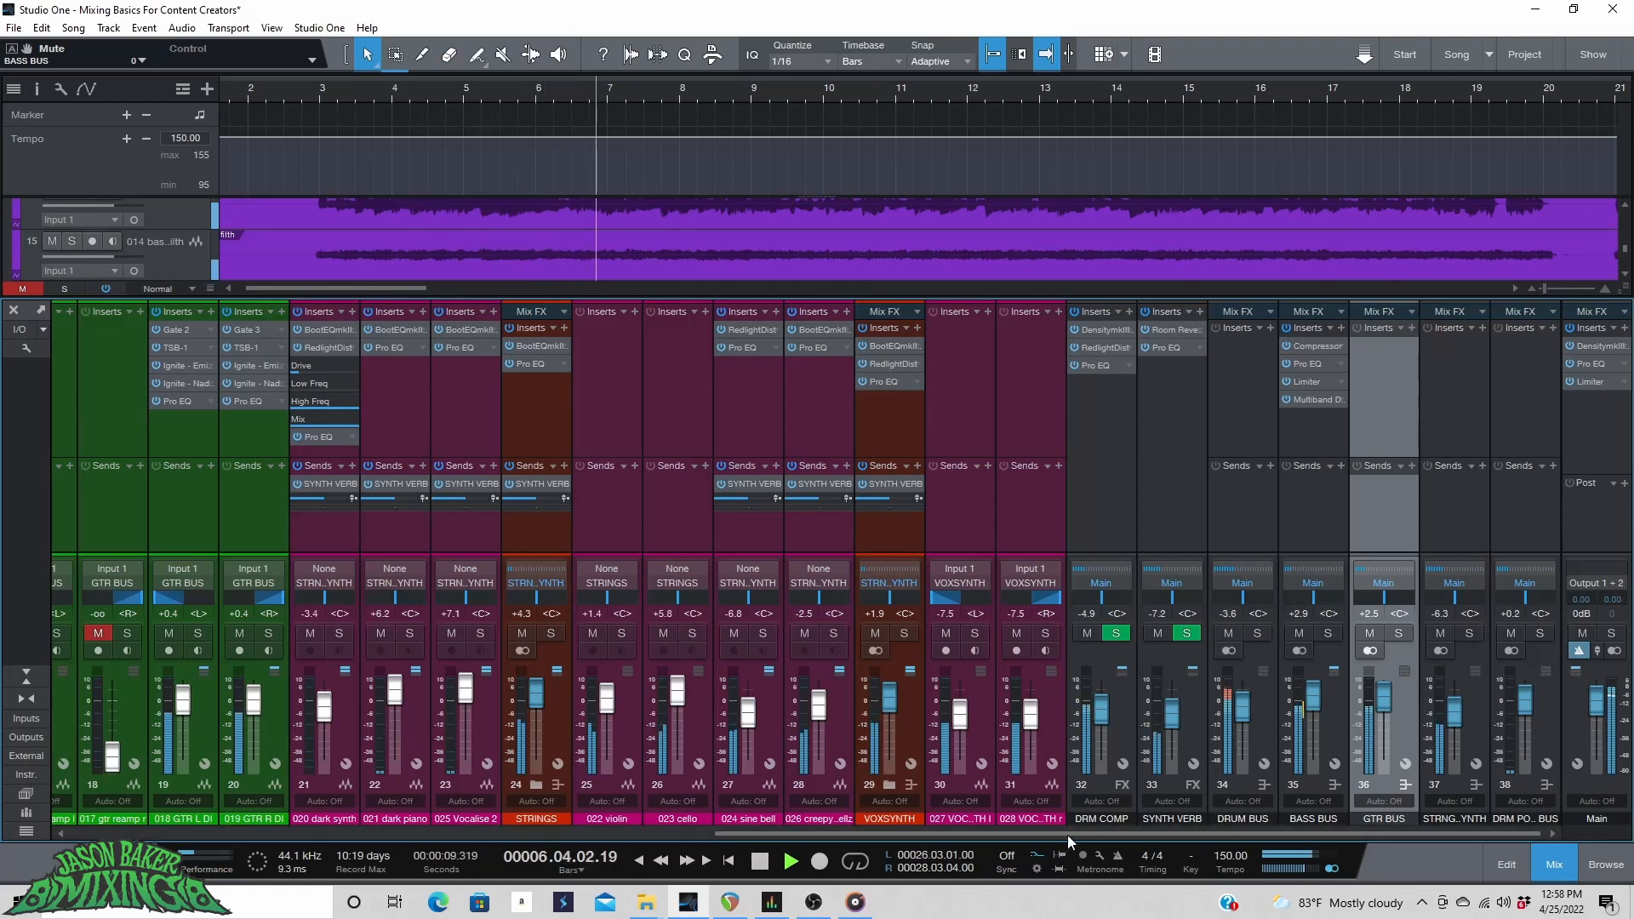
{"action": "left_click_drag", "start_coordinate": [1067, 835], "coordinate": [205, 849]}
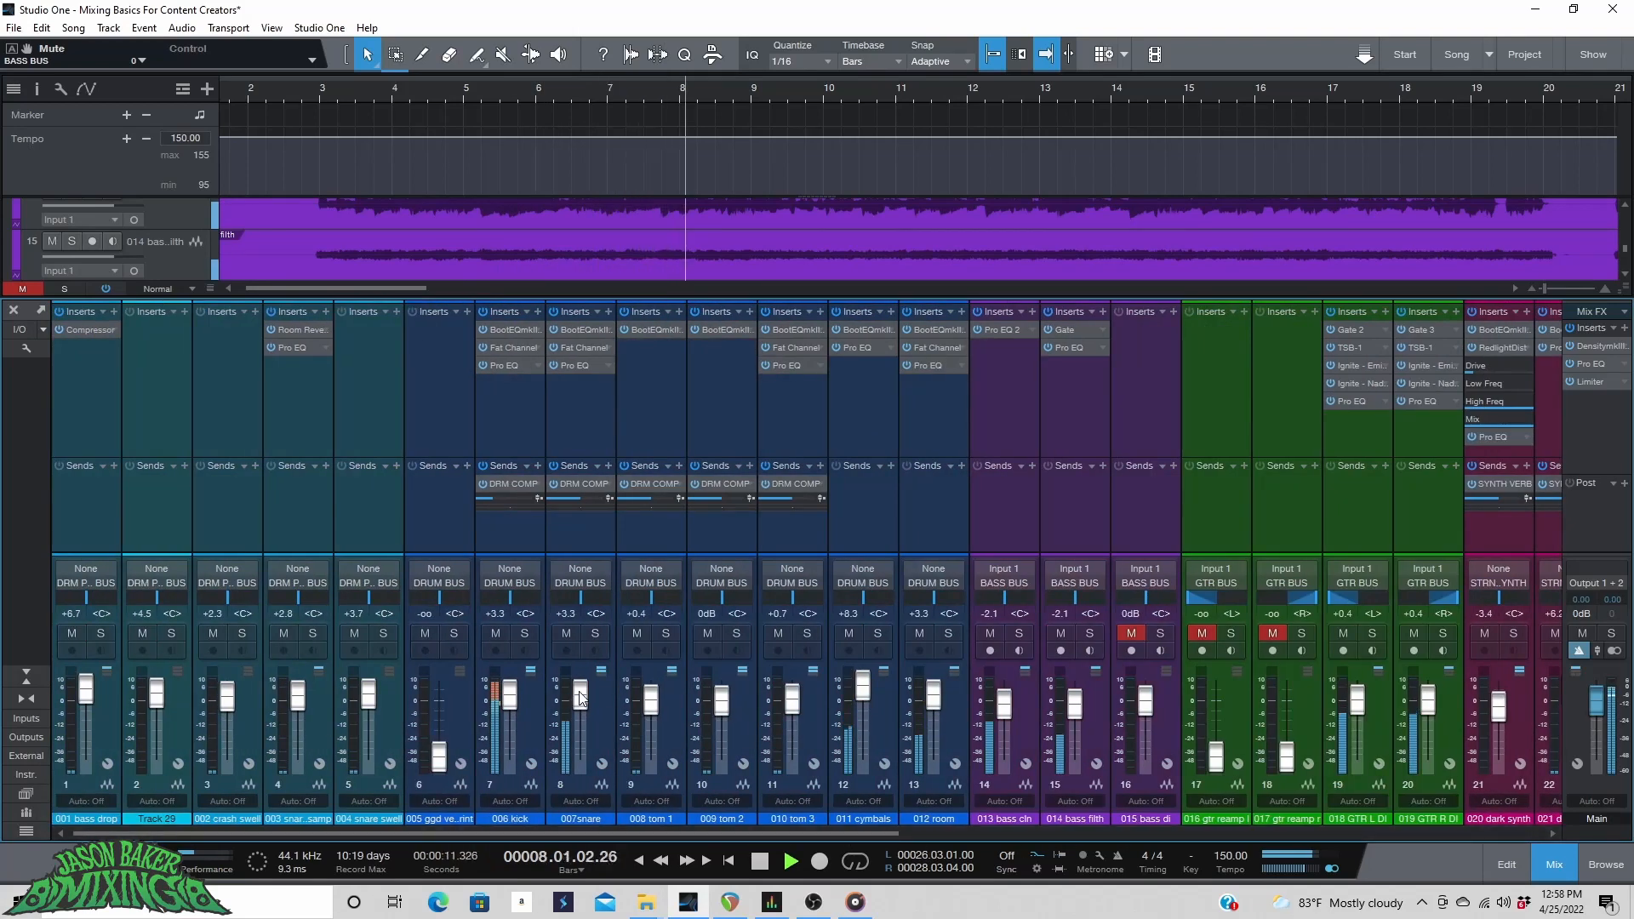
{"action": "scroll", "coordinate": [581, 698], "scroll_direction": "up", "scroll_amount": 3}
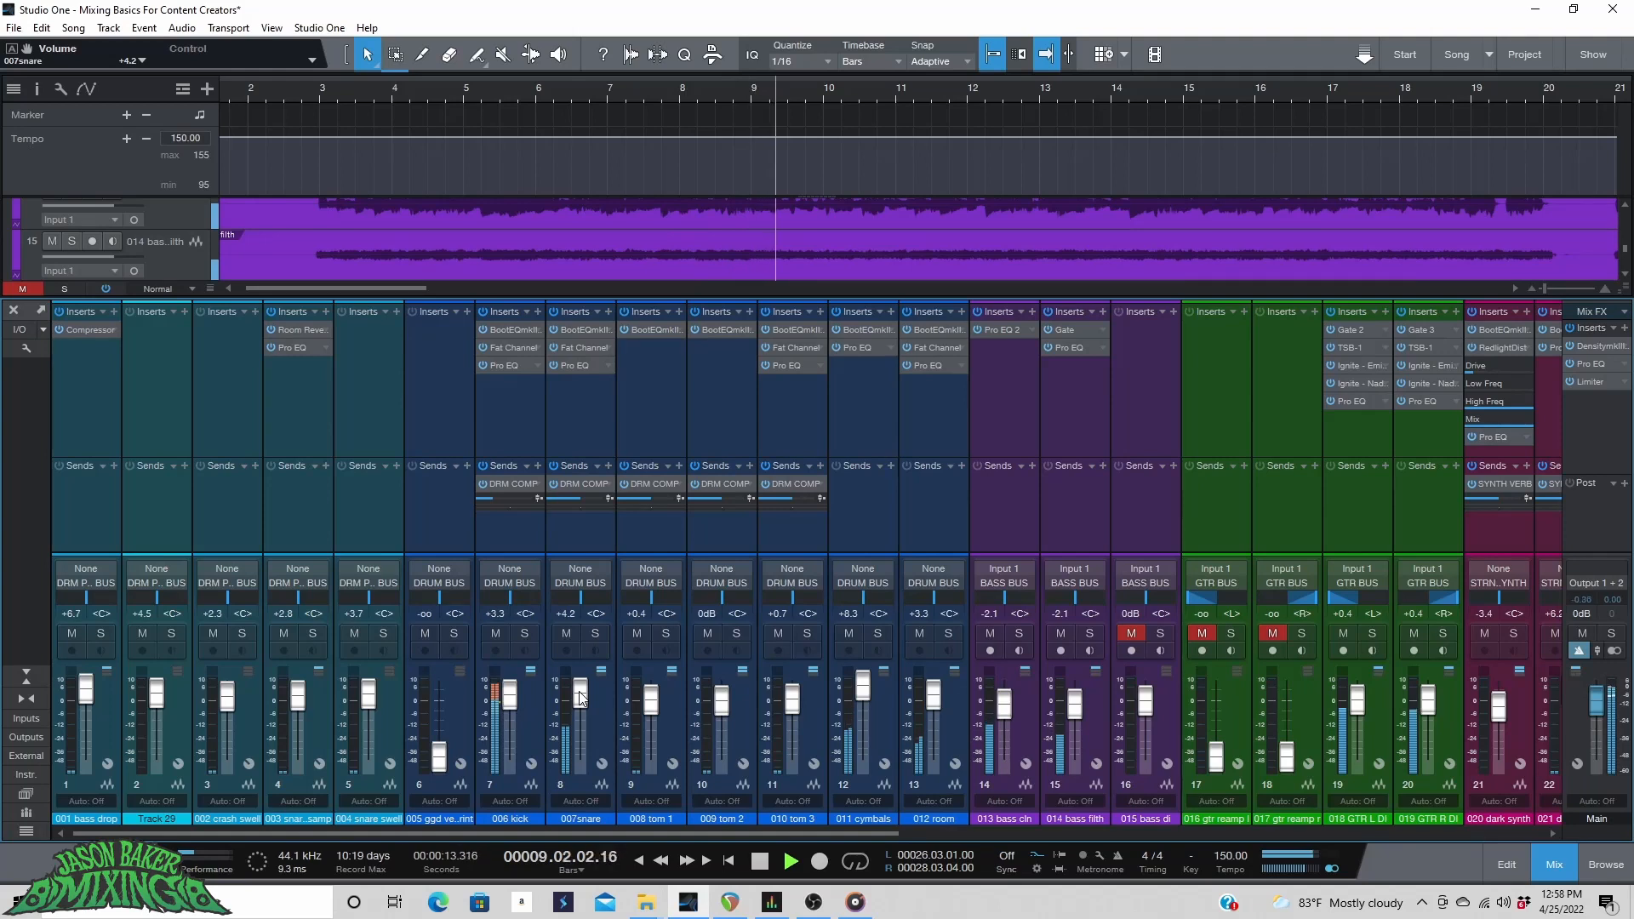
Raise the 012 room channel's fader to +7.6 dB.
{"action": "left_click_drag", "start_coordinate": [579, 834], "coordinate": [678, 901]}
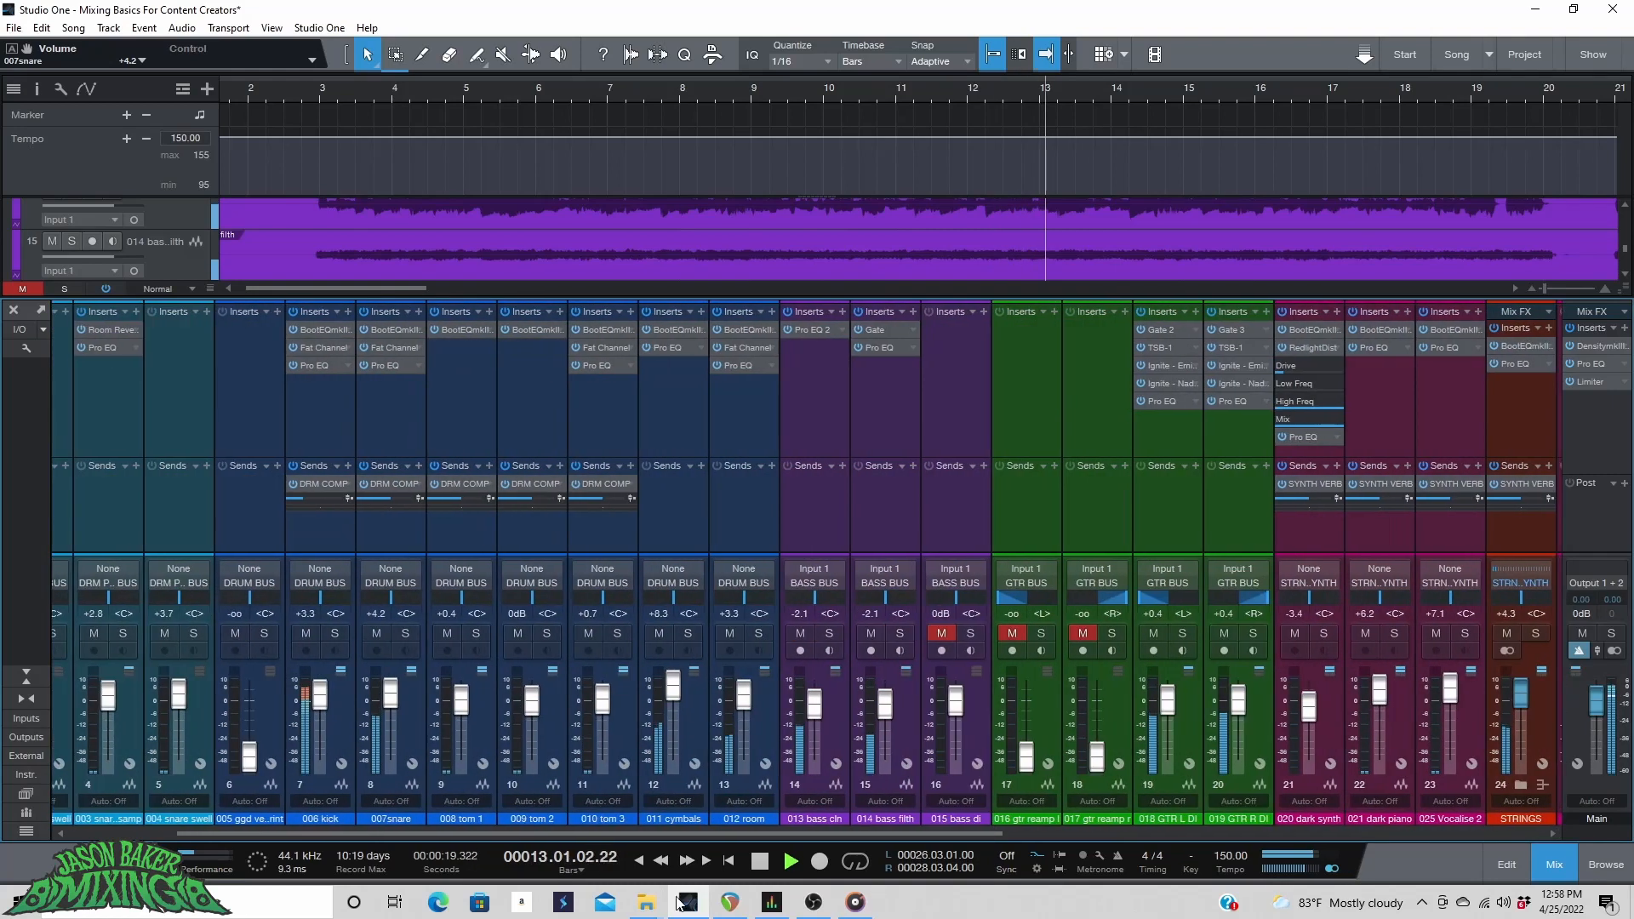
{"action": "left_click_drag", "start_coordinate": [851, 706], "coordinate": [854, 693]}
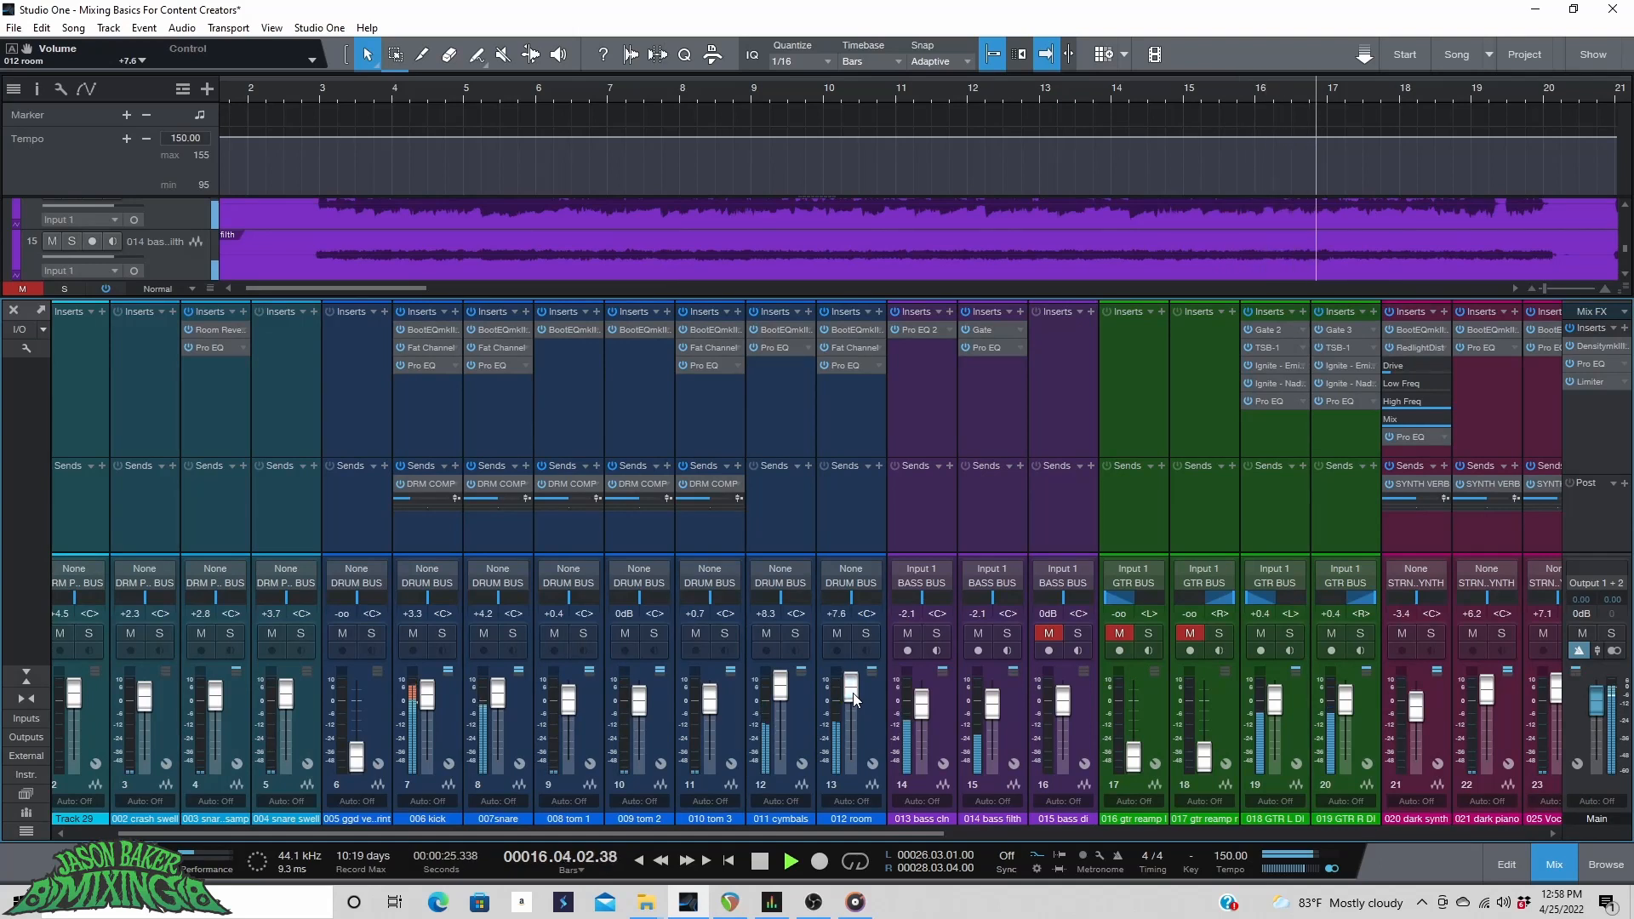
Play the song from several points in the arrangement to listen to the overall mix.
{"action": "left_click_drag", "start_coordinate": [723, 834], "coordinate": [916, 829]}
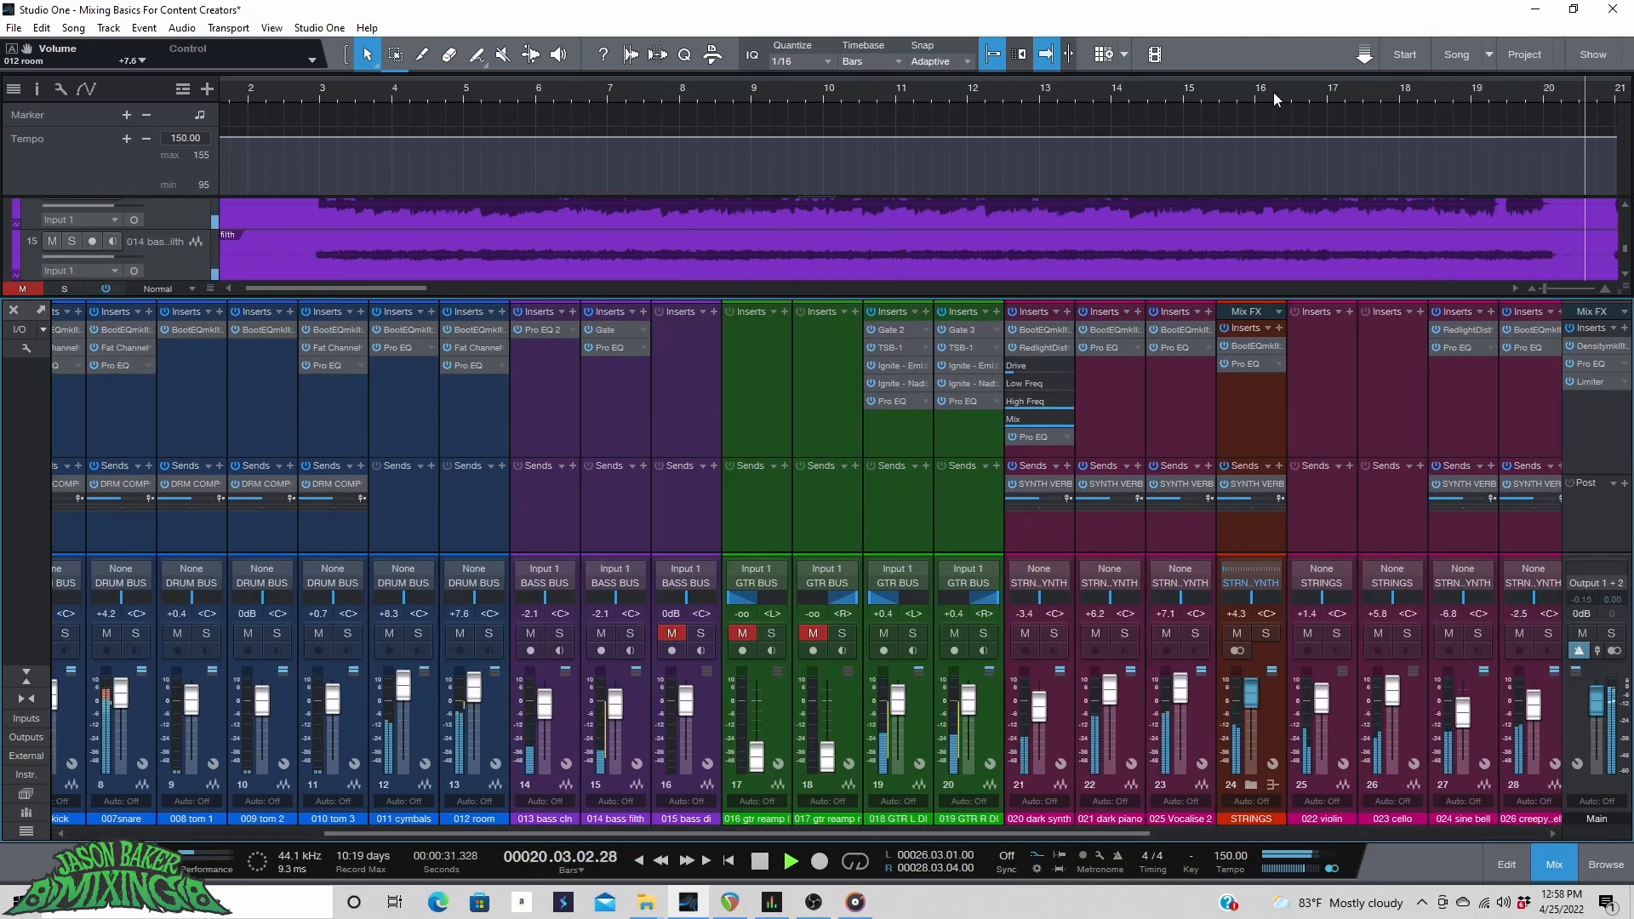
{"action": "scroll", "coordinate": [1460, 97], "scroll_direction": "up", "scroll_amount": 2}
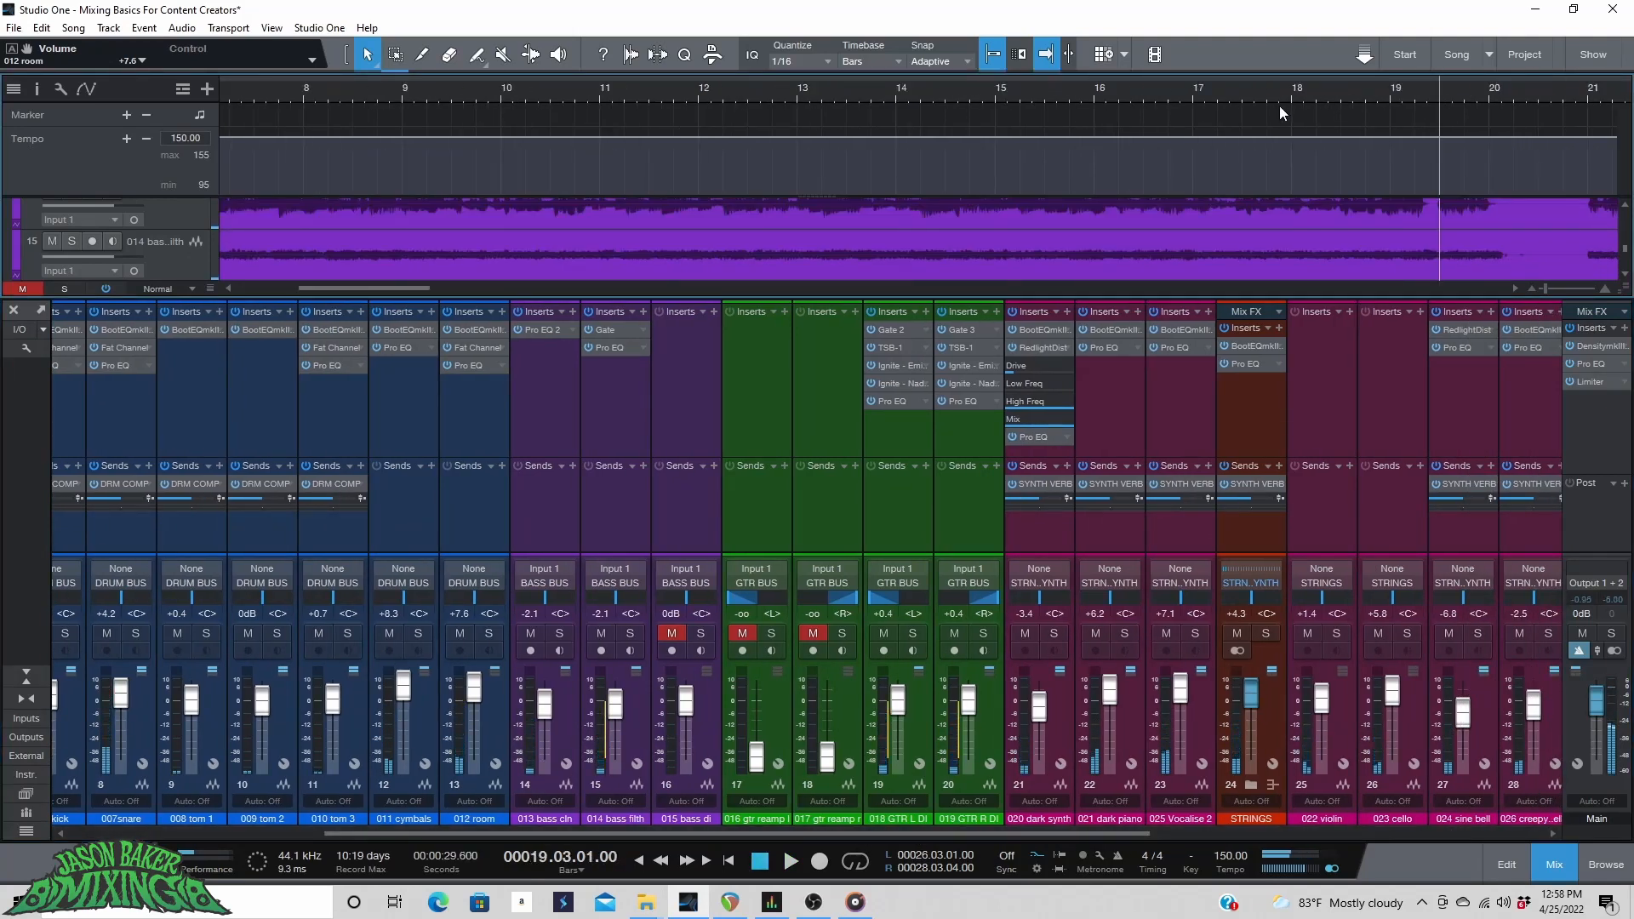
{"action": "left_click", "coordinate": [1278, 98]}
{"action": "left_click", "coordinate": [1394, 97]}
{"action": "scroll", "coordinate": [1396, 246], "scroll_direction": "up", "scroll_amount": 10}
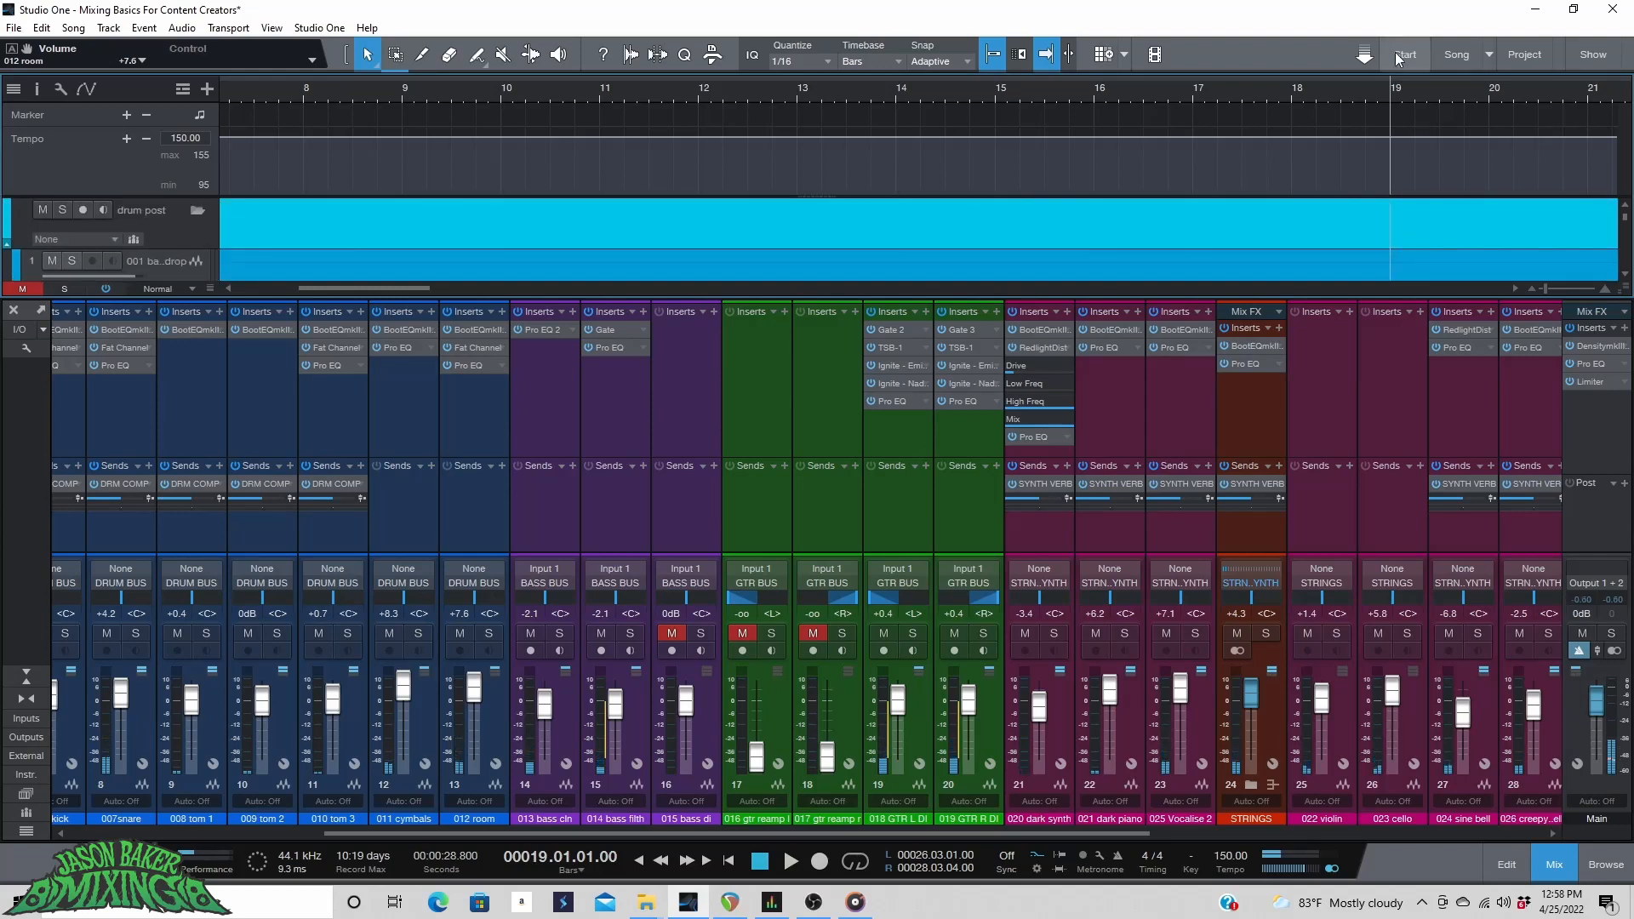
{"action": "scroll", "coordinate": [1396, 91], "scroll_direction": "down", "scroll_amount": 5}
{"action": "scroll", "coordinate": [688, 216], "scroll_direction": "down", "scroll_amount": 3}
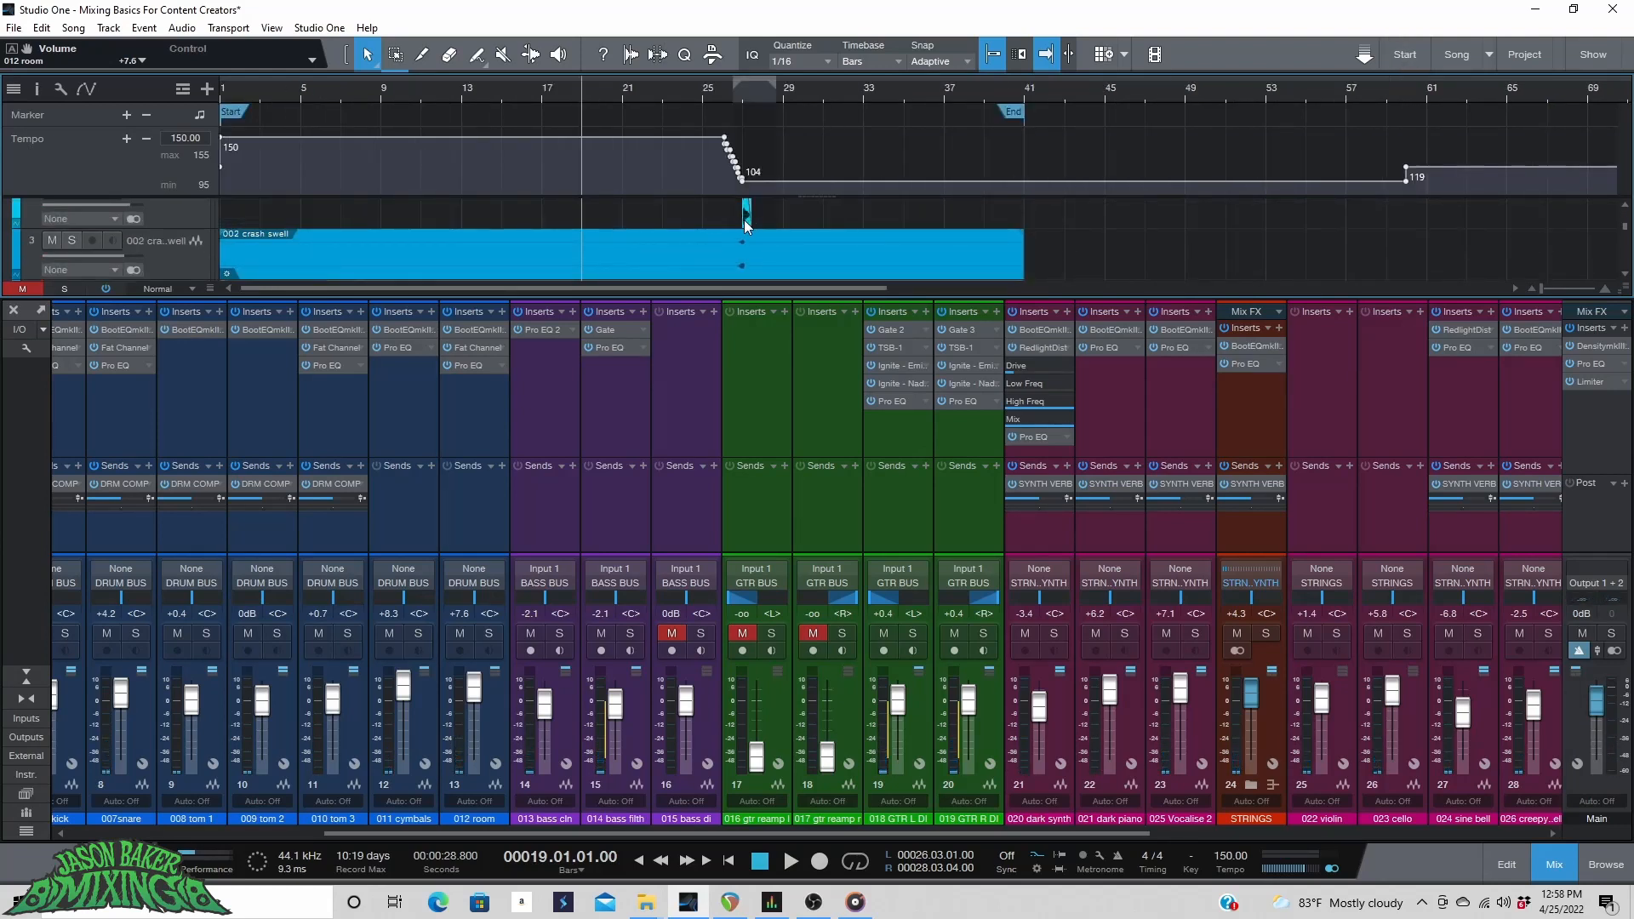
{"action": "left_click", "coordinate": [747, 220]}
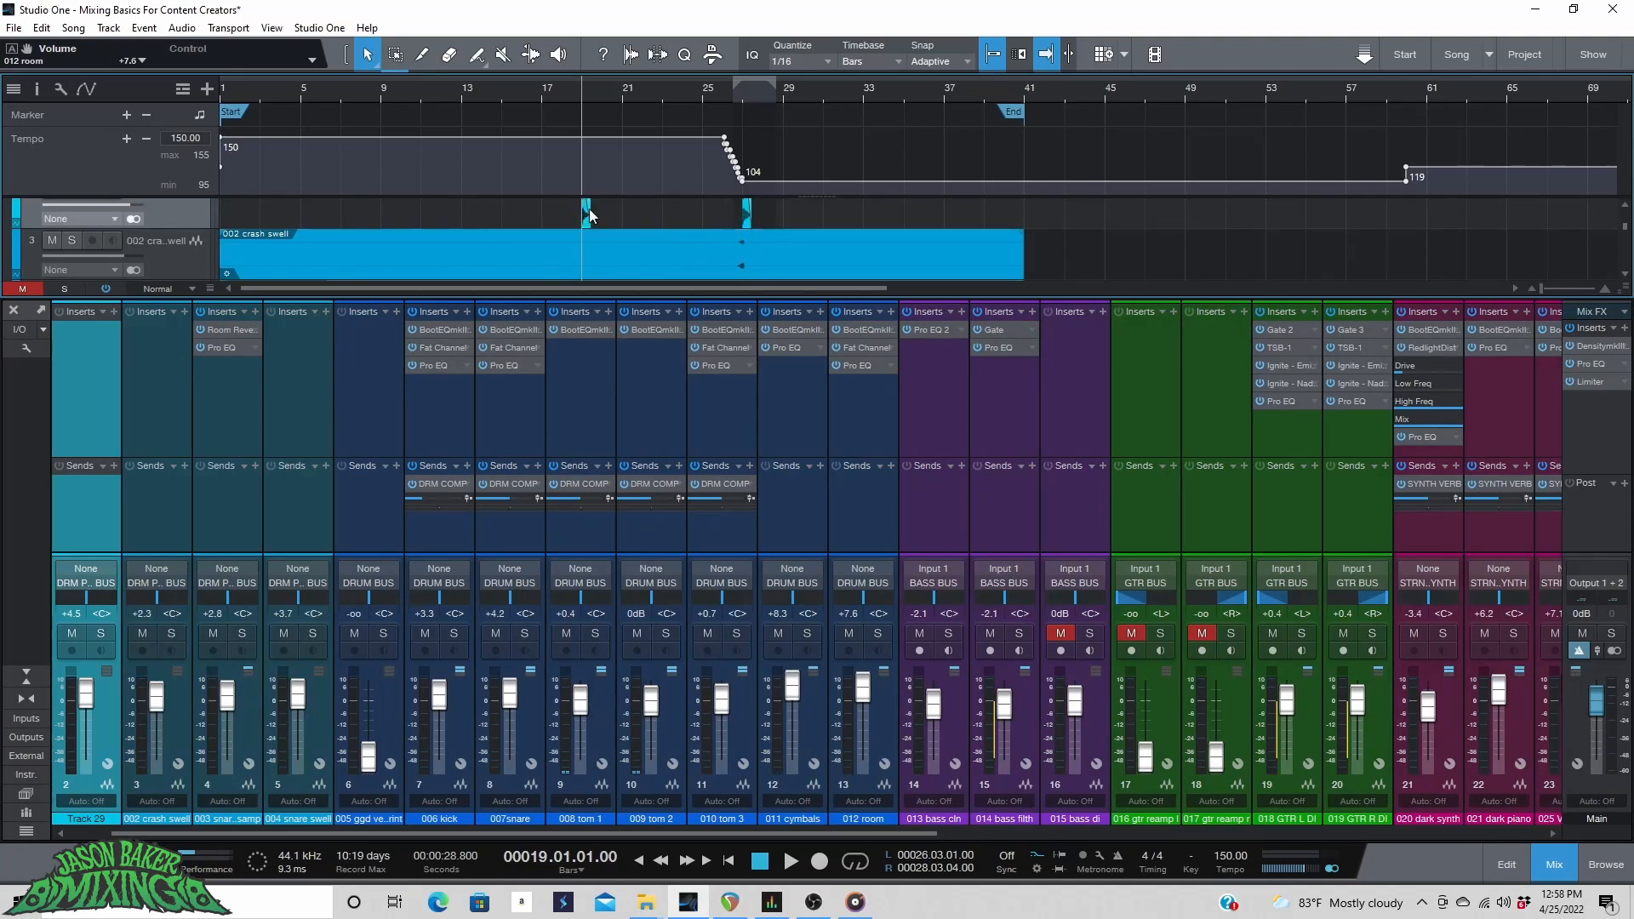
{"action": "left_click_drag", "start_coordinate": [596, 209], "coordinate": [602, 210]}
{"action": "scroll", "coordinate": [548, 90], "scroll_direction": "up", "scroll_amount": 5}
{"action": "key", "text": "space"}
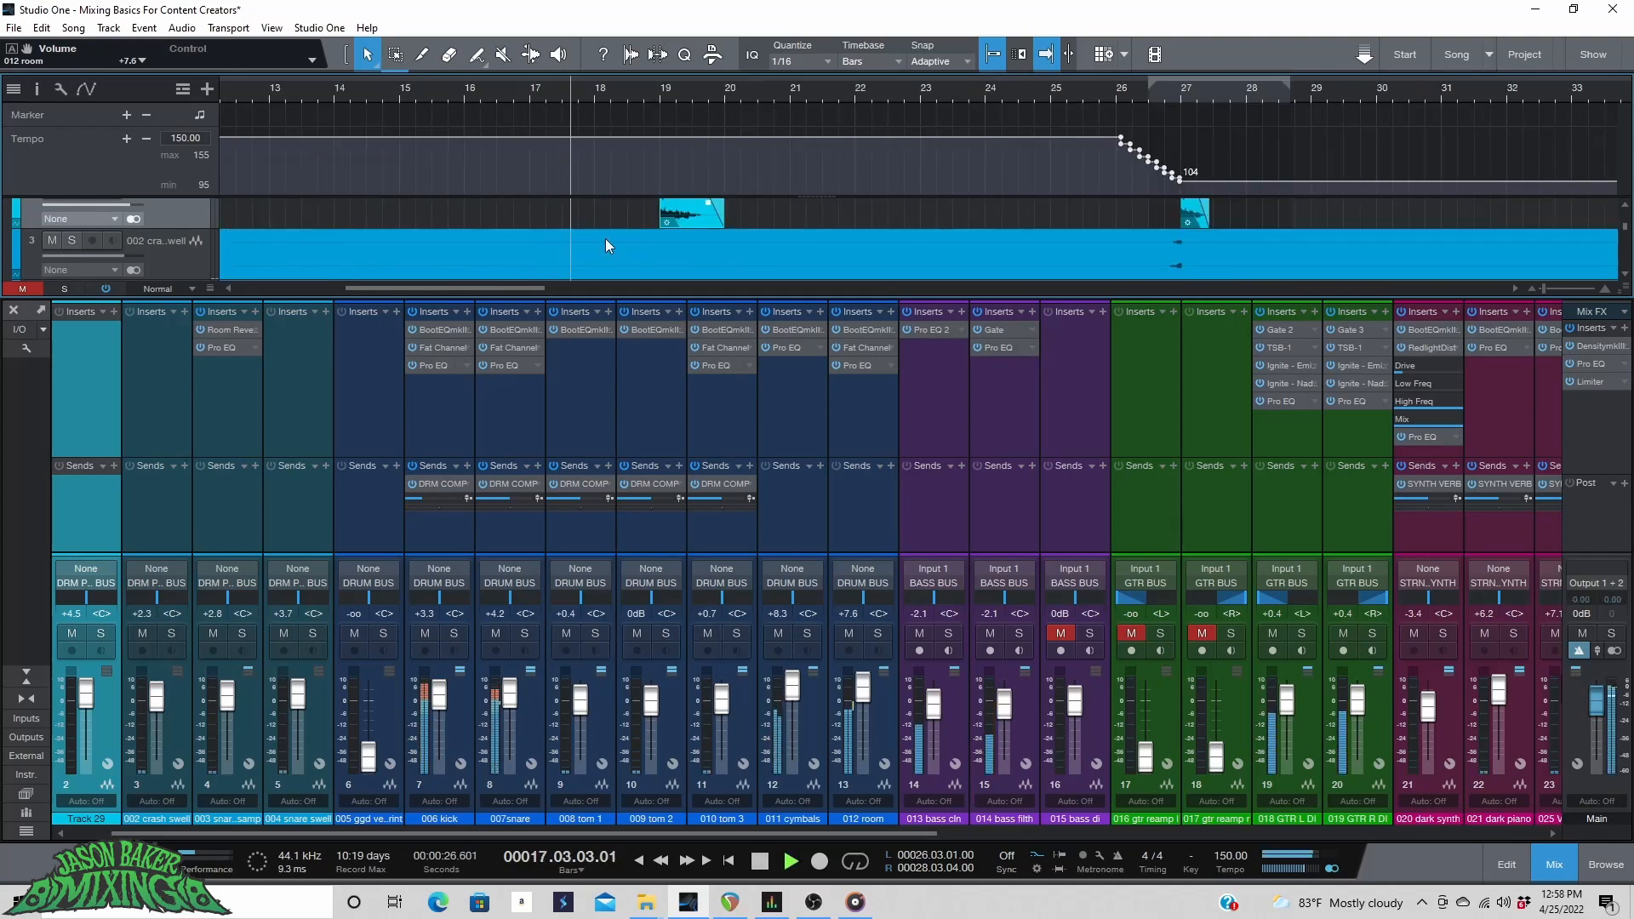
{"action": "mouse_move", "coordinate": [134, 215]}
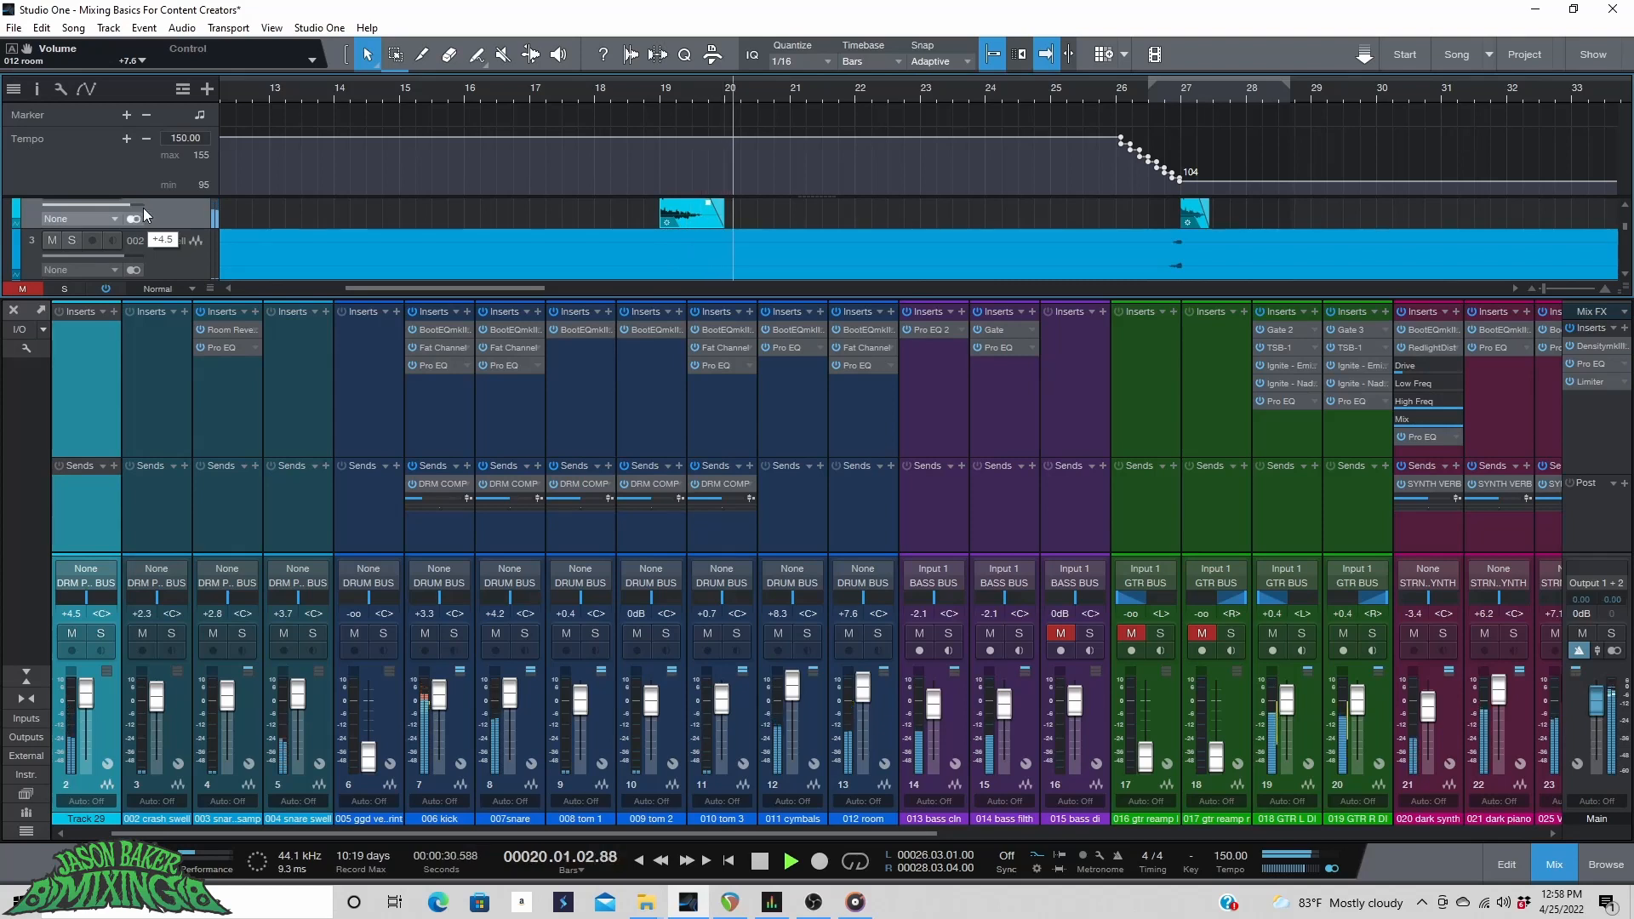
{"action": "scroll", "coordinate": [790, 247], "scroll_direction": "up", "scroll_amount": 1}
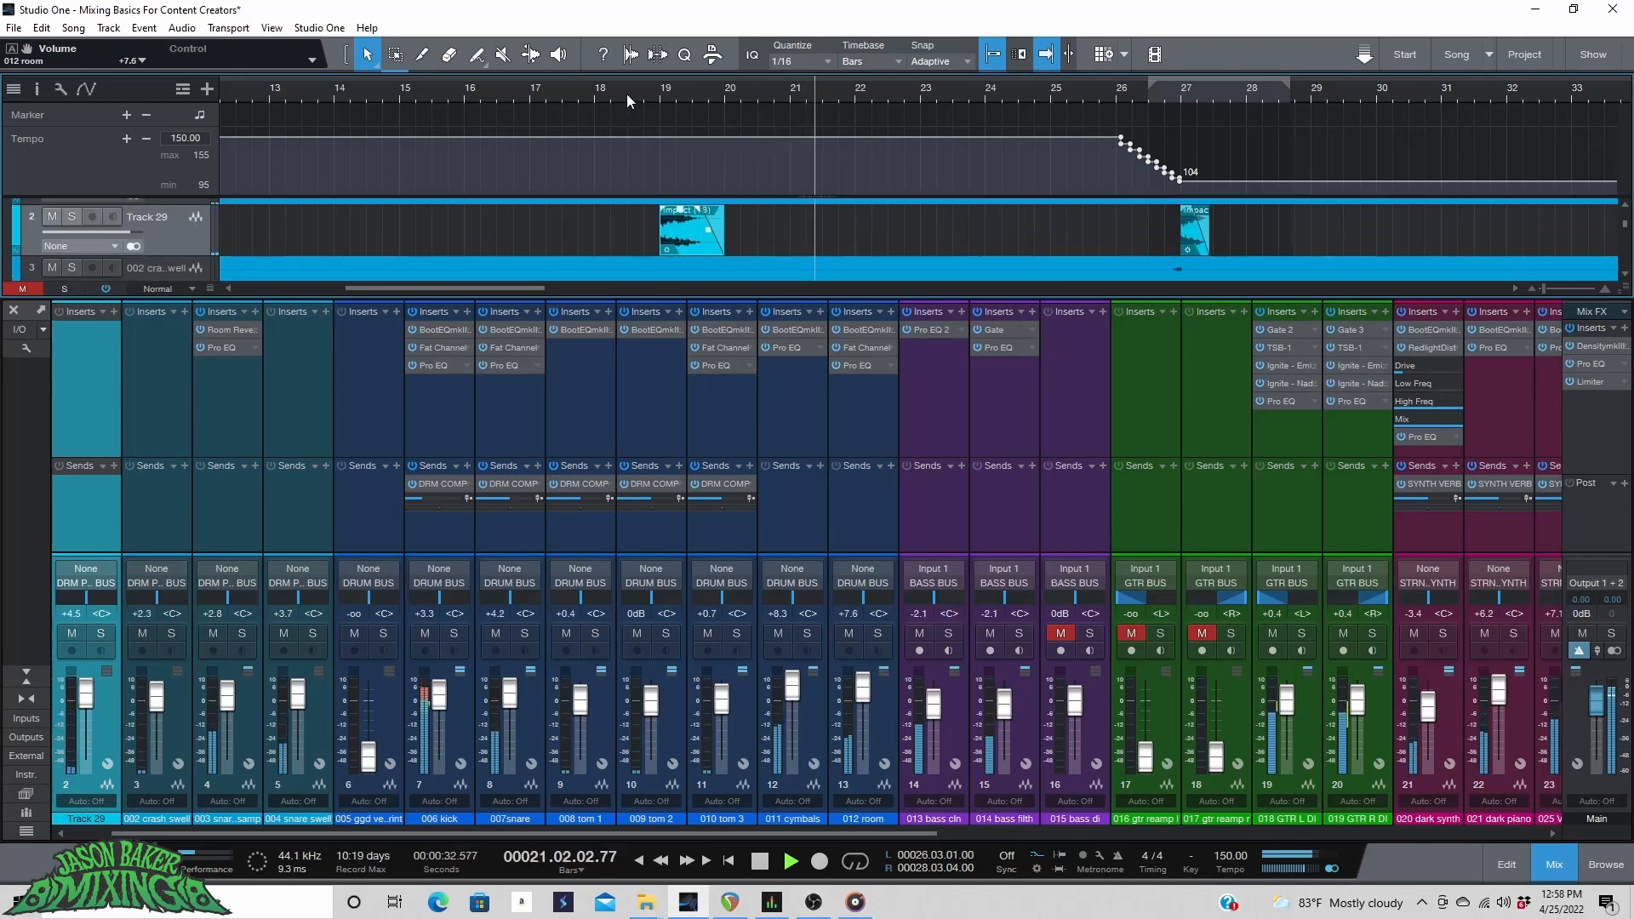
{"action": "left_click", "coordinate": [604, 94]}
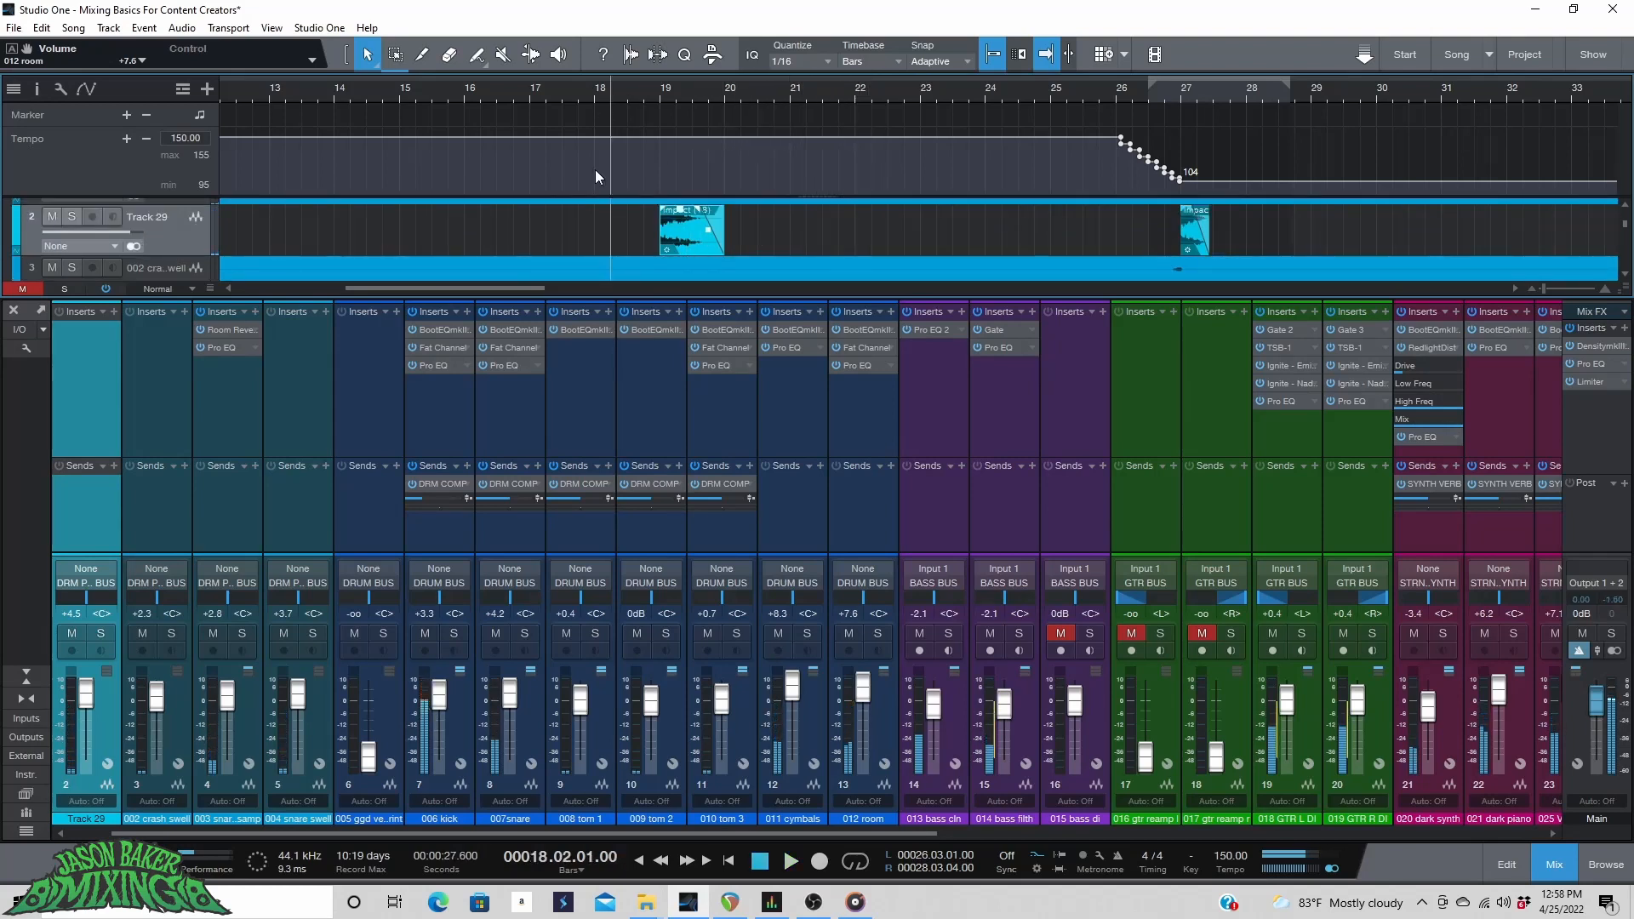
{"action": "scroll", "coordinate": [665, 95], "scroll_direction": "up", "scroll_amount": 3}
{"action": "scroll", "coordinate": [665, 95], "scroll_direction": "down", "scroll_amount": 3}
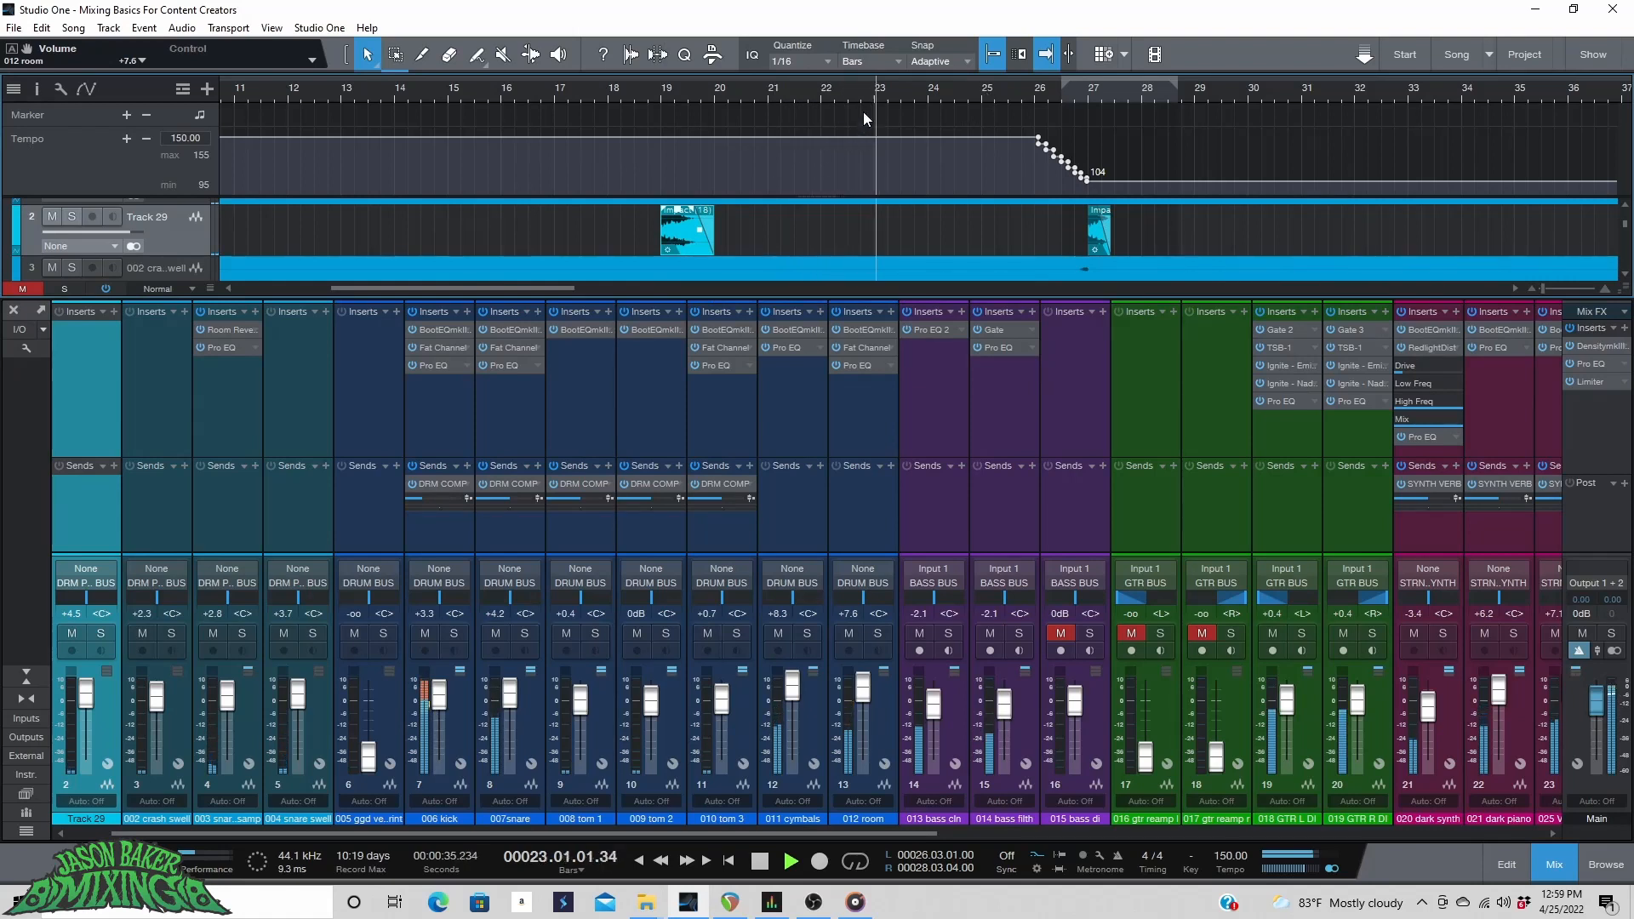
{"action": "key", "text": "space"}
{"action": "scroll", "coordinate": [783, 99], "scroll_direction": "down", "scroll_amount": 5}
{"action": "left_click", "coordinate": [381, 94]}
{"action": "key", "text": "space"}
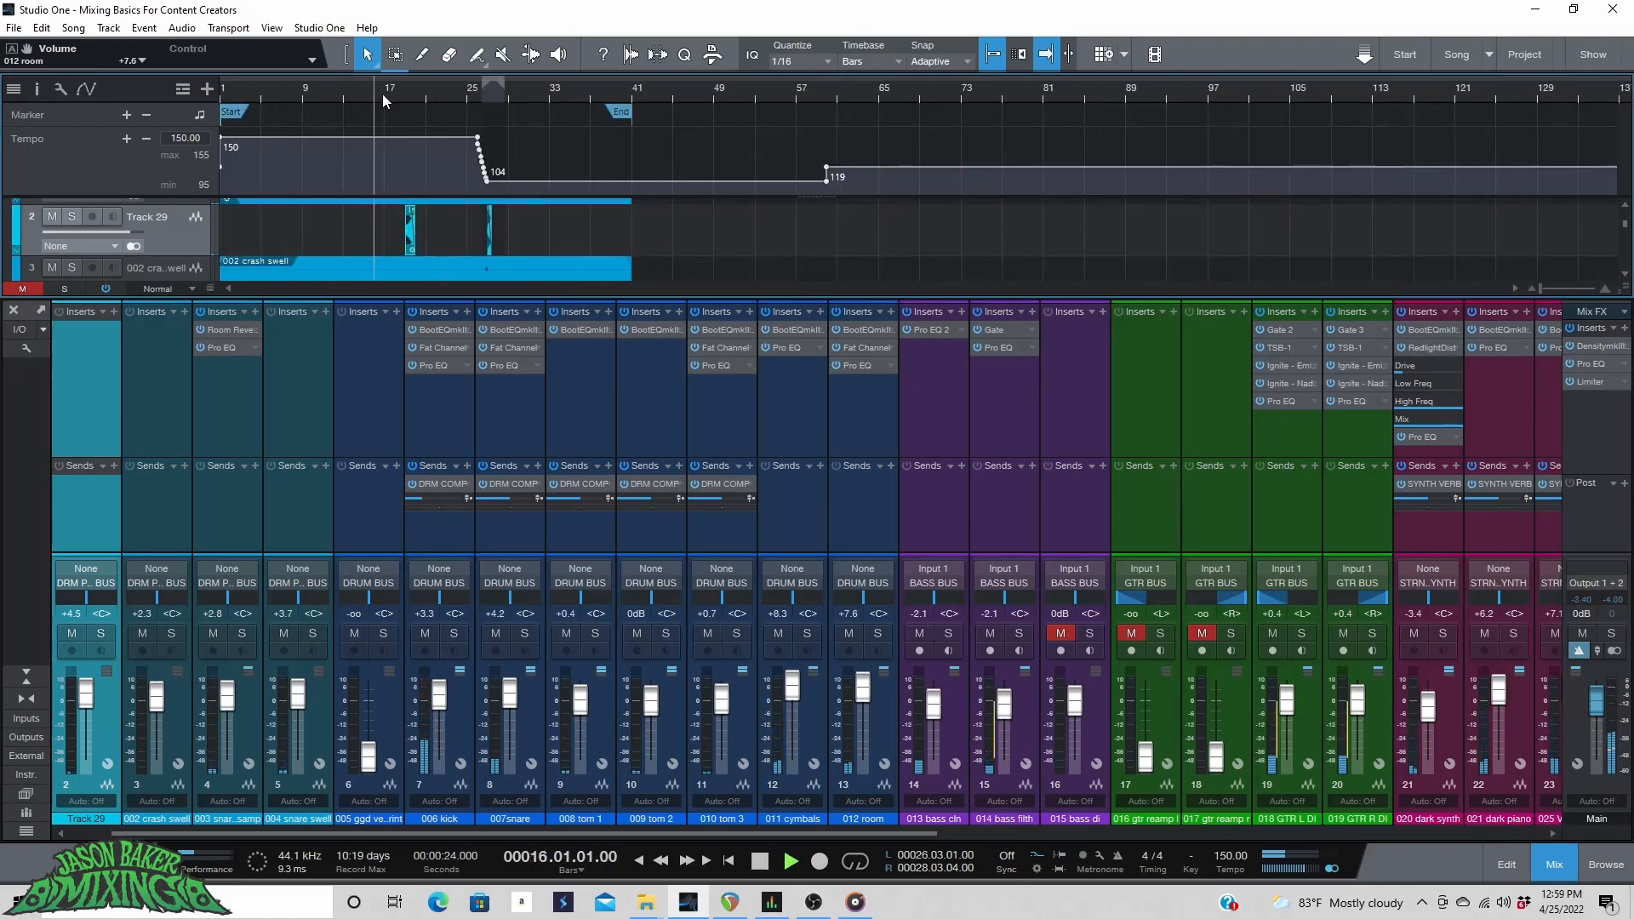
{"action": "left_click_drag", "start_coordinate": [642, 834], "coordinate": [1263, 868]}
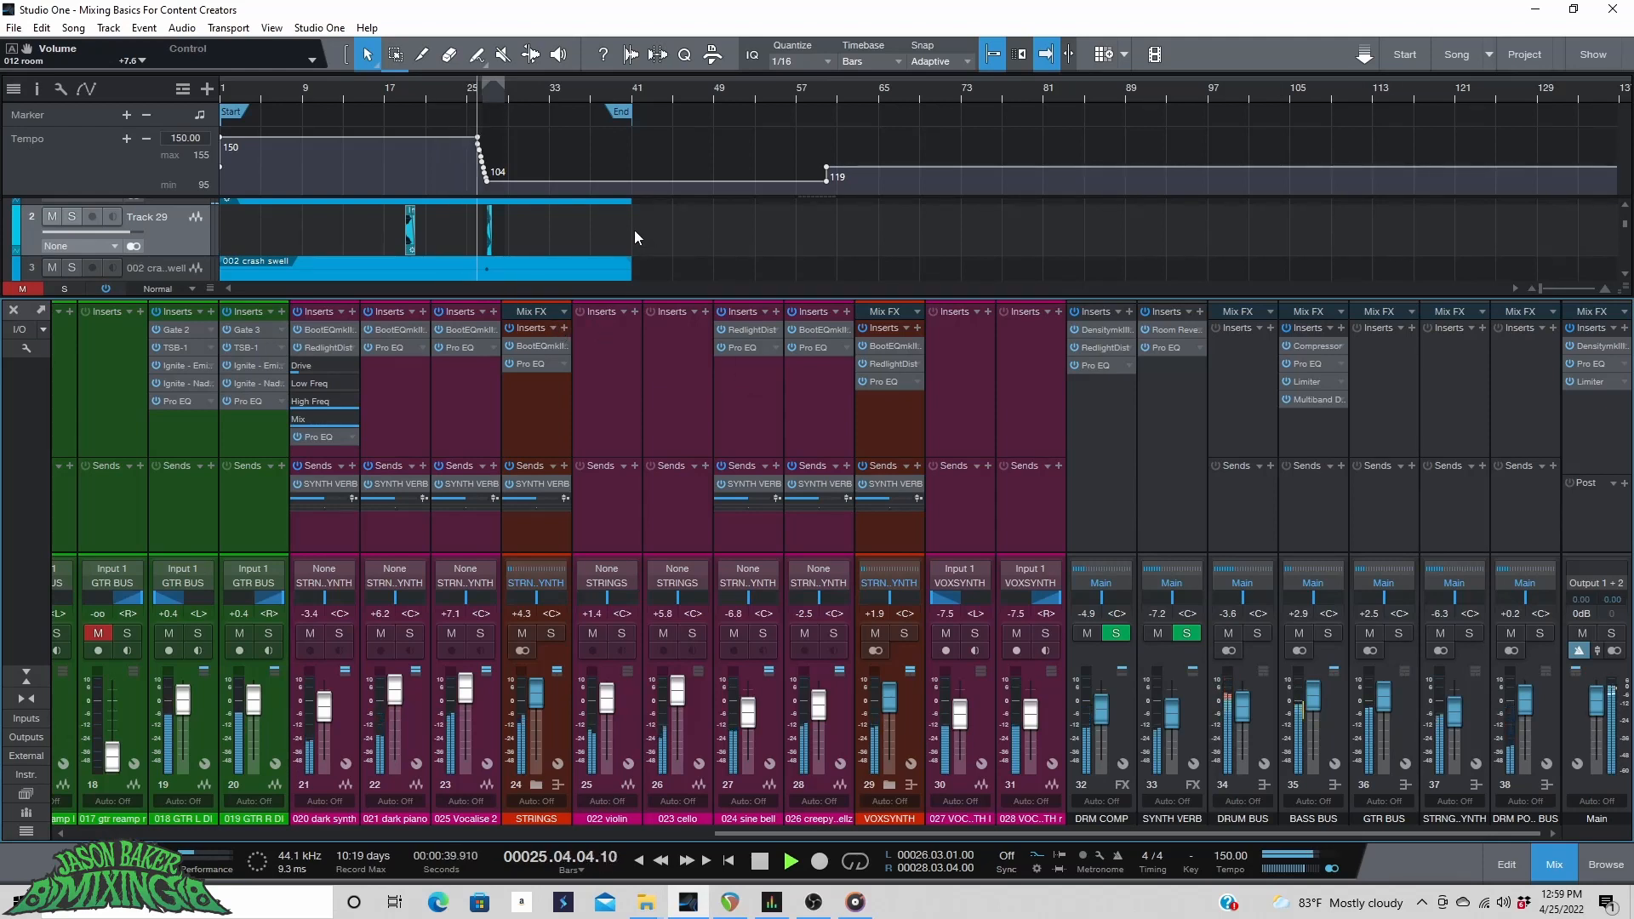
{"action": "scroll", "coordinate": [478, 99], "scroll_direction": "up", "scroll_amount": 4}
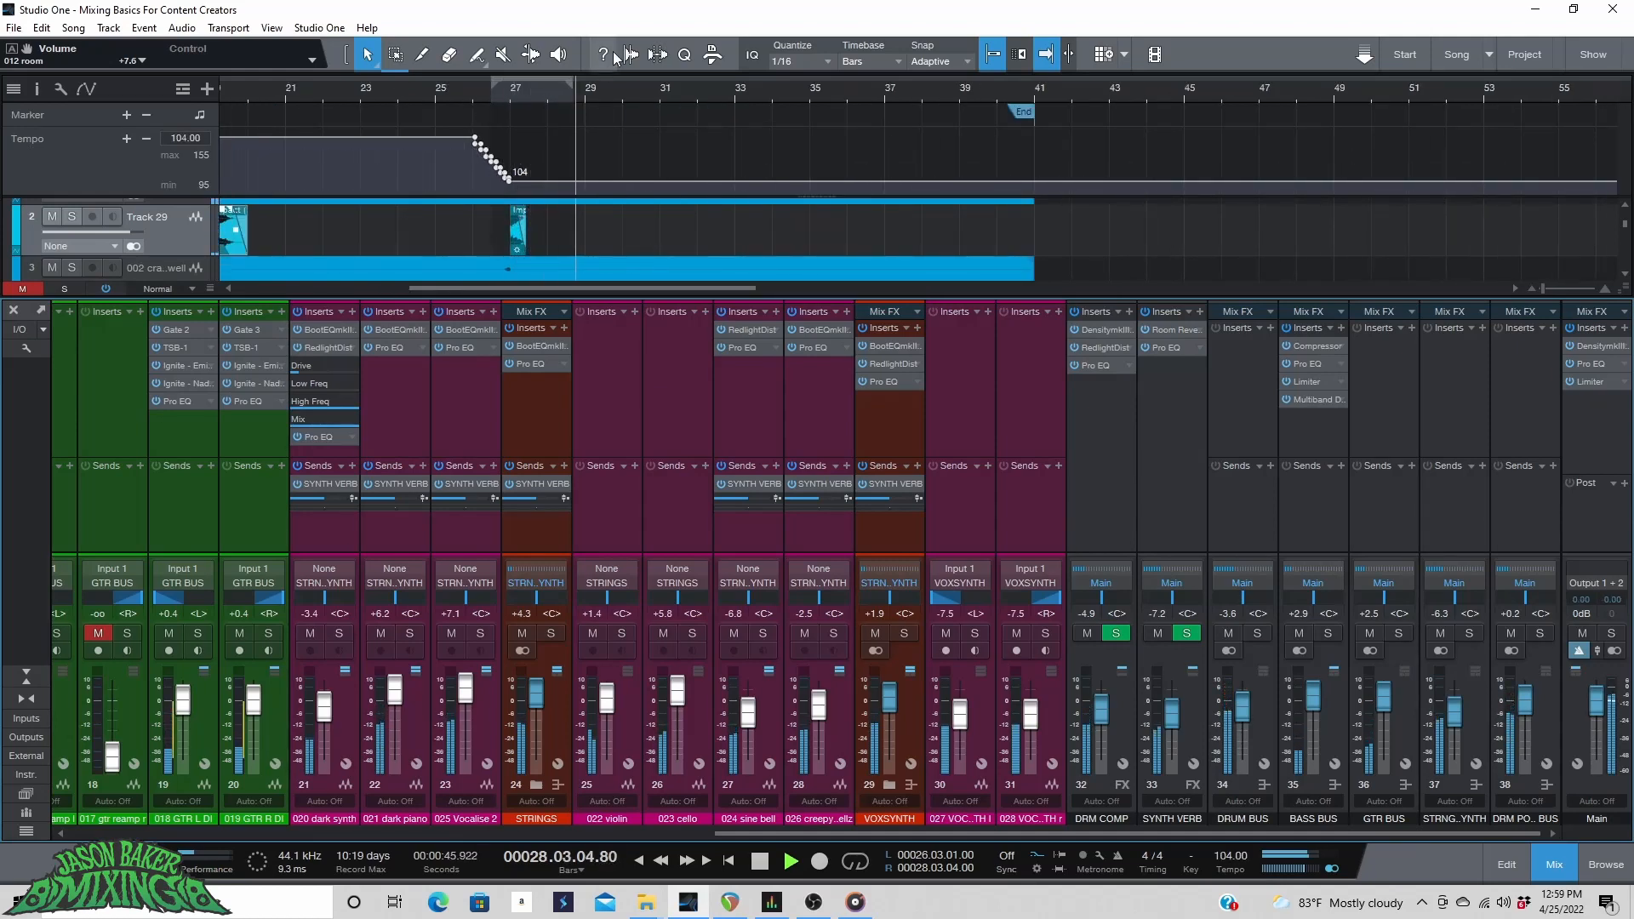
{"action": "scroll", "coordinate": [608, 94], "scroll_direction": "down", "scroll_amount": 4}
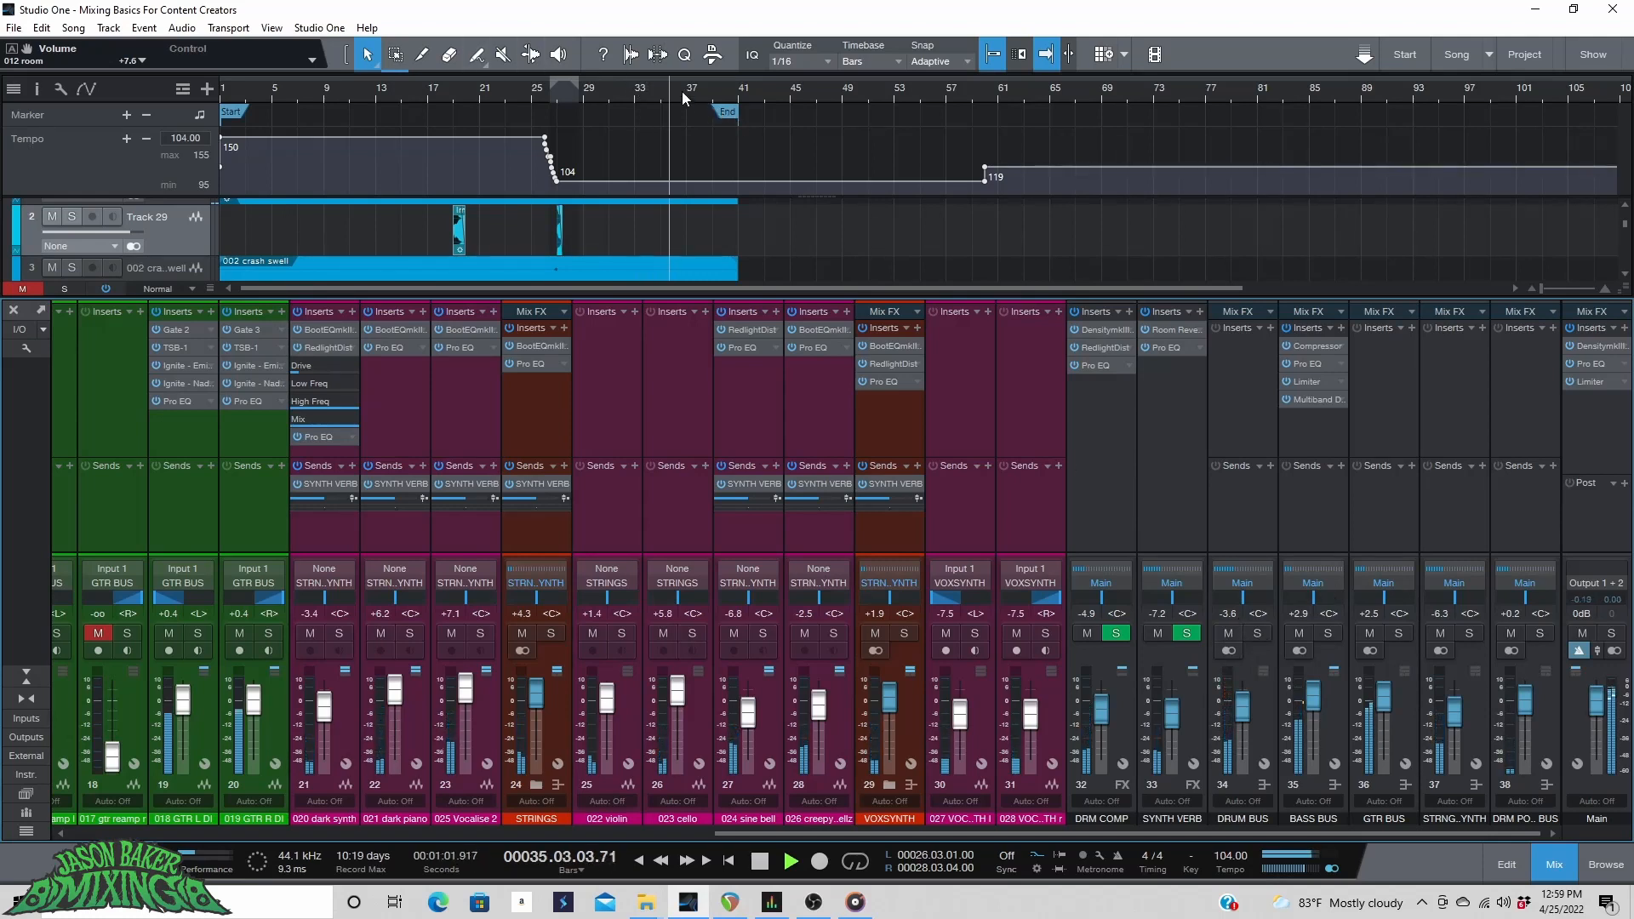
{"action": "scroll", "coordinate": [682, 98], "scroll_direction": "up", "scroll_amount": 3}
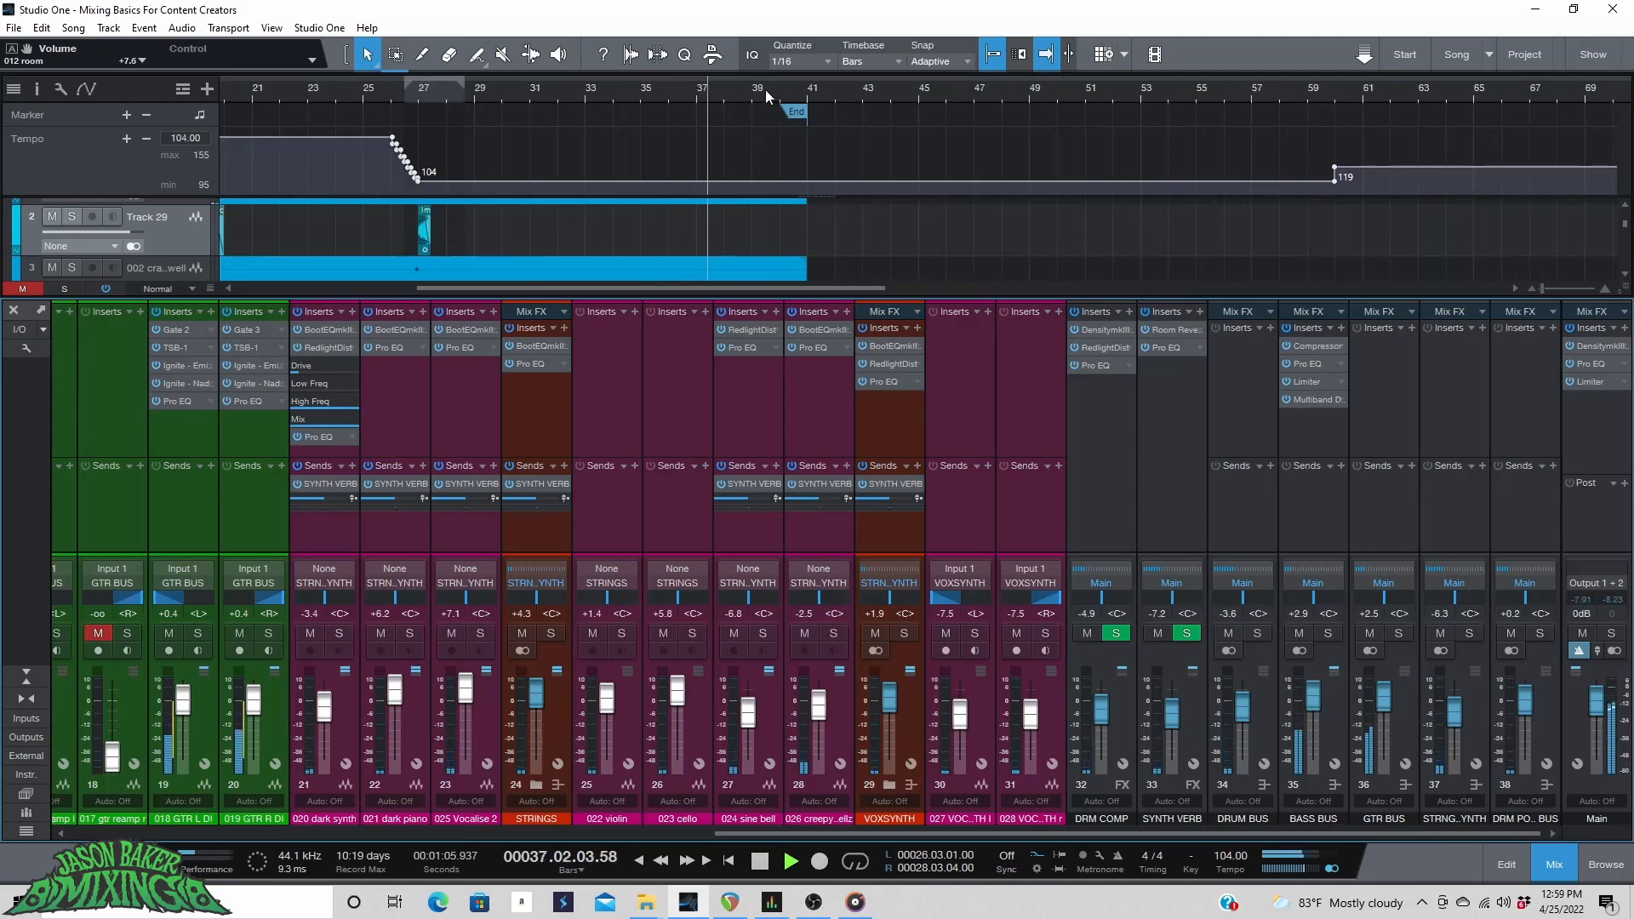
{"action": "key", "text": "space"}
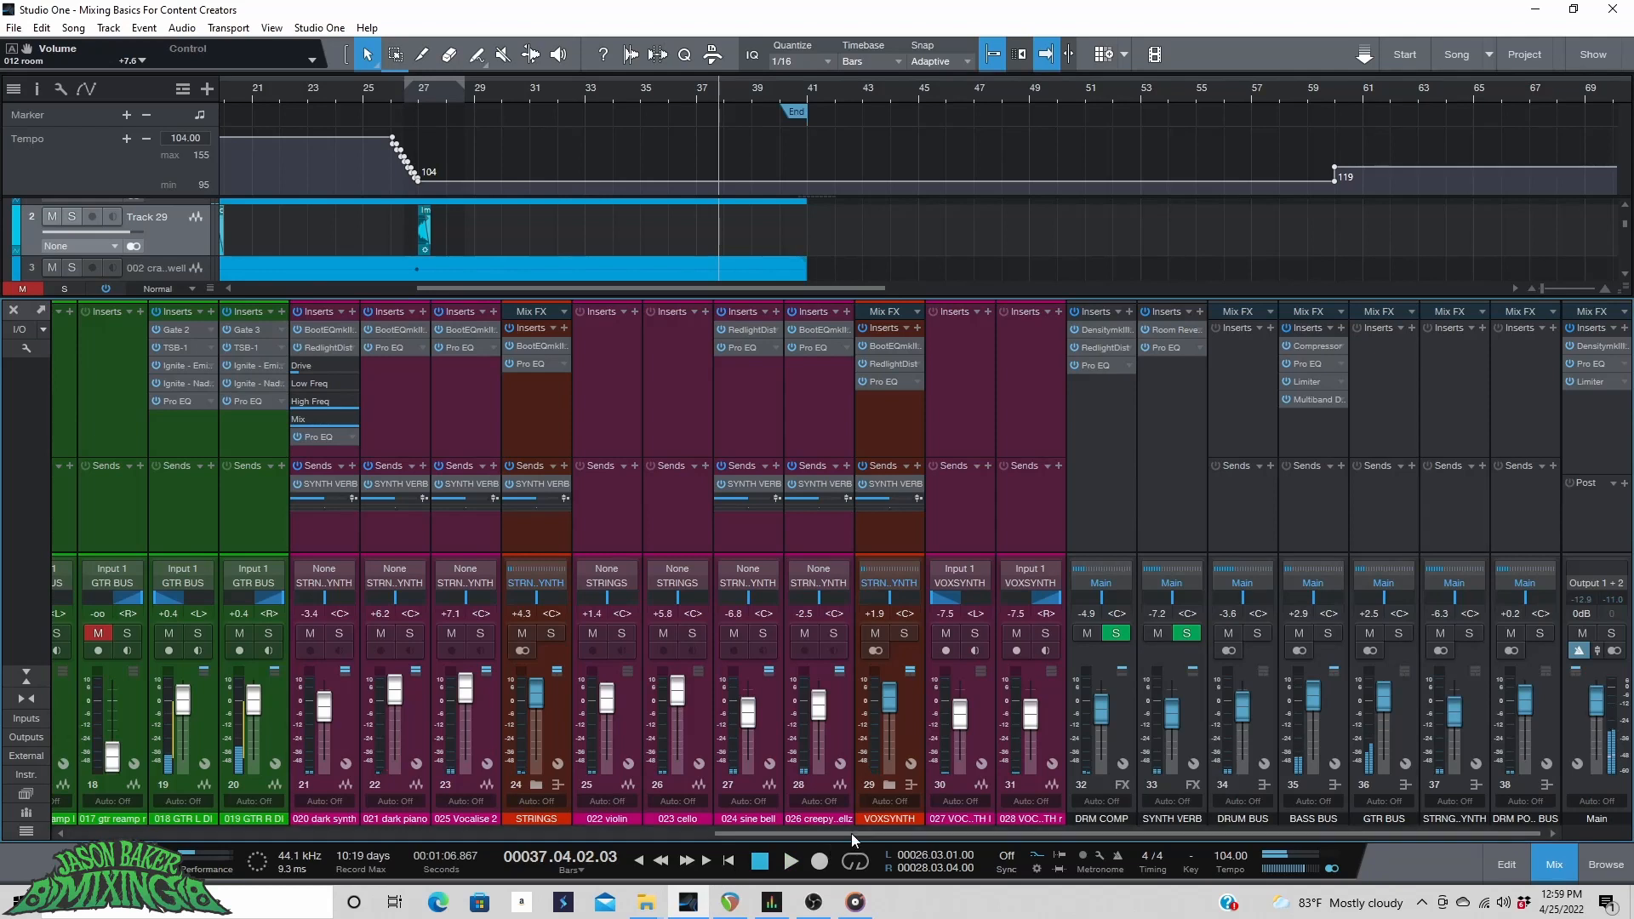
Select both guitar reamp channels and raise their faders together to +1.9 dB.
{"action": "scroll", "coordinate": [474, 670], "scroll_direction": "left", "scroll_amount": 4}
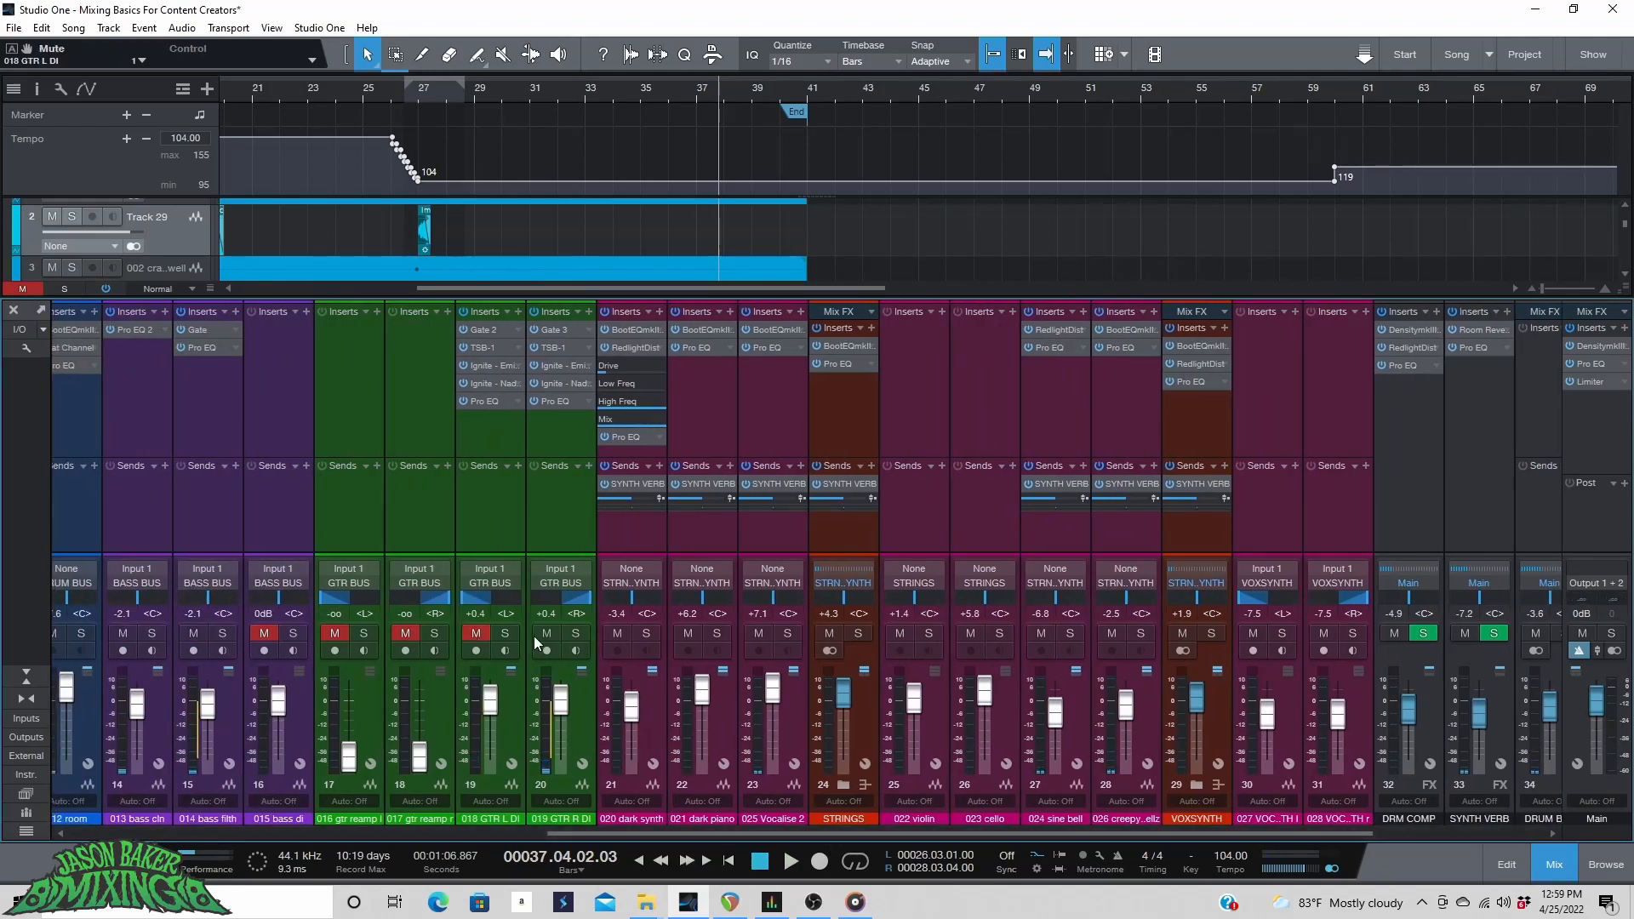
{"action": "left_click", "coordinate": [441, 750]}
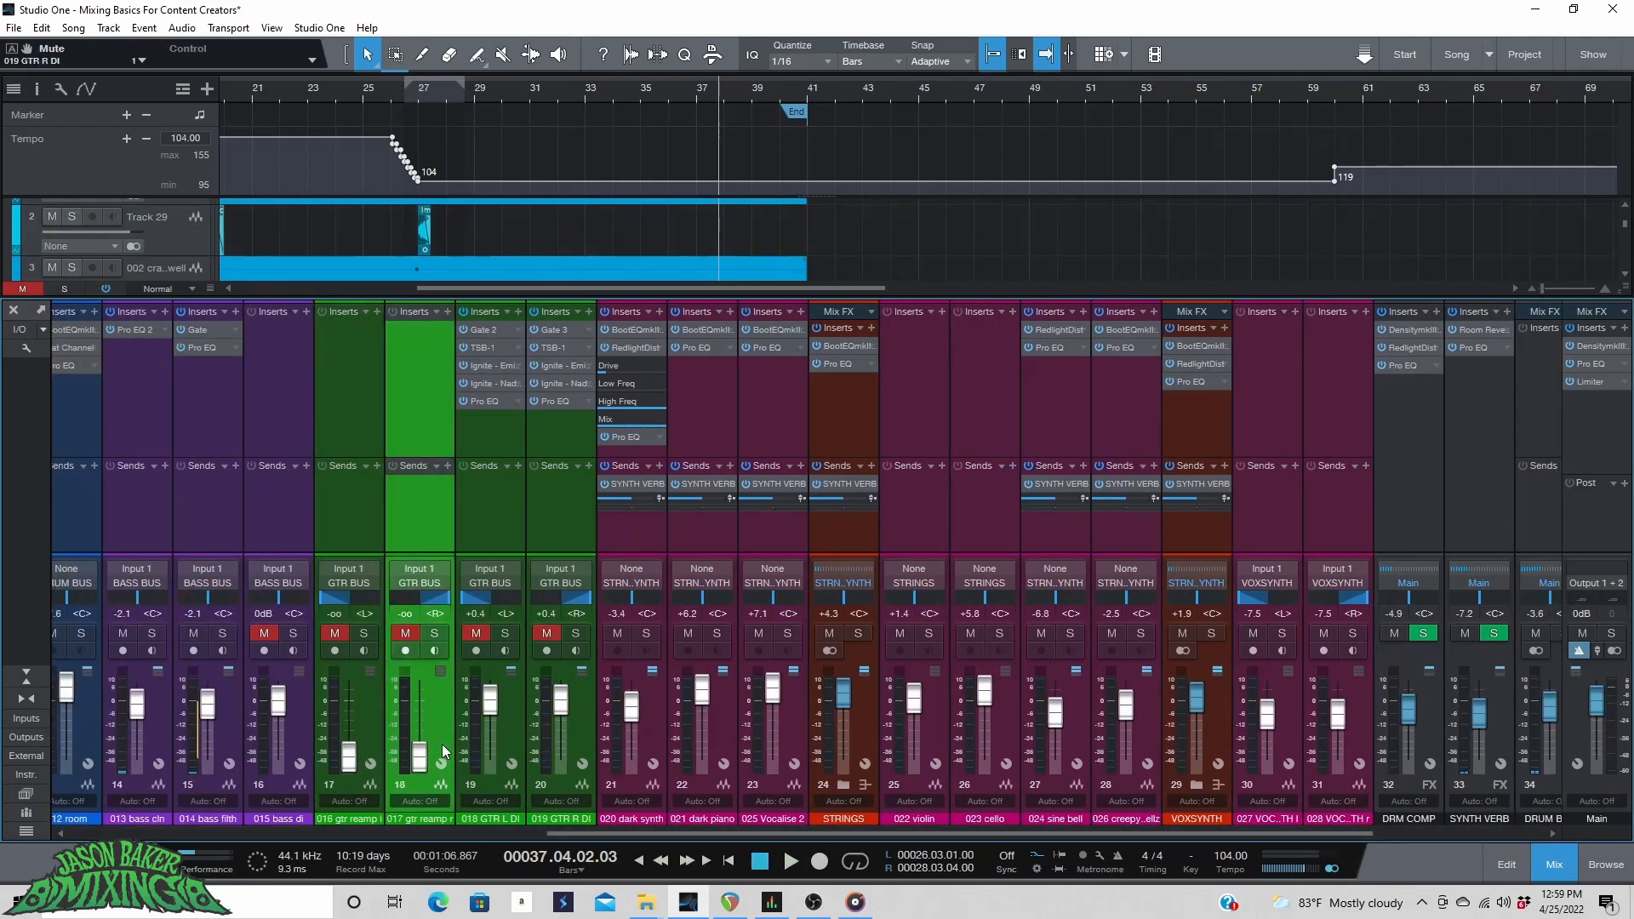
{"action": "left_click", "coordinate": [373, 742], "text": "shift"}
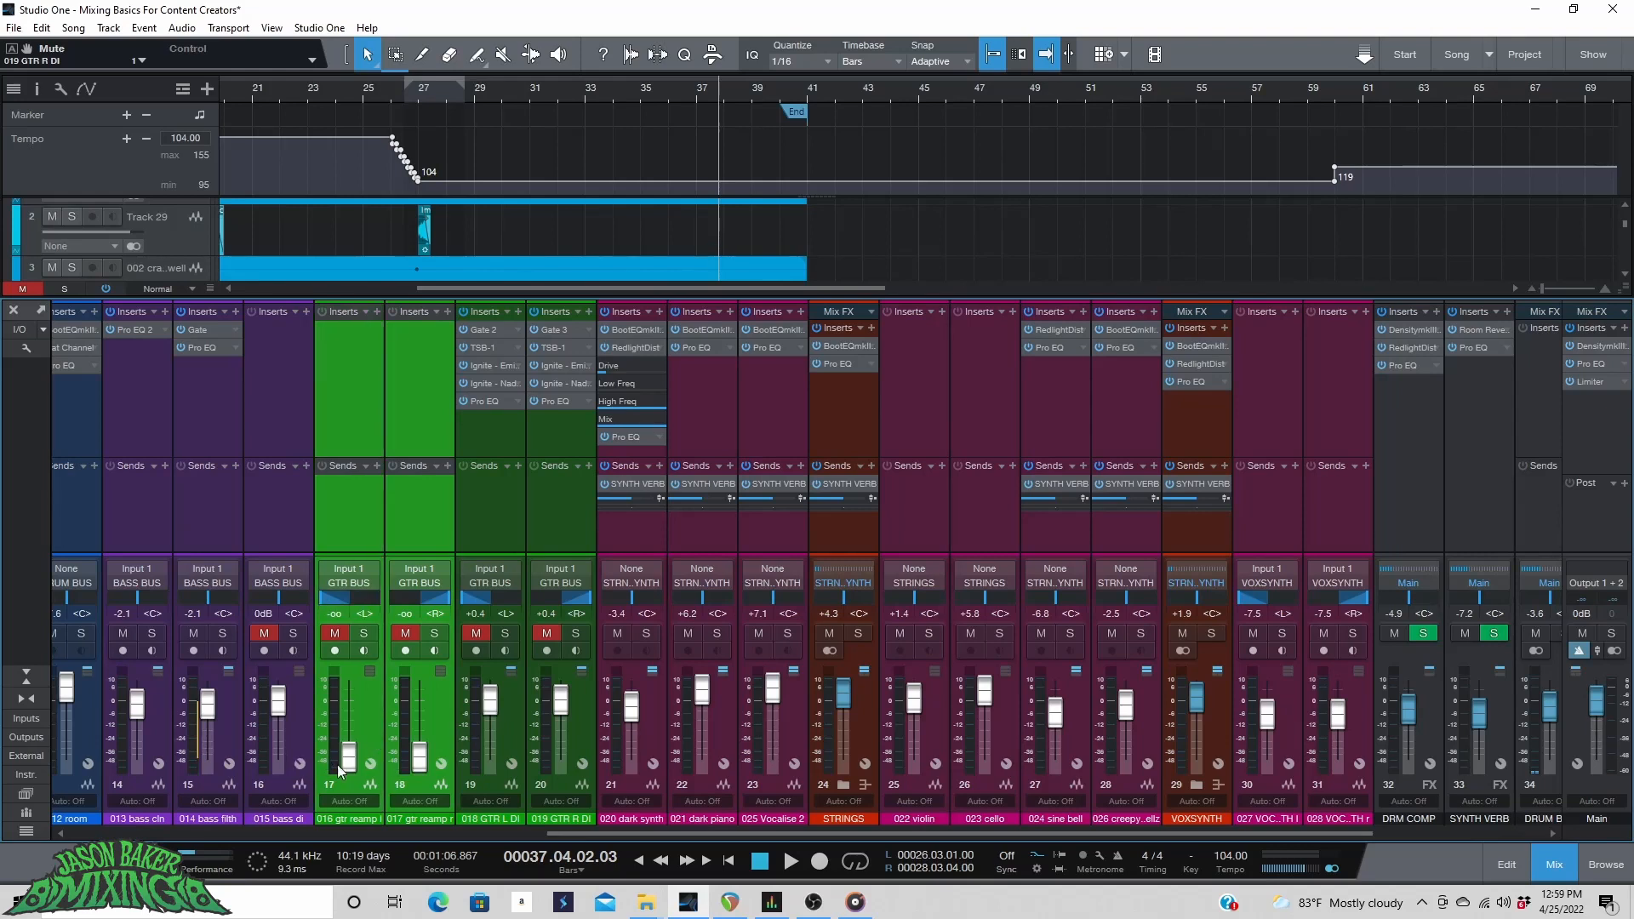
{"action": "left_click_drag", "start_coordinate": [348, 753], "coordinate": [351, 713]}
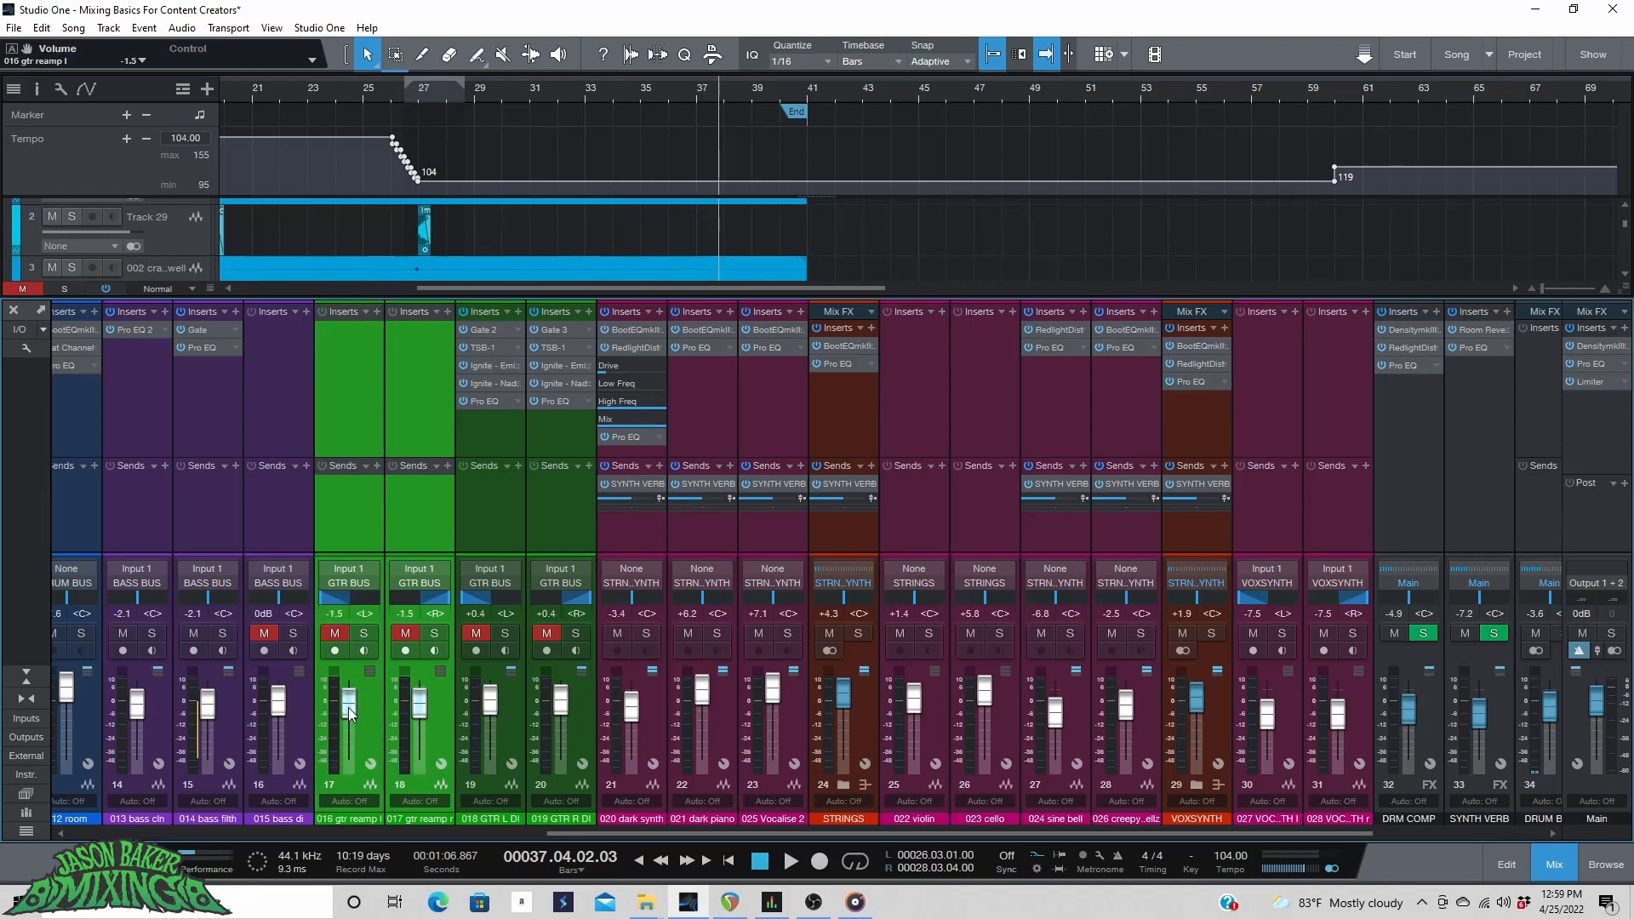
Solo the guitar reamp channels and insert a Pro EQ on the 016 gtr reamp channel.
{"action": "left_click", "coordinate": [363, 635]}
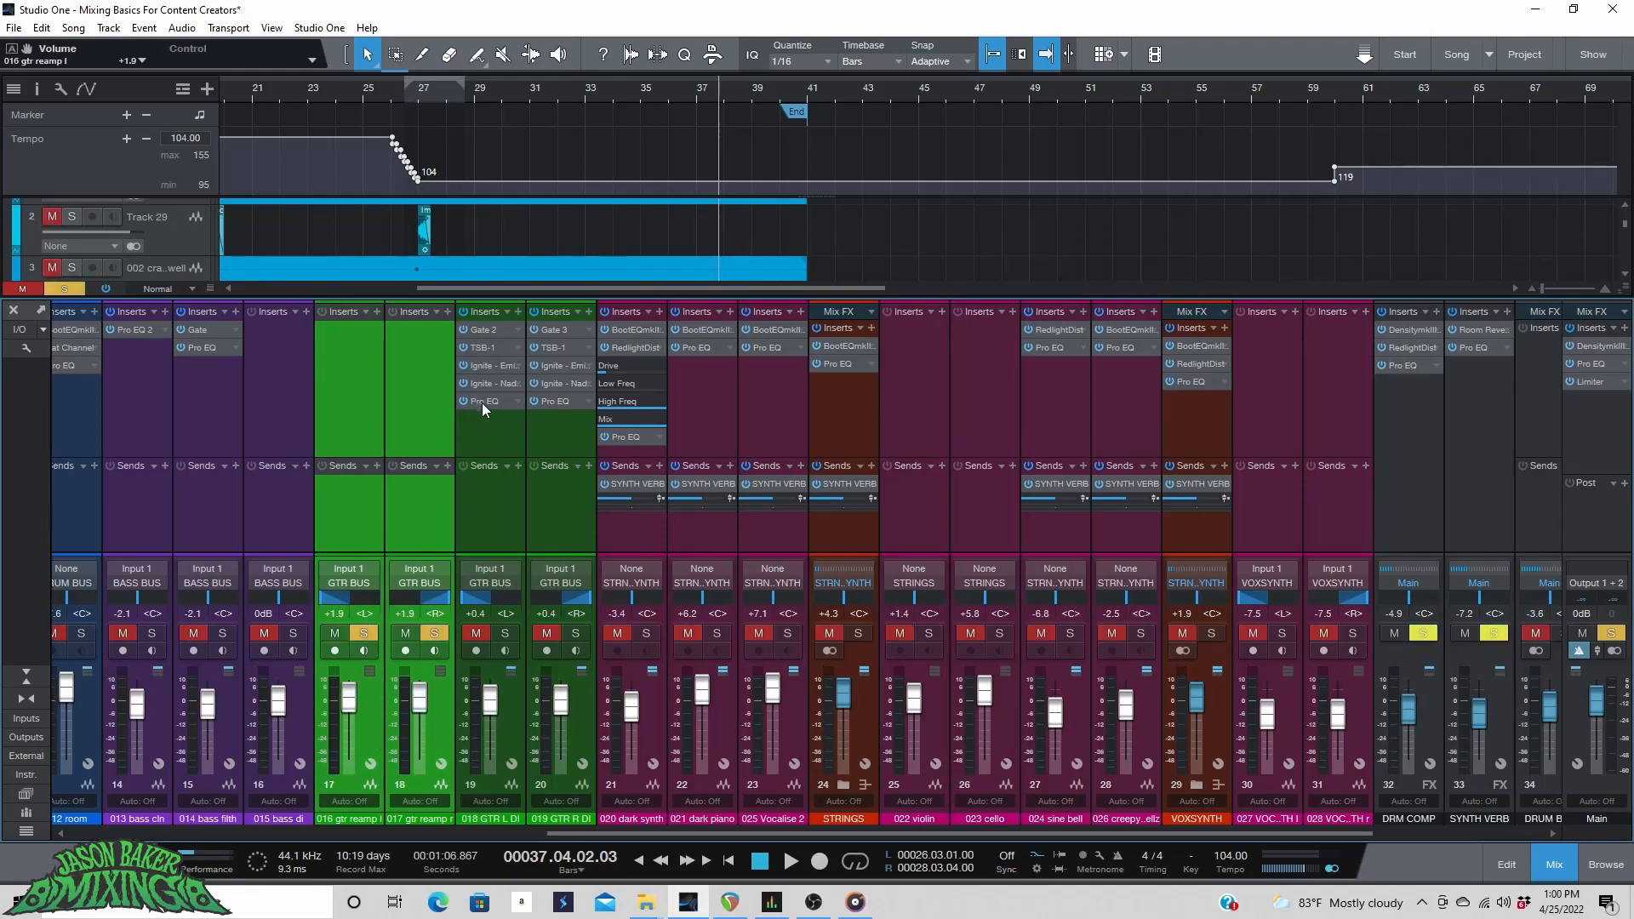
{"action": "left_click", "coordinate": [377, 312]}
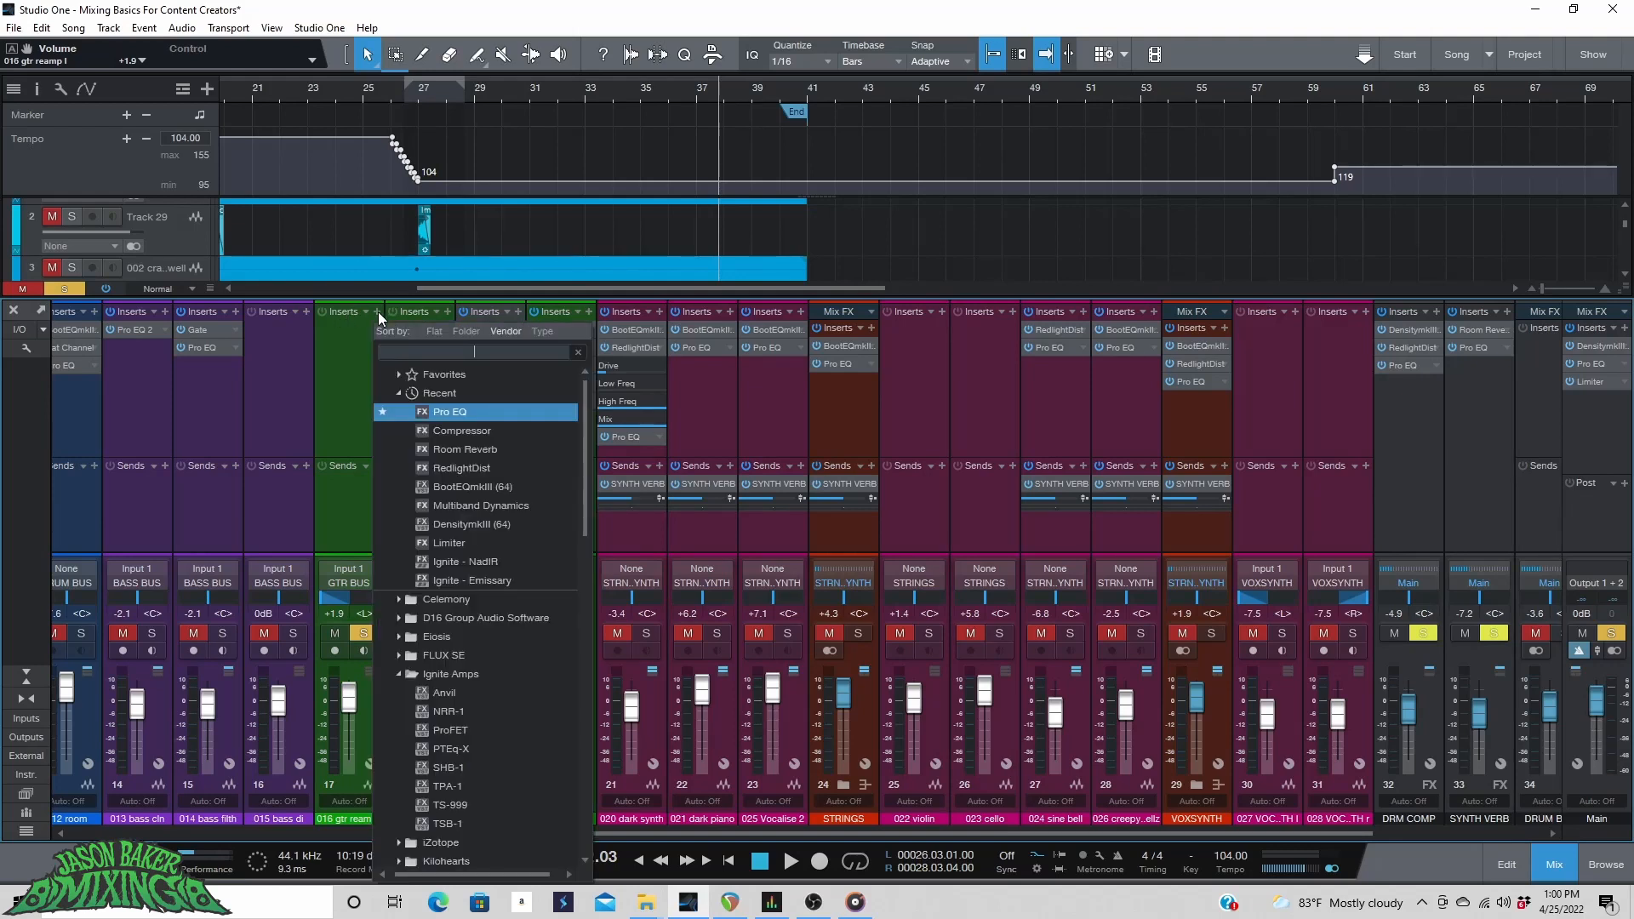
{"action": "left_click", "coordinate": [446, 412]}
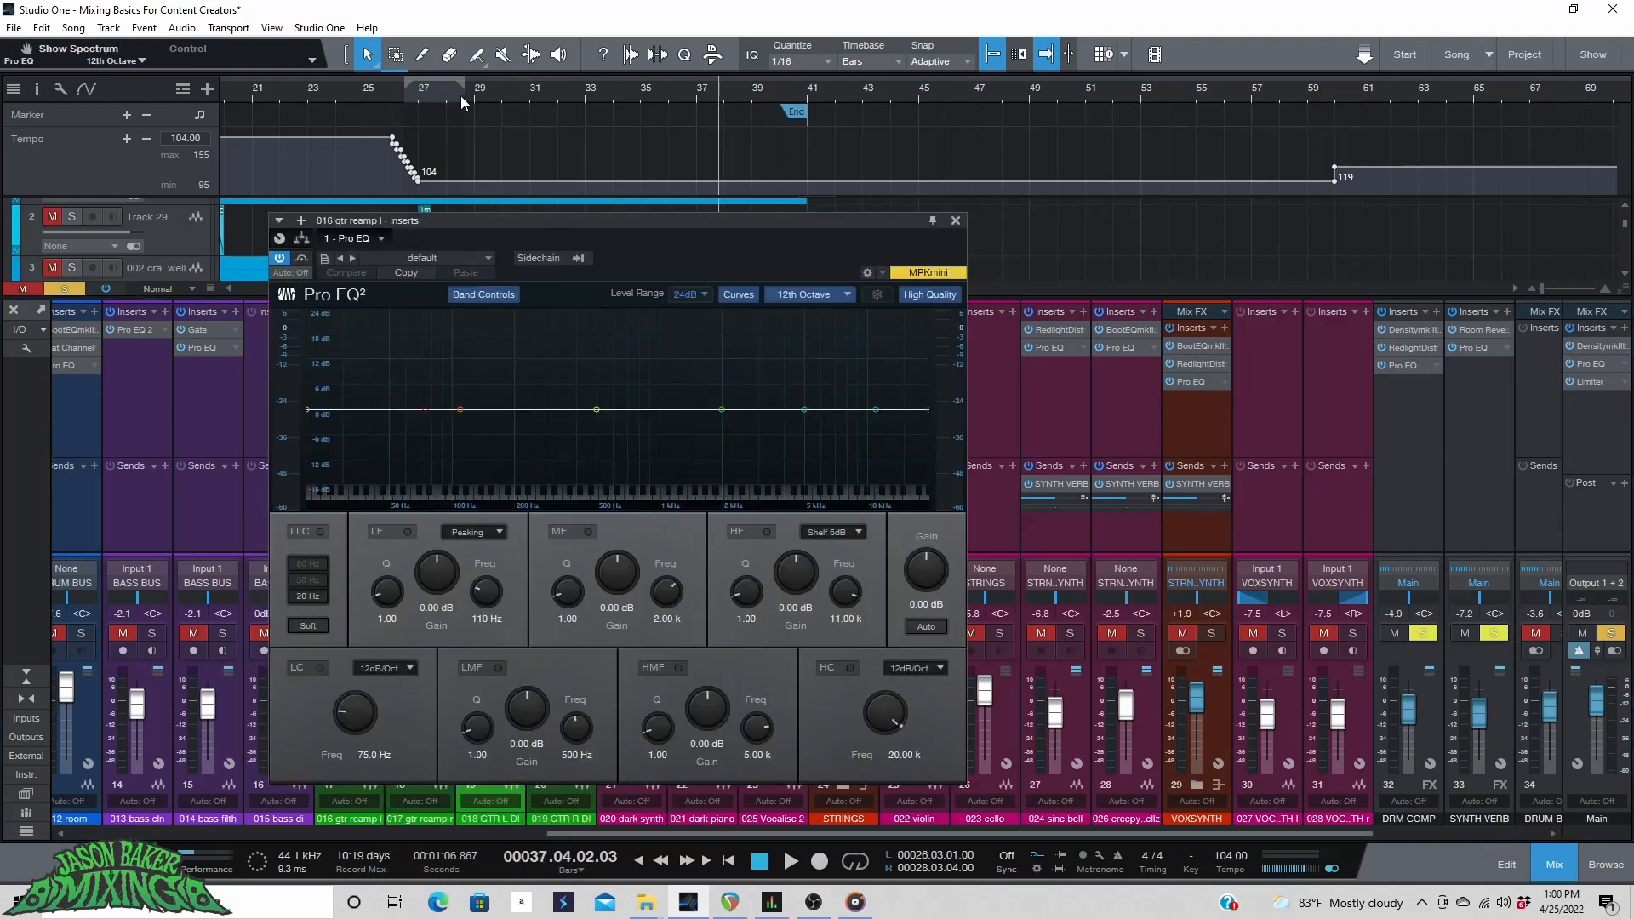
Set a loop range from bar 5 to bar 15 and play it.
{"action": "left_click_drag", "start_coordinate": [781, 838], "coordinate": [408, 223]}
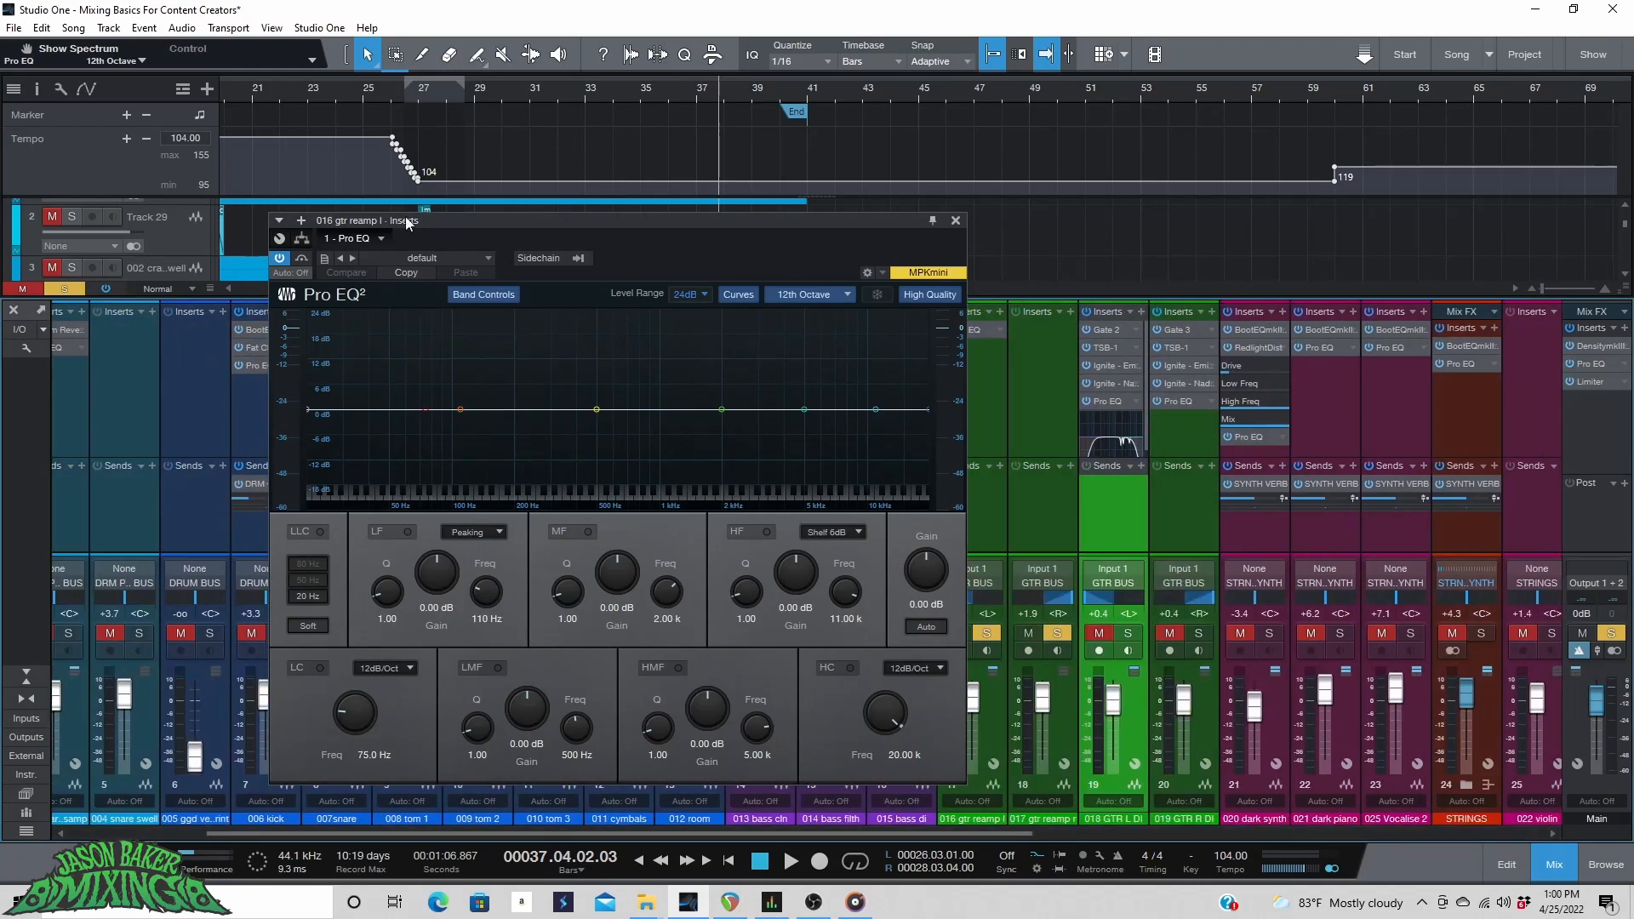
{"action": "left_click", "coordinate": [307, 97]}
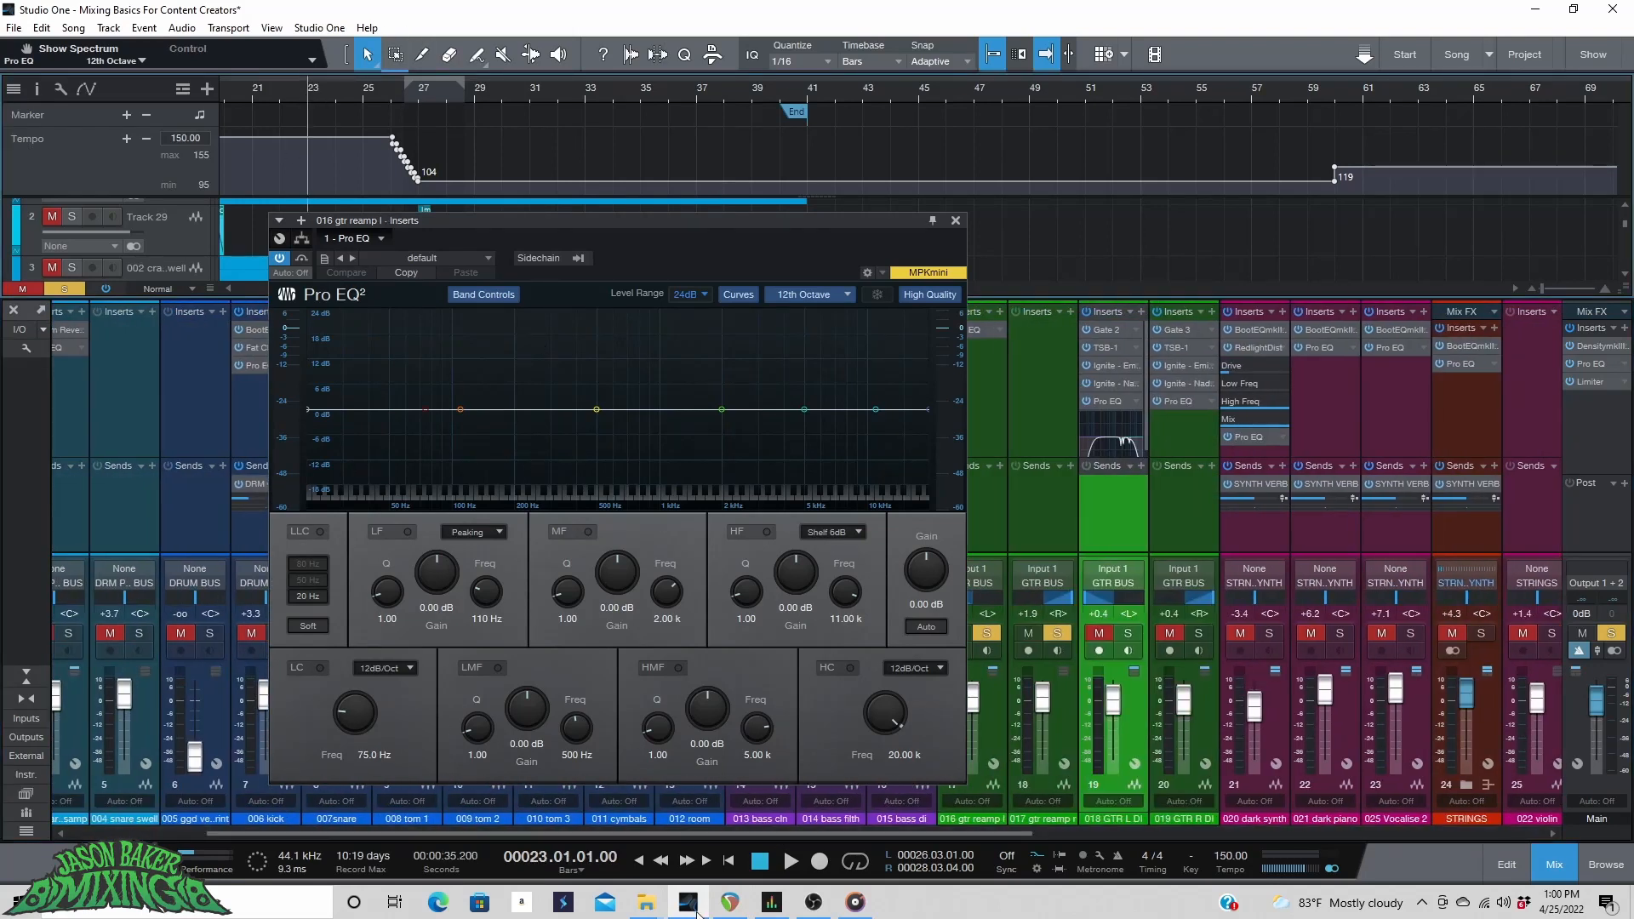
{"action": "left_click", "coordinate": [727, 861]}
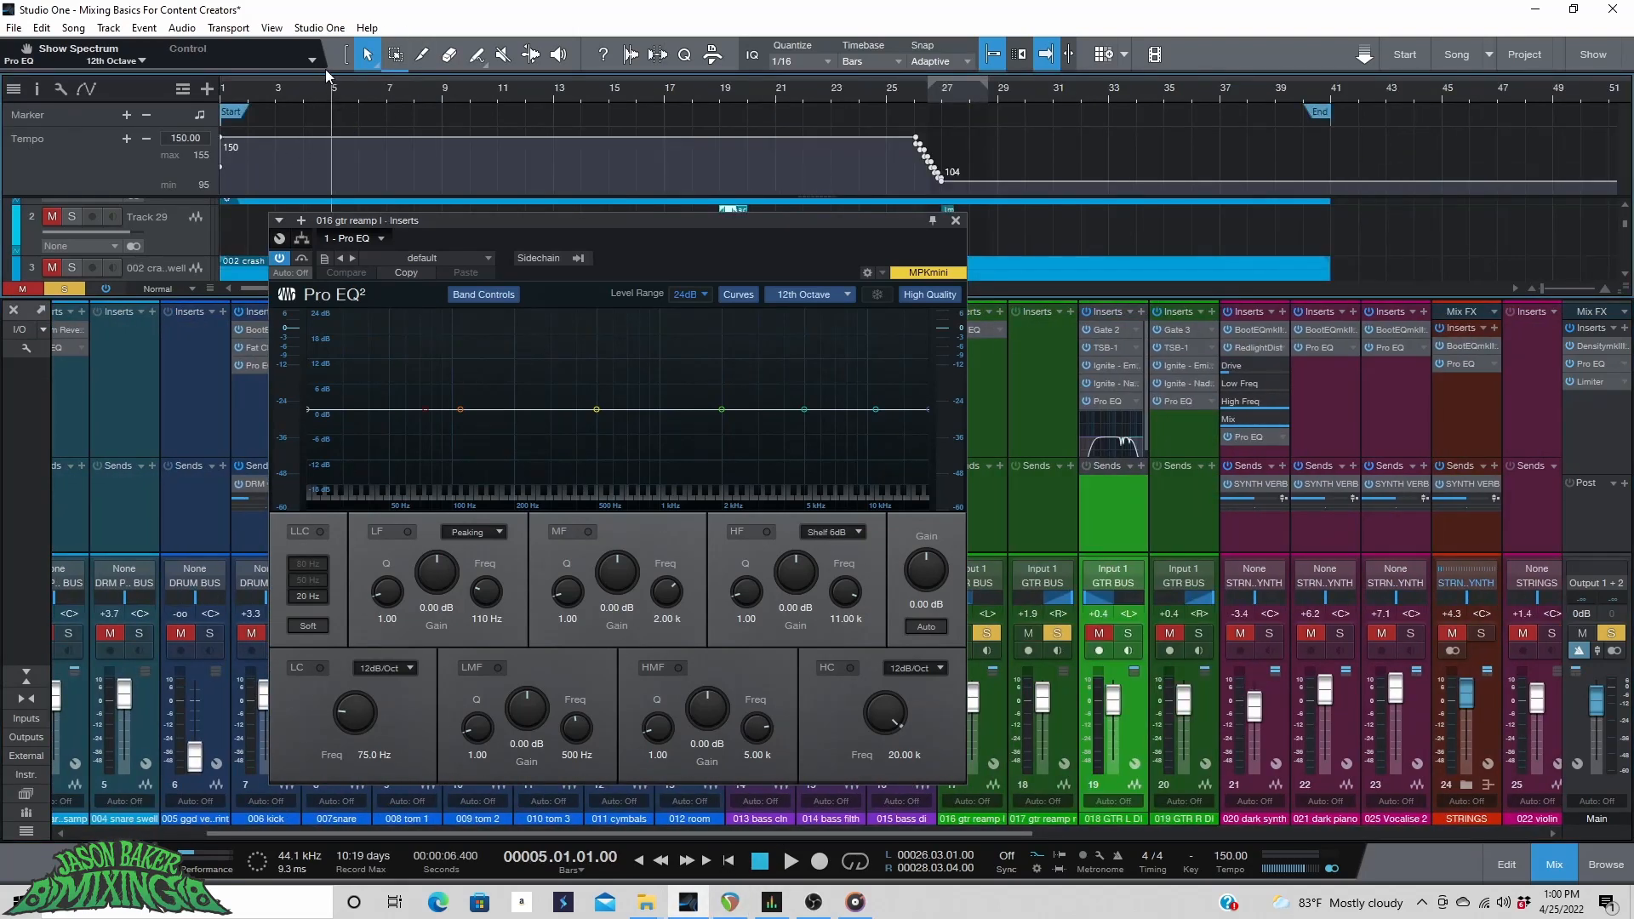
{"action": "left_click_drag", "start_coordinate": [333, 84], "coordinate": [608, 72]}
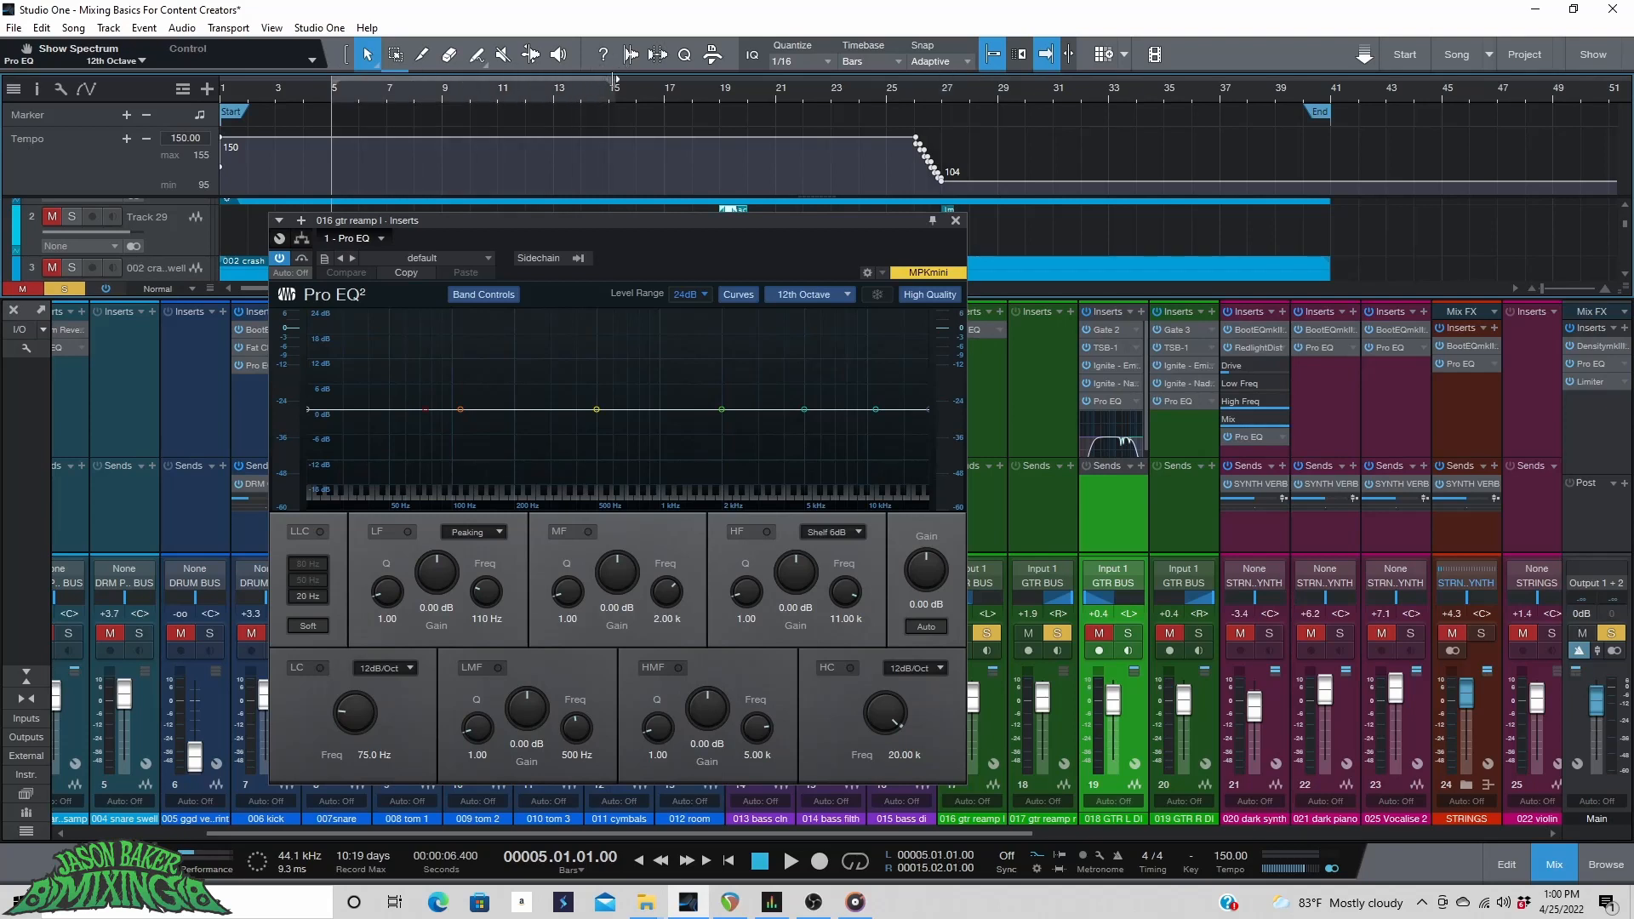
{"action": "key", "text": "space"}
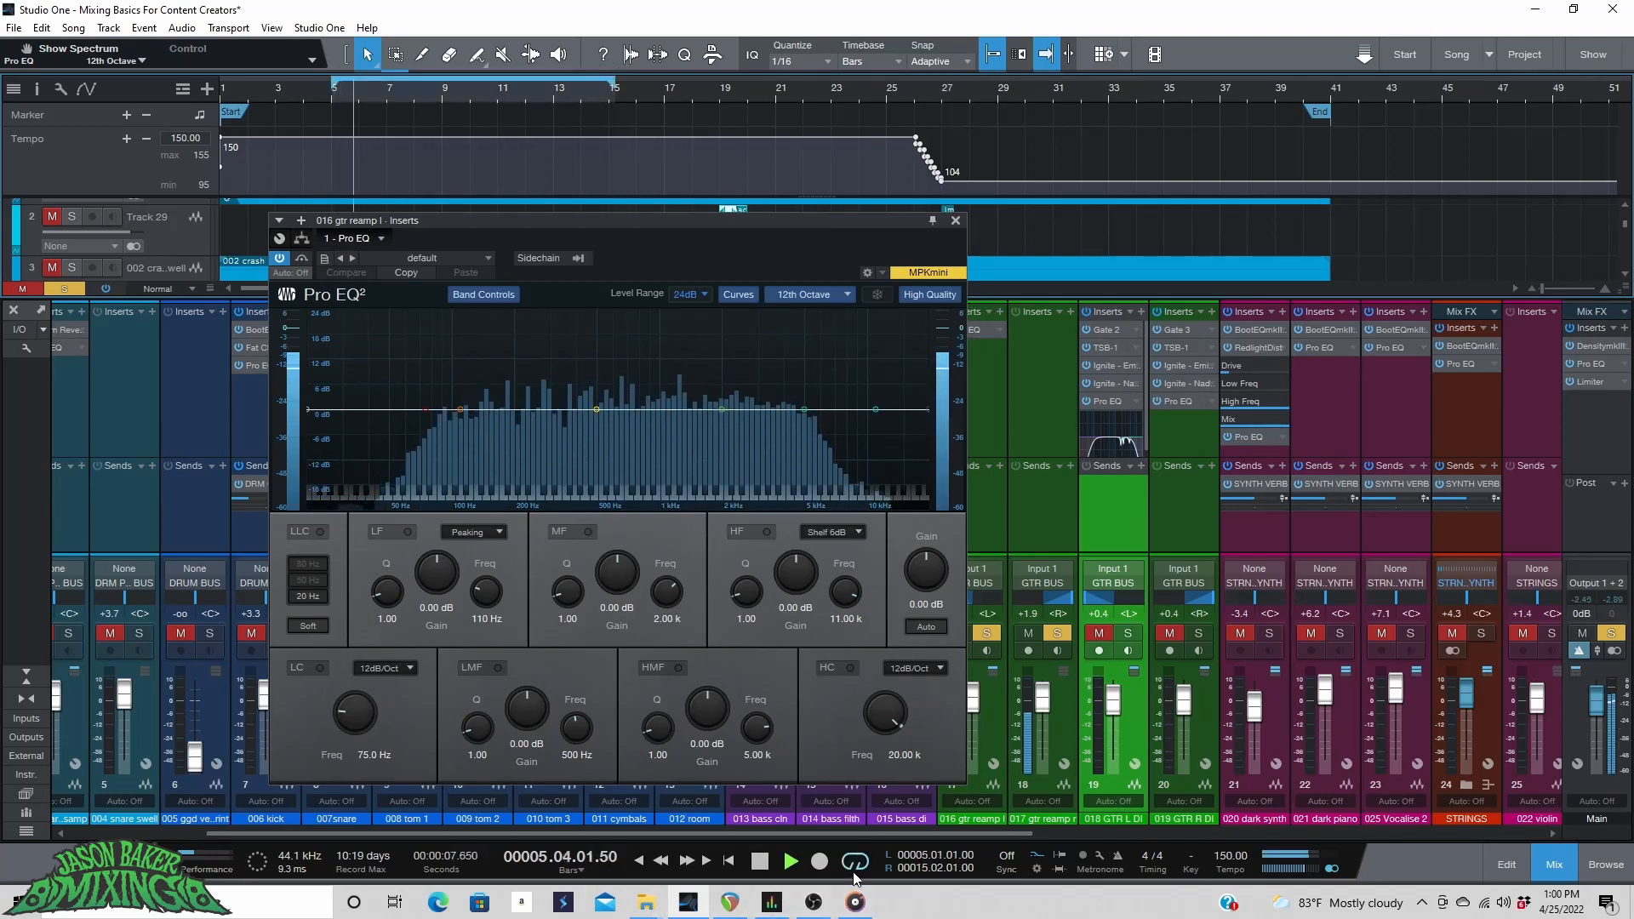
Enable the low cut with a 24dB/Oct slope and set its frequency to 130 Hz.
{"action": "left_click", "coordinate": [320, 668]}
{"action": "left_click", "coordinate": [385, 668]}
{"action": "left_click", "coordinate": [417, 730]}
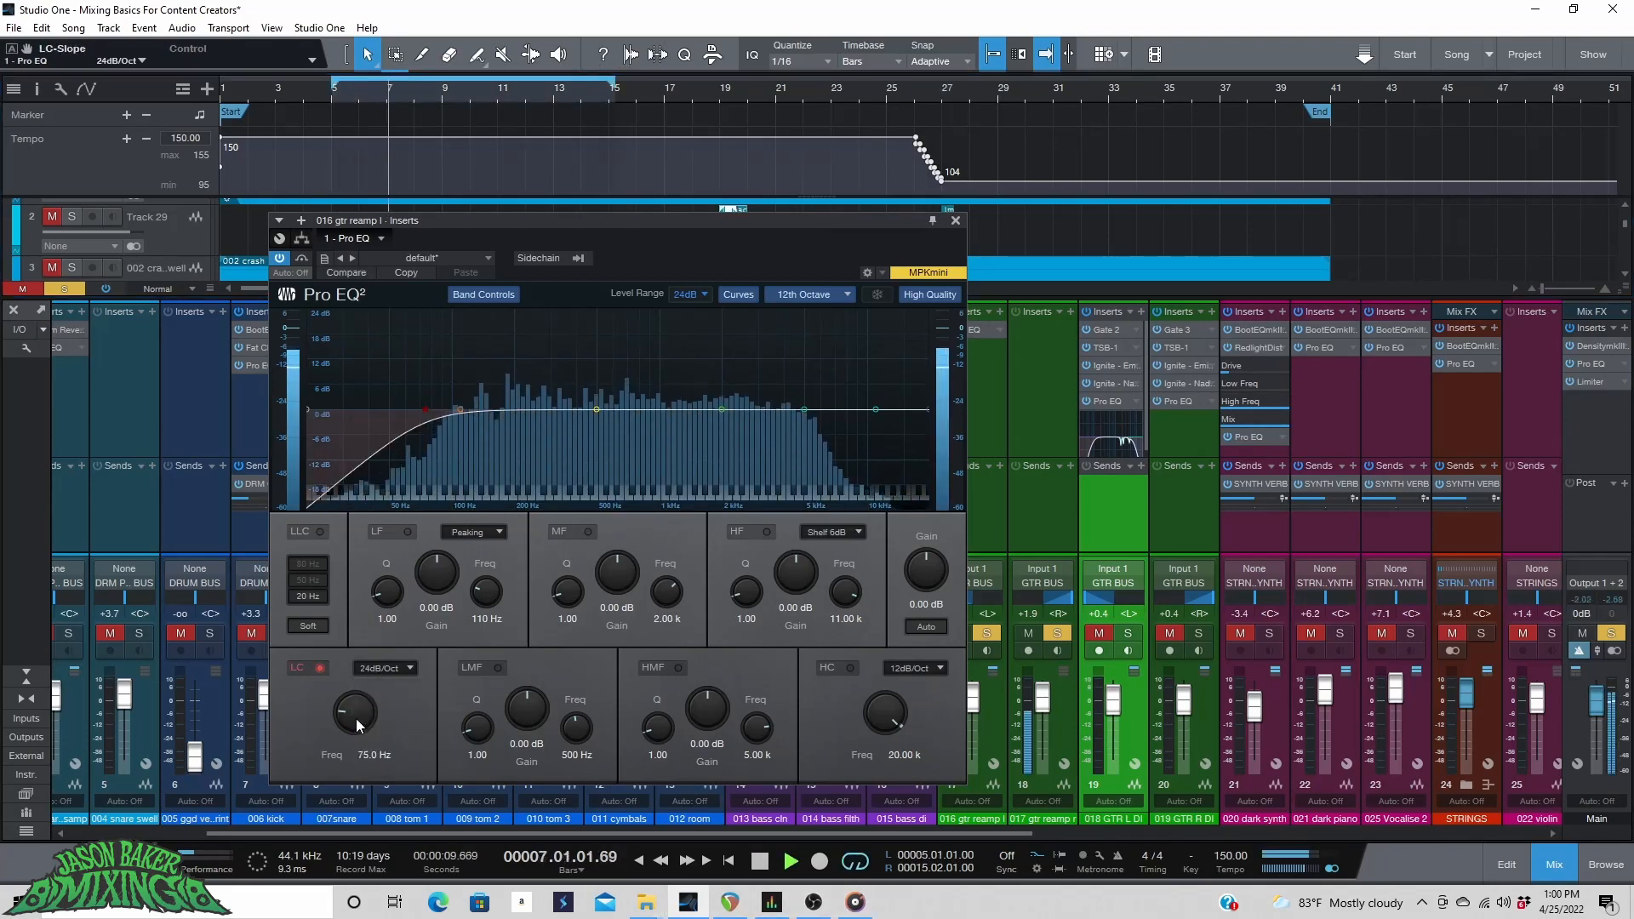
{"action": "left_click_drag", "start_coordinate": [353, 722], "coordinate": [359, 712]}
Enable the high cut with a 24dB/Oct slope and set its frequency to 8.43 kHz.
{"action": "left_click", "coordinate": [850, 668]}
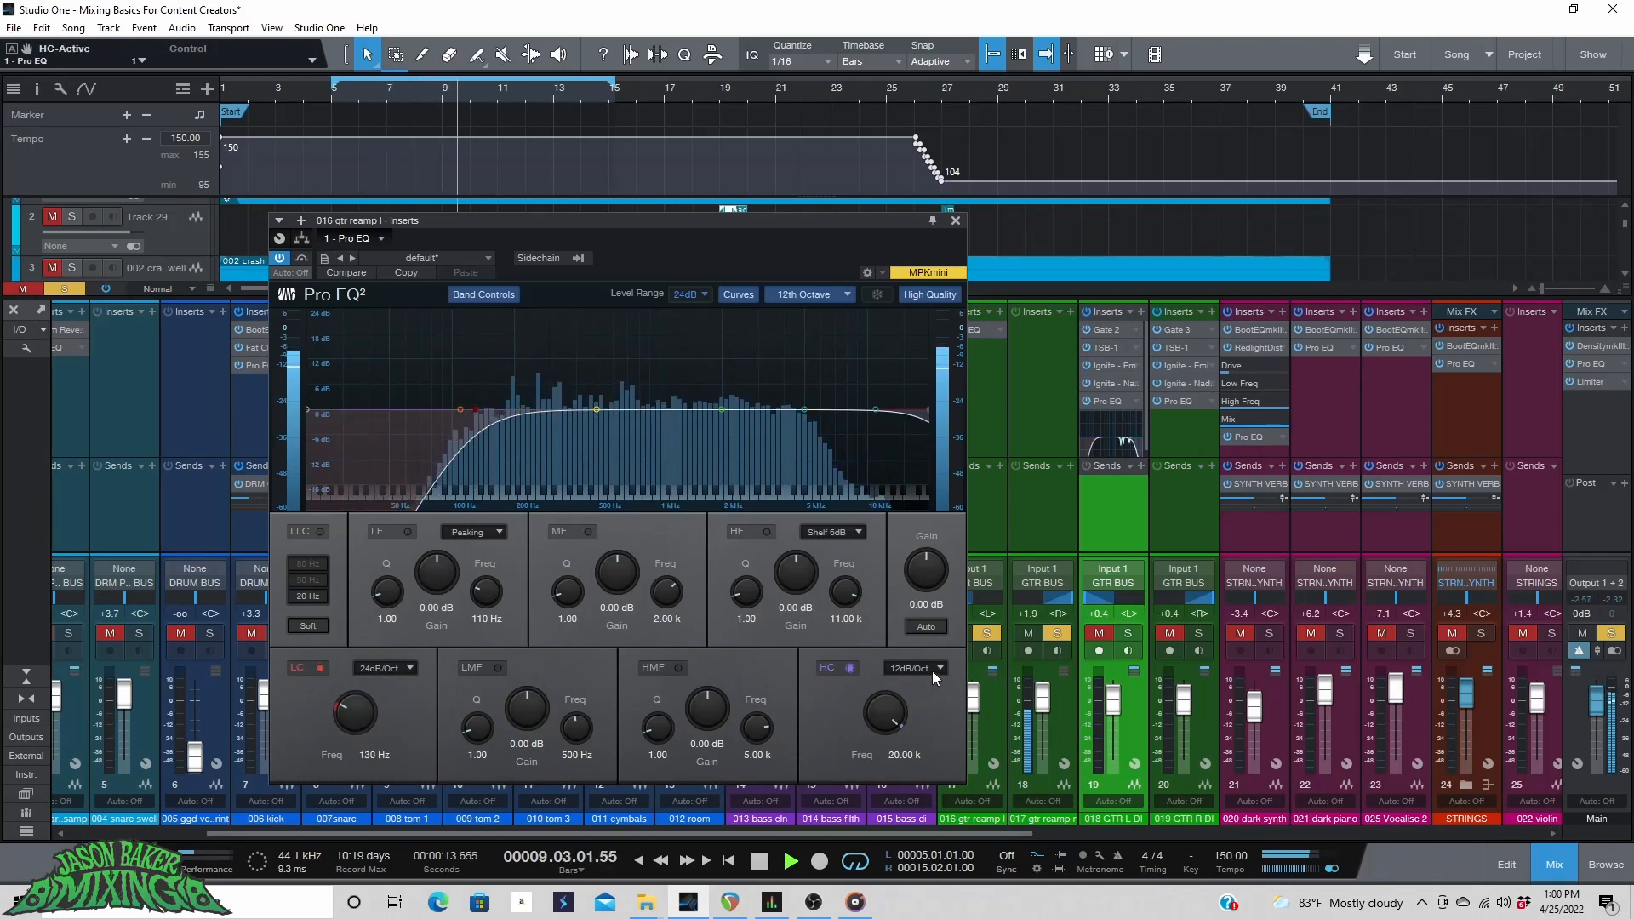
{"action": "left_click", "coordinate": [931, 668]}
{"action": "left_click", "coordinate": [927, 725]}
{"action": "left_click_drag", "start_coordinate": [872, 705], "coordinate": [872, 737]}
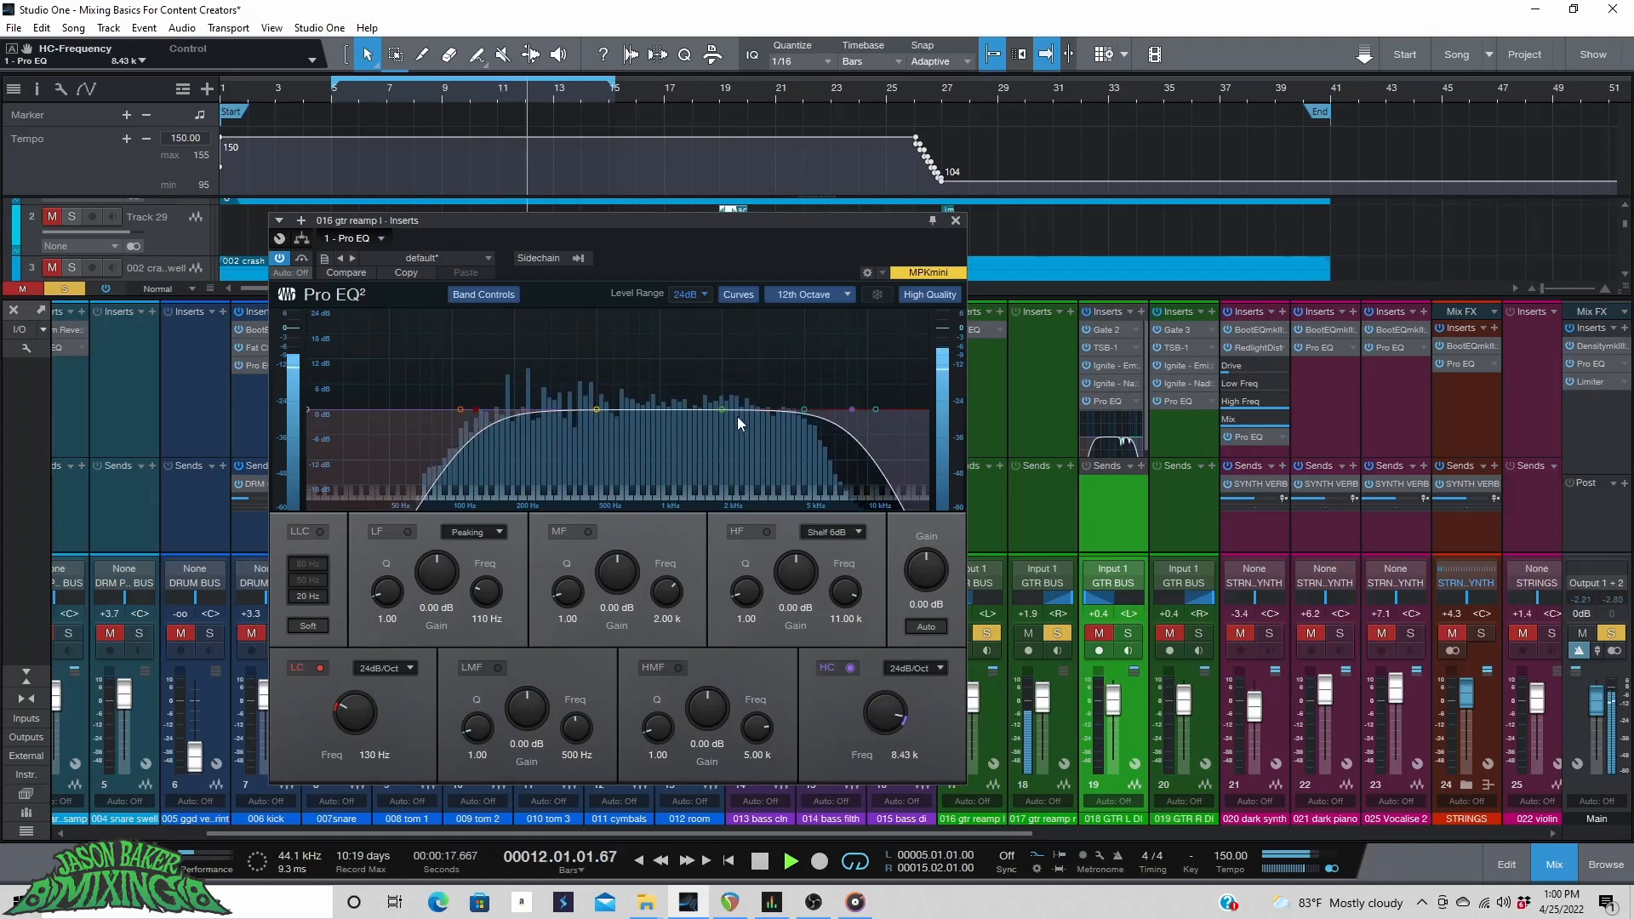
Sweep a narrow MF boost with Q 10.71 to about 4.25 kHz, then cut it to -3.36 dB.
{"action": "left_click_drag", "start_coordinate": [722, 410], "coordinate": [774, 346]}
{"action": "left_click_drag", "start_coordinate": [552, 587], "coordinate": [584, 540]}
{"action": "left_click_drag", "start_coordinate": [775, 345], "coordinate": [790, 302]}
{"action": "left_click_drag", "start_coordinate": [617, 571], "coordinate": [610, 627]}
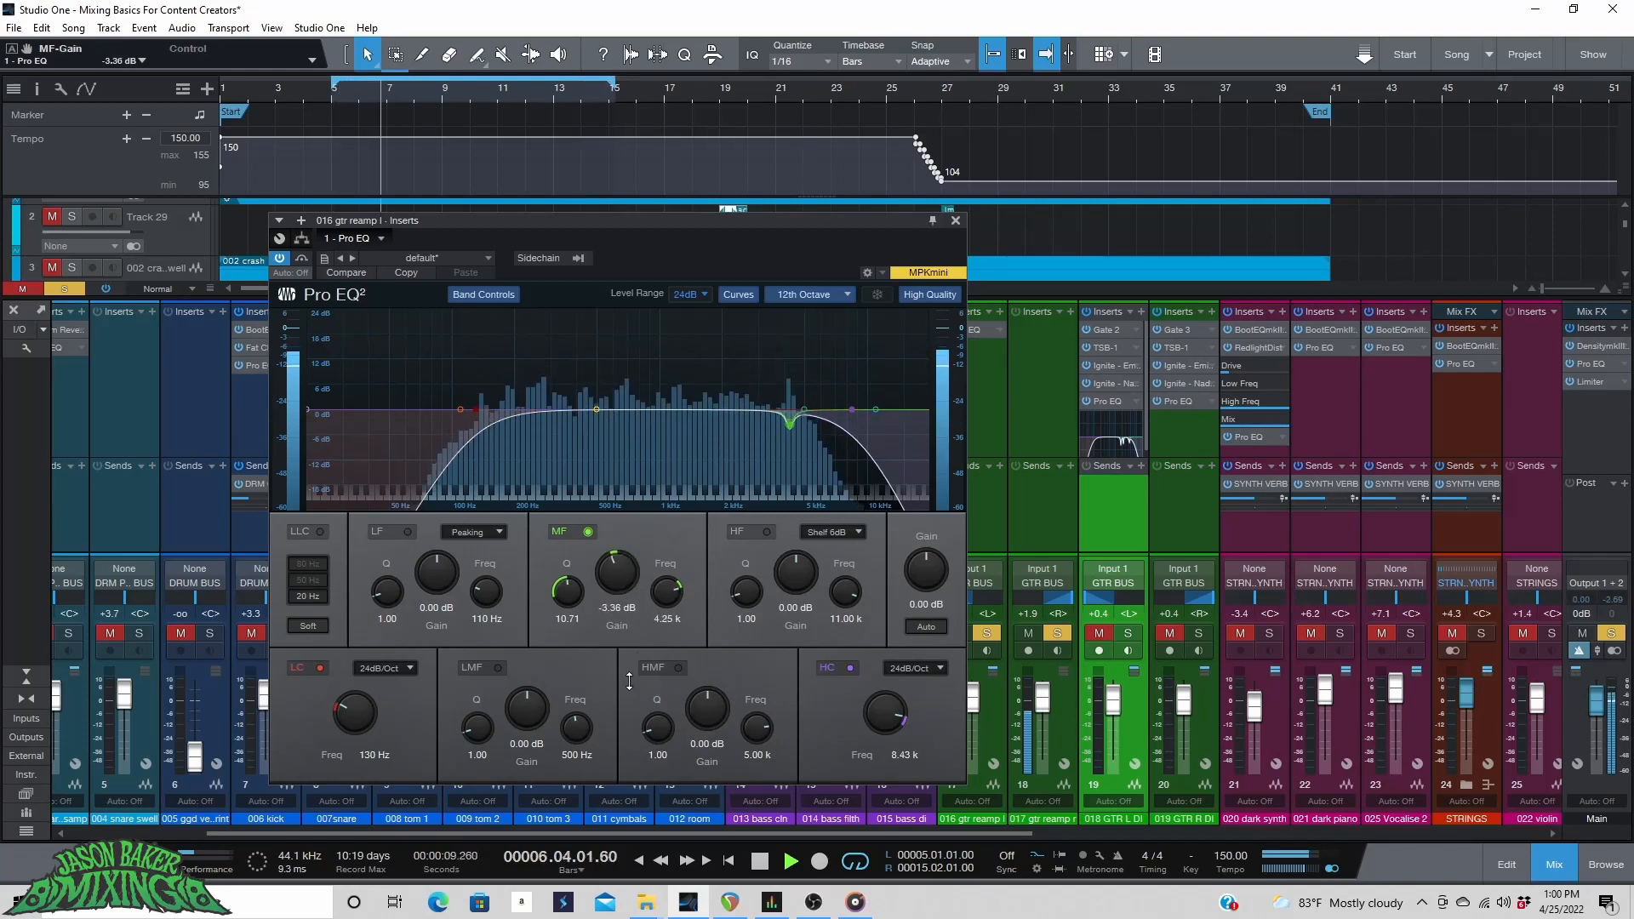
Sweep a narrow LMF boost with Q 11.74 to about 2.63 kHz, then cut it to -3.60 dB.
{"action": "left_click_drag", "start_coordinate": [596, 409], "coordinate": [655, 356]}
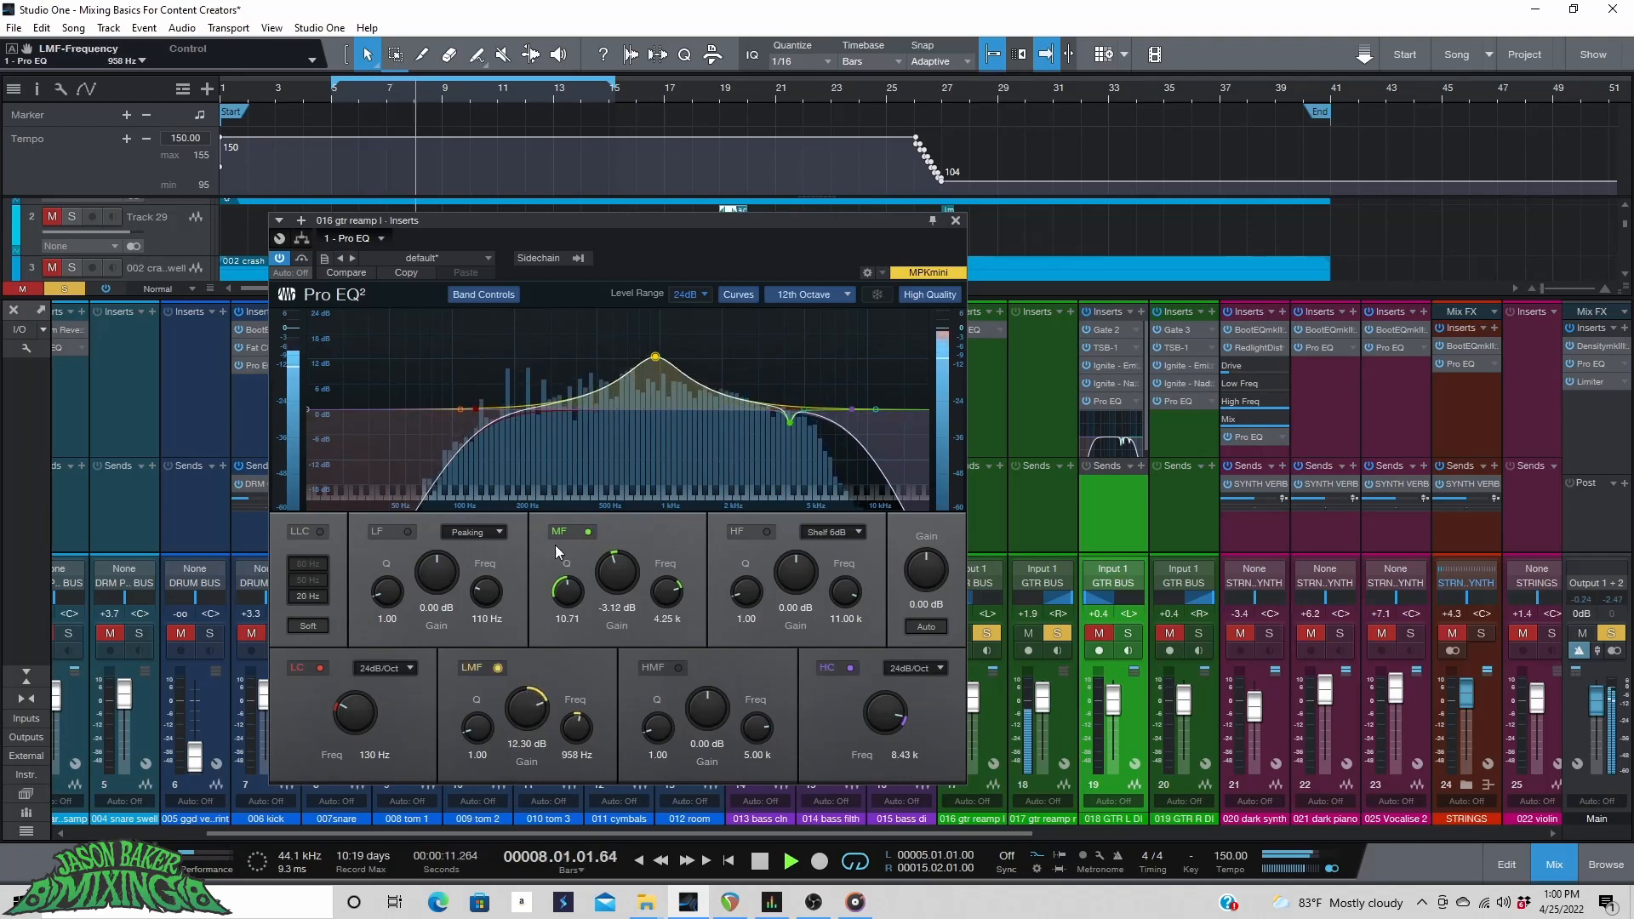
{"action": "left_click_drag", "start_coordinate": [483, 735], "coordinate": [483, 681]}
{"action": "left_click_drag", "start_coordinate": [655, 356], "coordinate": [747, 308]}
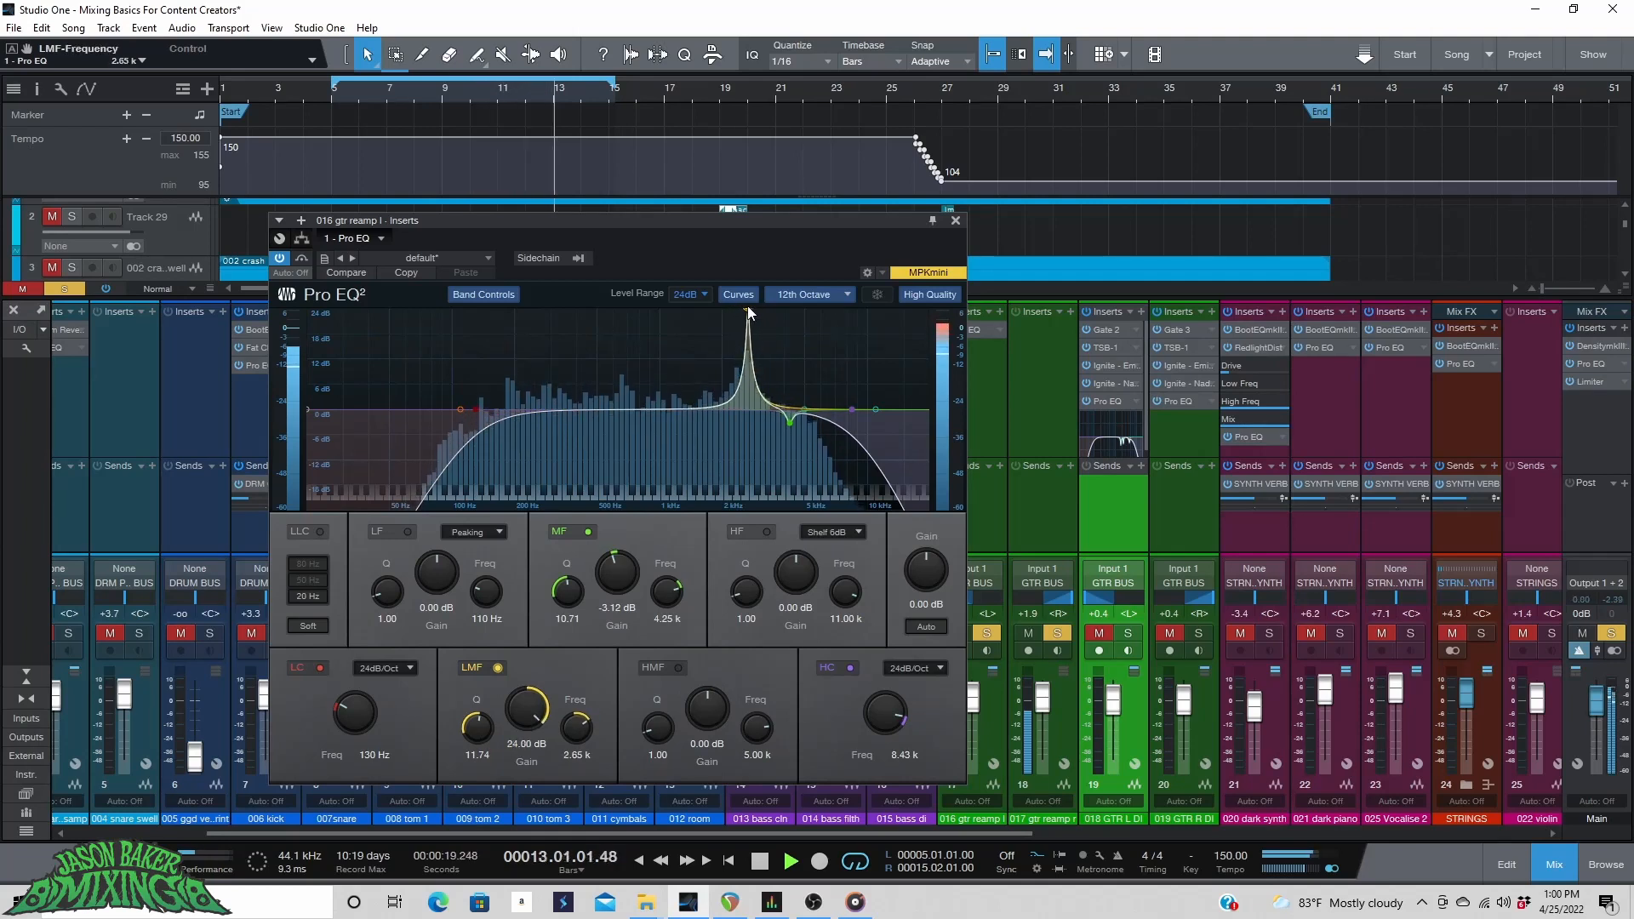
{"action": "left_click_drag", "start_coordinate": [523, 713], "coordinate": [523, 805]}
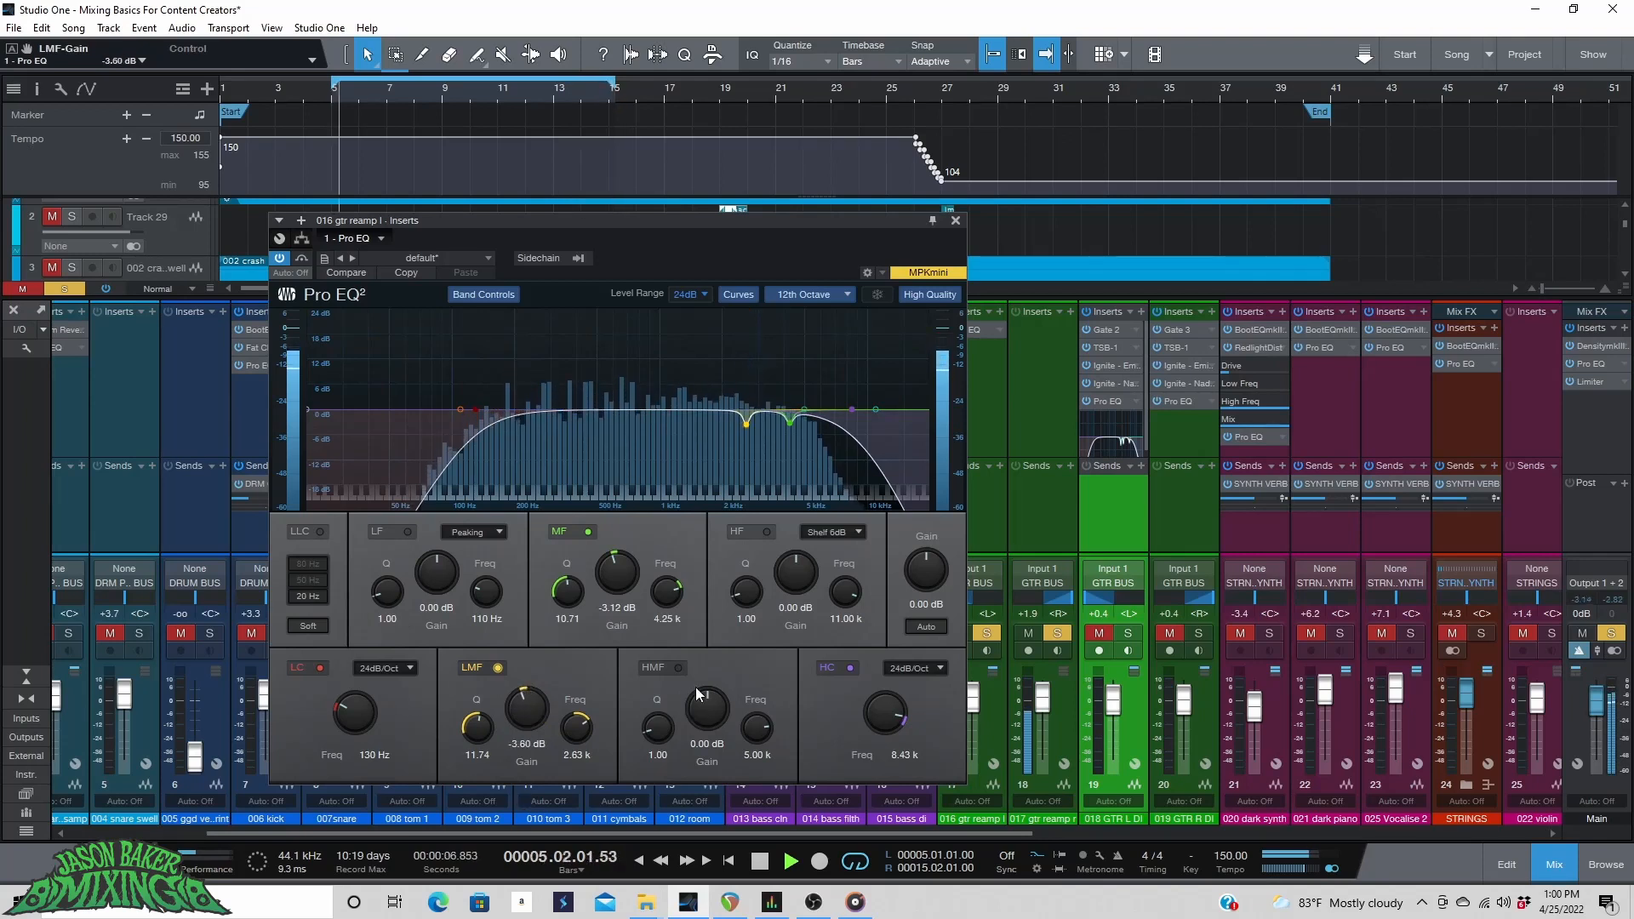
Enable the HMF band with Q 11.48 at 5.00 kHz, cut it to -3.77 dB, and close the EQ.
{"action": "left_click", "coordinate": [677, 672]}
{"action": "left_click_drag", "start_coordinate": [657, 728], "coordinate": [699, 648]}
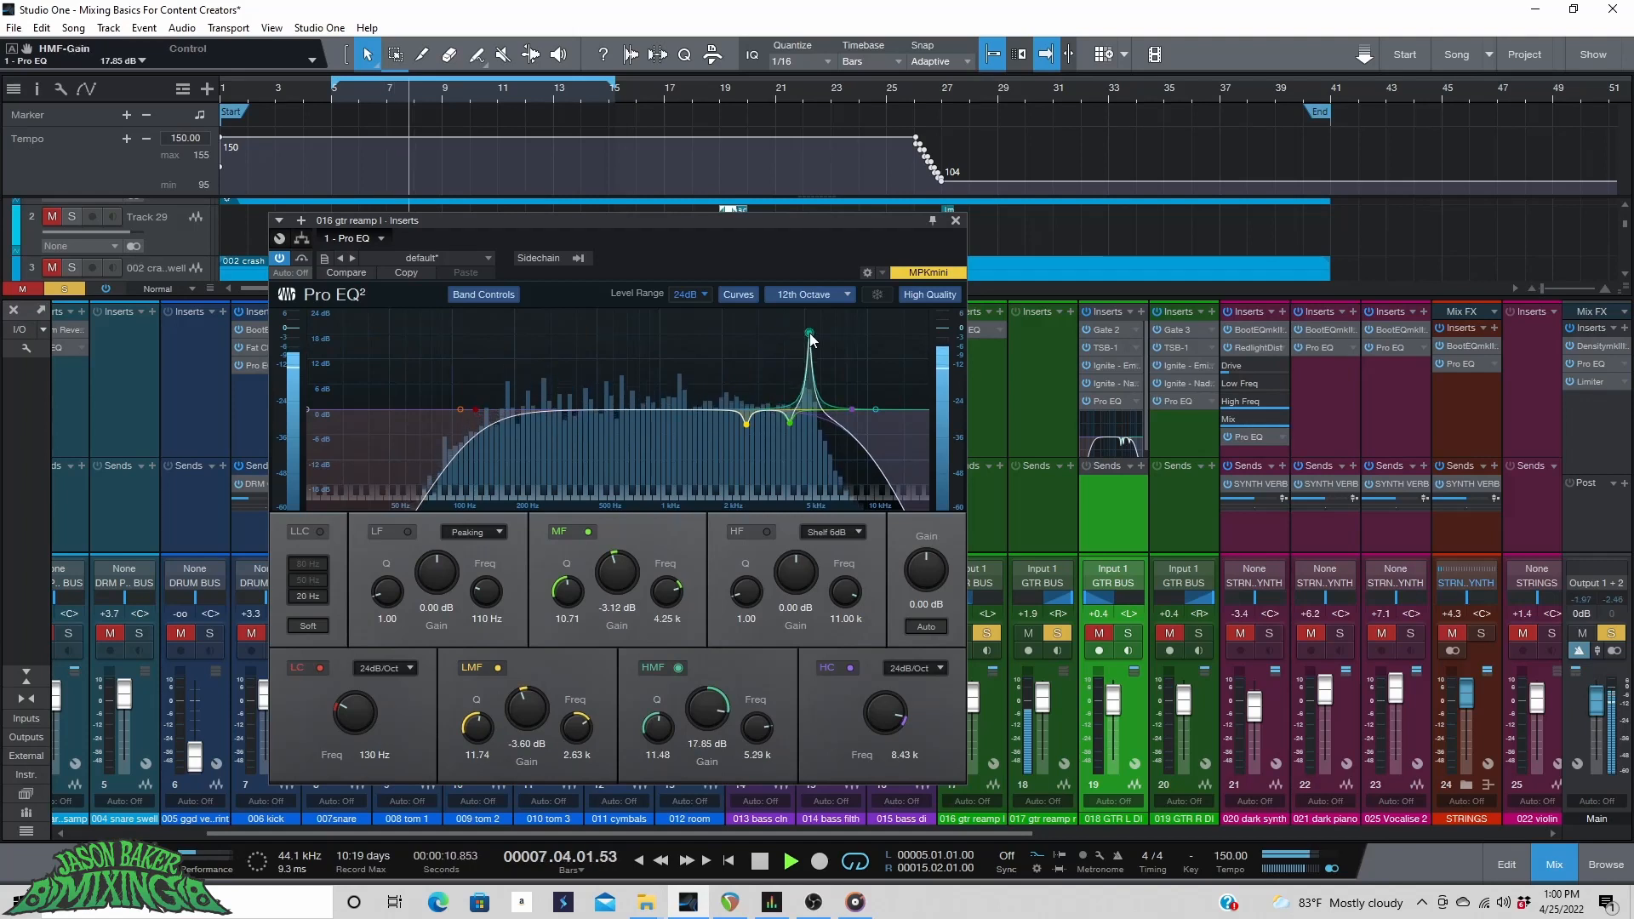
{"action": "left_click_drag", "start_coordinate": [804, 330], "coordinate": [805, 331]}
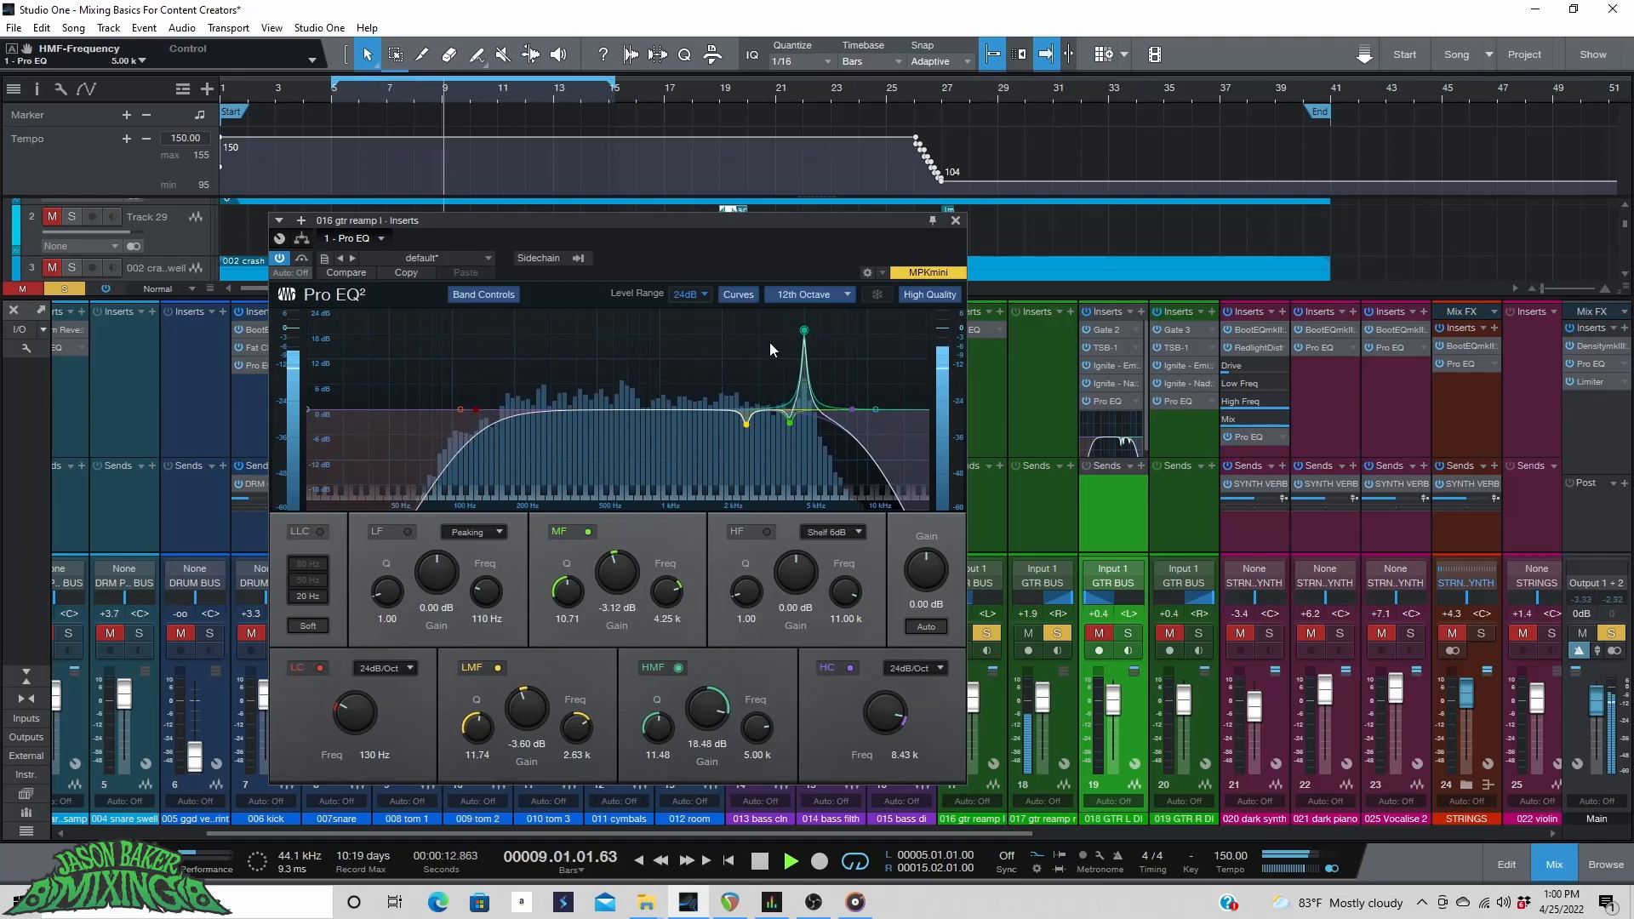
{"action": "key", "text": "ctrl+z"}
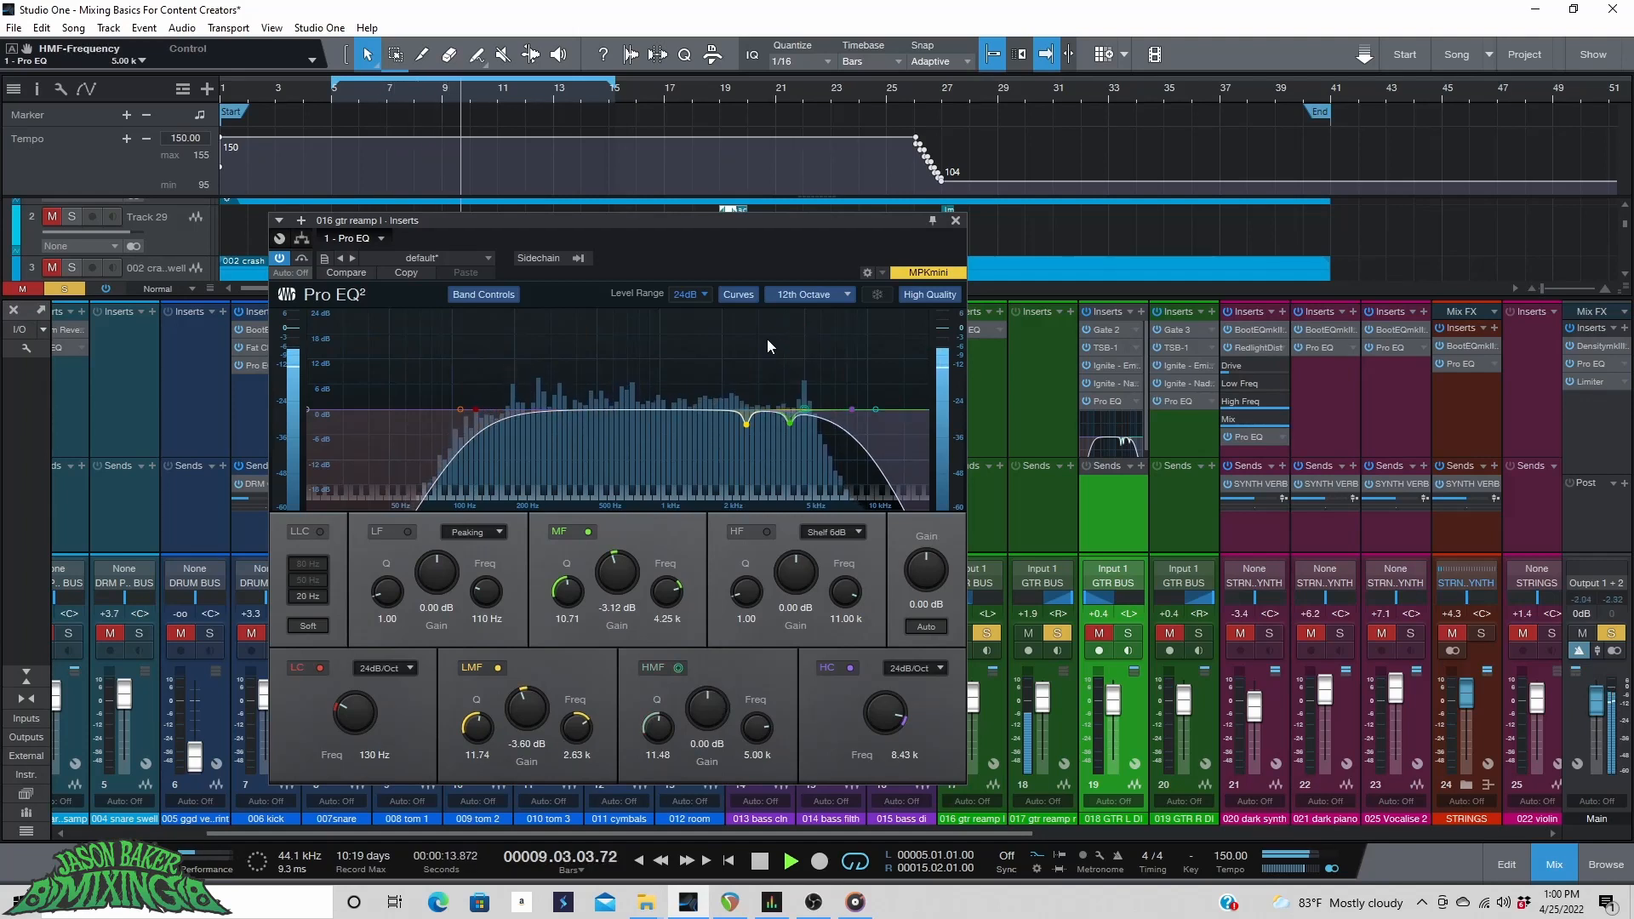
{"action": "left_click", "coordinate": [804, 411]}
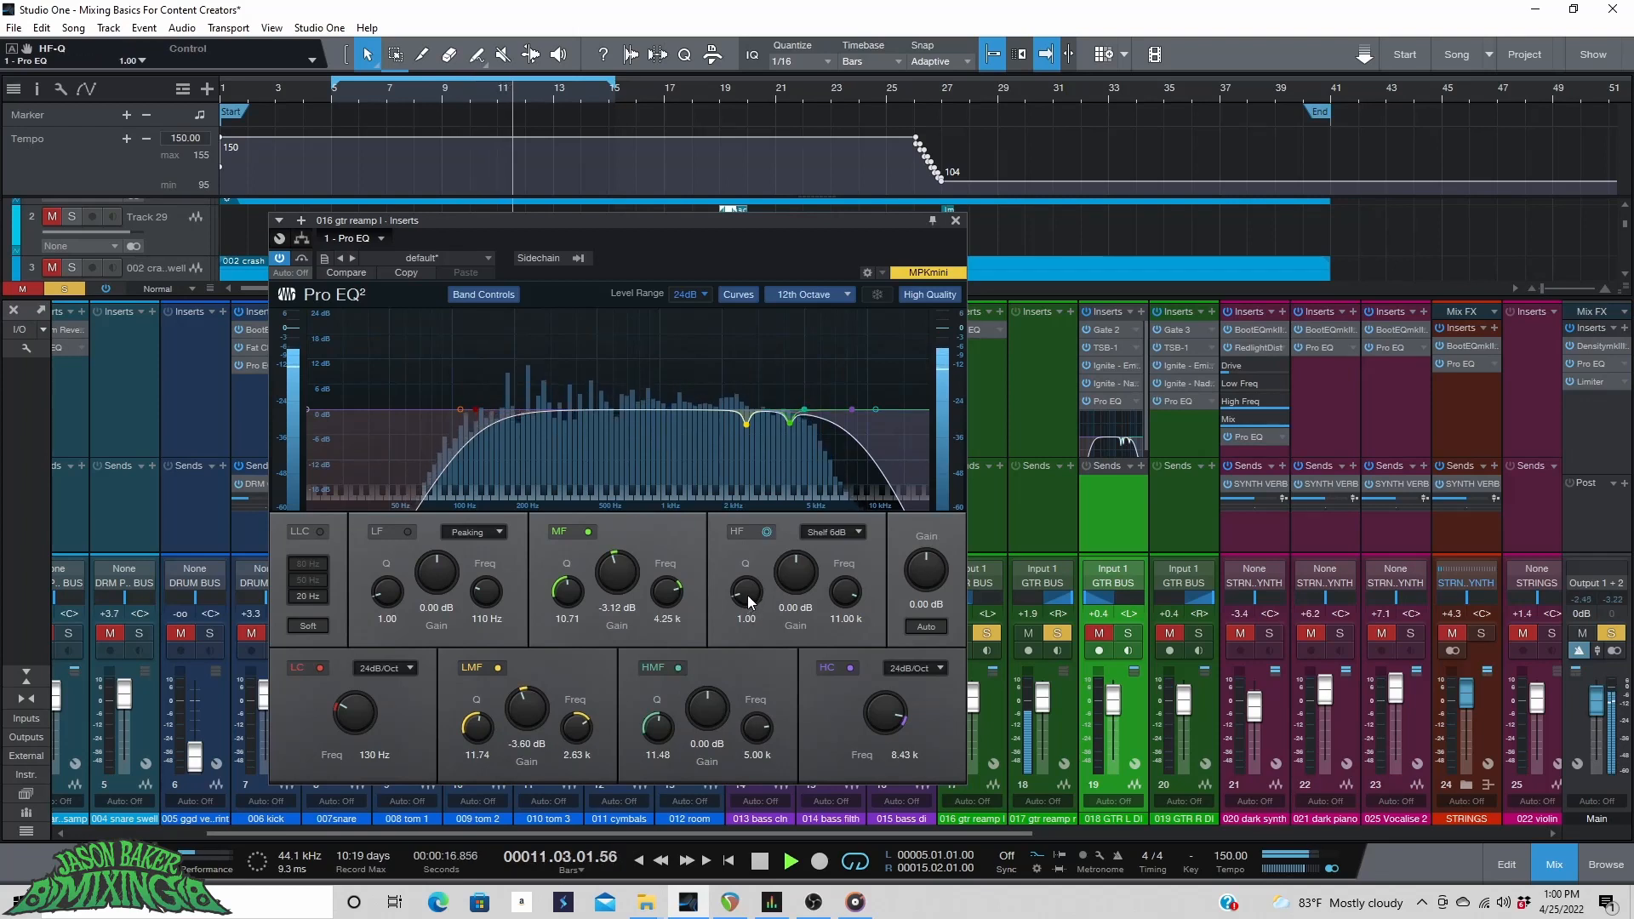
{"action": "left_click_drag", "start_coordinate": [804, 408], "coordinate": [804, 323]}
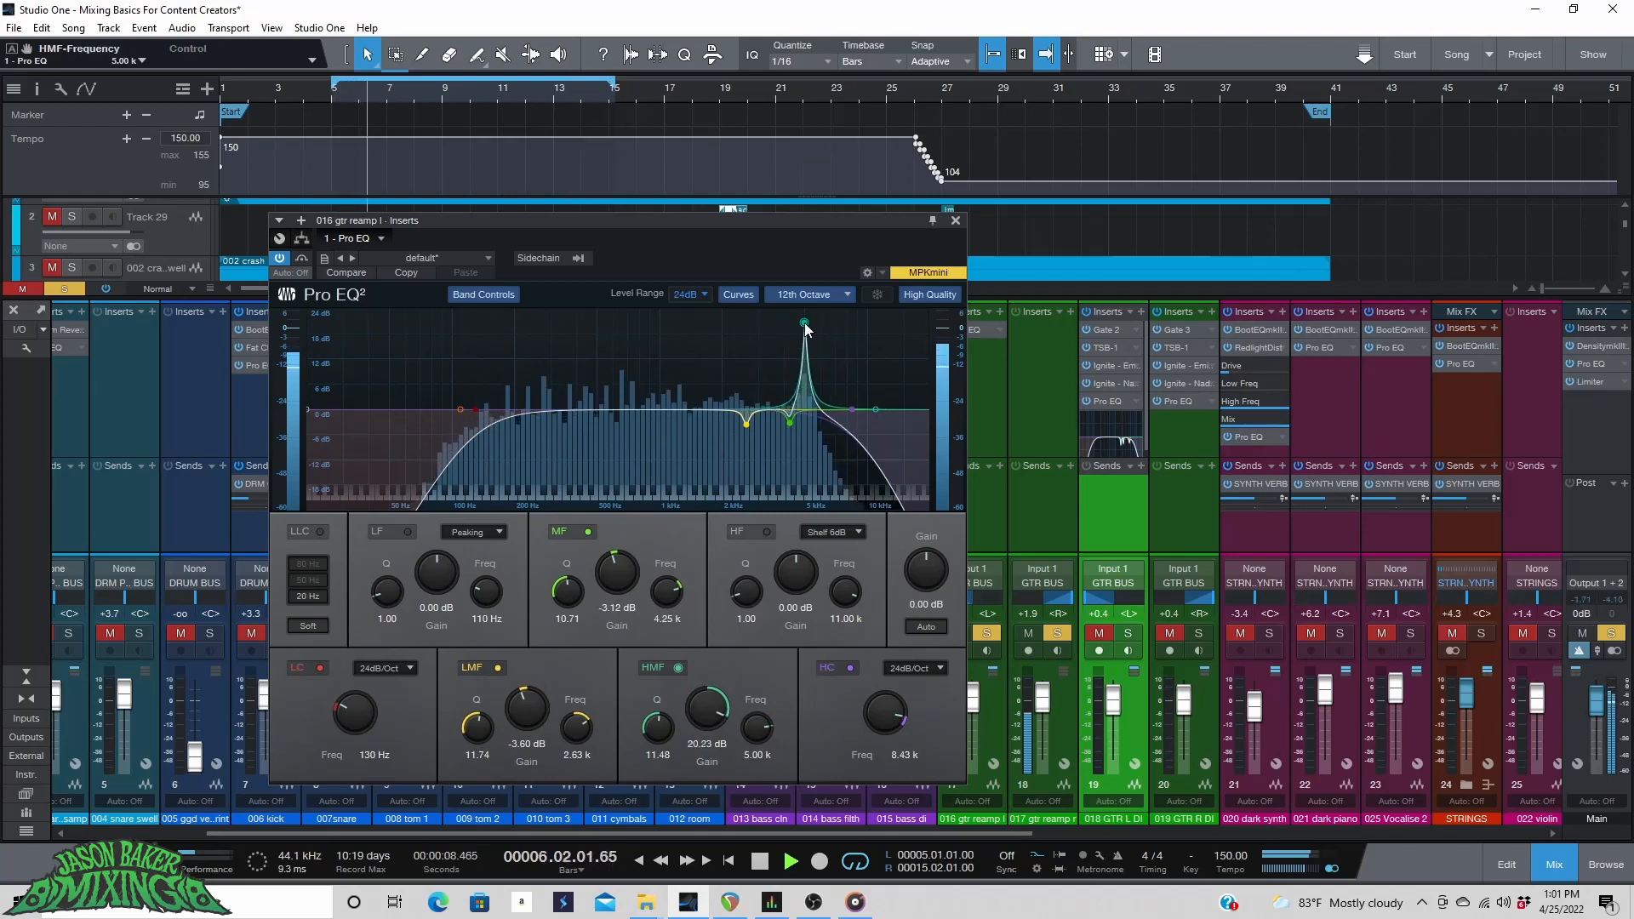
{"action": "left_click_drag", "start_coordinate": [709, 717], "coordinate": [709, 766]}
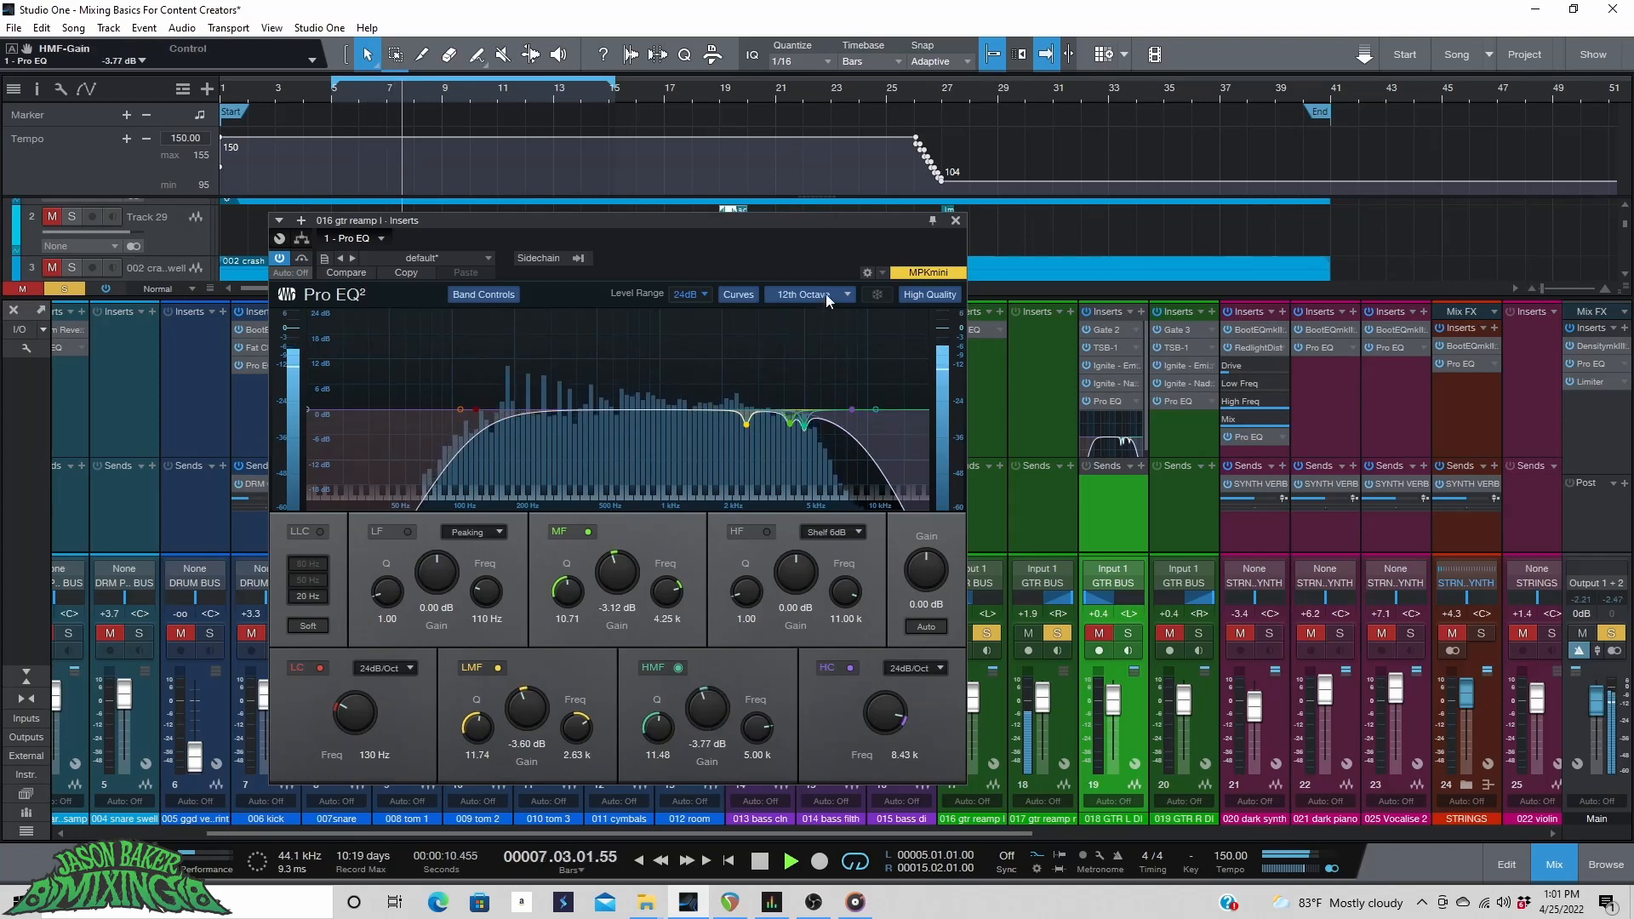
{"action": "left_click", "coordinate": [956, 220]}
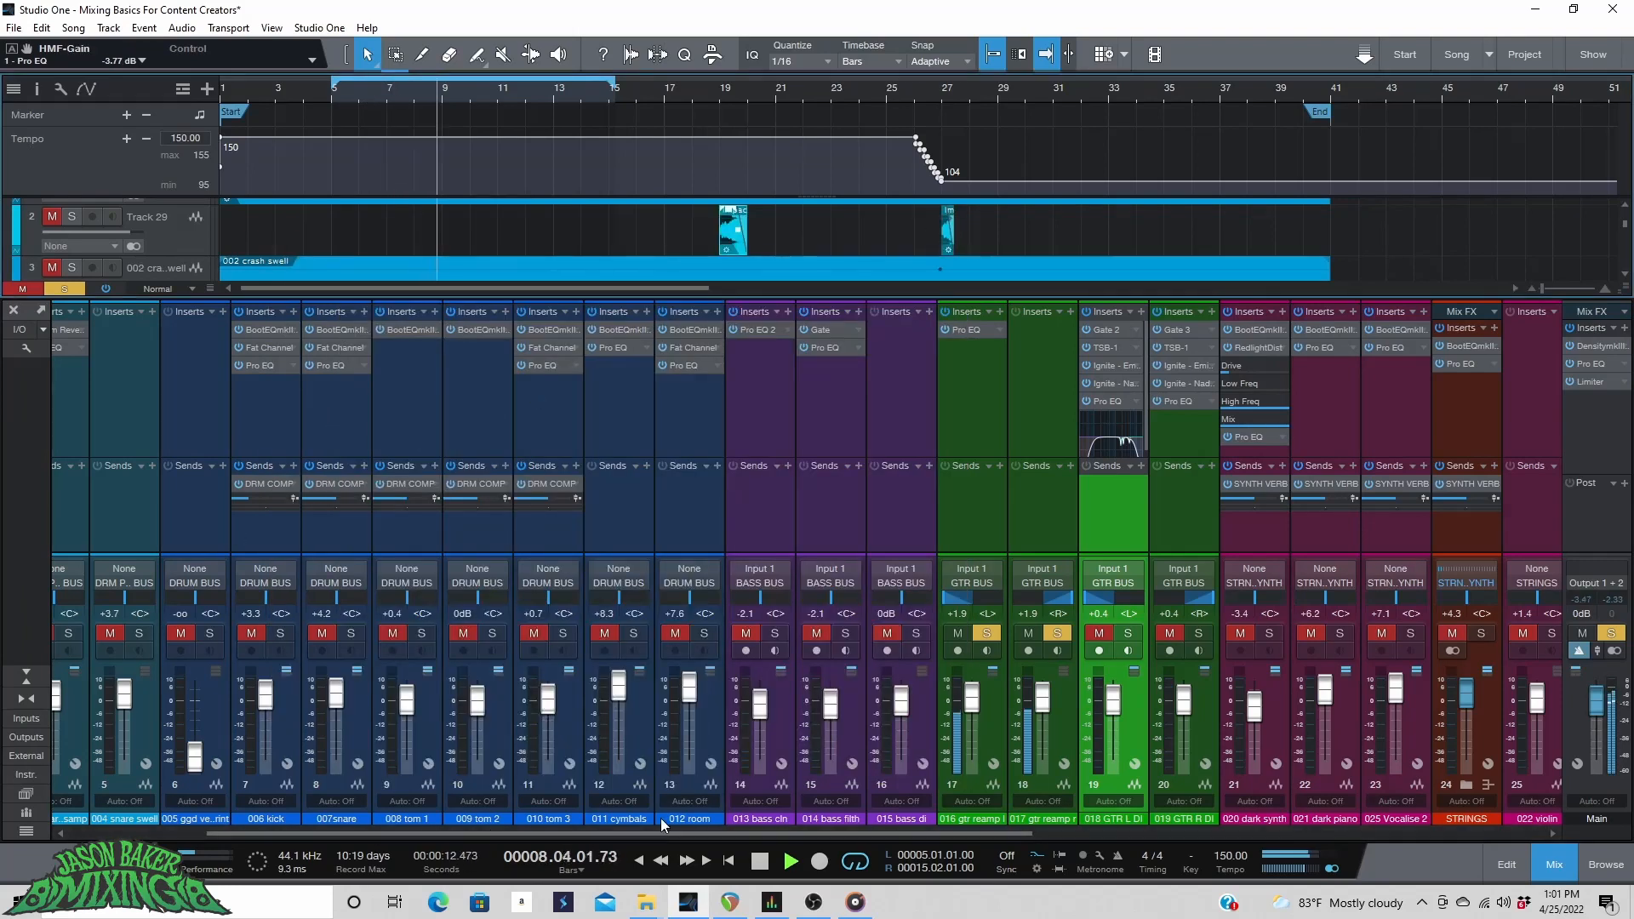
Open and inspect the Pro EQ on the 017 gtr reamp r channel, then close it.
{"action": "left_click", "coordinate": [1026, 329]}
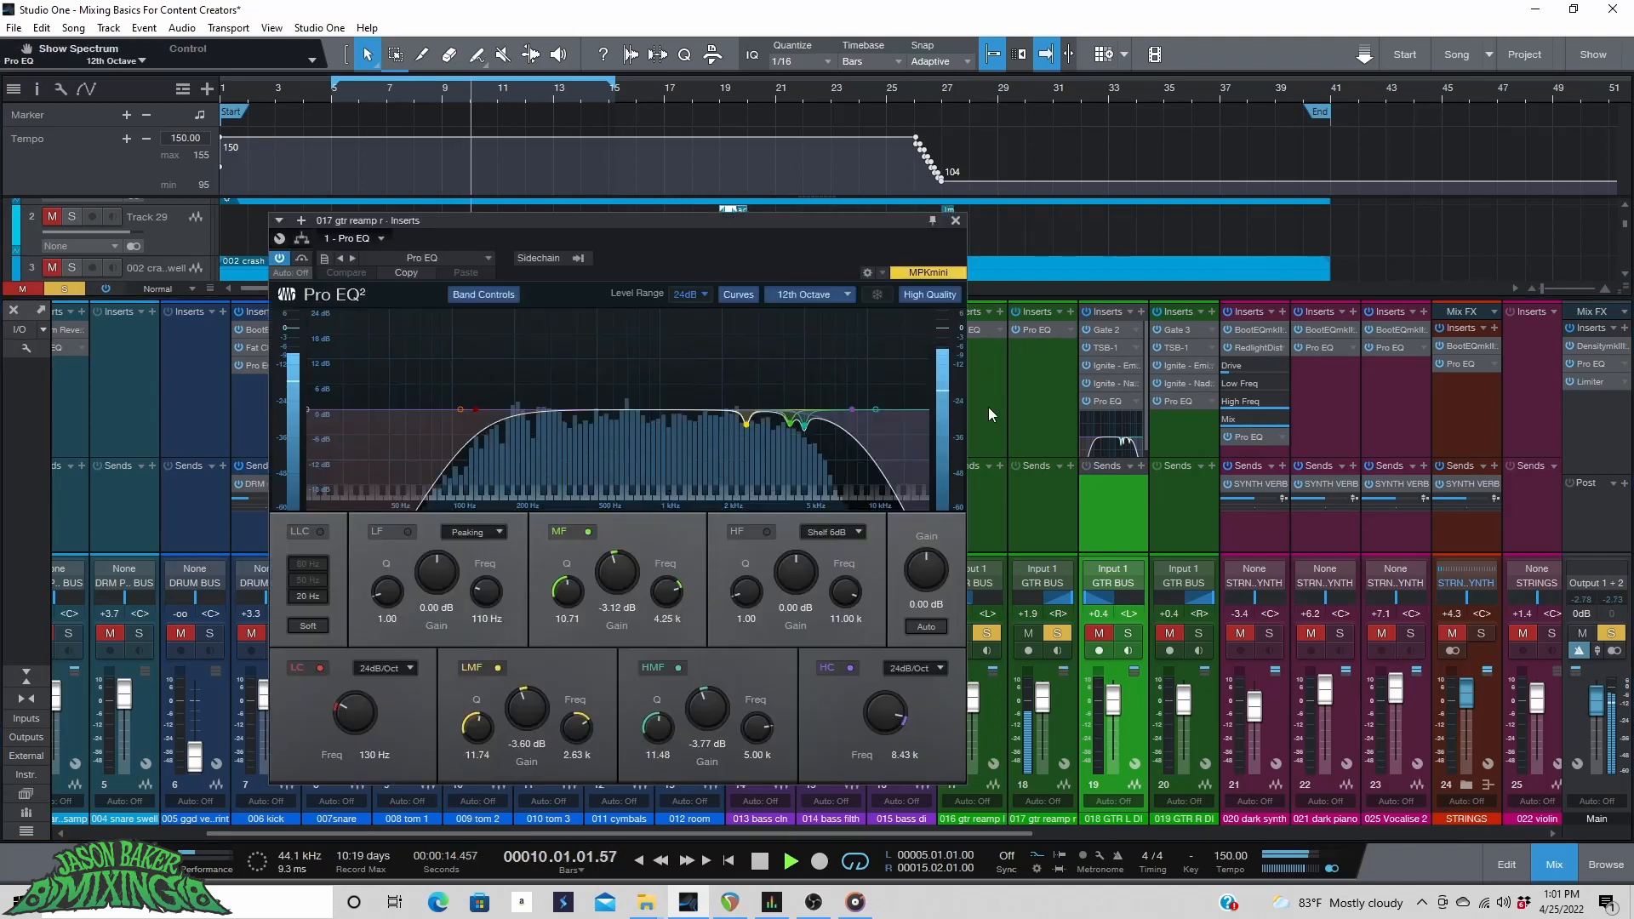
{"action": "left_click", "coordinate": [82, 291]}
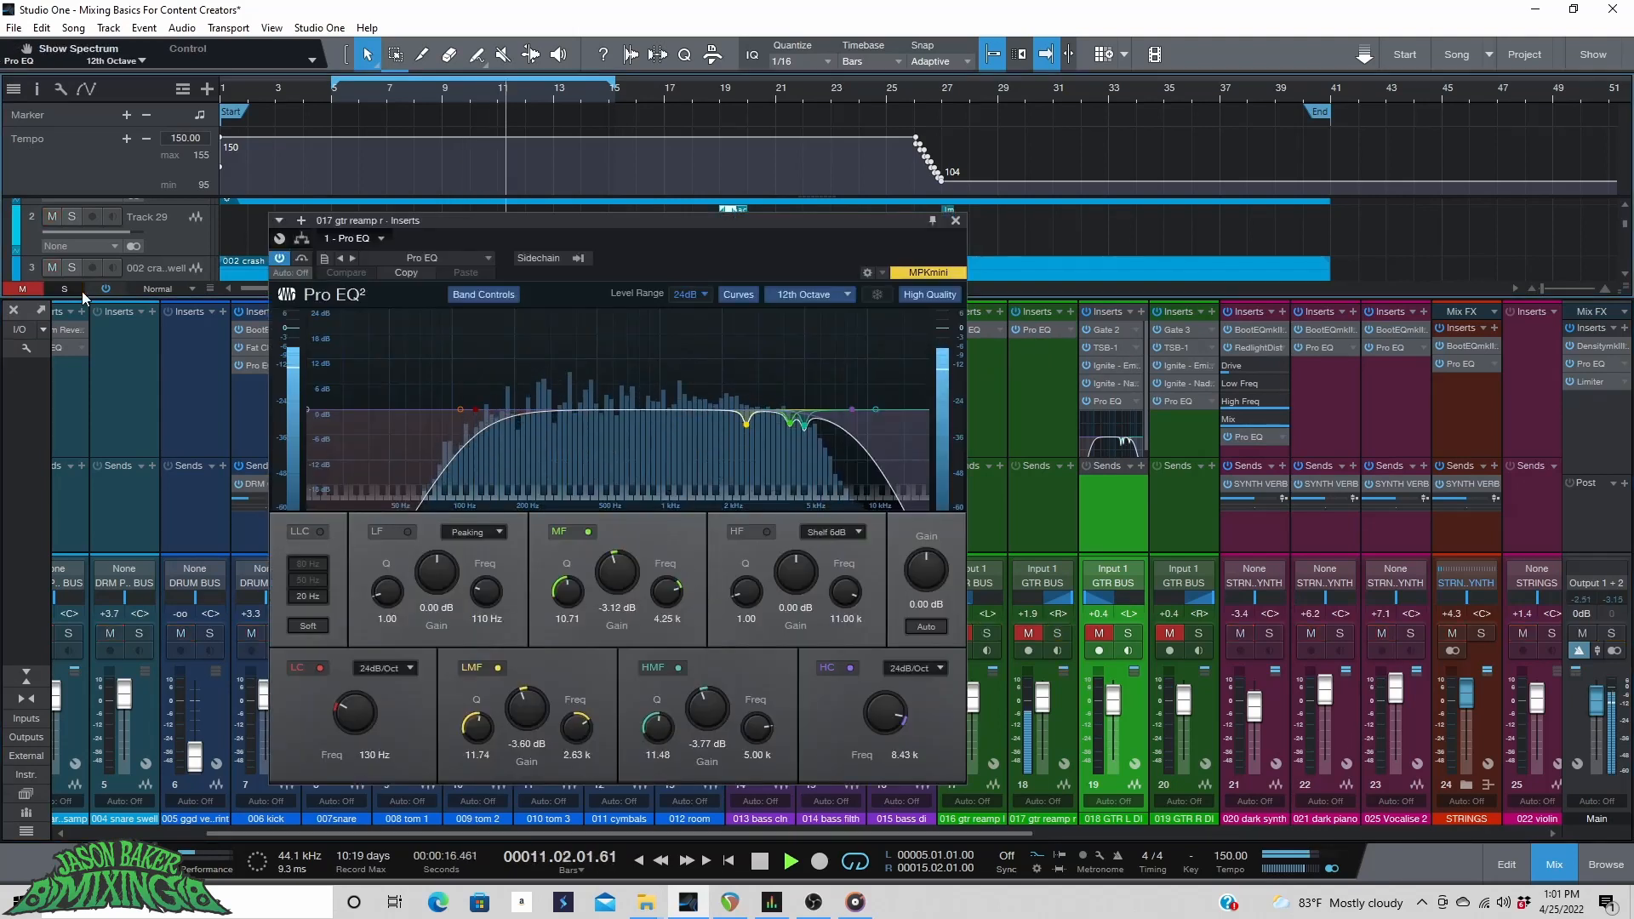
{"action": "left_click", "coordinate": [1027, 634]}
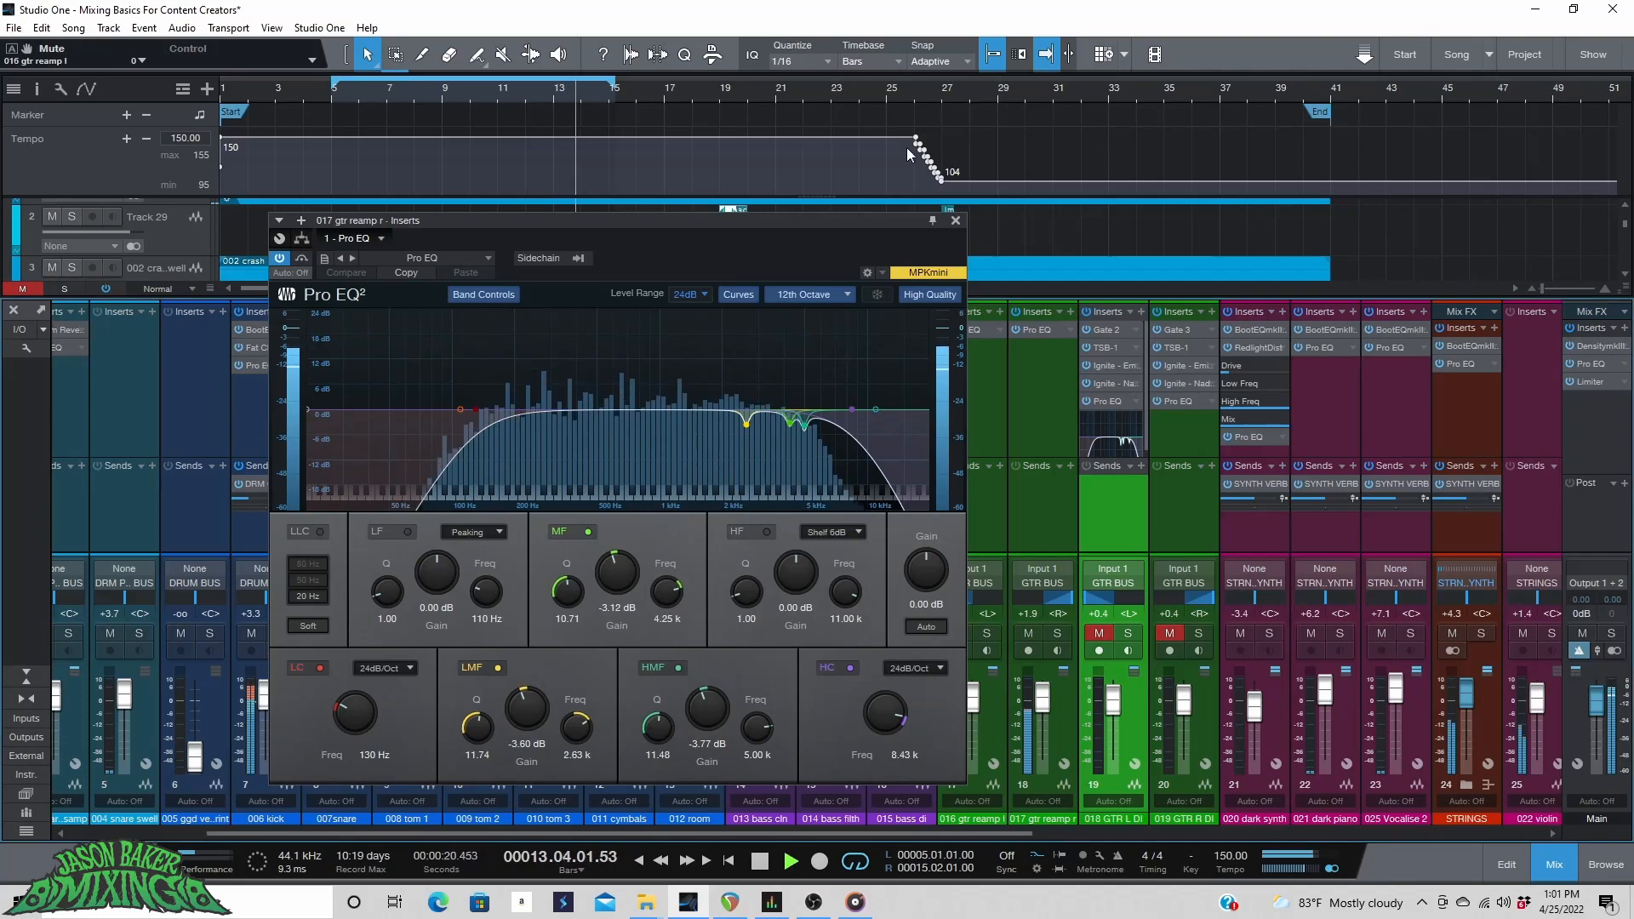
{"action": "left_click", "coordinate": [956, 222]}
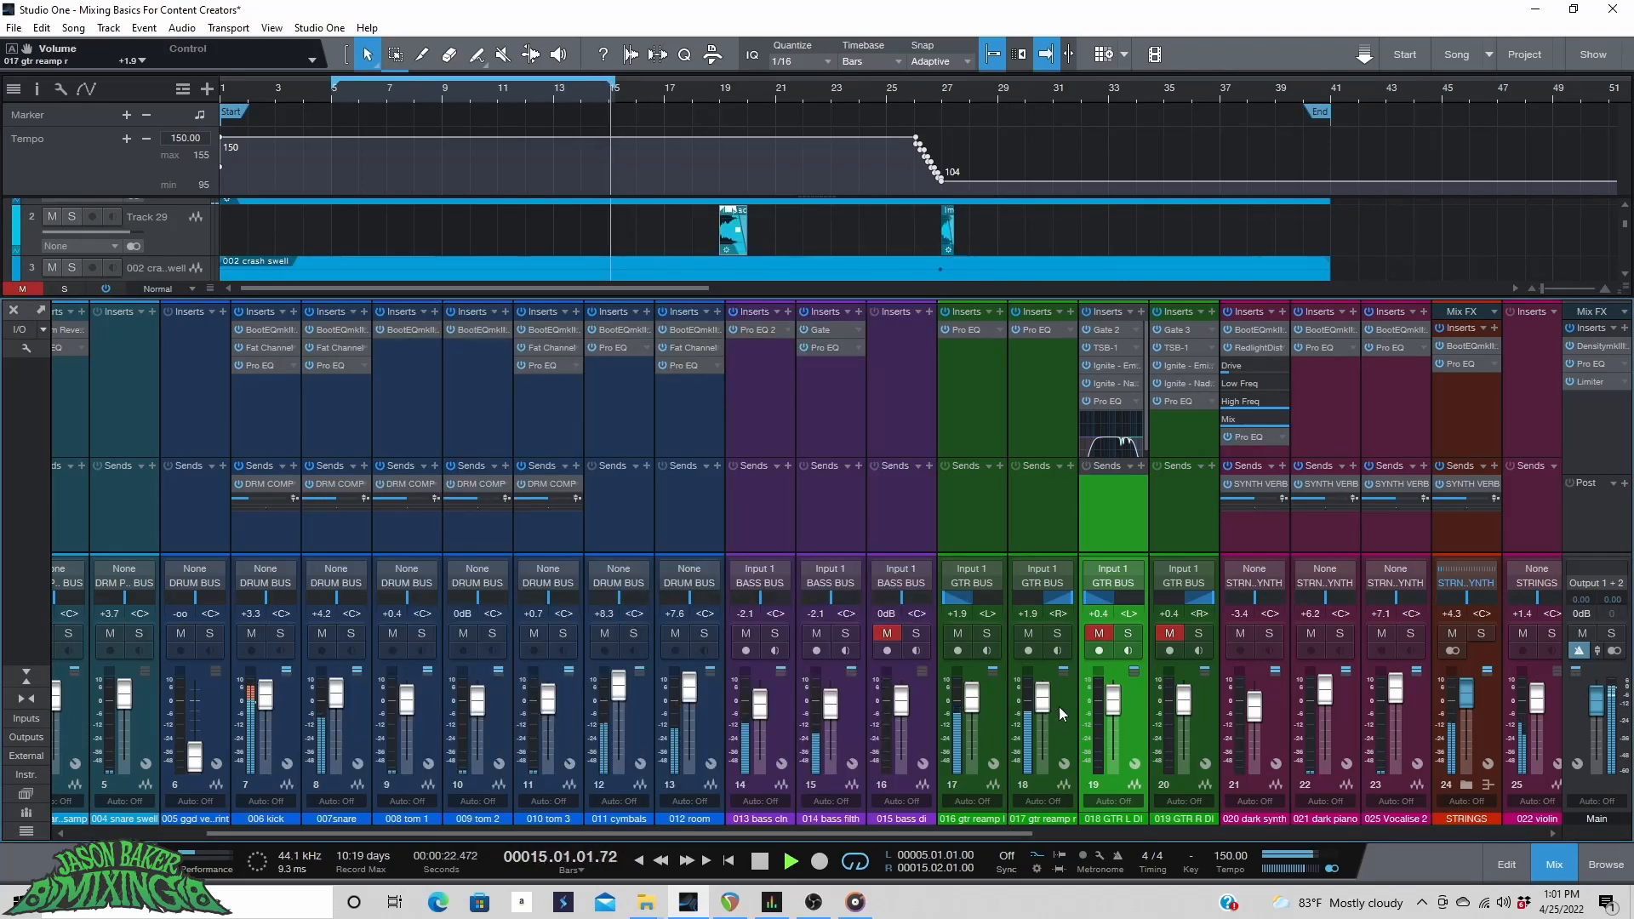
Select both reamp guitar channels and raise their faders together to +2.9 dB.
{"action": "left_click", "coordinate": [1055, 707]}
{"action": "left_click", "coordinate": [989, 698], "text": "shift"}
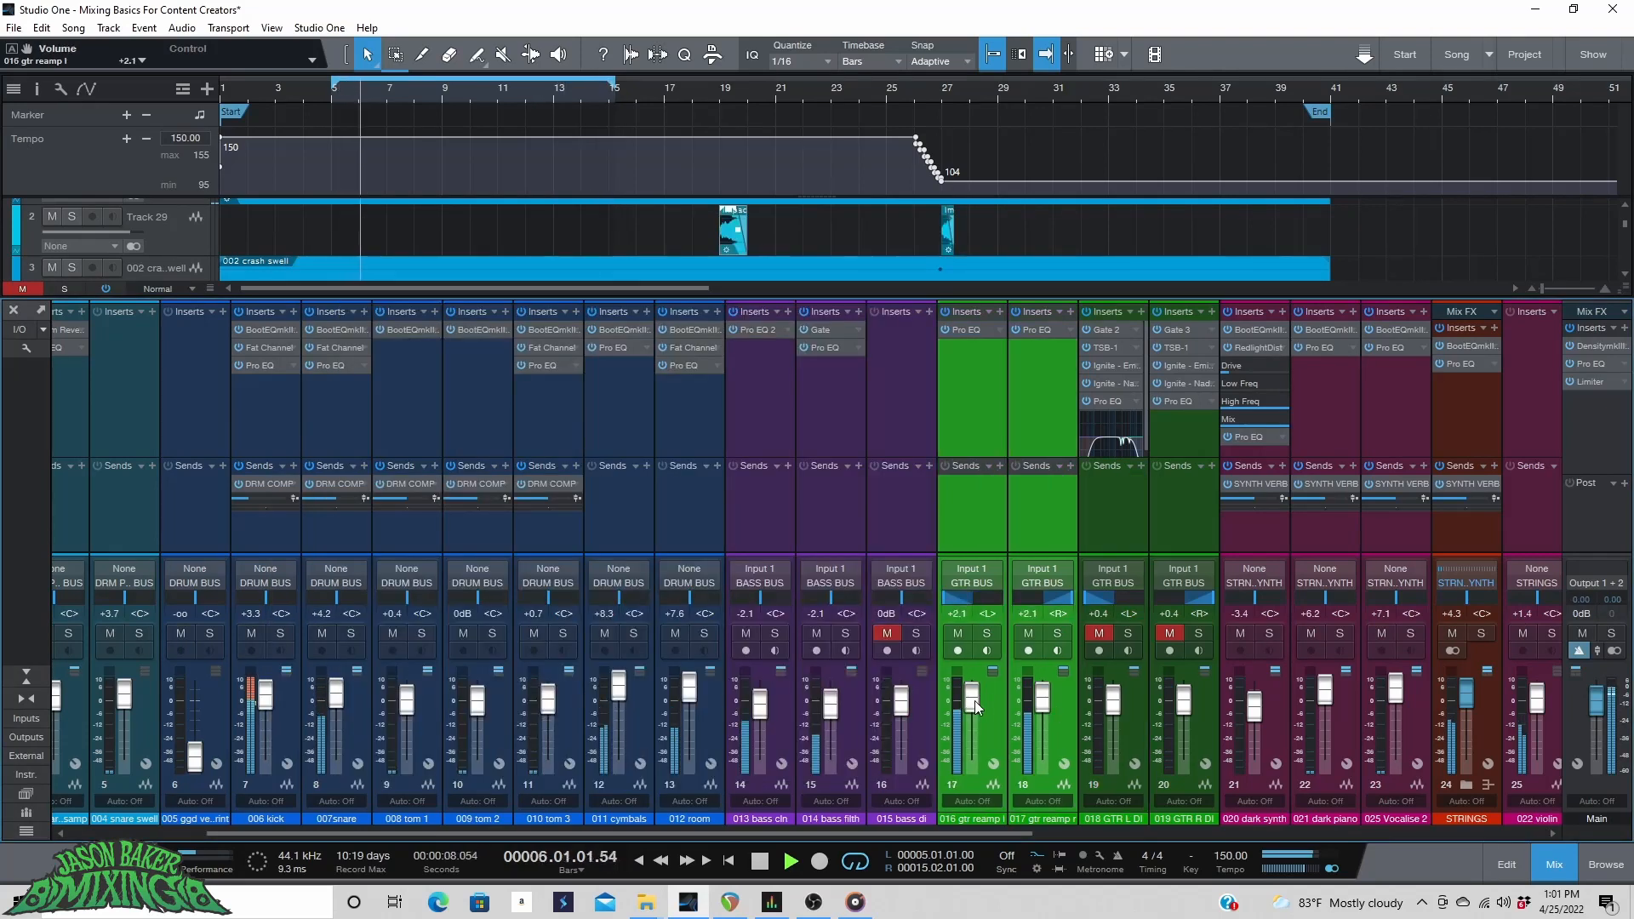
{"action": "scroll", "coordinate": [973, 702], "scroll_direction": "up", "scroll_amount": 2}
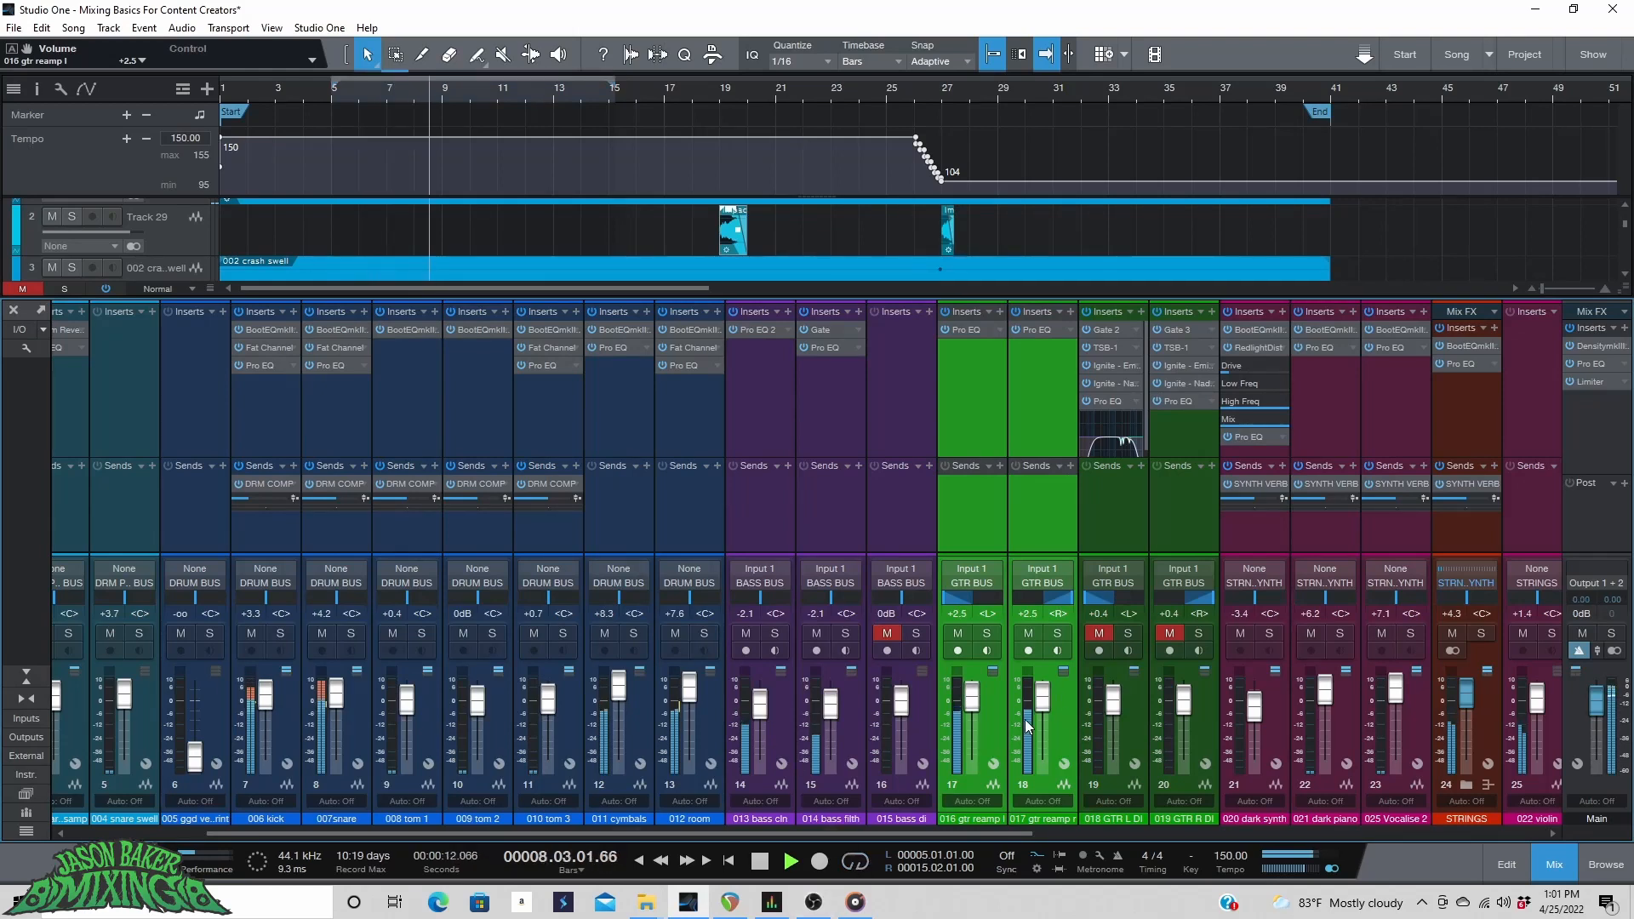
{"action": "scroll", "coordinate": [1044, 691], "scroll_direction": "up", "scroll_amount": 2}
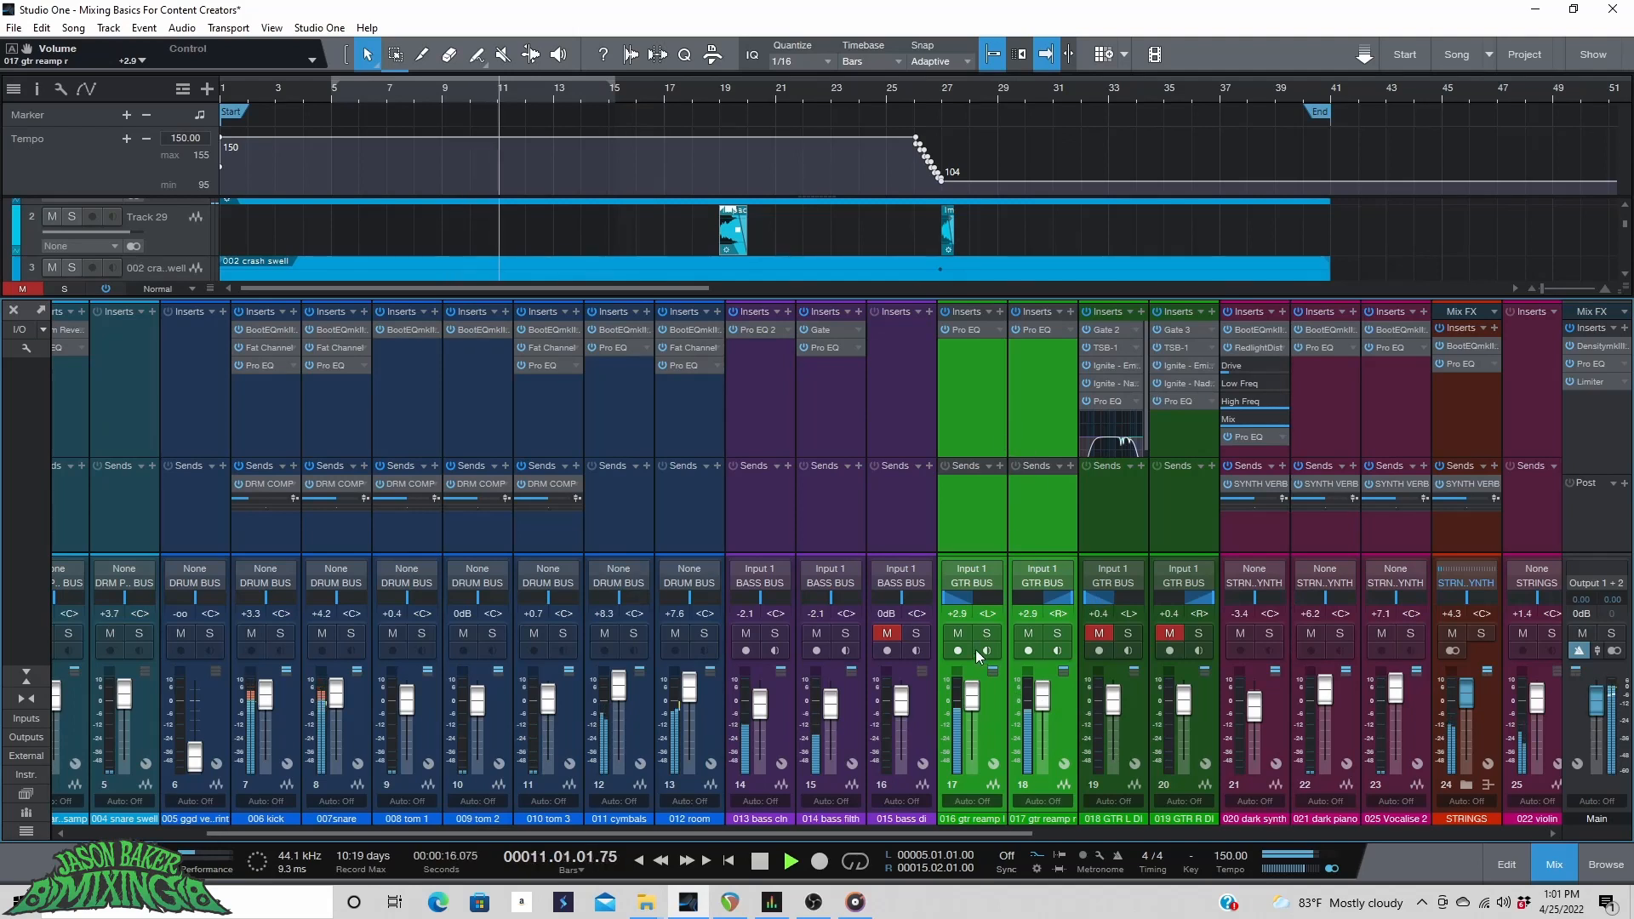
Group the two reamp guitar channels, then group the two DI guitar channels separately.
{"action": "key", "text": "ctrl+g"}
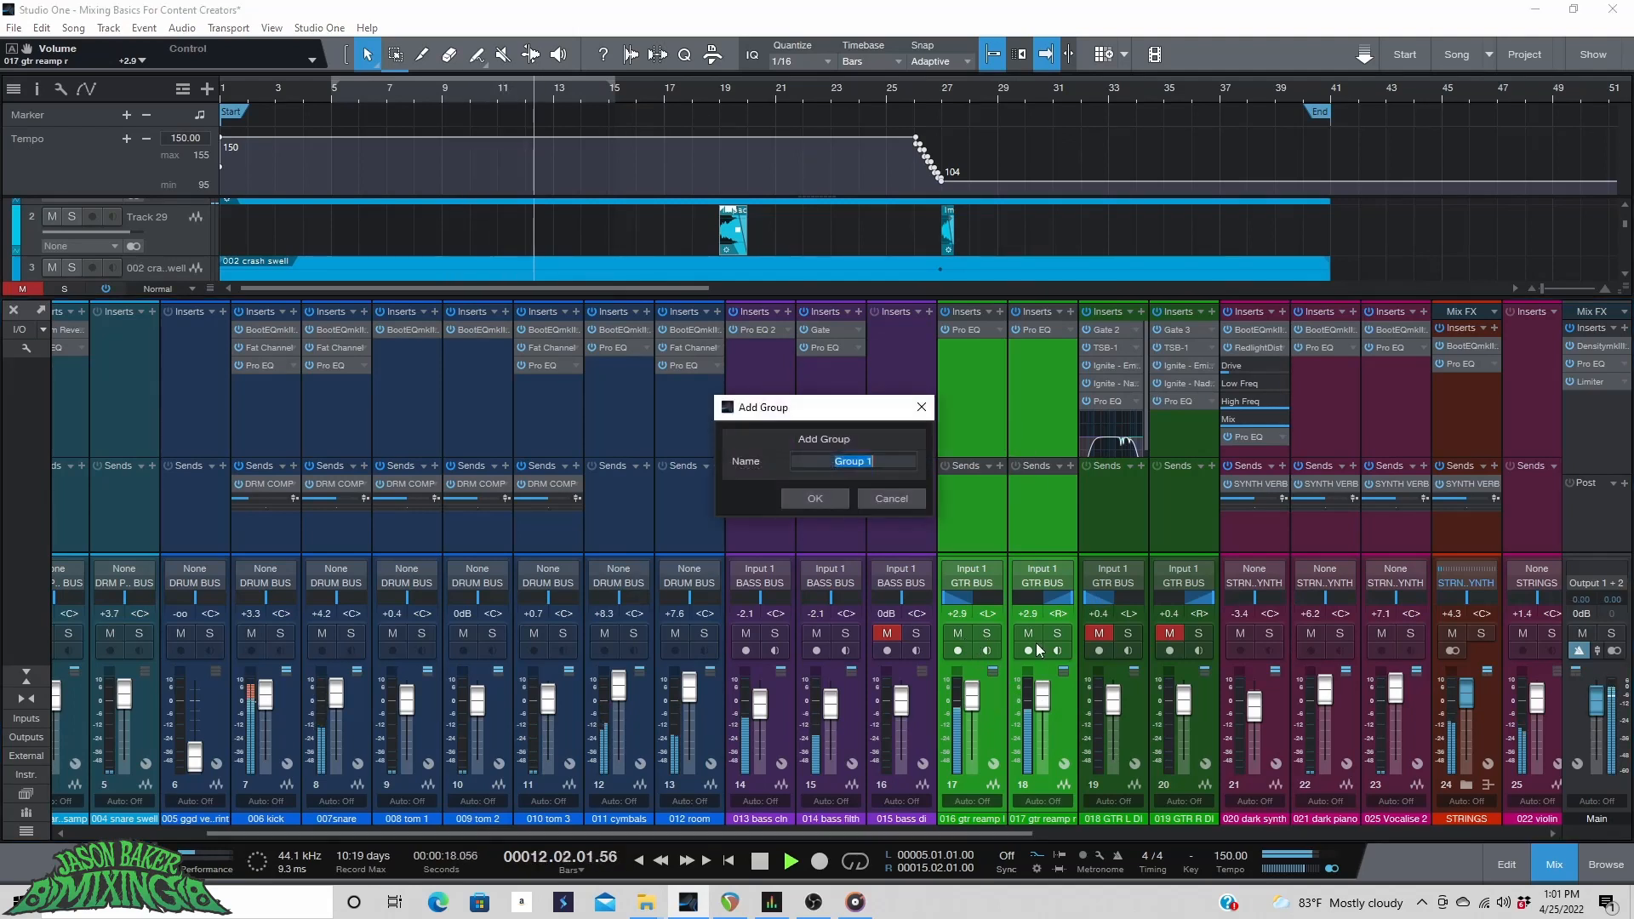
{"action": "left_click", "coordinate": [827, 497]}
{"action": "left_click", "coordinate": [1138, 688]}
{"action": "left_click", "coordinate": [1209, 698], "text": "ctrl"}
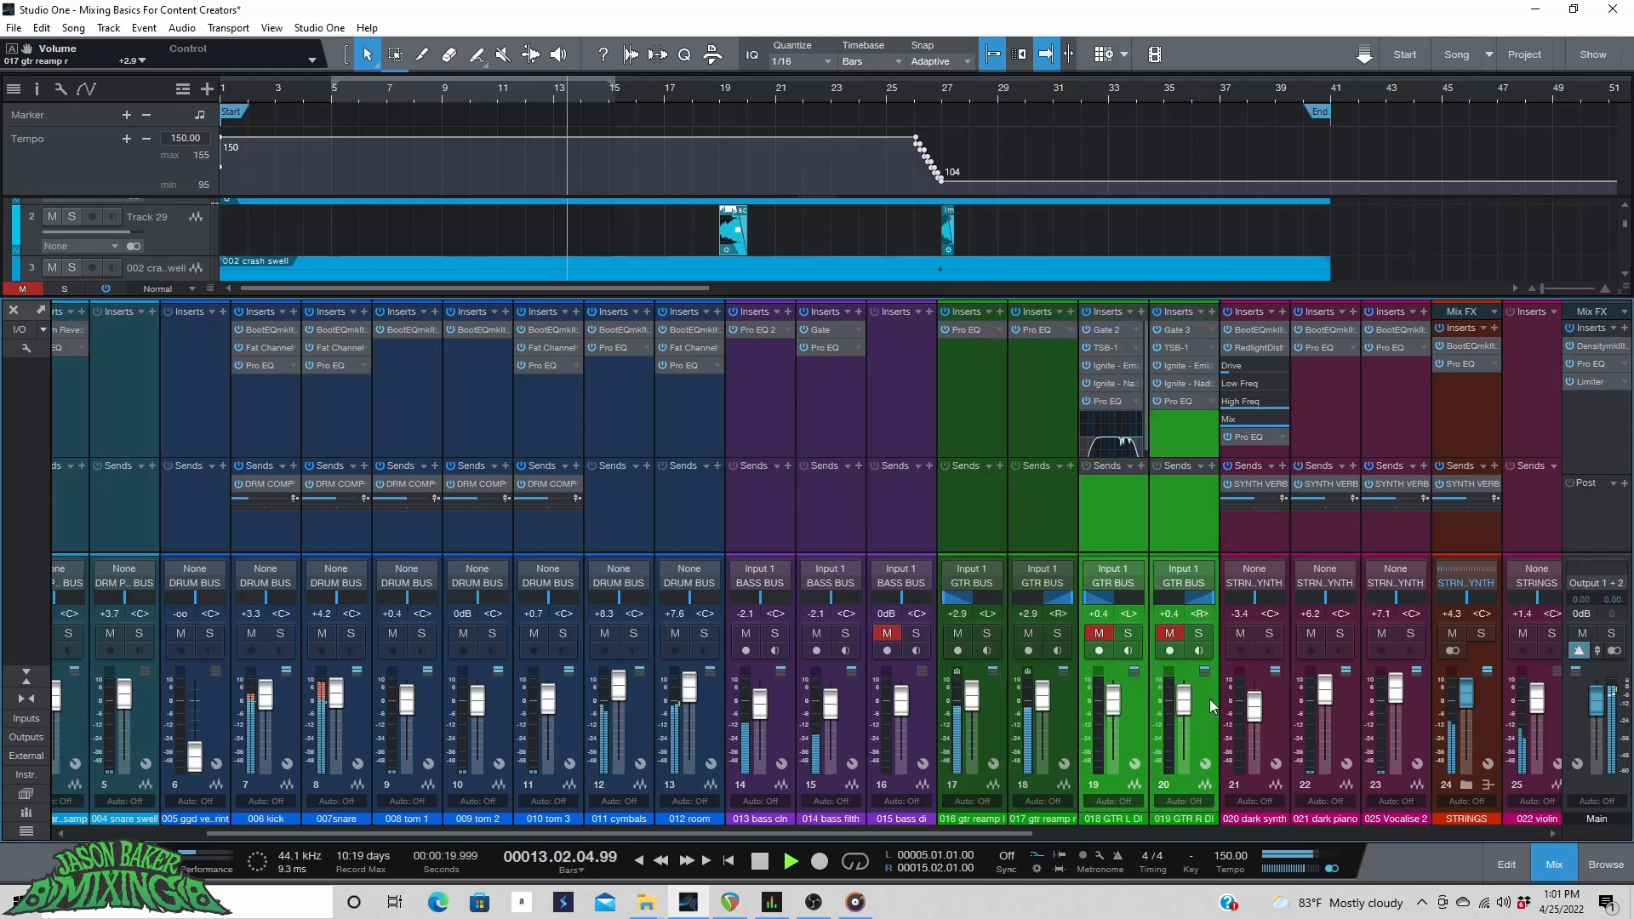
{"action": "key", "text": "ctrl+g"}
{"action": "key", "text": "Return"}
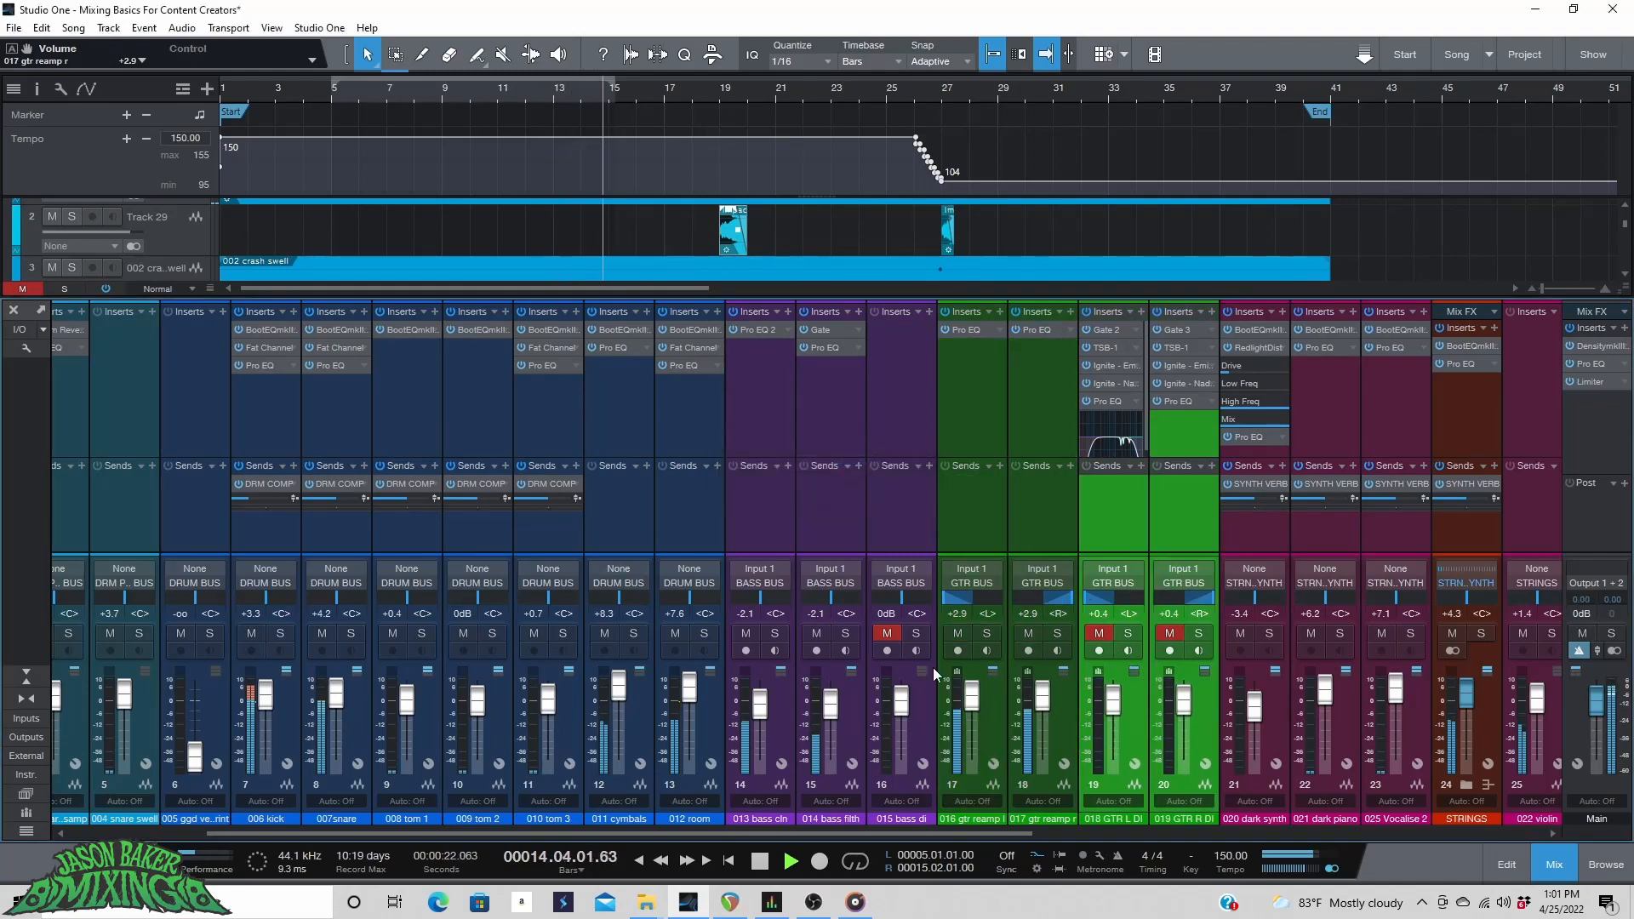
Compare the guitar groups by muting the reamps and raise the DI group faders to +1.2 dB.
{"action": "left_click", "coordinate": [1029, 638]}
{"action": "left_click", "coordinate": [1101, 635]}
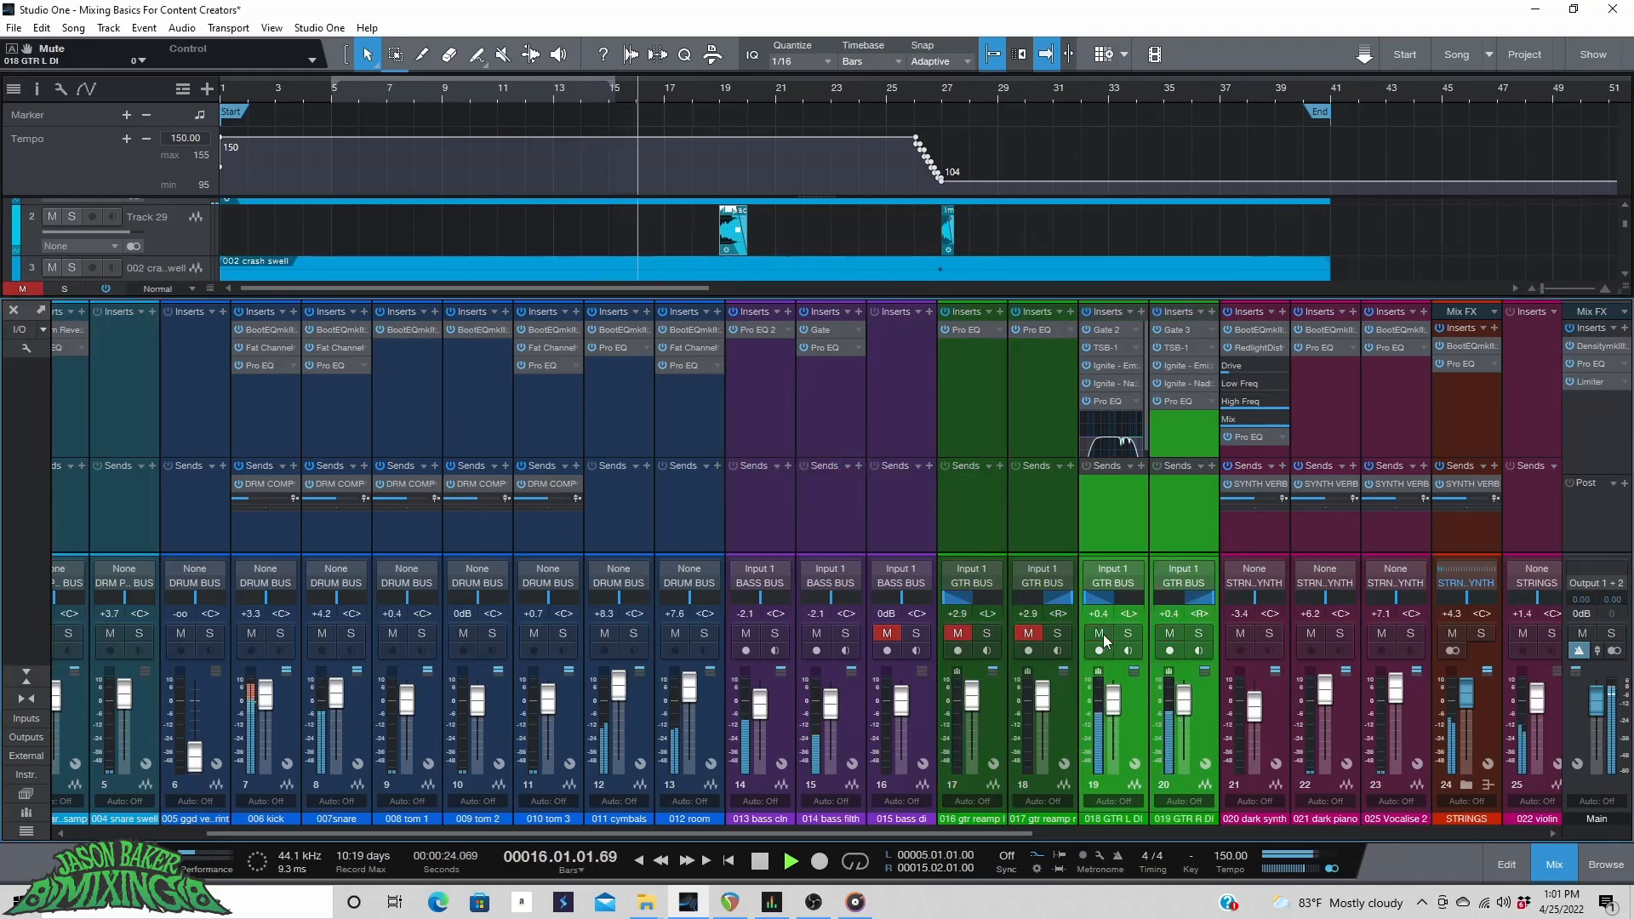
{"action": "left_click_drag", "start_coordinate": [1110, 706], "coordinate": [1112, 709]}
{"action": "left_click", "coordinate": [1100, 633]}
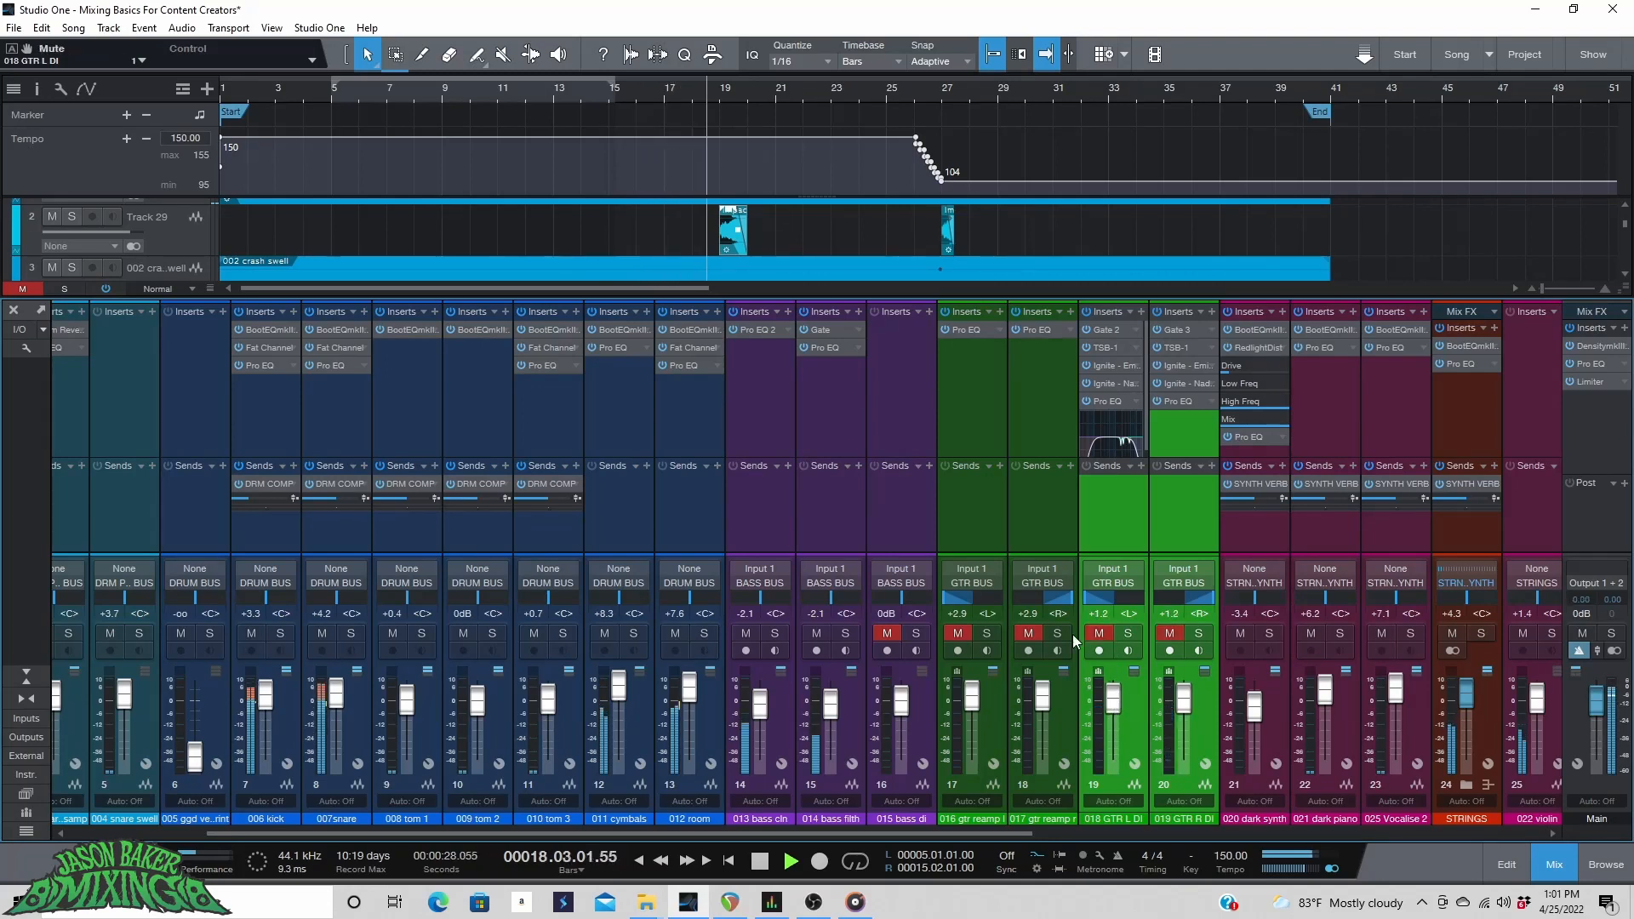
Raise the reamp group faders to +3.7 dB, A/B against the DI group with mutes, and save the song.
{"action": "left_click", "coordinate": [1026, 633]}
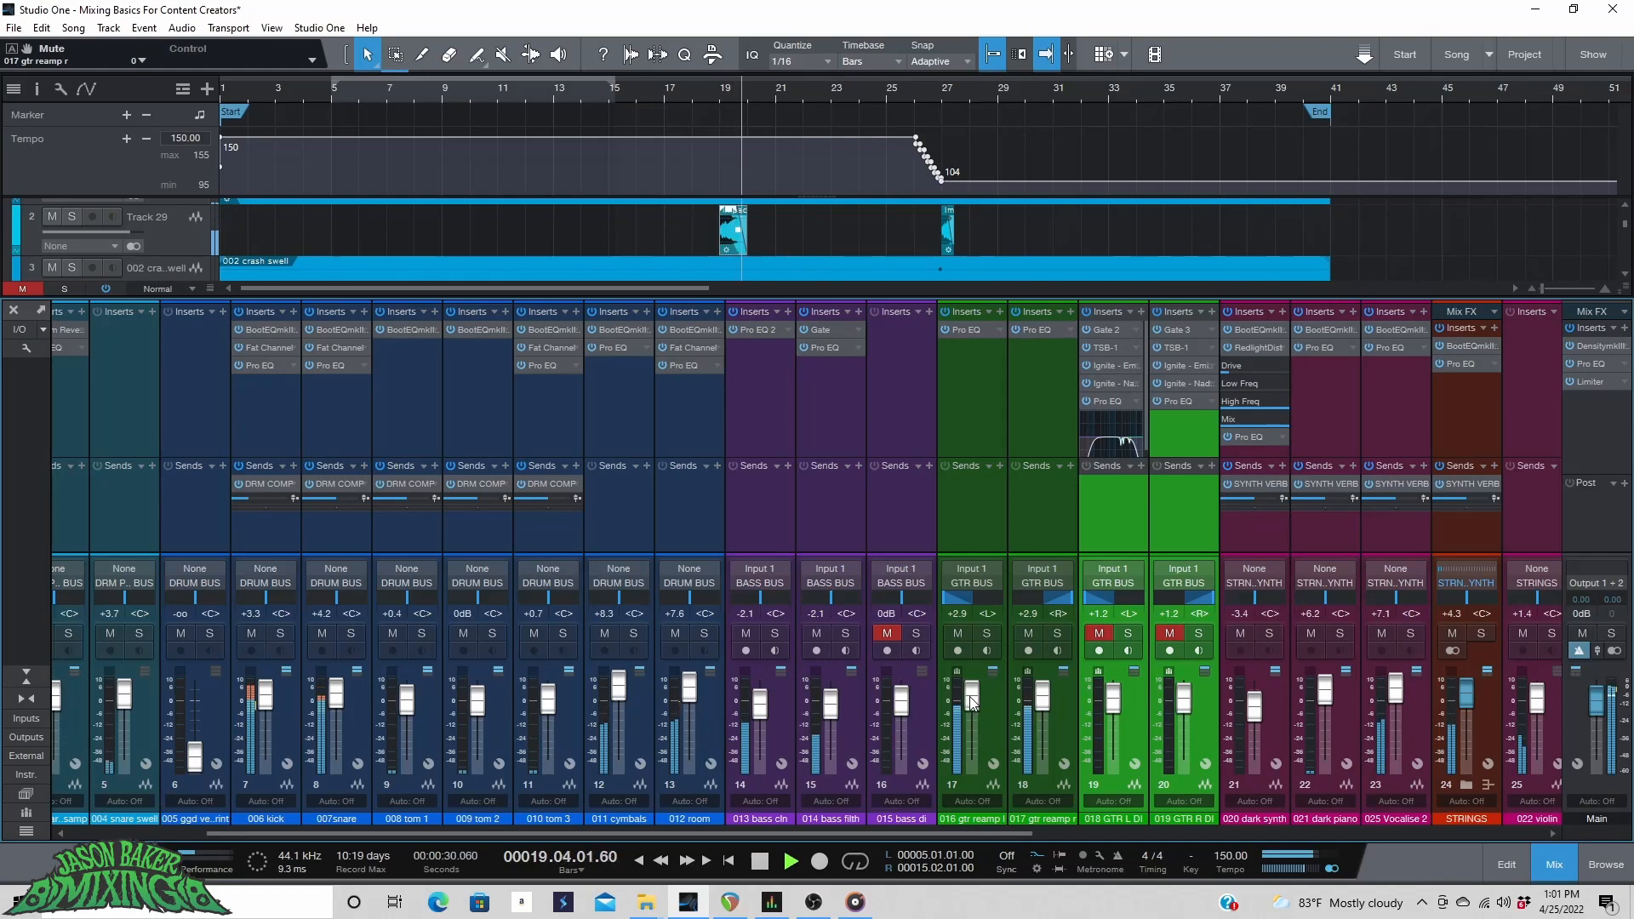
{"action": "left_click_drag", "start_coordinate": [971, 703], "coordinate": [972, 702]}
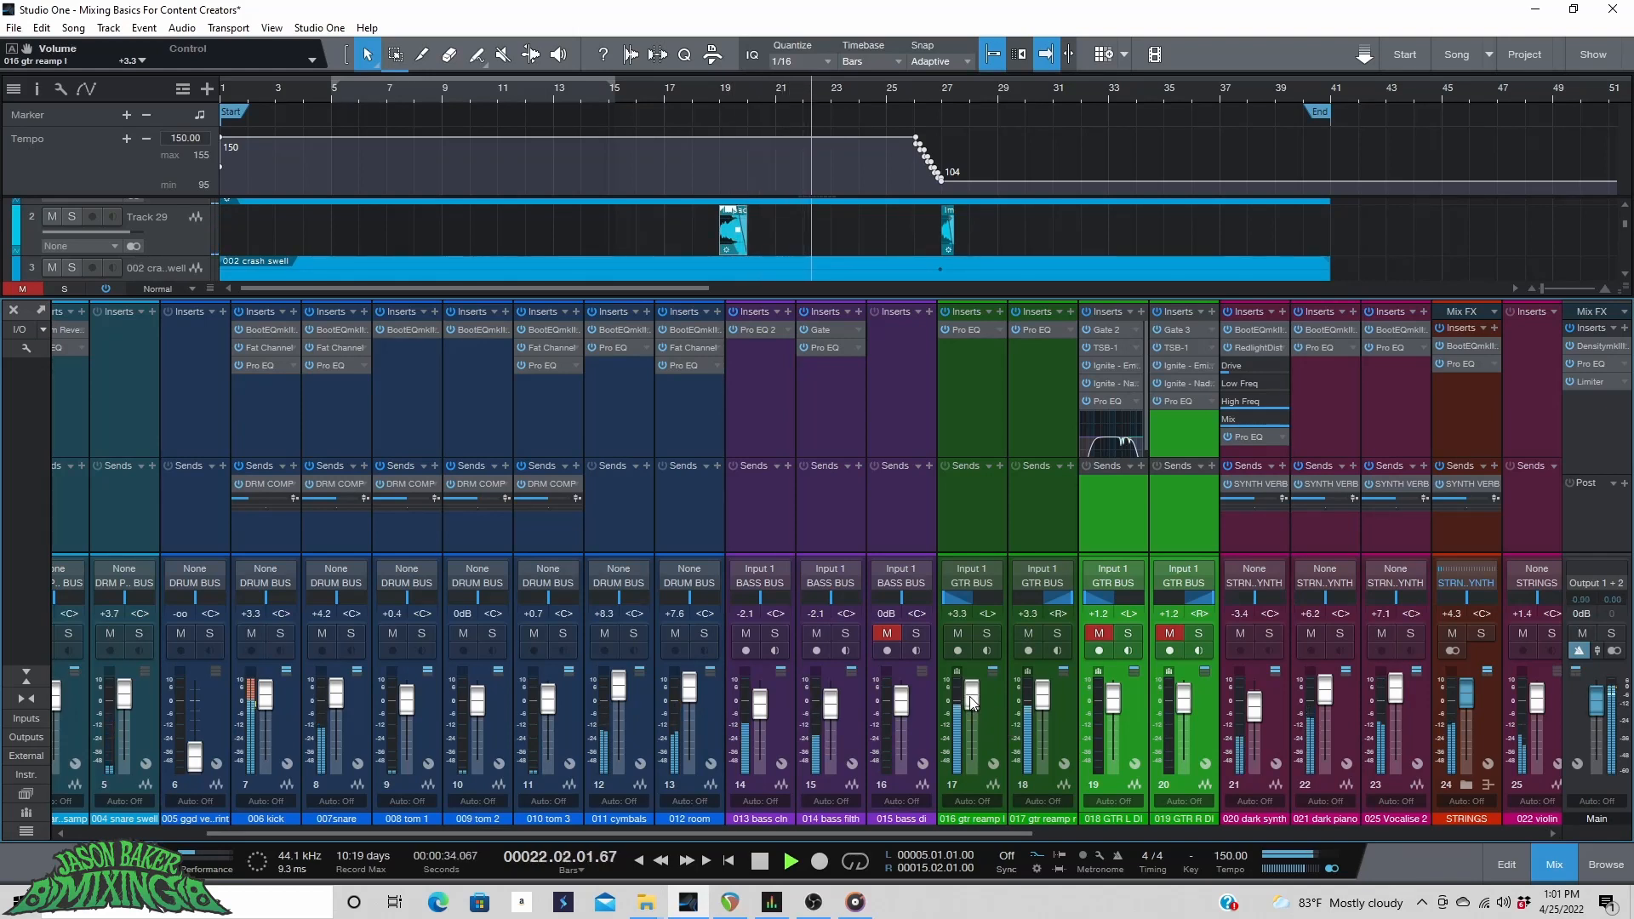
{"action": "left_click_drag", "start_coordinate": [973, 704], "coordinate": [973, 703]}
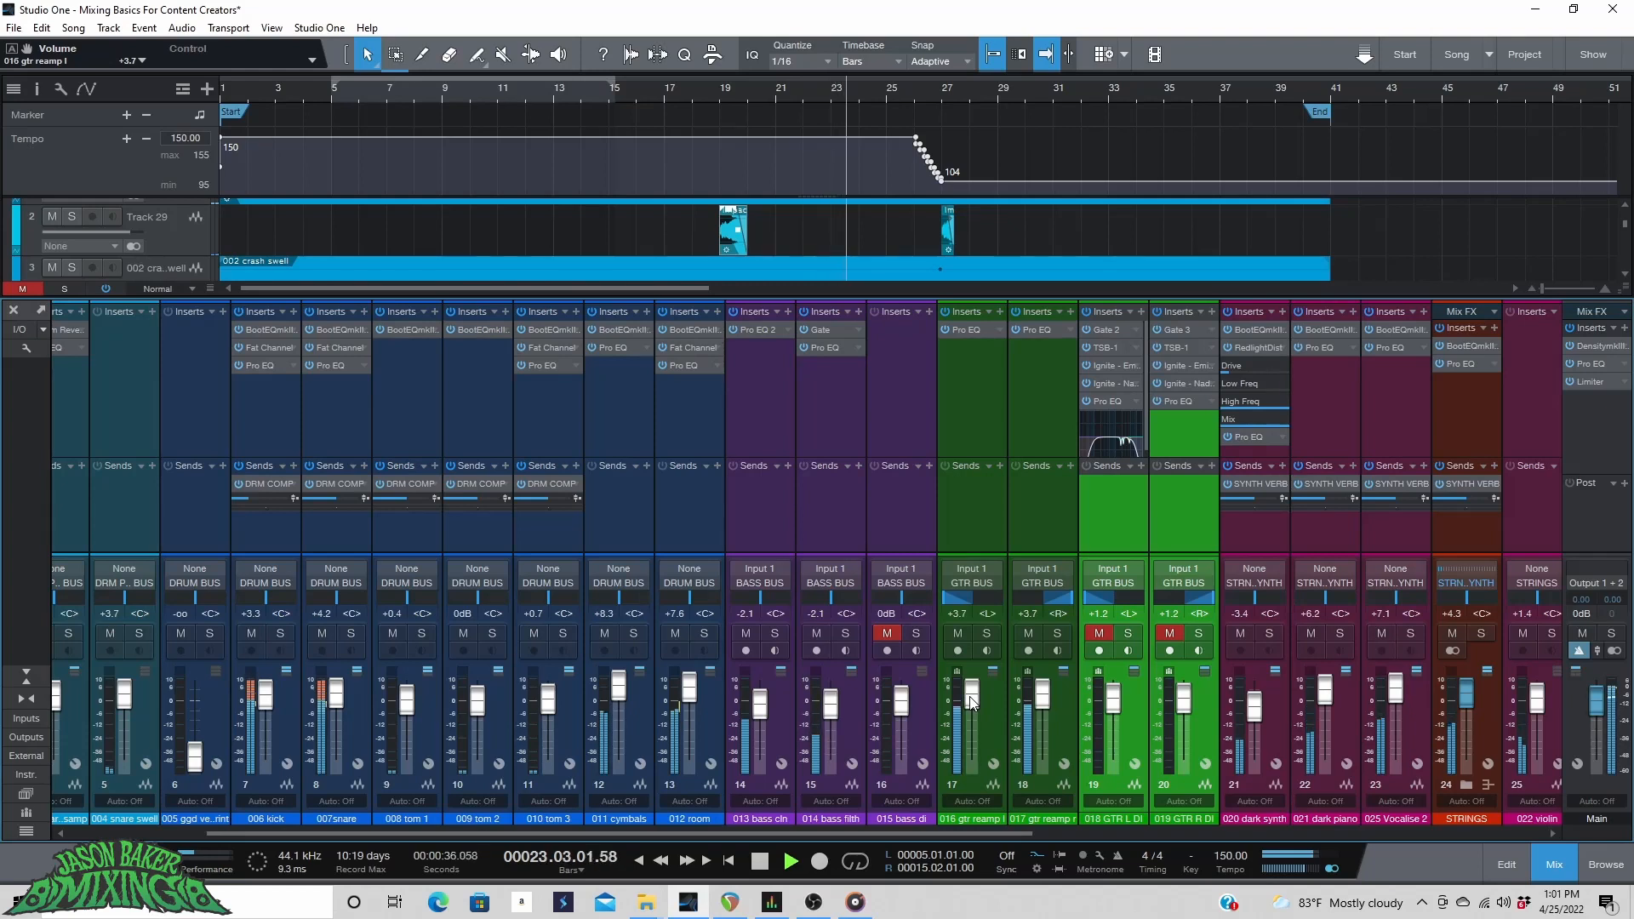
{"action": "left_click", "coordinate": [962, 635]}
{"action": "left_click", "coordinate": [1102, 635]}
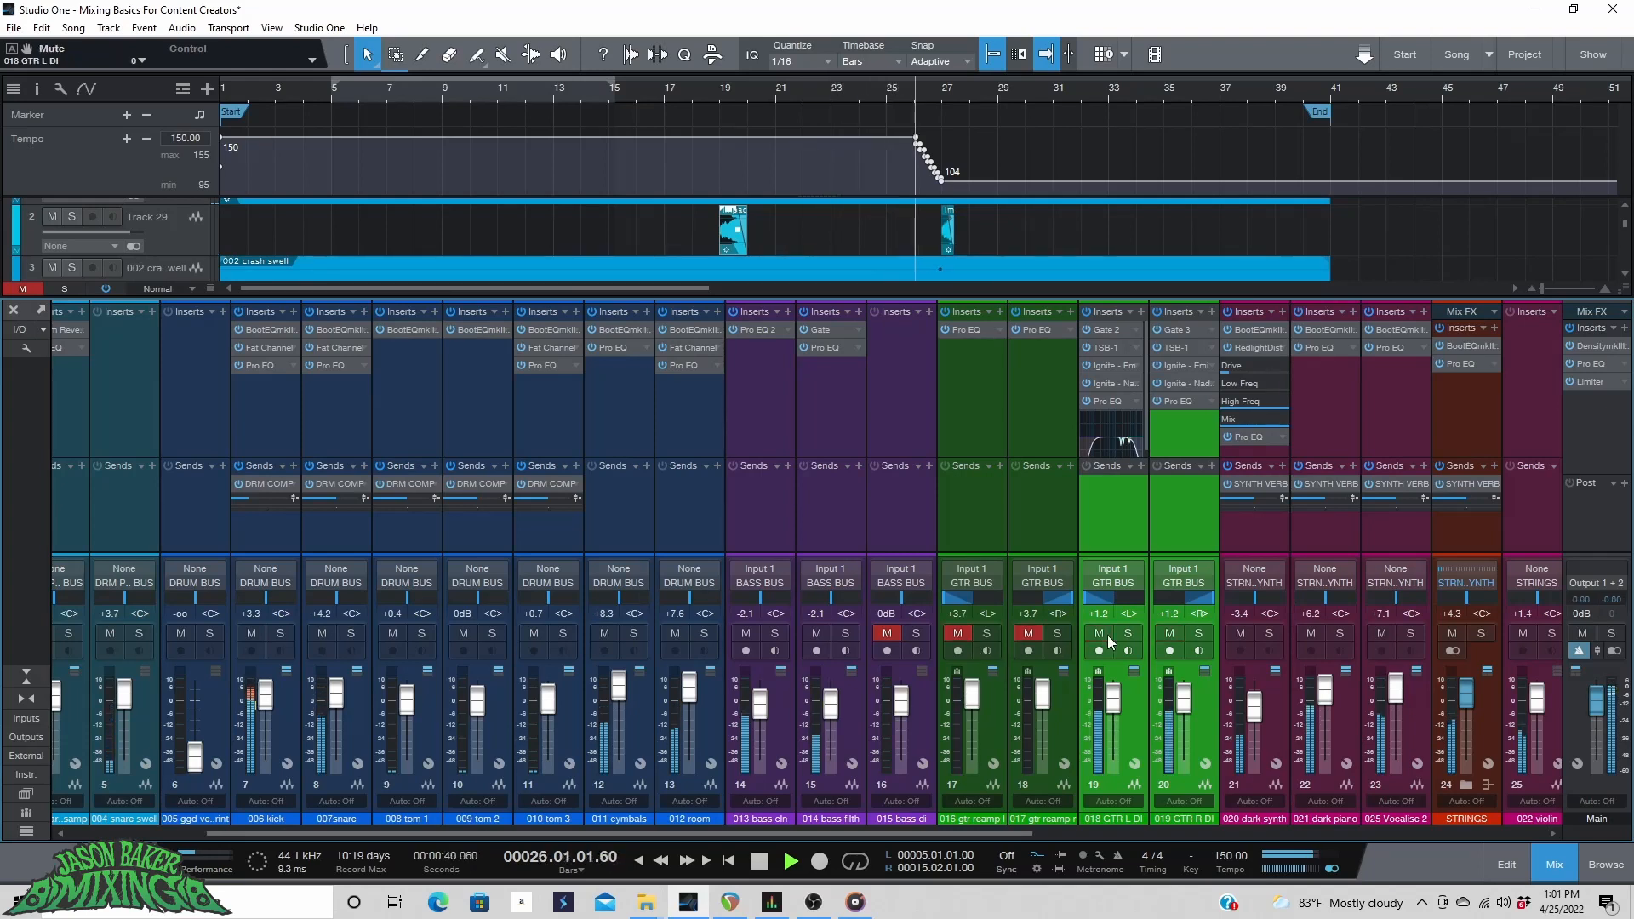
{"action": "left_click", "coordinate": [1106, 634]}
{"action": "left_click", "coordinate": [1028, 635]}
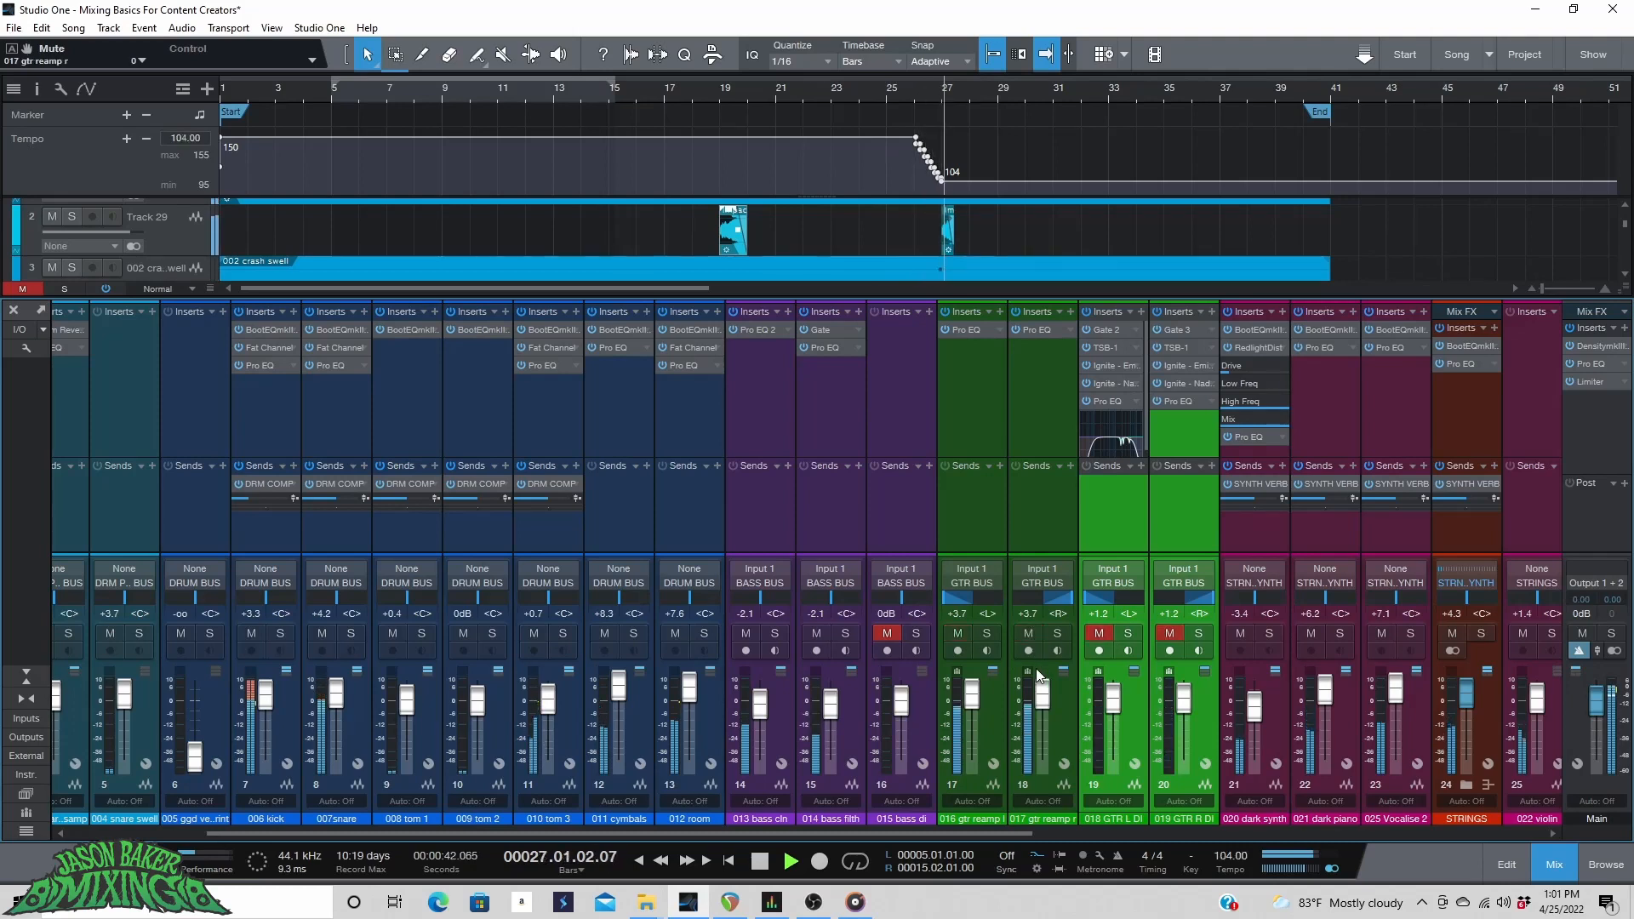
{"action": "key", "text": "ctrl+s"}
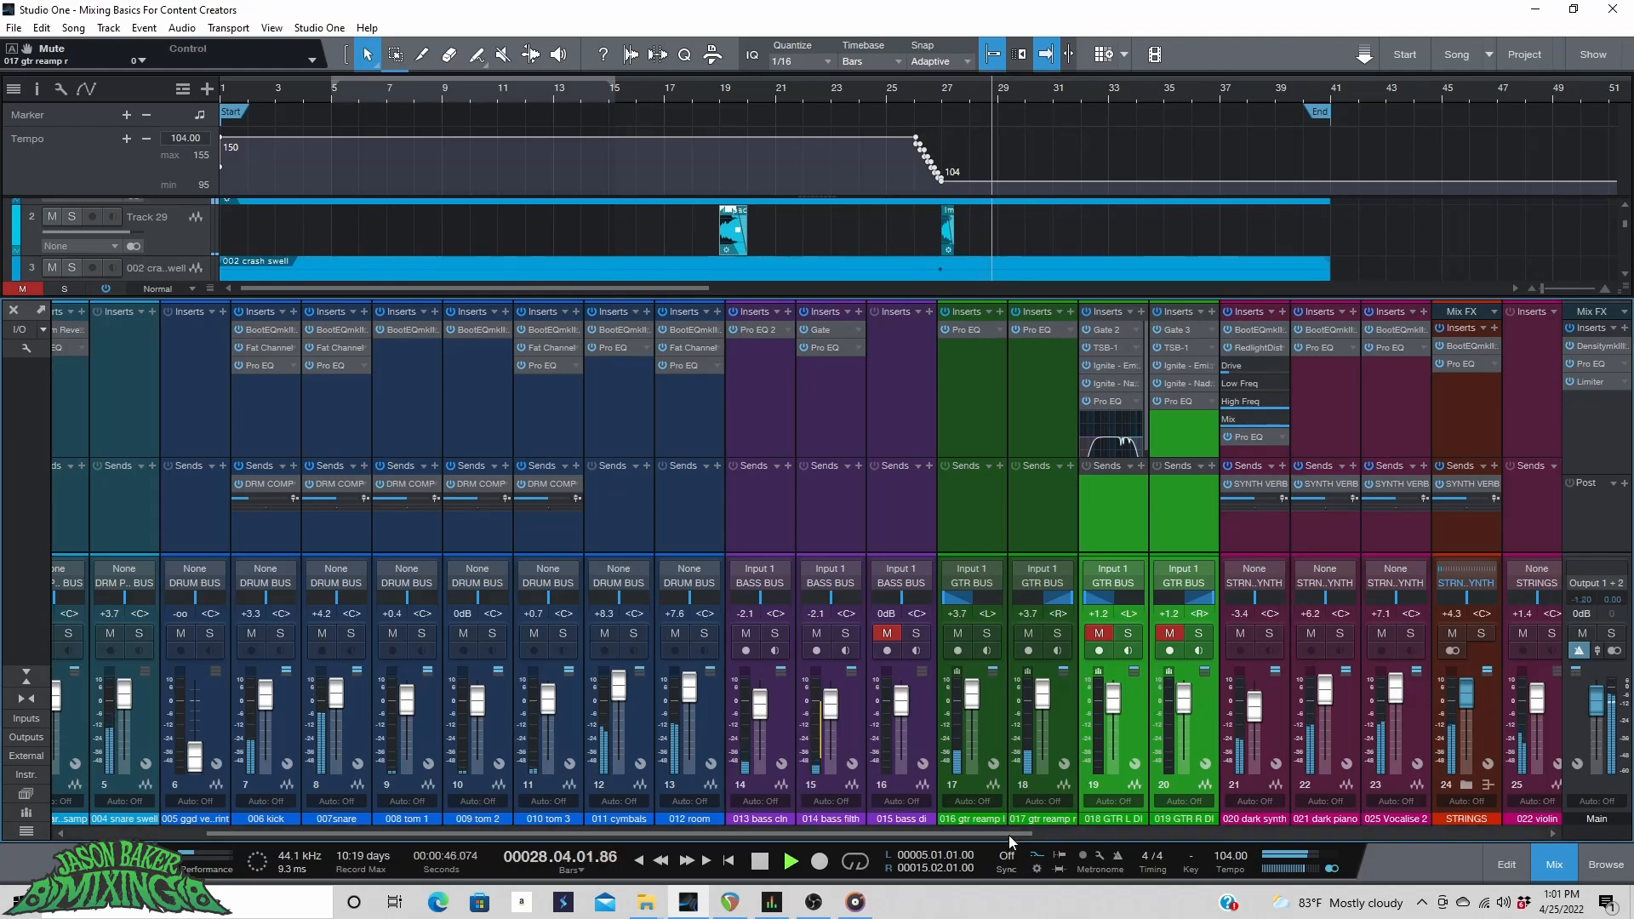
Select all bus channels from DRM COMP to DRM PO. BUS and lower their faders together during playback.
{"action": "left_click_drag", "start_coordinate": [1008, 834], "coordinate": [1629, 810]}
{"action": "left_click", "coordinate": [1125, 713]}
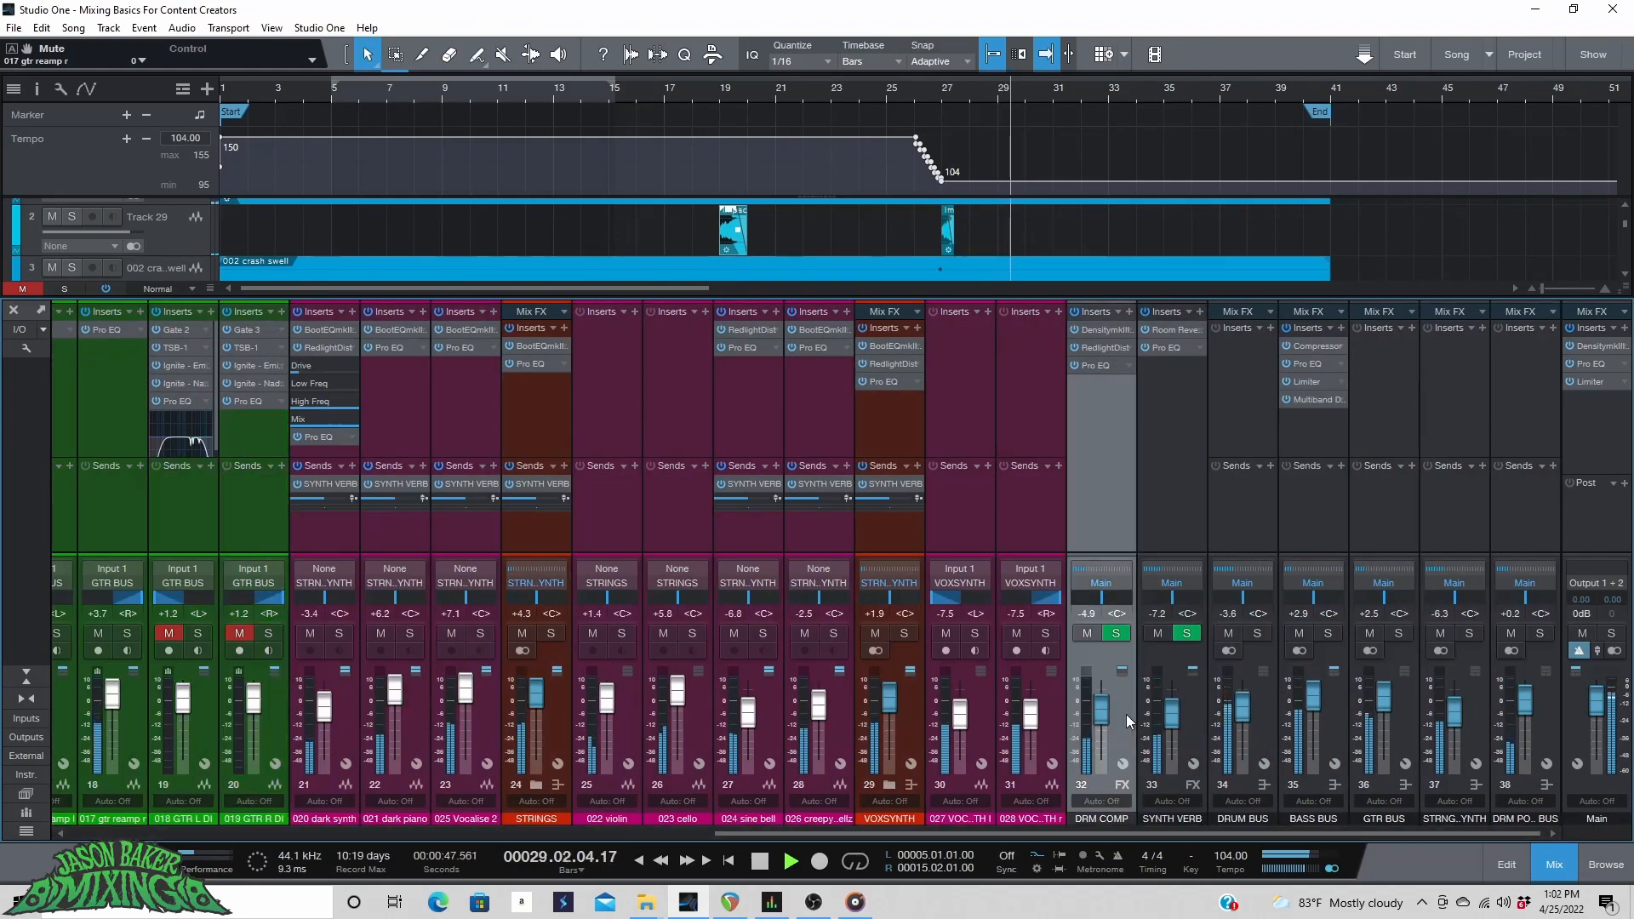
{"action": "left_click", "coordinate": [1545, 713], "text": "shift"}
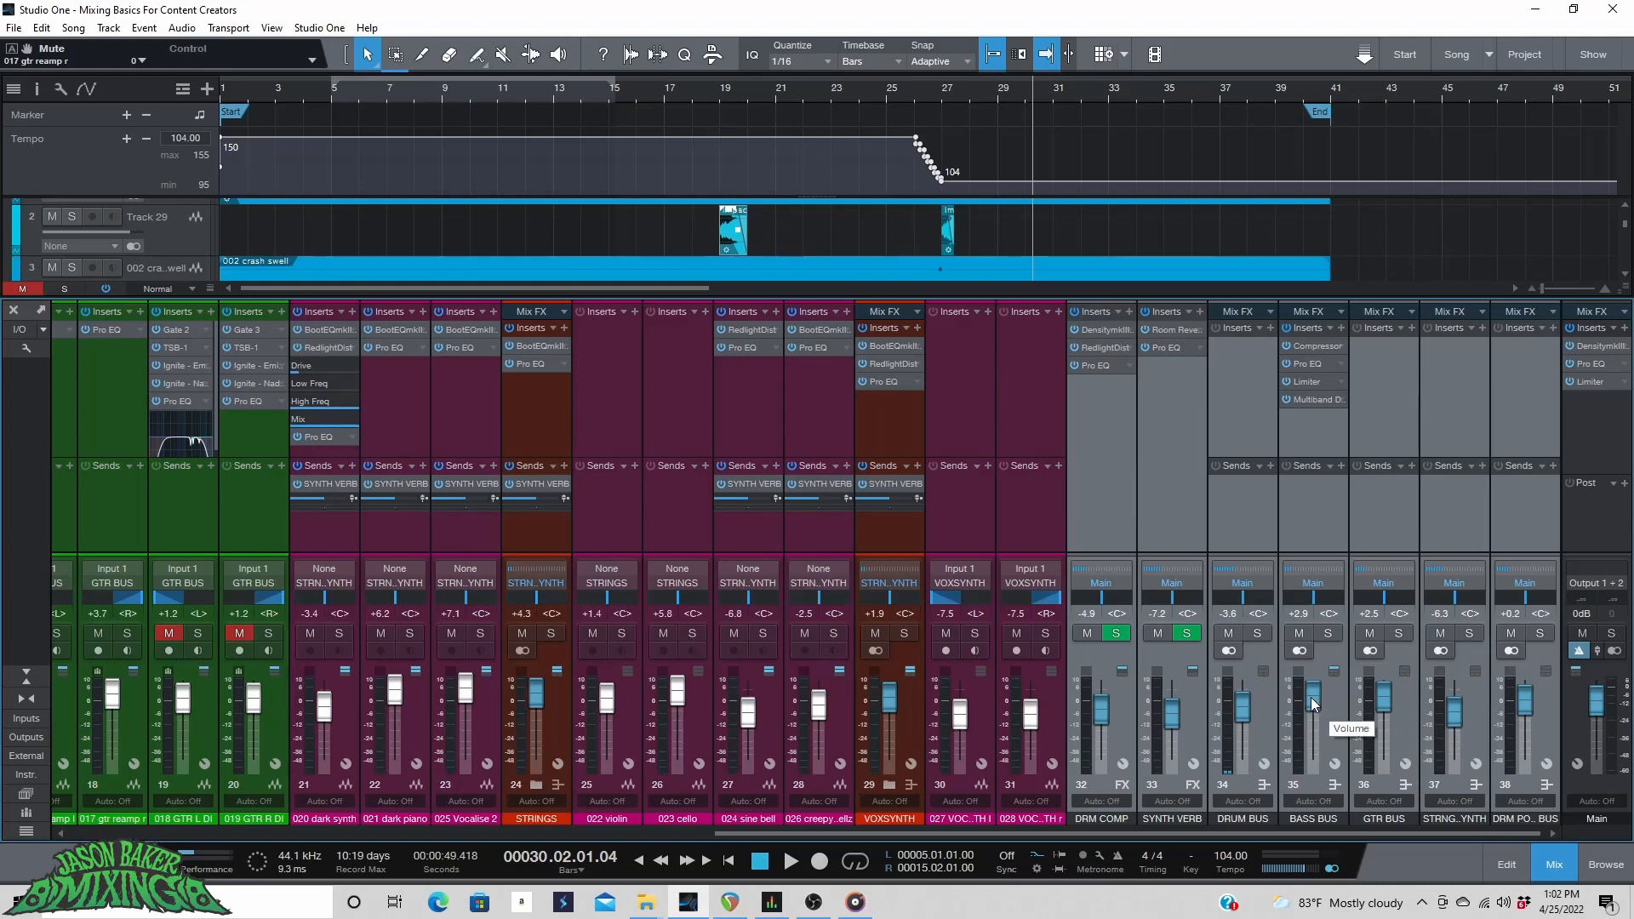
{"action": "key", "text": "space"}
{"action": "scroll", "coordinate": [1311, 697], "scroll_direction": "down", "scroll_amount": 2}
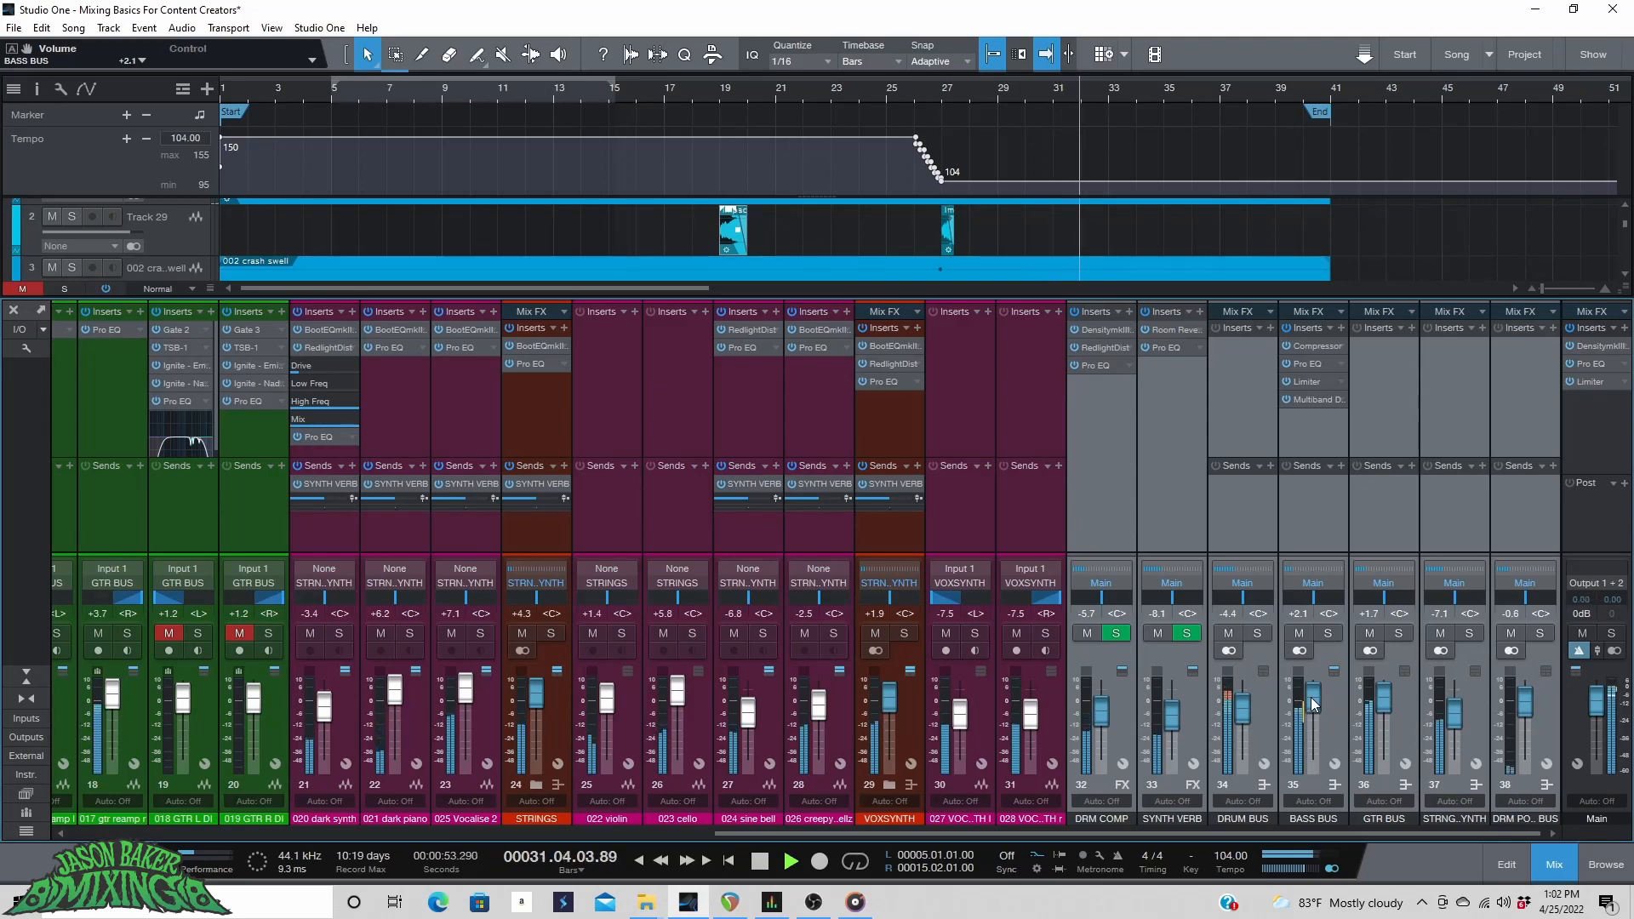
{"action": "scroll", "coordinate": [1311, 703], "scroll_direction": "down", "scroll_amount": 1}
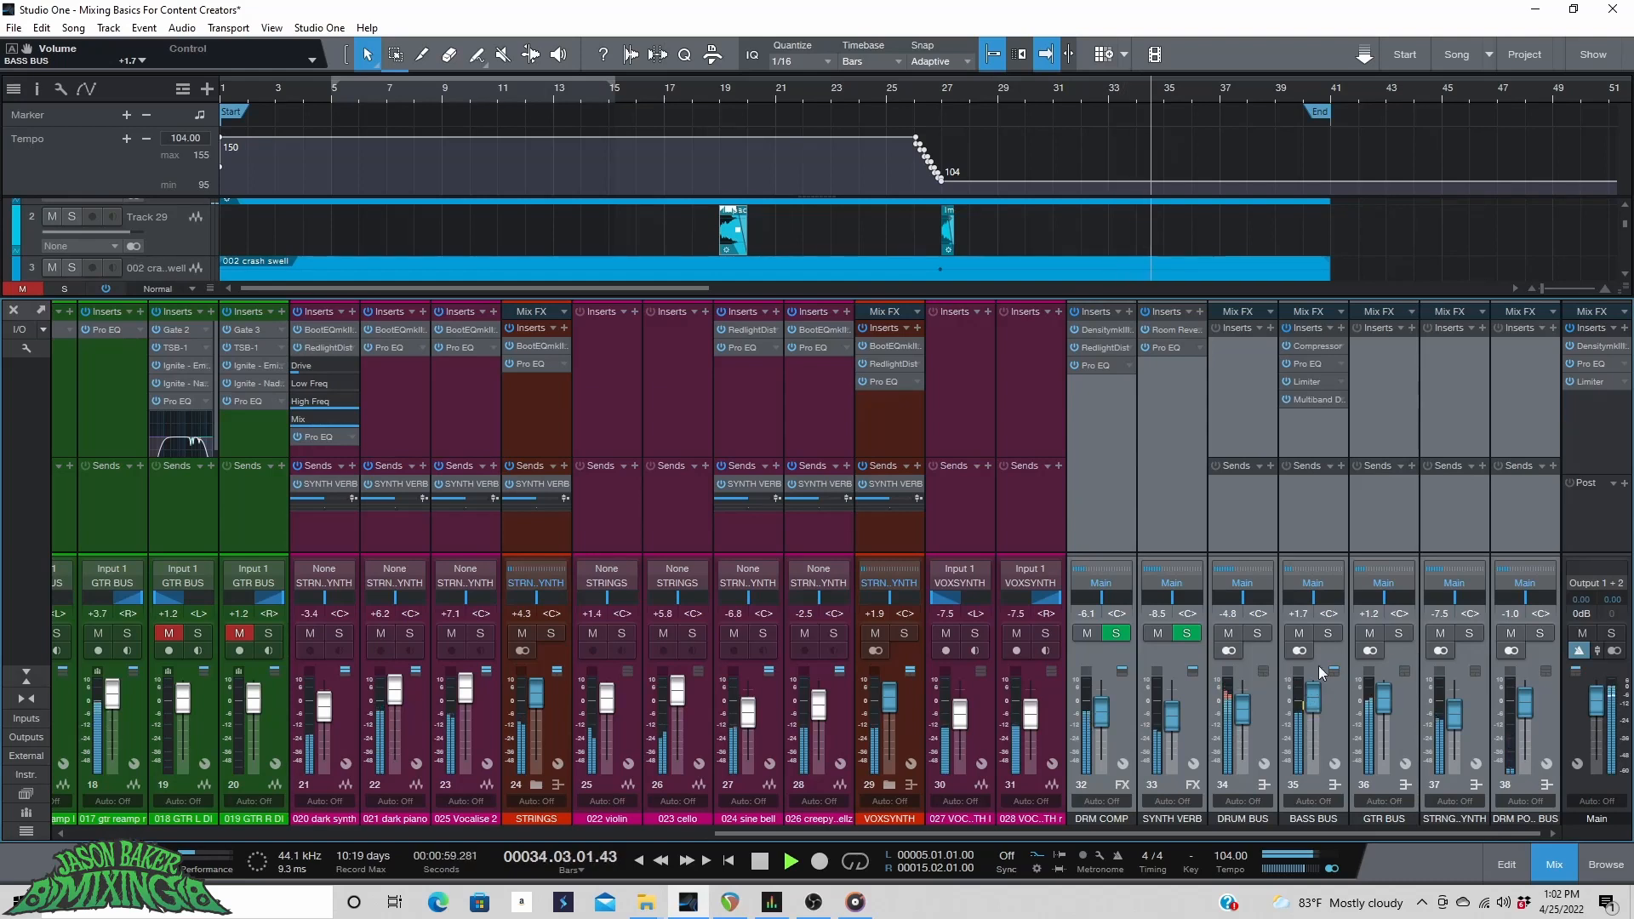
Move playback to the start of the loop and audition the mix, scrolling the mixer back.
{"action": "left_click", "coordinate": [365, 87]}
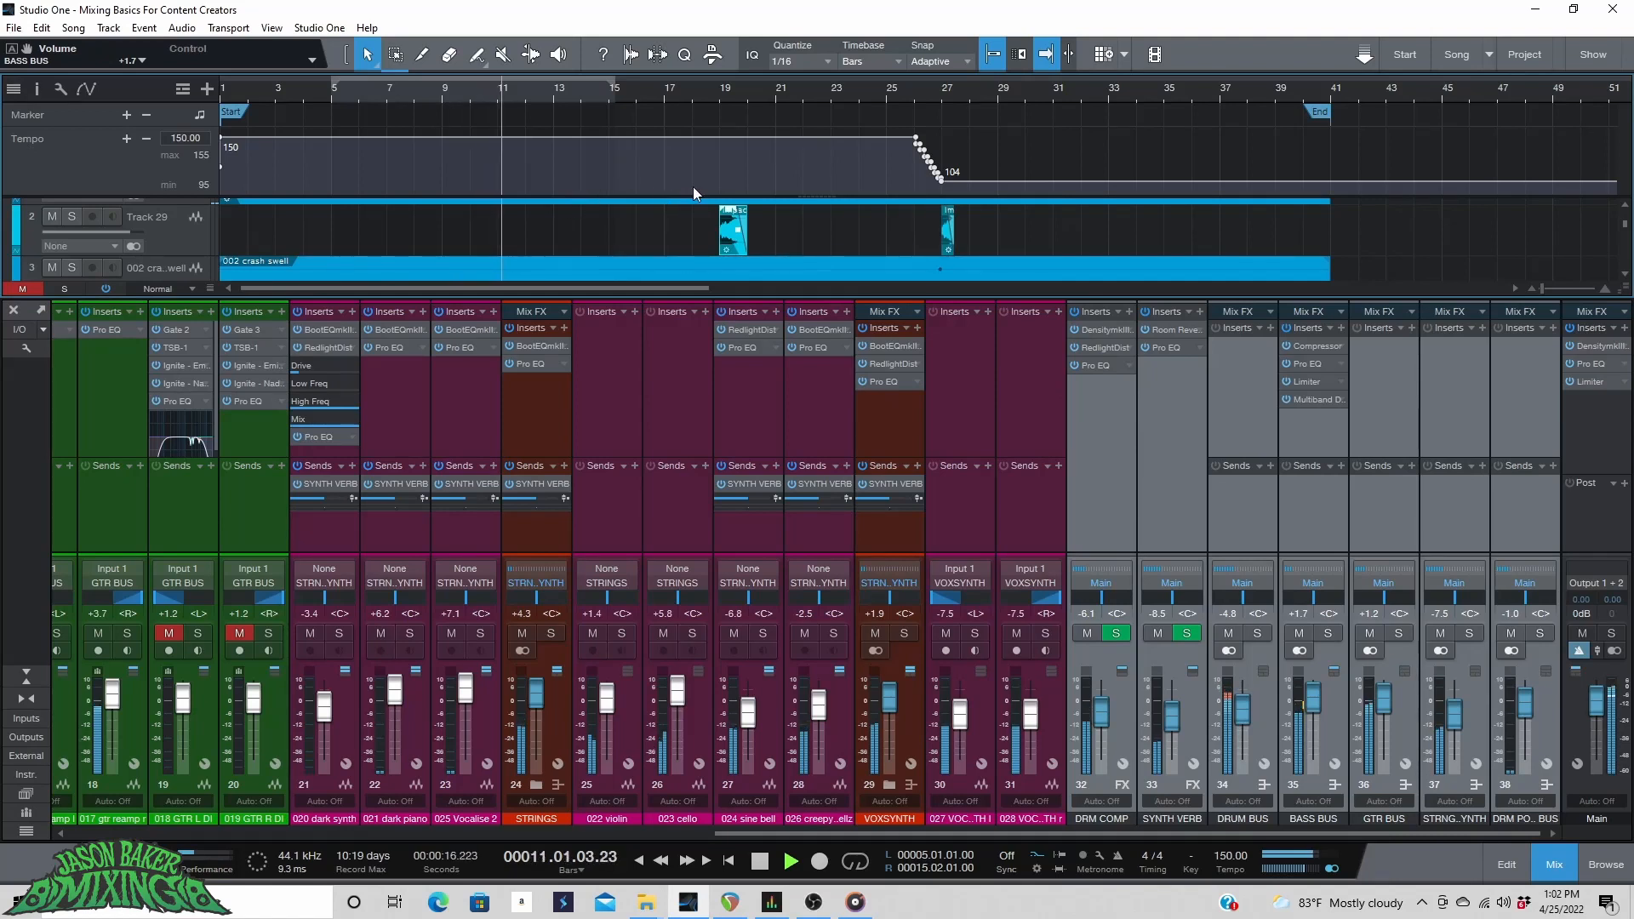
{"action": "key", "text": "space"}
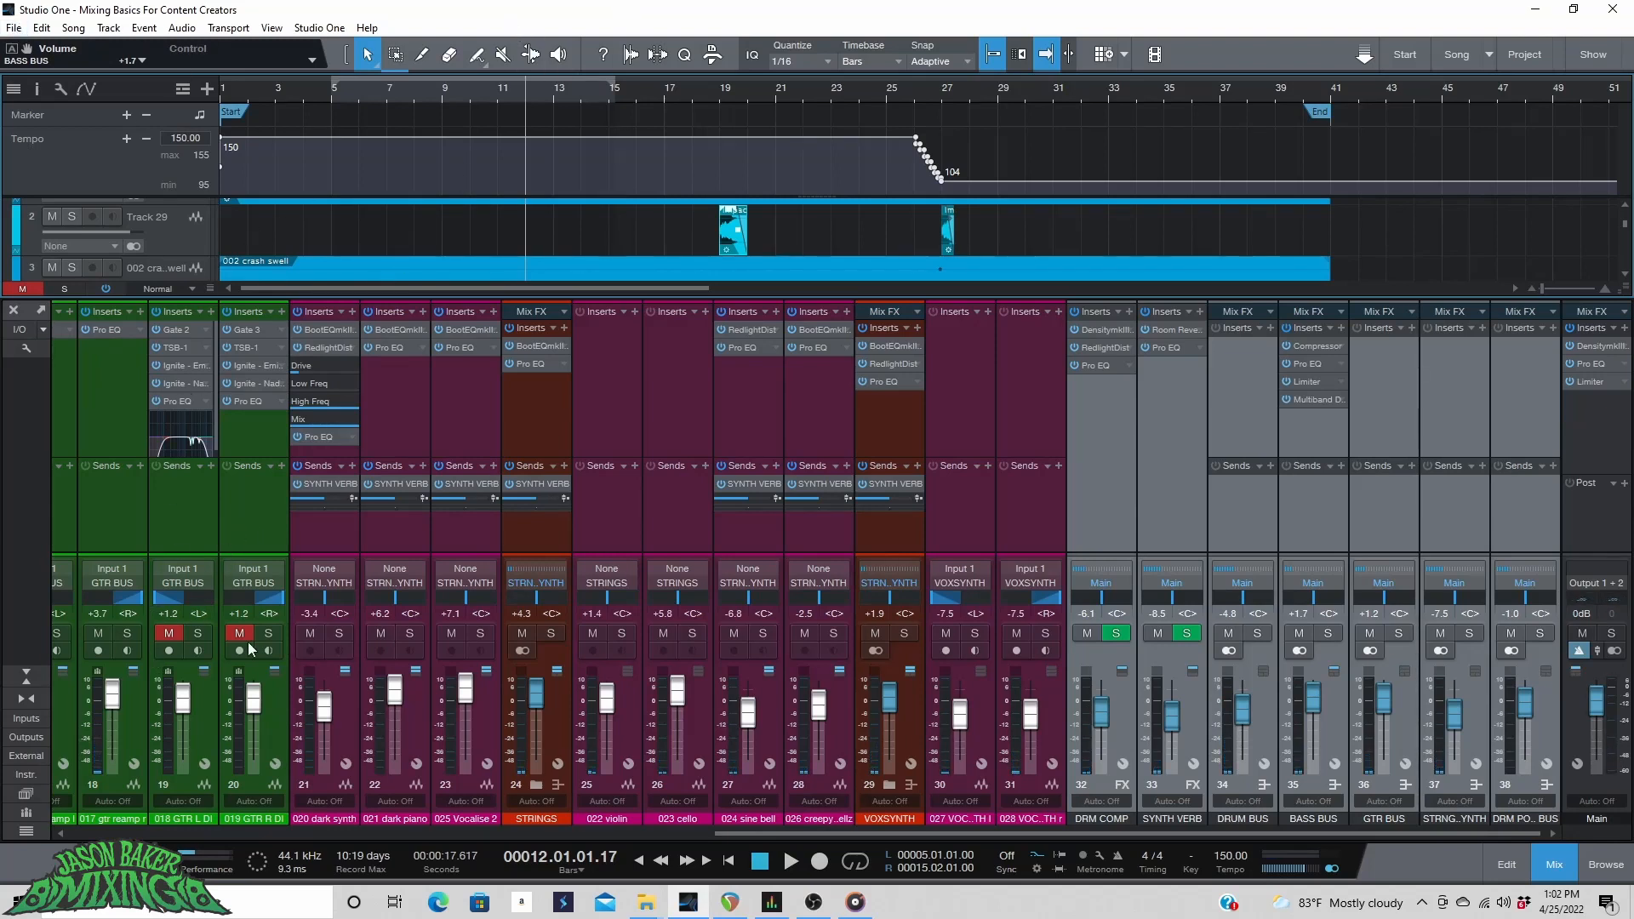
{"action": "left_click_drag", "start_coordinate": [866, 829], "coordinate": [568, 829]}
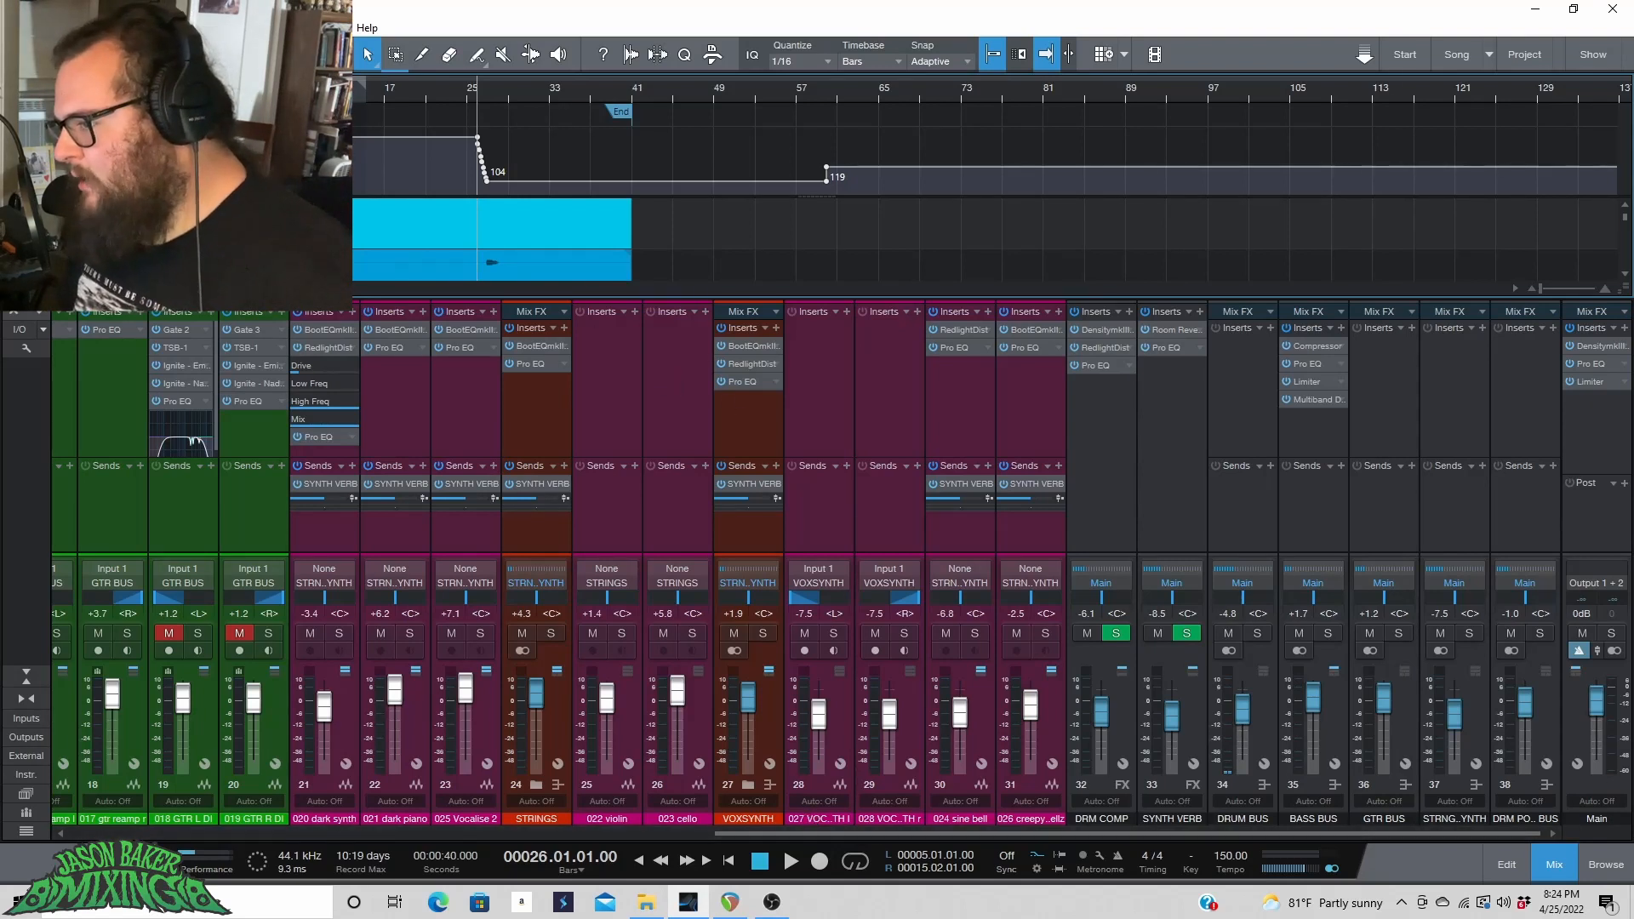
Play the song from the start and raise the STRNG SYNTH bus fader to -1.0 dB.
{"action": "scroll", "coordinate": [228, 187], "scroll_direction": "up", "scroll_amount": 5}
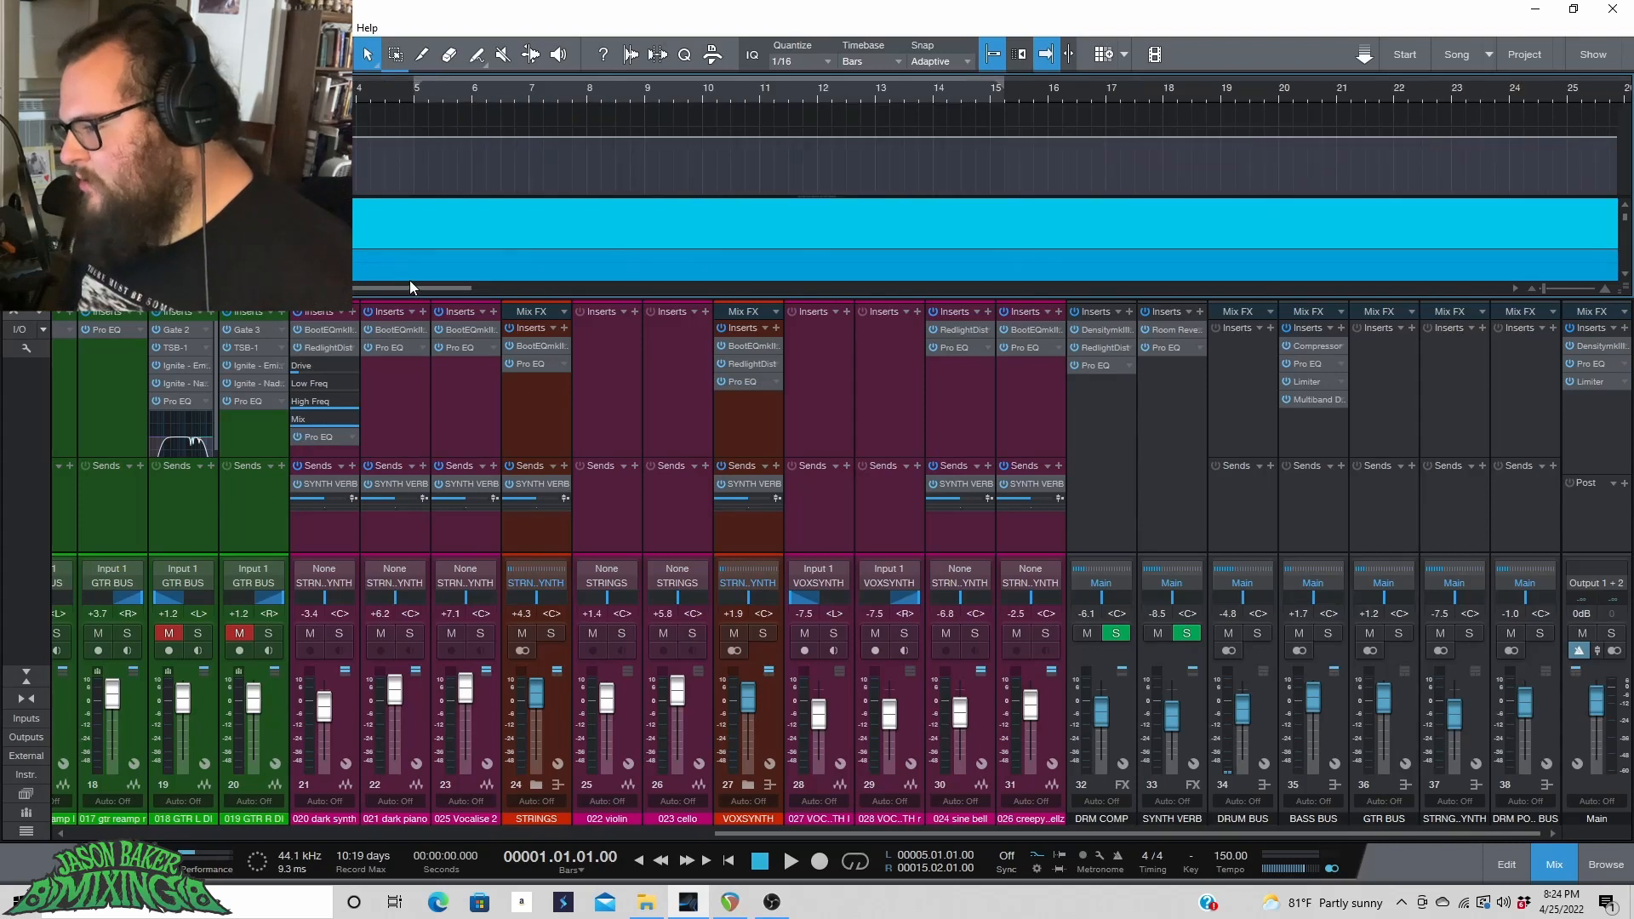
{"action": "left_click_drag", "start_coordinate": [411, 289], "coordinate": [340, 289]}
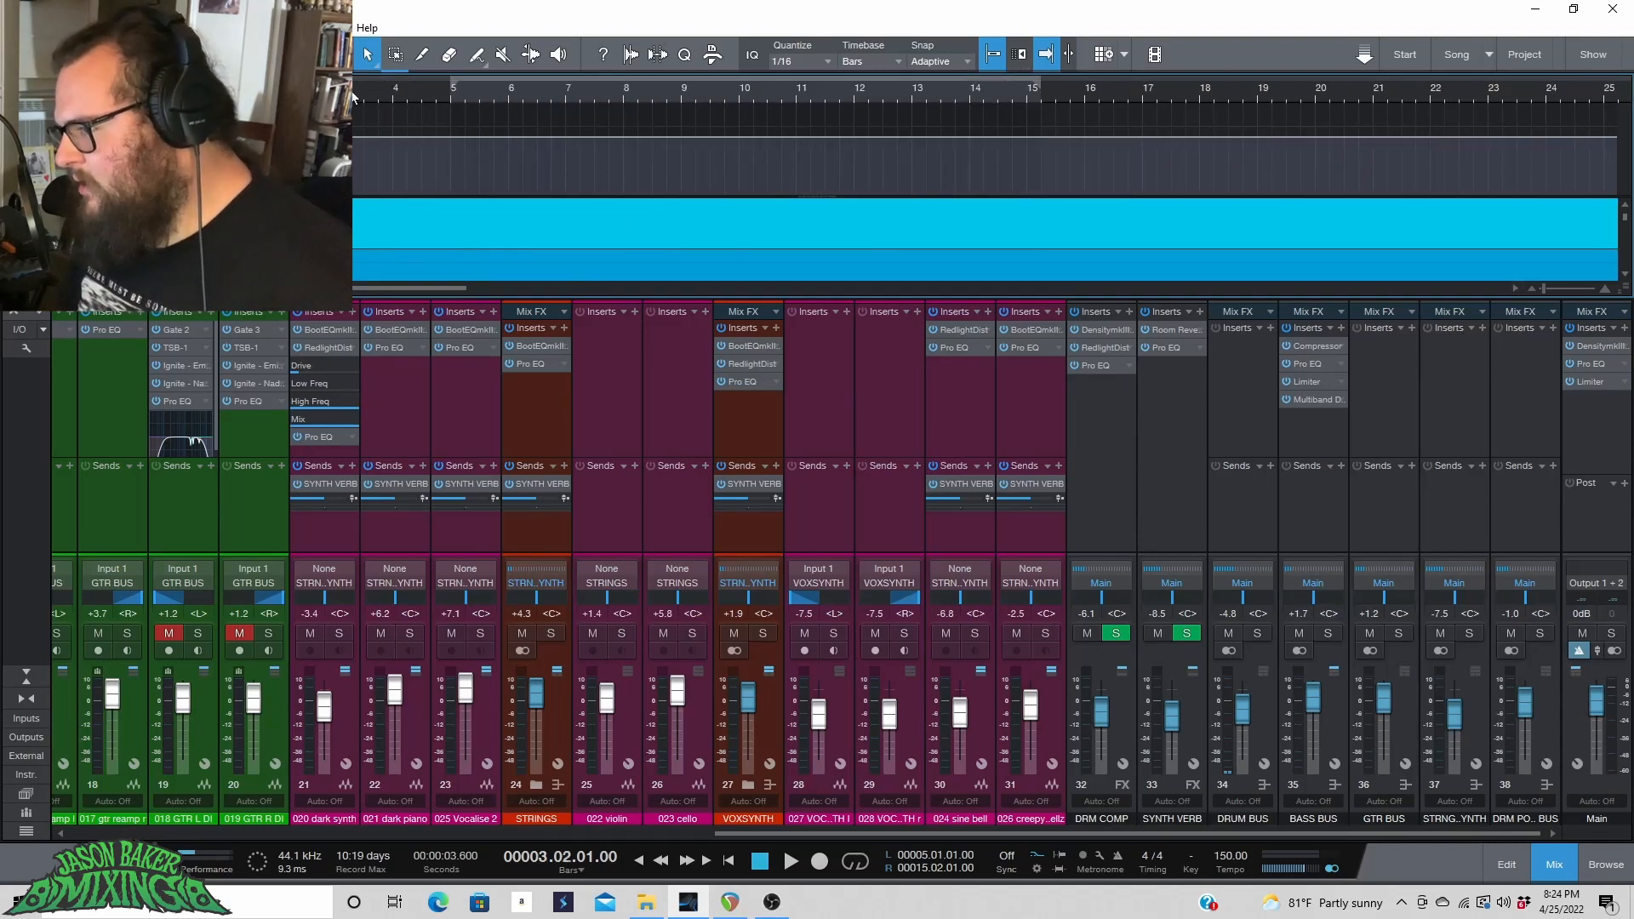
{"action": "key", "text": "space"}
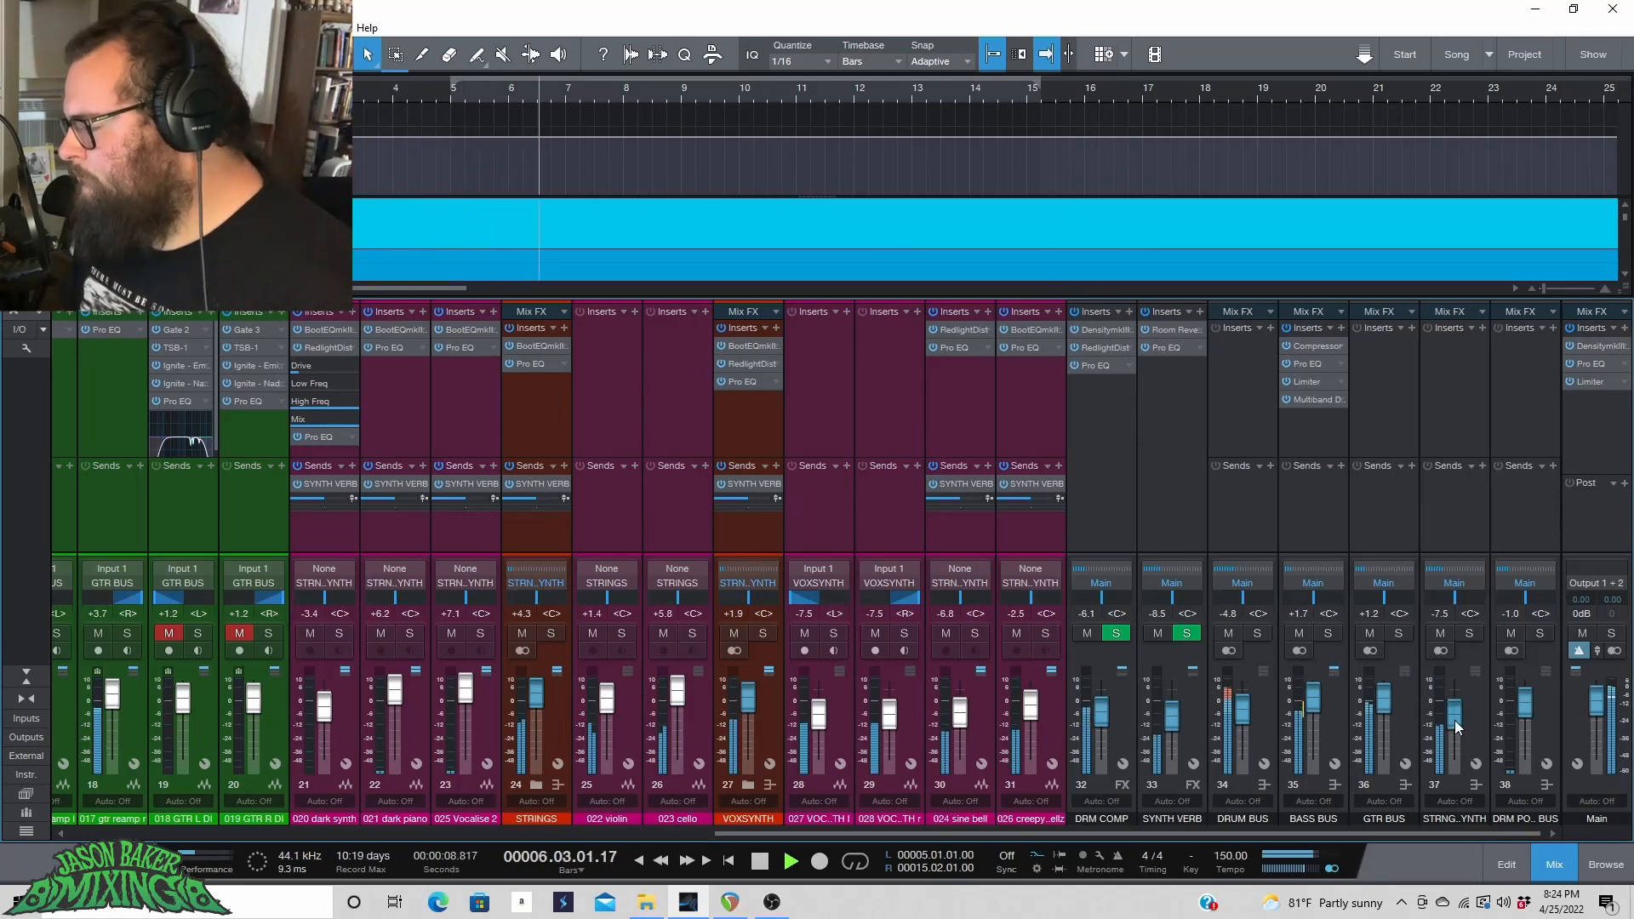
{"action": "left_click_drag", "start_coordinate": [1454, 720], "coordinate": [1455, 706]}
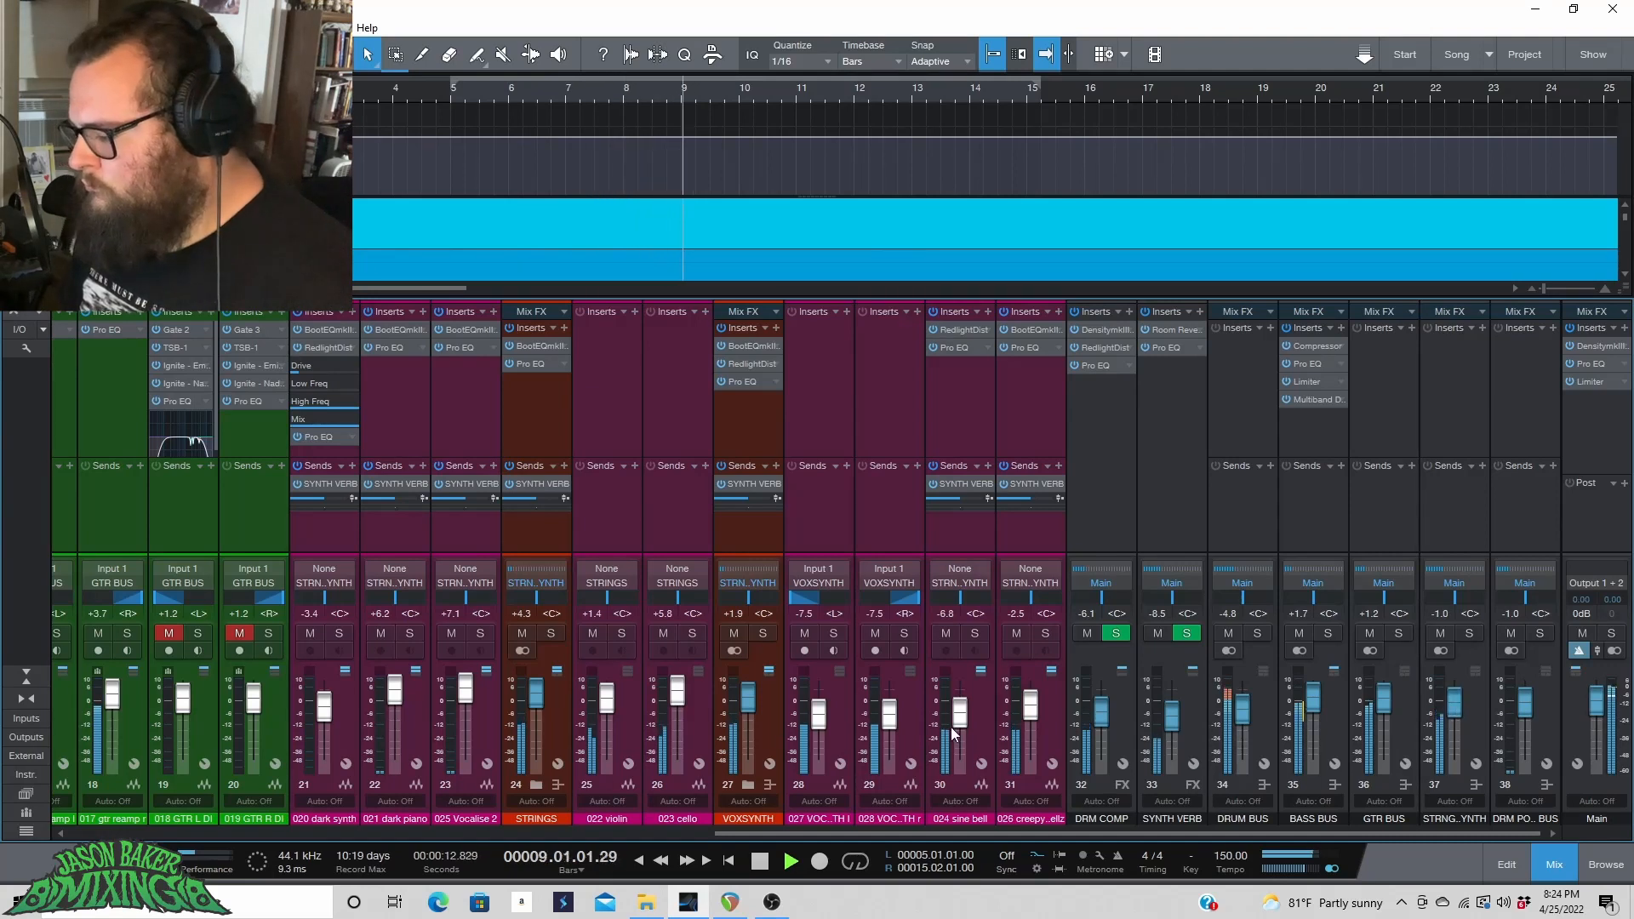
Adjust the sine bell, strings and creepy fader levels to -5.4 dB, +5.0 dB and -2.9 dB.
{"action": "left_click_drag", "start_coordinate": [956, 721], "coordinate": [956, 718]}
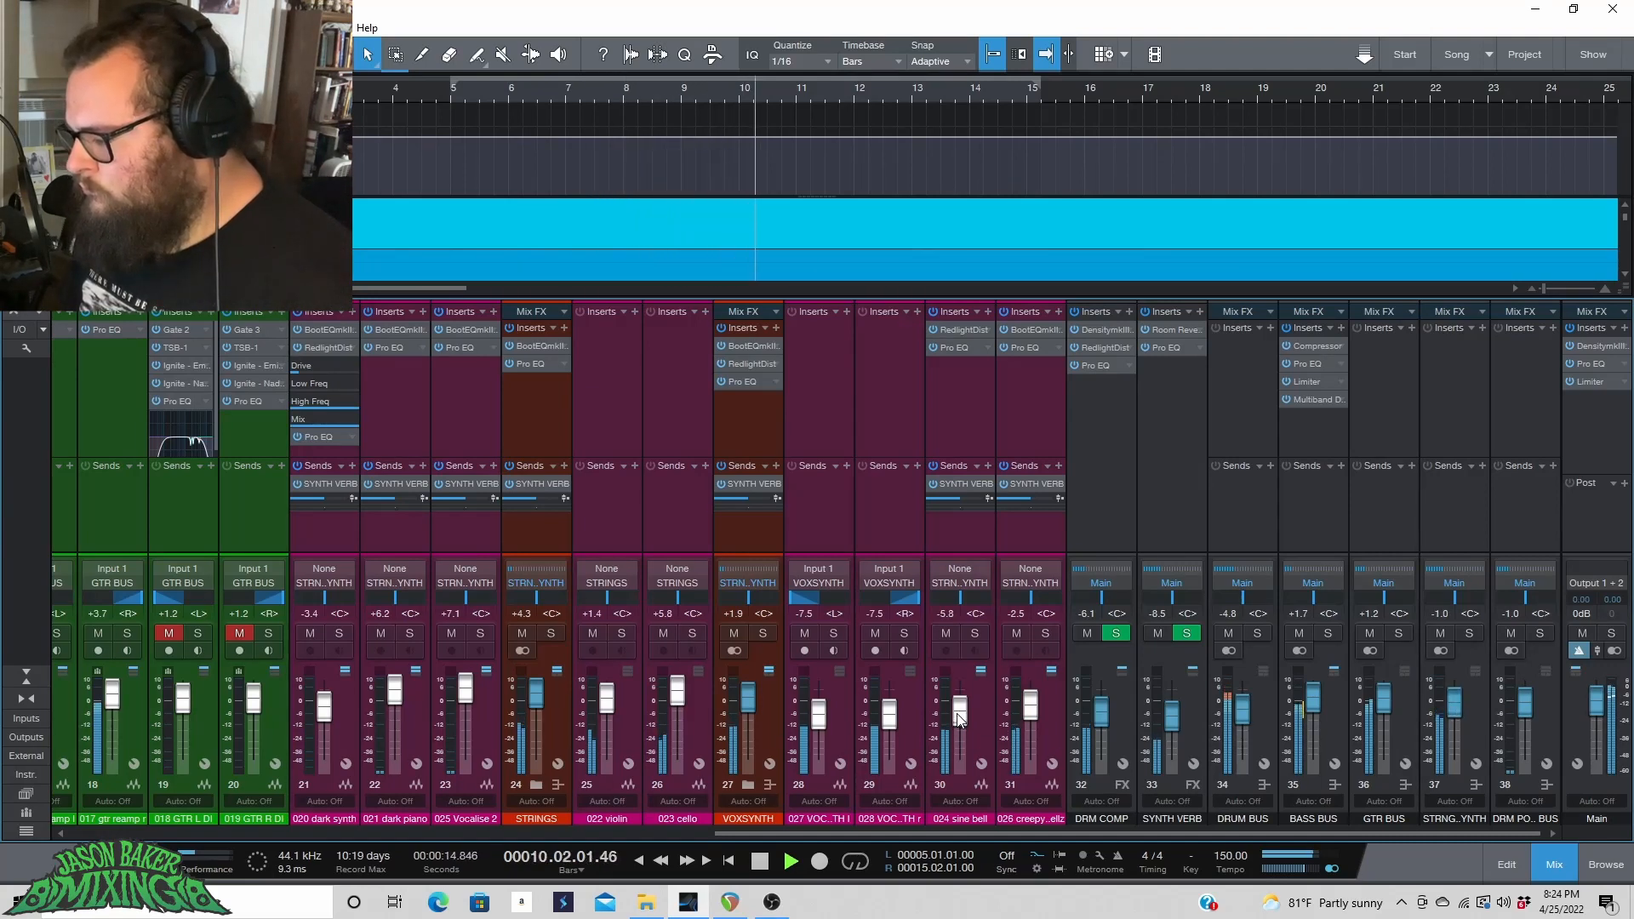
{"action": "left_click_drag", "start_coordinate": [534, 702], "coordinate": [537, 700]}
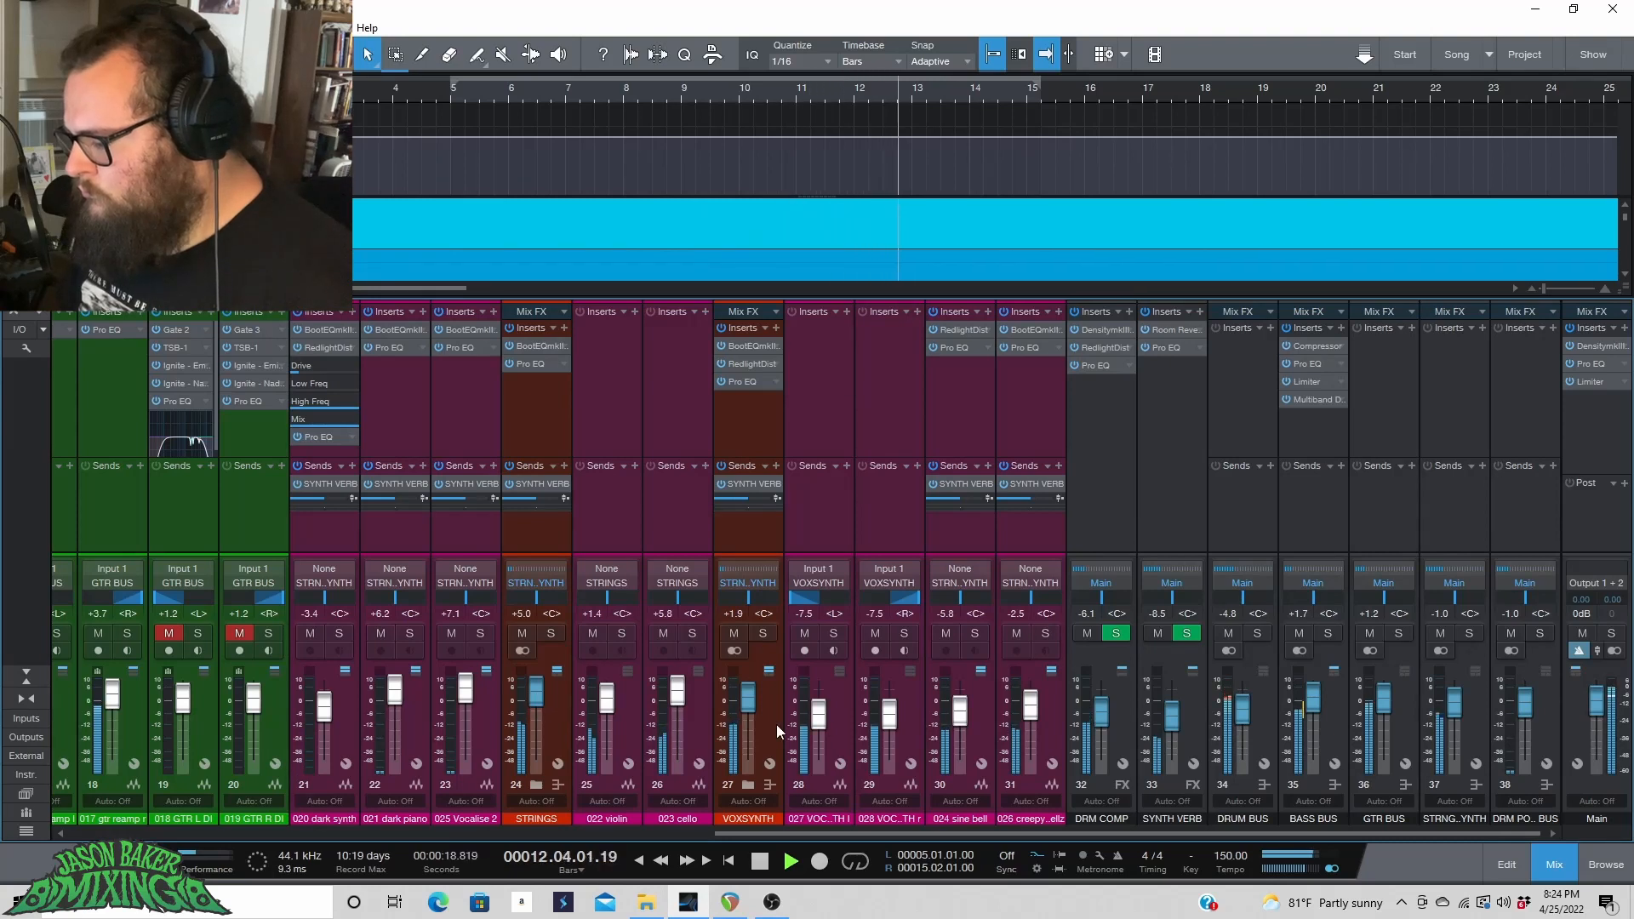
{"action": "left_click_drag", "start_coordinate": [959, 712], "coordinate": [1031, 713]}
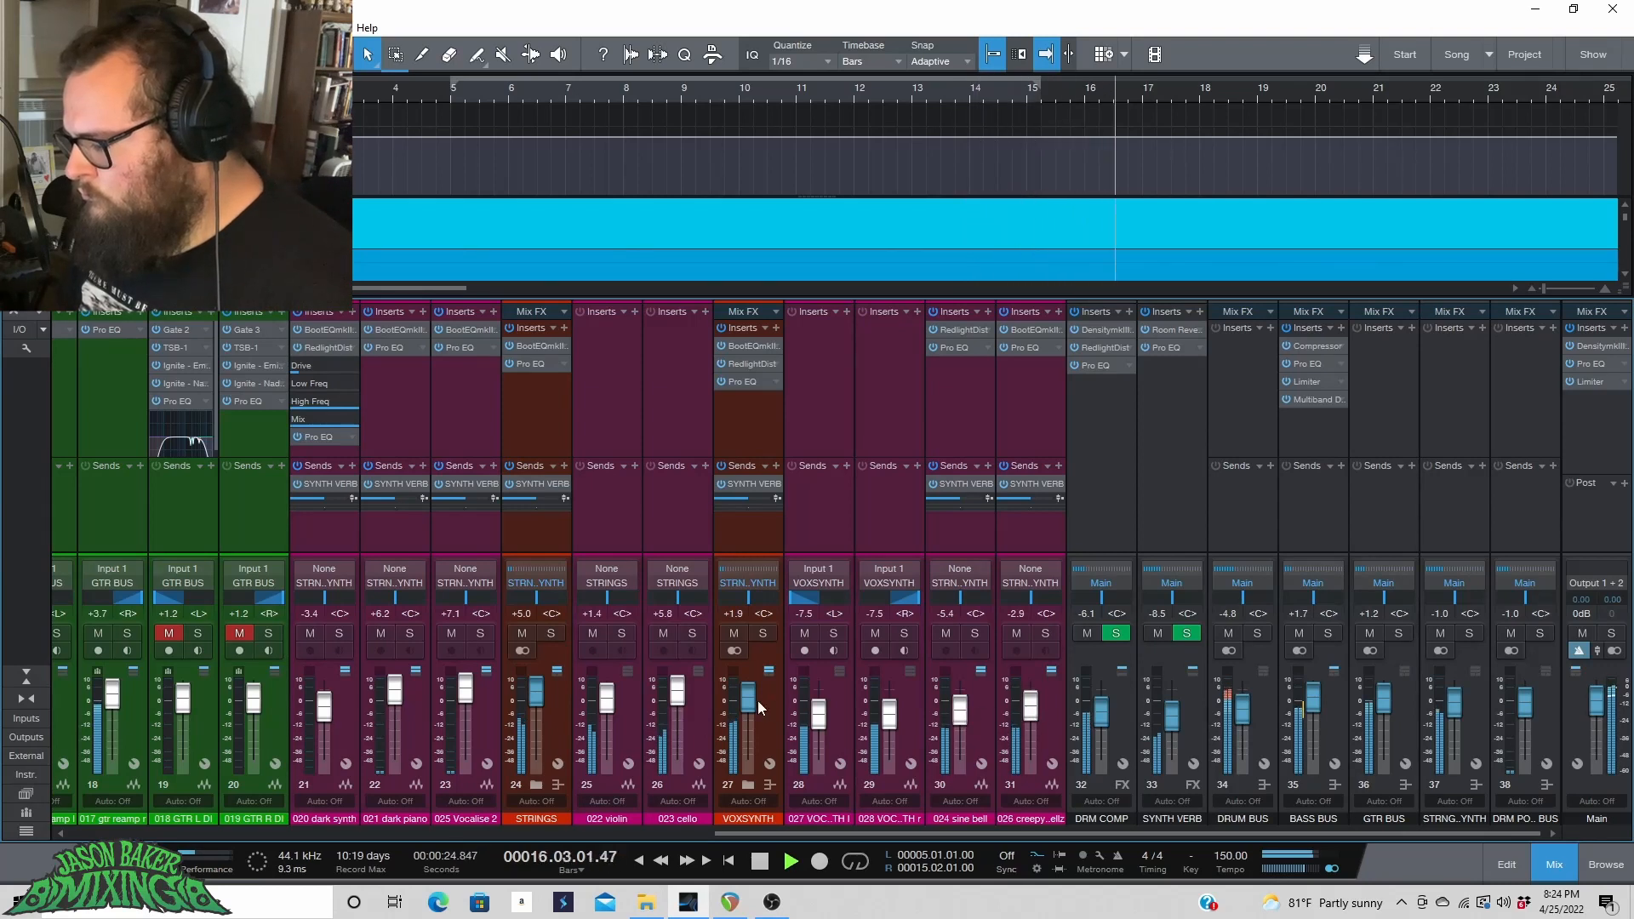
Lower the VOXSYNTH fader to +0.8 dB and raise the dark synth fader to +2.1 dB.
{"action": "scroll", "coordinate": [751, 700], "scroll_direction": "down", "scroll_amount": 2}
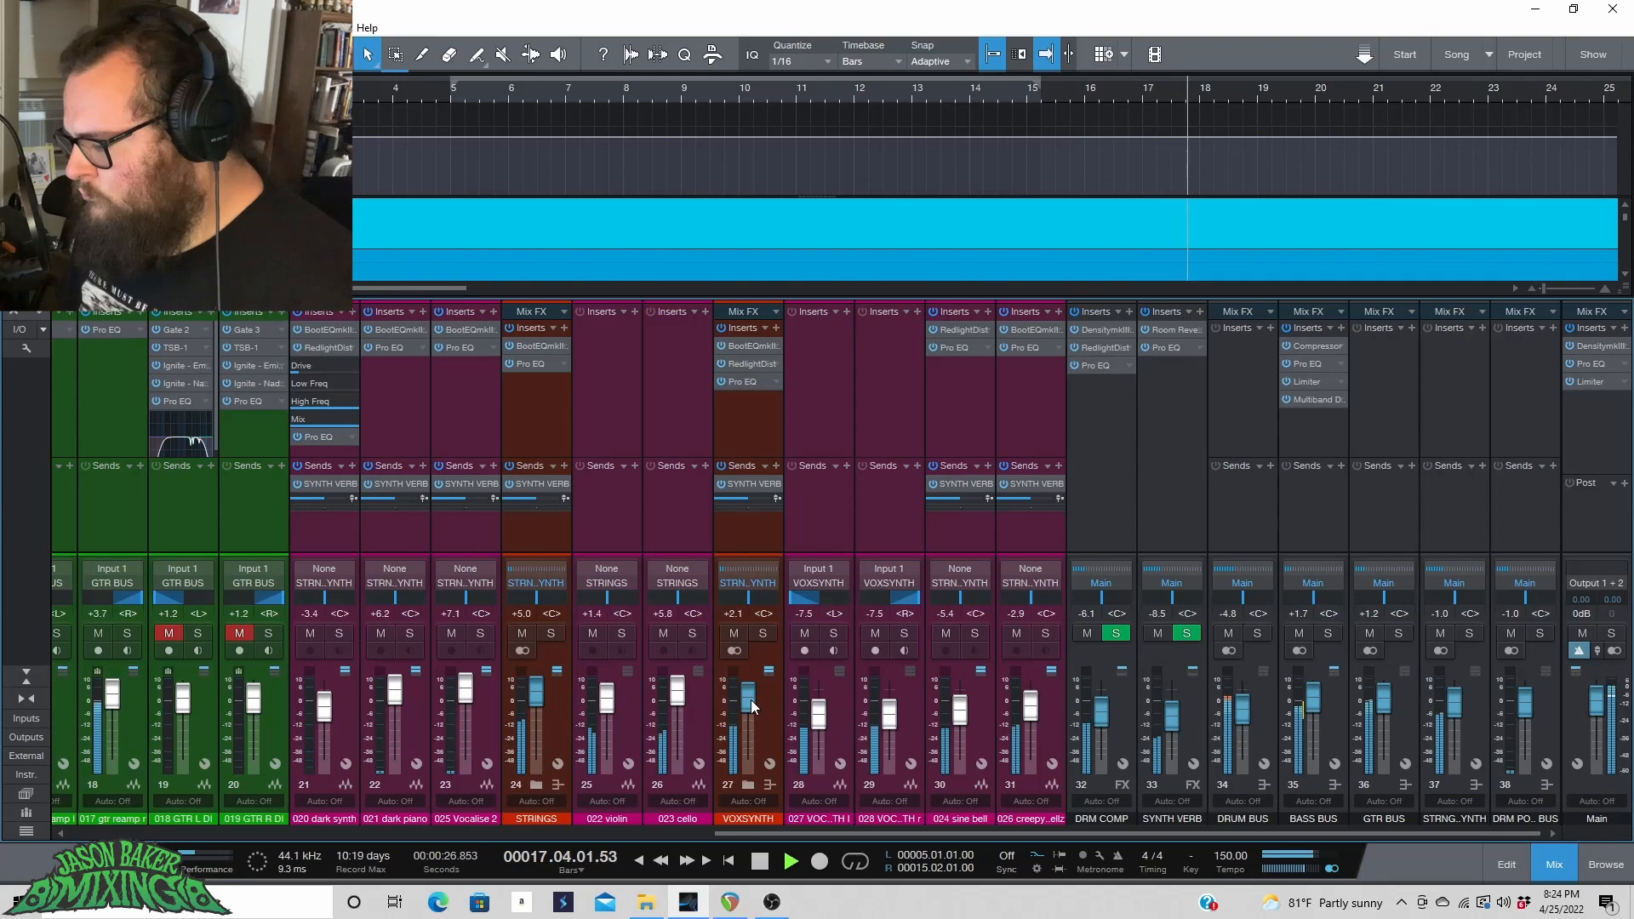
{"action": "scroll", "coordinate": [750, 705], "scroll_direction": "down", "scroll_amount": 1}
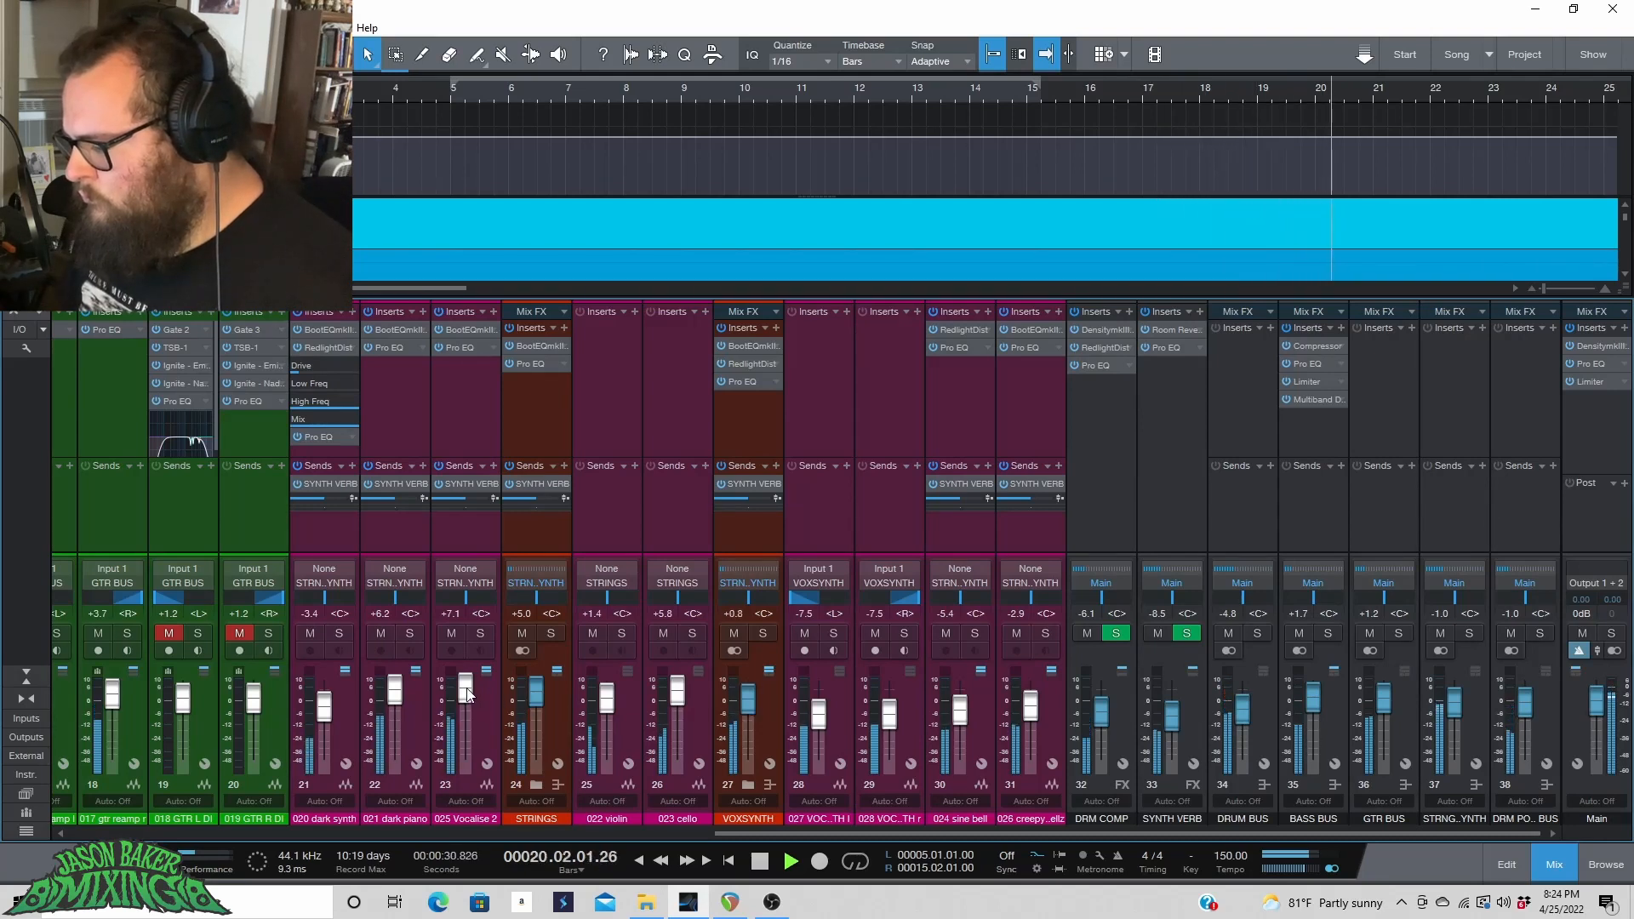
{"action": "scroll", "coordinate": [324, 704], "scroll_direction": "up", "scroll_amount": 8}
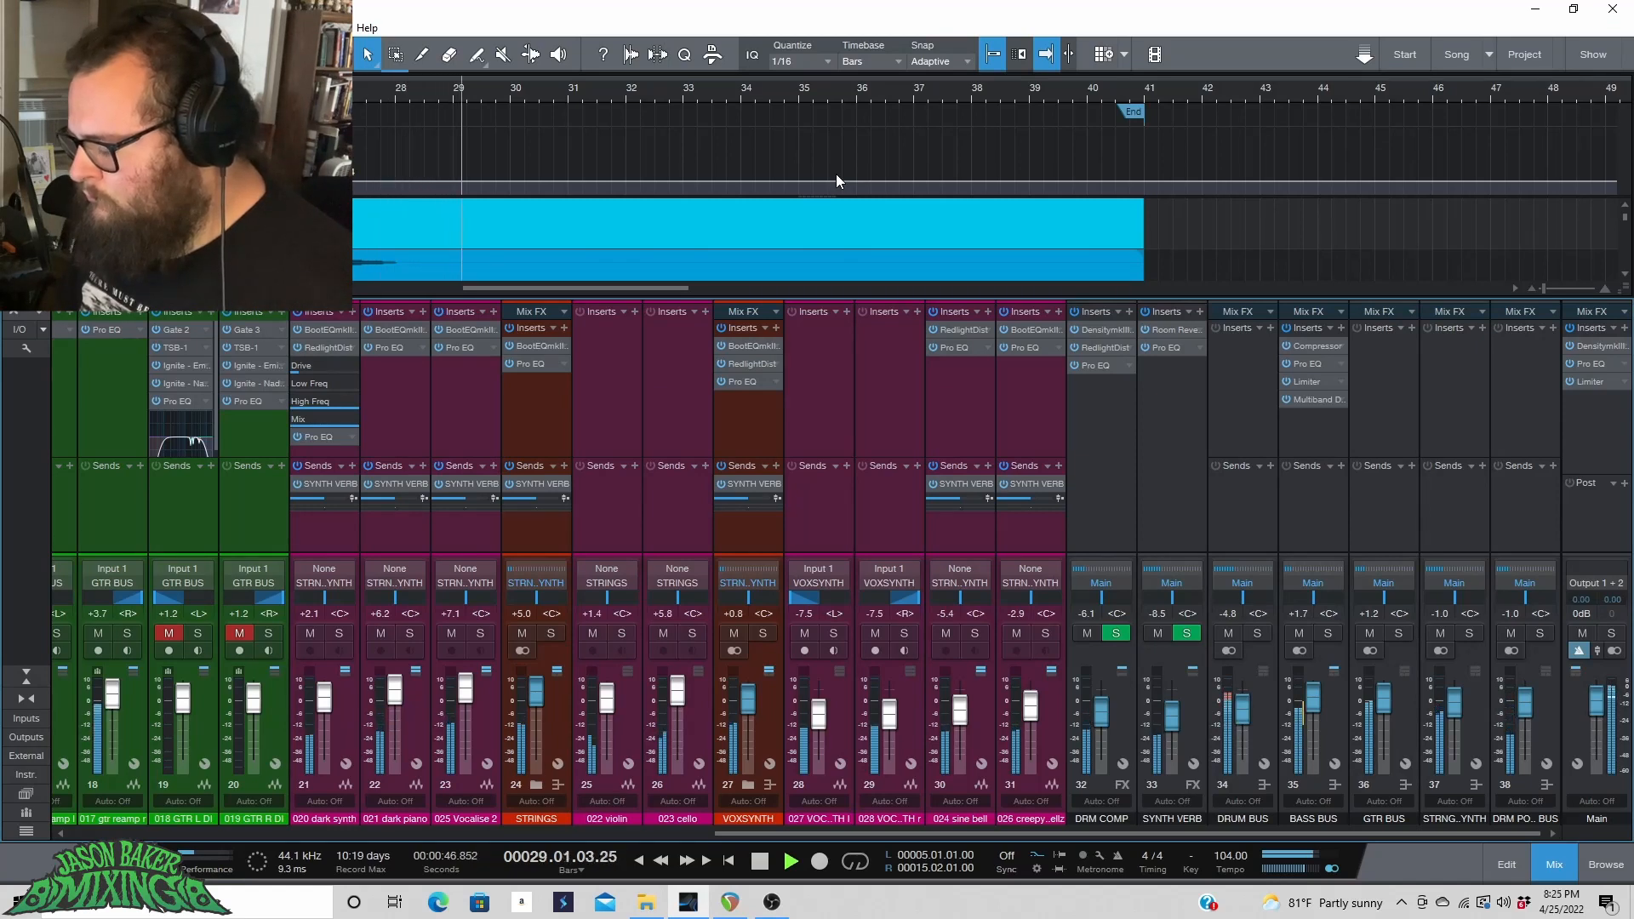
Cycle the timeline format through Frames and Seconds and back to Bars.
{"action": "left_click", "coordinate": [860, 59]}
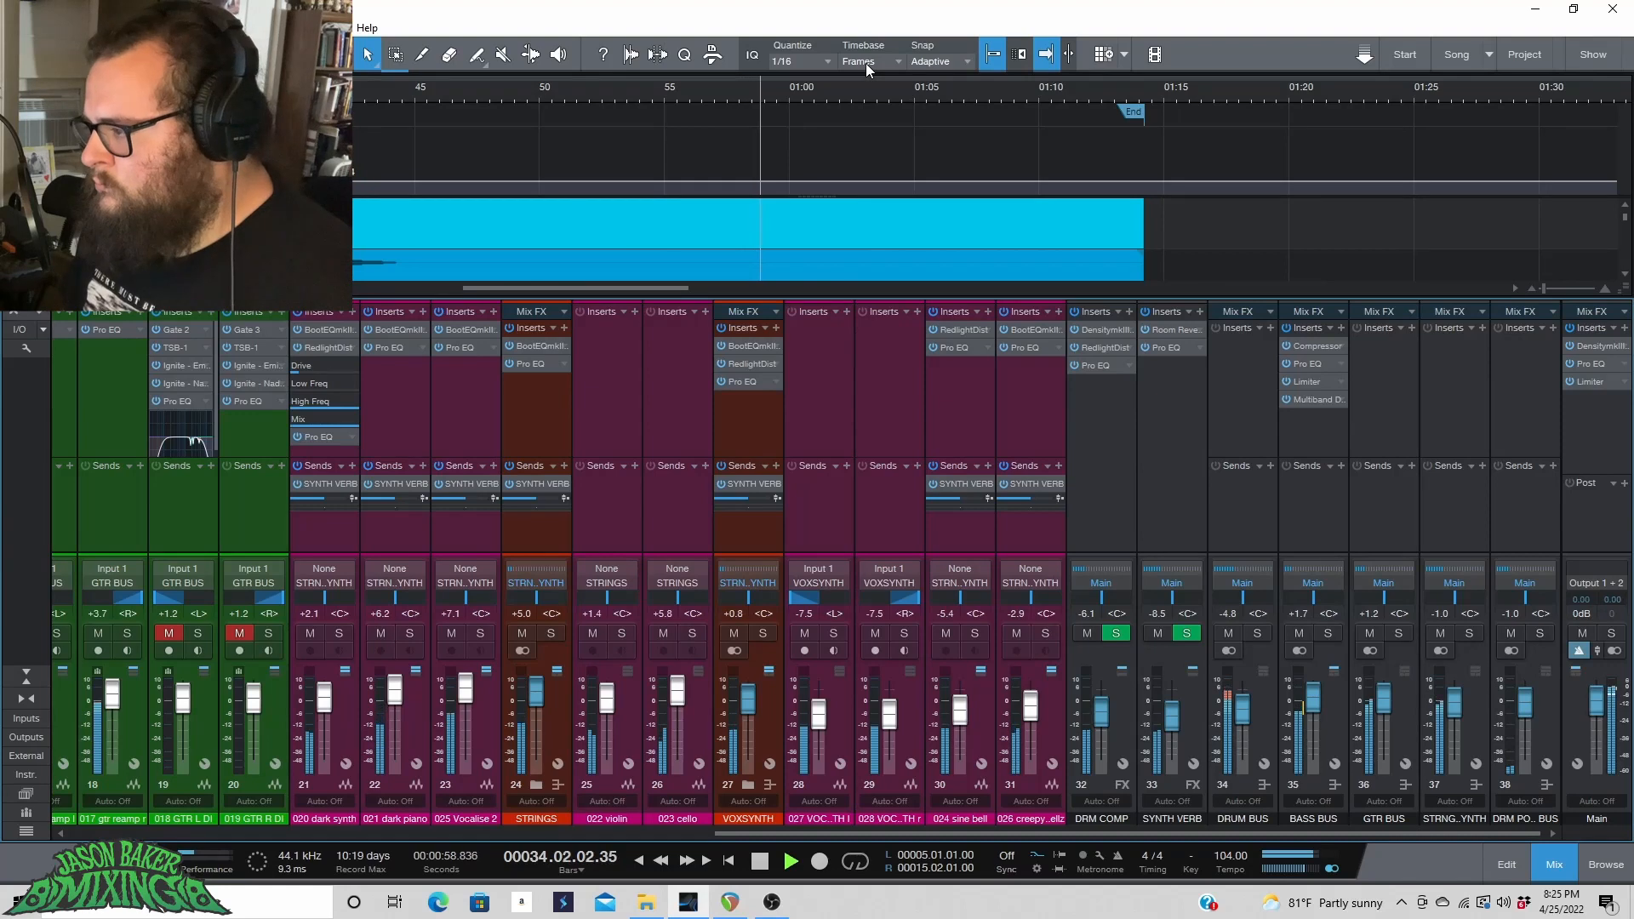
{"action": "left_click", "coordinate": [866, 63]}
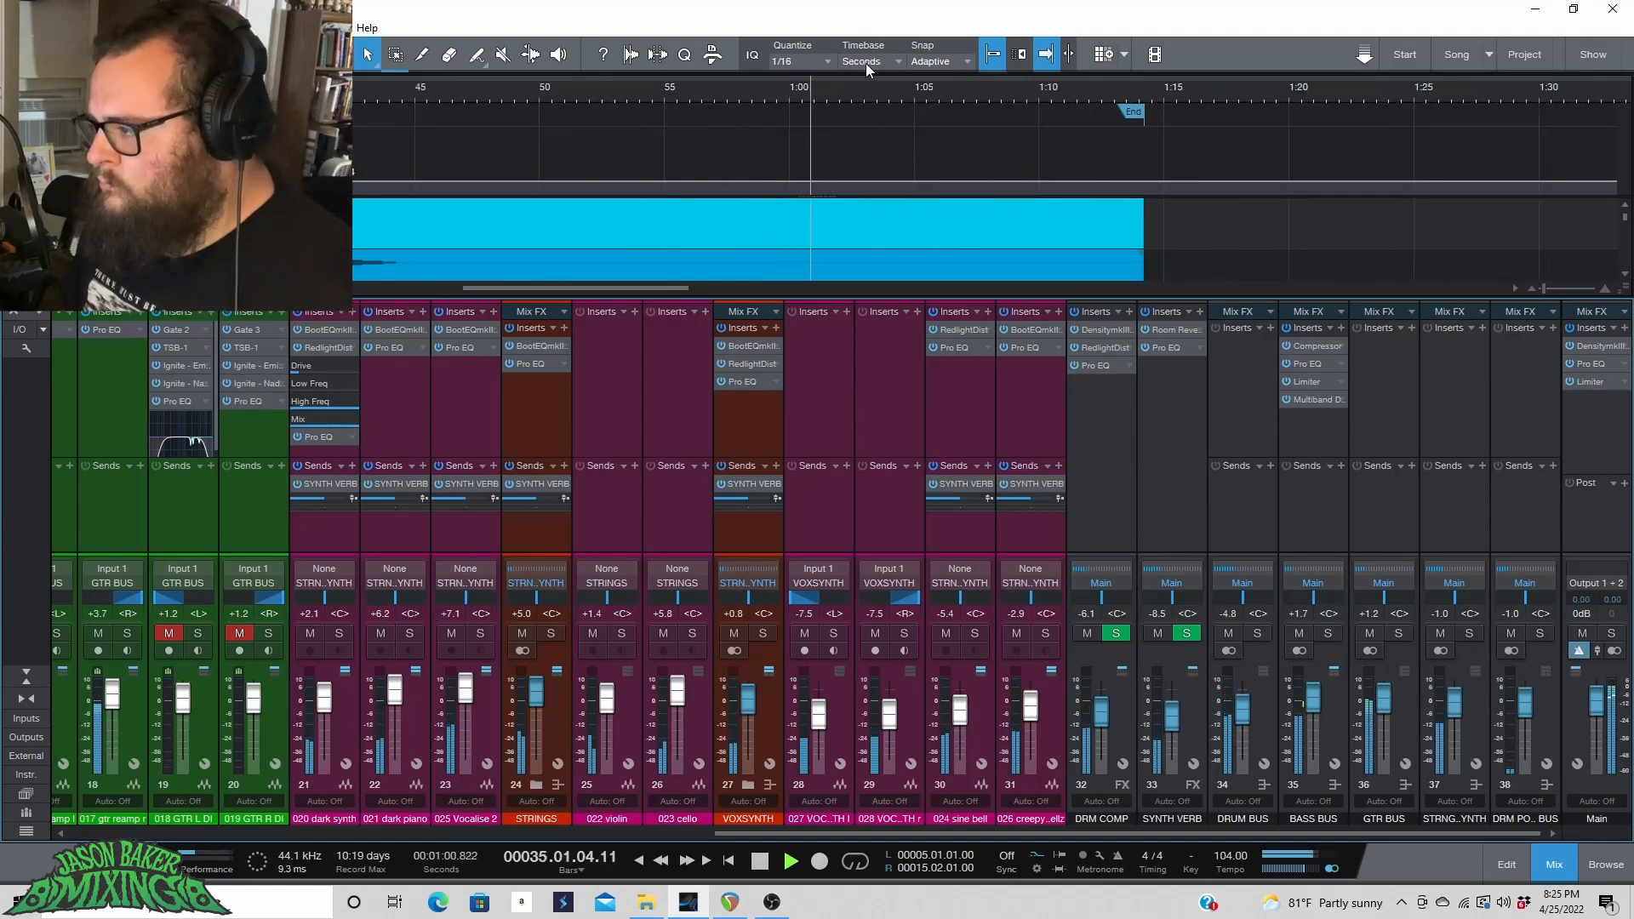
{"action": "left_click", "coordinate": [865, 63]}
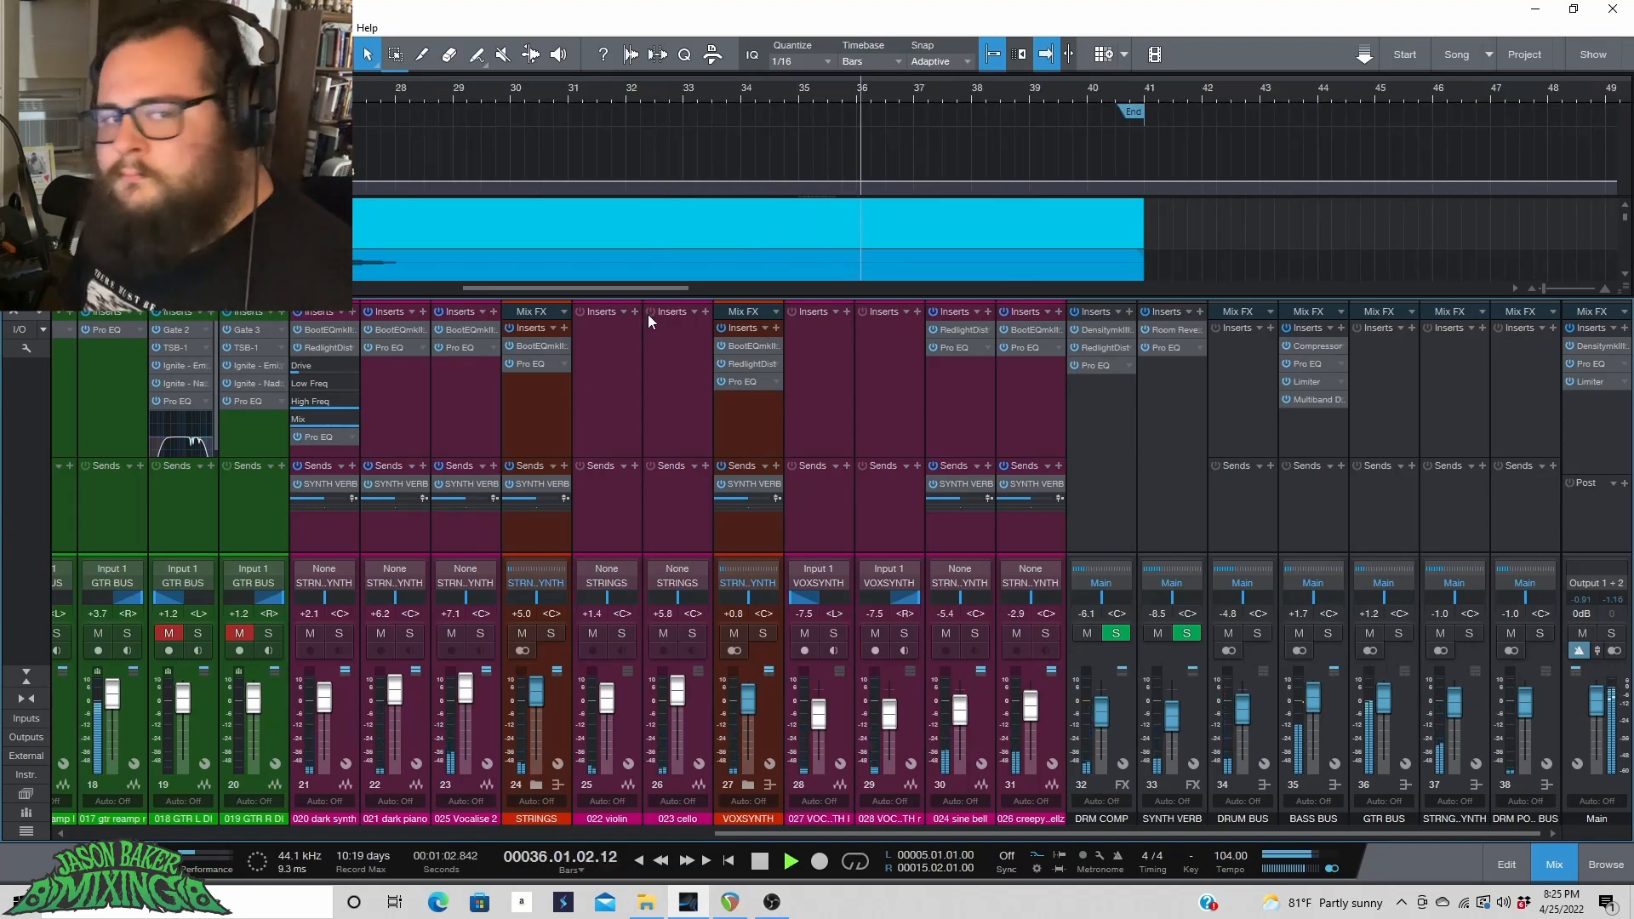
Stop playback, return to near the song start, and briefly replay the mix.
{"action": "key", "text": "space"}
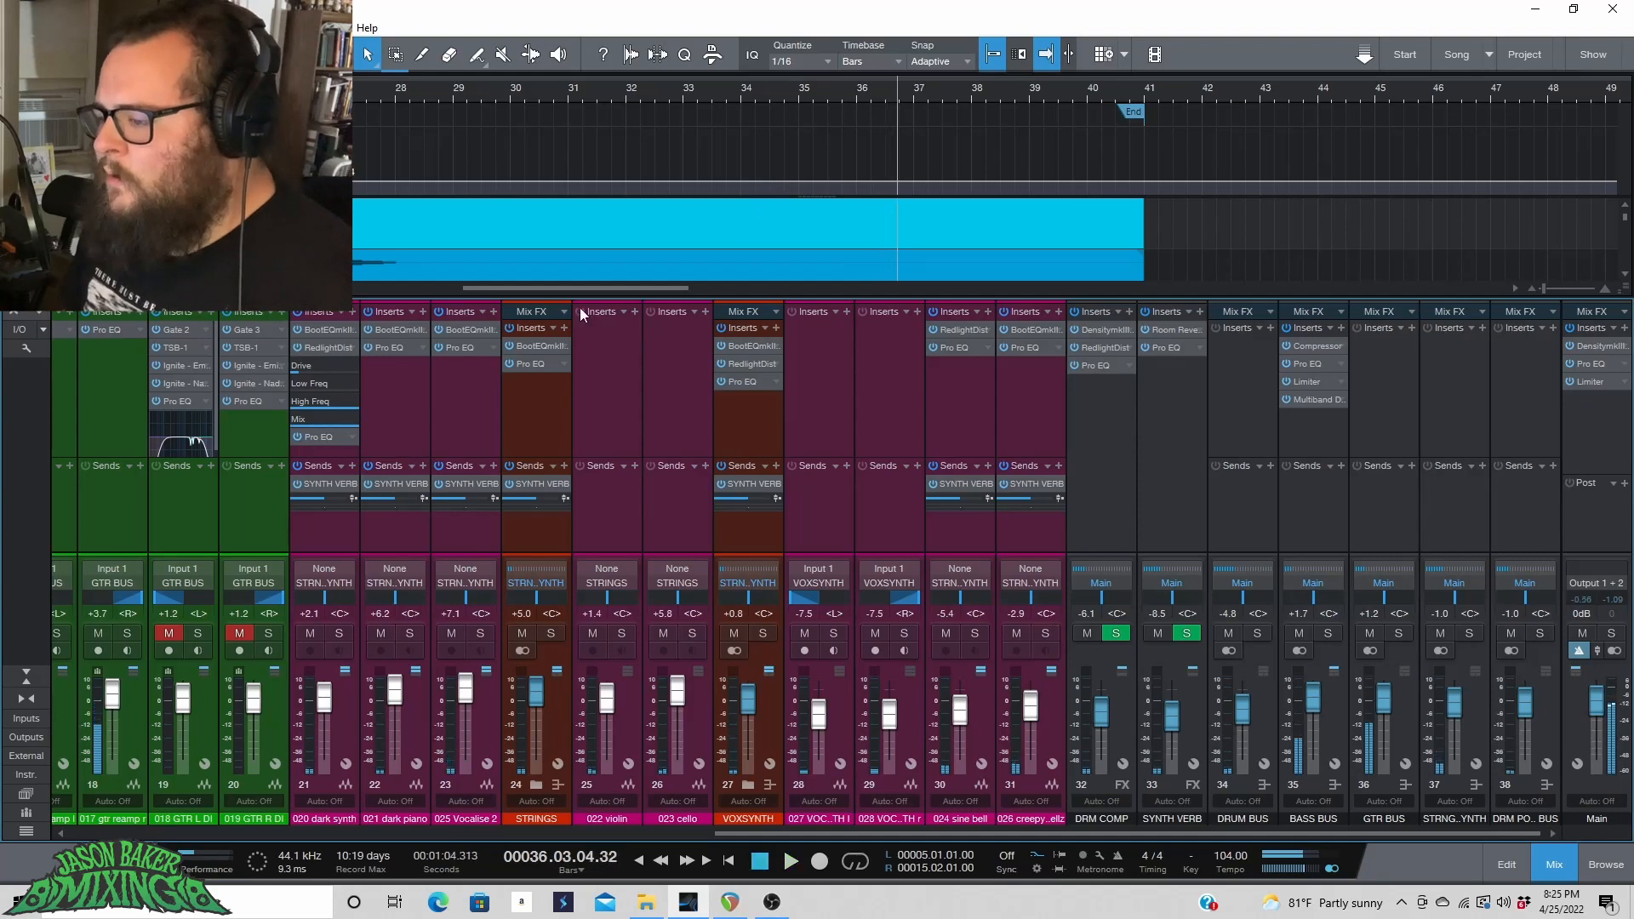
{"action": "left_click_drag", "start_coordinate": [595, 289], "coordinate": [365, 320]}
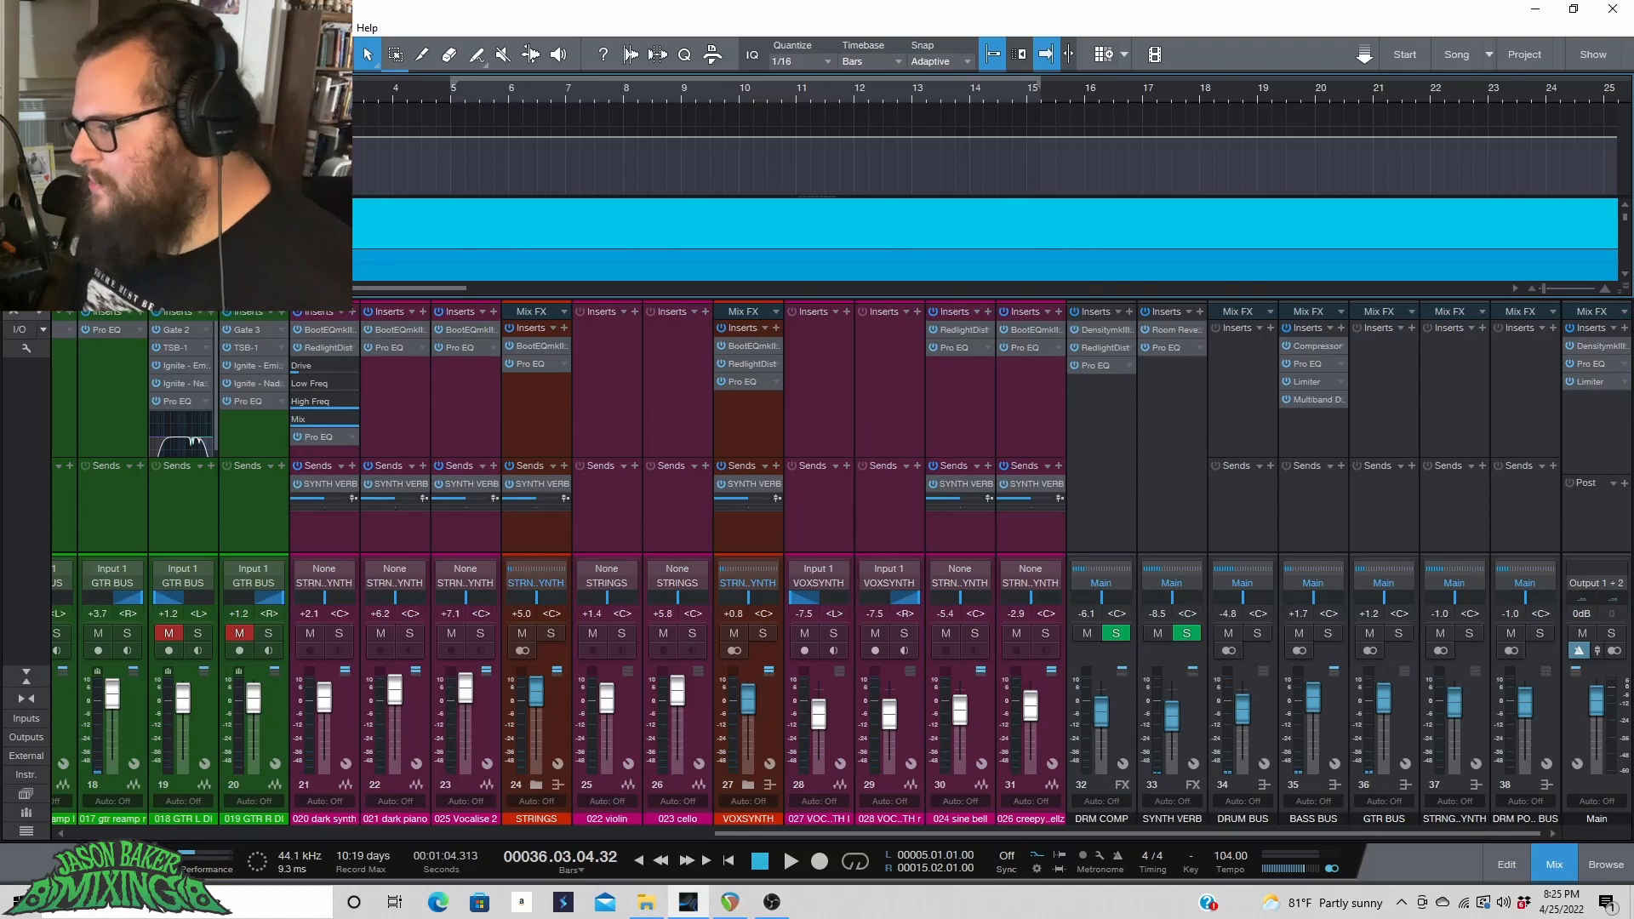
{"action": "left_click", "coordinate": [338, 90]}
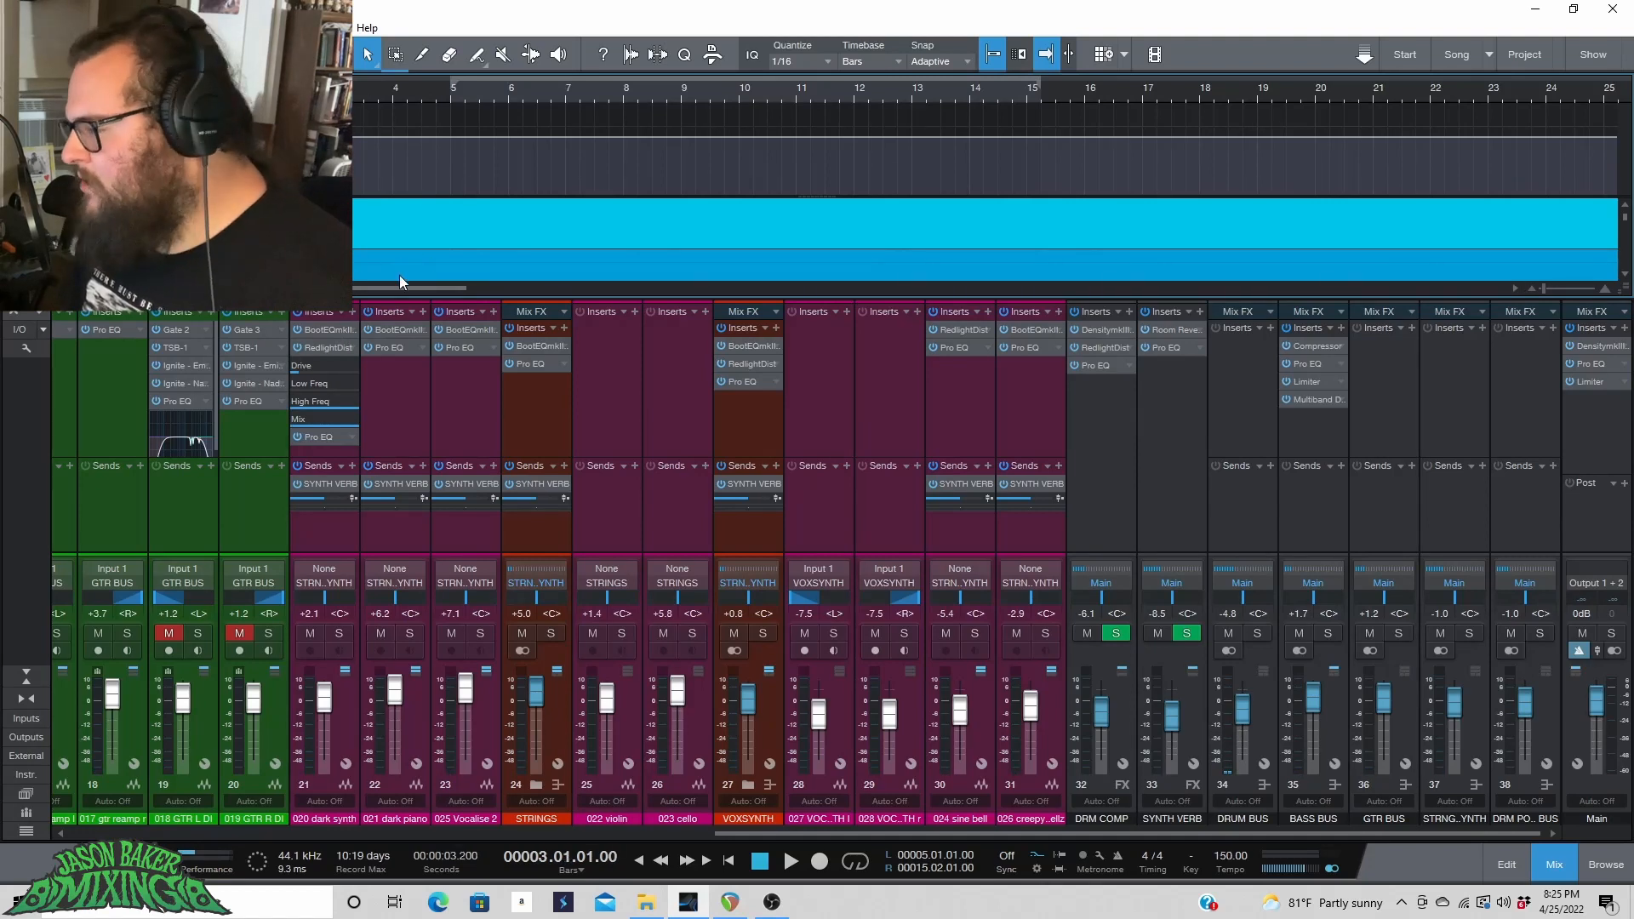
{"action": "key", "text": "space"}
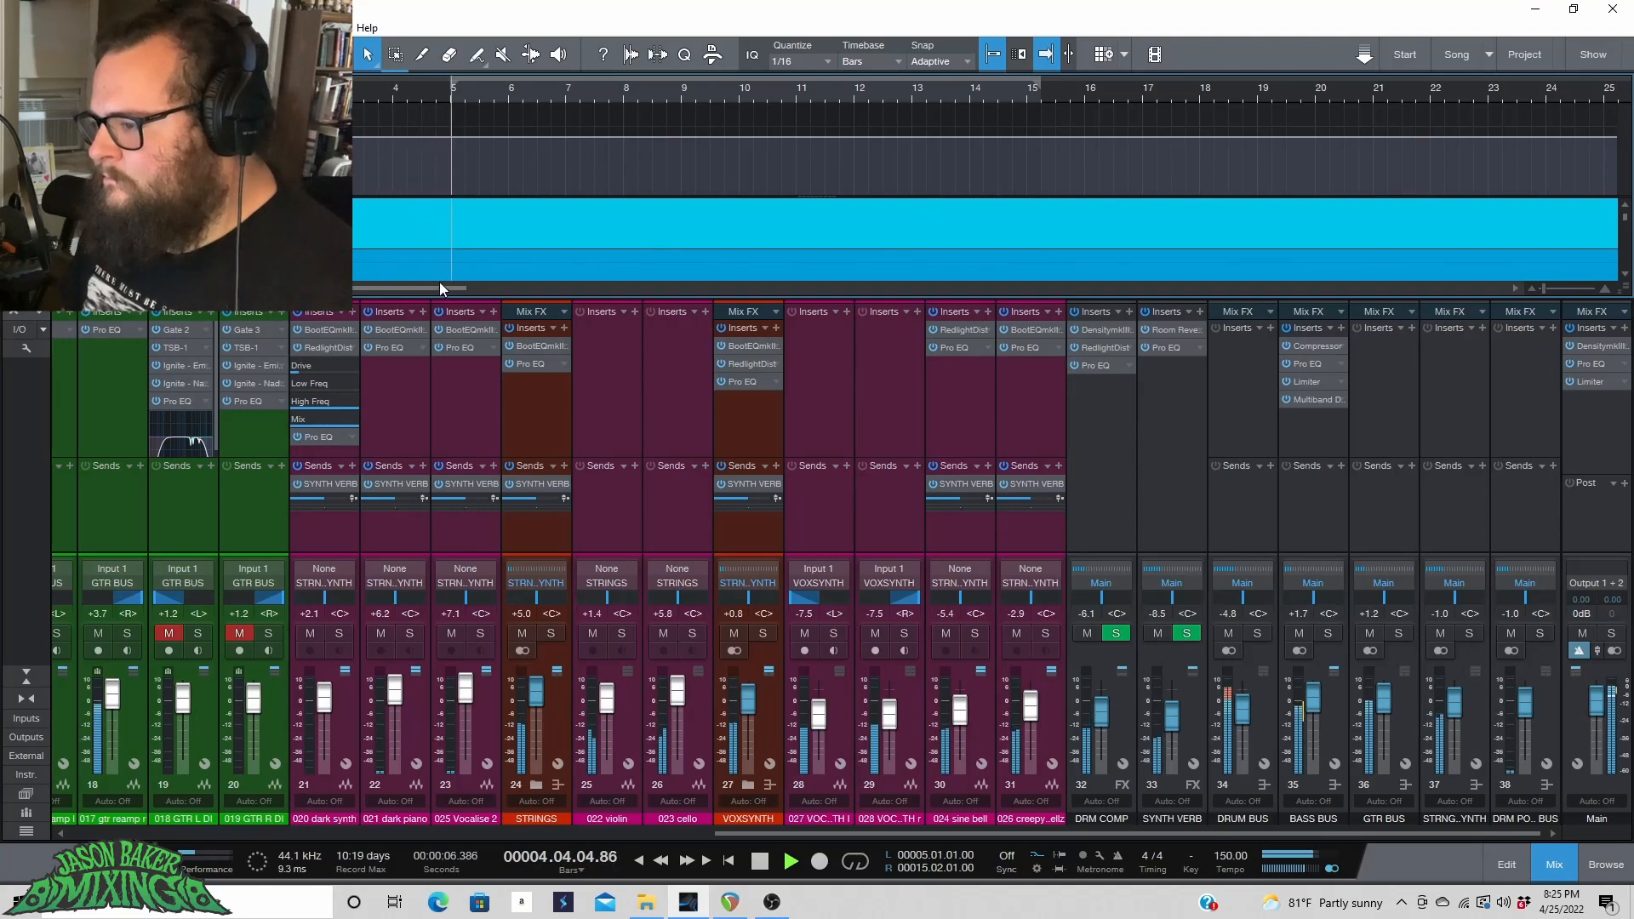
{"action": "key", "text": "space"}
Export a mixdown of the song as a 320 kbps MP3 between the song start and end markers.
{"action": "left_click", "coordinate": [73, 27]}
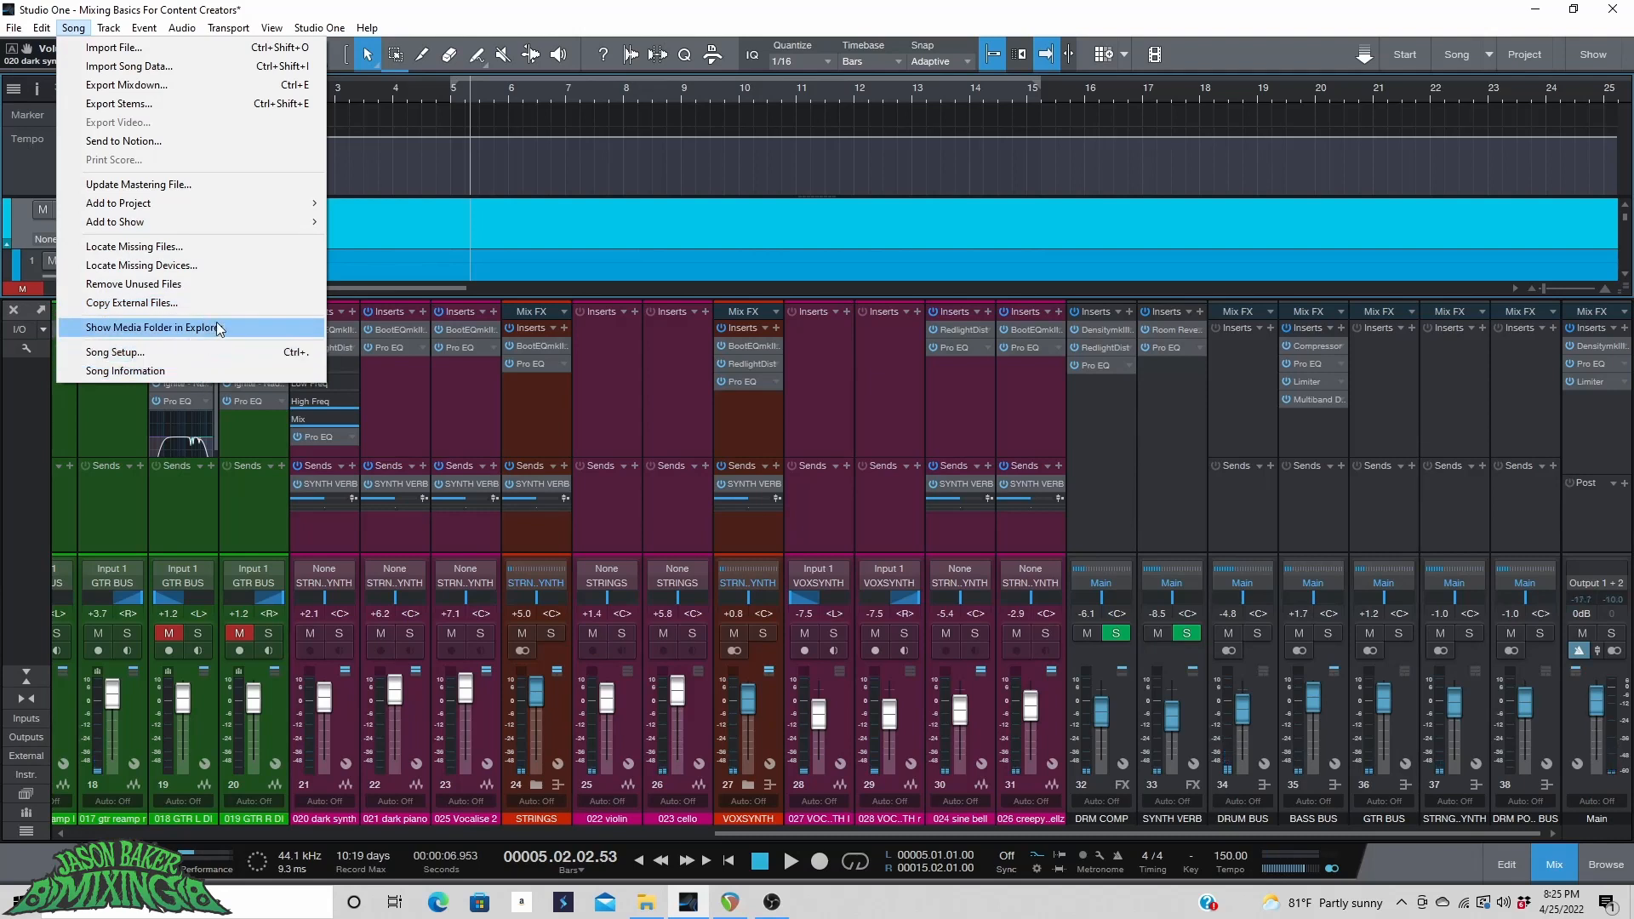
{"action": "left_click", "coordinate": [197, 83]}
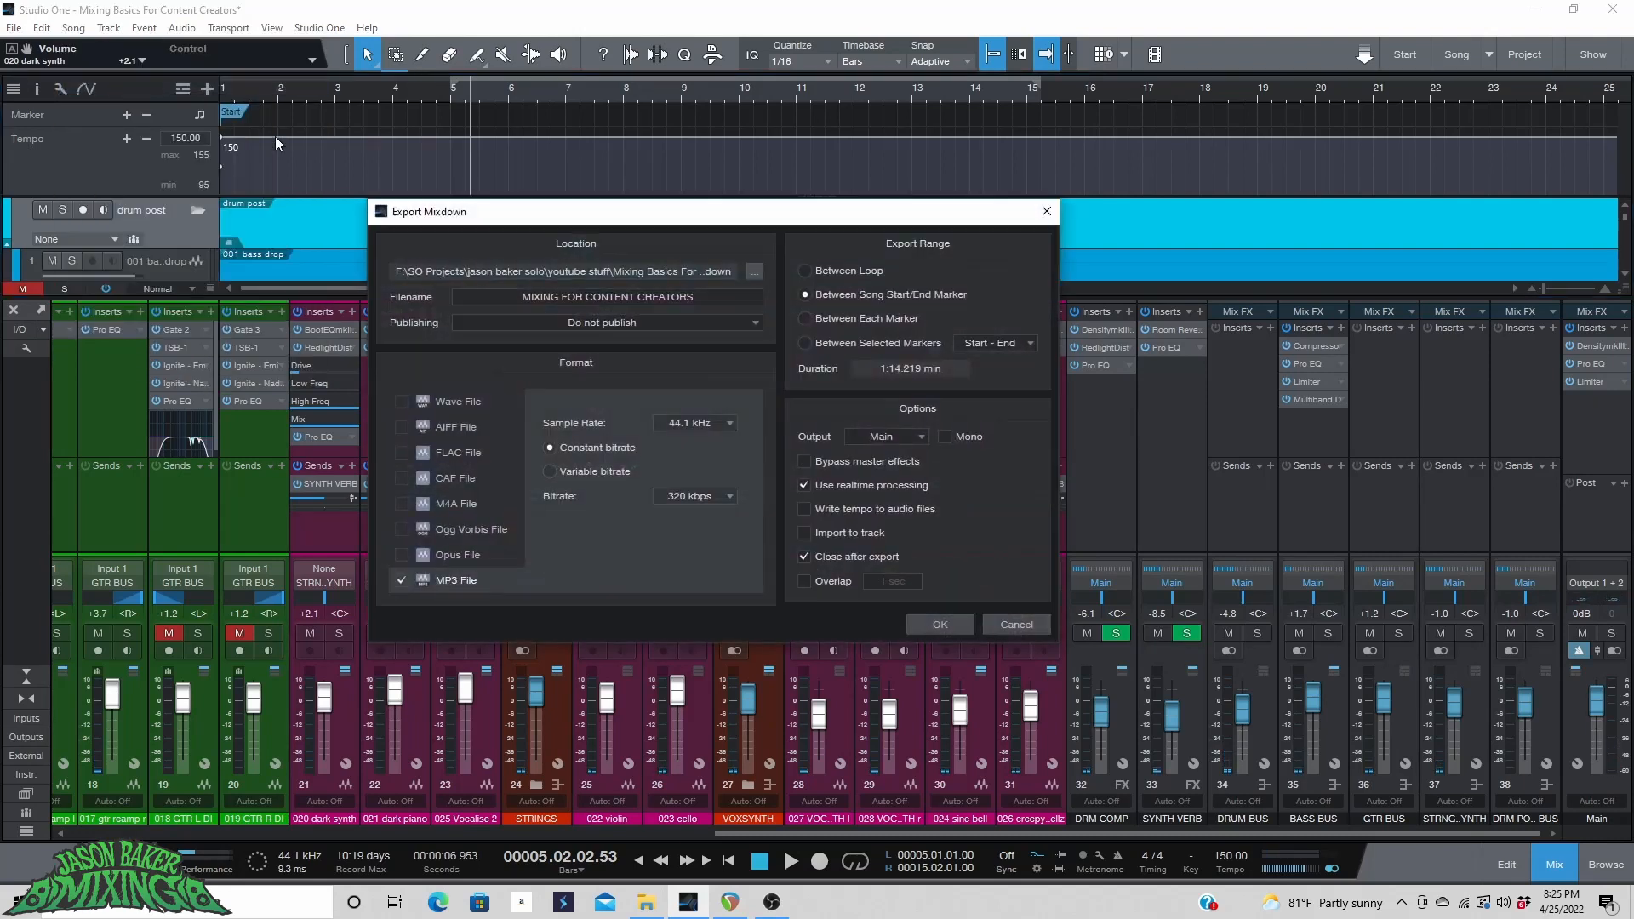
{"action": "key", "text": "Return"}
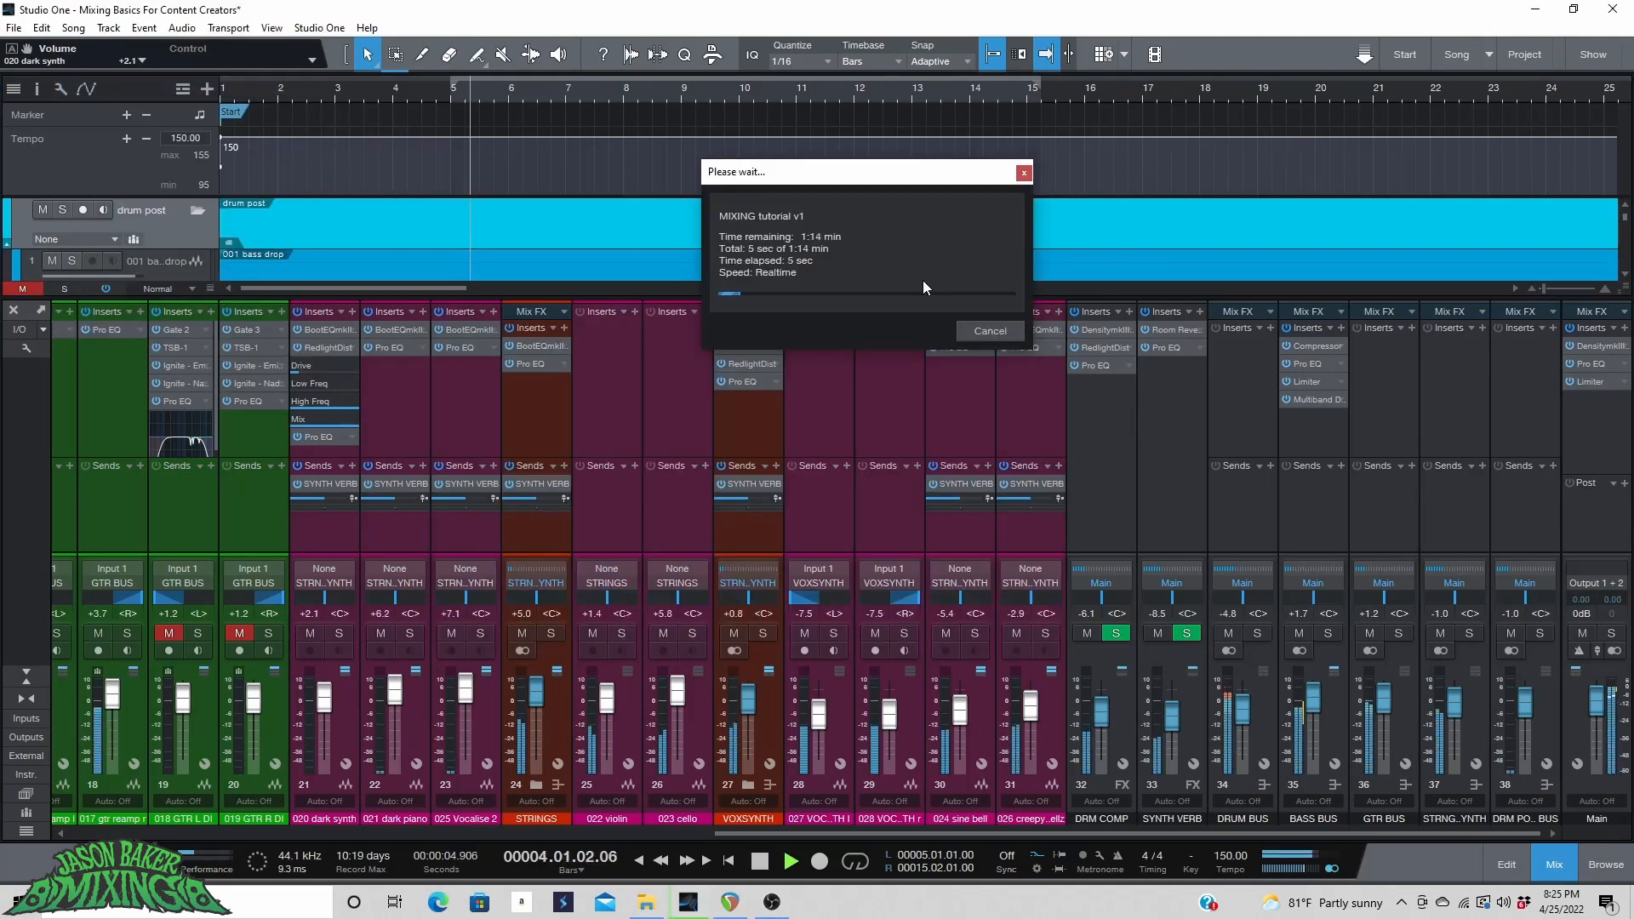